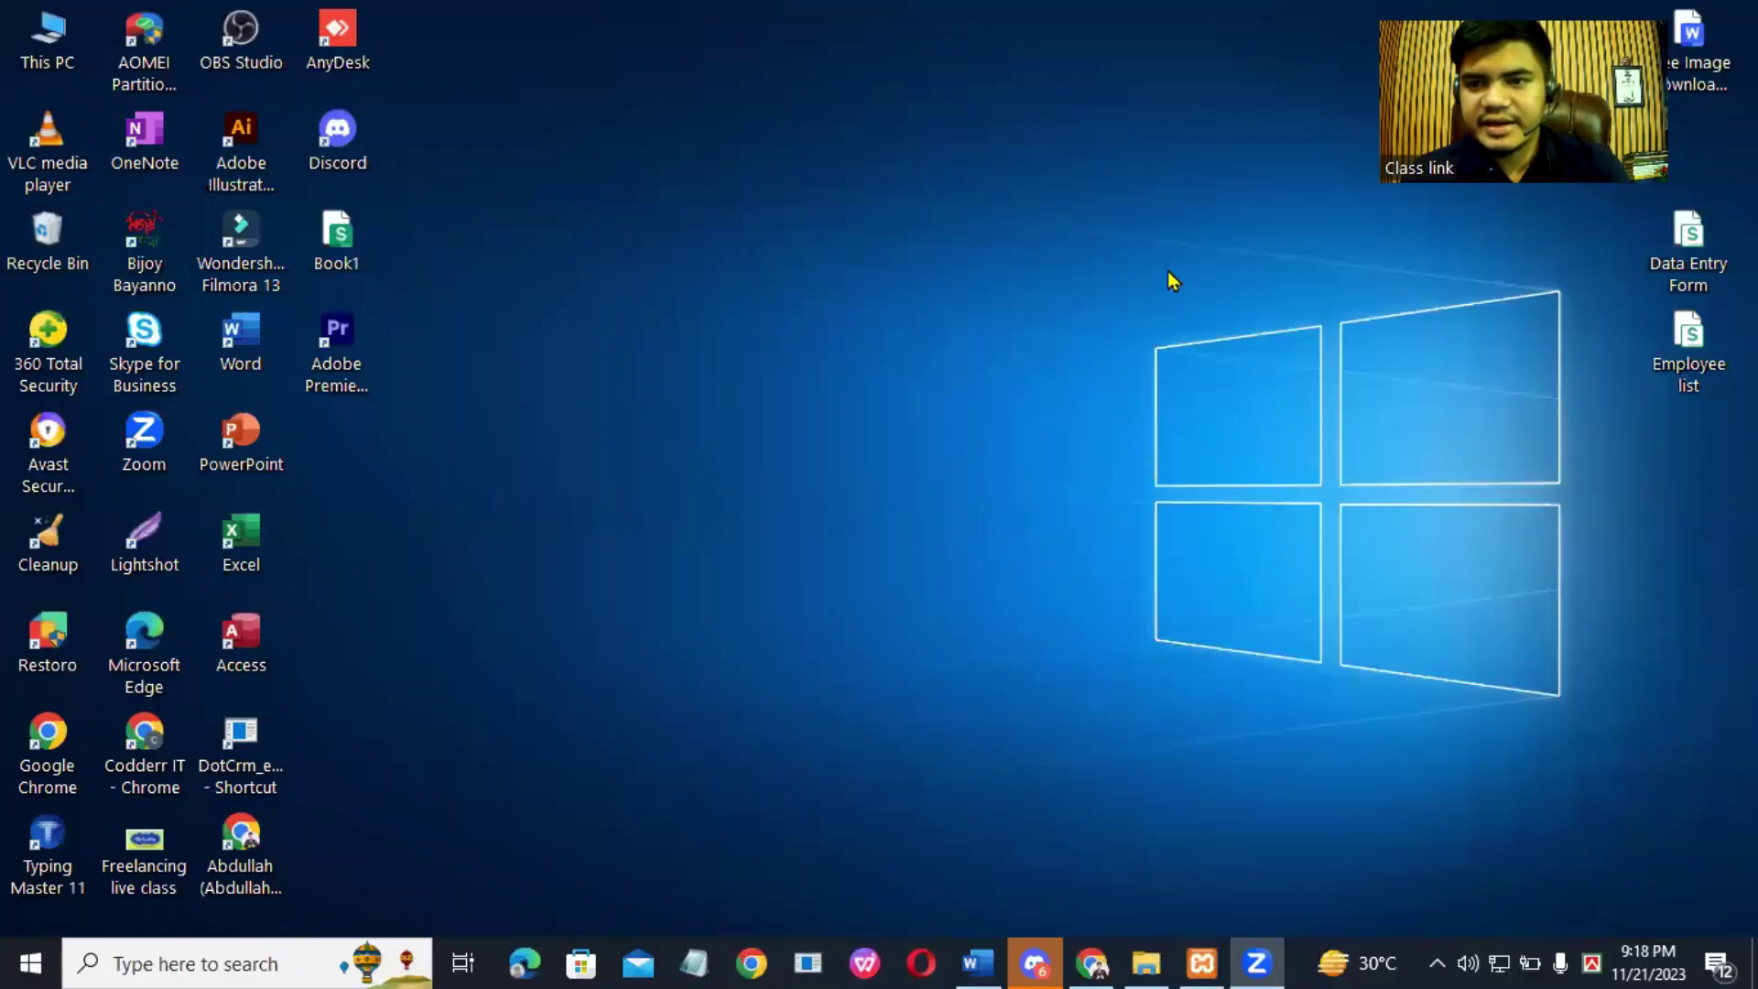
Step: Refresh the desktop and launch XAMPP Control Panel from Windows search
{"action": "right_click", "coordinate": [1170, 267]}
{"action": "left_click", "coordinate": [1250, 356]}
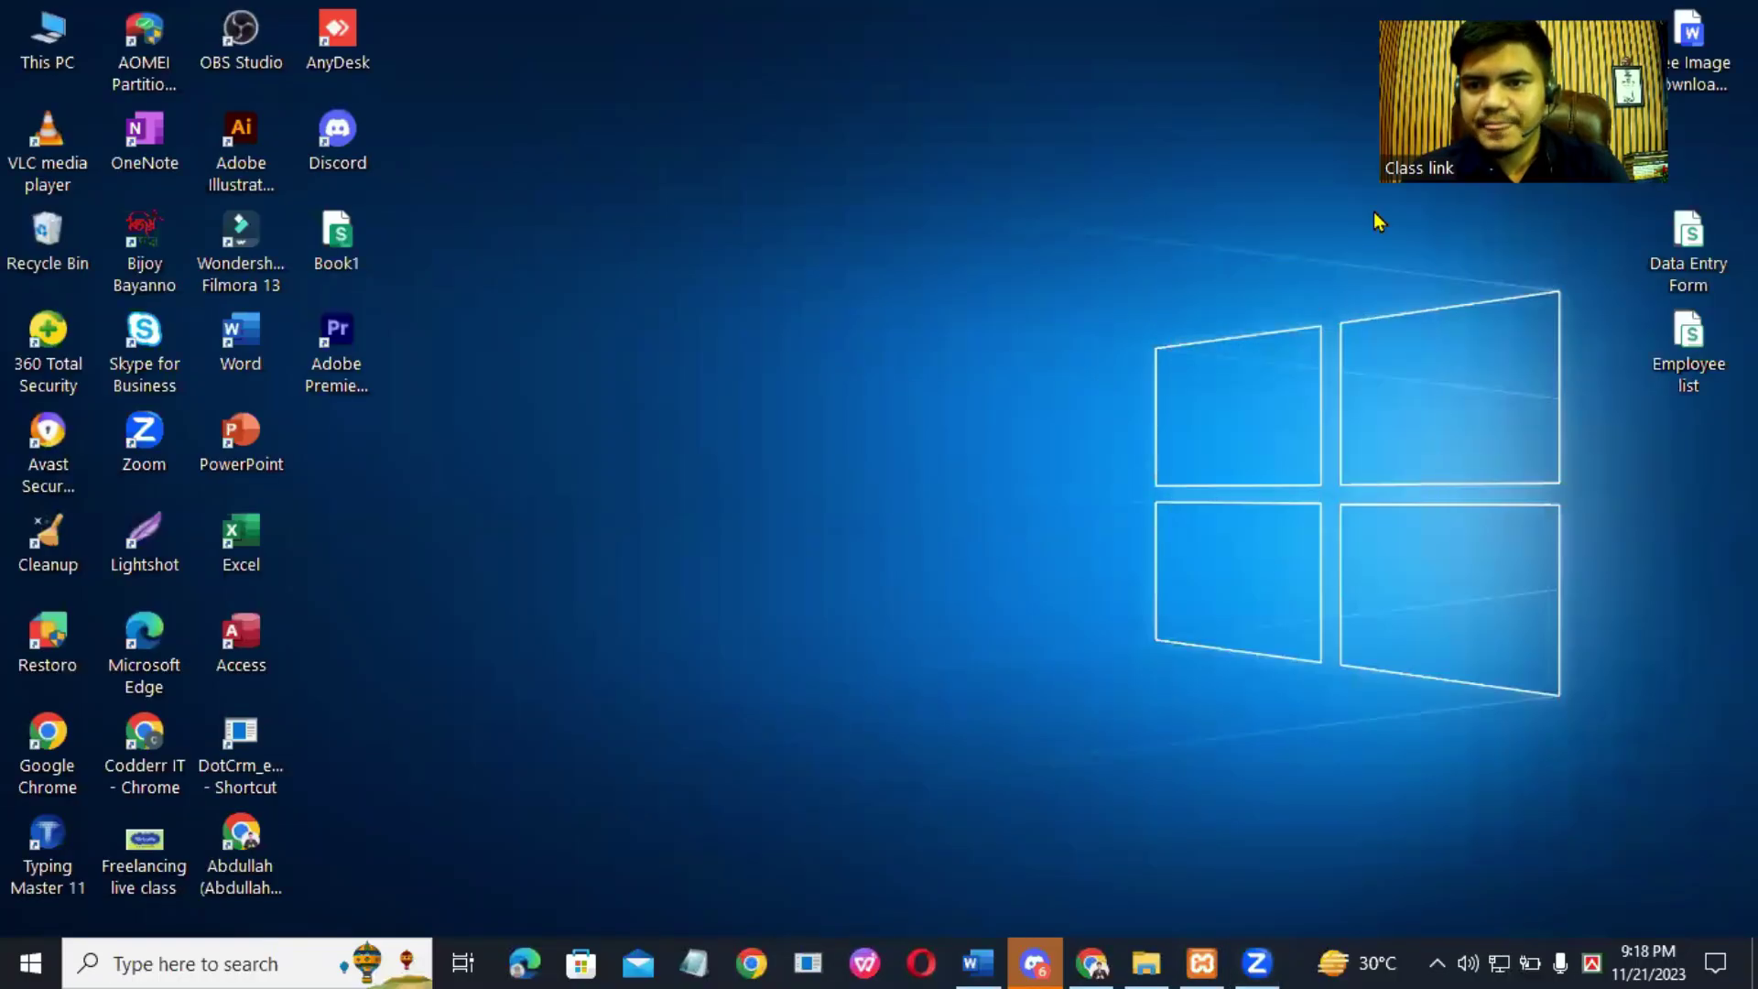
{"action": "left_click", "coordinate": [309, 961]}
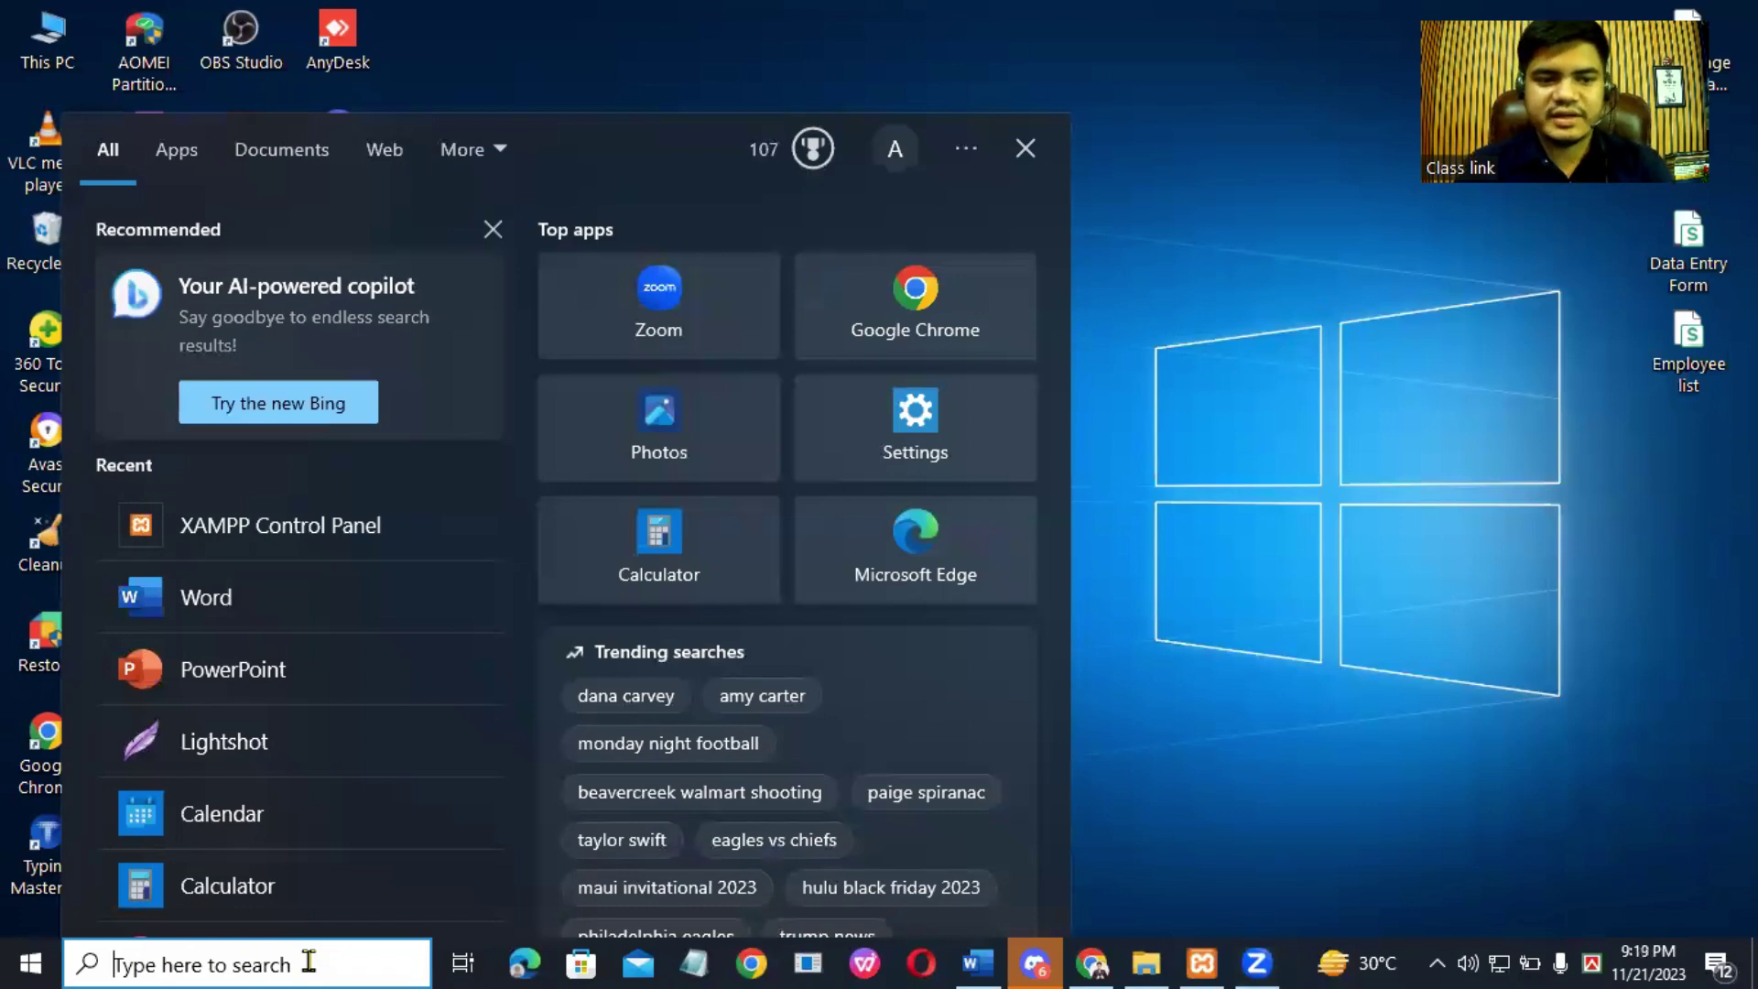
{"action": "left_click", "coordinate": [271, 531]}
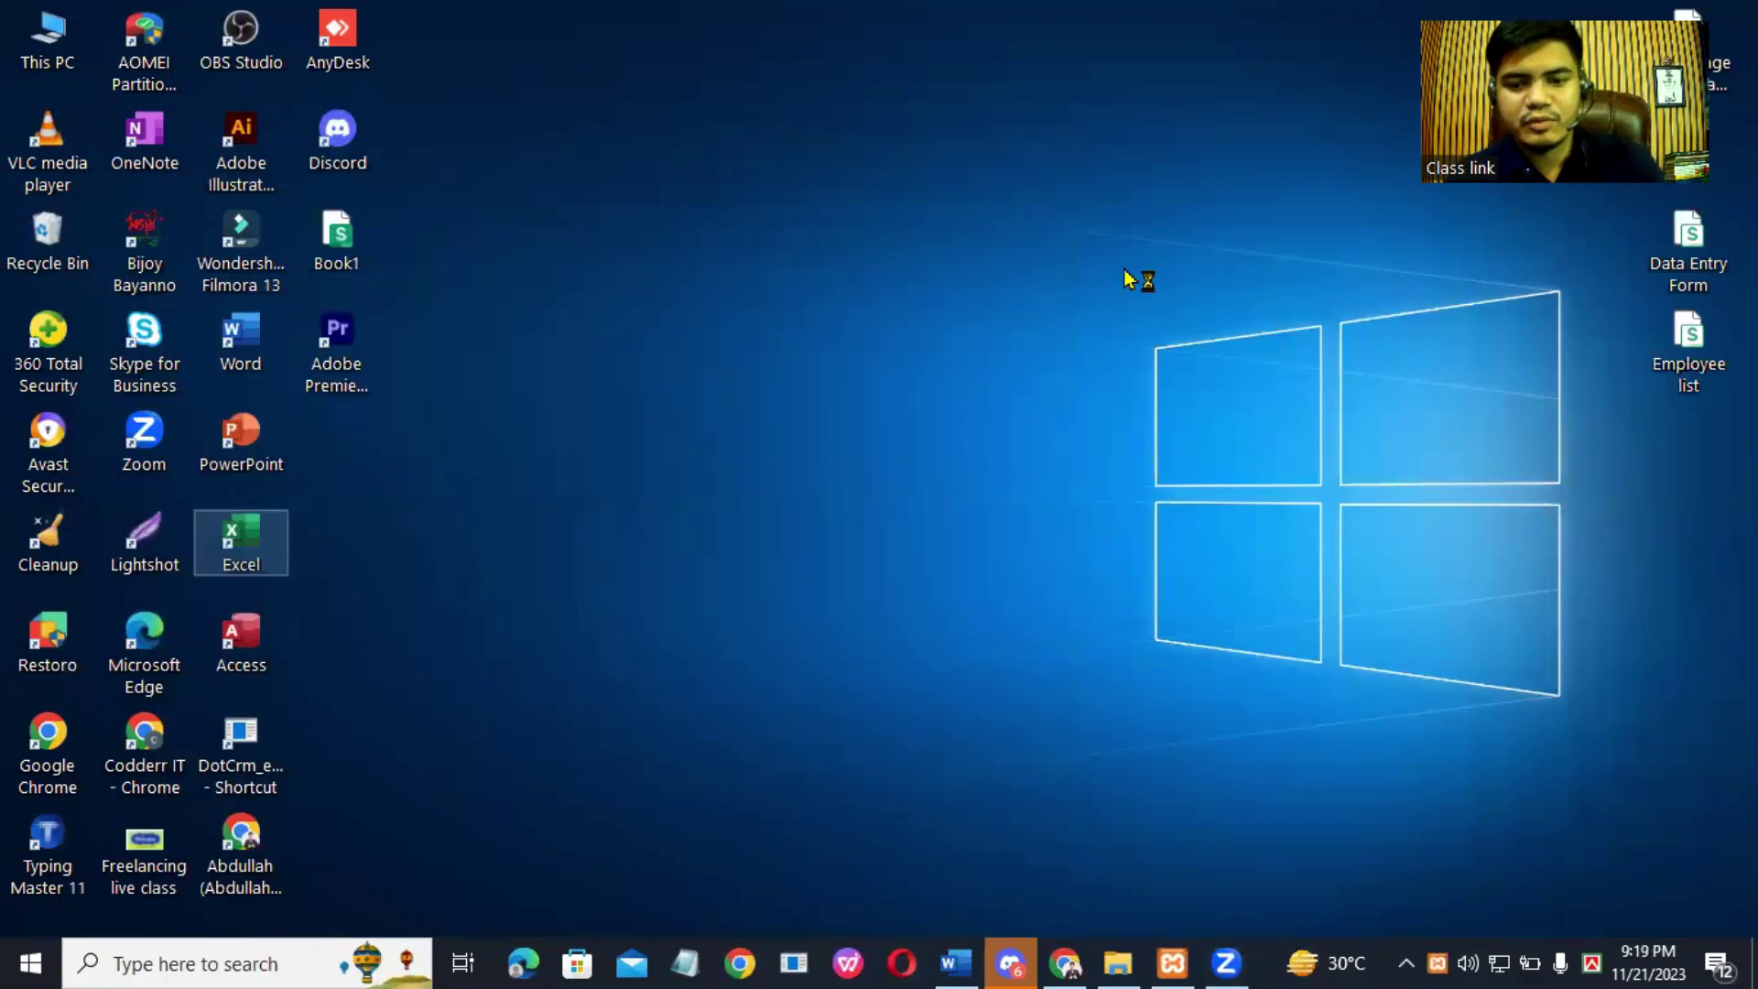
{"action": "left_click", "coordinate": [1155, 959]}
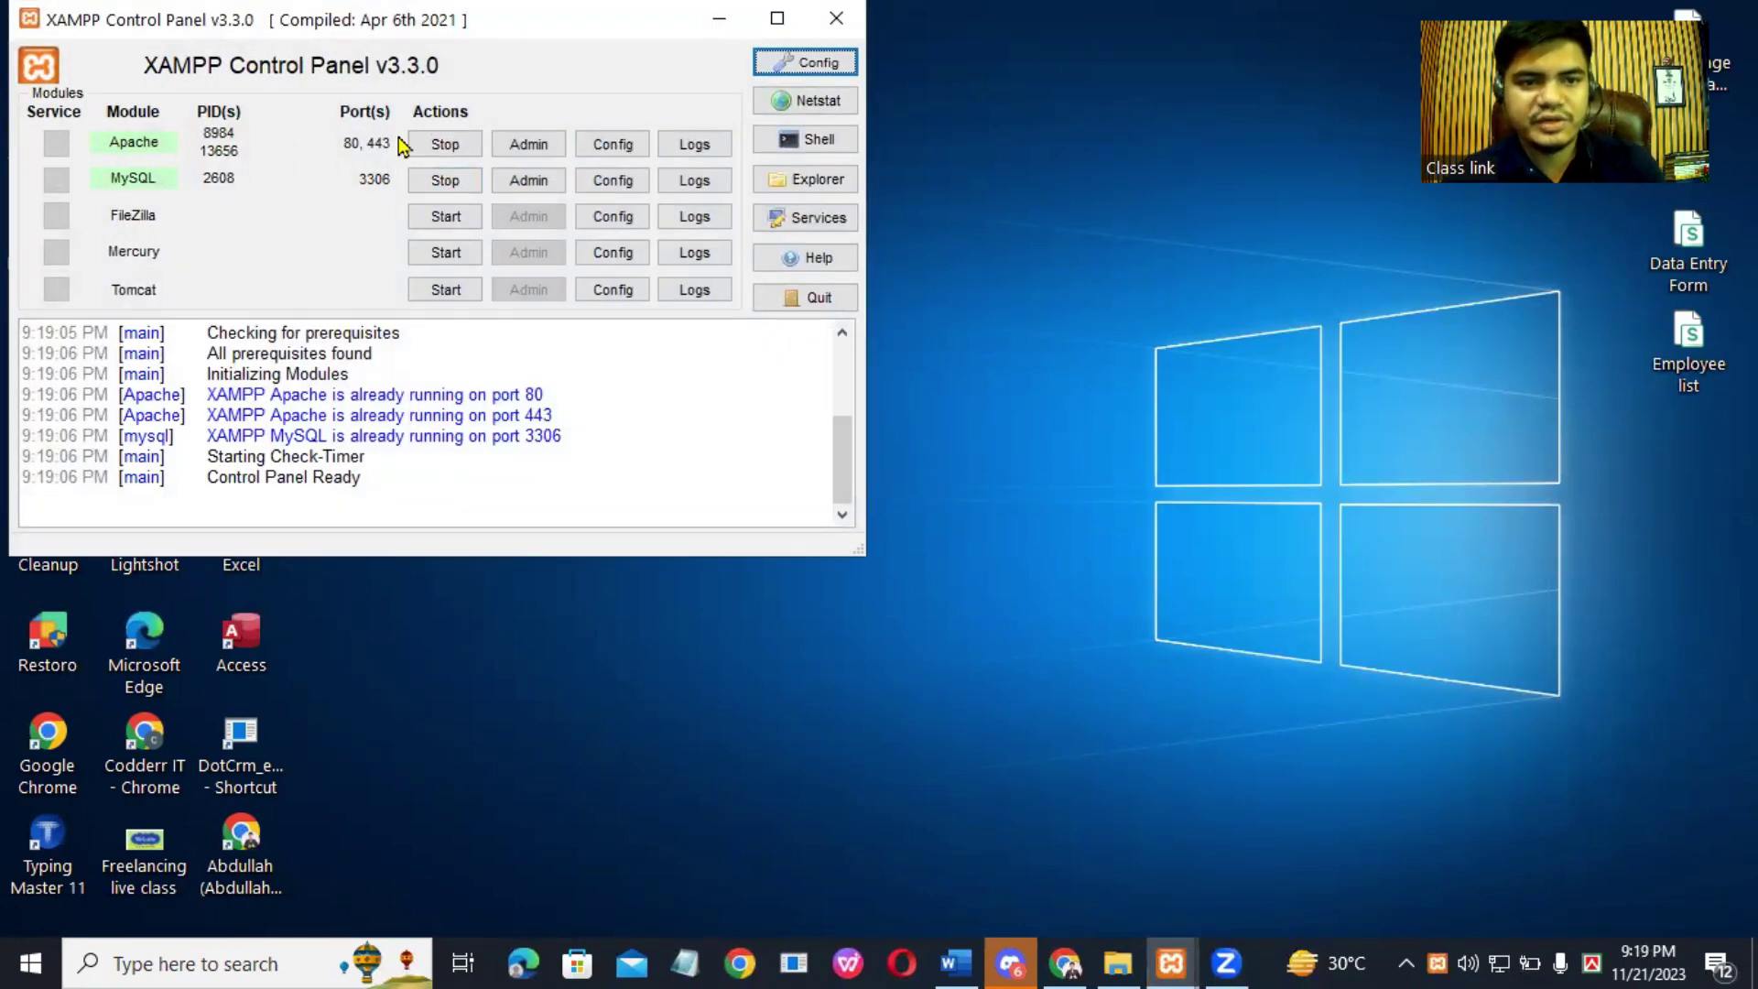
Step: Restart Apache and MySQL, then minimize the panel and refresh the desktop
{"action": "left_click", "coordinate": [446, 144]}
{"action": "left_click", "coordinate": [446, 180]}
{"action": "left_click", "coordinate": [446, 144]}
{"action": "left_click", "coordinate": [446, 180]}
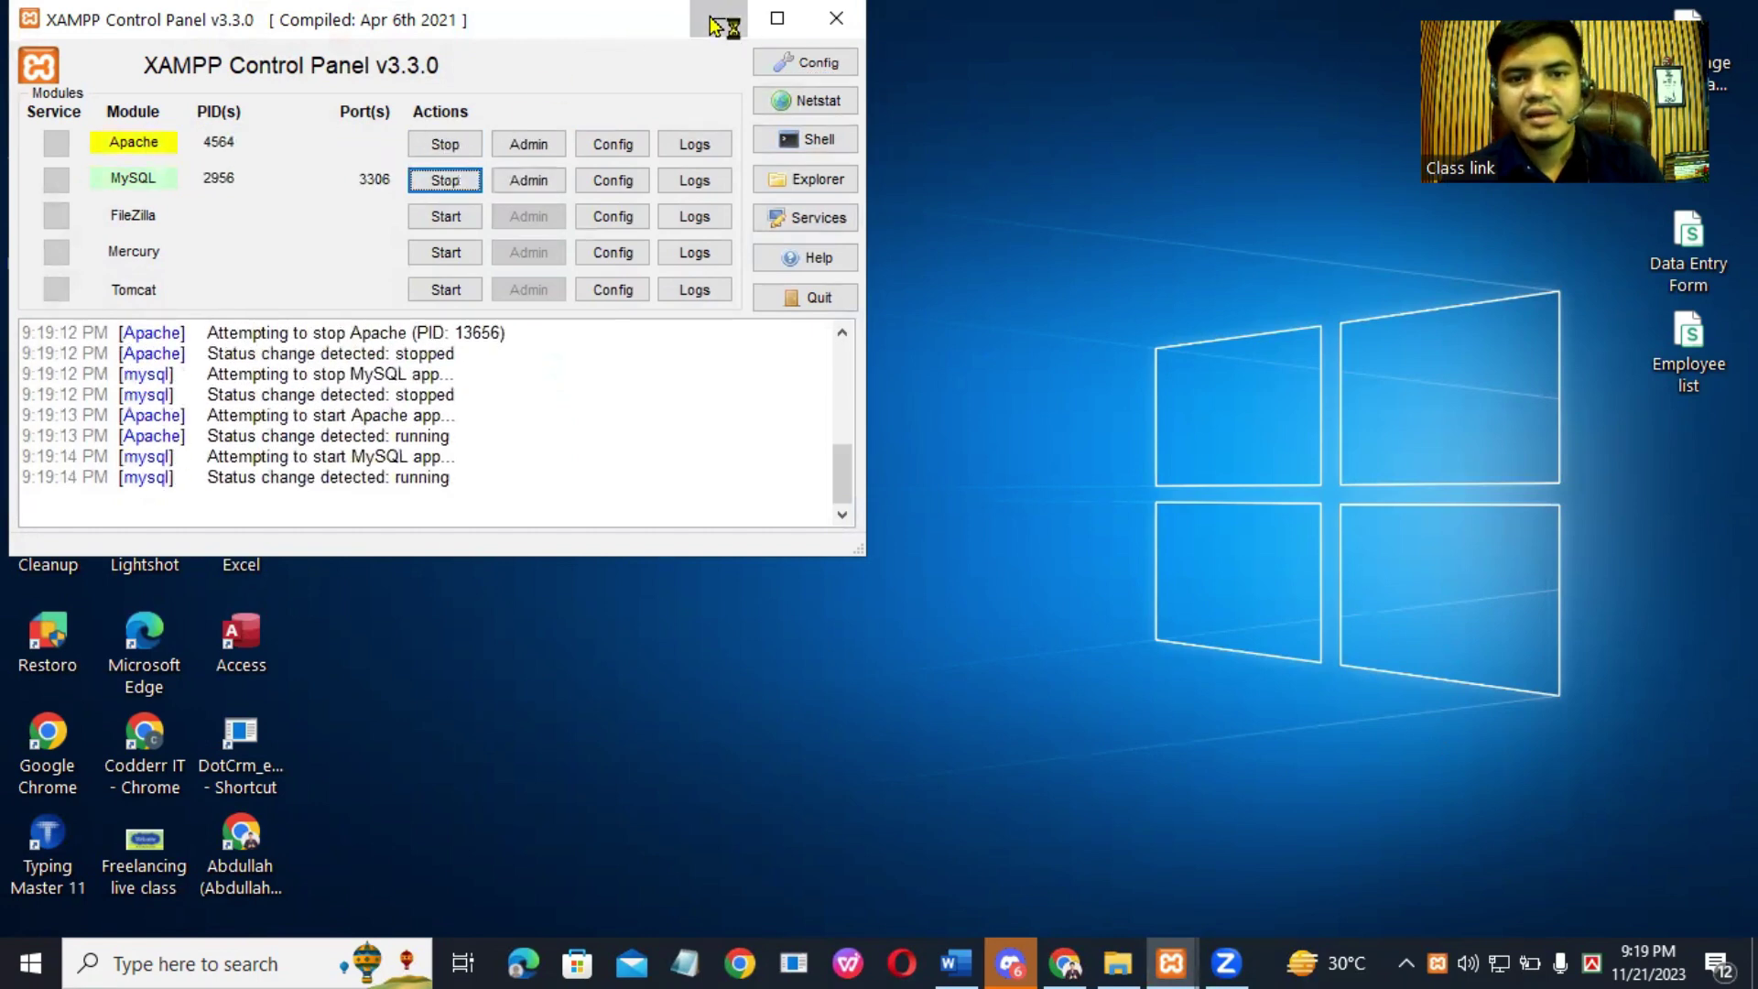
{"action": "left_click", "coordinate": [719, 18]}
{"action": "right_click", "coordinate": [1091, 172]}
{"action": "left_click", "coordinate": [1201, 248]}
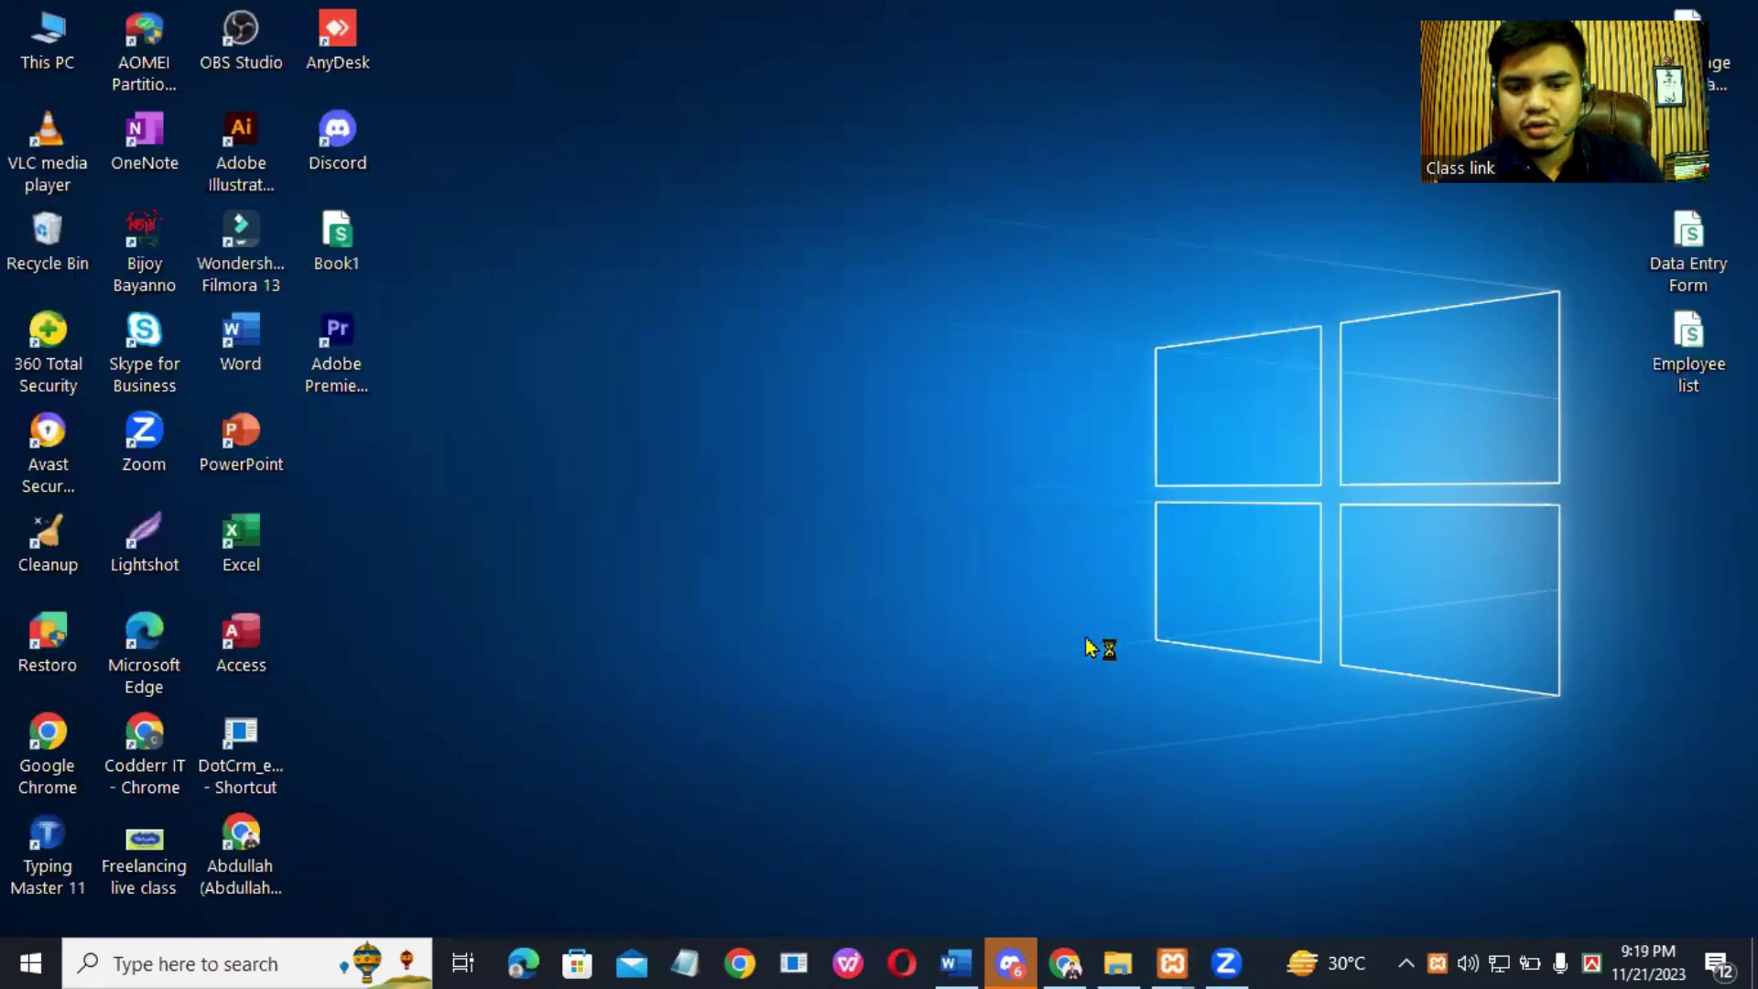
Step: Load plain localhost in Chrome to show the XAMPP welcome dashboard
{"action": "left_click", "coordinate": [1065, 963]}
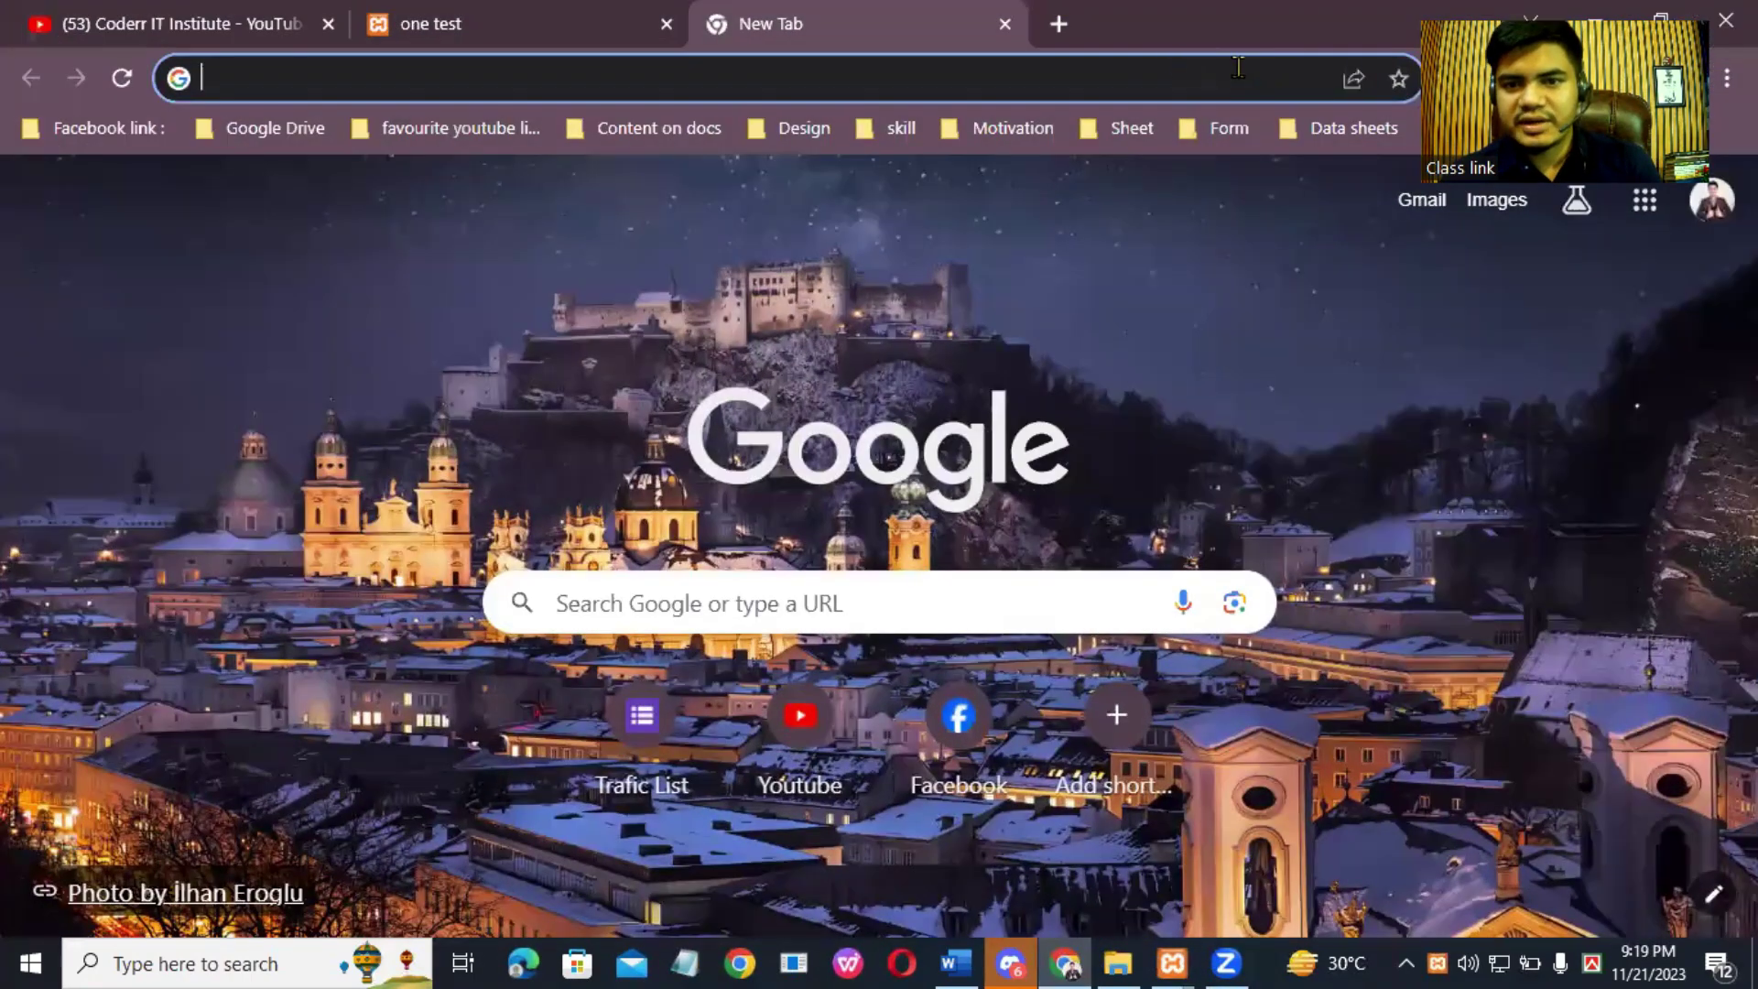
{"action": "left_click", "coordinate": [1012, 81]}
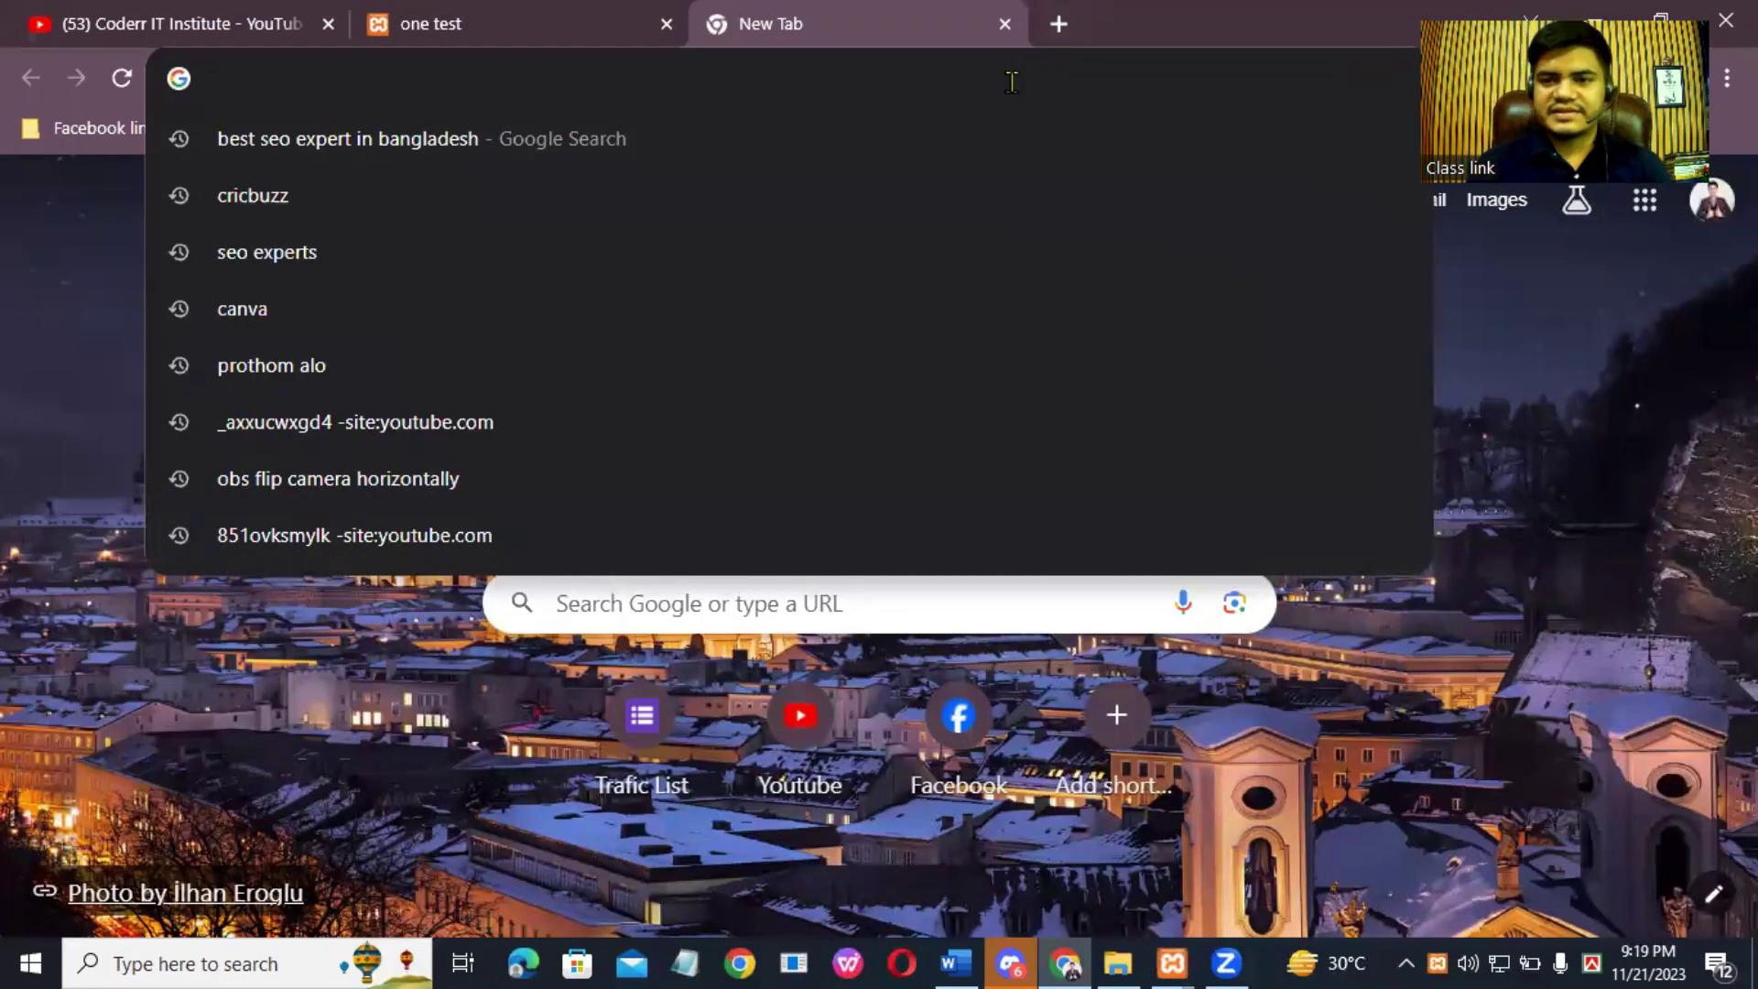
{"action": "type", "text": "loca"}
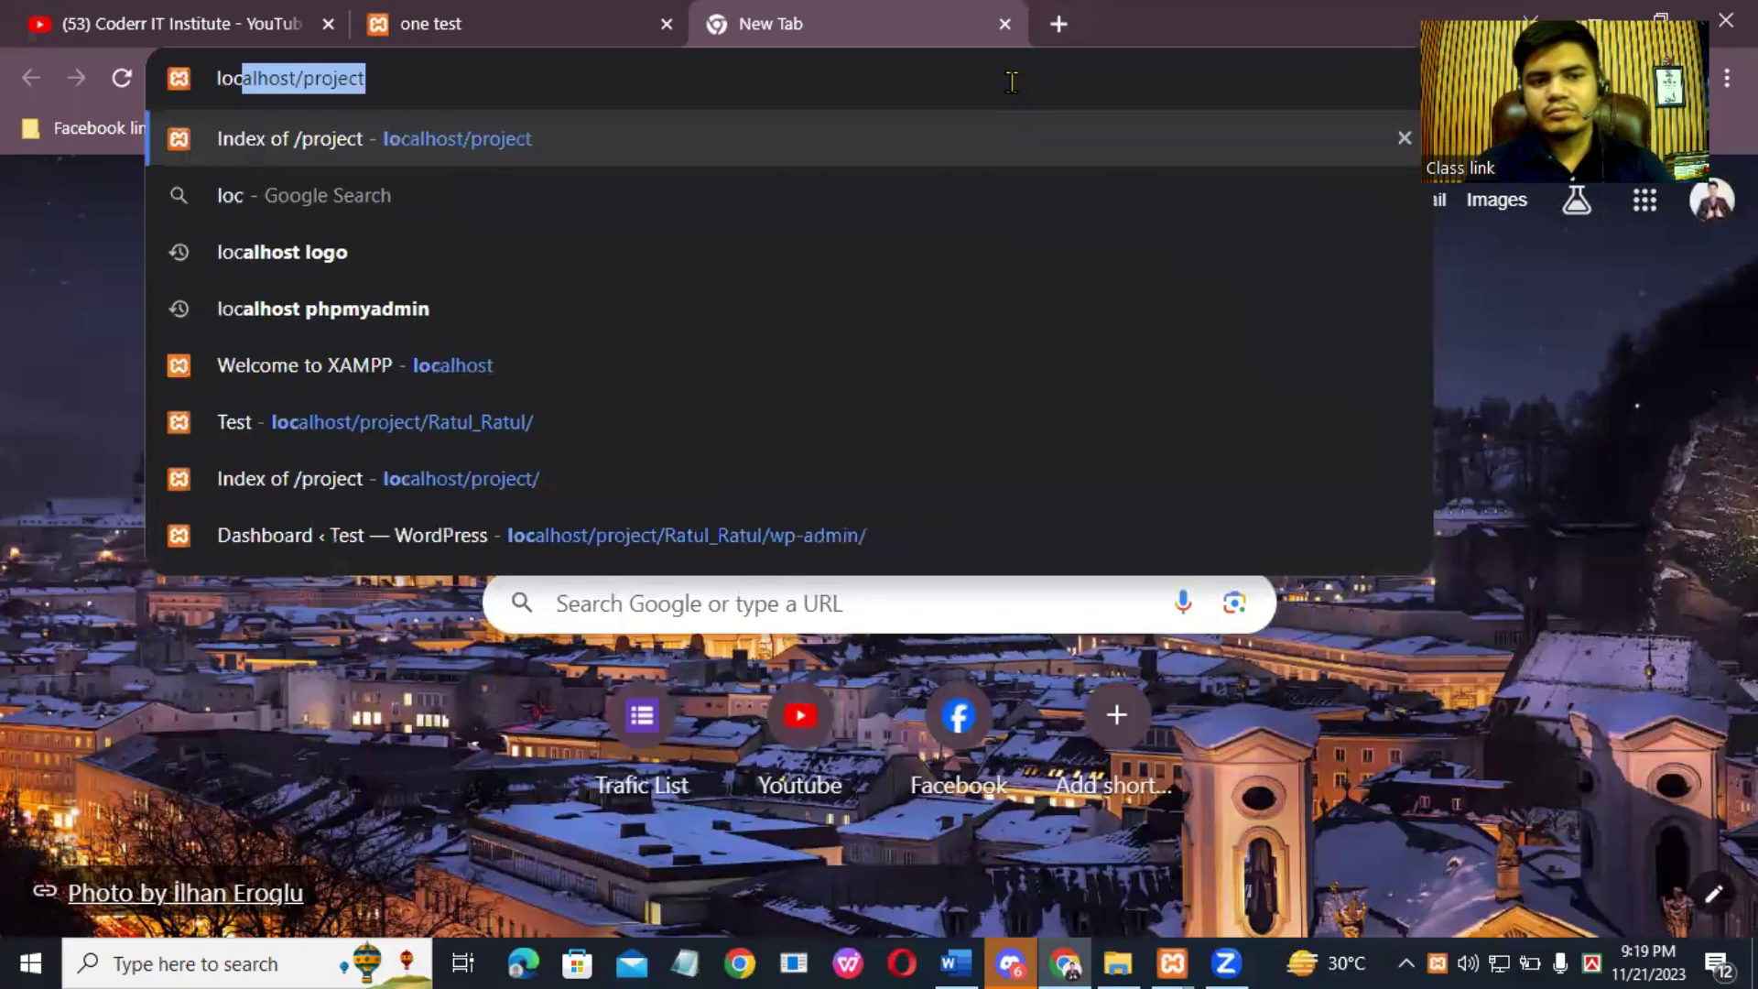
{"action": "type", "text": "lhost"}
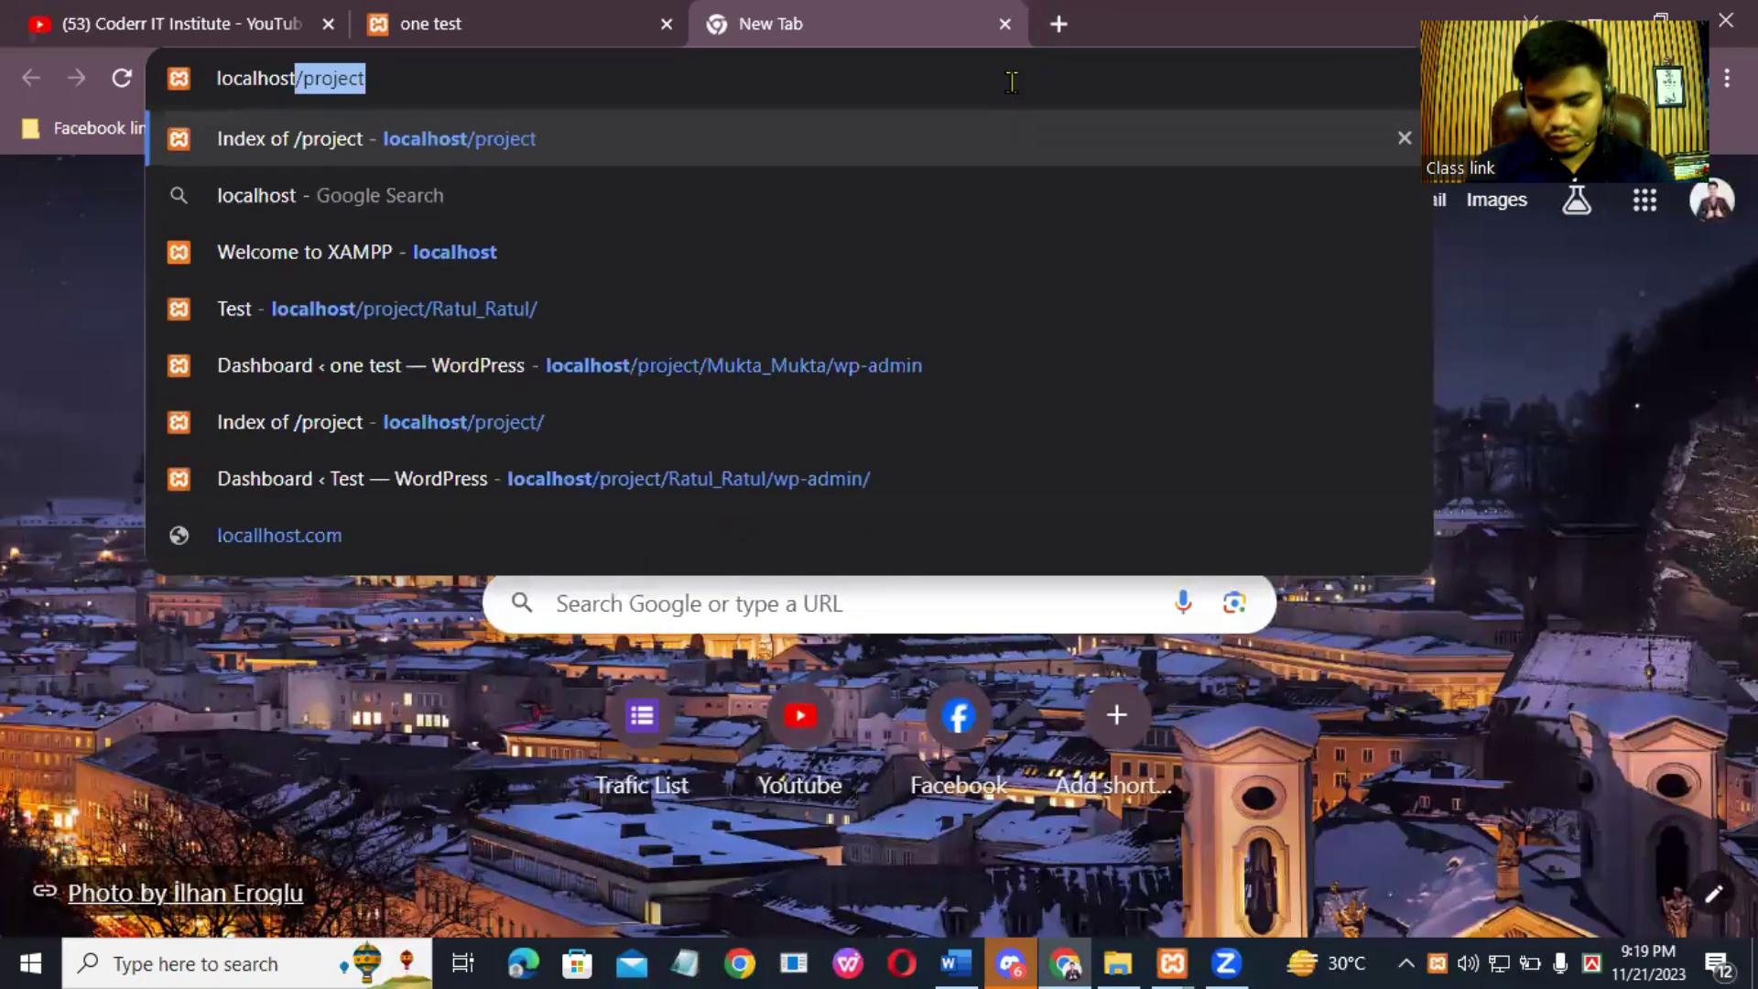
{"action": "key", "text": "Delete"}
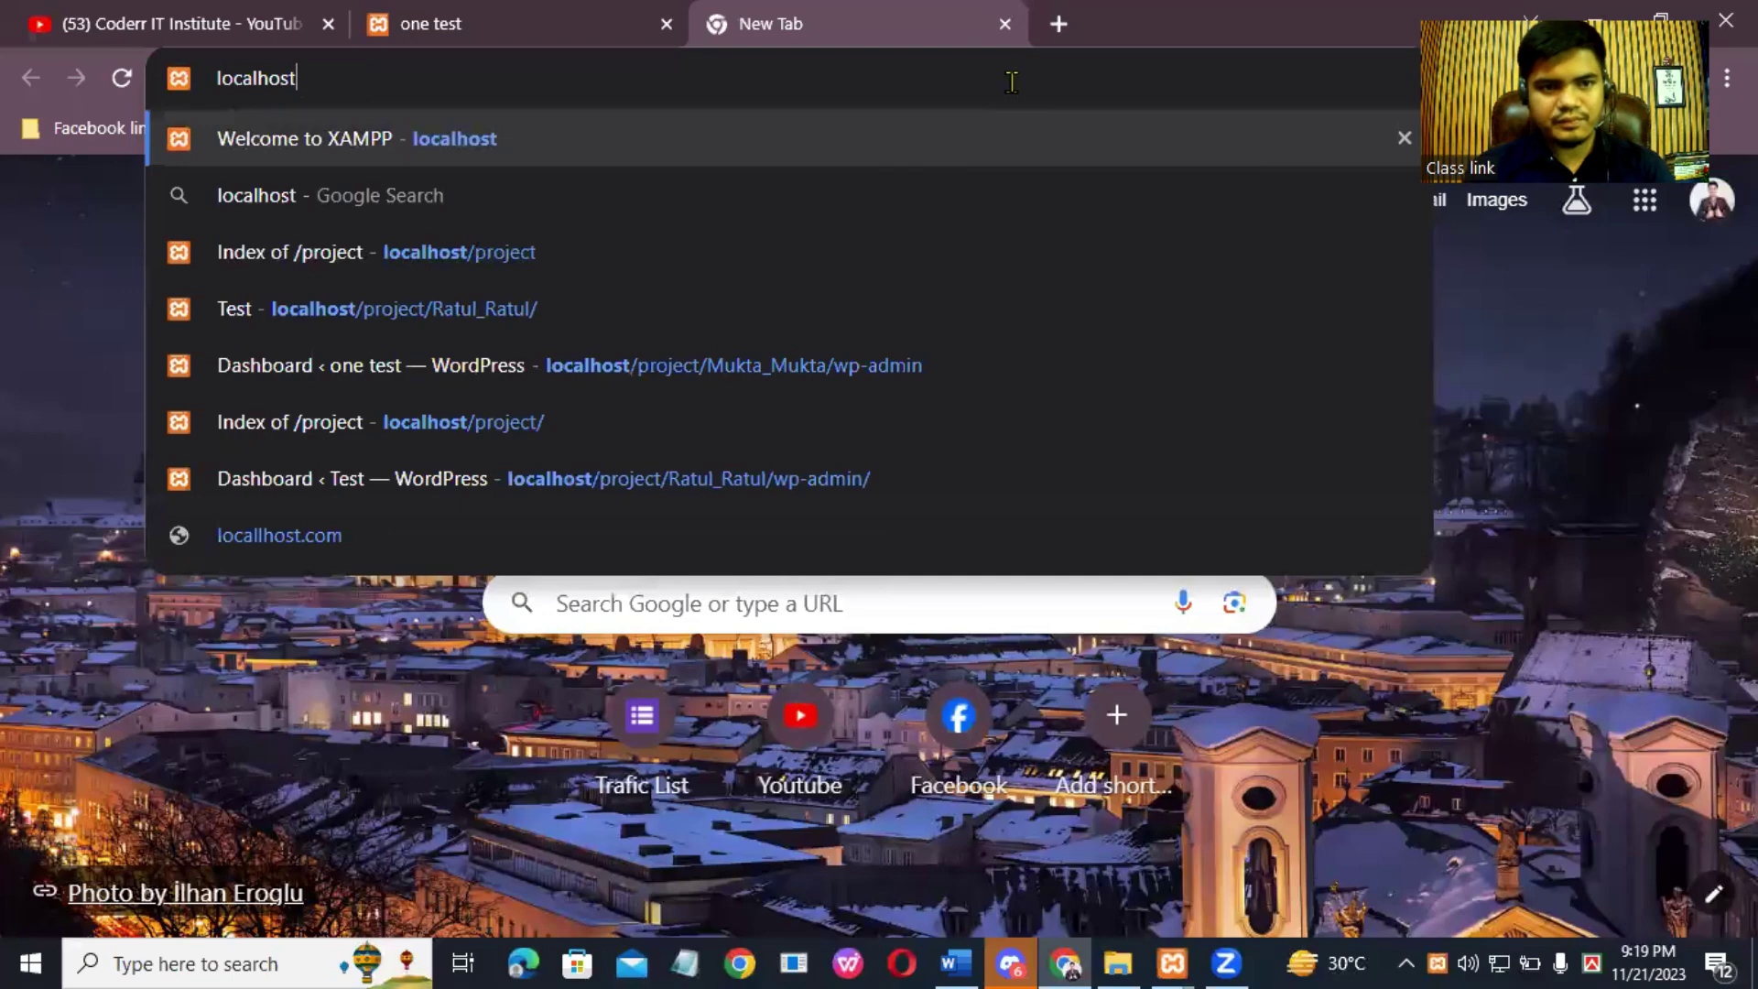
{"action": "key", "text": "Return"}
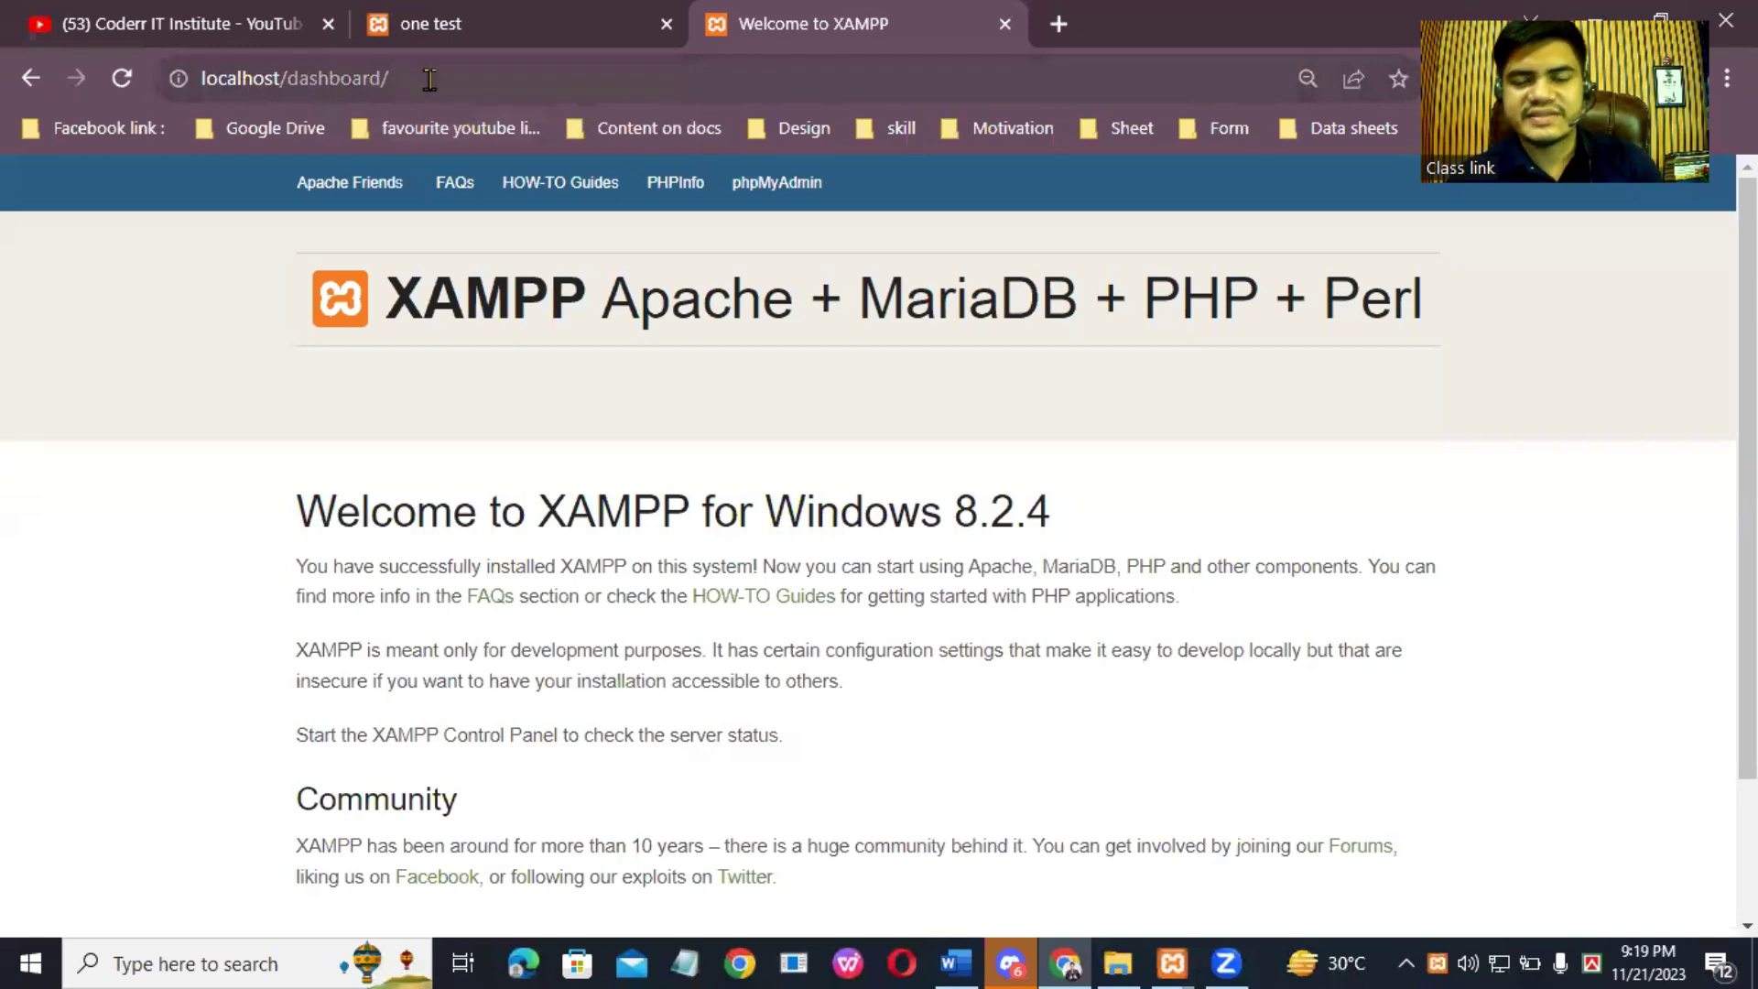
Step: Open phpMyAdmin's Databases page and focus the create-database name field
{"action": "left_click", "coordinate": [793, 189]}
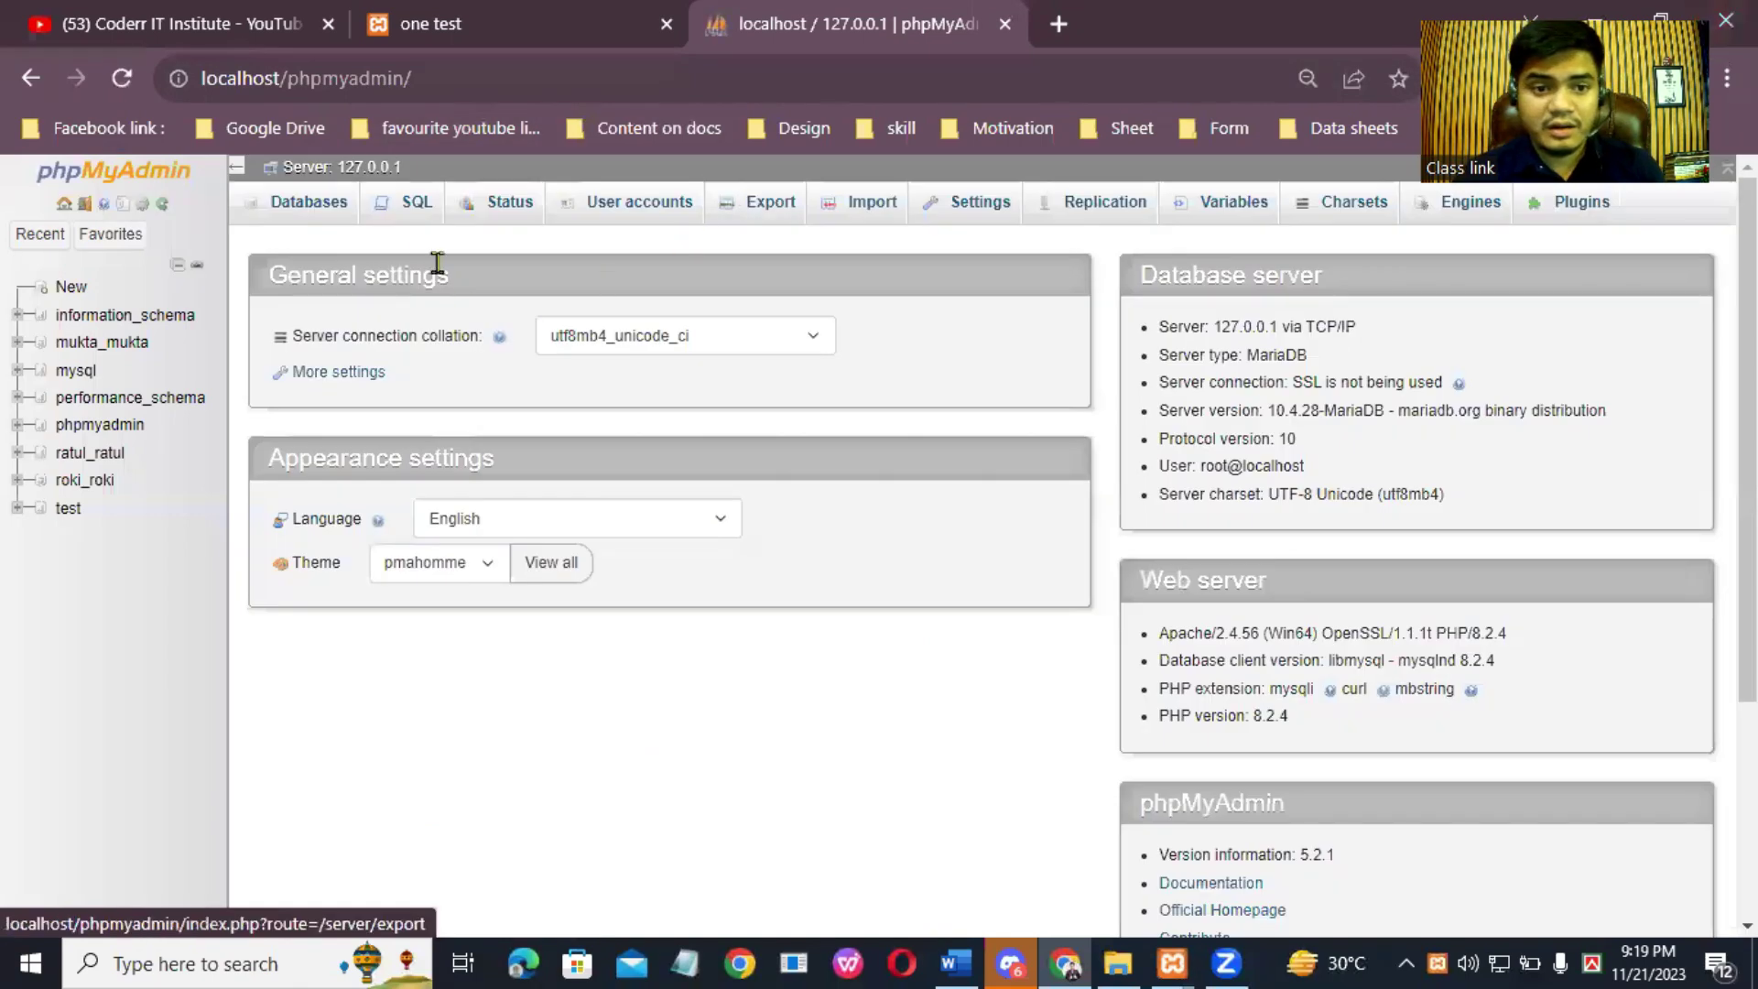
{"action": "left_click", "coordinate": [300, 211]}
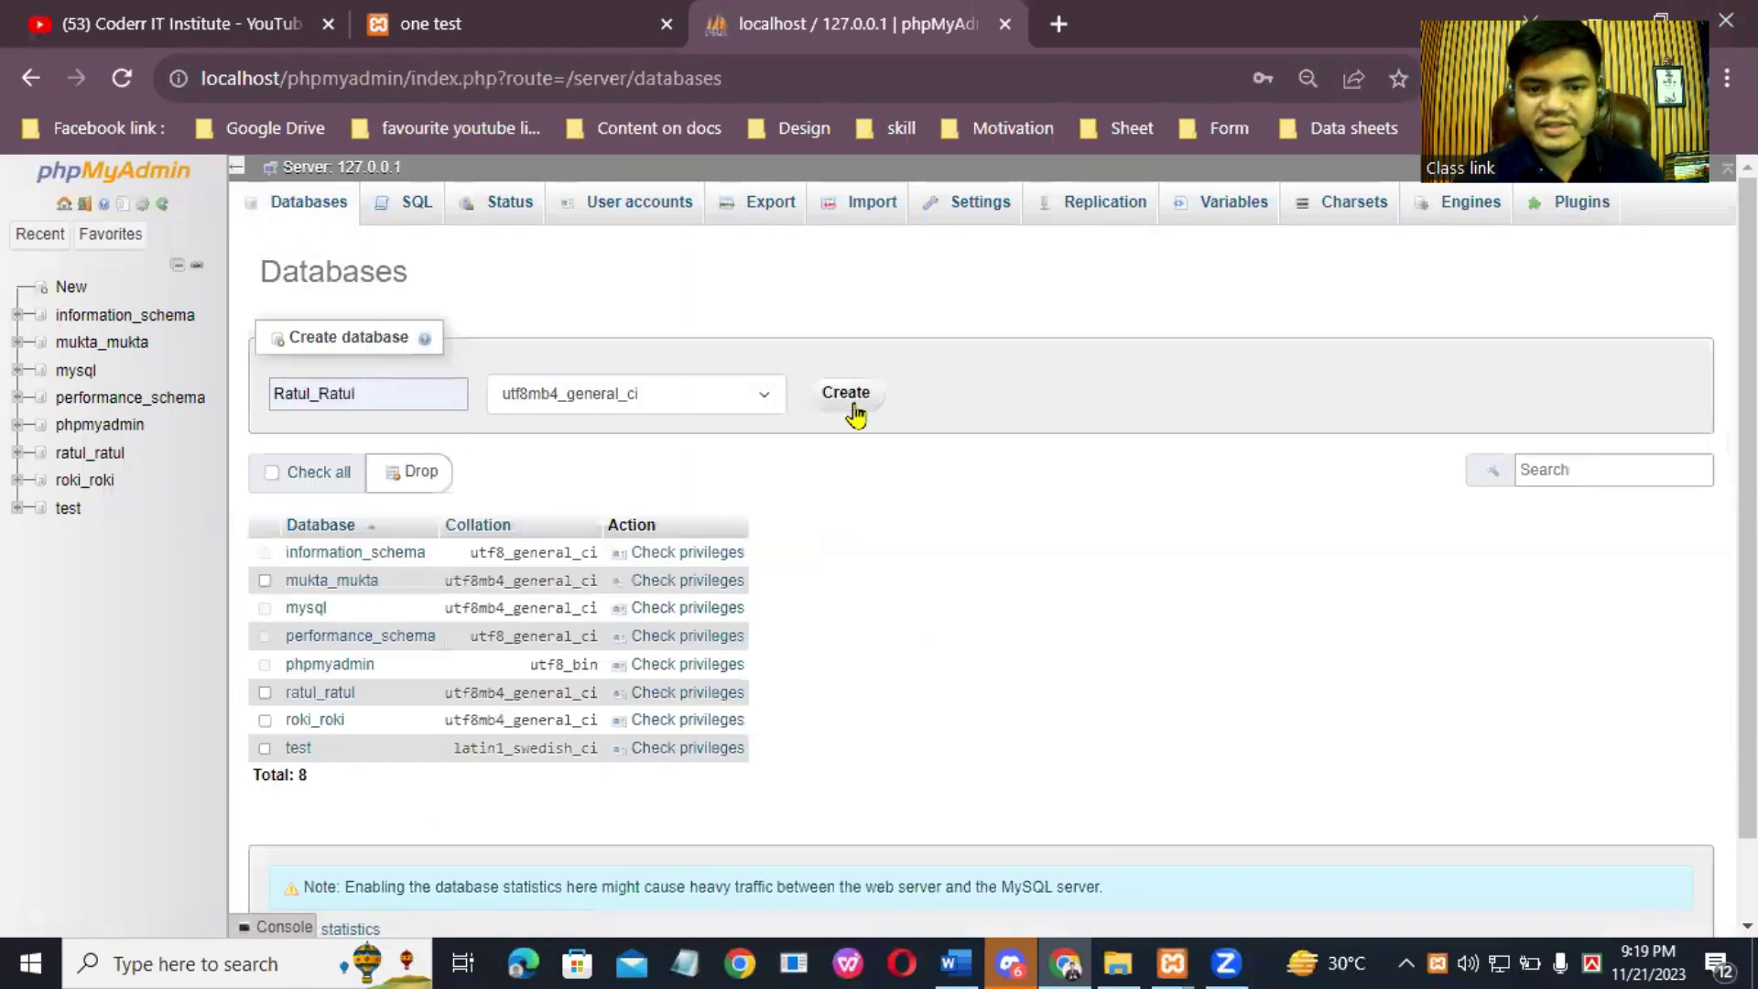
{"action": "left_click", "coordinate": [419, 389]}
{"action": "left_click", "coordinate": [831, 402]}
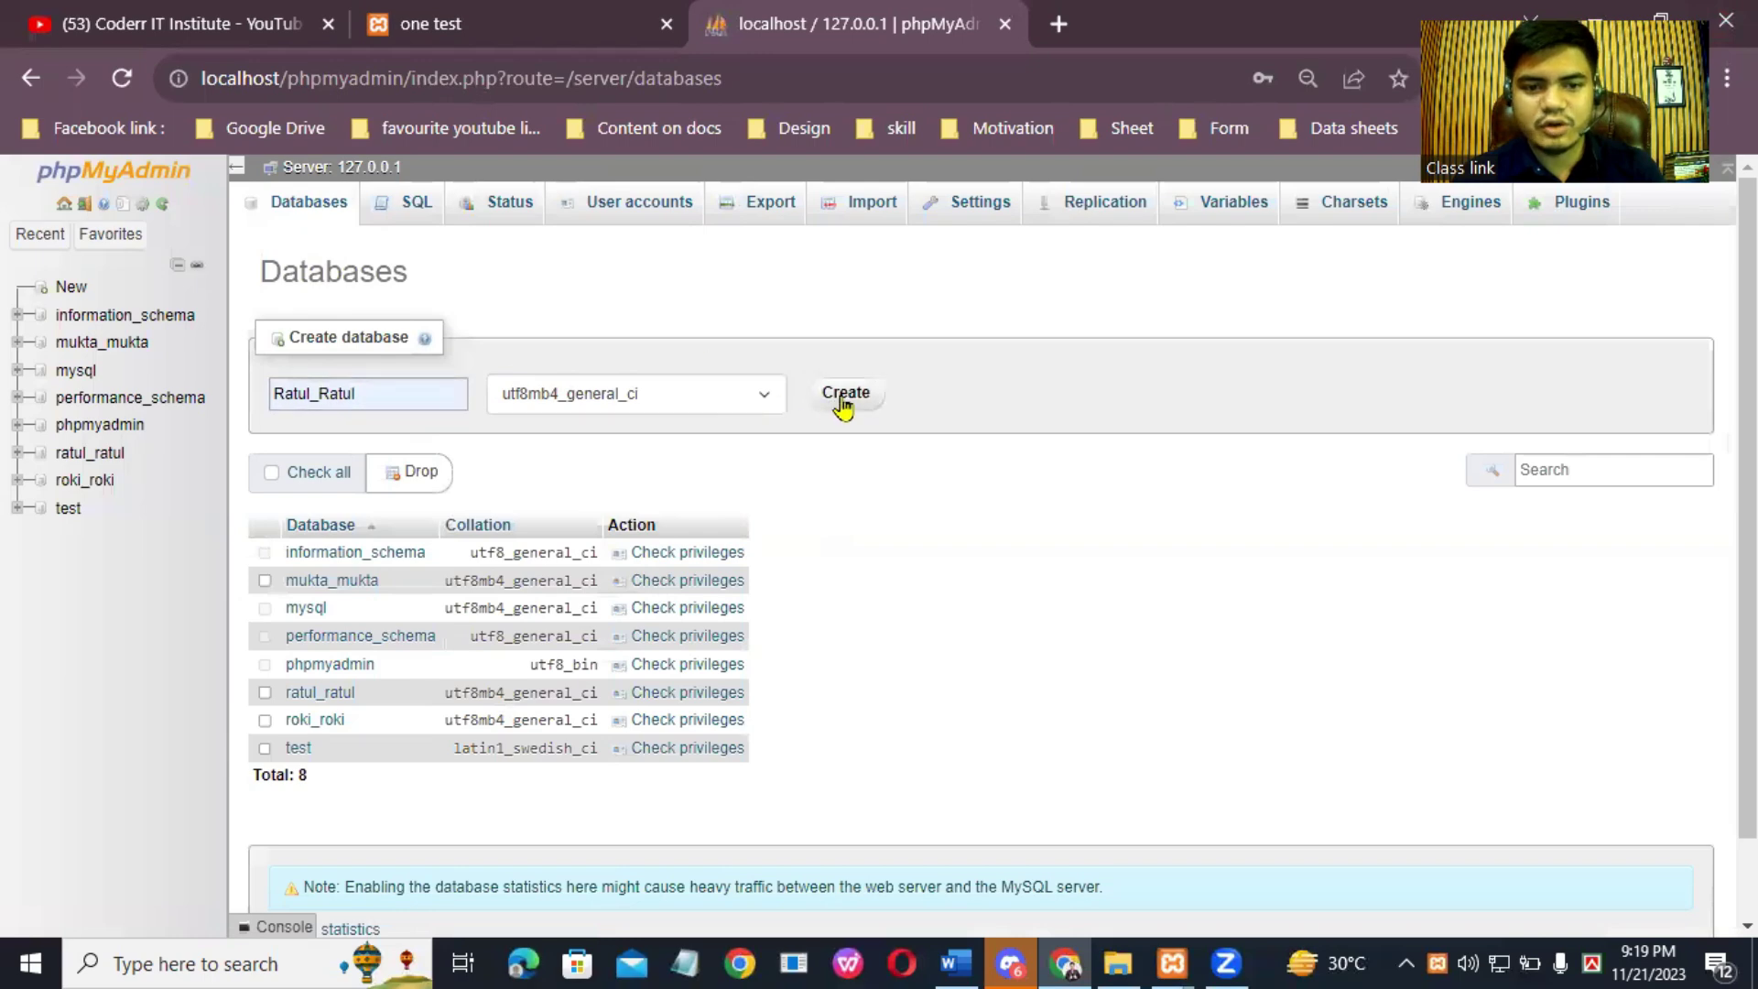
{"action": "left_click", "coordinate": [383, 394]}
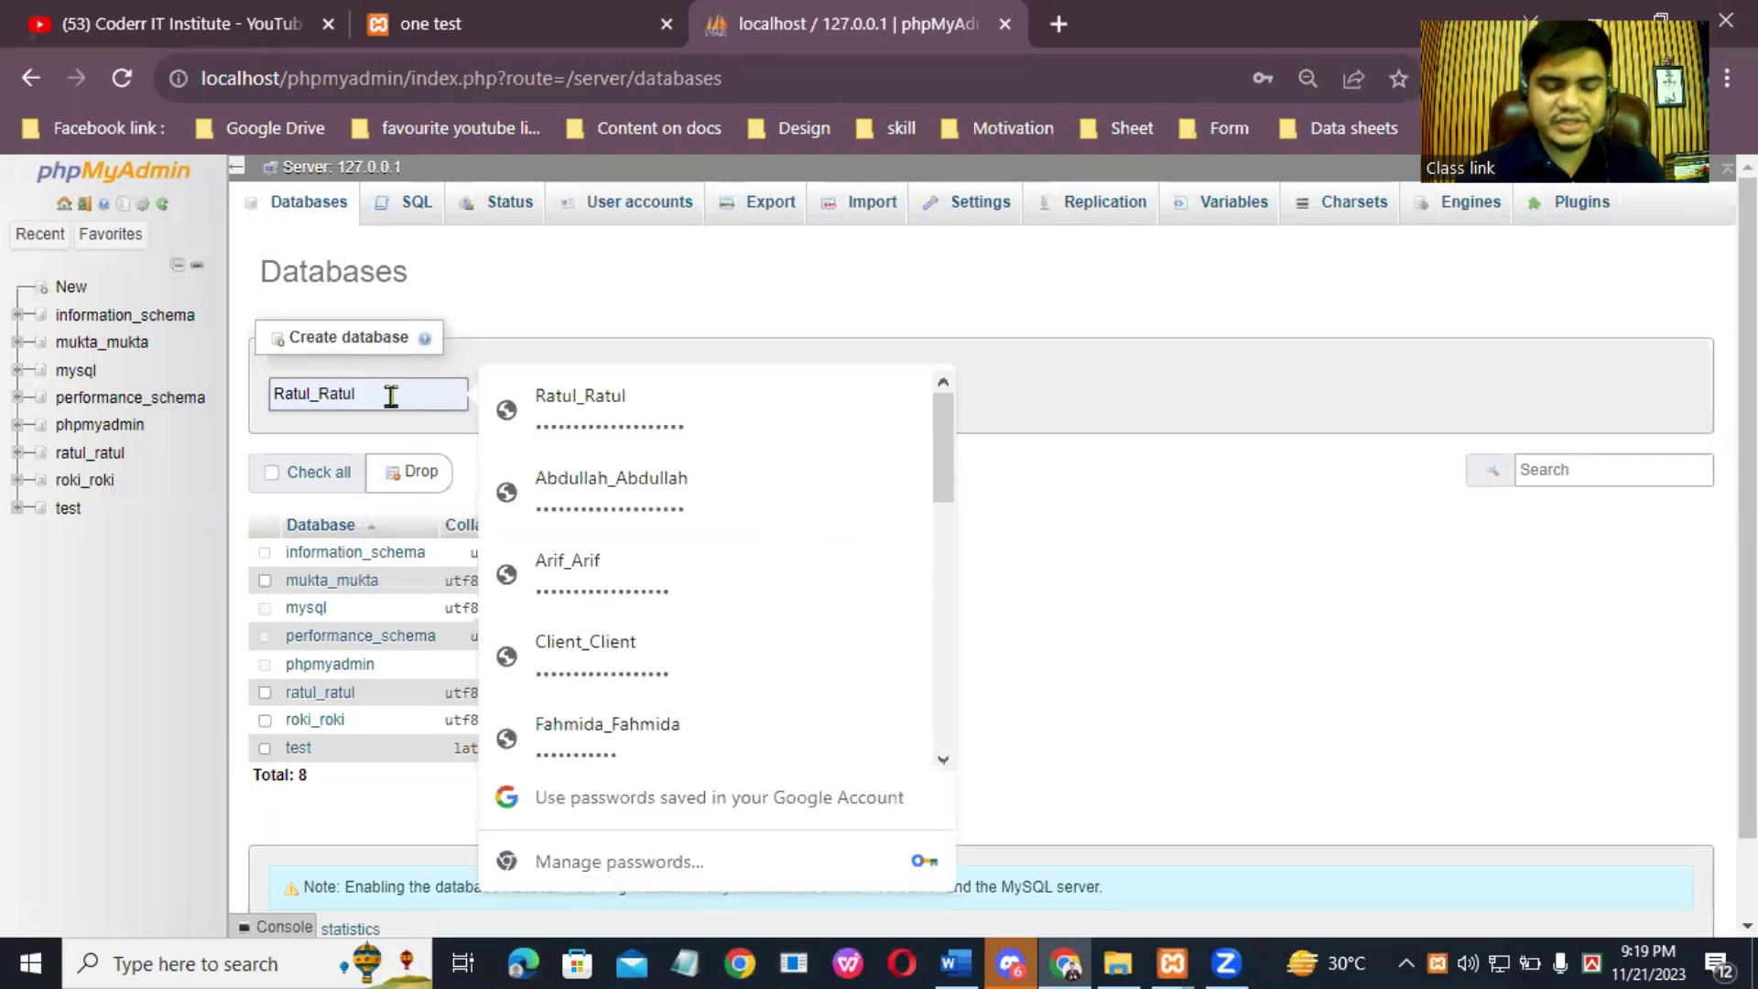
Step: Replace the field's contents with the new database name and copy it to the clipboard
{"action": "key", "text": "BackSpace"}
{"action": "key", "text": "BackSpace"}
{"action": "key", "text": "BackSpace"}
{"action": "key", "text": "BackSpace"}
{"action": "key", "text": "BackSpace"}
{"action": "key", "text": "BackSpace"}
{"action": "key", "text": "BackSpace"}
{"action": "key", "text": "BackSpace"}
{"action": "key", "text": "BackSpace"}
{"action": "key", "text": "BackSpace"}
{"action": "key", "text": "BackSpace"}
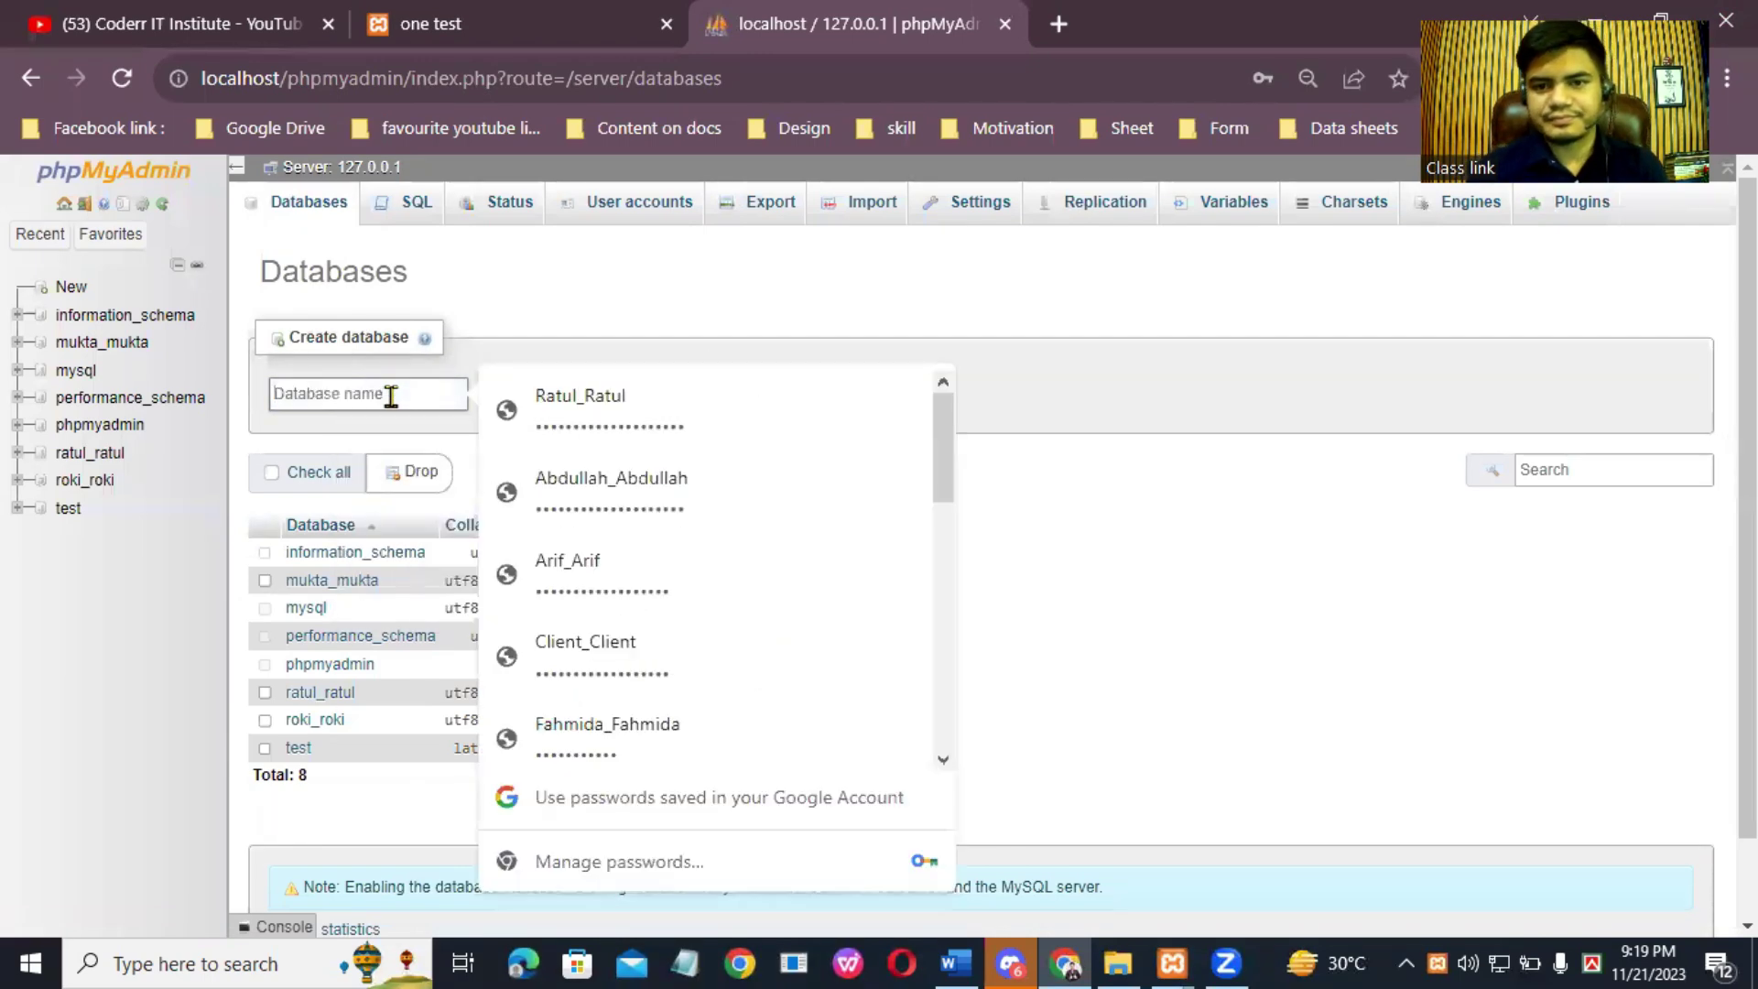
{"action": "type", "text": "Uzzal"}
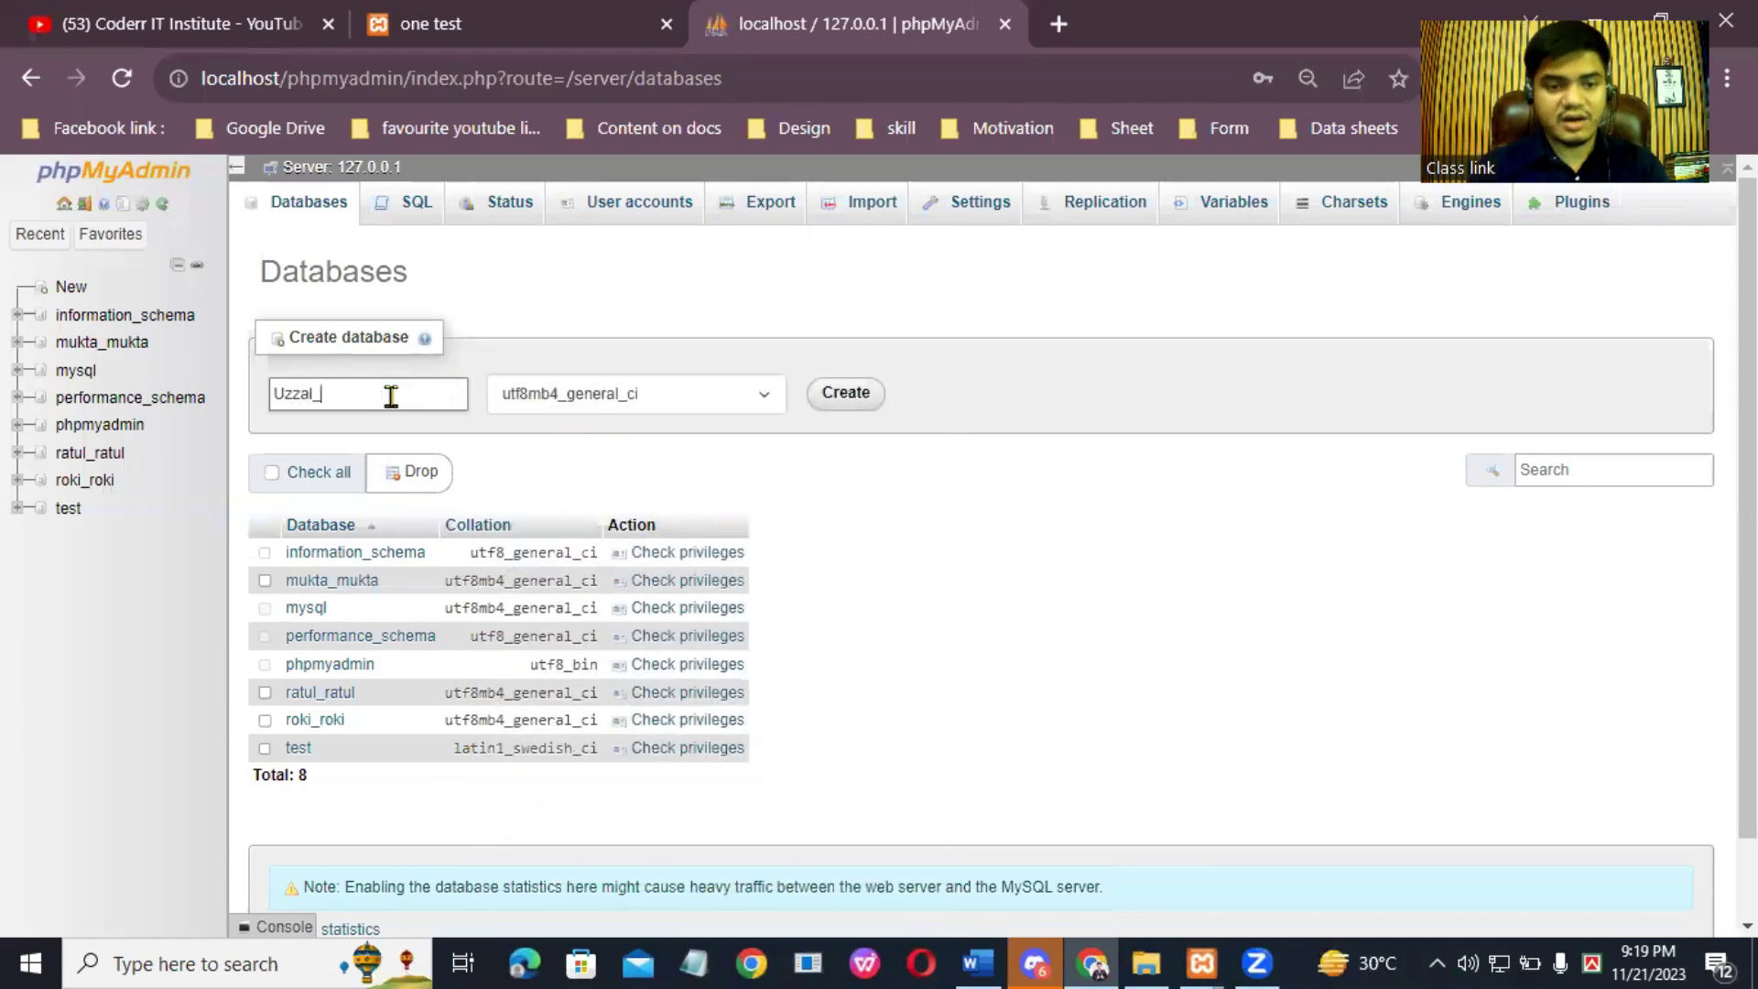
{"action": "type", "text": "_Uzzal"}
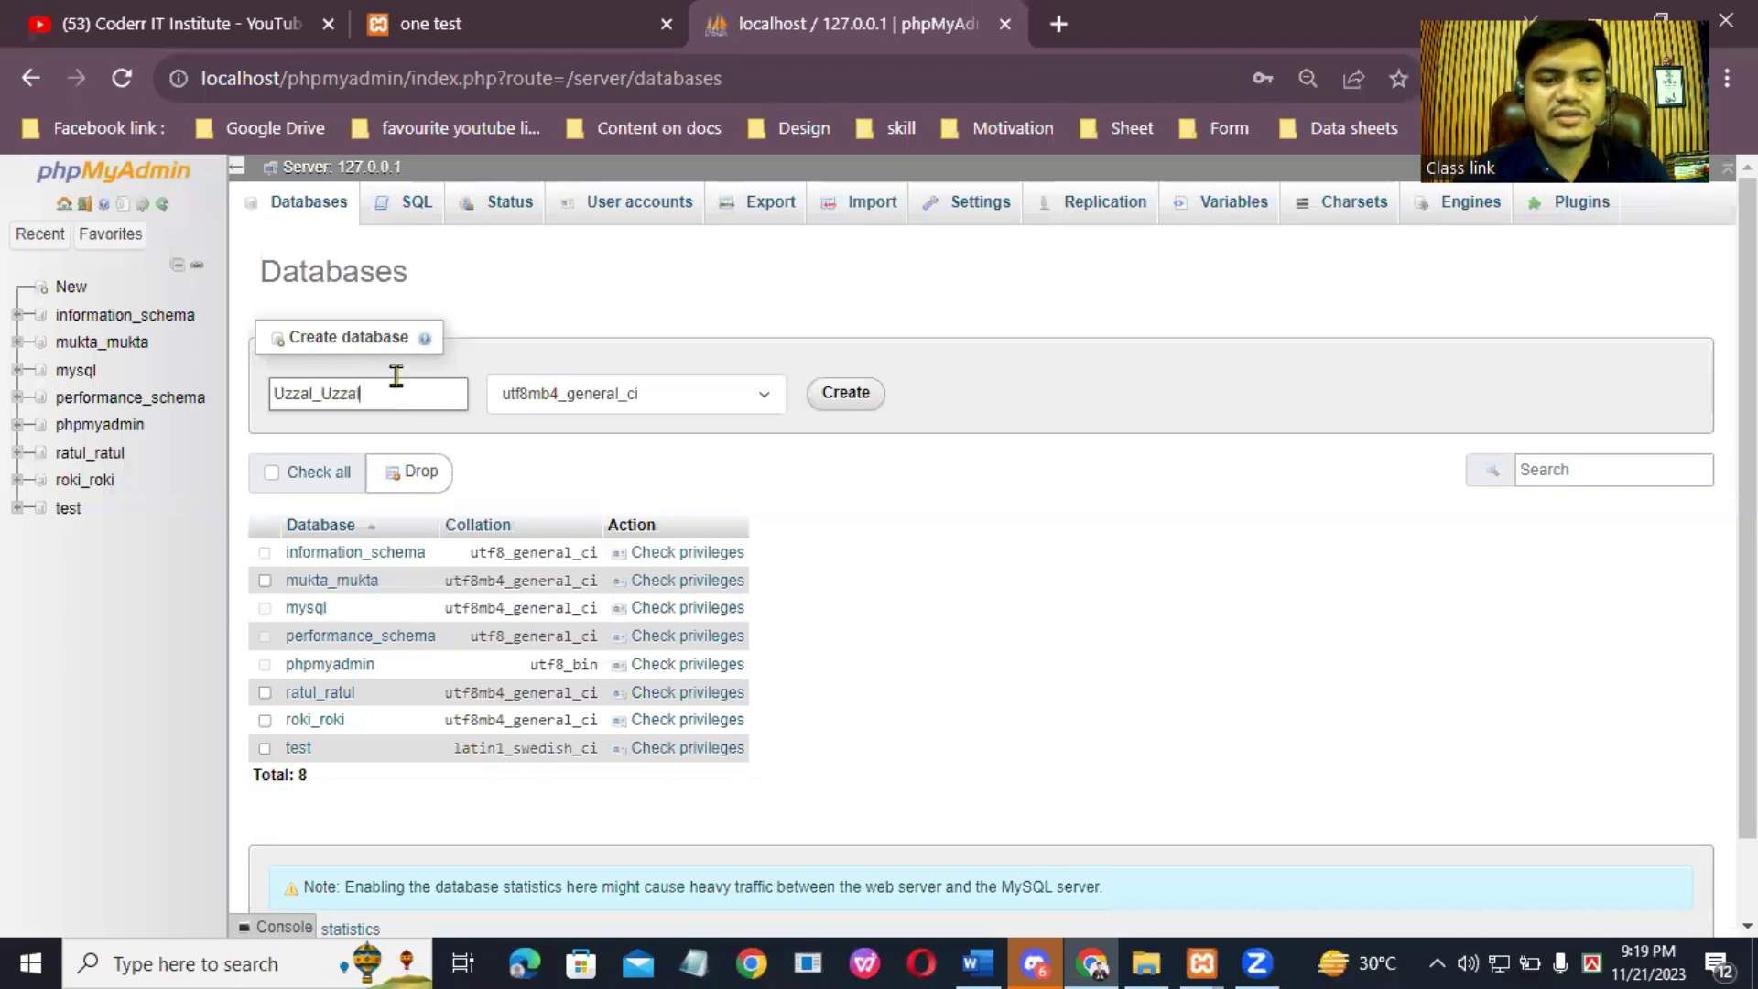
{"action": "left_click_drag", "start_coordinate": [275, 394], "coordinate": [362, 394]}
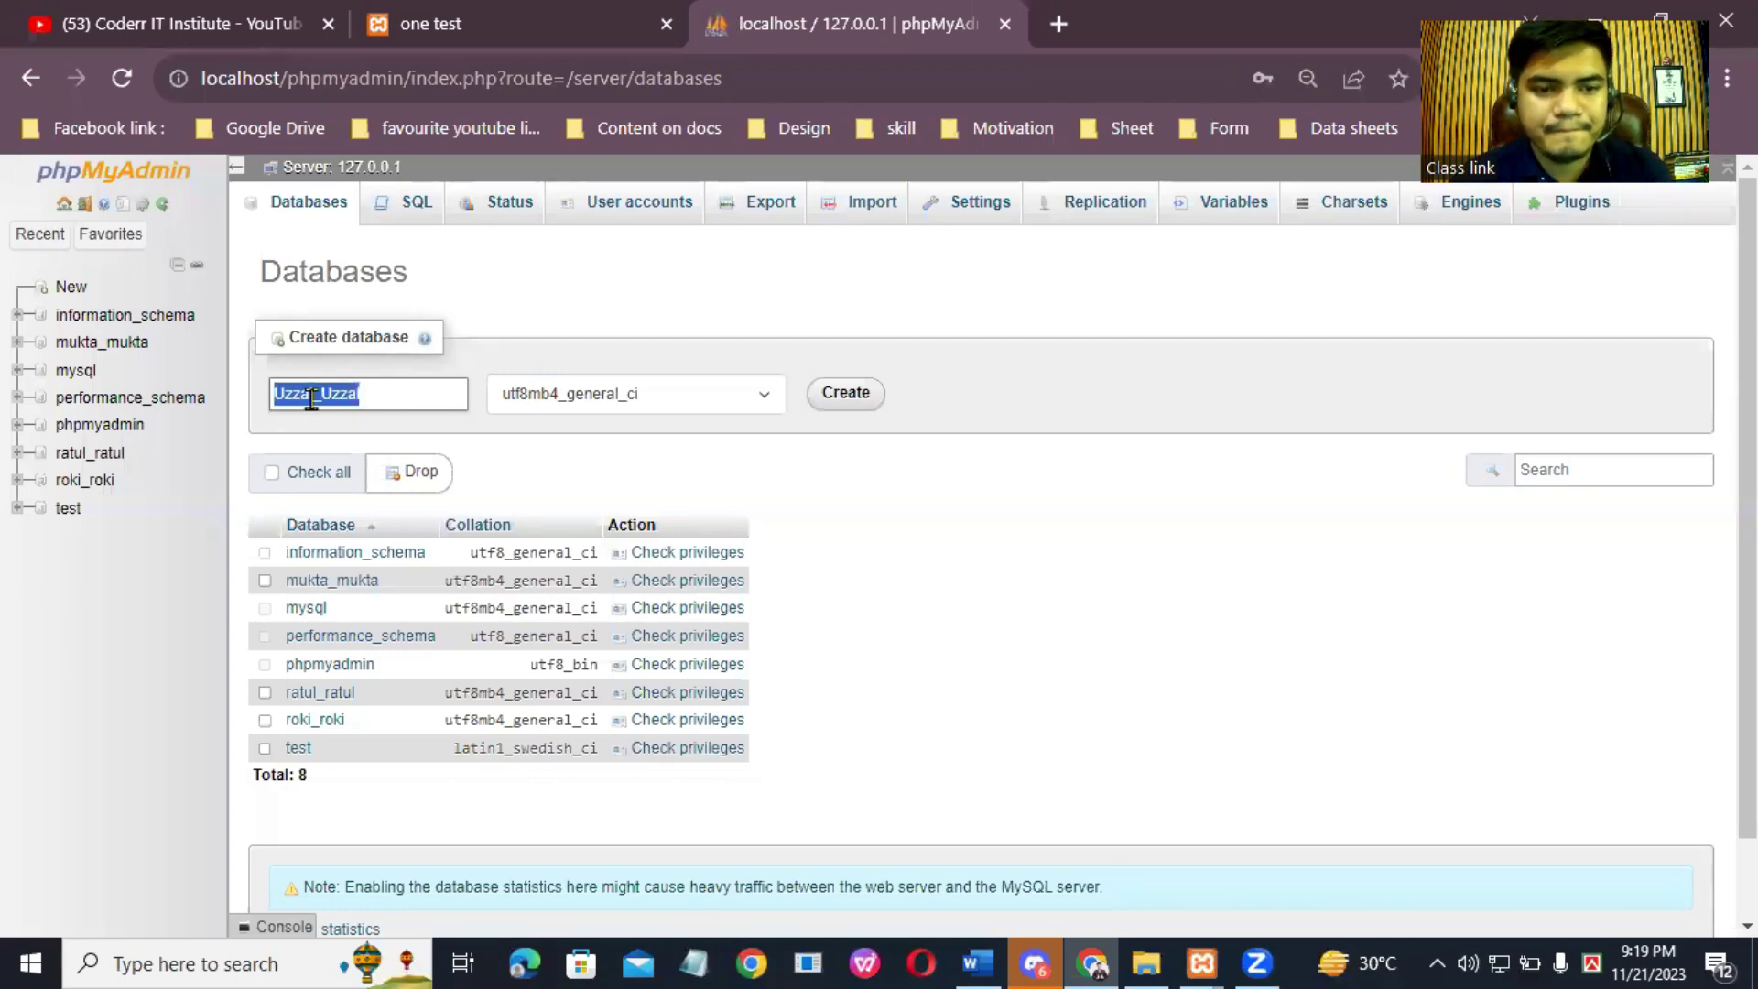
{"action": "right_click", "coordinate": [294, 406]}
{"action": "left_click", "coordinate": [385, 491]}
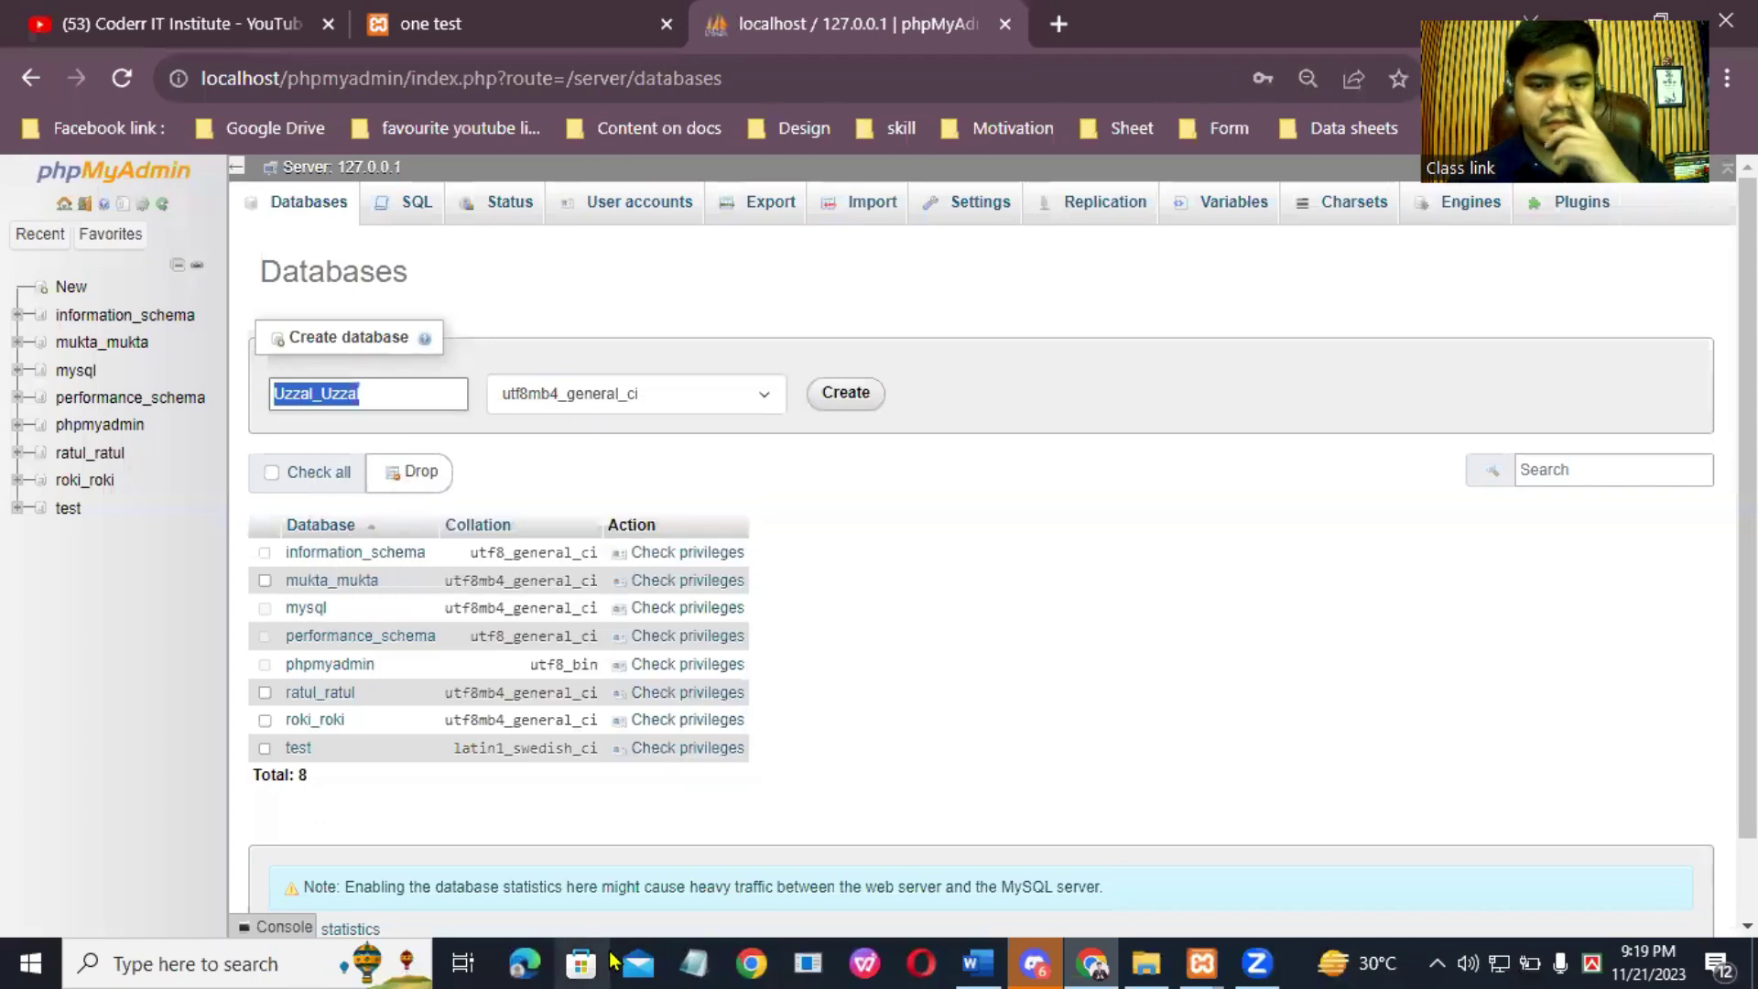
{"action": "left_click", "coordinate": [693, 961]}
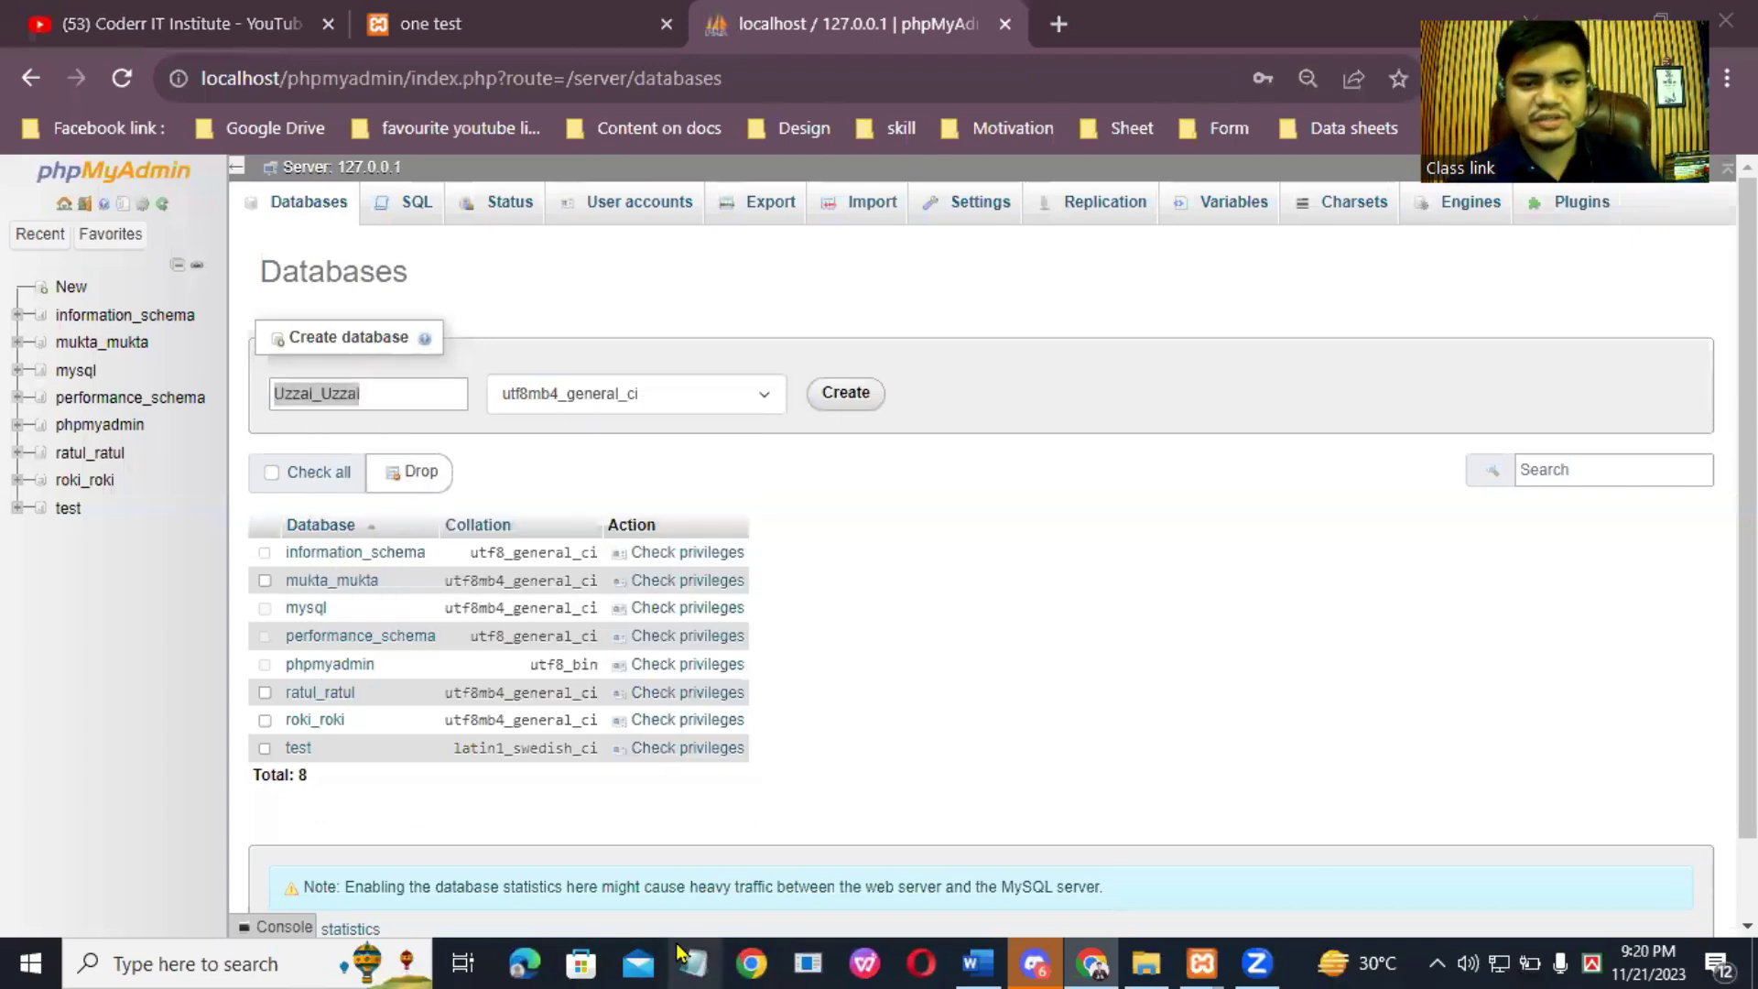
Step: Paste the database name into Notepad and add a password line beneath it
{"action": "right_click", "coordinate": [457, 140]}
{"action": "left_click", "coordinate": [553, 252]}
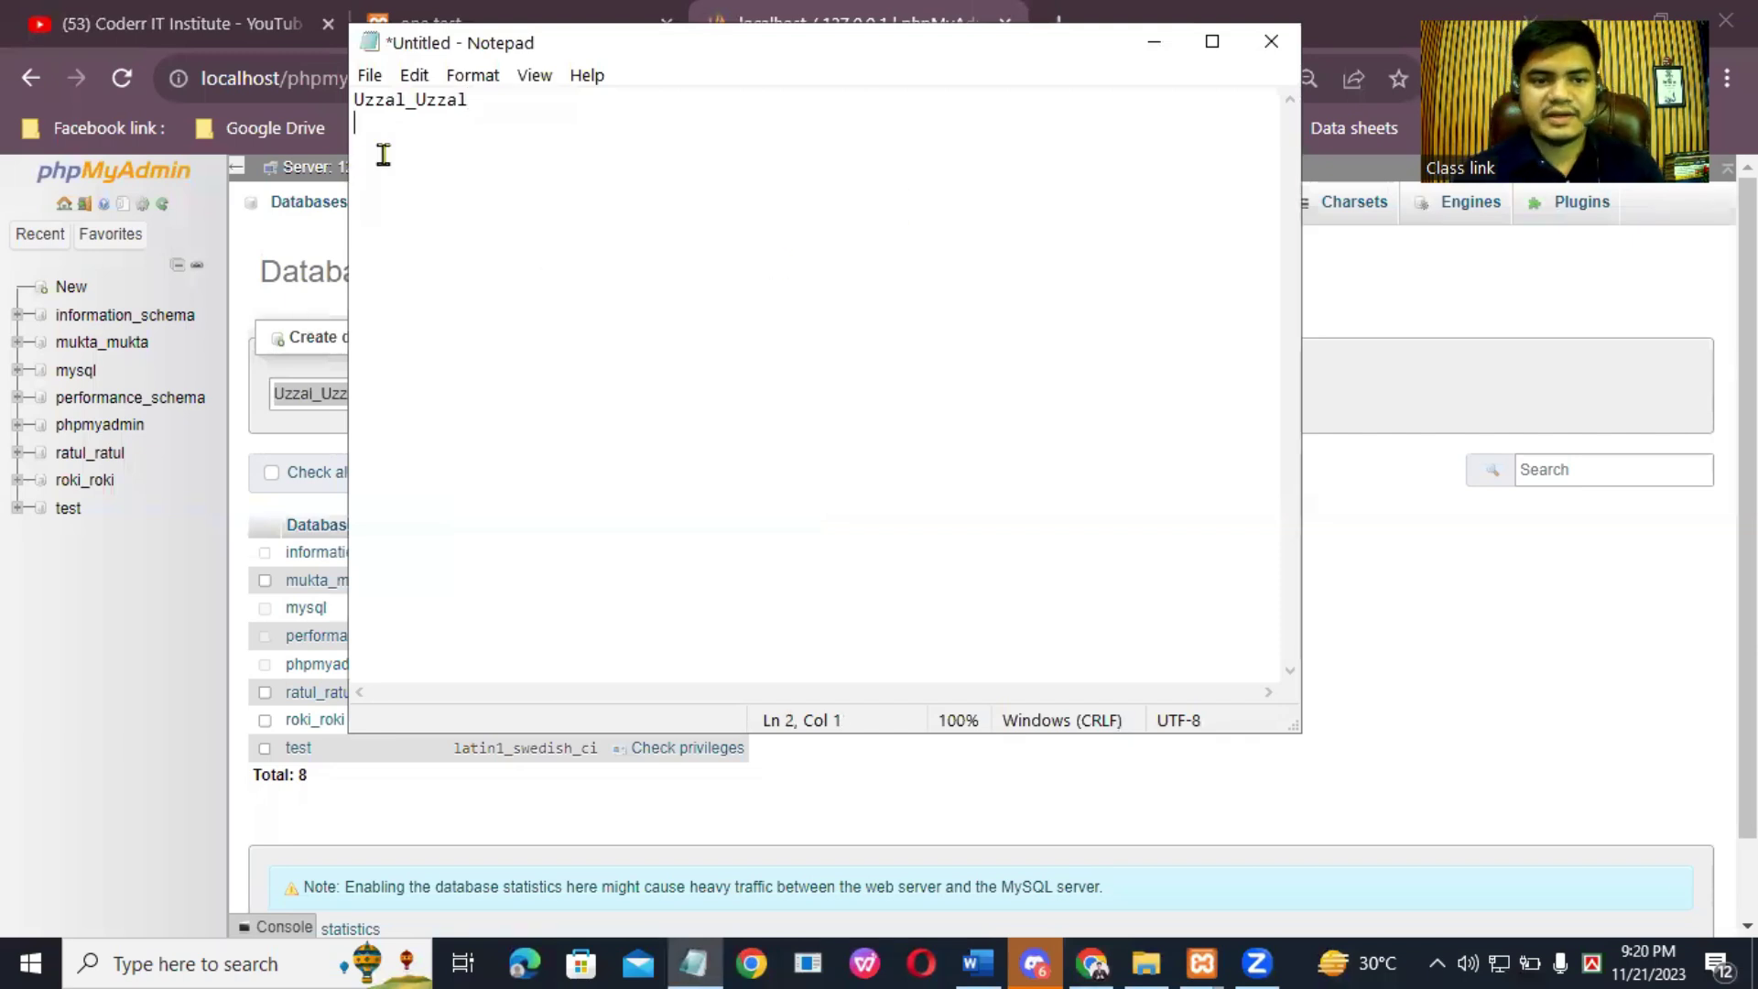
{"action": "key", "text": "ctrl+v"}
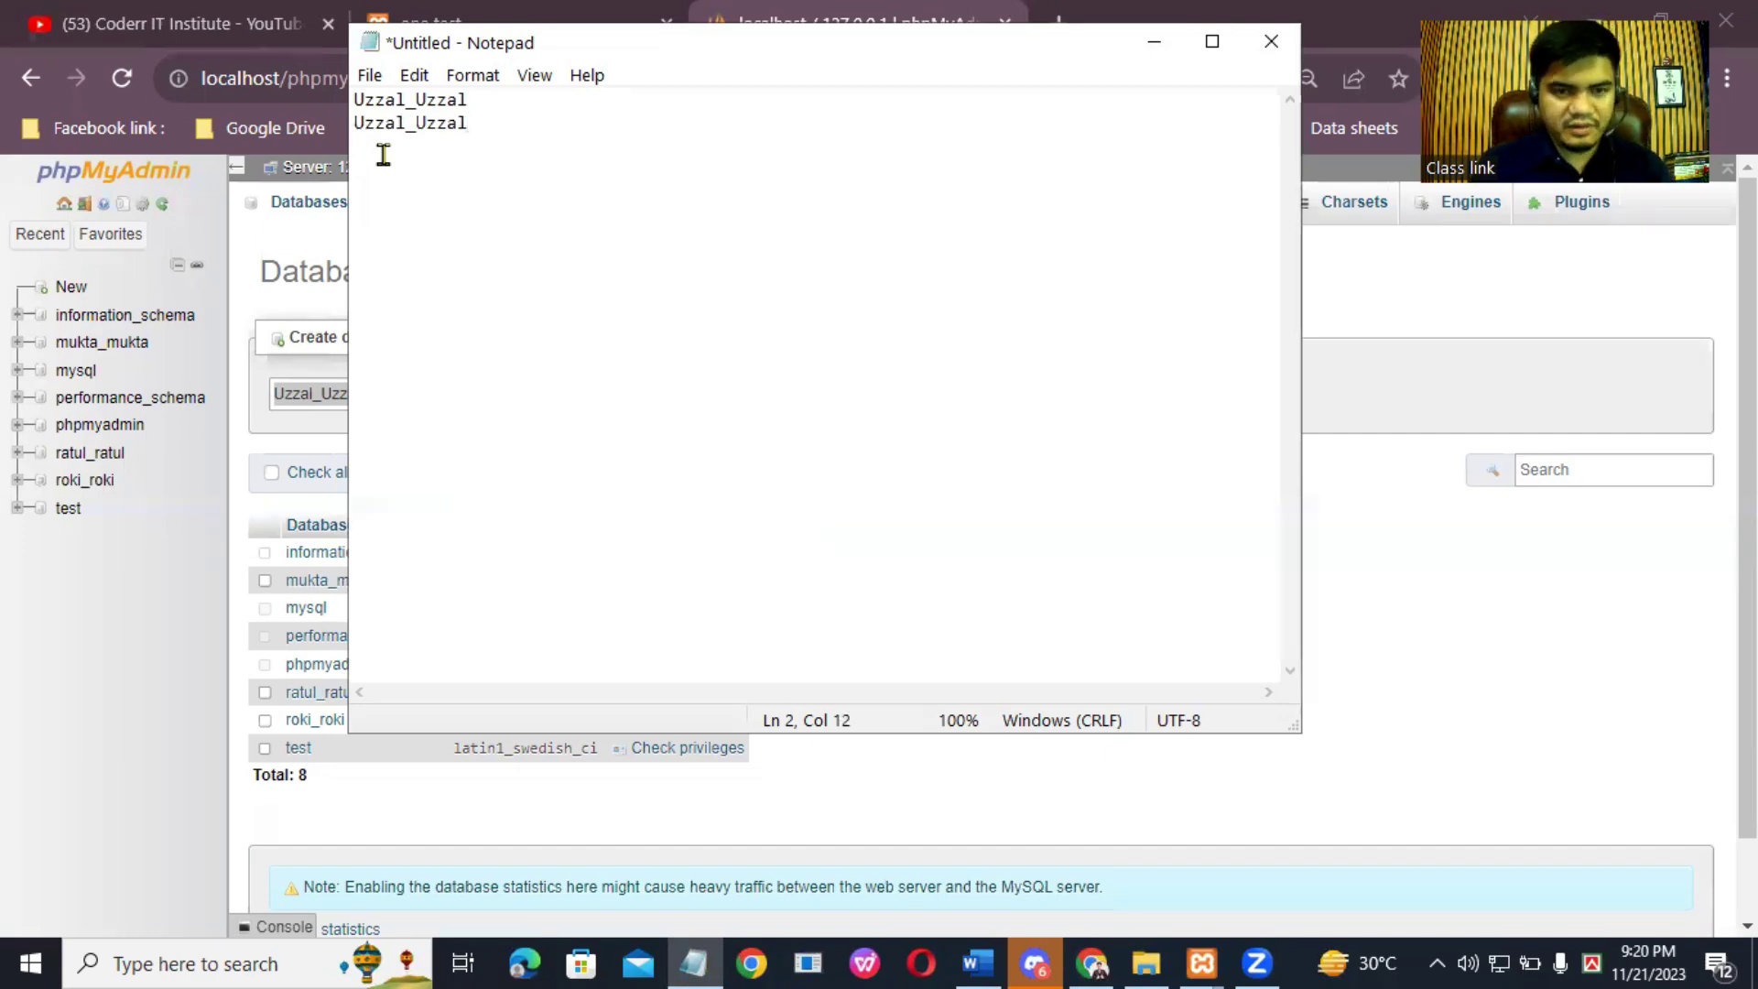
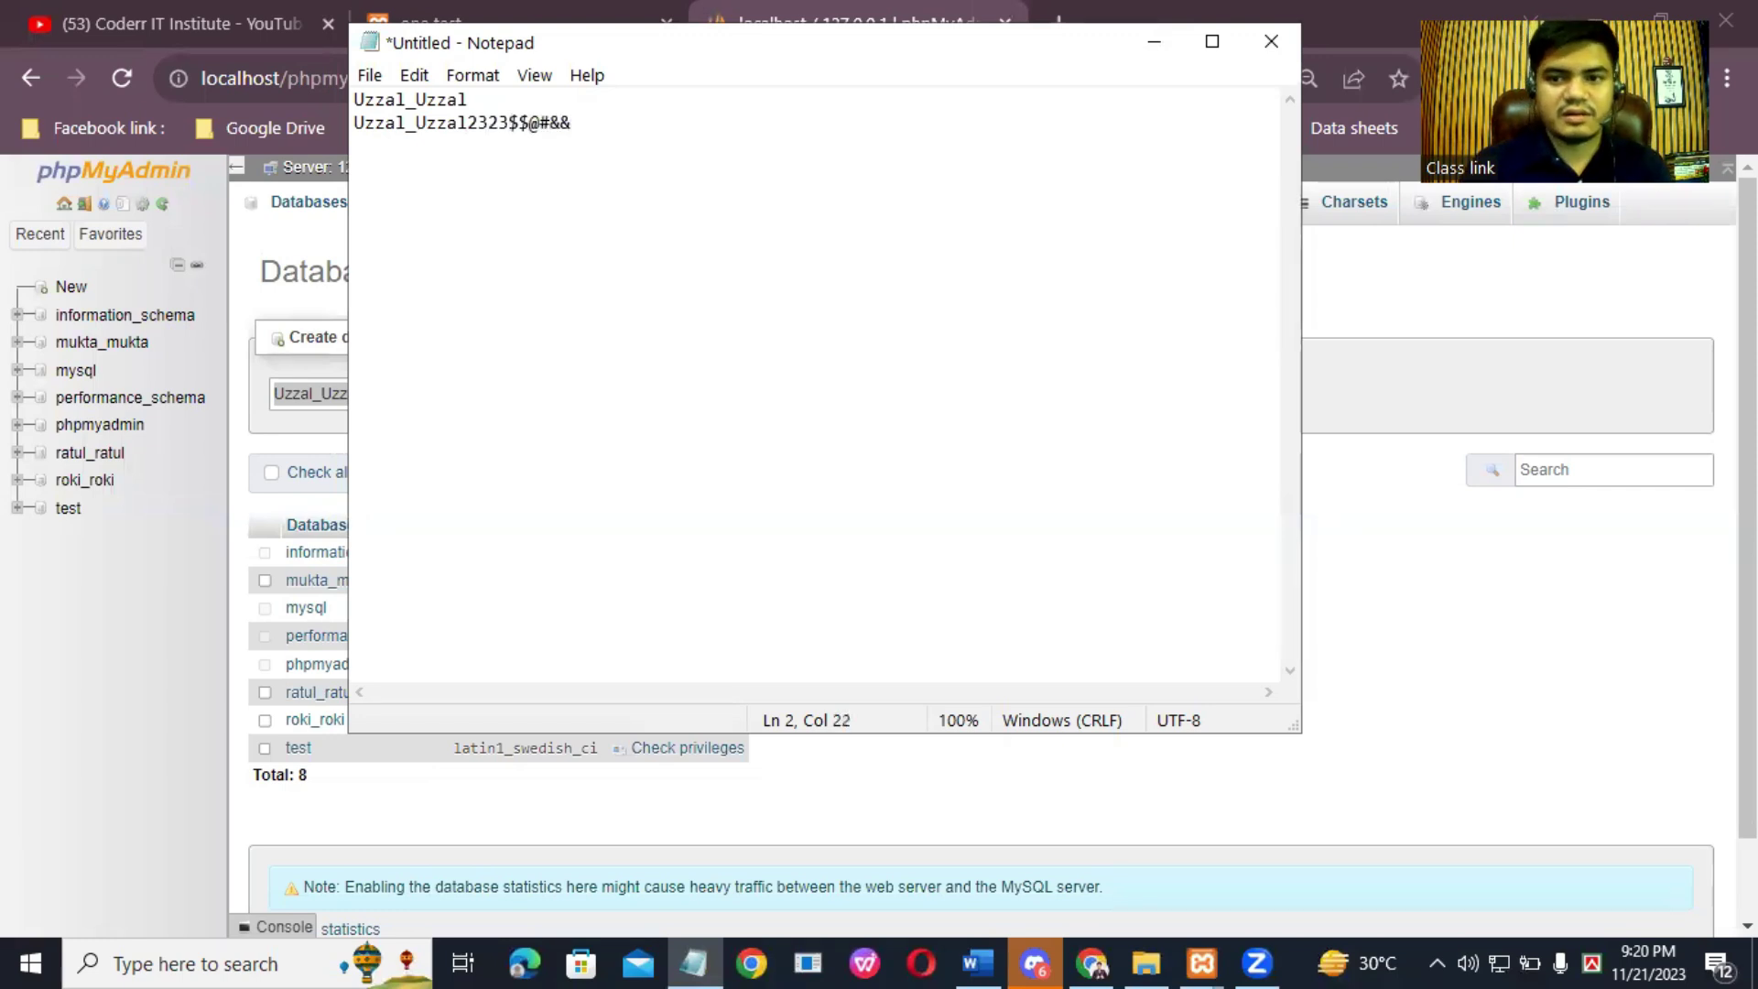
{"action": "left_click", "coordinate": [493, 101]}
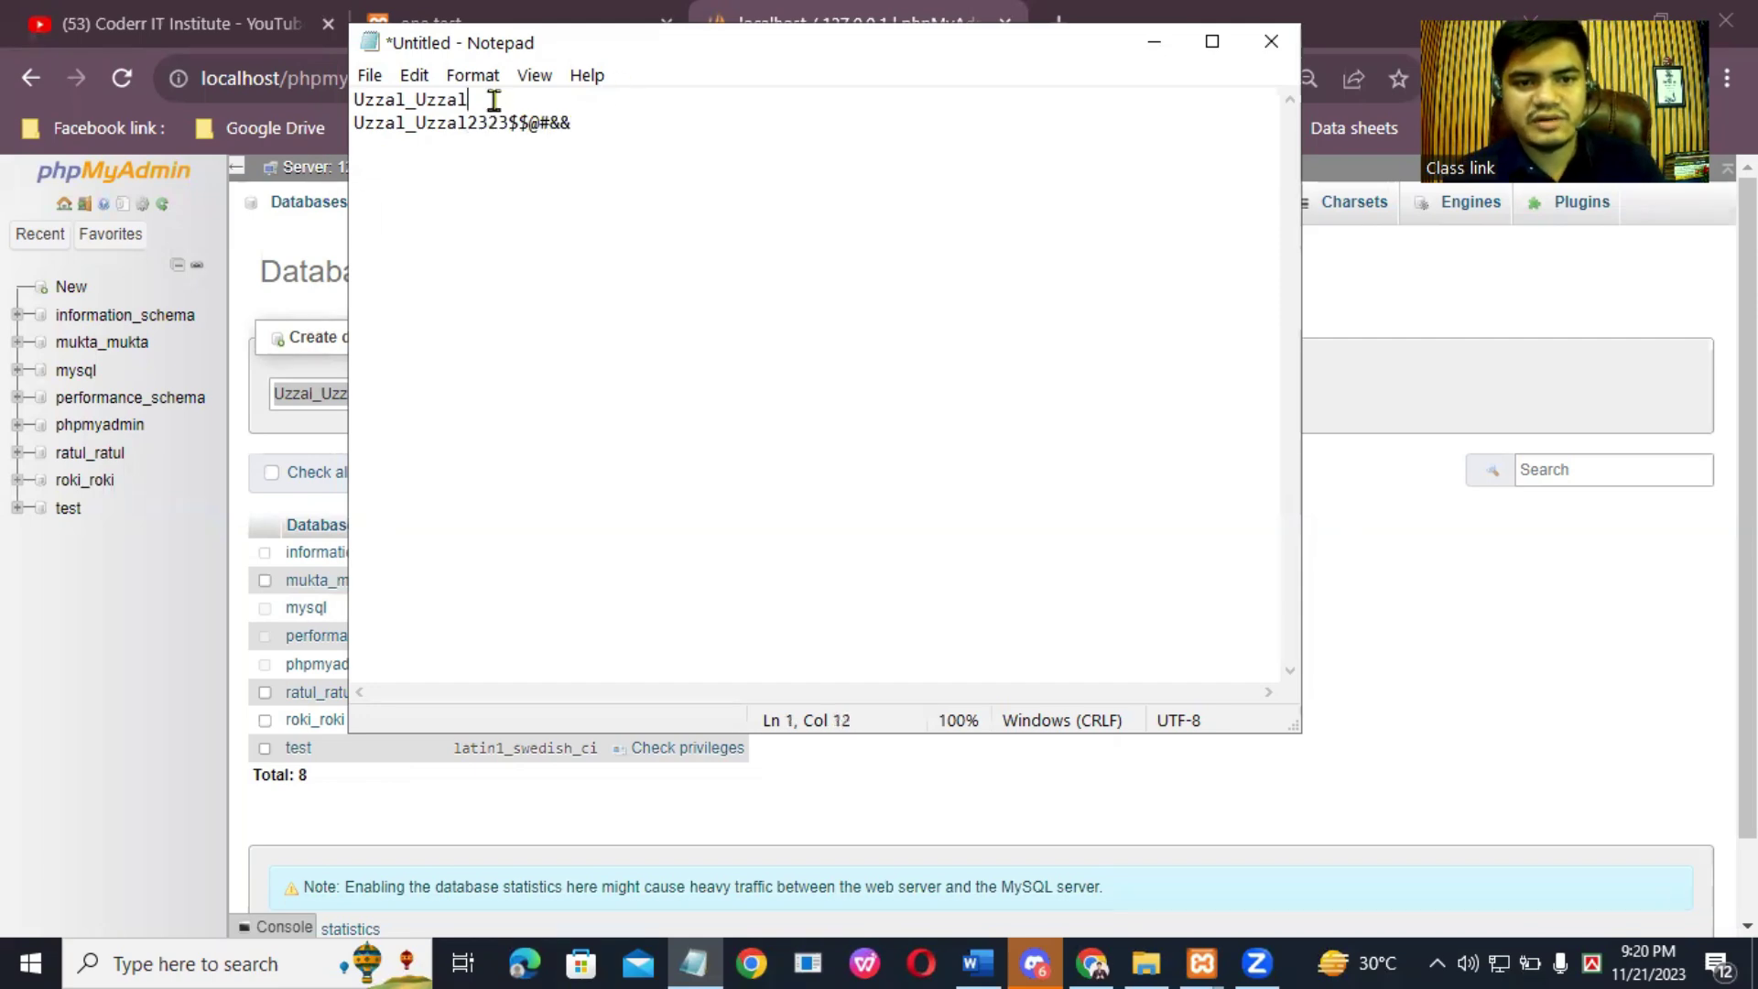
{"action": "key", "text": "Return"}
Step: Copy the database name from the note's first line and return to phpMyAdmin
{"action": "triple_click", "coordinate": [584, 138]}
{"action": "left_click", "coordinate": [587, 138]}
{"action": "left_click_drag", "start_coordinate": [483, 99], "coordinate": [364, 91]}
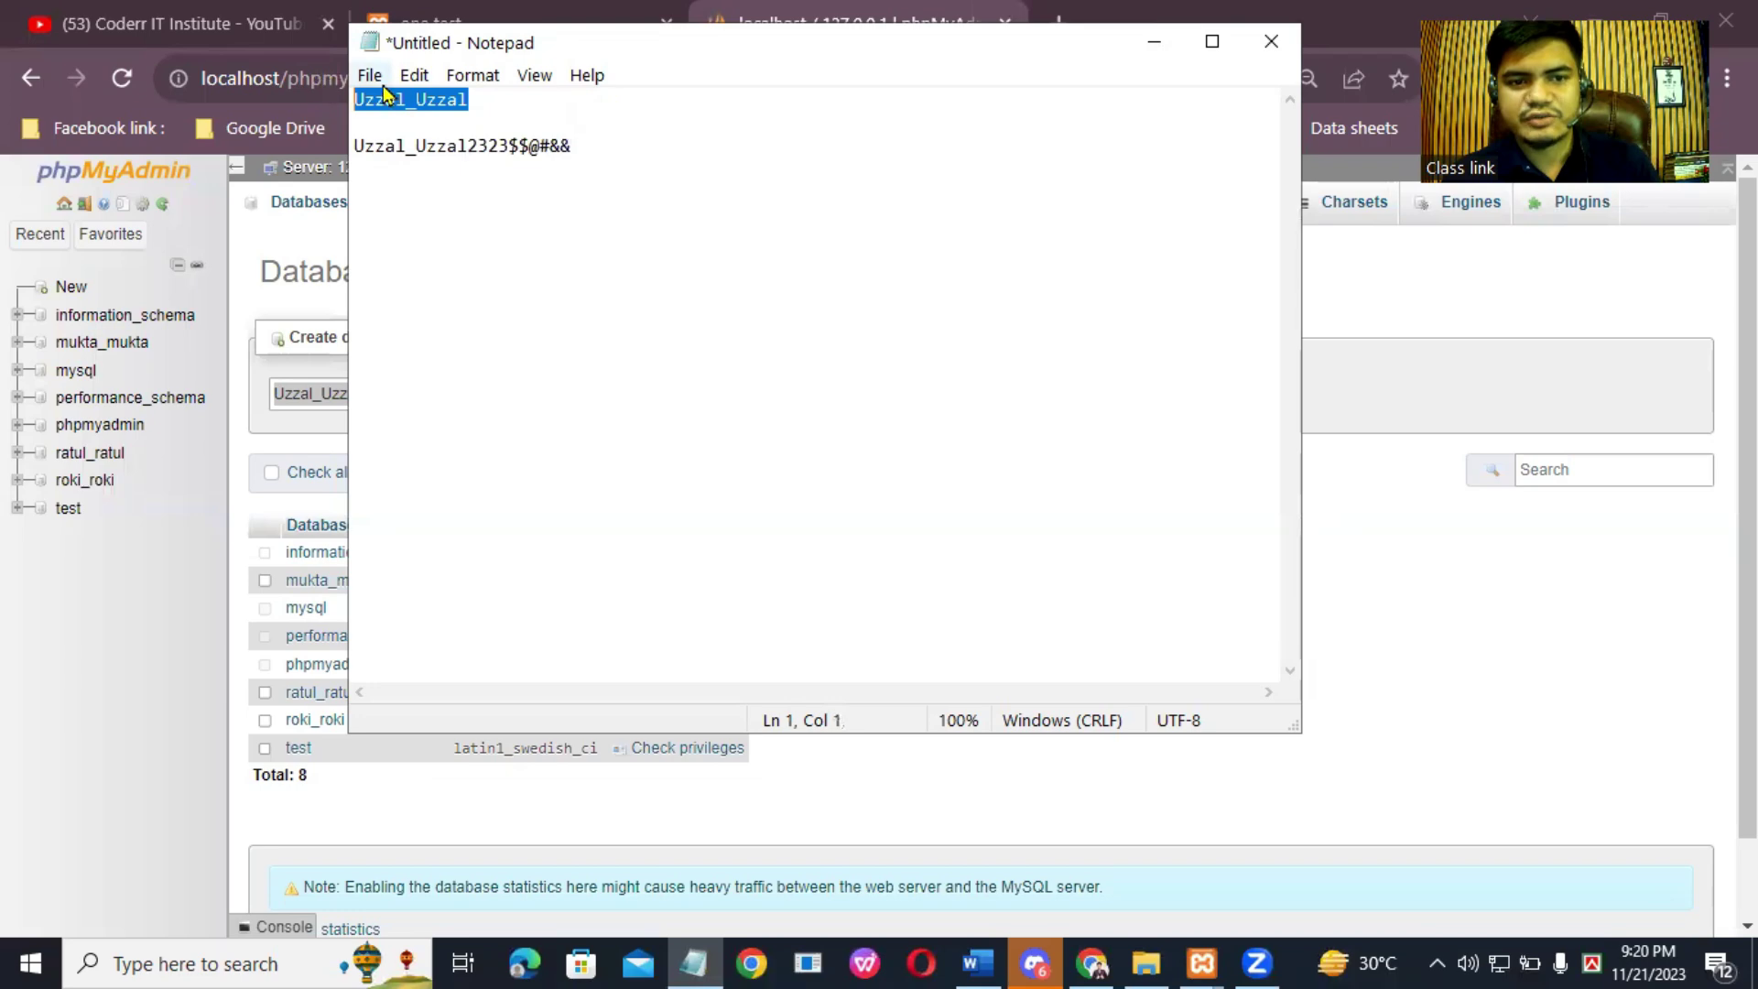
{"action": "right_click", "coordinate": [426, 96]}
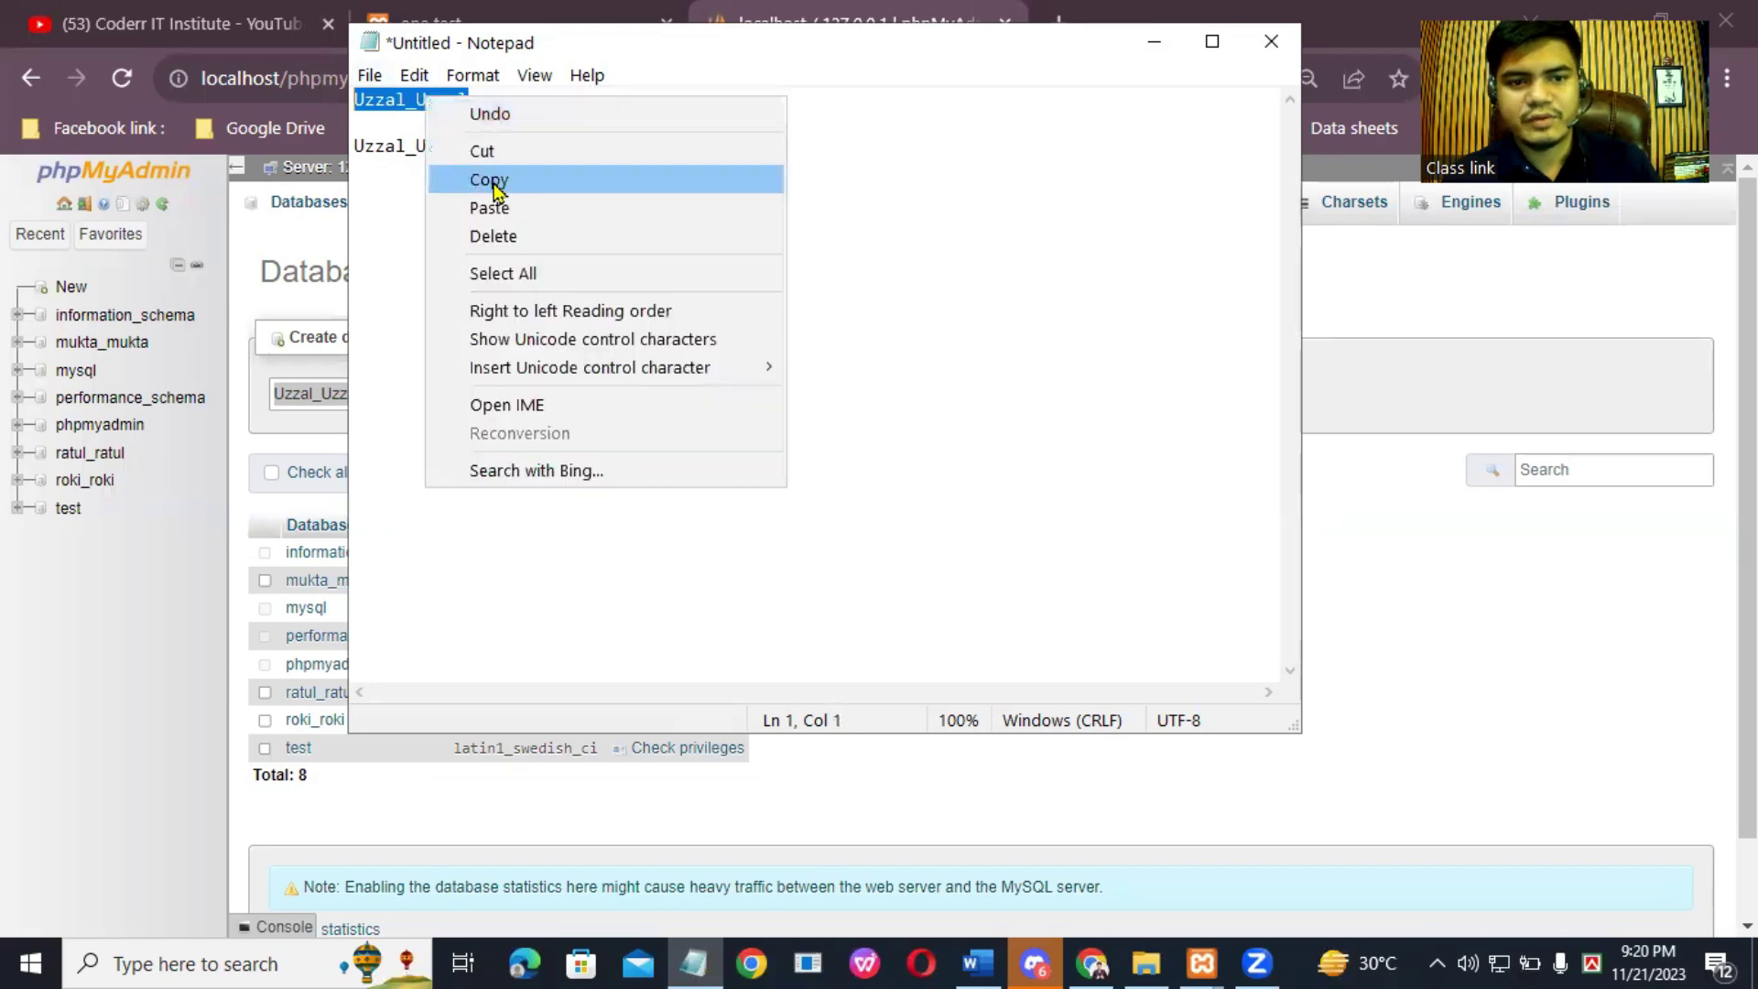
{"action": "left_click", "coordinate": [714, 180]}
{"action": "left_click", "coordinate": [1154, 41]}
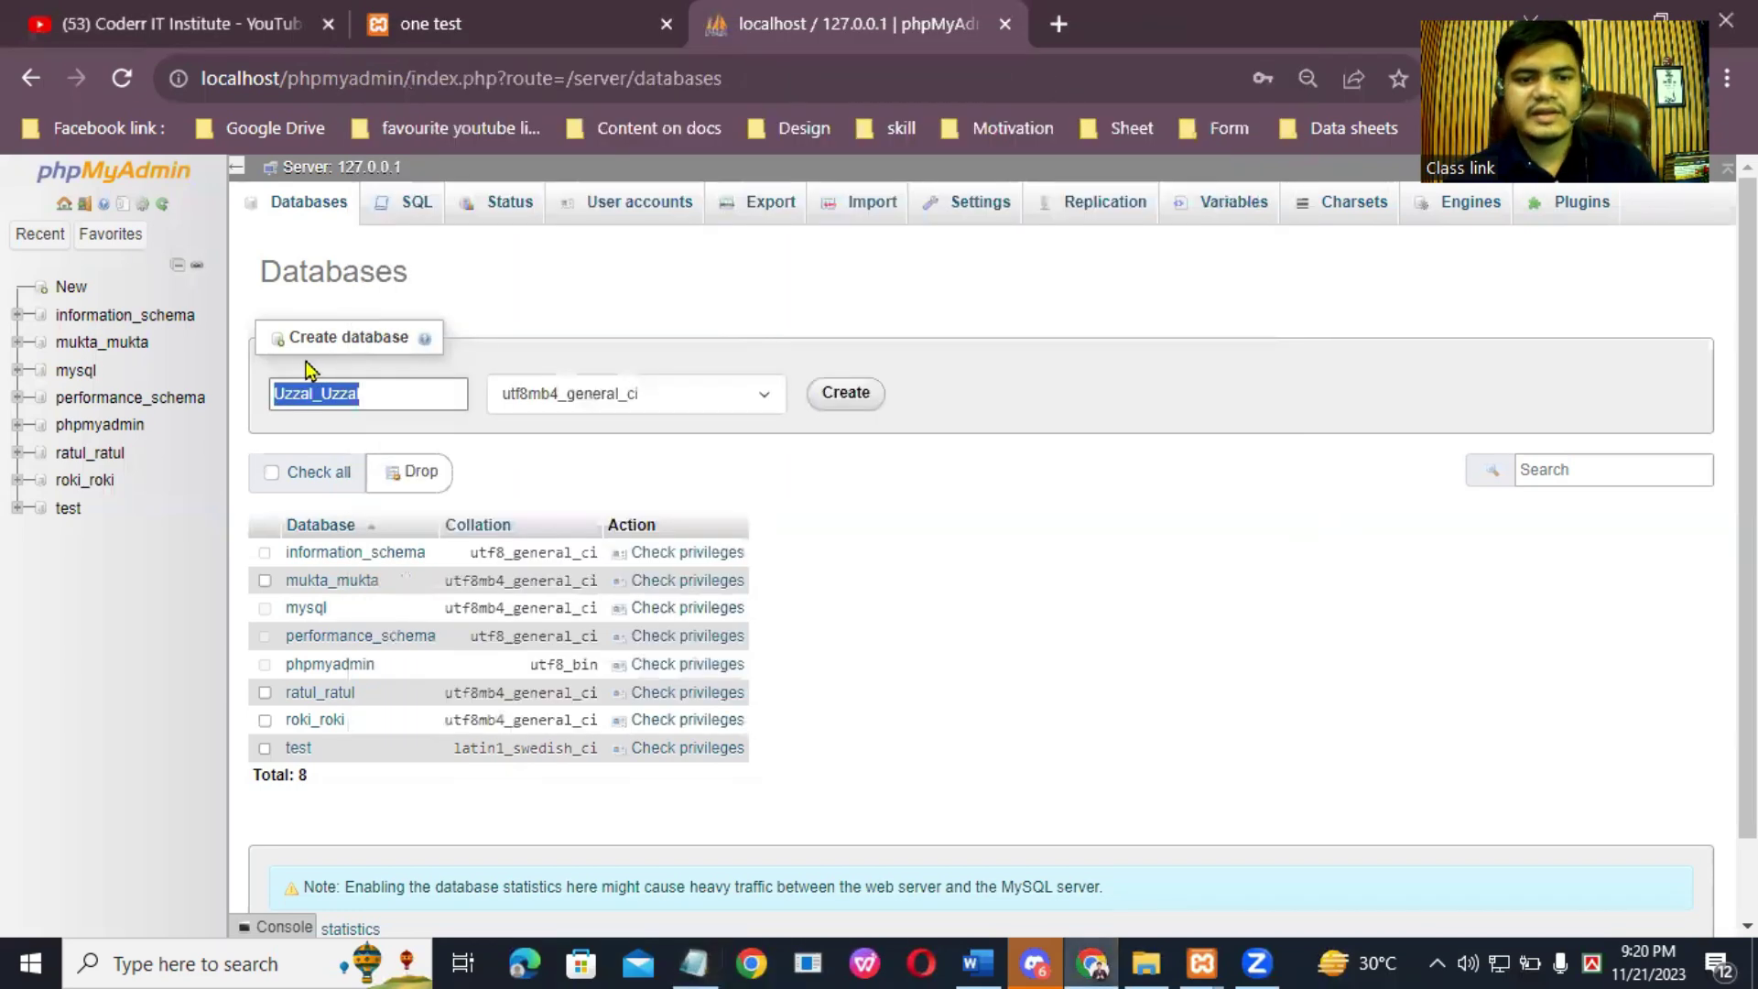
Step: Create the database uzzal_uzzal from the pasted name
{"action": "right_click", "coordinate": [336, 394]}
{"action": "left_click", "coordinate": [396, 513]}
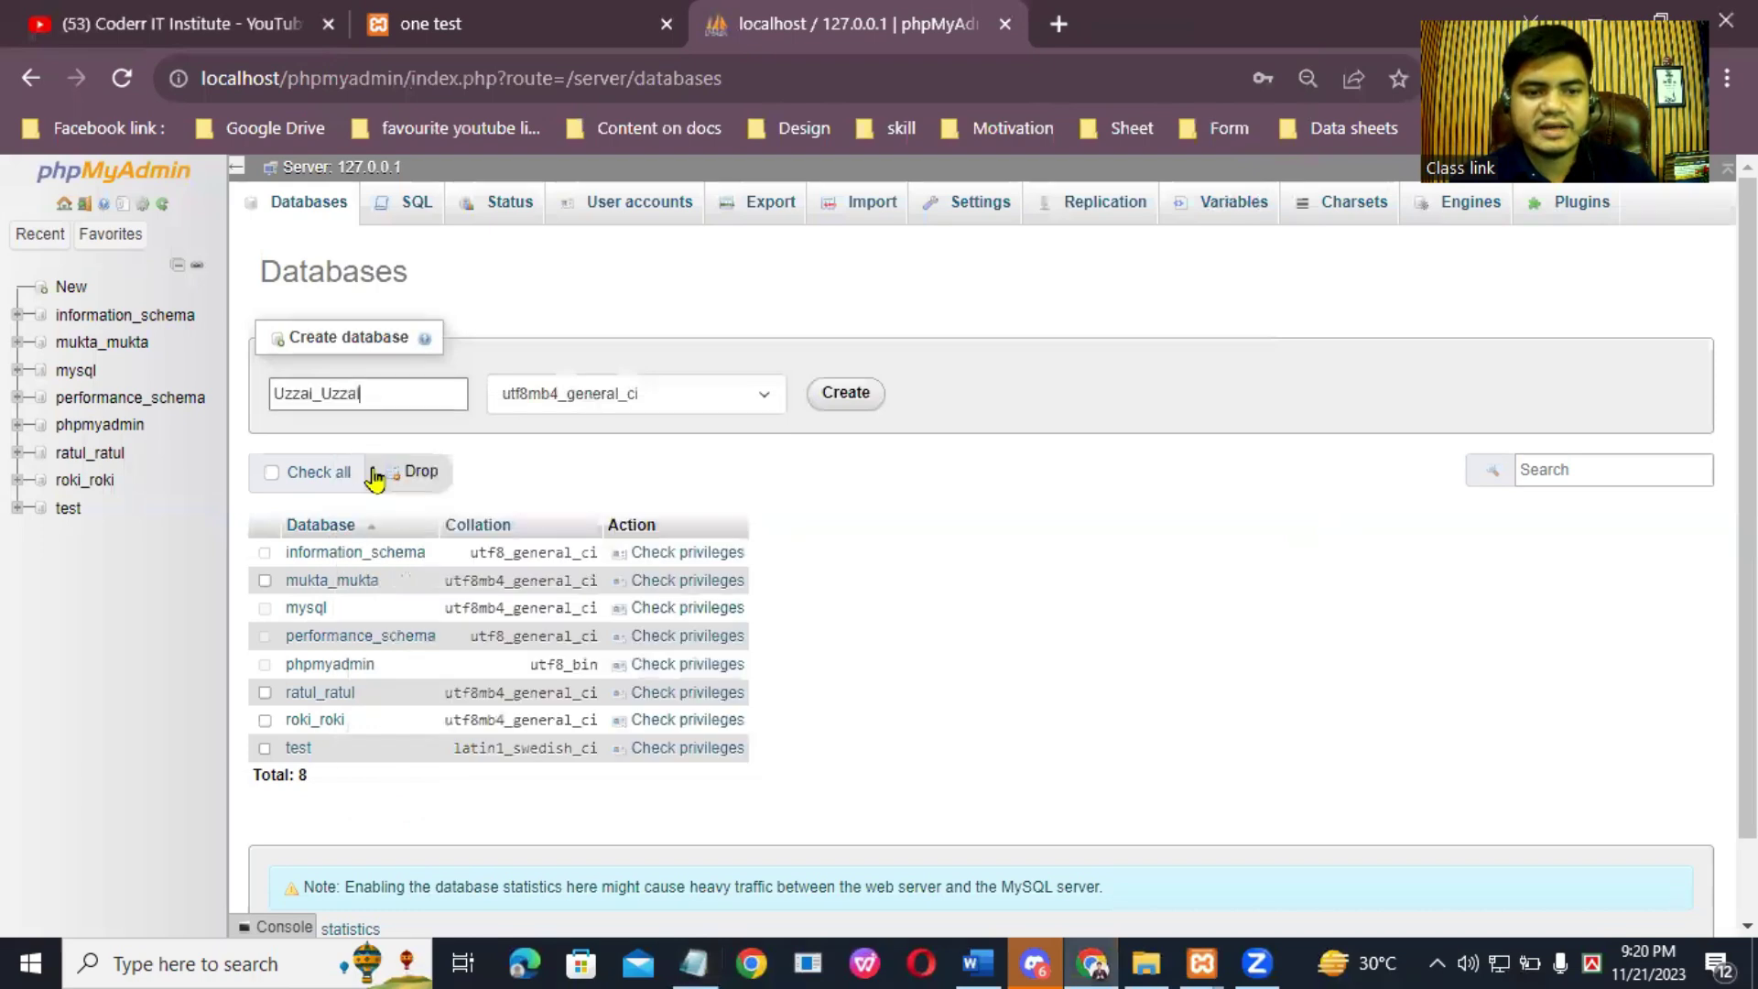
{"action": "left_click", "coordinate": [838, 400]}
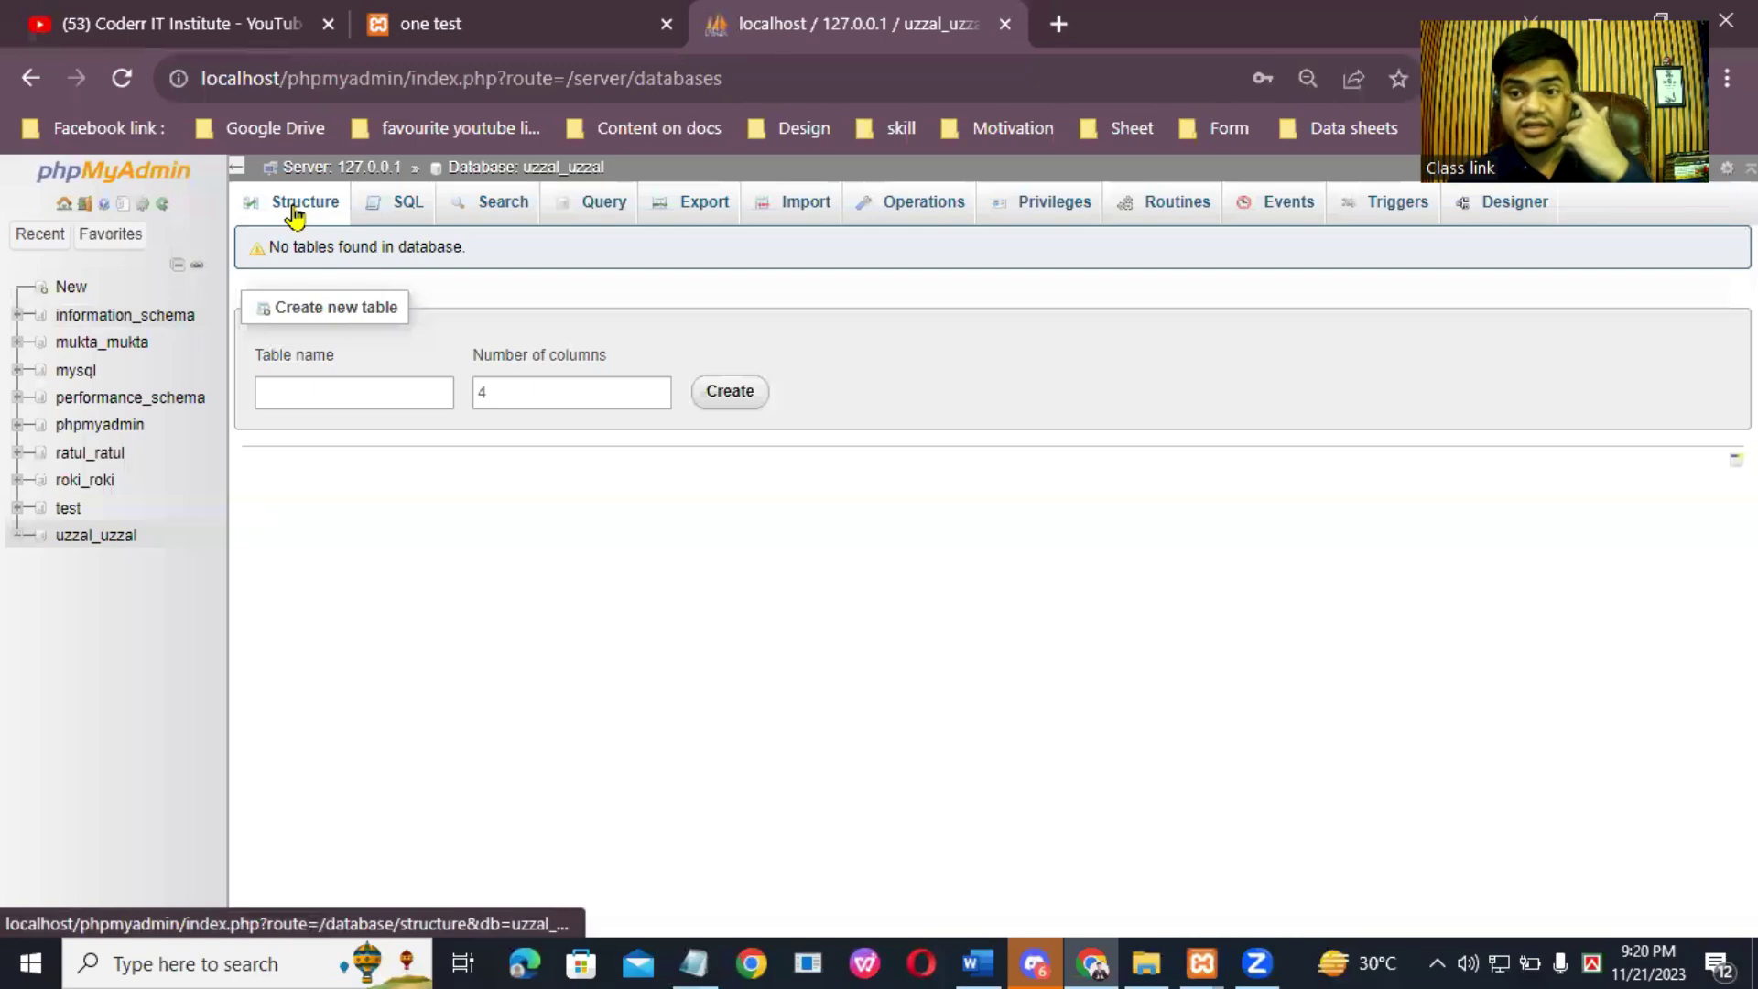
Step: Go to the User accounts overview and begin adding a new user
{"action": "left_click", "coordinate": [62, 205]}
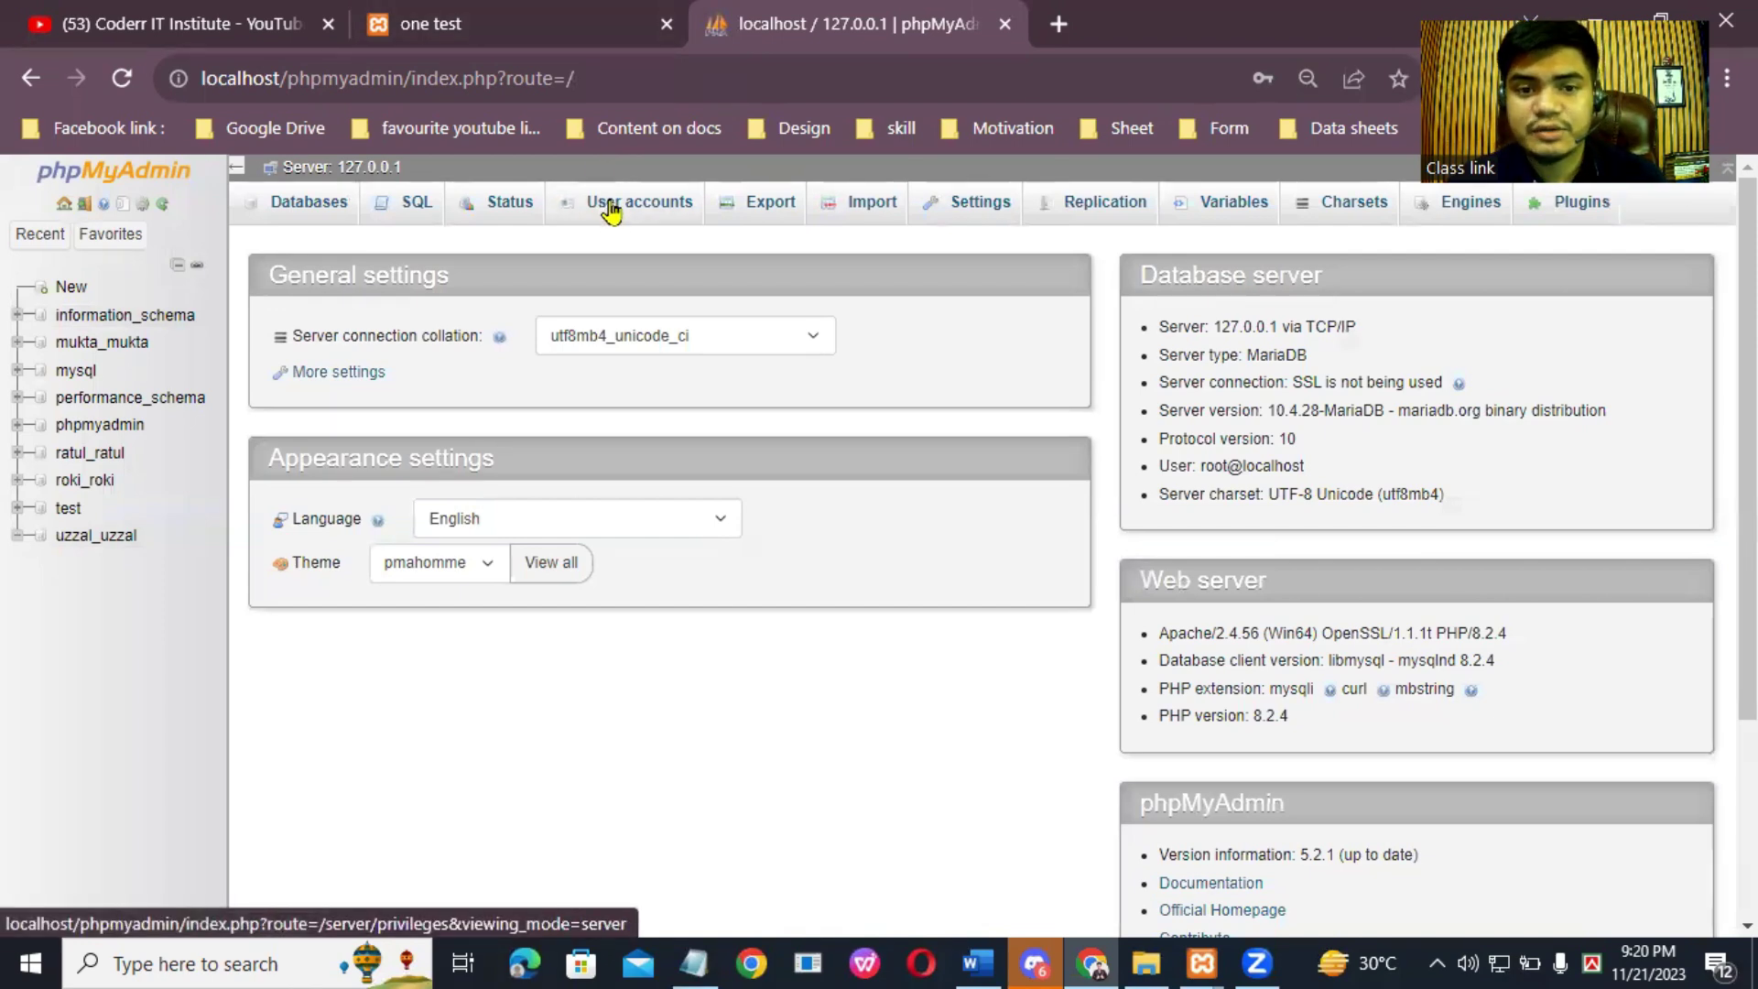
{"action": "left_click", "coordinate": [611, 210]}
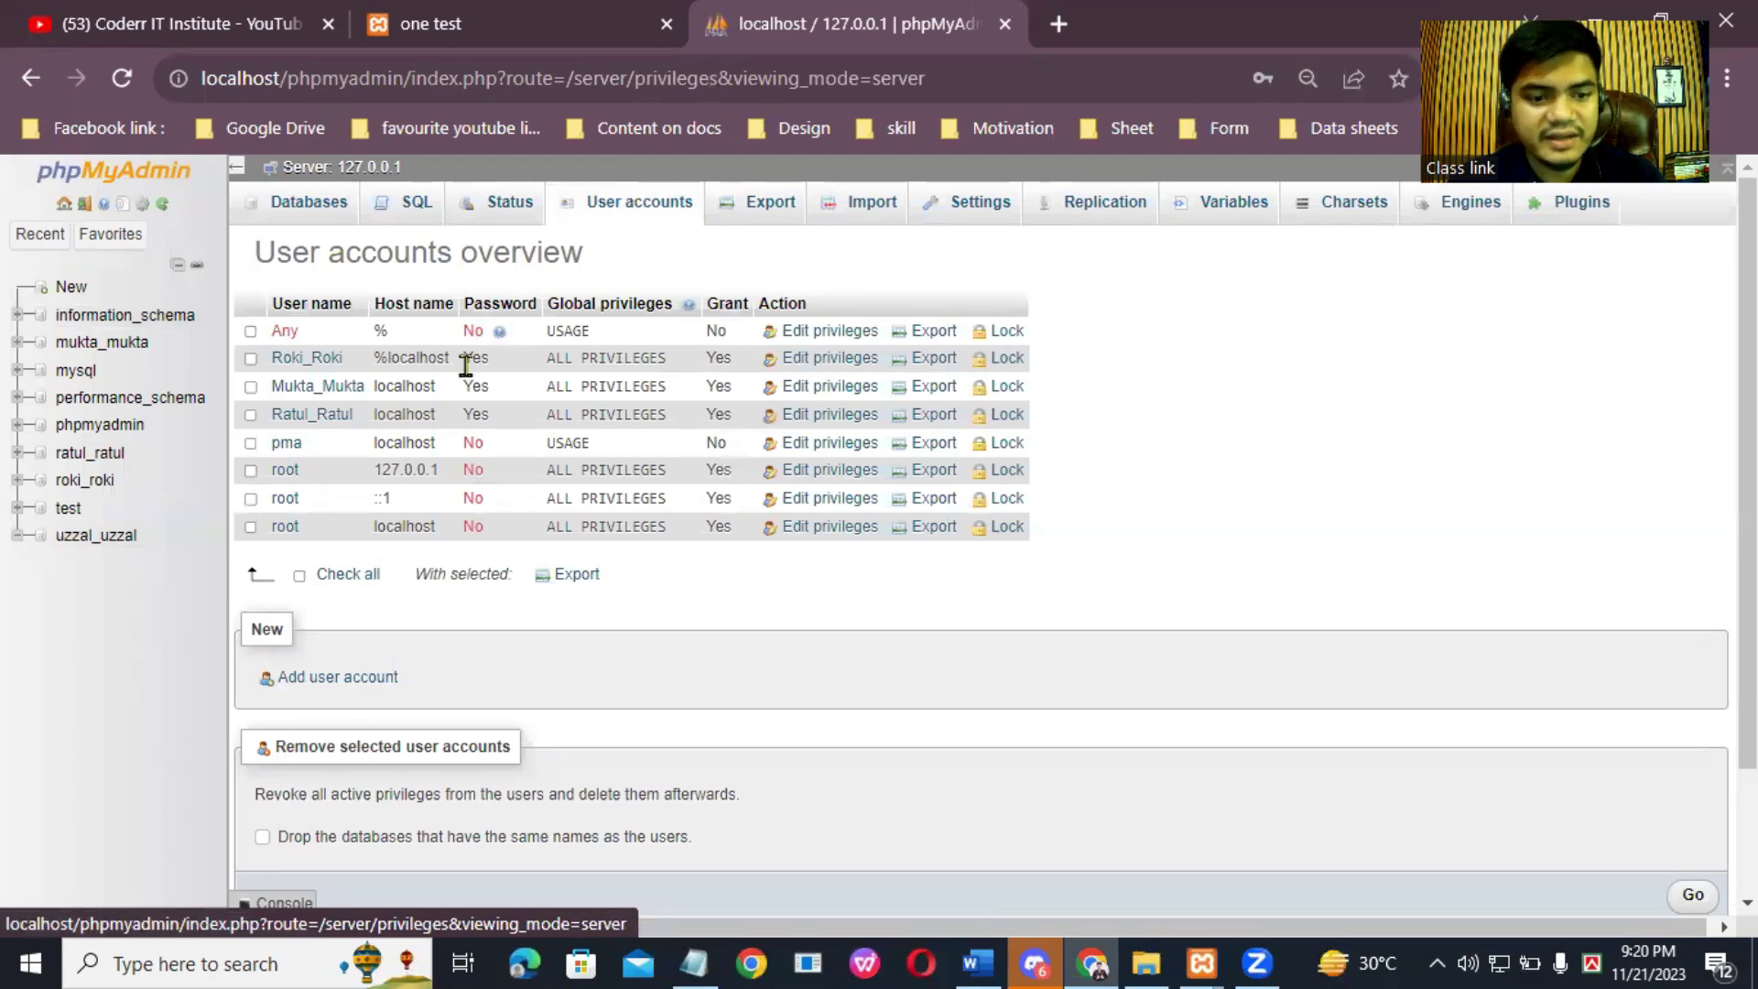
{"action": "left_click", "coordinate": [327, 680]}
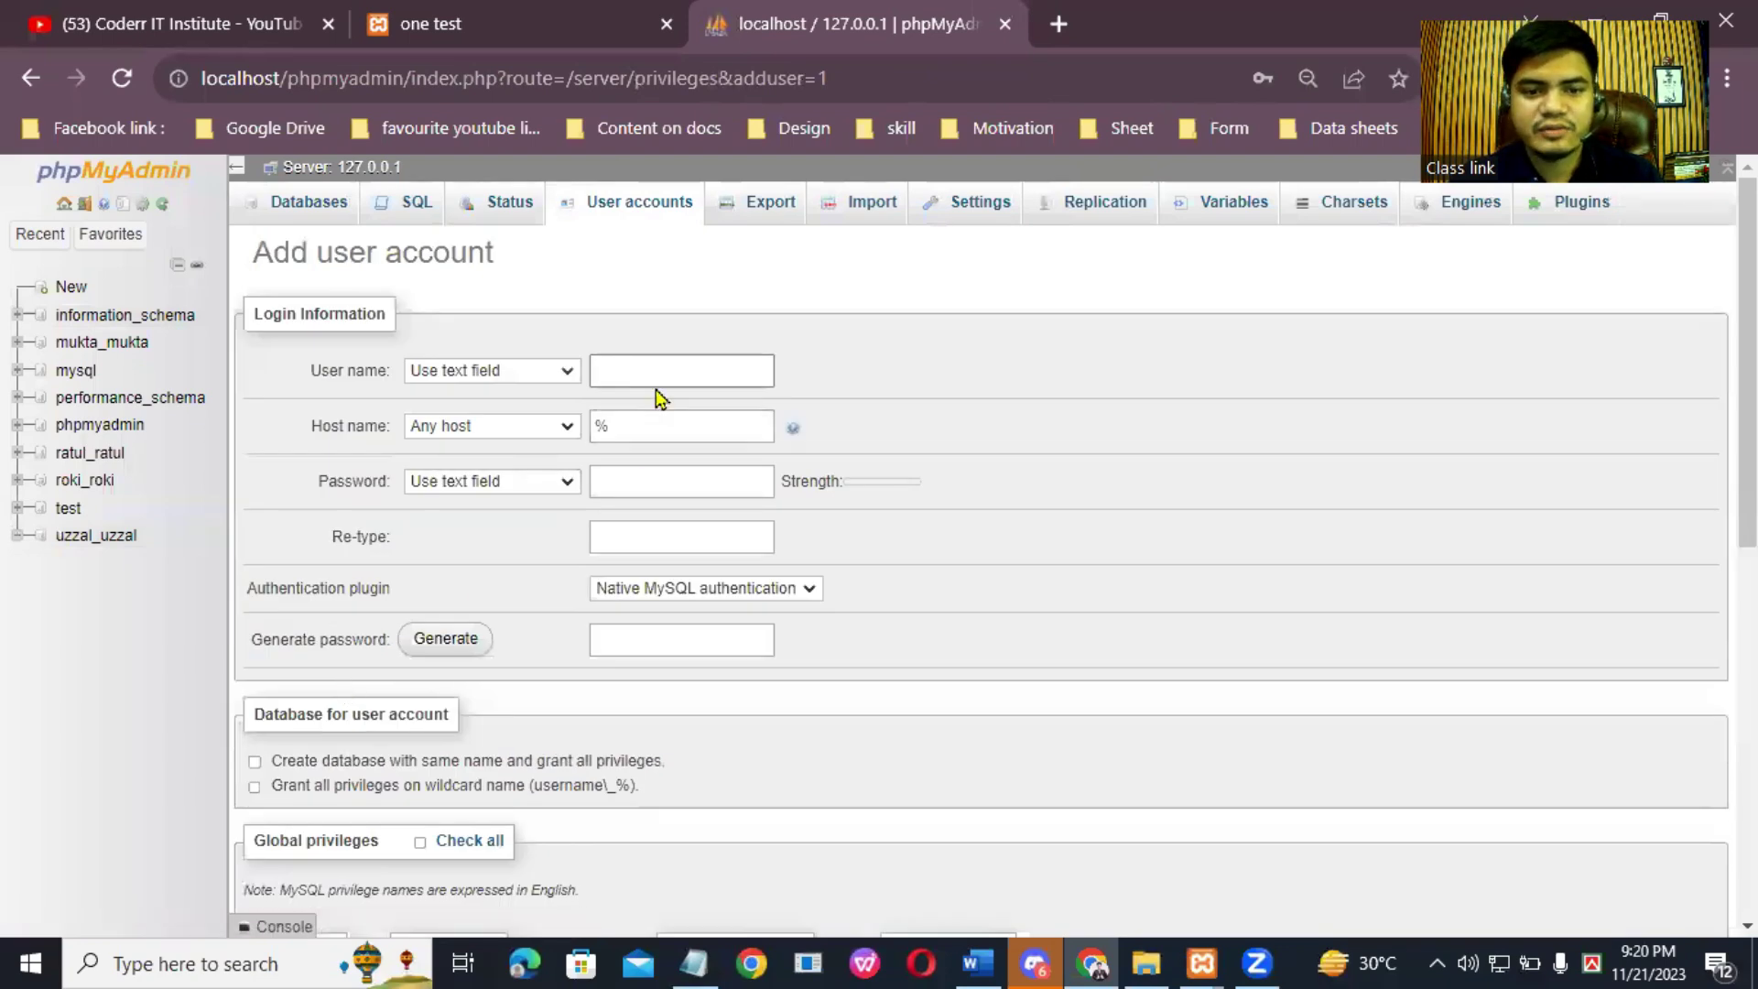
Step: Paste the database name as the user name and set the host to localhost
{"action": "right_click", "coordinate": [689, 371]}
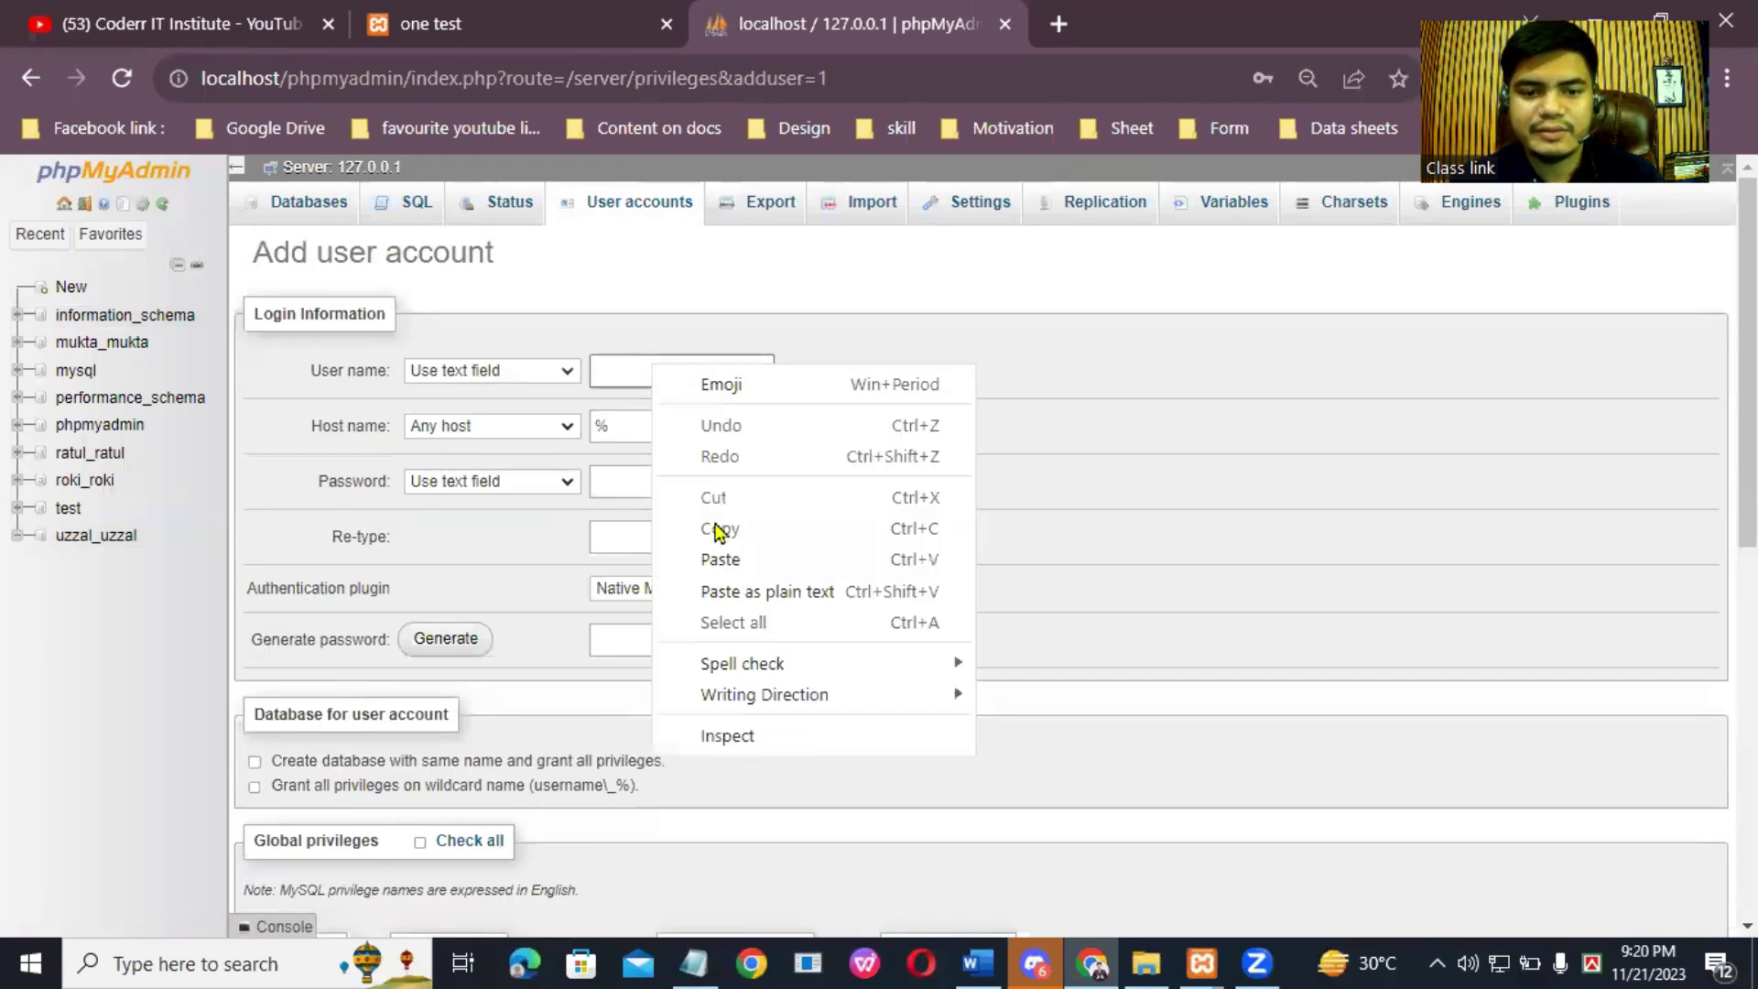
{"action": "left_click", "coordinate": [720, 557]}
{"action": "left_click", "coordinate": [658, 429]}
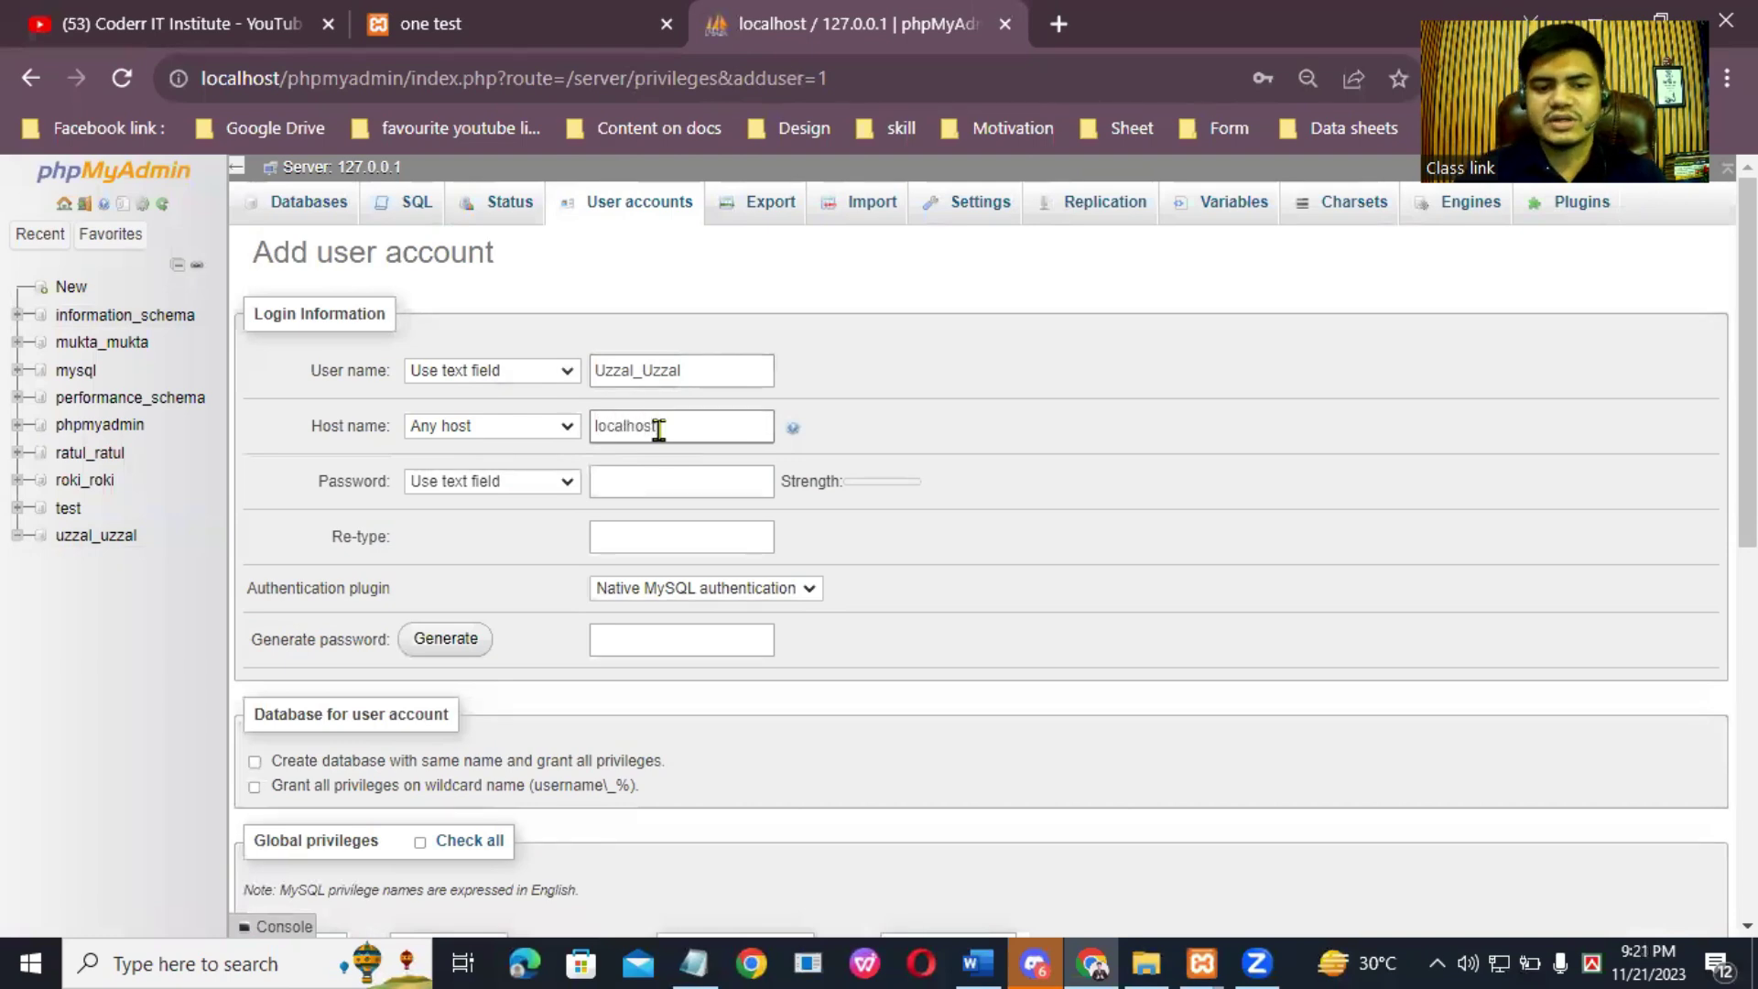
{"action": "left_click", "coordinate": [628, 483]}
{"action": "scroll", "coordinate": [824, 641], "scroll_direction": "down", "scroll_amount": 1}
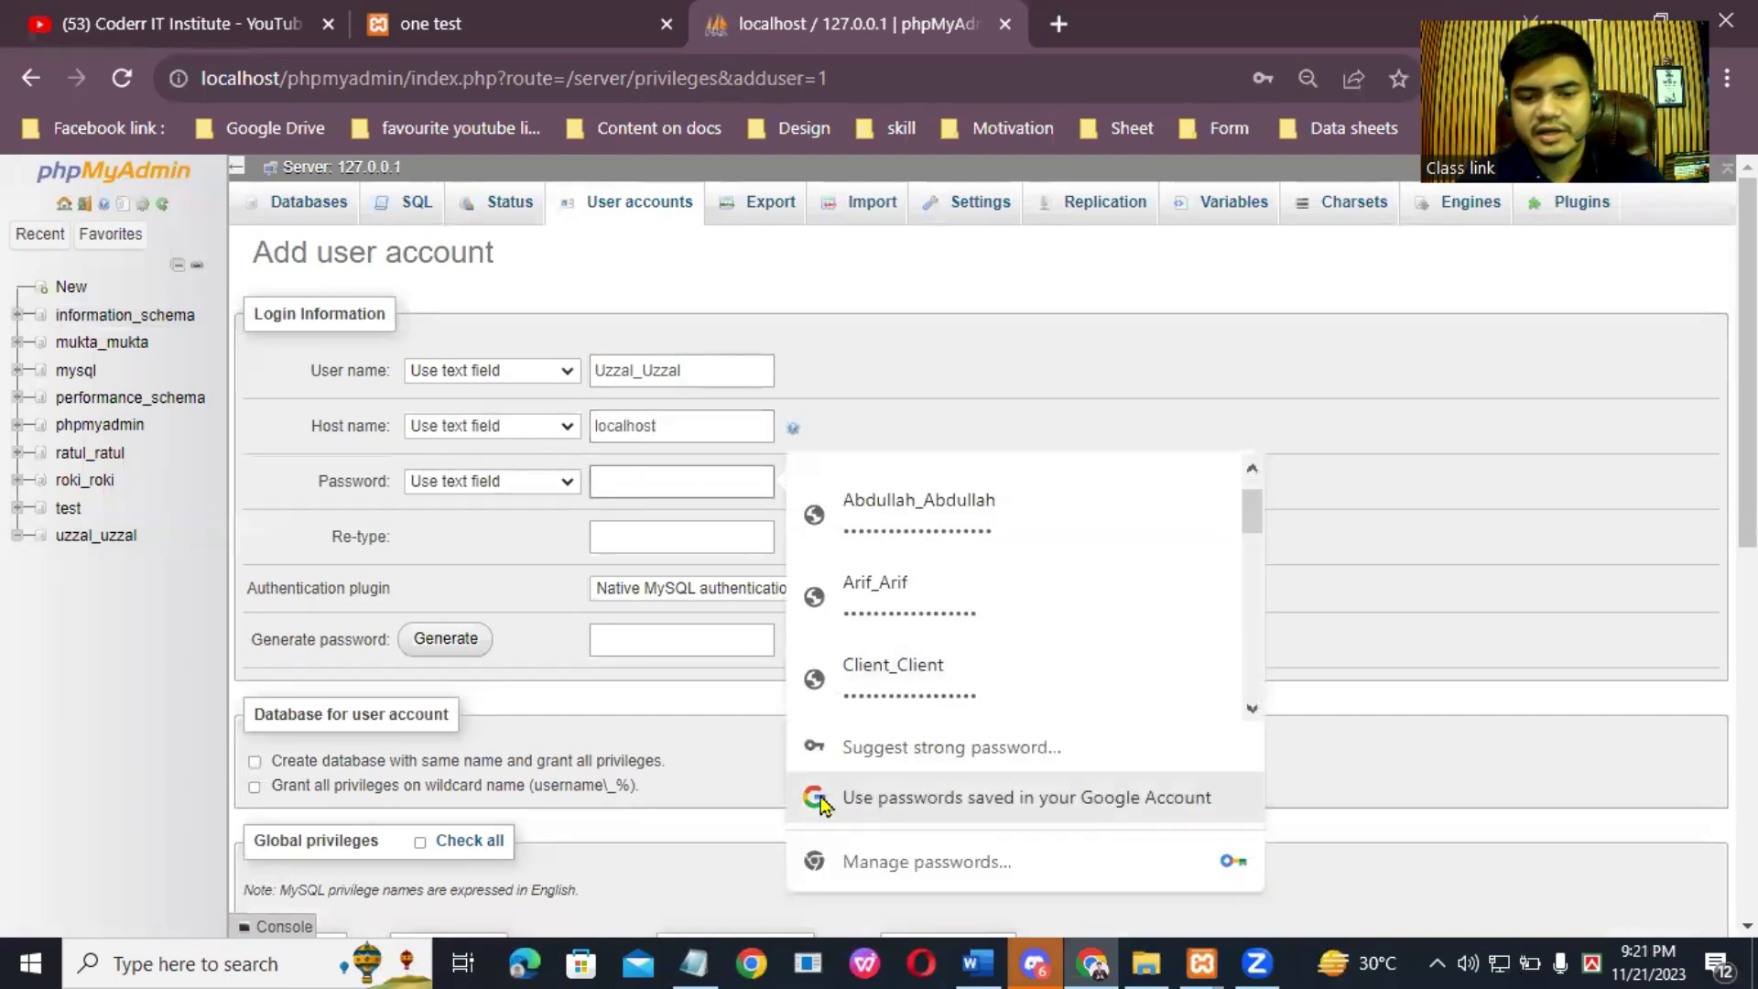
Step: Copy the password from the notes and paste it into both password fields
{"action": "left_click", "coordinate": [698, 961]}
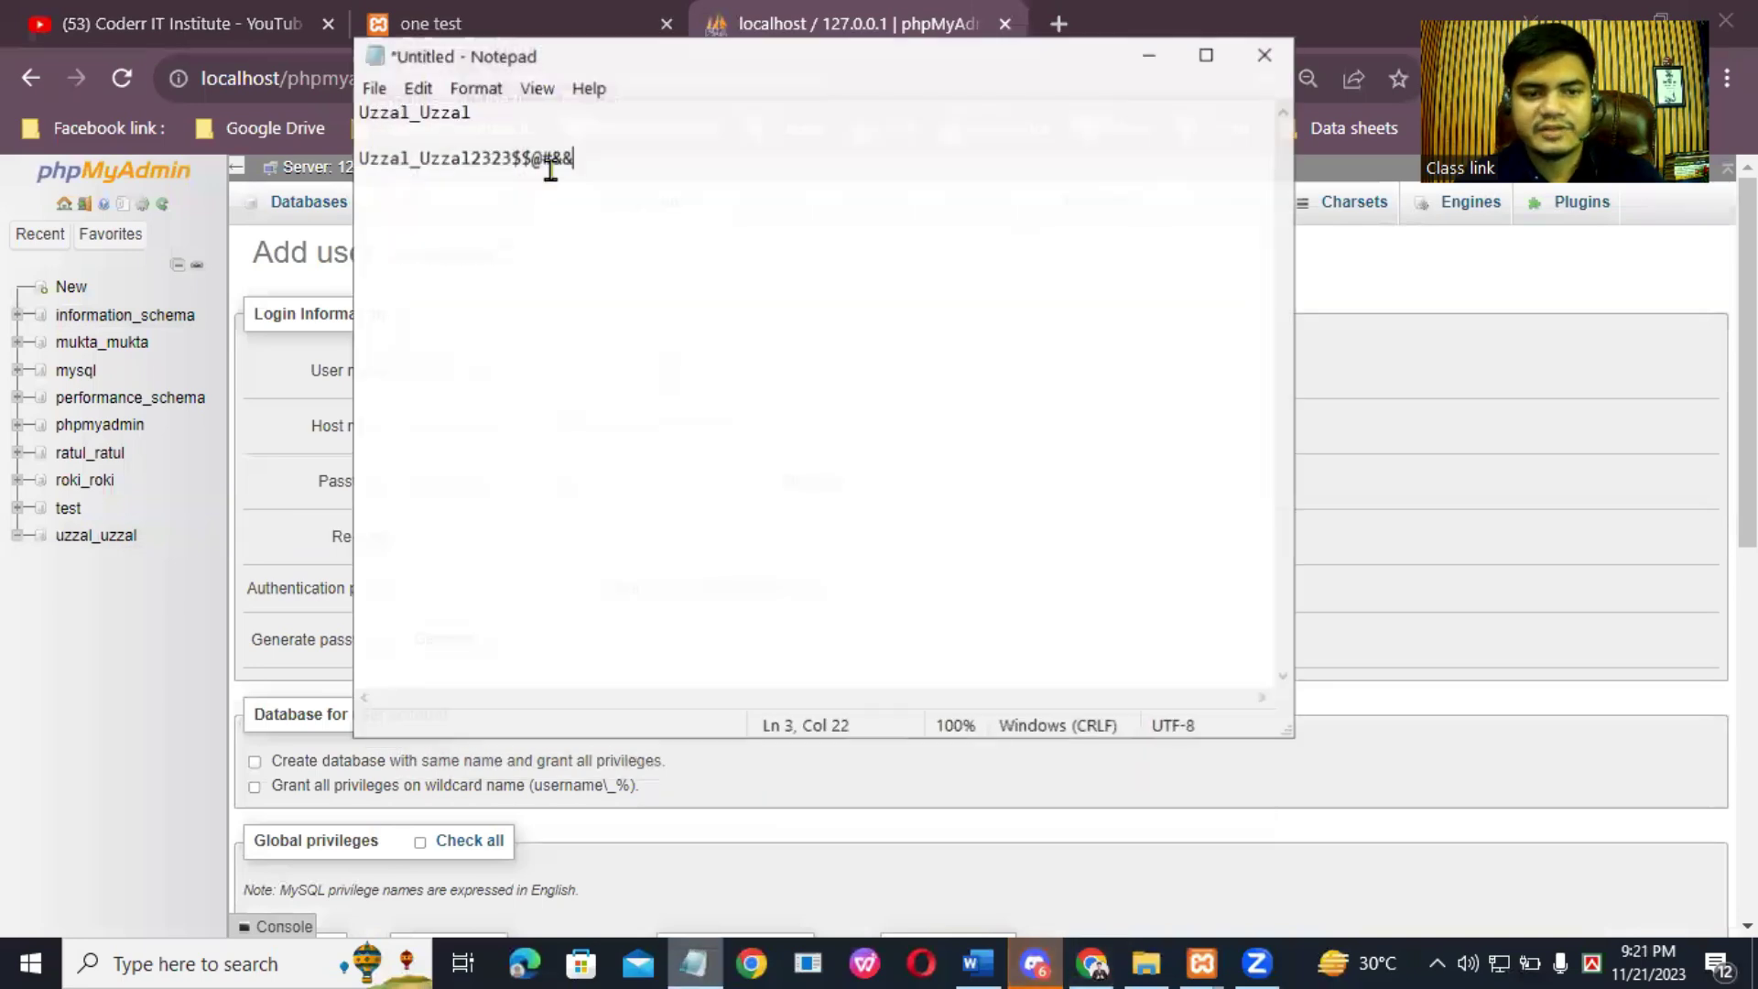
{"action": "left_click_drag", "start_coordinate": [575, 159], "coordinate": [357, 159]}
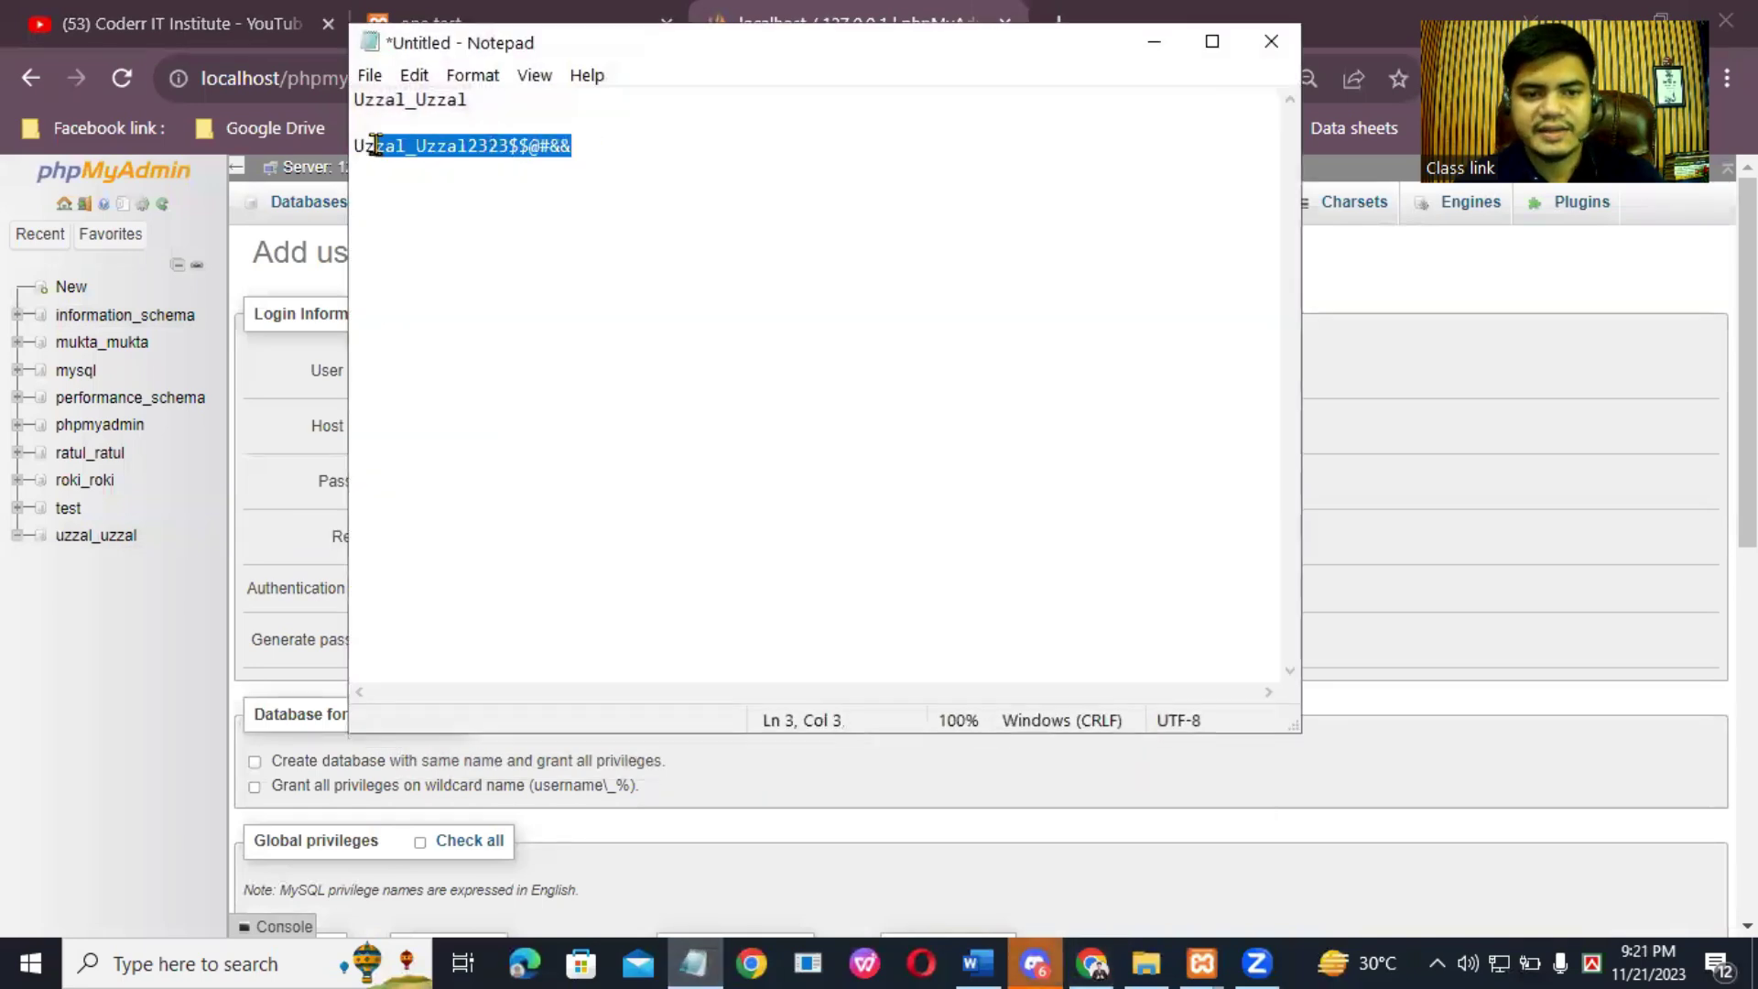
{"action": "right_click", "coordinate": [467, 139]}
{"action": "left_click", "coordinate": [552, 222]}
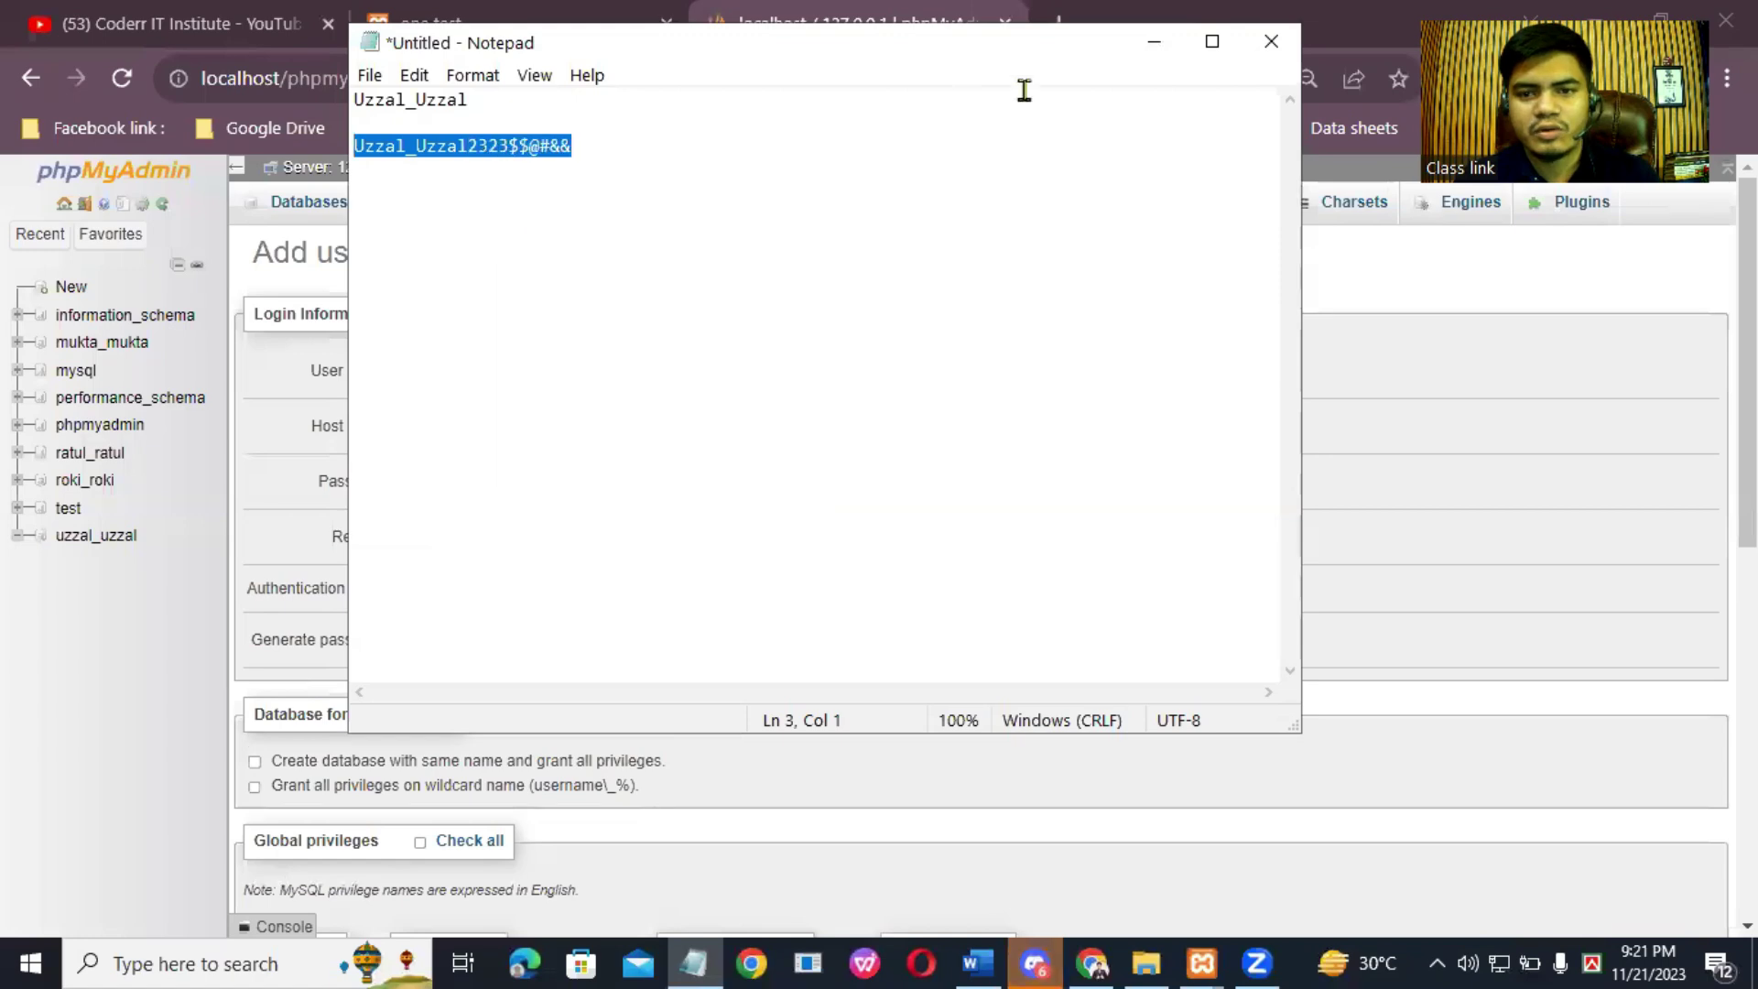
{"action": "left_click", "coordinate": [1165, 51]}
{"action": "right_click", "coordinate": [610, 478]}
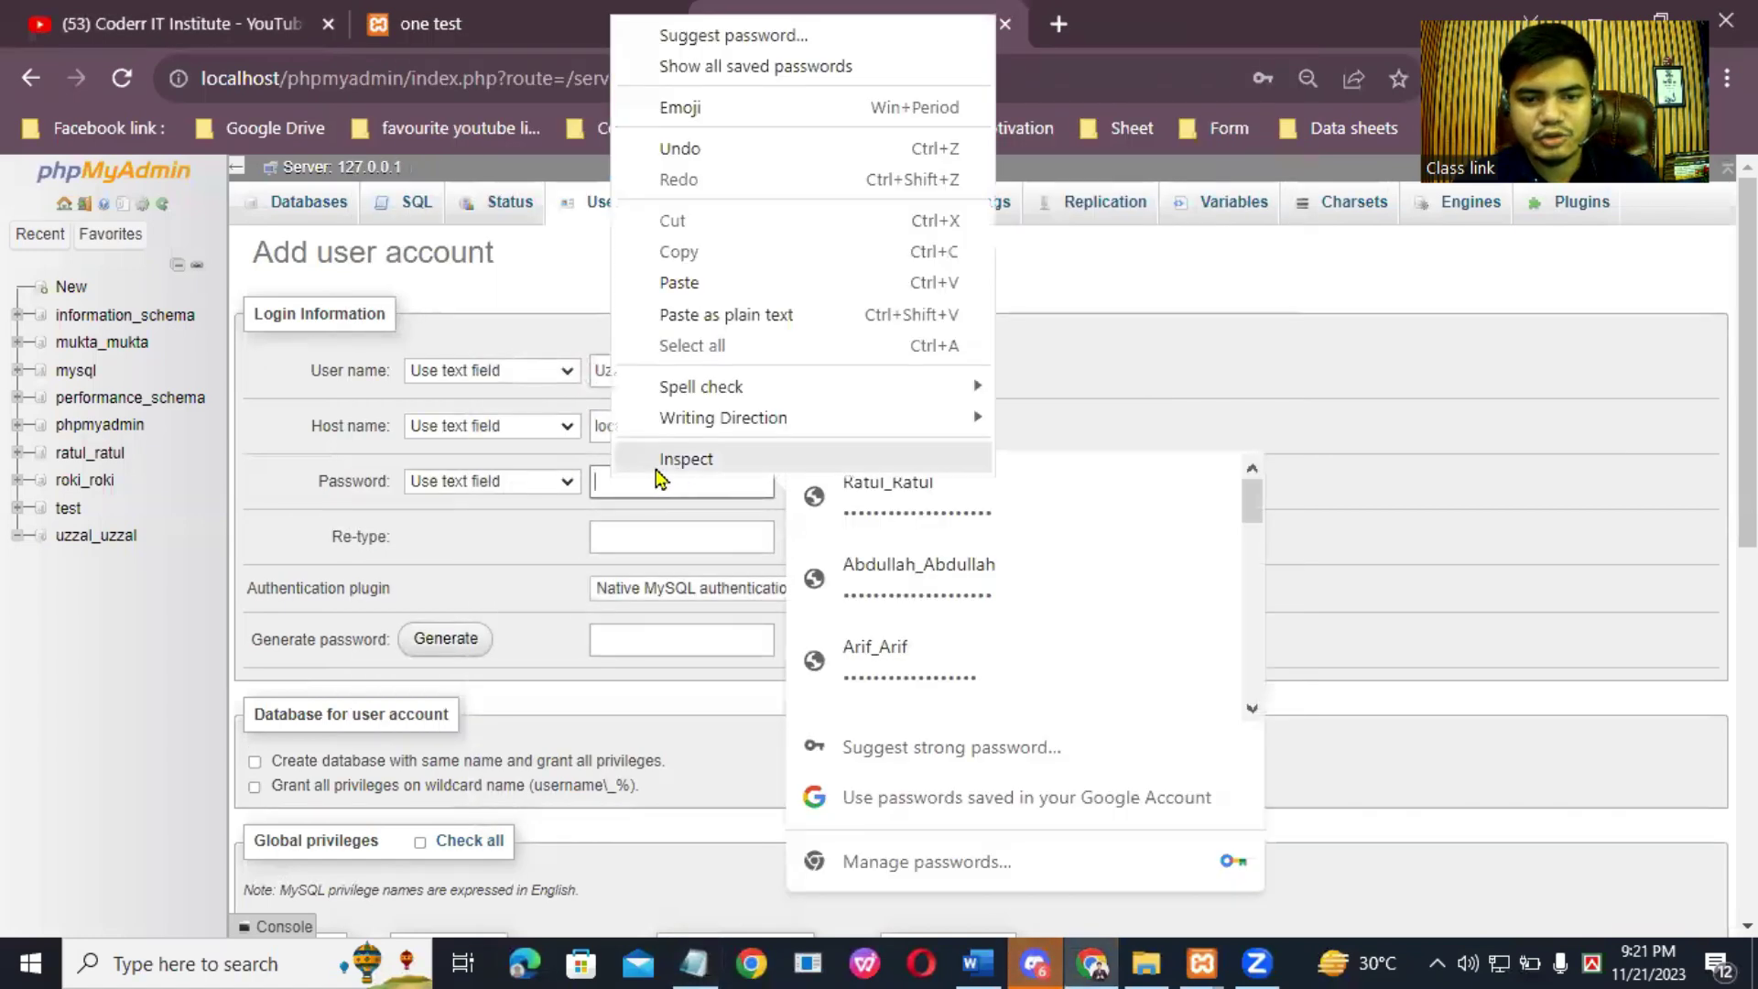
{"action": "left_click", "coordinate": [677, 282]}
{"action": "left_click", "coordinate": [681, 534]}
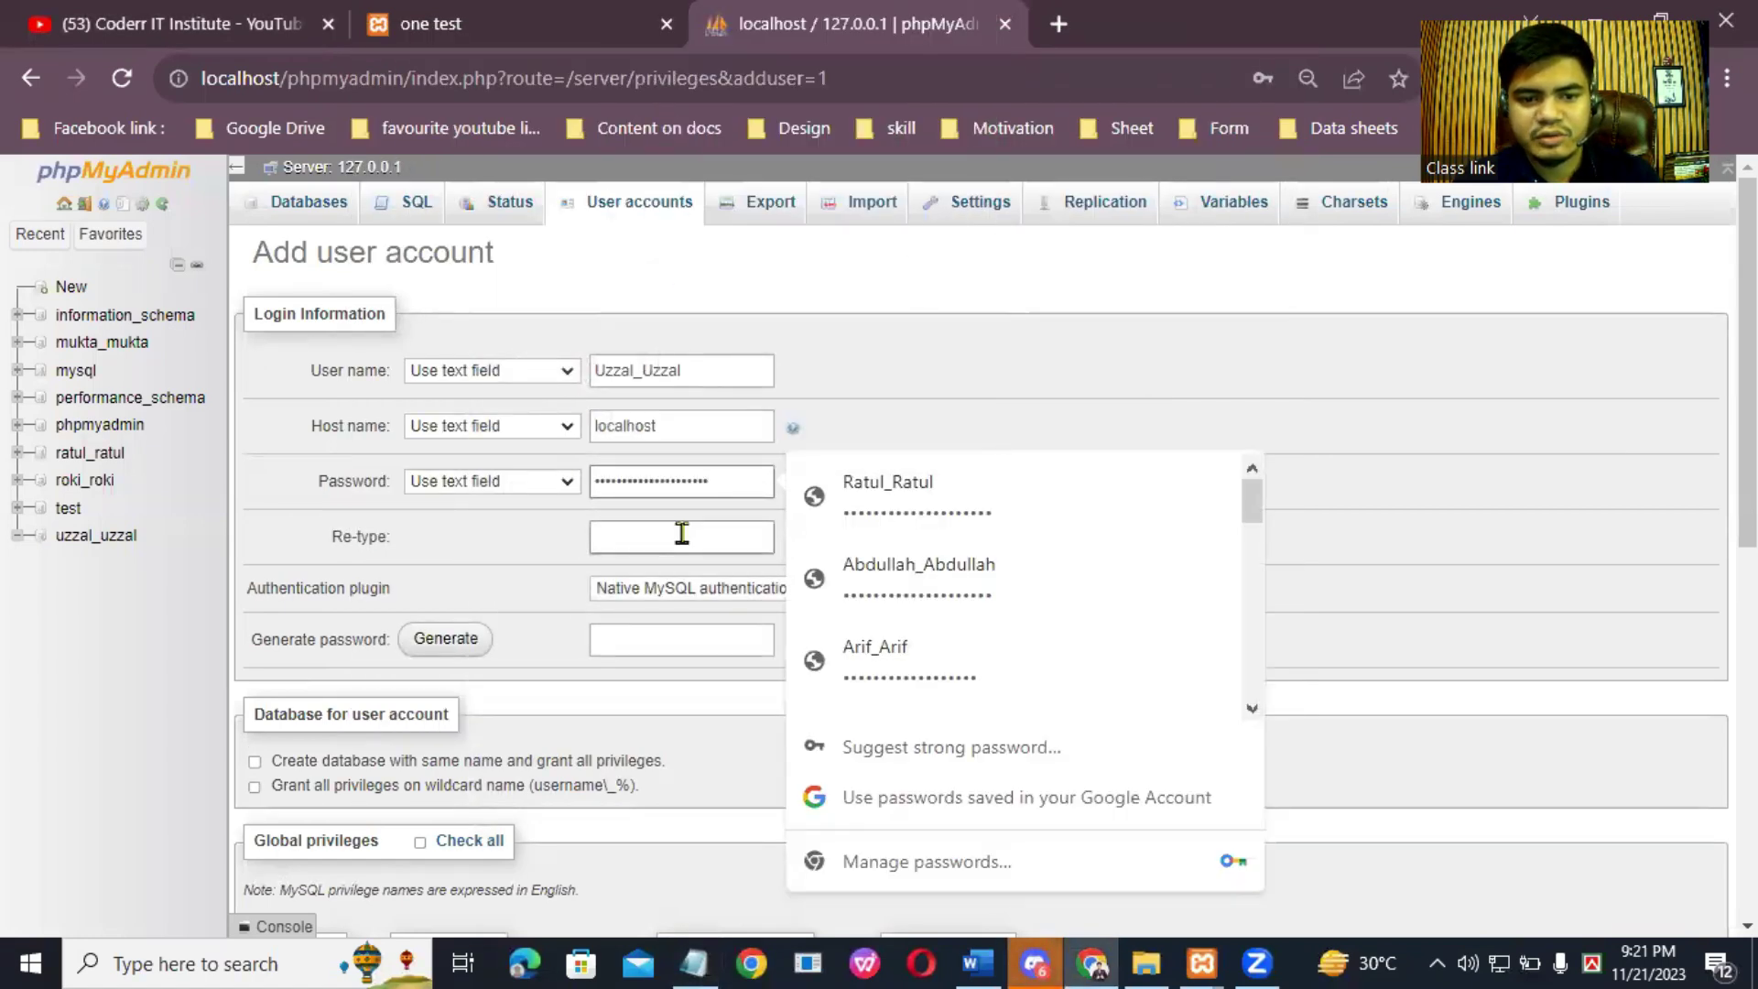
{"action": "right_click", "coordinate": [681, 534]}
{"action": "left_click", "coordinate": [719, 339]}
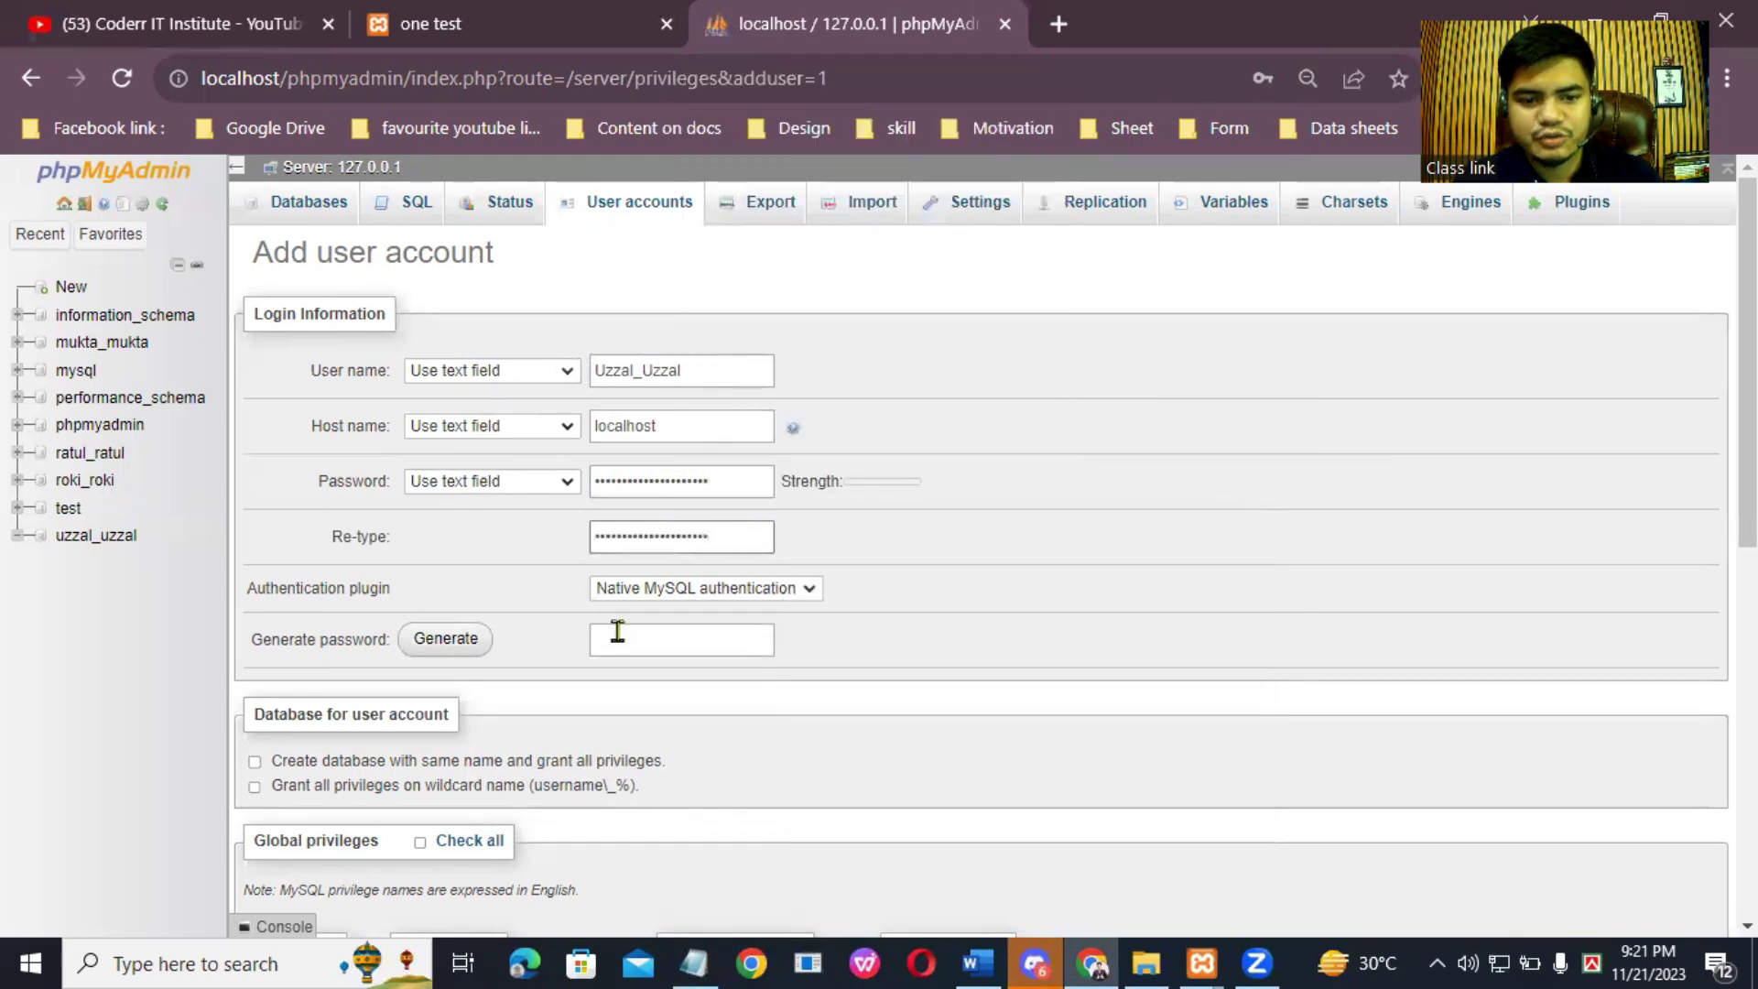
Step: Grant all global privileges, create the account, and save the credentials in Chrome
{"action": "scroll", "coordinate": [571, 701], "scroll_direction": "down", "scroll_amount": 10}
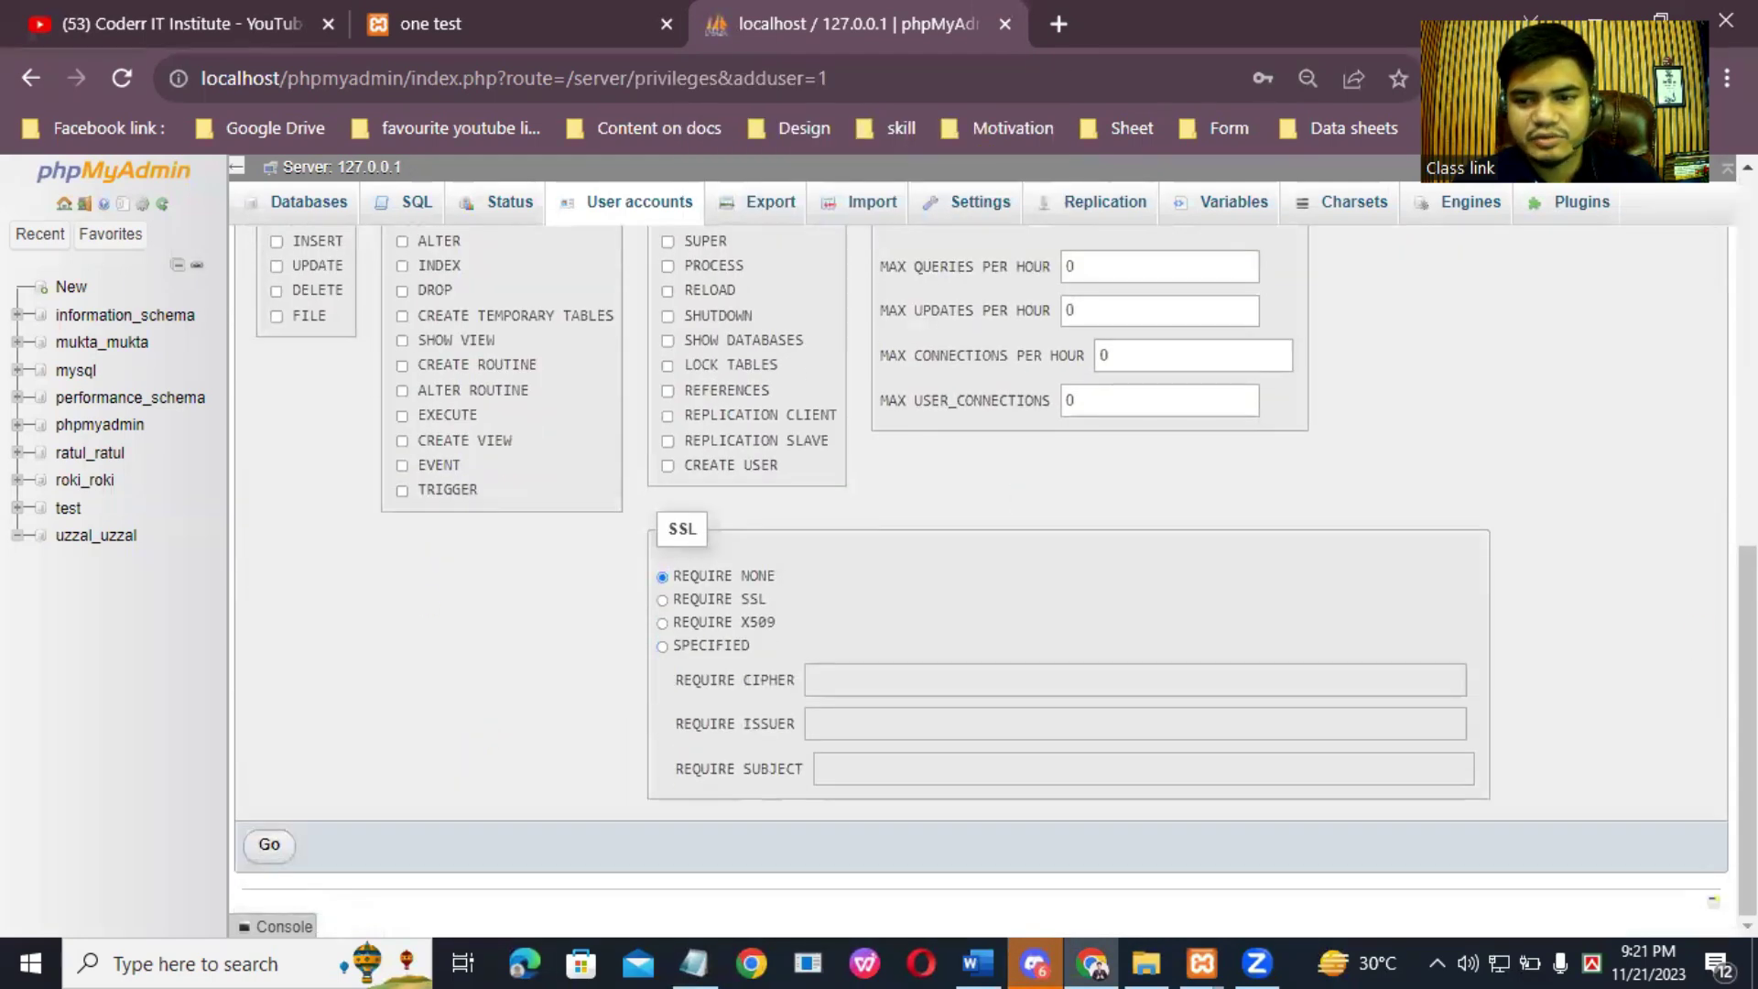
{"action": "scroll", "coordinate": [1705, 682], "scroll_direction": "up", "scroll_amount": 3}
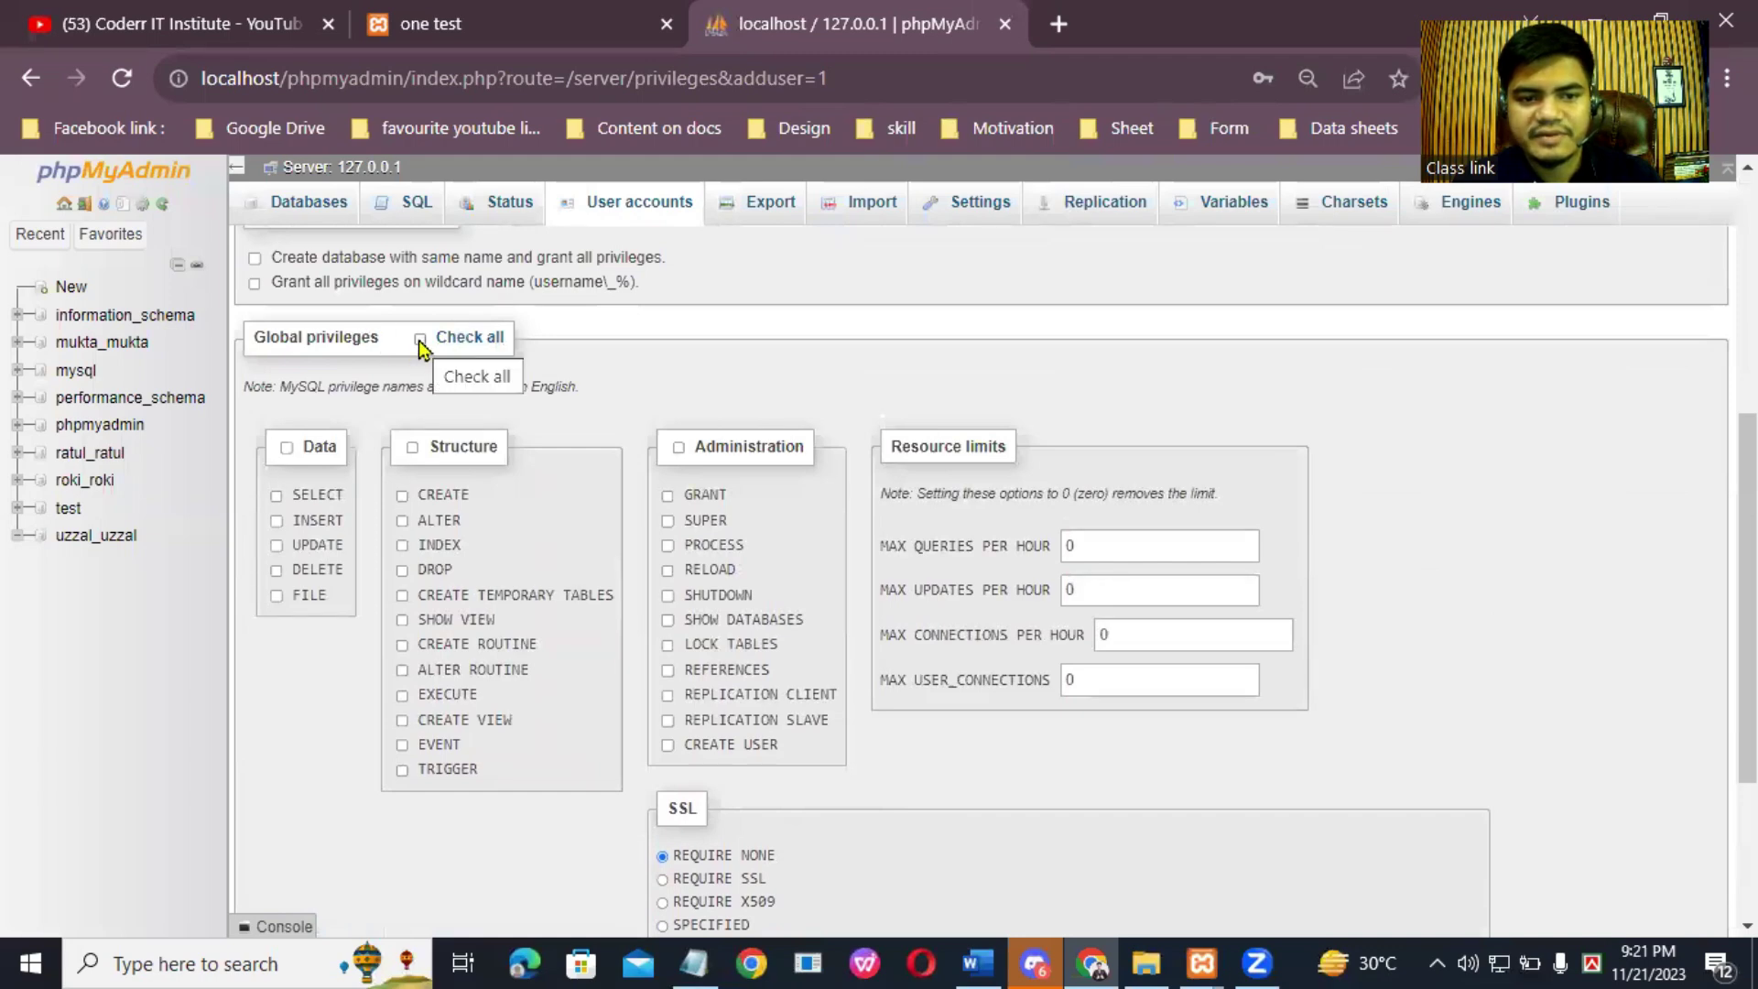
{"action": "left_click", "coordinate": [420, 341]}
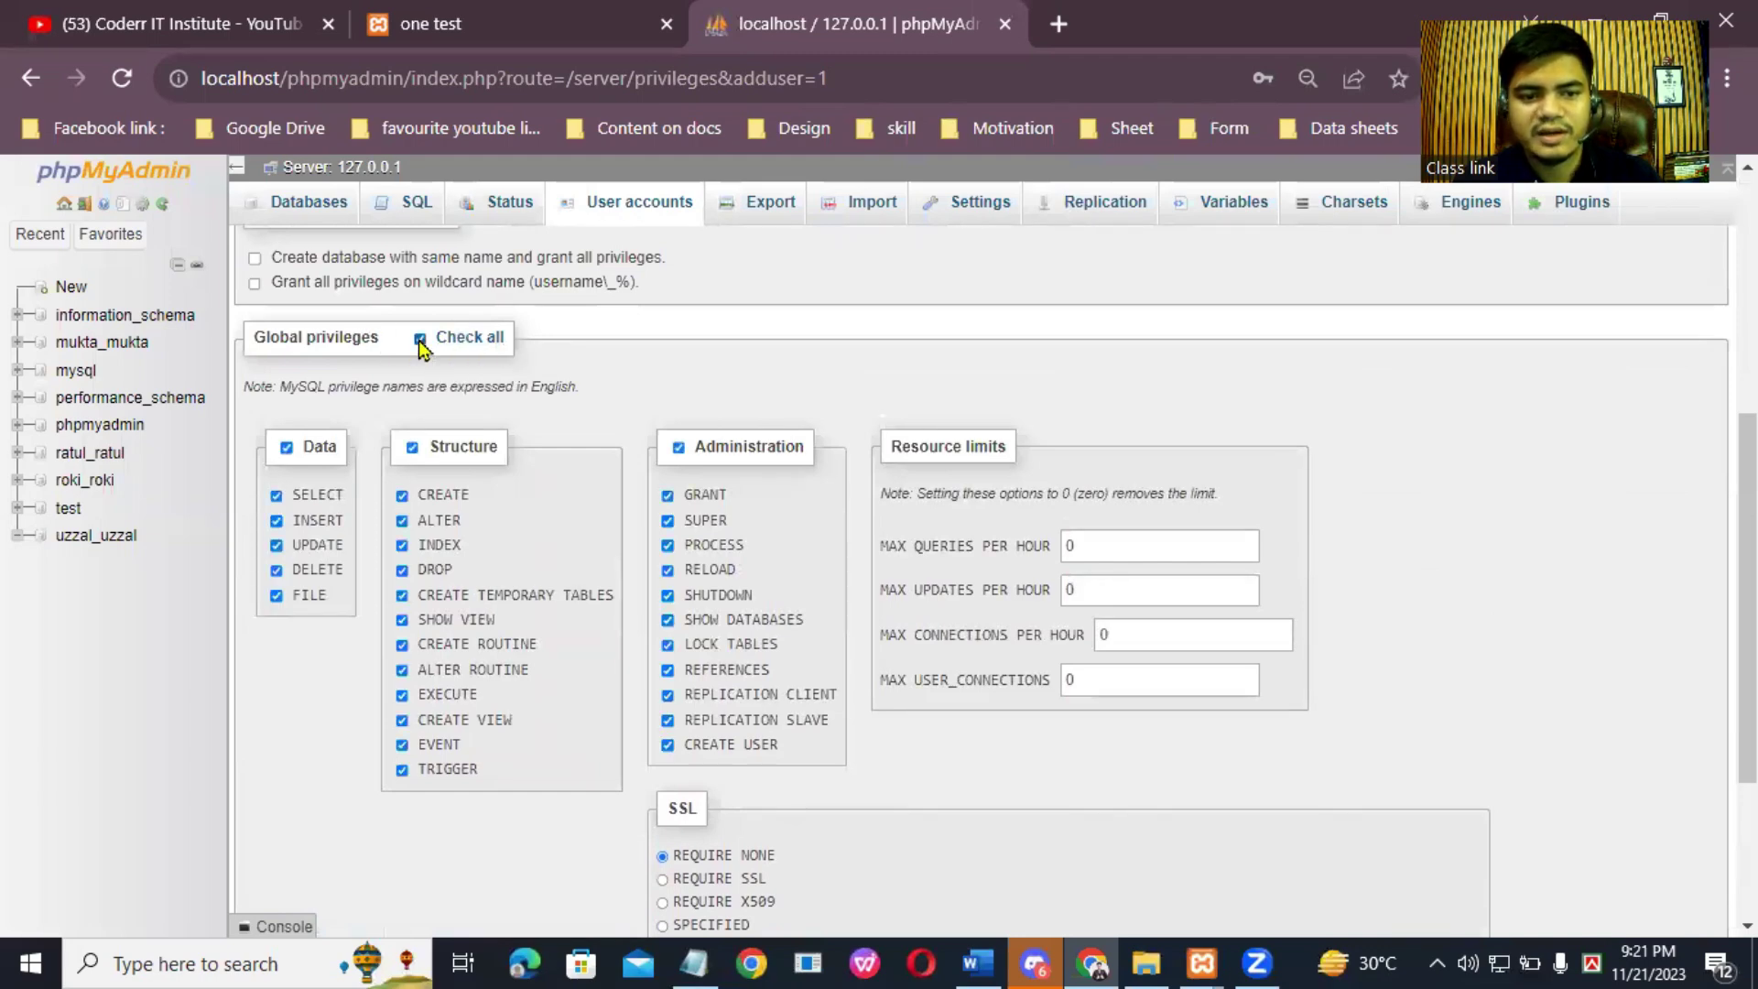
{"action": "scroll", "coordinate": [1150, 638], "scroll_direction": "down", "scroll_amount": 3}
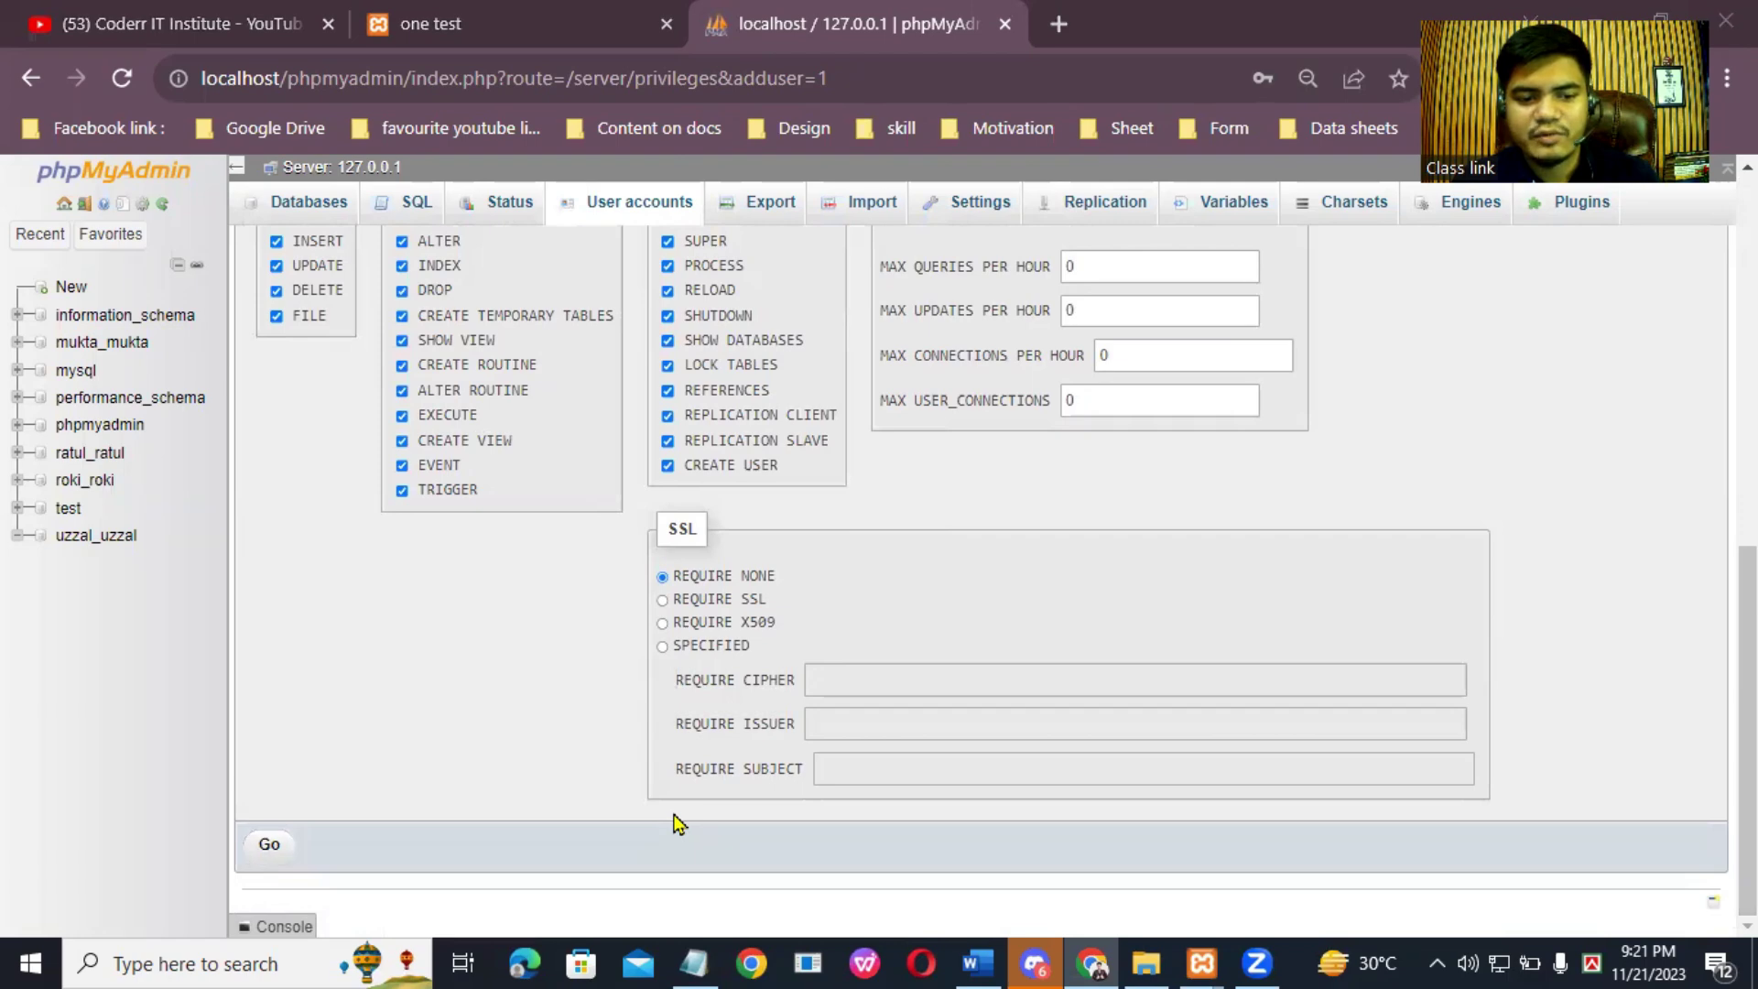
{"action": "key", "text": "Return"}
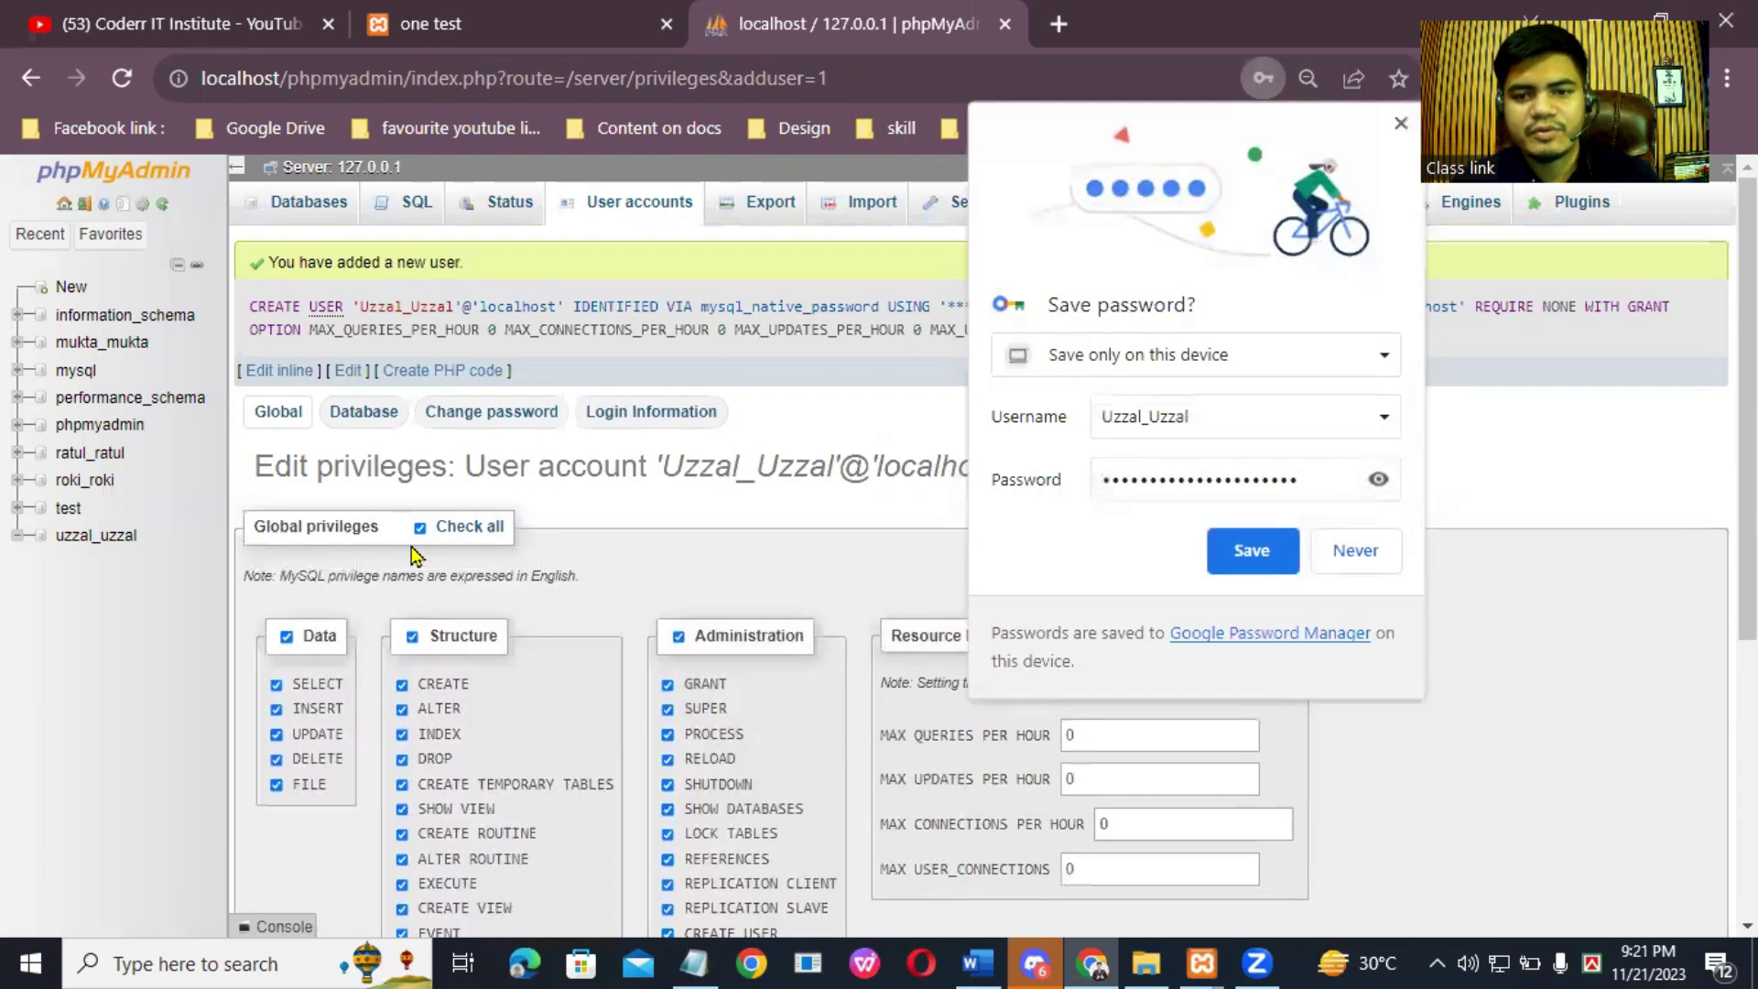
{"action": "left_click", "coordinate": [1239, 551]}
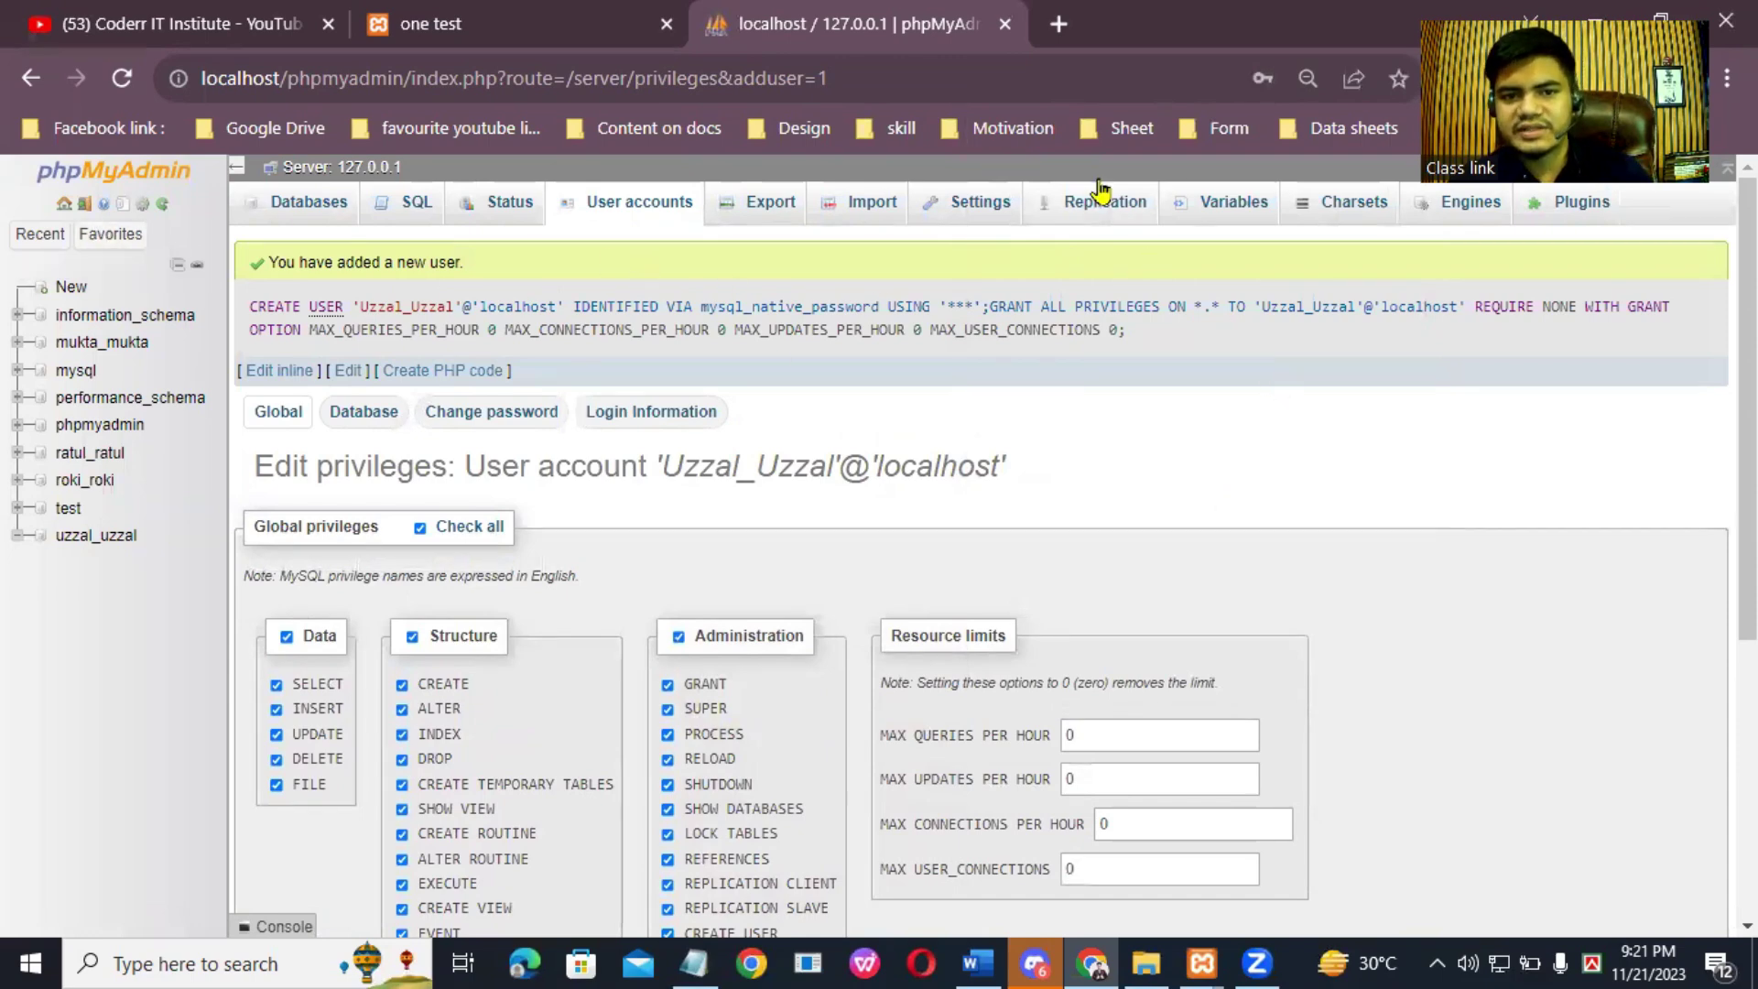
Step: Close the phpMyAdmin tab, show the desktop, and open This PC in File Explorer
{"action": "left_click", "coordinate": [1006, 25]}
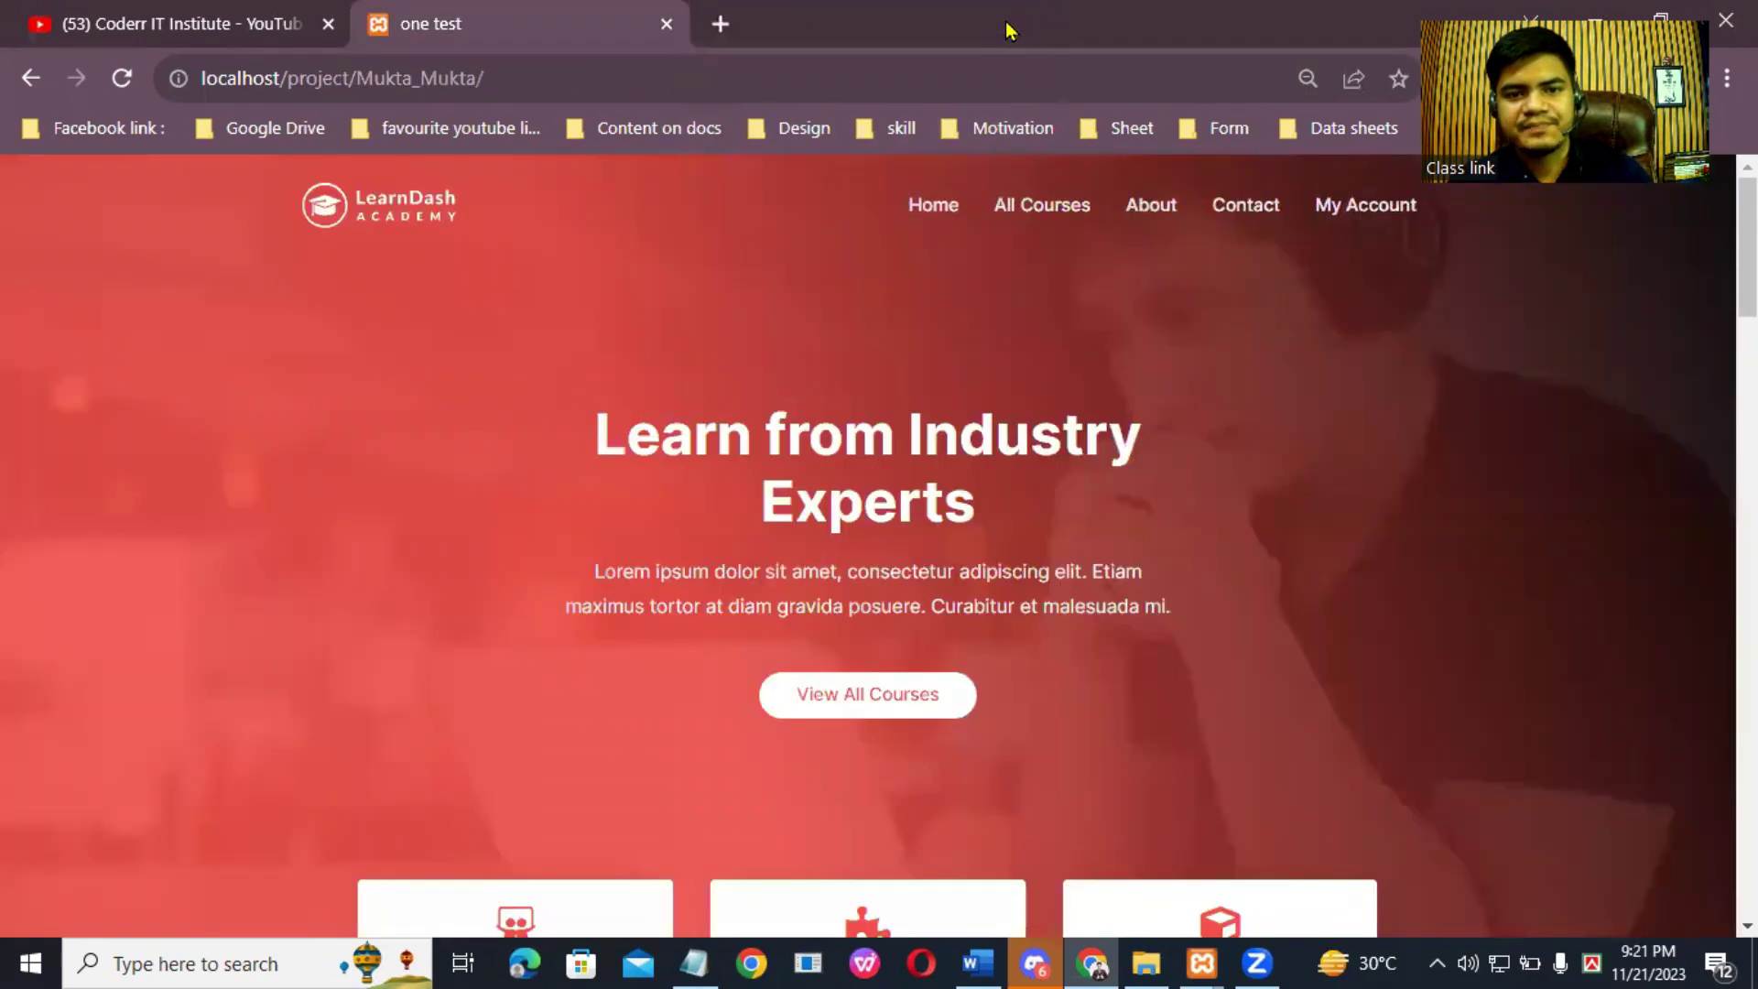
{"action": "left_click", "coordinate": [720, 25]}
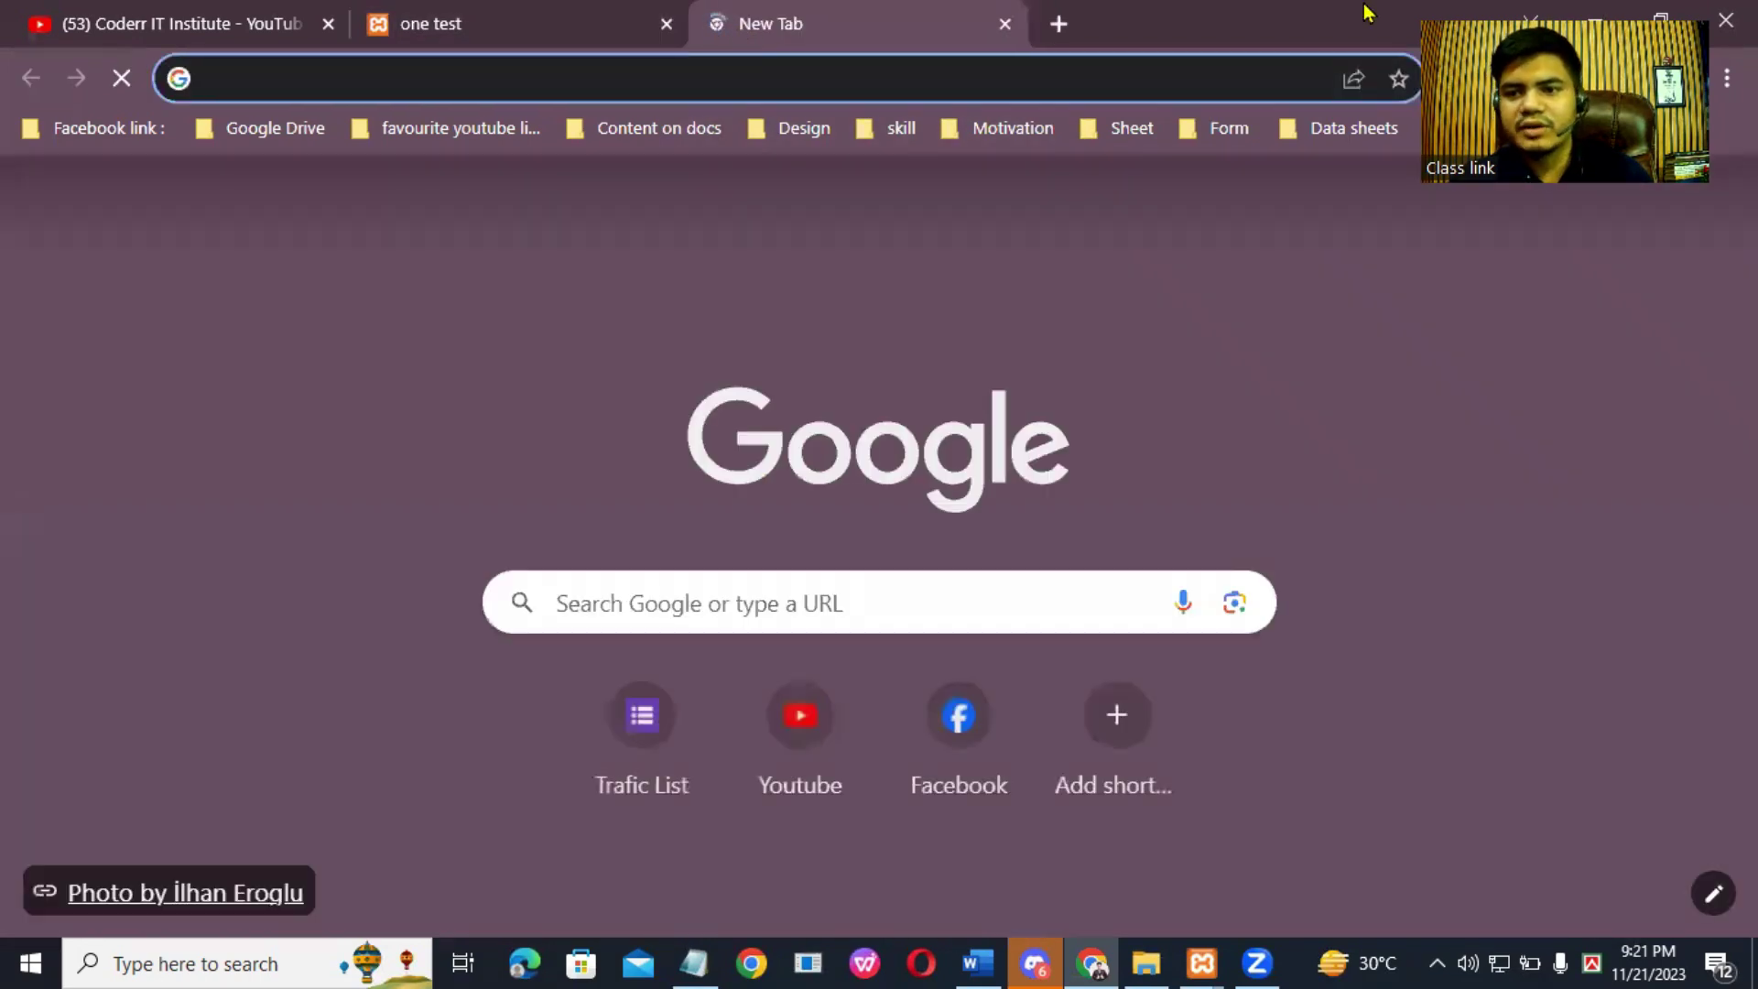
{"action": "key", "text": "super+d"}
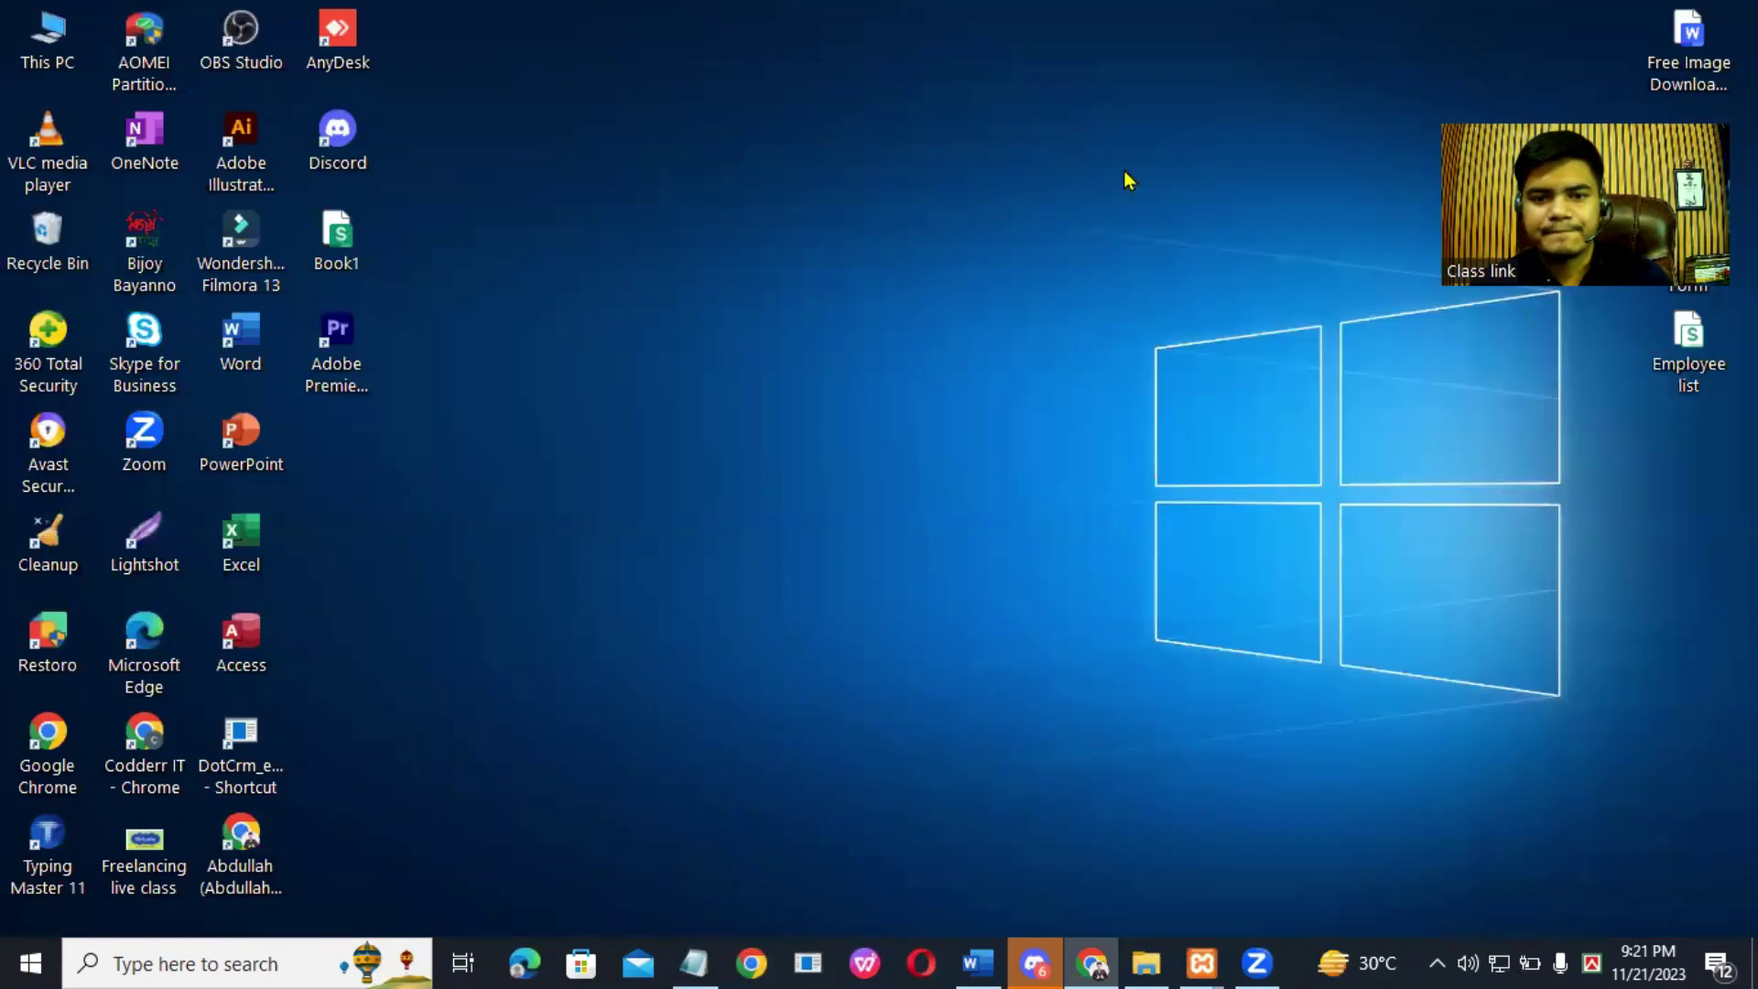
{"action": "right_click", "coordinate": [1170, 214]}
{"action": "left_click", "coordinate": [1224, 294]}
{"action": "right_click", "coordinate": [1159, 169]}
{"action": "left_click", "coordinate": [1245, 243]}
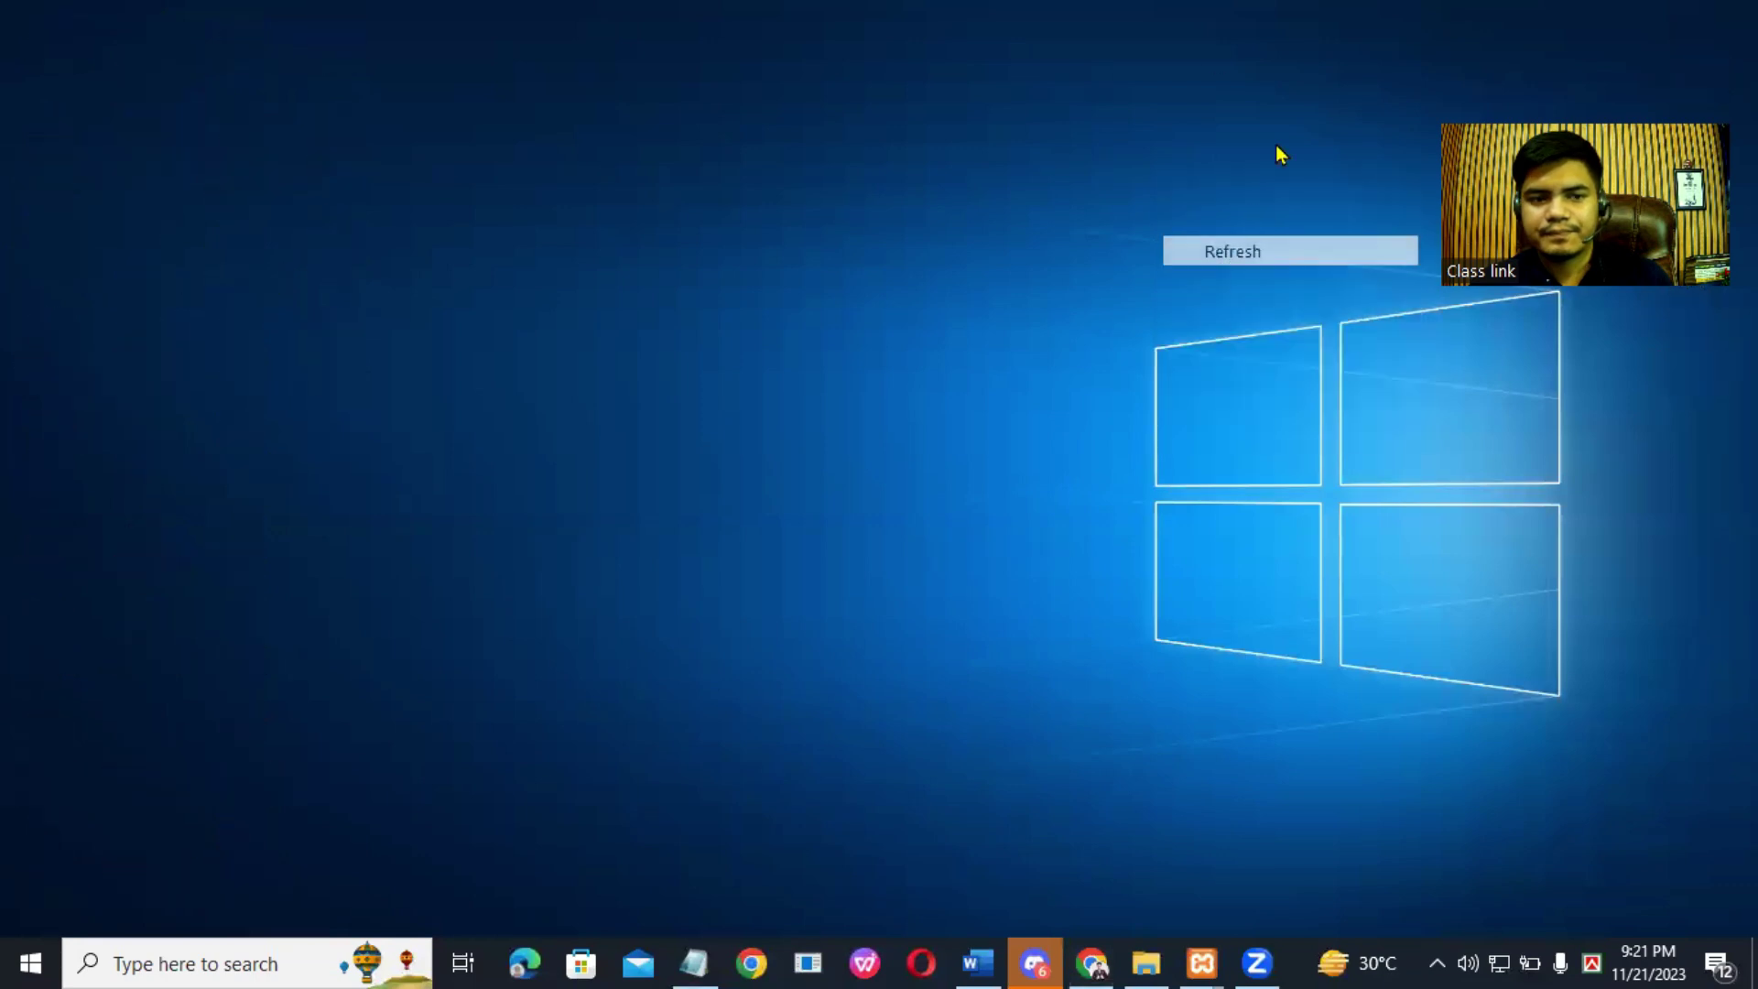
{"action": "double_click", "coordinate": [36, 42]}
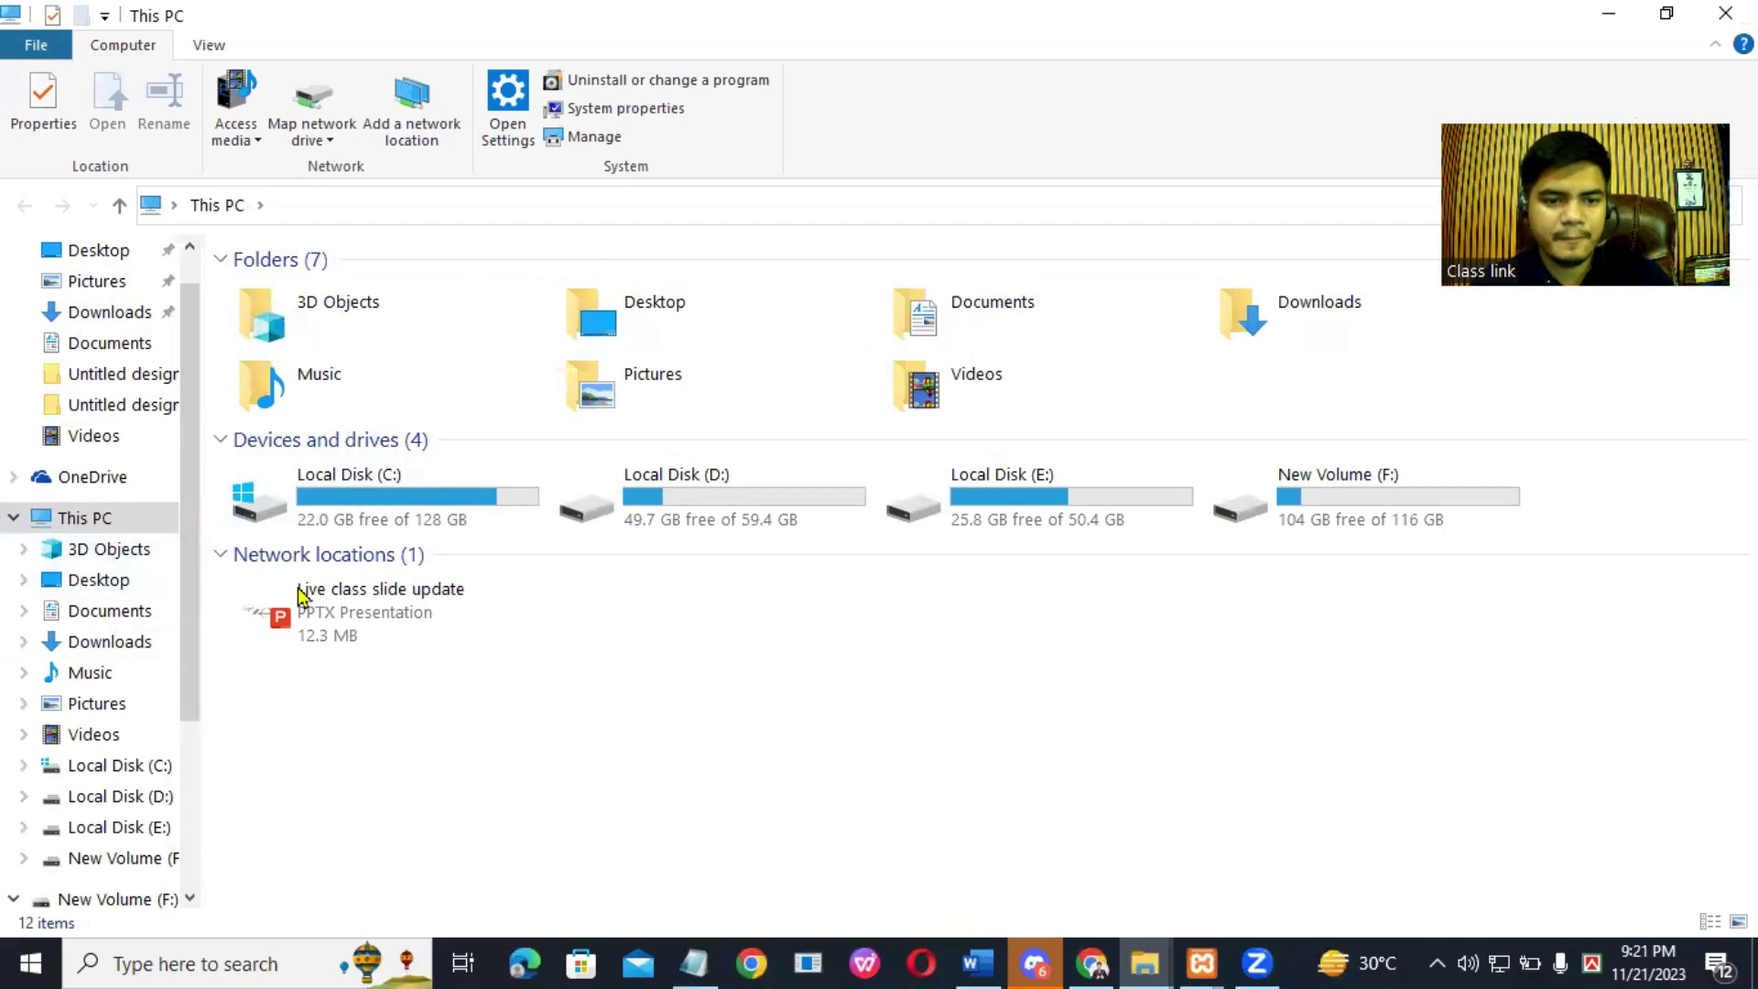
Step: Create a new folder inside C:\xampp\htdocs\Project
{"action": "double_click", "coordinate": [1262, 338]}
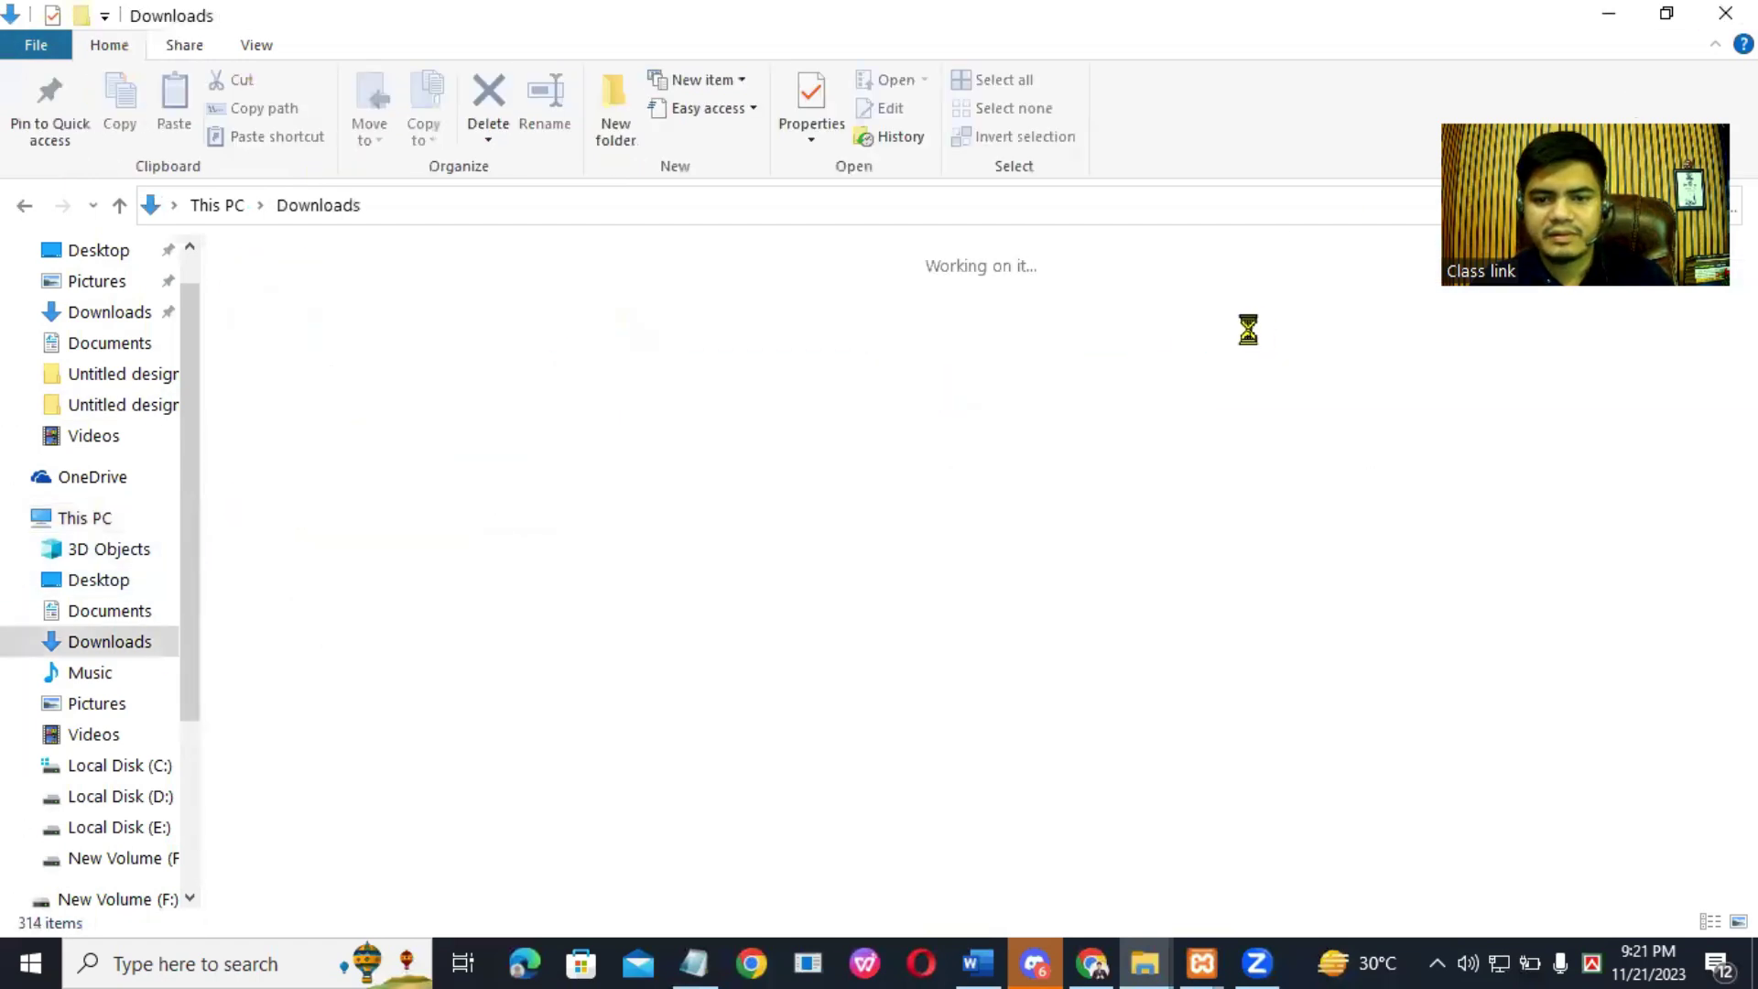
{"action": "left_click", "coordinate": [124, 765]}
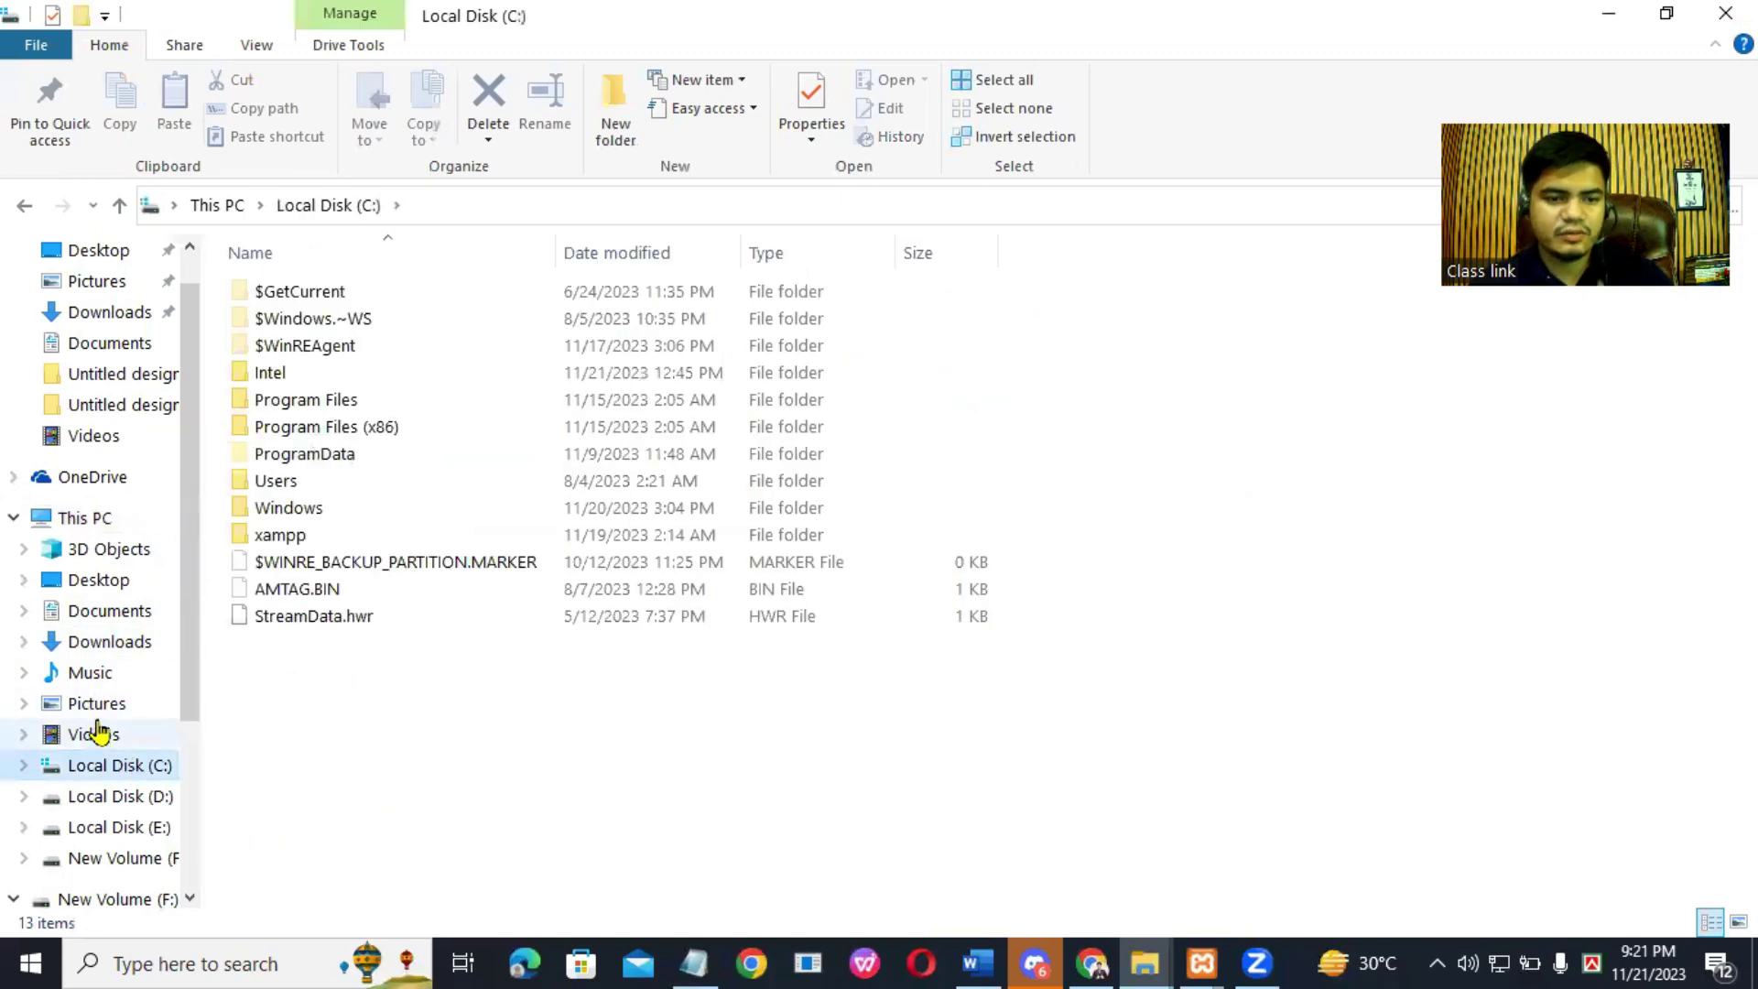
{"action": "double_click", "coordinate": [325, 540]}
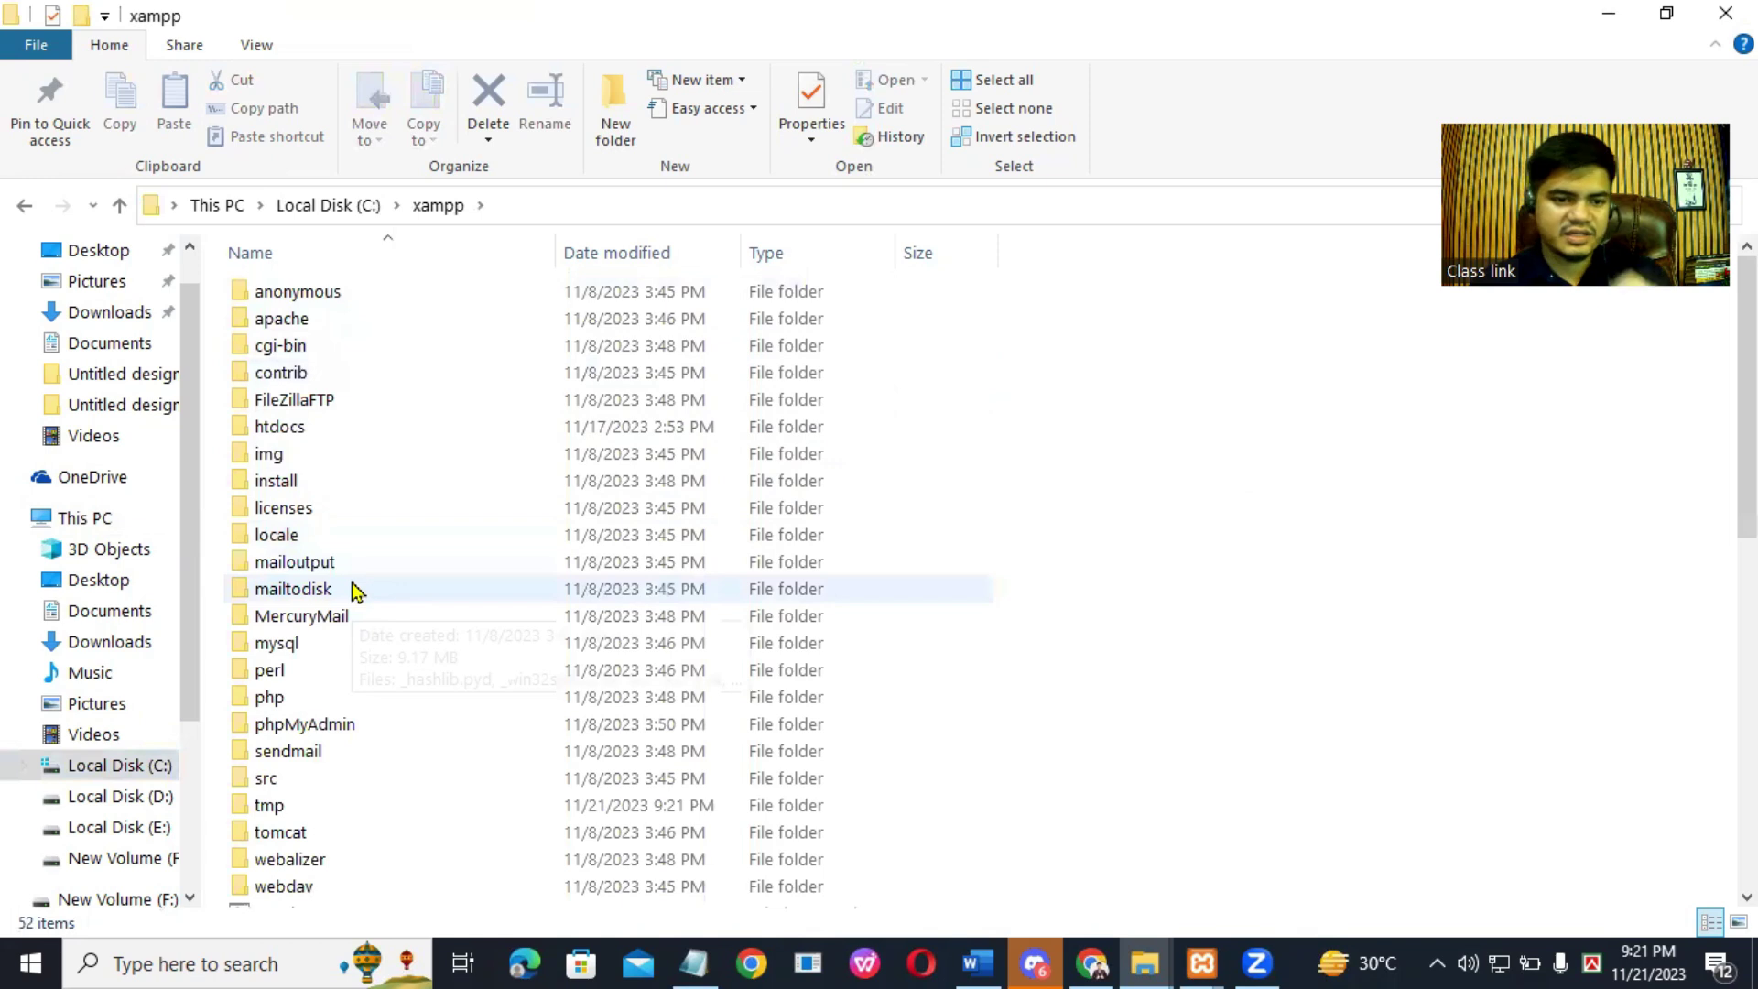
{"action": "double_click", "coordinate": [329, 423]}
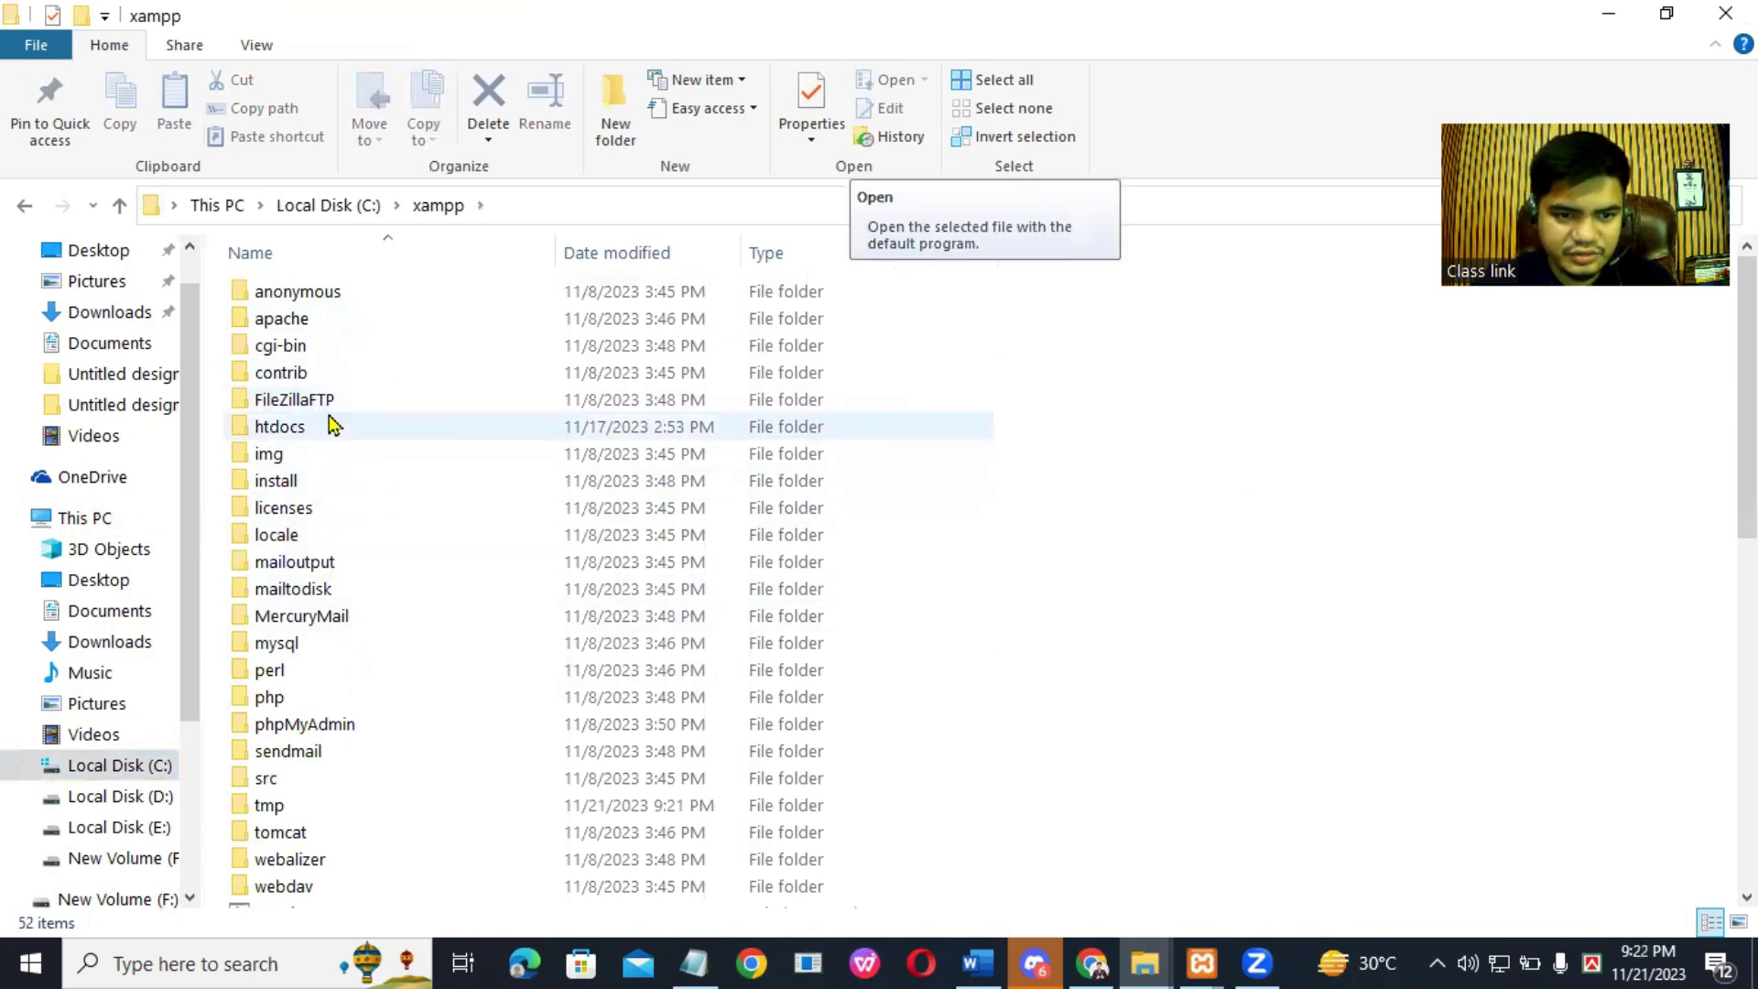
{"action": "double_click", "coordinate": [373, 346]}
{"action": "right_click", "coordinate": [352, 419]}
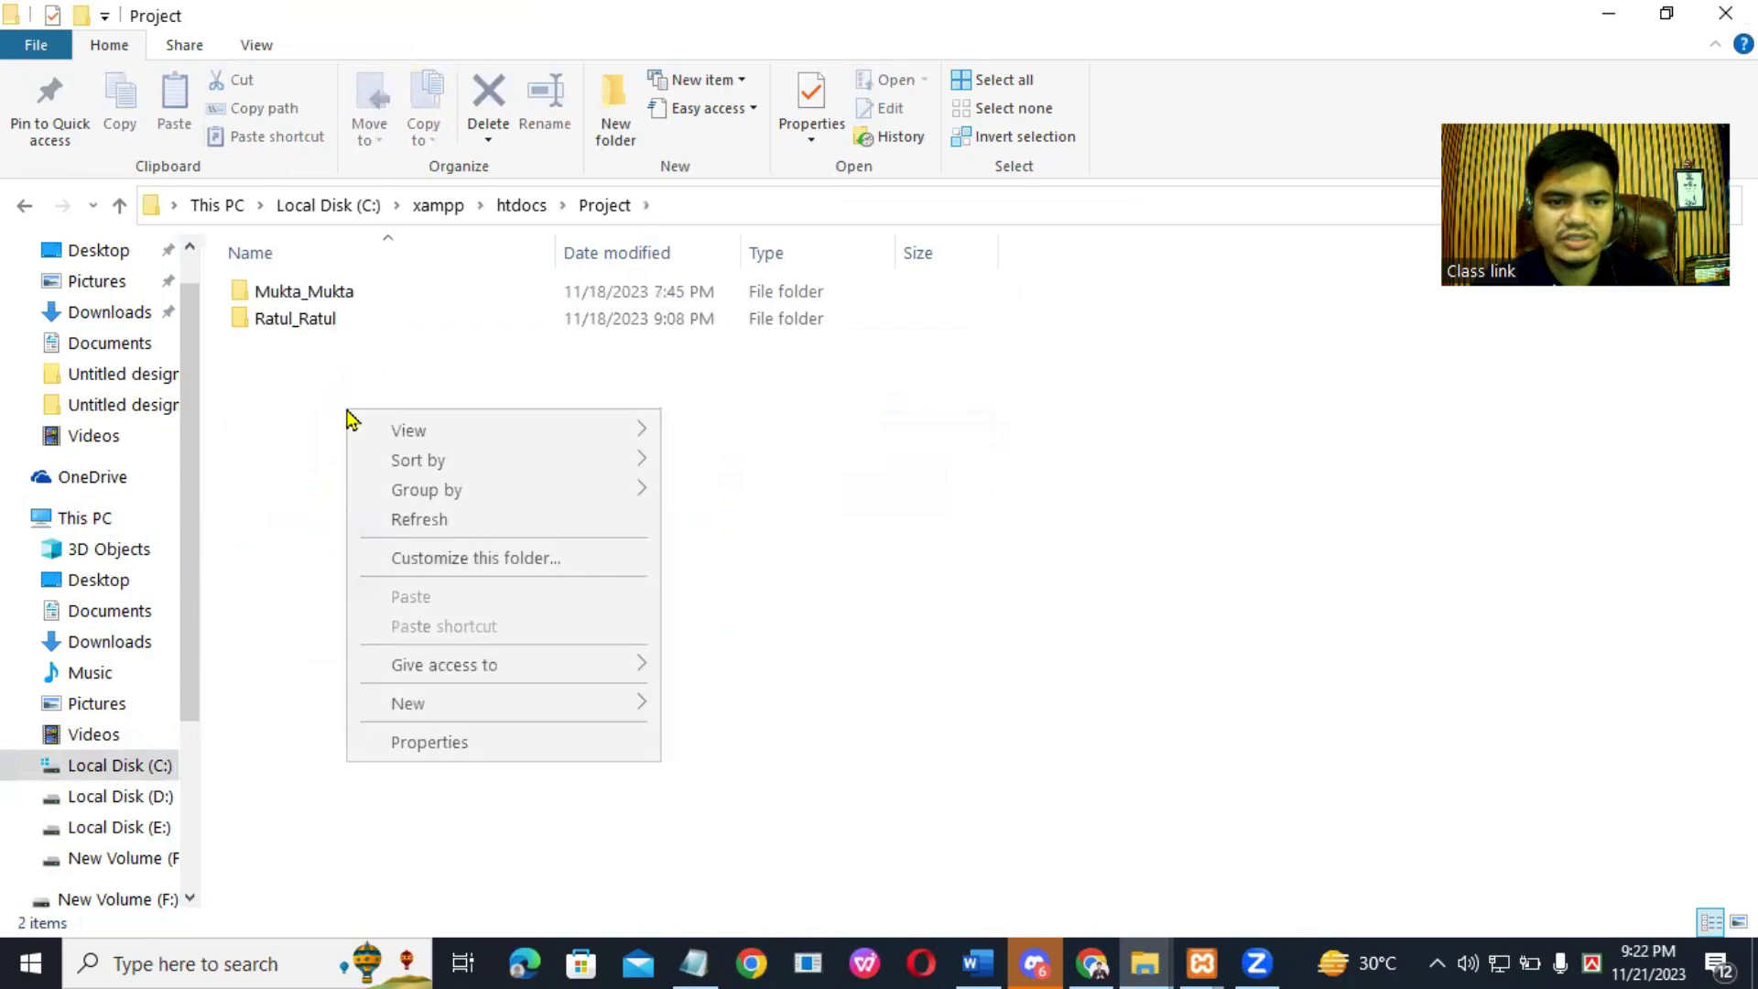
{"action": "mouse_move", "coordinate": [443, 714]}
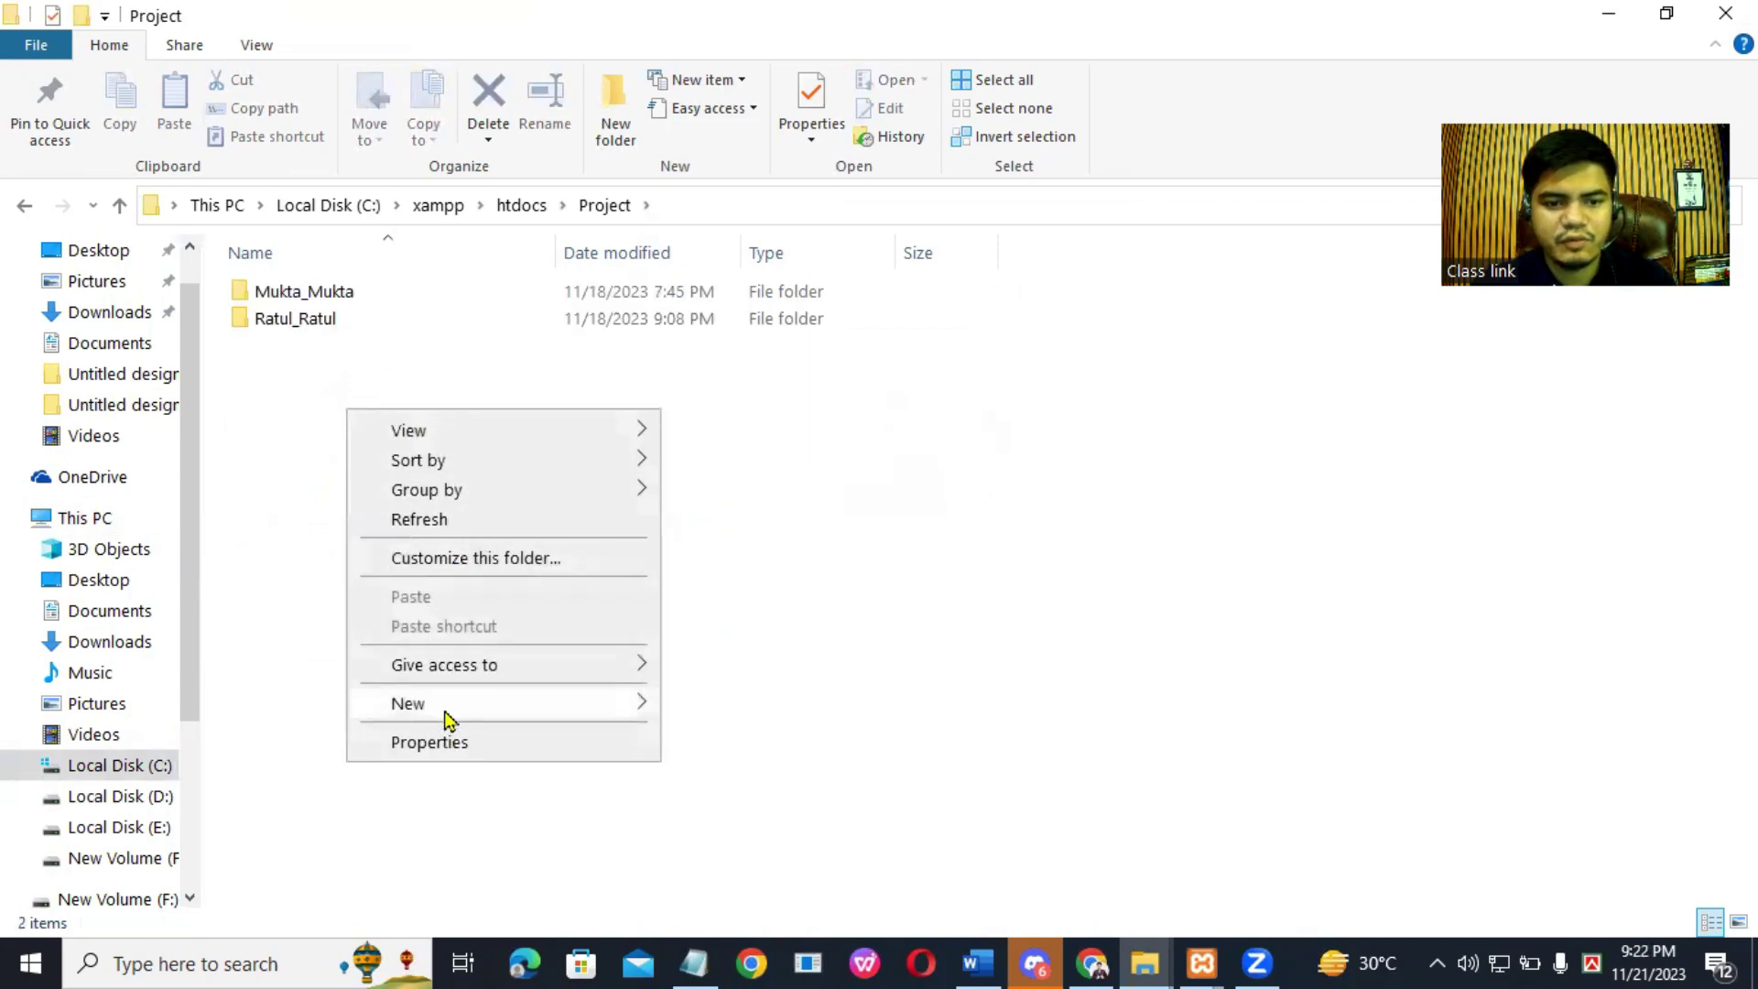
{"action": "left_click", "coordinate": [711, 275]}
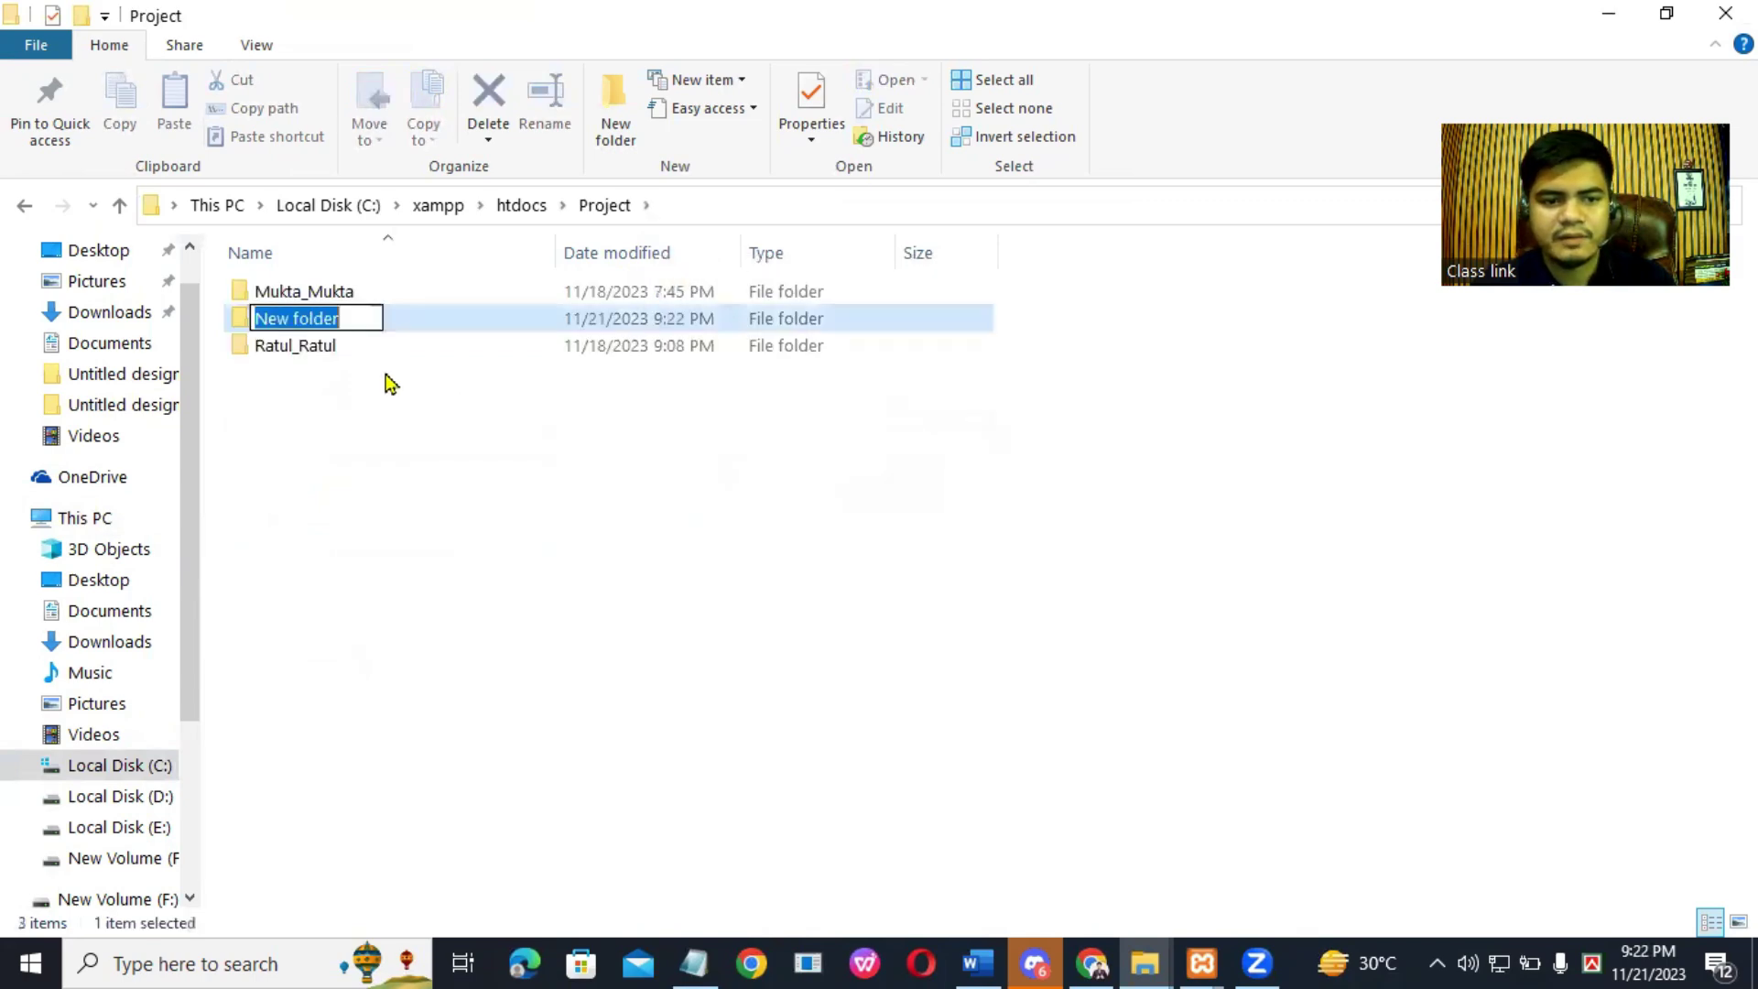
Step: Copy the site name from the first line of the notes
{"action": "right_click", "coordinate": [328, 321]}
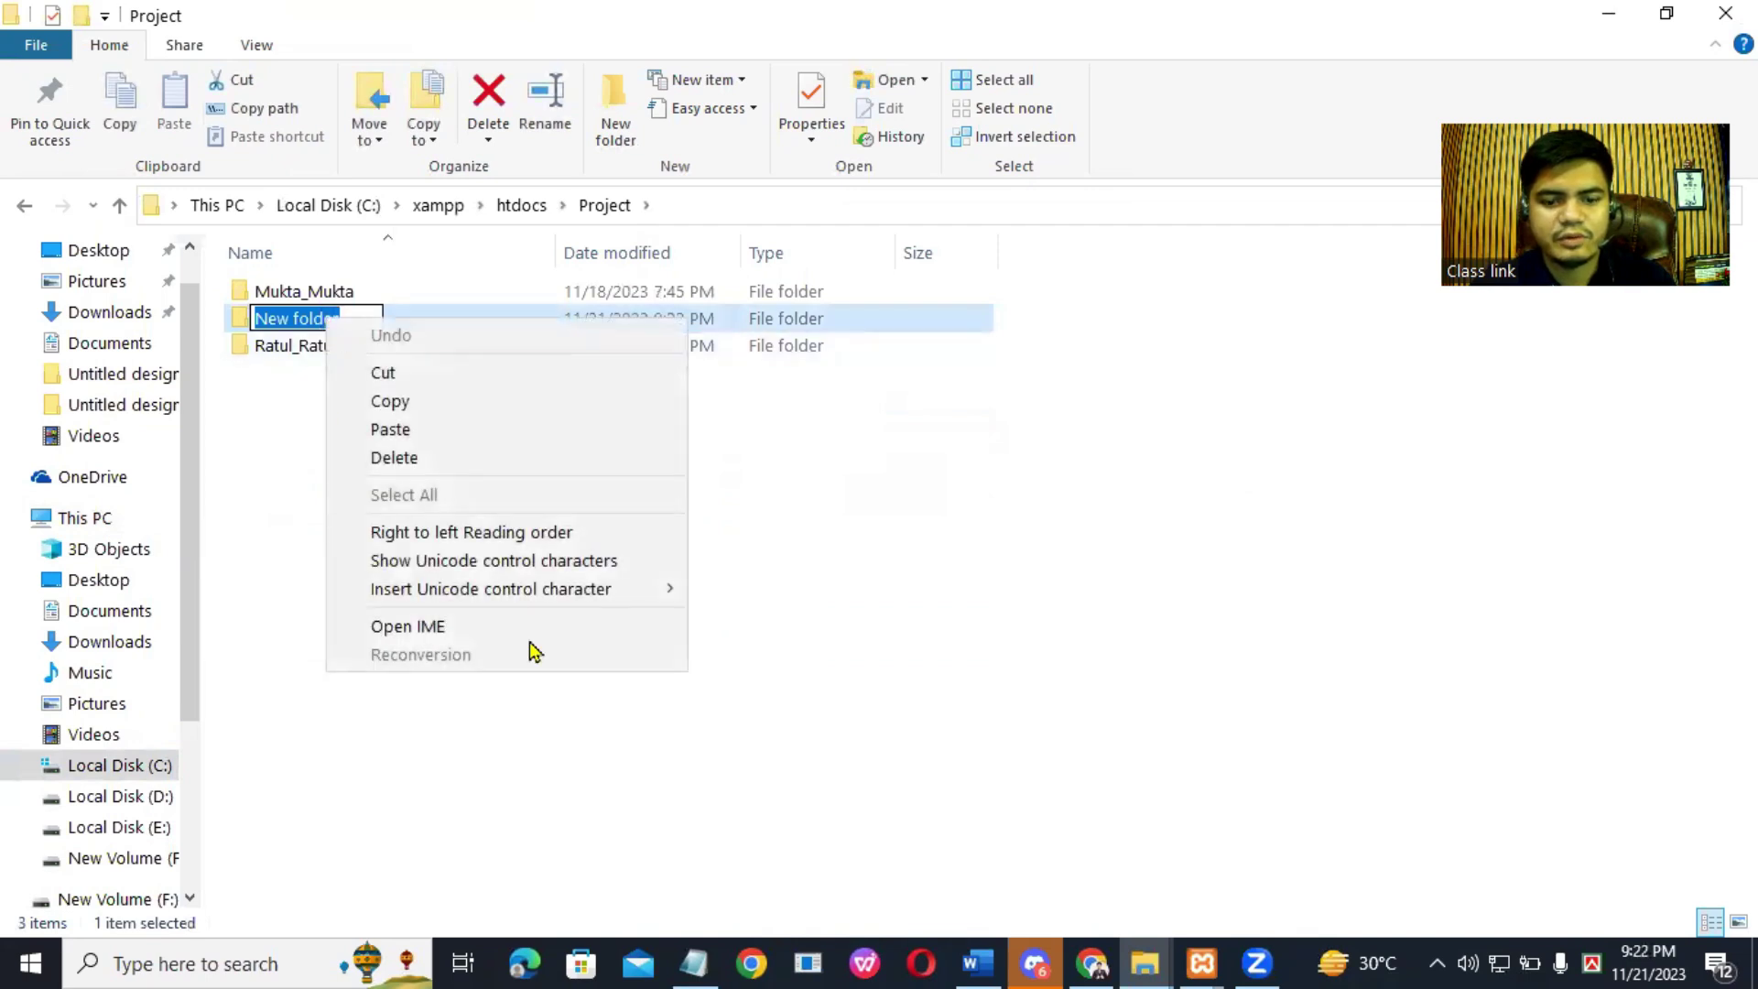
{"action": "key", "text": "alt+Tab"}
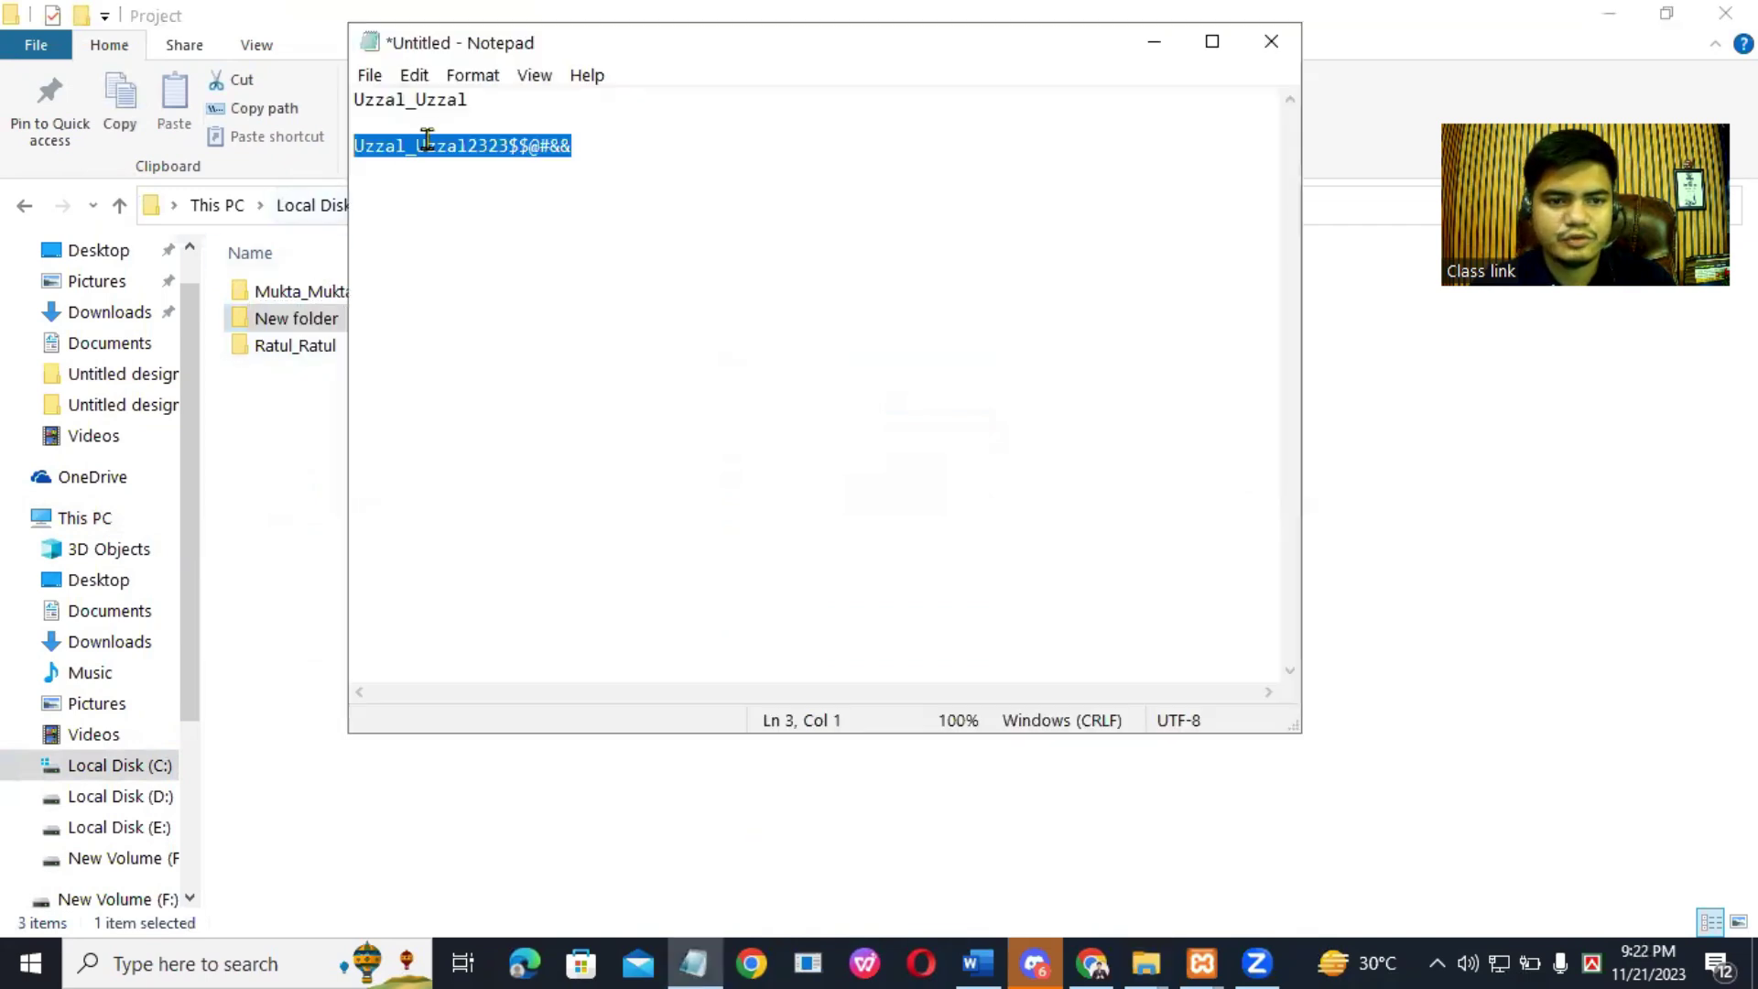
{"action": "left_click_drag", "start_coordinate": [474, 108], "coordinate": [351, 100]}
{"action": "right_click", "coordinate": [421, 101]}
{"action": "left_click", "coordinate": [496, 181]}
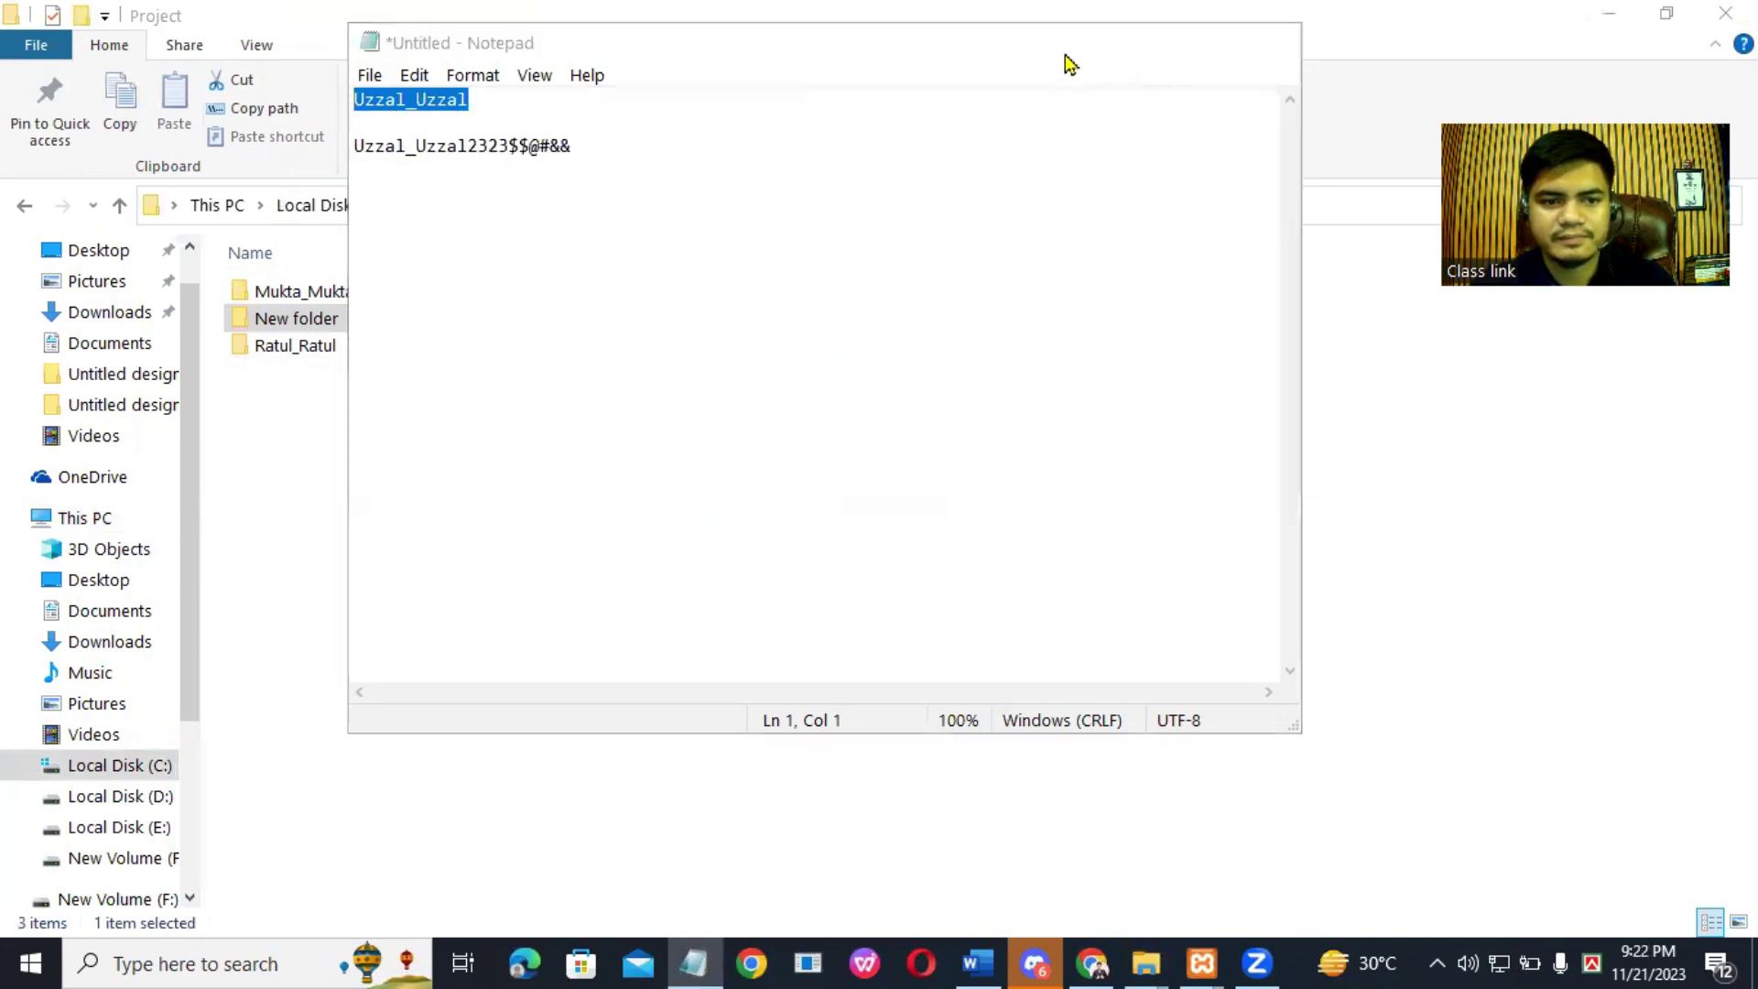
{"action": "left_click", "coordinate": [1147, 46]}
Step: Rename the new folder to Uzzal_Uzzal using the copied name
{"action": "right_click", "coordinate": [322, 330]}
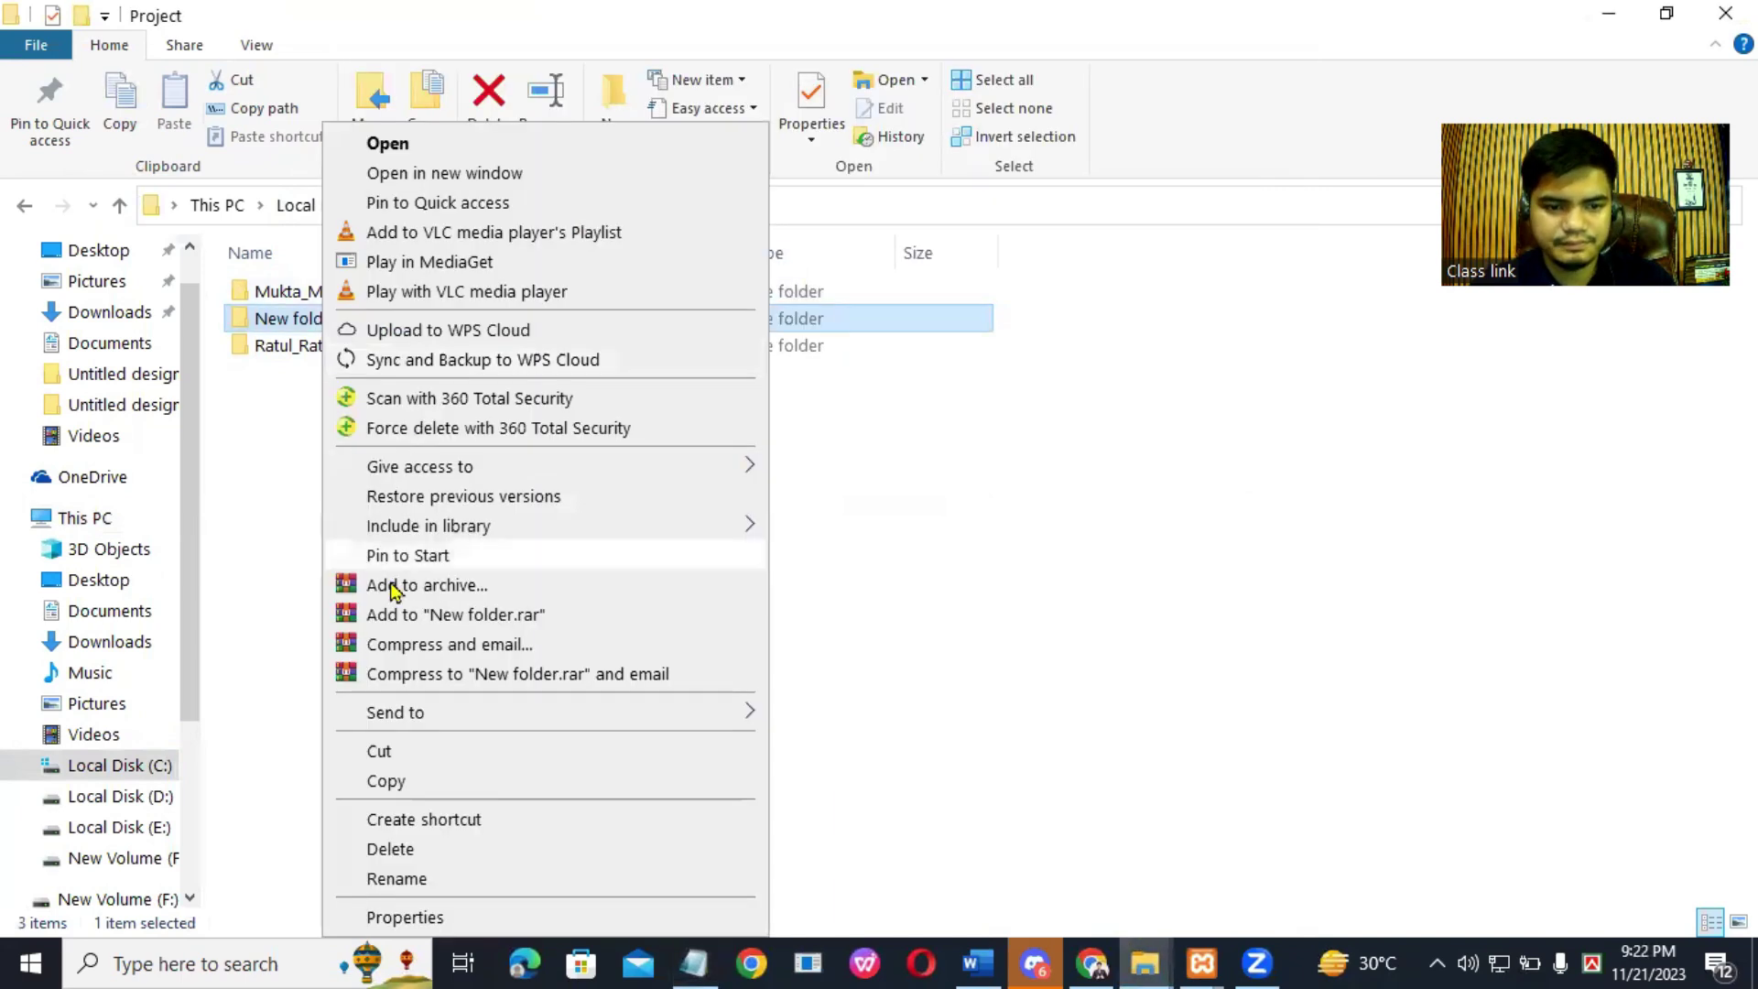
{"action": "left_click", "coordinate": [396, 879]}
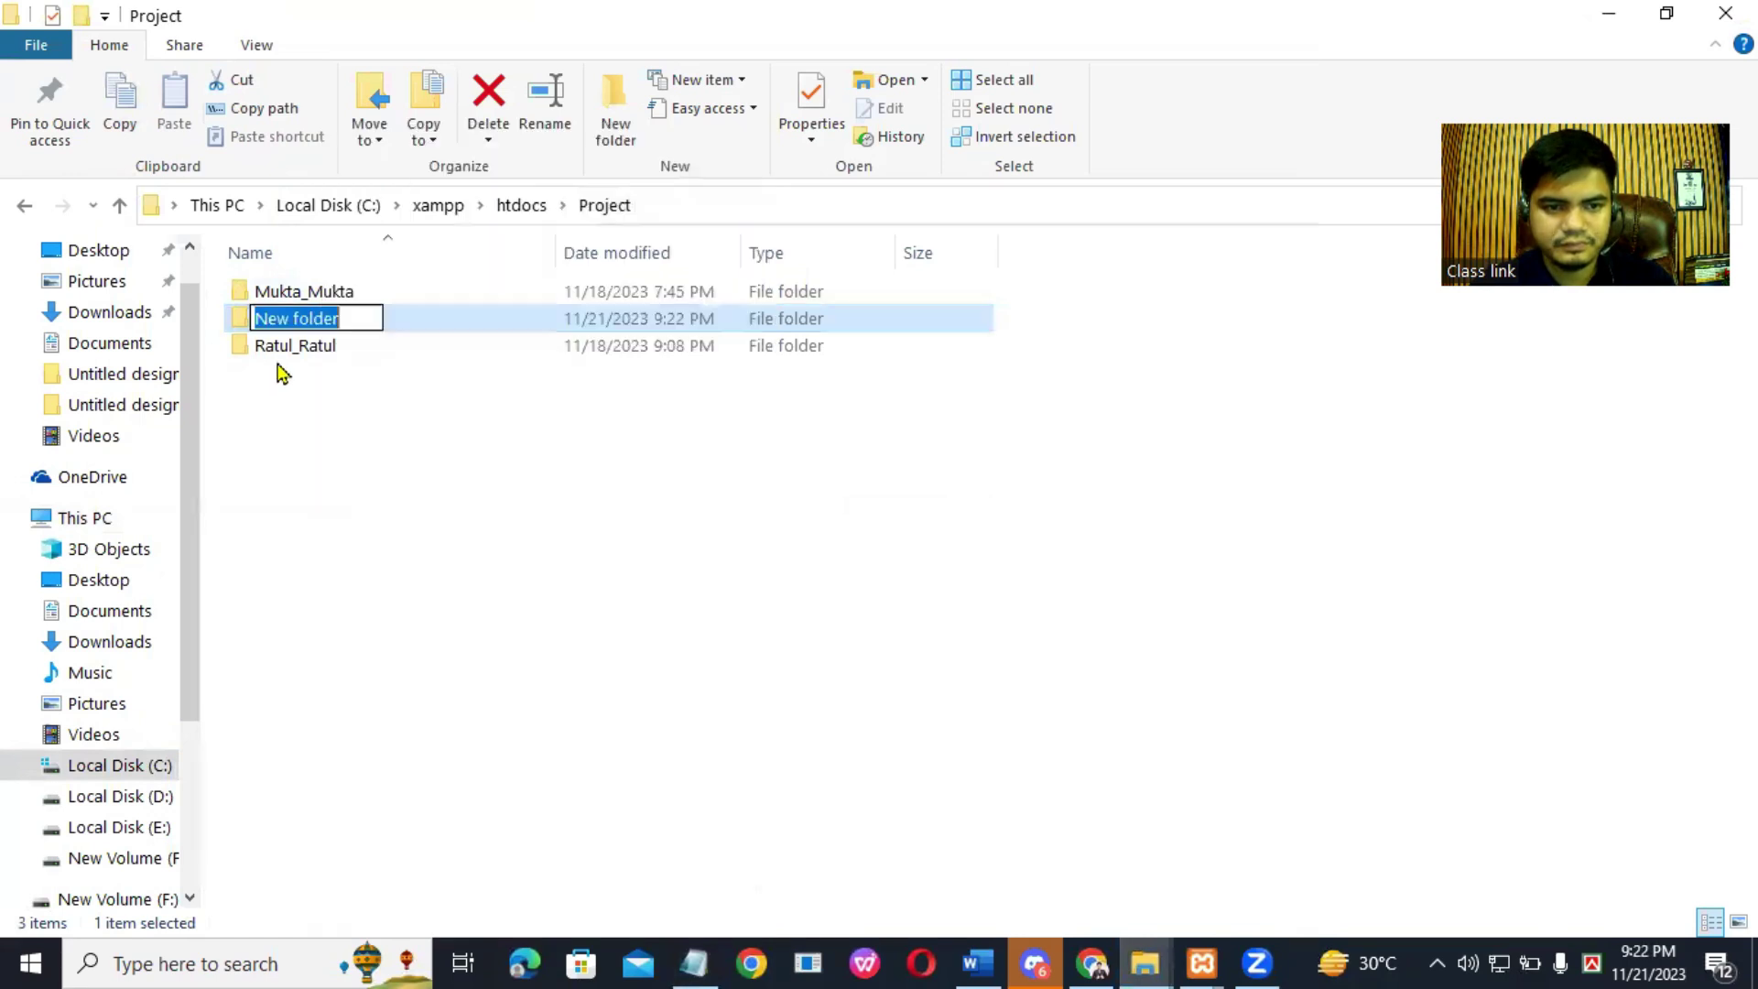
{"action": "right_click", "coordinate": [293, 318]}
{"action": "left_click", "coordinate": [370, 427]}
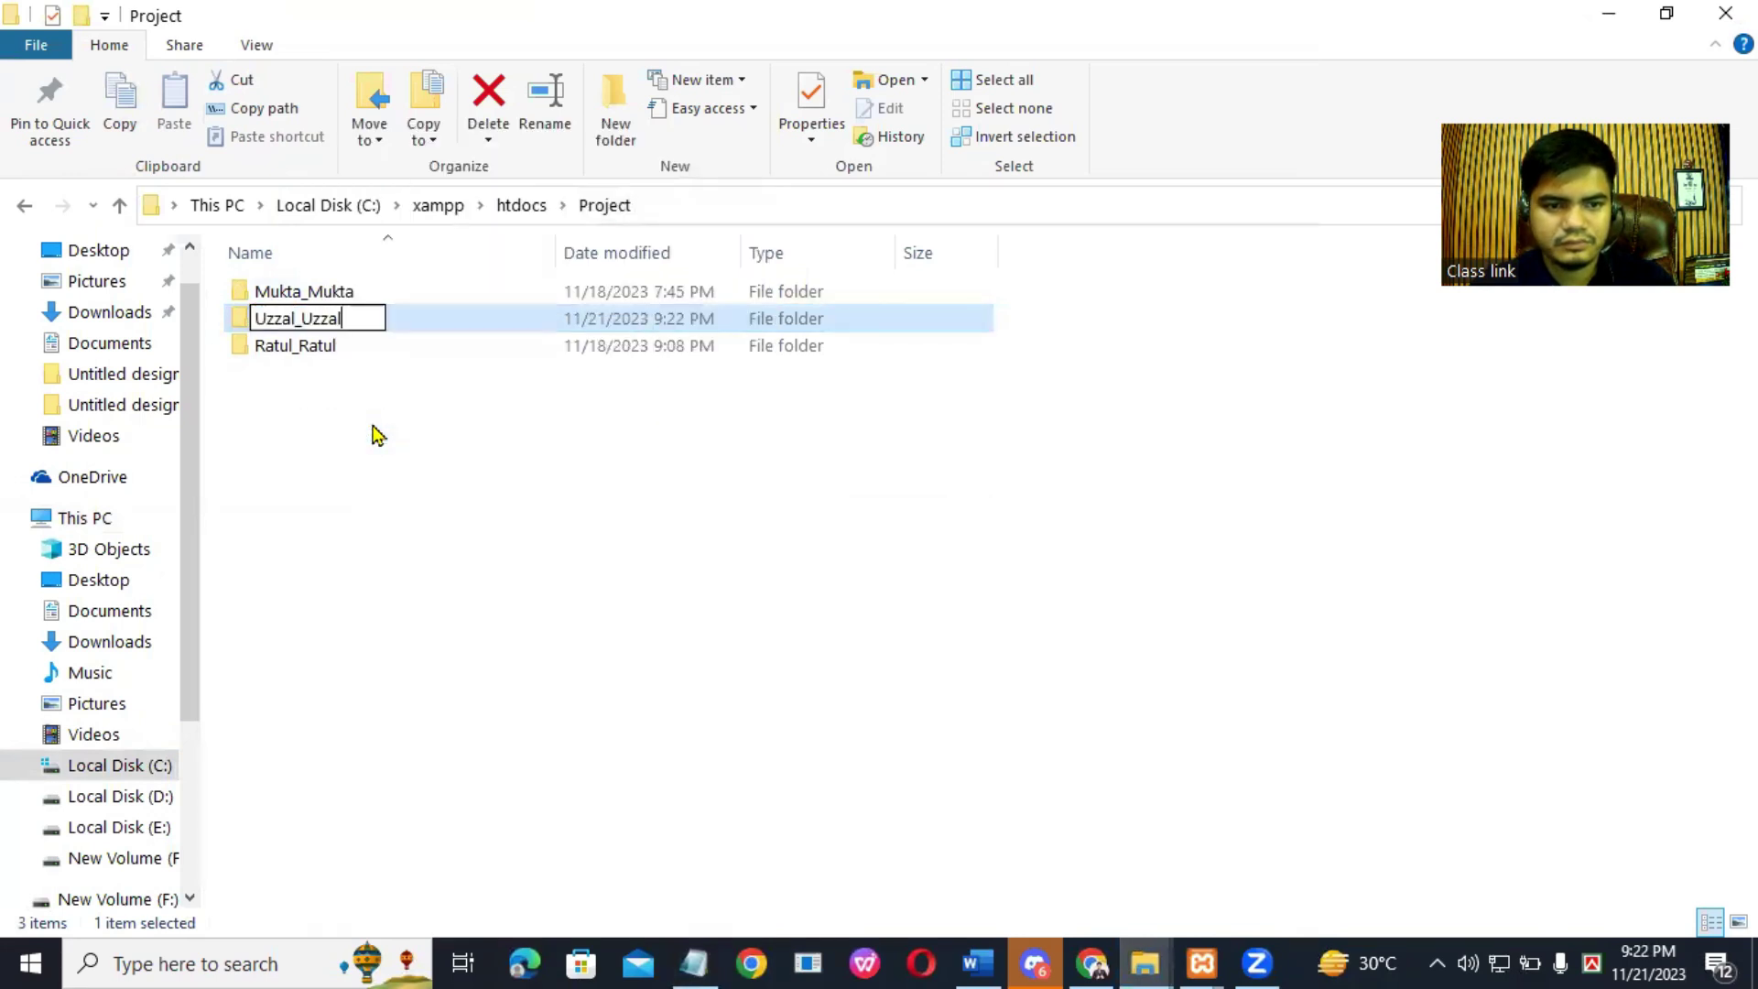
{"action": "left_click", "coordinate": [417, 517]}
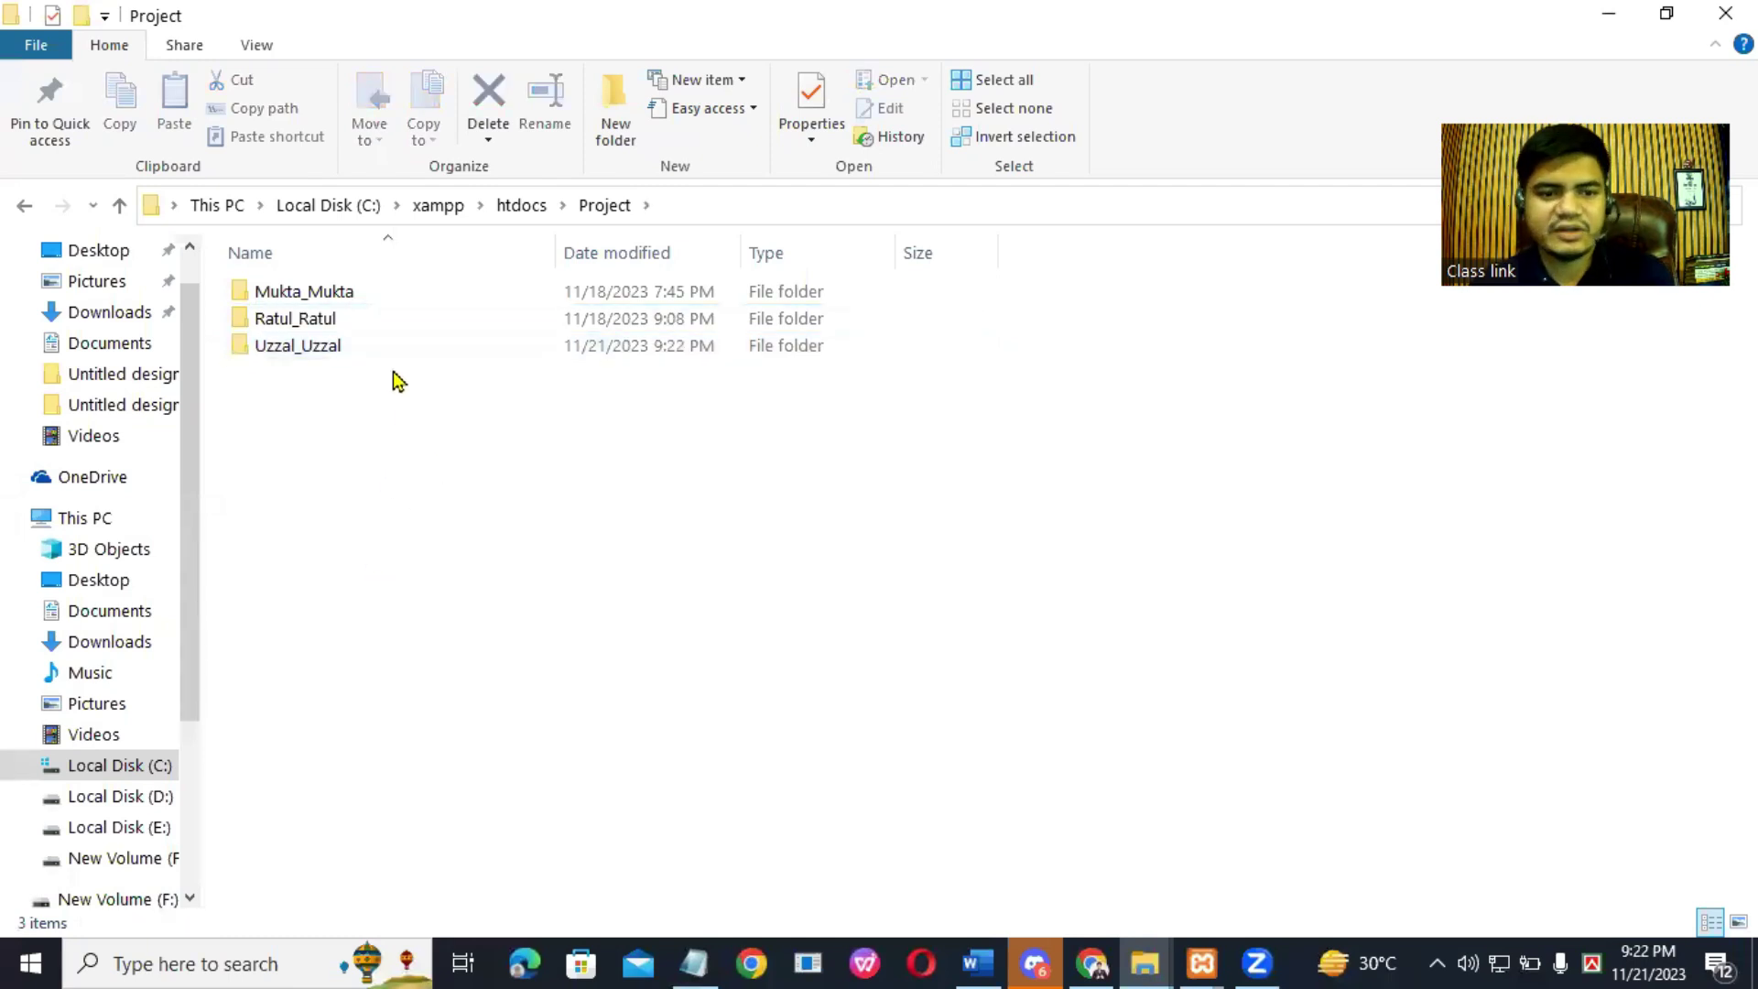
Step: Select the renamed Uzzal_Uzzal folder in Project
{"action": "left_click", "coordinate": [368, 349]}
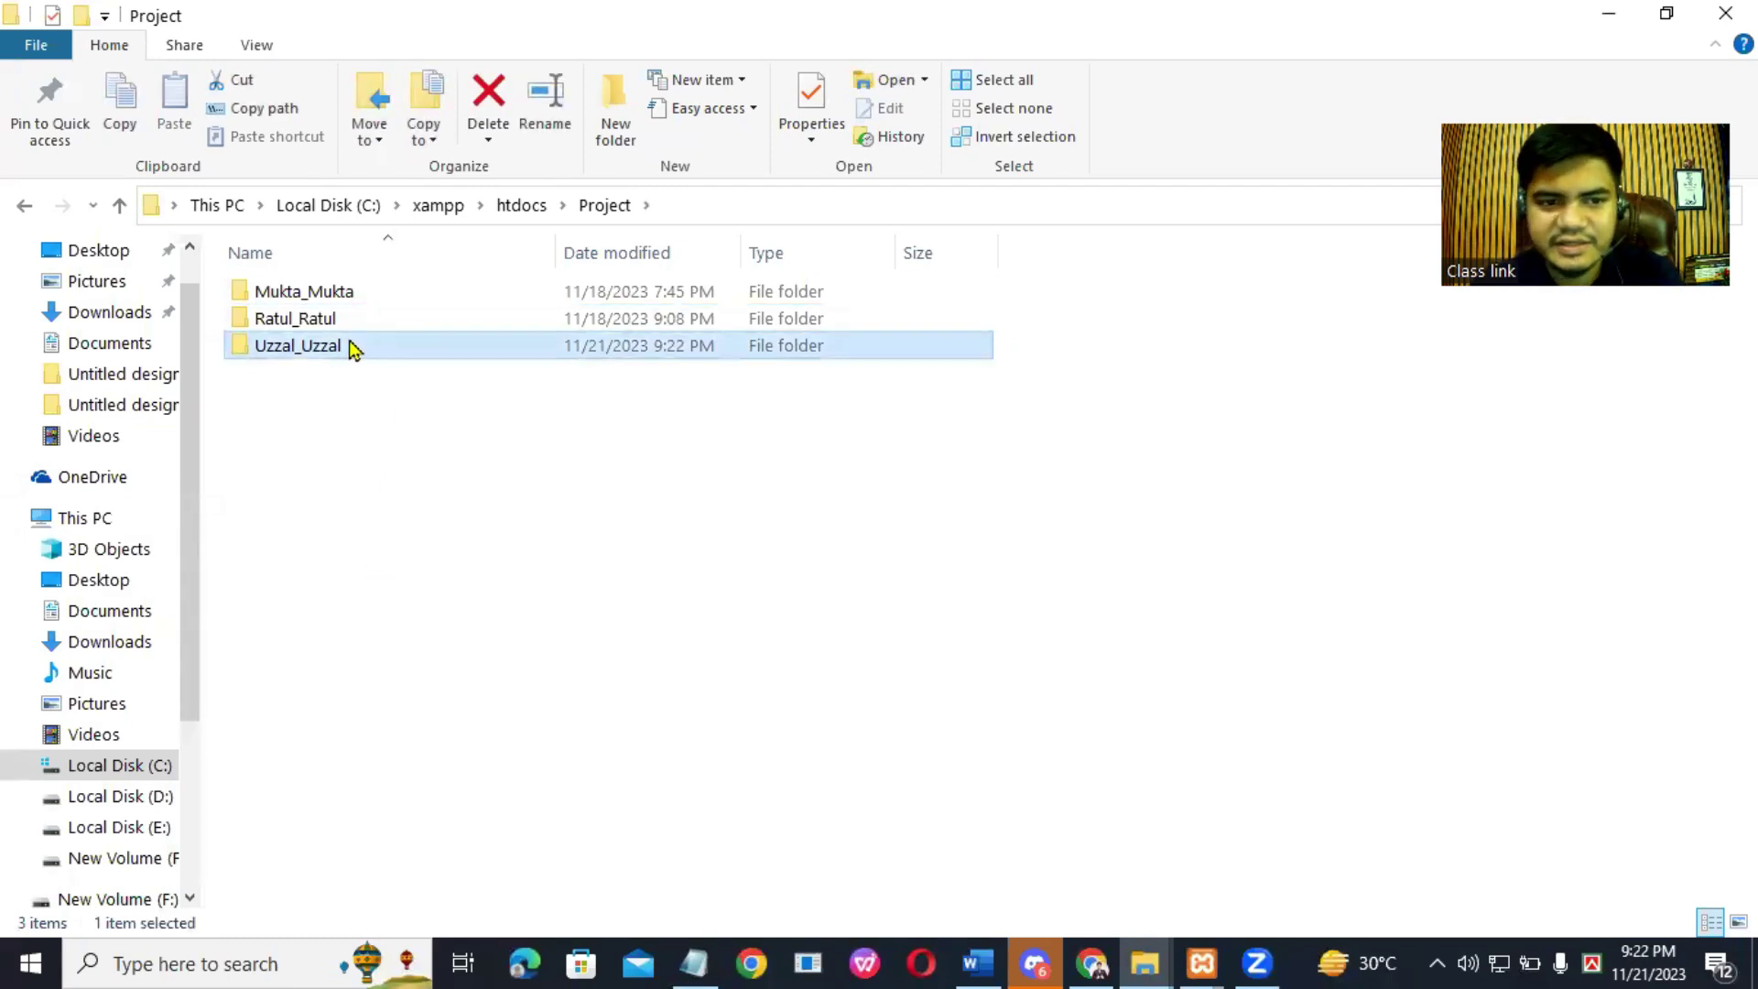
{"action": "left_click", "coordinate": [338, 319]}
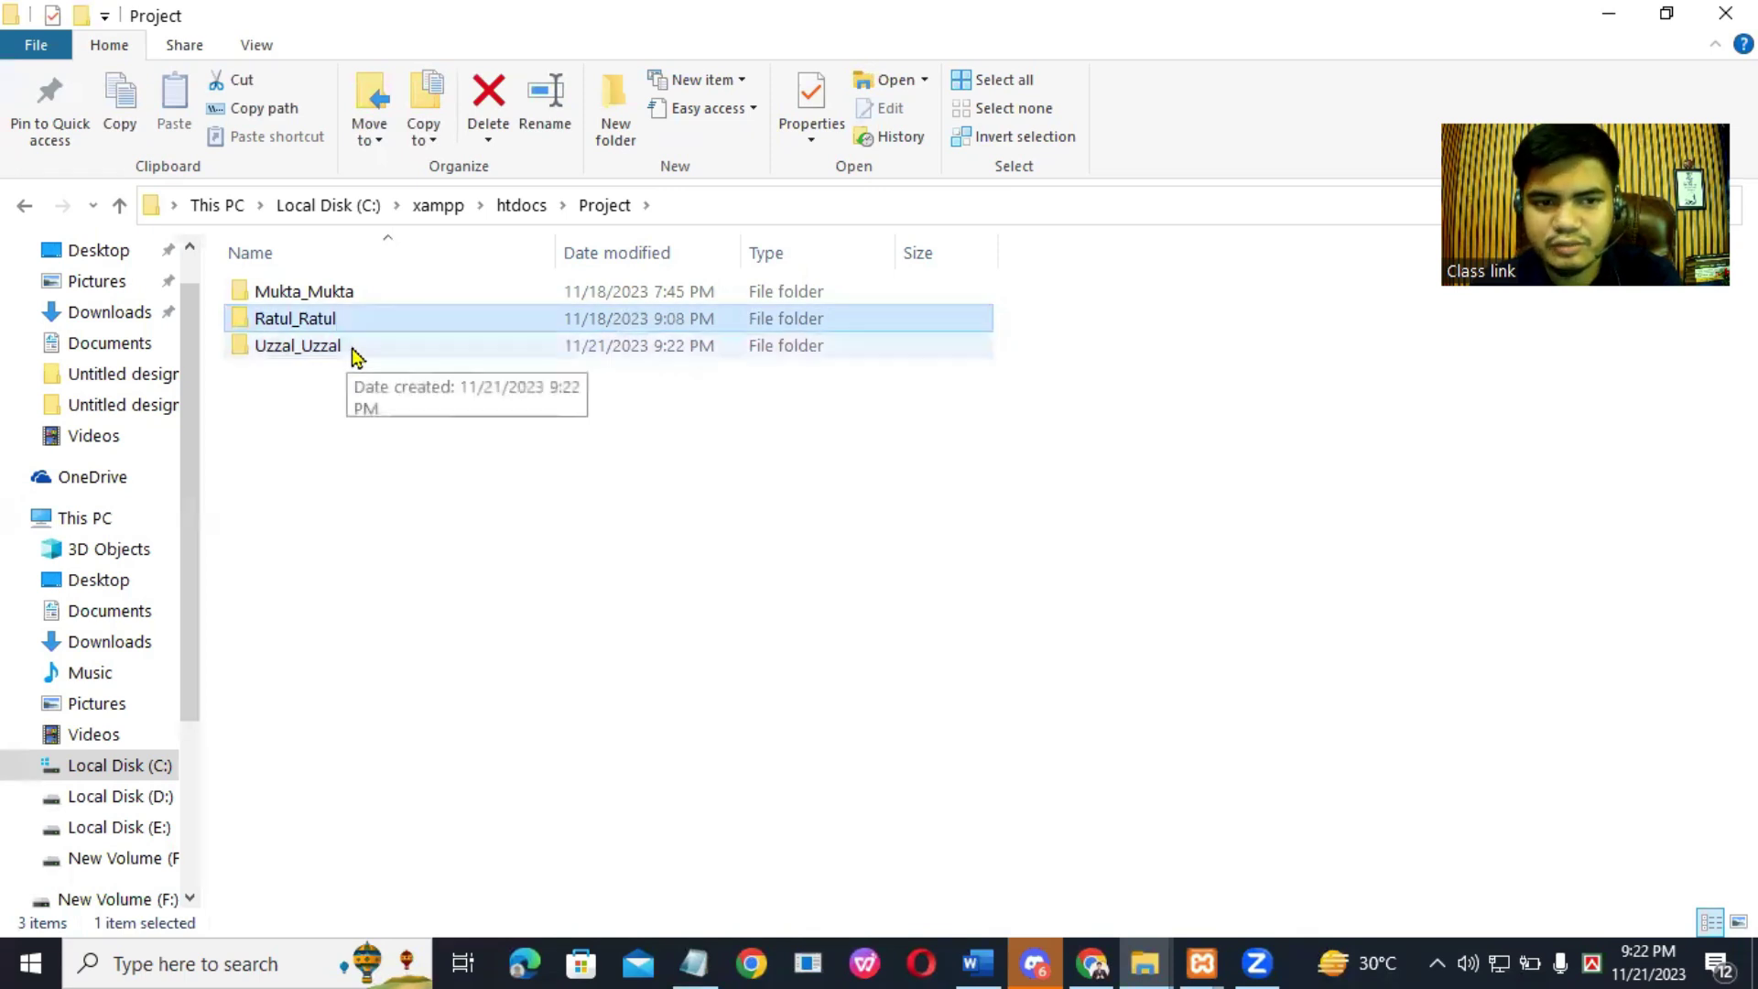
{"action": "left_click", "coordinate": [356, 355]}
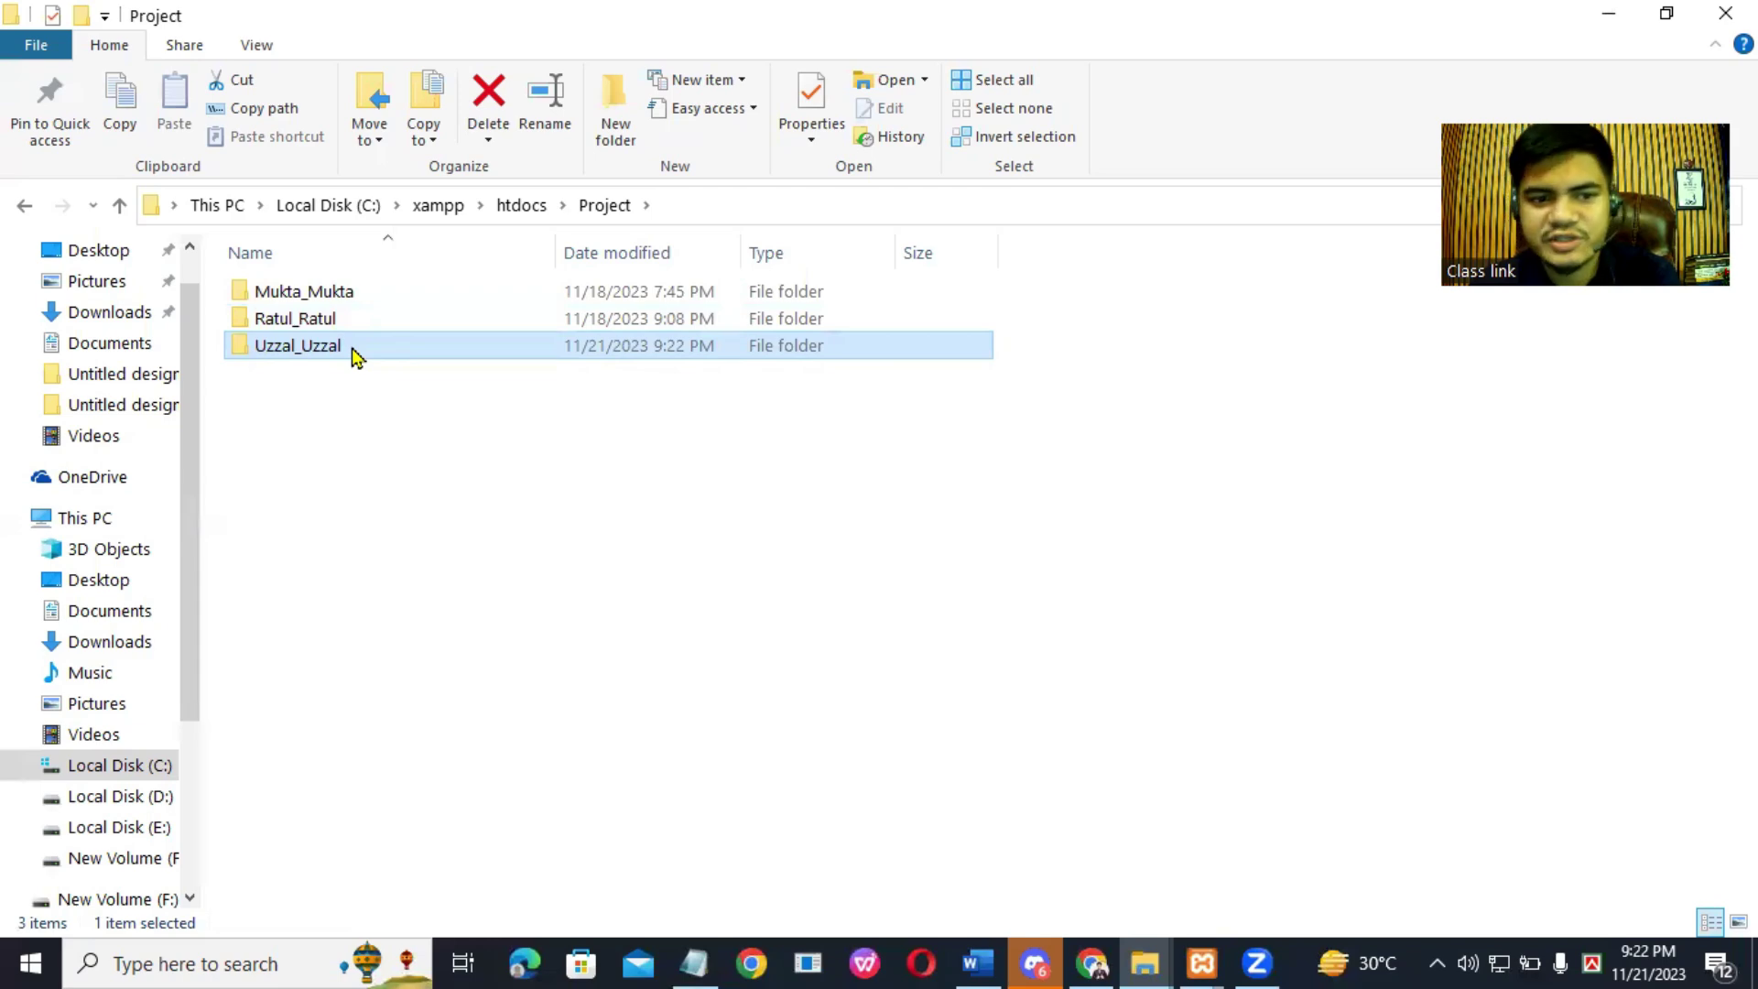
Step: Open Downloads and scroll to the extracted 66.3 MB wordpress folder
{"action": "left_click", "coordinate": [110, 313]}
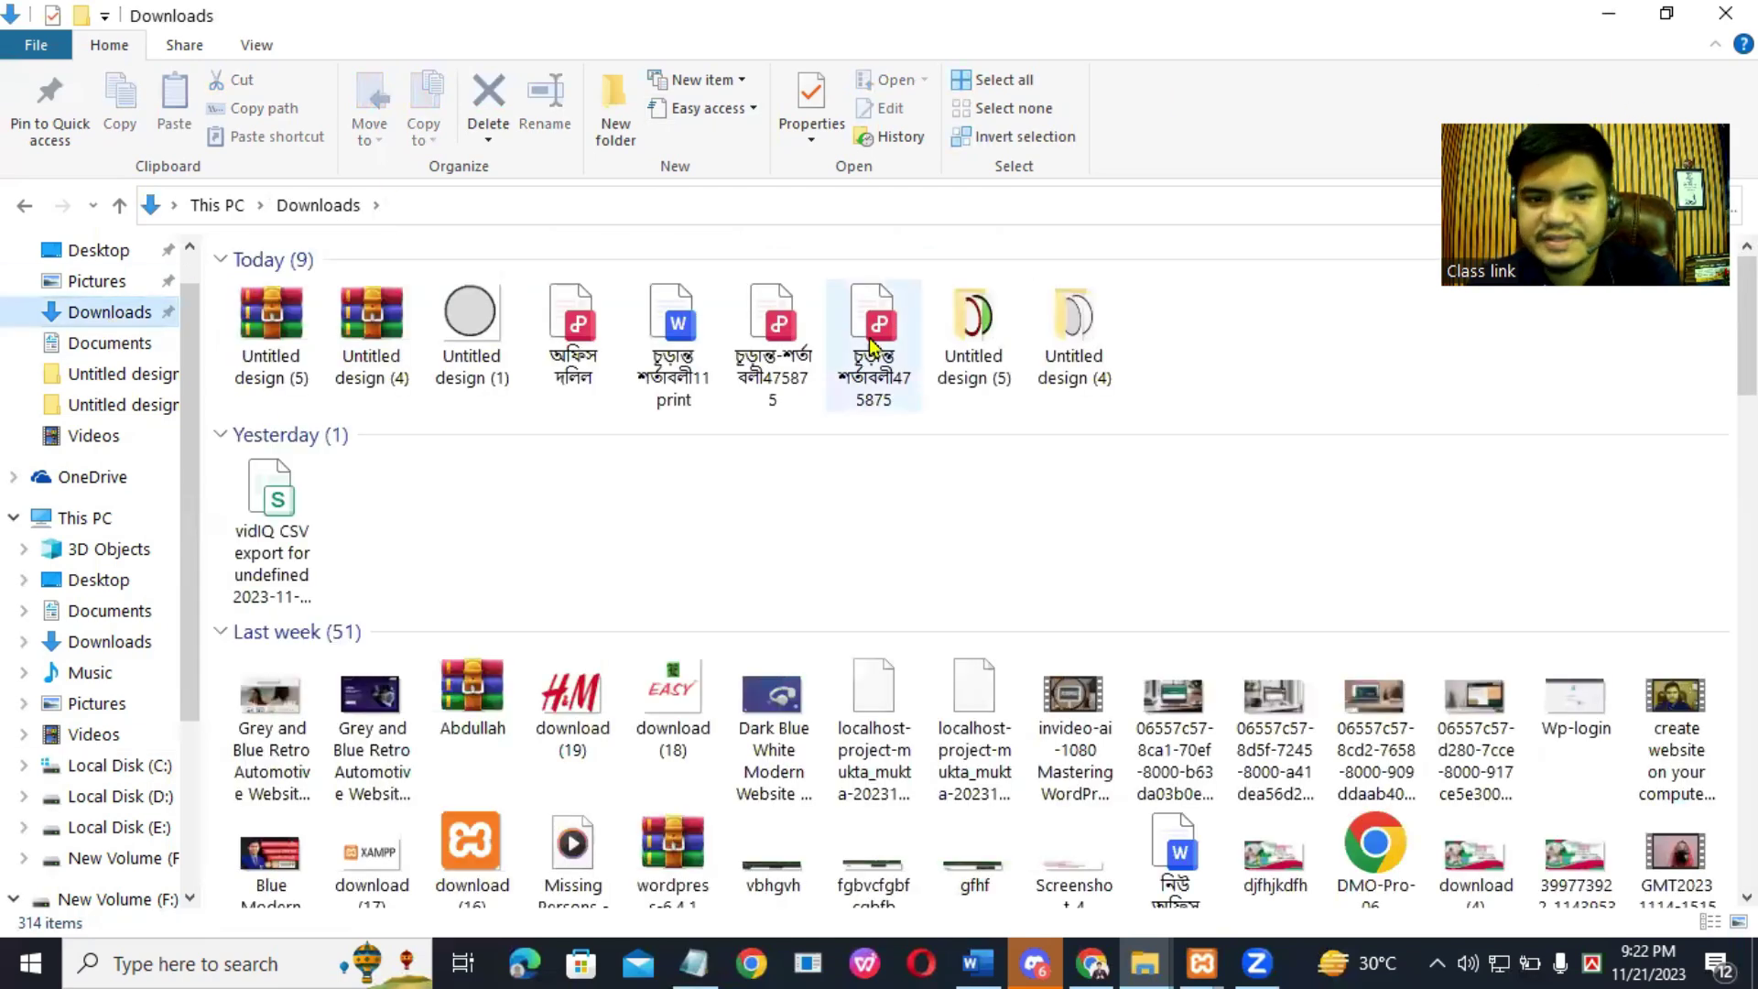
{"action": "left_click_drag", "start_coordinate": [1747, 332], "coordinate": [1747, 851]}
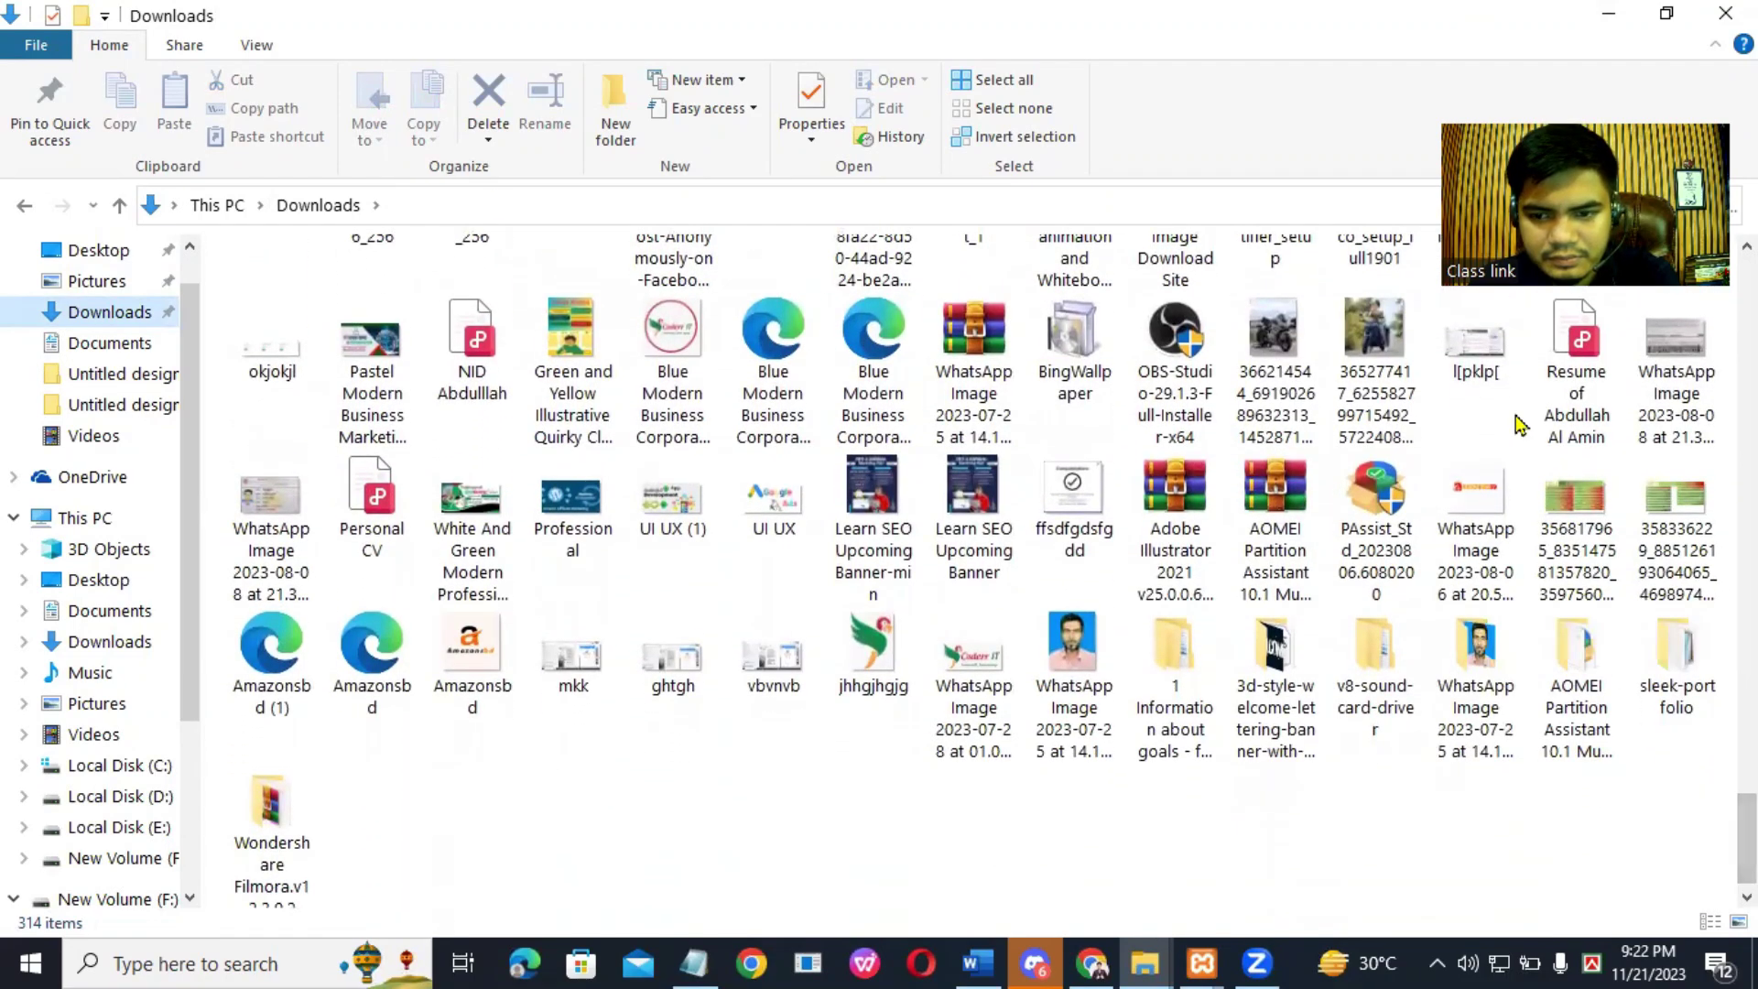
{"action": "scroll", "coordinate": [1385, 698], "scroll_direction": "down", "scroll_amount": 1}
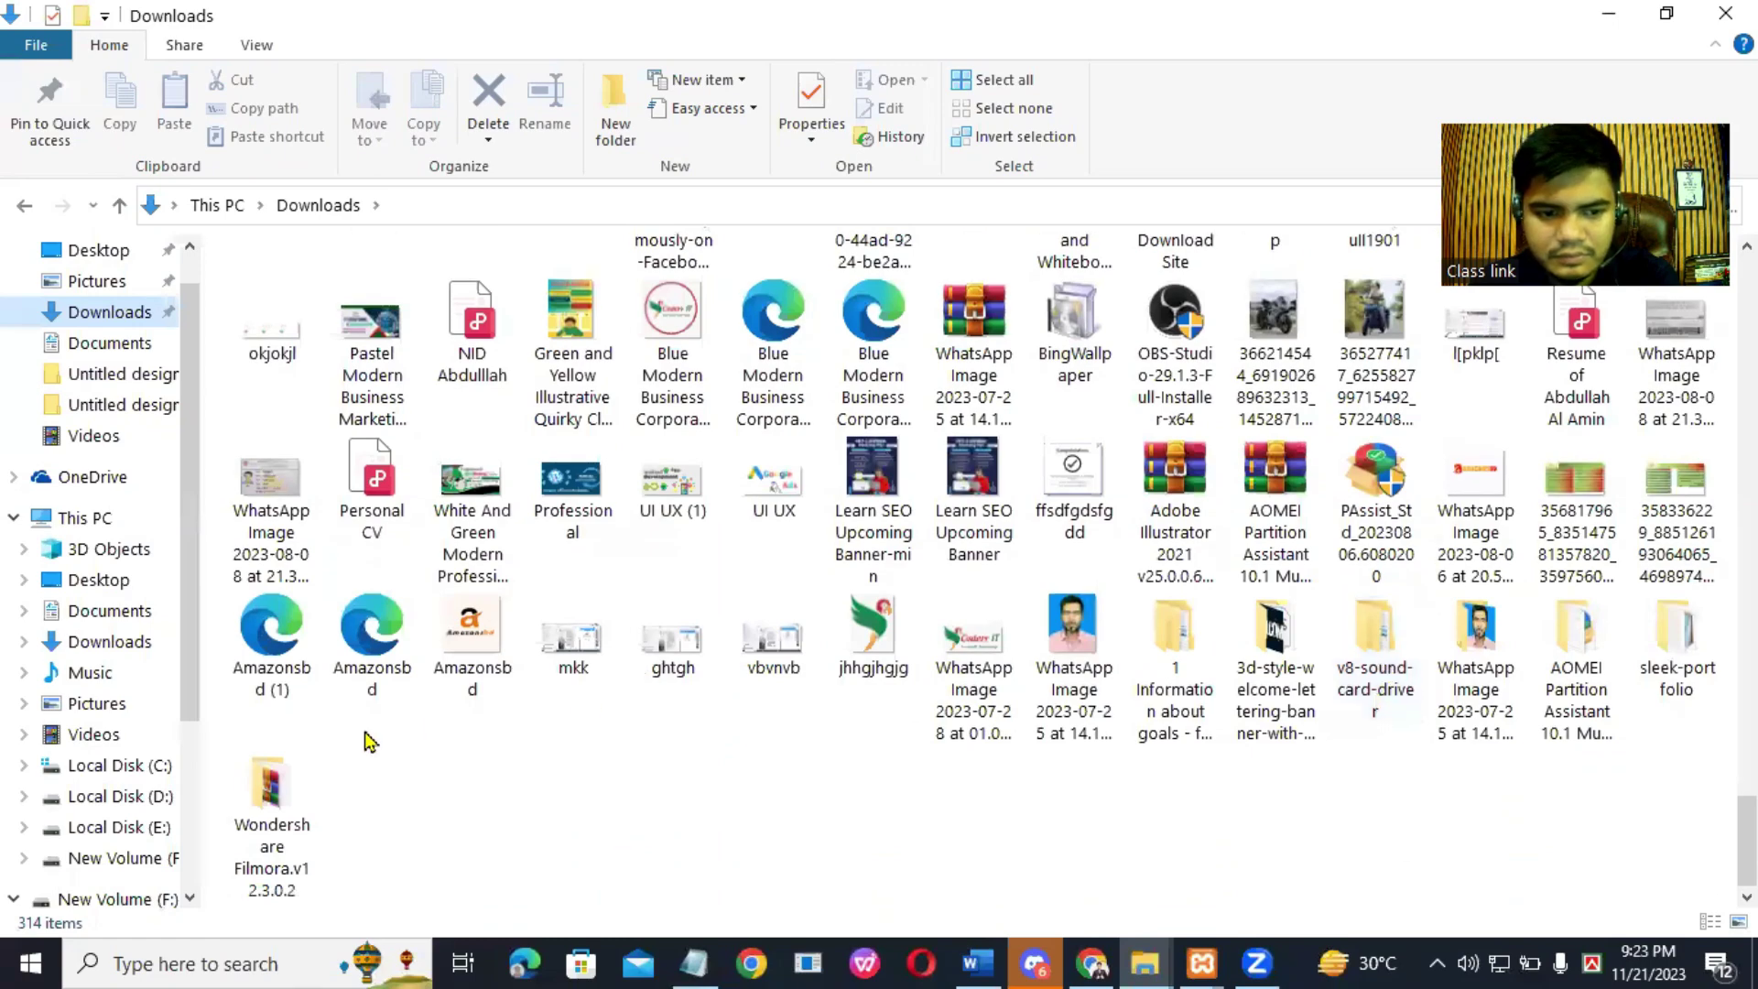
{"action": "scroll", "coordinate": [1113, 385], "scroll_direction": "up", "scroll_amount": 6}
{"action": "scroll", "coordinate": [1112, 385], "scroll_direction": "up", "scroll_amount": 10}
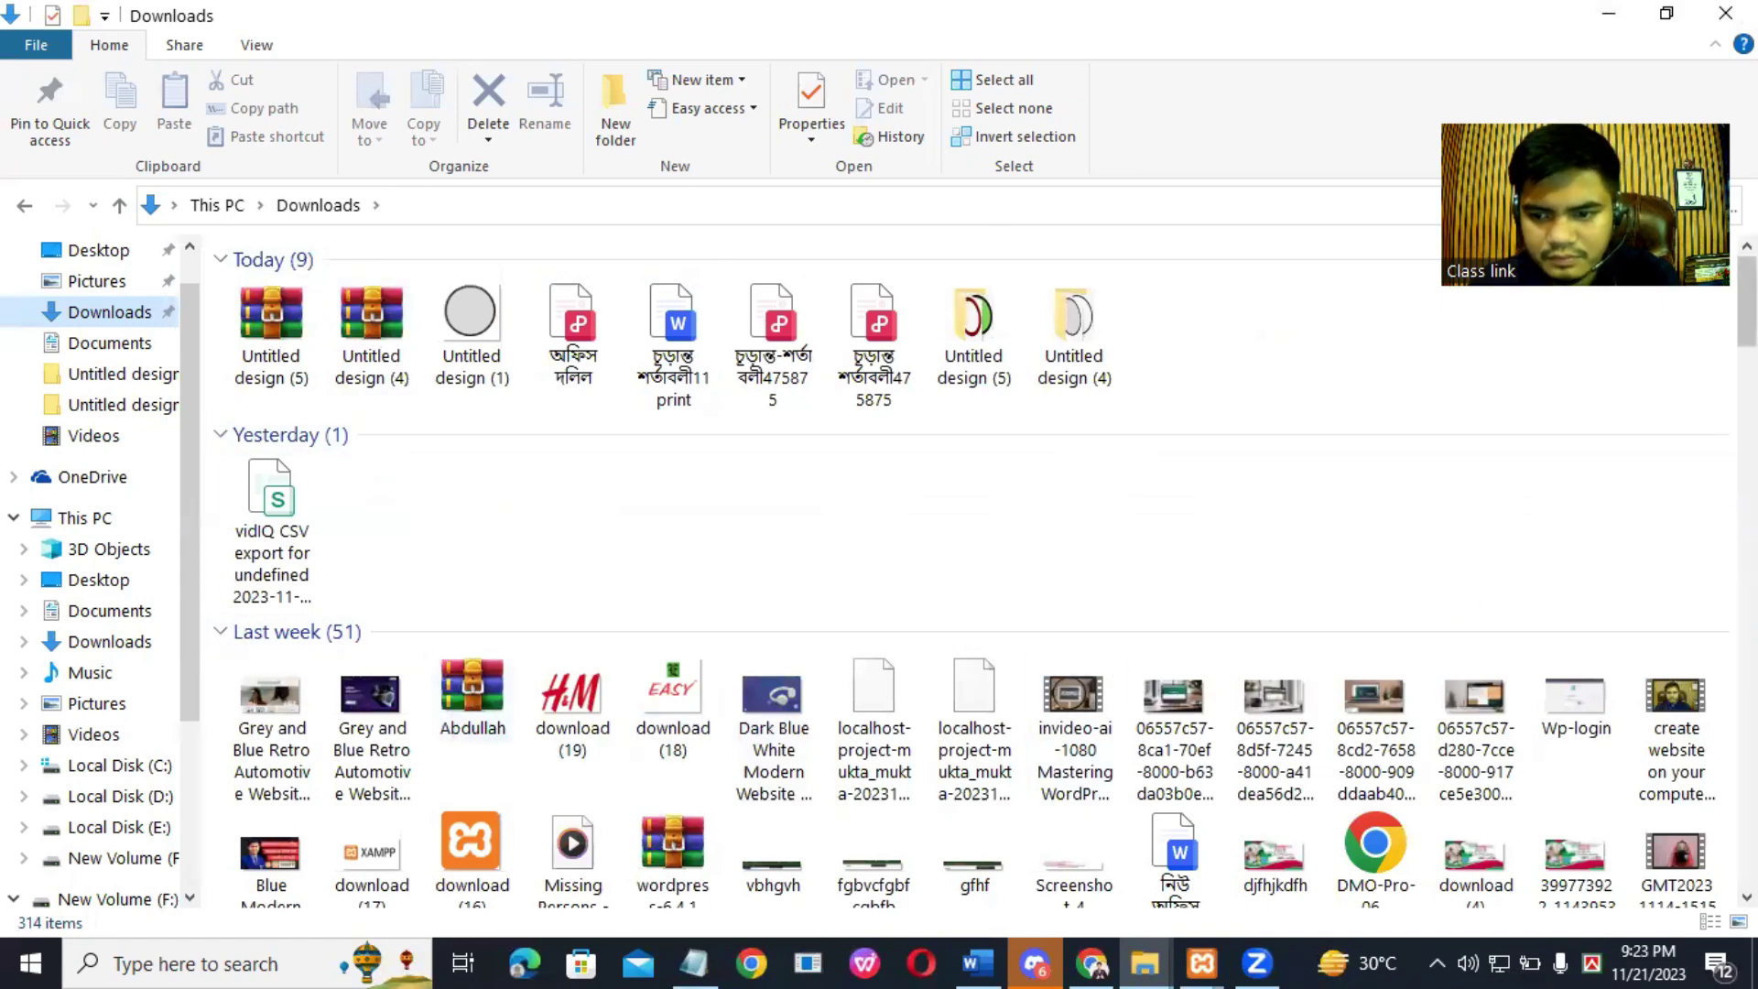
{"action": "scroll", "coordinate": [984, 568], "scroll_direction": "down", "scroll_amount": 4}
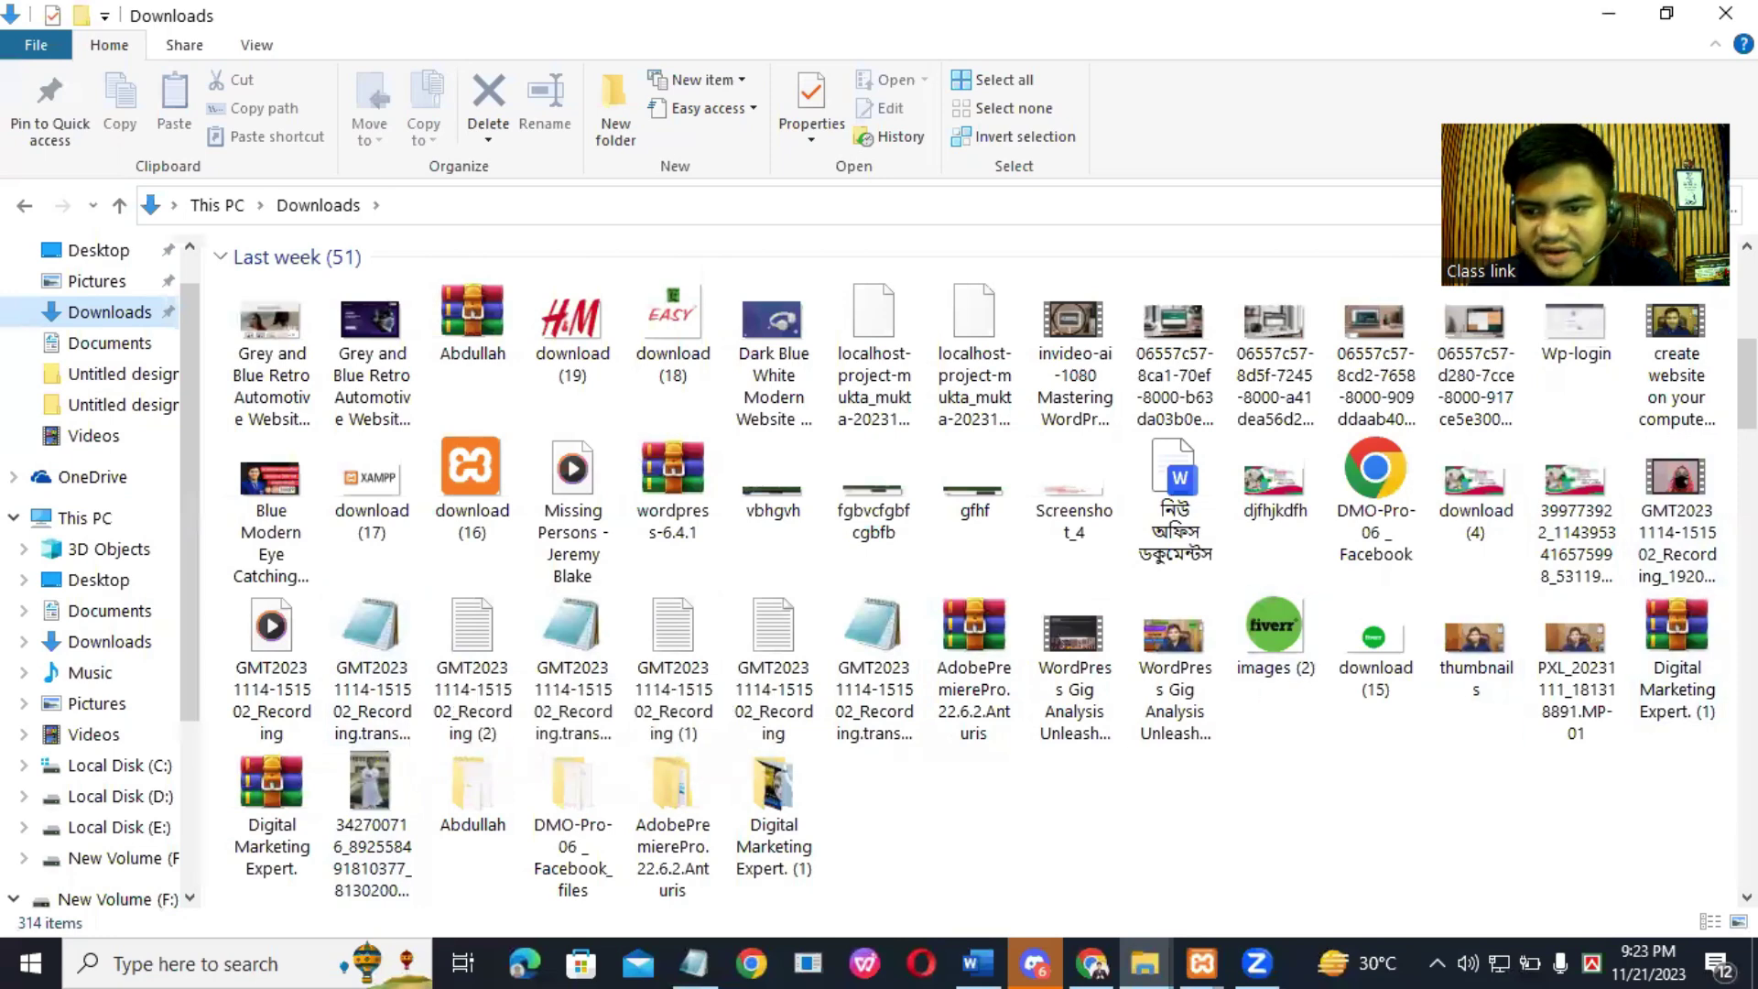
{"action": "scroll", "coordinate": [984, 574], "scroll_direction": "down", "scroll_amount": 2}
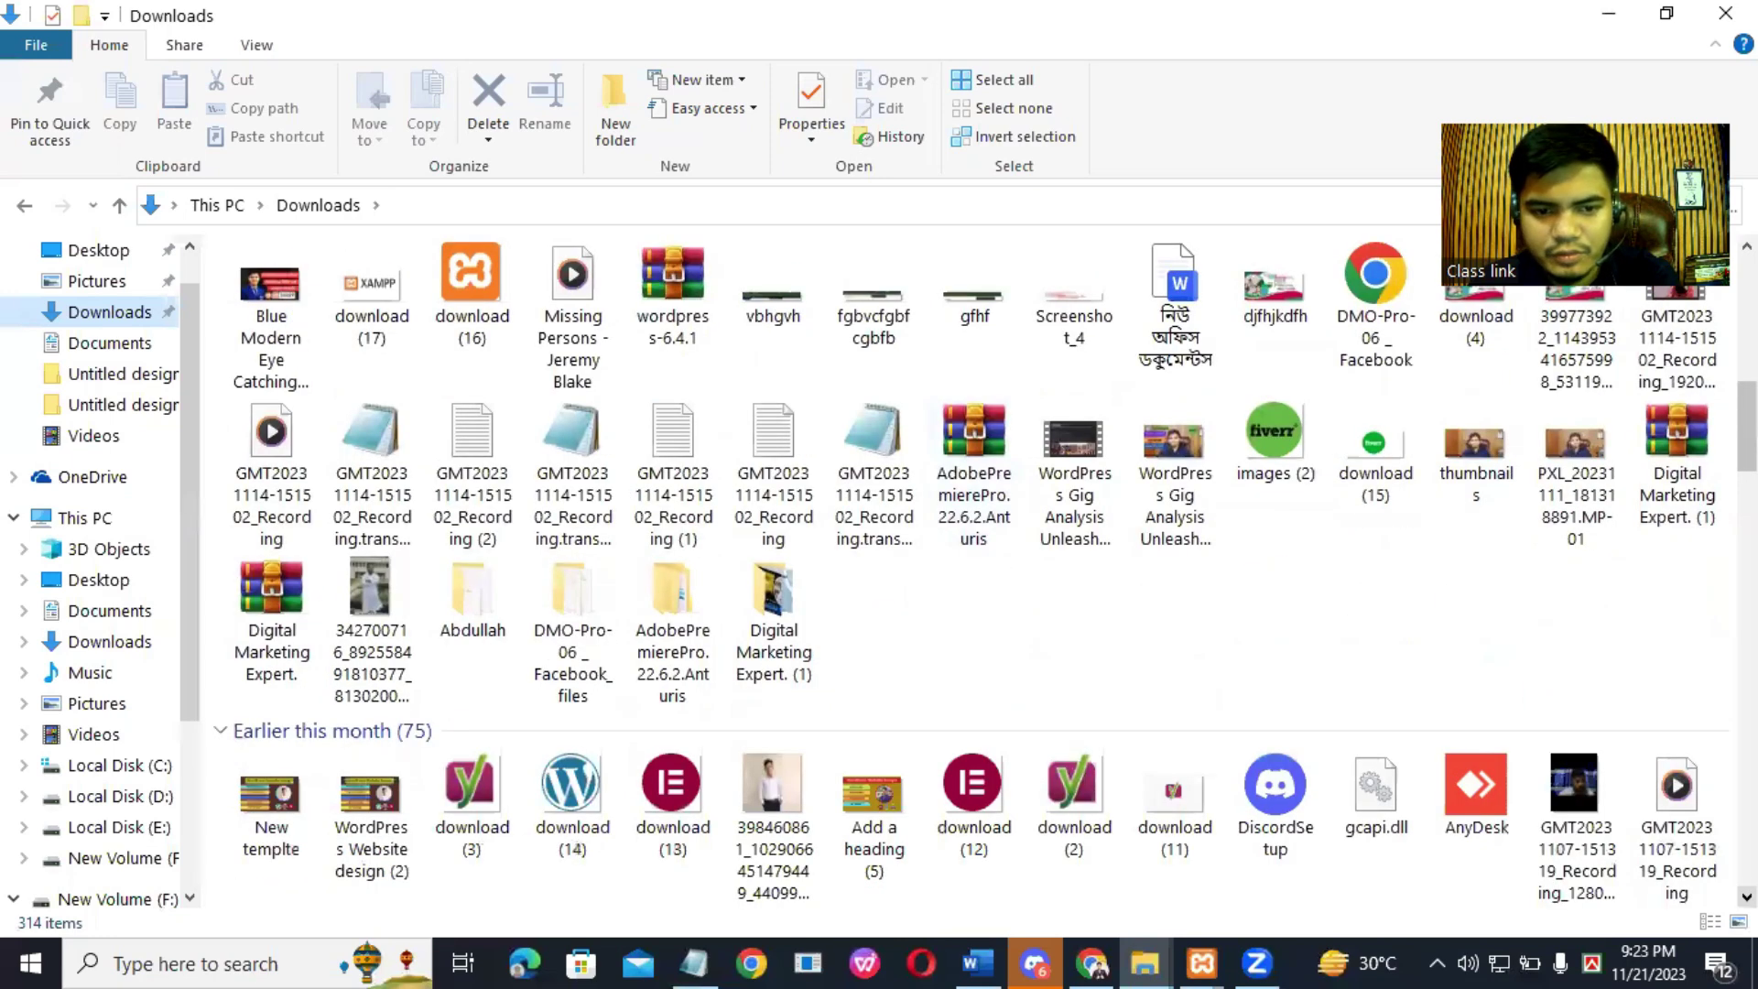
{"action": "scroll", "coordinate": [970, 568], "scroll_direction": "down", "scroll_amount": 3}
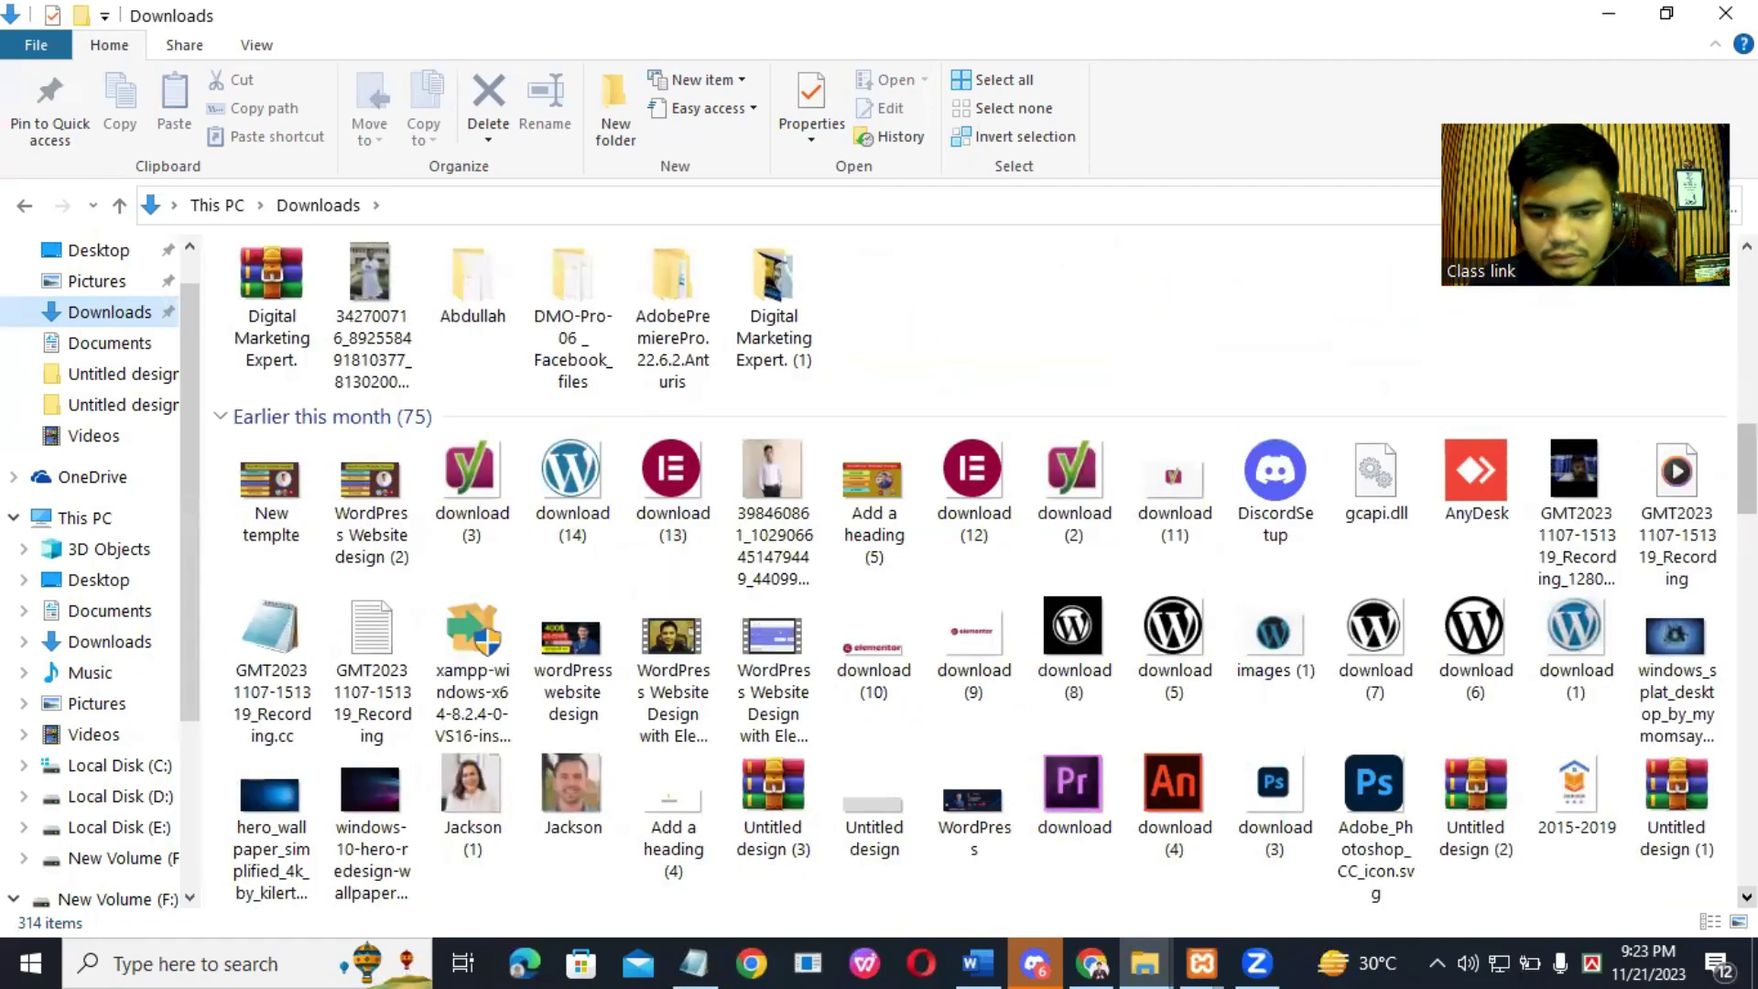
{"action": "scroll", "coordinate": [971, 567], "scroll_direction": "down", "scroll_amount": 2}
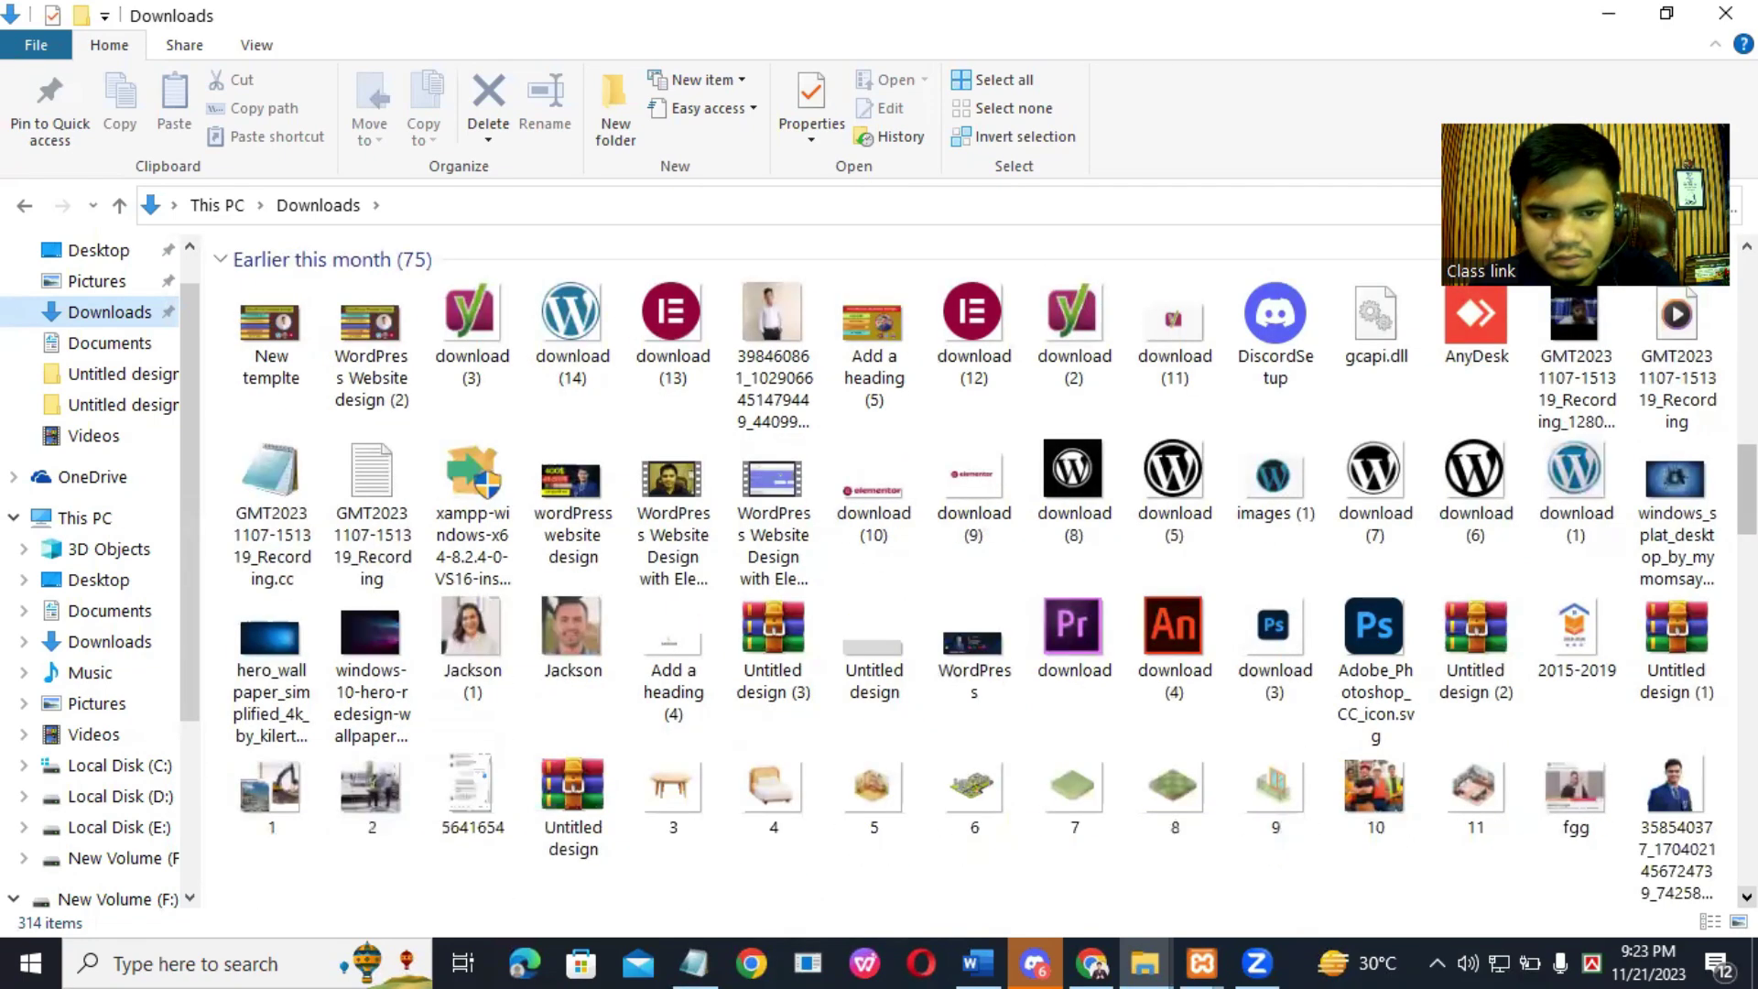
{"action": "scroll", "coordinate": [971, 567], "scroll_direction": "down", "scroll_amount": 2}
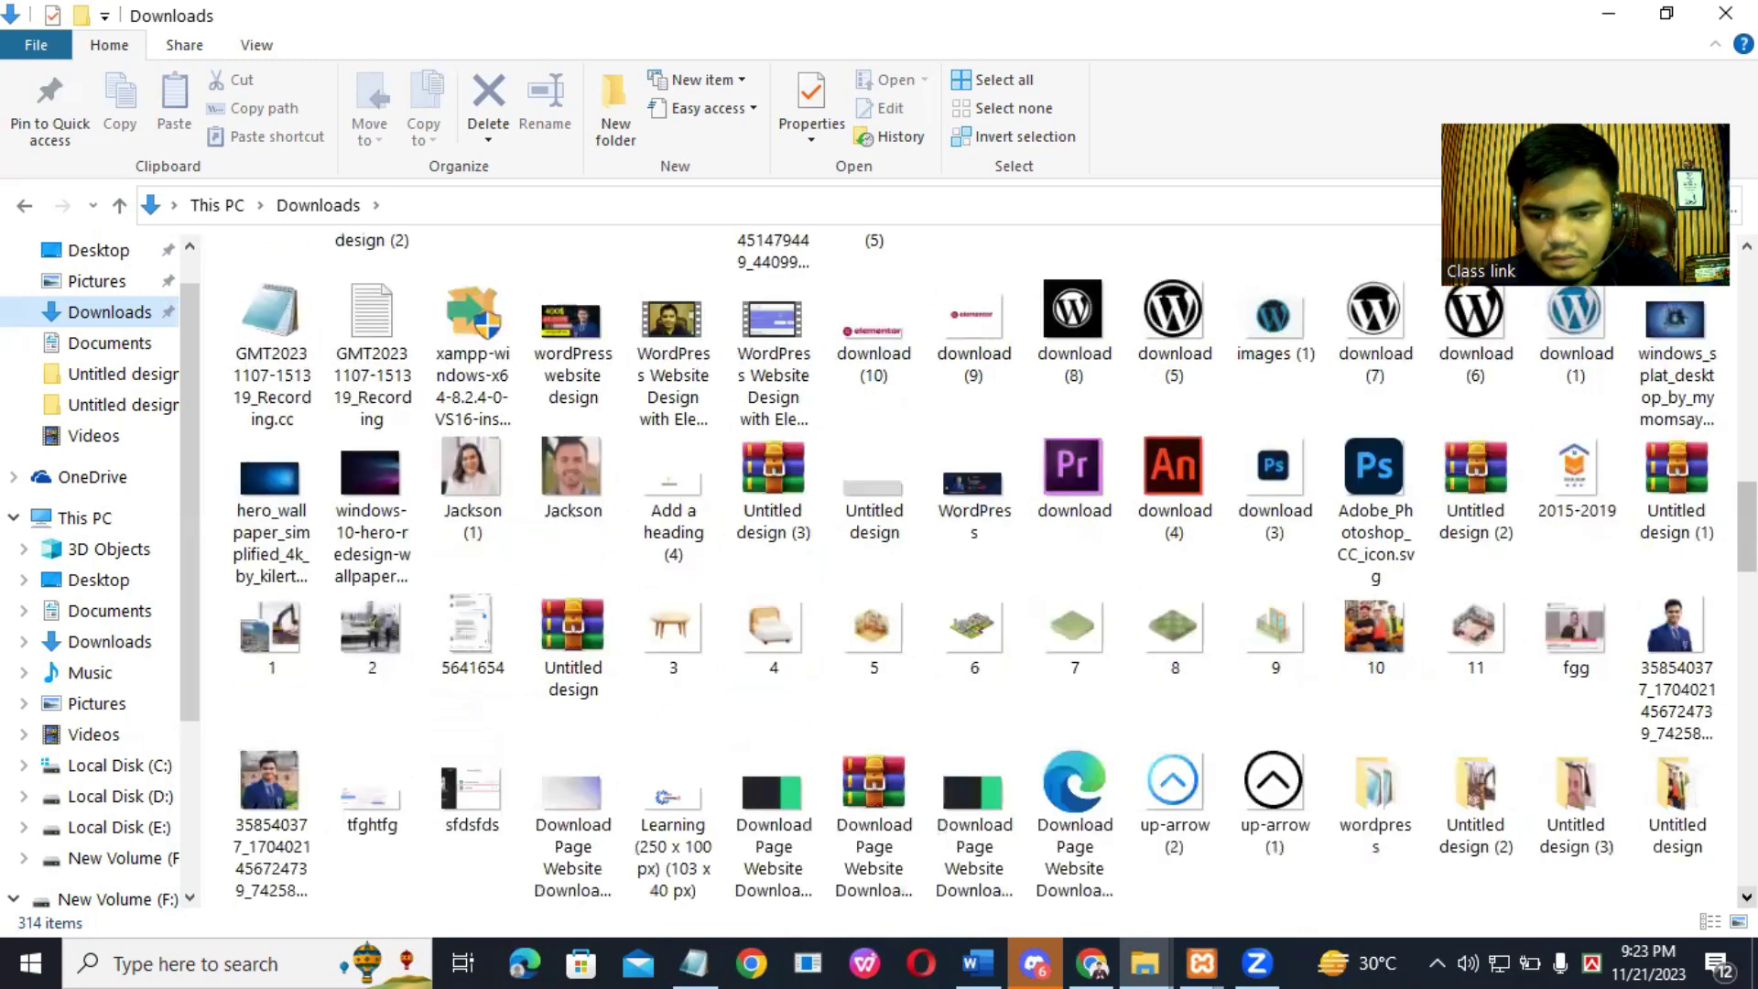
{"action": "scroll", "coordinate": [971, 568], "scroll_direction": "down", "scroll_amount": 1}
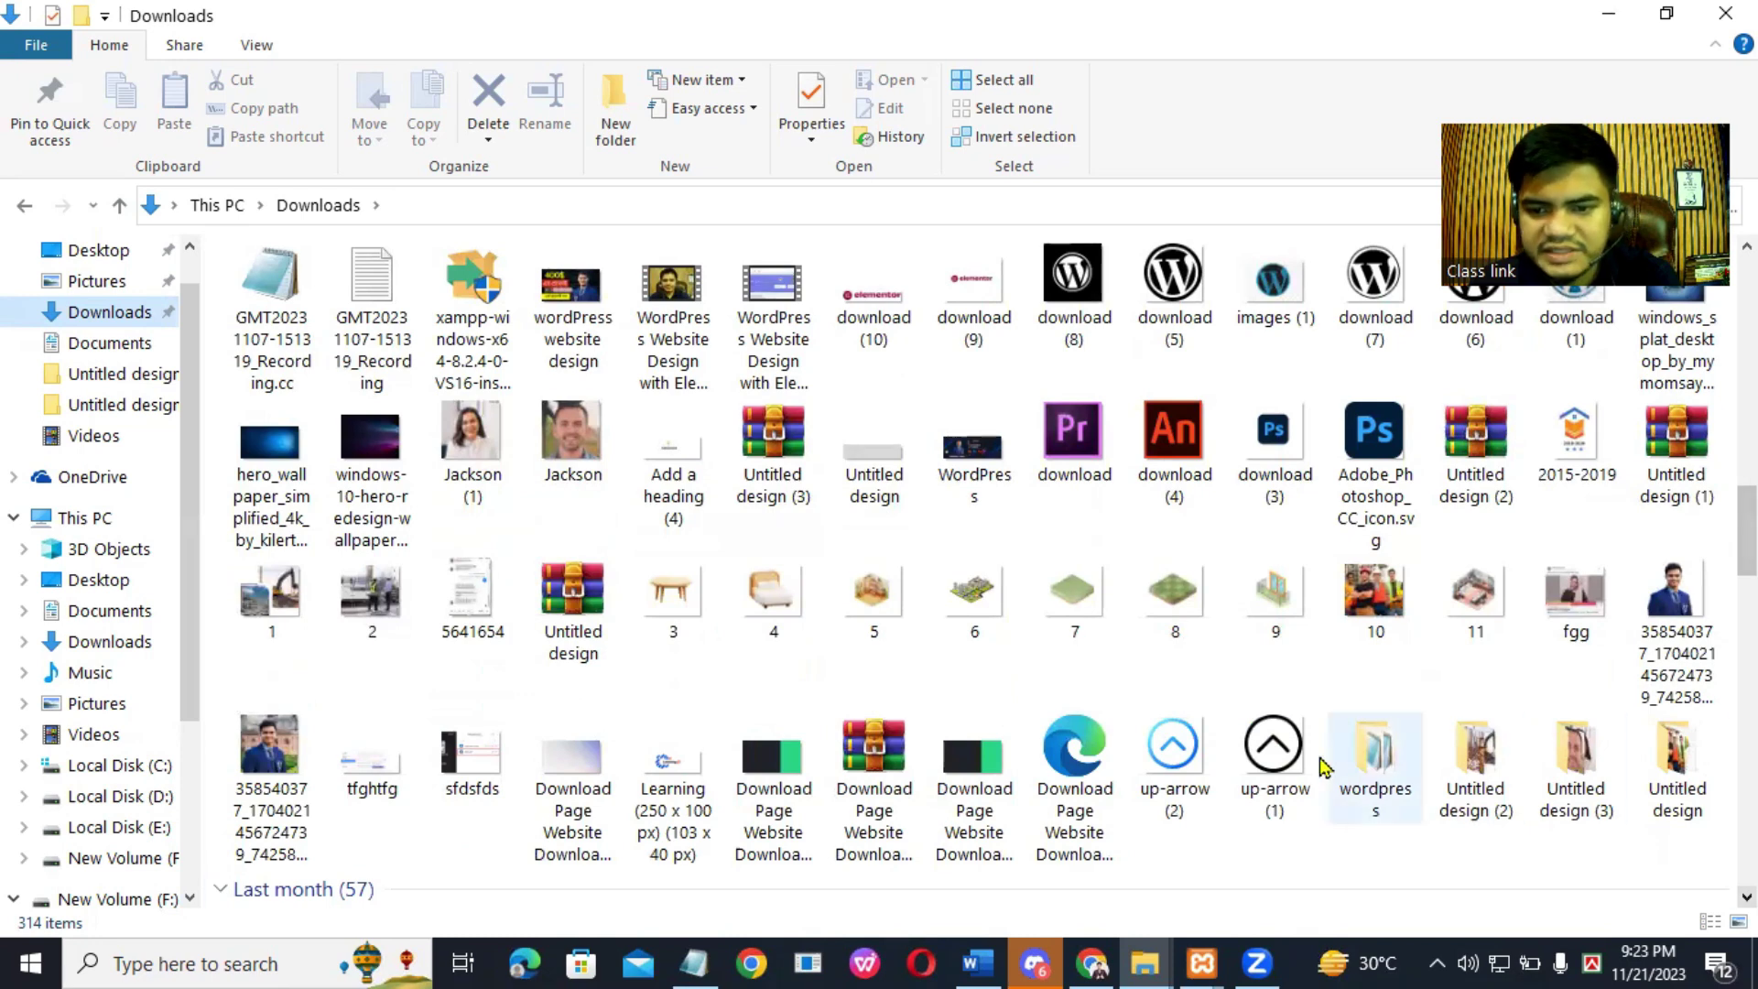
{"action": "mouse_move", "coordinate": [1389, 767]}
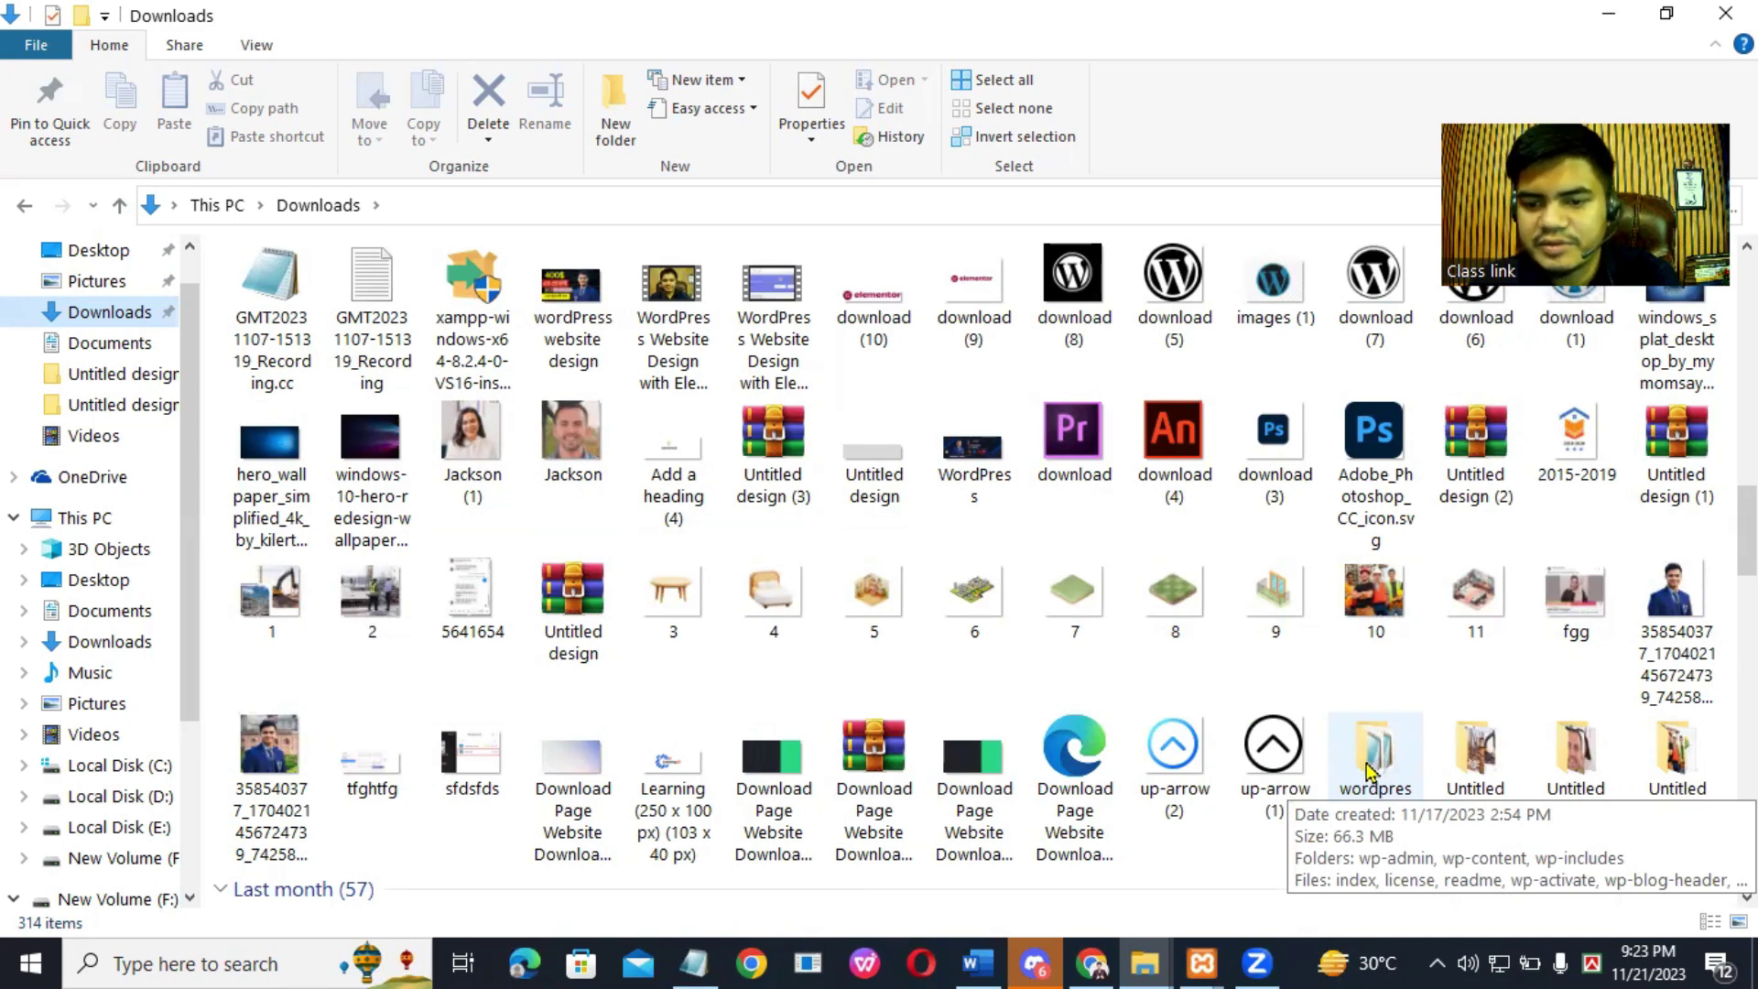
Step: Open the wordpress folder and copy all of its files
{"action": "double_click", "coordinate": [1371, 772]}
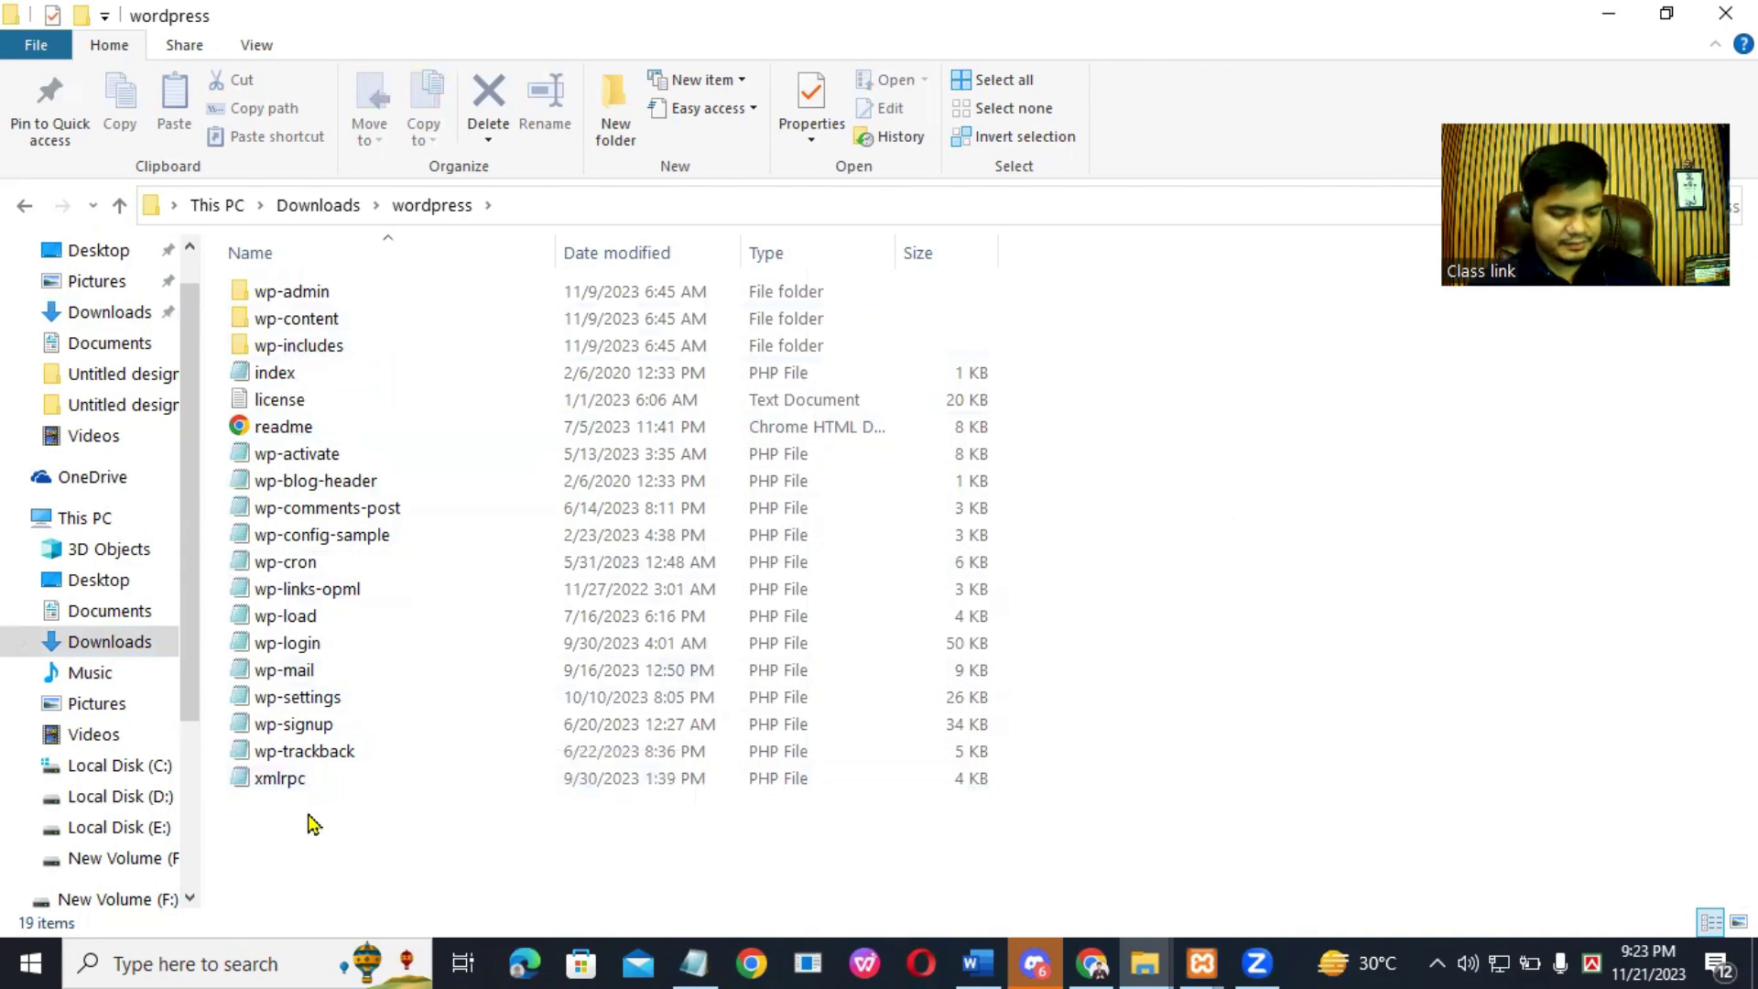
{"action": "key", "text": "ctrl+a"}
{"action": "right_click", "coordinate": [455, 486]}
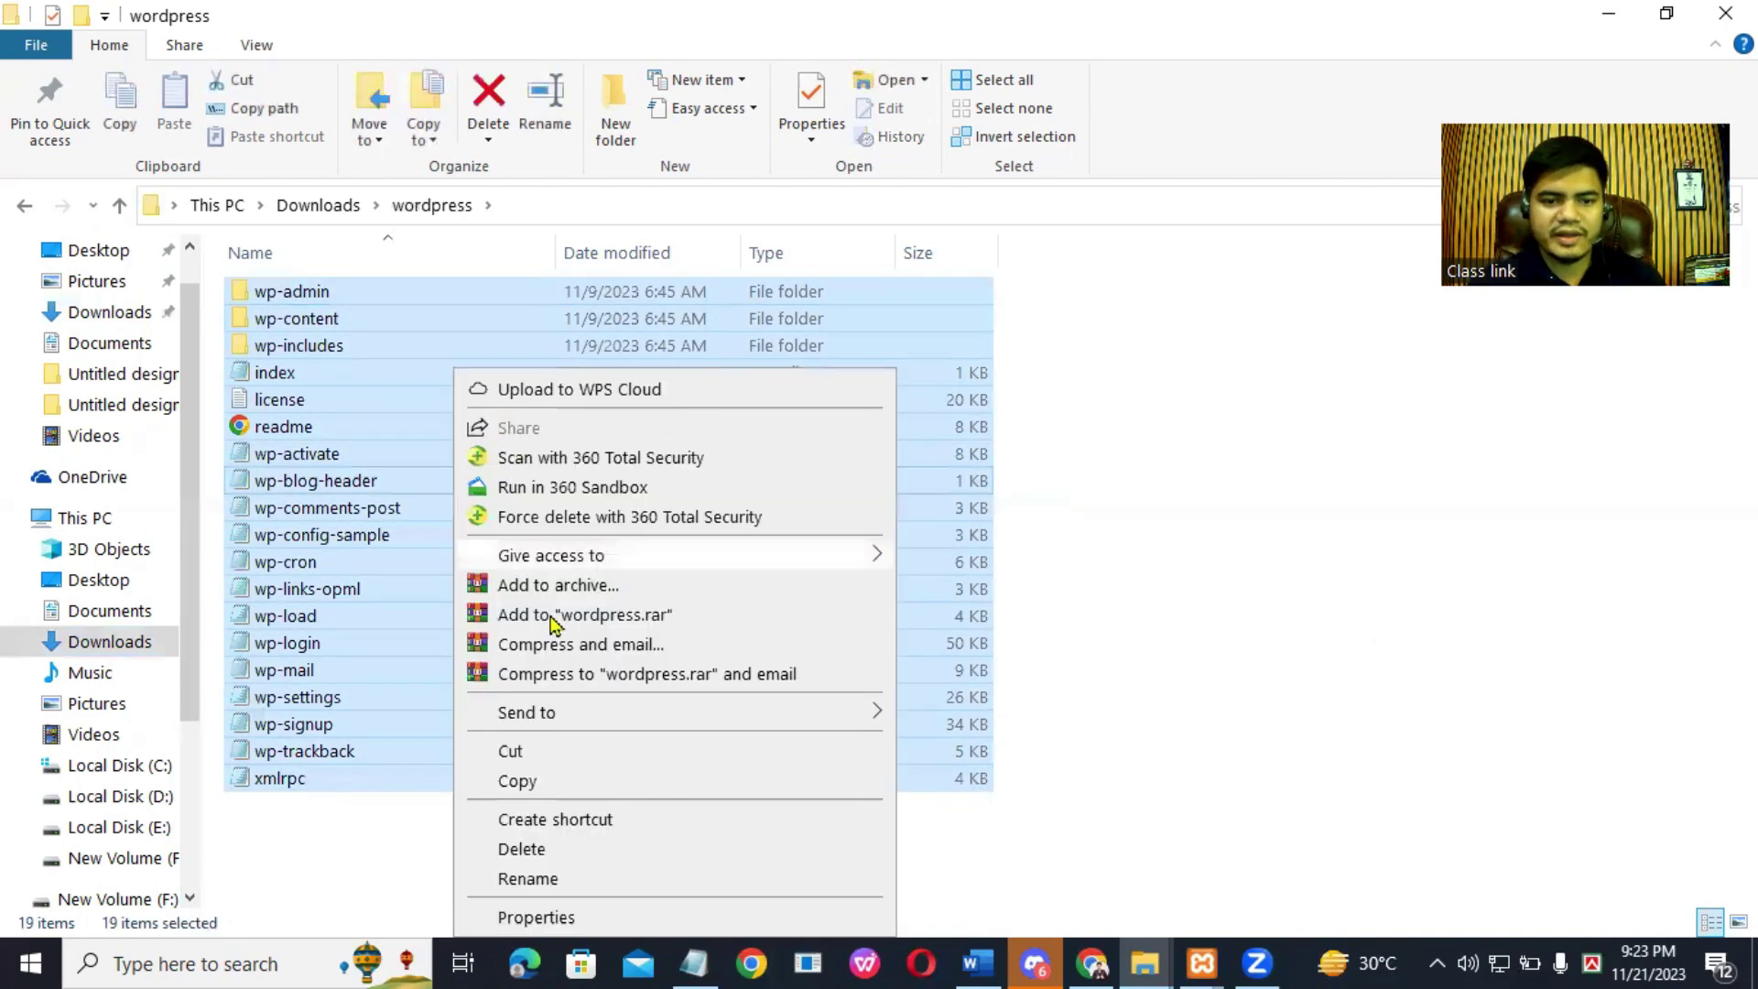
{"action": "left_click", "coordinate": [526, 786]}
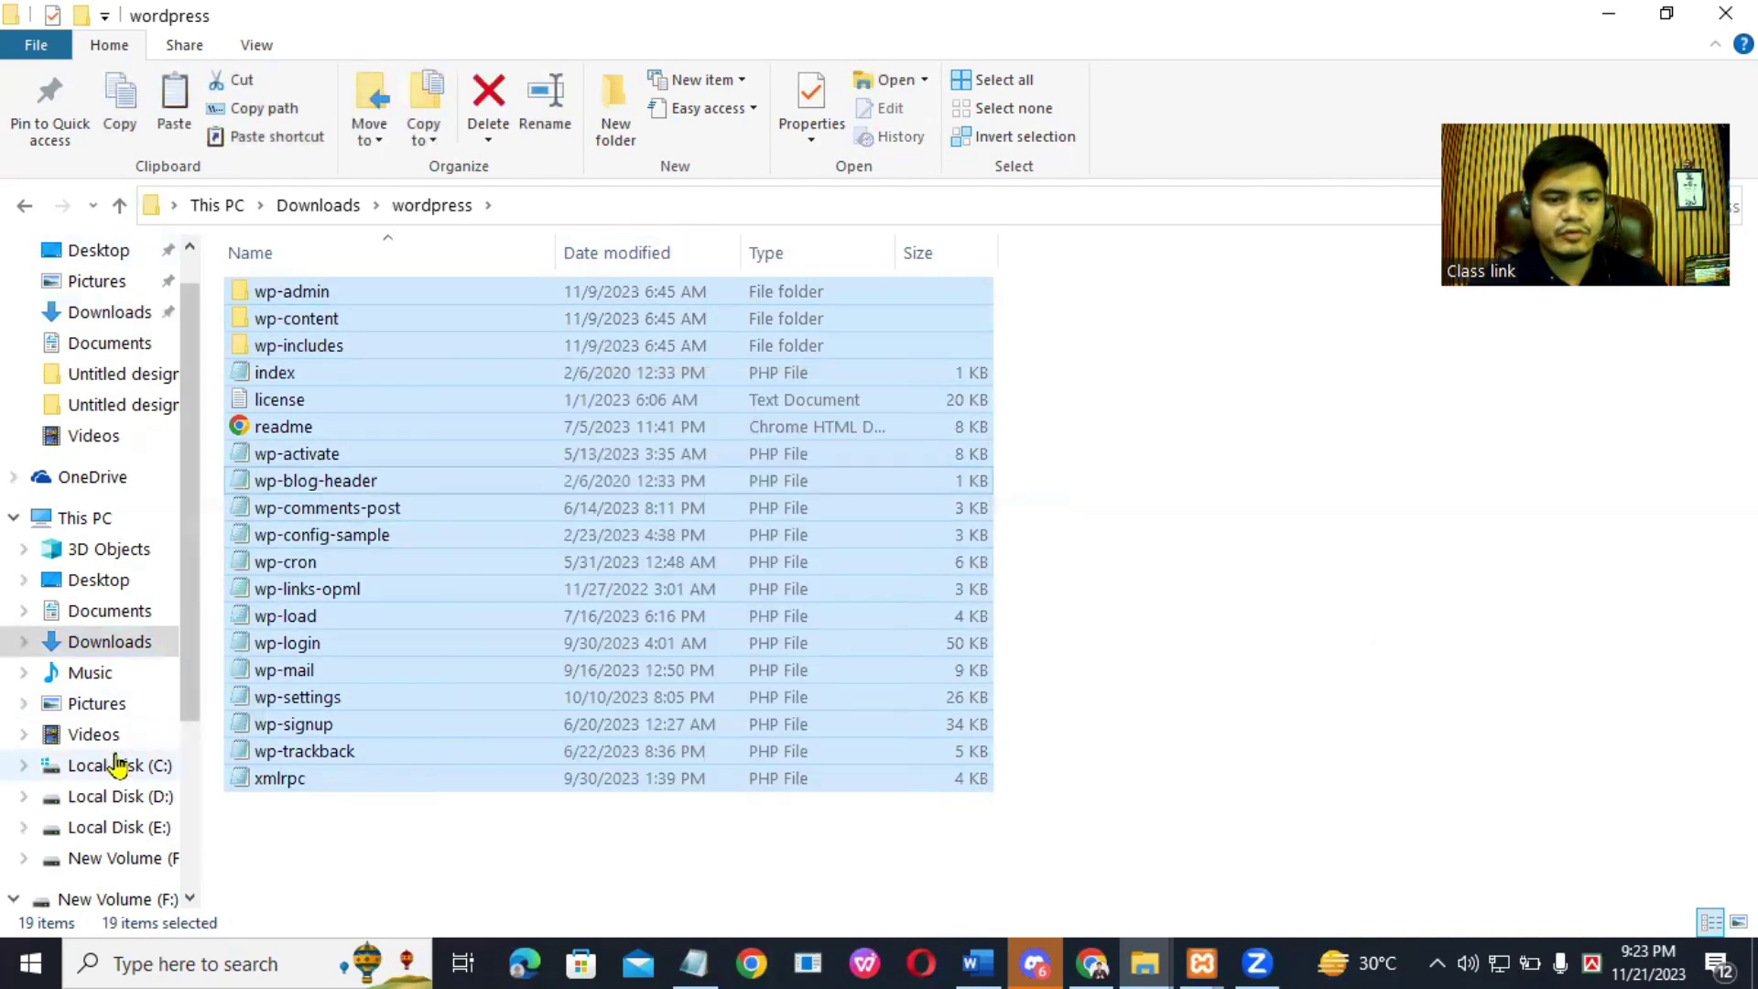
Step: Go into C:\xampp\htdocs\Project\Uzzal_Uzzal, where the 3,264 WordPress items copy in
{"action": "left_click", "coordinate": [119, 767]}
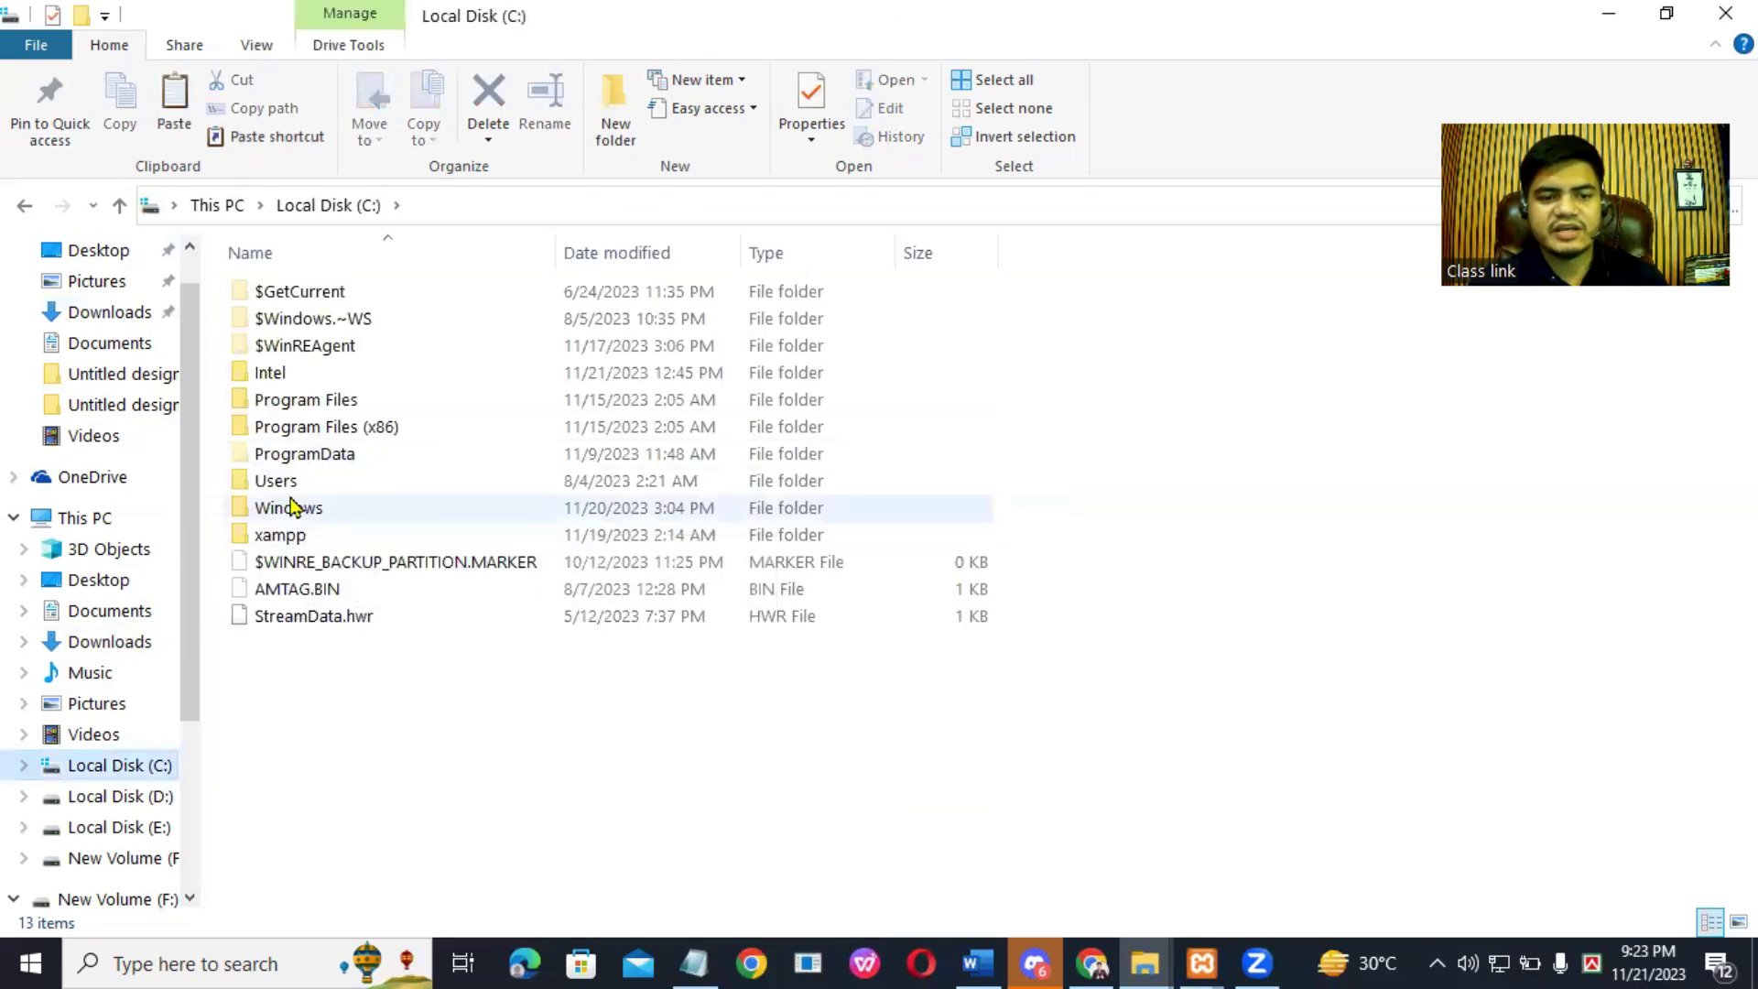
{"action": "double_click", "coordinate": [316, 535]}
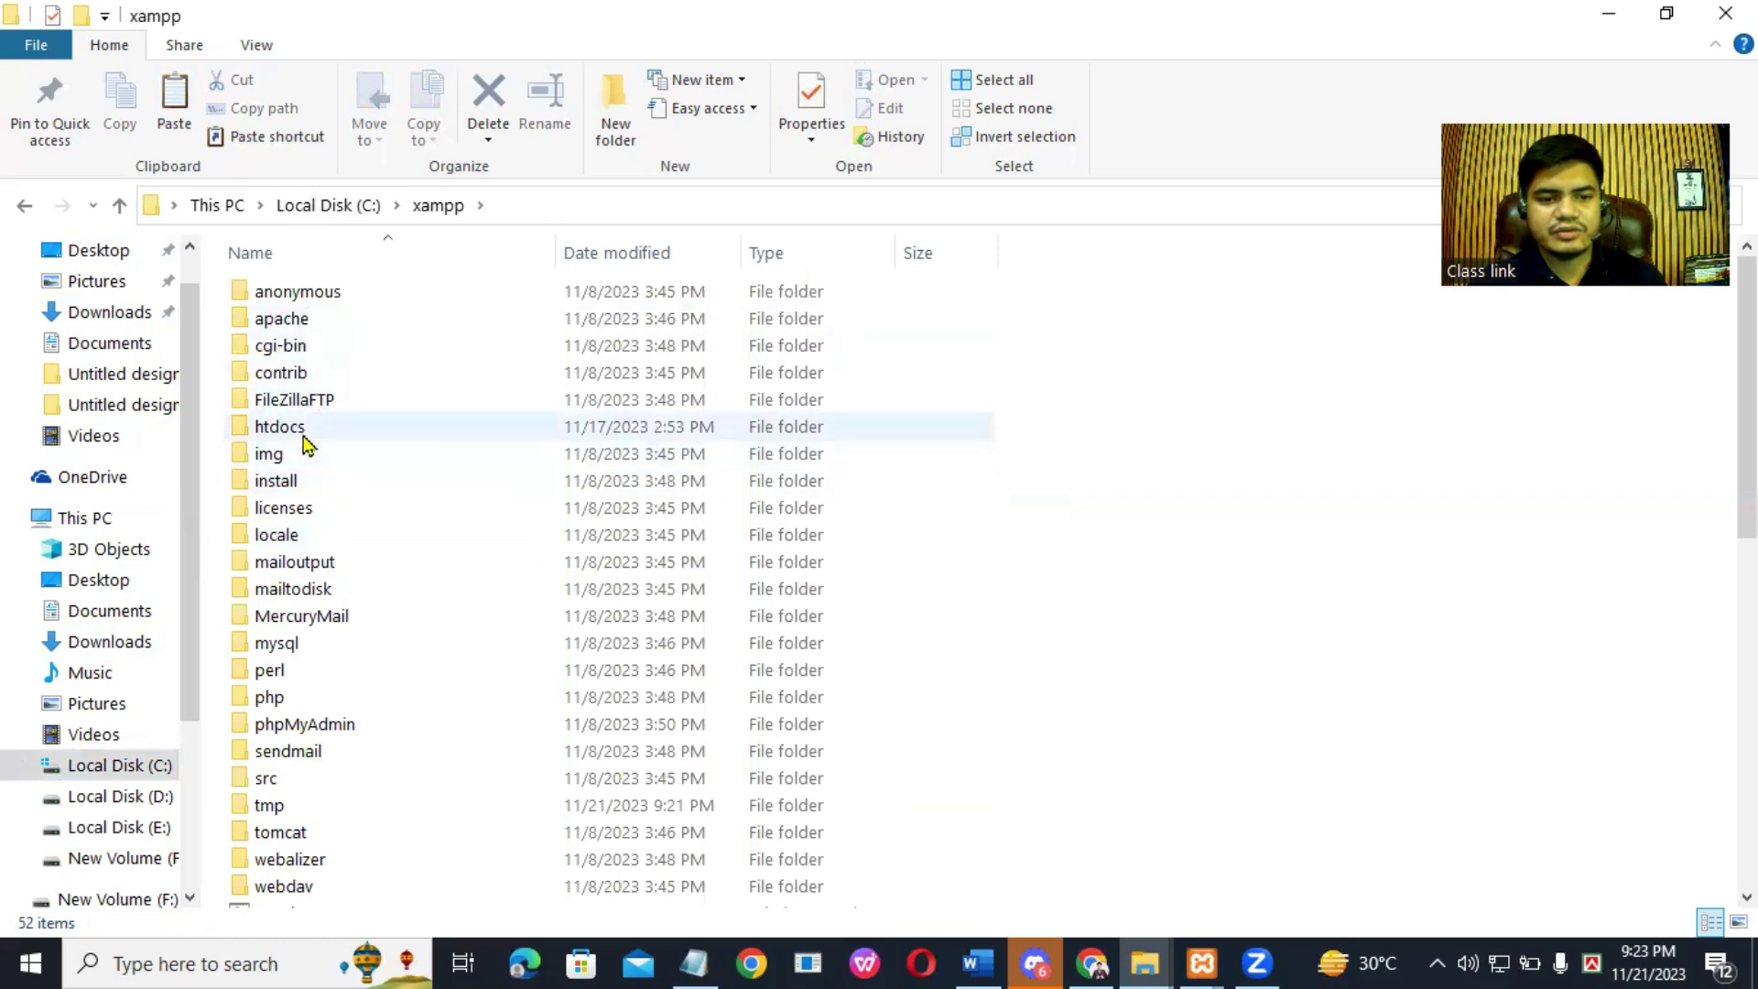
{"action": "double_click", "coordinate": [297, 430]}
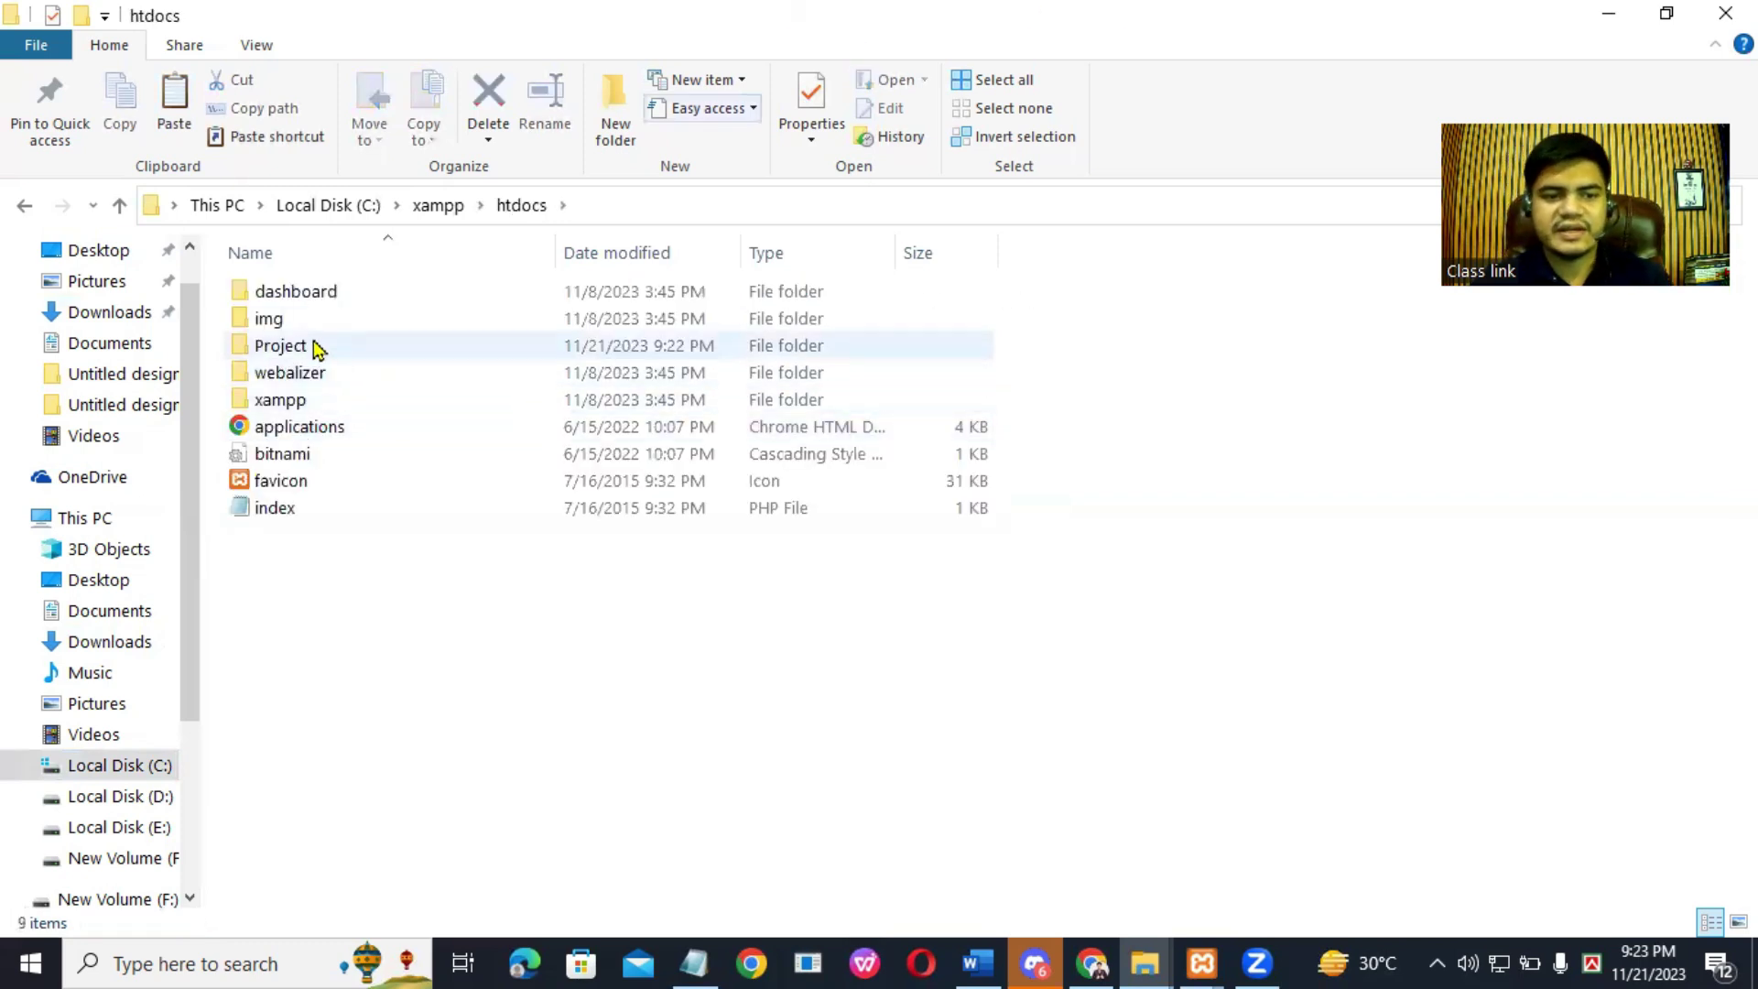
{"action": "double_click", "coordinate": [319, 354]}
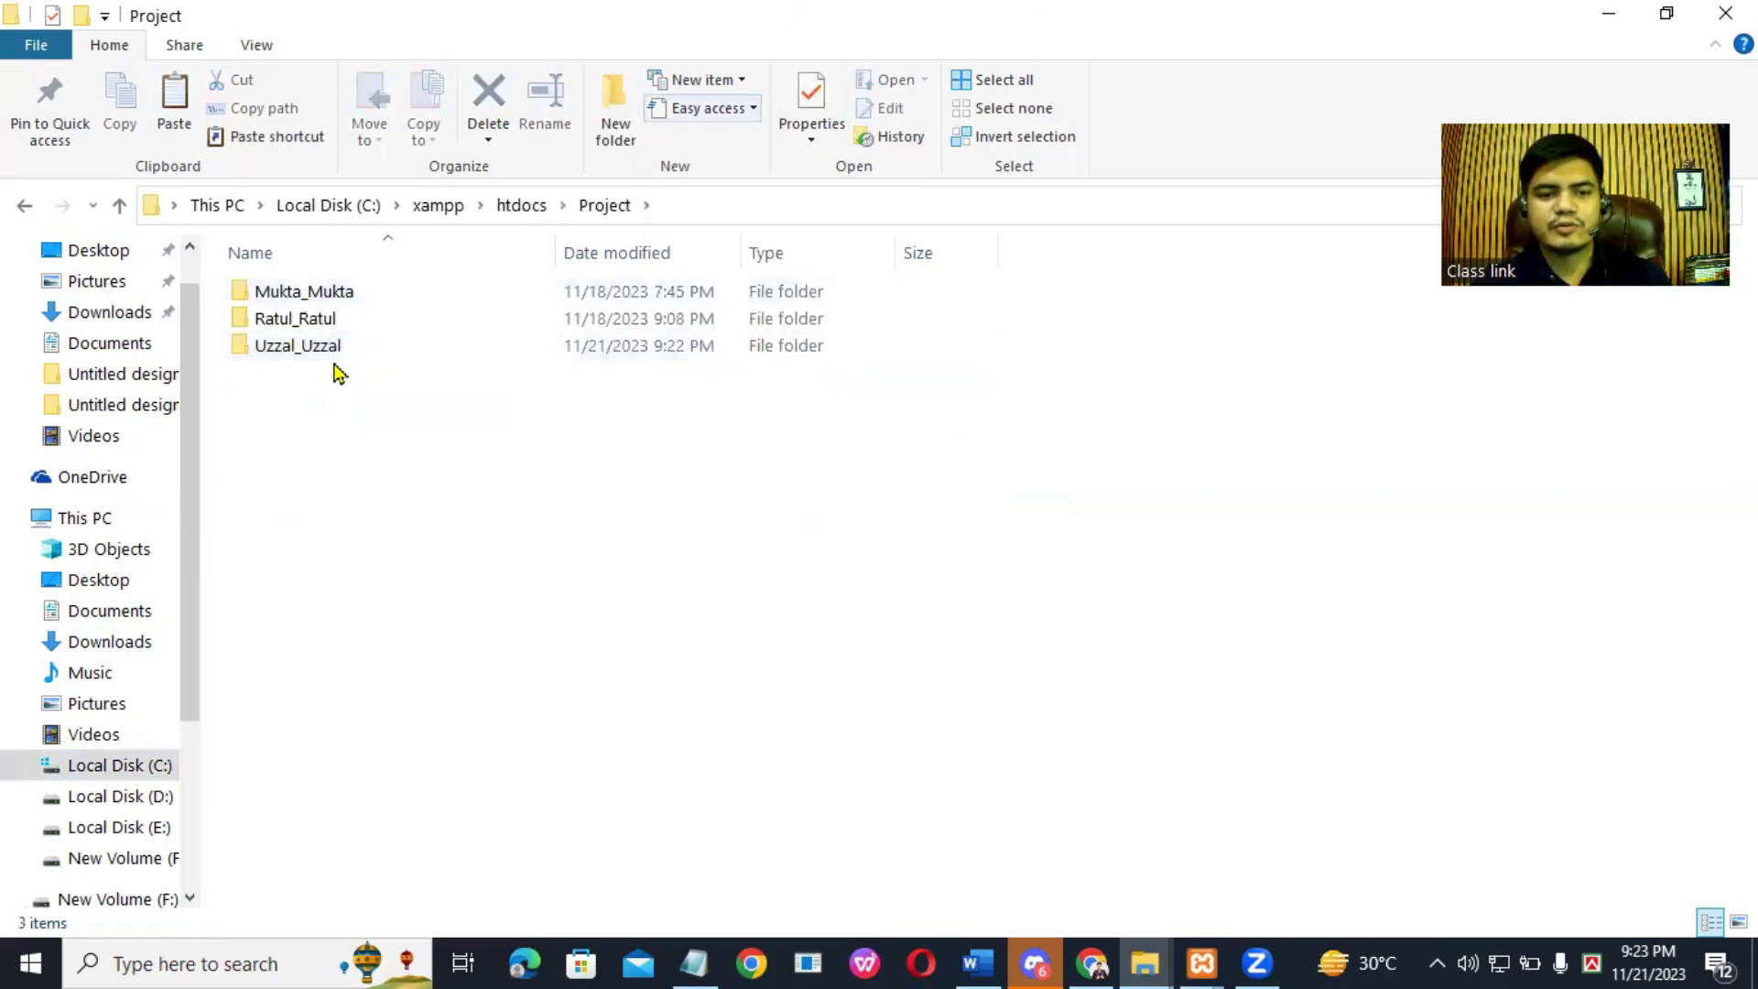
{"action": "double_click", "coordinate": [335, 353]}
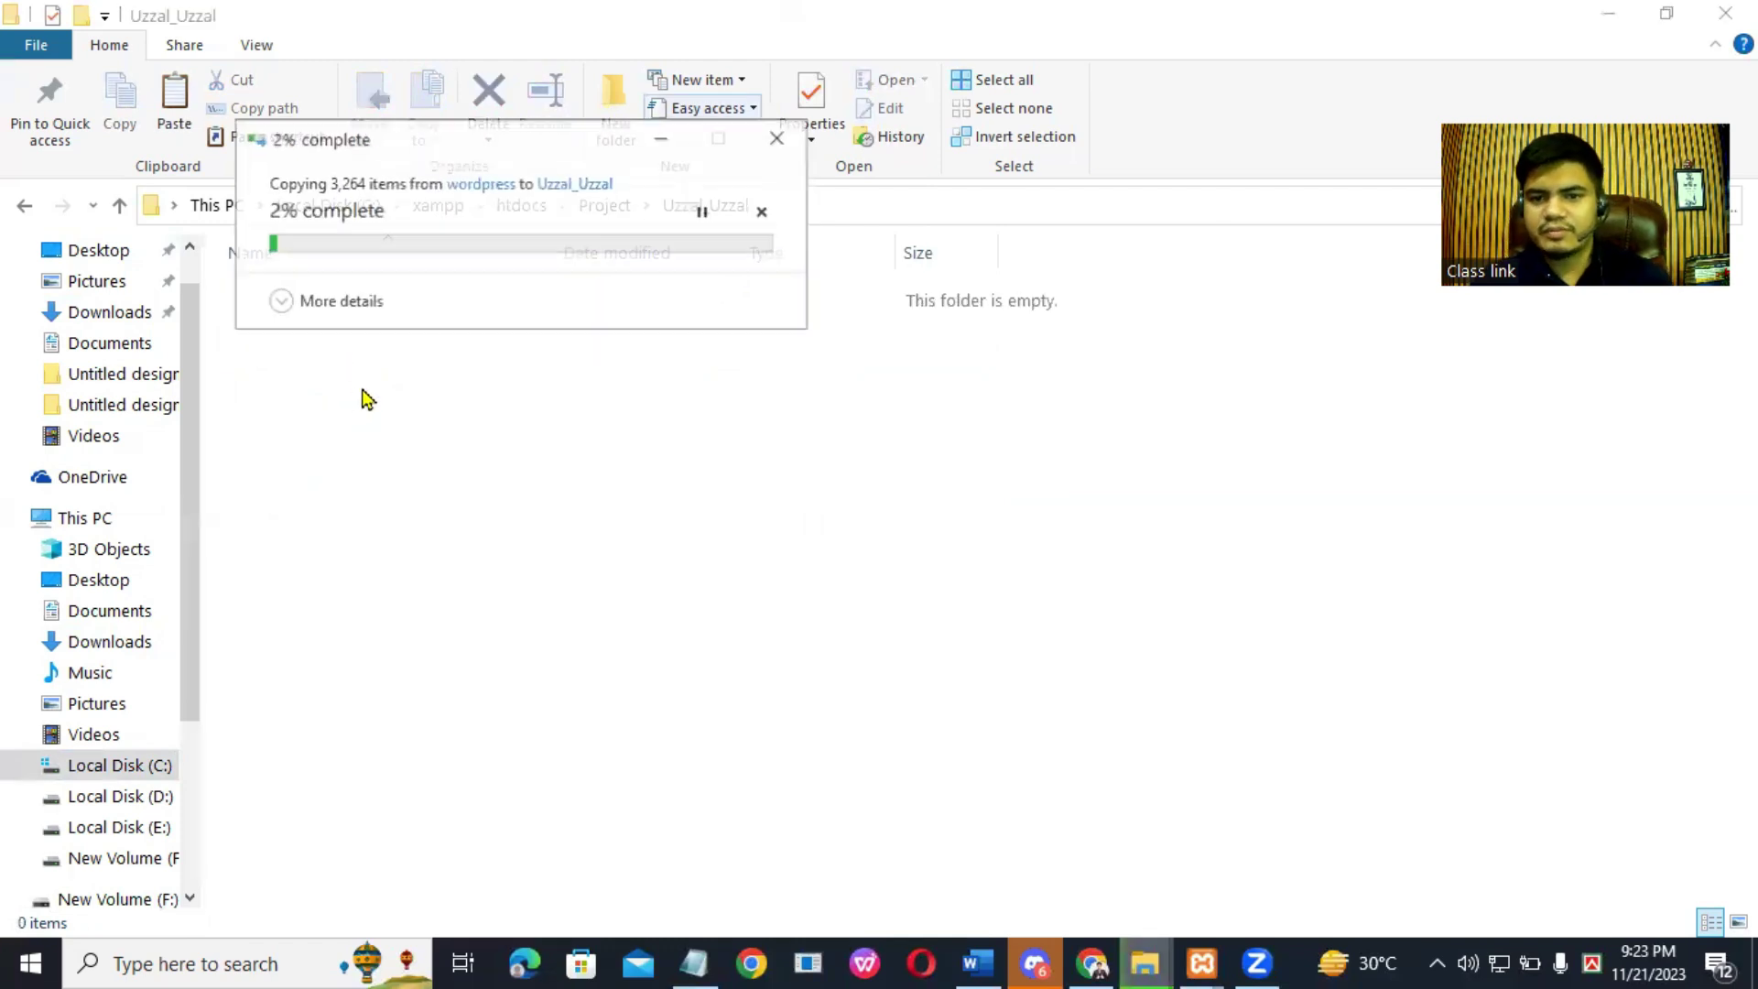
Step: Minimize File Explorer during the copy and focus a new Chrome tab's address bar
{"action": "left_click", "coordinate": [1595, 17]}
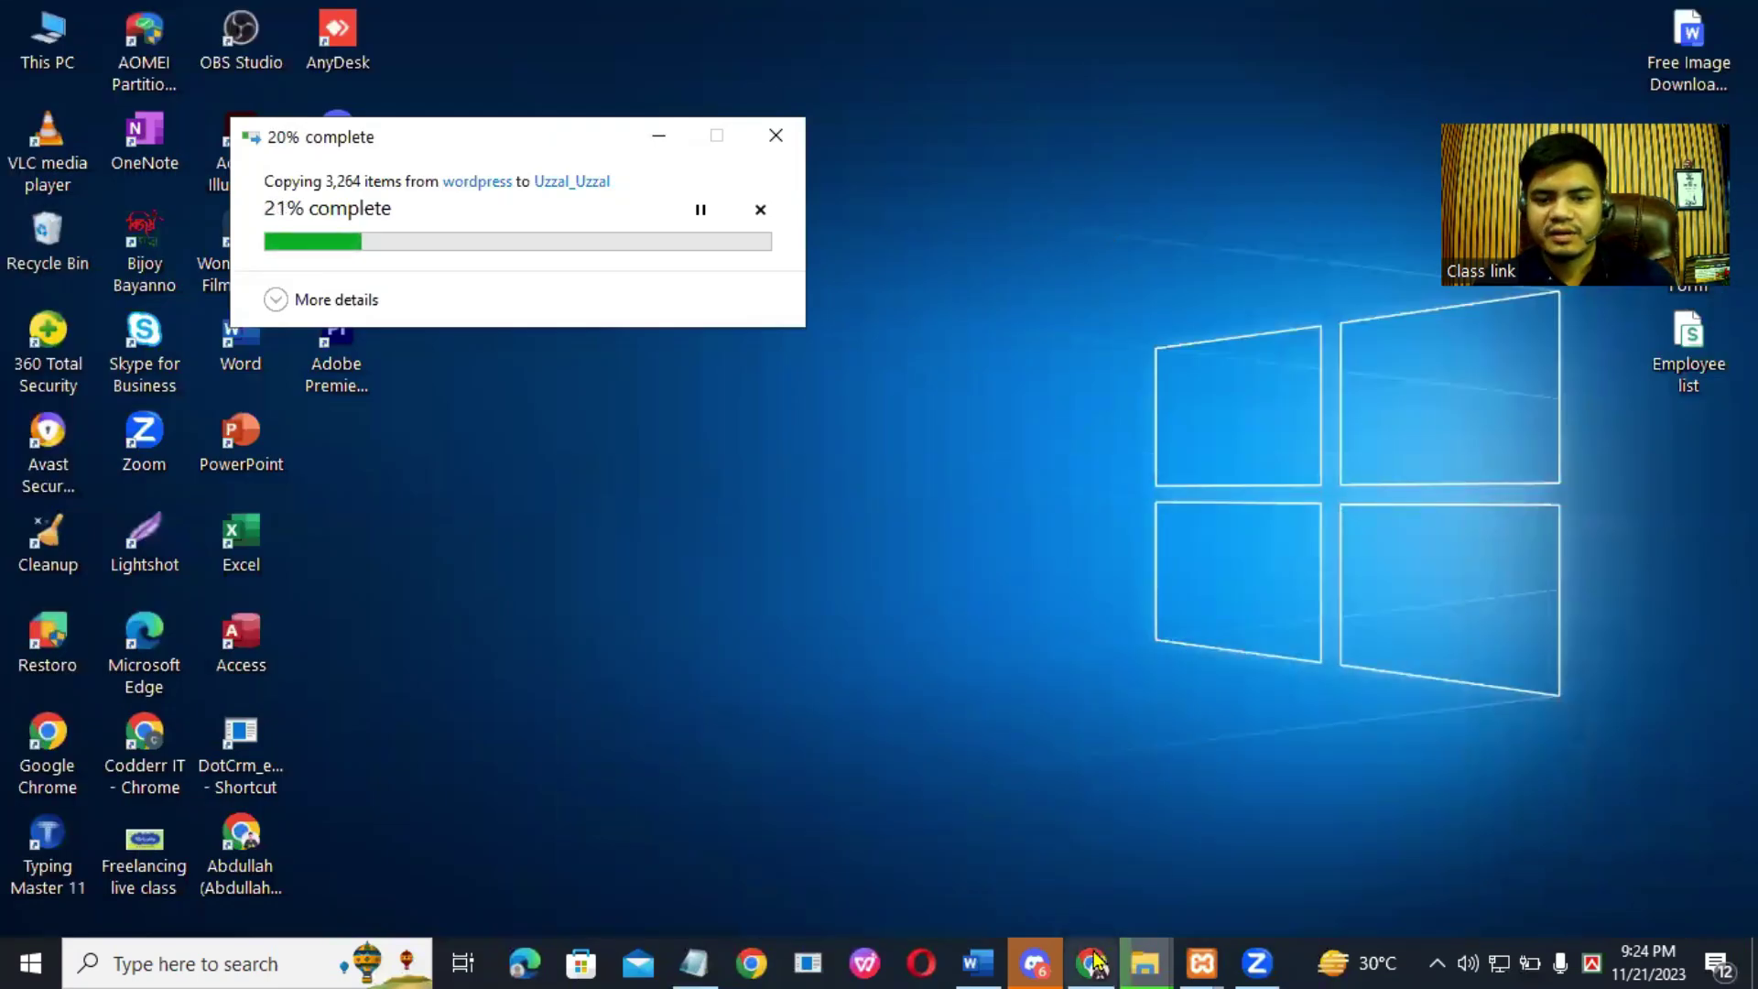
{"action": "left_click", "coordinate": [1092, 963]}
{"action": "left_click", "coordinate": [874, 73]}
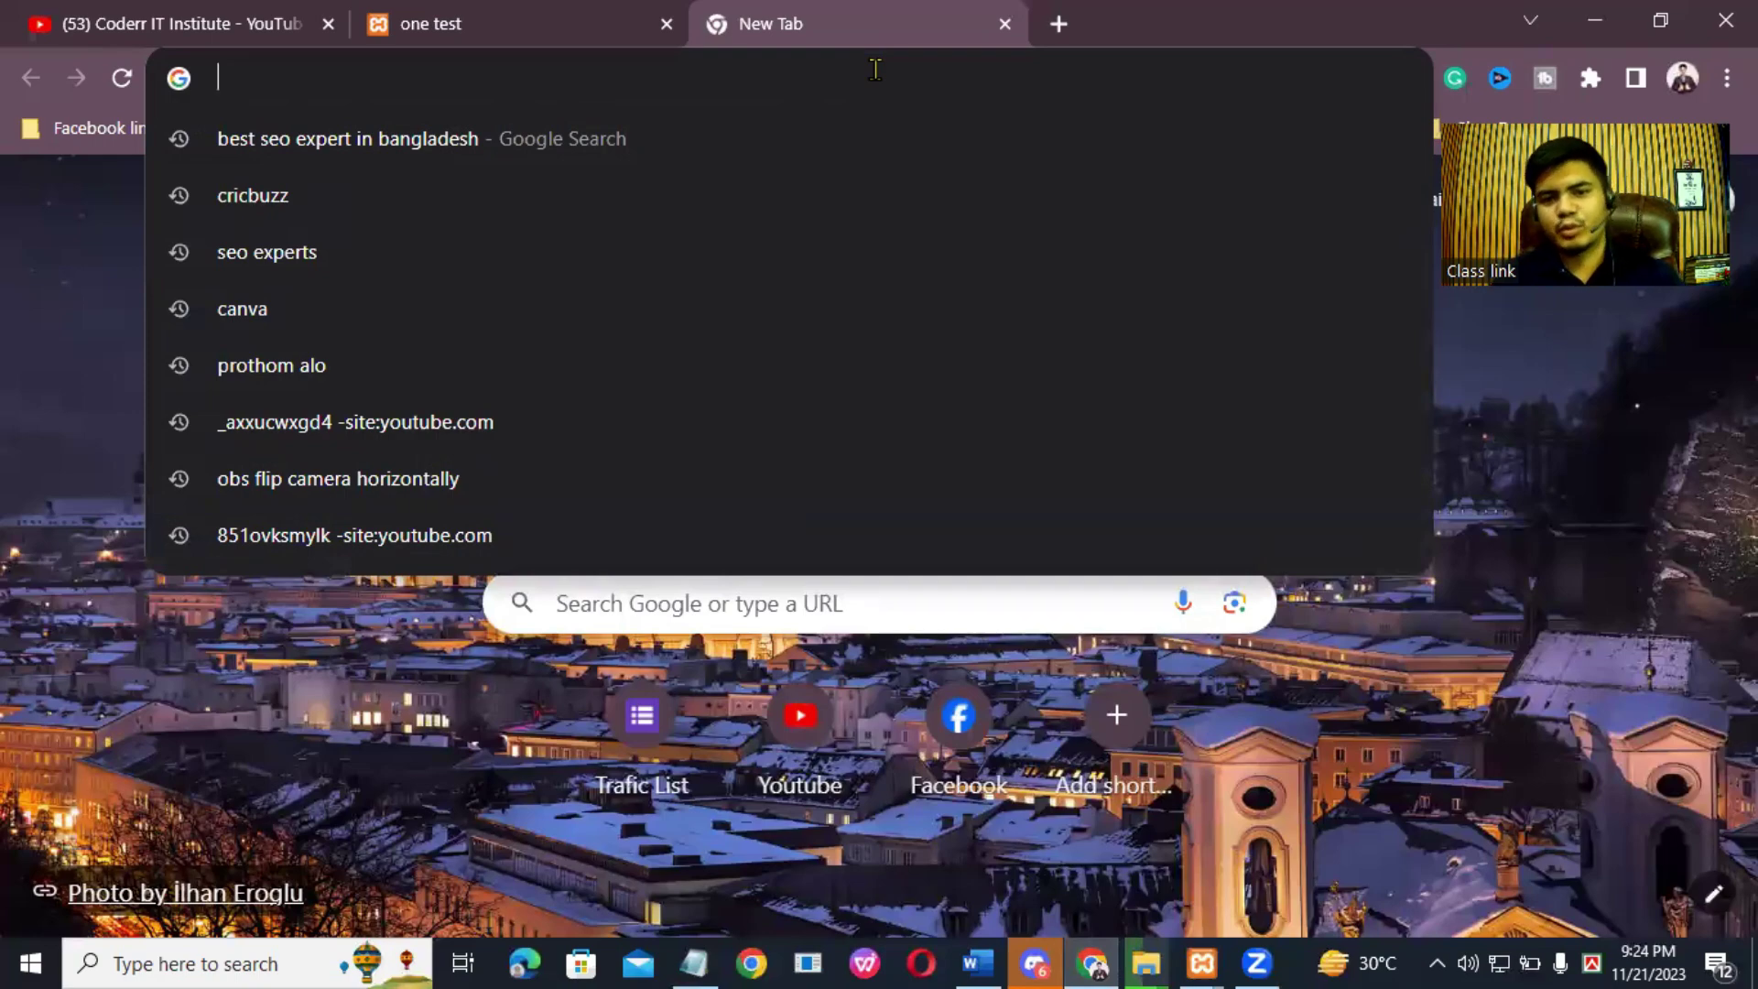
Step: Search Google for 'xampp download' and open the apachefriends XAMPP download page
{"action": "type", "text": "xam"}
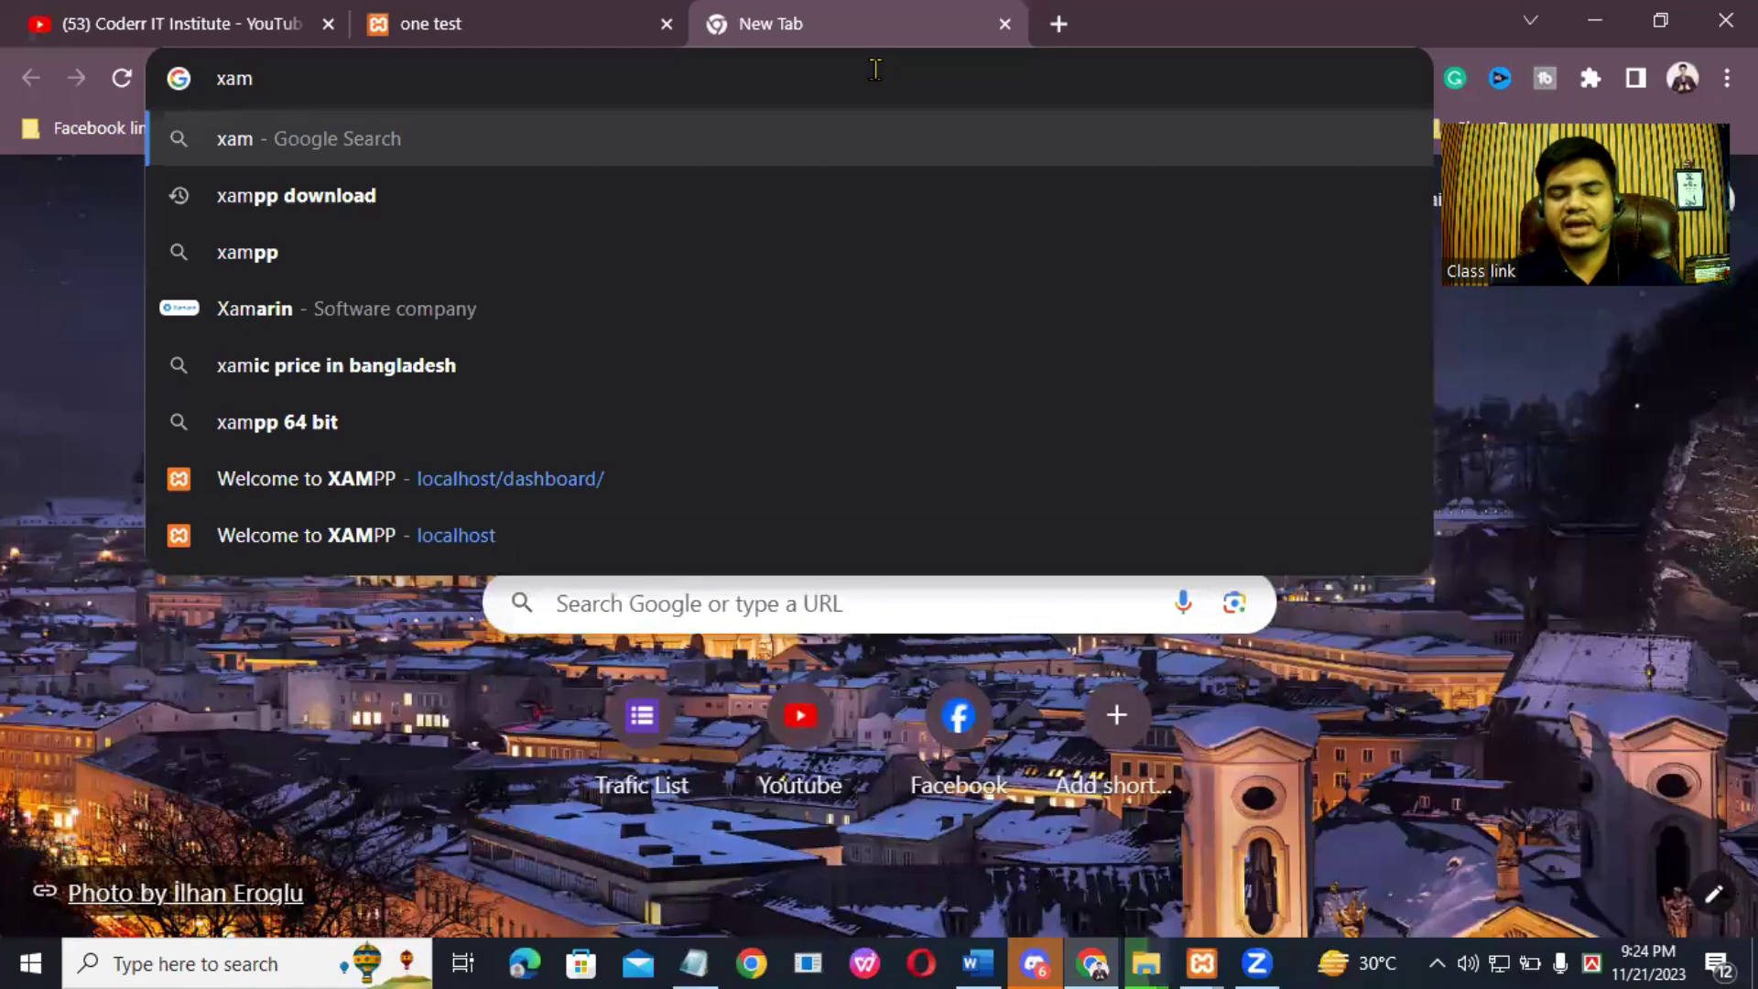
{"action": "type", "text": "pp"}
{"action": "key", "text": "Return"}
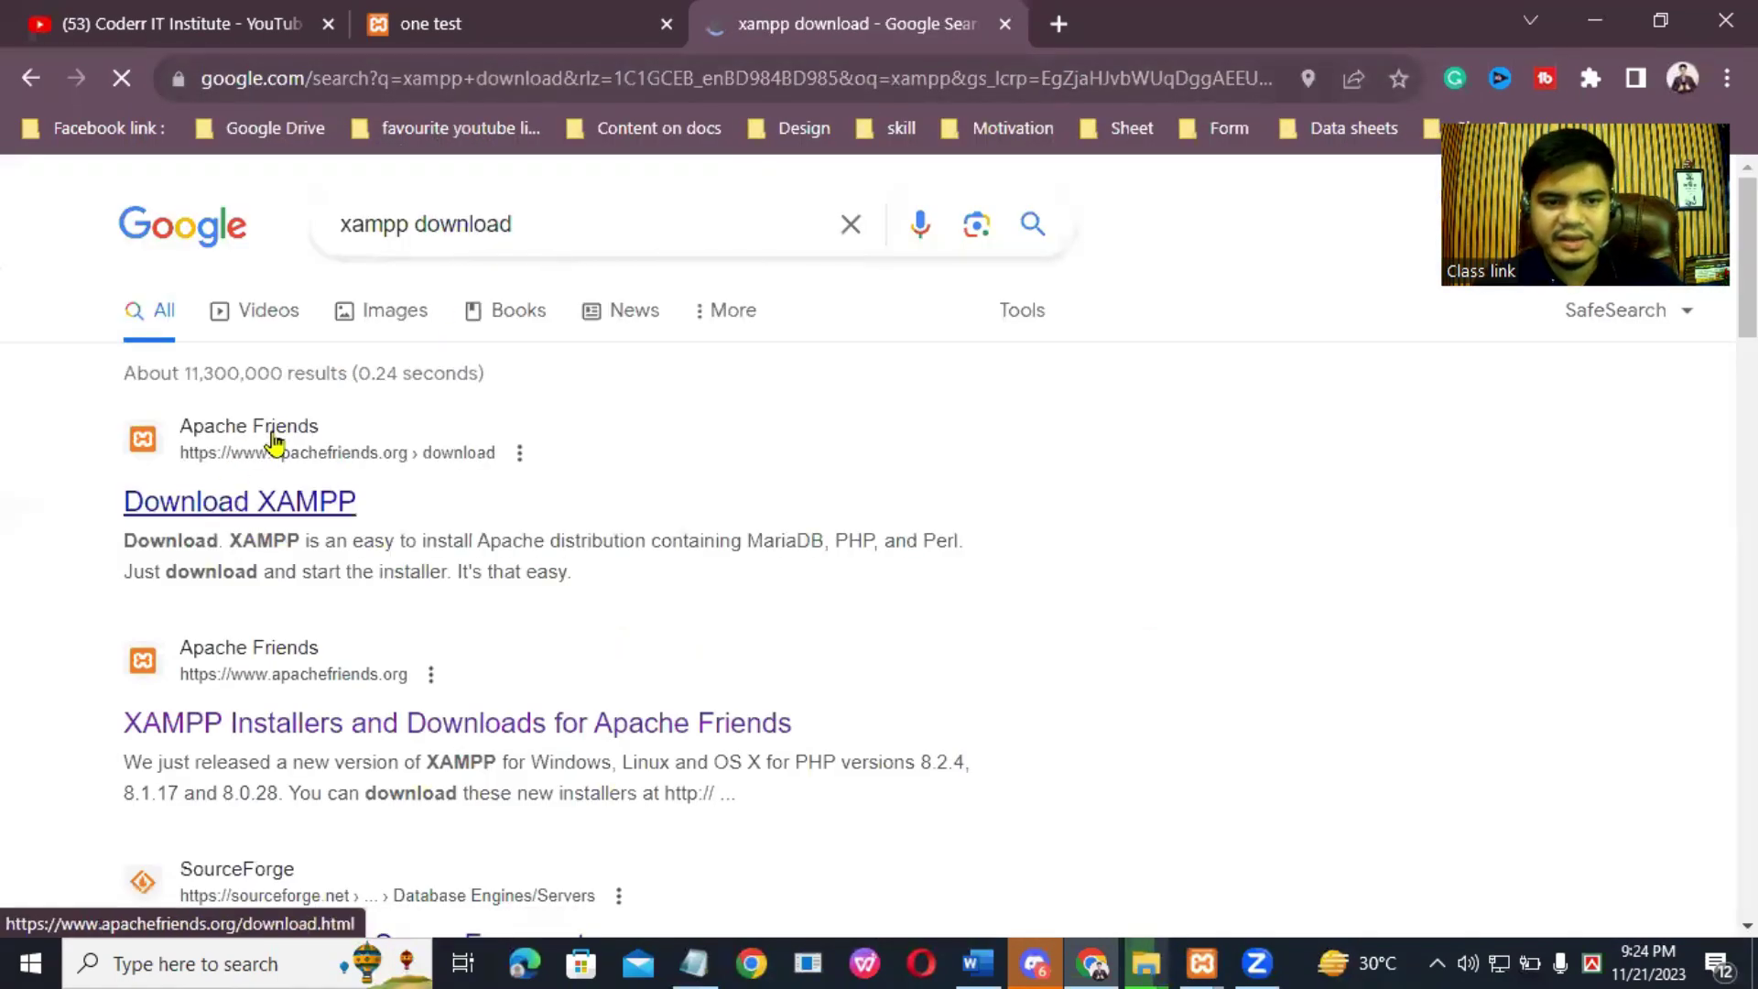
{"action": "left_click", "coordinate": [287, 508]}
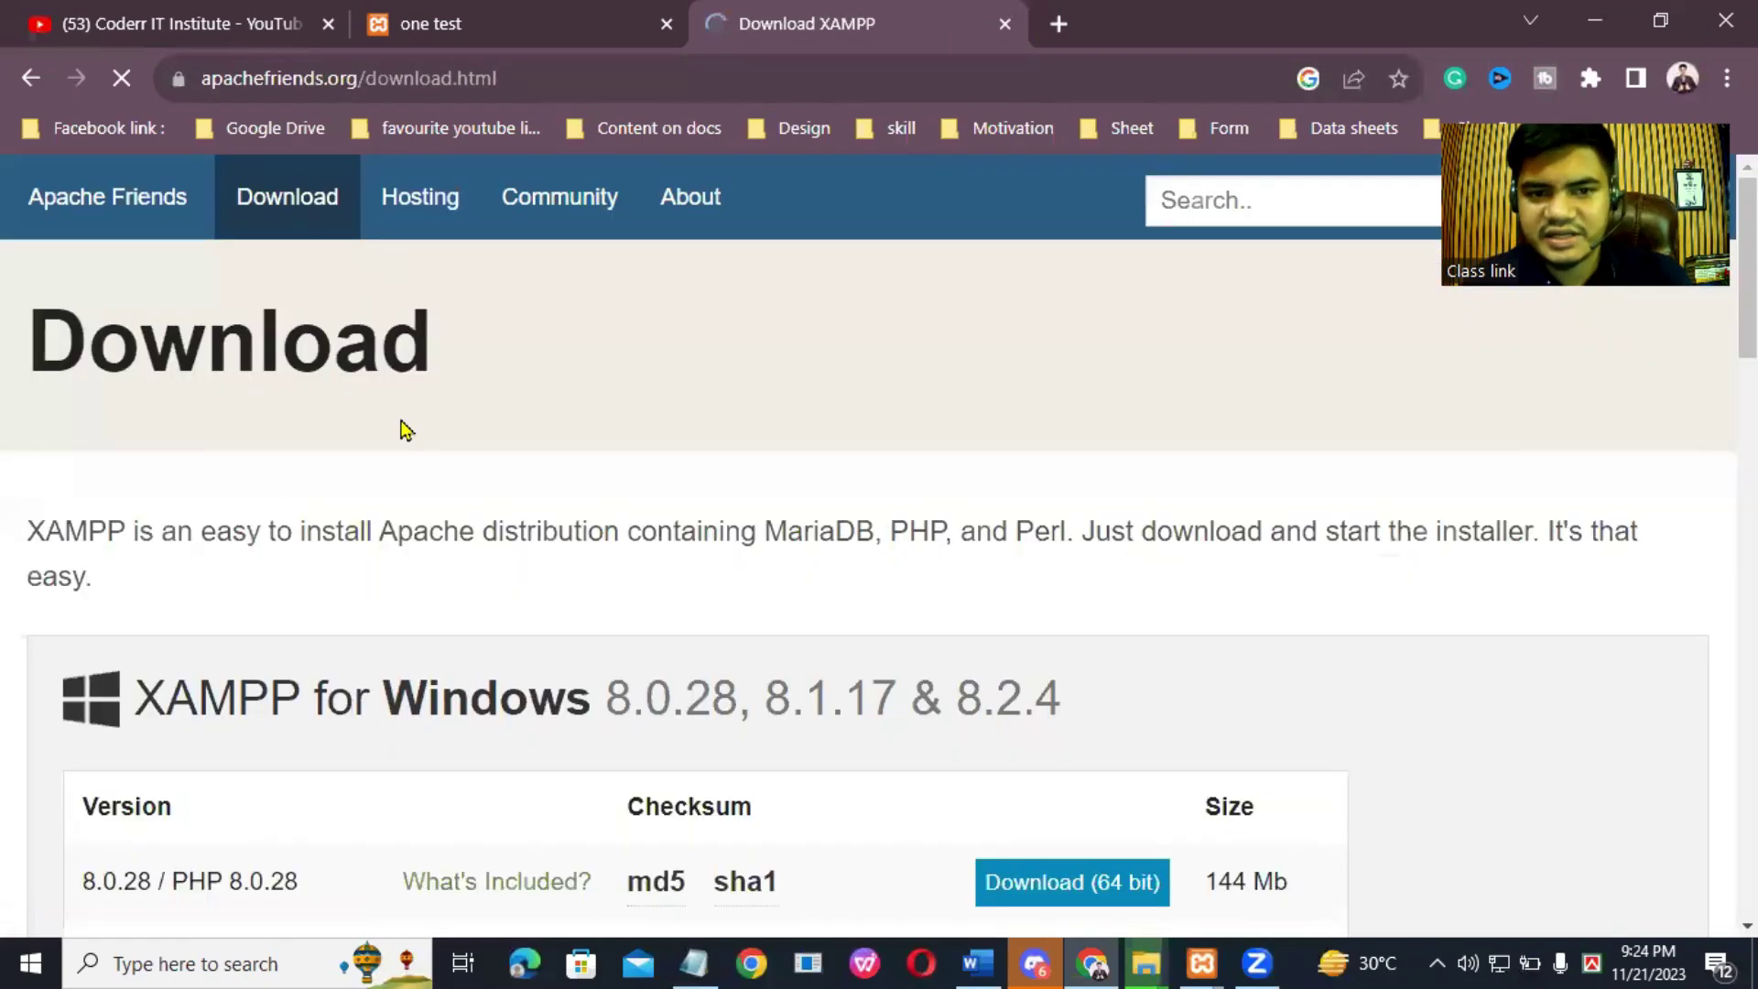
Step: Scroll to the XAMPP for Windows versions table, then minimize Chrome to the desktop
{"action": "scroll", "coordinate": [884, 696], "scroll_direction": "down", "scroll_amount": 5}
{"action": "scroll", "coordinate": [883, 696], "scroll_direction": "down", "scroll_amount": 2}
{"action": "scroll", "coordinate": [553, 417], "scroll_direction": "up", "scroll_amount": 4}
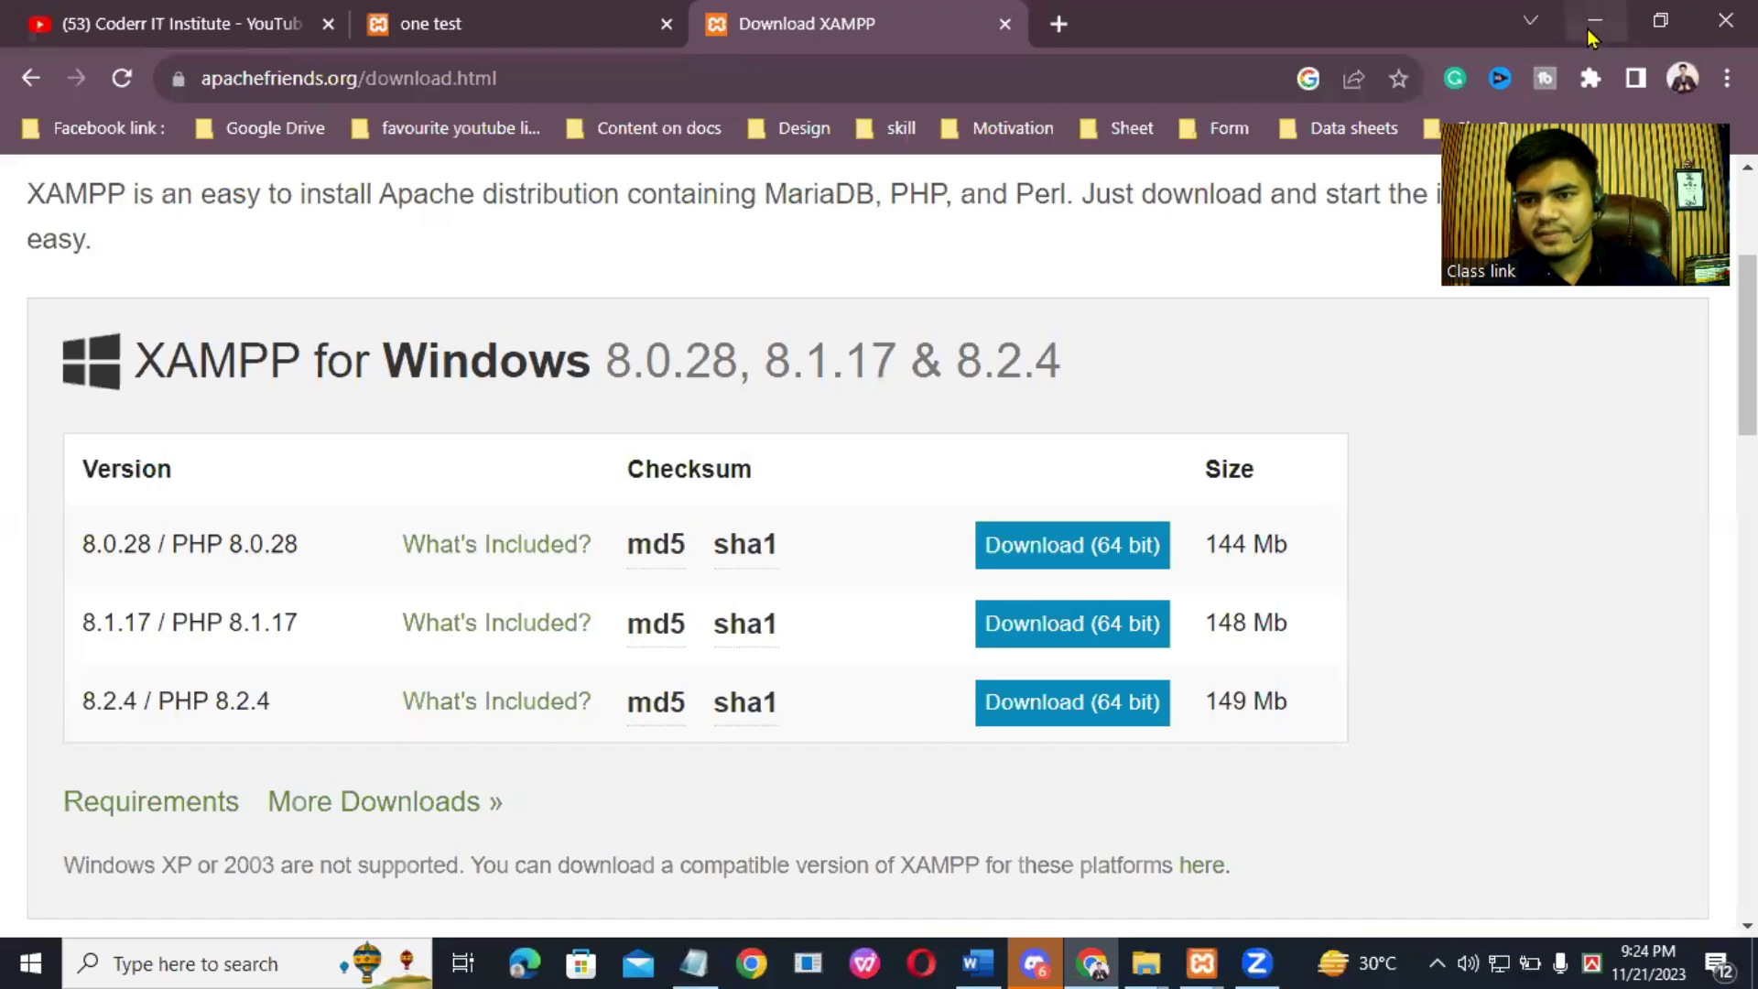
{"action": "left_click", "coordinate": [1594, 20]}
{"action": "left_click", "coordinate": [302, 959]}
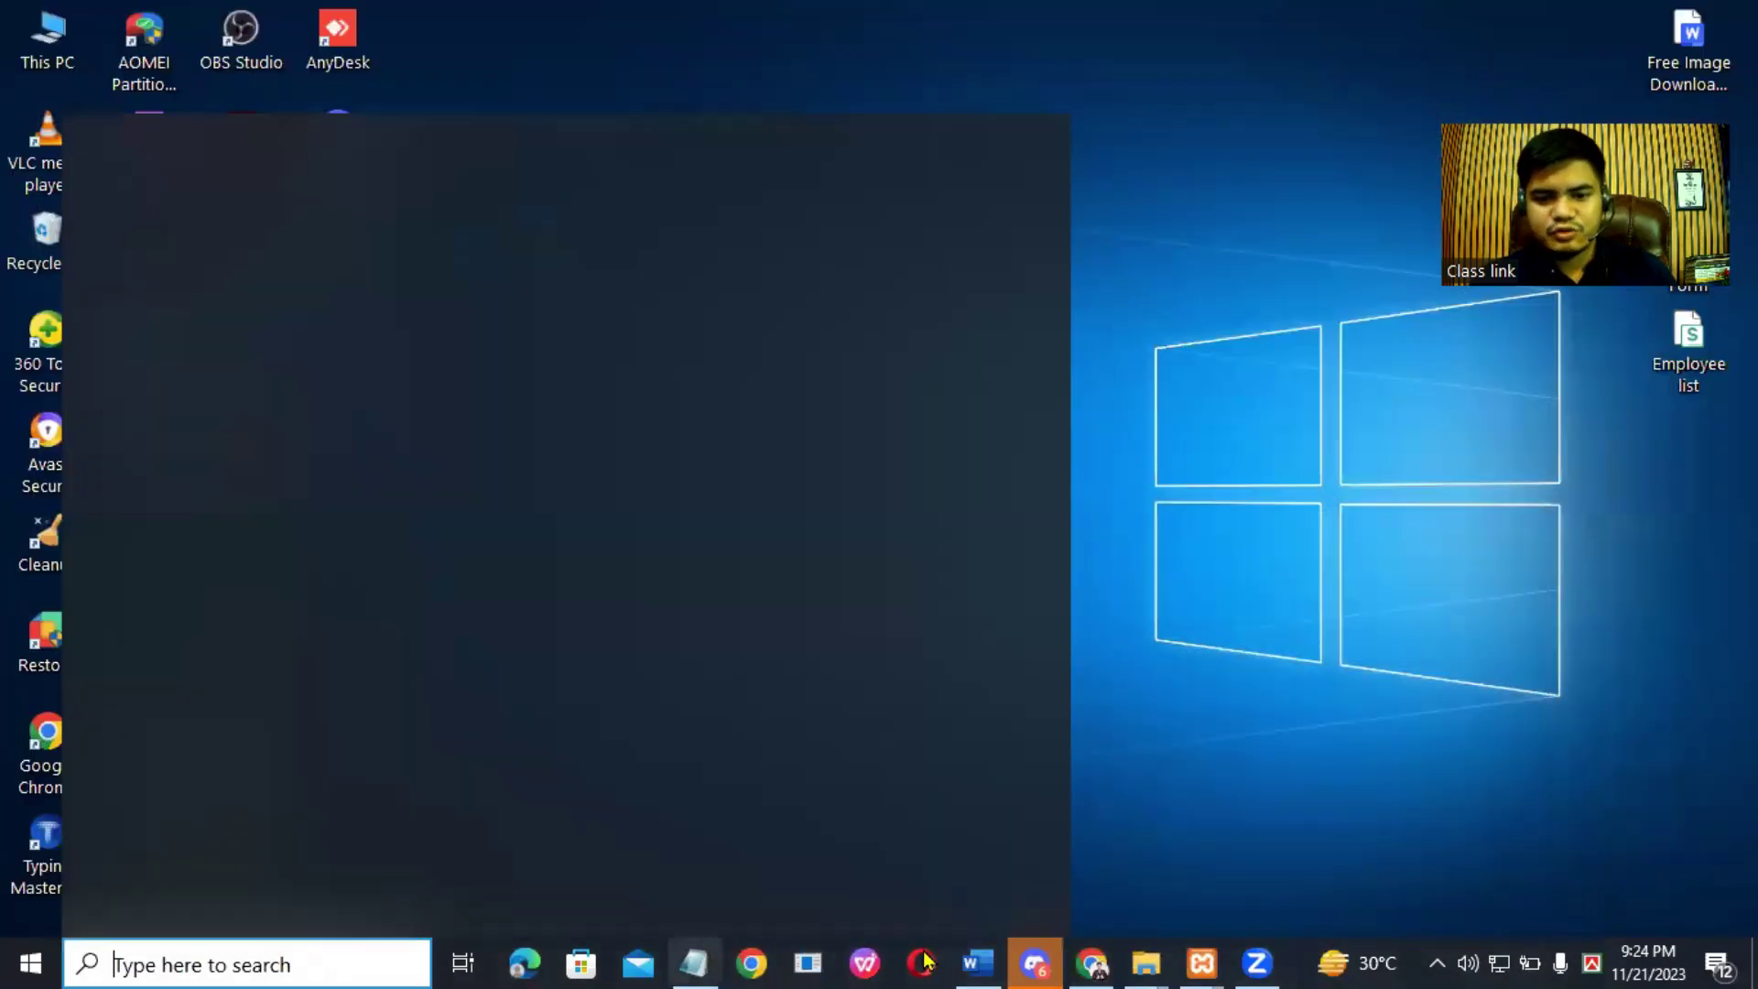
Step: Confirm Apache and MySQL are running in XAMPP Control Panel, refresh the desktop, and return to Chrome
{"action": "left_click", "coordinate": [1202, 959]}
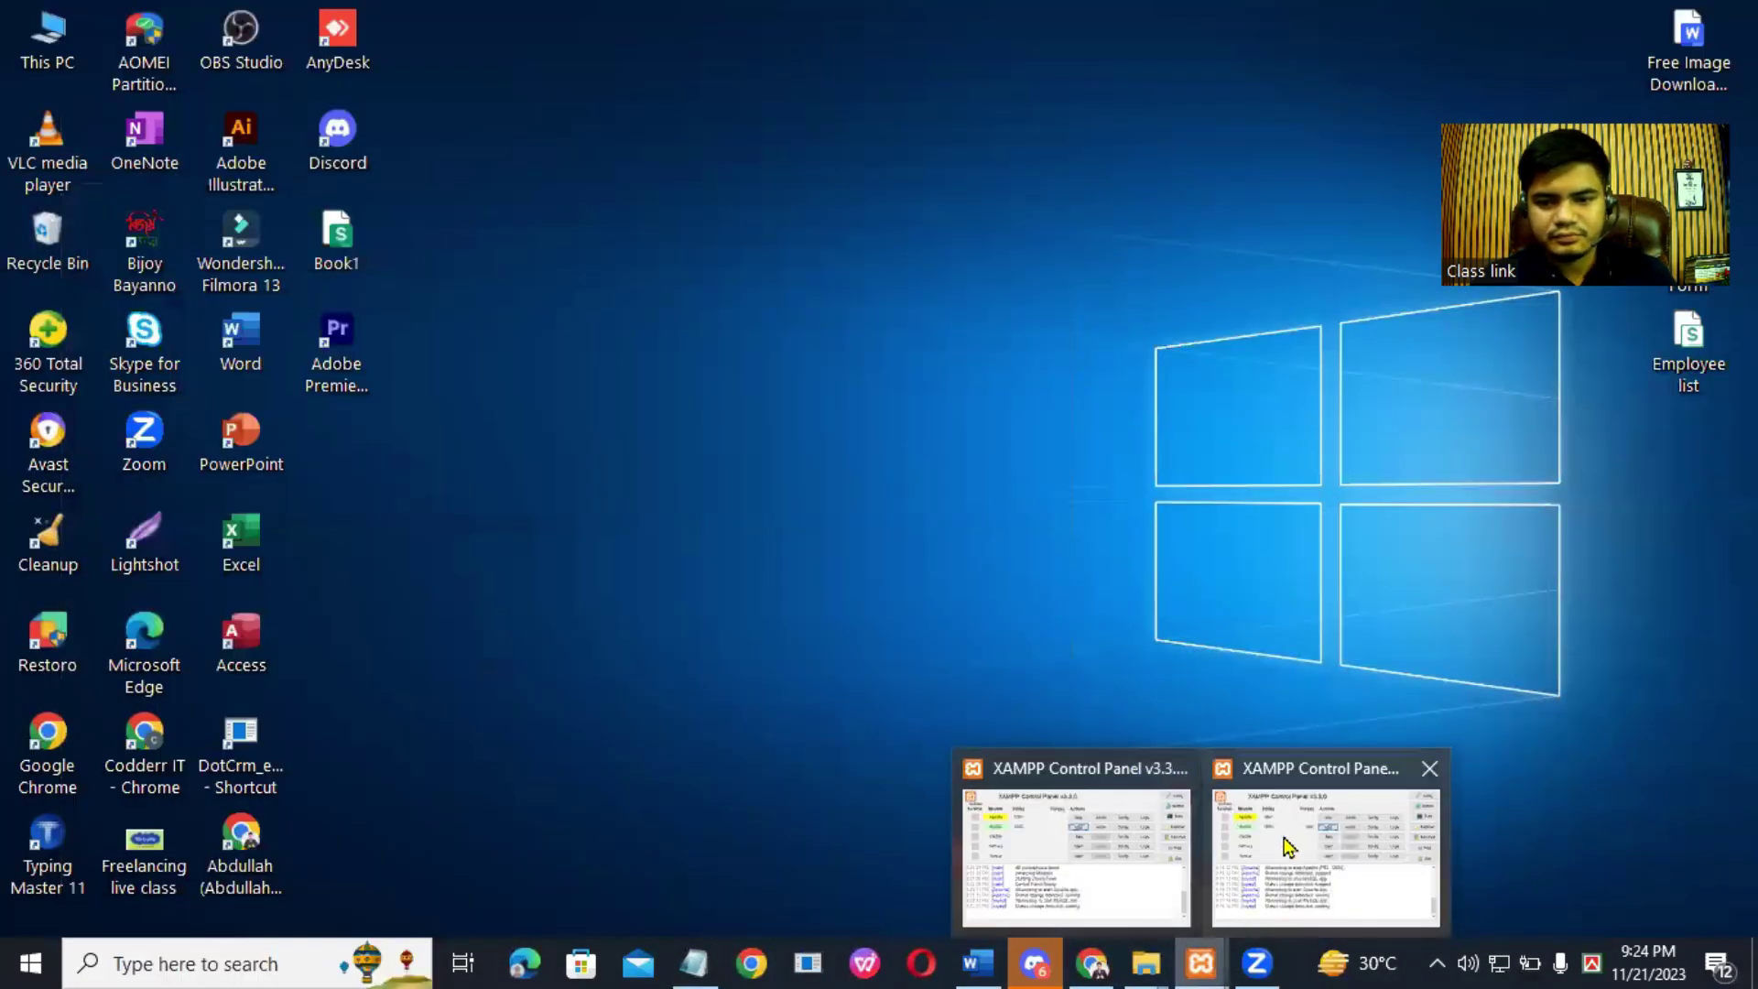
{"action": "left_click", "coordinate": [1126, 830]}
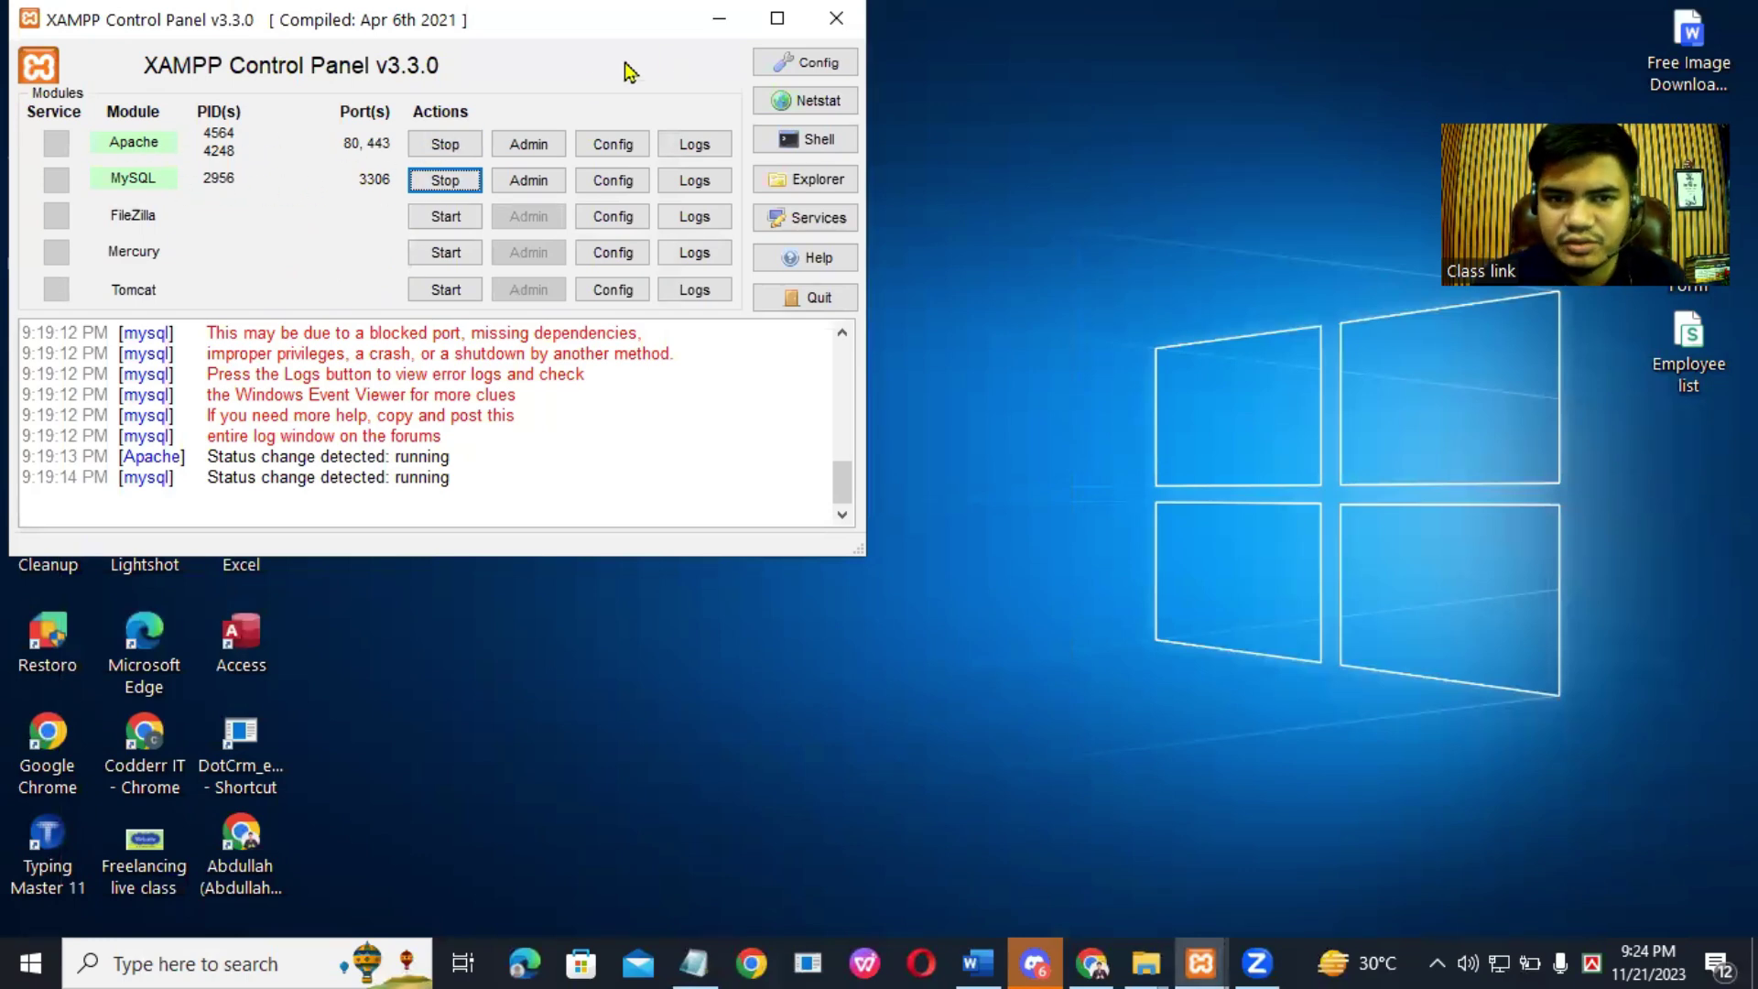
{"action": "key", "text": "super+d"}
{"action": "right_click", "coordinate": [1203, 178]}
{"action": "left_click", "coordinate": [1275, 275]}
{"action": "left_click", "coordinate": [1091, 963]}
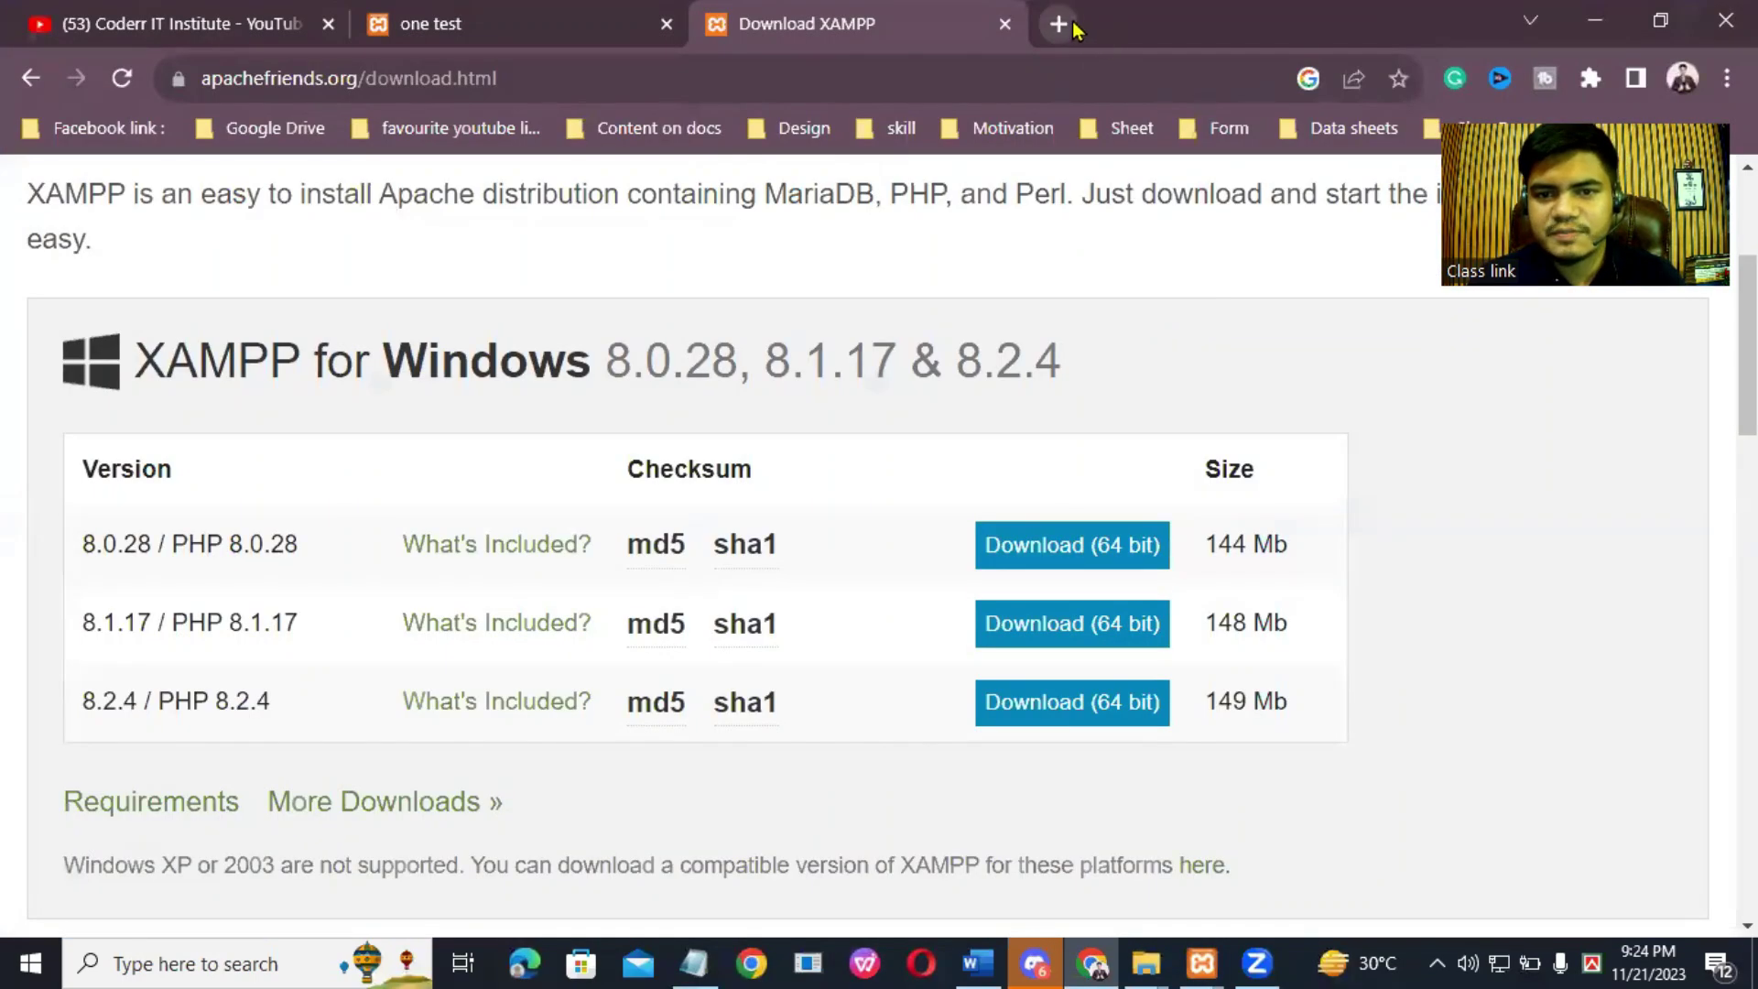
Step: In a new tab, search 'wordpress download' and open the WordPress.org page offering WordPress 6.4.1
{"action": "left_click", "coordinate": [1059, 24]}
{"action": "left_click", "coordinate": [1091, 77]}
{"action": "type", "text": "w"}
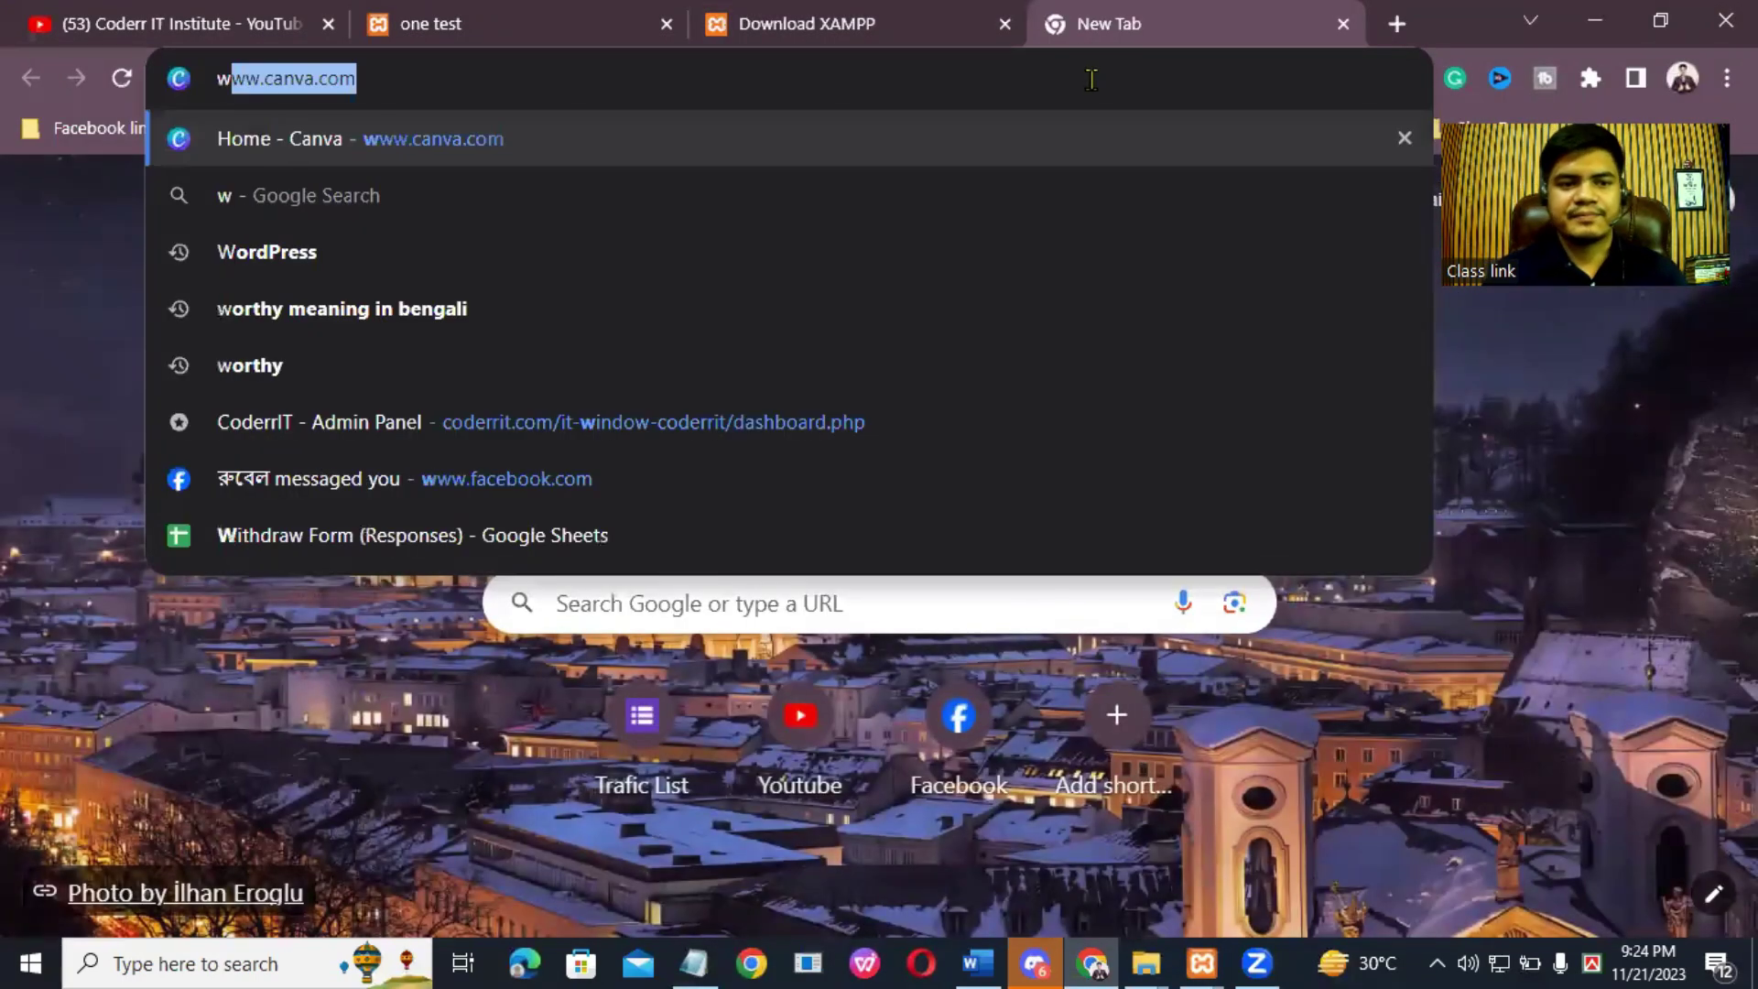
{"action": "type", "text": "ordpress do"}
{"action": "key", "text": "Return"}
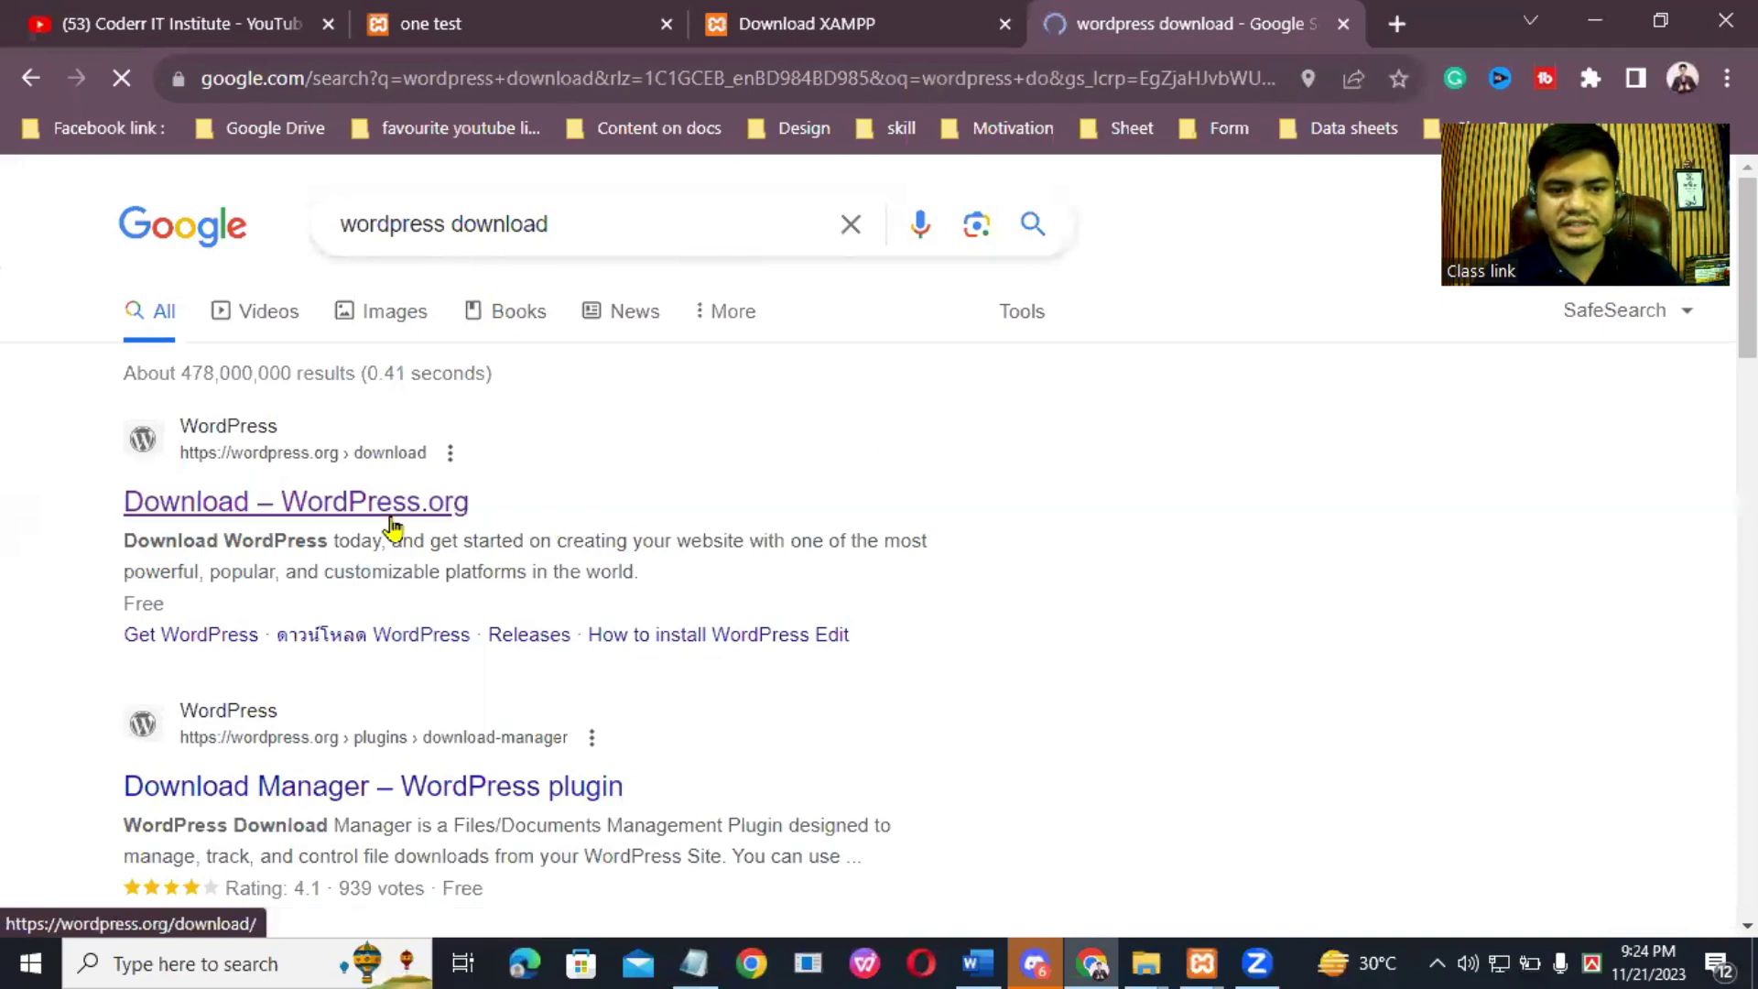
{"action": "left_click", "coordinate": [392, 526]}
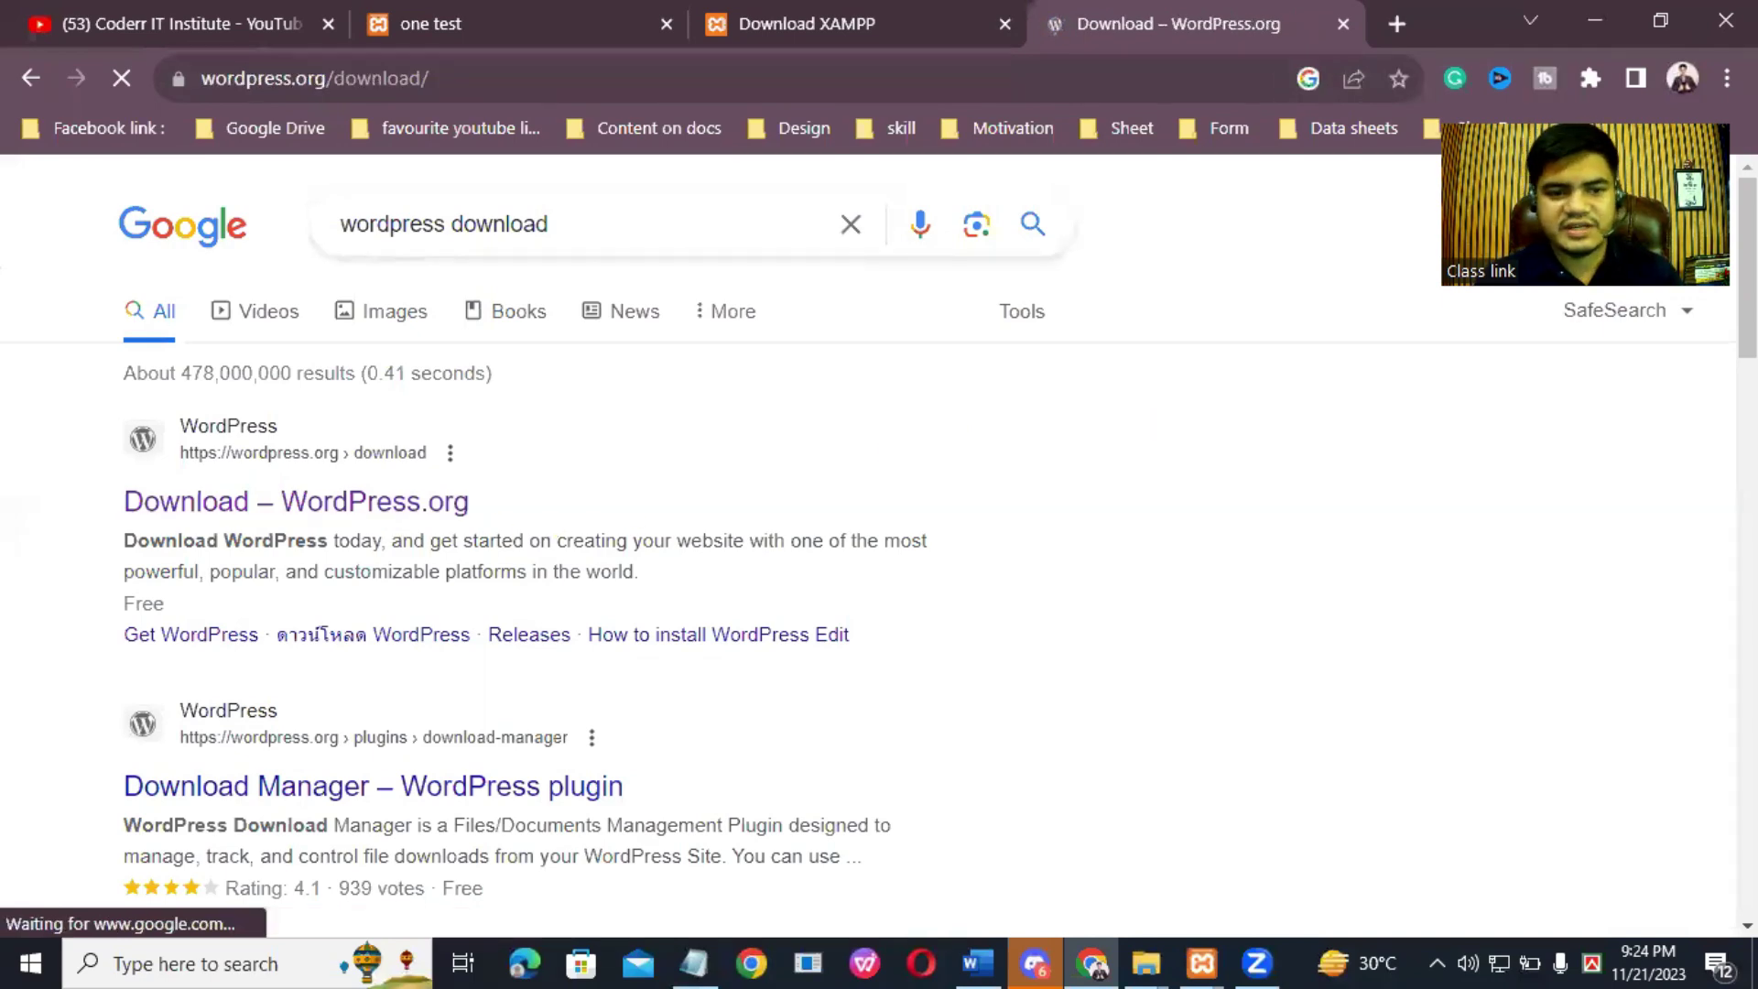
{"action": "scroll", "coordinate": [879, 540], "scroll_direction": "down", "scroll_amount": 6}
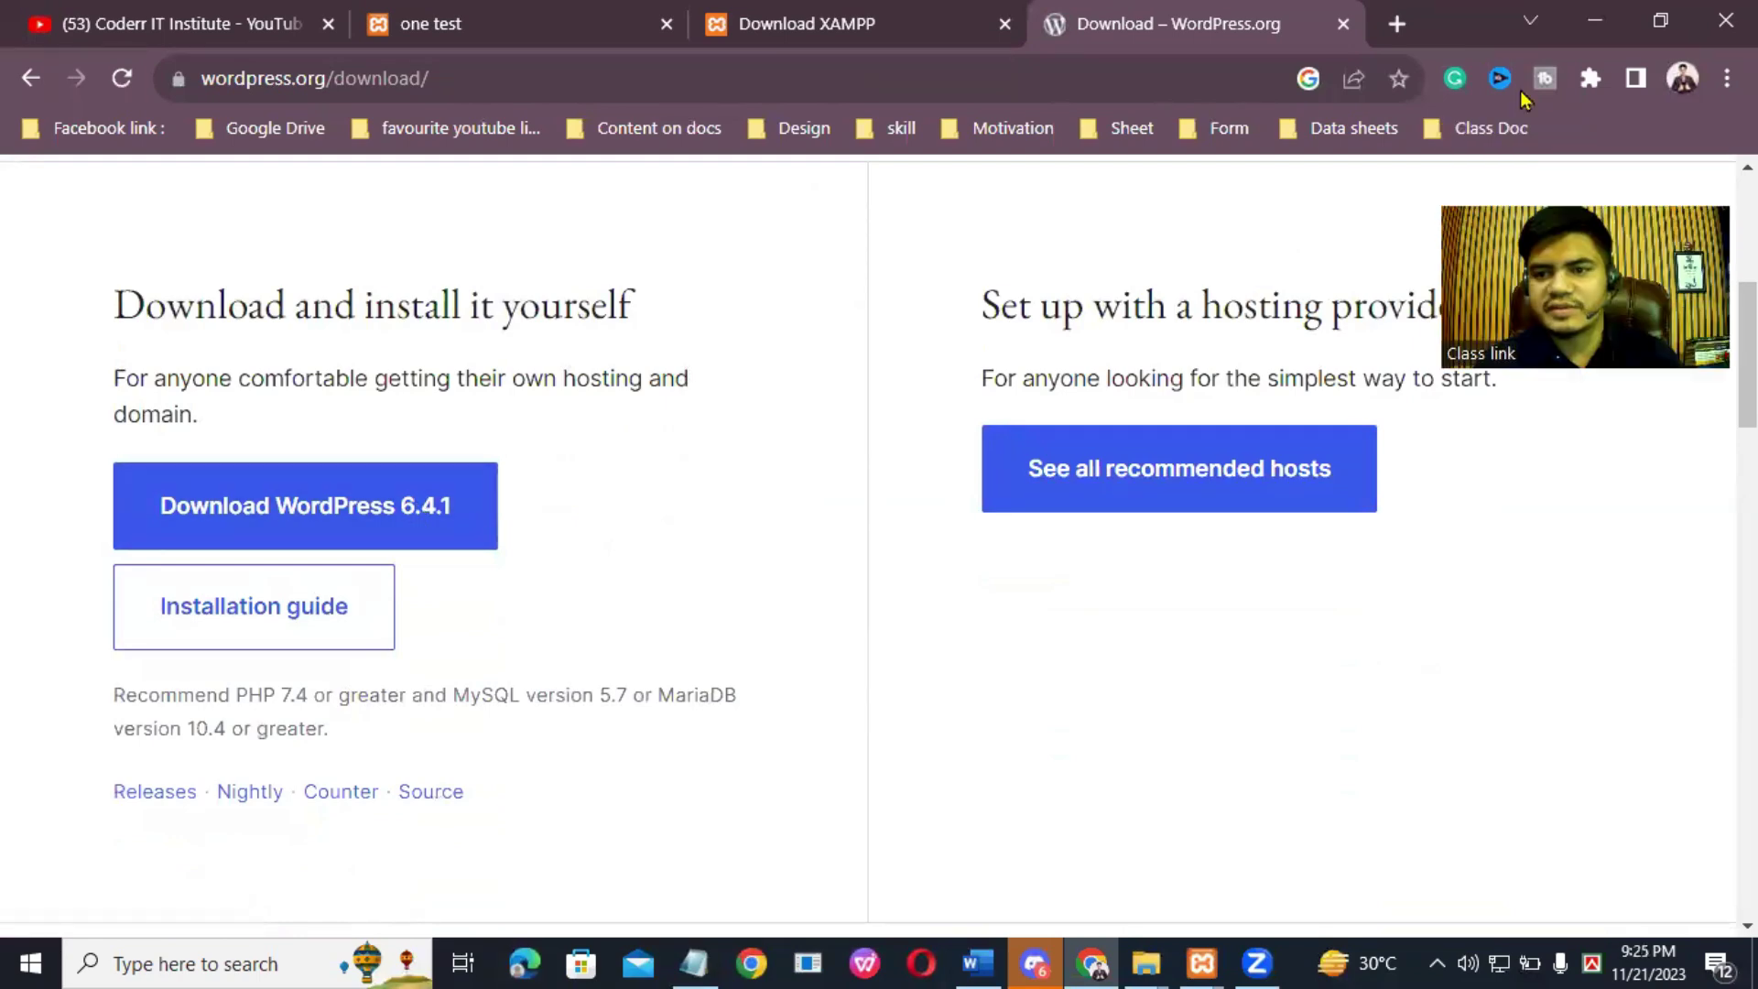
{"action": "left_click", "coordinate": [1727, 79]}
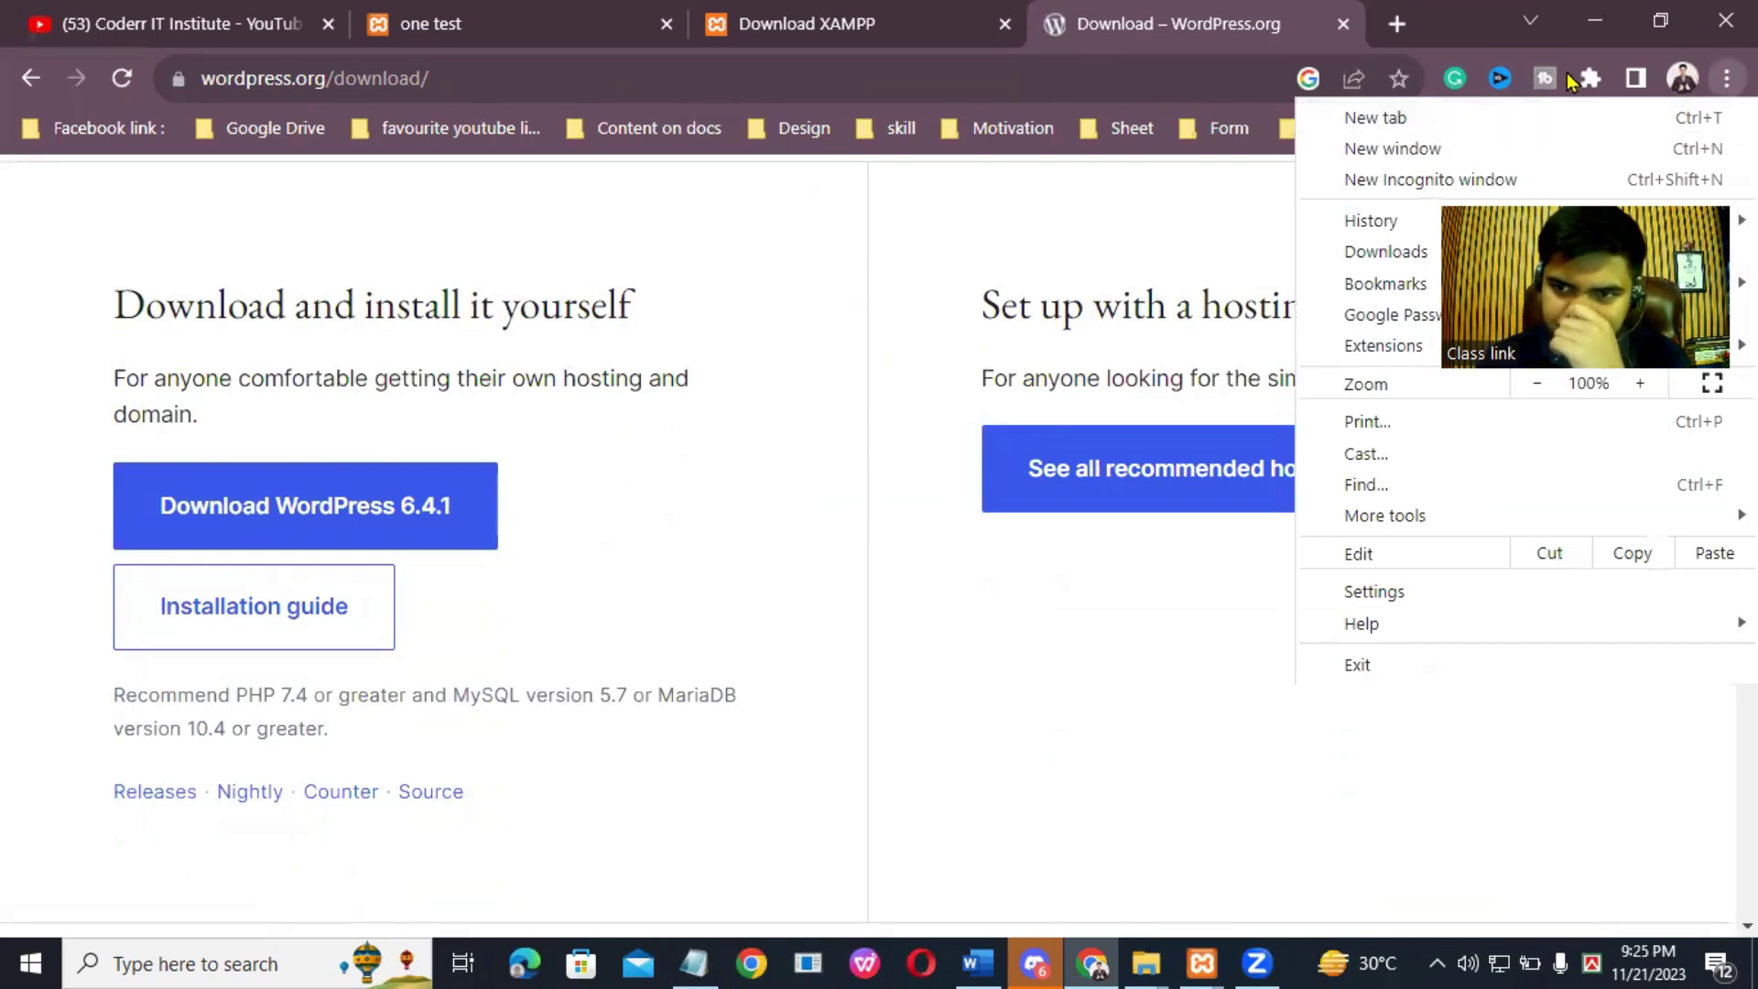
Step: Extract the Untitled design (5) archive into Downloads, replacing all existing files
{"action": "left_click", "coordinate": [1146, 963]}
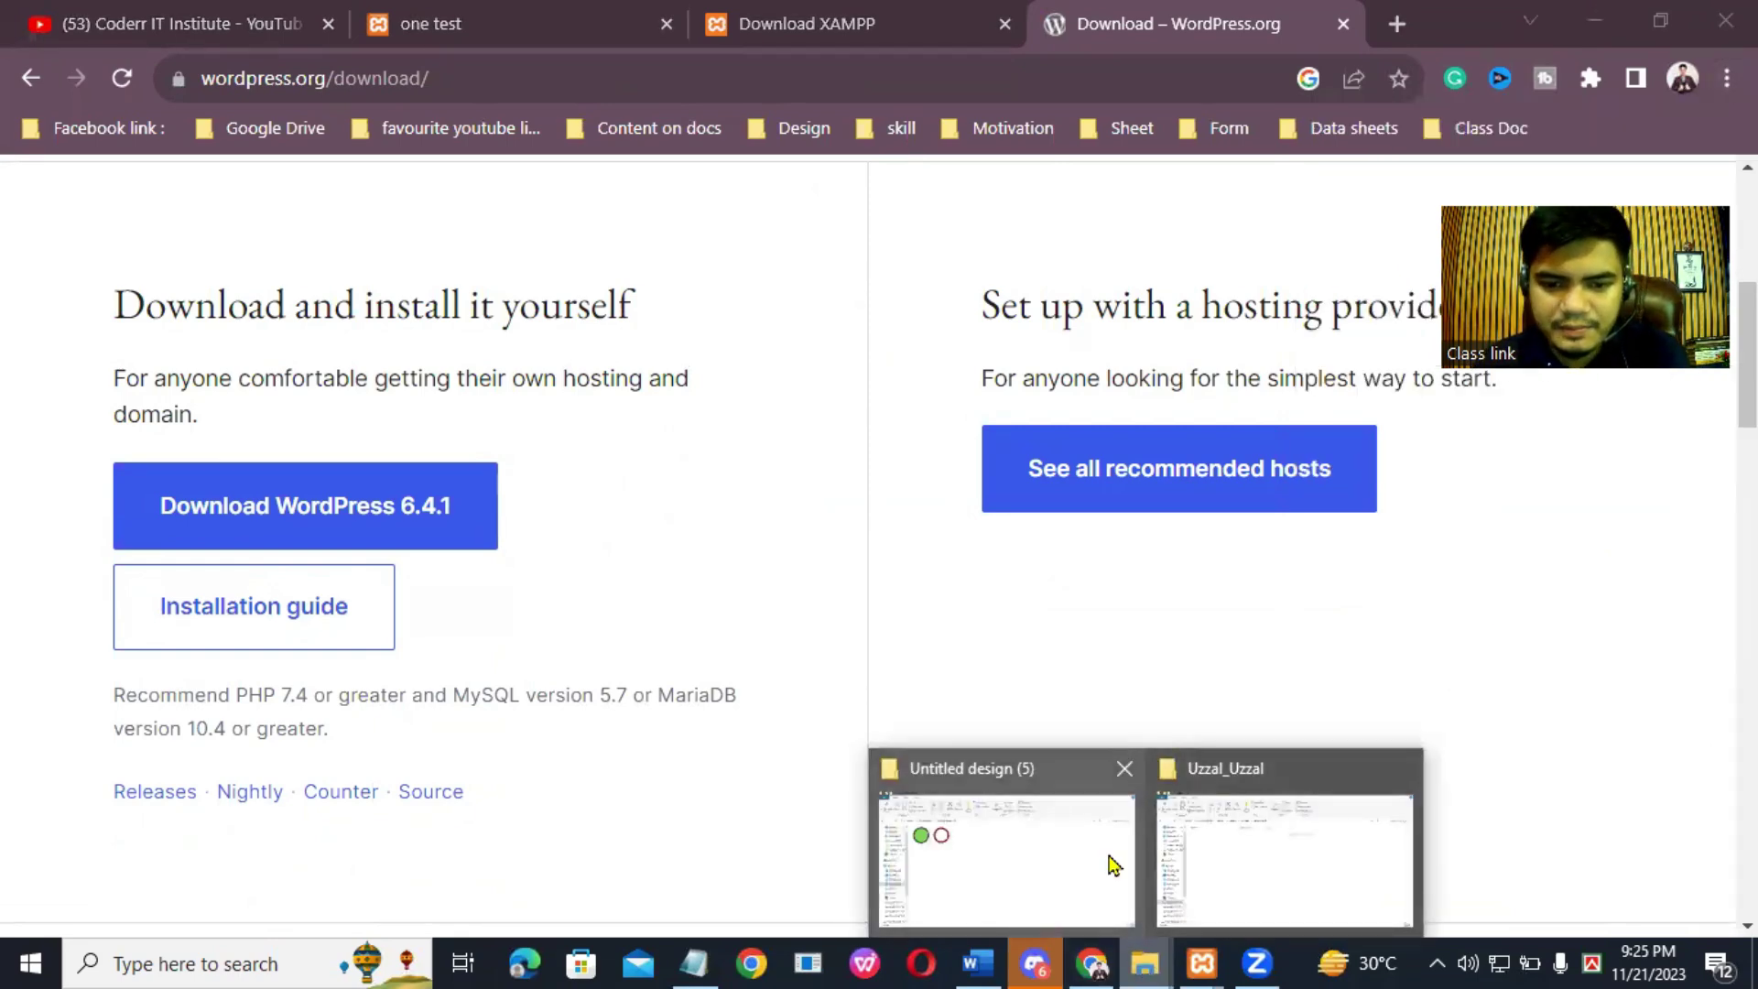
{"action": "left_click", "coordinate": [1112, 863]}
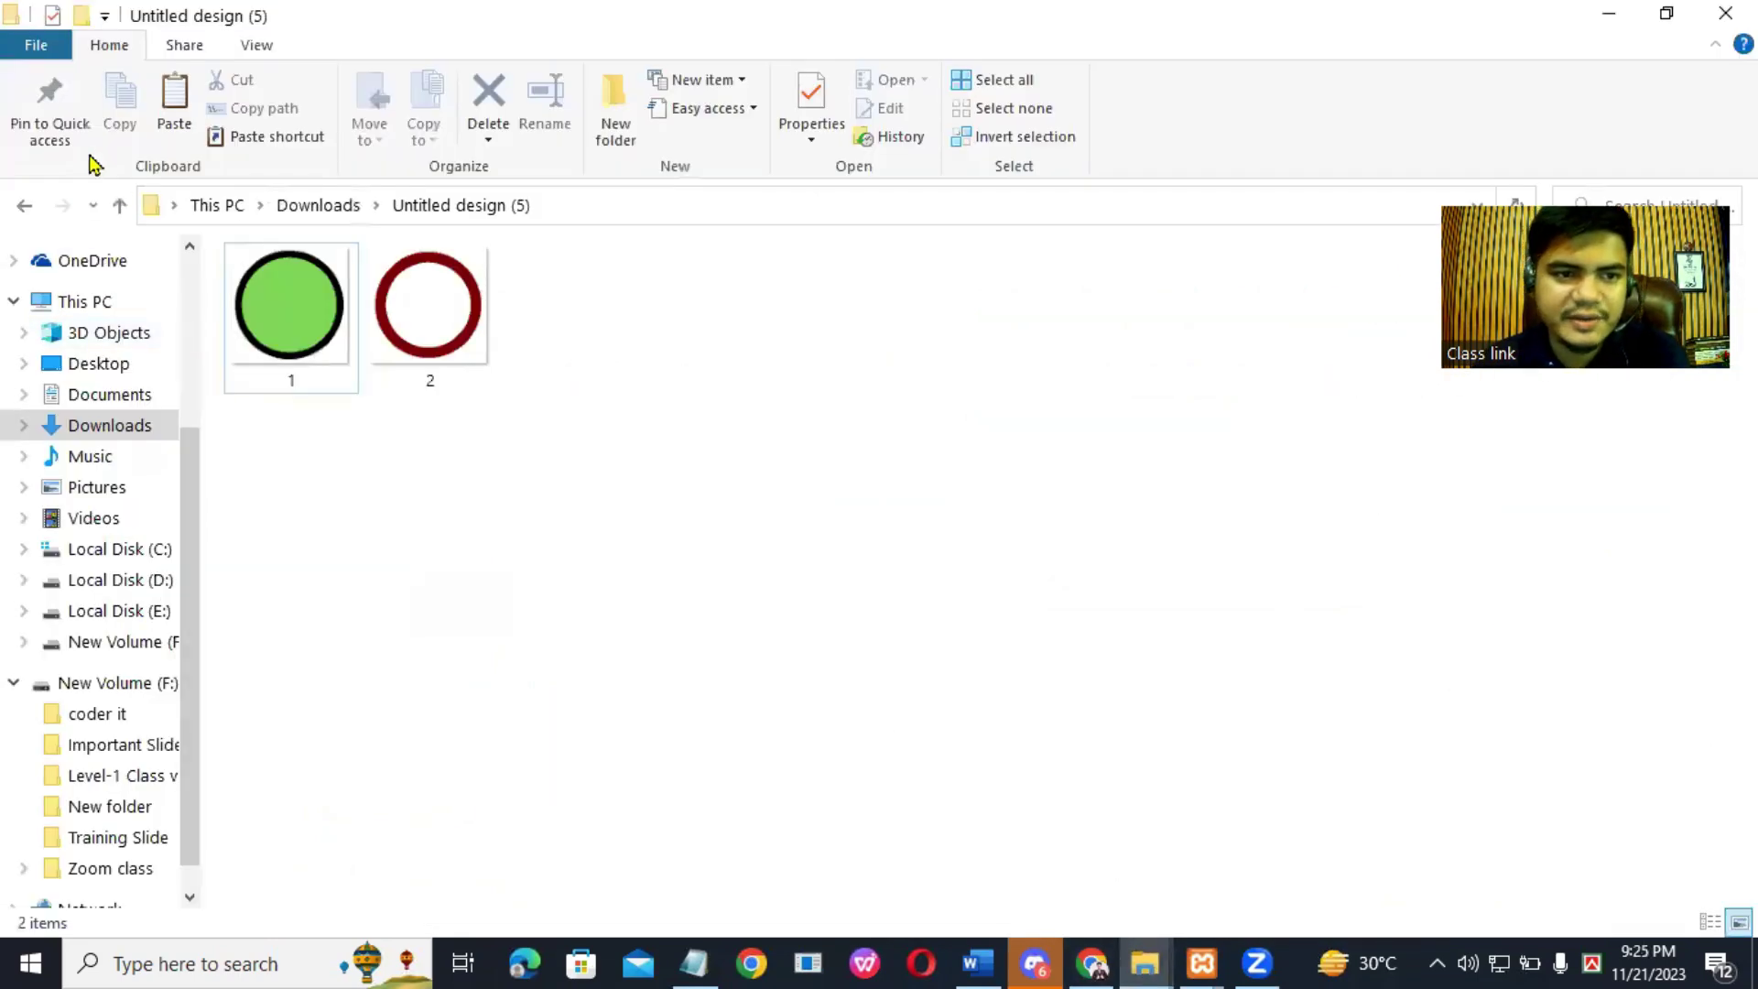
{"action": "left_click", "coordinate": [125, 427]}
{"action": "key", "text": "Up"}
{"action": "key", "text": "Down"}
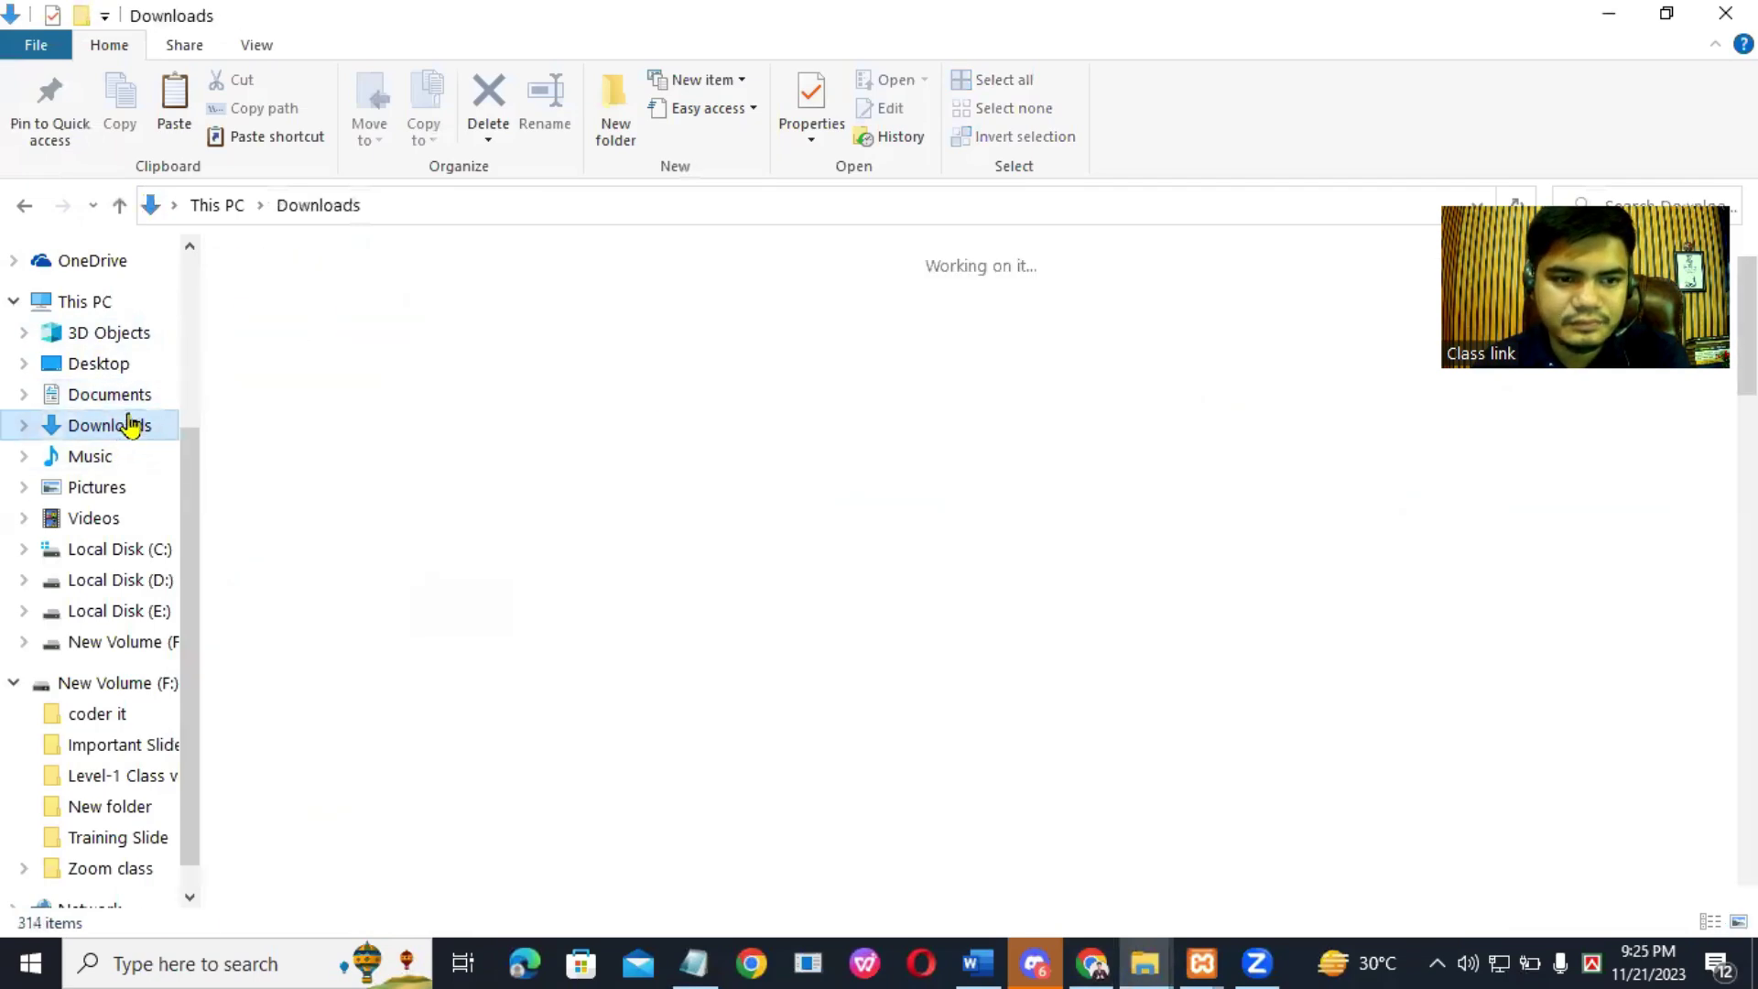
{"action": "left_click", "coordinate": [129, 403]}
{"action": "left_click", "coordinate": [134, 423]}
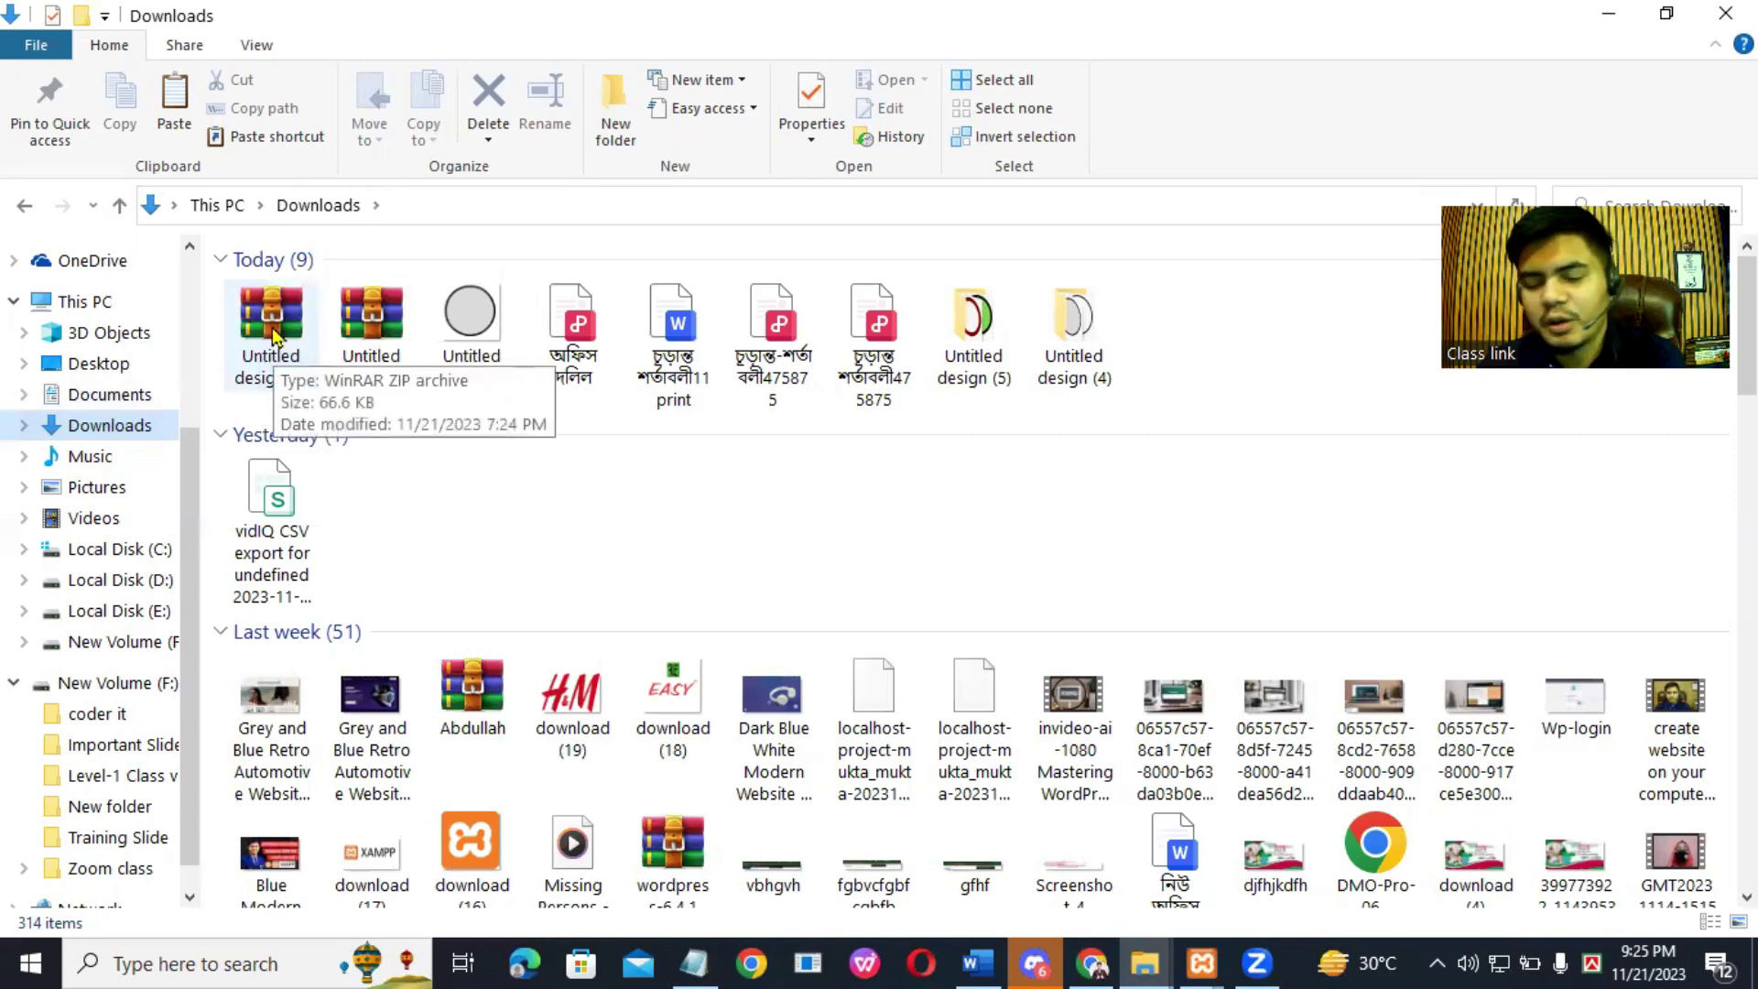
{"action": "right_click", "coordinate": [273, 337]}
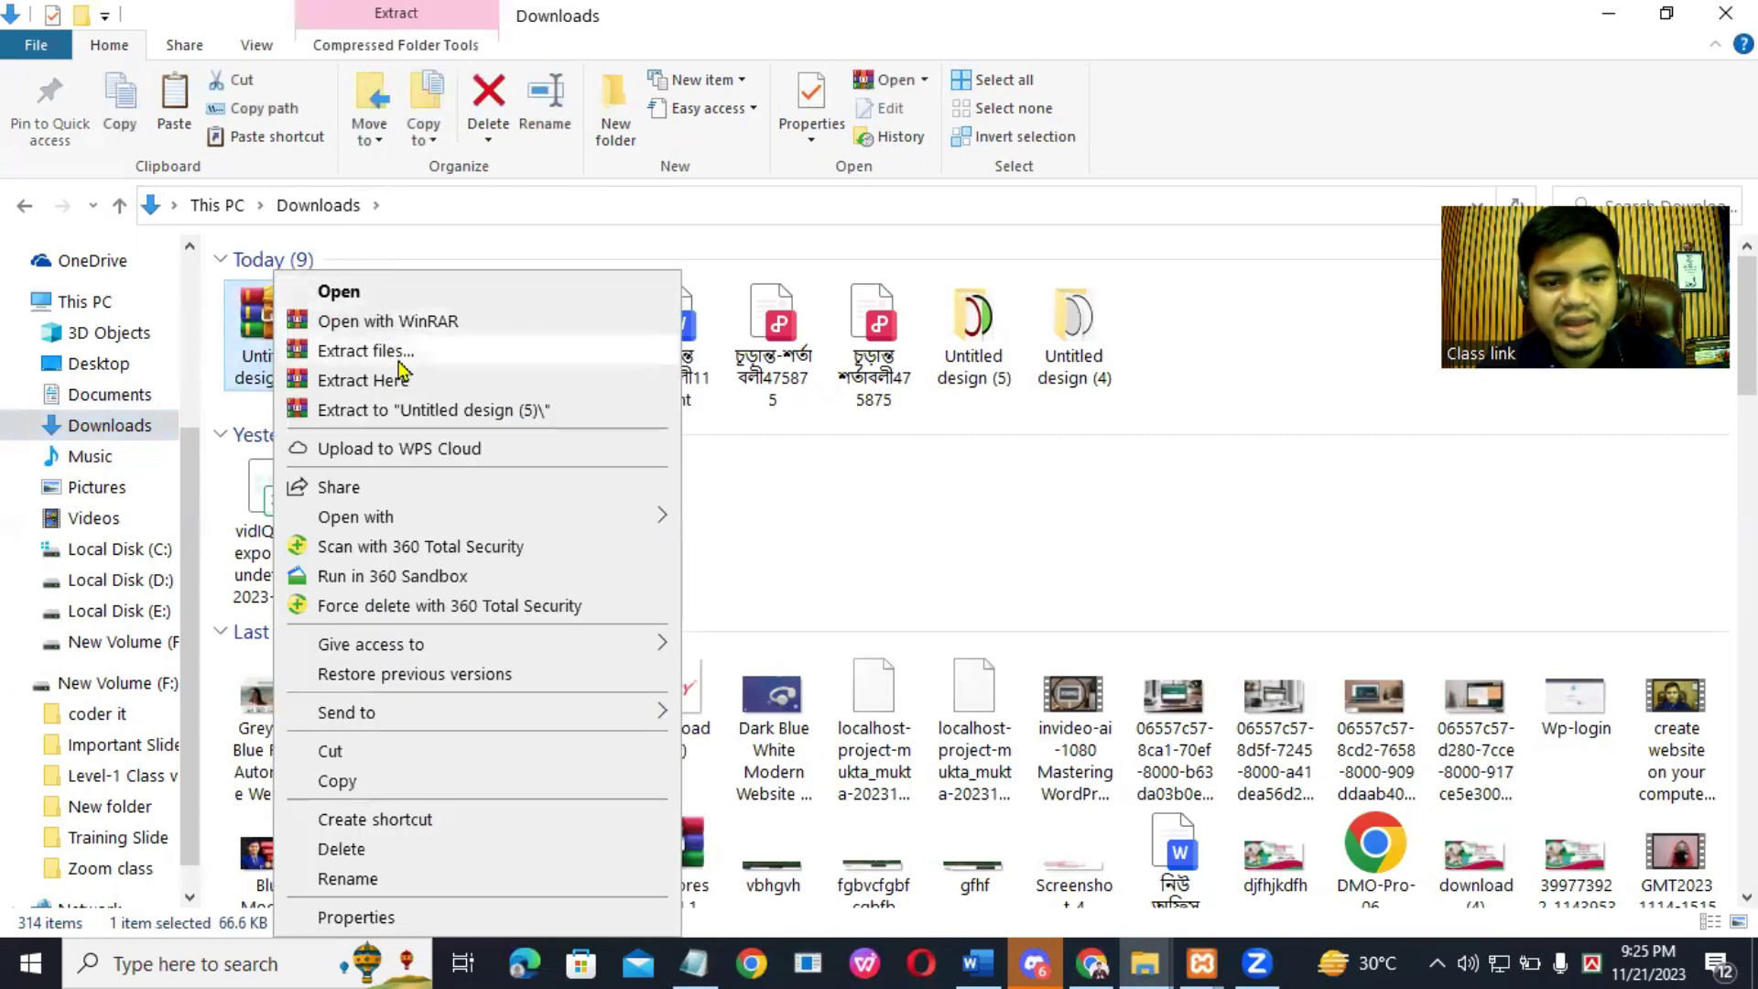
{"action": "left_click", "coordinate": [438, 360]}
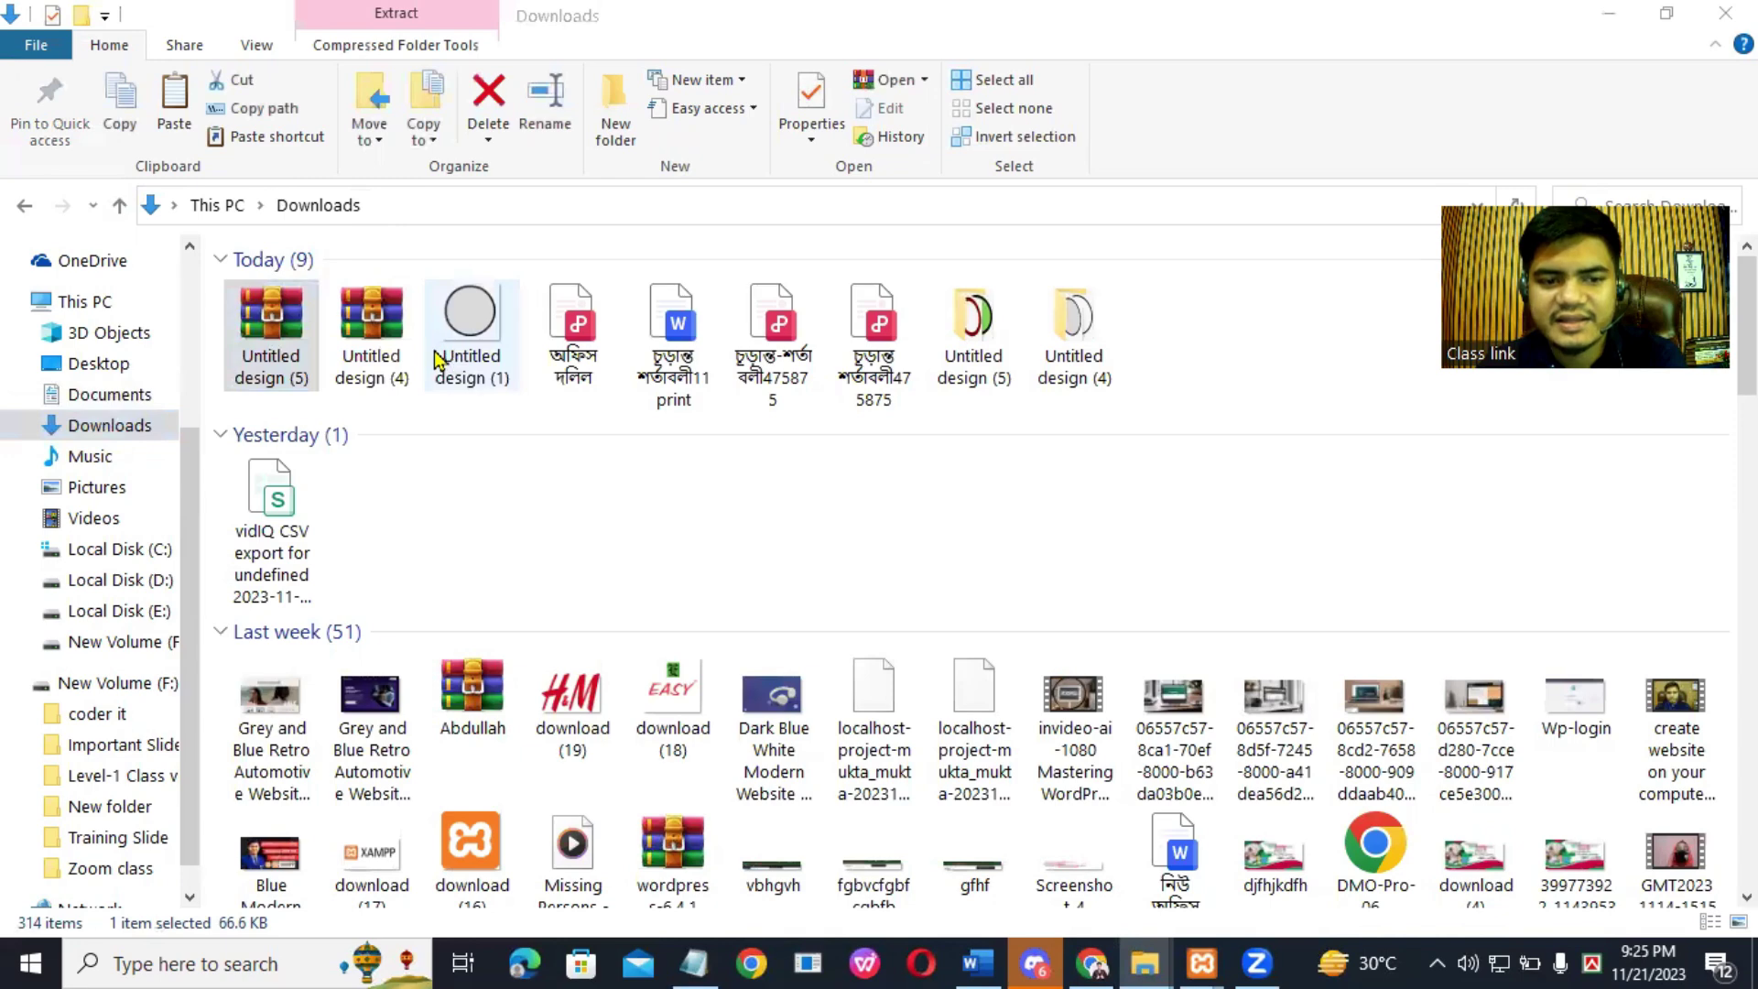
{"action": "left_click", "coordinate": [955, 746]}
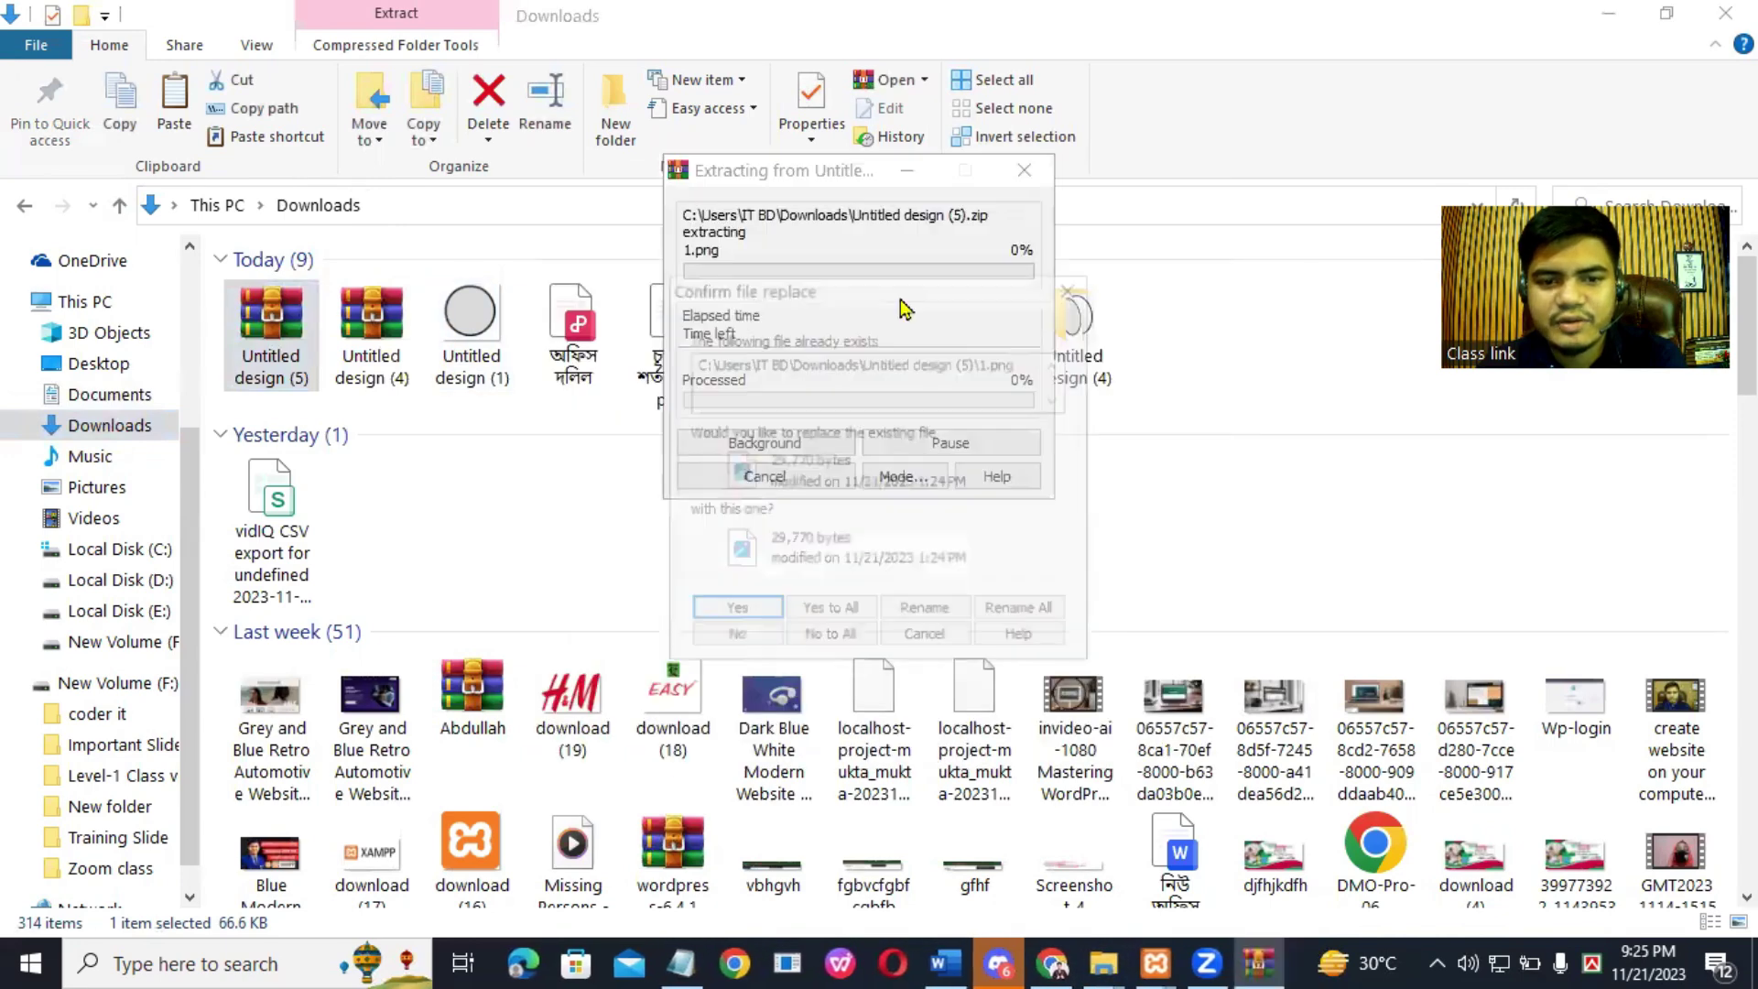
{"action": "left_click", "coordinate": [804, 610]}
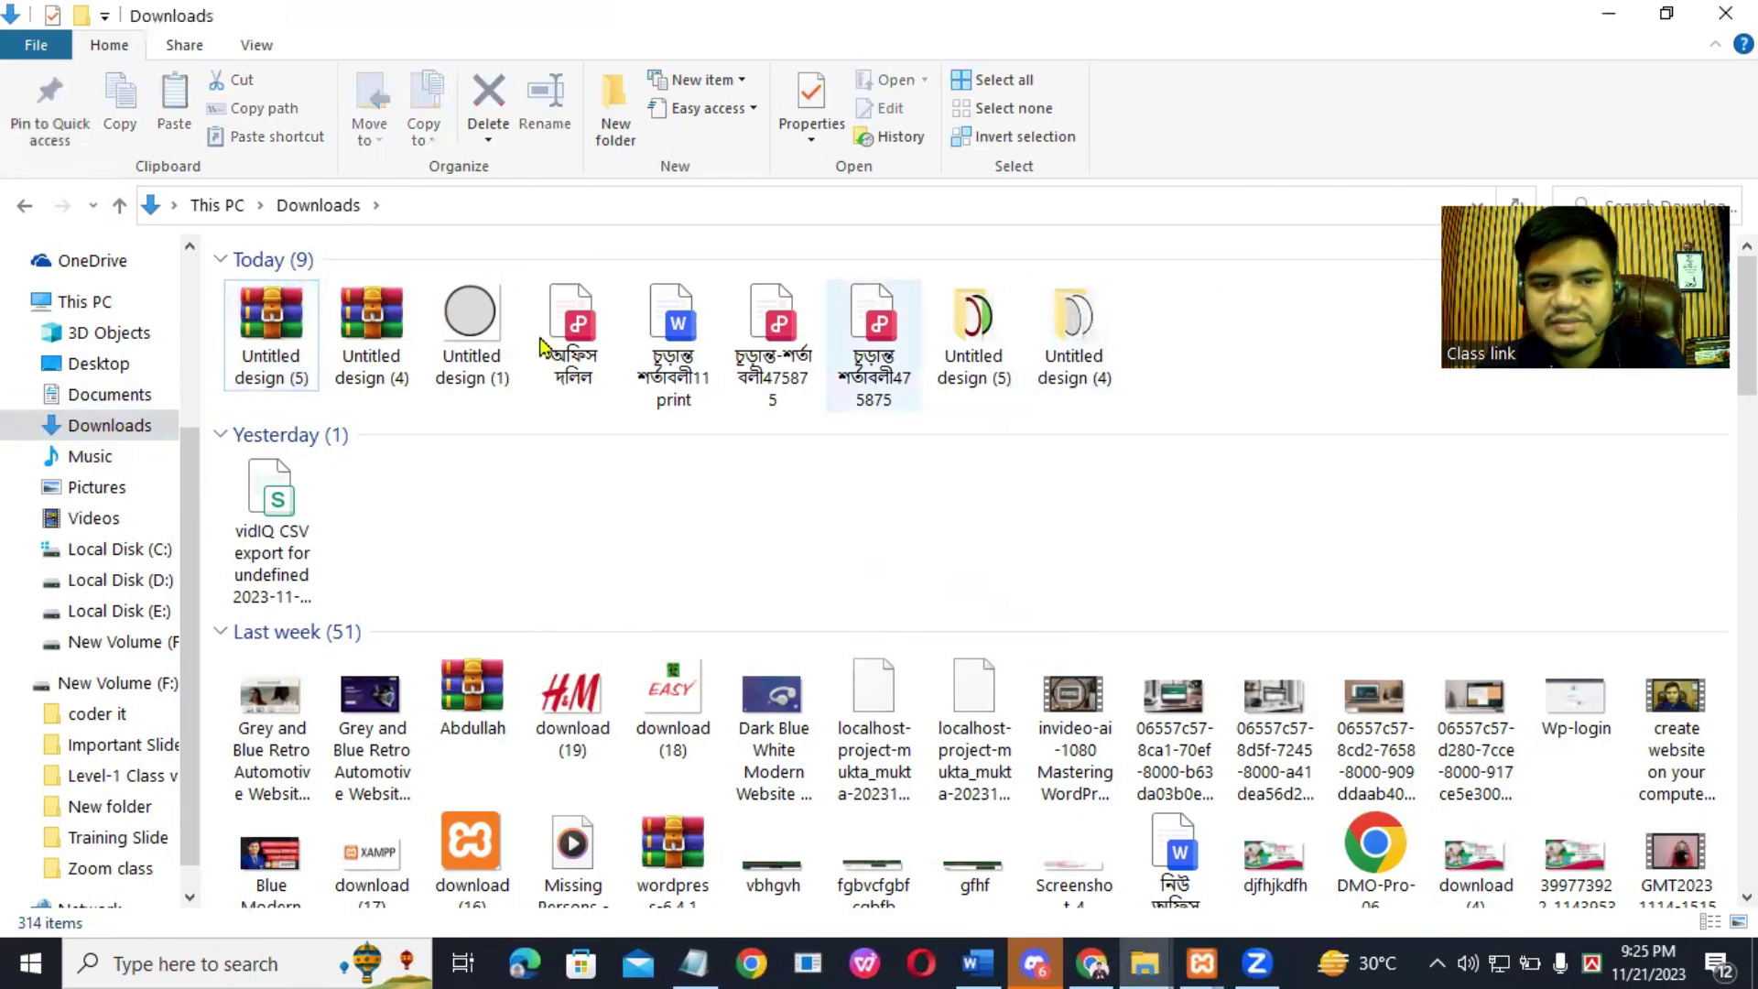
Step: Open the extracted wordpress folder to list its 19 items
{"action": "scroll", "coordinate": [980, 568], "scroll_direction": "down", "scroll_amount": 7}
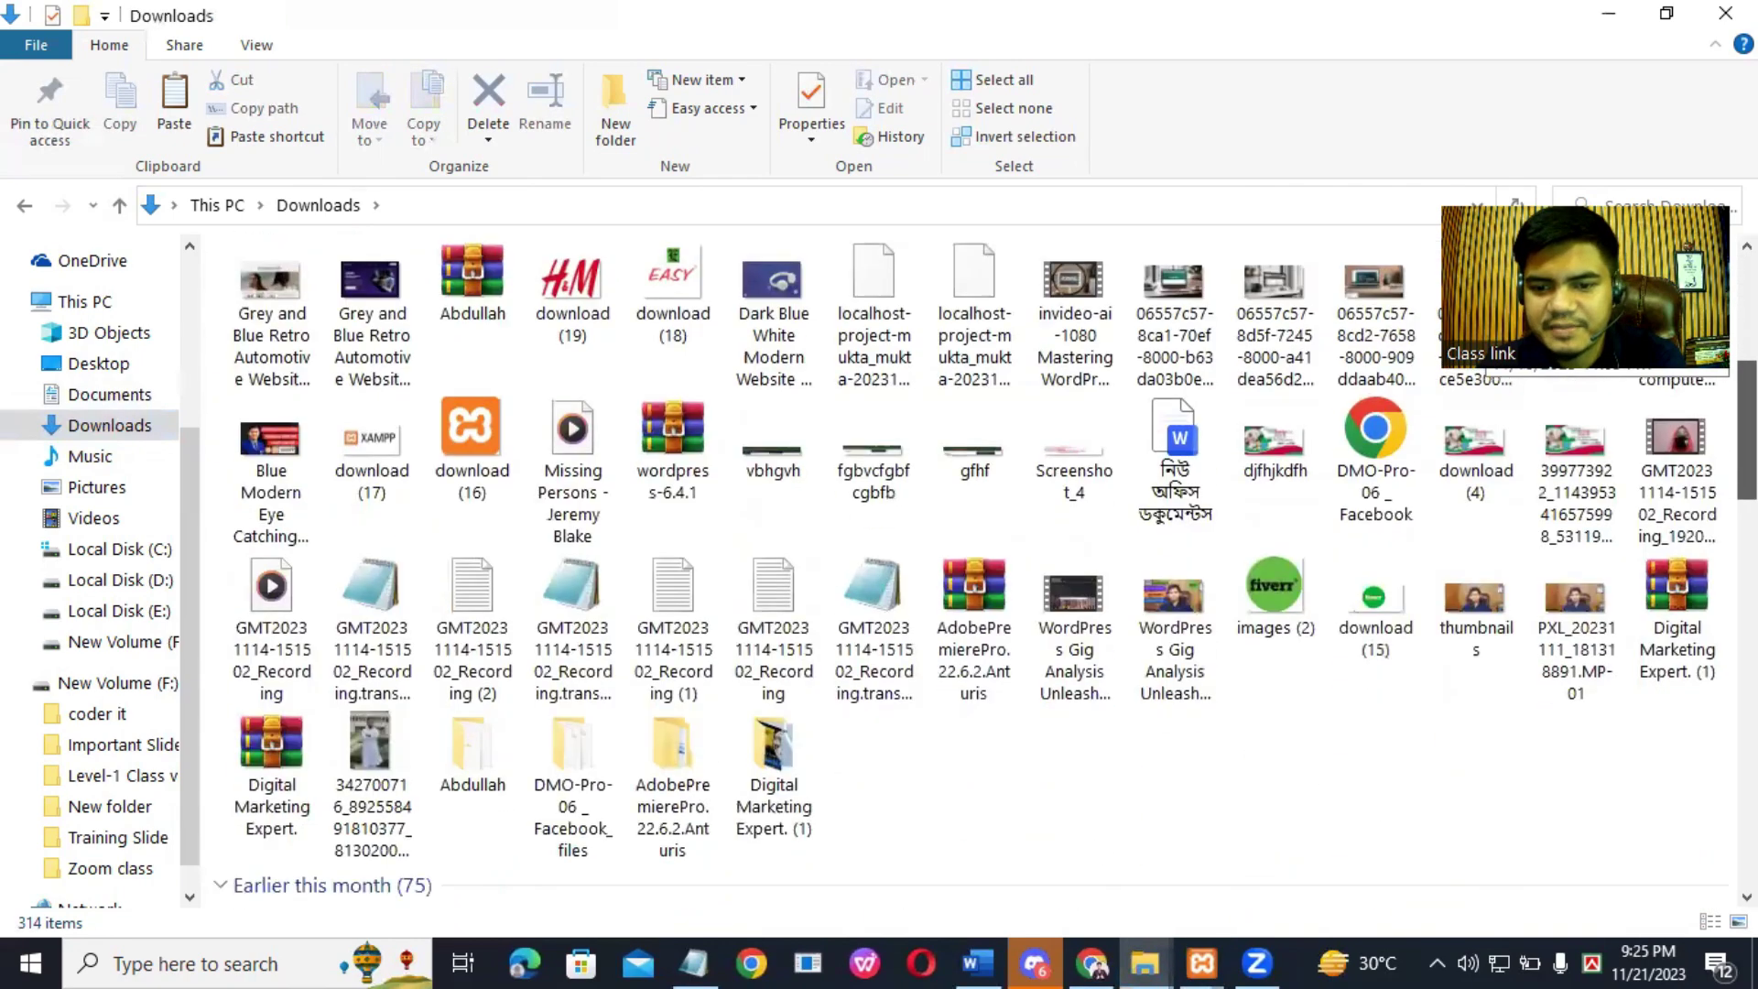
{"action": "scroll", "coordinate": [979, 568], "scroll_direction": "down", "scroll_amount": 6}
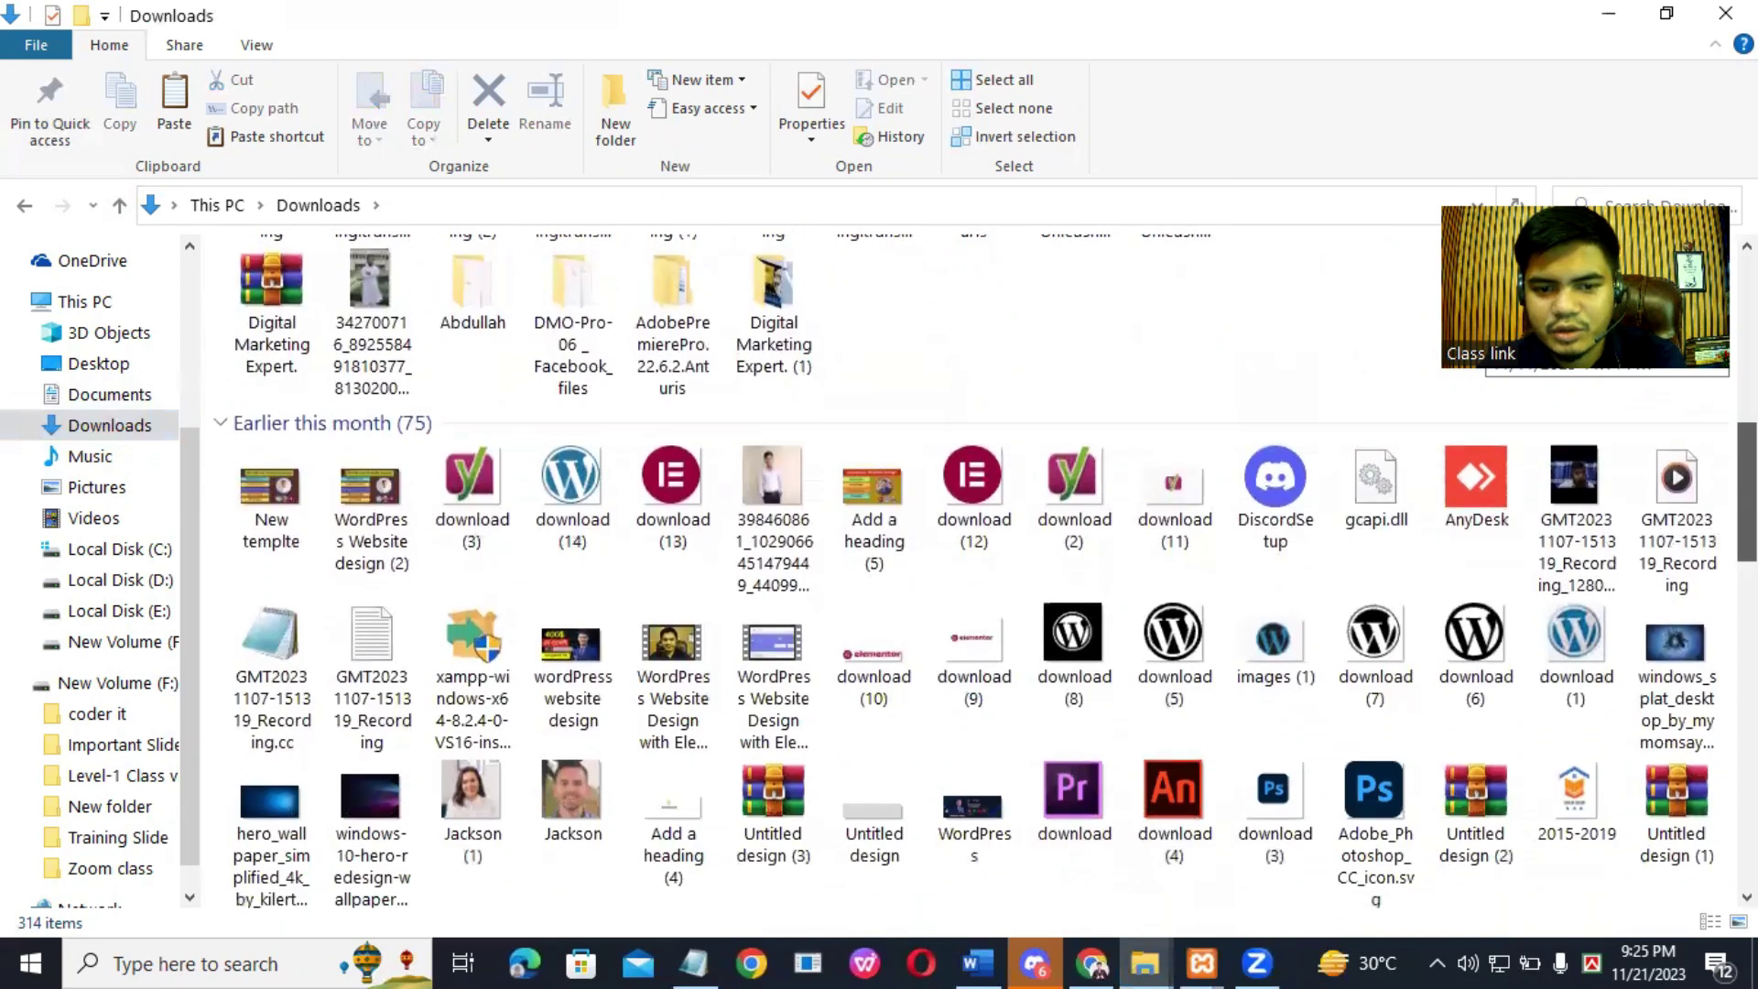
{"action": "scroll", "coordinate": [980, 568], "scroll_direction": "down", "scroll_amount": 3}
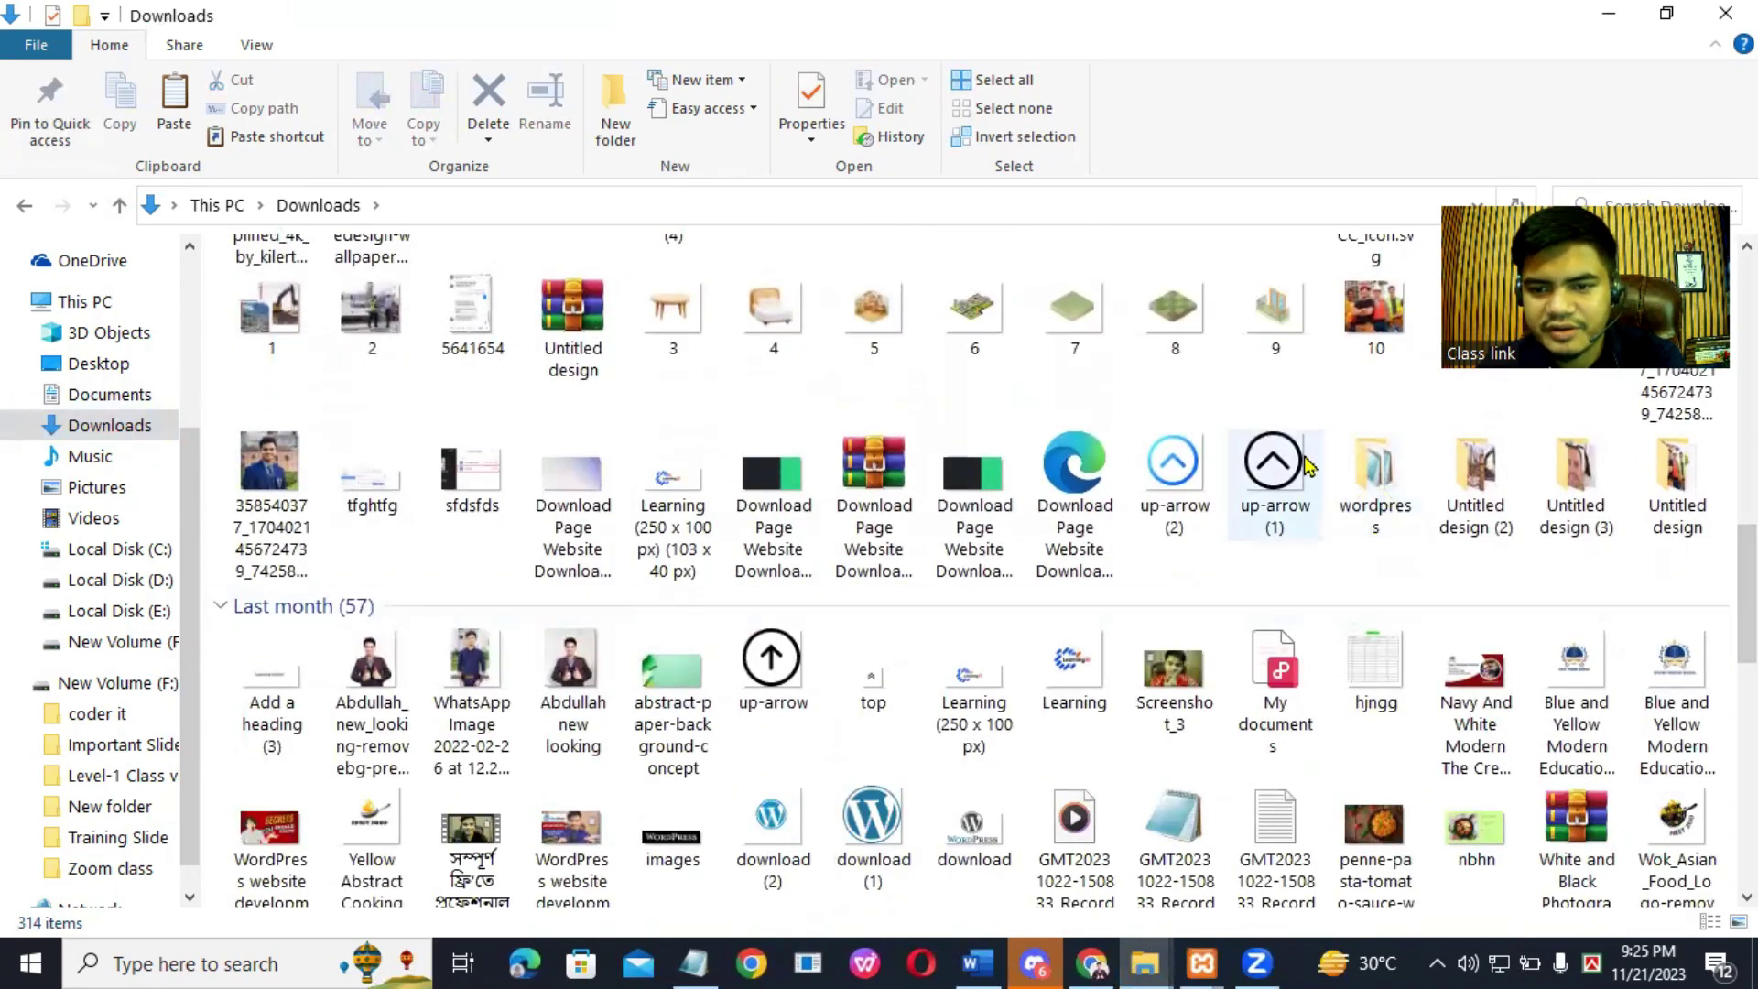
{"action": "left_click", "coordinate": [1380, 440]}
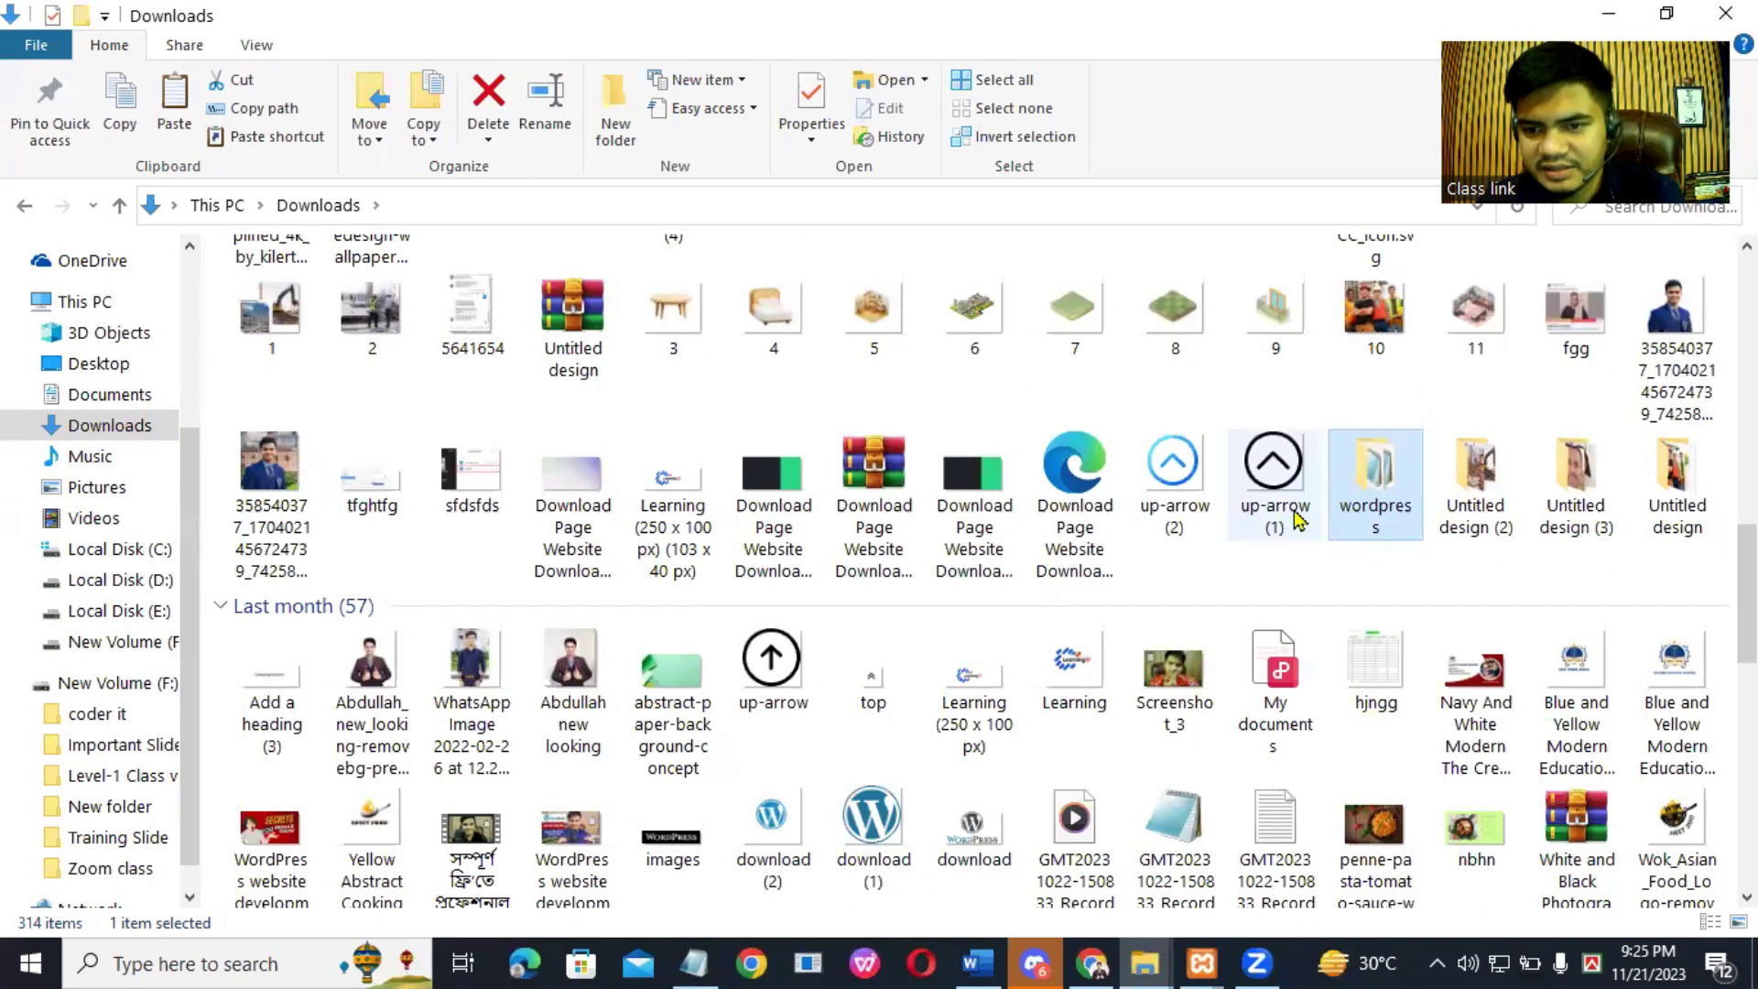
{"action": "double_click", "coordinate": [1377, 486]}
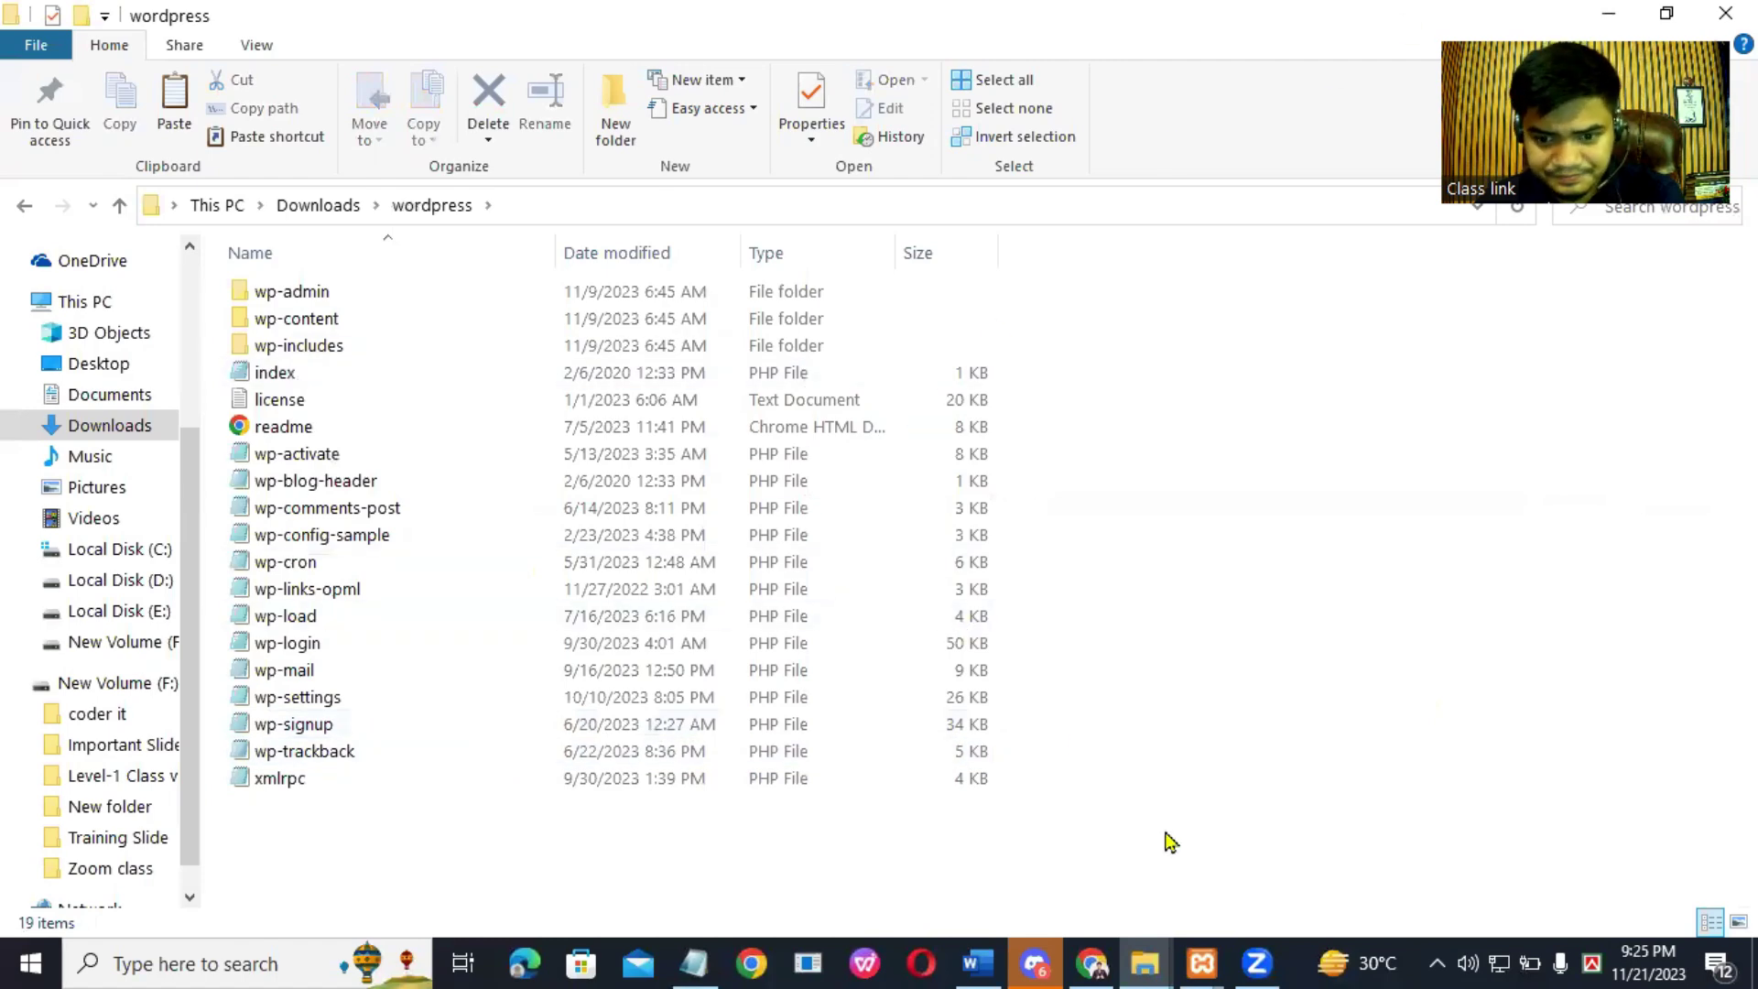
Step: Switch to the project folder window, show its full path, and clear the file selection
{"action": "mouse_move", "coordinate": [1131, 959]}
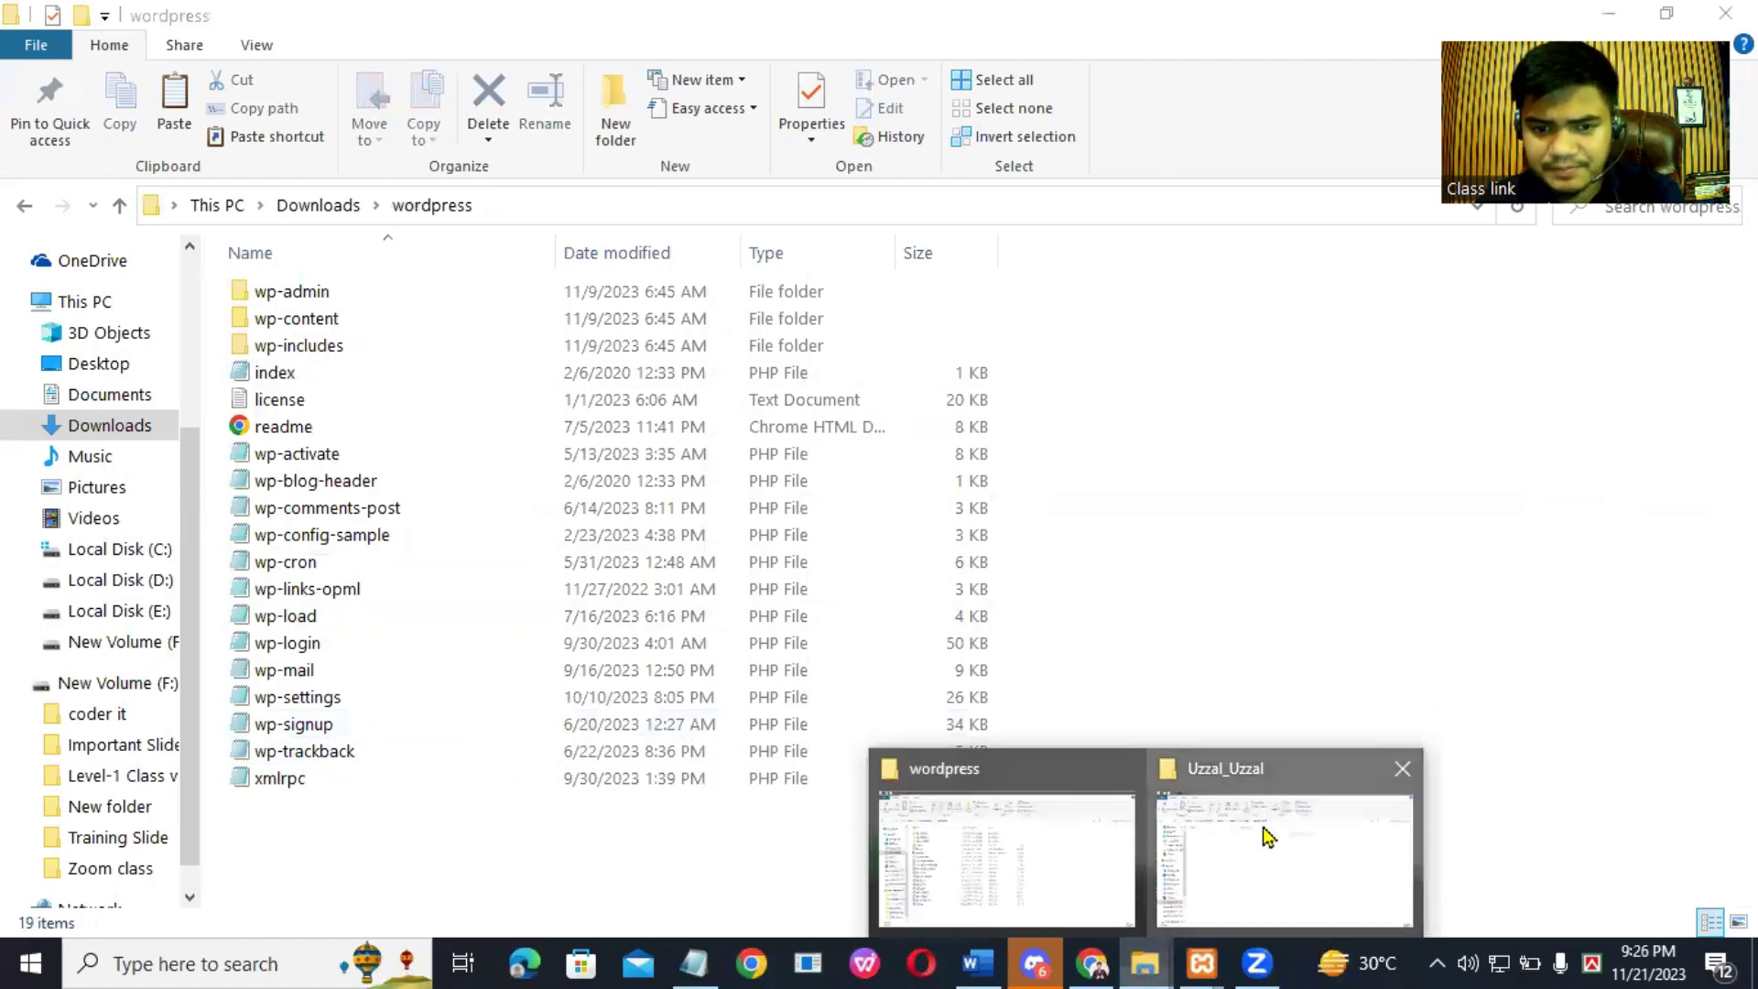
{"action": "left_click", "coordinate": [1264, 832]}
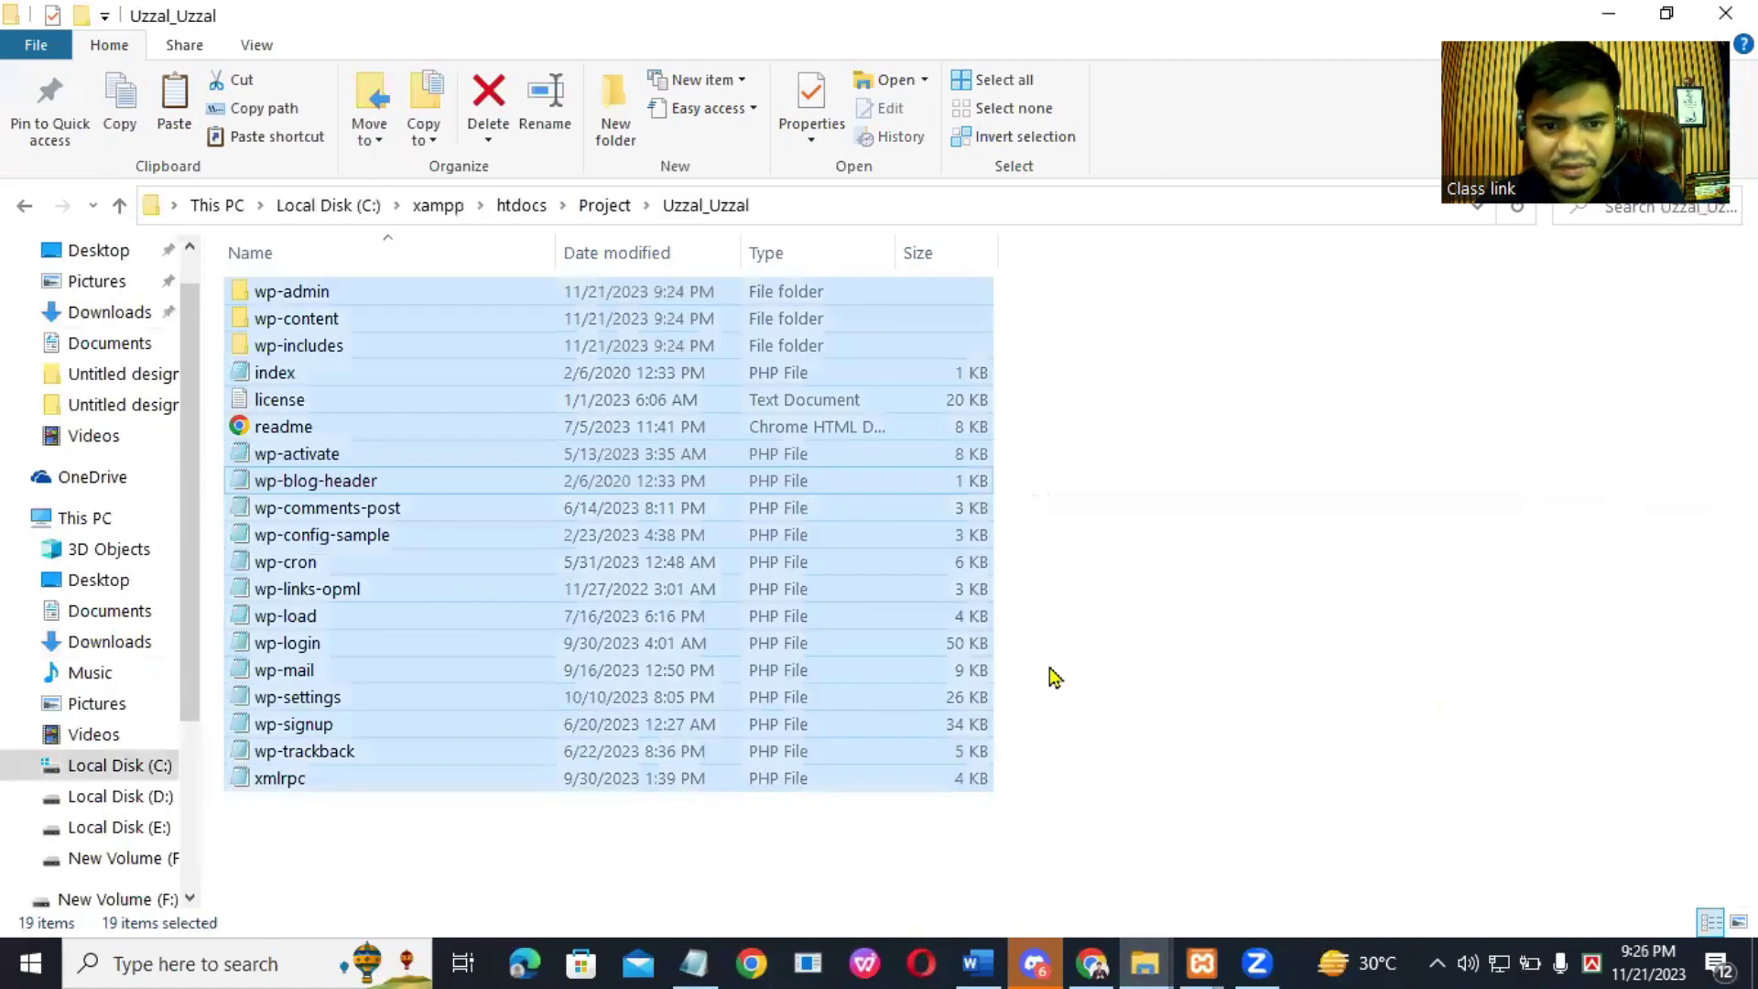
{"action": "left_click", "coordinate": [802, 207]}
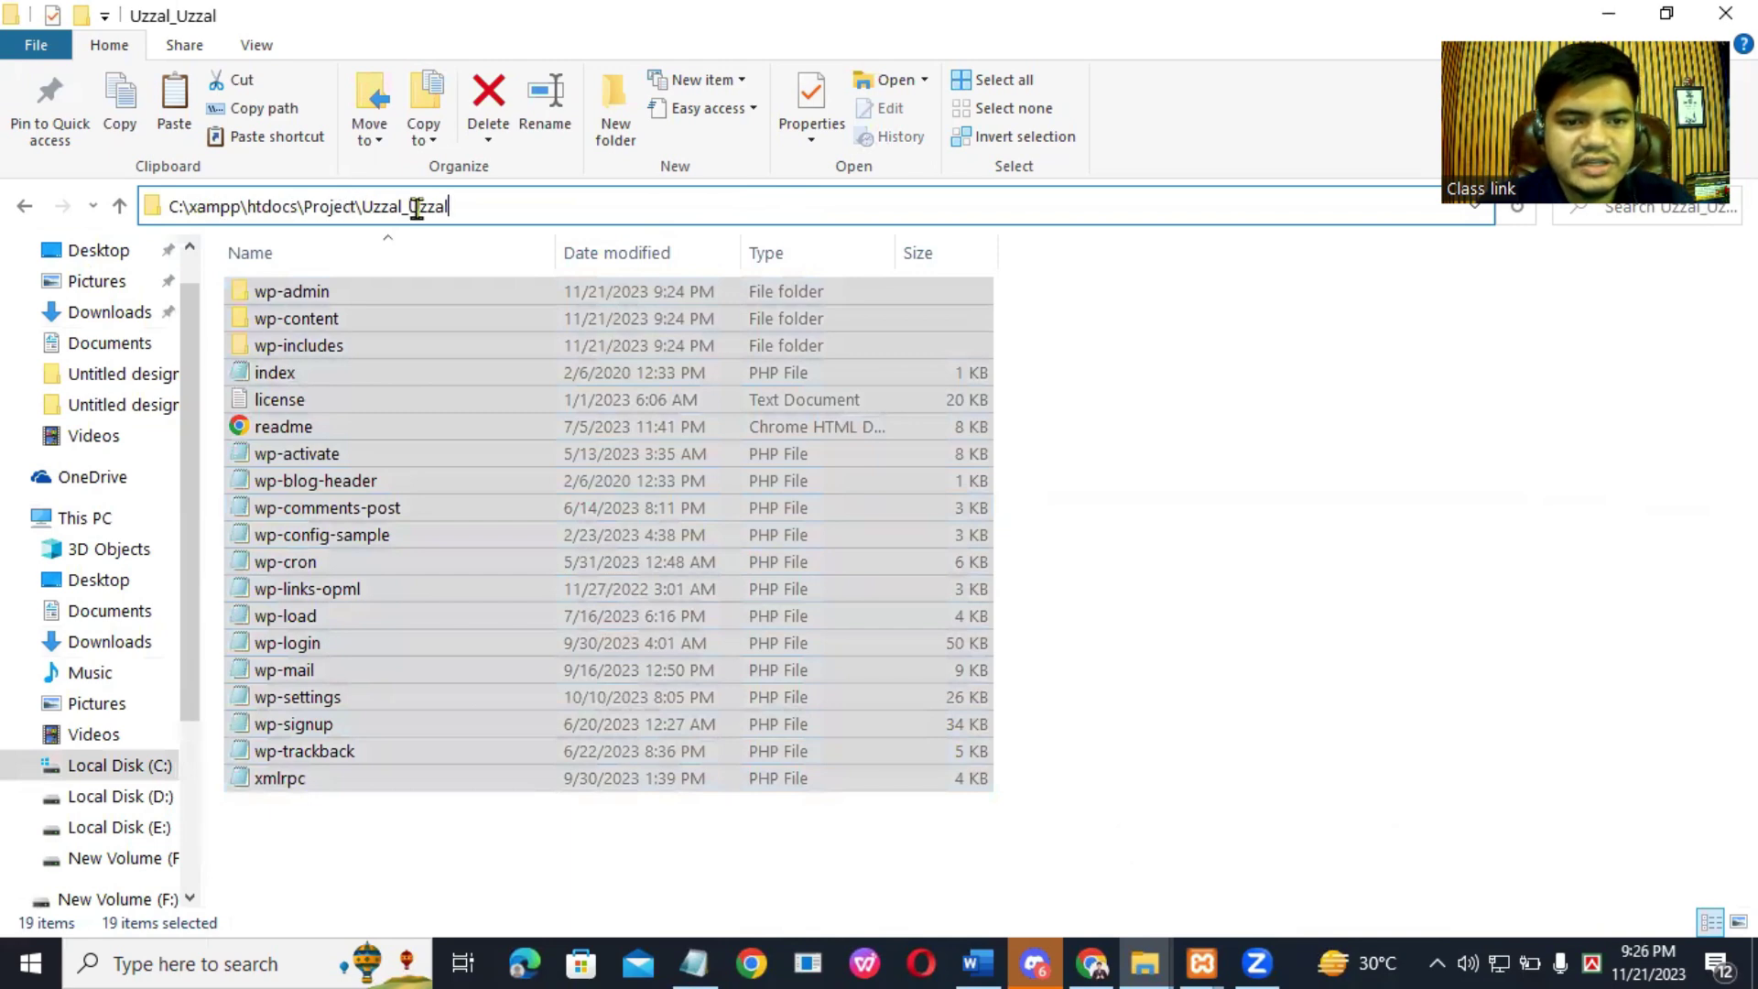
{"action": "left_click", "coordinate": [335, 840]}
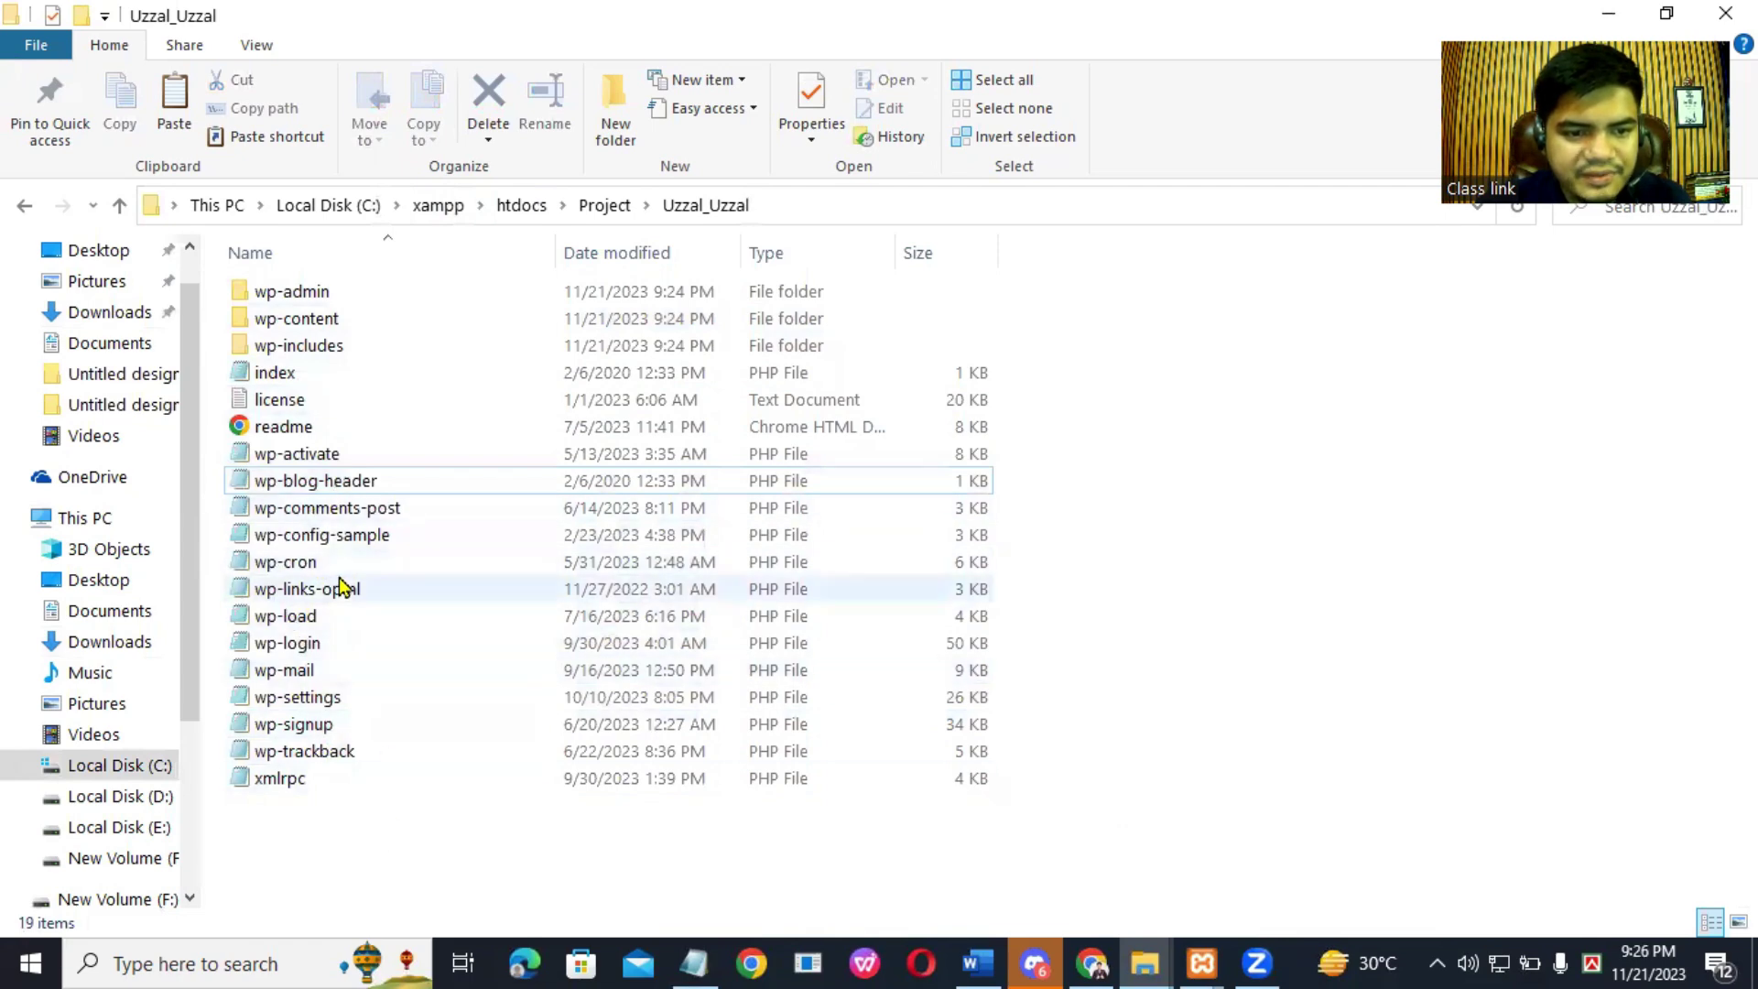
Step: Rename wp-config-sample to wp-config and open it in Notepad
{"action": "left_click", "coordinate": [371, 537]}
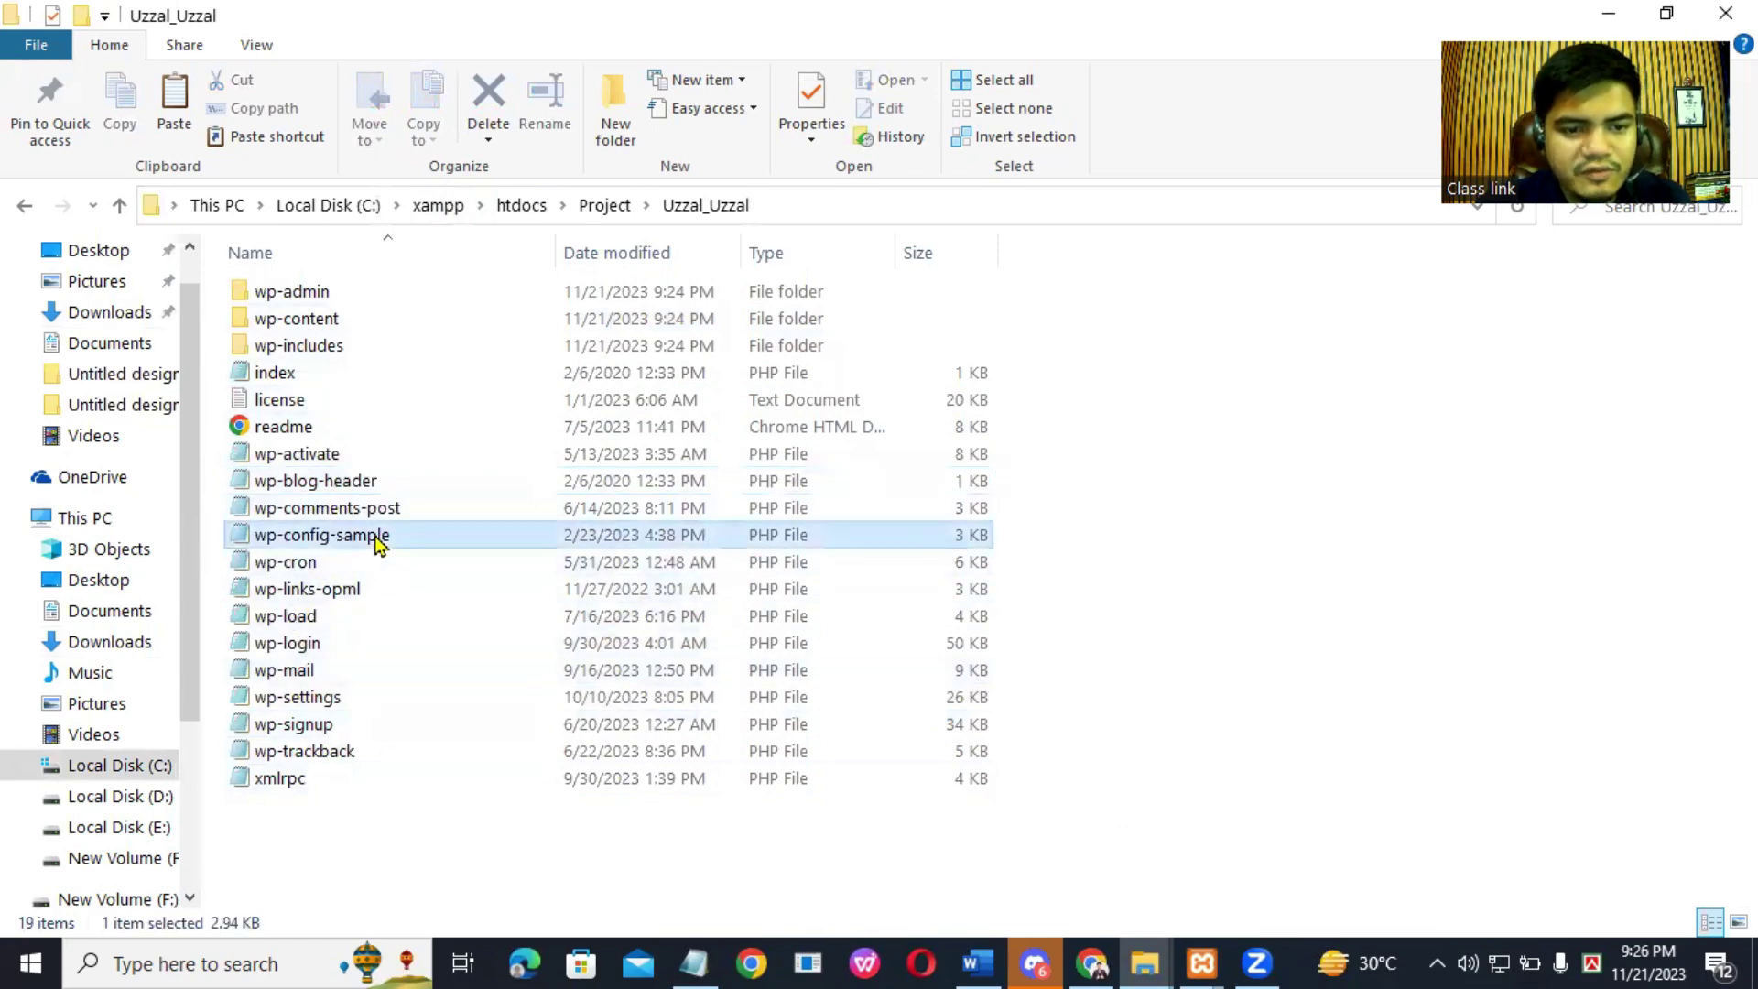
{"action": "right_click", "coordinate": [431, 533]}
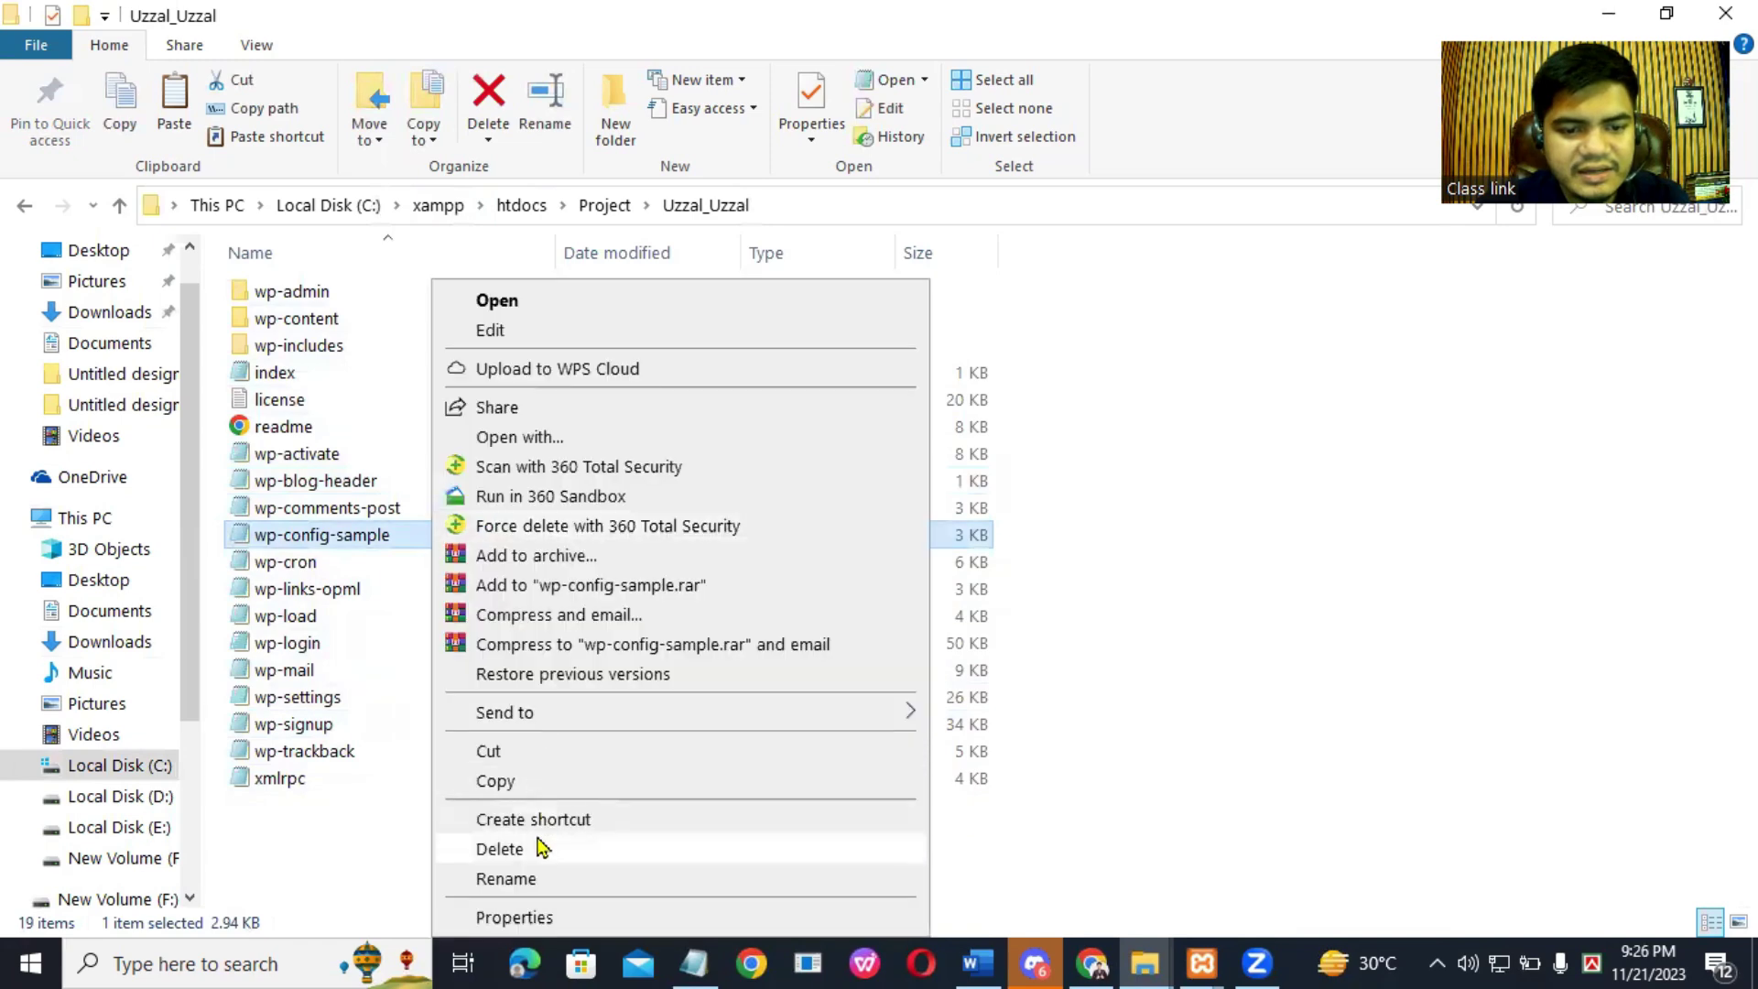
{"action": "left_click", "coordinate": [505, 879]}
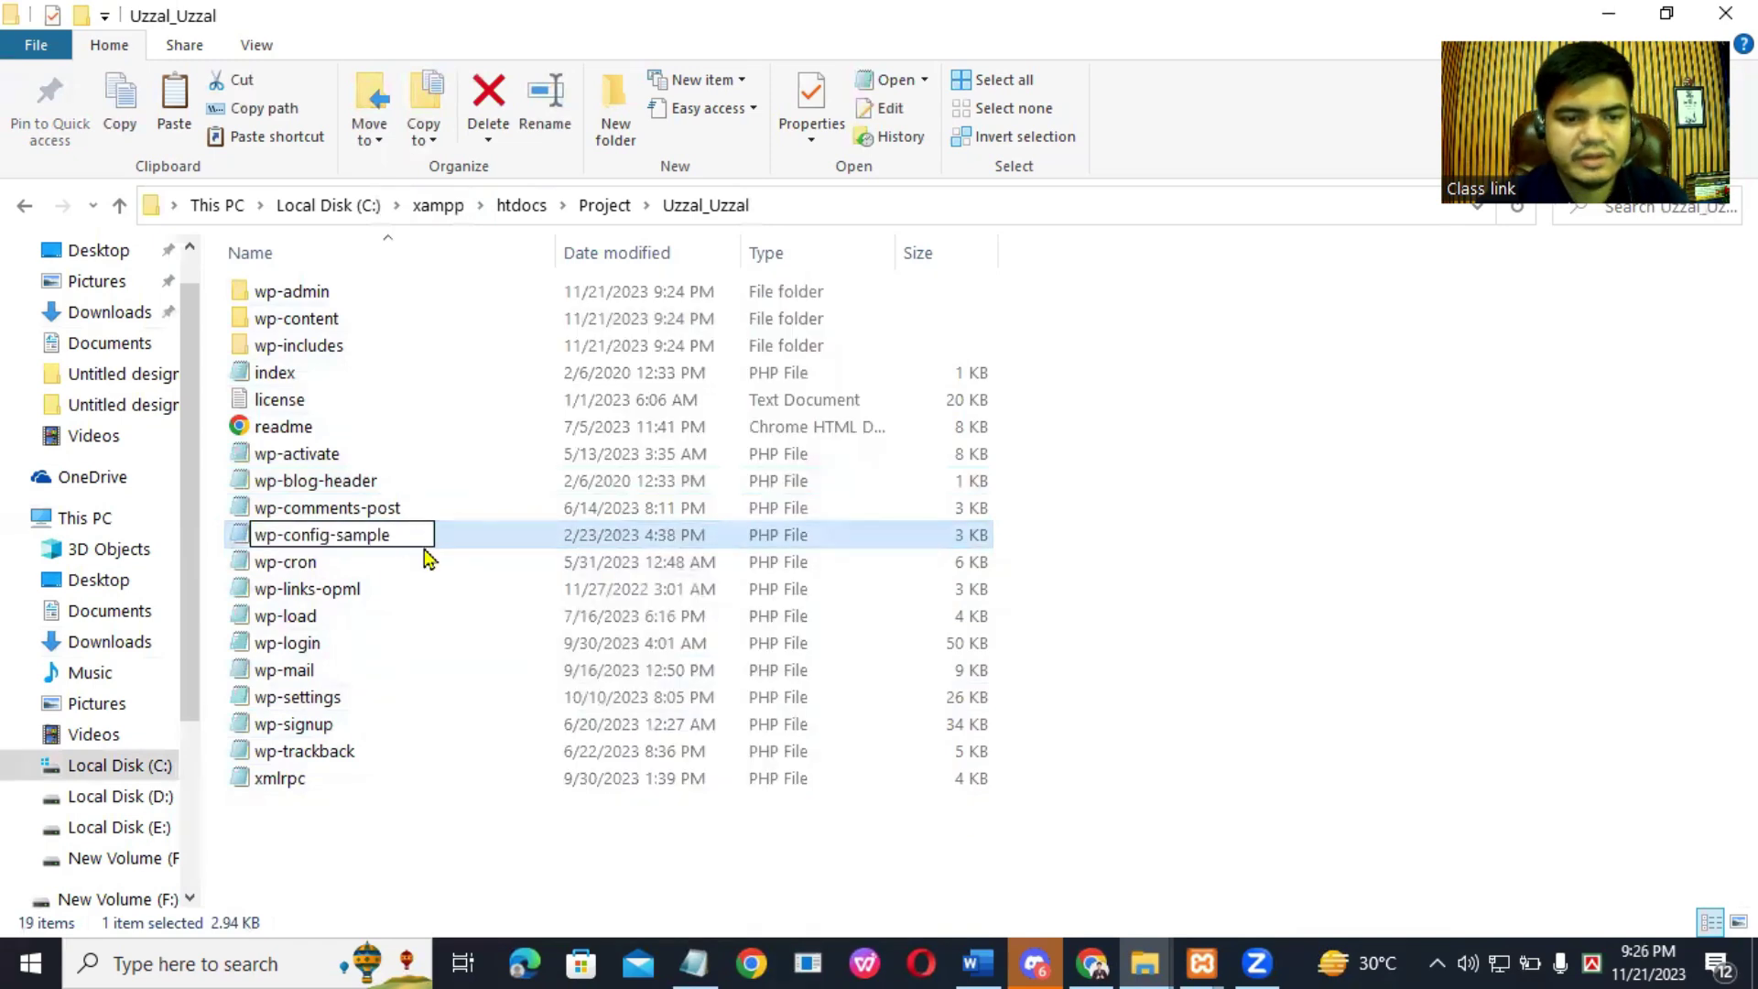
{"action": "key", "text": "BackSpace"}
{"action": "key", "text": "BackSpace"}
{"action": "key", "text": "BackSpace"}
{"action": "key", "text": "BackSpace"}
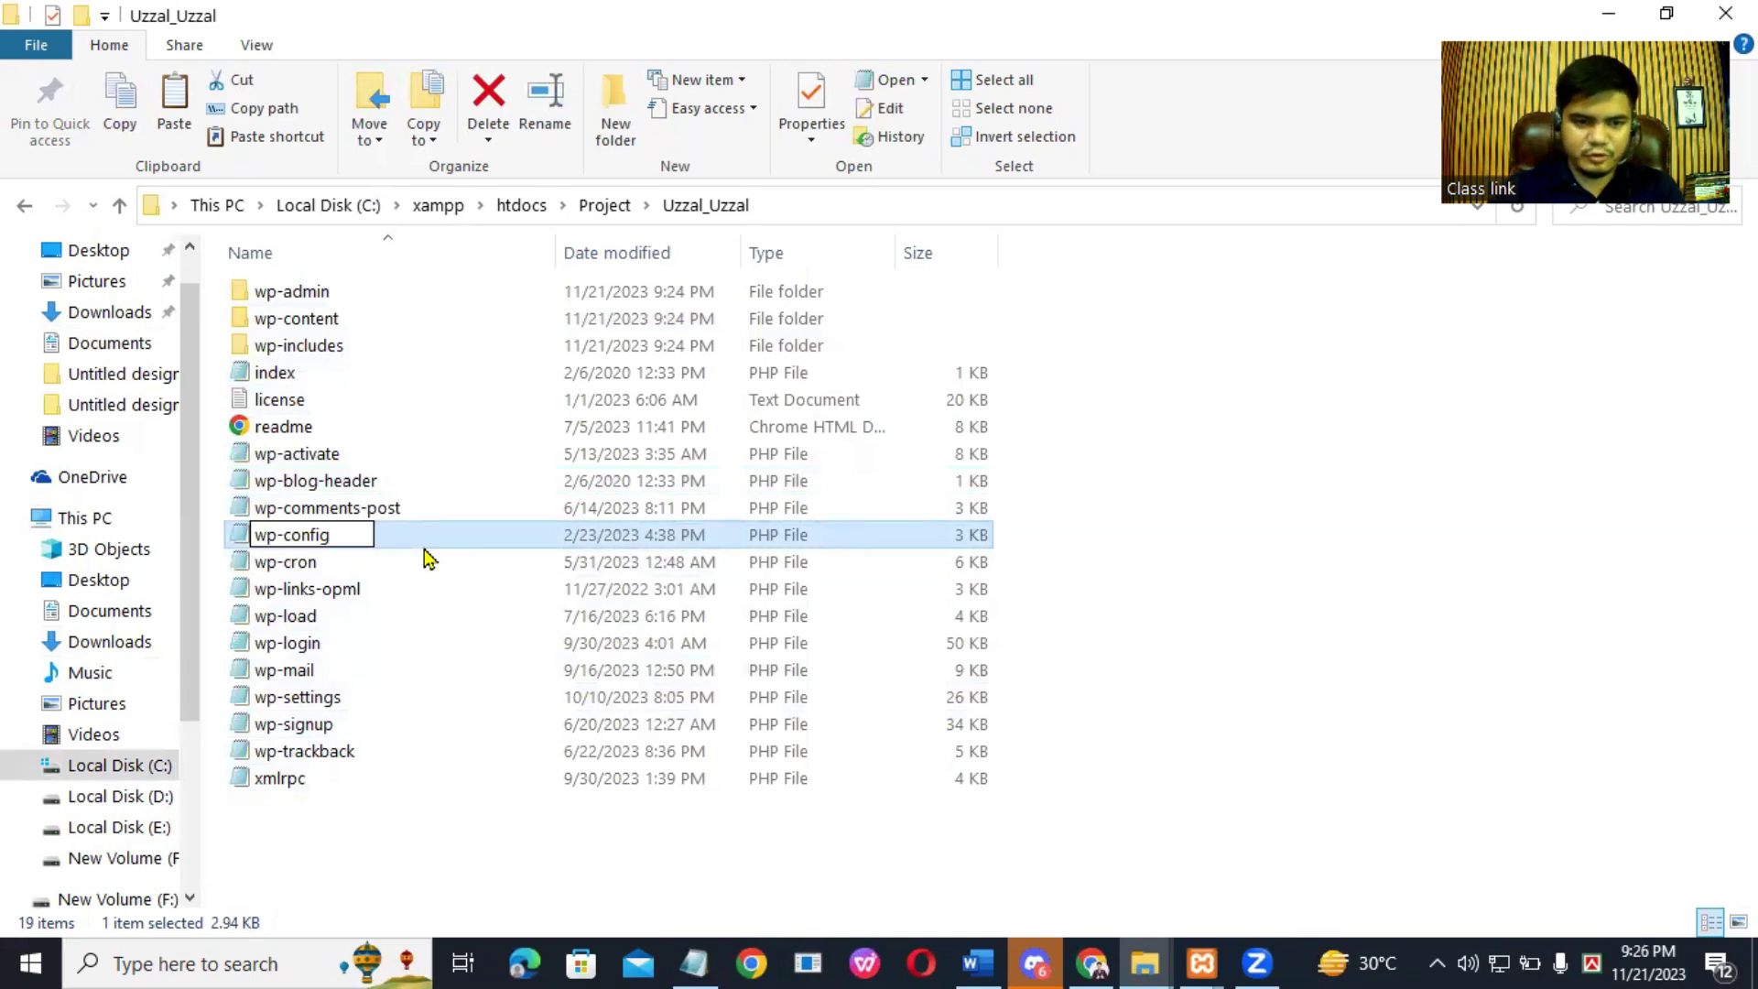
{"action": "left_click", "coordinate": [437, 557]}
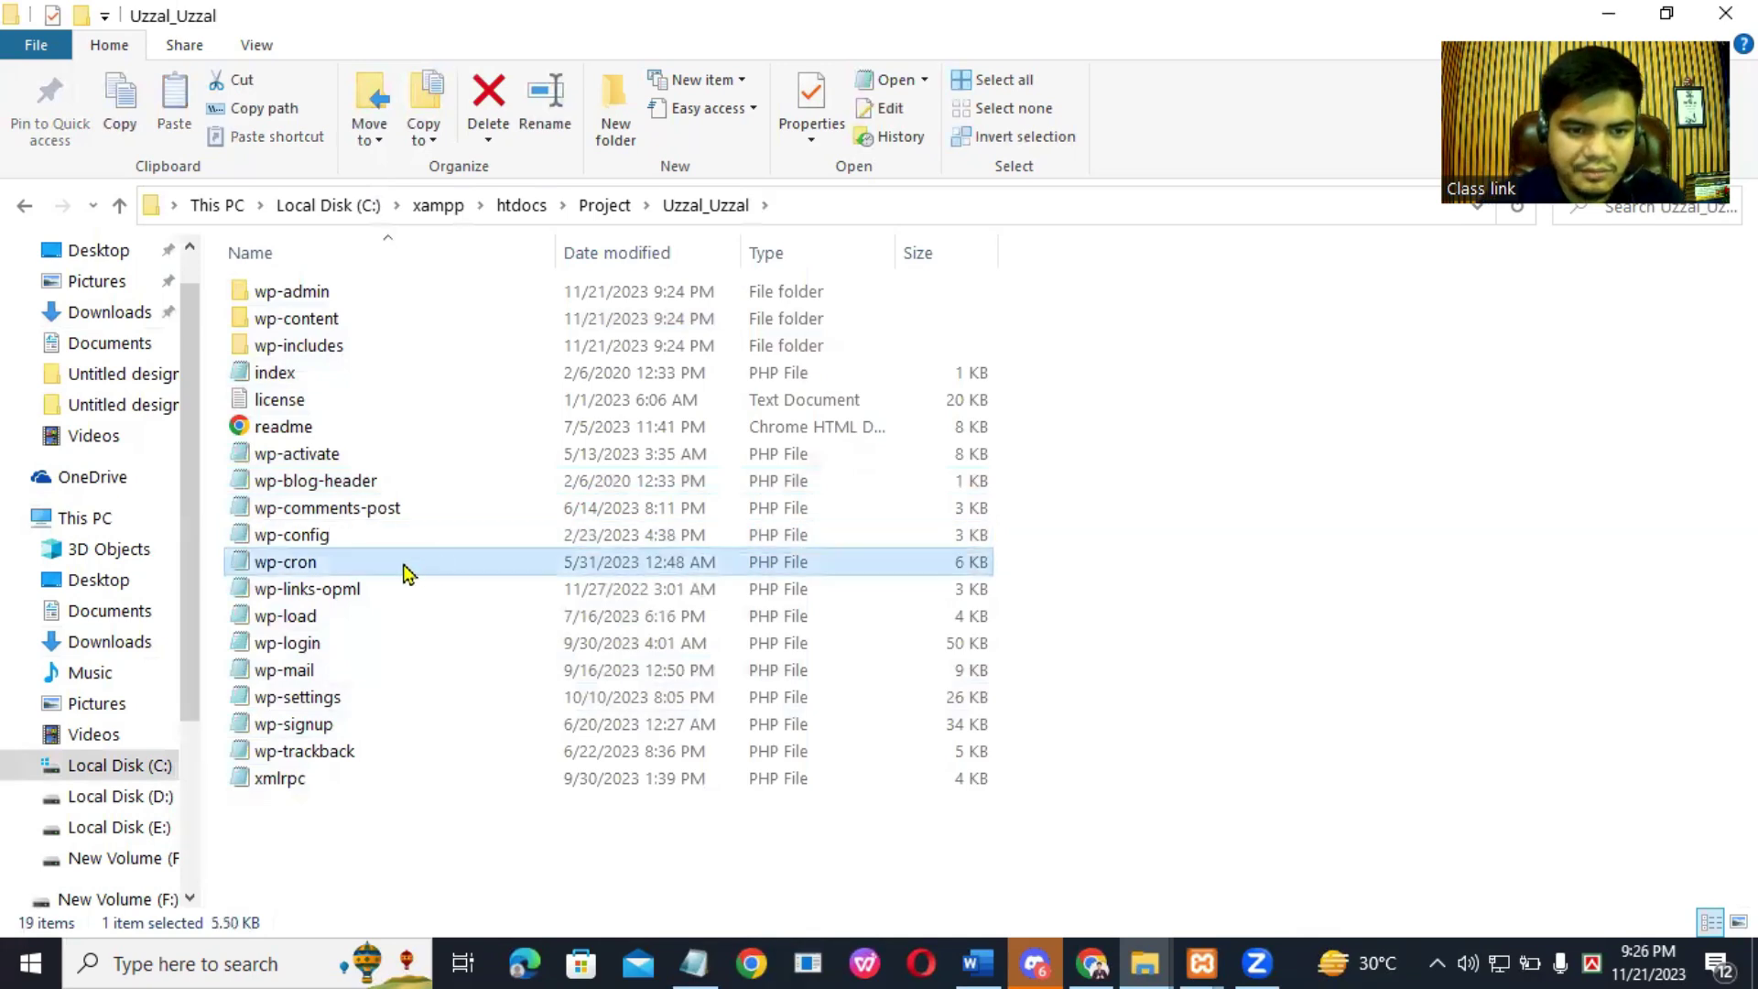
{"action": "left_click", "coordinate": [406, 546]}
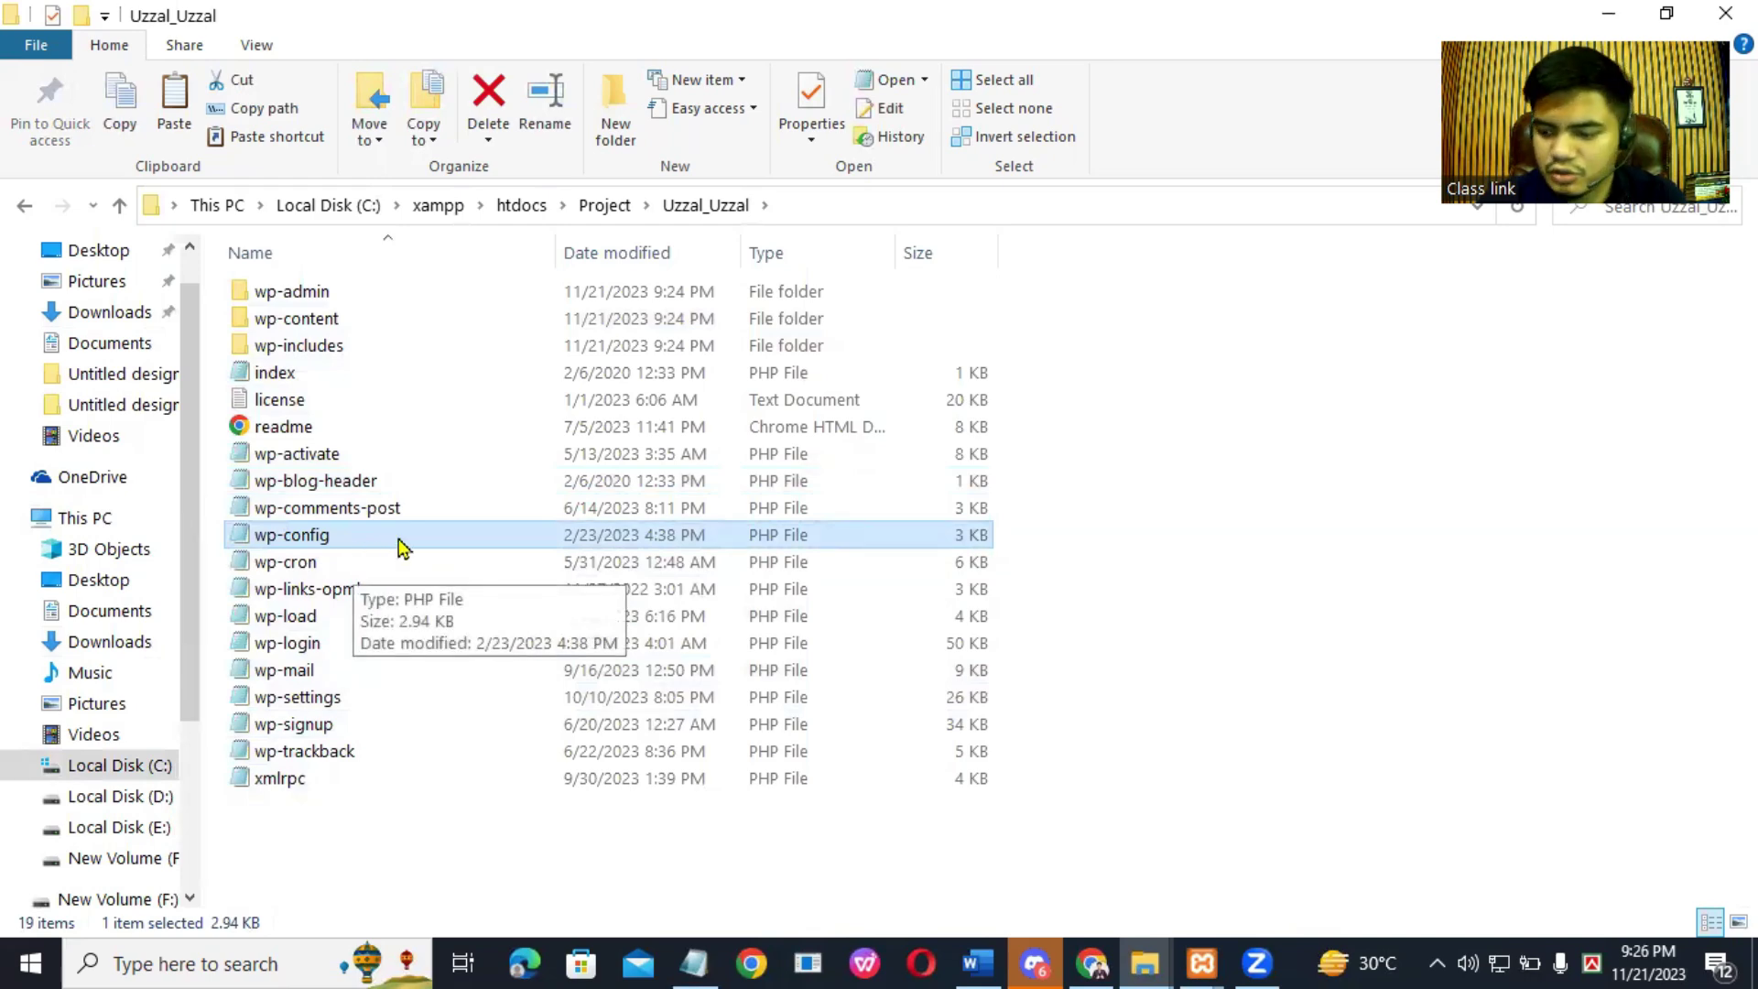
{"action": "double_click", "coordinate": [403, 545]}
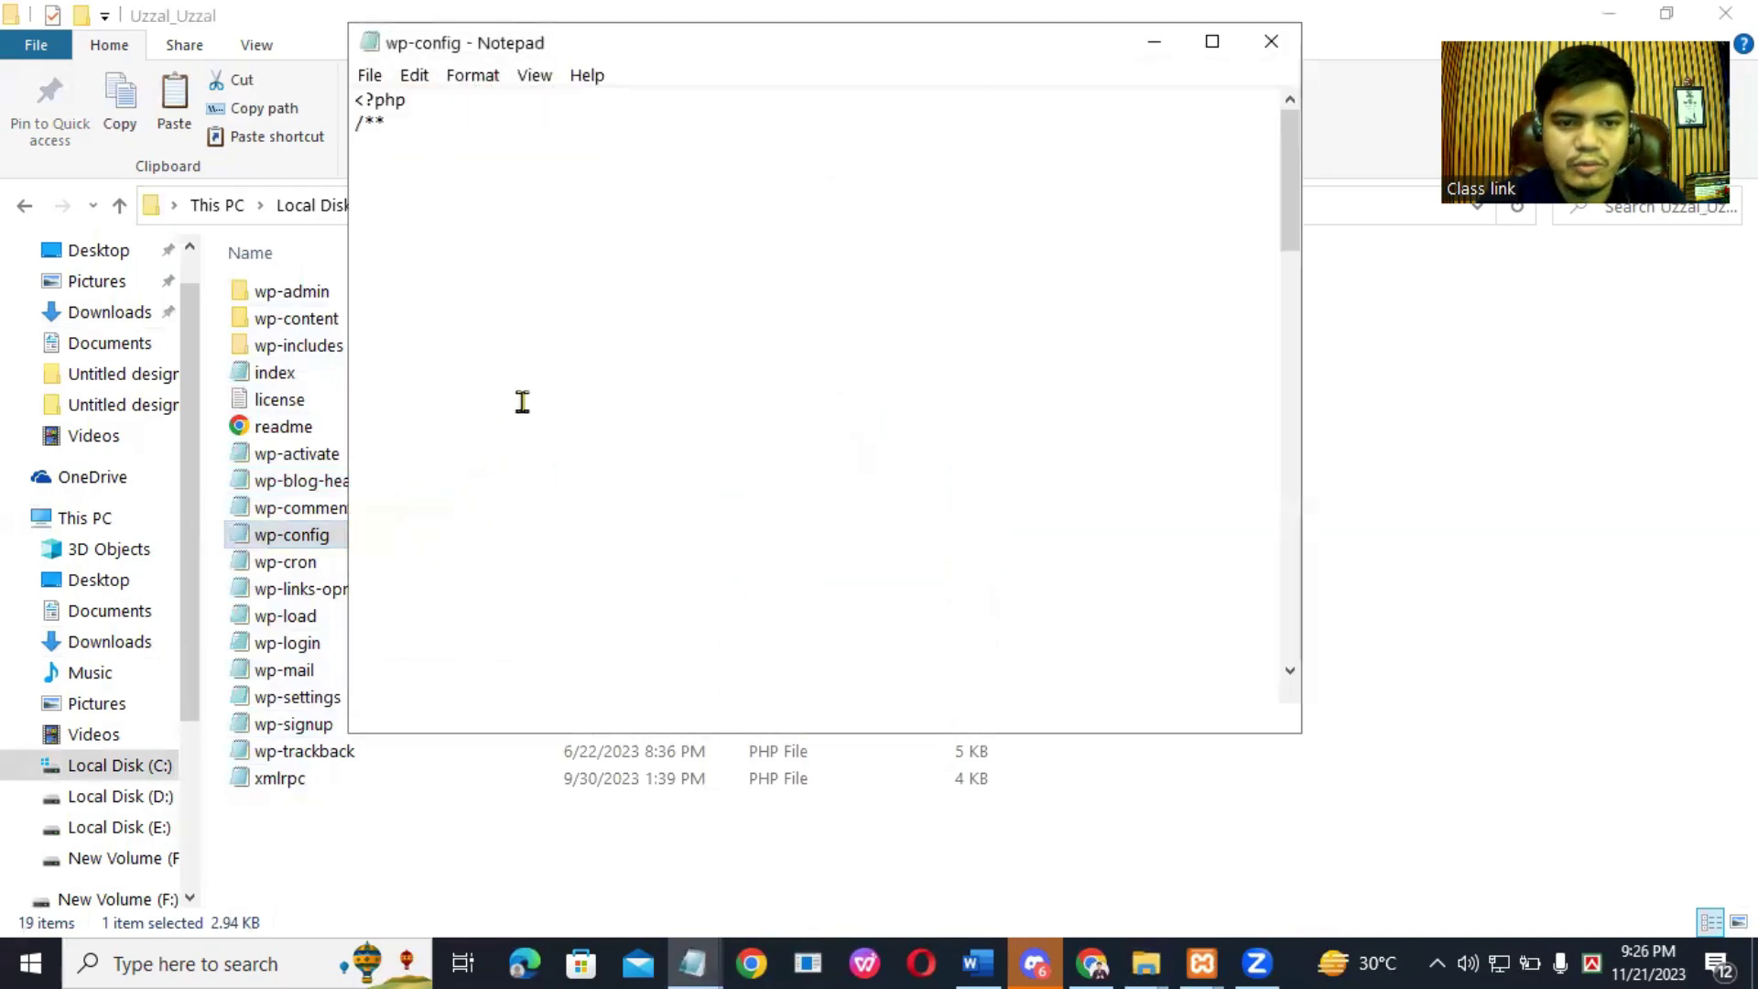
Step: Maximize Notepad and replace database_name_here with the database name copied from the notes
{"action": "double_click", "coordinate": [1023, 56]}
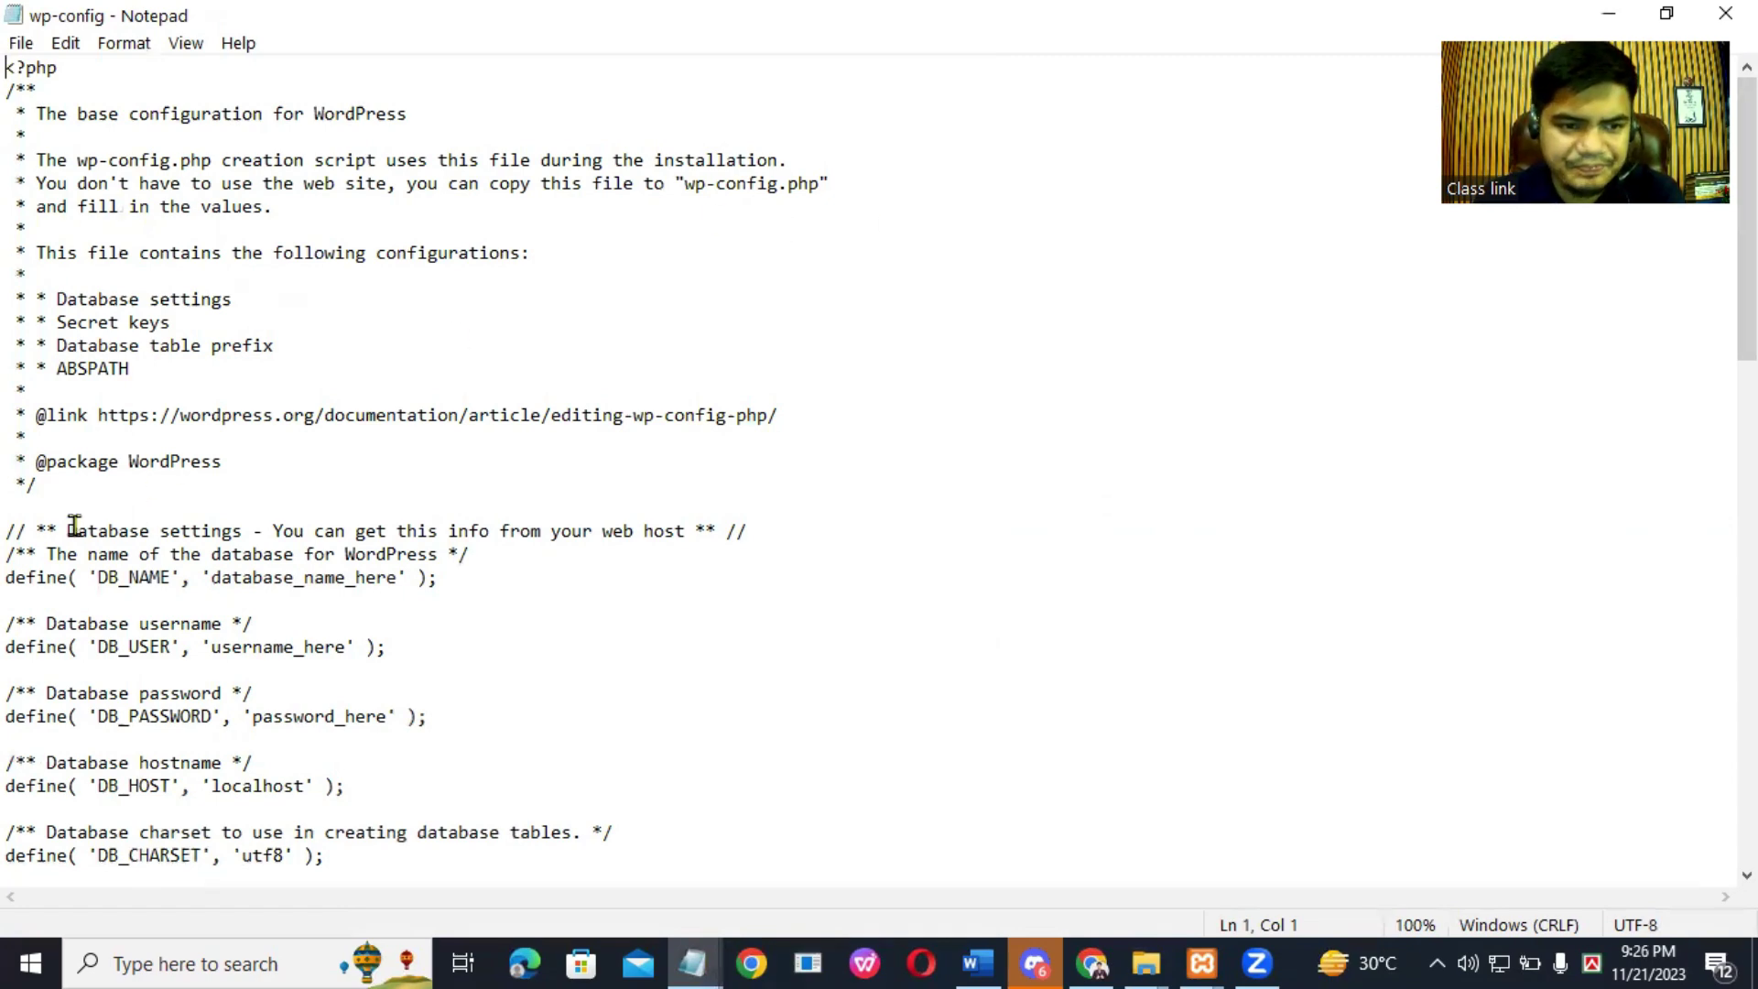
{"action": "left_click_drag", "start_coordinate": [211, 577], "coordinate": [389, 584]}
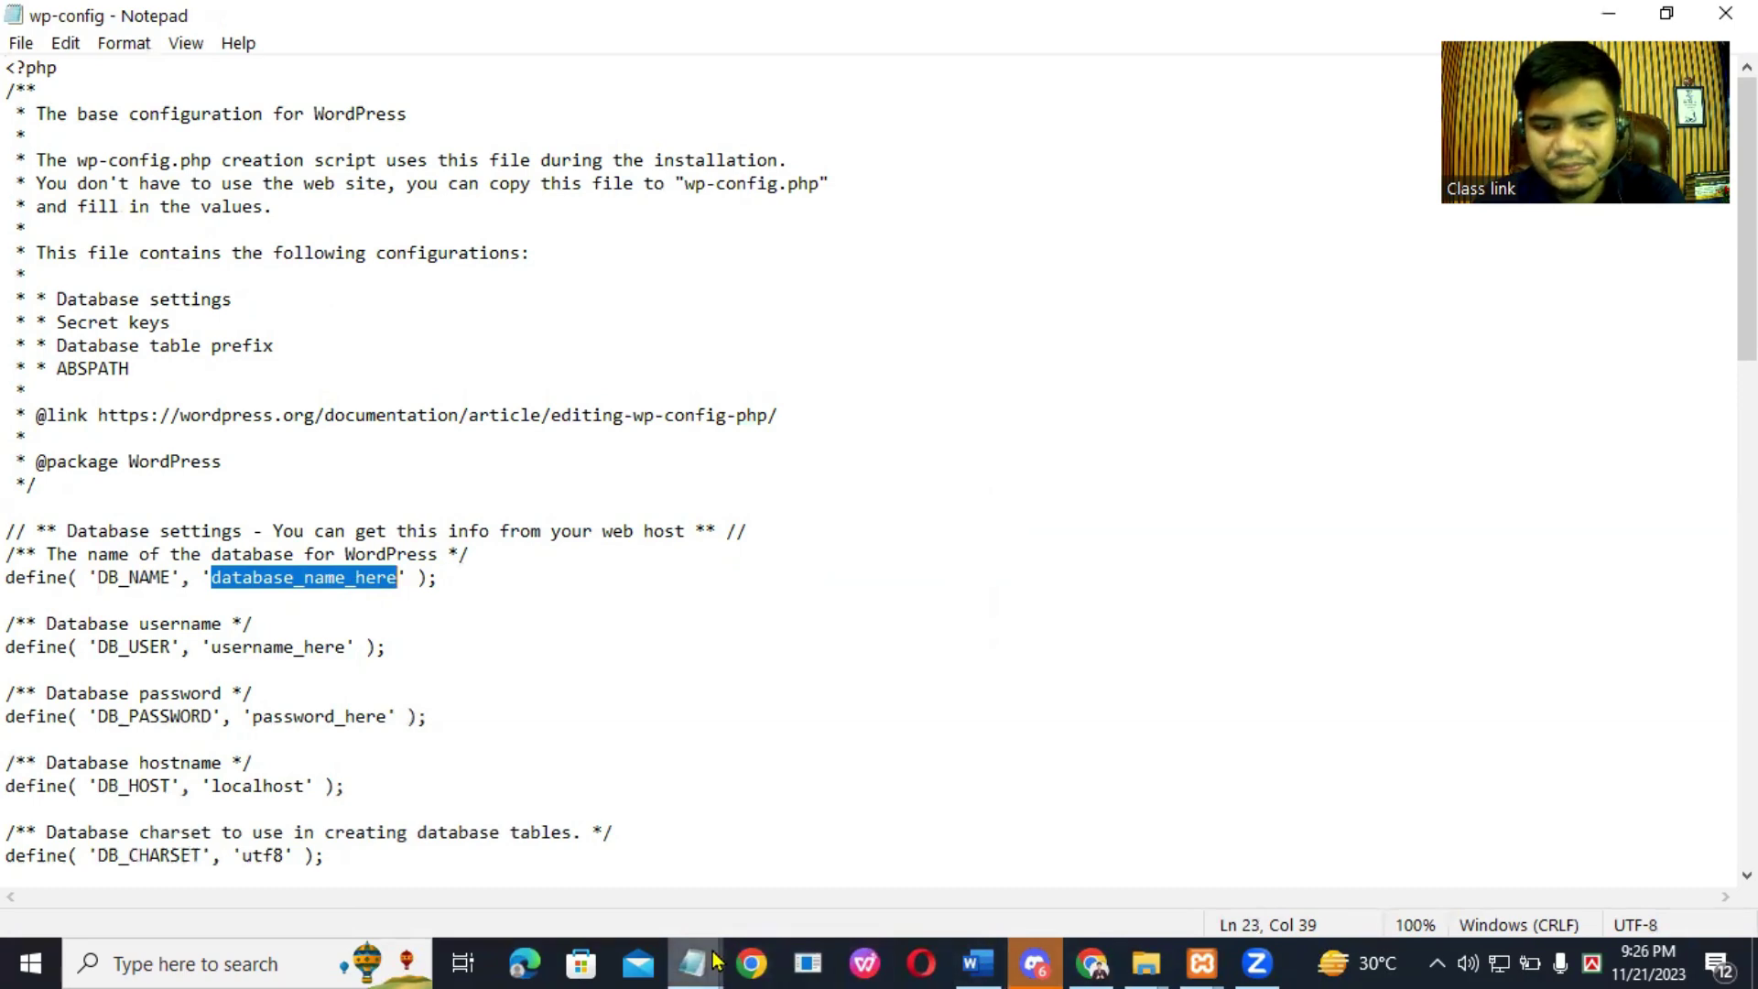
{"action": "mouse_move", "coordinate": [709, 961]}
{"action": "left_click", "coordinate": [577, 856]}
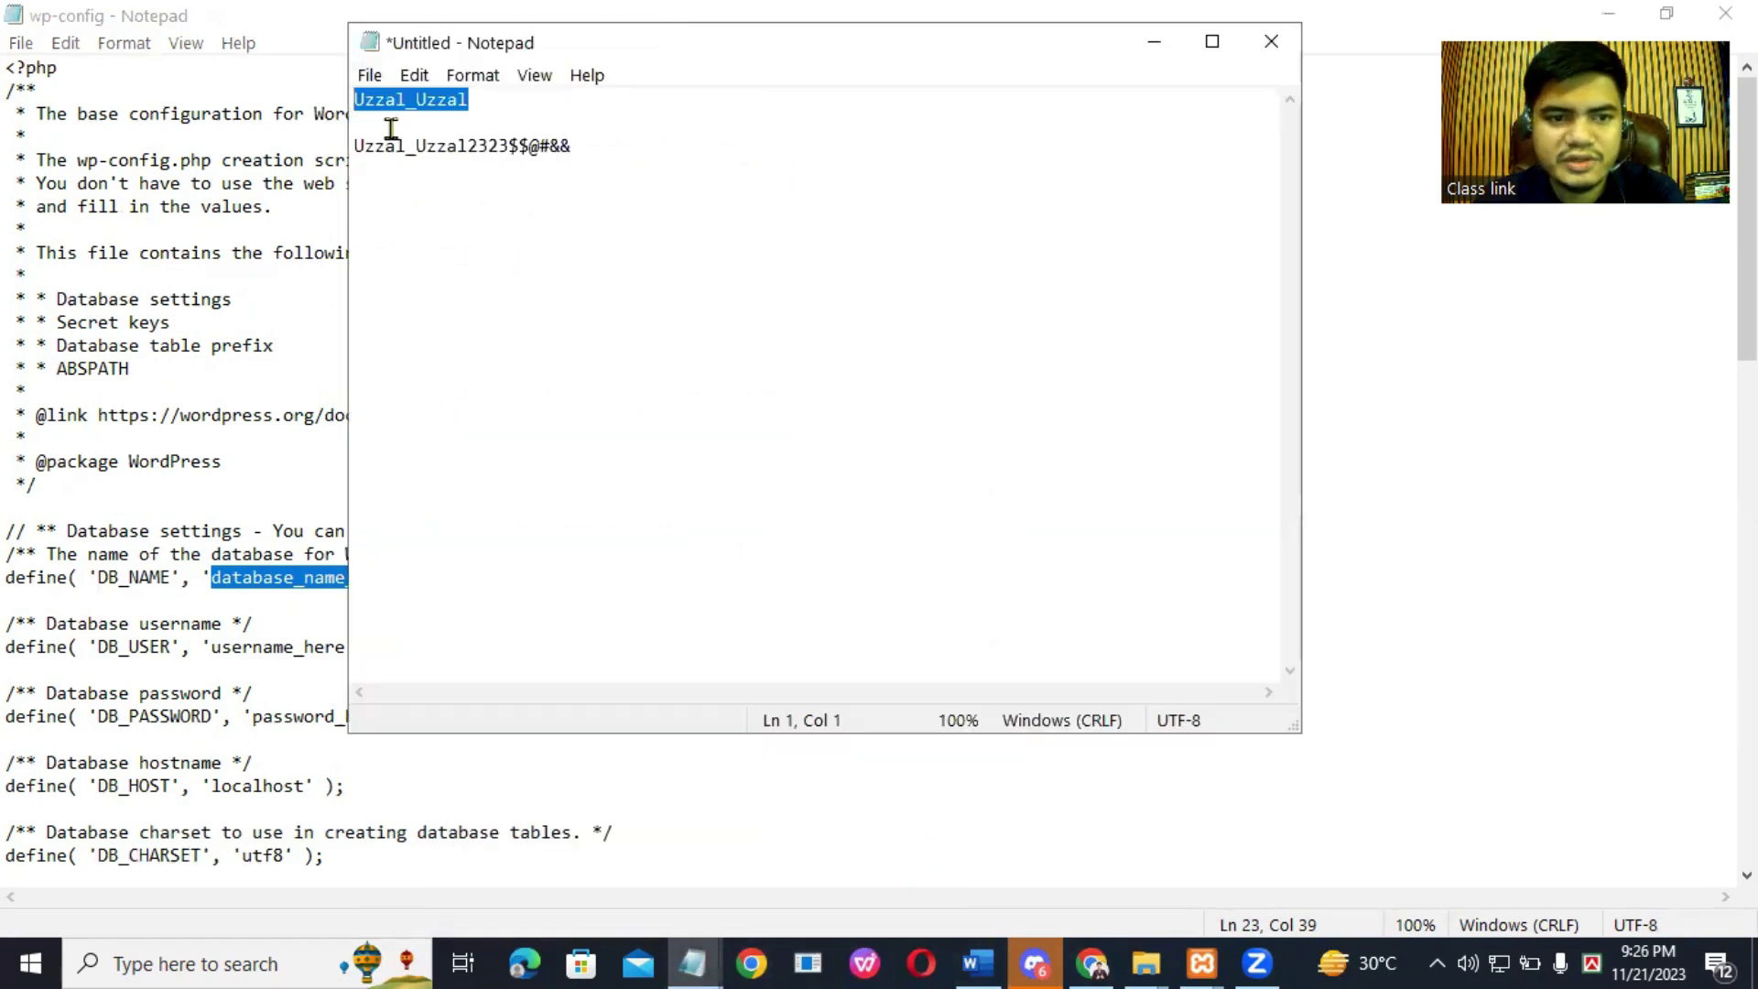
{"action": "right_click", "coordinate": [394, 102]}
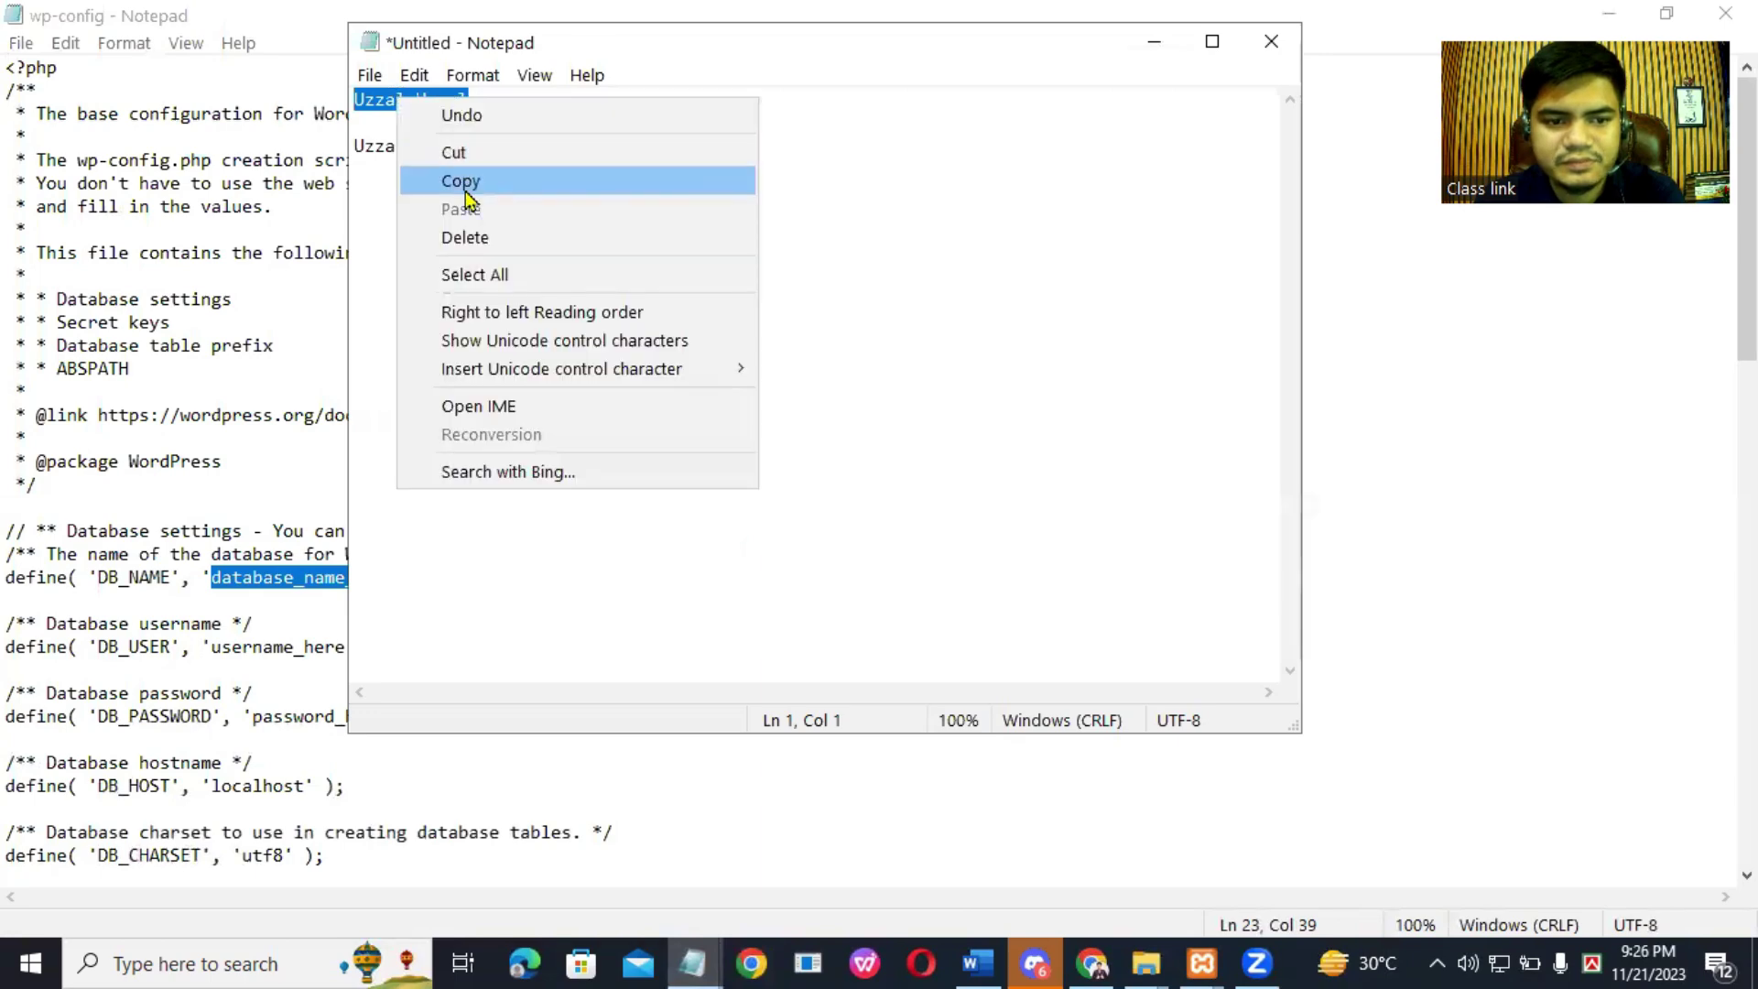
{"action": "left_click", "coordinate": [461, 180]}
{"action": "left_click", "coordinate": [277, 577]}
{"action": "double_click", "coordinate": [277, 577]}
{"action": "left_click", "coordinate": [277, 577]}
{"action": "left_click_drag", "start_coordinate": [211, 577], "coordinate": [391, 577]}
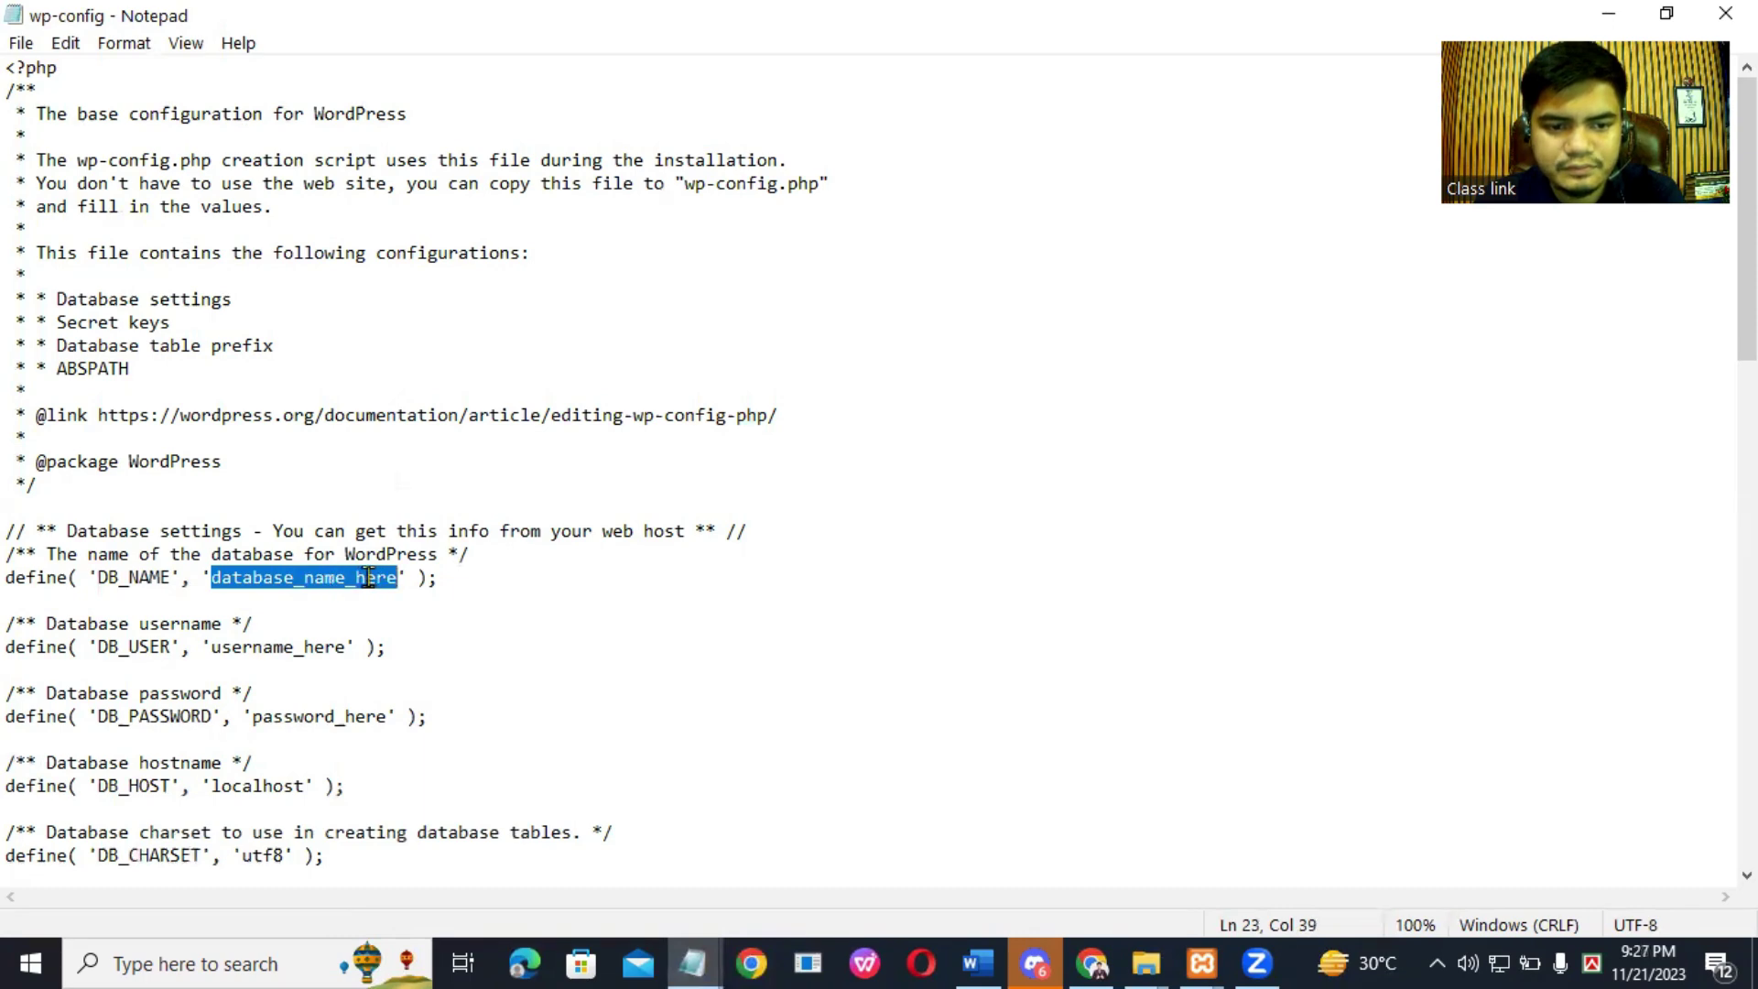
{"action": "right_click", "coordinate": [368, 577]}
{"action": "left_click", "coordinate": [429, 295]}
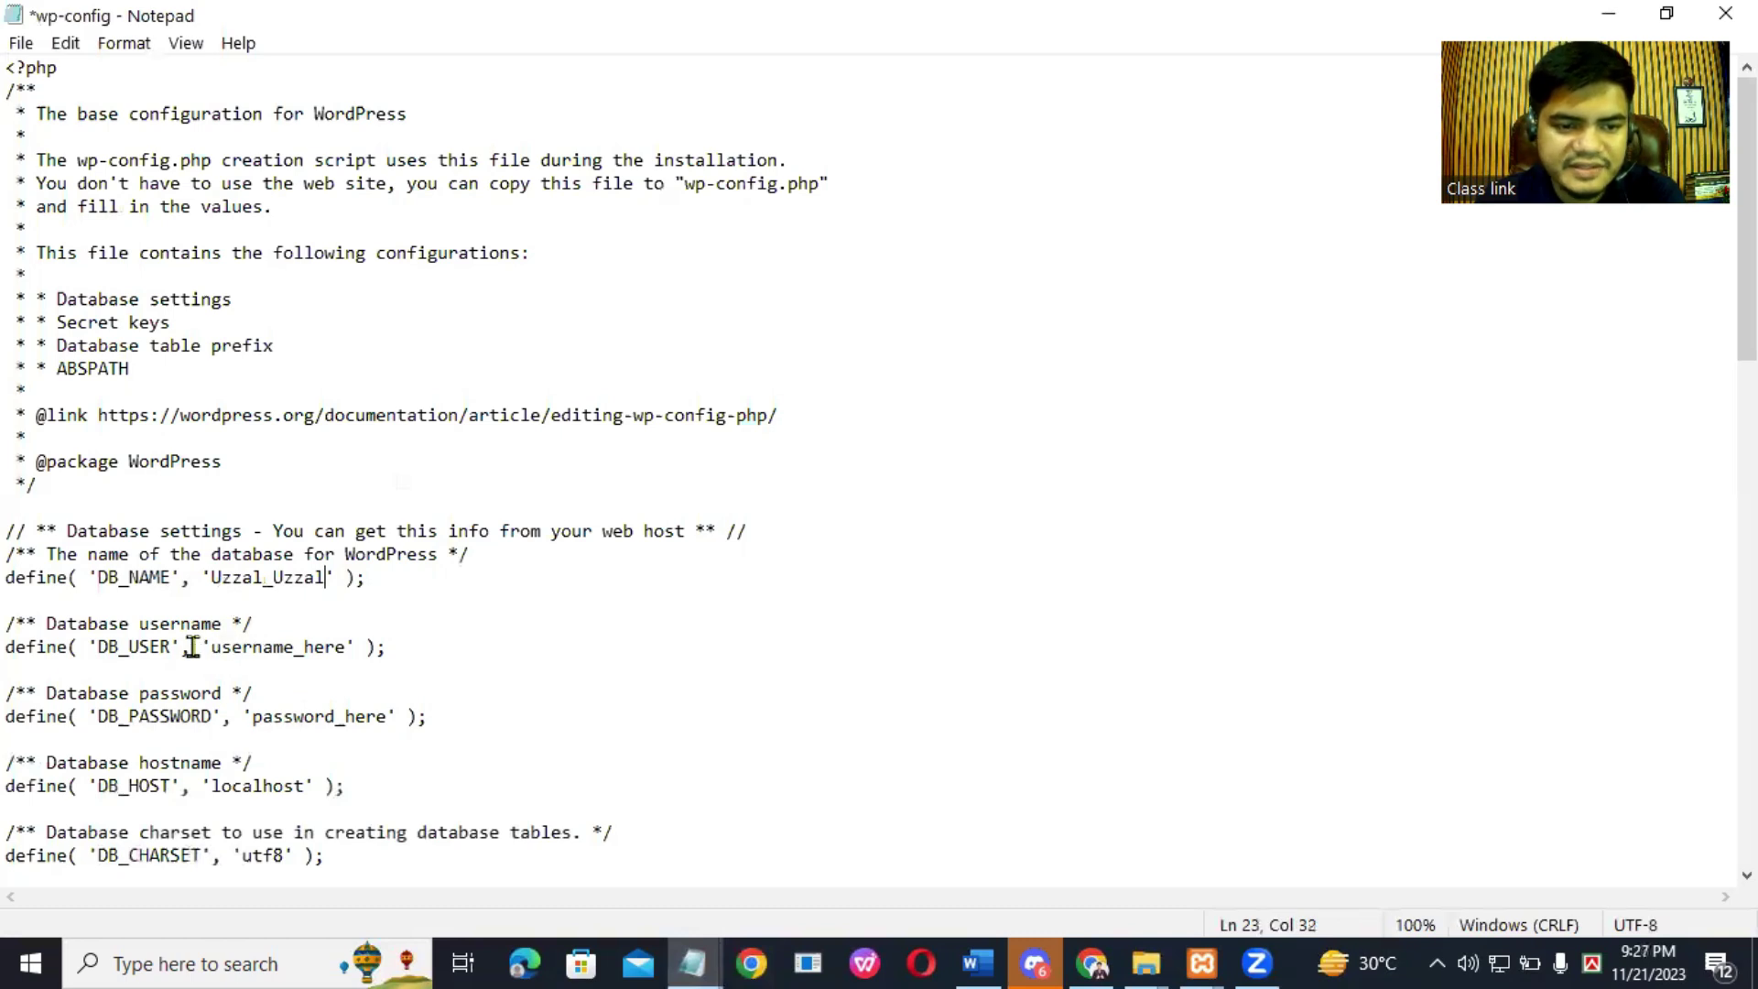
Step: Replace username_here and password_here with the database username and noted password, then save wp-config
{"action": "left_click_drag", "start_coordinate": [211, 645], "coordinate": [340, 647]}
{"action": "right_click", "coordinate": [329, 646]}
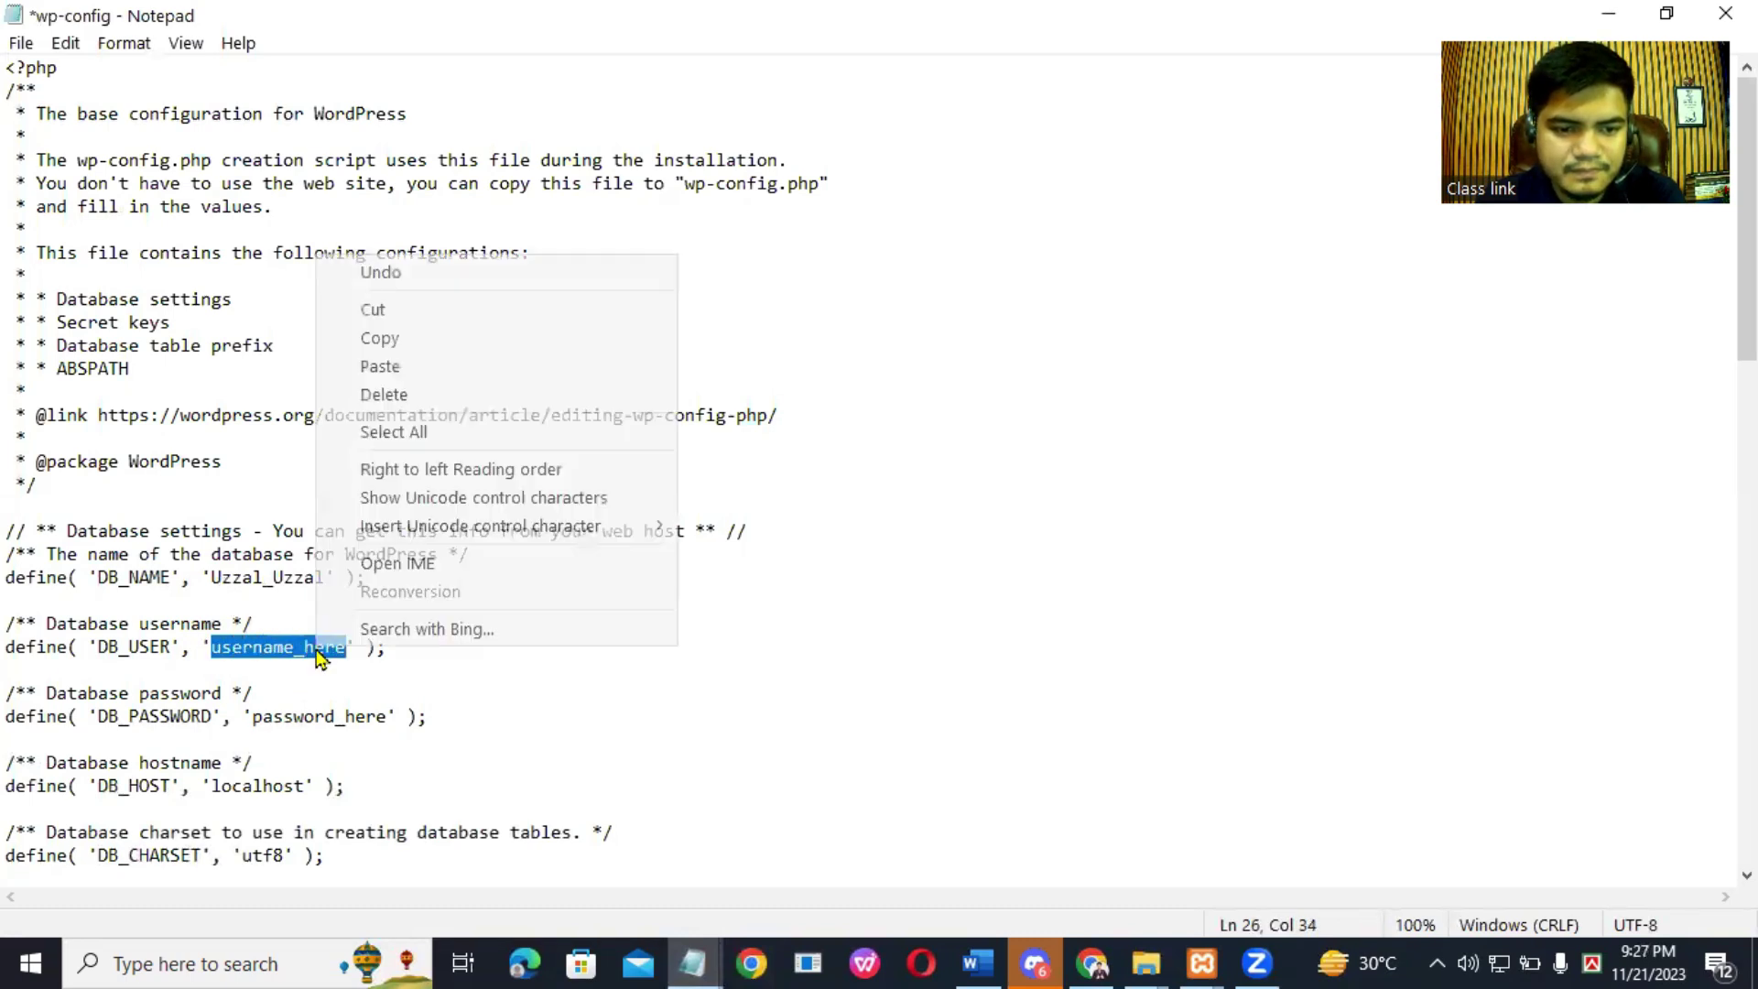
{"action": "left_click", "coordinate": [400, 366]}
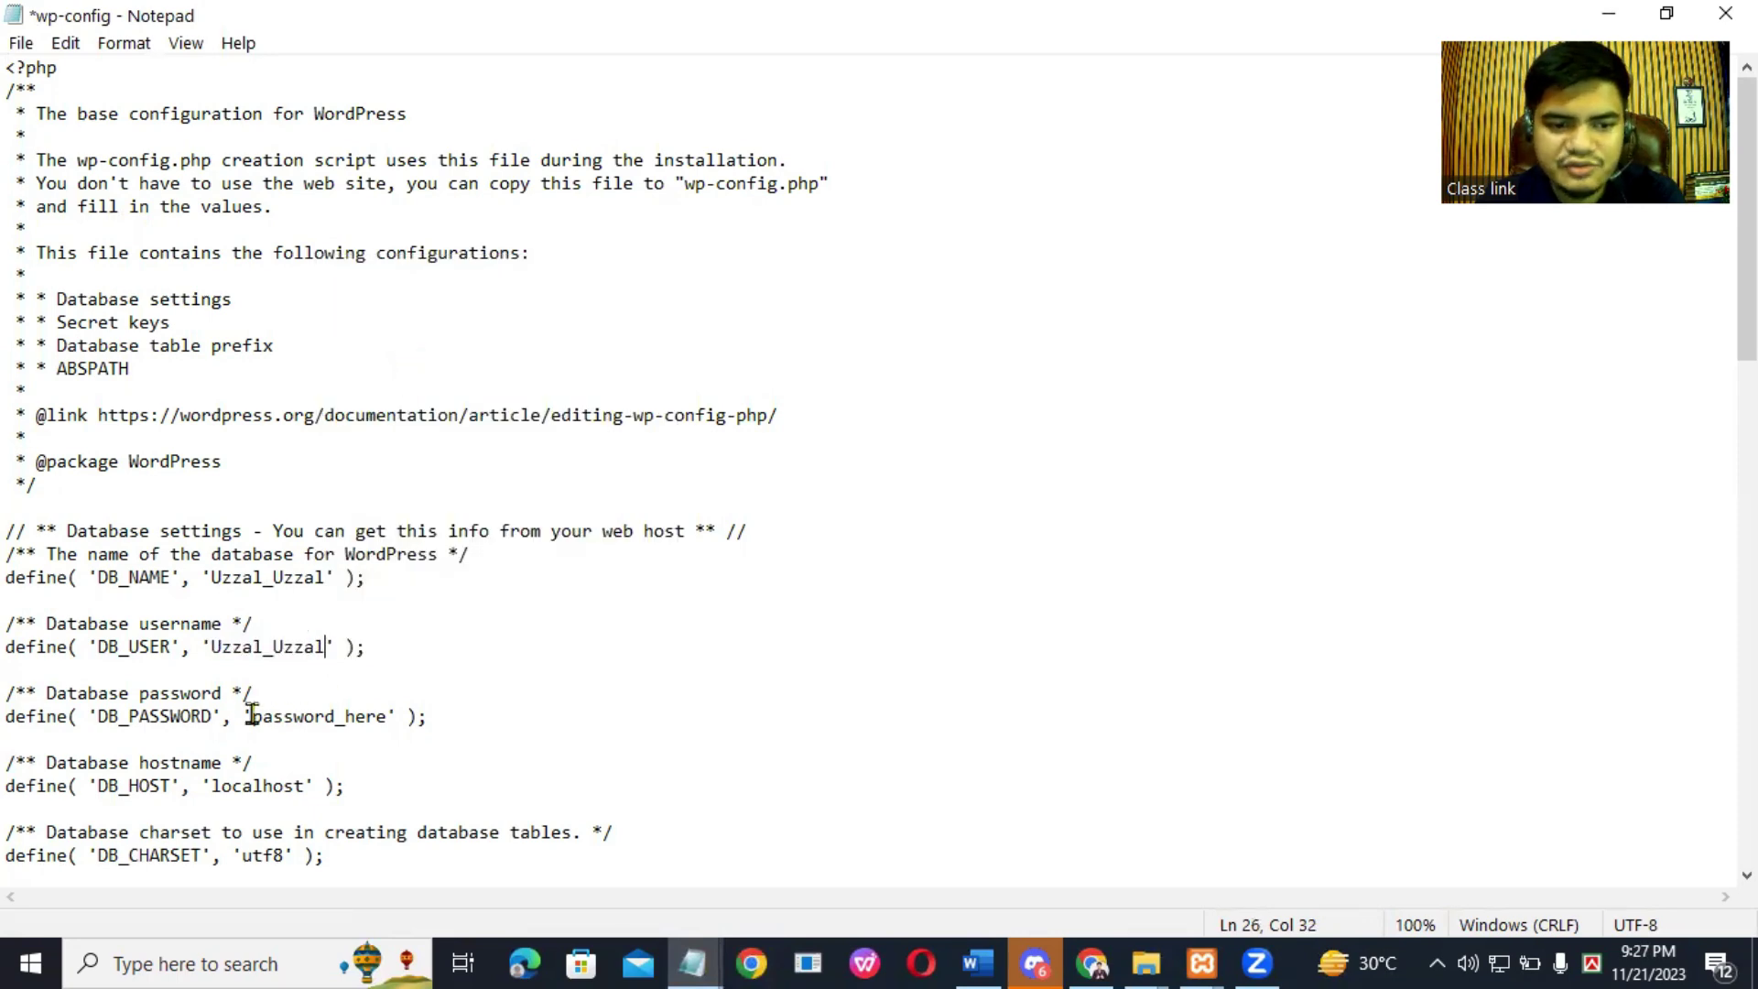
{"action": "left_click_drag", "start_coordinate": [251, 715], "coordinate": [376, 717]}
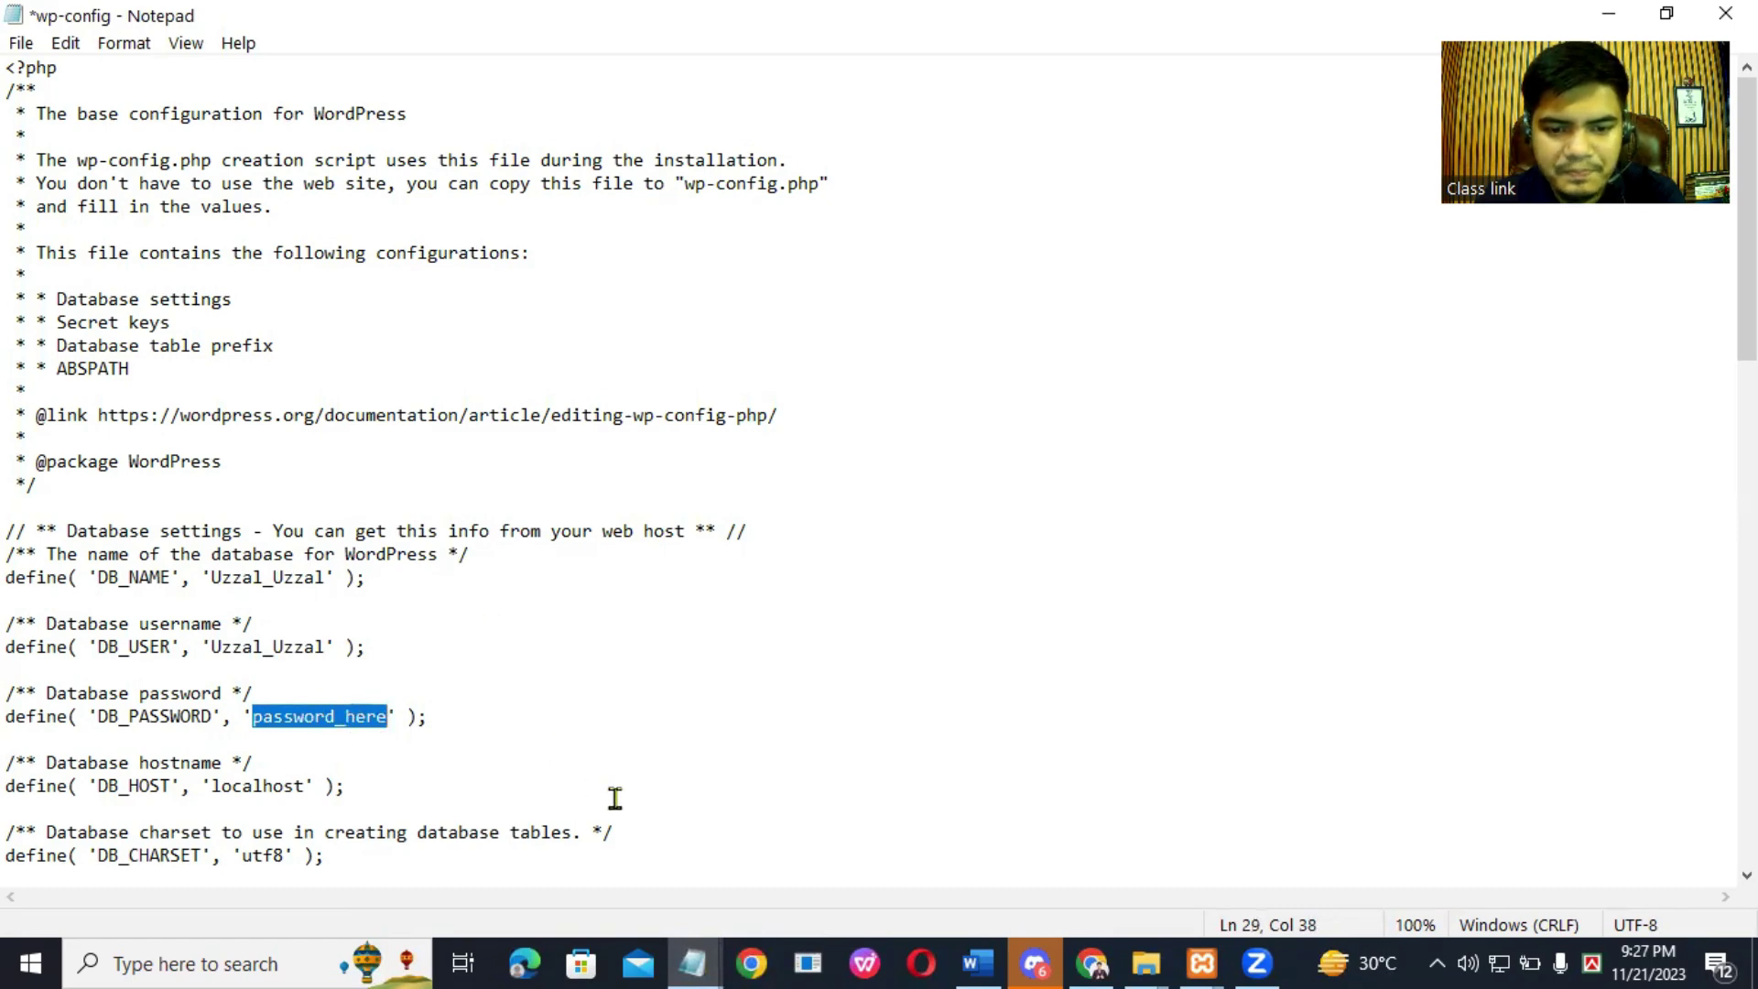
{"action": "mouse_move", "coordinate": [693, 961]}
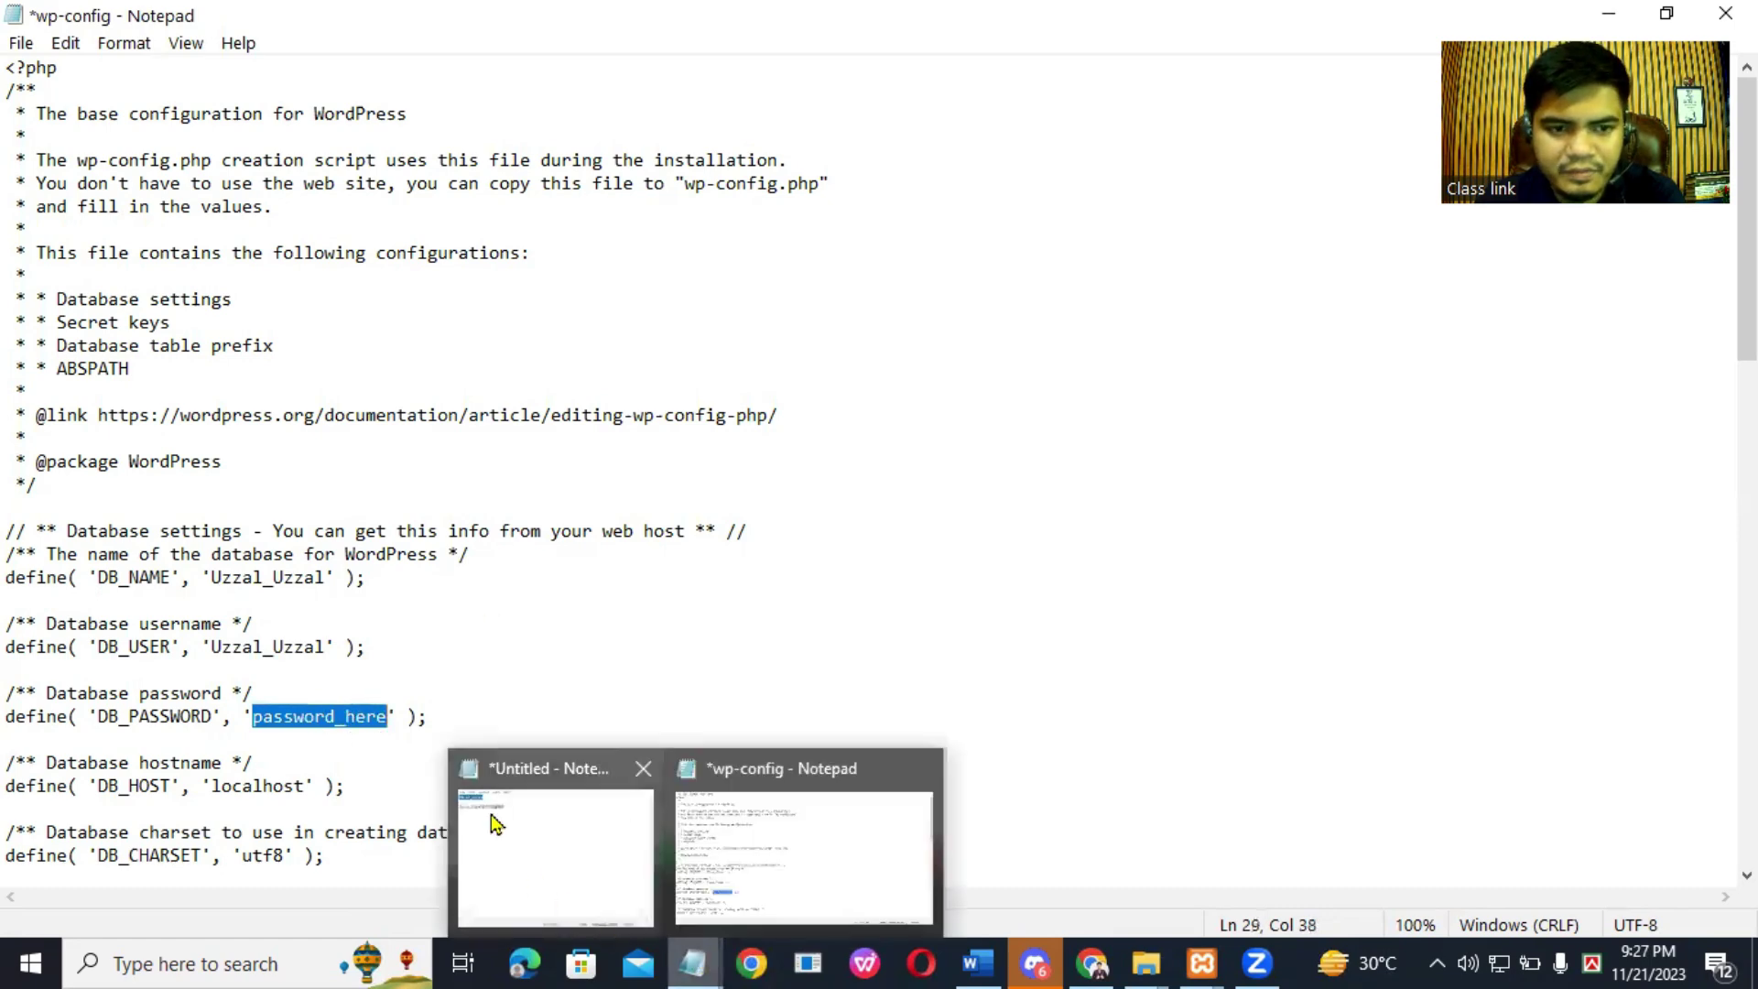
{"action": "left_click", "coordinate": [491, 817]}
{"action": "left_click_drag", "start_coordinate": [355, 146], "coordinate": [572, 141]}
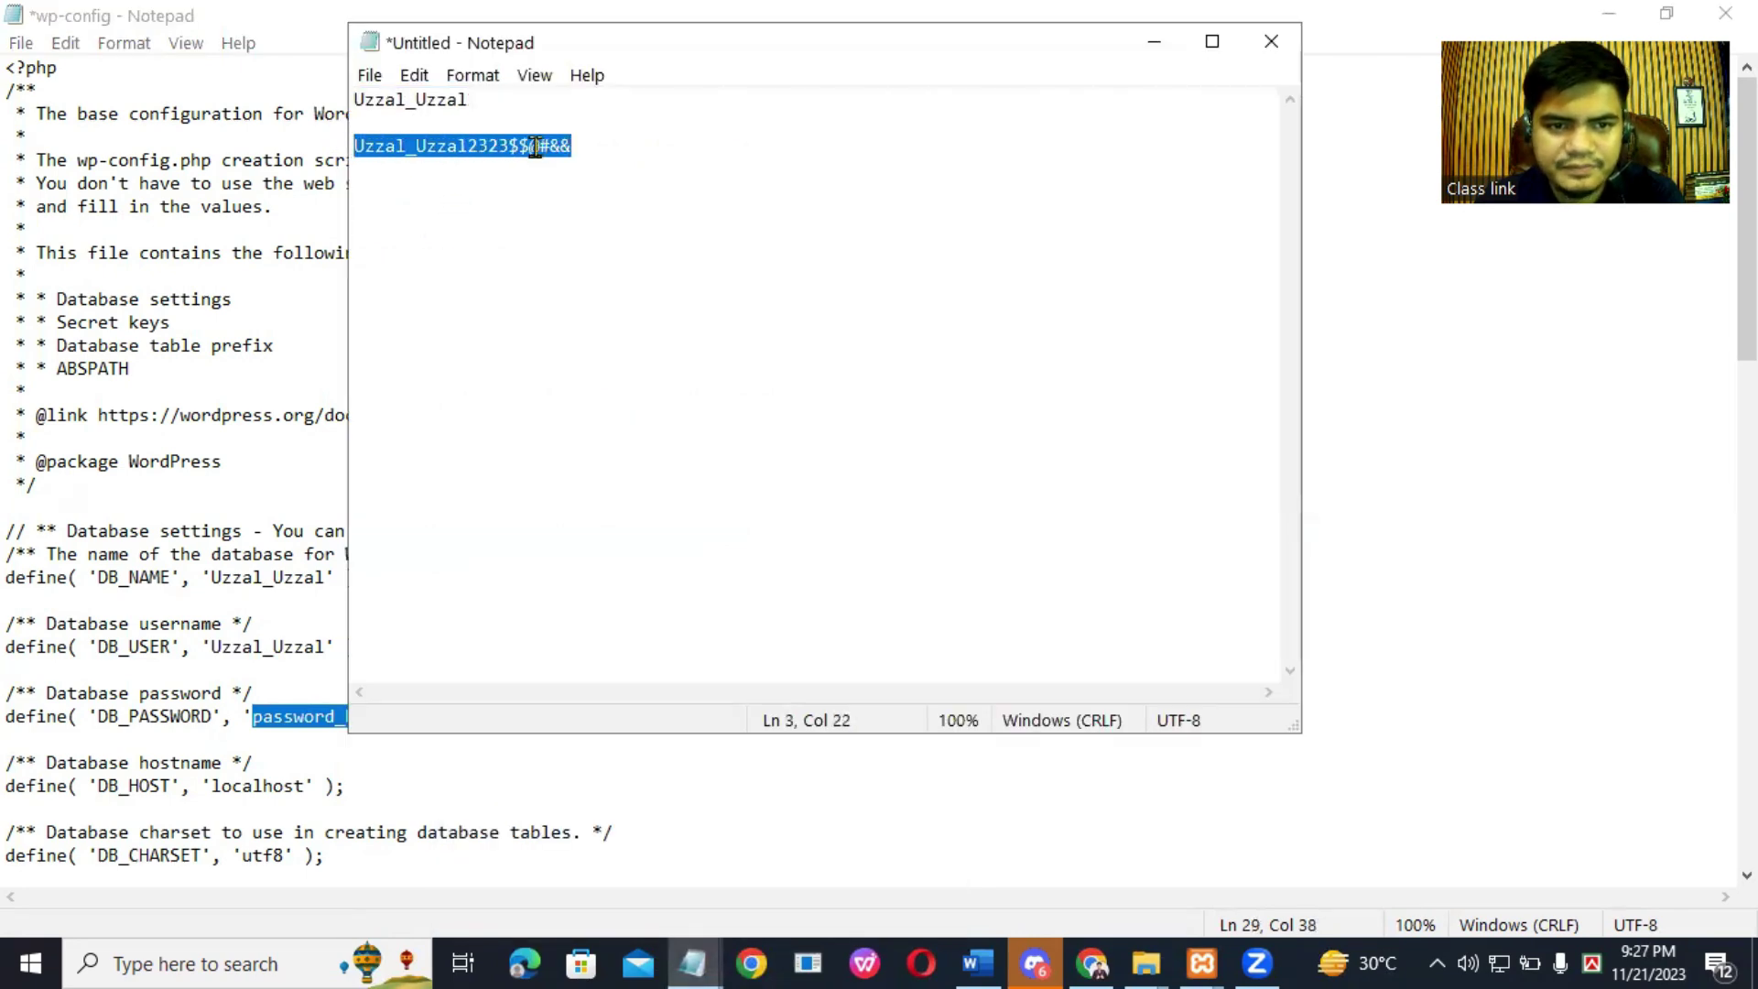
{"action": "right_click", "coordinate": [539, 160]}
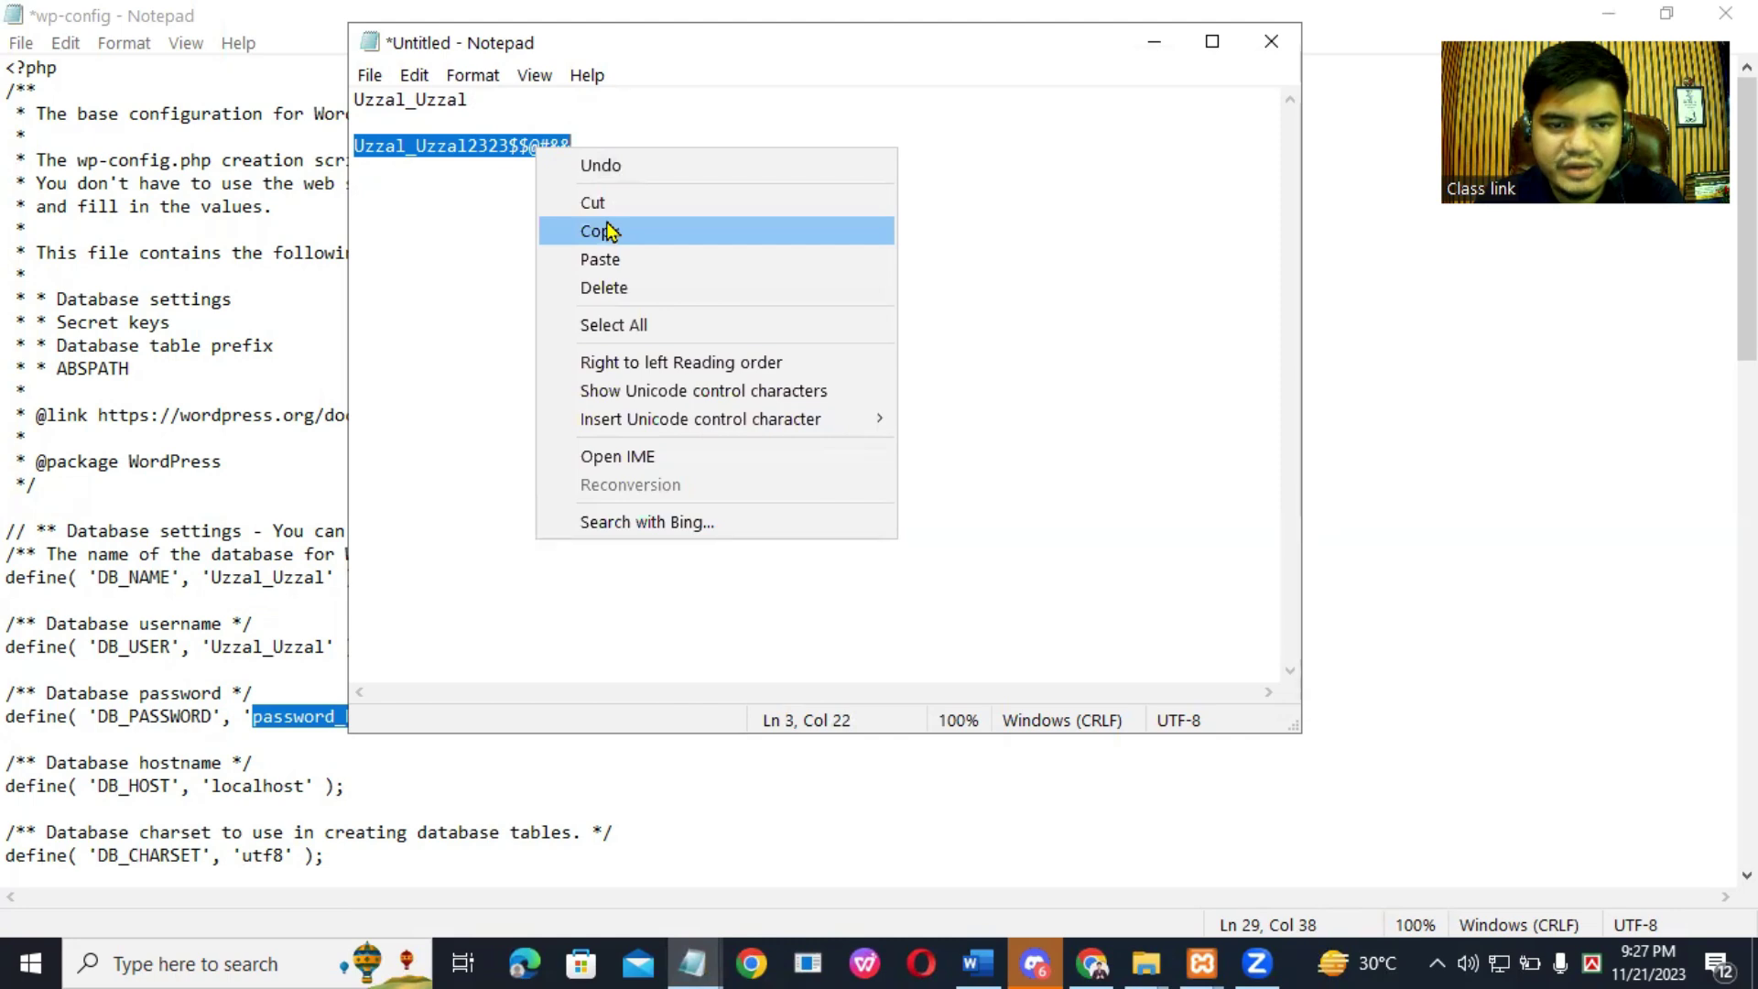
{"action": "left_click", "coordinate": [601, 230]}
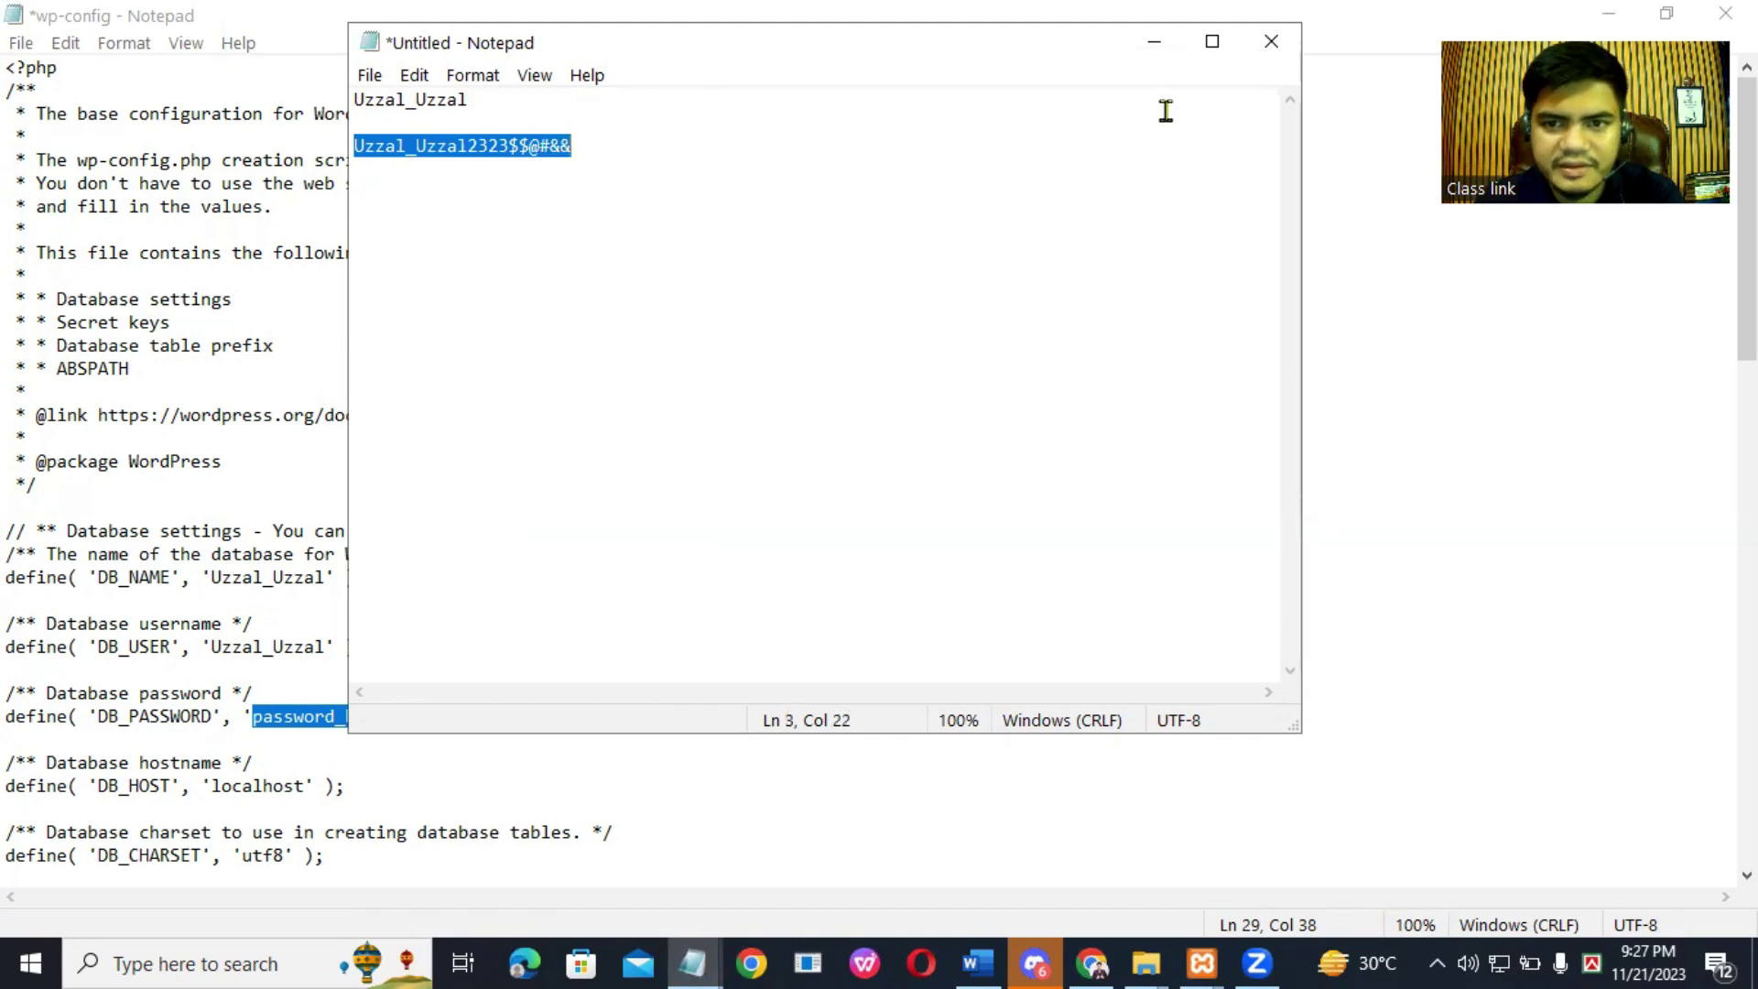
{"action": "left_click", "coordinate": [1155, 43]}
{"action": "right_click", "coordinate": [330, 711]}
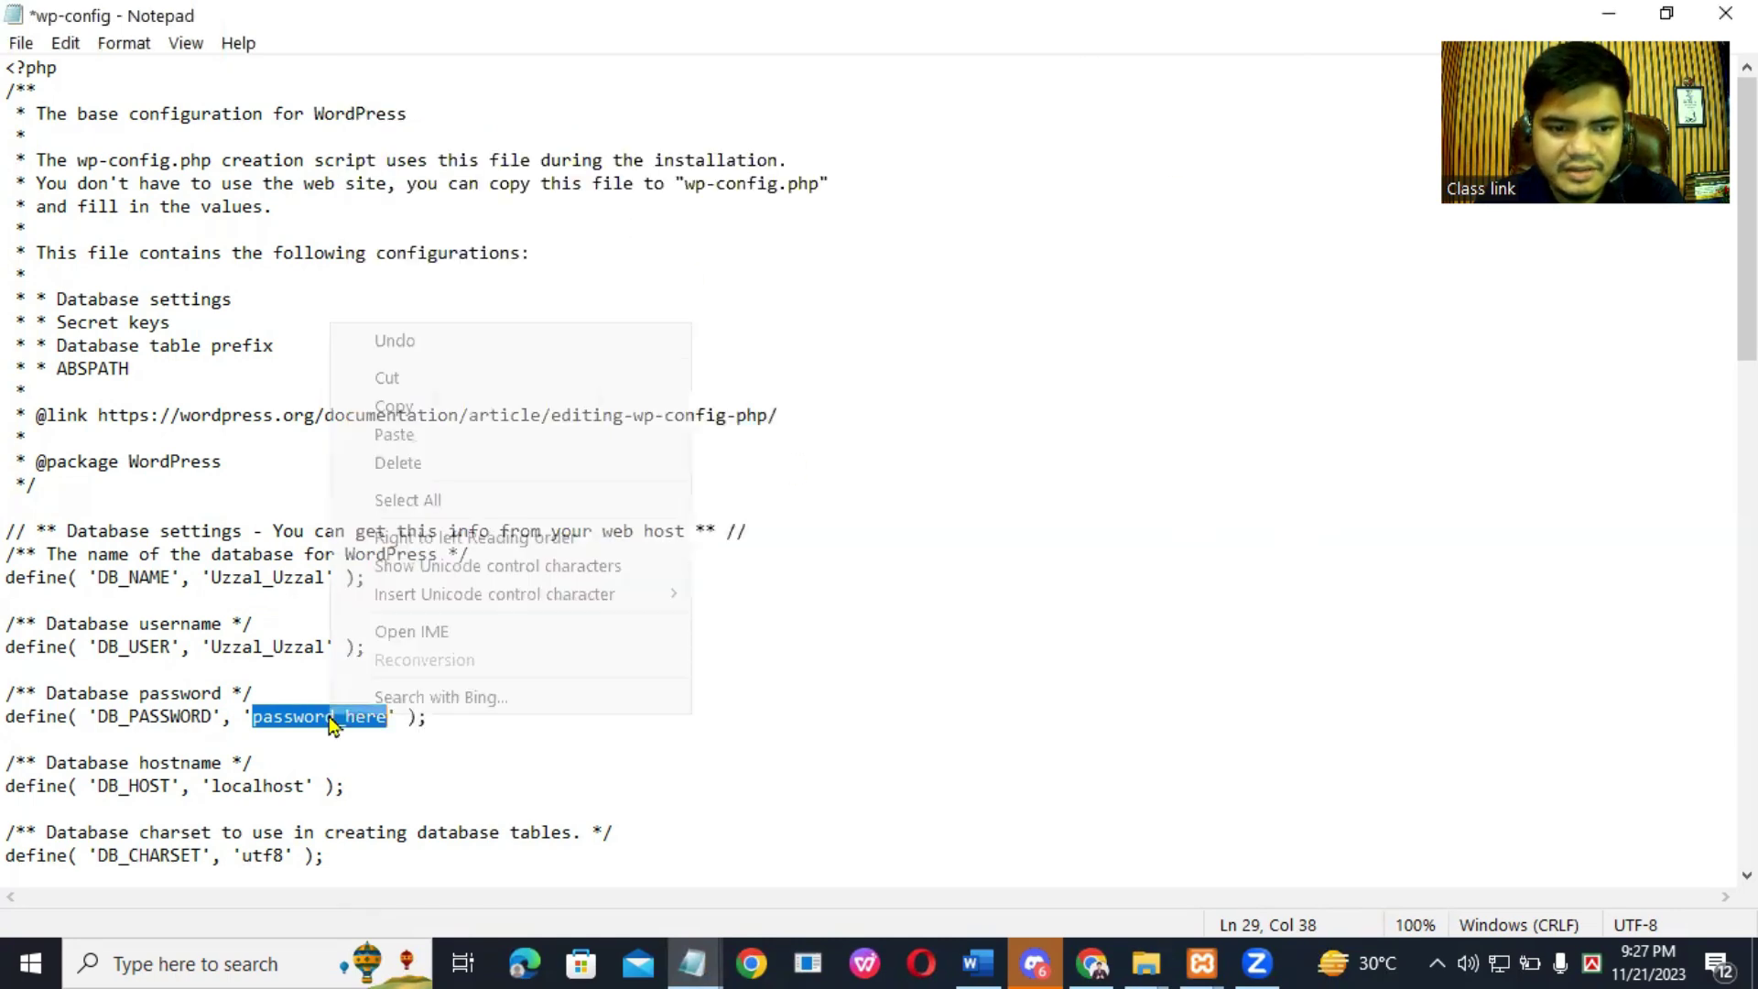
{"action": "left_click", "coordinate": [436, 436]}
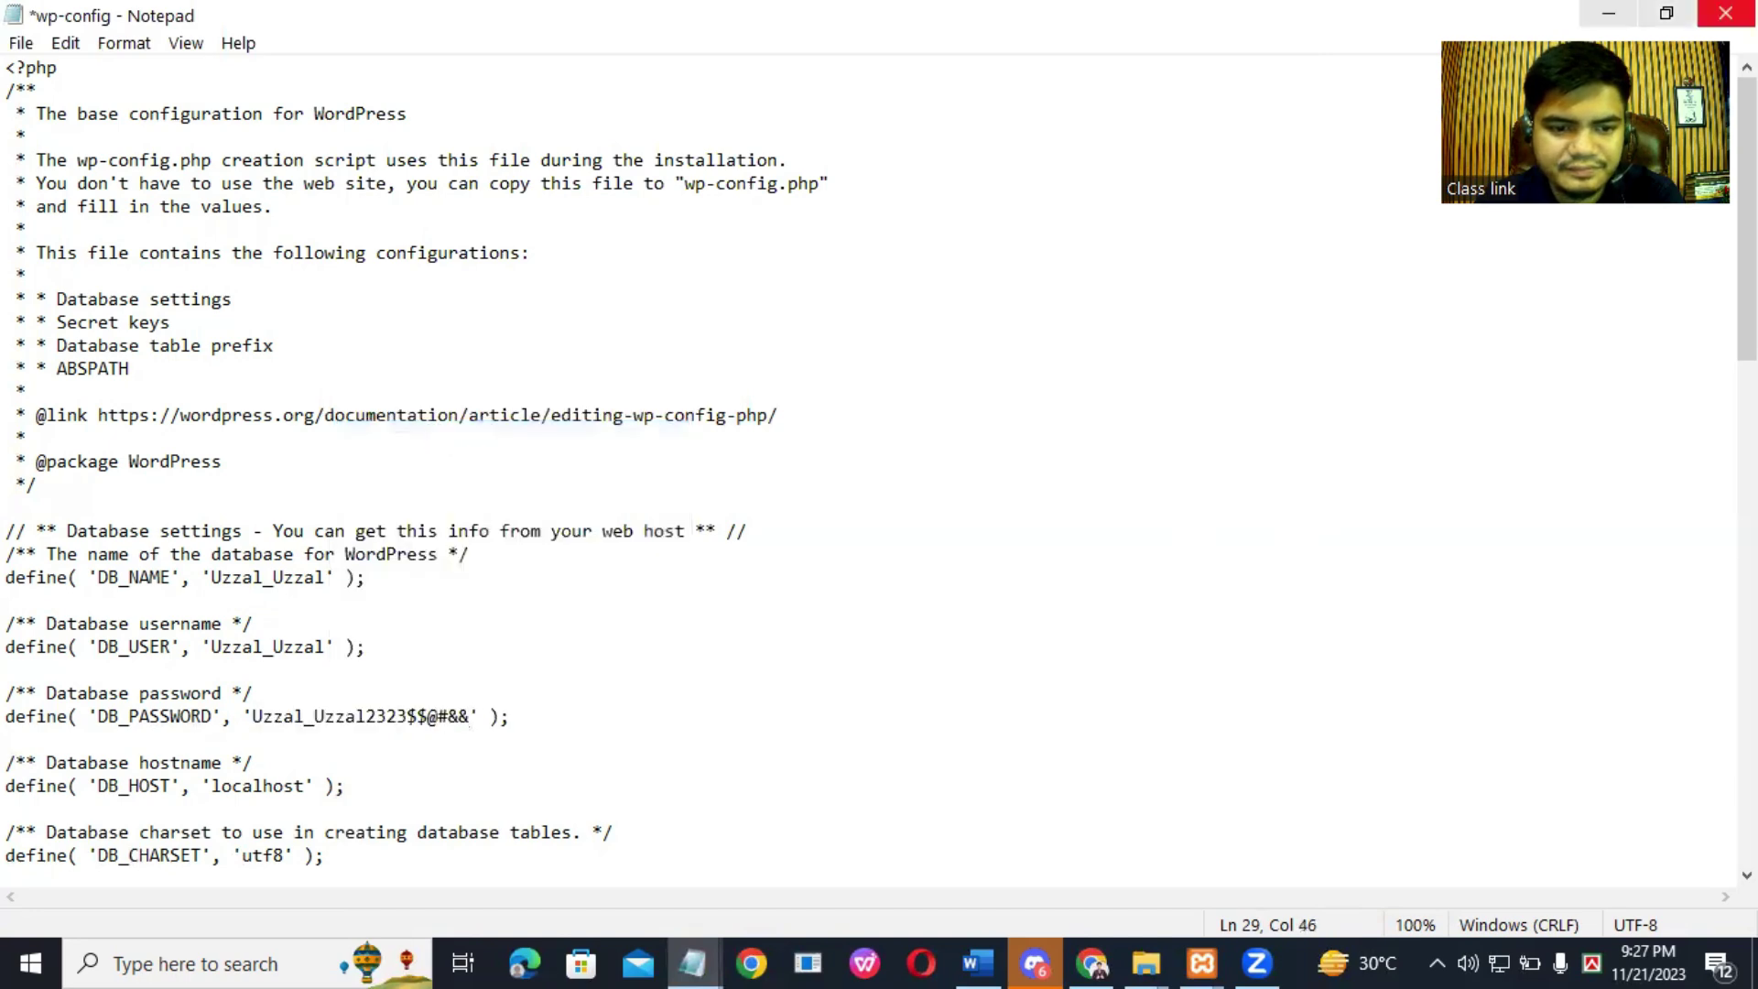
{"action": "left_click", "coordinate": [21, 43]}
{"action": "left_click", "coordinate": [62, 157]}
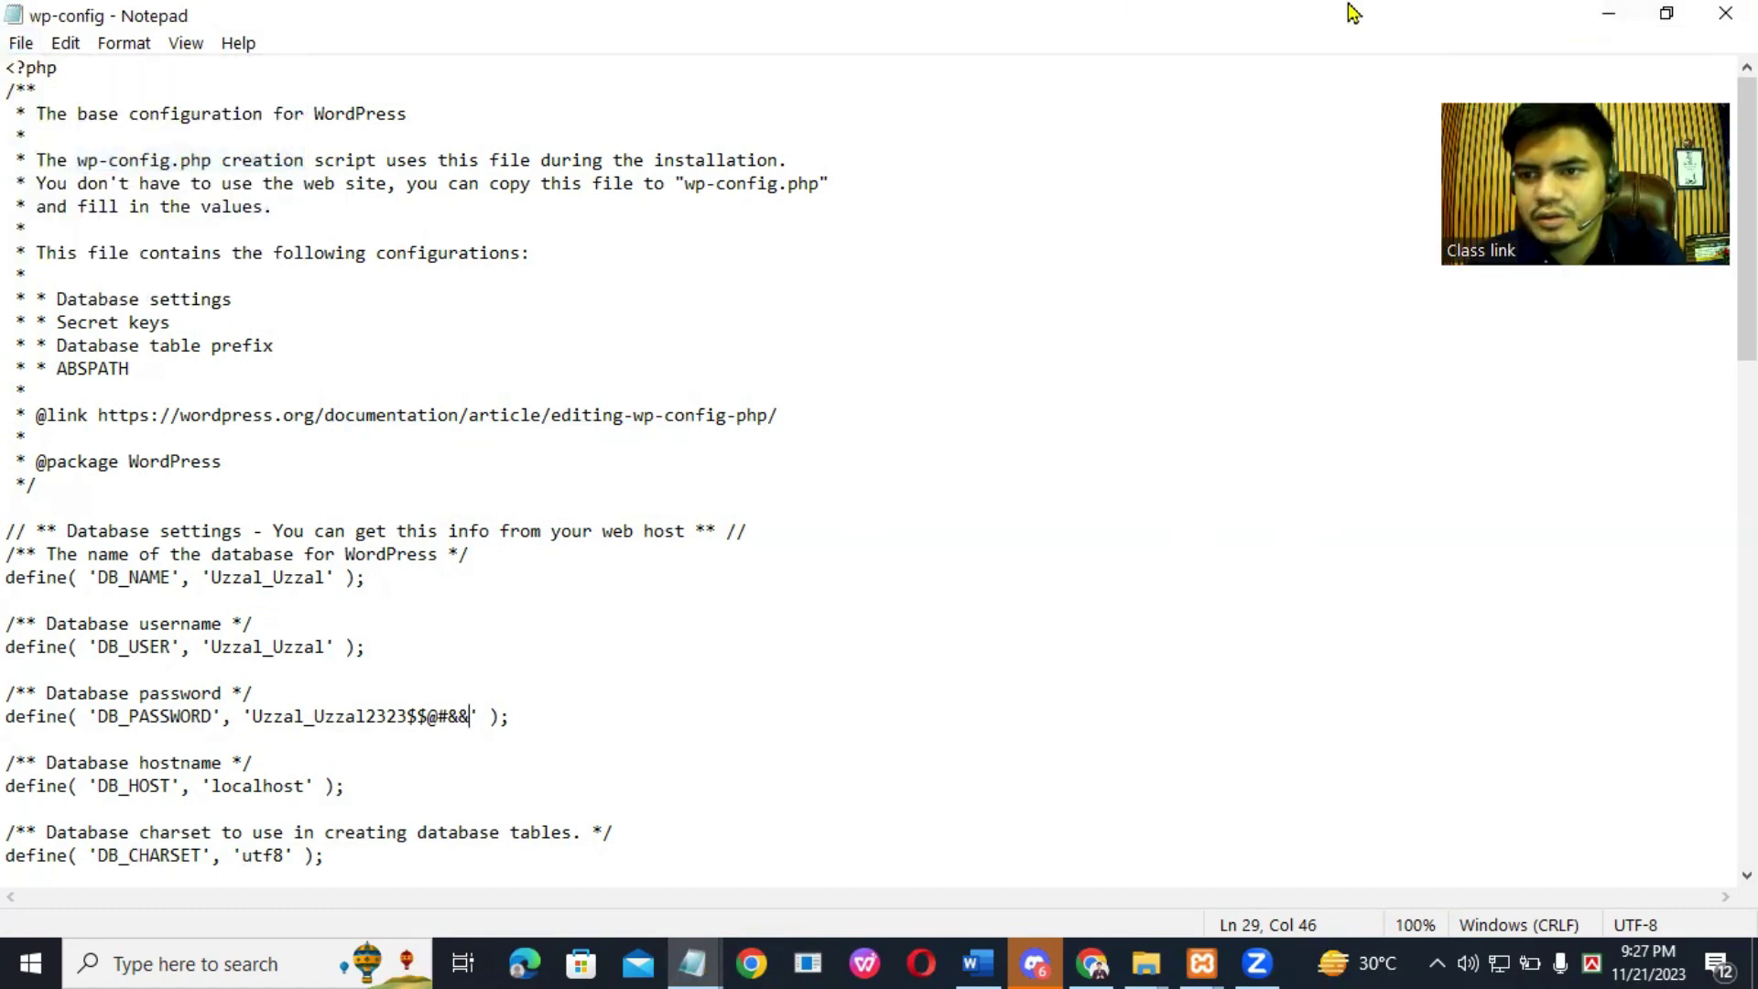
Step: In a new Chrome tab, open localhost/project and launch the third project folder's WordPress installer
{"action": "left_click", "coordinate": [1609, 13]}
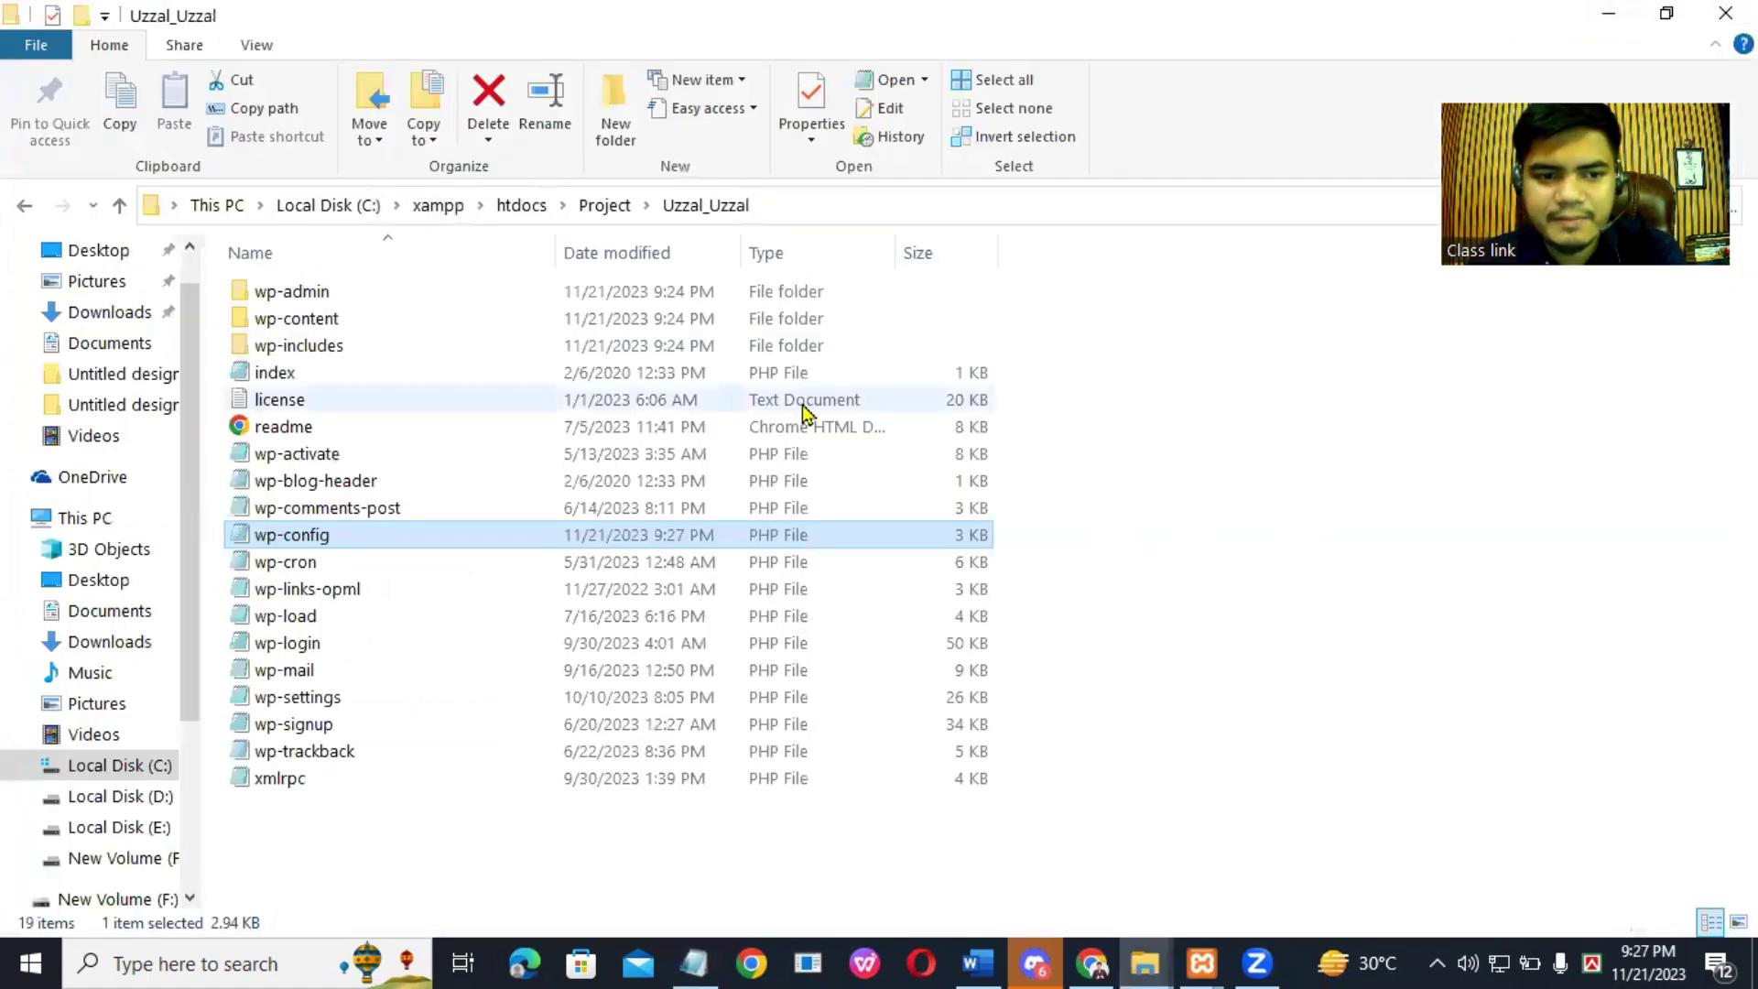
{"action": "left_click", "coordinate": [1616, 13]}
{"action": "left_click", "coordinate": [1617, 13]}
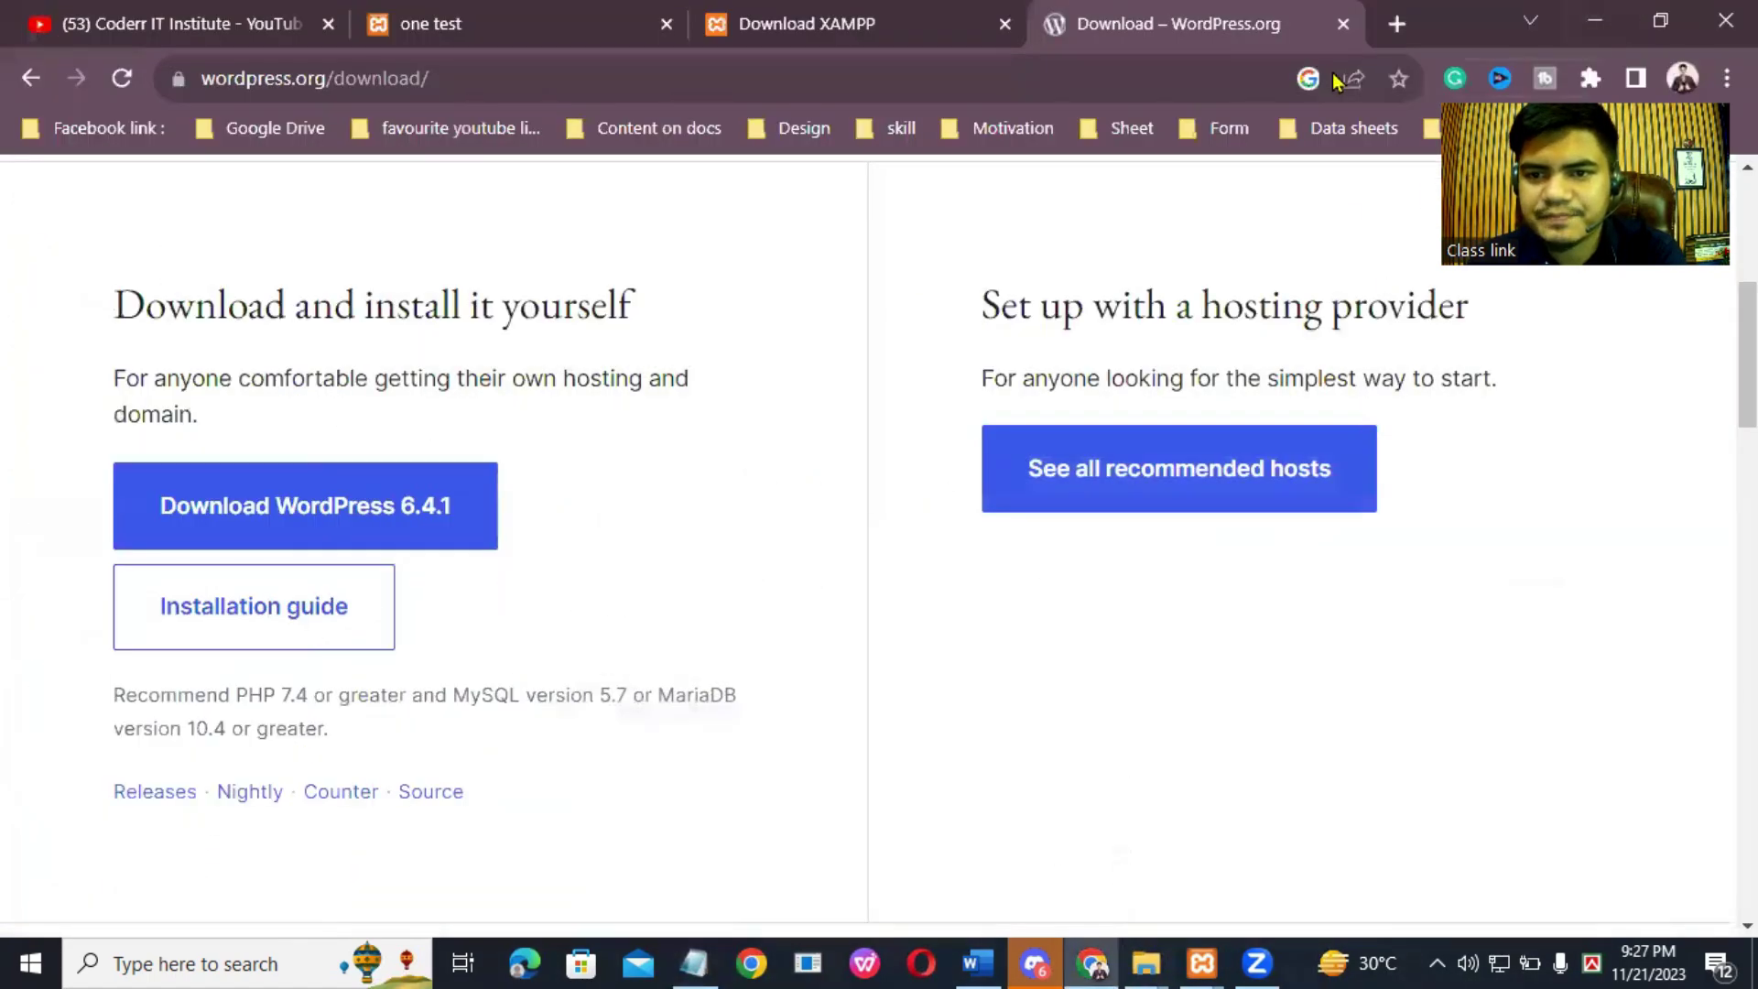
{"action": "left_click", "coordinate": [1395, 25]}
{"action": "left_click", "coordinate": [1035, 67]}
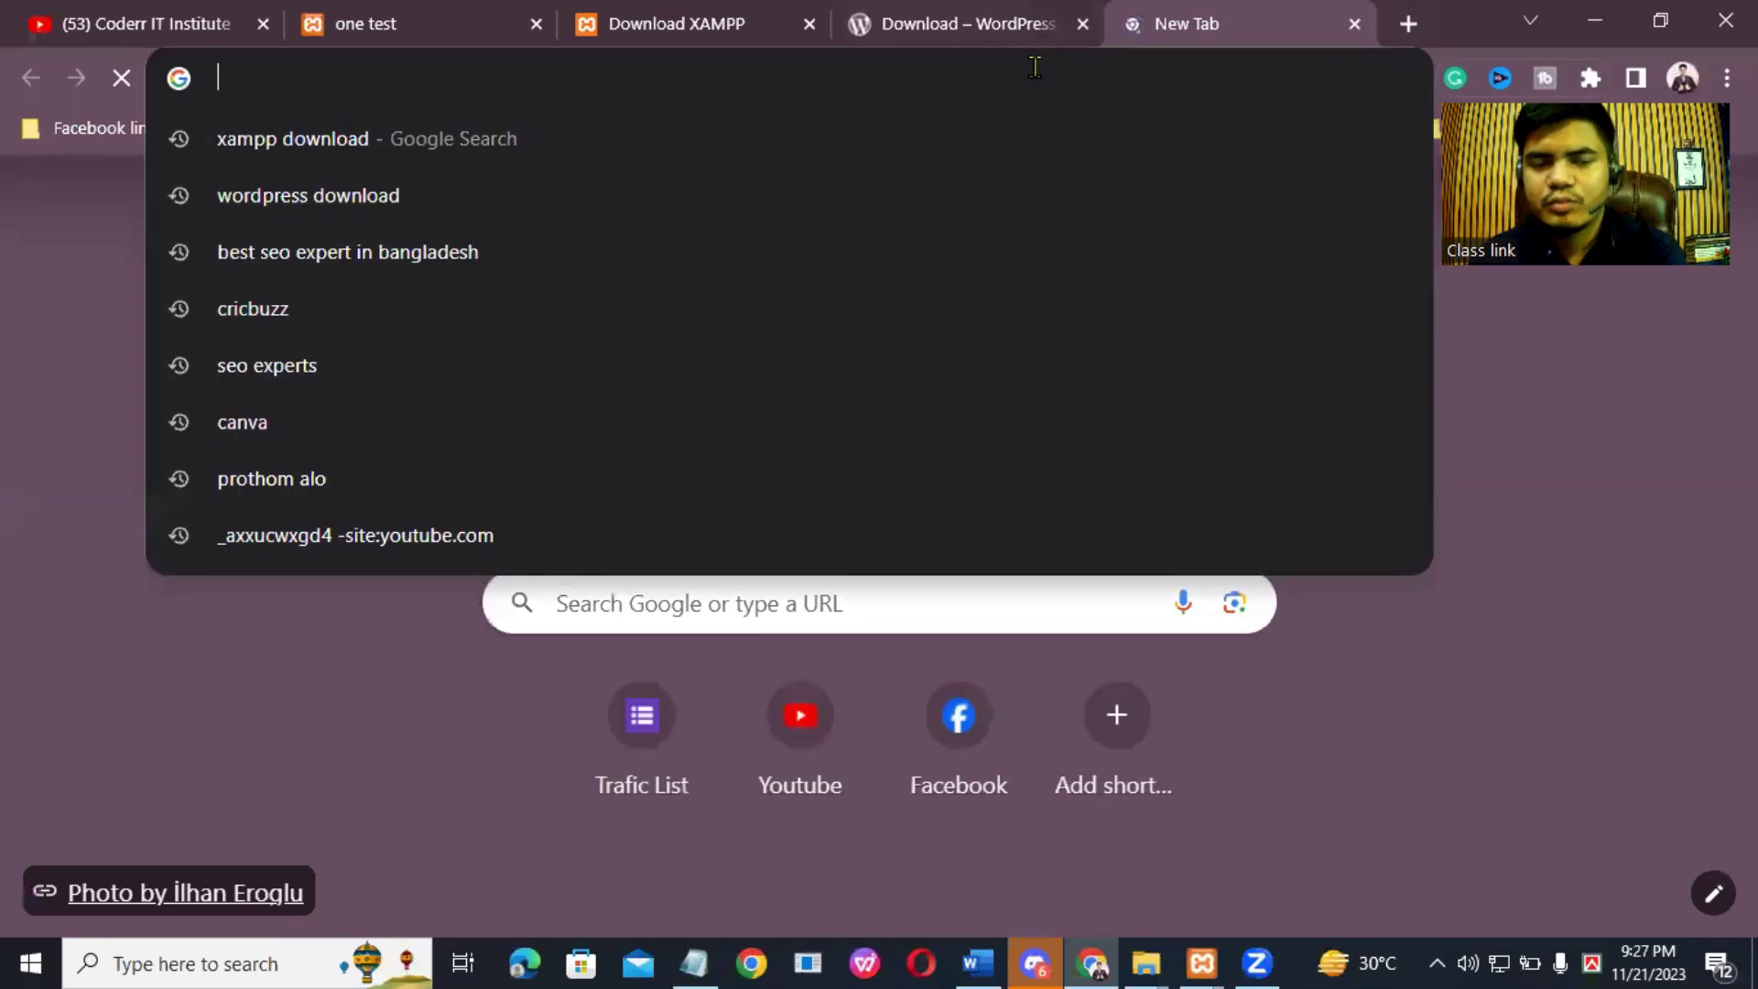
{"action": "type", "text": "localhost/project"}
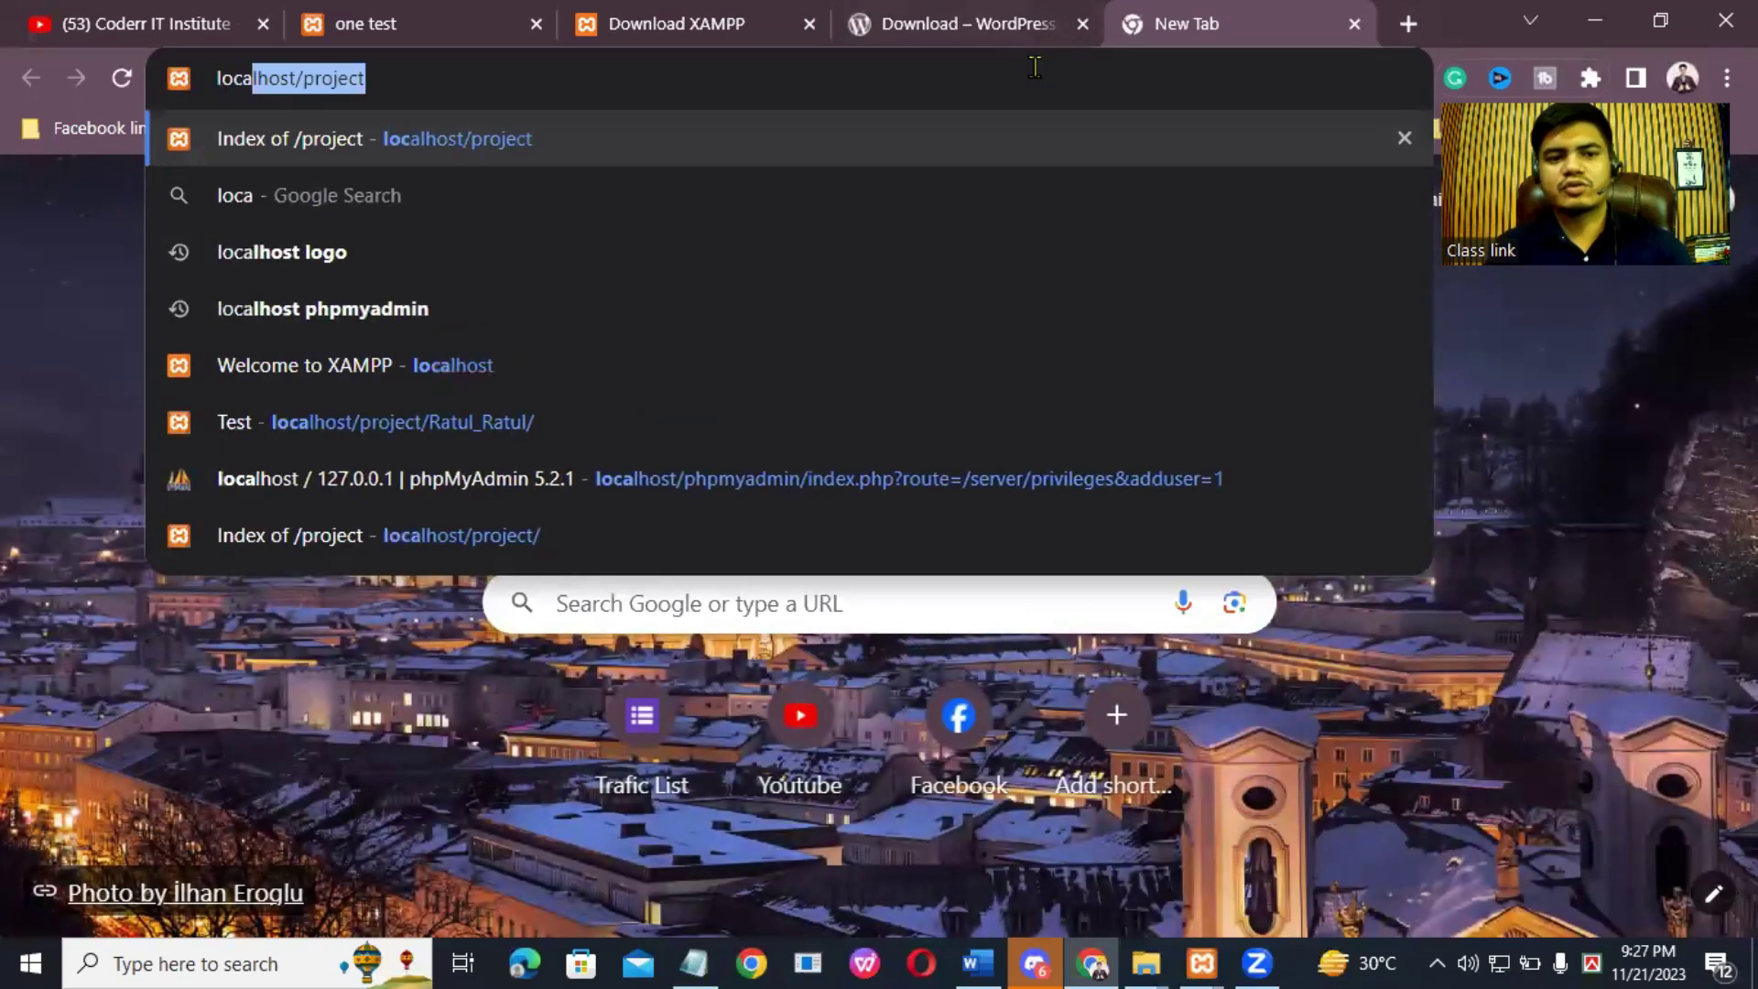
{"action": "key", "text": "Return"}
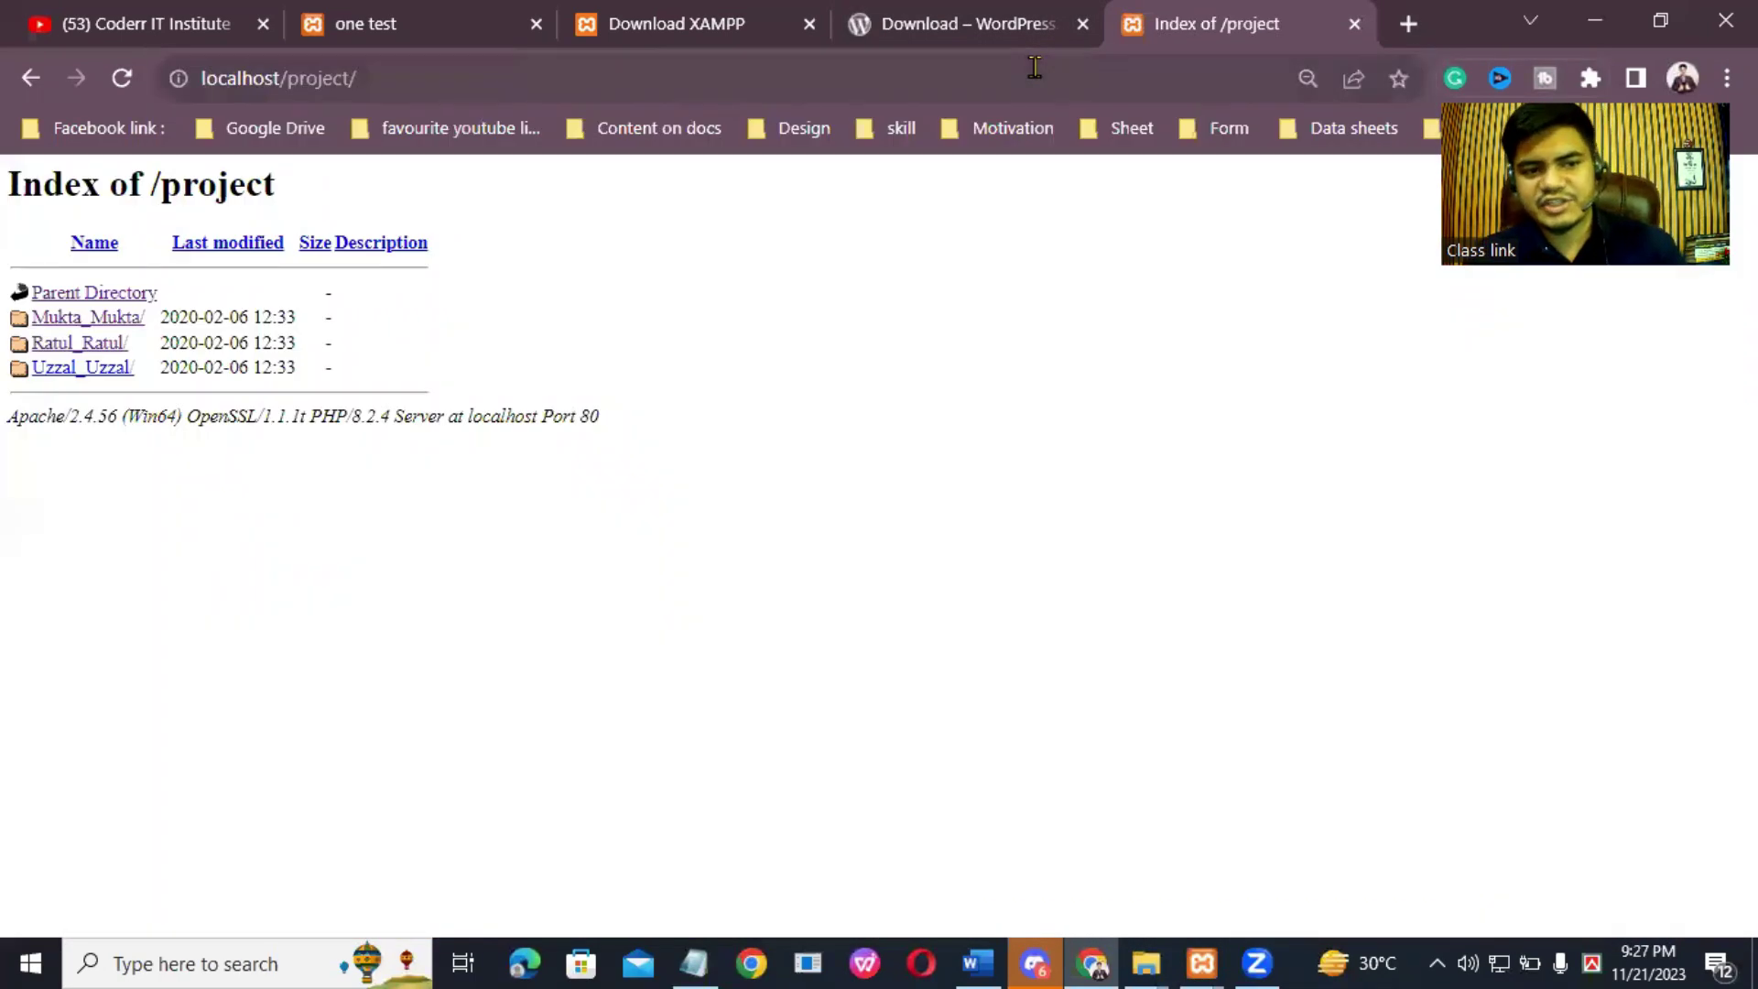
{"action": "left_click", "coordinate": [86, 374]}
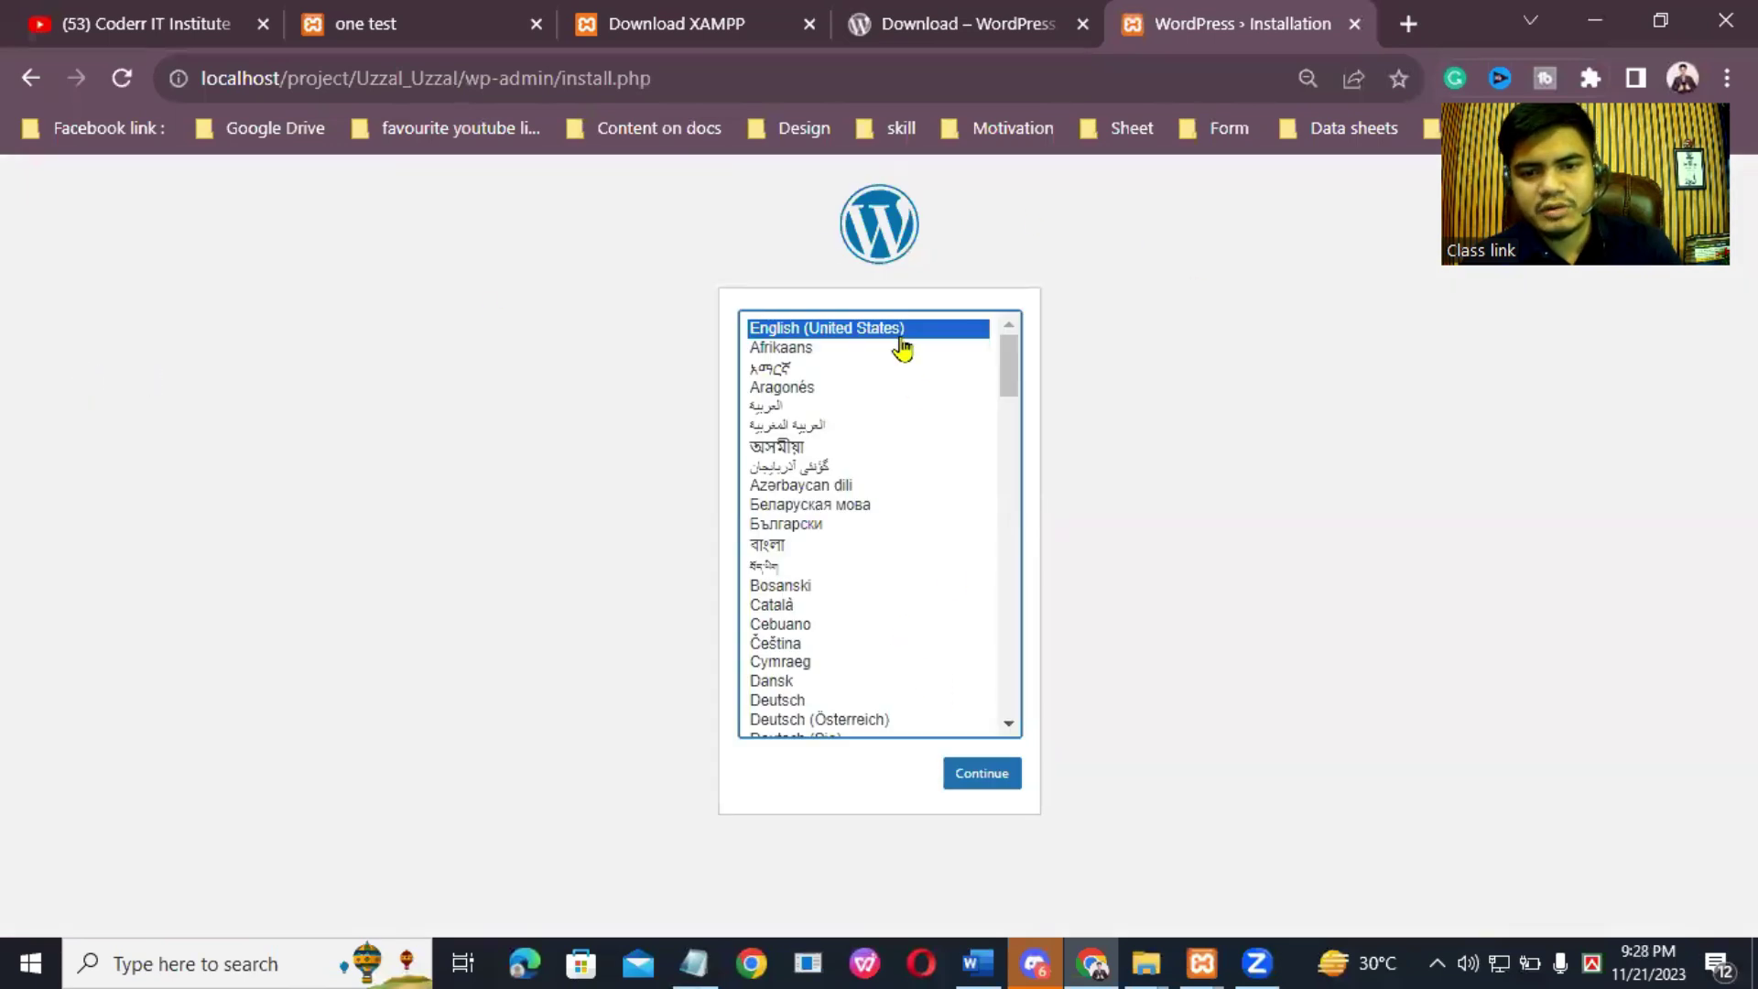
Step: Choose English, enter site title 'test', and replace the generated password with the copied one
{"action": "left_click", "coordinate": [970, 786]}
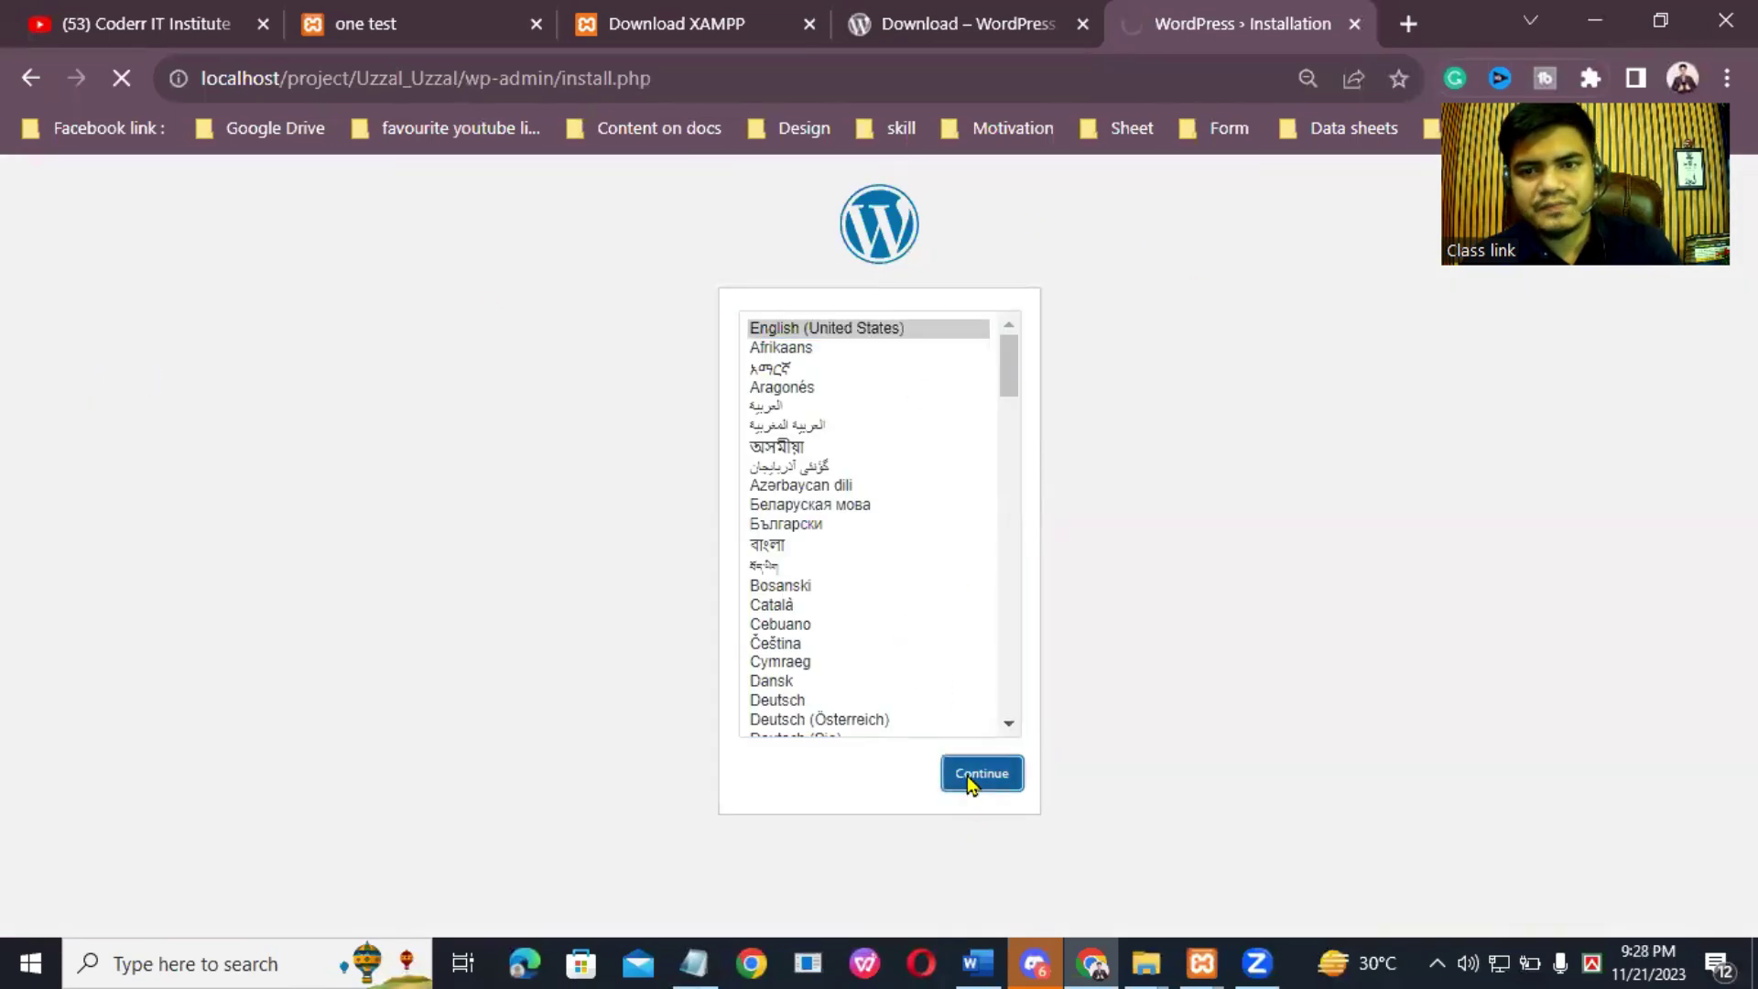
{"action": "scroll", "coordinate": [1571, 476], "scroll_direction": "down", "scroll_amount": 1}
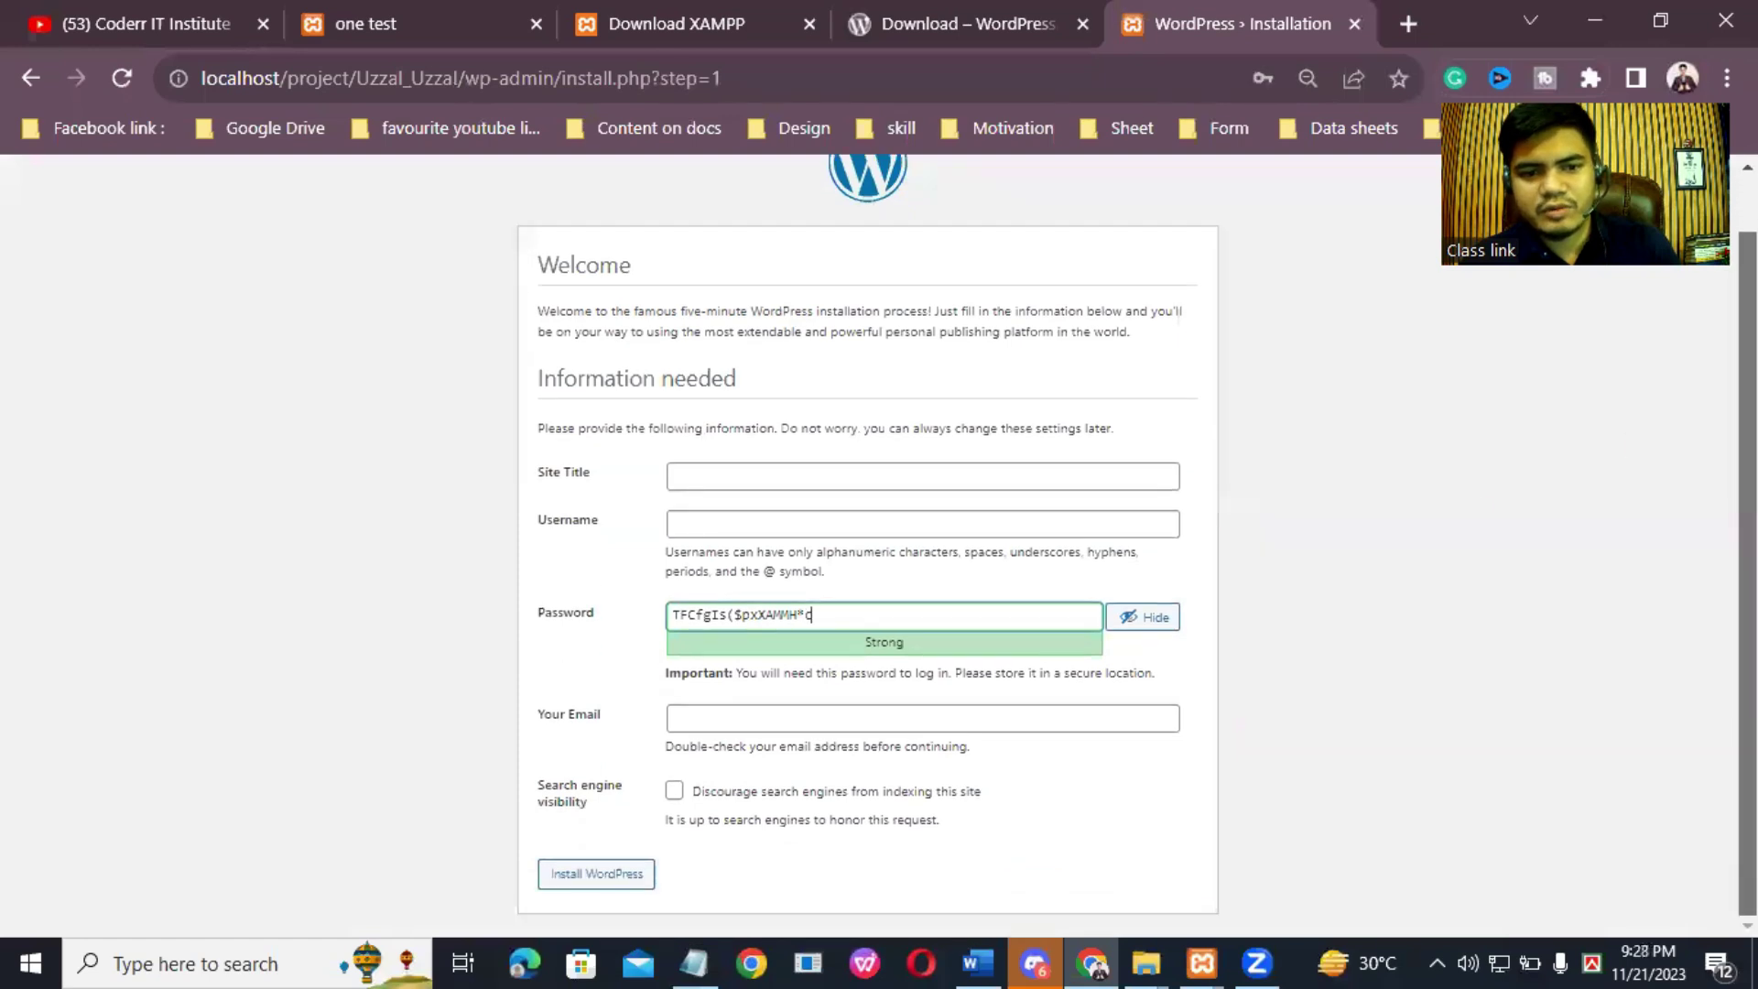
{"action": "left_click", "coordinate": [833, 478]}
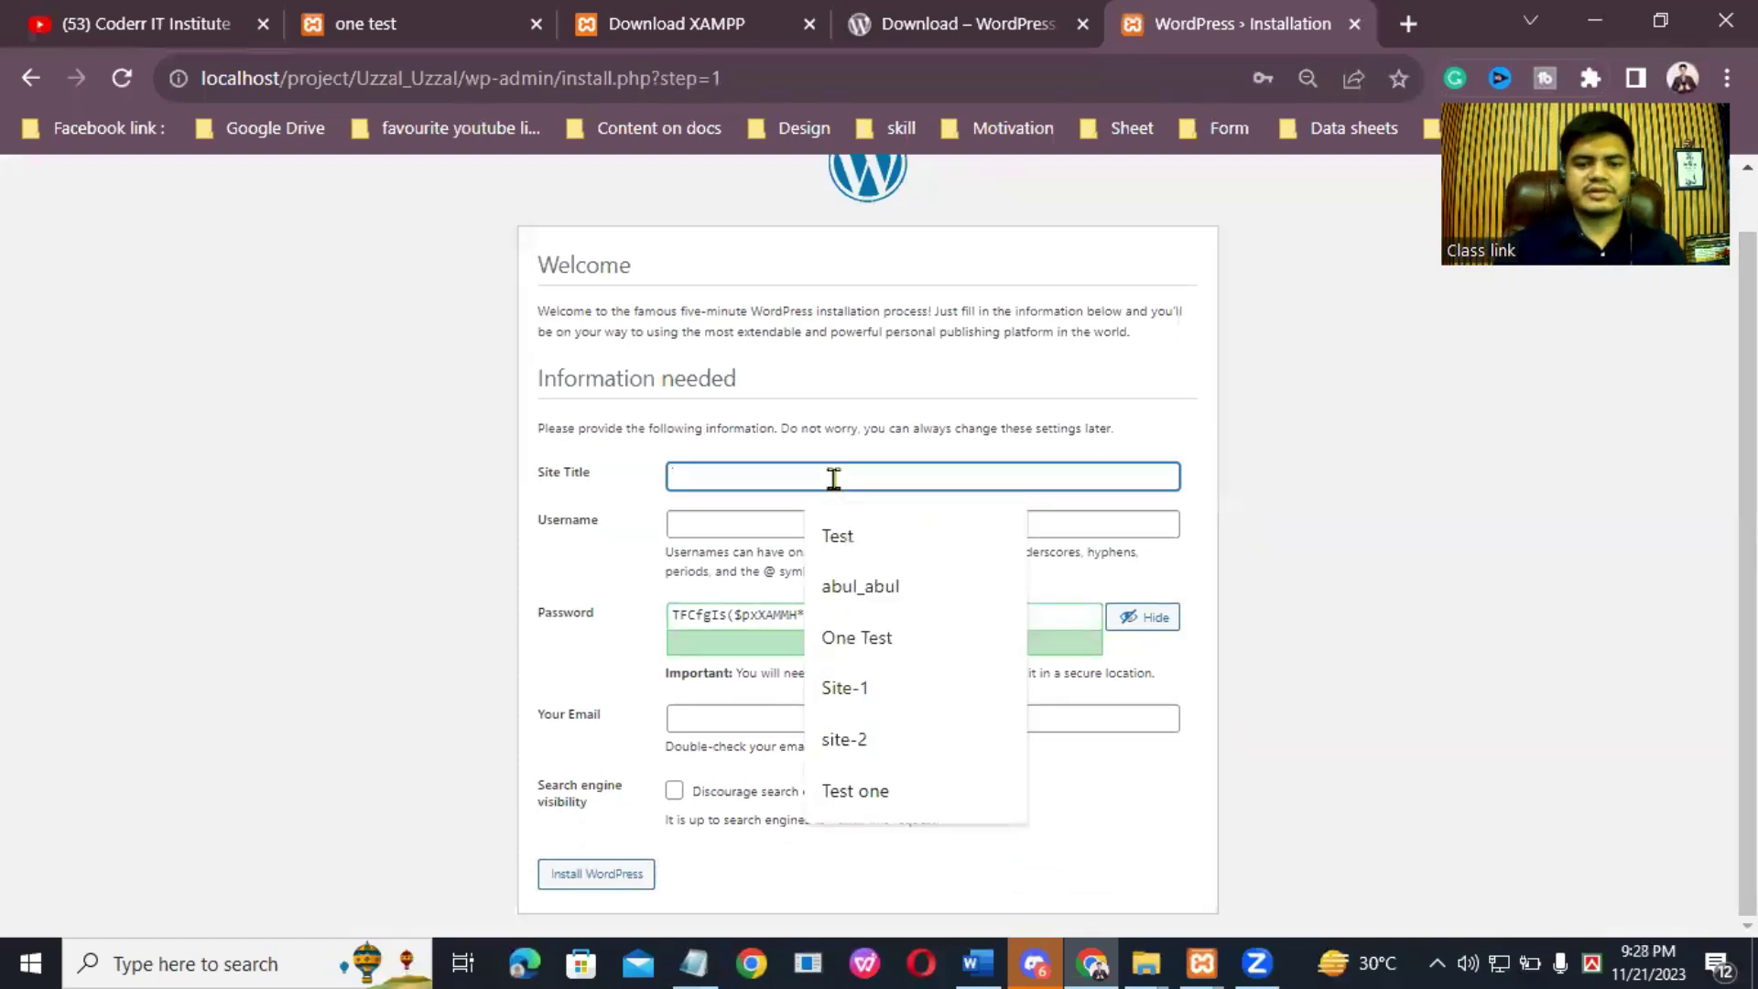
{"action": "type", "text": "test"}
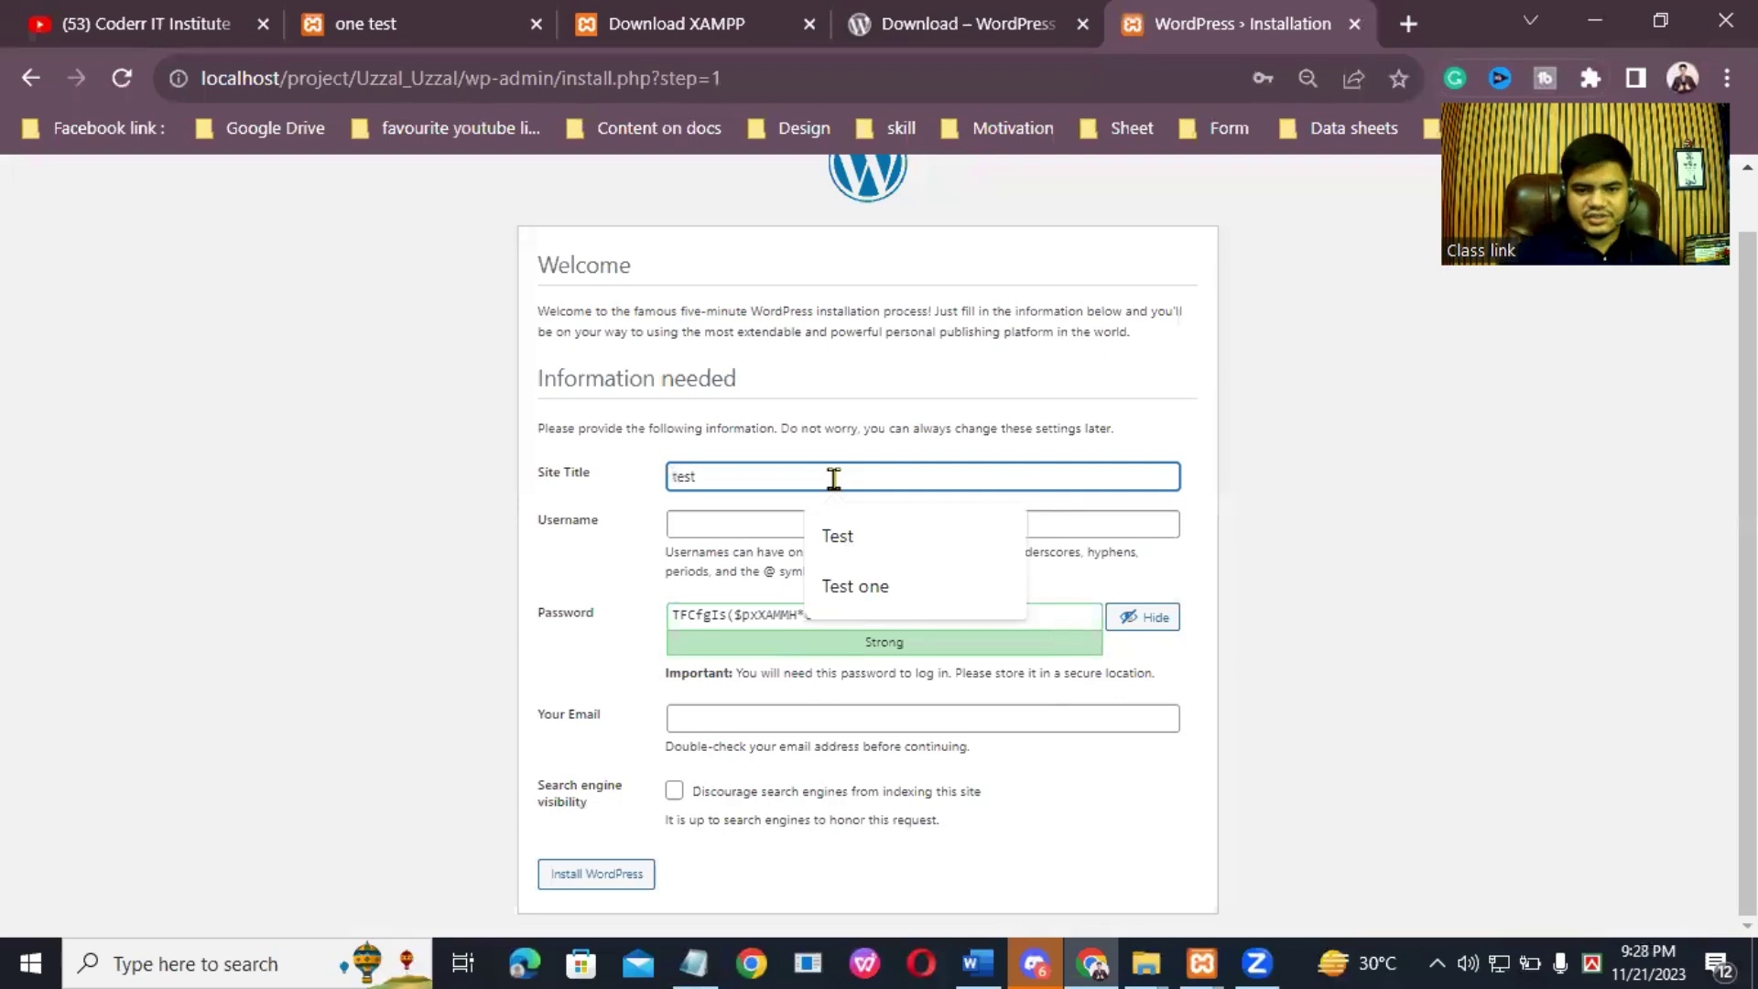
{"action": "left_click", "coordinate": [726, 526]}
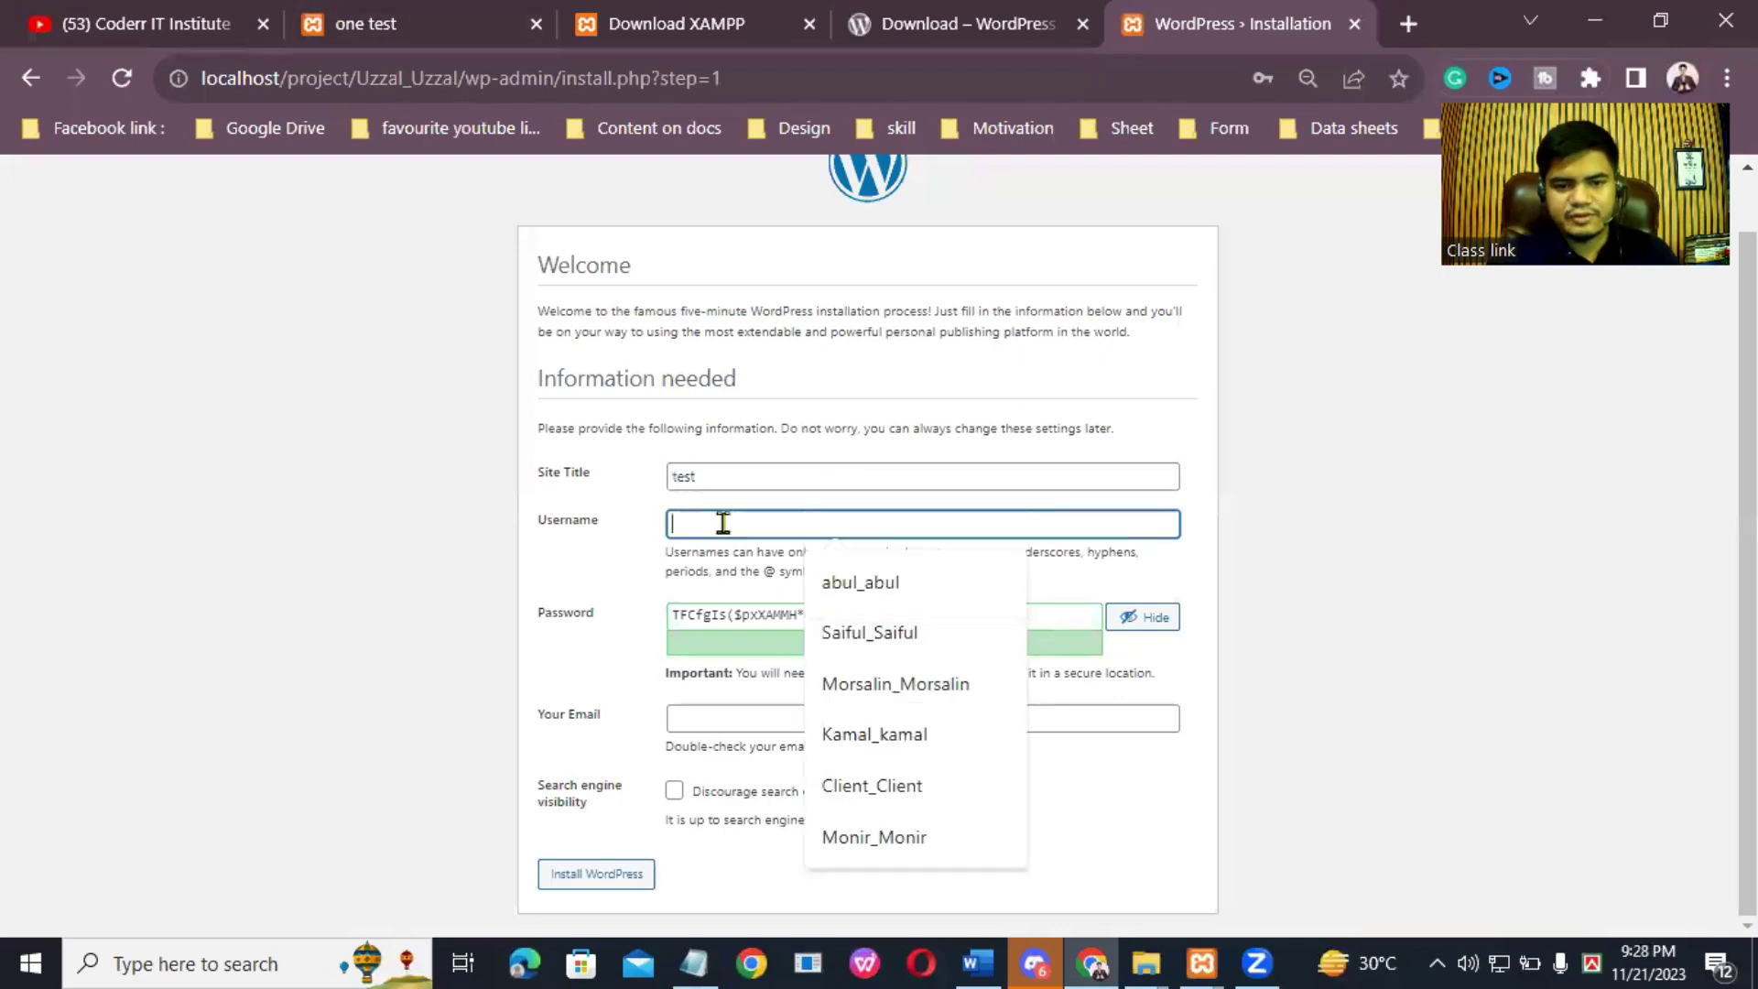
{"action": "right_click", "coordinate": [783, 526]}
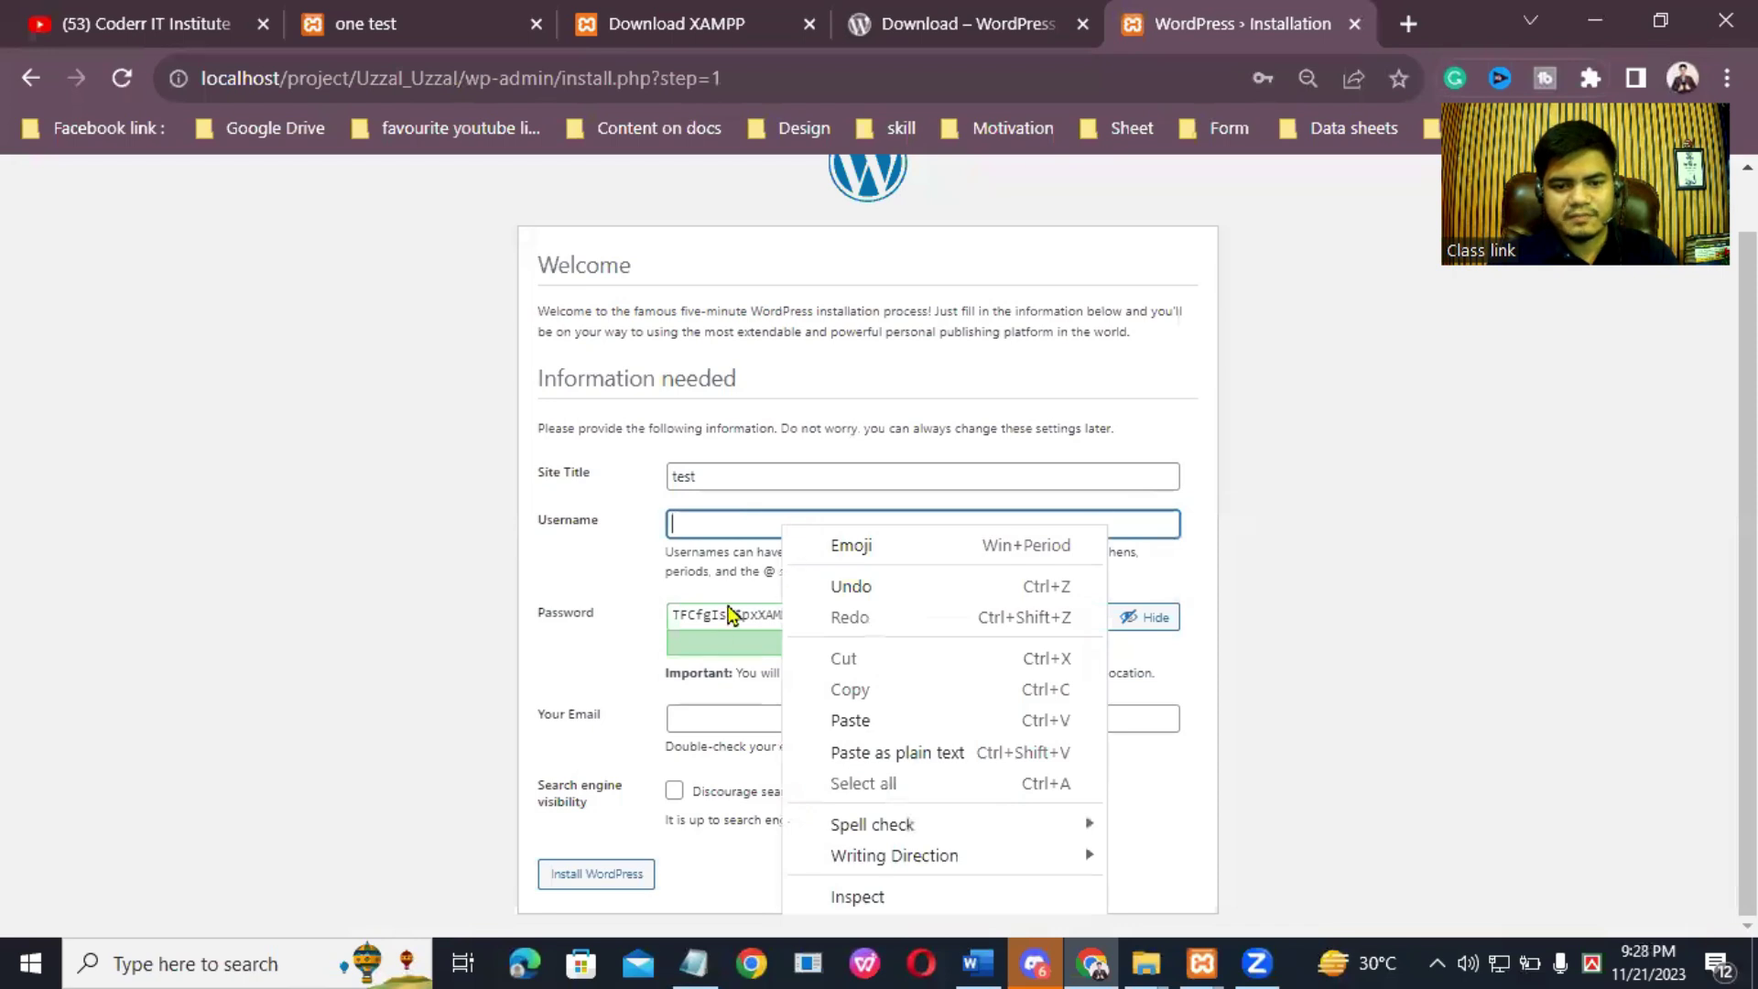
{"action": "left_click", "coordinate": [742, 609]}
{"action": "triple_click", "coordinate": [746, 610]}
{"action": "right_click", "coordinate": [746, 611]}
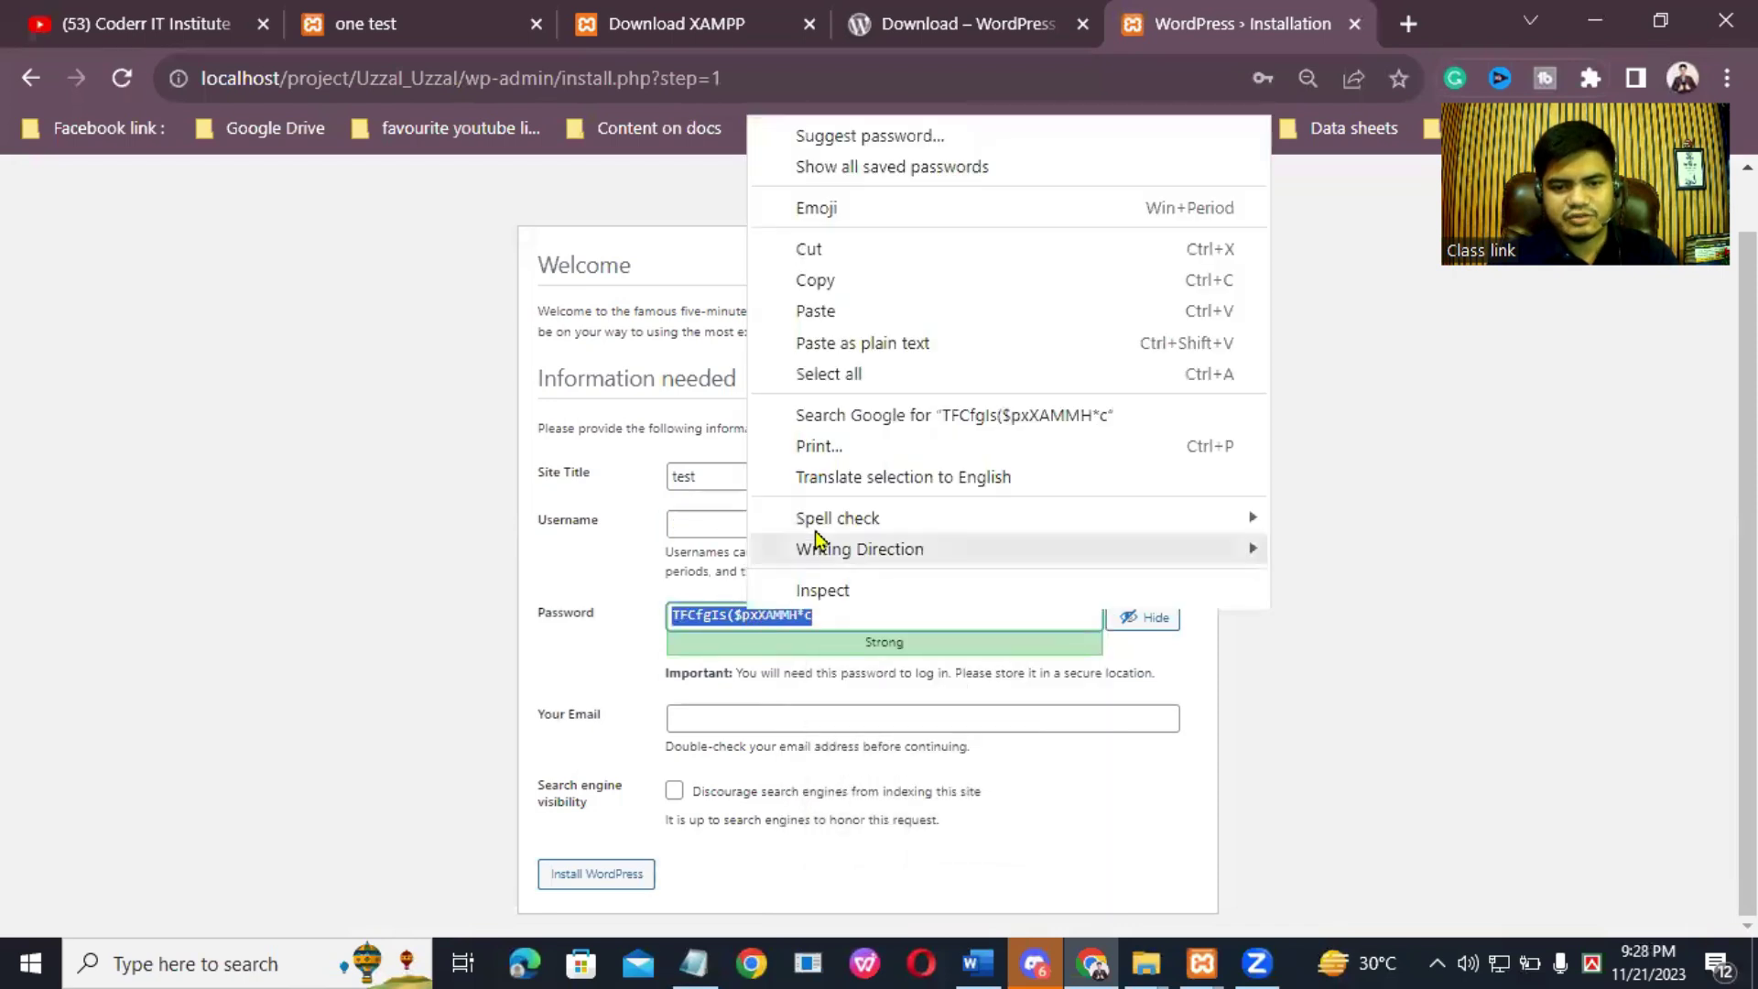
{"action": "left_click", "coordinate": [822, 309]}
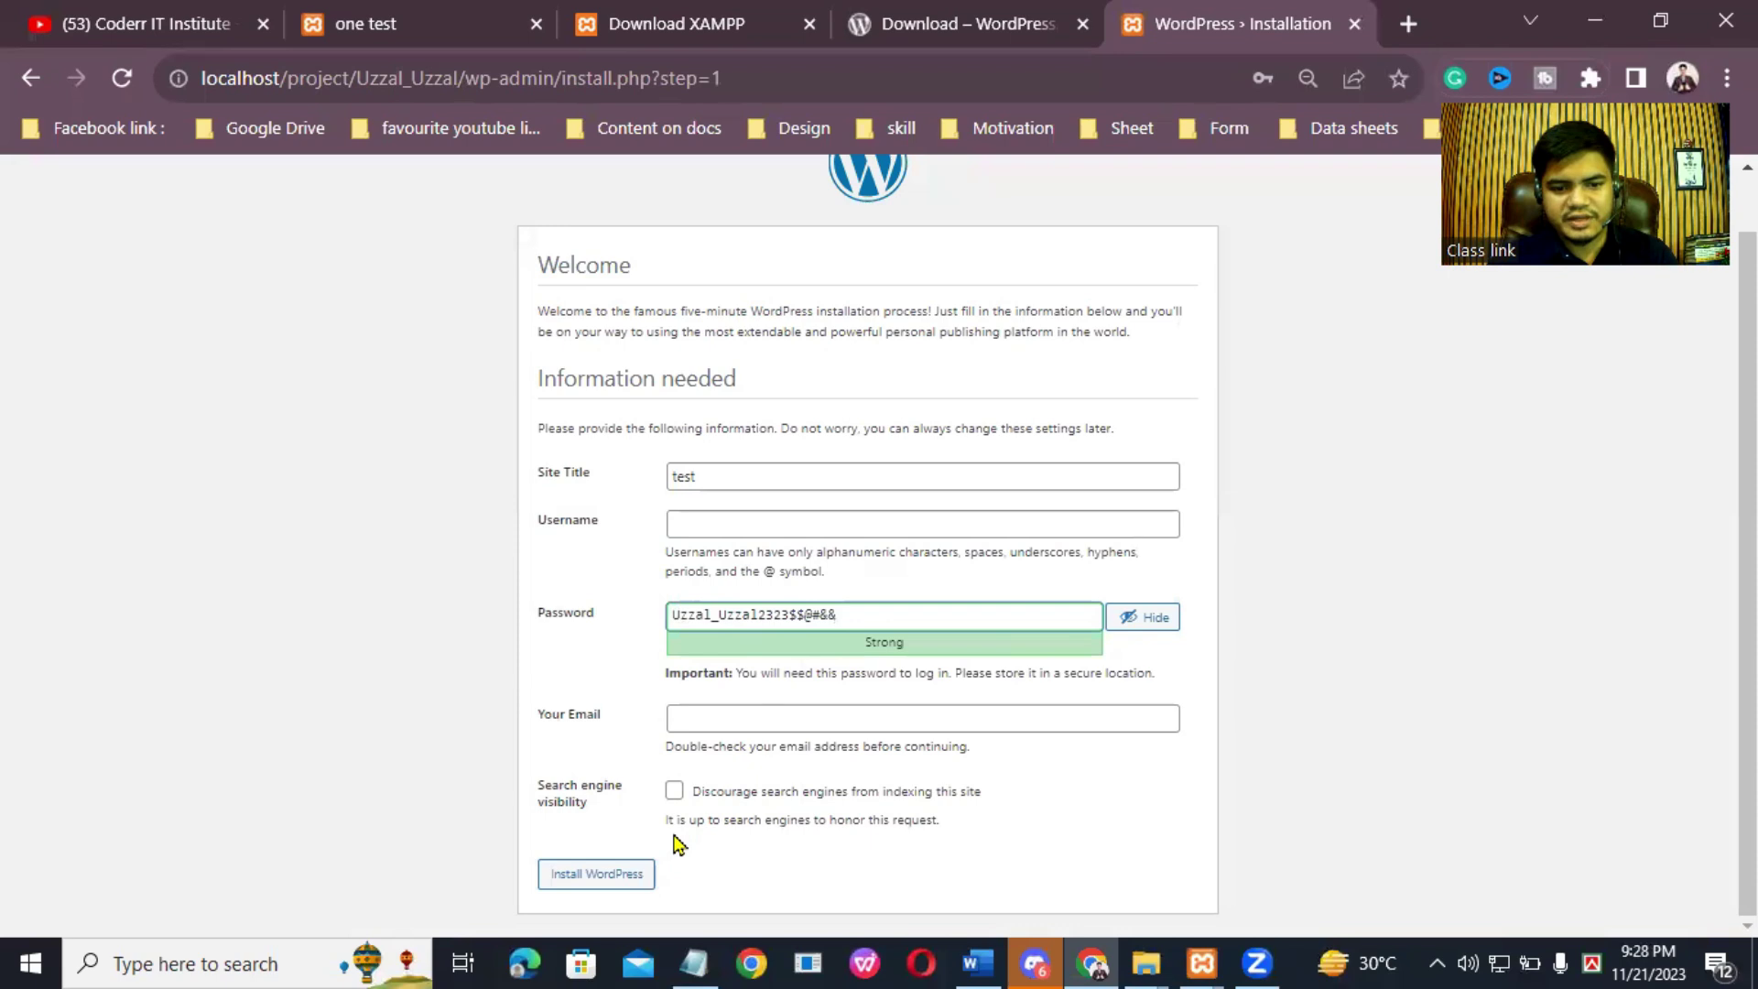
Step: Paste the username from the notes, pick the saved e-mail, and submit the WordPress installation
{"action": "key", "text": "alt+Tab"}
{"action": "left_click_drag", "start_coordinate": [385, 123], "coordinate": [270, 92]}
{"action": "right_click", "coordinate": [403, 106]}
{"action": "left_click", "coordinate": [467, 178]}
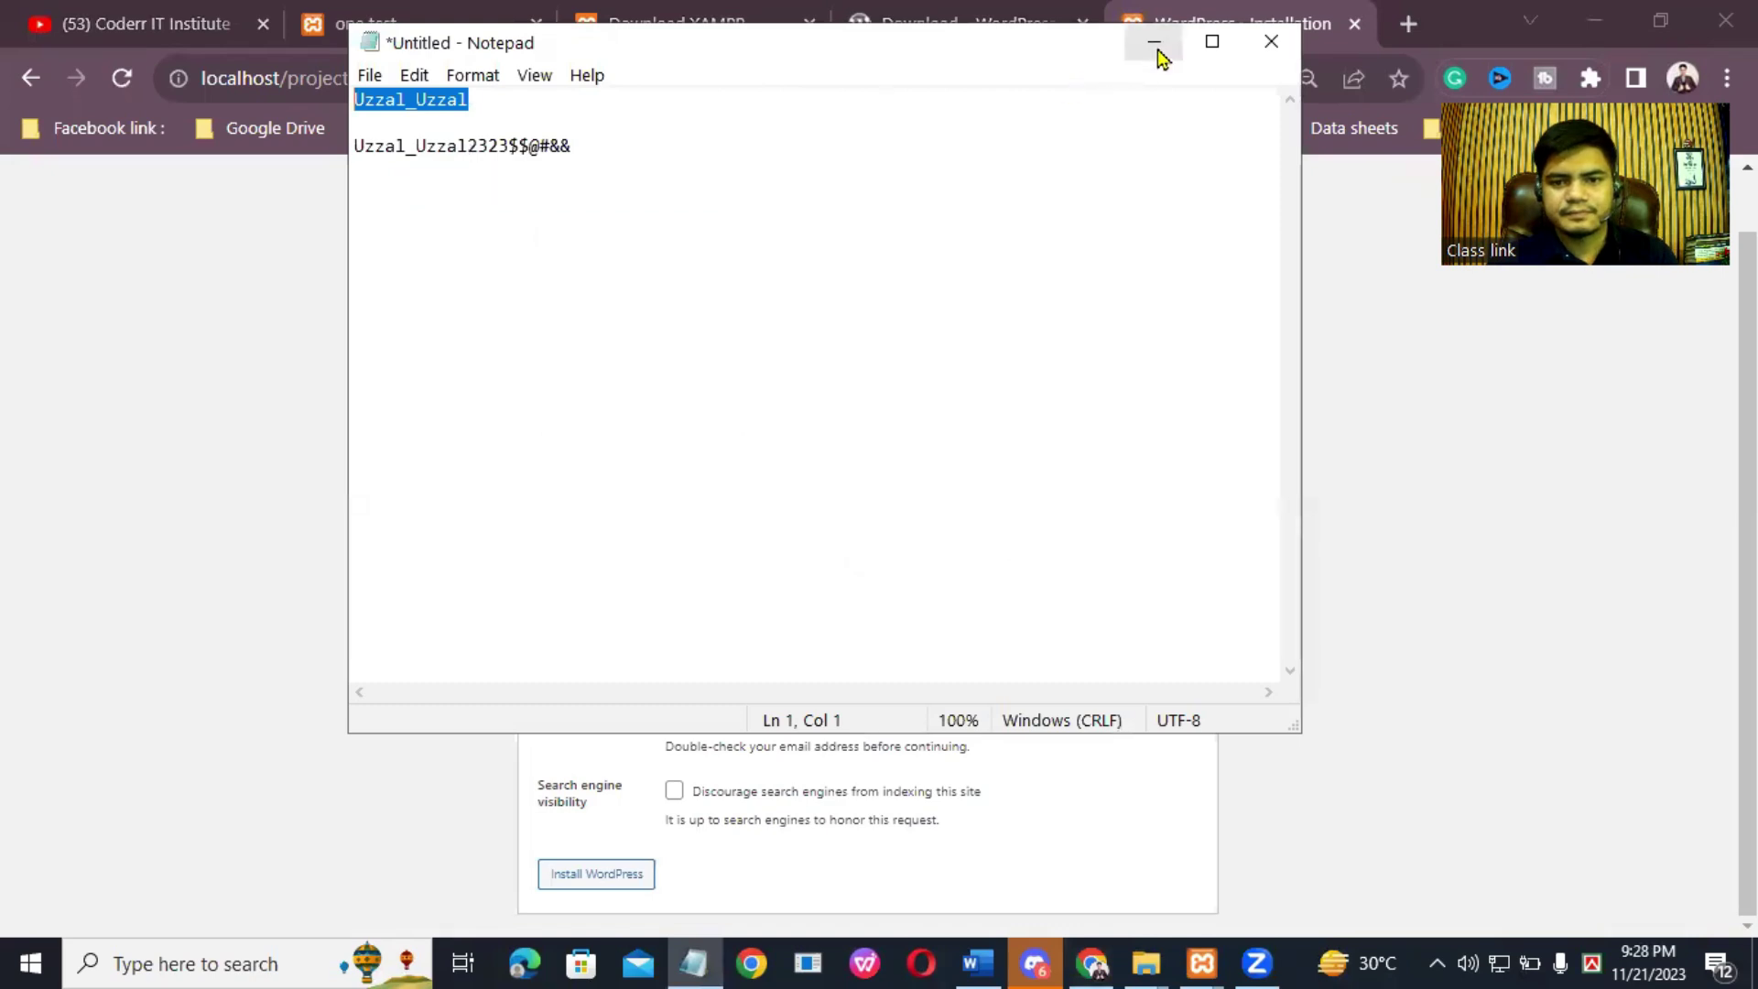
{"action": "left_click", "coordinate": [1156, 46]}
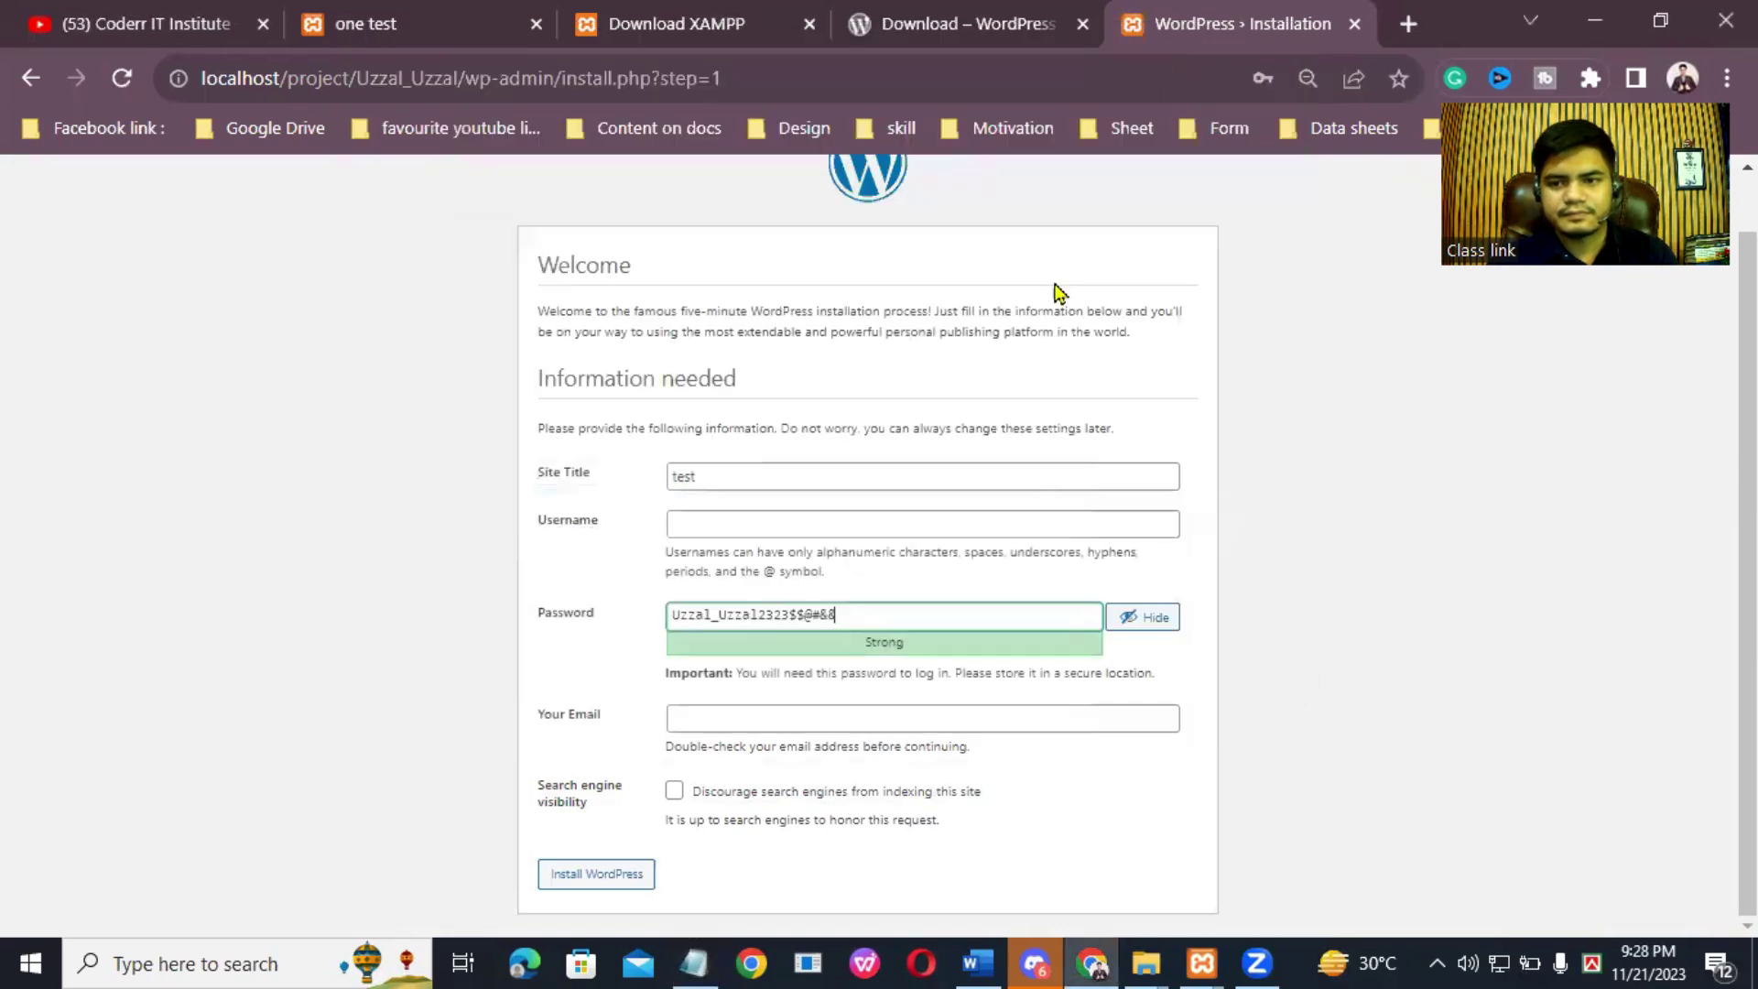
{"action": "left_click", "coordinate": [695, 529]}
{"action": "right_click", "coordinate": [695, 529]}
{"action": "left_click", "coordinate": [781, 726]}
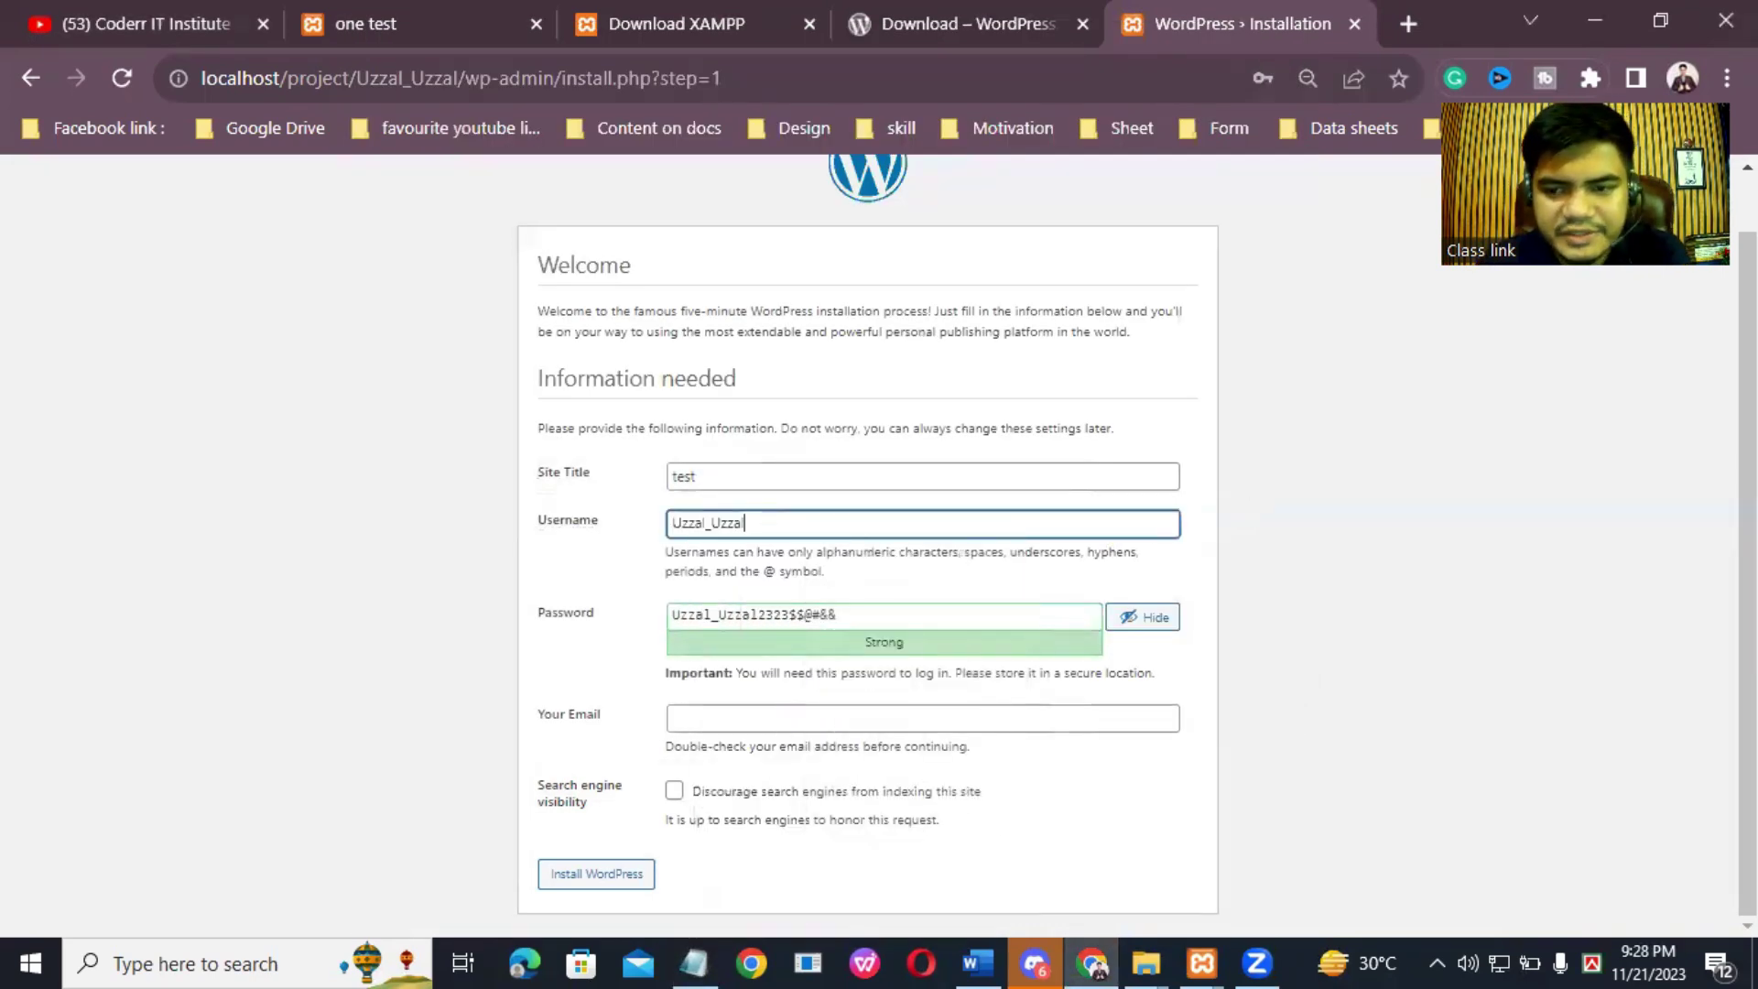
{"action": "left_click", "coordinate": [733, 719]}
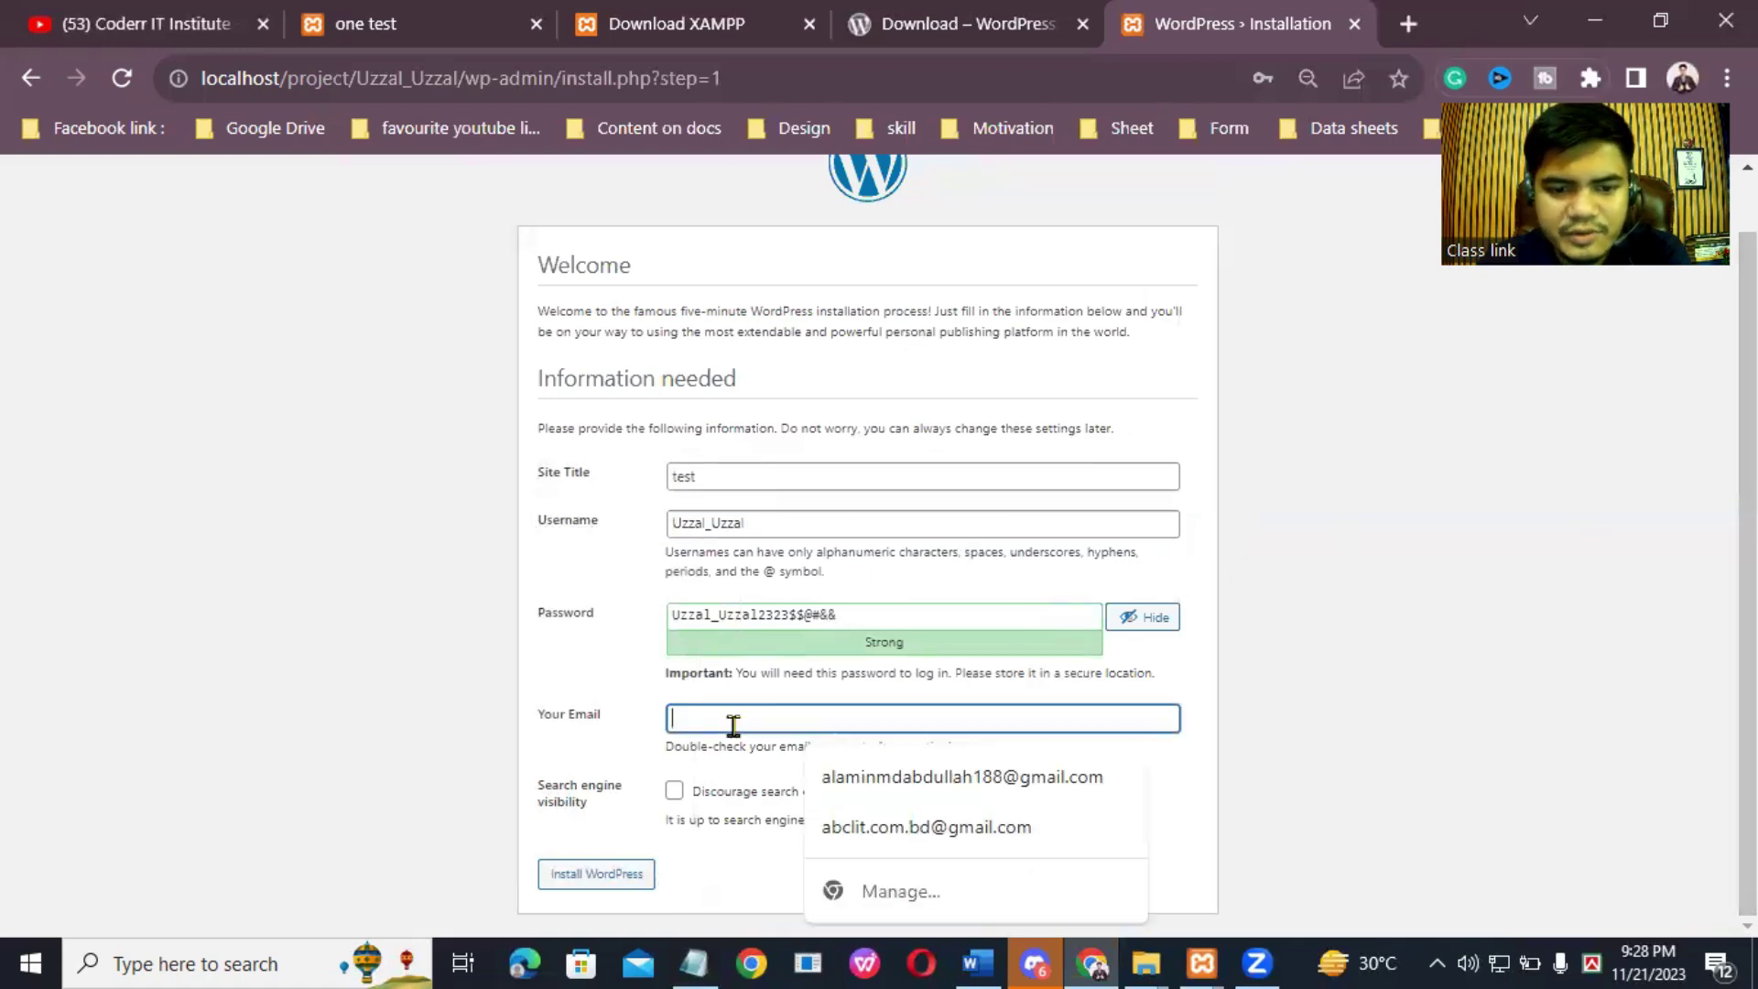
{"action": "left_click", "coordinate": [827, 776]}
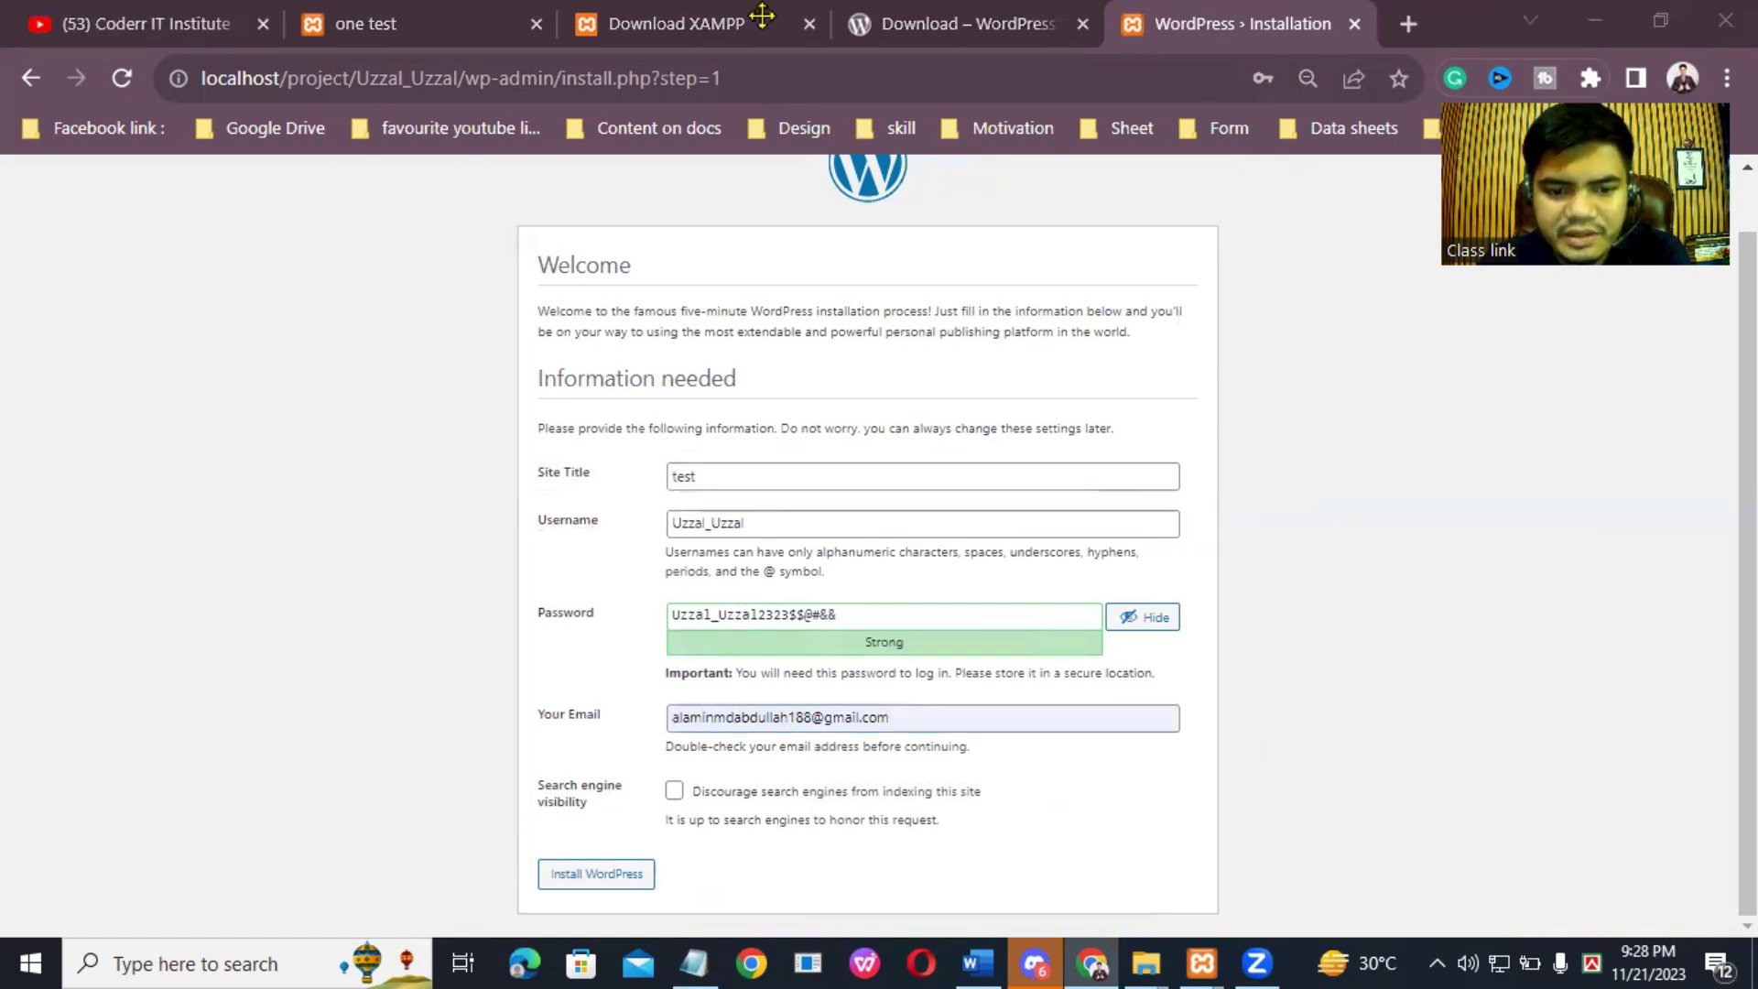
{"action": "left_click", "coordinate": [592, 882]}
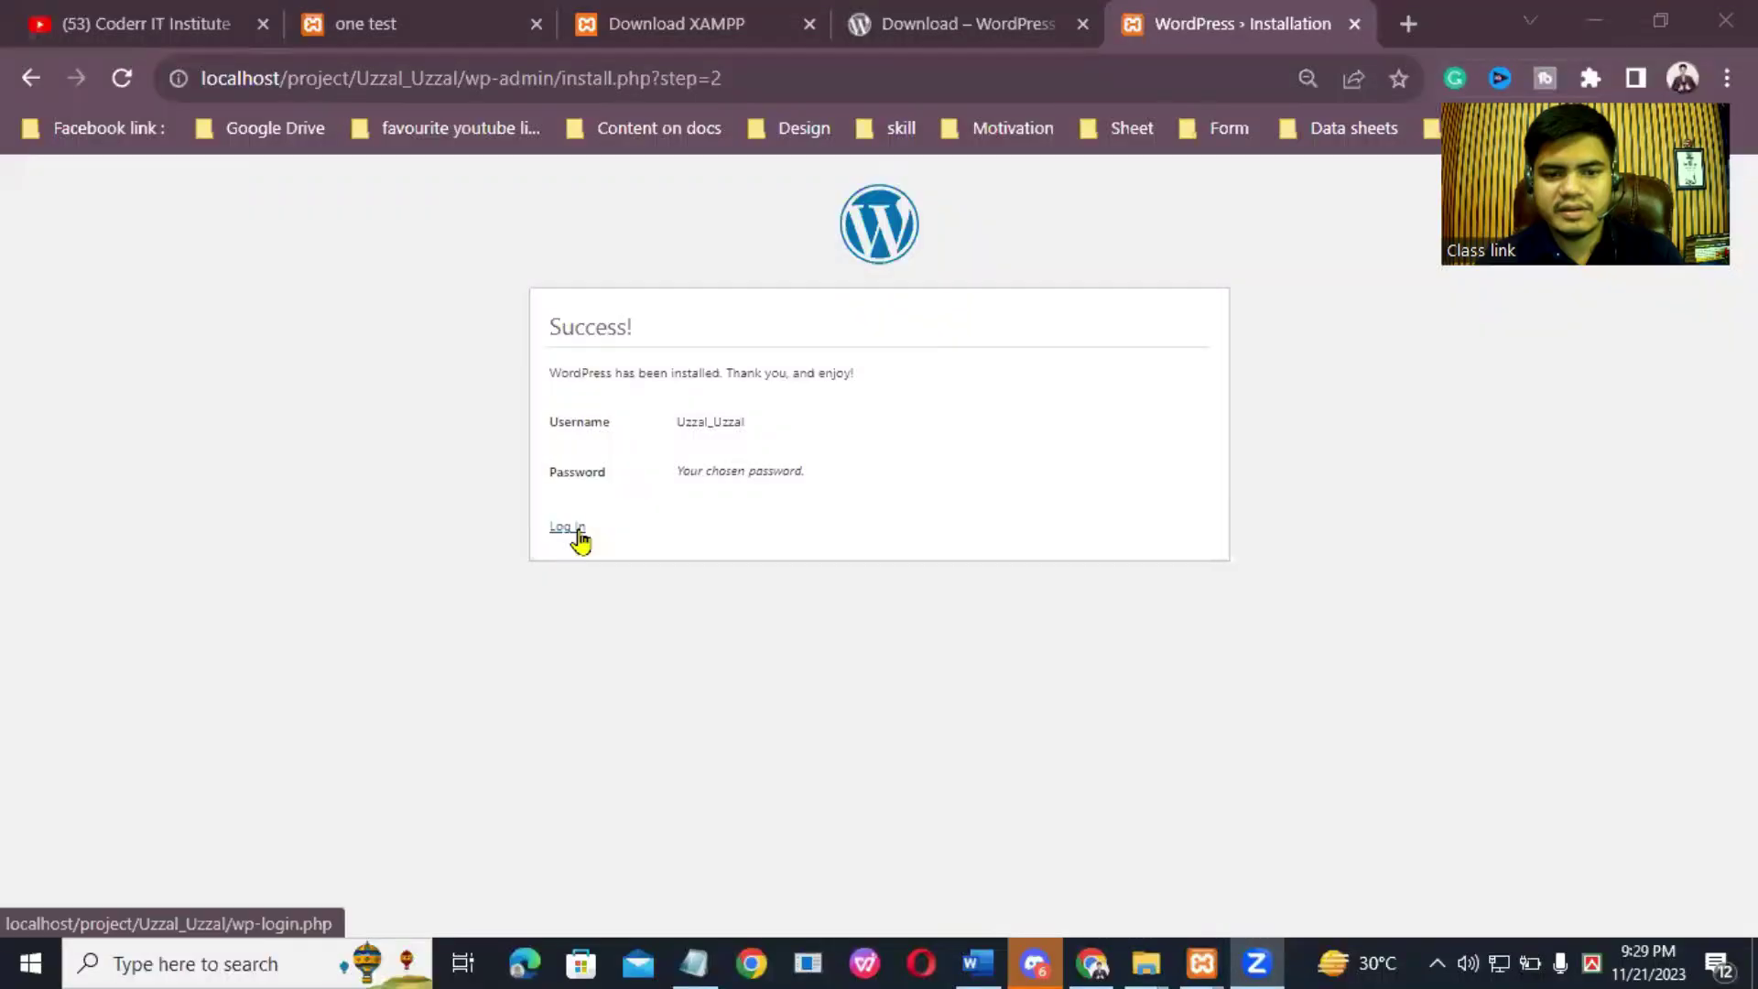
Step: Go from the installation Success page to the new site's login page
{"action": "left_click", "coordinate": [567, 529]}
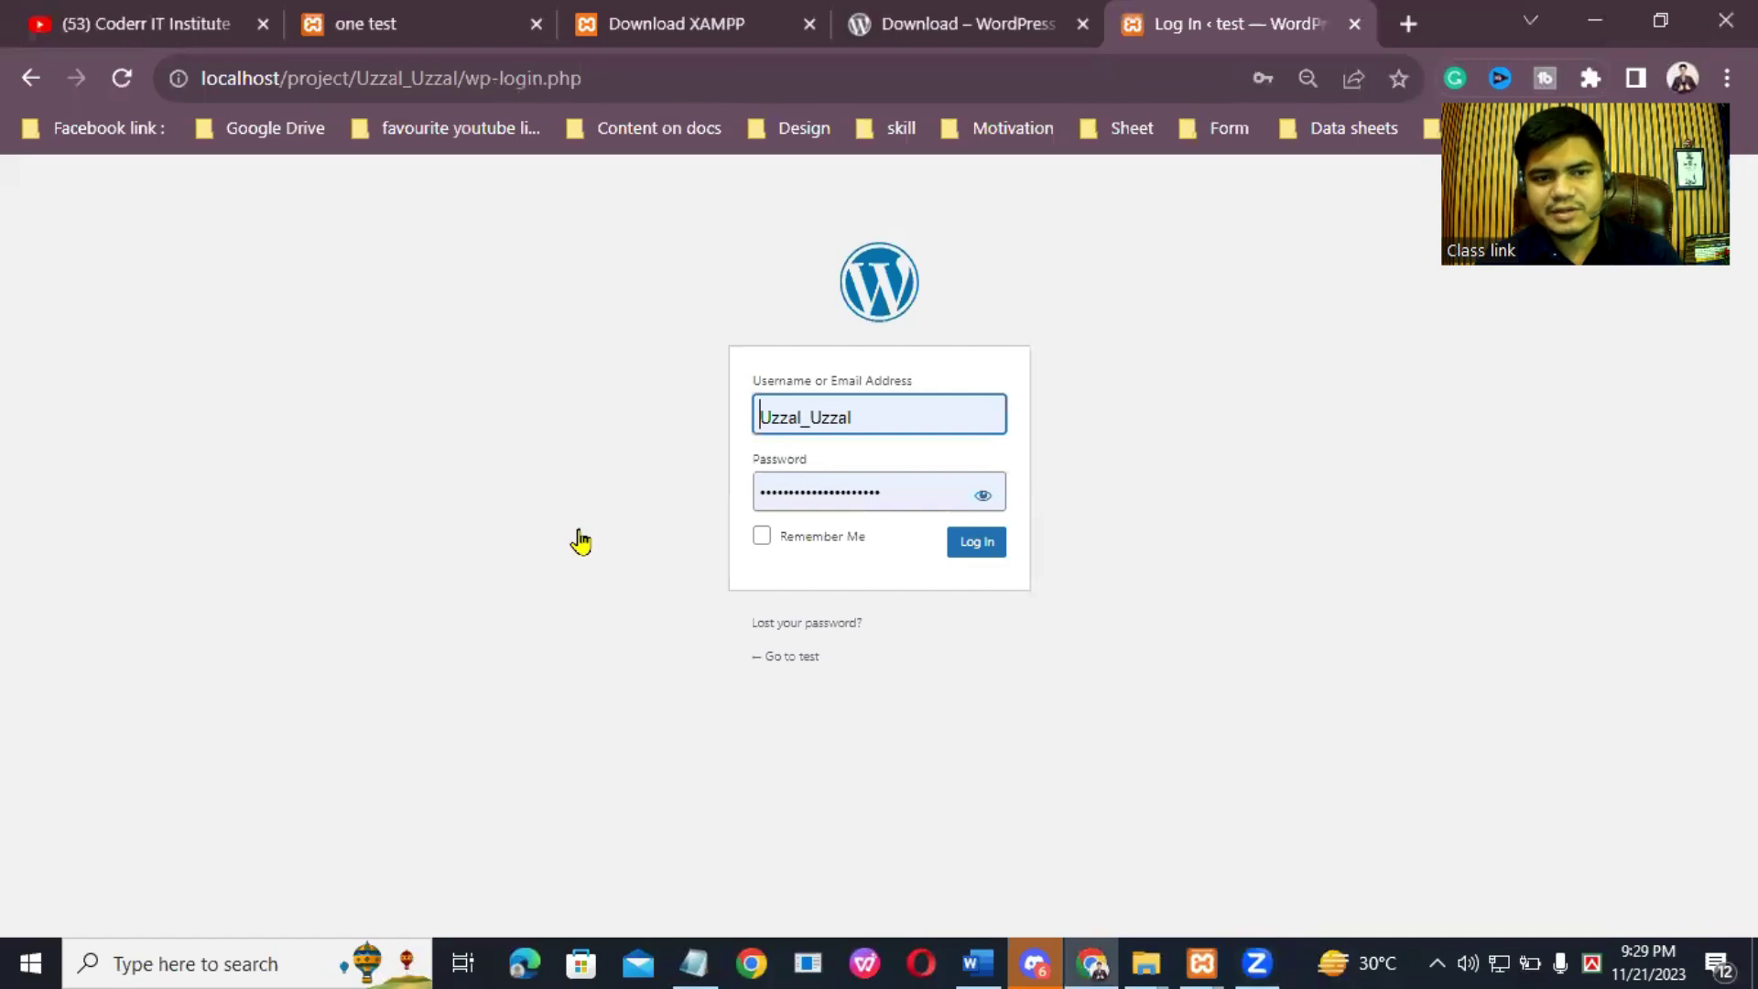
Step: Put the site's base URL plus /wp-admin in a new tab's address bar, then search Windows for Lightshot
{"action": "left_click", "coordinate": [903, 420]}
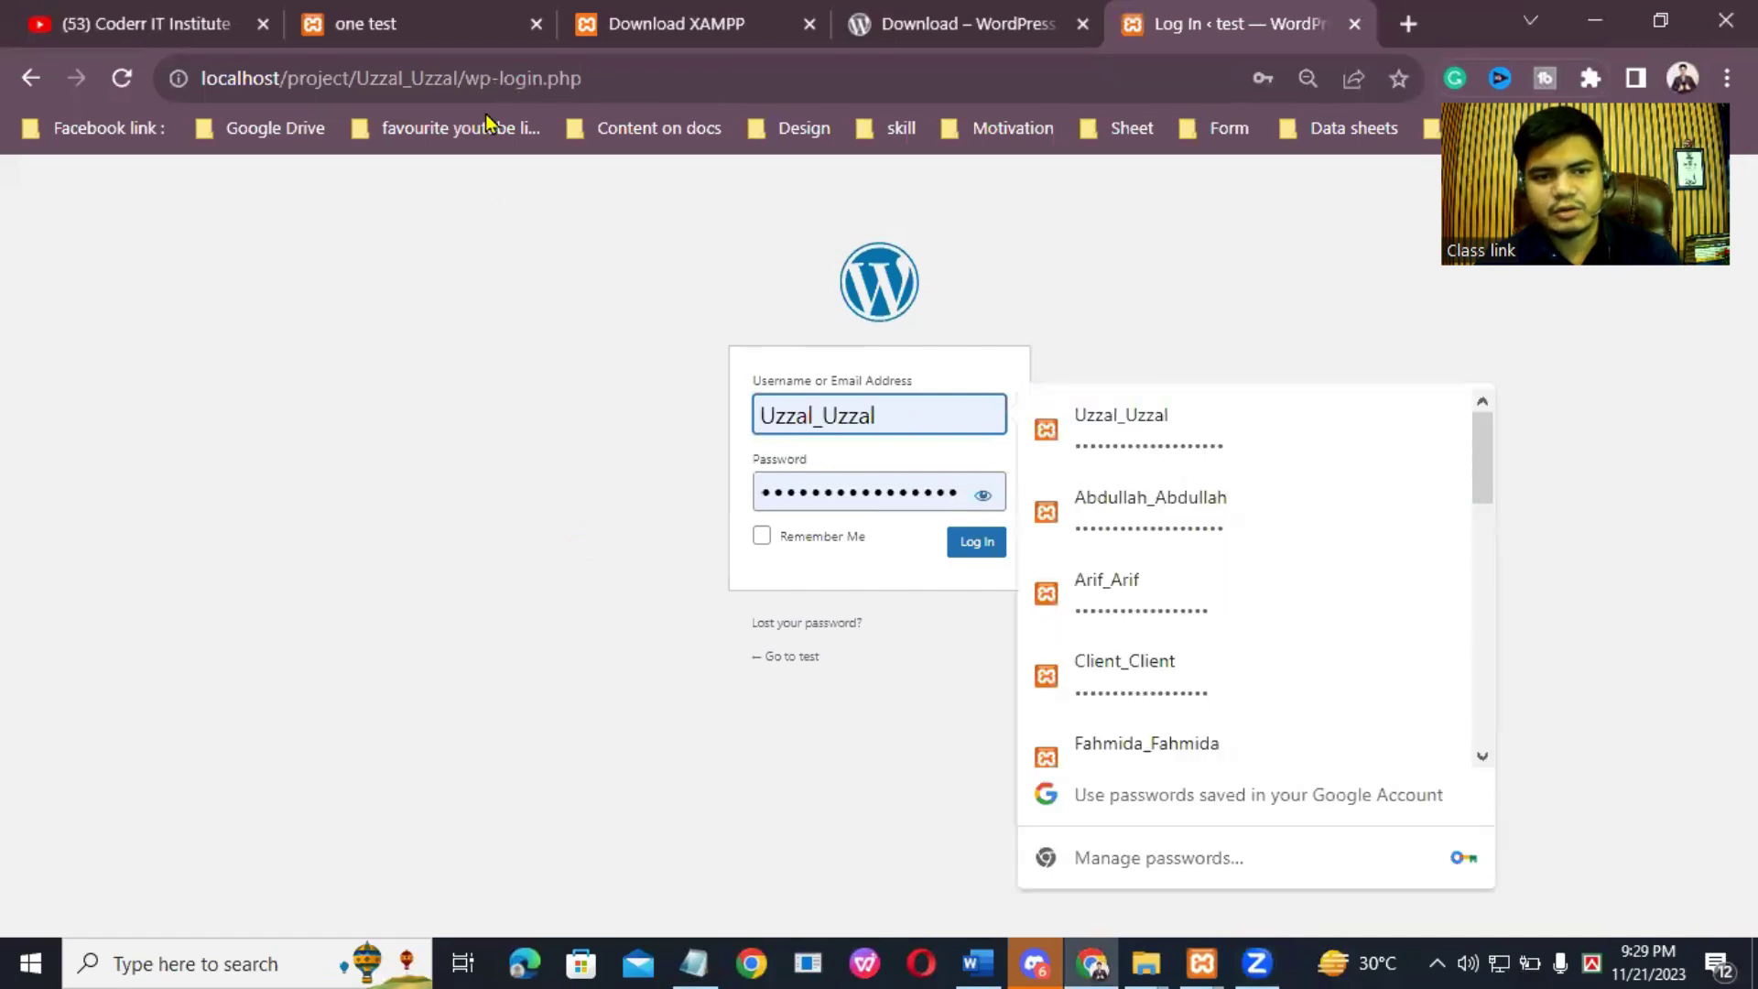
{"action": "left_click_drag", "start_coordinate": [457, 78], "coordinate": [174, 83]}
{"action": "right_click", "coordinate": [271, 81]}
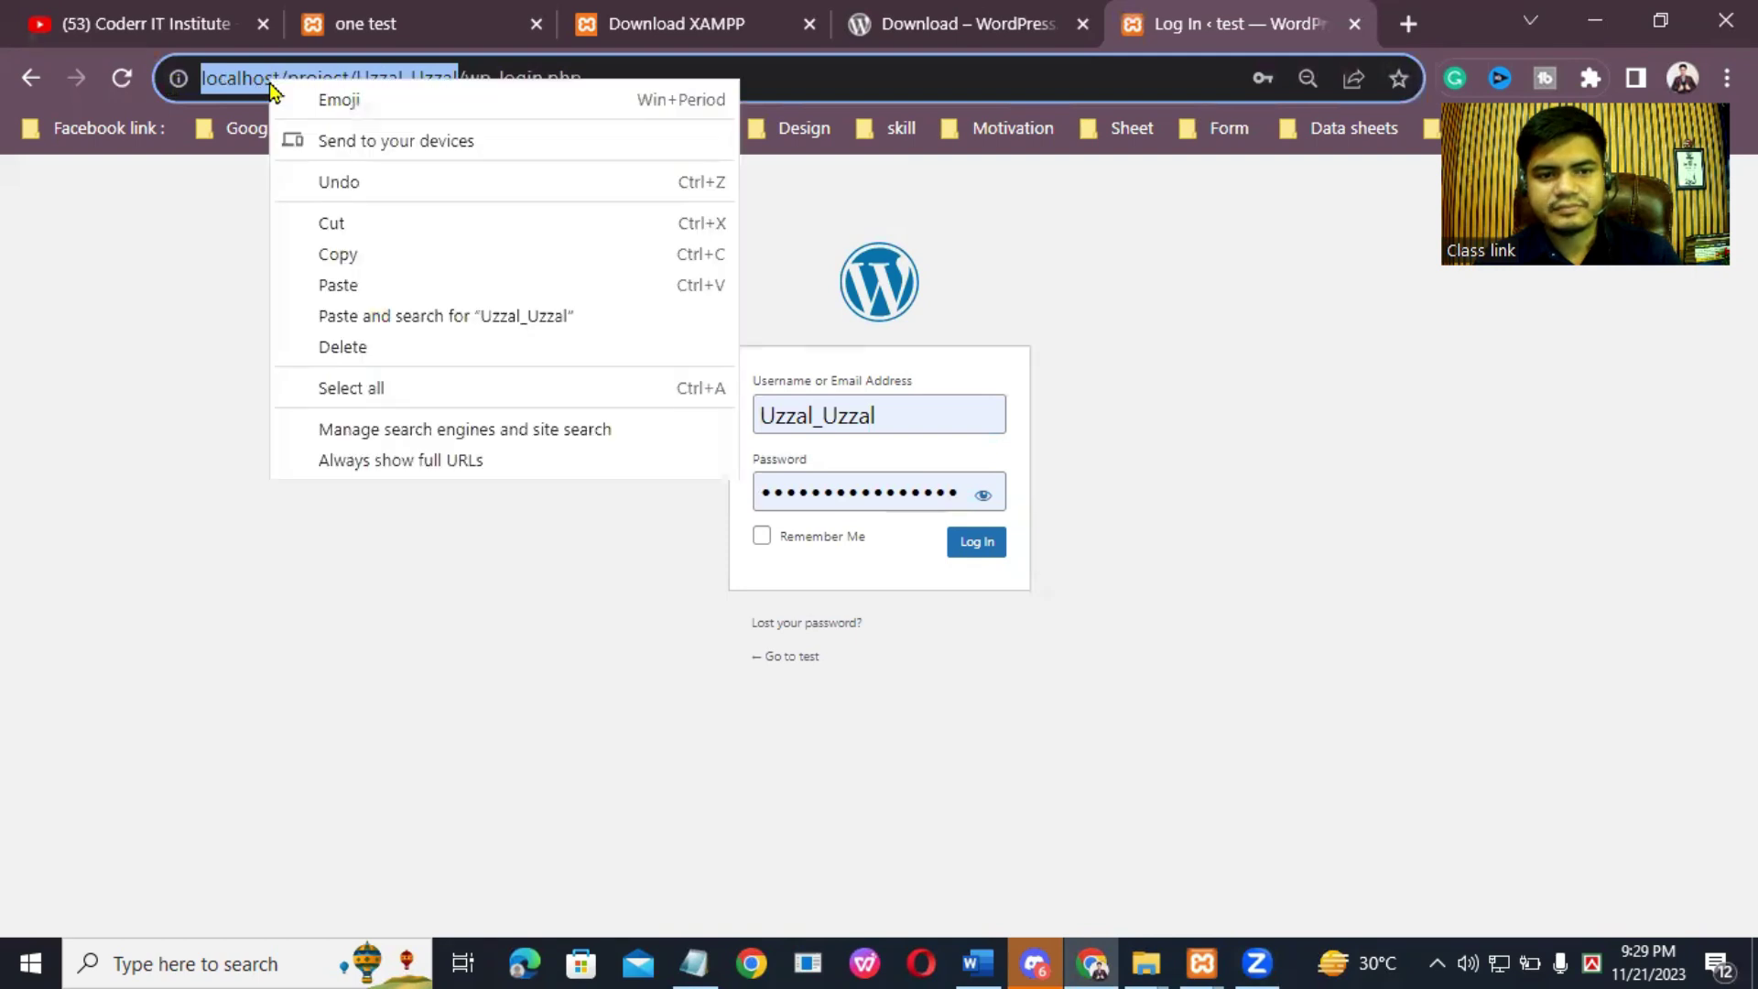
{"action": "left_click", "coordinate": [357, 253]}
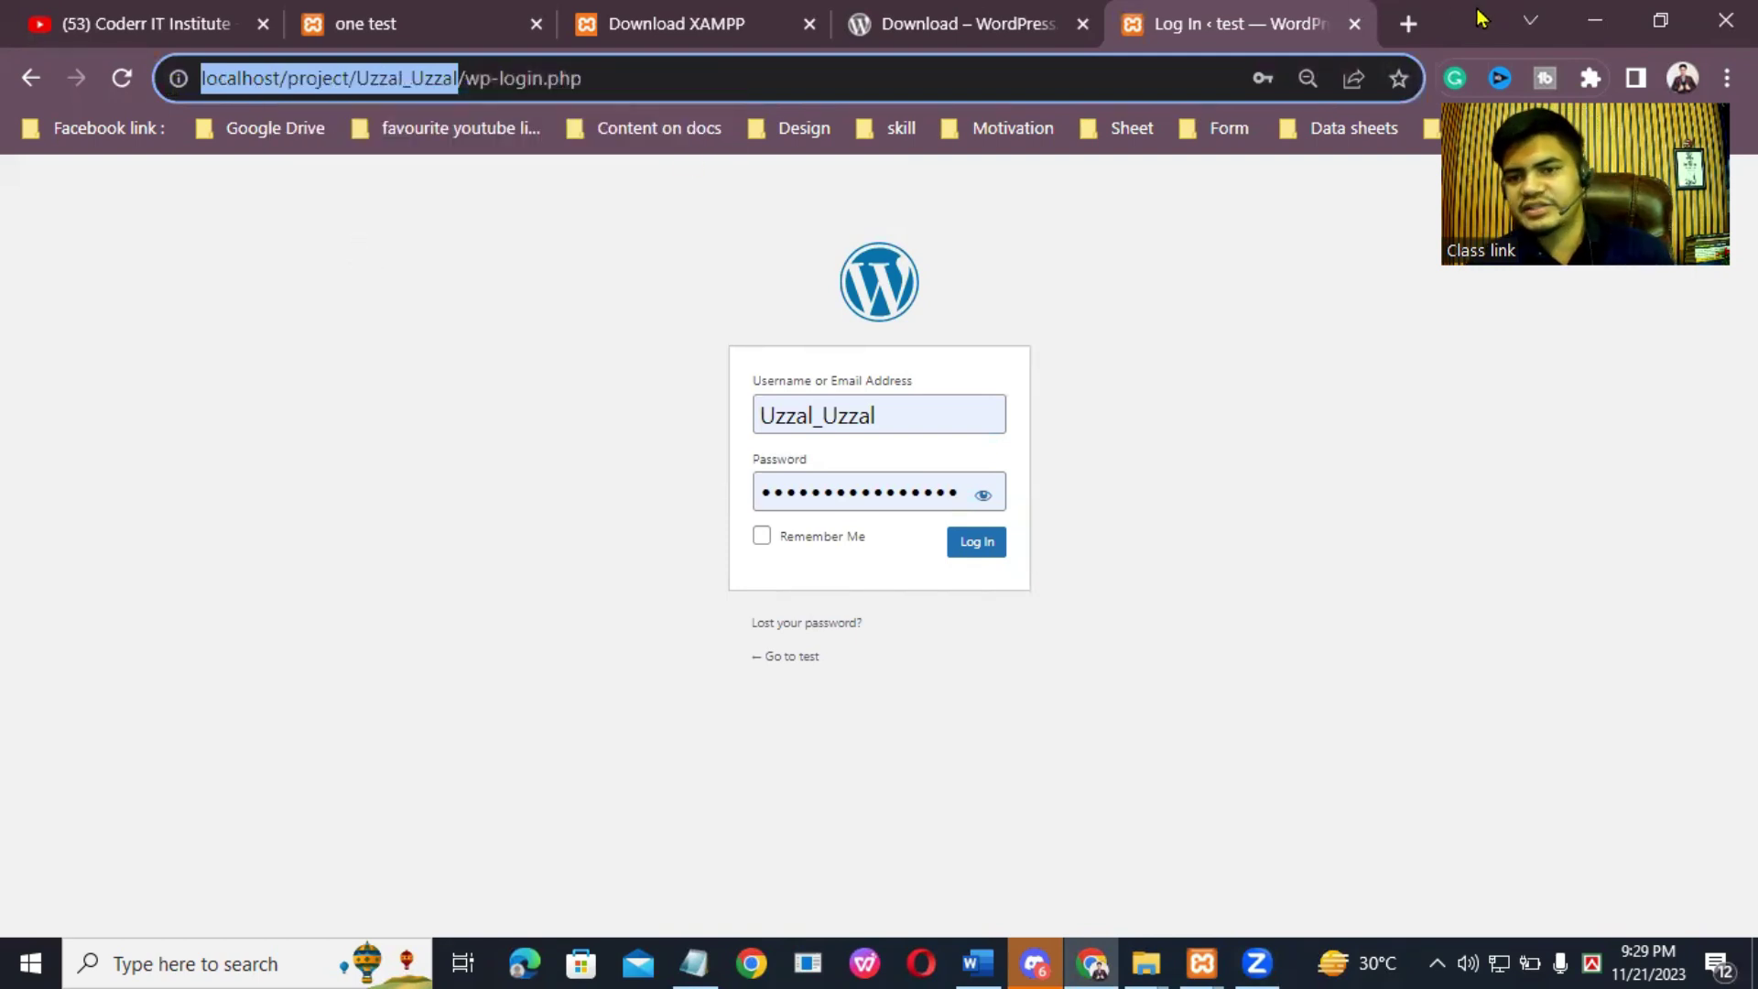
{"action": "left_click", "coordinate": [1408, 23]}
{"action": "left_click", "coordinate": [750, 79]}
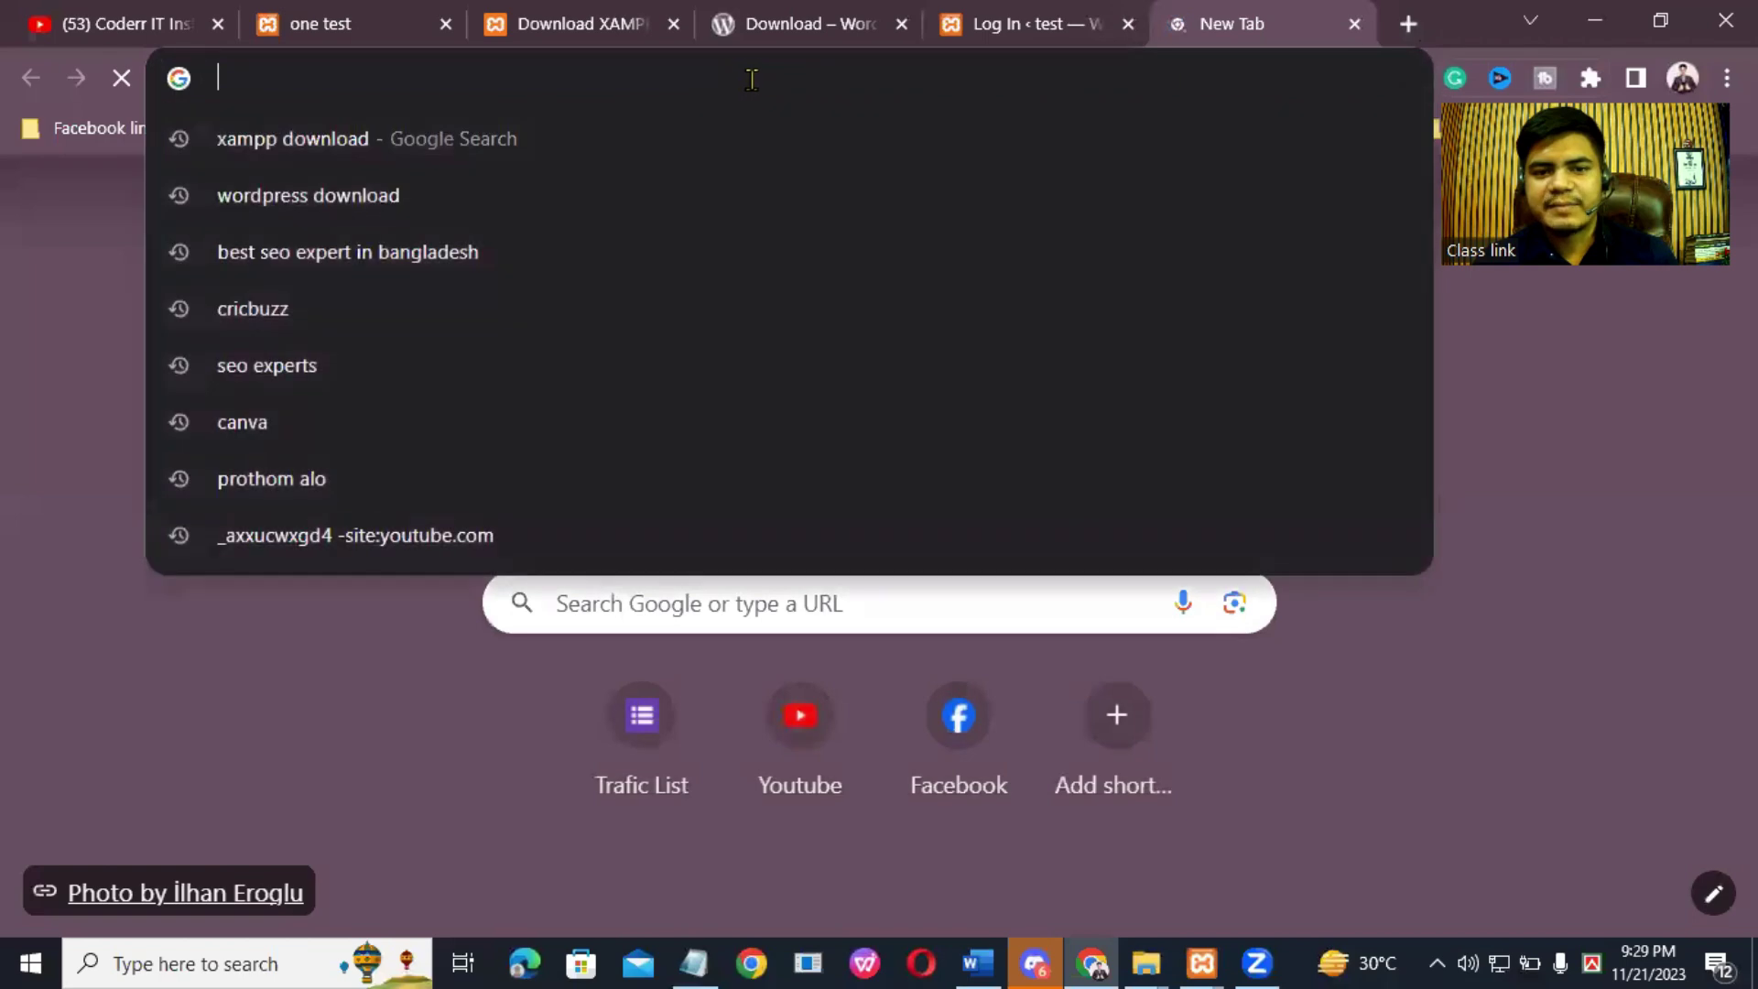
{"action": "right_click", "coordinate": [751, 79]}
{"action": "left_click", "coordinate": [850, 240]}
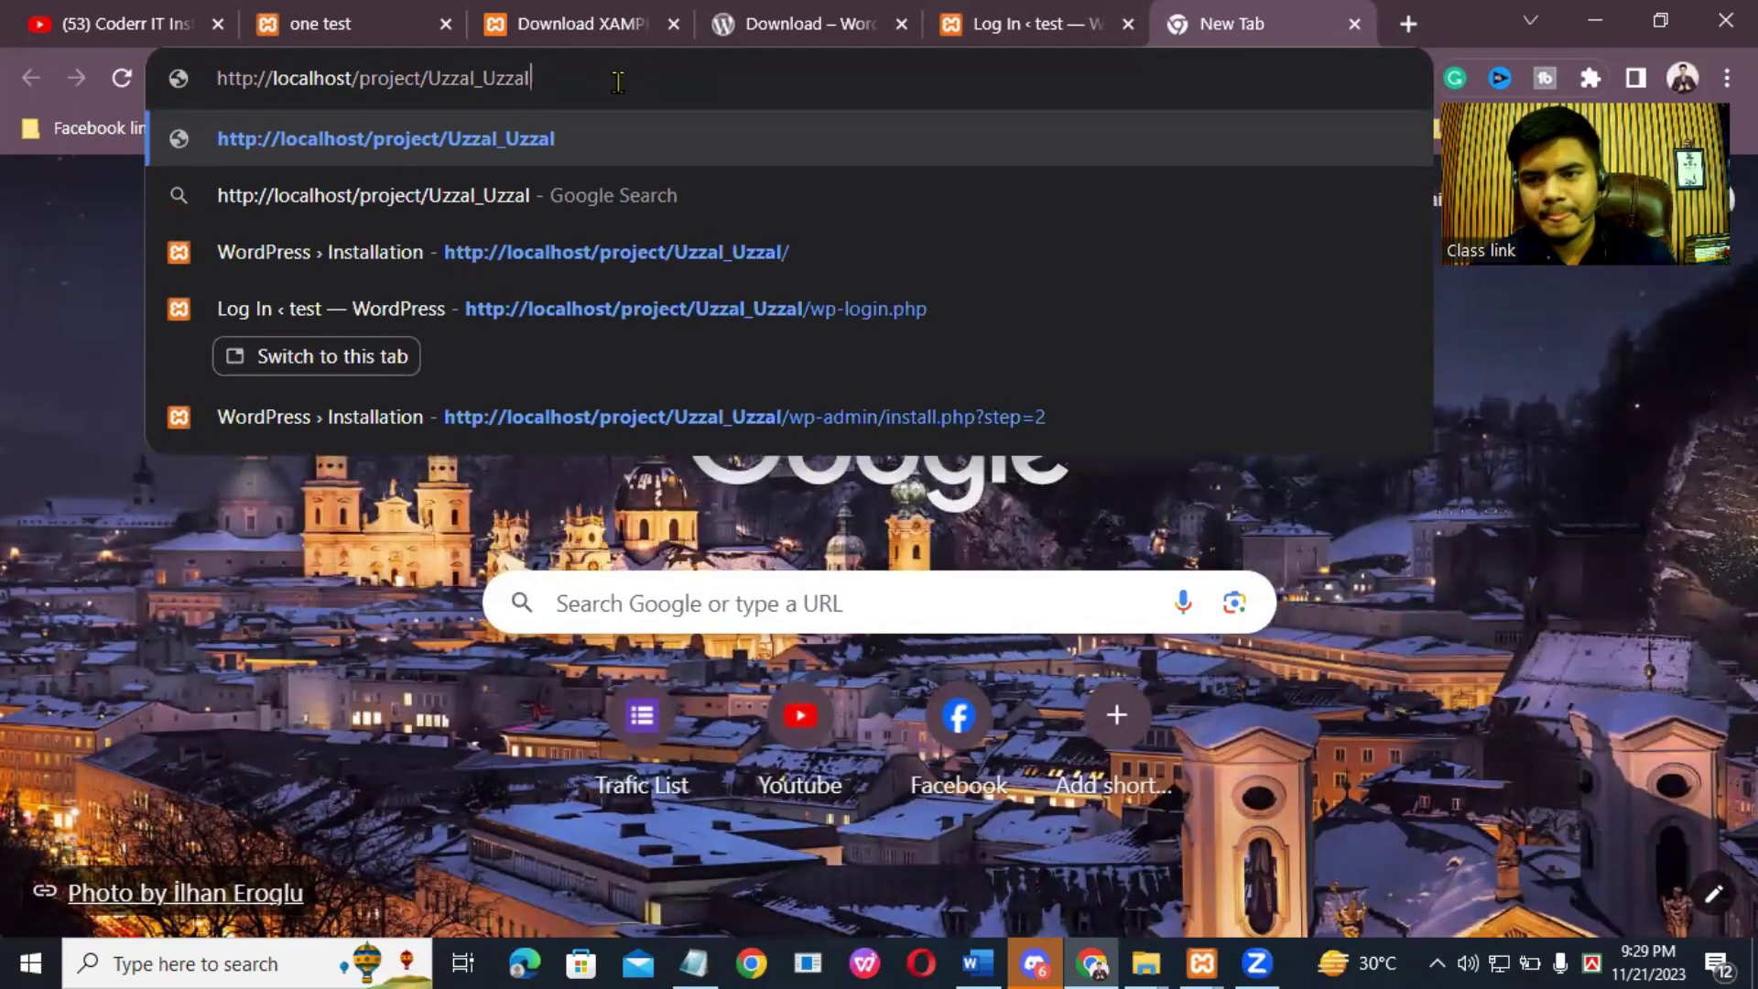
{"action": "type", "text": "/"}
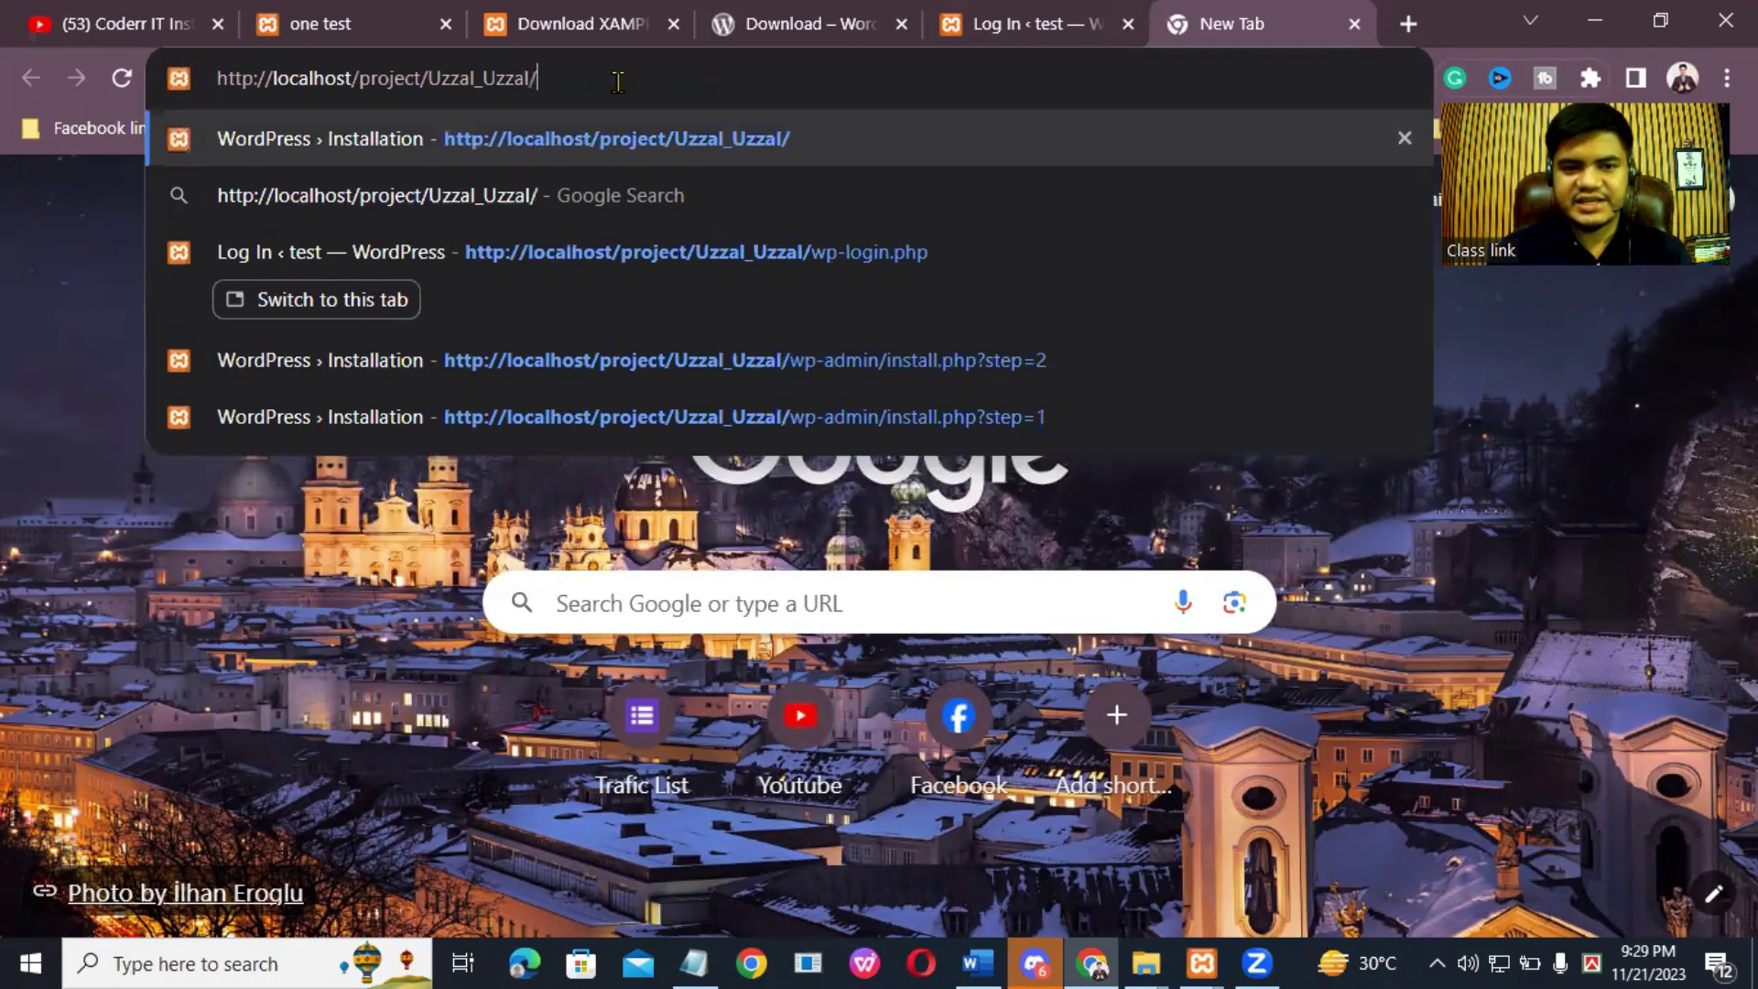
{"action": "type", "text": "wp-"}
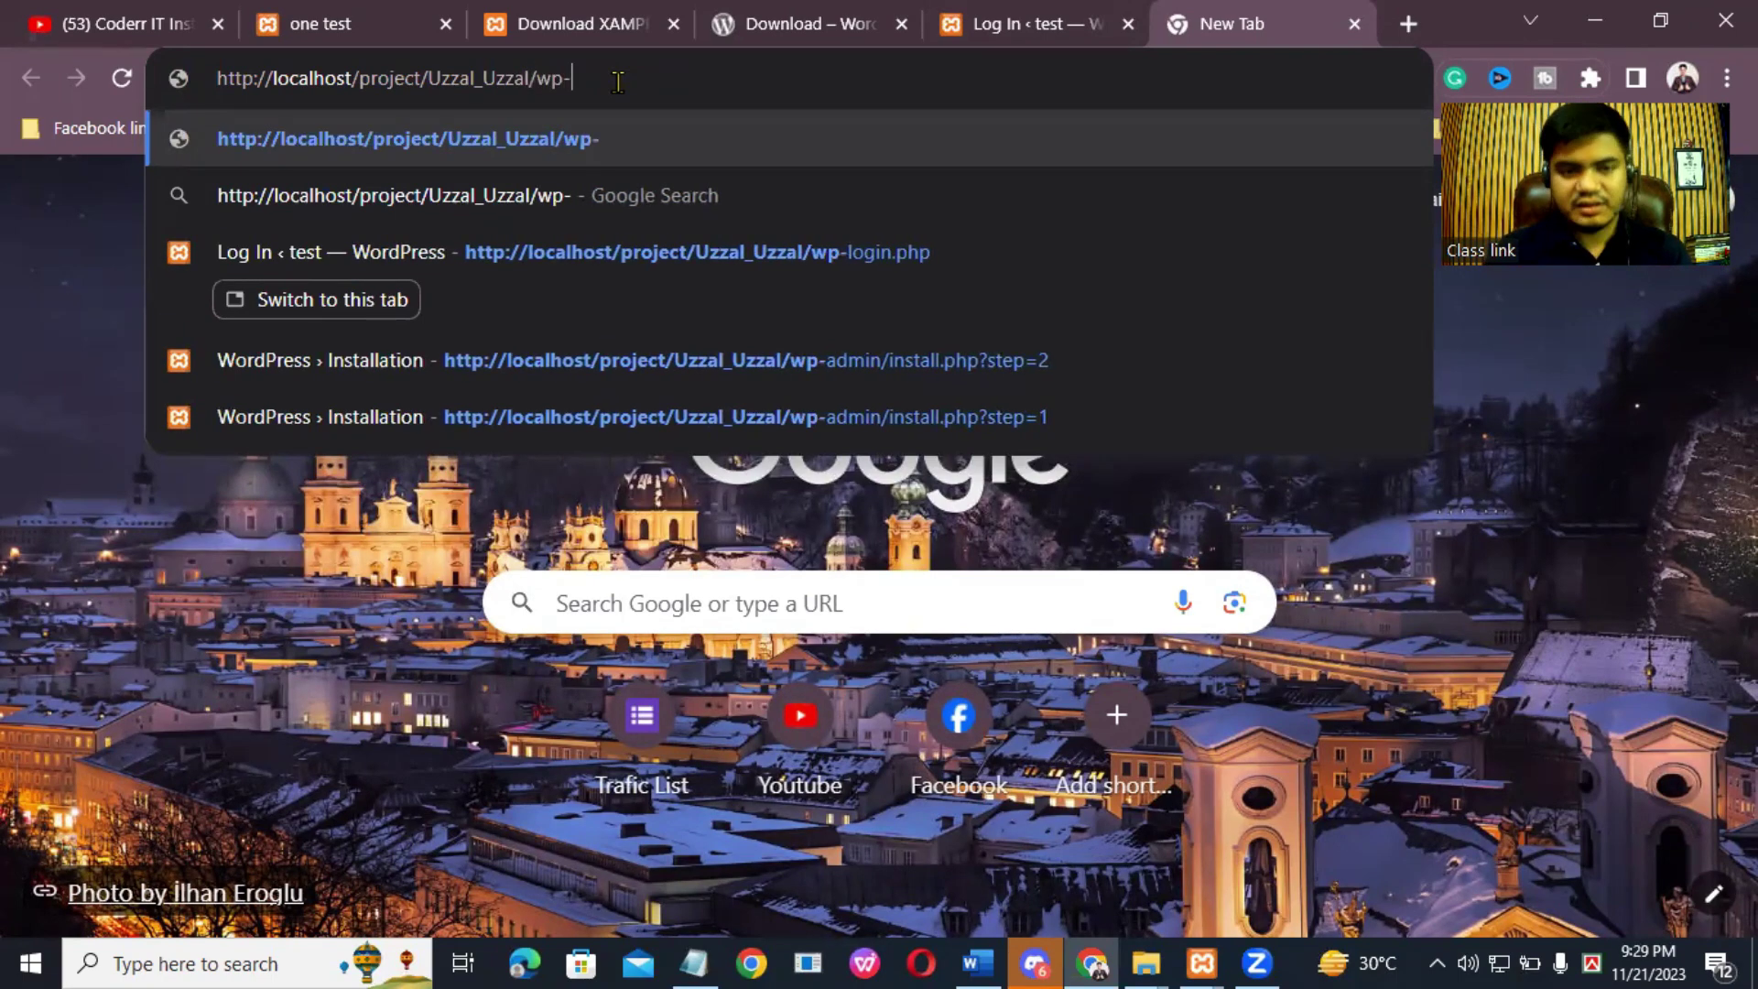
{"action": "type", "text": "admin"}
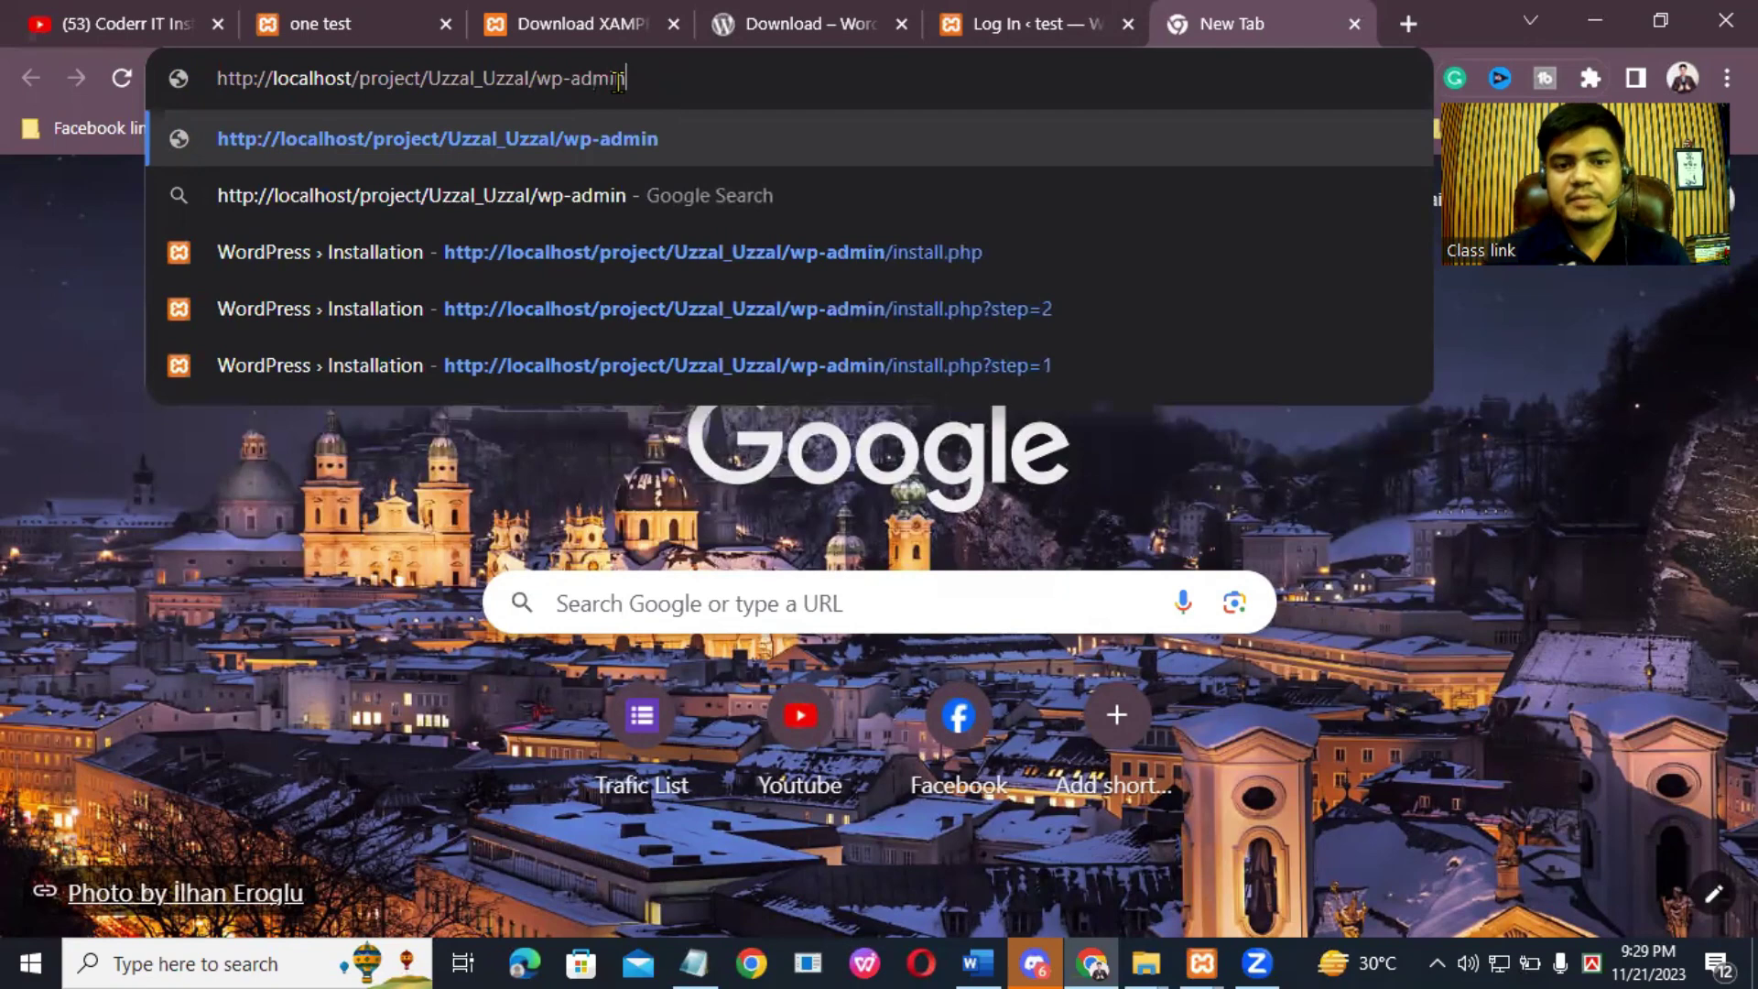
{"action": "left_click", "coordinate": [133, 966]}
{"action": "type", "text": "light"}
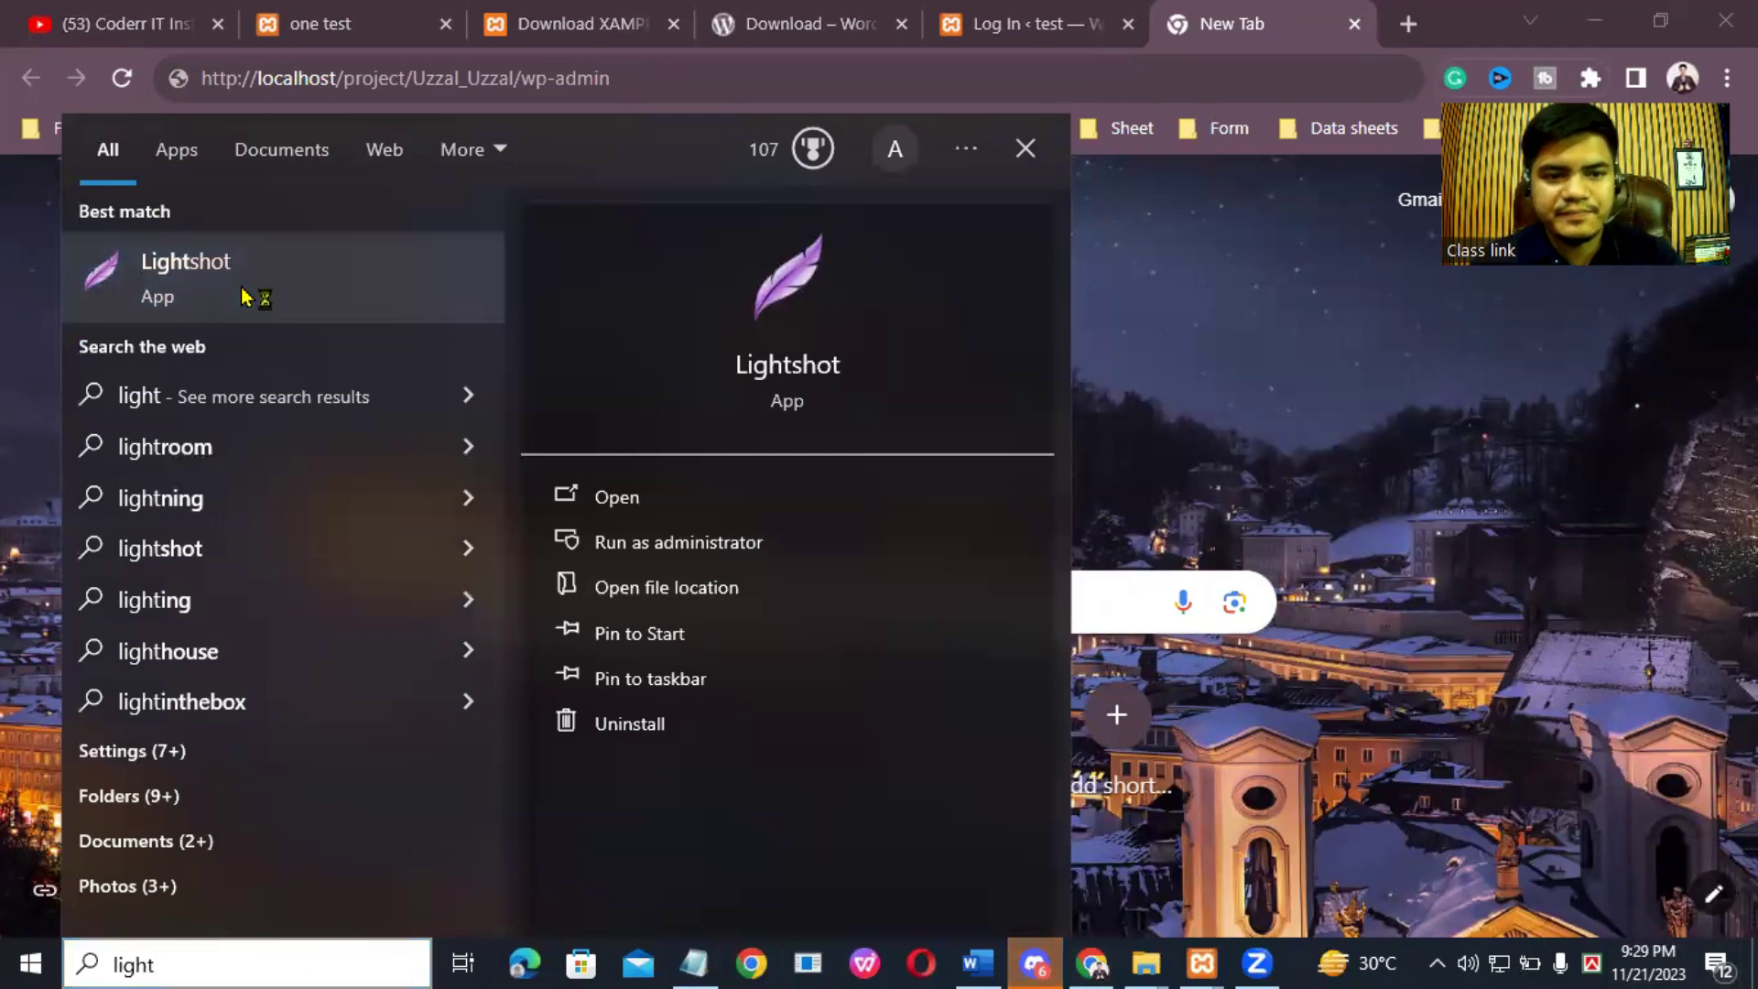
{"action": "left_click", "coordinate": [260, 294]}
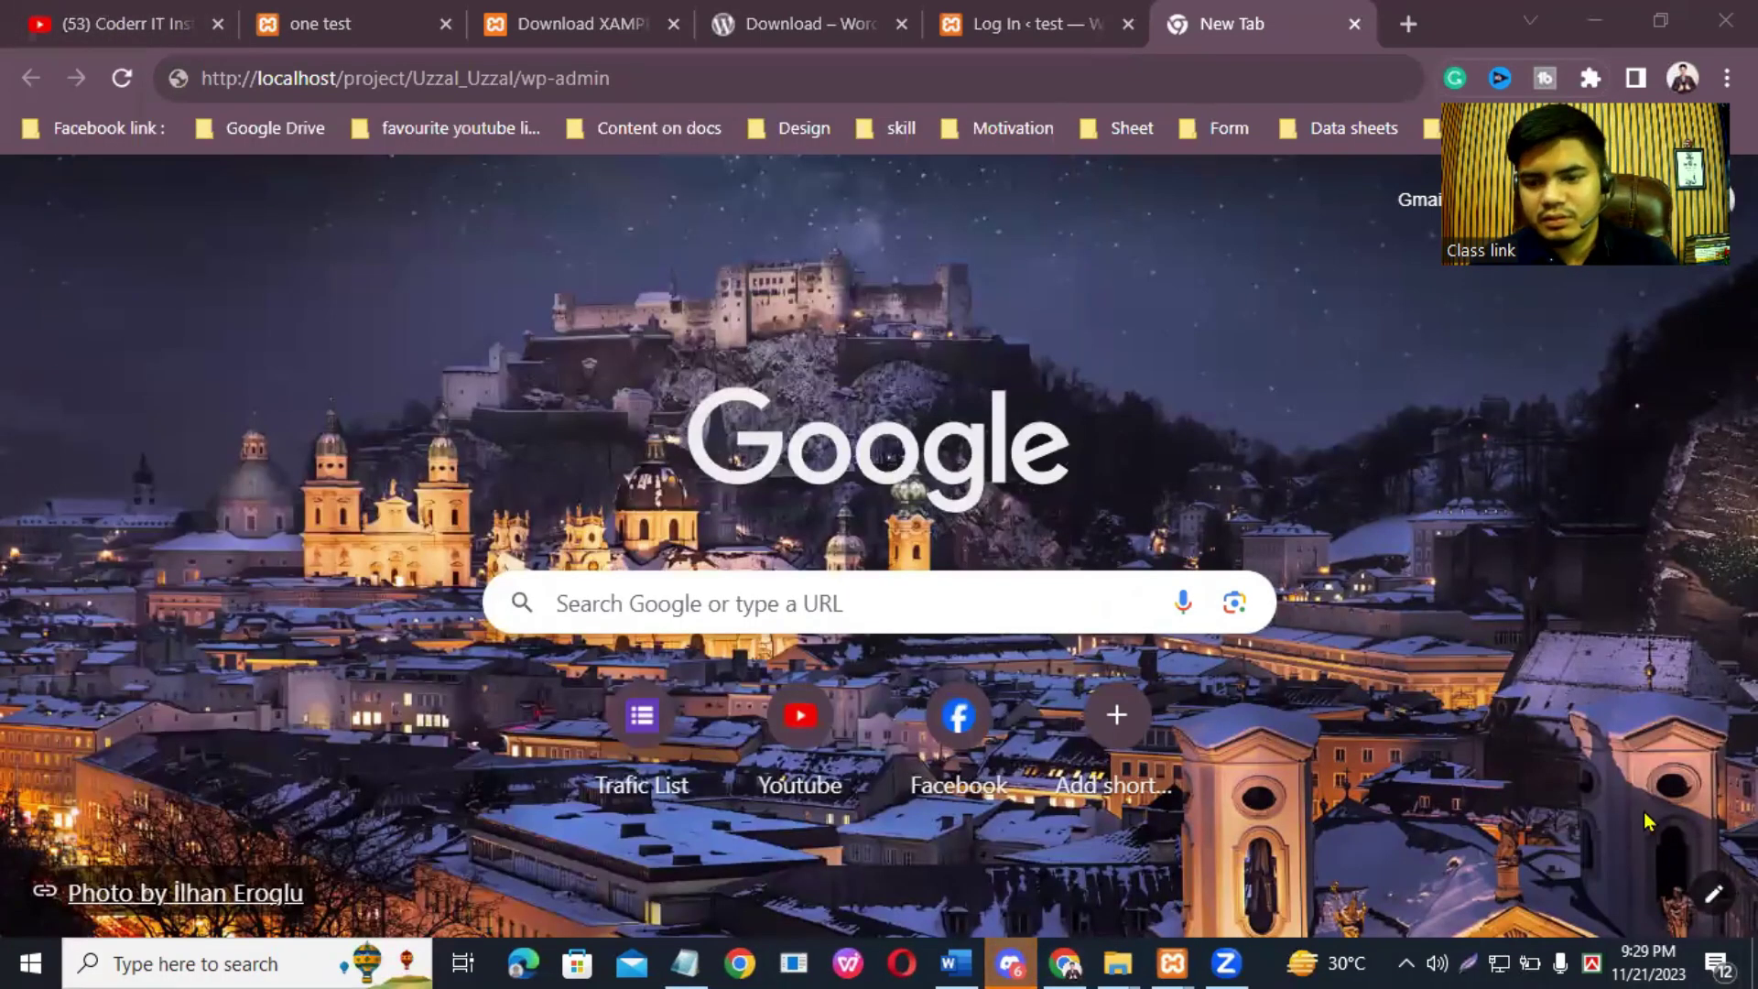
{"action": "left_click", "coordinate": [1469, 960]}
{"action": "left_click_drag", "start_coordinate": [54, 14], "coordinate": [1429, 438]}
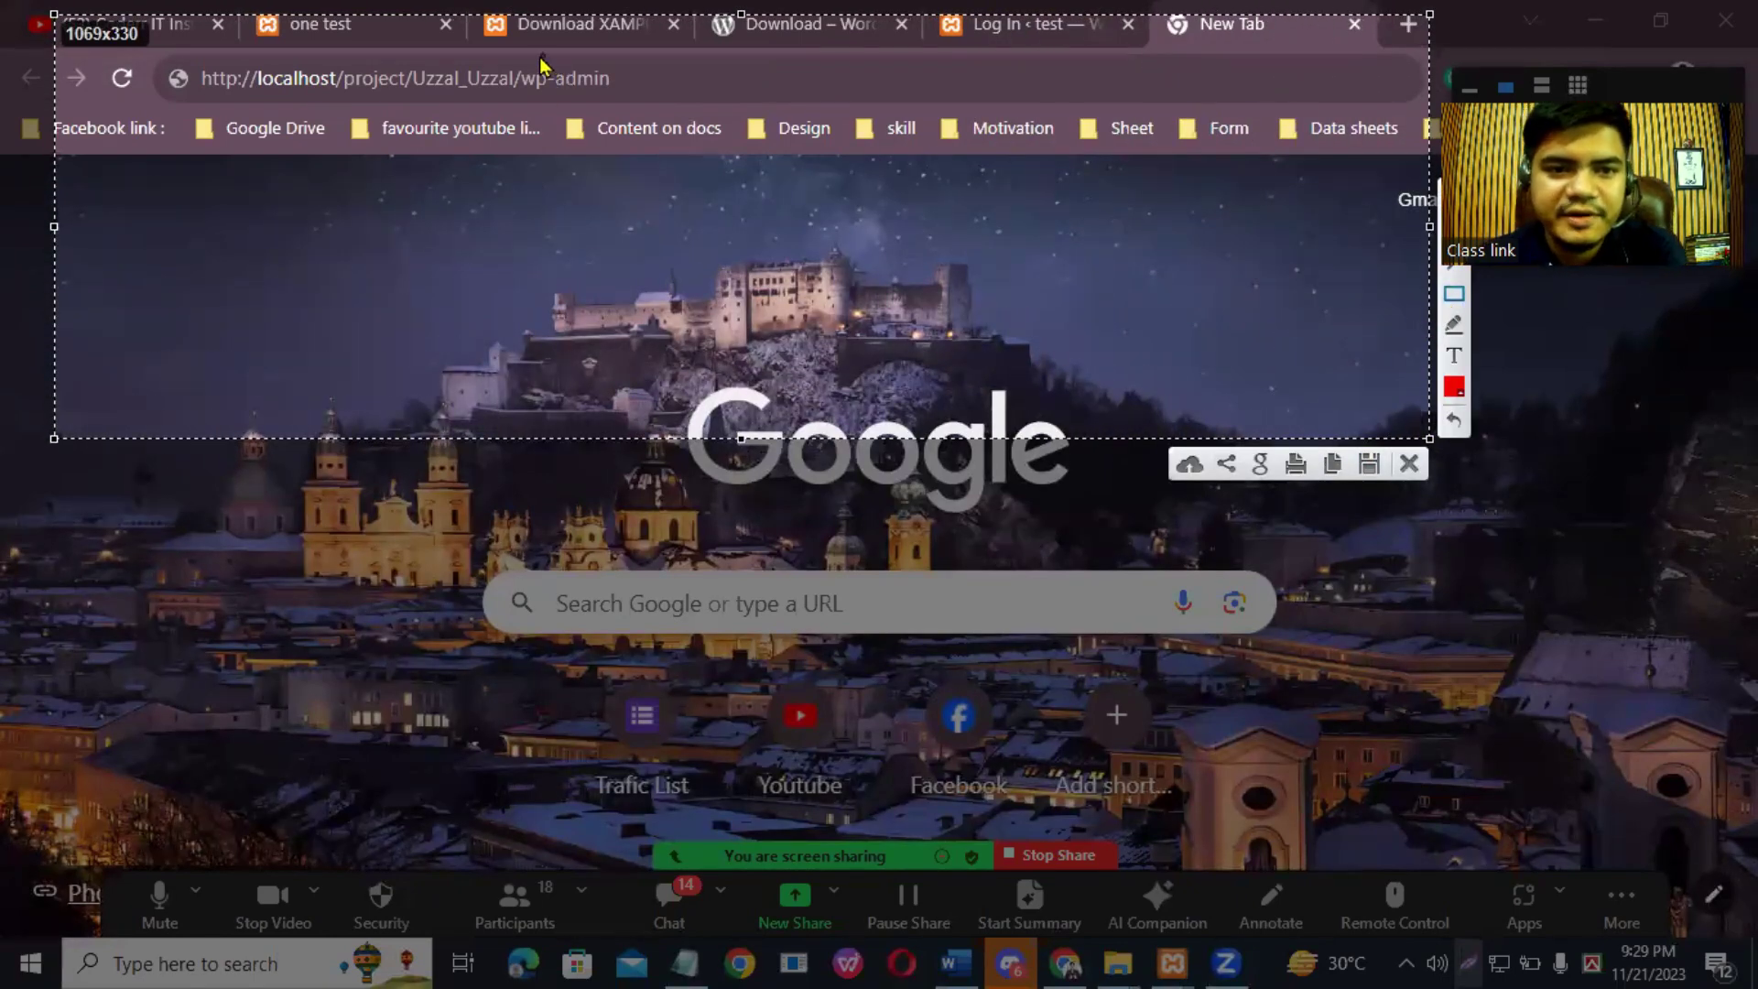
{"action": "mouse_move", "coordinate": [509, 61]}
{"action": "left_mouse_down"}
{"action": "mouse_move", "coordinate": [524, 89]}
{"action": "mouse_move", "coordinate": [630, 99]}
{"action": "left_mouse_up"}
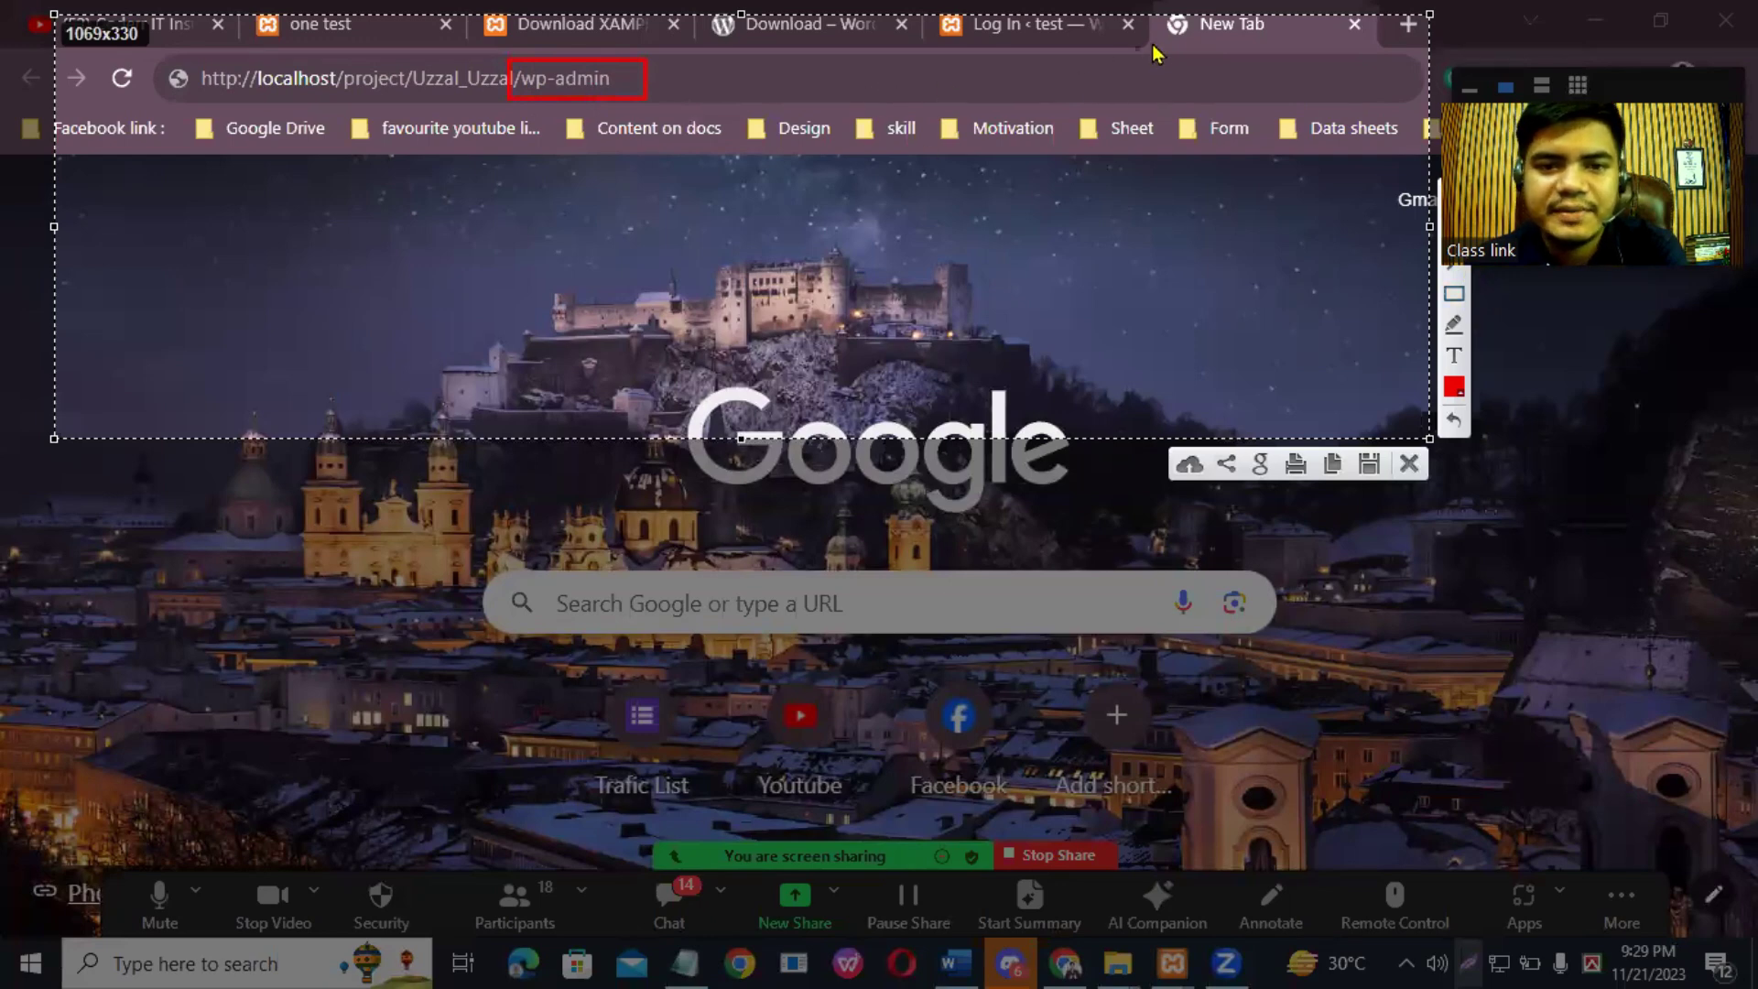
{"action": "left_click_drag", "start_coordinate": [1149, 46], "coordinate": [861, 73]}
{"action": "left_click_drag", "start_coordinate": [669, 82], "coordinate": [648, 85]}
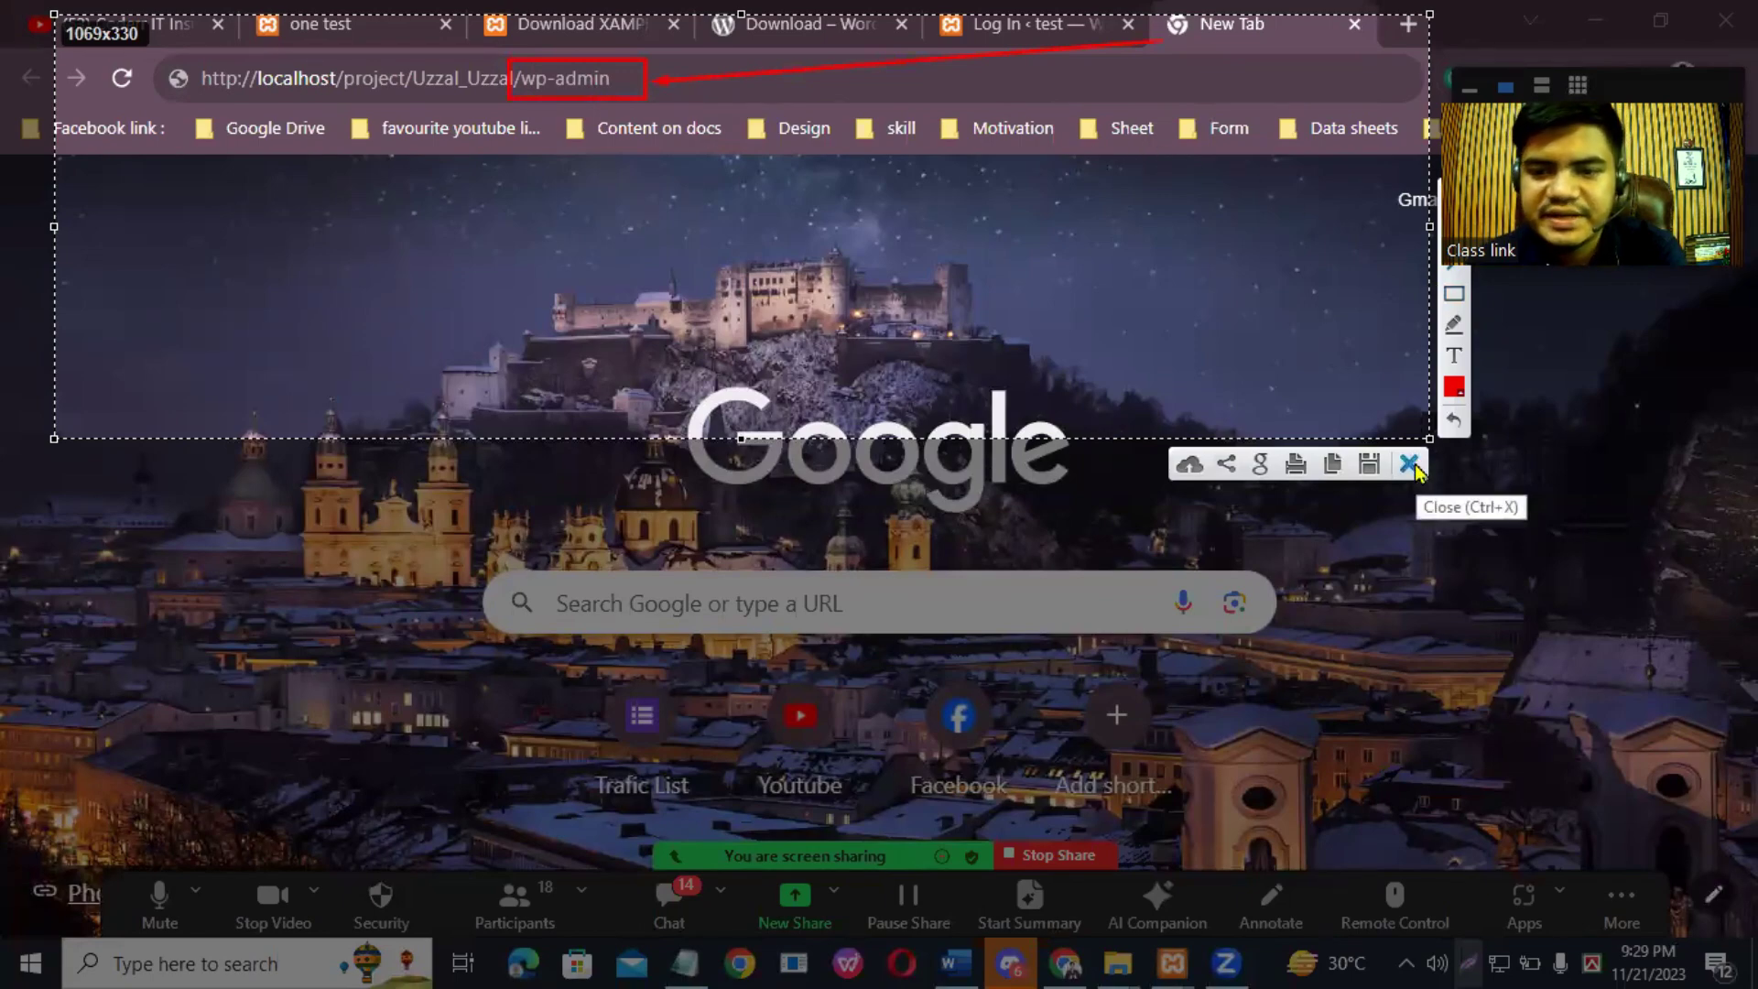
{"action": "left_click", "coordinate": [1409, 464]}
{"action": "left_click", "coordinate": [677, 70]}
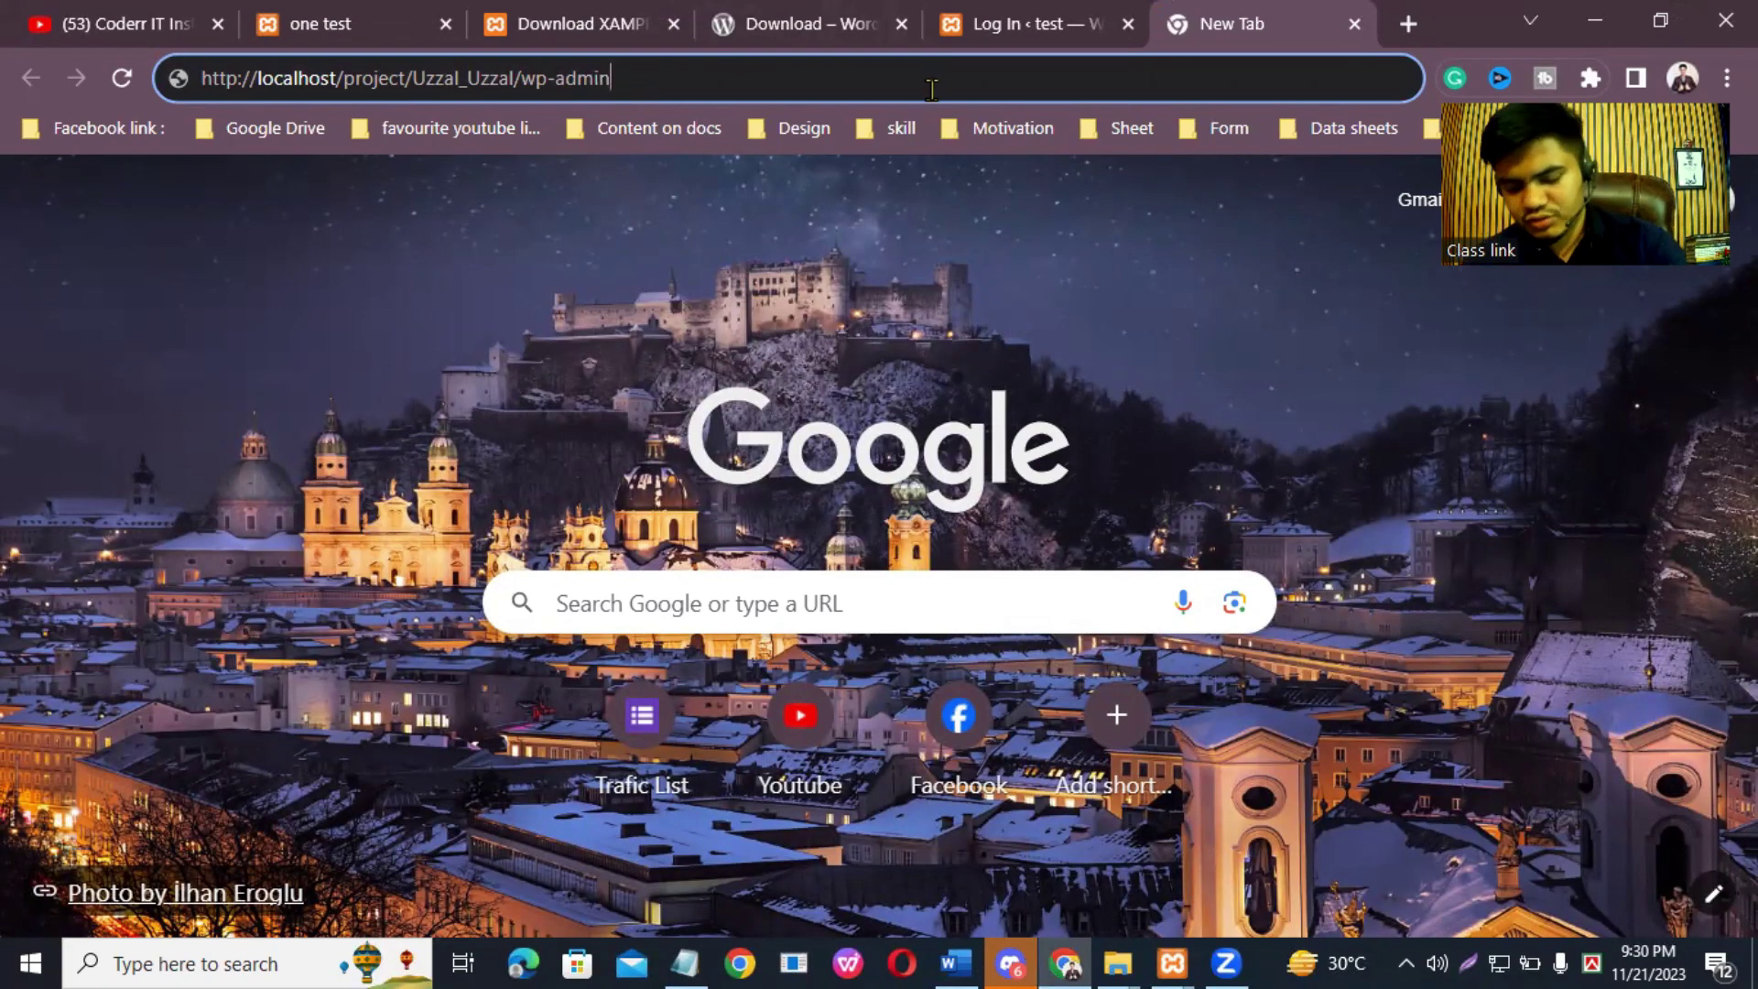
Step: Load the local site's wp-admin address and log in to the WordPress admin
{"action": "key", "text": "Return"}
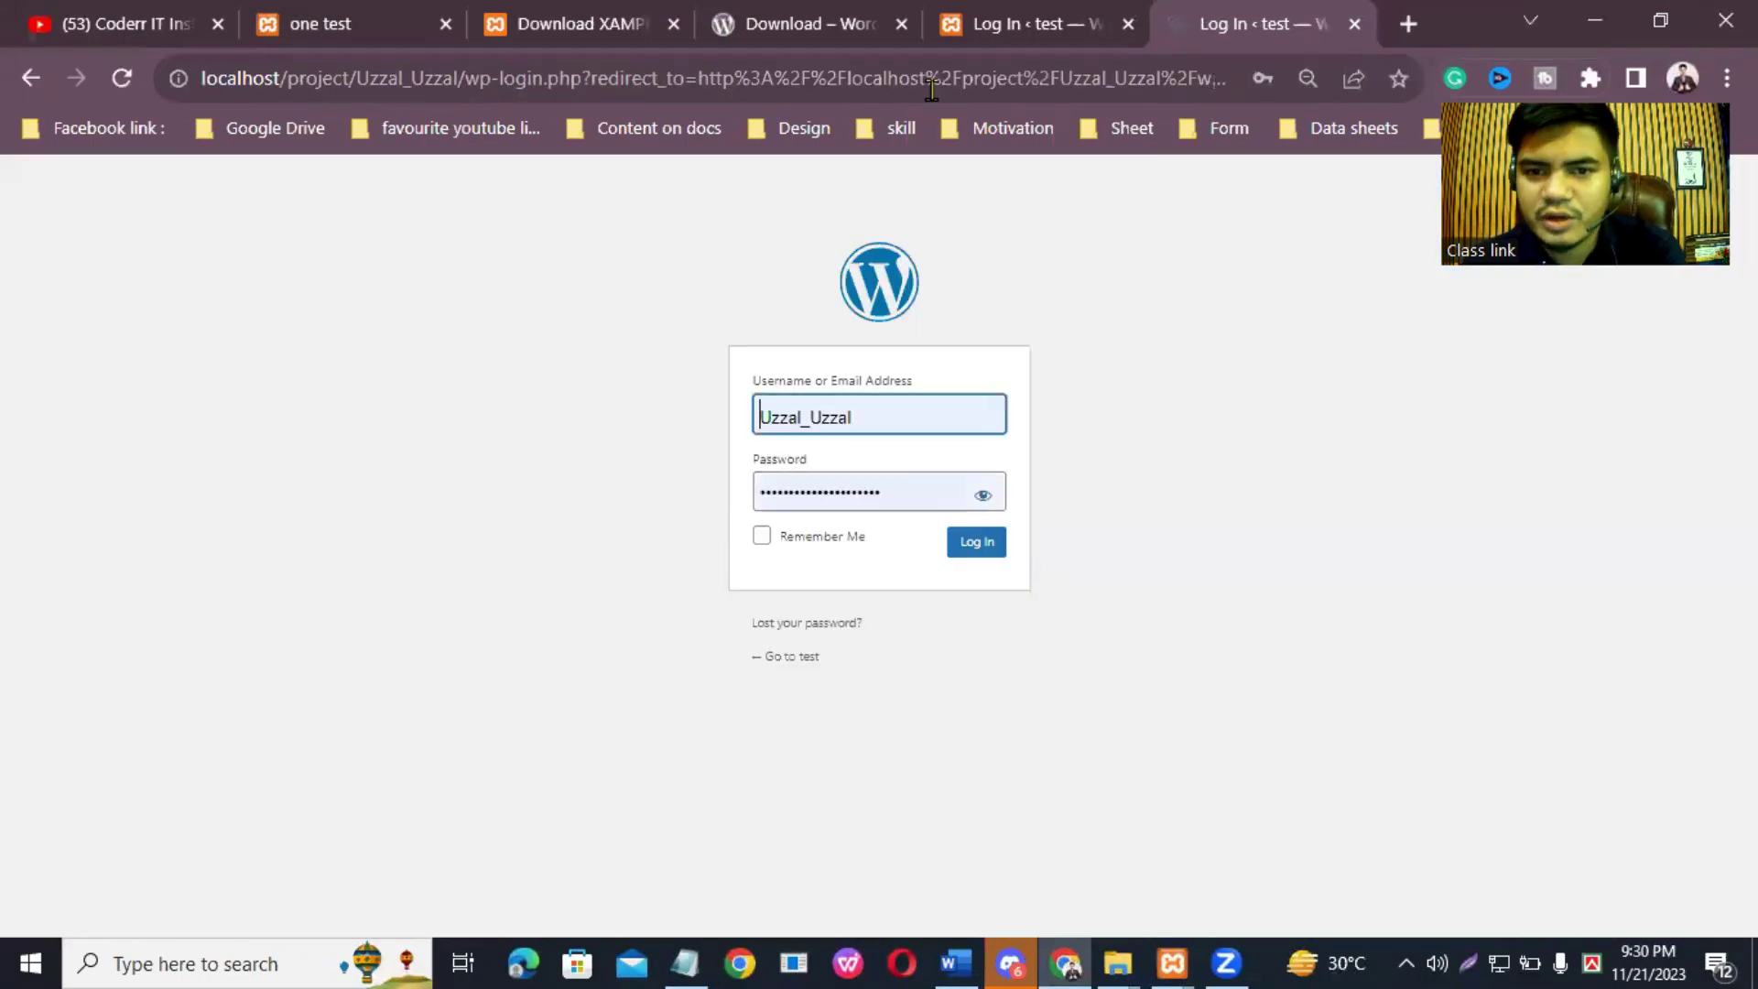
{"action": "left_click", "coordinate": [968, 553]}
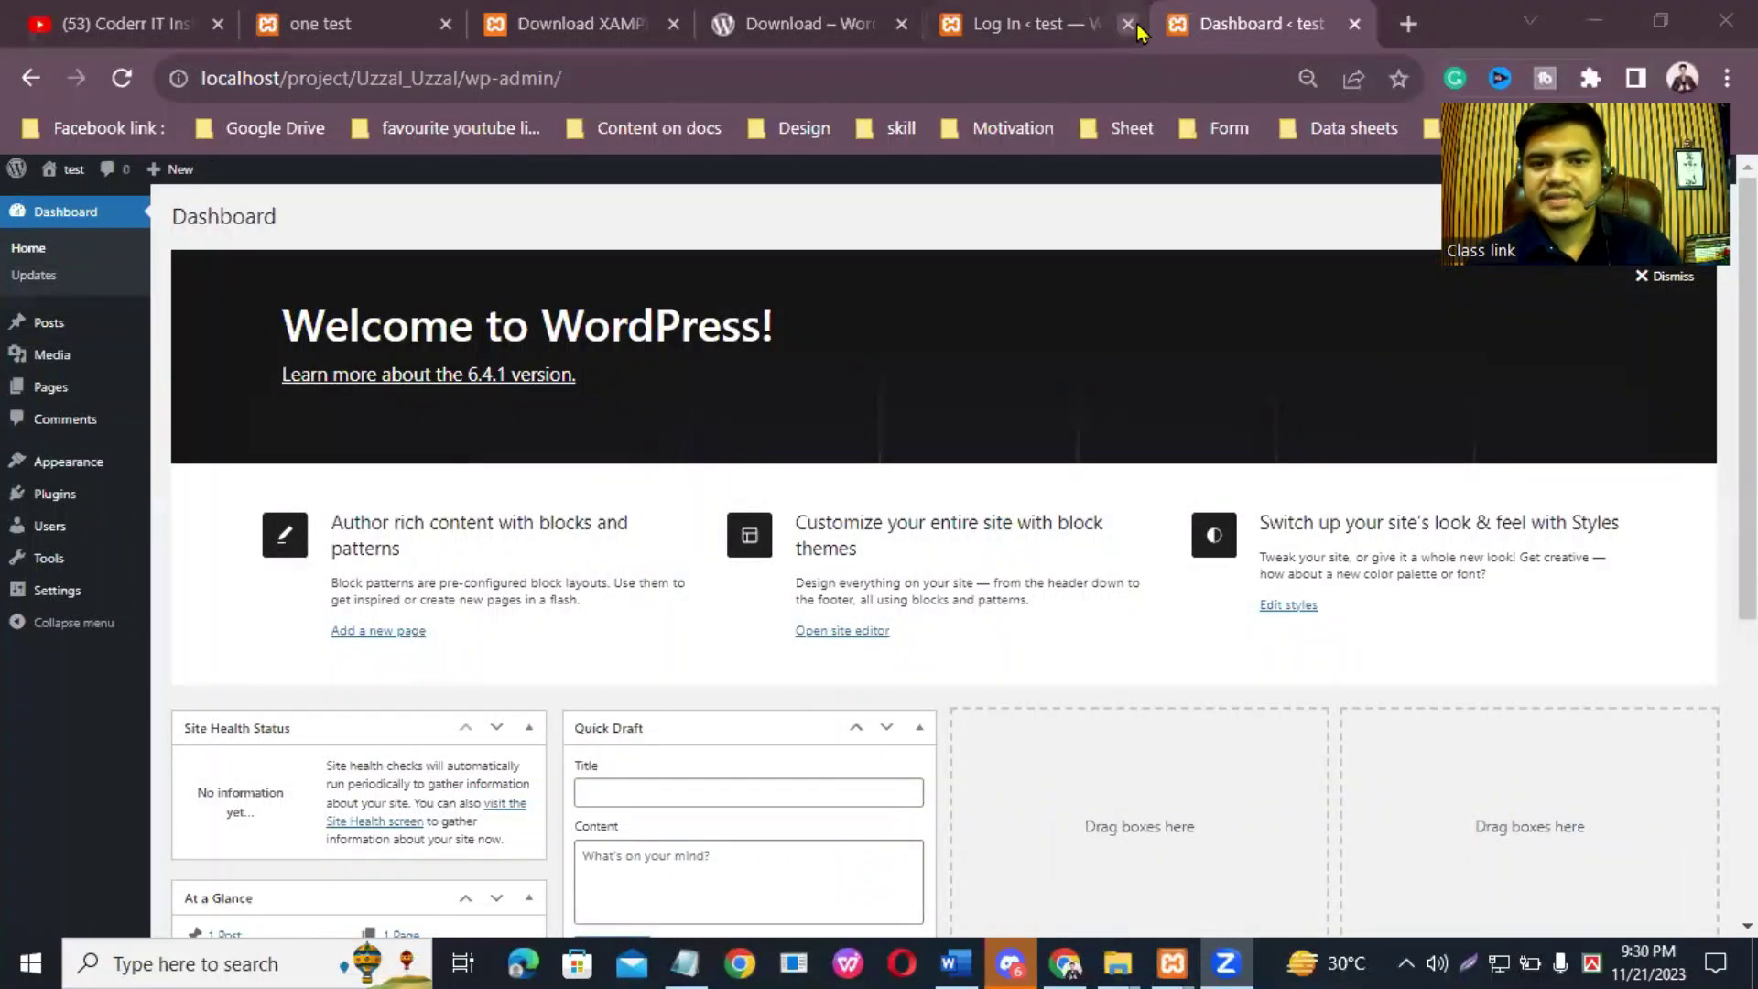
Step: Close the leftover Log In, one test, Download XAMPP and Download WordPress tabs
{"action": "left_click", "coordinate": [1131, 25]}
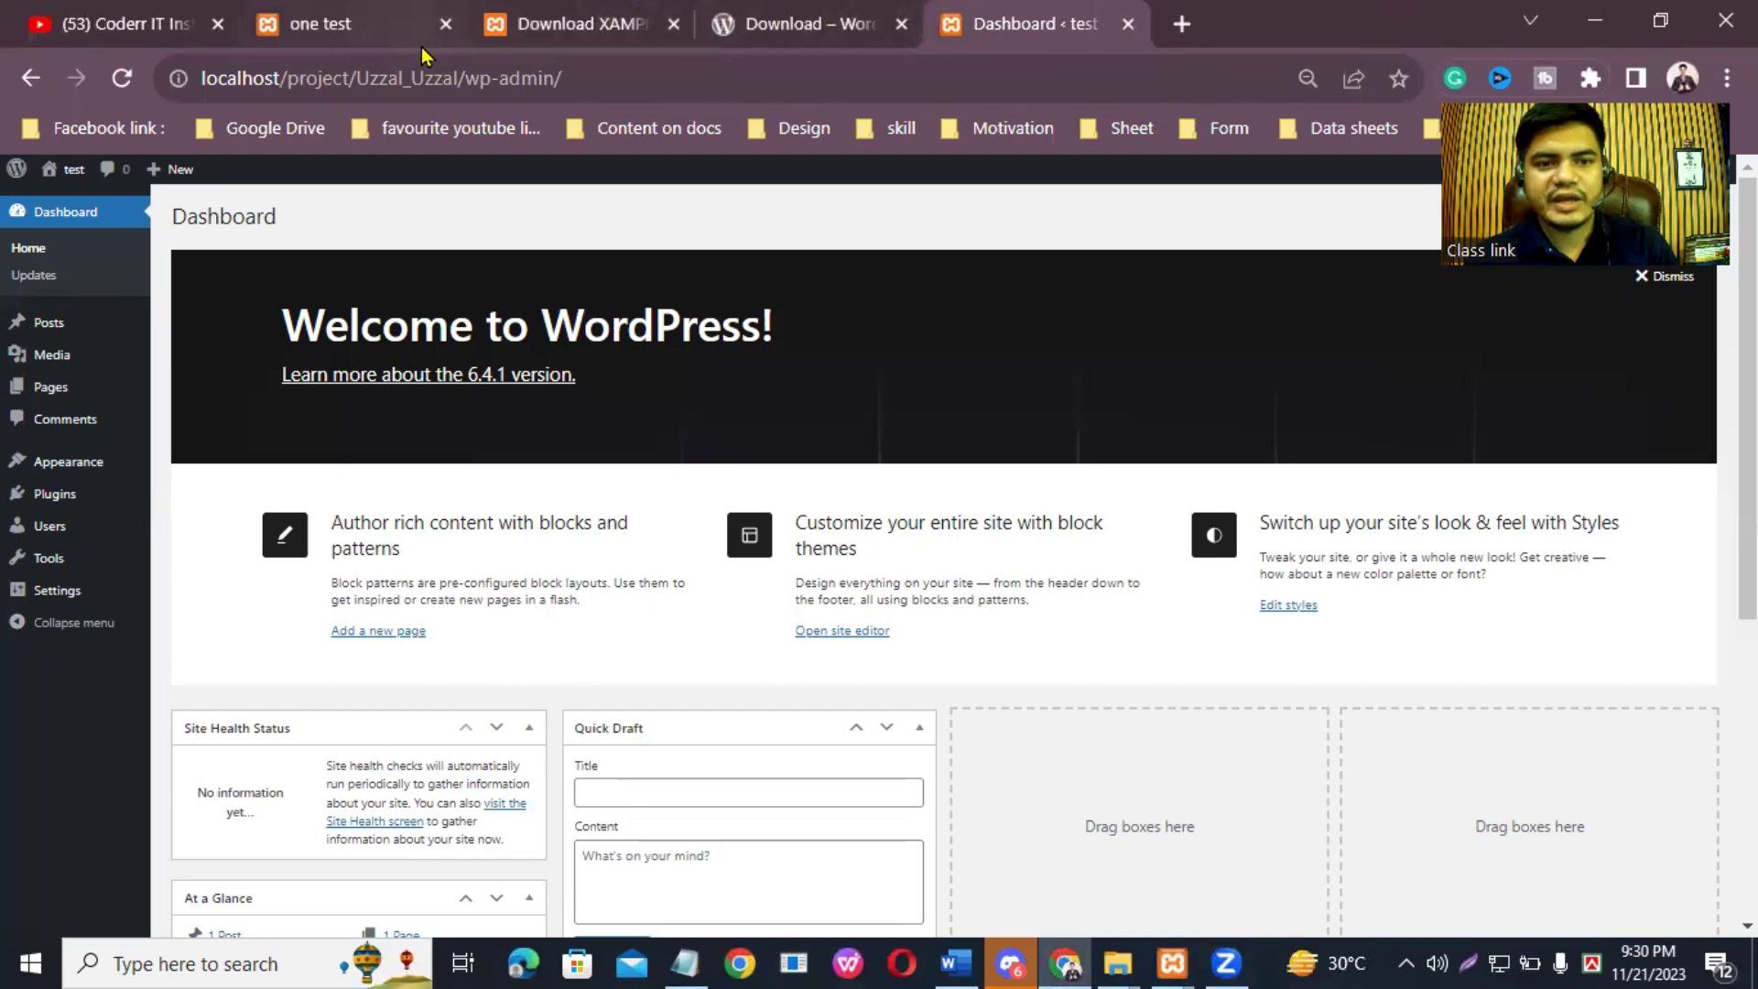
{"action": "left_click", "coordinate": [443, 27]}
{"action": "left_click", "coordinate": [443, 28]}
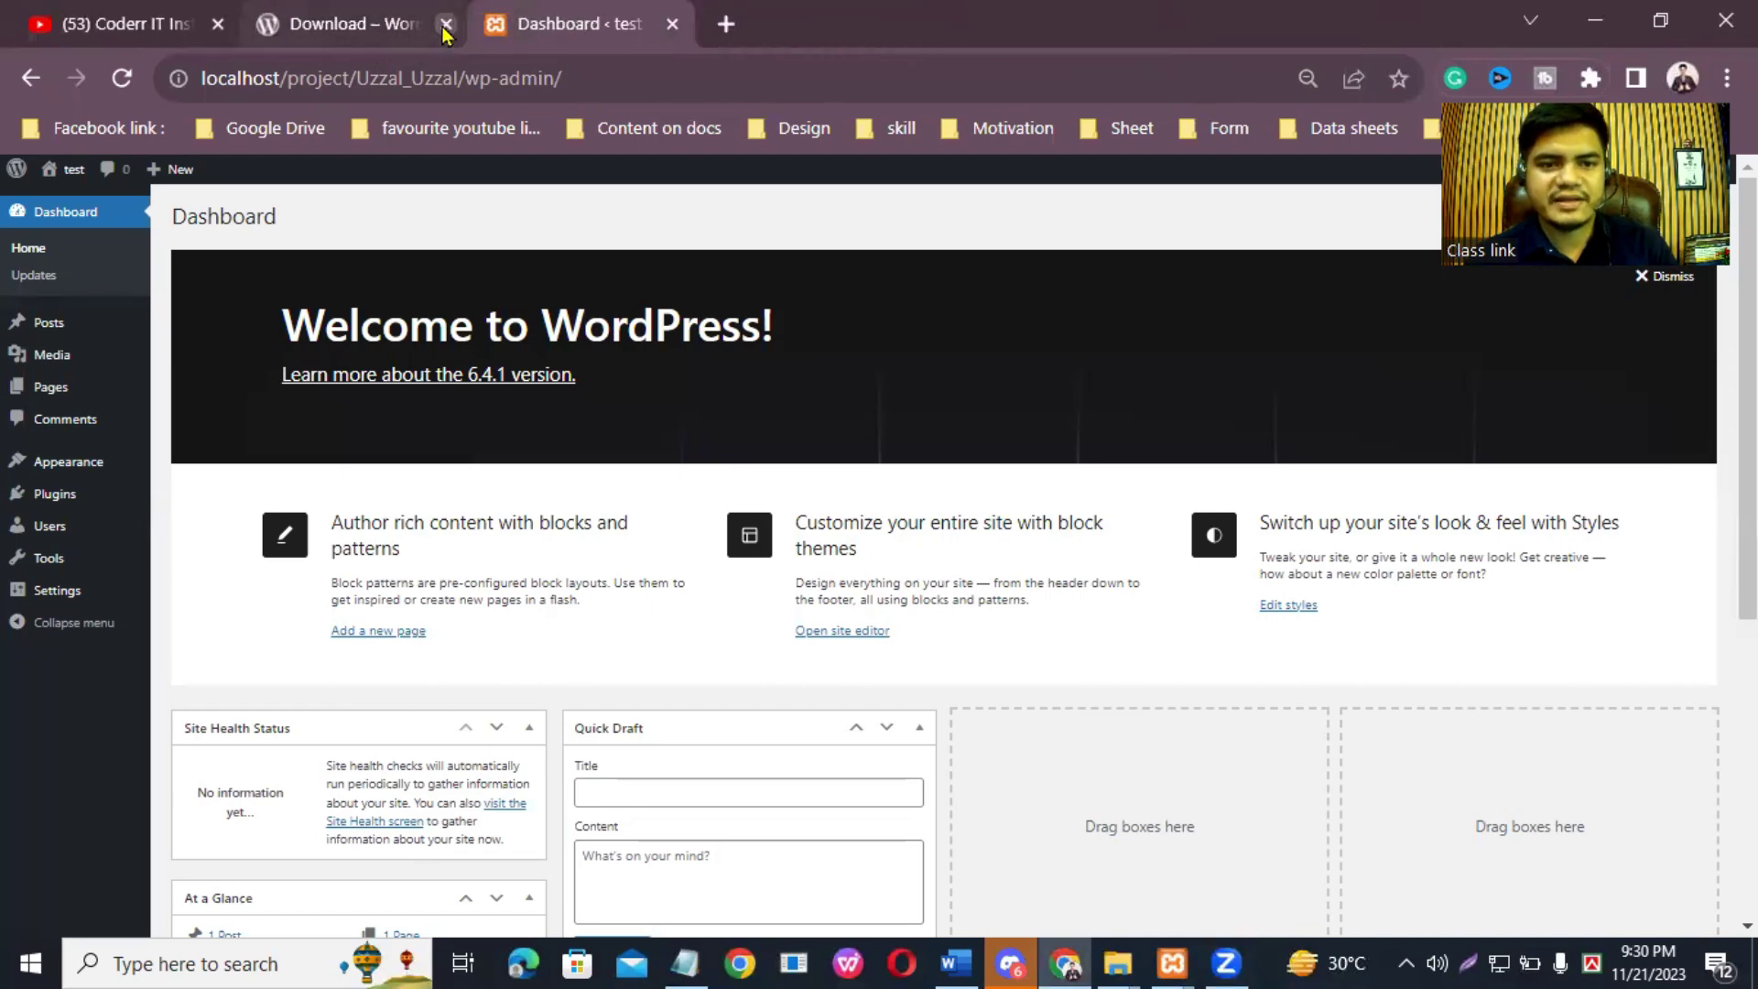
{"action": "left_click", "coordinate": [445, 25]}
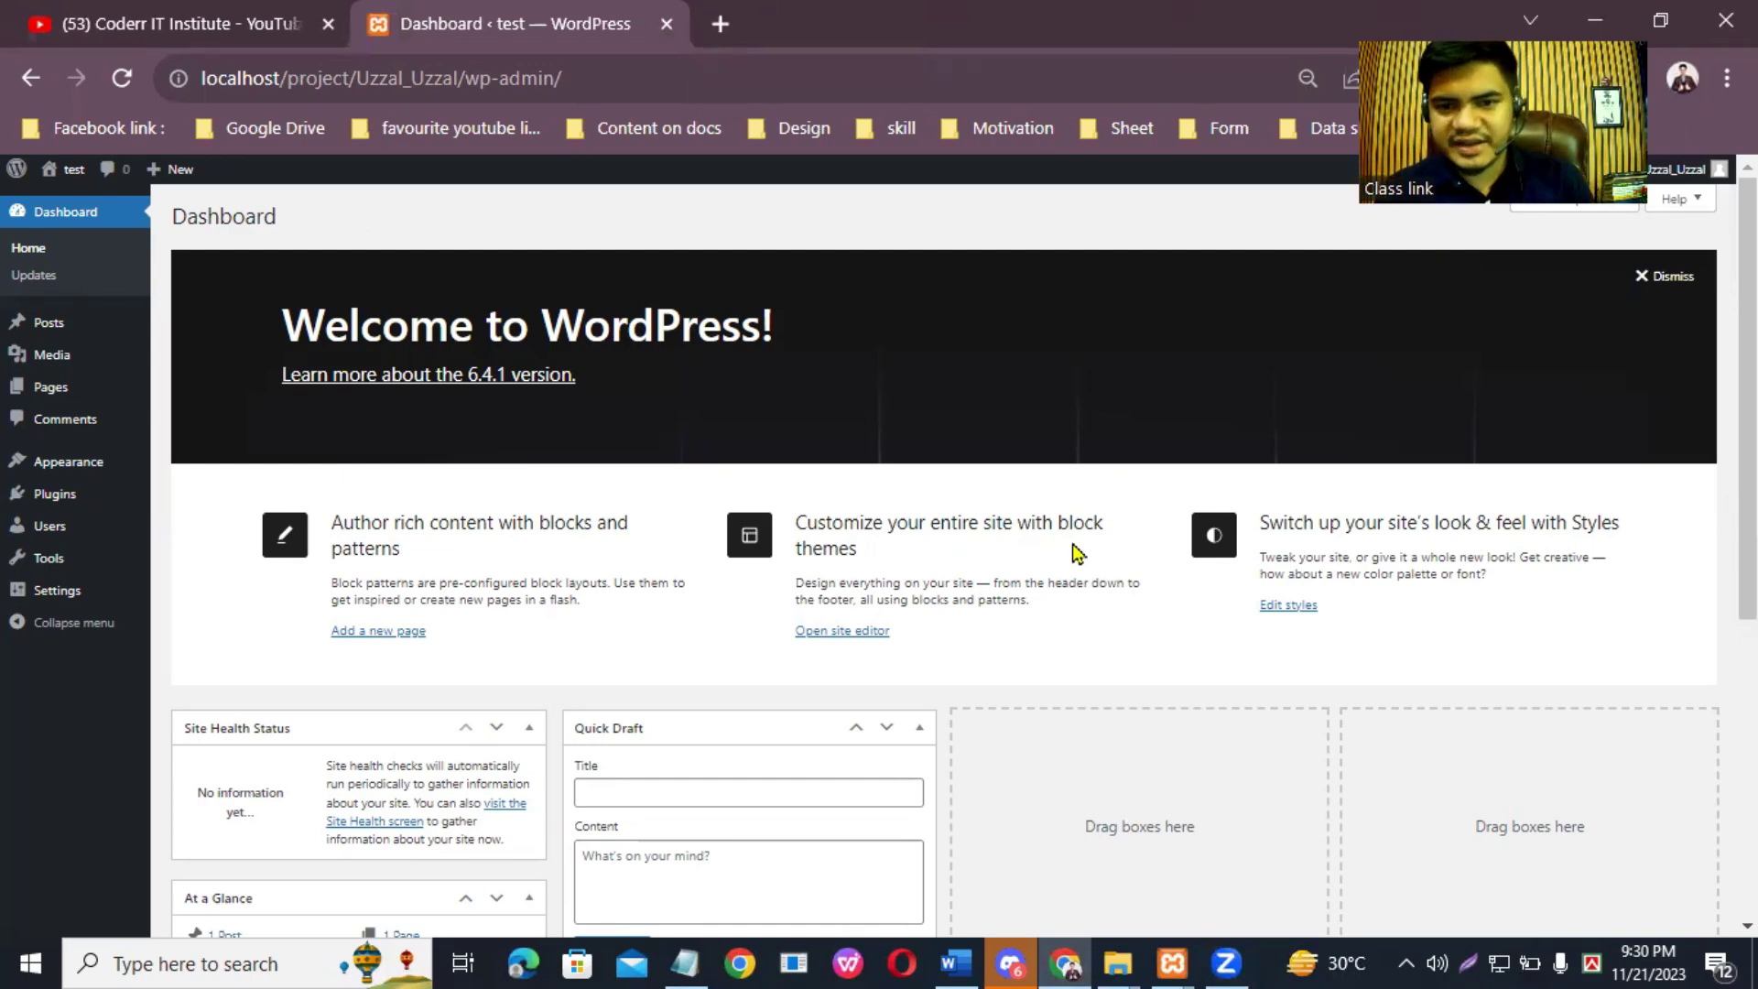
Step: Check the Dashboard, then go to the public site with Visit Site
{"action": "scroll", "coordinate": [952, 550], "scroll_direction": "down", "scroll_amount": 6}
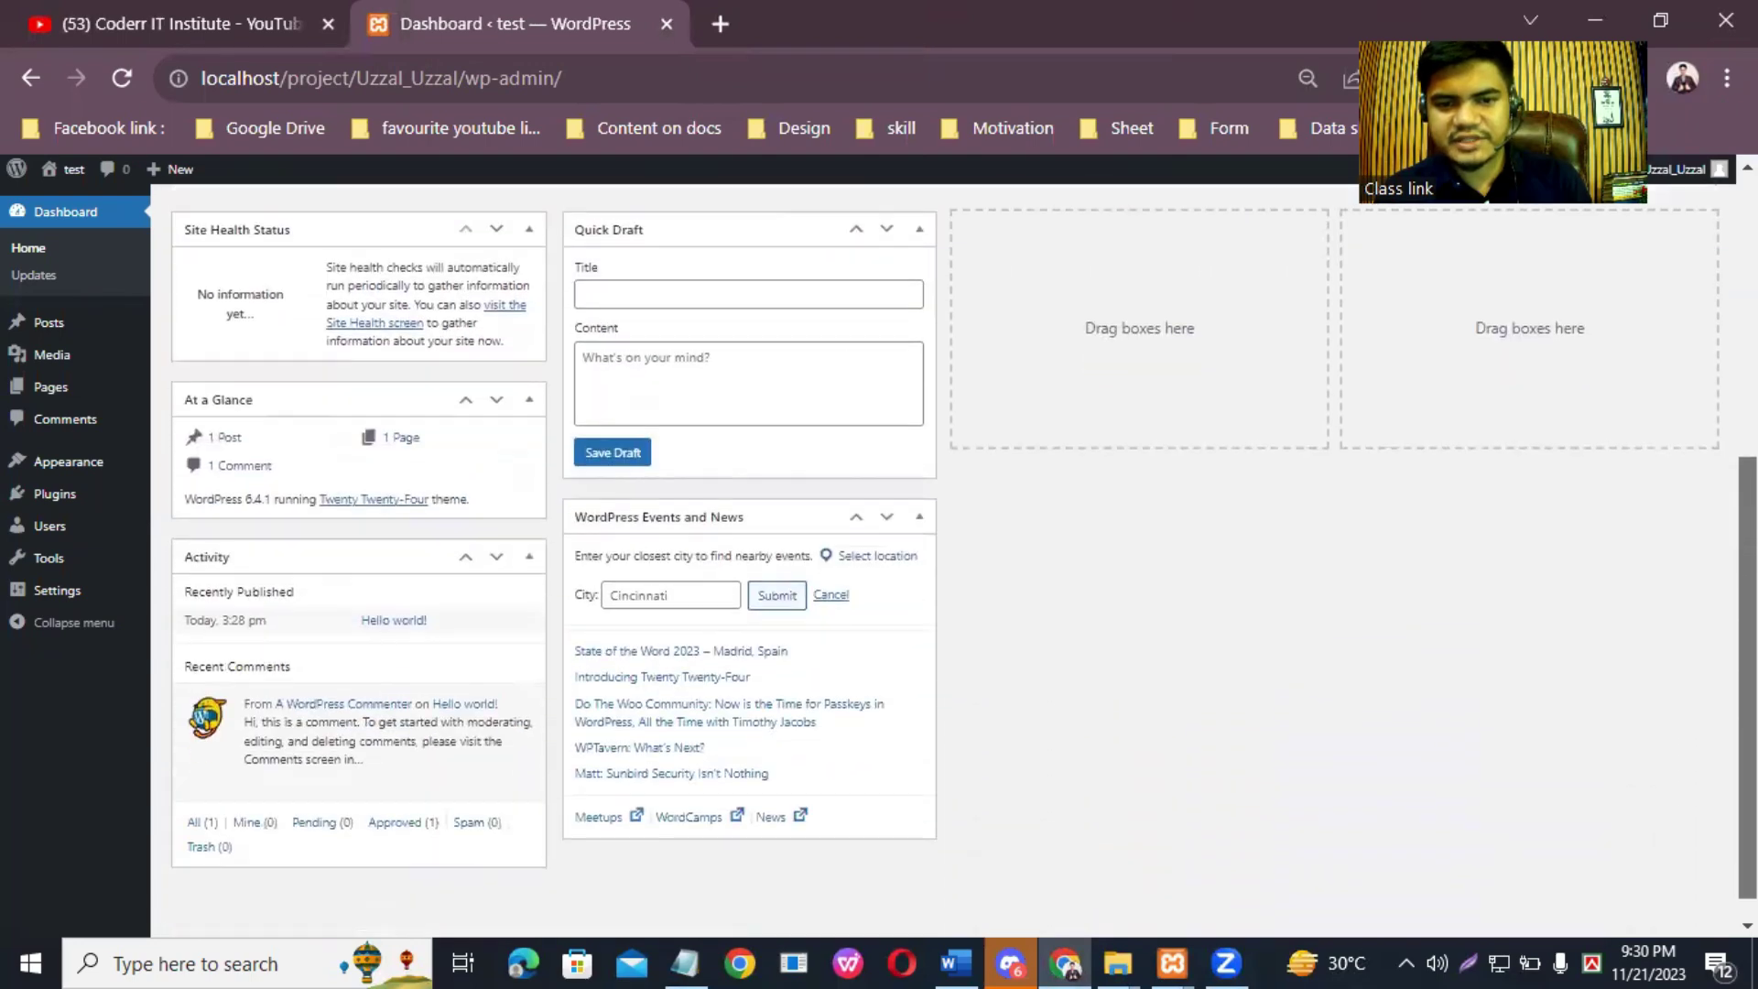
{"action": "scroll", "coordinate": [1249, 373], "scroll_direction": "up", "scroll_amount": 6}
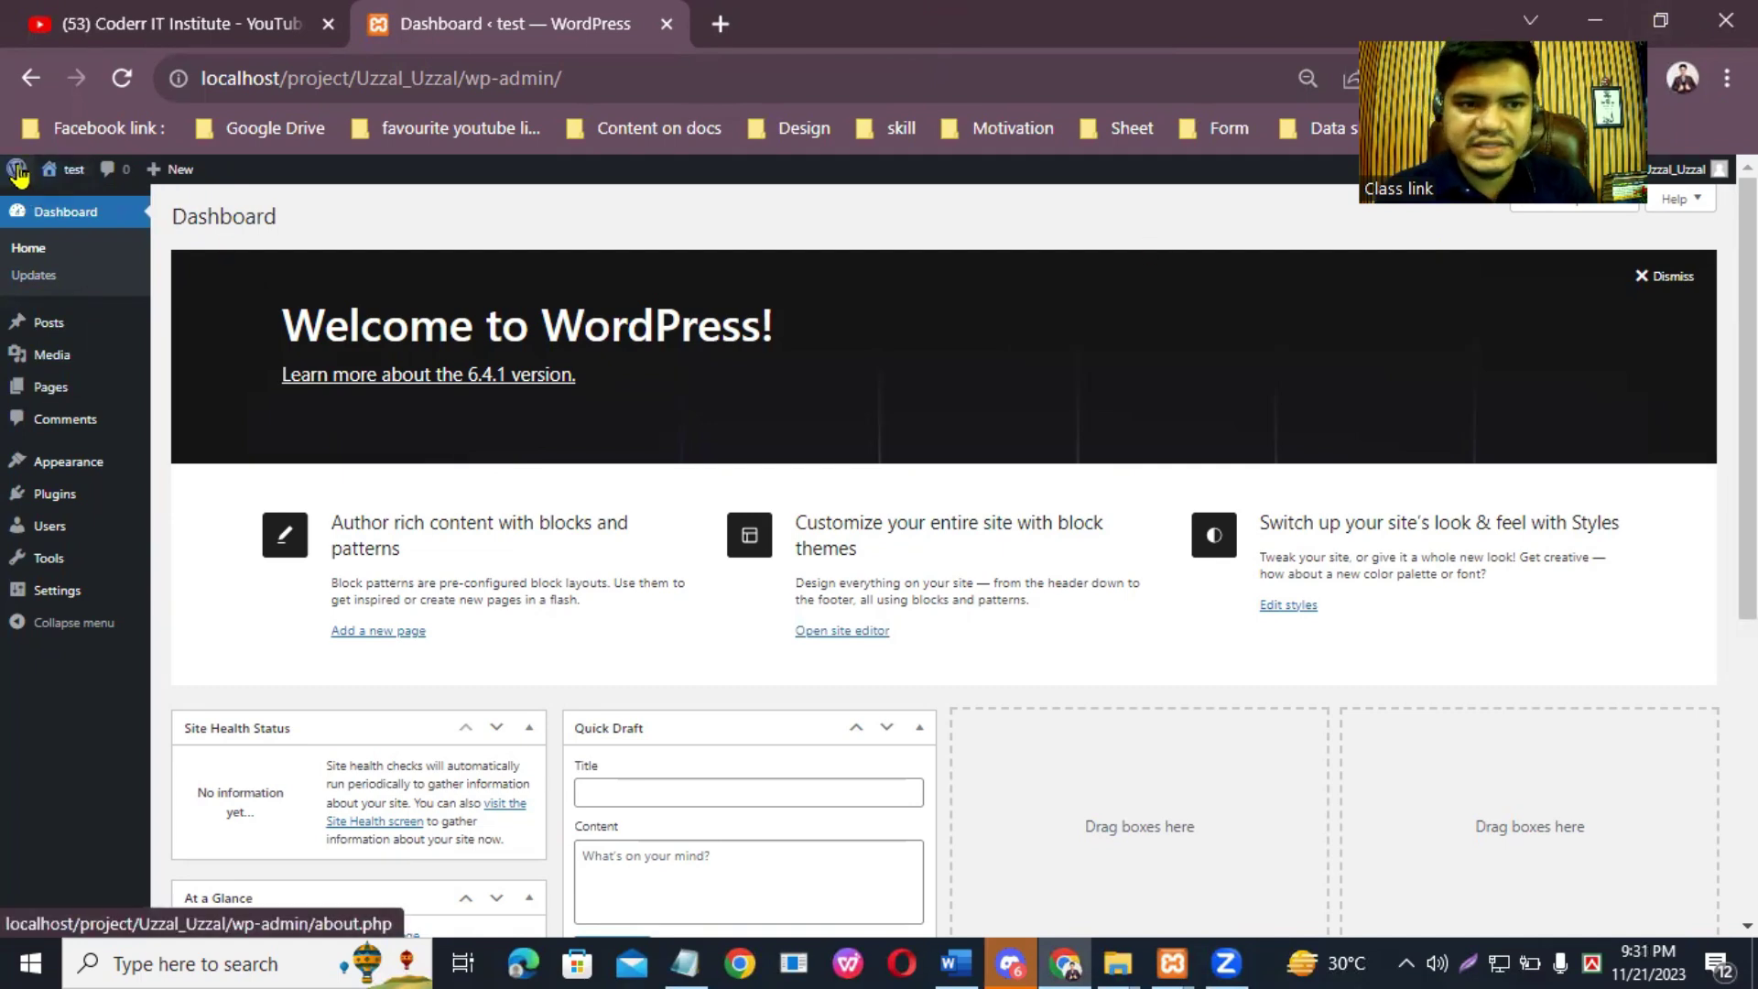
{"action": "mouse_move", "coordinate": [71, 176]}
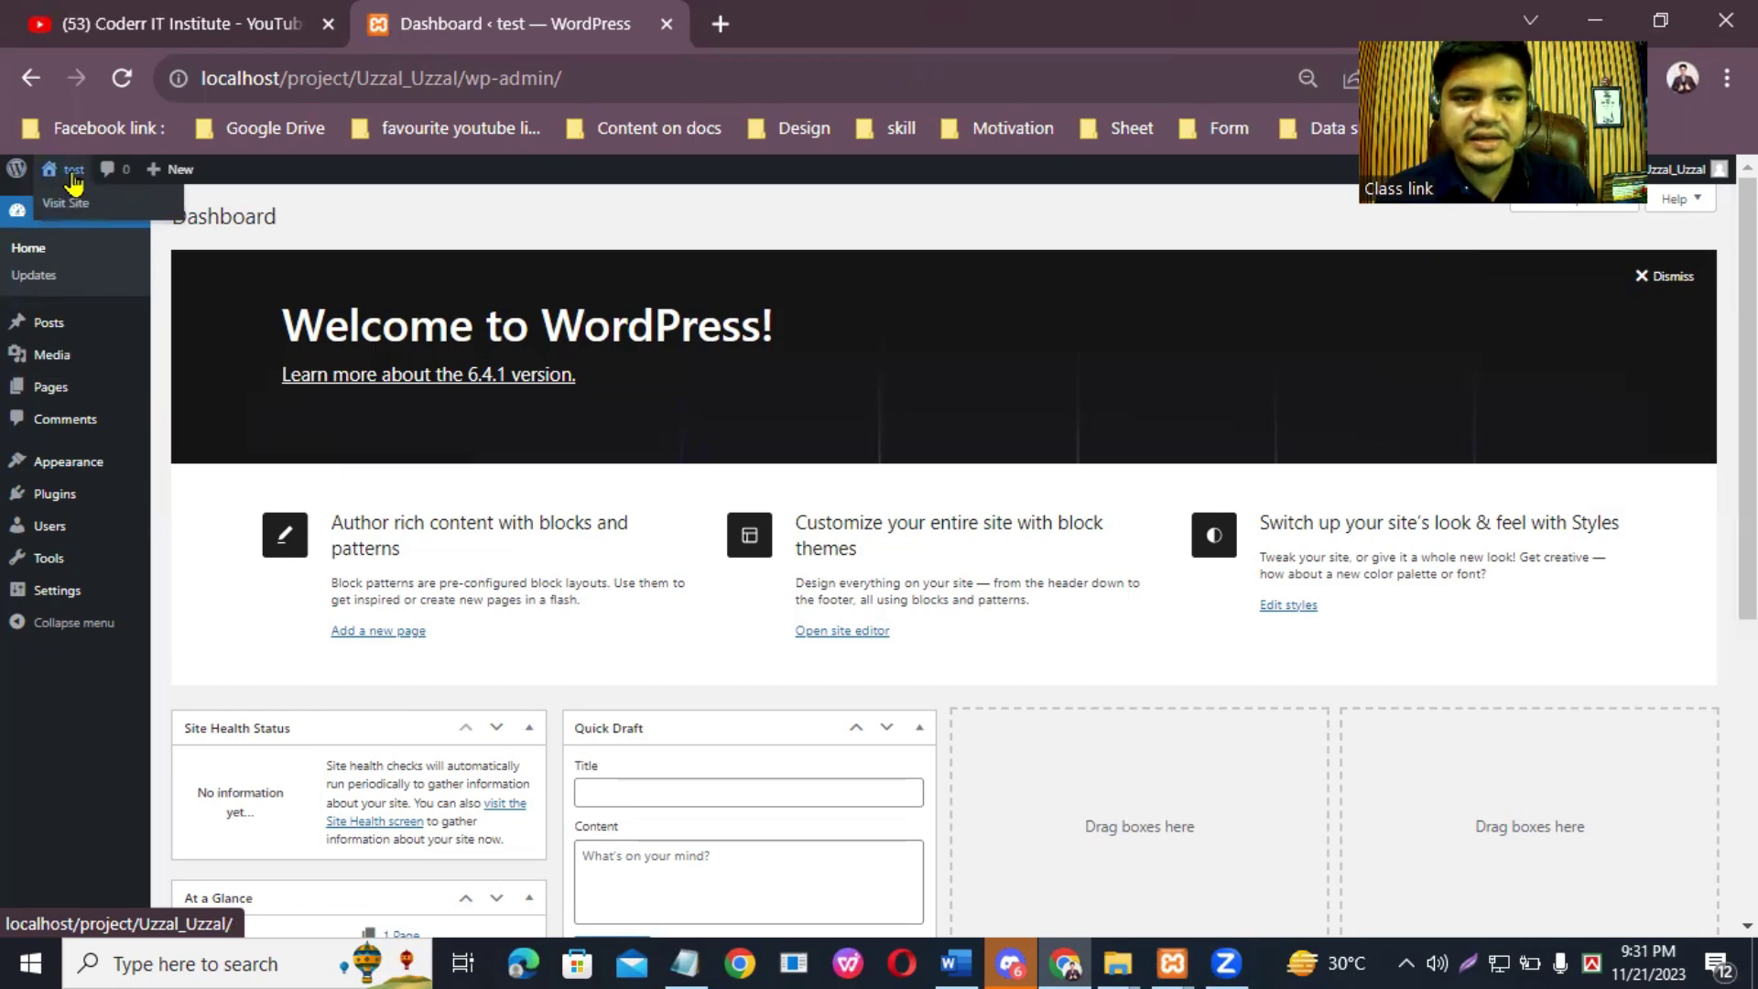
{"action": "left_click", "coordinate": [73, 174]}
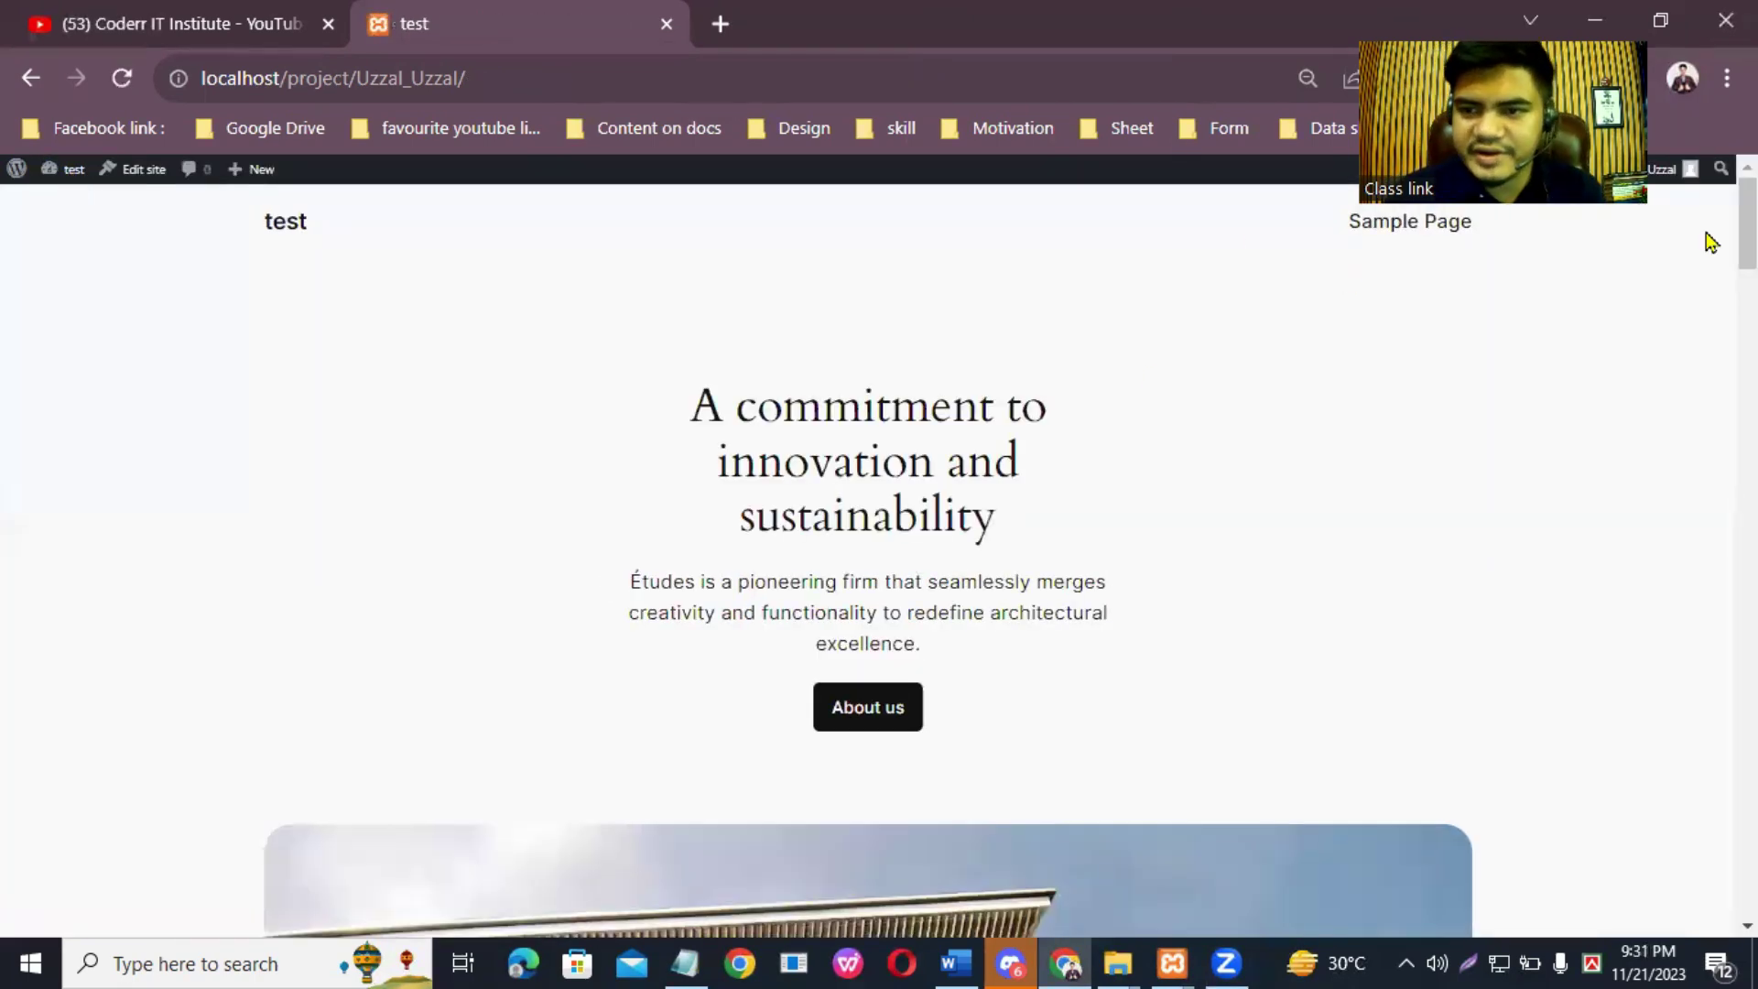
Step: Browse the public front page, then open its Sample Page
{"action": "scroll", "coordinate": [1747, 229], "scroll_direction": "down", "scroll_amount": 3}
{"action": "scroll", "coordinate": [1747, 257], "scroll_direction": "down", "scroll_amount": 20}
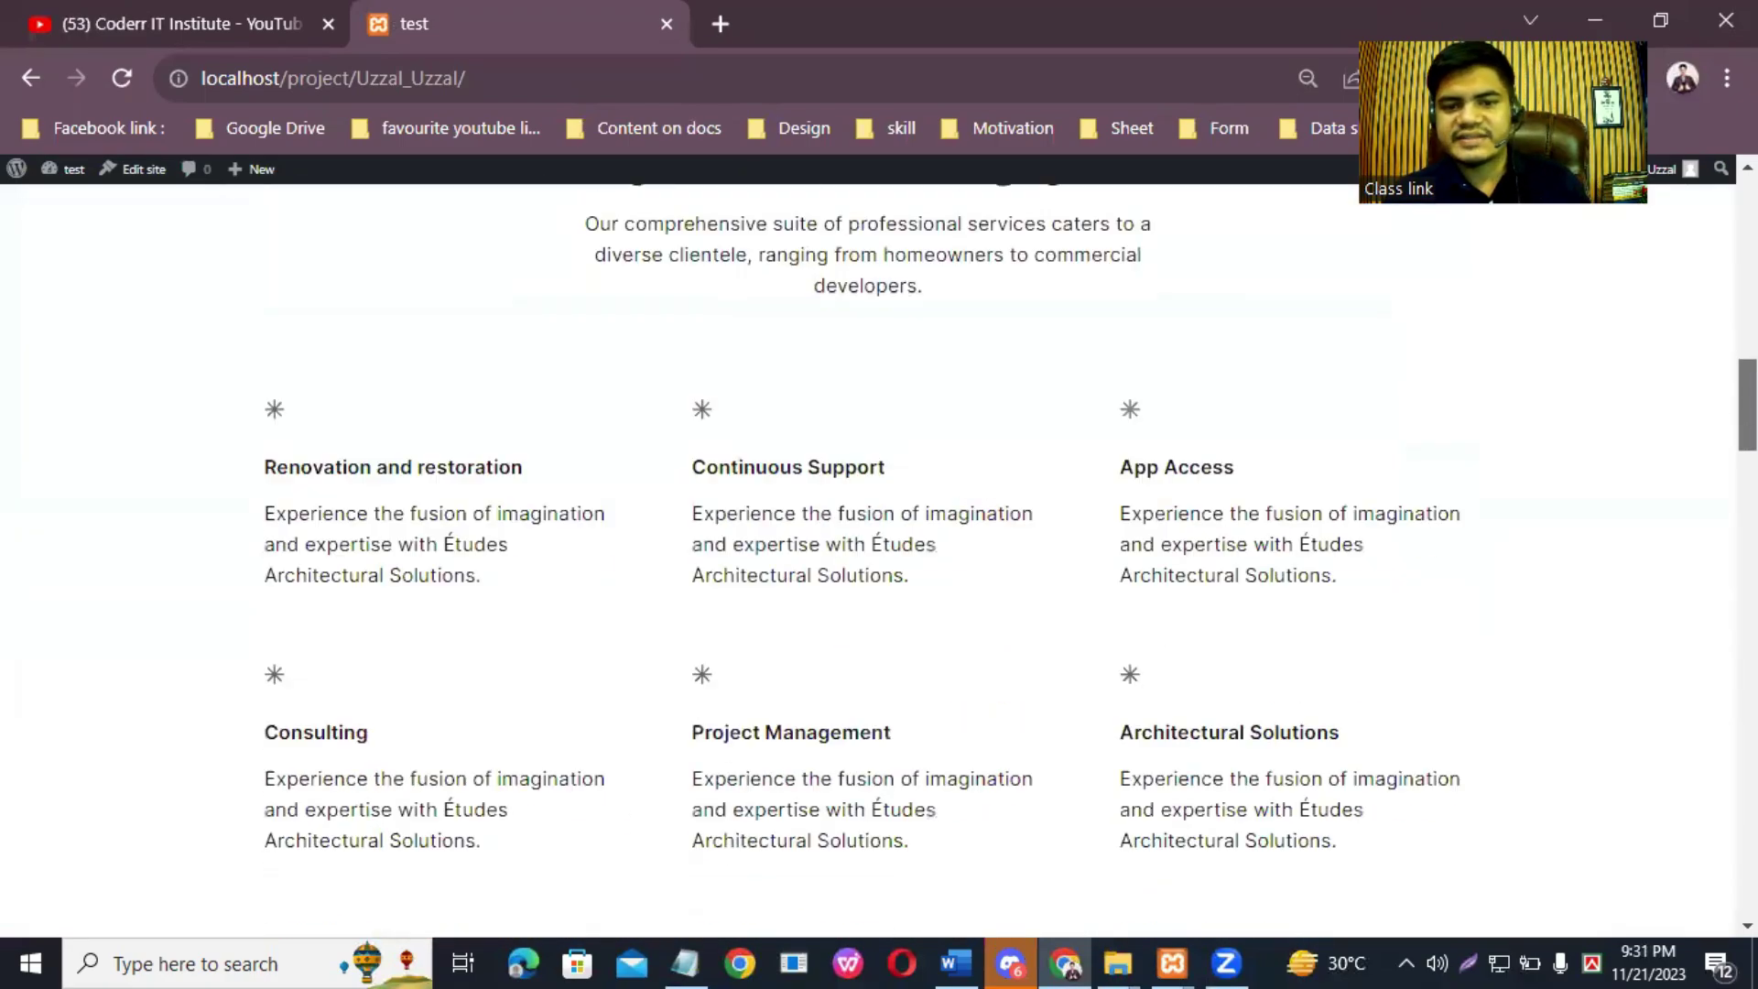
{"action": "scroll", "coordinate": [868, 559], "scroll_direction": "down", "scroll_amount": 15}
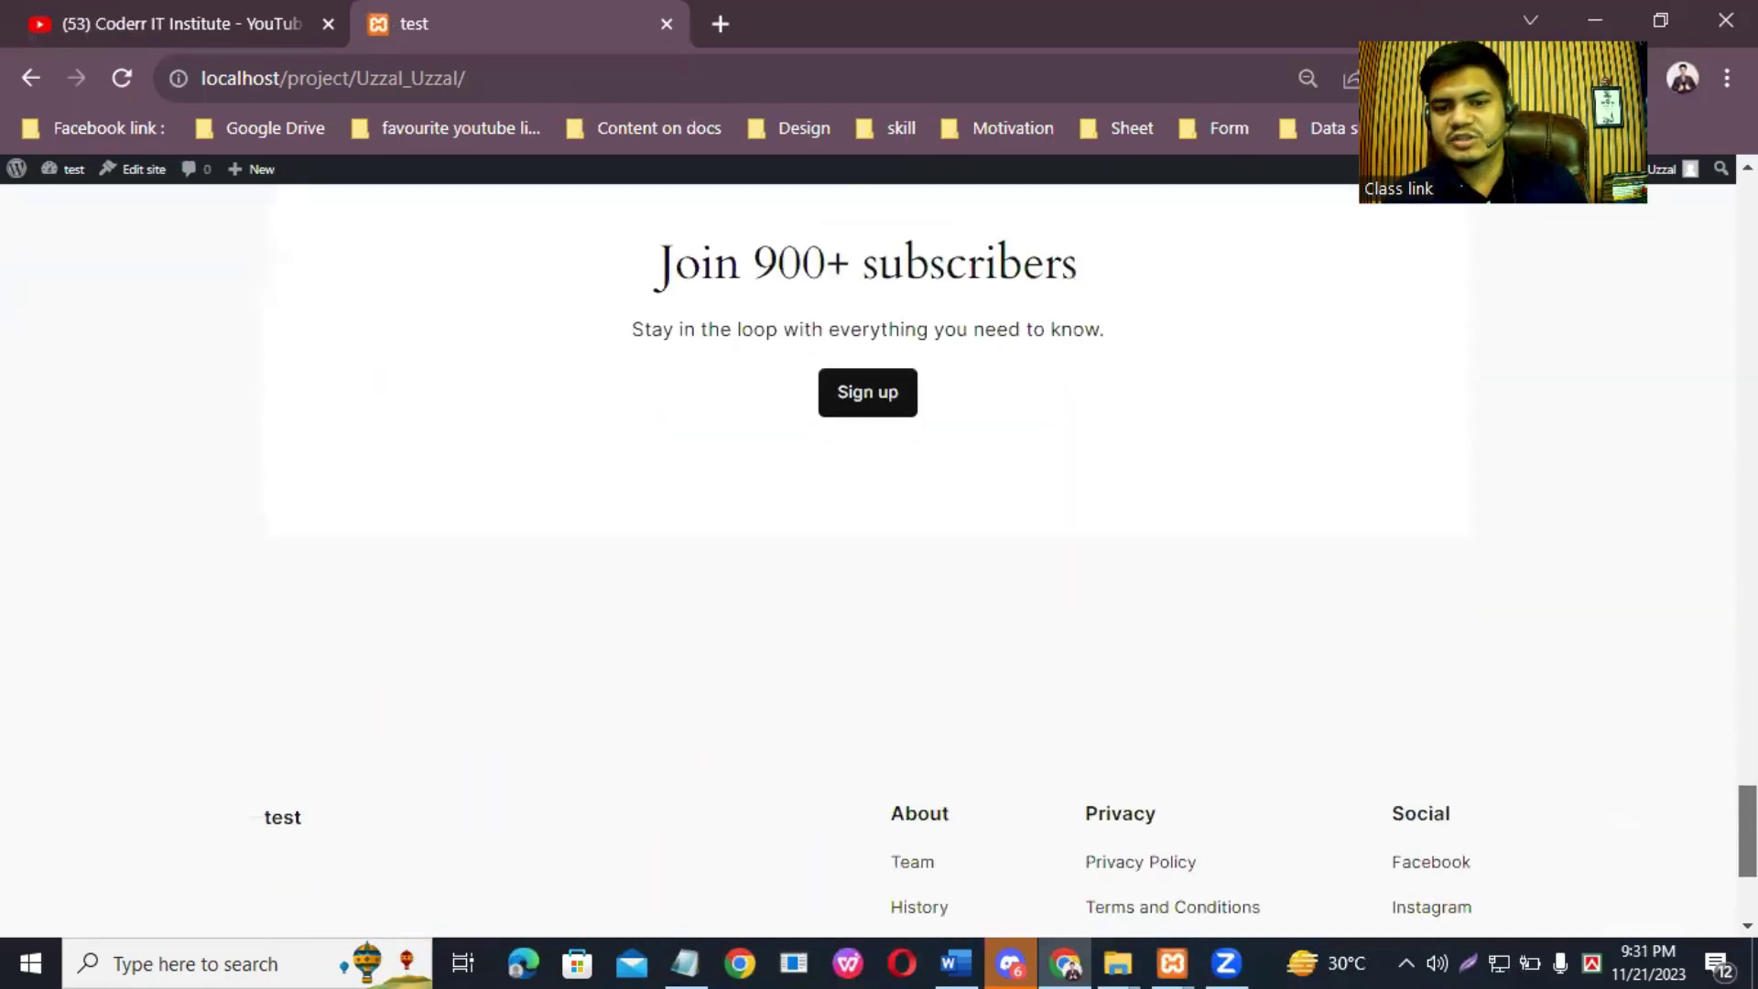
{"action": "scroll", "coordinate": [868, 558], "scroll_direction": "up", "scroll_amount": 20}
{"action": "scroll", "coordinate": [868, 558], "scroll_direction": "up", "scroll_amount": 5}
{"action": "scroll", "coordinate": [868, 558], "scroll_direction": "down", "scroll_amount": 20}
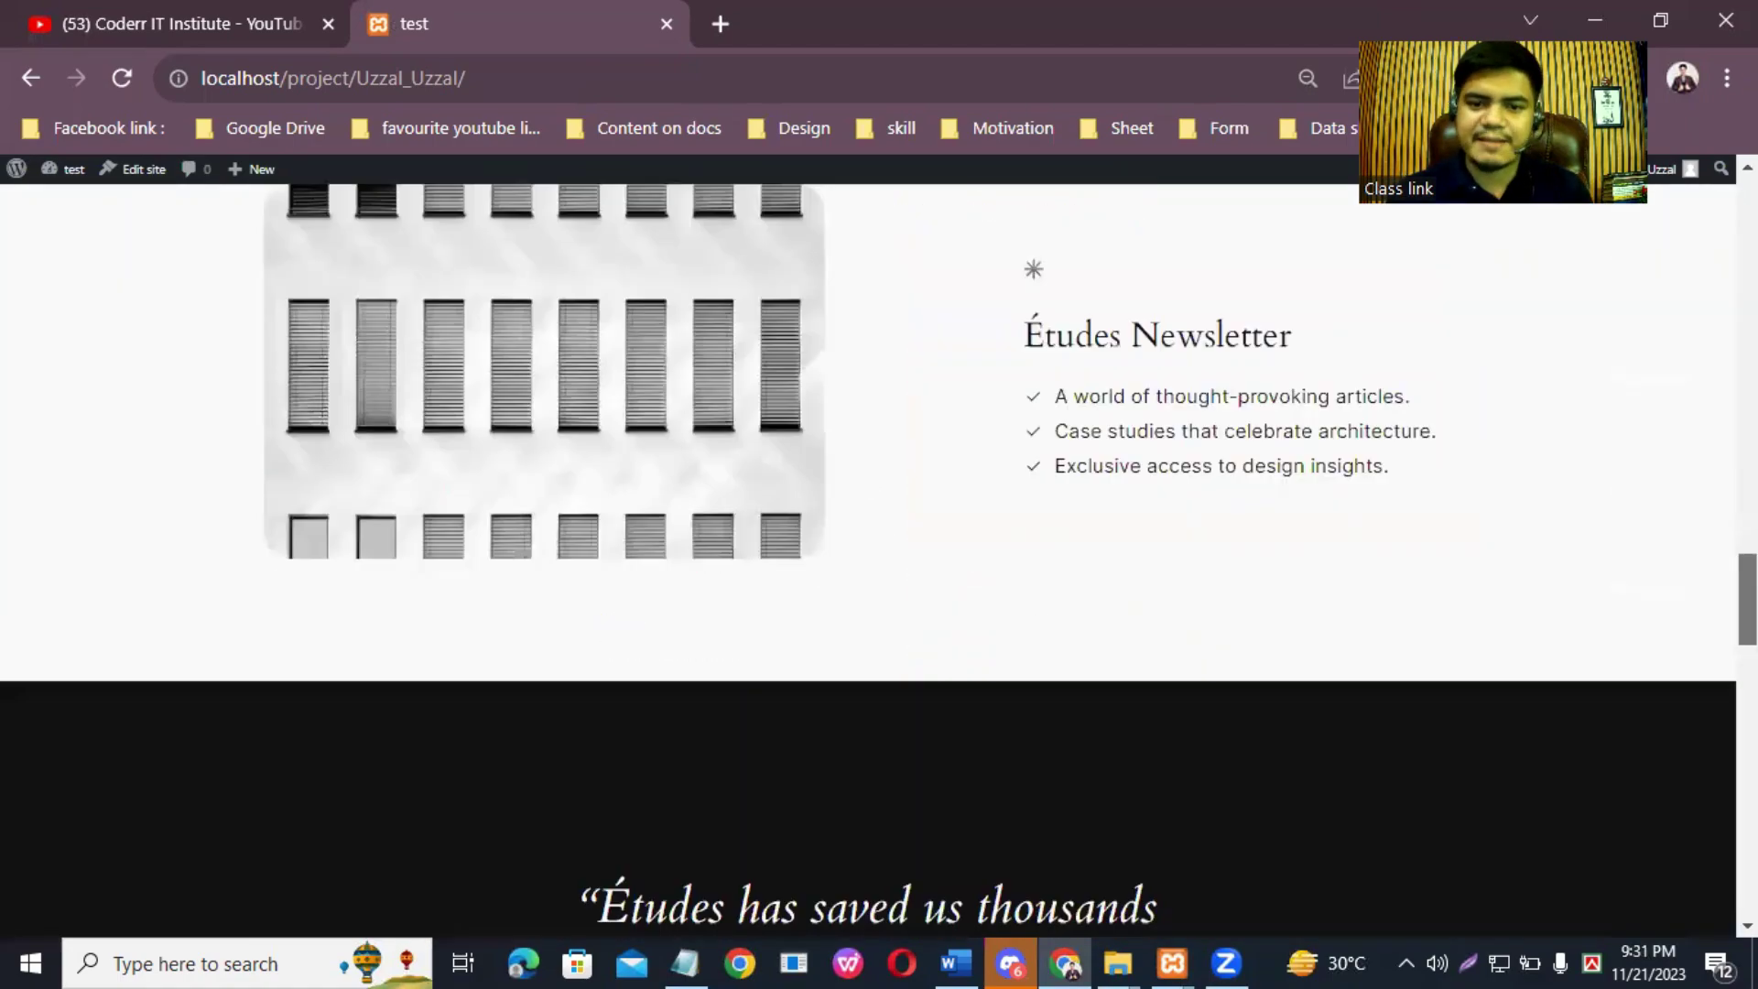
{"action": "scroll", "coordinate": [868, 558], "scroll_direction": "up", "scroll_amount": 20}
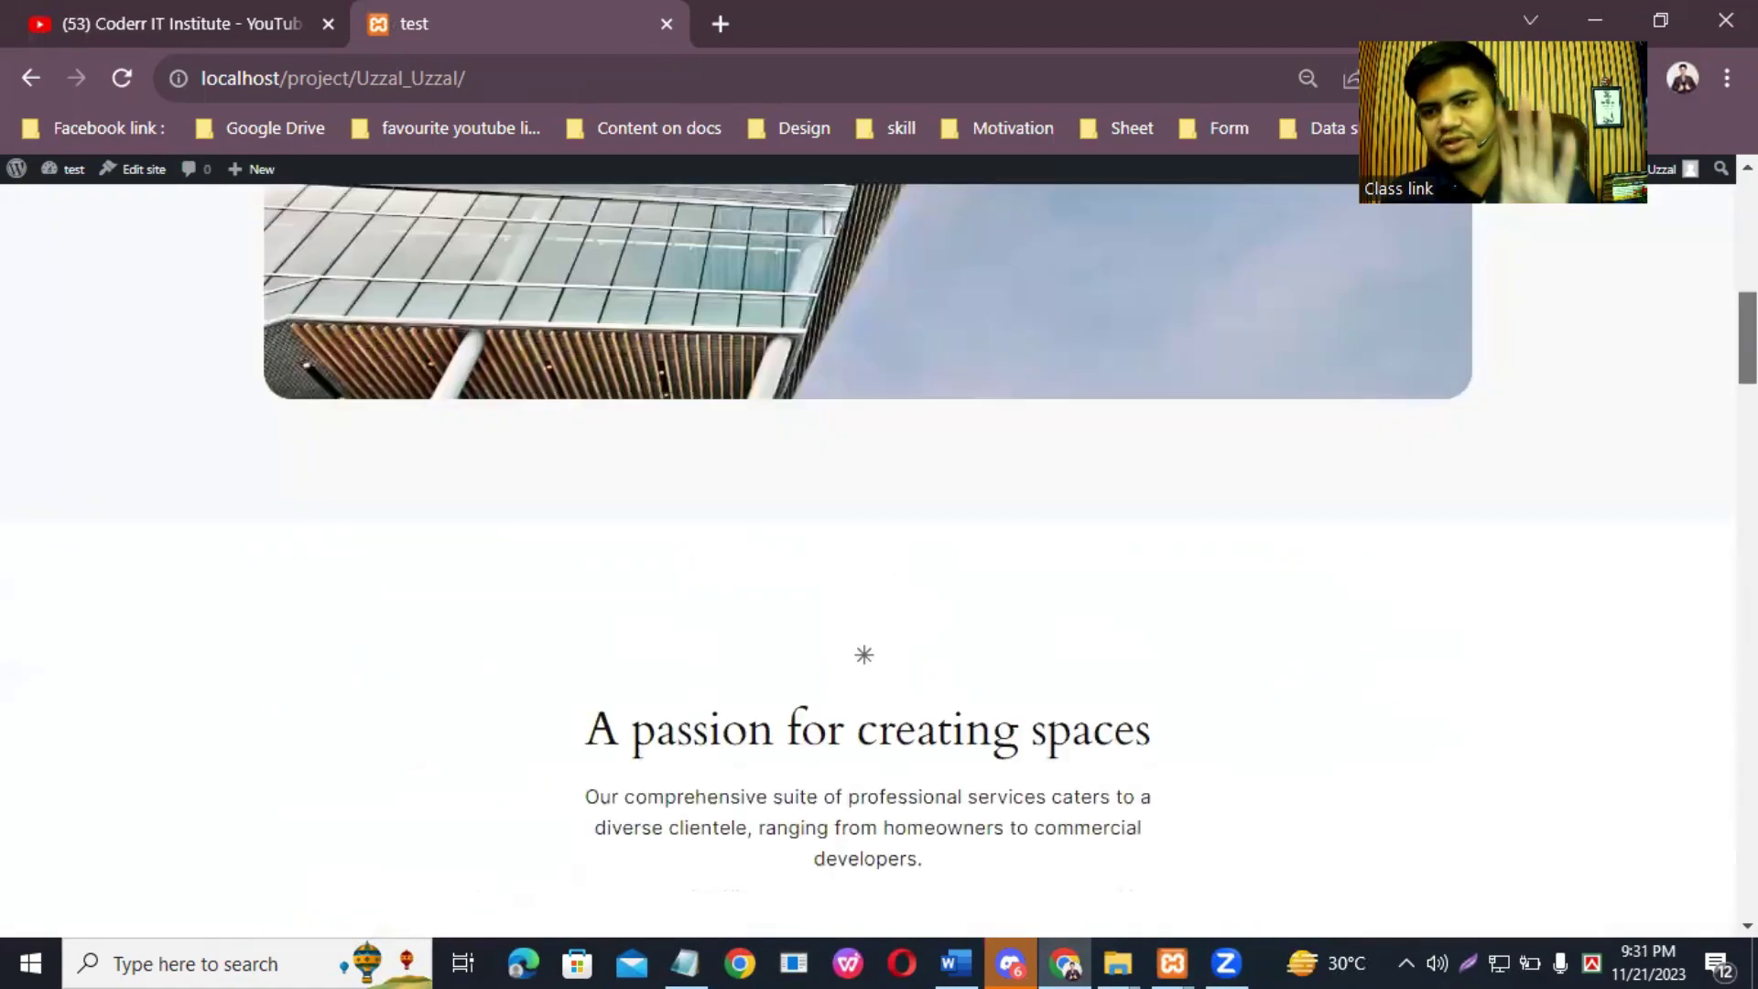
{"action": "scroll", "coordinate": [868, 558], "scroll_direction": "down", "scroll_amount": 20}
{"action": "scroll", "coordinate": [868, 559], "scroll_direction": "up", "scroll_amount": 20}
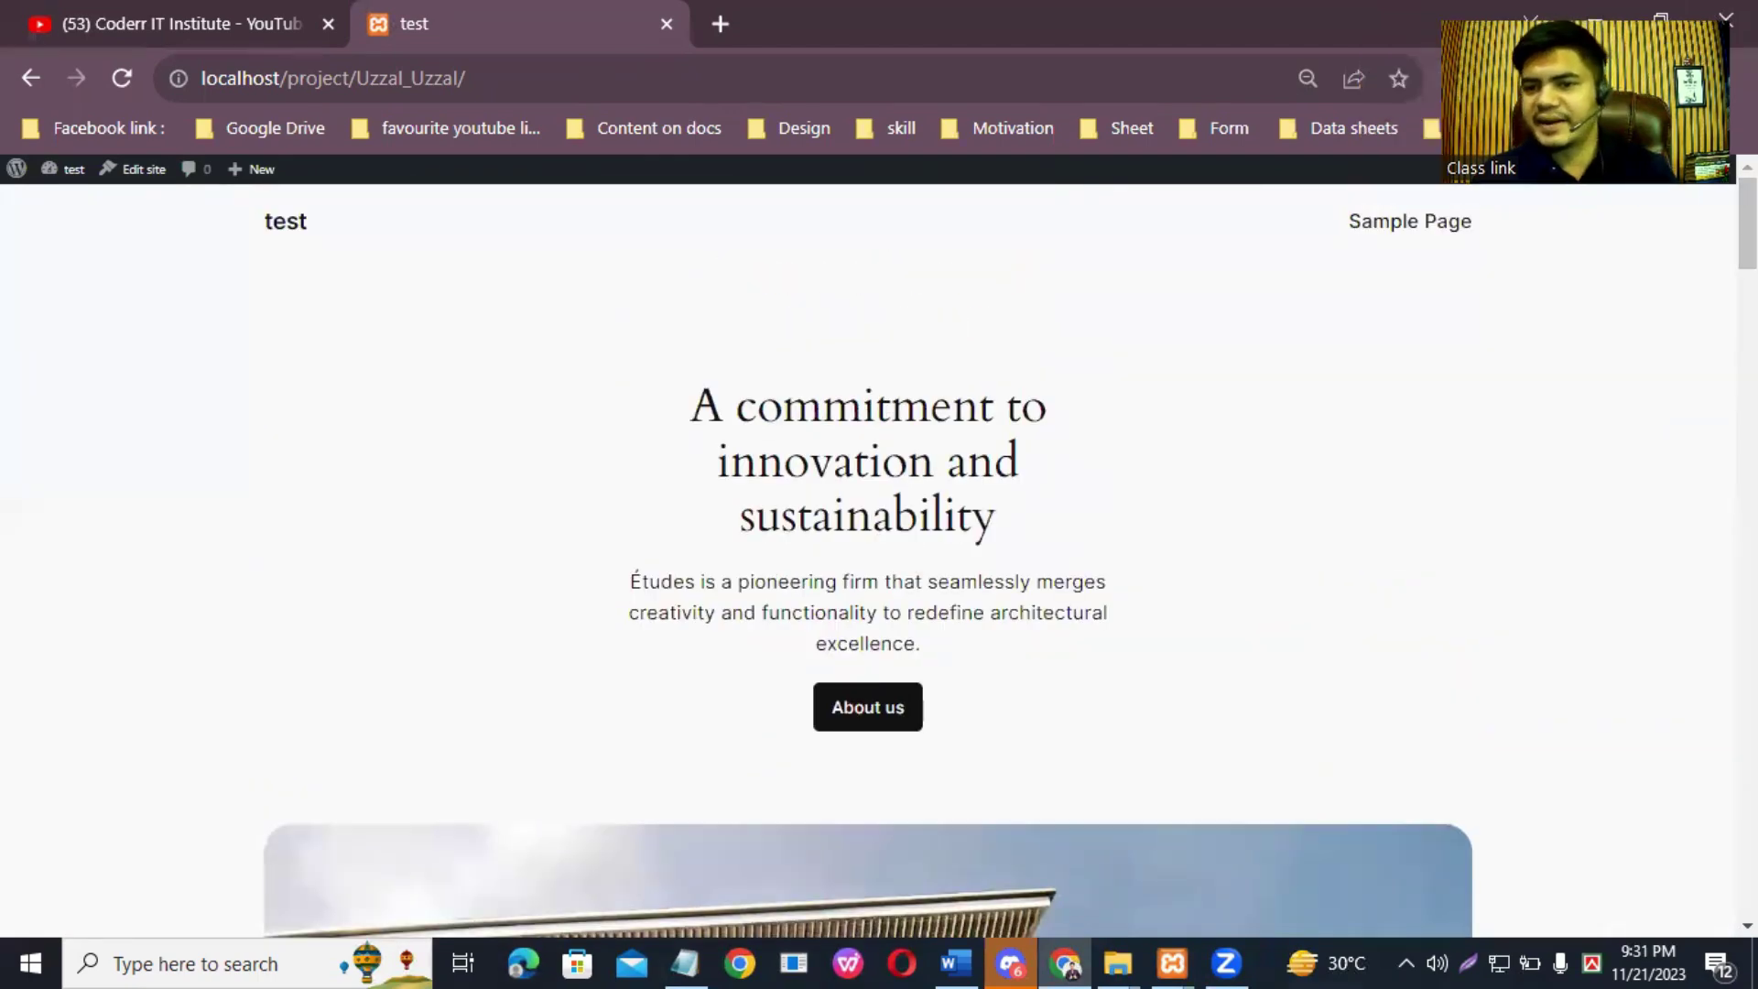
{"action": "left_click", "coordinate": [1378, 234]}
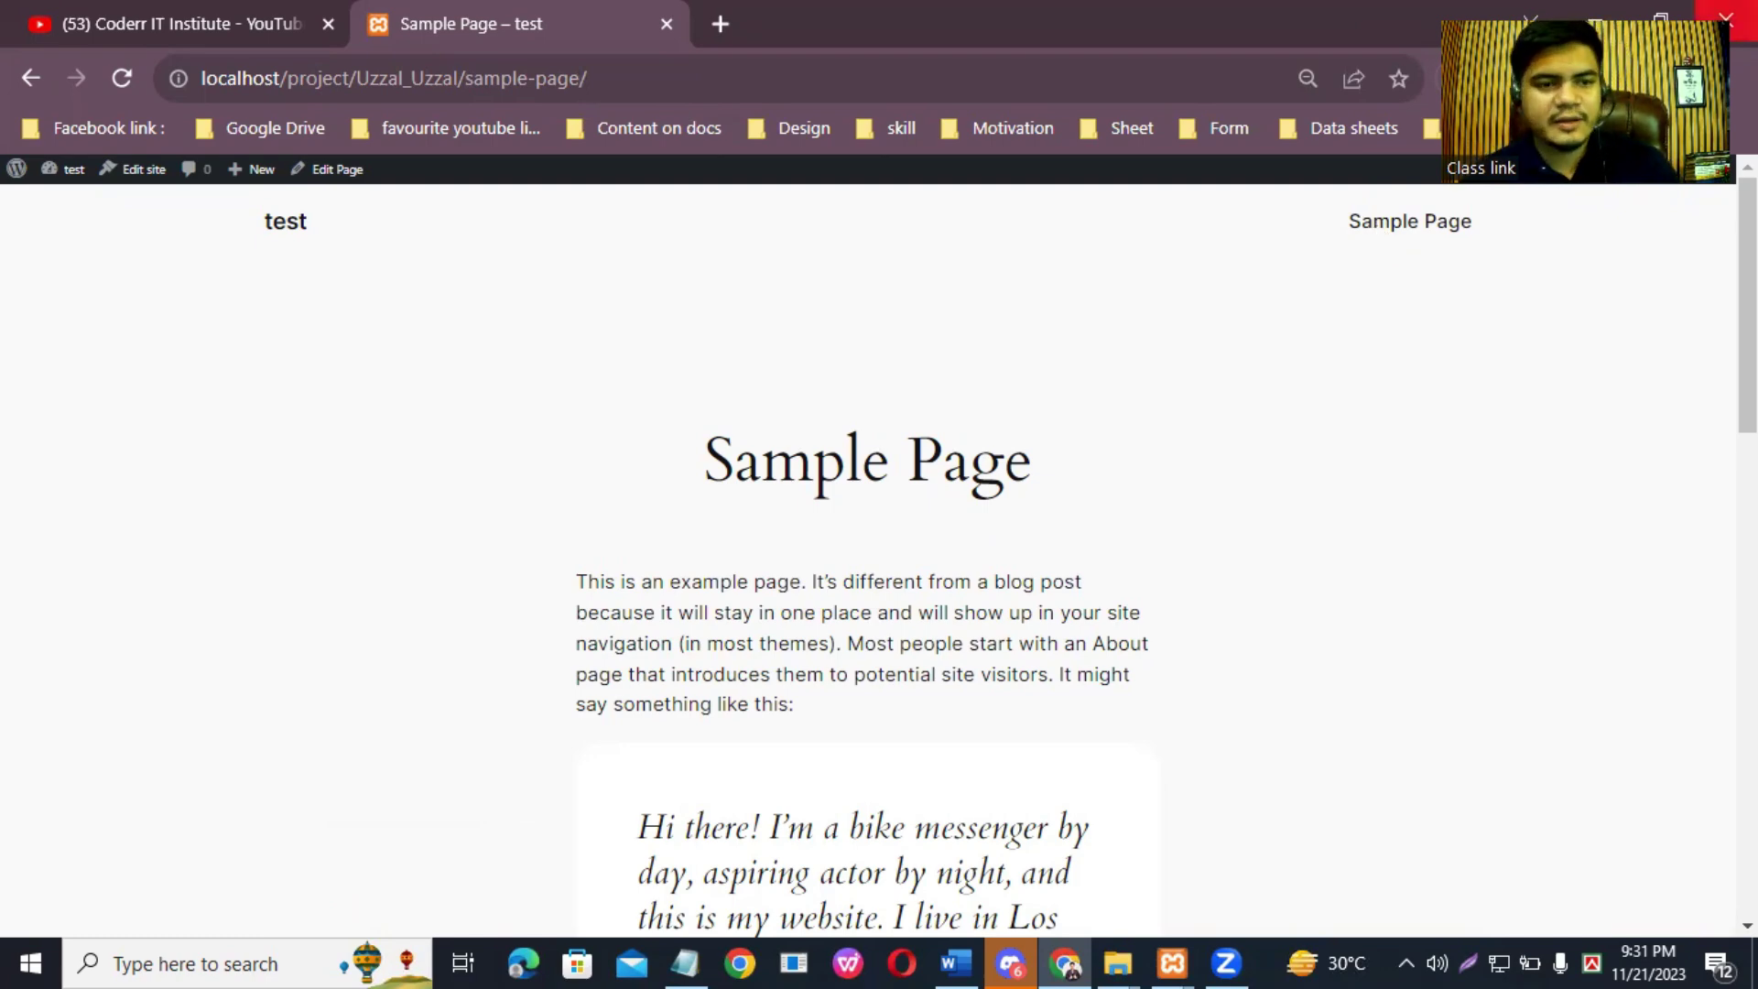
Step: Return to the admin Dashboard from the site-name menu
{"action": "mouse_move", "coordinate": [17, 181]}
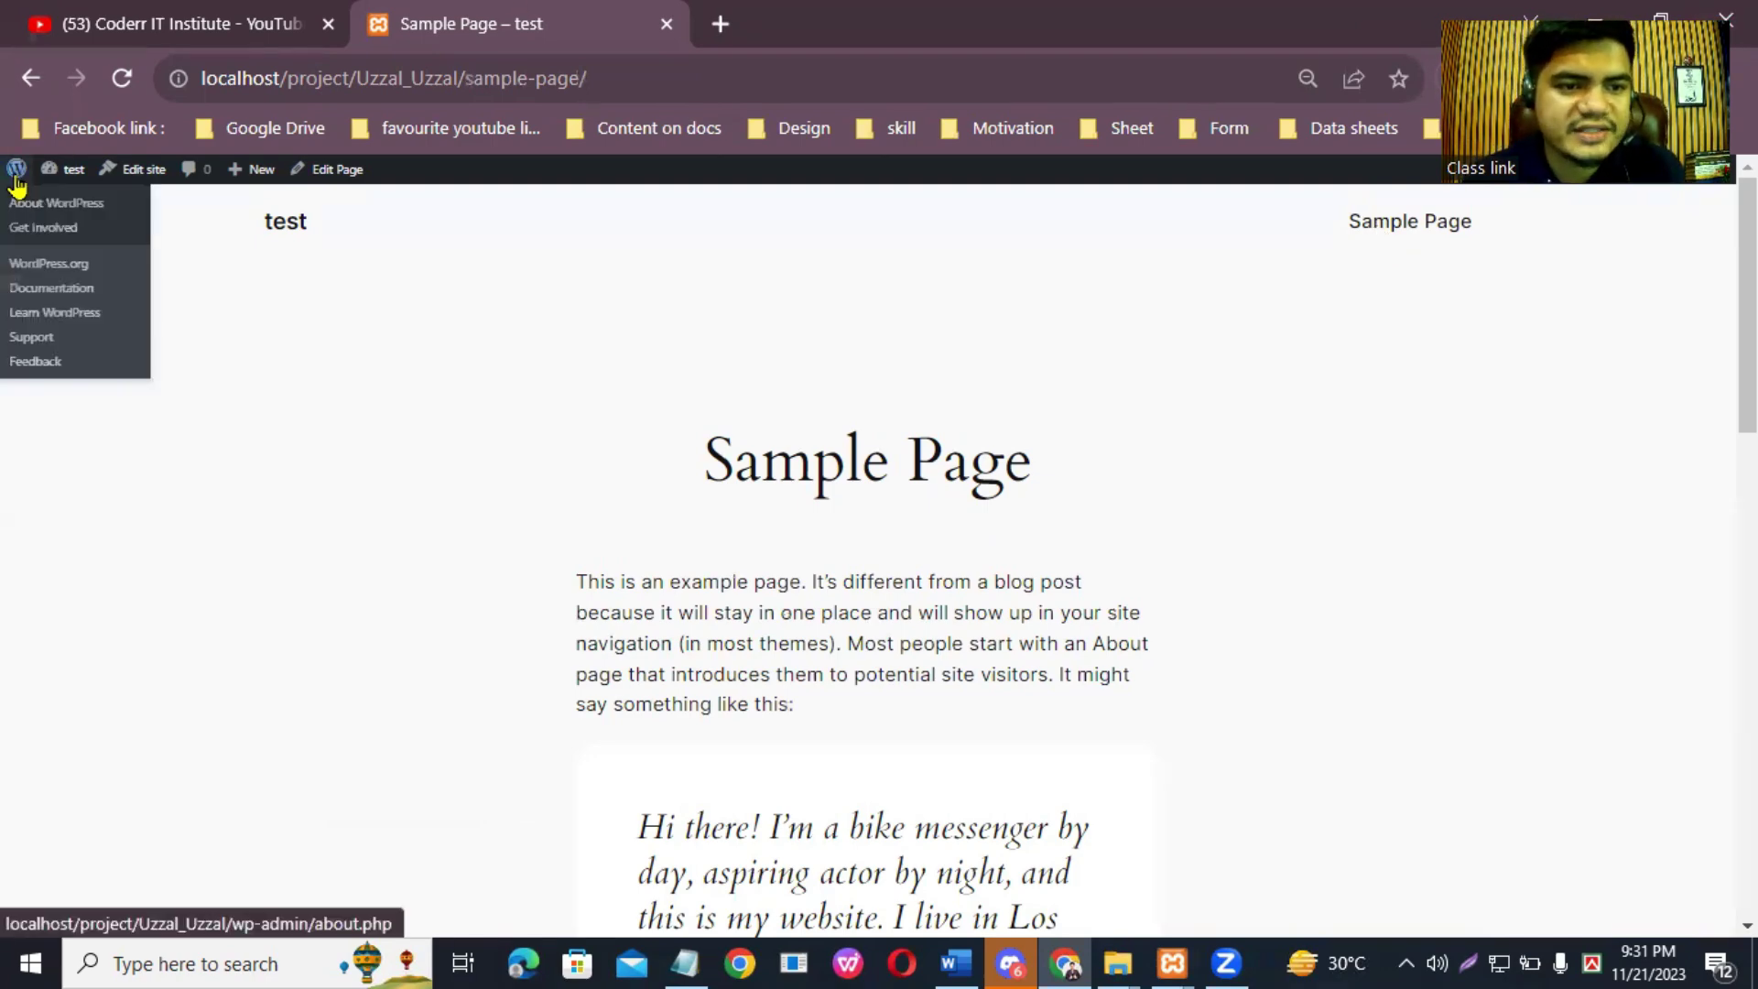
{"action": "mouse_move", "coordinate": [72, 177]}
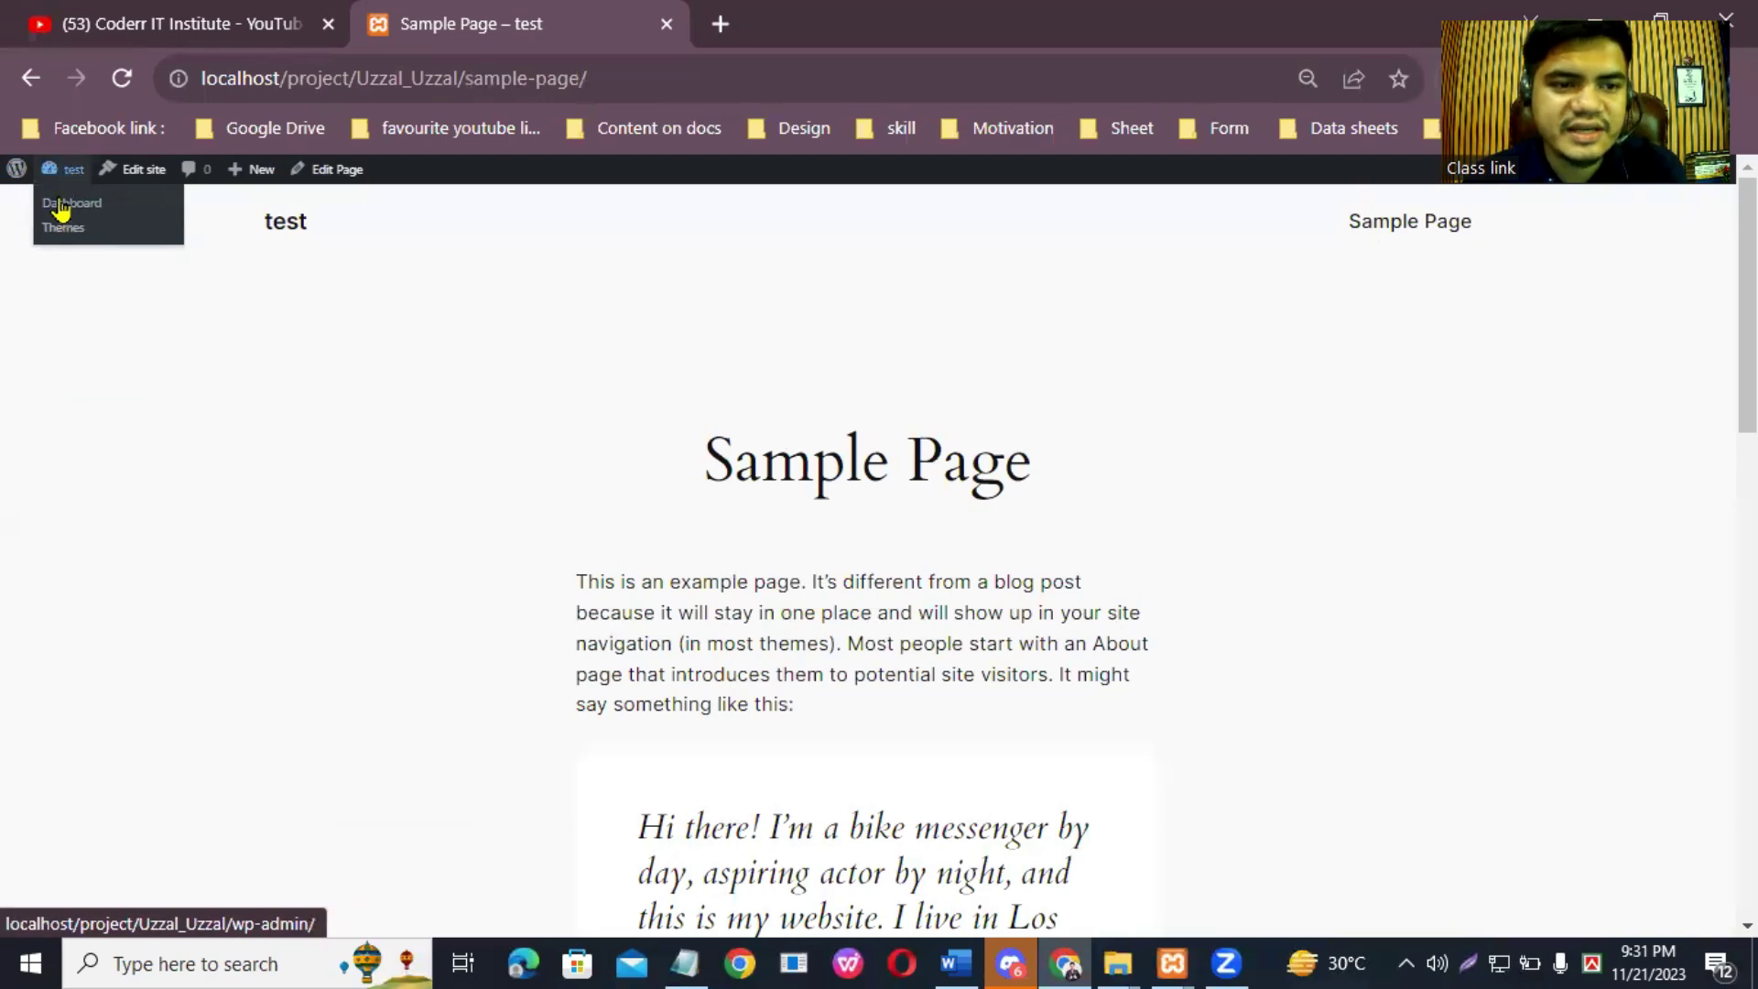
{"action": "left_click", "coordinate": [64, 180]}
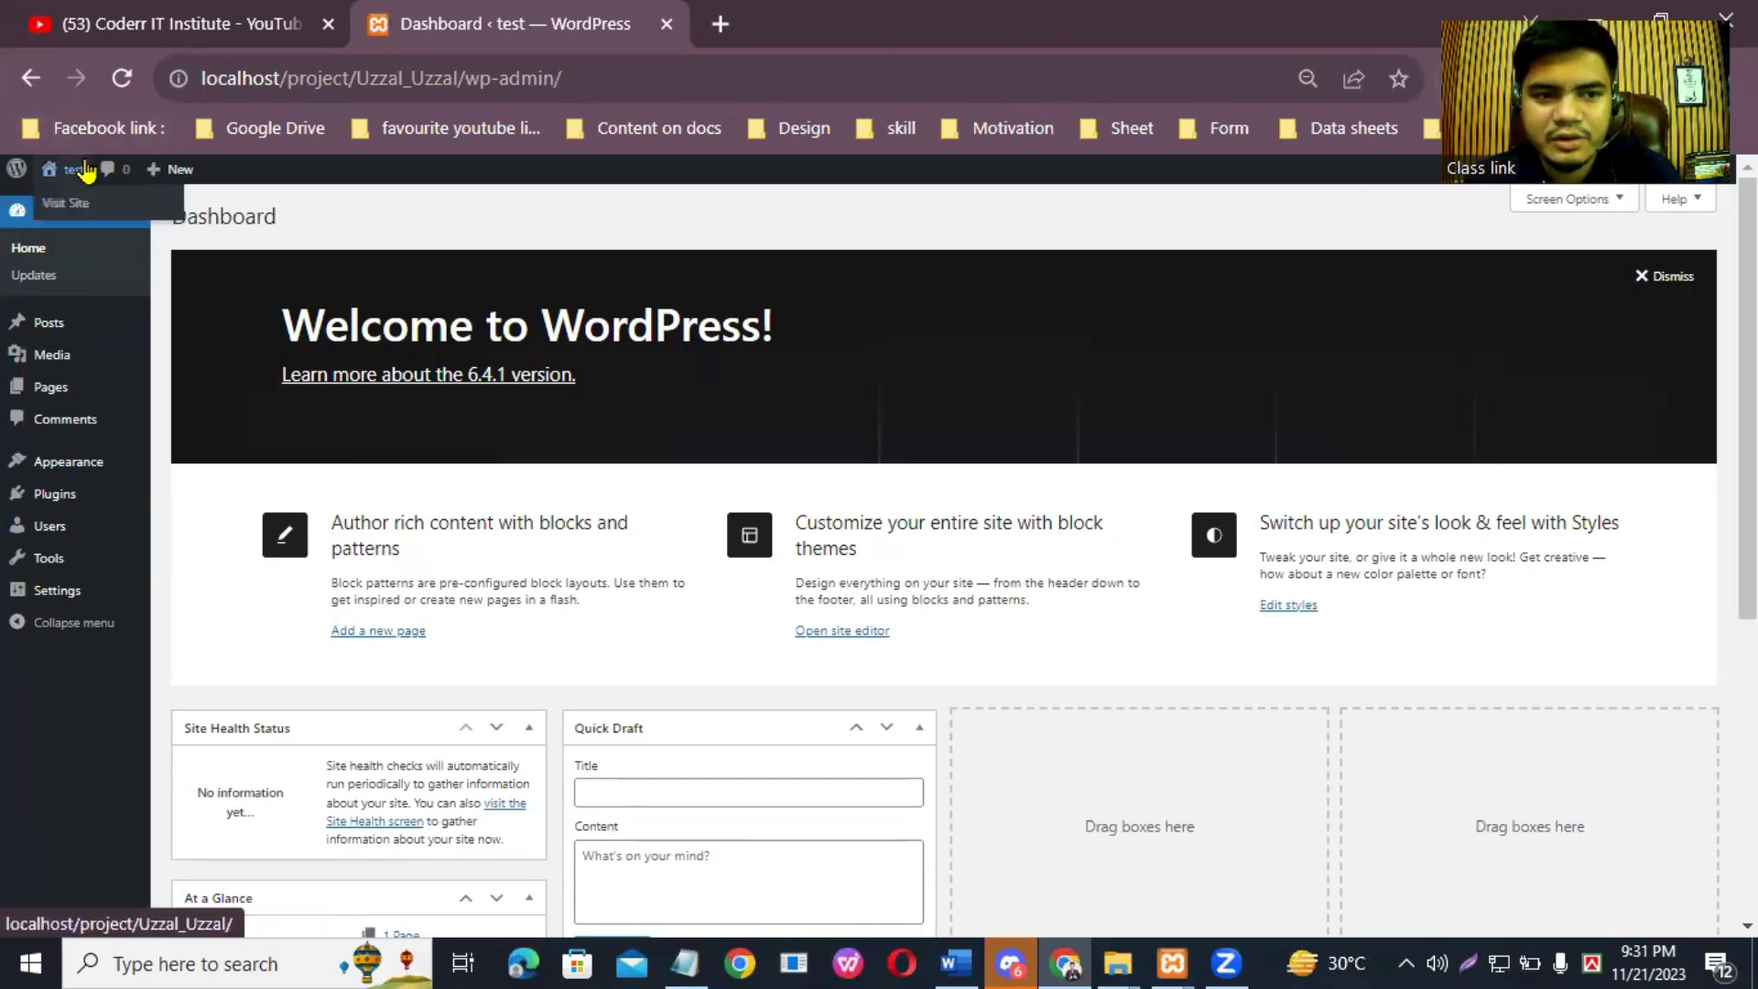
Step: Open the public site in a new tab via Visit Site and compare it with the Dashboard
{"action": "mouse_move", "coordinate": [55, 176]}
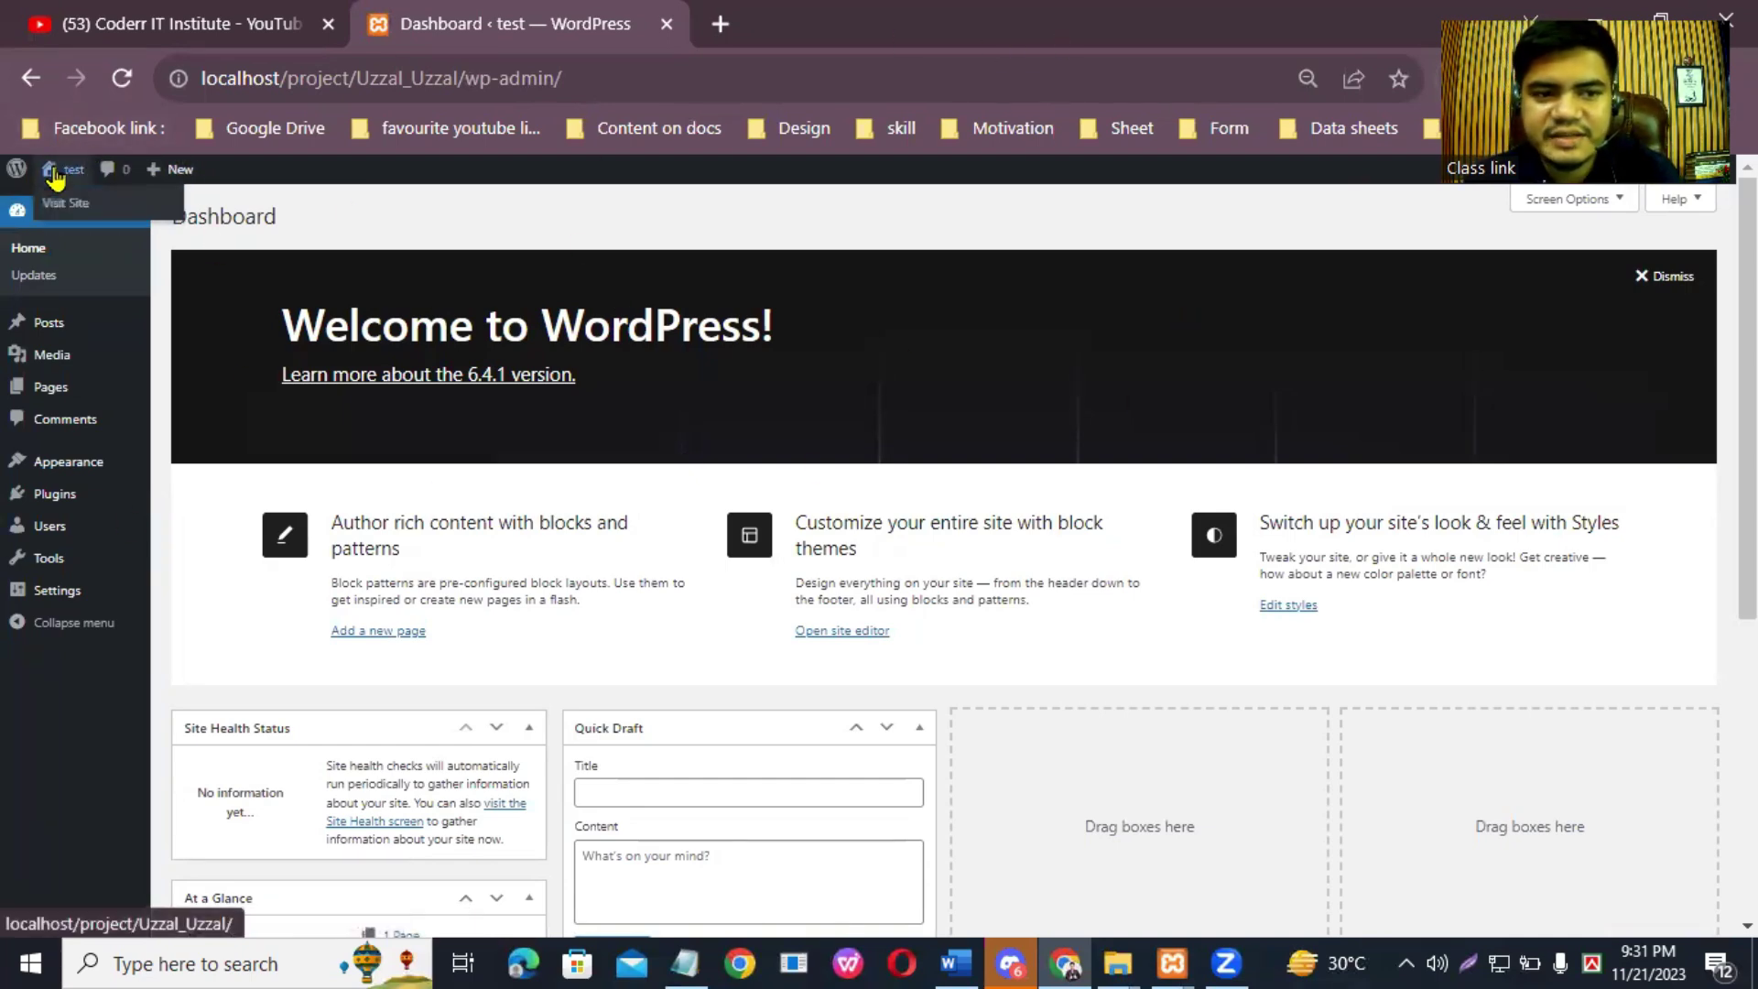
{"action": "right_click", "coordinate": [94, 210]}
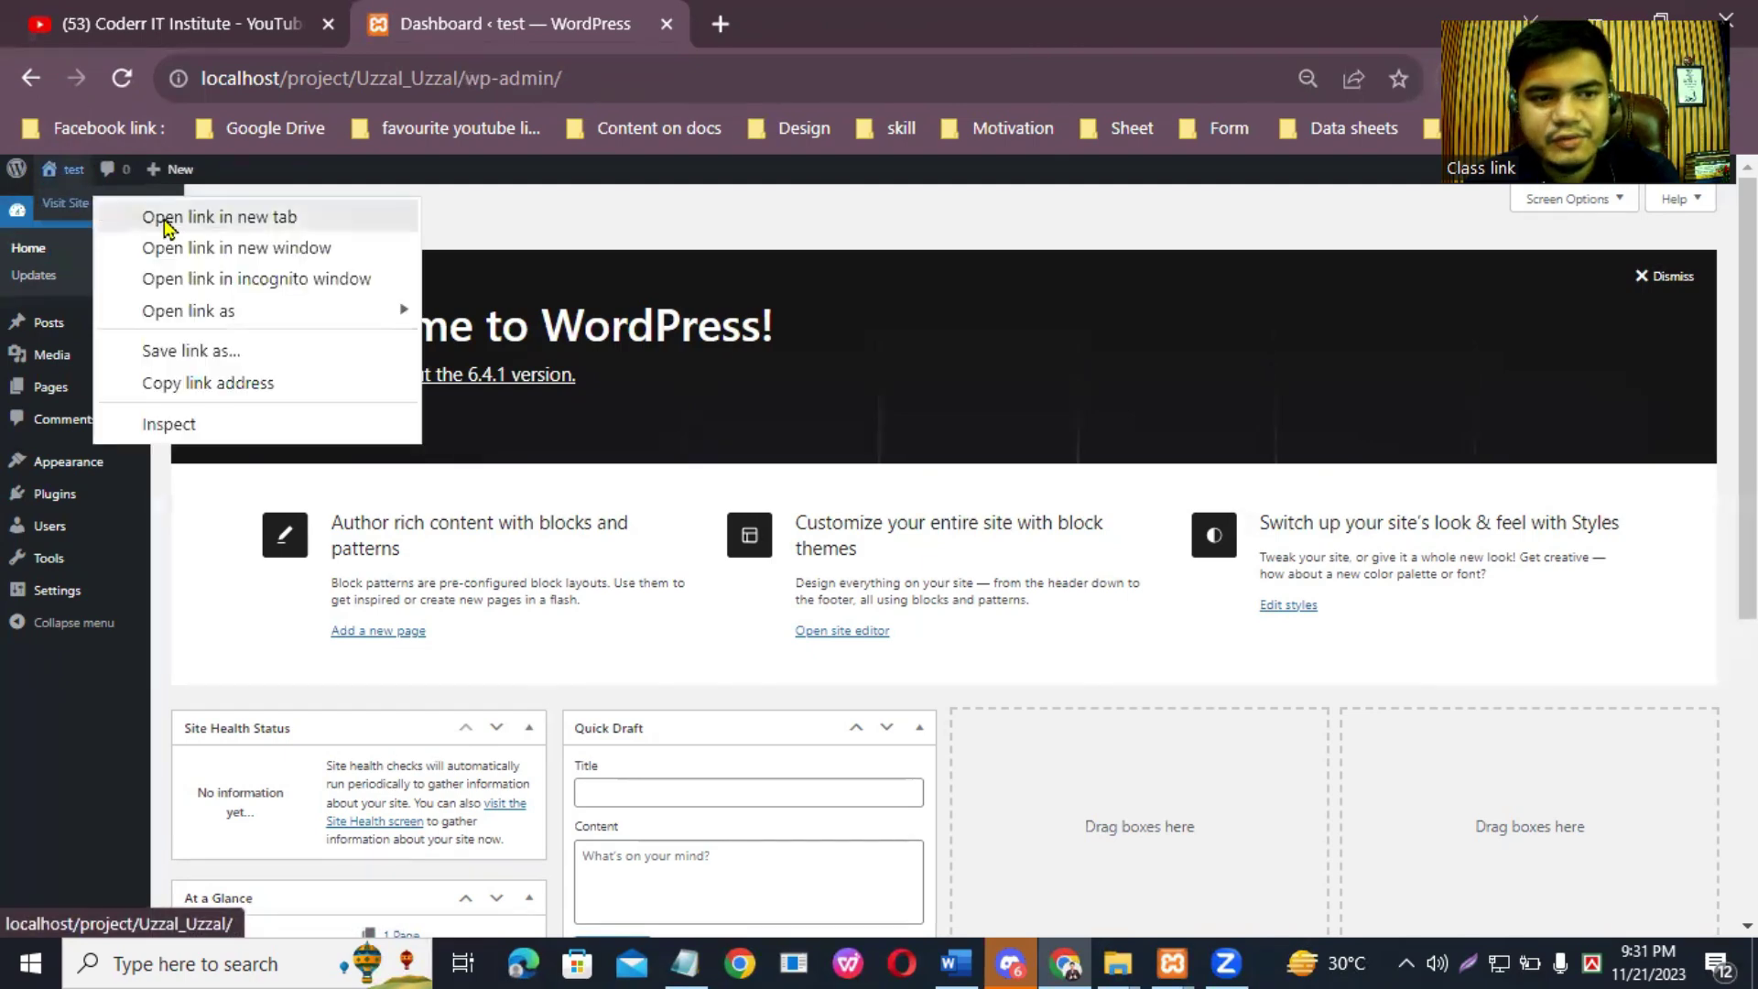
{"action": "left_click", "coordinate": [183, 224]}
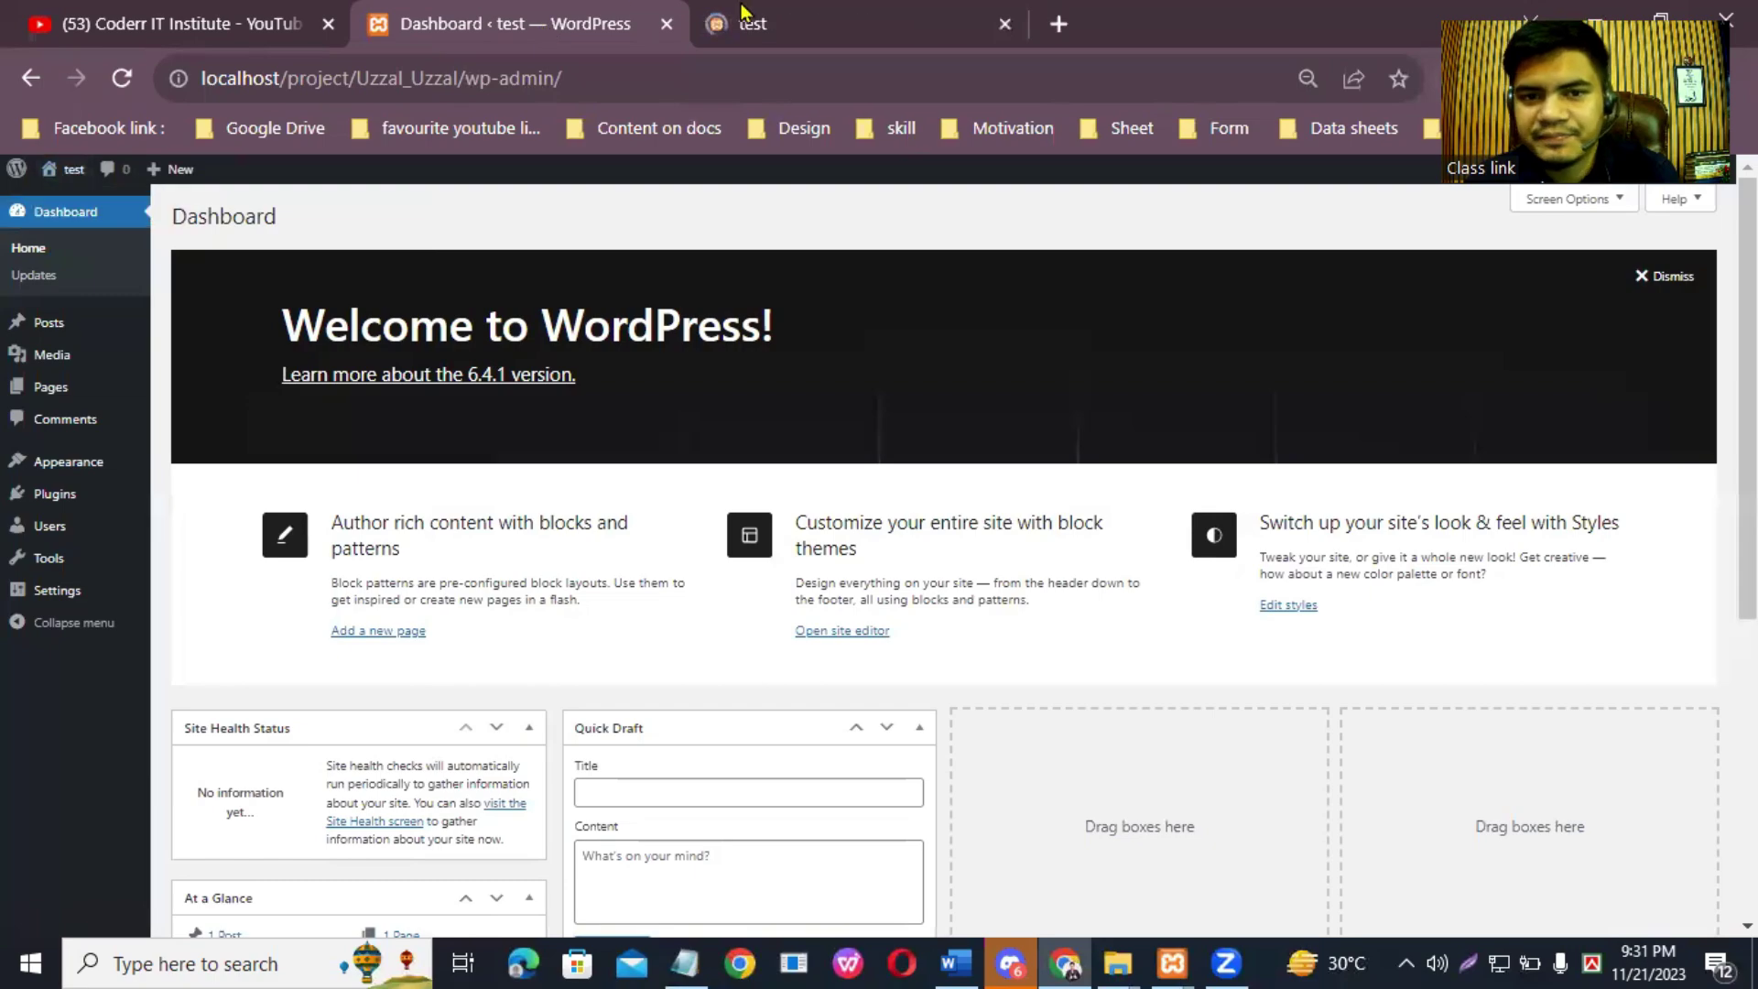
{"action": "left_click", "coordinate": [847, 20]}
{"action": "scroll", "coordinate": [1190, 431], "scroll_direction": "down", "scroll_amount": 10}
{"action": "scroll", "coordinate": [1217, 403], "scroll_direction": "up", "scroll_amount": 10}
{"action": "left_click", "coordinate": [562, 18]}
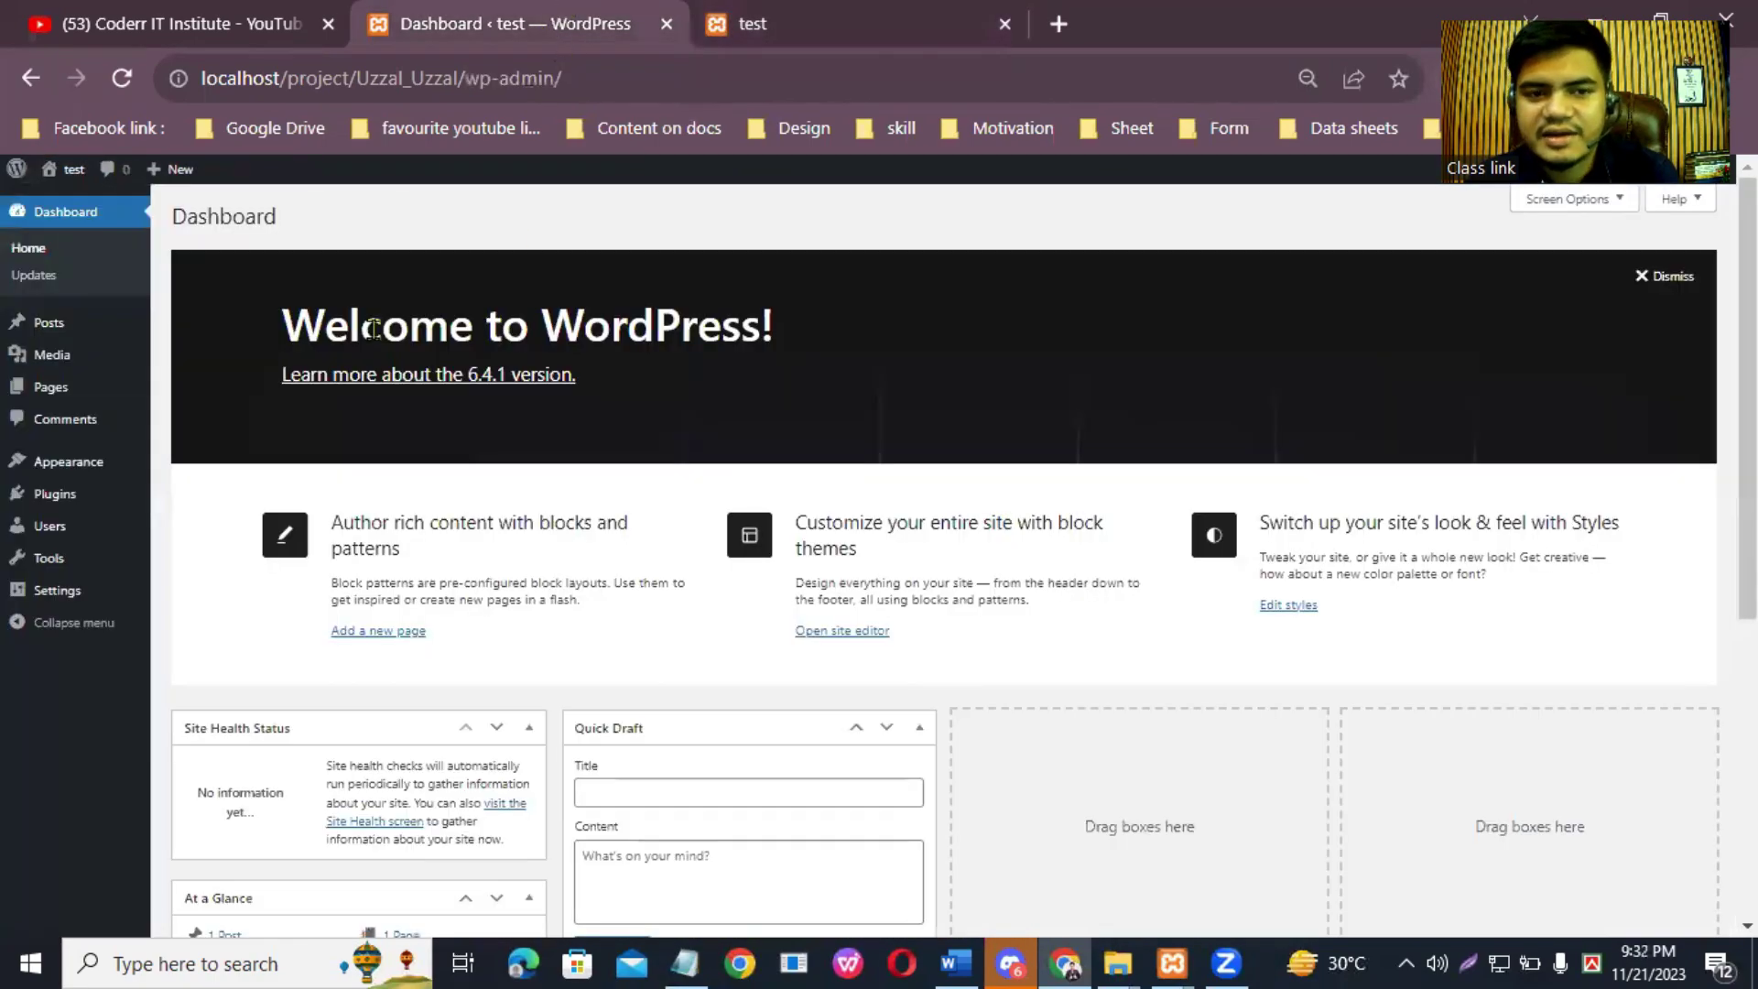
{"action": "scroll", "coordinate": [887, 557], "scroll_direction": "down", "scroll_amount": 5}
{"action": "scroll", "coordinate": [888, 556], "scroll_direction": "up", "scroll_amount": 5}
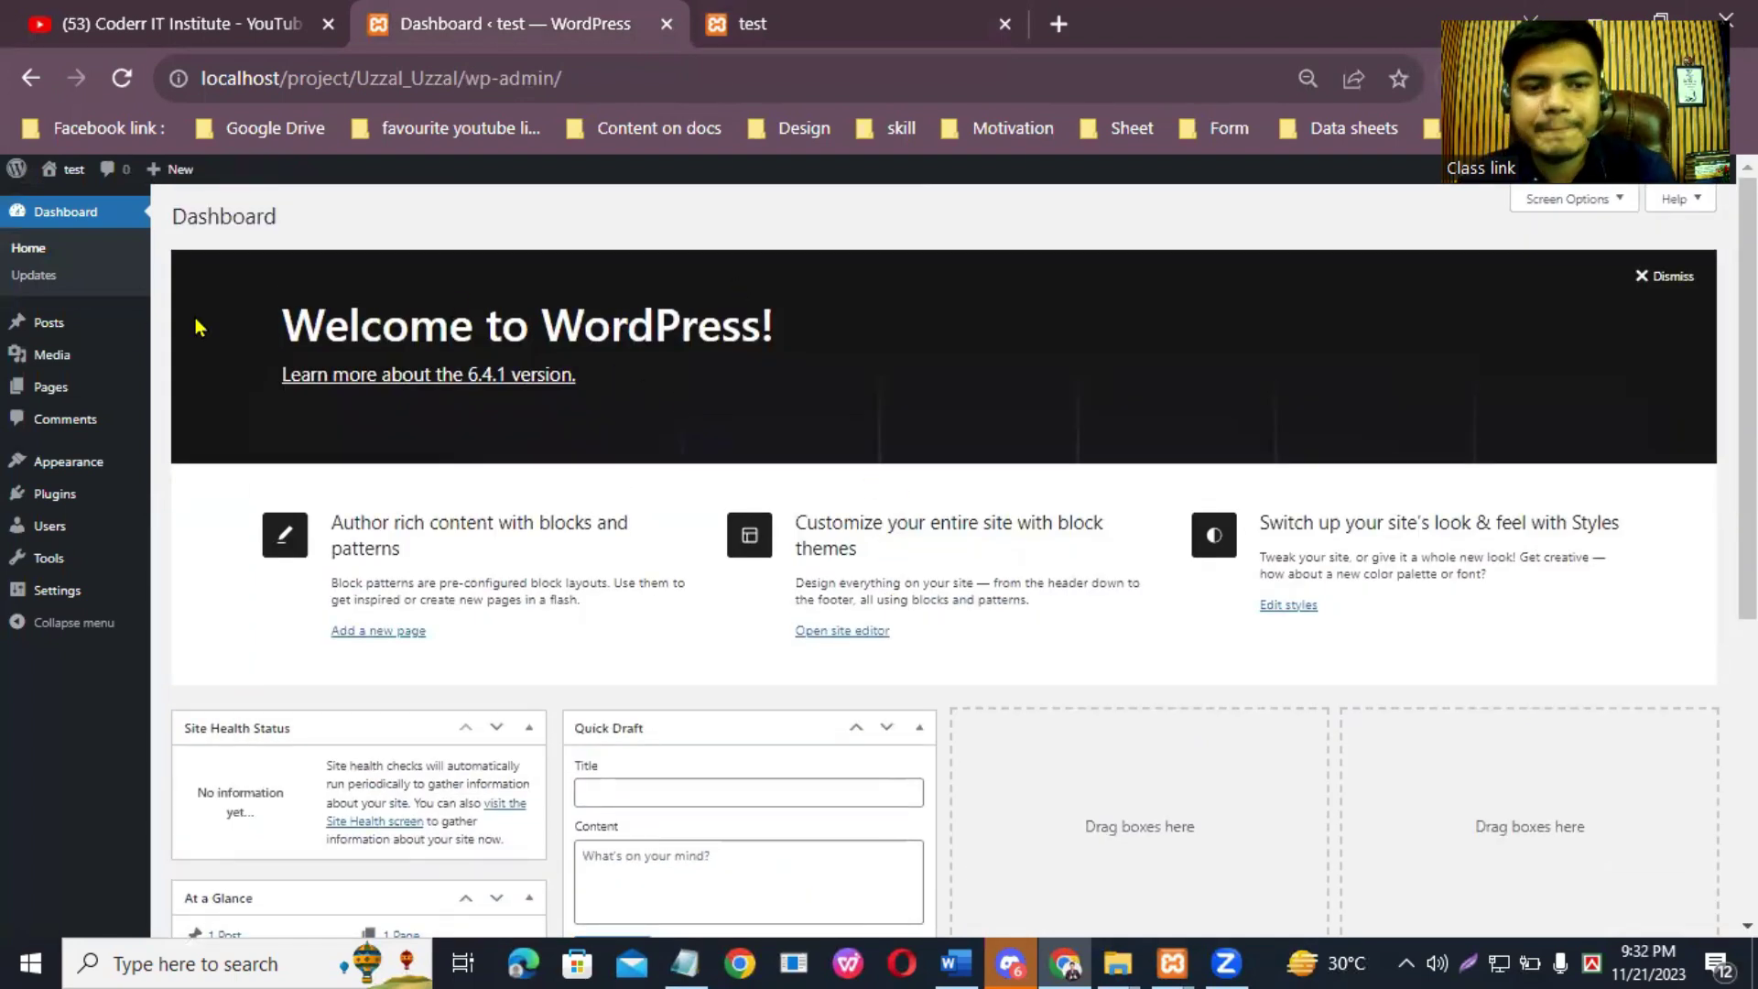
Step: Open the Sample Page in the site tab, then return to the Dashboard tab
{"action": "left_click", "coordinate": [871, 11]}
{"action": "scroll", "coordinate": [1156, 412], "scroll_direction": "down", "scroll_amount": 10}
{"action": "scroll", "coordinate": [1264, 366], "scroll_direction": "up", "scroll_amount": 10}
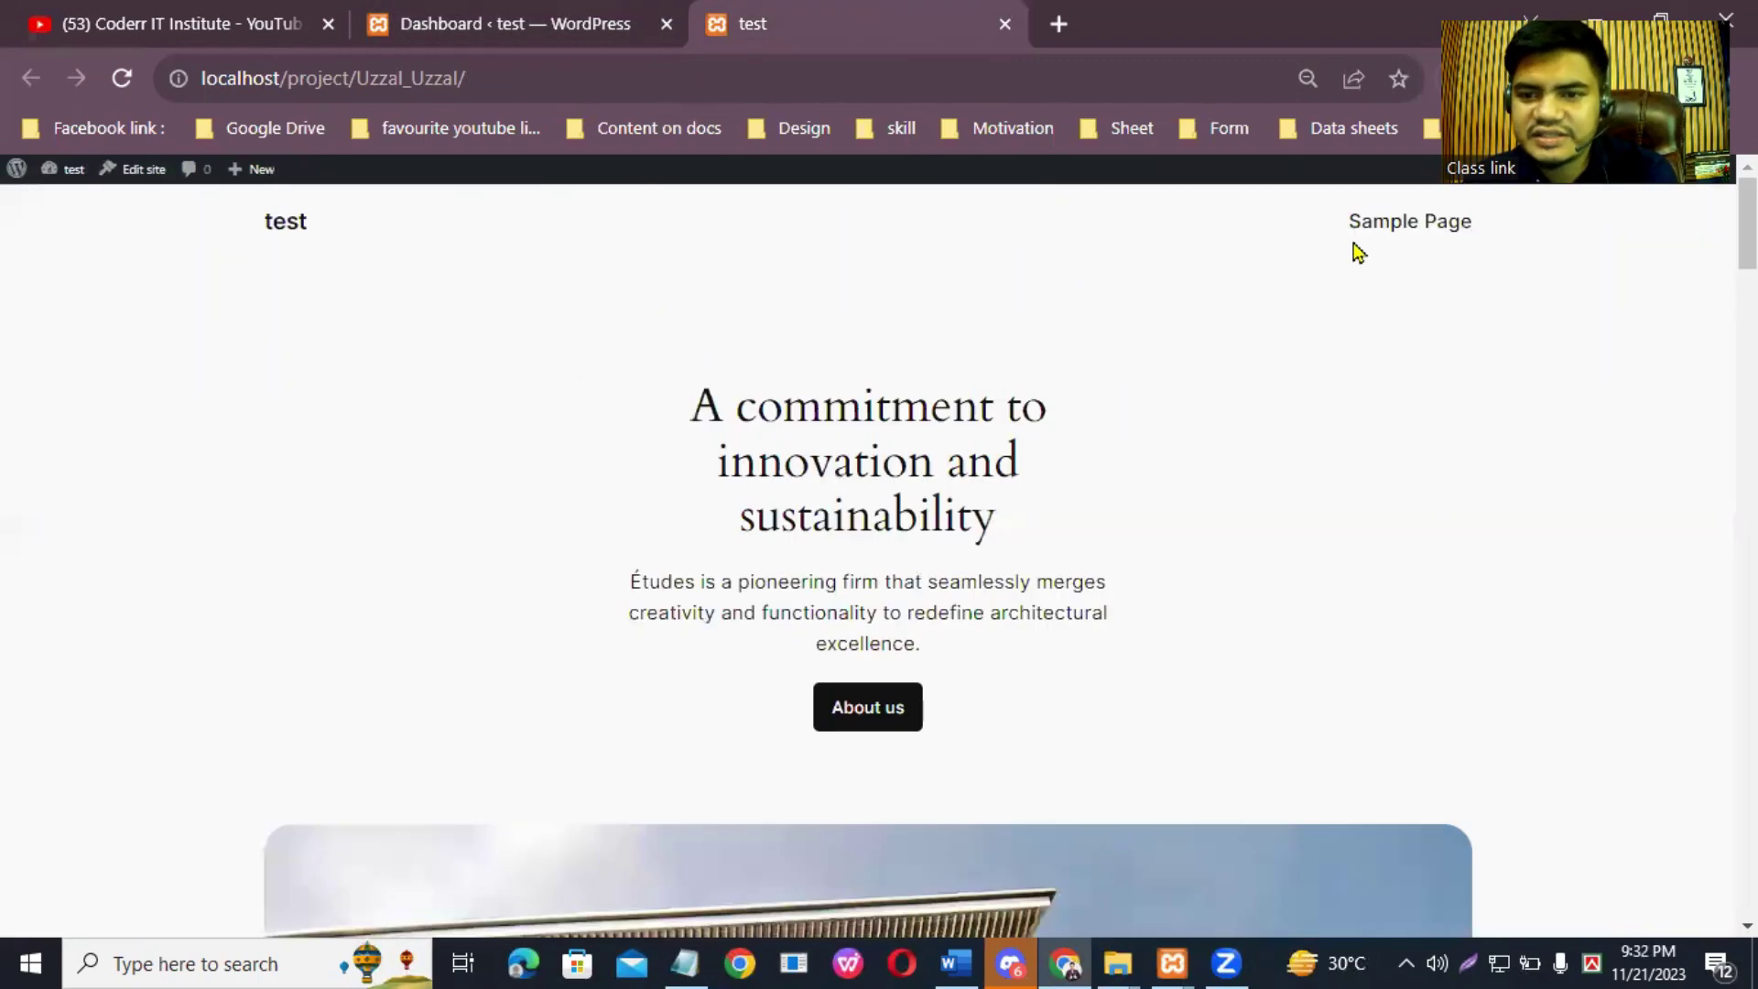
{"action": "left_click", "coordinate": [1361, 233]}
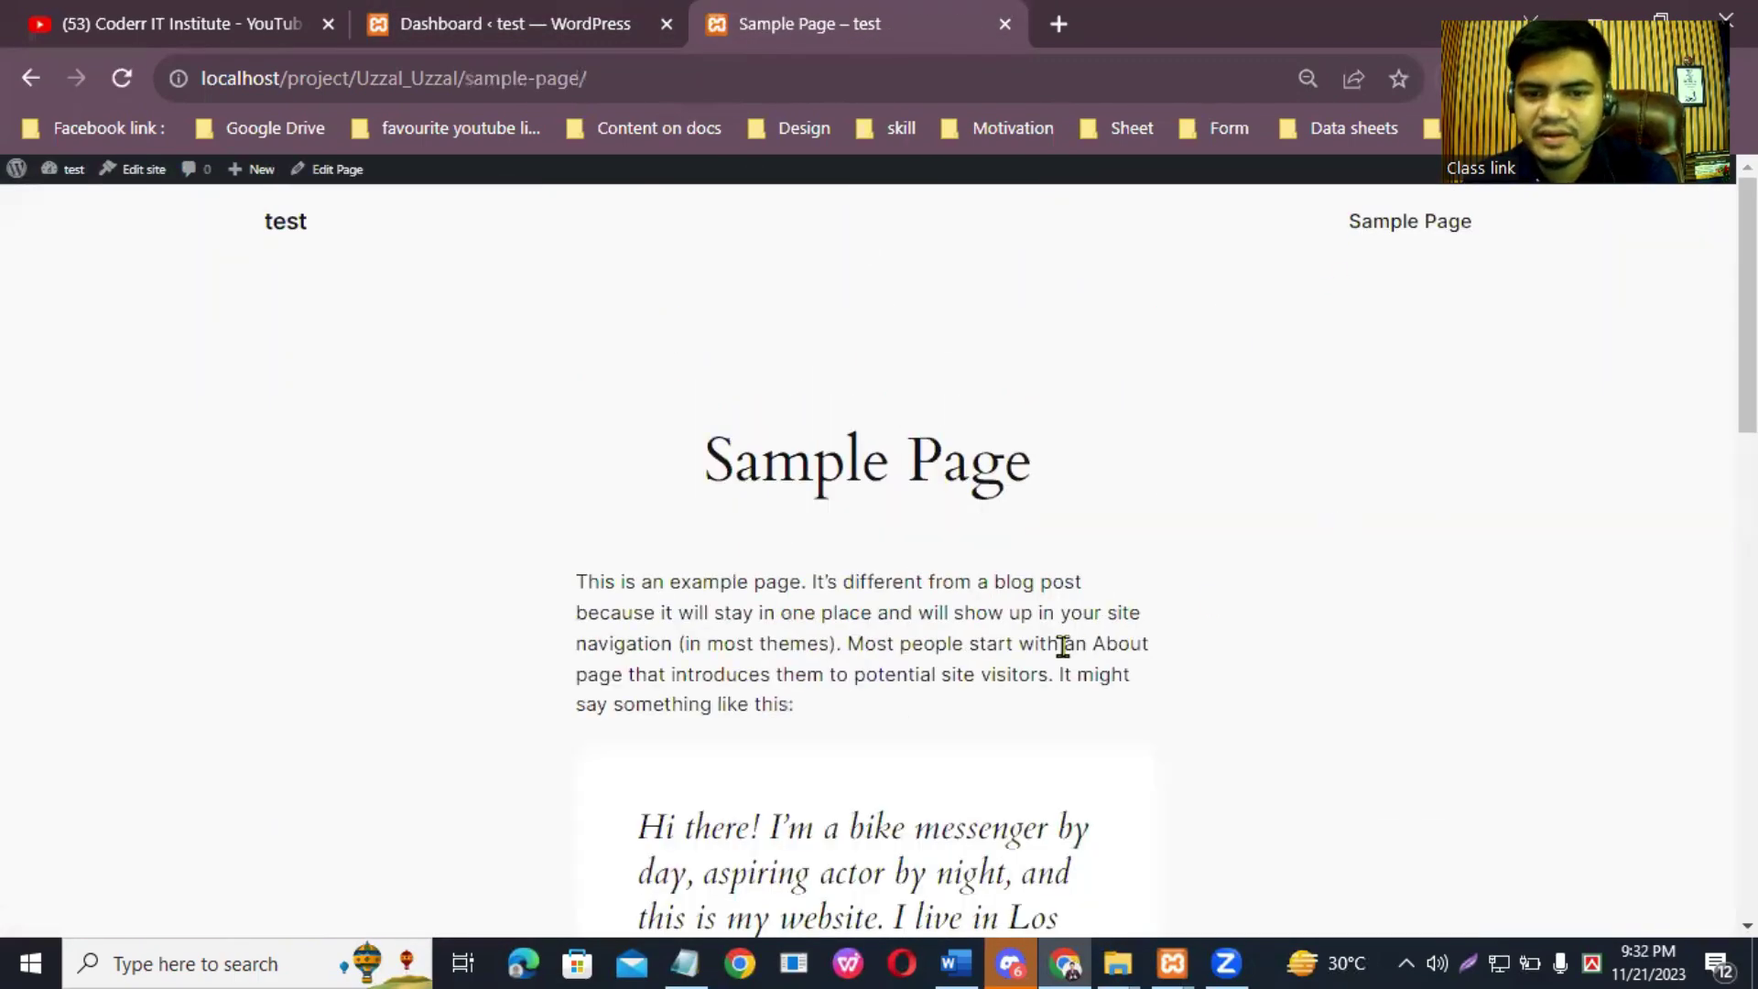
{"action": "scroll", "coordinate": [1051, 655], "scroll_direction": "down", "scroll_amount": 10}
{"action": "scroll", "coordinate": [1051, 655], "scroll_direction": "up", "scroll_amount": 10}
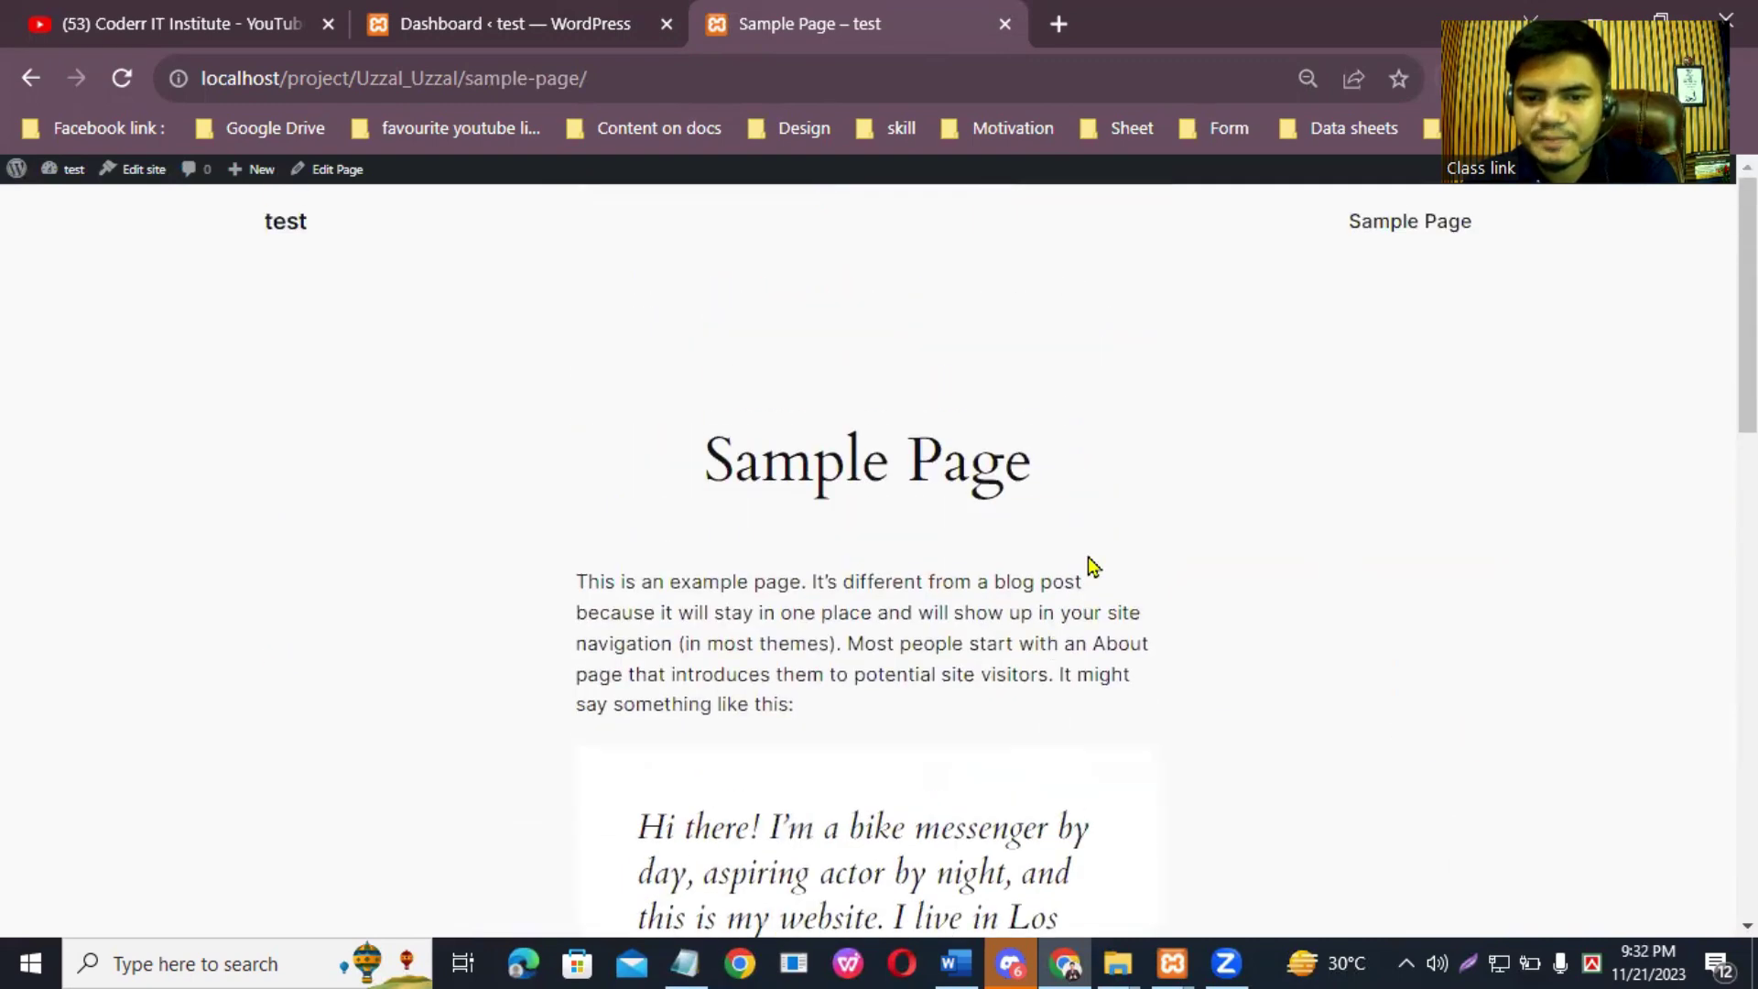
{"action": "left_click", "coordinate": [569, 11]}
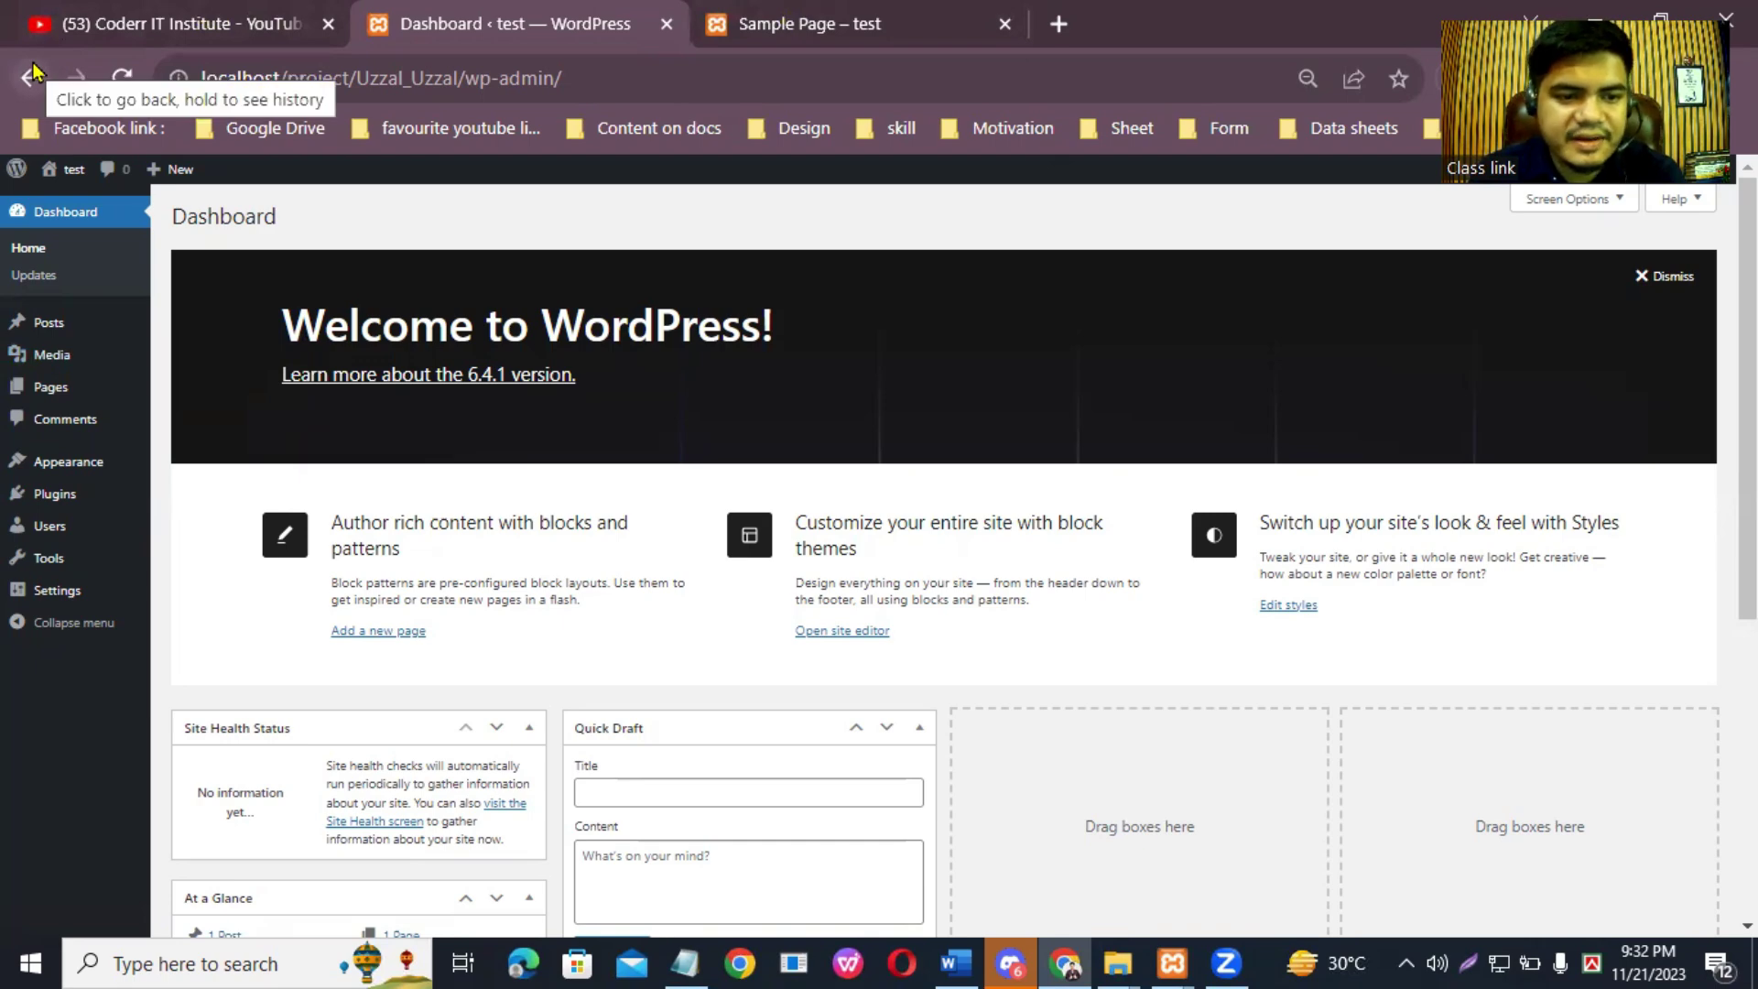
Step: Bulk-deactivate all installed plugins on the Plugins page
{"action": "left_click", "coordinate": [60, 501]}
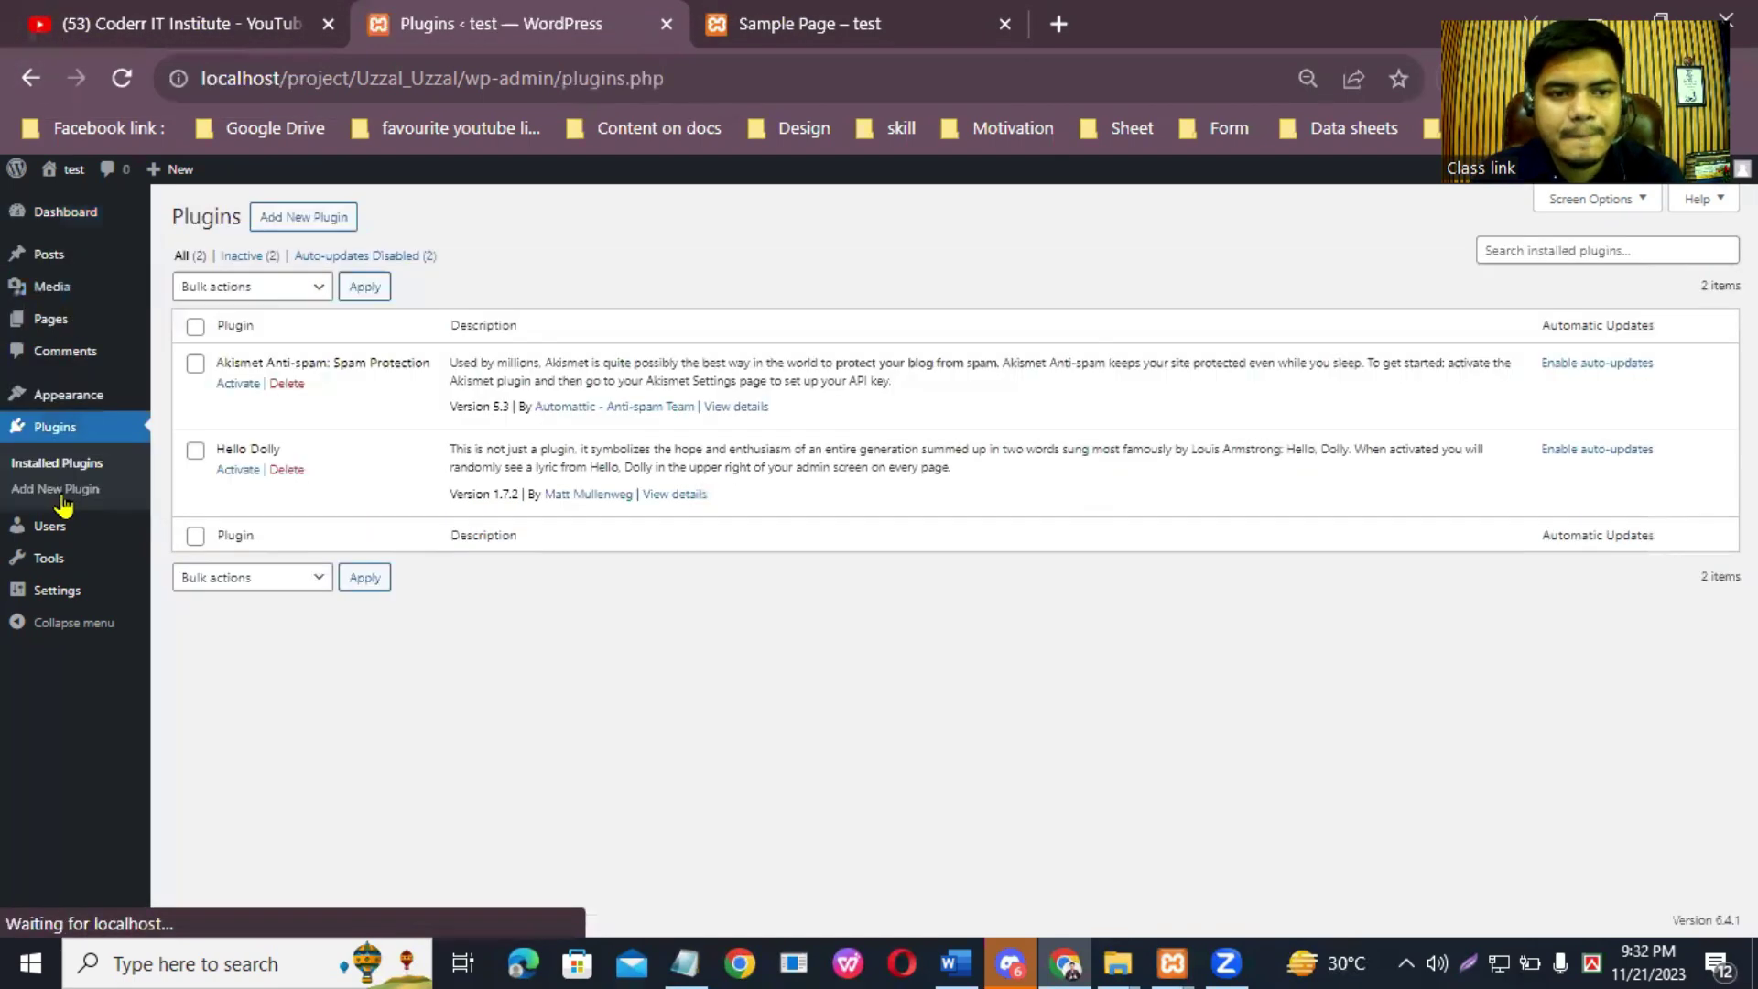
{"action": "left_click", "coordinate": [195, 328]}
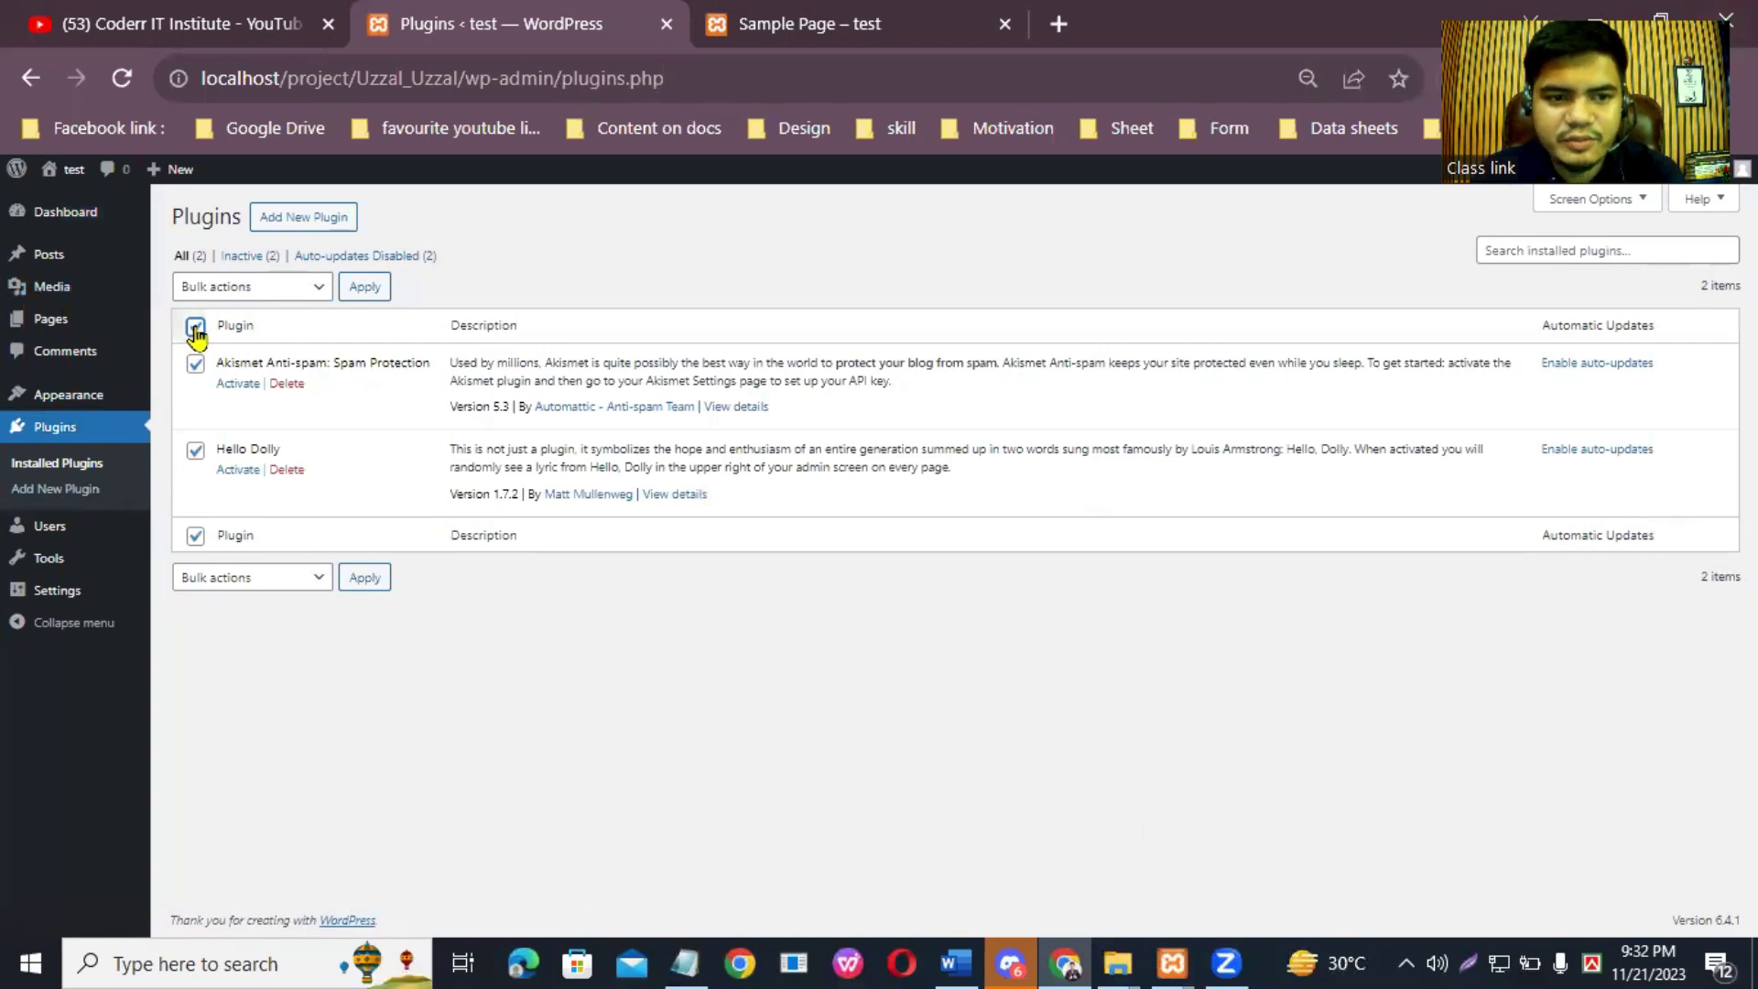
{"action": "left_click", "coordinate": [306, 284]}
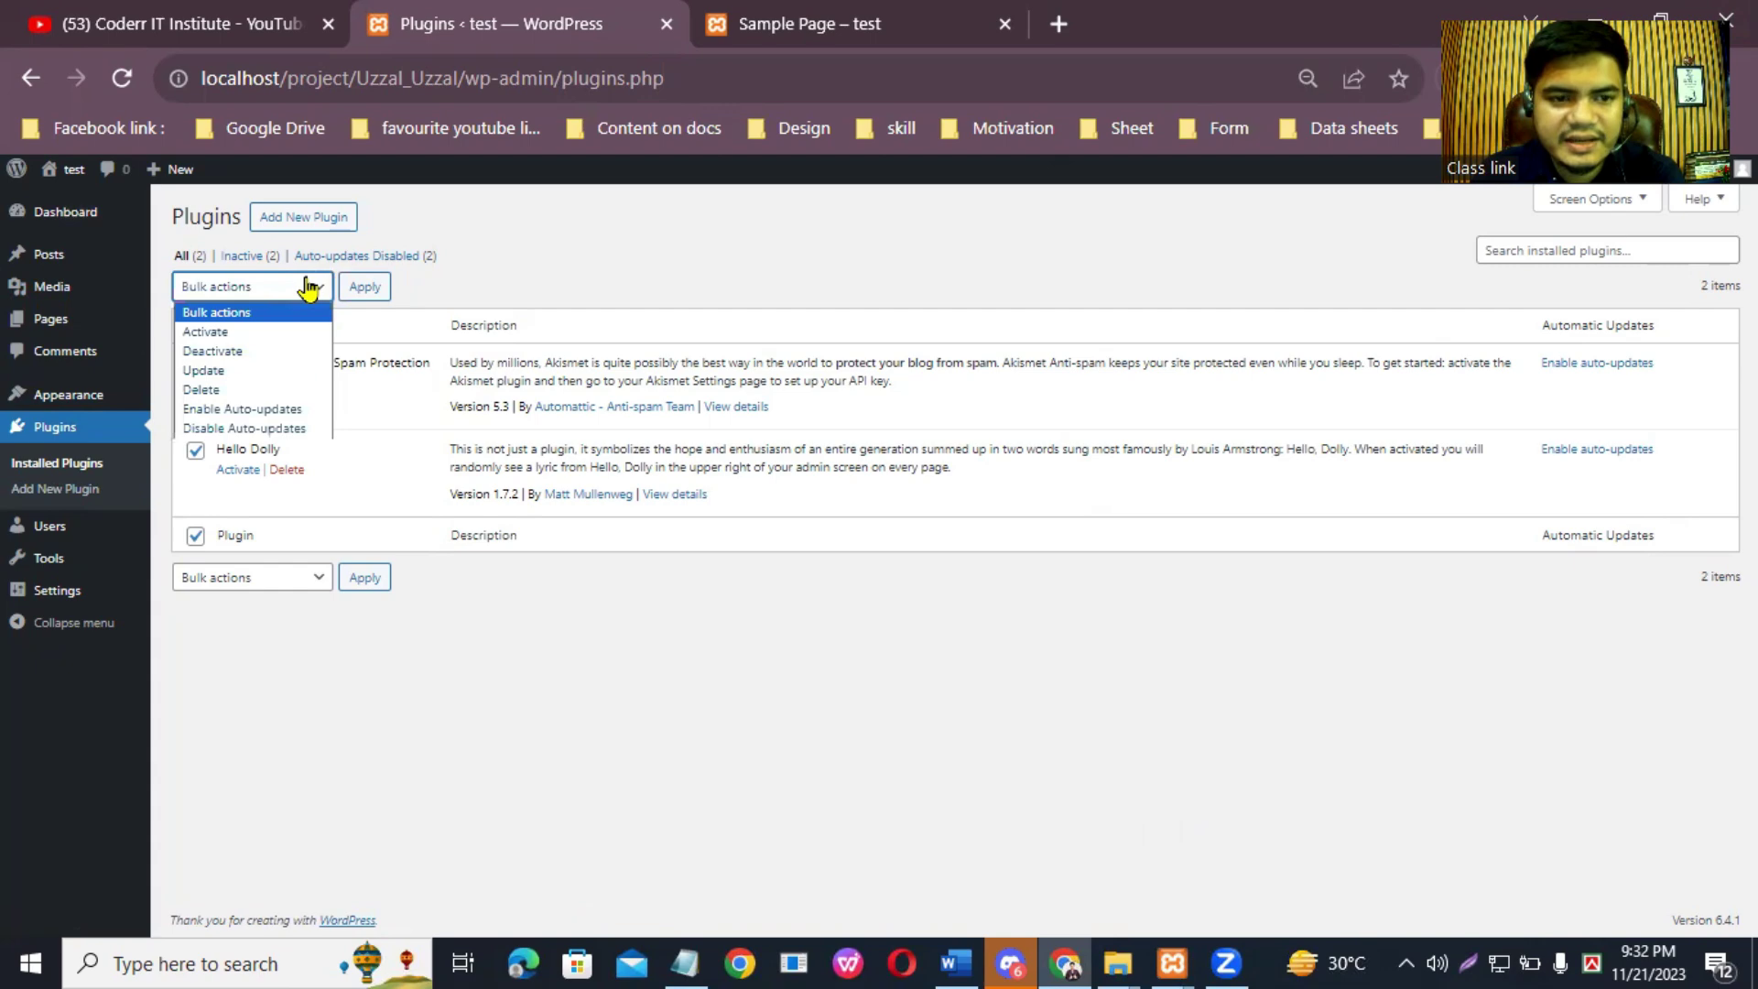
{"action": "left_click", "coordinate": [254, 354]}
{"action": "left_click", "coordinate": [365, 287]}
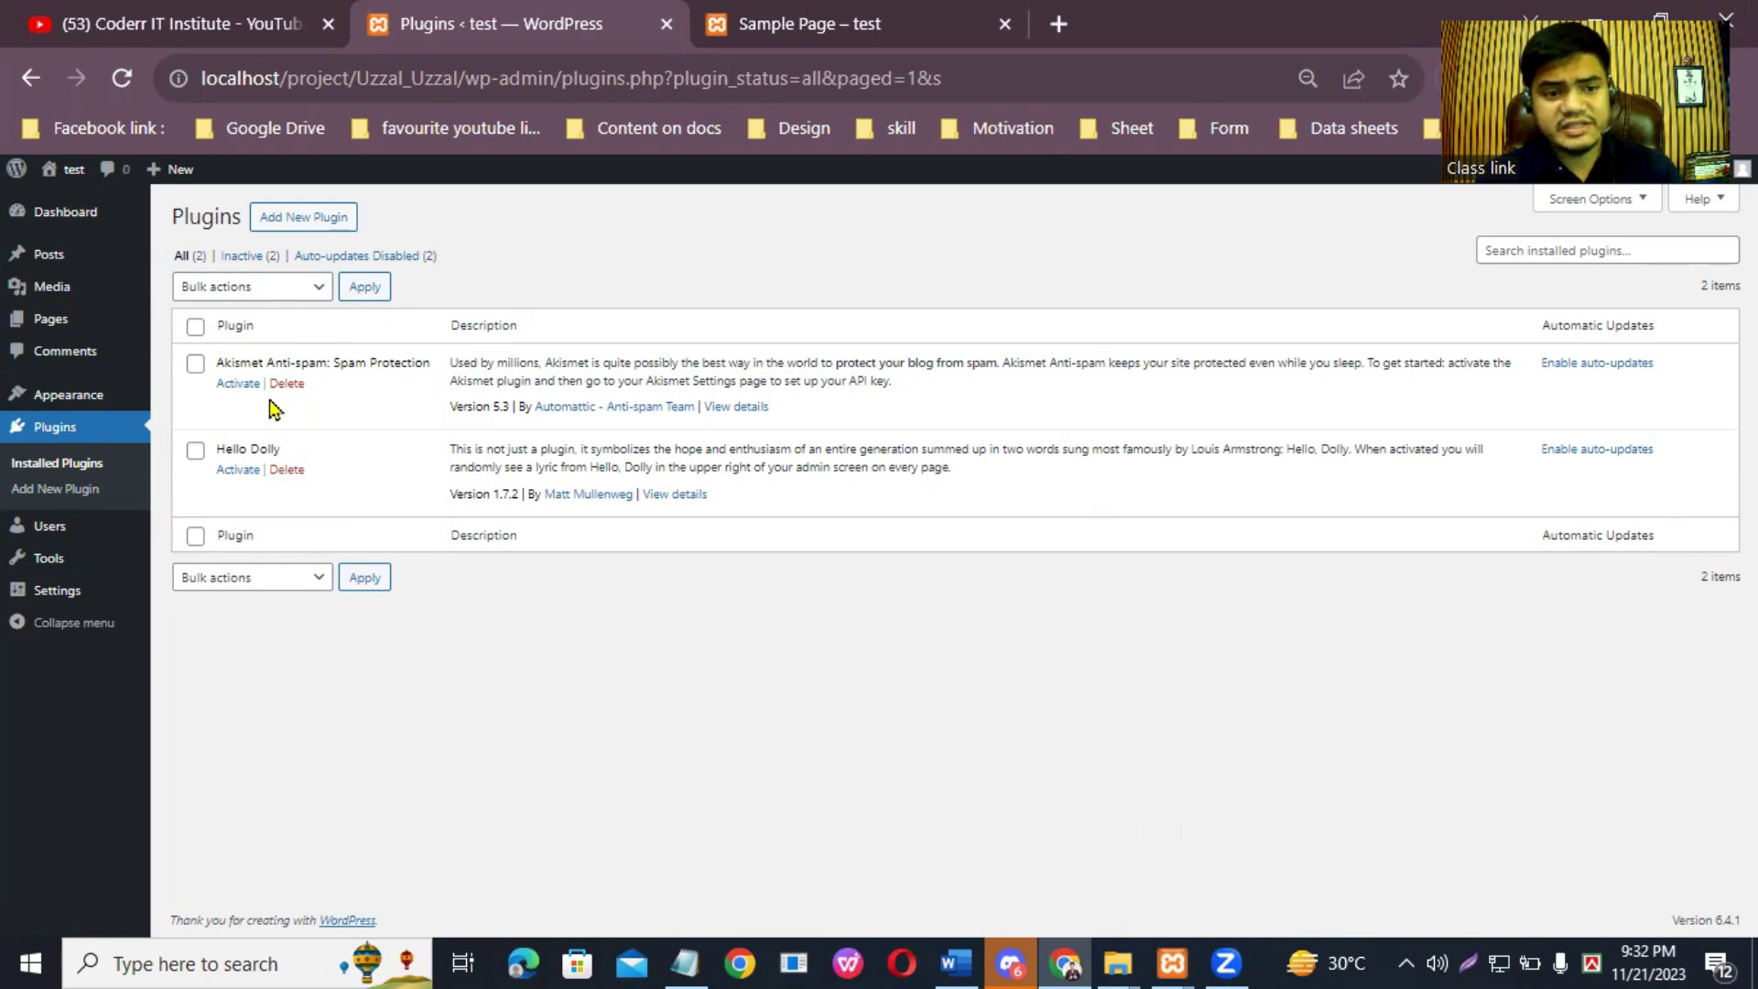
Step: Bulk-delete Akismet Anti-spam and Hello Dolly, confirm, and return to the Dashboard
{"action": "left_click", "coordinate": [196, 327]}
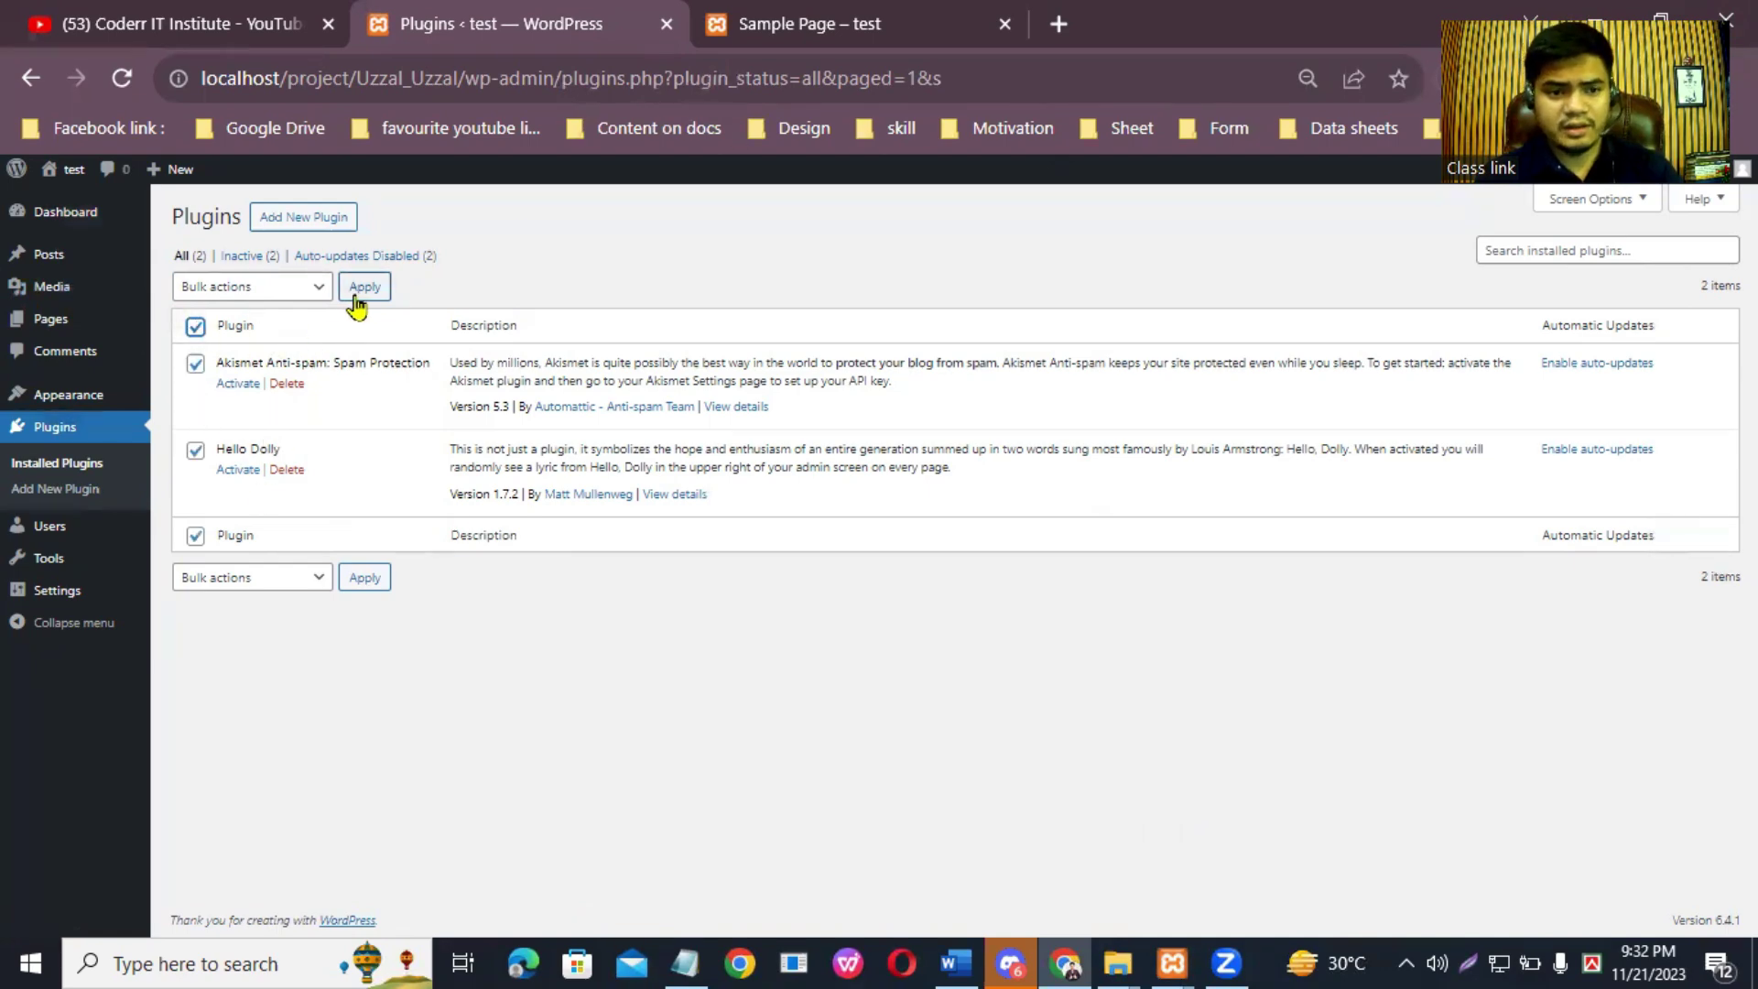
{"action": "left_click", "coordinate": [306, 289]}
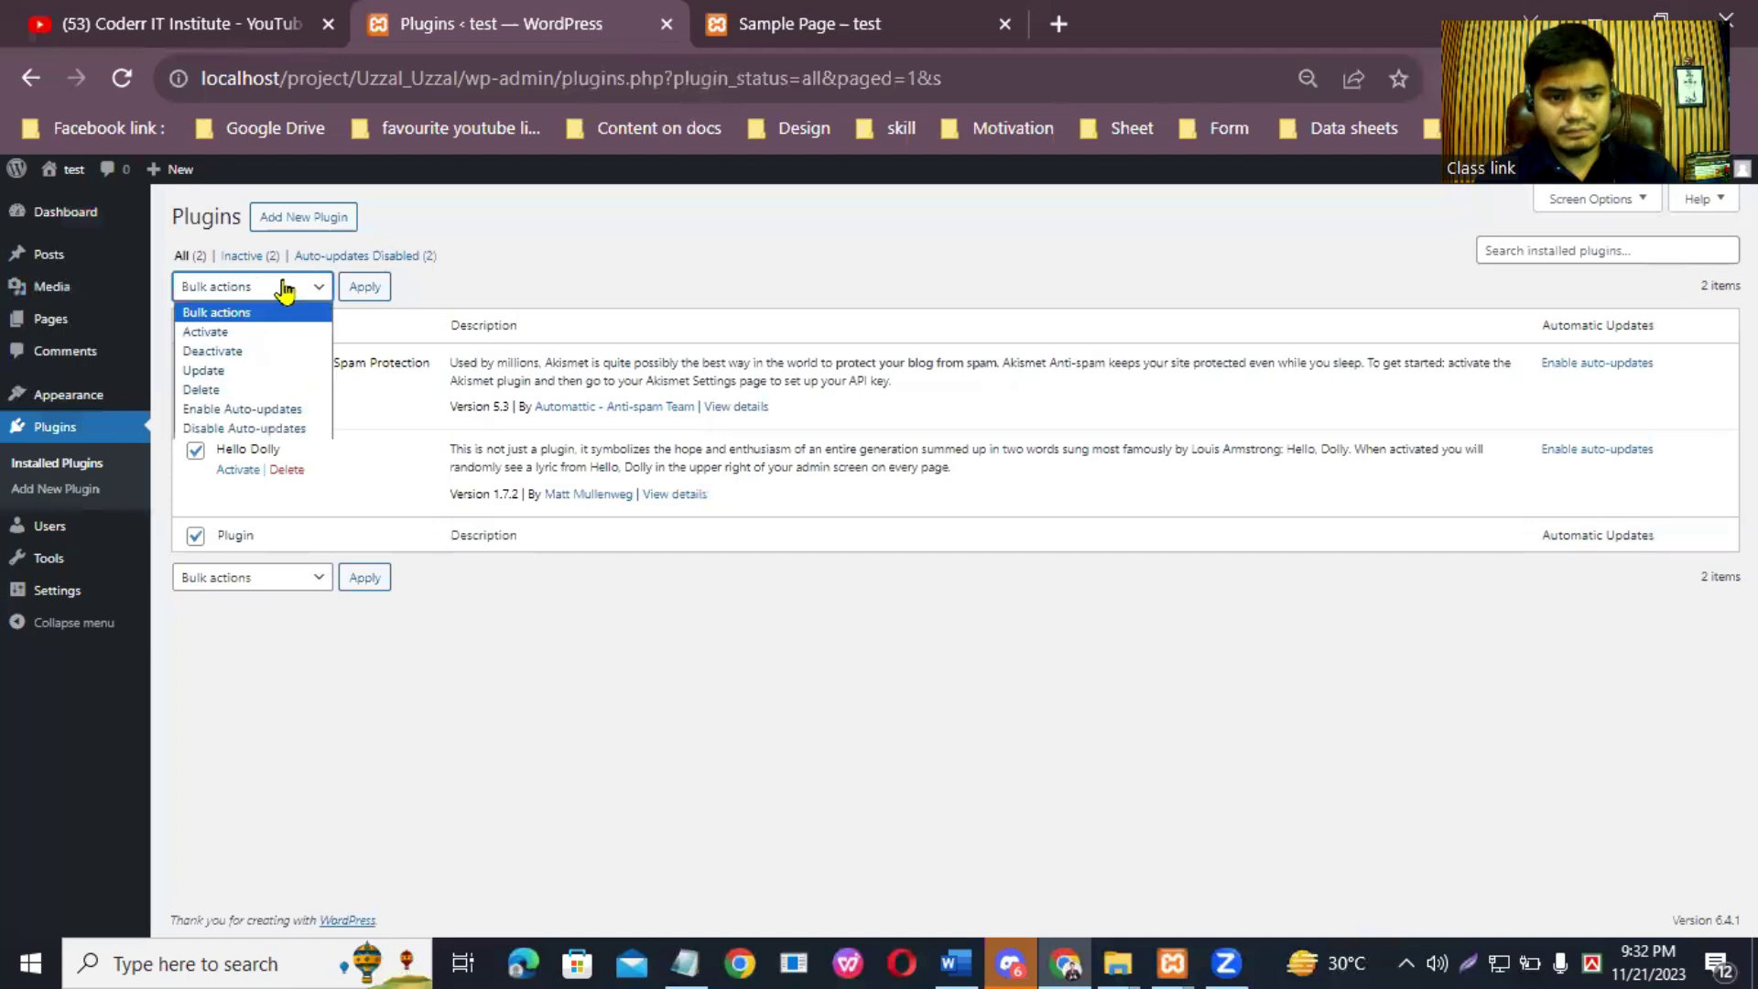
{"action": "left_click", "coordinate": [243, 390]}
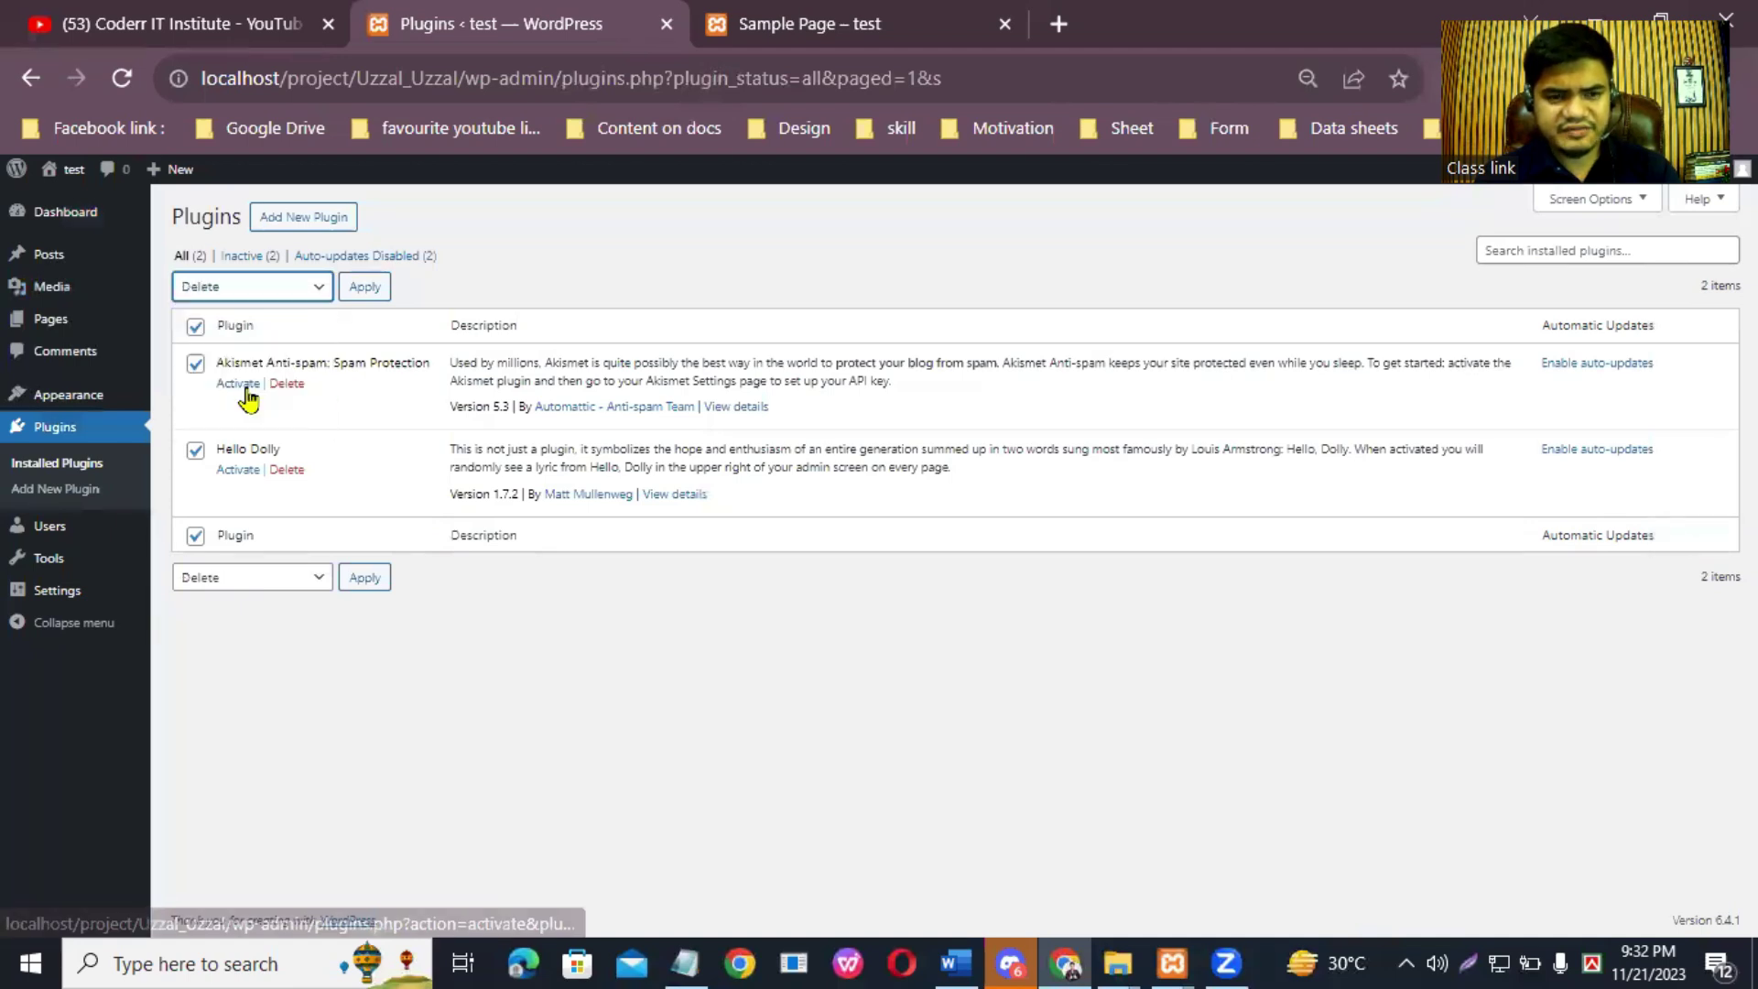
{"action": "left_click", "coordinate": [367, 289]}
{"action": "left_click", "coordinate": [1000, 264]}
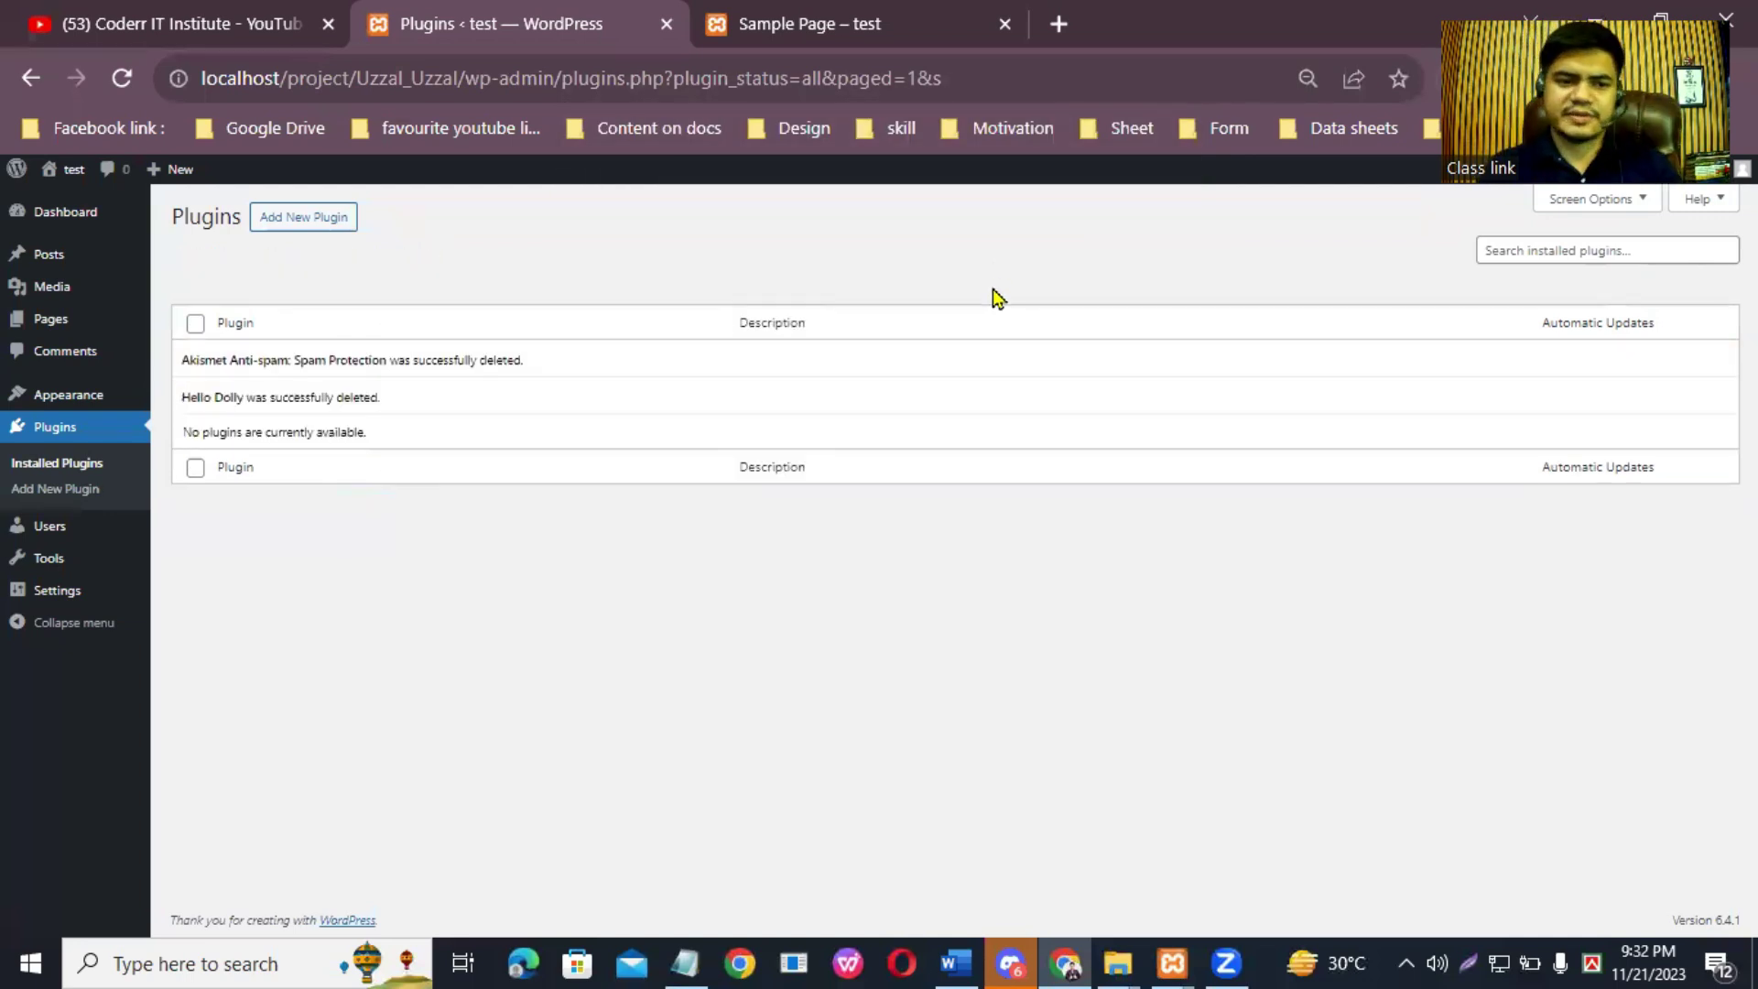
{"action": "left_click", "coordinate": [56, 215]}
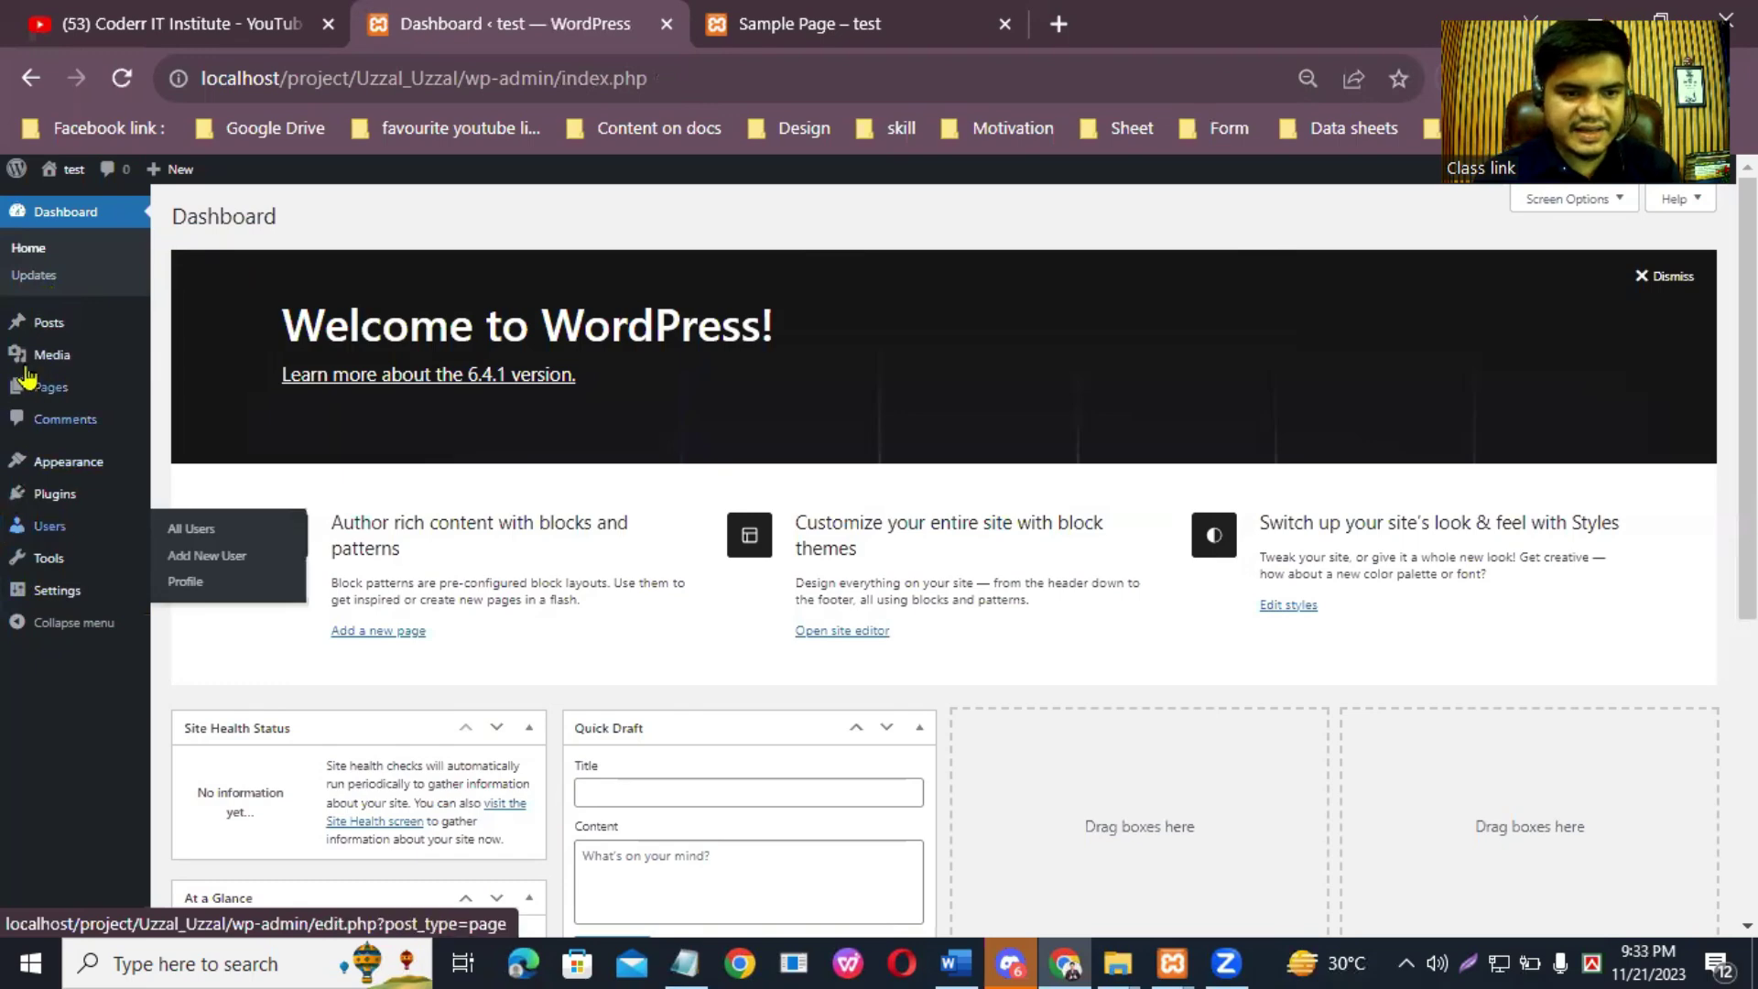
Step: Open the administrator's profile for editing from Users > All Users
{"action": "mouse_move", "coordinate": [38, 542]}
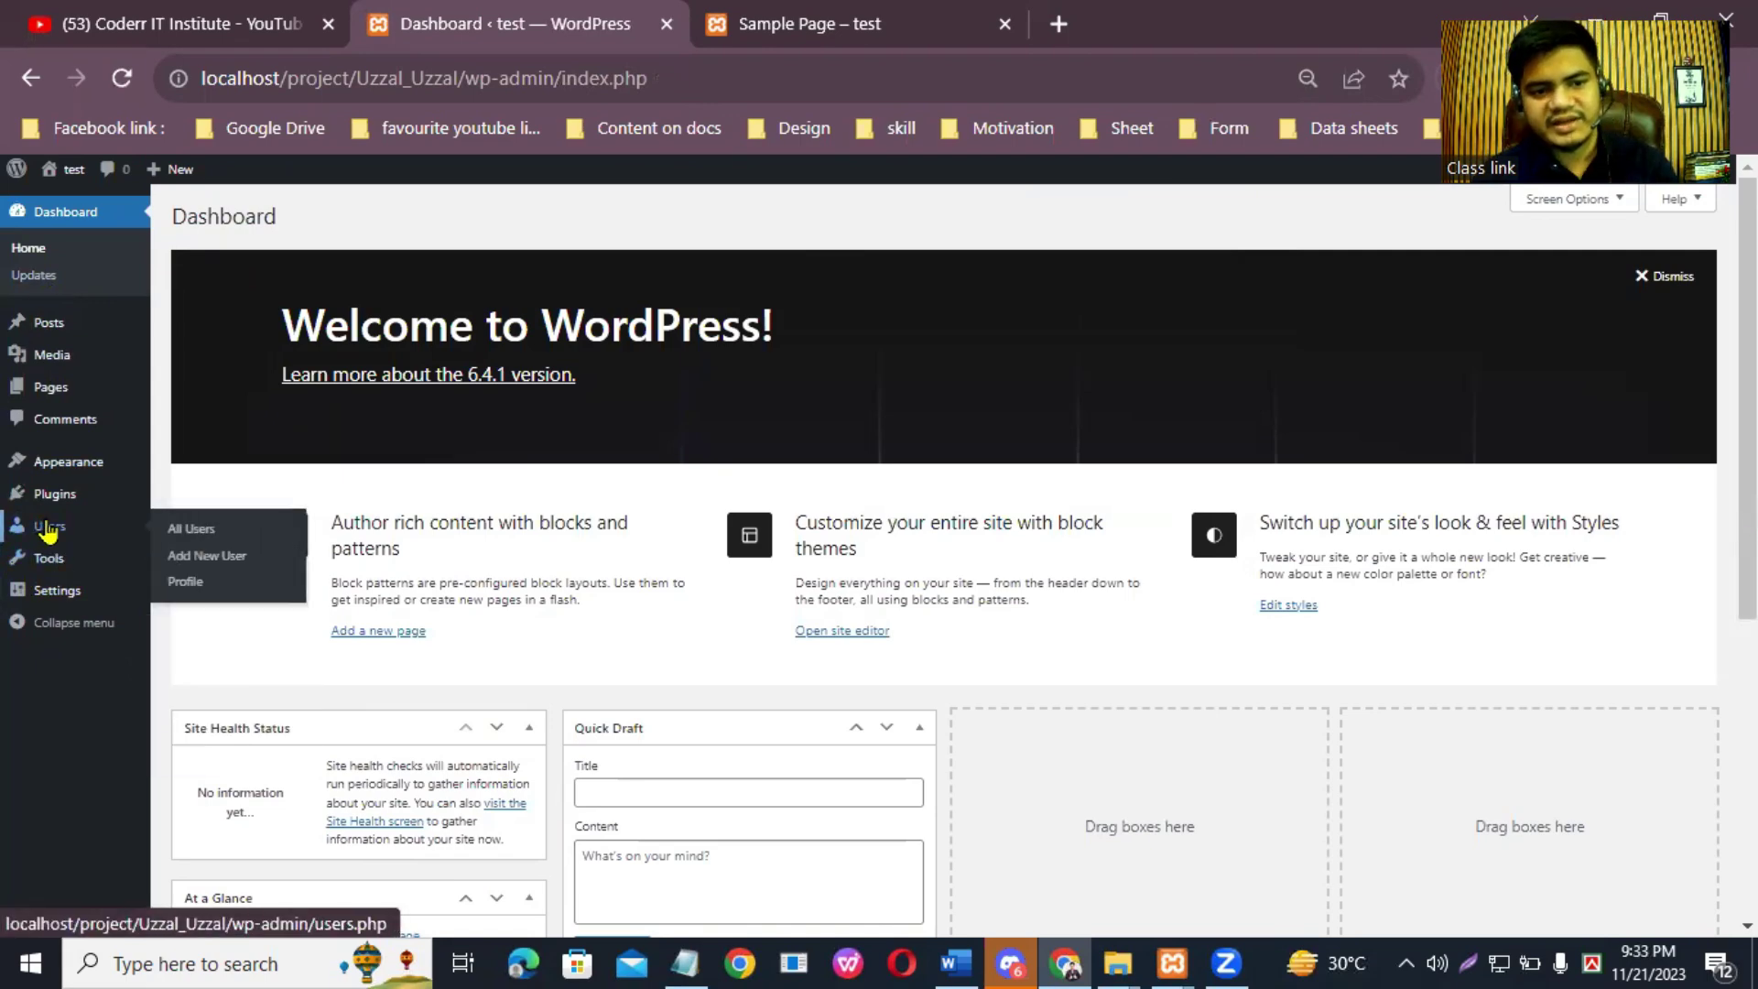
{"action": "left_click", "coordinate": [197, 530]}
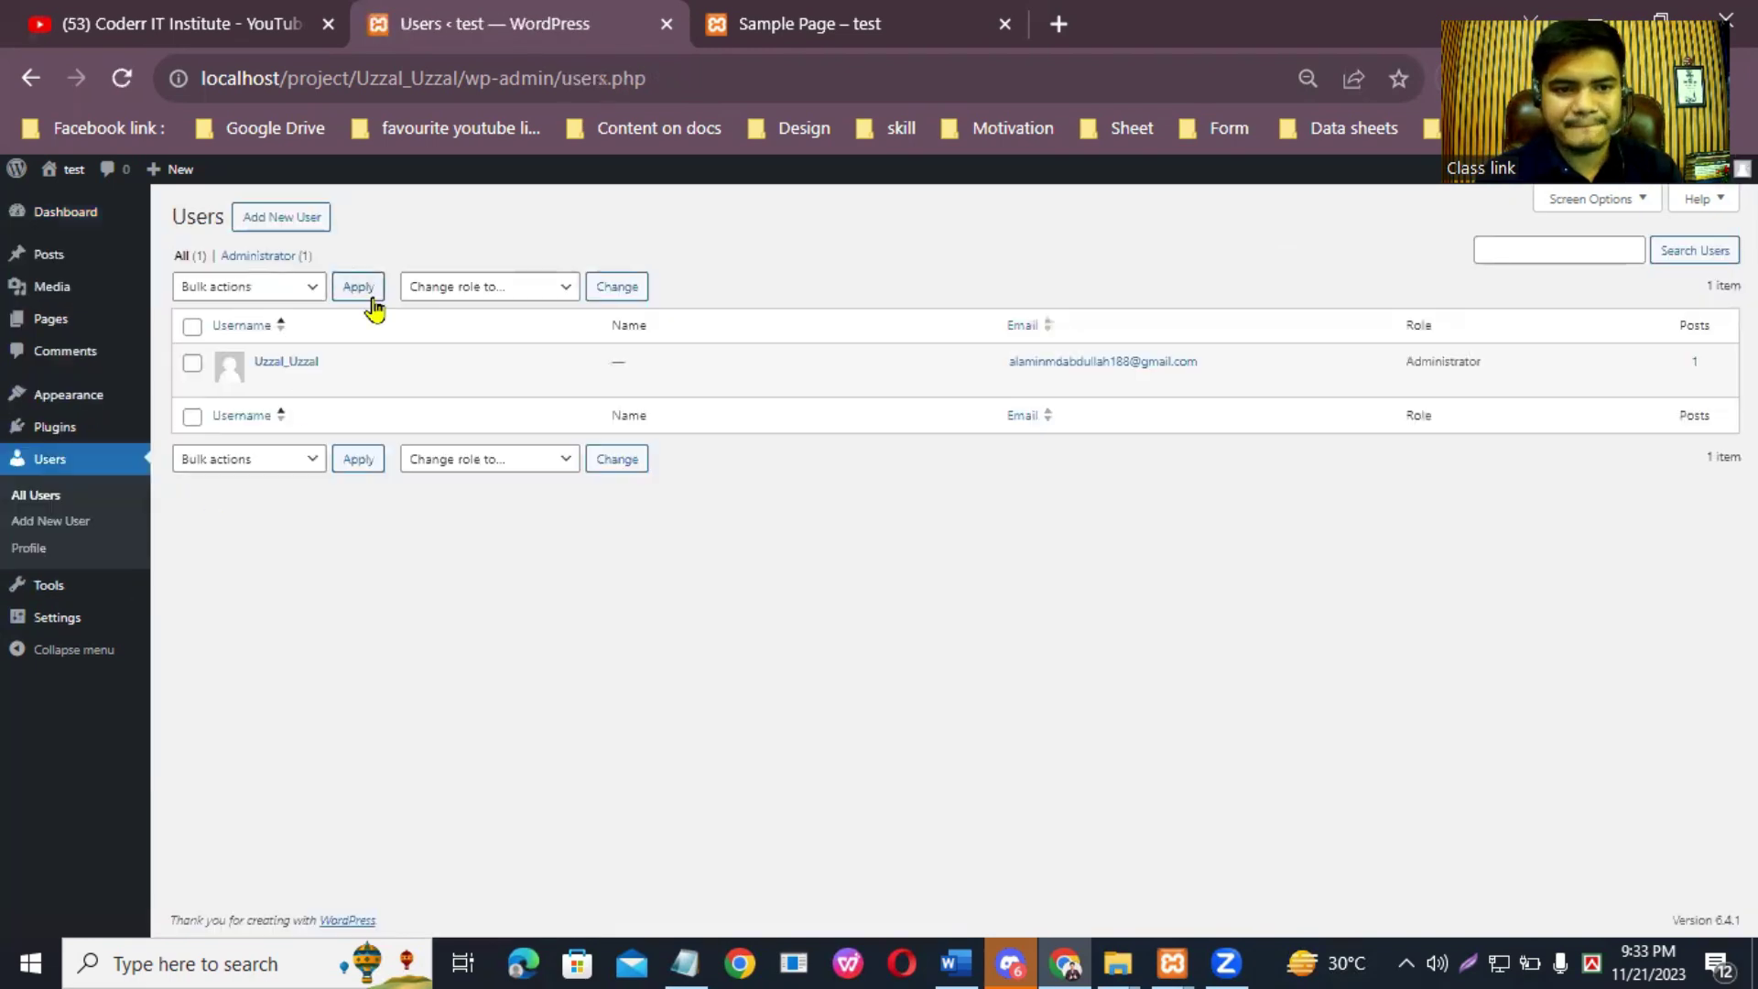
{"action": "mouse_move", "coordinate": [270, 377]}
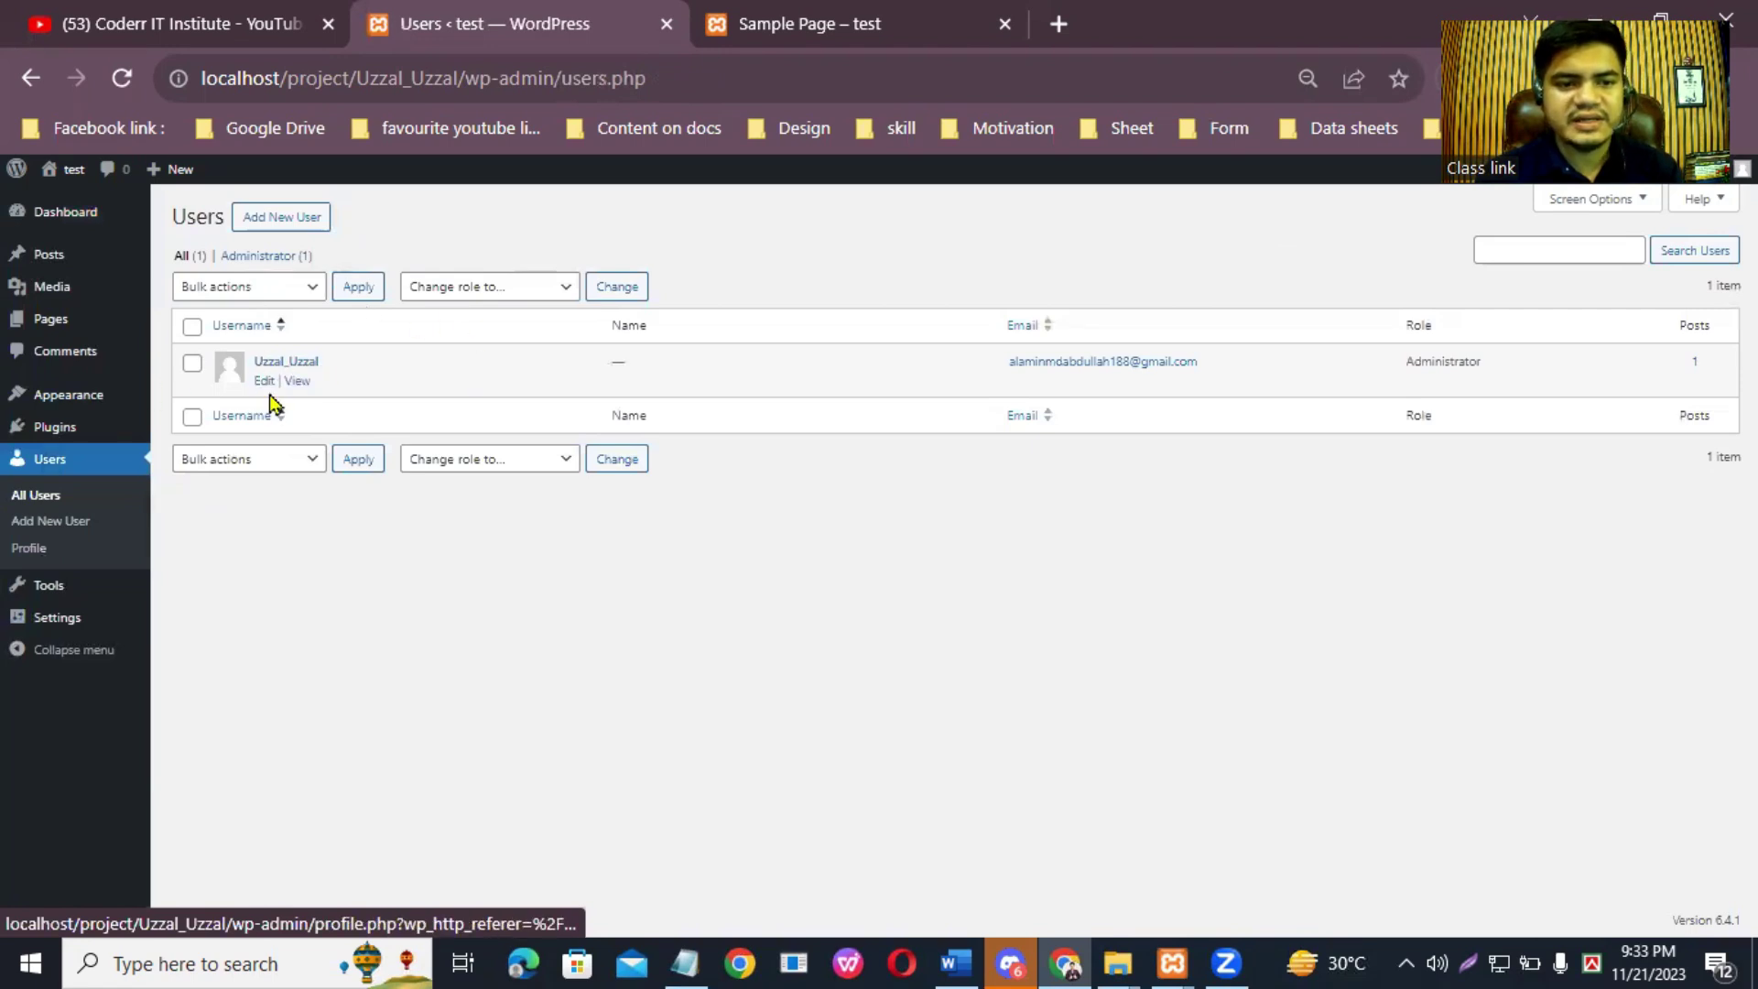
{"action": "left_click", "coordinate": [266, 381]}
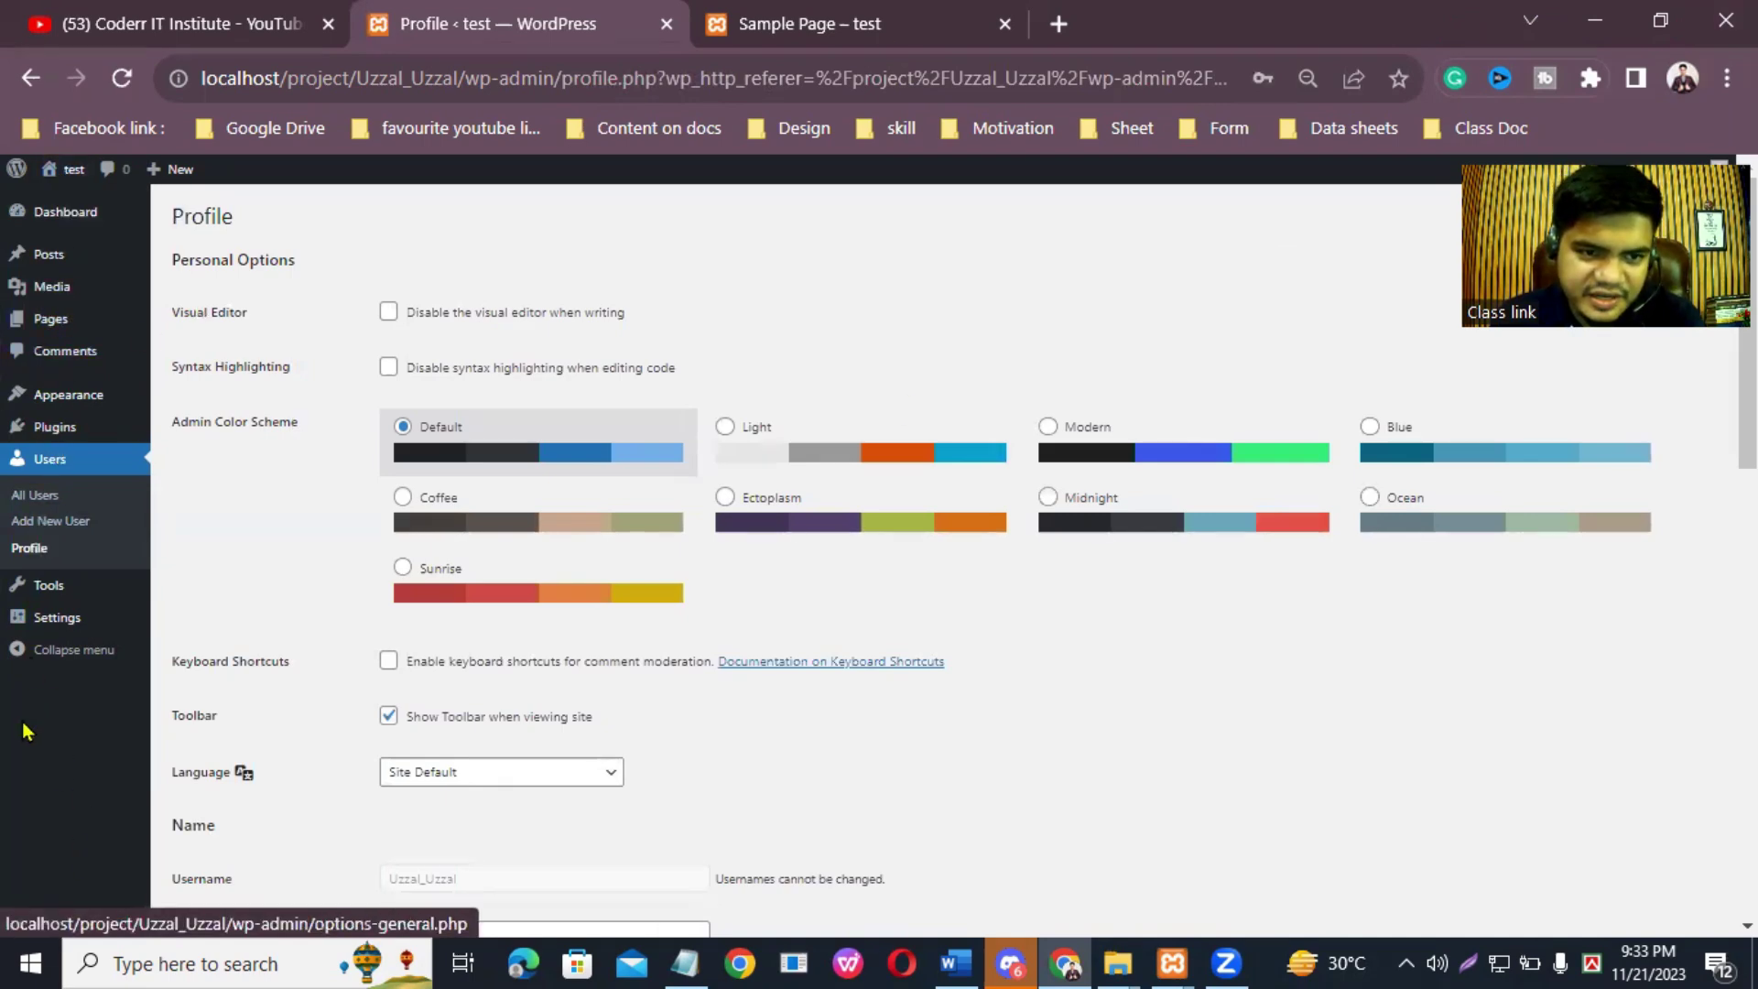
Step: Glance at the Sample Page tab, then come back to the Profile page
{"action": "left_click", "coordinate": [805, 24]}
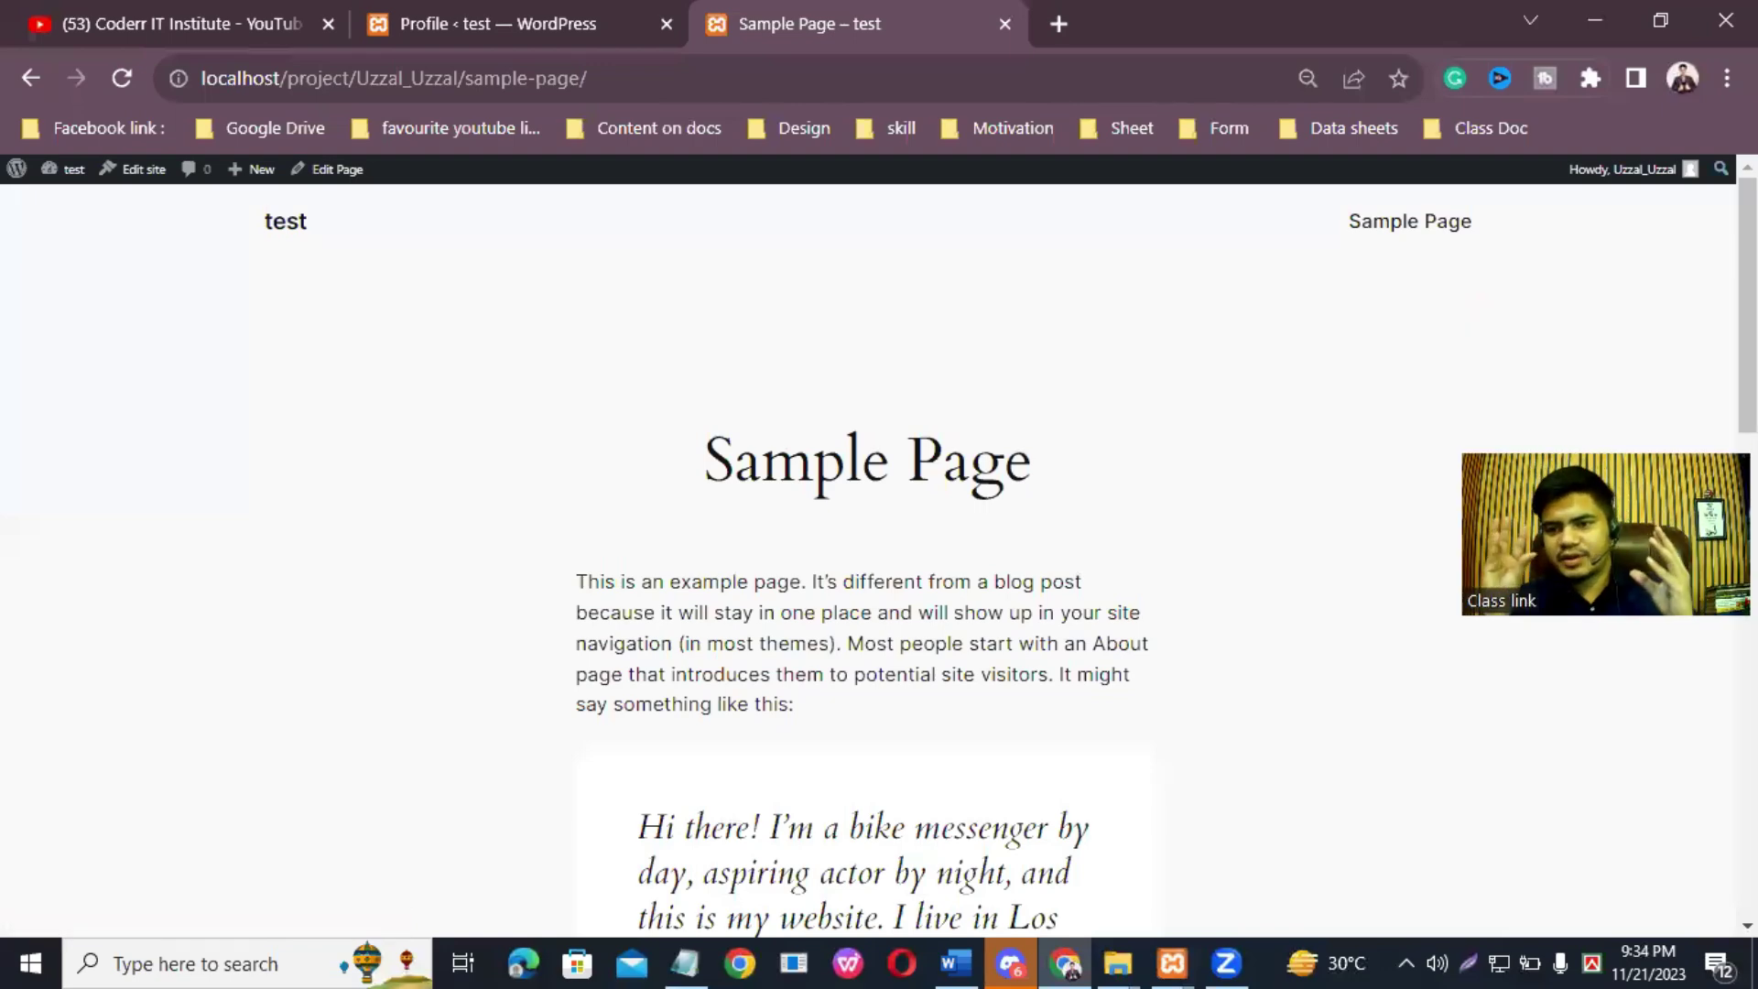
{"action": "mouse_move", "coordinate": [1692, 172]}
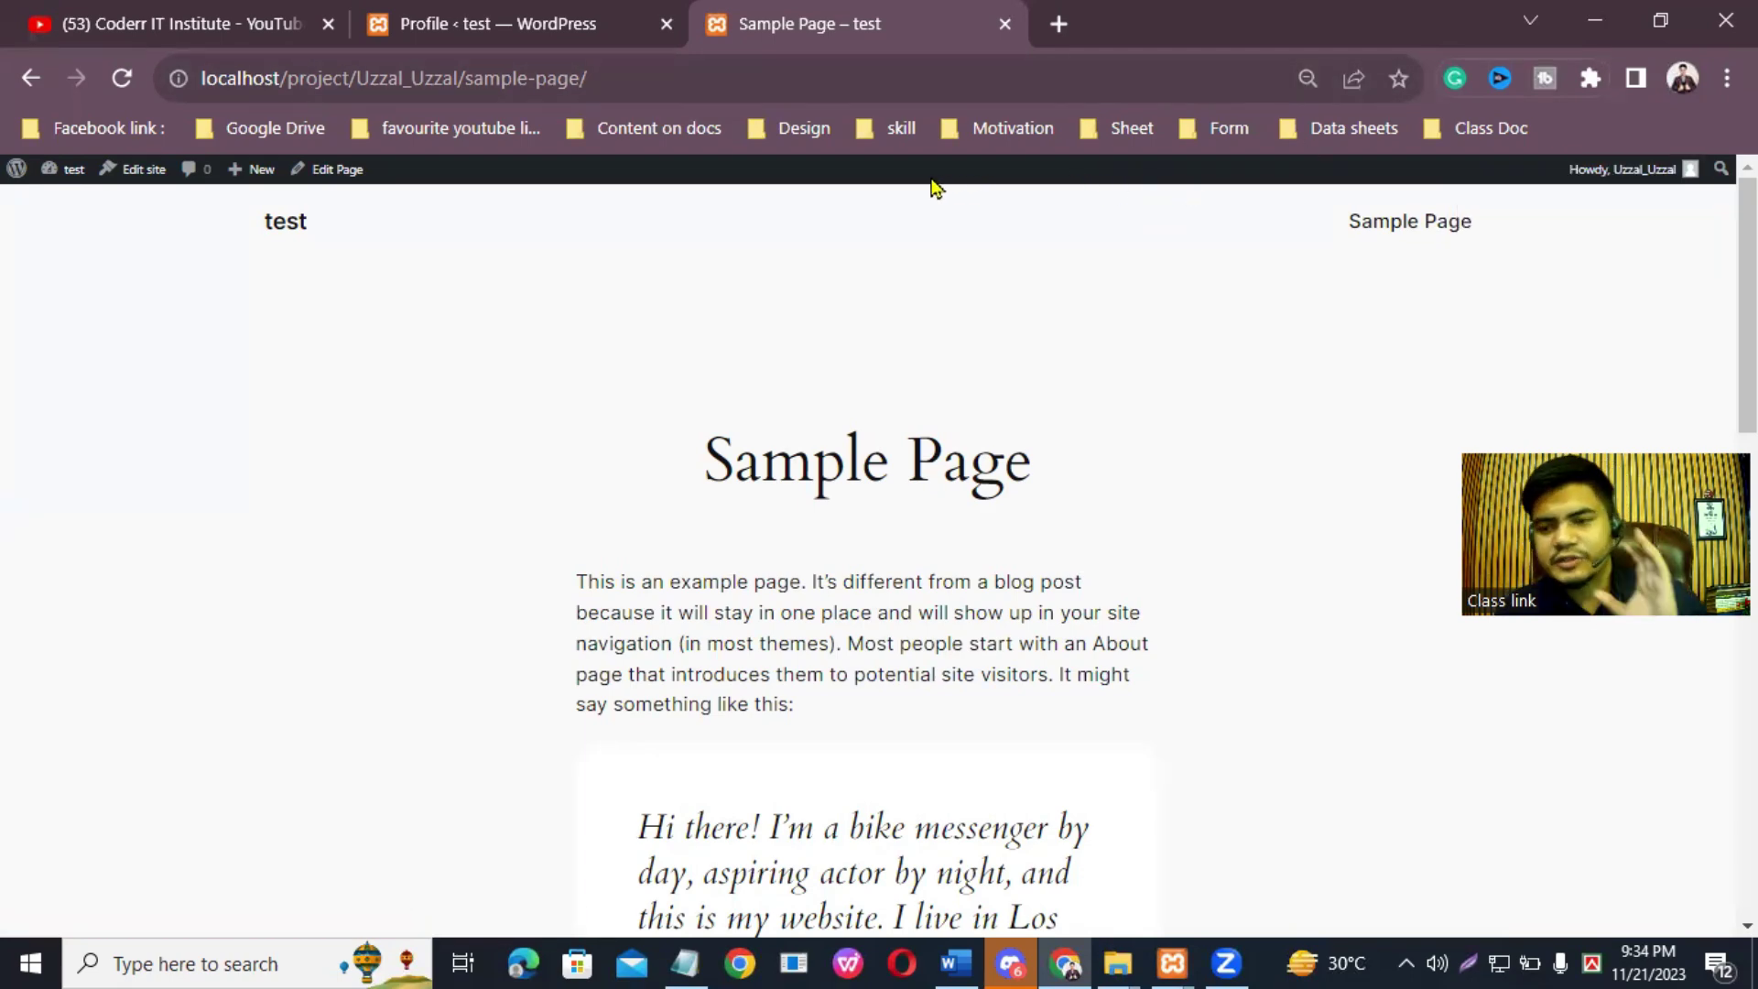
{"action": "left_click", "coordinate": [422, 17]}
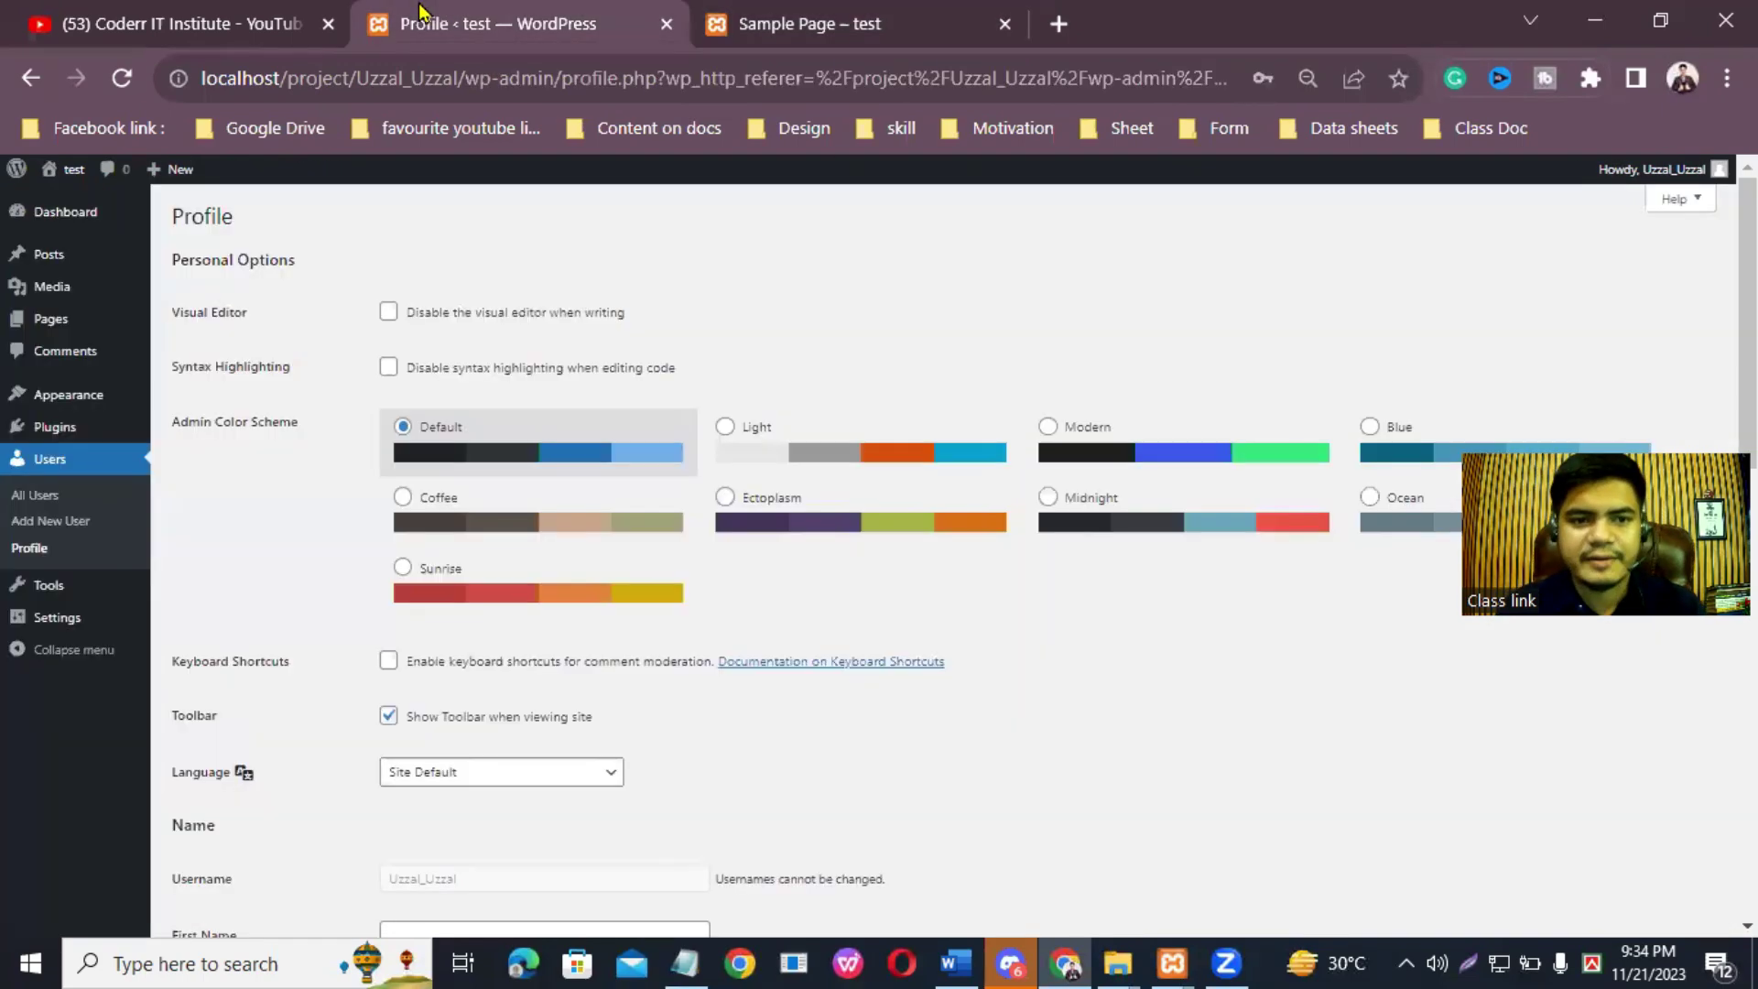
{"action": "left_click", "coordinate": [854, 22]}
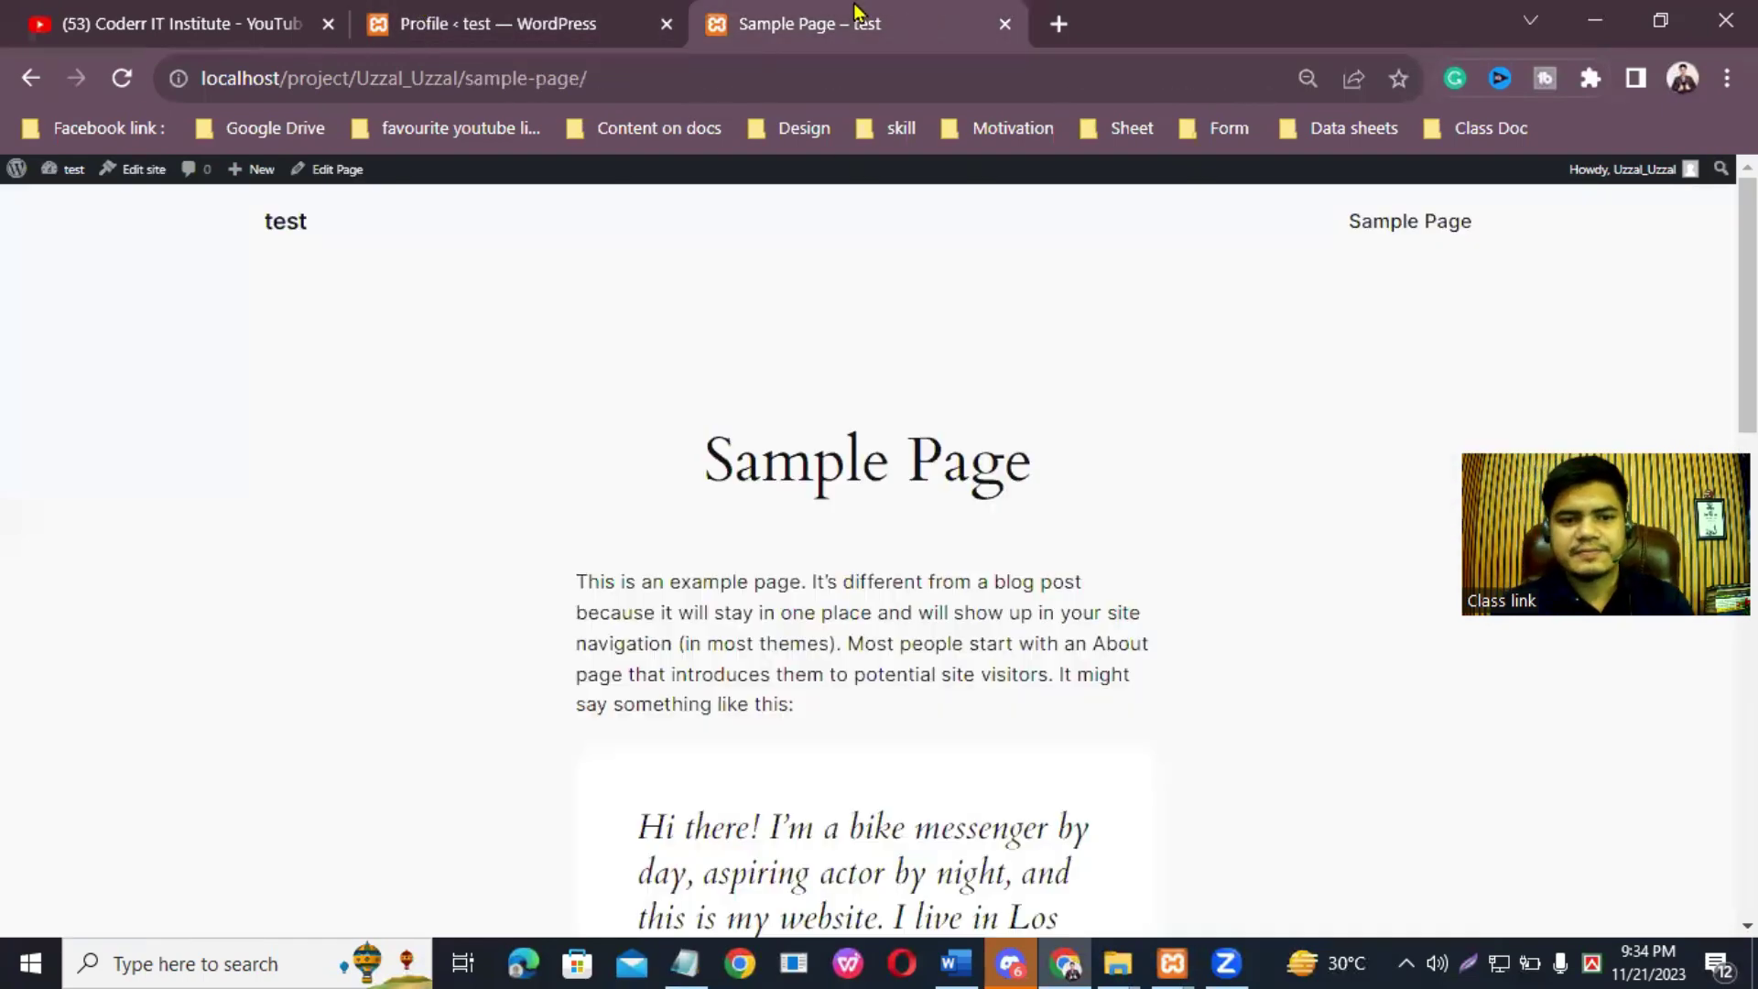
{"action": "left_click", "coordinate": [499, 16]}
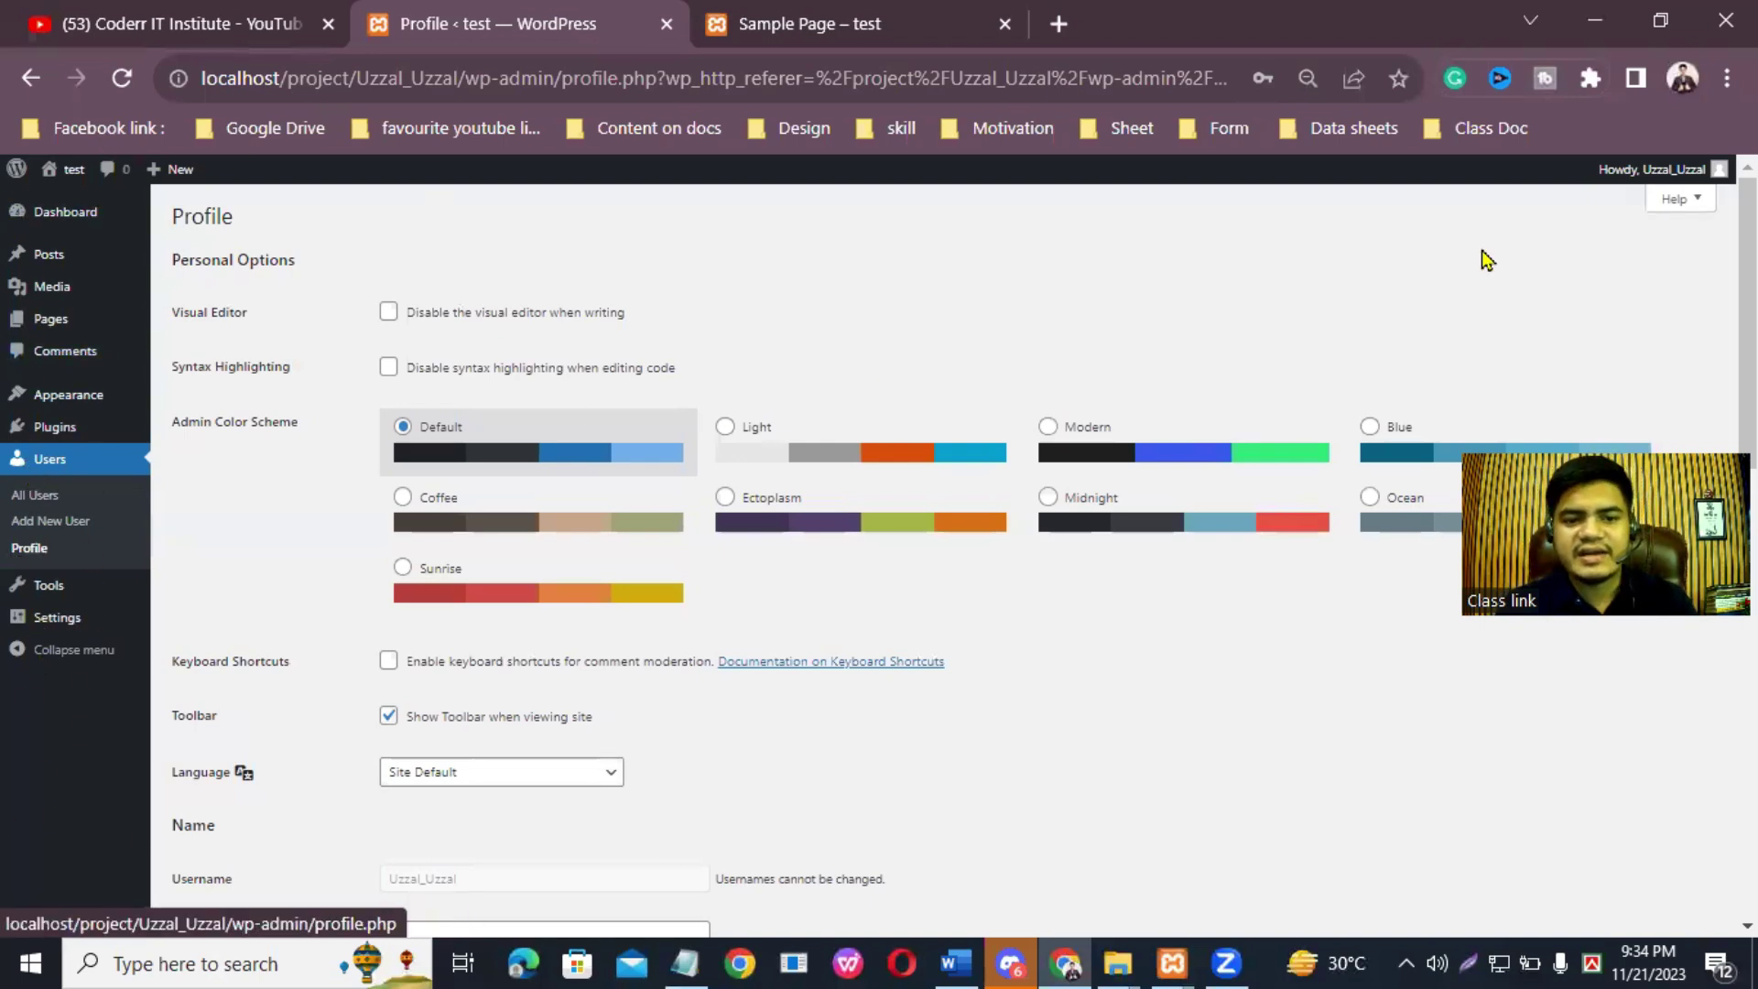
Step: Select the Sunrise admin color scheme and save it with Update Profile
{"action": "left_click", "coordinate": [452, 583]}
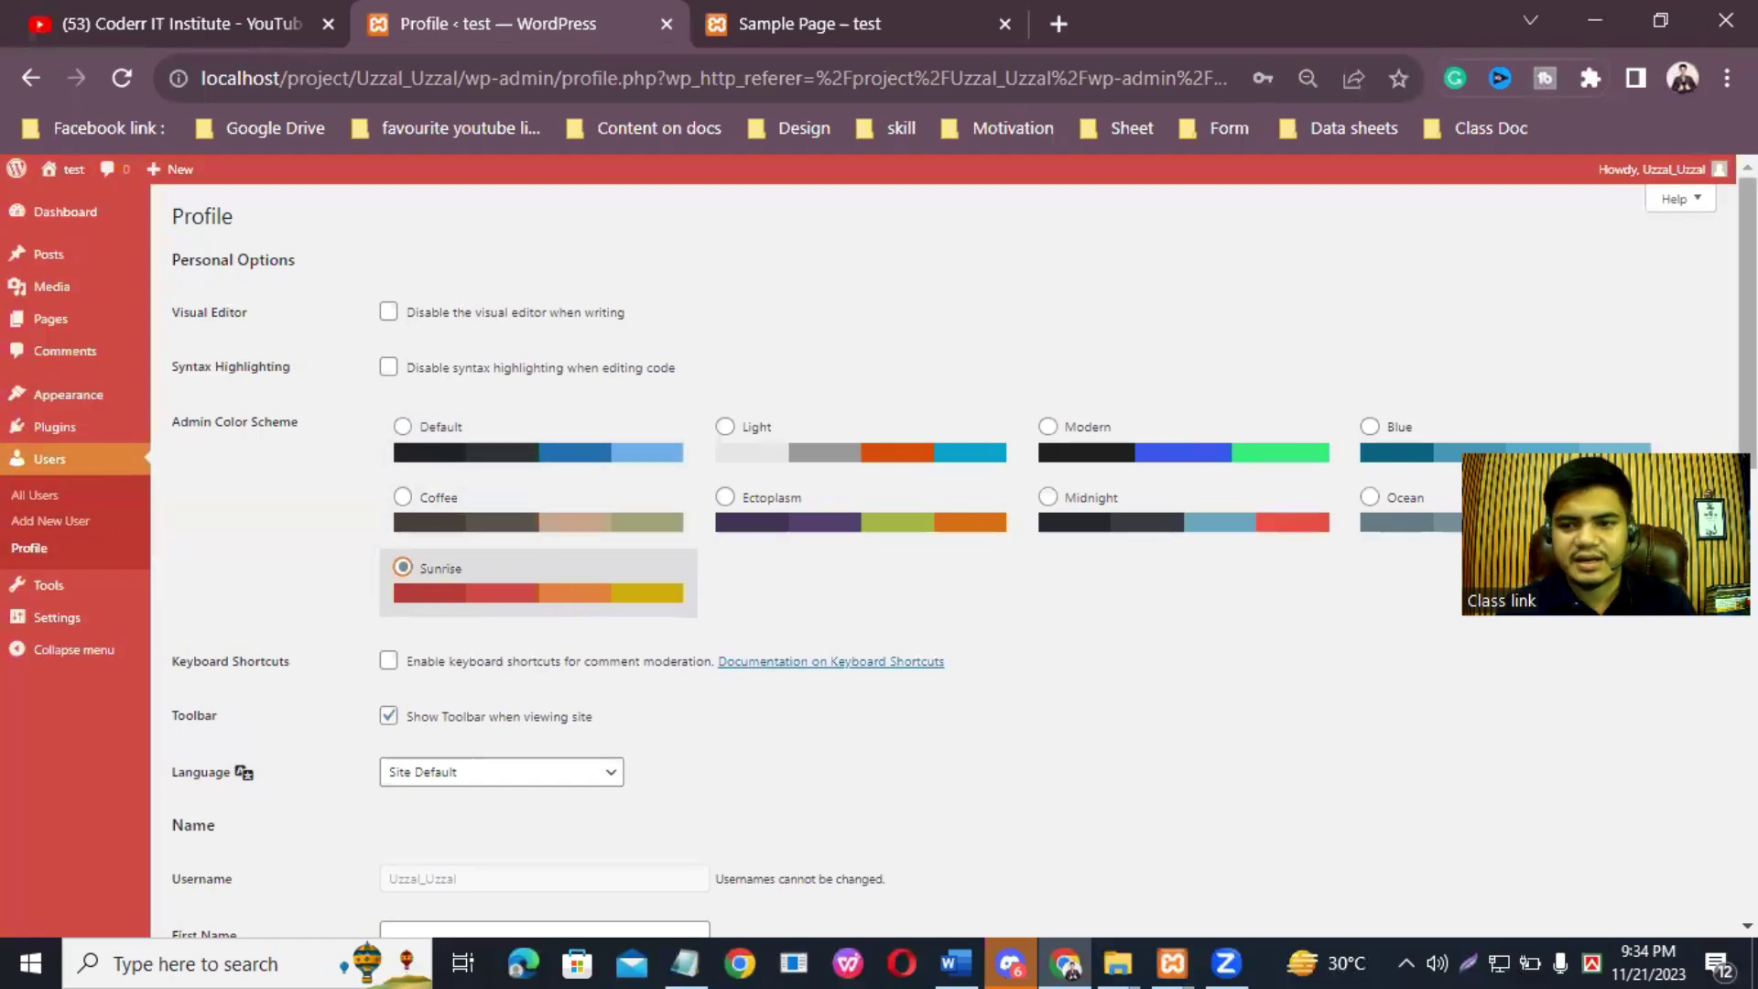
{"action": "scroll", "coordinate": [943, 550], "scroll_direction": "down", "scroll_amount": 3}
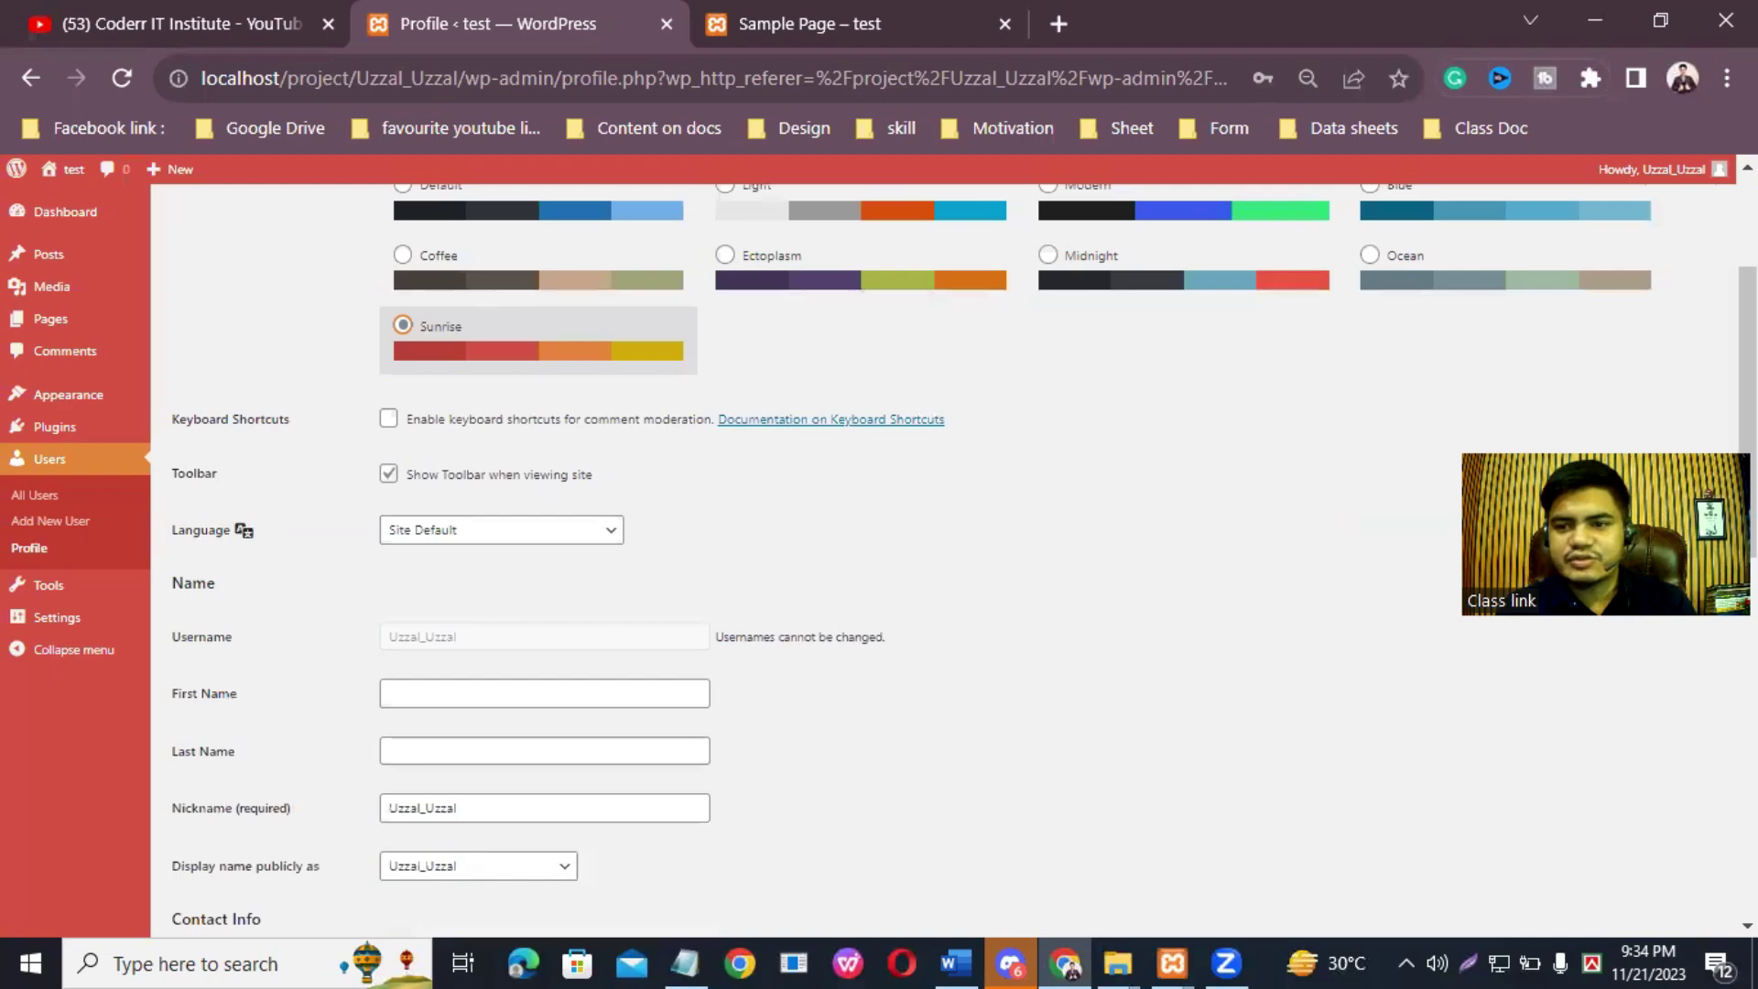
{"action": "scroll", "coordinate": [668, 360], "scroll_direction": "down", "scroll_amount": 3}
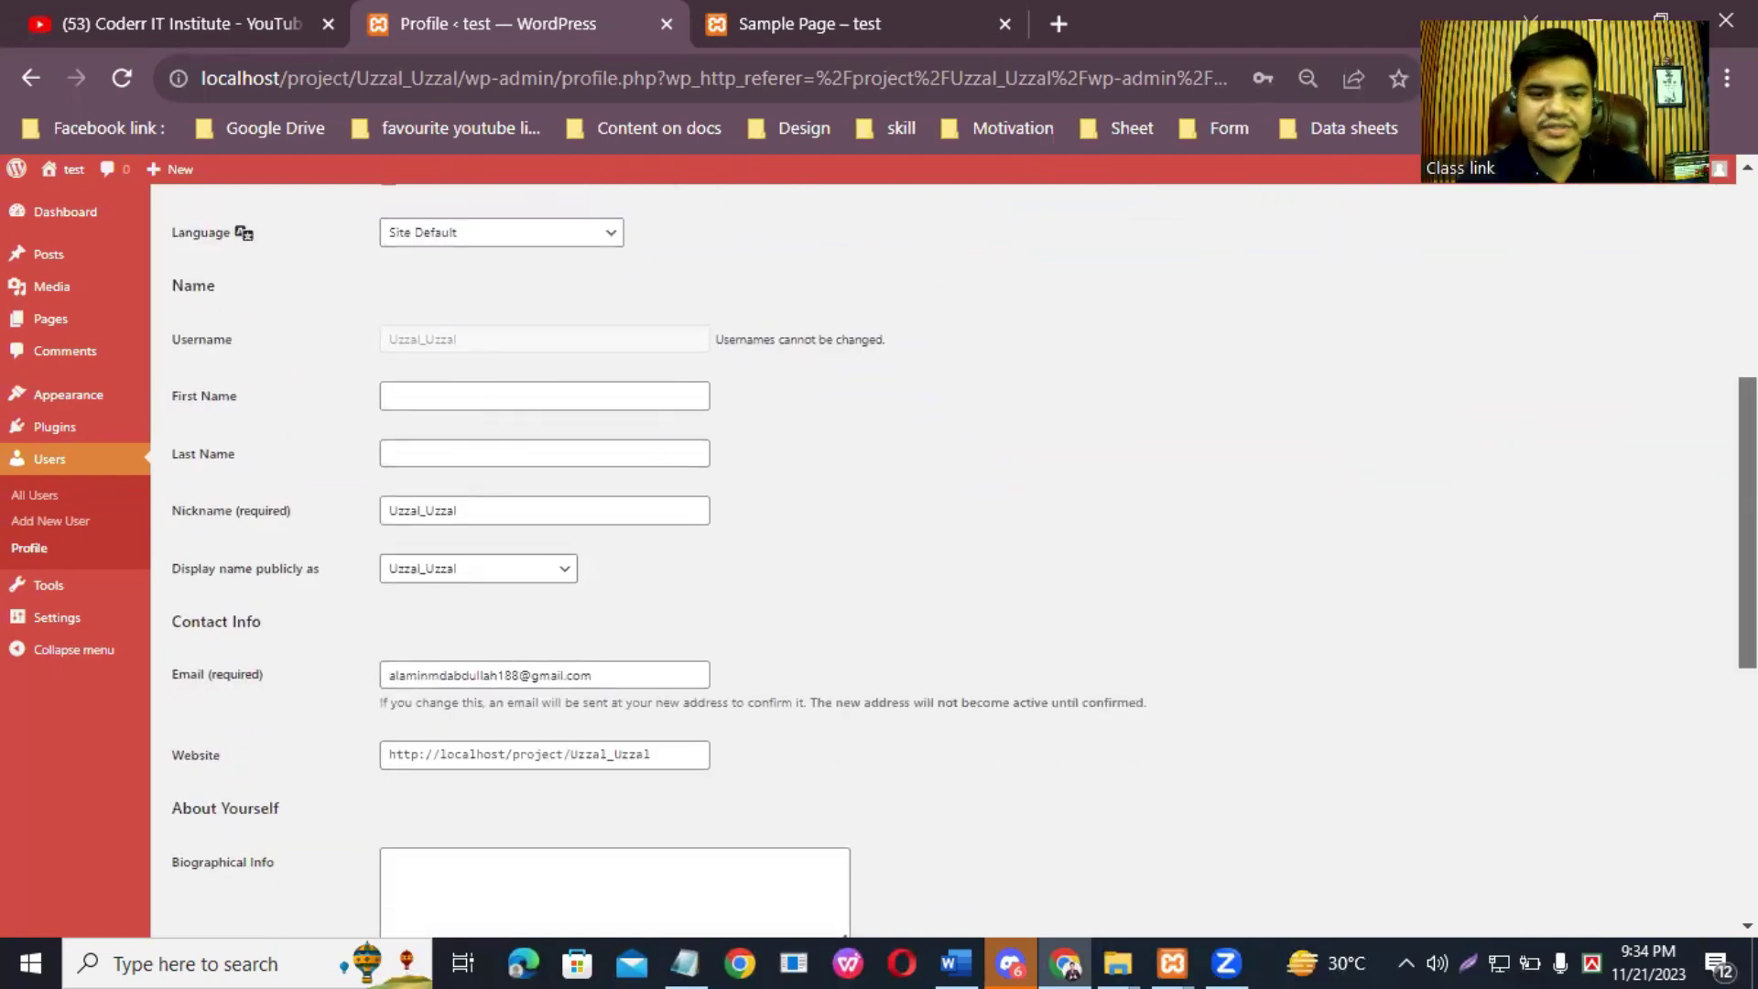
{"action": "scroll", "coordinate": [943, 339], "scroll_direction": "down", "scroll_amount": 2}
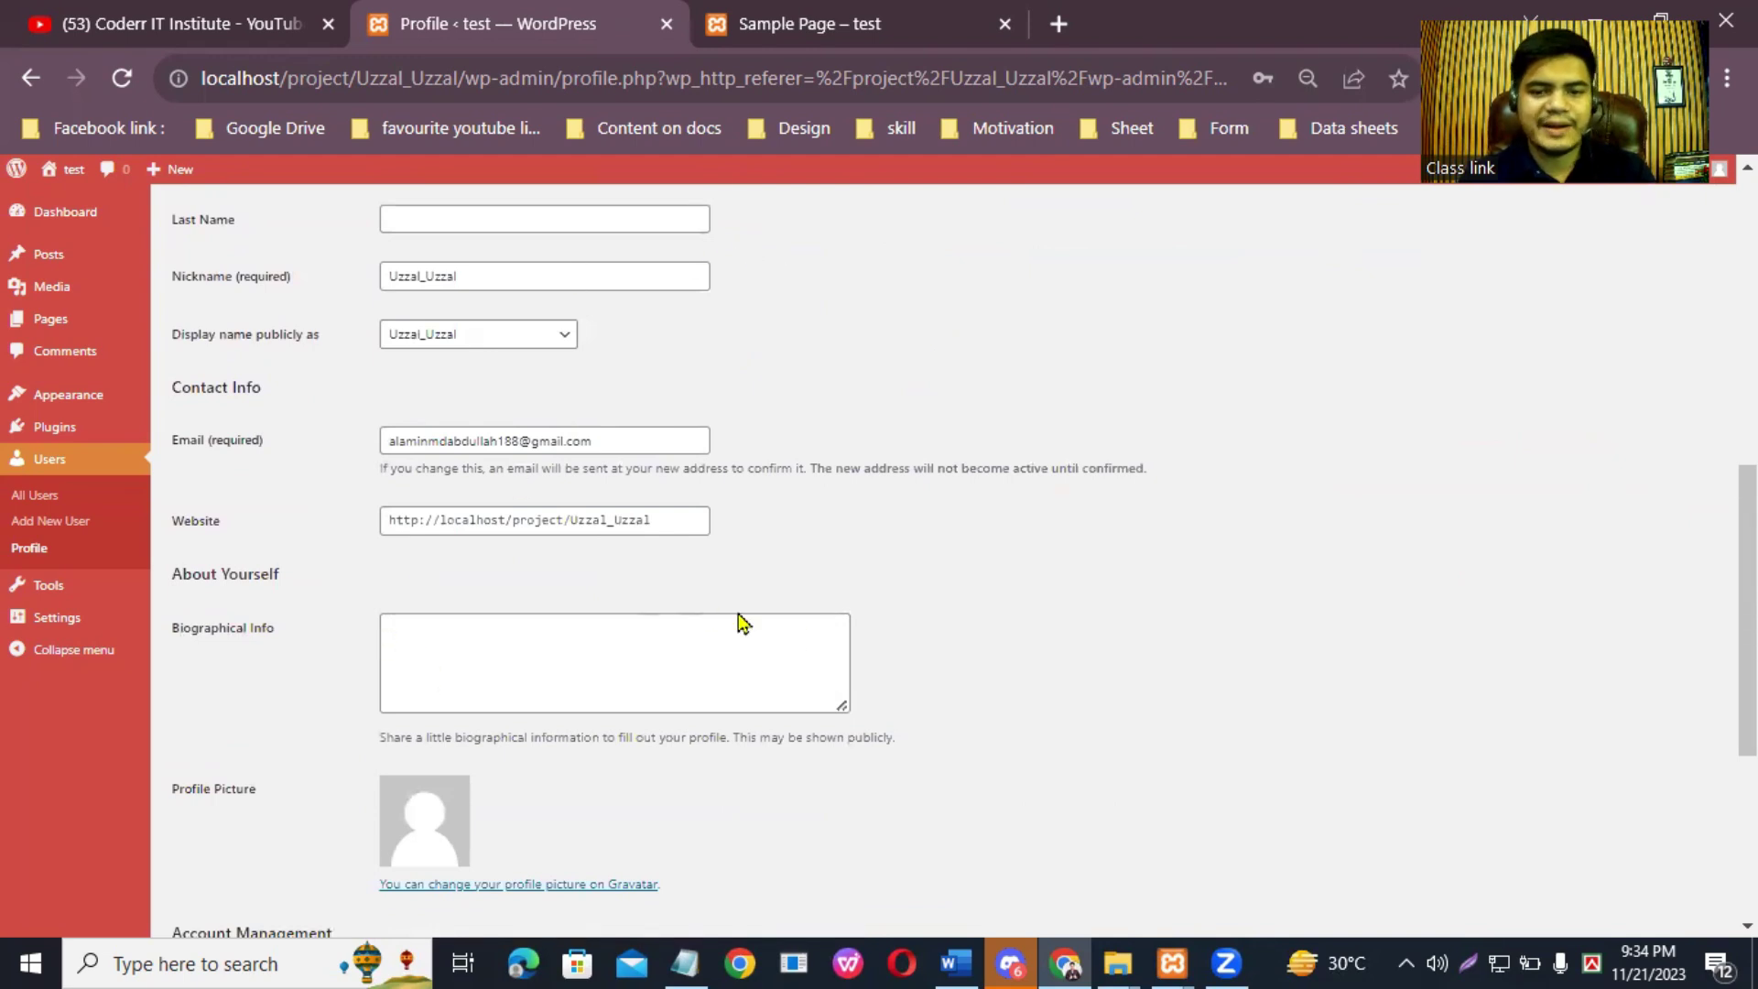
{"action": "left_click", "coordinate": [556, 631]}
{"action": "scroll", "coordinate": [452, 568], "scroll_direction": "down", "scroll_amount": 3}
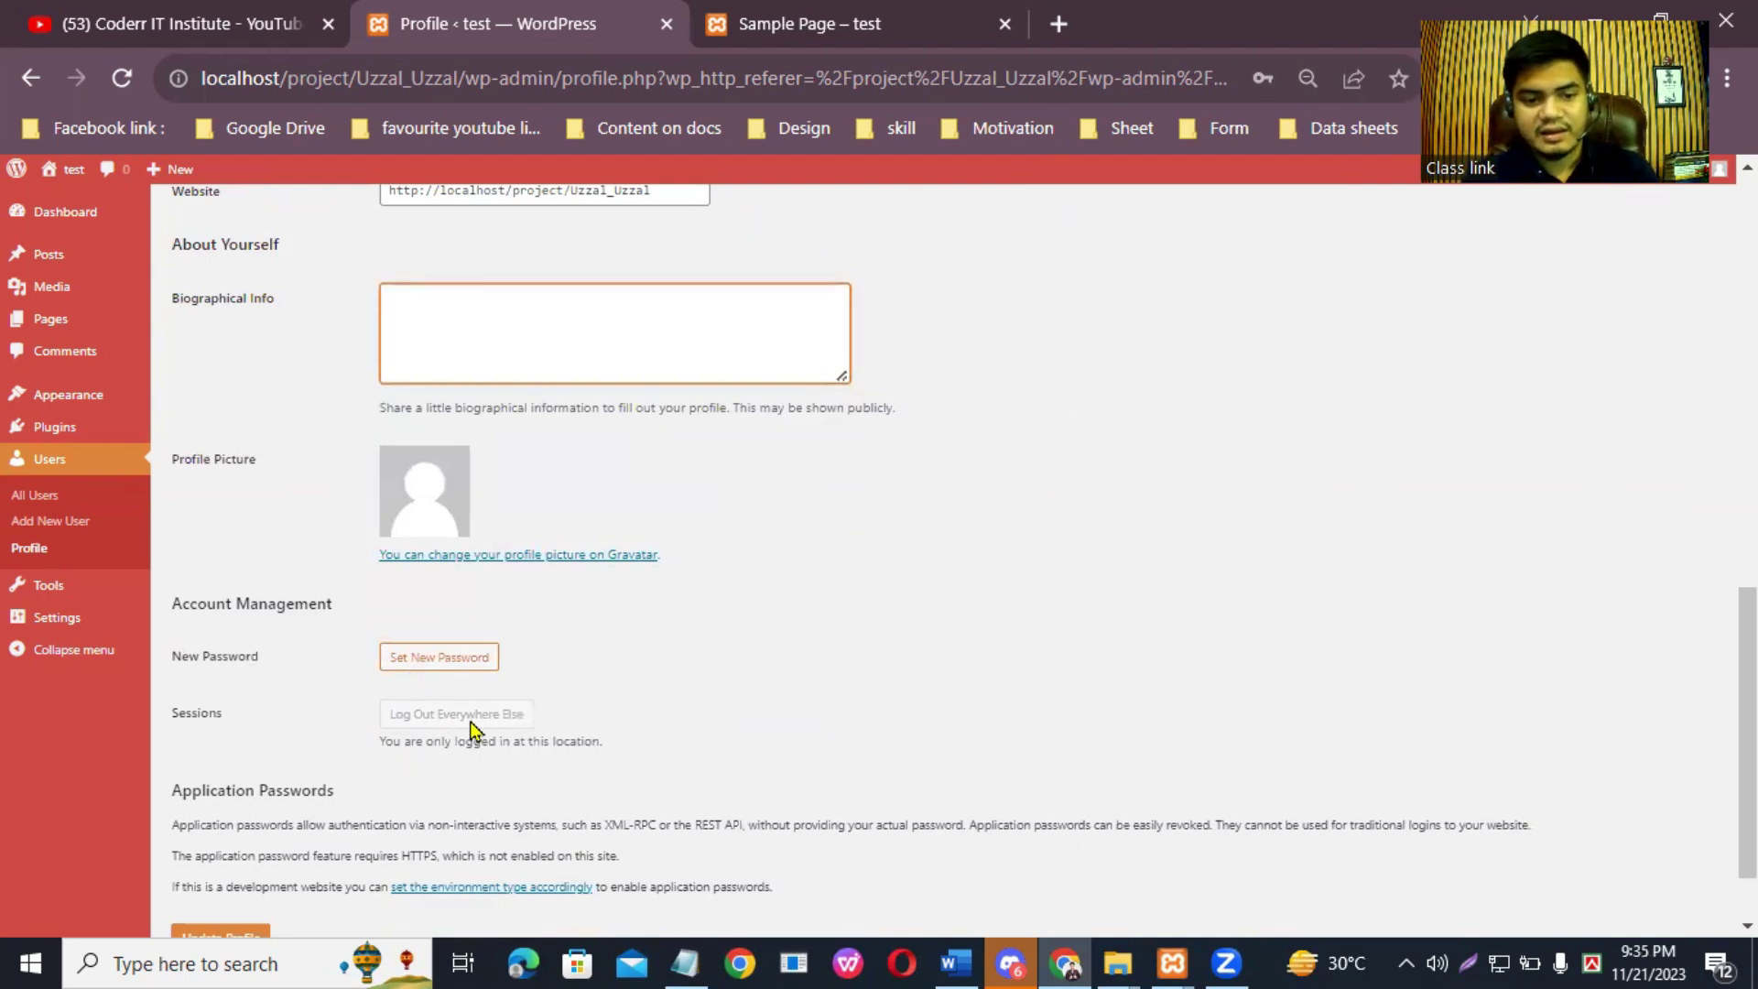
{"action": "scroll", "coordinate": [476, 733], "scroll_direction": "down", "scroll_amount": 2}
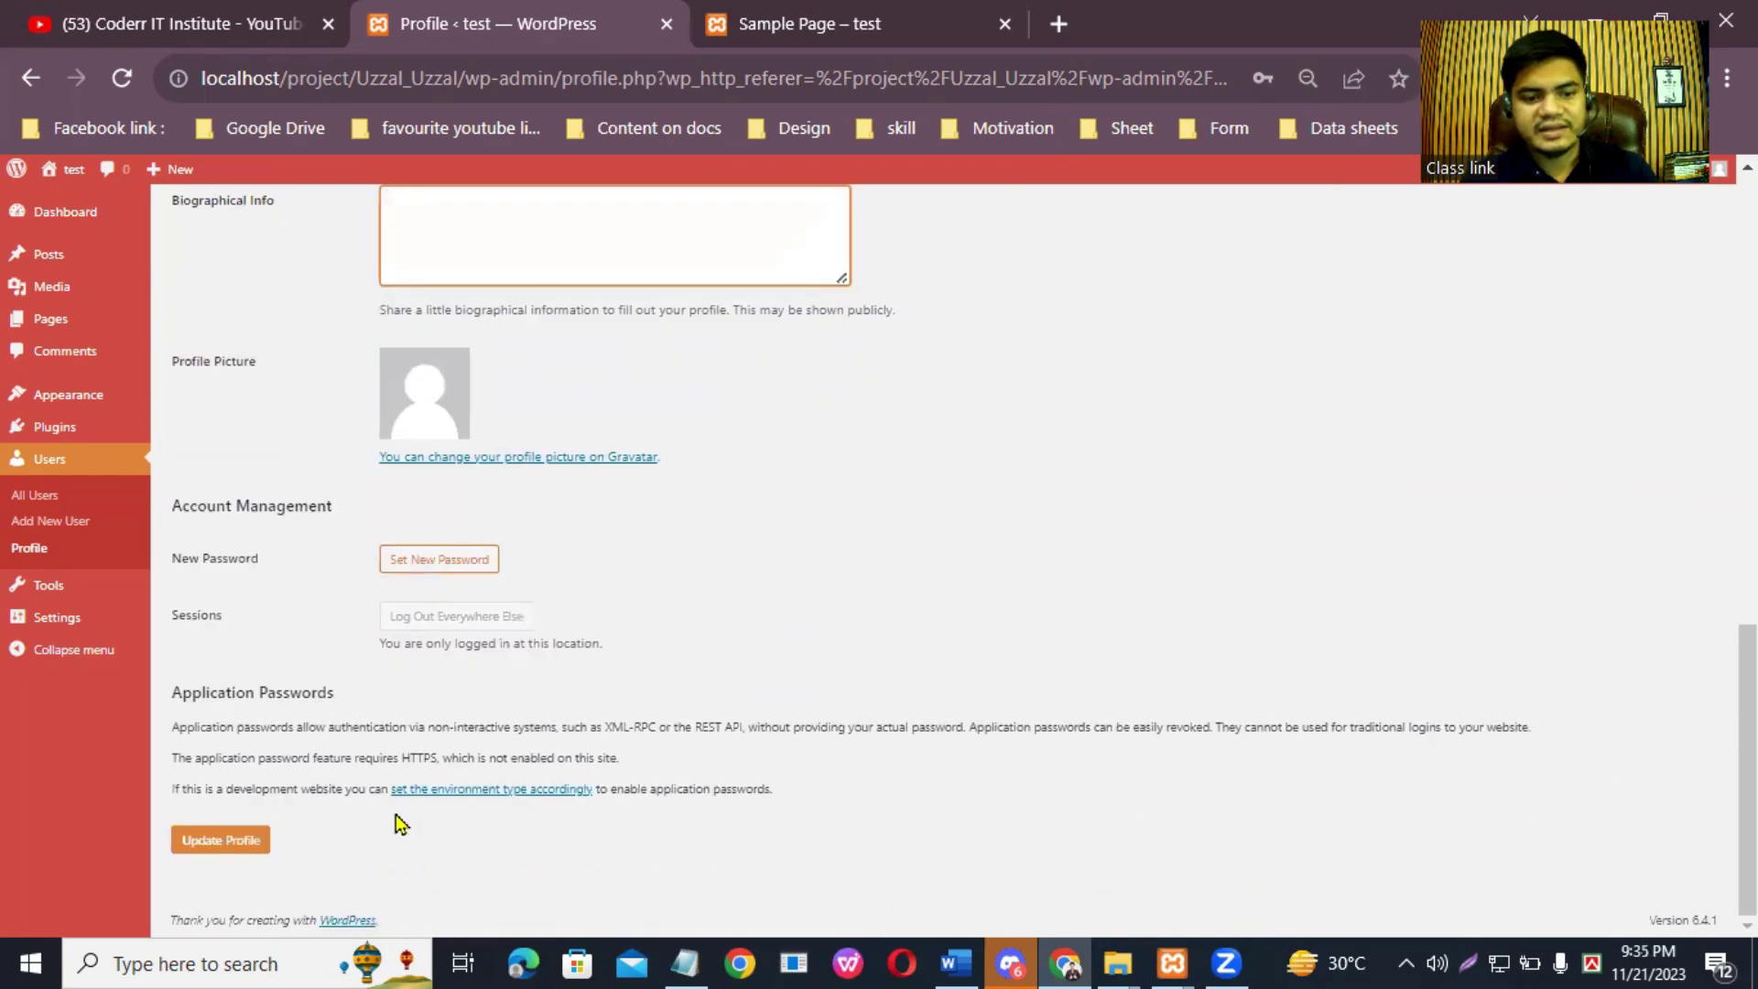
{"action": "left_click", "coordinate": [229, 838]}
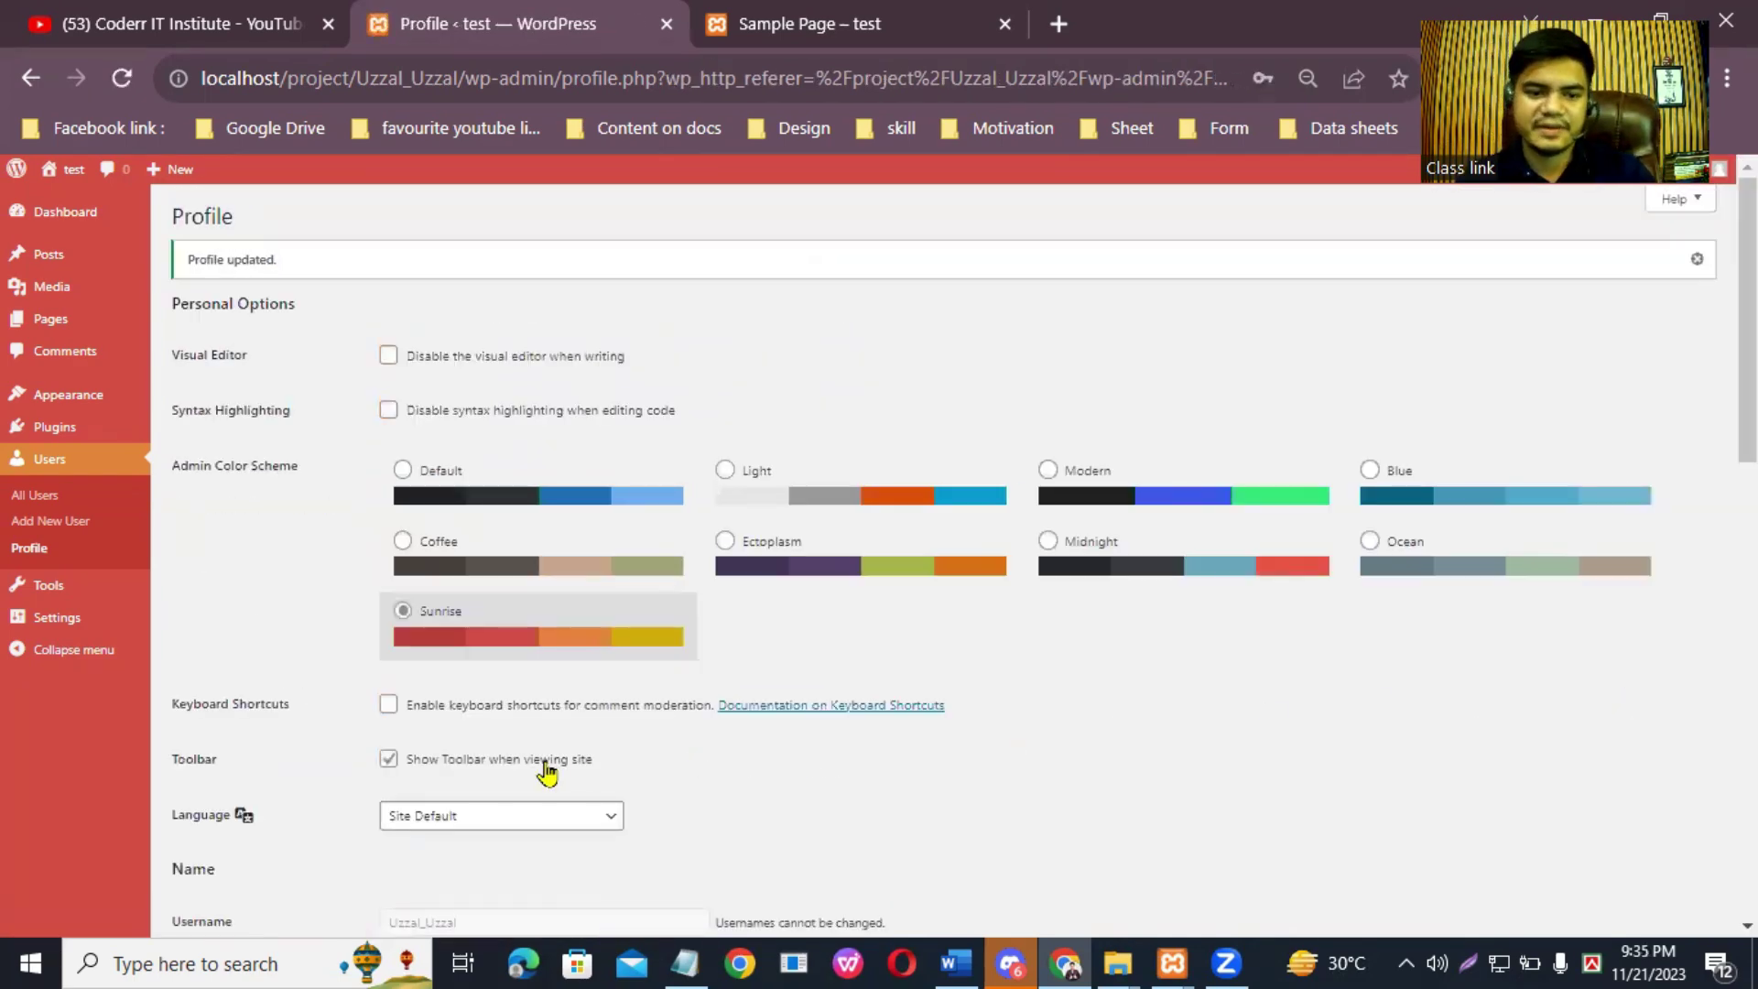
Step: Review the updated Sunrise-colored profile page and return to the Dashboard
{"action": "scroll", "coordinate": [632, 664], "scroll_direction": "down", "scroll_amount": 10}
{"action": "scroll", "coordinate": [668, 670], "scroll_direction": "up", "scroll_amount": 10}
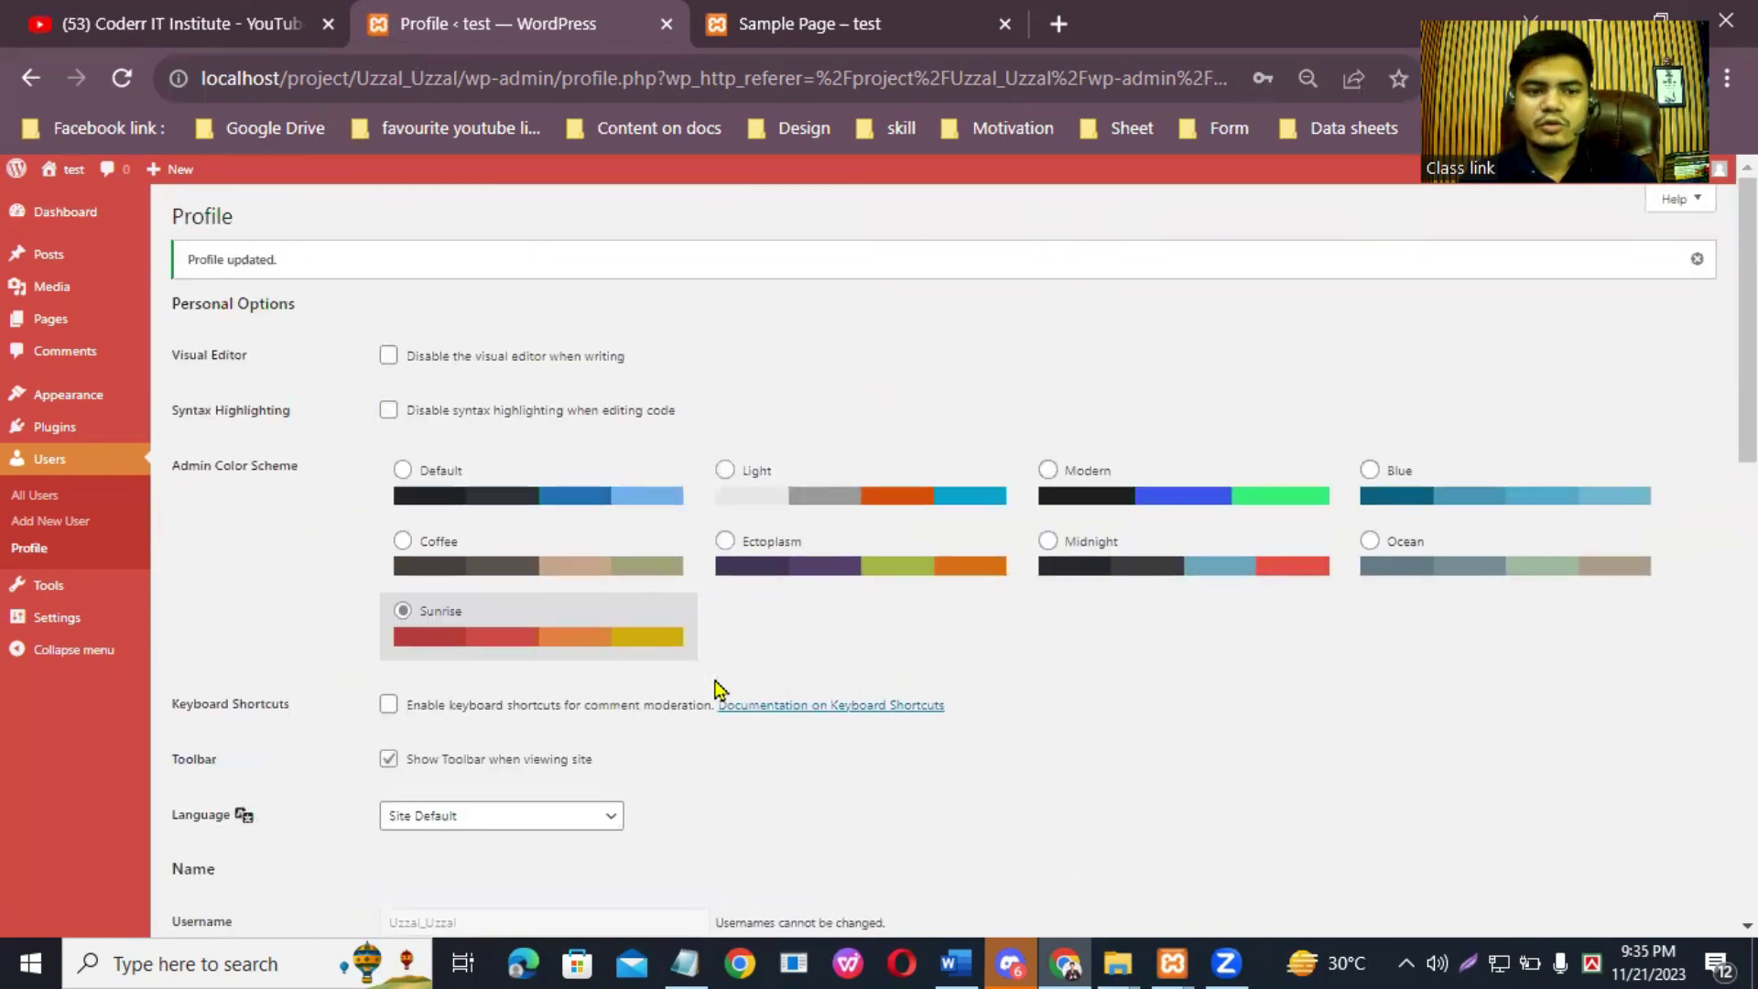
{"action": "scroll", "coordinate": [711, 595], "scroll_direction": "down", "scroll_amount": 10}
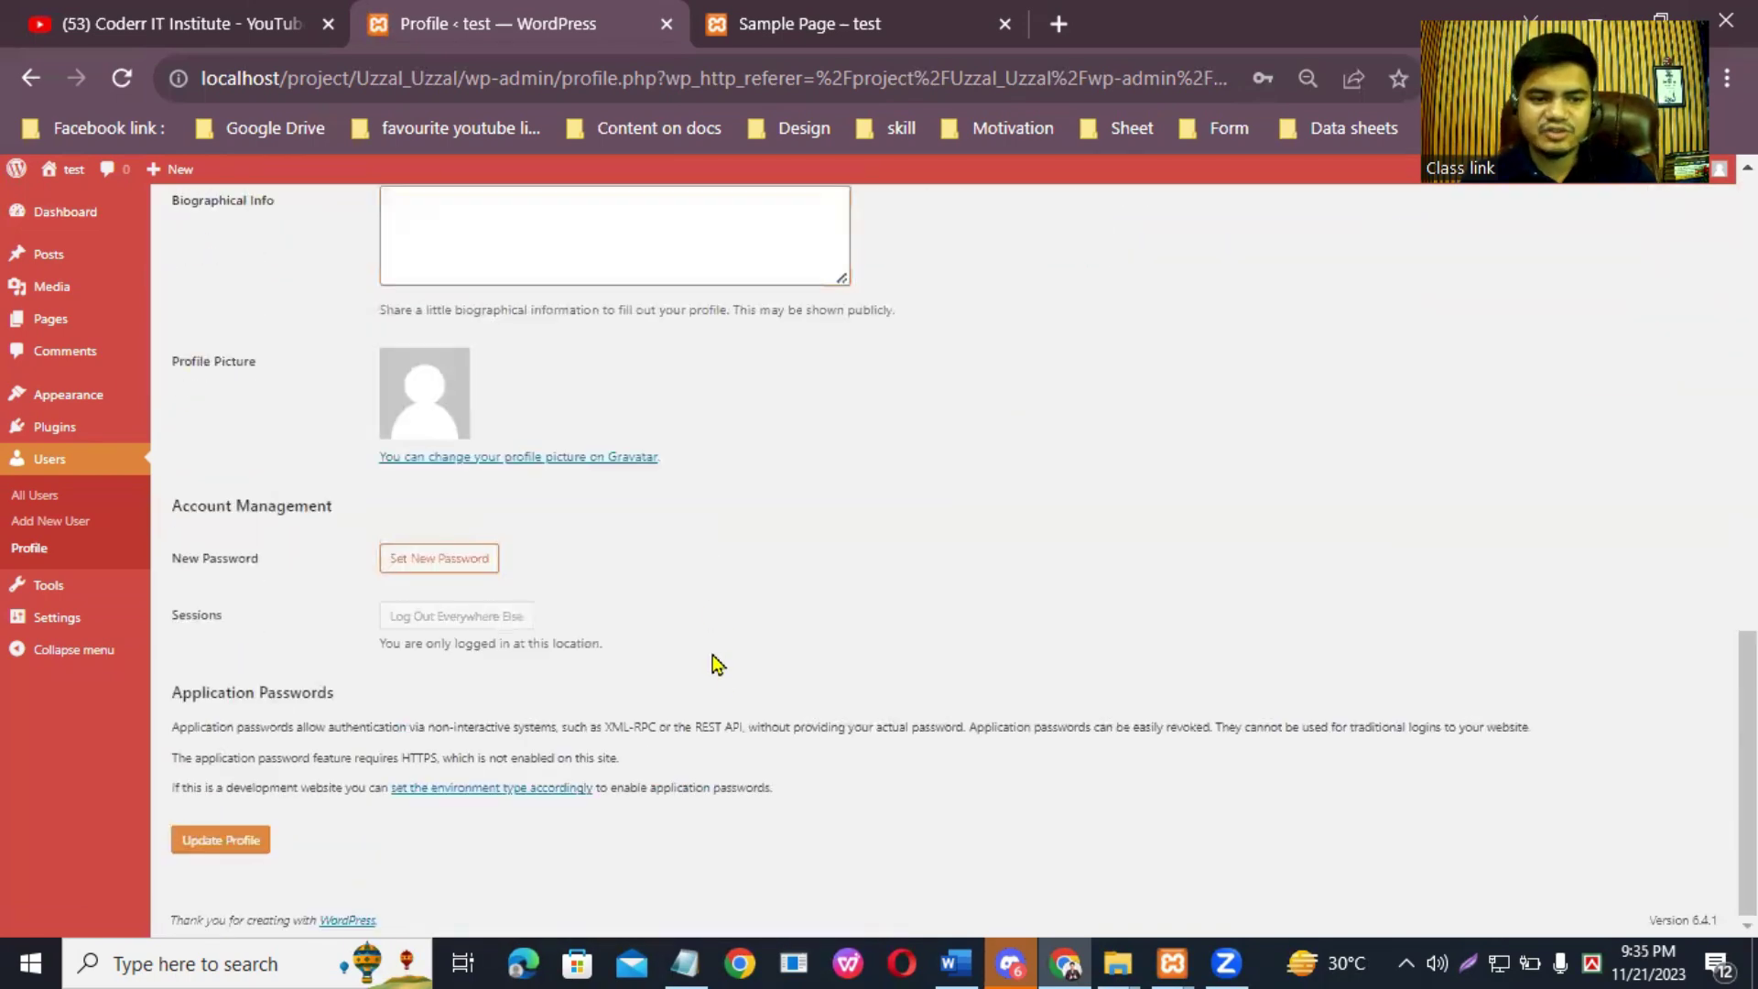
{"action": "scroll", "coordinate": [724, 650], "scroll_direction": "up", "scroll_amount": 10}
{"action": "scroll", "coordinate": [843, 513], "scroll_direction": "down", "scroll_amount": 10}
{"action": "scroll", "coordinate": [851, 556], "scroll_direction": "up", "scroll_amount": 10}
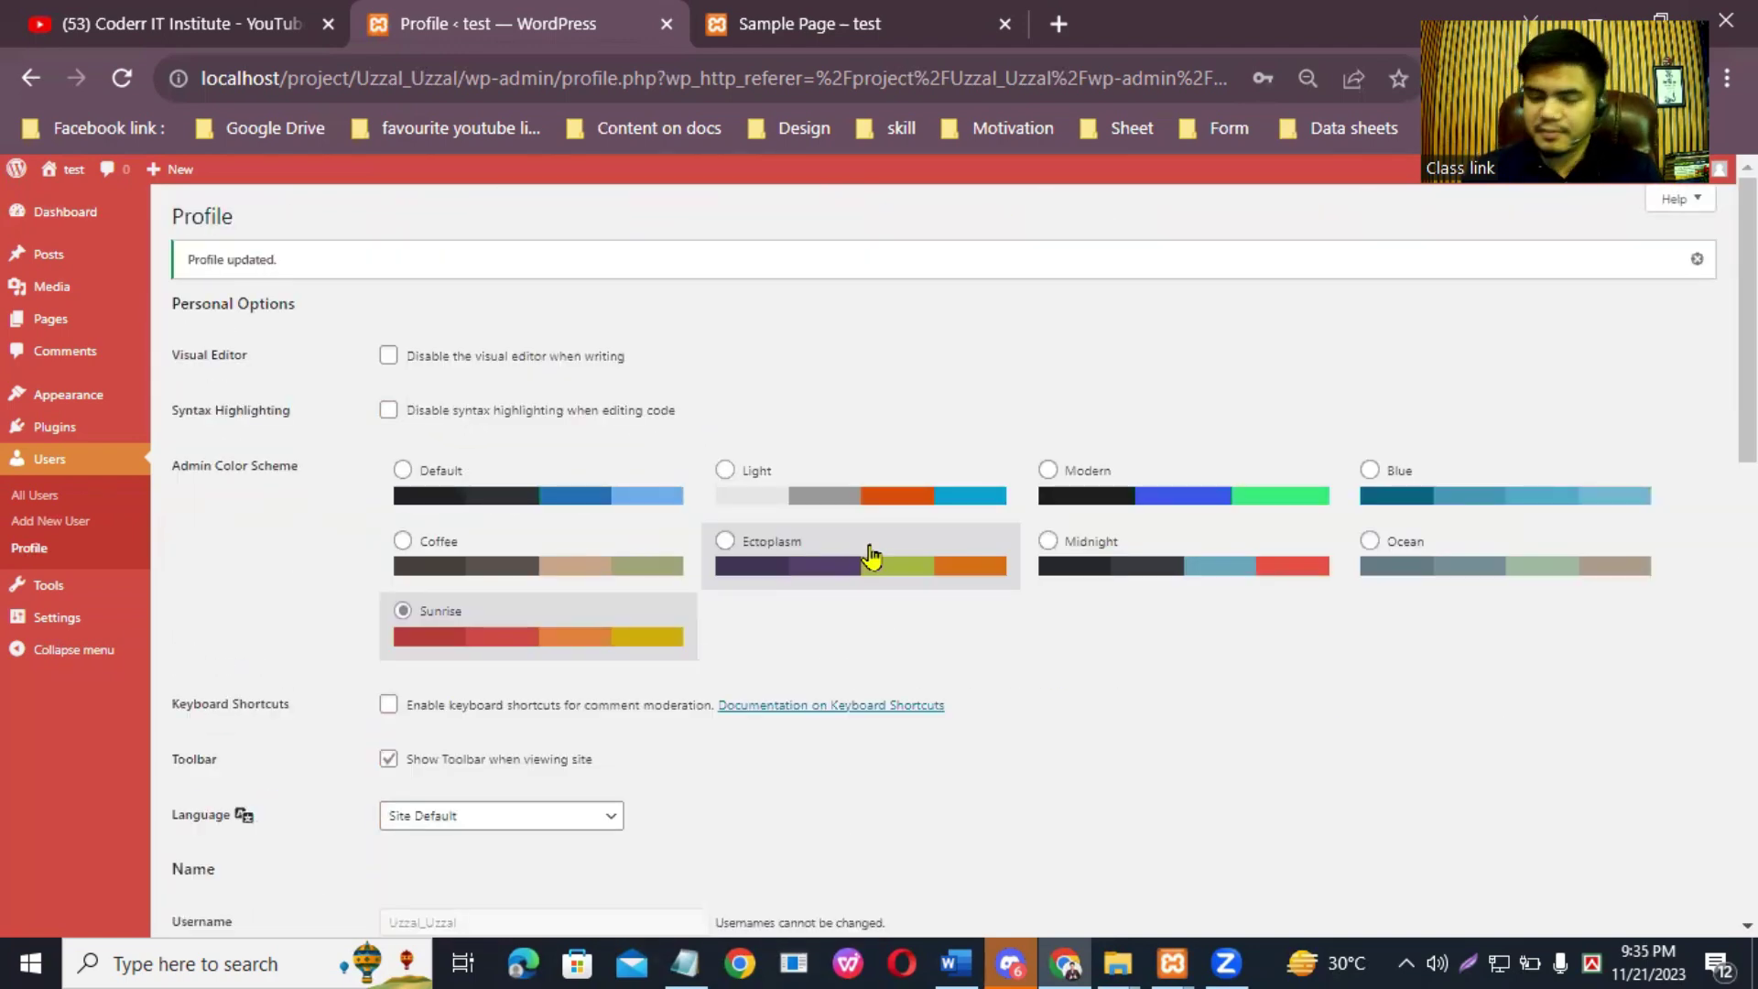
{"action": "left_click", "coordinate": [72, 205]}
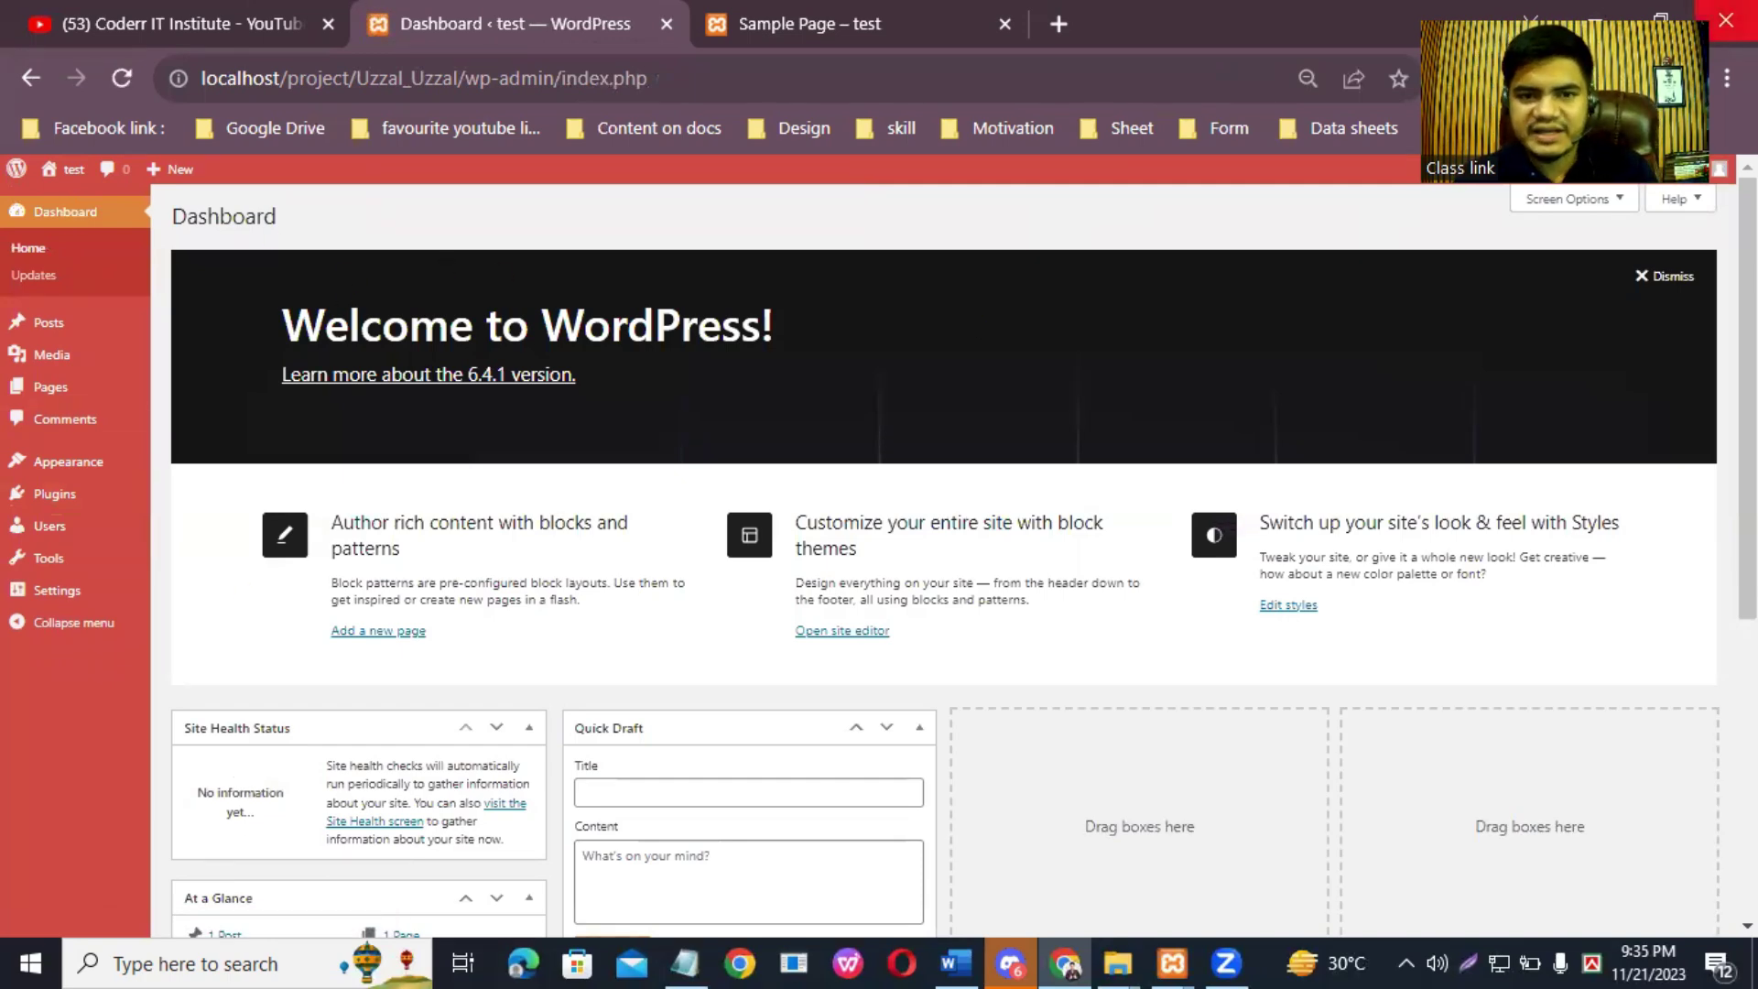
{"action": "left_click", "coordinate": [57, 597]}
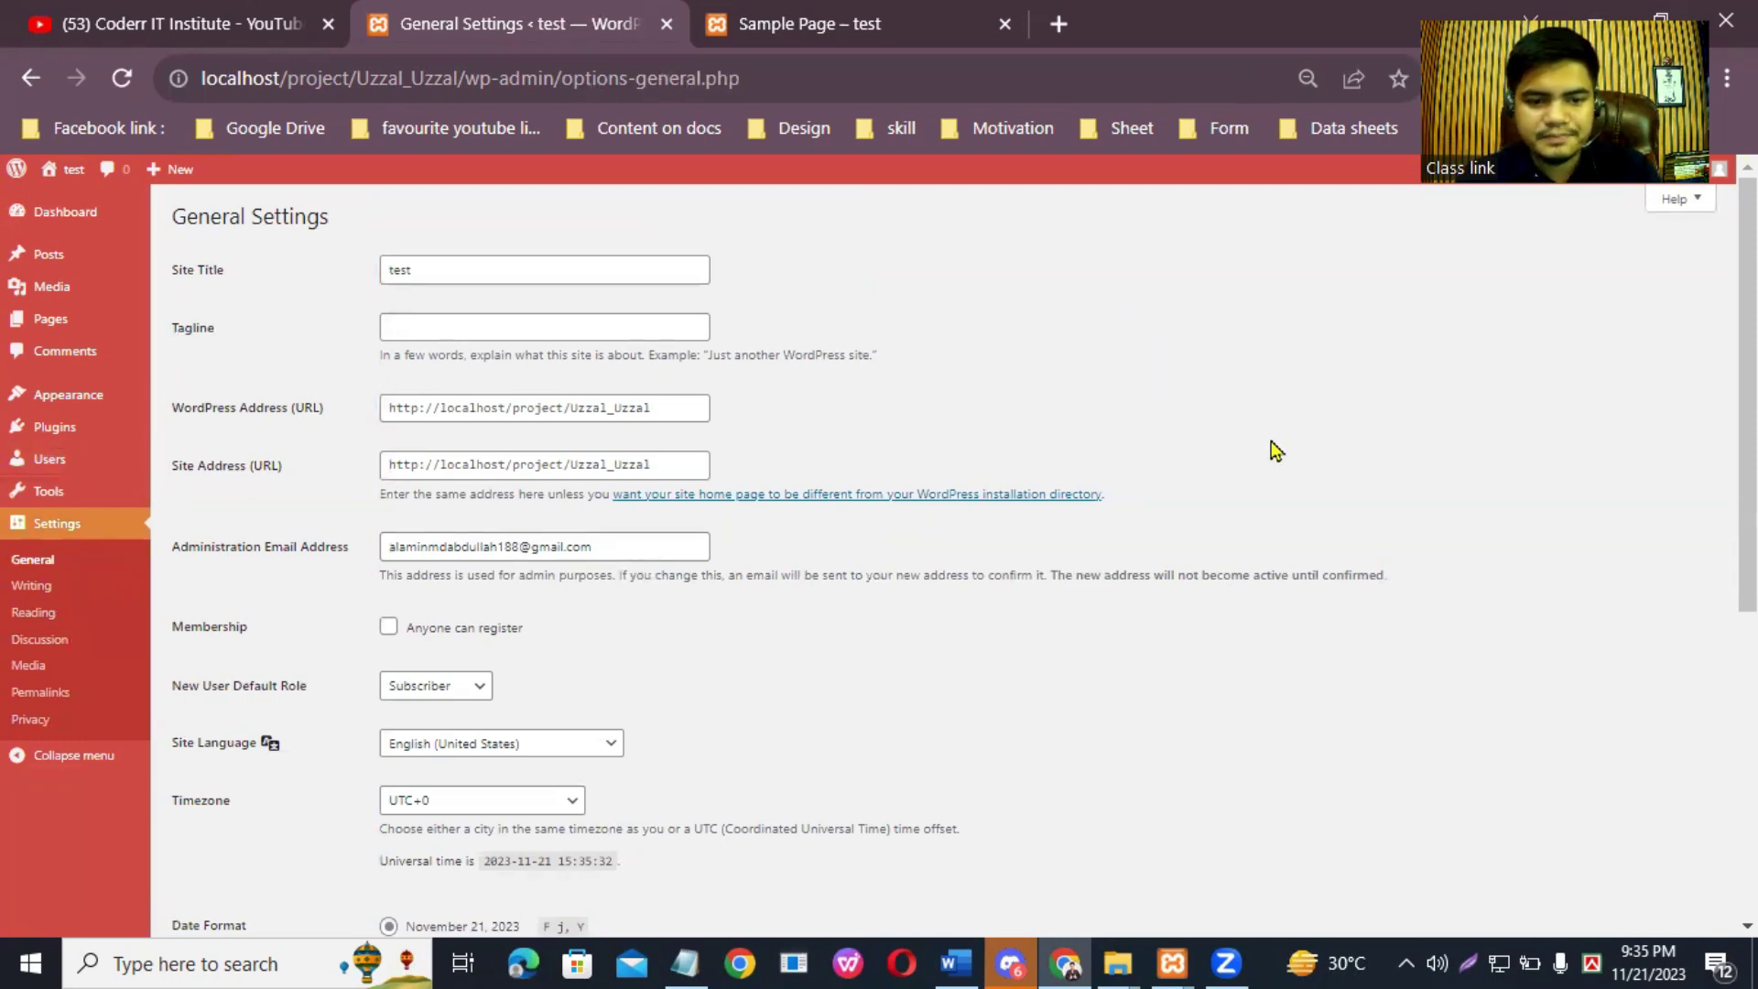
{"action": "scroll", "coordinate": [1747, 393], "scroll_direction": "down", "scroll_amount": 2}
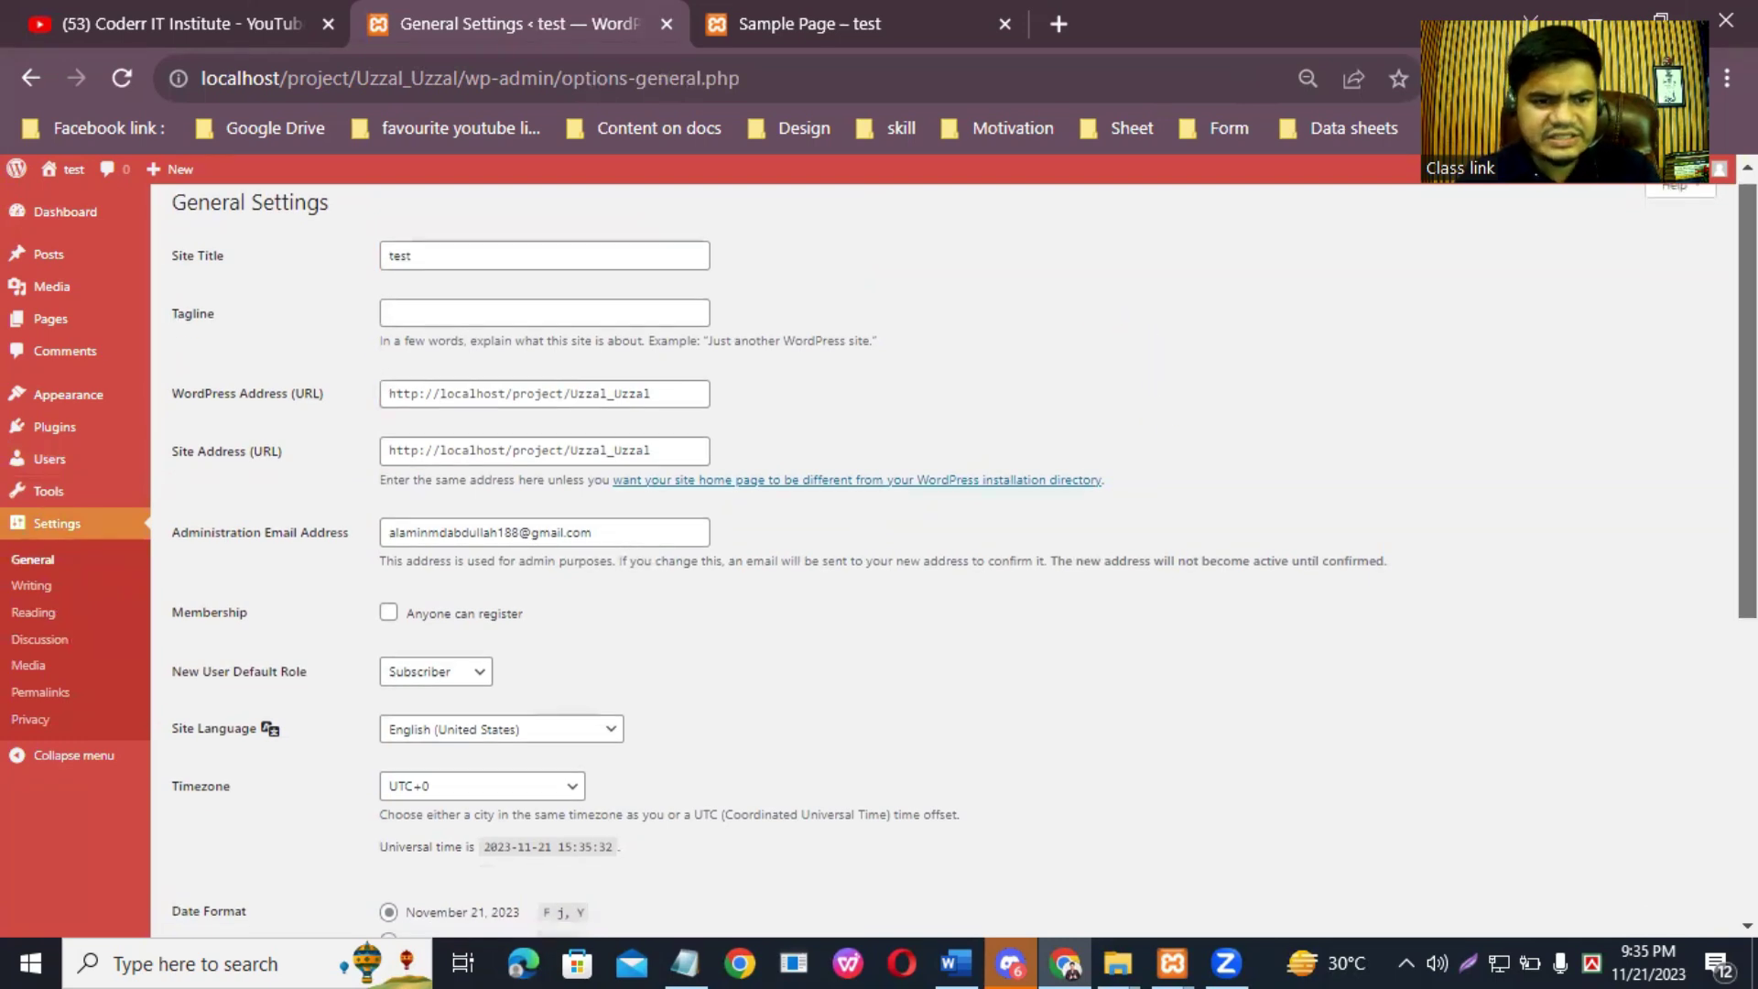
{"action": "scroll", "coordinate": [953, 559], "scroll_direction": "down", "scroll_amount": 4}
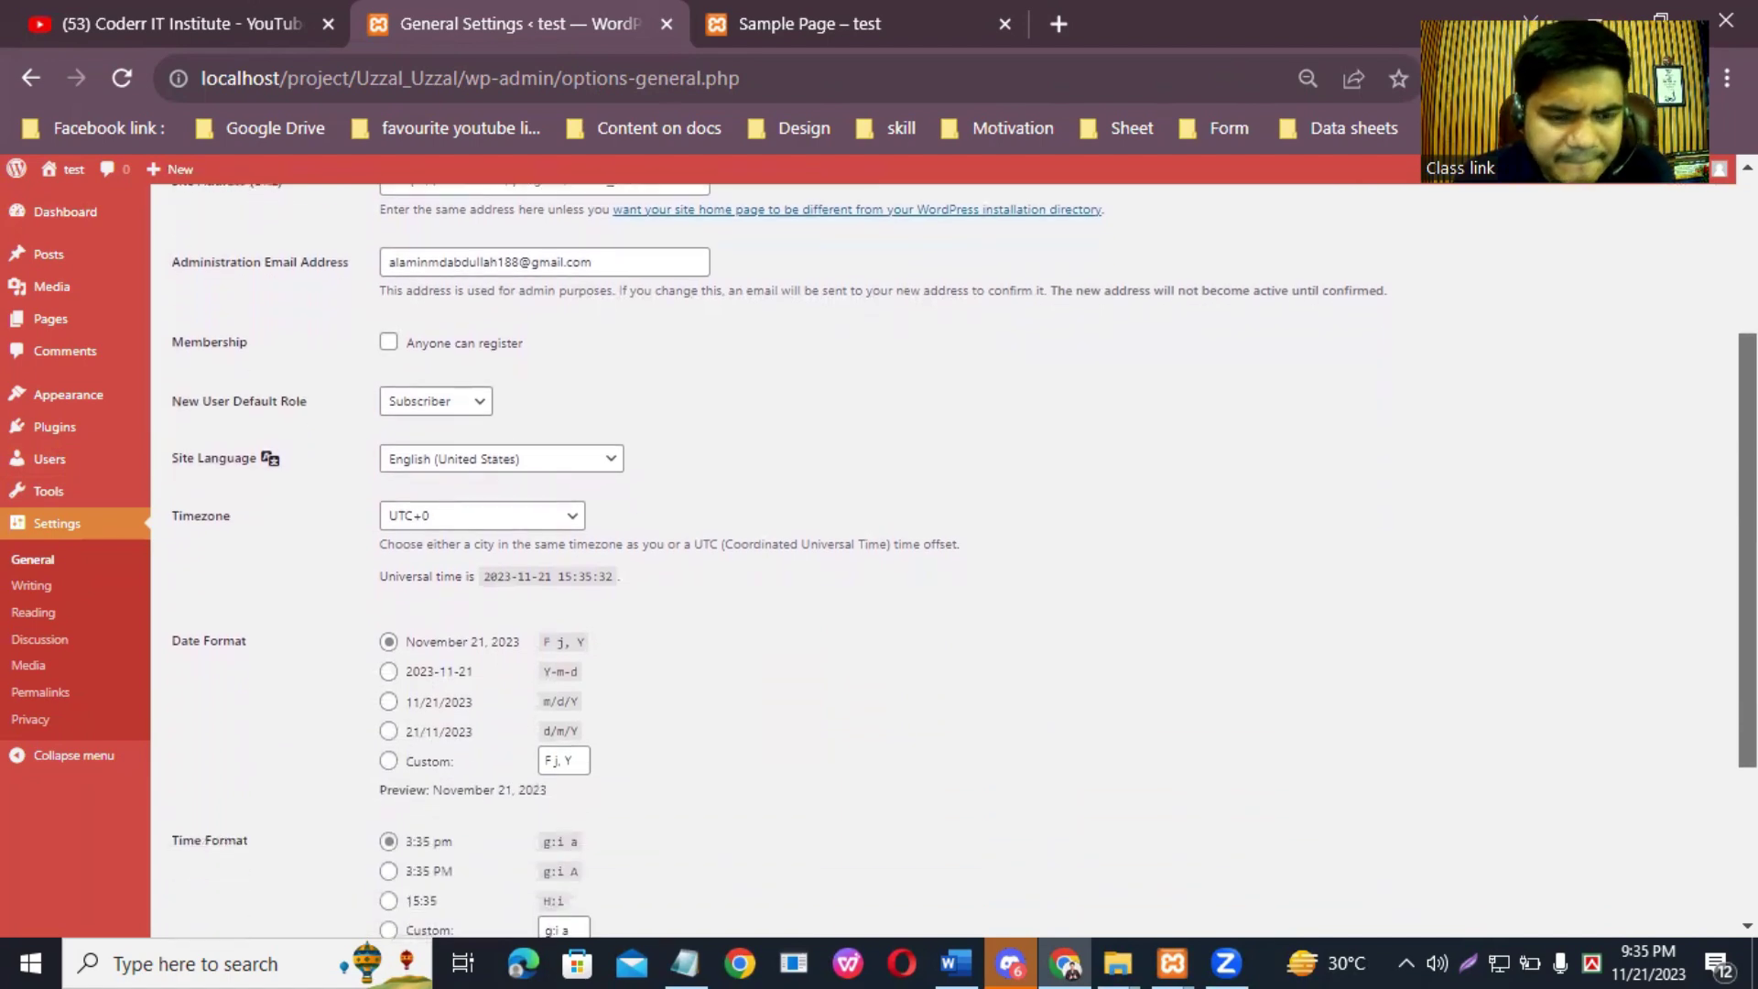
{"action": "scroll", "coordinate": [943, 550], "scroll_direction": "up", "scroll_amount": 6}
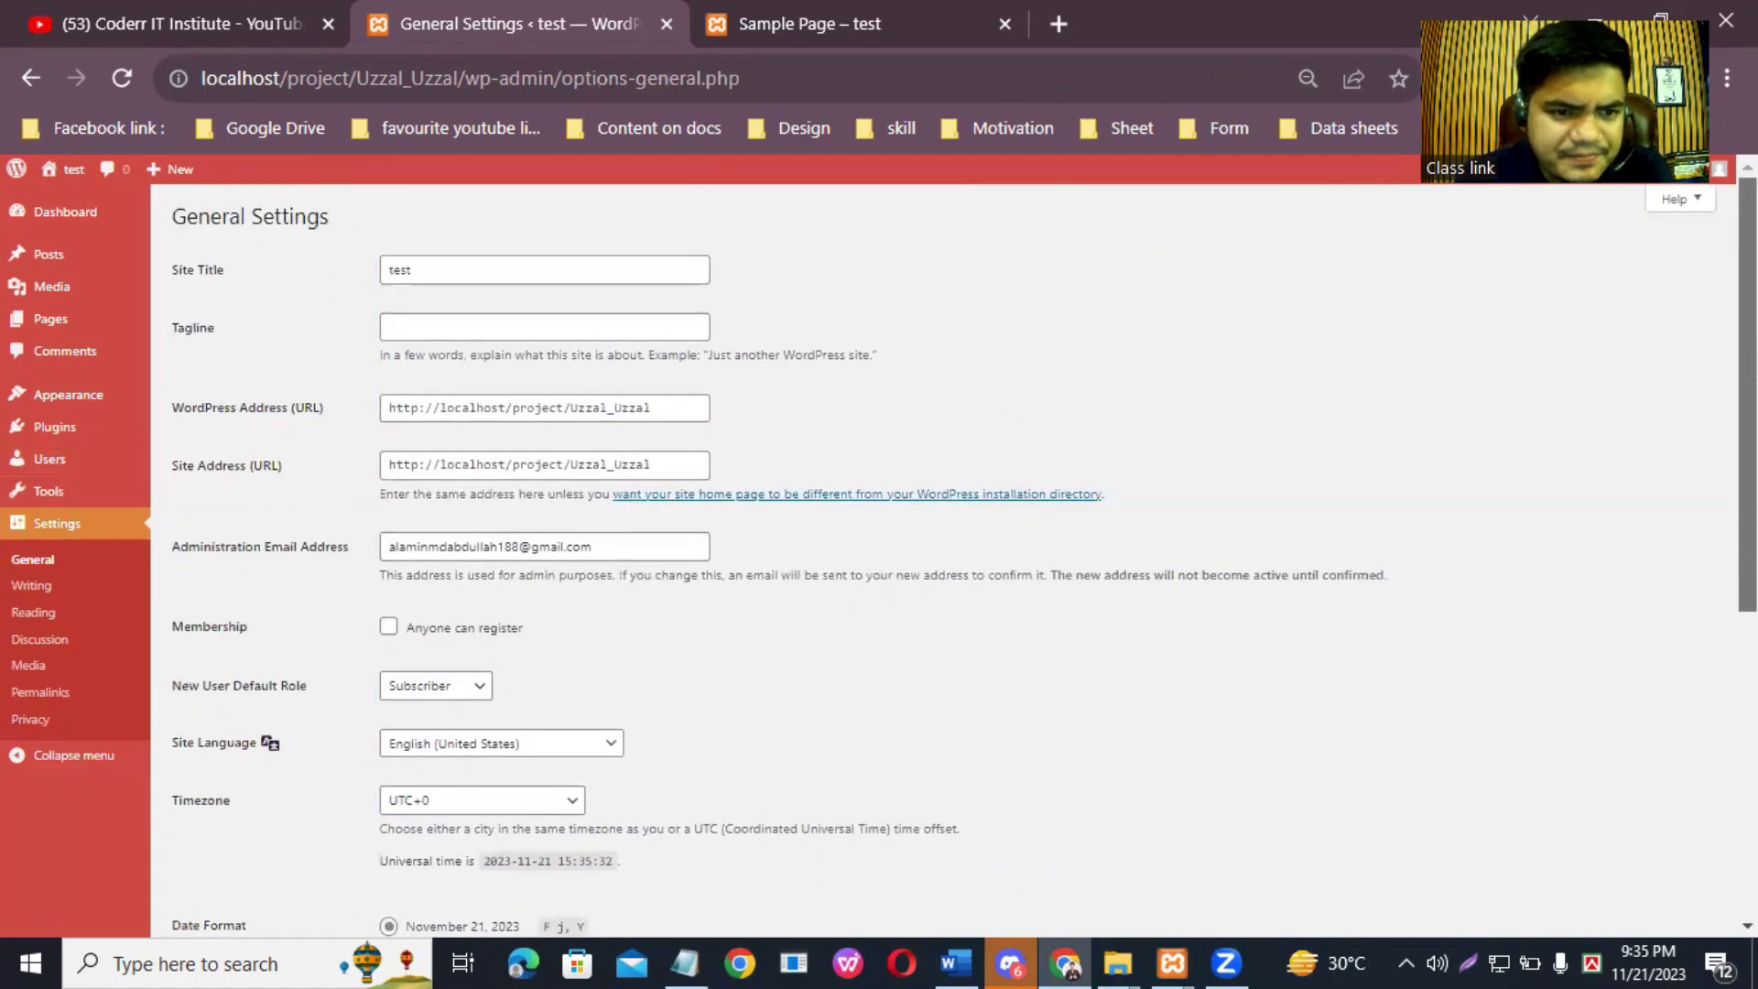
{"action": "mouse_move", "coordinate": [82, 495]}
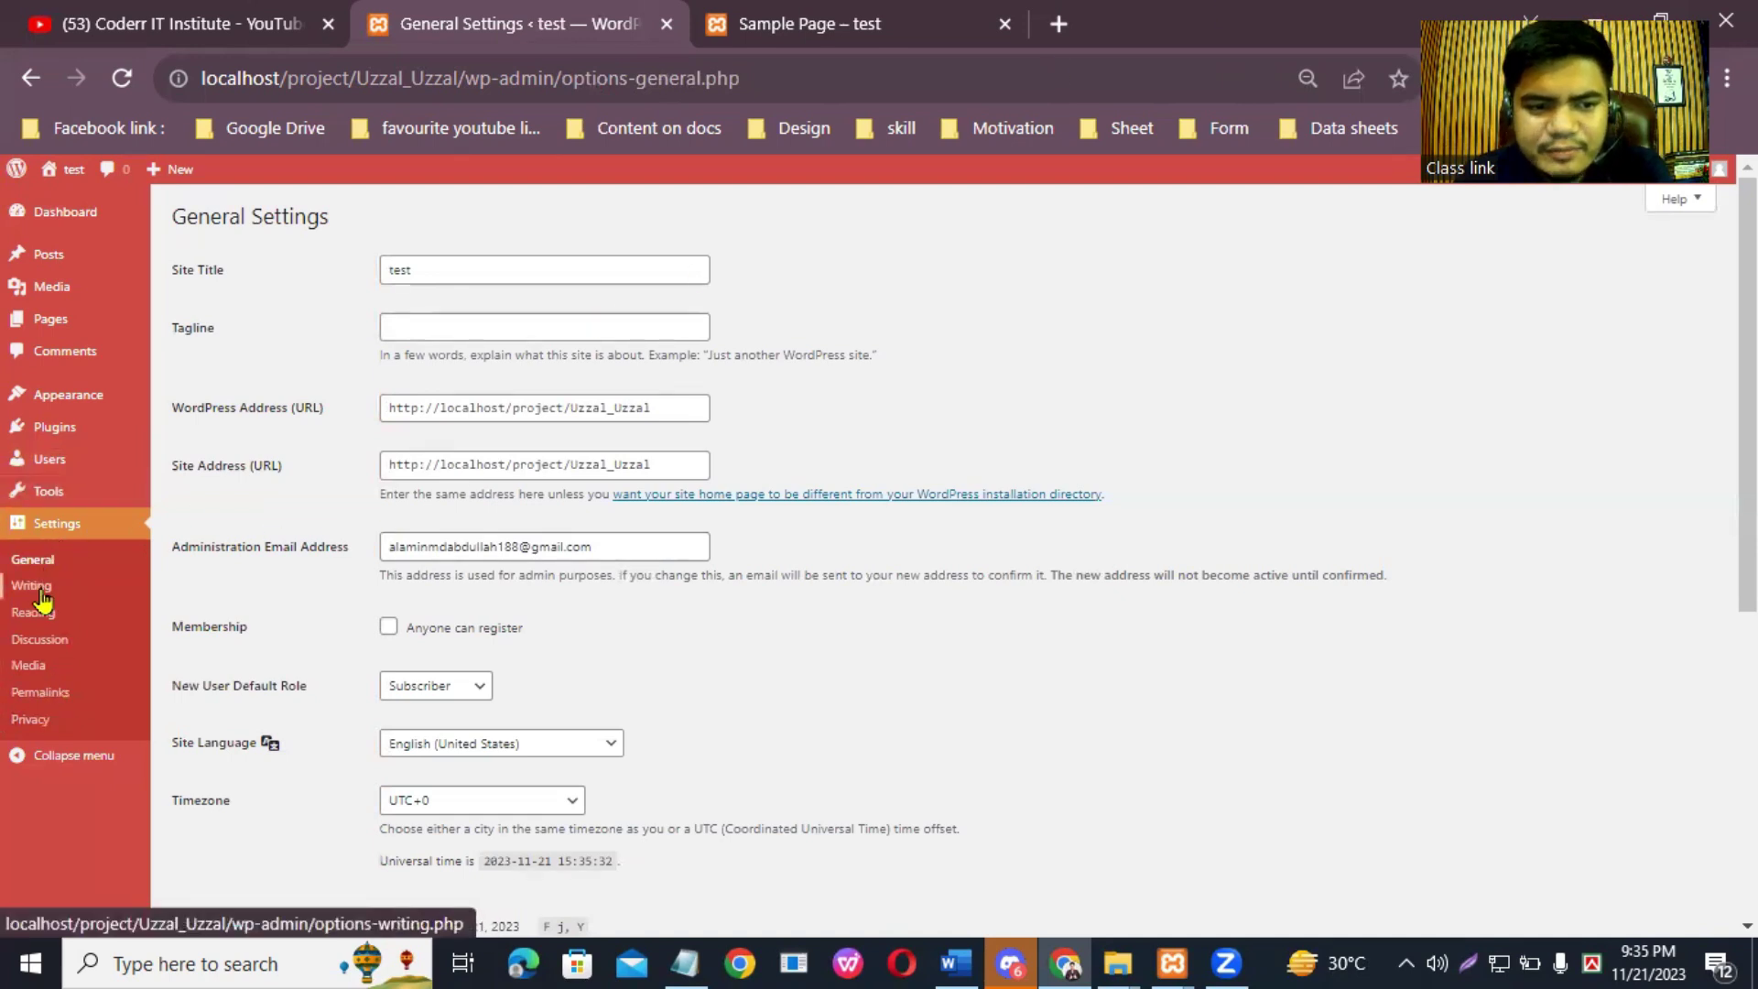
Step: Set Settings > Permalinks to Post name (/%postname%/), save, and go back to the Dashboard
{"action": "left_click", "coordinate": [40, 692]}
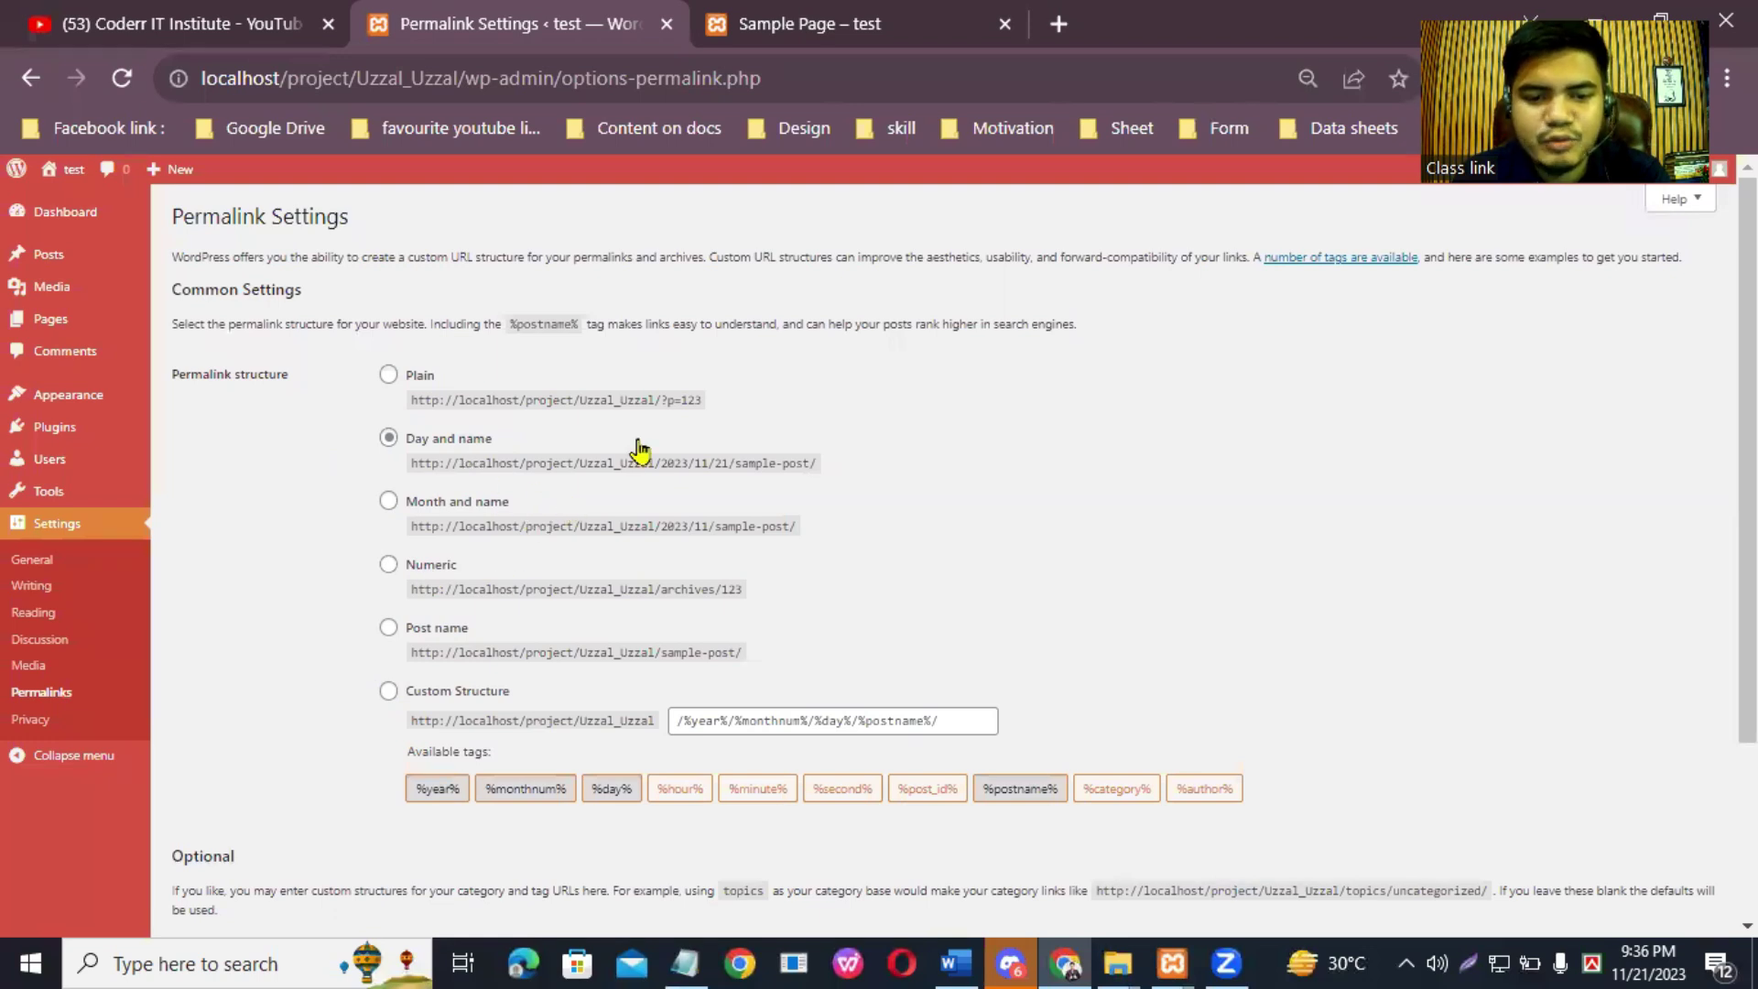
{"action": "left_click", "coordinate": [389, 629]}
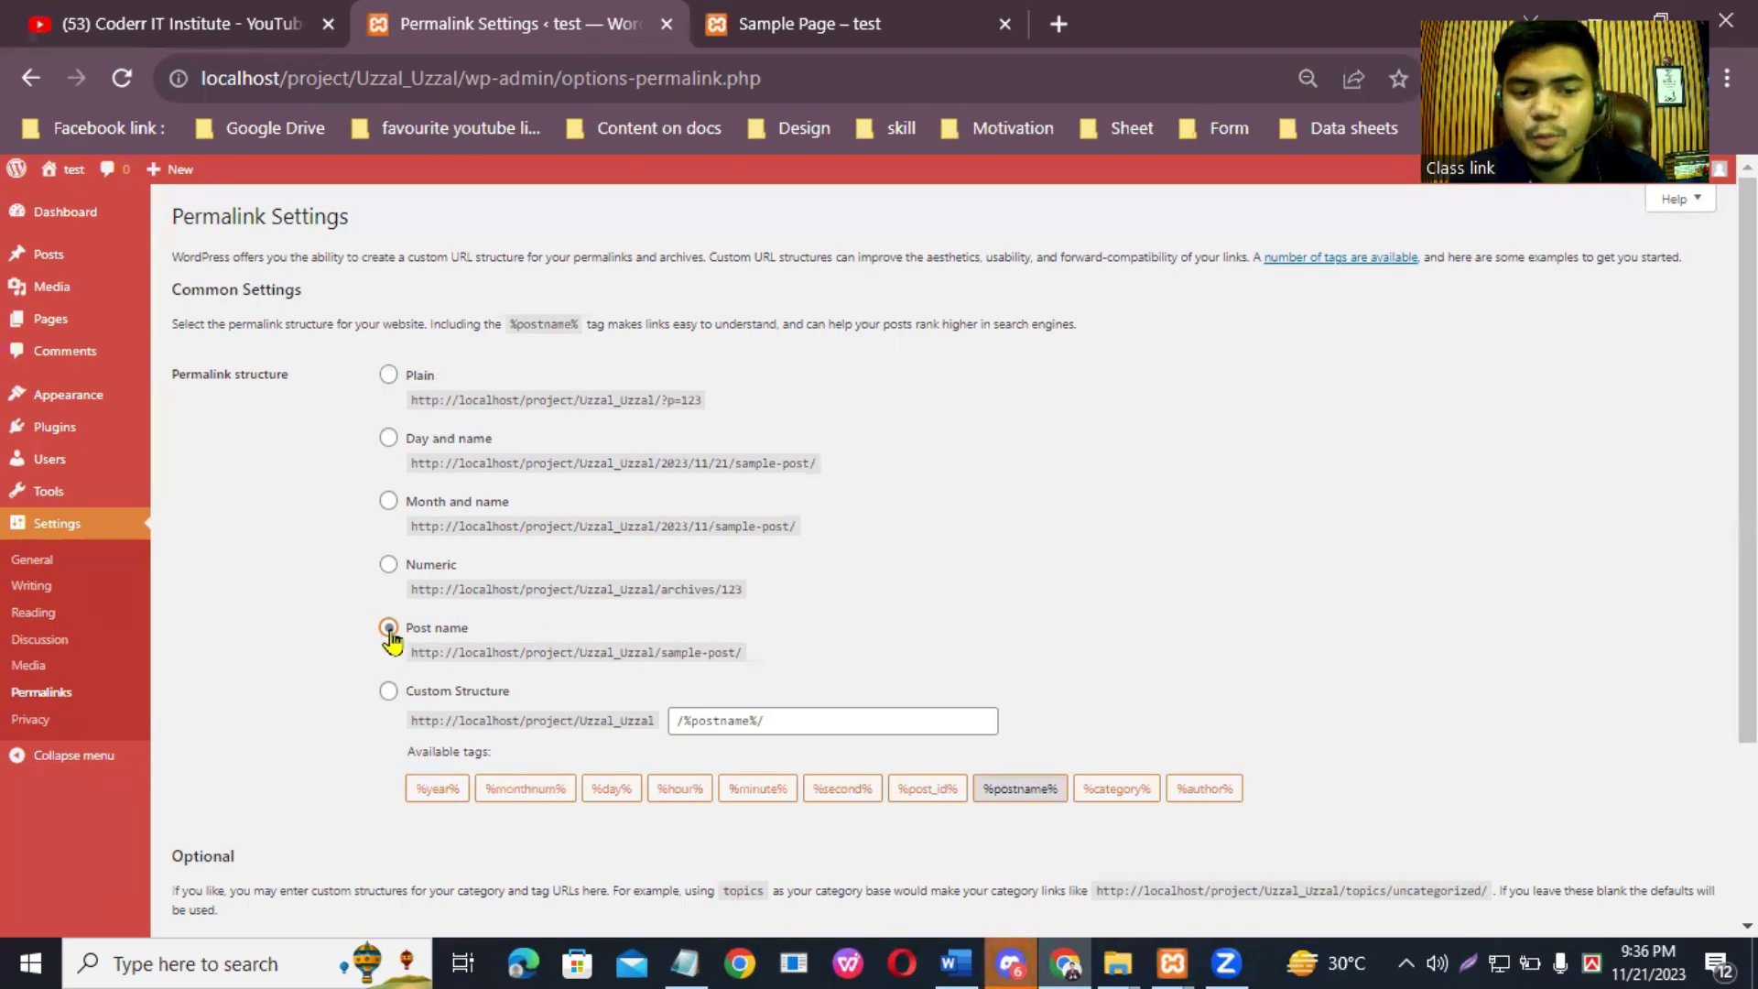
{"action": "scroll", "coordinate": [1593, 465], "scroll_direction": "down", "scroll_amount": 3}
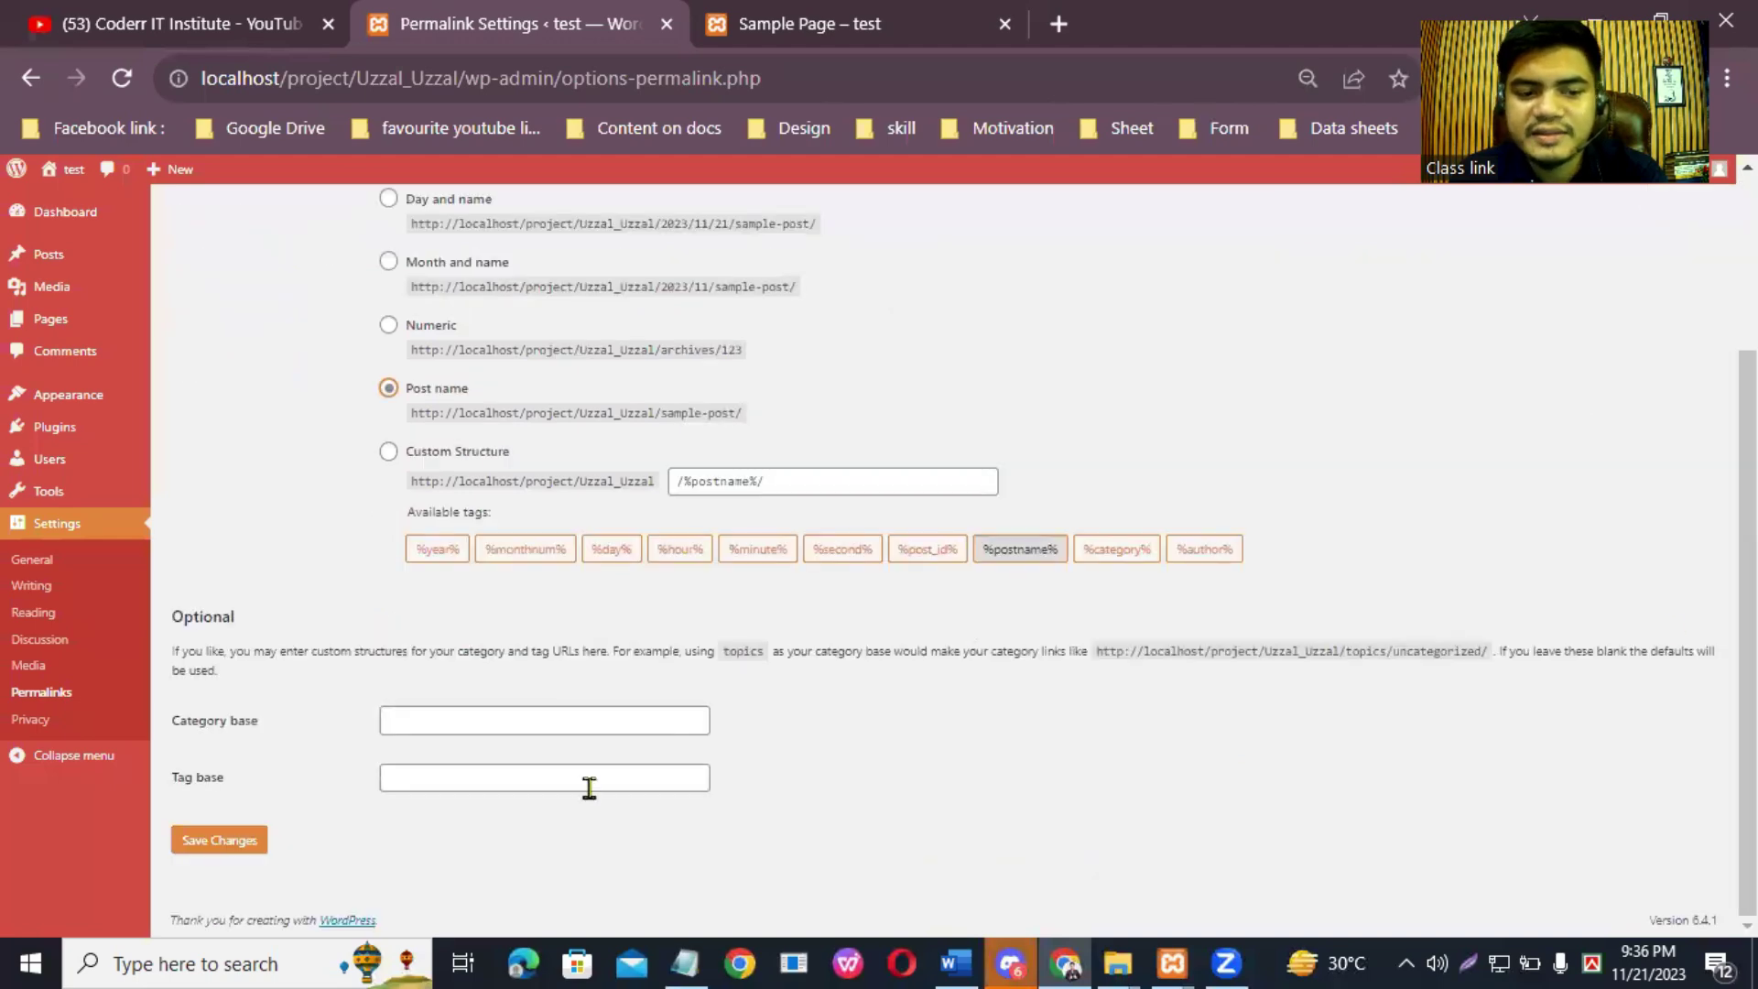
{"action": "left_click", "coordinate": [240, 839]}
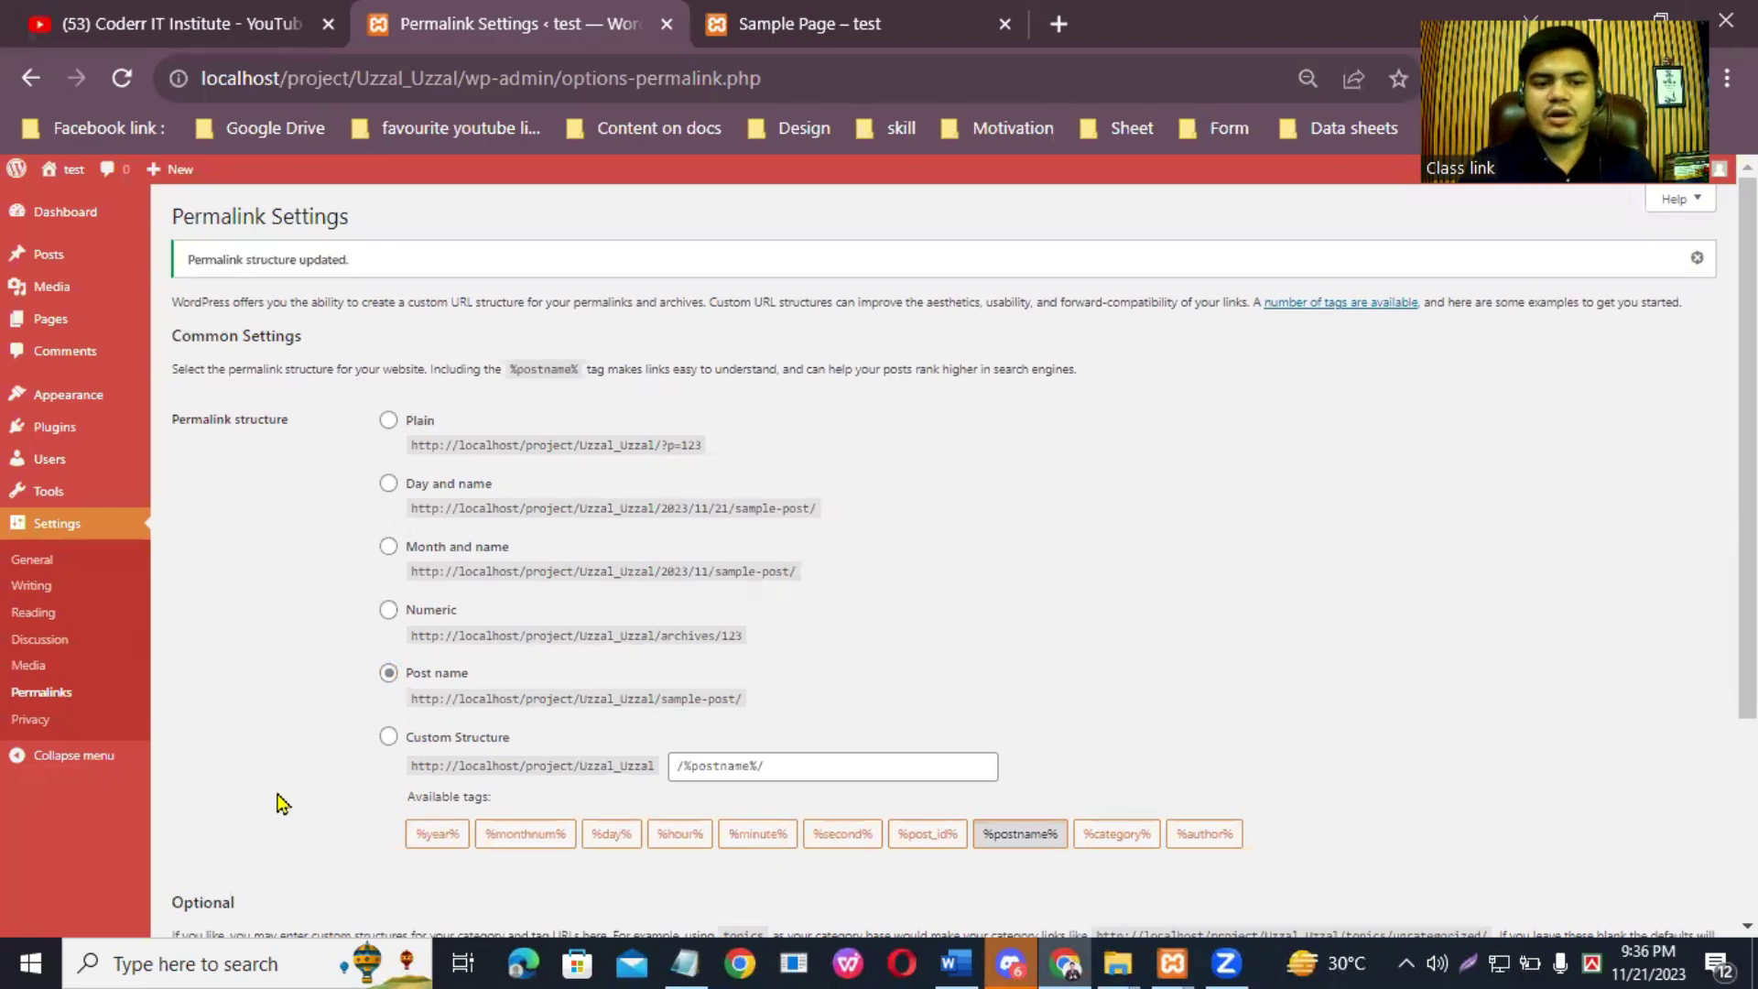
{"action": "scroll", "coordinate": [384, 764], "scroll_direction": "down", "scroll_amount": 3}
{"action": "left_click", "coordinate": [203, 839]}
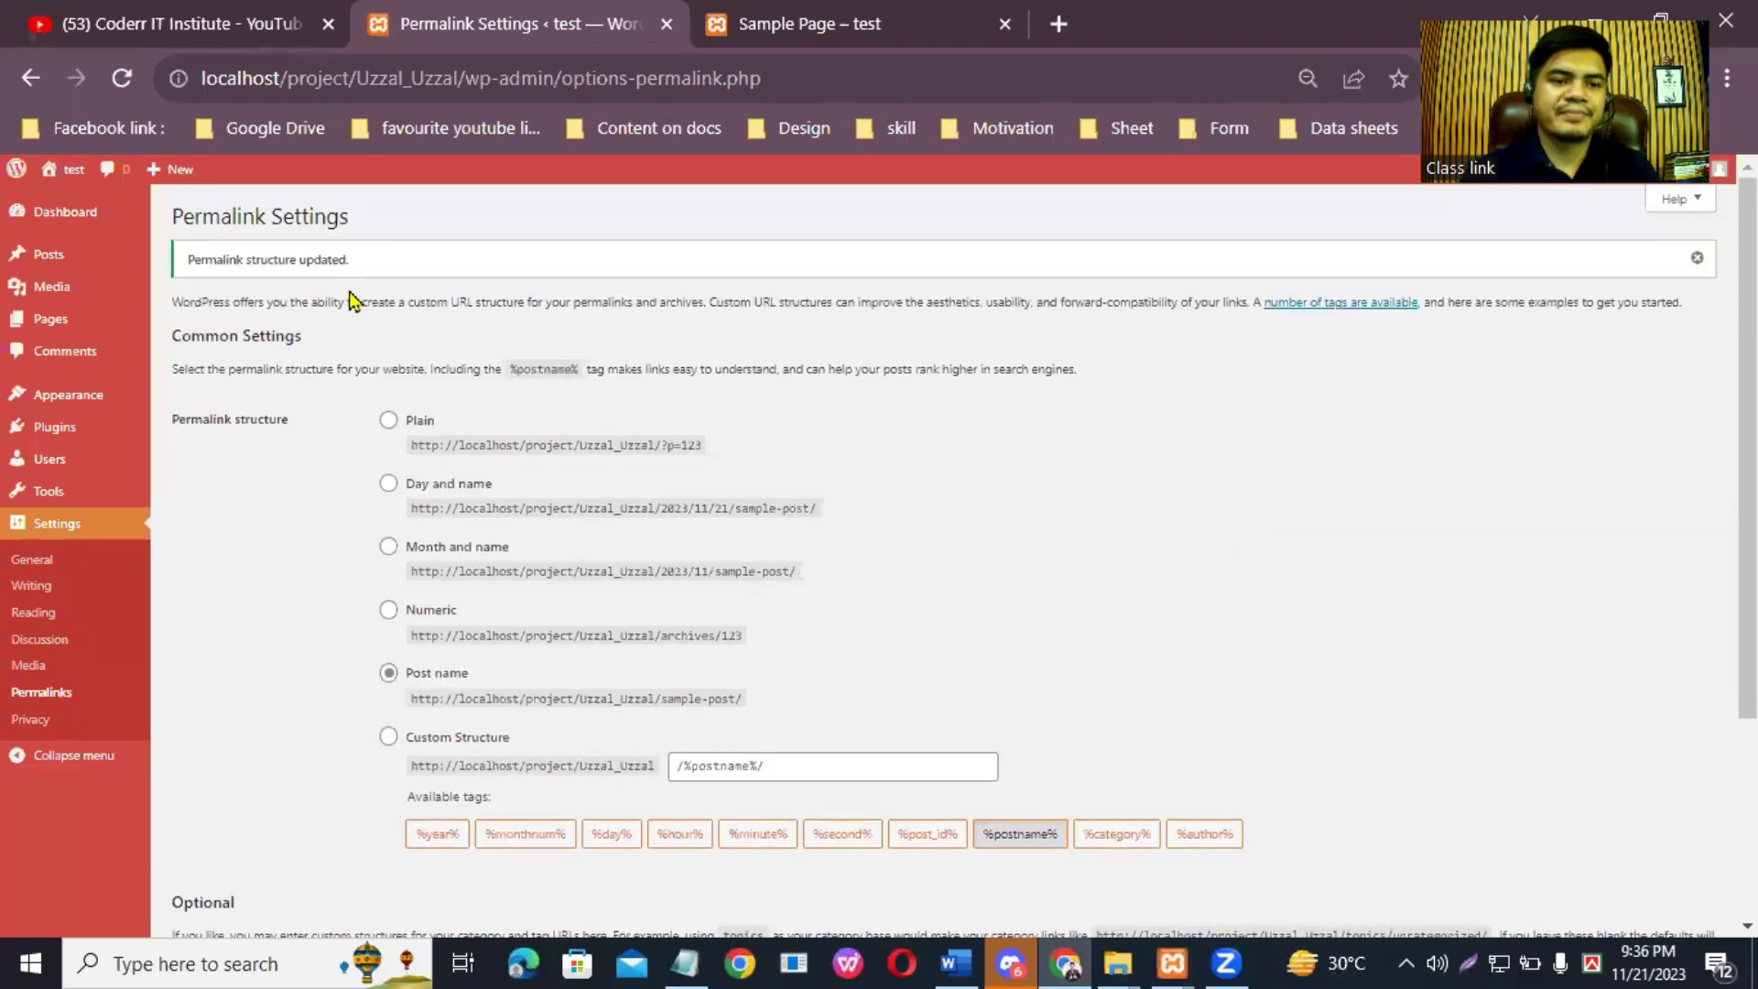
{"action": "left_click", "coordinate": [40, 218]}
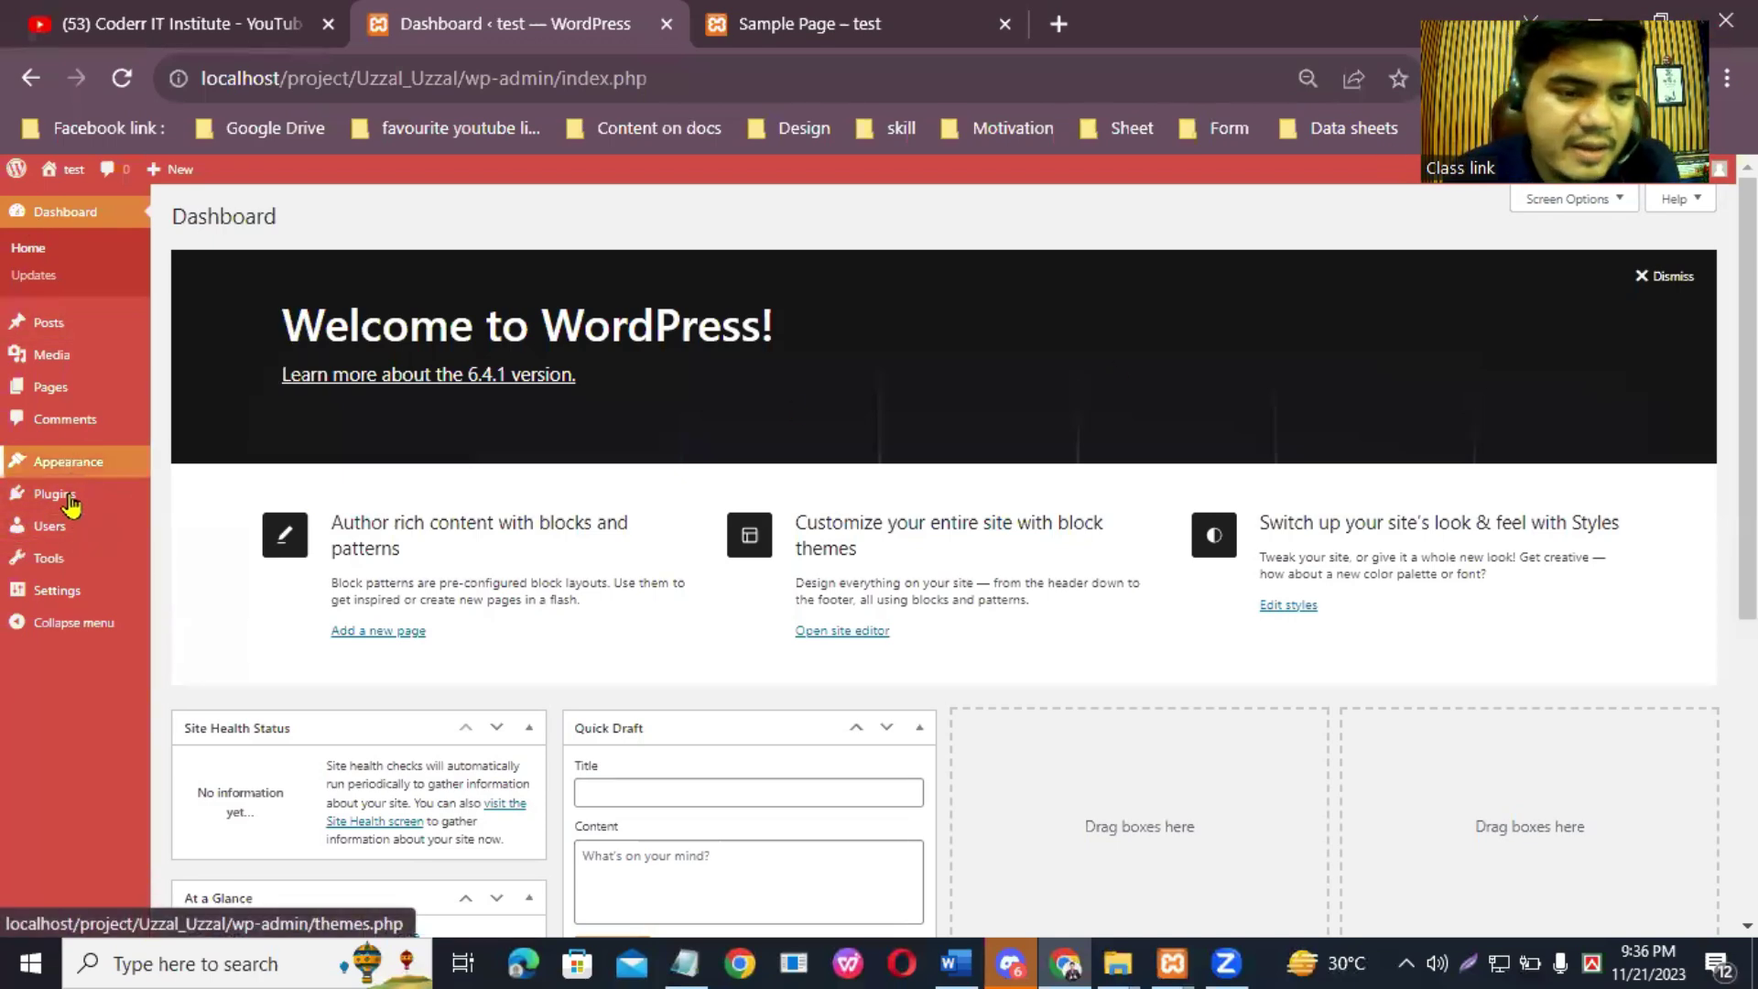
{"action": "left_click", "coordinate": [68, 593]}
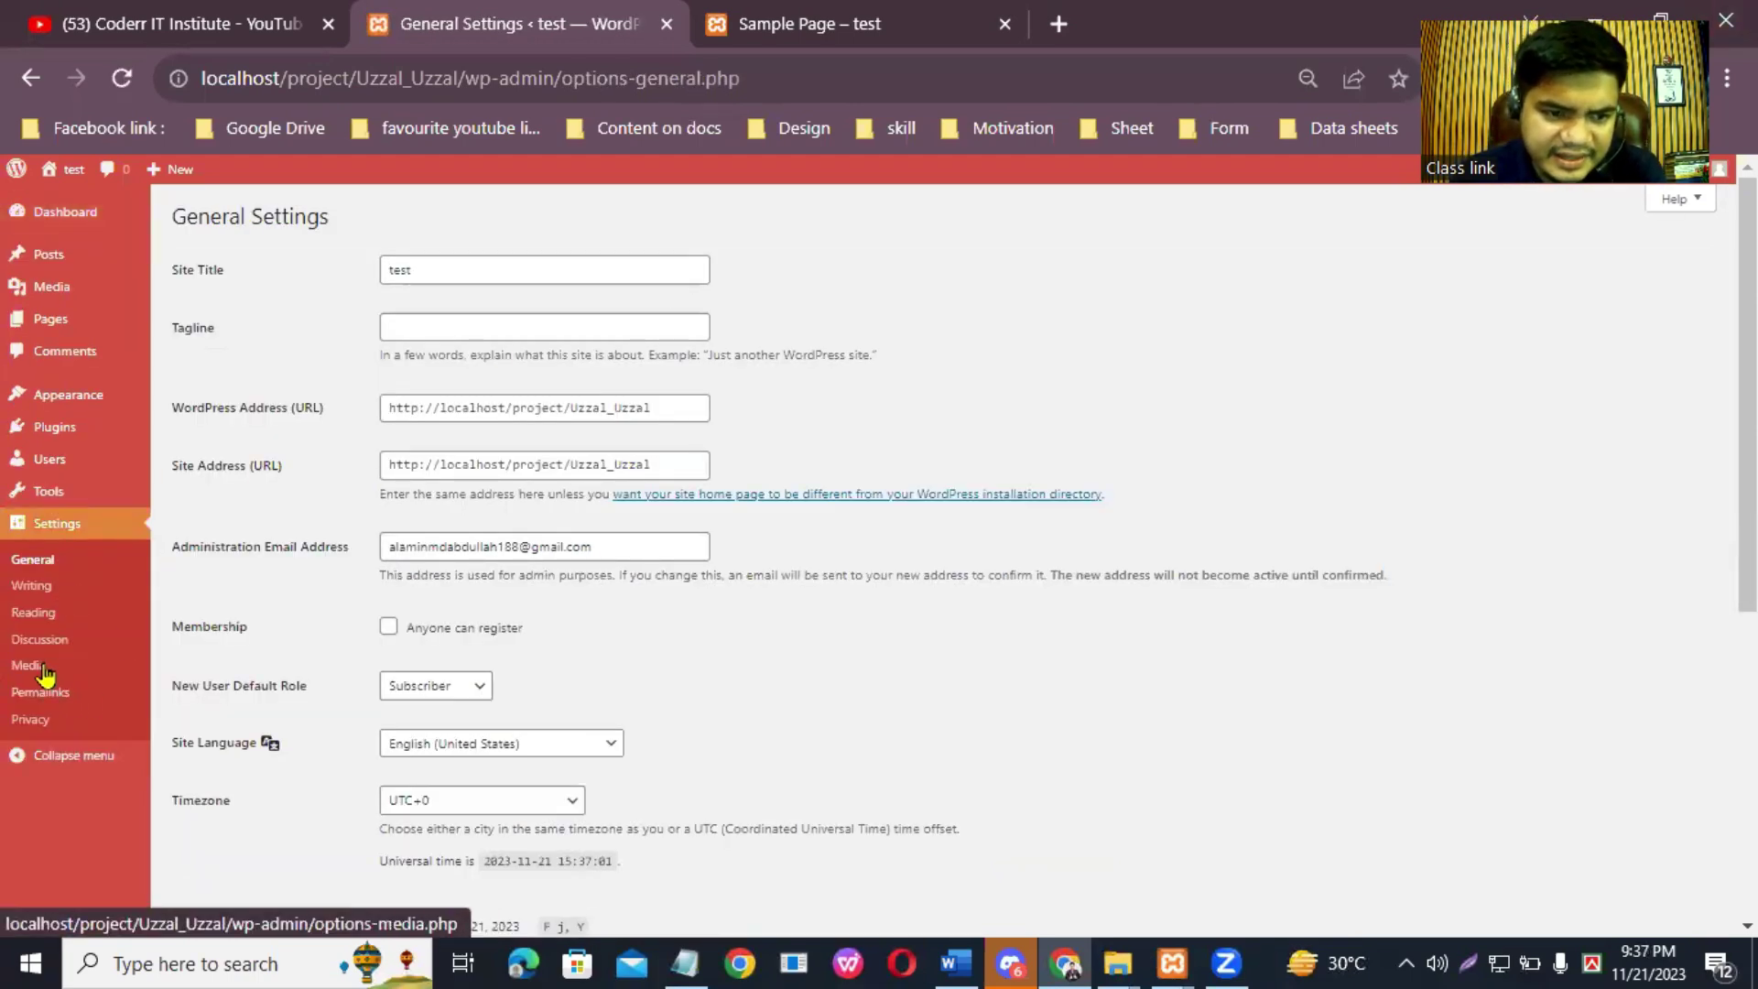
{"action": "left_click", "coordinate": [42, 626]}
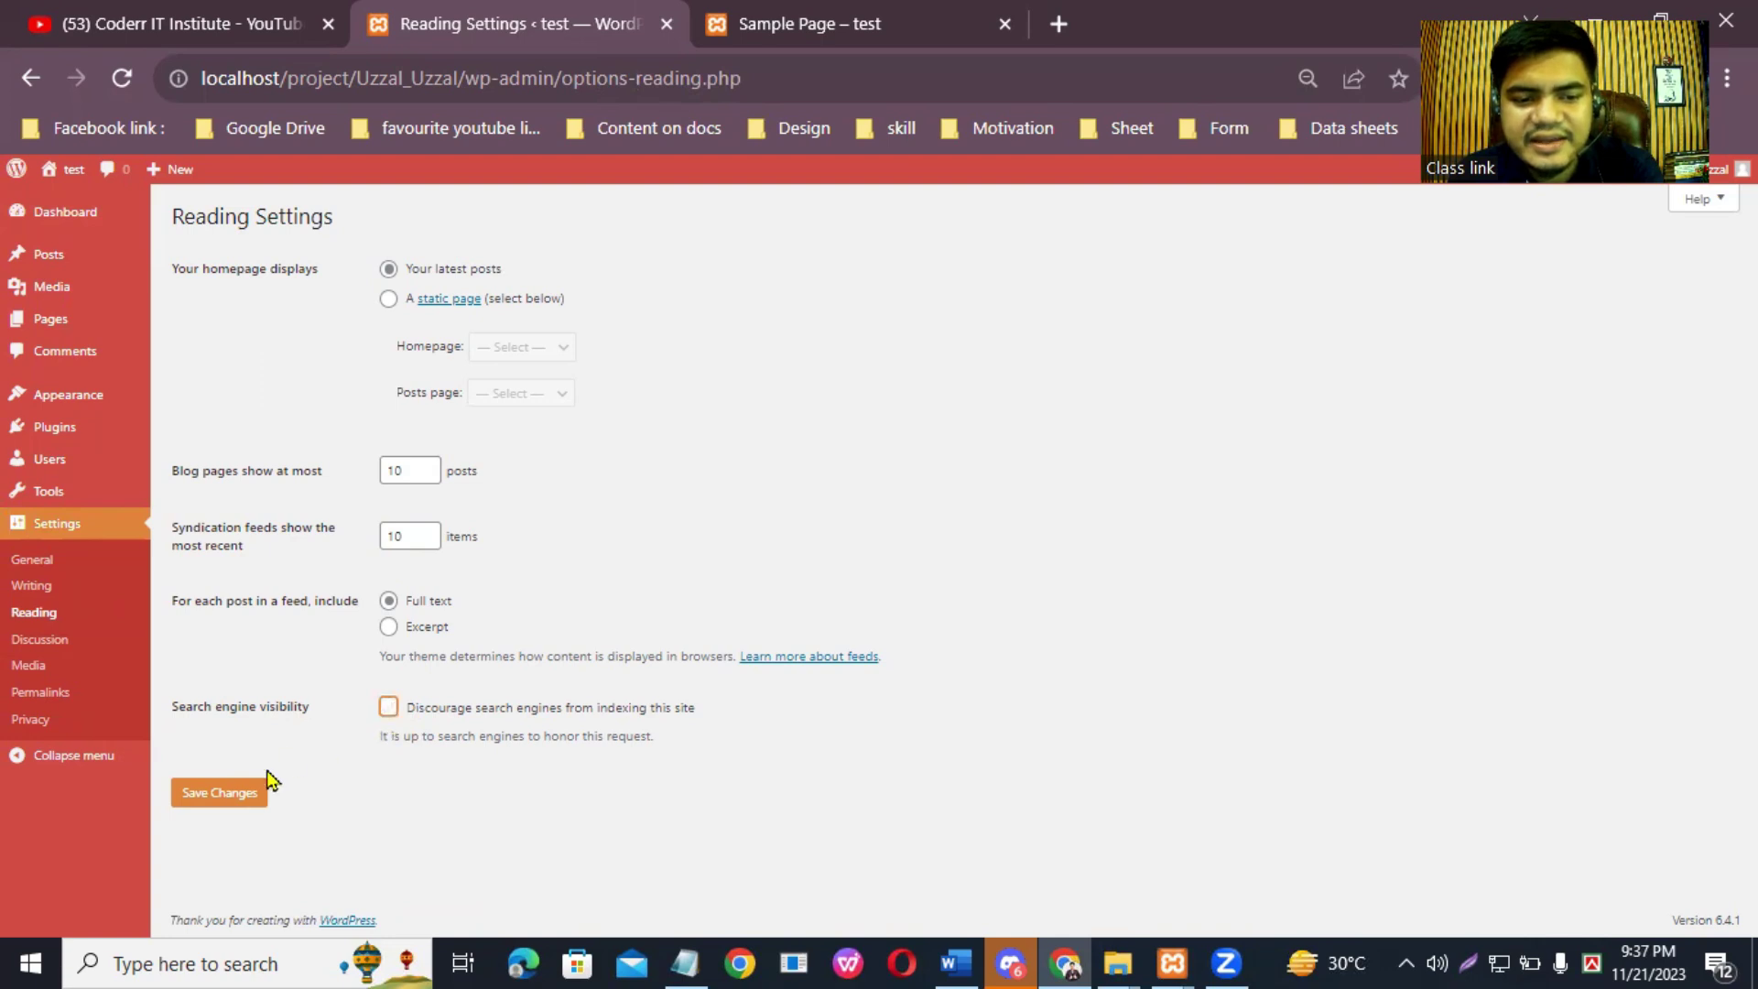
{"action": "left_click", "coordinate": [235, 789]}
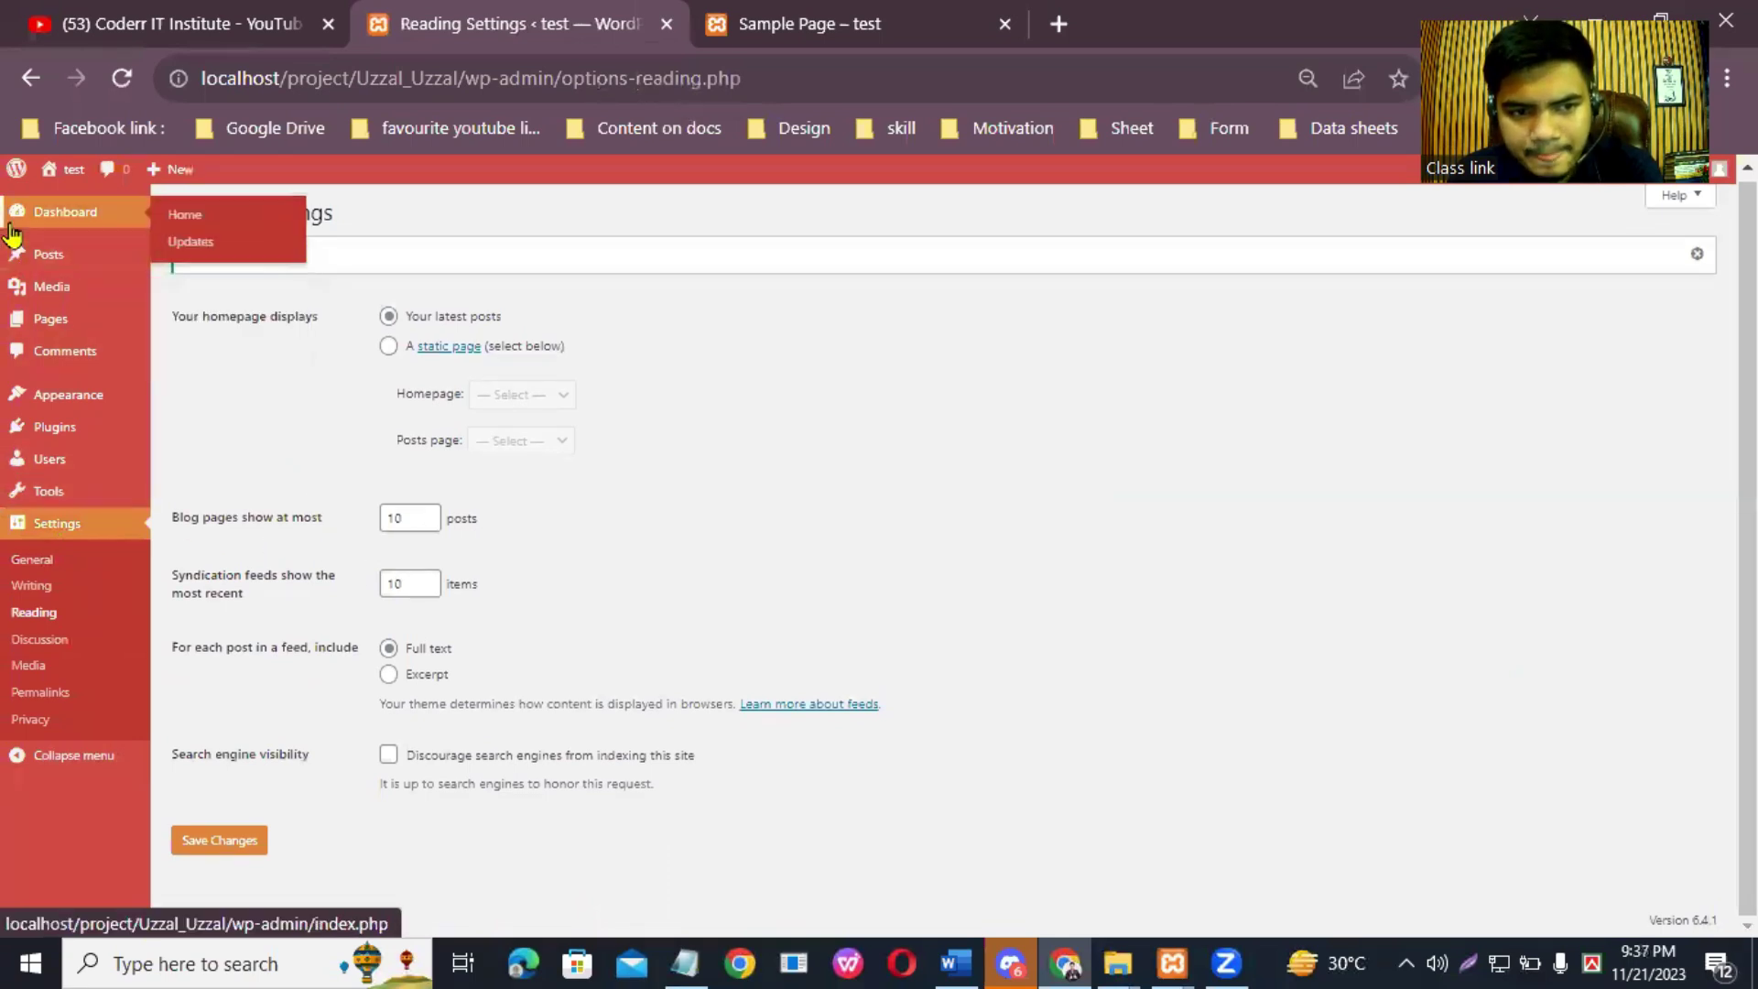
{"action": "left_click", "coordinate": [48, 220]}
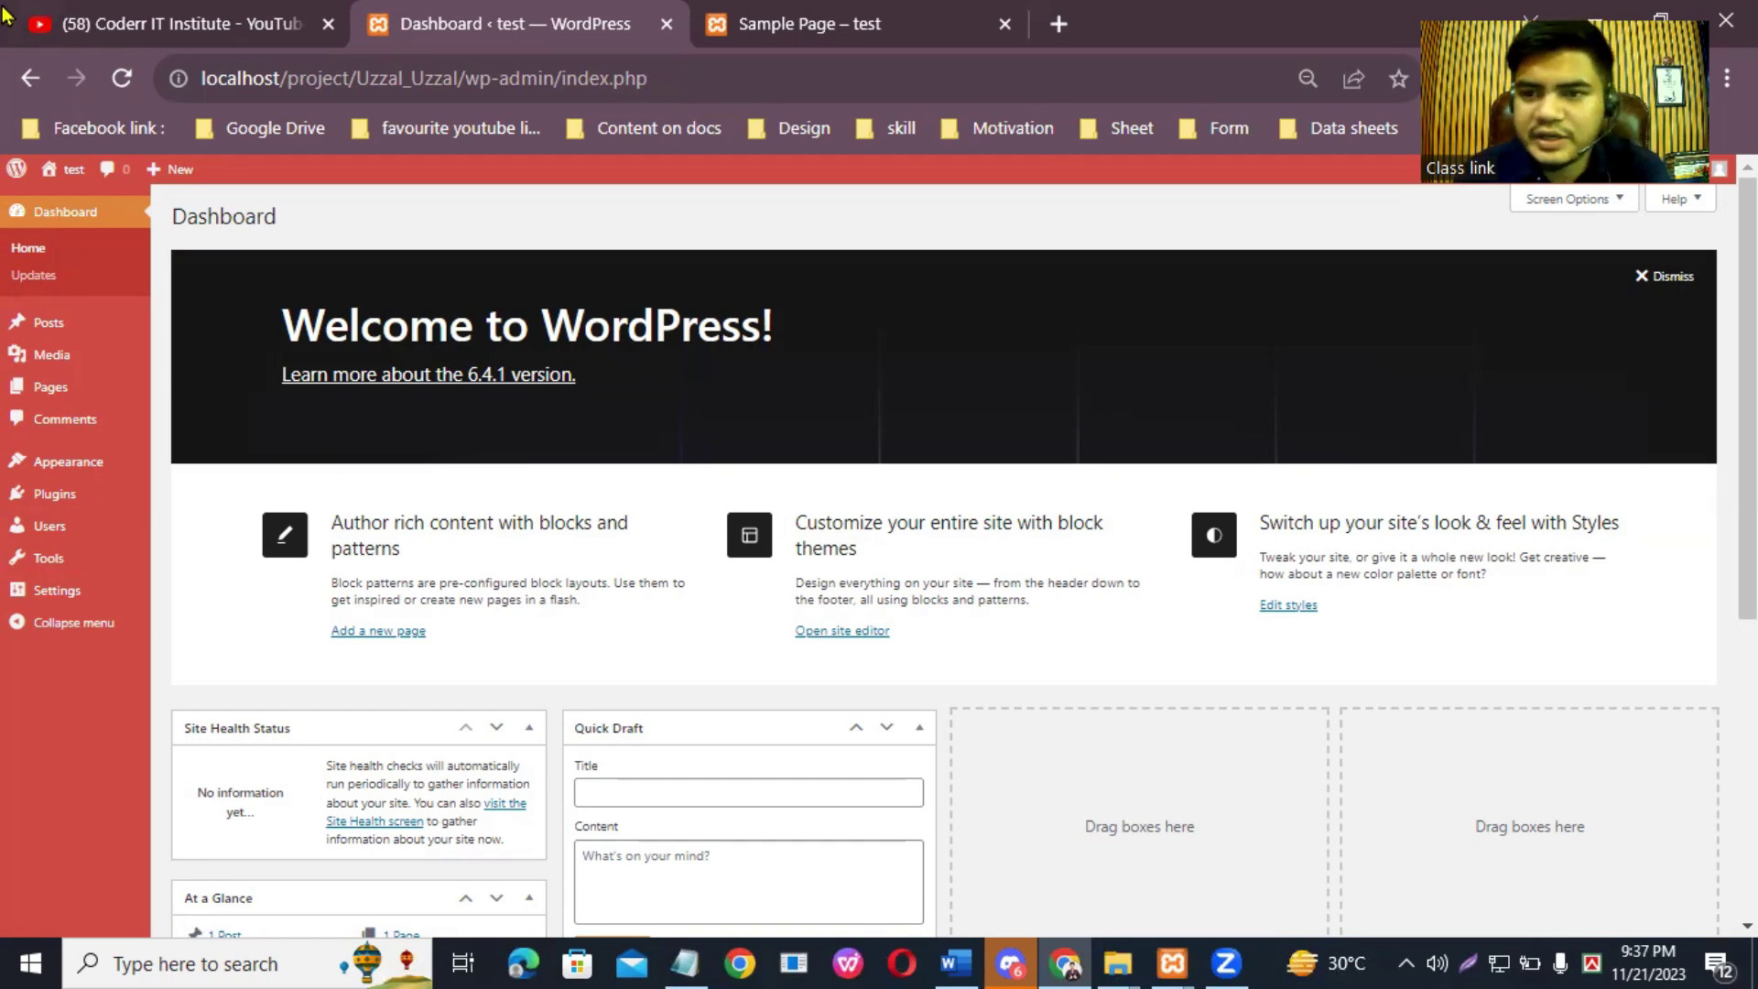
{"action": "mouse_move", "coordinate": [154, 176]}
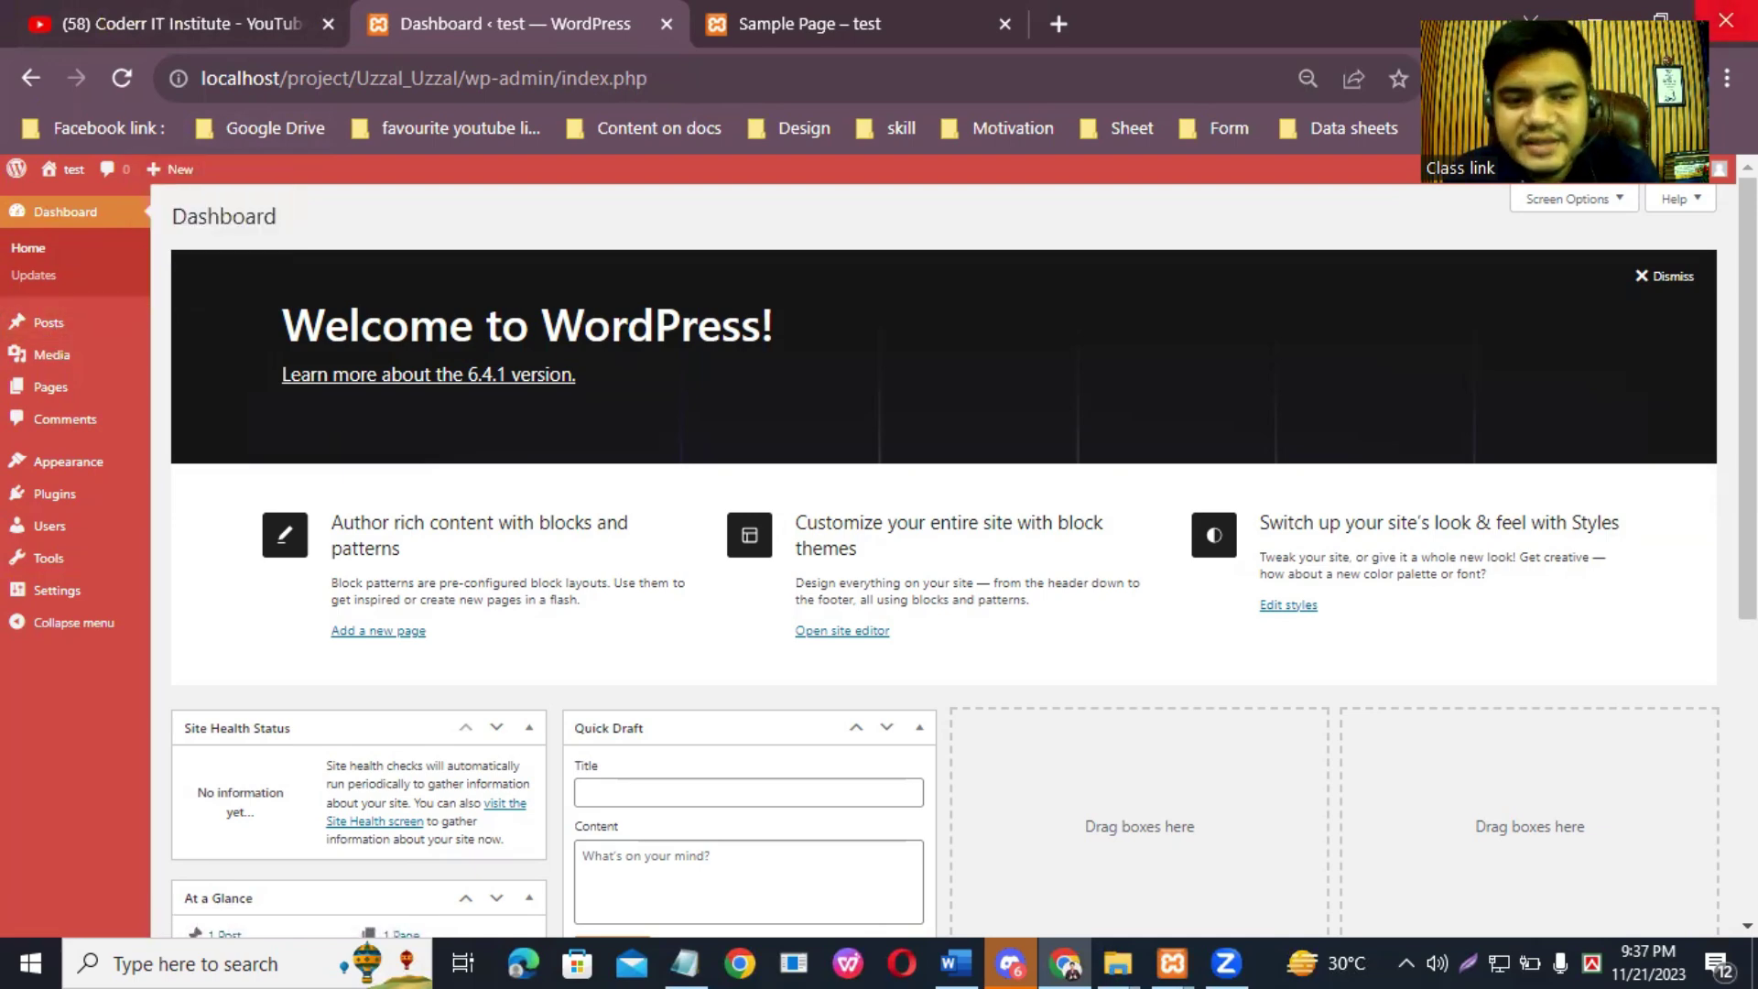
{"action": "mouse_move", "coordinate": [66, 472]}
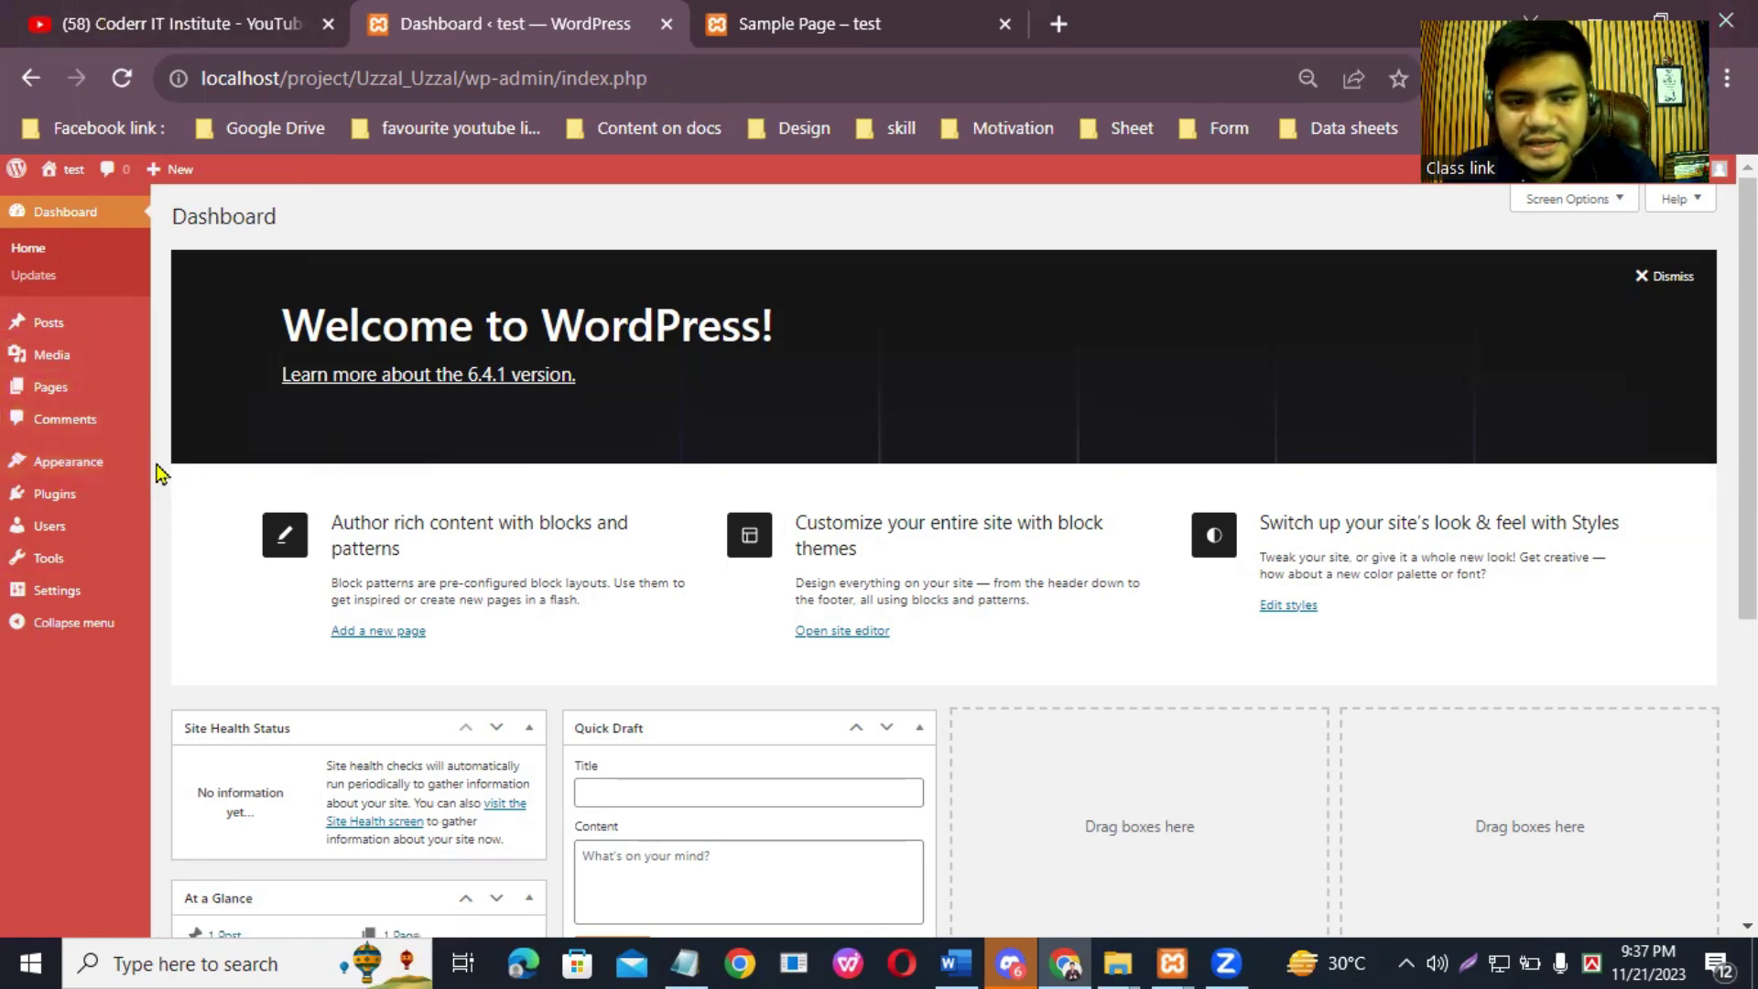
Step: Search for 'ASTRA' under Appearance > Themes > Add New Theme
{"action": "left_click", "coordinate": [203, 472]}
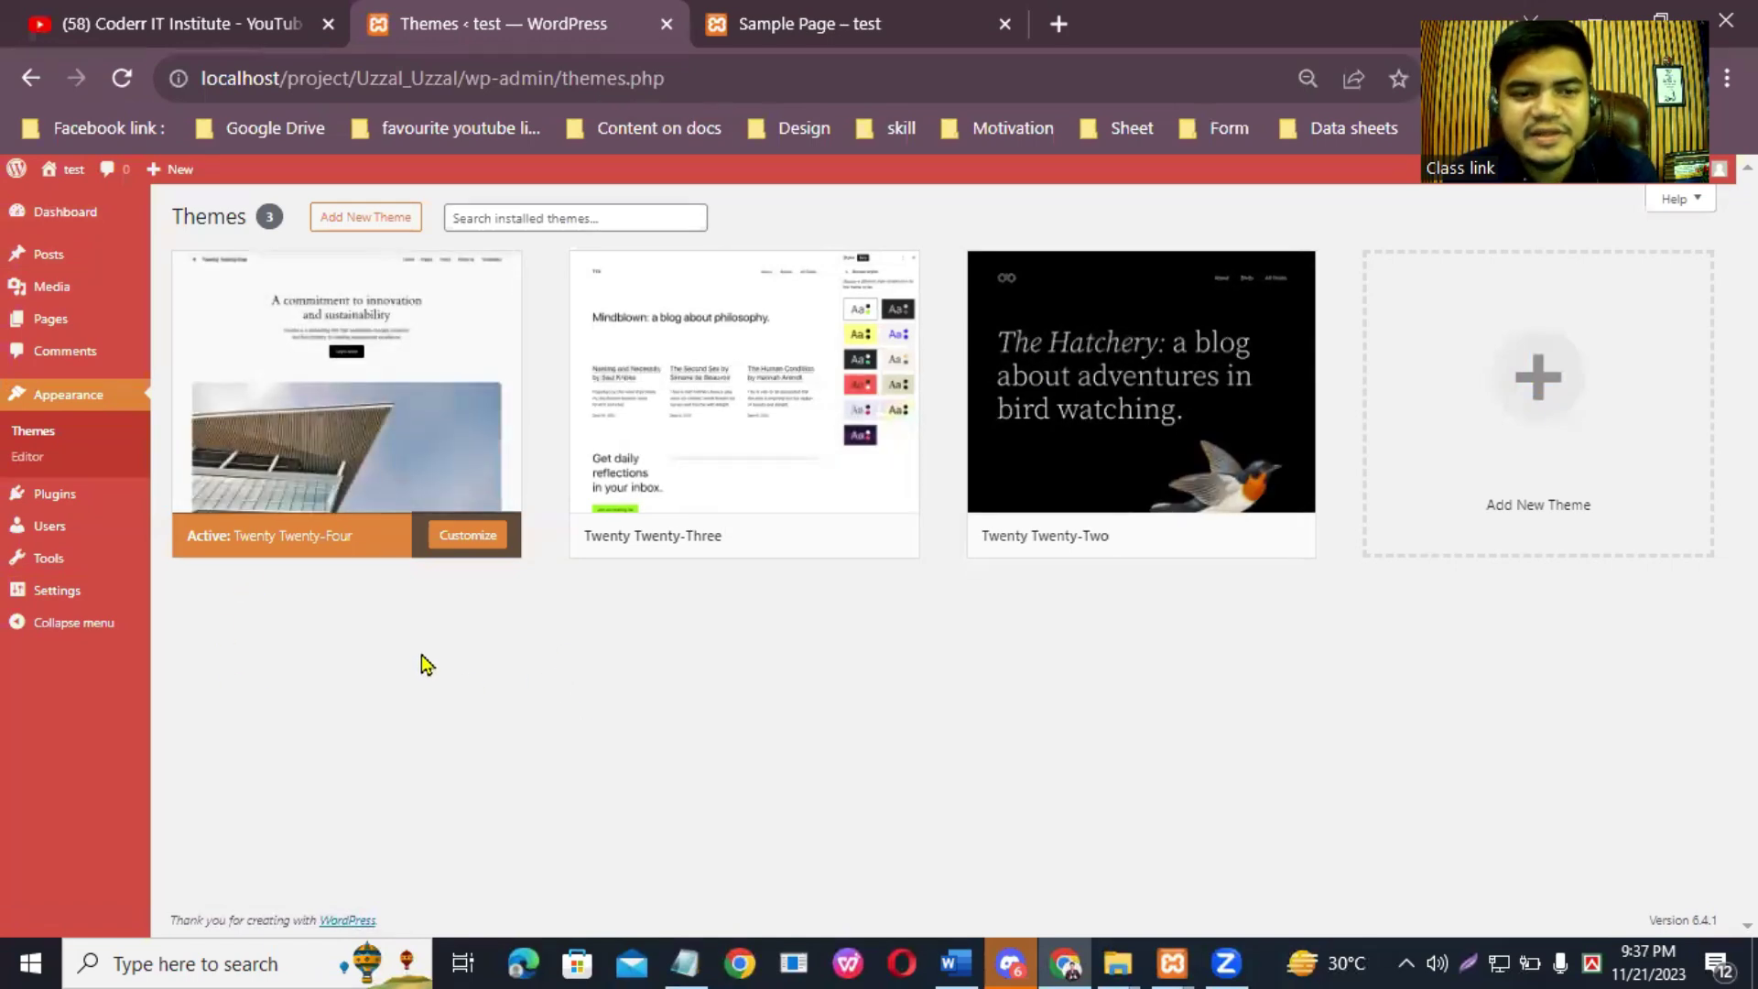
{"action": "left_click", "coordinate": [362, 220]}
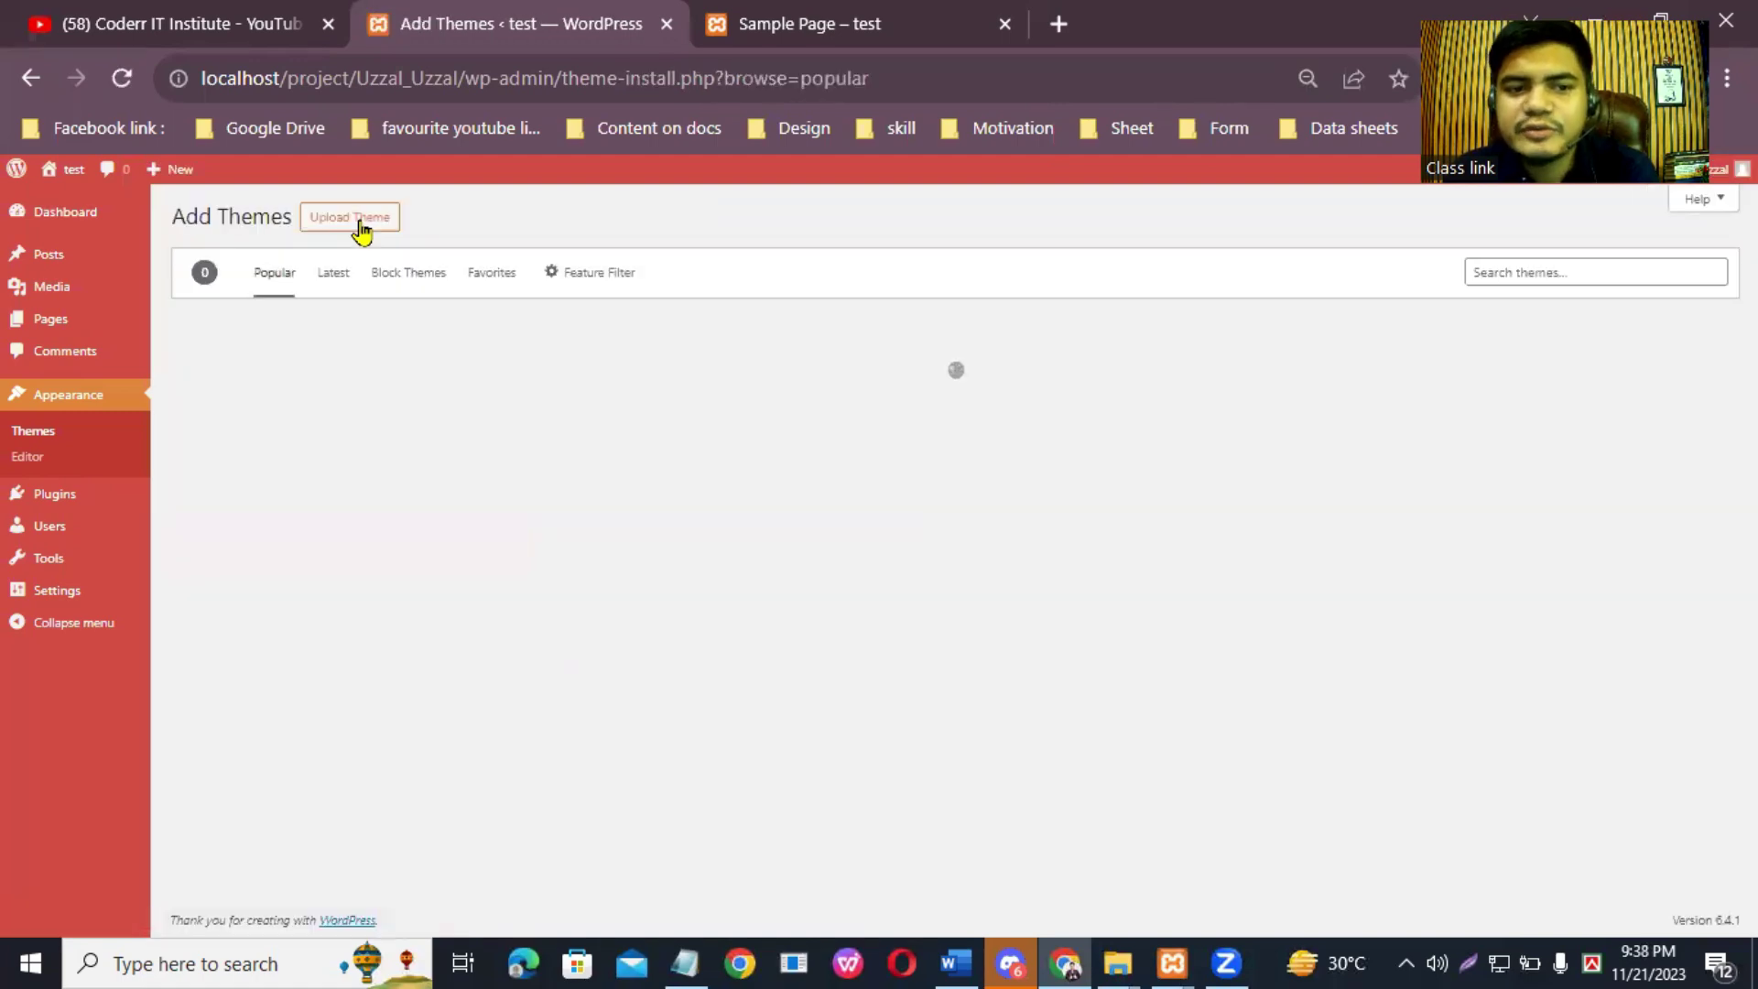
{"action": "left_click", "coordinate": [1511, 274]}
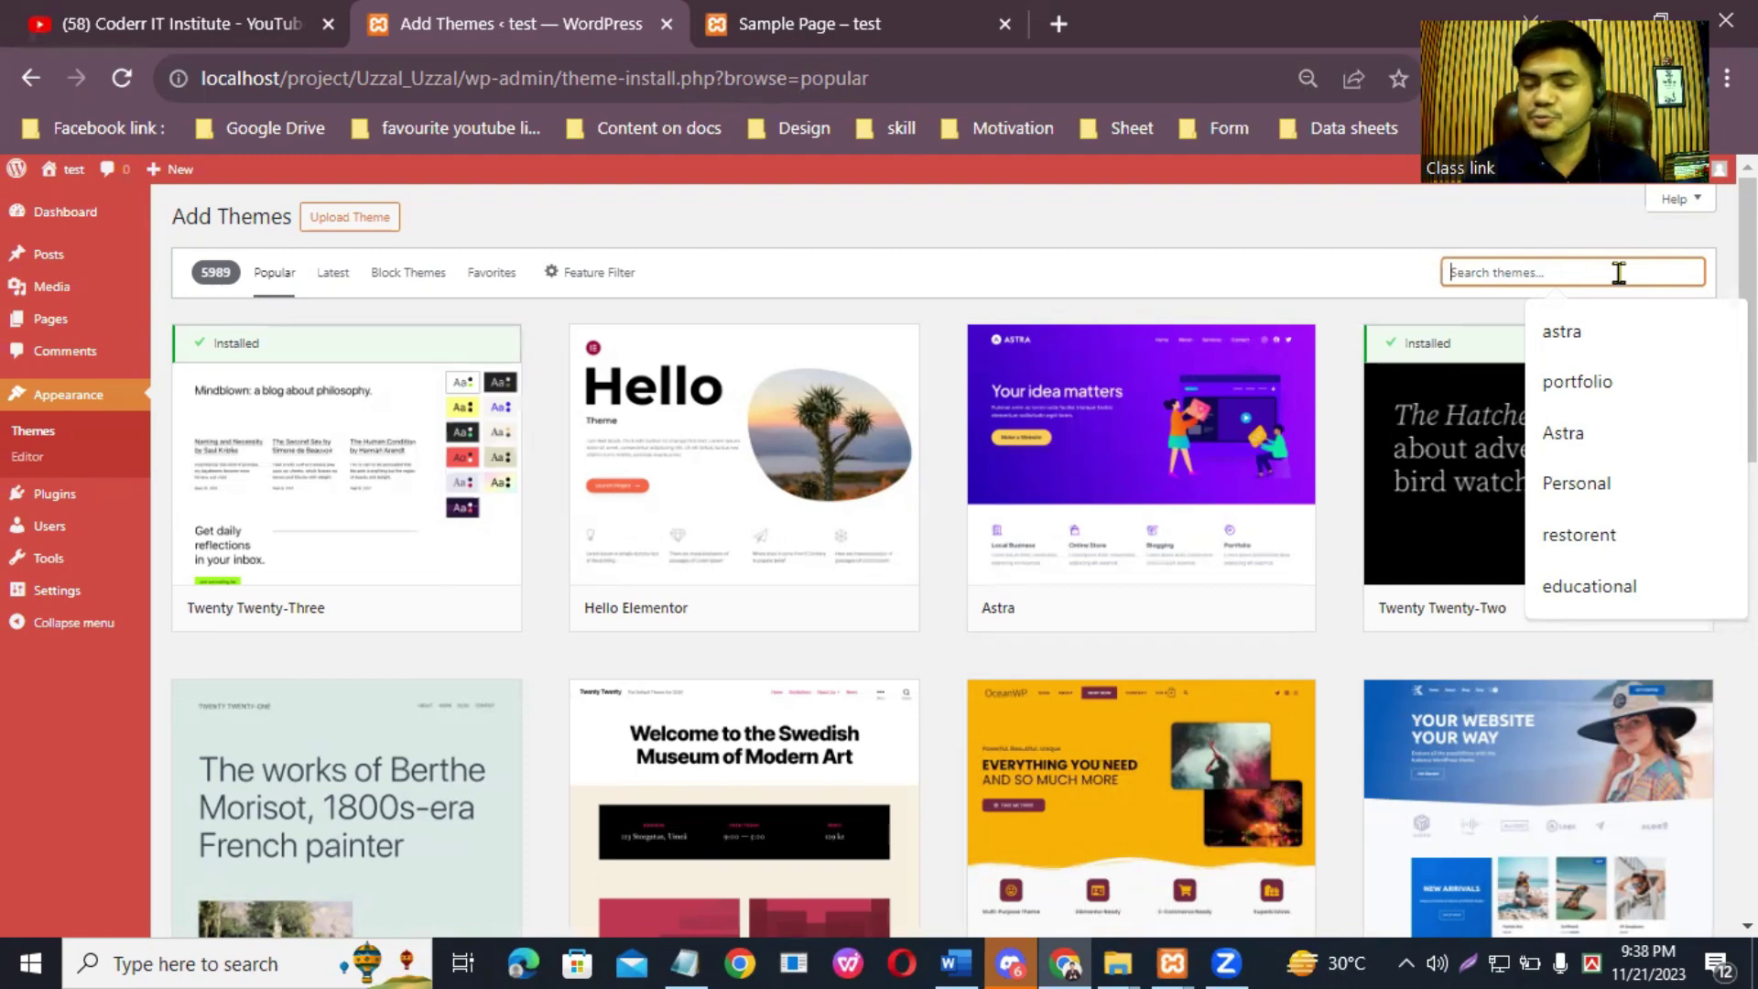
{"action": "type", "text": "AS"}
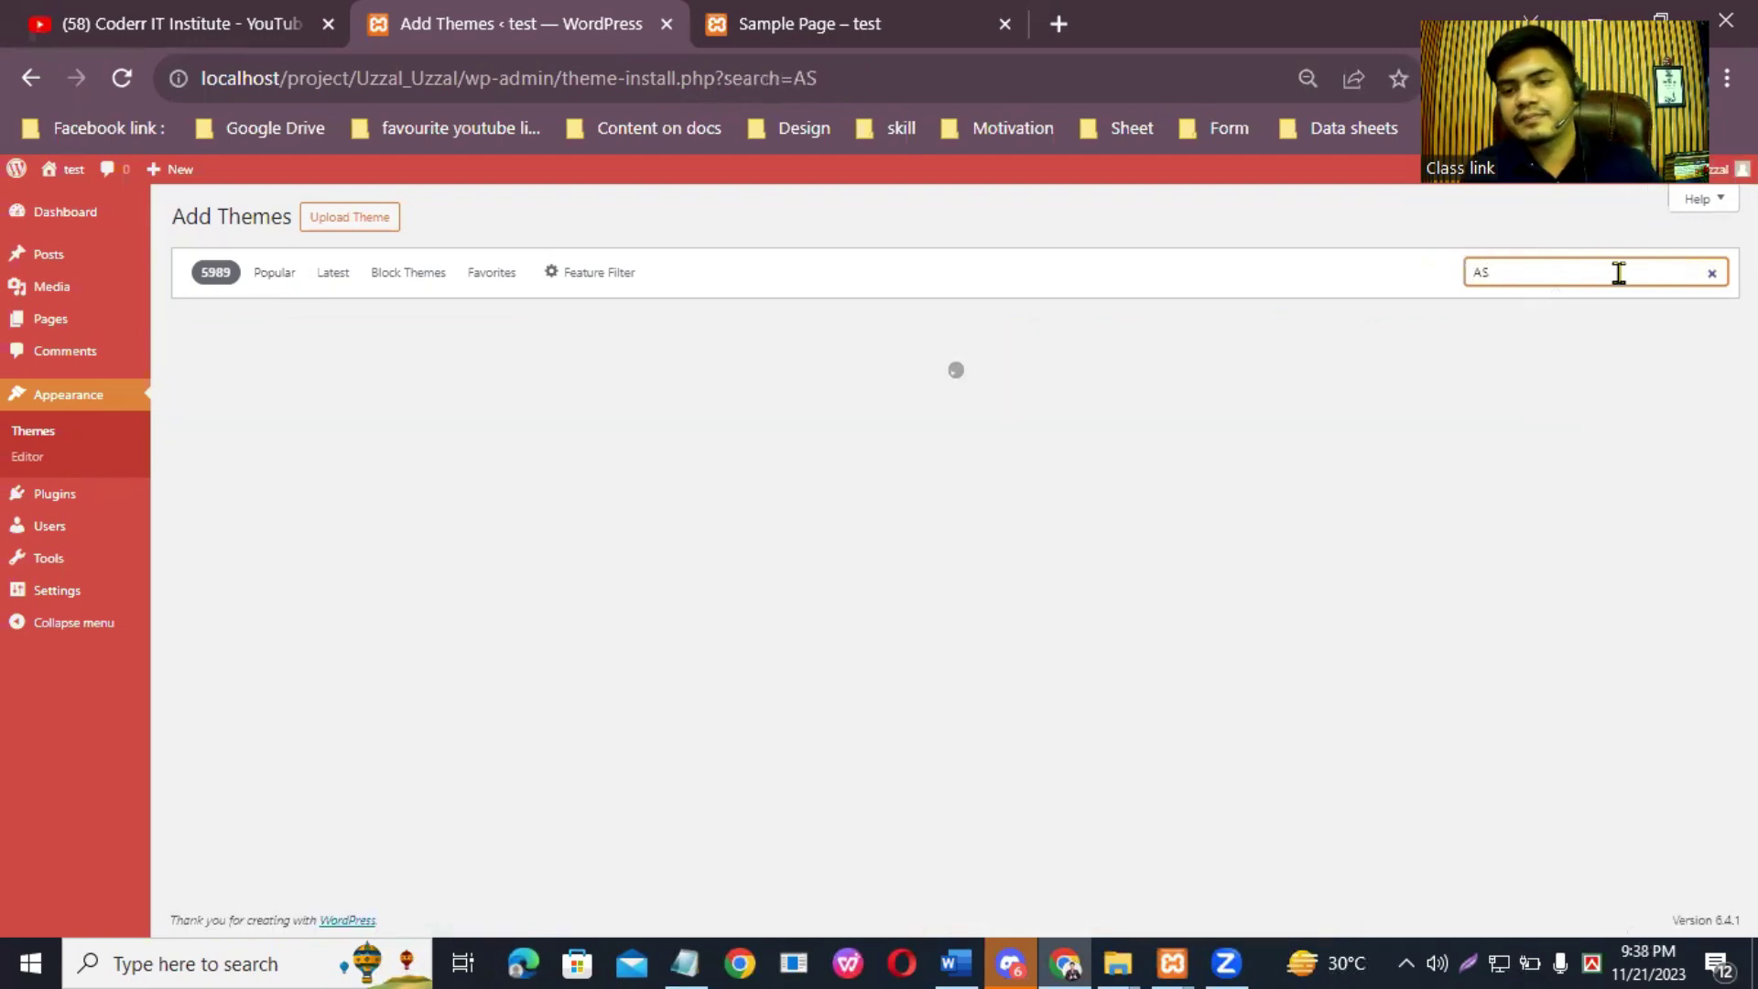
{"action": "type", "text": "TRA"}
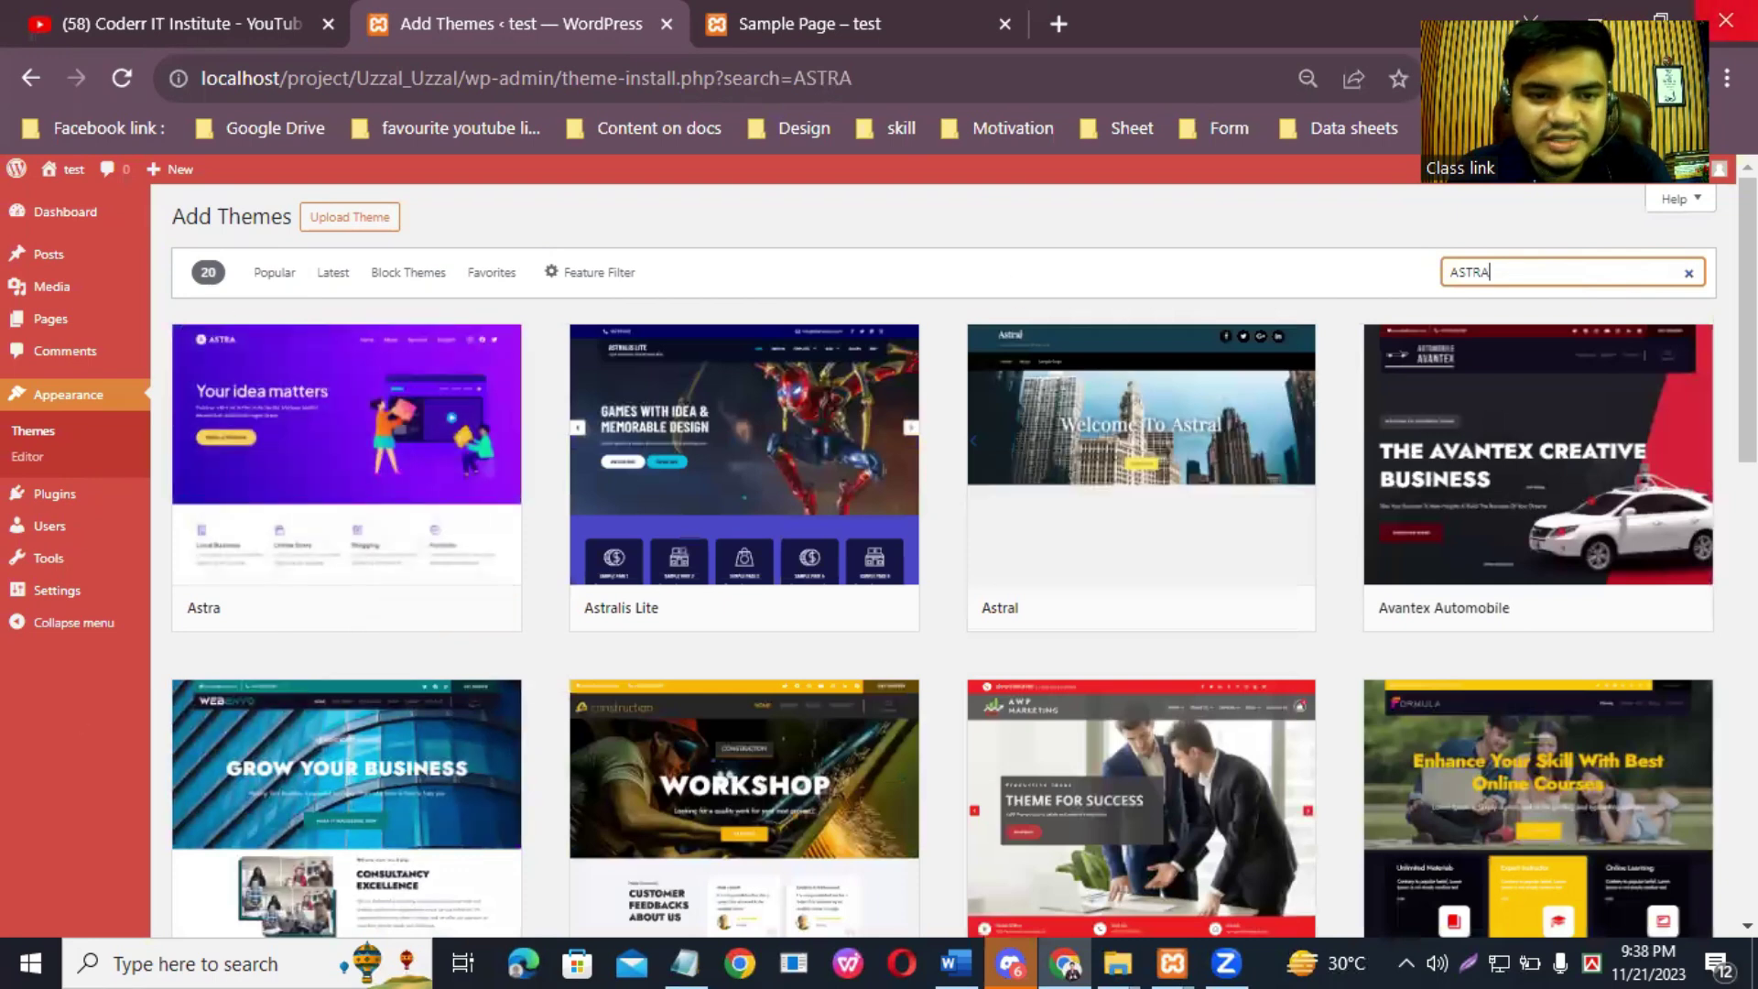
Step: Preview the Astra theme's demo through Details & Preview and install Astra 4.5.1
{"action": "mouse_move", "coordinate": [249, 613]}
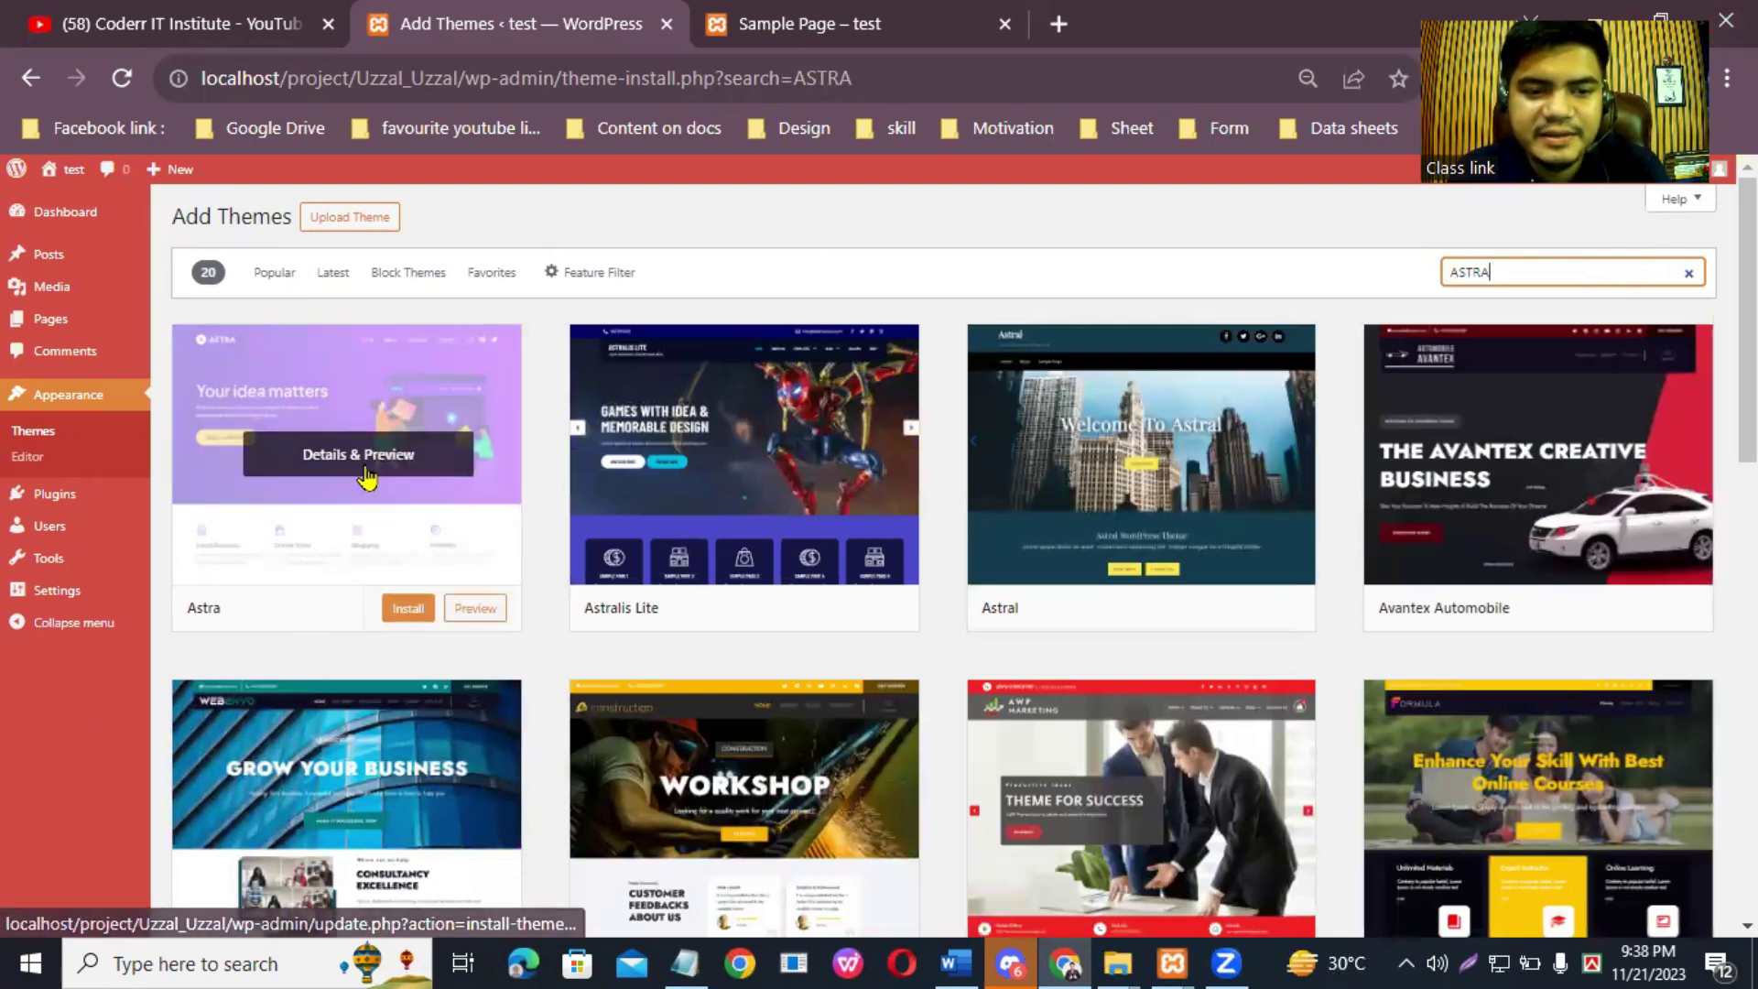
{"action": "left_click", "coordinate": [360, 458]}
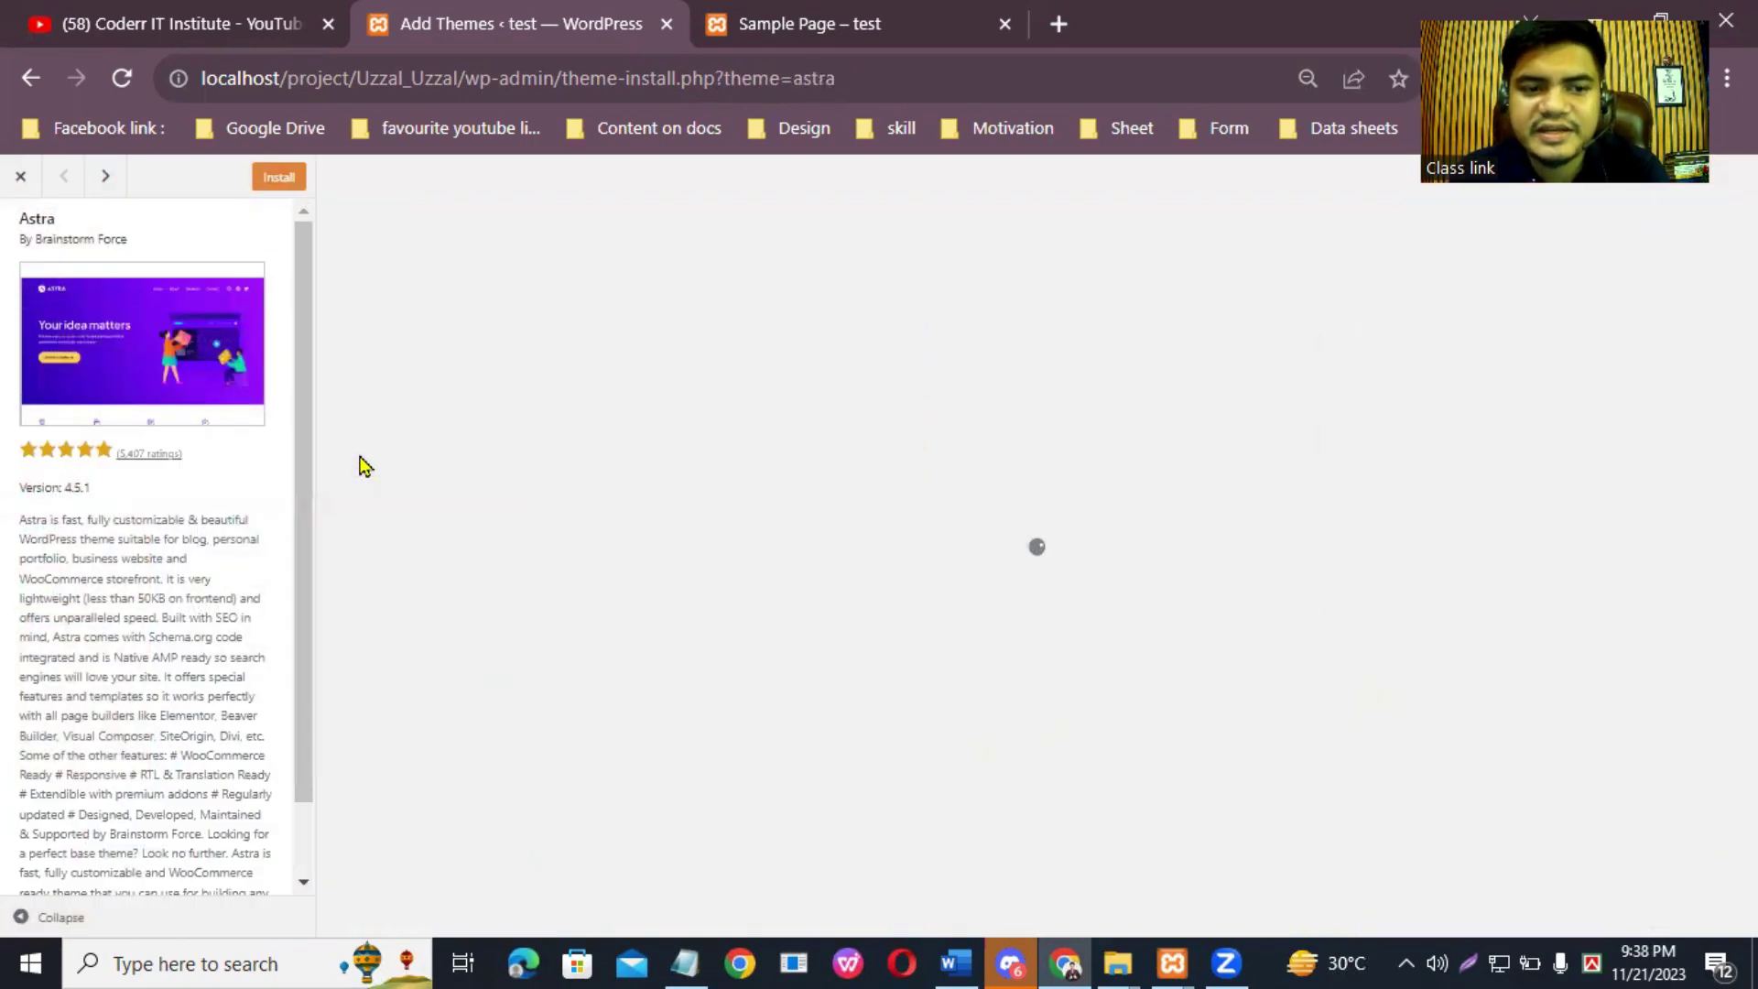
{"action": "scroll", "coordinate": [165, 710], "scroll_direction": "down", "scroll_amount": 2}
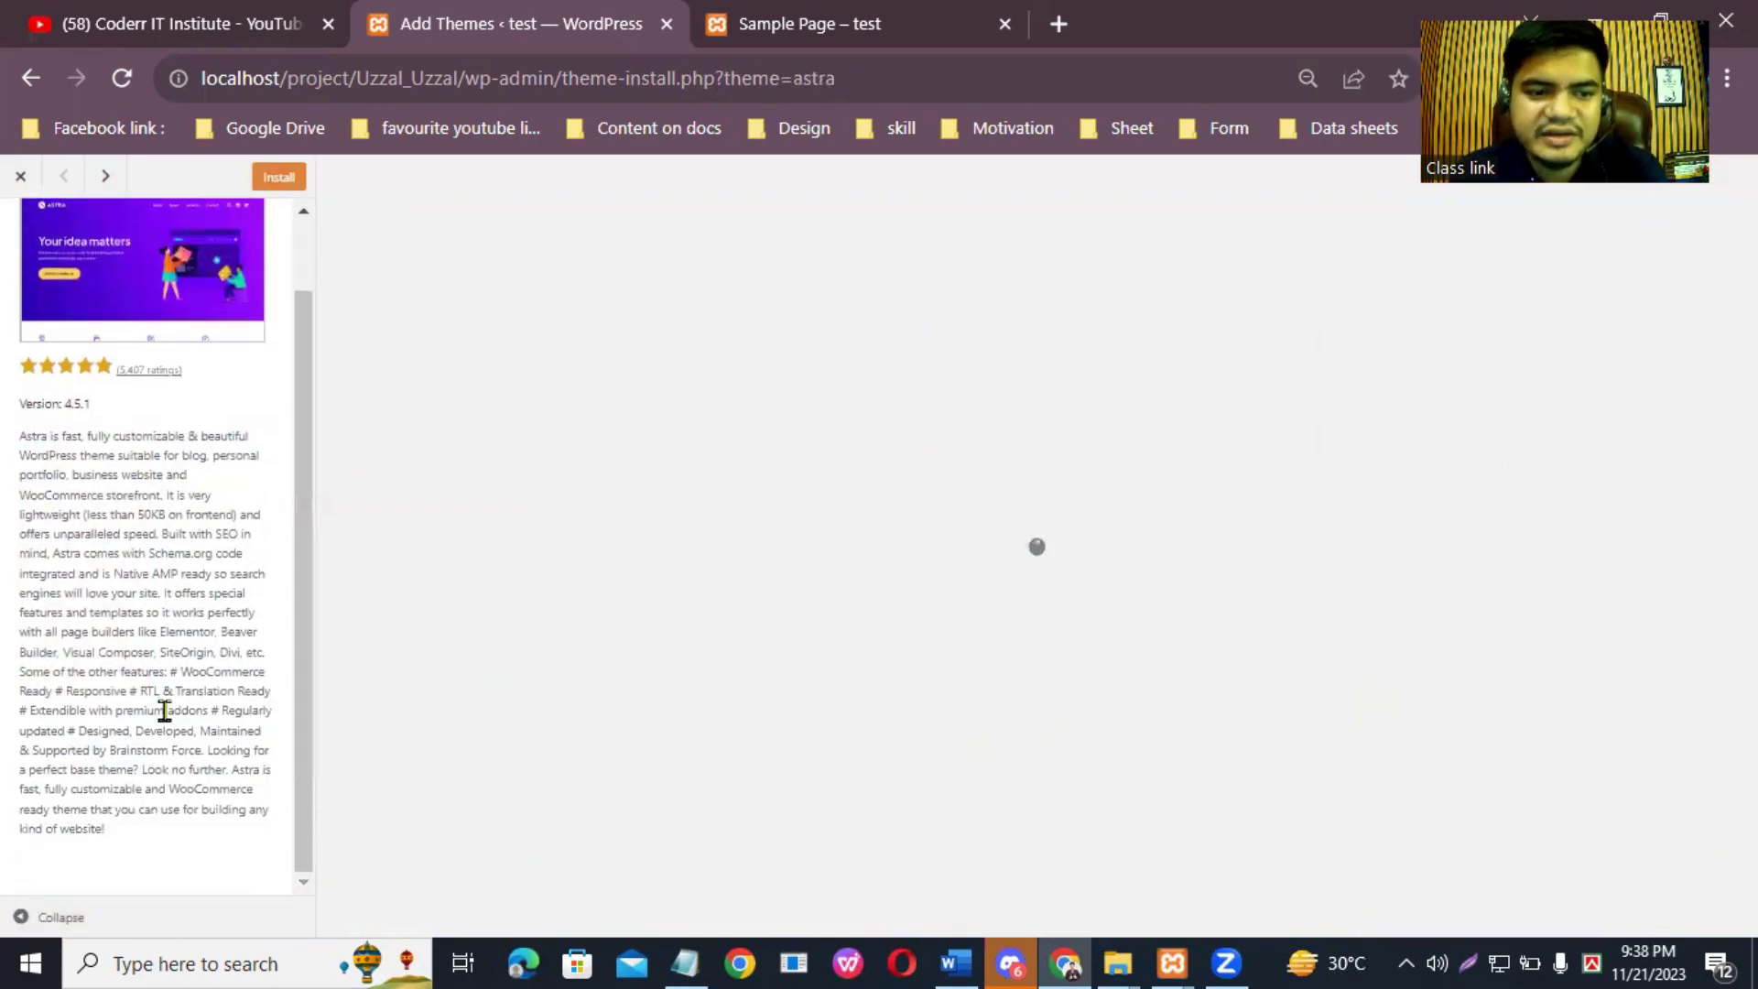
{"action": "scroll", "coordinate": [1291, 412], "scroll_direction": "down", "scroll_amount": 20}
{"action": "scroll", "coordinate": [1294, 425], "scroll_direction": "up", "scroll_amount": 12}
{"action": "scroll", "coordinate": [1294, 425], "scroll_direction": "up", "scroll_amount": 10}
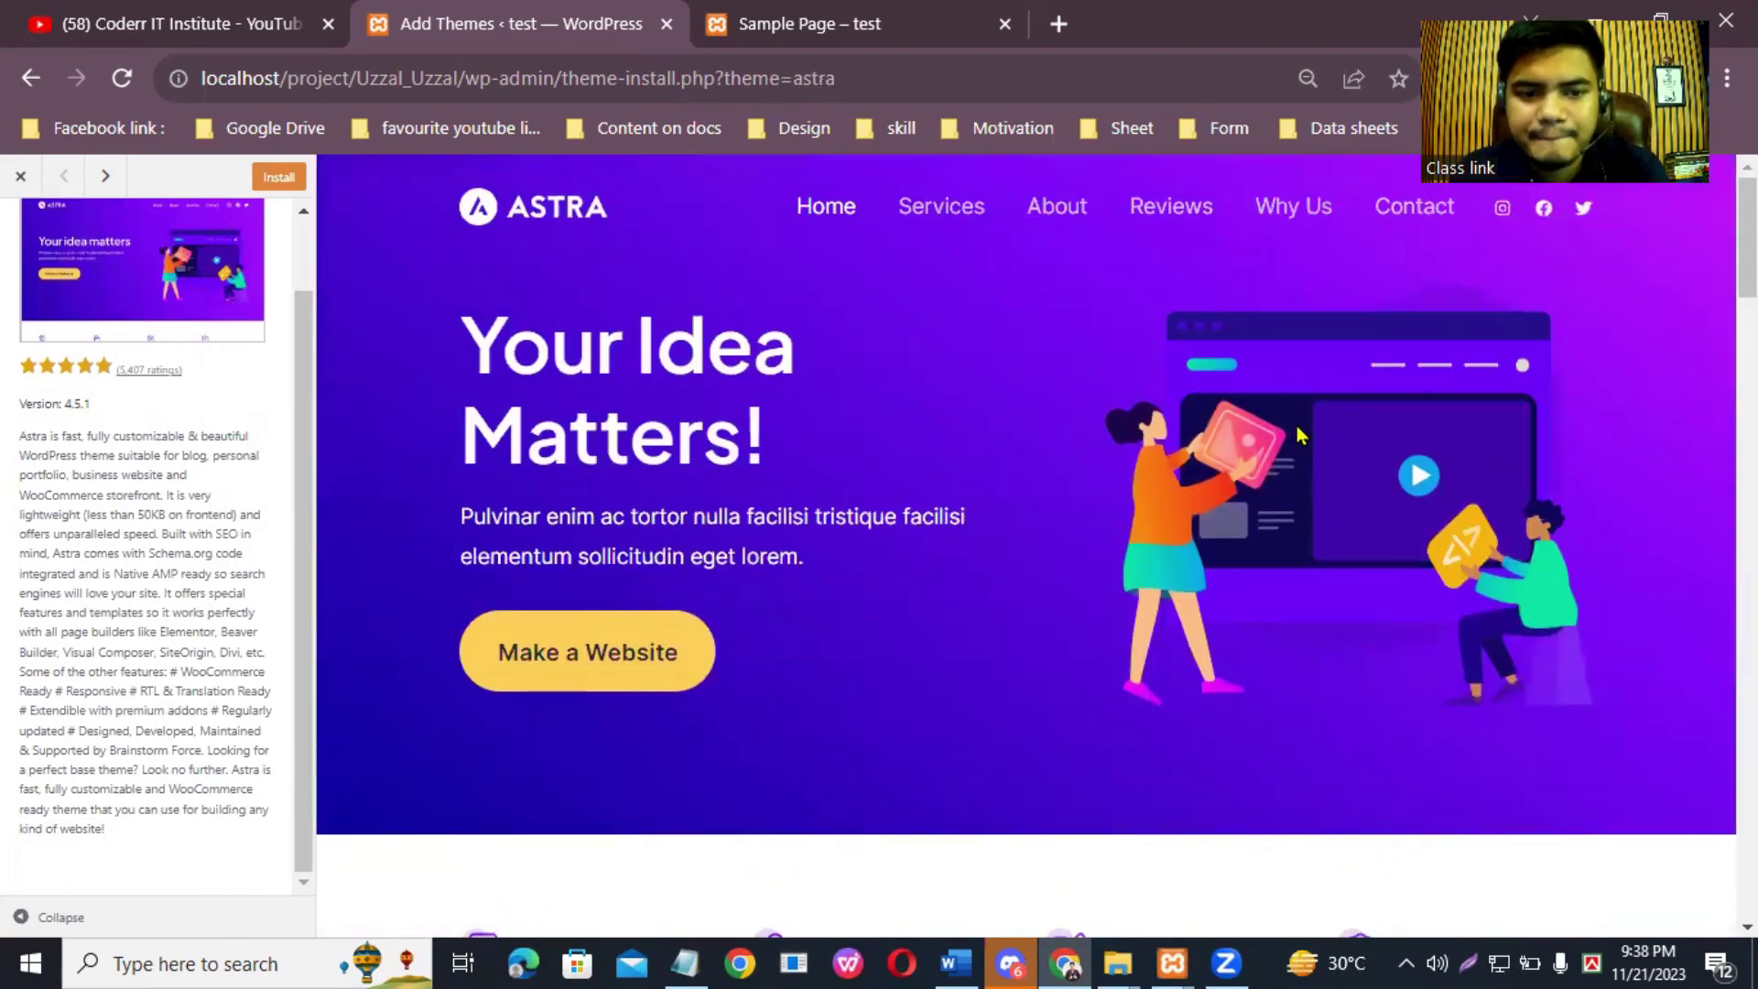
{"action": "scroll", "coordinate": [1298, 435], "scroll_direction": "down", "scroll_amount": 8}
{"action": "scroll", "coordinate": [1298, 431], "scroll_direction": "down", "scroll_amount": 15}
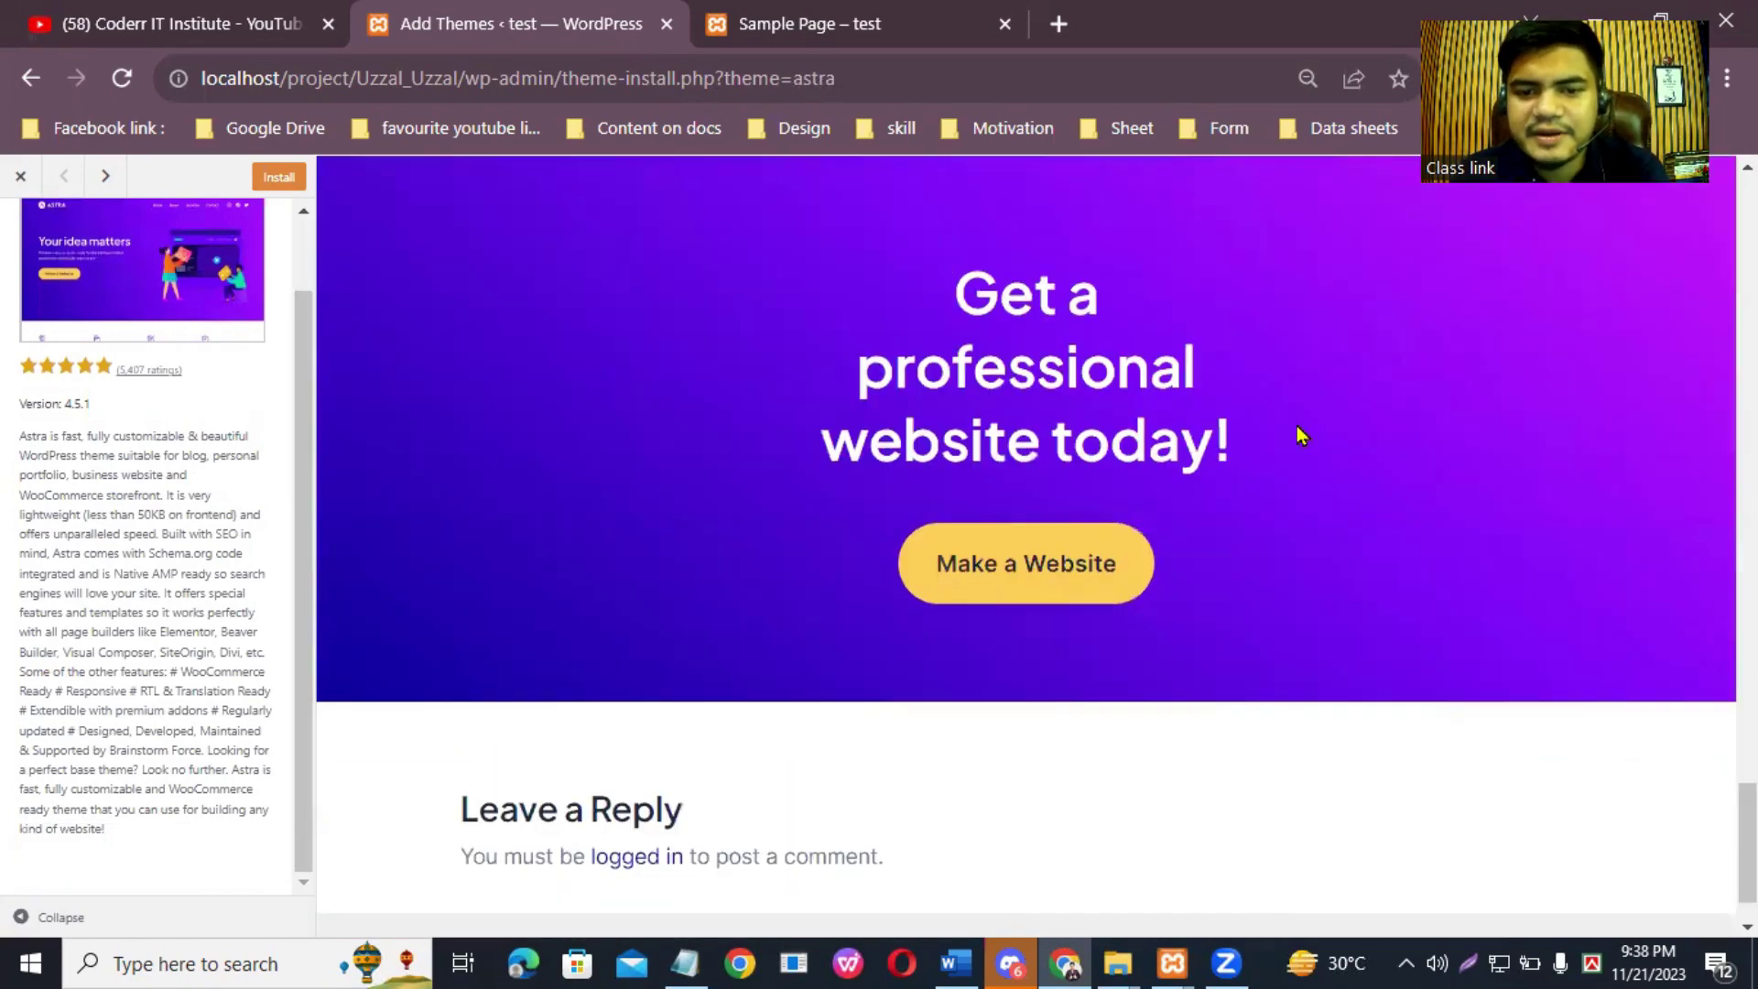
{"action": "scroll", "coordinate": [1295, 427], "scroll_direction": "up", "scroll_amount": 10}
{"action": "scroll", "coordinate": [1294, 426], "scroll_direction": "up", "scroll_amount": 15}
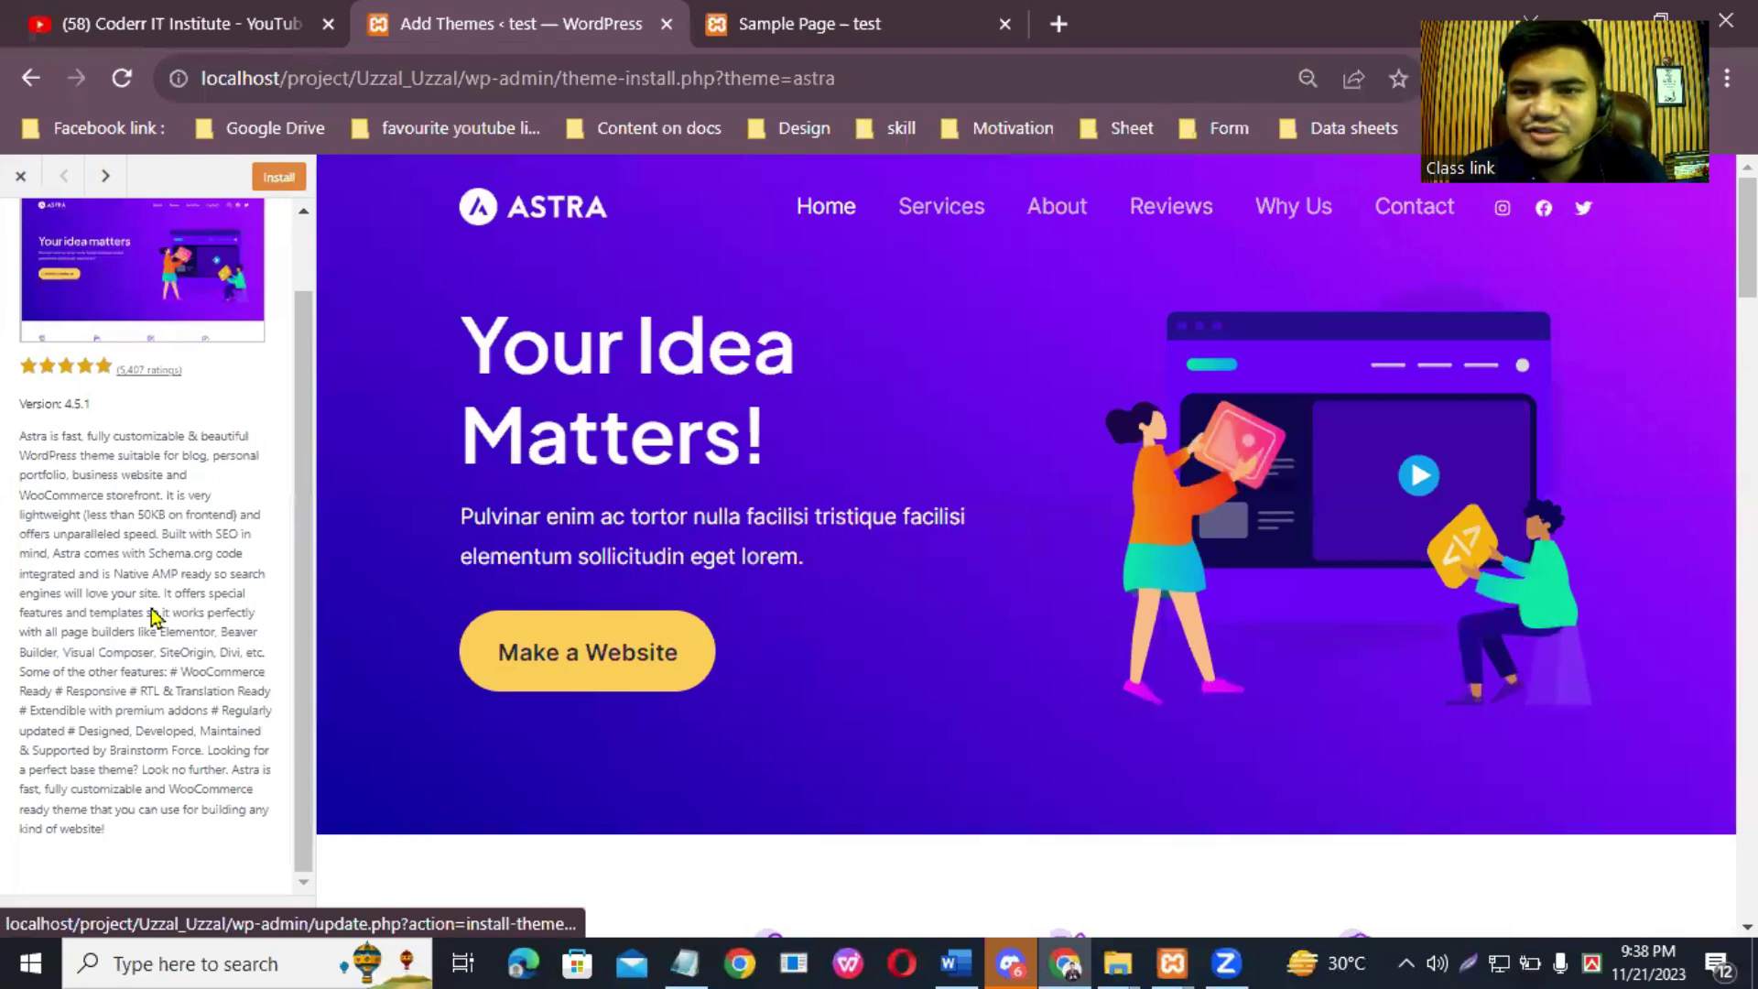
{"action": "left_click", "coordinate": [277, 180]}
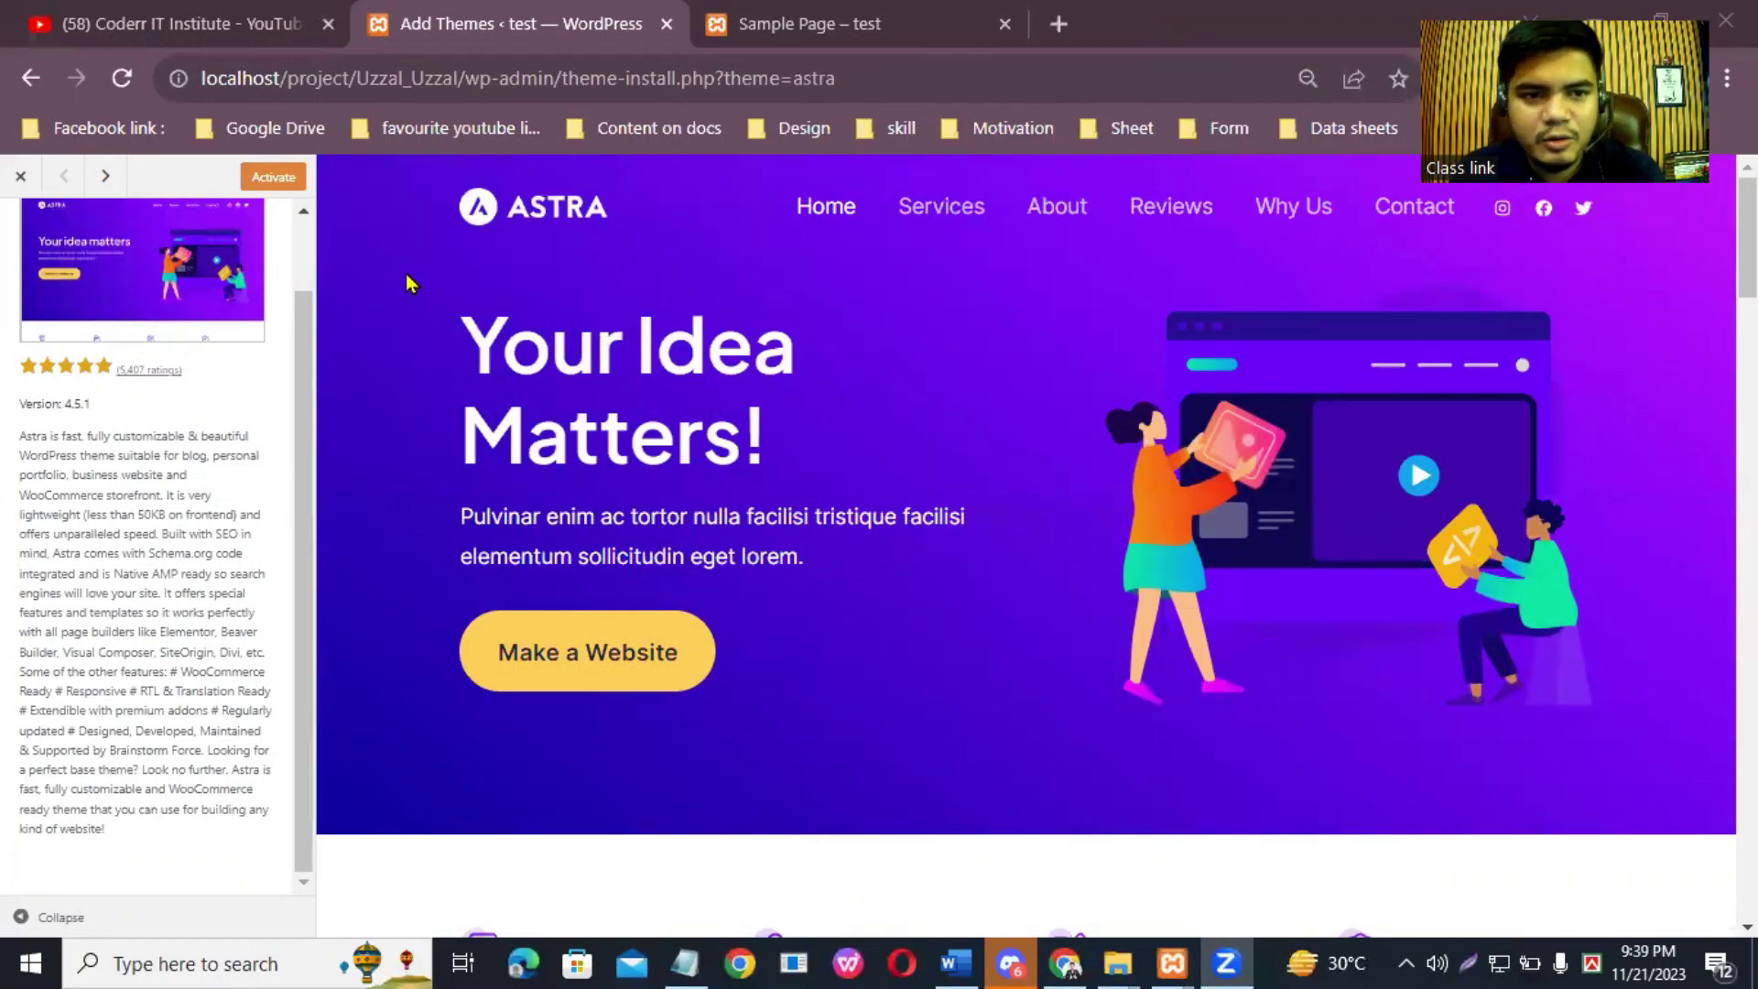
Step: Activate the newly installed Astra theme and check its welcome notice offering Starter Templates
{"action": "left_click", "coordinate": [266, 181]}
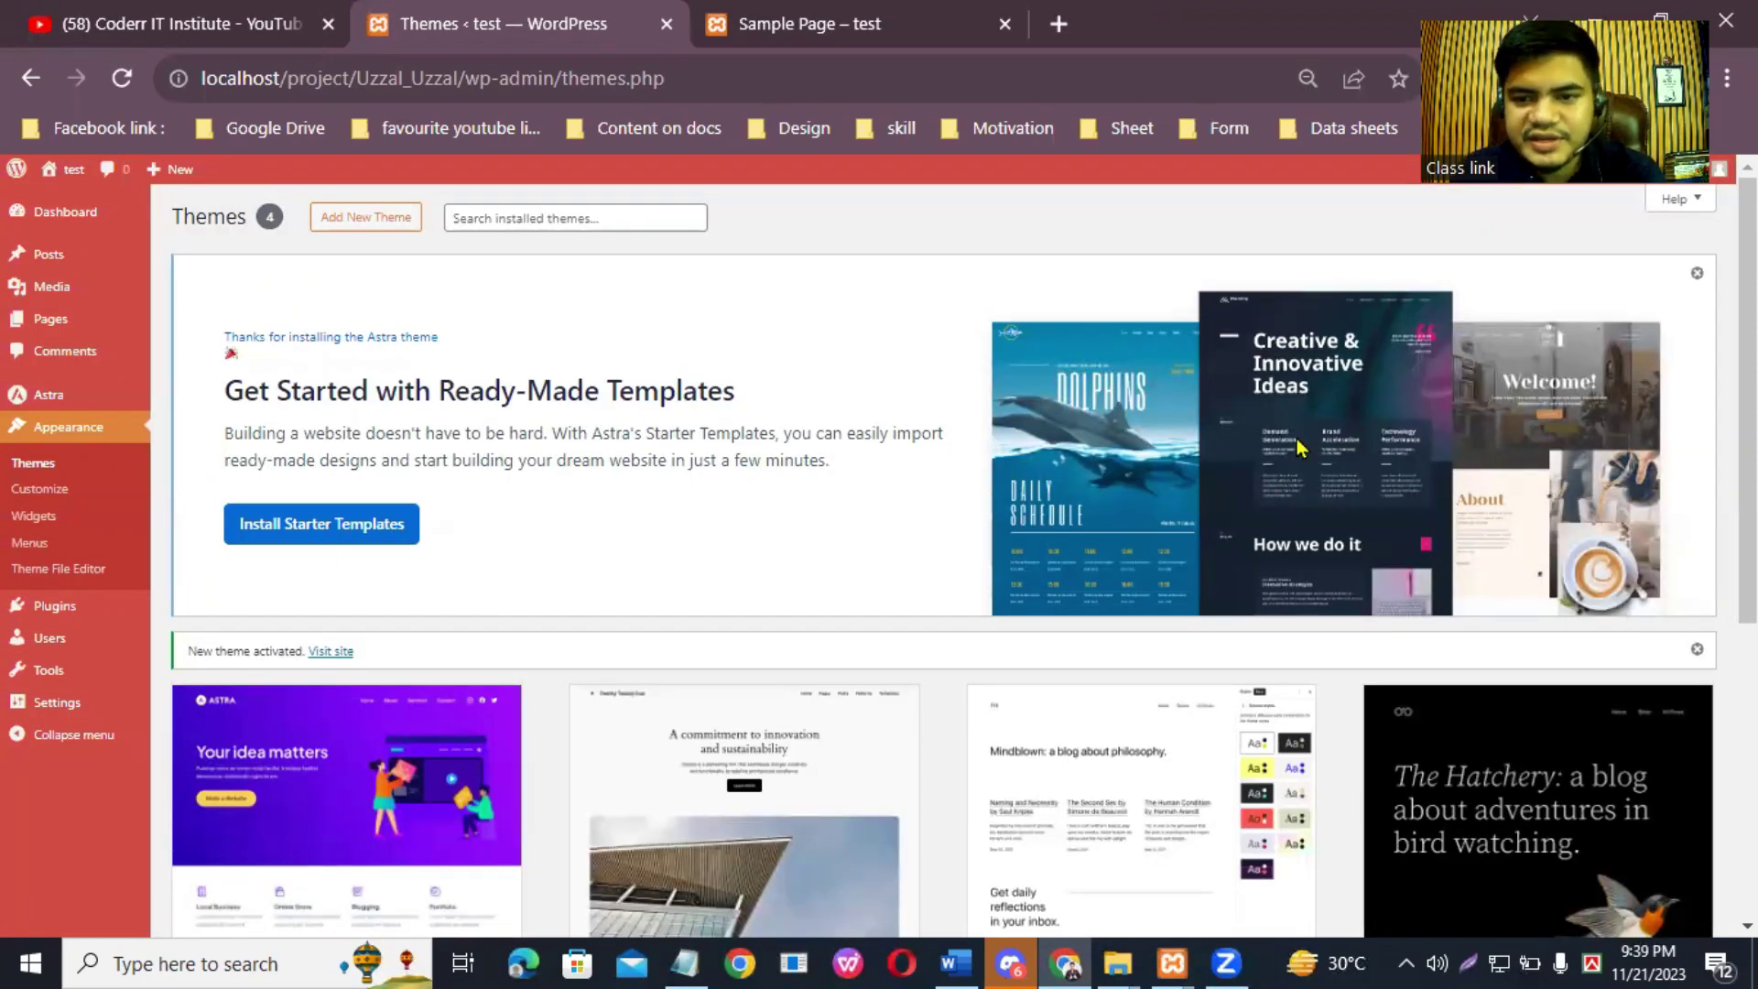
{"action": "scroll", "coordinate": [598, 793], "scroll_direction": "down", "scroll_amount": 5}
{"action": "scroll", "coordinate": [804, 608], "scroll_direction": "up", "scroll_amount": 5}
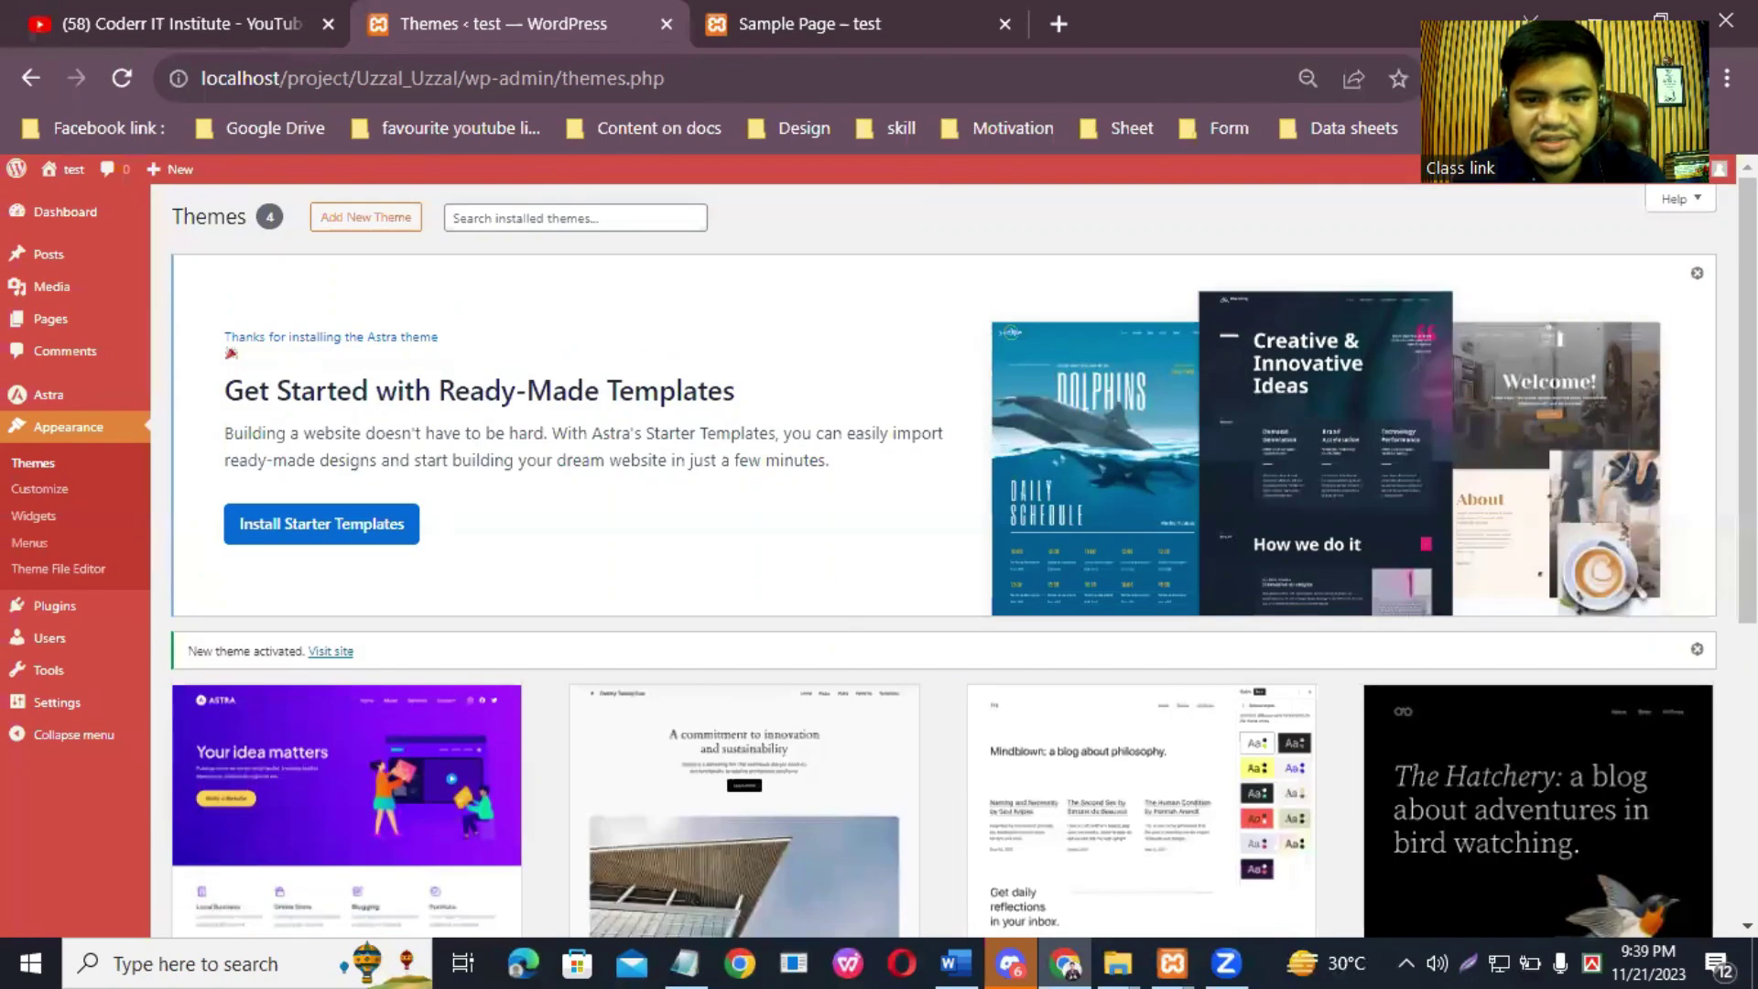
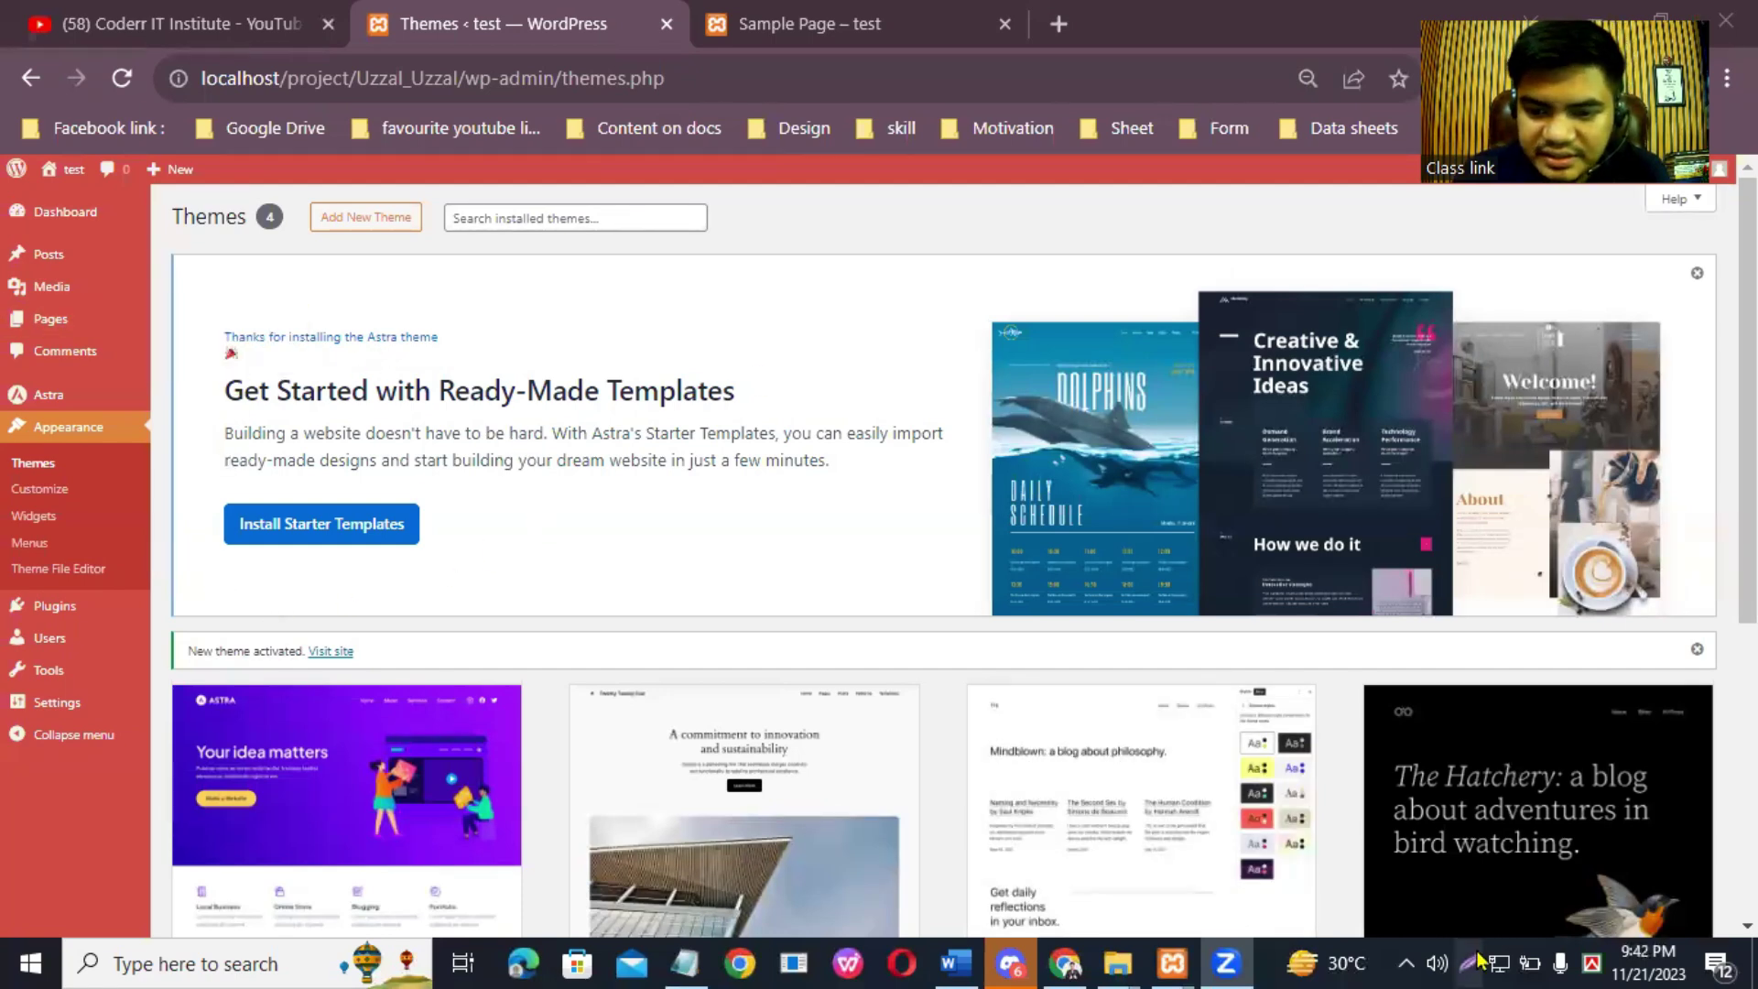
Step: Capture the Starter Templates banner with a red outline, then go to the Plugins page
{"action": "key", "text": "Print"}
{"action": "mouse_move", "coordinate": [34, 348]}
{"action": "left_mouse_down"}
{"action": "mouse_move", "coordinate": [494, 668]}
{"action": "mouse_move", "coordinate": [1395, 730]}
{"action": "left_mouse_up"}
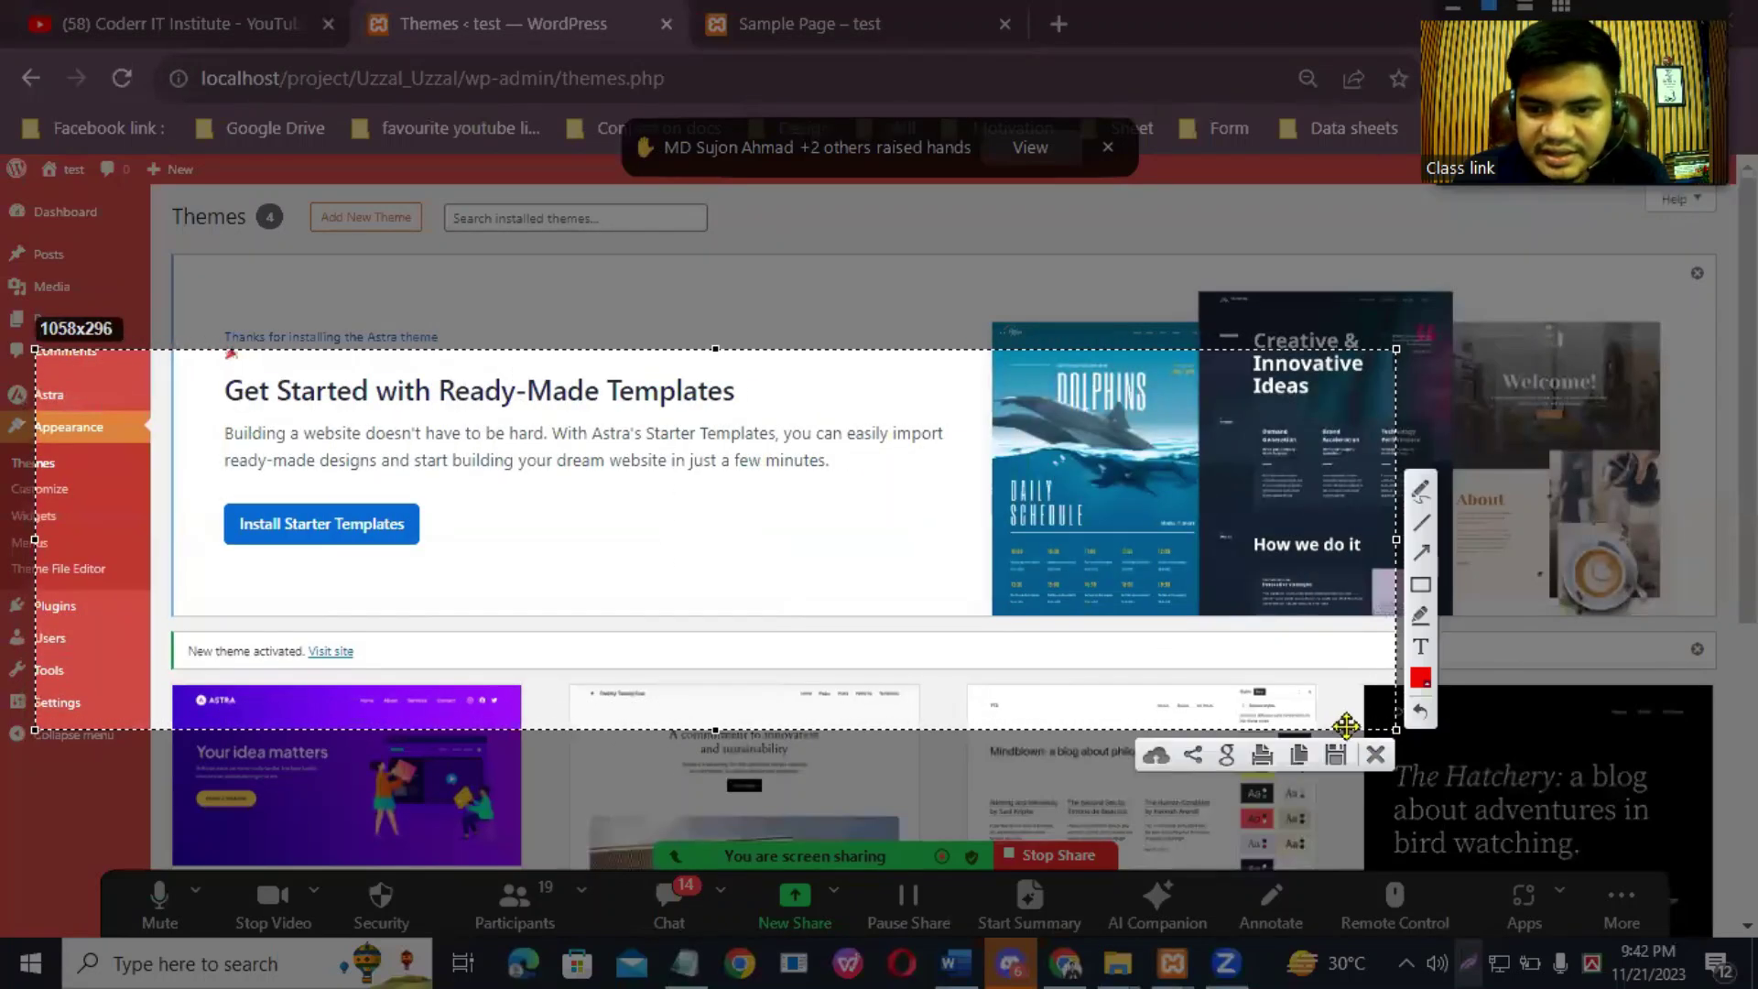
{"action": "left_click_drag", "start_coordinate": [179, 490], "coordinate": [511, 577]}
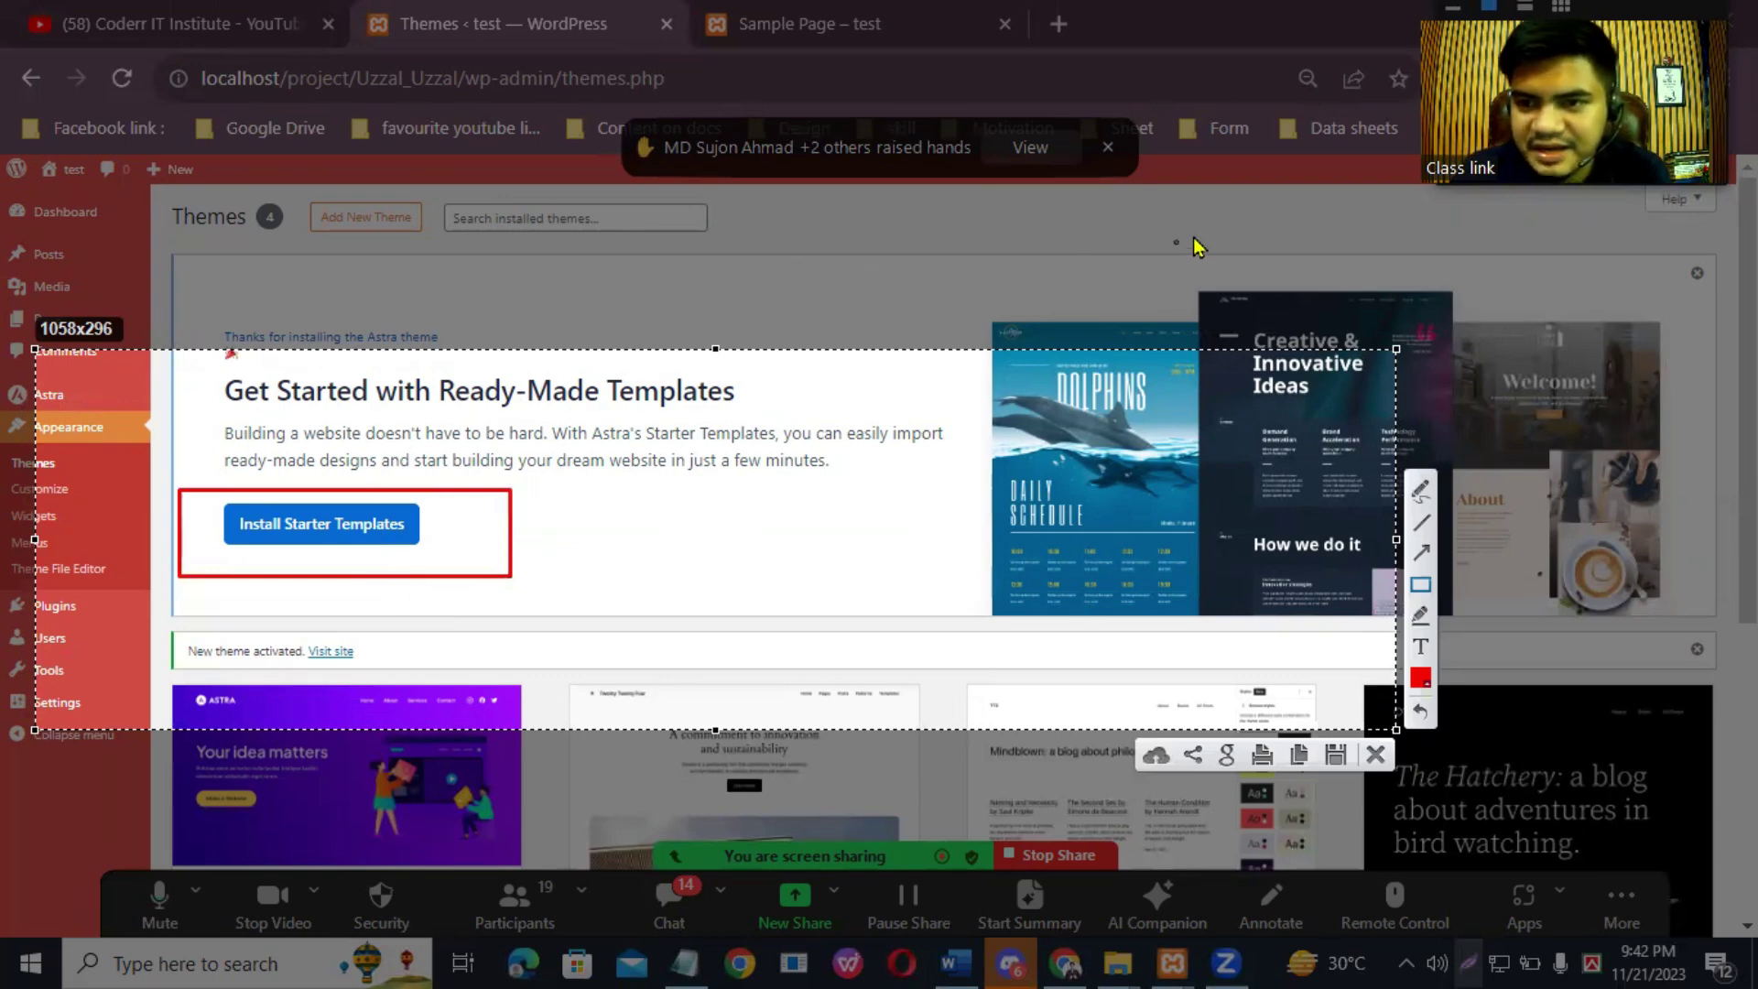
{"action": "left_click", "coordinate": [1376, 757]}
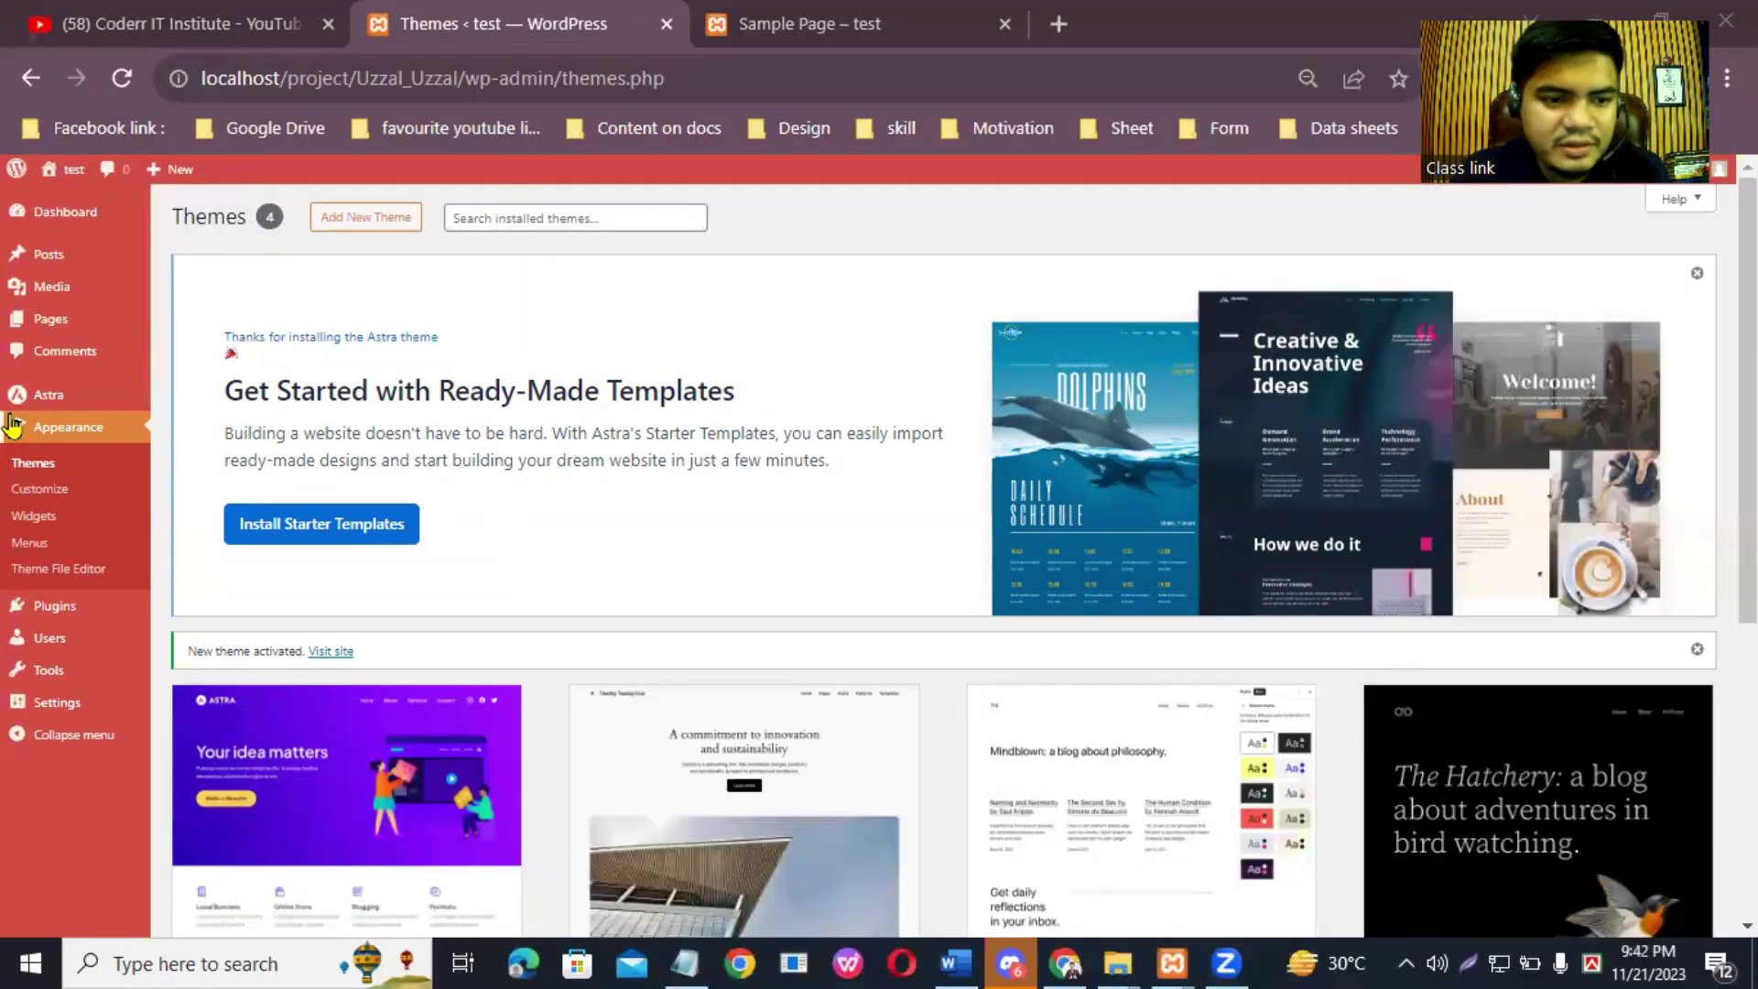
{"action": "left_click", "coordinate": [51, 609]}
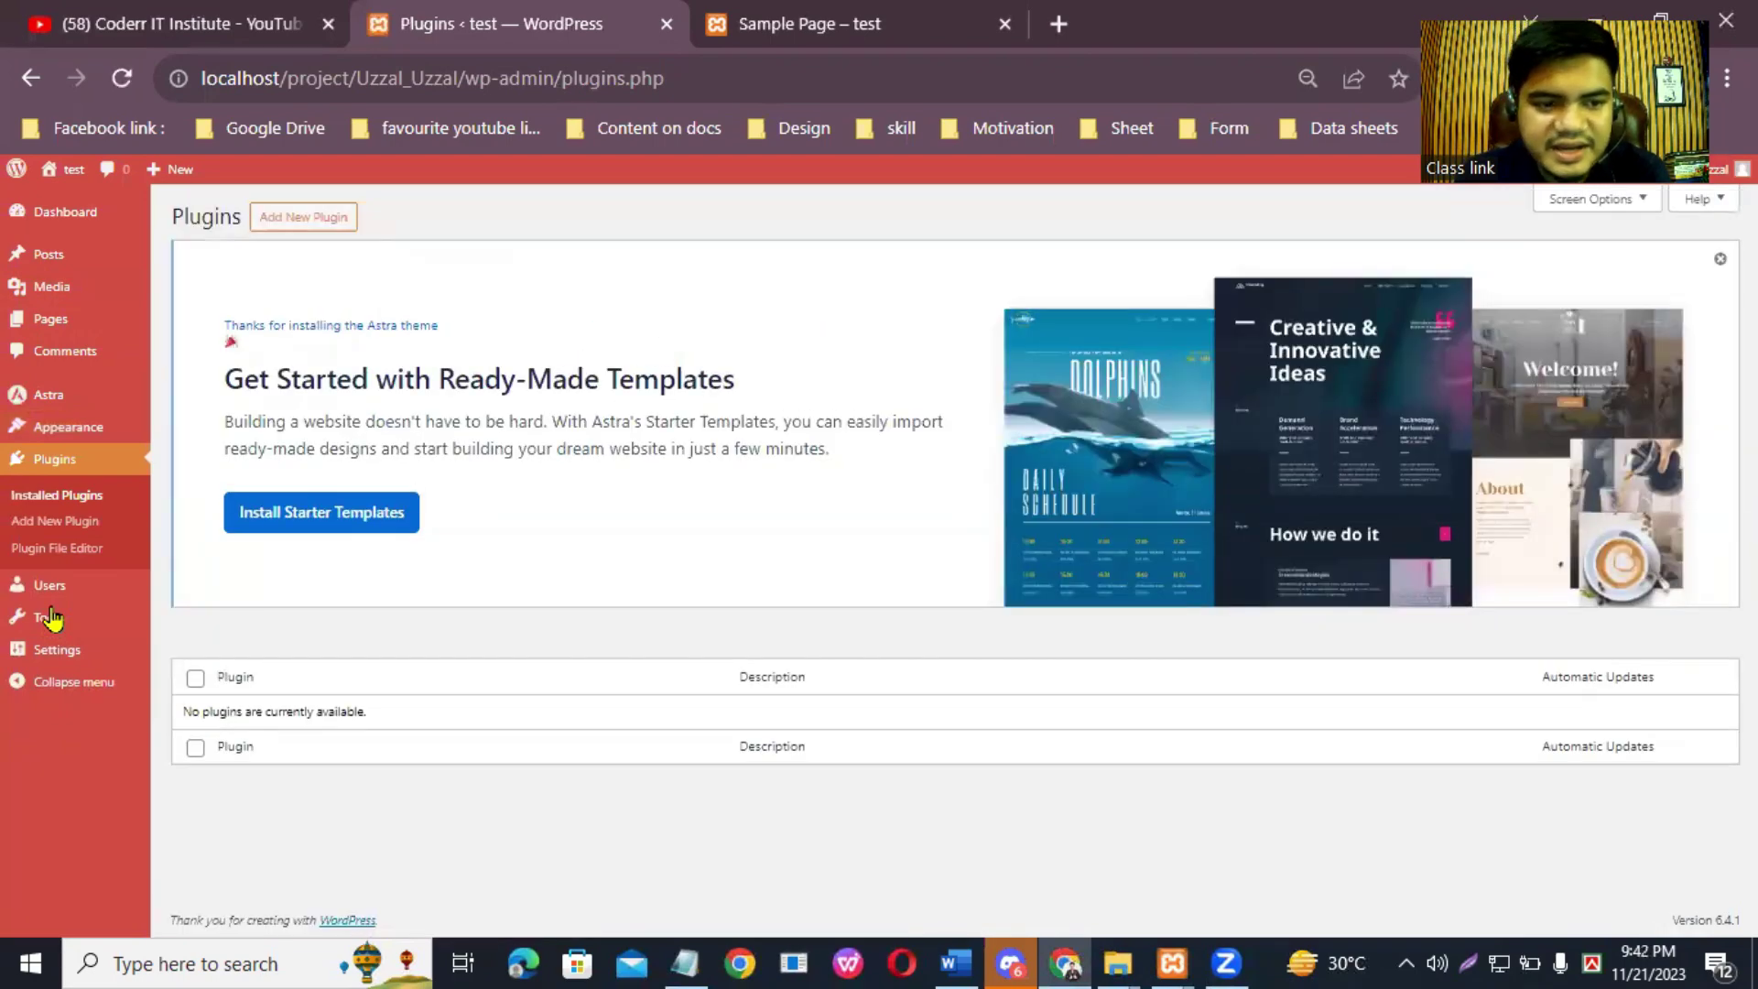
Step: On the Add Plugins page, start searching plugins for 'Contact Form'
{"action": "left_click", "coordinate": [325, 222]}
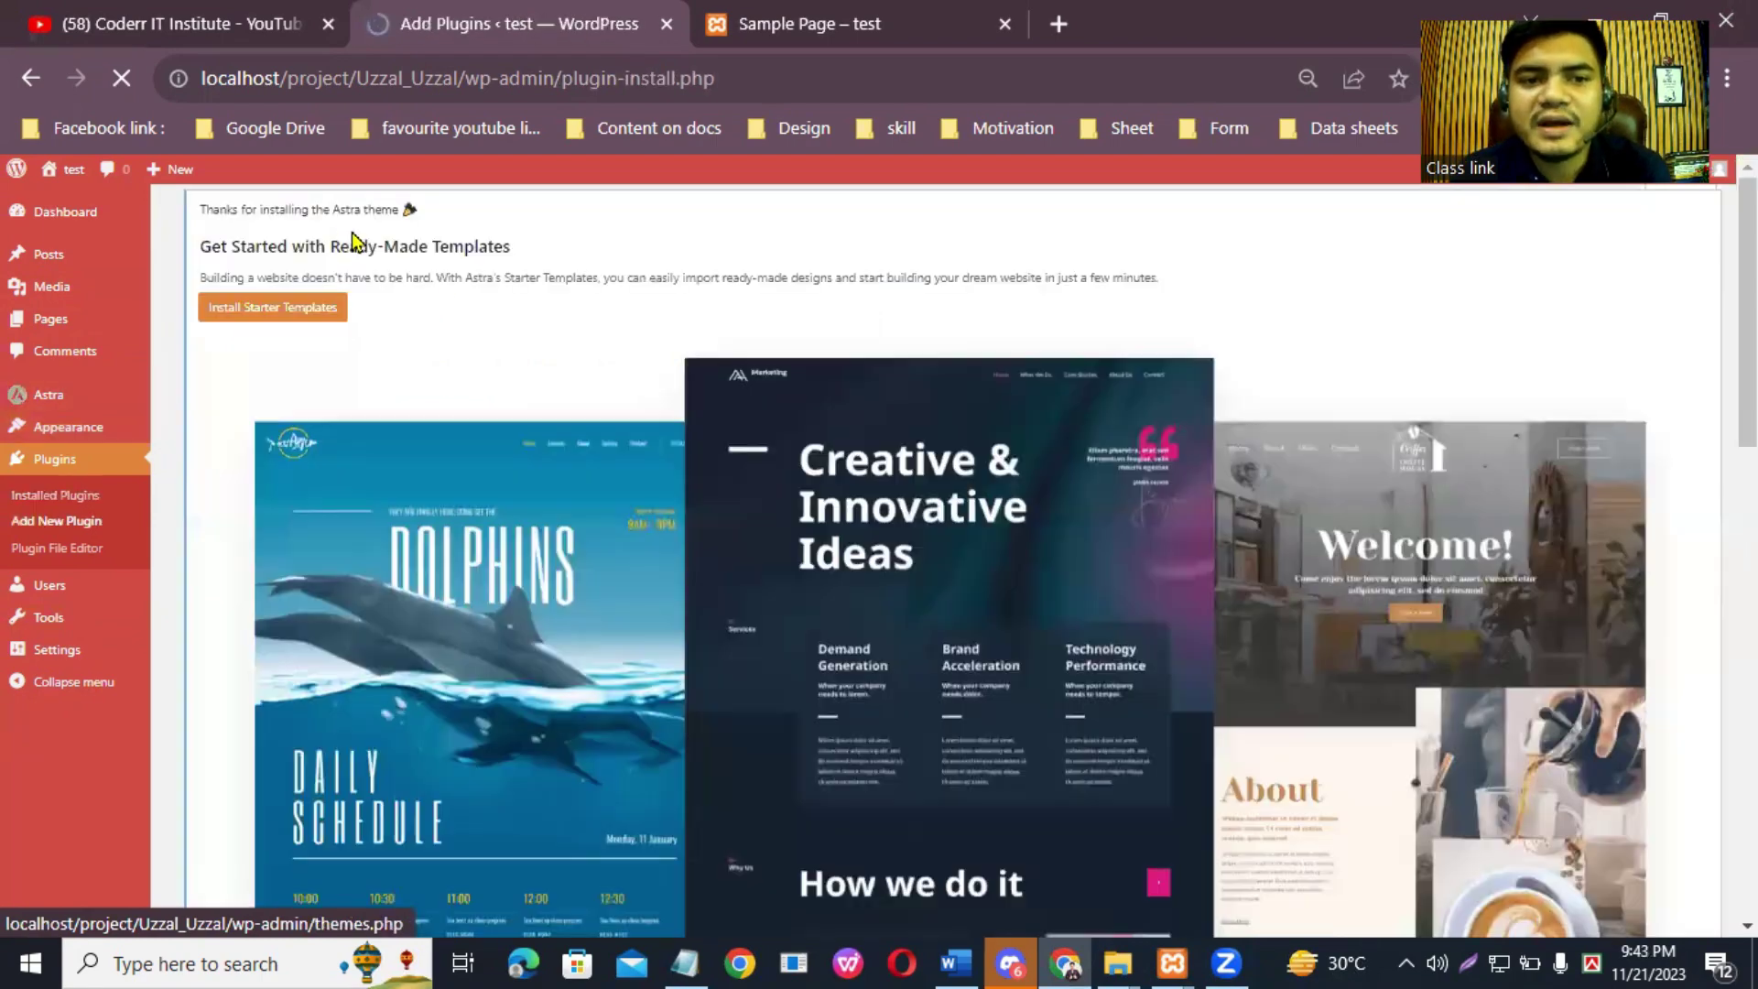
{"action": "scroll", "coordinate": [443, 208], "scroll_direction": "down", "scroll_amount": 6}
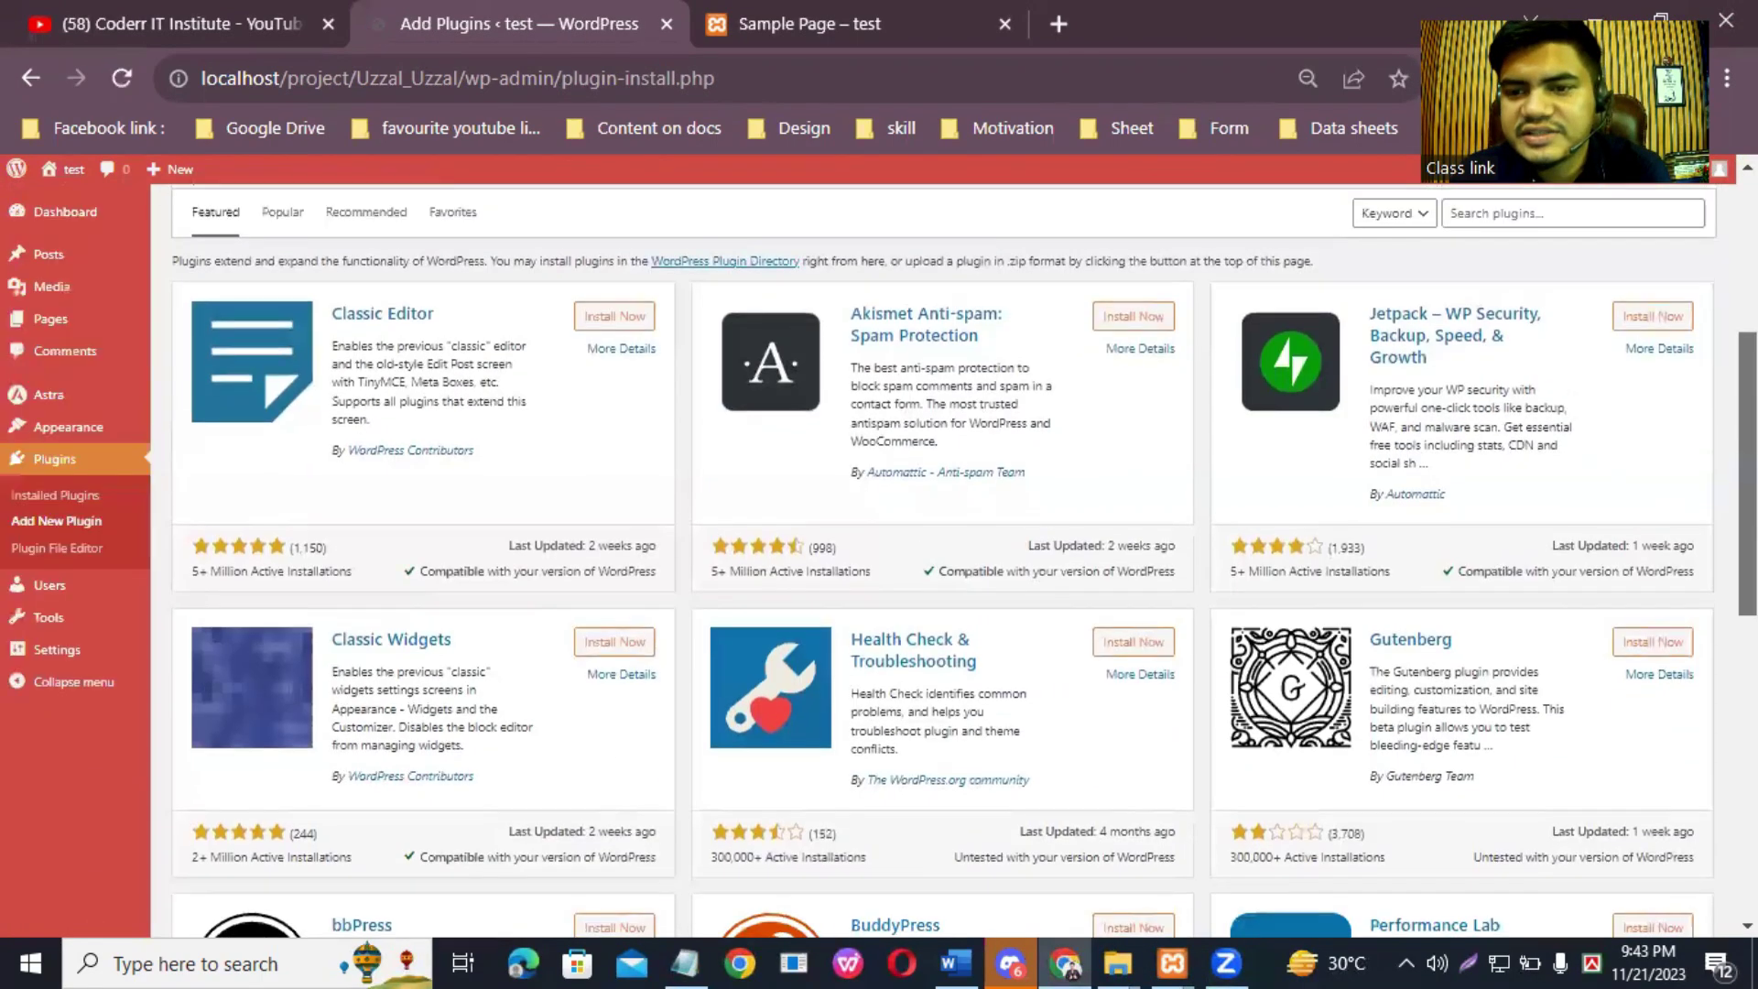
{"action": "scroll", "coordinate": [1545, 412], "scroll_direction": "up", "scroll_amount": 2}
{"action": "left_click", "coordinate": [1539, 401]}
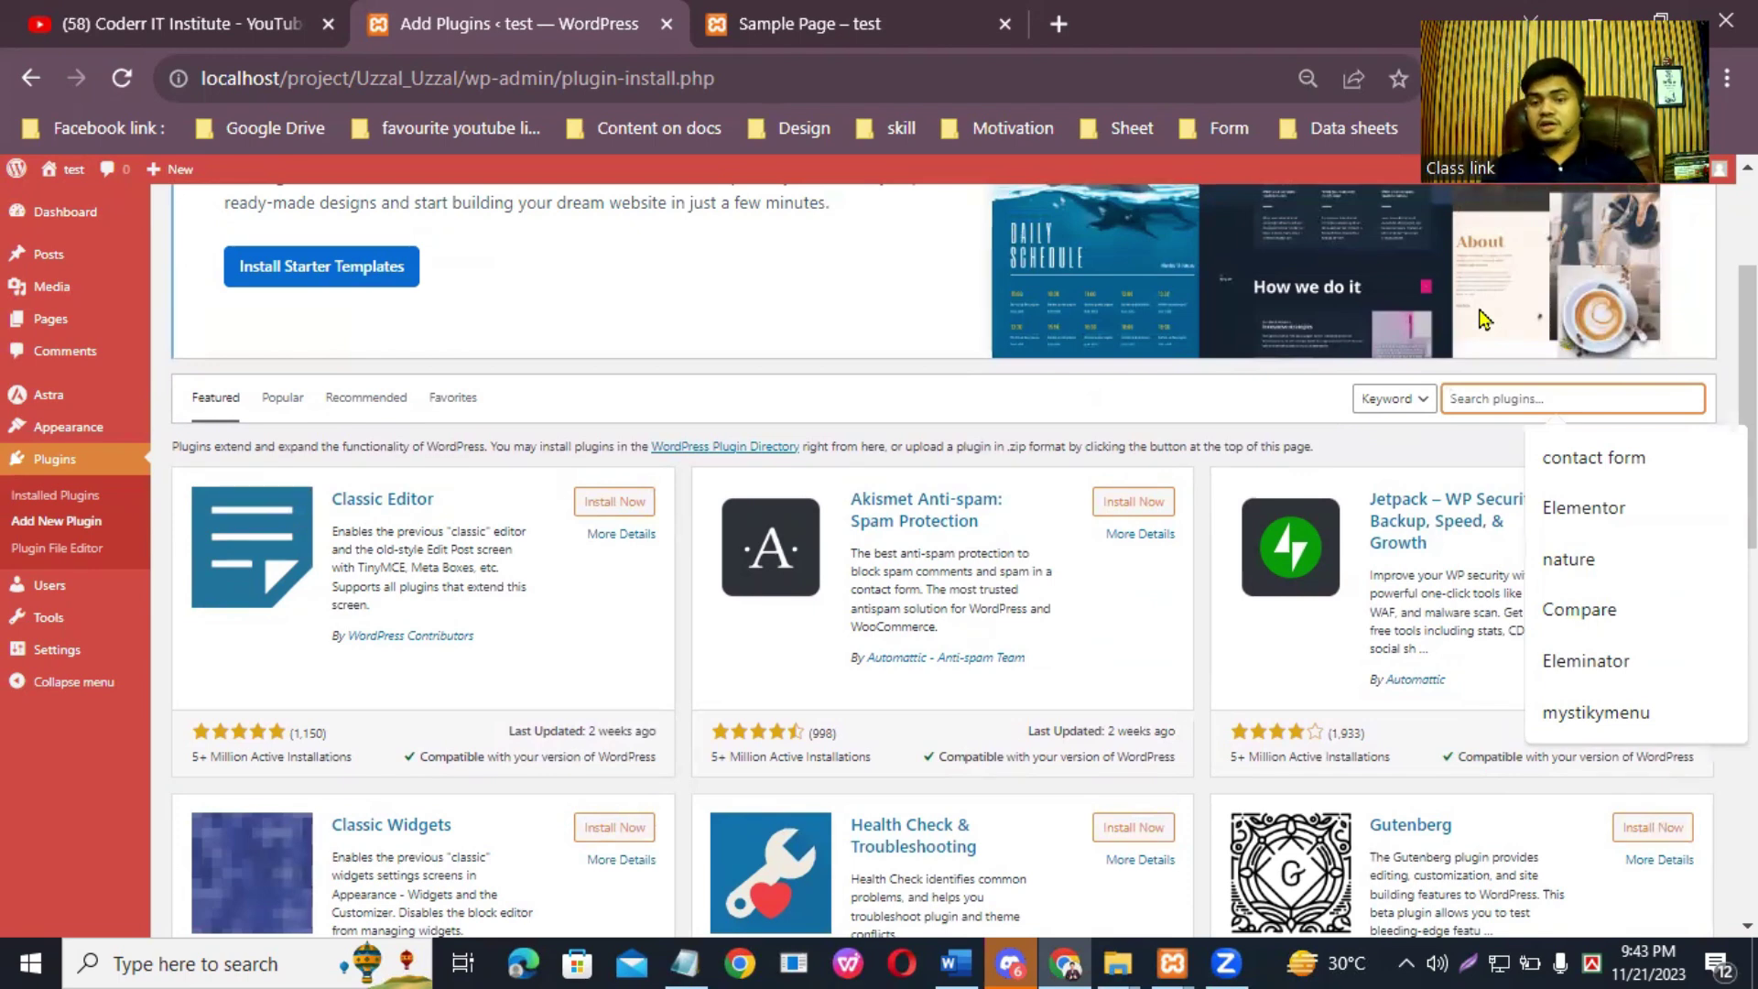
{"action": "type", "text": "C"}
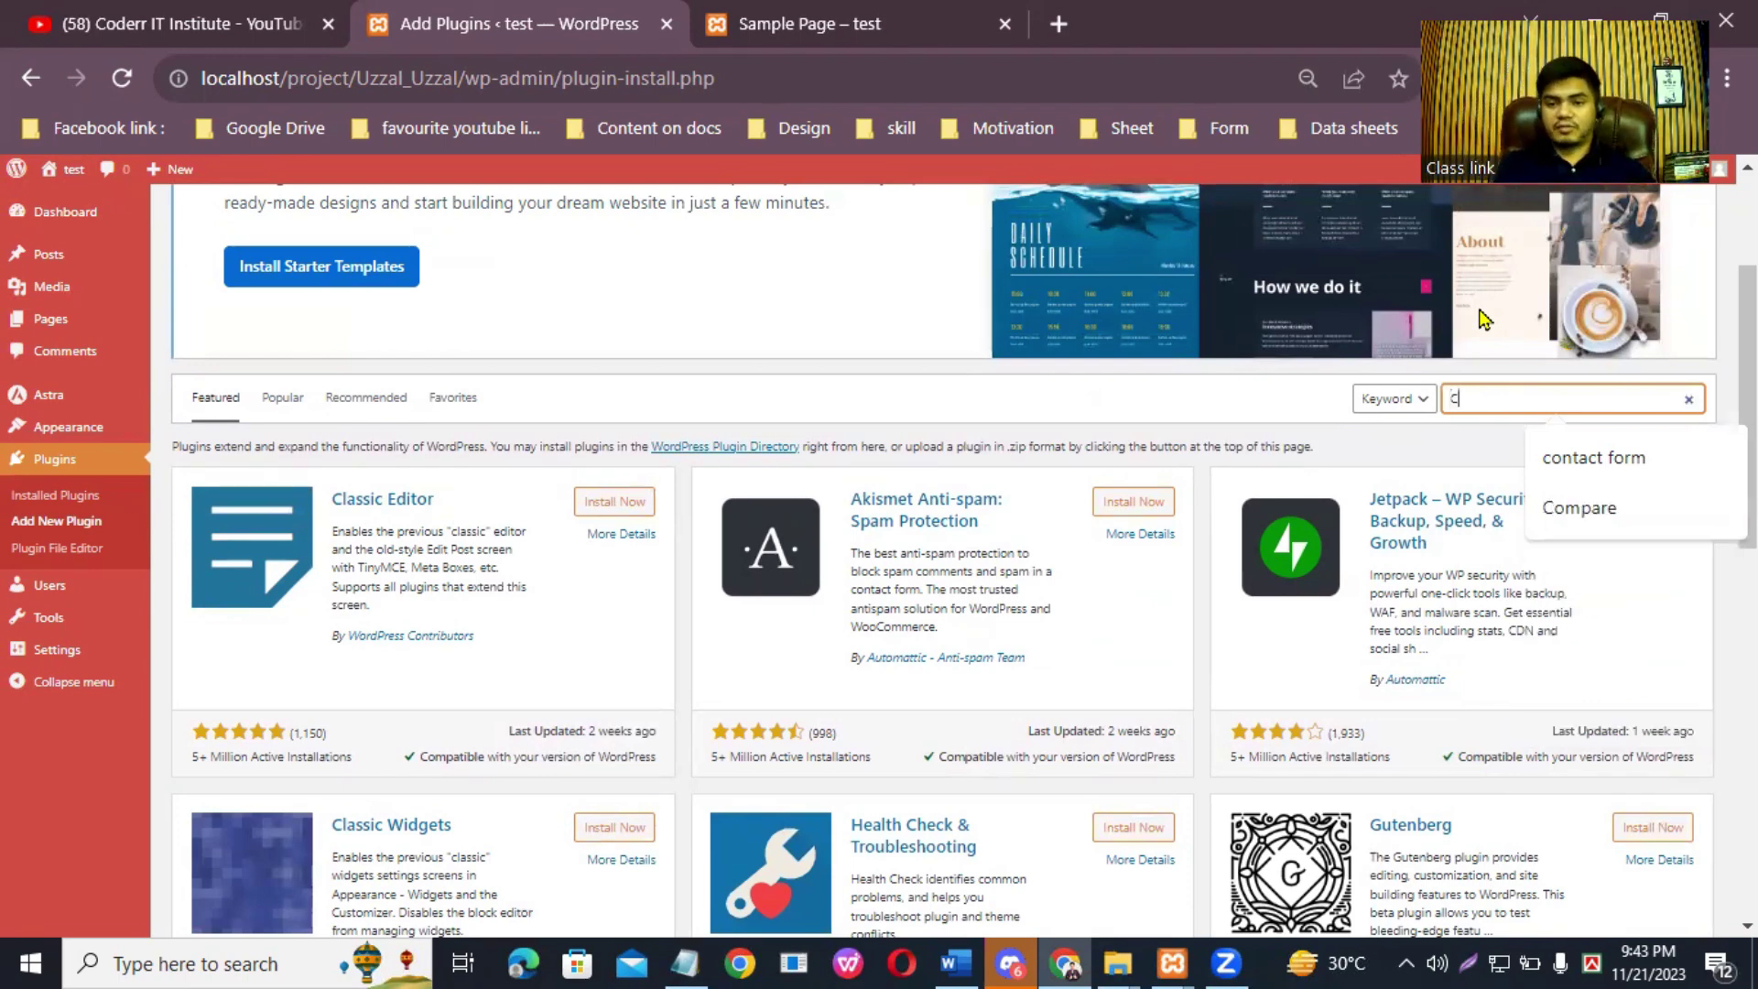
{"action": "type", "text": "onra"}
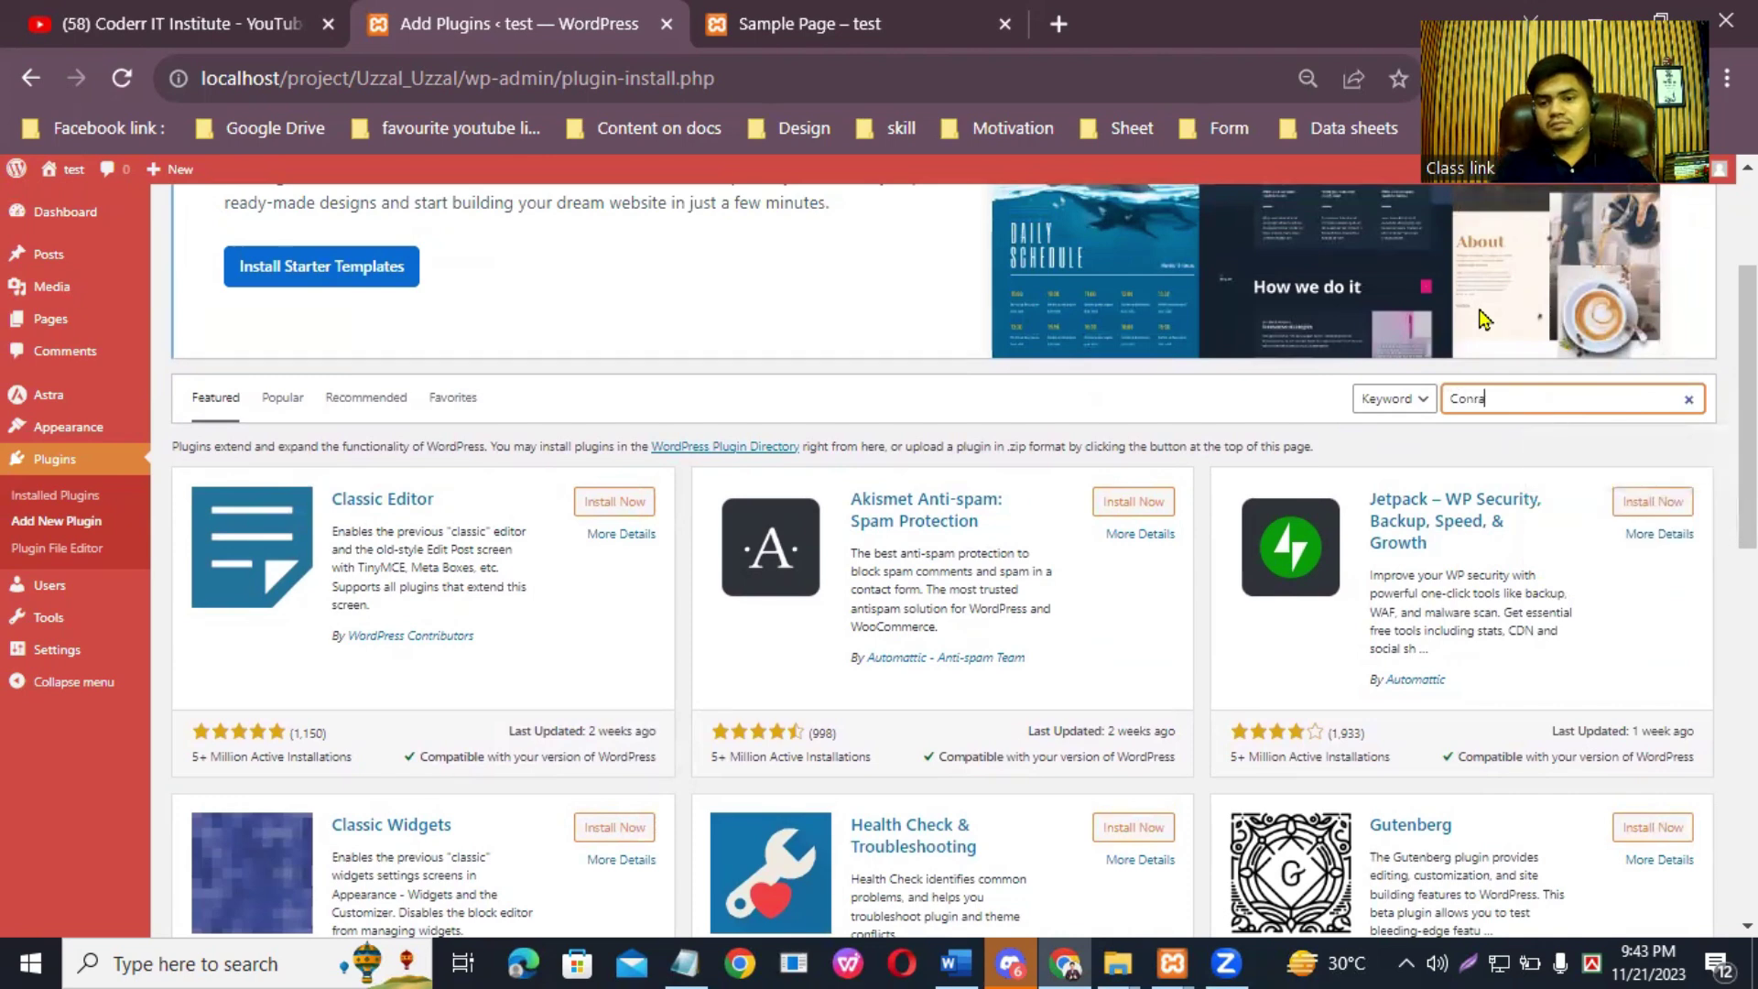
{"action": "key", "text": "BackSpace"}
{"action": "type", "text": "t"}
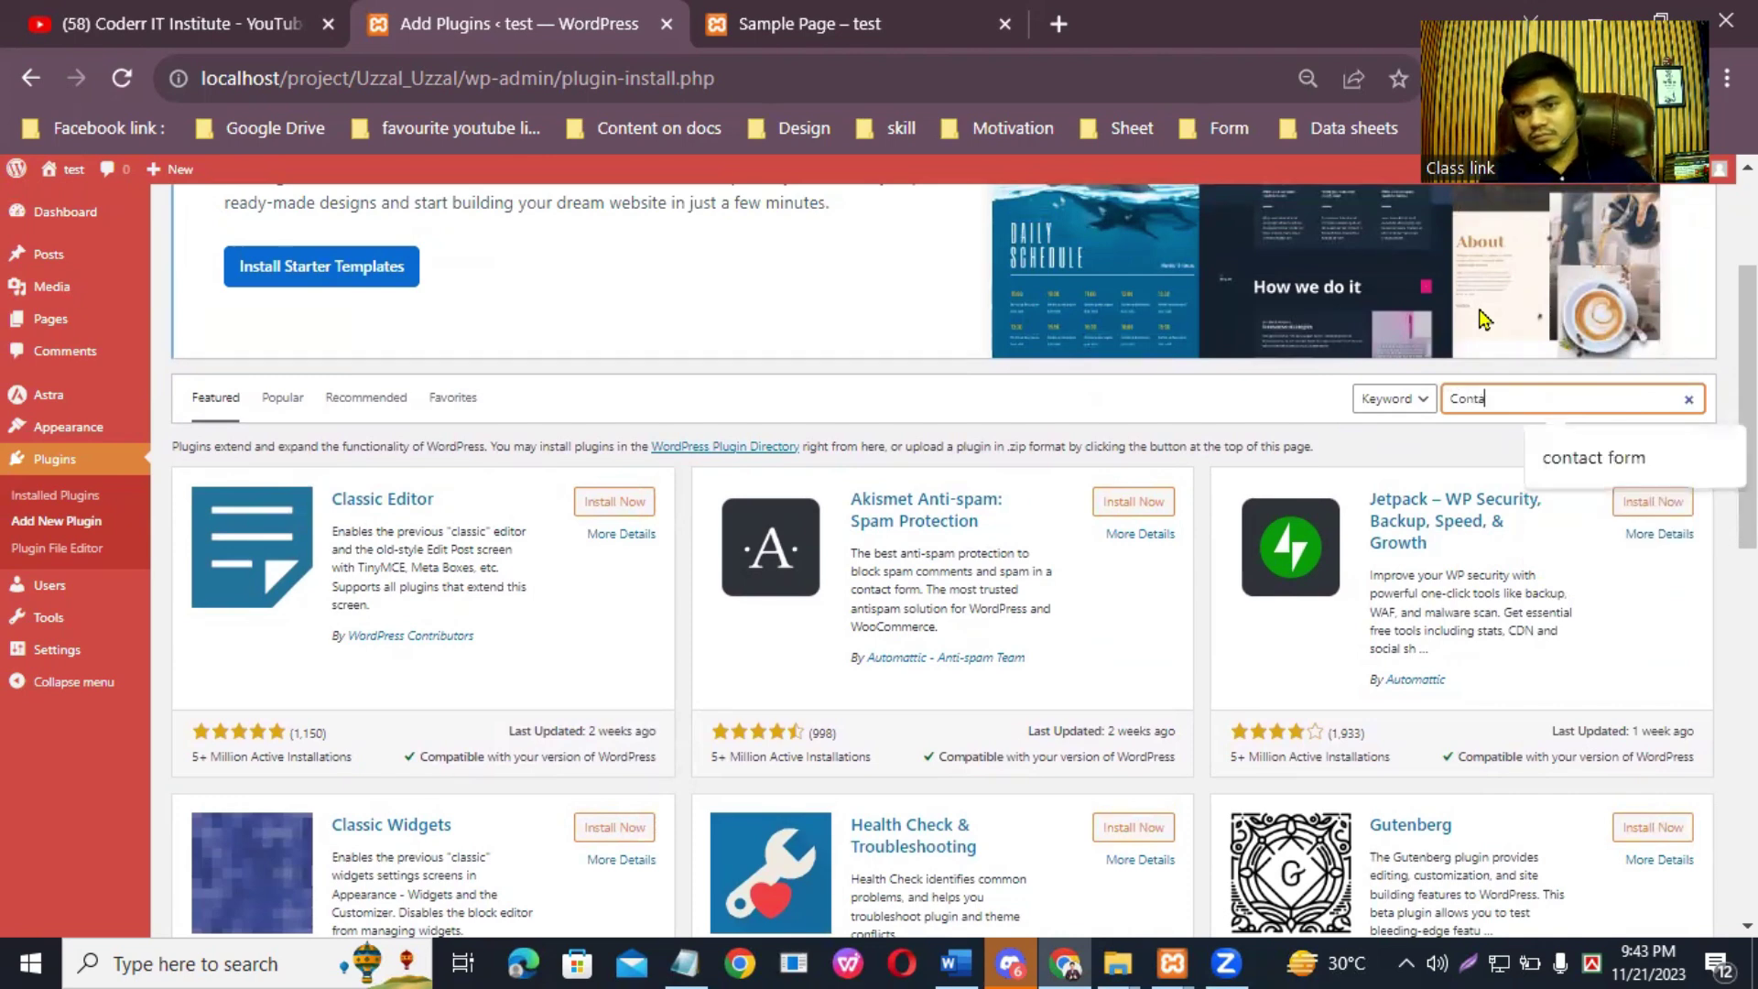
{"action": "type", "text": "act"}
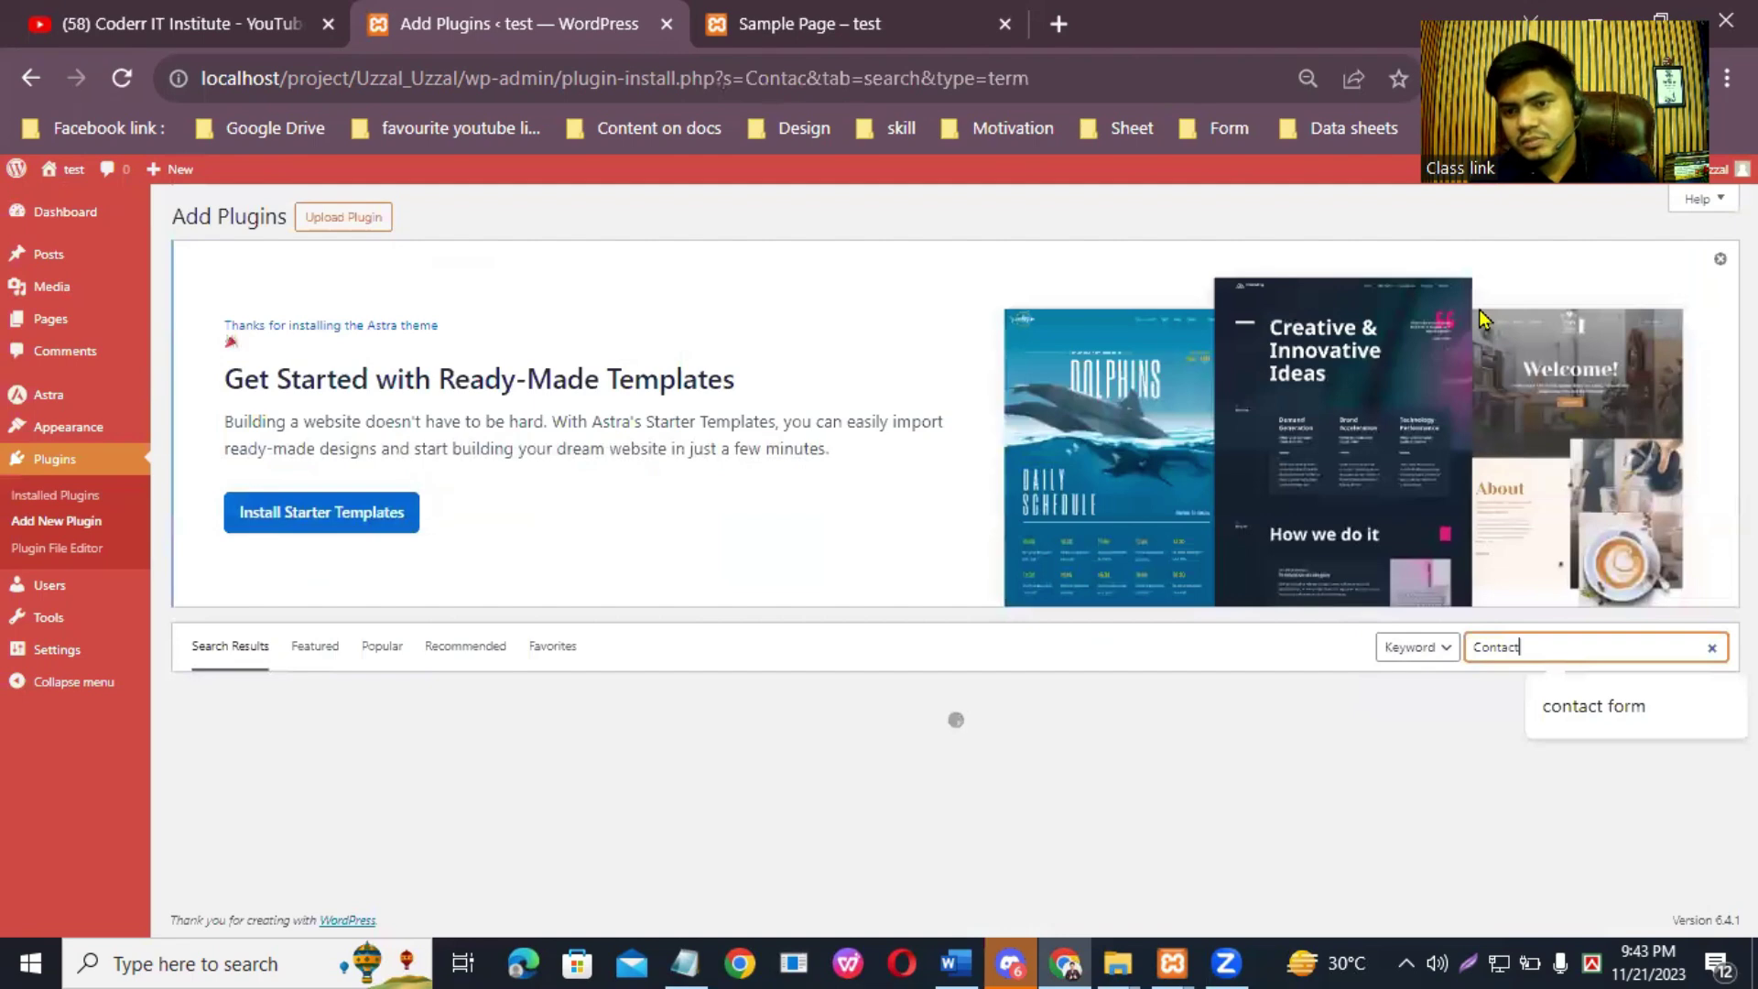
{"action": "type", "text": " Form"}
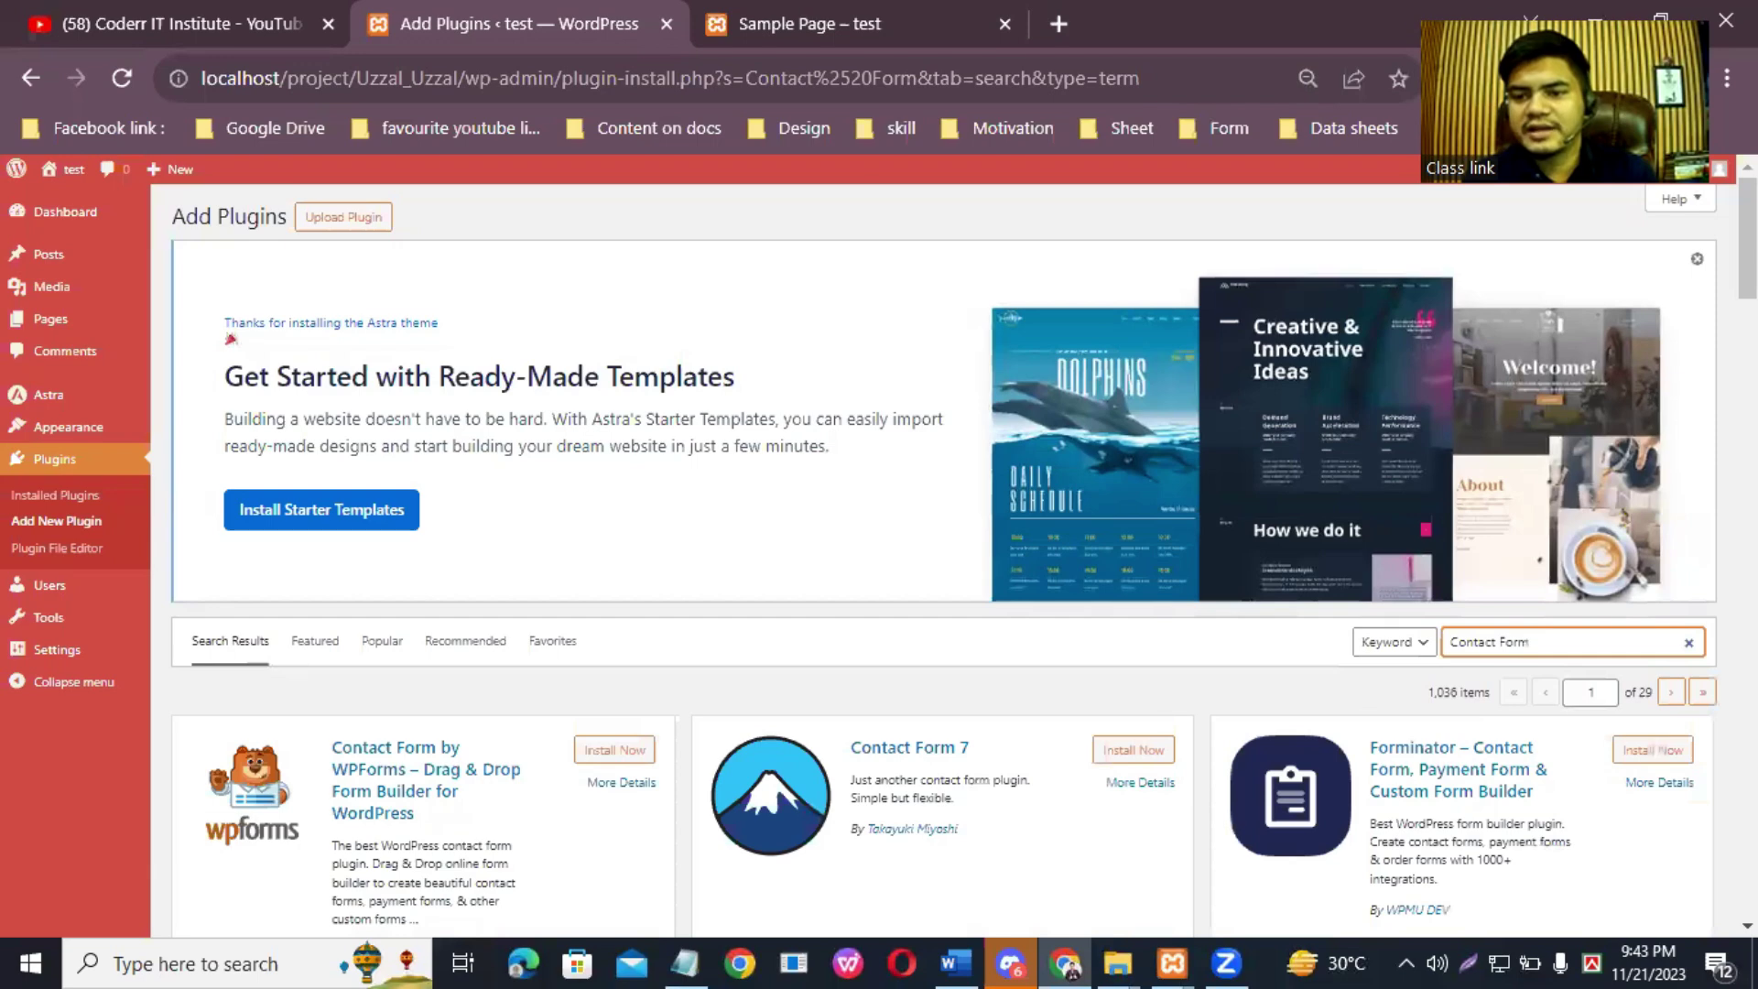
Step: Scroll the 1,036 Contact Form results and single out the Contact Form 7 plugin
{"action": "scroll", "coordinate": [943, 558], "scroll_direction": "down", "scroll_amount": 4}
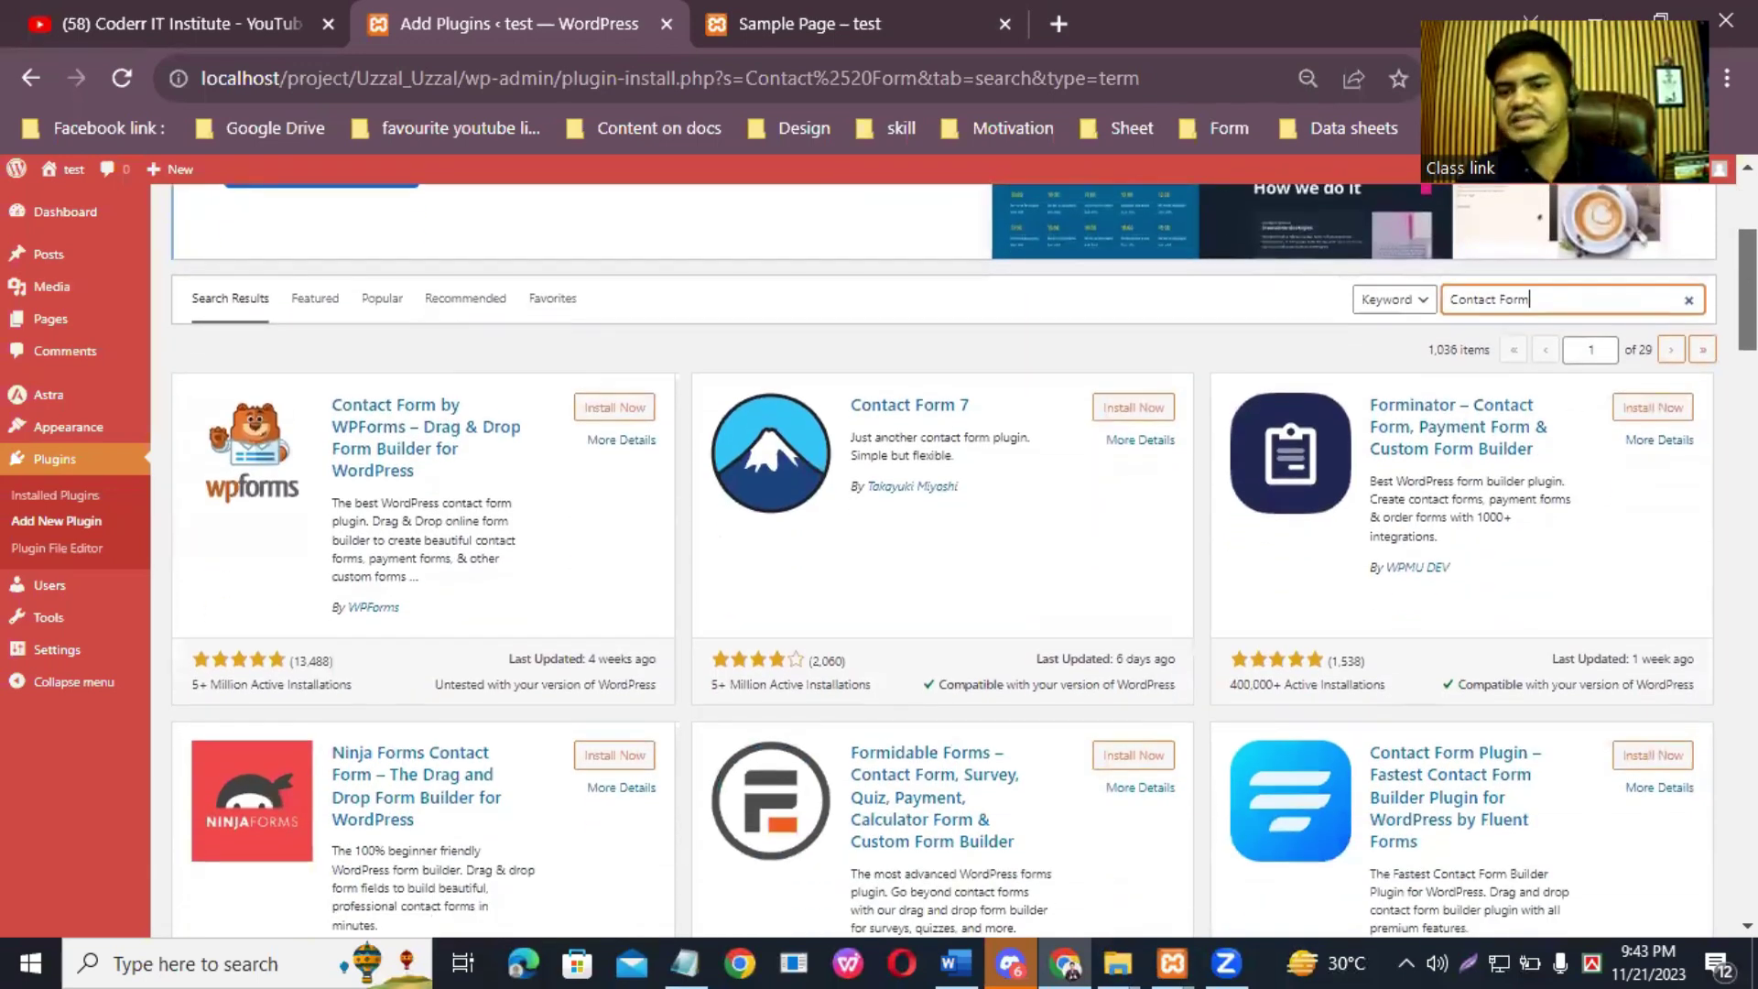
{"action": "scroll", "coordinate": [1634, 343], "scroll_direction": "down", "scroll_amount": 1}
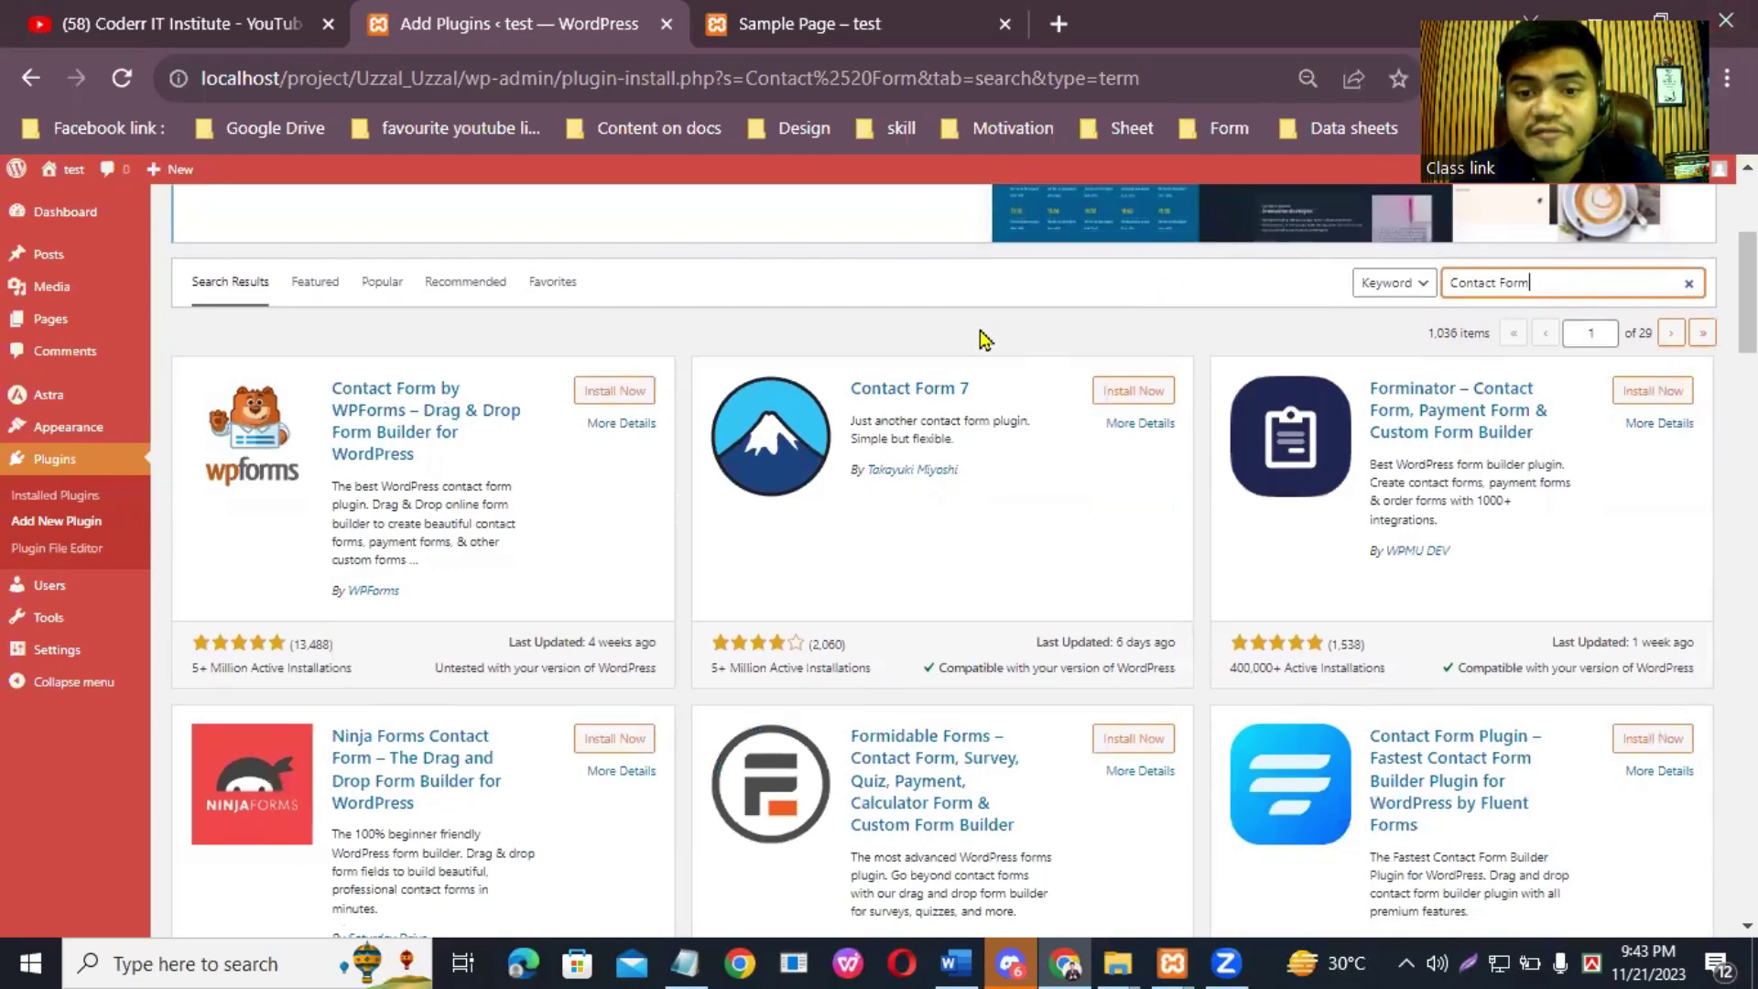
{"action": "left_click_drag", "start_coordinate": [1172, 371], "coordinate": [1172, 414]}
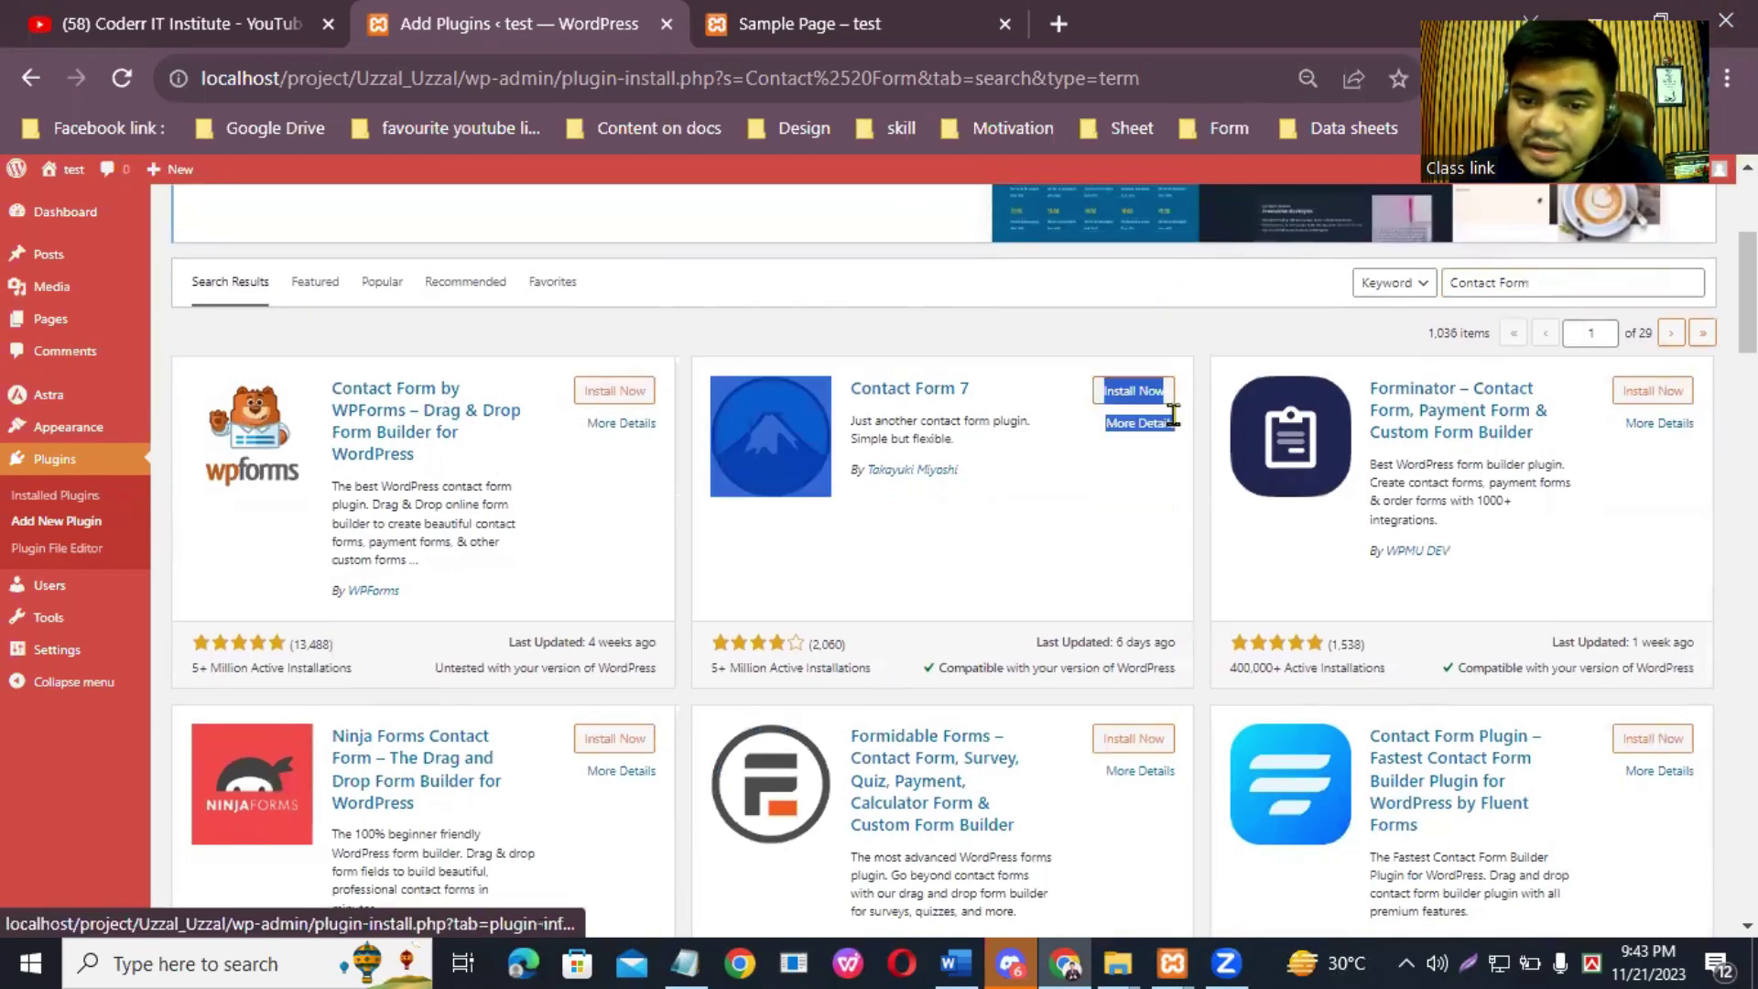
{"action": "left_click", "coordinate": [1158, 521]}
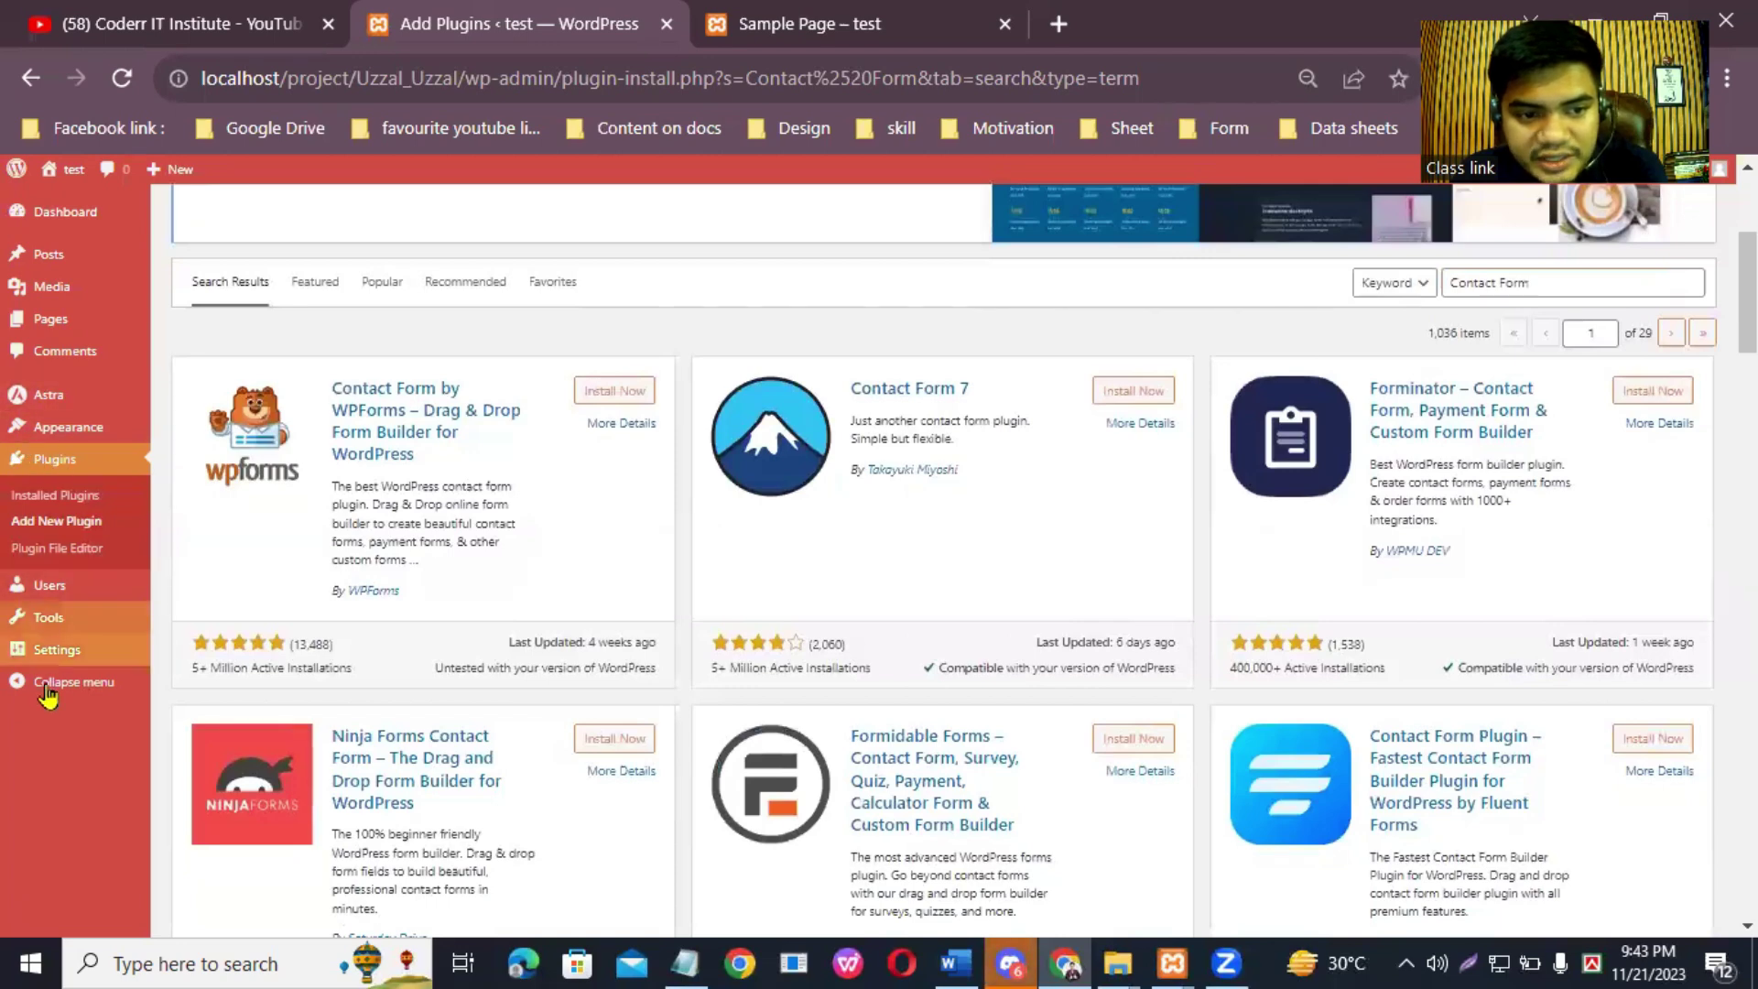
{"action": "mouse_move", "coordinate": [87, 437]}
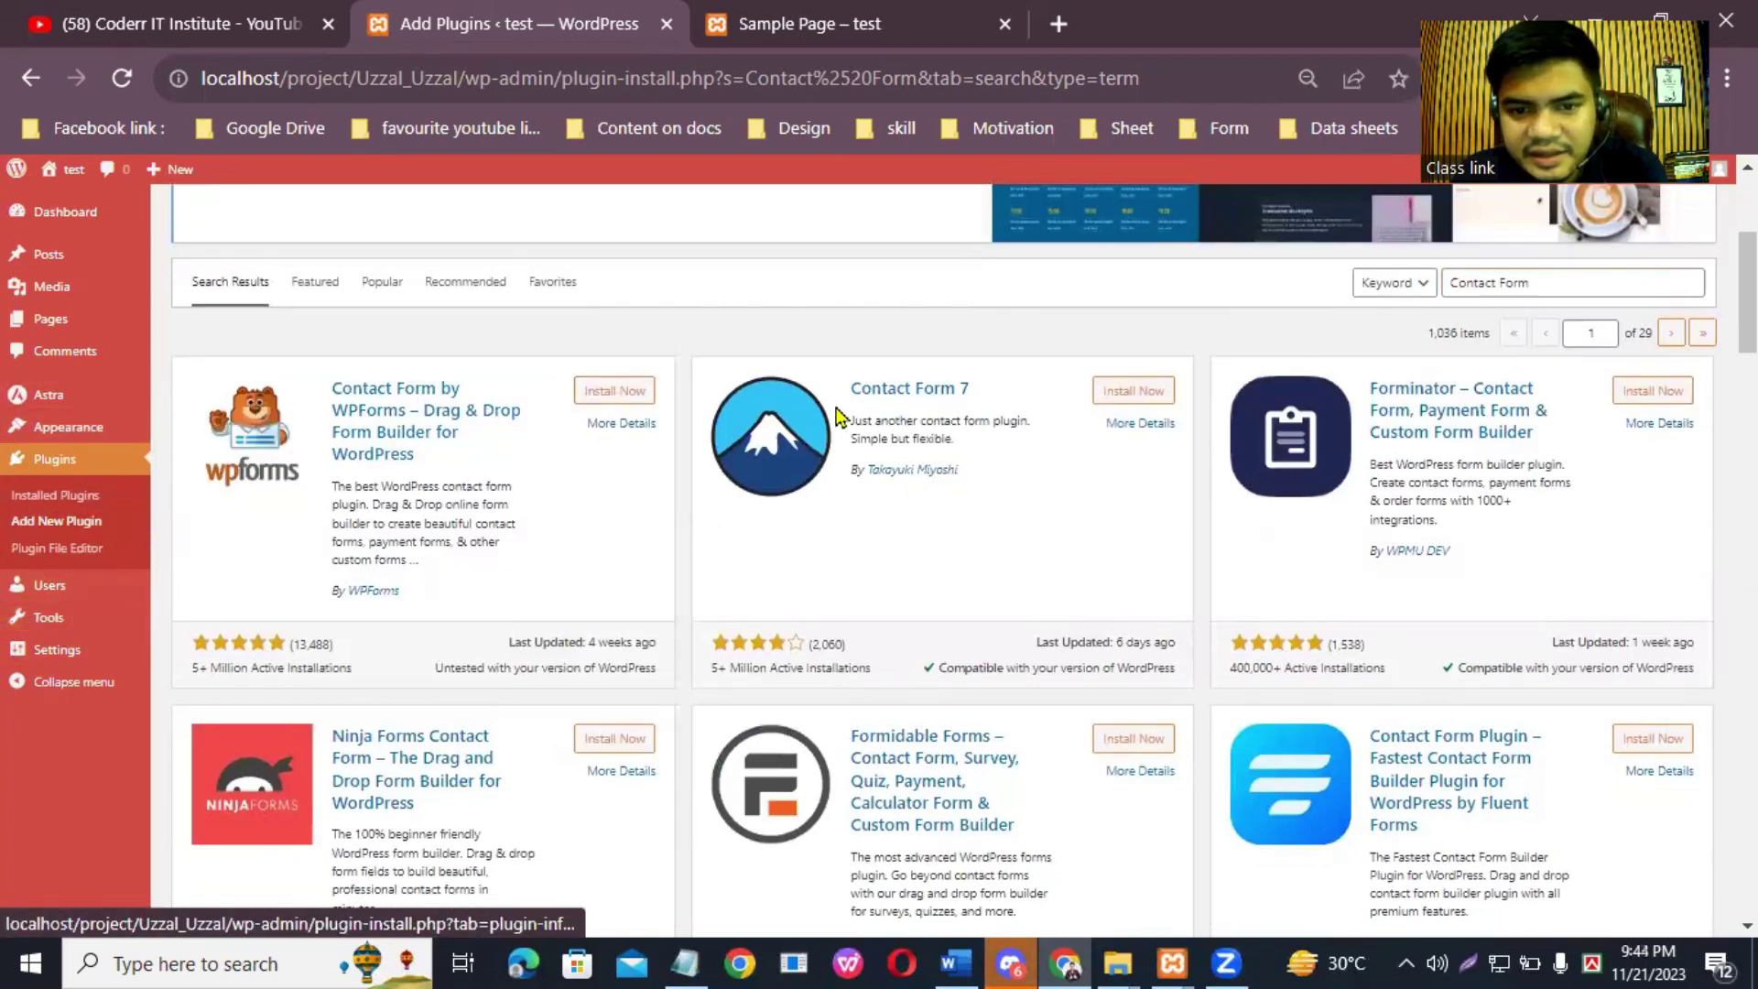
{"action": "mouse_move", "coordinate": [39, 602]}
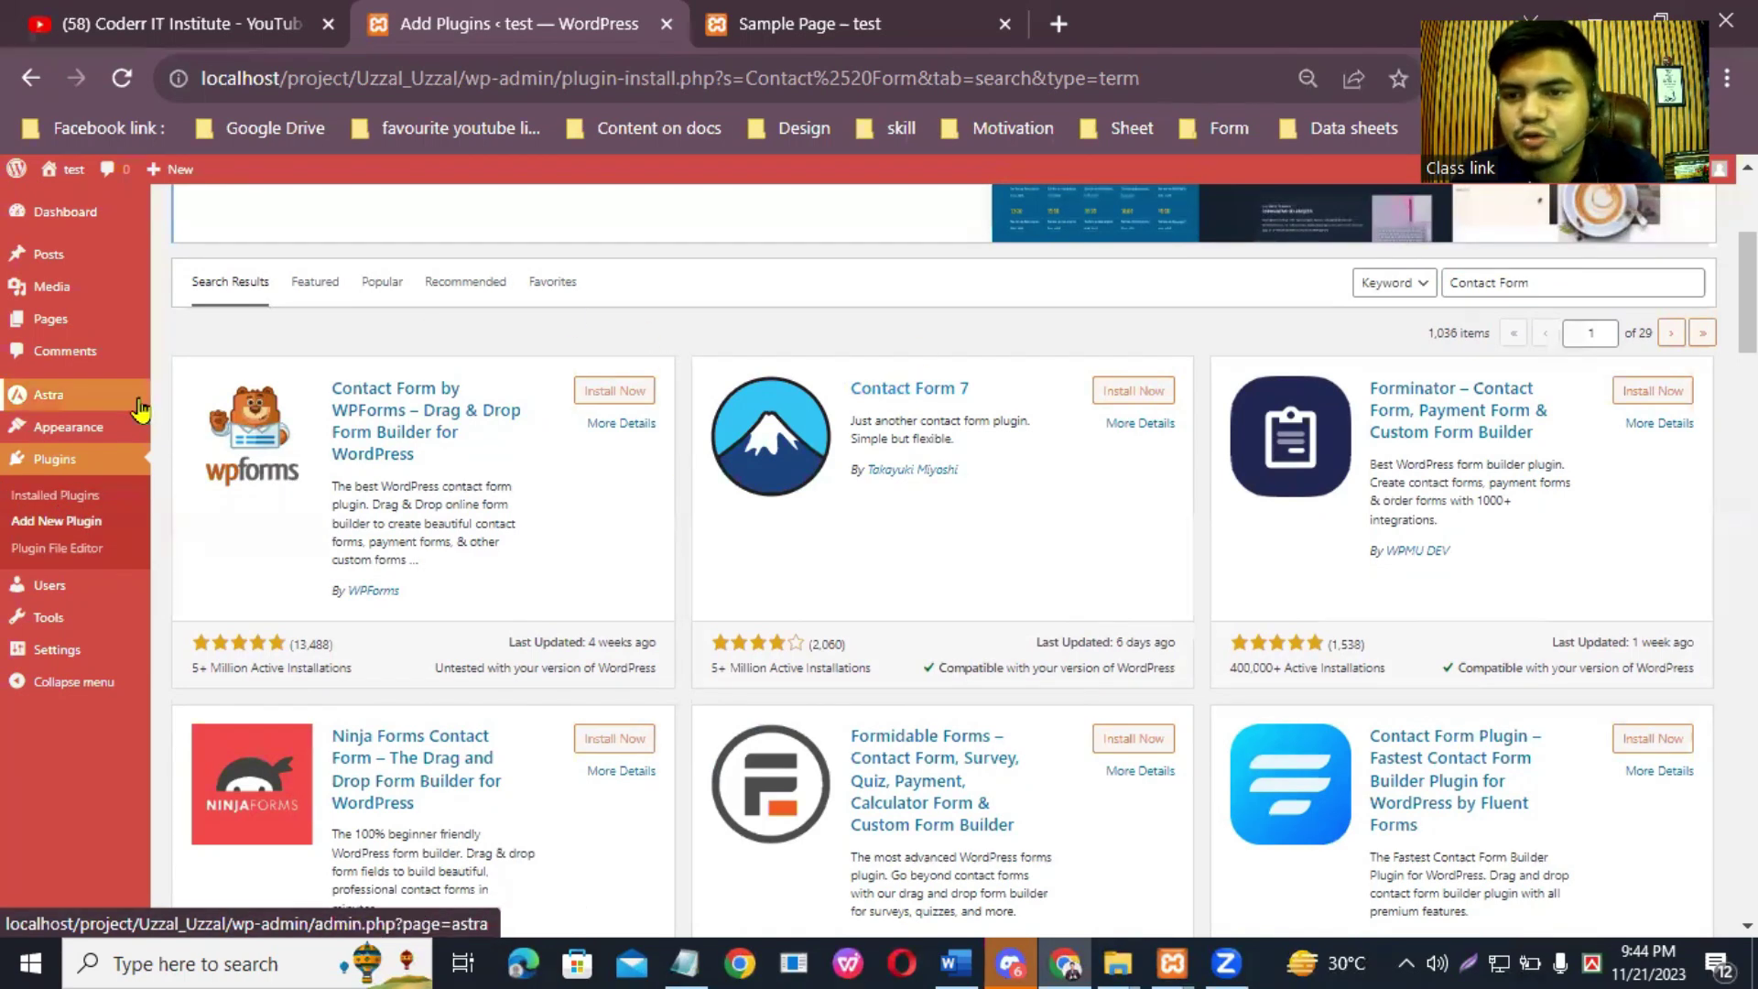
{"action": "mouse_move", "coordinate": [140, 408]}
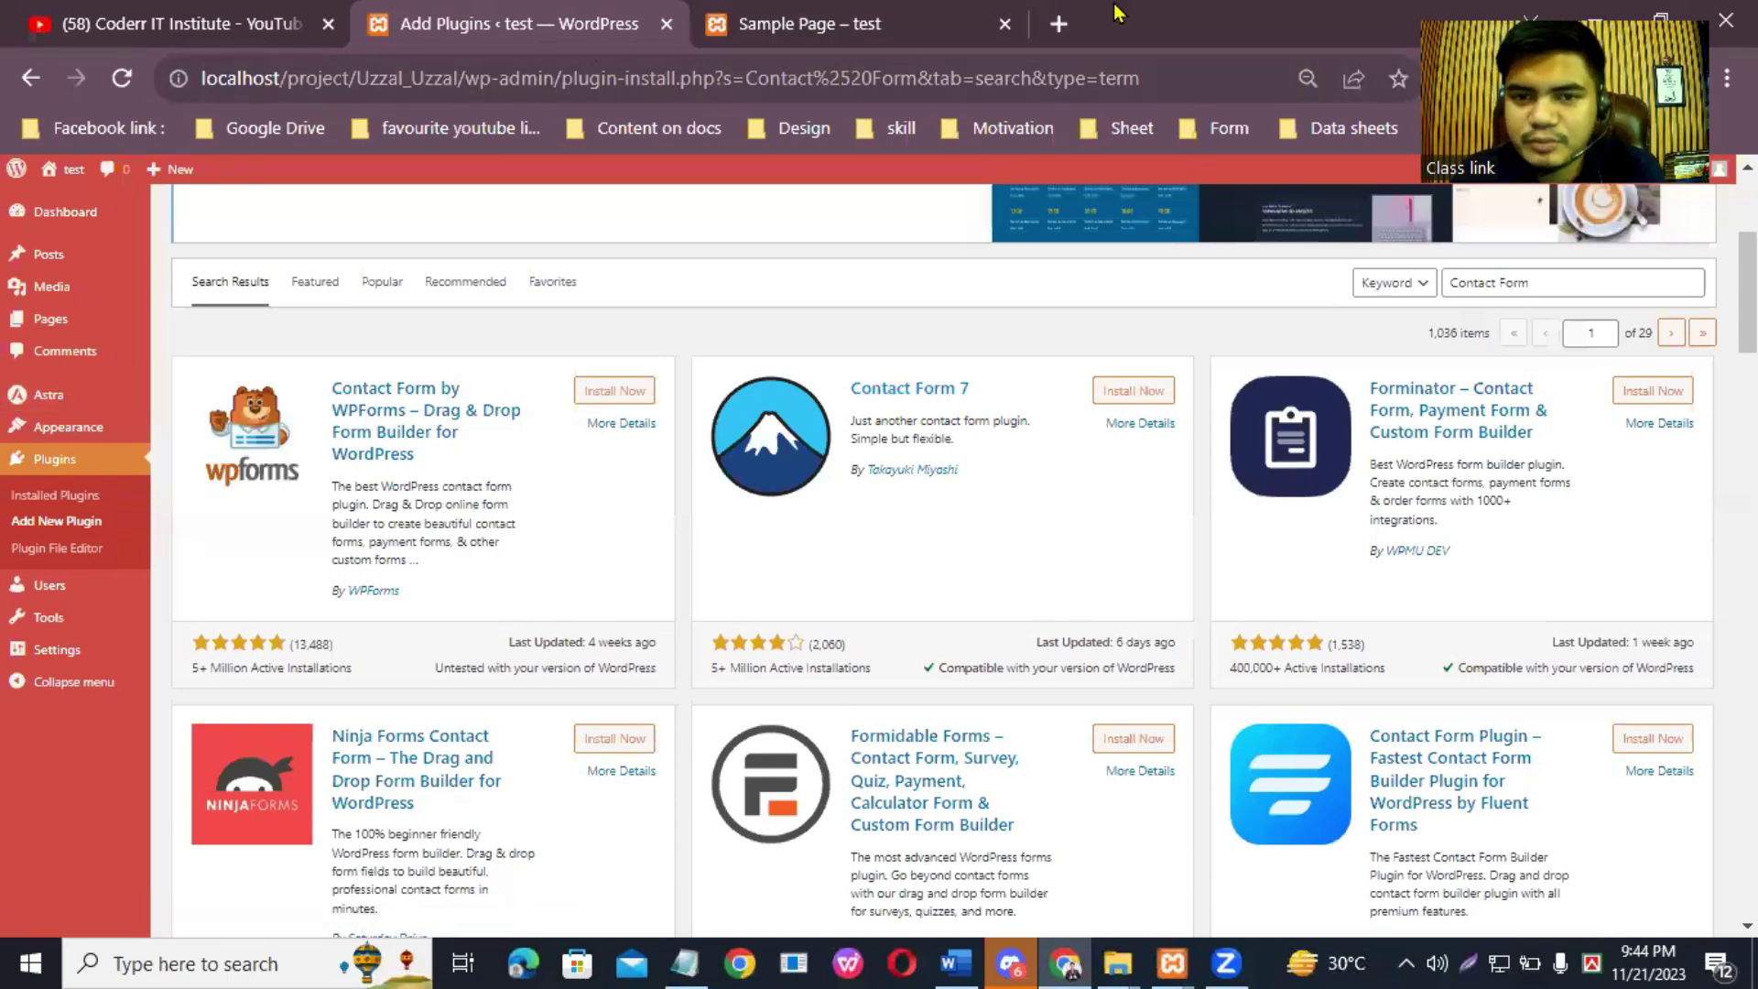
Step: In a new tab, rerun the 'best seo expert in bangladesh' search and open the top result
{"action": "left_click", "coordinate": [1059, 23]}
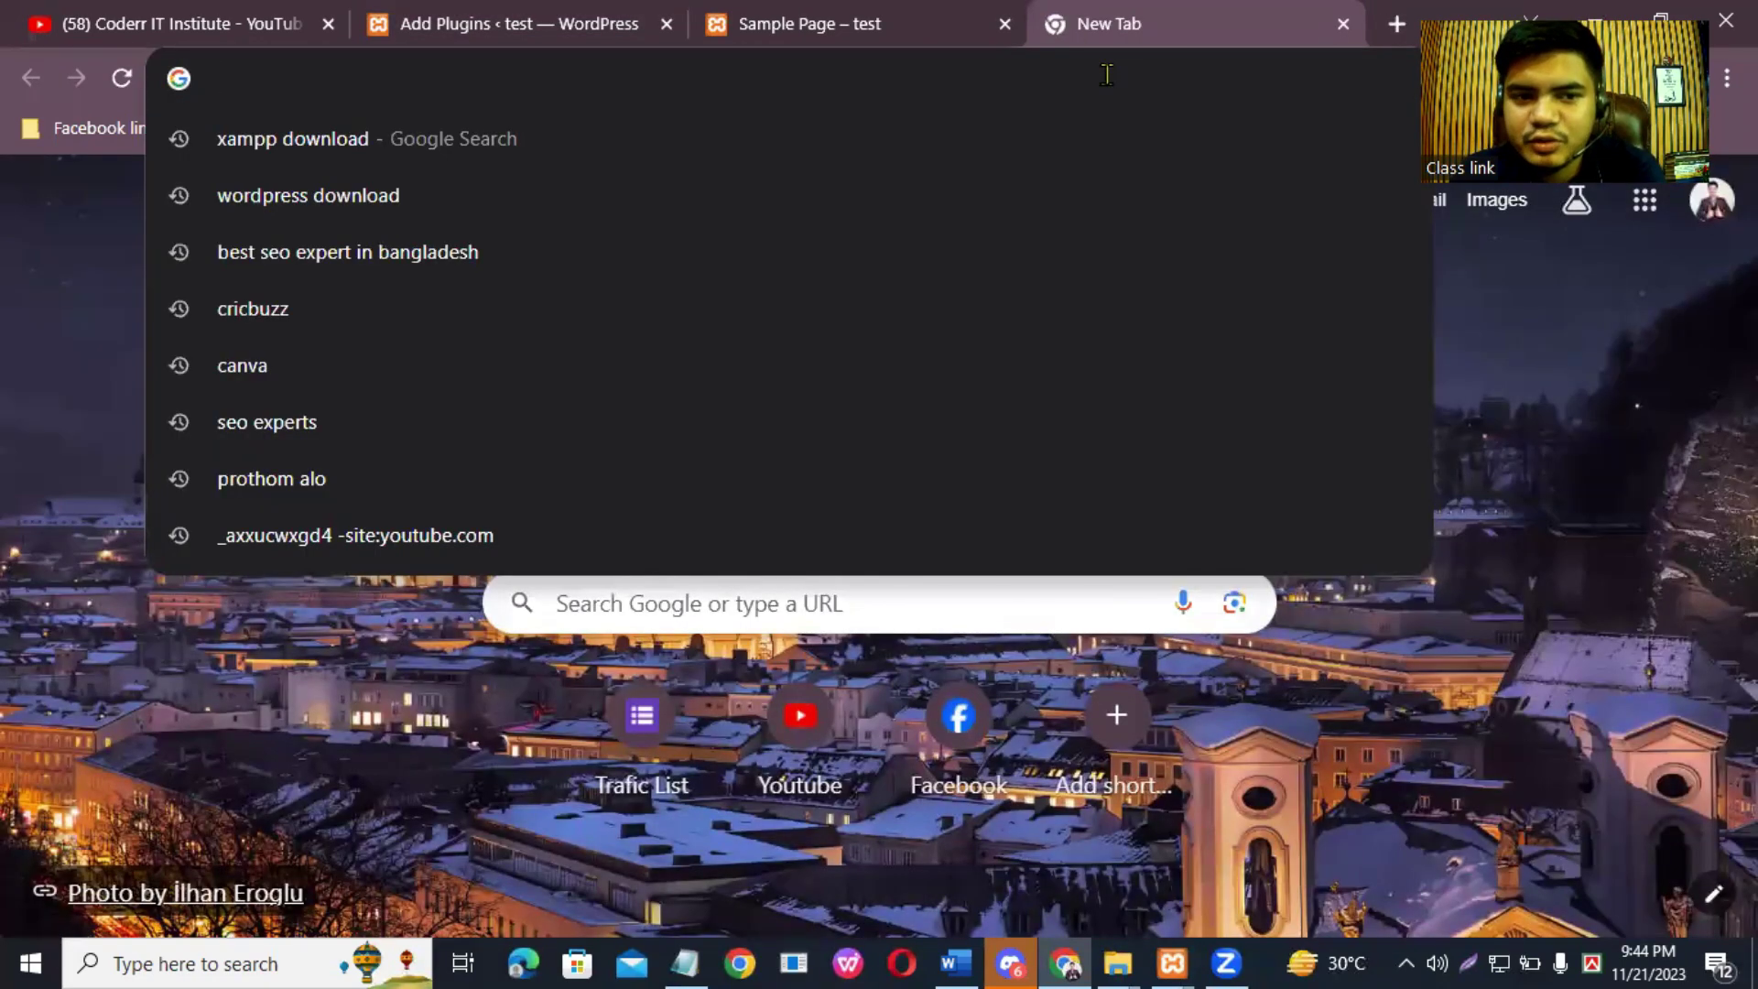
{"action": "left_click", "coordinate": [453, 252]}
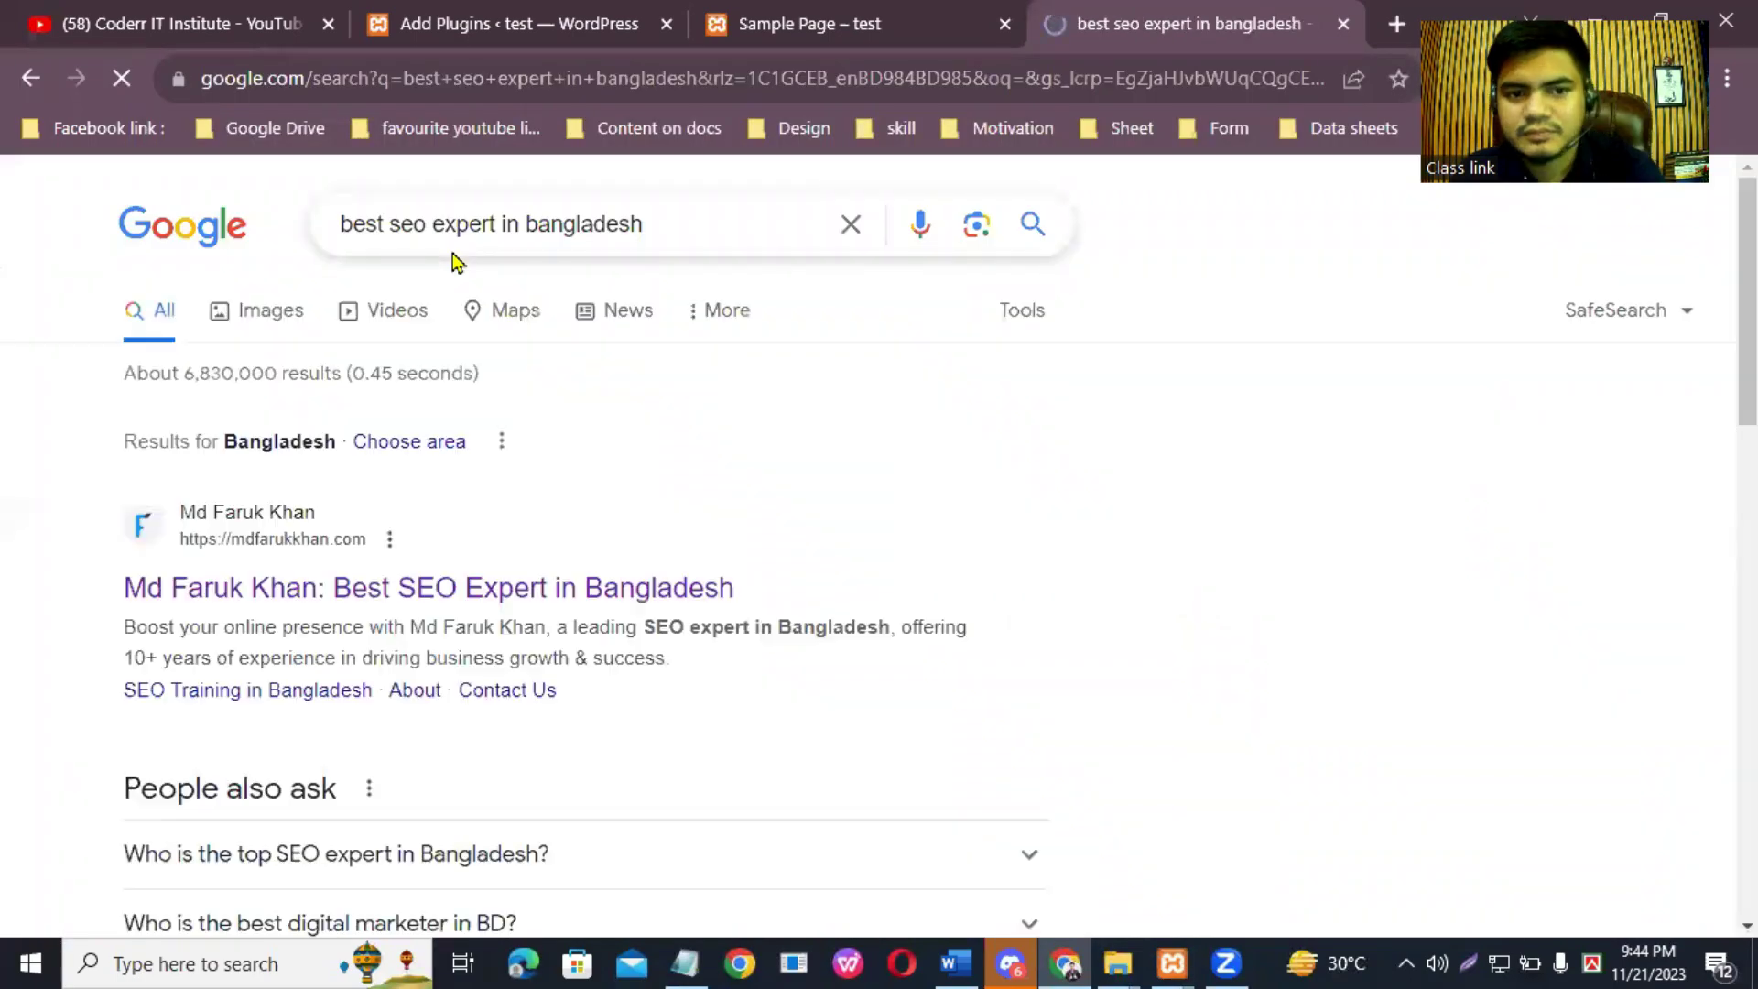
{"action": "left_click", "coordinate": [272, 504]}
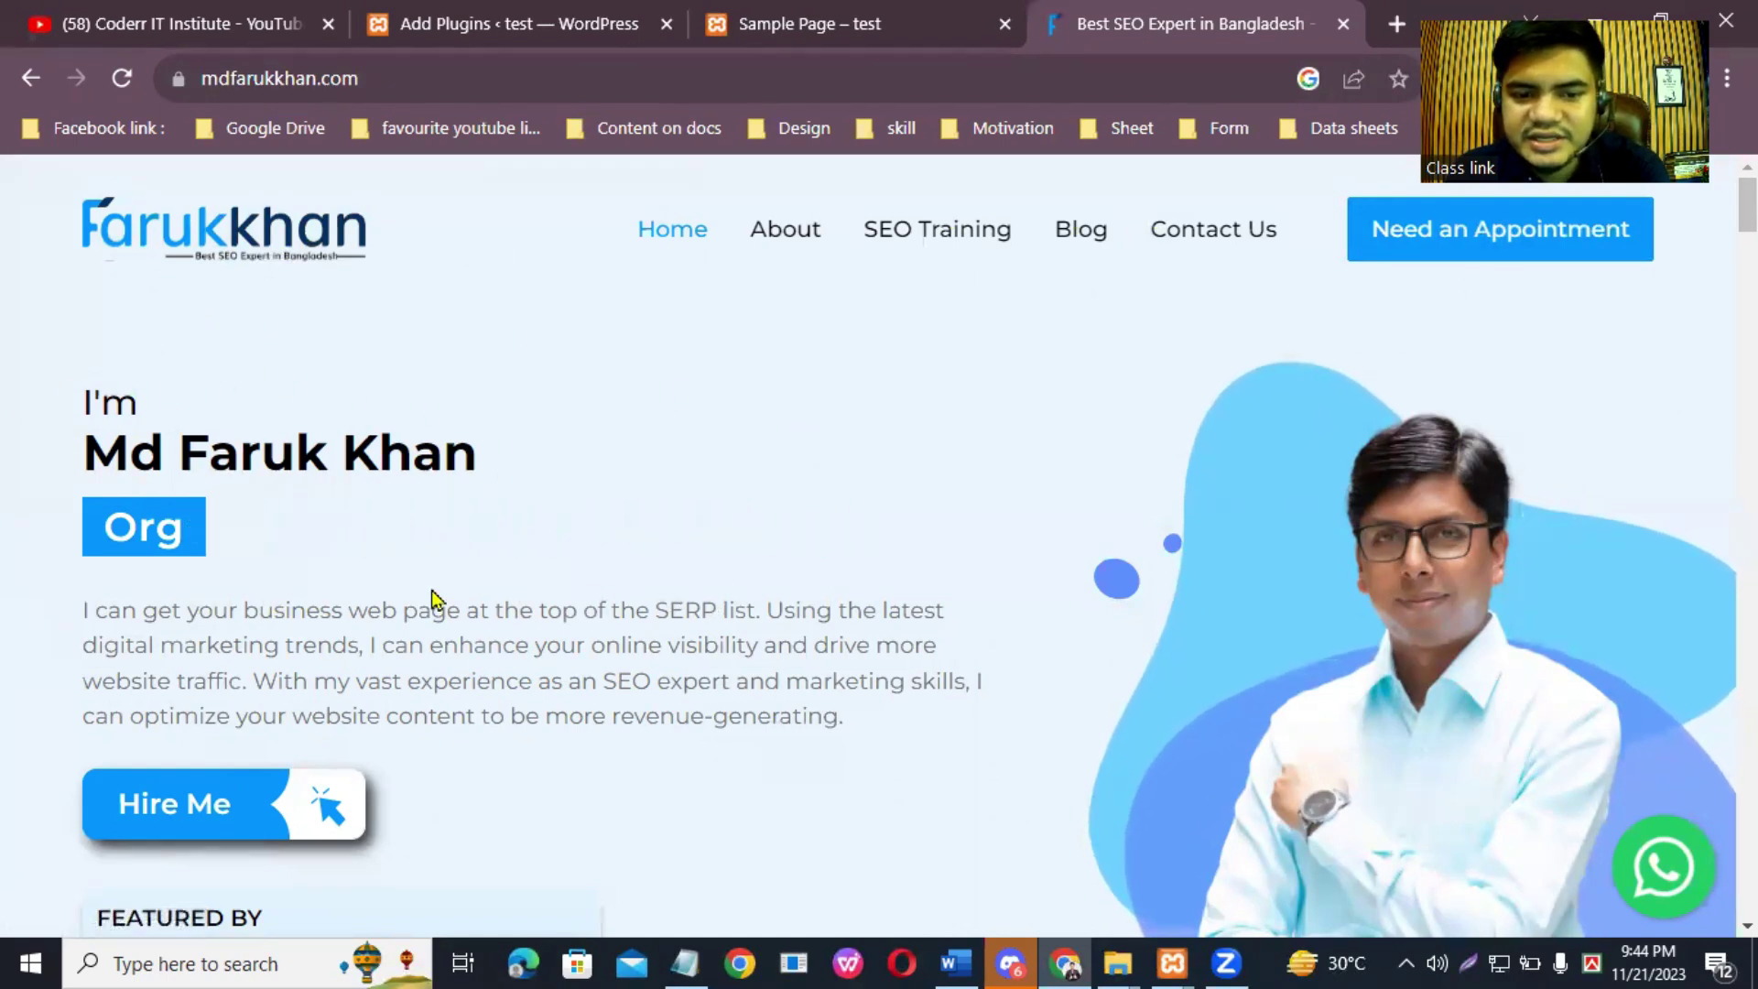
Step: Browse the mdfarukkhan.com homepage top to bottom, then return to the WordPress Add Plugins tab
{"action": "scroll", "coordinate": [593, 636], "scroll_direction": "down", "scroll_amount": 2}
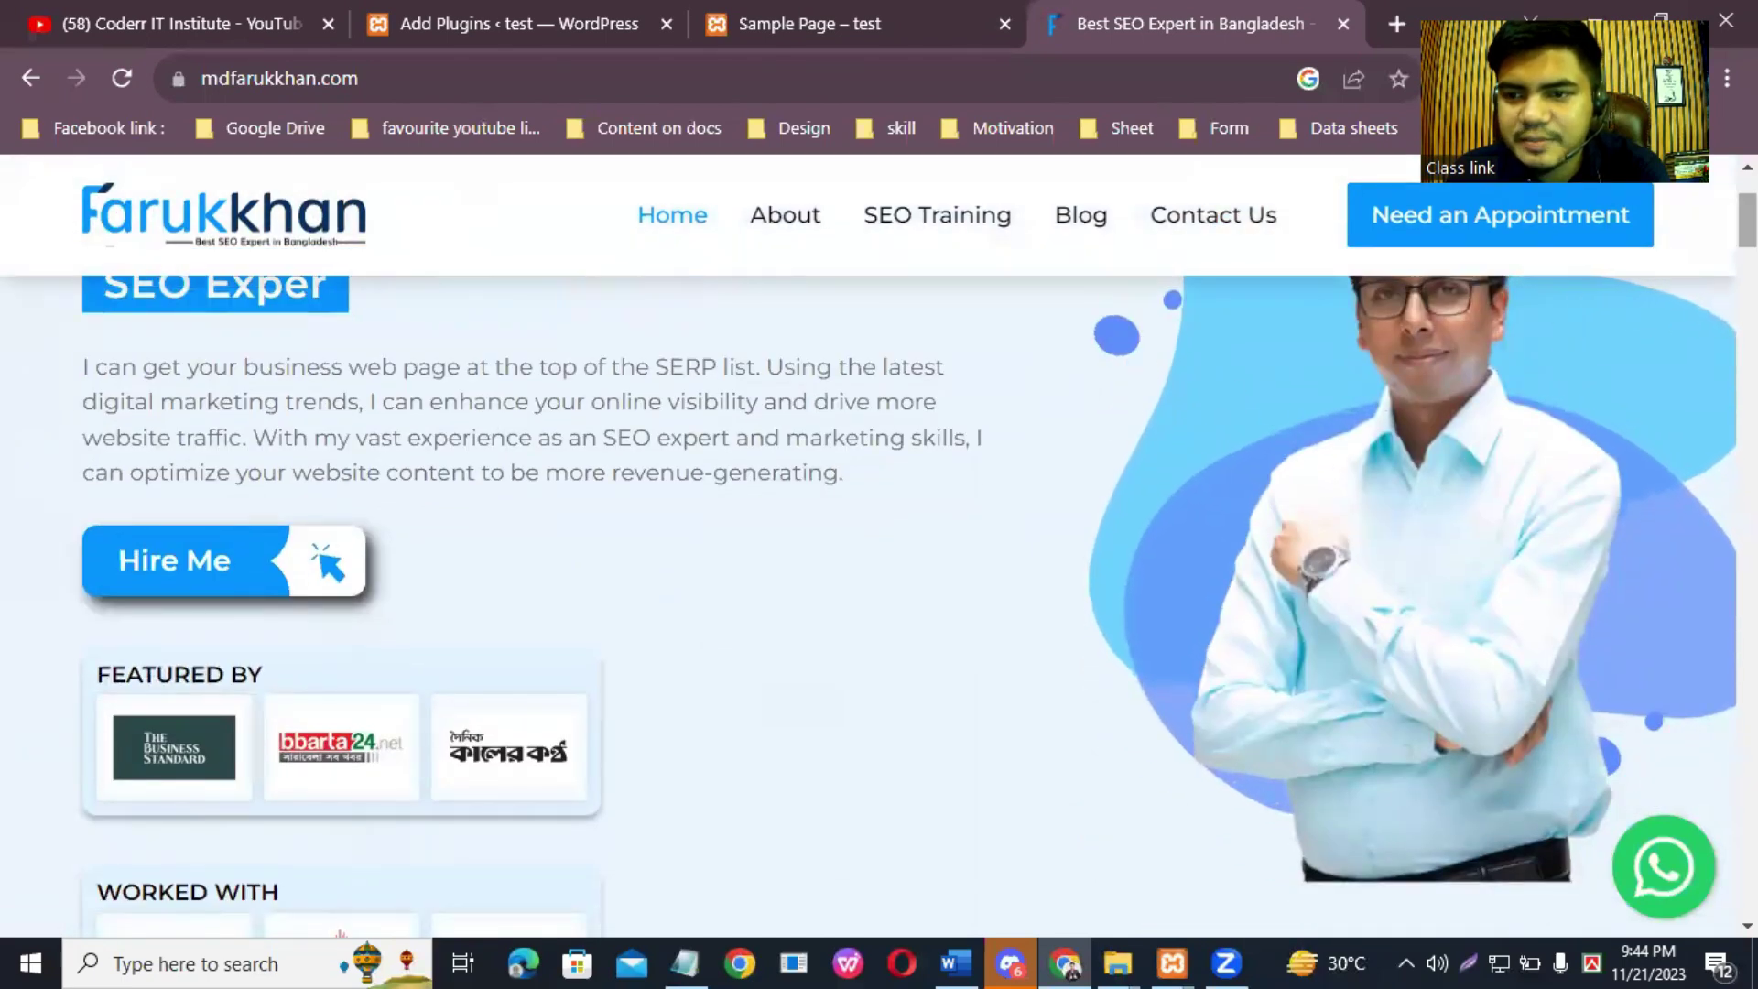
{"action": "scroll", "coordinate": [907, 607], "scroll_direction": "down", "scroll_amount": 2}
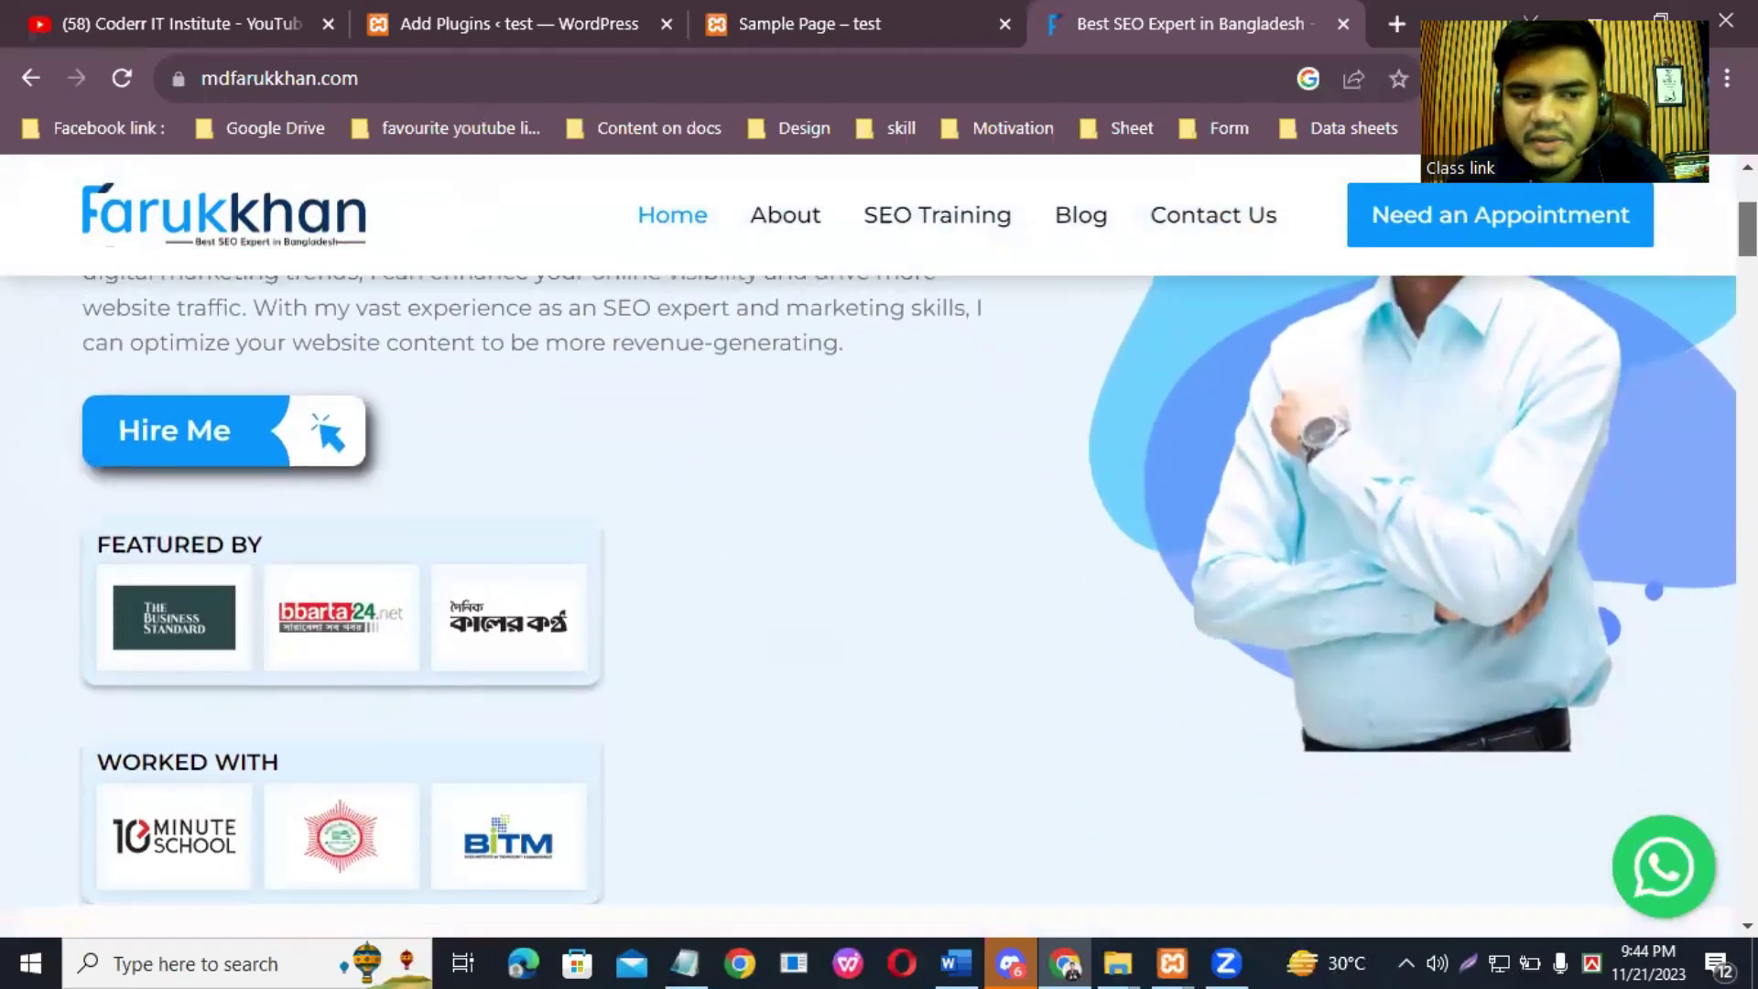
{"action": "scroll", "coordinate": [906, 607], "scroll_direction": "down", "scroll_amount": 1}
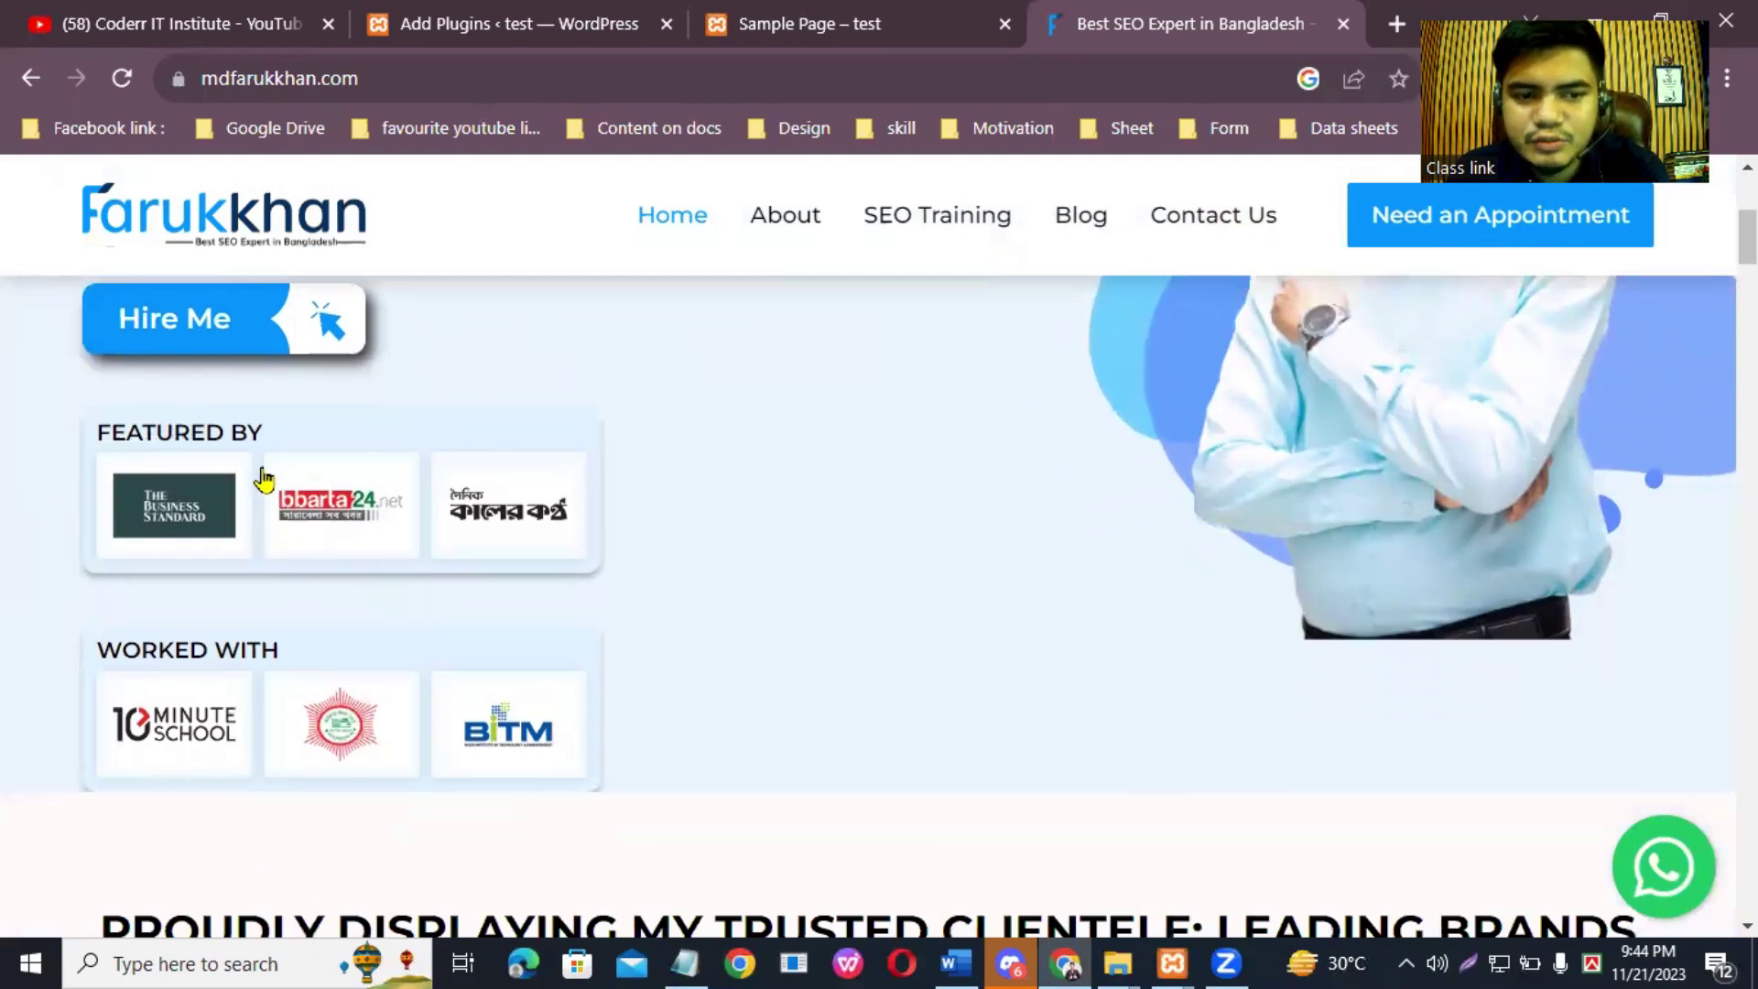
{"action": "scroll", "coordinate": [295, 512], "scroll_direction": "down", "scroll_amount": 1}
{"action": "scroll", "coordinate": [295, 512], "scroll_direction": "down", "scroll_amount": 1}
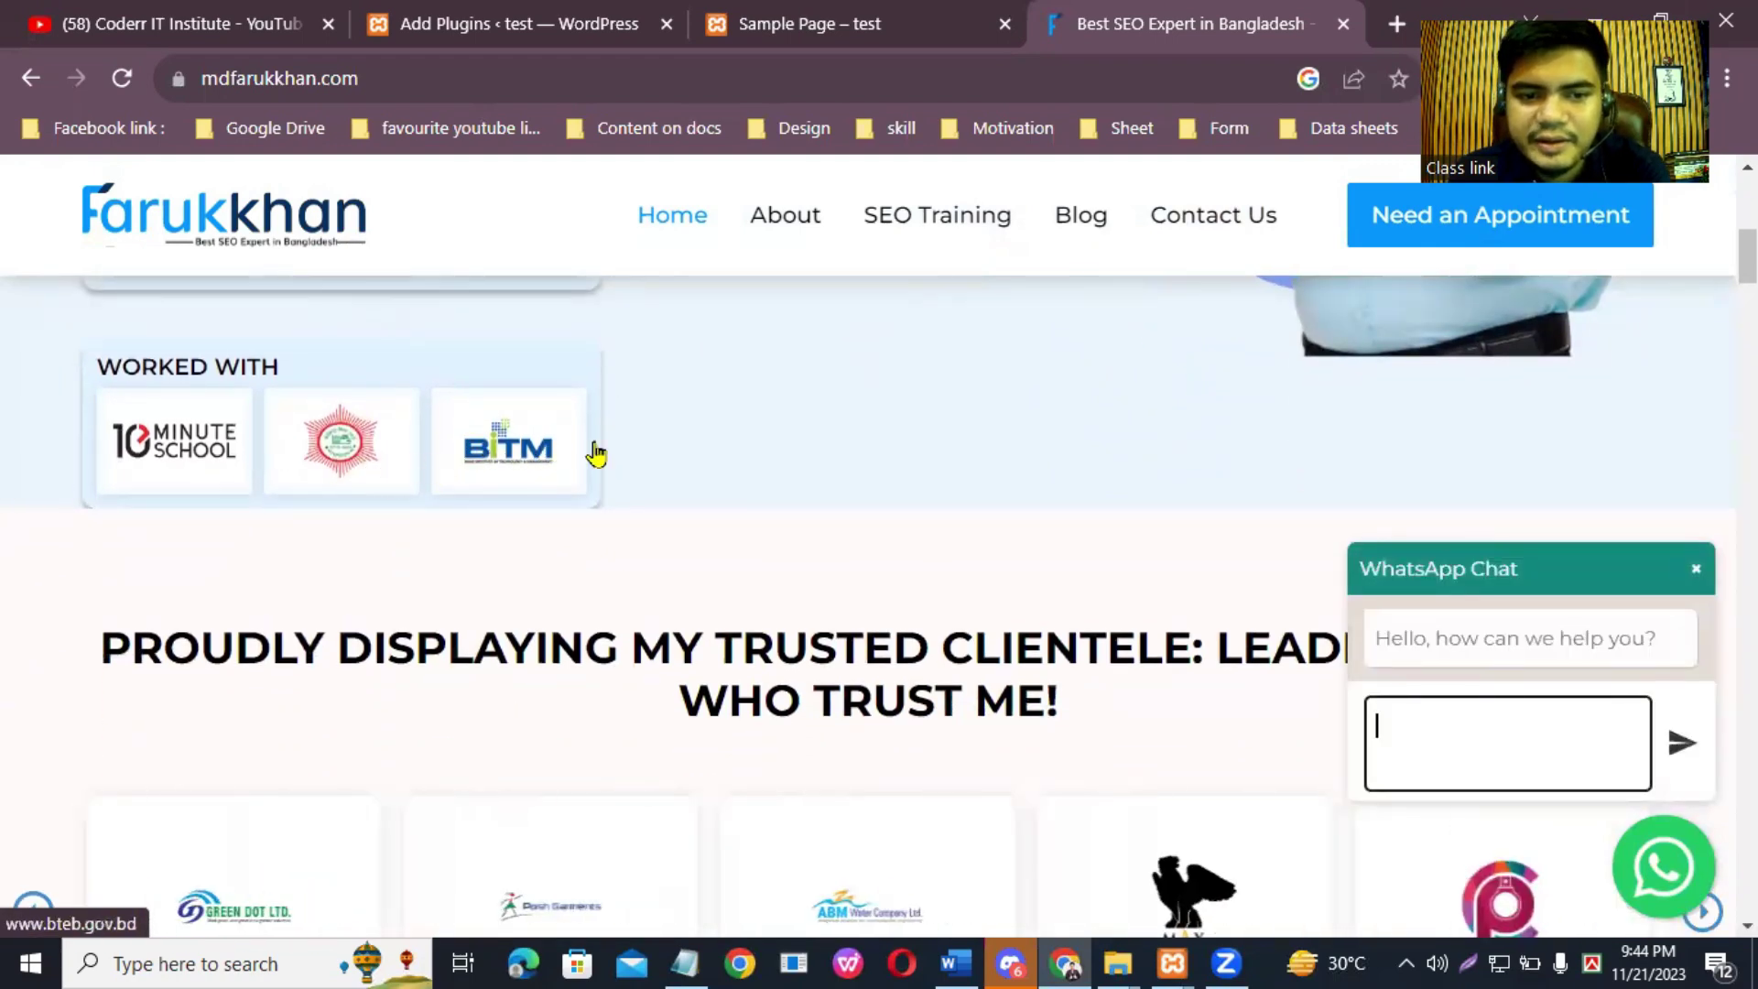
{"action": "scroll", "coordinate": [868, 583], "scroll_direction": "down", "scroll_amount": 6}
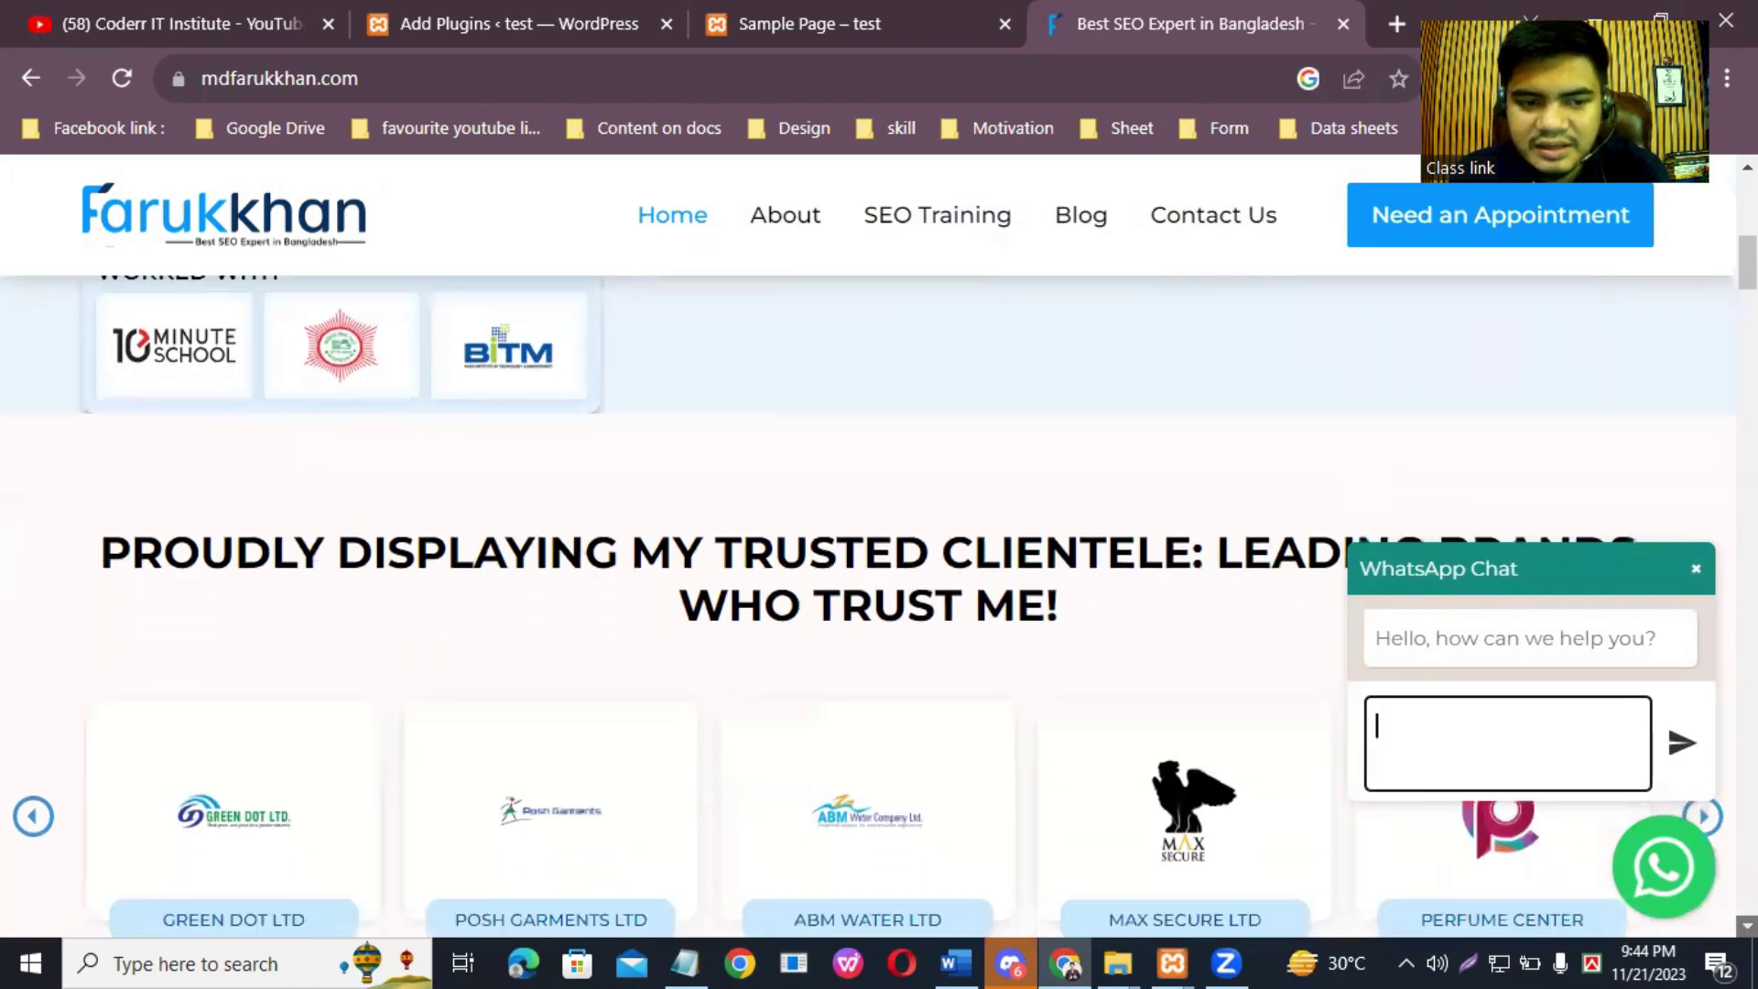
{"action": "scroll", "coordinate": [868, 605], "scroll_direction": "down", "scroll_amount": 7}
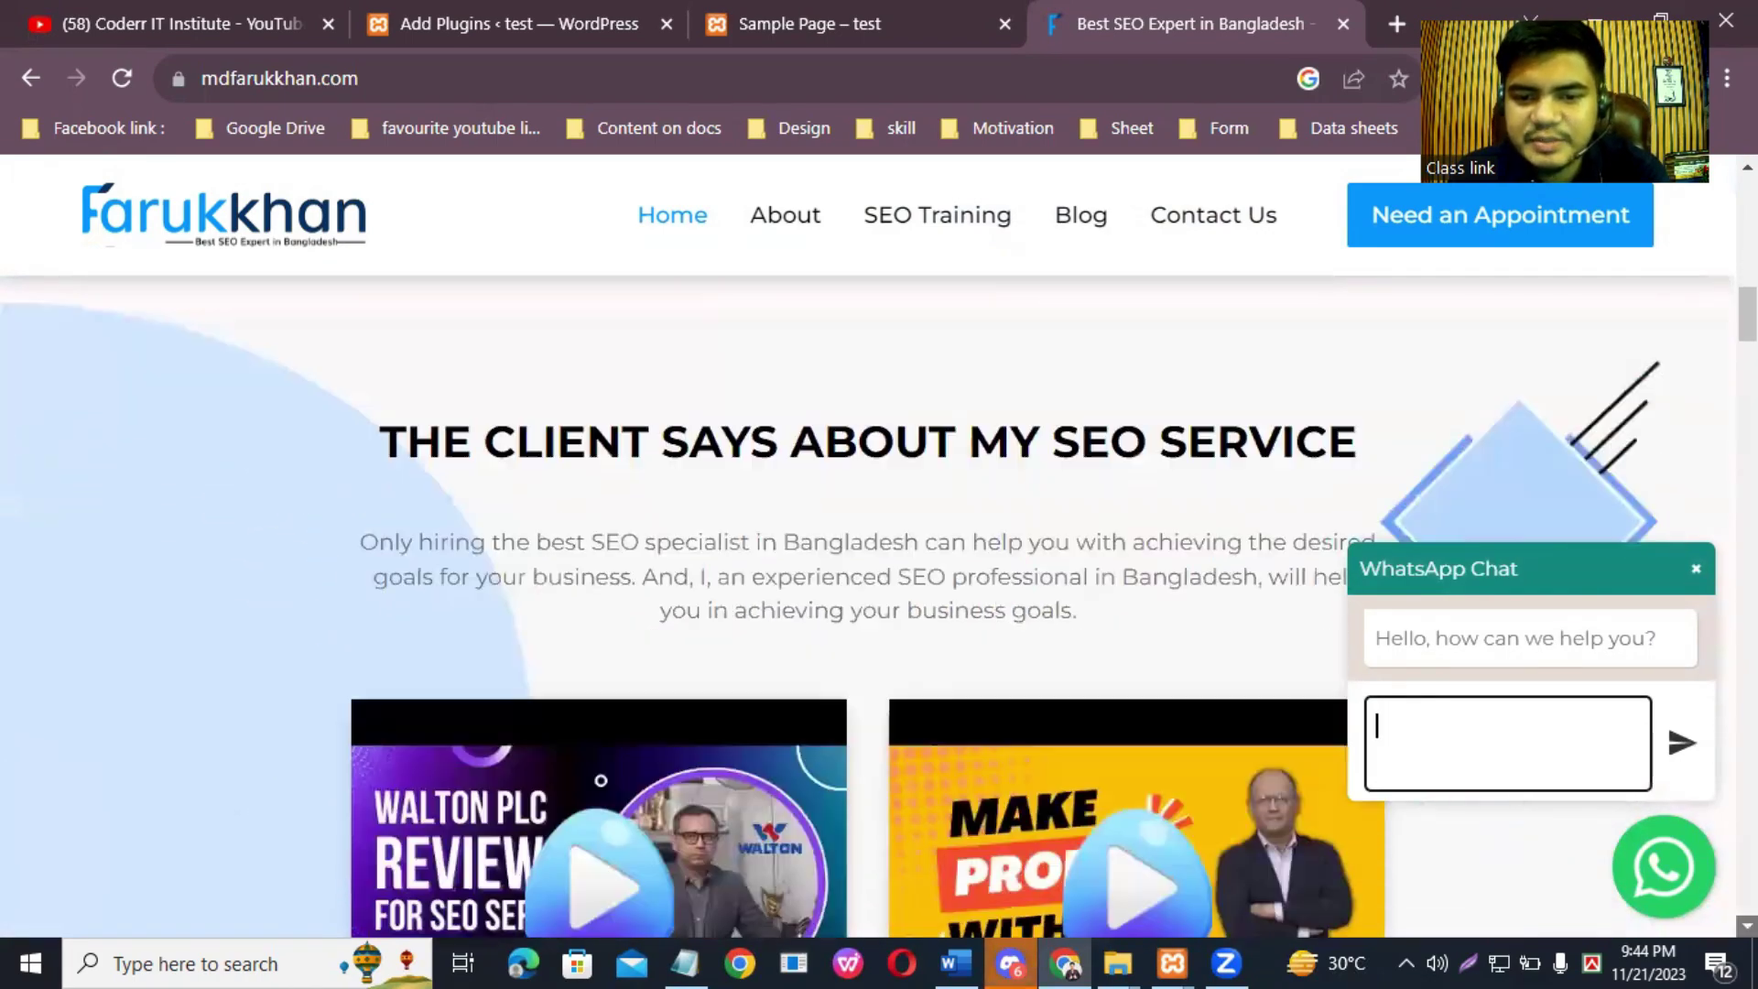
{"action": "scroll", "coordinate": [868, 604], "scroll_direction": "down", "scroll_amount": 20}
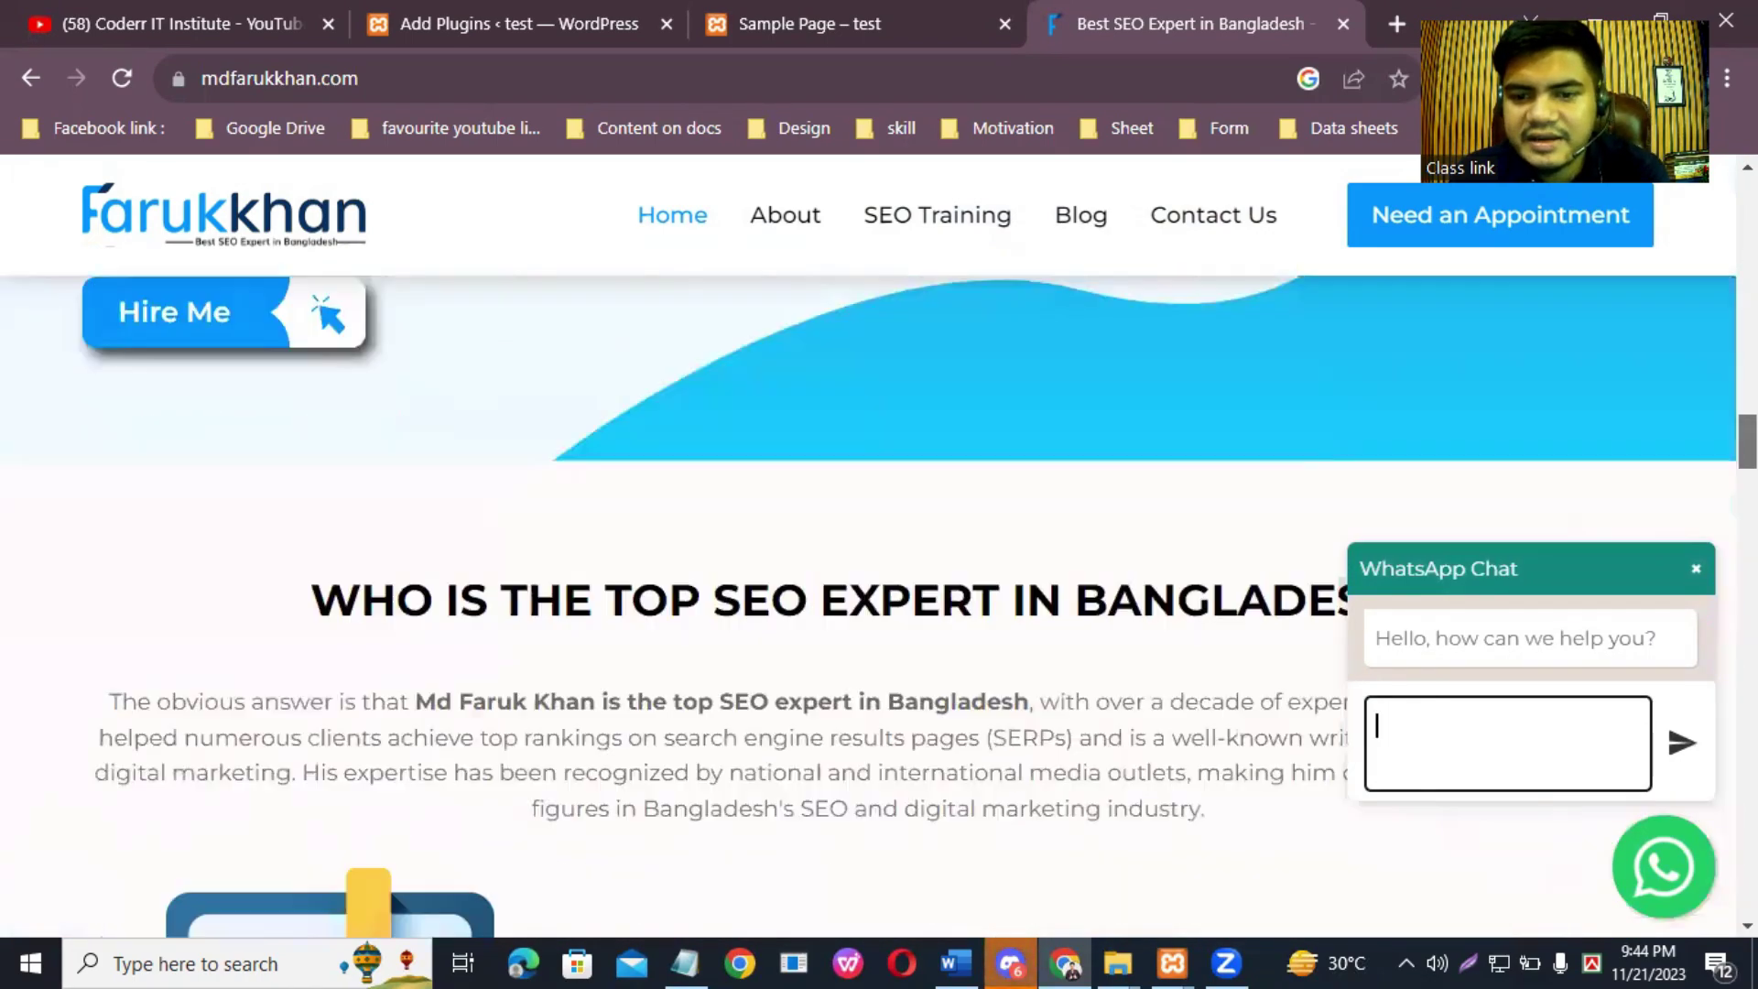
{"action": "scroll", "coordinate": [868, 605], "scroll_direction": "down", "scroll_amount": 12}
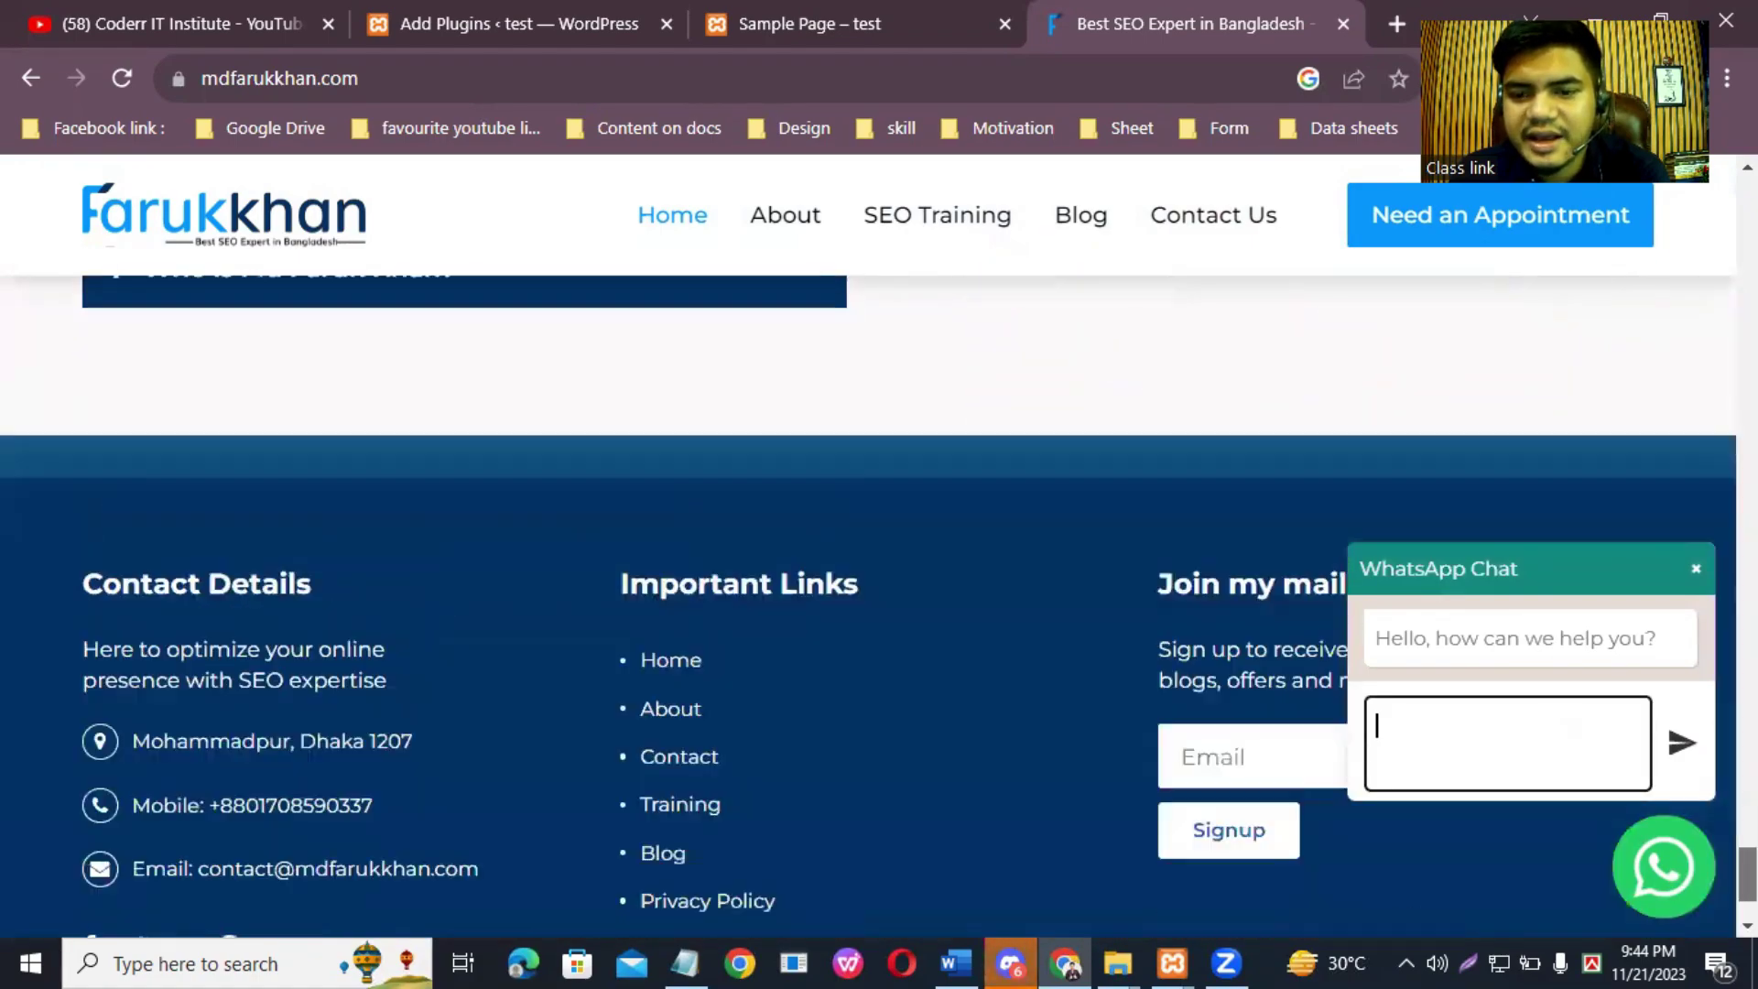
{"action": "scroll", "coordinate": [868, 604], "scroll_direction": "up", "scroll_amount": 1}
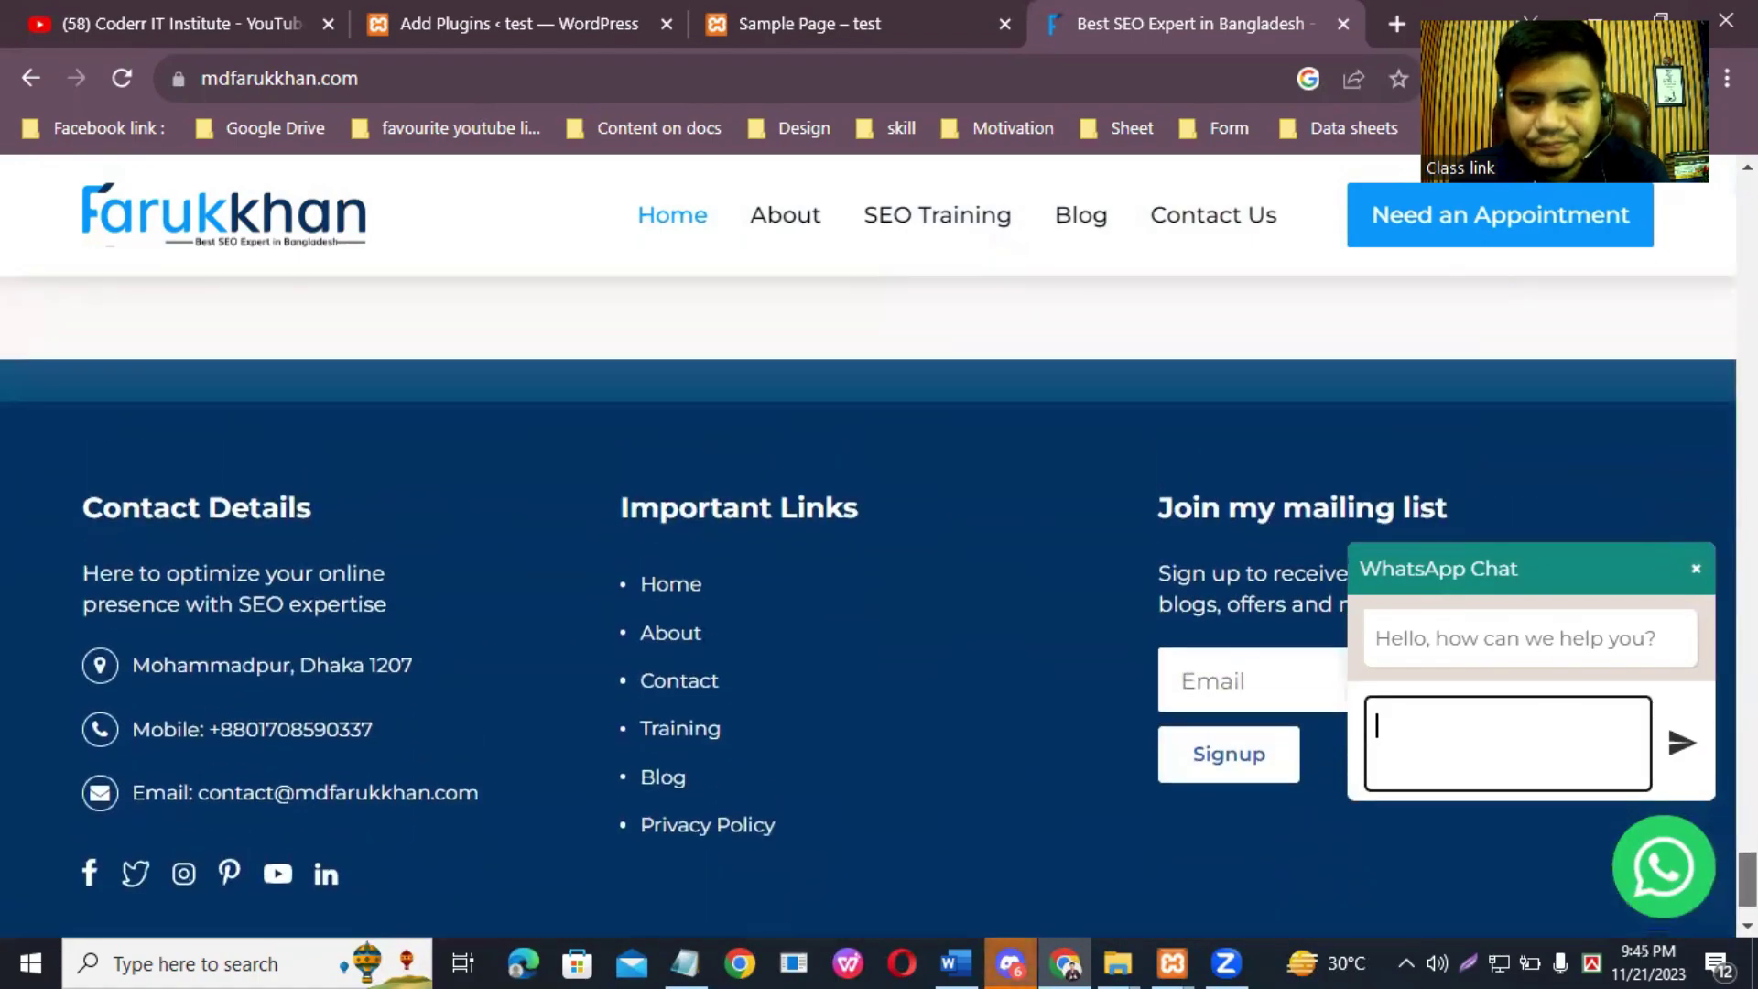
{"action": "scroll", "coordinate": [868, 604], "scroll_direction": "down", "scroll_amount": 1}
{"action": "scroll", "coordinate": [868, 604], "scroll_direction": "up", "scroll_amount": 15}
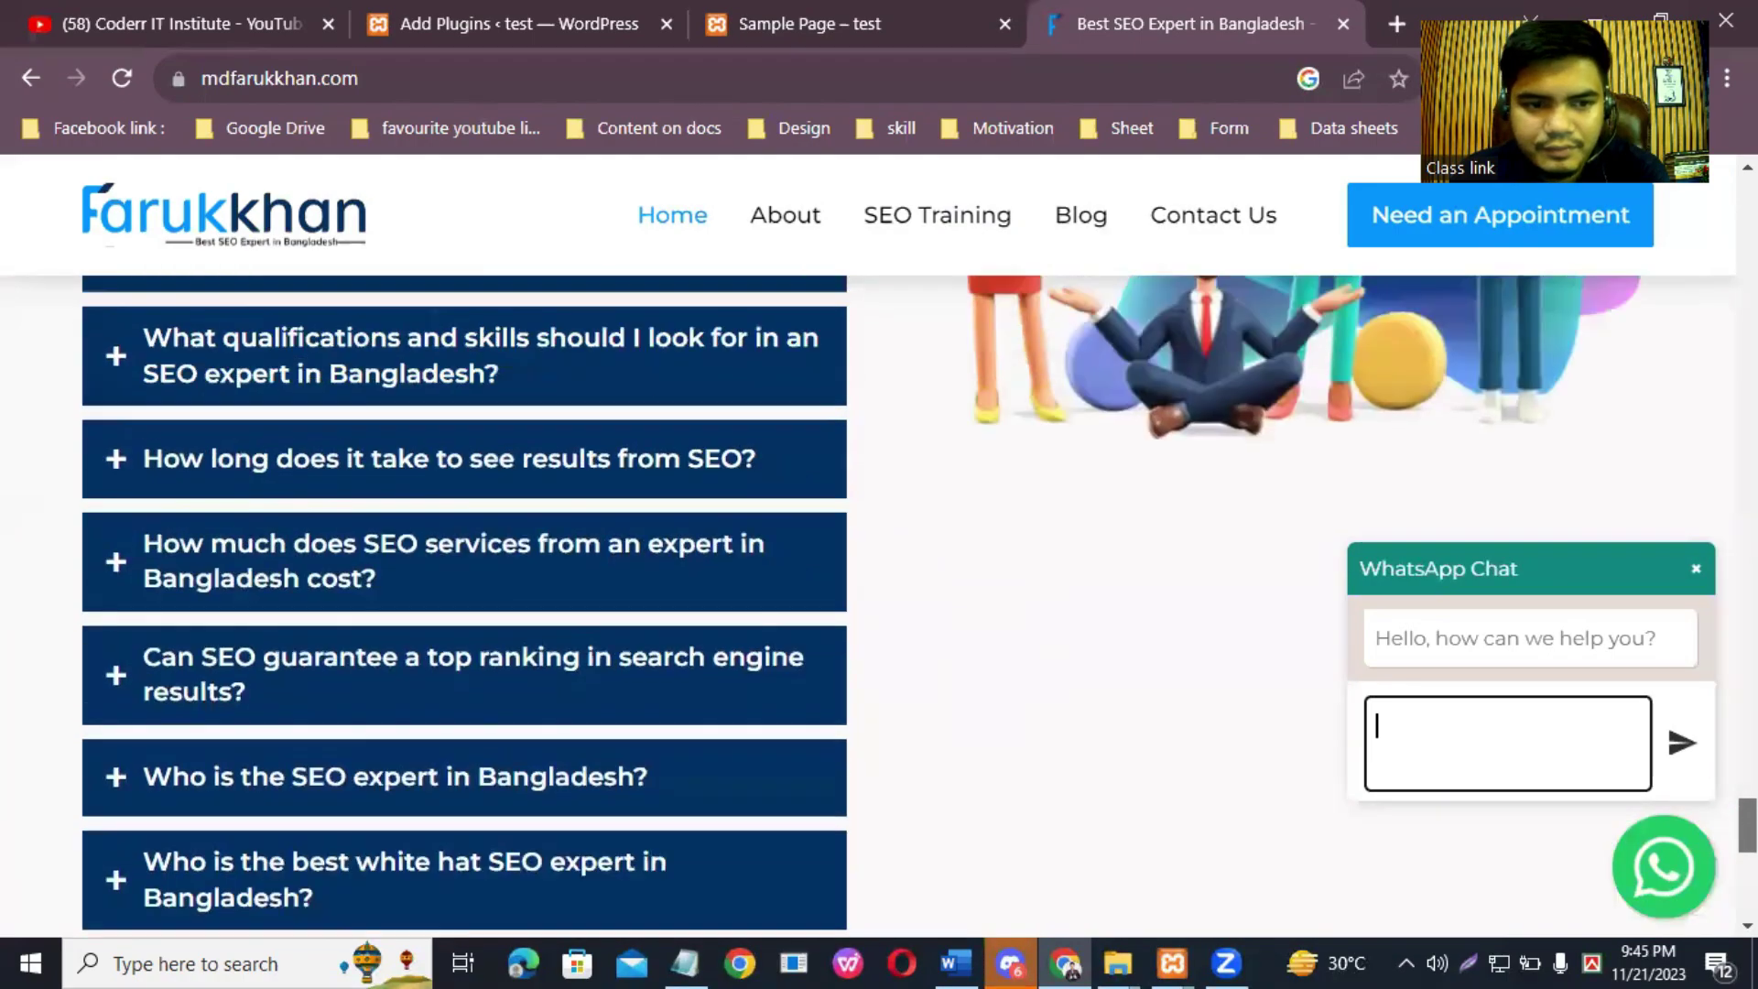
{"action": "scroll", "coordinate": [868, 605], "scroll_direction": "up", "scroll_amount": 10}
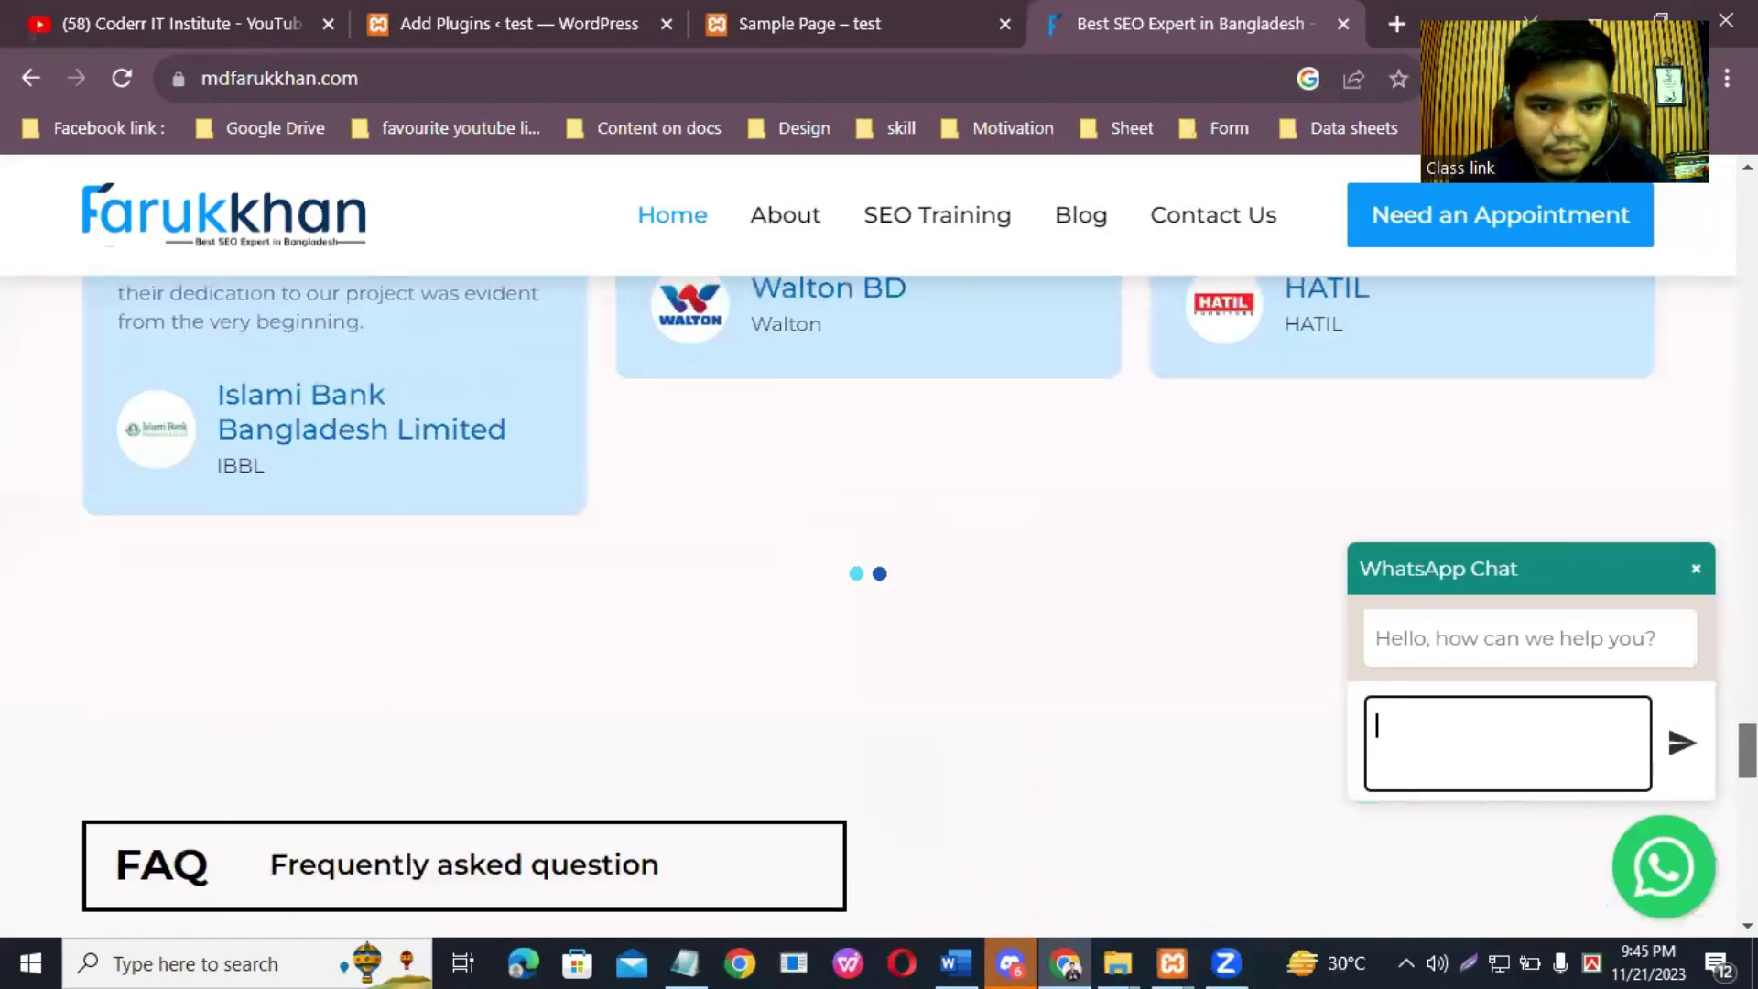
{"action": "scroll", "coordinate": [868, 605], "scroll_direction": "up", "scroll_amount": 10}
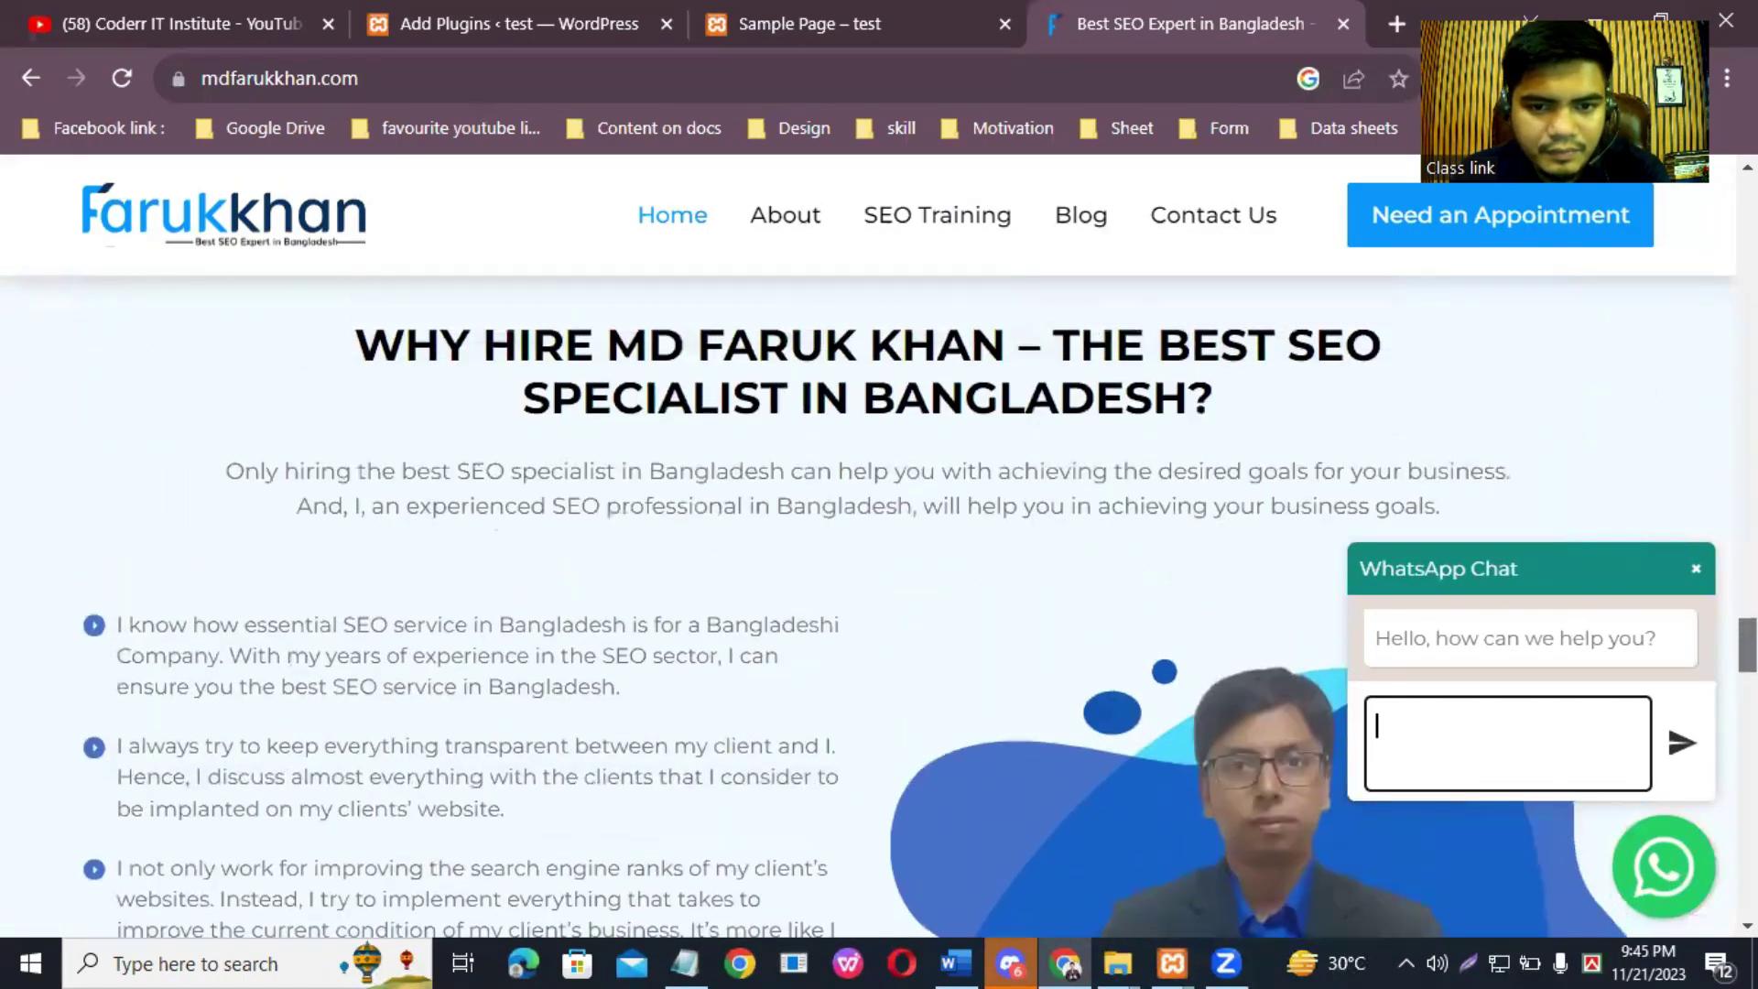
{"action": "scroll", "coordinate": [868, 604], "scroll_direction": "up", "scroll_amount": 10}
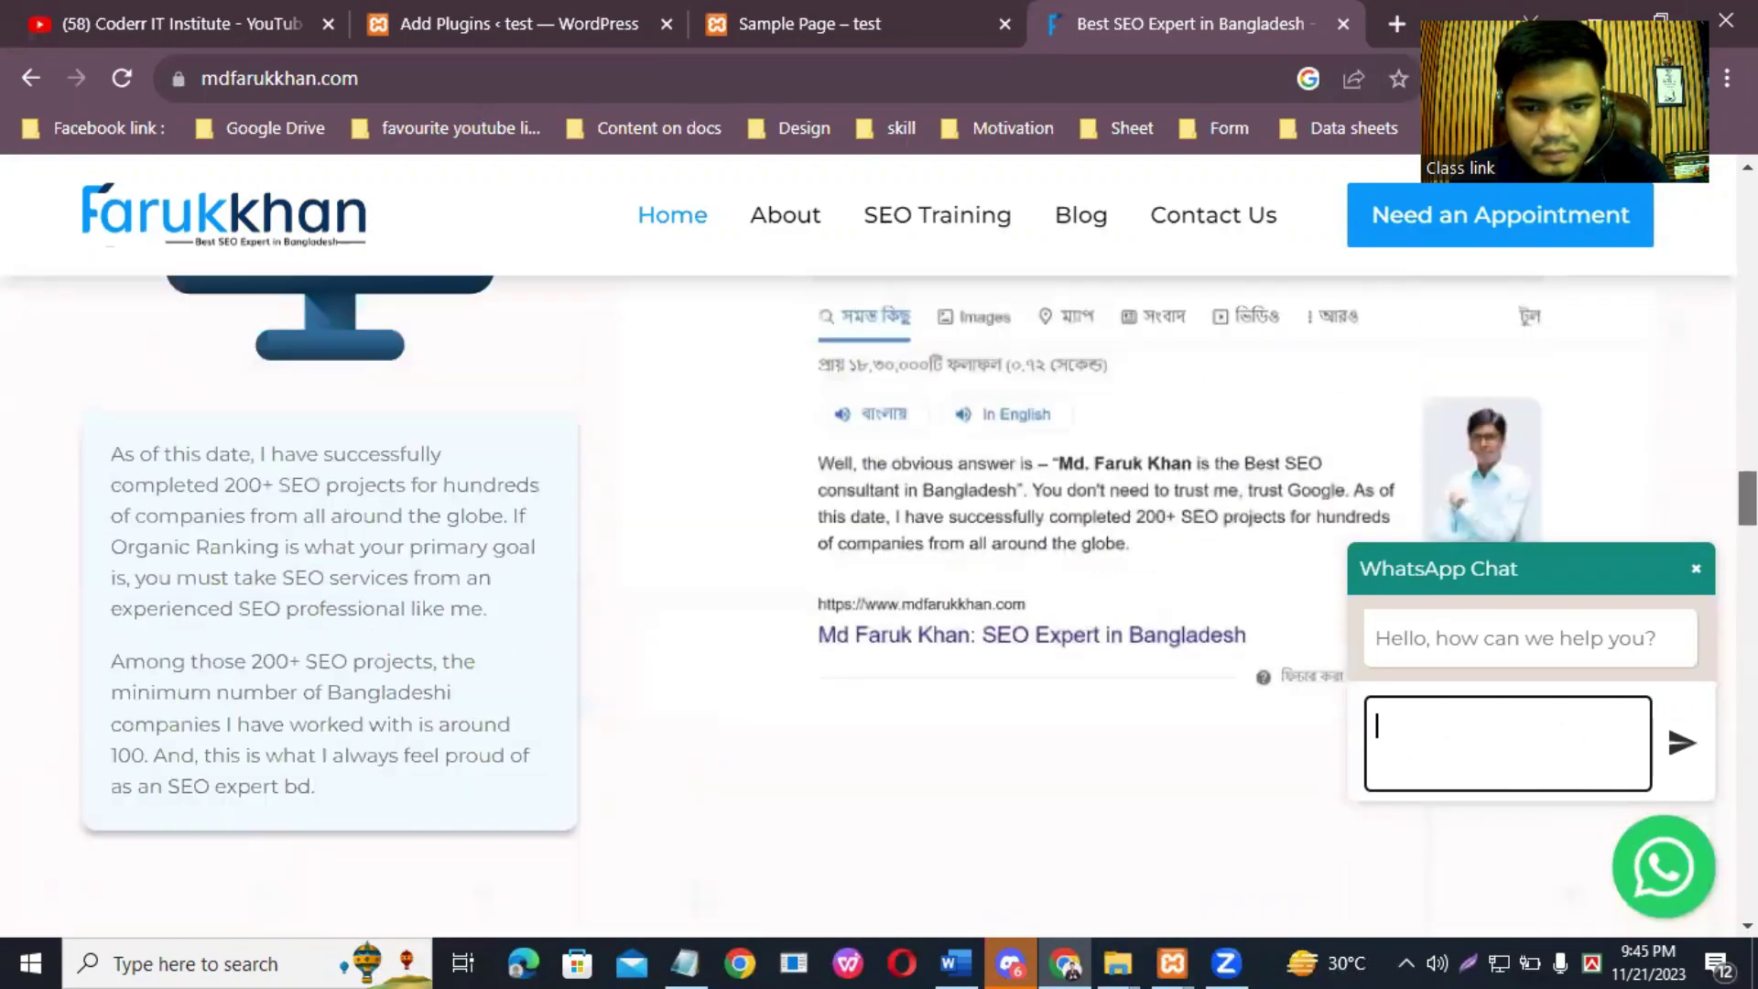
{"action": "scroll", "coordinate": [868, 604], "scroll_direction": "up", "scroll_amount": 10}
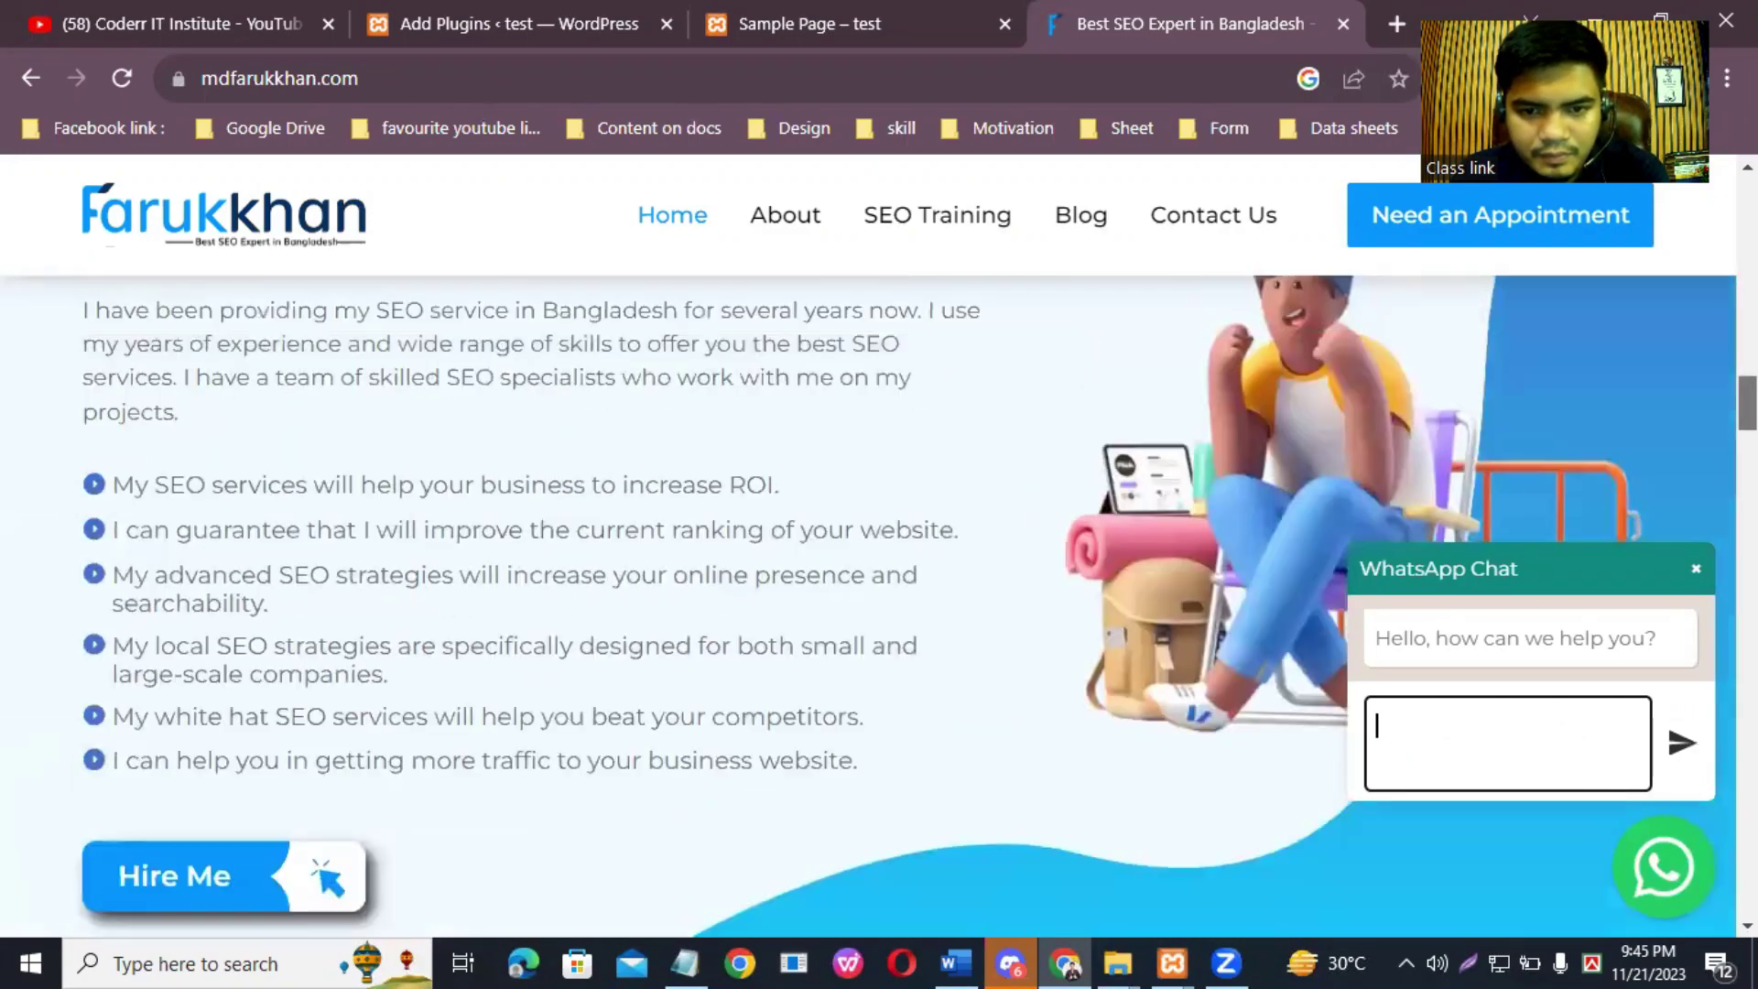
{"action": "scroll", "coordinate": [868, 604], "scroll_direction": "up", "scroll_amount": 10}
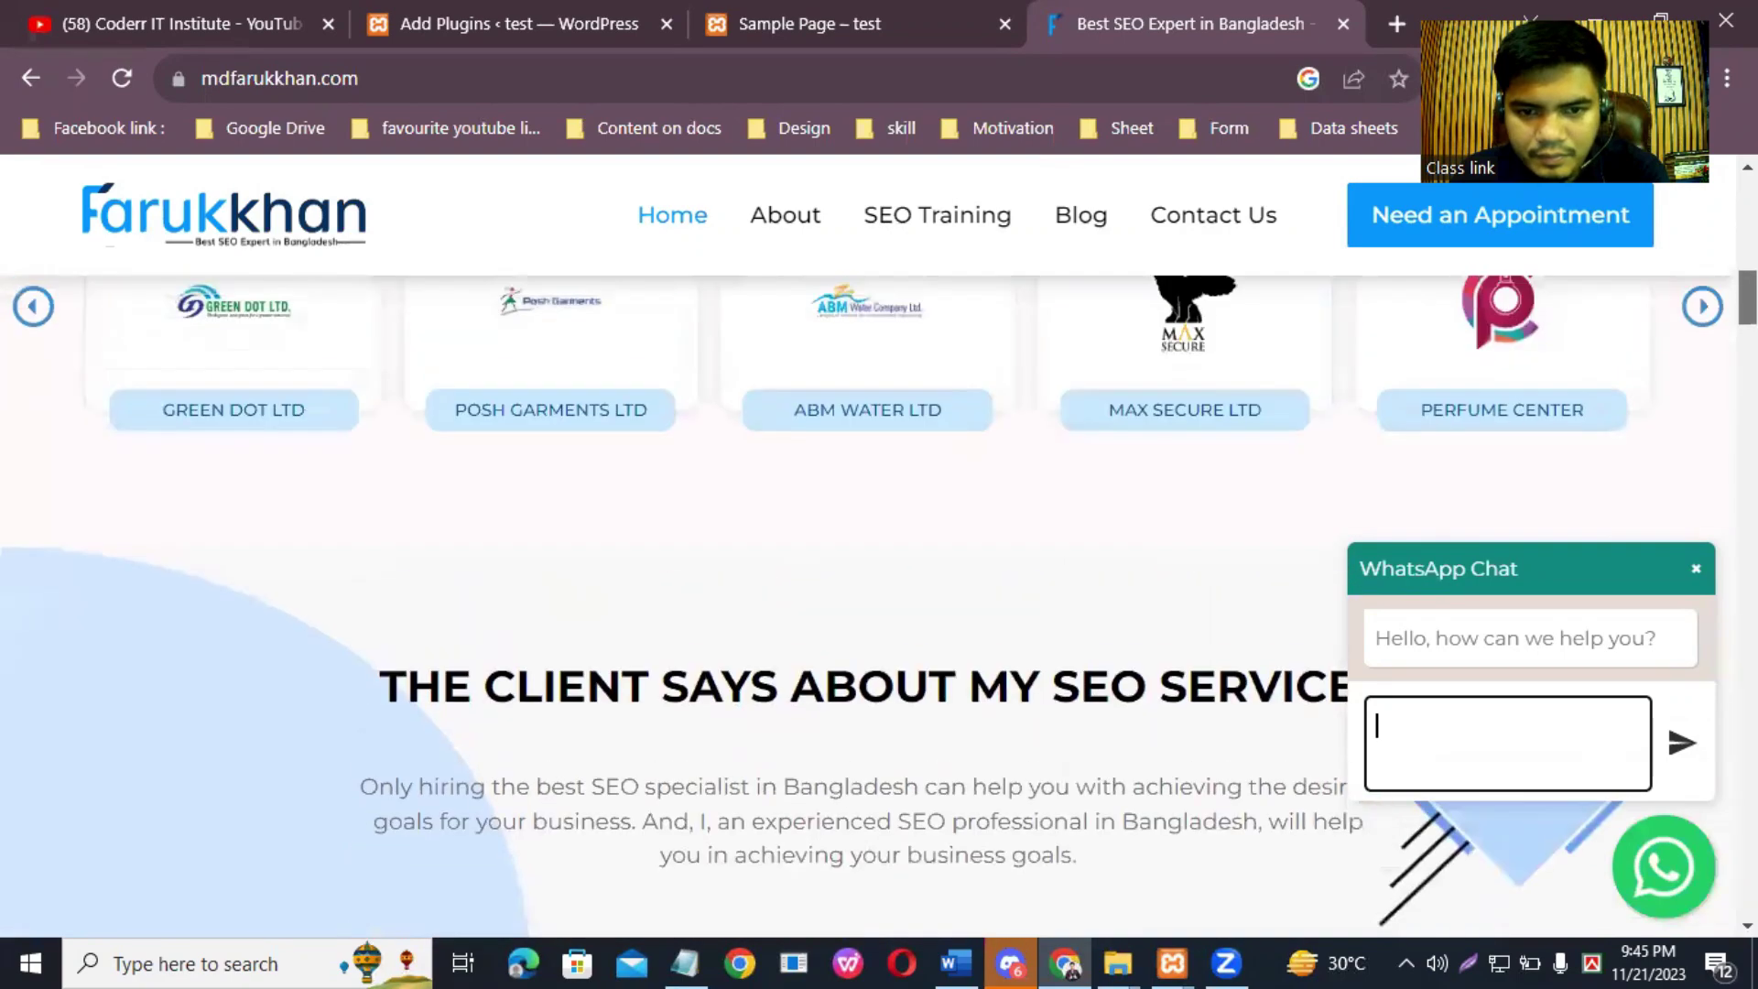
{"action": "scroll", "coordinate": [1032, 451], "scroll_direction": "down", "scroll_amount": 5}
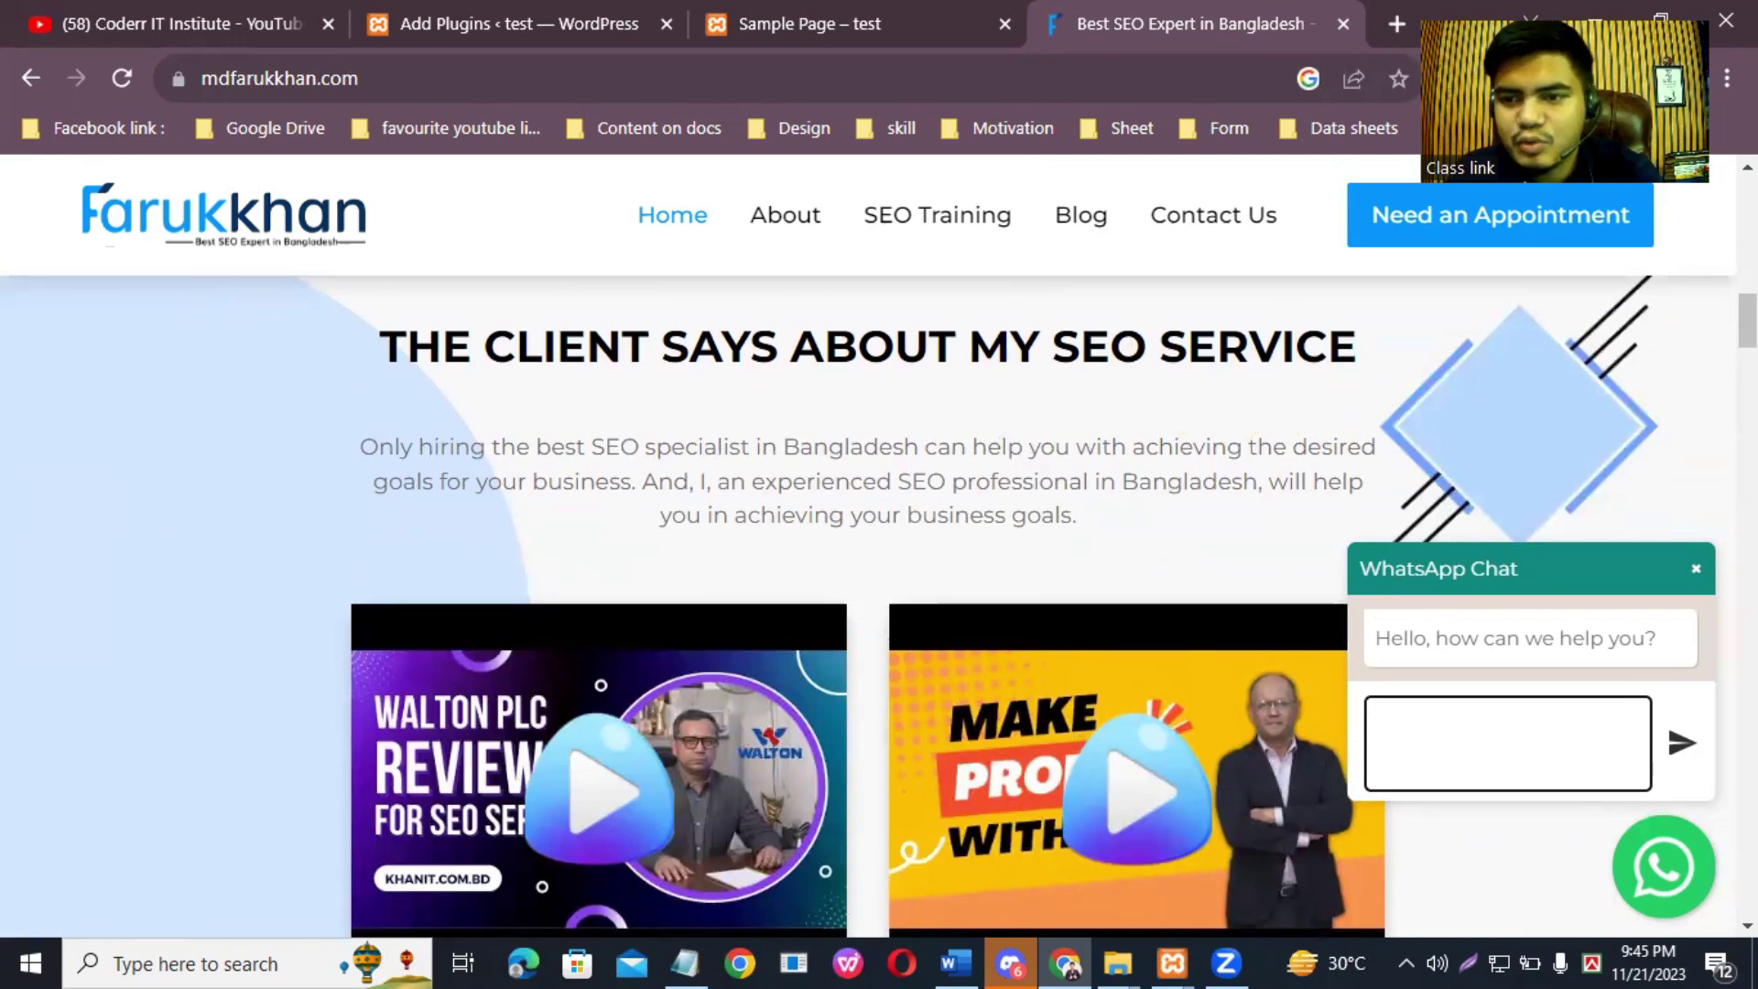
{"action": "scroll", "coordinate": [868, 604], "scroll_direction": "down", "scroll_amount": 10}
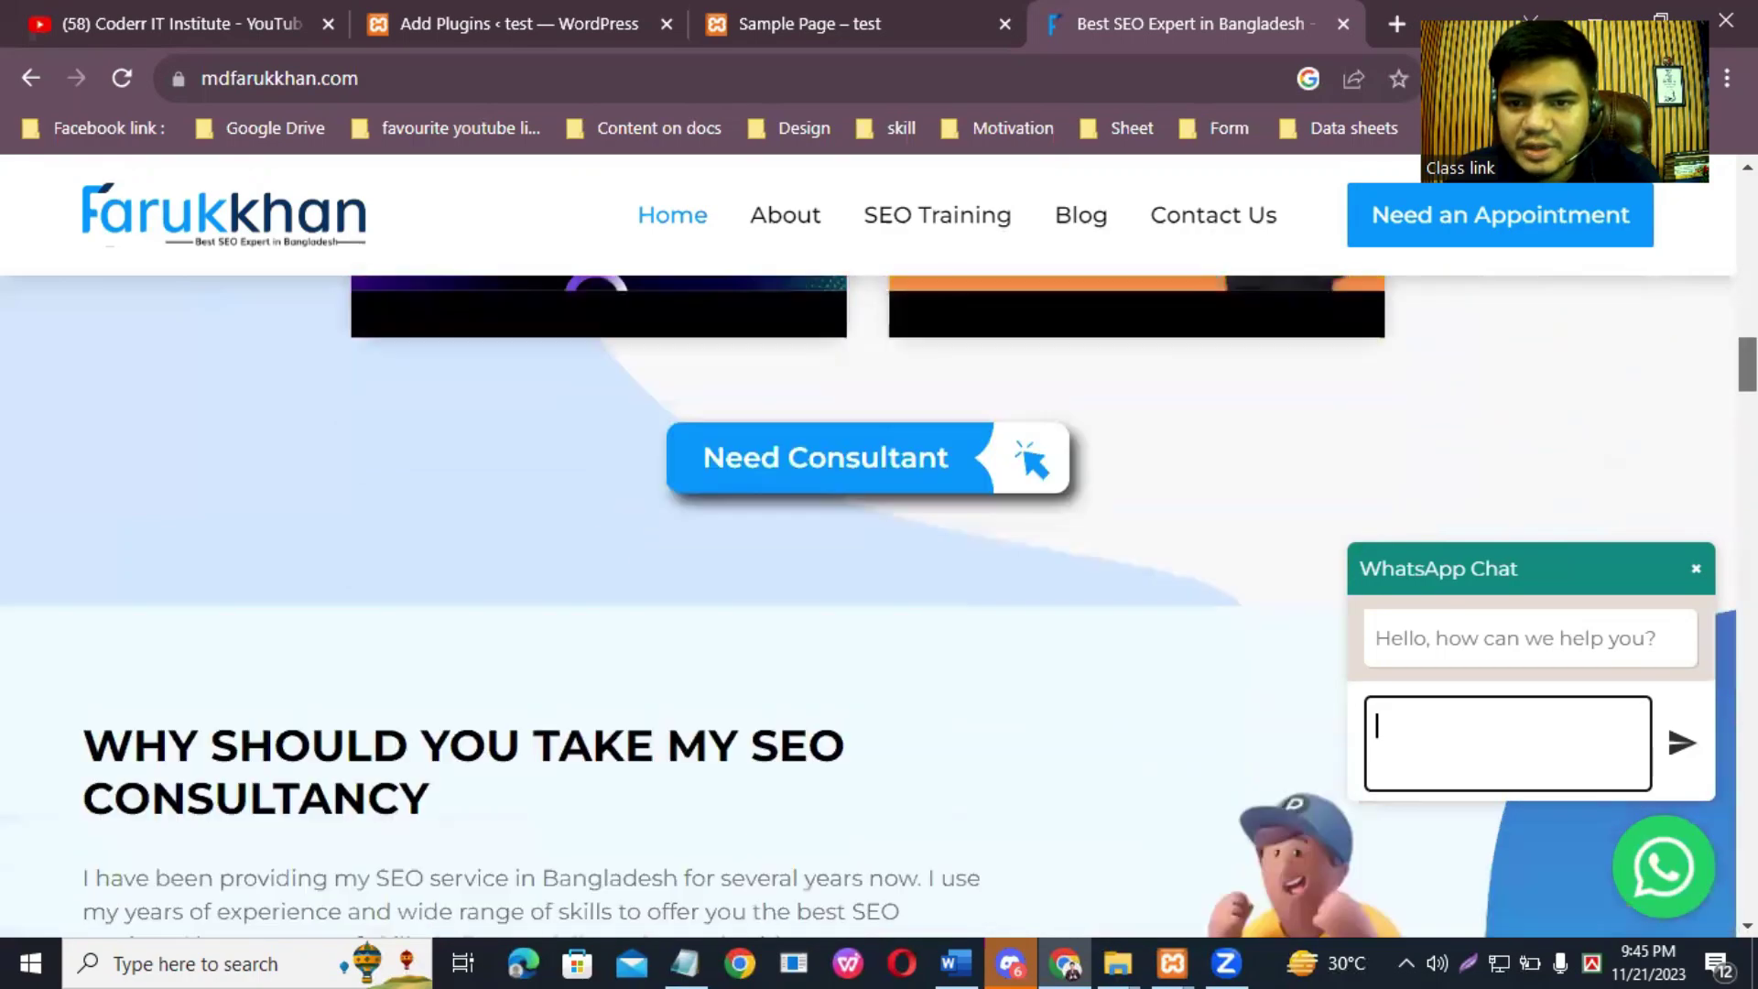
{"action": "scroll", "coordinate": [868, 604], "scroll_direction": "down", "scroll_amount": 15}
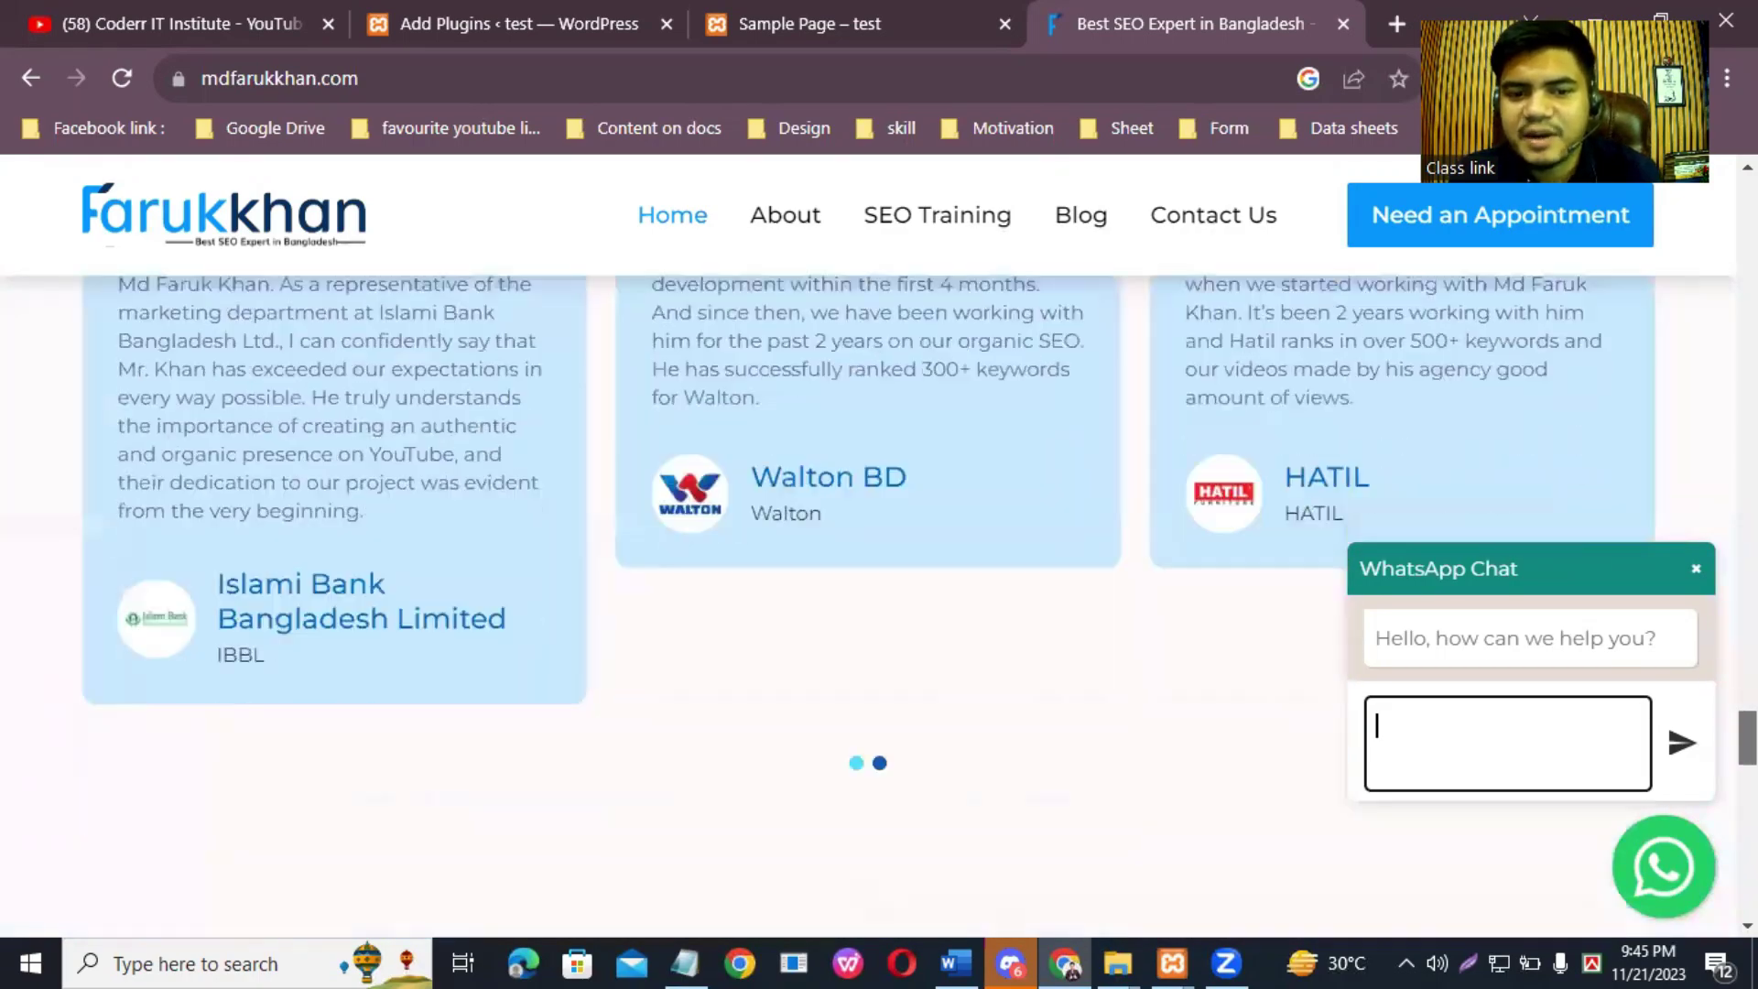
{"action": "scroll", "coordinate": [868, 604], "scroll_direction": "down", "scroll_amount": 5}
{"action": "scroll", "coordinate": [868, 604], "scroll_direction": "up", "scroll_amount": 20}
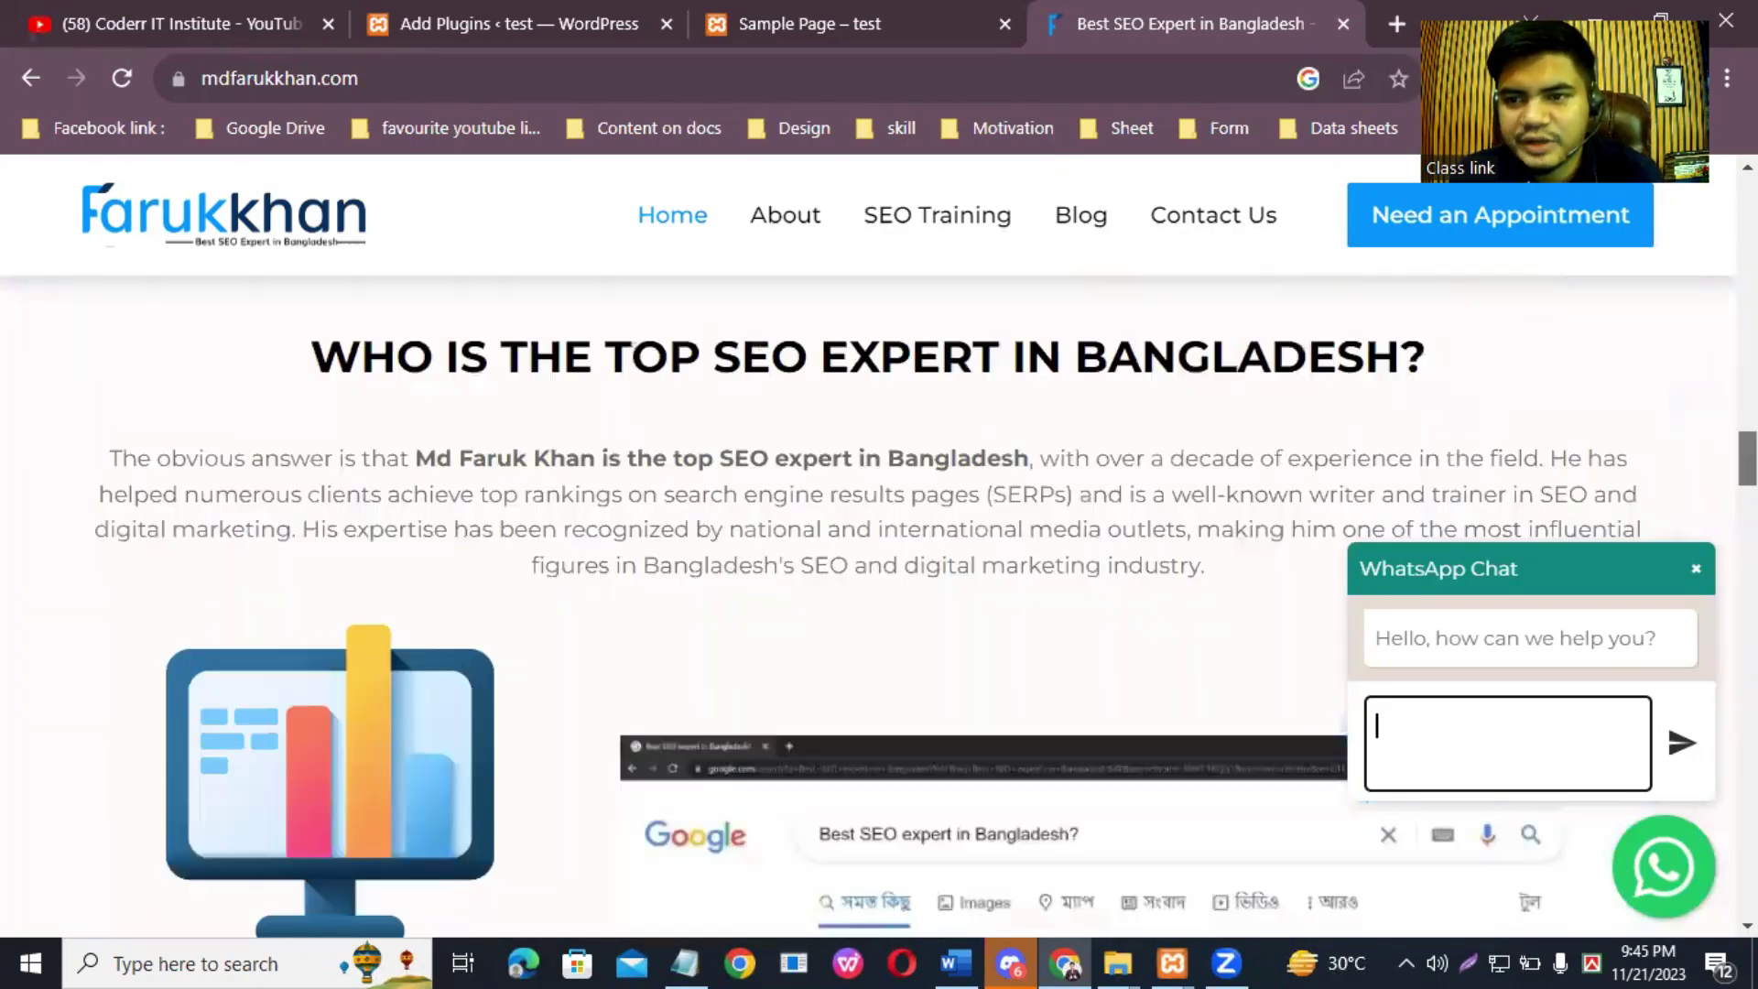
{"action": "scroll", "coordinate": [879, 549], "scroll_direction": "down", "scroll_amount": 6}
{"action": "scroll", "coordinate": [879, 549], "scroll_direction": "up", "scroll_amount": 6}
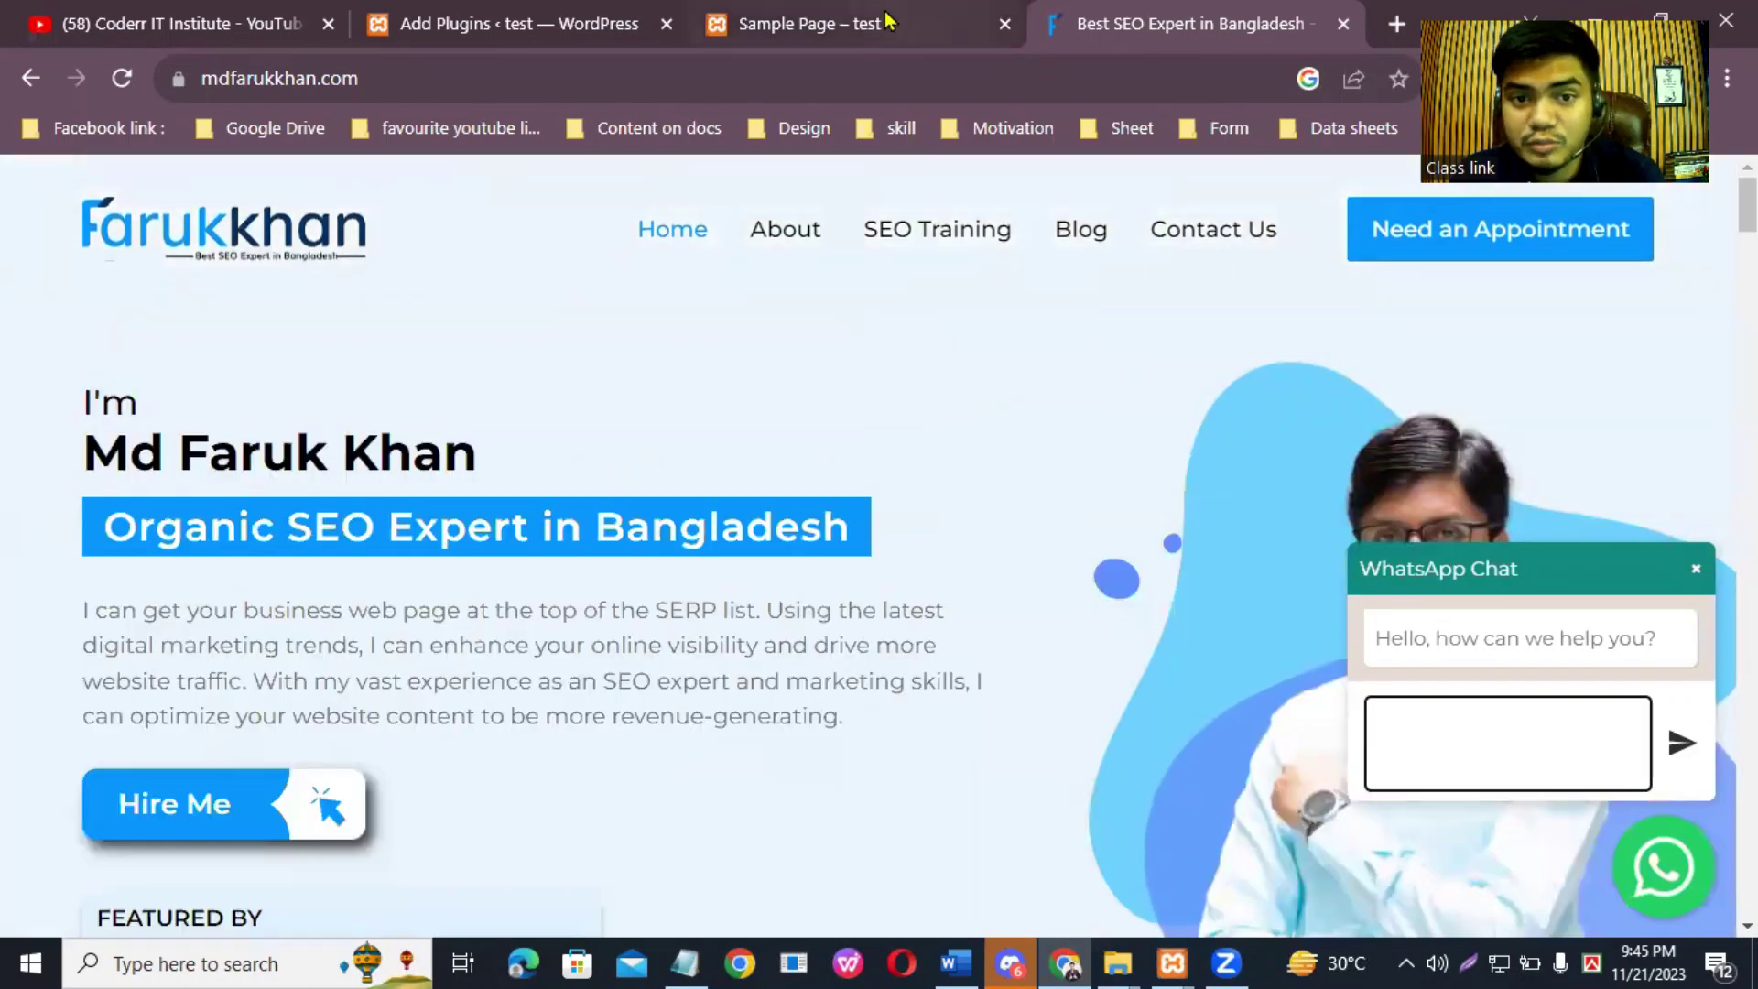
{"action": "left_click", "coordinate": [503, 17]}
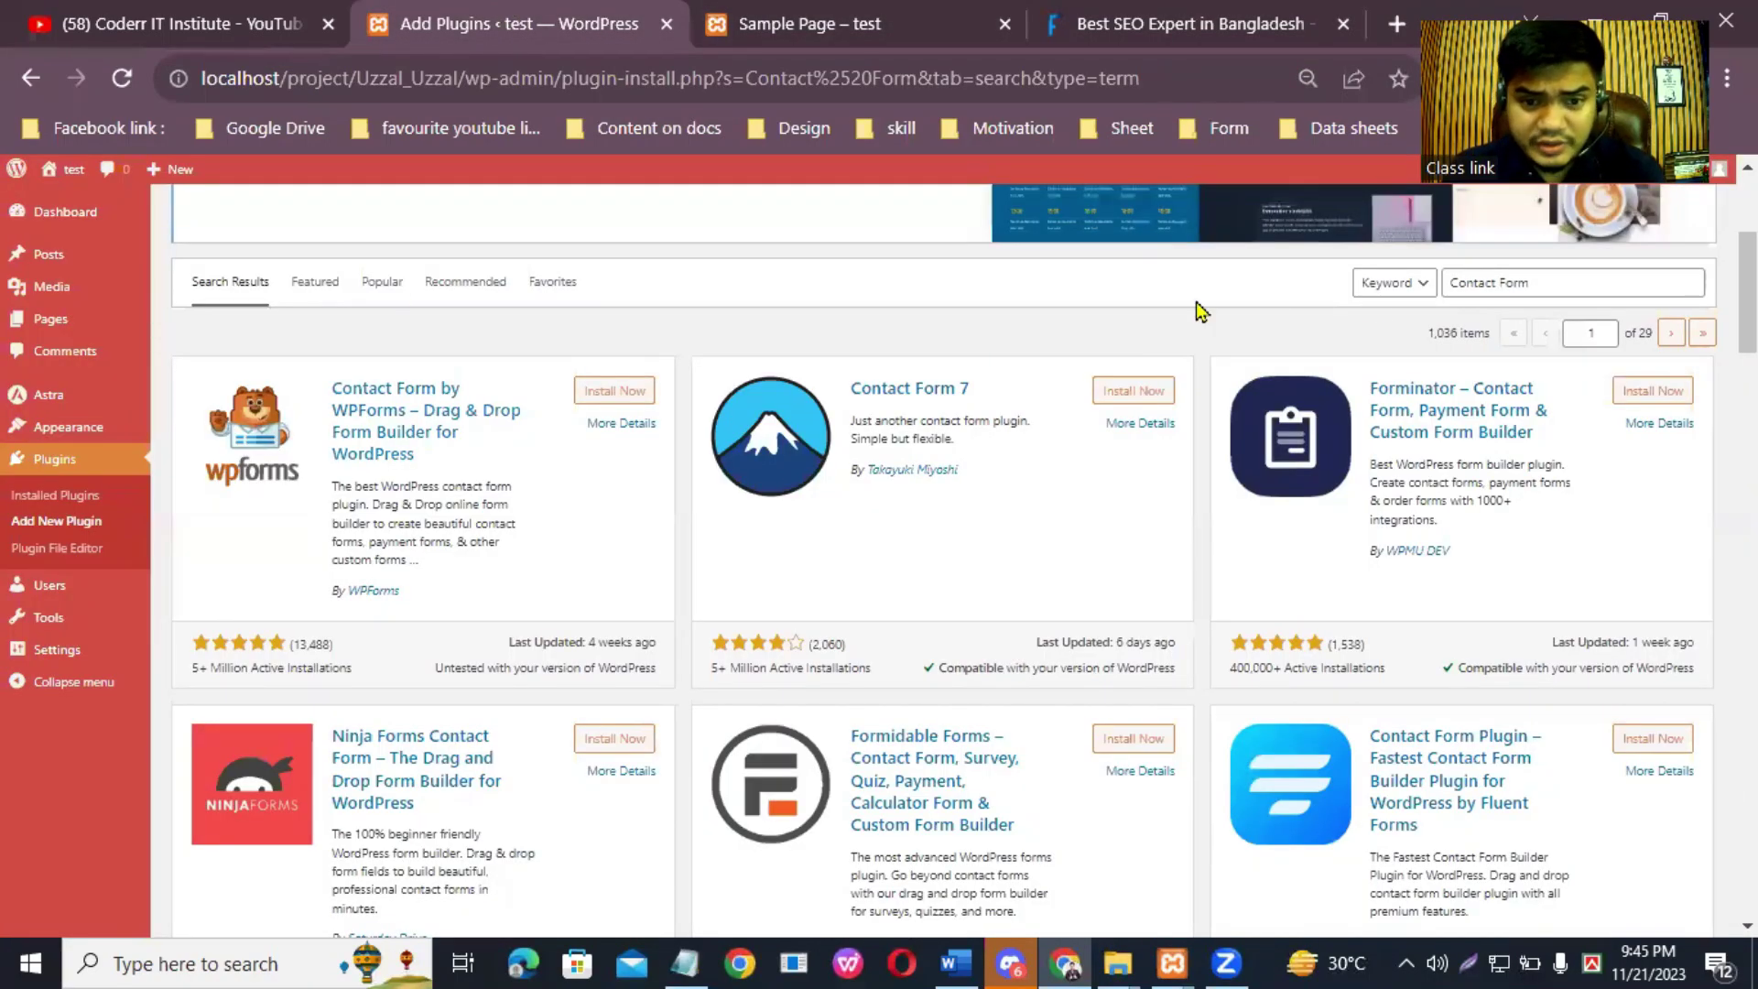
Step: Replace the plugin search text with 'Starter Templates'
{"action": "triple_click", "coordinate": [1533, 283]}
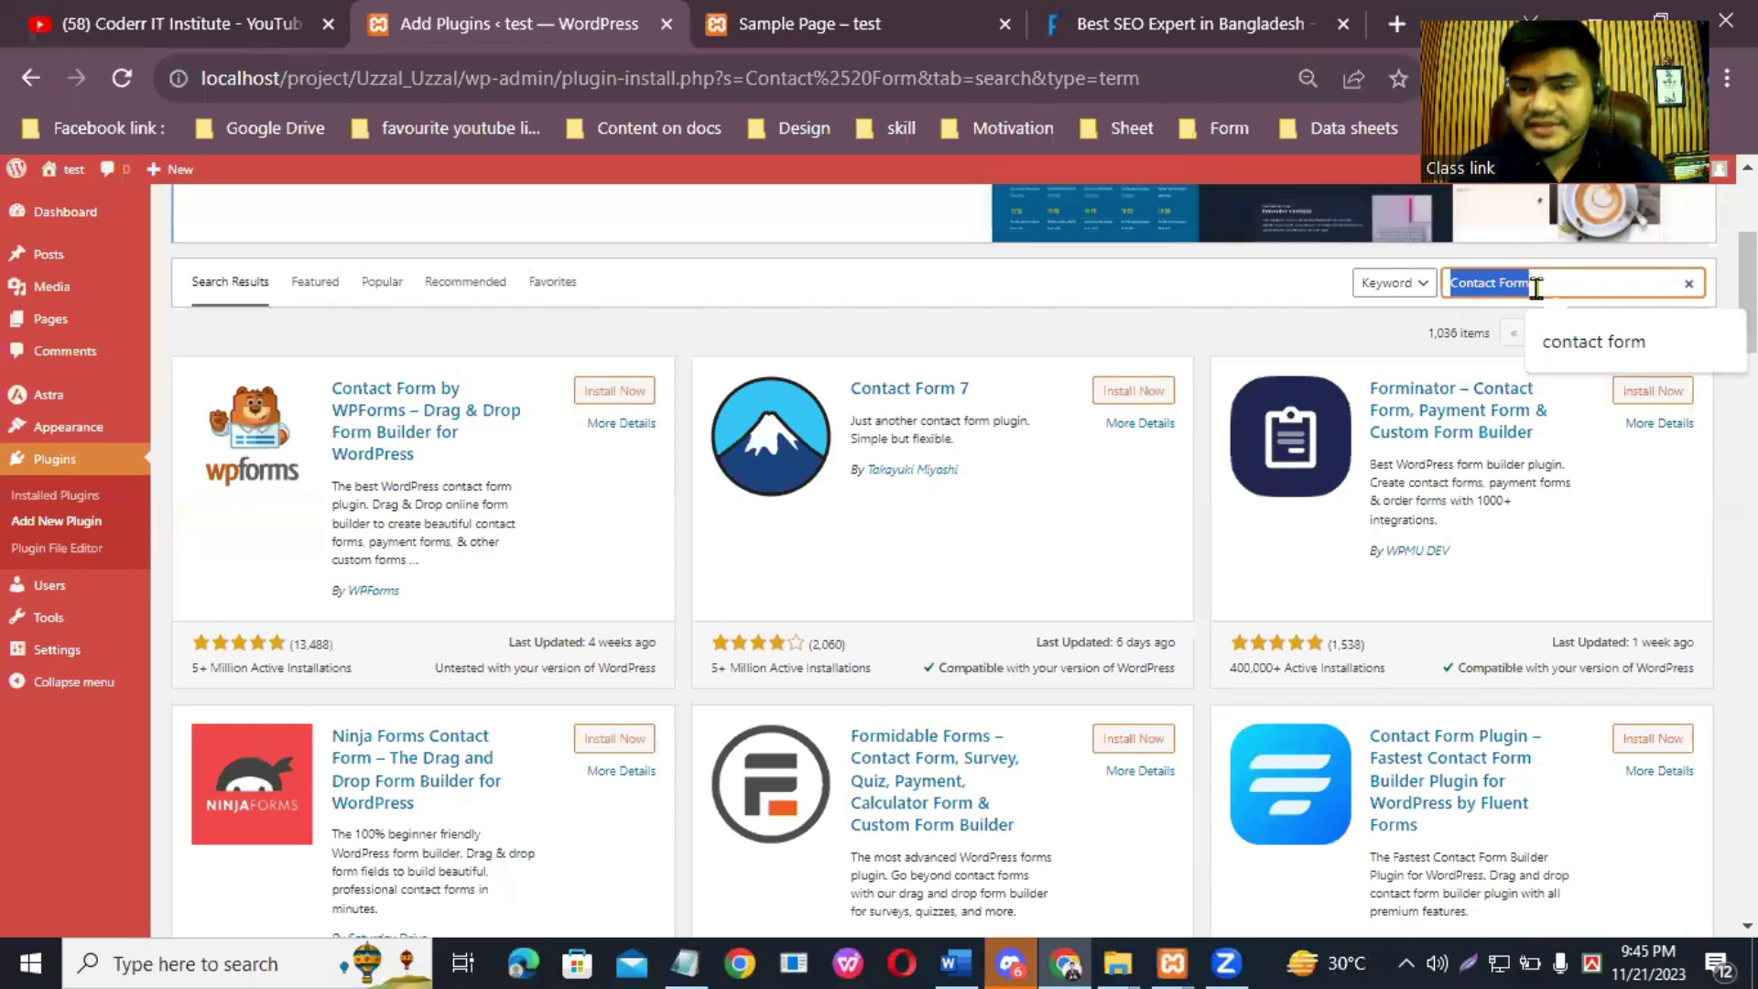
{"action": "key", "text": "BackSpace"}
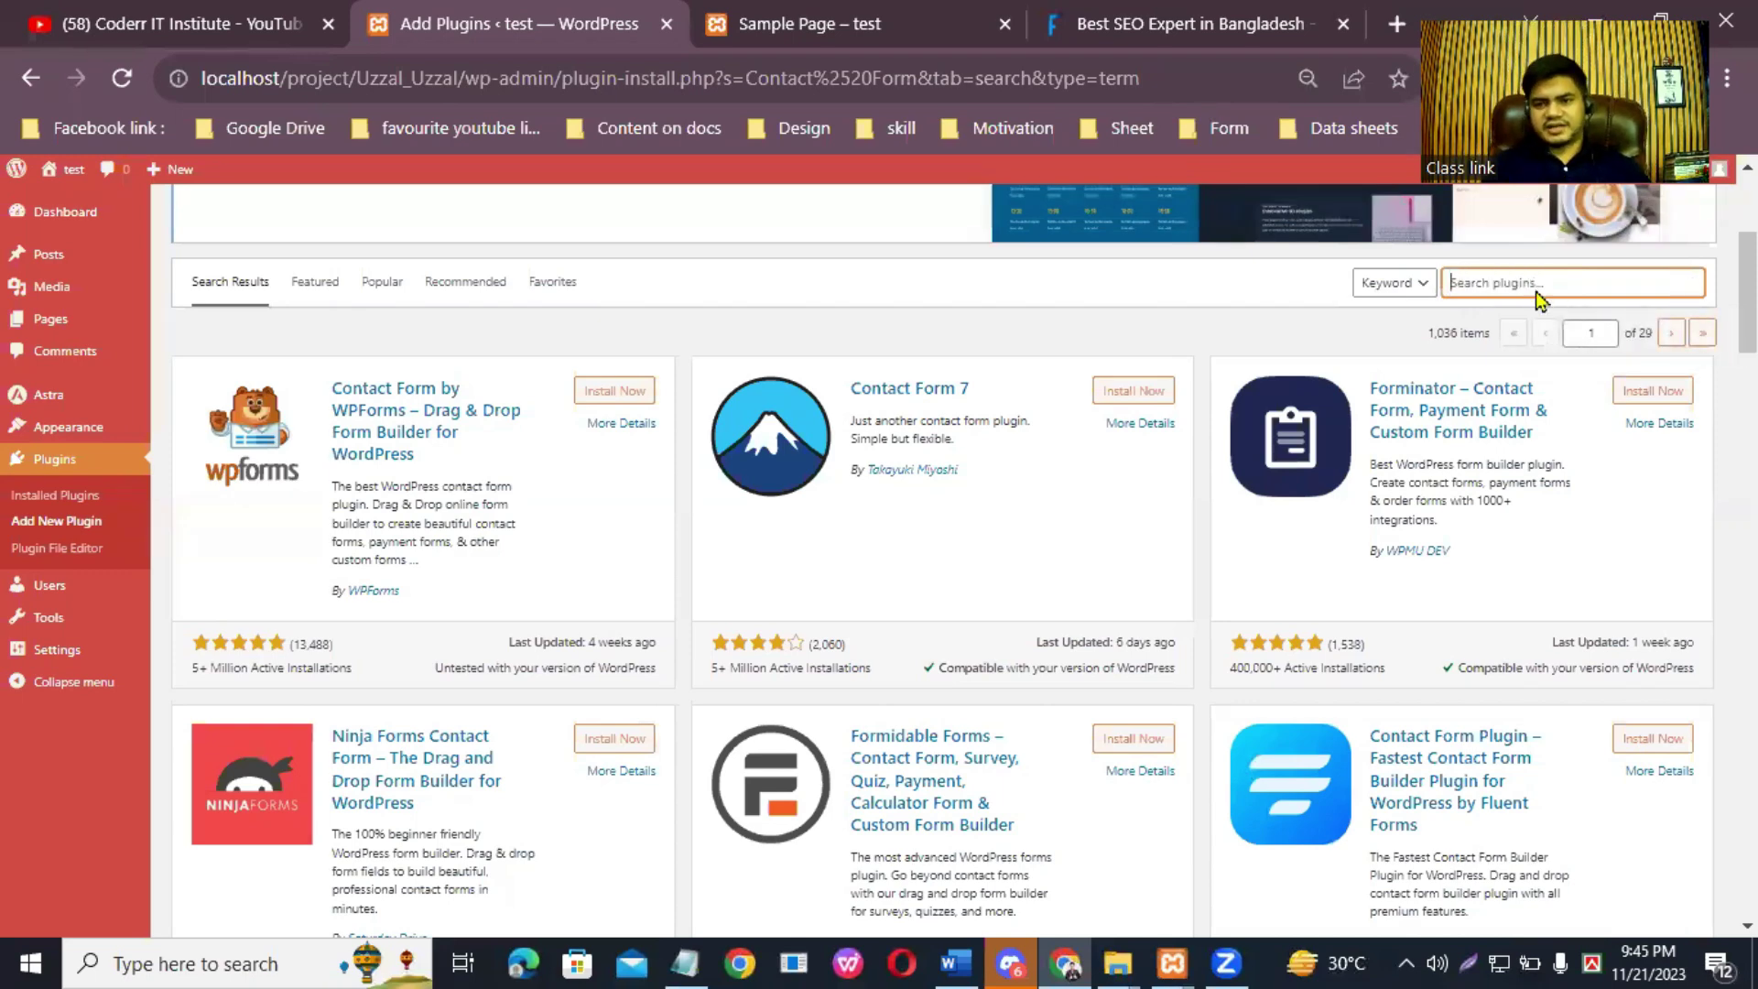
{"action": "type", "text": "S"}
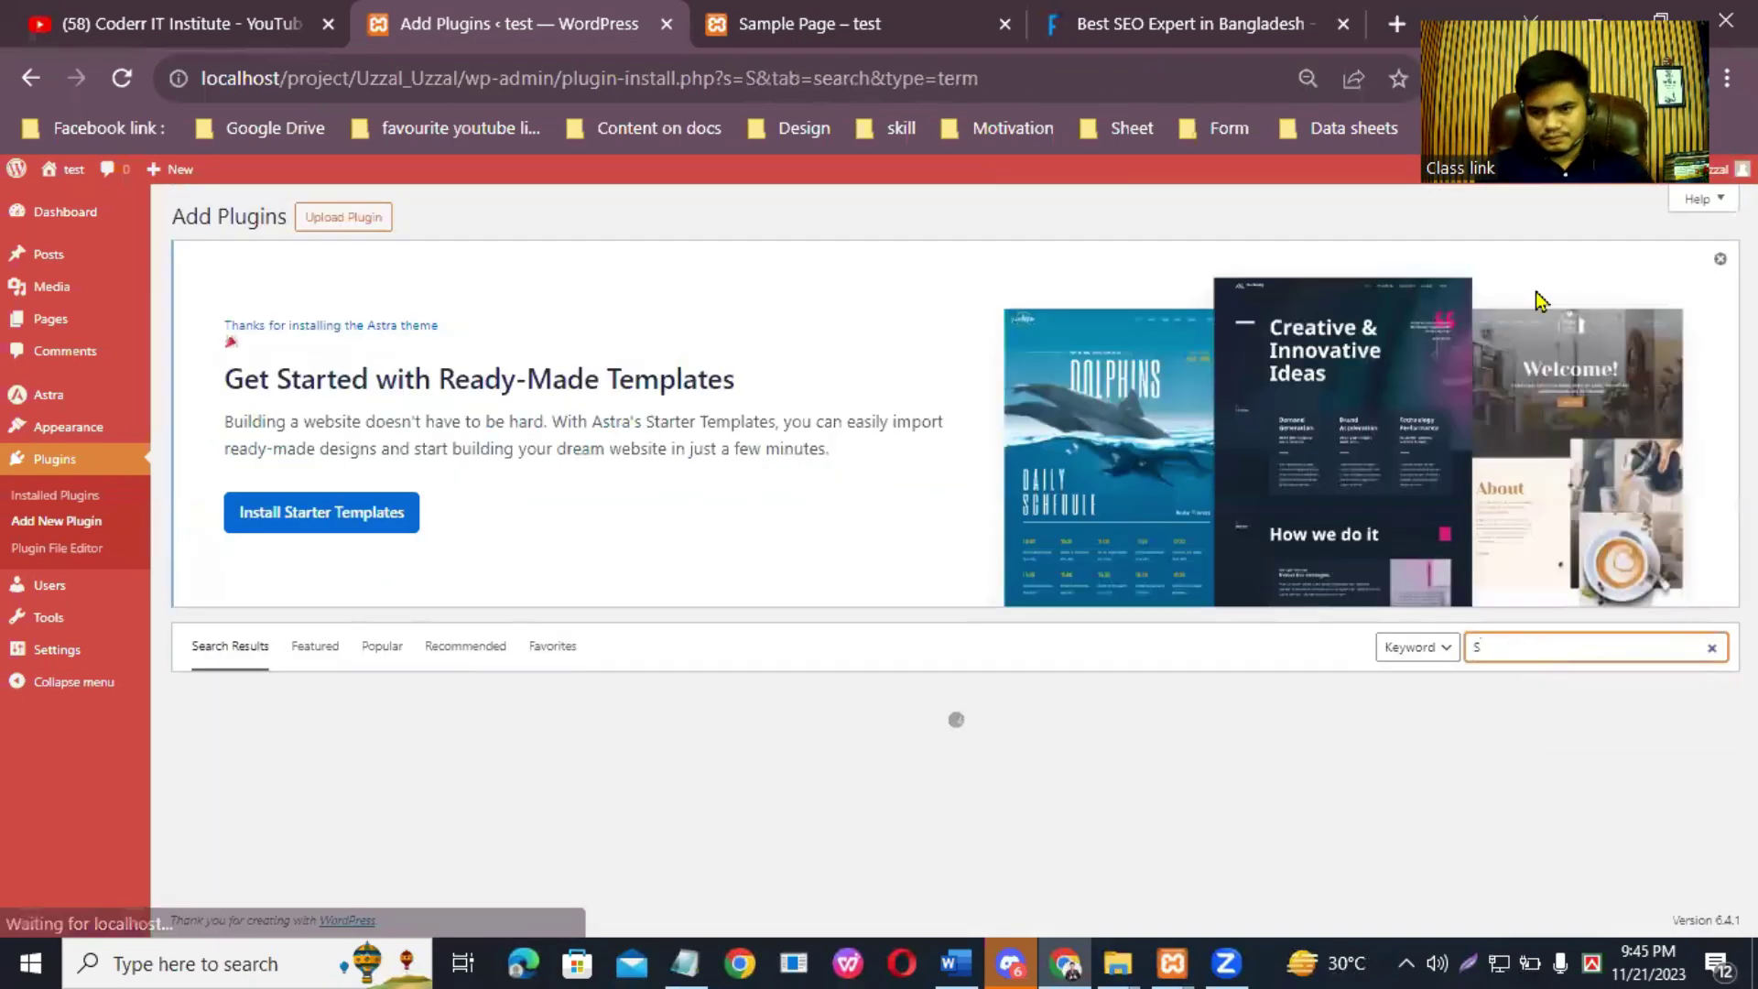
{"action": "type", "text": "arter Tem"}
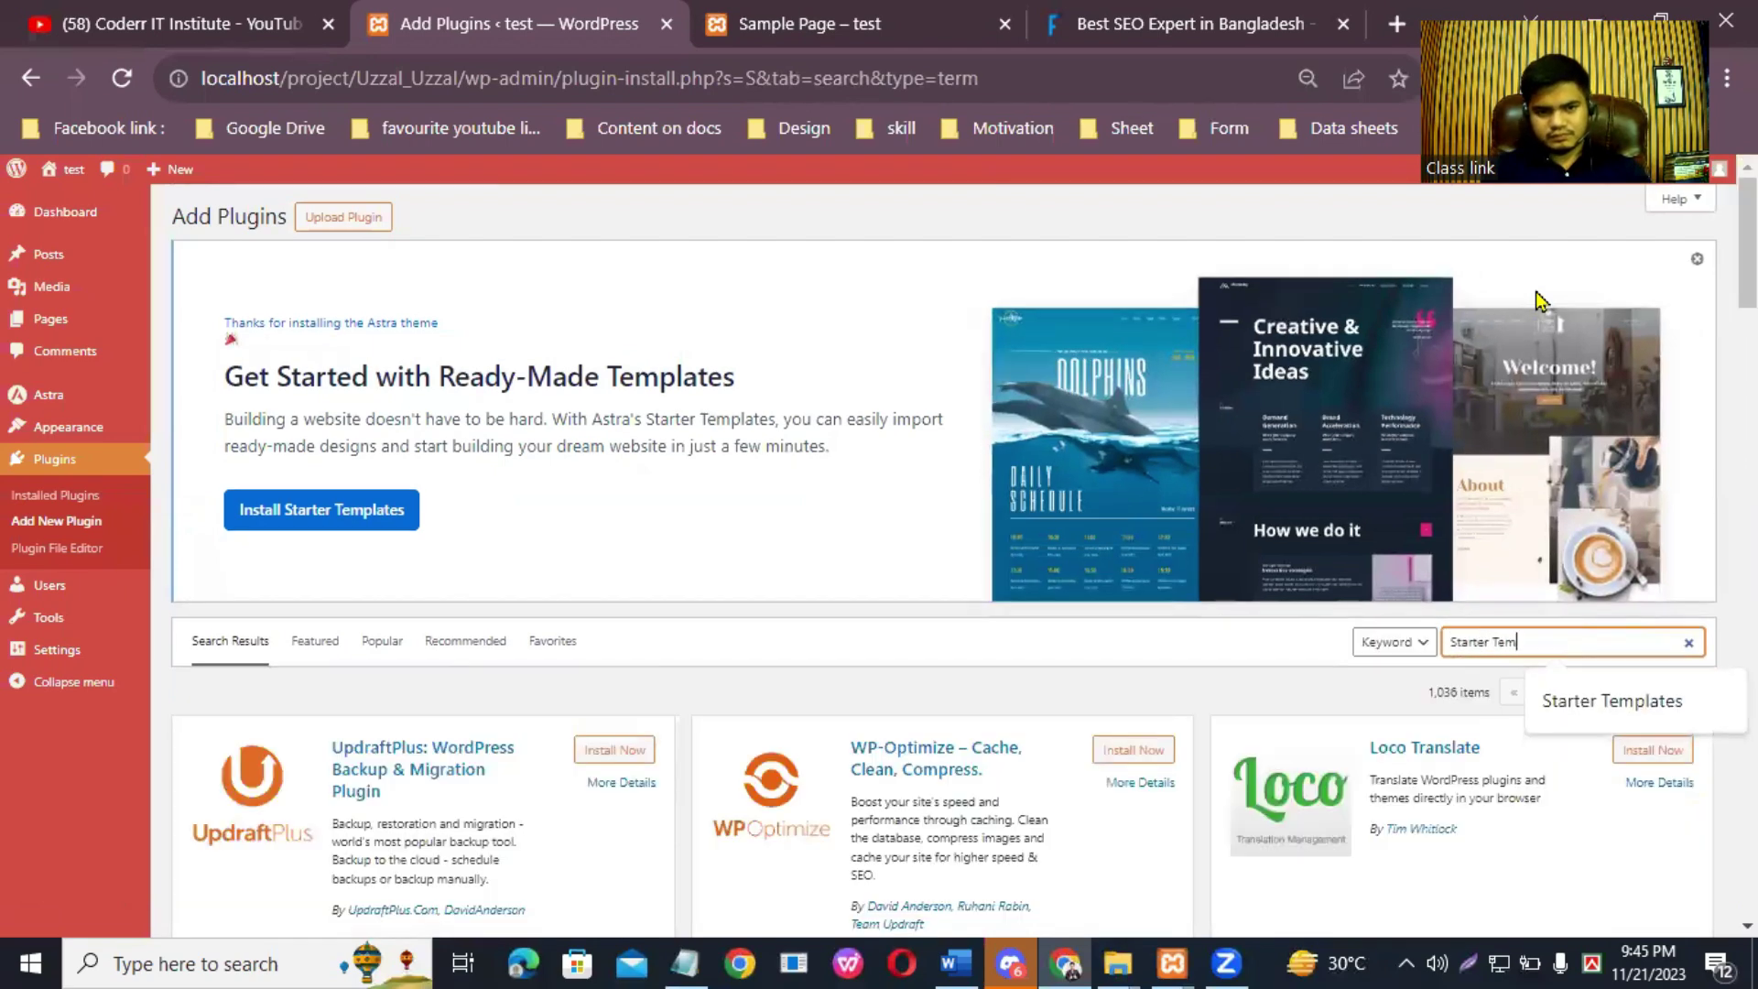
{"action": "type", "text": "plate"}
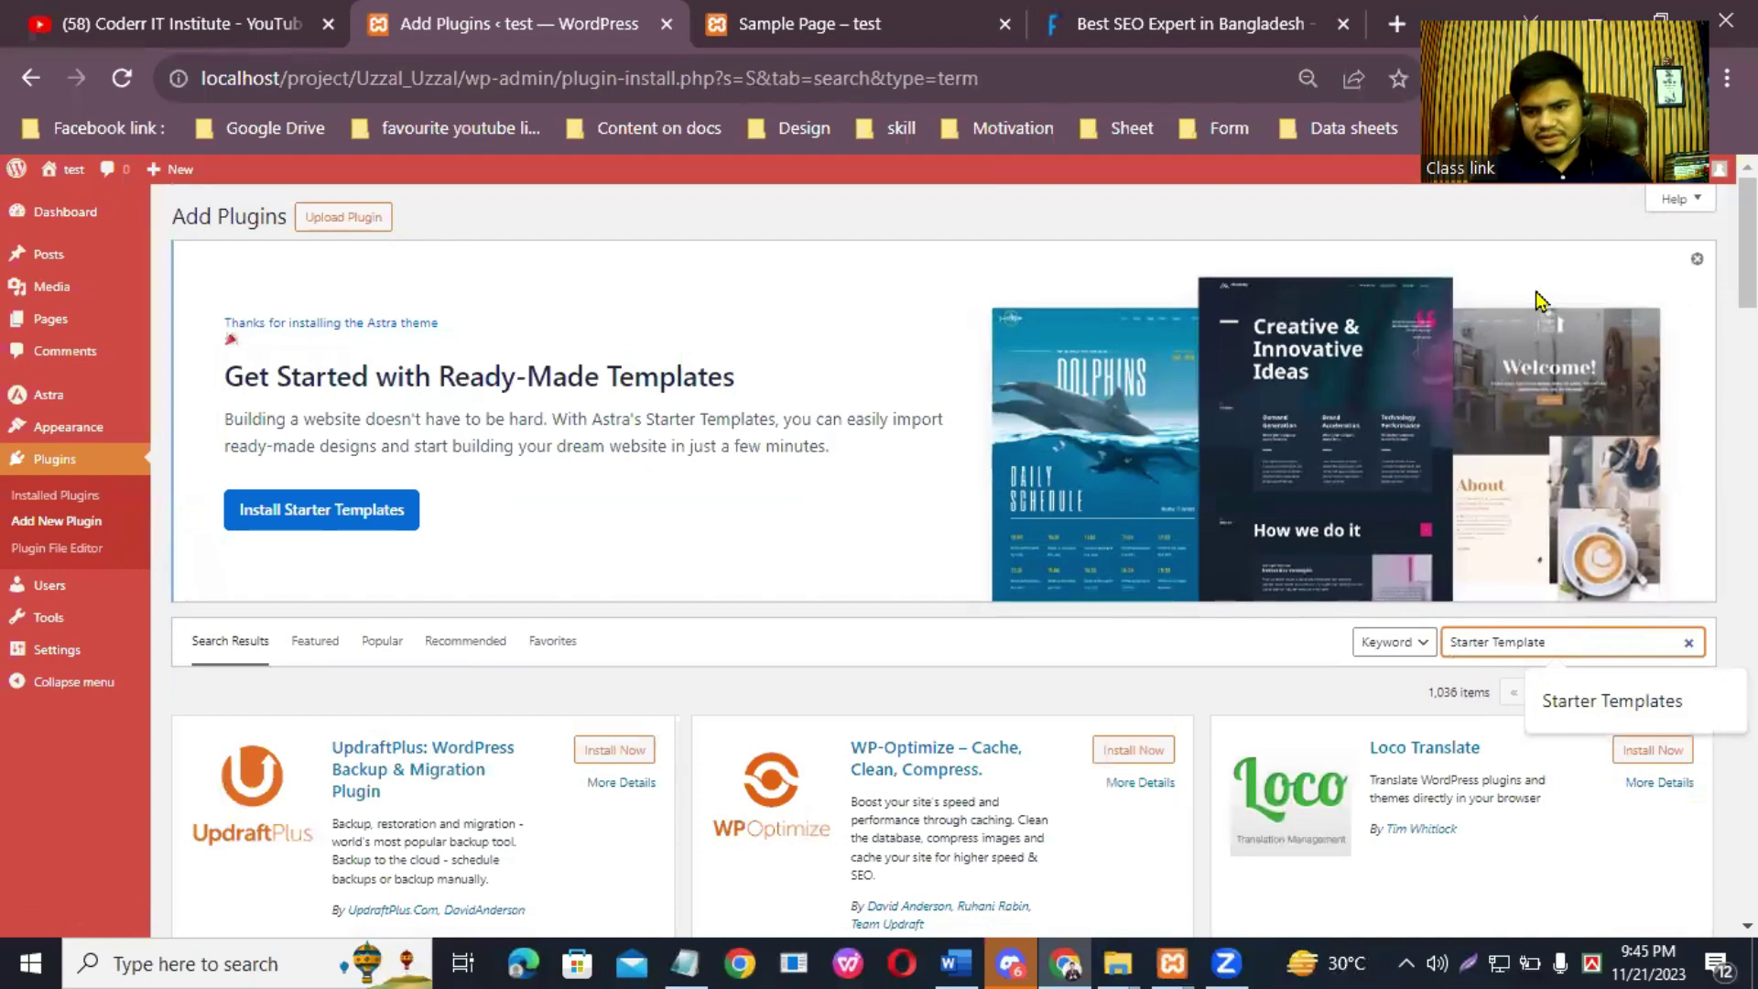
{"action": "type", "text": "s"}
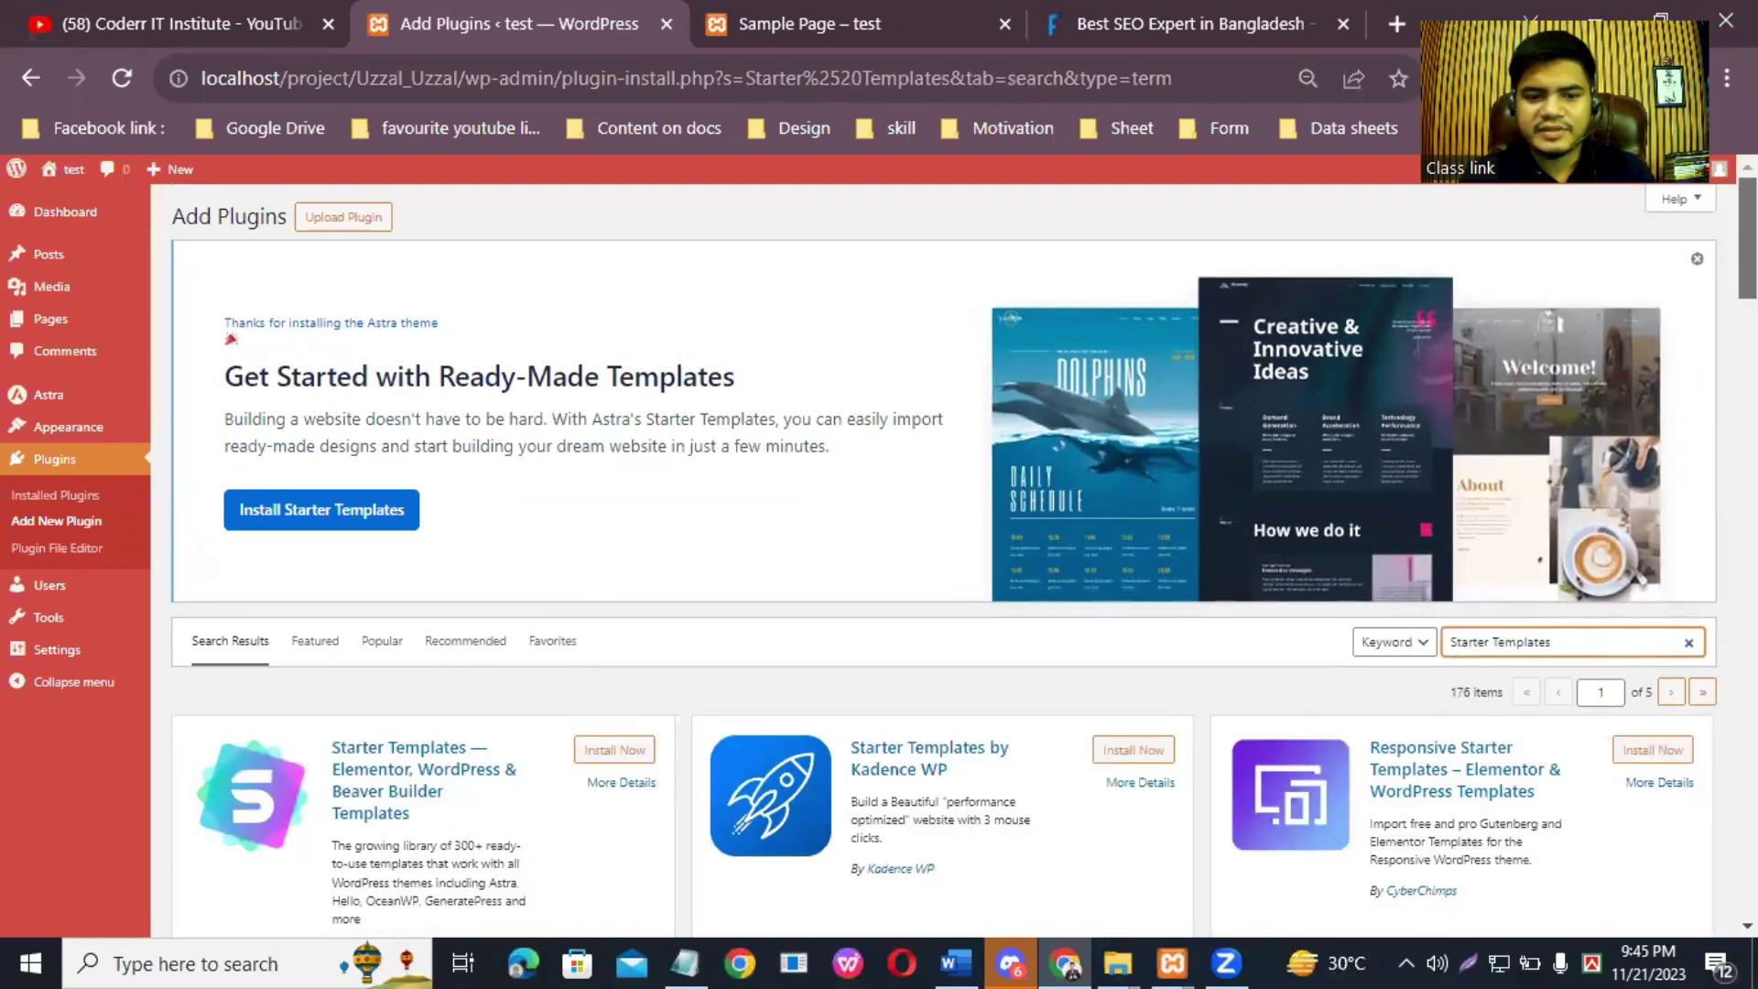
Step: Install and activate the Starter Templates plugin
{"action": "scroll", "coordinate": [778, 421], "scroll_direction": "down", "scroll_amount": 3}
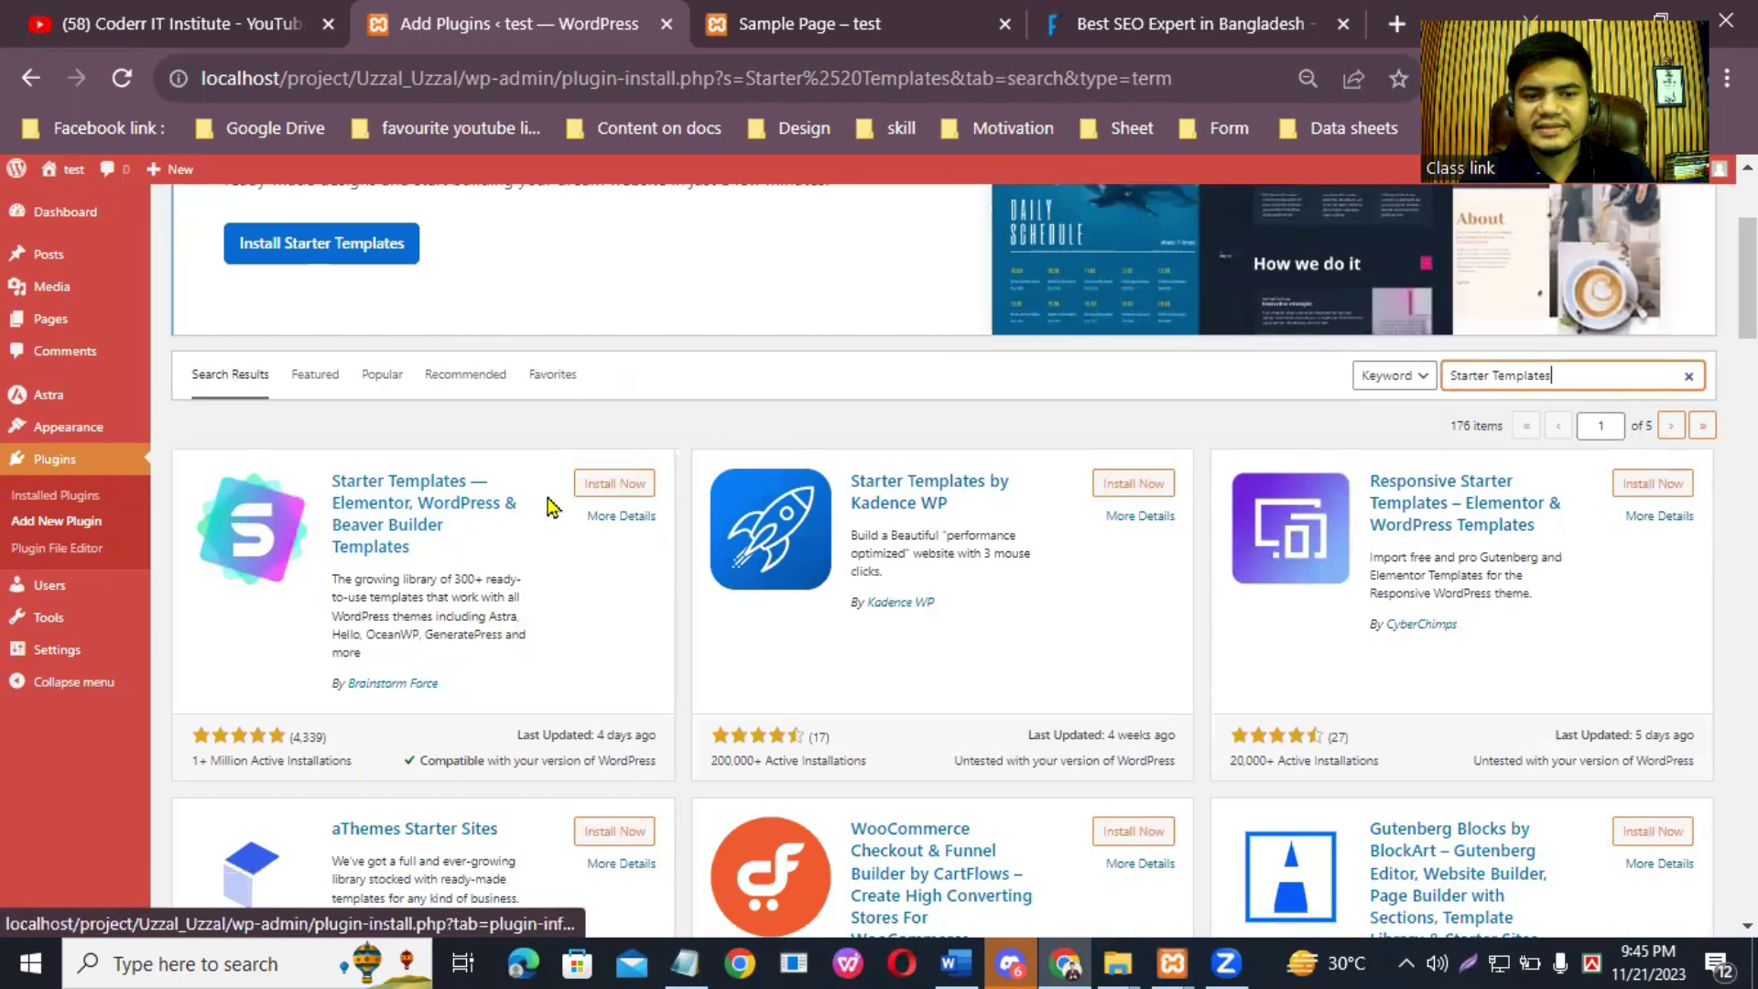
{"action": "left_click", "coordinate": [614, 489]}
{"action": "left_click", "coordinate": [612, 488]}
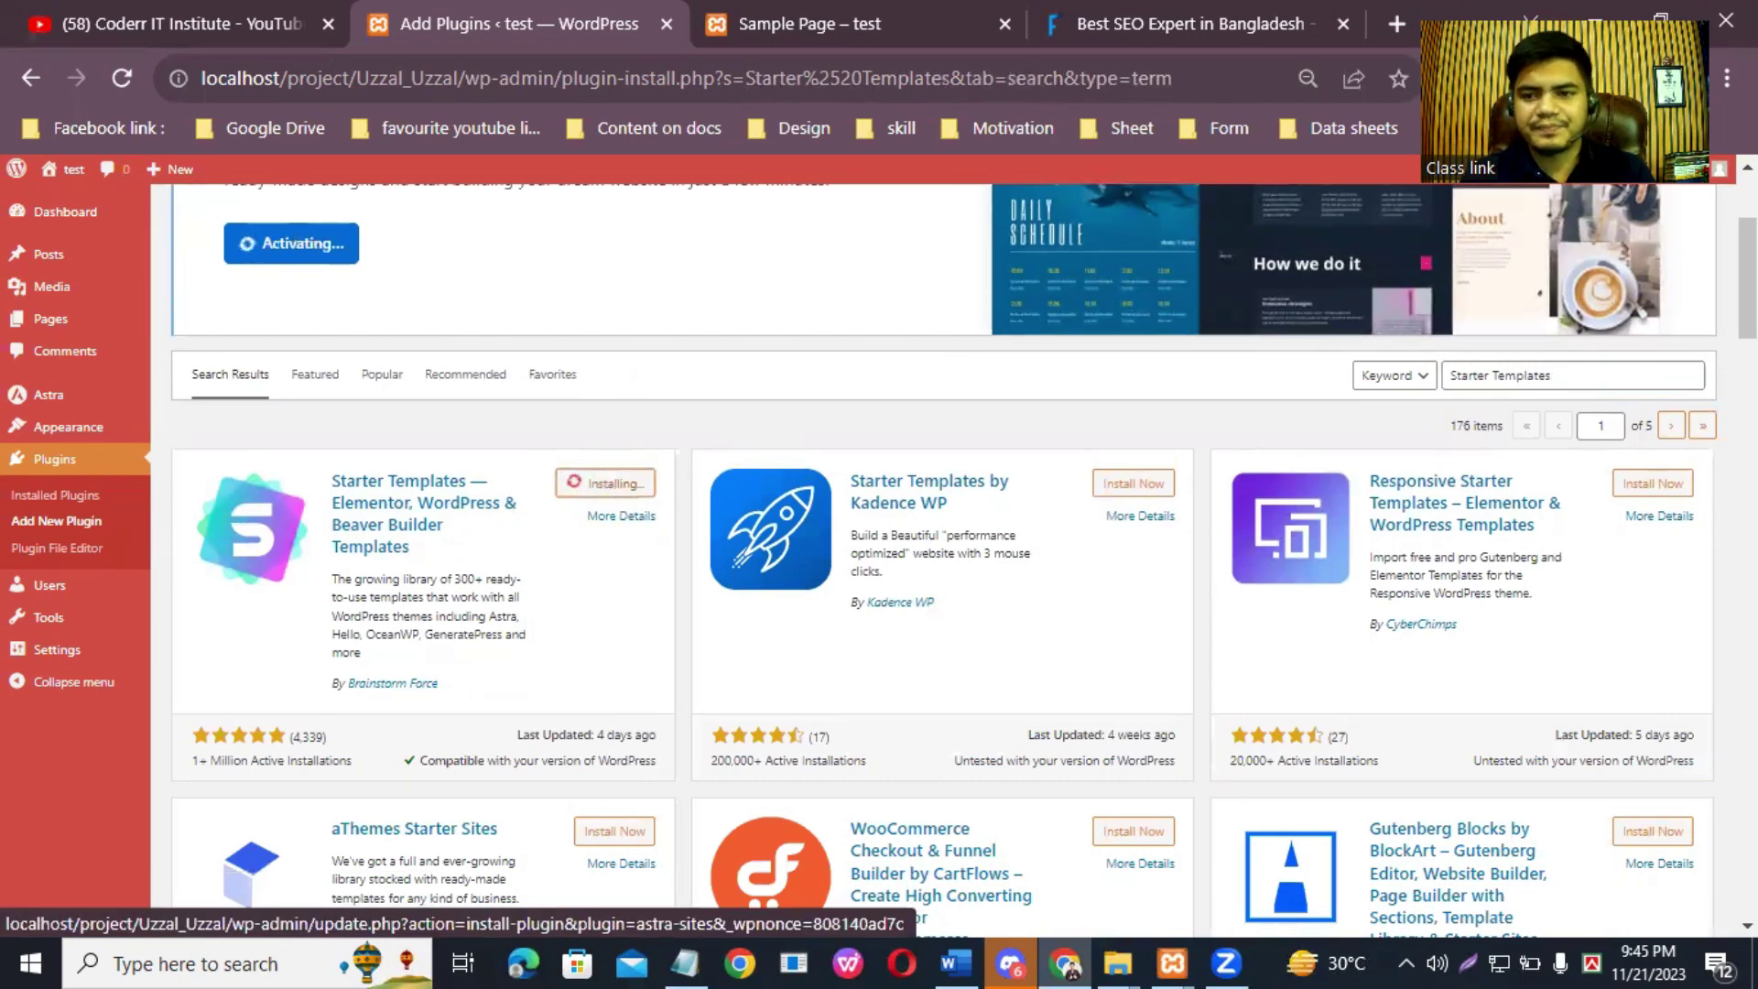
{"action": "scroll", "coordinate": [943, 549], "scroll_direction": "up", "scroll_amount": 3}
{"action": "scroll", "coordinate": [944, 549], "scroll_direction": "down", "scroll_amount": 2}
{"action": "scroll", "coordinate": [459, 305], "scroll_direction": "down", "scroll_amount": 2}
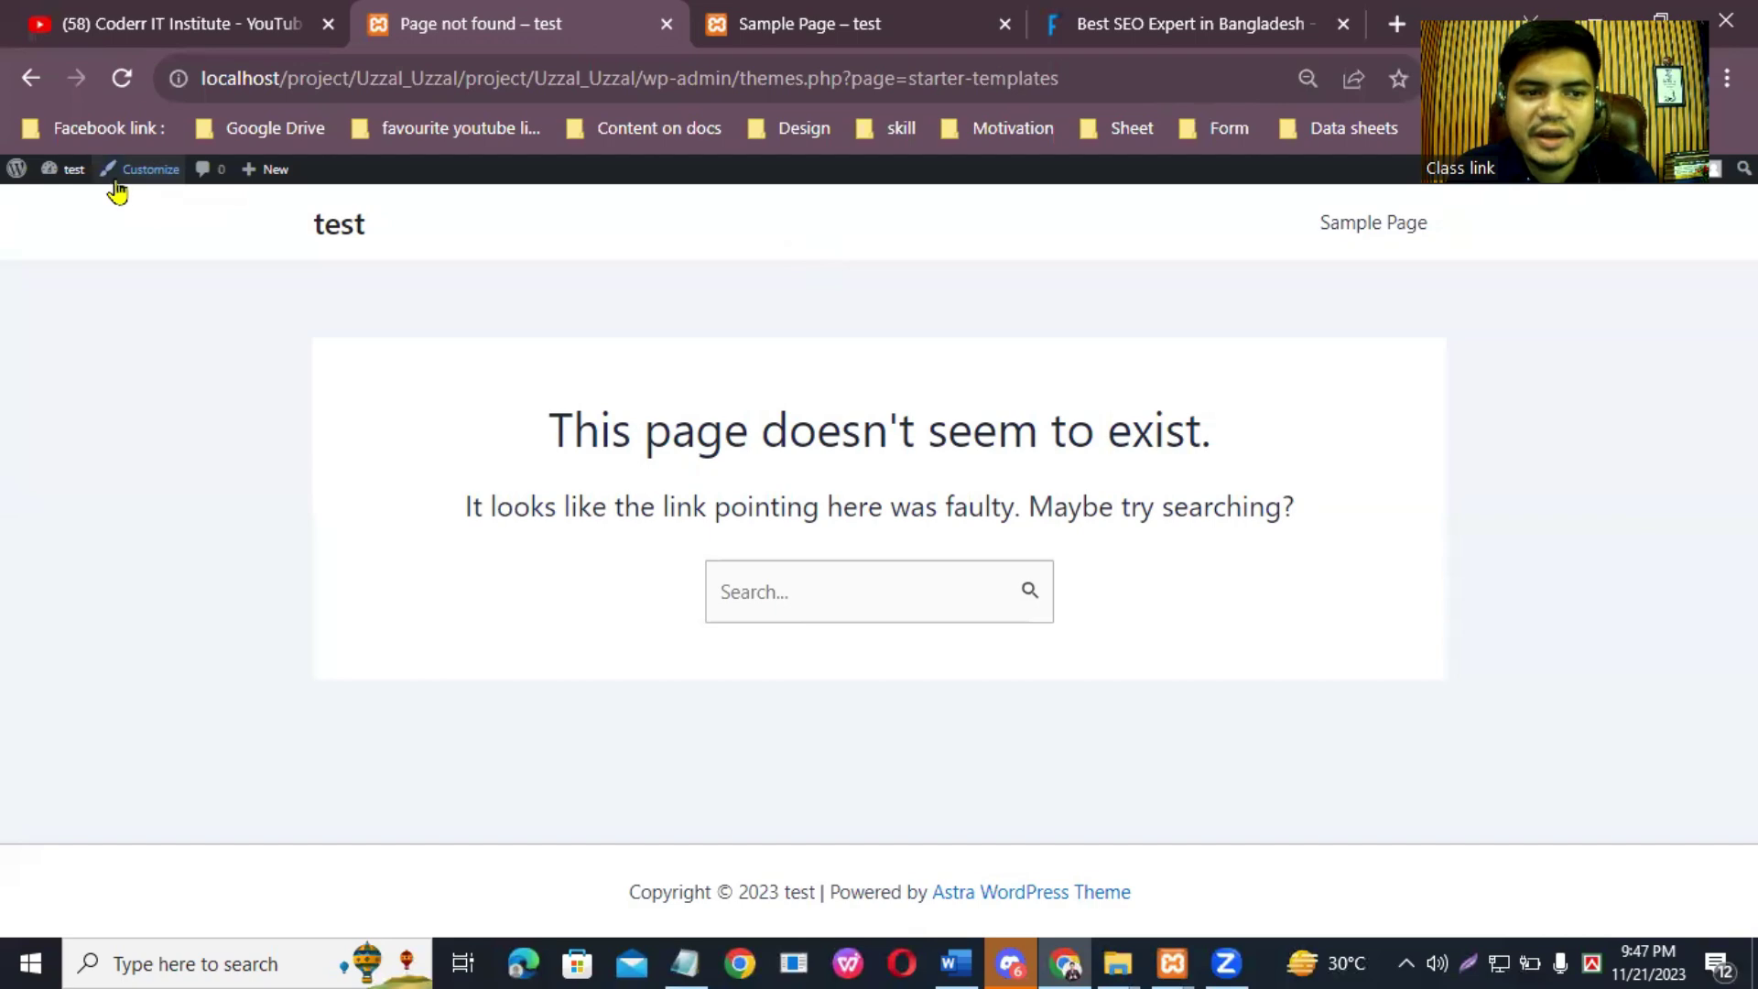
Step: Return to the Dashboard and launch the Starter Templates Get Started setup
{"action": "left_click", "coordinate": [73, 172]}
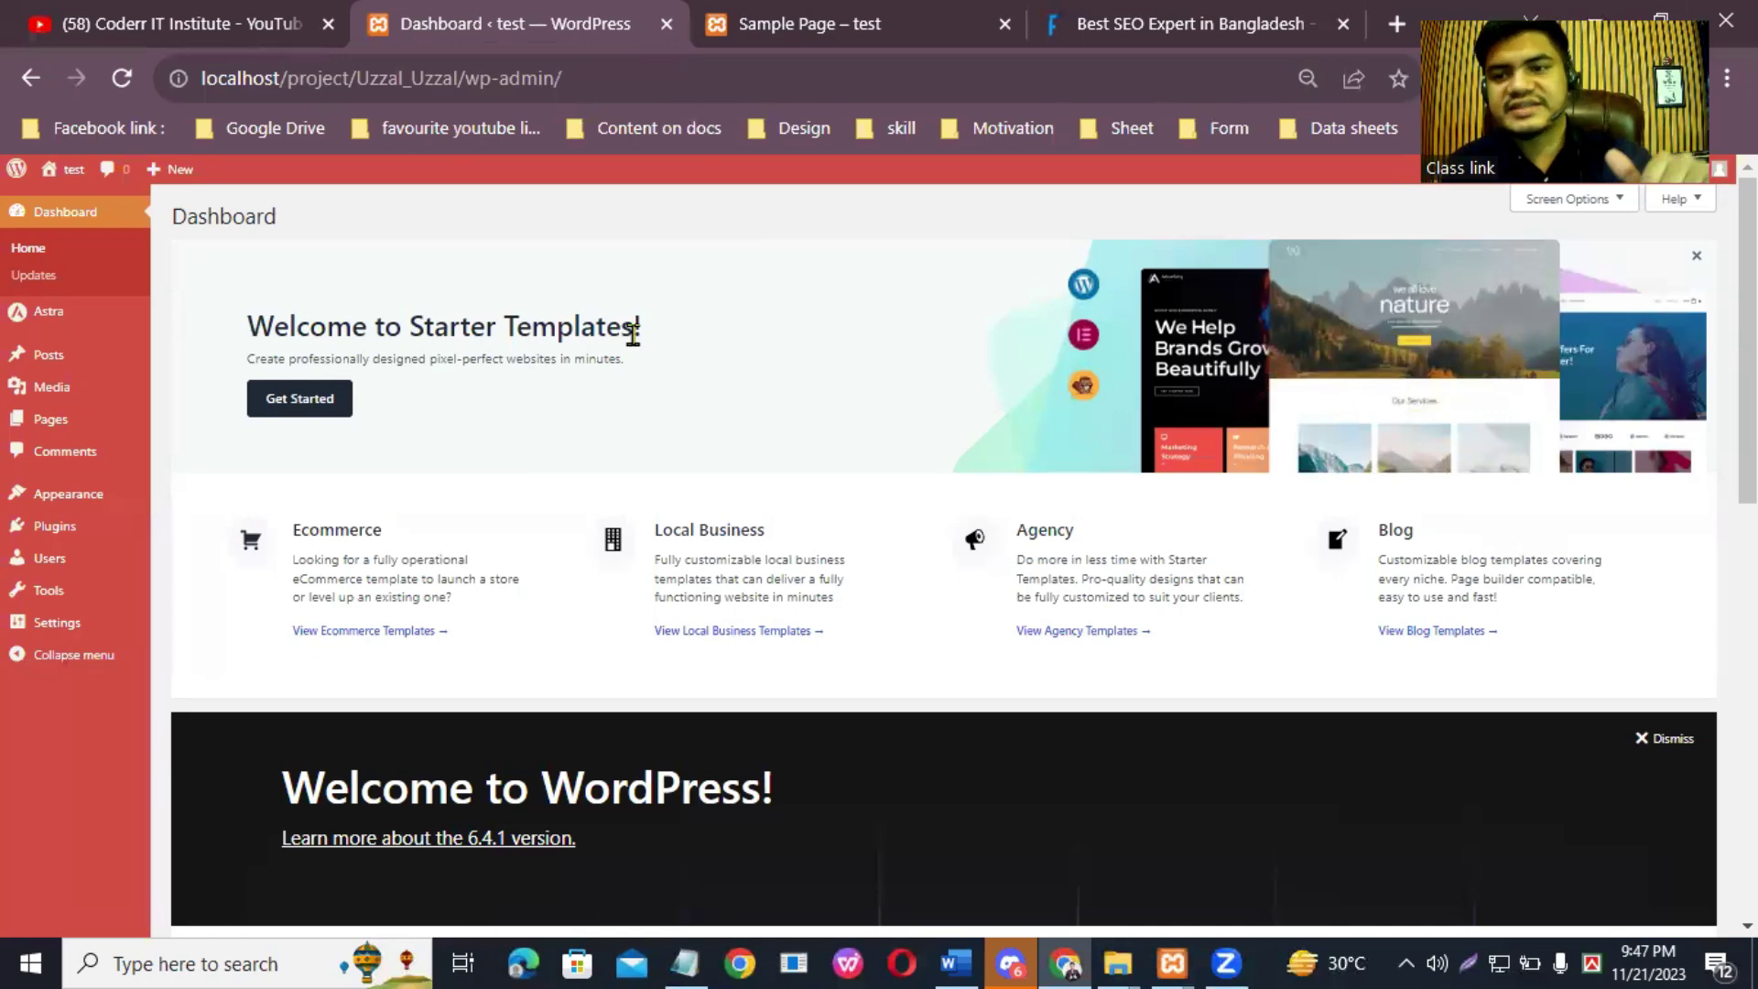
{"action": "left_click", "coordinate": [316, 410]}
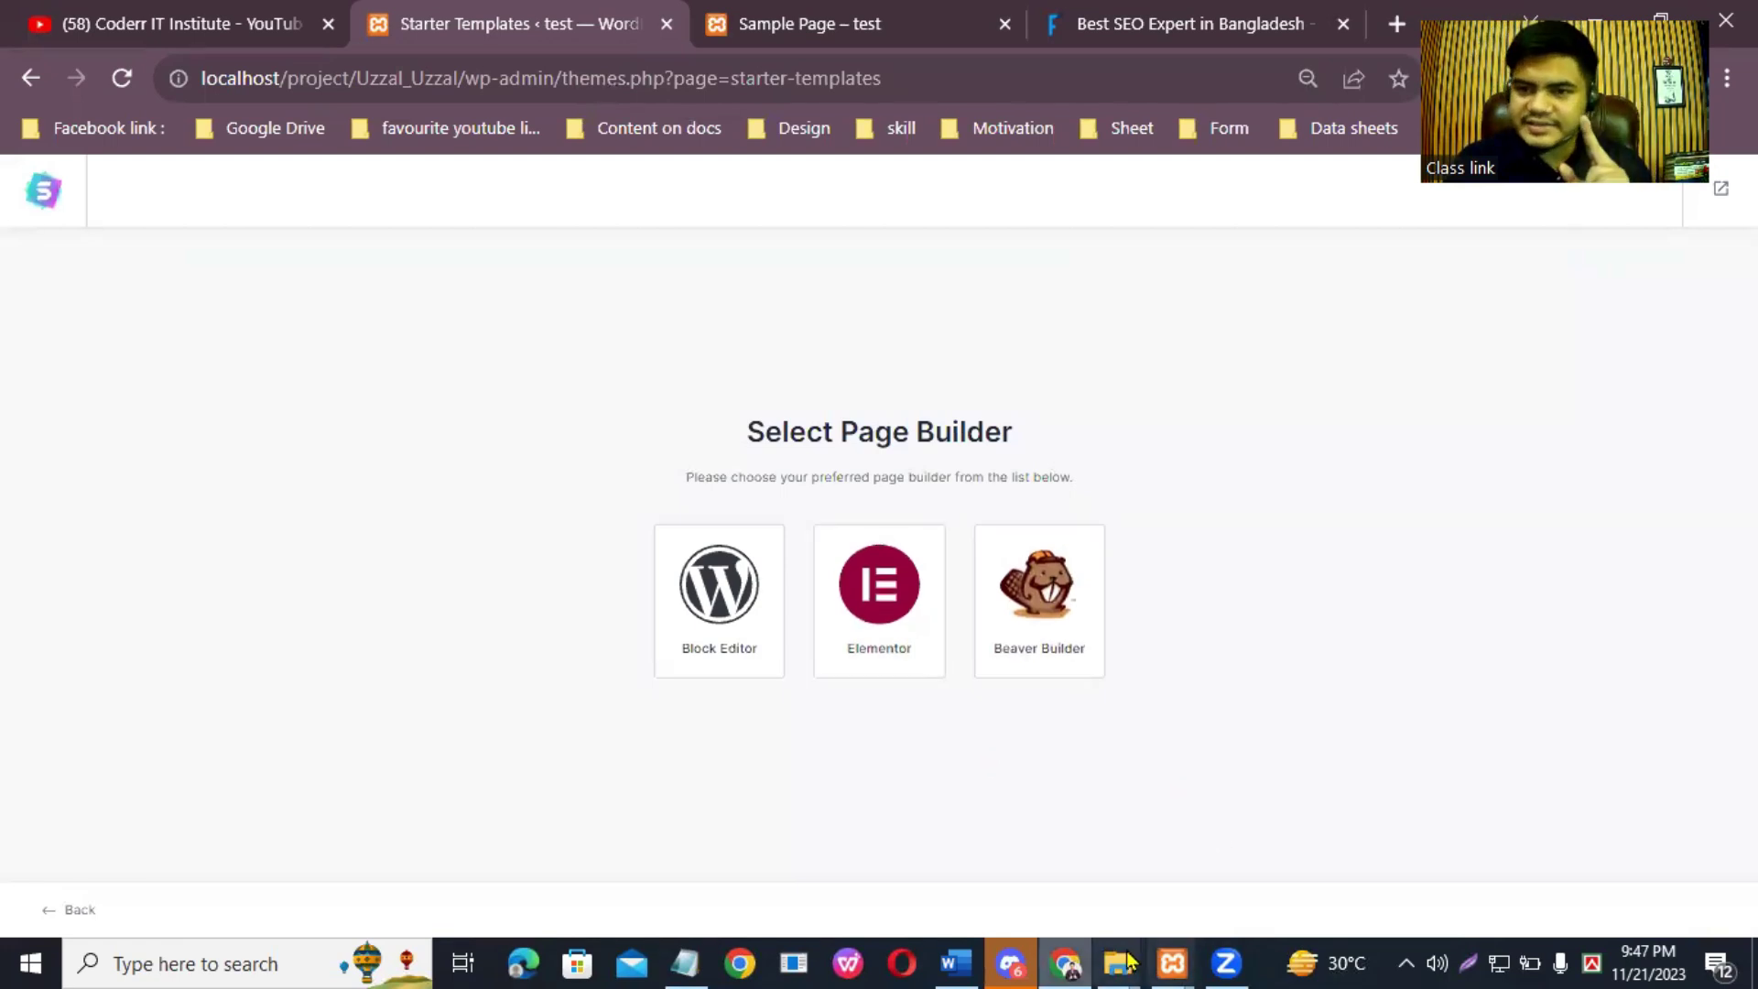
Step: Pick Elementor as the page builder and look over the template search and Business filter
{"action": "left_click", "coordinate": [886, 595]}
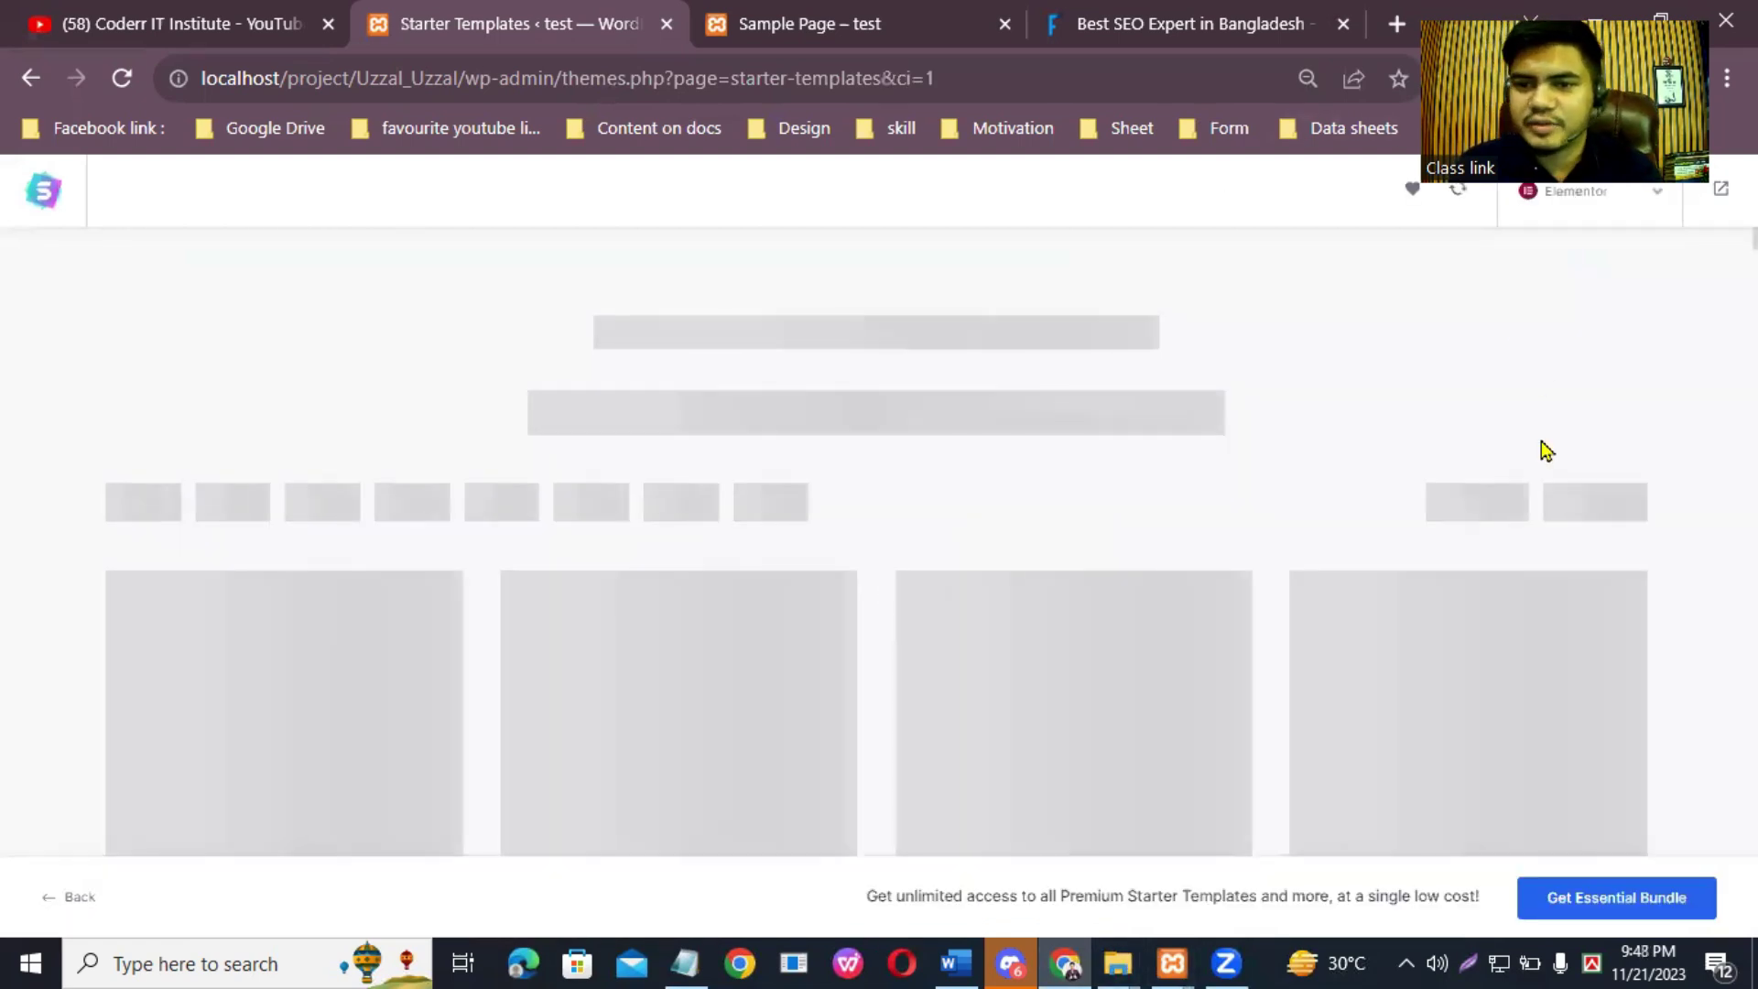
{"action": "scroll", "coordinate": [1388, 648], "scroll_direction": "up", "scroll_amount": 15}
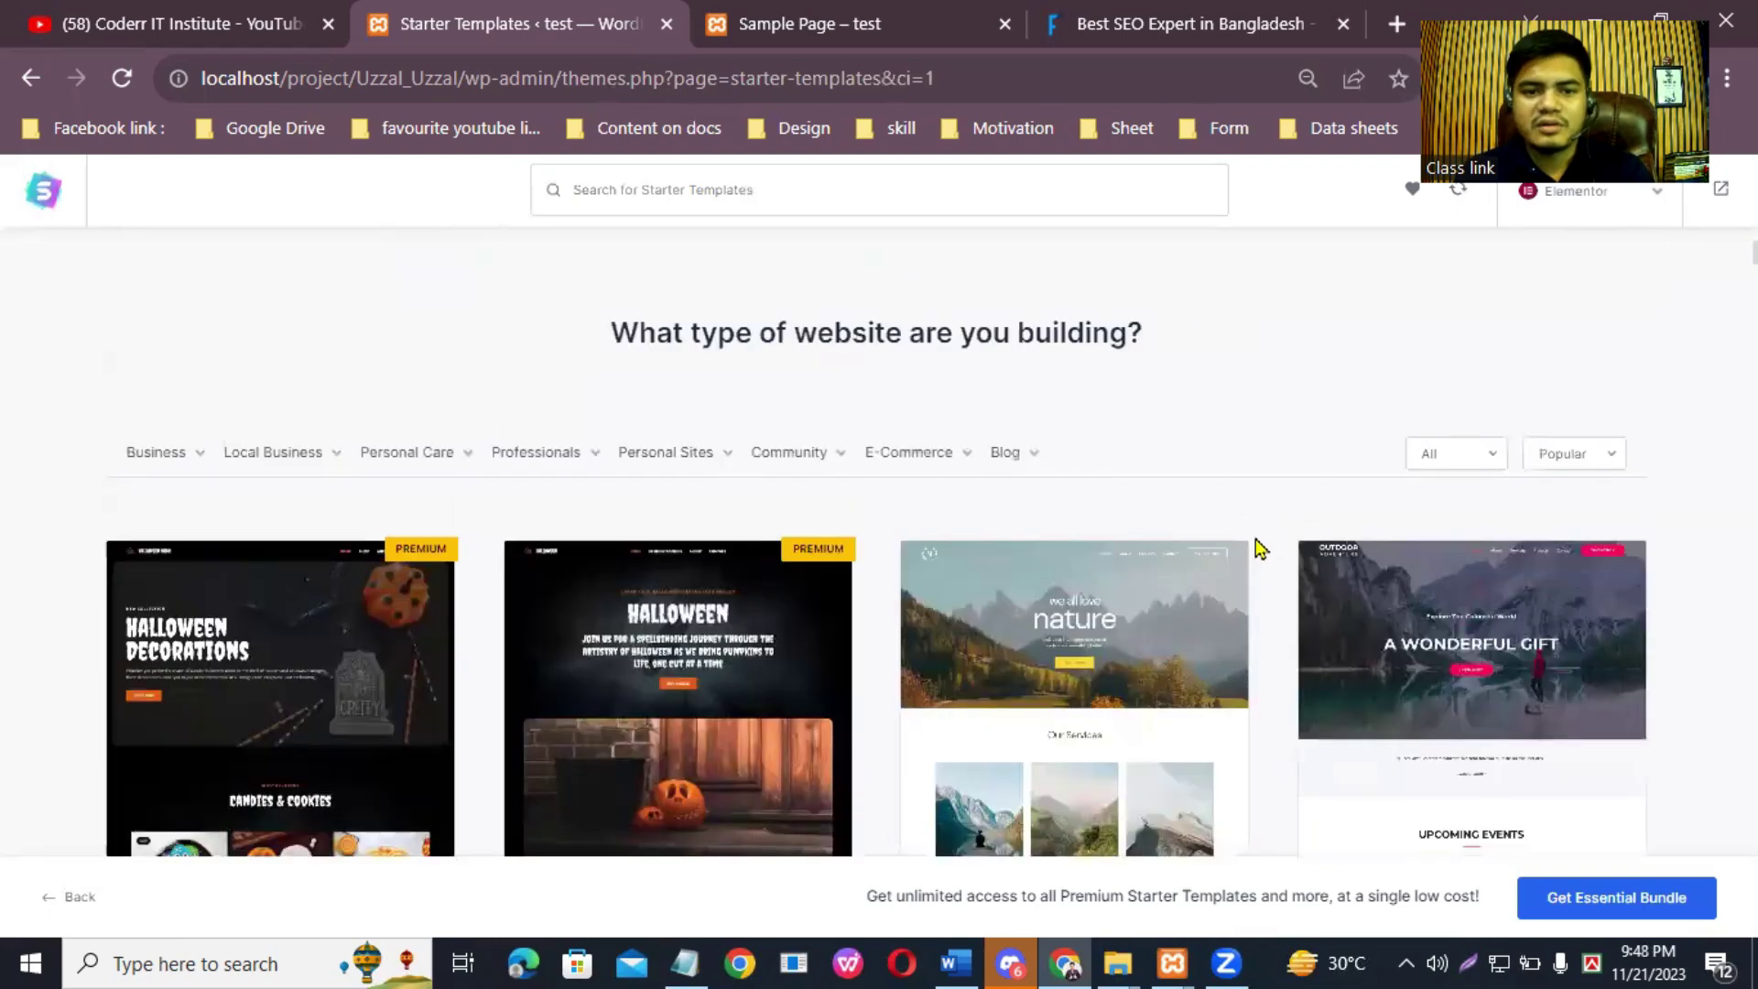
{"action": "left_click", "coordinate": [911, 419]}
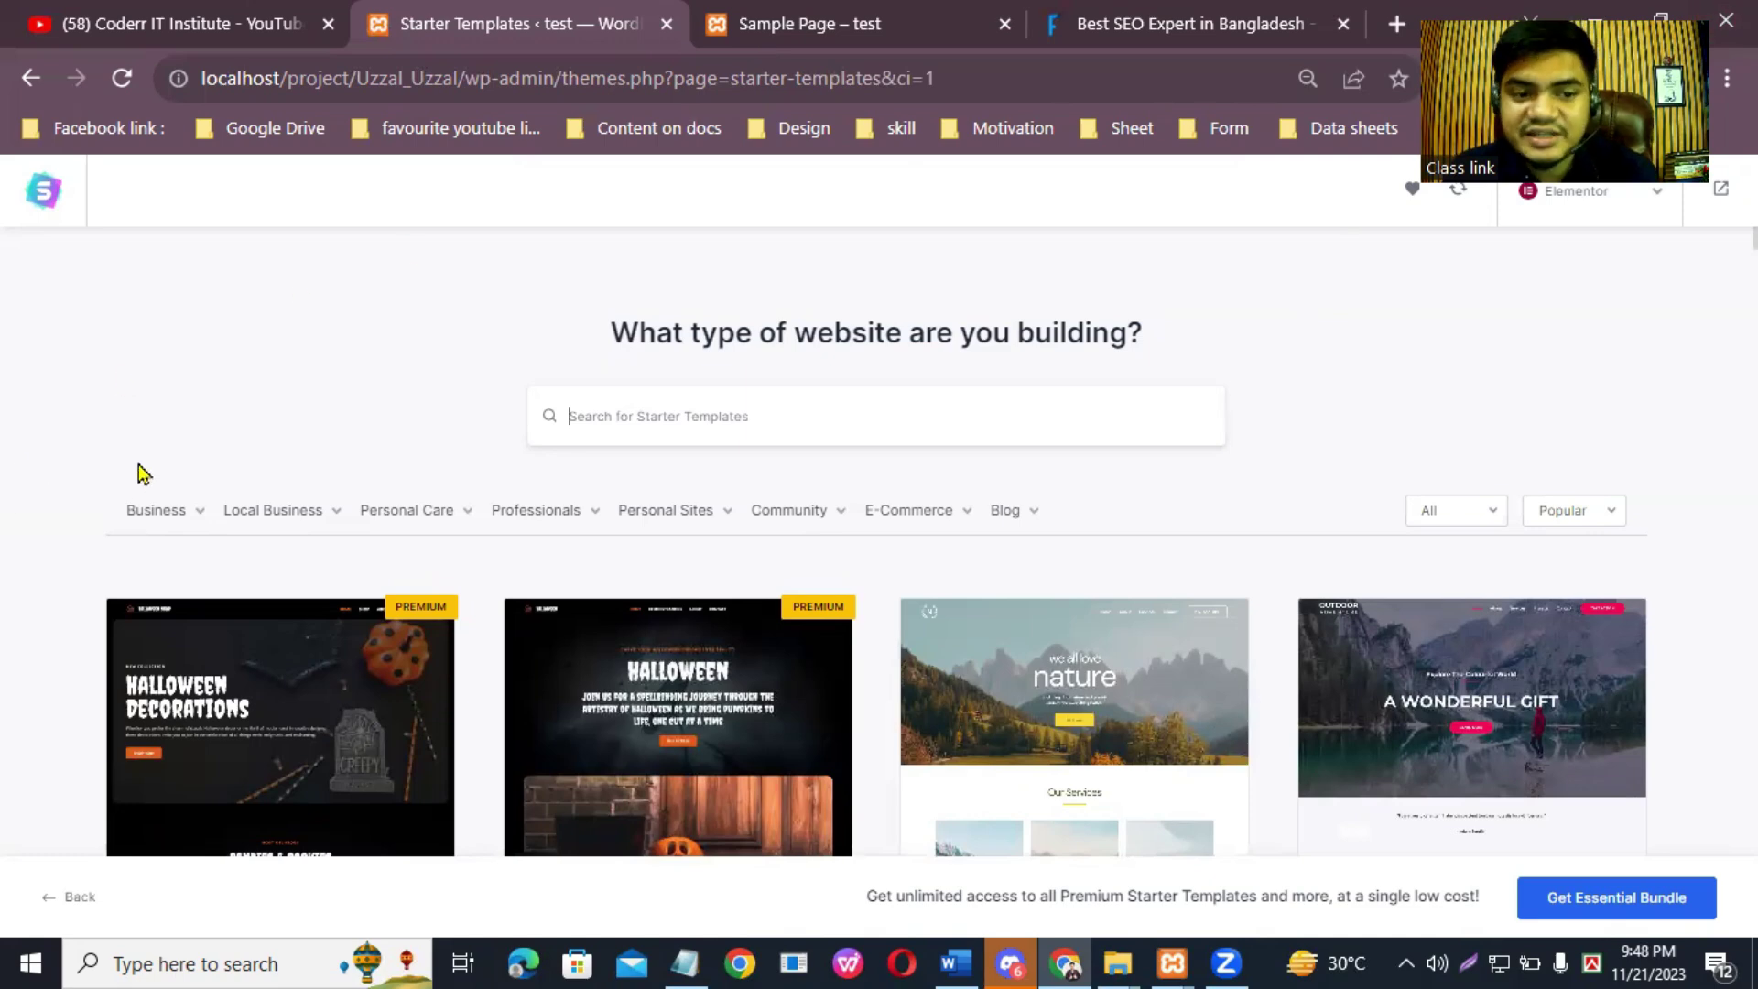
{"action": "mouse_move", "coordinate": [188, 514]}
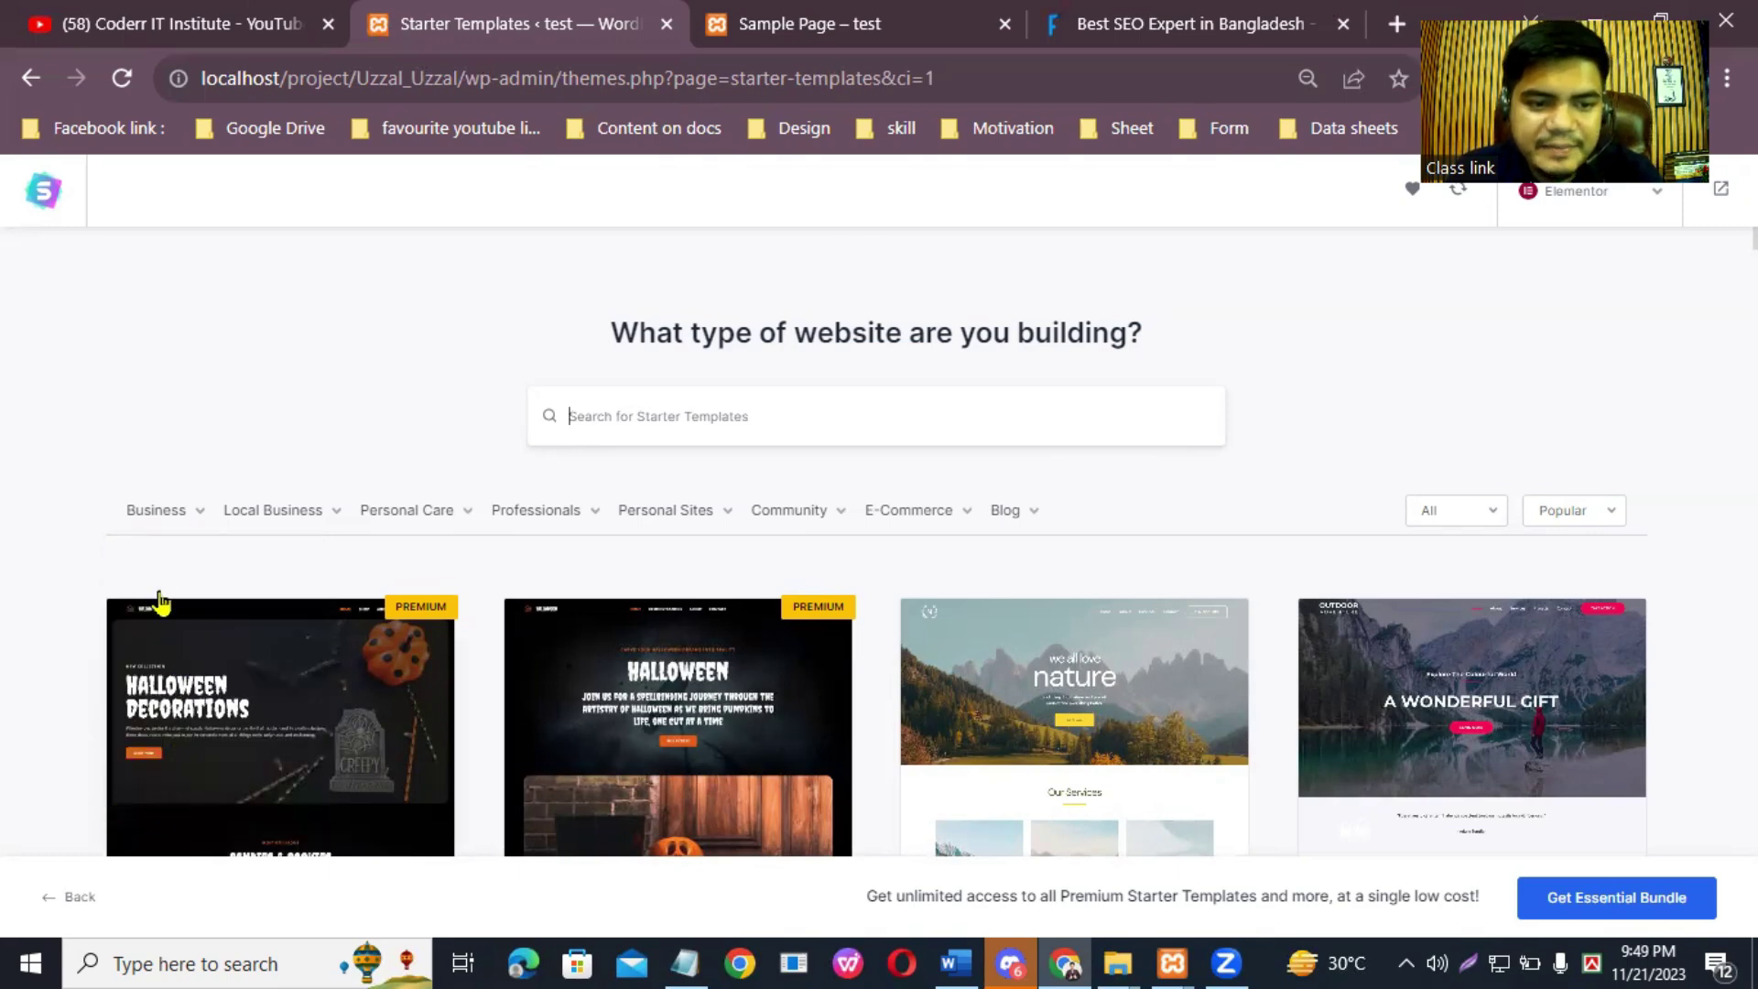
{"action": "mouse_move", "coordinate": [153, 536]}
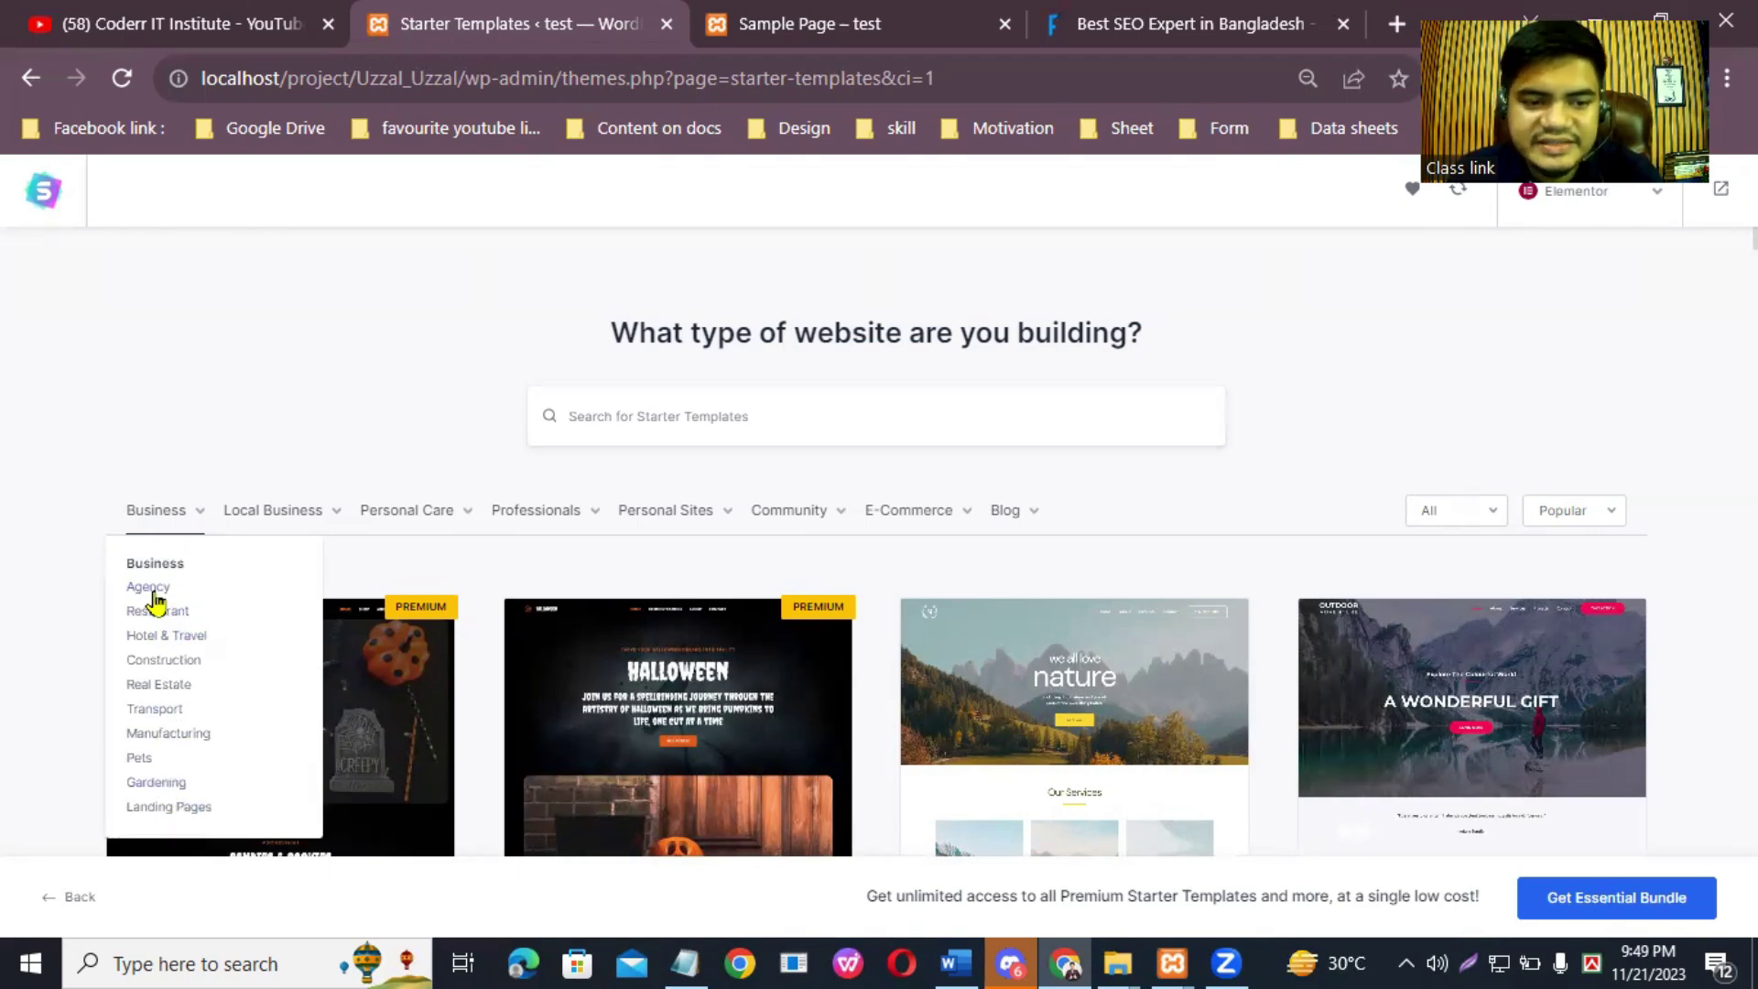
Step: Filter templates to Agency, scroll through the results, then expand the Business subcategories
{"action": "left_click", "coordinate": [152, 590]}
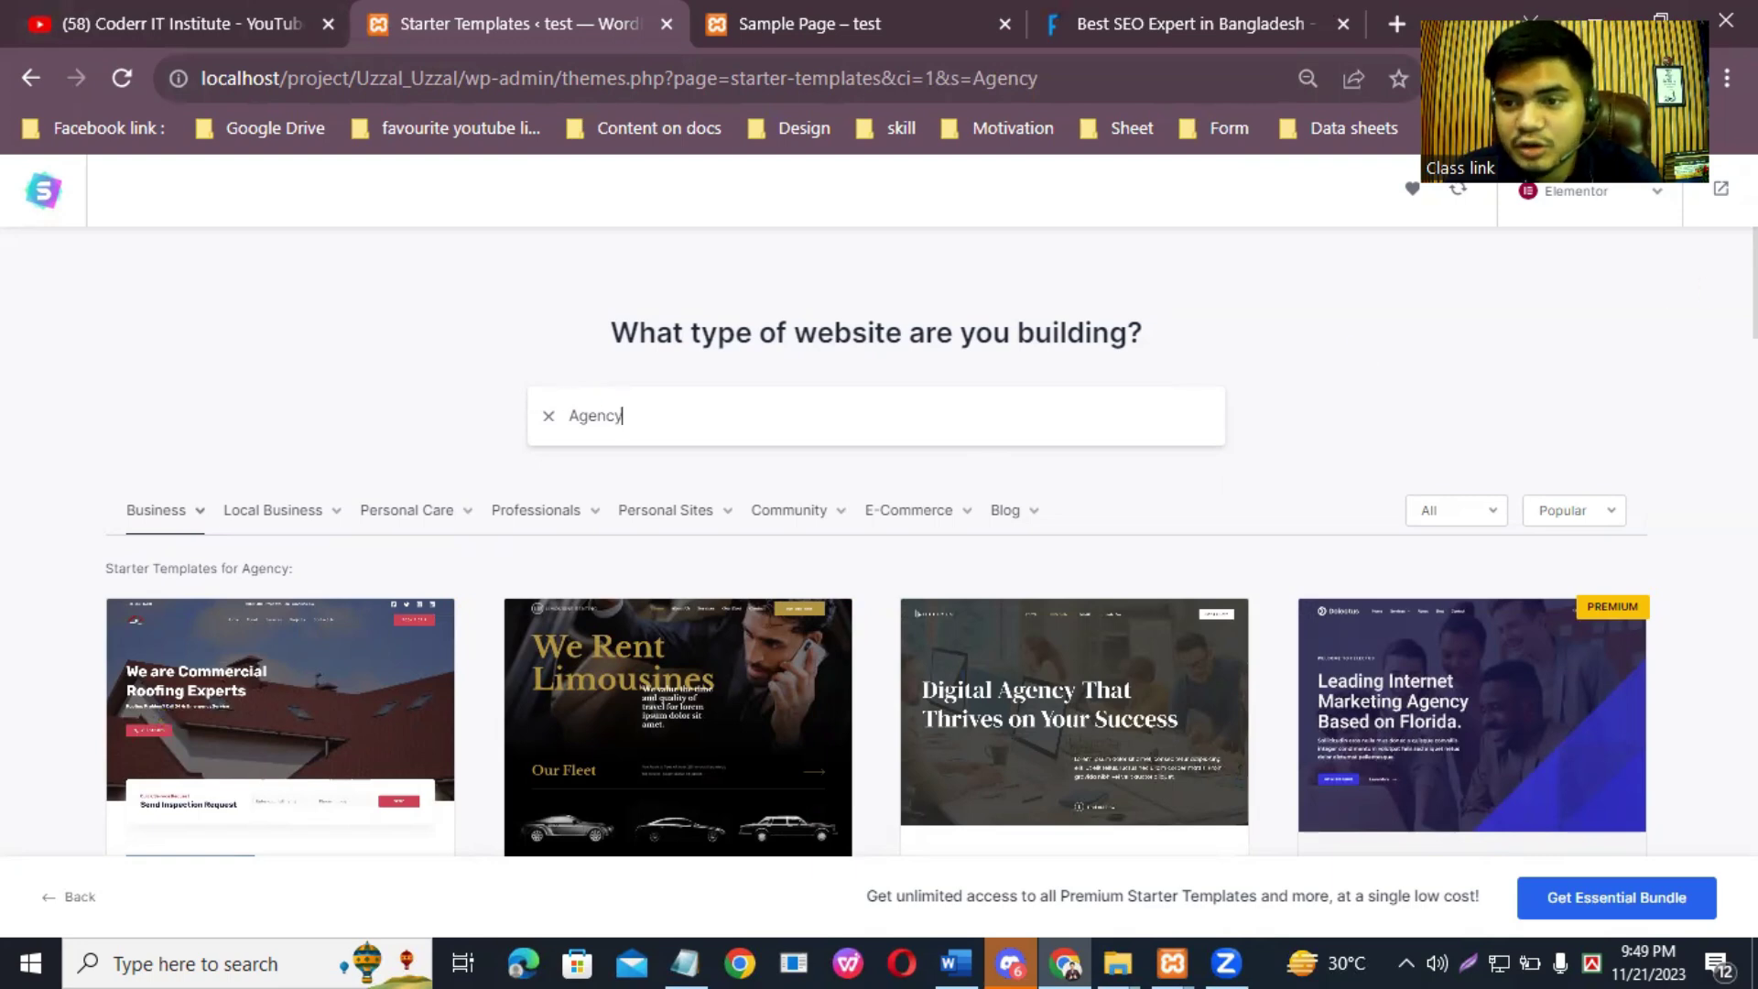
{"action": "scroll", "coordinate": [60, 559], "scroll_direction": "down", "scroll_amount": 3}
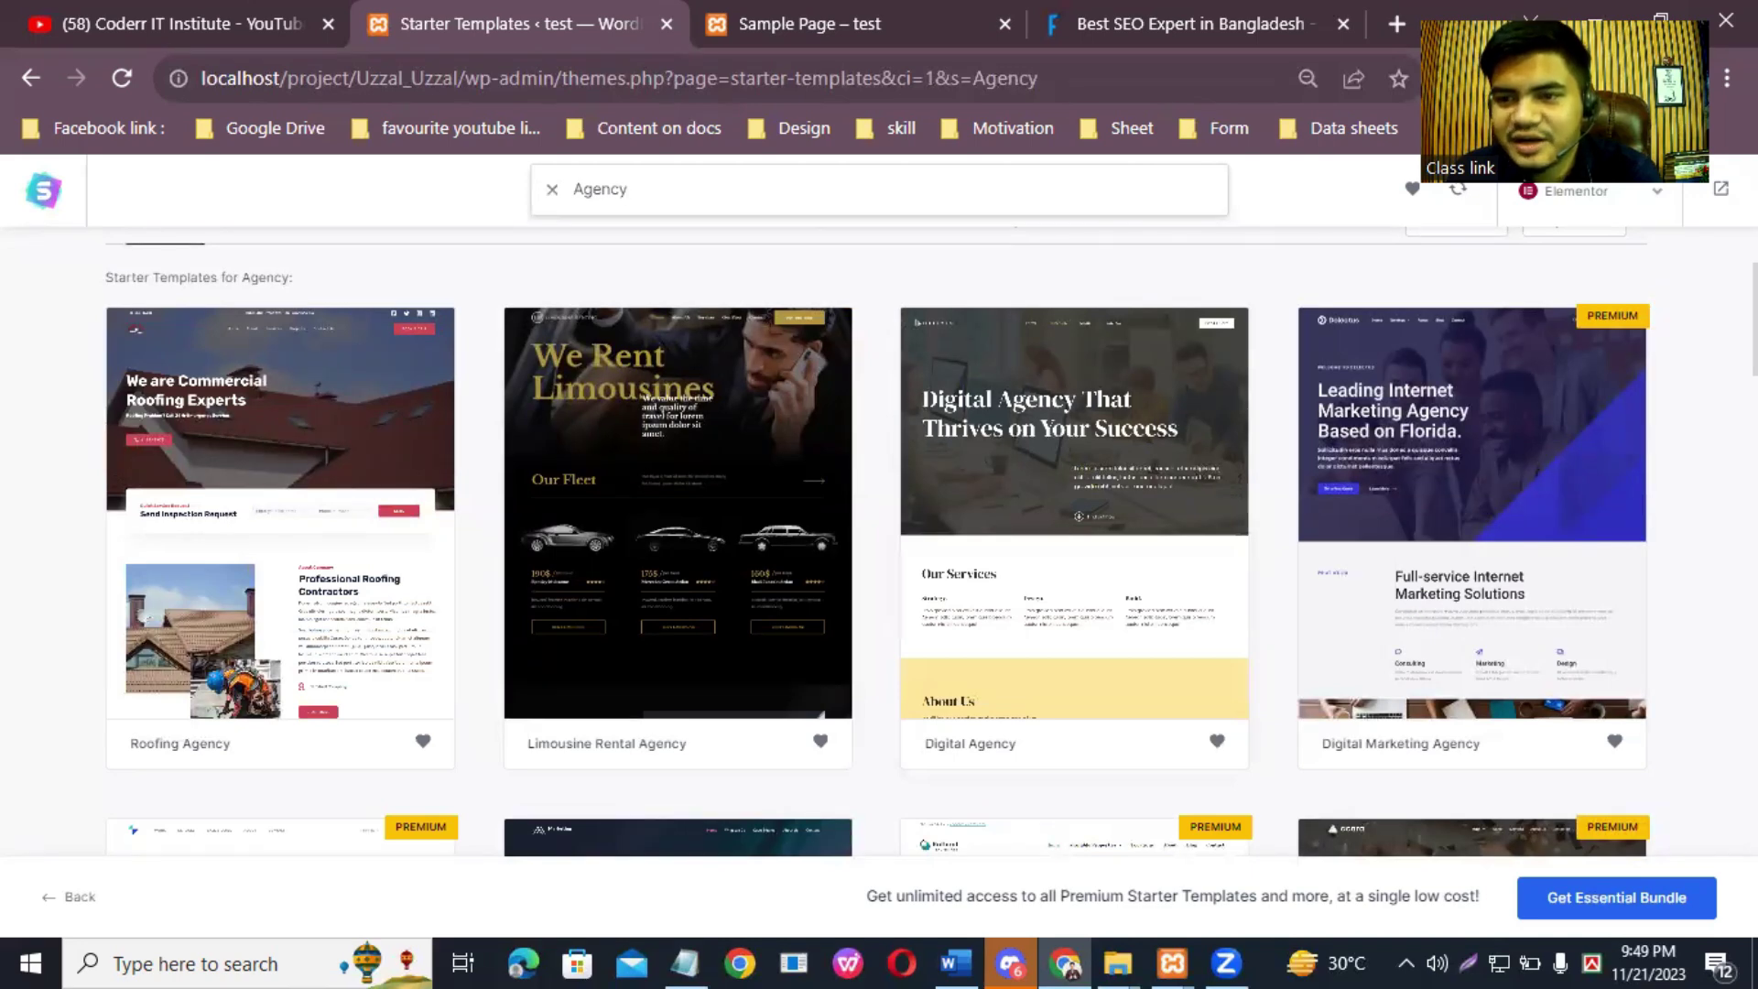
{"action": "scroll", "coordinate": [879, 541], "scroll_direction": "down", "scroll_amount": 5}
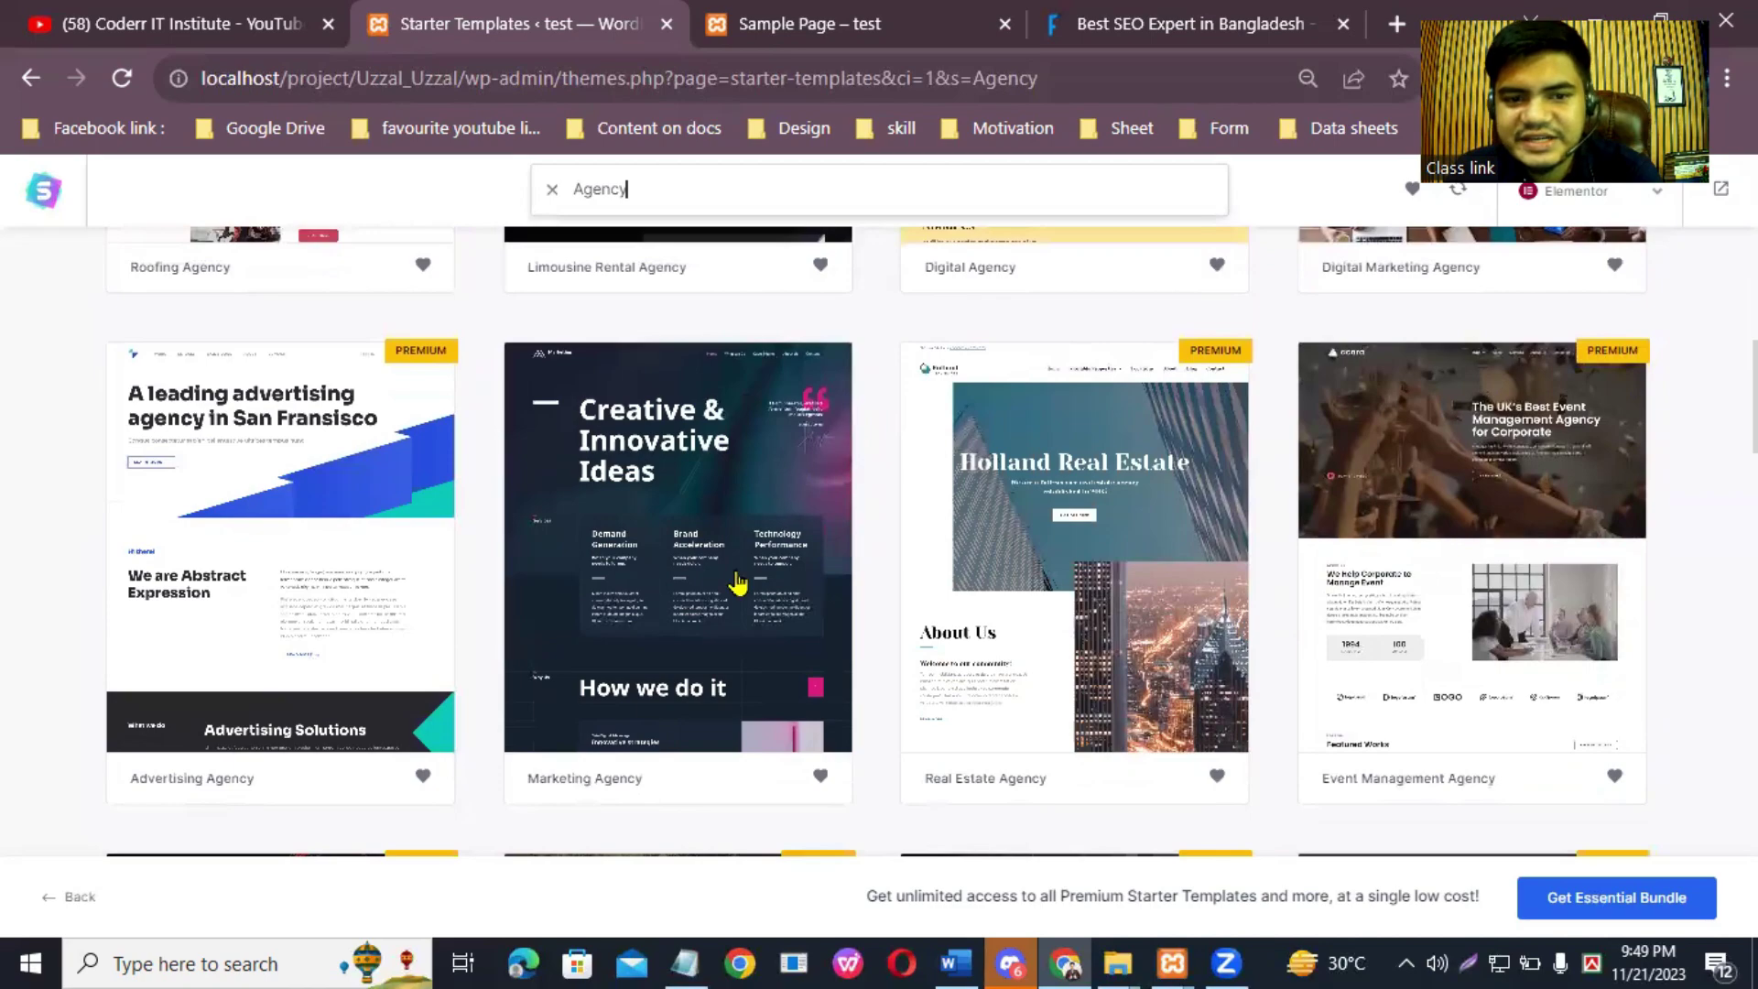
{"action": "scroll", "coordinate": [623, 486], "scroll_direction": "down", "scroll_amount": 1}
{"action": "scroll", "coordinate": [879, 540], "scroll_direction": "down", "scroll_amount": 5}
{"action": "scroll", "coordinate": [1525, 462], "scroll_direction": "down", "scroll_amount": 6}
{"action": "scroll", "coordinate": [1525, 462], "scroll_direction": "up", "scroll_amount": 2}
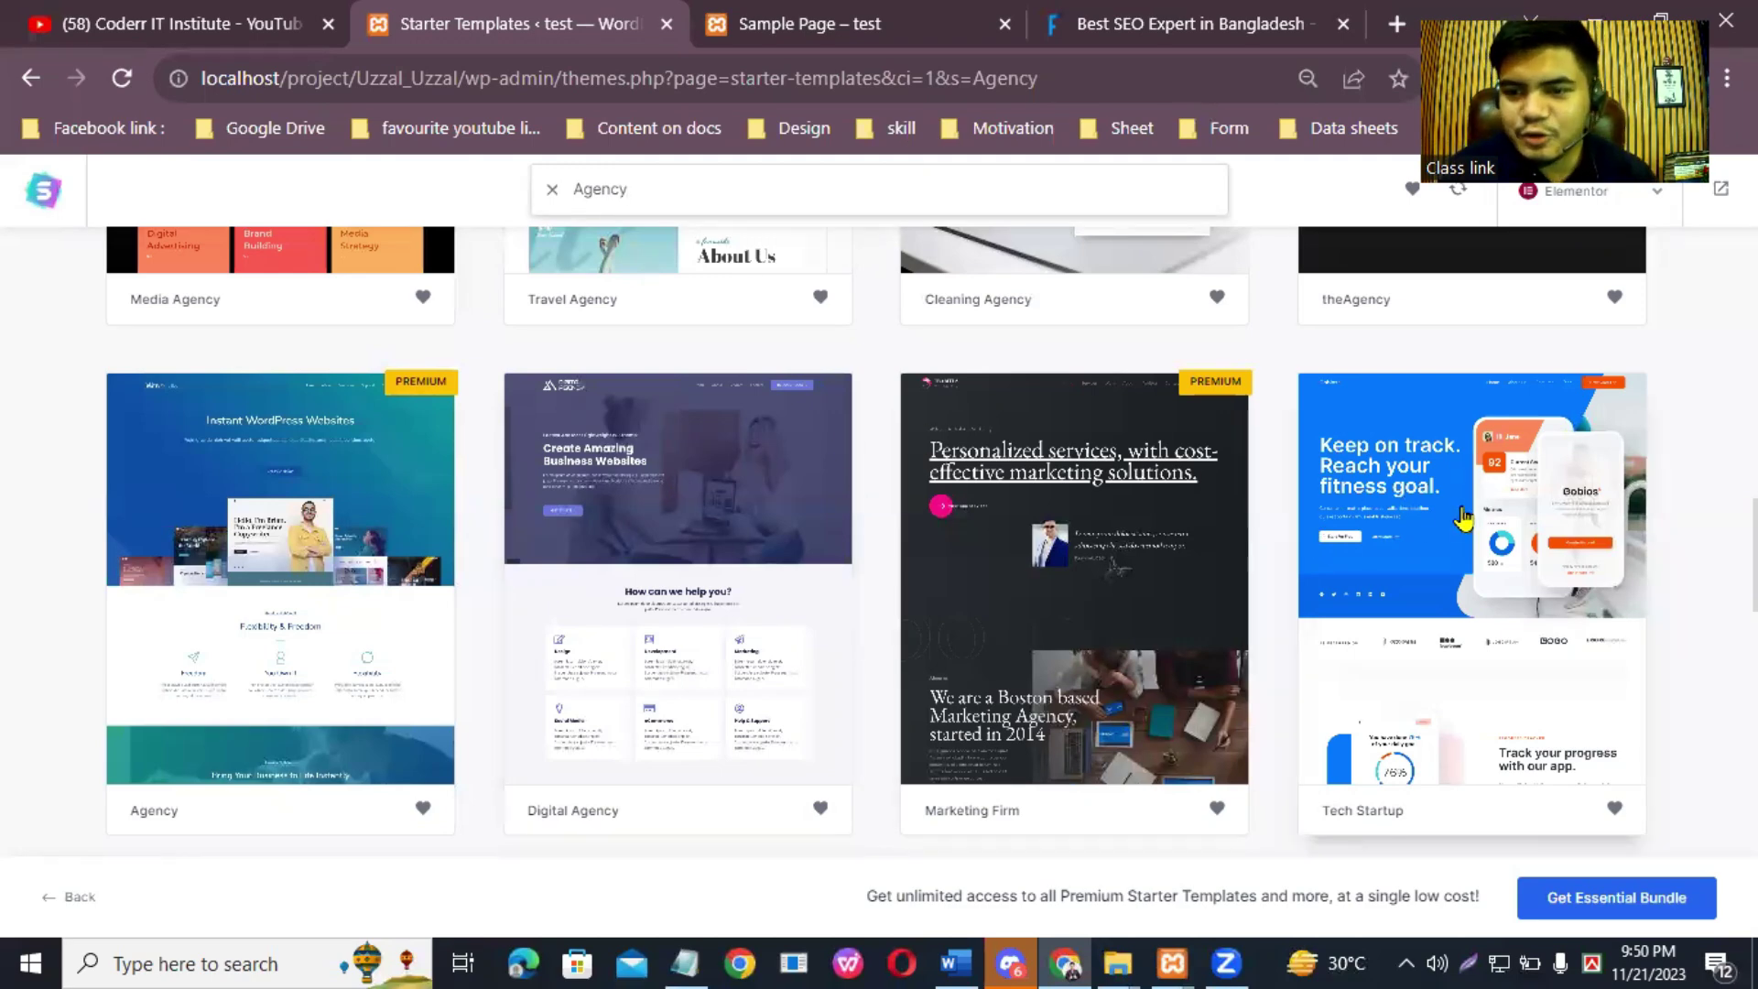
{"action": "scroll", "coordinate": [879, 540], "scroll_direction": "down", "scroll_amount": 5}
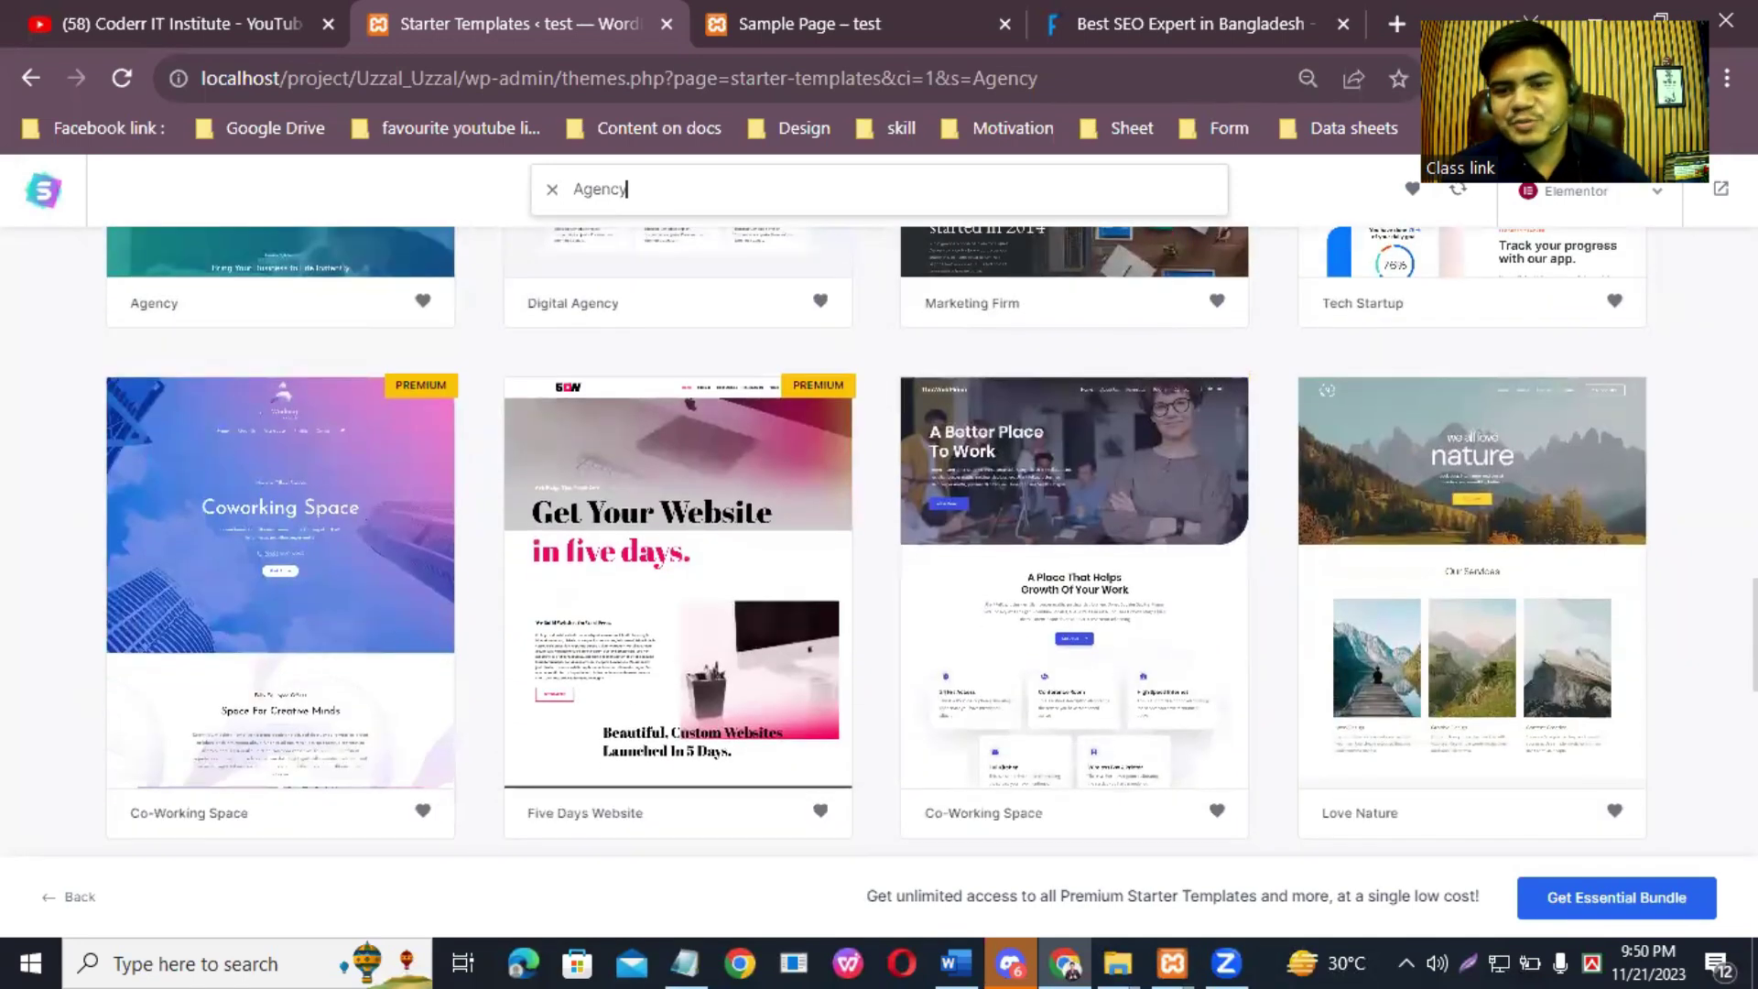
{"action": "scroll", "coordinate": [1047, 542], "scroll_direction": "down", "scroll_amount": 1}
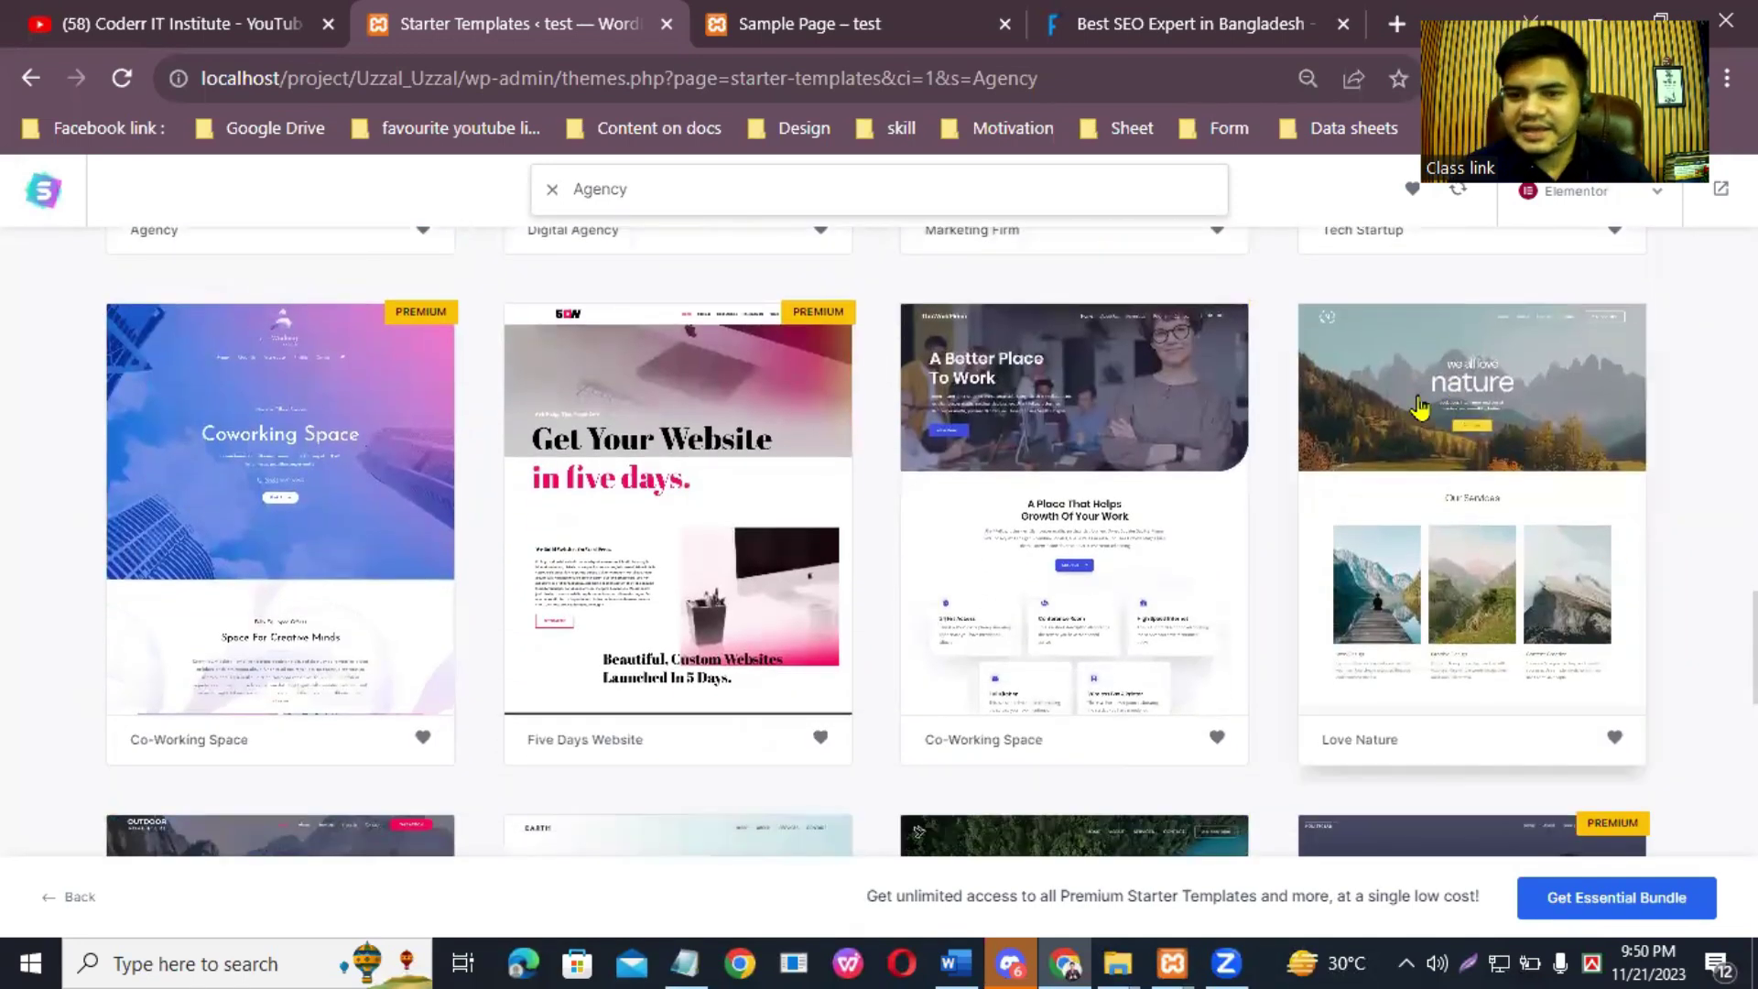
{"action": "scroll", "coordinate": [1047, 542], "scroll_direction": "down", "scroll_amount": 6}
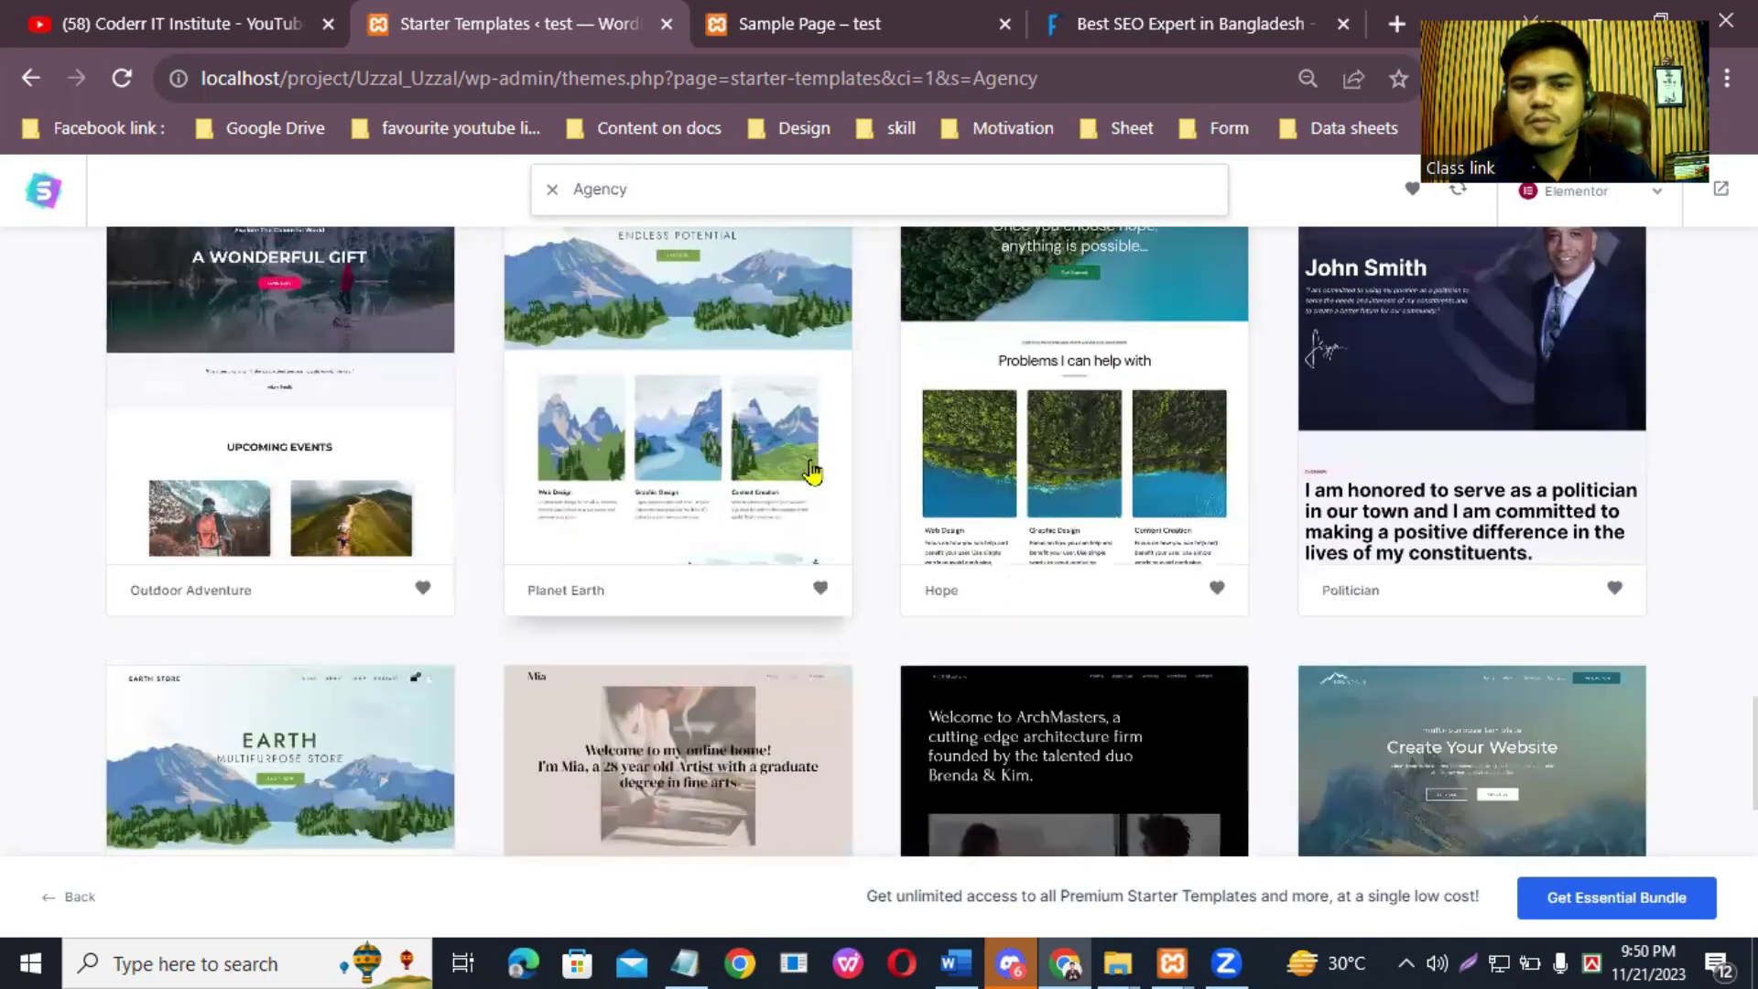
{"action": "scroll", "coordinate": [1092, 575], "scroll_direction": "up", "scroll_amount": 15}
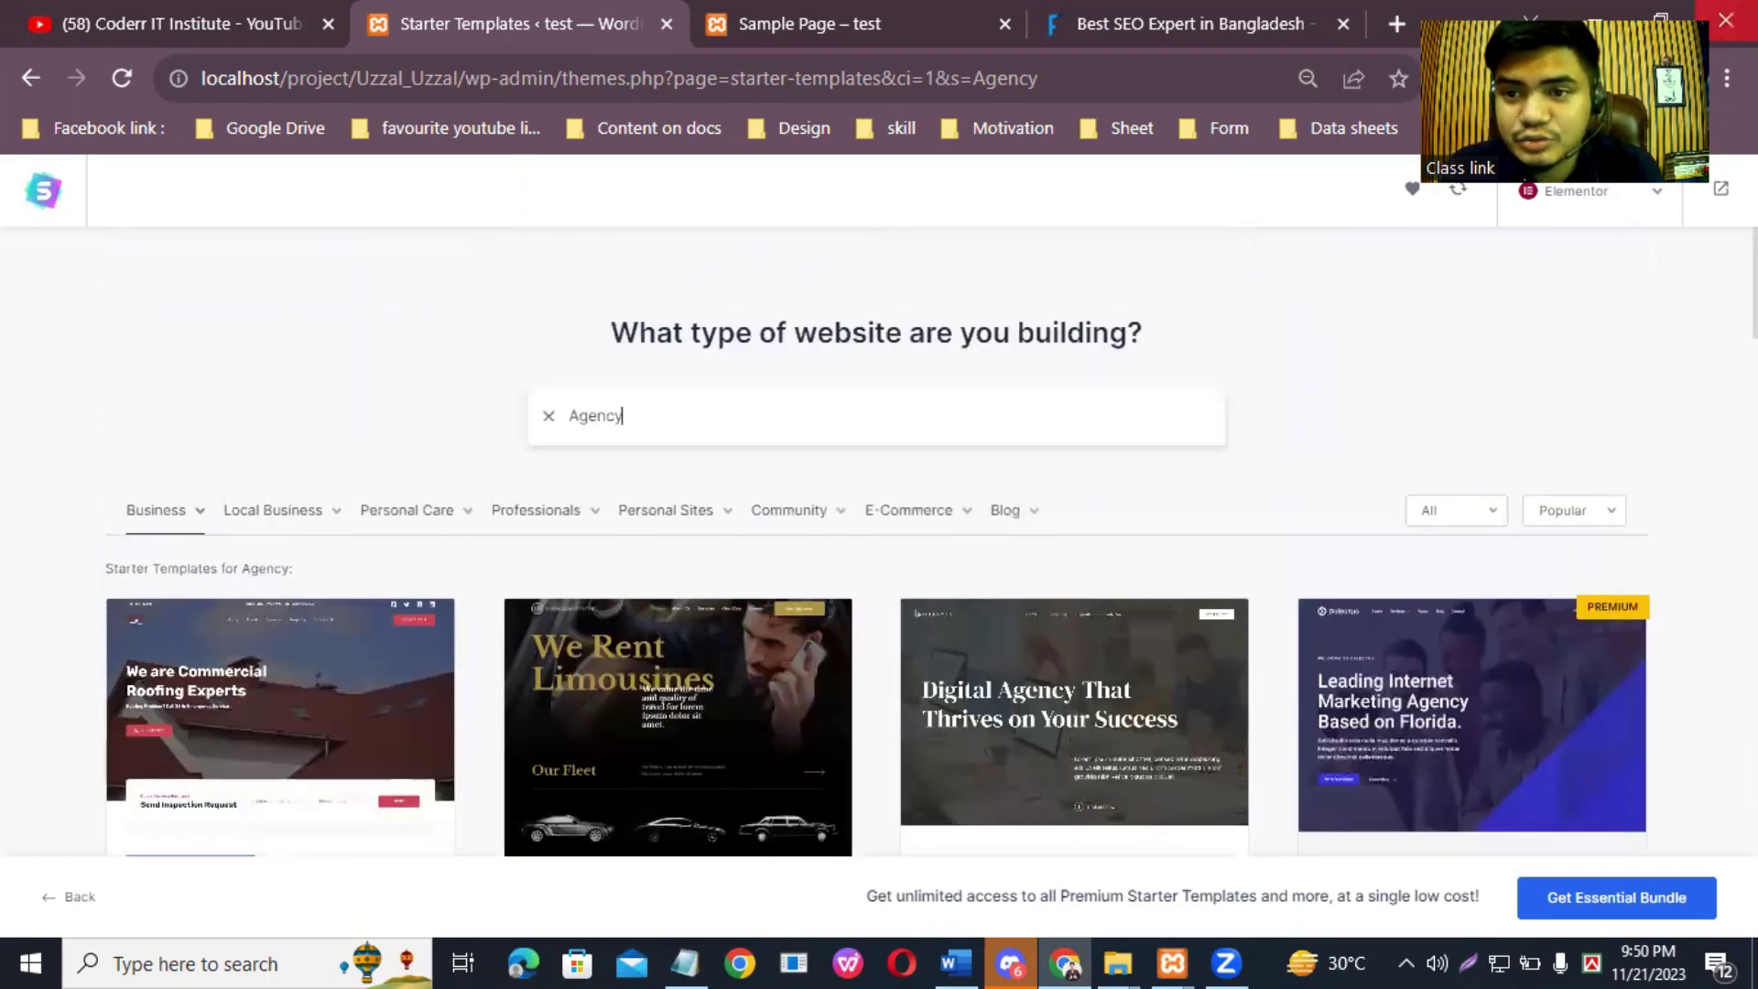
{"action": "left_click", "coordinate": [199, 515]}
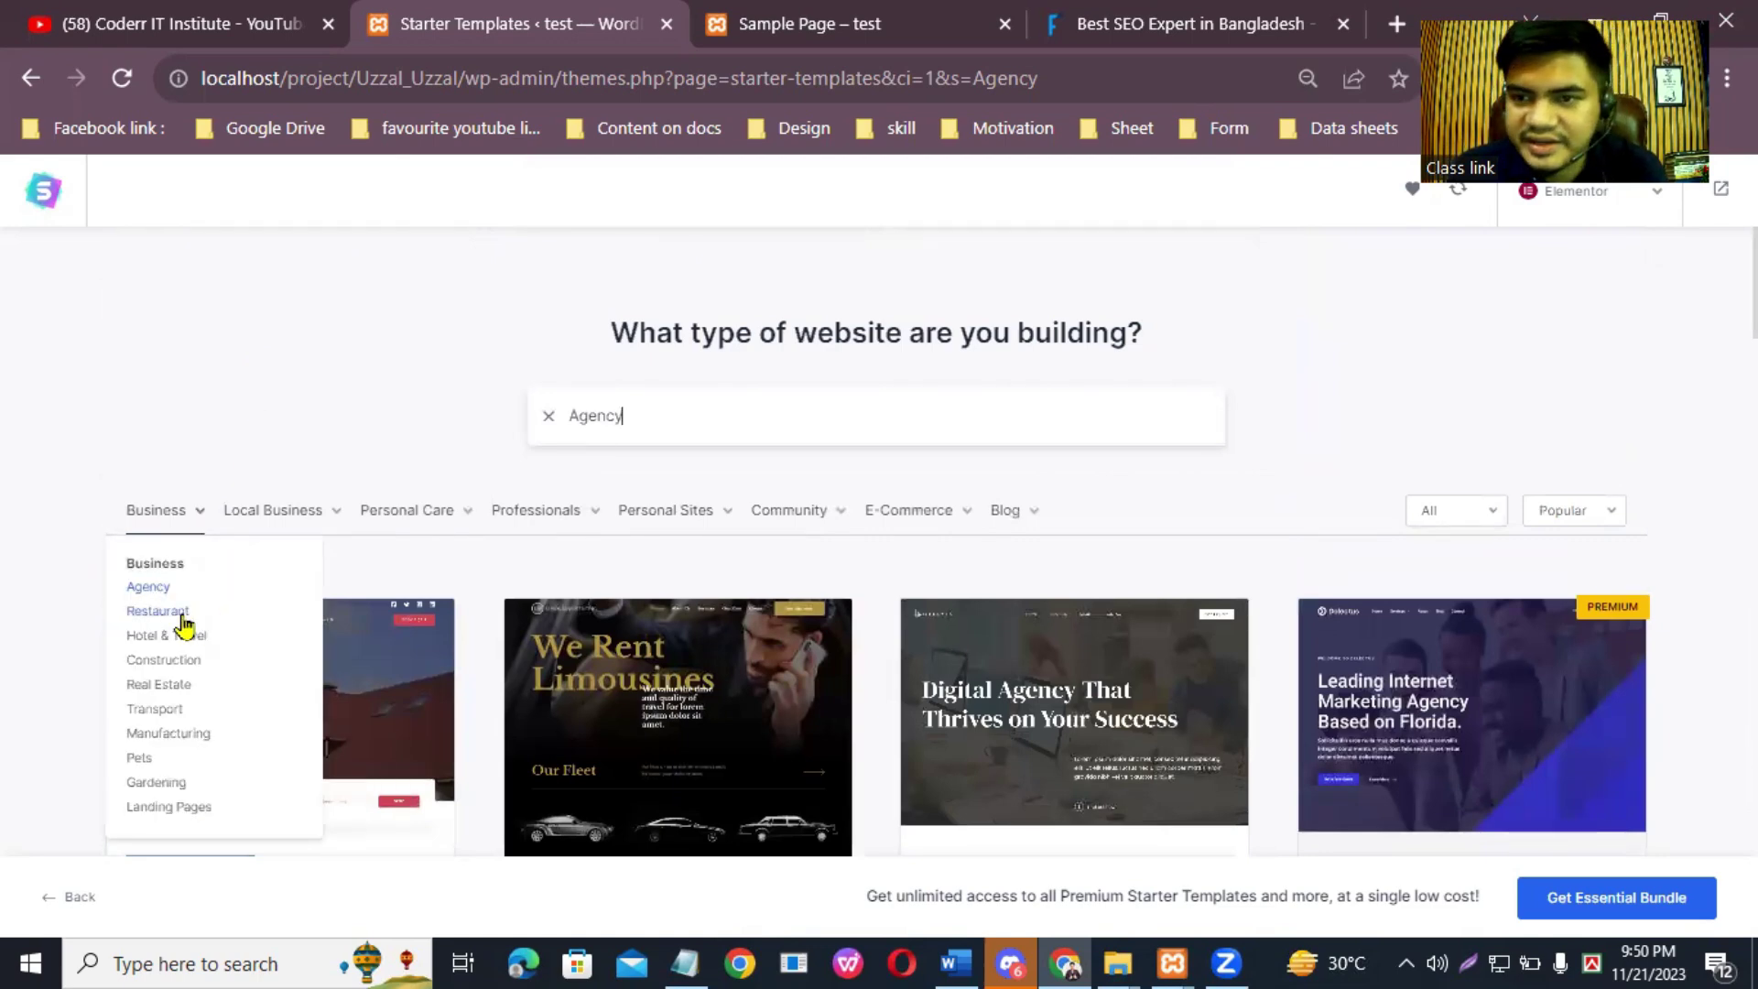
Step: Filter the gallery to Restaurant templates and scroll through them
{"action": "left_click", "coordinate": [181, 616]}
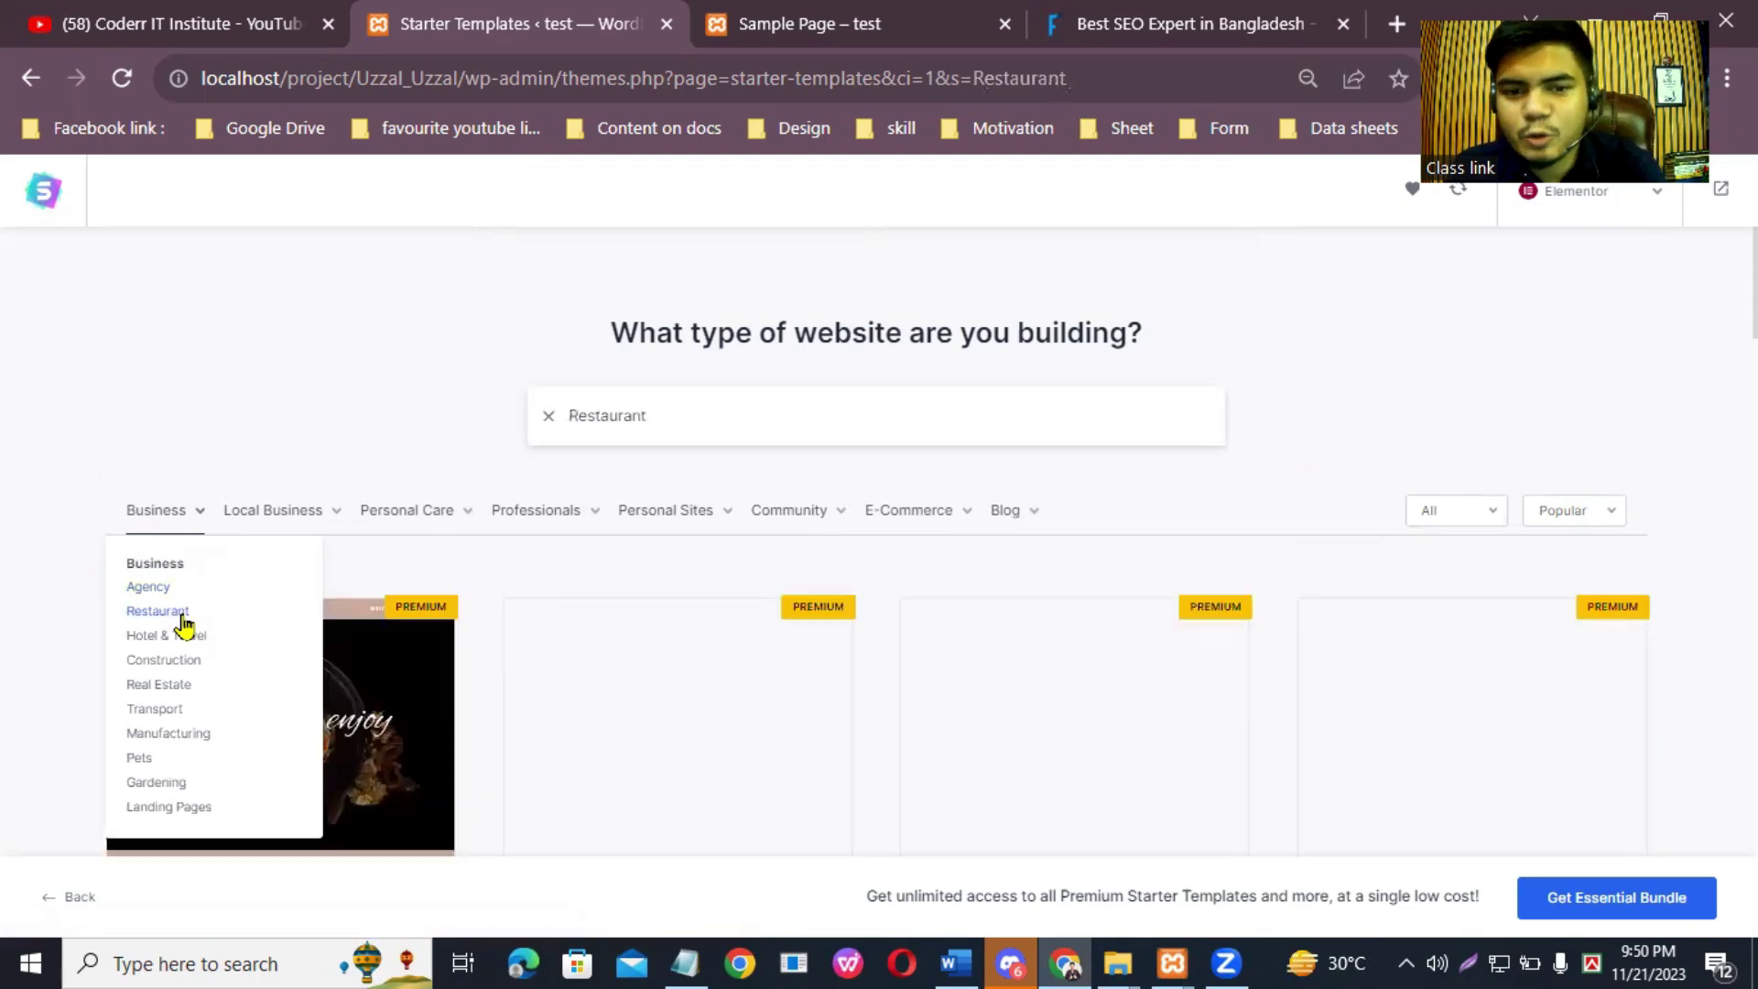
{"action": "scroll", "coordinate": [877, 563], "scroll_direction": "down", "scroll_amount": 1}
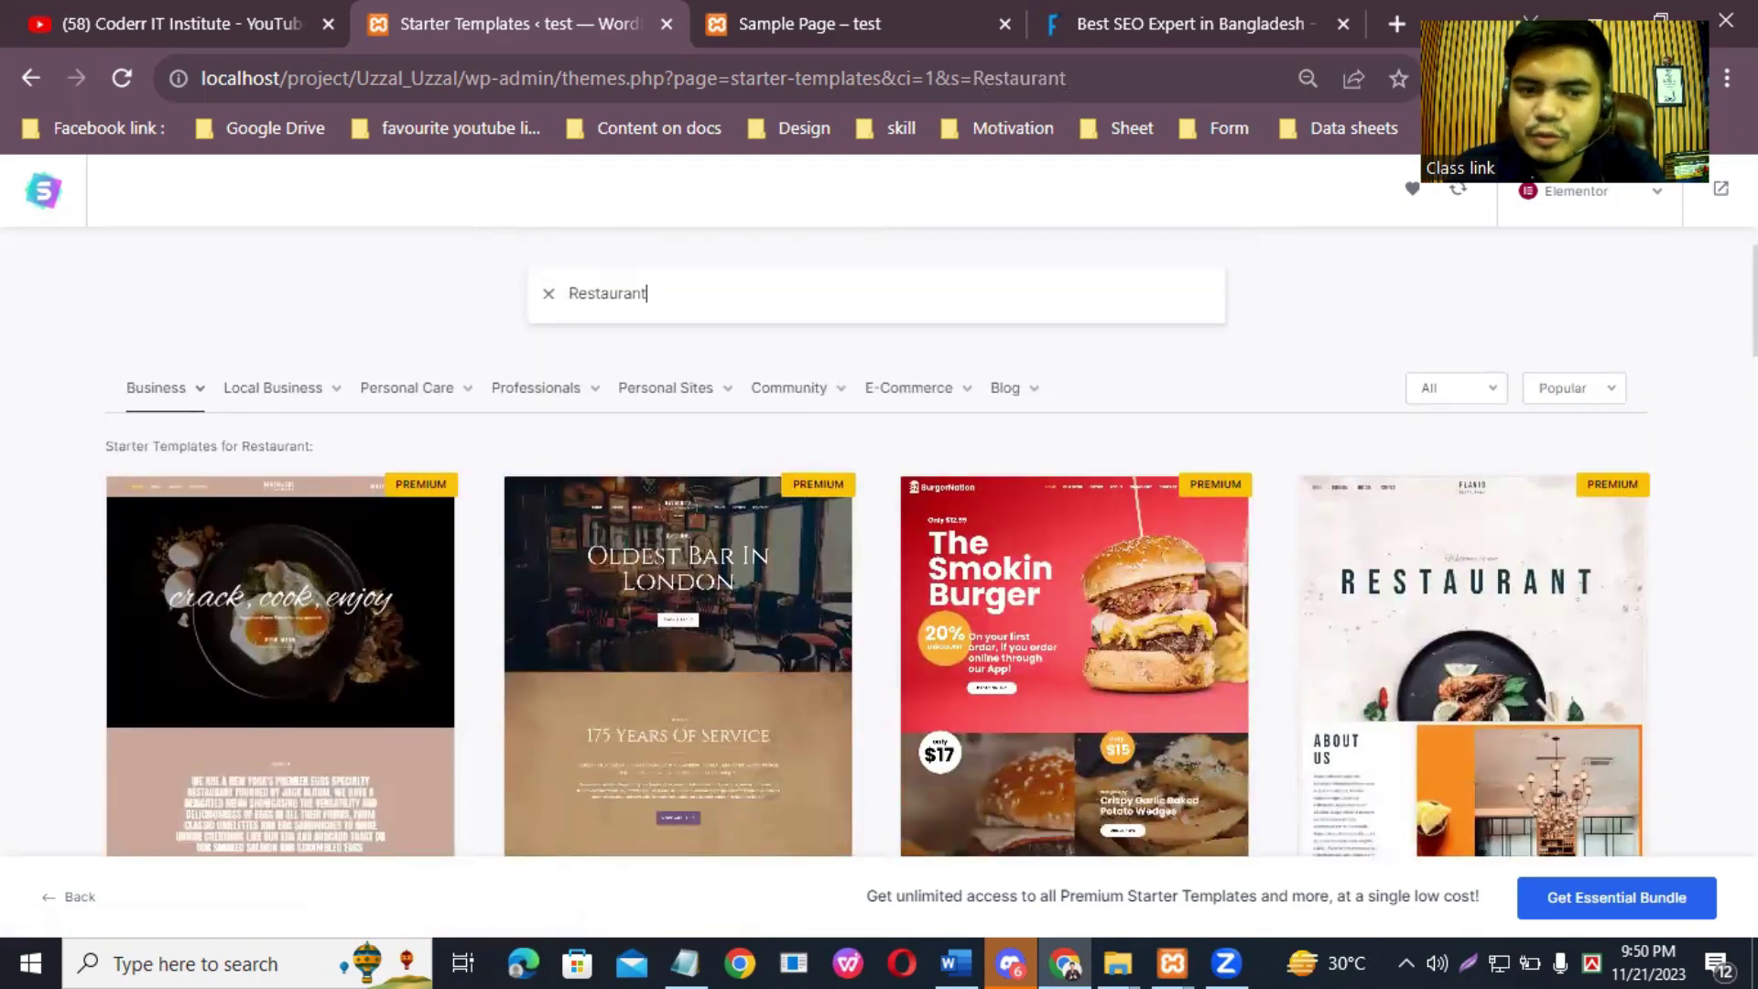
{"action": "scroll", "coordinate": [582, 291], "scroll_direction": "down", "scroll_amount": 5}
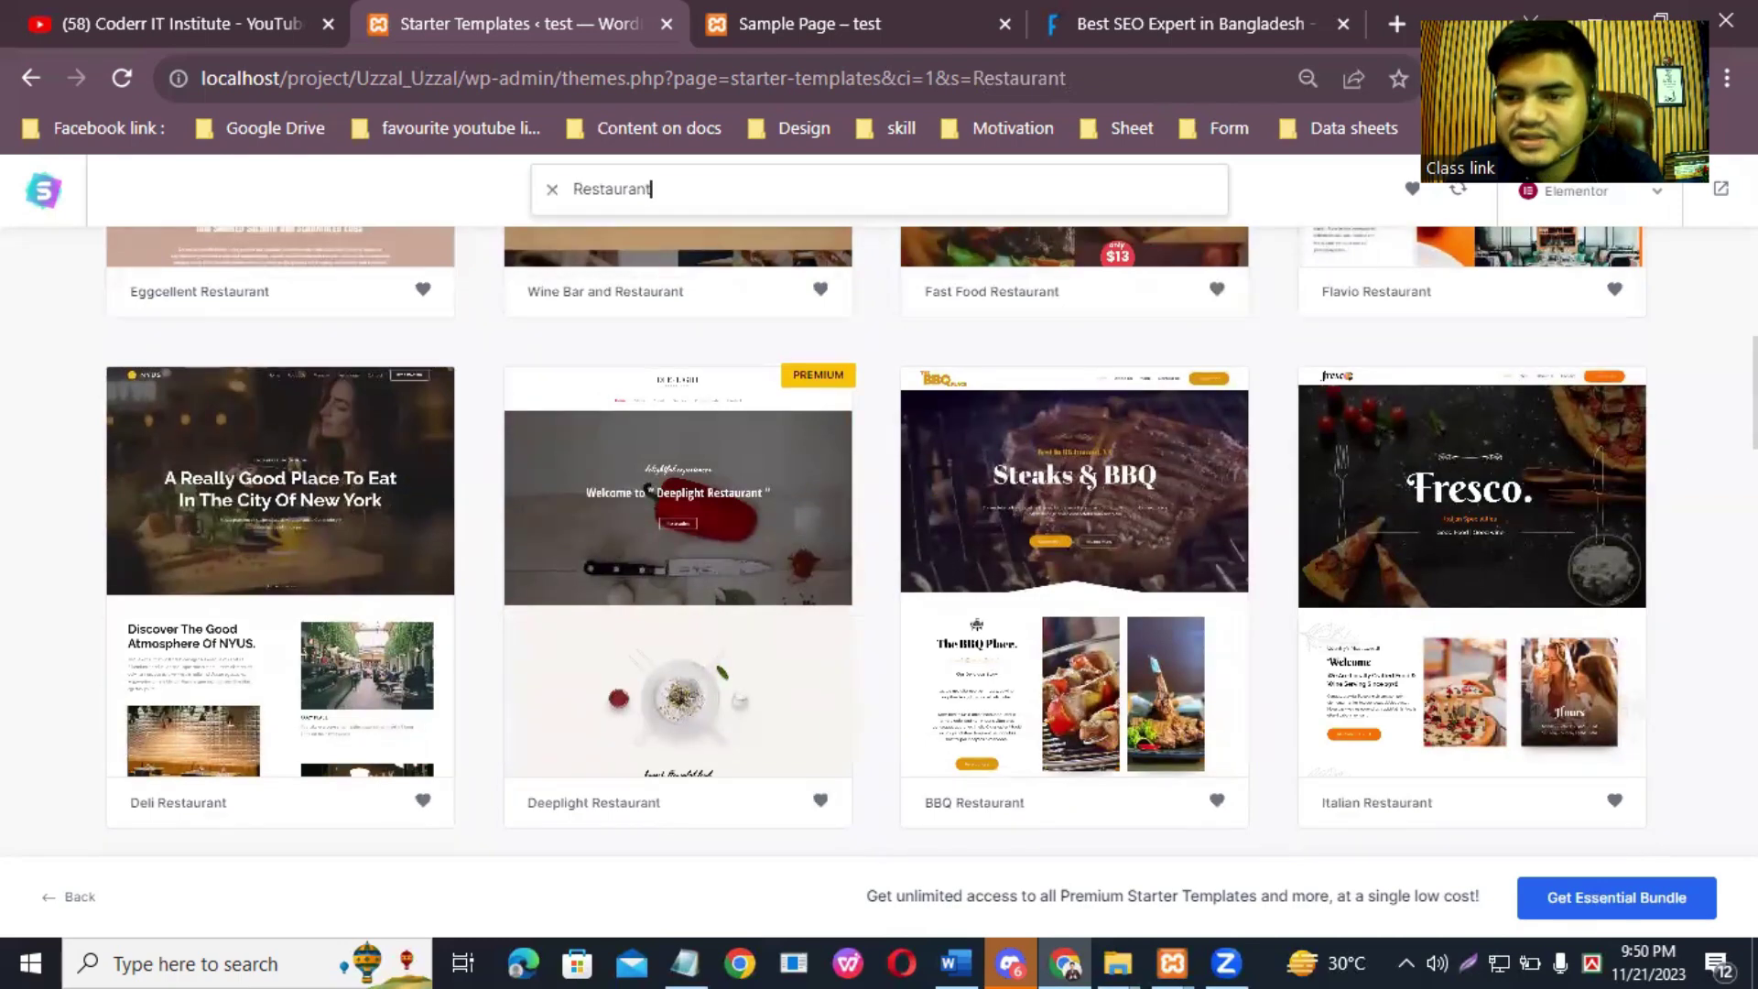
{"action": "scroll", "coordinate": [1578, 457], "scroll_direction": "down", "scroll_amount": 6}
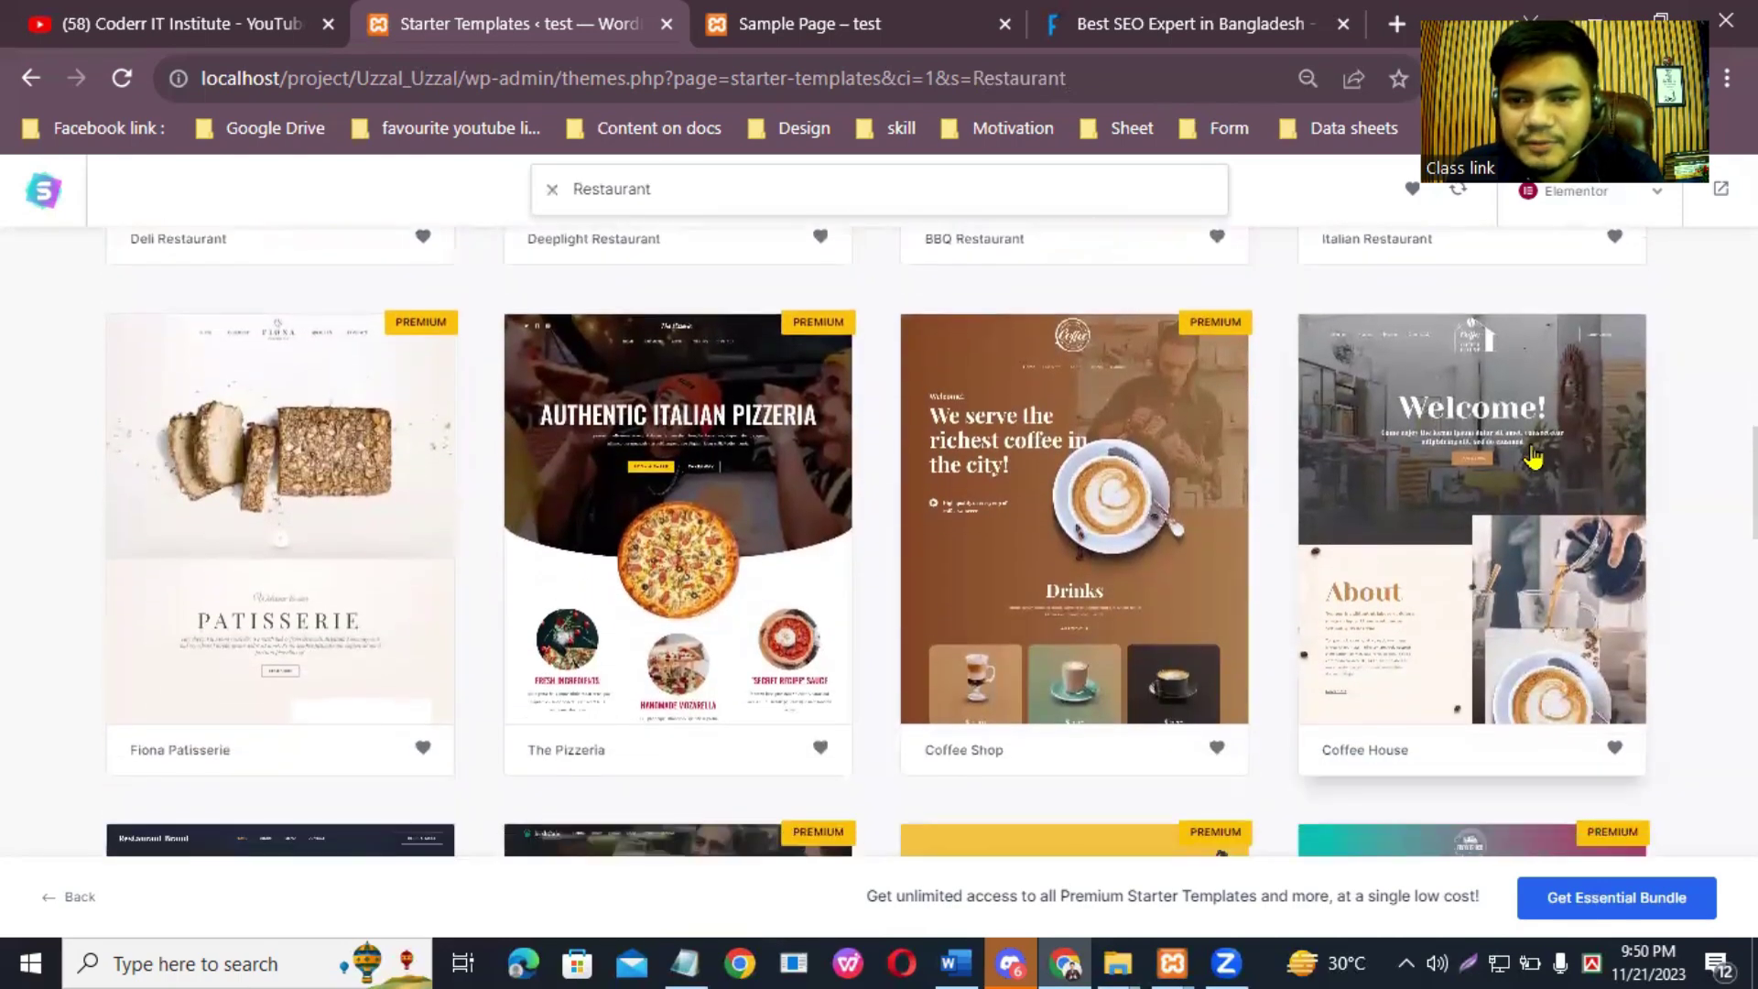
{"action": "scroll", "coordinate": [1465, 549], "scroll_direction": "down", "scroll_amount": 5}
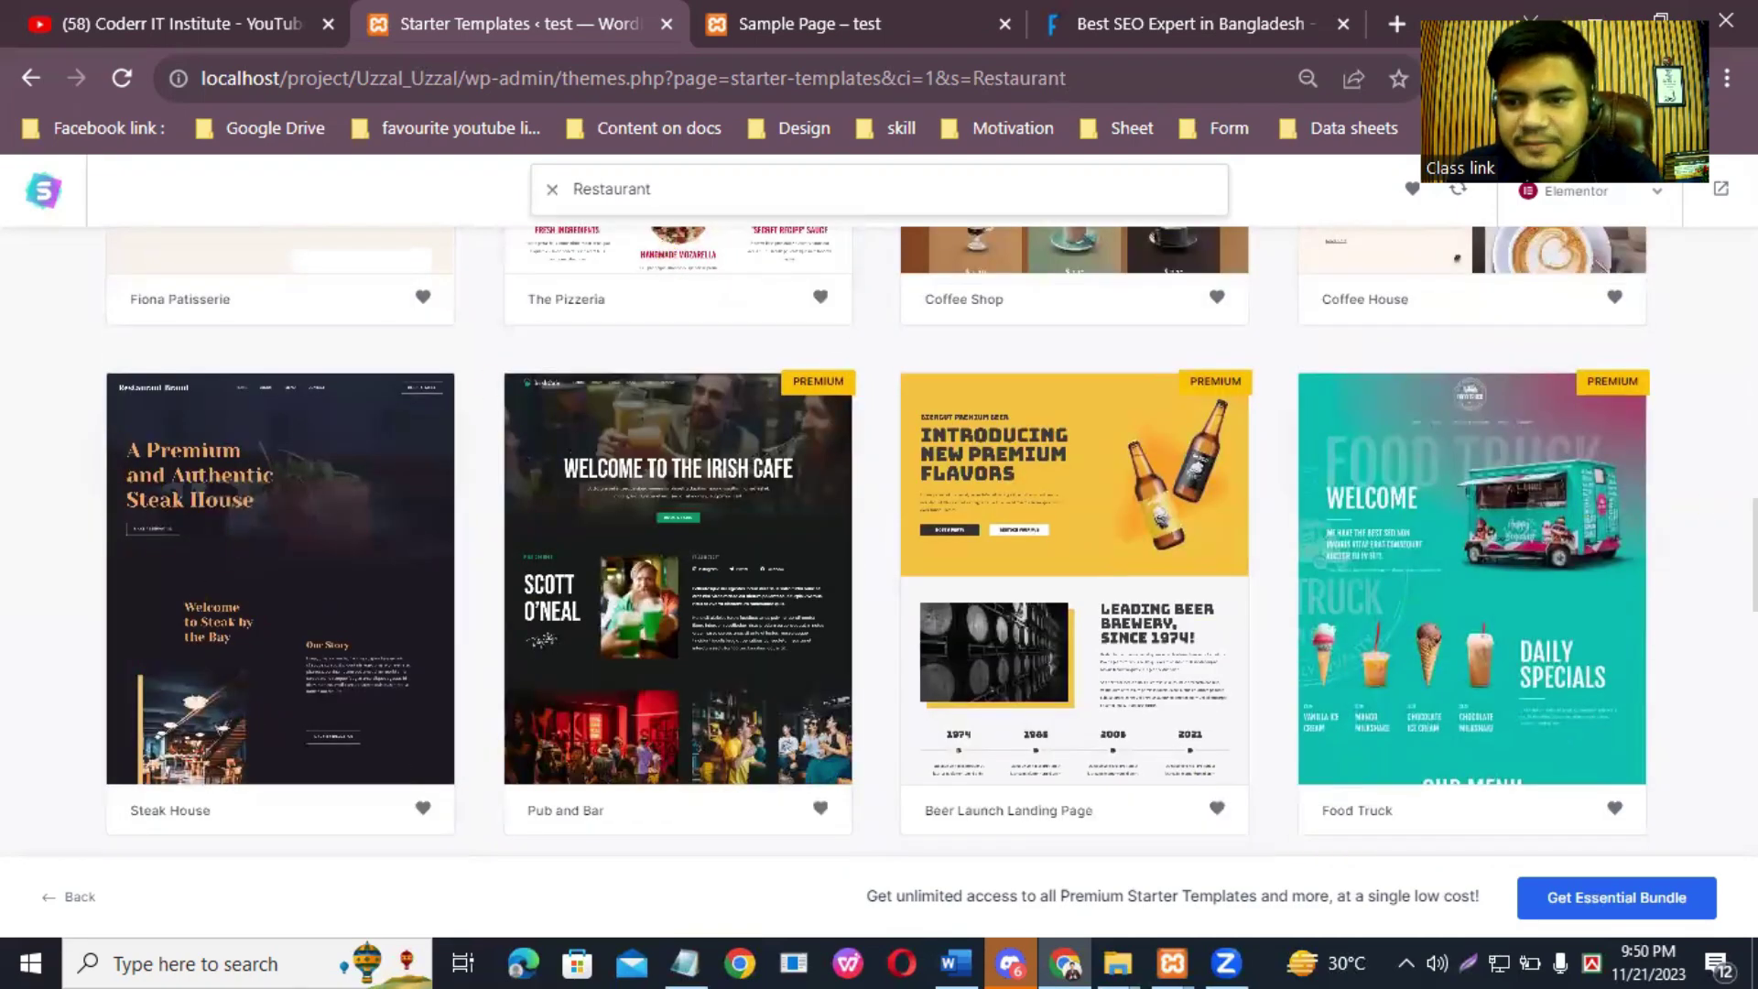
{"action": "scroll", "coordinate": [895, 510], "scroll_direction": "down", "scroll_amount": 6}
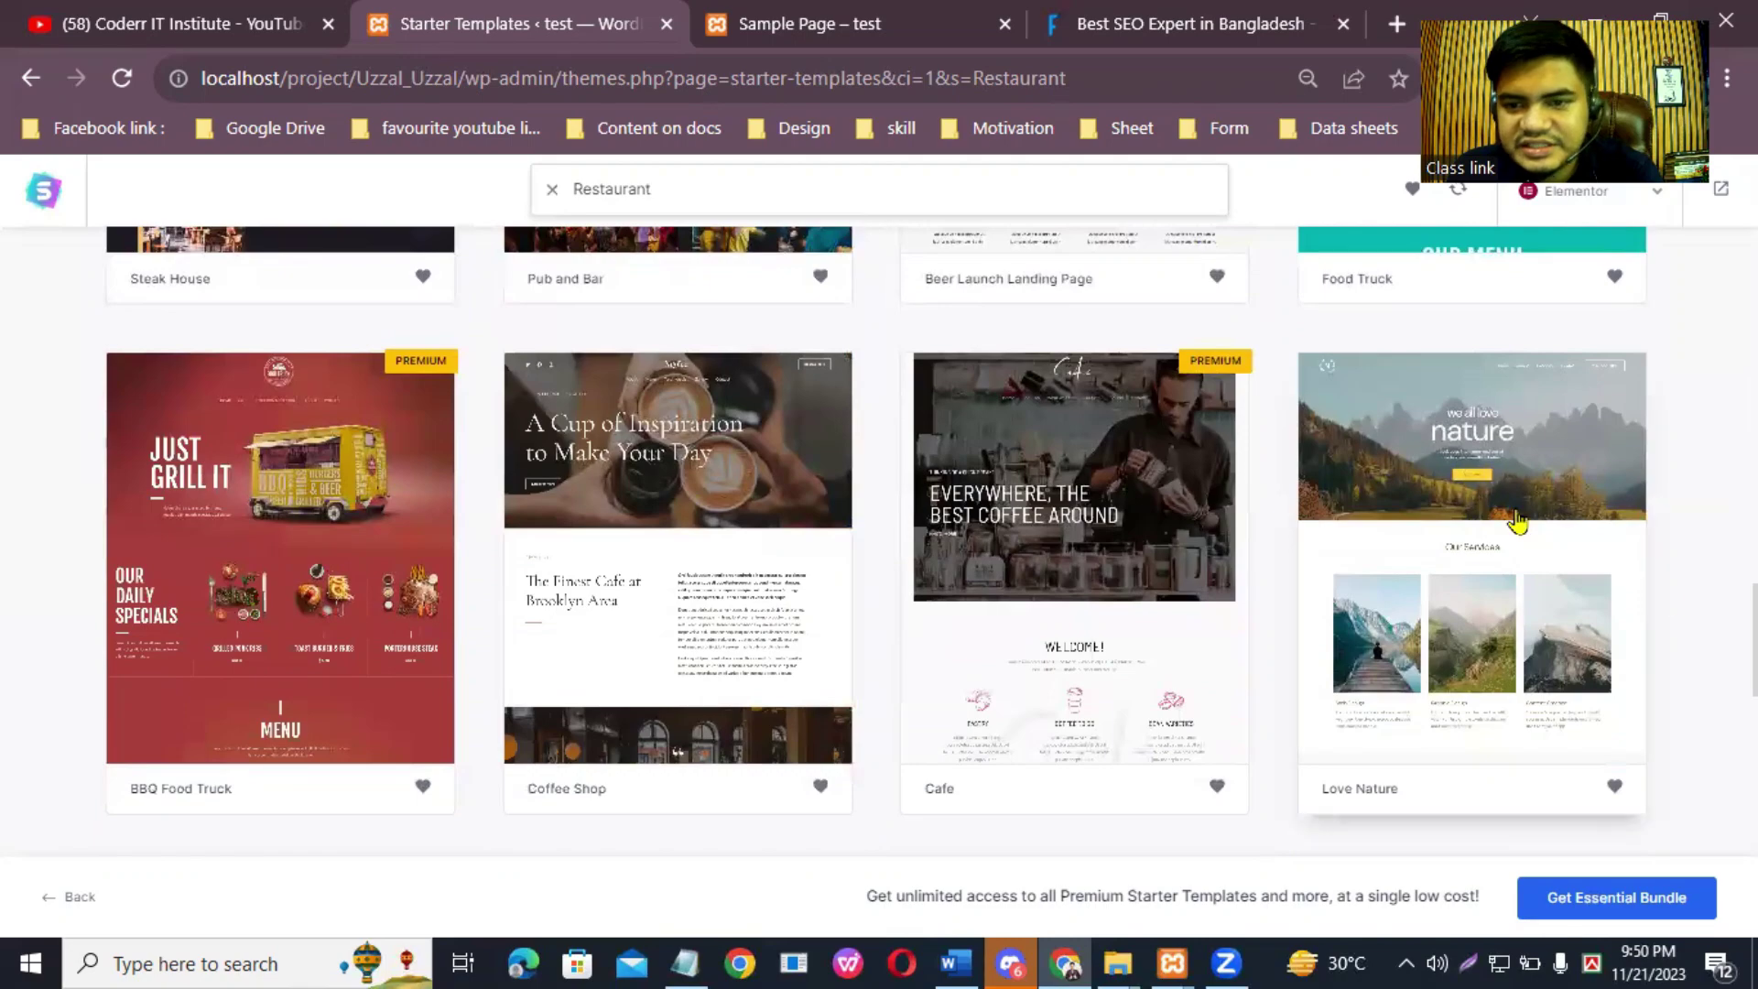
{"action": "scroll", "coordinate": [942, 616], "scroll_direction": "down", "scroll_amount": 5}
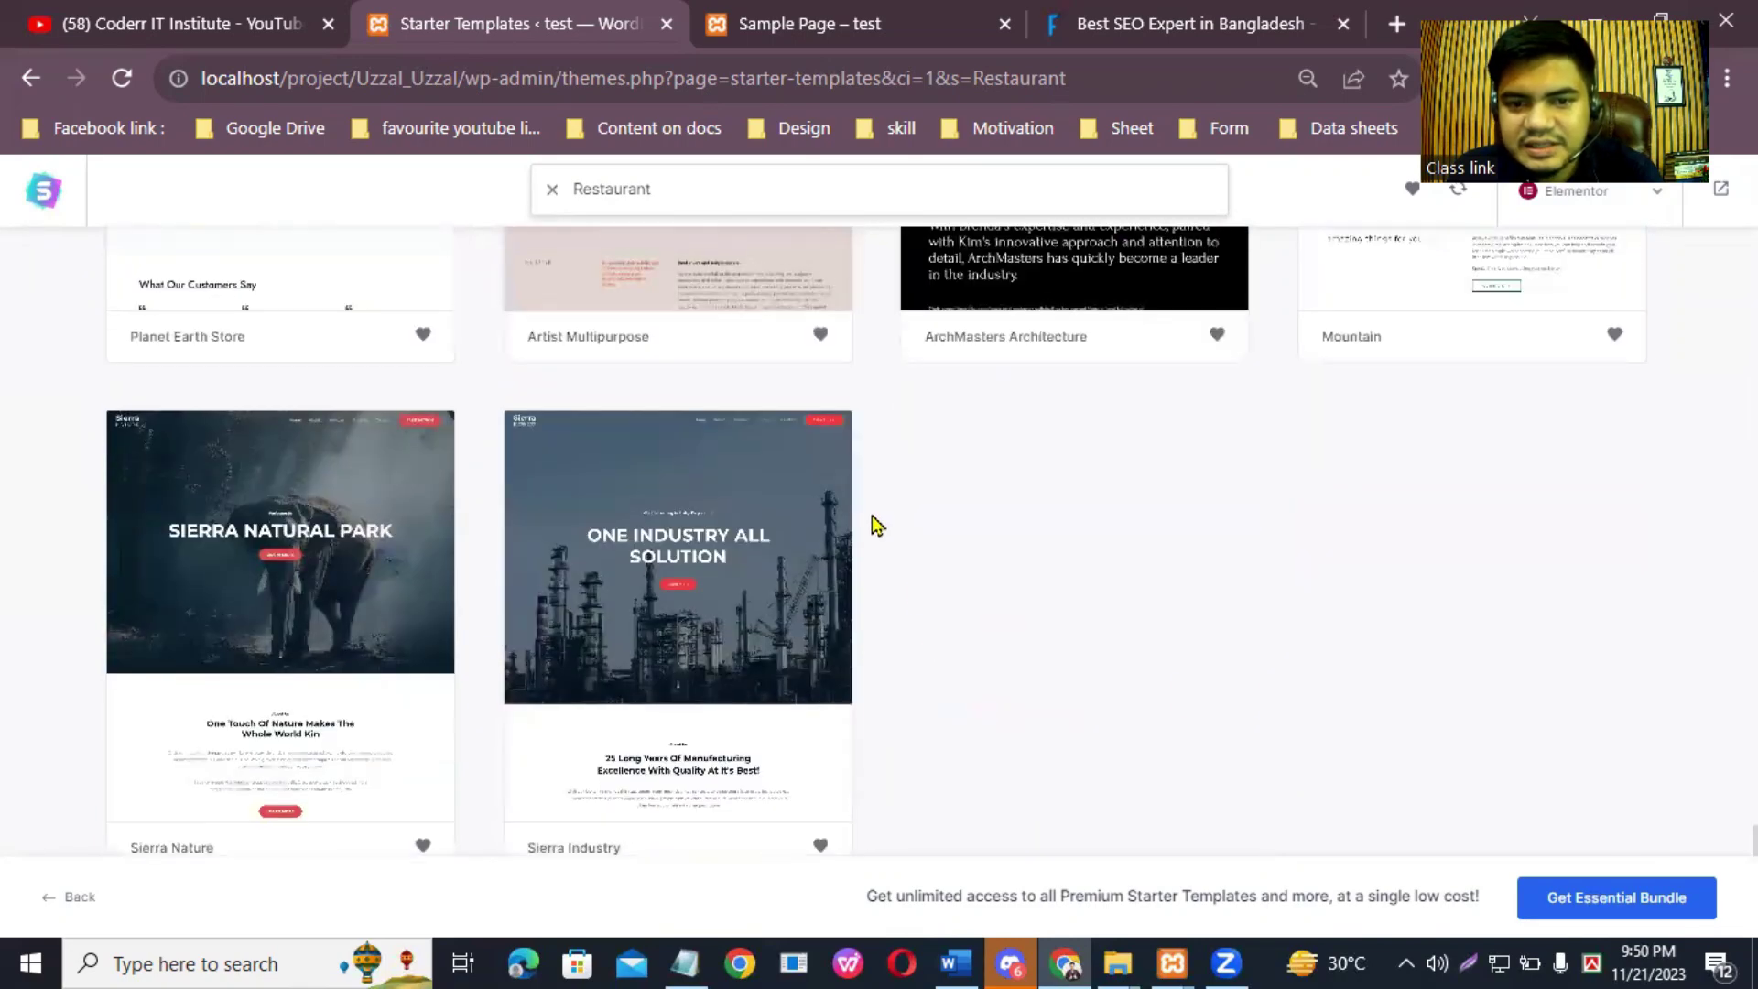
{"action": "scroll", "coordinate": [1008, 485], "scroll_direction": "up", "scroll_amount": 20}
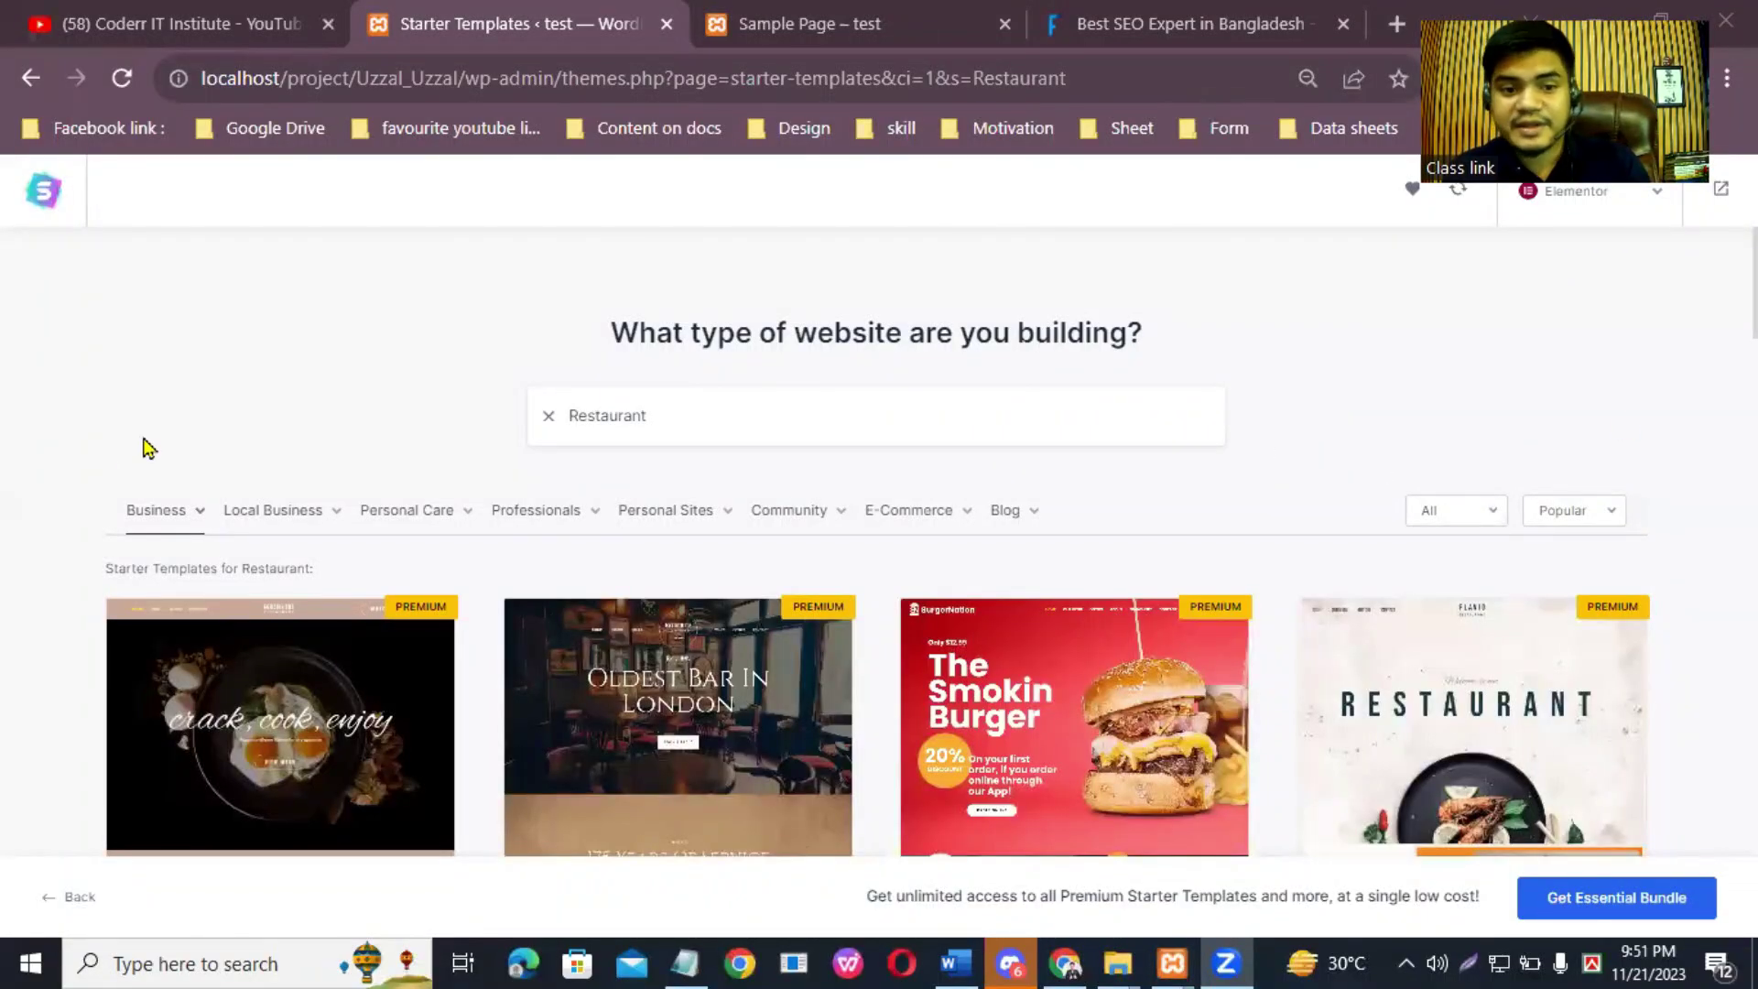
Step: Switch the template filter to Personal Care > Beauty
{"action": "mouse_move", "coordinate": [245, 512]}
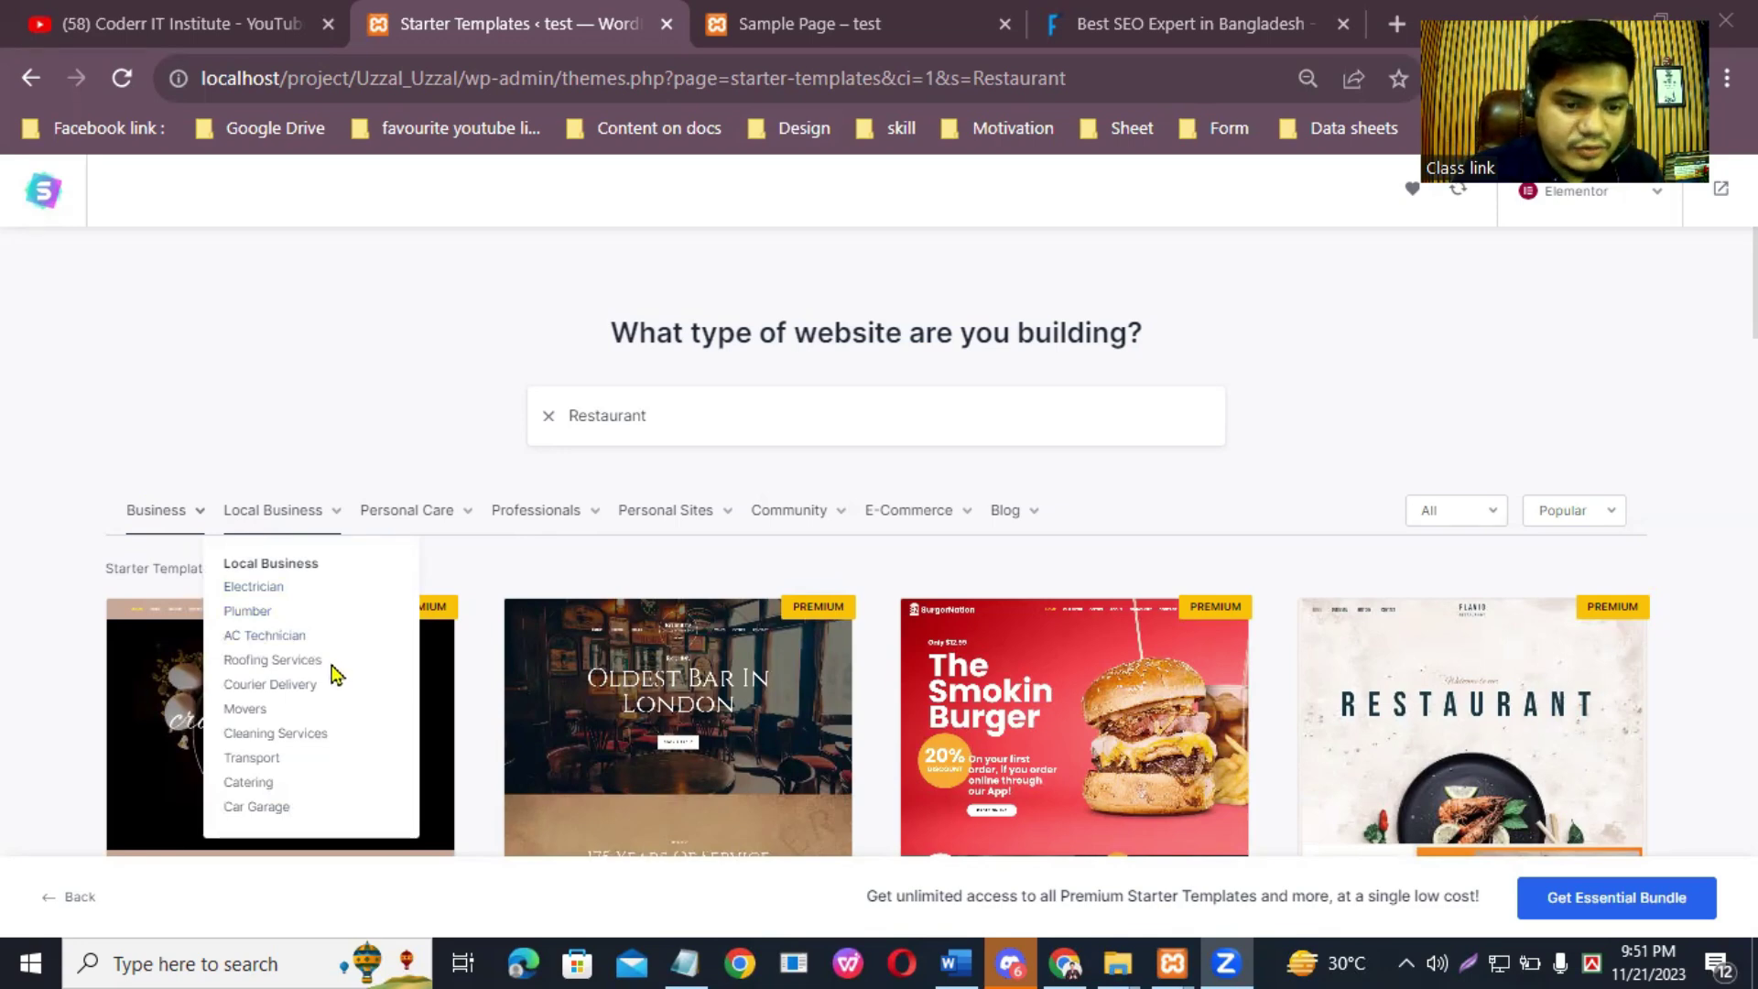
{"action": "mouse_move", "coordinate": [145, 521]}
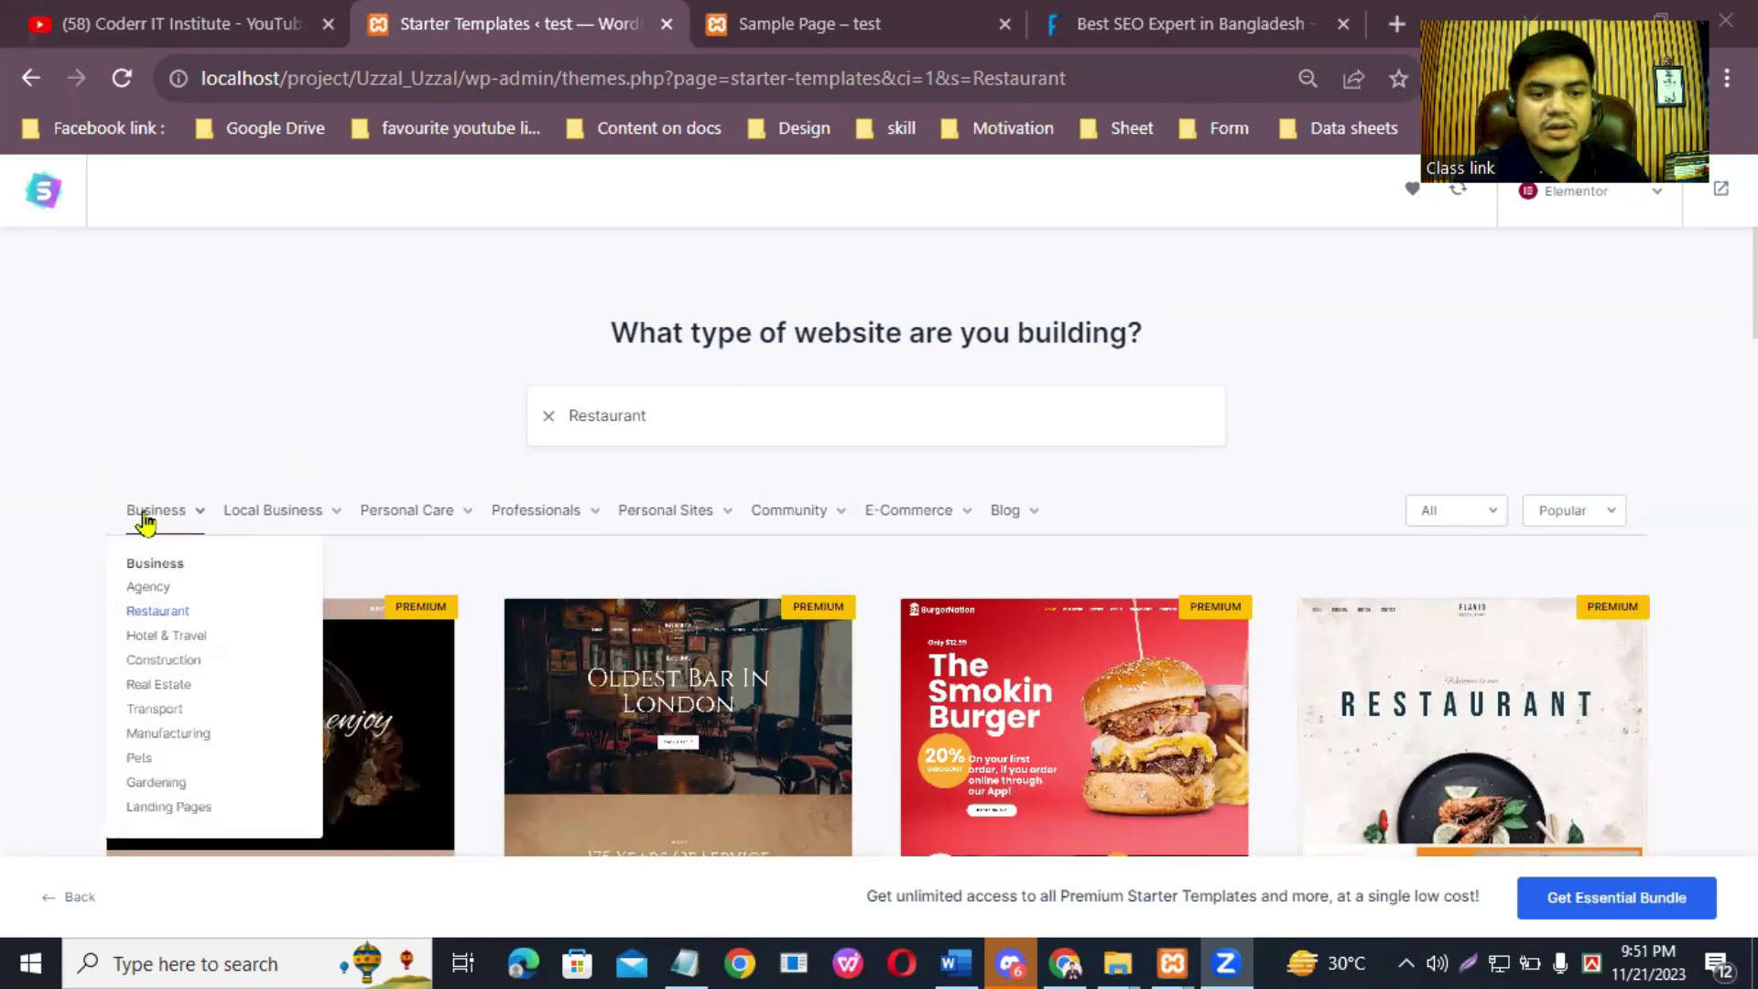
{"action": "mouse_move", "coordinate": [414, 522]}
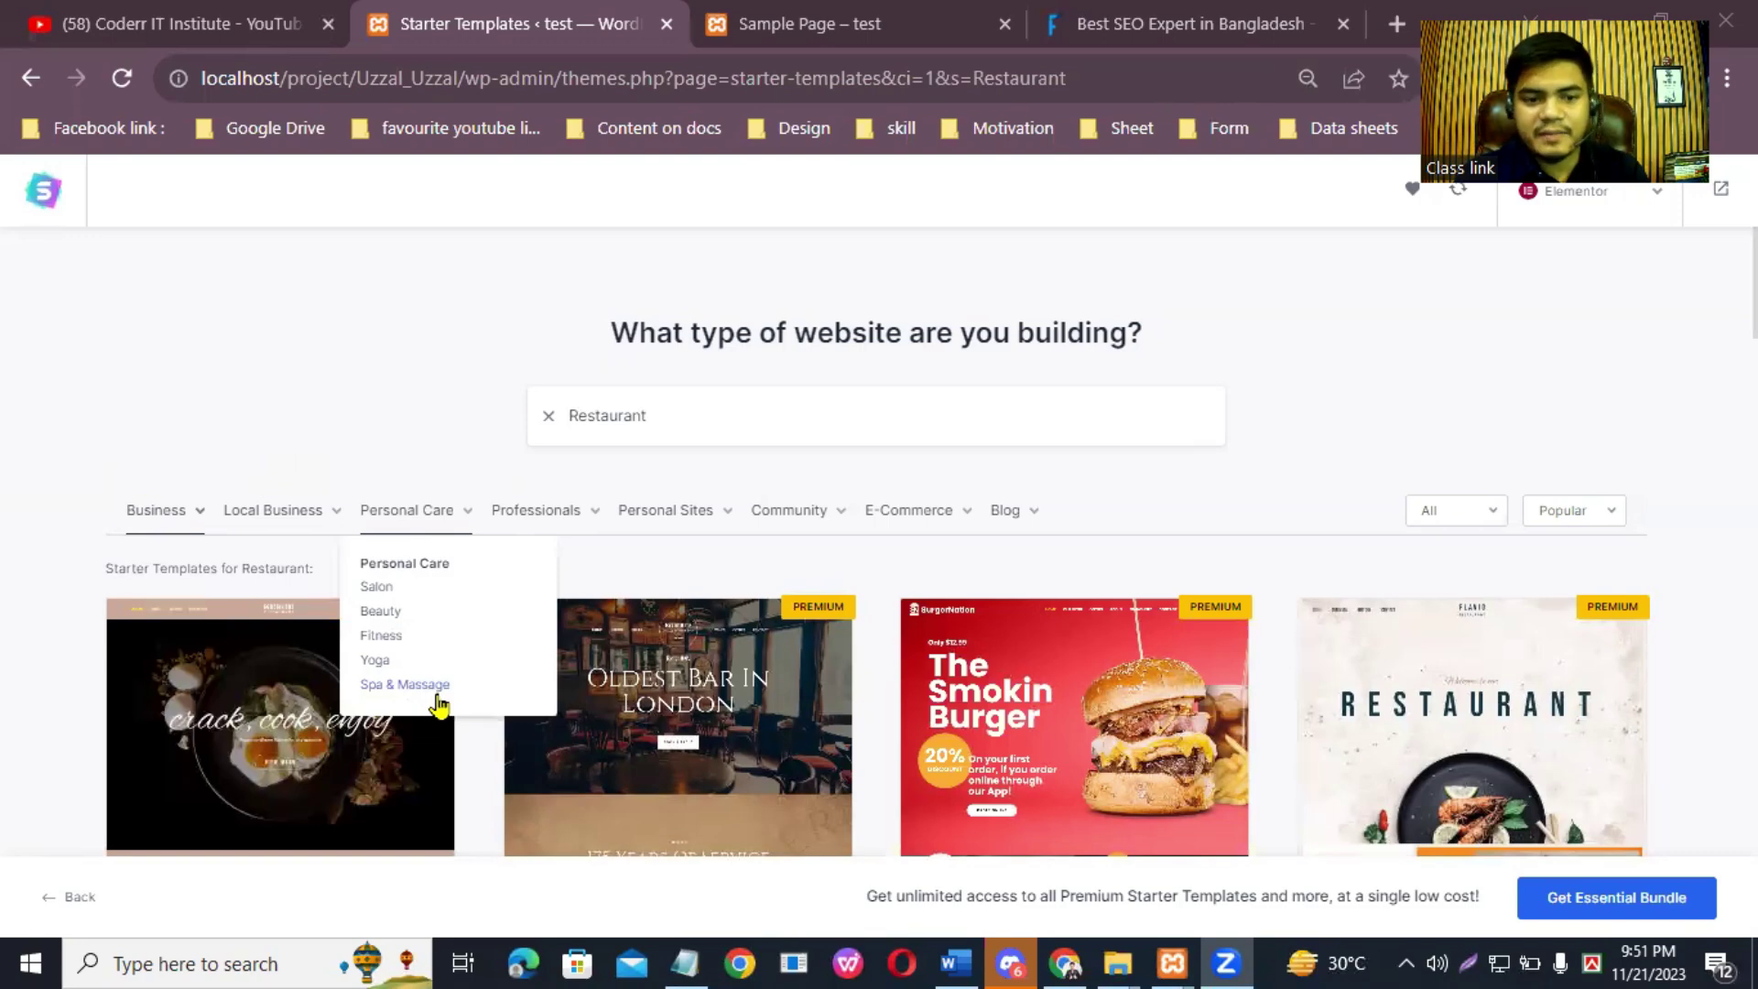
{"action": "left_click", "coordinate": [384, 613]}
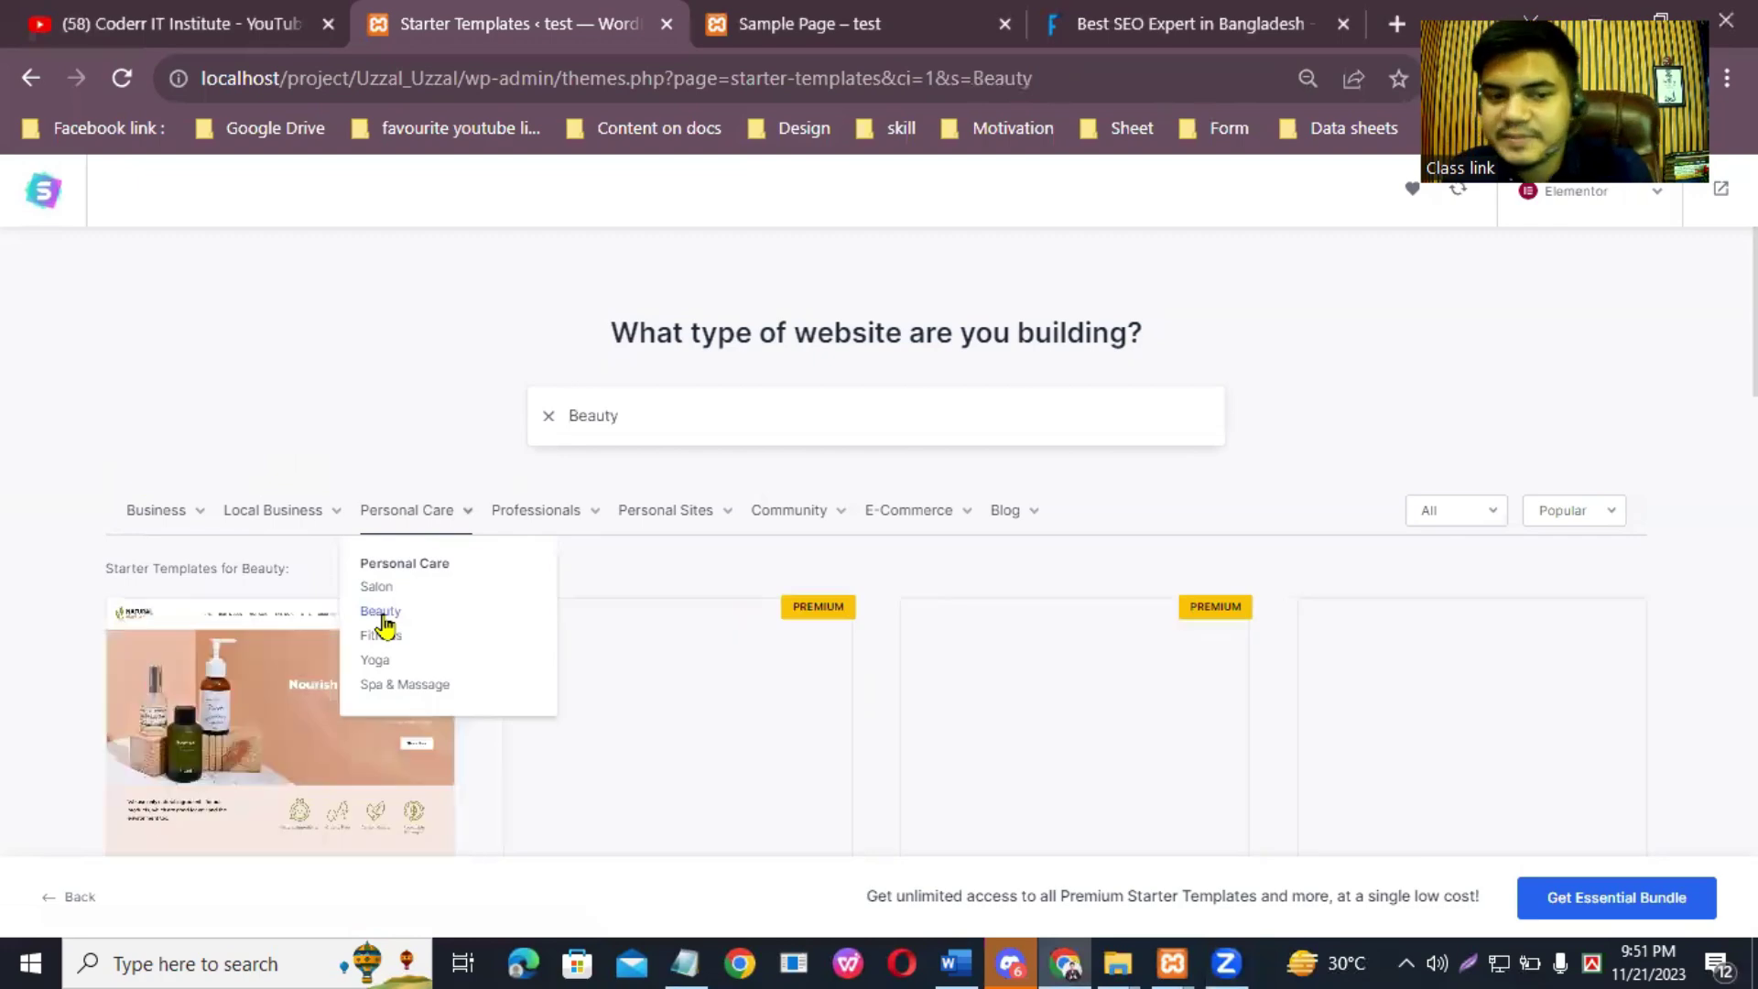
{"action": "scroll", "coordinate": [876, 540], "scroll_direction": "down", "scroll_amount": 2}
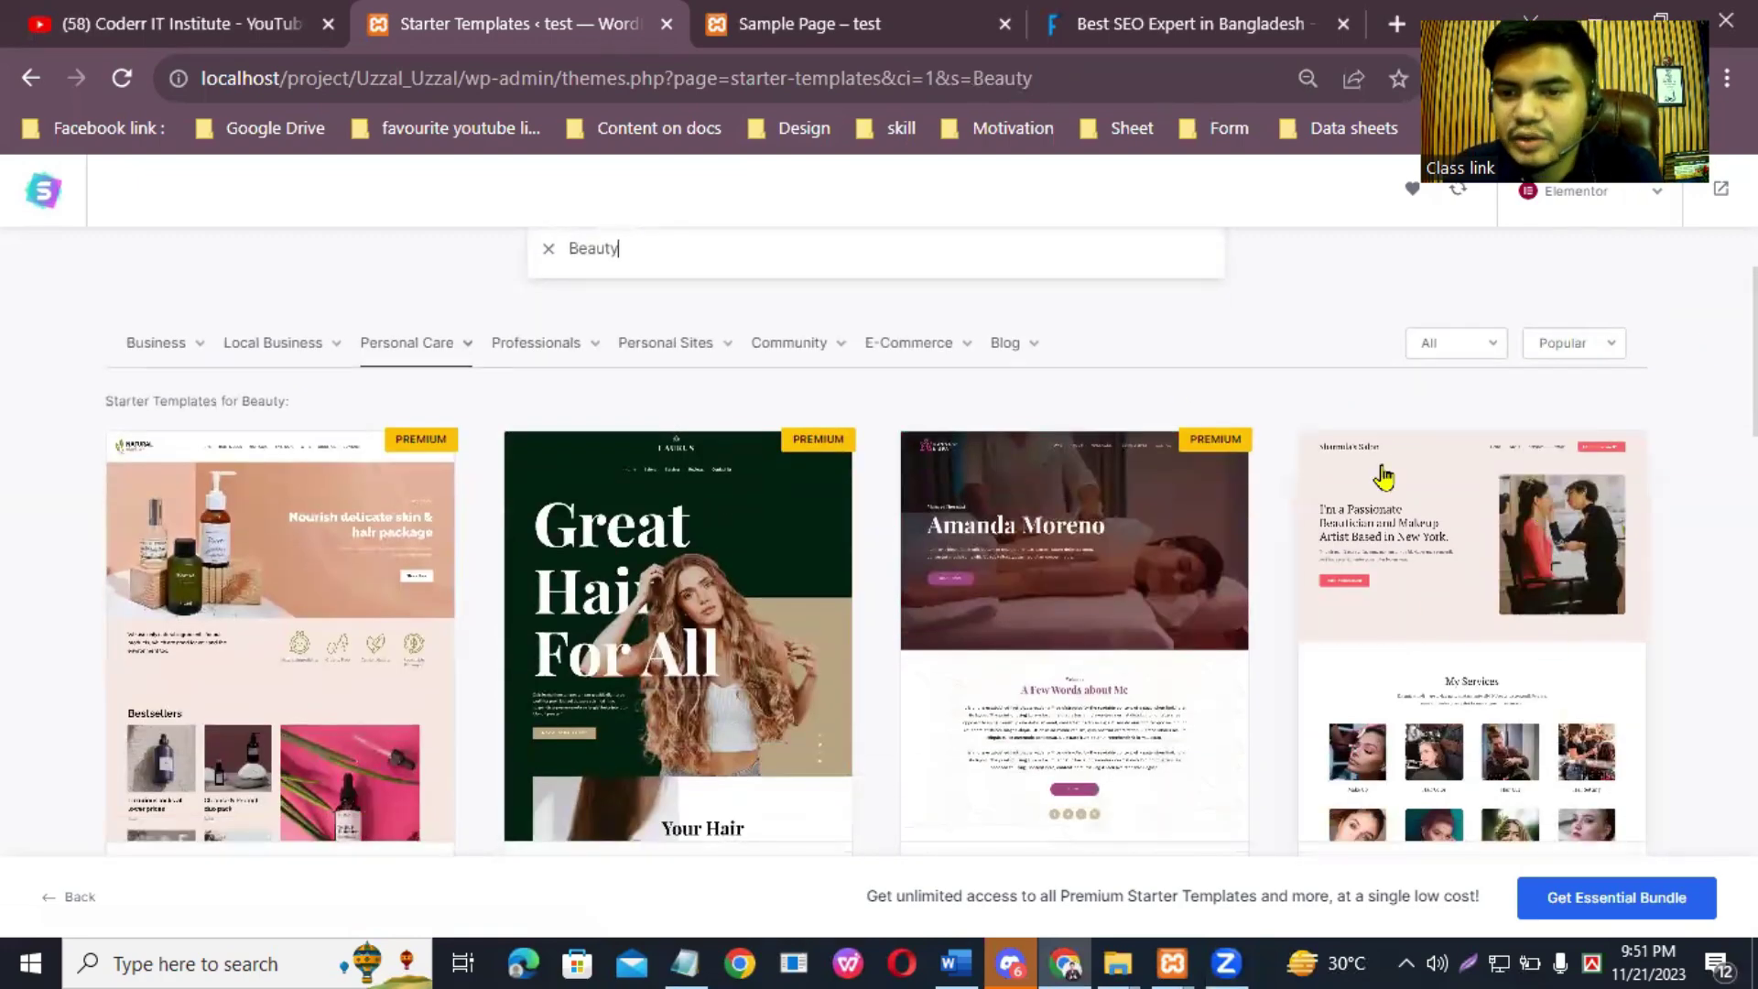
{"action": "scroll", "coordinate": [877, 541], "scroll_direction": "down", "scroll_amount": 10}
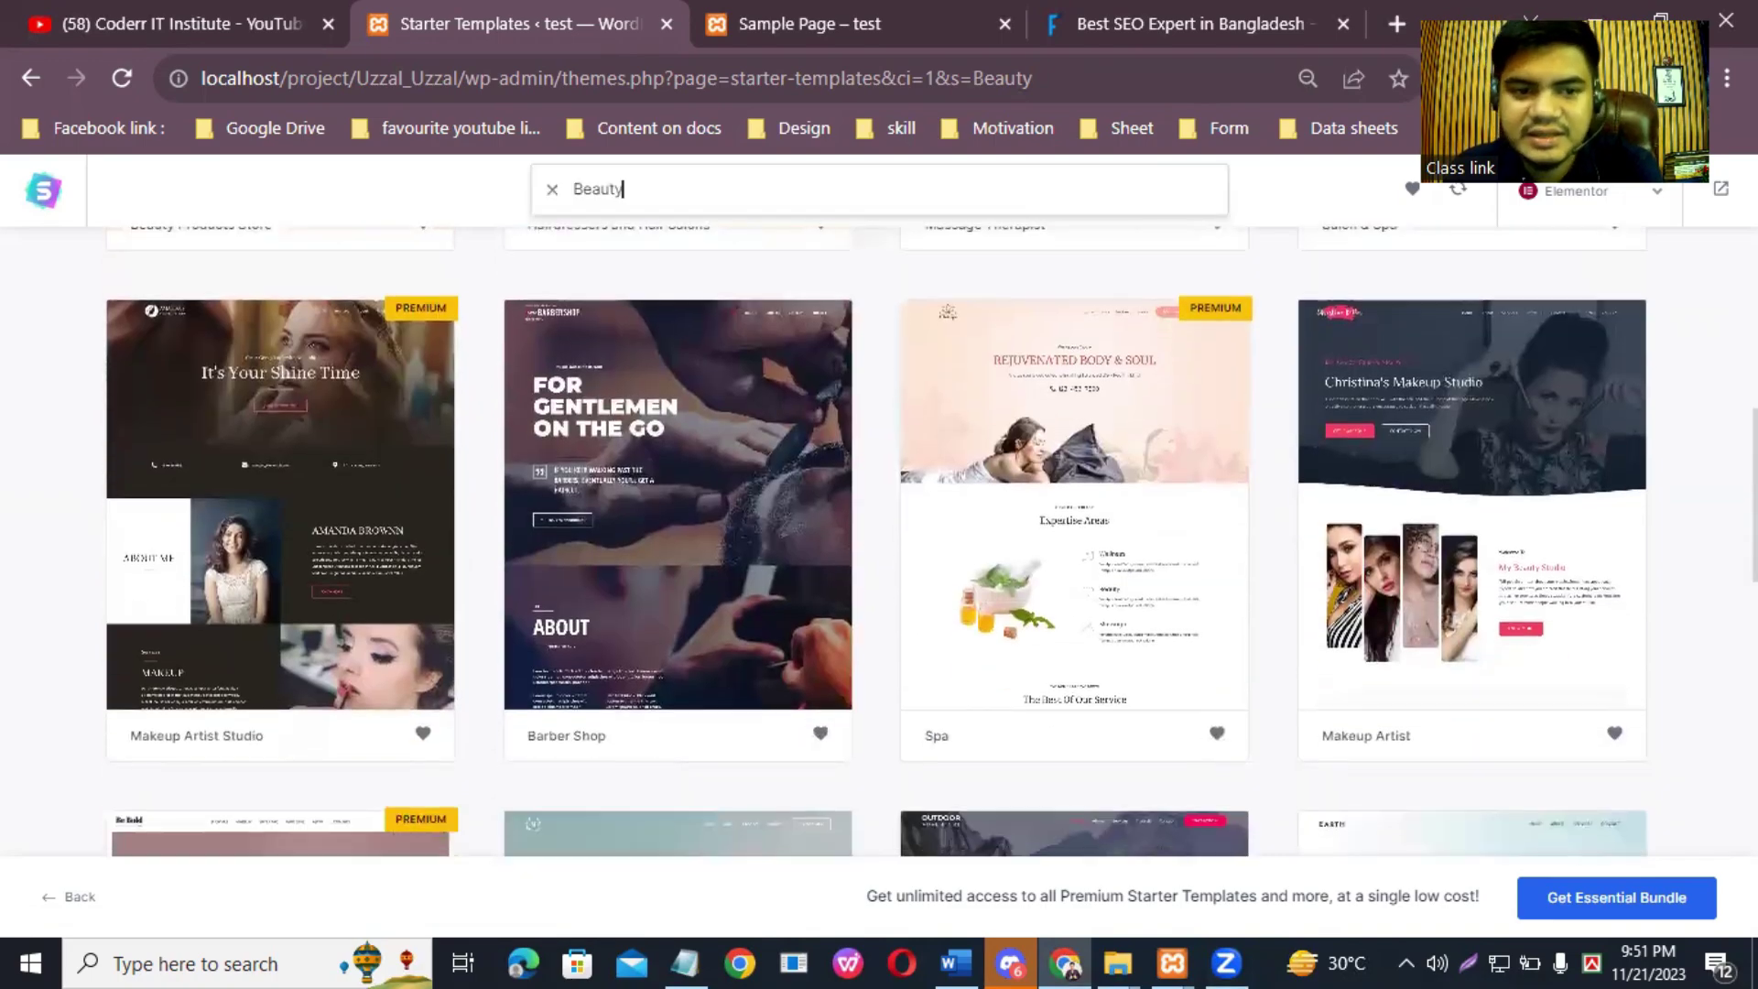
{"action": "scroll", "coordinate": [876, 541], "scroll_direction": "down", "scroll_amount": 3}
{"action": "scroll", "coordinate": [877, 540], "scroll_direction": "up", "scroll_amount": 15}
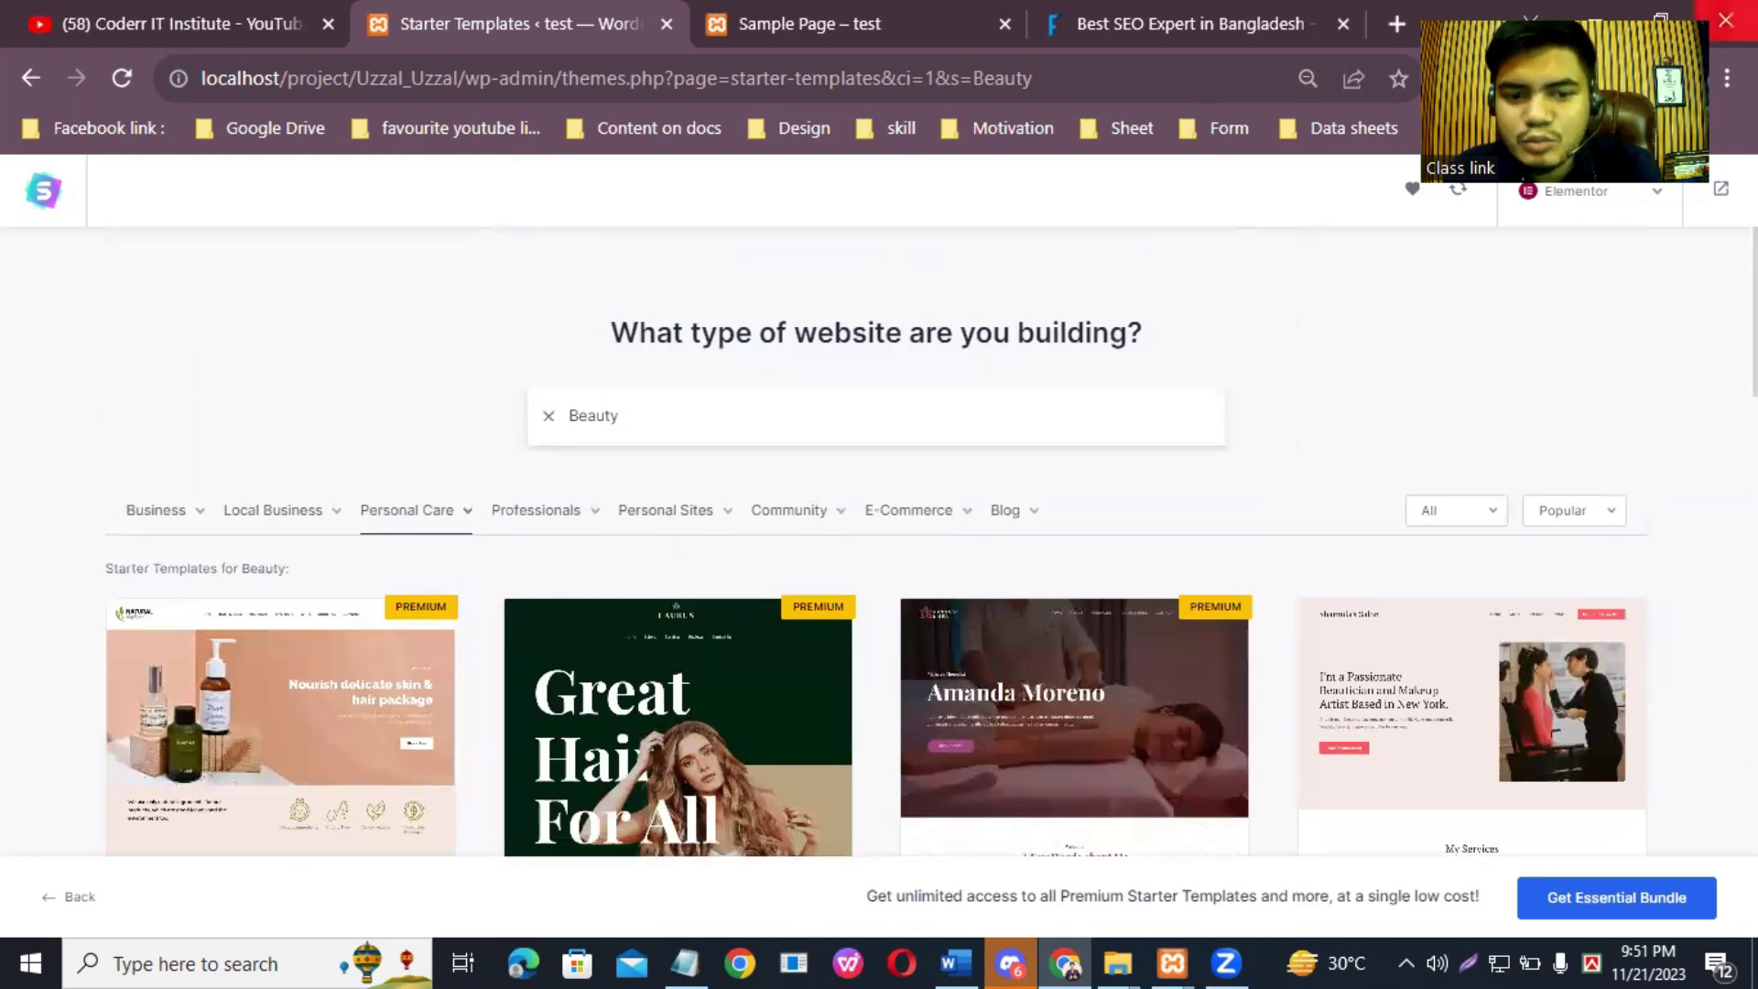
{"action": "mouse_move", "coordinate": [682, 527]}
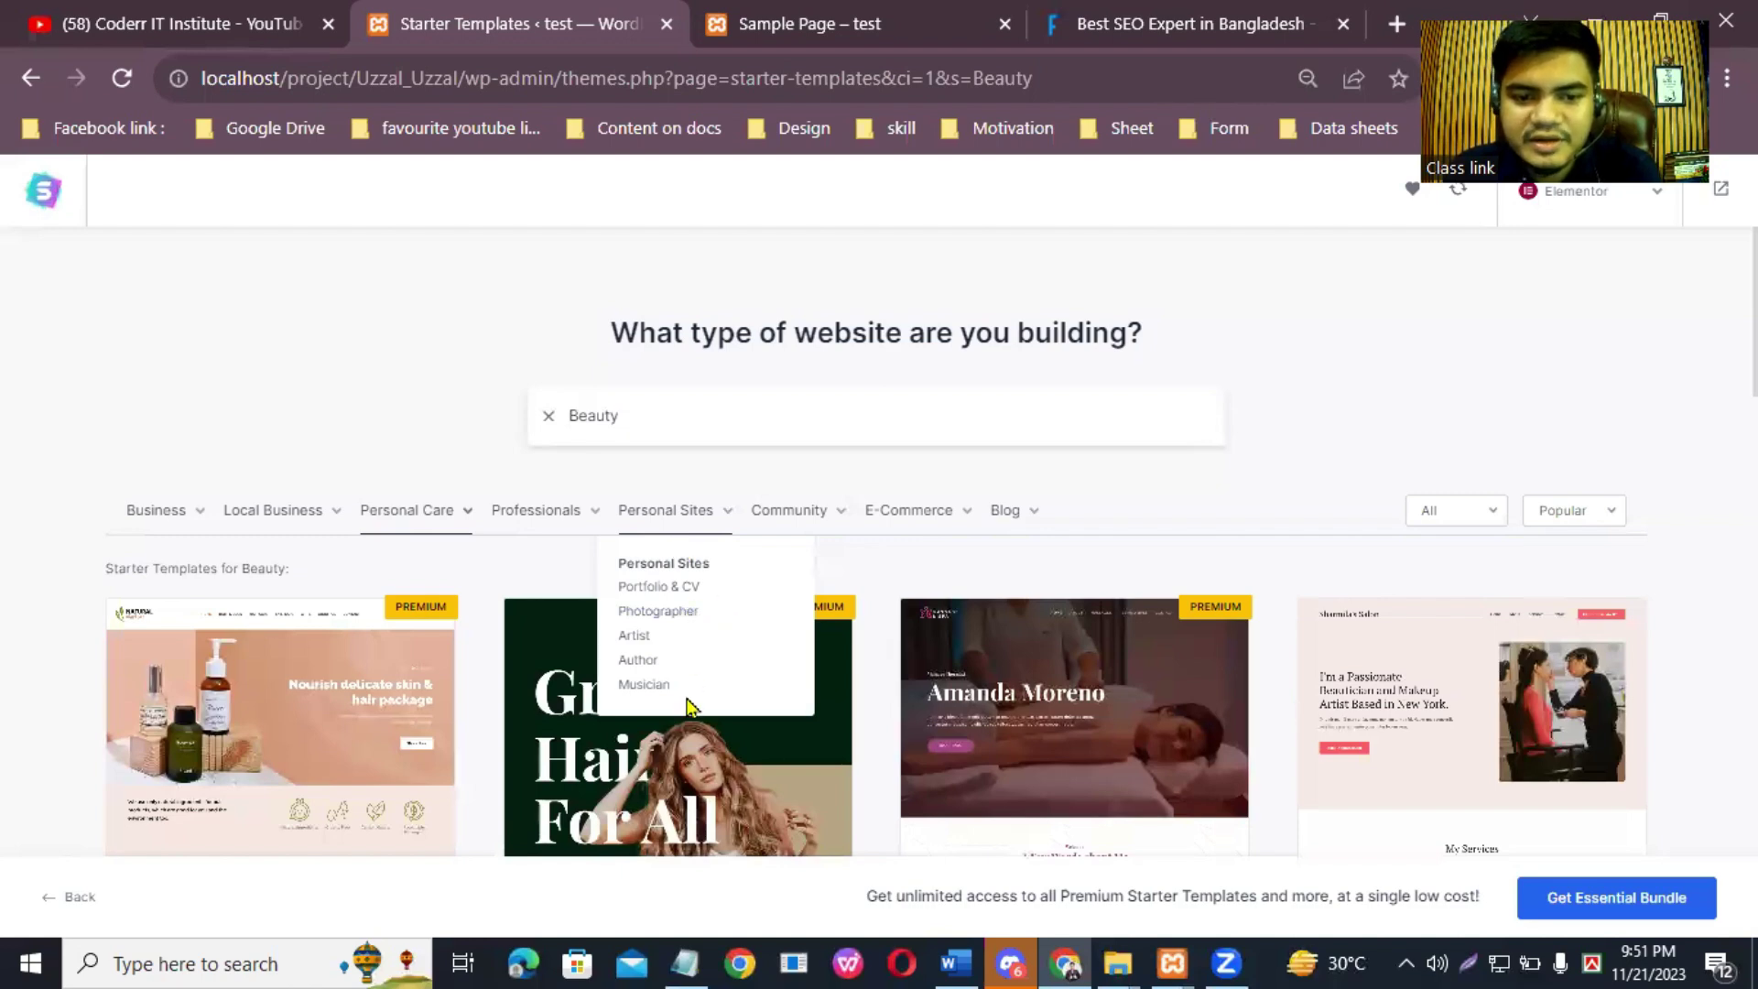
{"action": "double_click", "coordinate": [875, 404]}
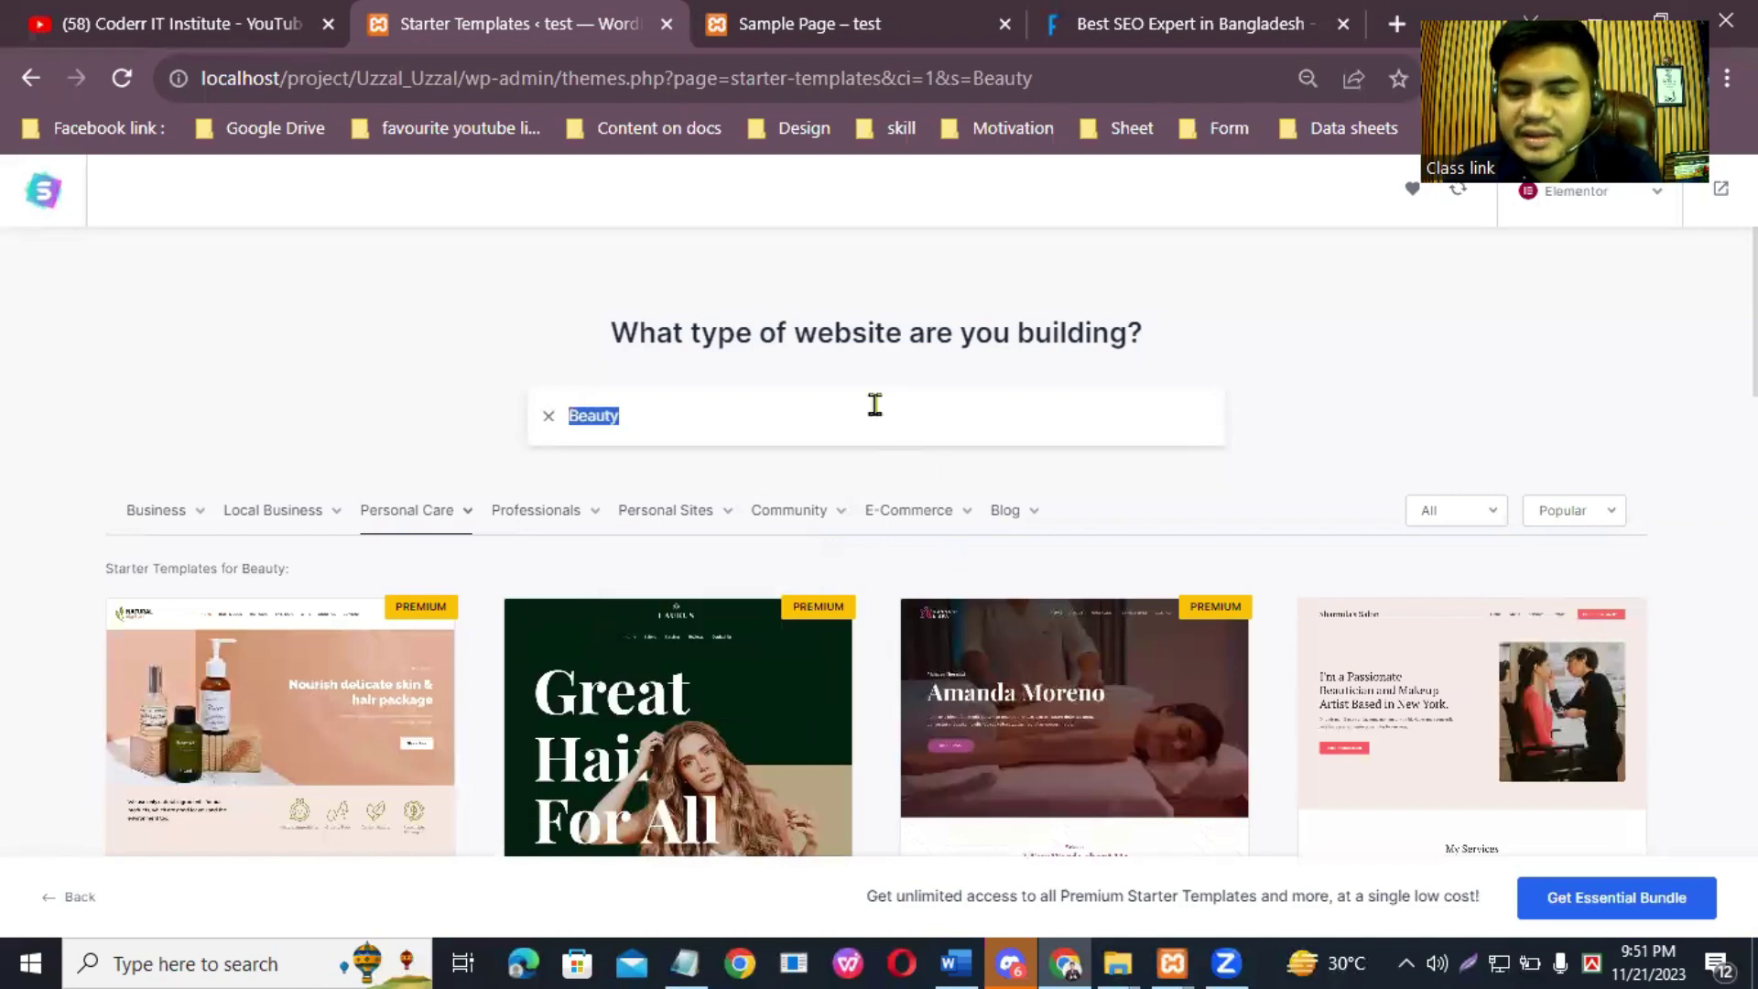
{"action": "mouse_move", "coordinate": [923, 539]}
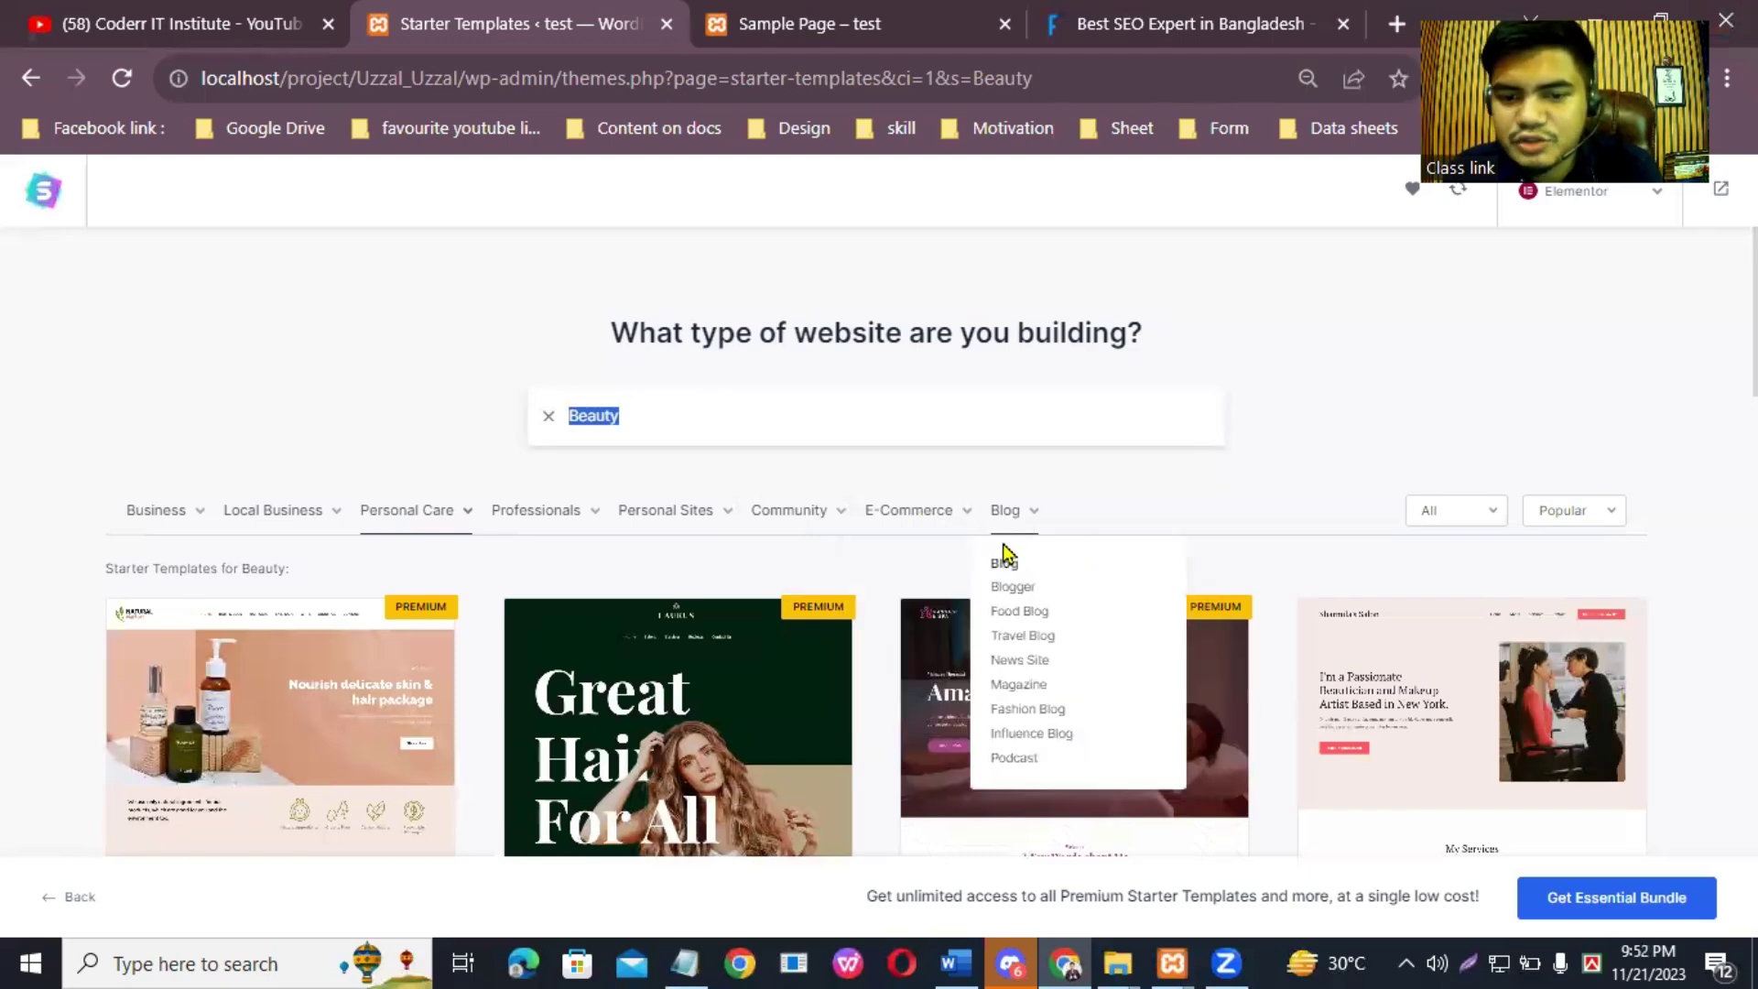
{"action": "left_click", "coordinate": [1079, 590]}
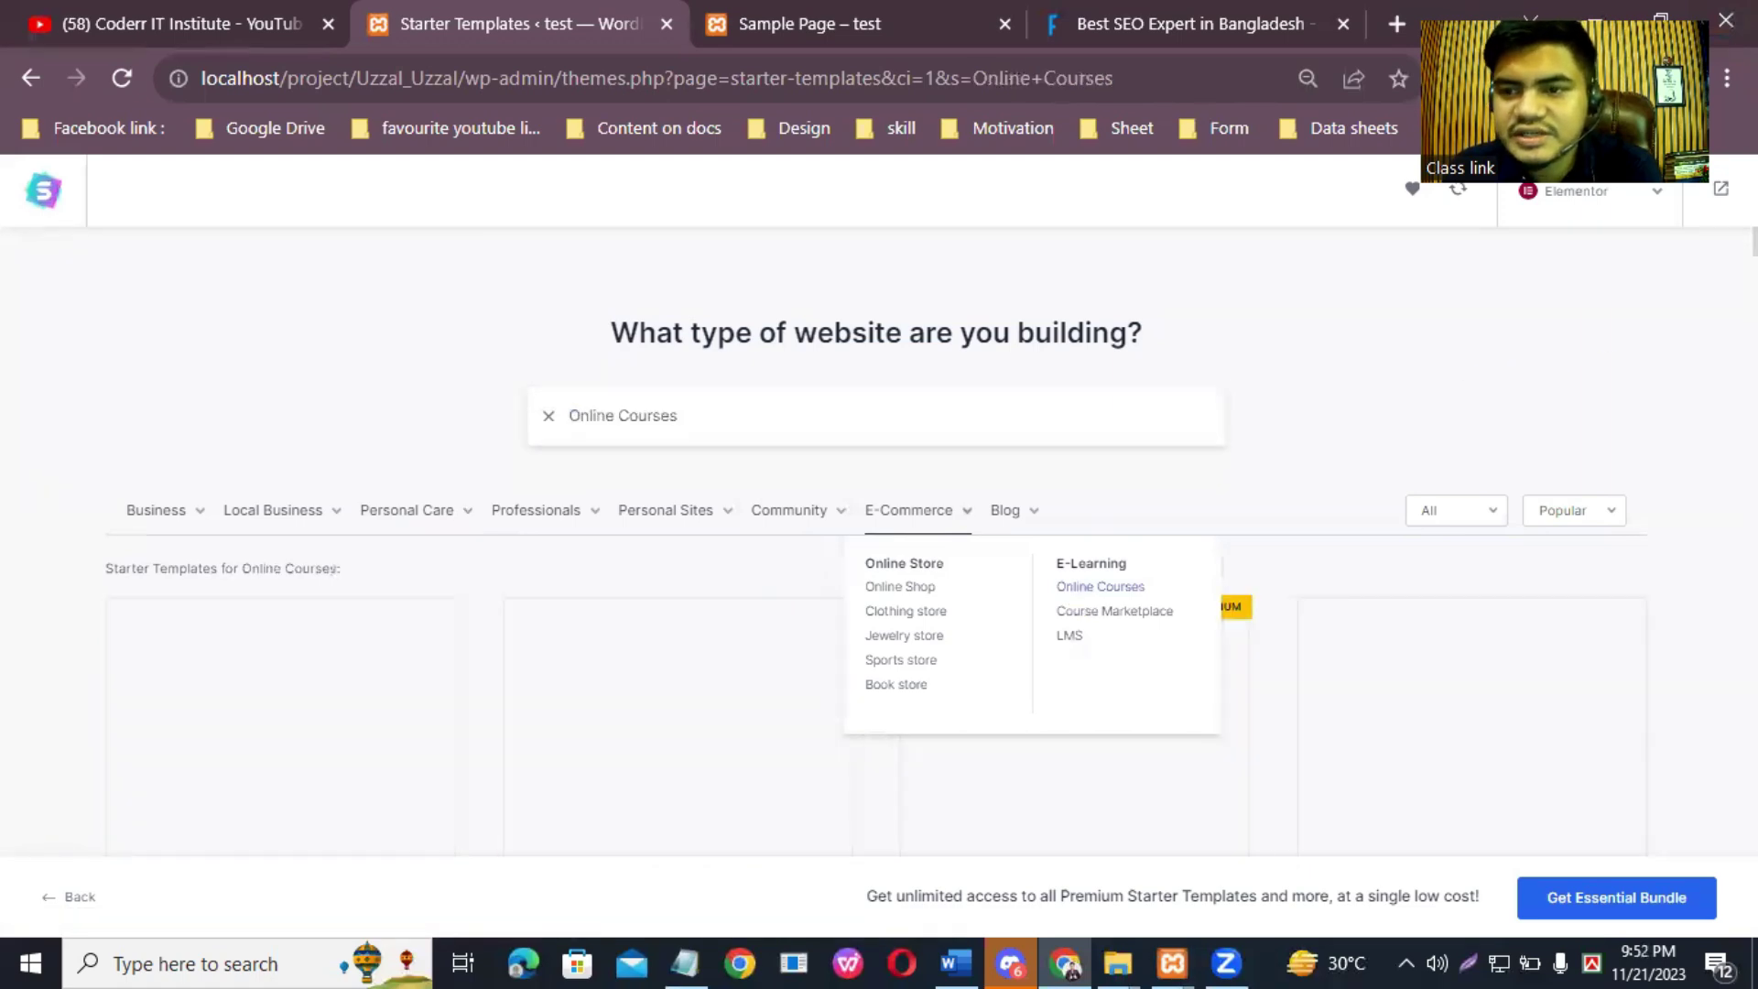
{"action": "scroll", "coordinate": [1314, 453], "scroll_direction": "down", "scroll_amount": 4}
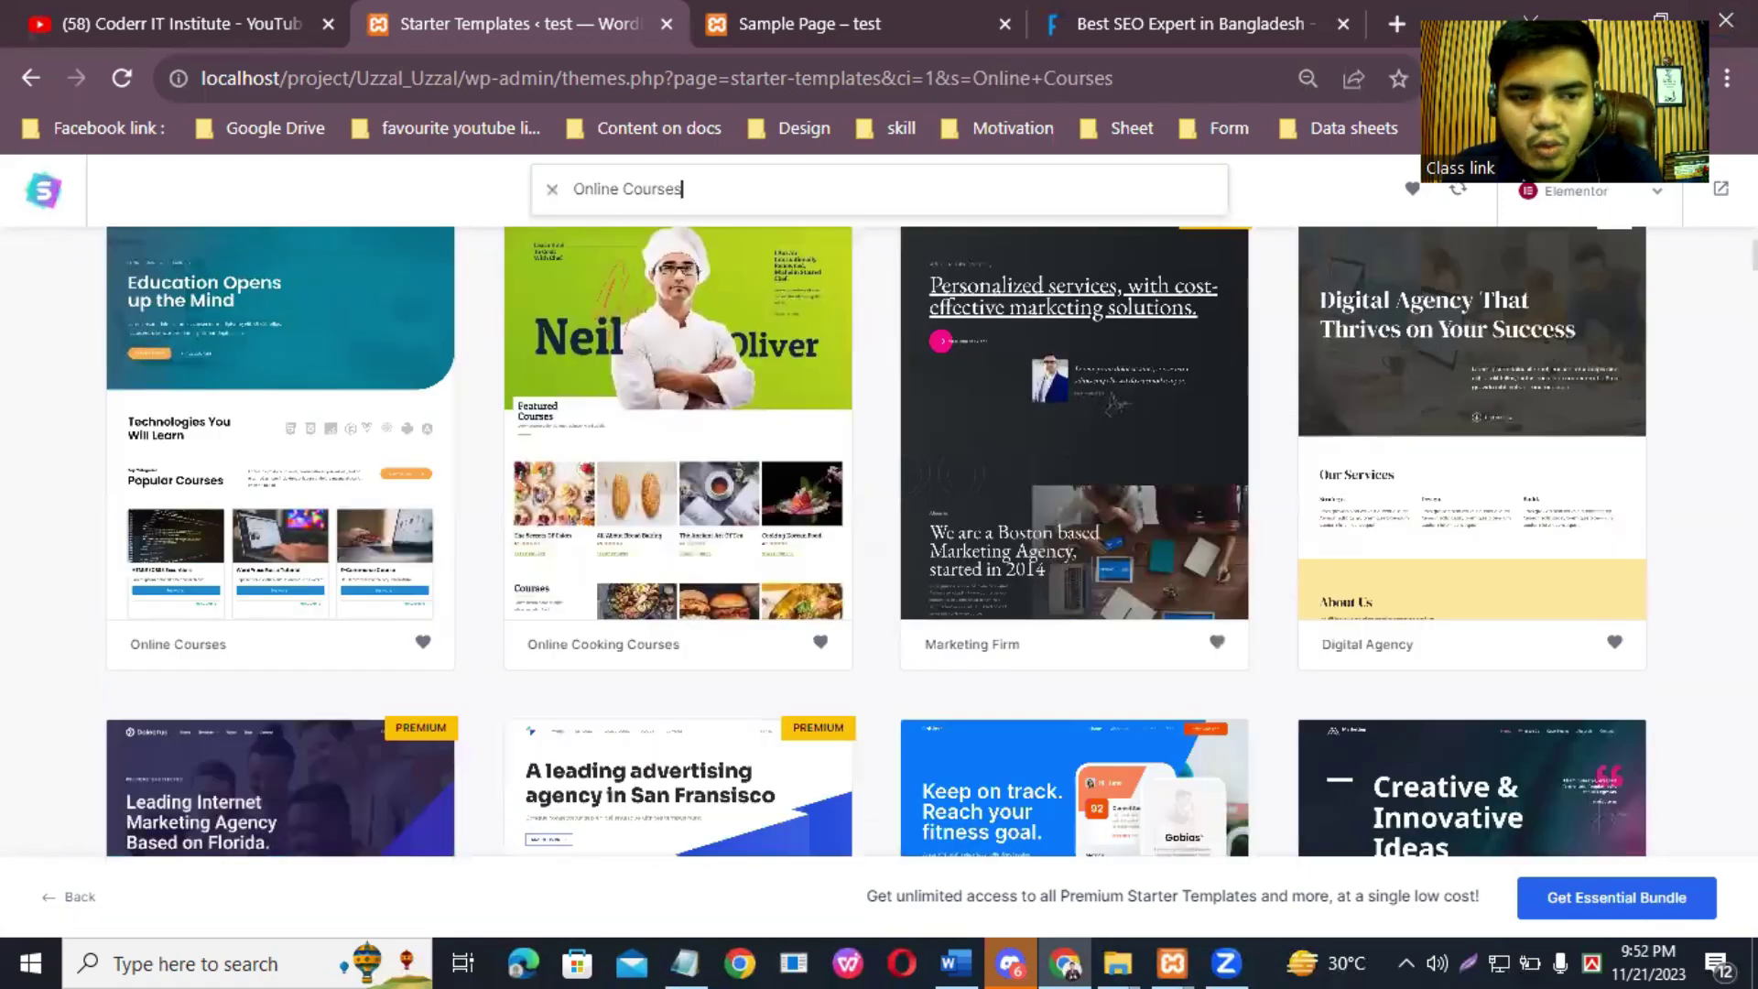
{"action": "scroll", "coordinate": [876, 541], "scroll_direction": "up", "scroll_amount": 3}
{"action": "scroll", "coordinate": [876, 540], "scroll_direction": "down", "scroll_amount": 4}
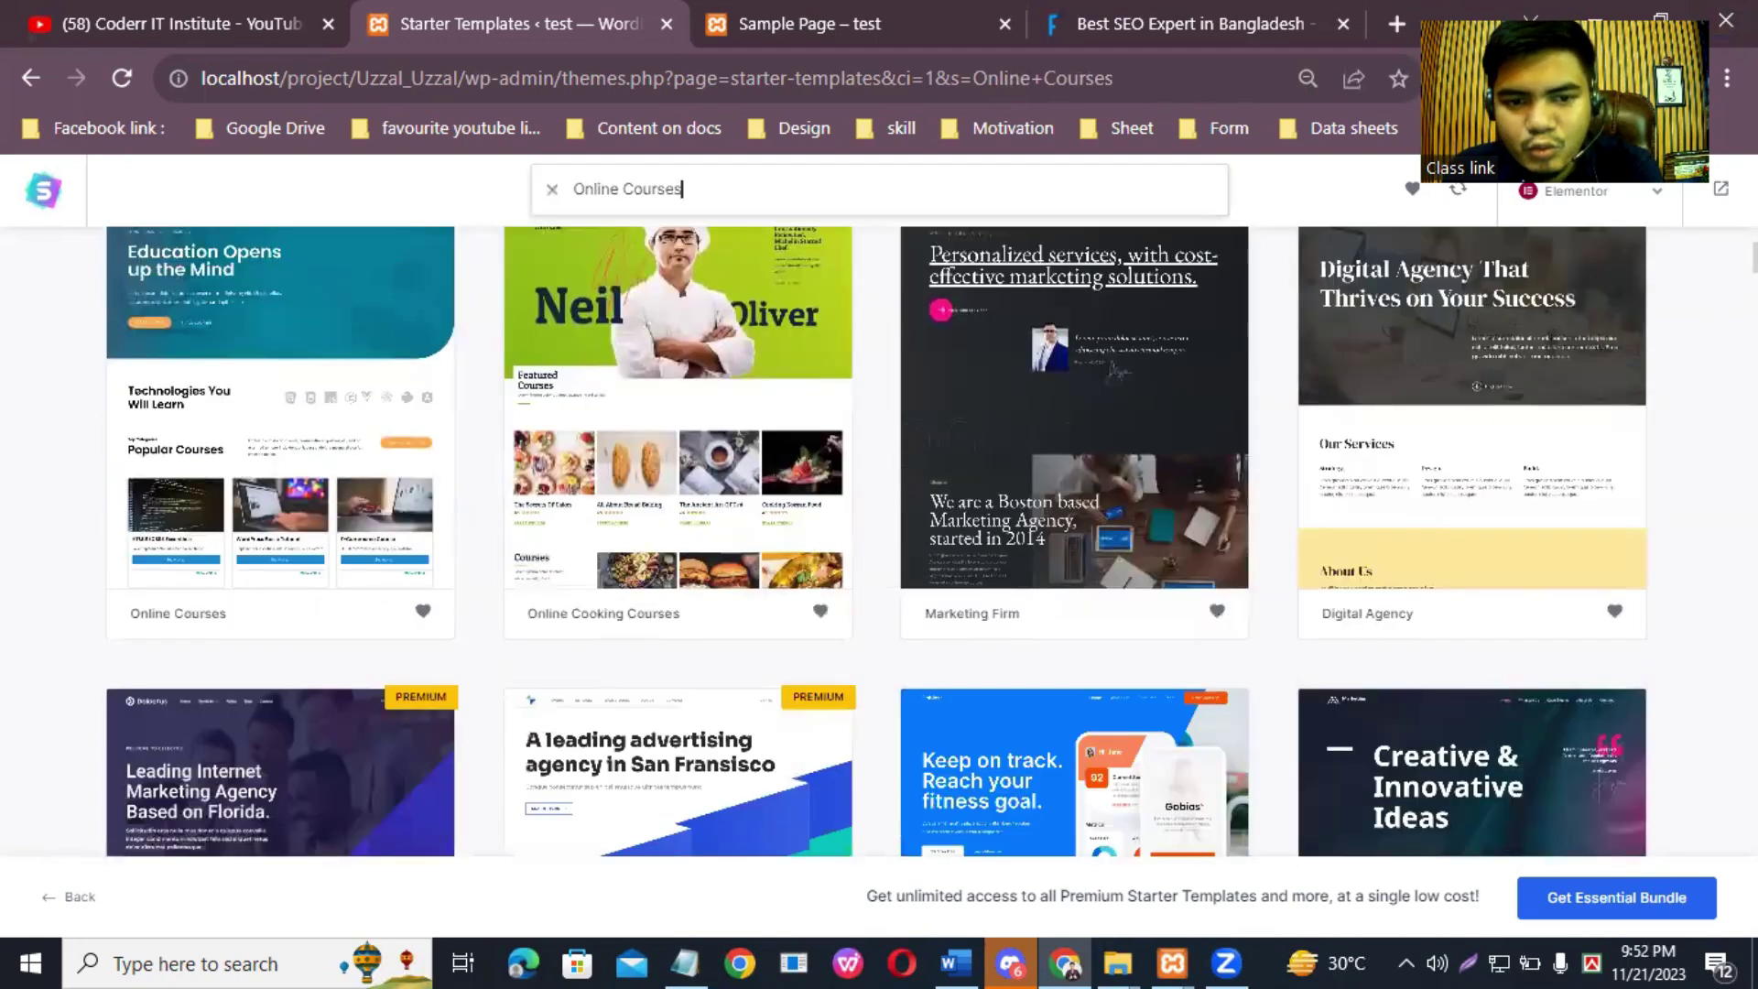
{"action": "scroll", "coordinate": [876, 540], "scroll_direction": "up", "scroll_amount": 3}
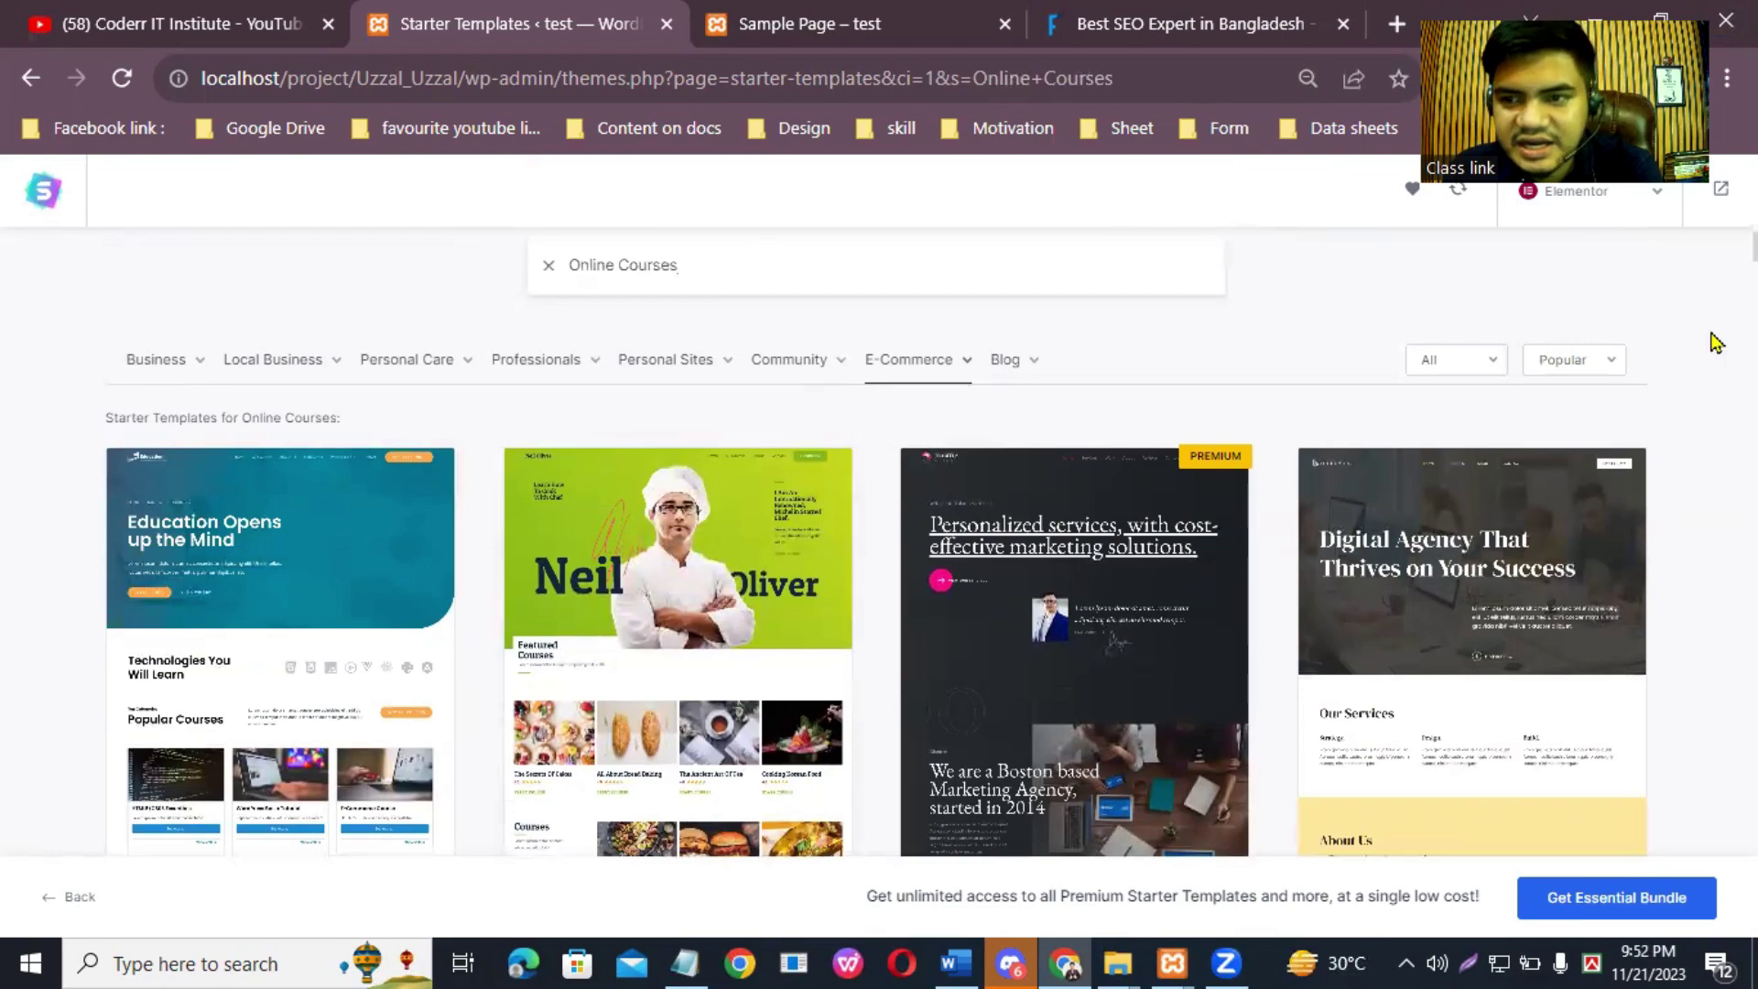
{"action": "scroll", "coordinate": [876, 541], "scroll_direction": "down", "scroll_amount": 10}
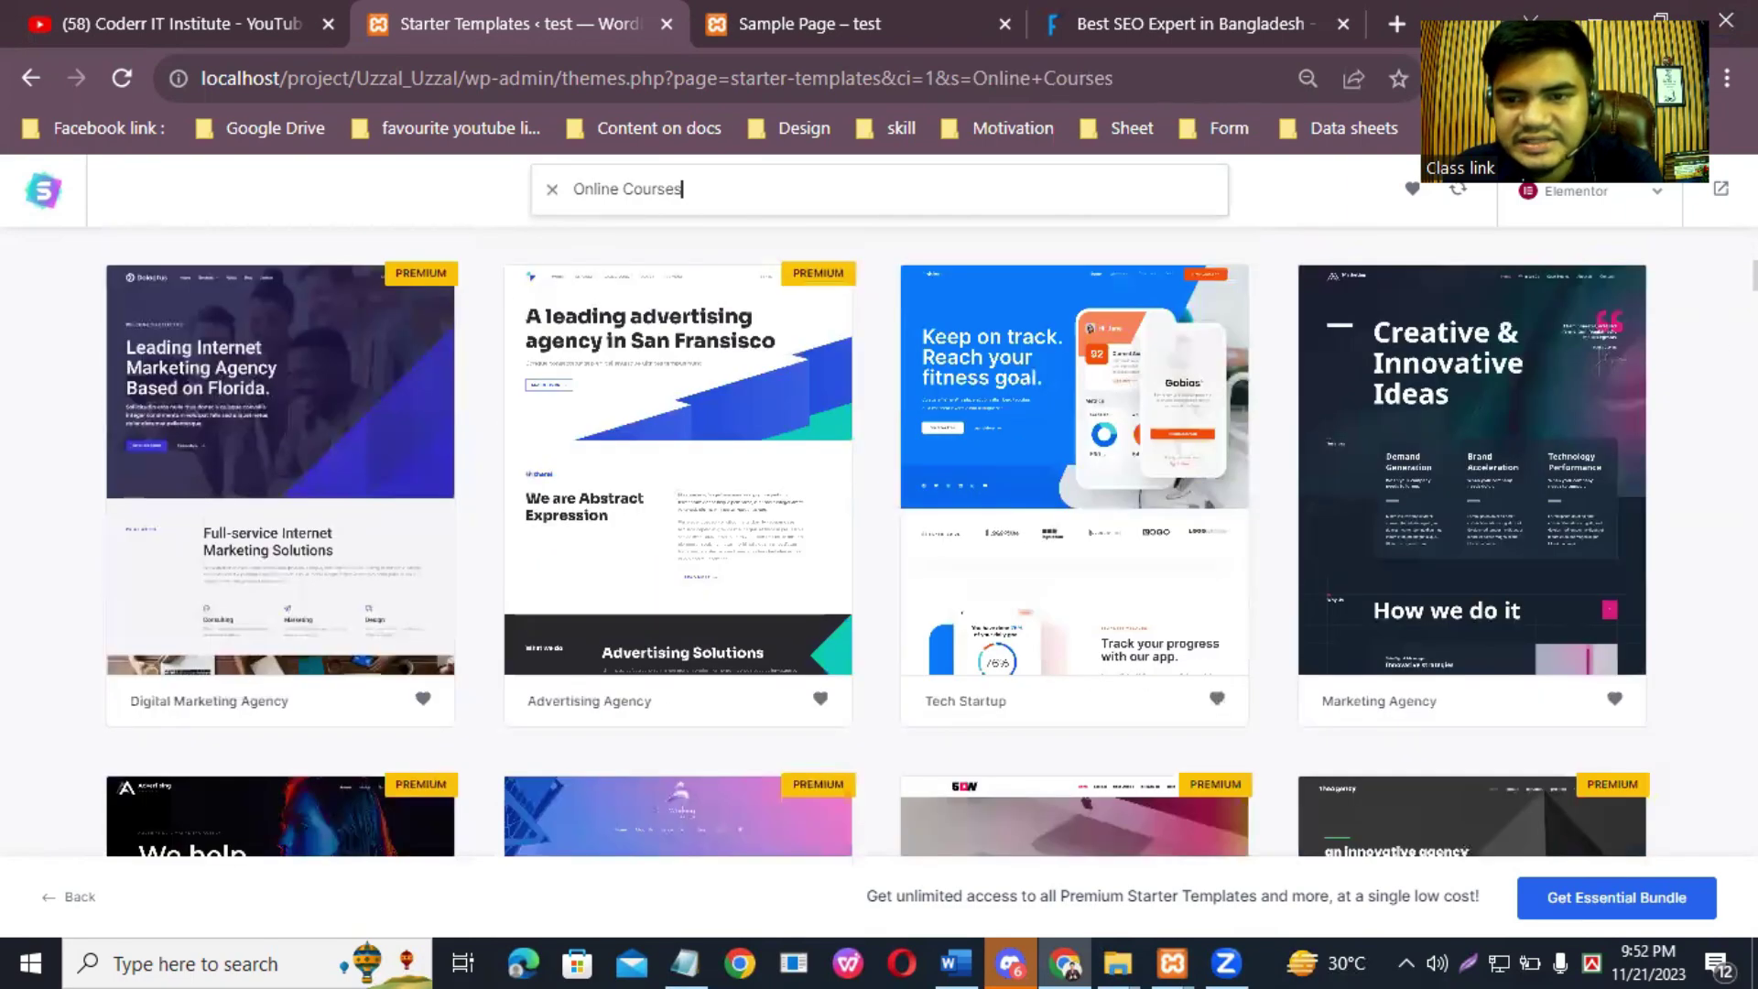
{"action": "scroll", "coordinate": [876, 541], "scroll_direction": "up", "scroll_amount": 1}
{"action": "scroll", "coordinate": [877, 540], "scroll_direction": "up", "scroll_amount": 2}
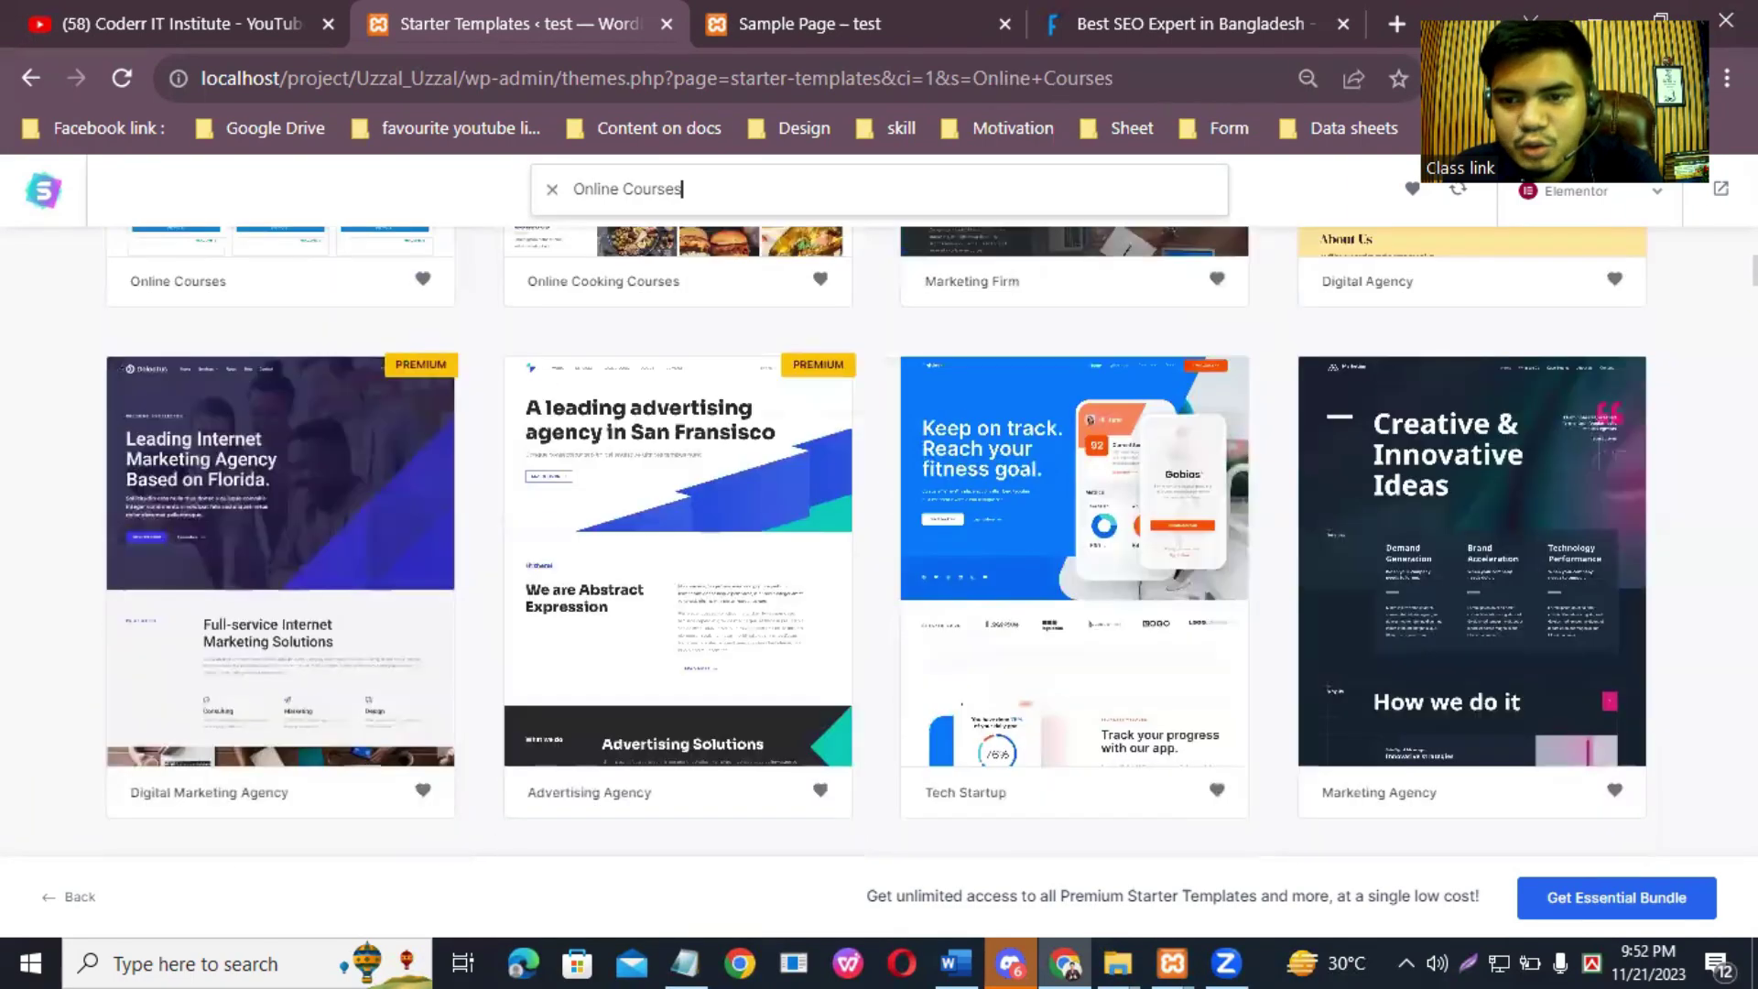
{"action": "scroll", "coordinate": [877, 541], "scroll_direction": "down", "scroll_amount": 10}
{"action": "scroll", "coordinate": [877, 540], "scroll_direction": "down", "scroll_amount": 15}
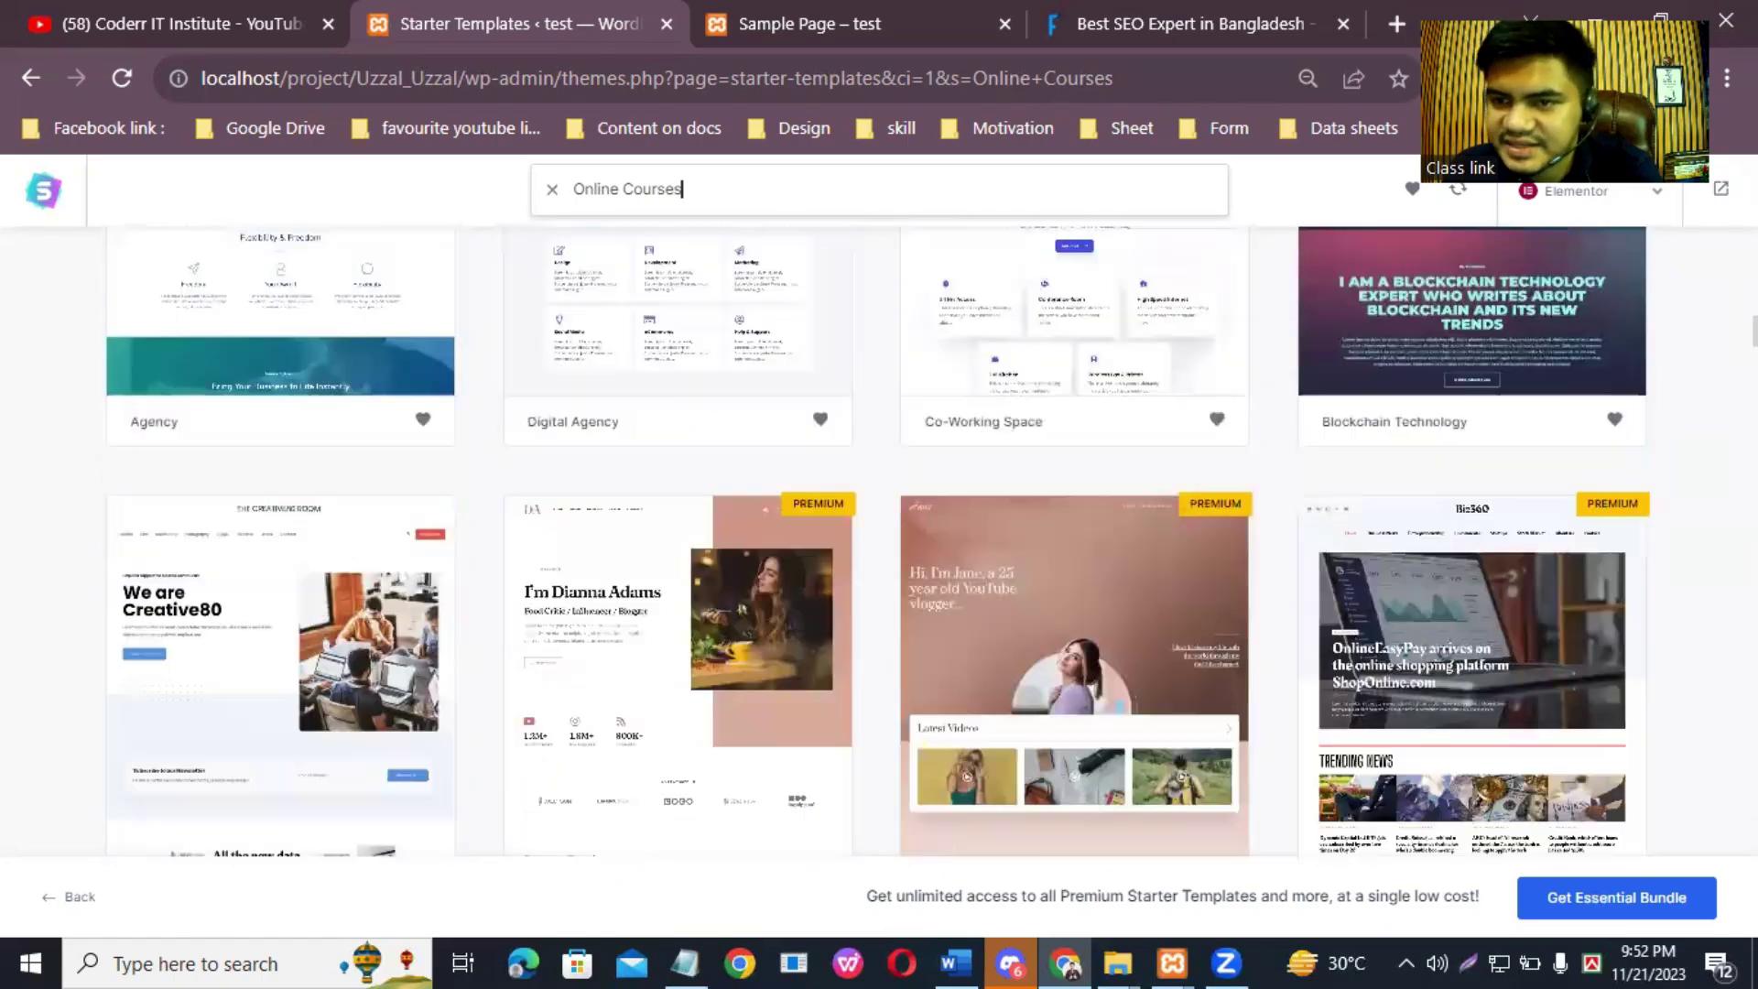
{"action": "scroll", "coordinate": [877, 541], "scroll_direction": "down", "scroll_amount": 20}
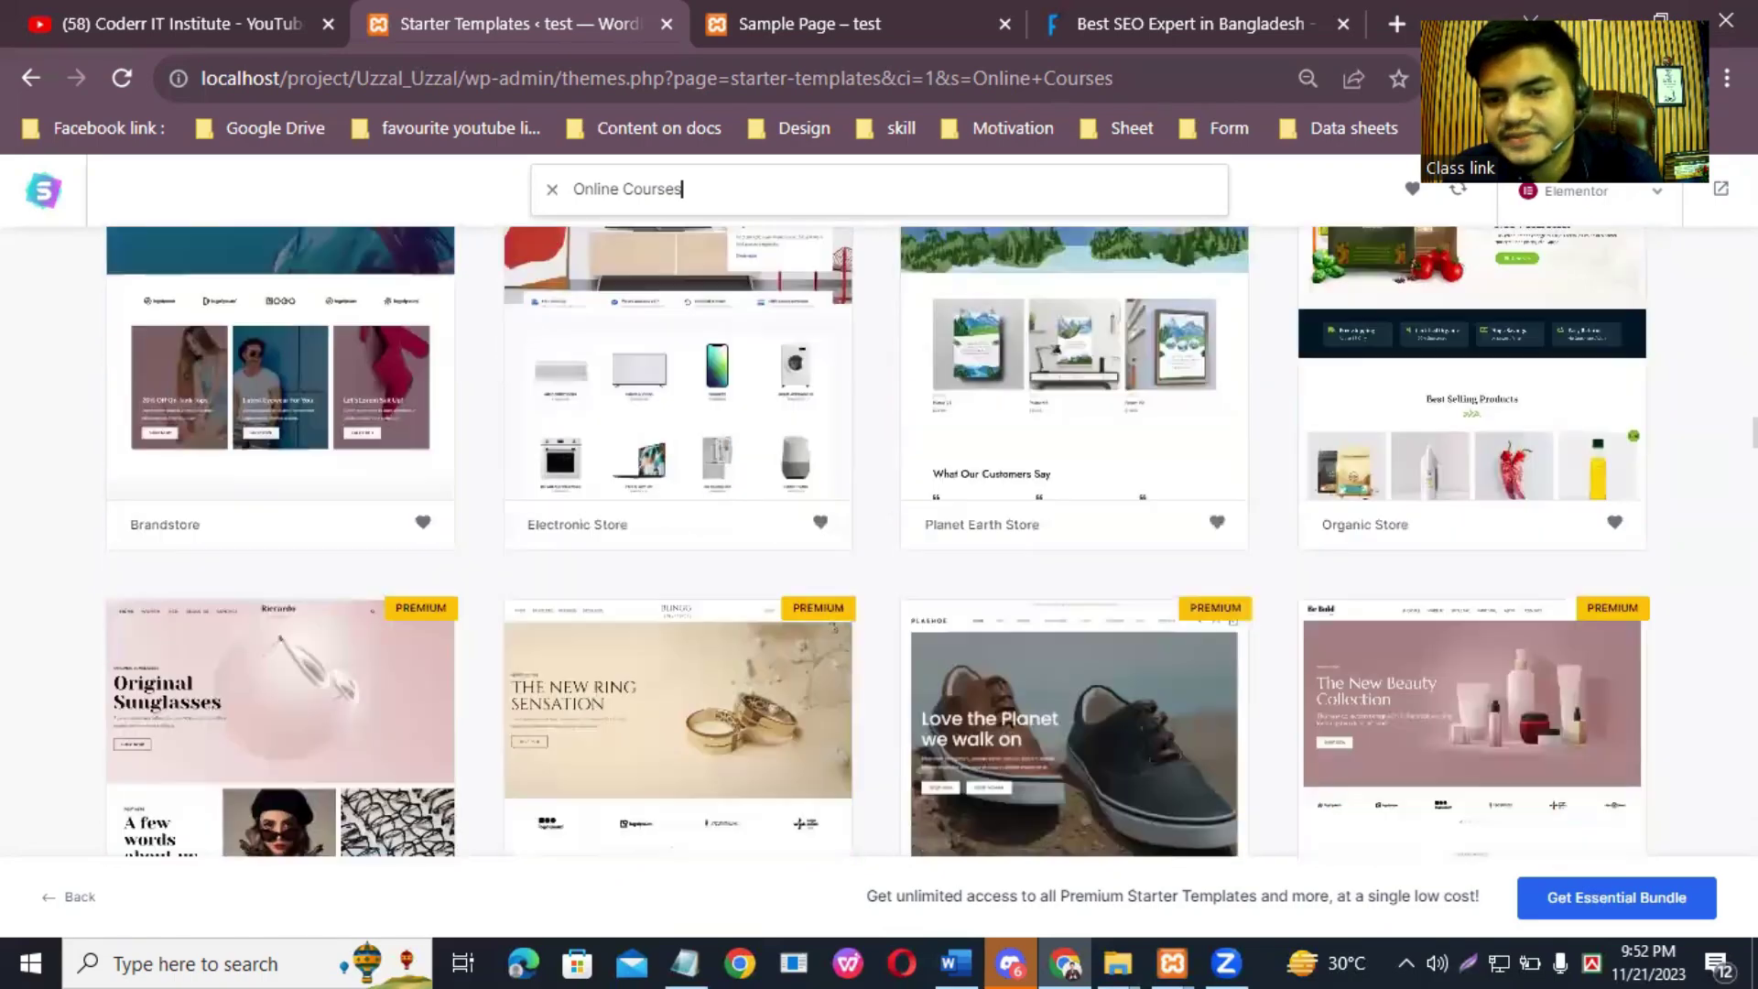
{"action": "scroll", "coordinate": [1699, 421], "scroll_direction": "up", "scroll_amount": 20}
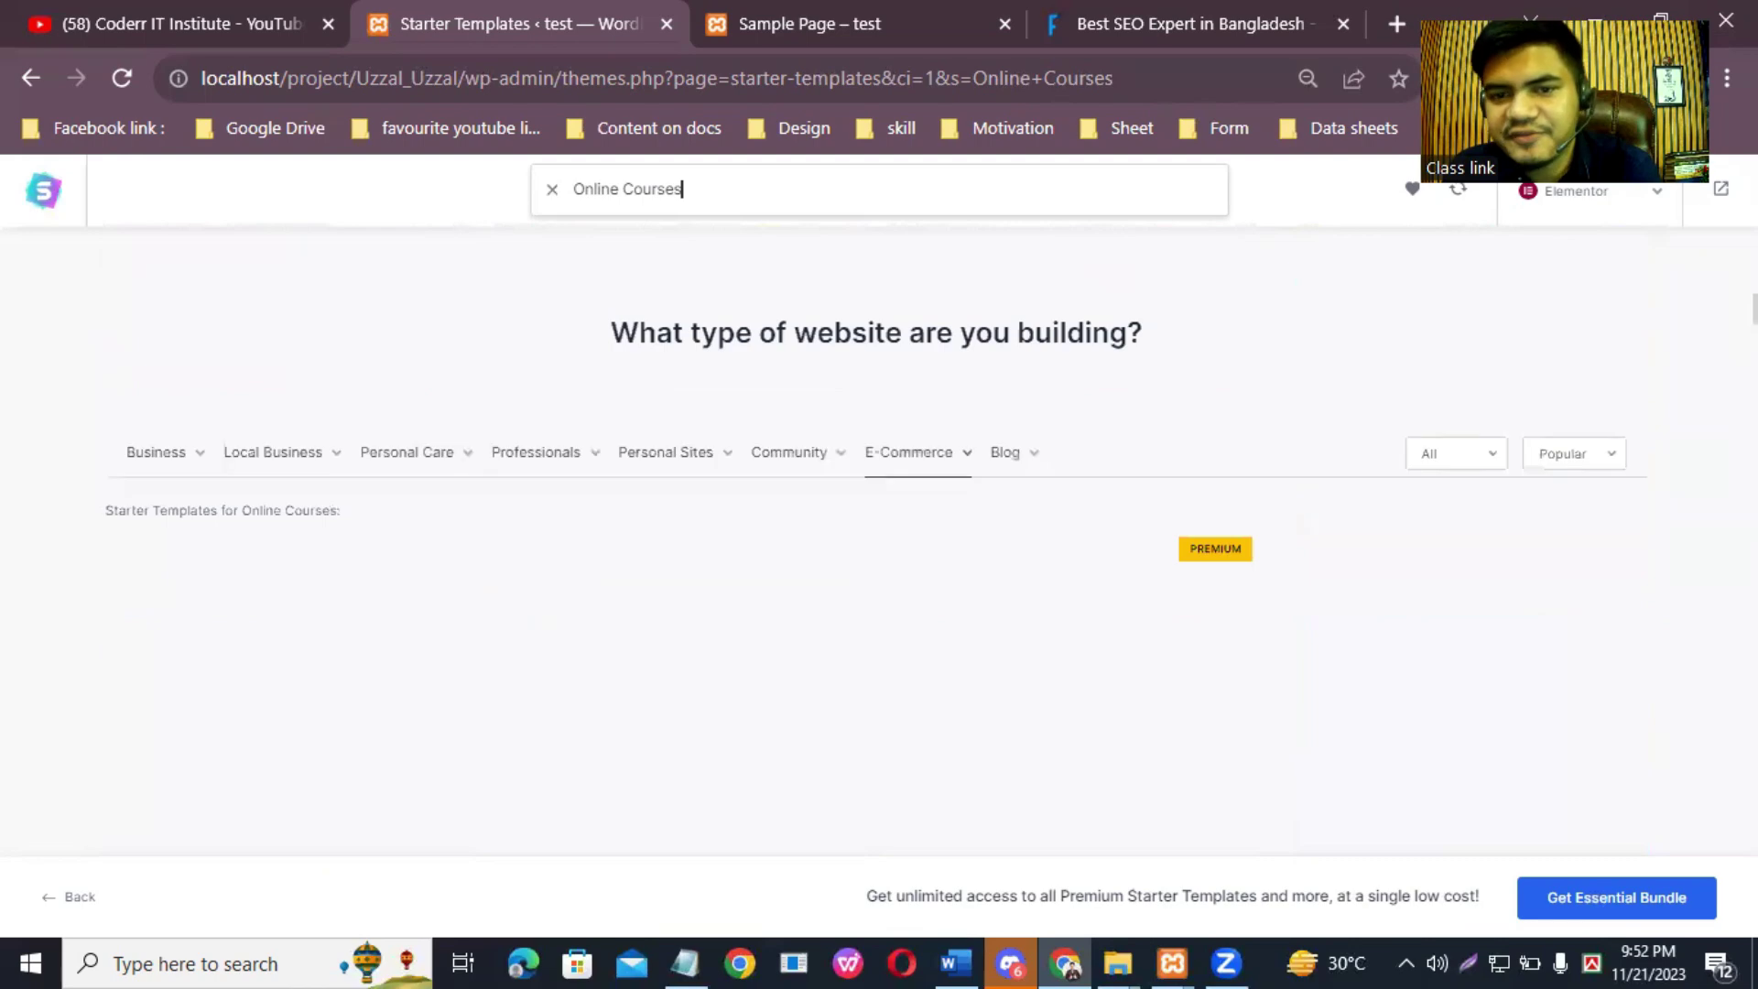
{"action": "mouse_move", "coordinate": [1015, 538]}
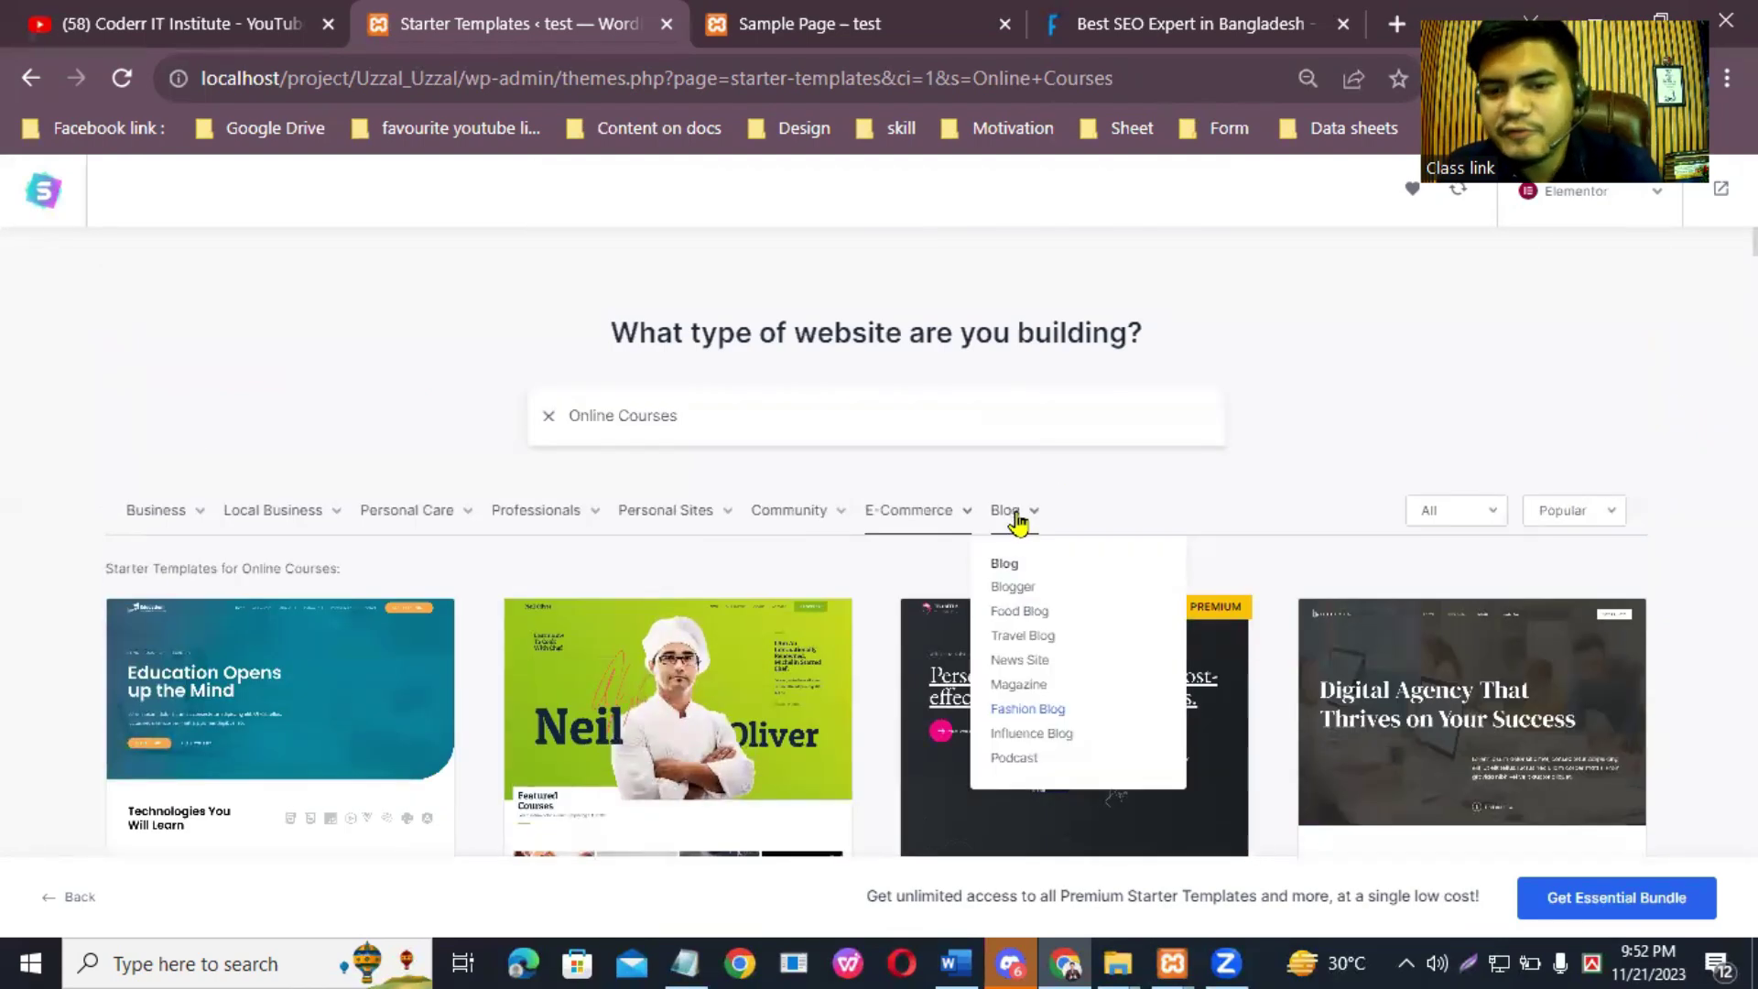
Step: Filter the starter templates to News Site and browse results like Blockchain Technology and Creative Blog
{"action": "left_click", "coordinate": [1036, 663]}
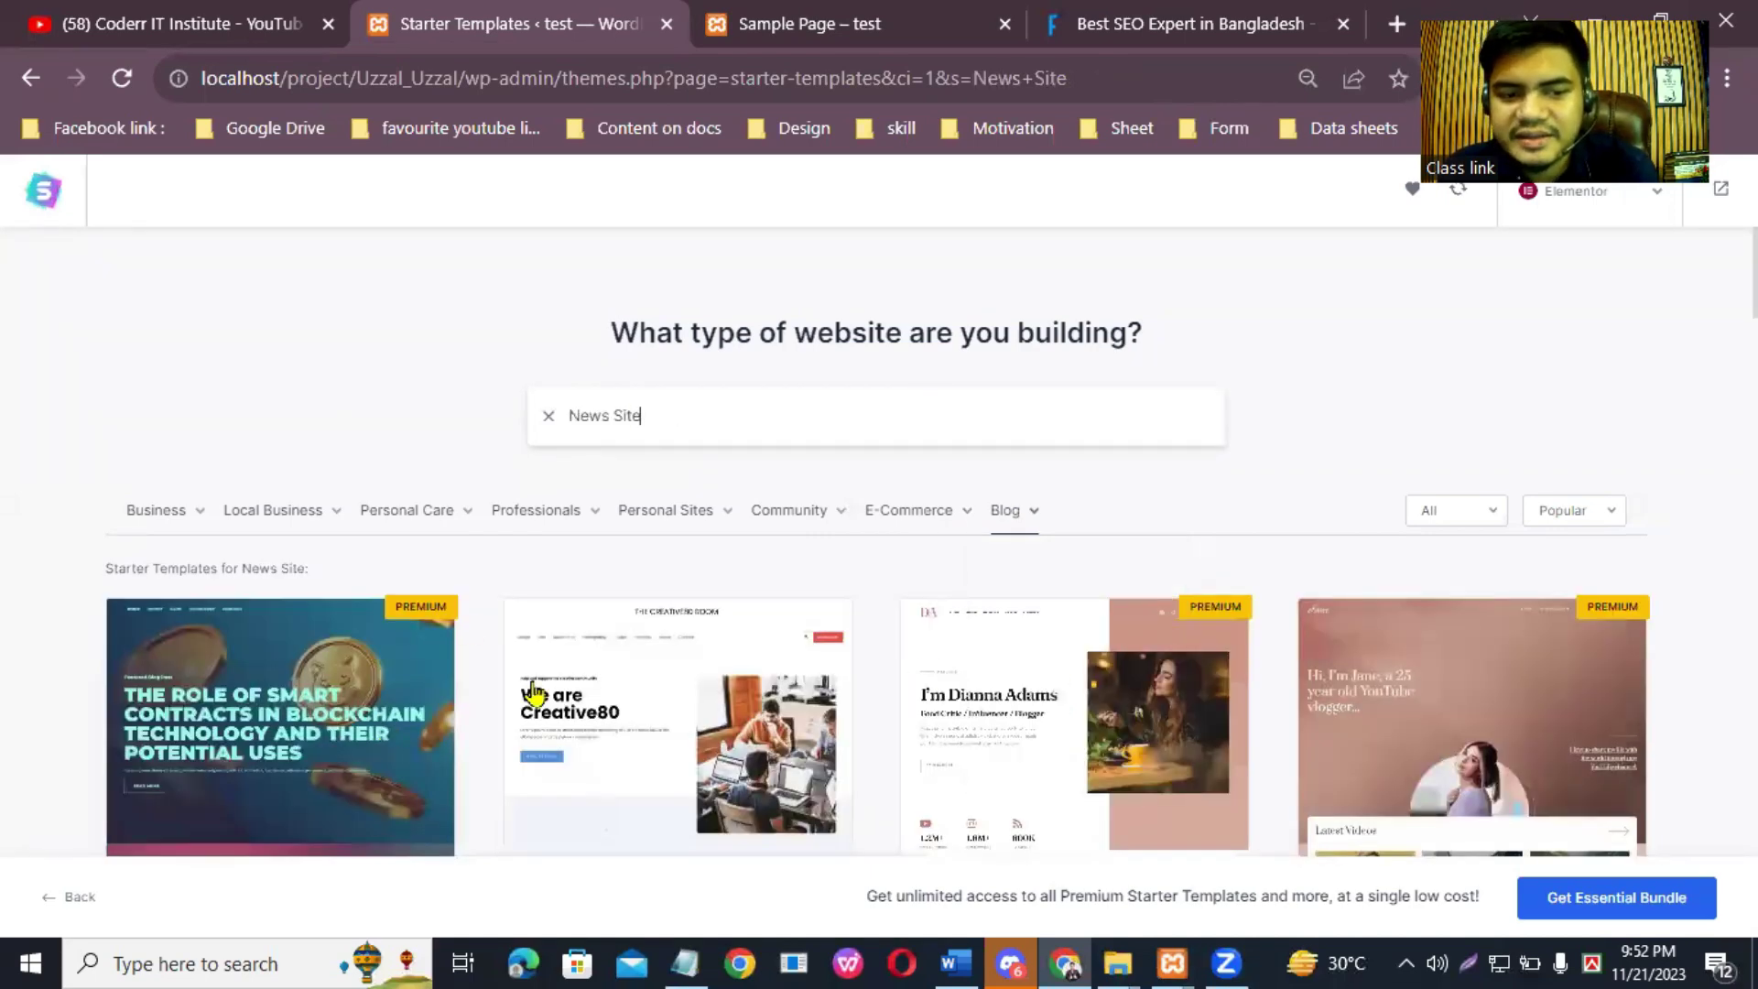
{"action": "scroll", "coordinate": [878, 549], "scroll_direction": "down", "scroll_amount": 4}
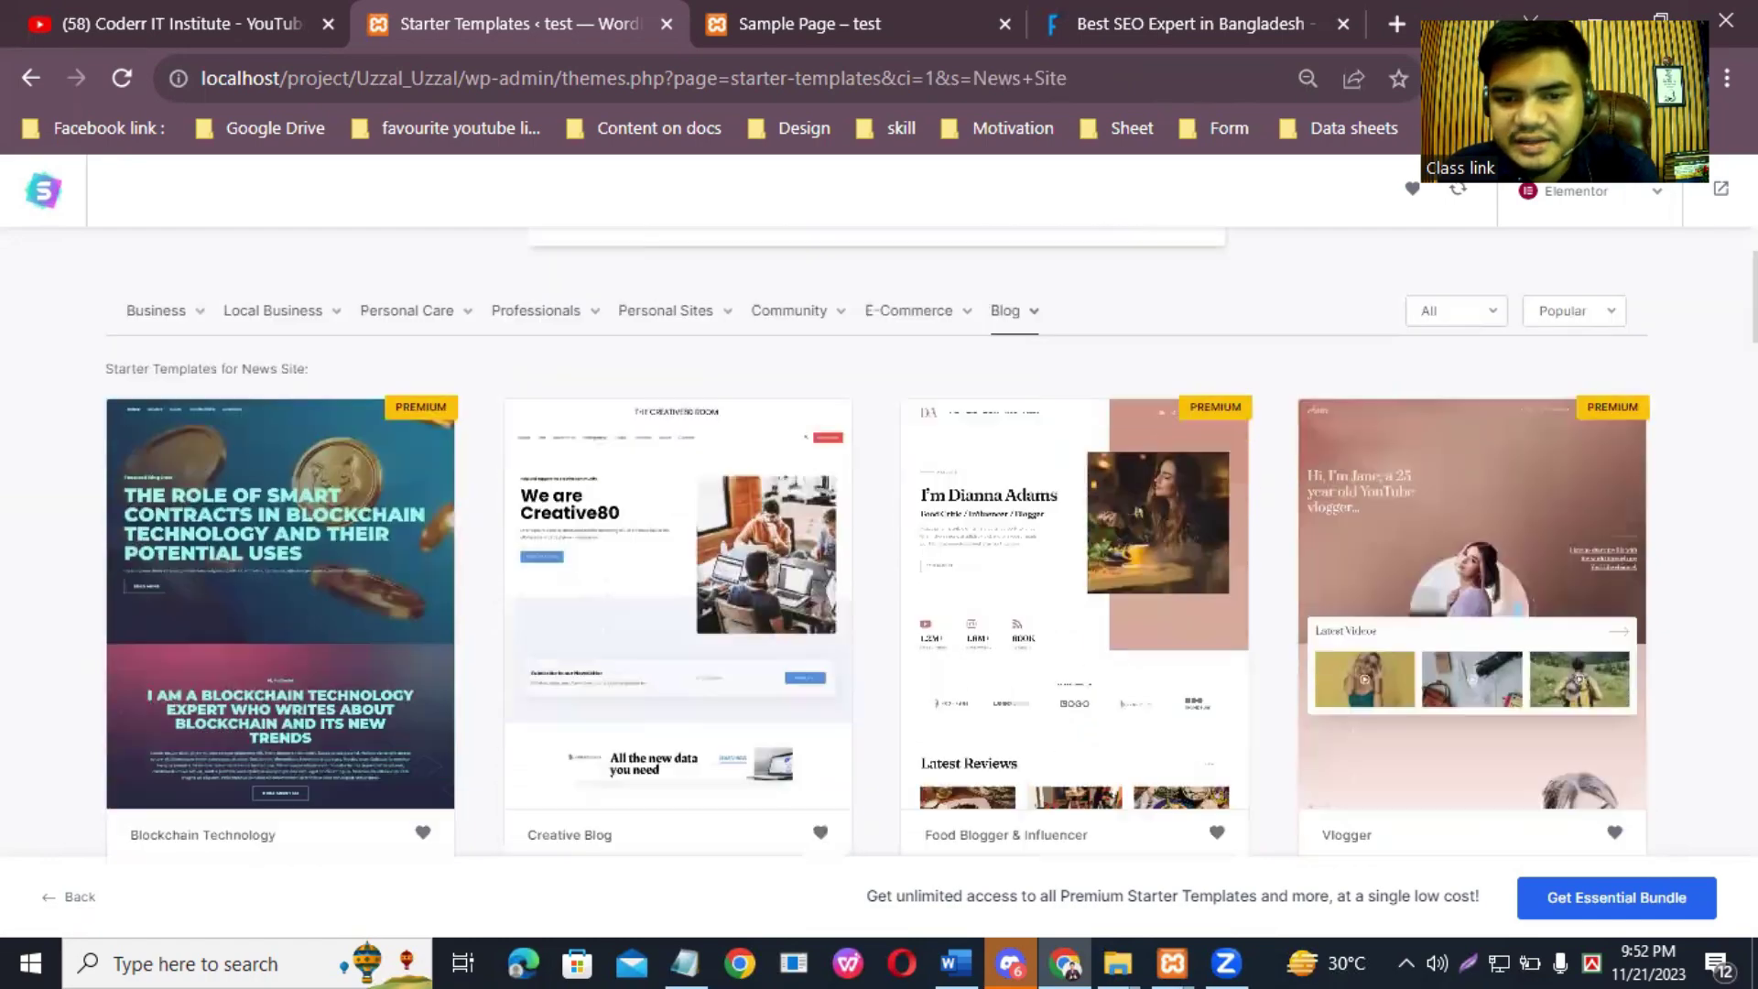
{"action": "scroll", "coordinate": [877, 540], "scroll_direction": "down", "scroll_amount": 12}
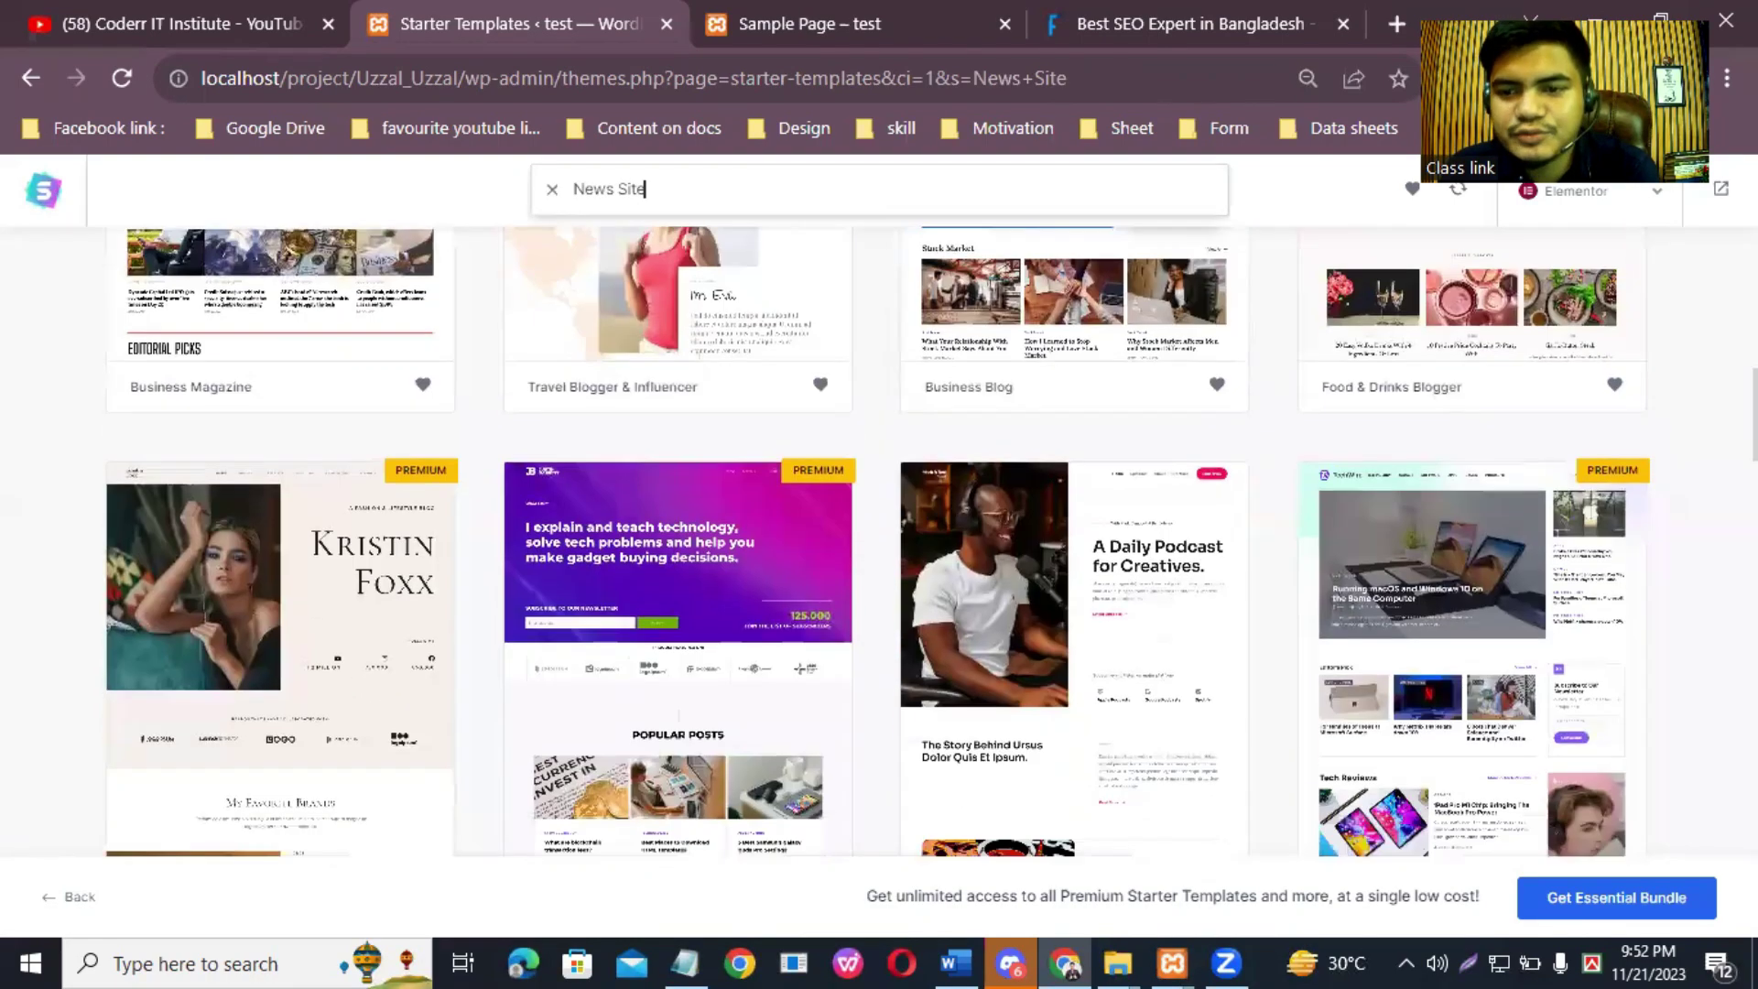
{"action": "scroll", "coordinate": [877, 540], "scroll_direction": "down", "scroll_amount": 4}
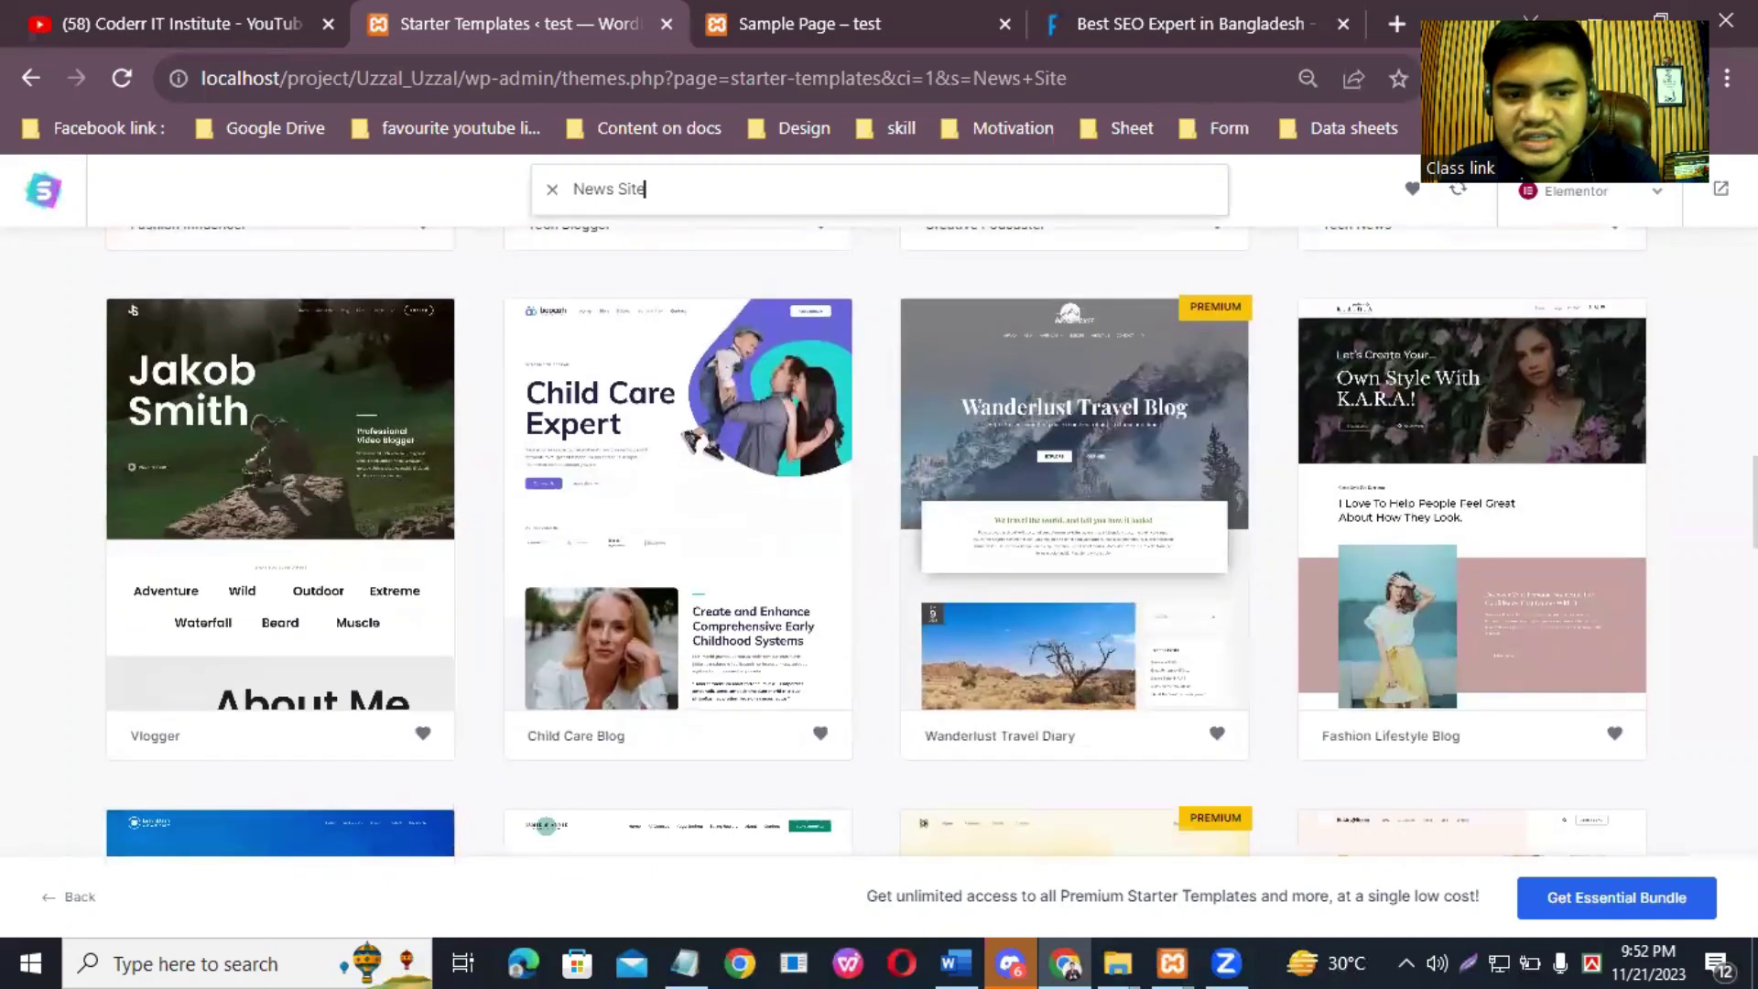
{"action": "scroll", "coordinate": [877, 540], "scroll_direction": "up", "scroll_amount": 20}
{"action": "mouse_move", "coordinate": [945, 525]}
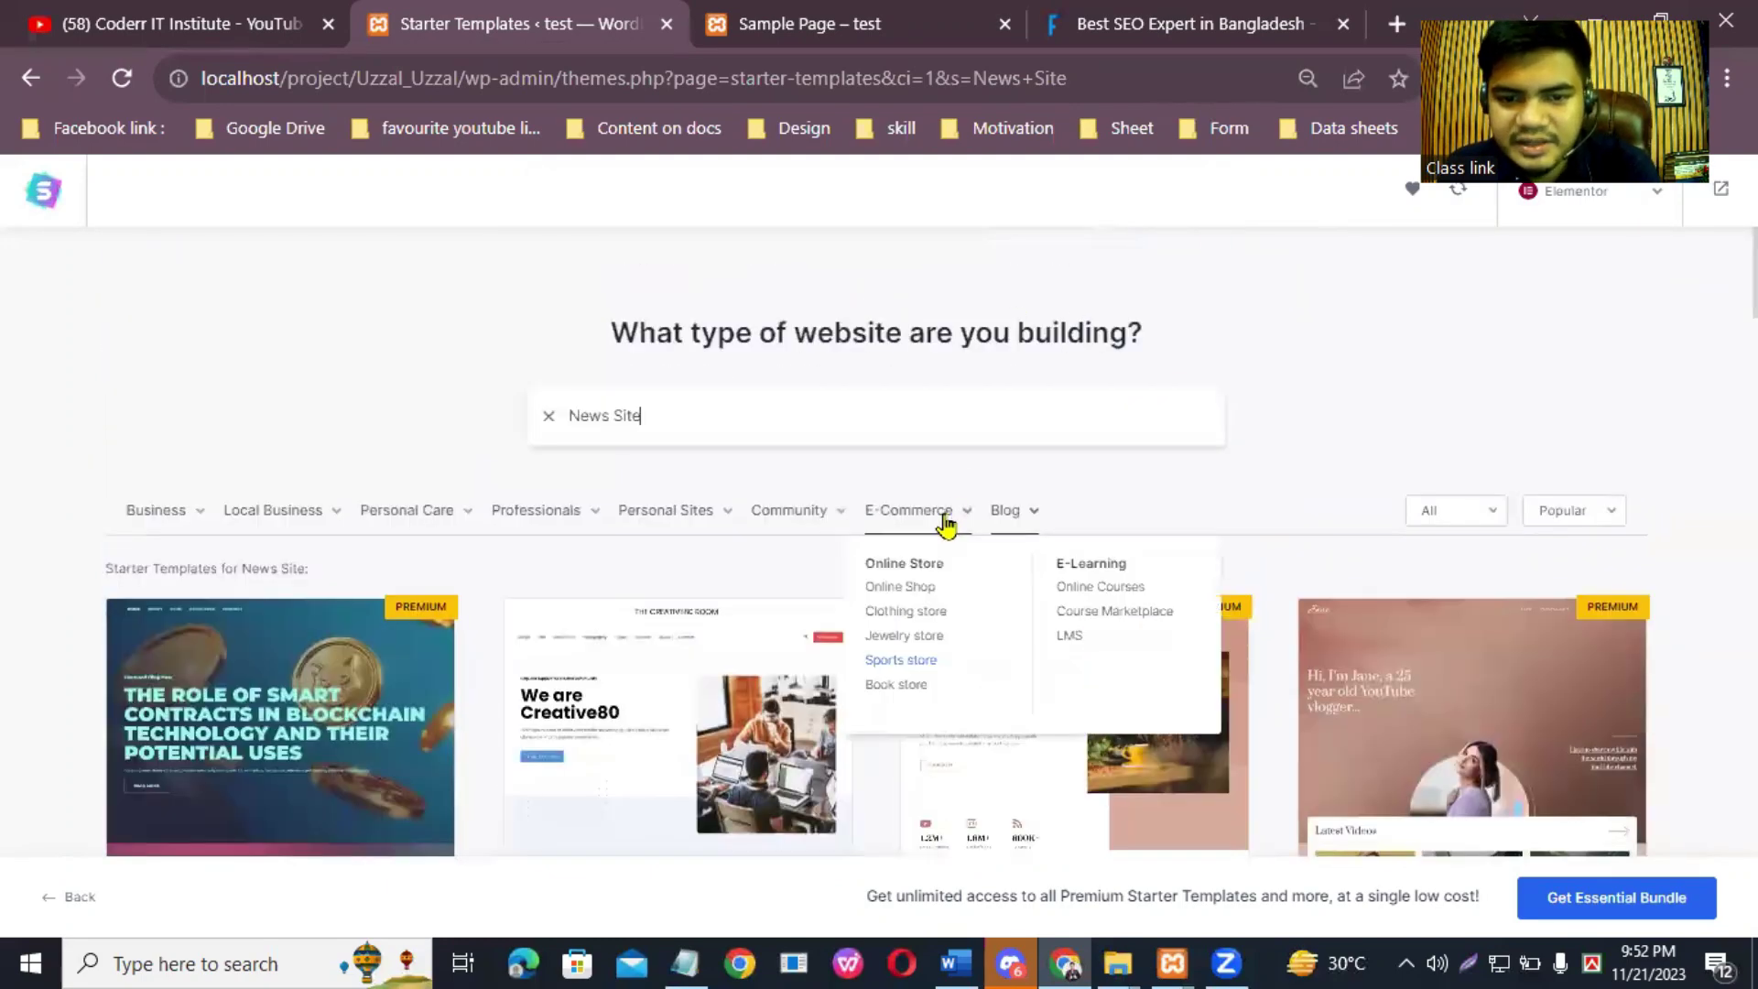
{"action": "mouse_move", "coordinate": [798, 513]}
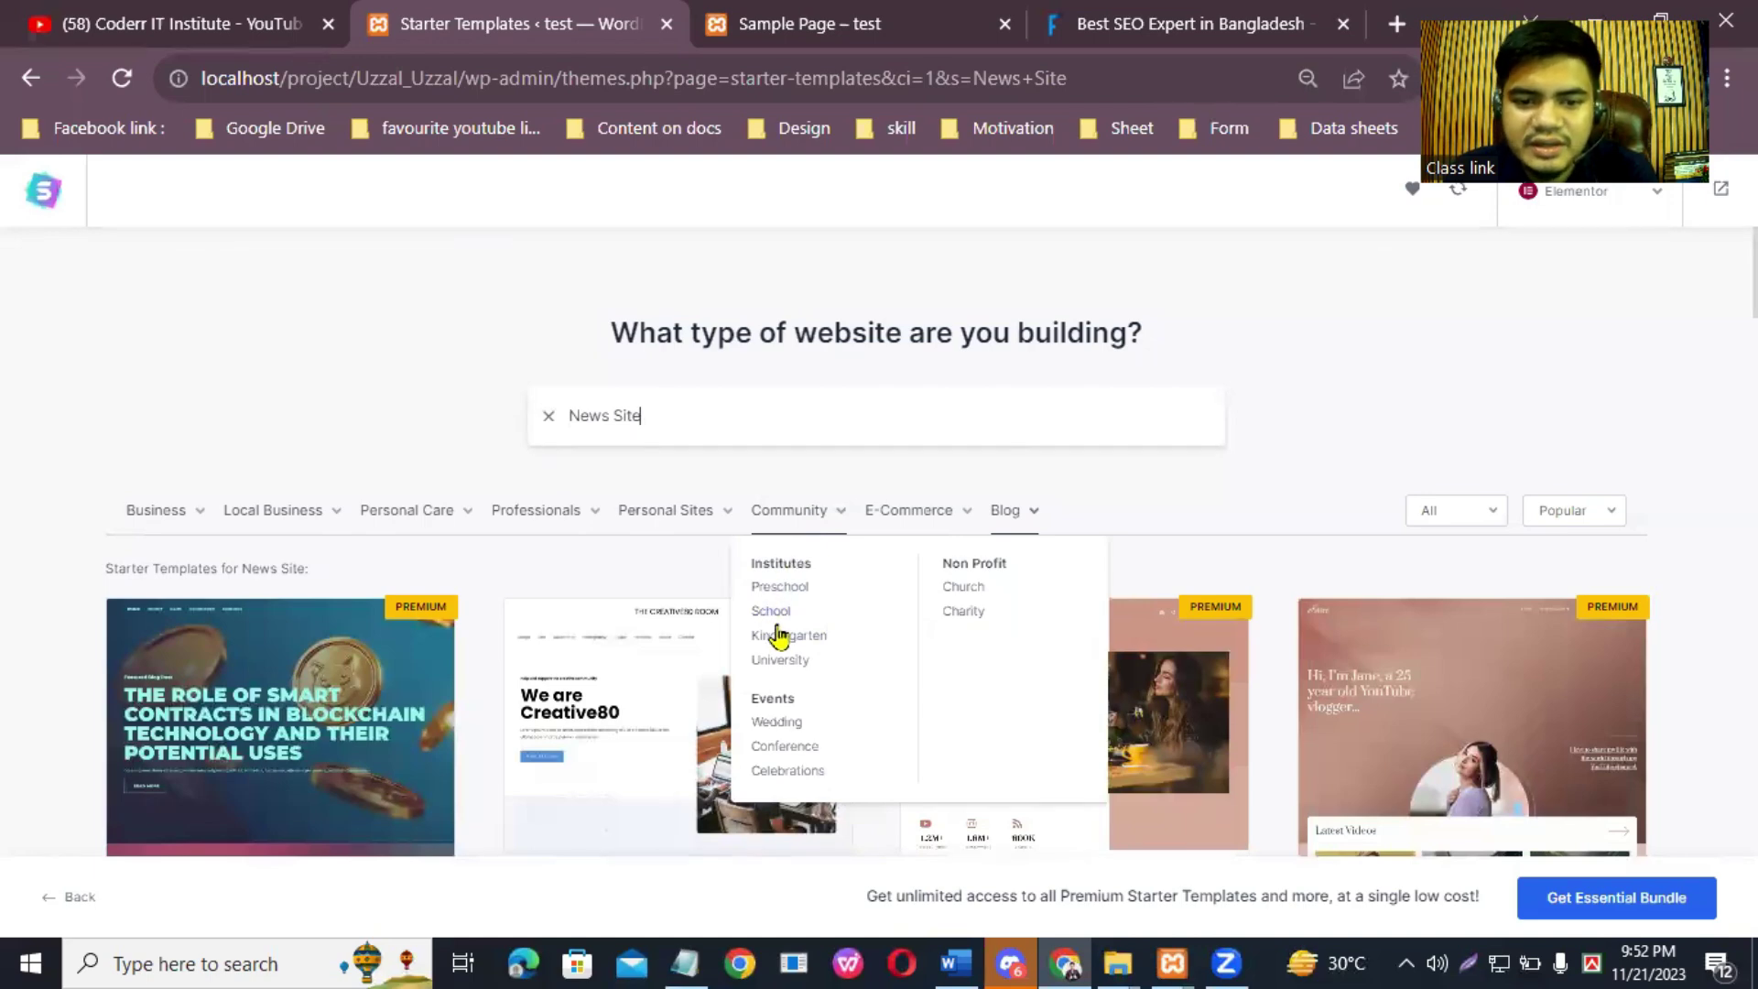
Step: Show University templates and browse results like Day Care Services, Pearson College and Kindergarten
{"action": "left_click", "coordinate": [788, 666]}
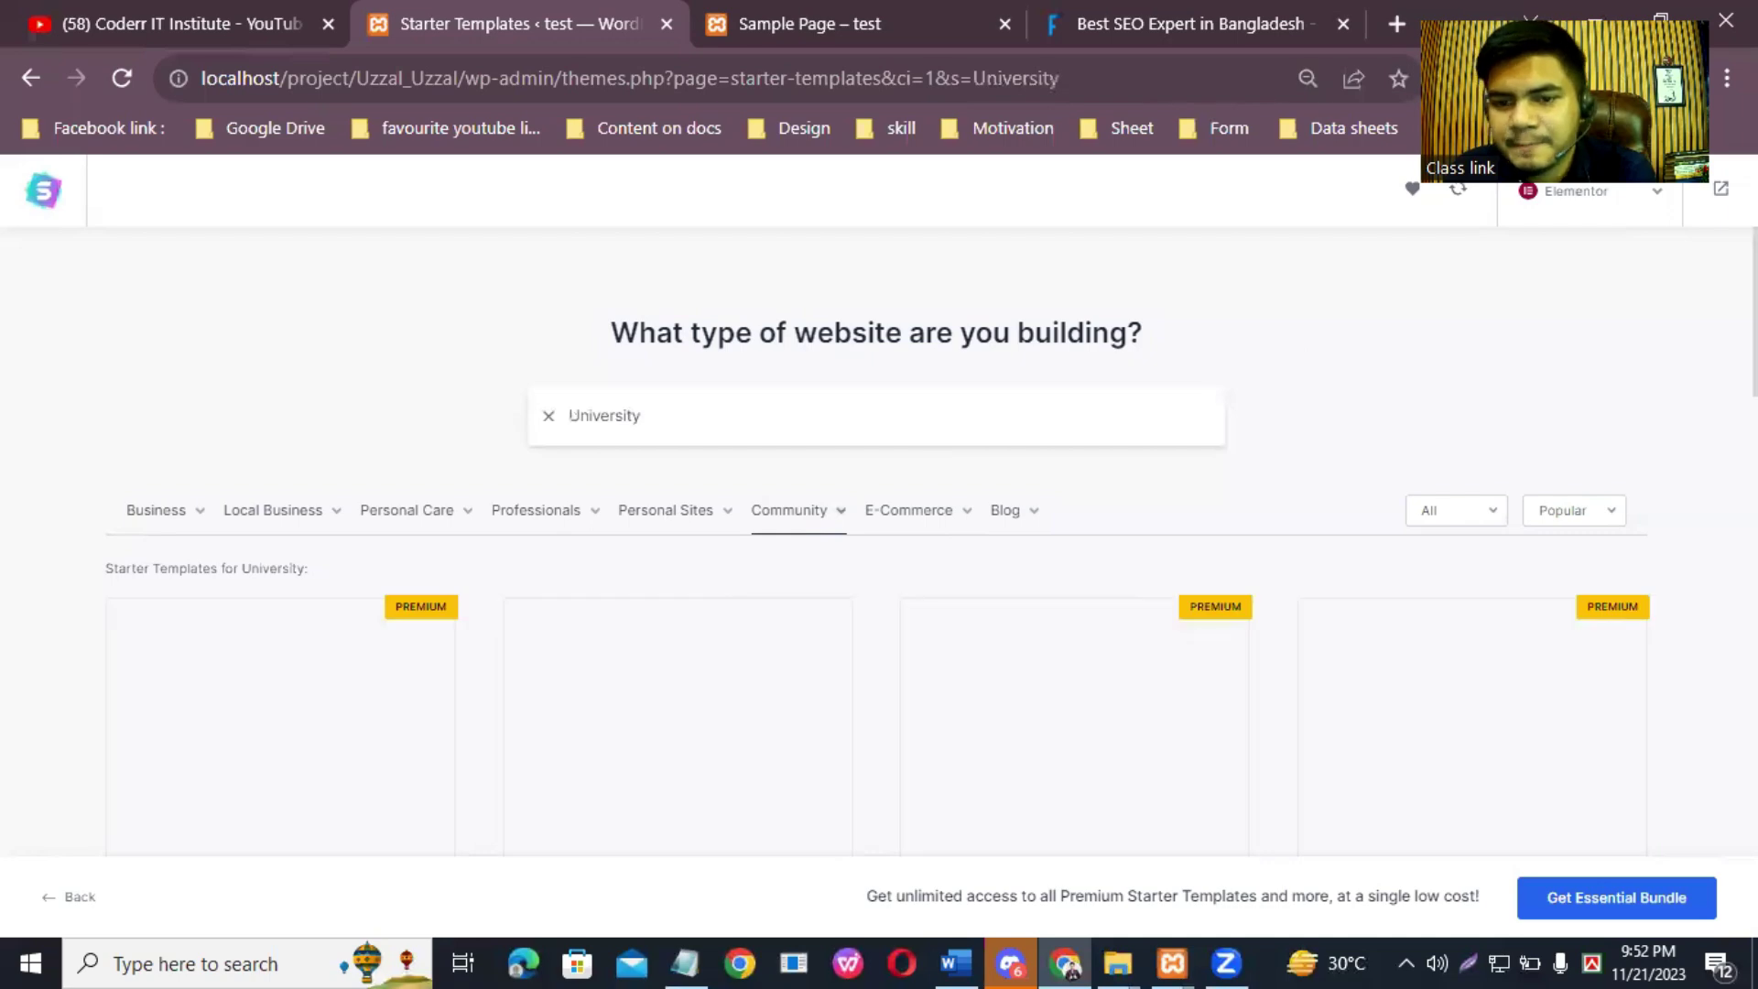
{"action": "scroll", "coordinate": [879, 549], "scroll_direction": "down", "scroll_amount": 3}
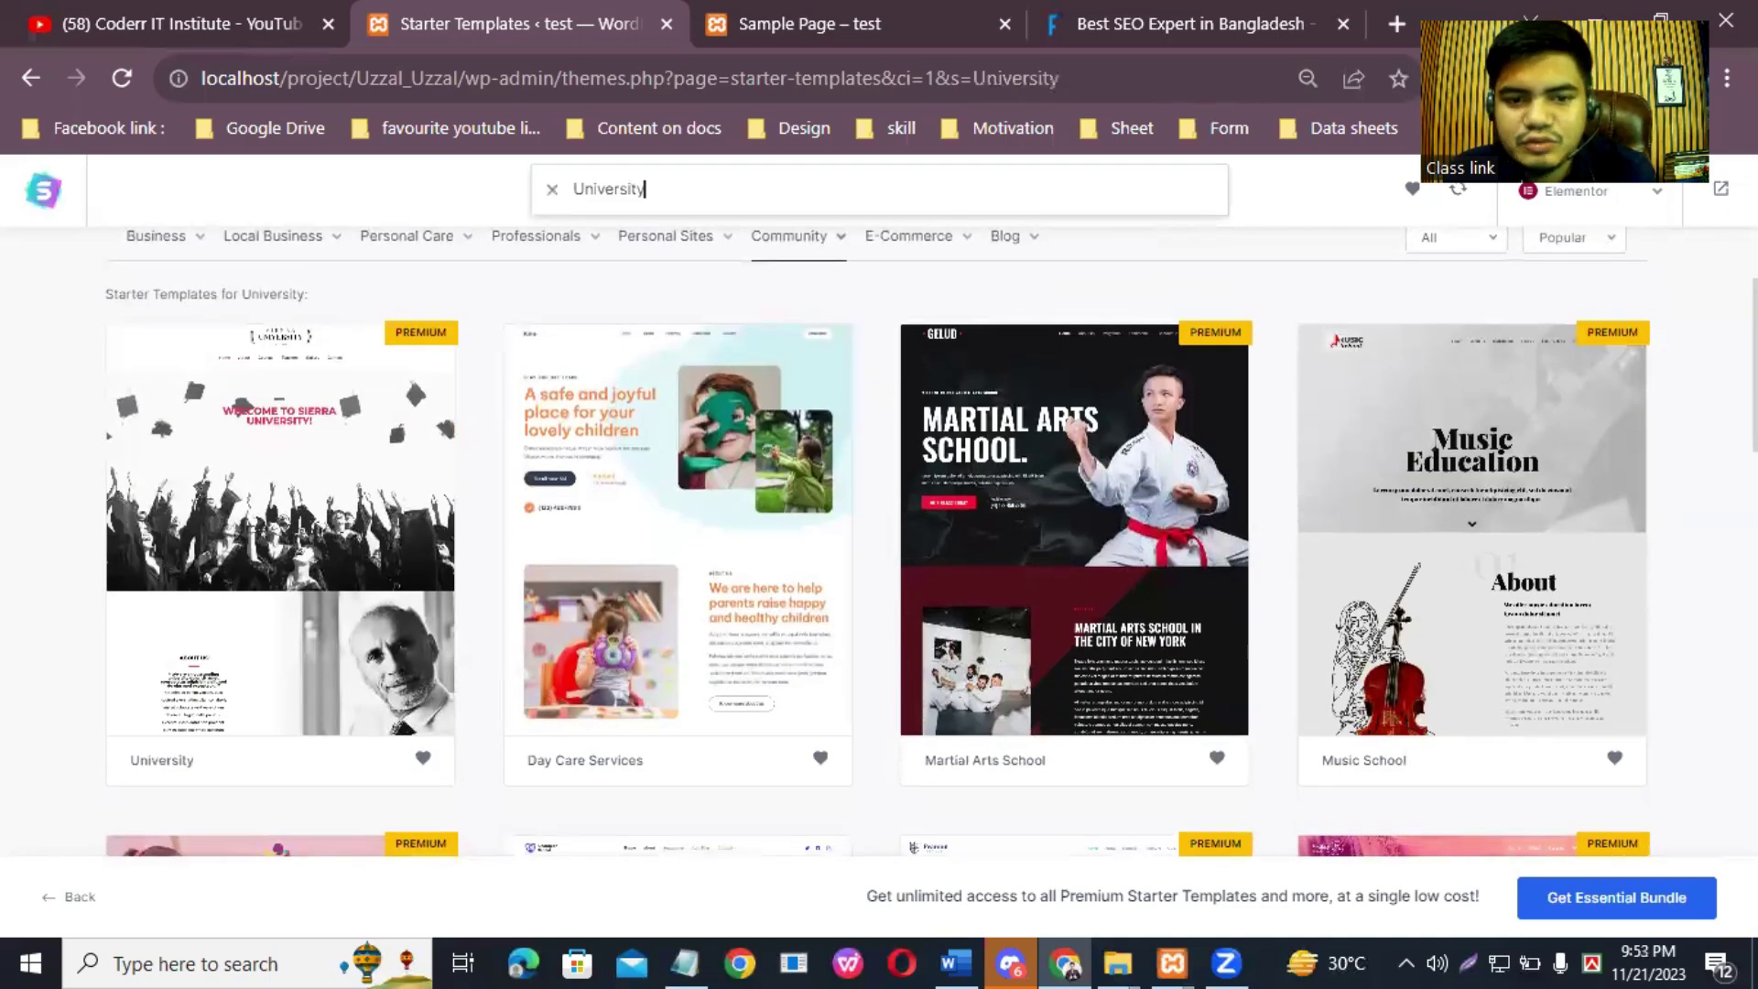
{"action": "scroll", "coordinate": [879, 549], "scroll_direction": "down", "scroll_amount": 5}
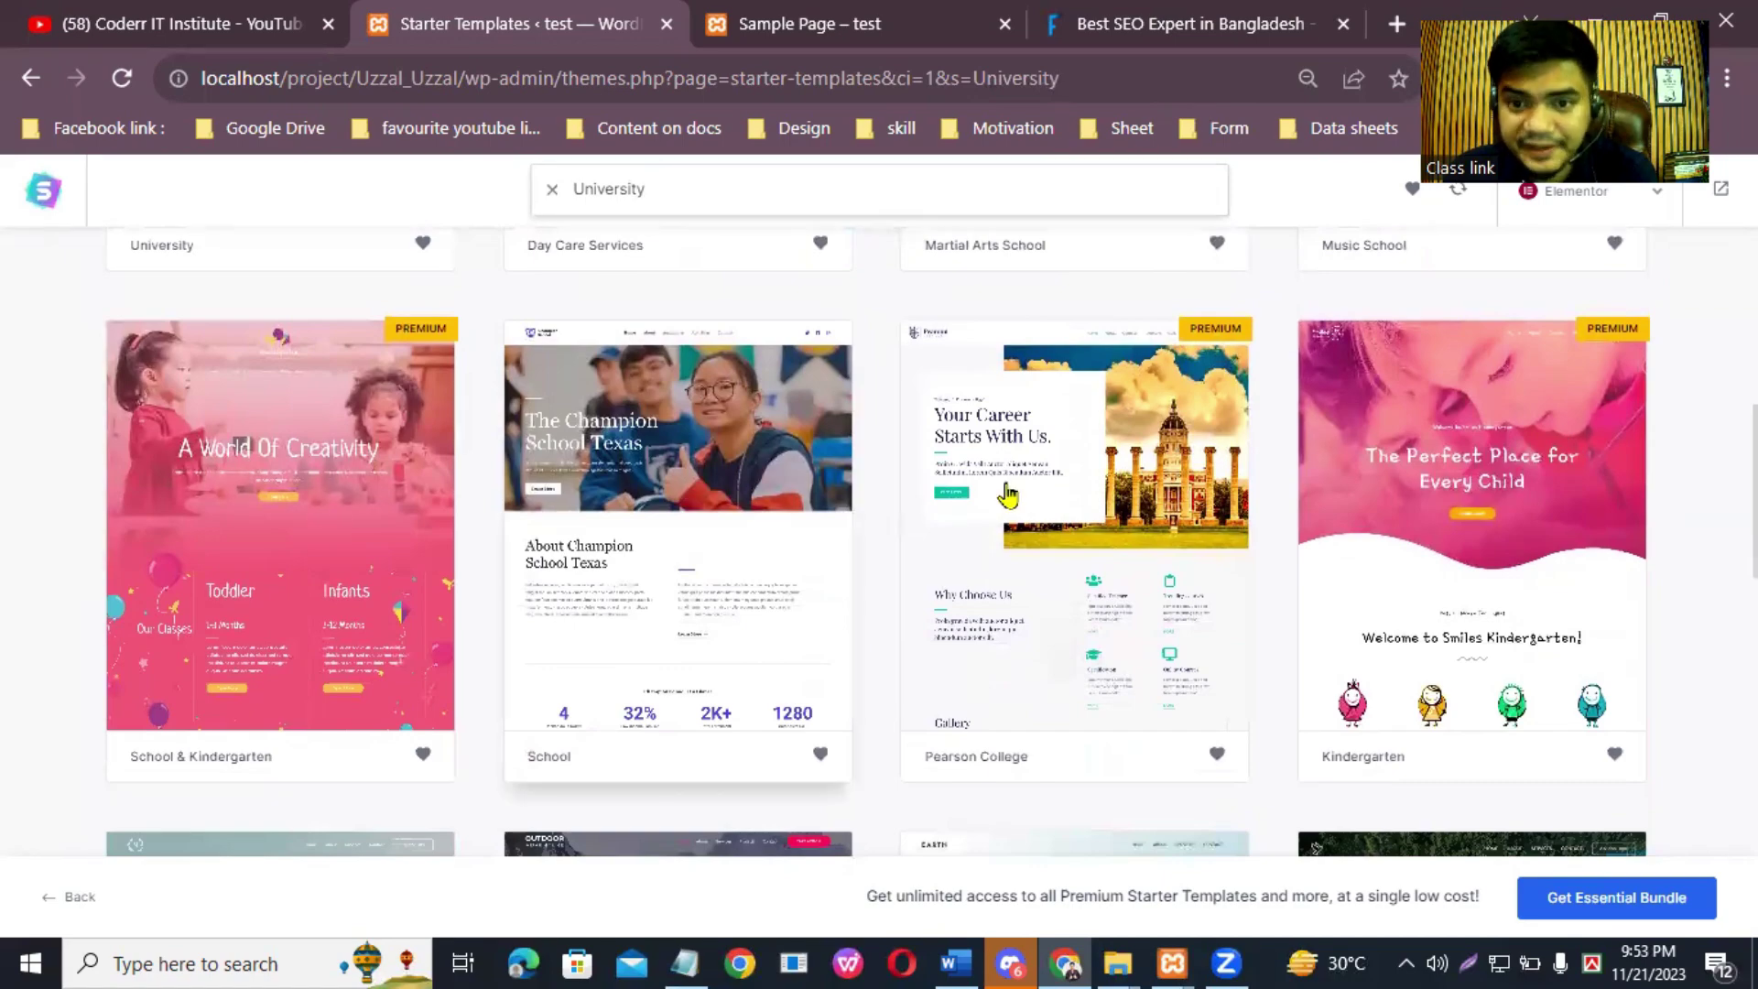
{"action": "scroll", "coordinate": [778, 591], "scroll_direction": "down", "scroll_amount": 6}
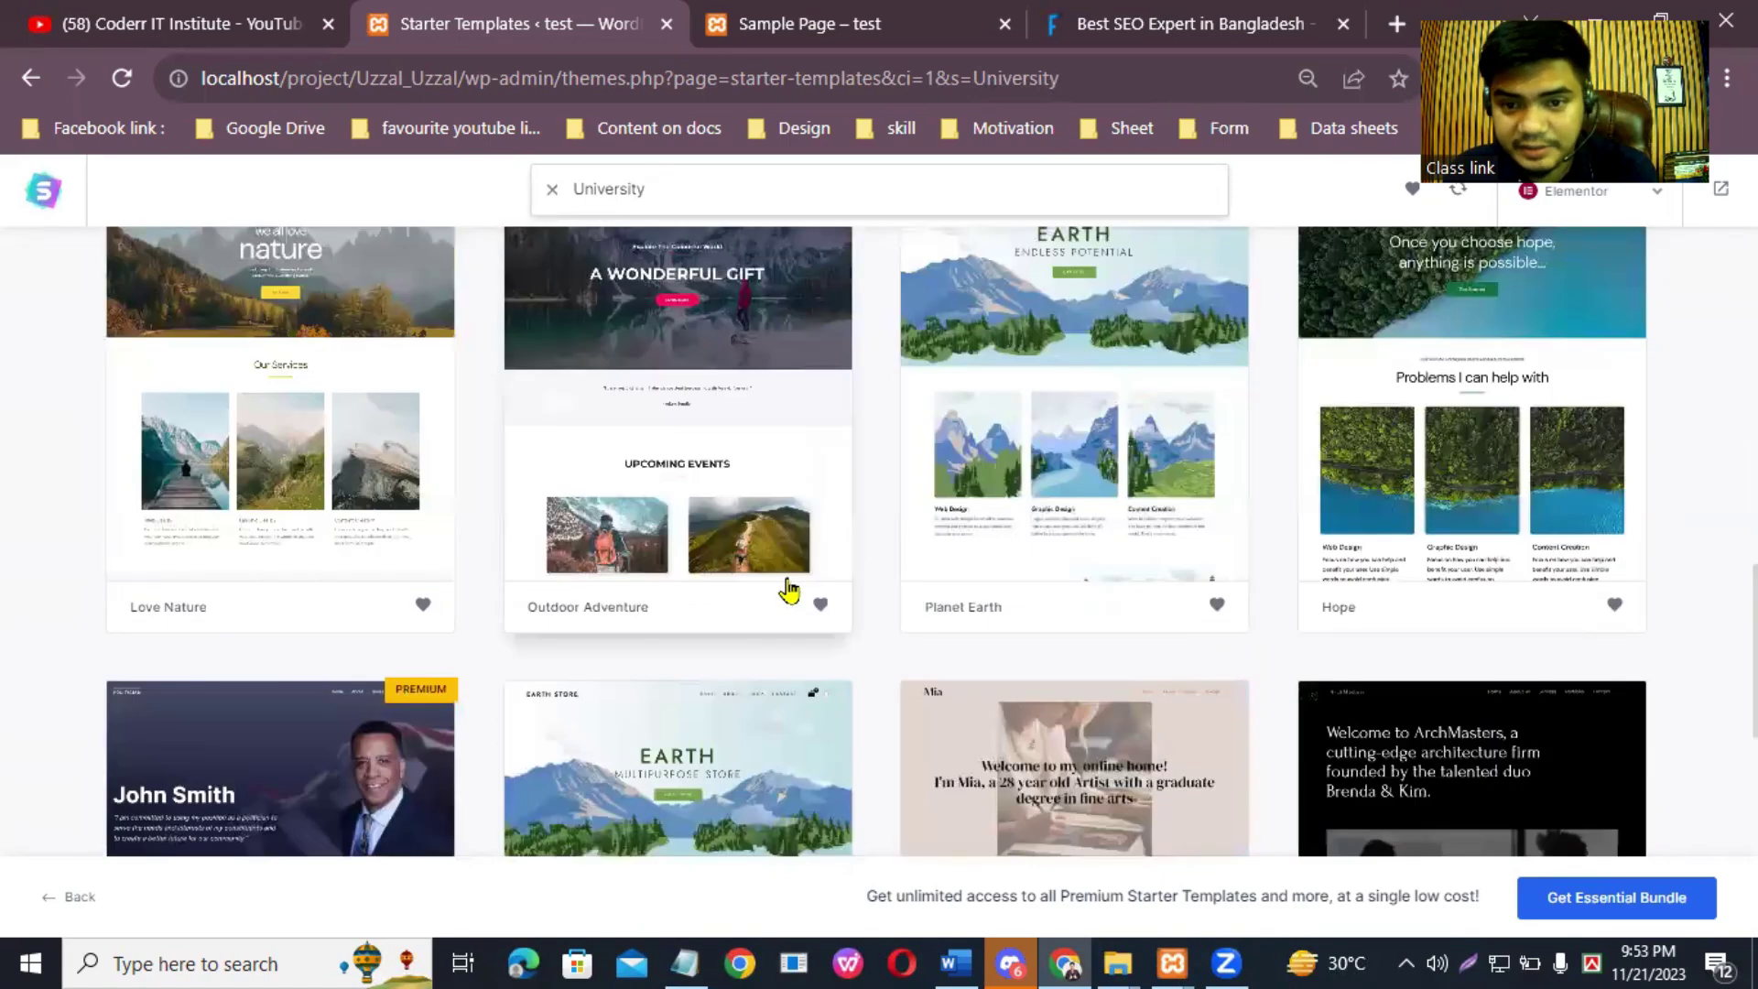
{"action": "scroll", "coordinate": [774, 588], "scroll_direction": "down", "scroll_amount": 7}
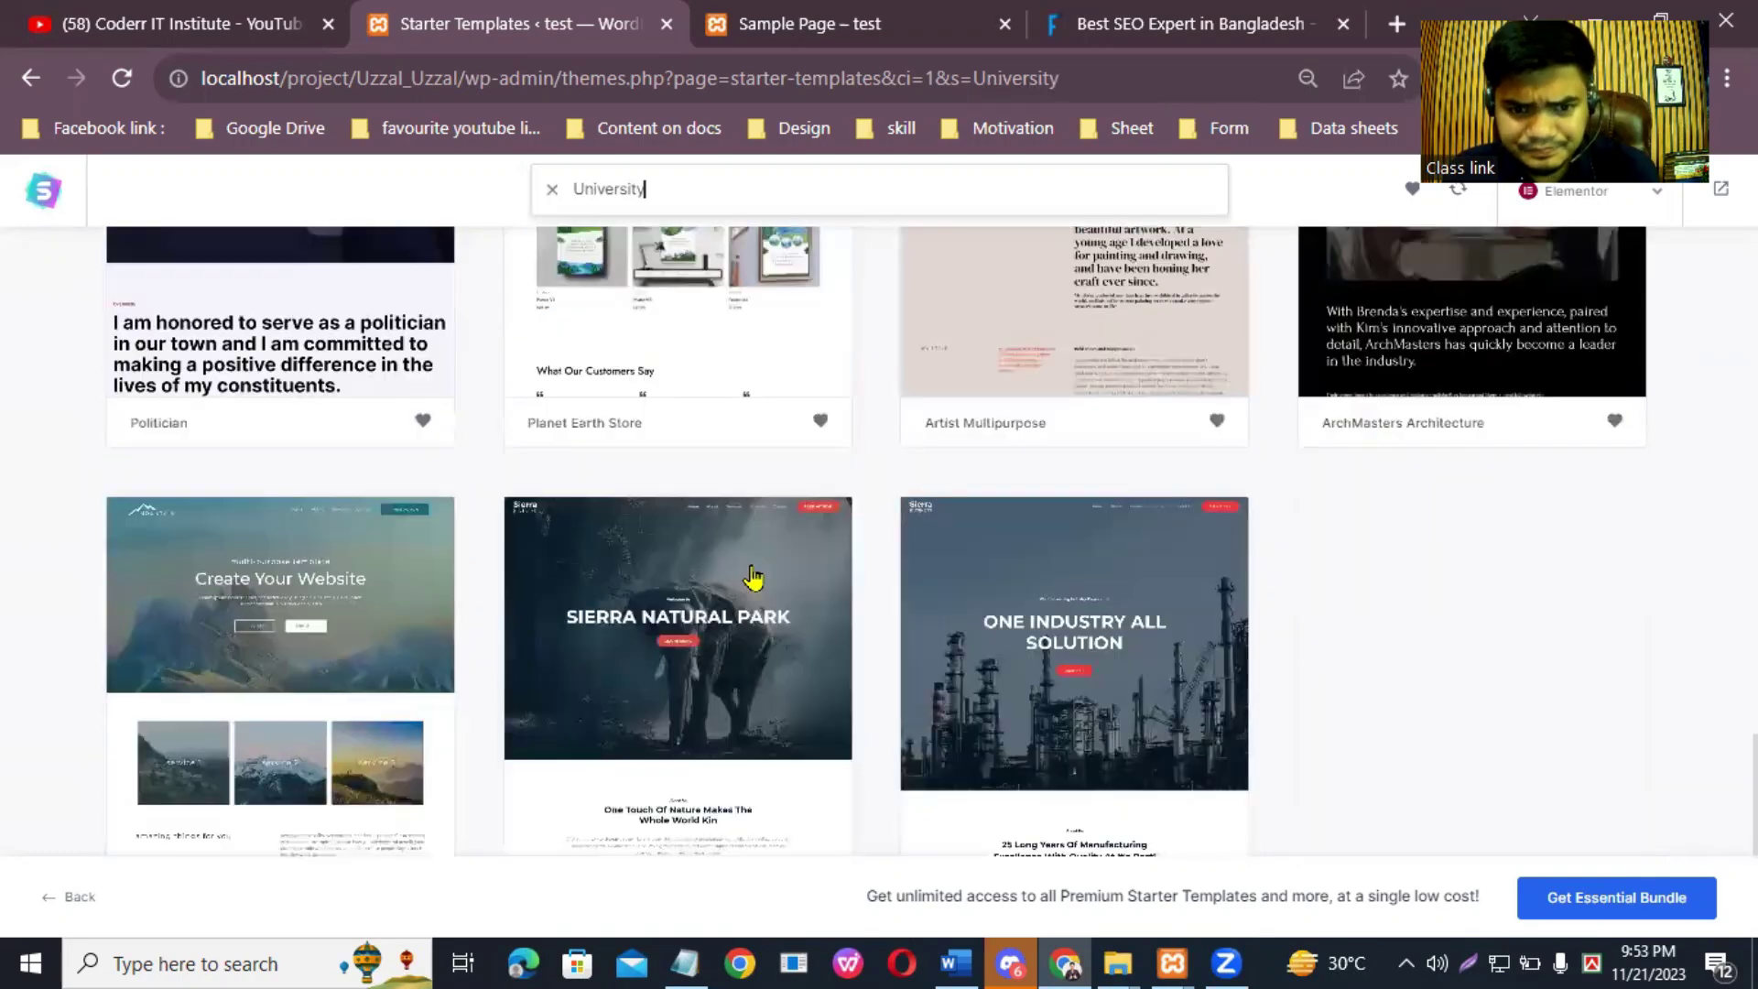
{"action": "scroll", "coordinate": [972, 559], "scroll_direction": "up", "scroll_amount": 15}
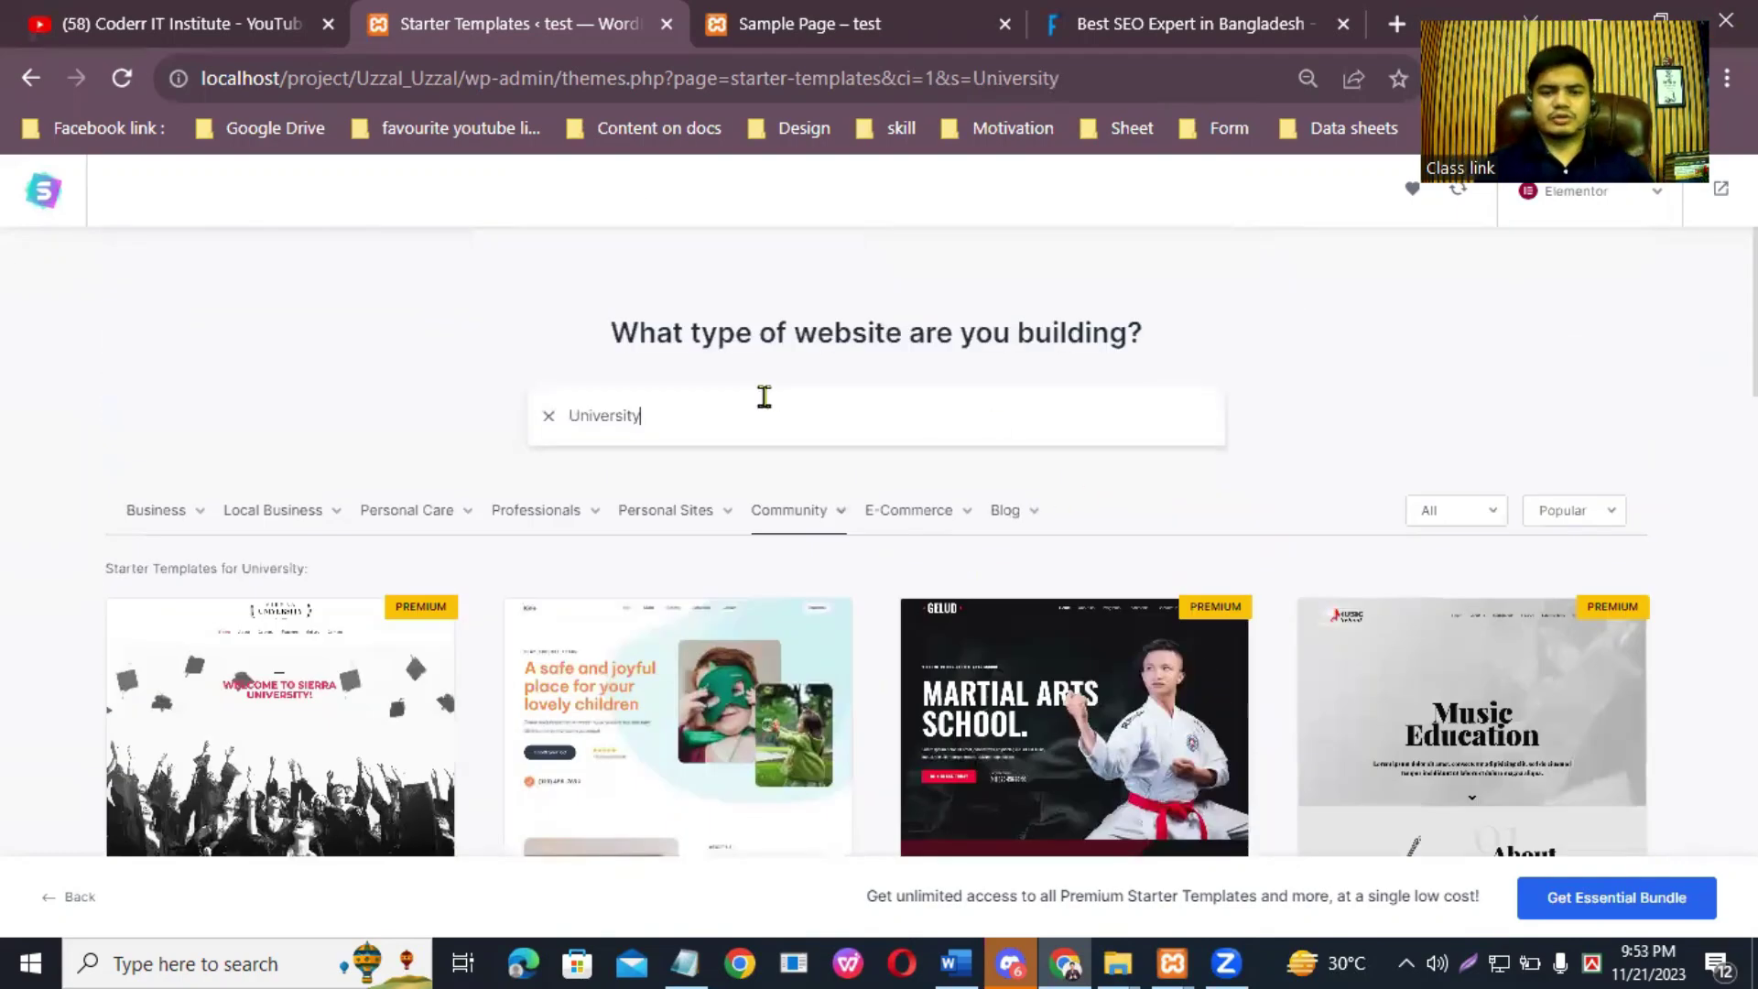
Step: Replace the search with 'portfoilo' and browse suggested templates like Love Nature and Planet Earth
{"action": "key", "text": "BackSpace"}
{"action": "key", "text": "BackSpace"}
{"action": "key", "text": "BackSpace"}
{"action": "key", "text": "BackSpace"}
{"action": "key", "text": "BackSpace"}
{"action": "key", "text": "BackSpace"}
{"action": "key", "text": "BackSpace"}
{"action": "key", "text": "BackSpace"}
{"action": "key", "text": "BackSpace"}
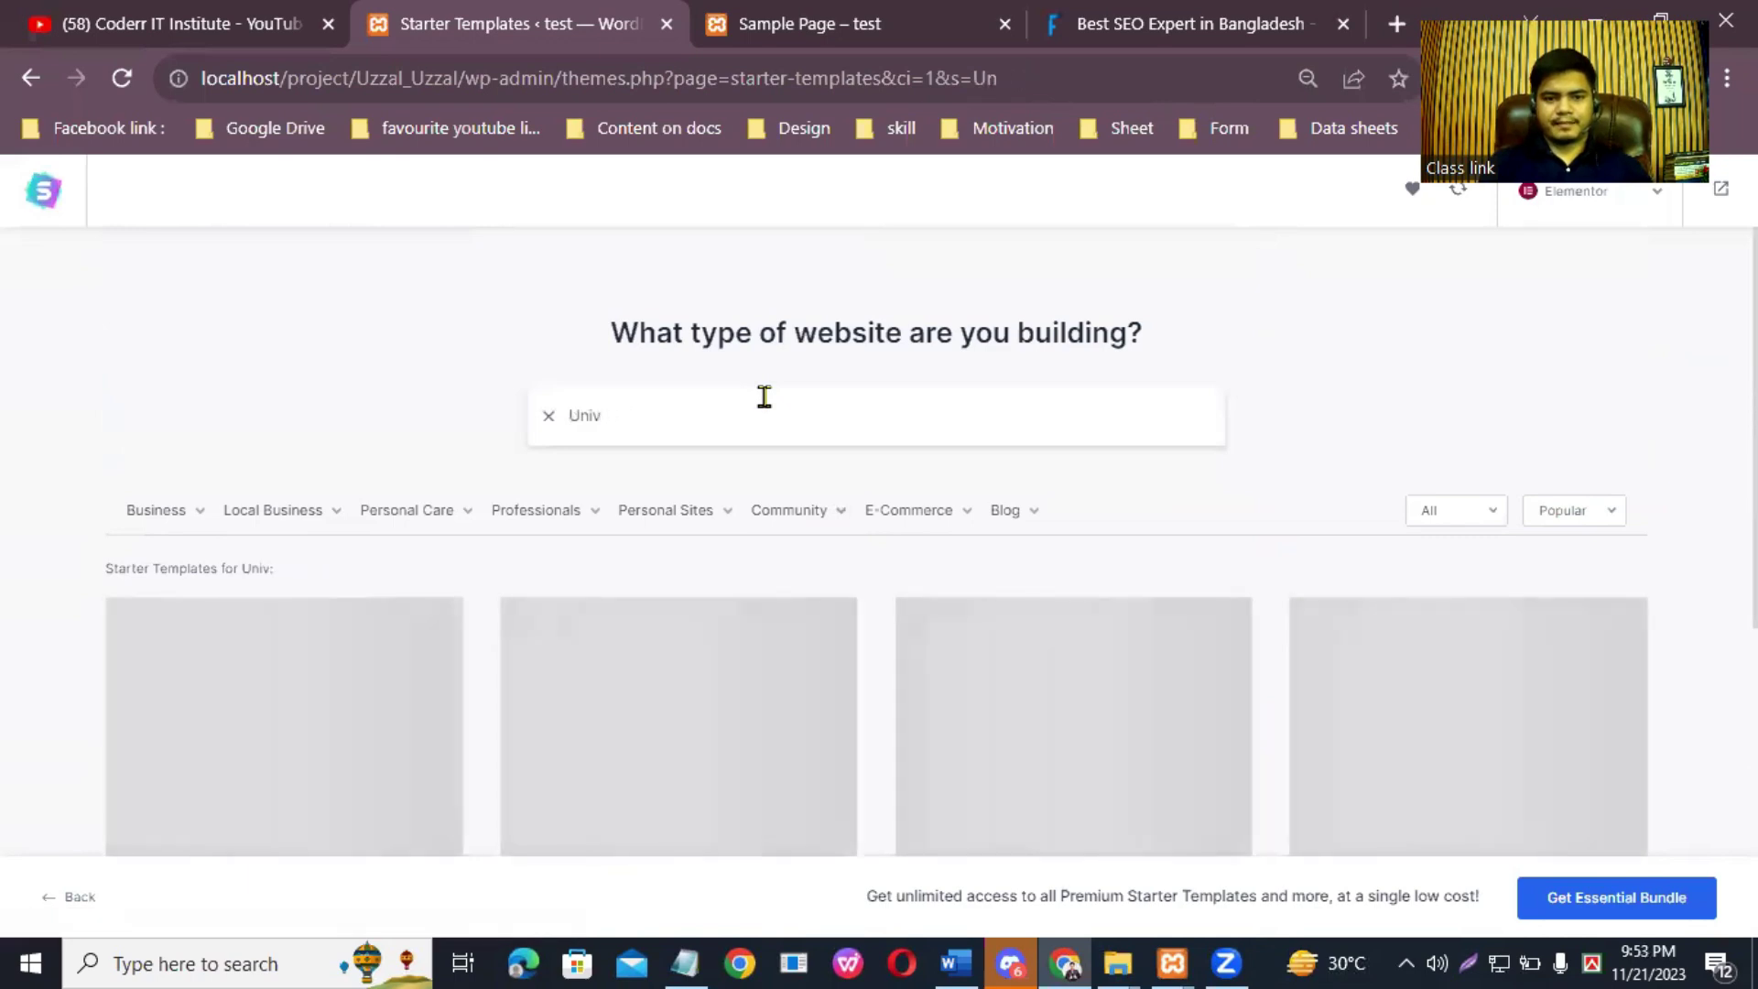
{"action": "key", "text": "BackSpace"}
{"action": "type", "text": "p"}
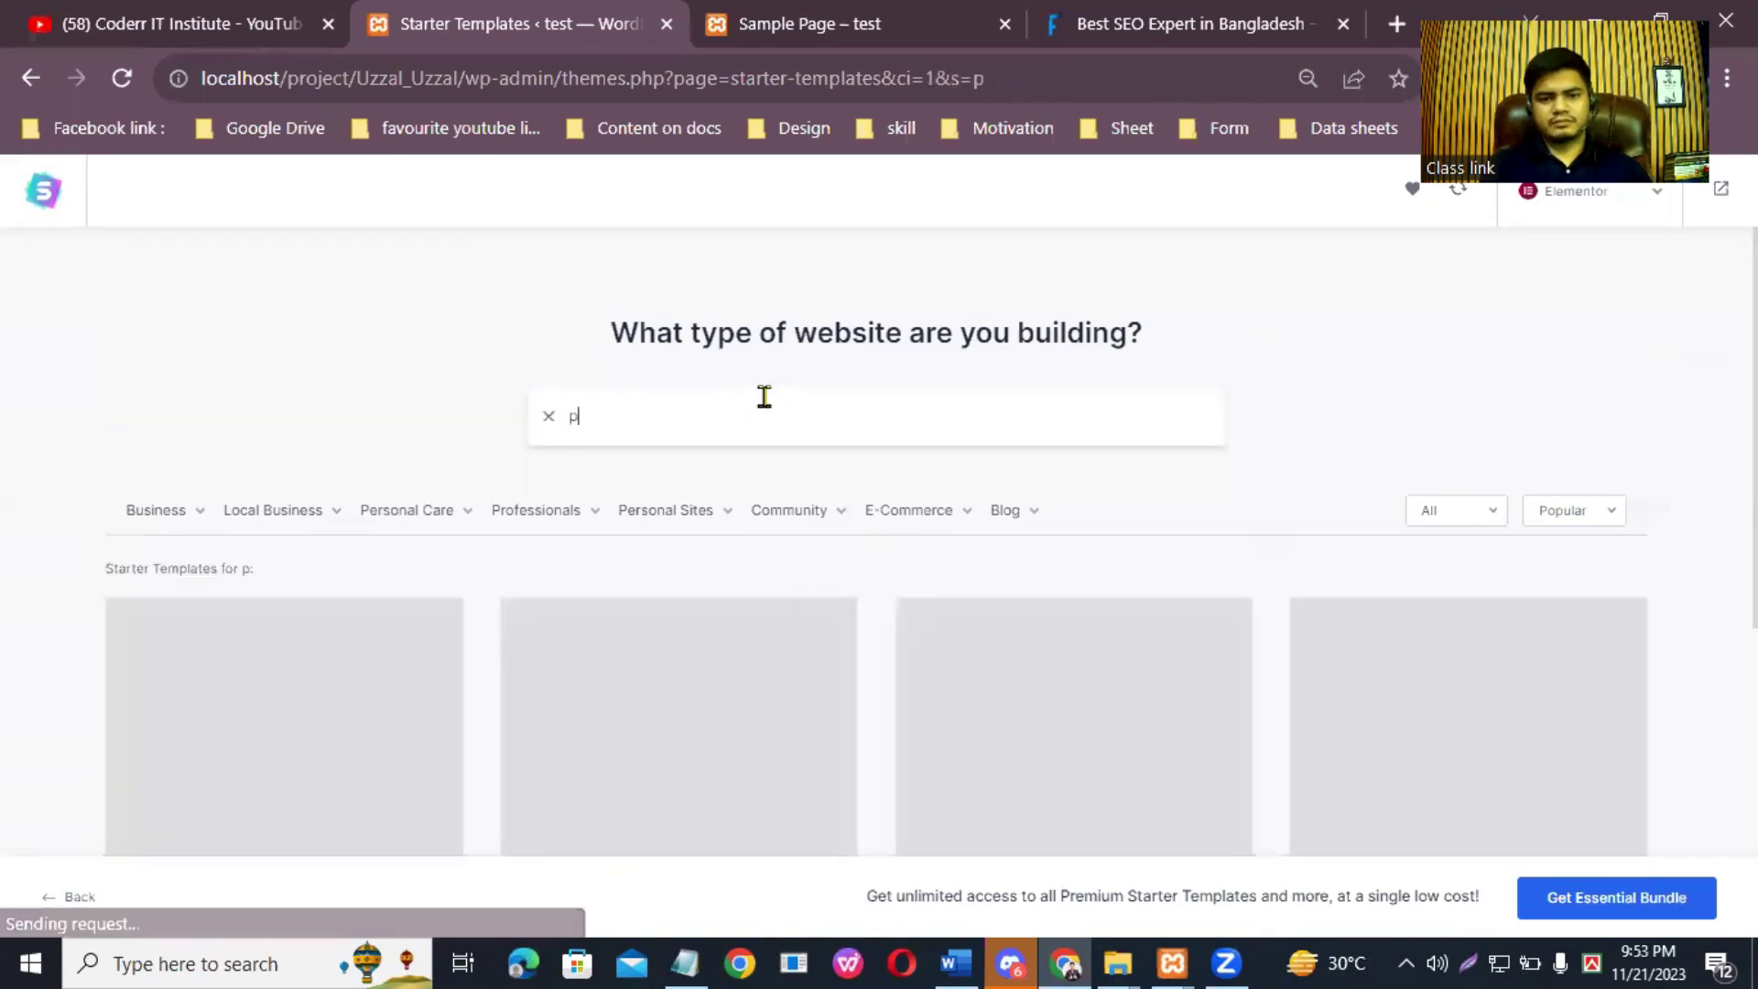
{"action": "type", "text": "ort"}
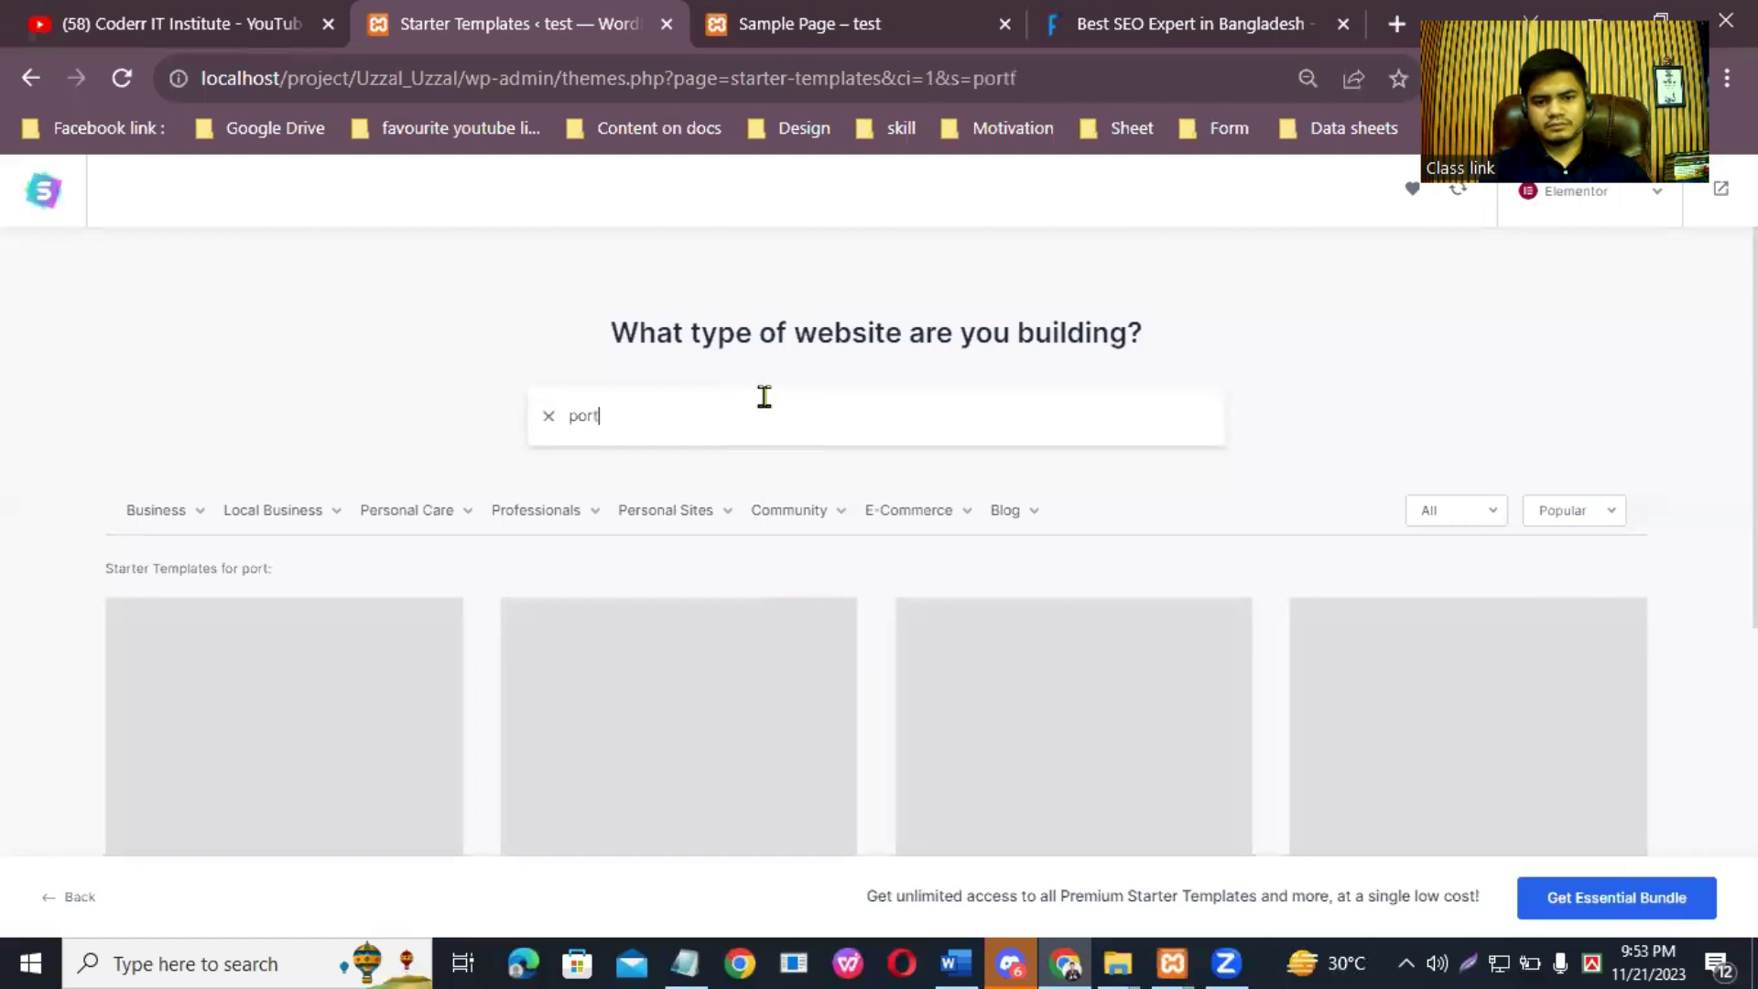
{"action": "type", "text": "foilo"}
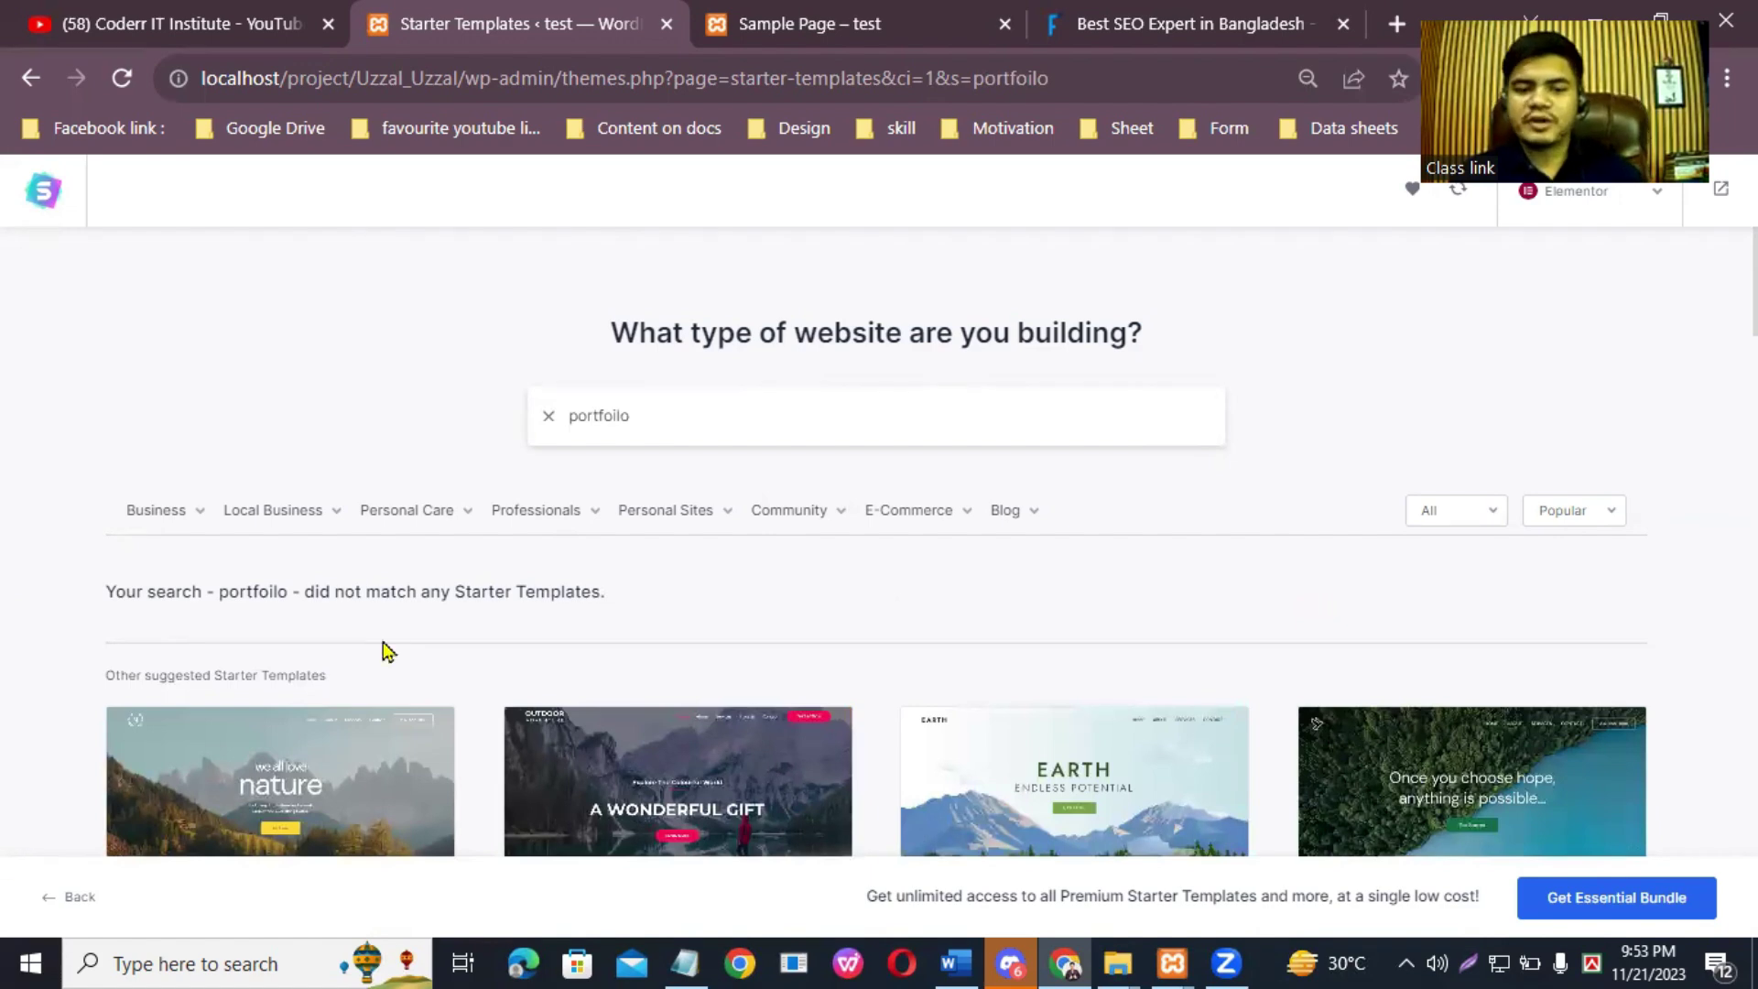
{"action": "scroll", "coordinate": [876, 540], "scroll_direction": "down", "scroll_amount": 3}
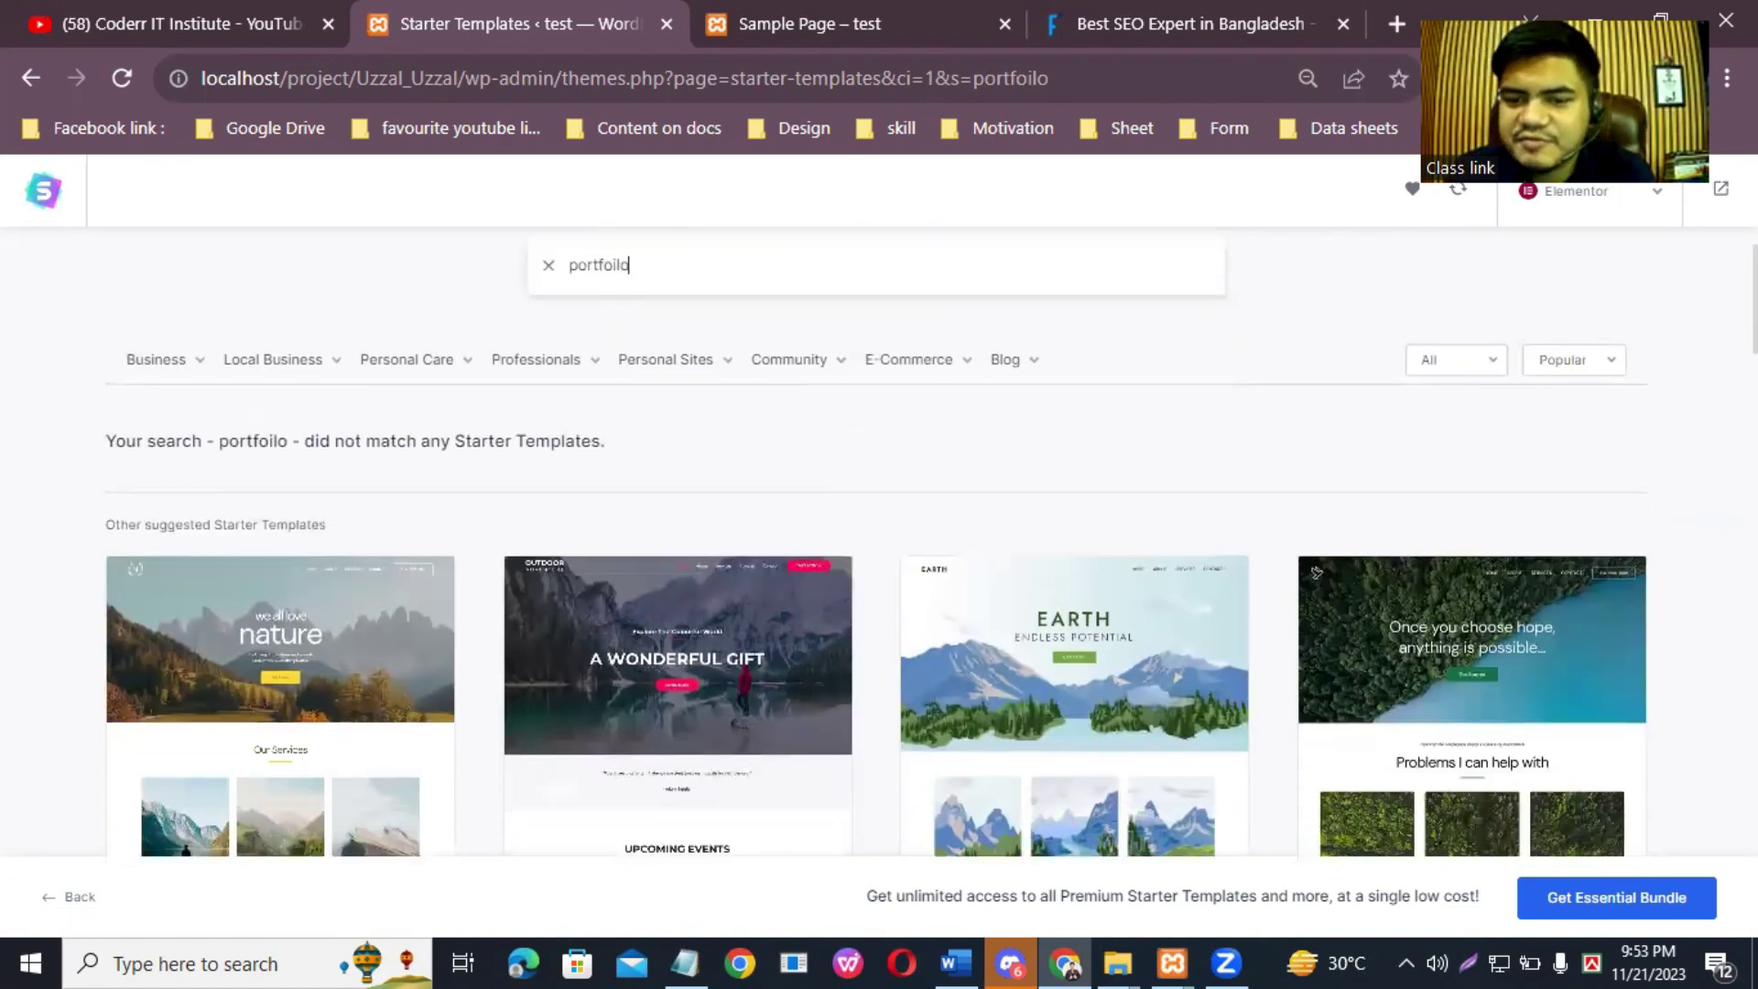
{"action": "scroll", "coordinate": [1319, 343], "scroll_direction": "down", "scroll_amount": 1}
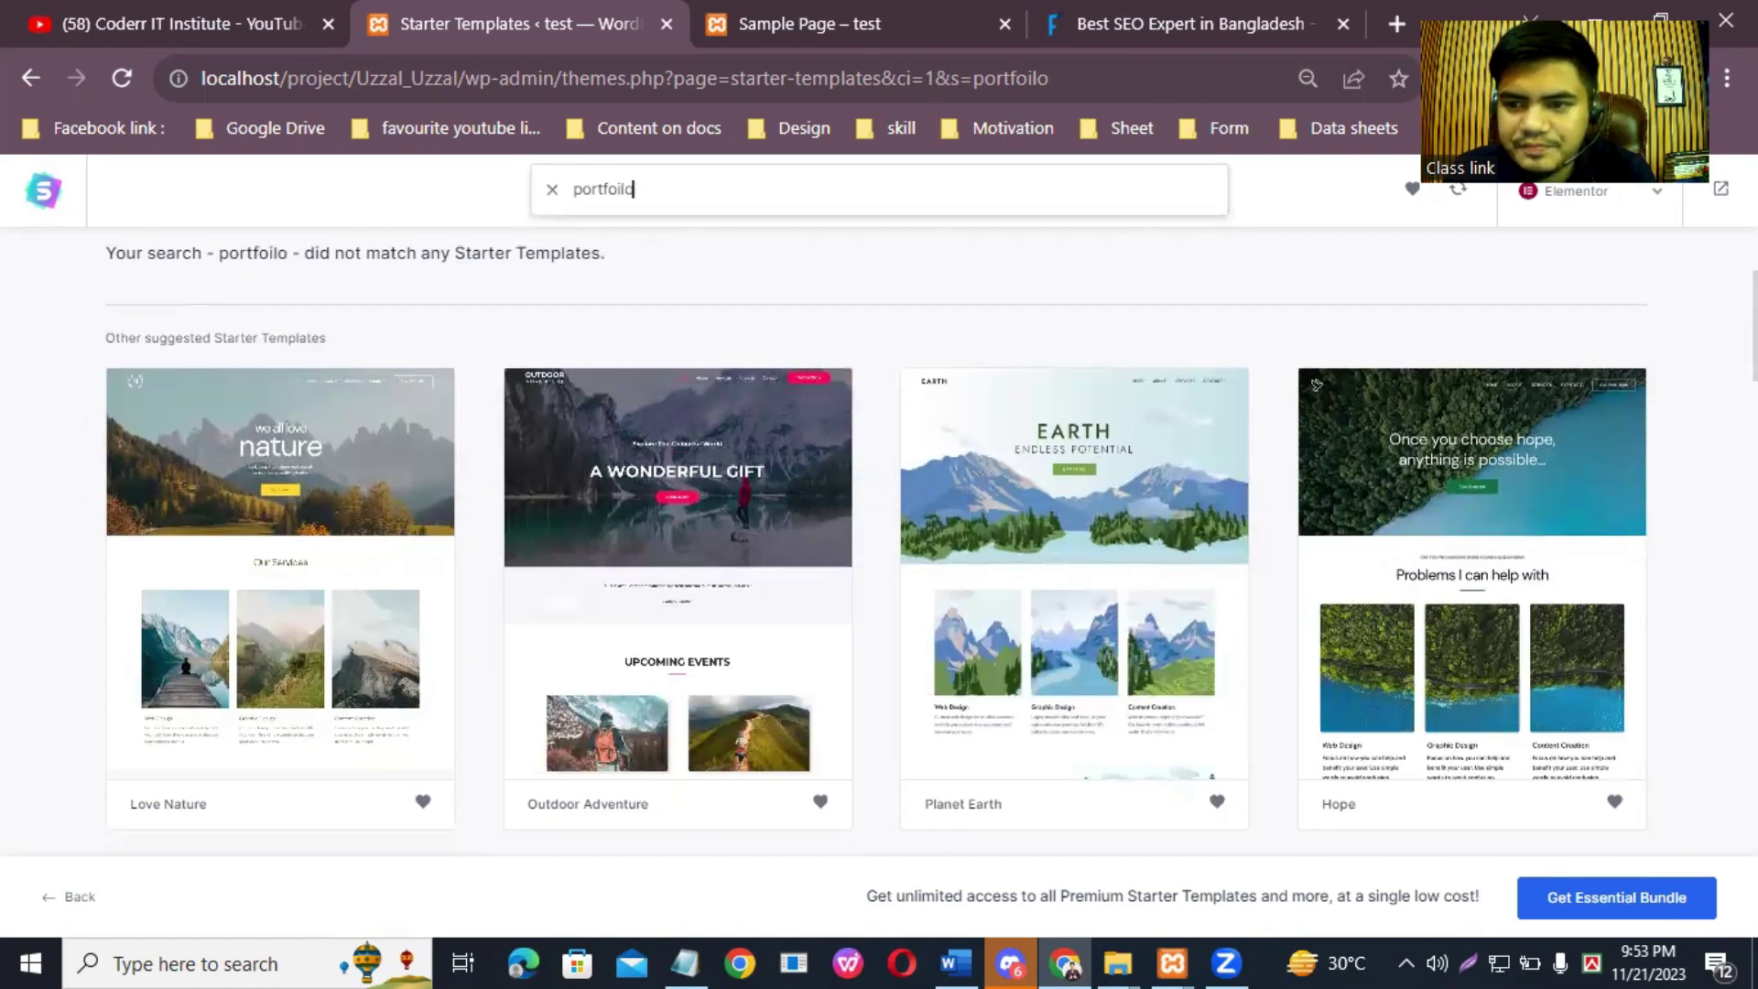
{"action": "scroll", "coordinate": [569, 462], "scroll_direction": "down", "scroll_amount": 3}
{"action": "scroll", "coordinate": [876, 527], "scroll_direction": "down", "scroll_amount": 3}
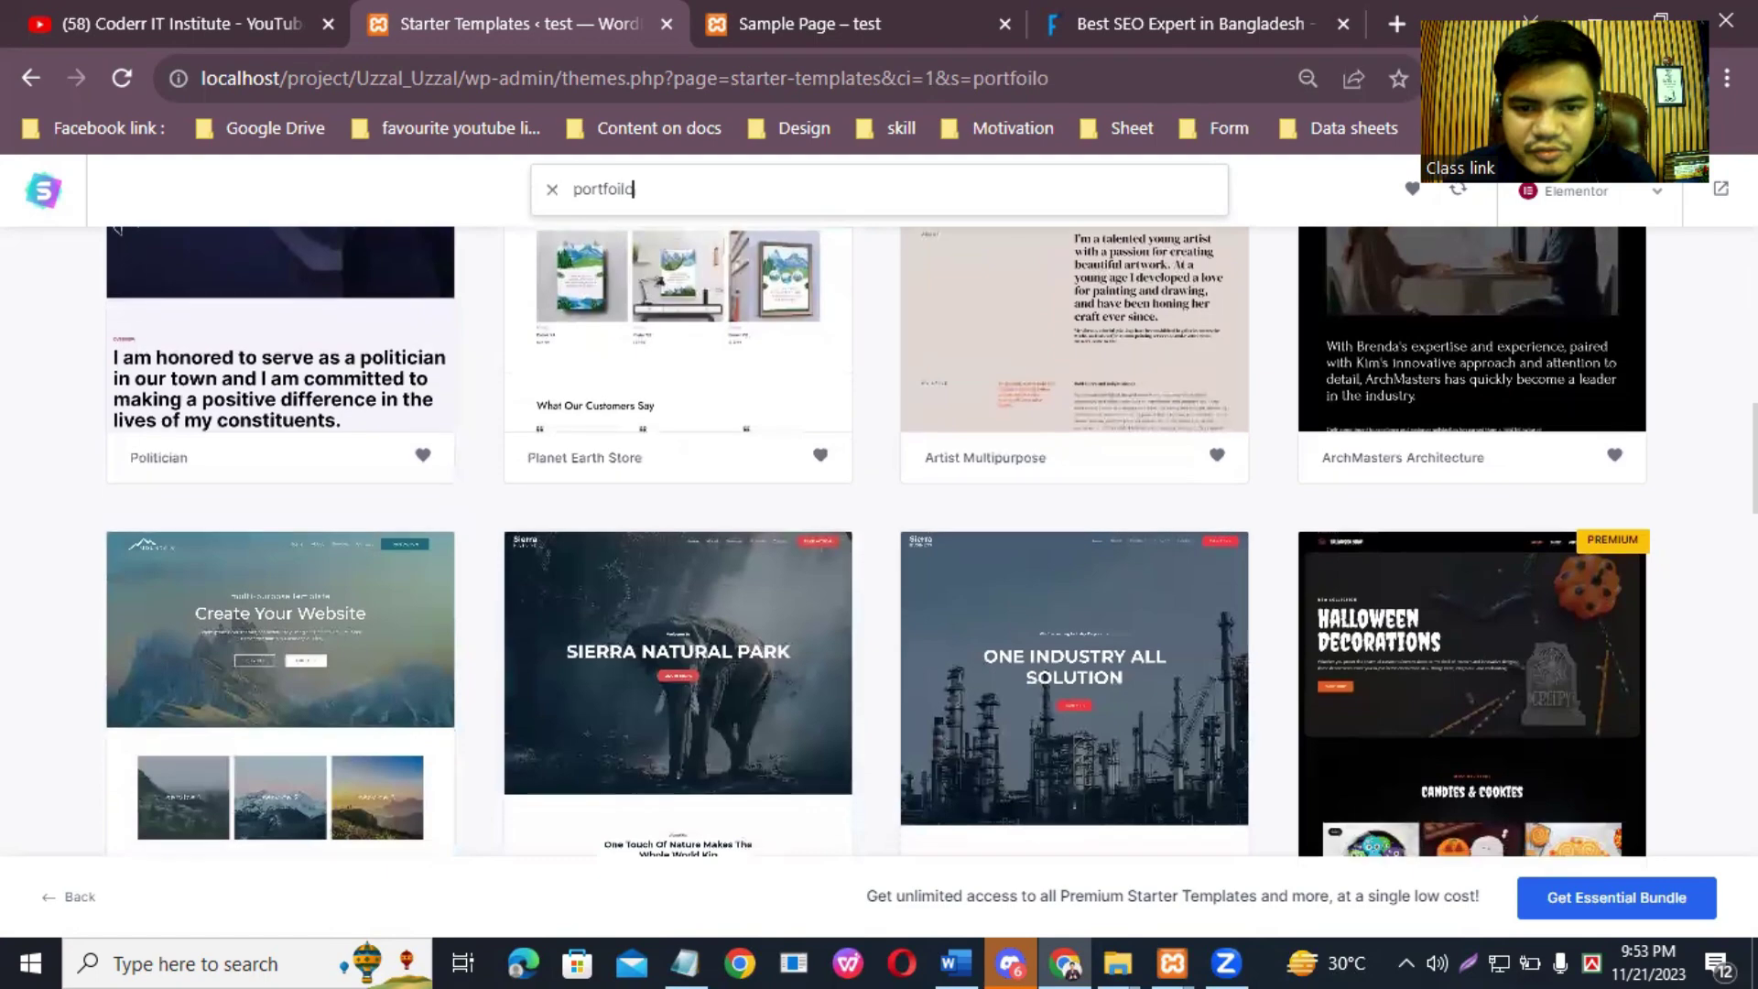
{"action": "scroll", "coordinate": [876, 541], "scroll_direction": "down", "scroll_amount": 3}
{"action": "scroll", "coordinate": [1311, 211], "scroll_direction": "up", "scroll_amount": 15}
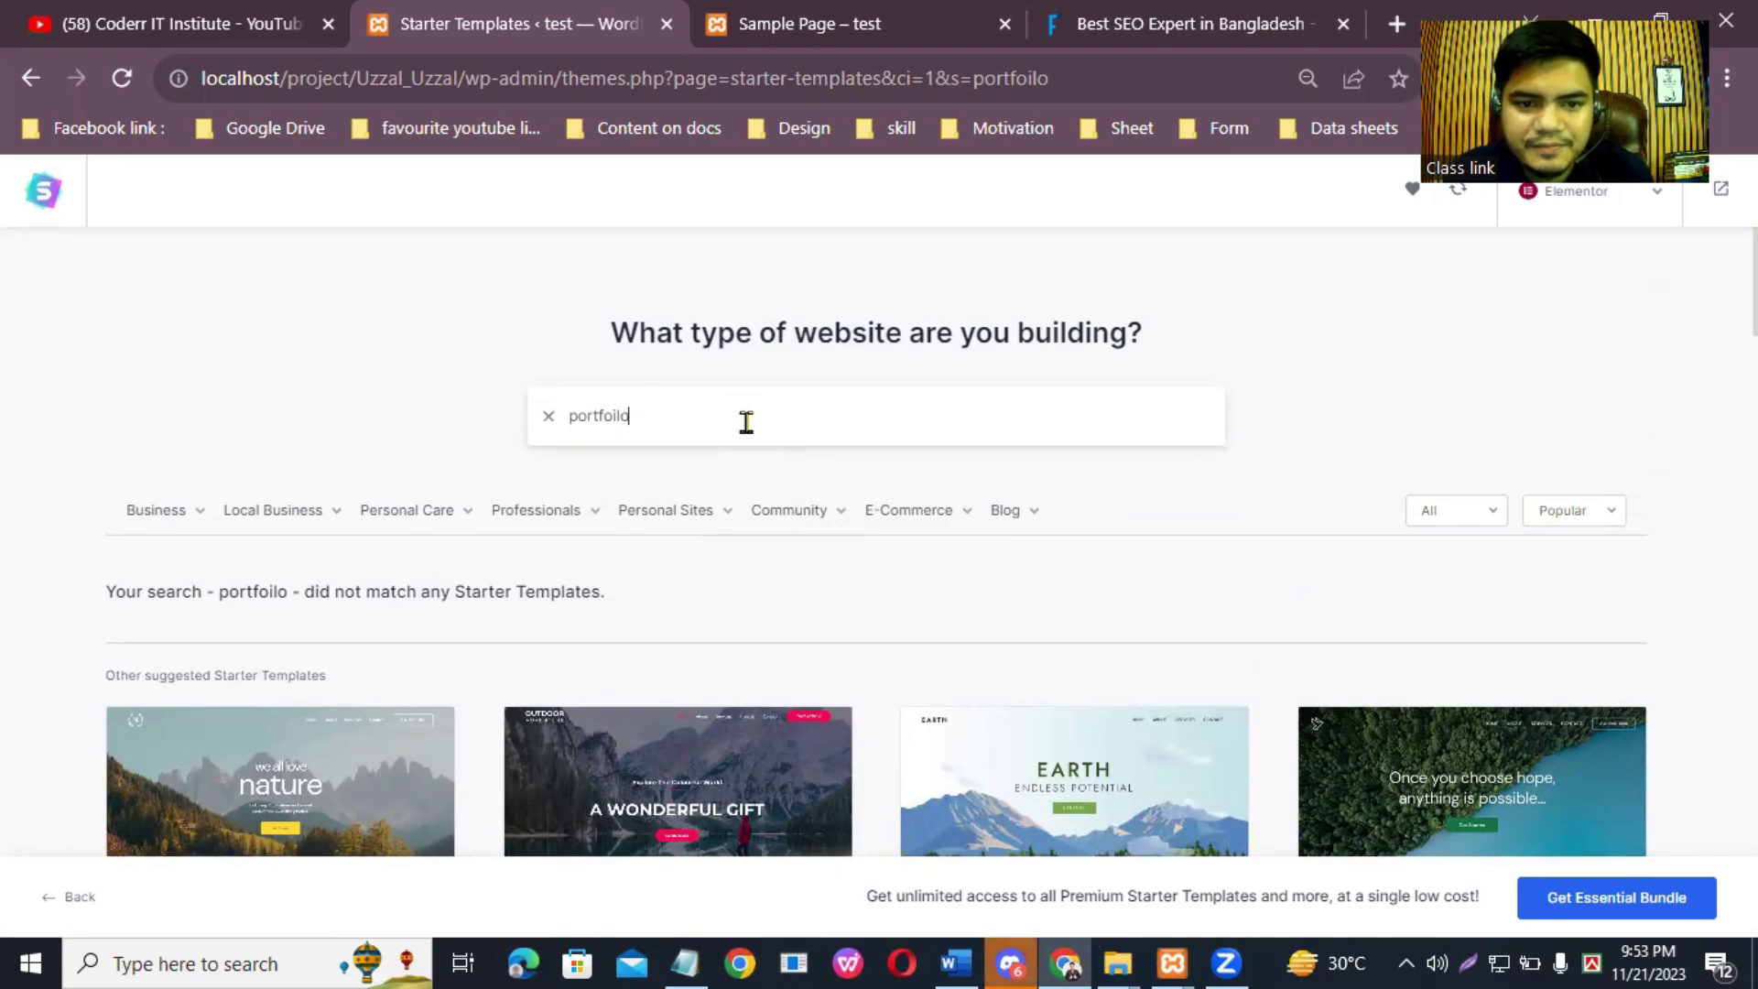
Step: Correct the search to 'Portfolio' and browse results such as Personal Portfolio, Painter and Photographer
{"action": "key", "text": "BackSpace"}
{"action": "key", "text": "BackSpace"}
{"action": "key", "text": "BackSpace"}
{"action": "key", "text": "BackSpace"}
{"action": "key", "text": "BackSpace"}
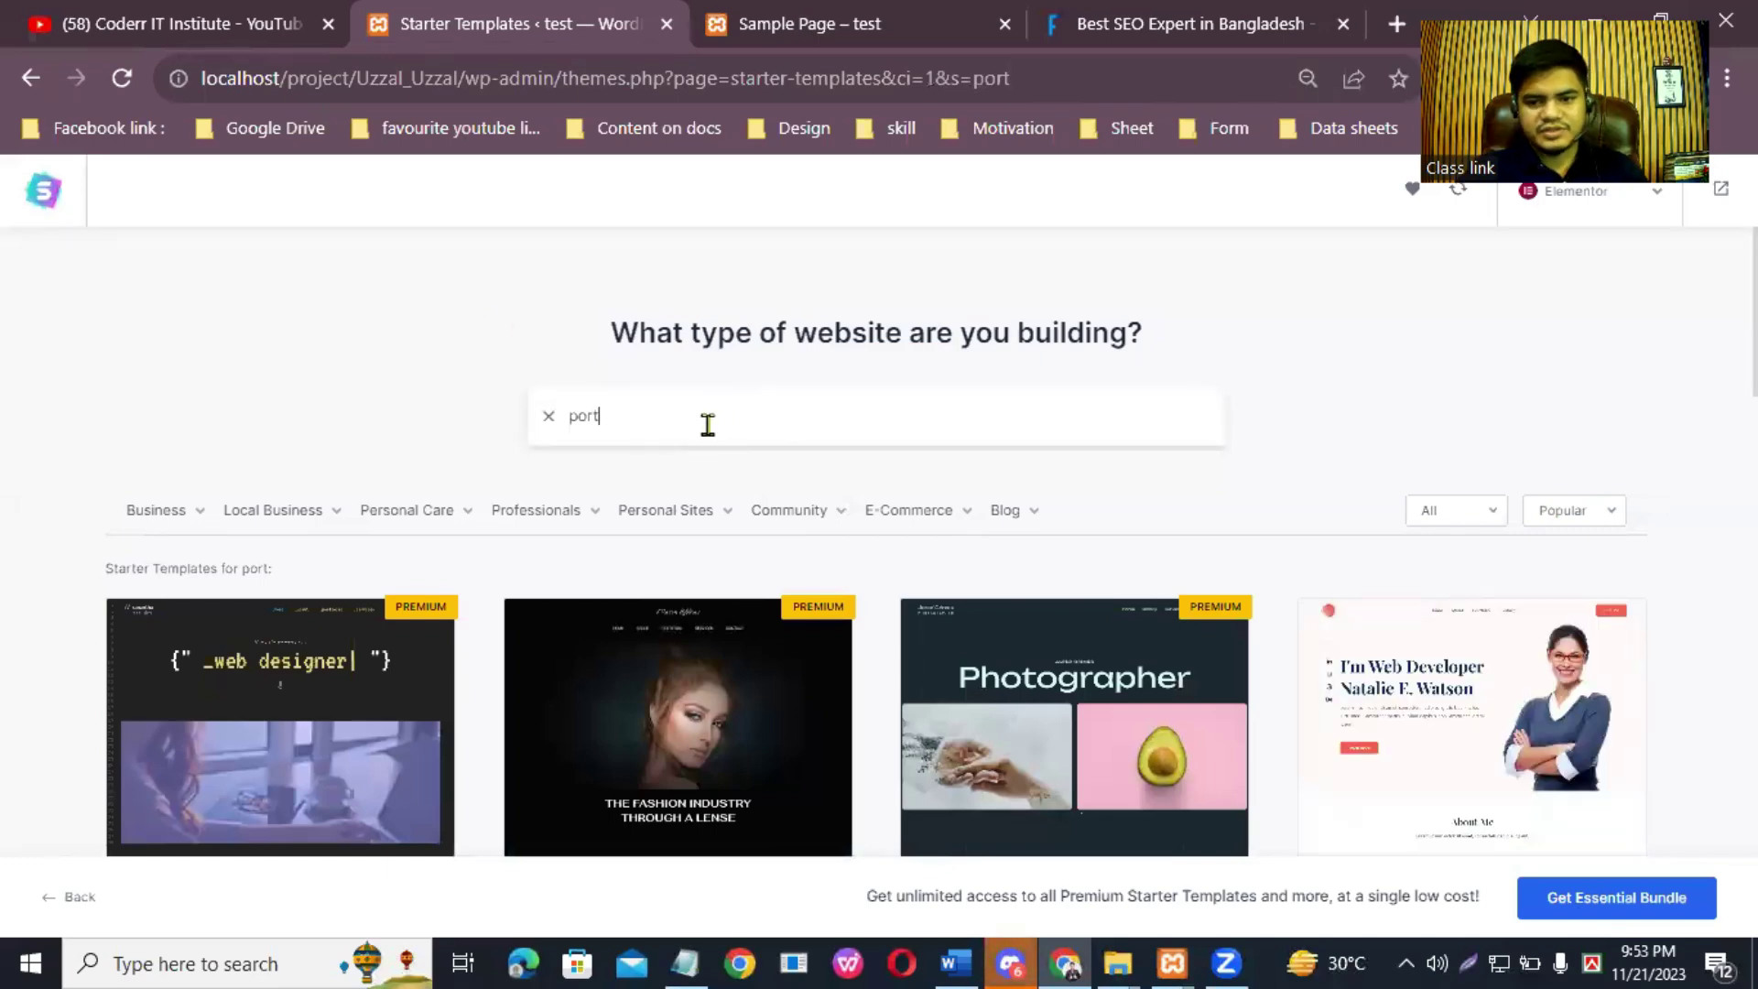
{"action": "mouse_move", "coordinate": [720, 517]}
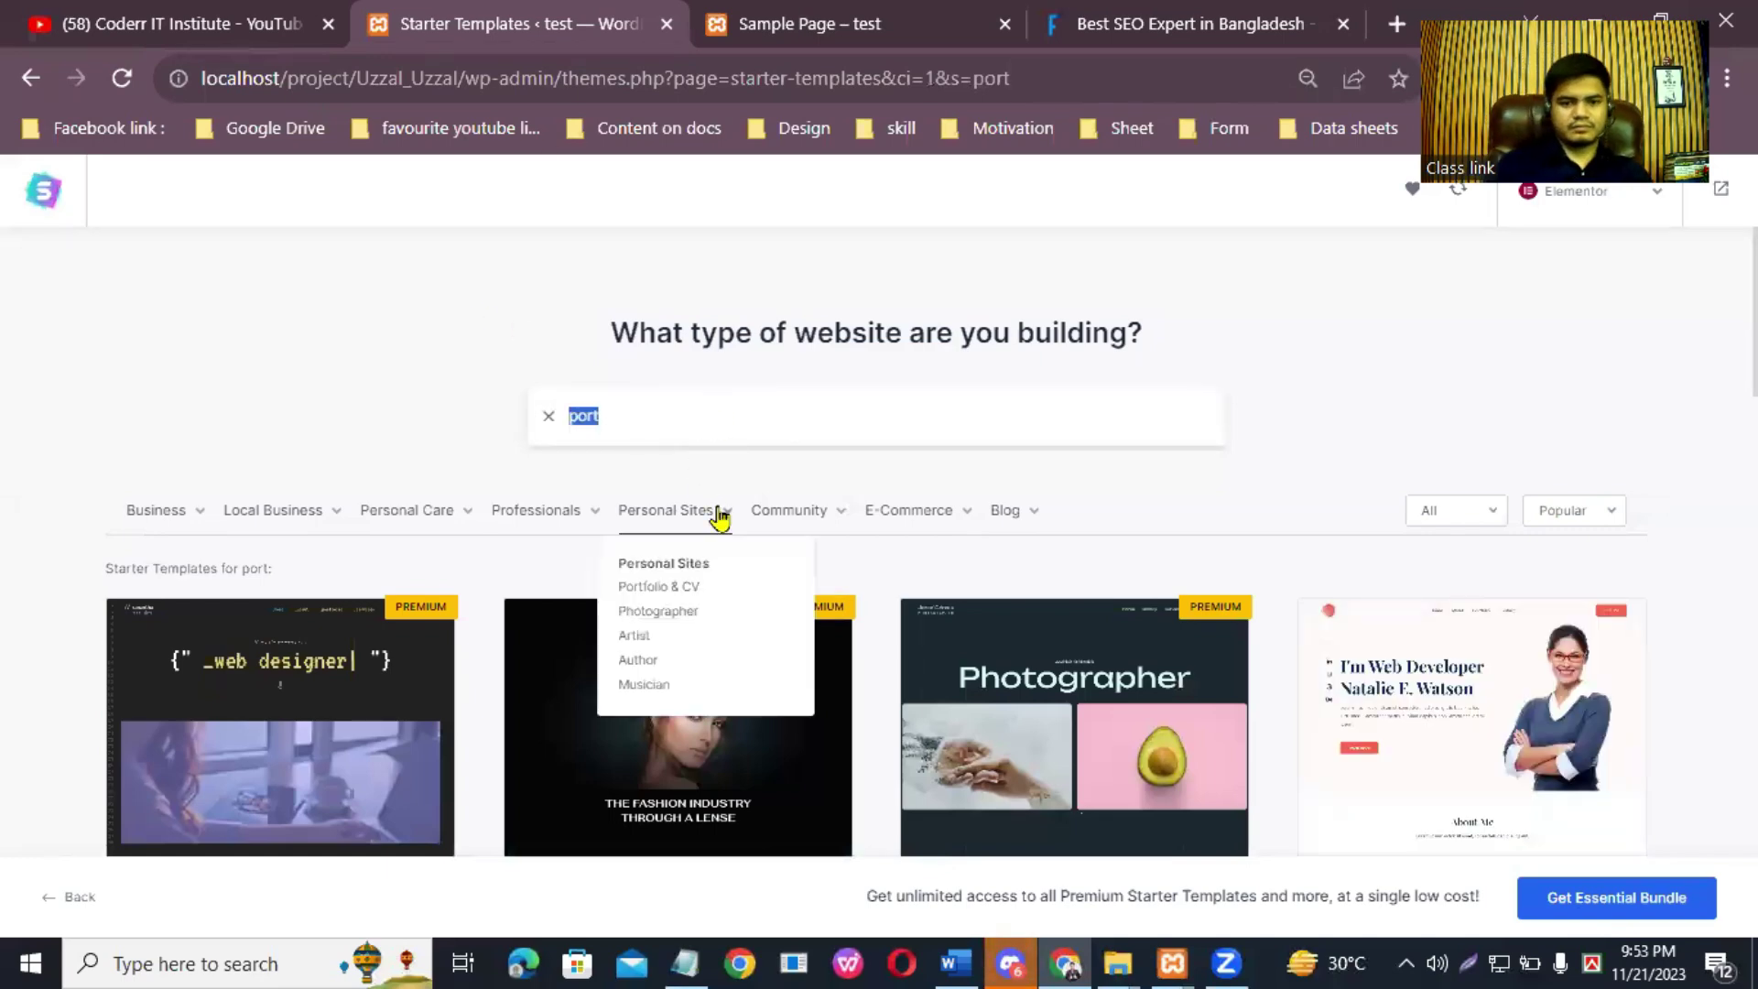
{"action": "type", "text": "Por"}
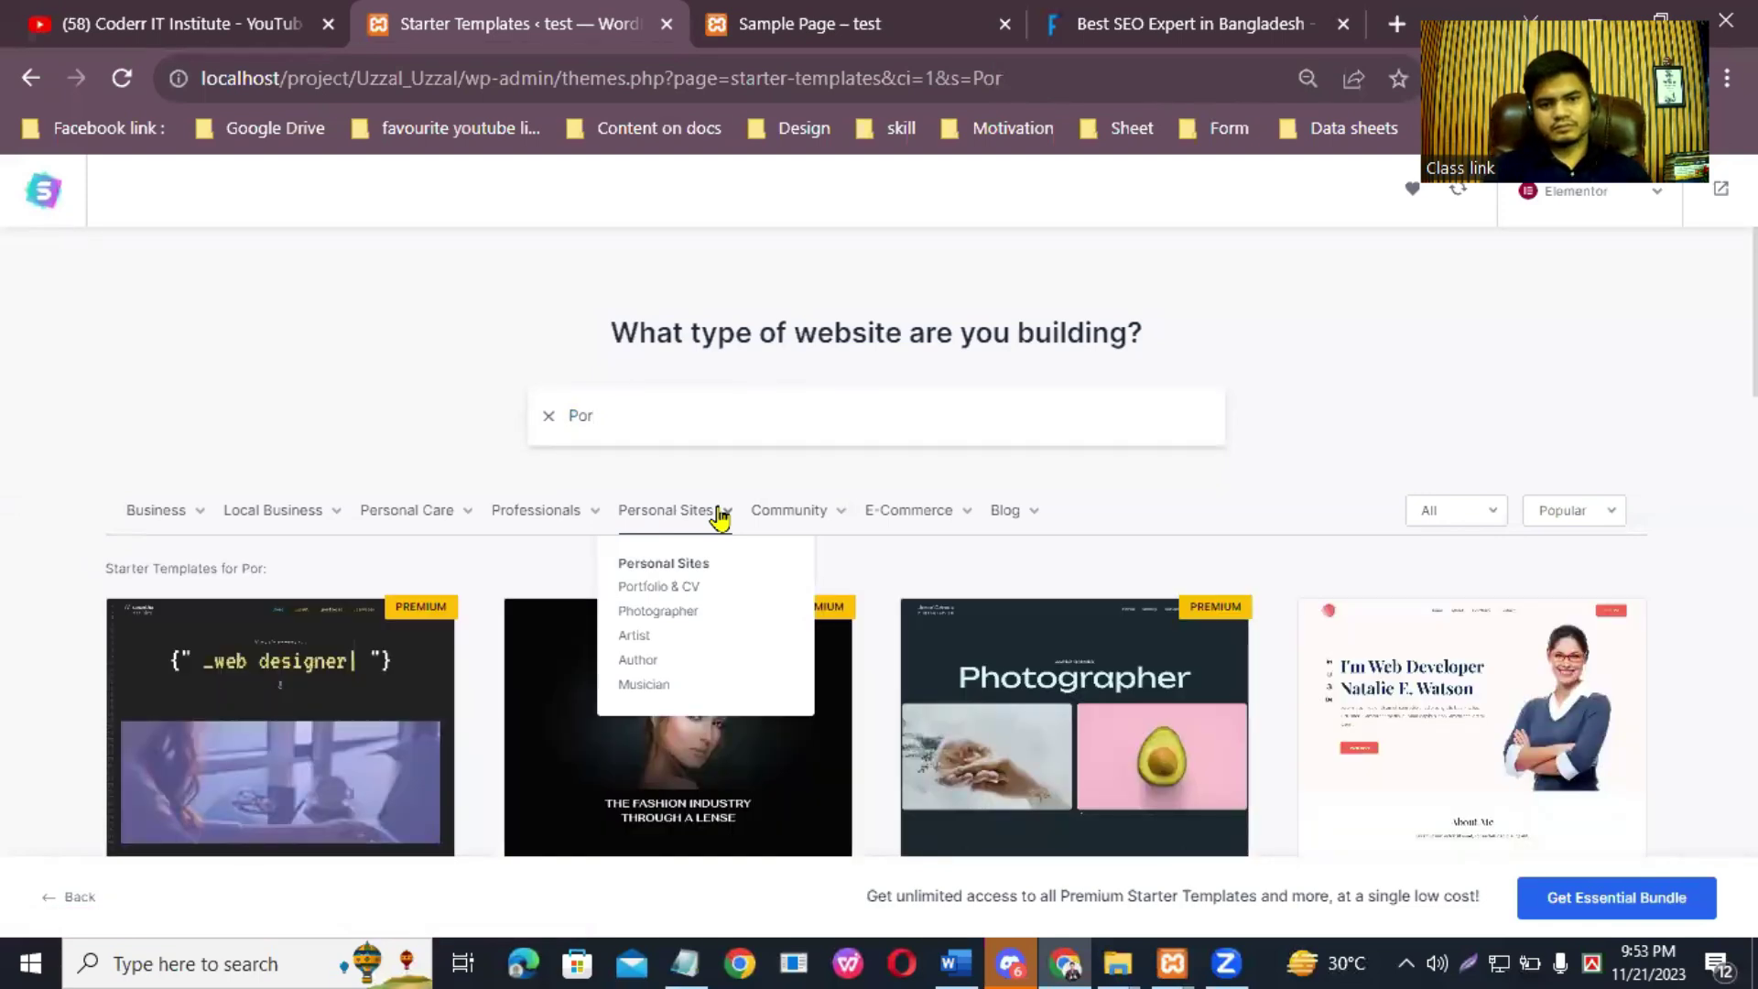
{"action": "type", "text": "tfo"}
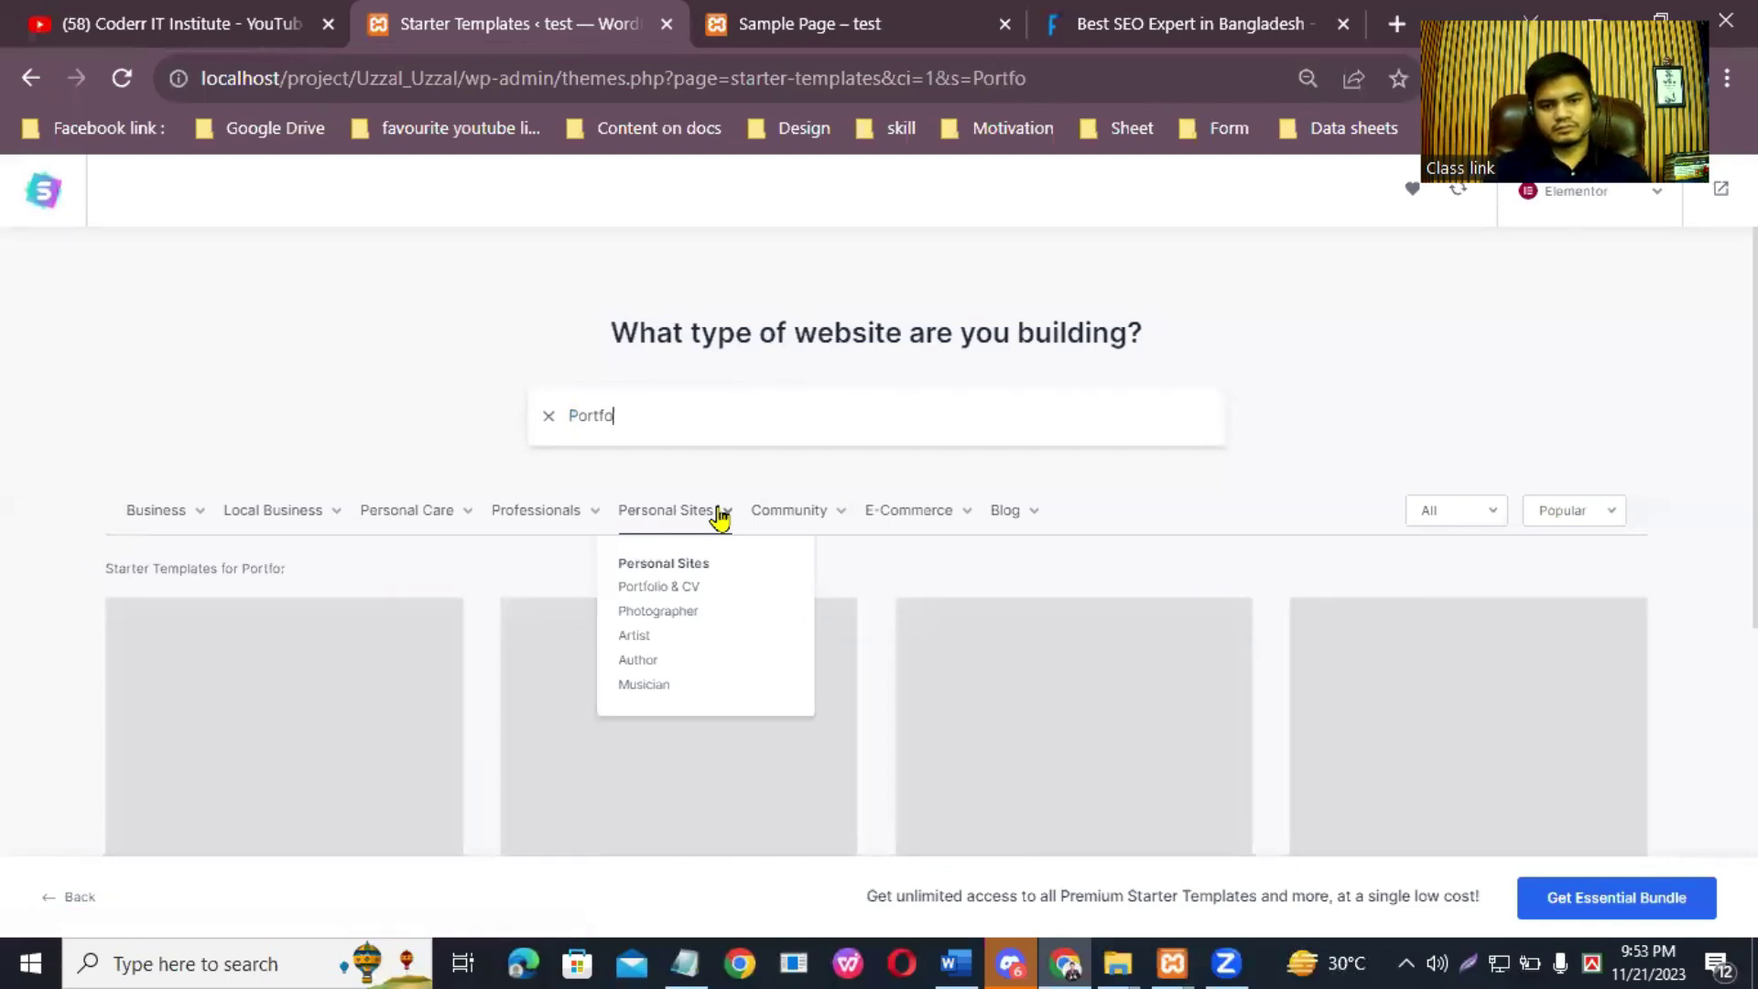
{"action": "type", "text": "lio"}
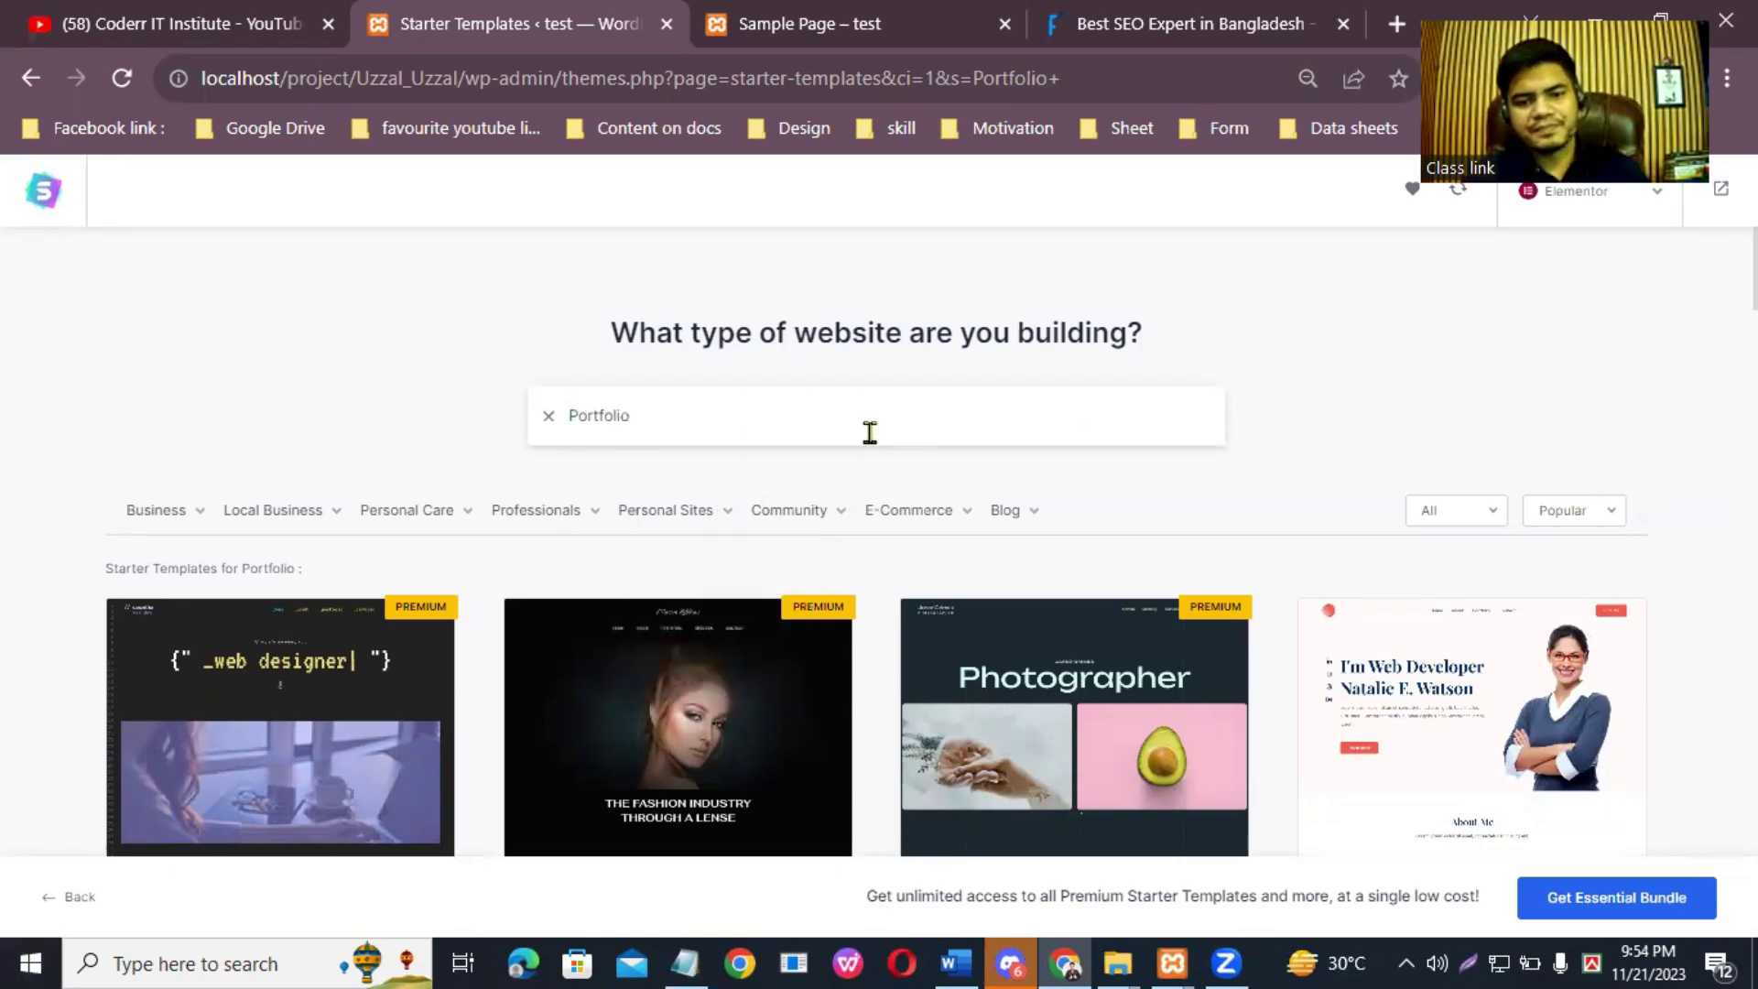
{"action": "scroll", "coordinate": [876, 540], "scroll_direction": "down", "scroll_amount": 3}
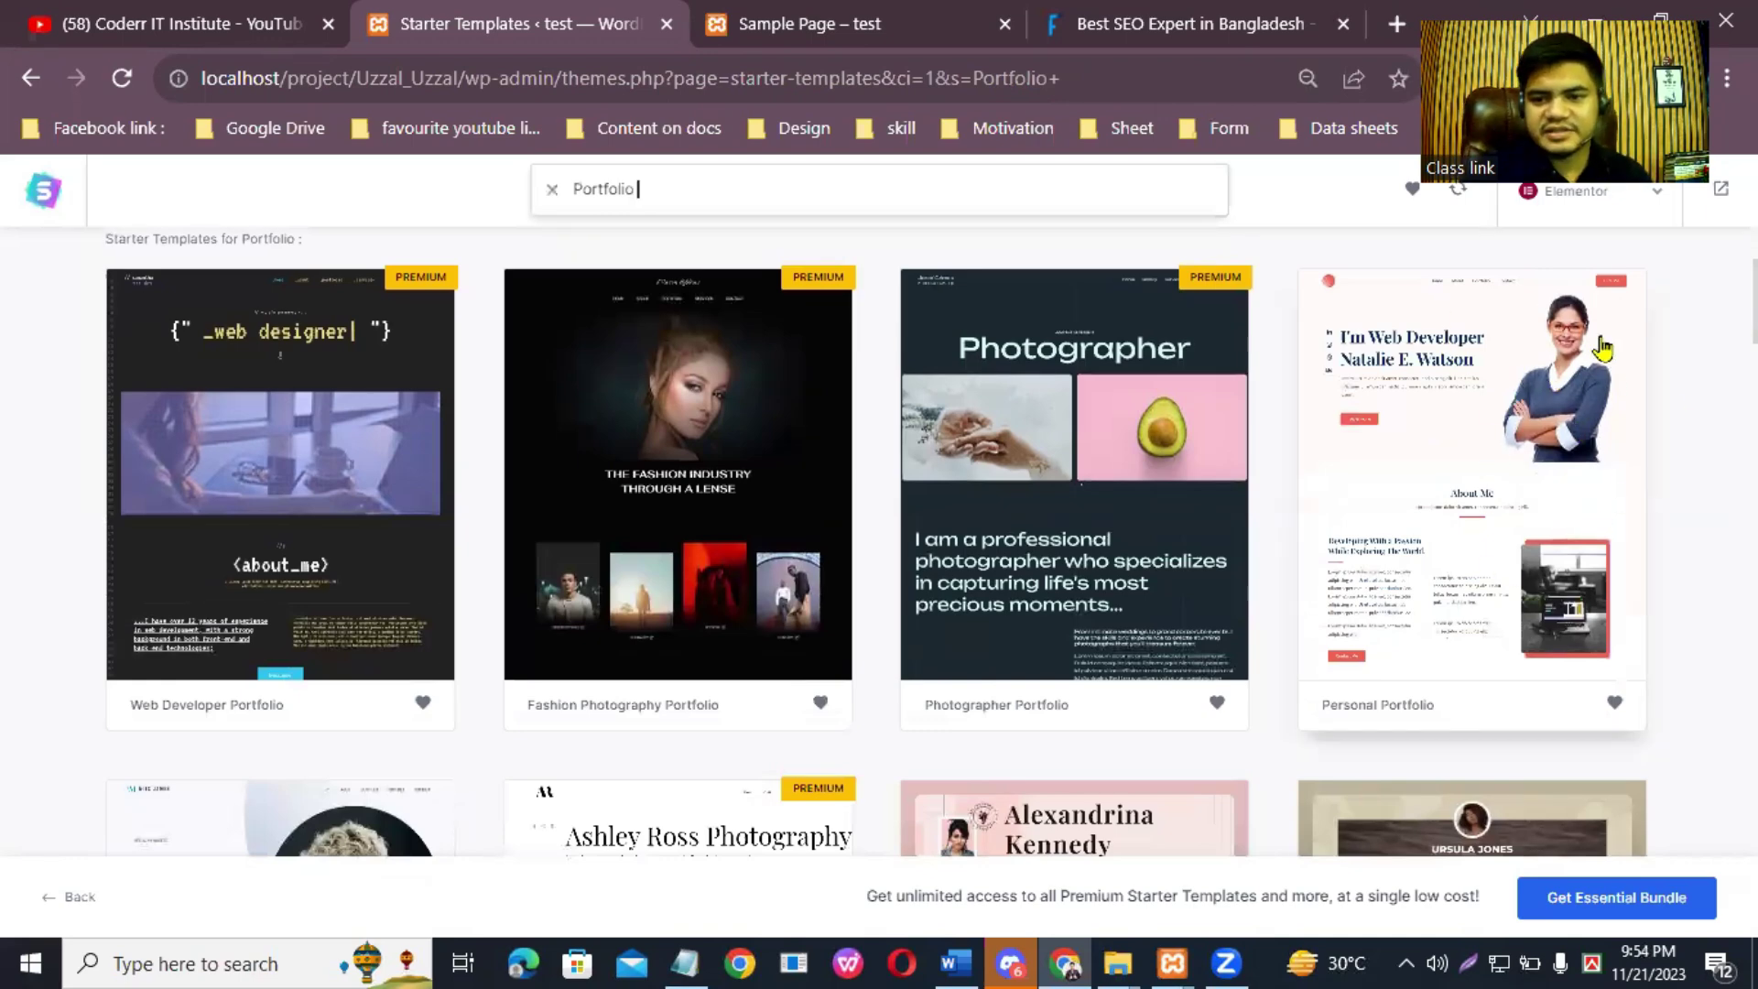
{"action": "scroll", "coordinate": [879, 540], "scroll_direction": "down", "scroll_amount": 6}
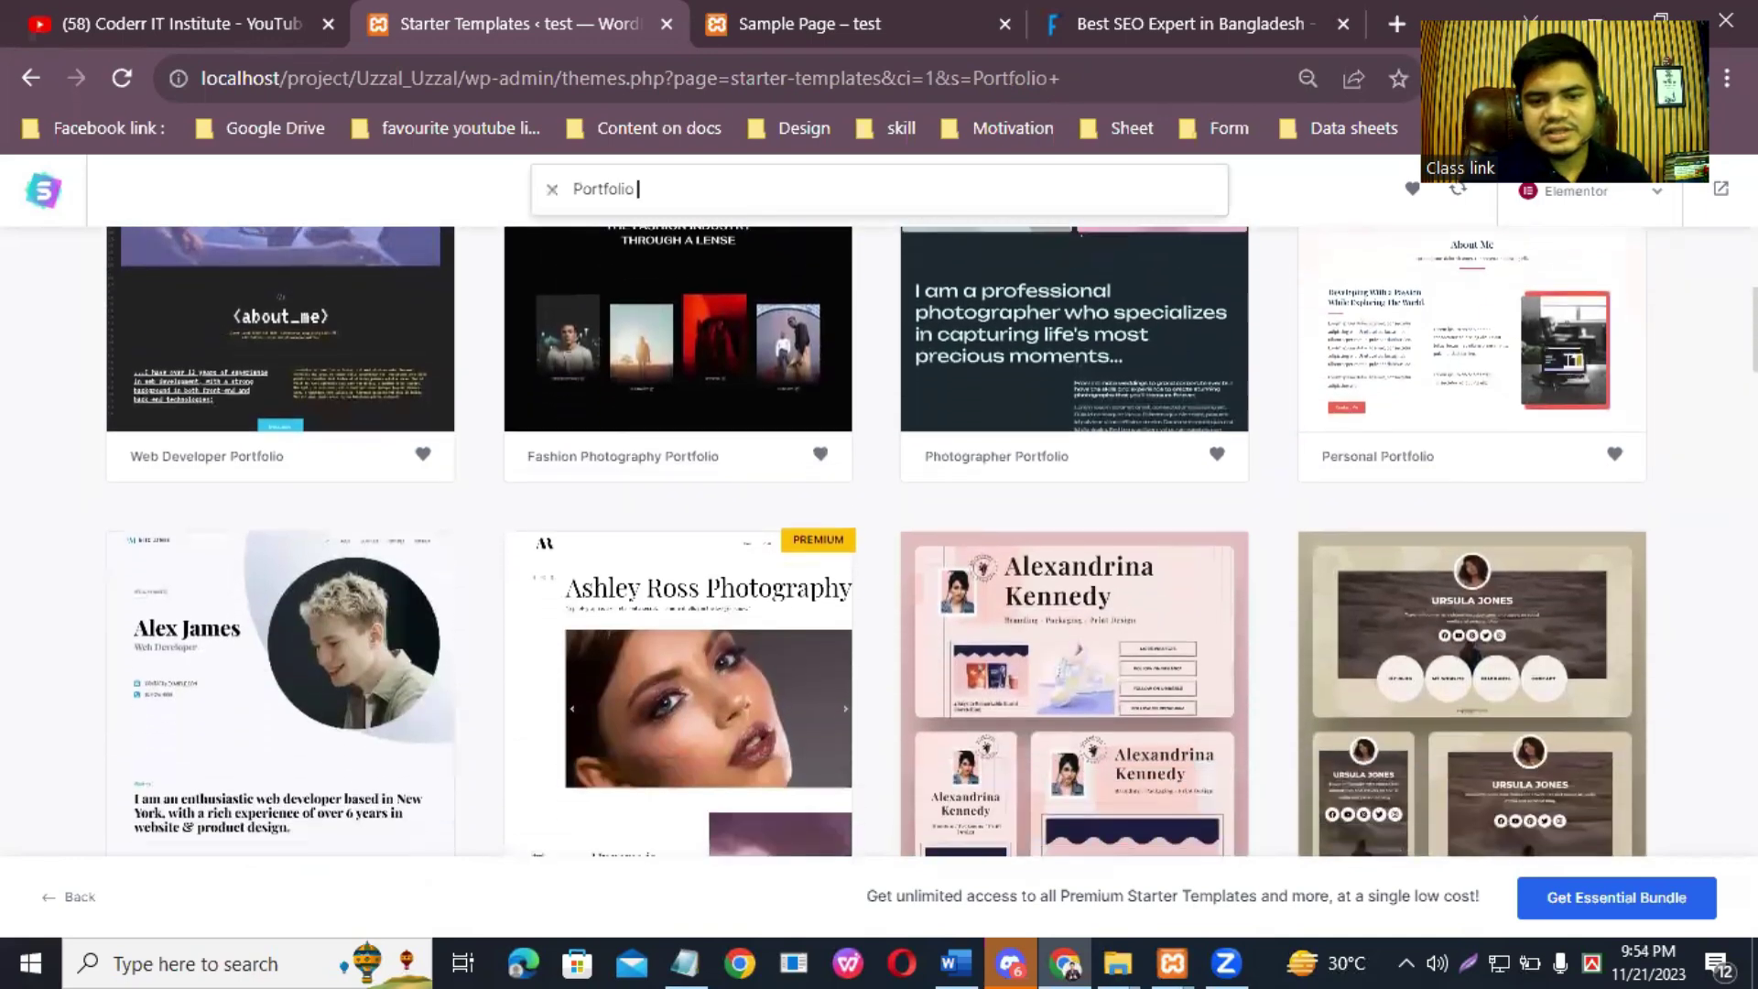
{"action": "scroll", "coordinate": [879, 541], "scroll_direction": "down", "scroll_amount": 10}
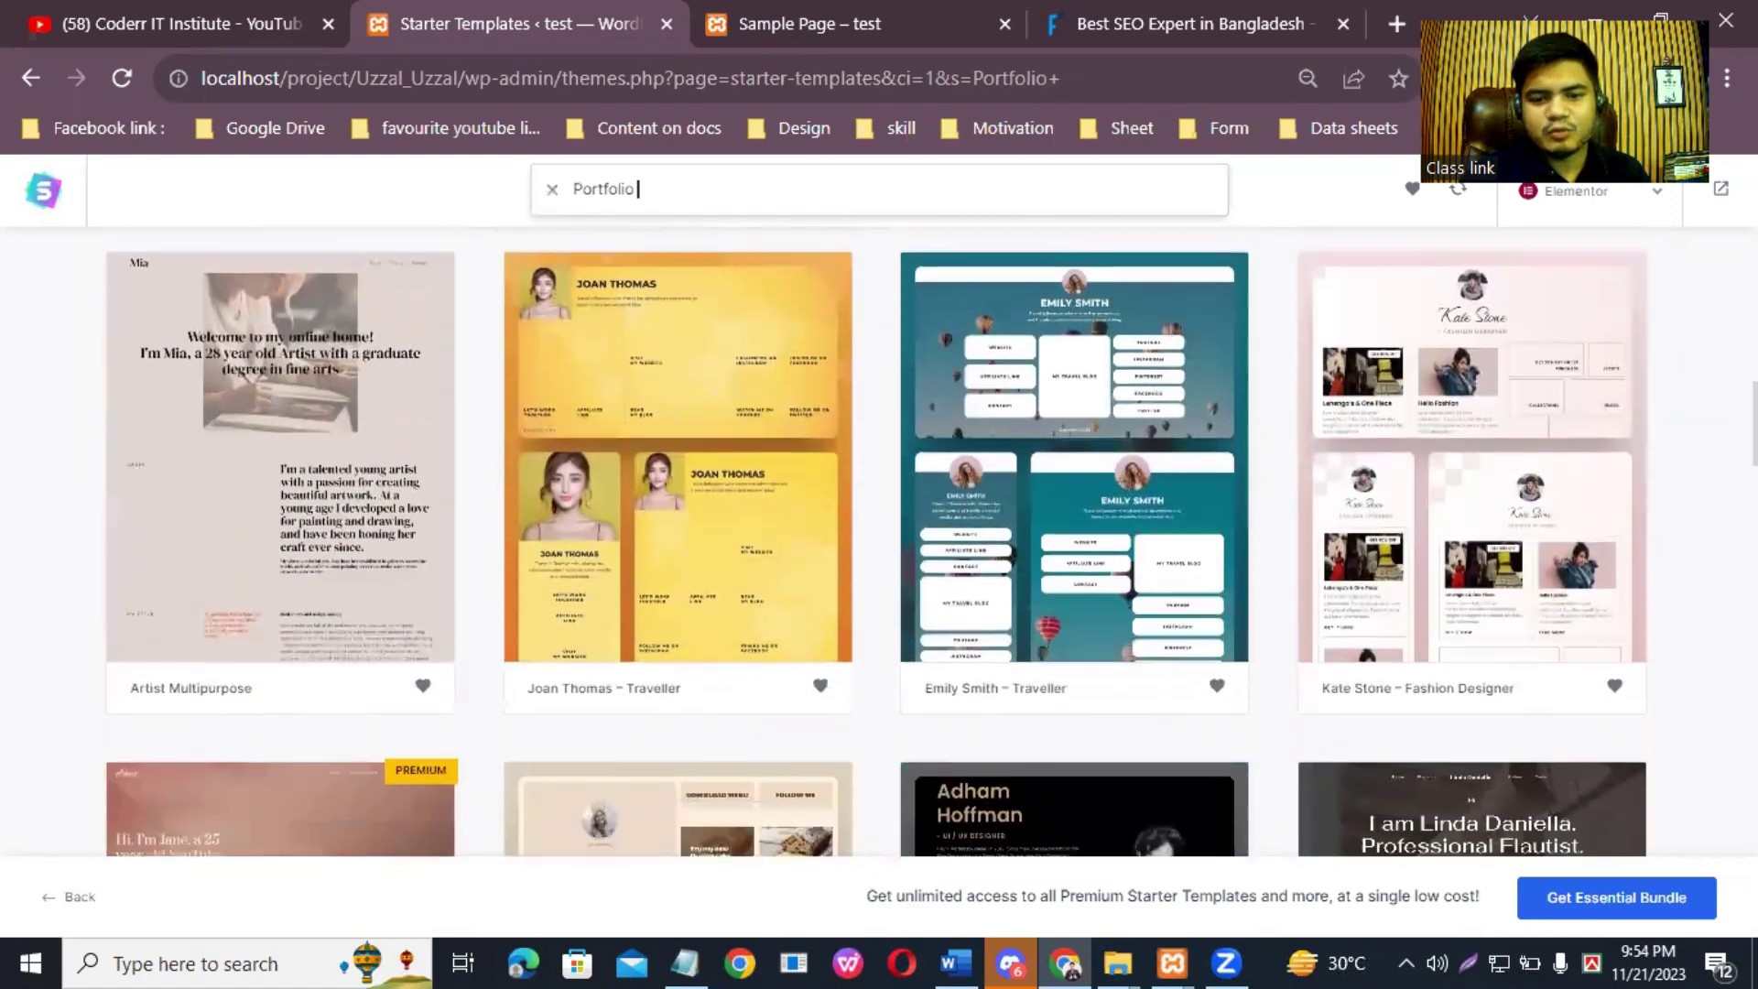
{"action": "scroll", "coordinate": [879, 540], "scroll_direction": "down", "scroll_amount": 11}
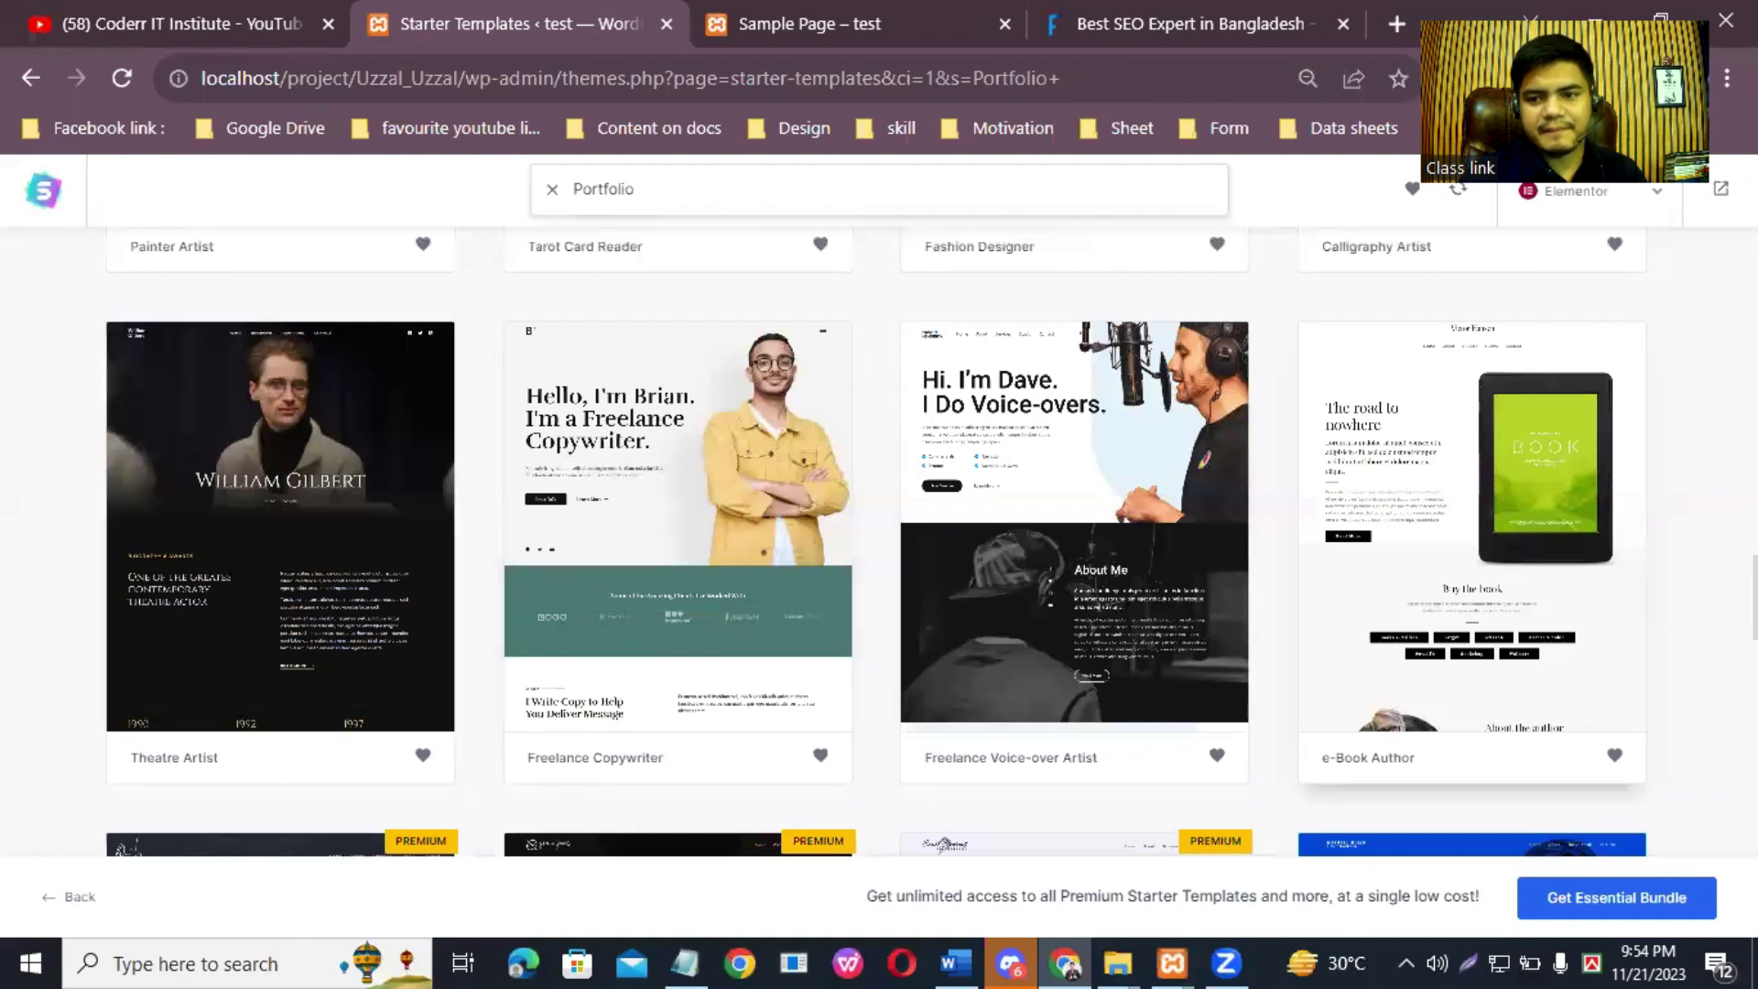
{"action": "scroll", "coordinate": [876, 540], "scroll_direction": "down", "scroll_amount": 9}
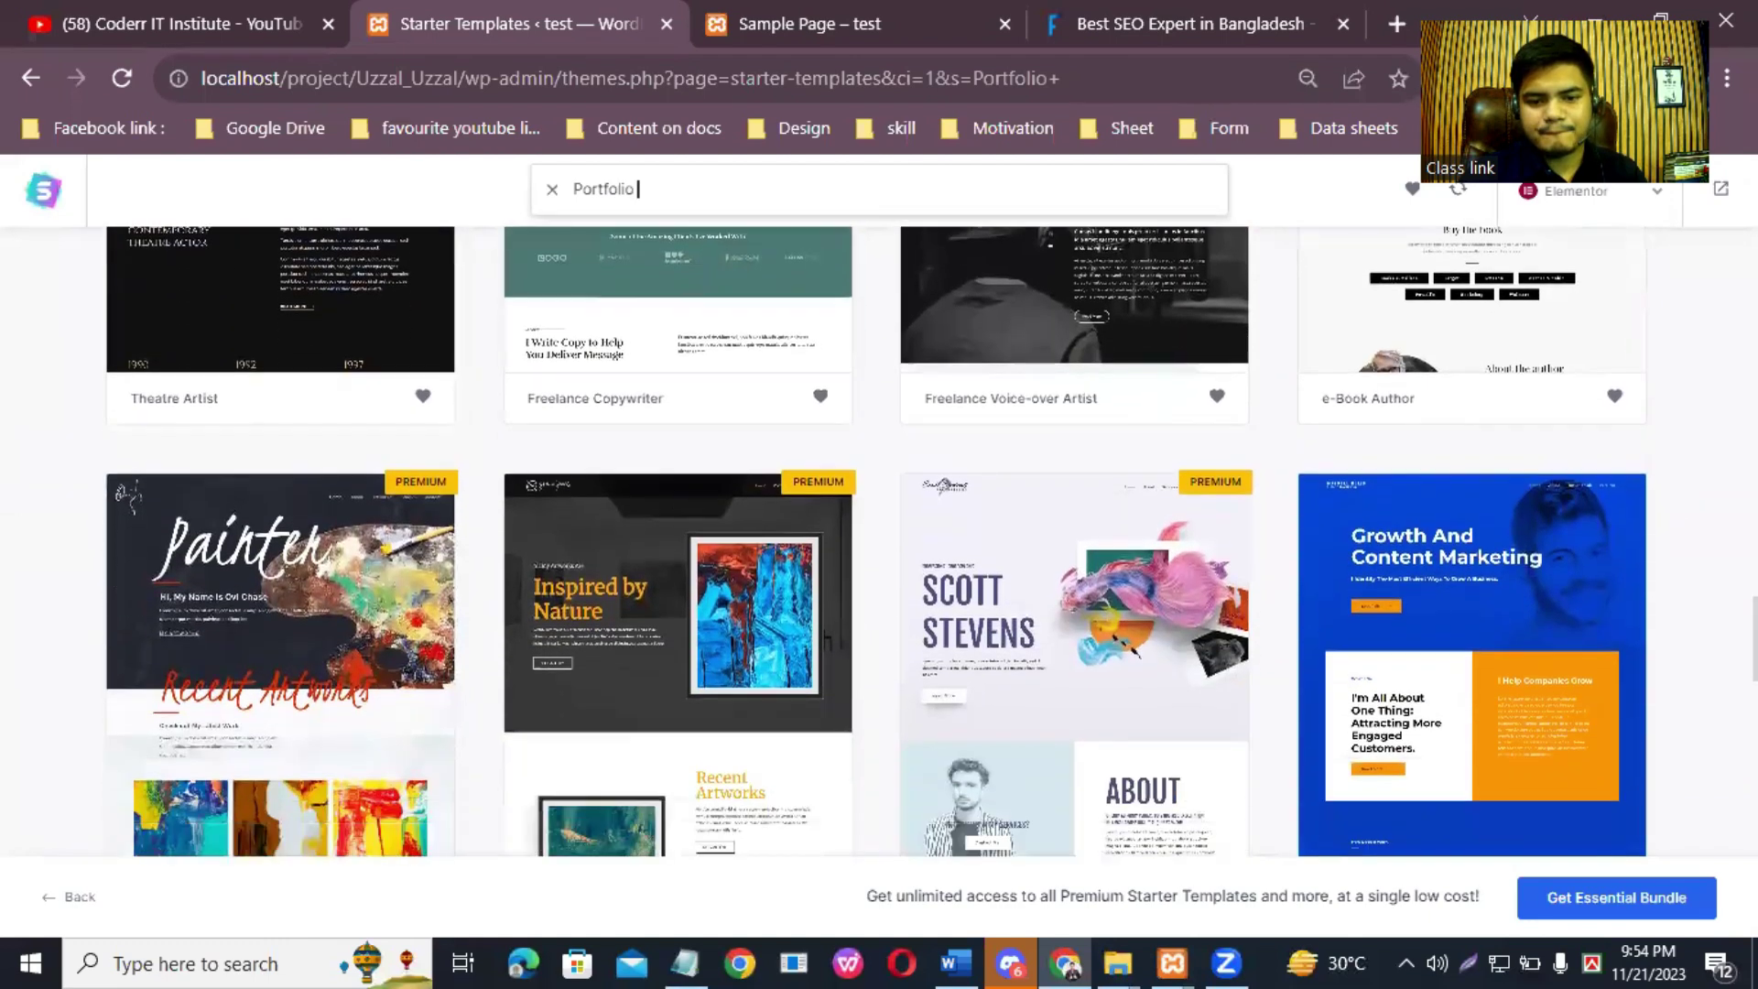
{"action": "scroll", "coordinate": [876, 540], "scroll_direction": "down", "scroll_amount": 5}
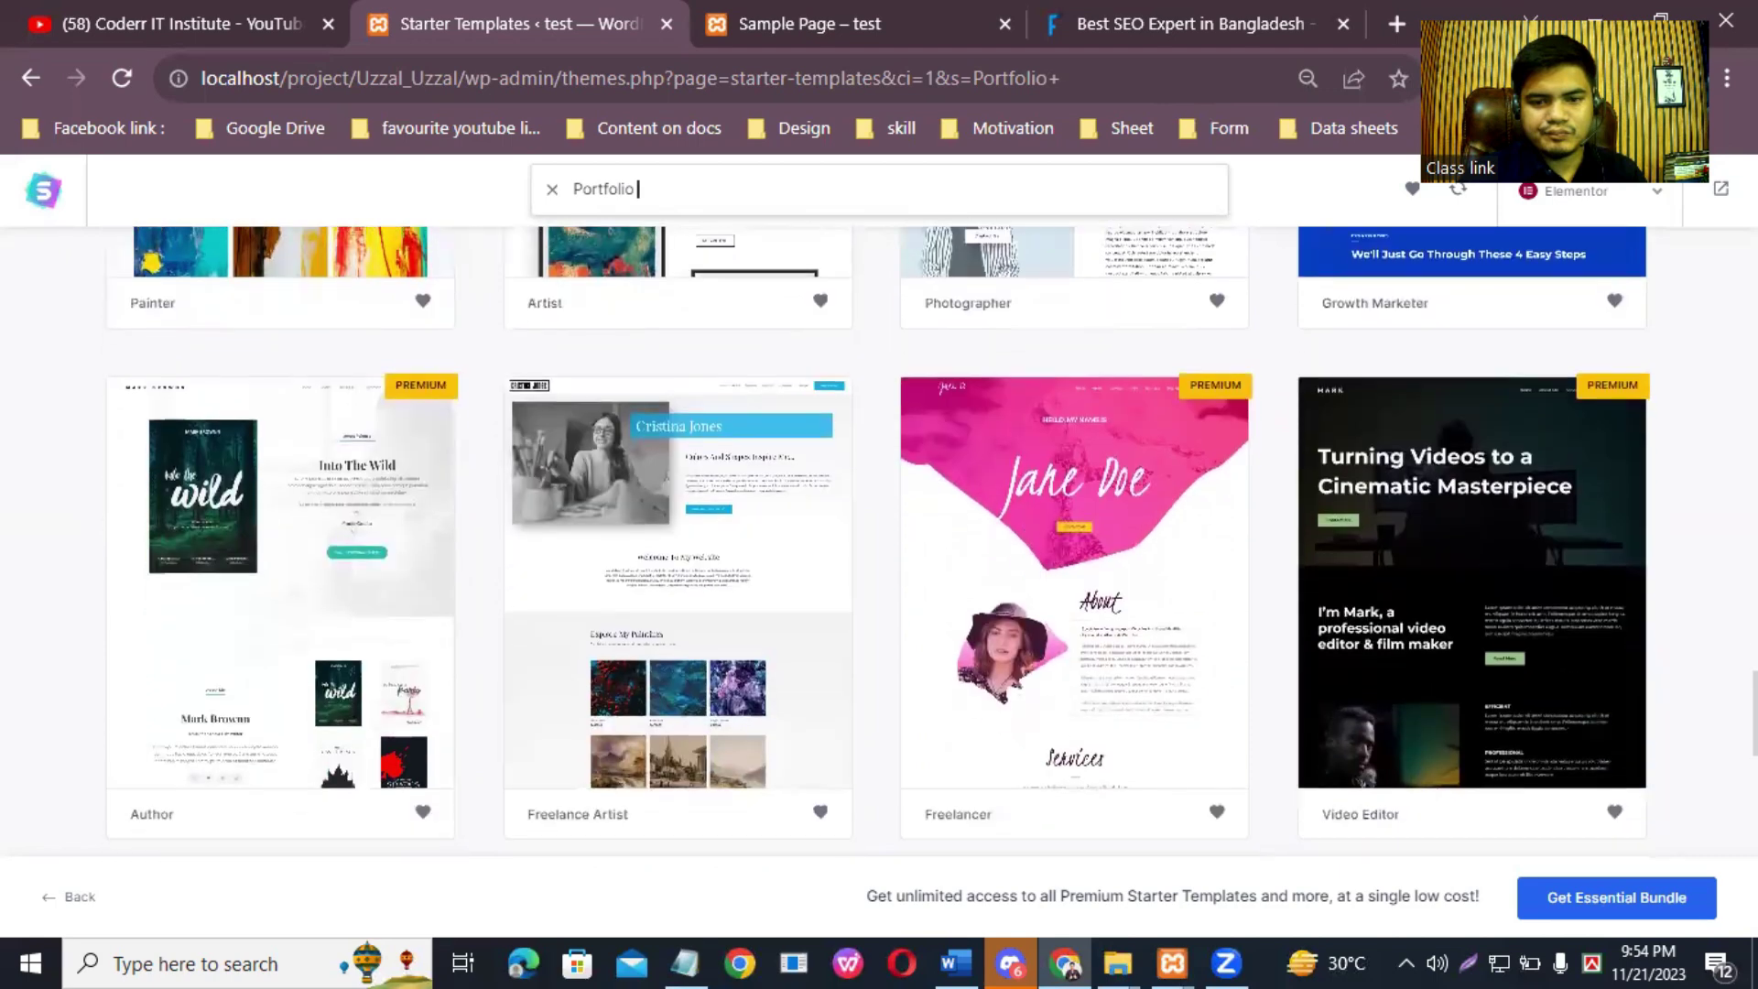
{"action": "scroll", "coordinate": [876, 540], "scroll_direction": "down", "scroll_amount": 1}
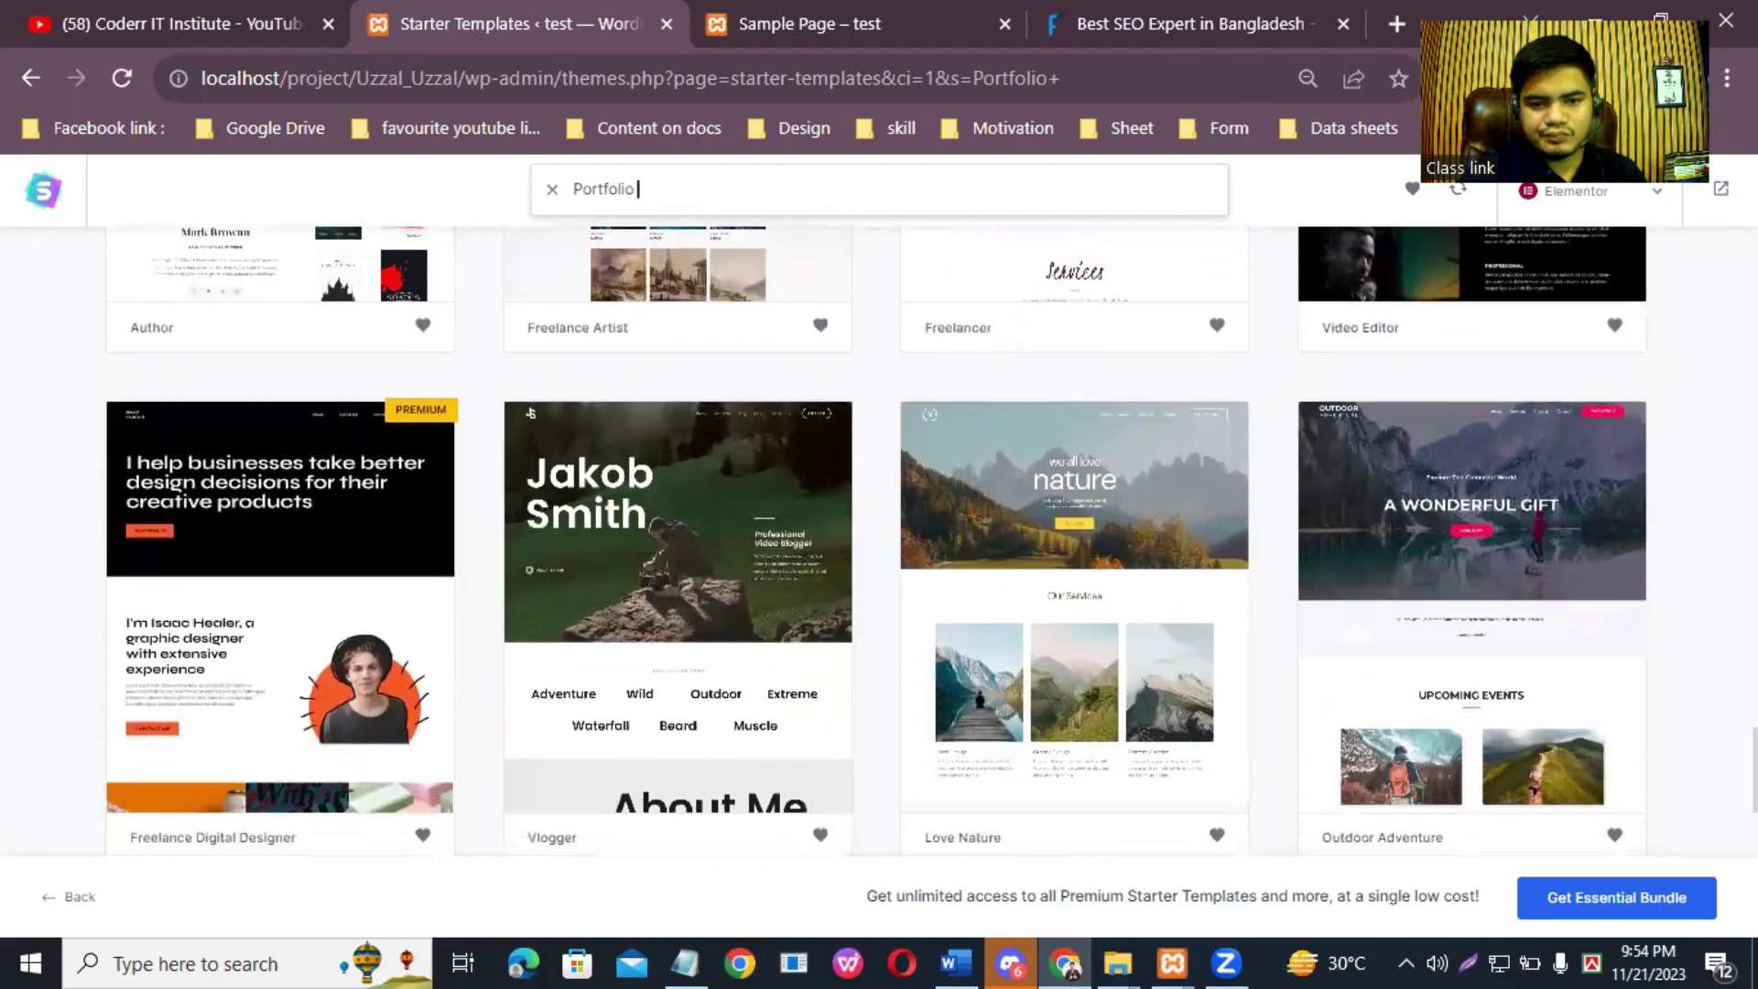
{"action": "scroll", "coordinate": [876, 540], "scroll_direction": "down", "scroll_amount": 2}
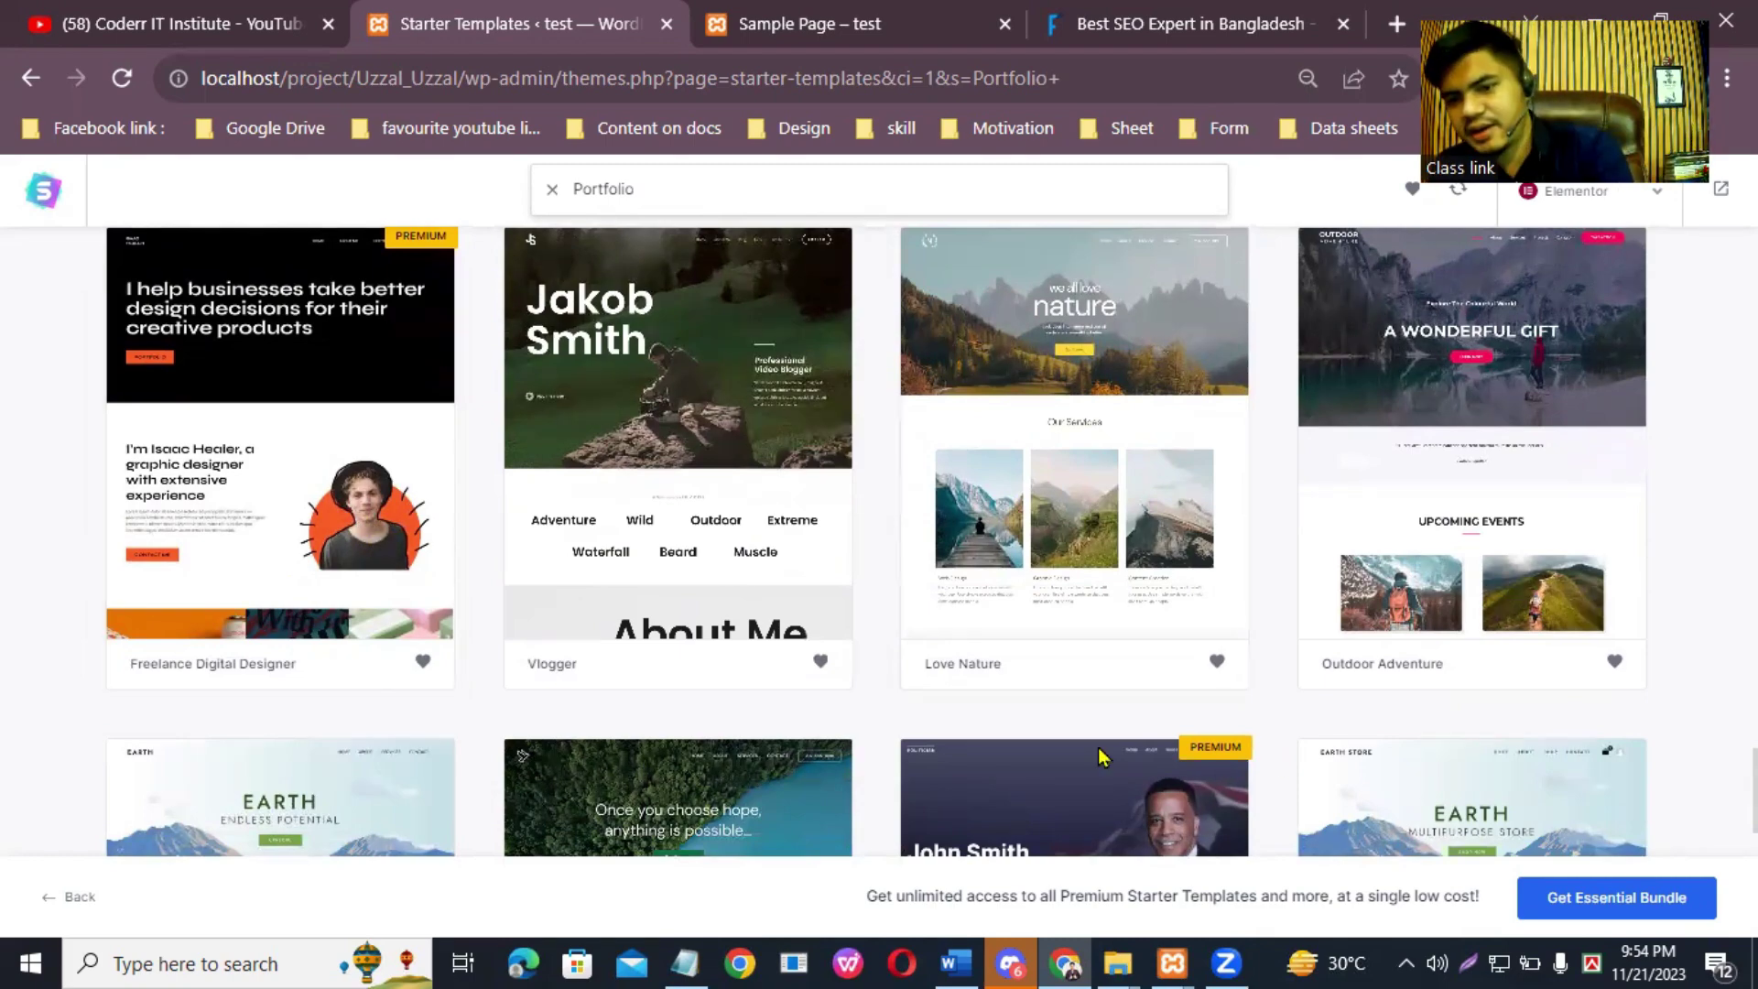
{"action": "scroll", "coordinate": [1264, 656], "scroll_direction": "up", "scroll_amount": 10}
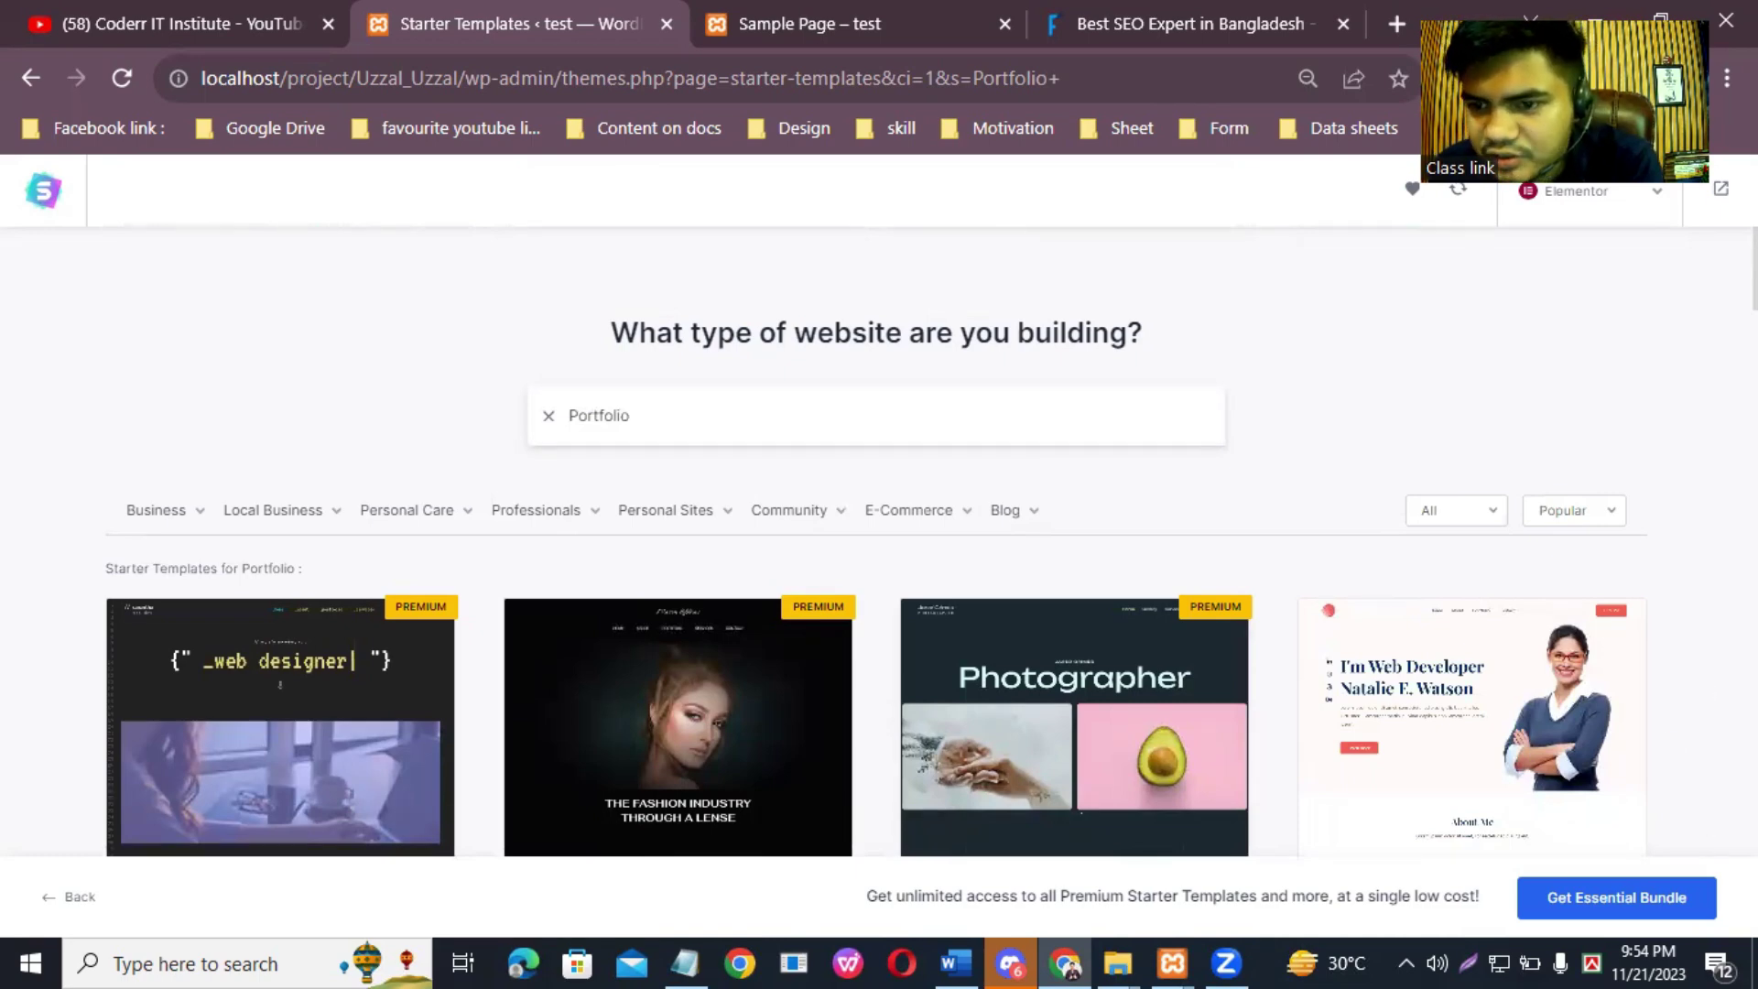
{"action": "scroll", "coordinate": [1263, 656], "scroll_direction": "down", "scroll_amount": 7}
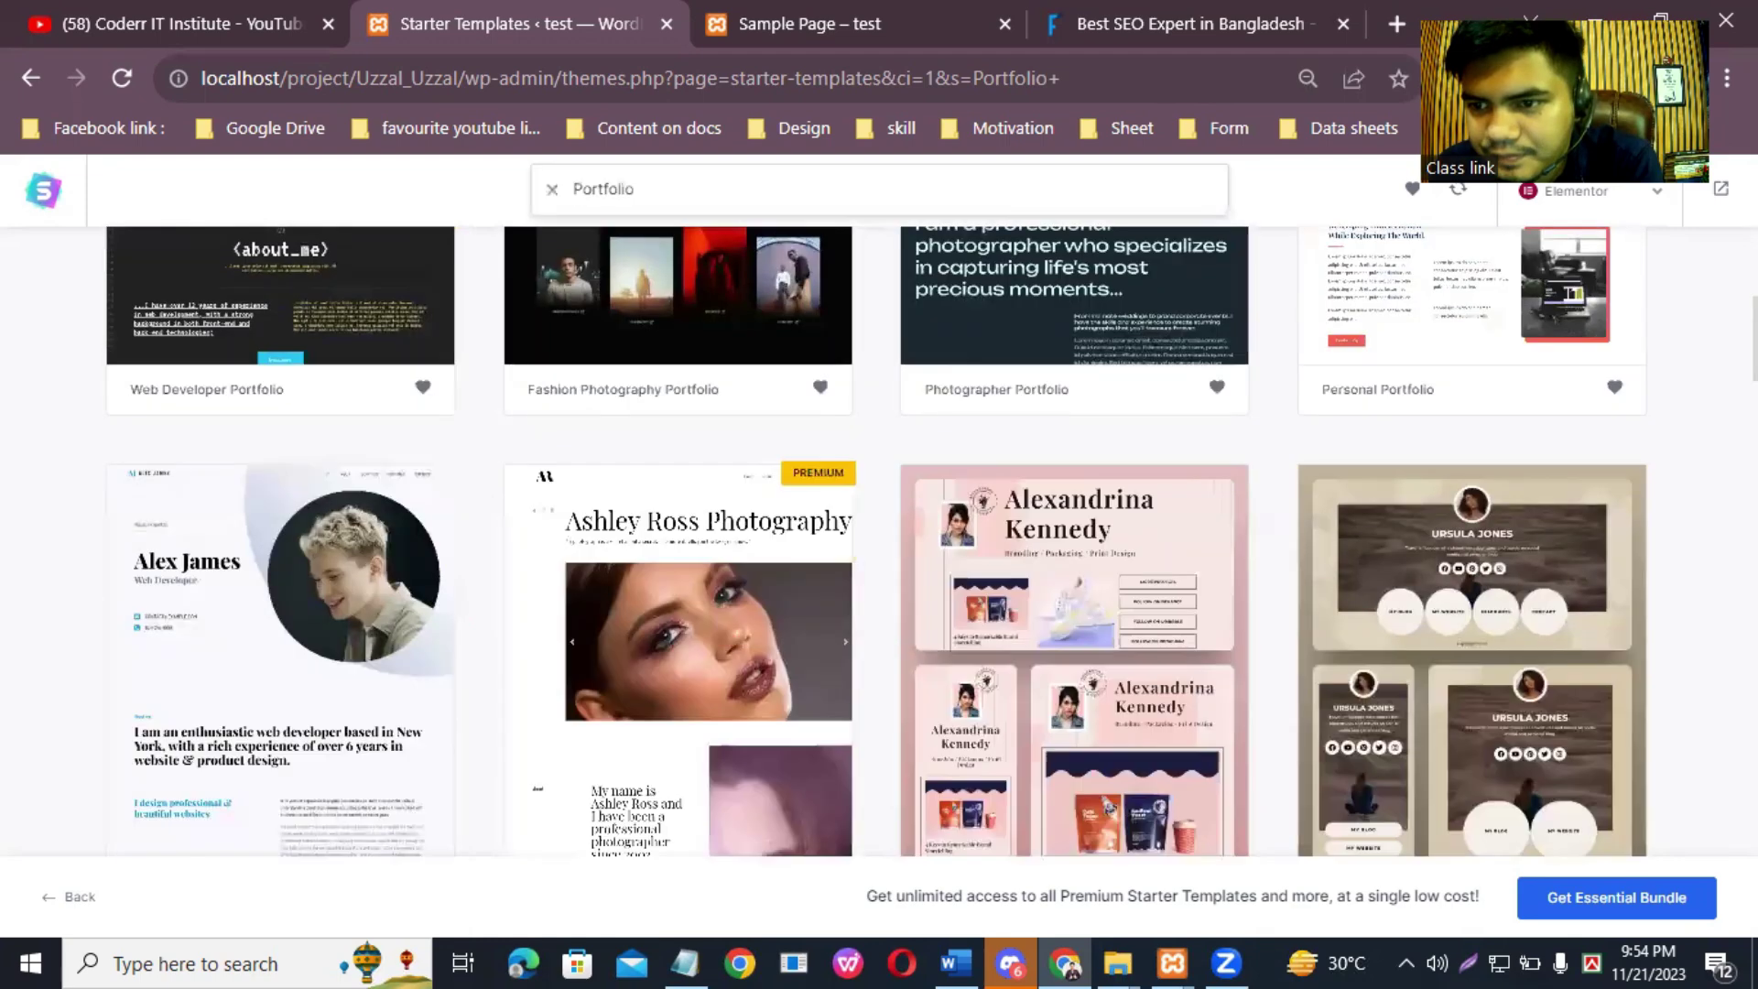
{"action": "scroll", "coordinate": [1264, 656], "scroll_direction": "up", "scroll_amount": 7}
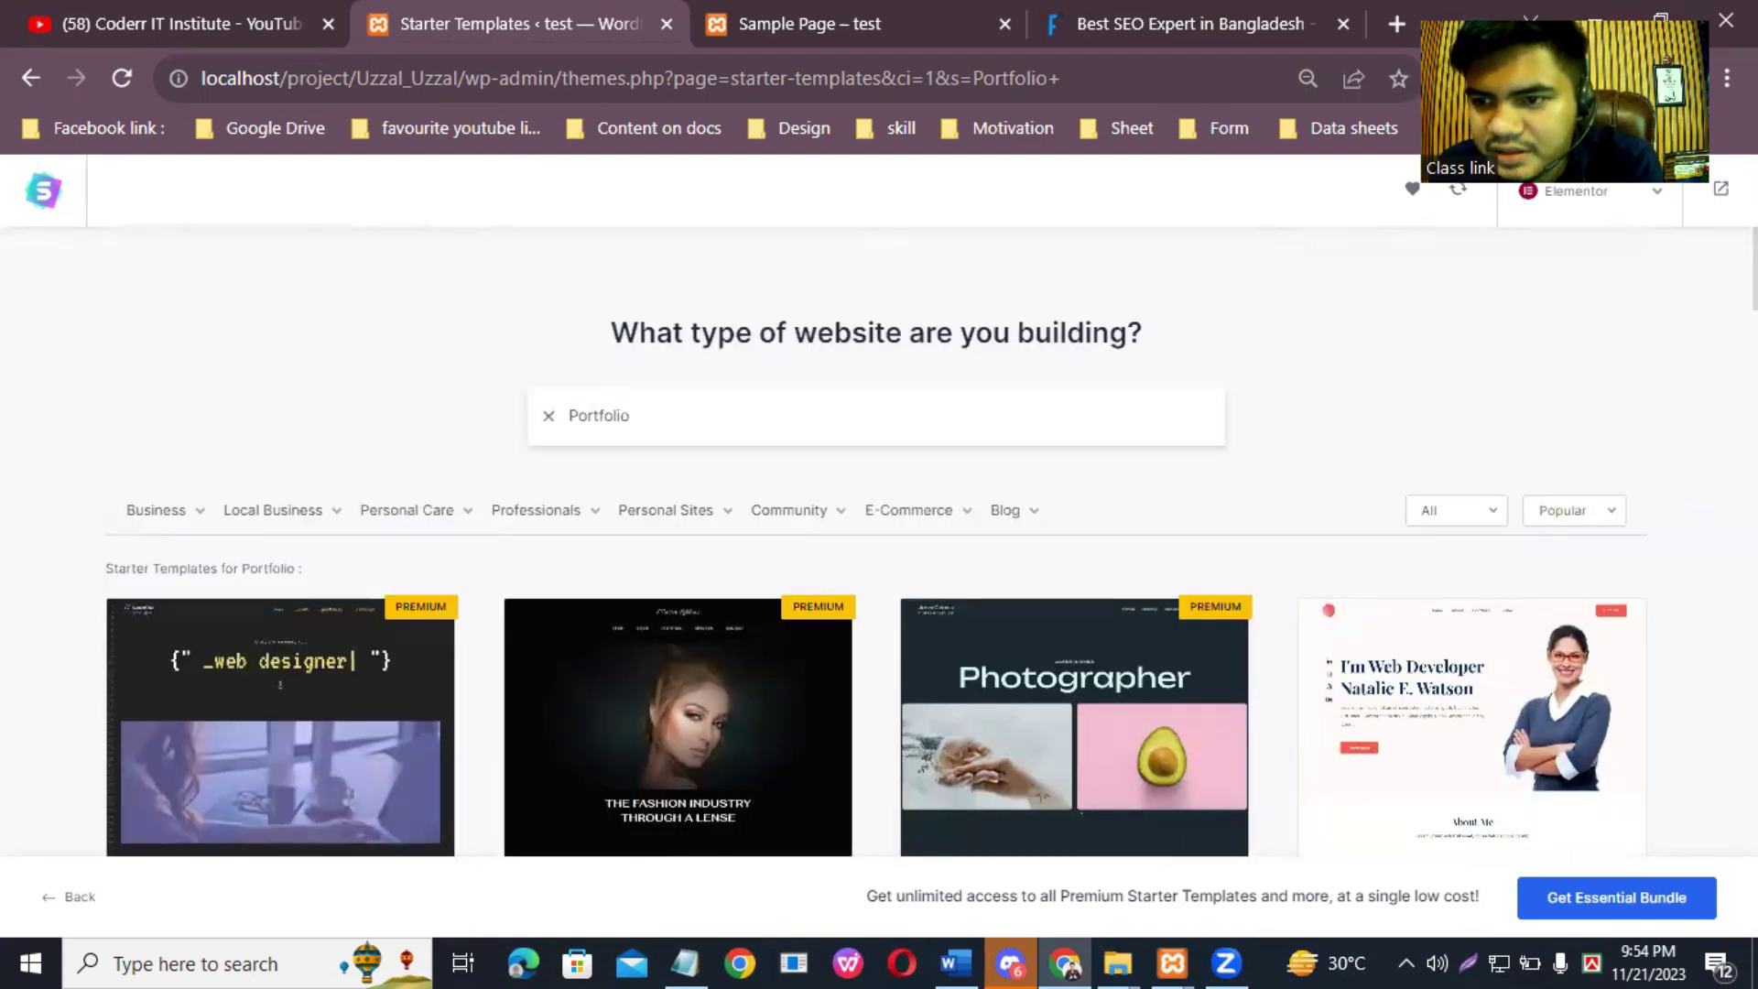
{"action": "scroll", "coordinate": [876, 542], "scroll_direction": "down", "scroll_amount": 8}
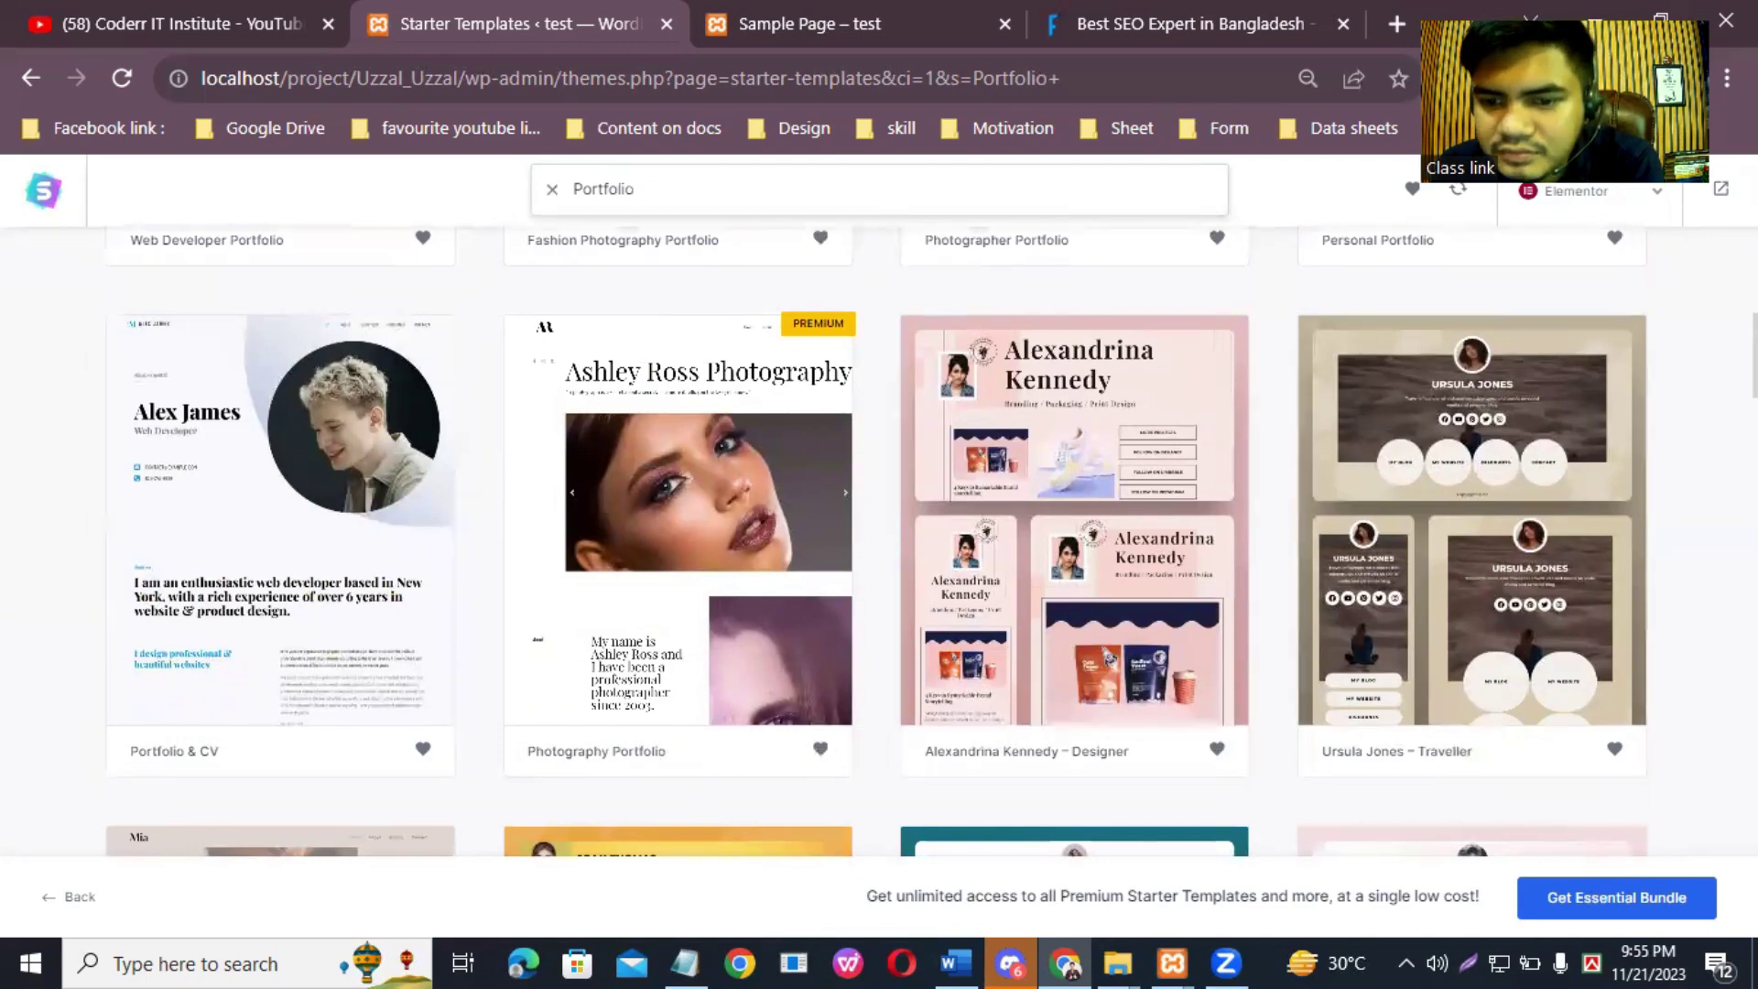
{"action": "scroll", "coordinate": [876, 541], "scroll_direction": "down", "scroll_amount": 9}
{"action": "scroll", "coordinate": [876, 542], "scroll_direction": "down", "scroll_amount": 5}
{"action": "scroll", "coordinate": [876, 541], "scroll_direction": "down", "scroll_amount": 3}
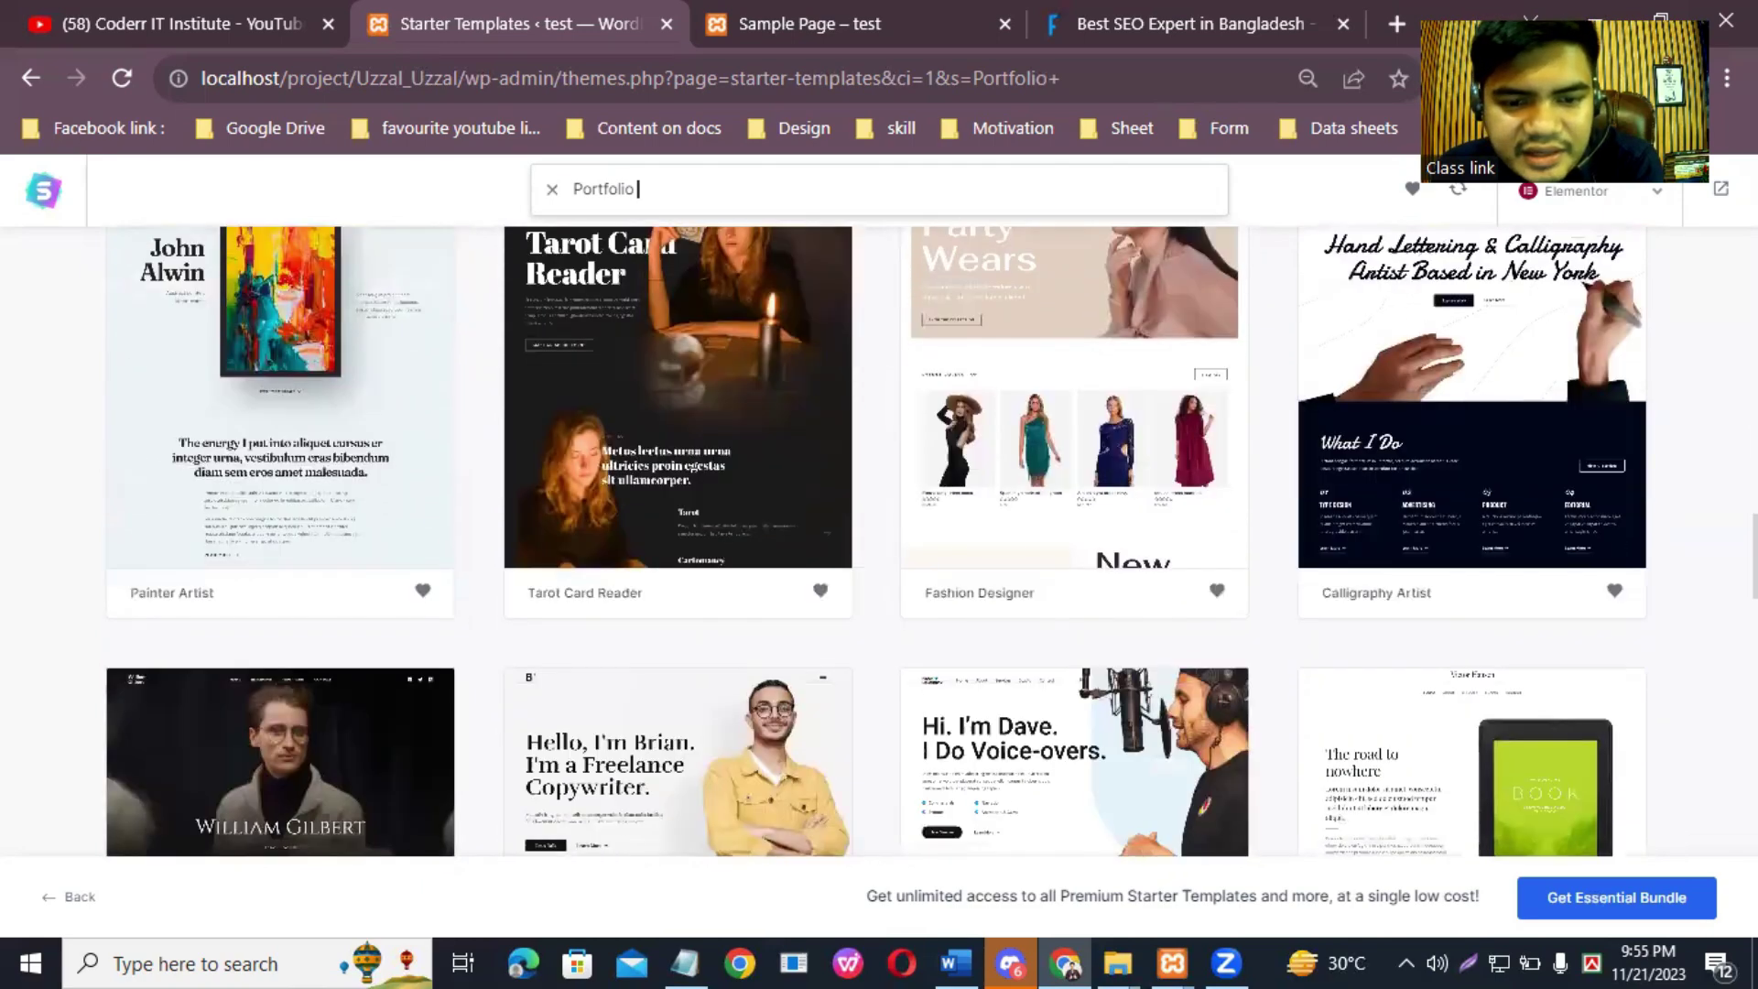
{"action": "scroll", "coordinate": [876, 541], "scroll_direction": "down", "scroll_amount": 4}
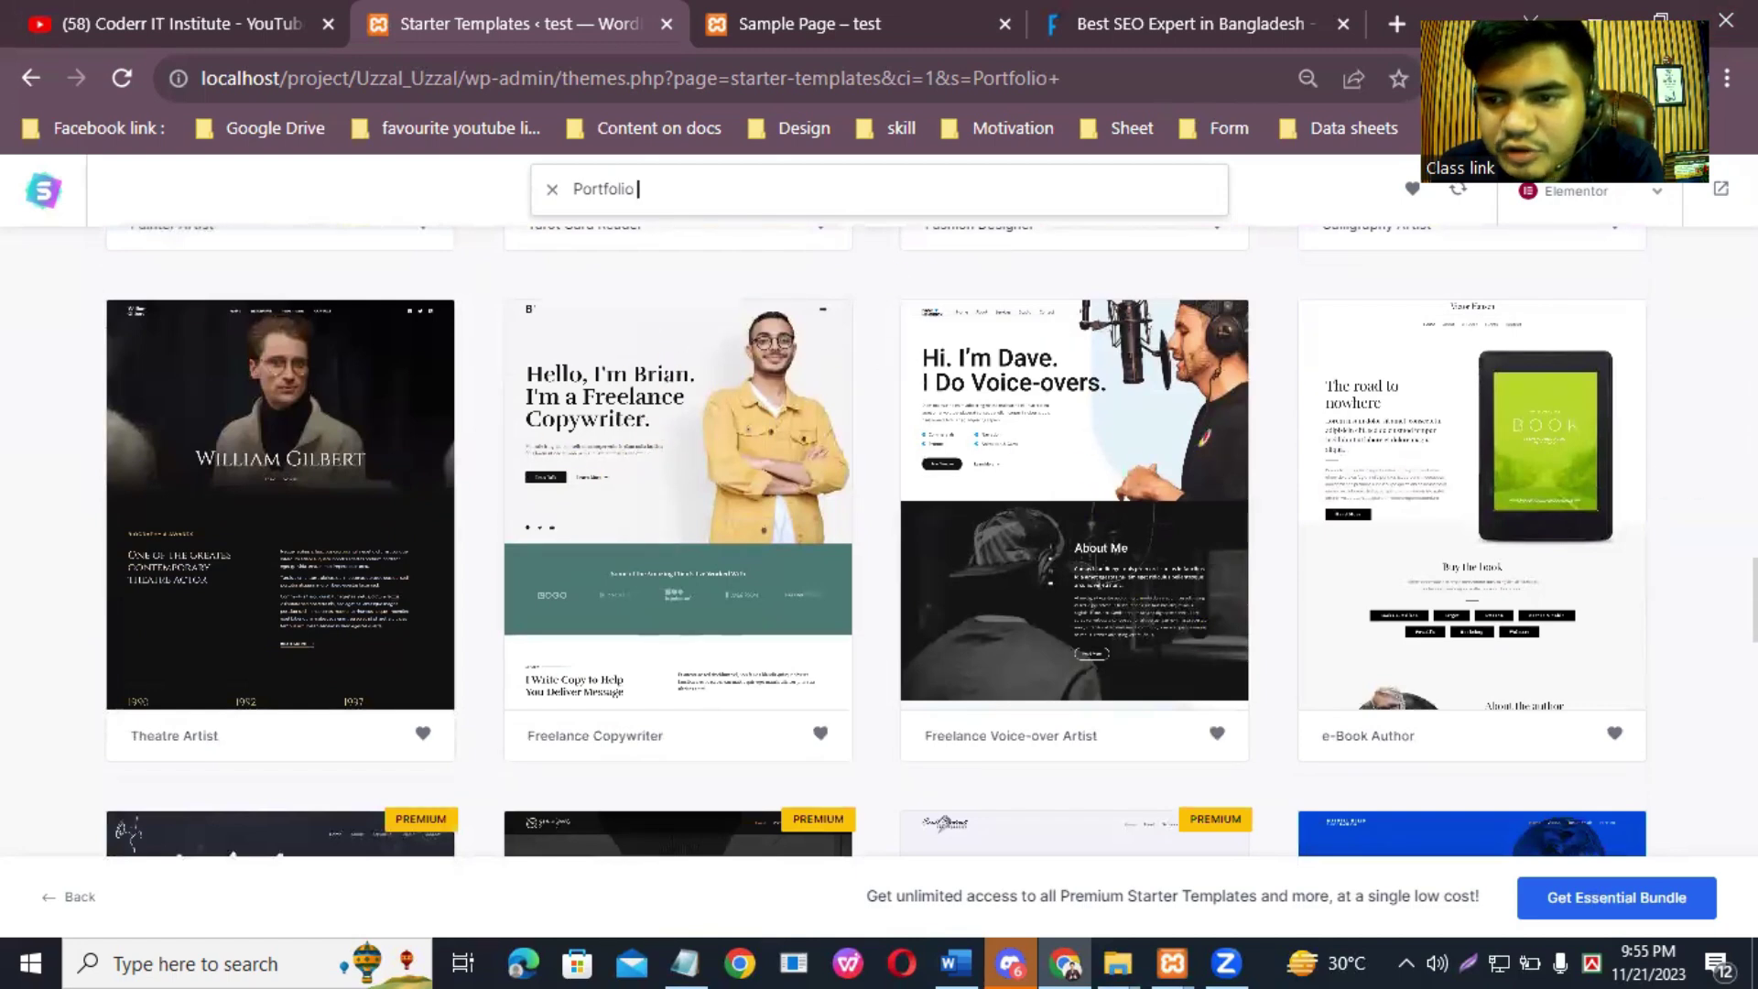
{"action": "scroll", "coordinate": [804, 616], "scroll_direction": "up", "scroll_amount": 6}
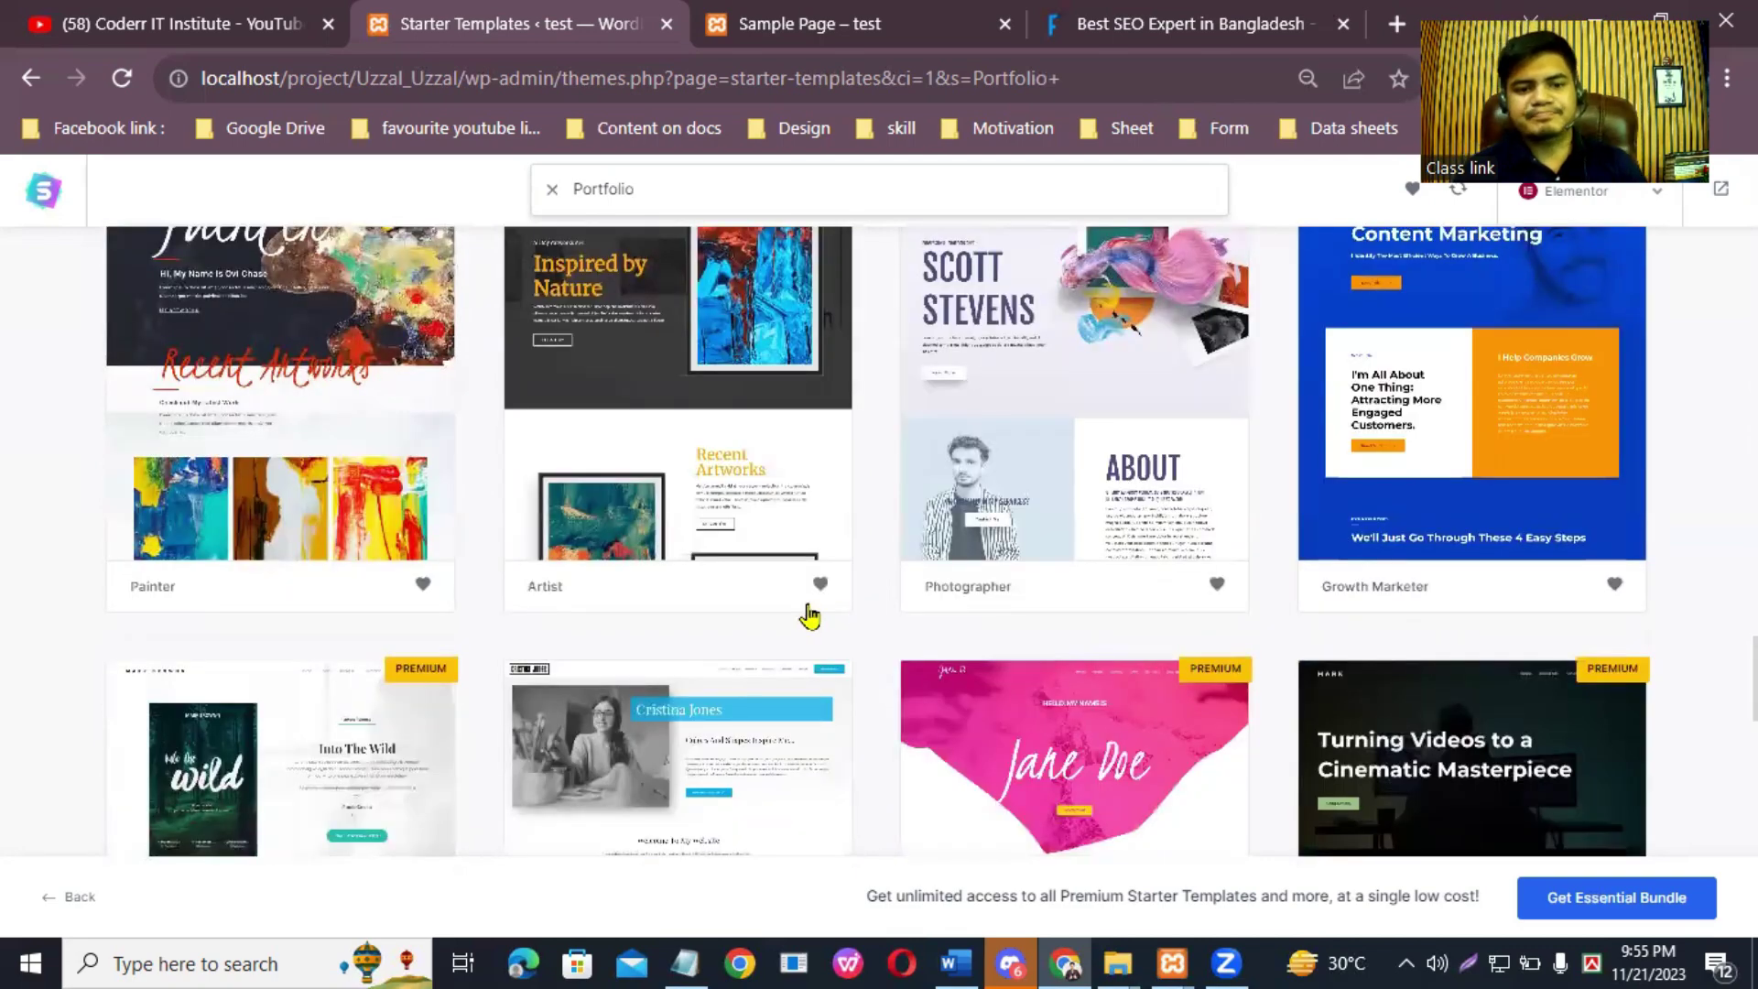
{"action": "scroll", "coordinate": [789, 624], "scroll_direction": "down", "scroll_amount": 6}
{"action": "scroll", "coordinate": [898, 648], "scroll_direction": "down", "scroll_amount": 10}
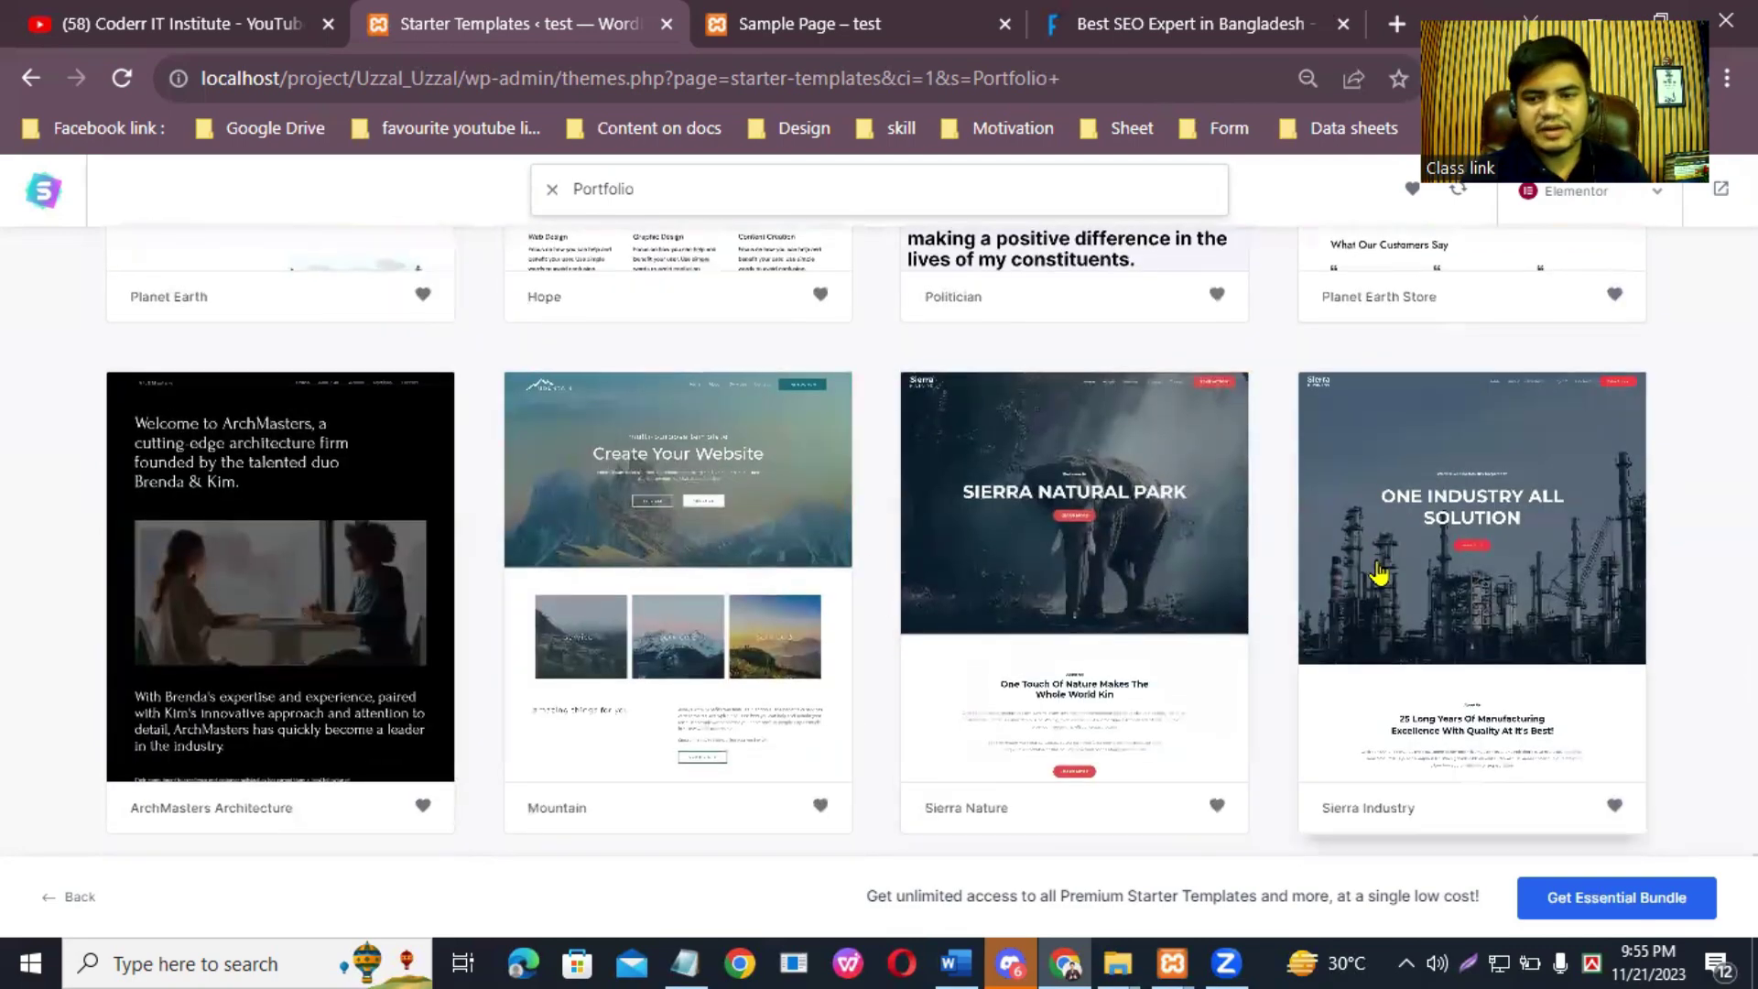
{"action": "scroll", "coordinate": [1291, 602], "scroll_direction": "up", "scroll_amount": 7}
{"action": "scroll", "coordinate": [1287, 604], "scroll_direction": "down", "scroll_amount": 4}
{"action": "scroll", "coordinate": [1273, 595], "scroll_direction": "up", "scroll_amount": 15}
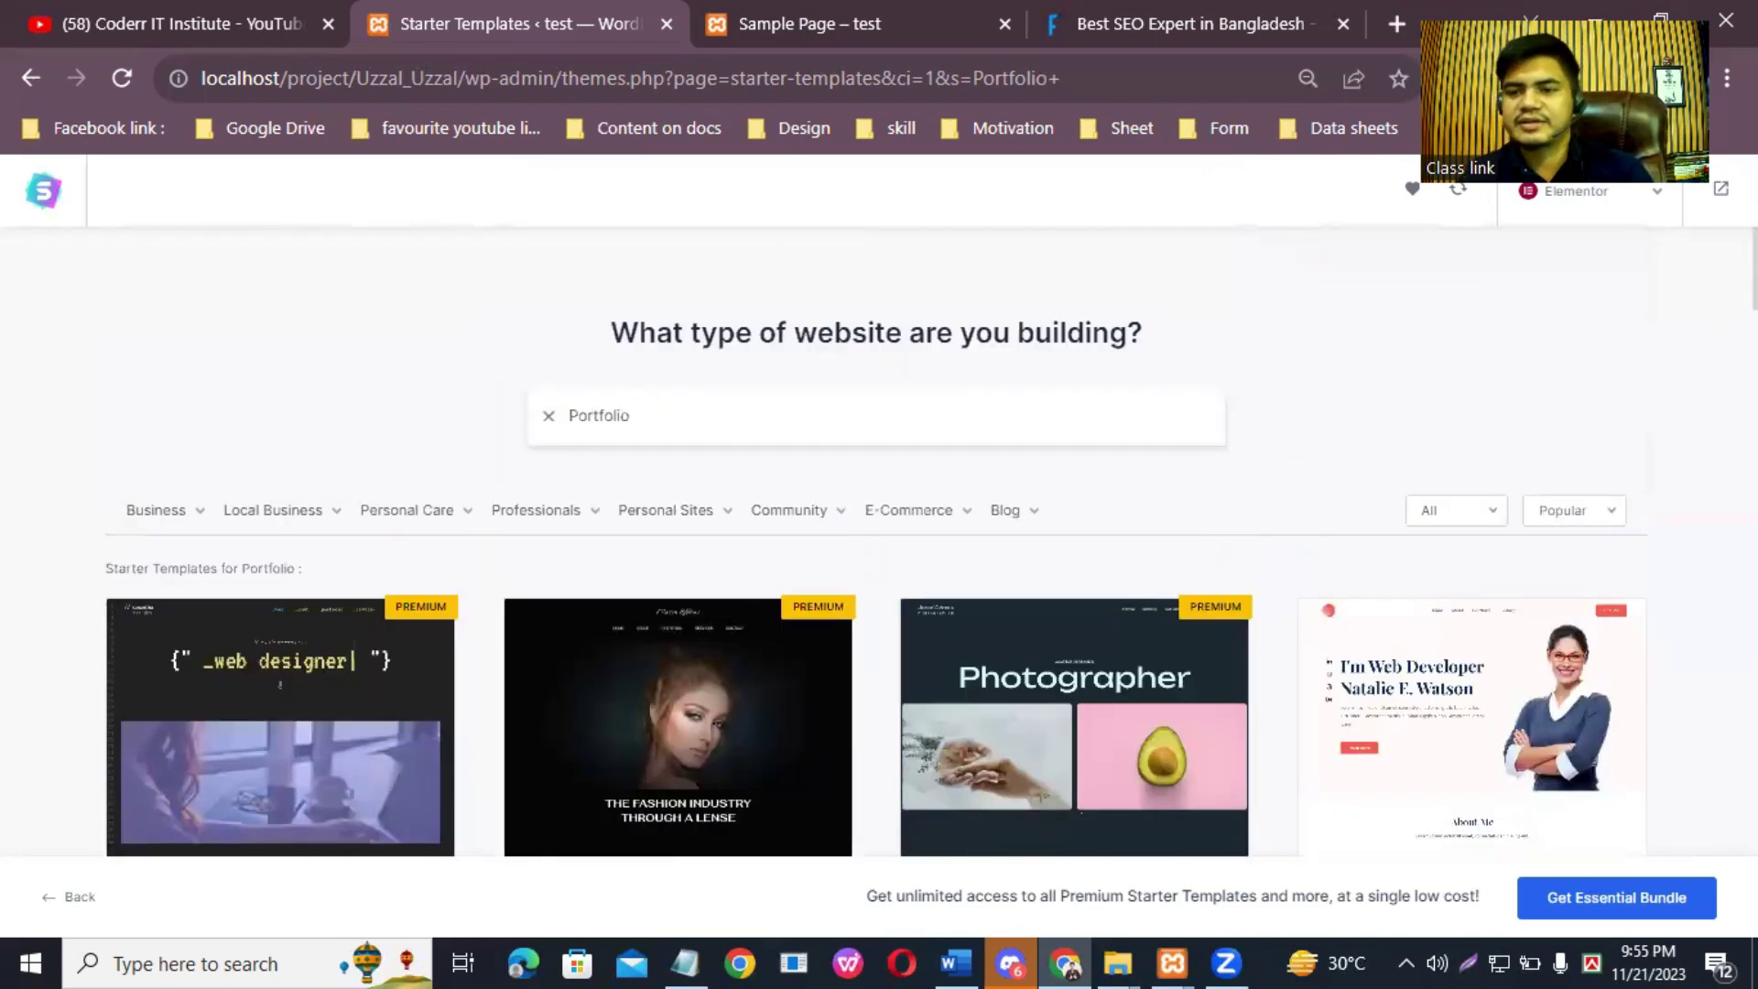
{"action": "scroll", "coordinate": [1517, 561], "scroll_direction": "down", "scroll_amount": 3}
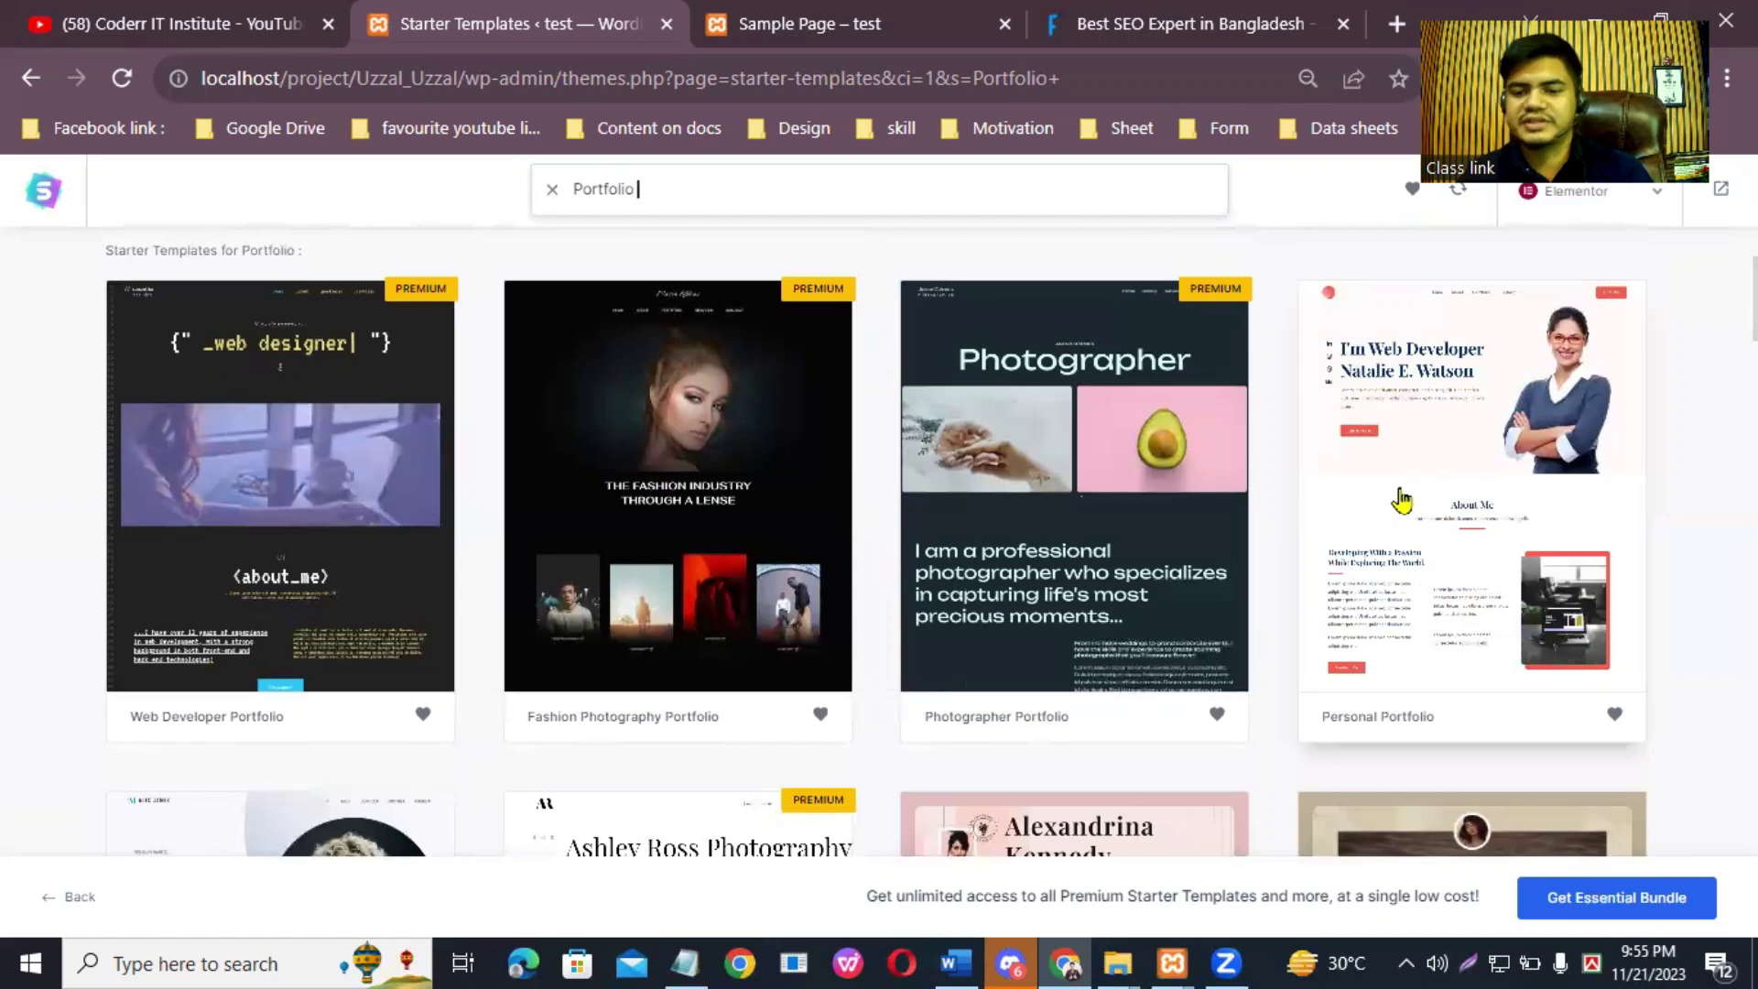
Step: Select the Personal Portfolio template and skip the logo step
{"action": "left_click", "coordinate": [1505, 444]}
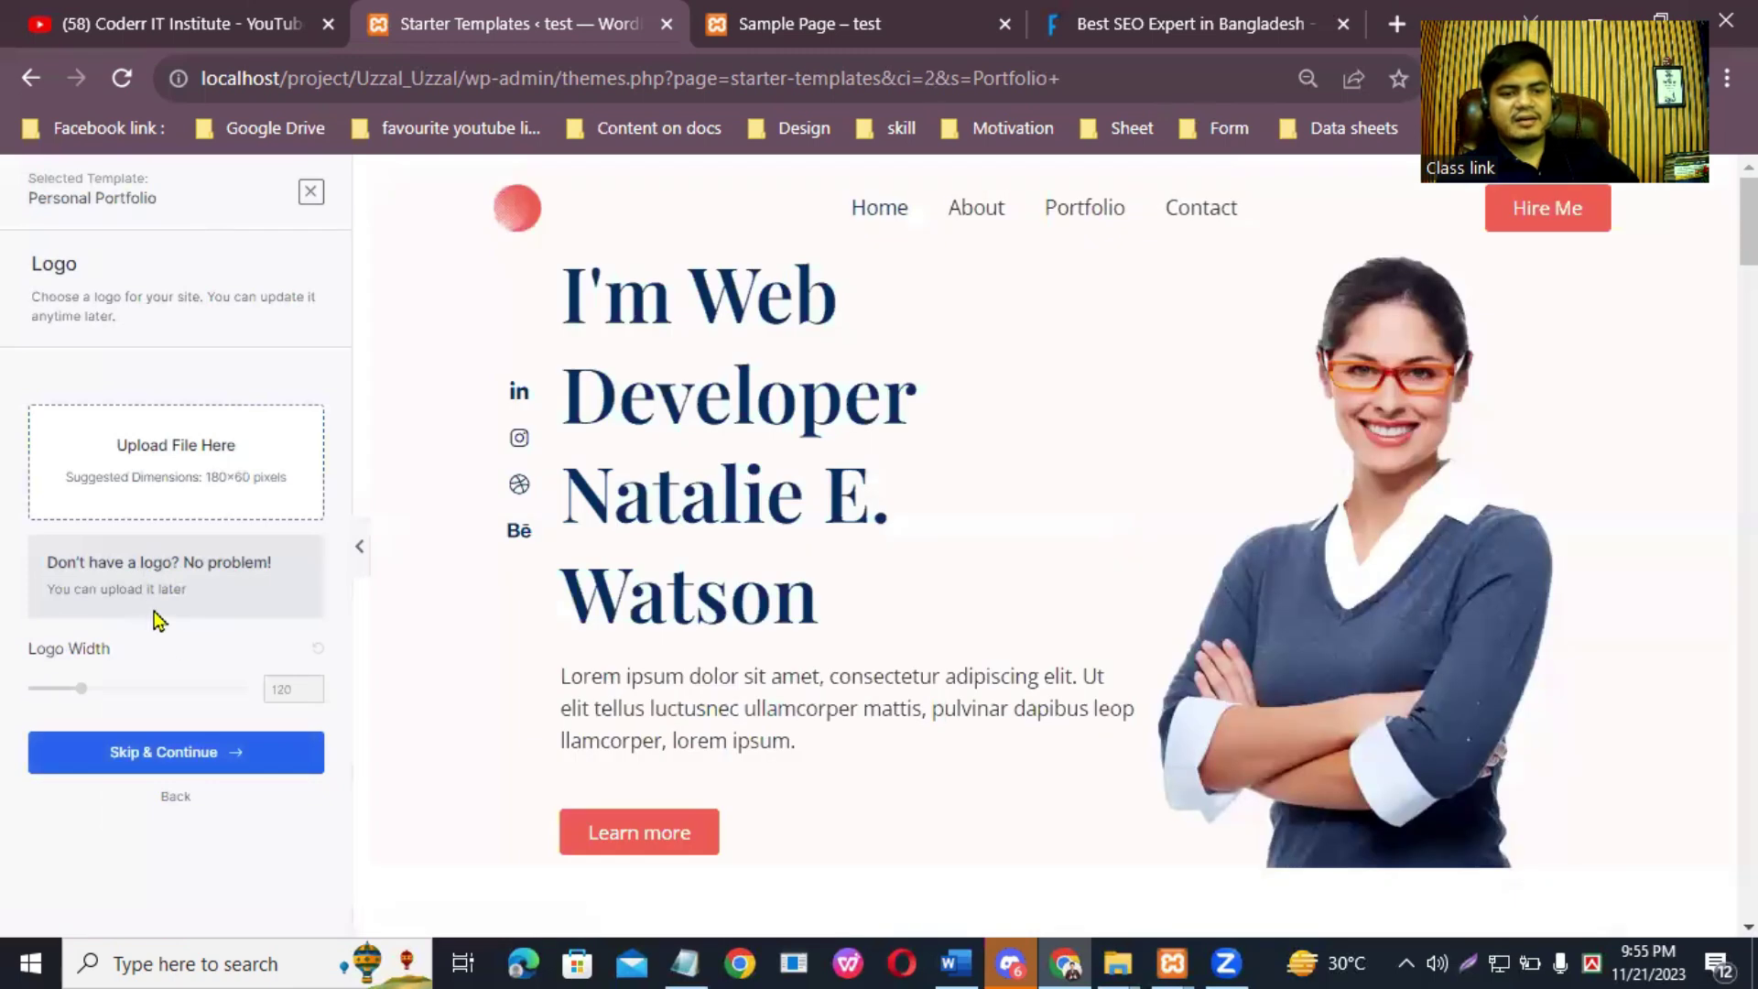
{"action": "left_click", "coordinate": [220, 764]}
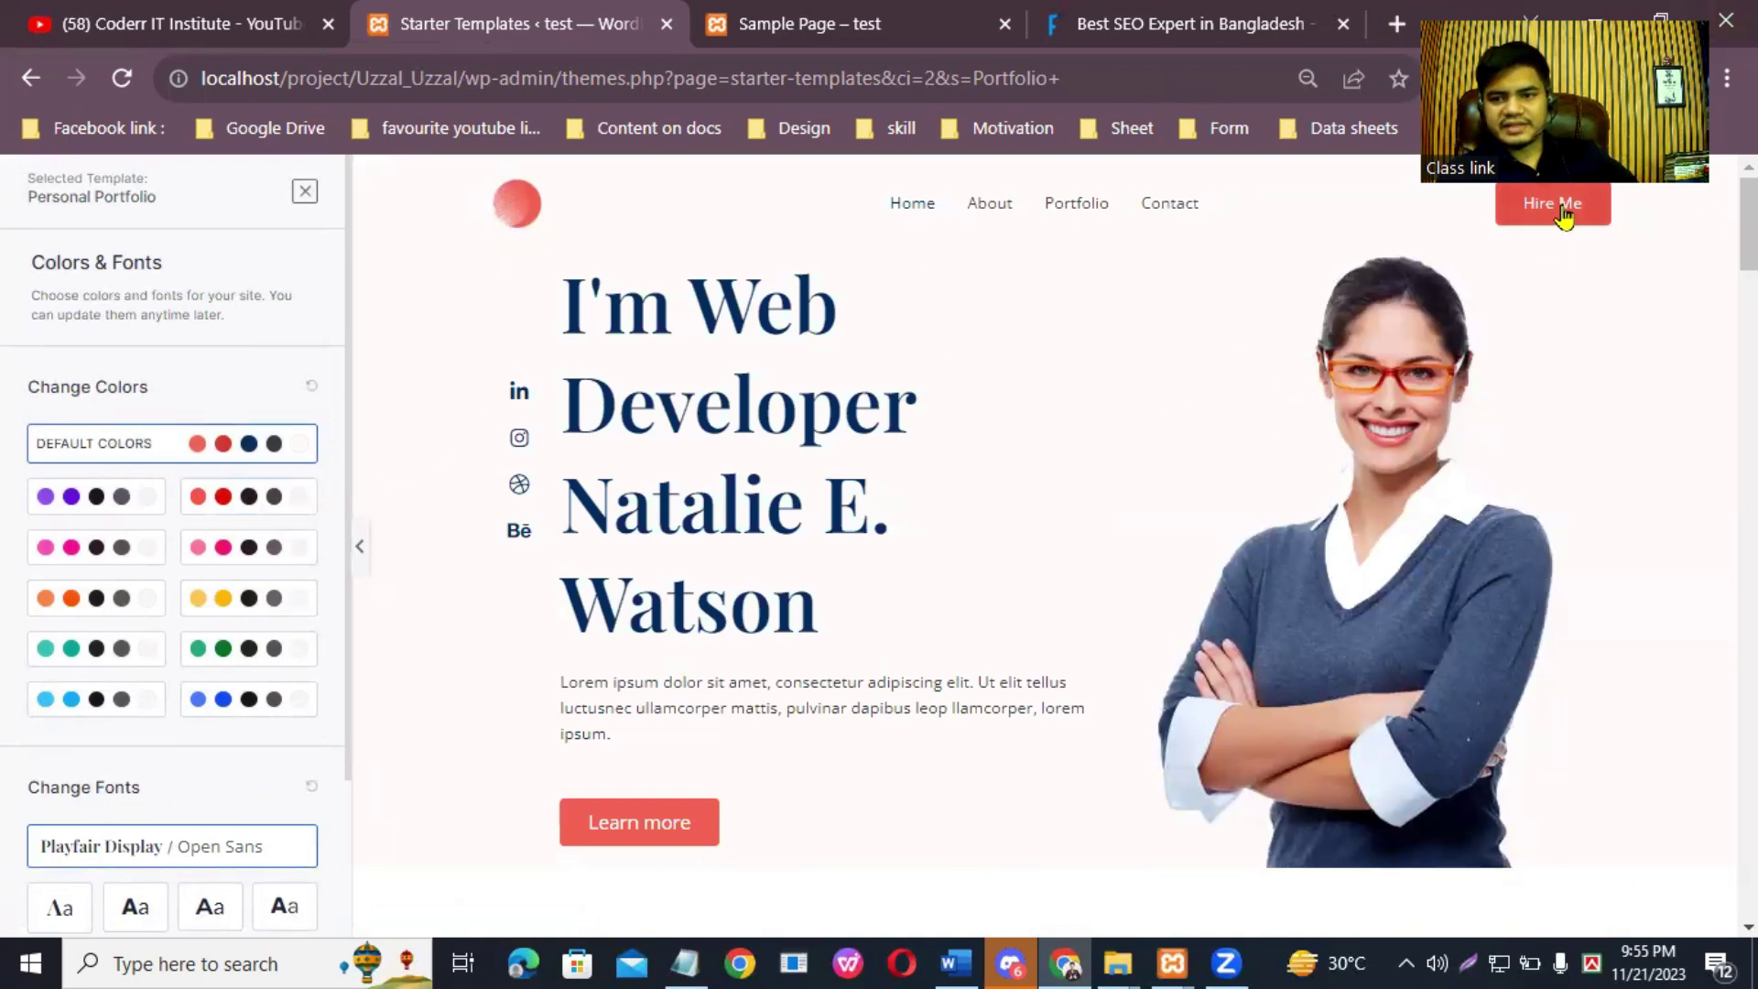
Step: Try the red and pink colour sets, then apply the light-blue colour set
{"action": "left_click", "coordinate": [248, 498]}
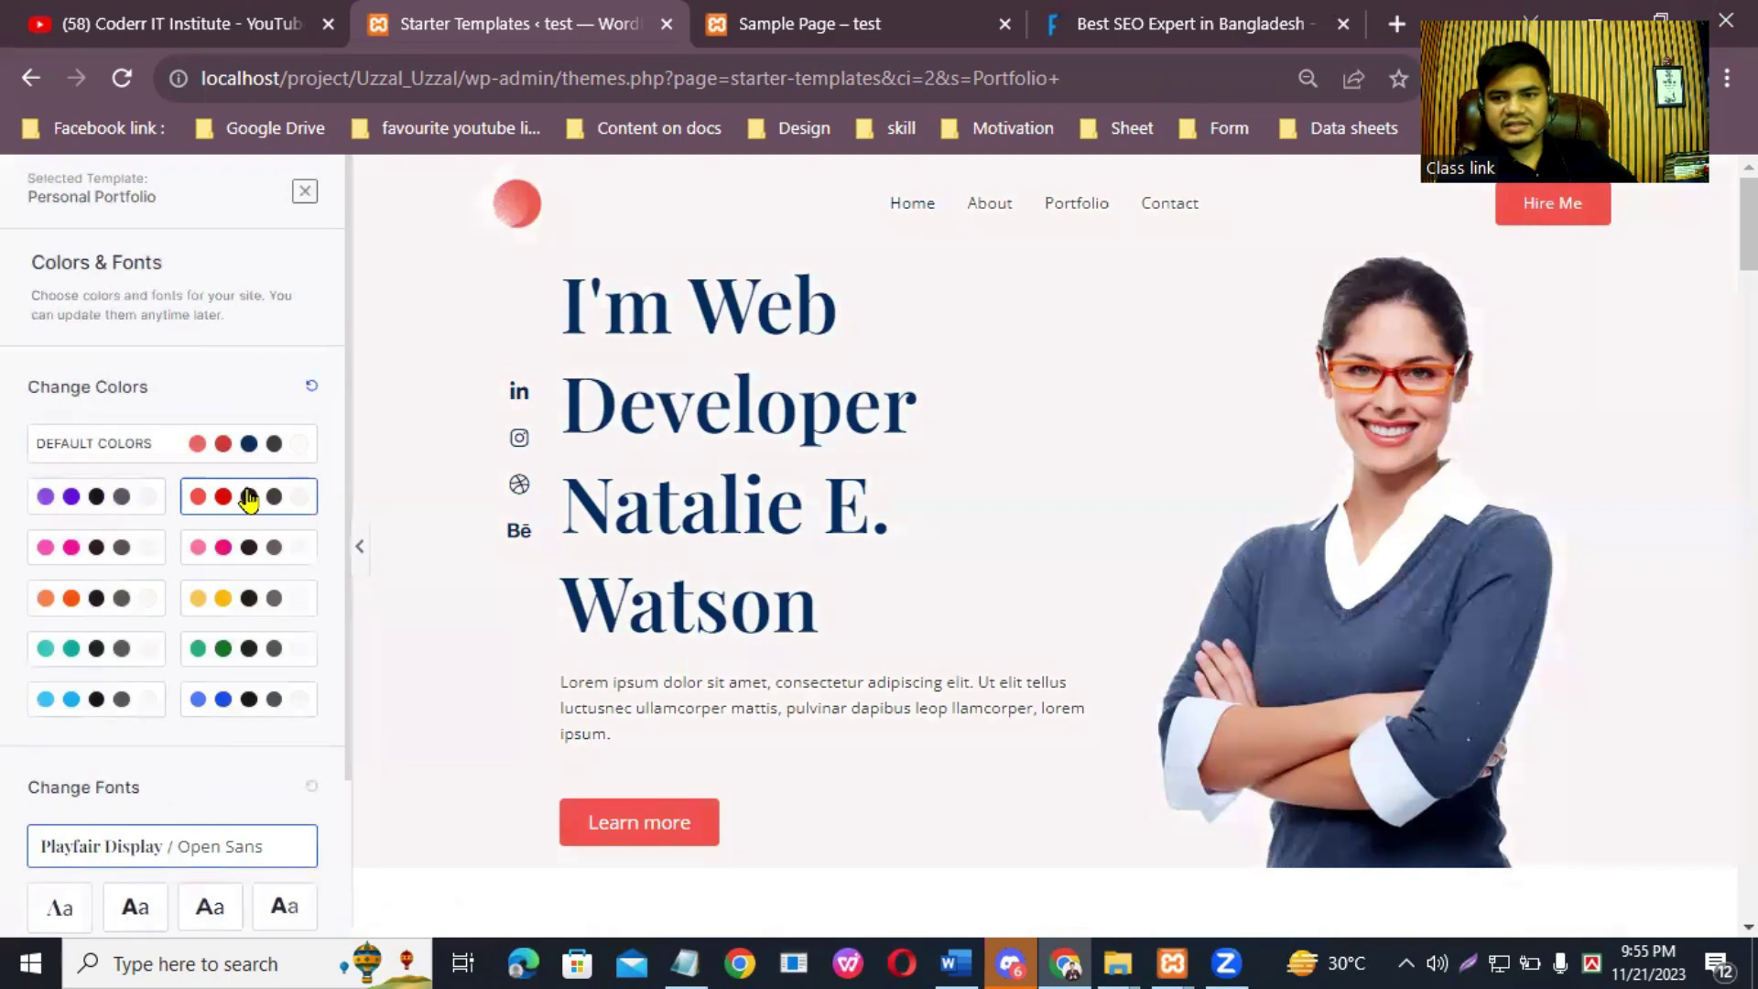
{"action": "left_click", "coordinate": [247, 547]}
{"action": "left_click", "coordinate": [101, 700]}
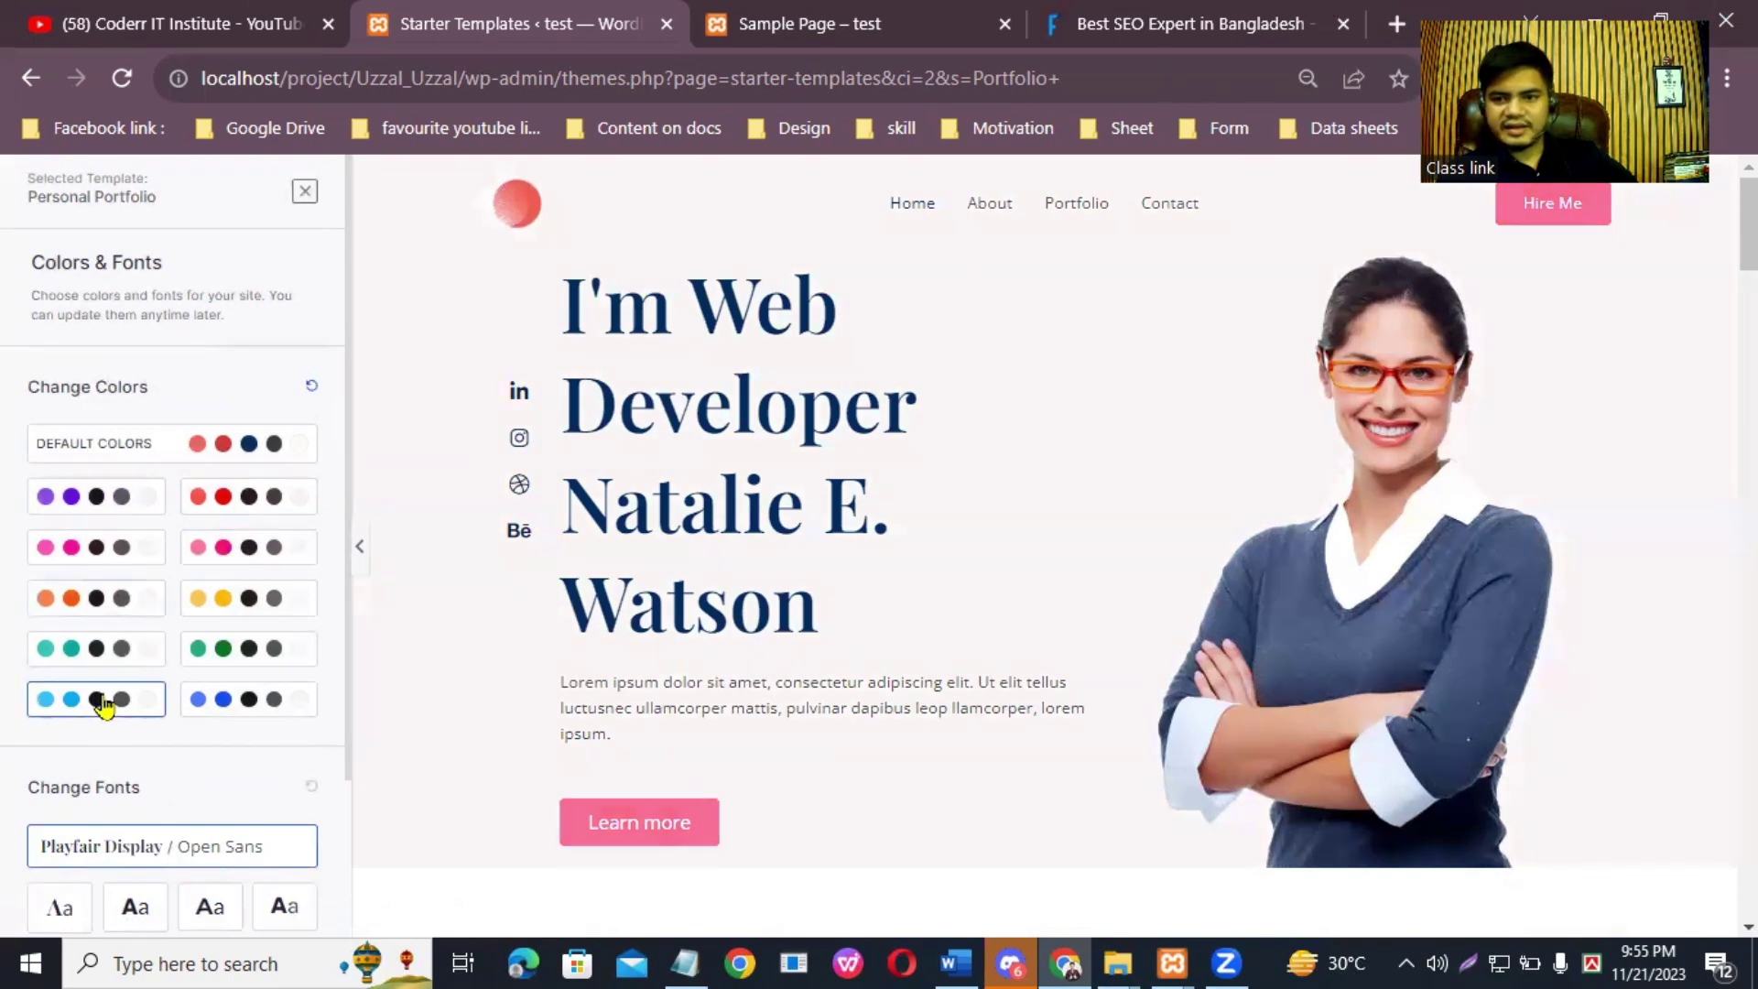
Step: Preview several font pairings, apply Roboto Condensed / Roboto, and continue to the final step
{"action": "scroll", "coordinate": [153, 705], "scroll_direction": "down", "scroll_amount": 3}
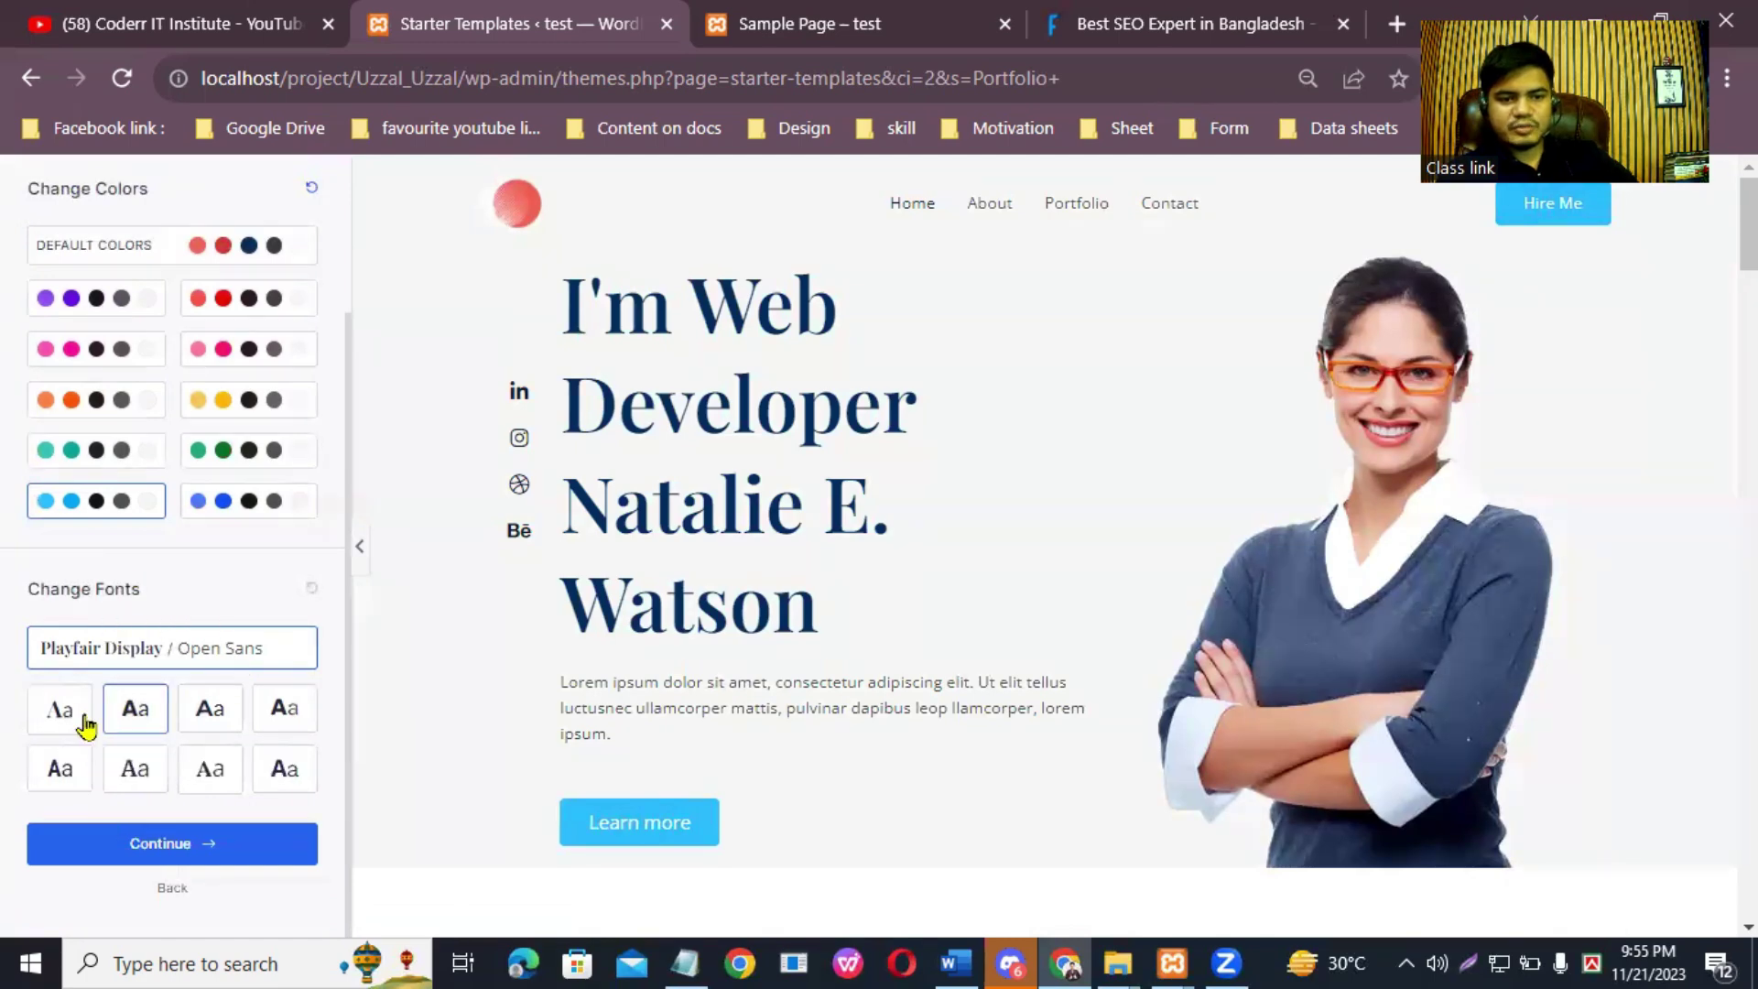
{"action": "left_click", "coordinate": [137, 719]}
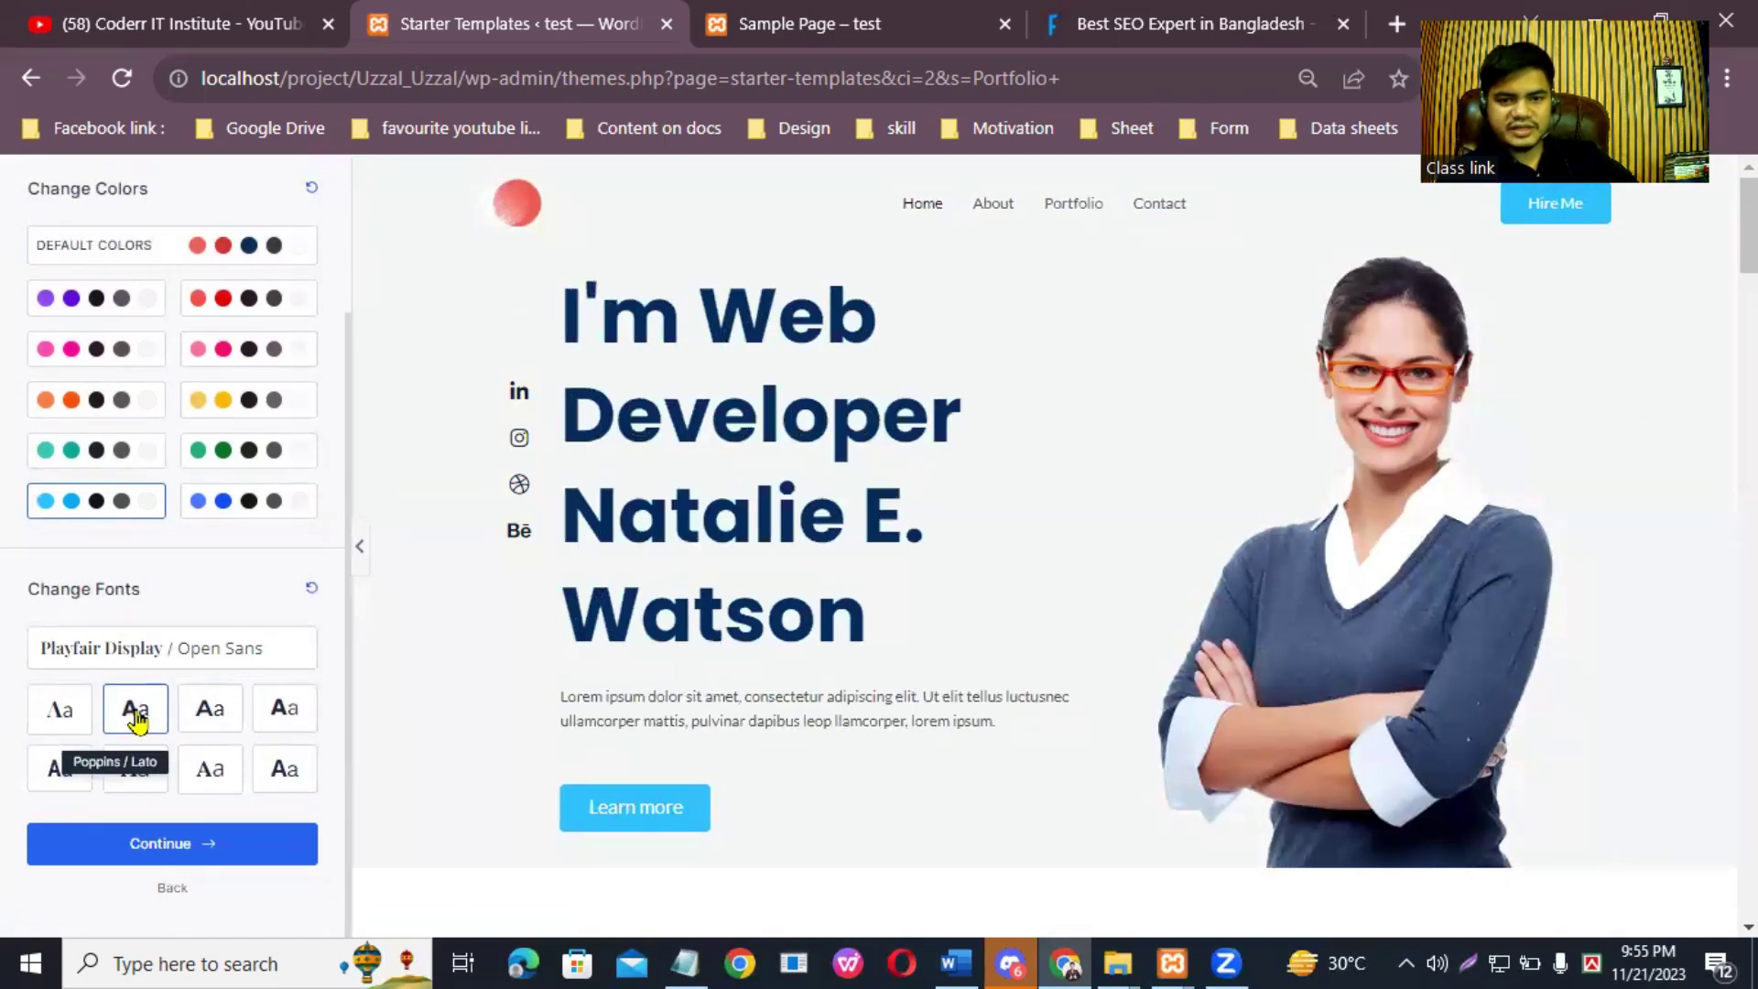
{"action": "left_click", "coordinate": [214, 710]}
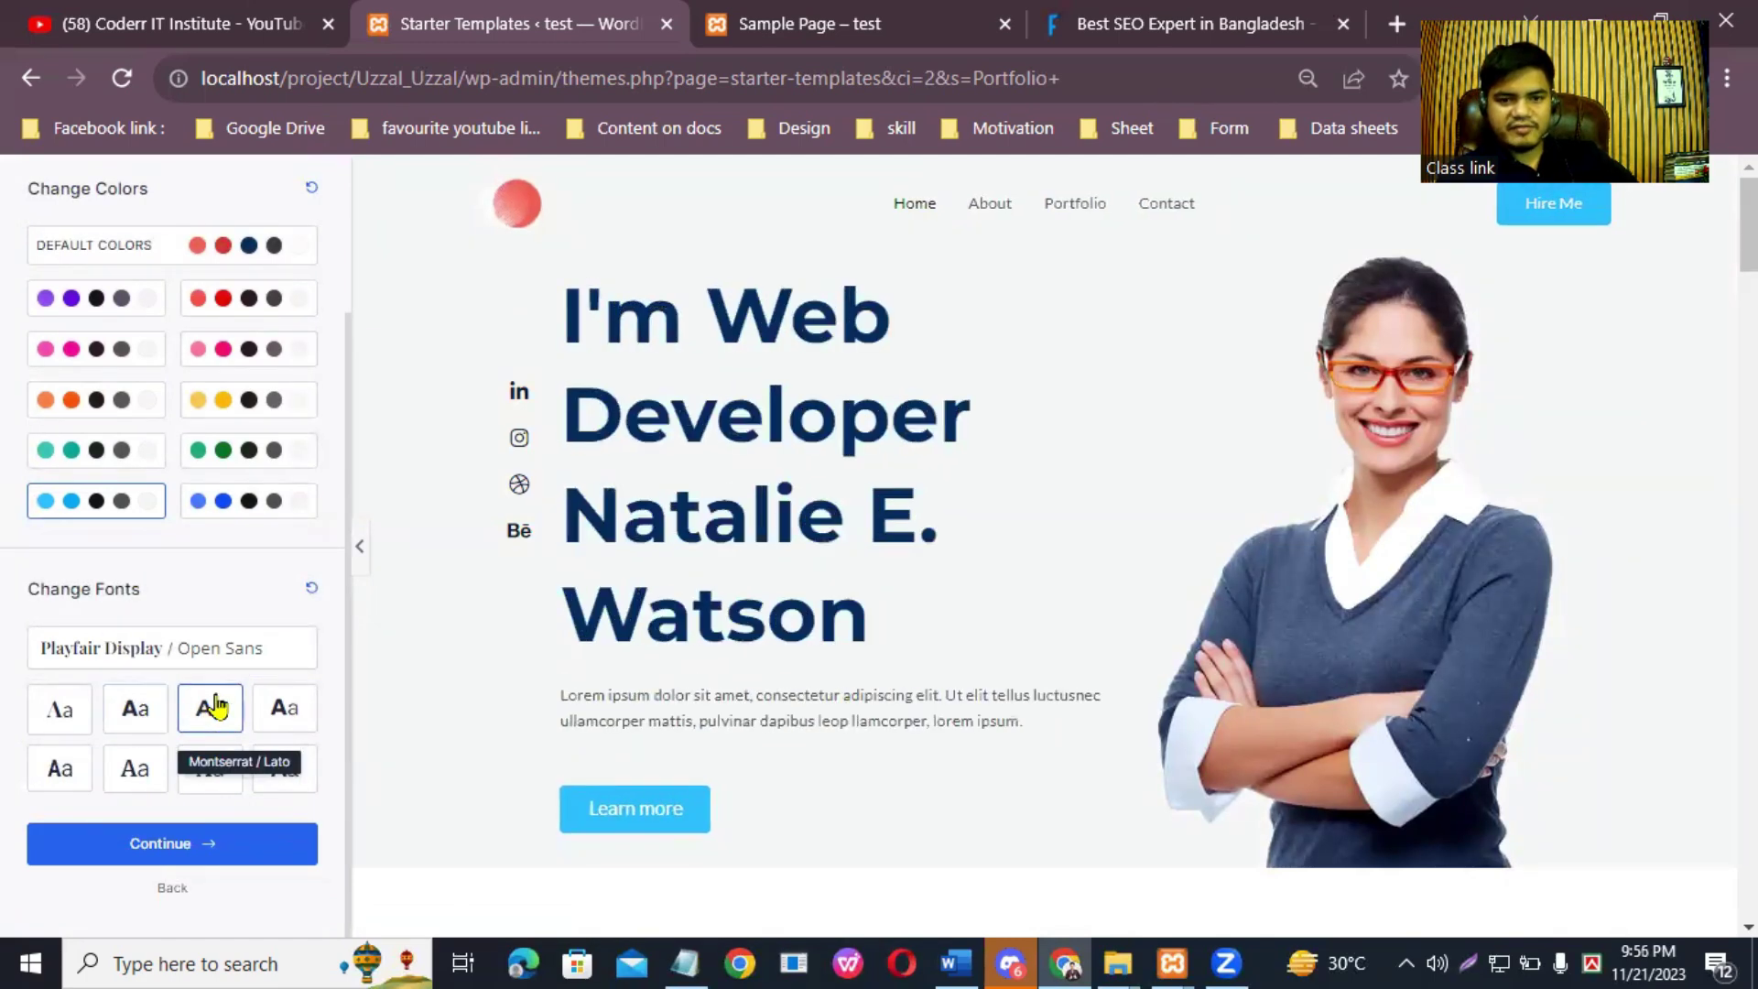
{"action": "left_click", "coordinate": [293, 722]}
{"action": "left_click", "coordinate": [62, 719]}
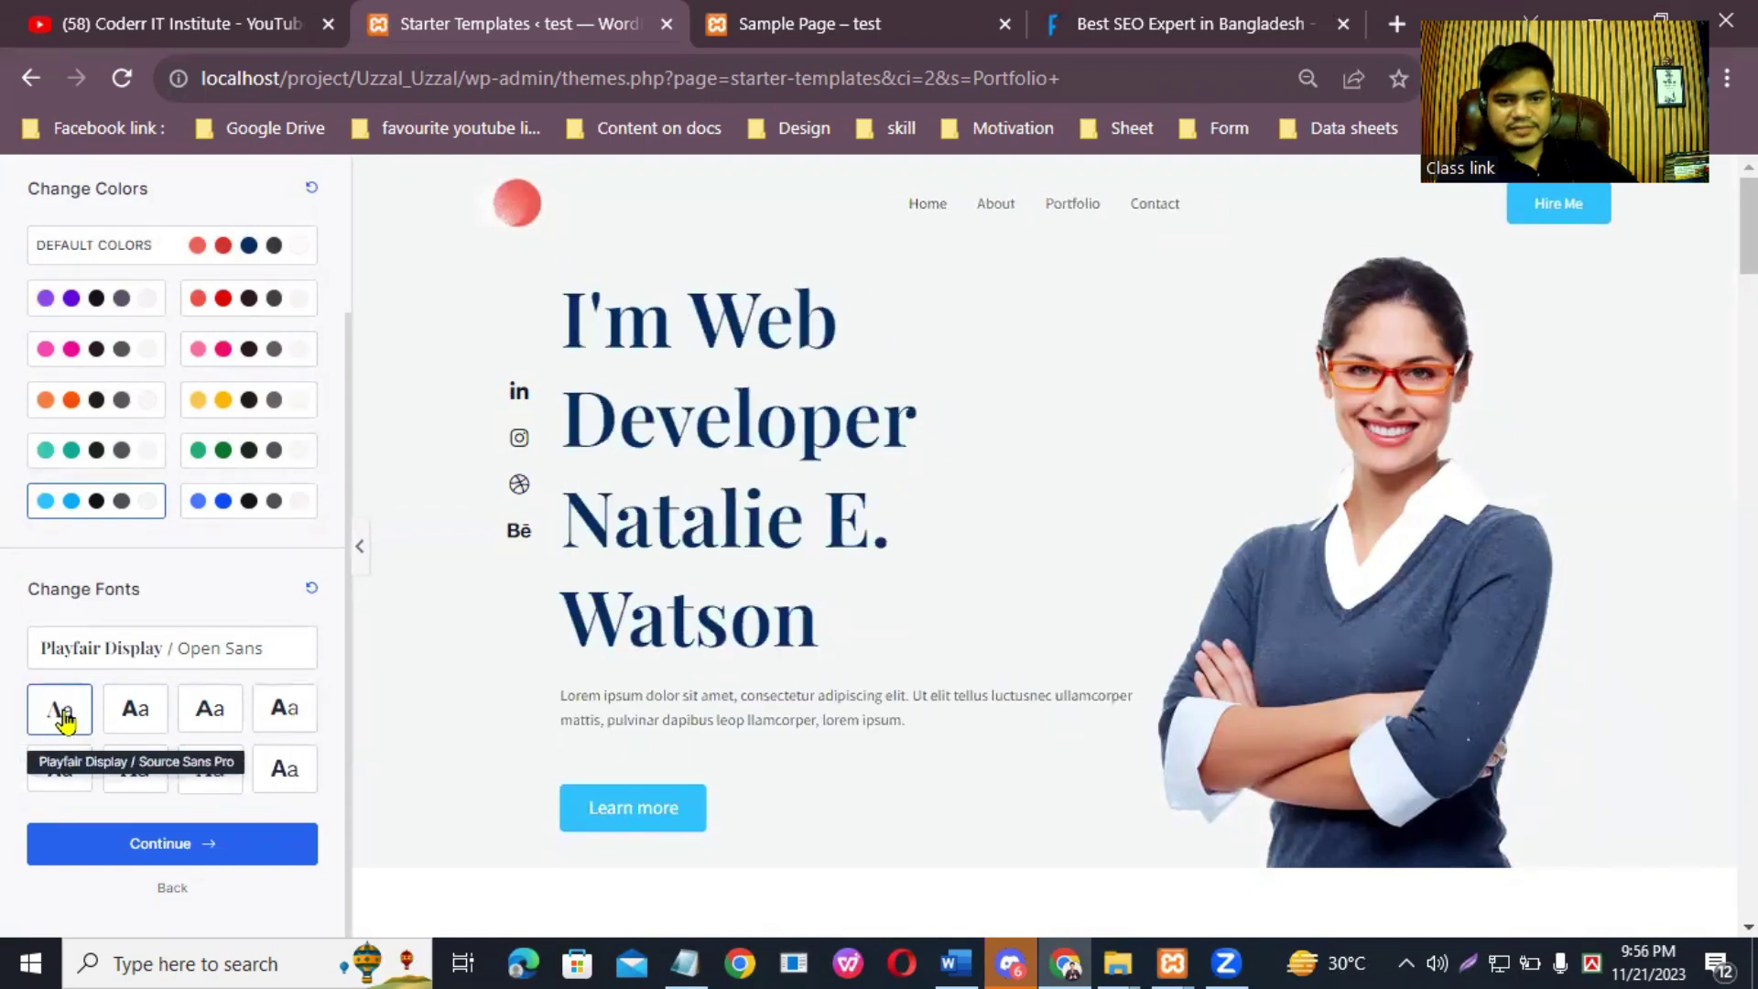
{"action": "left_click", "coordinate": [53, 778]}
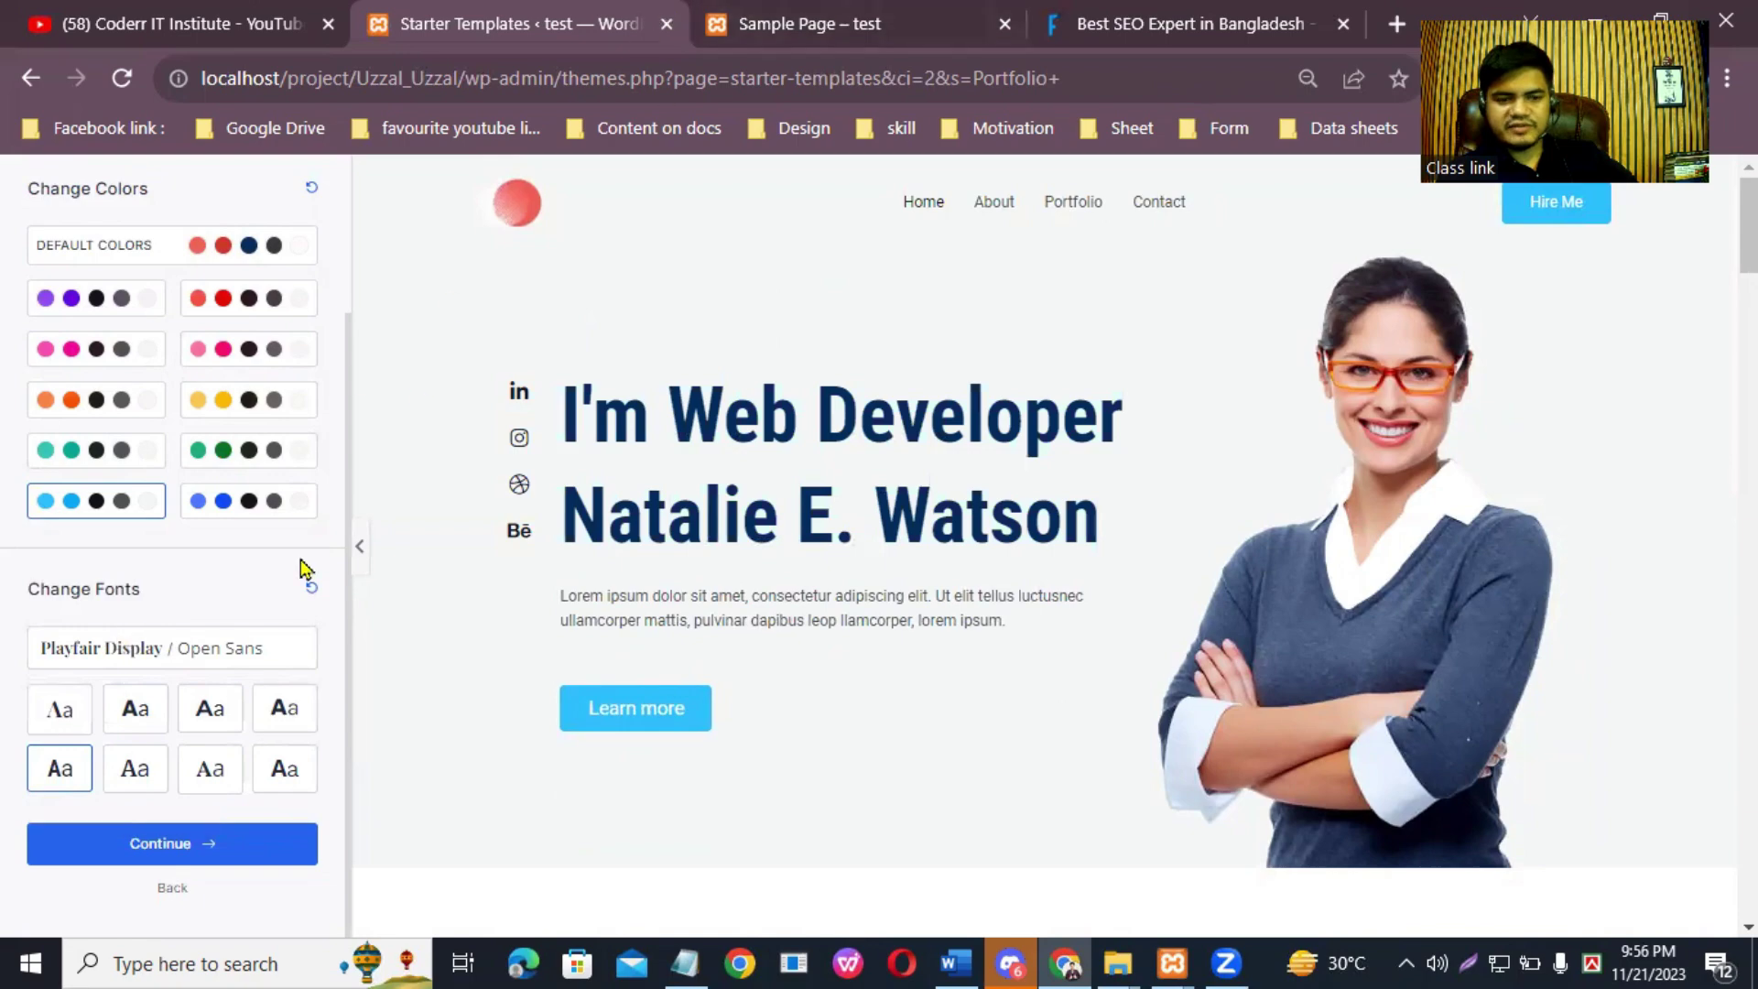
{"action": "scroll", "coordinate": [1181, 632], "scroll_direction": "down", "scroll_amount": 20}
{"action": "scroll", "coordinate": [1177, 580], "scroll_direction": "up", "scroll_amount": 20}
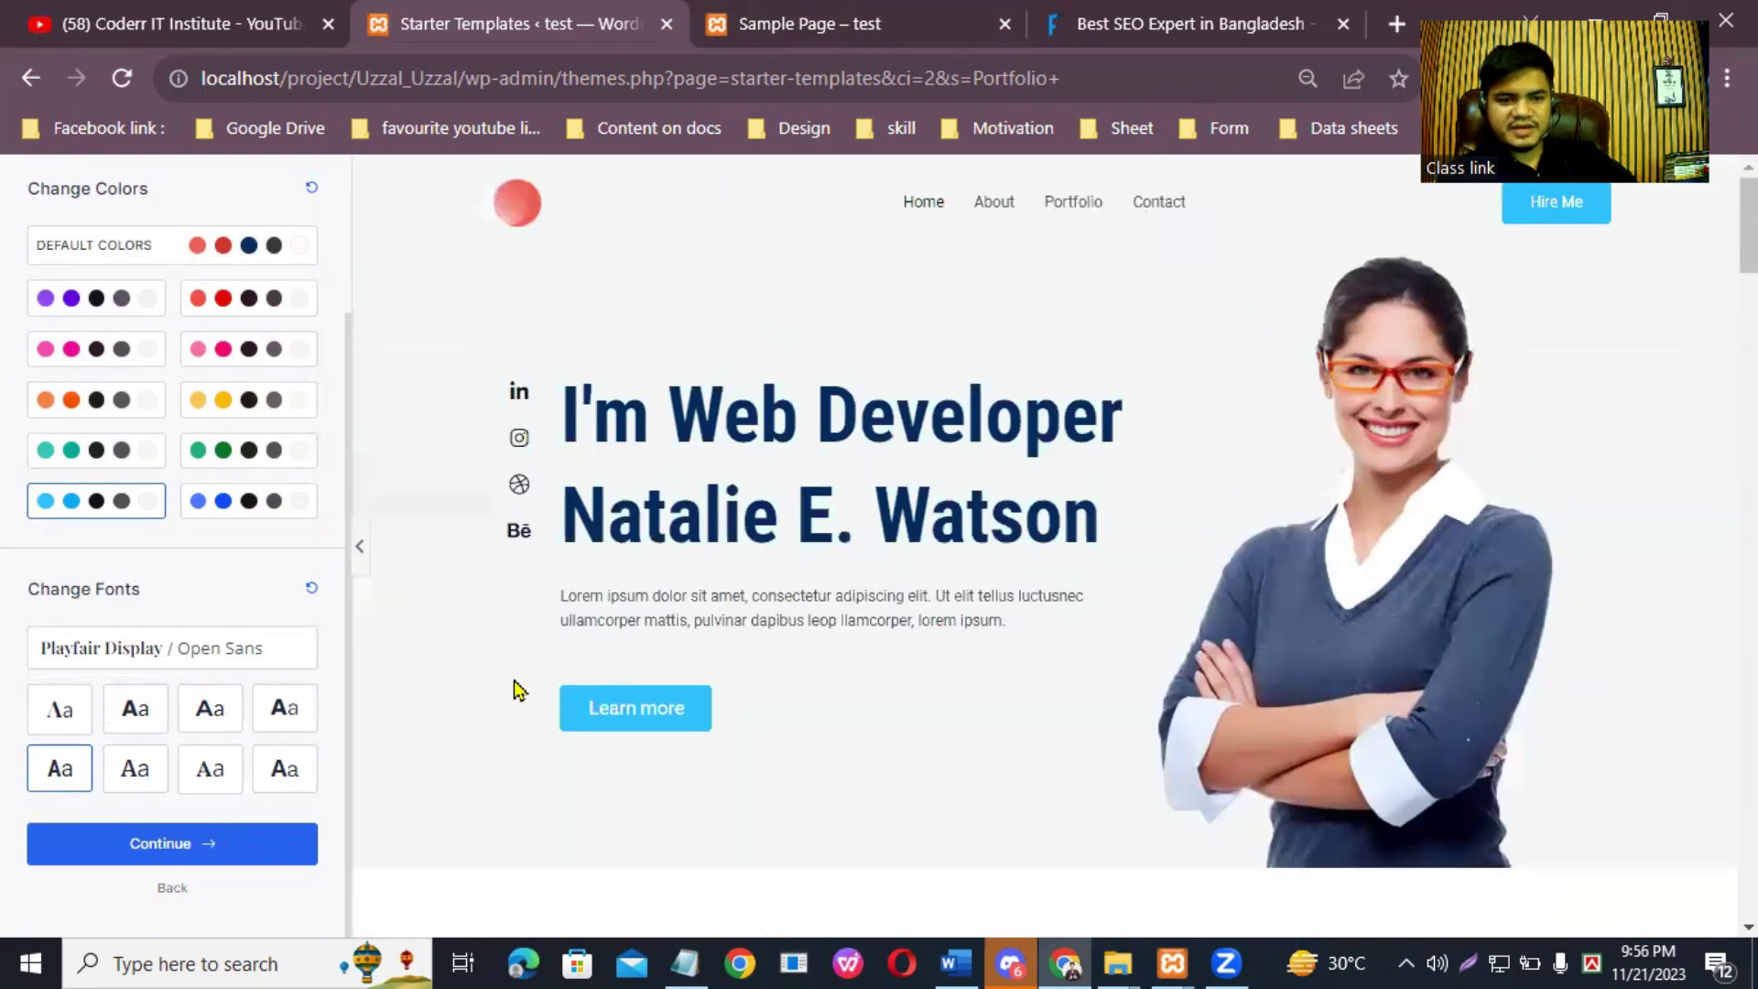
{"action": "left_click", "coordinate": [244, 840]}
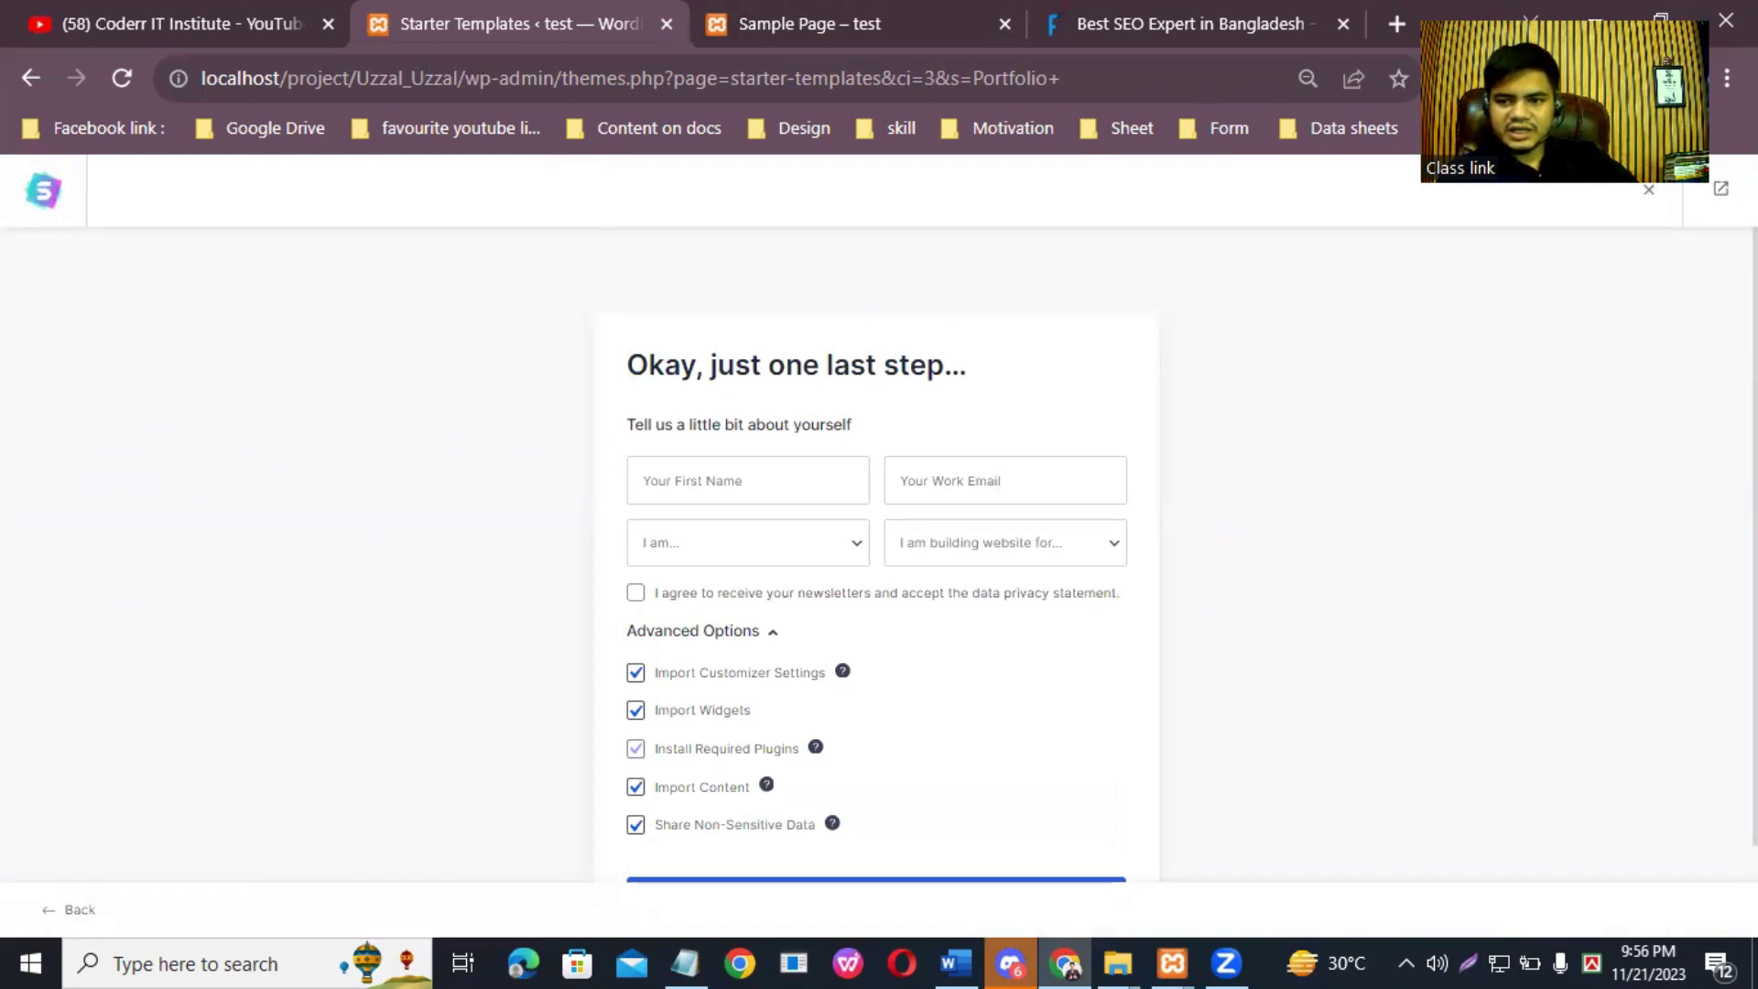
Step: Enter a first name and fill the work email with a saved address
{"action": "scroll", "coordinate": [876, 550], "scroll_direction": "down", "scroll_amount": 2}
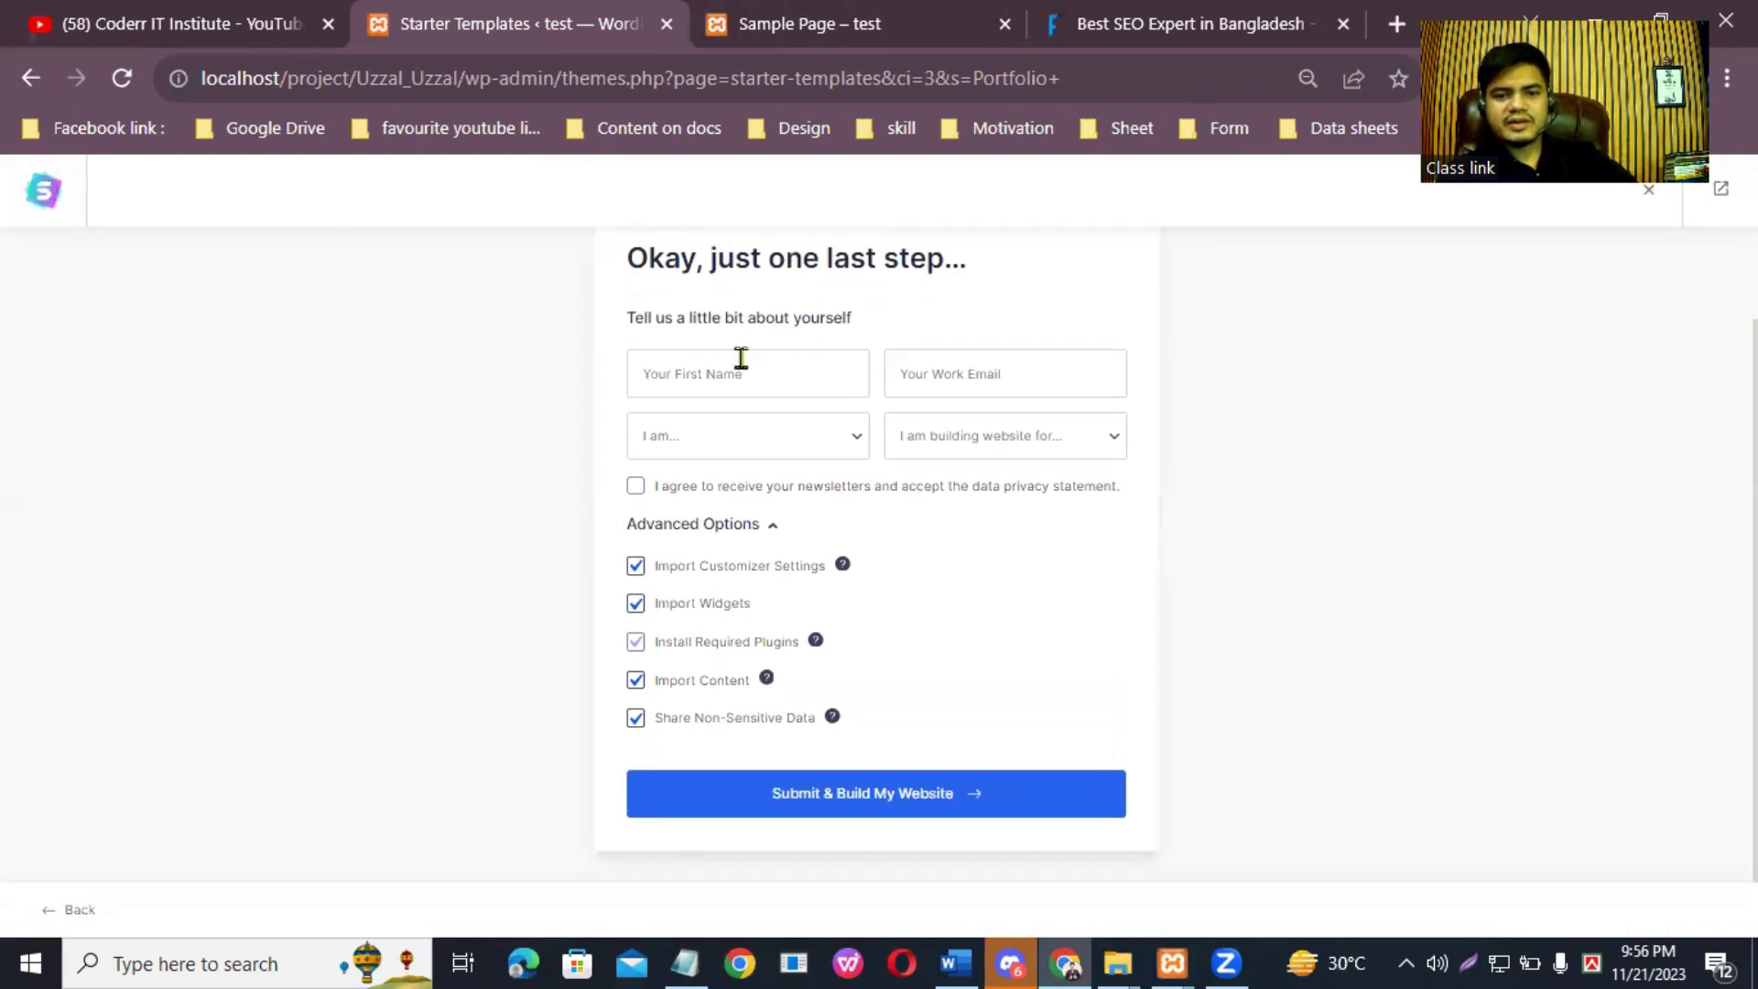
{"action": "left_click", "coordinate": [742, 357]}
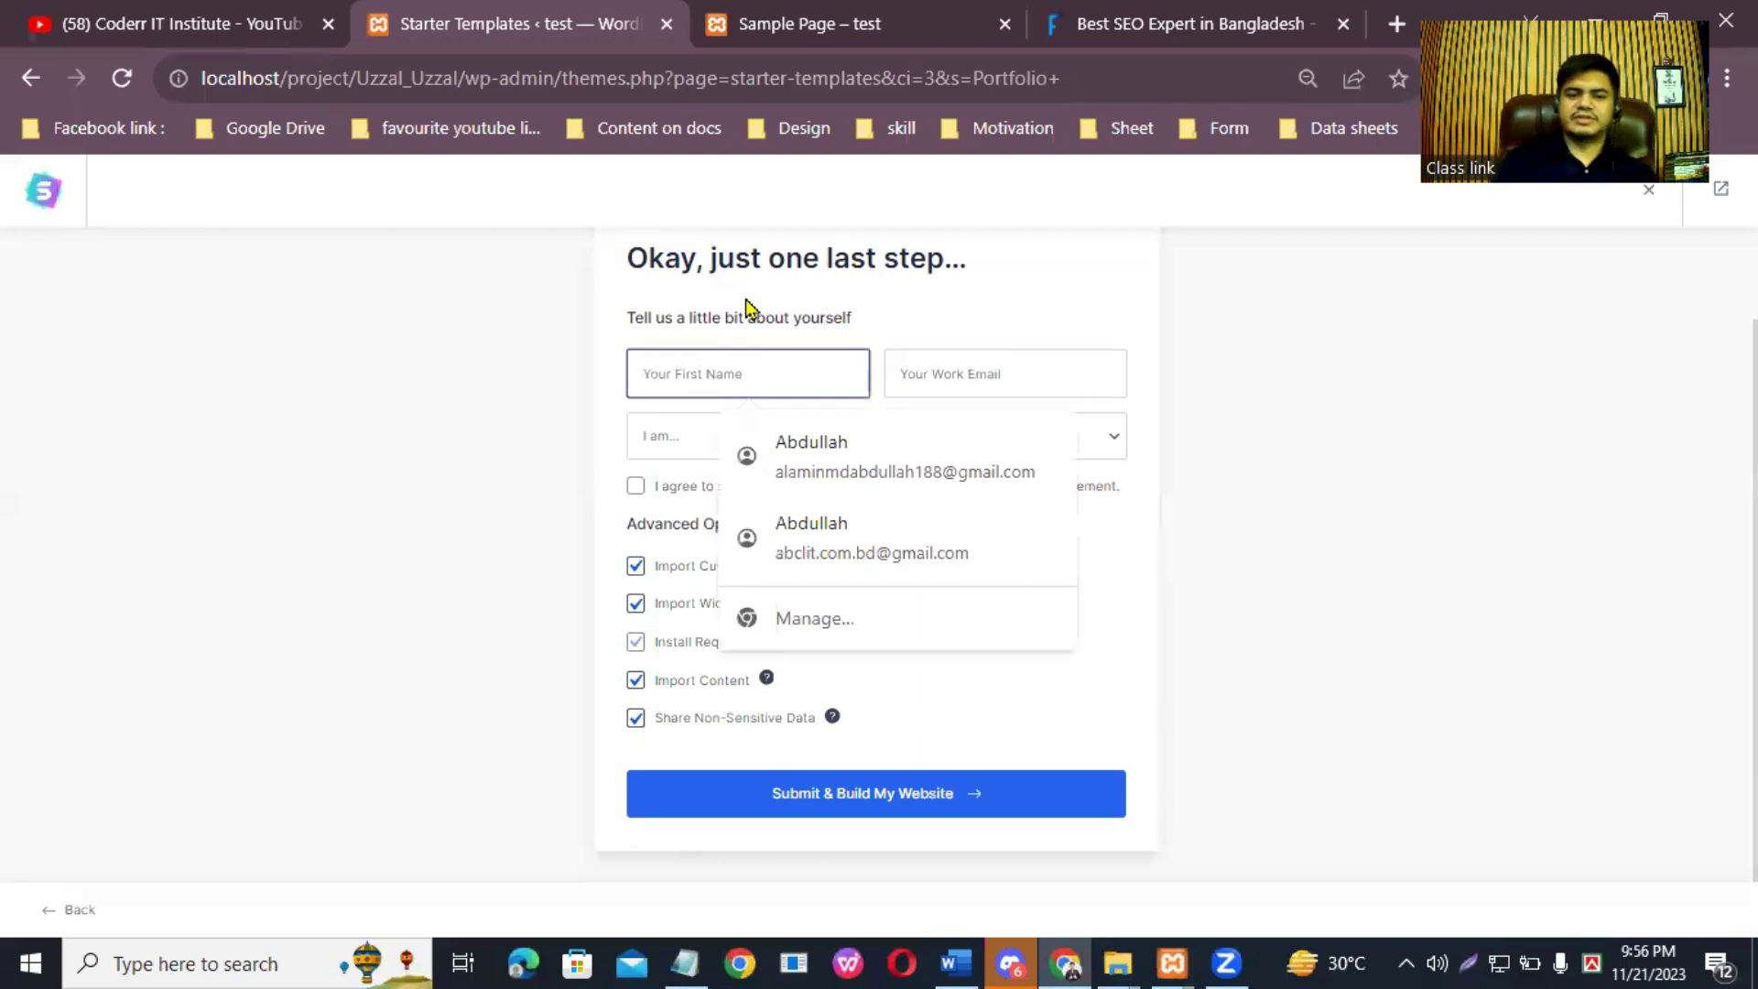
{"action": "type", "text": "Malan"}
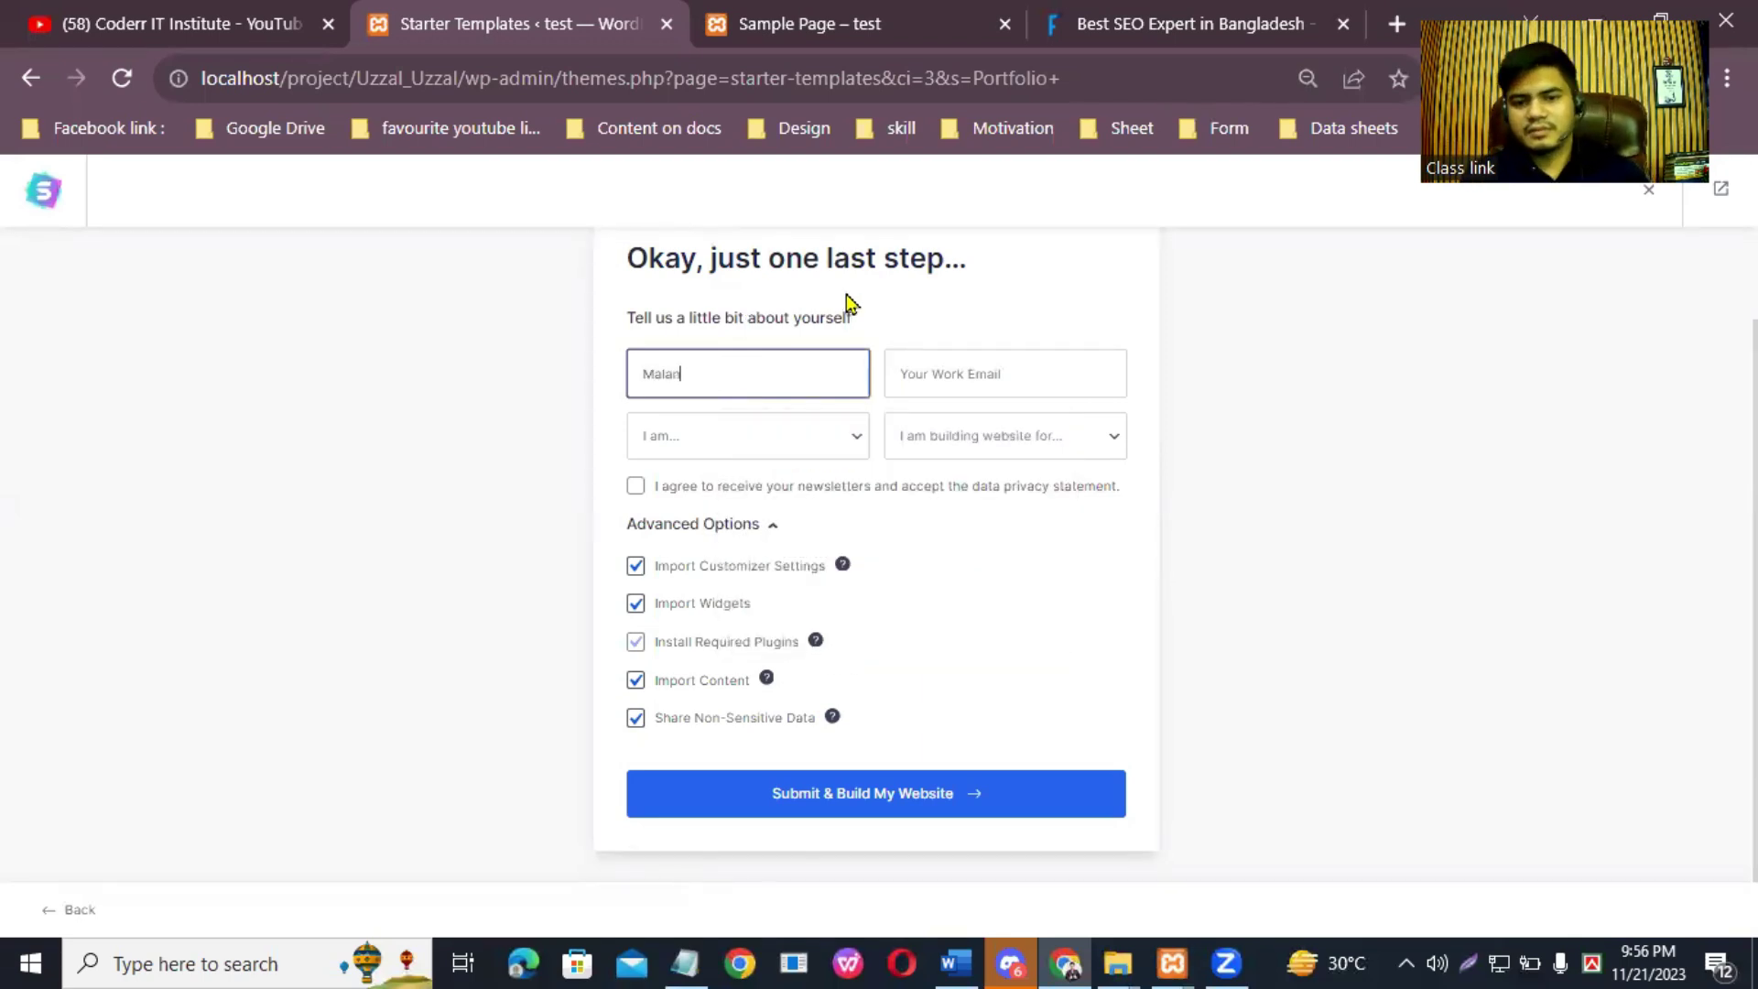
{"action": "left_click", "coordinate": [1005, 366]}
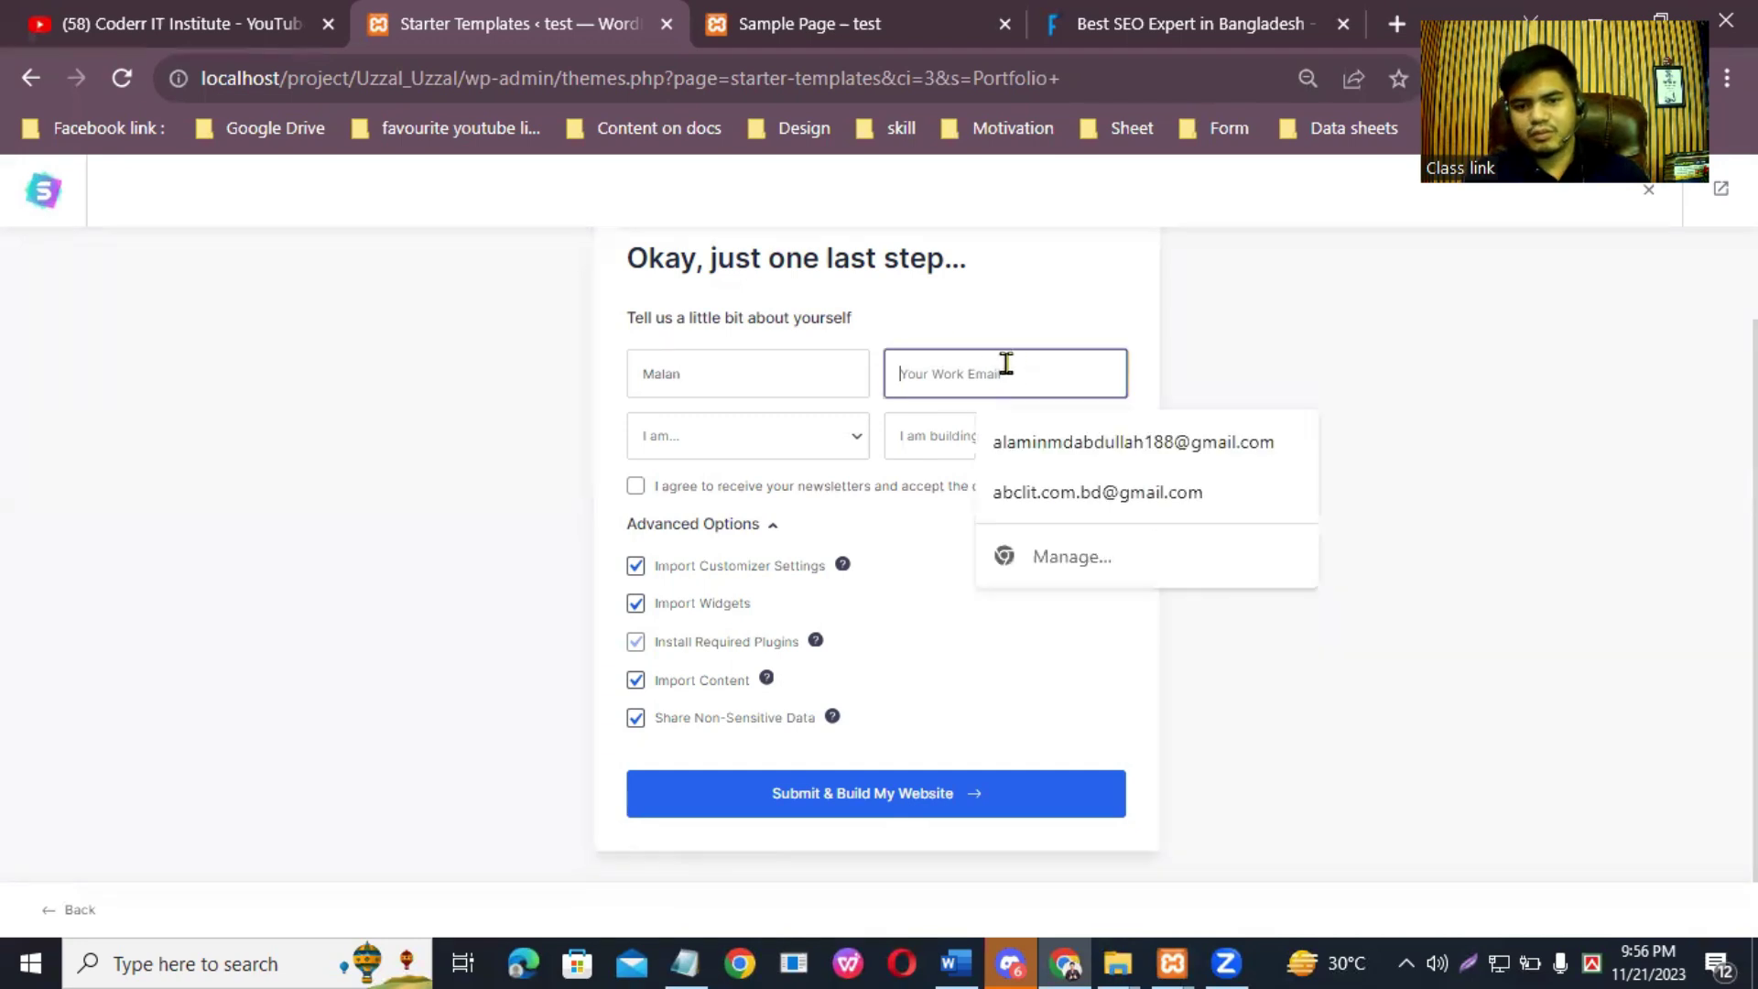
{"action": "left_click", "coordinate": [1085, 492]}
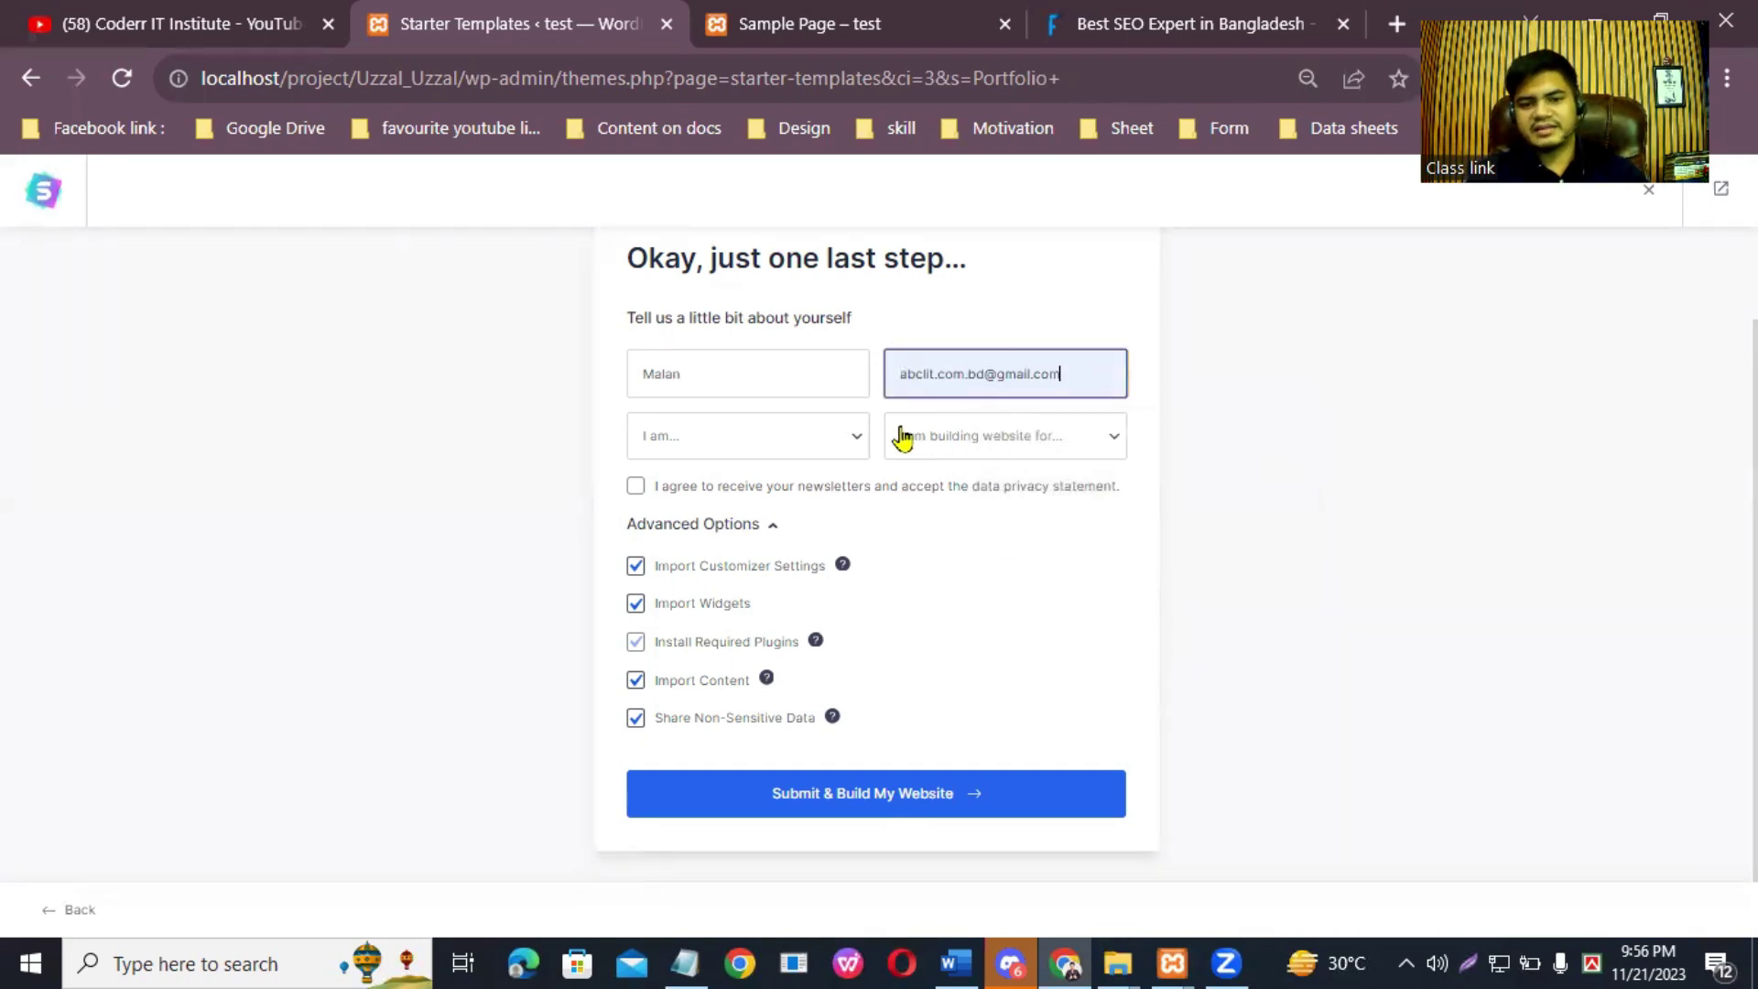
Step: Set the experience level to Expert and the site to be for Myself/My Company
{"action": "left_click", "coordinate": [827, 437]}
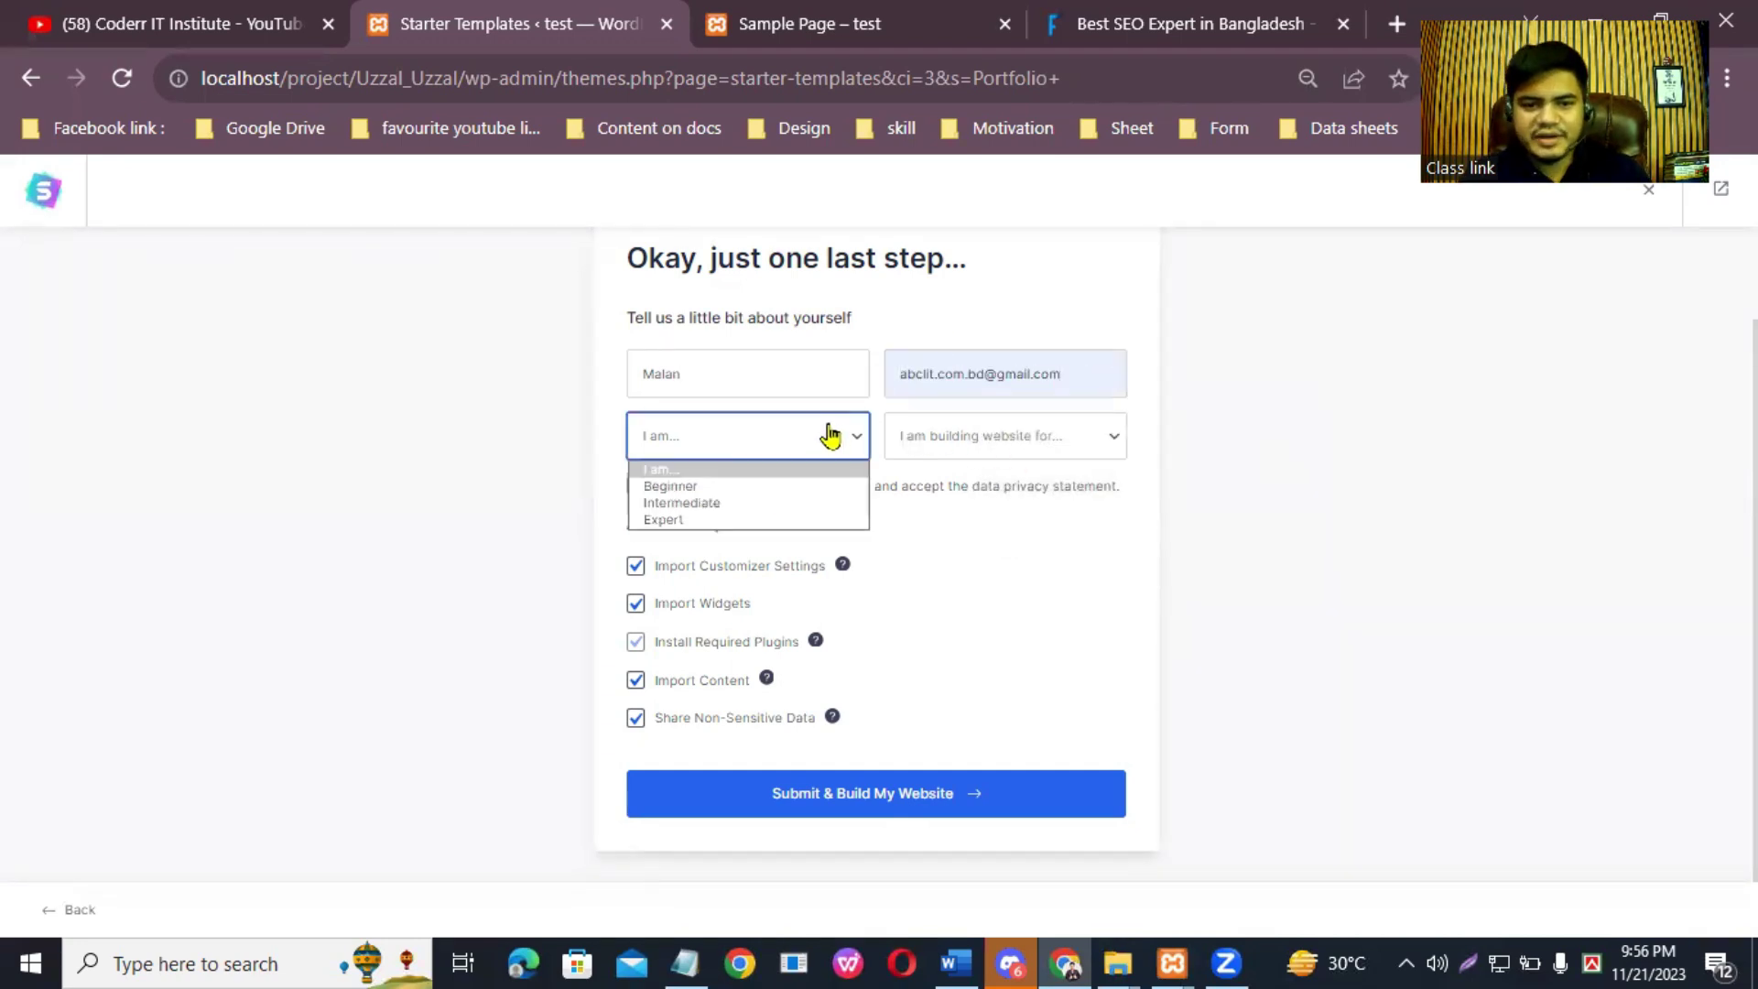
{"action": "left_click", "coordinate": [720, 518]}
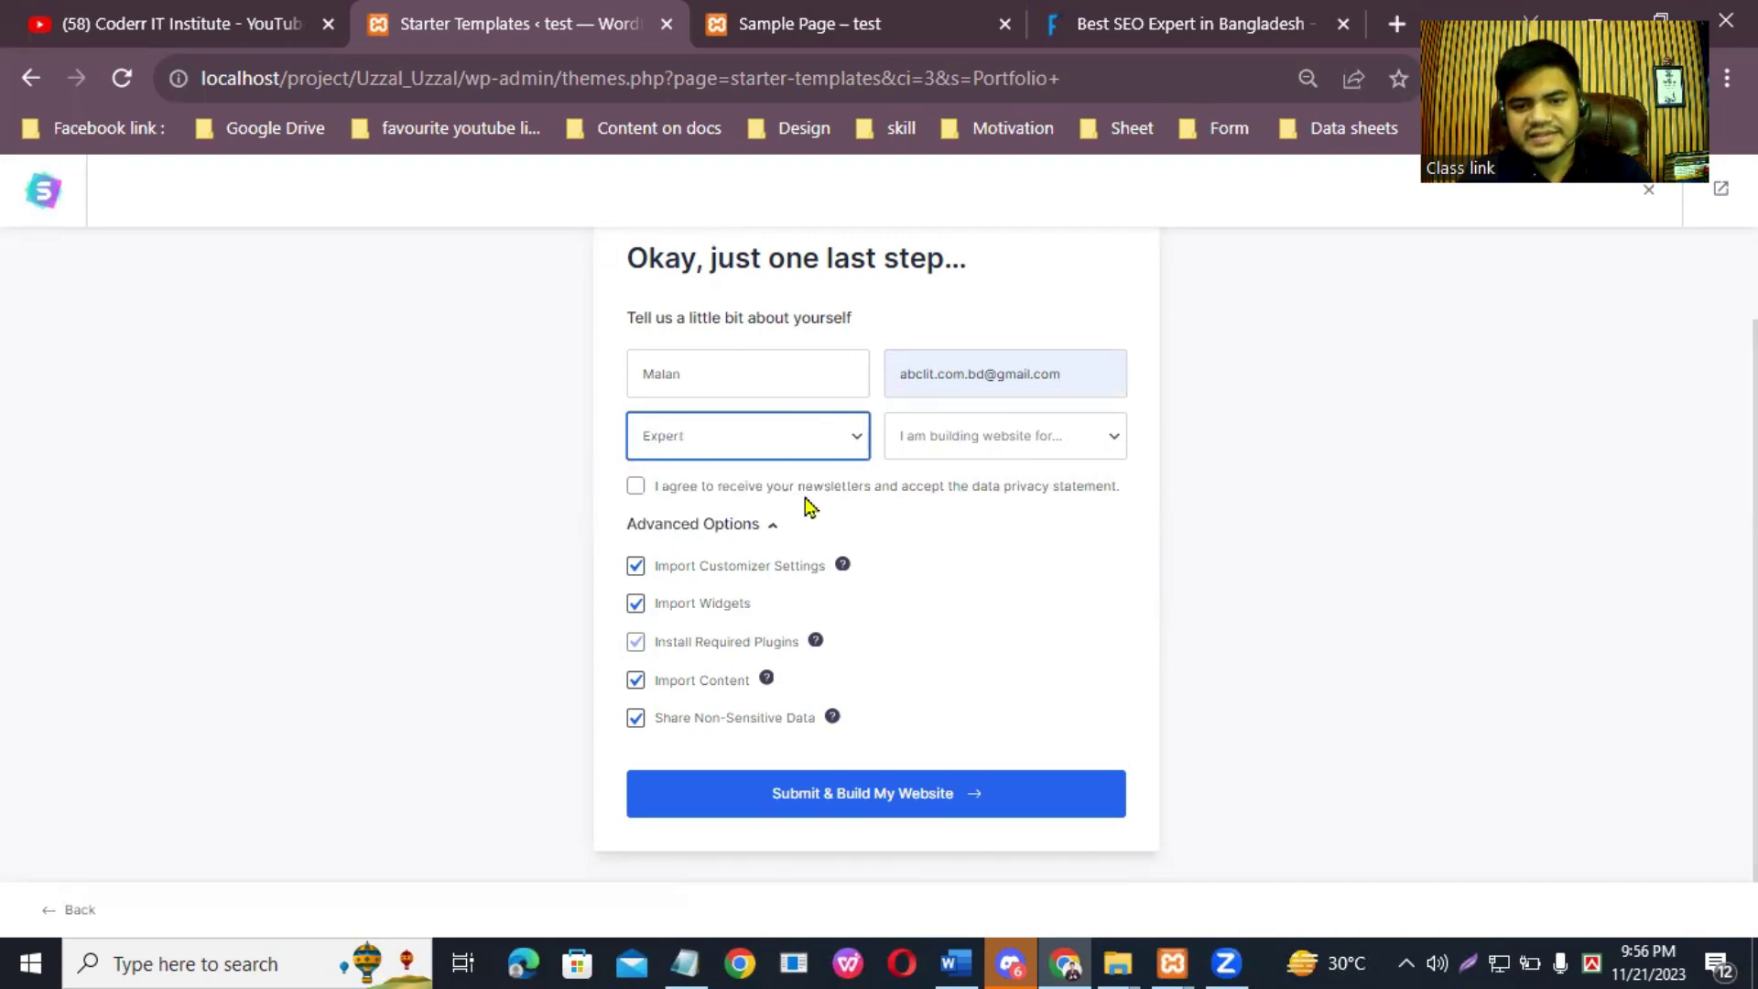
{"action": "left_click", "coordinate": [1064, 436]}
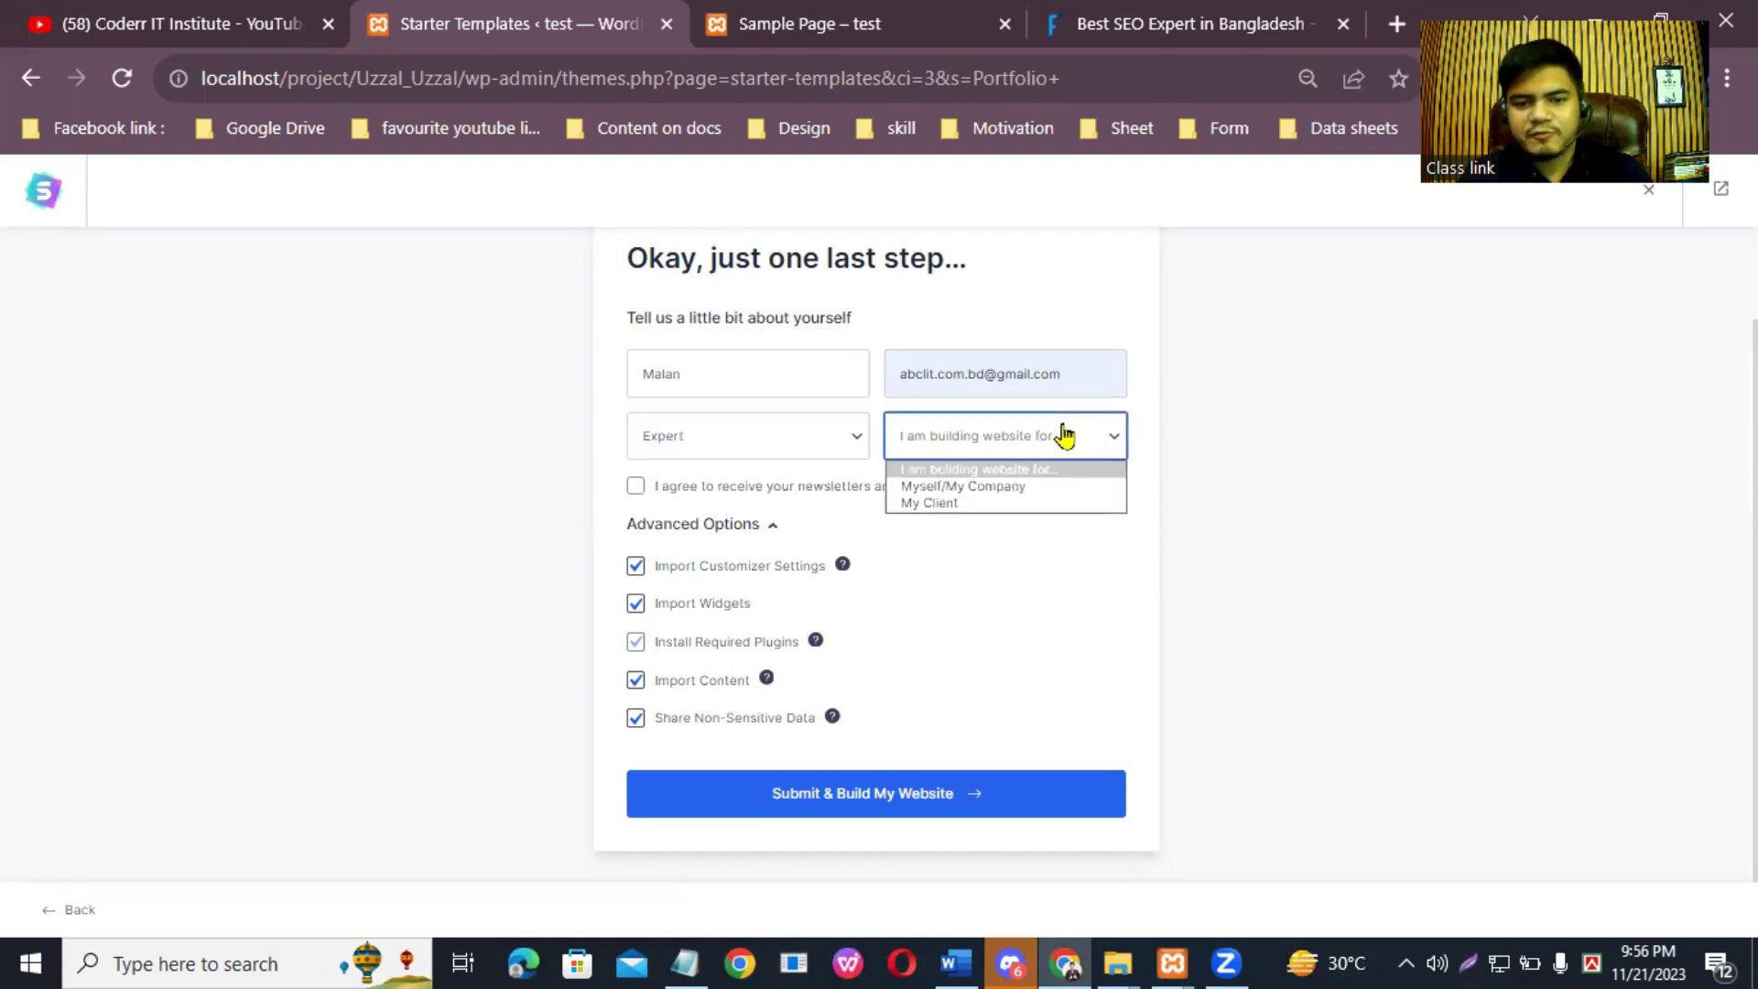
{"action": "left_click", "coordinate": [1005, 502]}
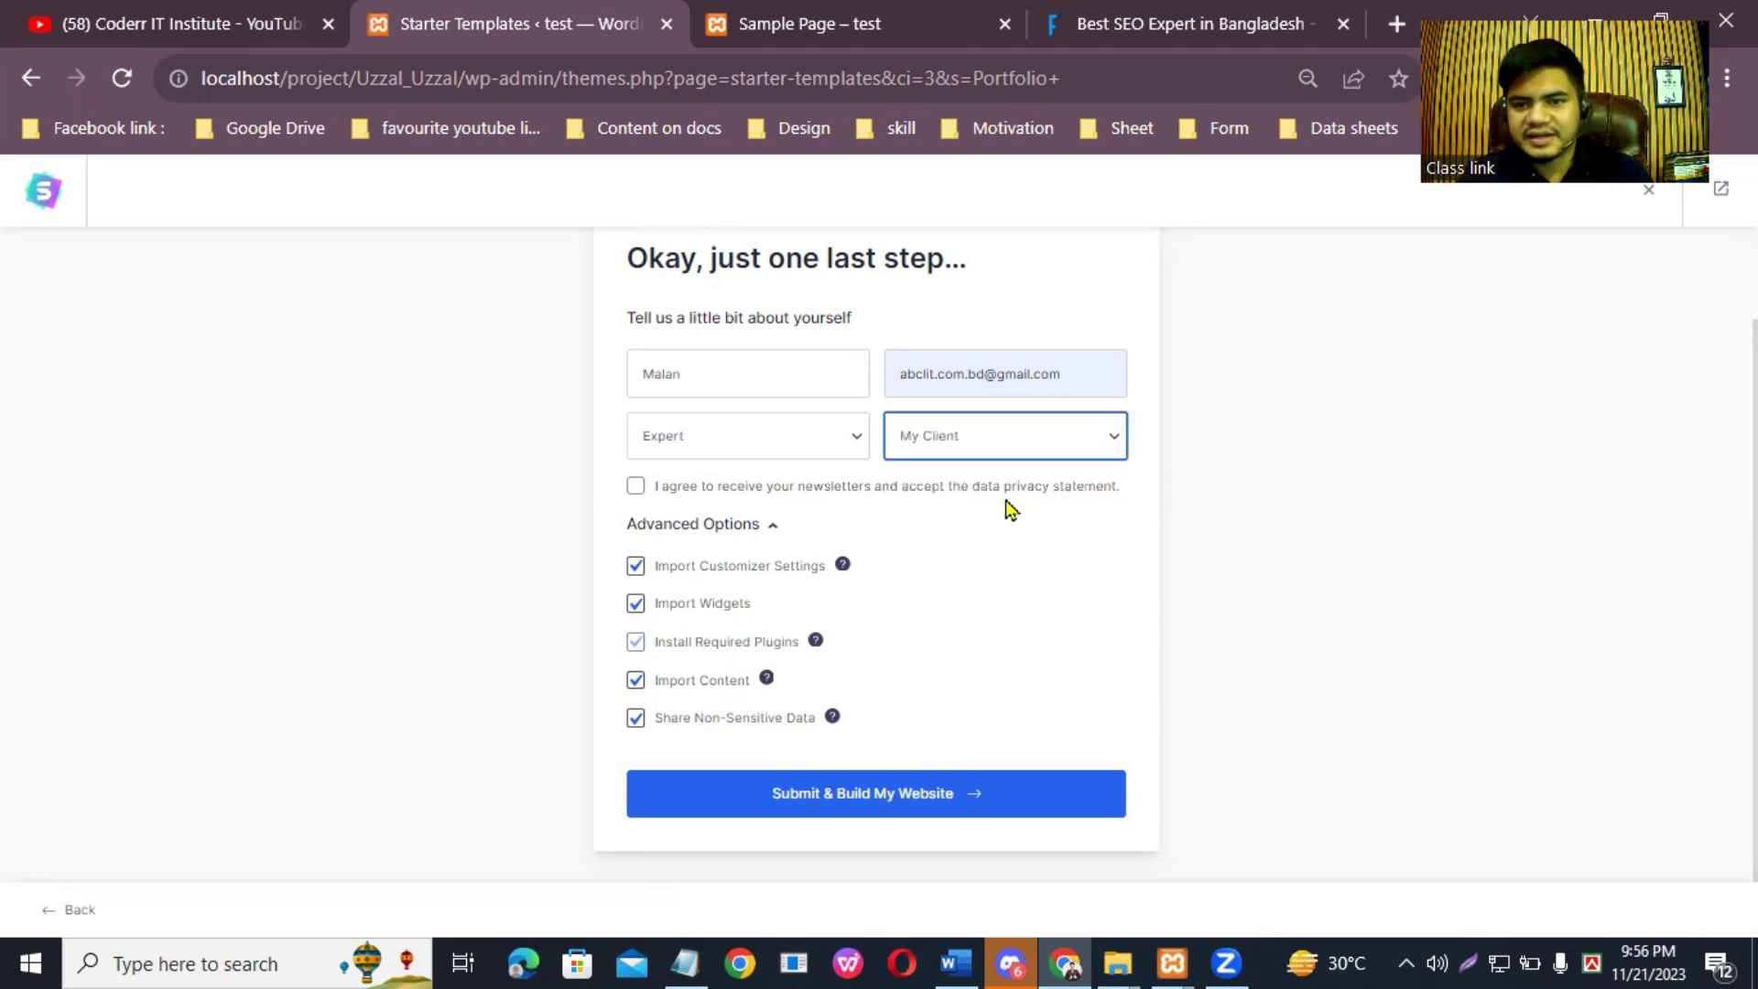
{"action": "left_click", "coordinate": [1032, 444]}
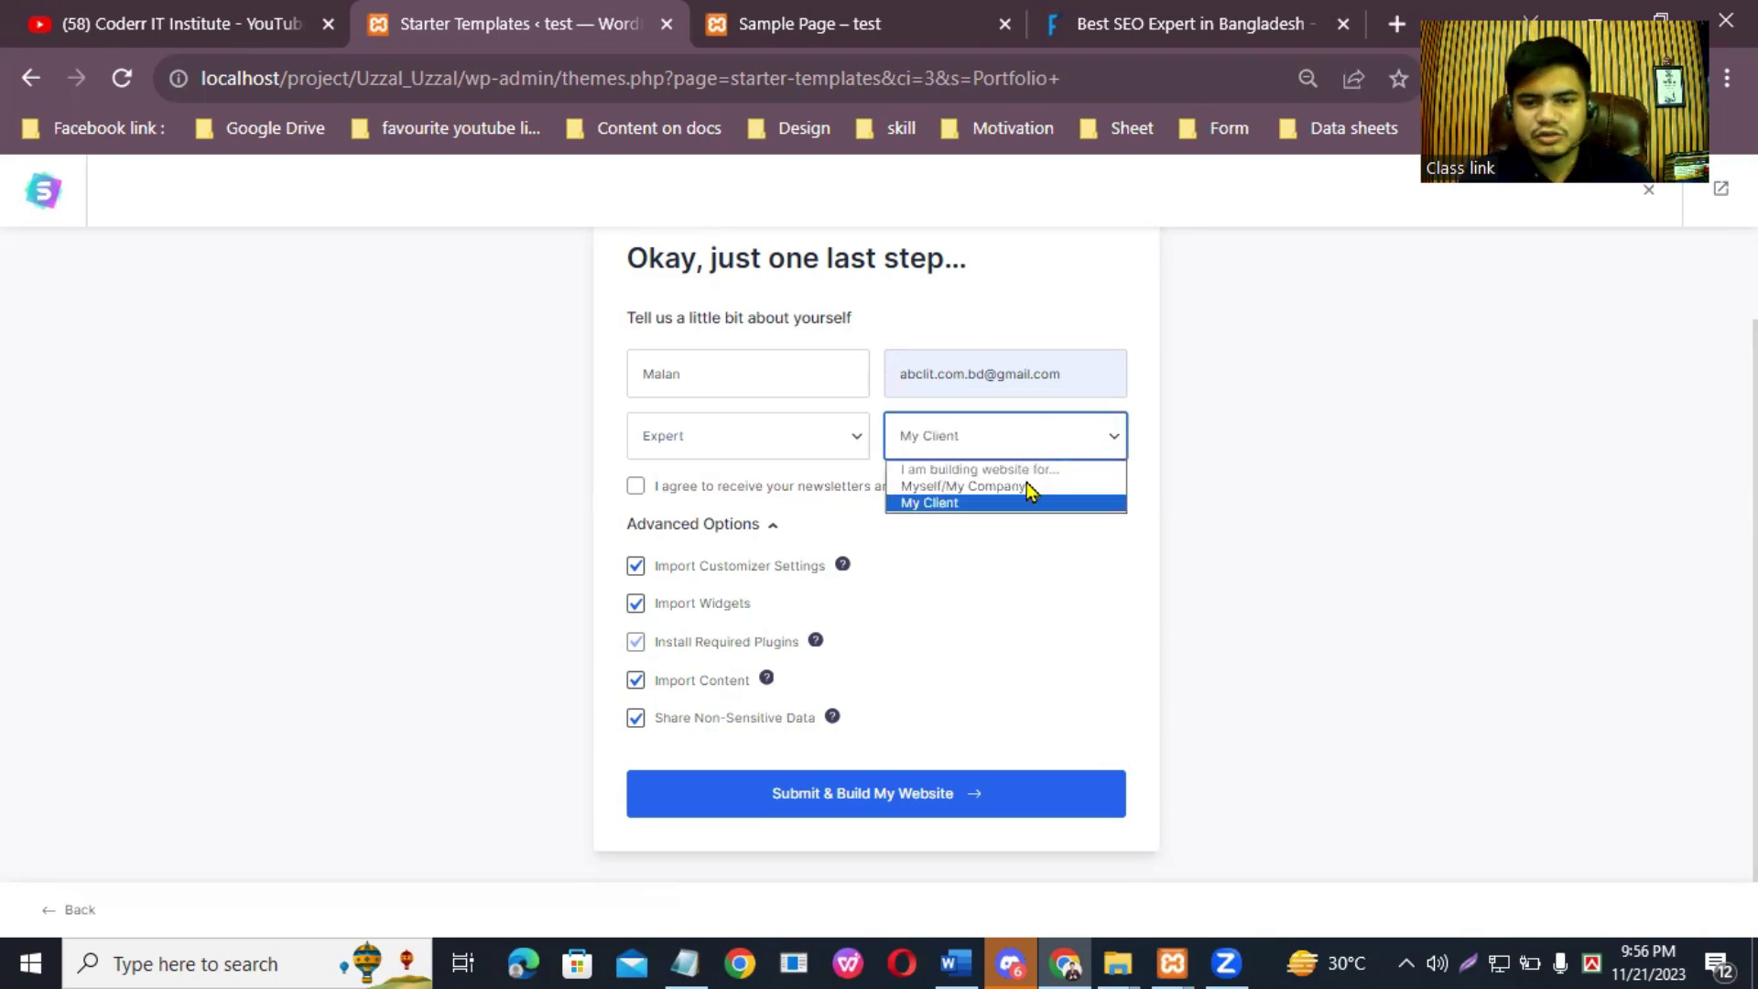
{"action": "left_click", "coordinate": [1031, 487]}
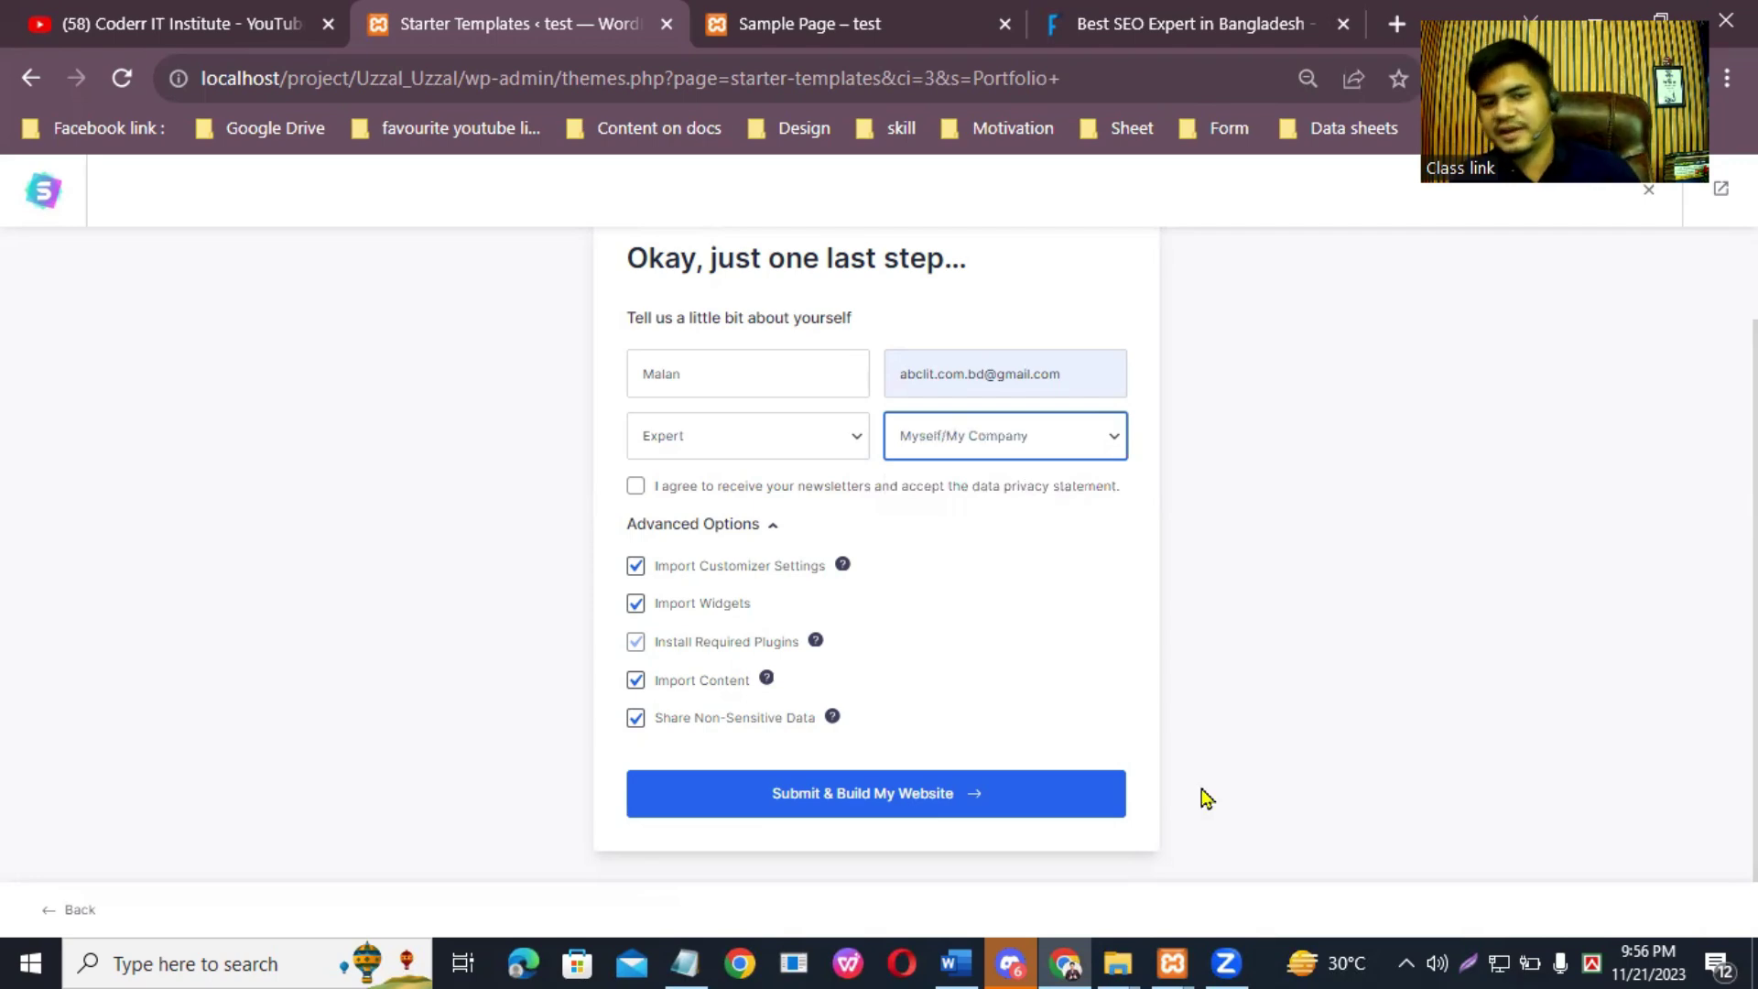
Step: Agree to newsletters and the privacy statement, then submit to build the website
{"action": "left_click", "coordinate": [649, 499]}
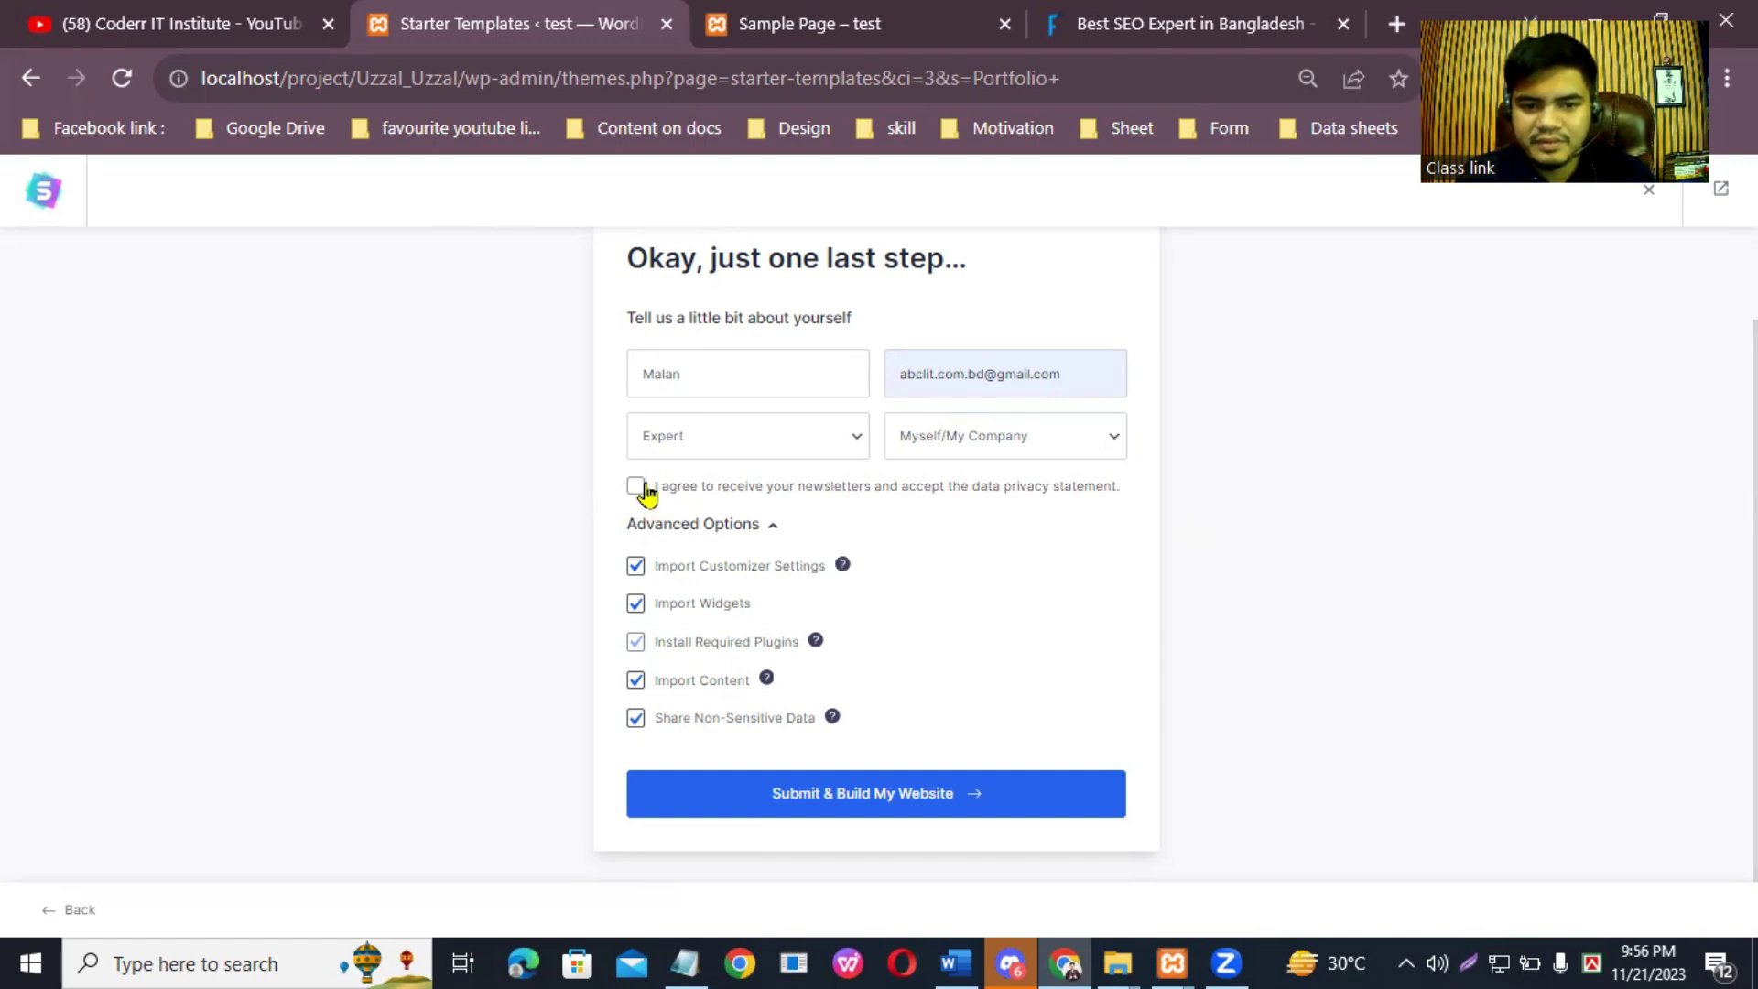
{"action": "left_click", "coordinate": [636, 487]}
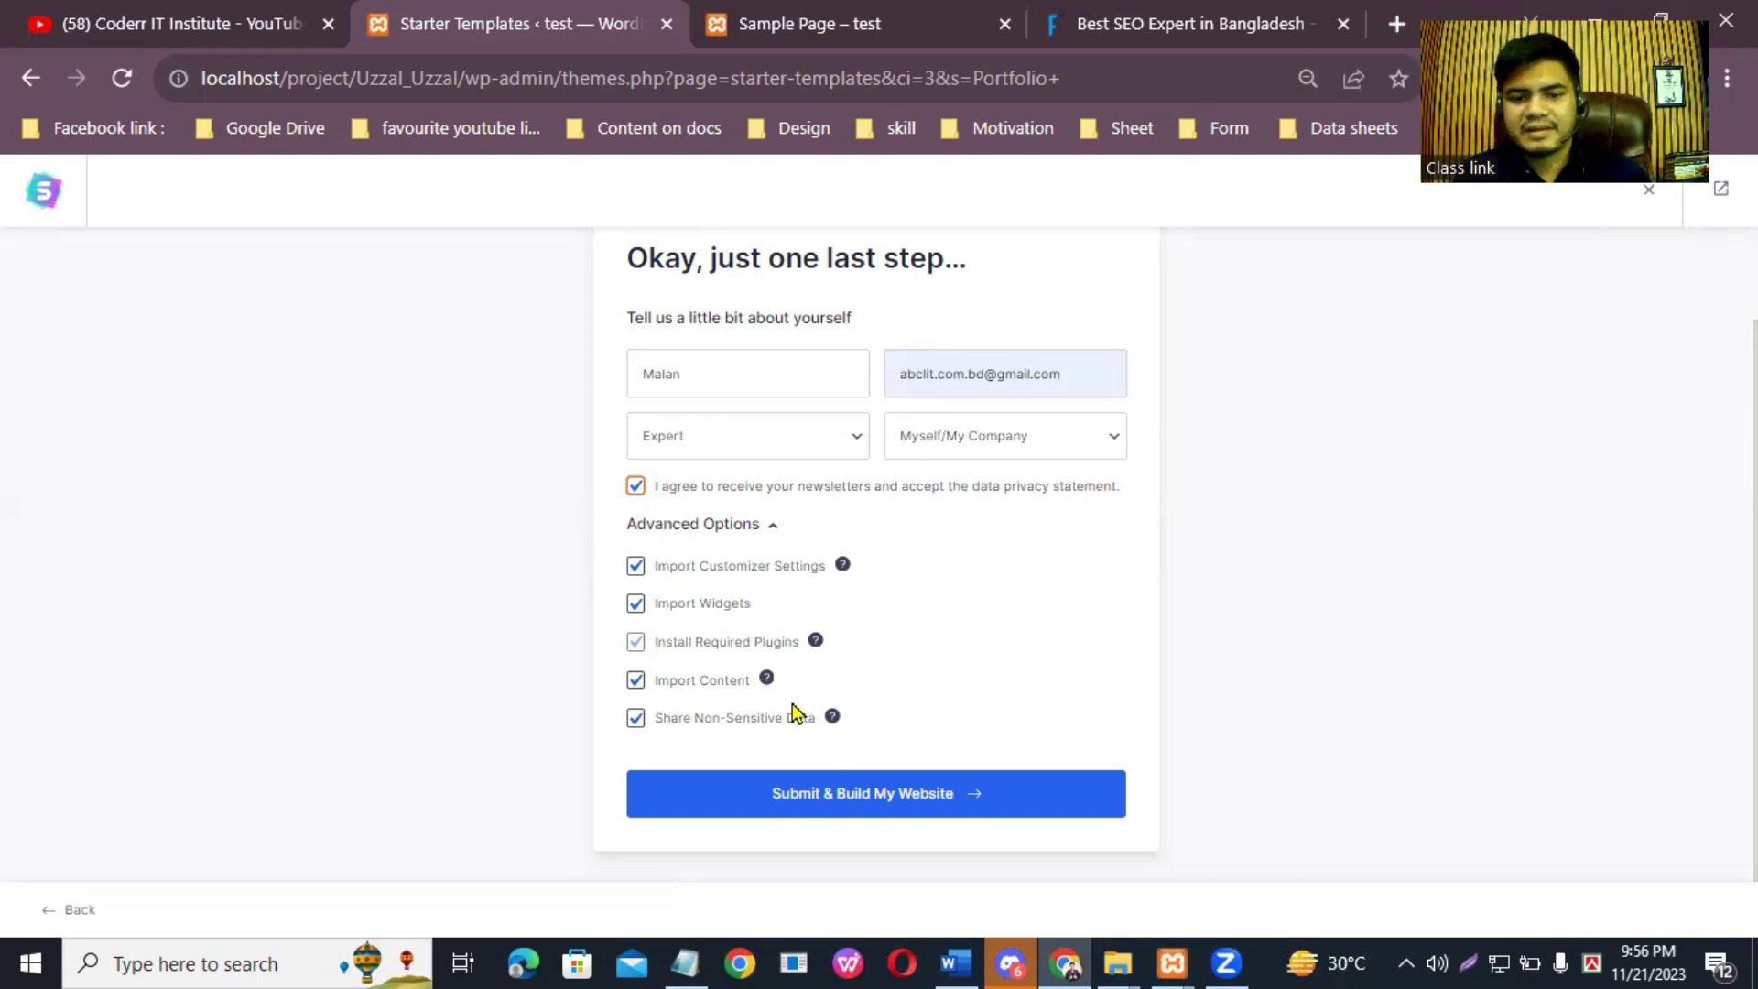
{"action": "left_click", "coordinate": [893, 798]}
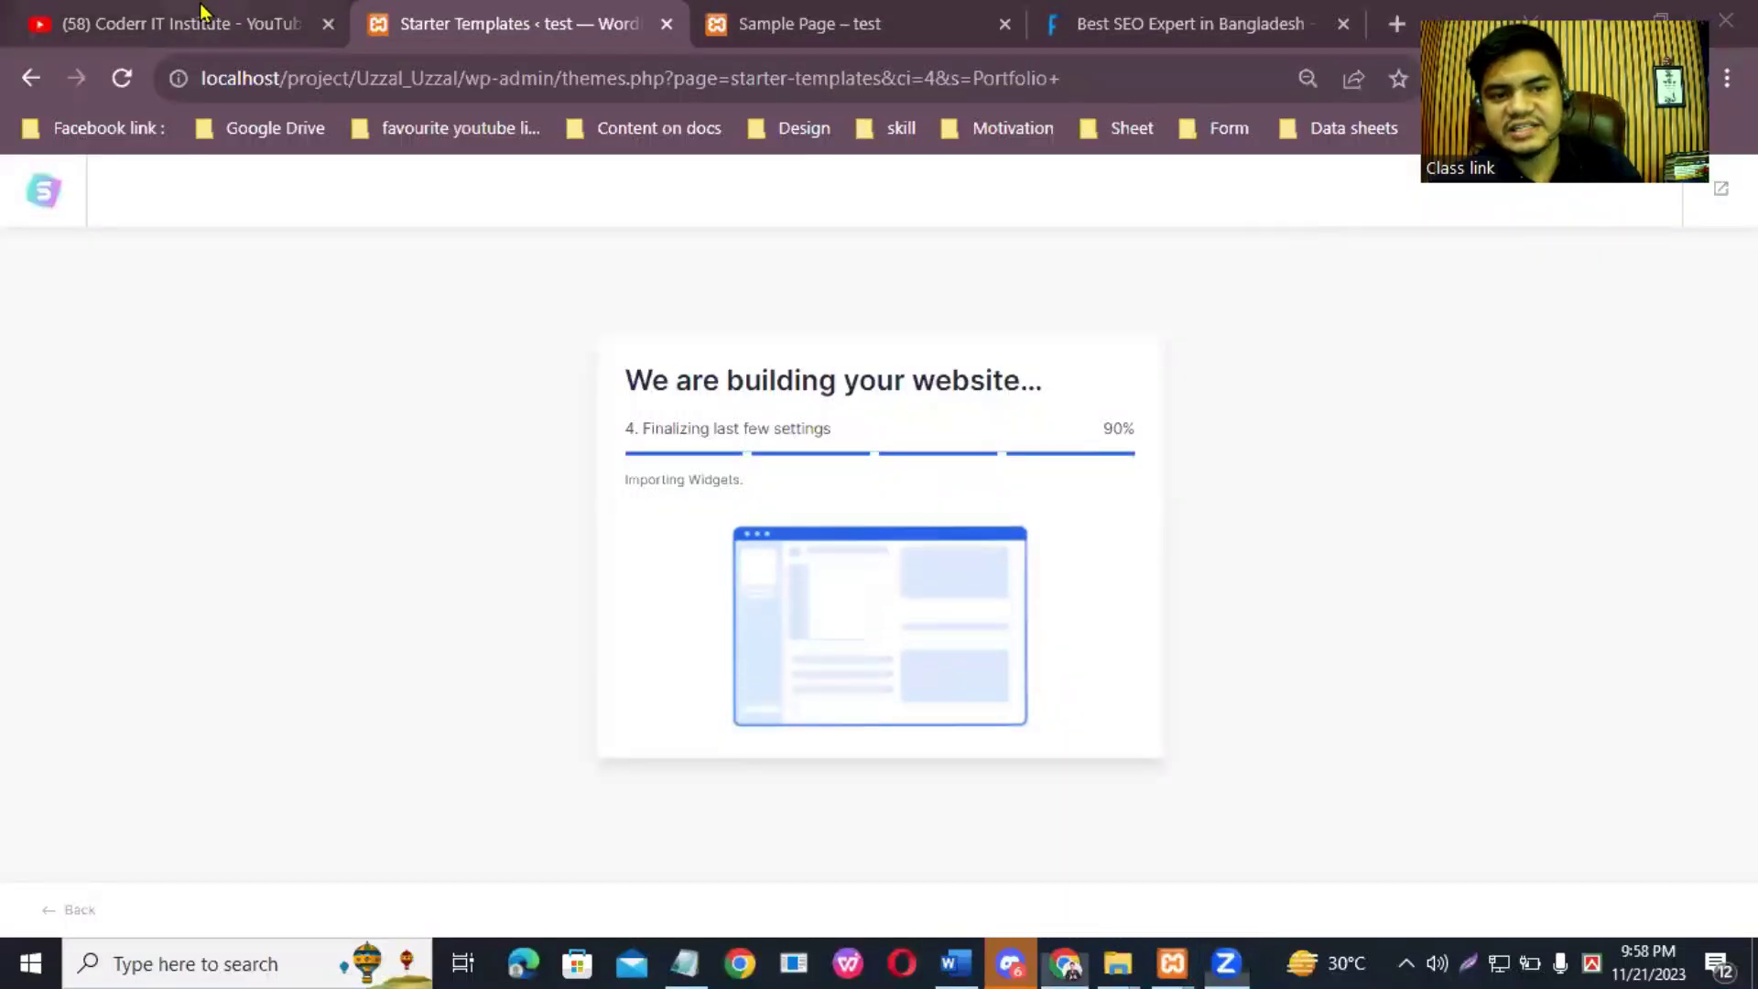
Step: Once the build reaches 90%, switch to the YouTube channel's Videos tab with Ctrl+1
{"action": "key", "text": "ctrl+1"}
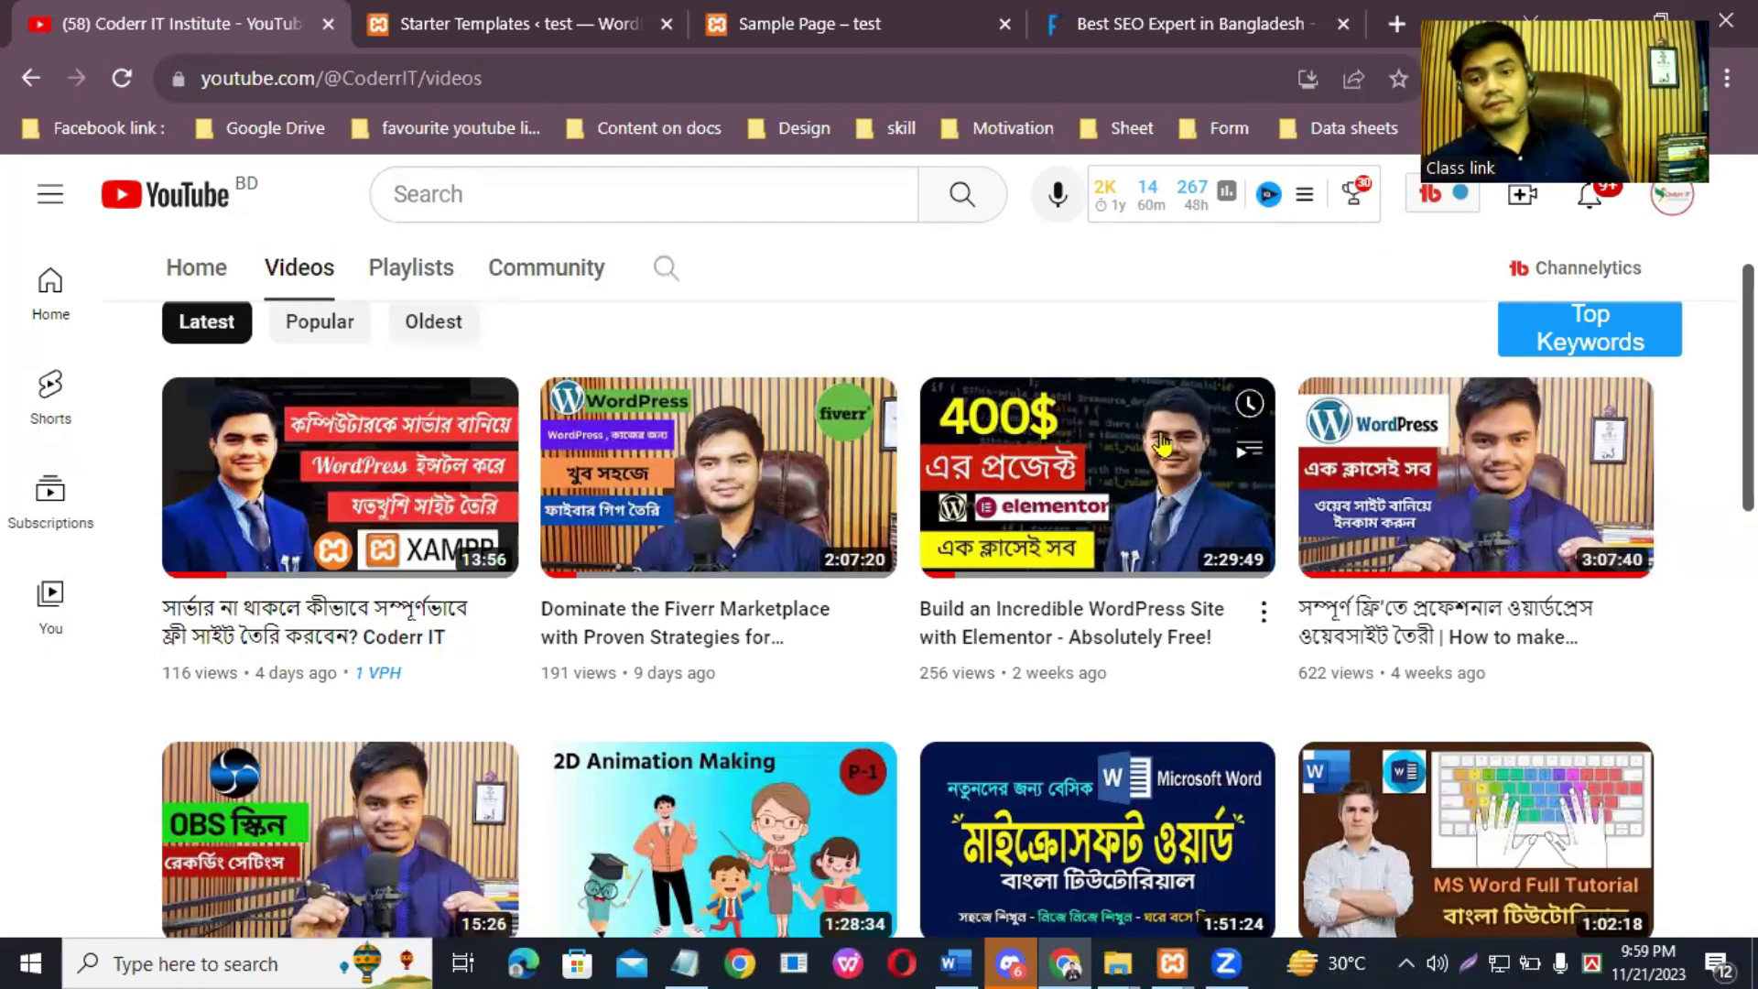
Step: Open the 'Build an Incredible WordPress Site with Elementor' video and copy its link
{"action": "left_click", "coordinate": [1116, 479]}
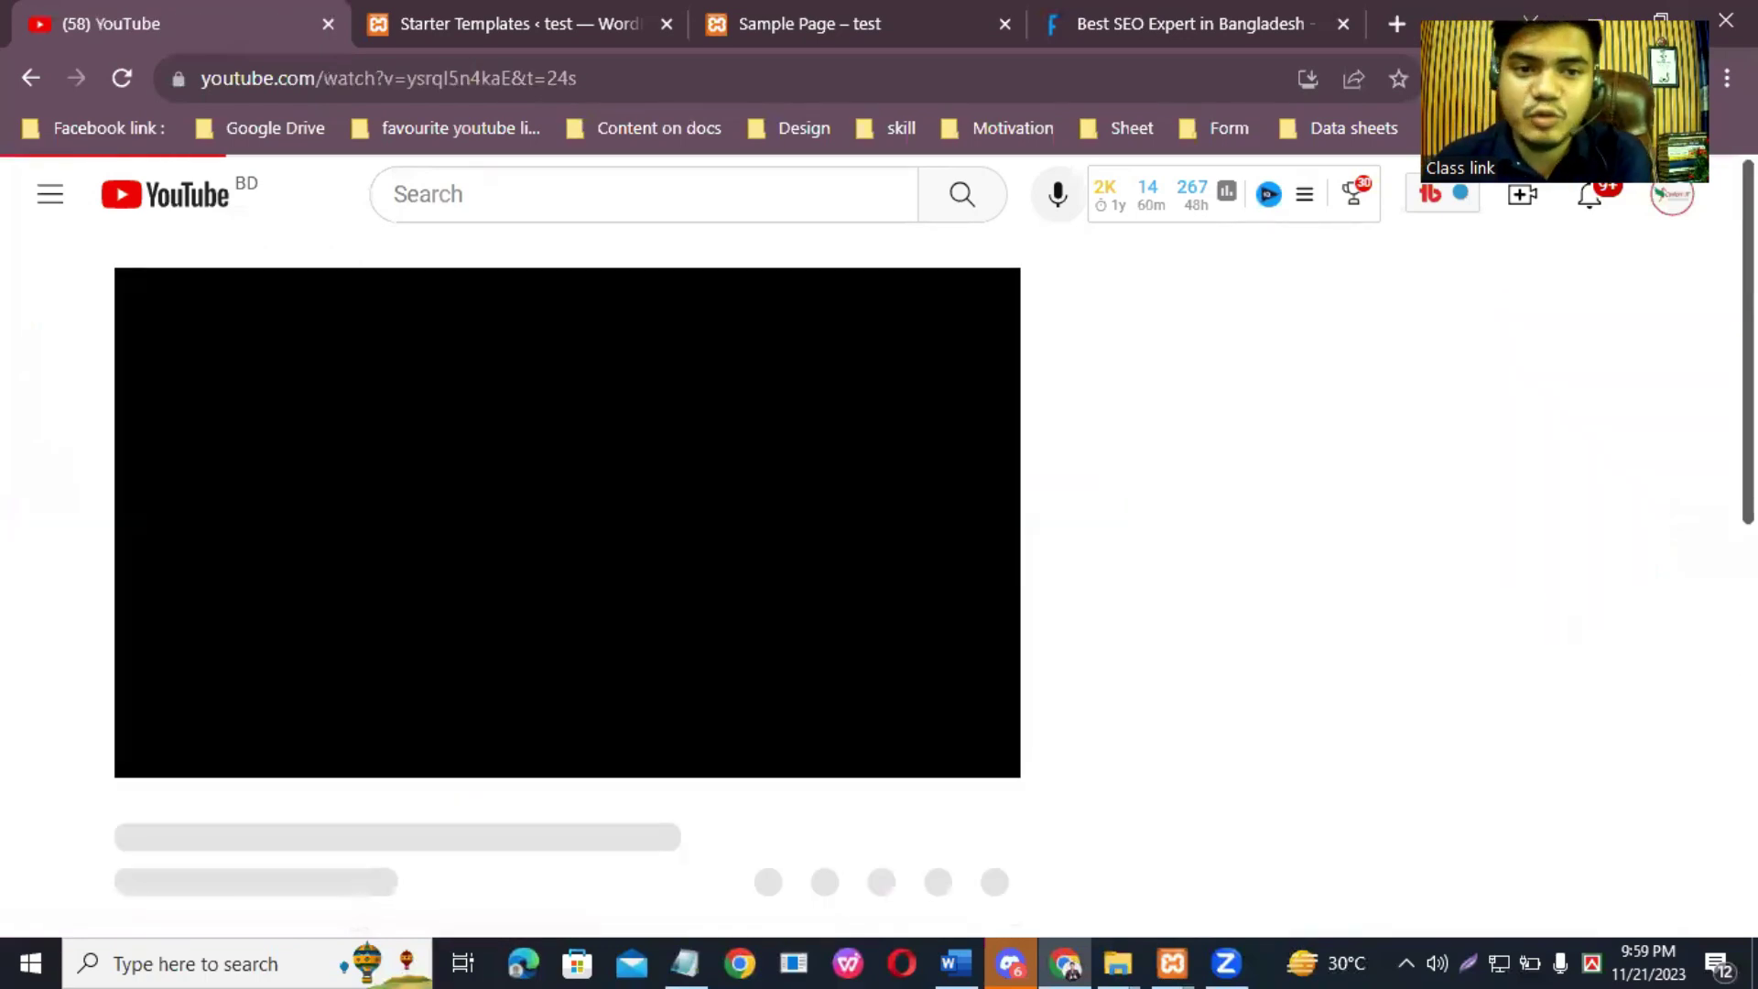
{"action": "double_click", "coordinate": [674, 79]}
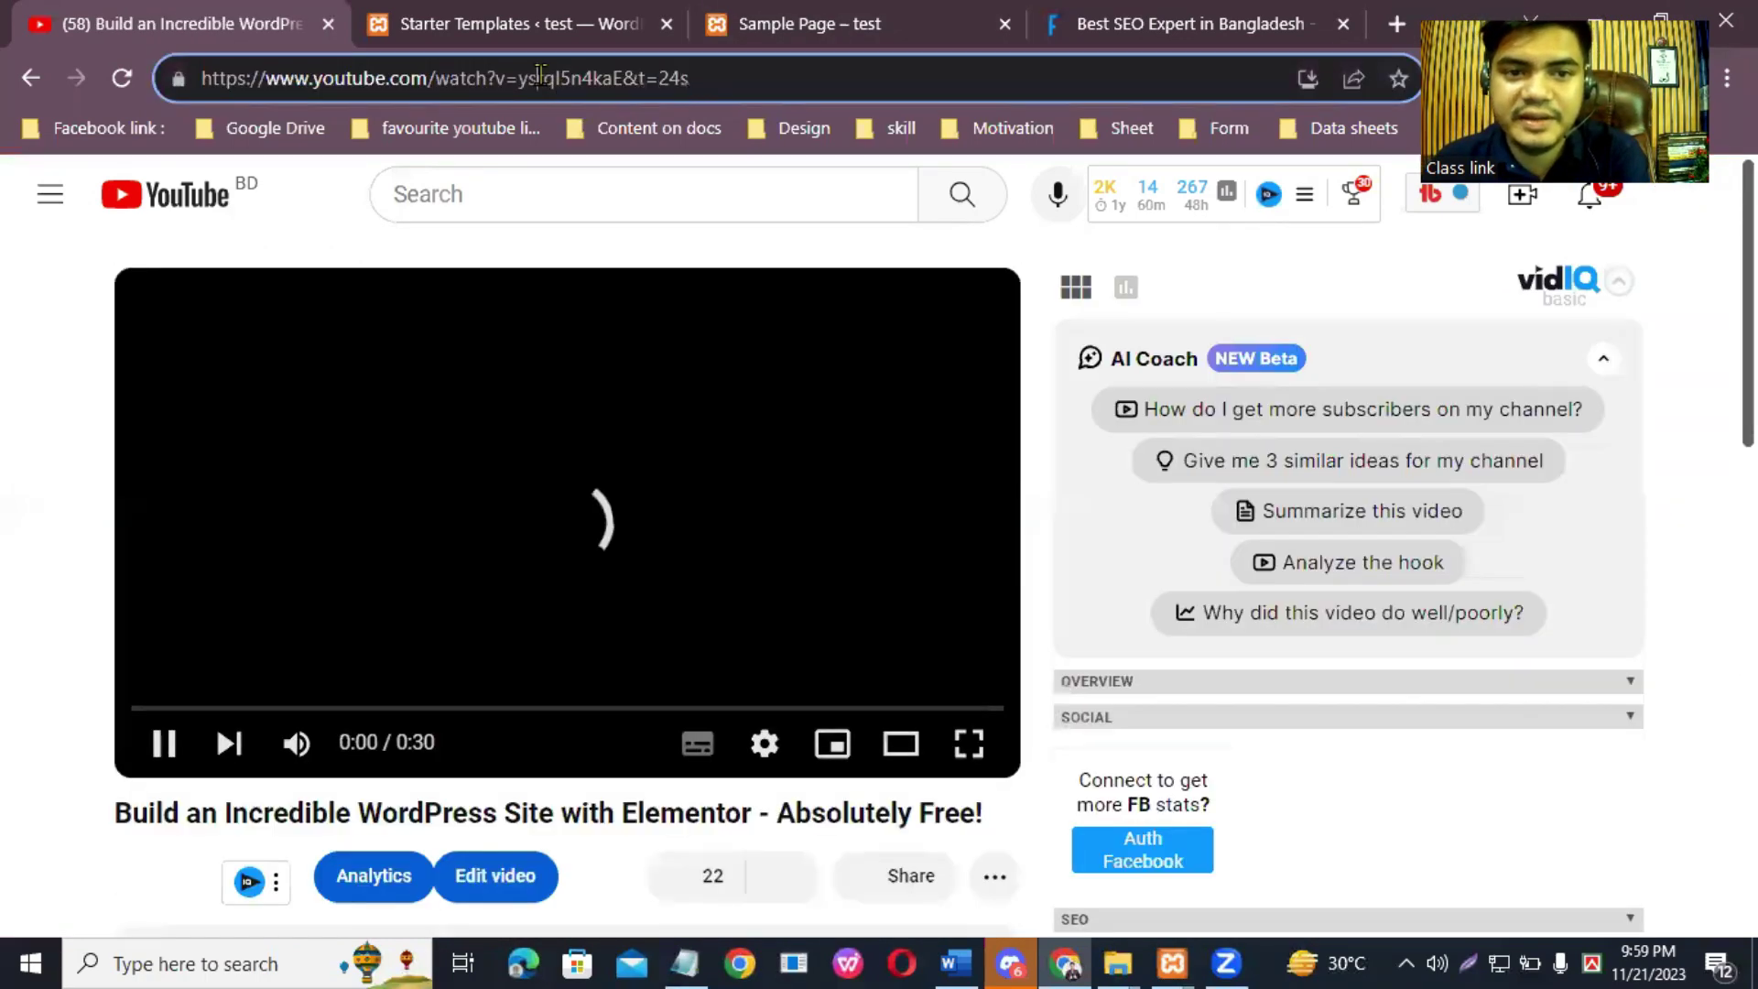
{"action": "triple_click", "coordinate": [556, 81]}
{"action": "right_click", "coordinate": [545, 79]}
{"action": "left_click", "coordinate": [620, 254]}
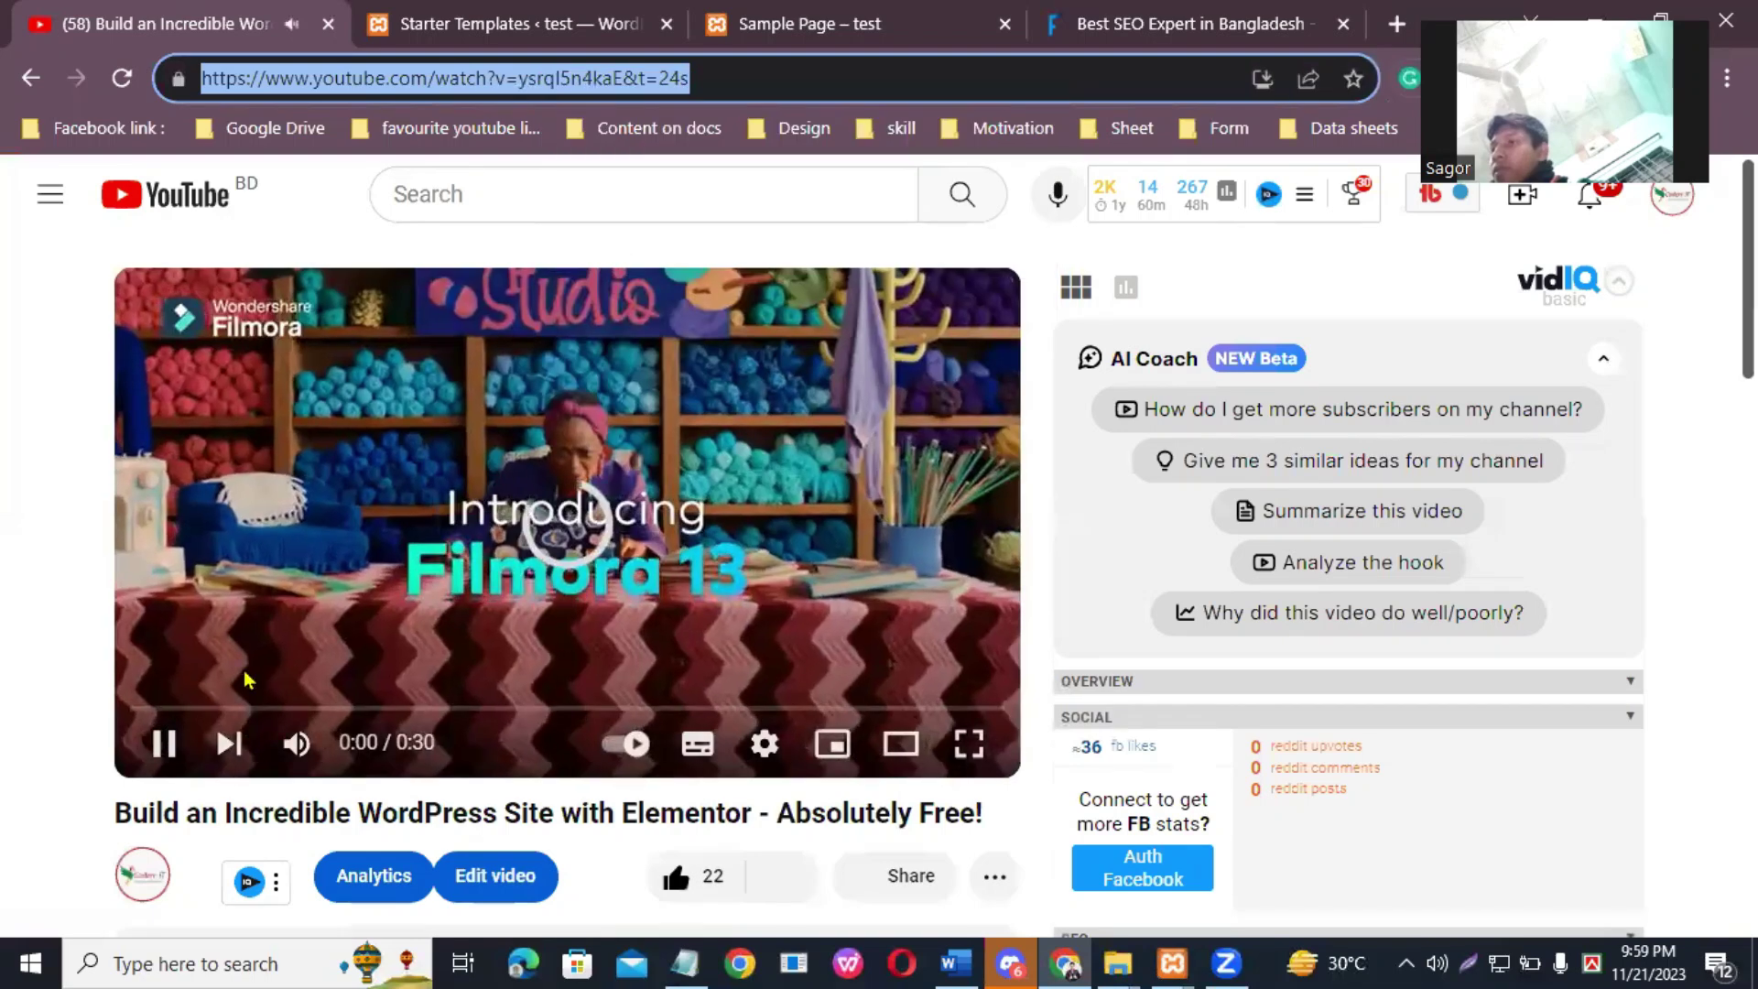
{"action": "left_click", "coordinate": [163, 743]}
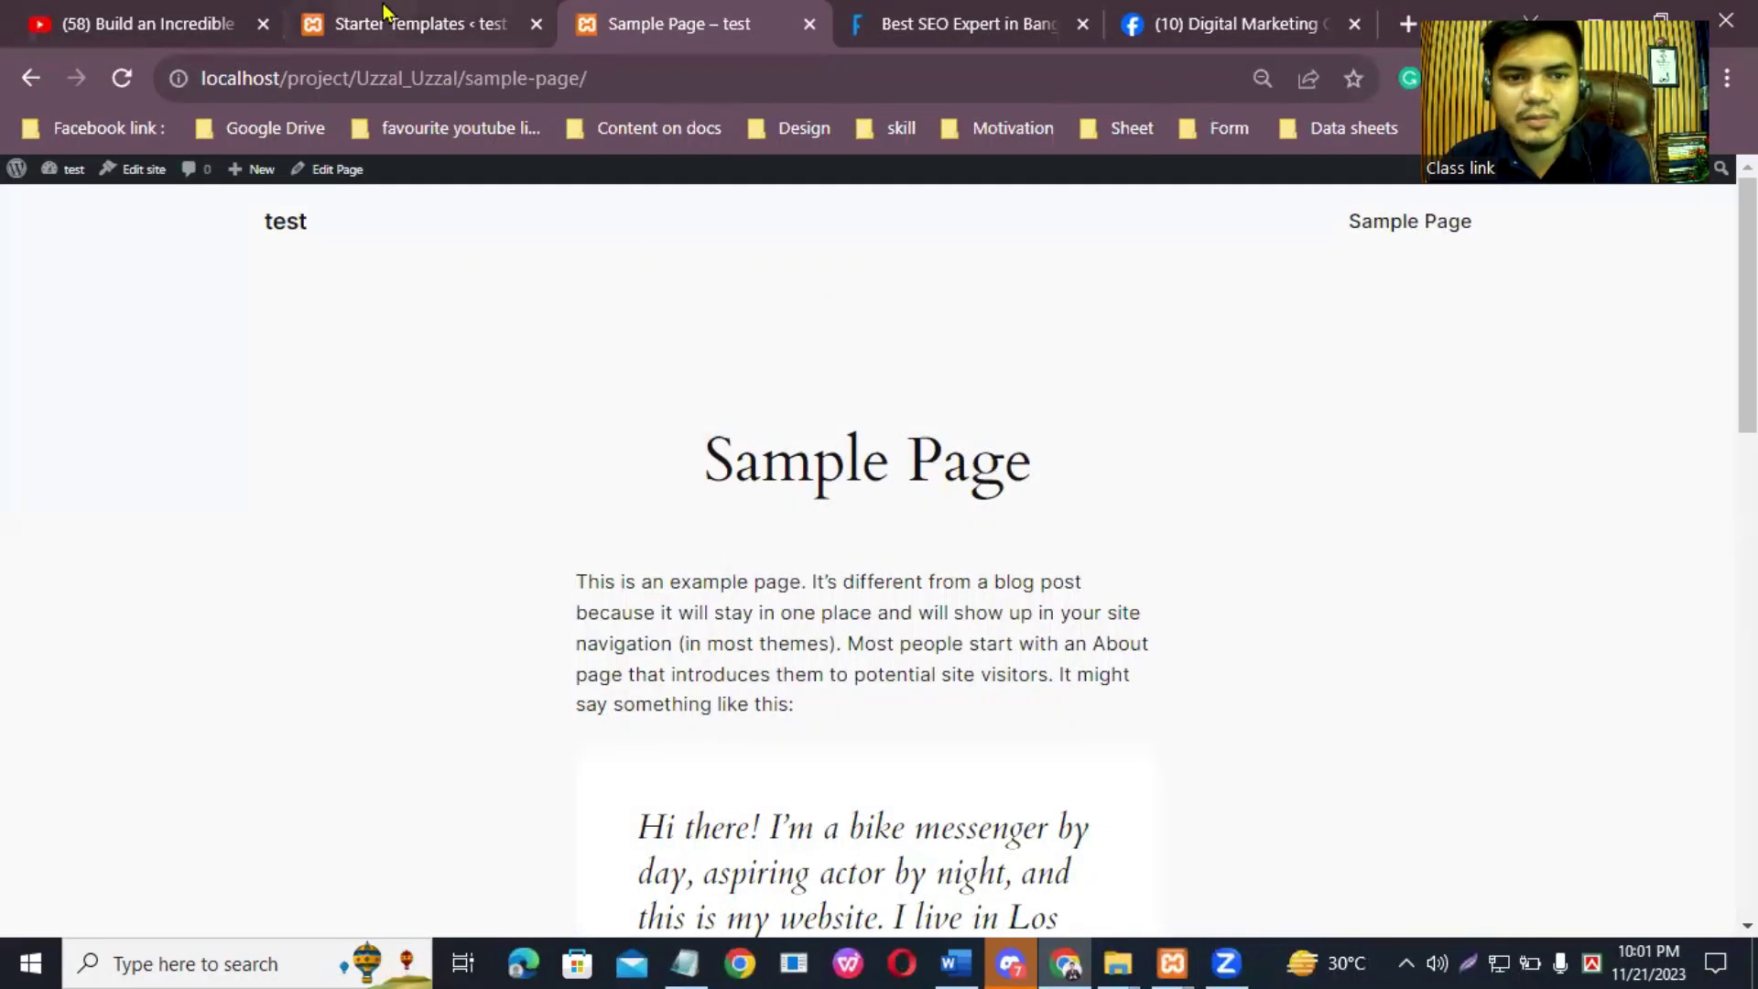
Step: Return to the shared Starter Templates page showing the website build finished at 100%
{"action": "left_click", "coordinate": [389, 14]}
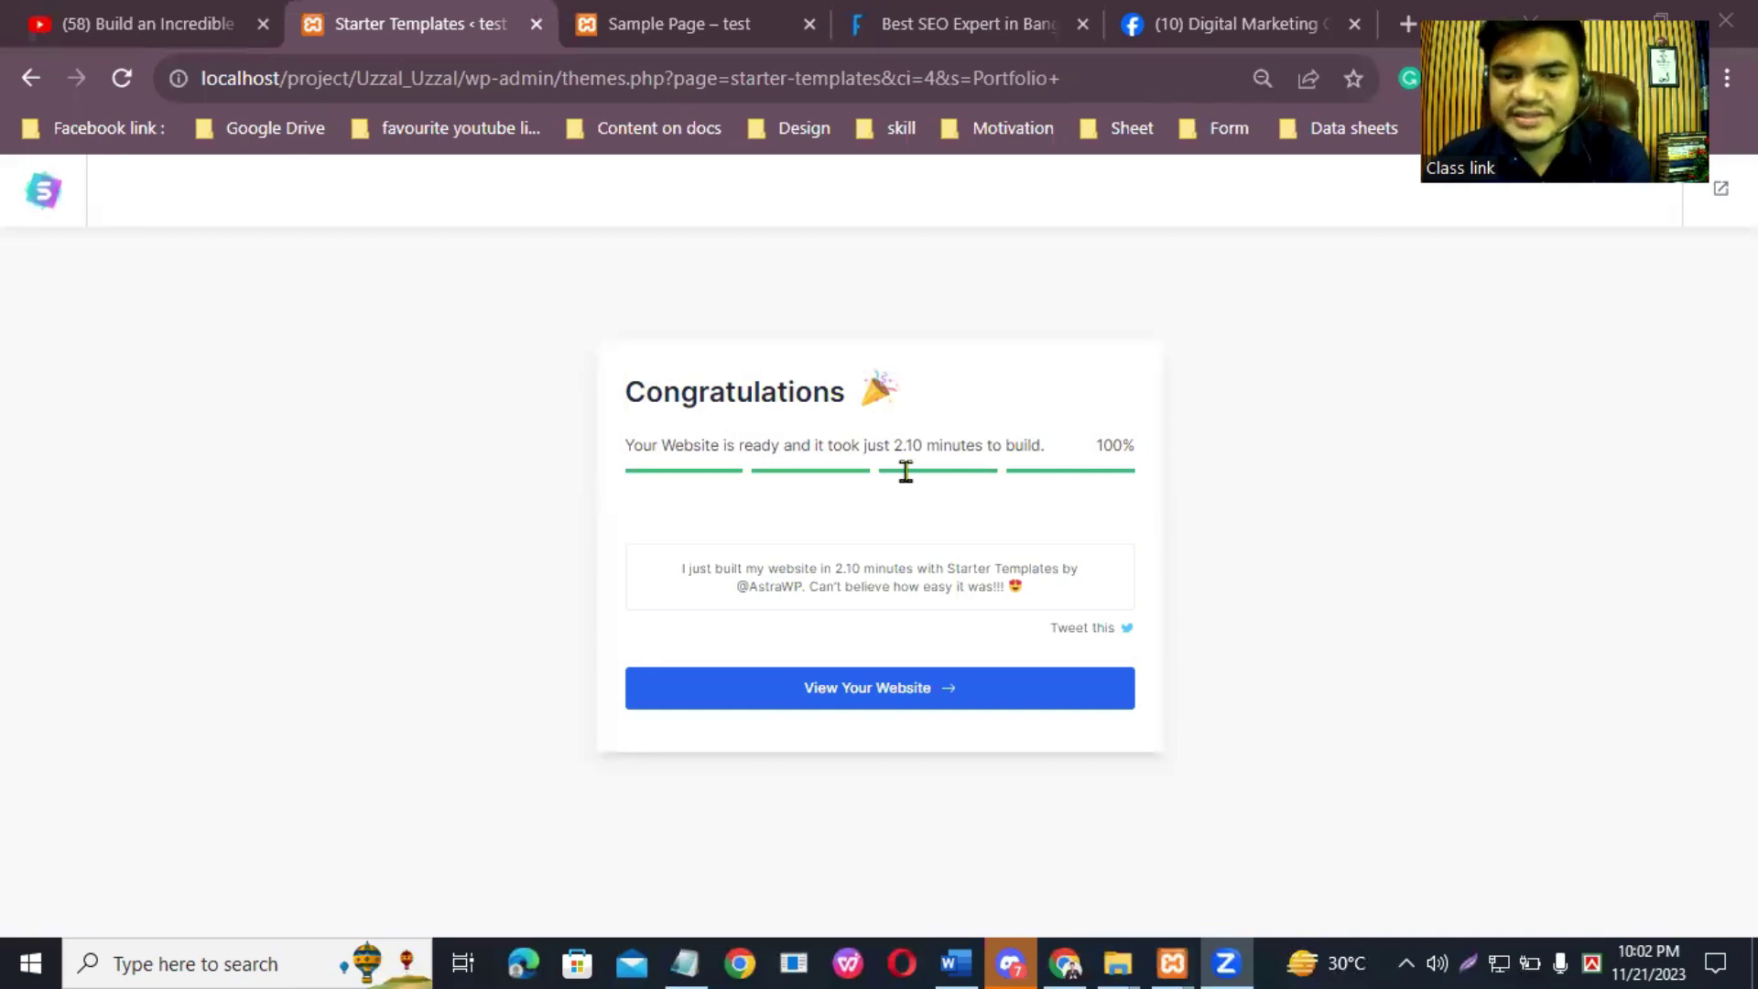
Step: Open the newly built portfolio site's homepage in a new tab from the Congratulations screen
{"action": "left_click", "coordinate": [1075, 651]}
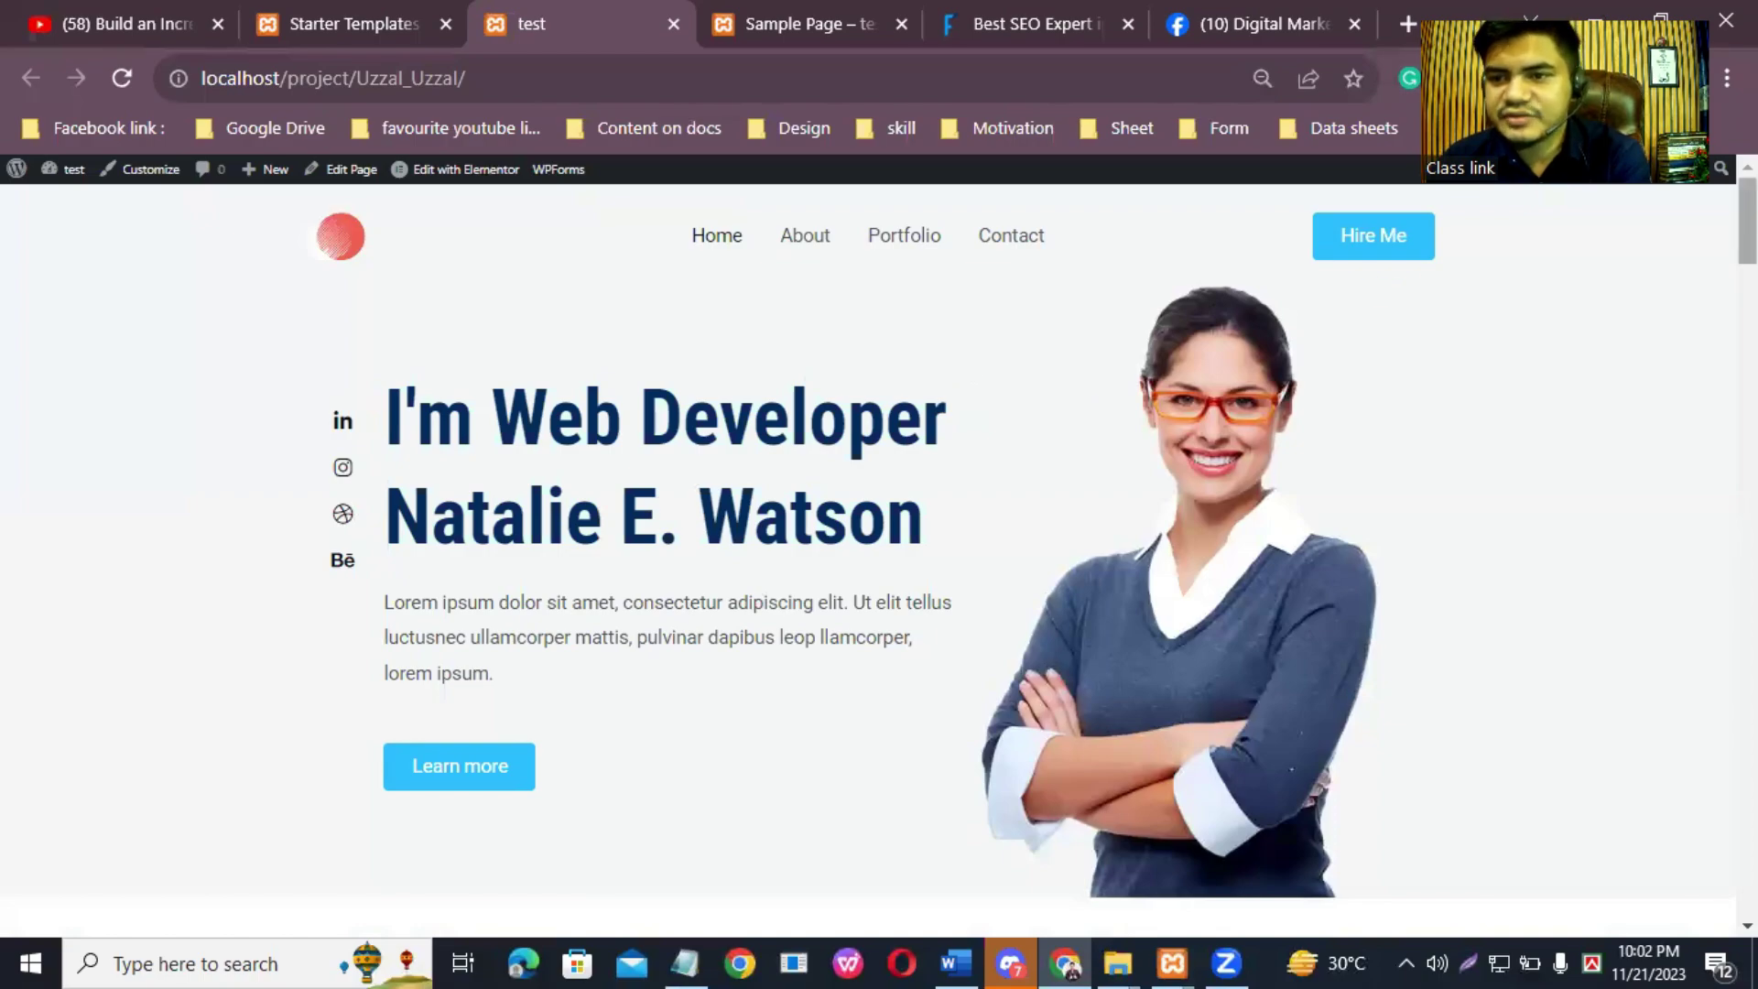
Step: Reload the live home page and scroll down through its services and work experience sections
{"action": "scroll", "coordinate": [1095, 404], "scroll_direction": "down", "scroll_amount": 6}
{"action": "scroll", "coordinate": [868, 559], "scroll_direction": "down", "scroll_amount": 20}
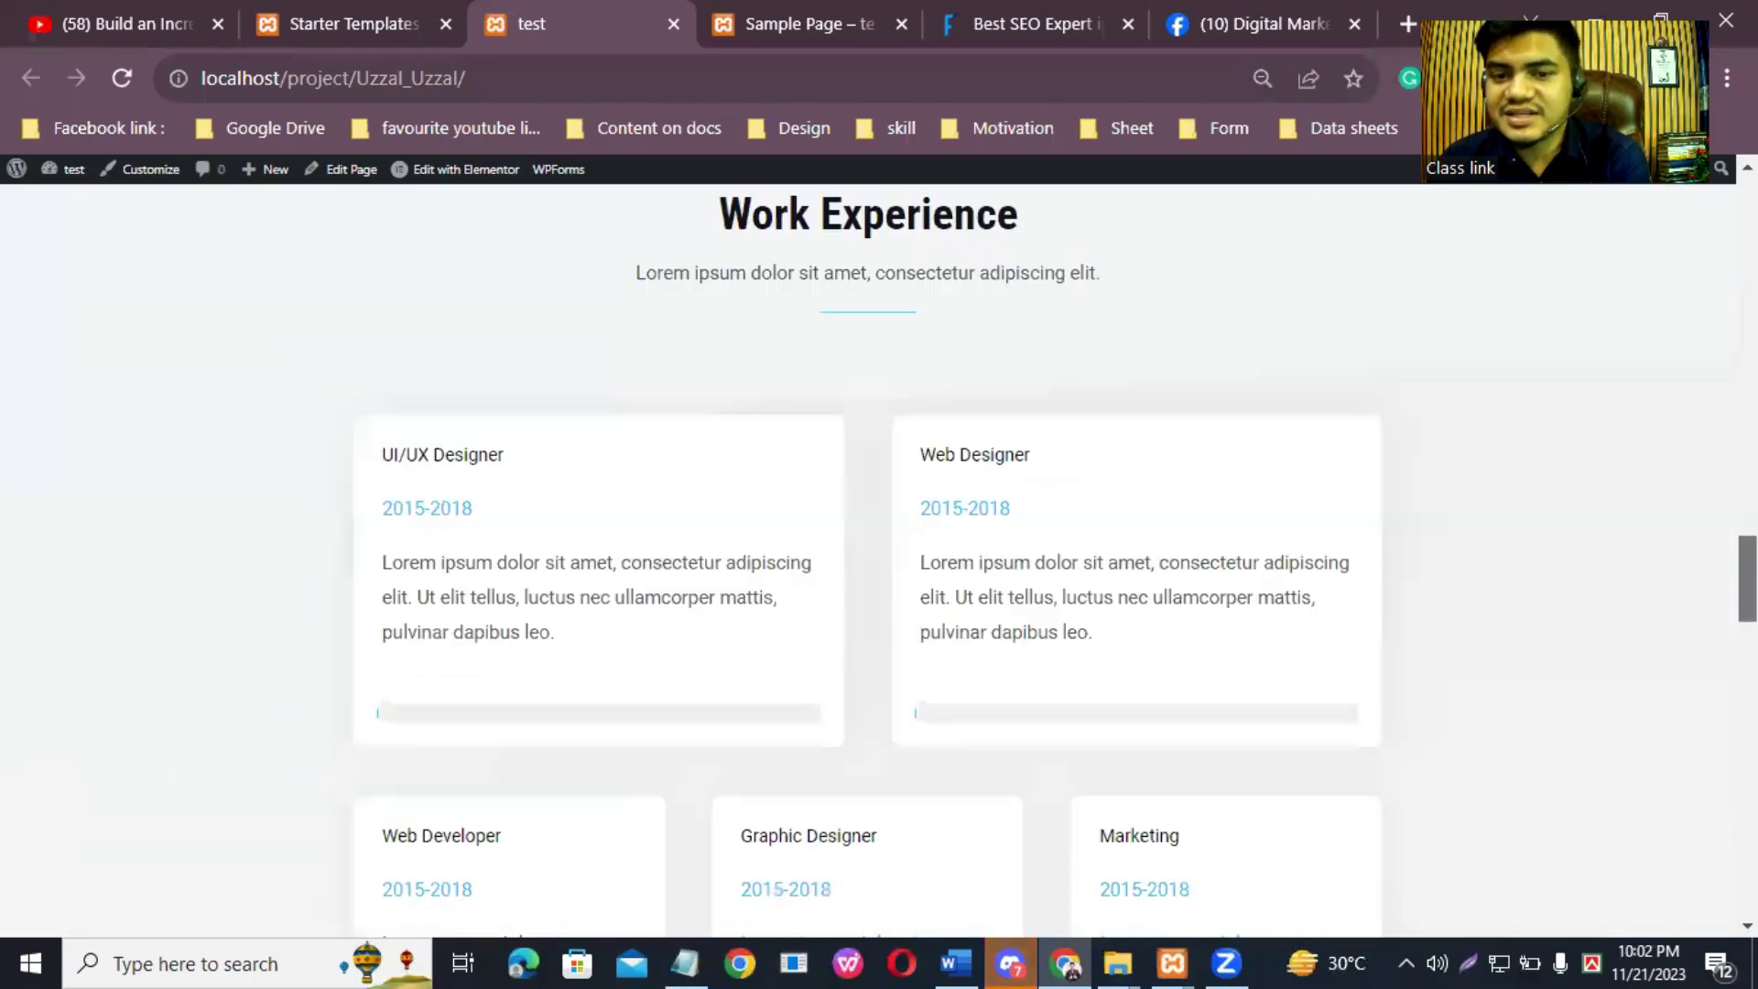
{"action": "scroll", "coordinate": [868, 560], "scroll_direction": "down", "scroll_amount": 3}
{"action": "scroll", "coordinate": [868, 560], "scroll_direction": "up", "scroll_amount": 20}
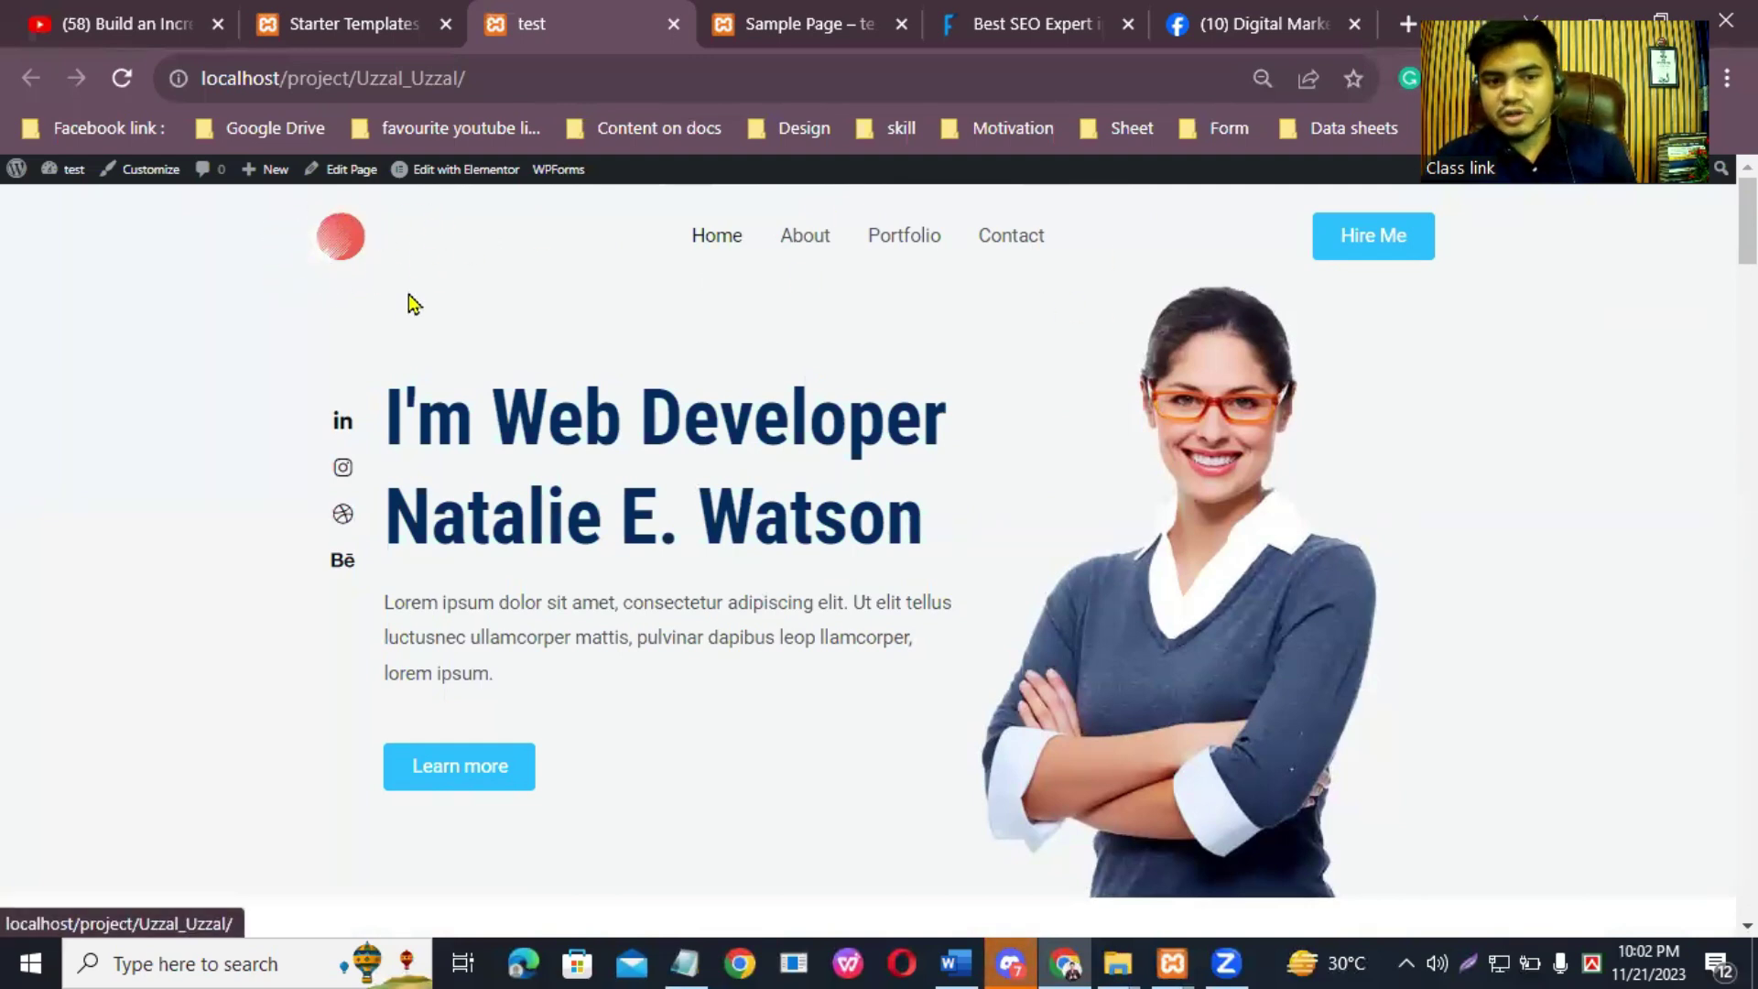
{"action": "left_click", "coordinate": [717, 247]}
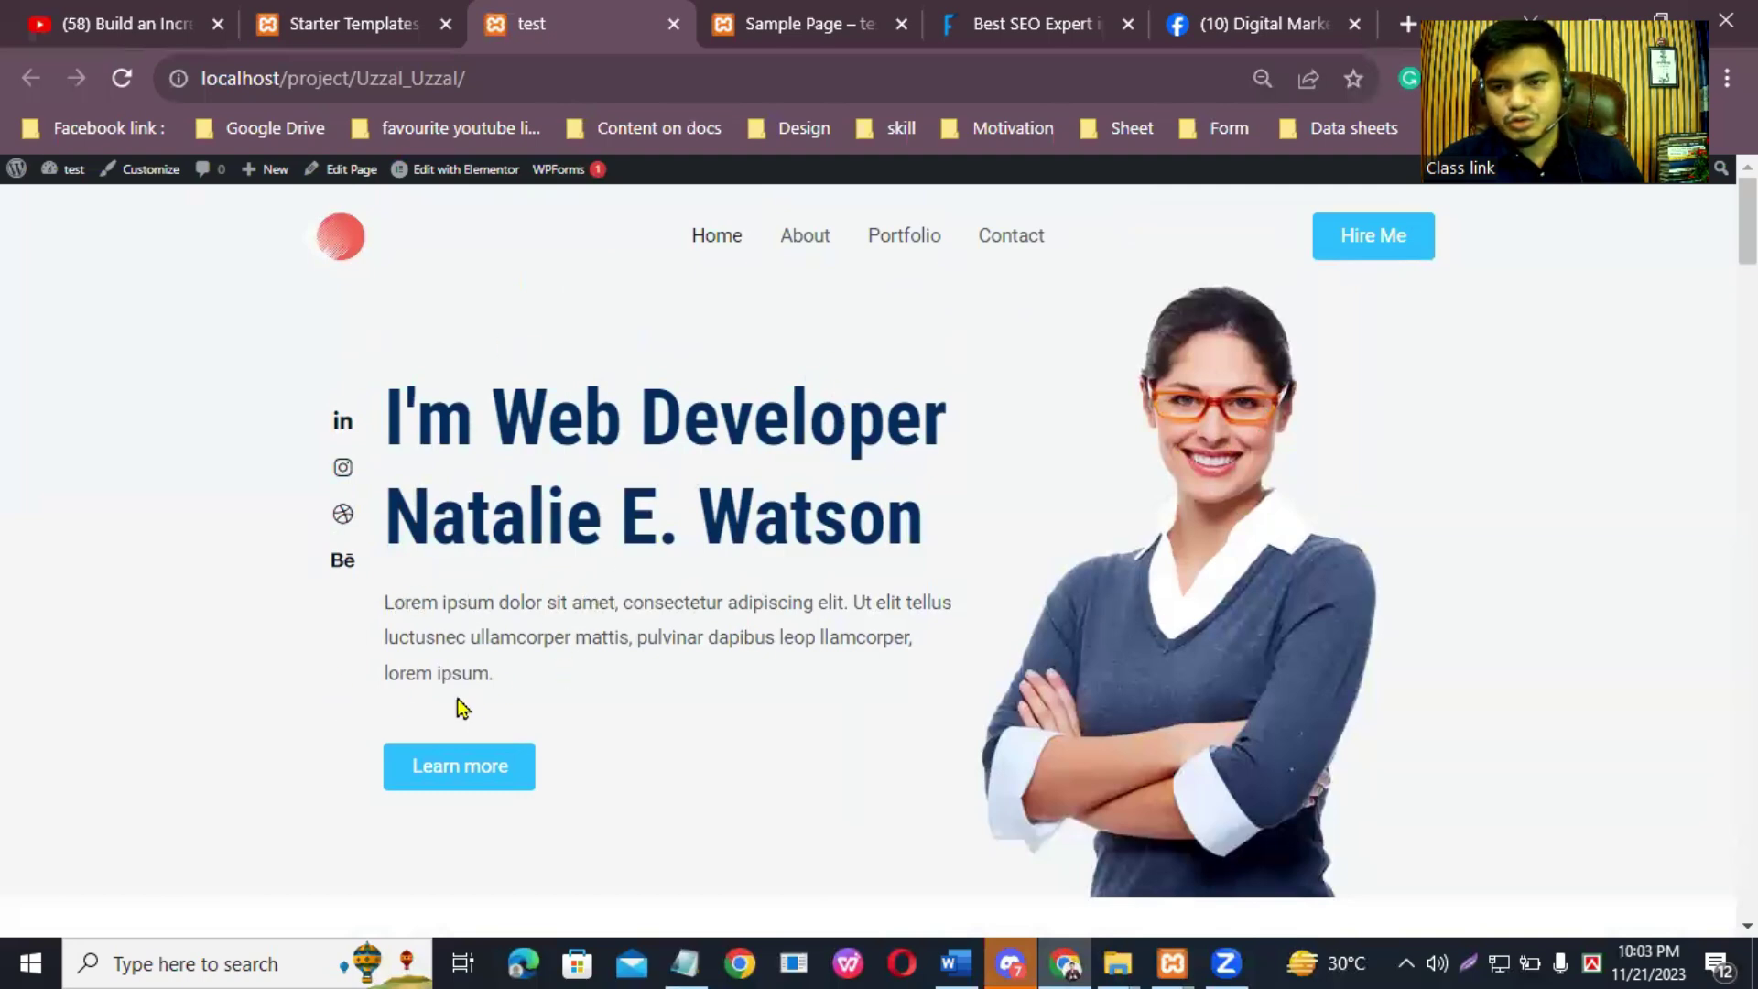
{"action": "scroll", "coordinate": [1747, 220], "scroll_direction": "down", "scroll_amount": 5}
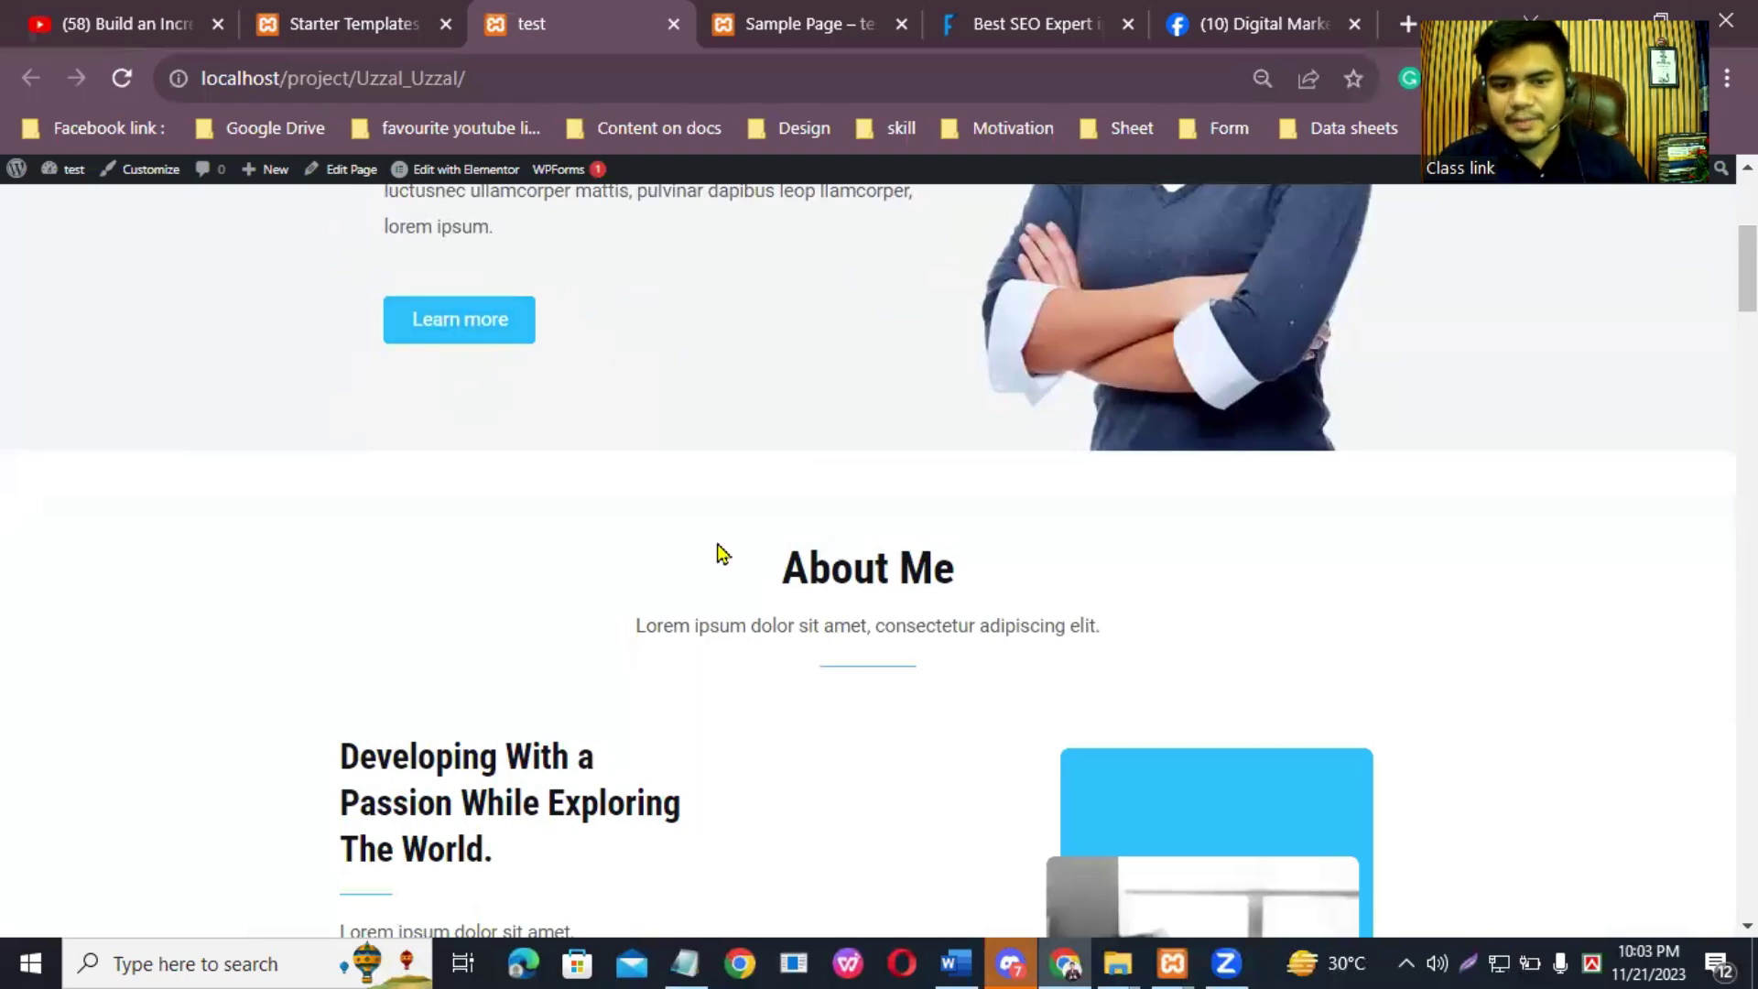
{"action": "scroll", "coordinate": [1393, 372], "scroll_direction": "down", "scroll_amount": 4}
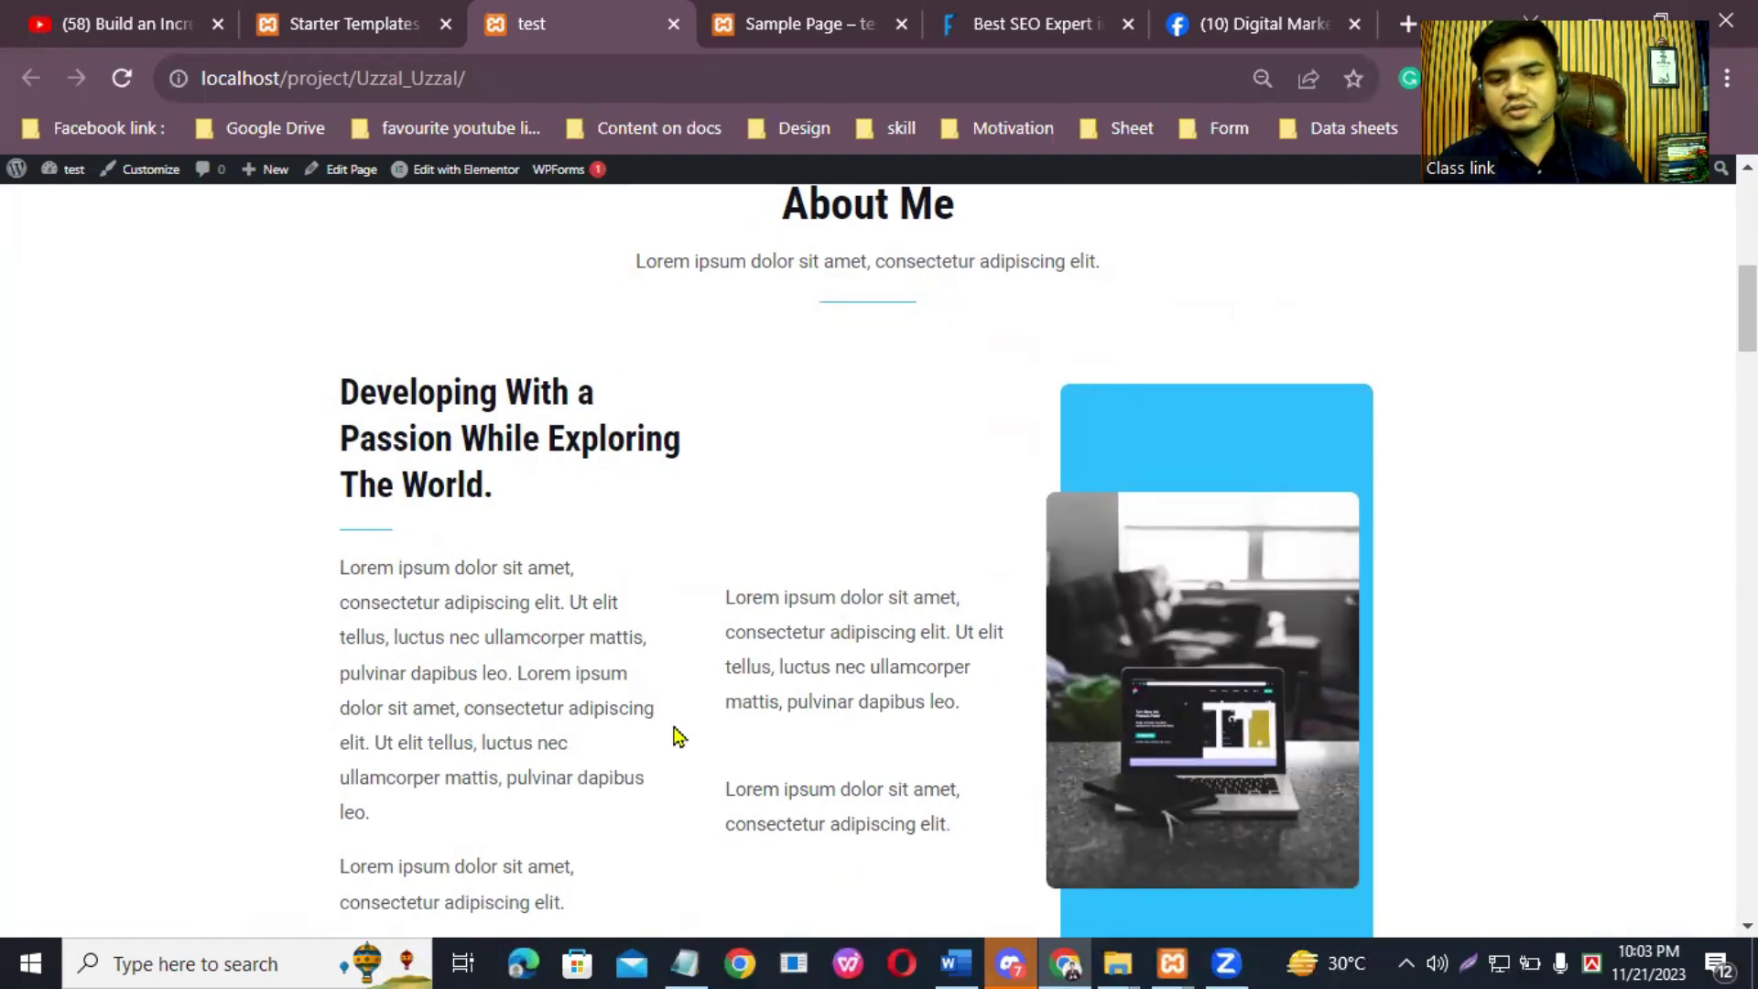
{"action": "scroll", "coordinate": [1564, 371], "scroll_direction": "down", "scroll_amount": 3}
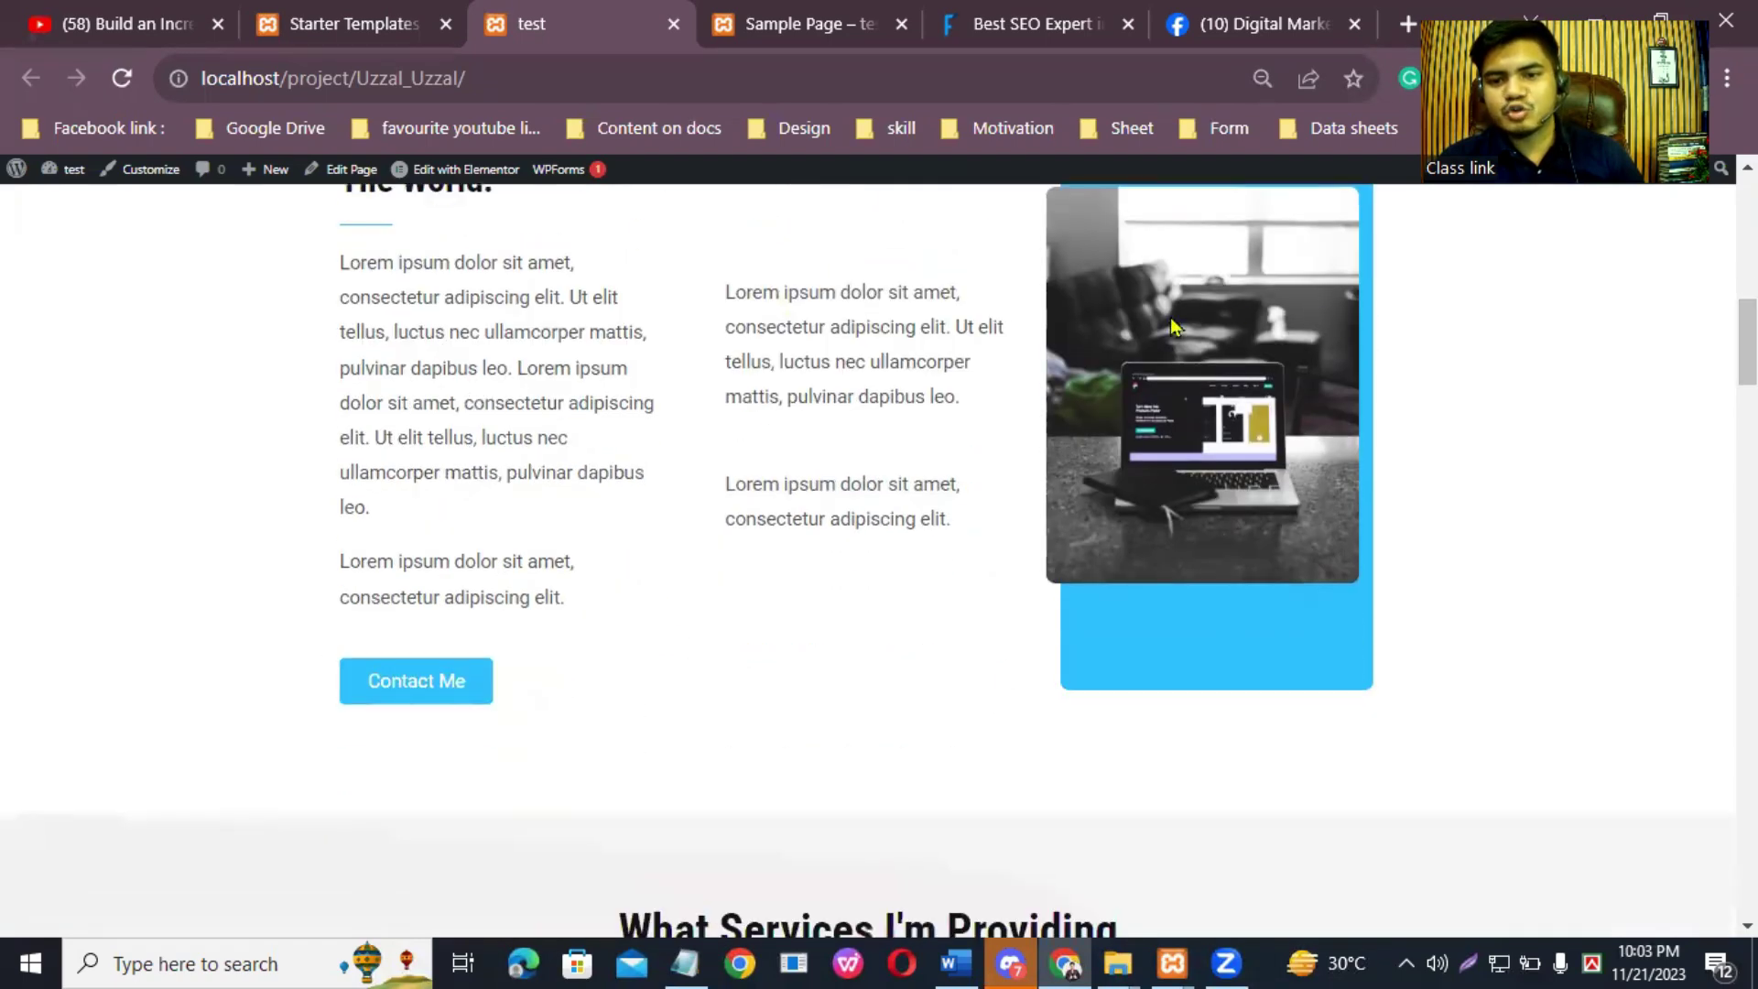
{"action": "scroll", "coordinate": [1177, 465], "scroll_direction": "up", "scroll_amount": 1}
{"action": "scroll", "coordinate": [1176, 465], "scroll_direction": "down", "scroll_amount": 8}
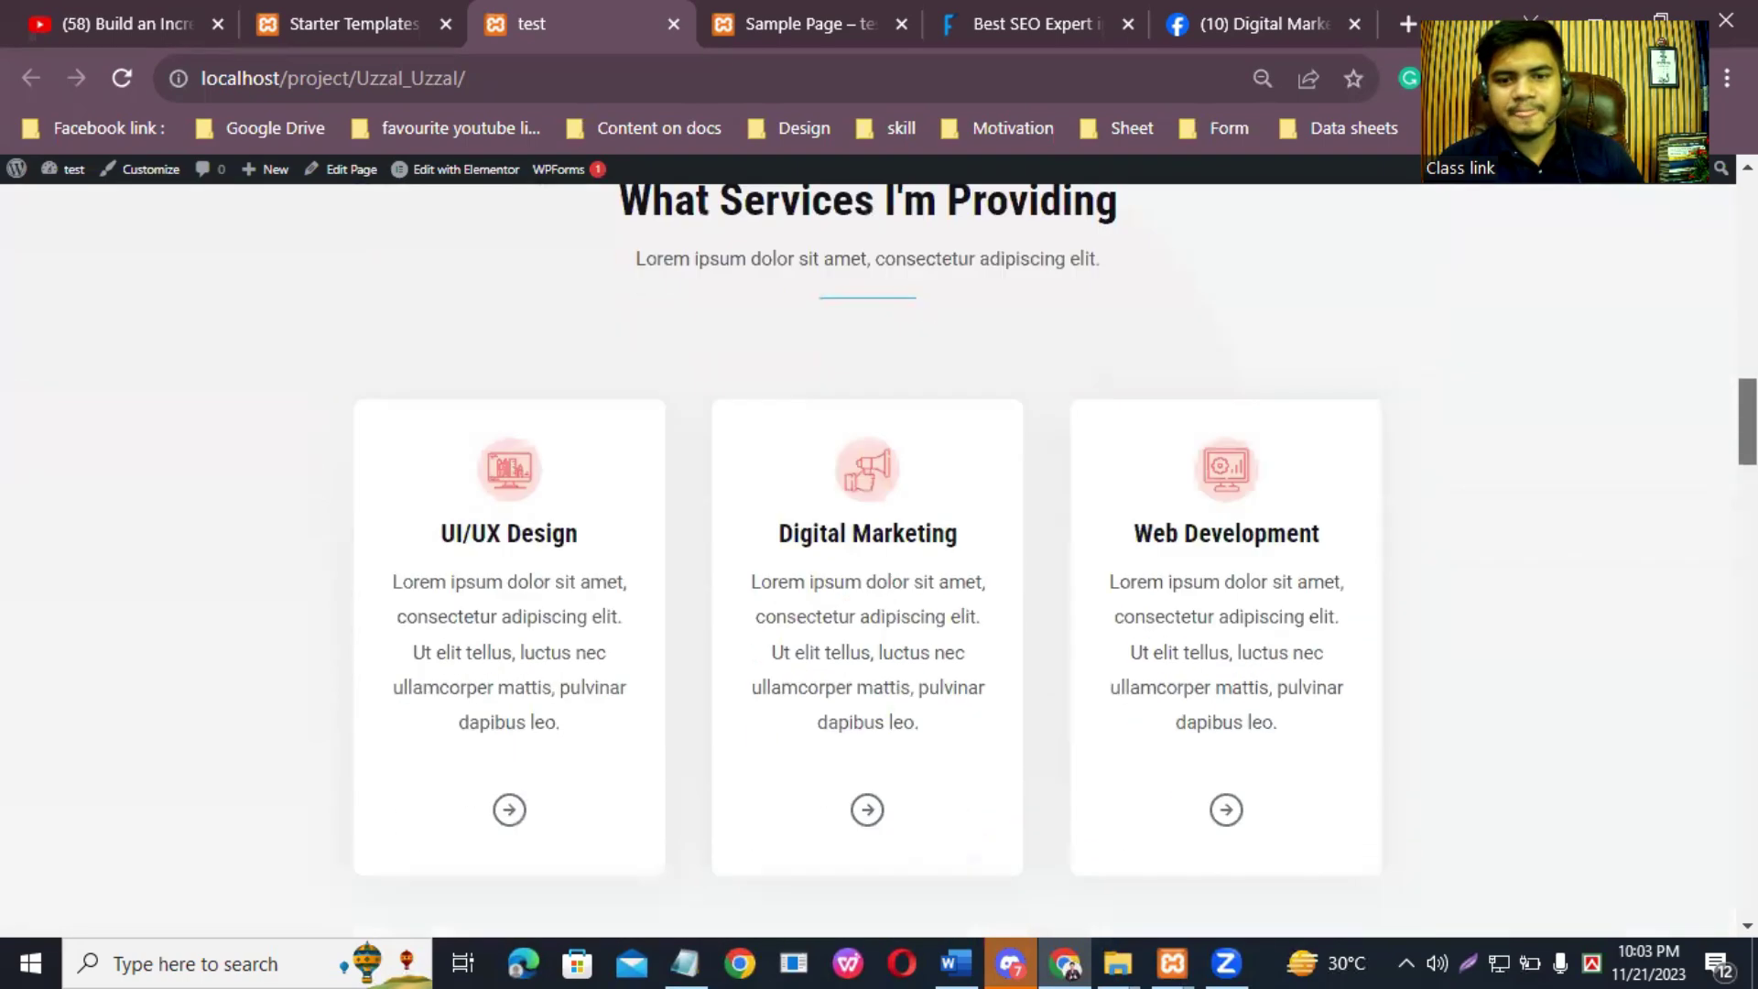
{"action": "scroll", "coordinate": [1040, 380], "scroll_direction": "up", "scroll_amount": 2}
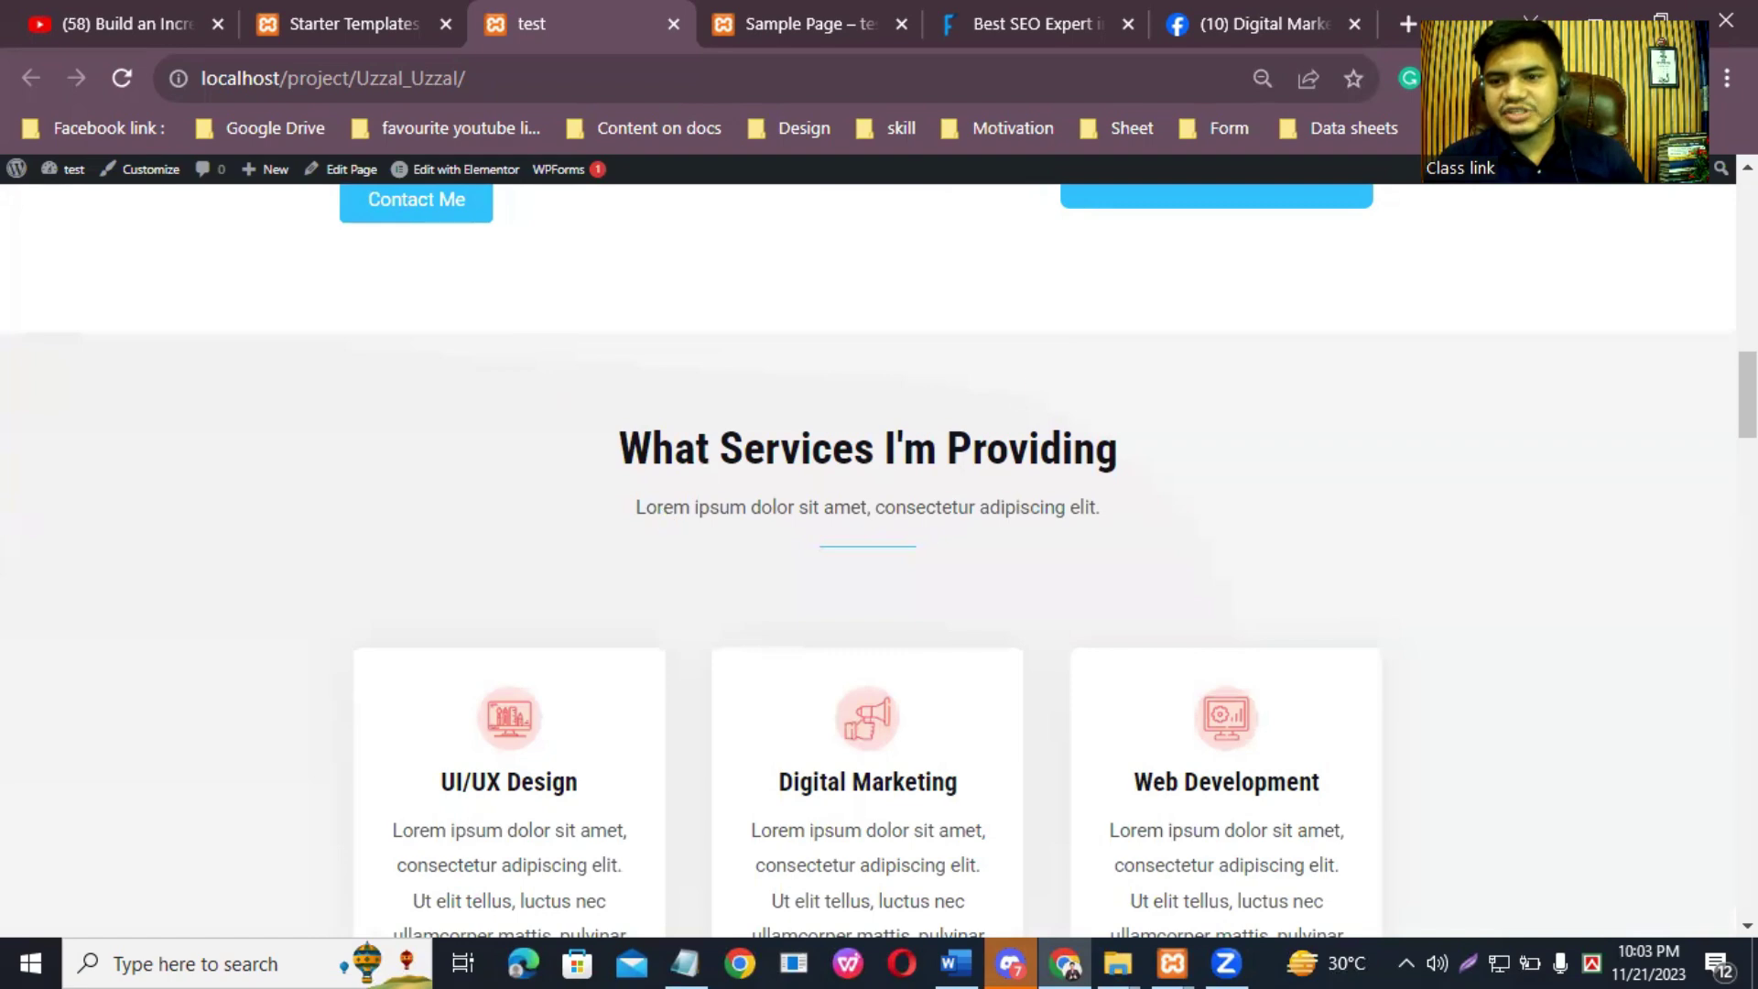
{"action": "scroll", "coordinate": [513, 412], "scroll_direction": "down", "scroll_amount": 3}
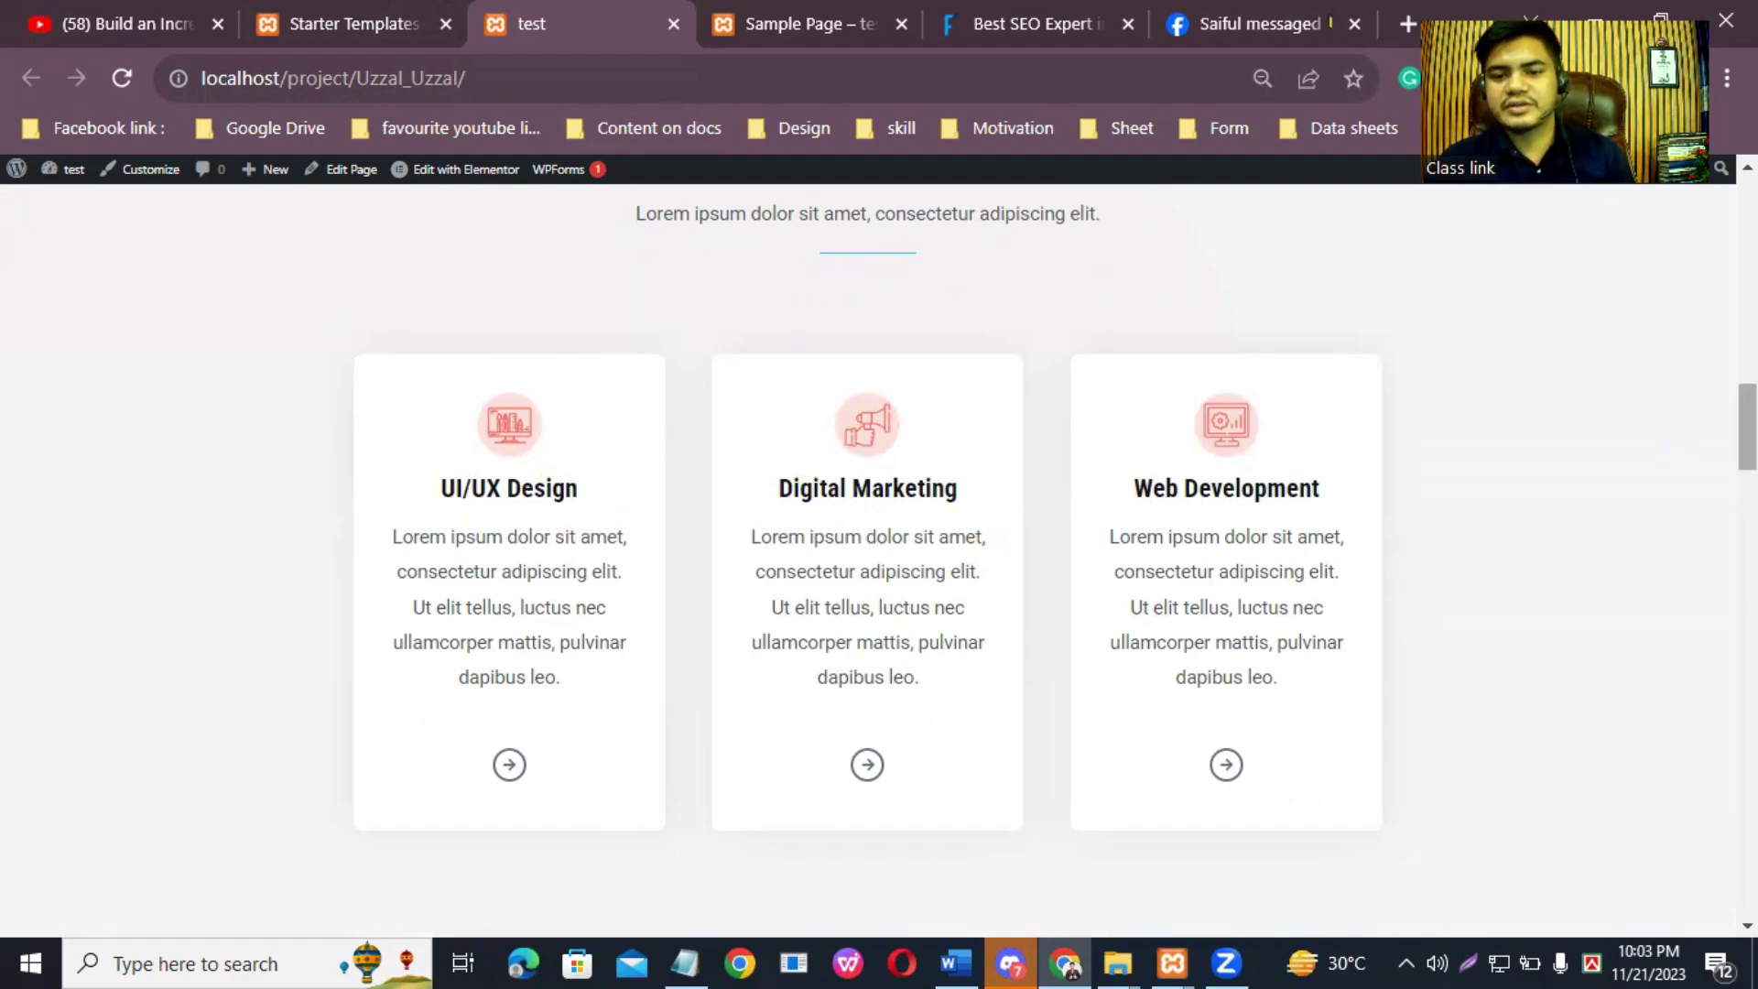
{"action": "scroll", "coordinate": [959, 550], "scroll_direction": "down", "scroll_amount": 1}
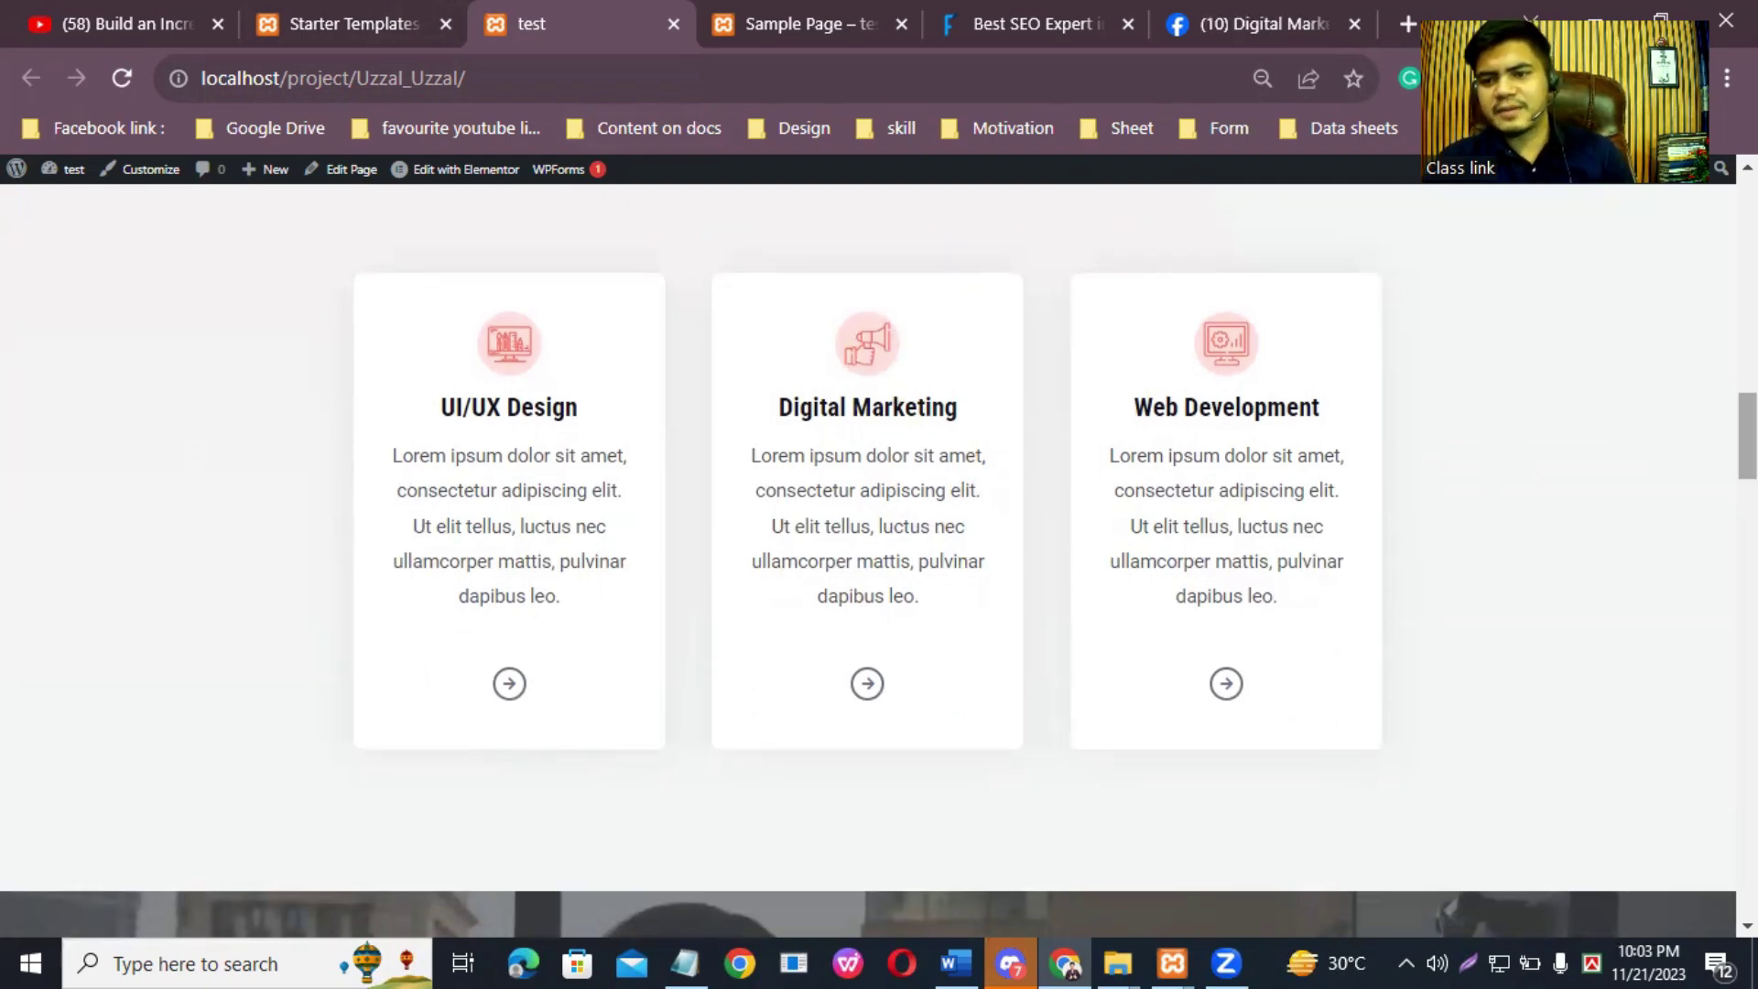
{"action": "scroll", "coordinate": [1747, 436], "scroll_direction": "down", "scroll_amount": 3}
{"action": "scroll", "coordinate": [591, 346], "scroll_direction": "down", "scroll_amount": 5}
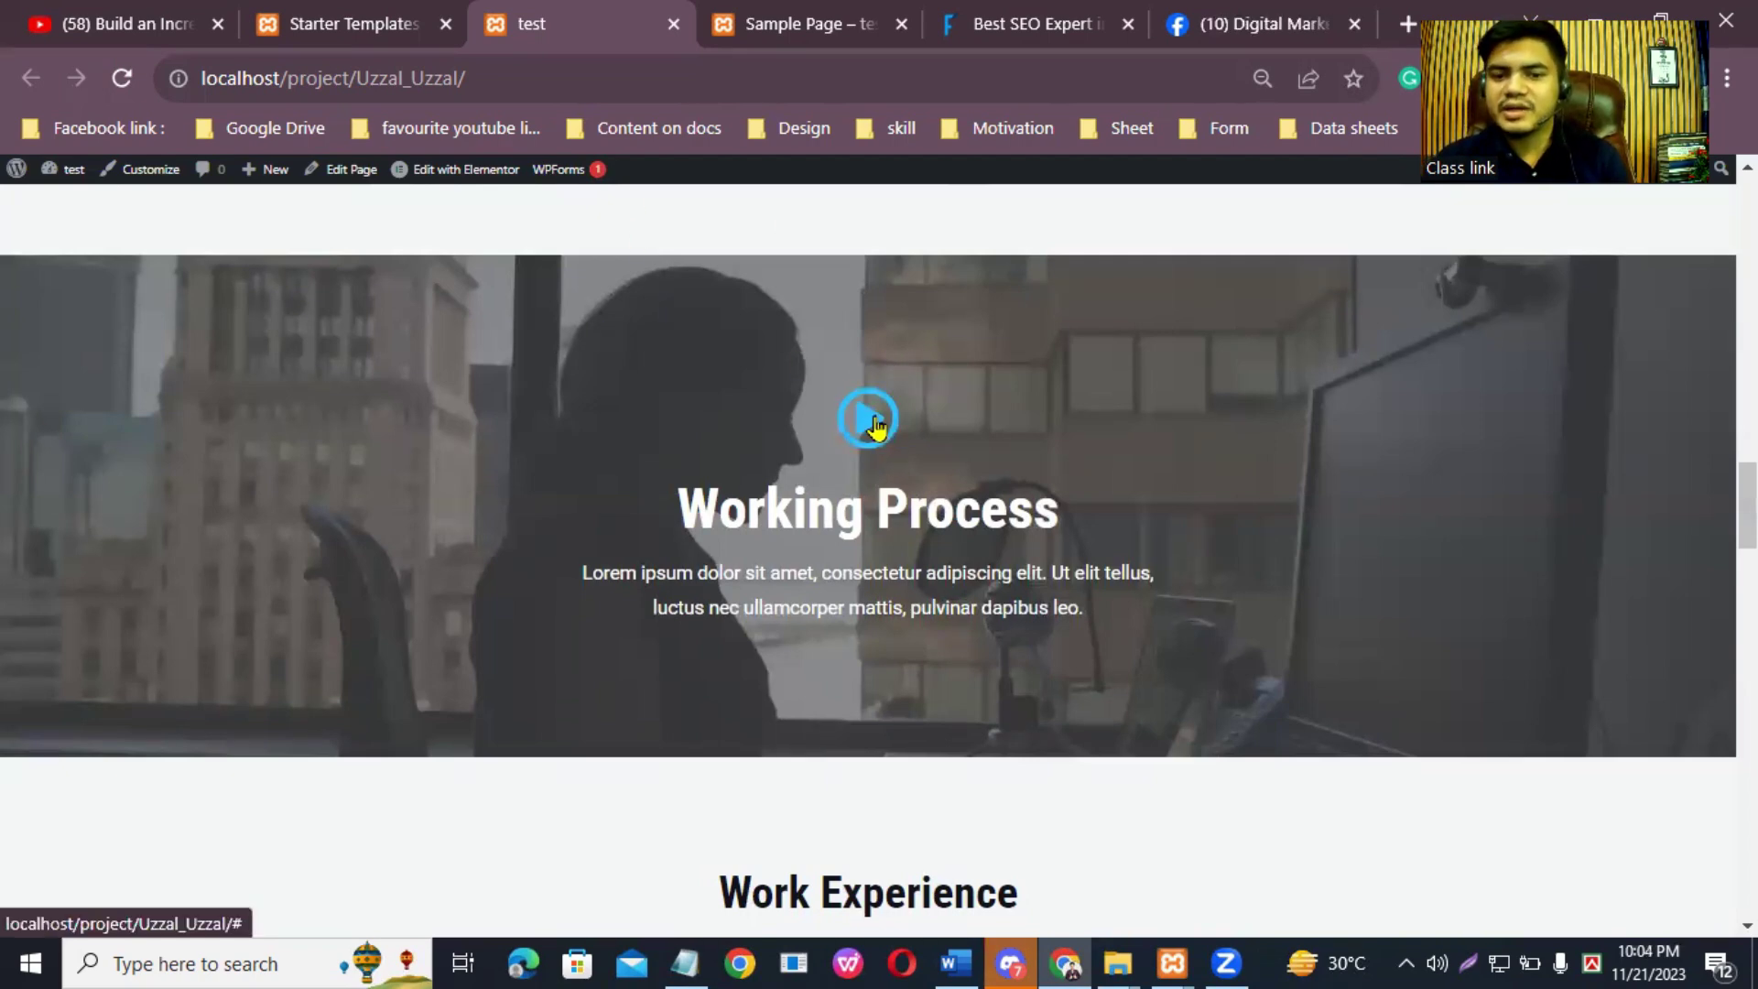
Step: Try the Working Process video, browse portfolio and testimonials, and test the Stay In Touch subscribe form
{"action": "left_click", "coordinate": [872, 421]}
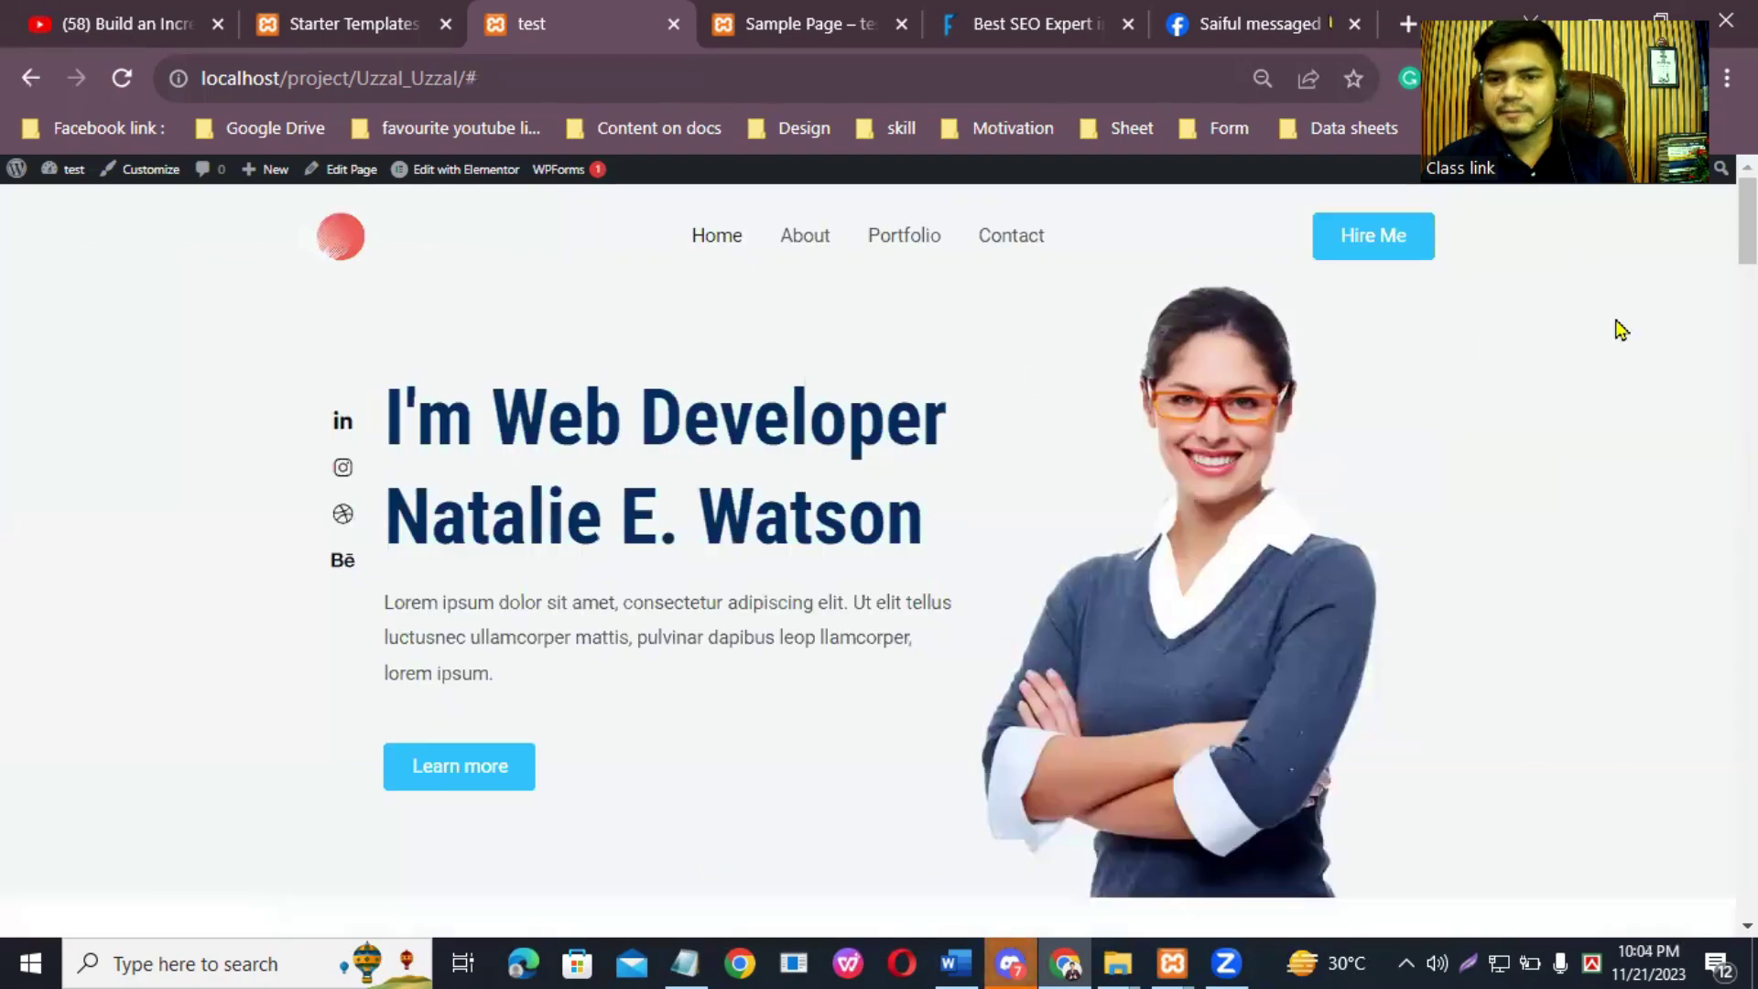
{"action": "scroll", "coordinate": [1485, 350], "scroll_direction": "down", "scroll_amount": 20}
{"action": "scroll", "coordinate": [868, 559], "scroll_direction": "up", "scroll_amount": 1}
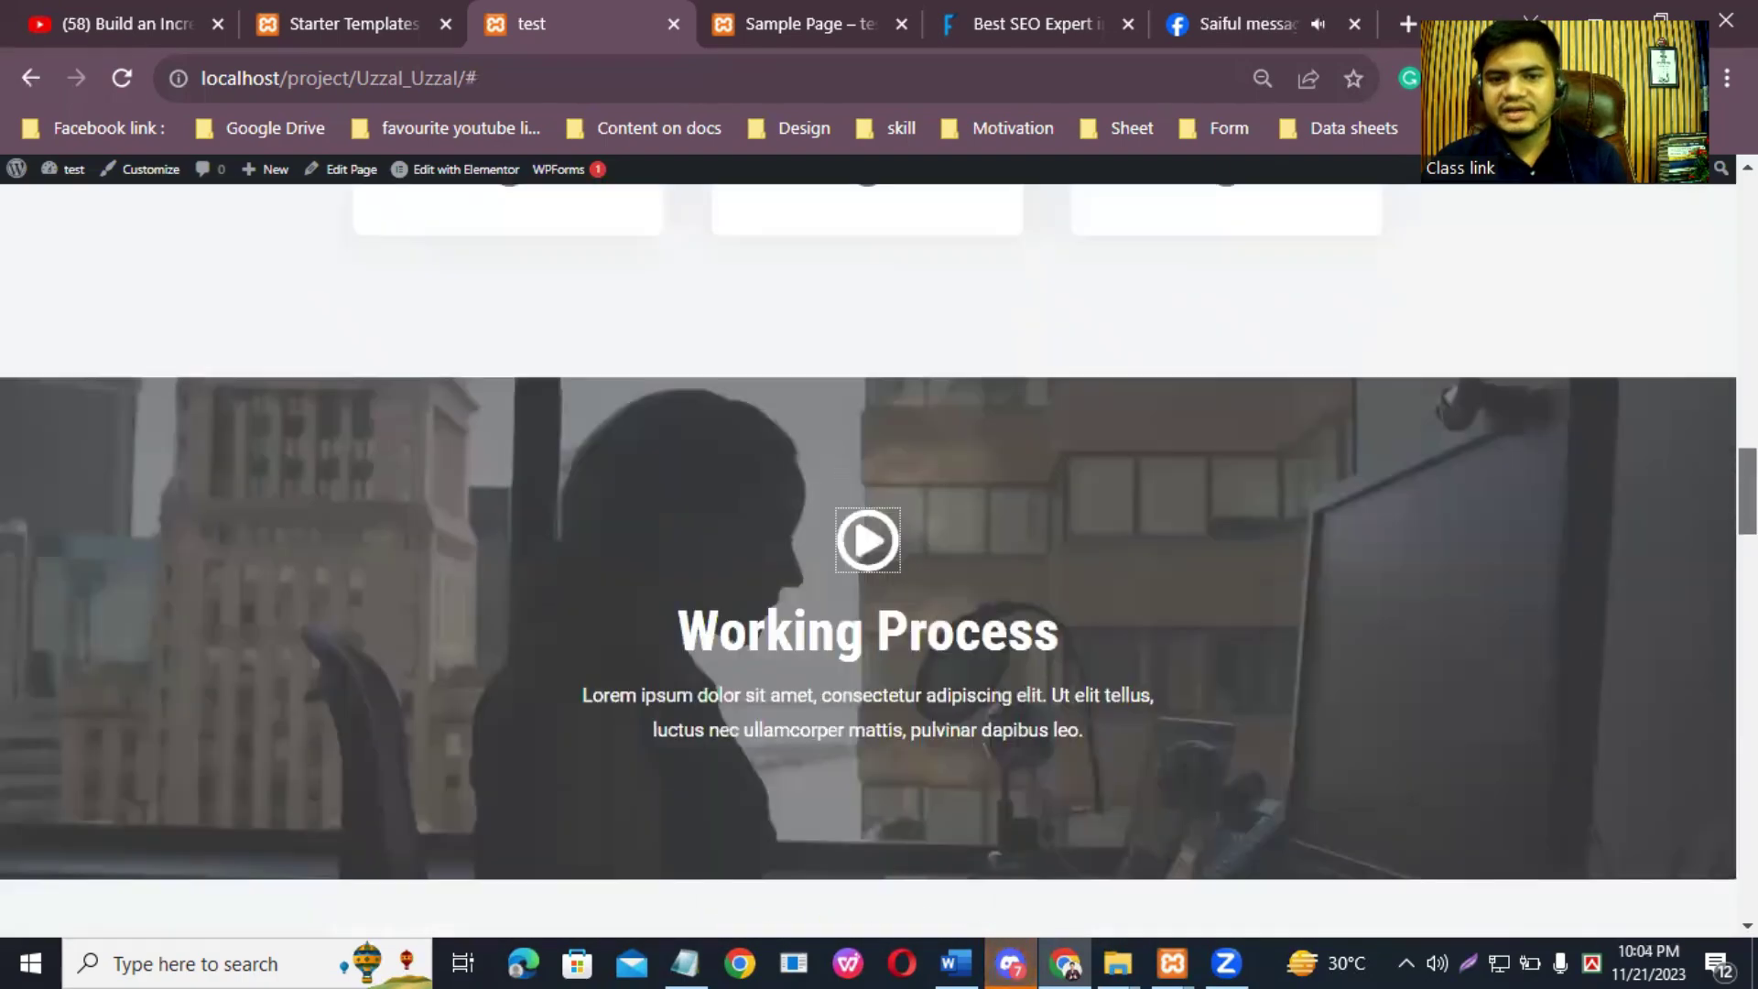
{"action": "scroll", "coordinate": [868, 558], "scroll_direction": "down", "scroll_amount": 9}
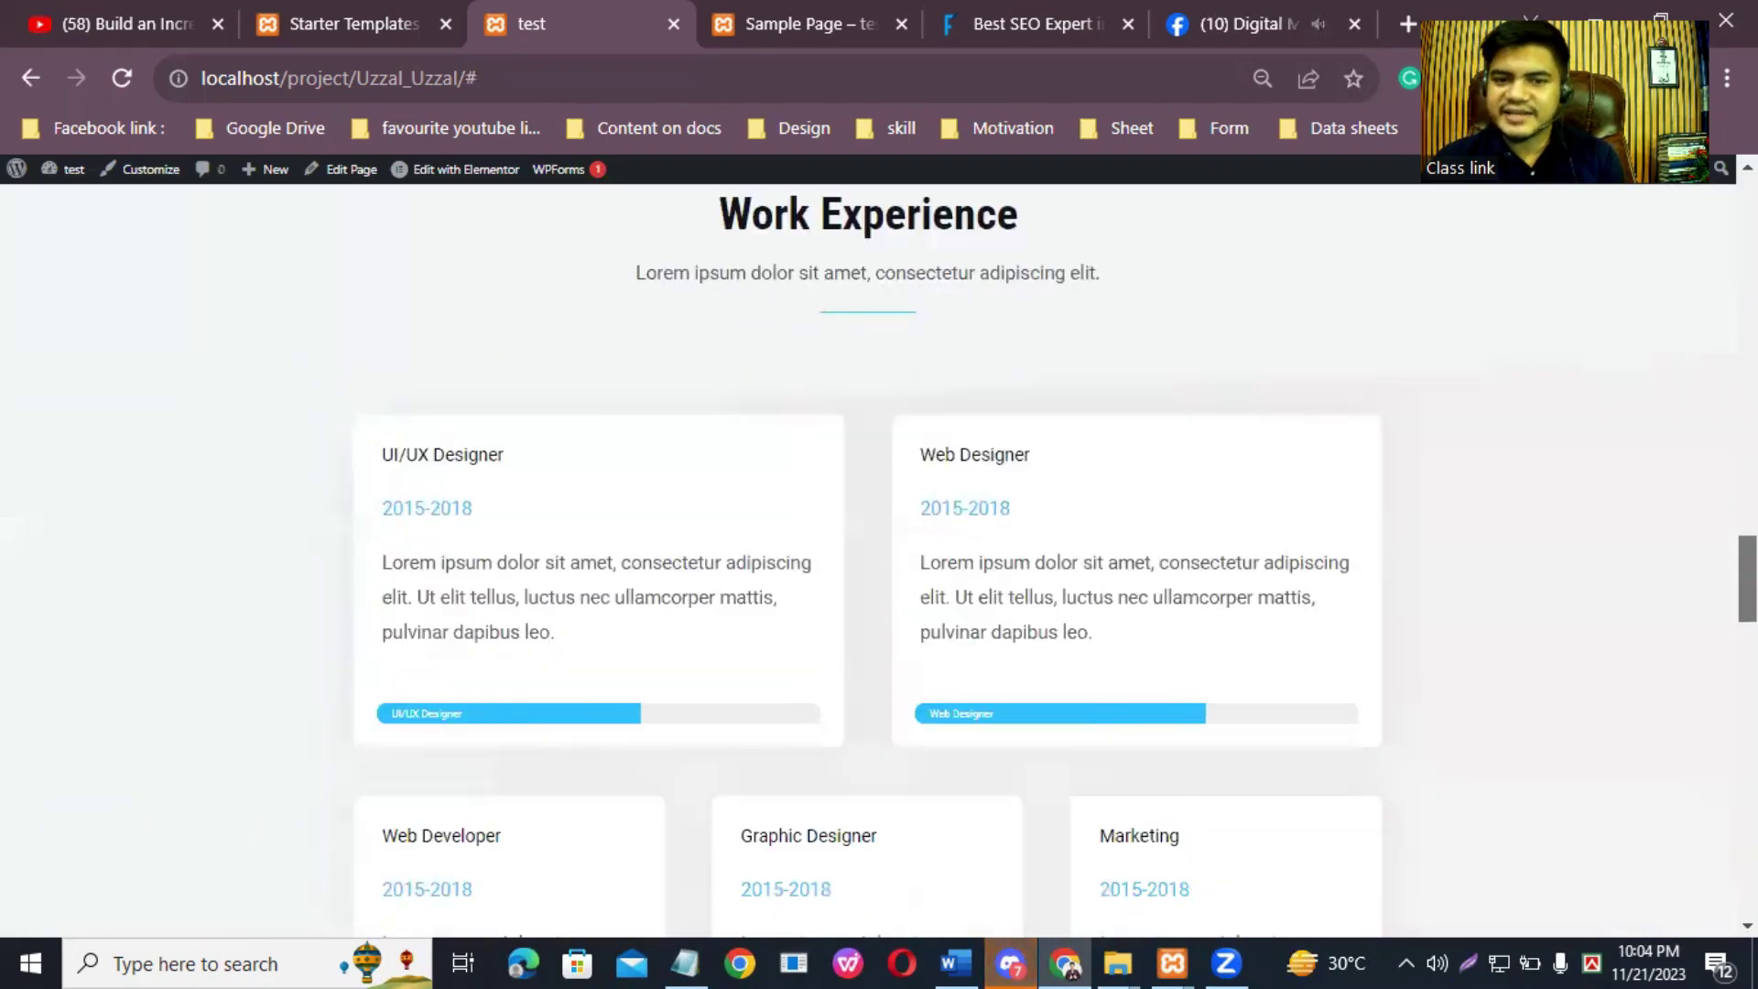
{"action": "scroll", "coordinate": [1688, 537], "scroll_direction": "up", "scroll_amount": 2}
{"action": "scroll", "coordinate": [1687, 538], "scroll_direction": "down", "scroll_amount": 1}
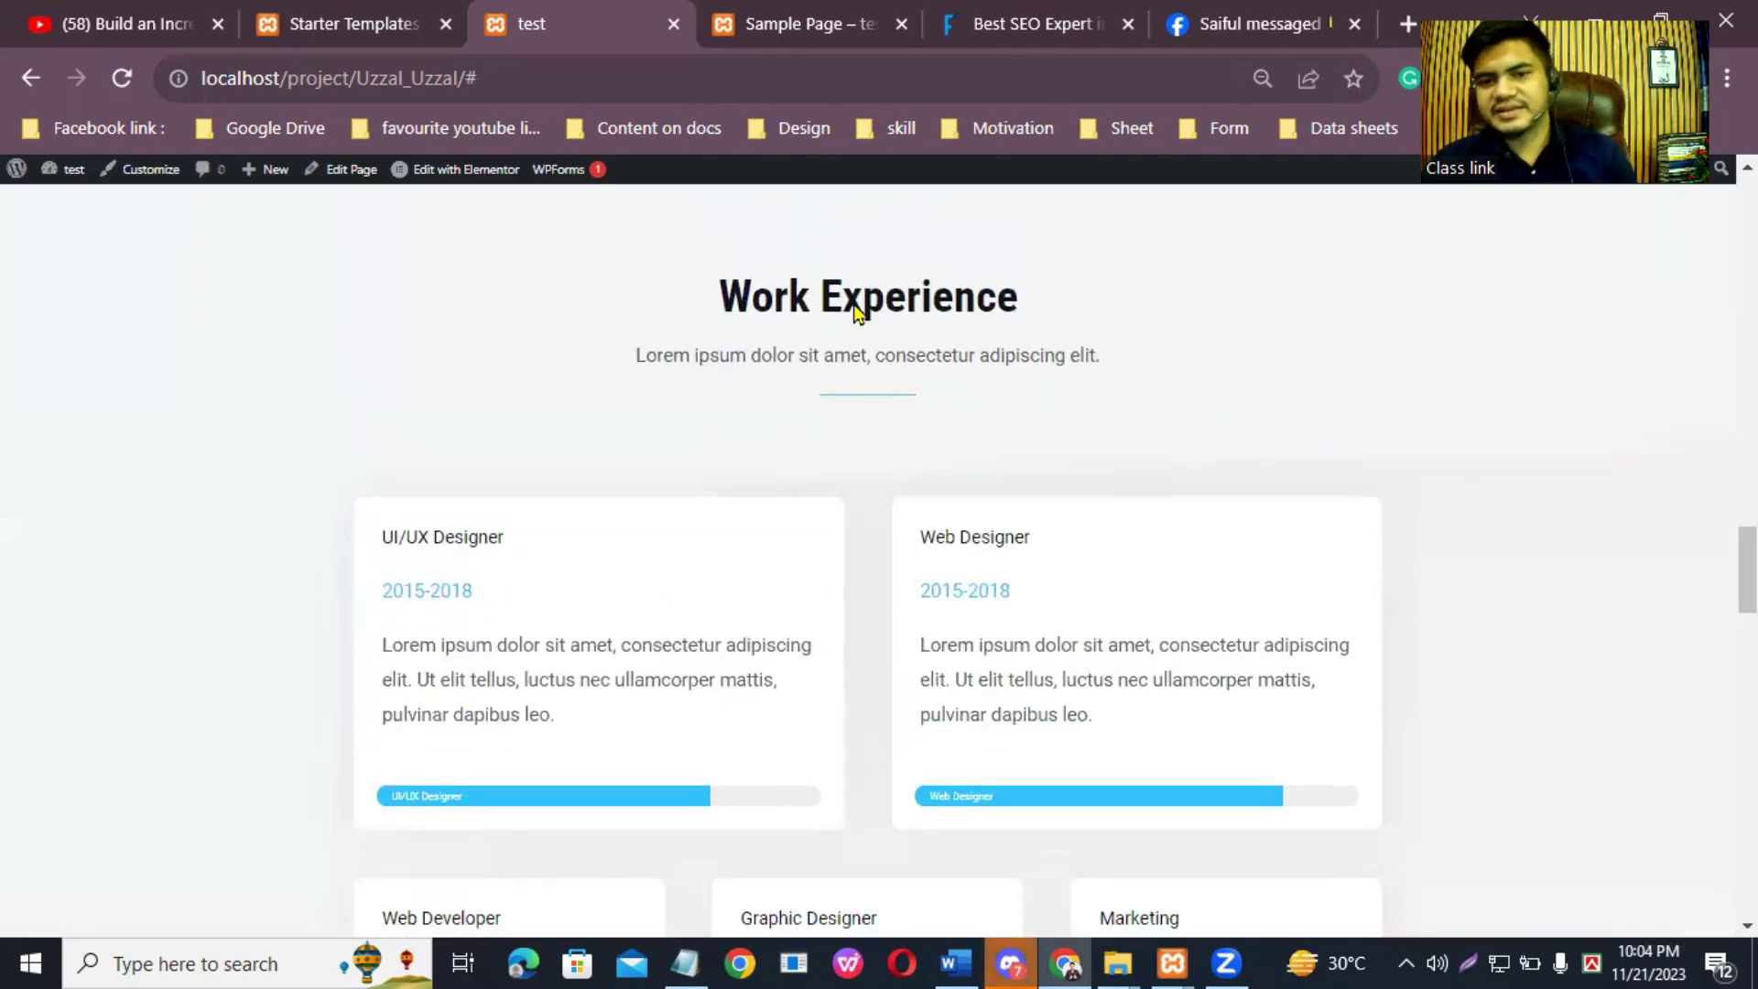
{"action": "scroll", "coordinate": [1747, 576], "scroll_direction": "down", "scroll_amount": 2}
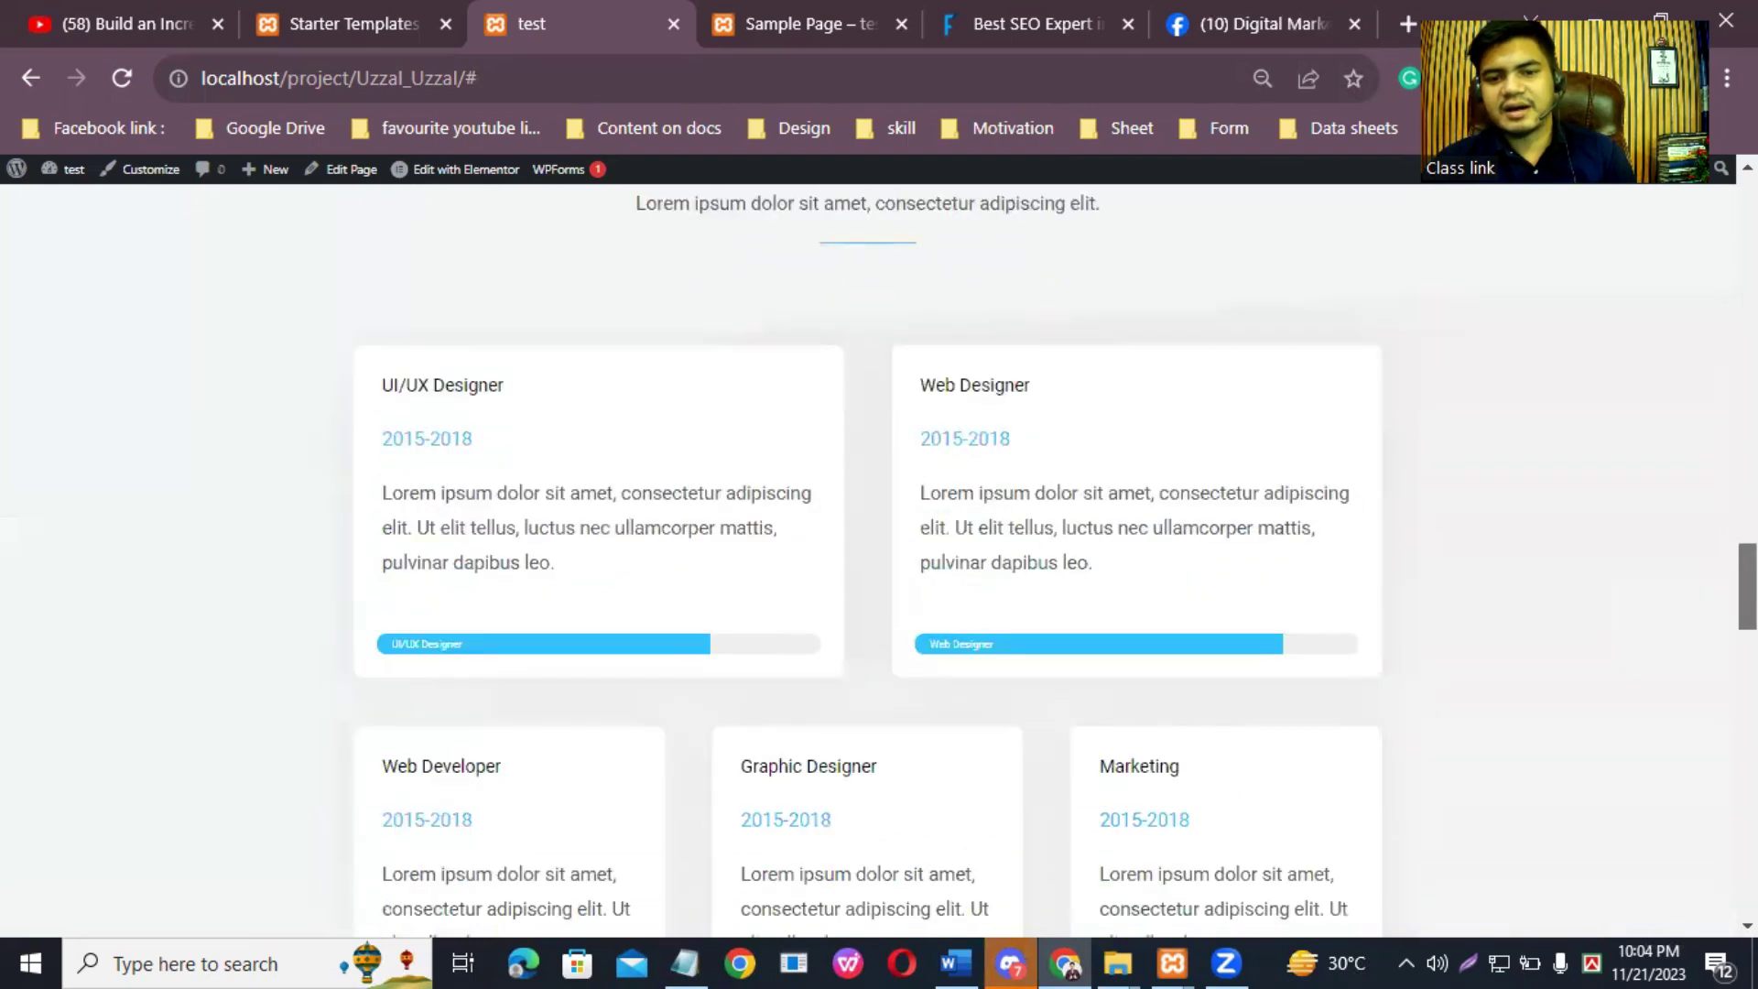
{"action": "scroll", "coordinate": [1578, 529], "scroll_direction": "up", "scroll_amount": 1}
{"action": "scroll", "coordinate": [1579, 529], "scroll_direction": "down", "scroll_amount": 2}
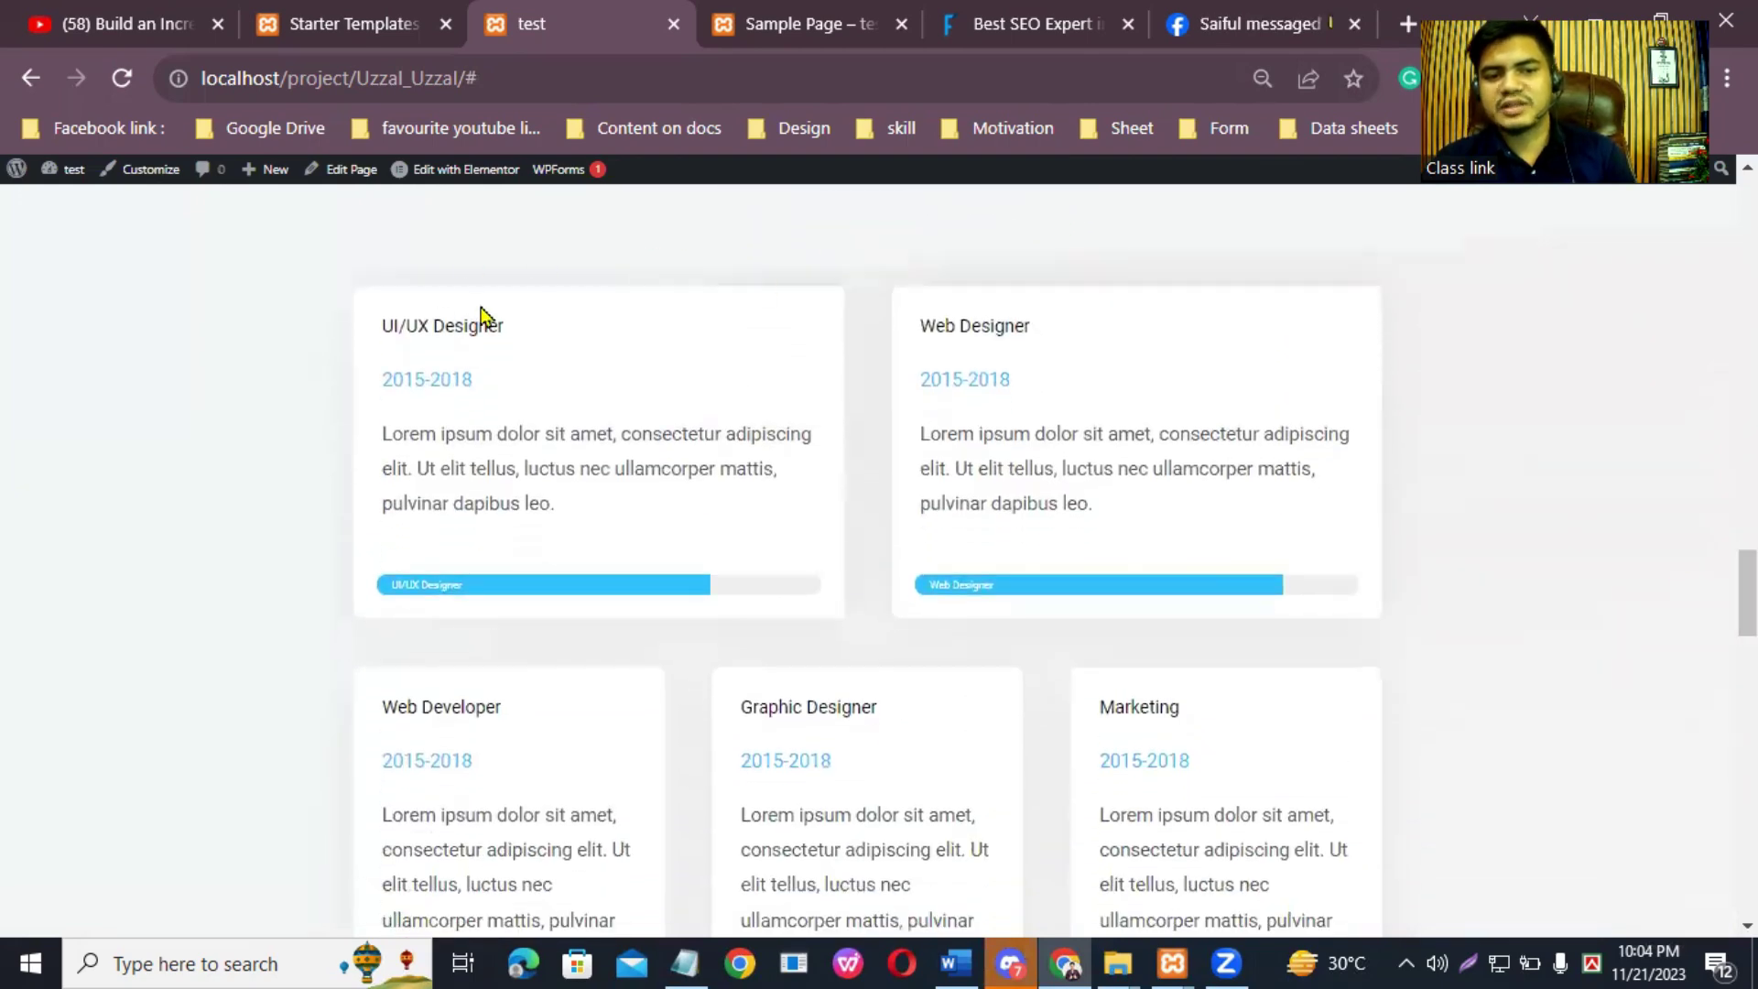
{"action": "scroll", "coordinate": [1747, 586], "scroll_direction": "down", "scroll_amount": 5}
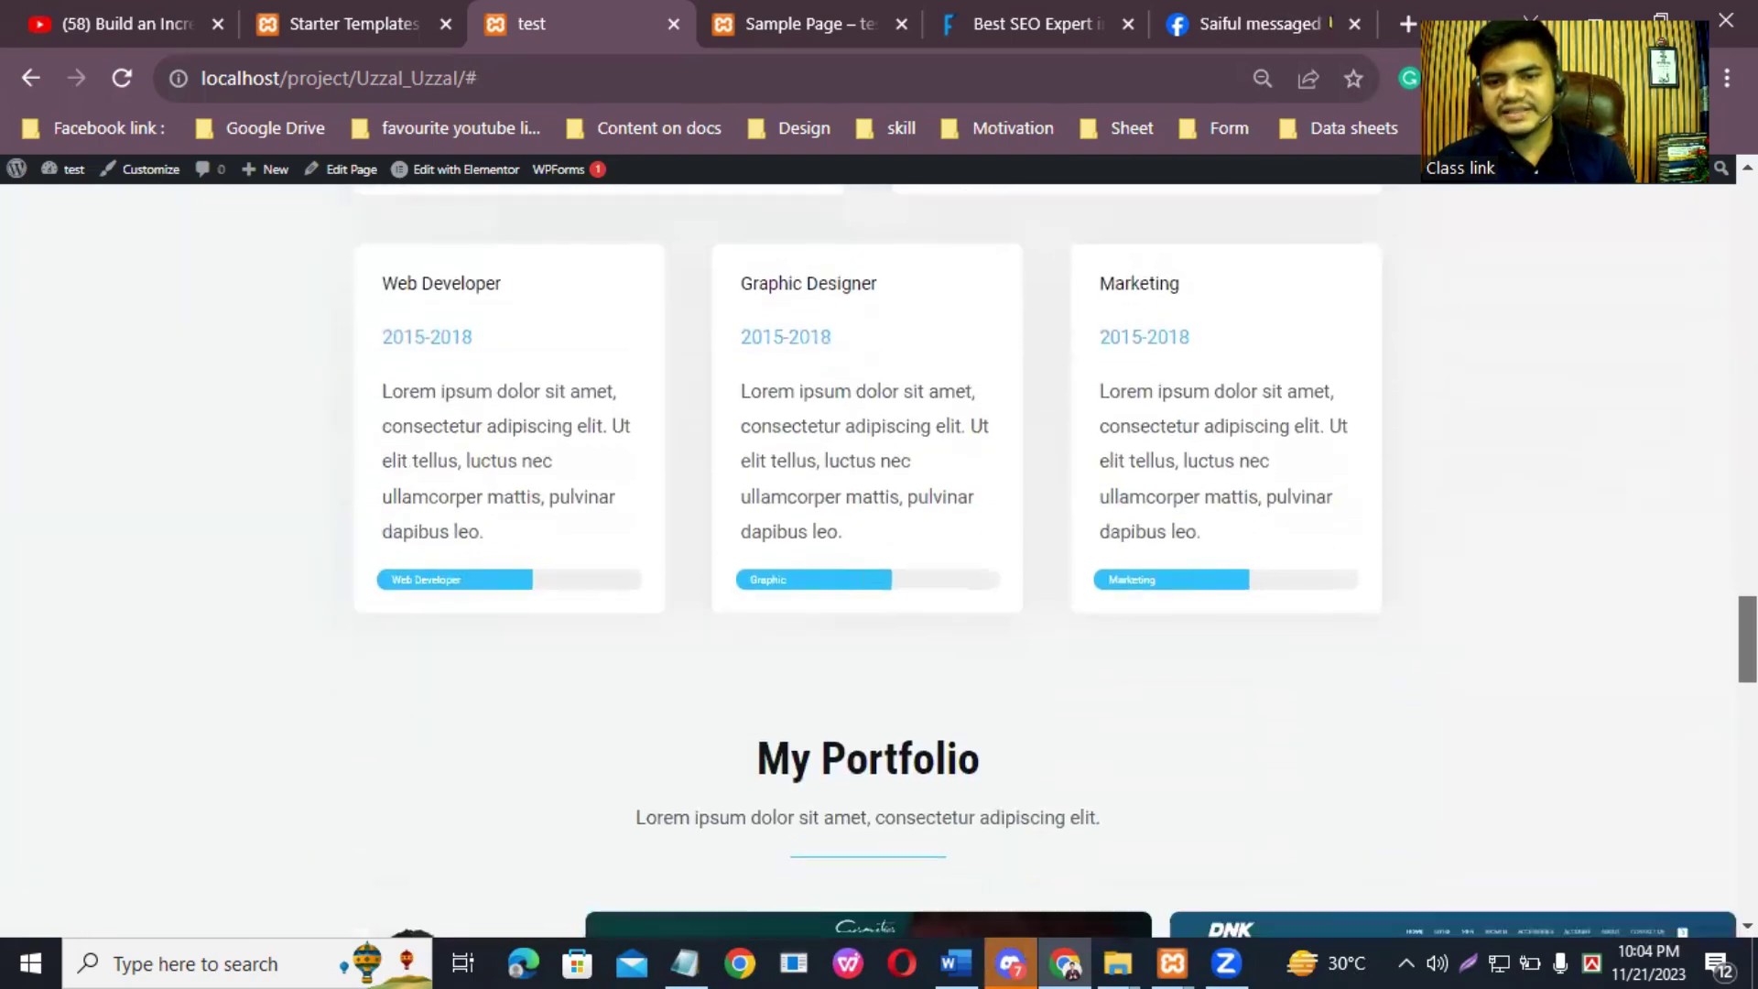
{"action": "scroll", "coordinate": [1747, 604], "scroll_direction": "down", "scroll_amount": 5}
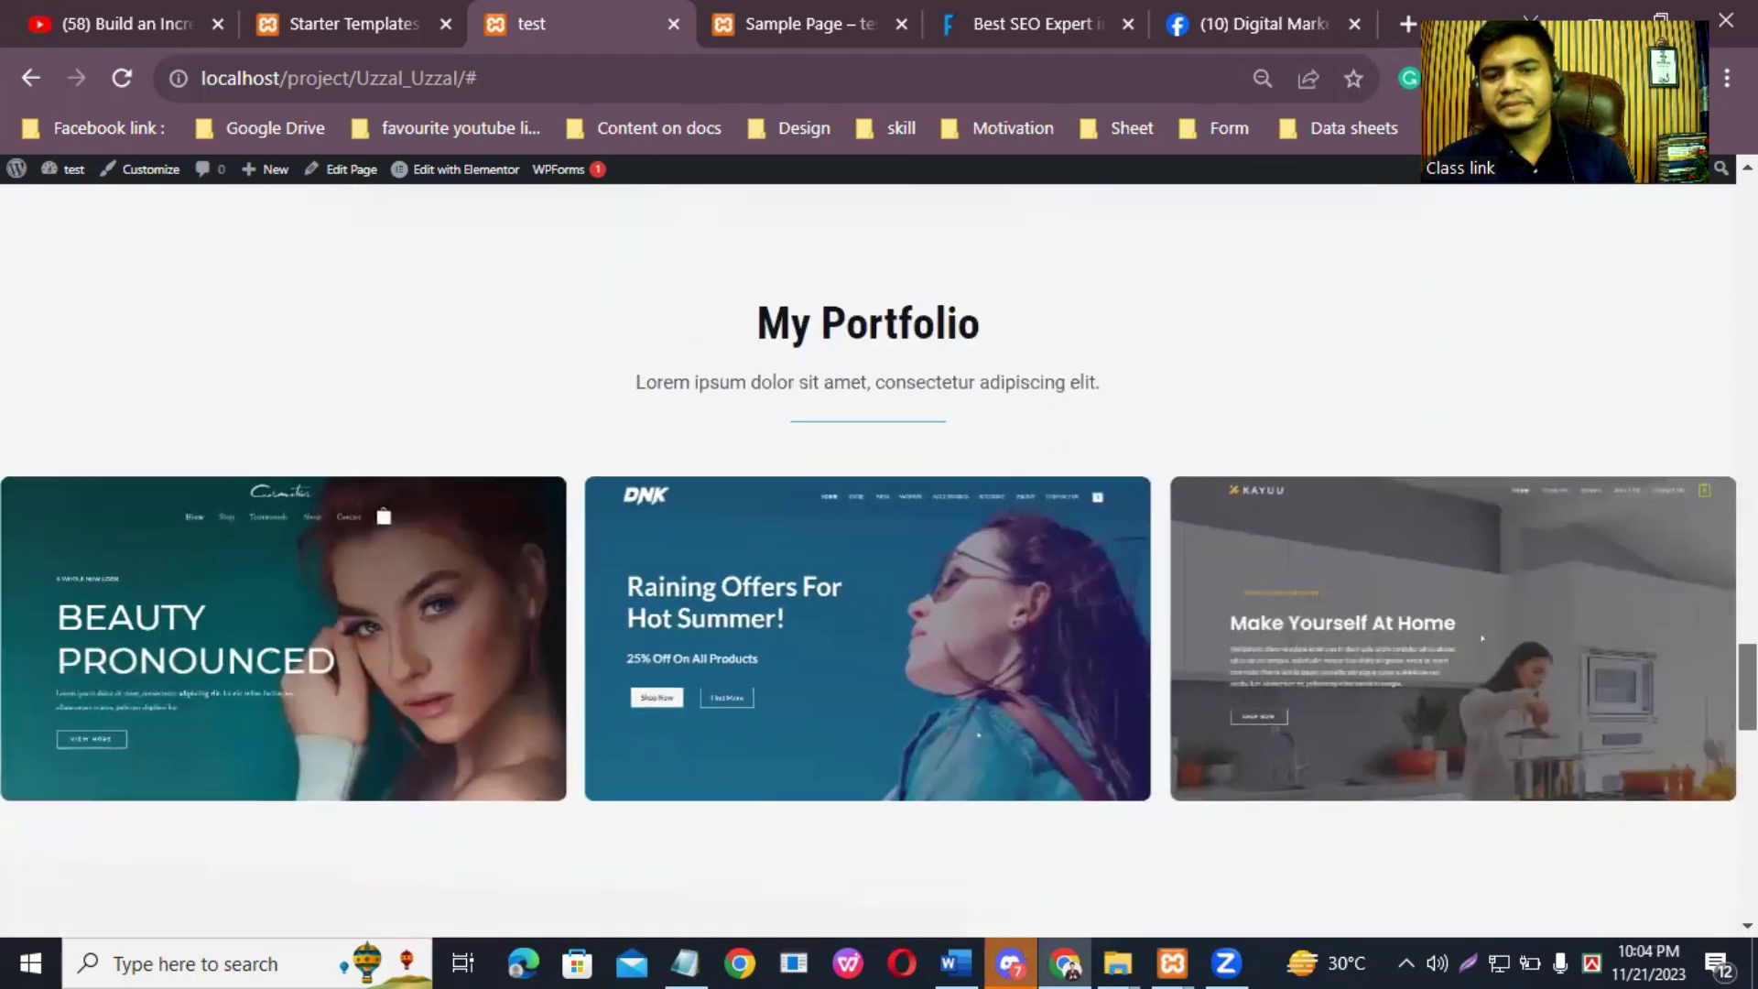
{"action": "scroll", "coordinate": [1747, 641], "scroll_direction": "down", "scroll_amount": 1}
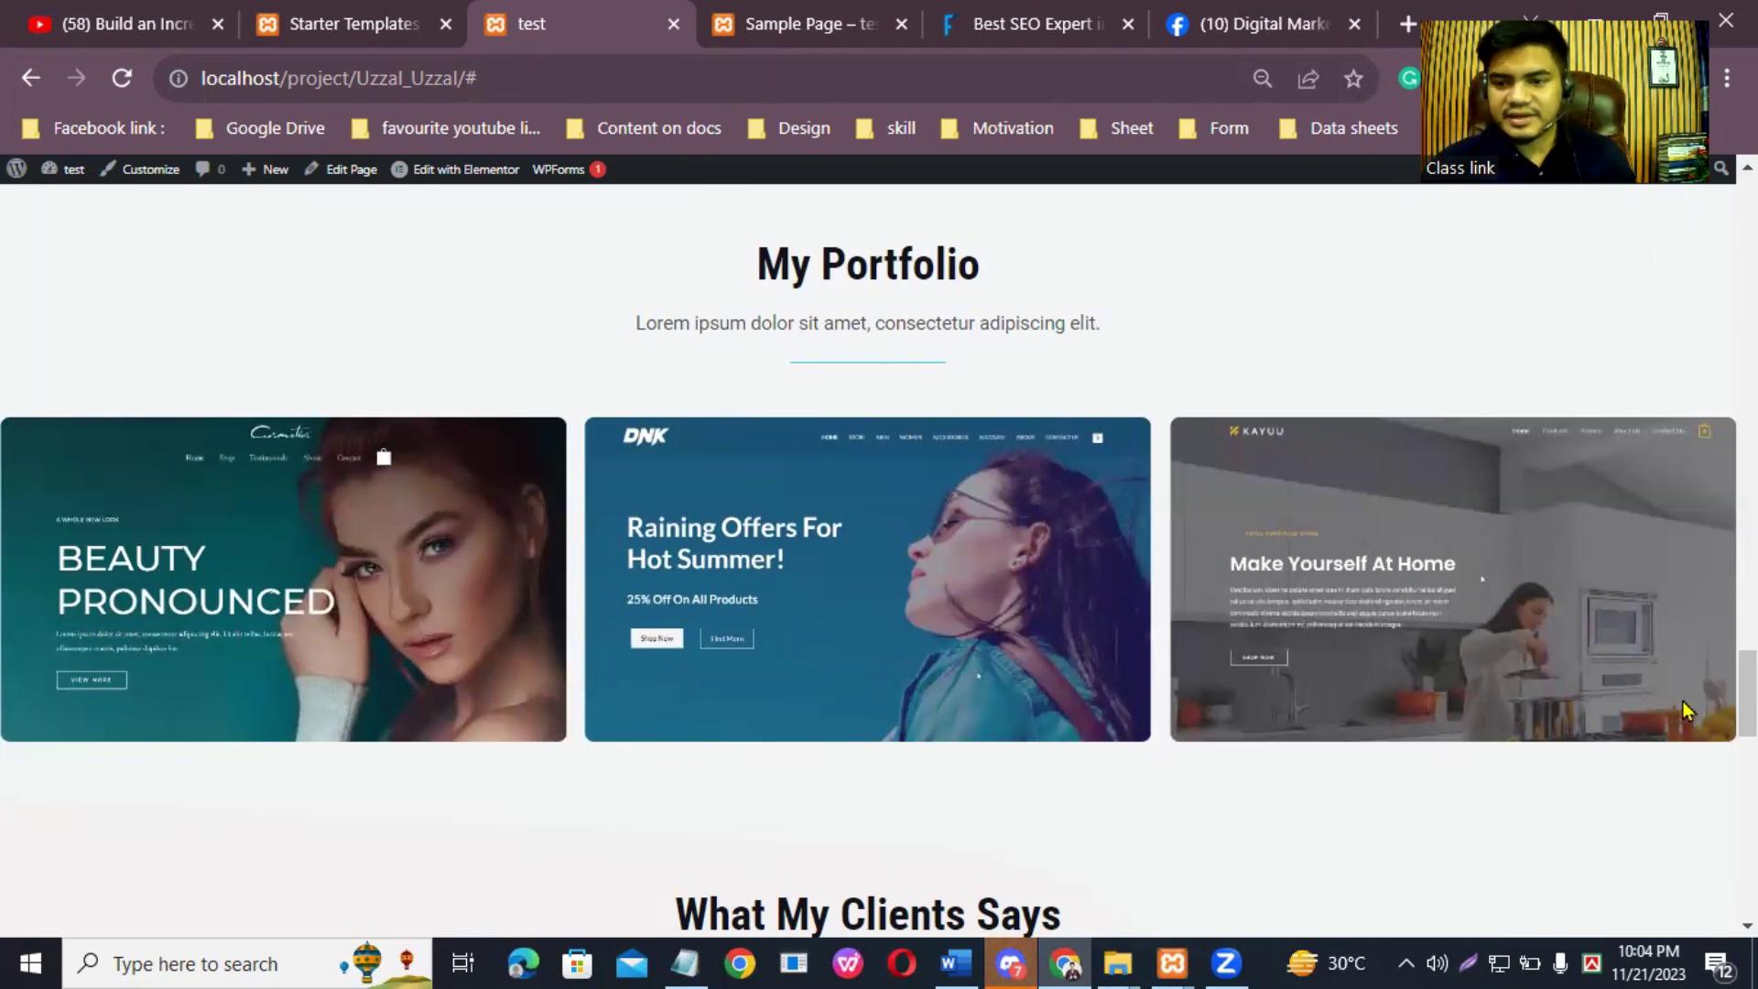
{"action": "scroll", "coordinate": [1671, 710], "scroll_direction": "down", "scroll_amount": 1}
{"action": "scroll", "coordinate": [1481, 487], "scroll_direction": "down", "scroll_amount": 6}
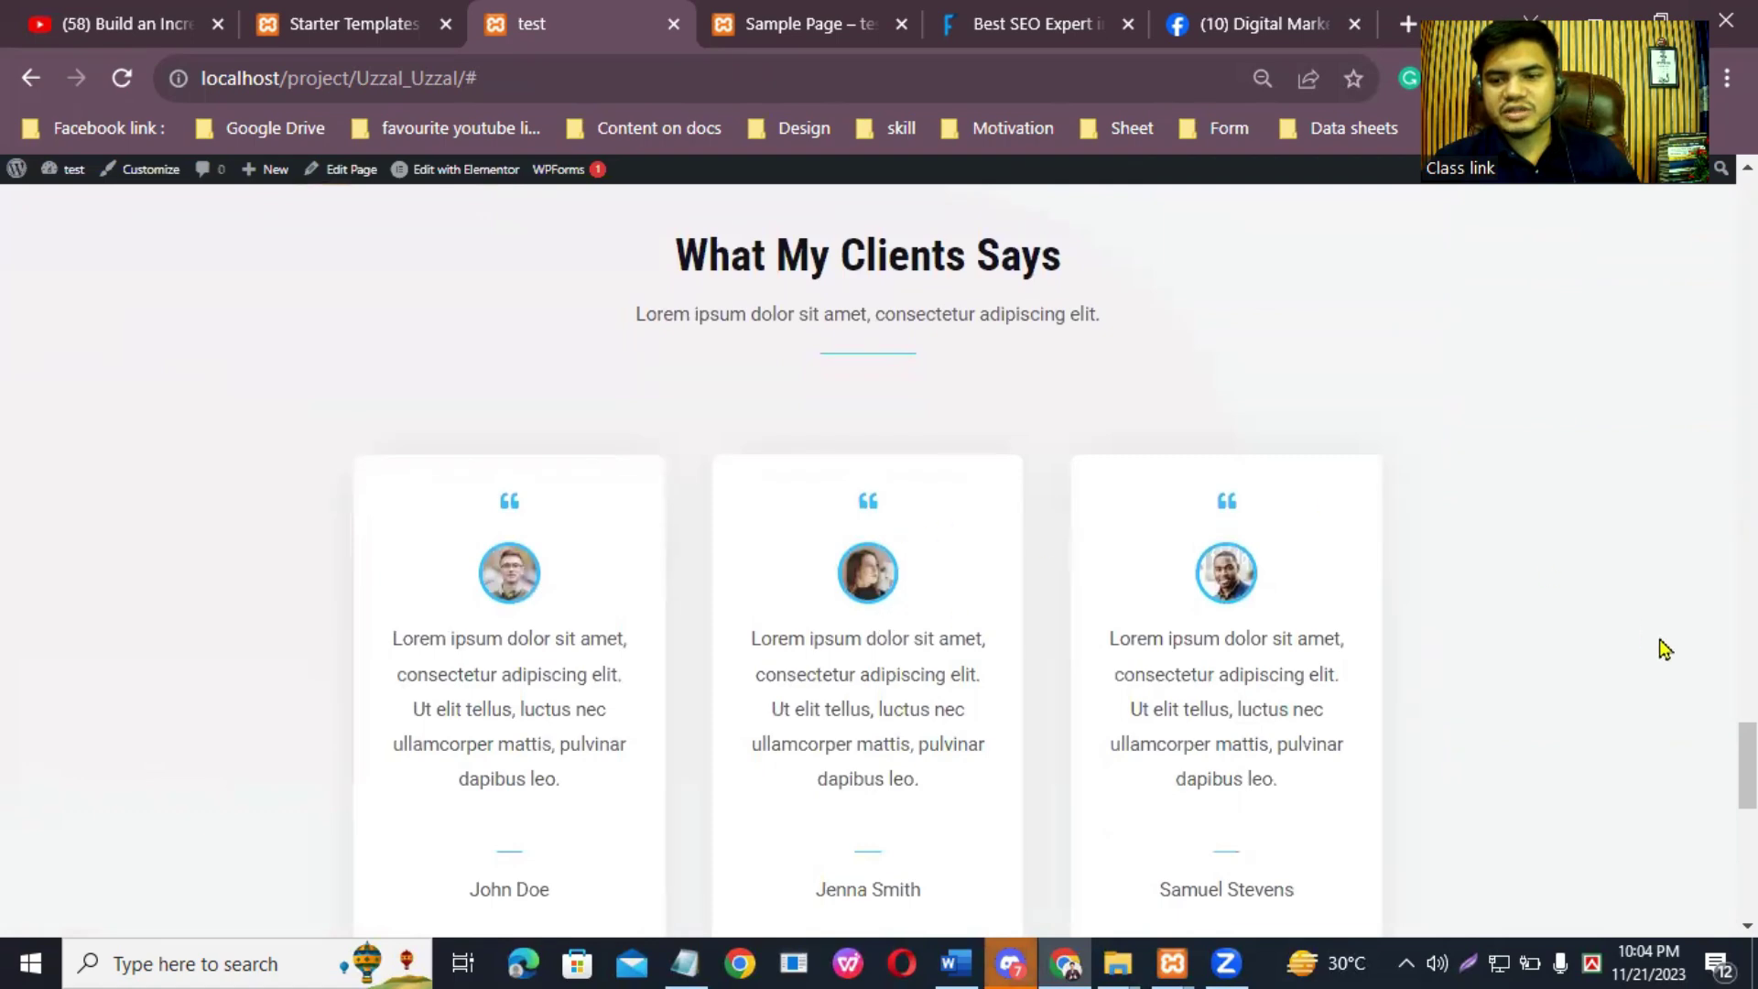
{"action": "scroll", "coordinate": [1747, 924], "scroll_direction": "down", "scroll_amount": 5}
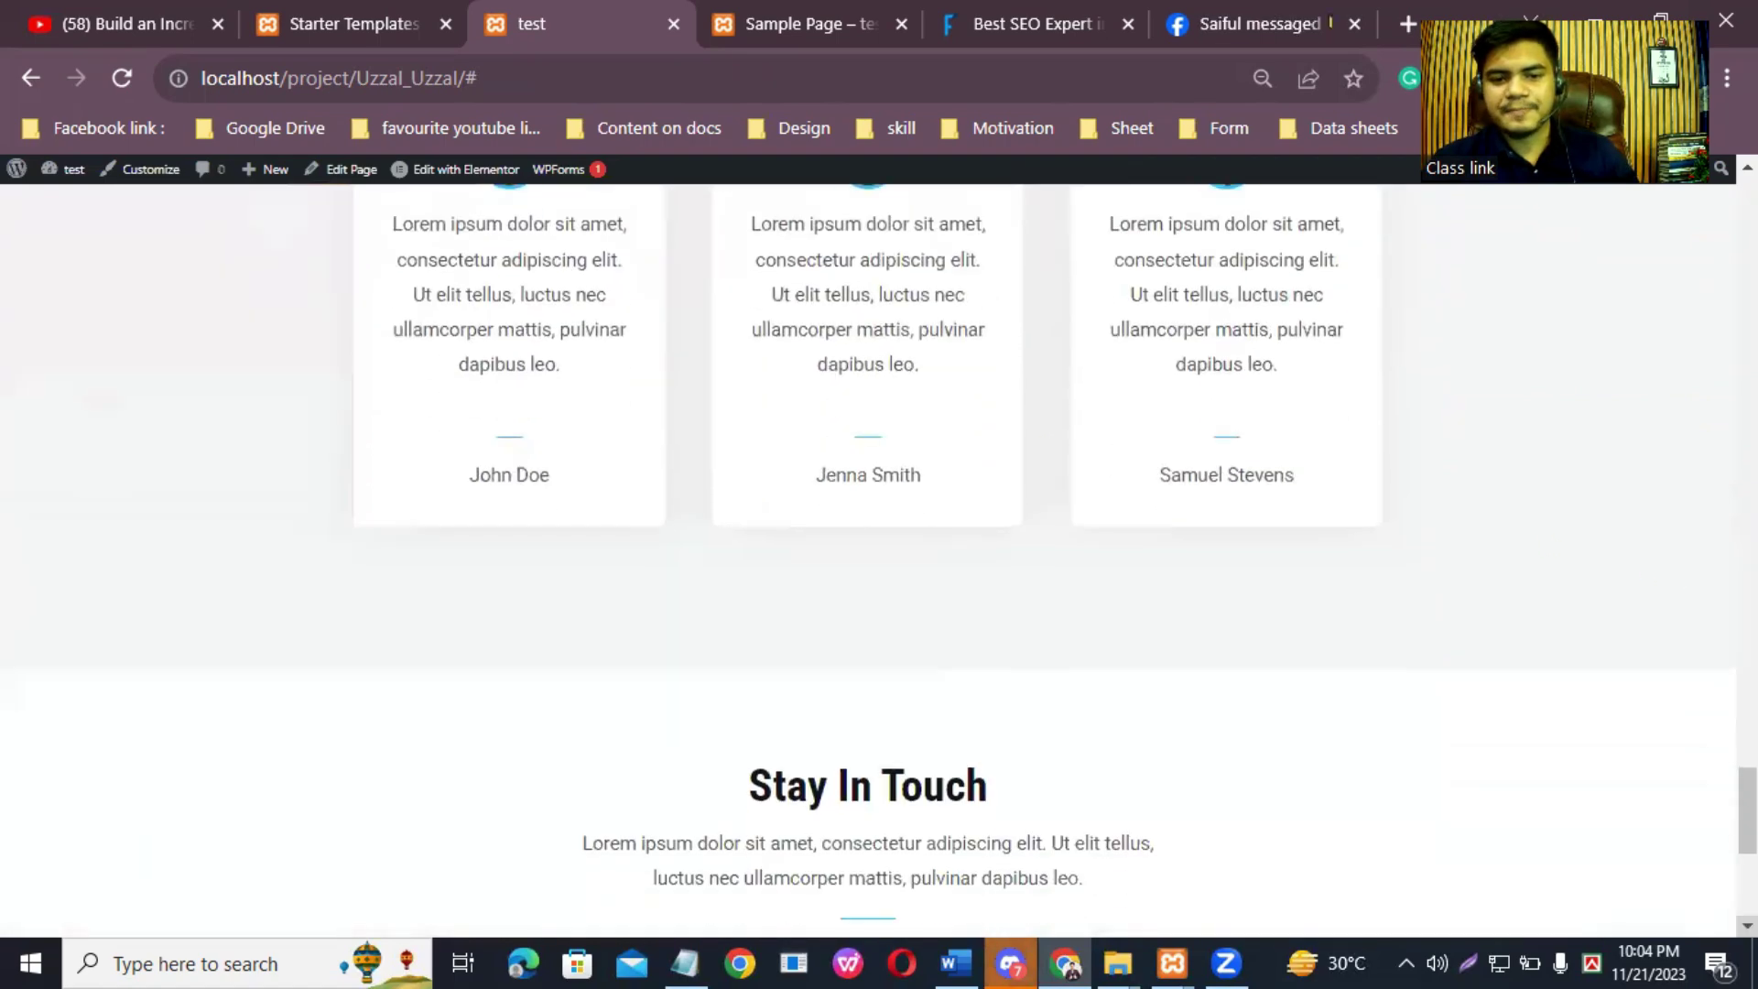
{"action": "scroll", "coordinate": [1747, 925], "scroll_direction": "down", "scroll_amount": 4}
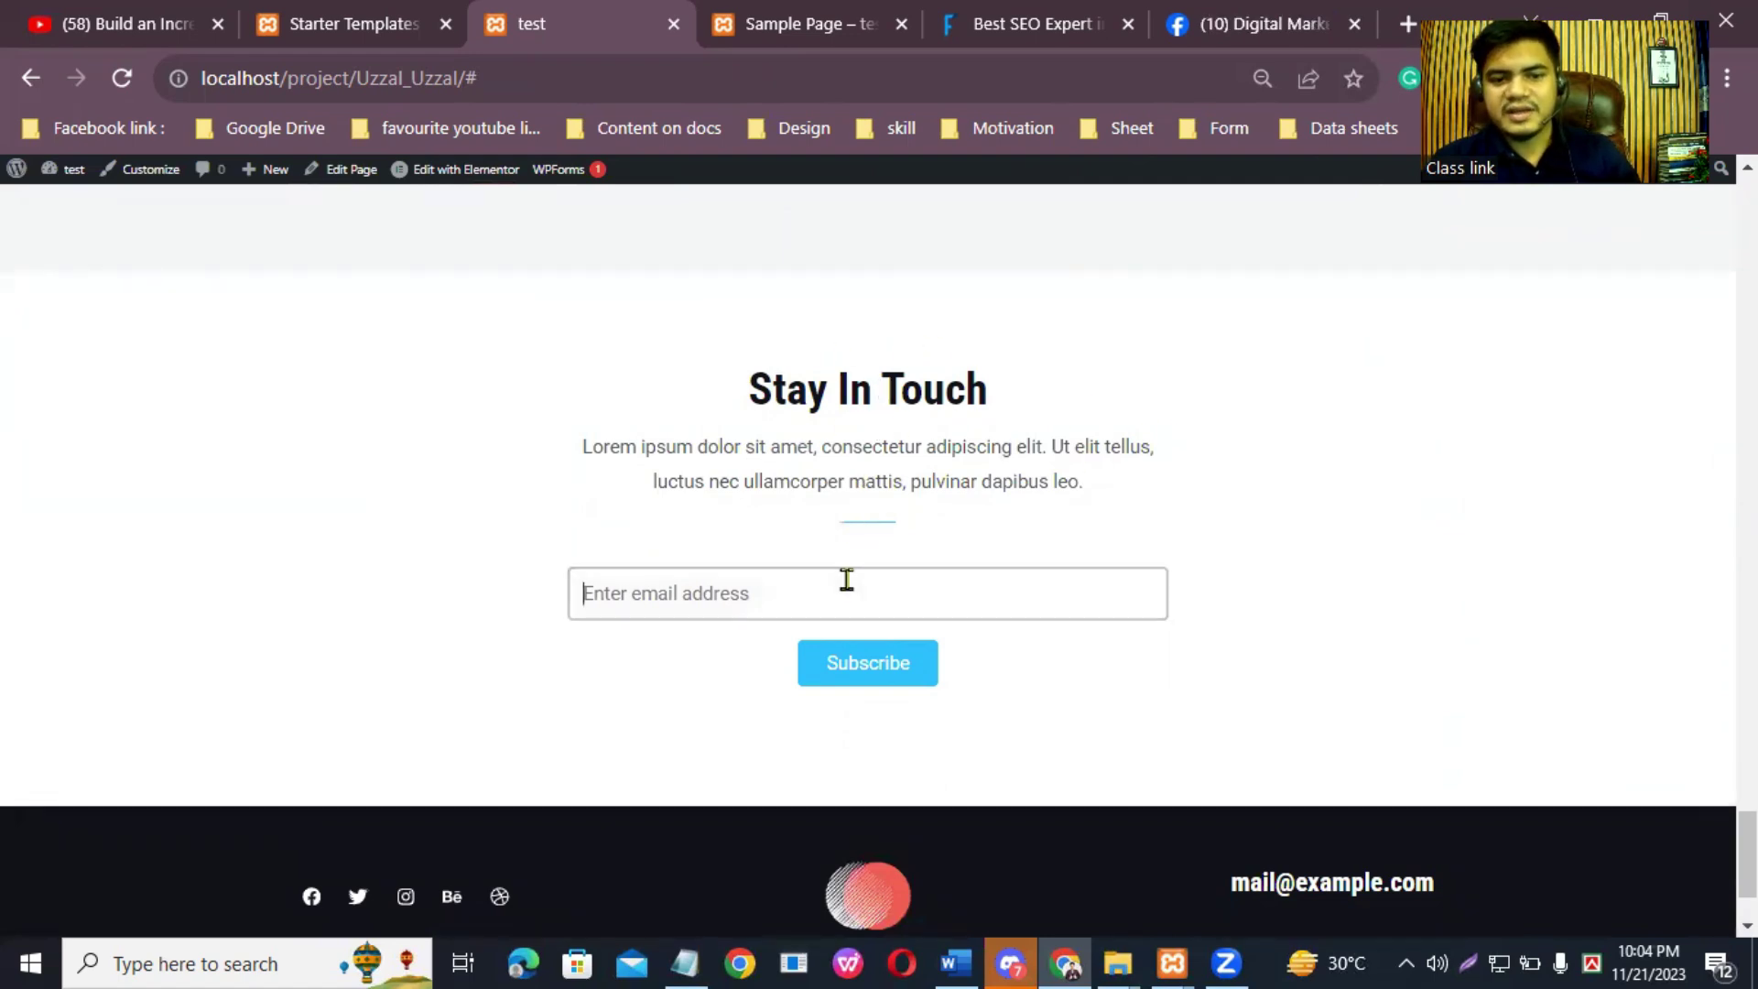
{"action": "left_click", "coordinate": [858, 682]}
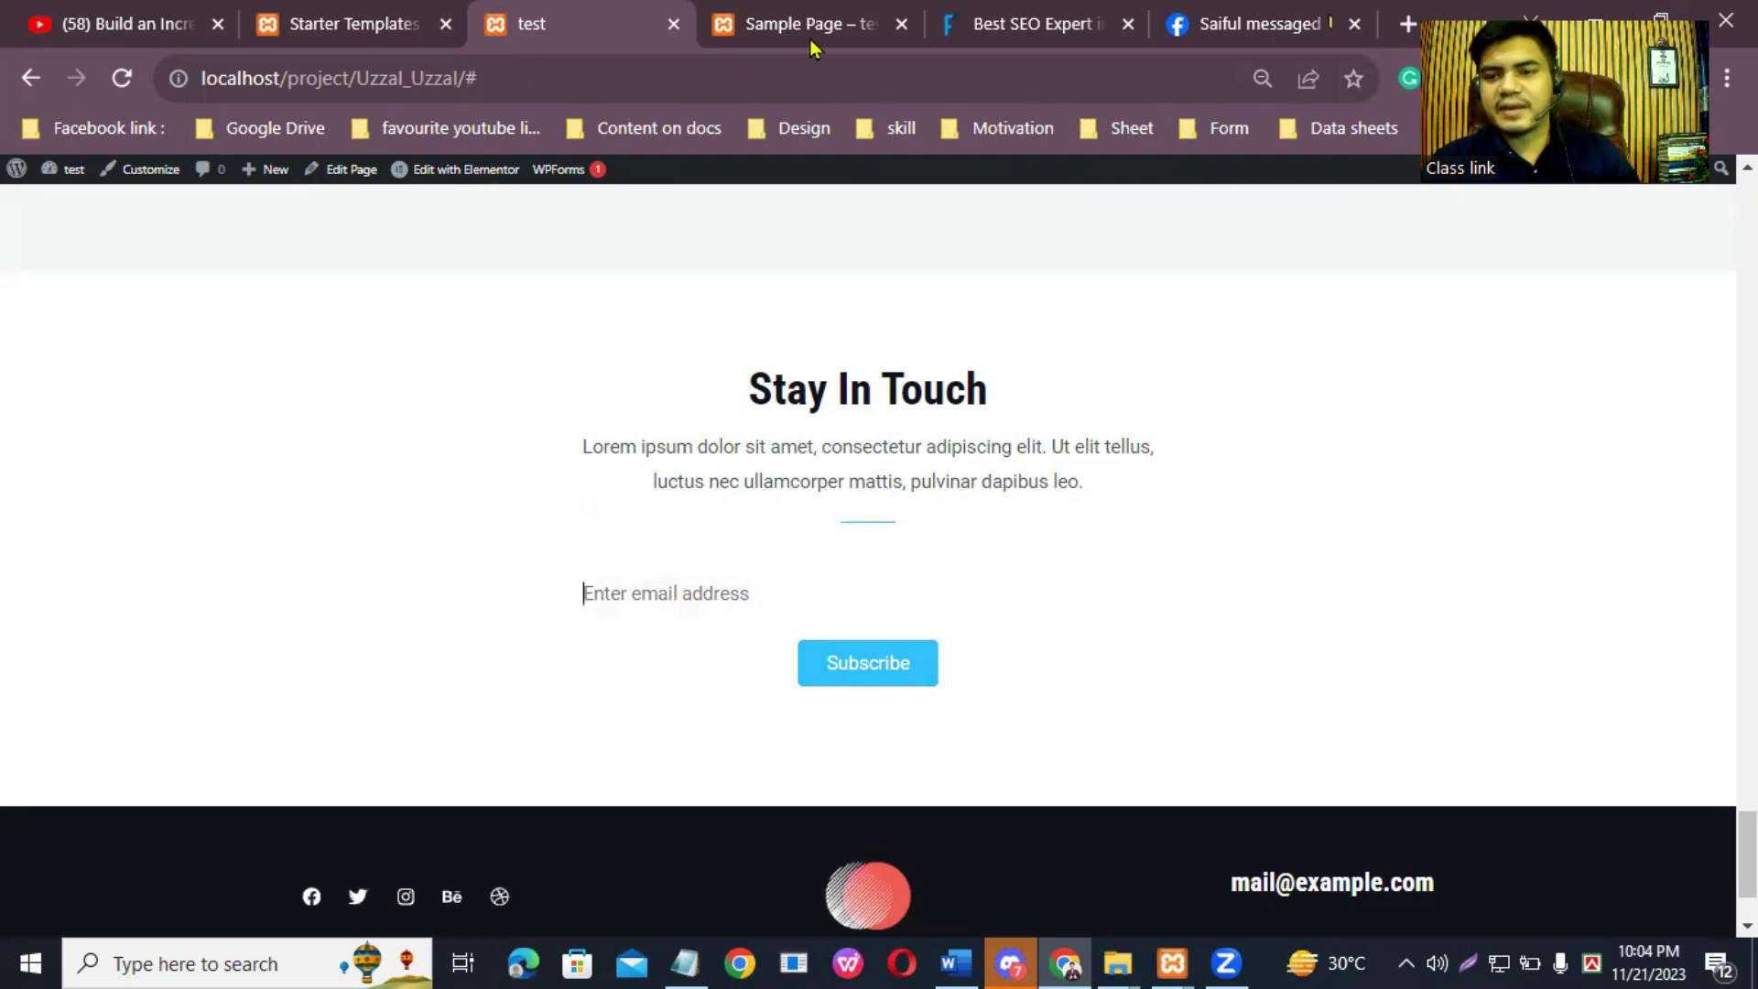
{"action": "scroll", "coordinate": [1744, 856], "scroll_direction": "down", "scroll_amount": 2}
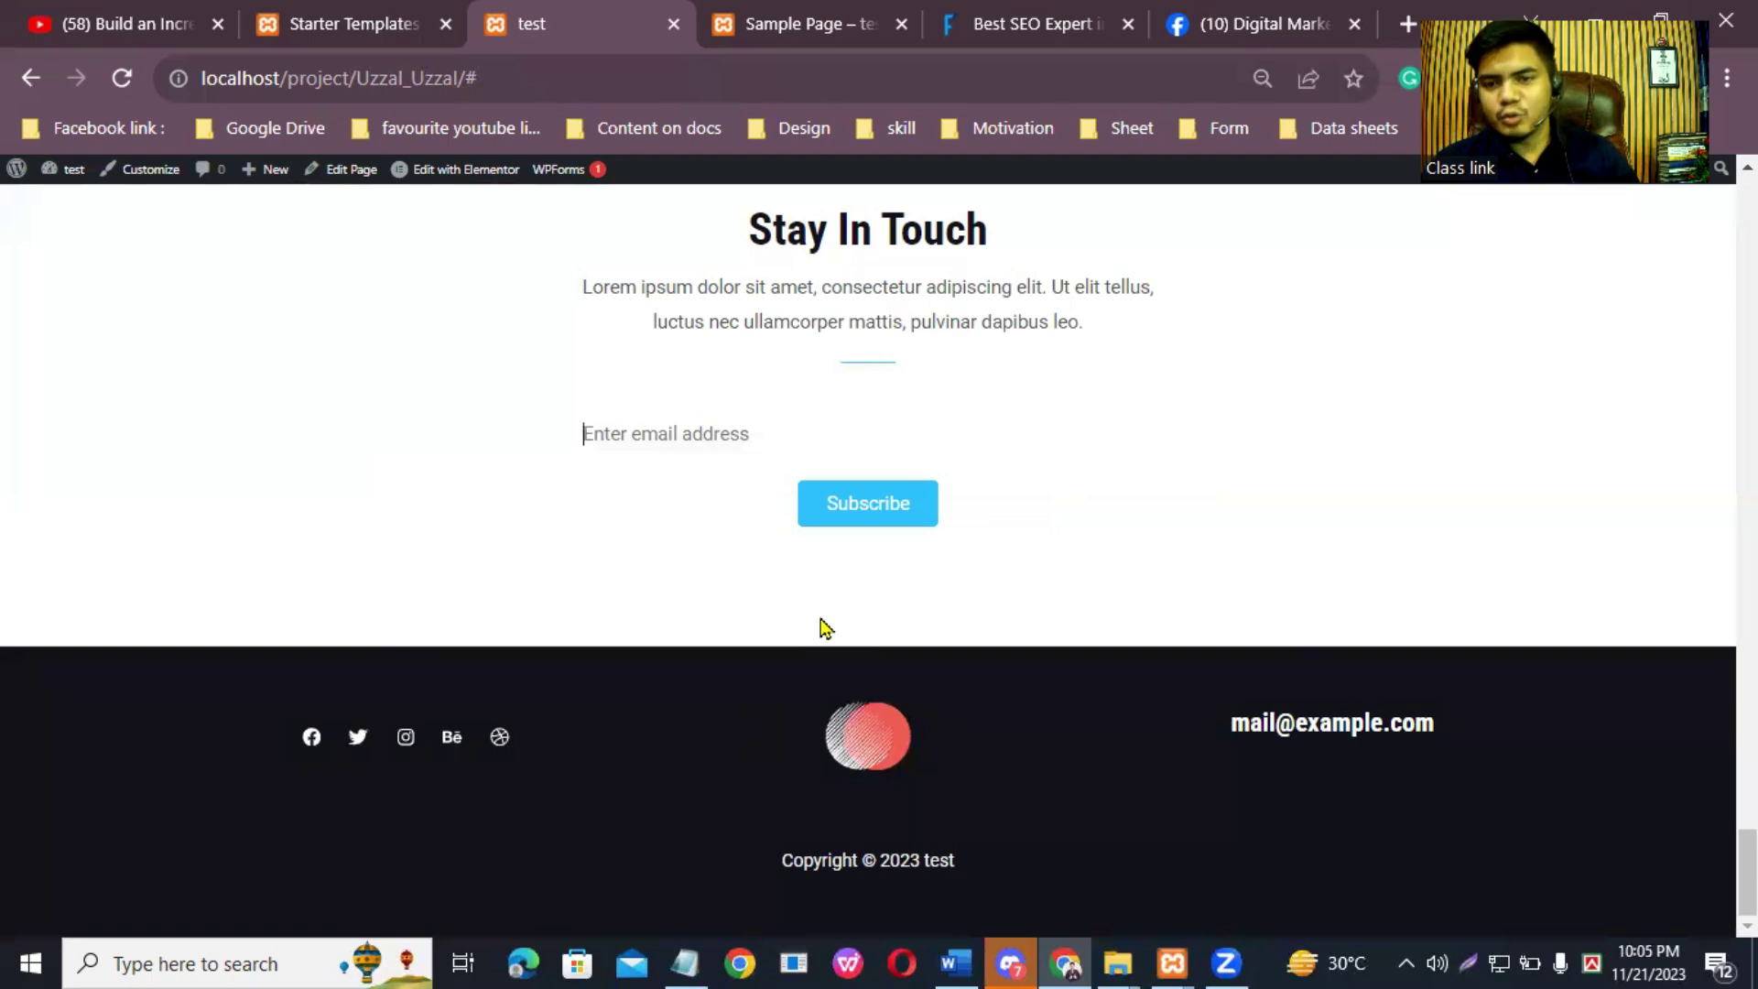
Step: Open the About Me page and scroll past its skill bars to the client testimonials and back
{"action": "left_click", "coordinate": [899, 501]}
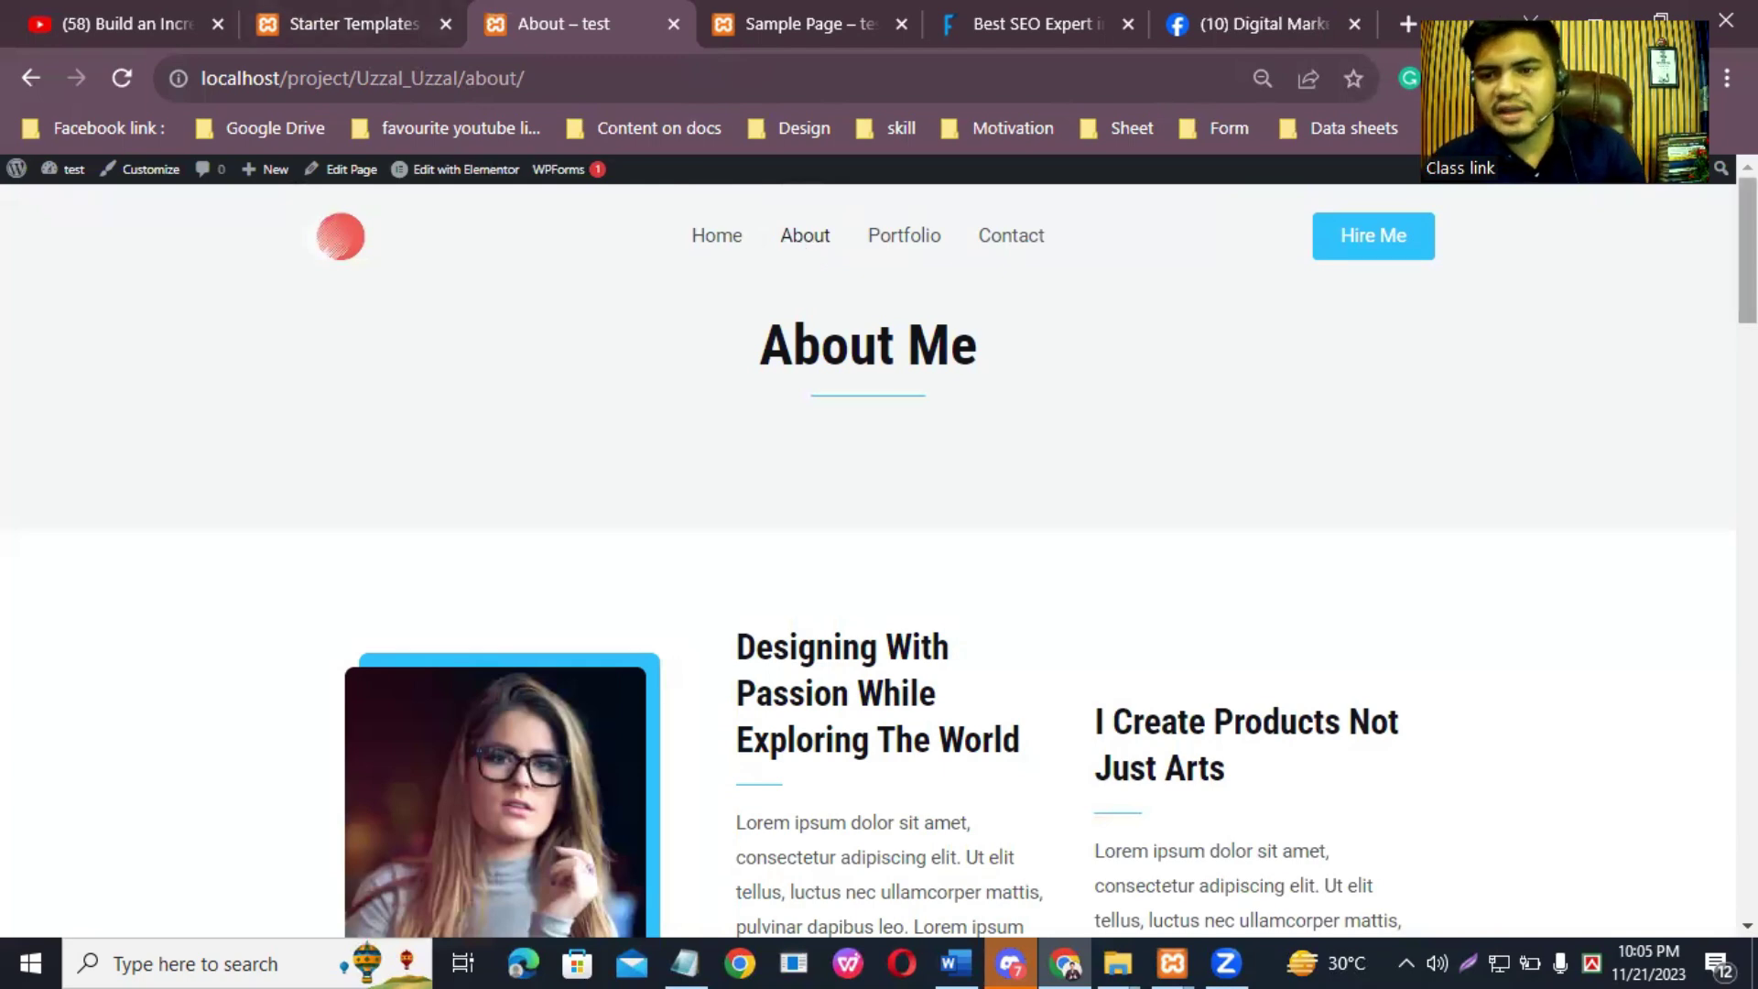
{"action": "scroll", "coordinate": [879, 549], "scroll_direction": "down", "scroll_amount": 2}
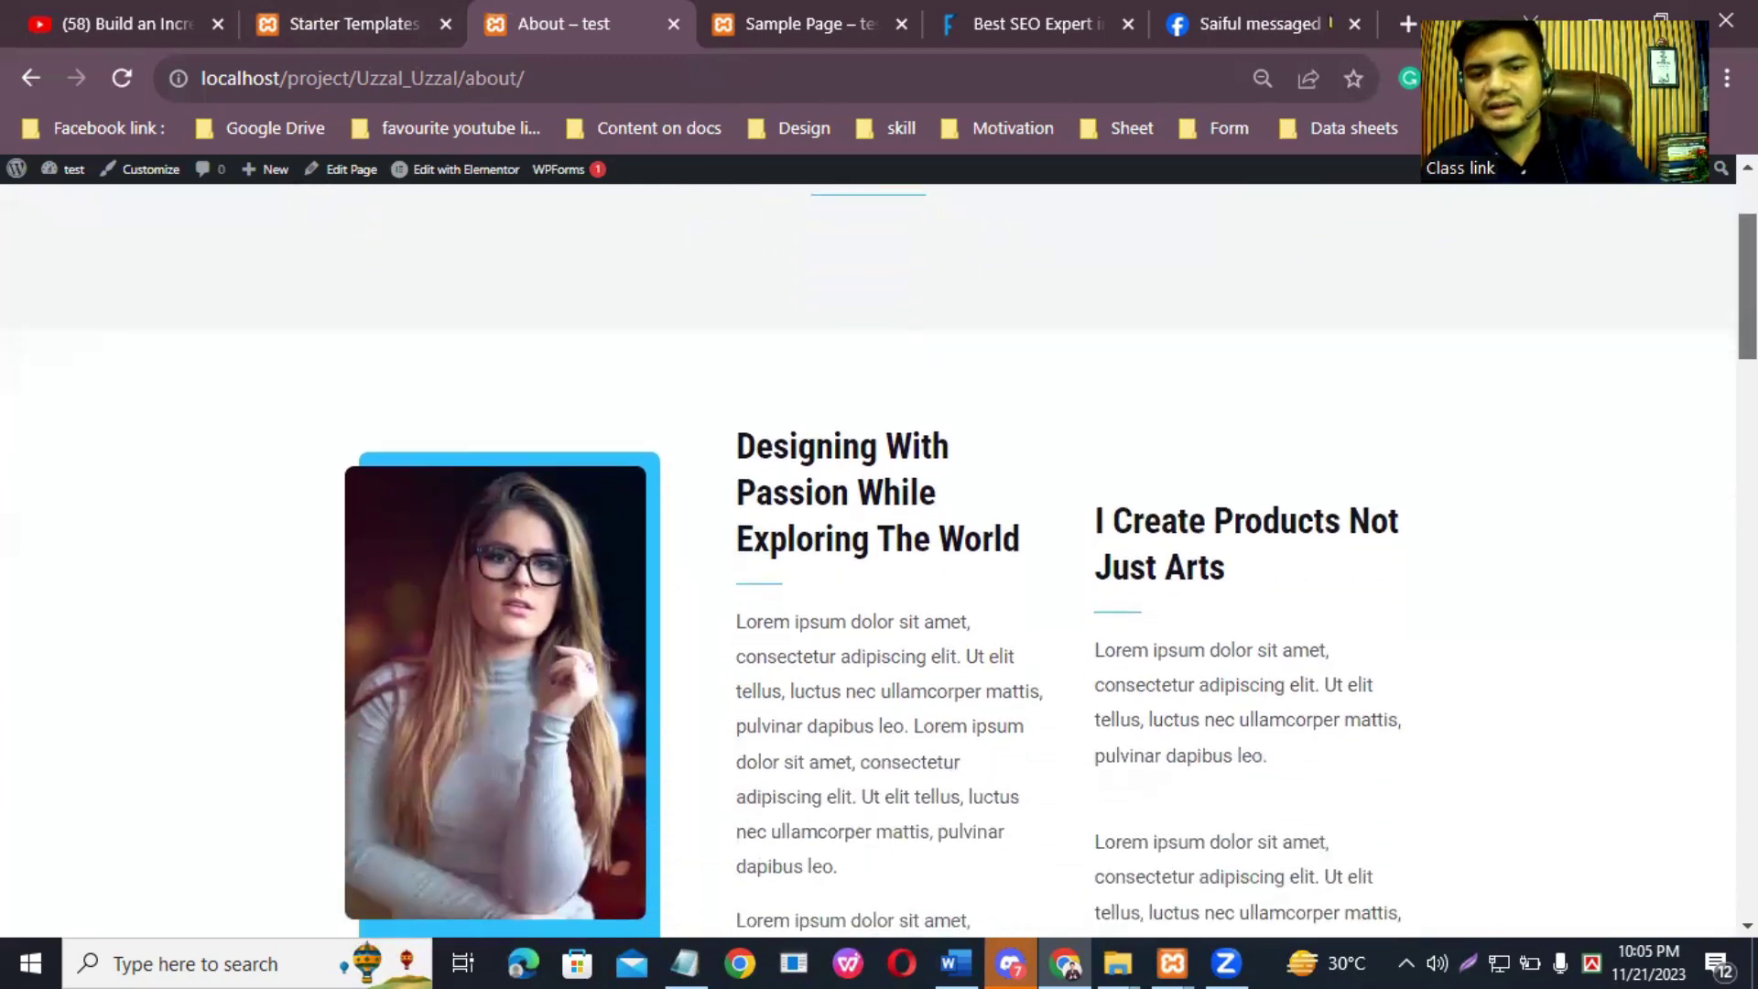
{"action": "scroll", "coordinate": [879, 550], "scroll_direction": "down", "scroll_amount": 1}
{"action": "scroll", "coordinate": [879, 549], "scroll_direction": "down", "scroll_amount": 1}
{"action": "scroll", "coordinate": [879, 550], "scroll_direction": "down", "scroll_amount": 5}
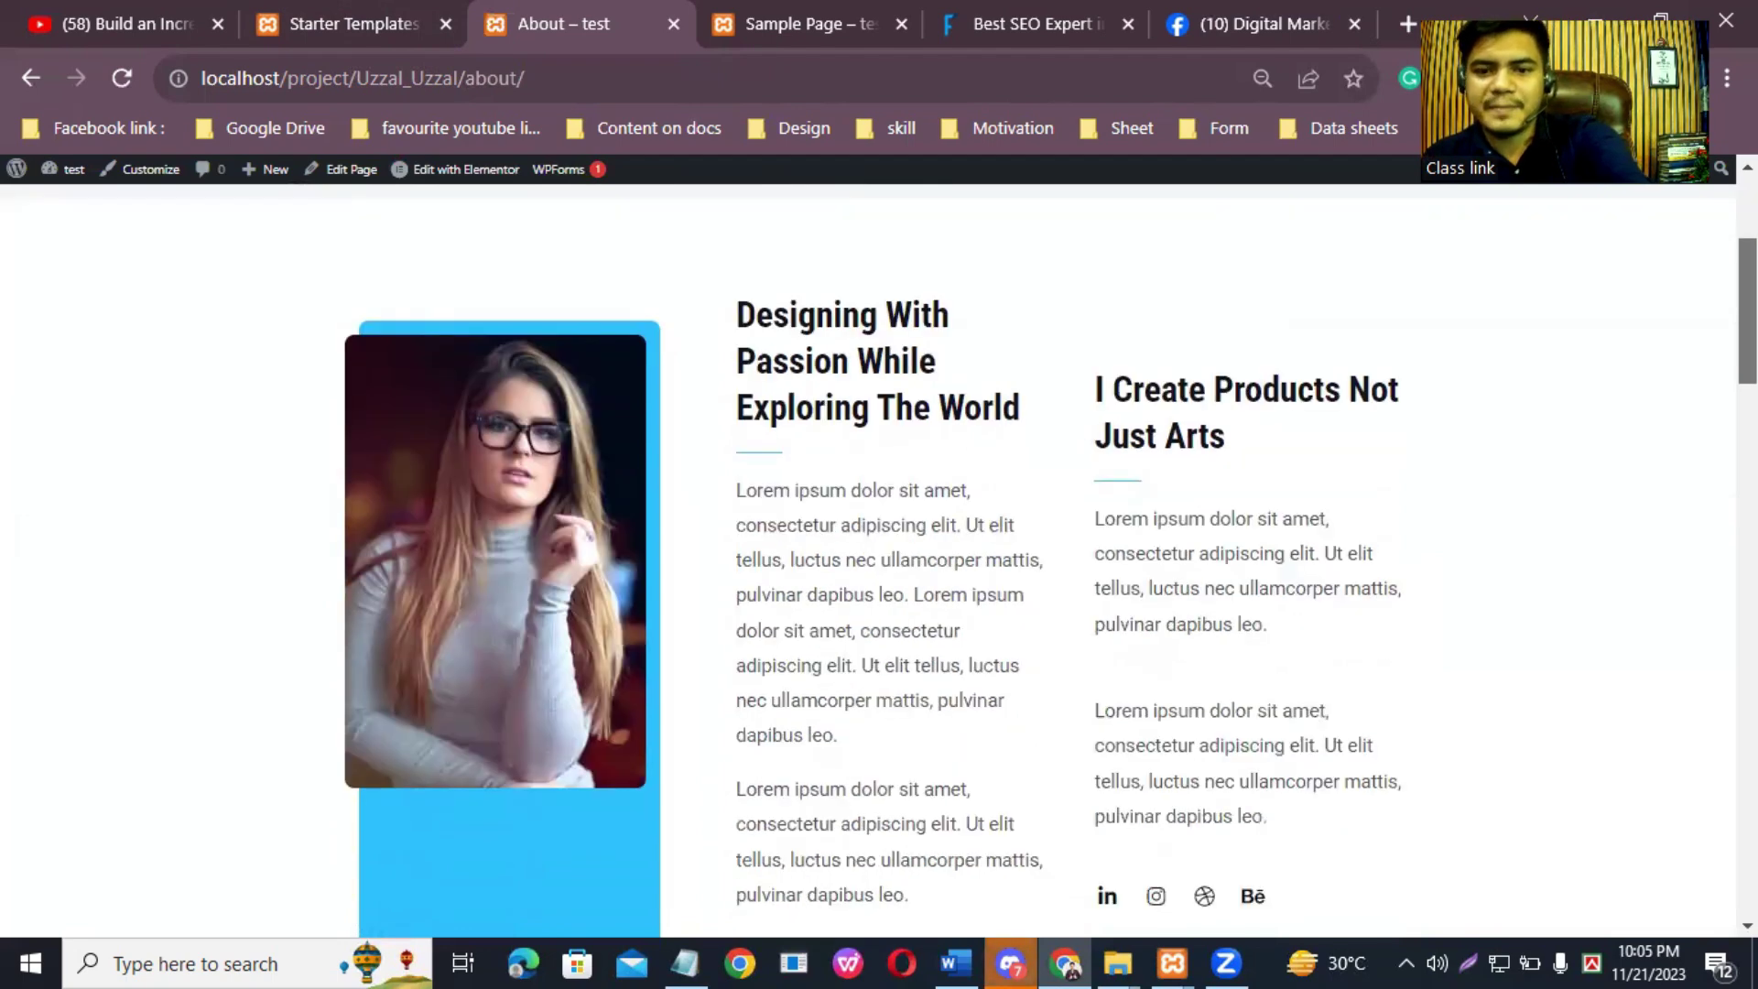
{"action": "scroll", "coordinate": [879, 550], "scroll_direction": "down", "scroll_amount": 3}
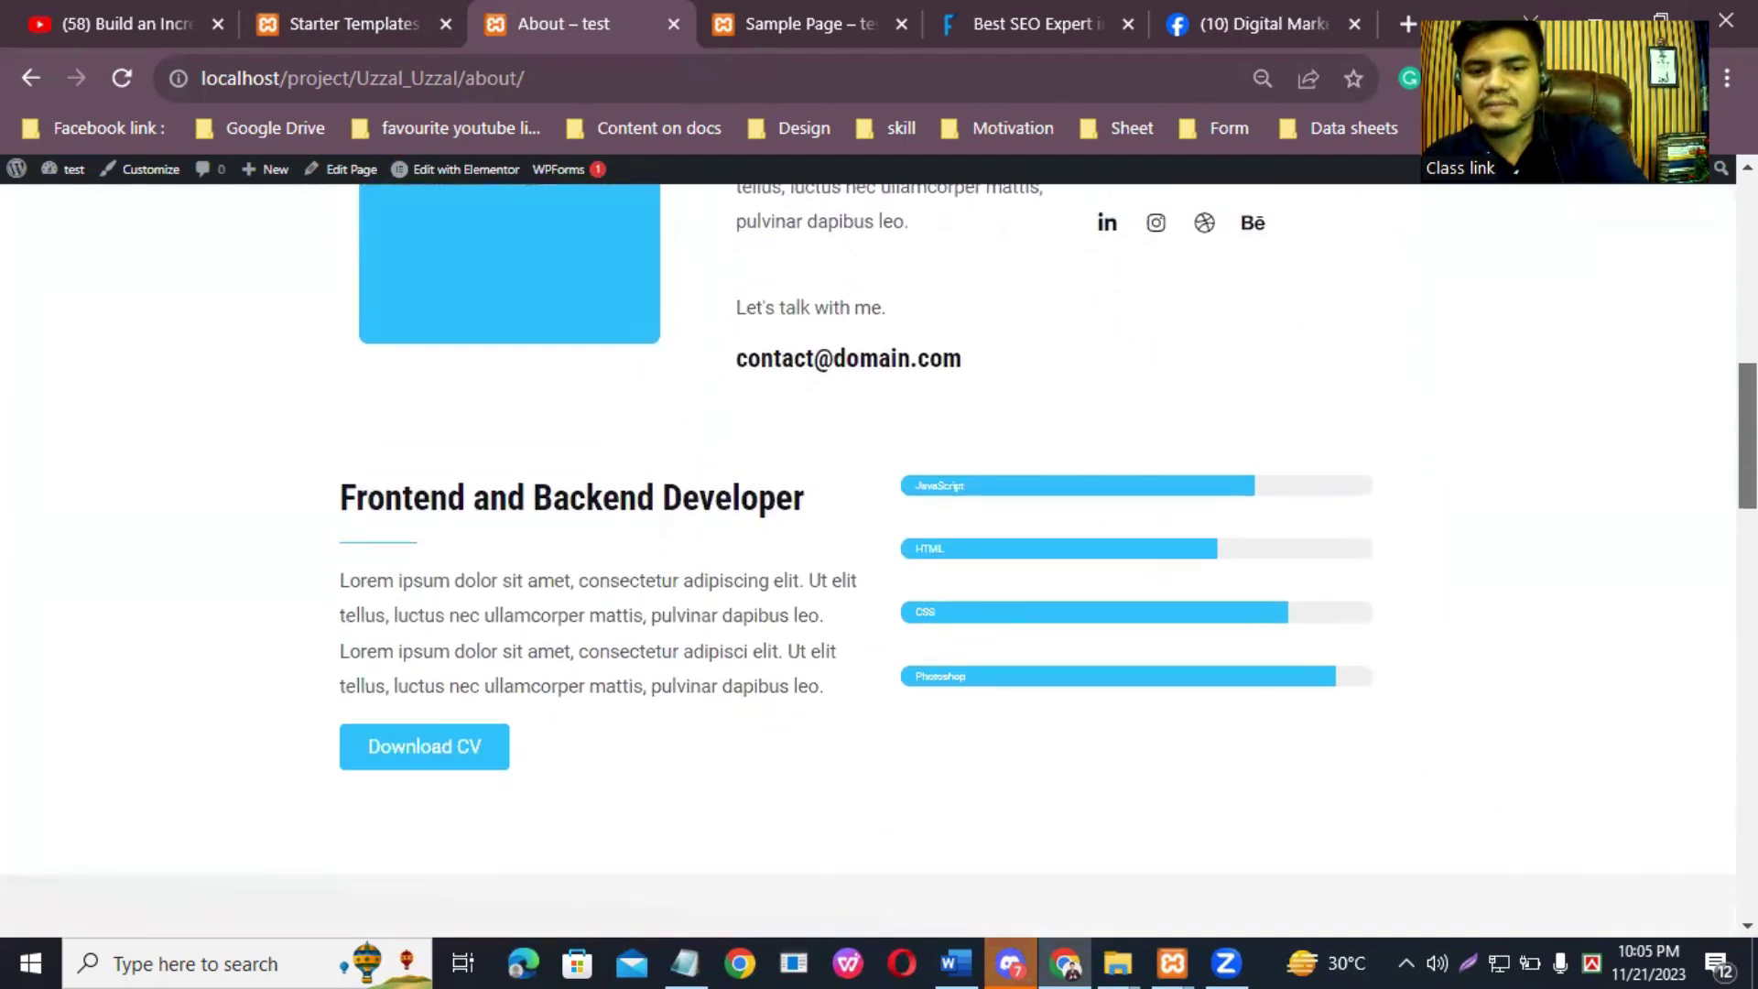
{"action": "scroll", "coordinate": [879, 549], "scroll_direction": "down", "scroll_amount": 1}
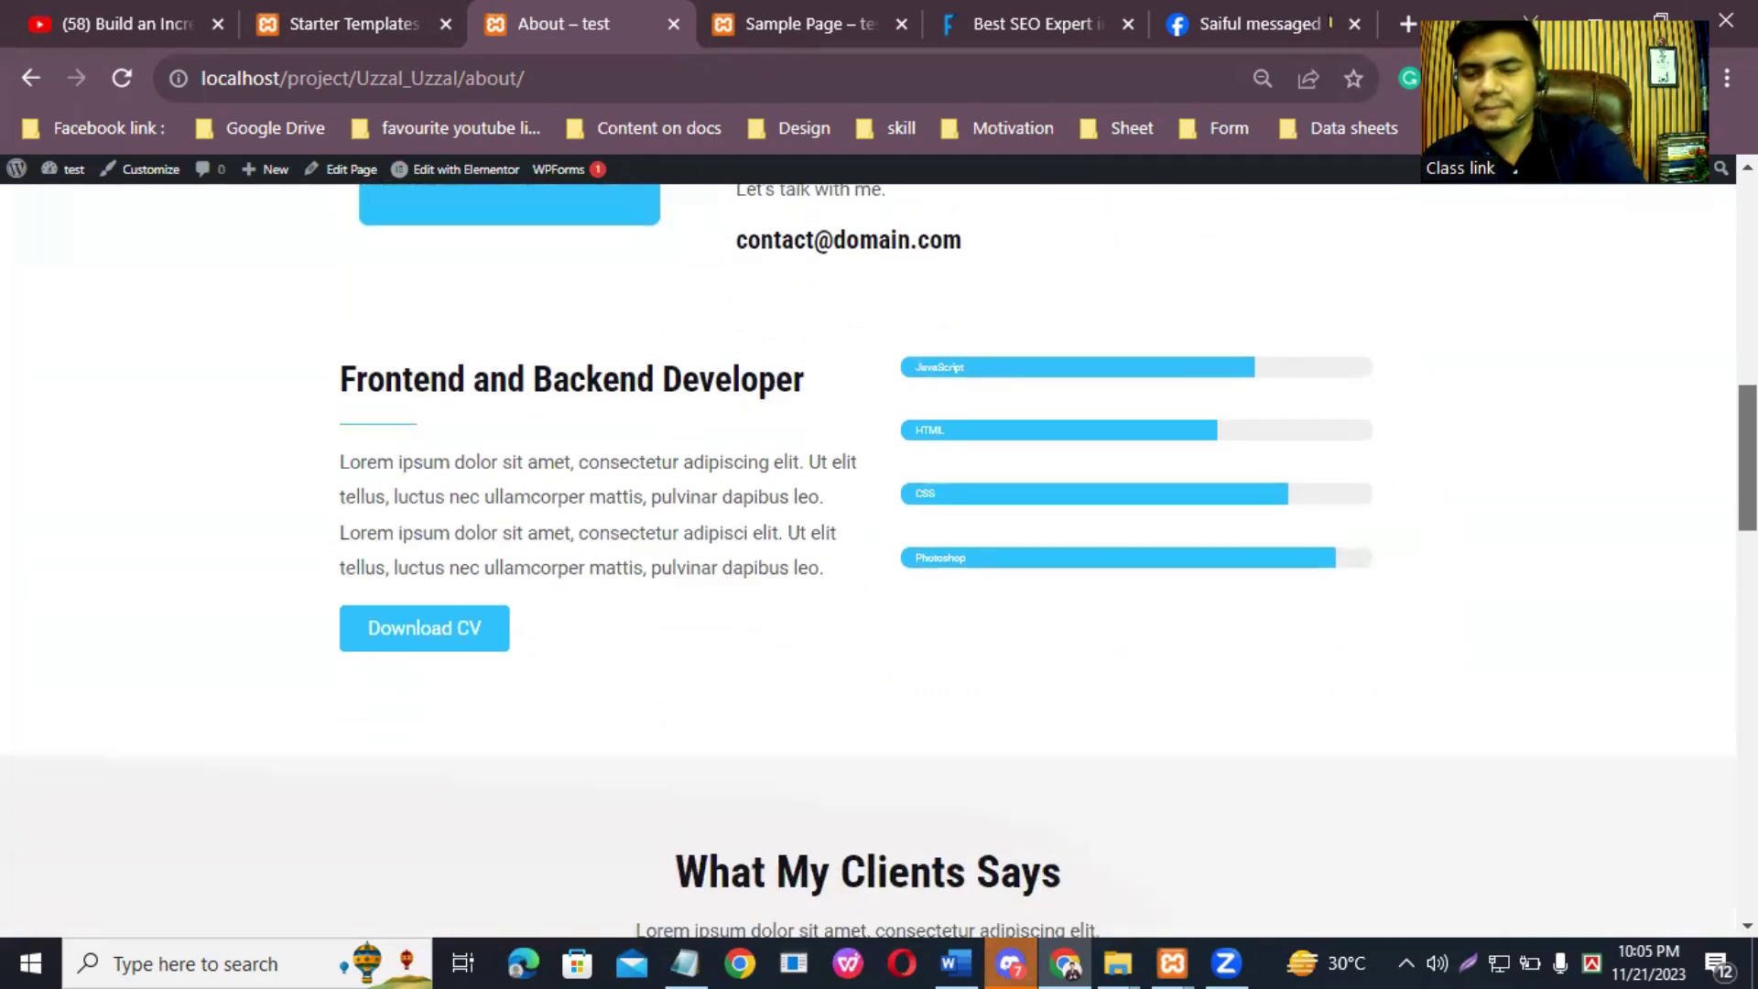
{"action": "scroll", "coordinate": [879, 550], "scroll_direction": "down", "scroll_amount": 1}
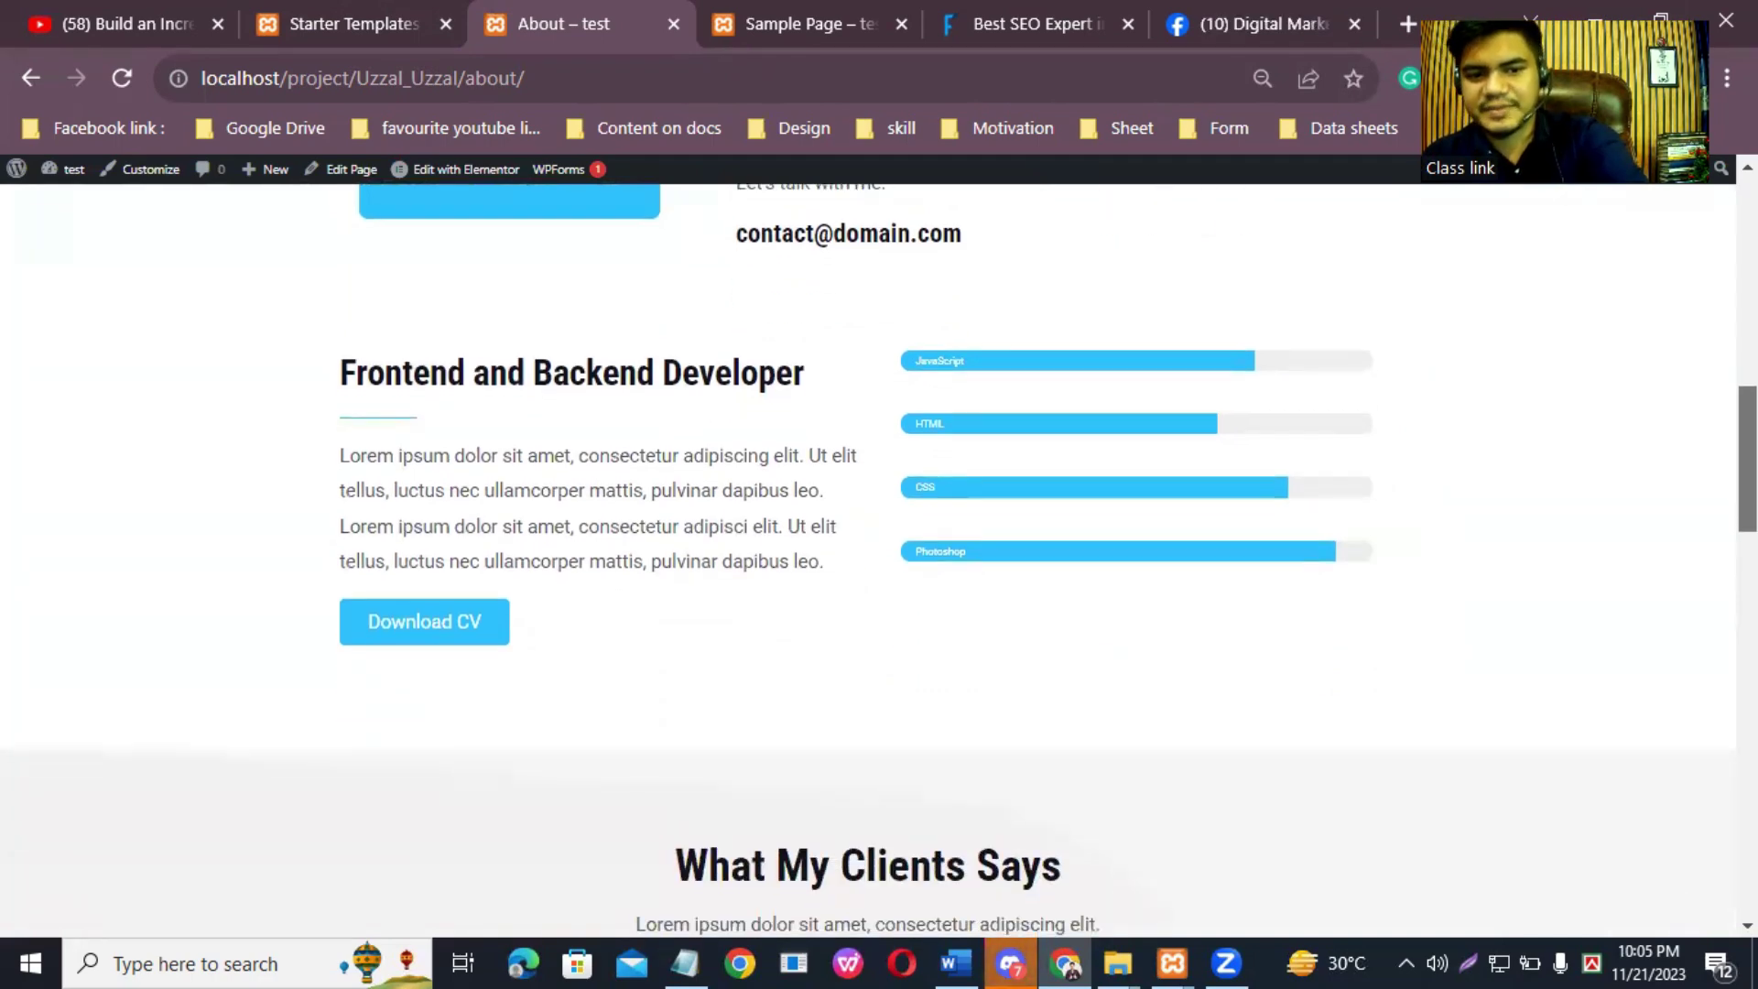
{"action": "scroll", "coordinate": [708, 461], "scroll_direction": "down", "scroll_amount": 1}
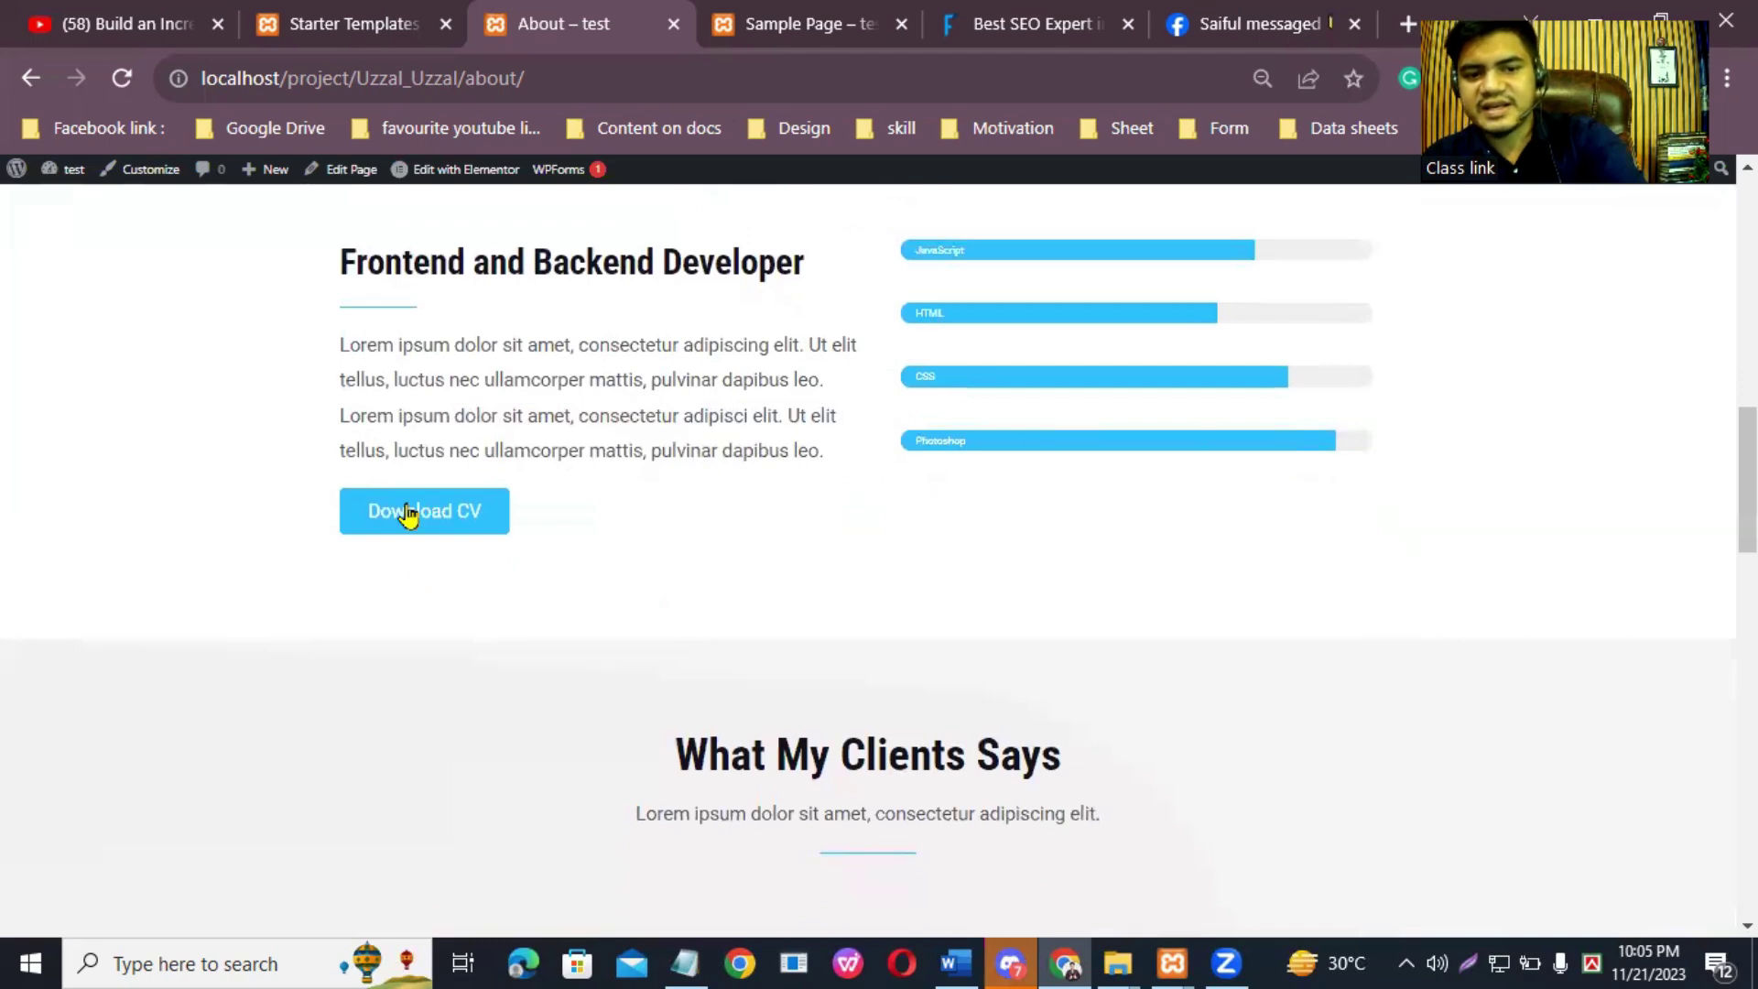
{"action": "scroll", "coordinate": [879, 549], "scroll_direction": "down", "scroll_amount": 1}
{"action": "scroll", "coordinate": [879, 549], "scroll_direction": "down", "scroll_amount": 3}
{"action": "scroll", "coordinate": [879, 549], "scroll_direction": "down", "scroll_amount": 2}
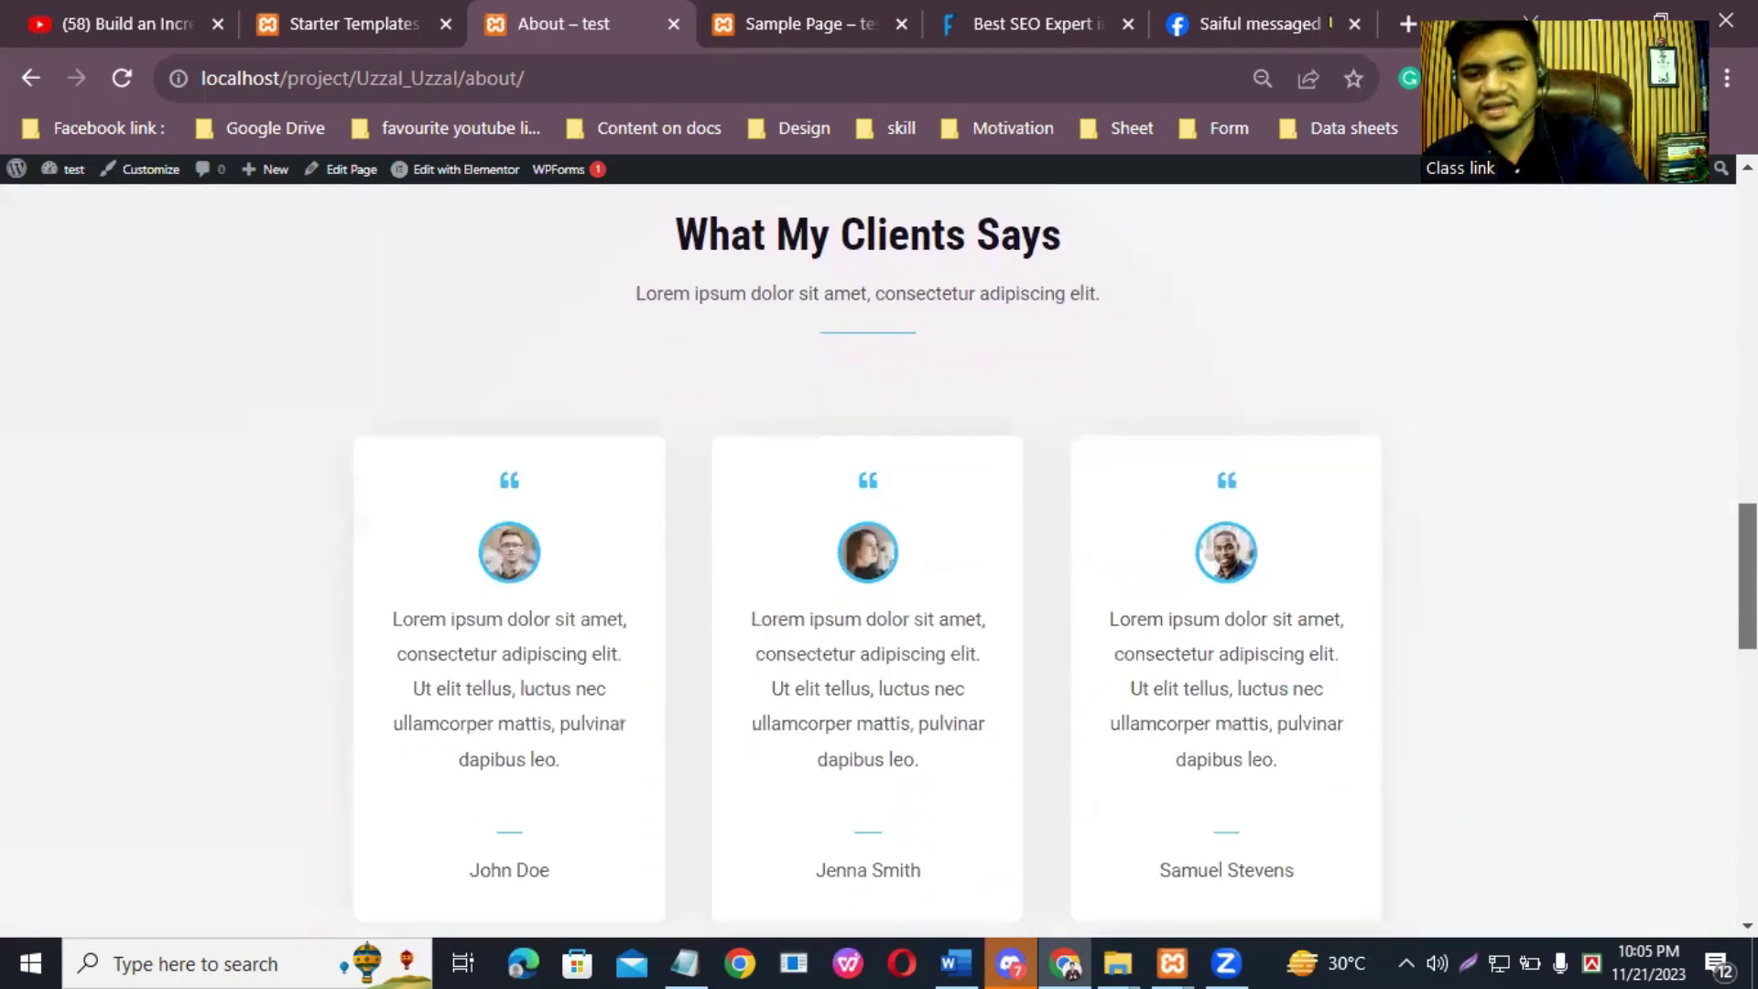
{"action": "scroll", "coordinate": [879, 549], "scroll_direction": "down", "scroll_amount": 2}
{"action": "scroll", "coordinate": [879, 550], "scroll_direction": "down", "scroll_amount": 10}
{"action": "scroll", "coordinate": [879, 549], "scroll_direction": "up", "scroll_amount": 12}
{"action": "scroll", "coordinate": [620, 270], "scroll_direction": "up", "scroll_amount": 15}
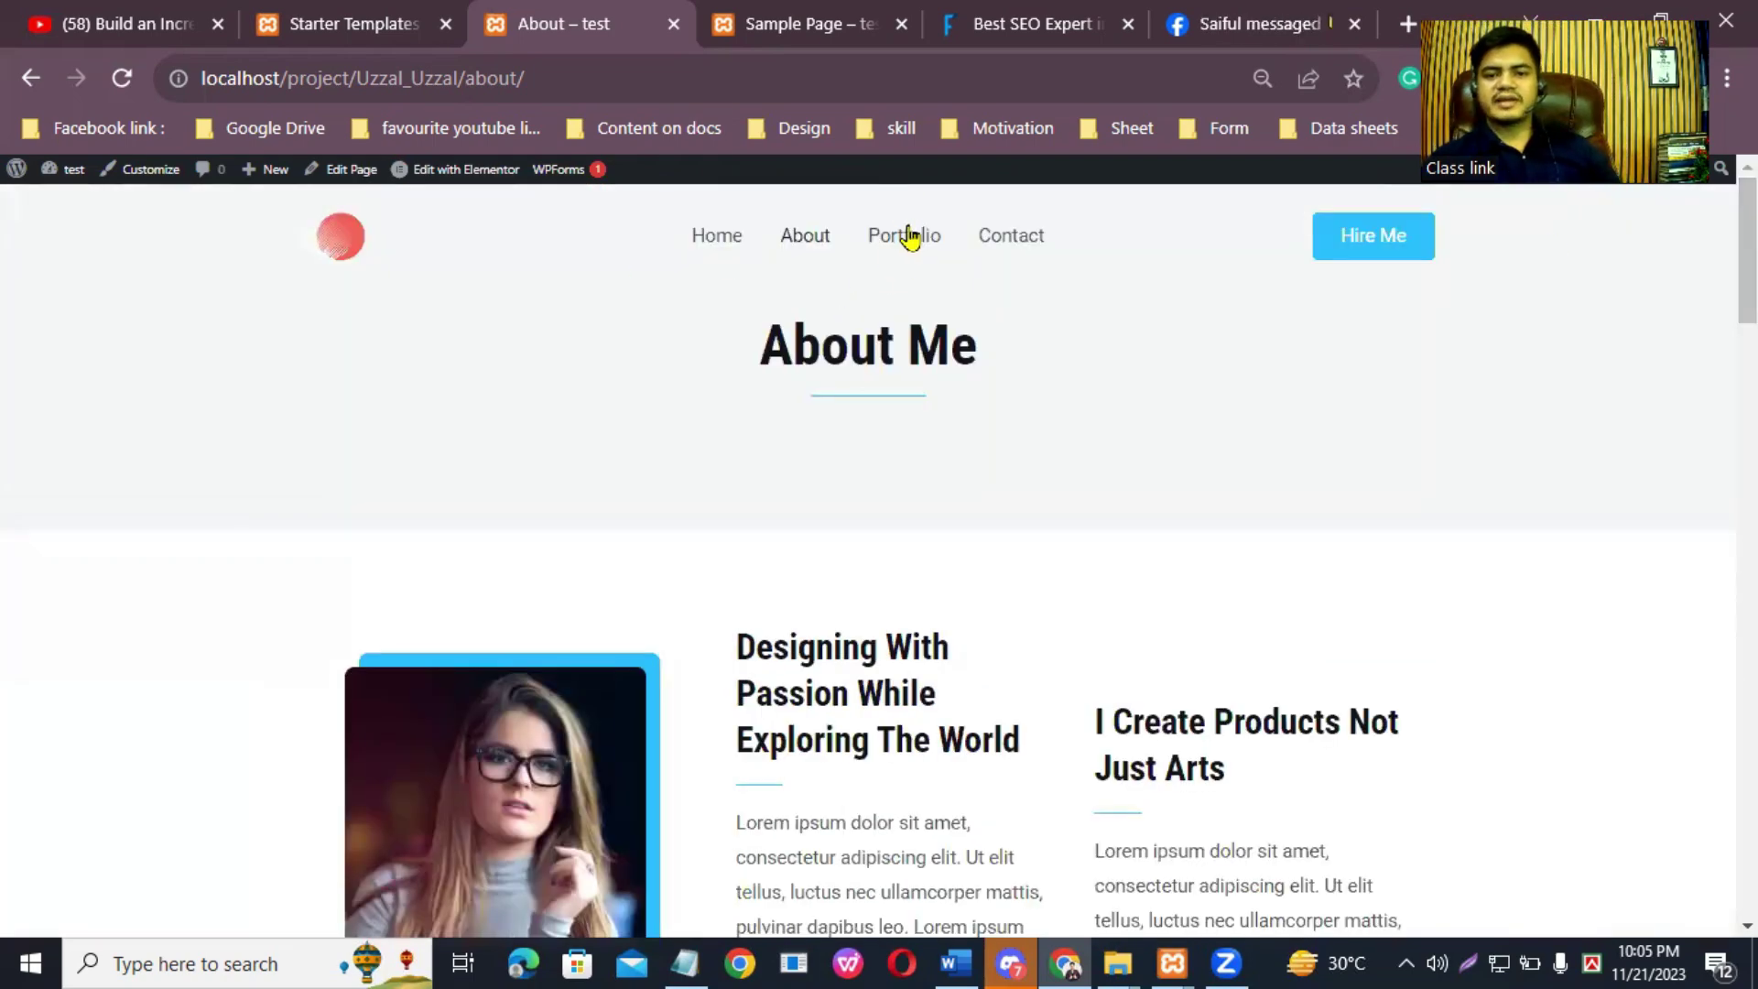
Step: Open the Portfolio page, browse its project thumbnail grid to the footer, then jump back to the top
{"action": "left_click", "coordinate": [922, 260]}
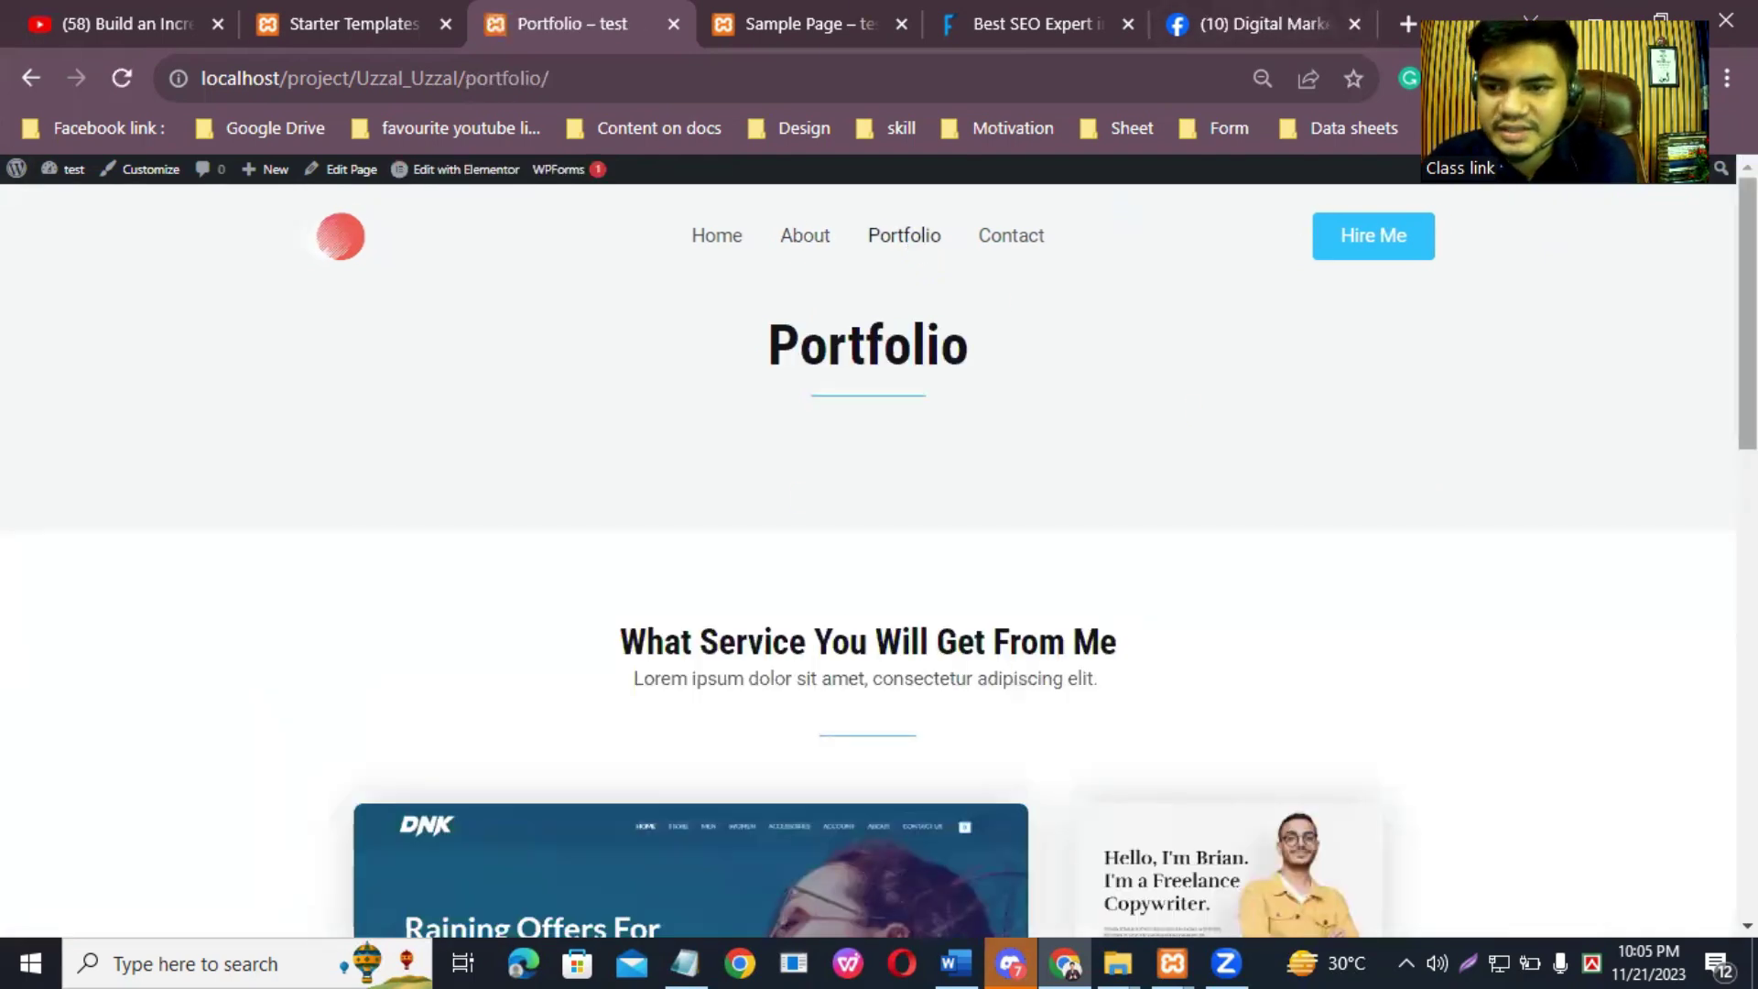
{"action": "scroll", "coordinate": [1531, 394], "scroll_direction": "down", "scroll_amount": 4}
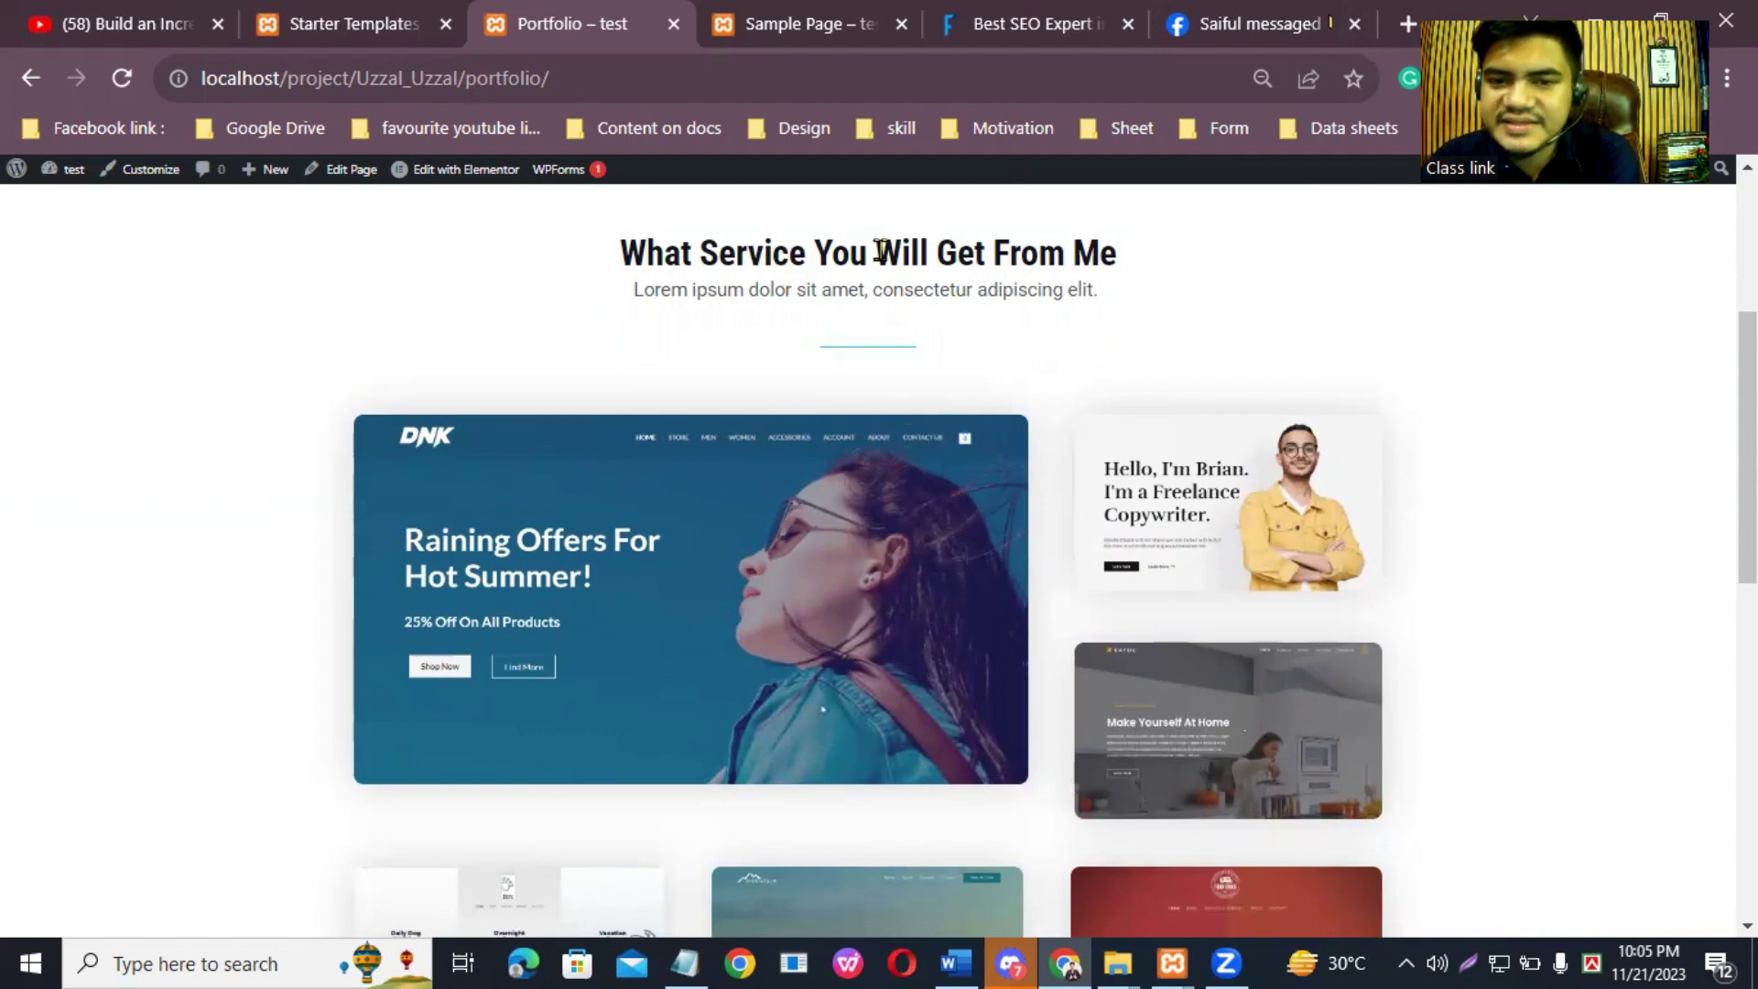
{"action": "scroll", "coordinate": [600, 440], "scroll_direction": "down", "scroll_amount": 2}
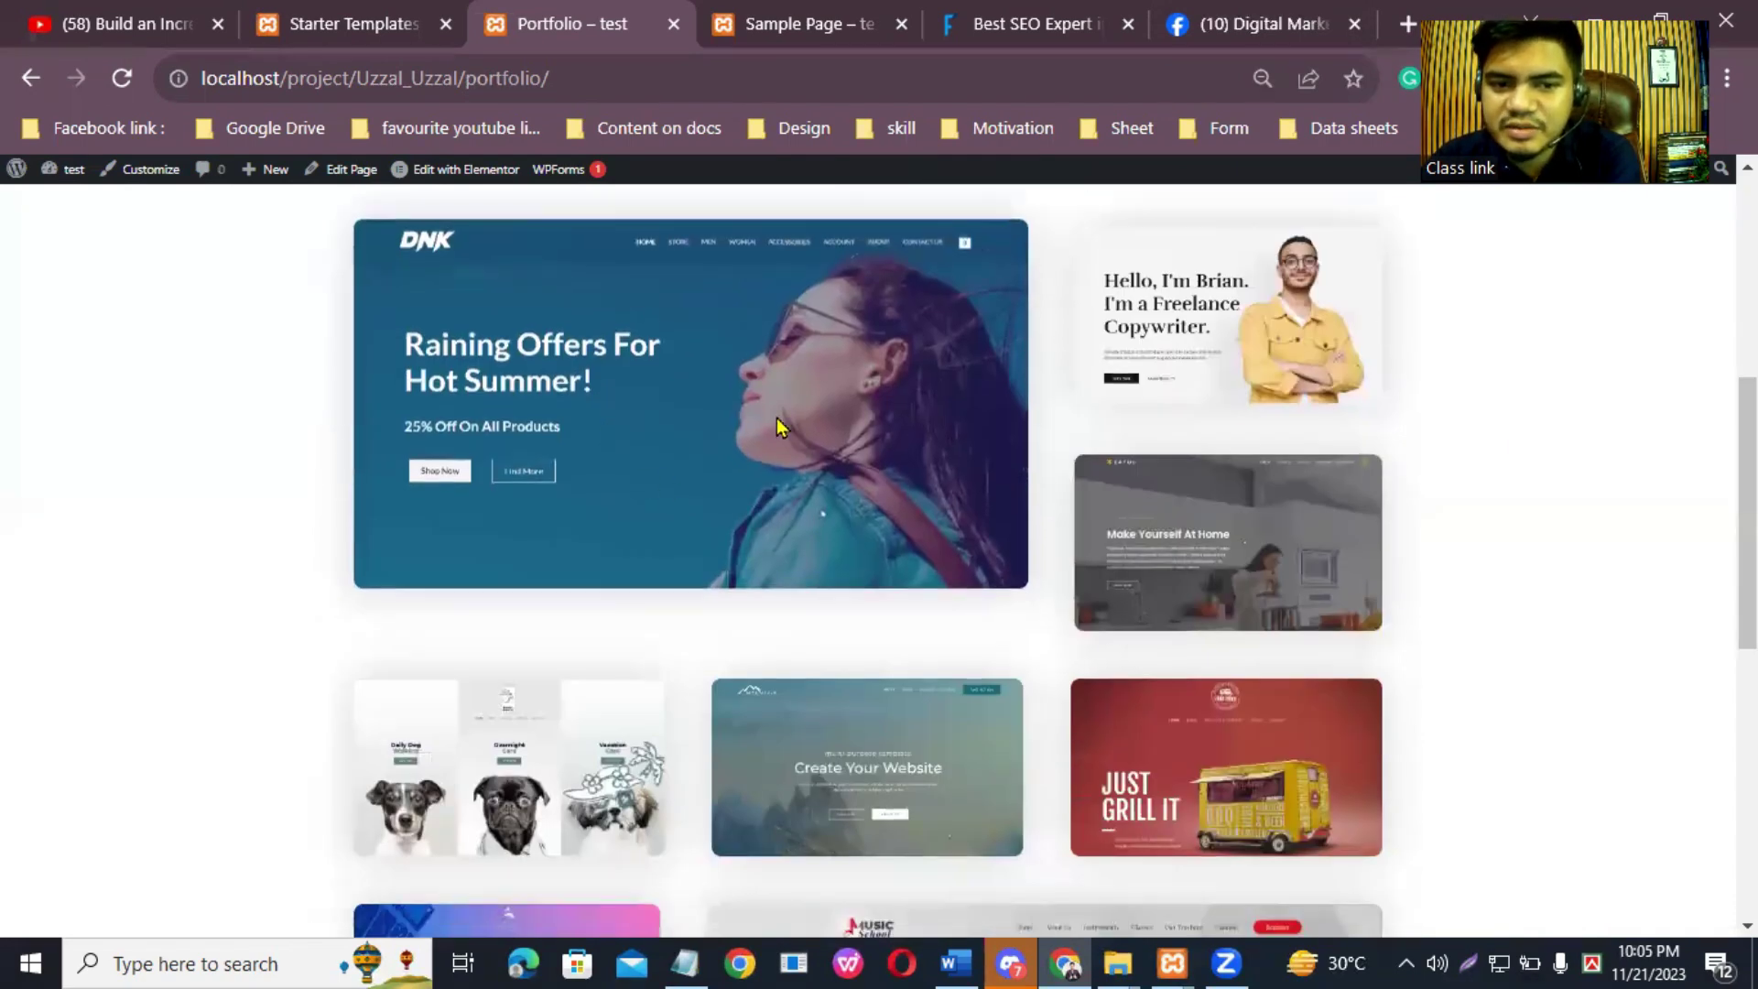
{"action": "scroll", "coordinate": [1028, 674], "scroll_direction": "down", "scroll_amount": 2}
{"action": "scroll", "coordinate": [879, 550], "scroll_direction": "down", "scroll_amount": 7}
{"action": "key", "text": "Home"}
Step: Open the Contact page, close the extra browser tab, and scroll down the page
{"action": "left_click", "coordinate": [1003, 248]}
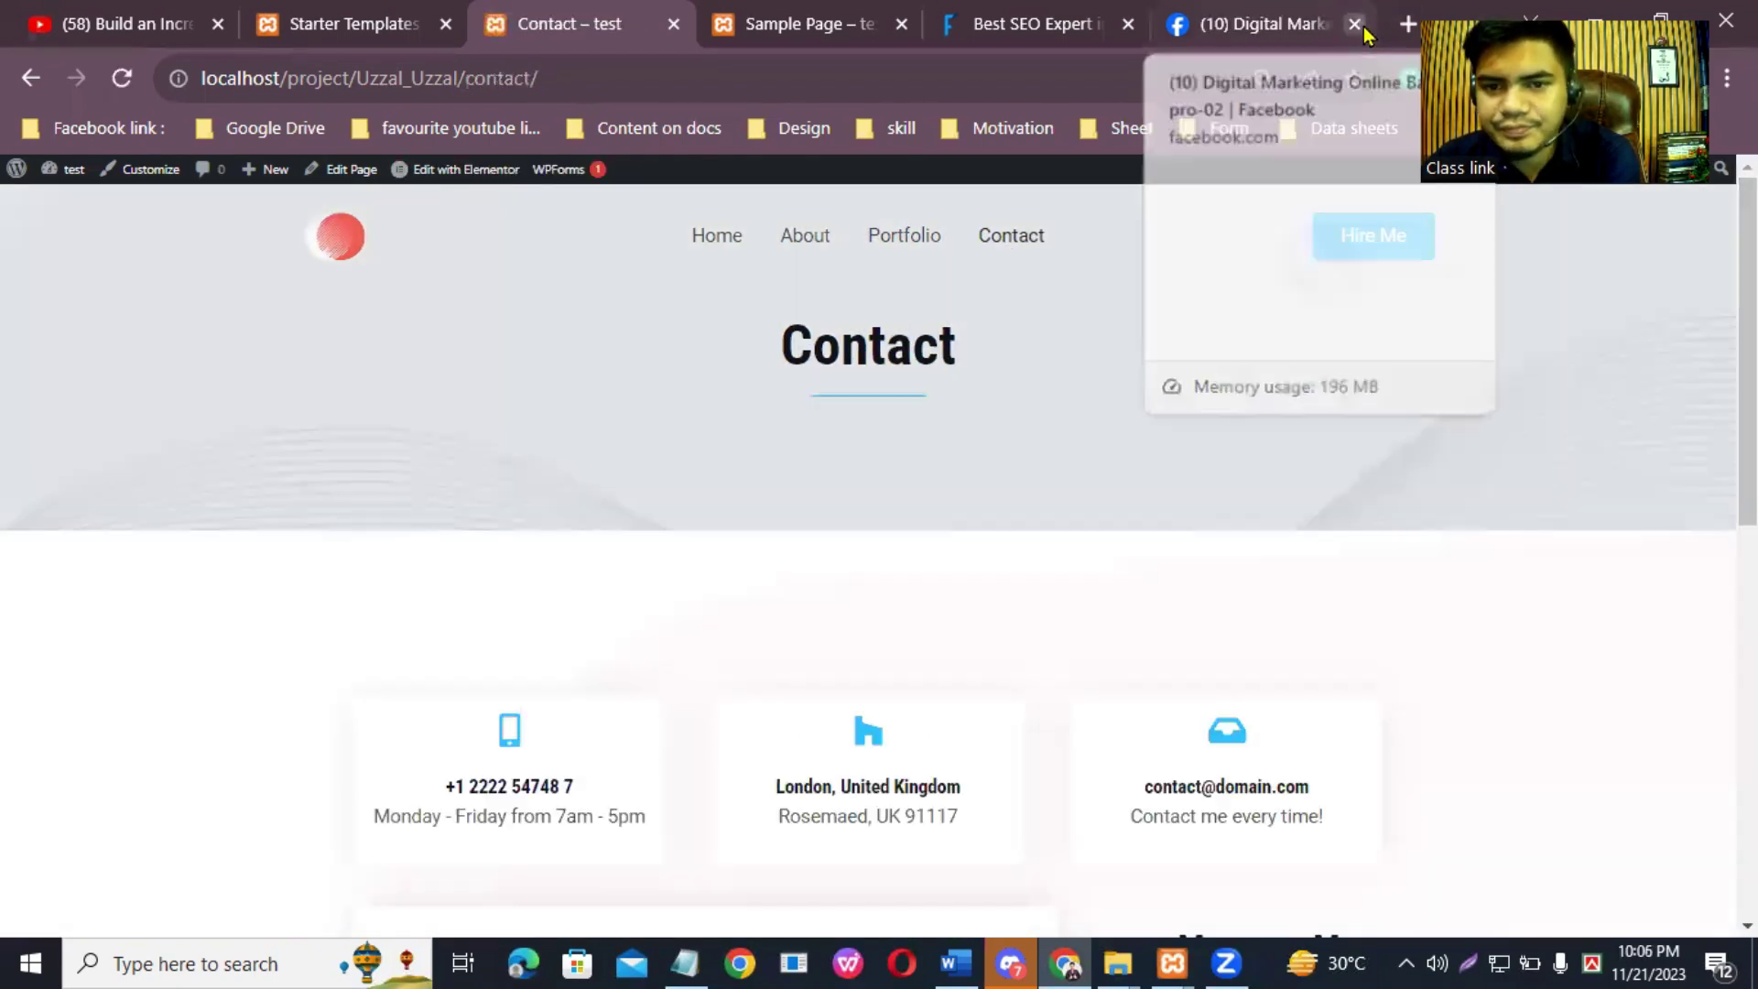
{"action": "left_click", "coordinate": [1354, 24]}
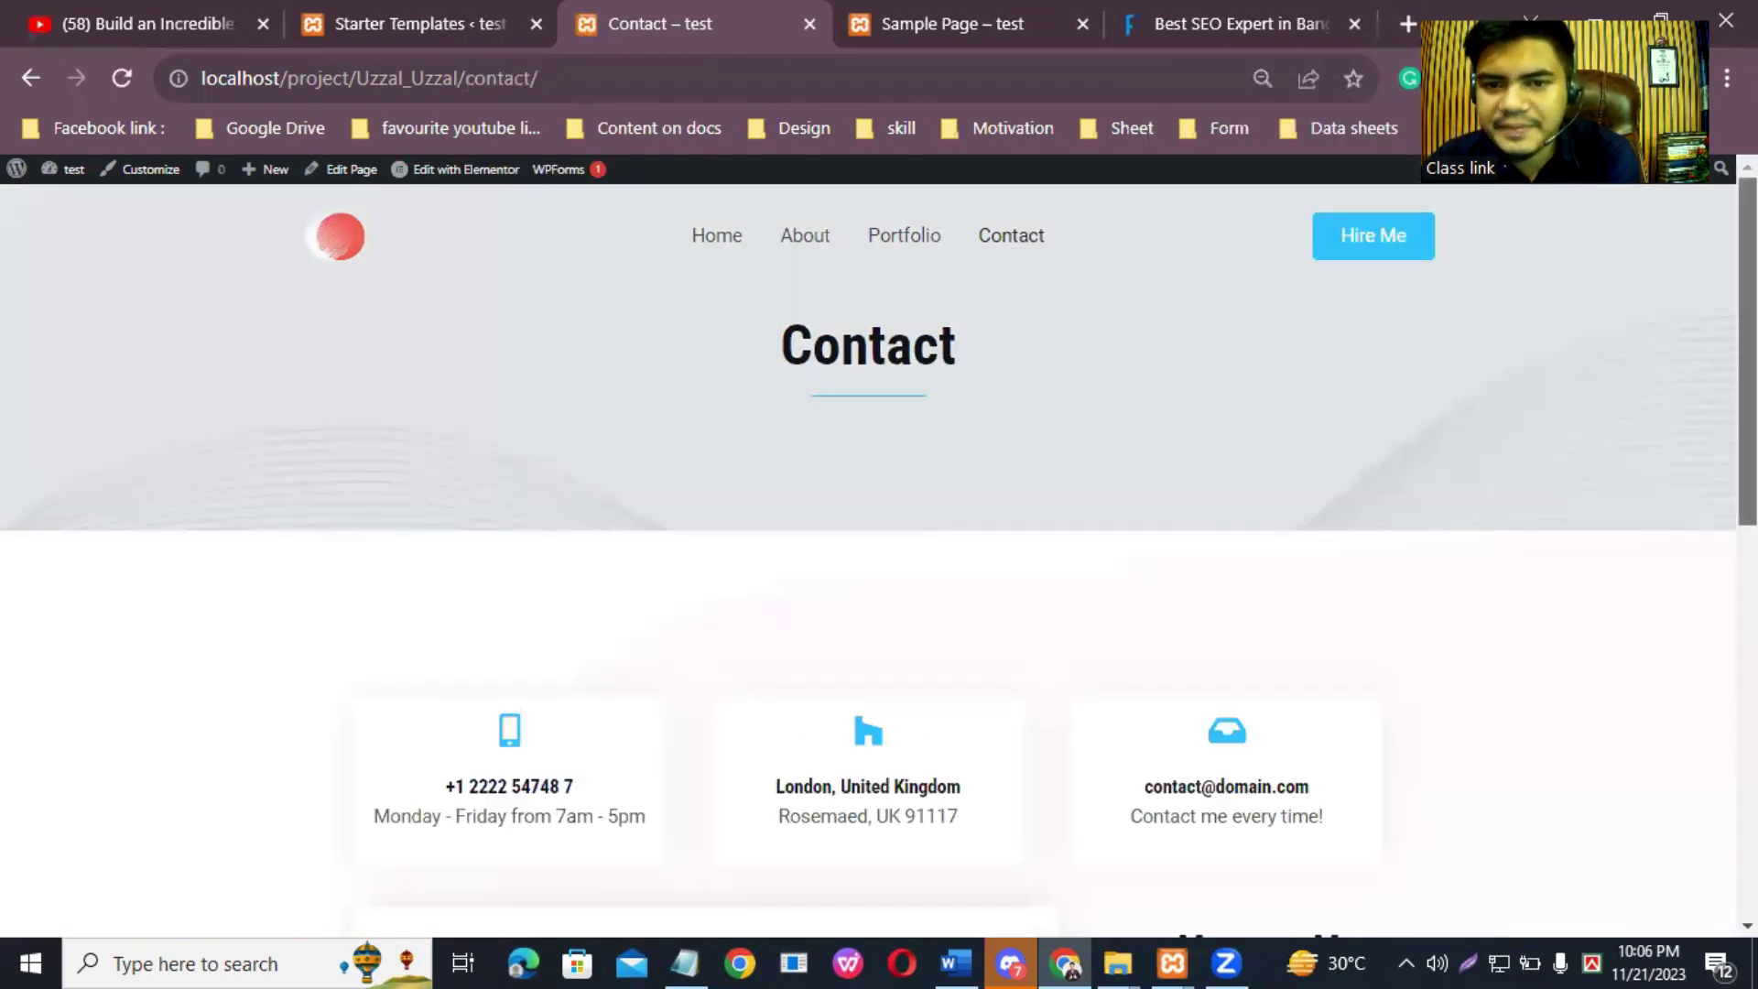
{"action": "scroll", "coordinate": [504, 477], "scroll_direction": "down", "scroll_amount": 3}
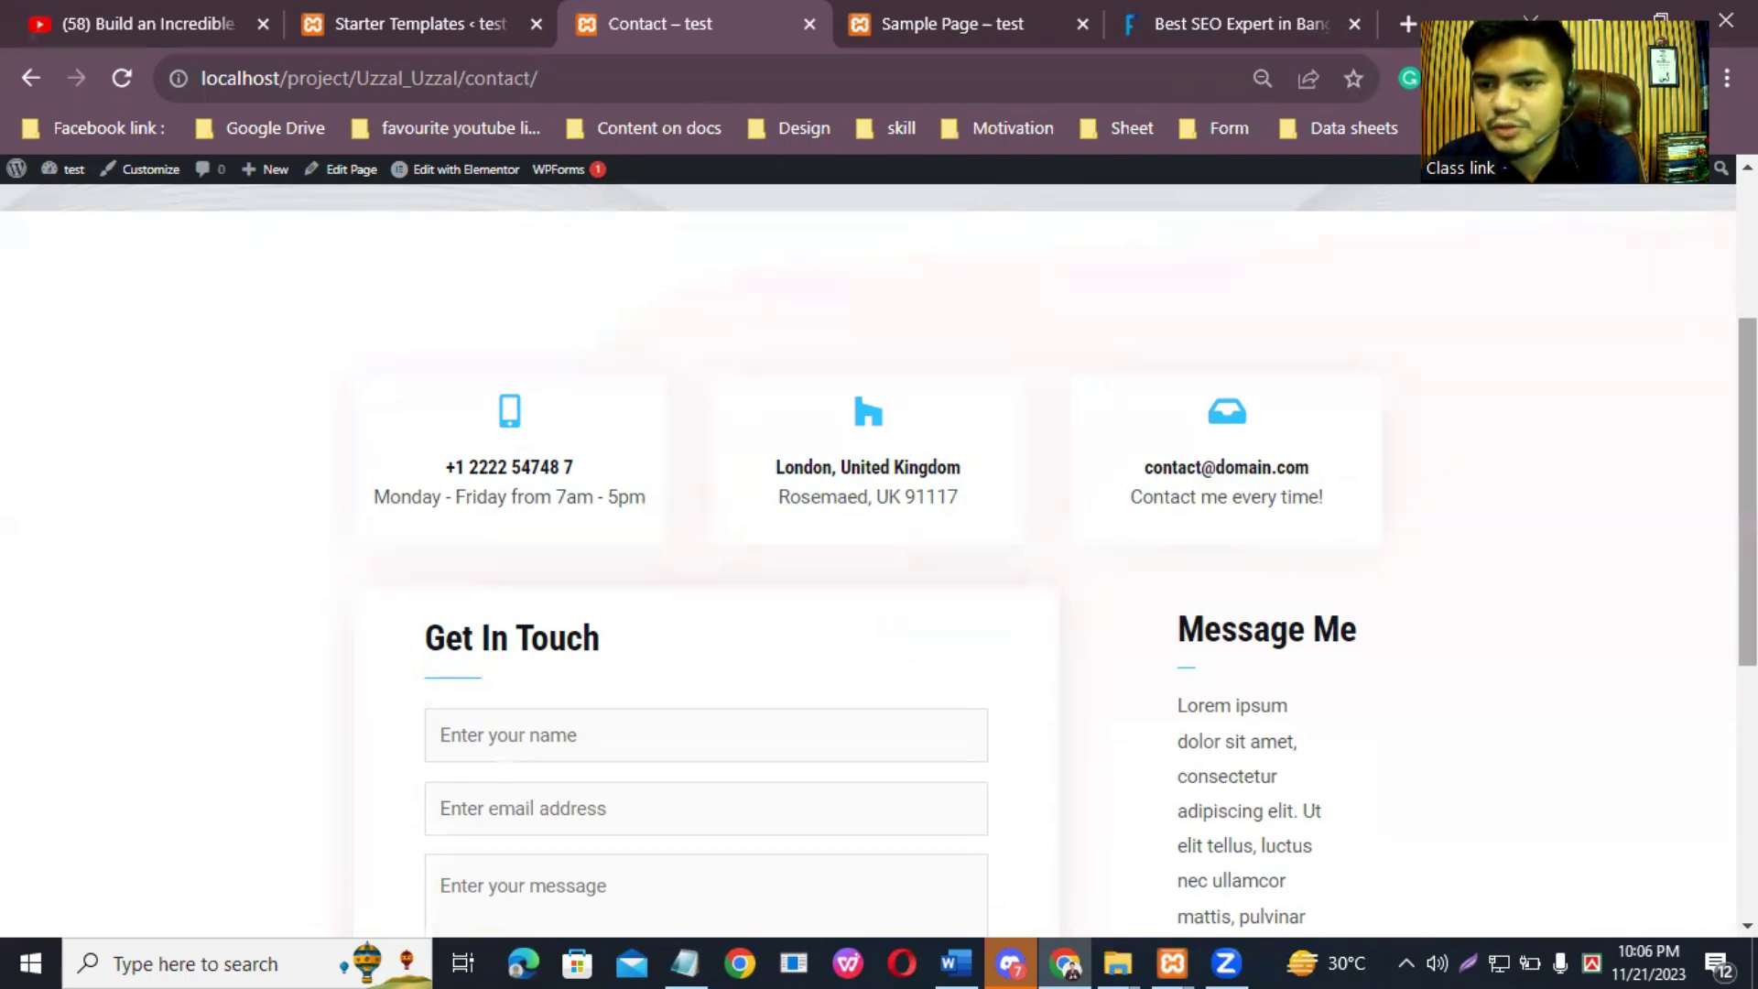
{"action": "scroll", "coordinate": [1747, 494], "scroll_direction": "down", "scroll_amount": 3}
{"action": "scroll", "coordinate": [603, 483], "scroll_direction": "up", "scroll_amount": 1}
Step: Test the Get In Touch form's name, email and message fields, then scroll back to the top
{"action": "left_click", "coordinate": [489, 435]}
{"action": "left_click", "coordinate": [553, 499]}
{"action": "left_click", "coordinate": [490, 583]}
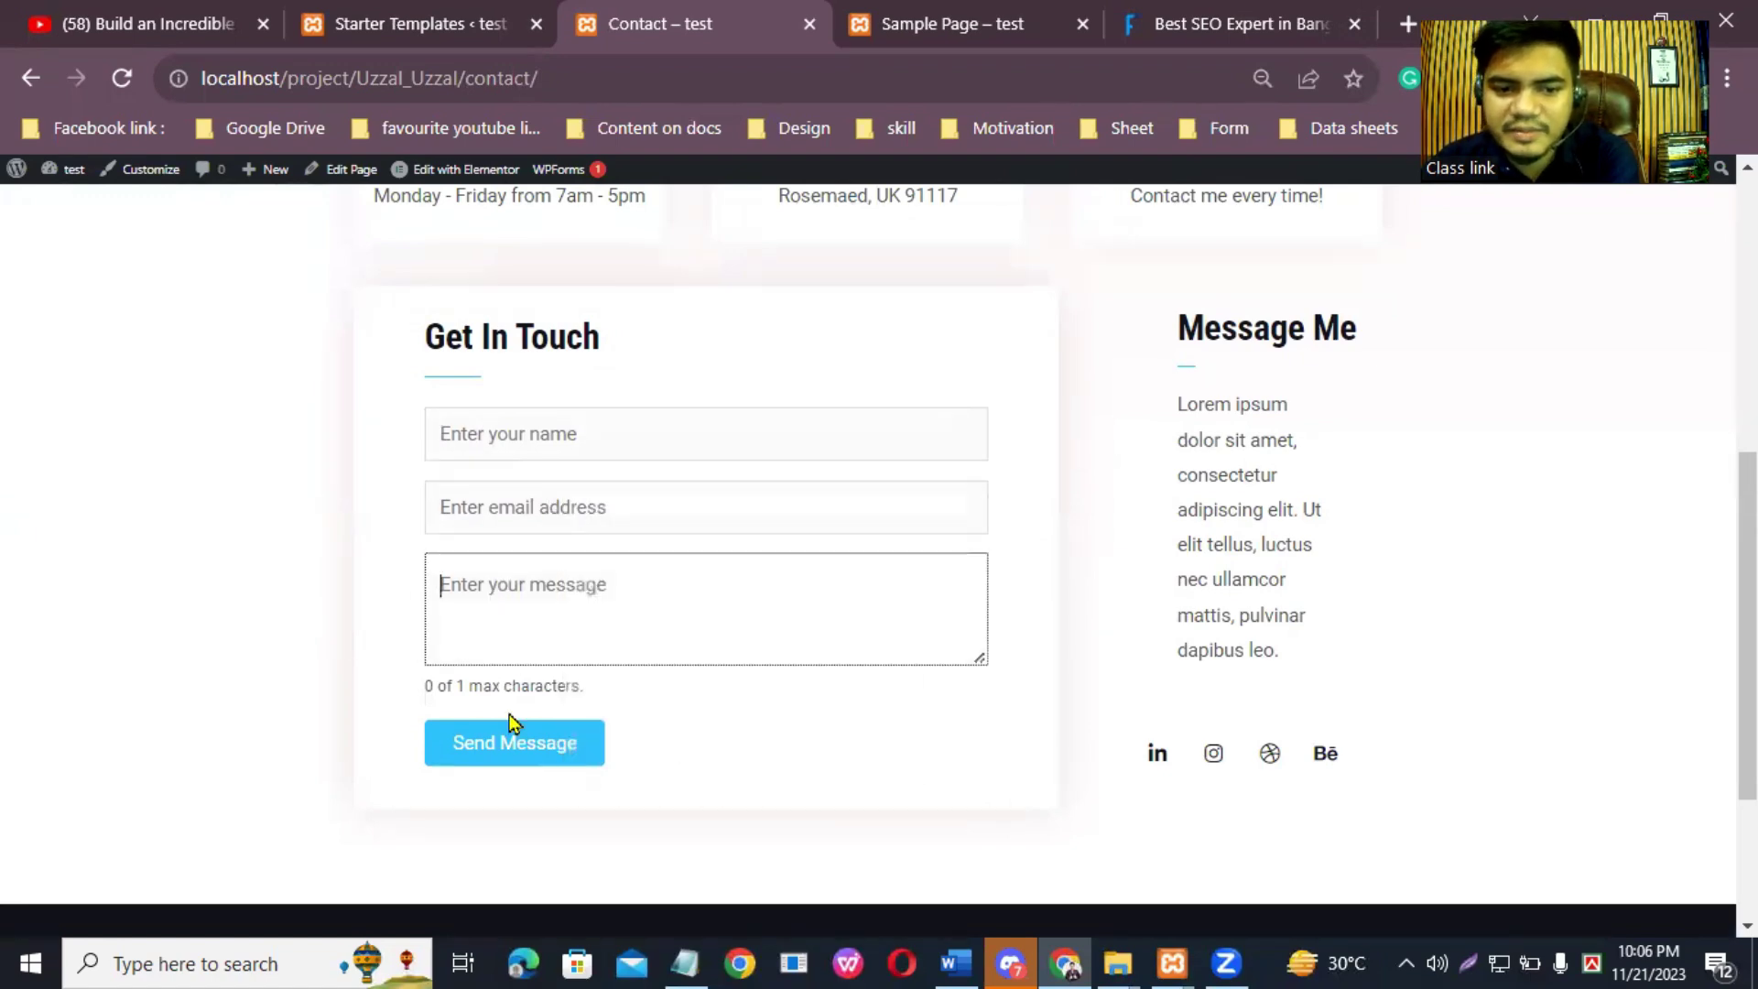
{"action": "left_click", "coordinate": [563, 450]}
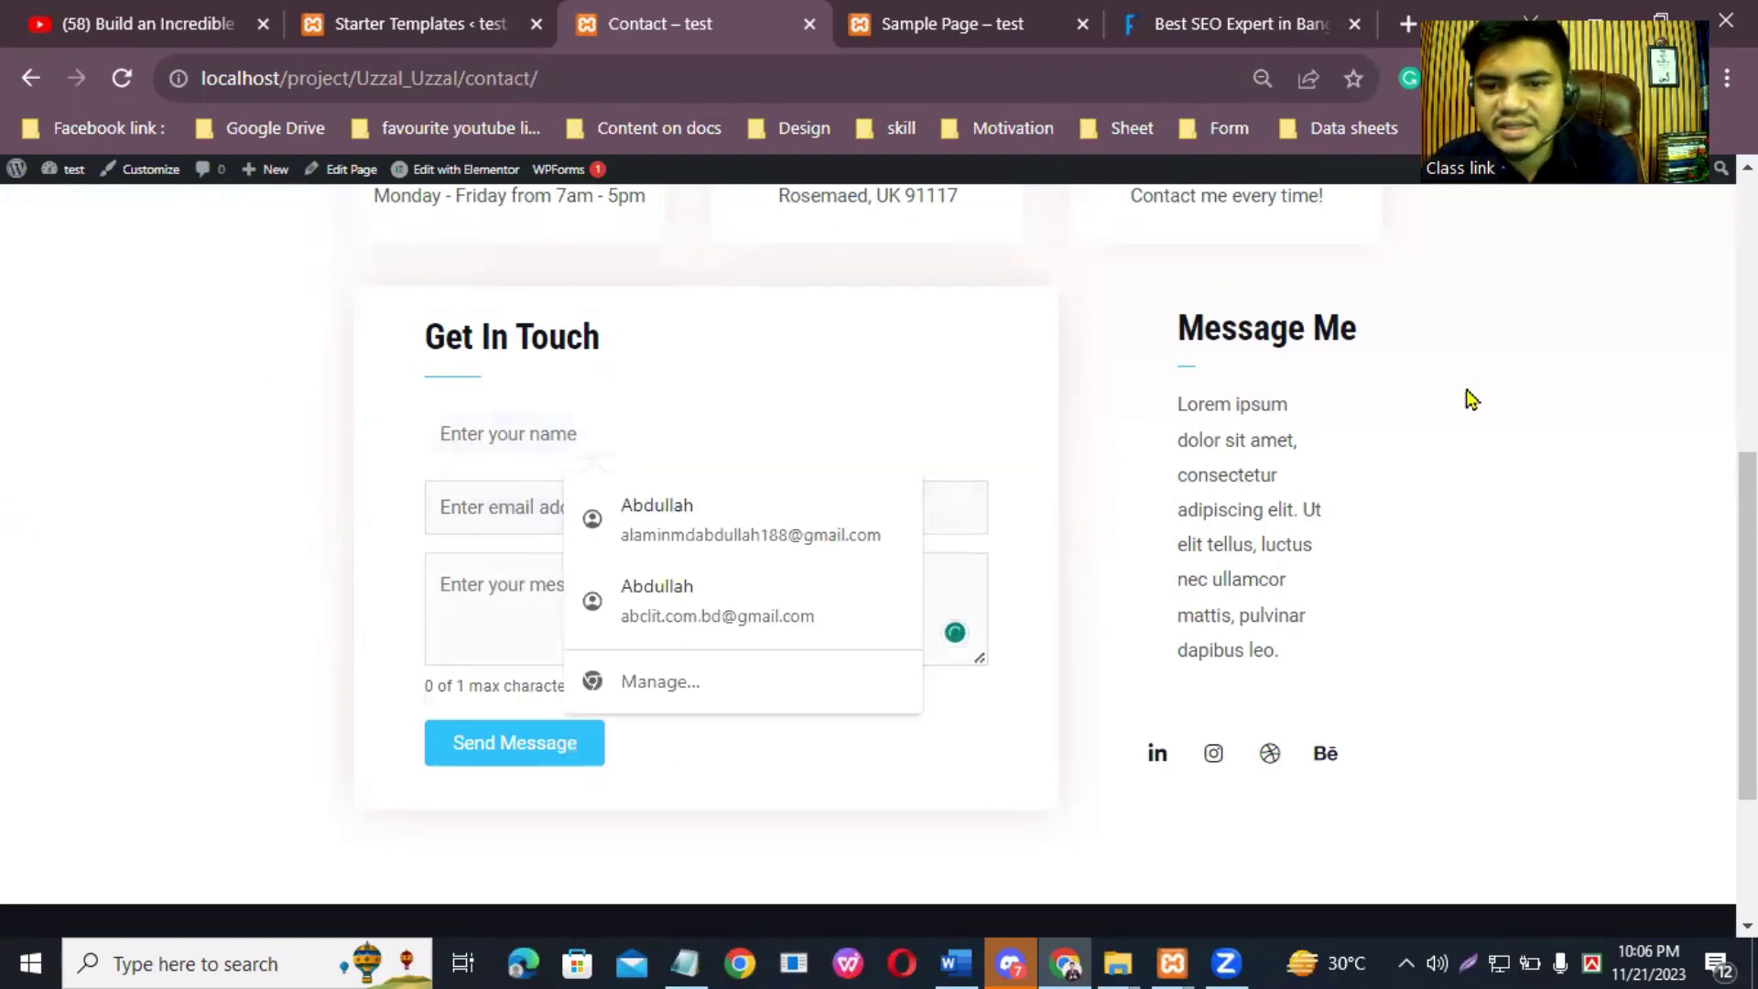
{"action": "scroll", "coordinate": [1748, 623], "scroll_direction": "down", "scroll_amount": 3}
{"action": "scroll", "coordinate": [879, 549], "scroll_direction": "up", "scroll_amount": 10}
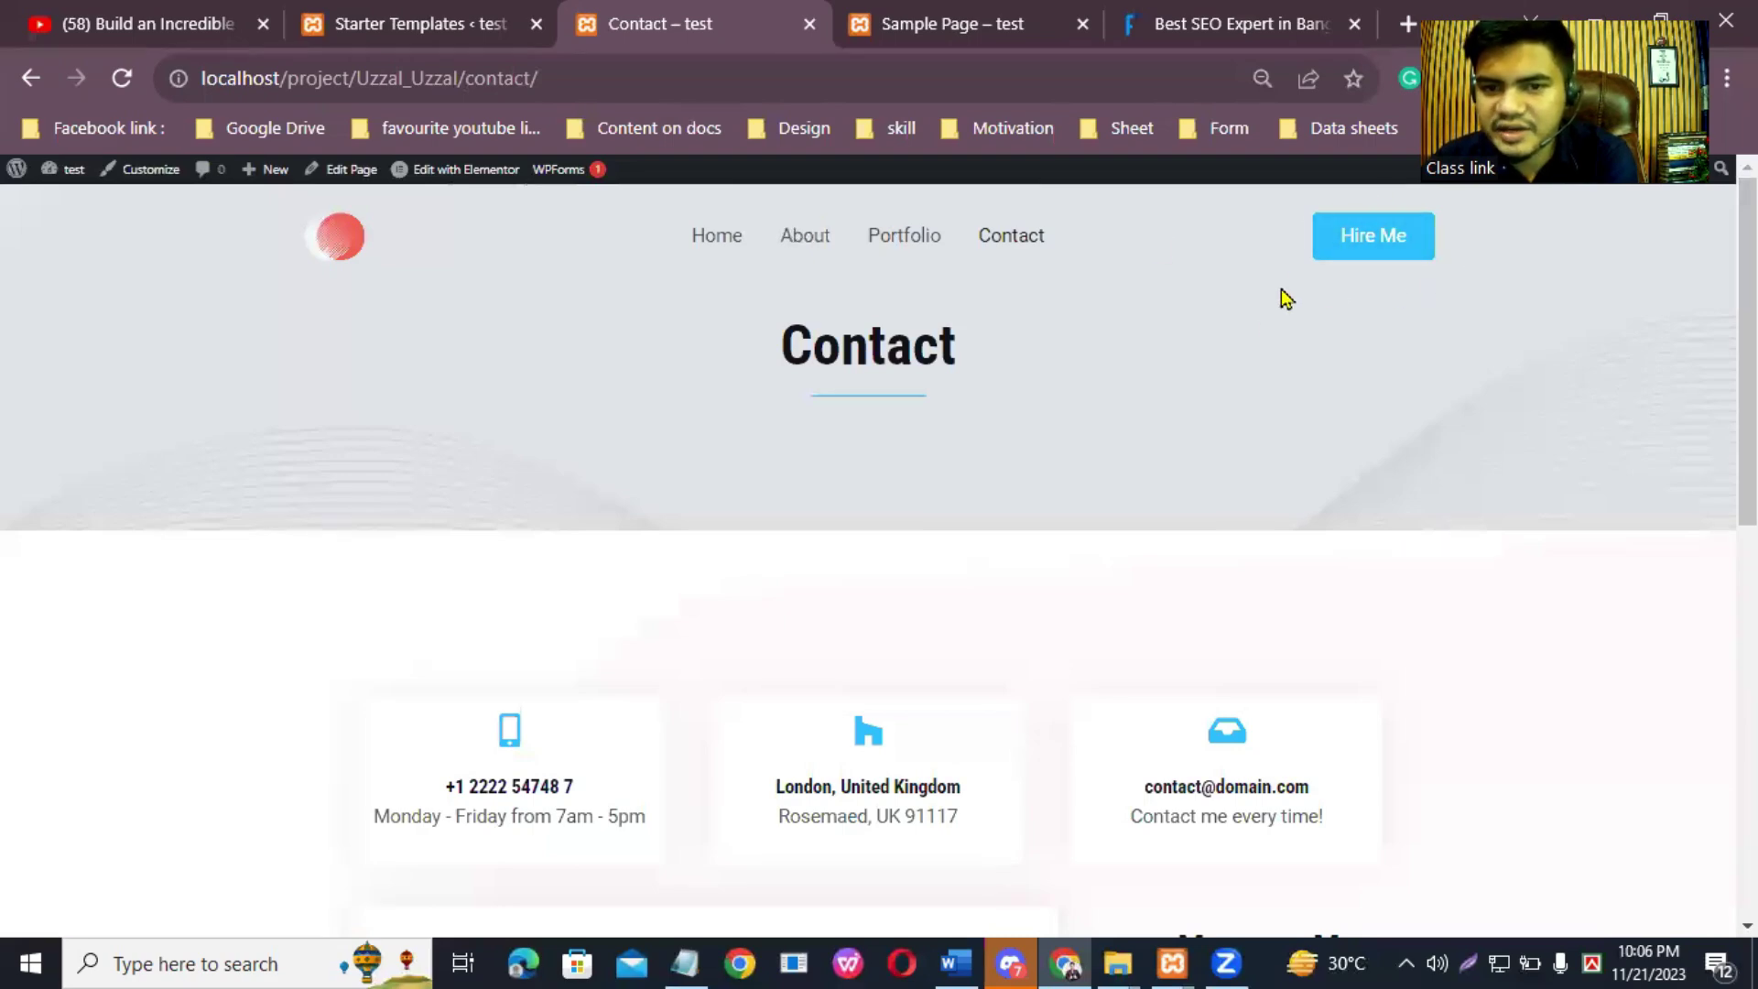
{"action": "scroll", "coordinate": [1075, 423], "scroll_direction": "down", "scroll_amount": 10}
{"action": "scroll", "coordinate": [1084, 430], "scroll_direction": "up", "scroll_amount": 10}
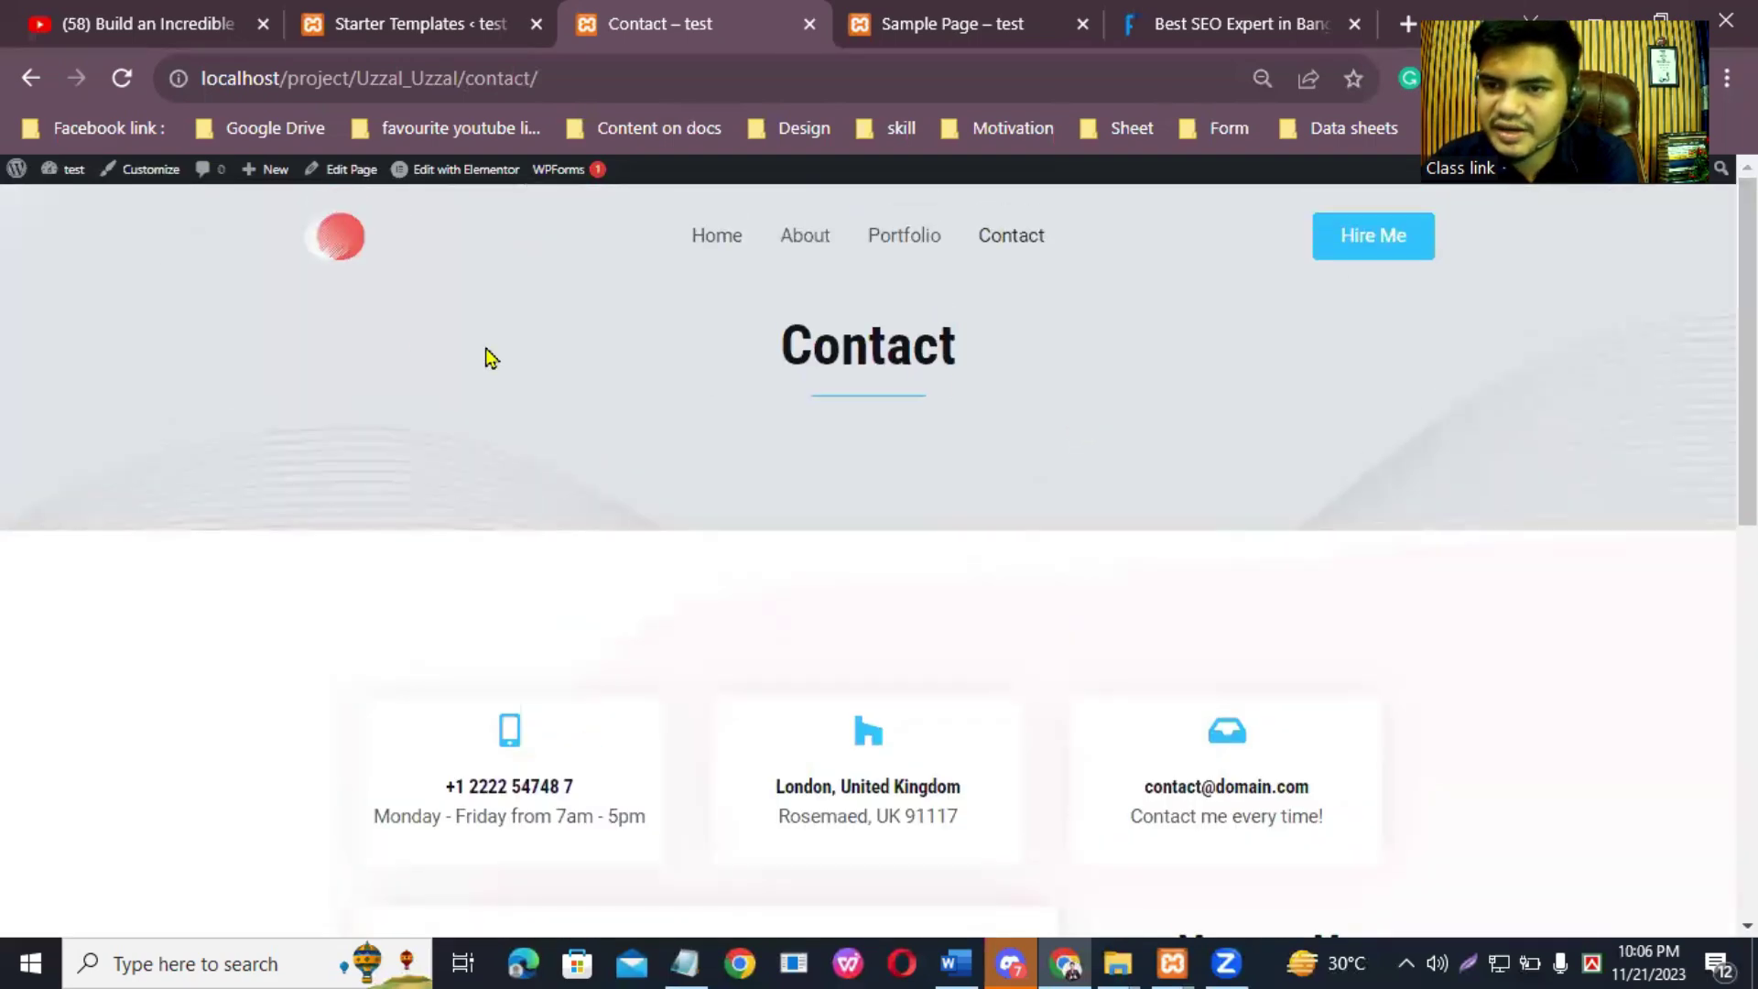
{"action": "scroll", "coordinate": [922, 381], "scroll_direction": "down", "scroll_amount": 10}
{"action": "scroll", "coordinate": [931, 370], "scroll_direction": "up", "scroll_amount": 10}
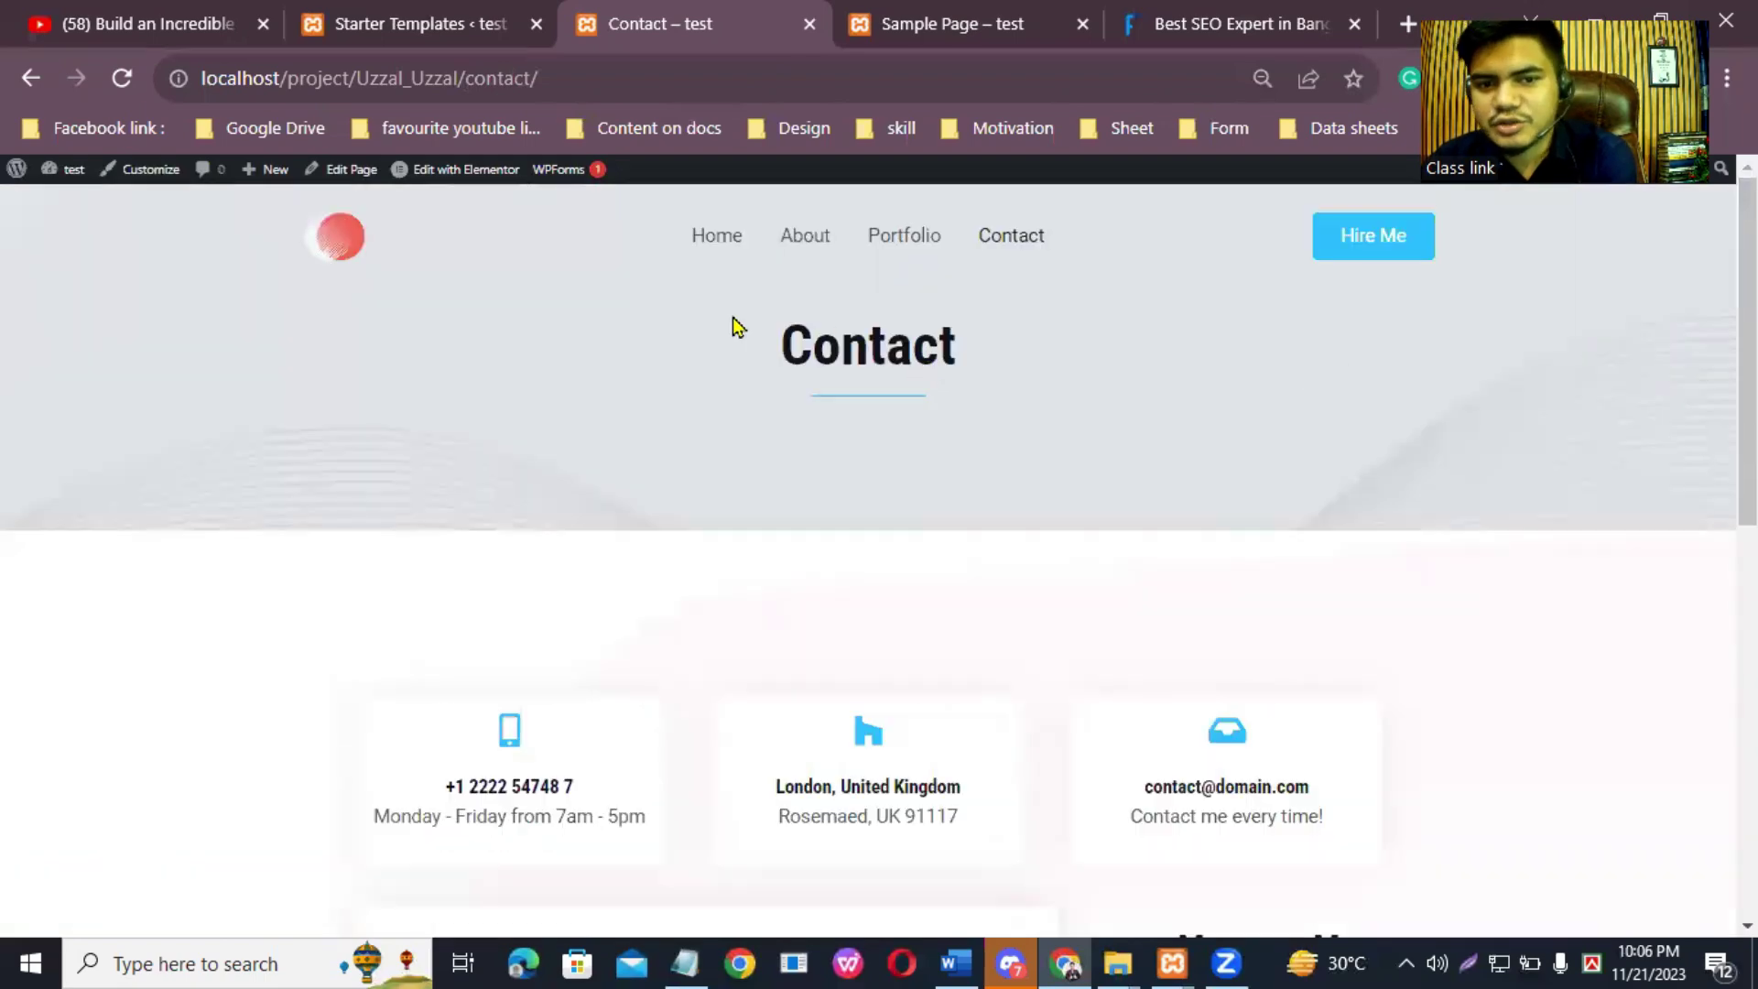
Step: Return to the Home page with its 'I'm Web Developer' hero and scroll it briefly
{"action": "left_click", "coordinate": [720, 257]}
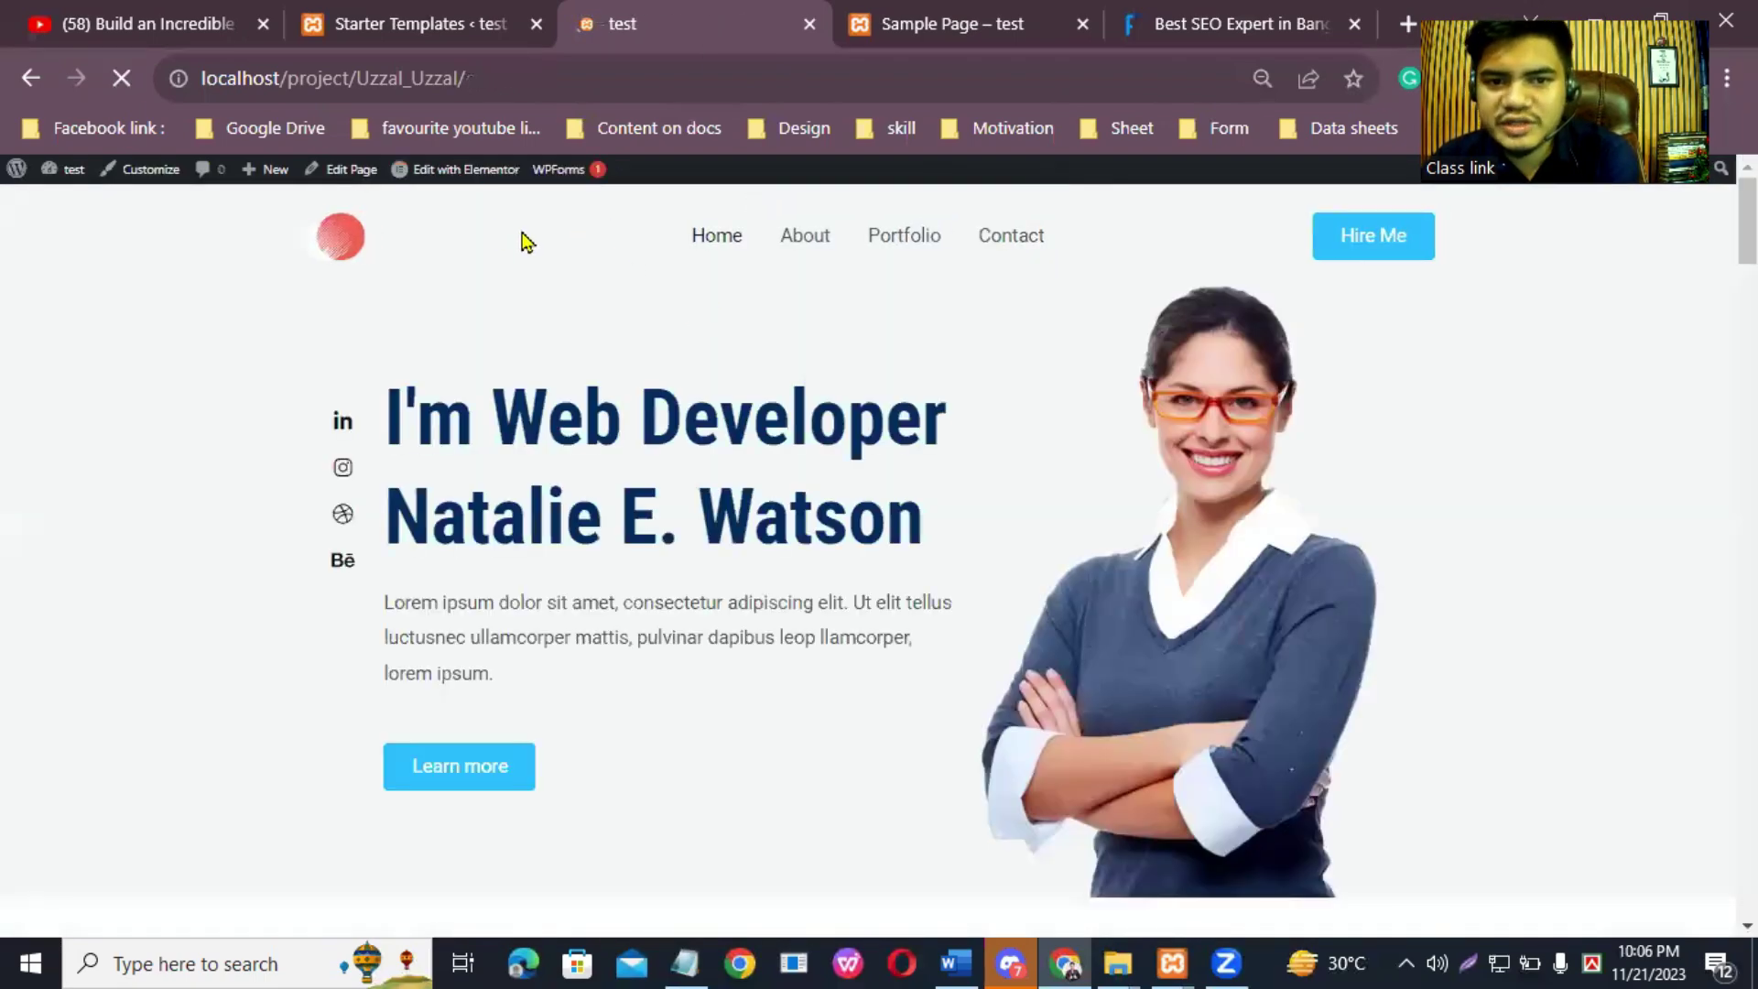
{"action": "scroll", "coordinate": [1115, 596], "scroll_direction": "down", "scroll_amount": 20}
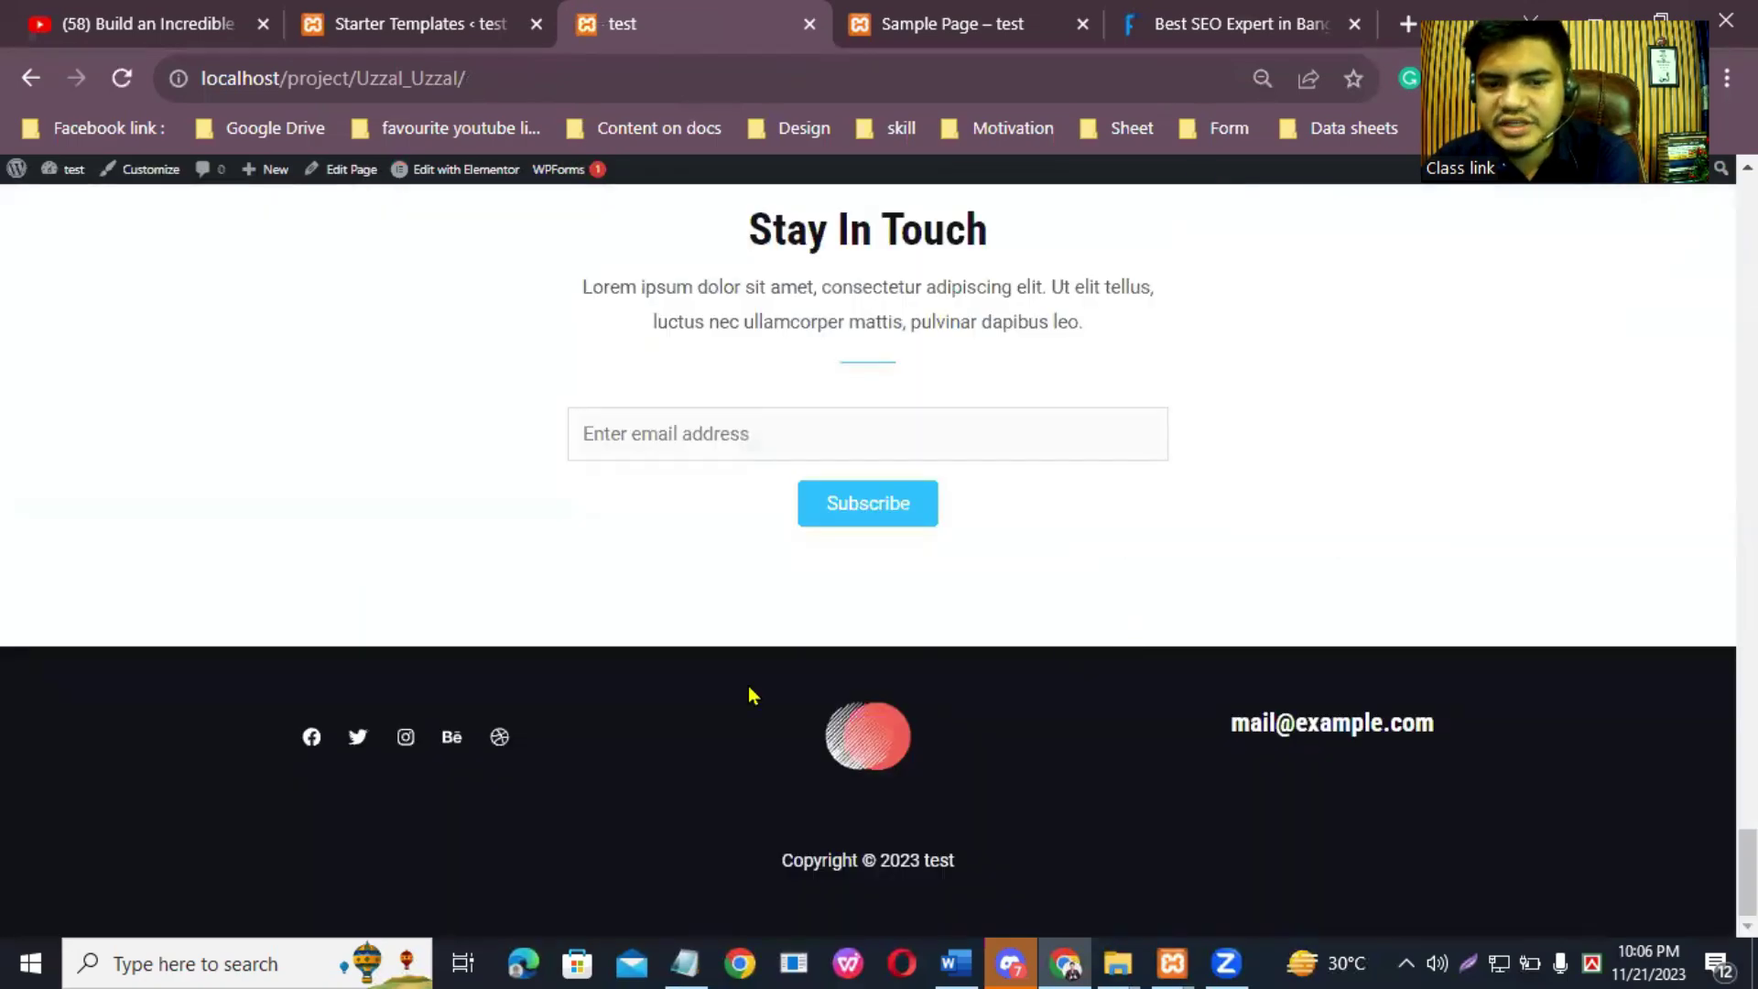
{"action": "scroll", "coordinate": [929, 487], "scroll_direction": "up", "scroll_amount": 20}
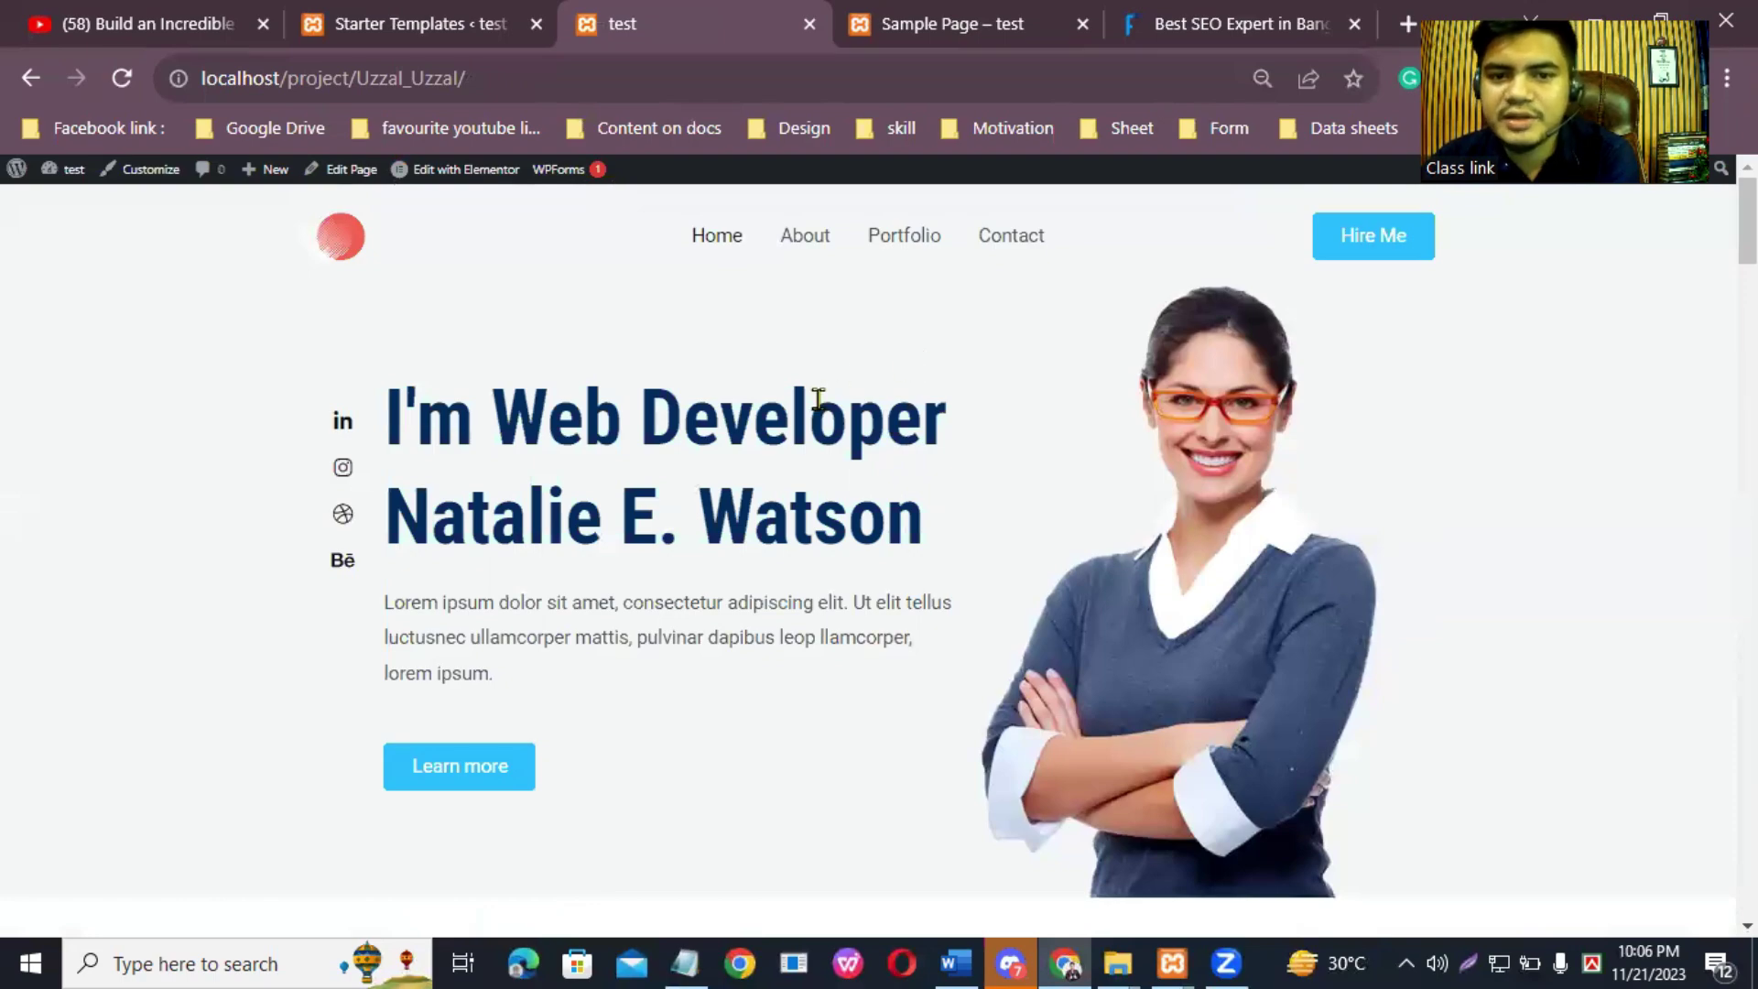
{"action": "scroll", "coordinate": [954, 621], "scroll_direction": "down", "scroll_amount": 15}
{"action": "scroll", "coordinate": [1080, 723], "scroll_direction": "up", "scroll_amount": 12}
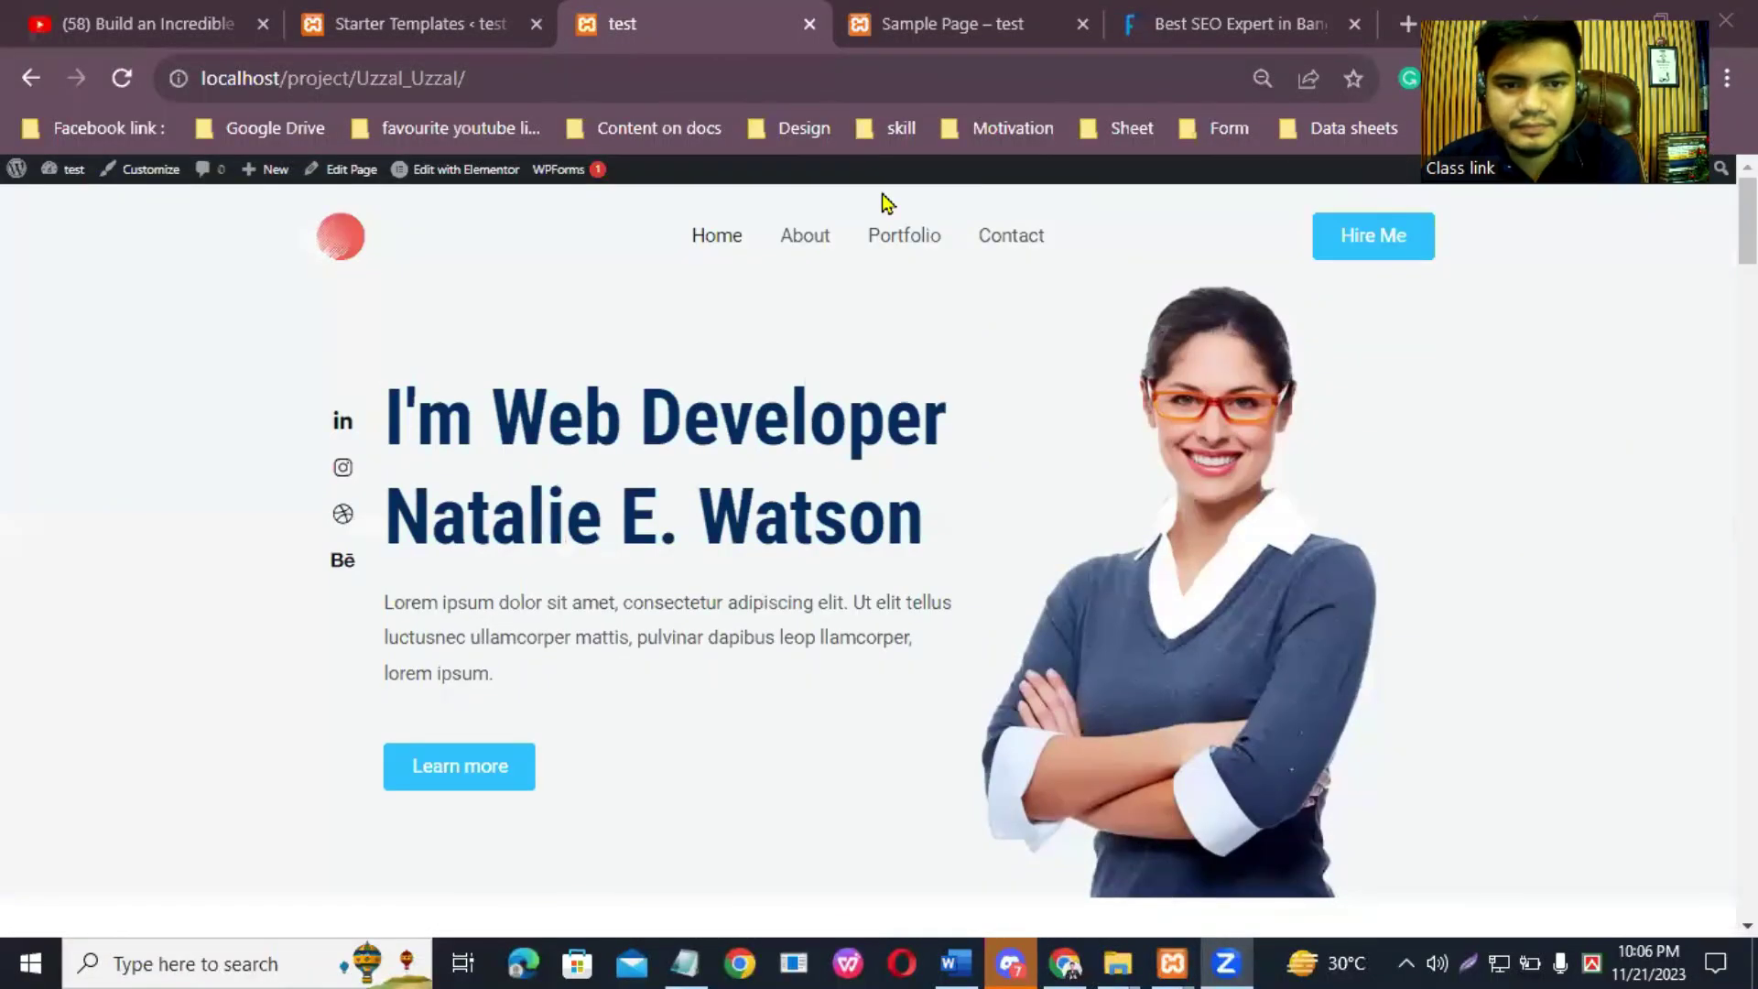
{"action": "mouse_move", "coordinate": [460, 184]}
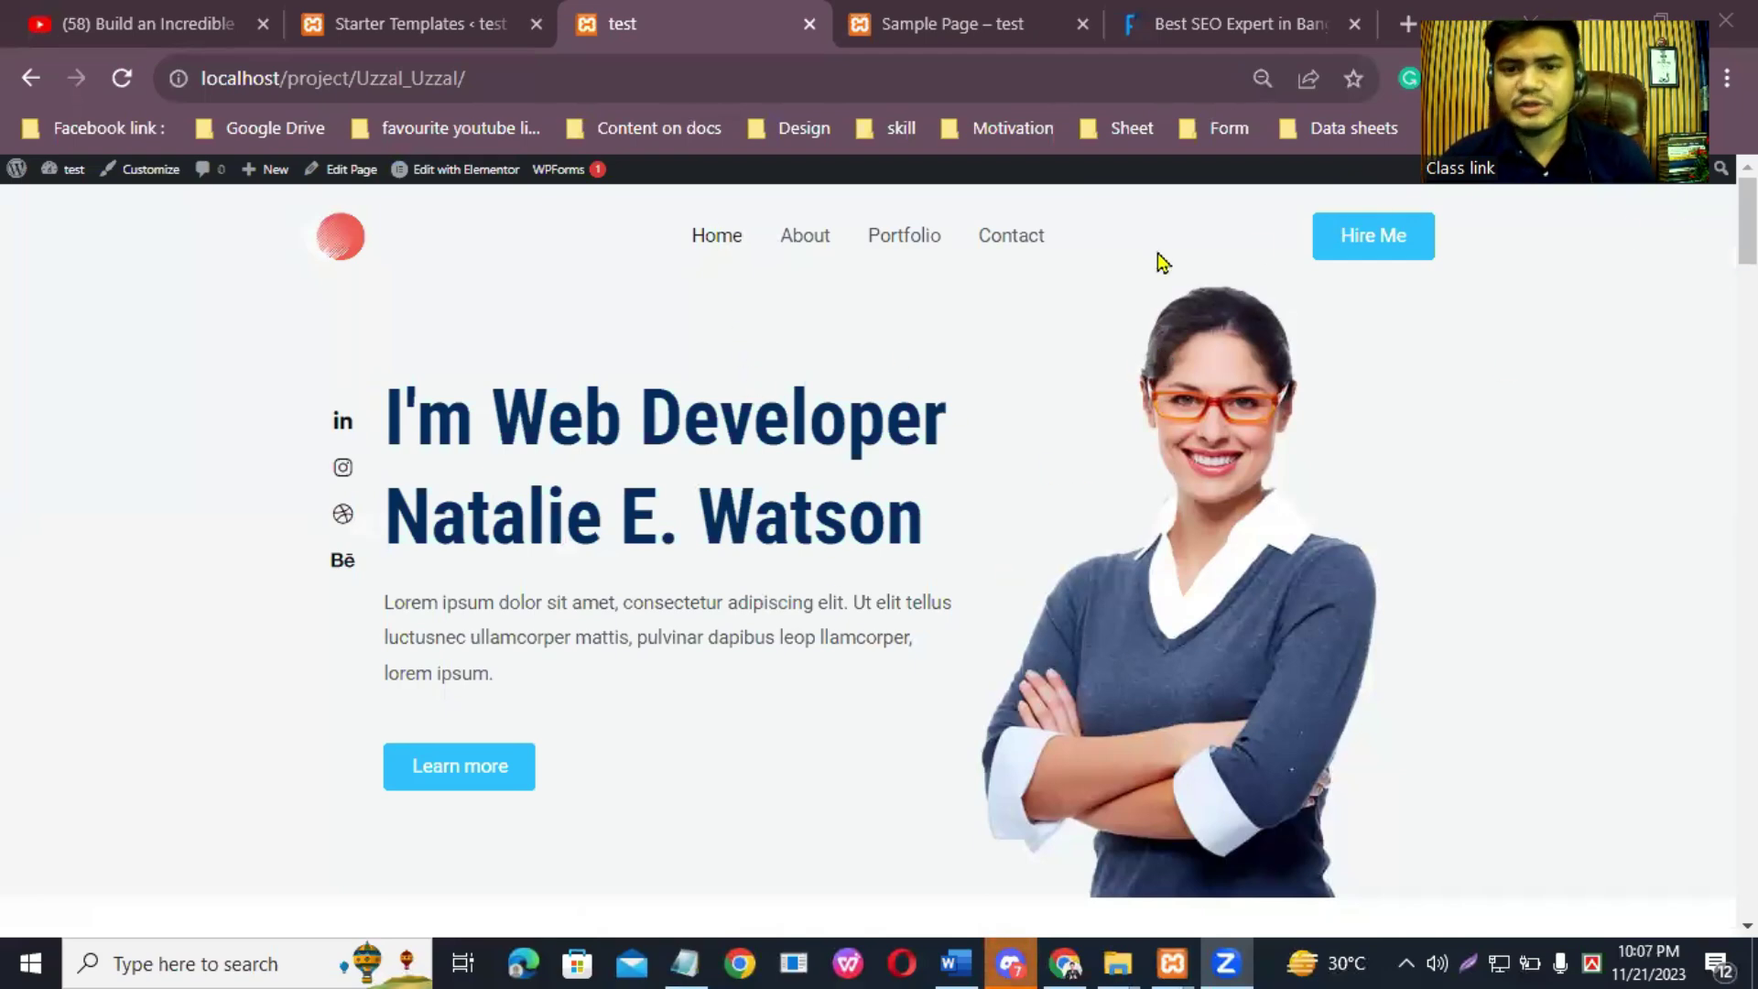
Step: Go to the Contact page and open it with Edit with Elementor from the admin bar
{"action": "left_click", "coordinate": [1009, 238]}
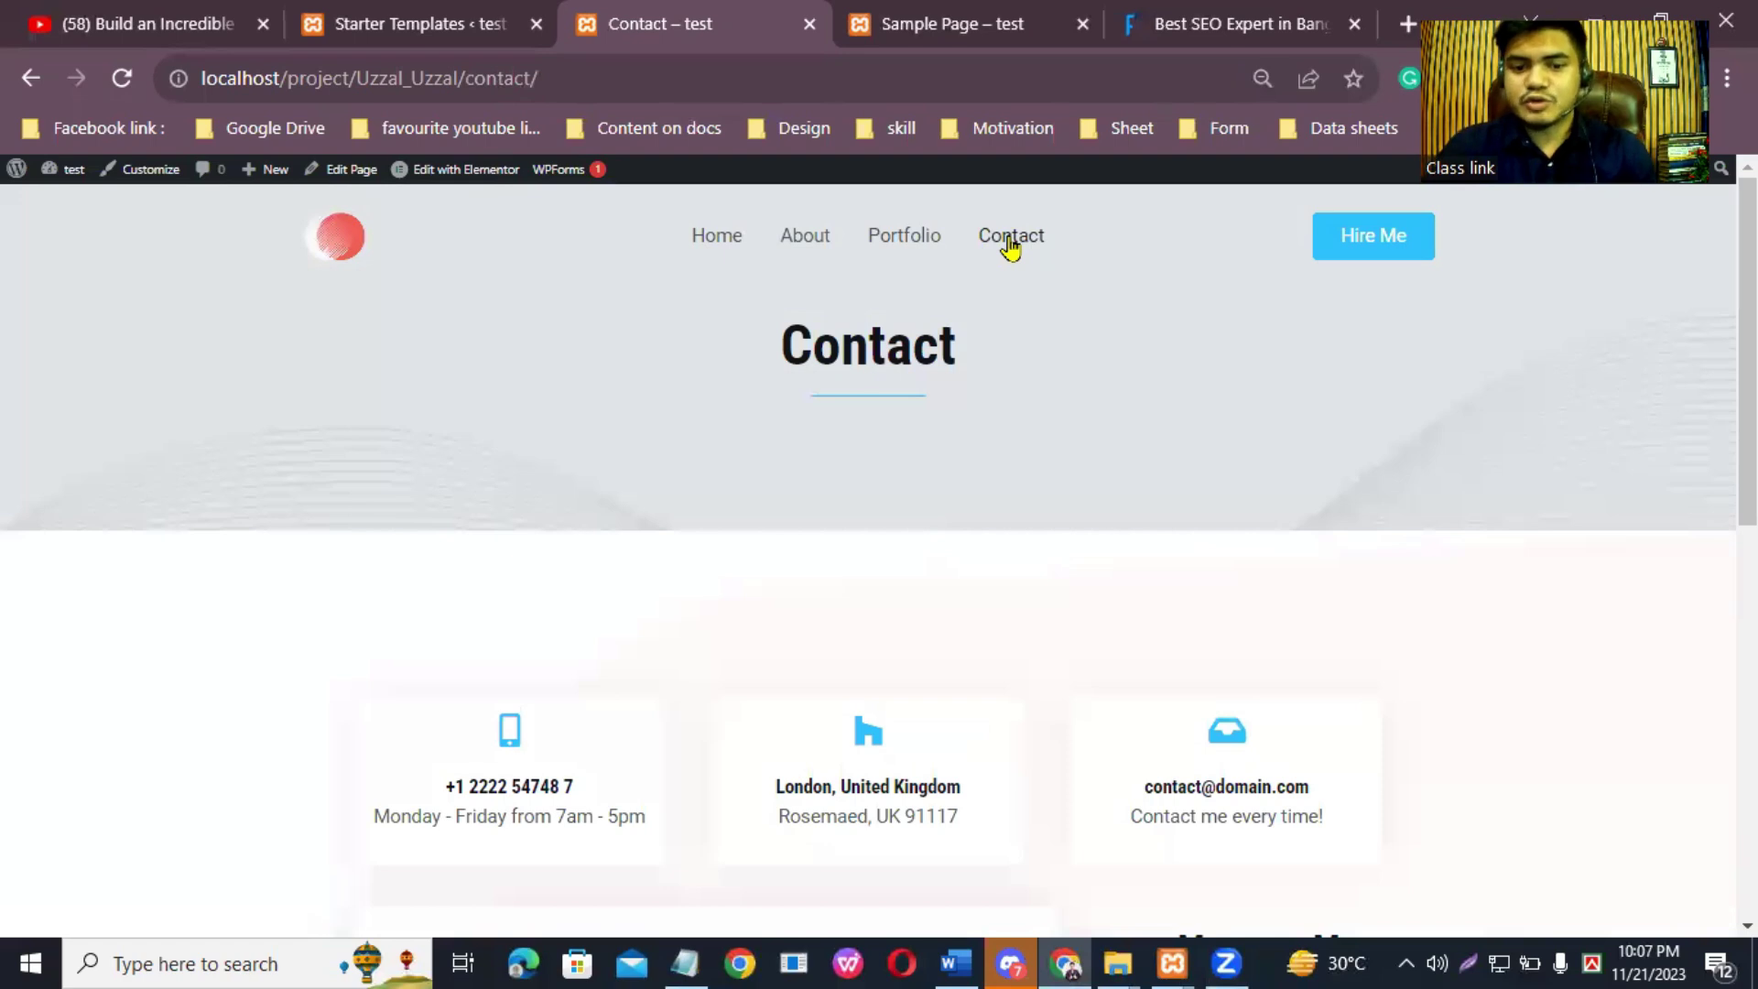
{"action": "mouse_move", "coordinate": [472, 176]}
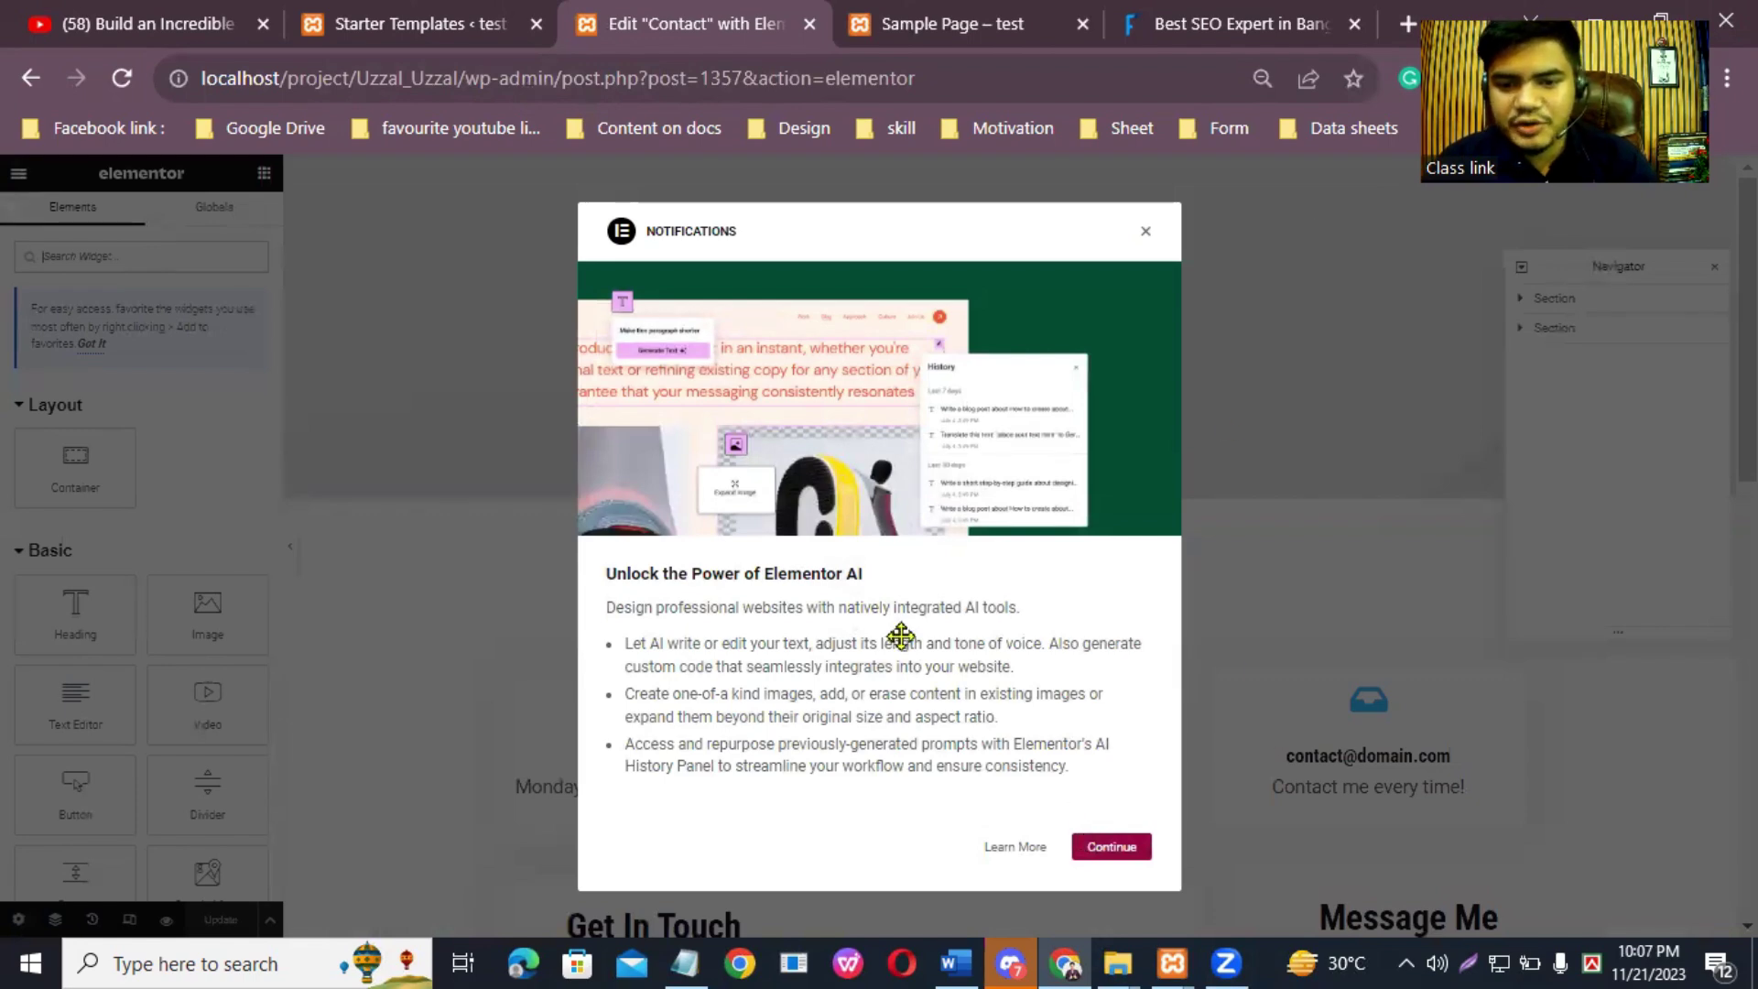
Step: Dismiss the Elementor AI announcement, then reposition and close the Navigator panel
{"action": "key", "text": "Escape"}
{"action": "scroll", "coordinate": [1007, 550], "scroll_direction": "down", "scroll_amount": 2}
{"action": "scroll", "coordinate": [1007, 550], "scroll_direction": "up", "scroll_amount": 2}
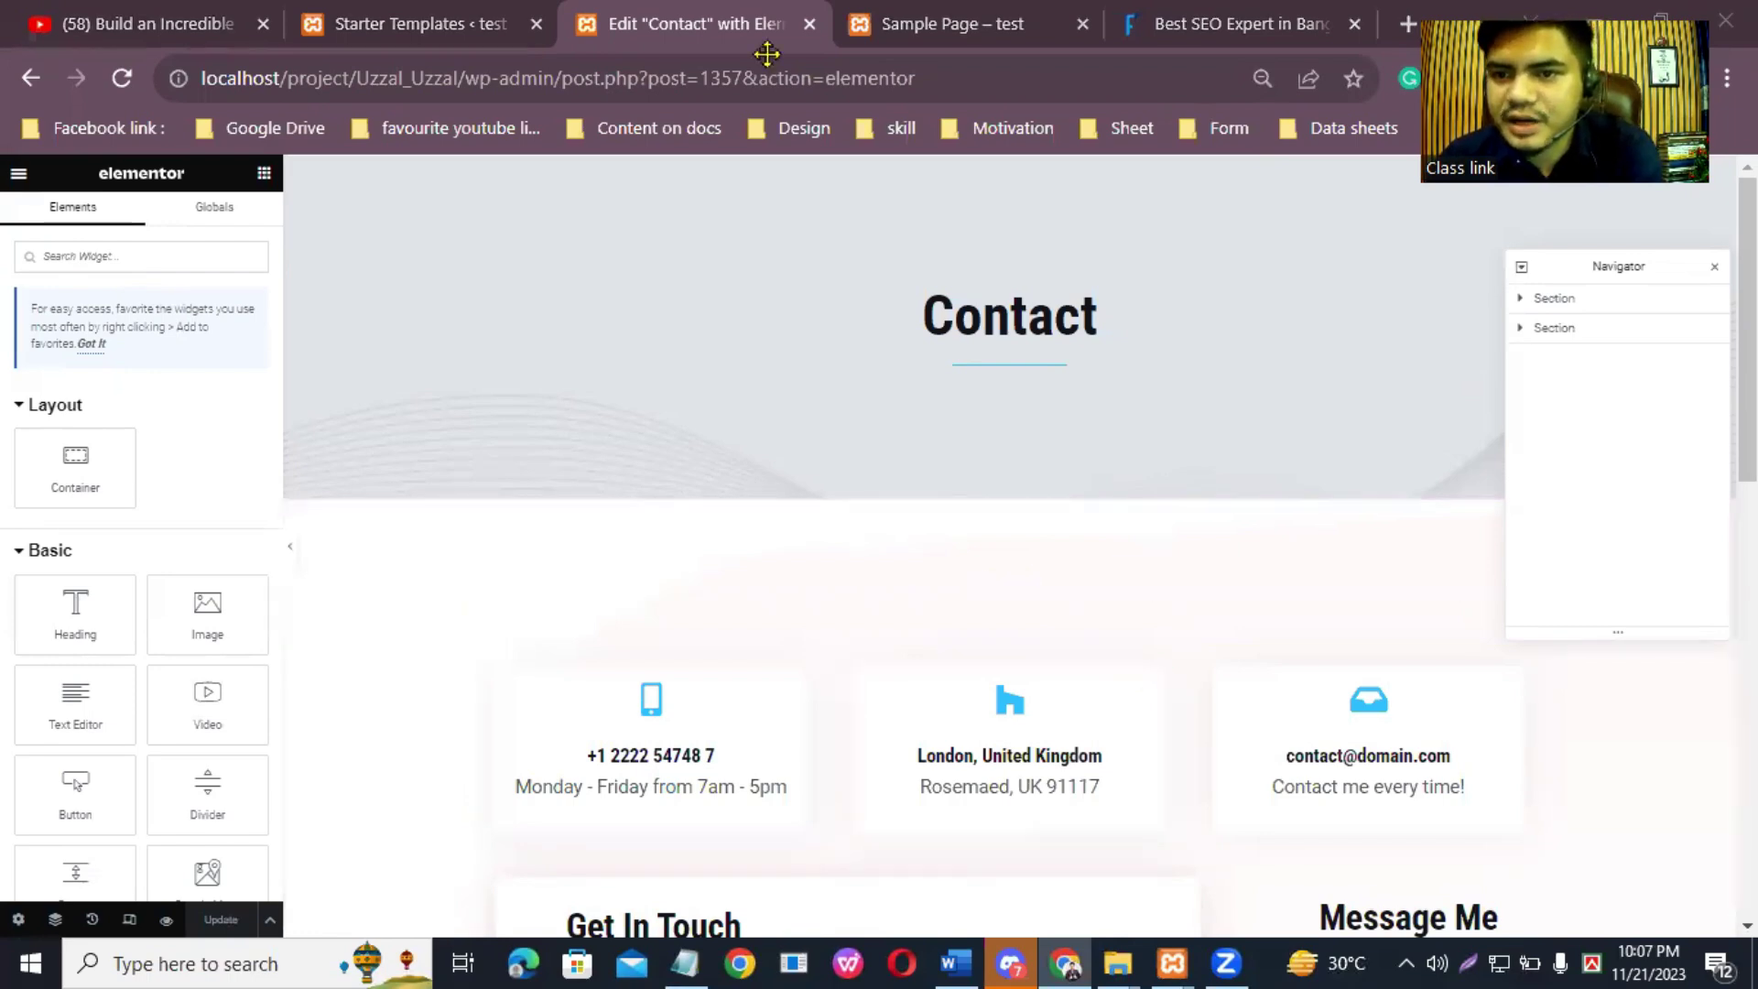
{"action": "mouse_move", "coordinate": [1647, 269]}
{"action": "left_mouse_down"}
{"action": "mouse_move", "coordinate": [1000, 314]}
{"action": "mouse_move", "coordinate": [870, 243]}
{"action": "mouse_move", "coordinate": [1735, 429]}
{"action": "mouse_move", "coordinate": [1642, 170]}
{"action": "mouse_move", "coordinate": [1611, 252]}
{"action": "mouse_move", "coordinate": [1626, 252]}
{"action": "left_mouse_up"}
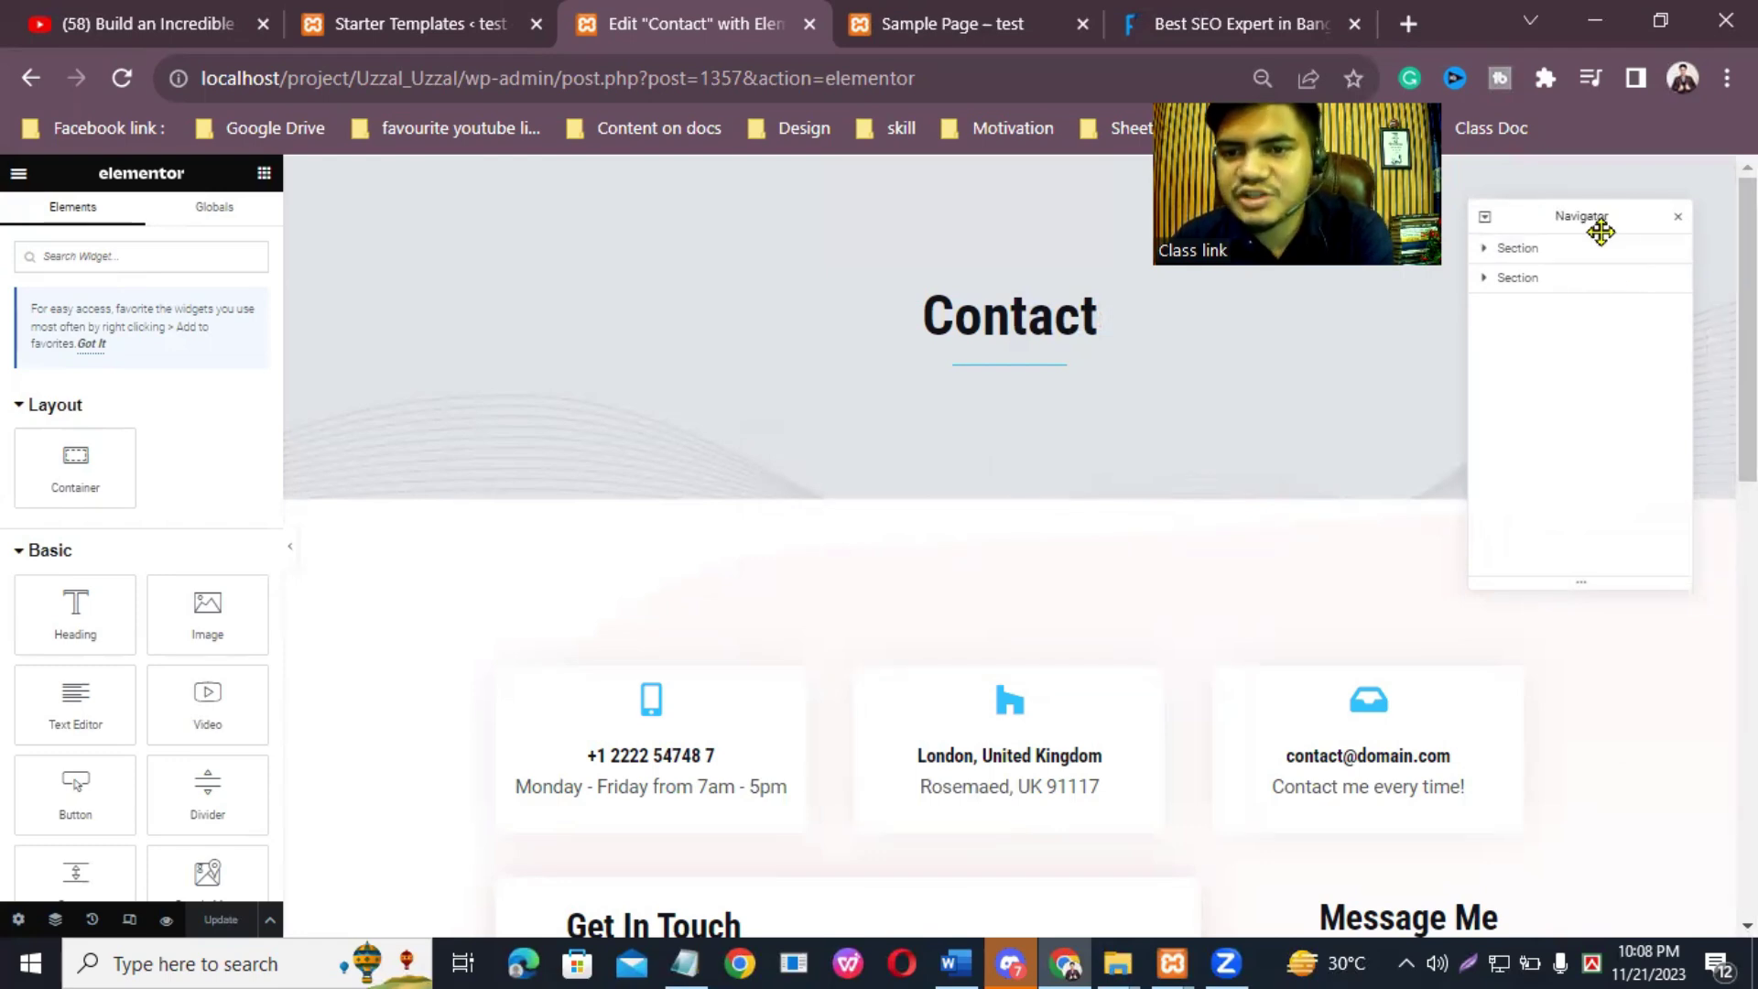
{"action": "left_click_drag", "start_coordinate": [1604, 213], "coordinate": [1581, 246]}
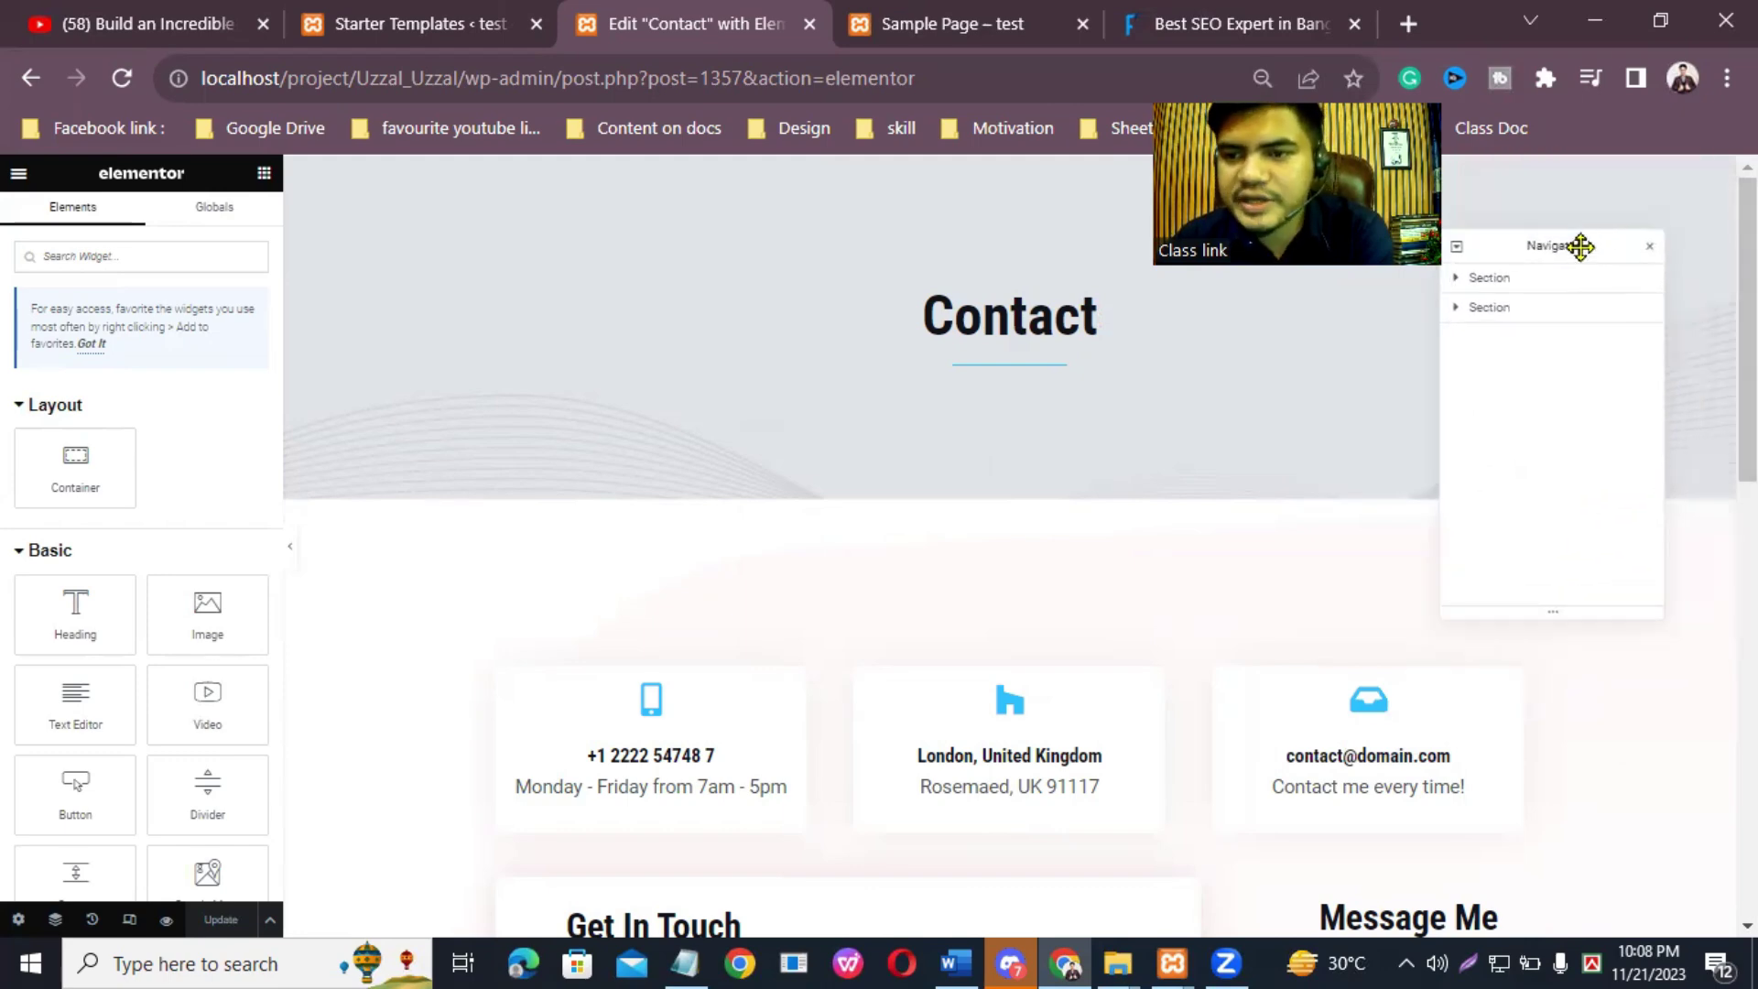
{"action": "left_click", "coordinate": [1649, 246]}
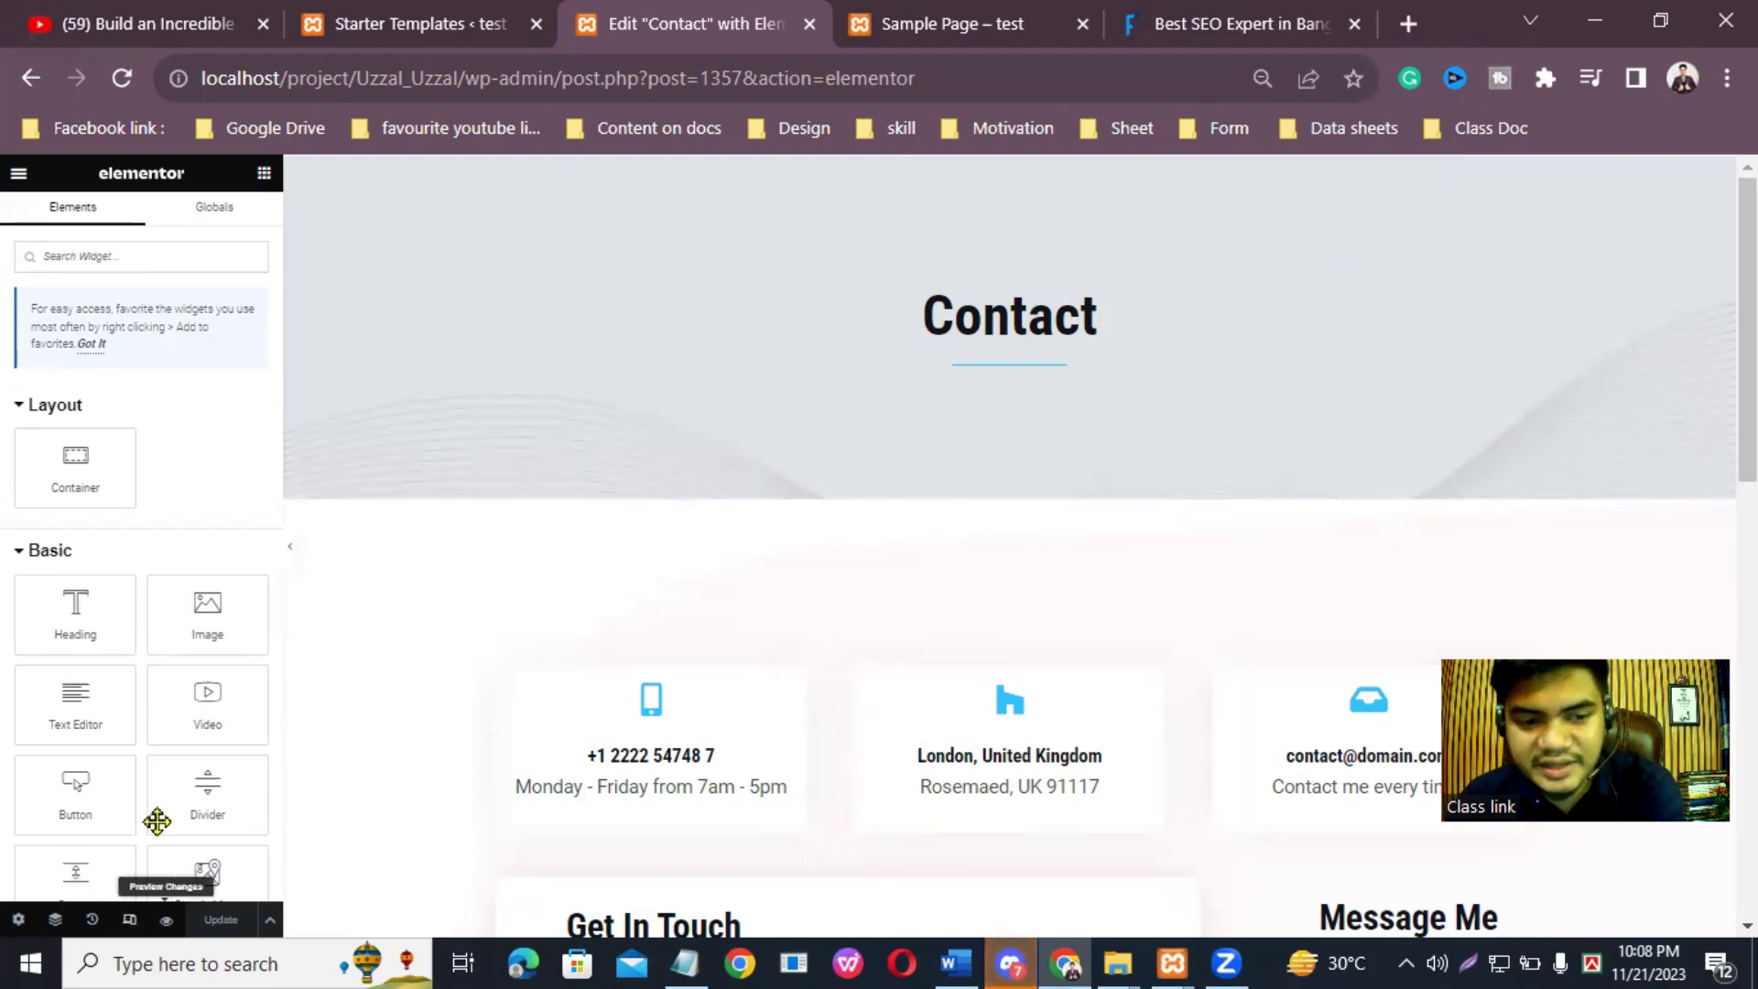
Step: Turn on Responsive Mode and preview the Contact page at tablet (768 px) width
{"action": "left_click", "coordinate": [130, 920]}
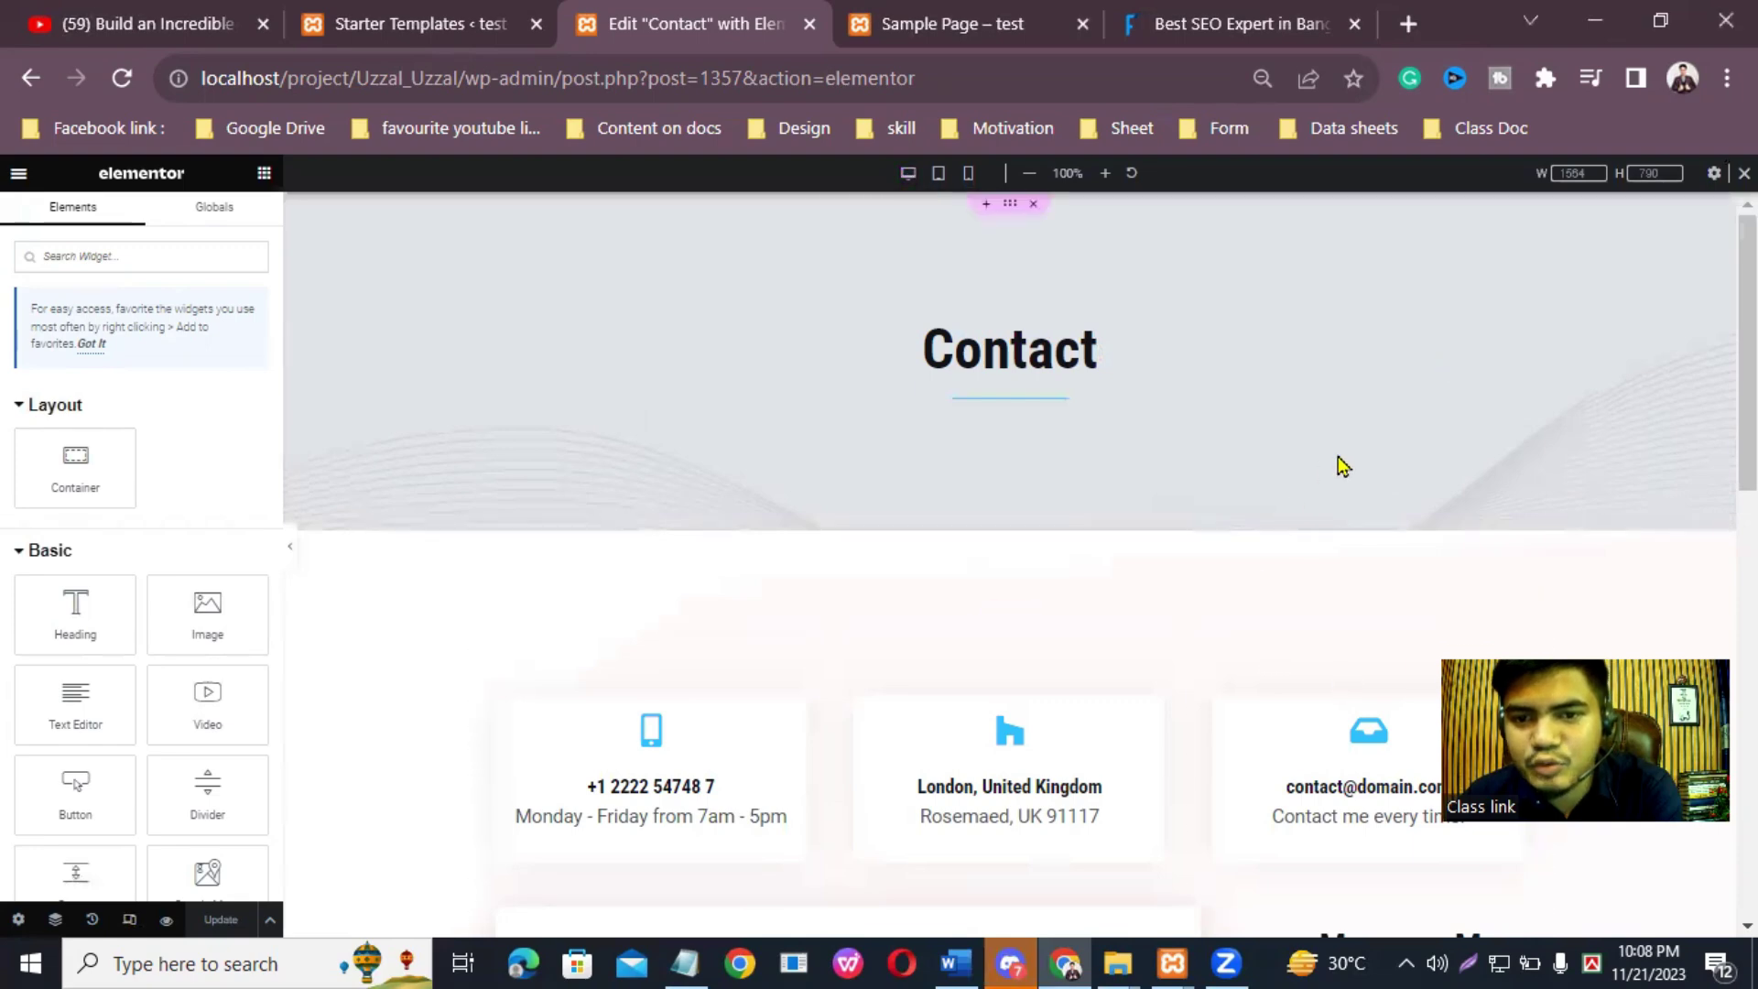
{"action": "scroll", "coordinate": [1346, 476], "scroll_direction": "down", "scroll_amount": 15}
{"action": "scroll", "coordinate": [1318, 479], "scroll_direction": "up", "scroll_amount": 5}
{"action": "scroll", "coordinate": [916, 229], "scroll_direction": "up", "scroll_amount": 10}
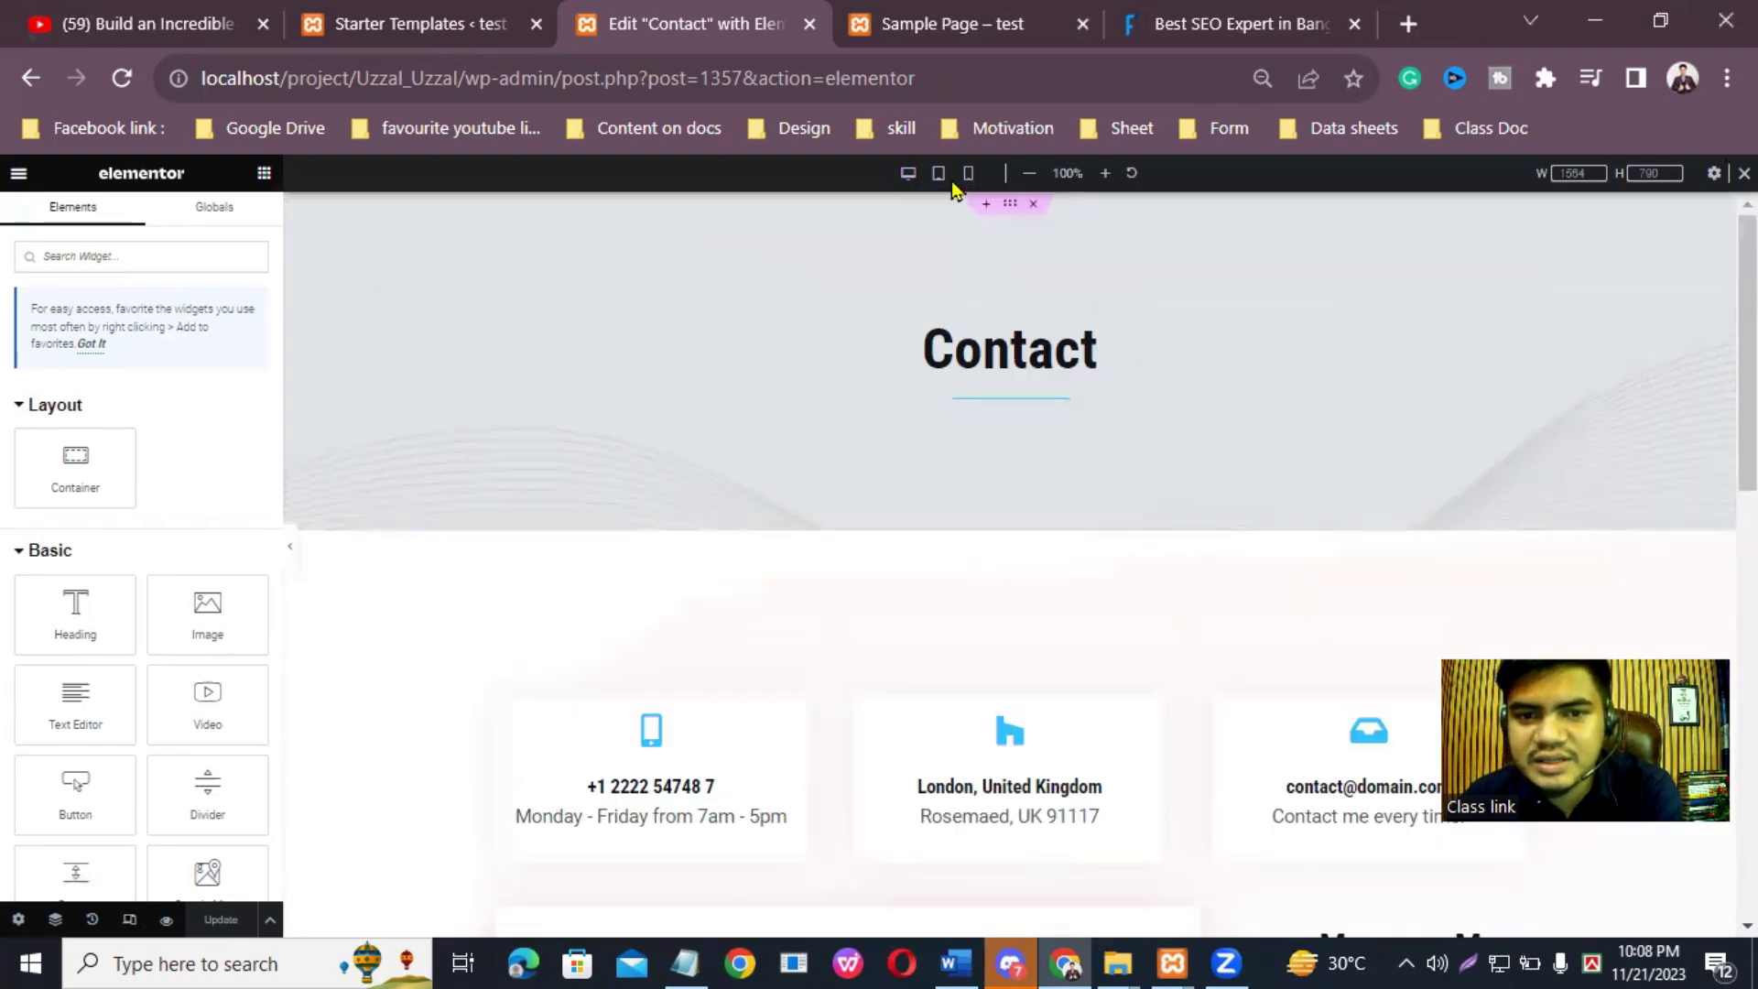
{"action": "left_click", "coordinate": [940, 174]}
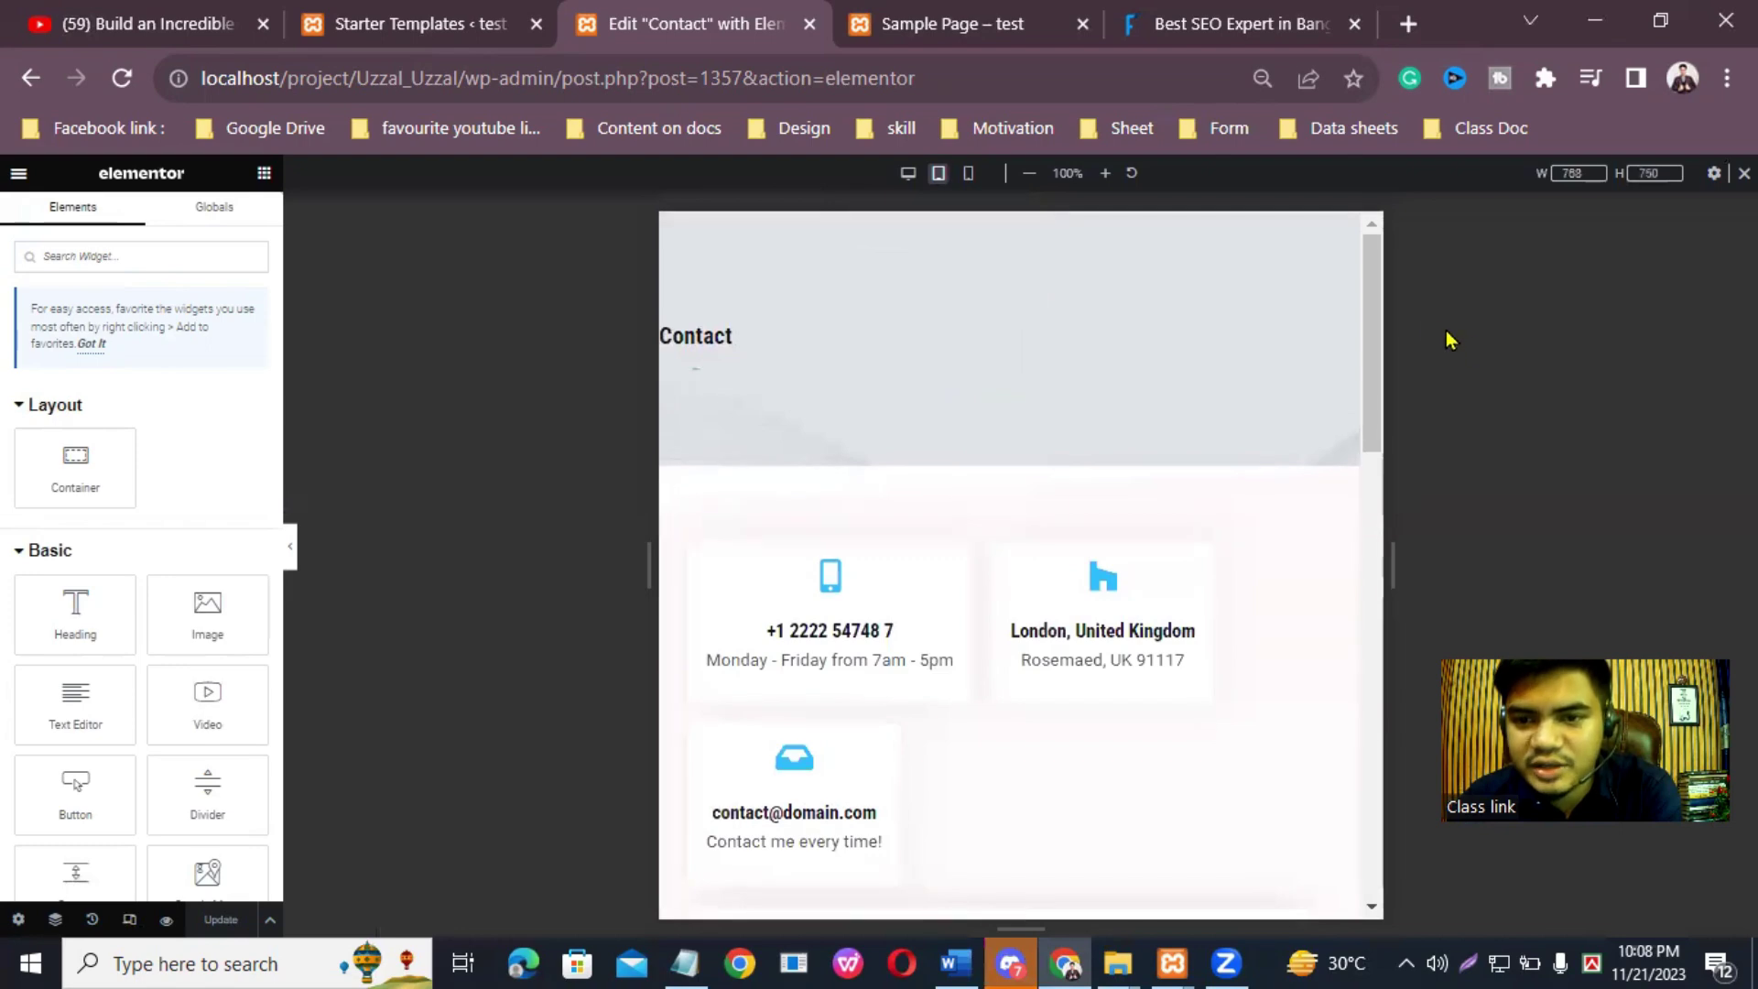
{"action": "scroll", "coordinate": [1390, 323], "scroll_direction": "down", "scroll_amount": 15}
{"action": "scroll", "coordinate": [1441, 354], "scroll_direction": "up", "scroll_amount": 15}
{"action": "scroll", "coordinate": [1438, 329], "scroll_direction": "down", "scroll_amount": 5}
{"action": "scroll", "coordinate": [1401, 303], "scroll_direction": "up", "scroll_amount": 4}
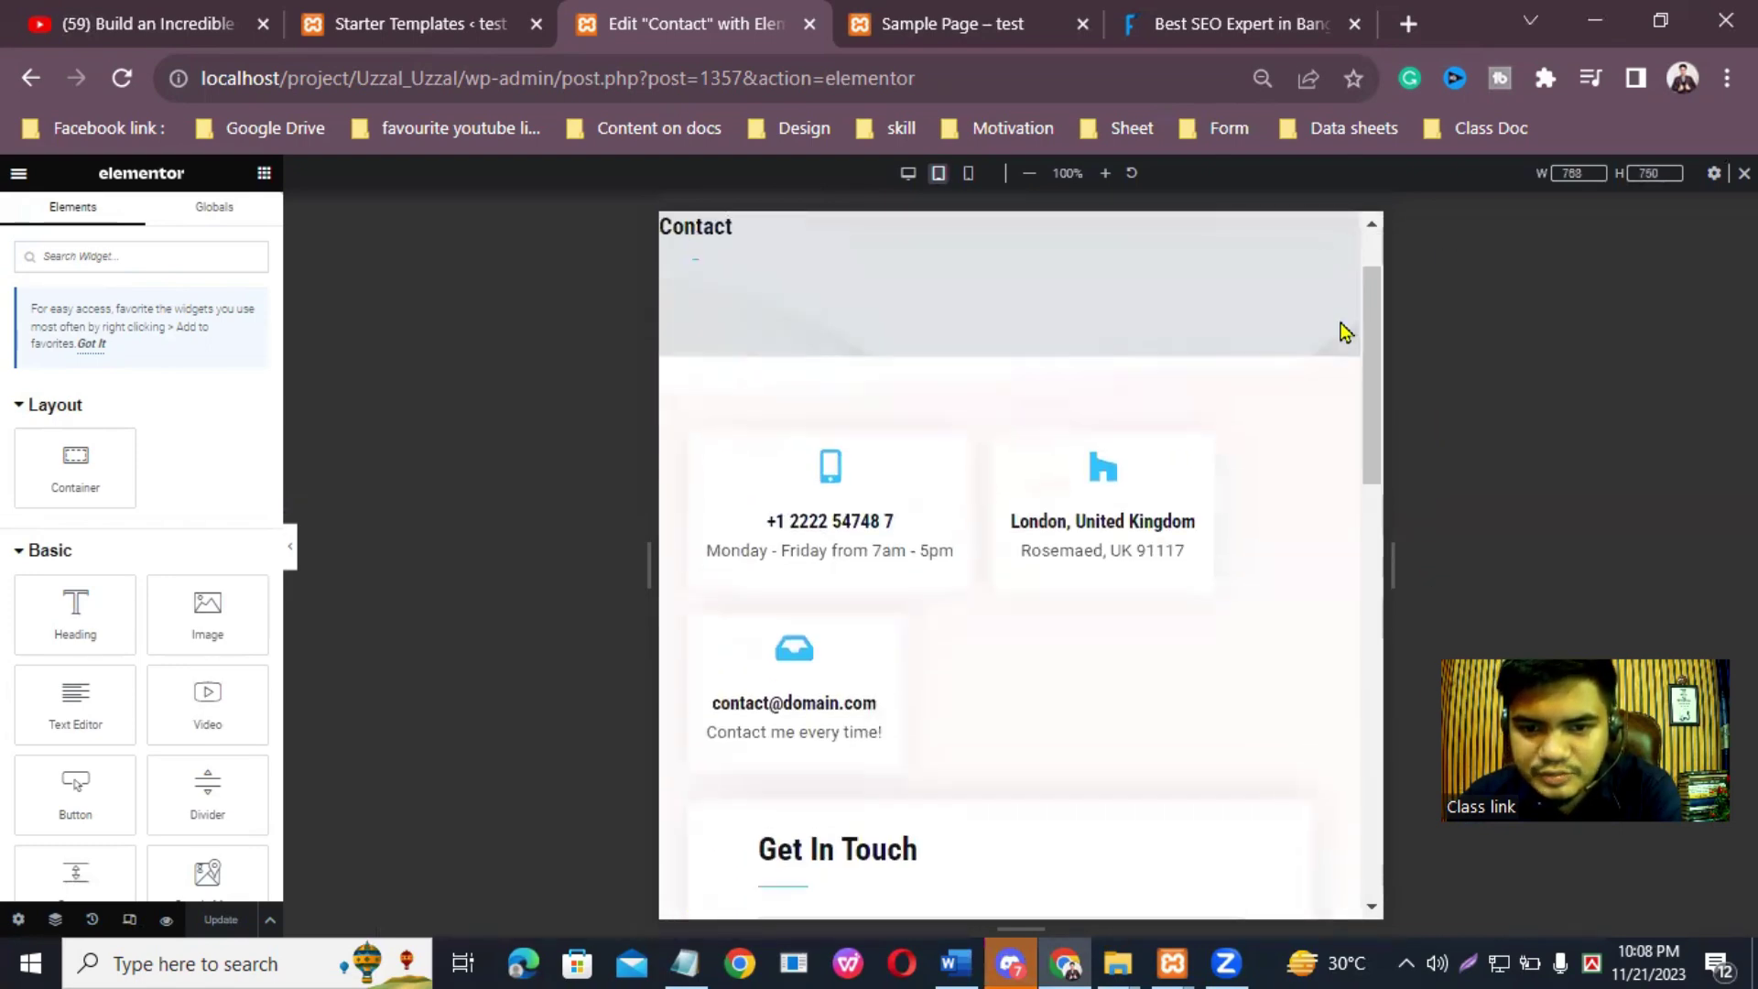
{"action": "left_click_drag", "start_coordinate": [1378, 392], "coordinate": [1421, 282]}
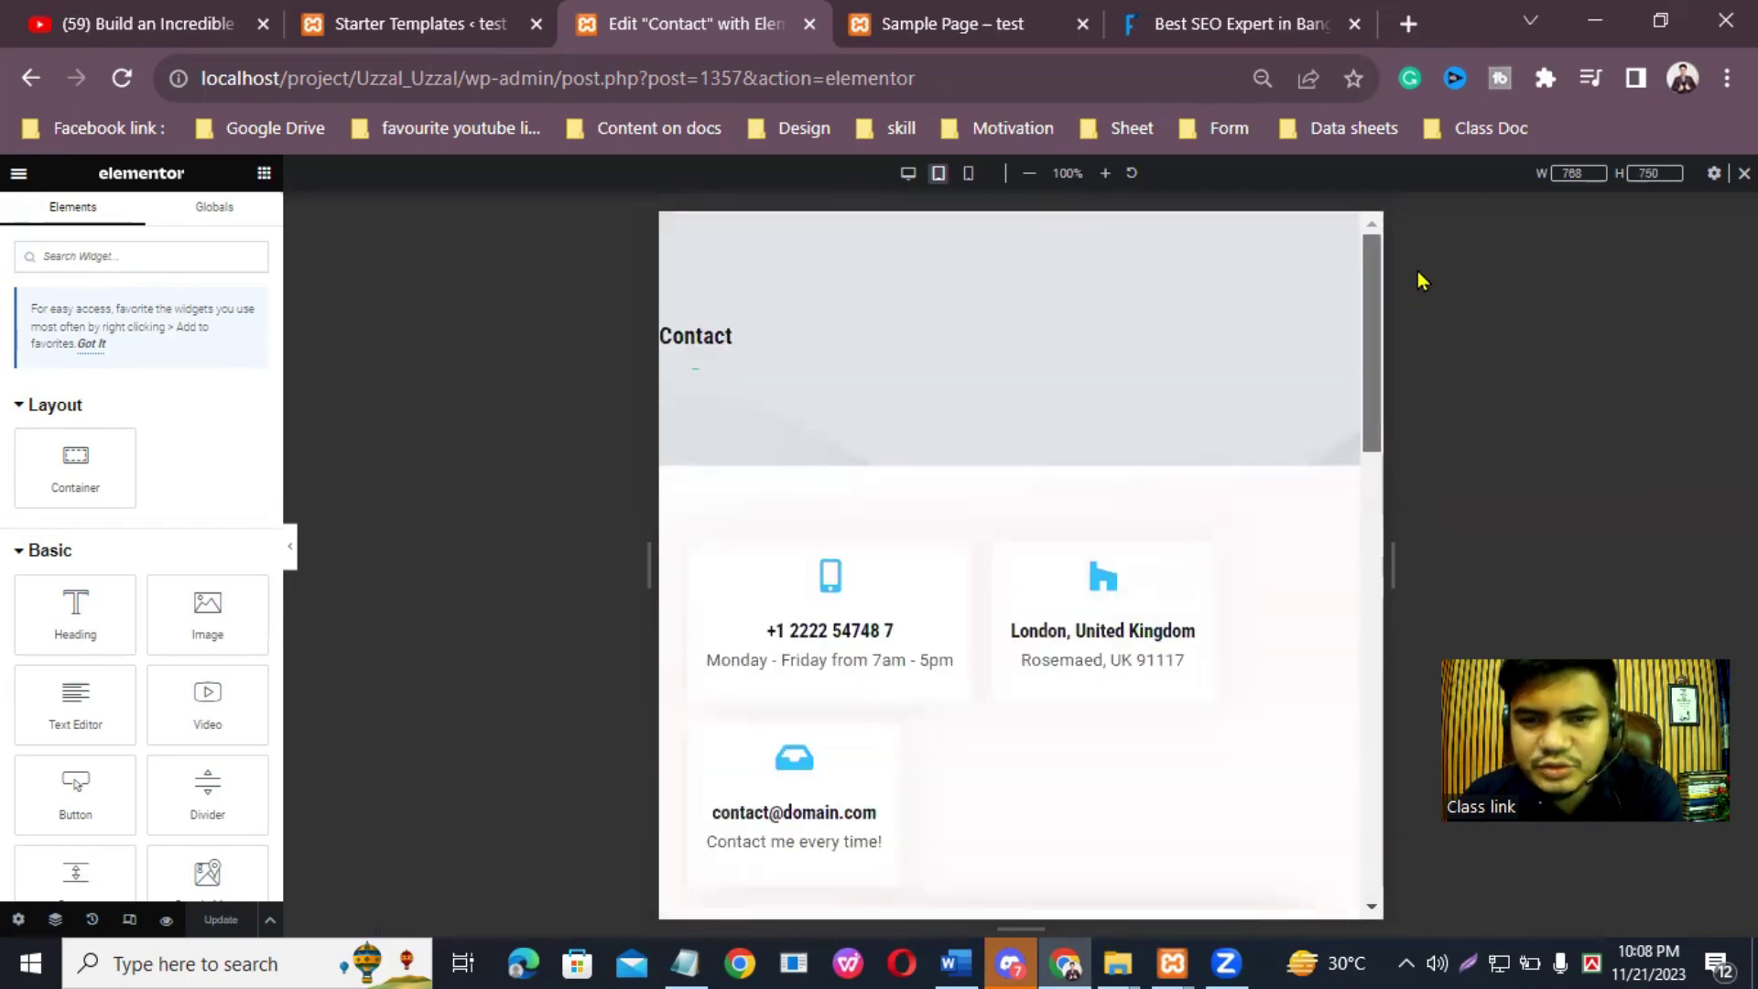
Step: Preview the Contact page at mobile width, waiting out the Pages Unresponsive dialog
{"action": "left_click", "coordinate": [969, 175]}
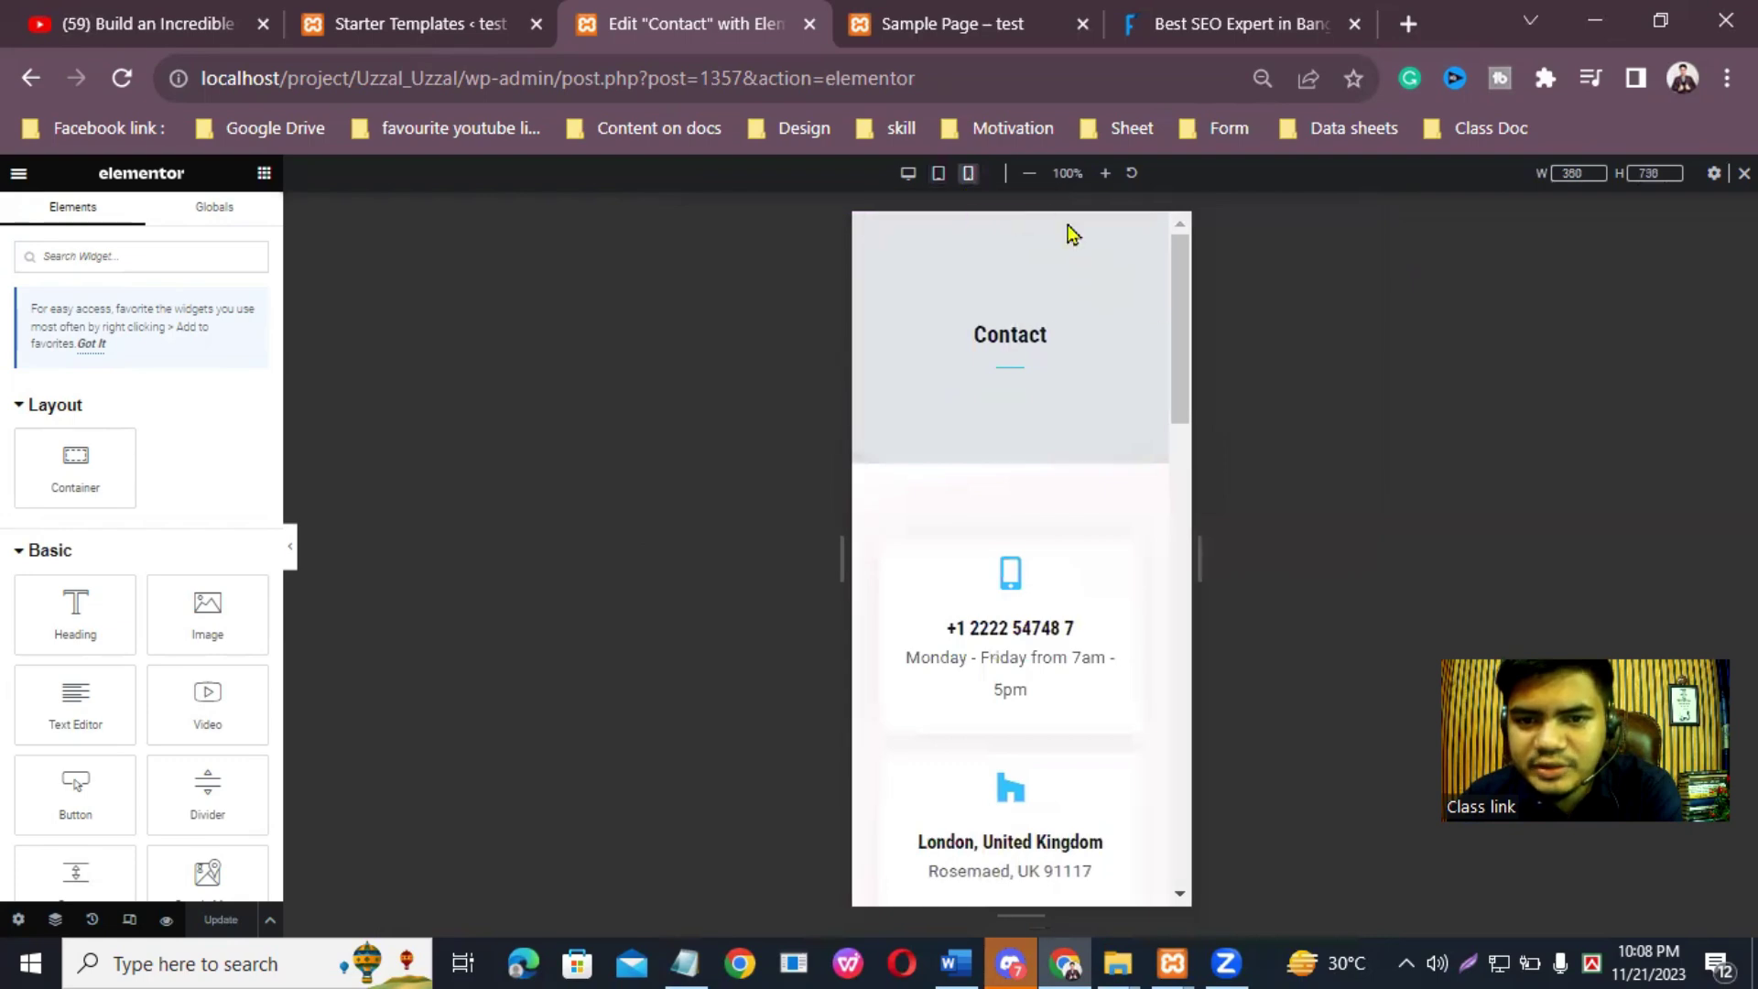
{"action": "left_click_drag", "start_coordinate": [1189, 374], "coordinate": [1233, 360]}
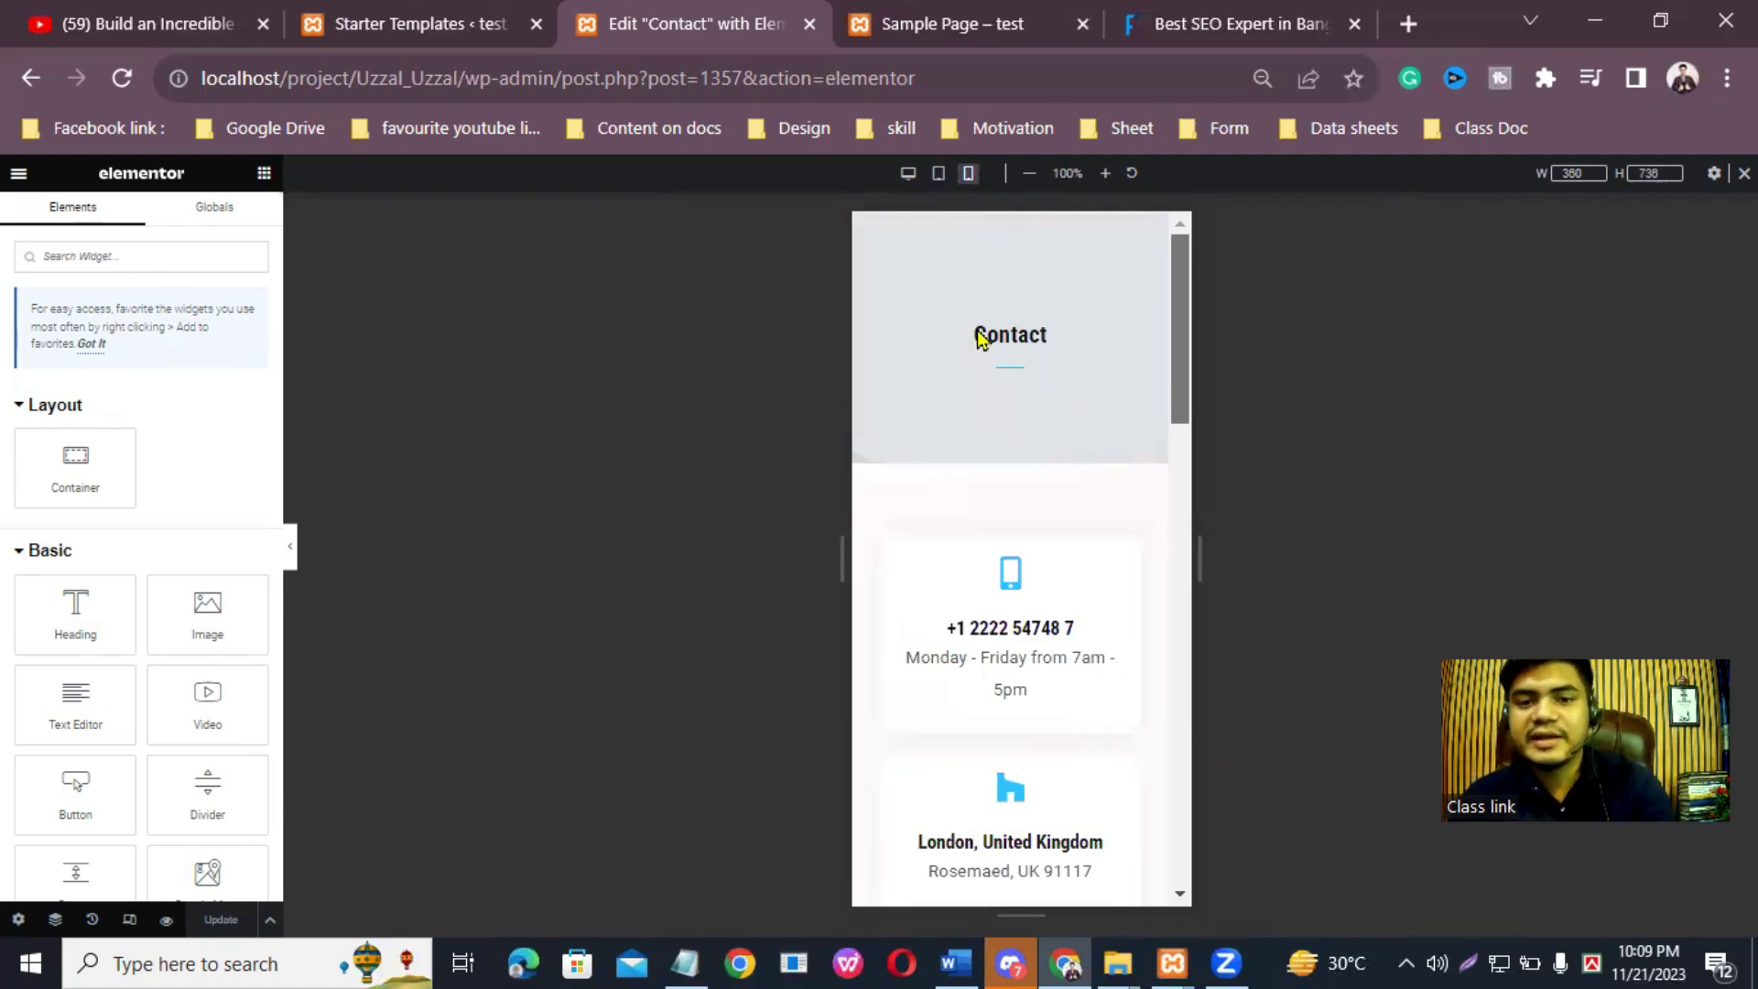
{"action": "scroll", "coordinate": [1126, 513], "scroll_direction": "down", "scroll_amount": 15}
{"action": "scroll", "coordinate": [1130, 573], "scroll_direction": "up", "scroll_amount": 15}
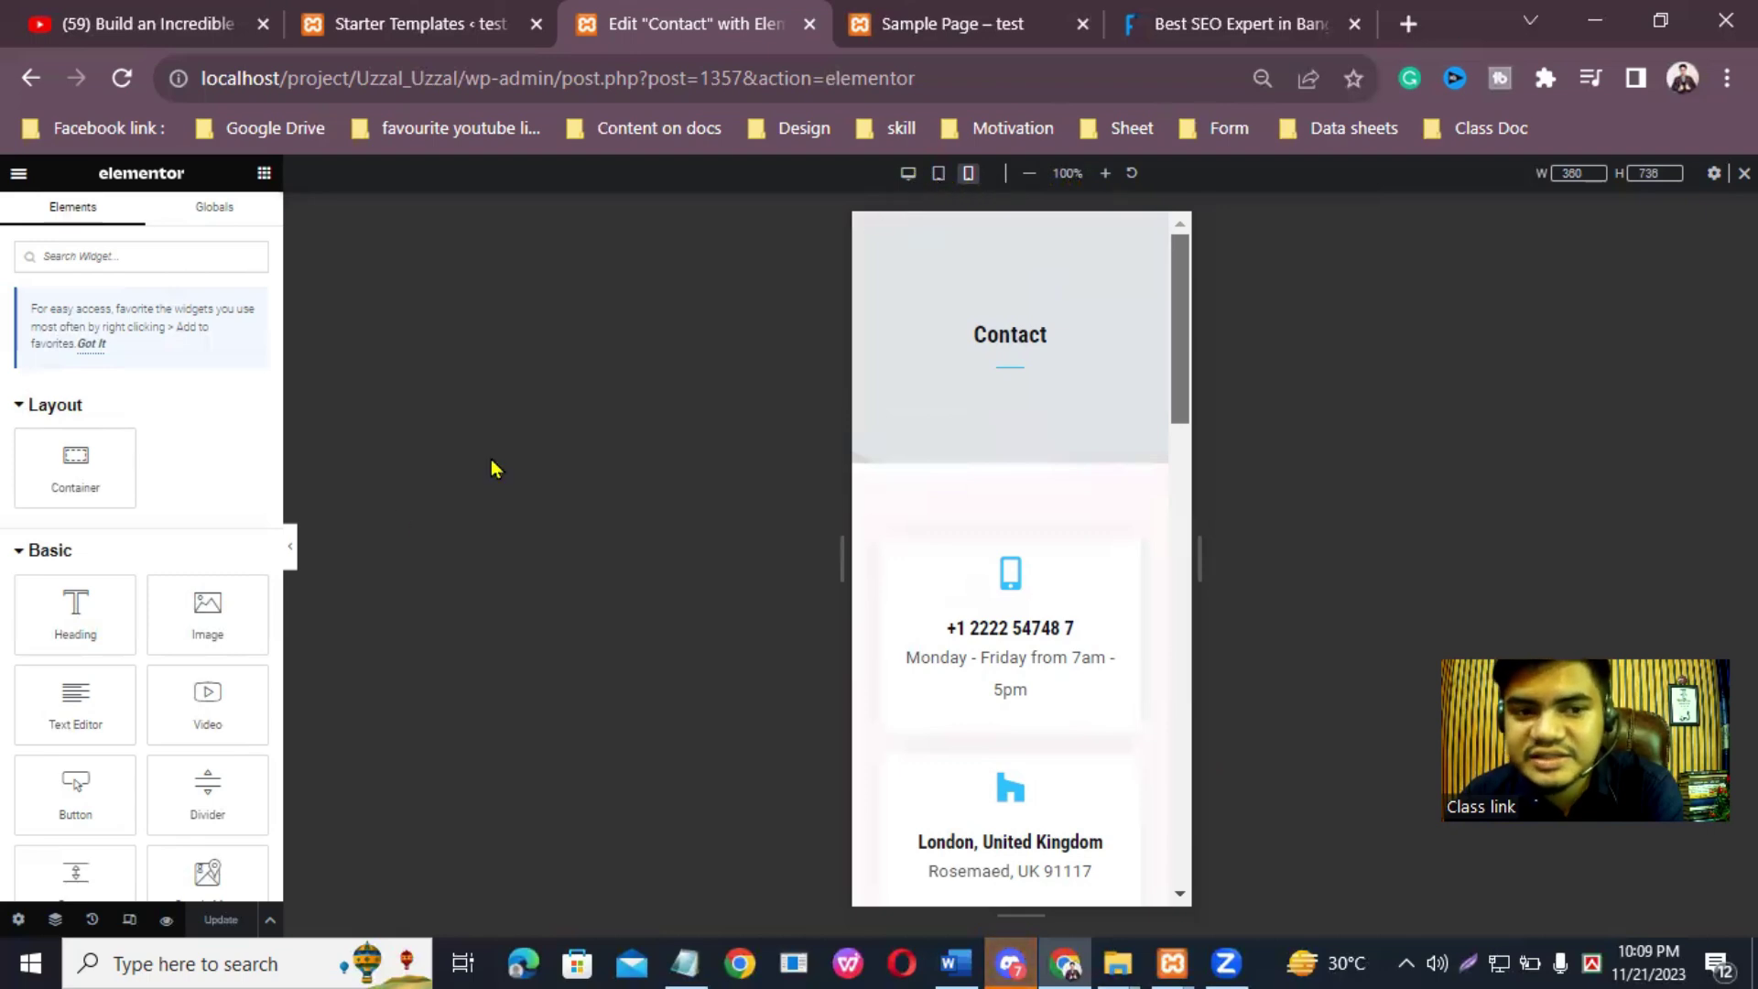
{"action": "scroll", "coordinate": [1080, 483], "scroll_direction": "down", "scroll_amount": 10}
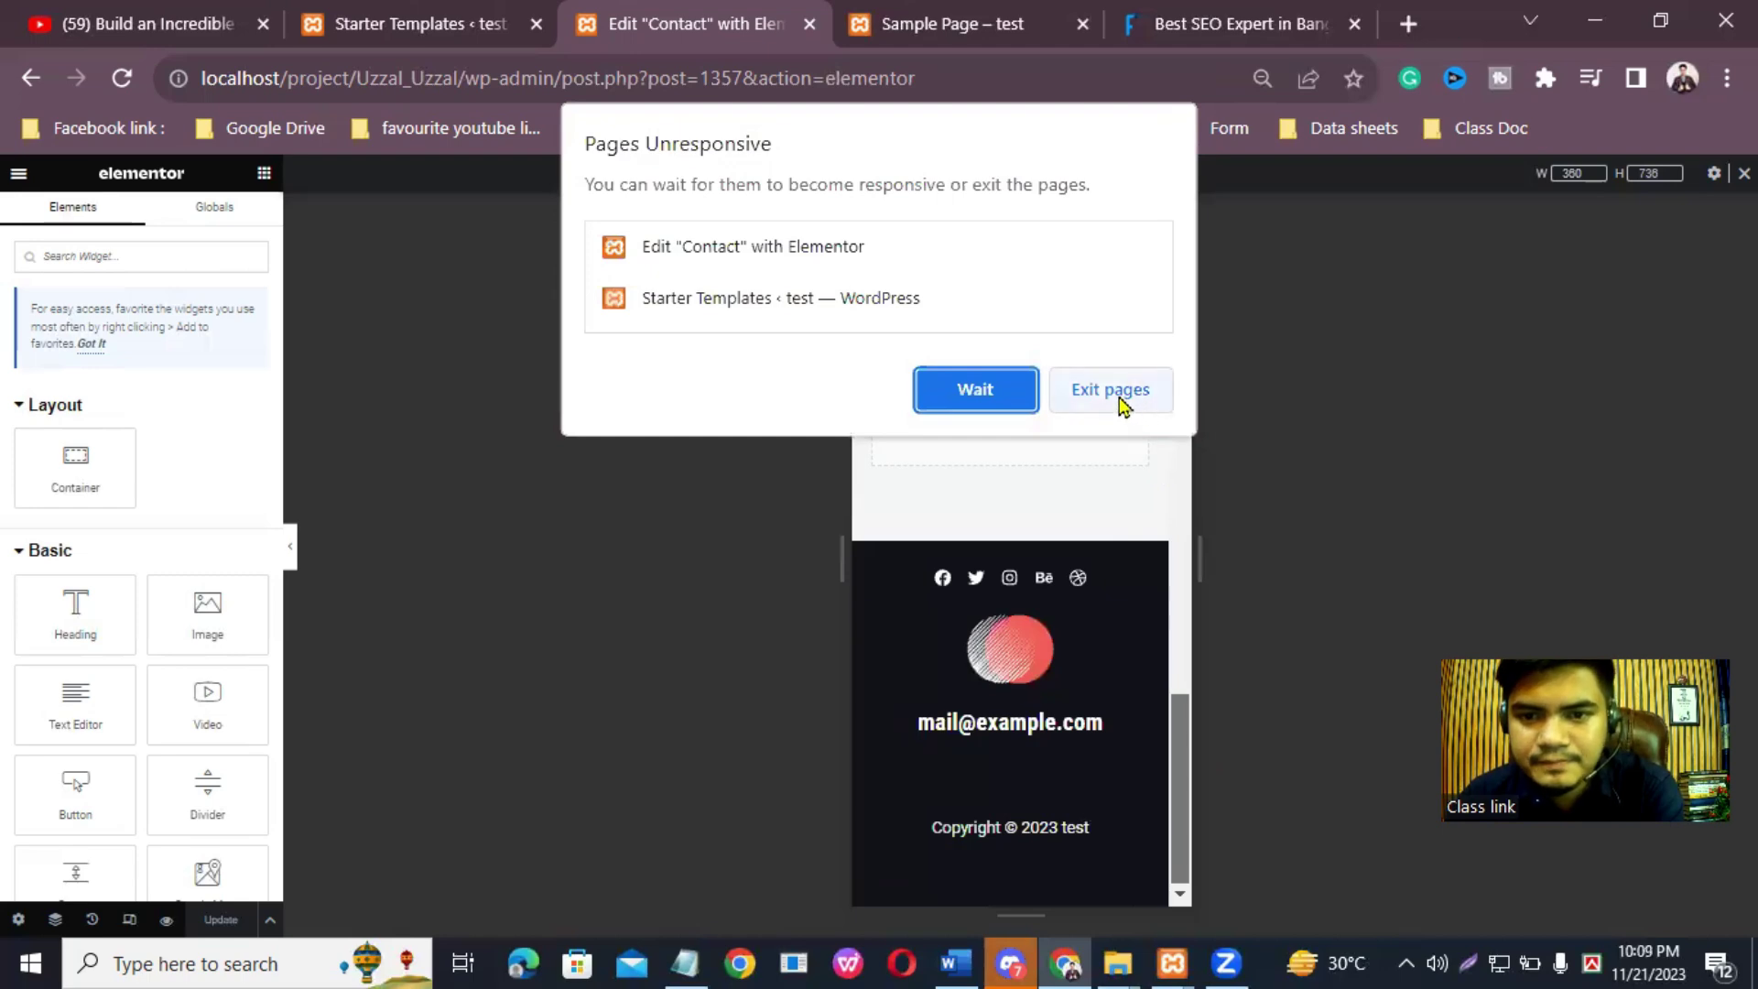
{"action": "left_click", "coordinate": [972, 392]}
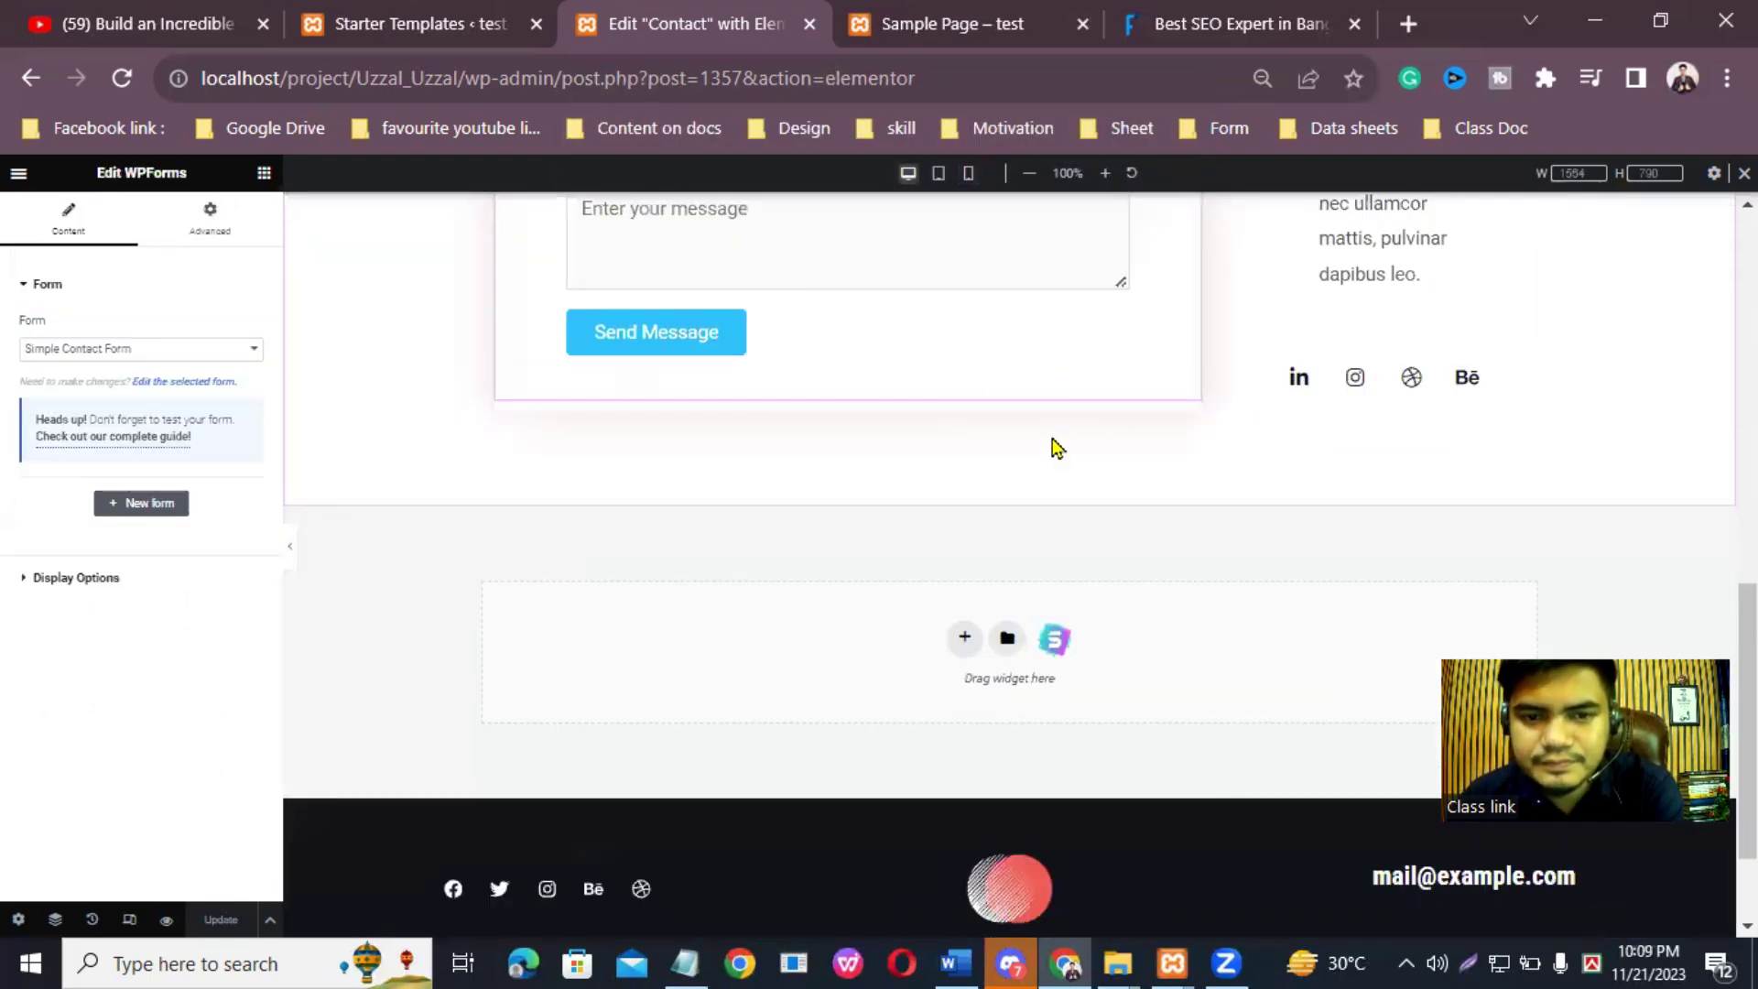
{"action": "scroll", "coordinate": [1047, 596], "scroll_direction": "down", "scroll_amount": 2}
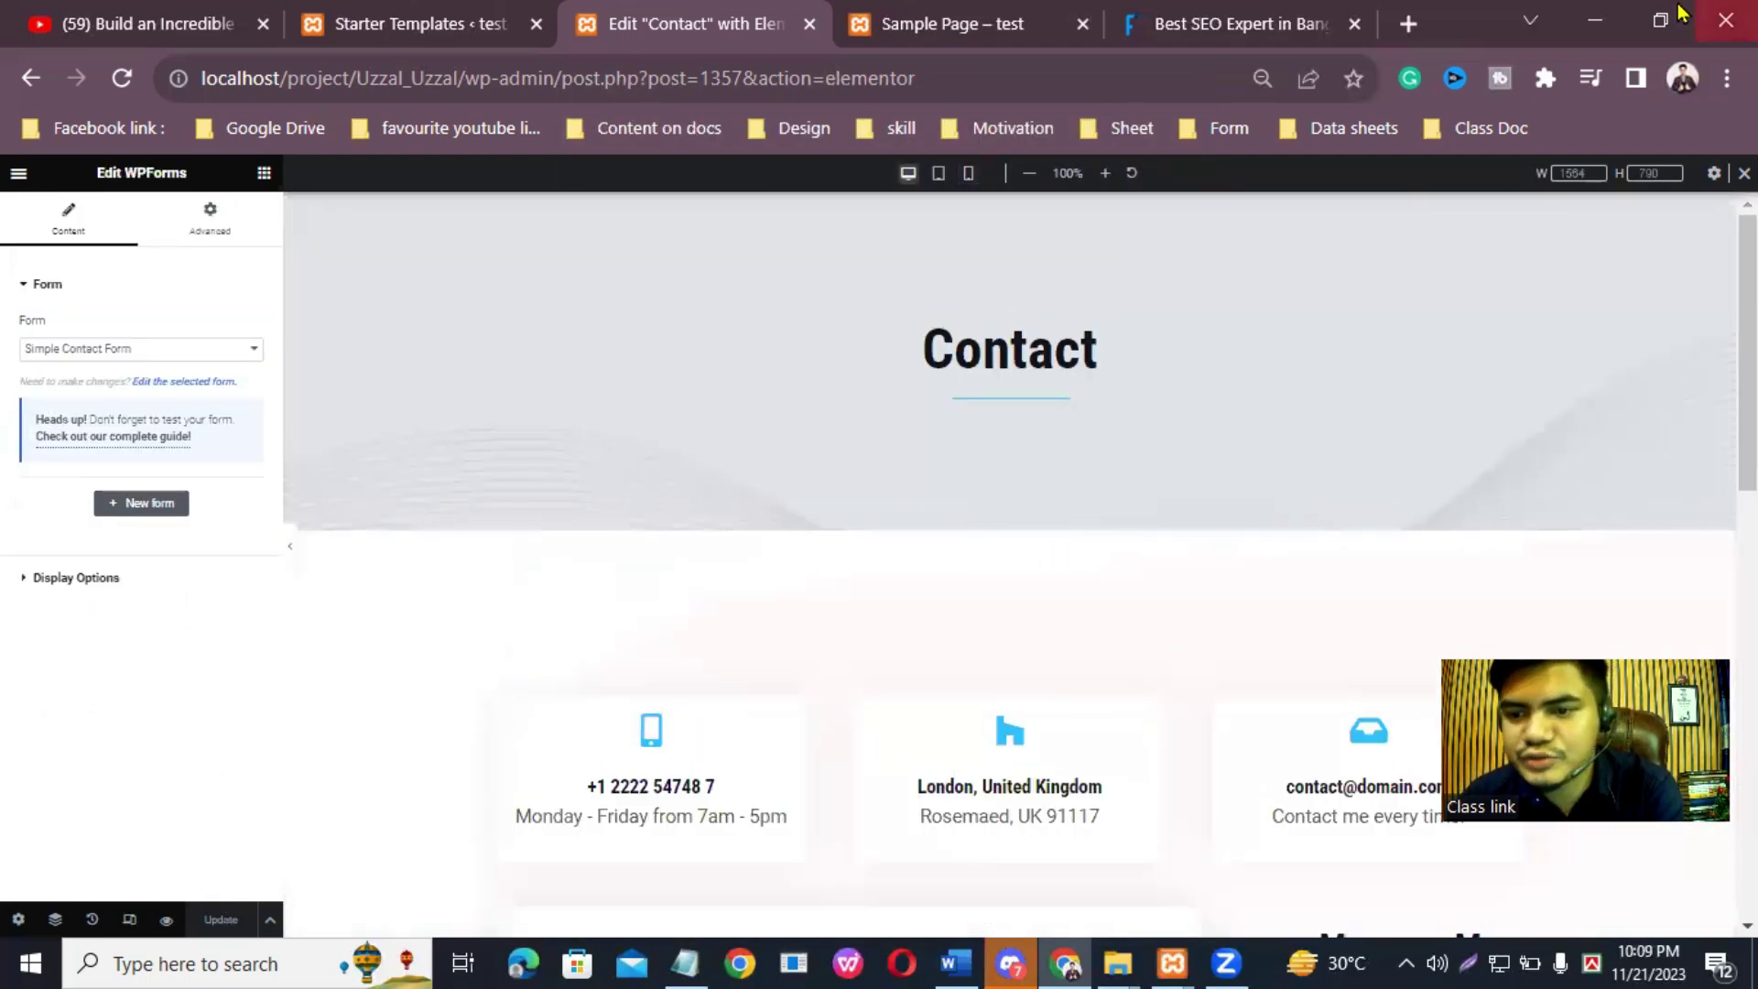
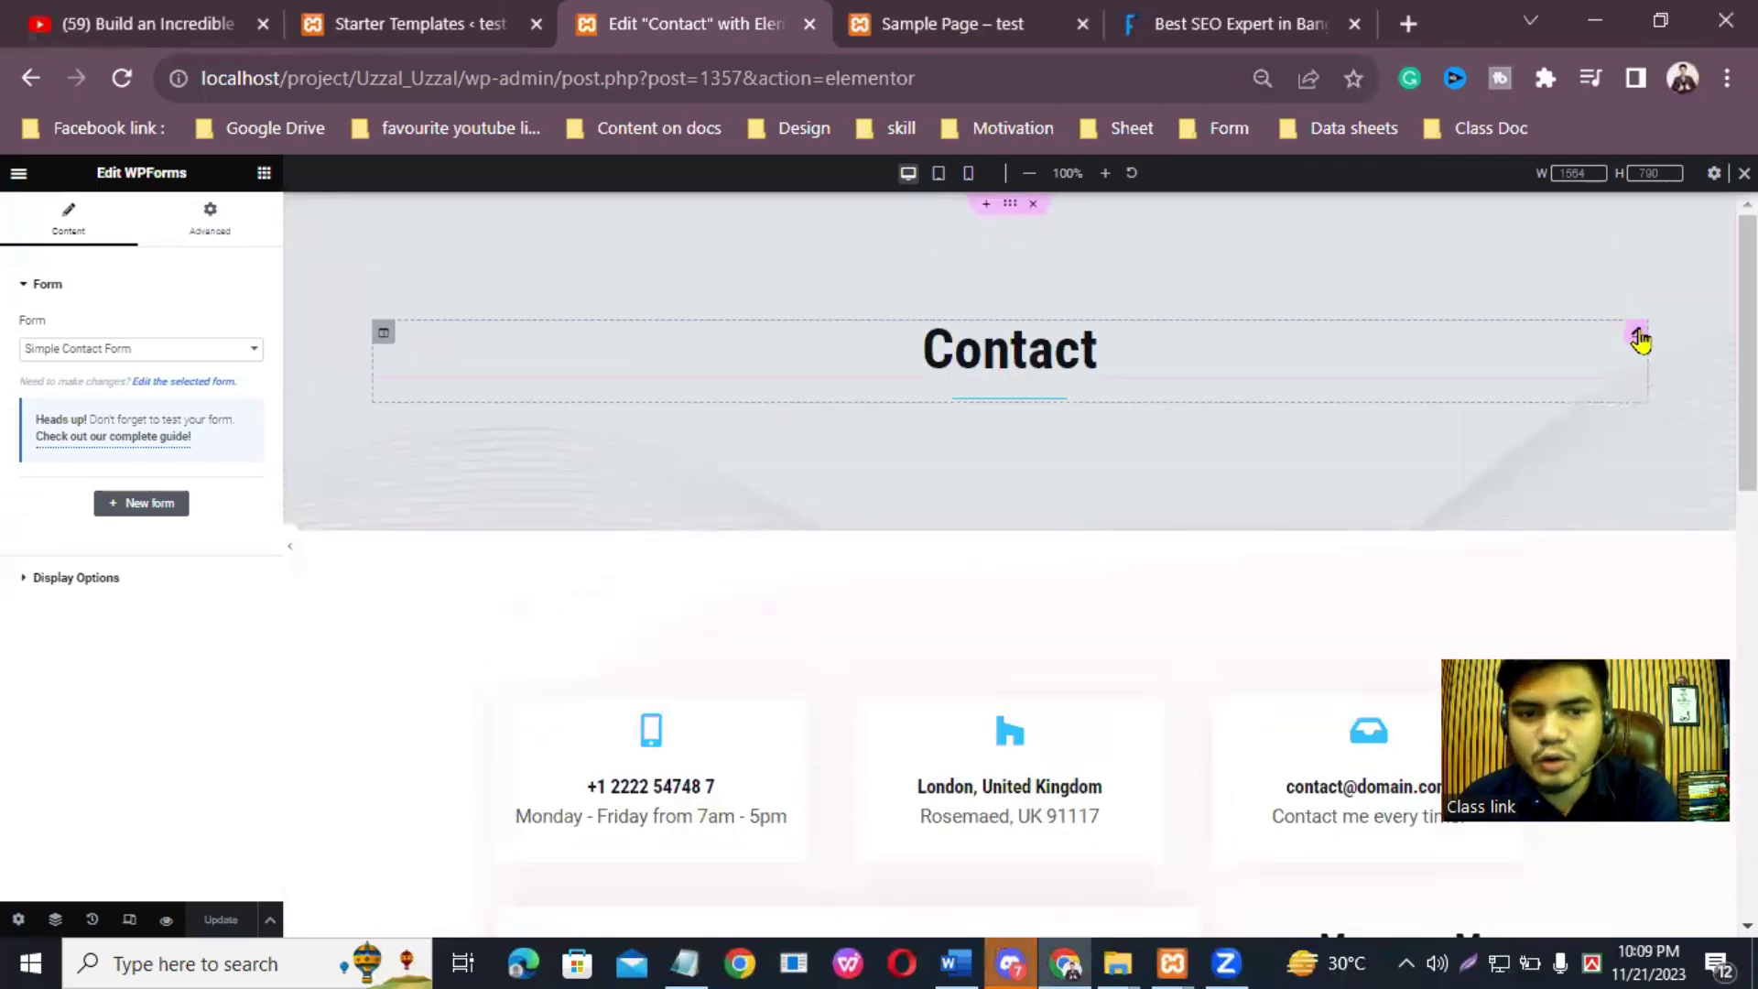
Step: Change the heading title from 'Contact' to 'Contact With Me'
{"action": "left_click", "coordinate": [1638, 336]}
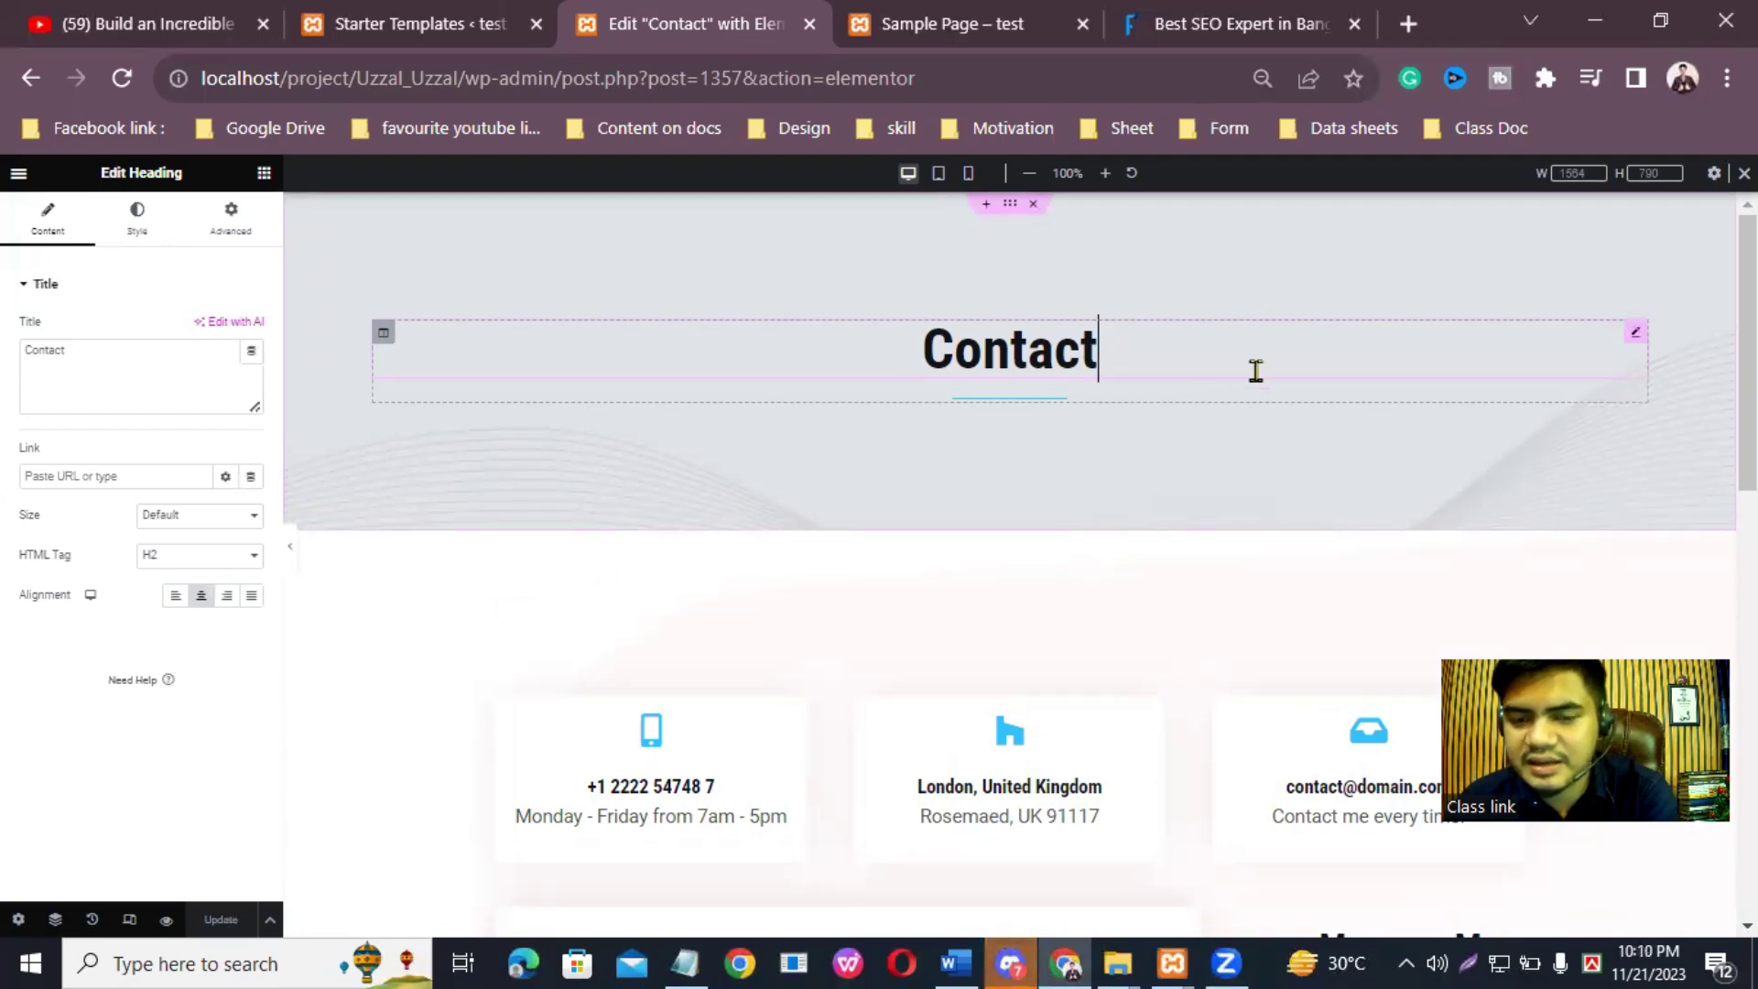
{"action": "left_click_drag", "start_coordinate": [1129, 349], "coordinate": [871, 349]}
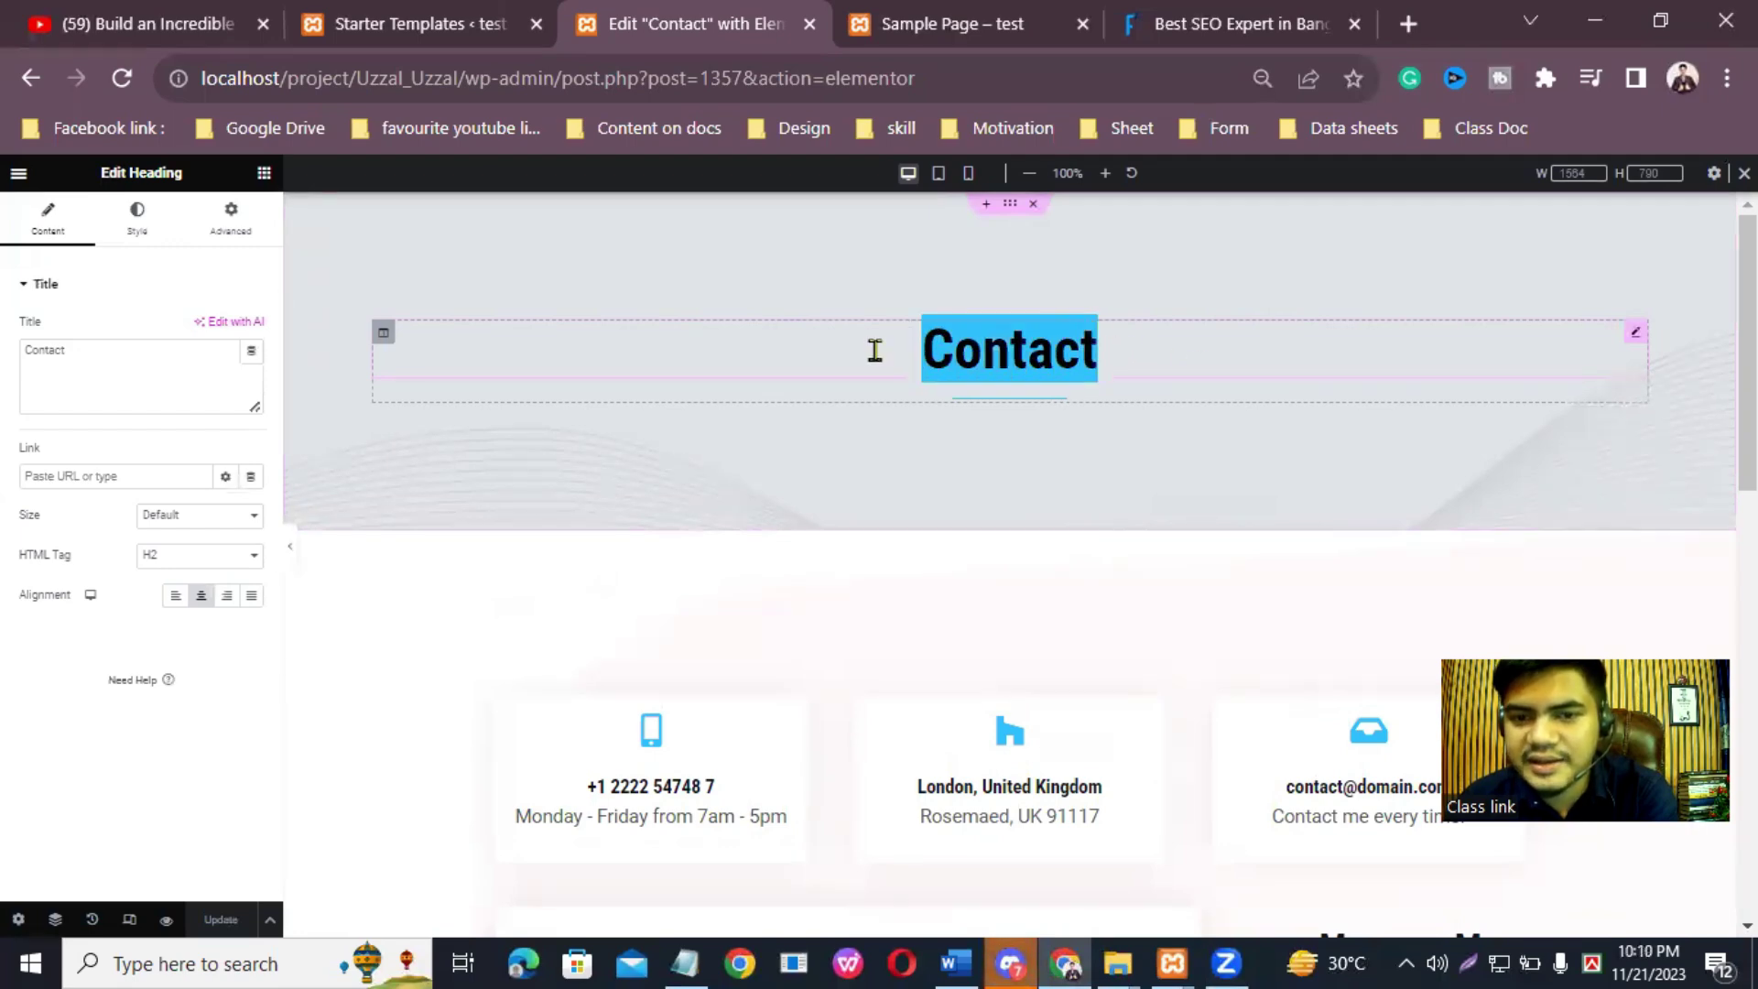
{"action": "left_click", "coordinate": [1256, 352]}
{"action": "left_click", "coordinate": [133, 354]}
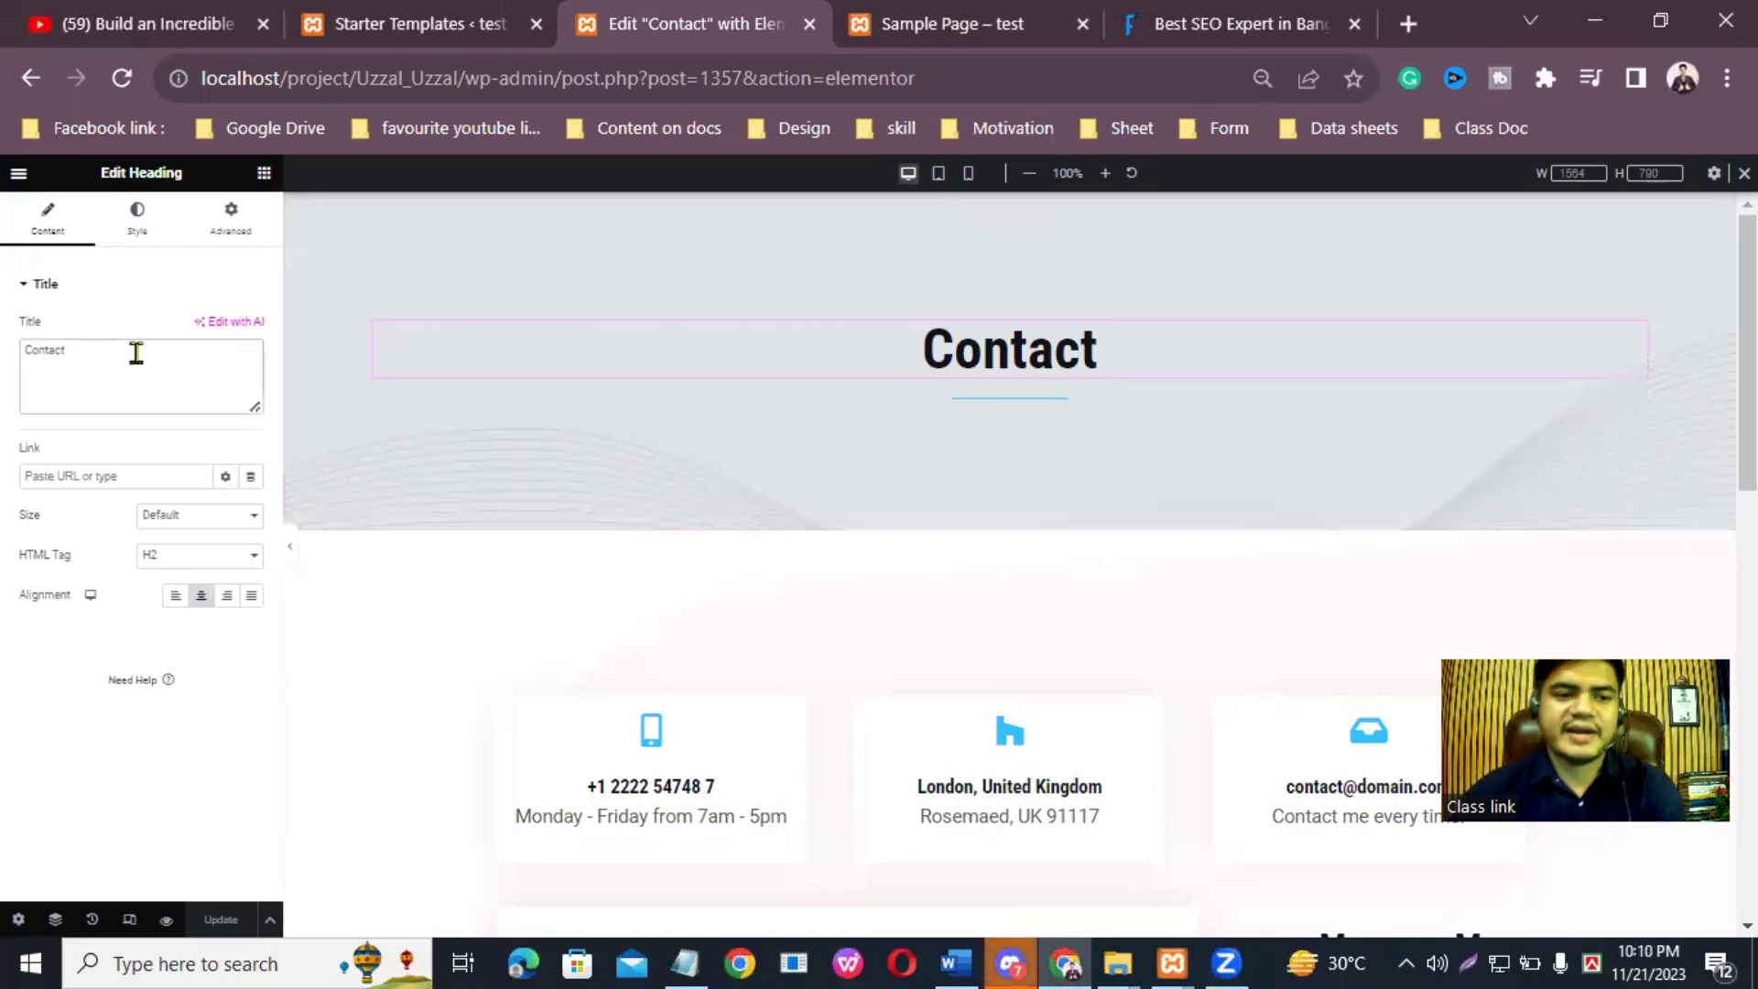
{"action": "key", "text": "BackSpace"}
{"action": "key", "text": "BackSpace"}
{"action": "key", "text": "BackSpace"}
{"action": "key", "text": "BackSpace"}
{"action": "key", "text": "BackSpace"}
{"action": "key", "text": "BackSpace"}
{"action": "key", "text": "BackSpace"}
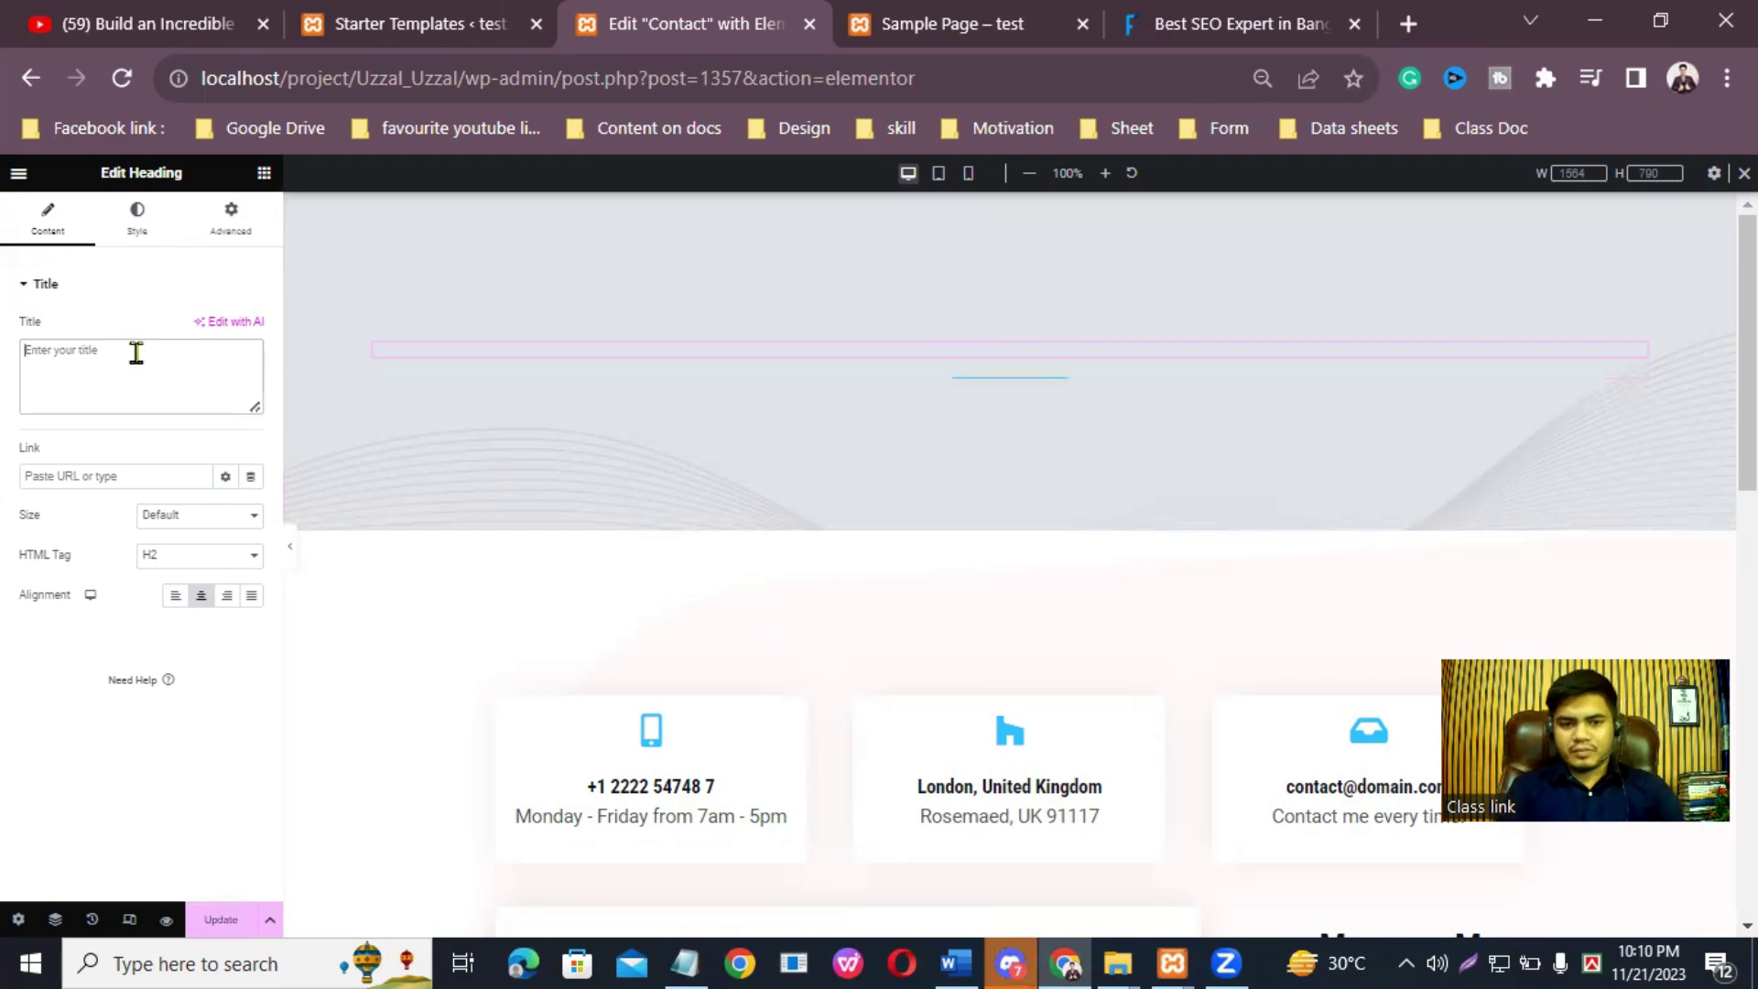
{"action": "type", "text": "Con"}
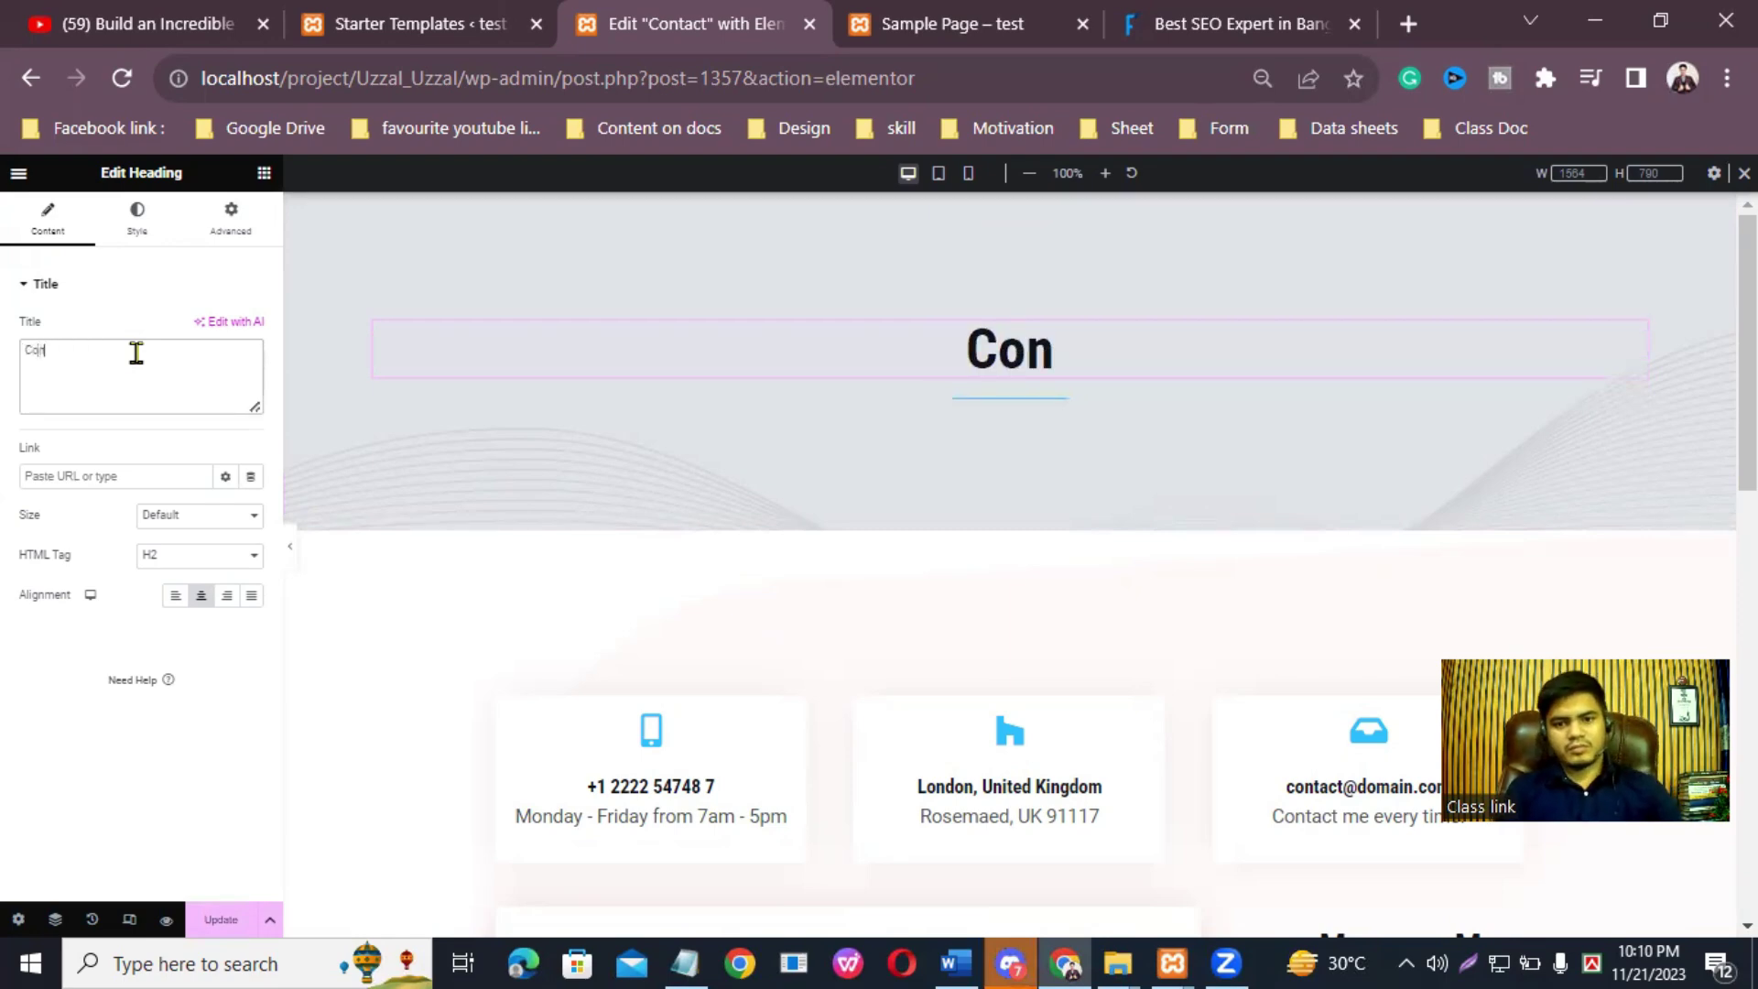
{"action": "type", "text": "tact"}
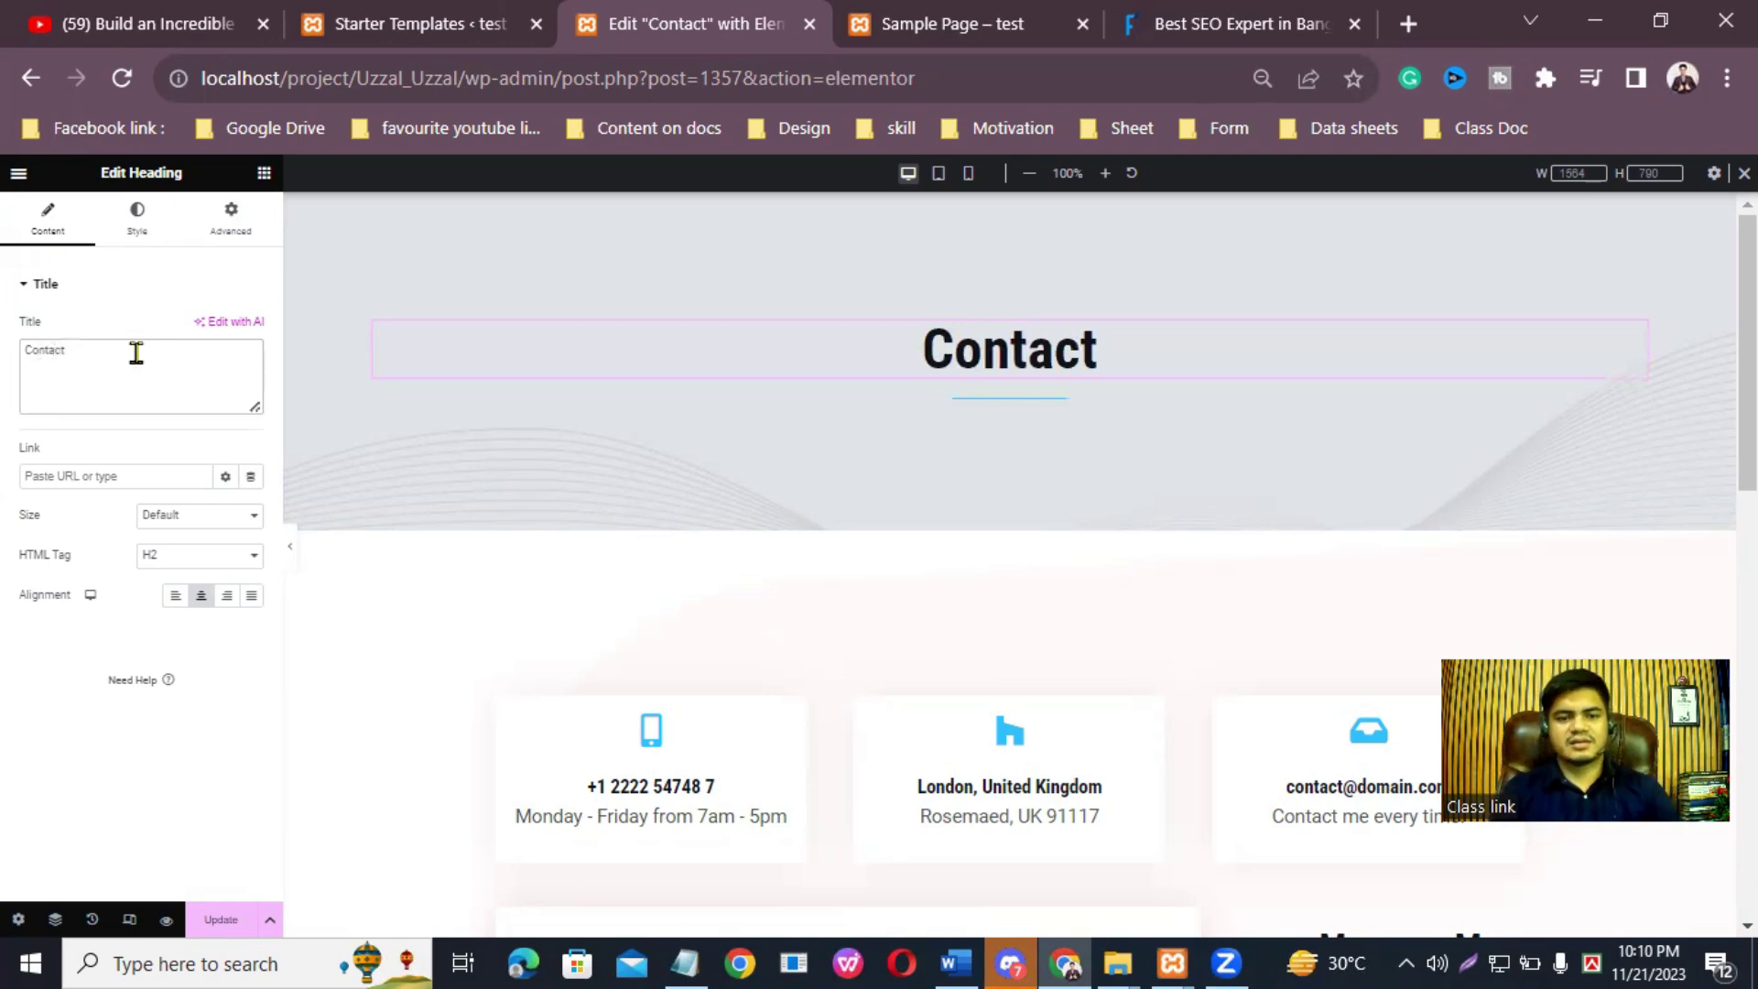
{"action": "type", "text": " With M"}
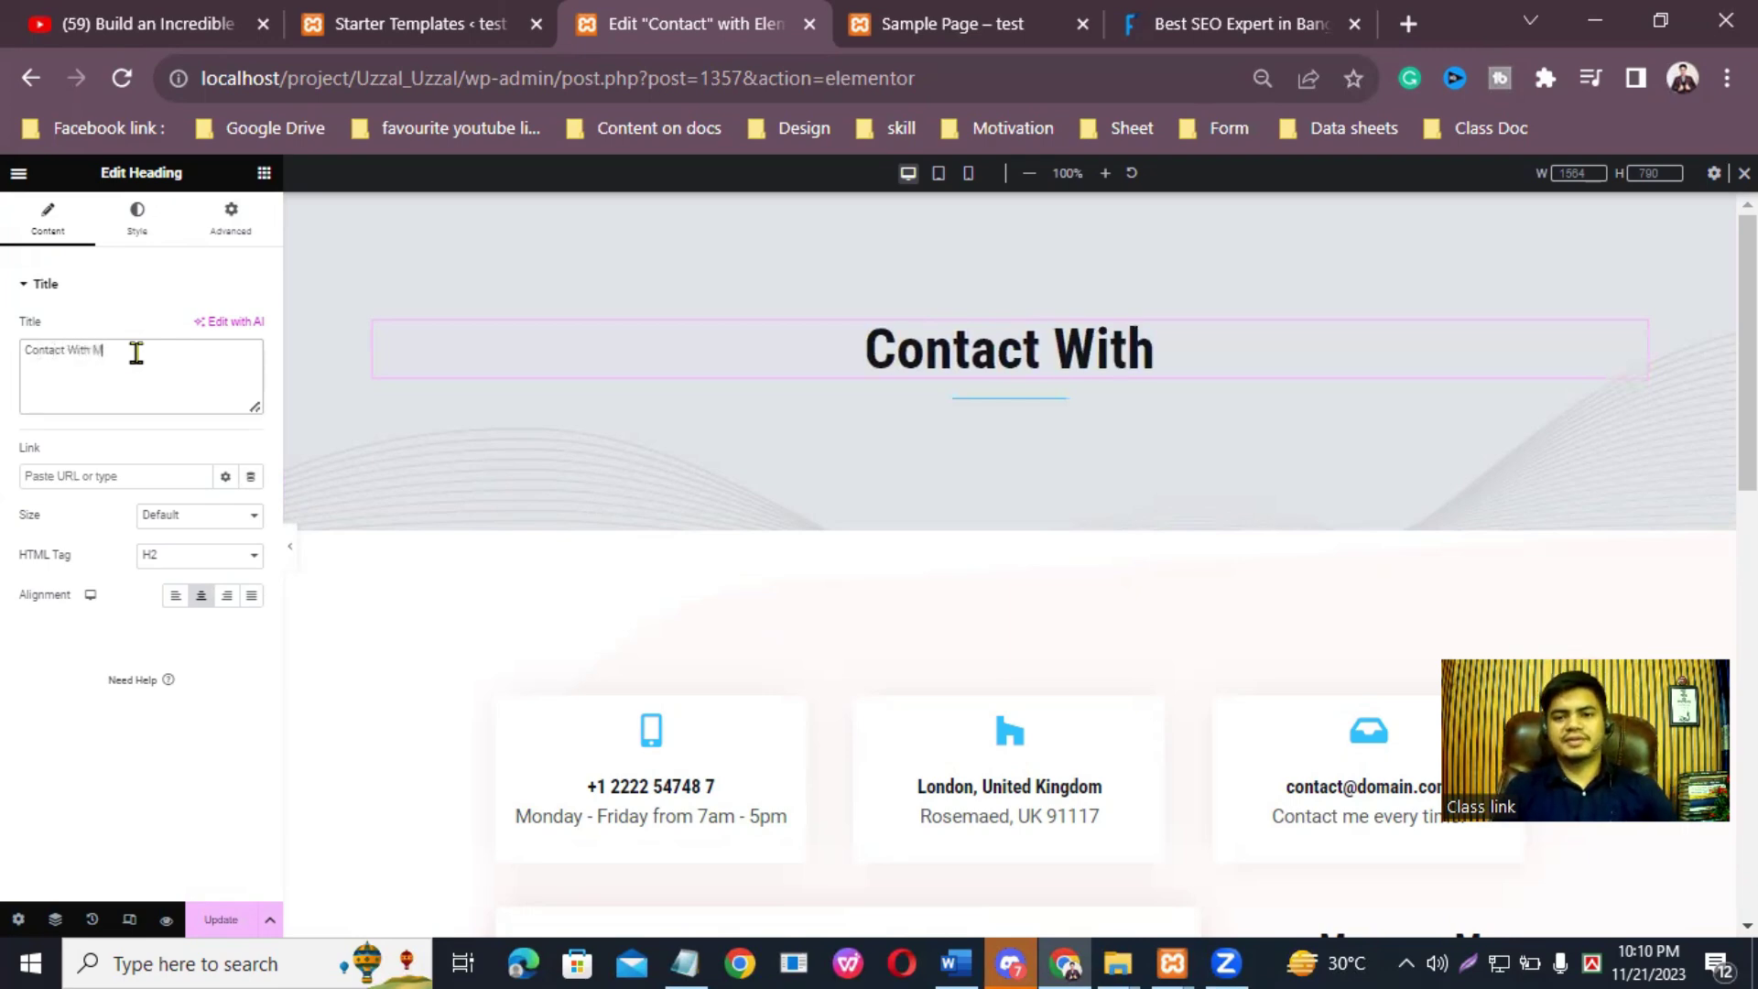
{"action": "type", "text": "e"}
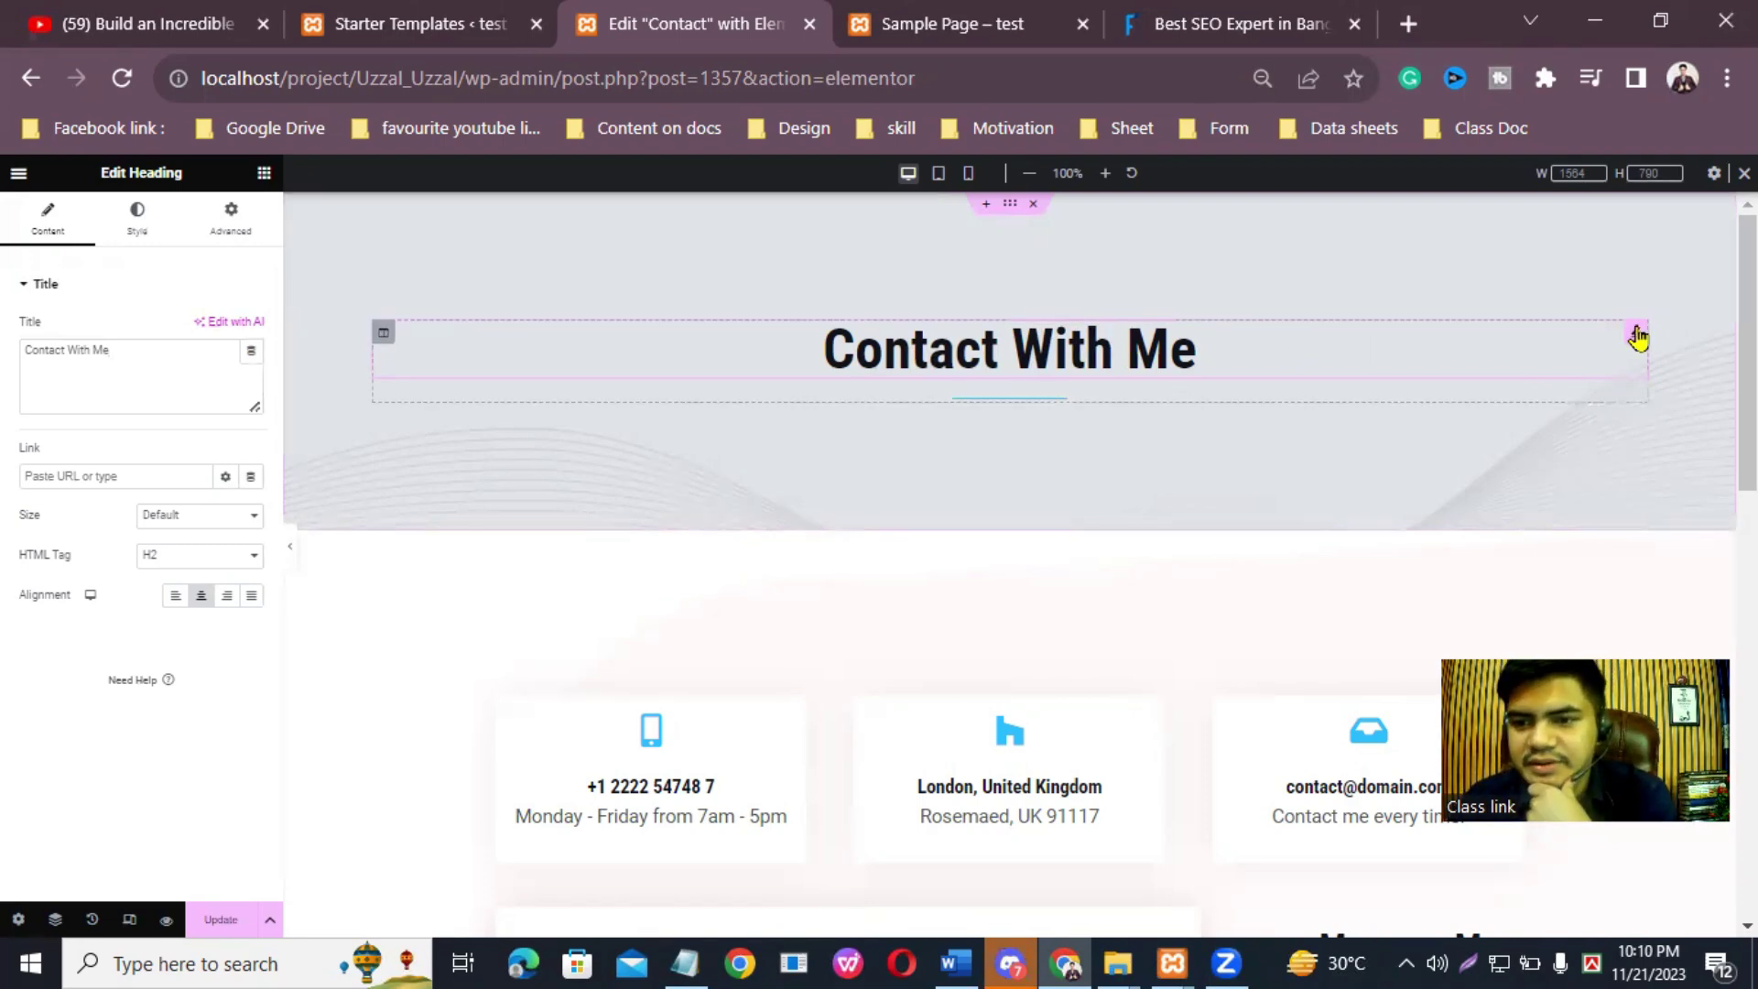
Step: Dismiss the AI writing assistant and move into the heading's Link field
{"action": "left_click", "coordinate": [240, 324]}
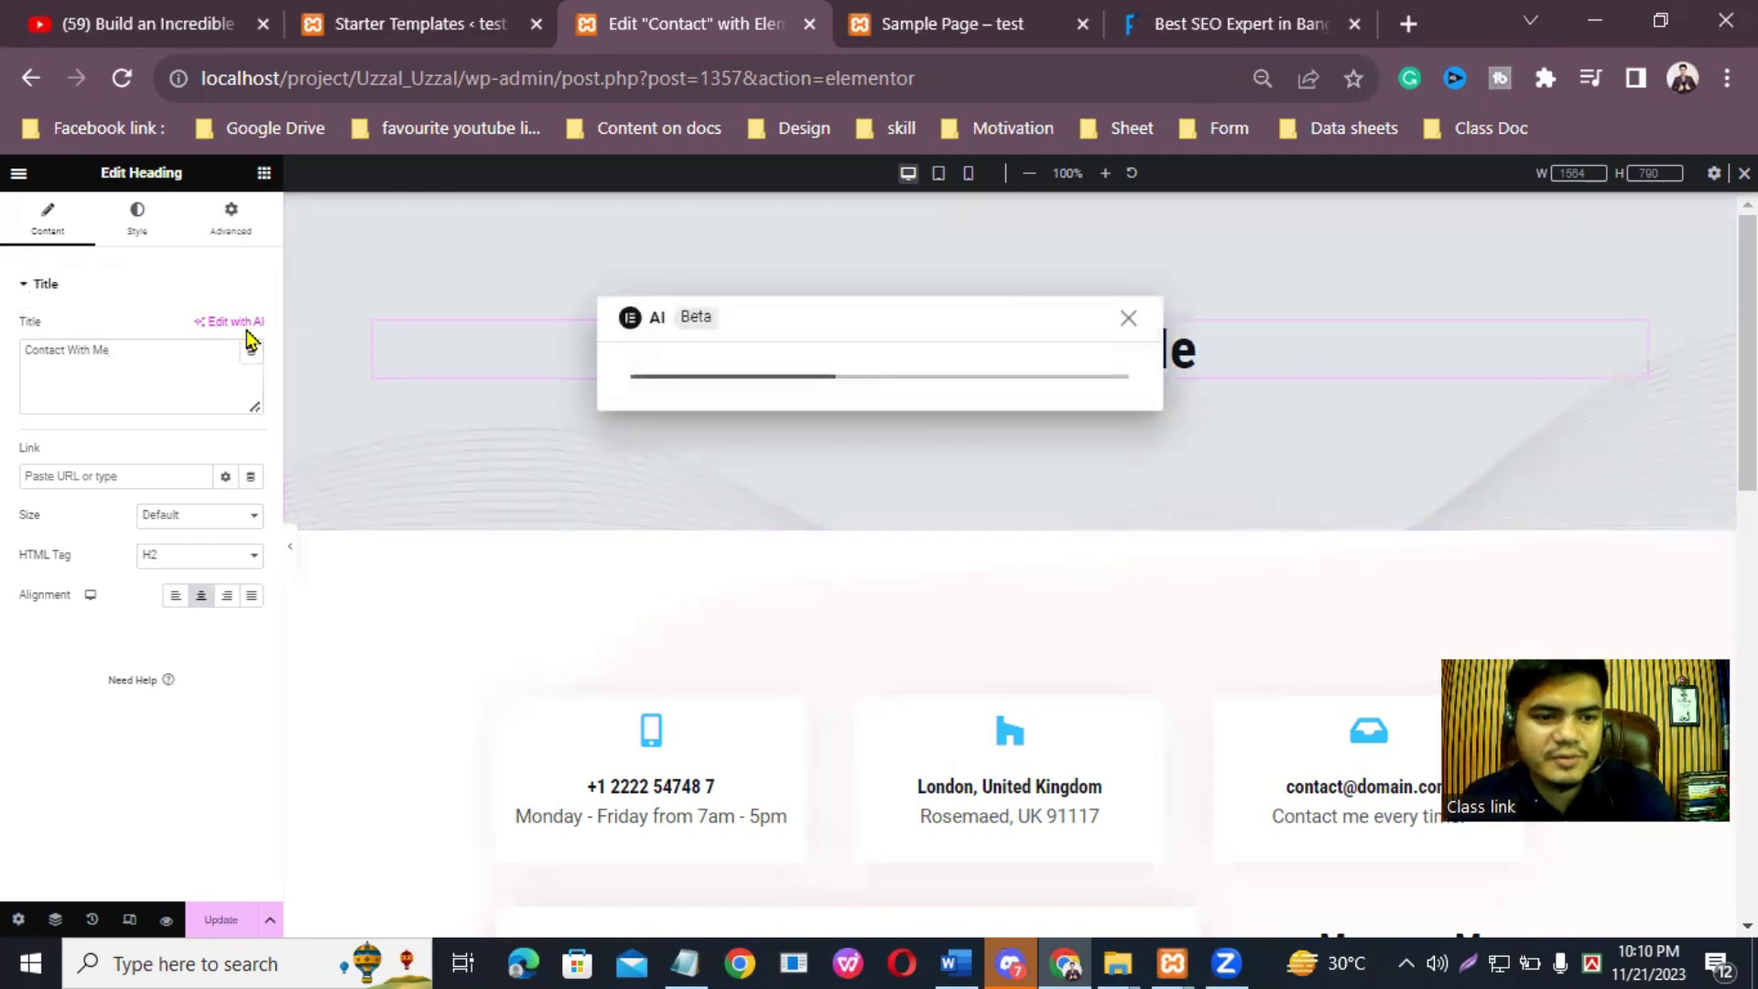
{"action": "left_click", "coordinate": [1128, 319]}
{"action": "left_click", "coordinate": [118, 350]}
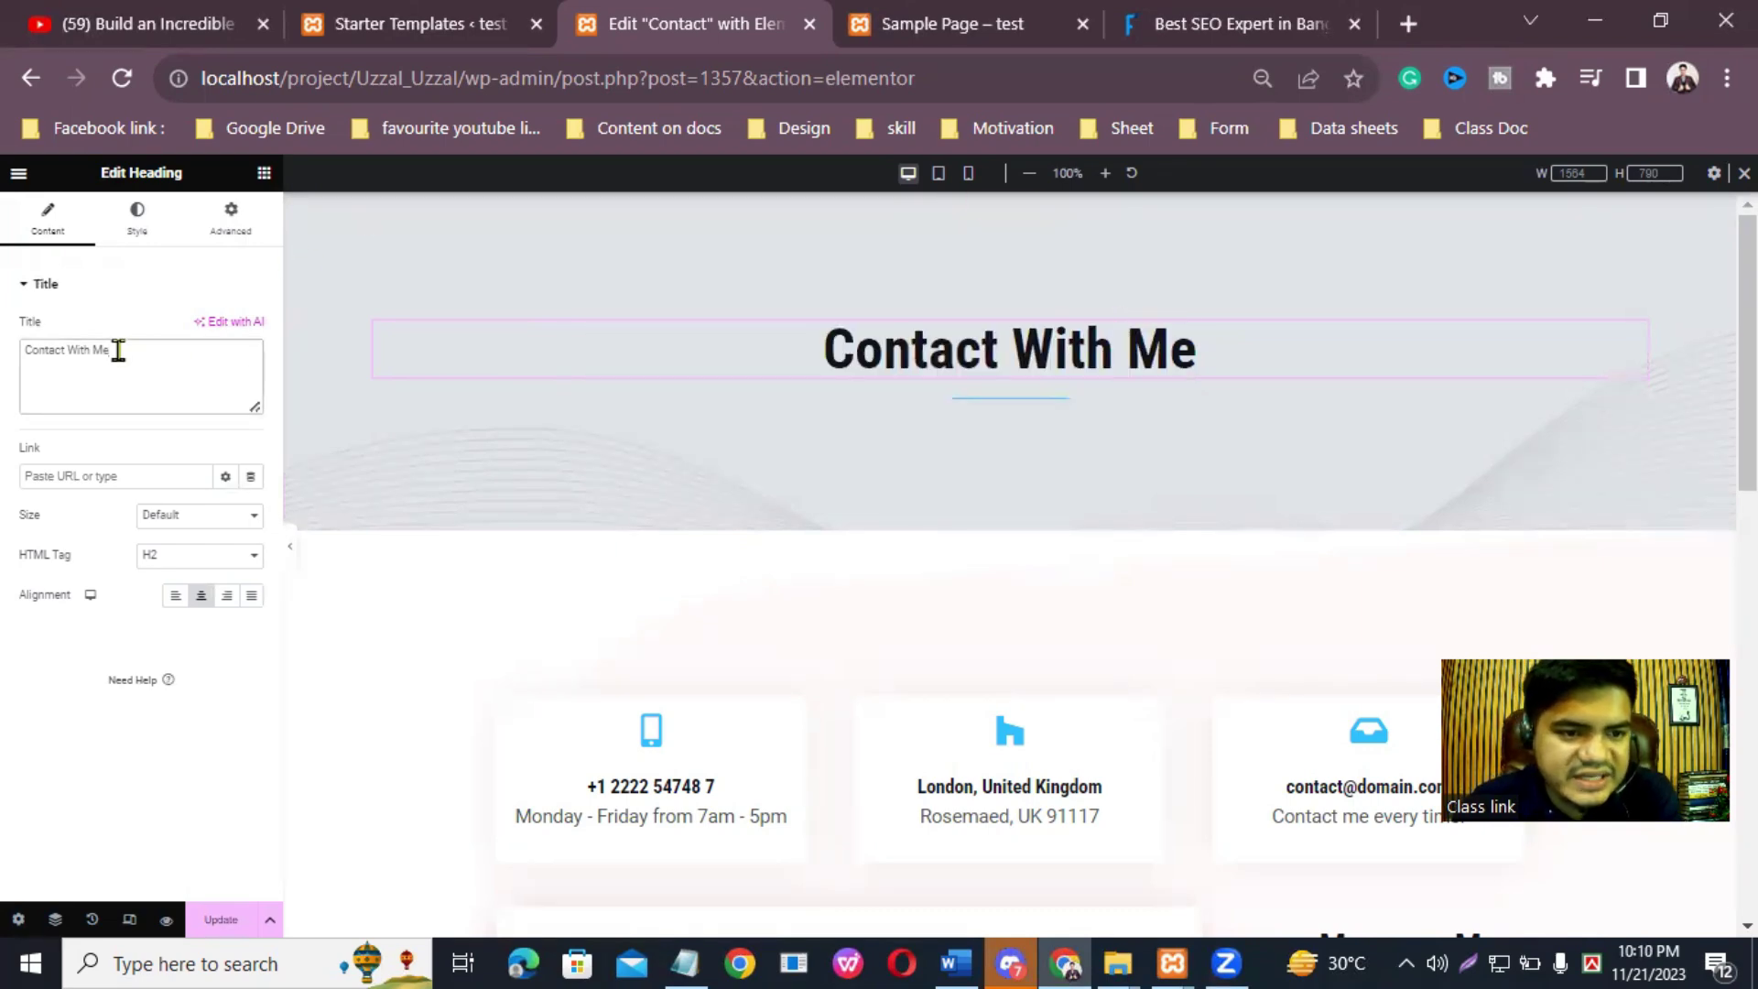
{"action": "left_click", "coordinate": [129, 468]}
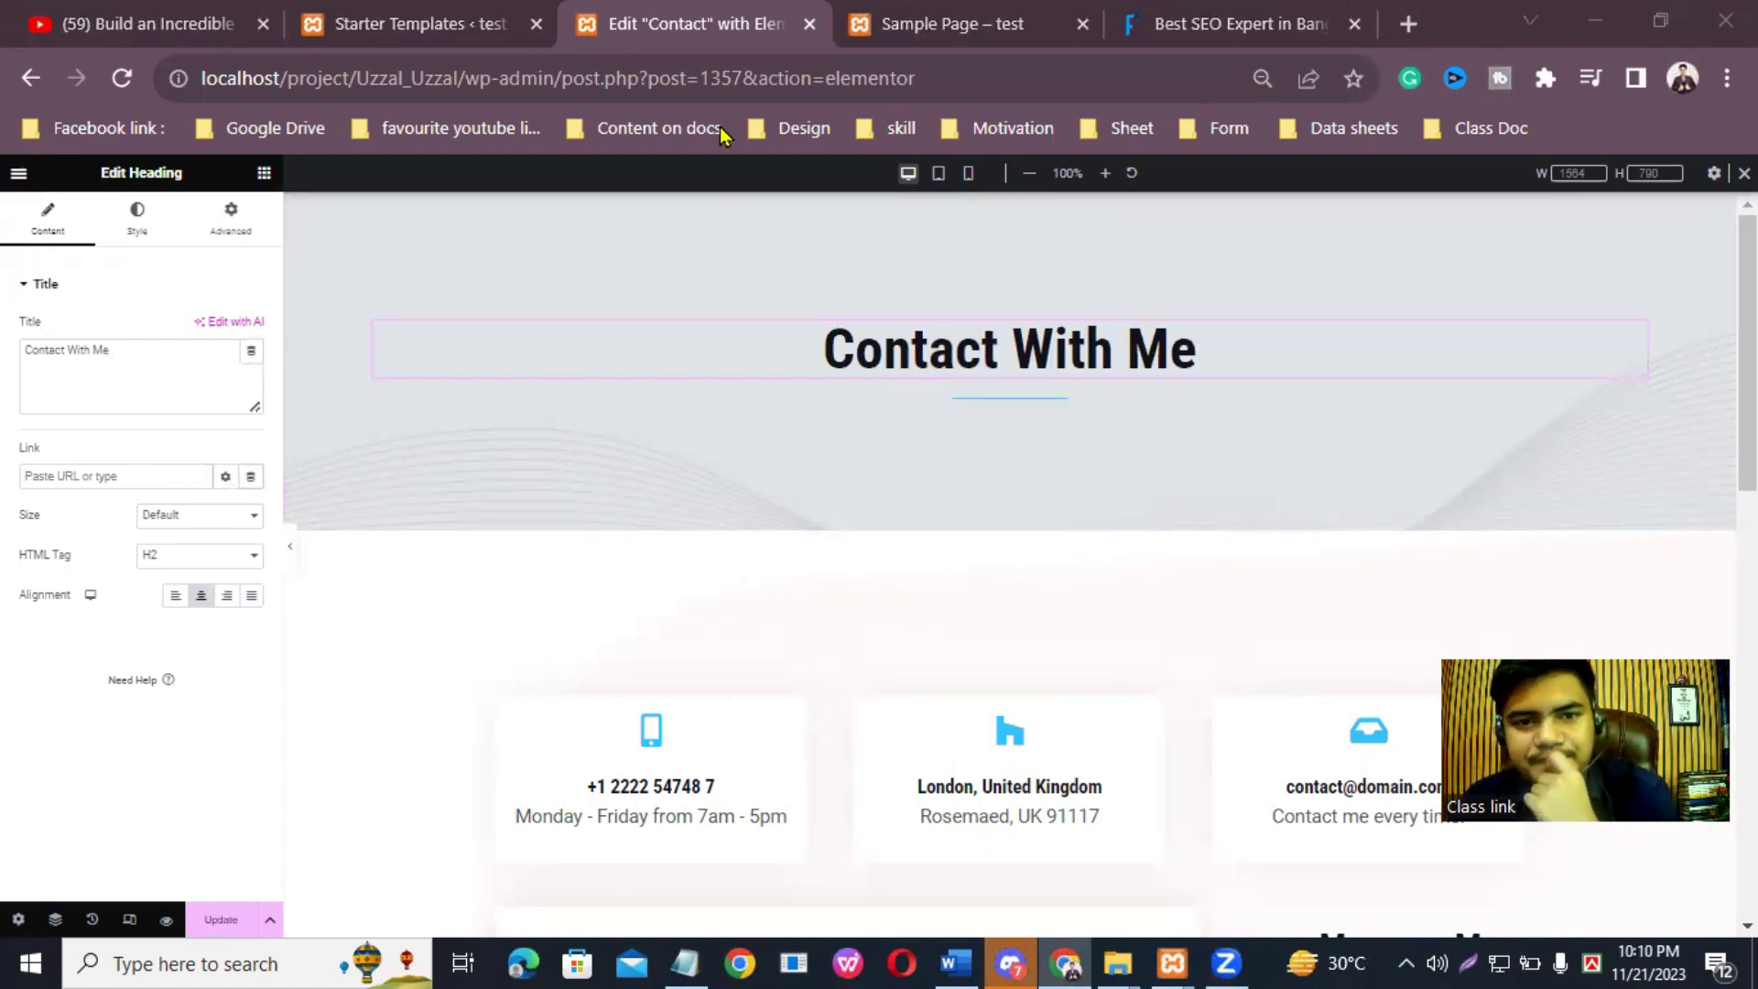
Step: Load the CoderrIT home page (coderrit.com) in a new browser tab
{"action": "left_click", "coordinate": [1411, 23]}
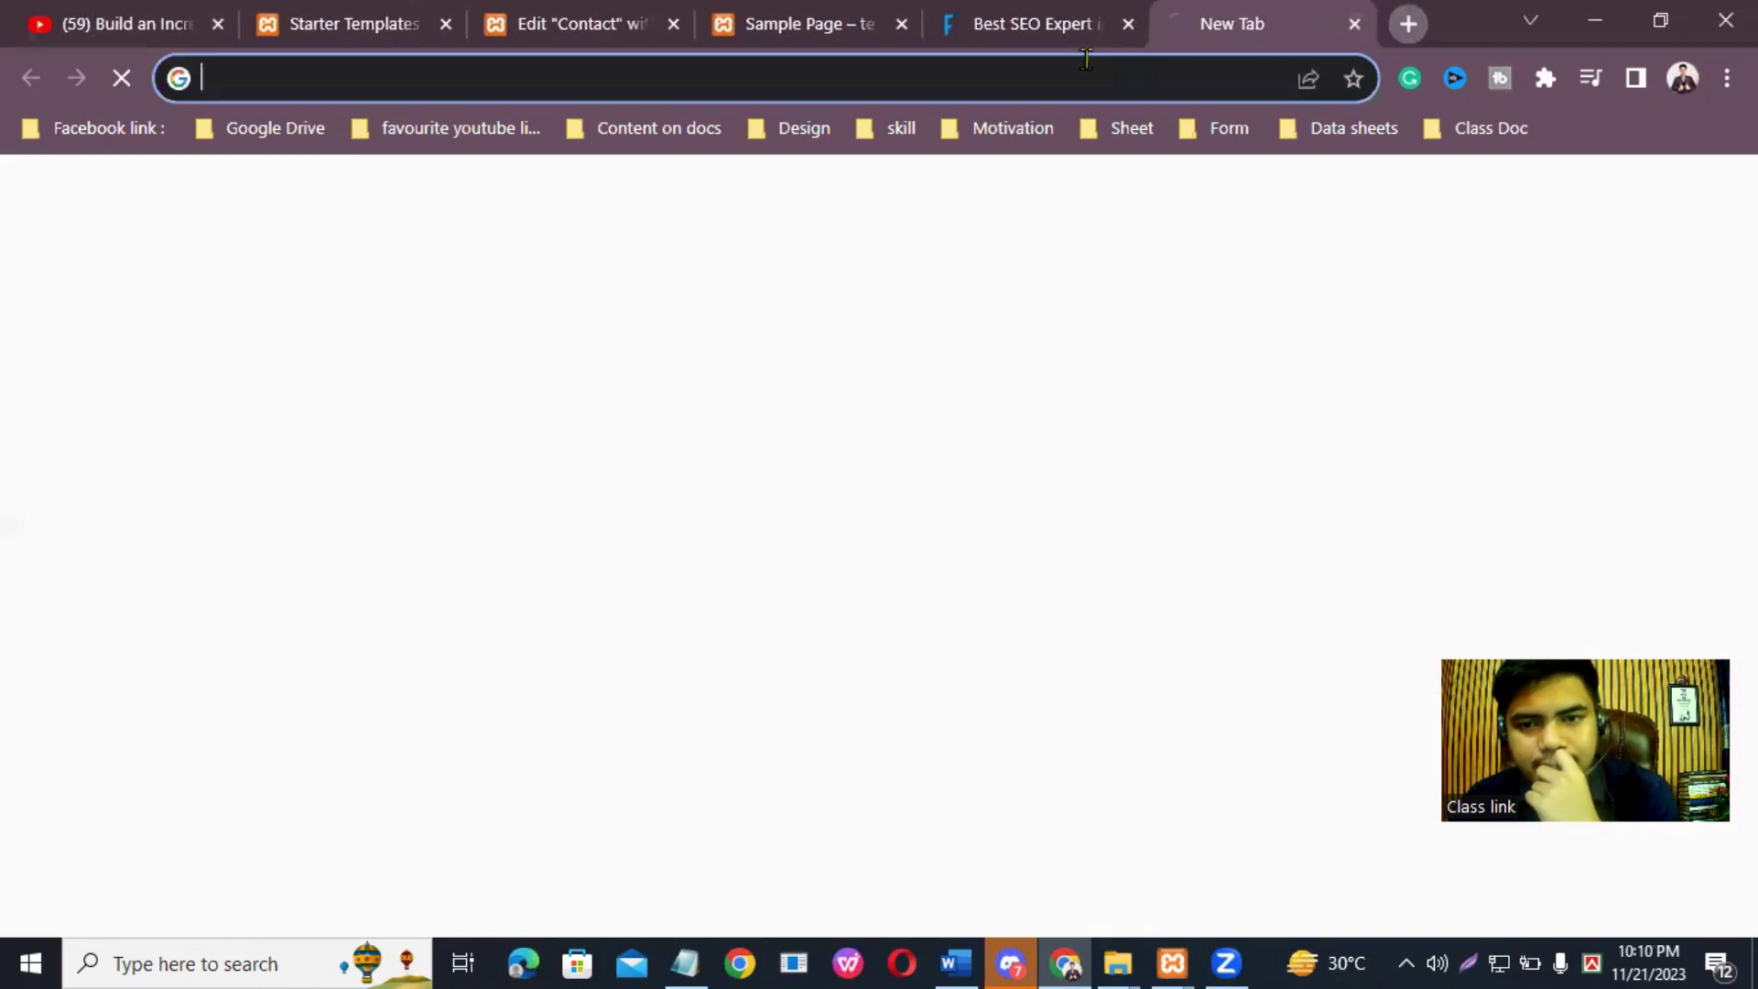
{"action": "left_click", "coordinate": [1083, 69]}
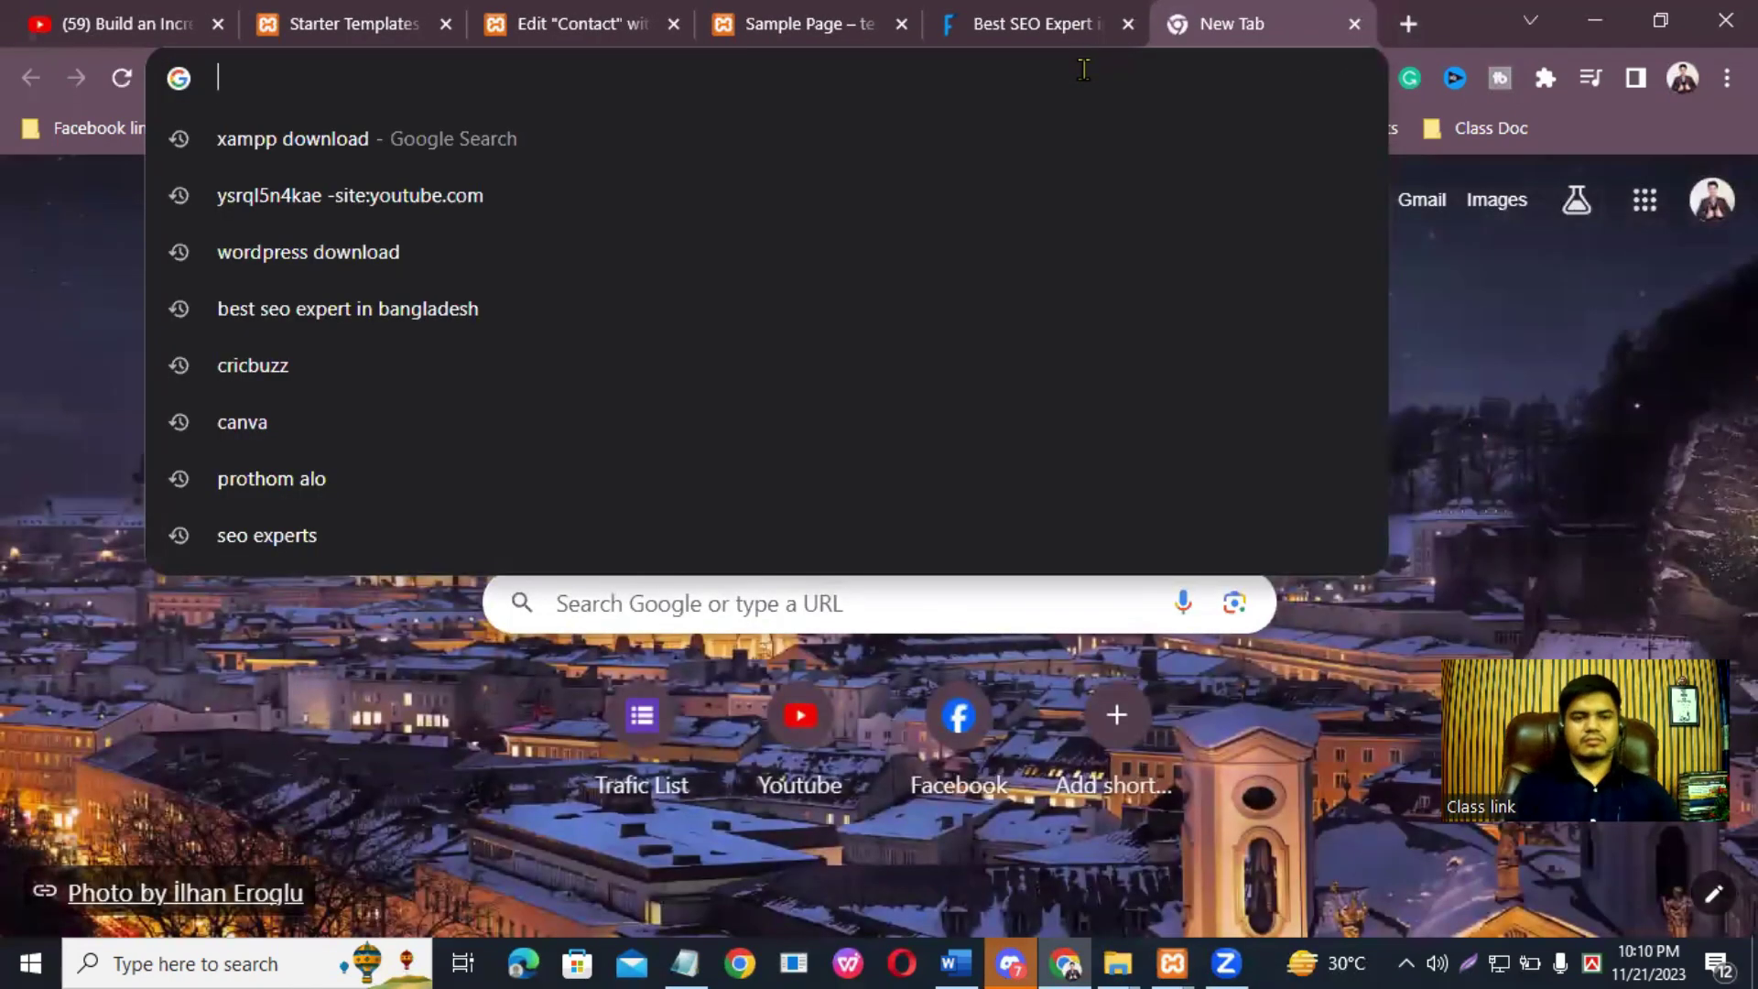
{"action": "type", "text": "coder"}
{"action": "key", "text": "Return"}
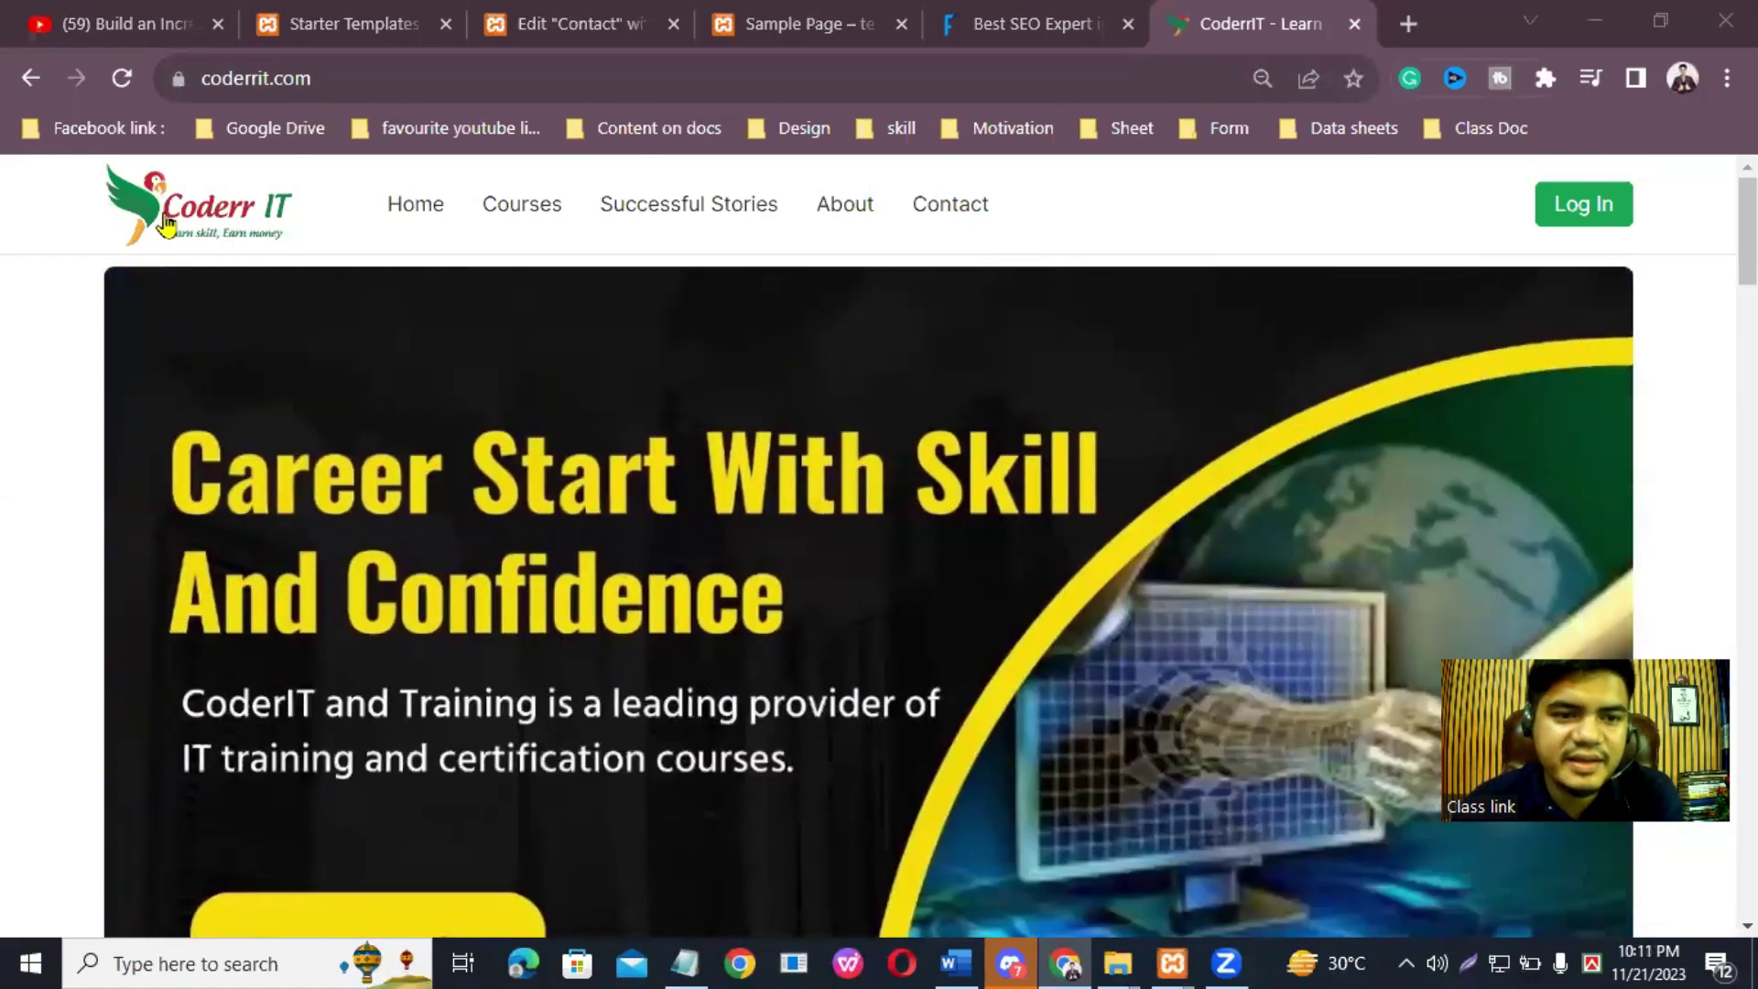
{"action": "left_click", "coordinate": [210, 216]}
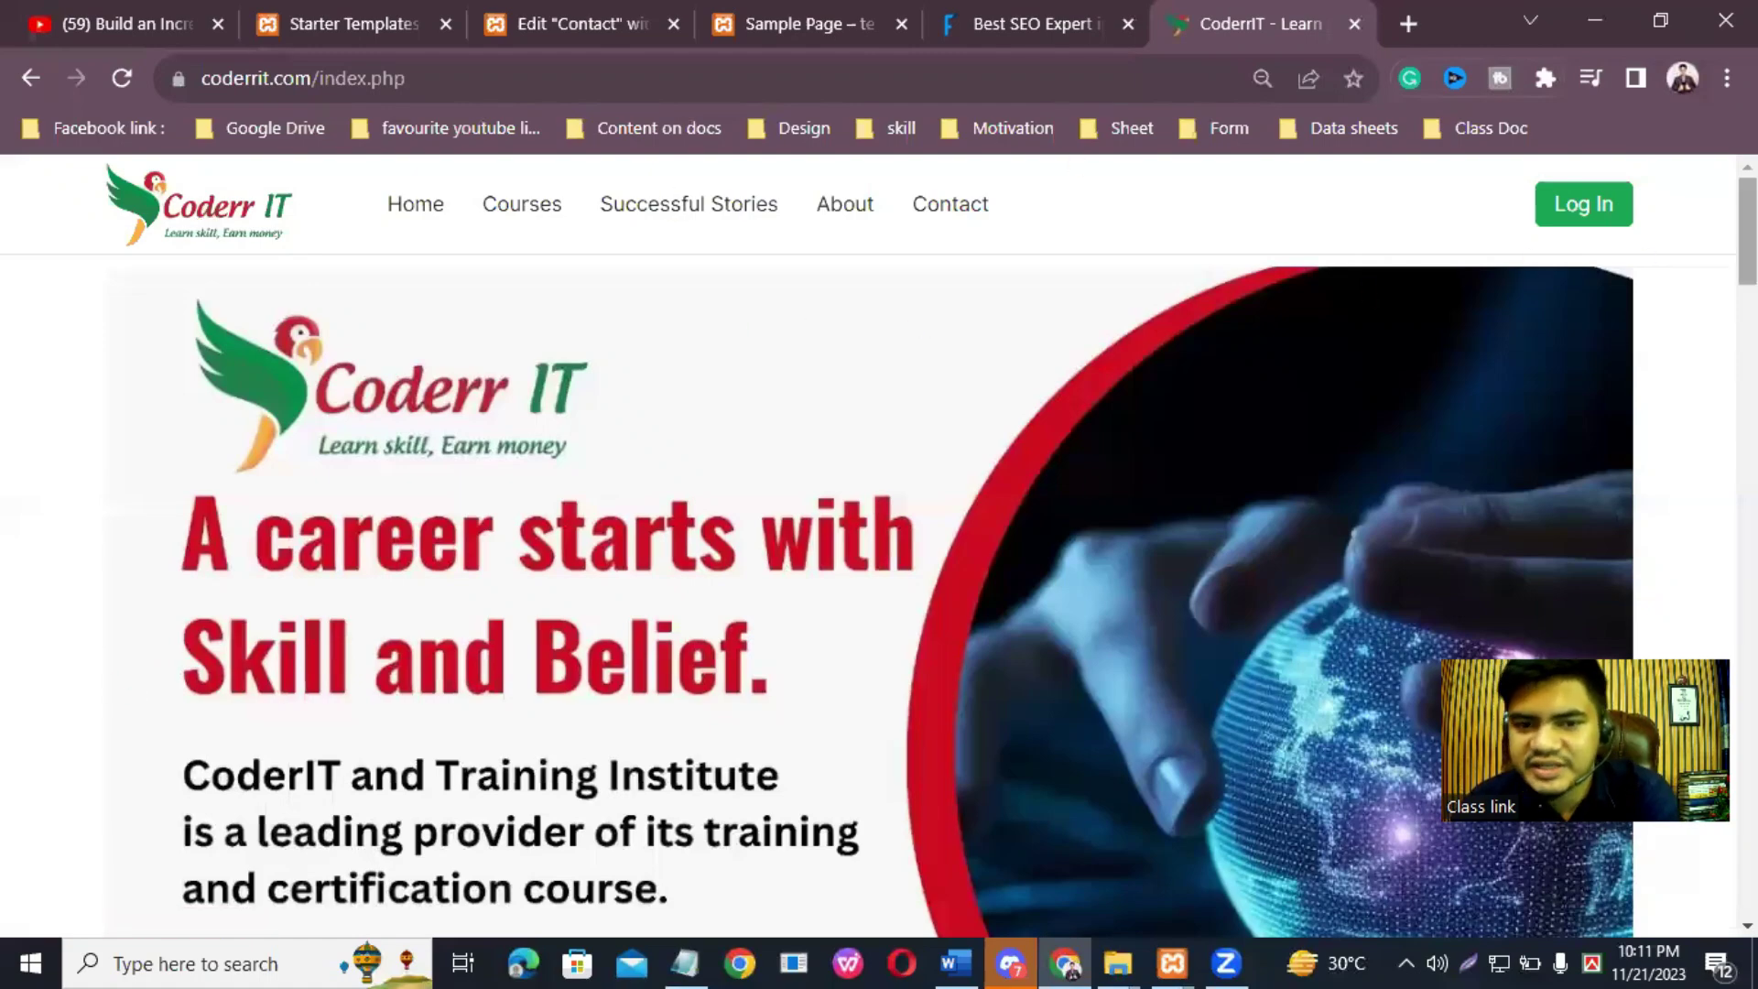
Step: Scroll to the CoderrIT footer for reference, then return to the Edit Contact tab
{"action": "scroll", "coordinate": [1747, 229], "scroll_direction": "down", "scroll_amount": 3}
{"action": "scroll", "coordinate": [868, 550], "scroll_direction": "down", "scroll_amount": 20}
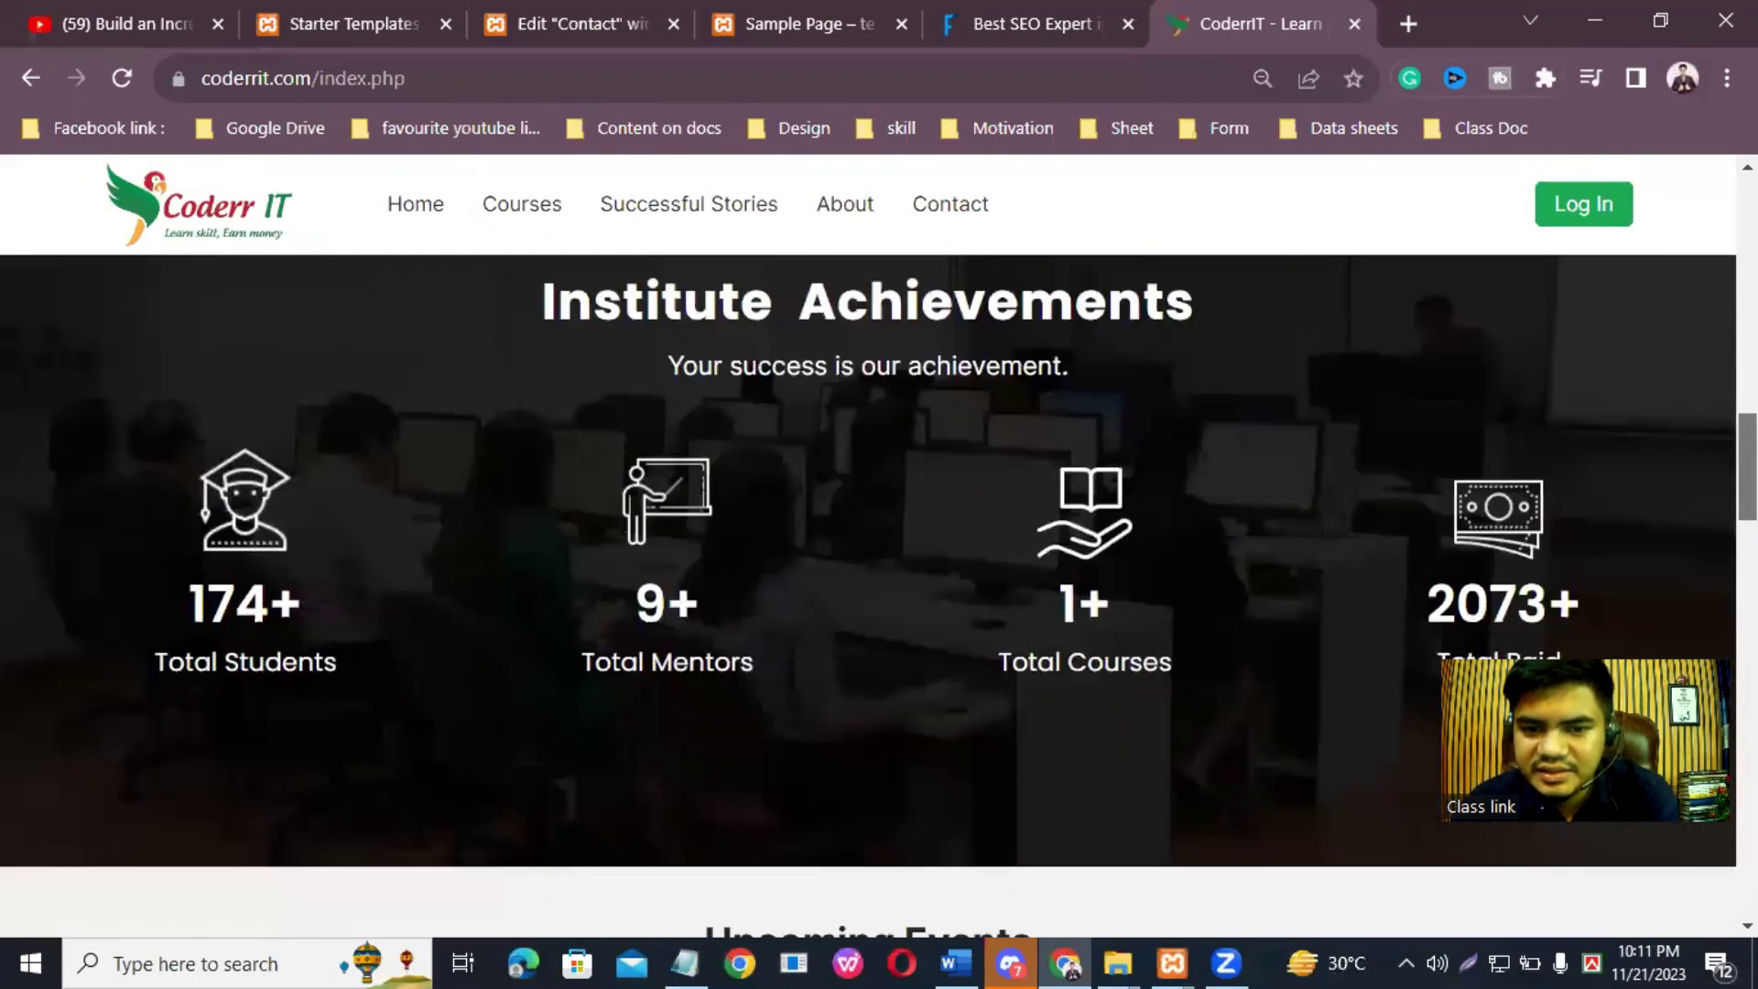
{"action": "scroll", "coordinate": [868, 550], "scroll_direction": "down", "scroll_amount": 10}
{"action": "scroll", "coordinate": [868, 550], "scroll_direction": "up", "scroll_amount": 20}
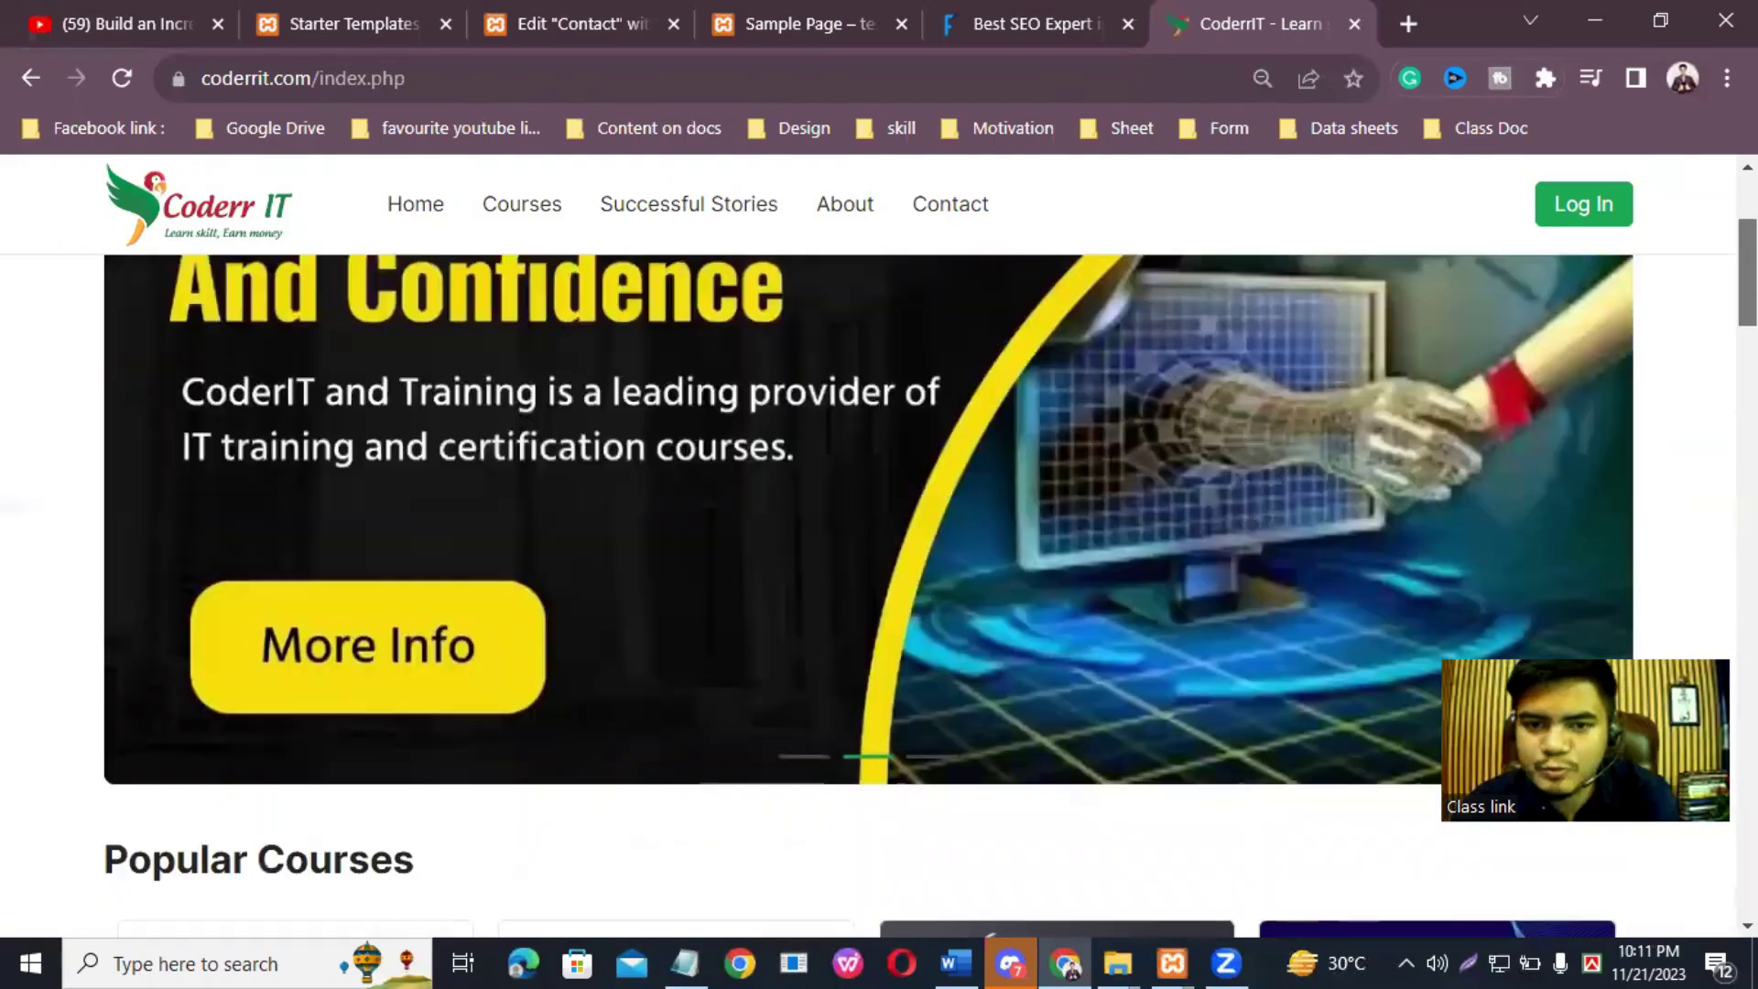
{"action": "scroll", "coordinate": [1264, 509], "scroll_direction": "down", "scroll_amount": 20}
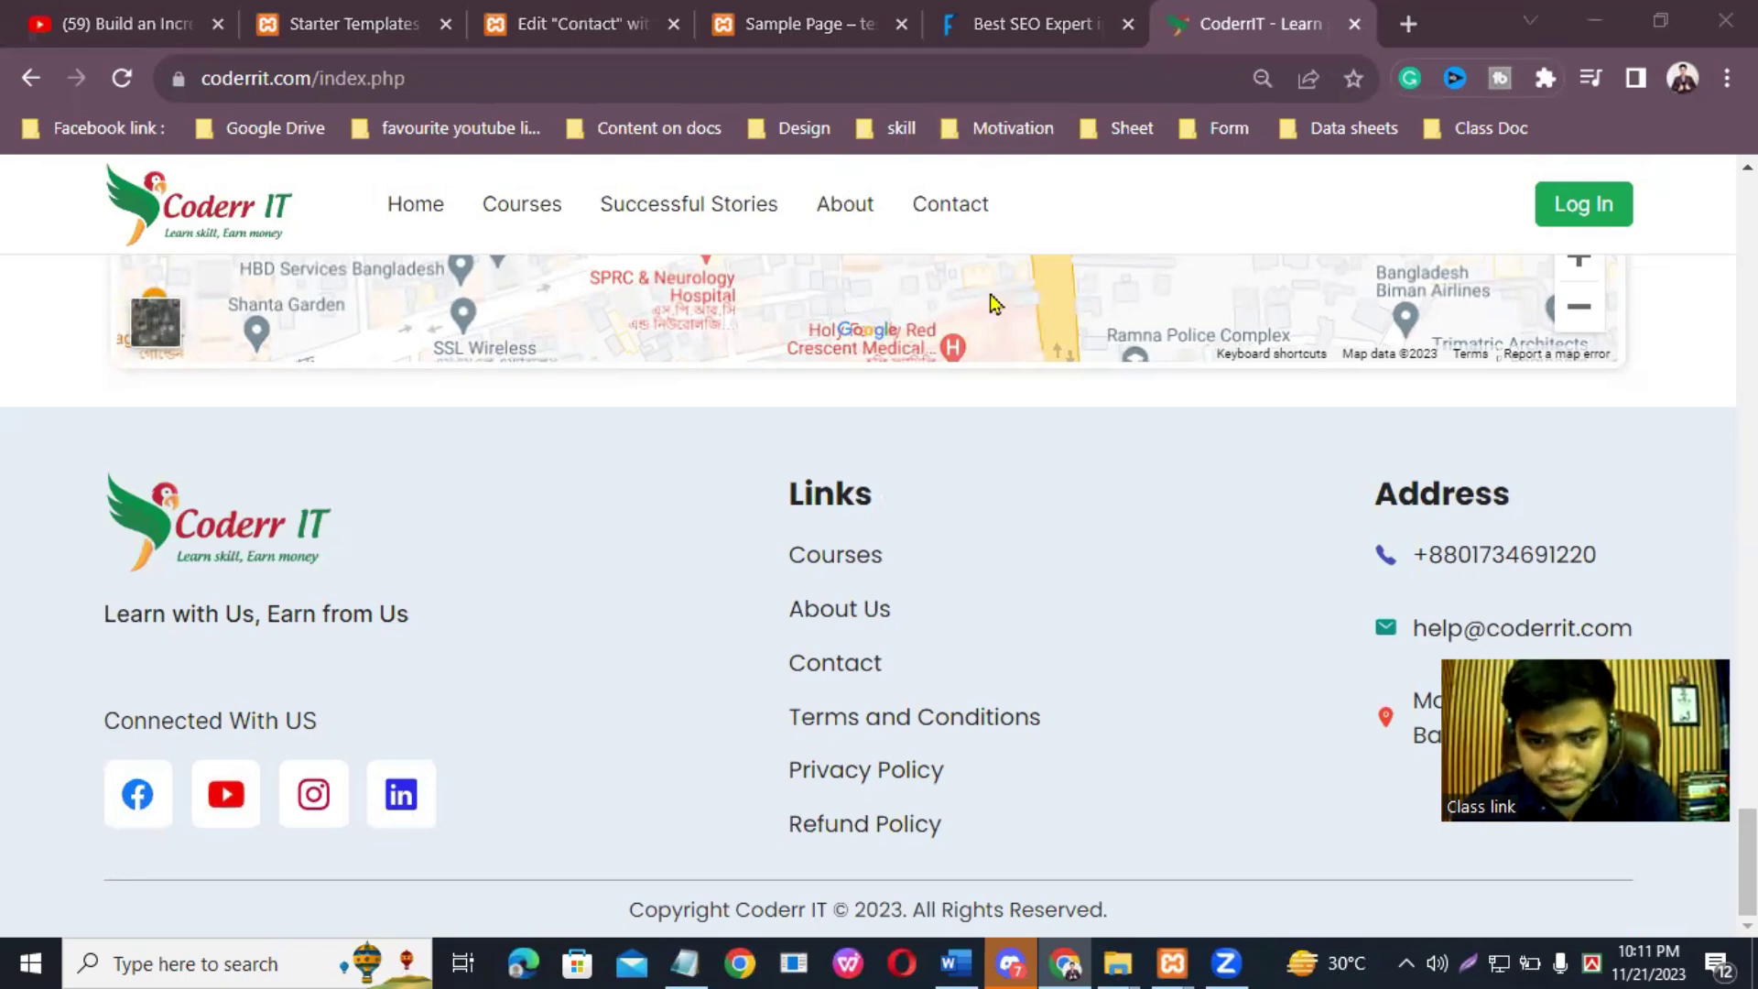
{"action": "left_click", "coordinate": [580, 18]}
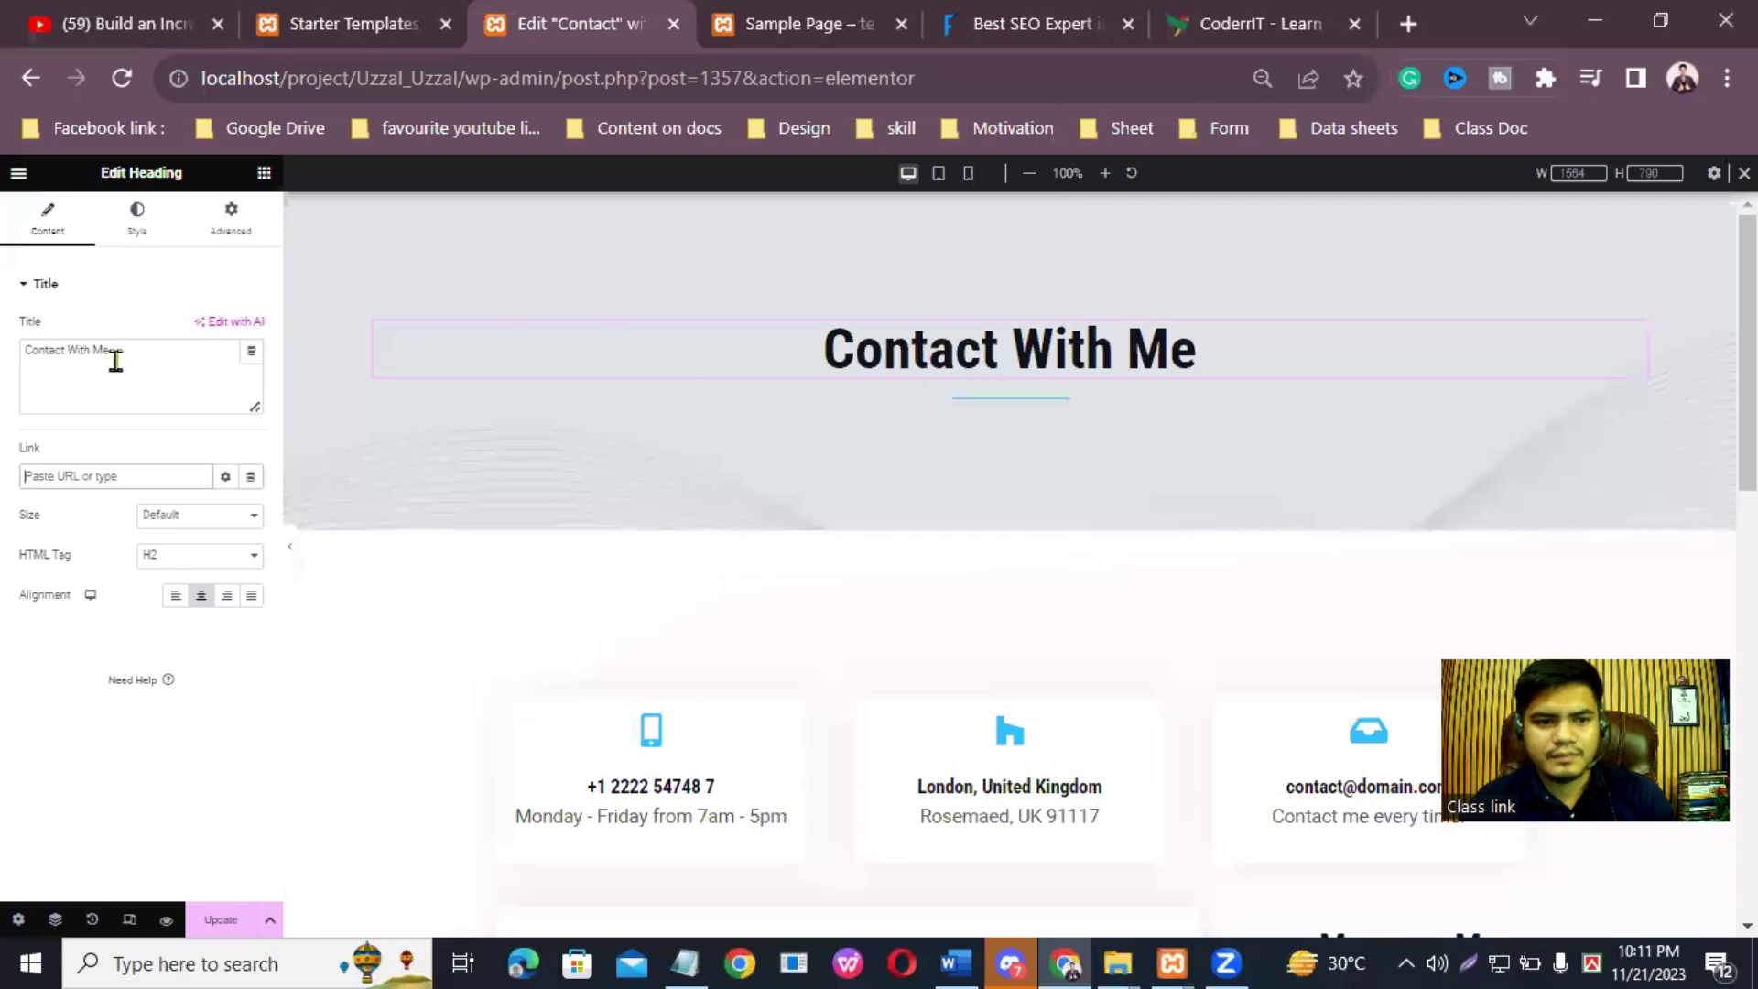
Step: Replace the stray text in the heading's Link field with '#'
{"action": "type", "text": "@W"}
{"action": "left_click", "coordinate": [75, 474]}
{"action": "key", "text": "BackSpace"}
{"action": "key", "text": "BackSpace"}
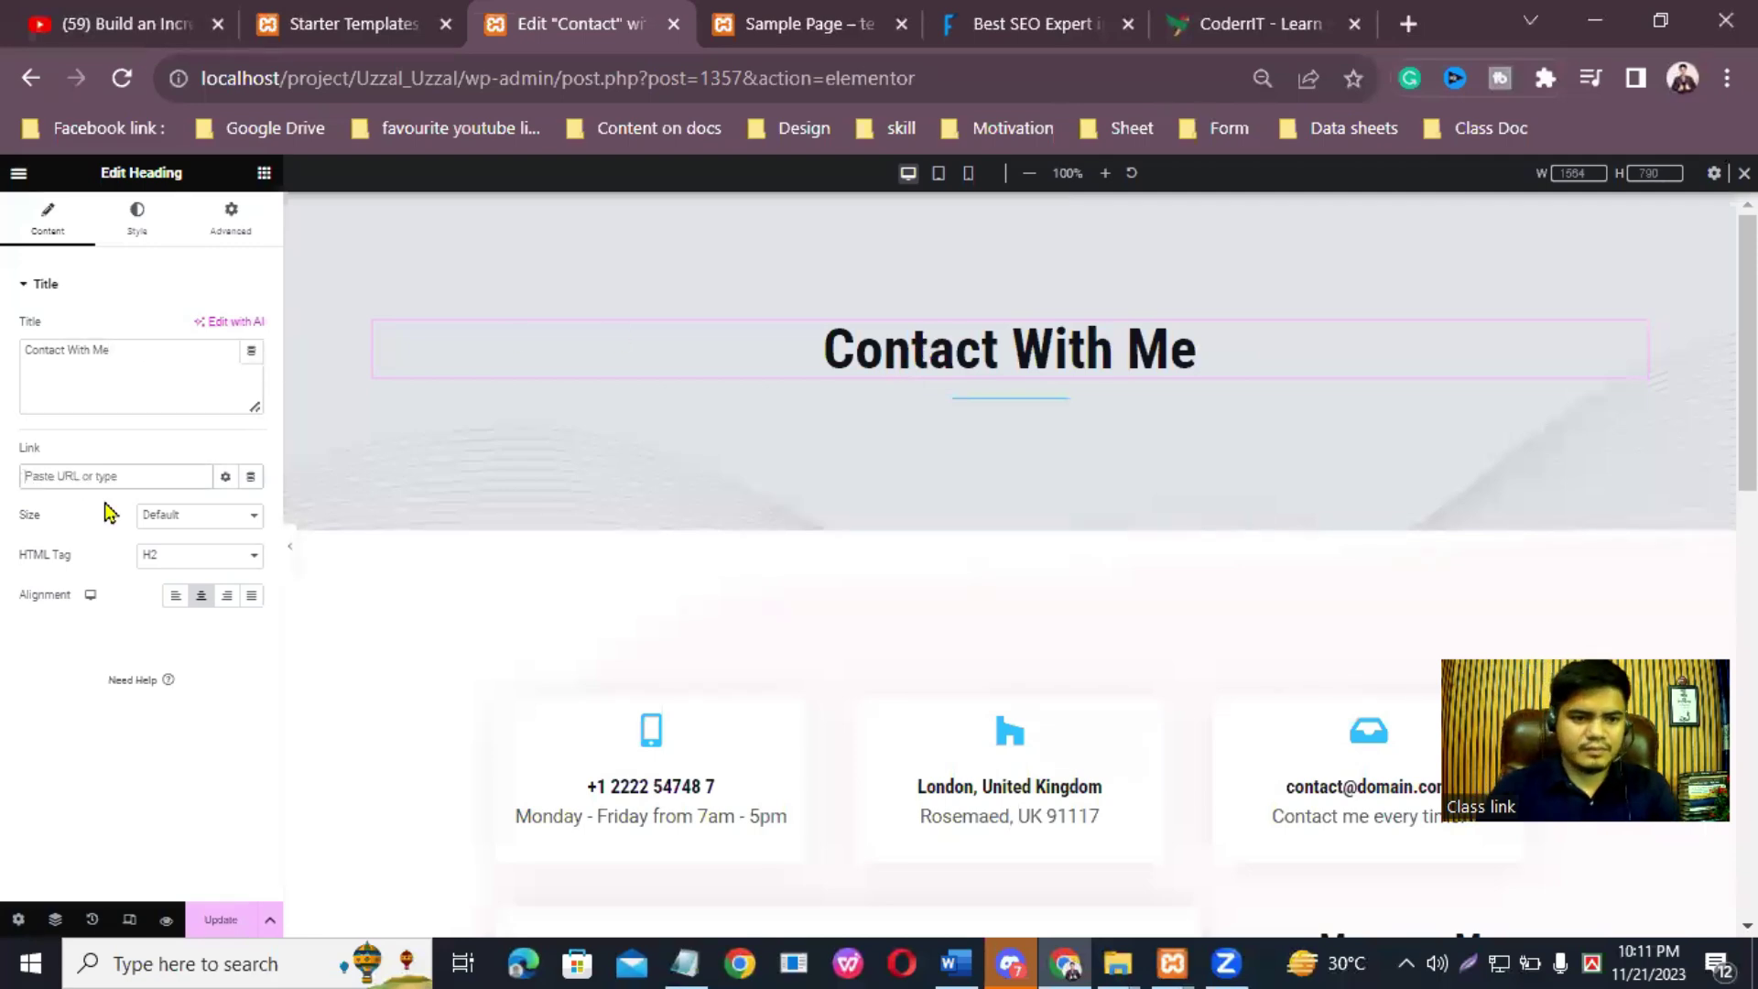
{"action": "type", "text": "#"}
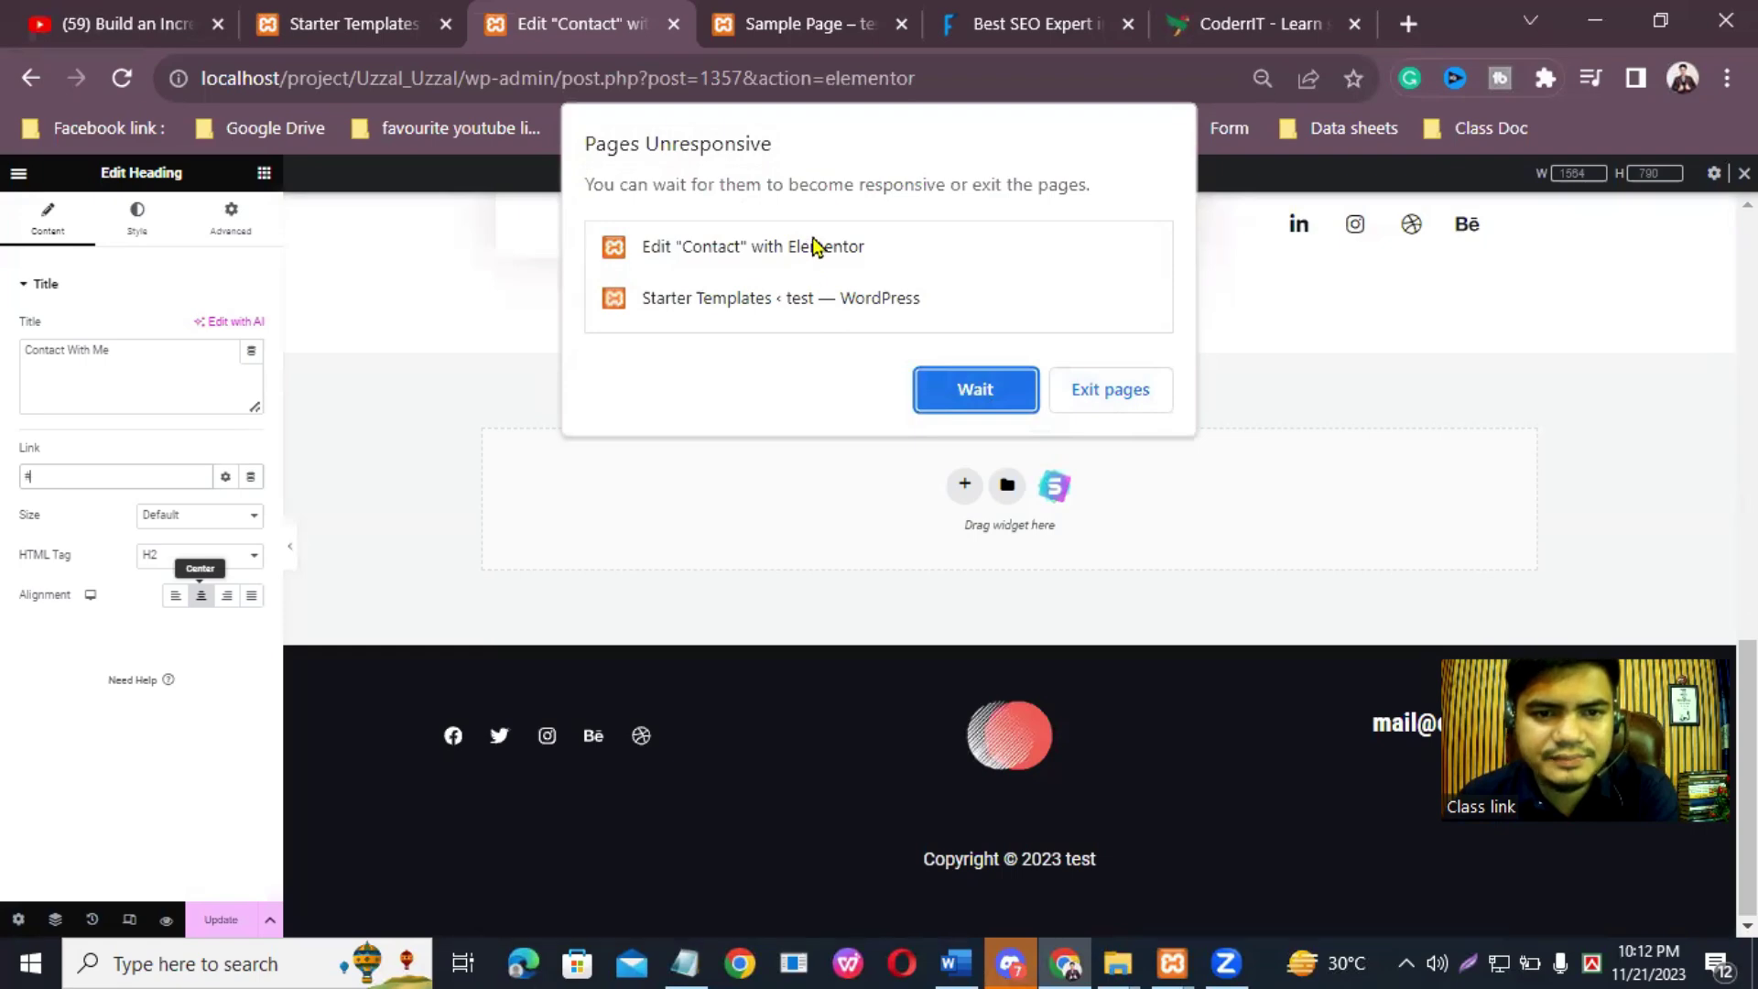
Step: Wait out the Pages Unresponsive prompt and close the Discord preview window
{"action": "left_click", "coordinate": [961, 394]}
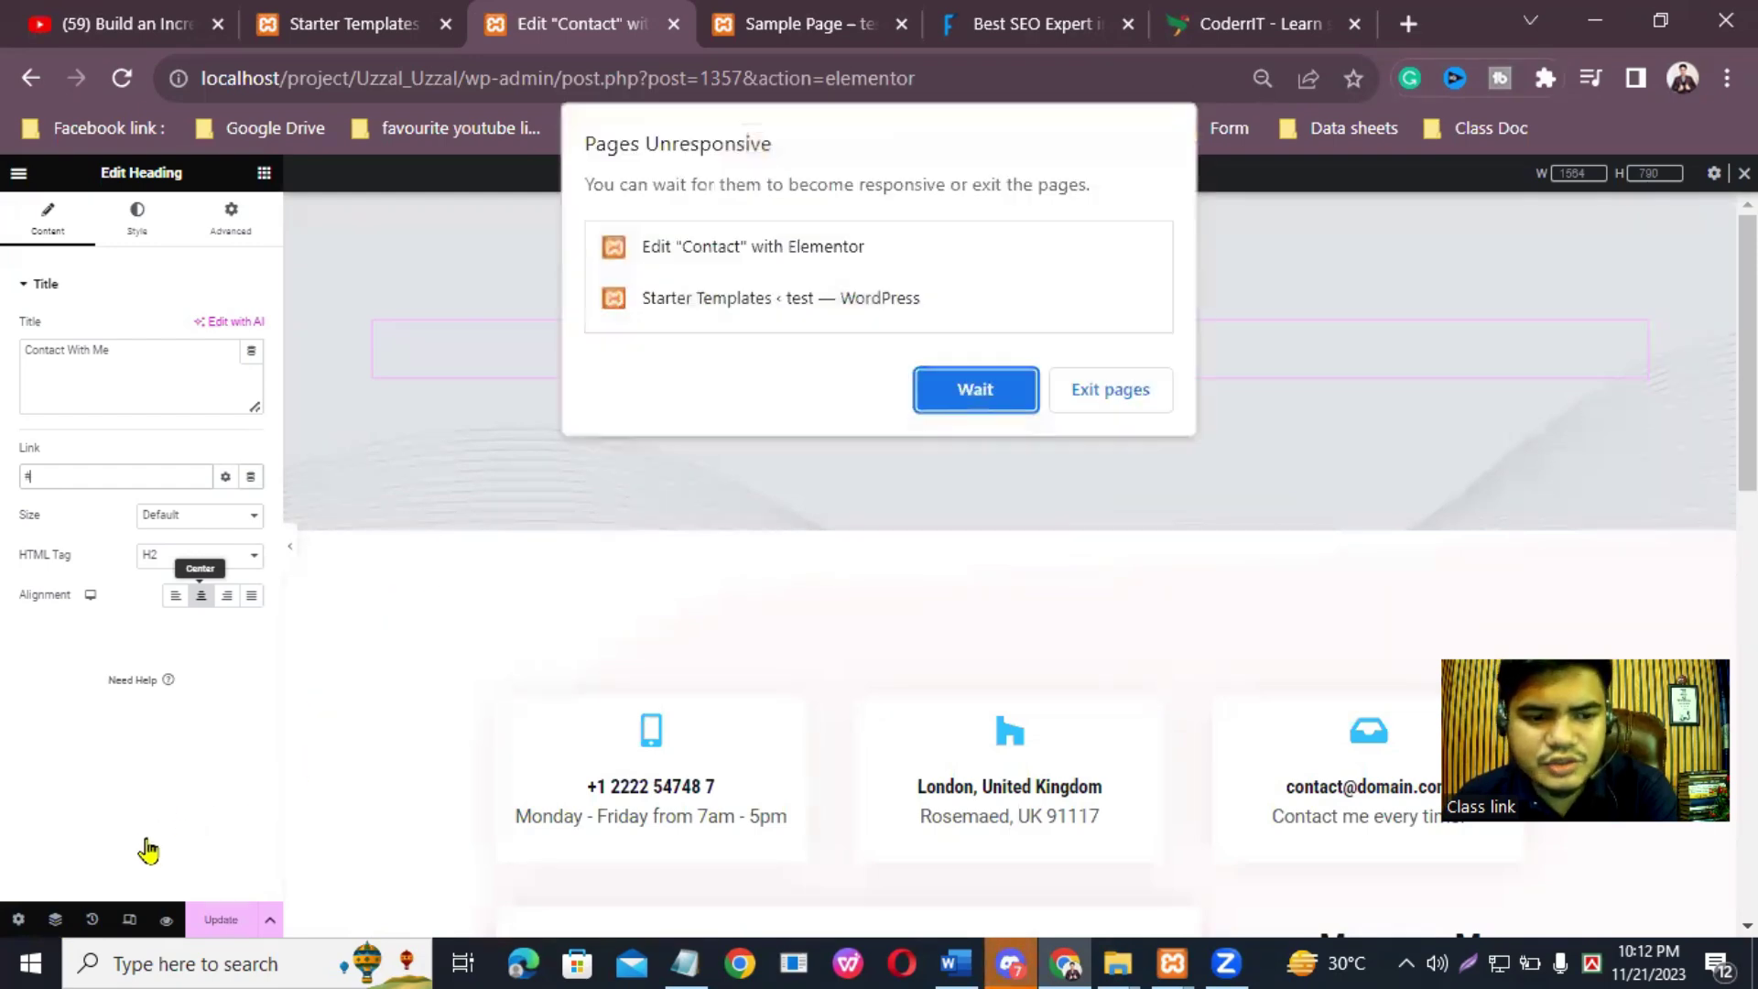
{"action": "left_click", "coordinate": [973, 389]}
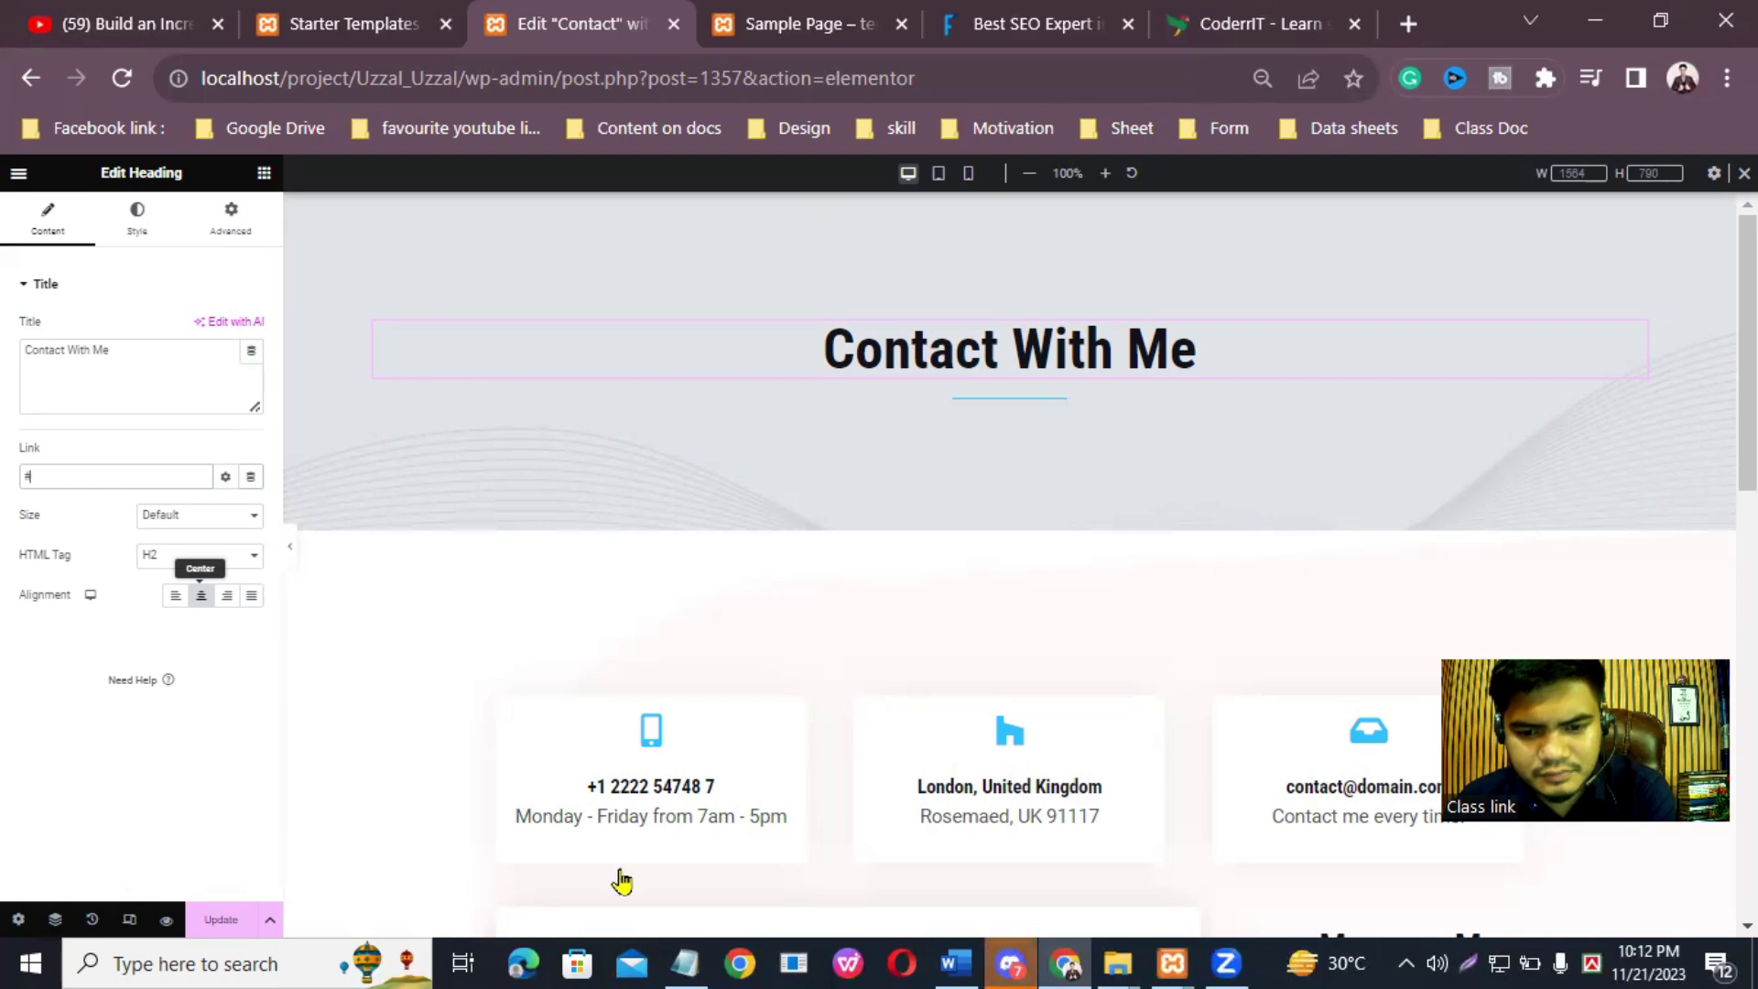
{"action": "mouse_move", "coordinate": [1010, 962]}
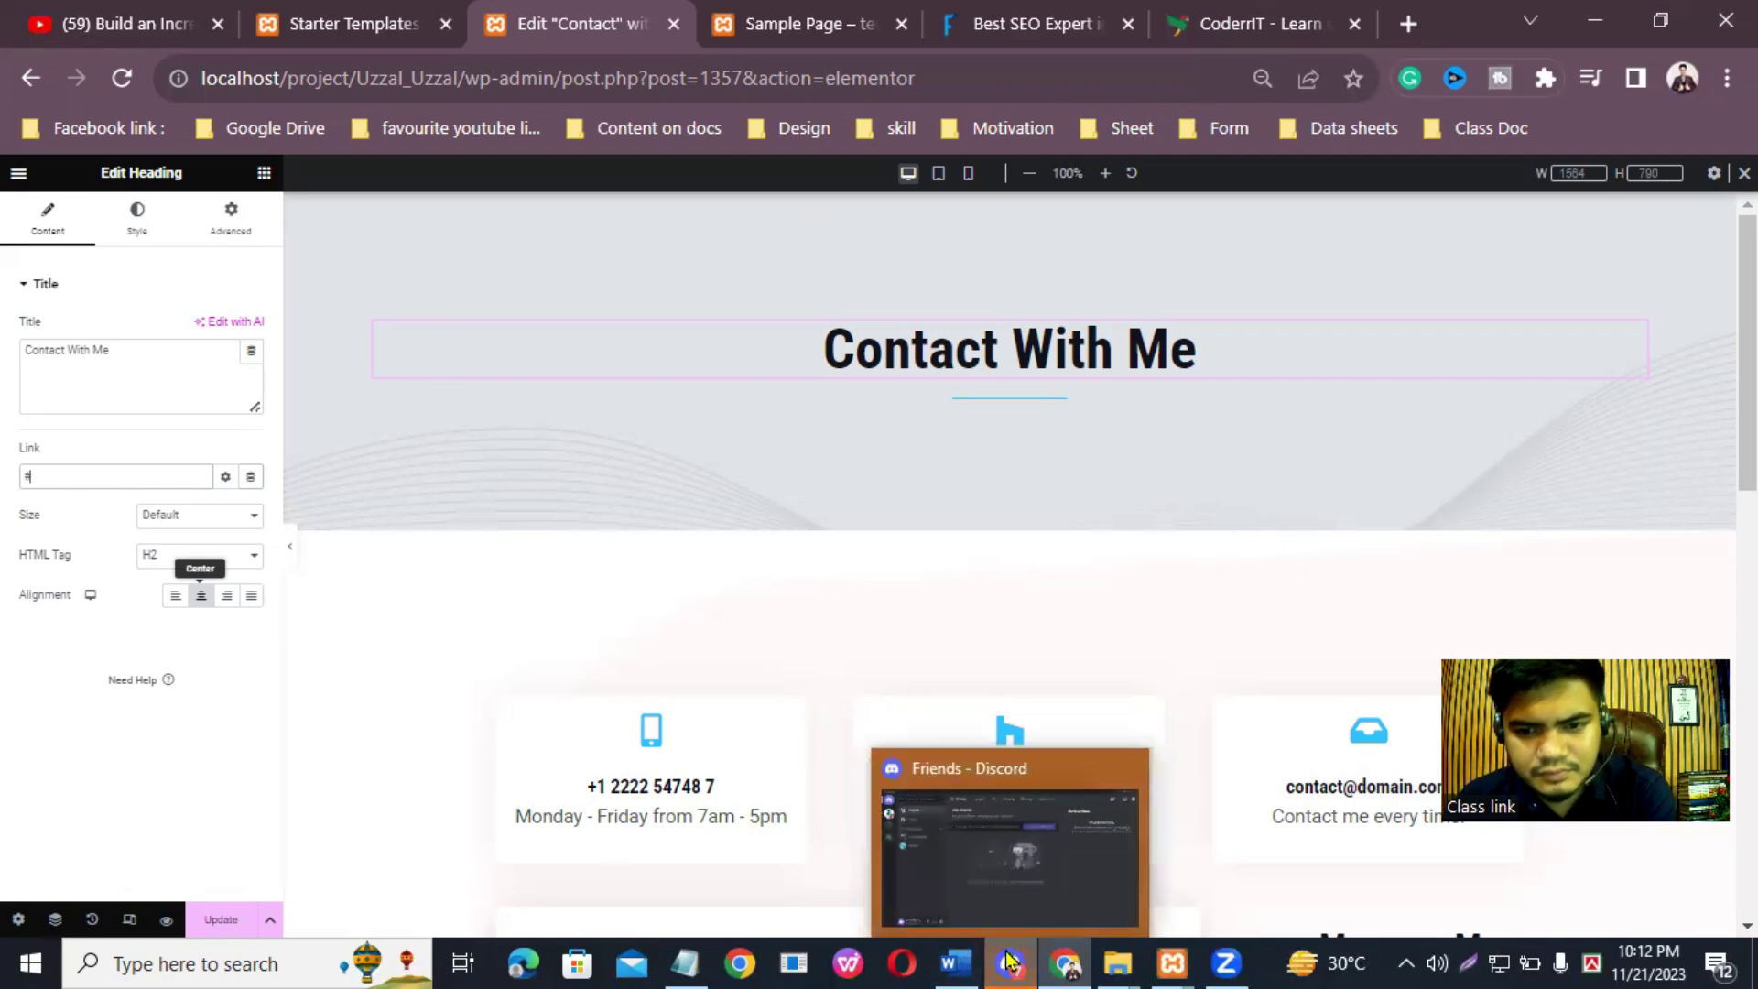
{"action": "left_click", "coordinate": [1129, 774]}
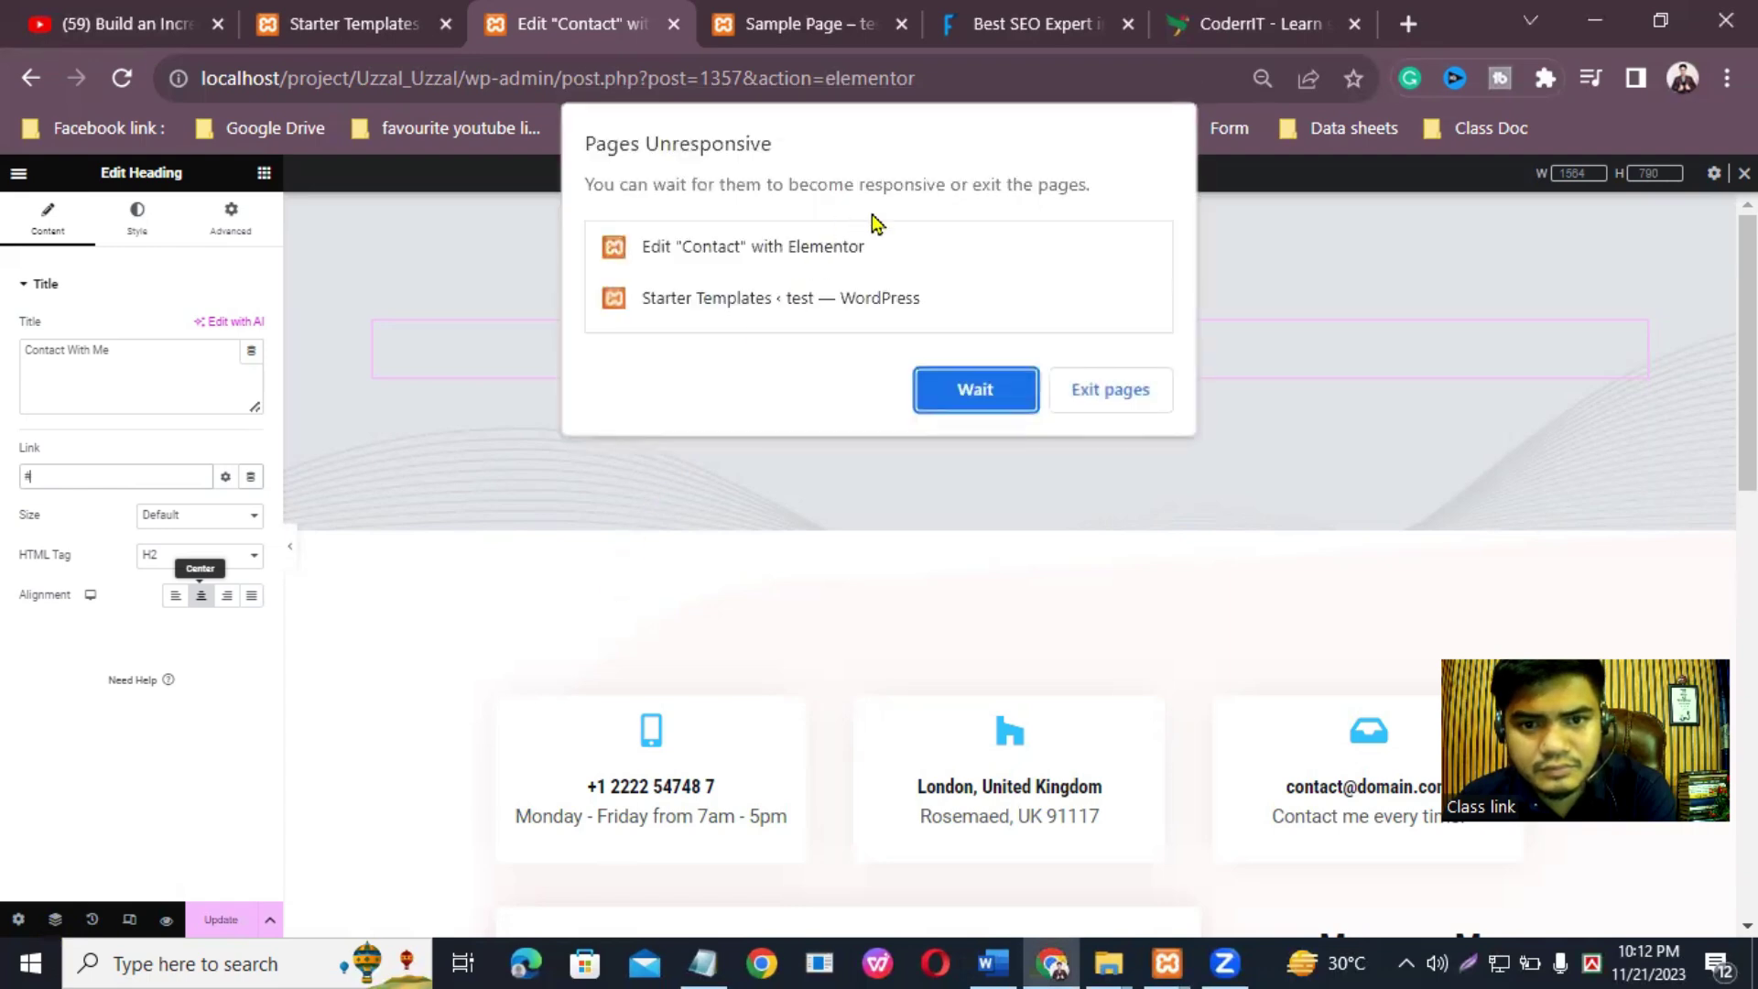
{"action": "left_click", "coordinate": [972, 380]}
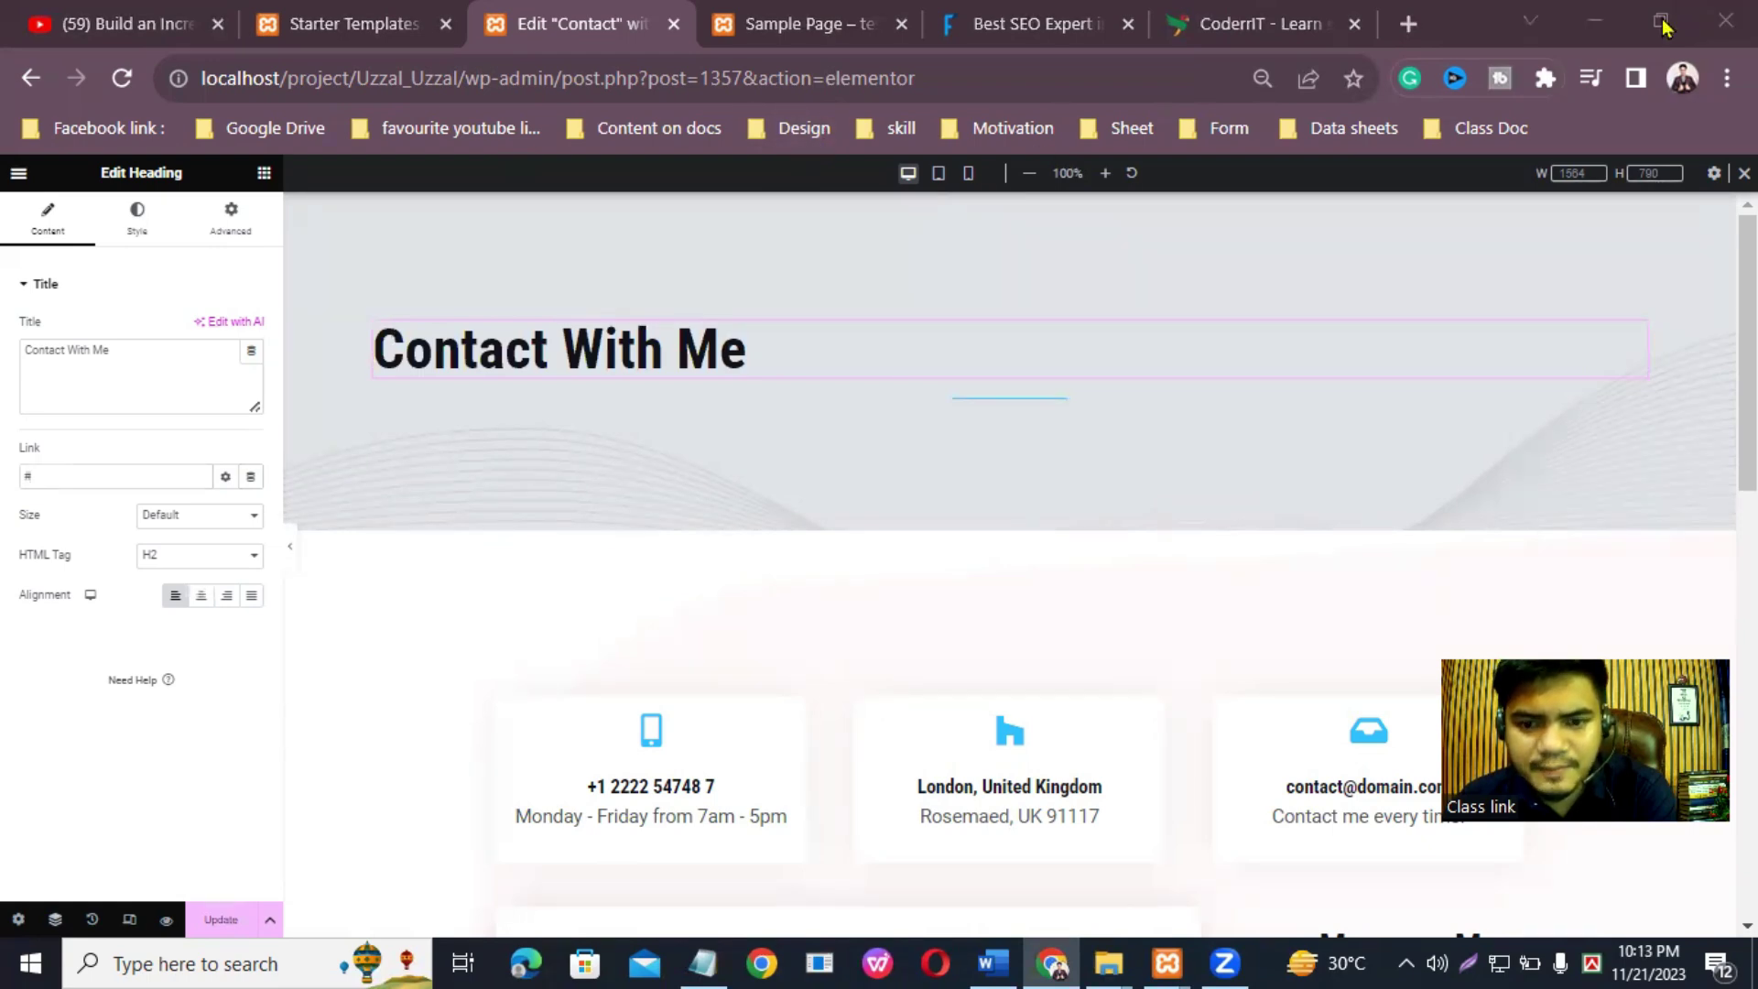
Step: Center the Contact With Me heading via the Navigator and open the top header section's settings
{"action": "left_click", "coordinate": [55, 919]}
{"action": "left_click_drag", "start_coordinate": [1577, 246], "coordinate": [1162, 438]}
{"action": "left_click", "coordinate": [1005, 467]}
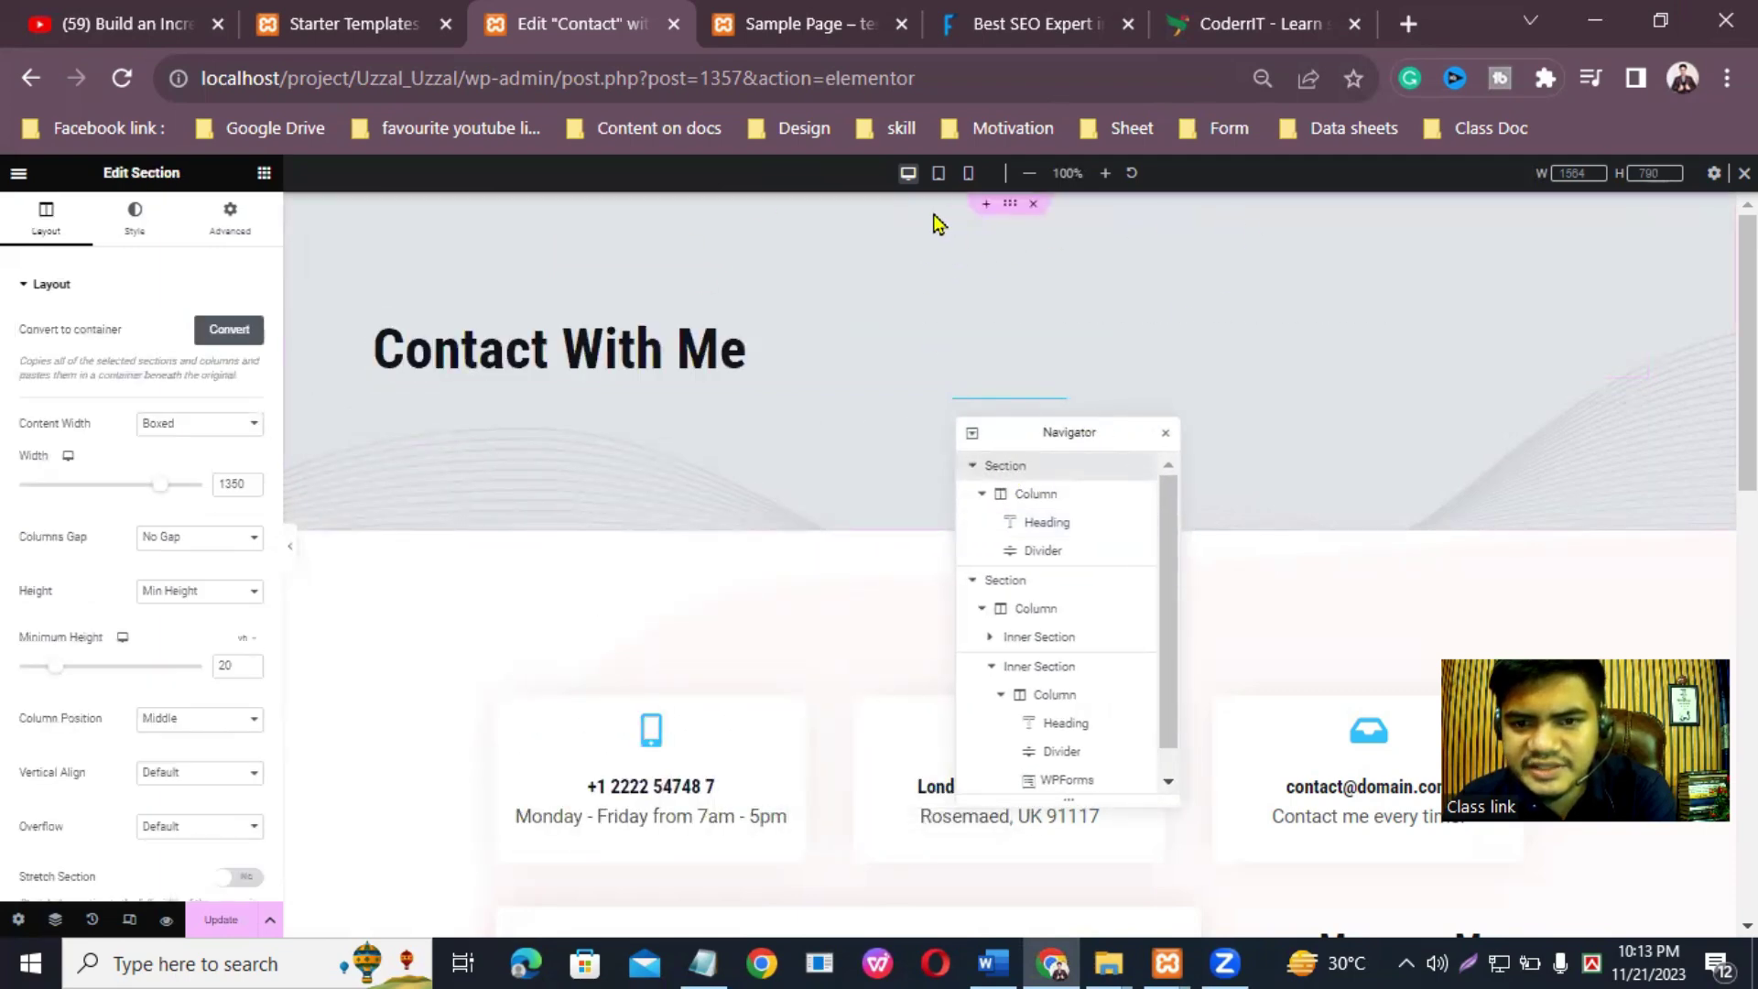
{"action": "left_click_drag", "start_coordinate": [1052, 439], "coordinate": [1620, 217]}
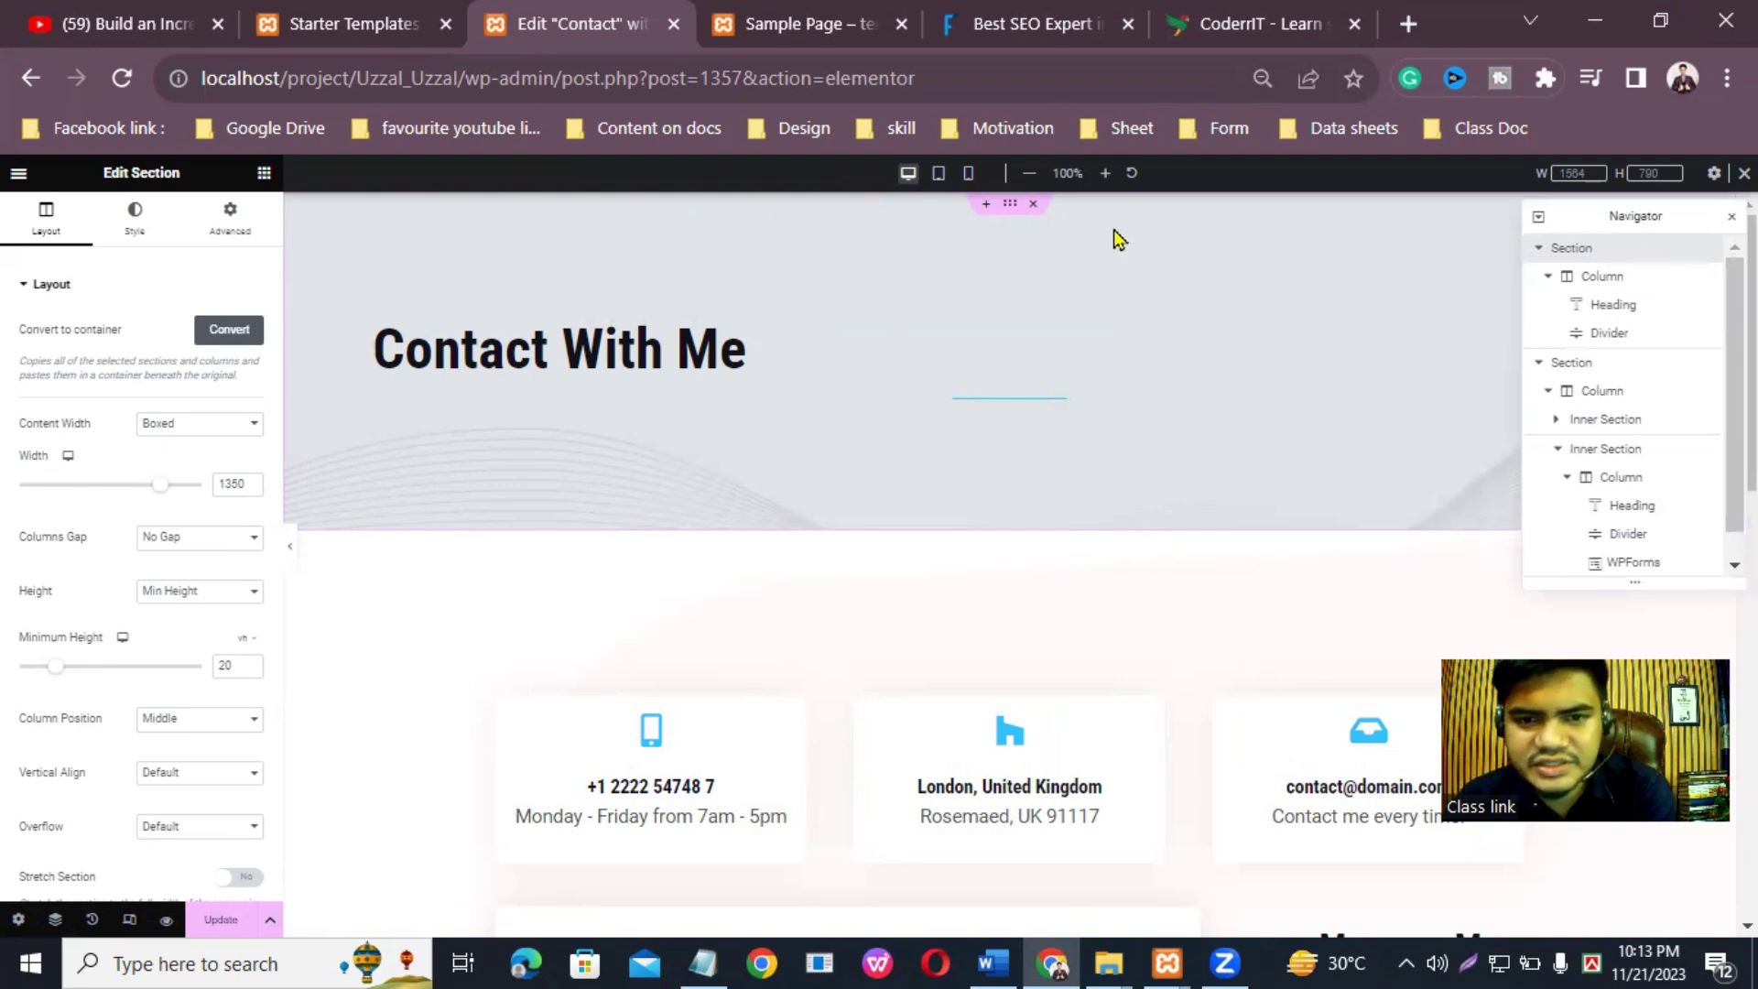
{"action": "left_click", "coordinate": [1621, 304]}
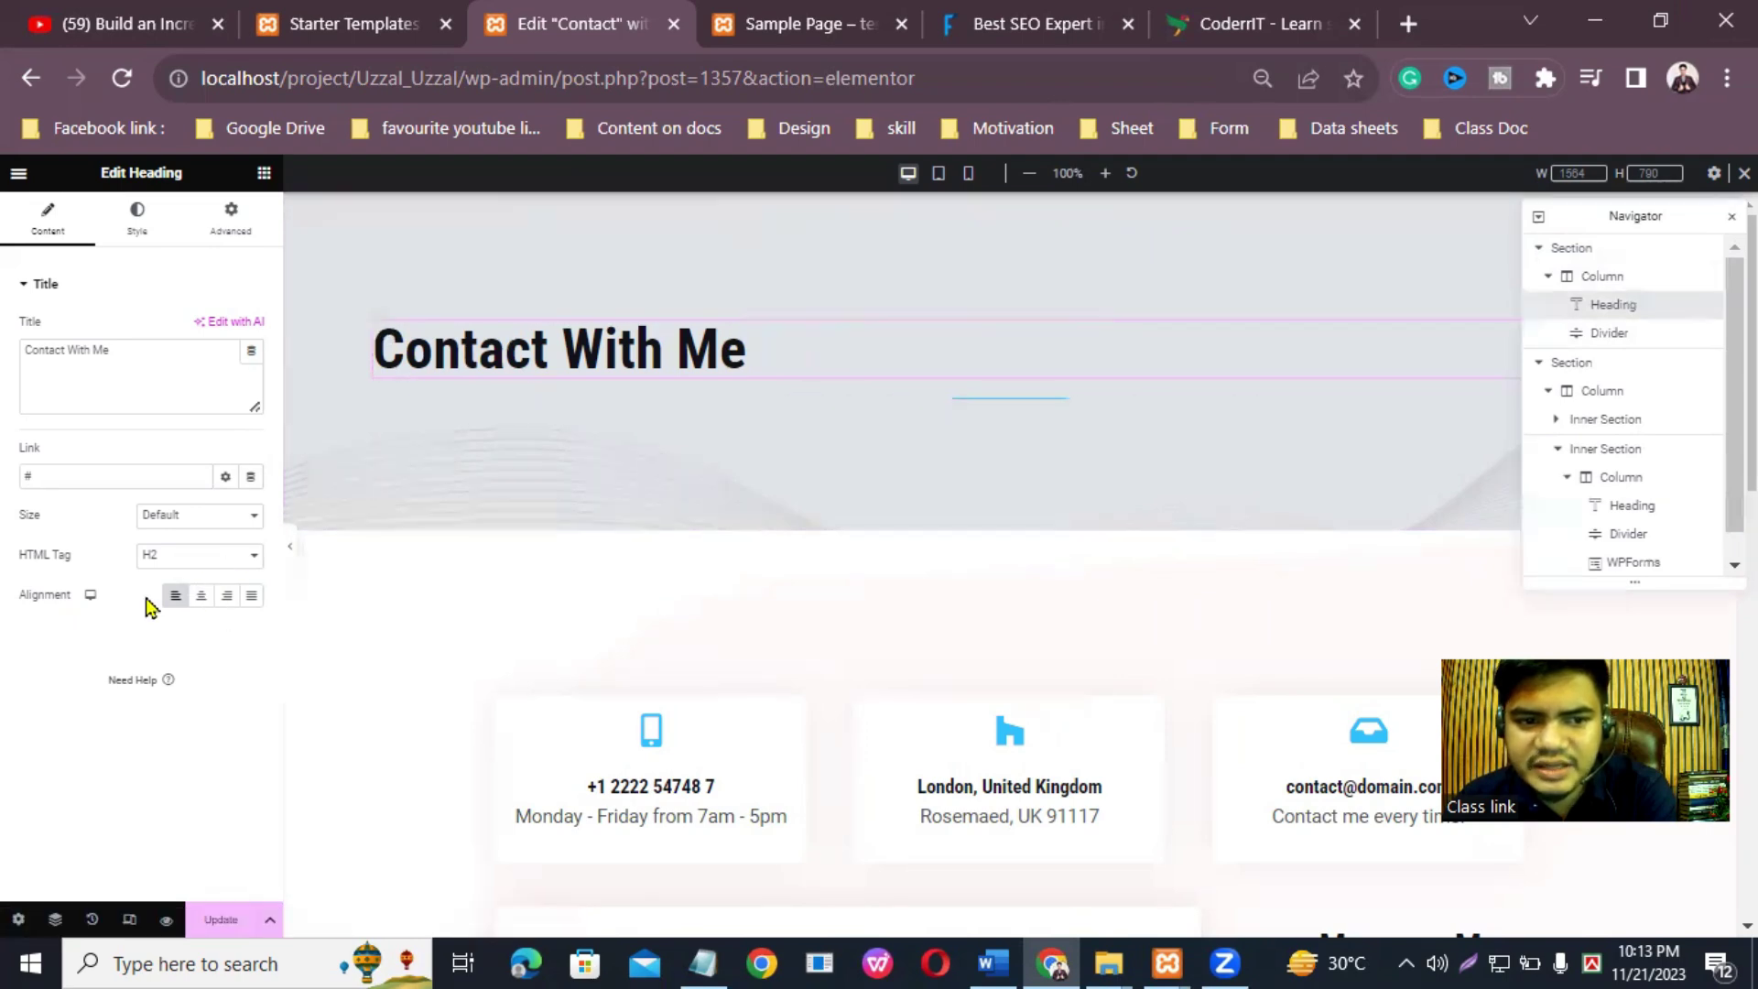
{"action": "left_click", "coordinate": [200, 596]}
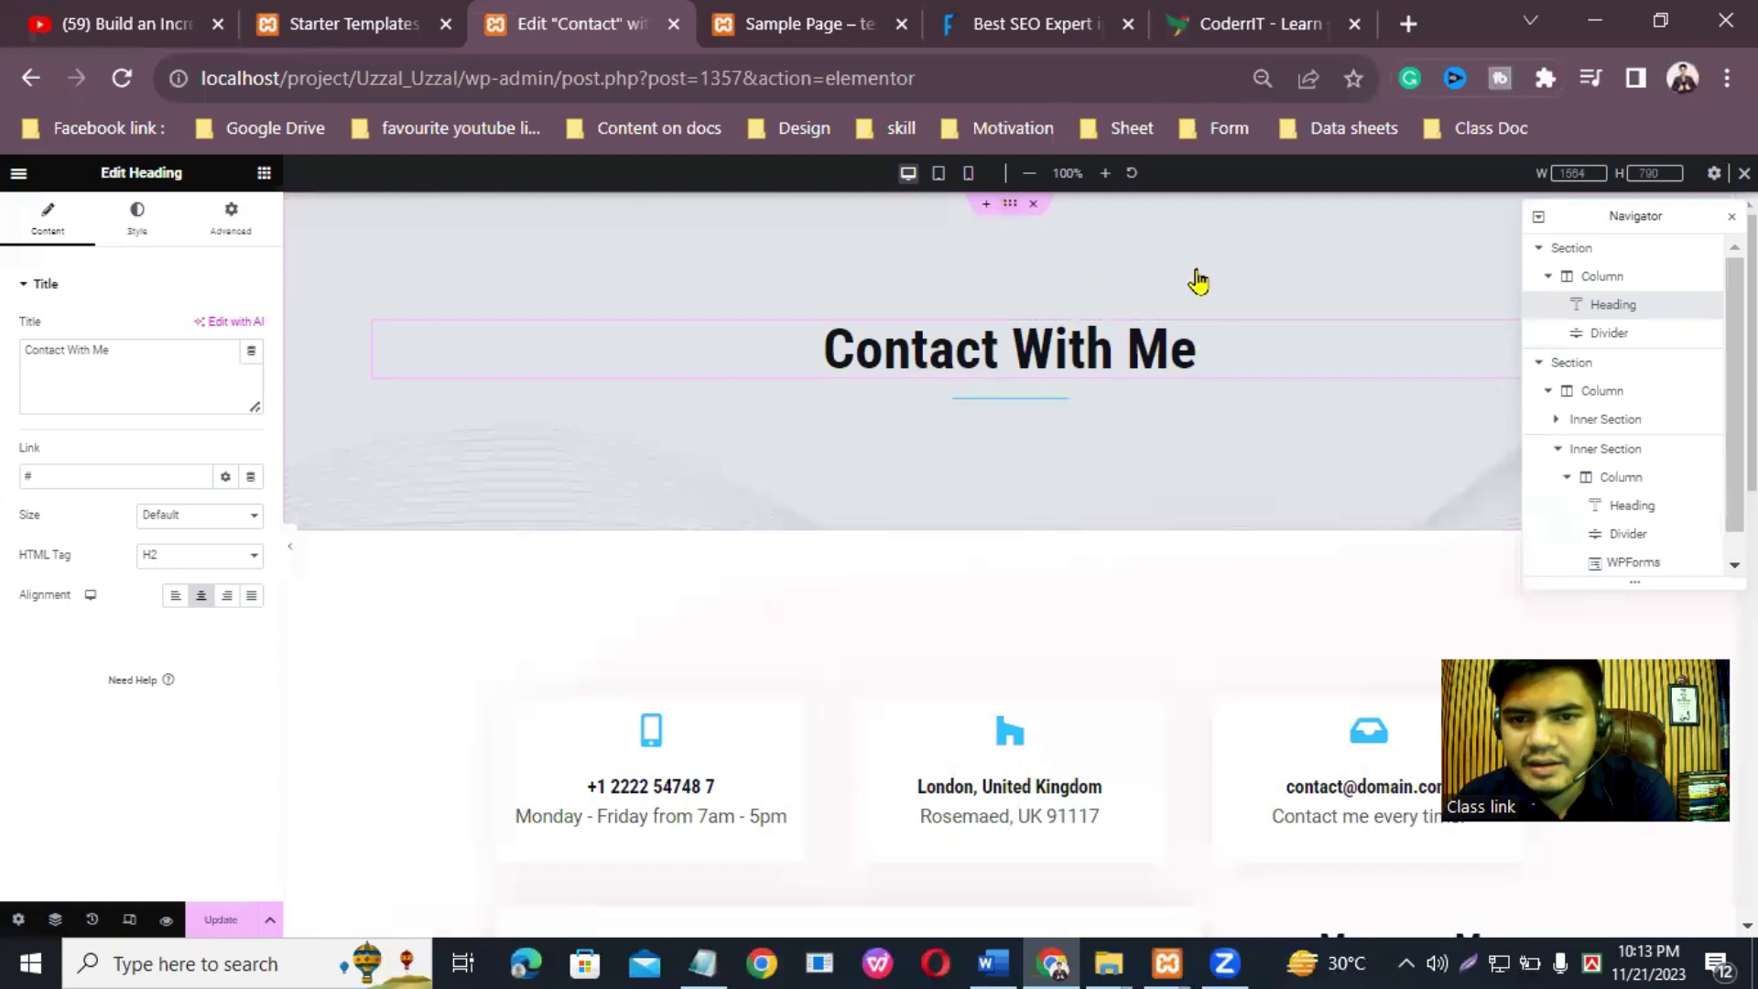
{"action": "left_click", "coordinate": [1099, 256]}
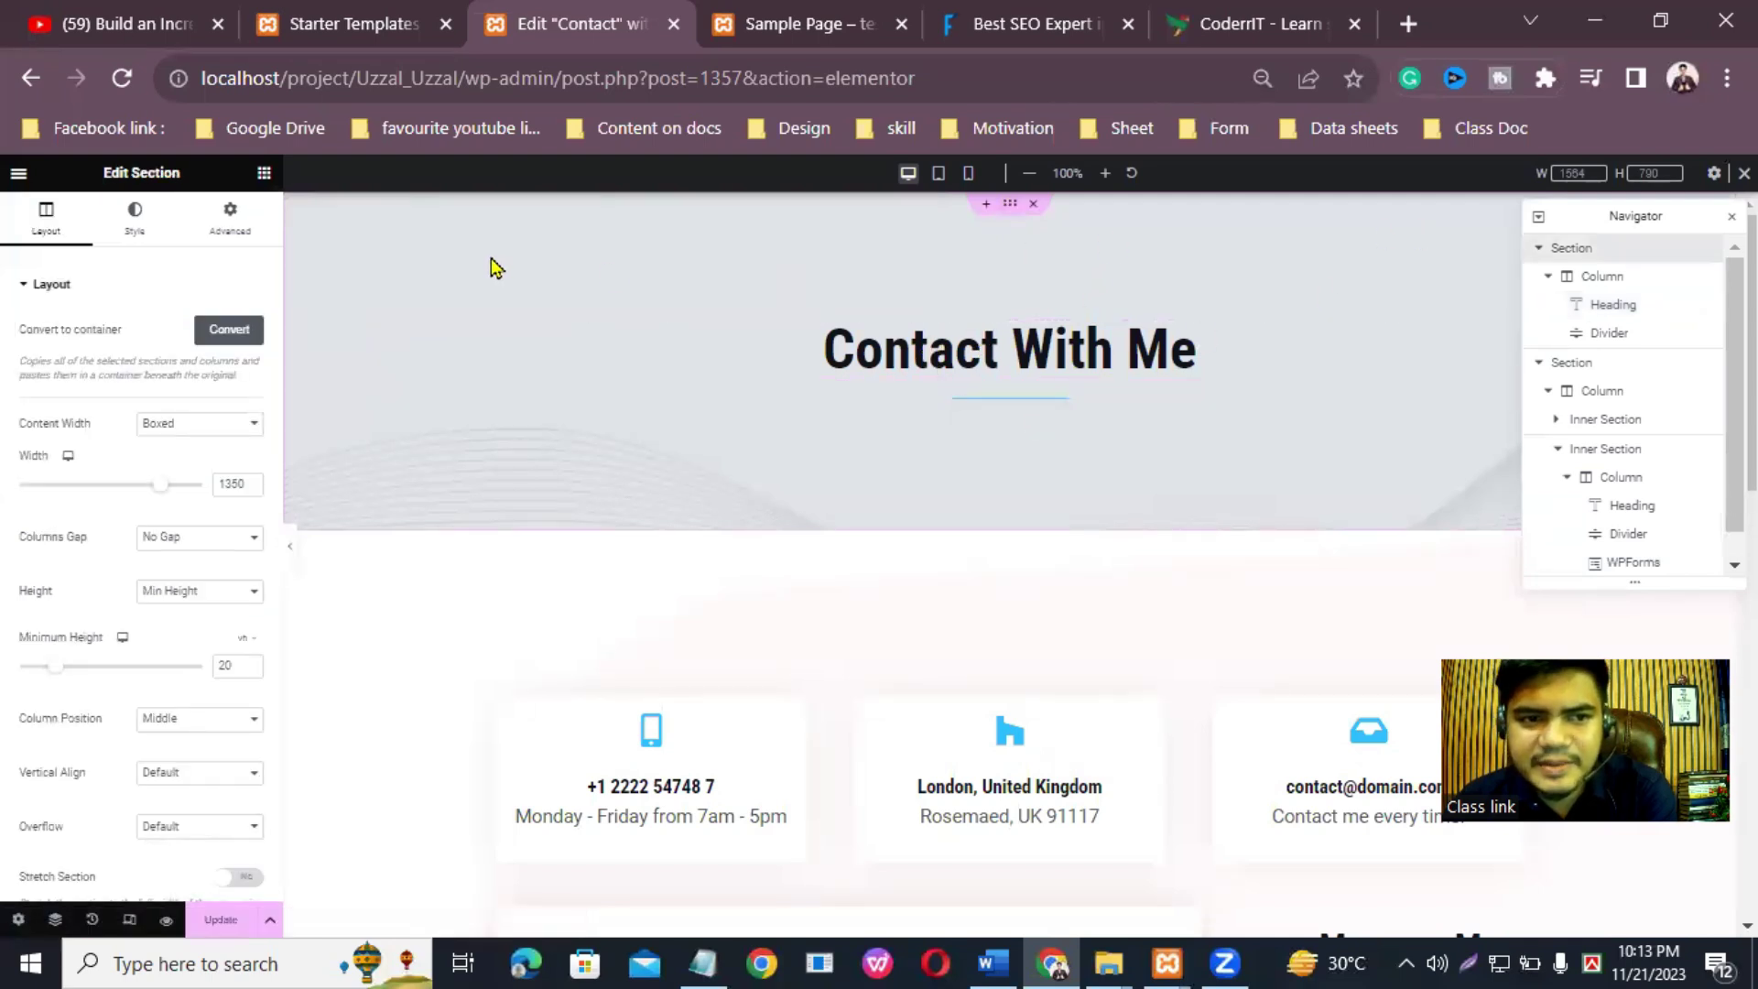
Step: Give the header section a light greyish-pink (#BEACAC) background colour, skipping the image picker
{"action": "left_click", "coordinate": [134, 217]}
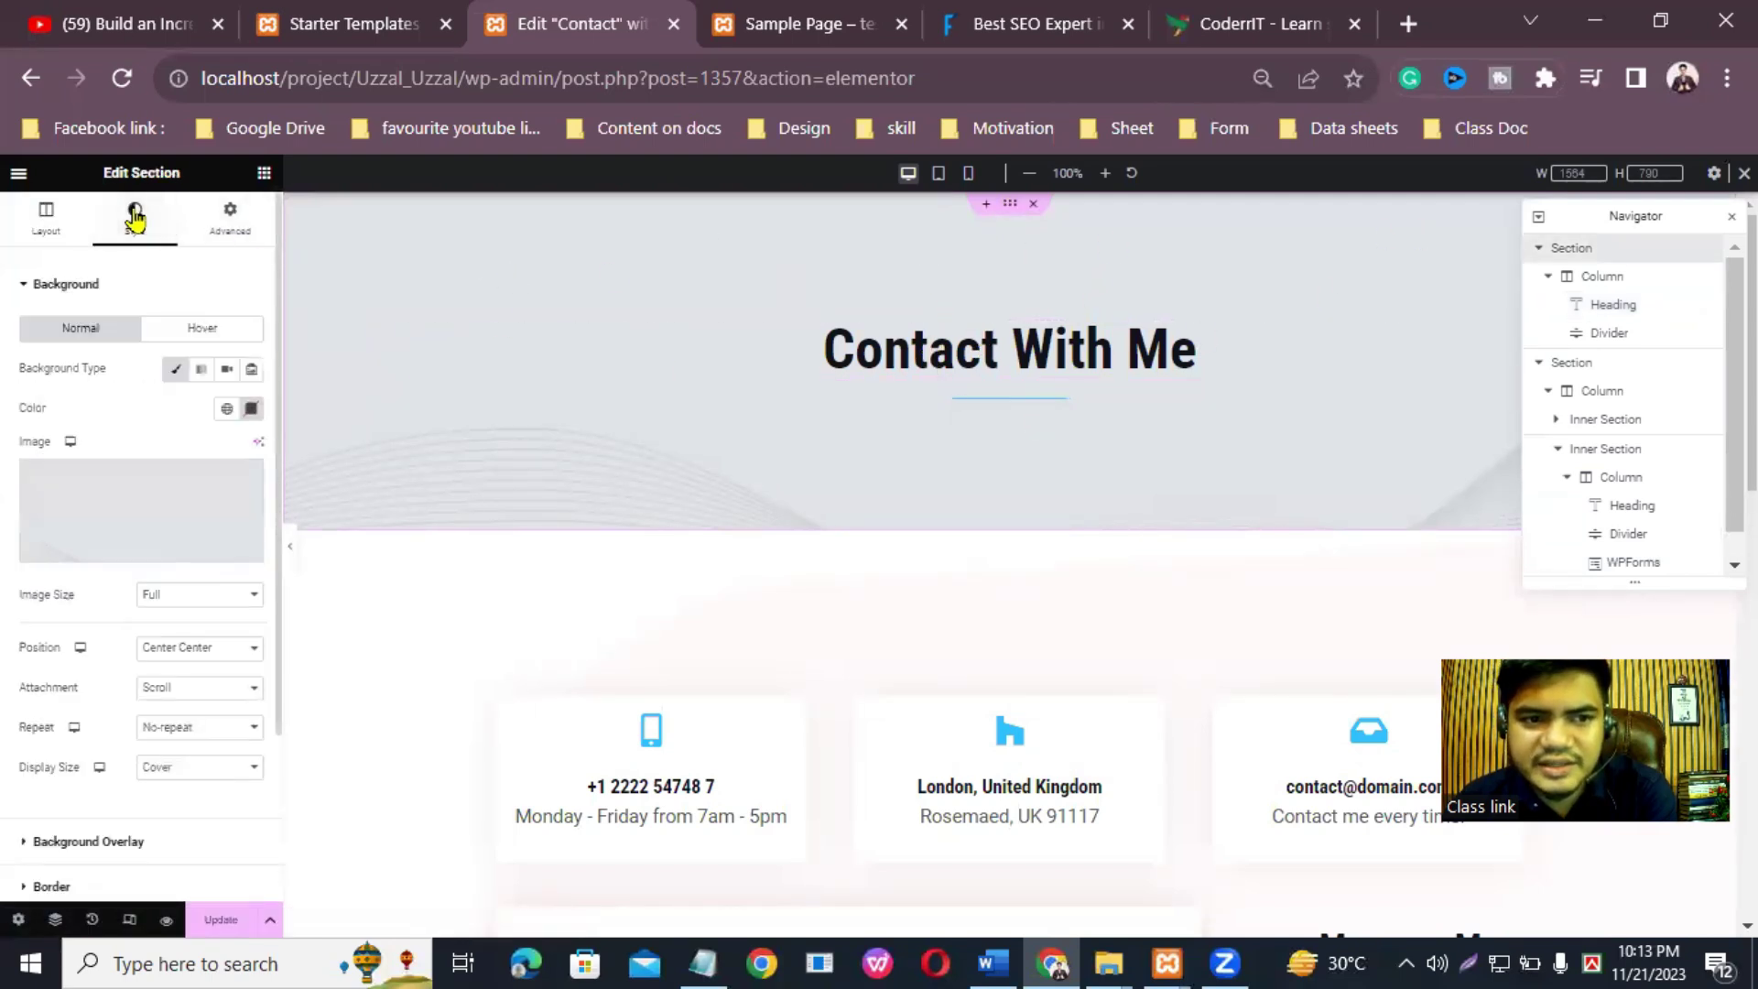
{"action": "left_click", "coordinate": [135, 556]}
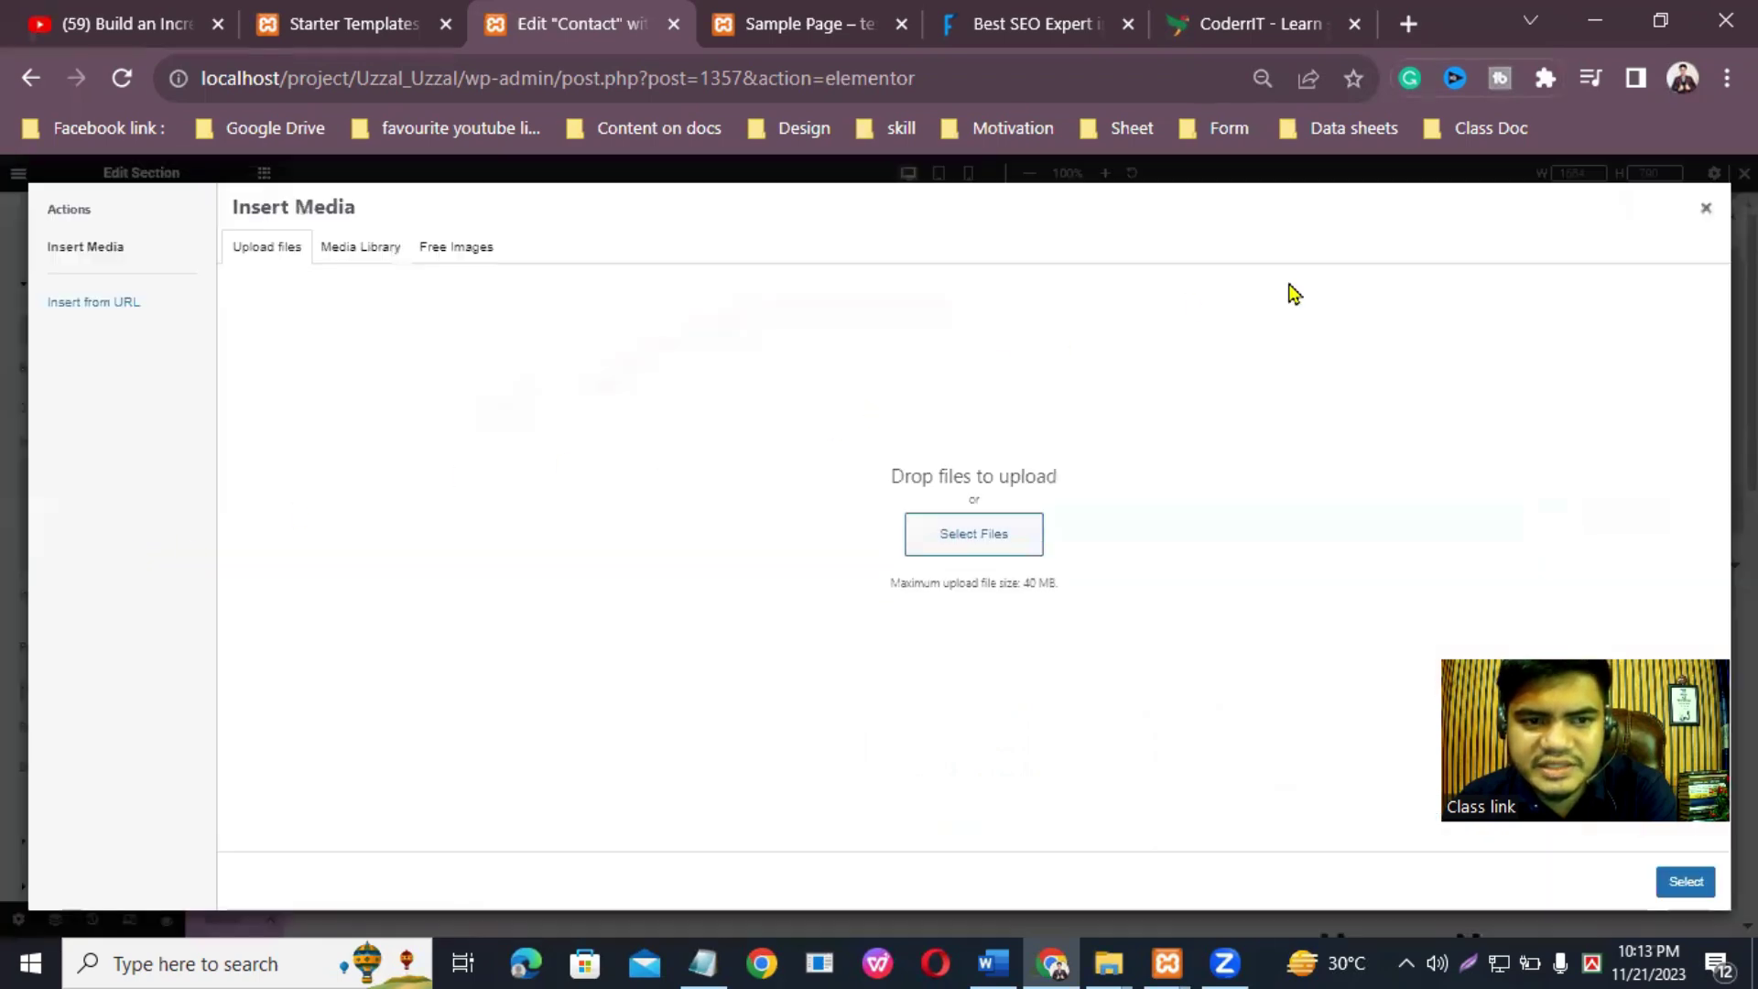
{"action": "left_click", "coordinate": [1703, 214]}
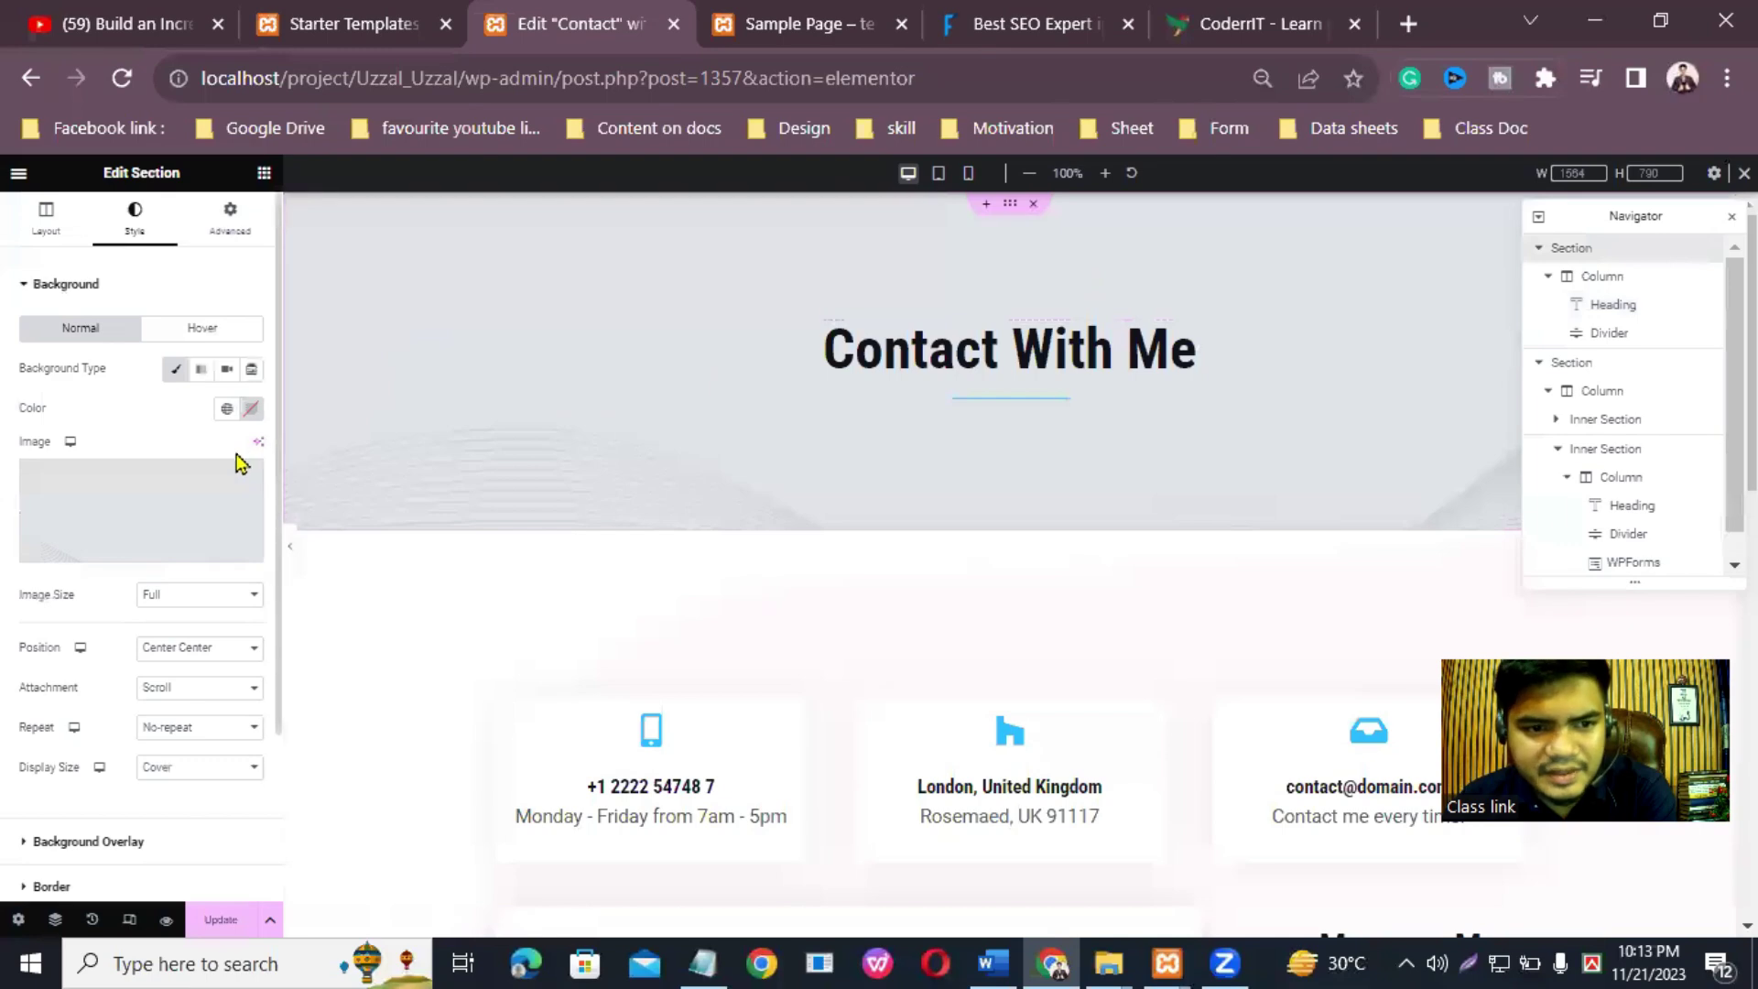
{"action": "left_click", "coordinate": [251, 408]}
{"action": "mouse_move", "coordinate": [180, 537]}
{"action": "left_mouse_down"}
{"action": "mouse_move", "coordinate": [162, 517]}
{"action": "mouse_move", "coordinate": [196, 538]}
{"action": "mouse_move", "coordinate": [161, 499]}
{"action": "left_mouse_up"}
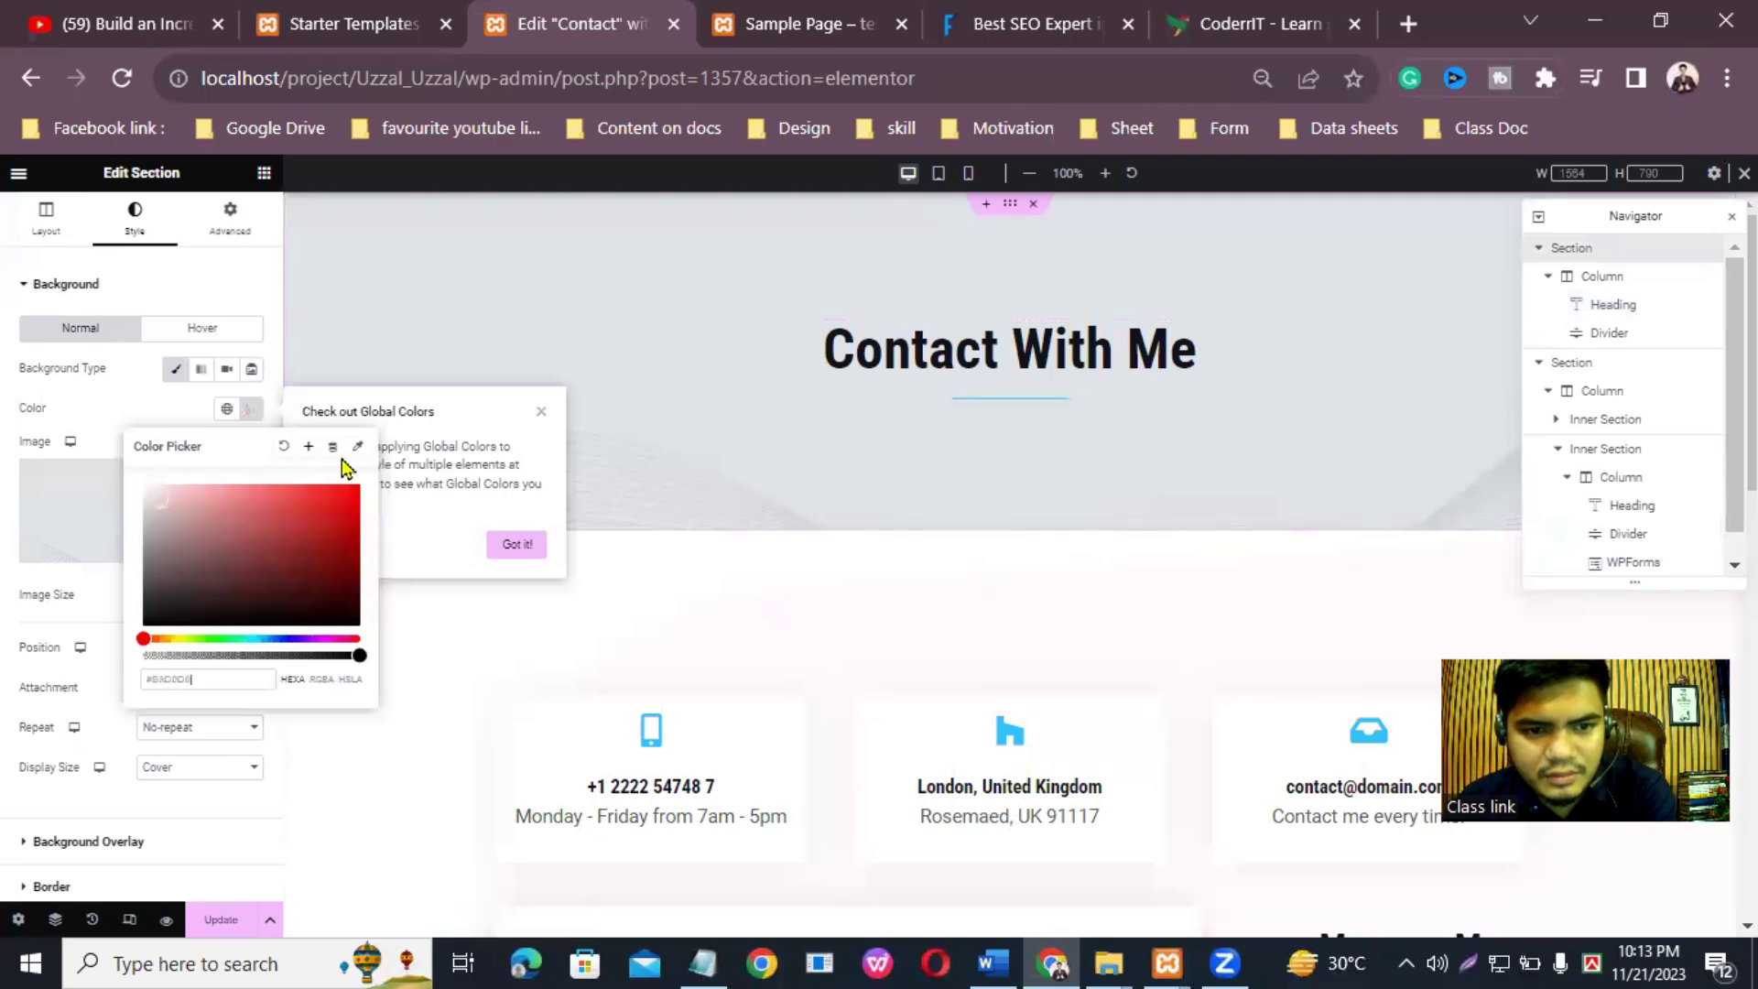
{"action": "left_click", "coordinate": [449, 652]}
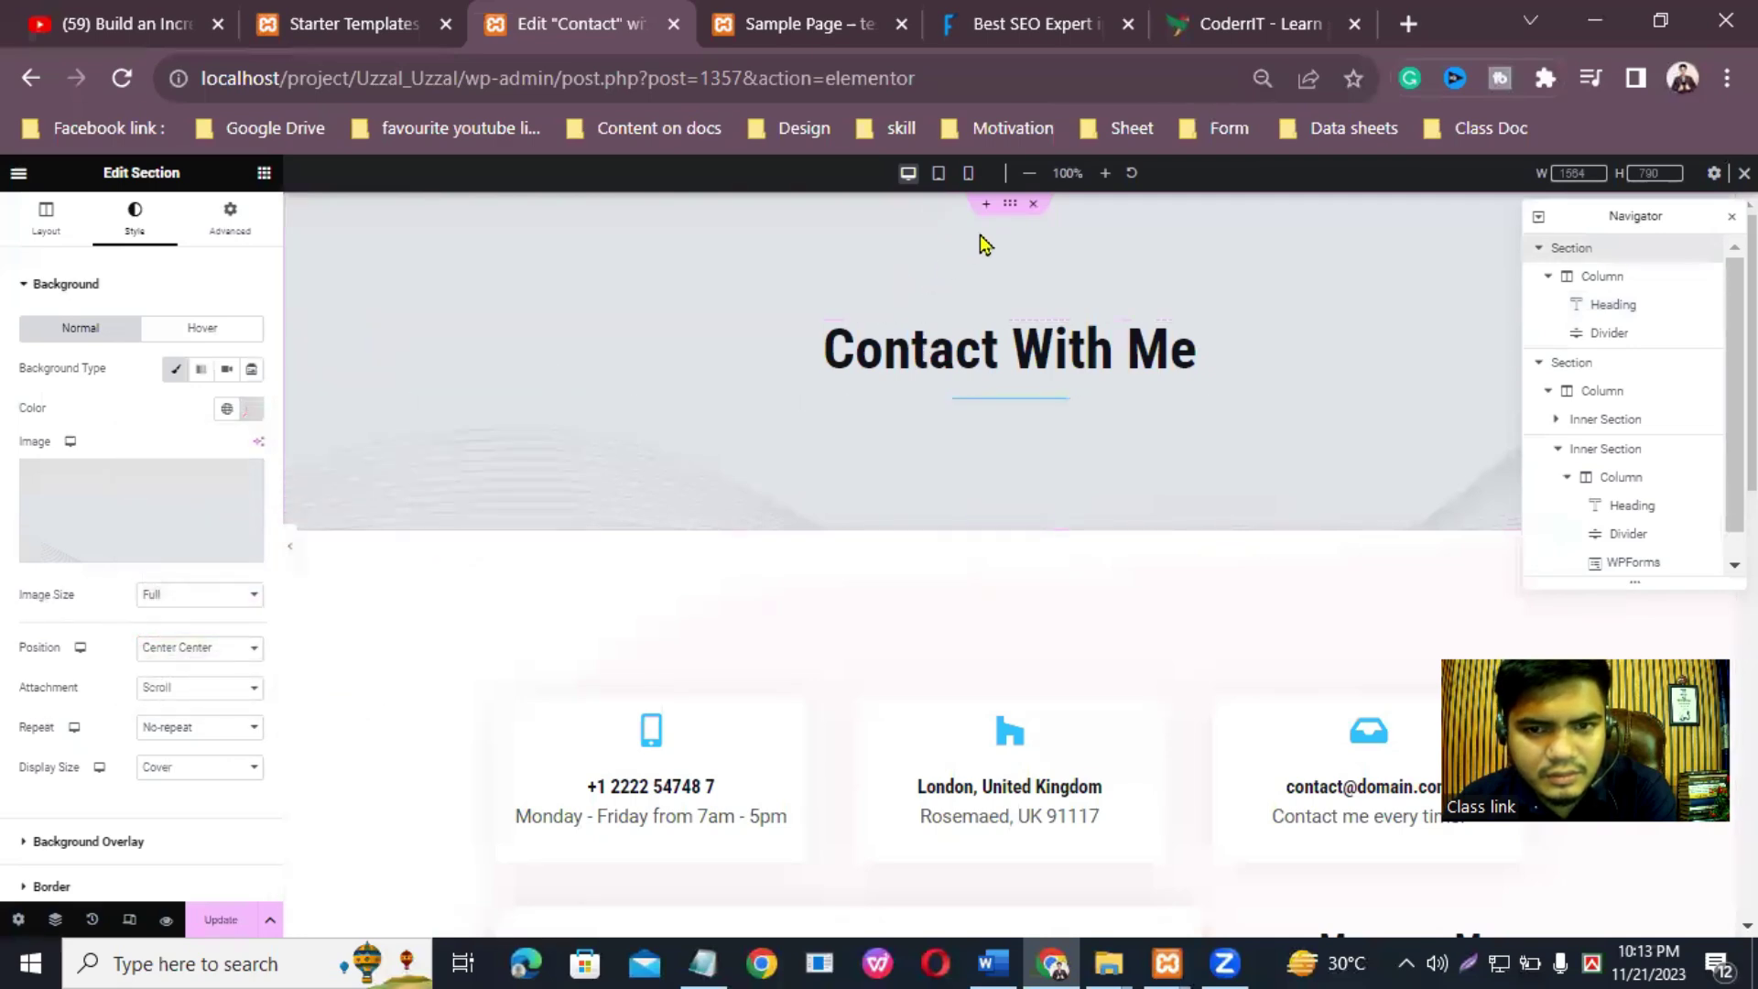
Step: Check the Hover background tab and toggle the Classic background off and back on
{"action": "left_click", "coordinate": [180, 331]}
{"action": "left_click", "coordinate": [80, 329]}
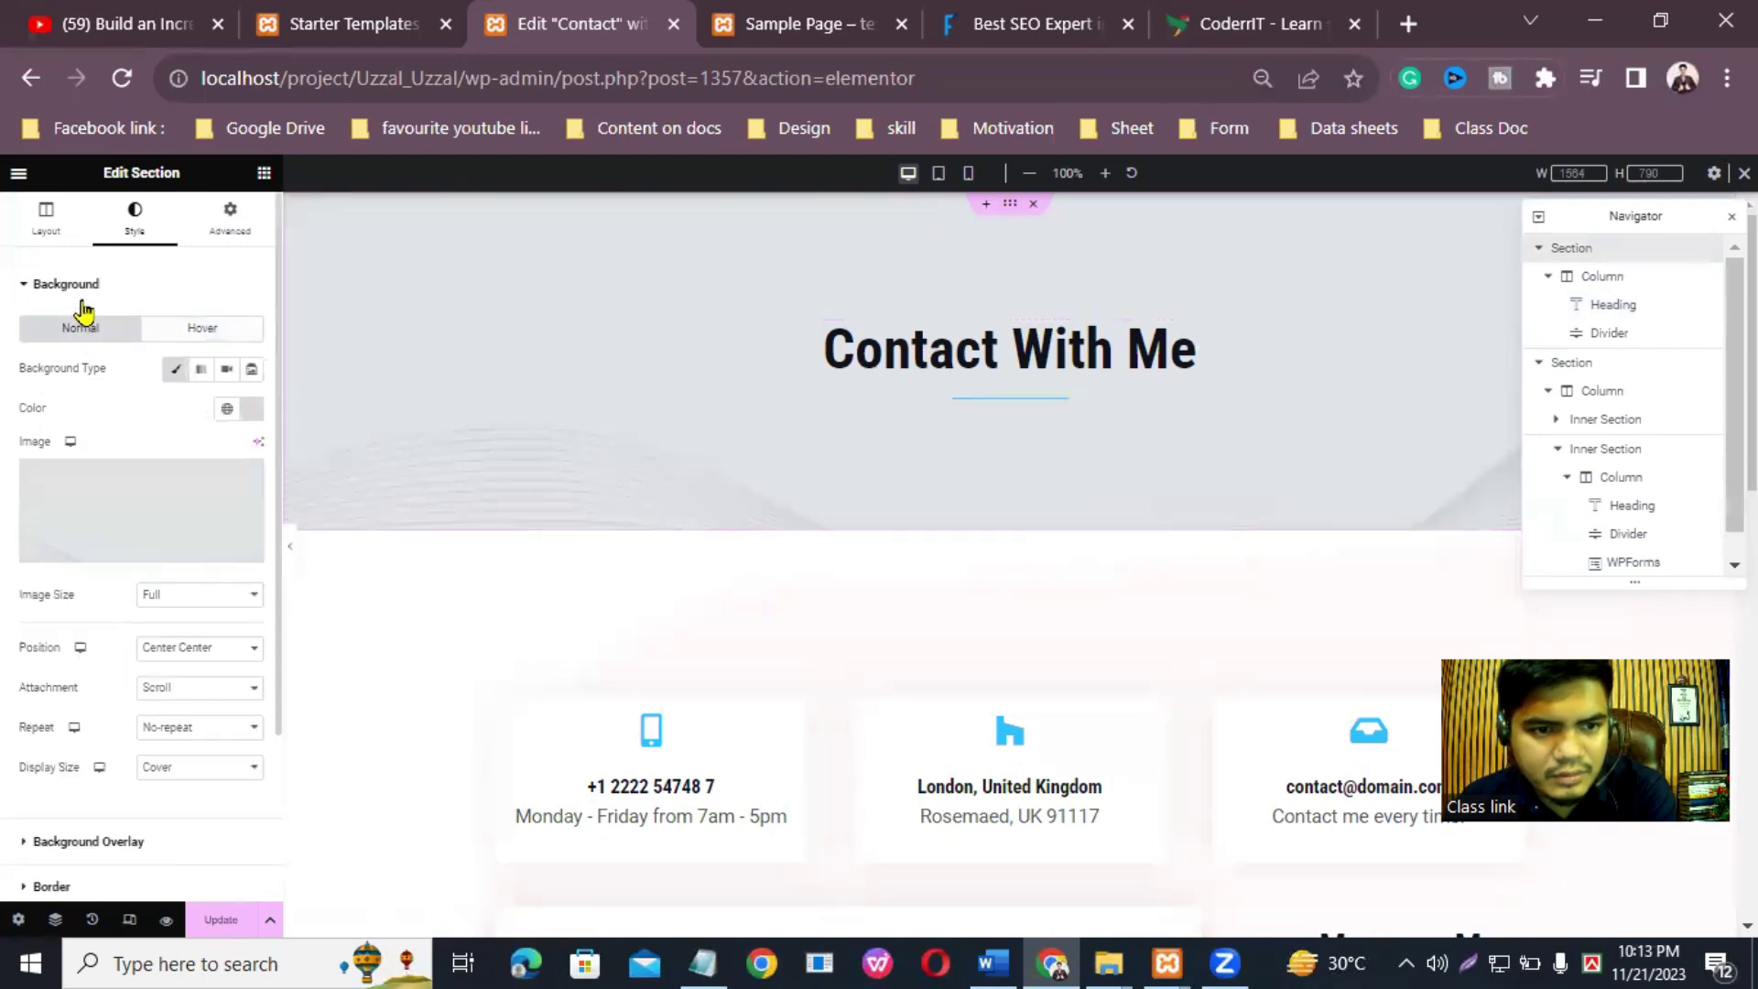
{"action": "left_click", "coordinate": [179, 370]}
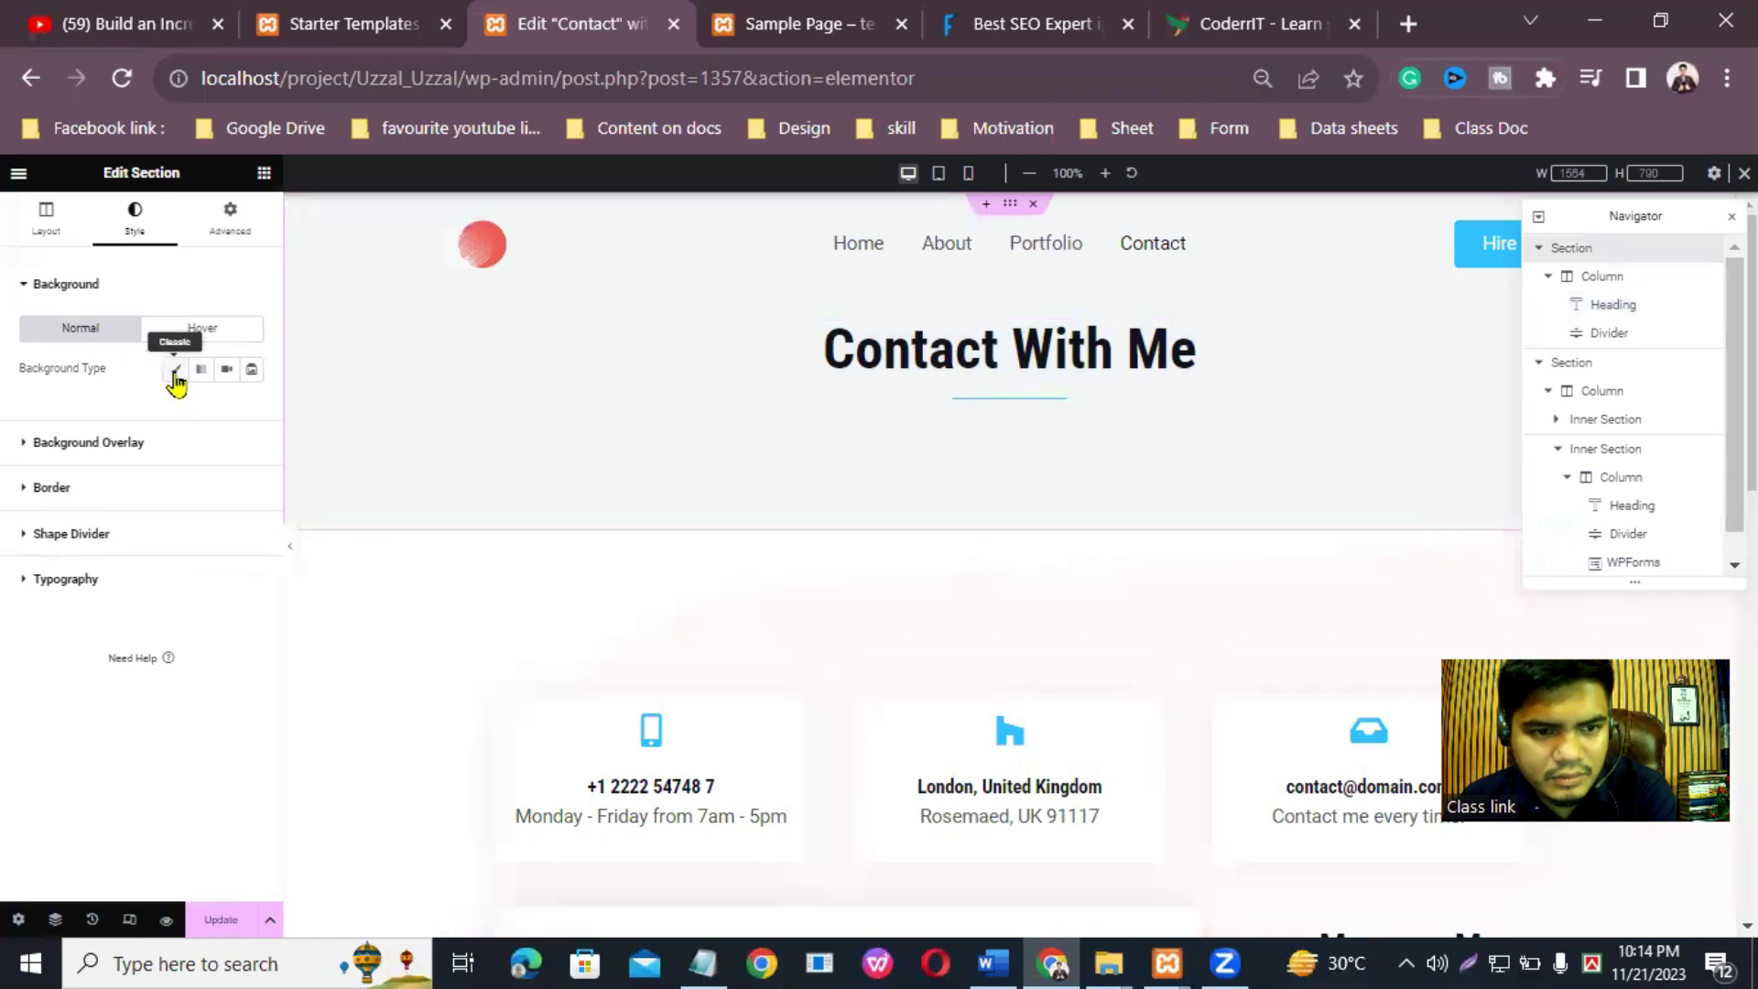
{"action": "left_click", "coordinate": [178, 372]}
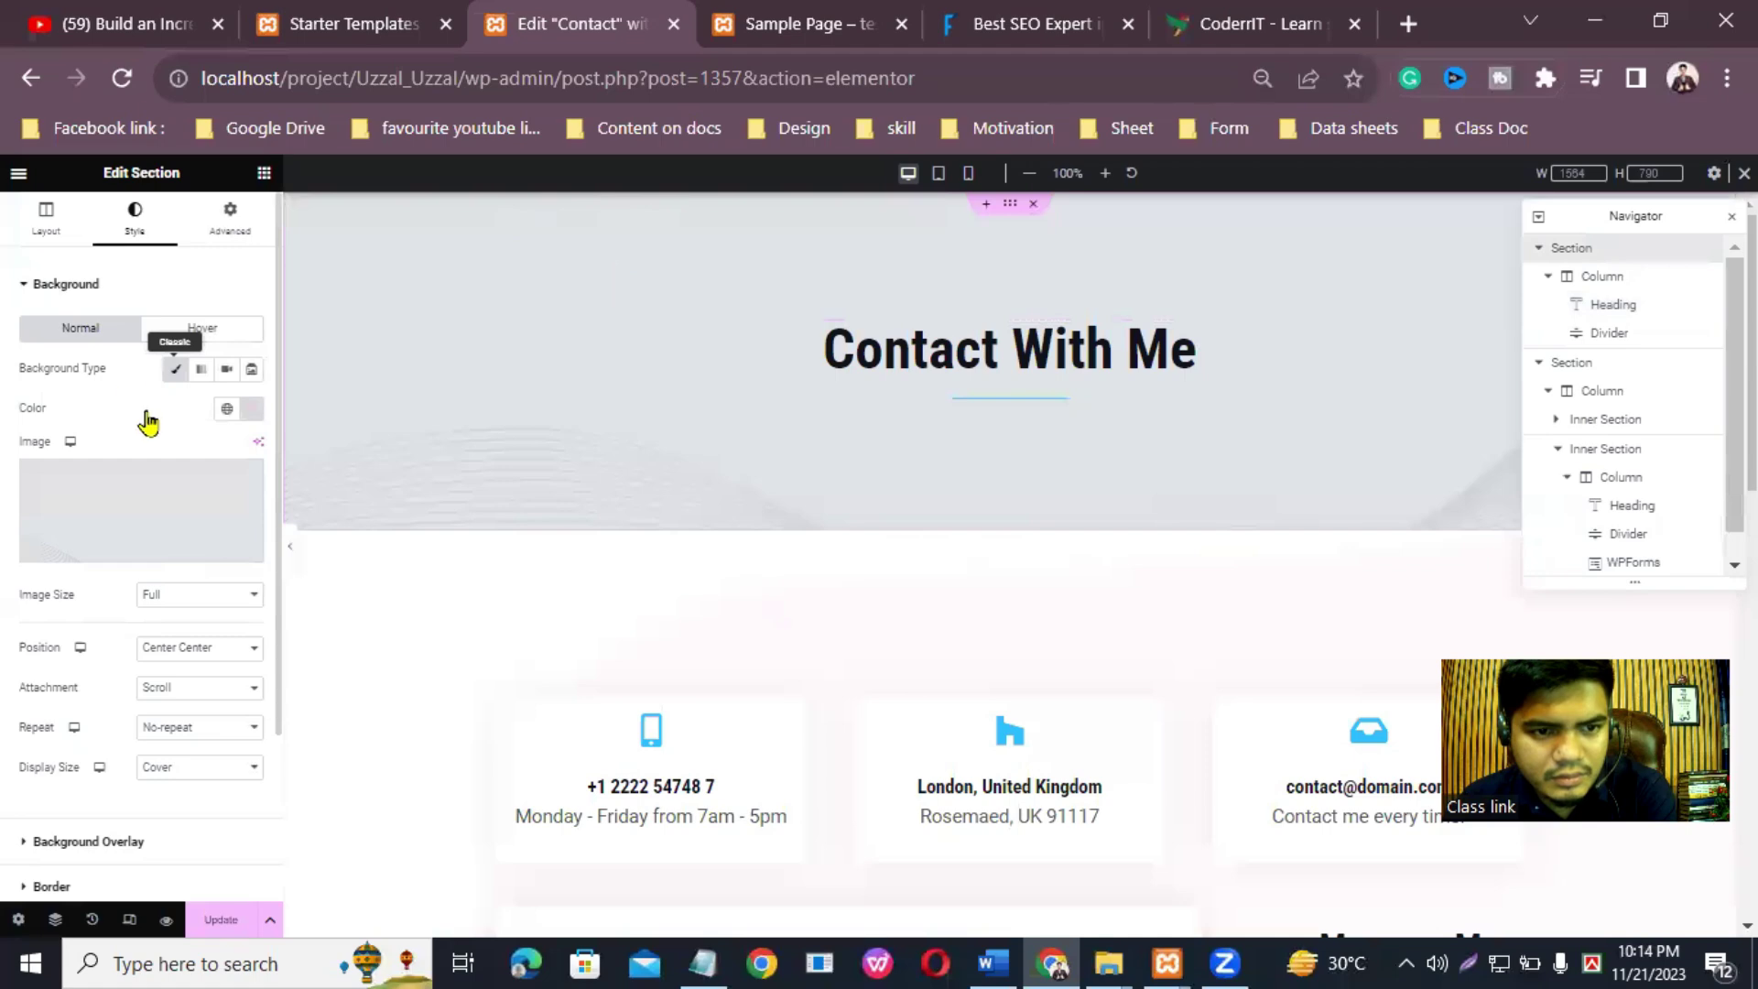
{"action": "scroll", "coordinate": [1420, 412], "scroll_direction": "down", "scroll_amount": 10}
{"action": "scroll", "coordinate": [1420, 413], "scroll_direction": "up", "scroll_amount": 10}
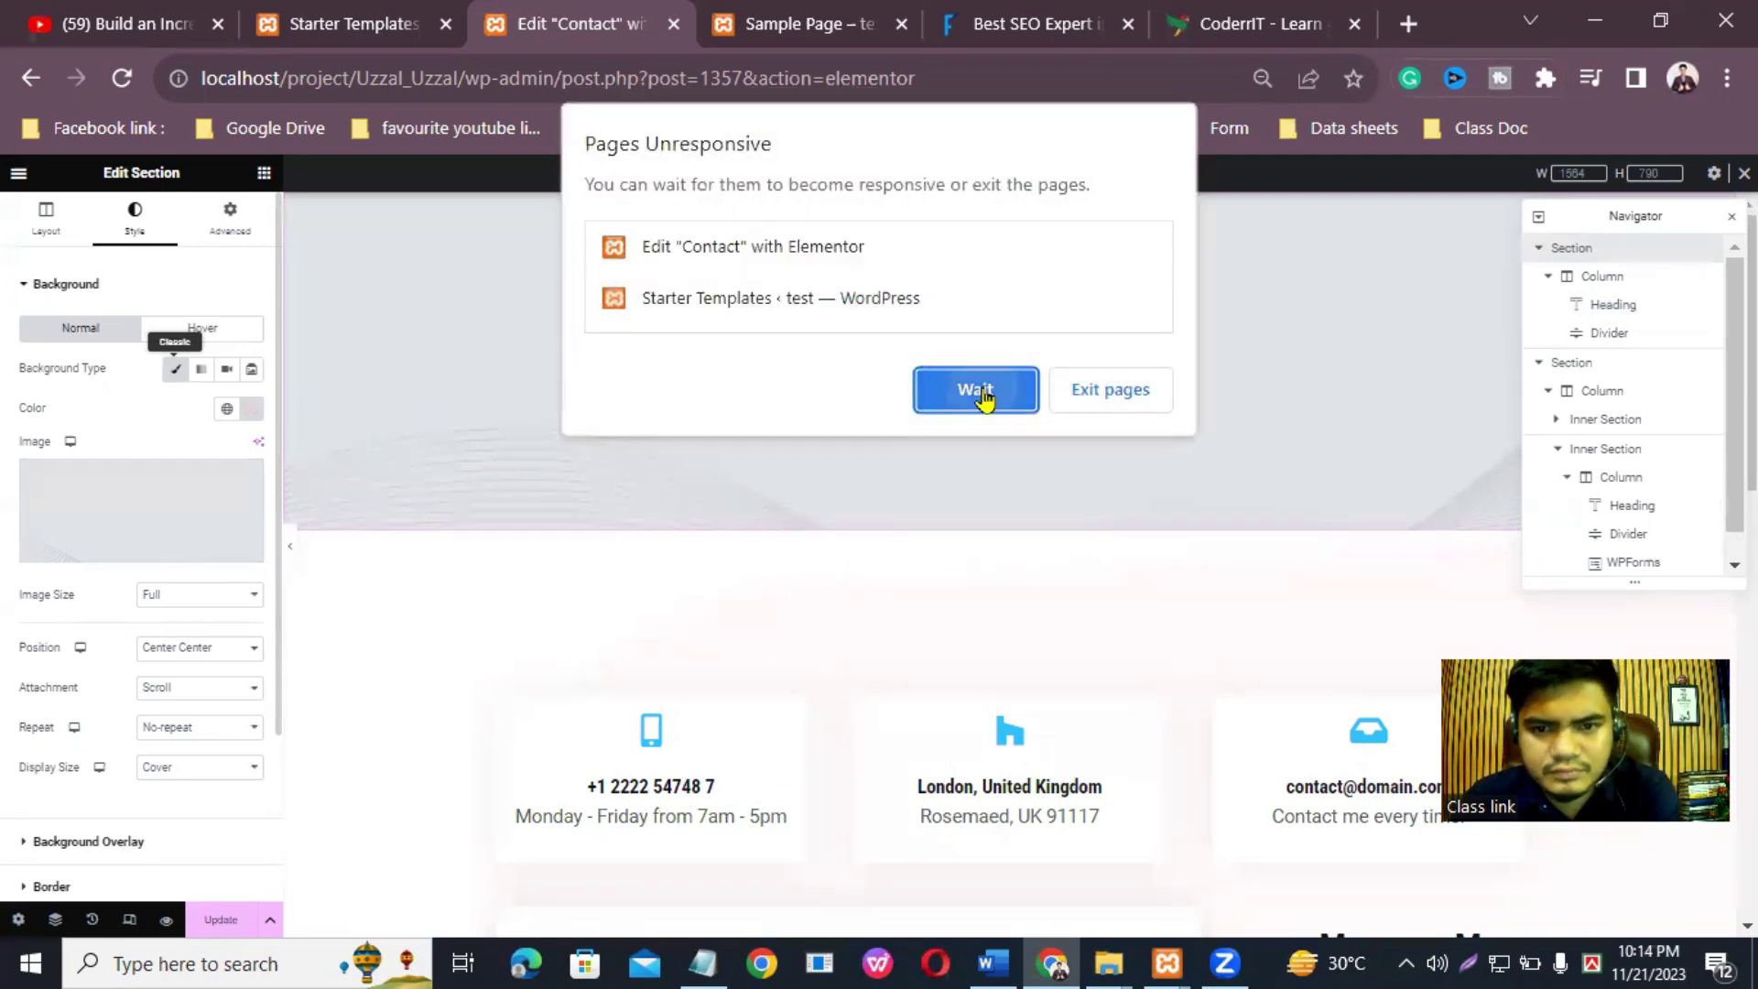
{"action": "left_click", "coordinate": [976, 392]}
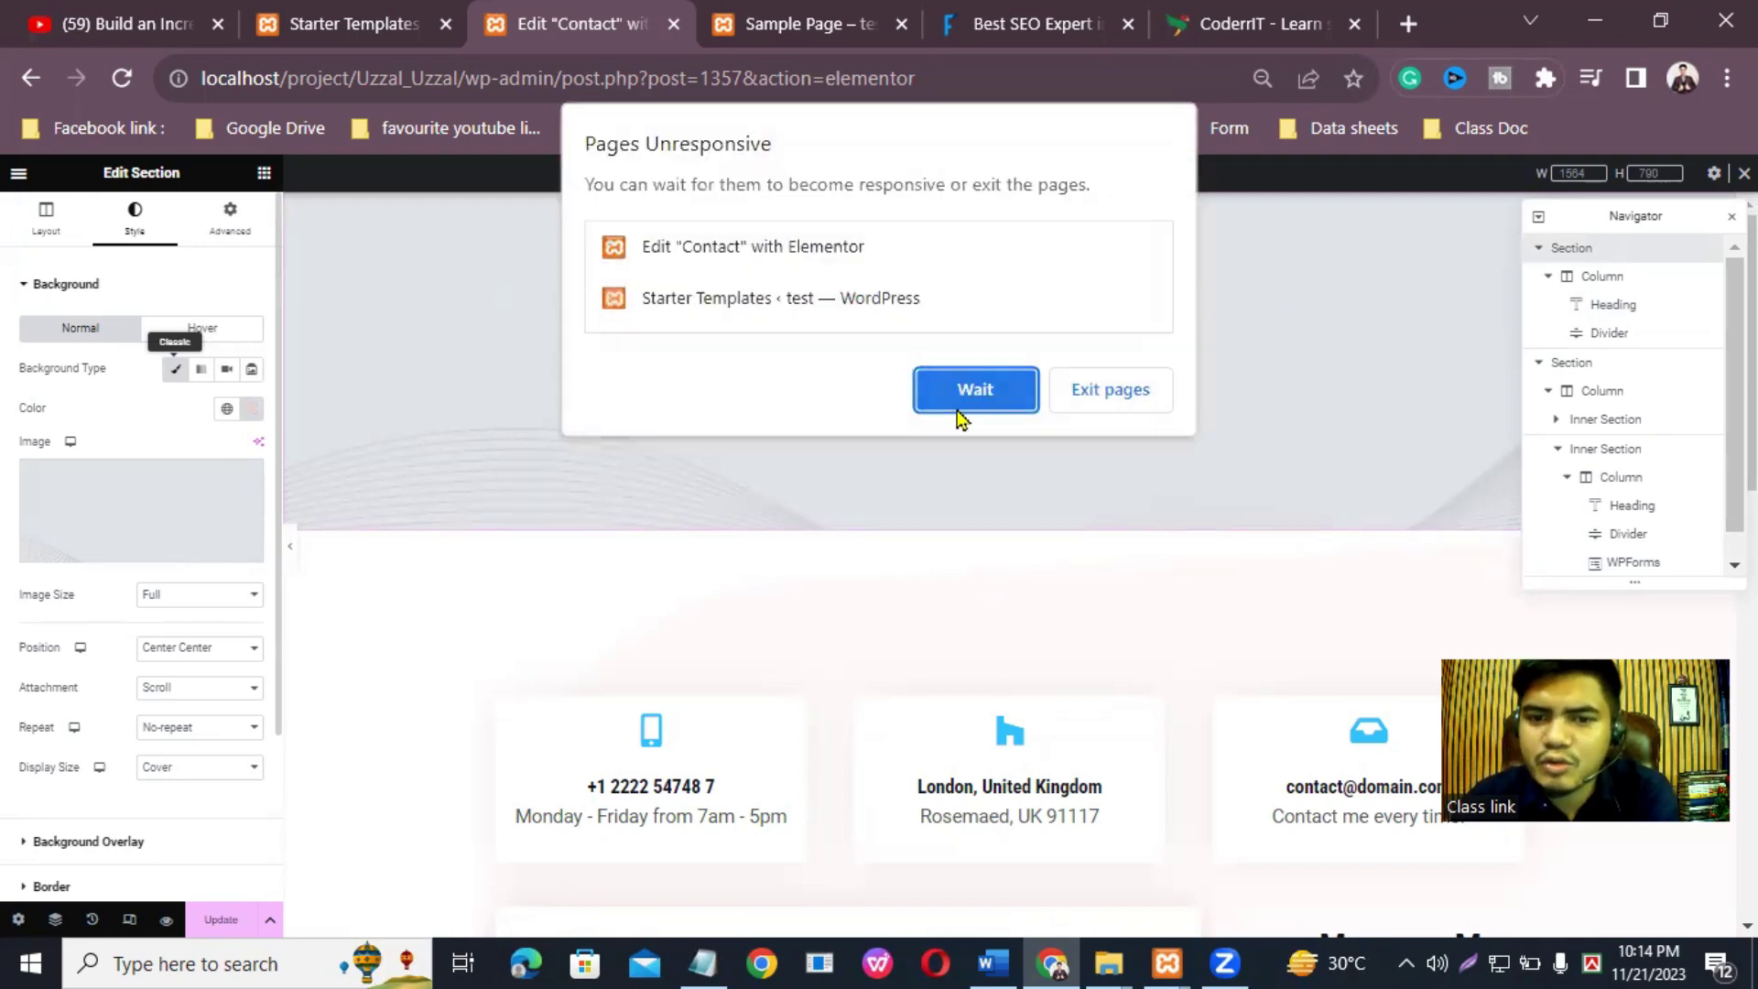
{"action": "left_click", "coordinate": [968, 404]}
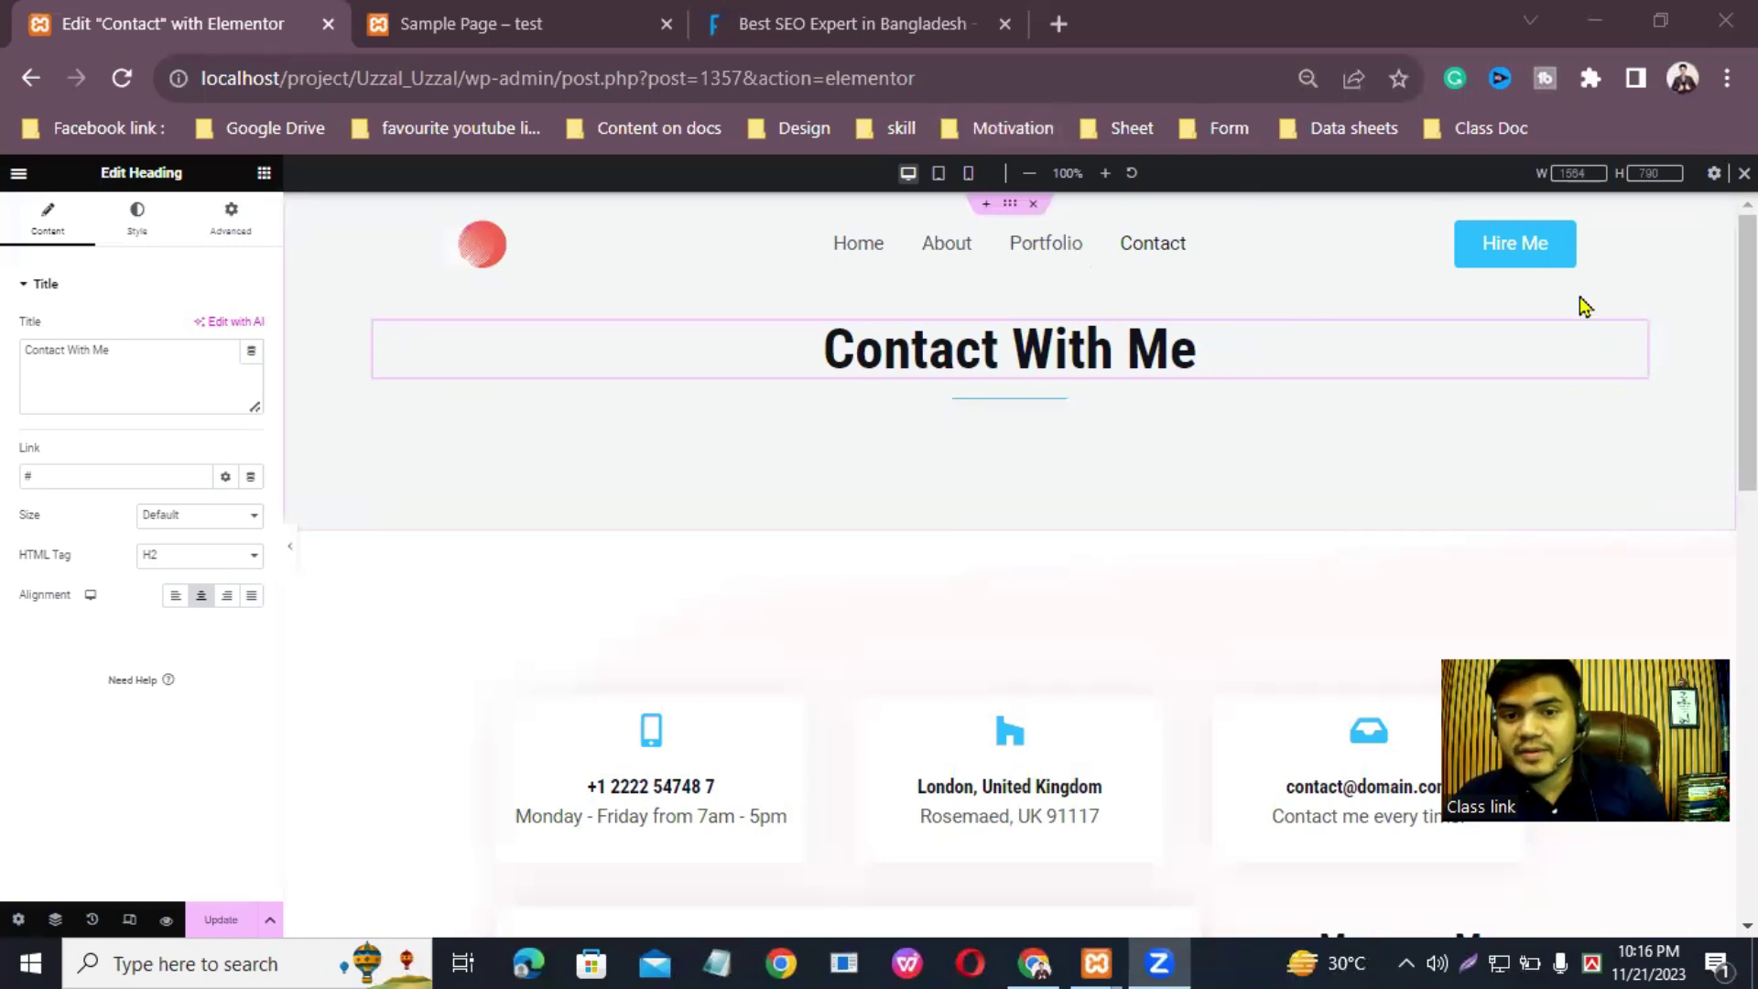
Step: Swap the phone card's icon for the first solid Mobile icon, found by searching 'mobi'
{"action": "scroll", "coordinate": [800, 357], "scroll_direction": "down", "scroll_amount": 3}
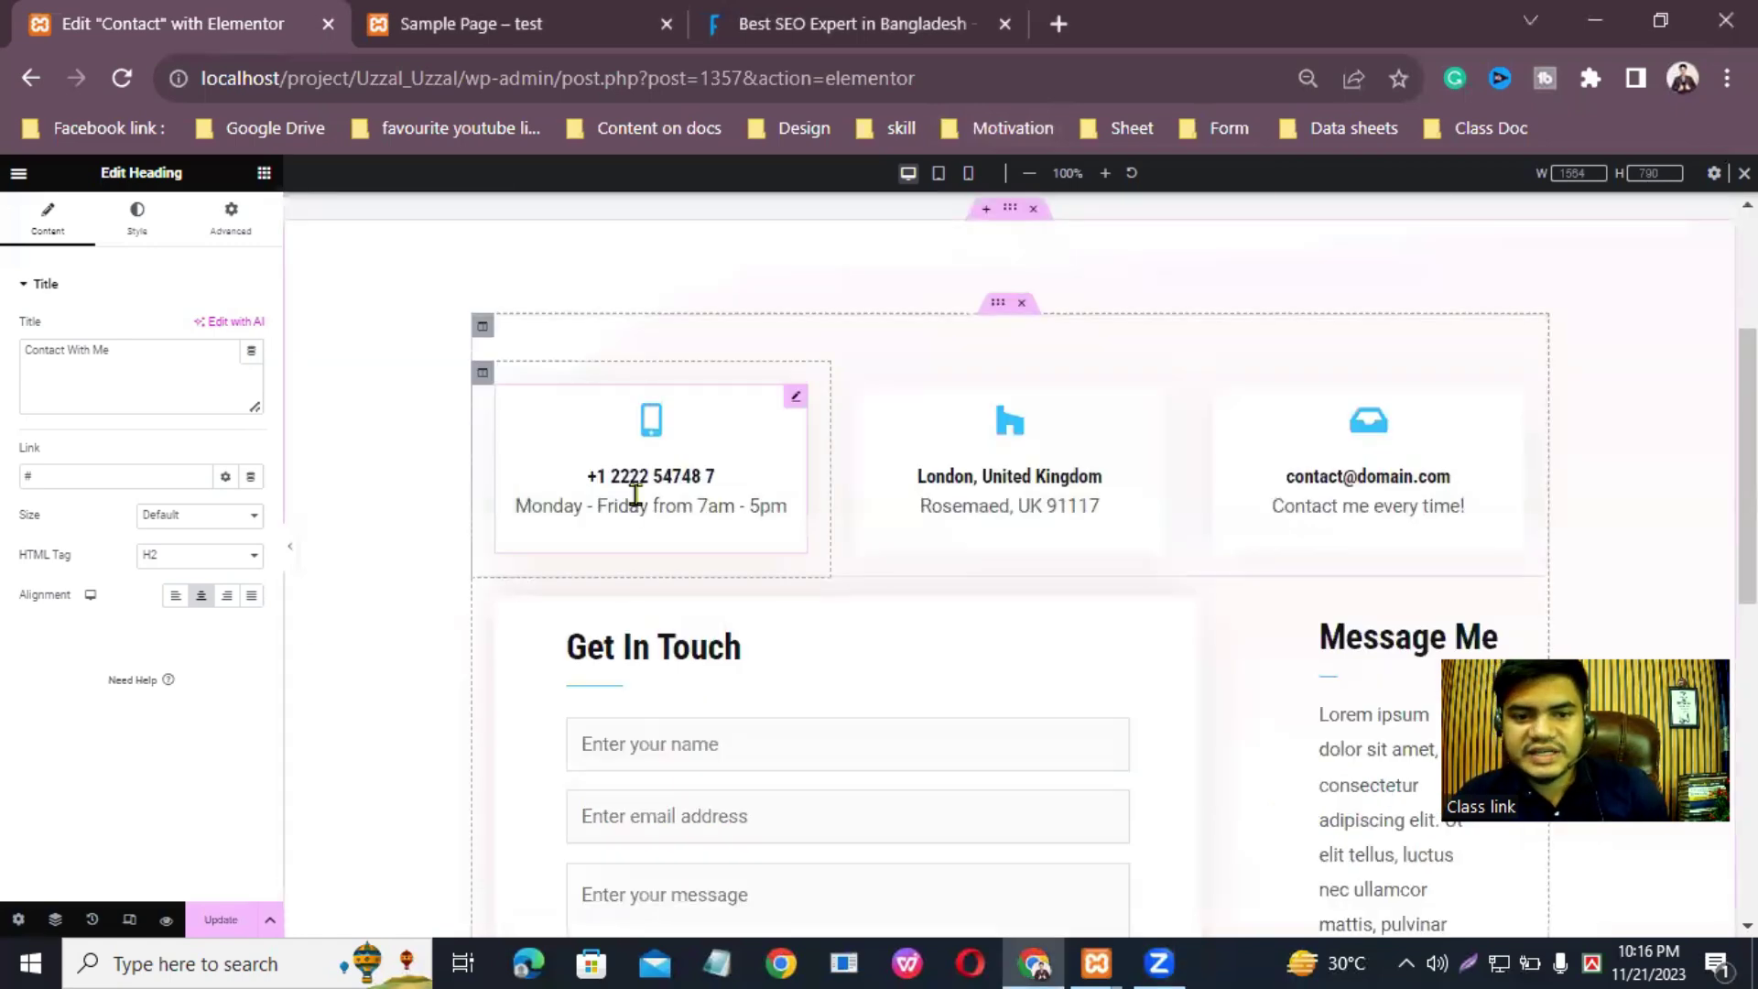
{"action": "left_click", "coordinate": [797, 400]}
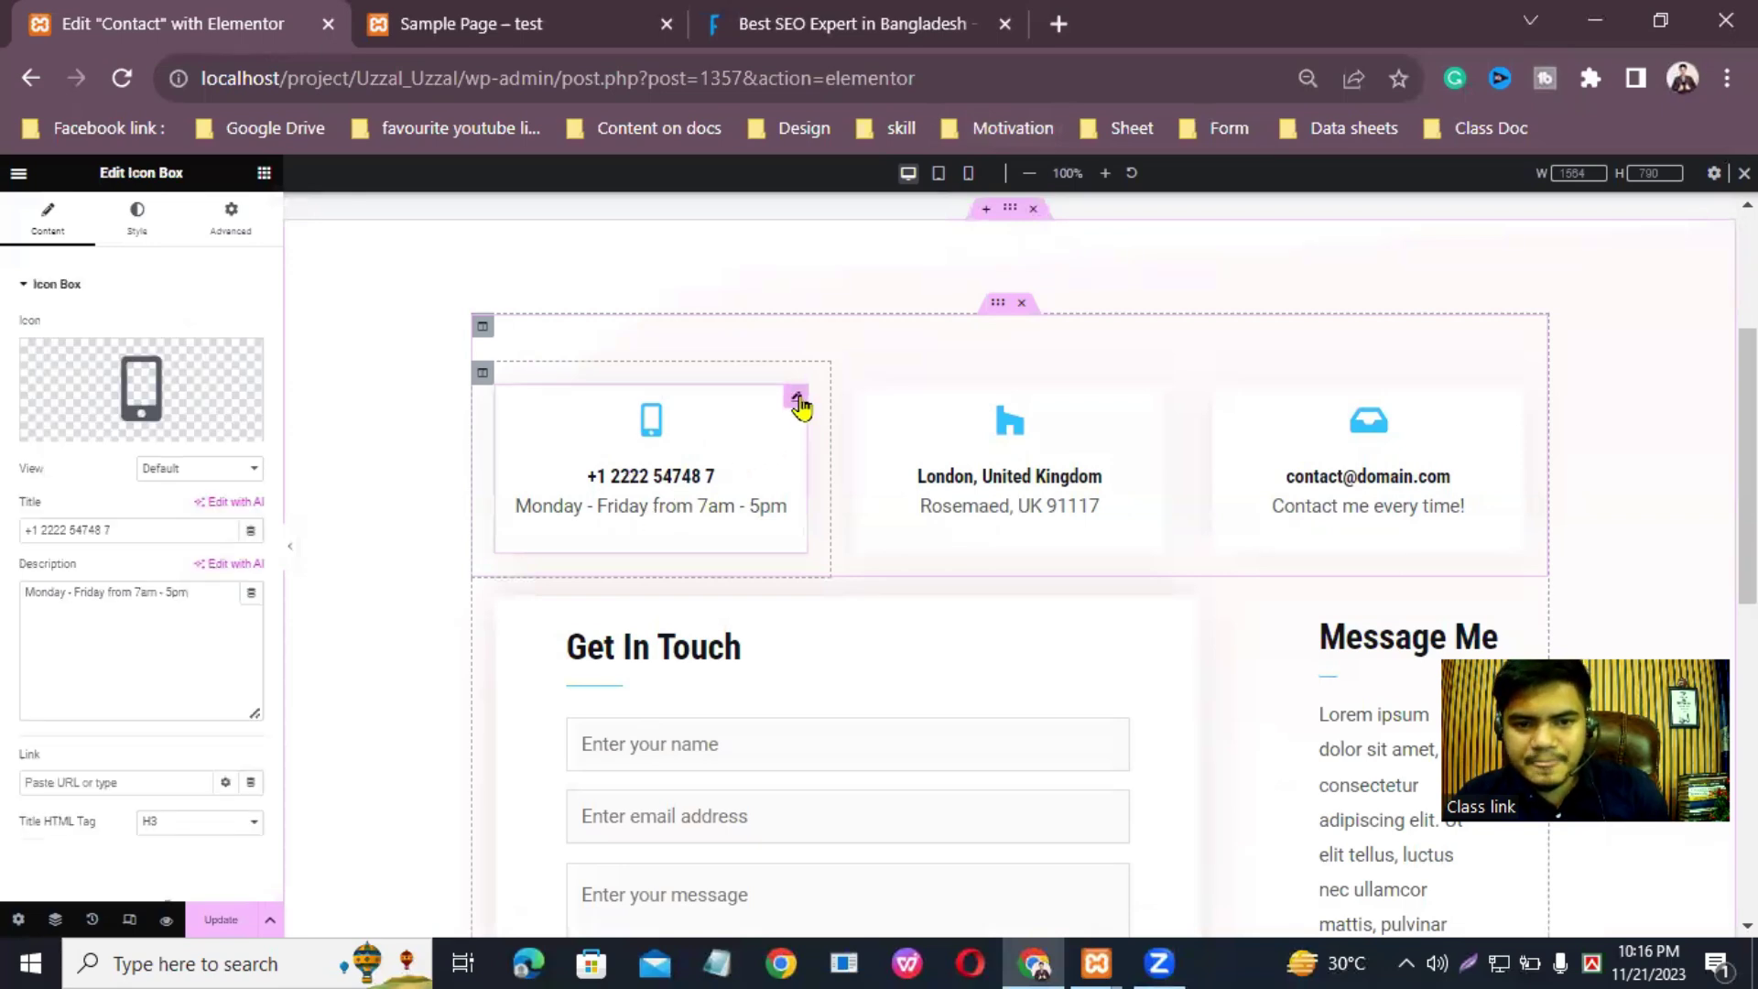
{"action": "mouse_move", "coordinate": [147, 395]}
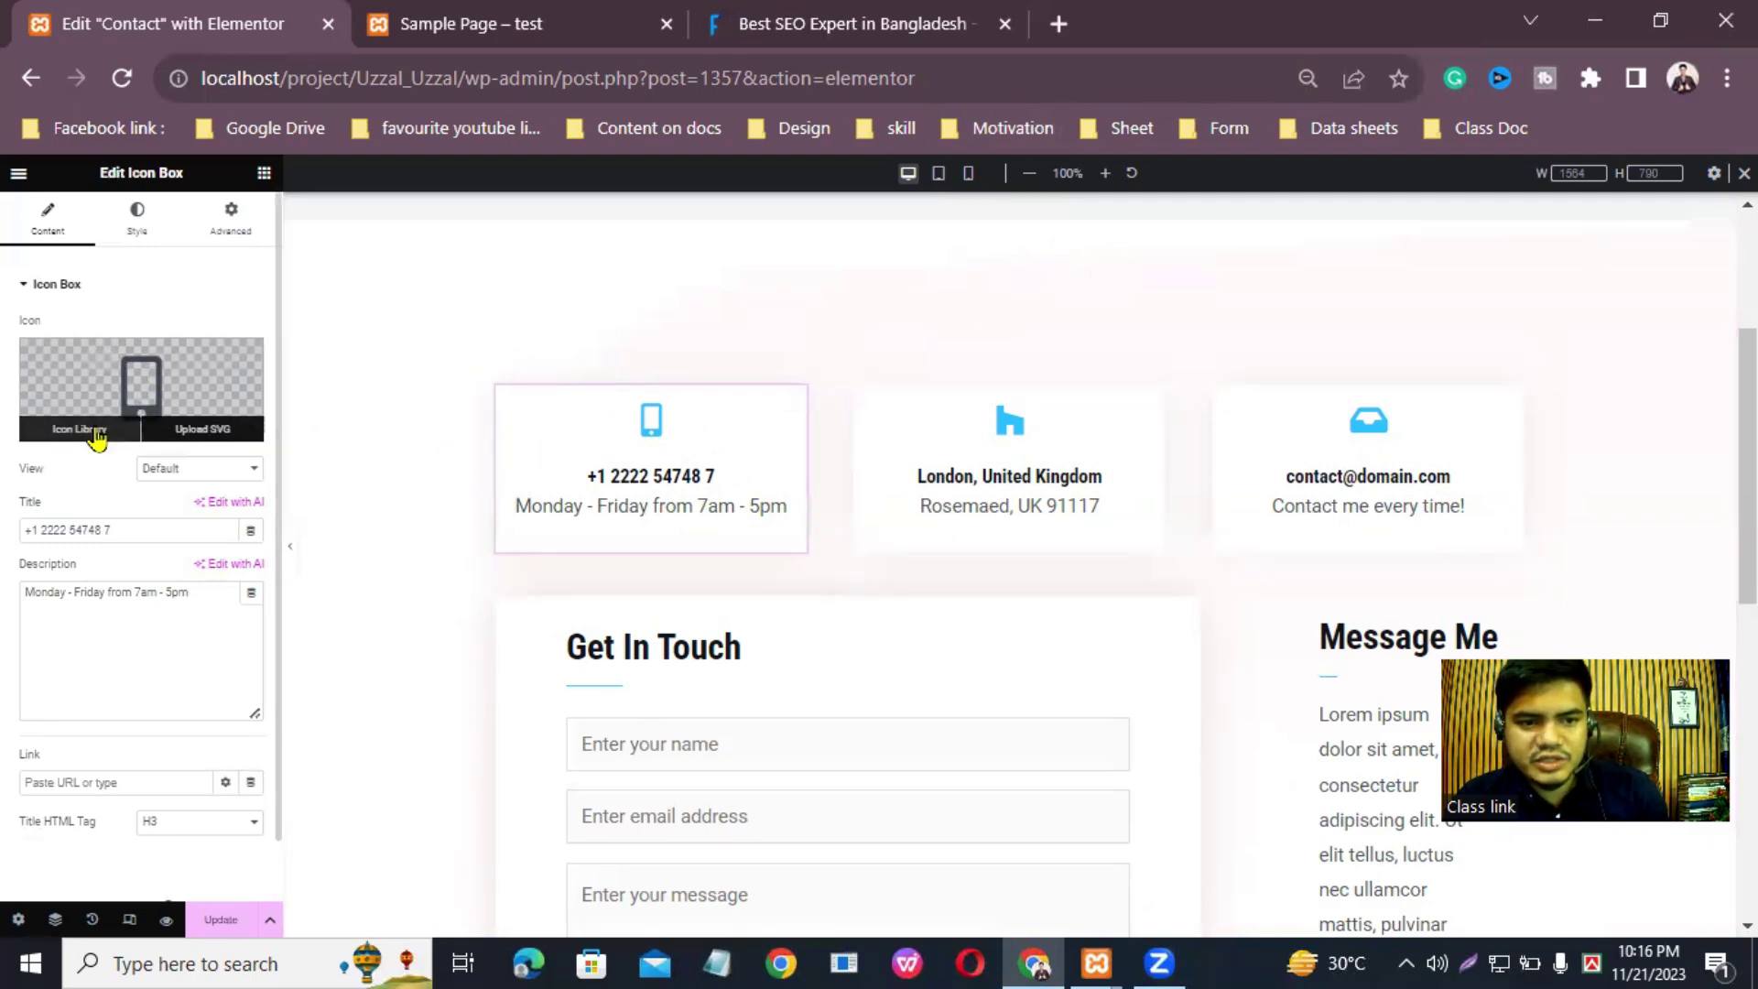
{"action": "left_click", "coordinate": [78, 429]}
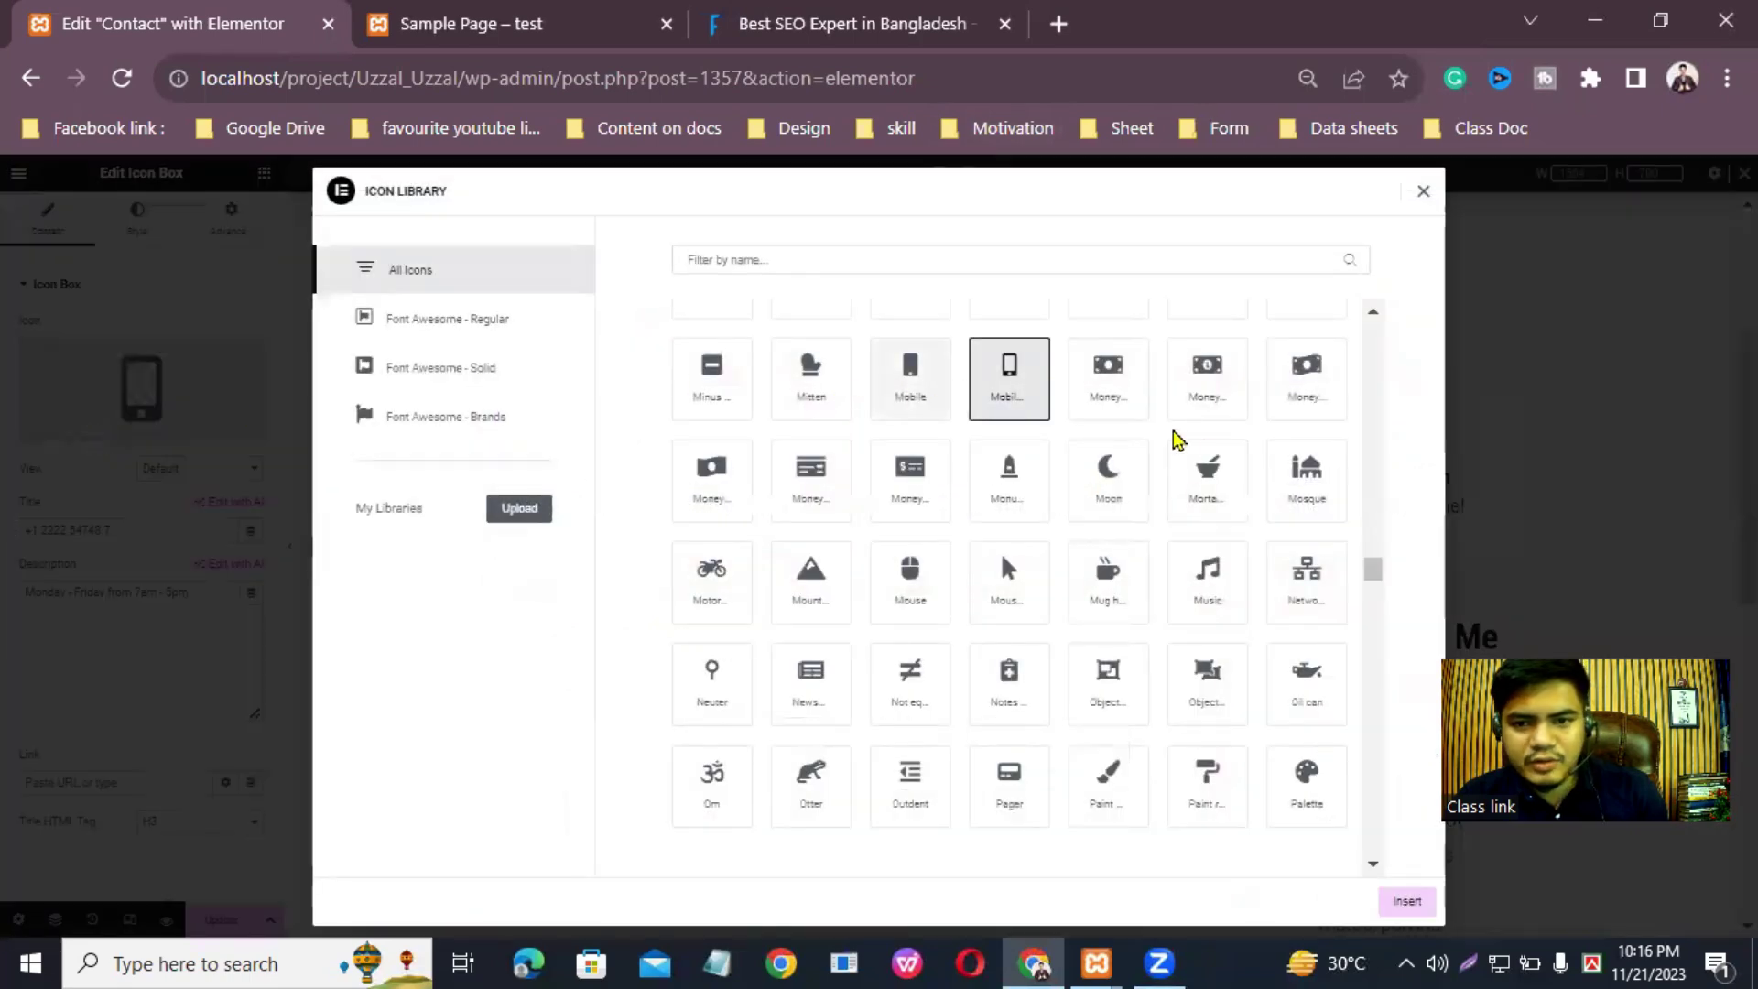
{"action": "left_click", "coordinate": [1096, 248]}
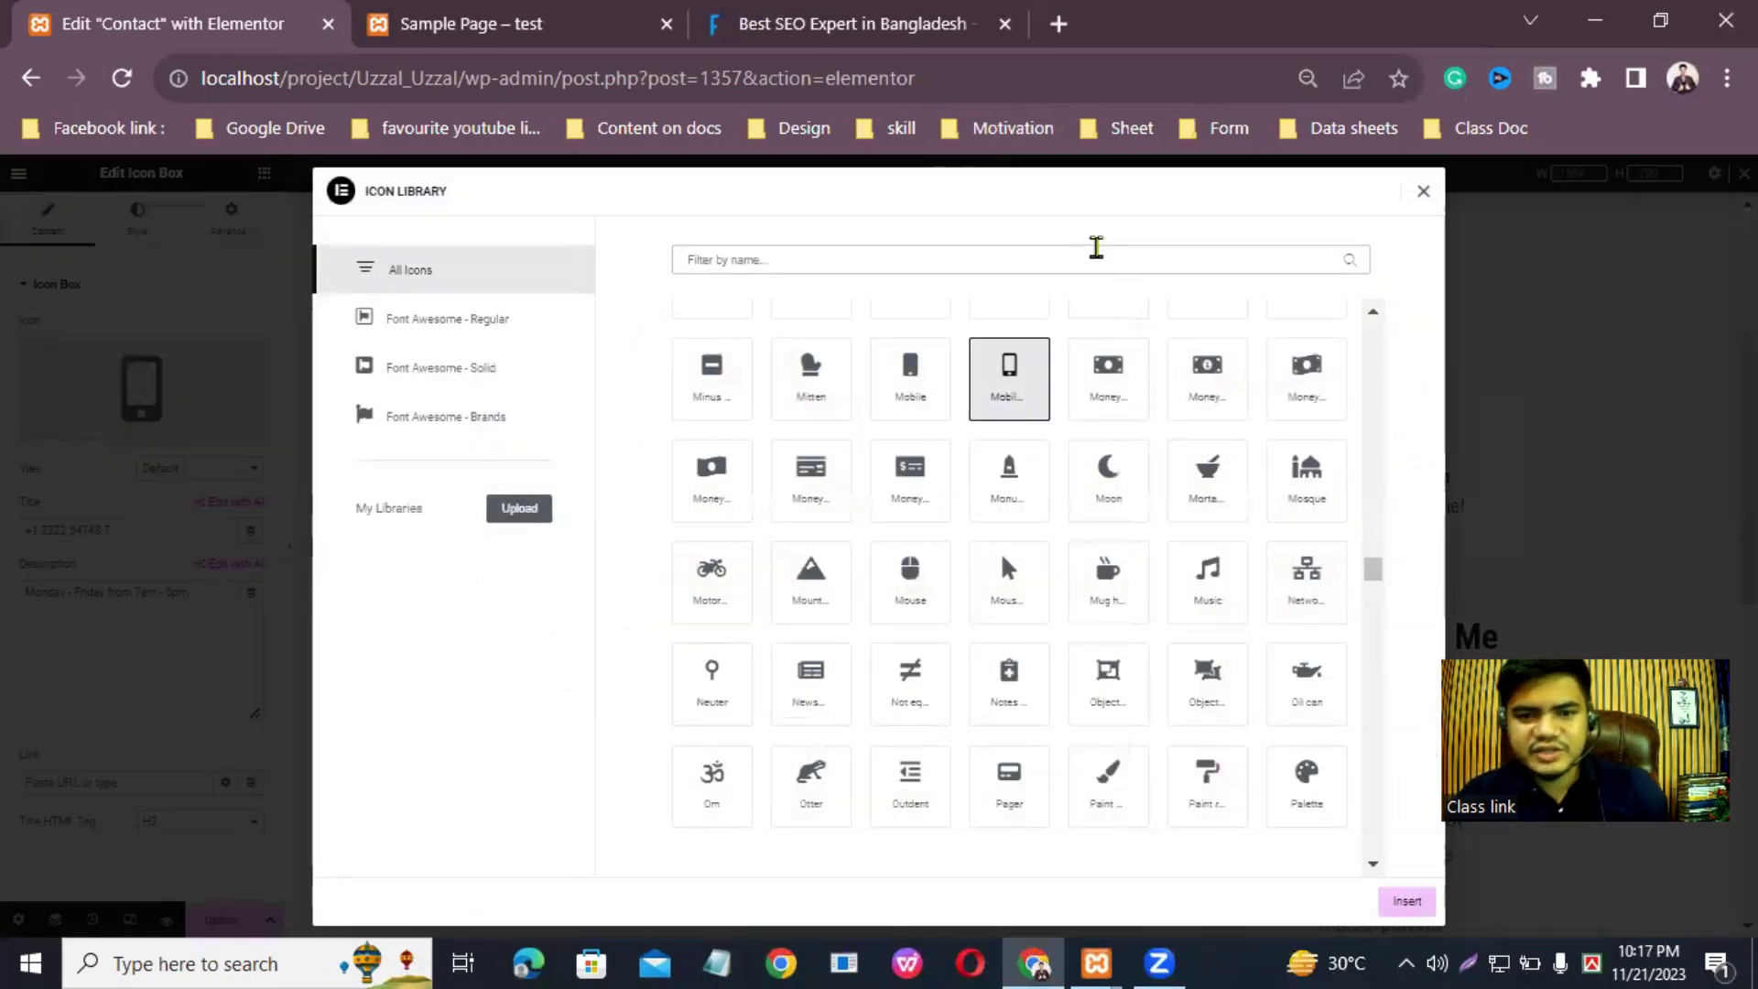
{"action": "type", "text": "mobile"}
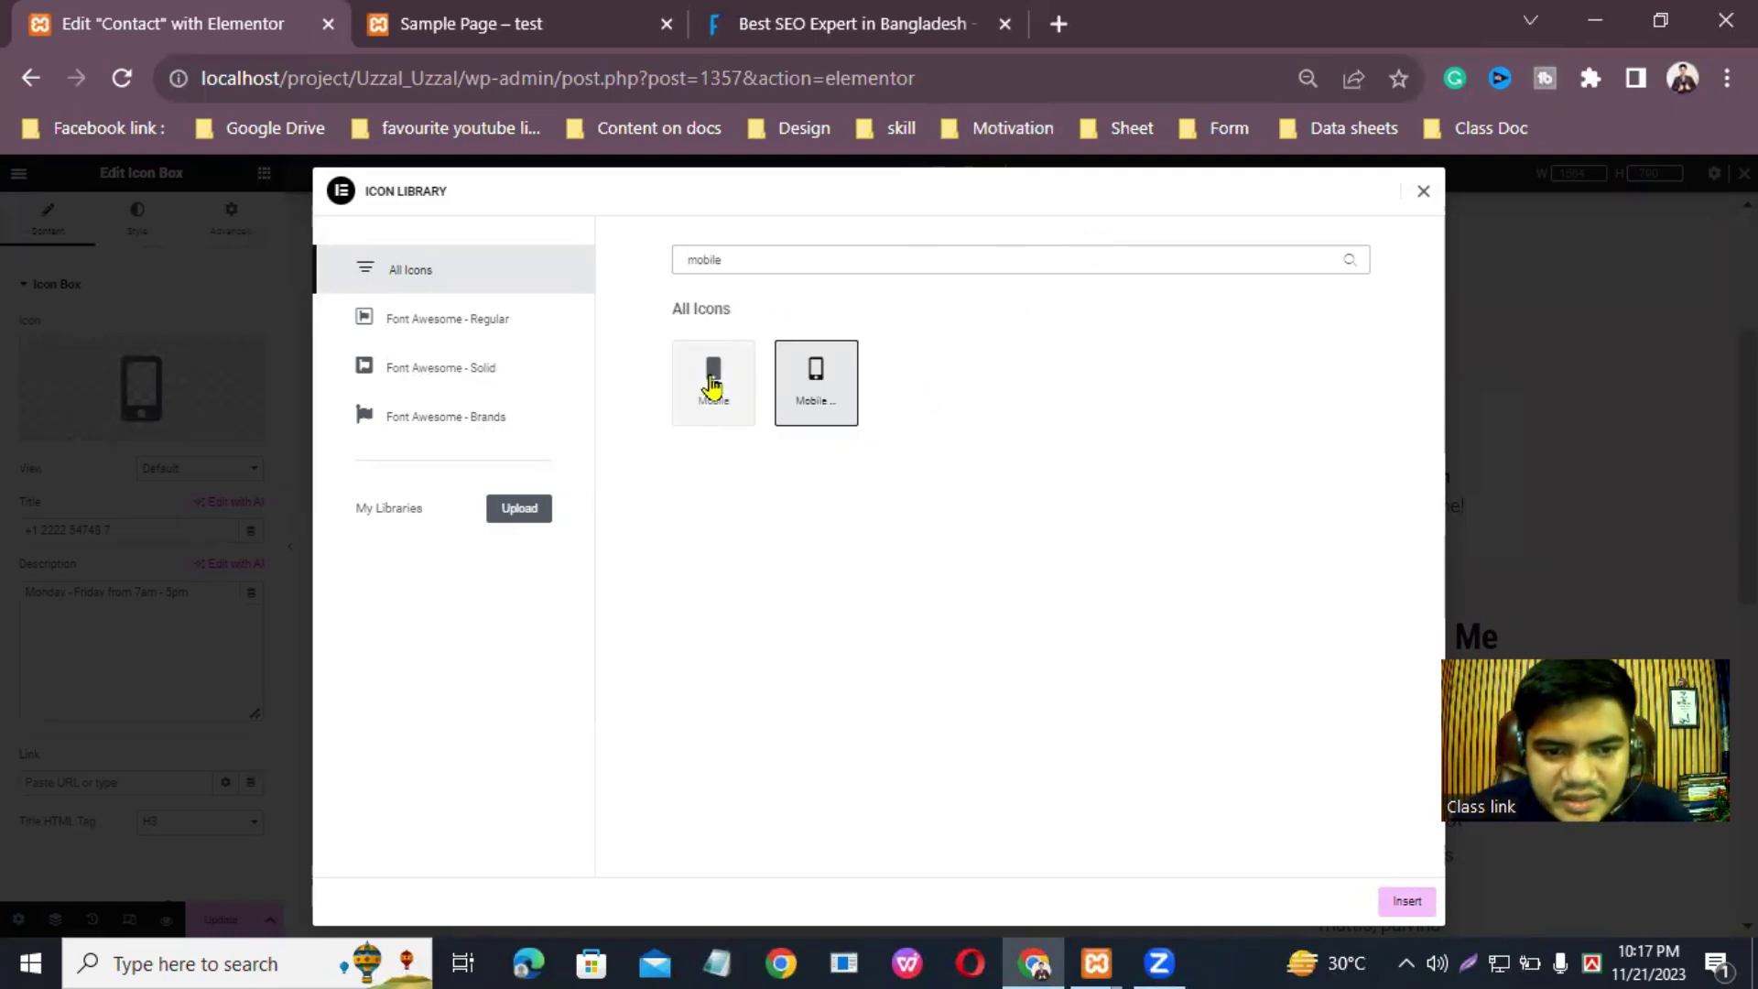
{"action": "left_click", "coordinate": [714, 385]}
{"action": "left_click", "coordinate": [520, 510]}
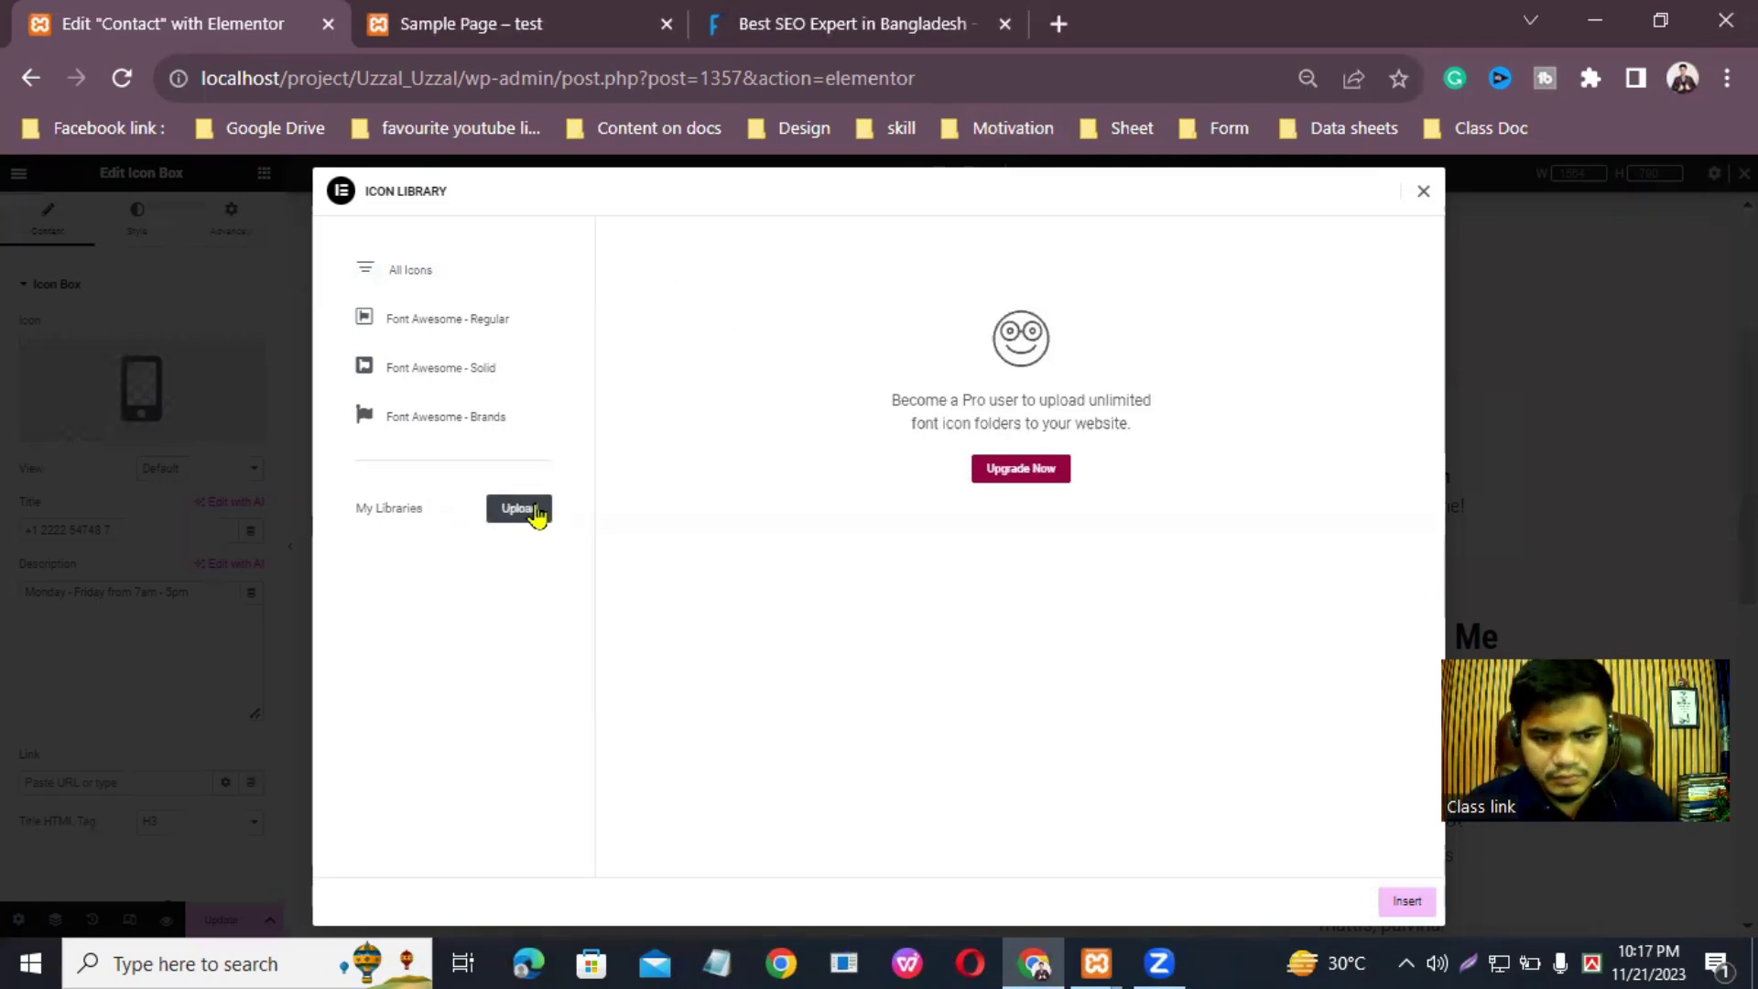
{"action": "left_click", "coordinate": [1697, 597]}
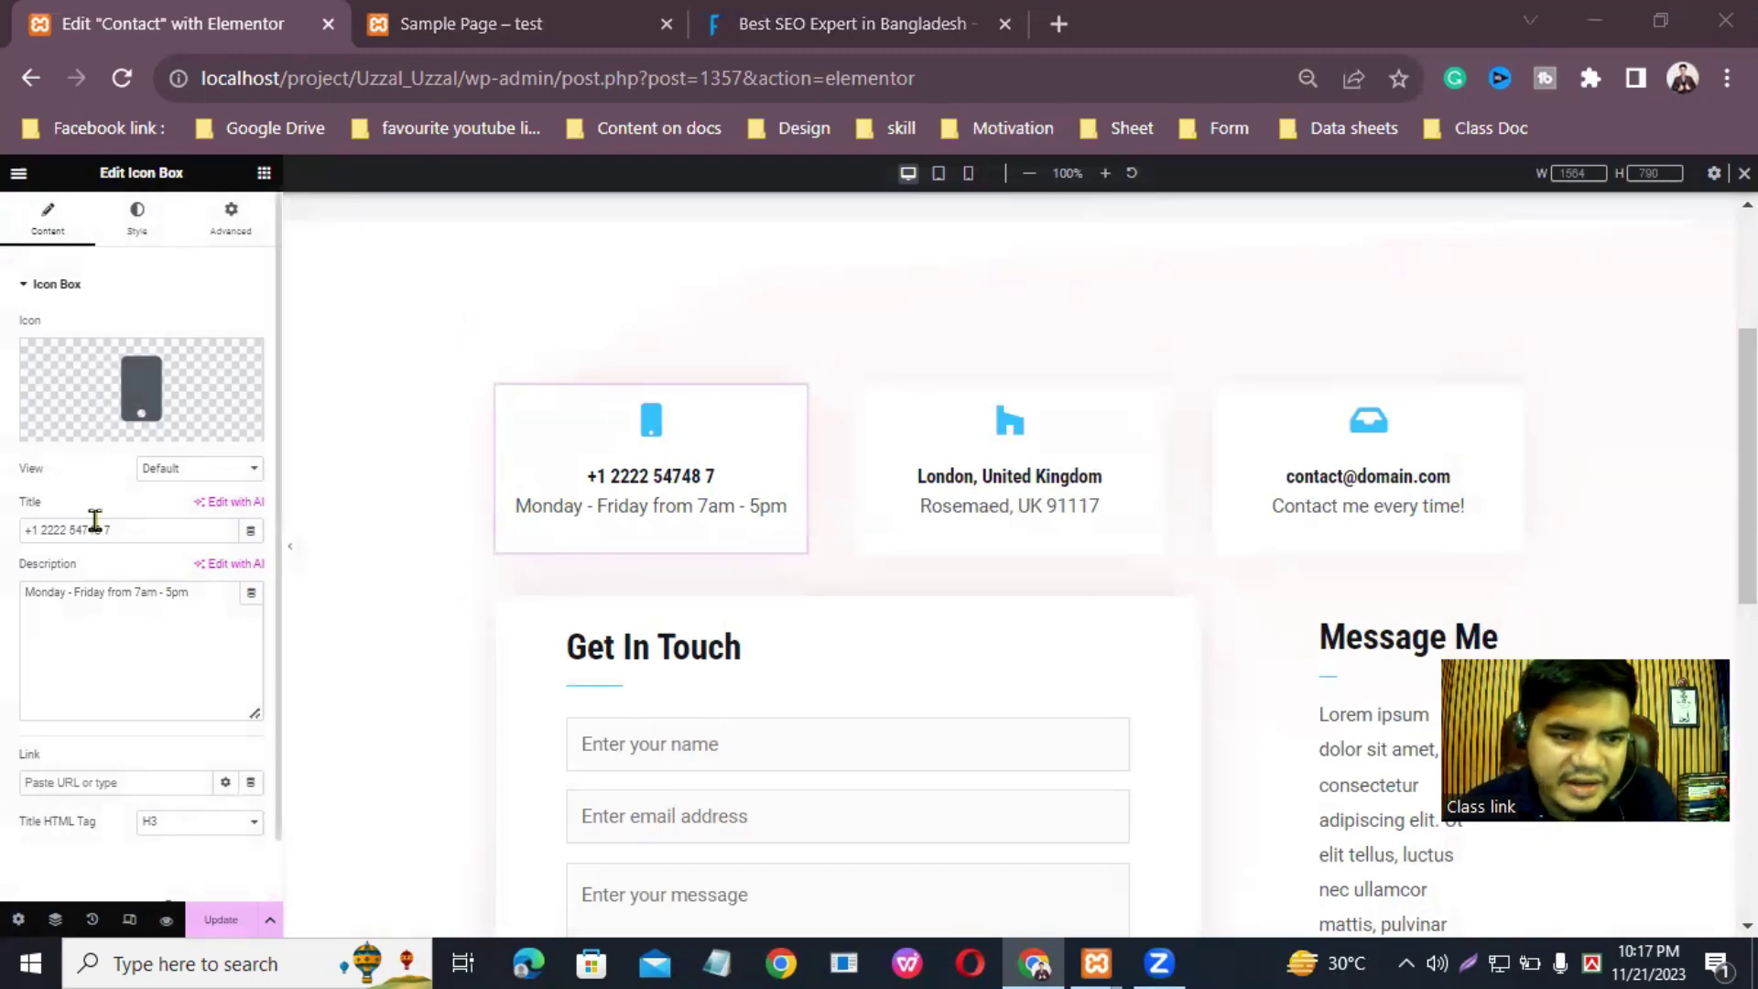
Step: Replace the phone card's title with the new phone number
{"action": "left_click", "coordinate": [149, 529]}
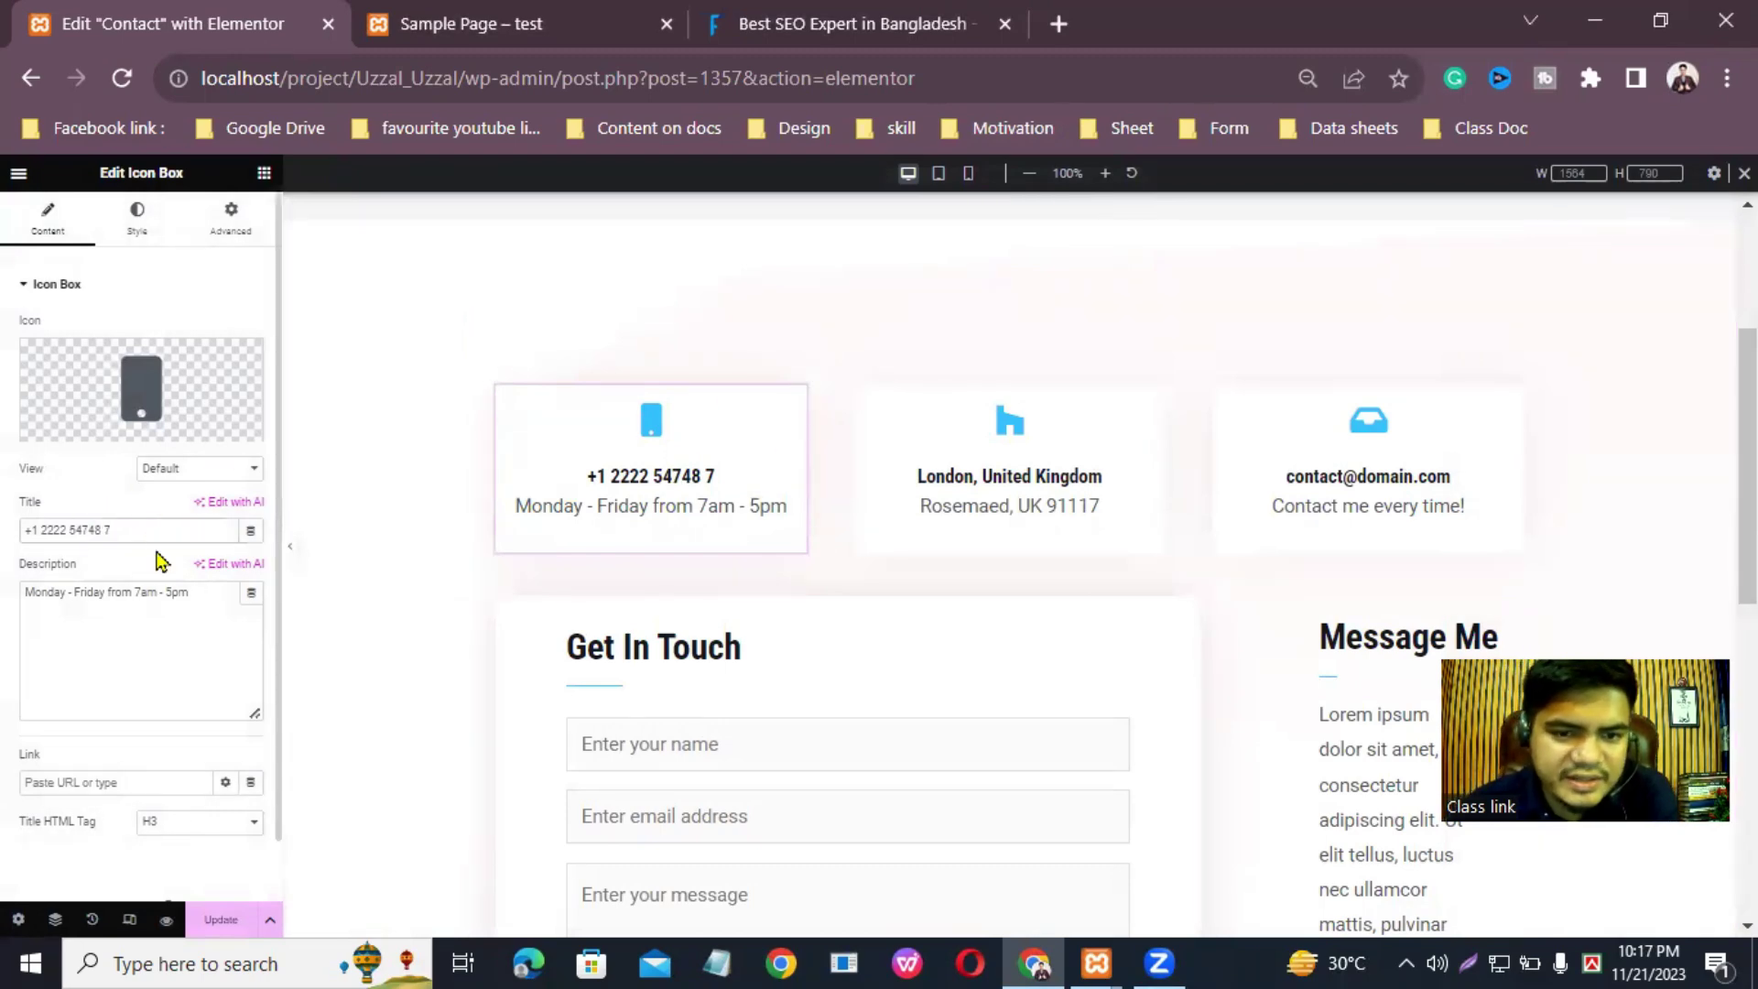
{"action": "key", "text": "BackSpace"}
{"action": "key", "text": "BackSpace"}
{"action": "key", "text": "BackSpace"}
{"action": "key", "text": "BackSpace"}
{"action": "key", "text": "BackSpace"}
{"action": "key", "text": "BackSpace"}
{"action": "key", "text": "BackSpace"}
{"action": "key", "text": "BackSpace"}
{"action": "key", "text": "BackSpace"}
{"action": "key", "text": "BackSpace"}
{"action": "key", "text": "BackSpace"}
{"action": "key", "text": "BackSpace"}
{"action": "key", "text": "BackSpace"}
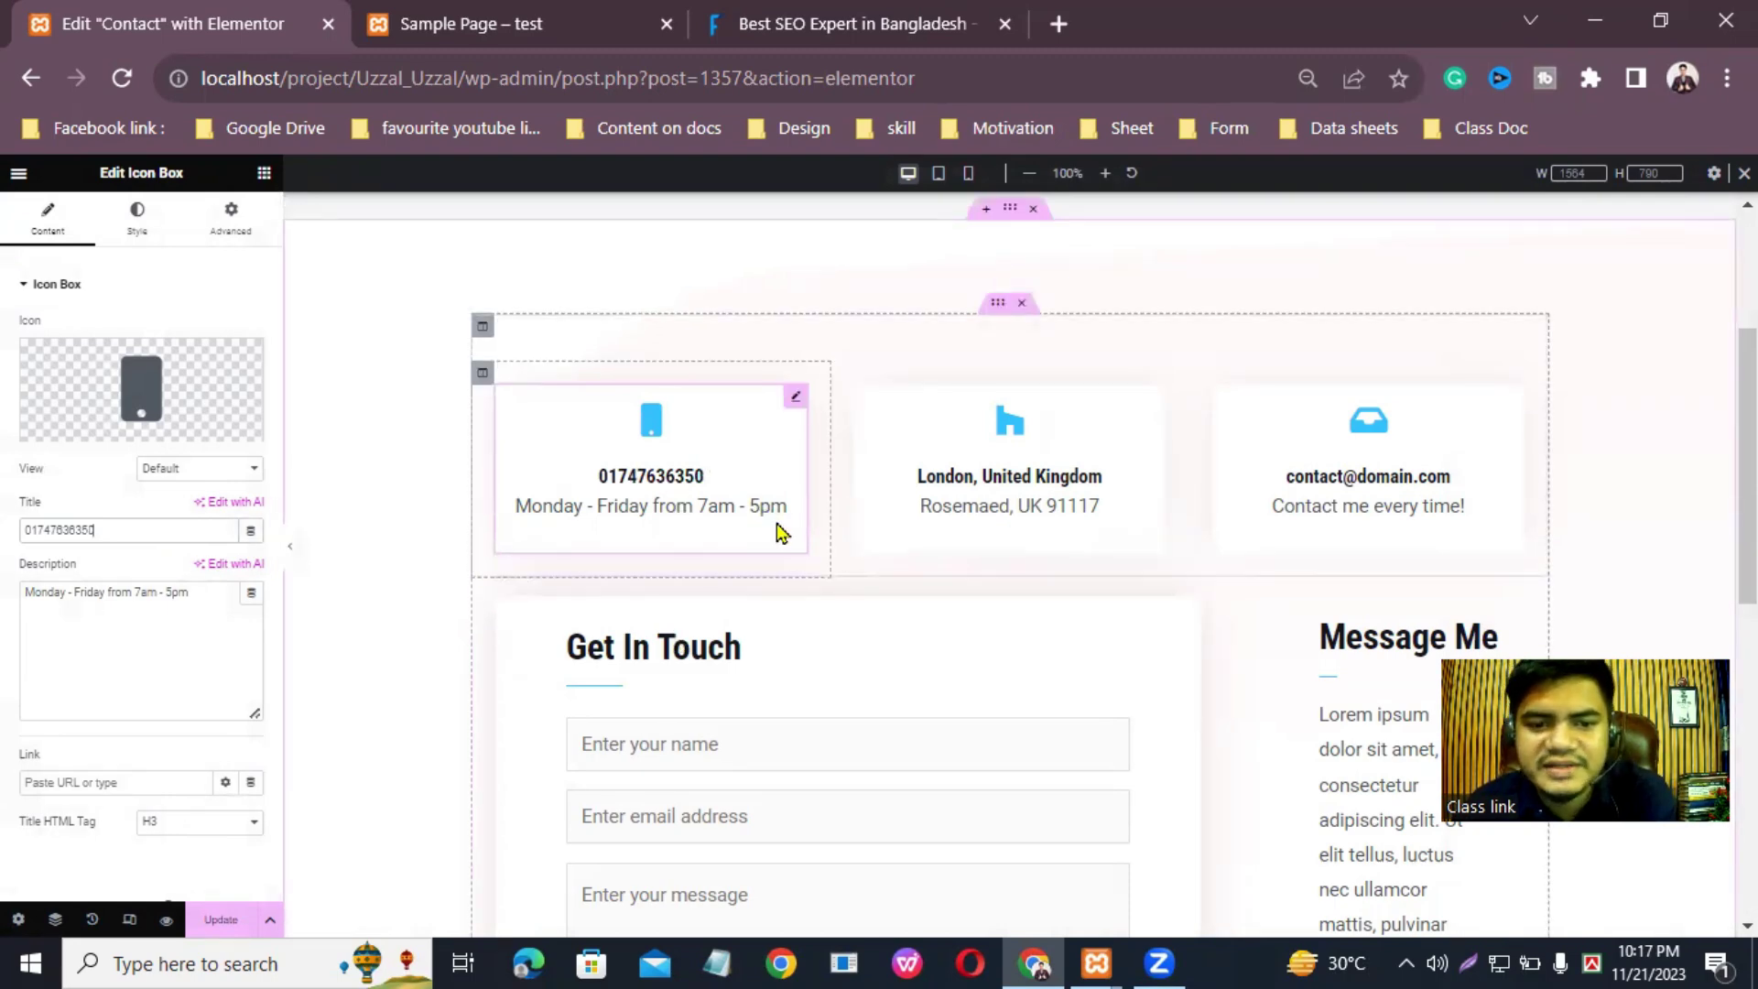
Step: Change the phone card's description to '24/7 hours Open Everyday'
{"action": "left_click", "coordinate": [224, 589]}
{"action": "key", "text": "BackSpace"}
{"action": "key", "text": "BackSpace"}
{"action": "key", "text": "BackSpace"}
{"action": "key", "text": "BackSpace"}
{"action": "key", "text": "BackSpace"}
{"action": "key", "text": "BackSpace"}
{"action": "key", "text": "BackSpace"}
{"action": "key", "text": "BackSpace"}
{"action": "key", "text": "BackSpace"}
{"action": "key", "text": "BackSpace"}
{"action": "key", "text": "BackSpace"}
{"action": "key", "text": "BackSpace"}
{"action": "key", "text": "BackSpace"}
{"action": "key", "text": "BackSpace"}
{"action": "key", "text": "BackSpace"}
{"action": "key", "text": "BackSpace"}
{"action": "key", "text": "BackSpace"}
{"action": "key", "text": "BackSpace"}
{"action": "key", "text": "BackSpace"}
{"action": "key", "text": "BackSpace"}
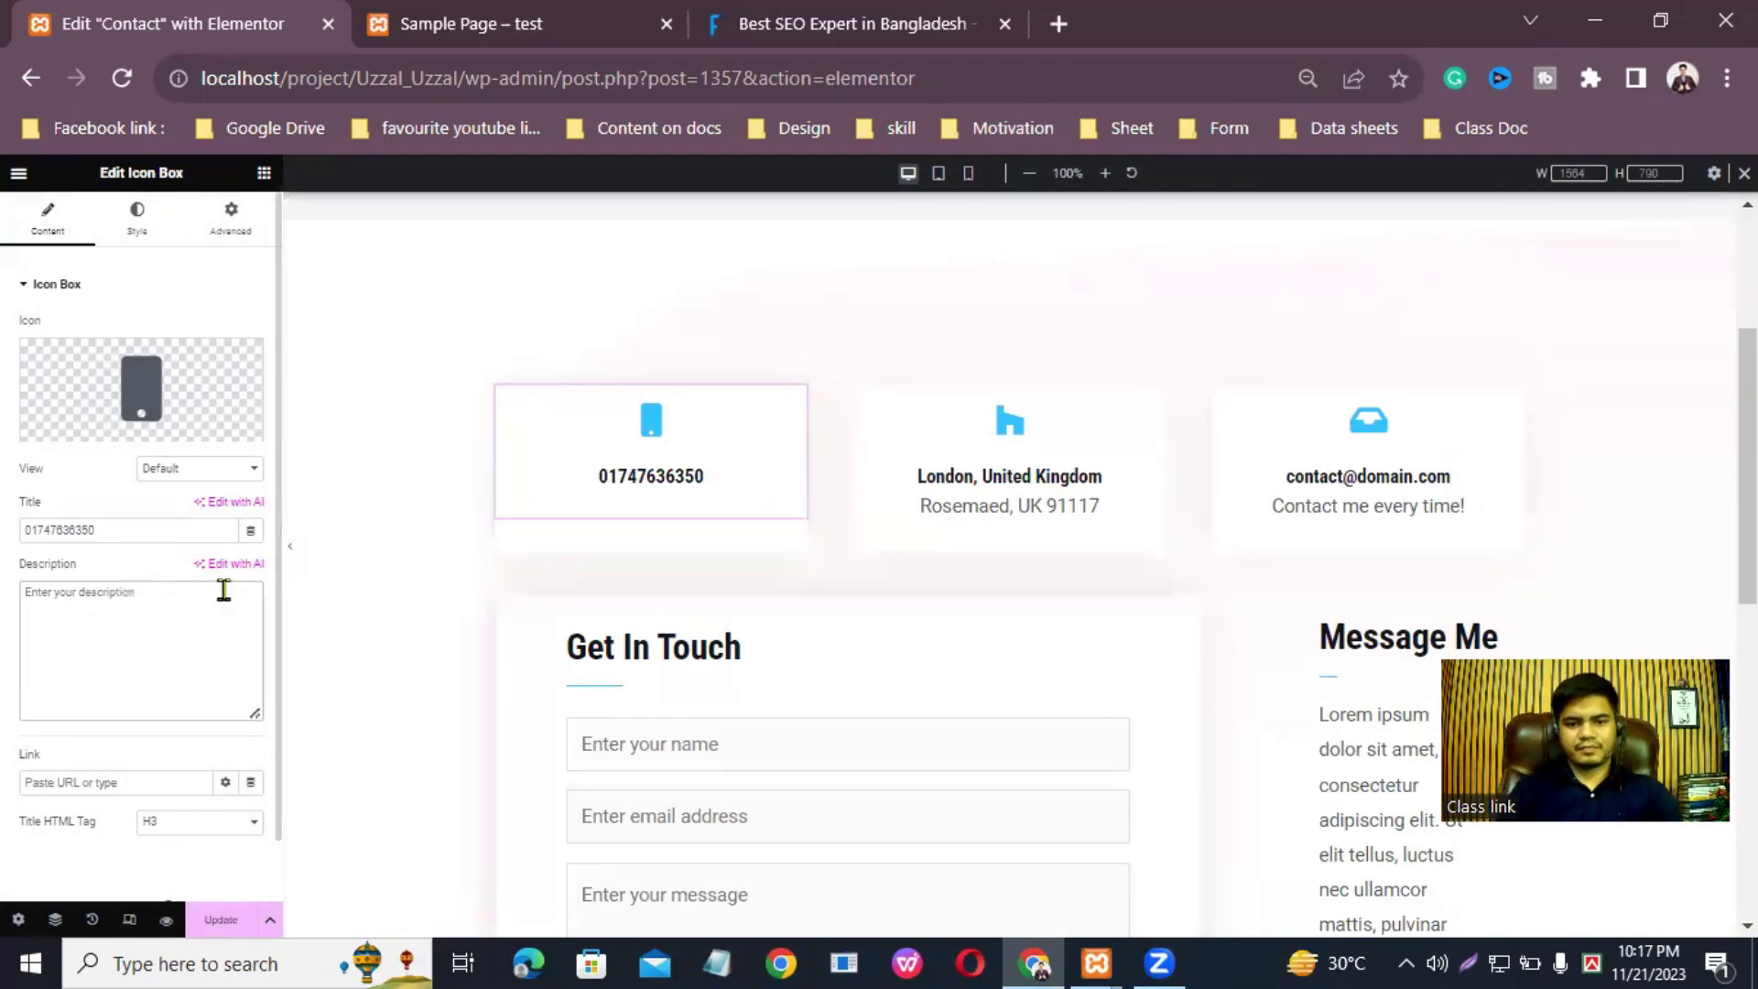
{"action": "type", "text": "24"}
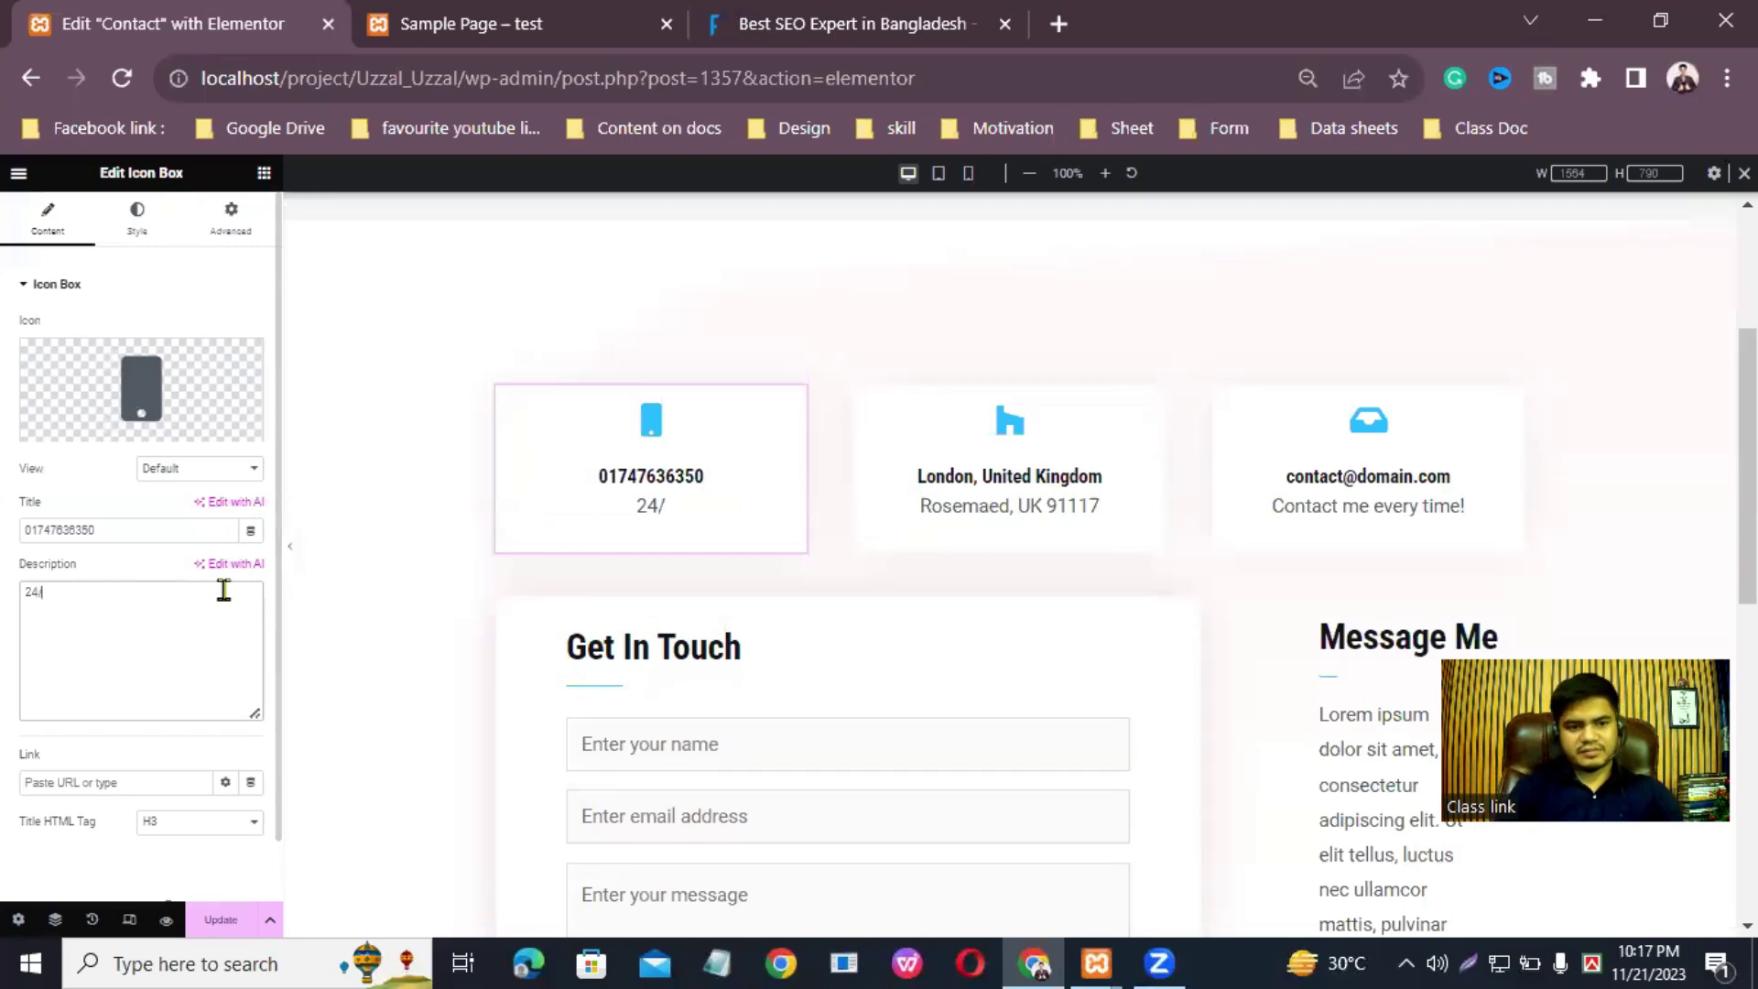
{"action": "type", "text": "/7 hours"}
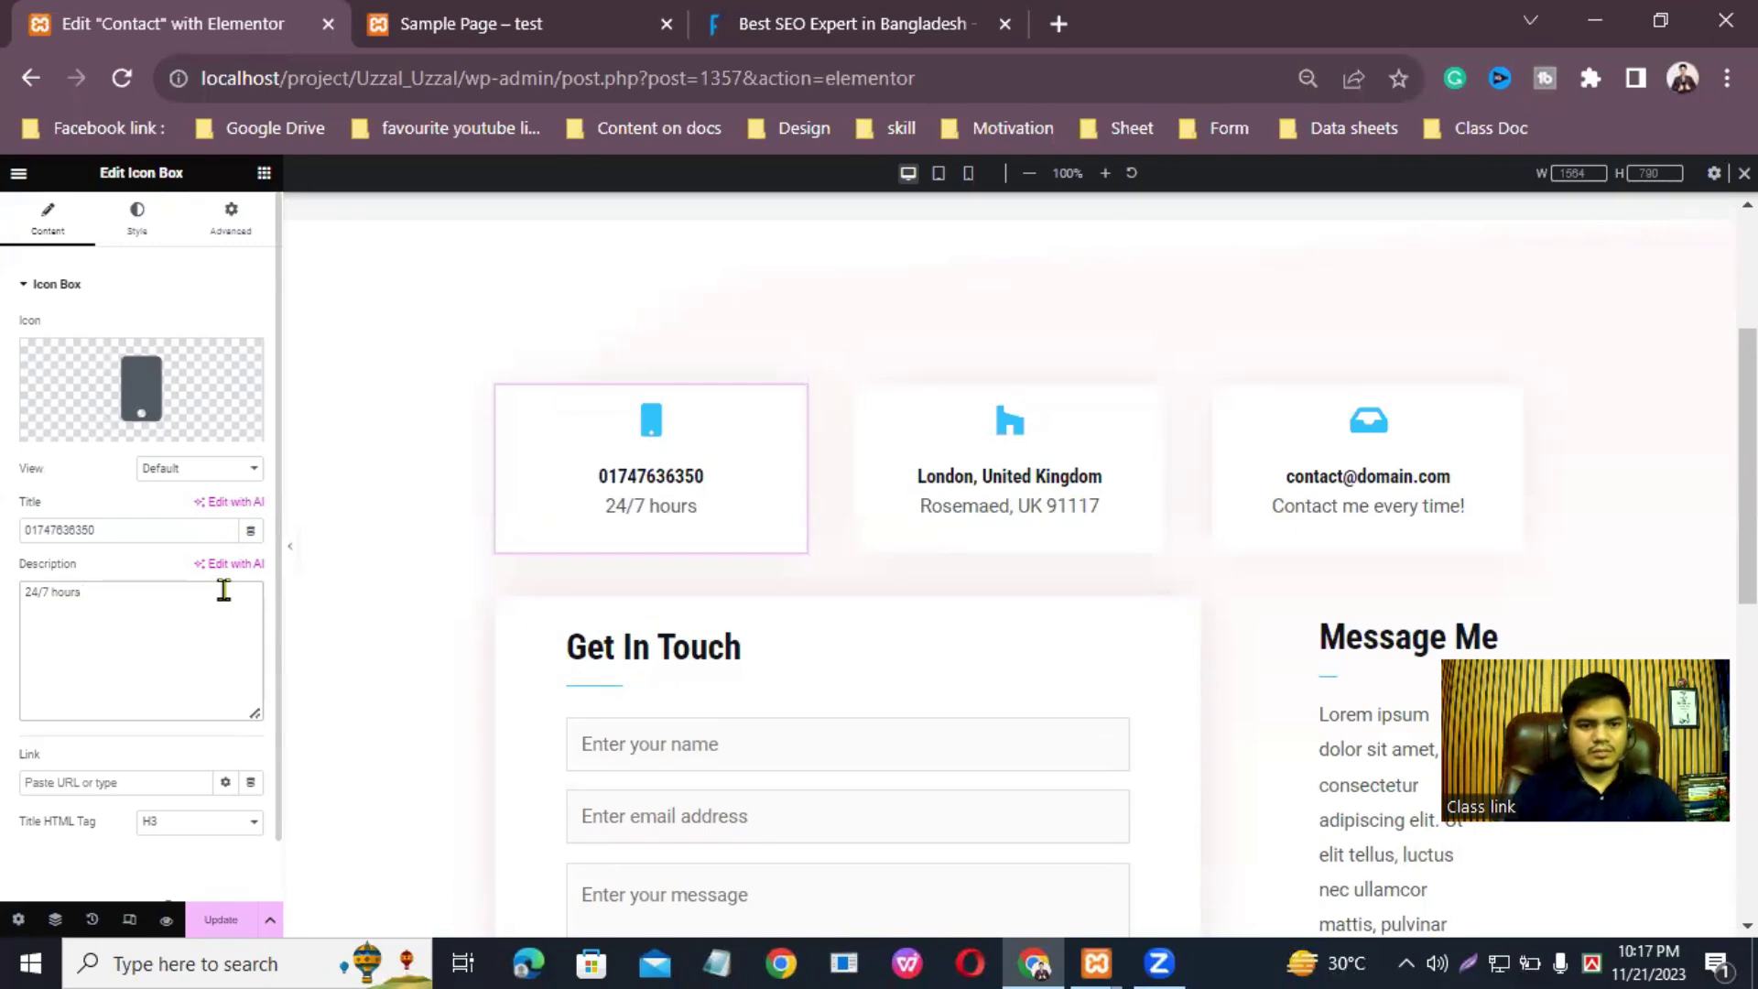
{"action": "type", "text": " Open"}
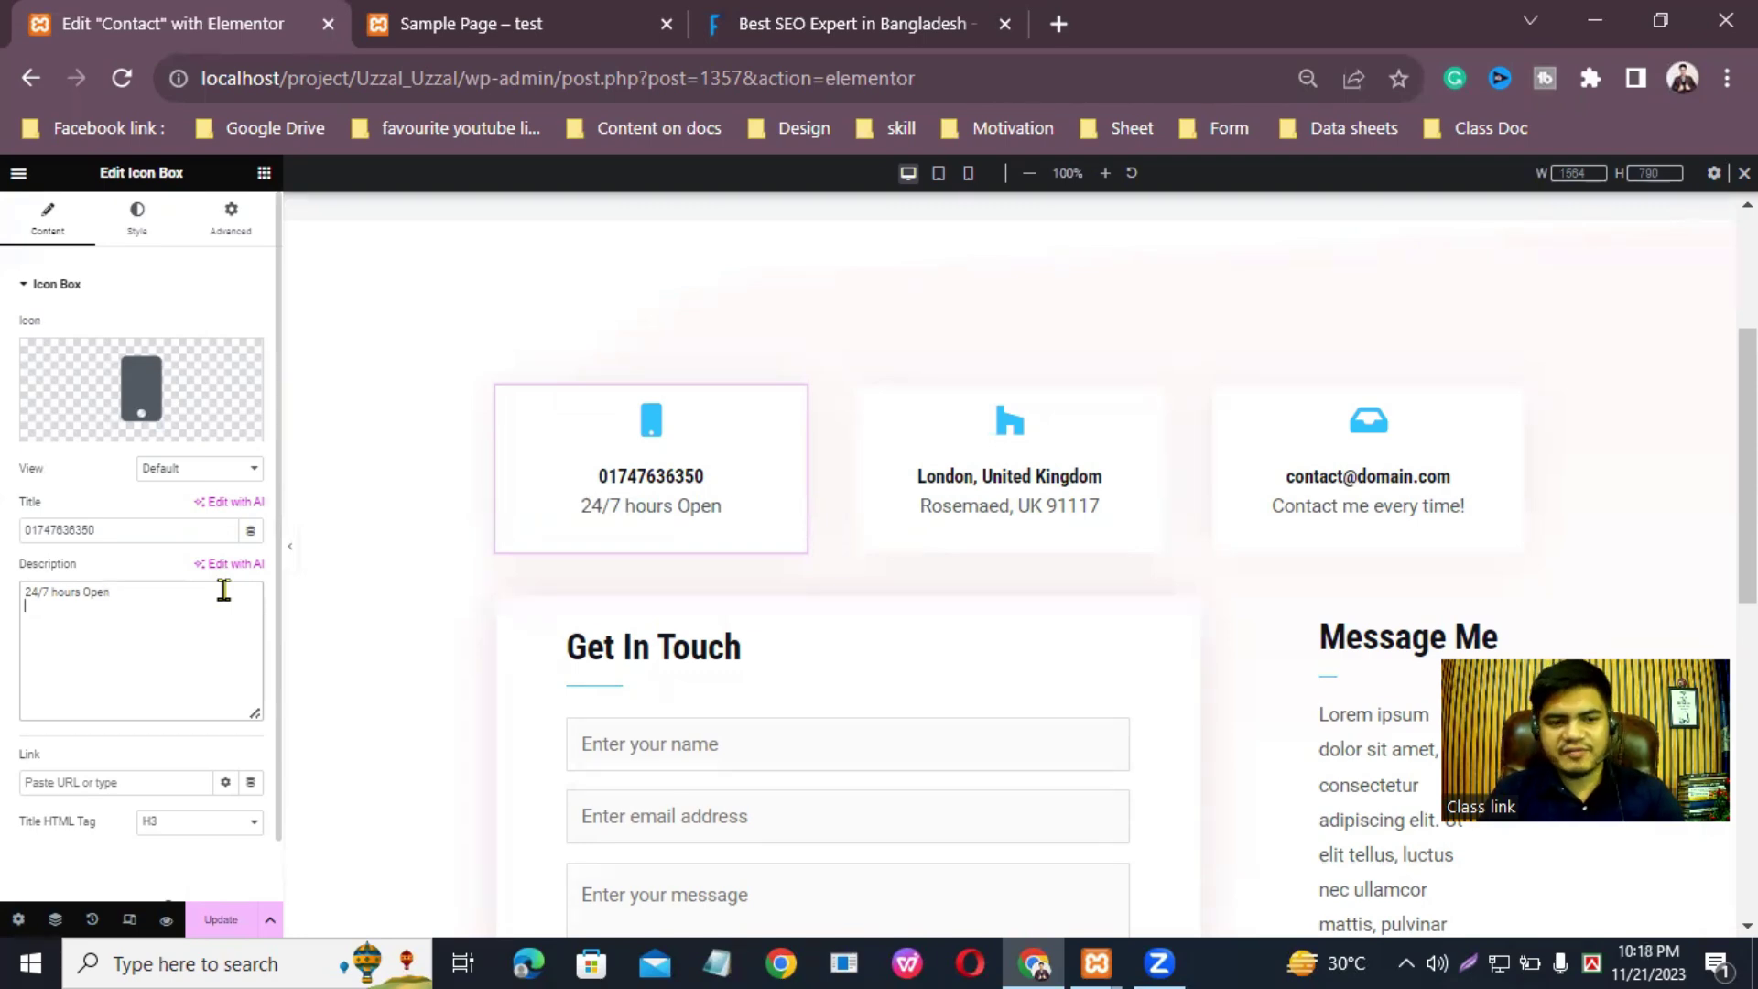
{"action": "type", "text": "very"}
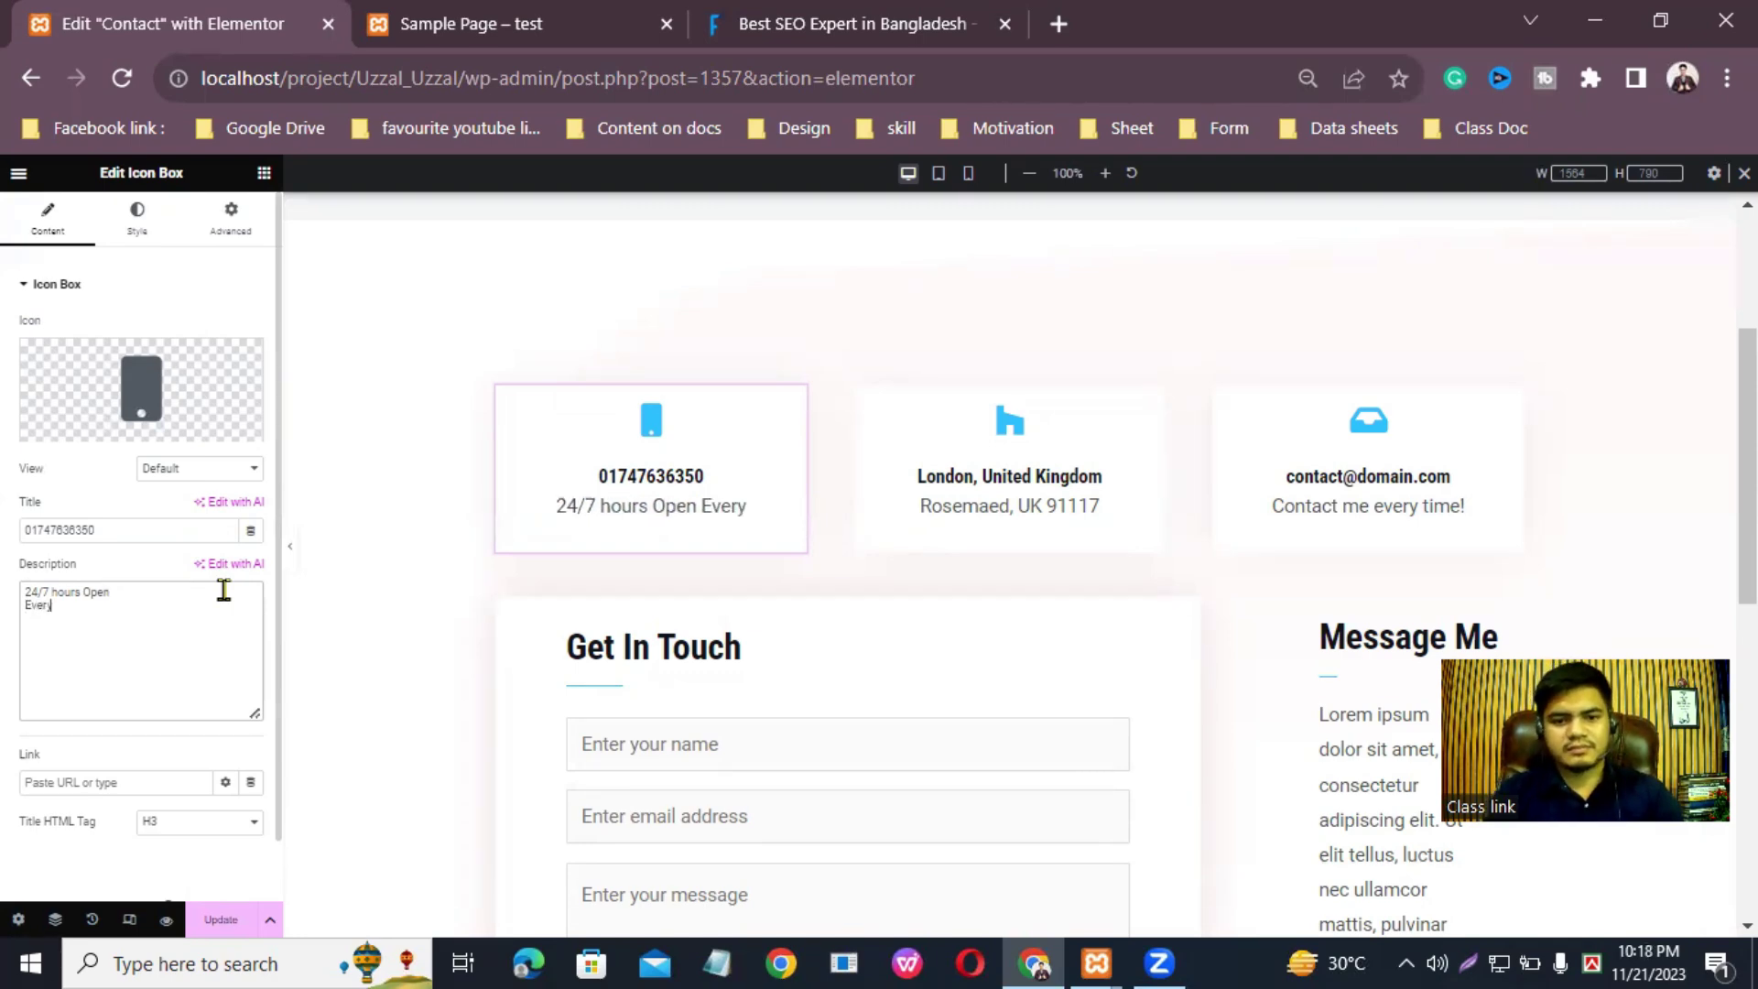
{"action": "type", "text": "day"}
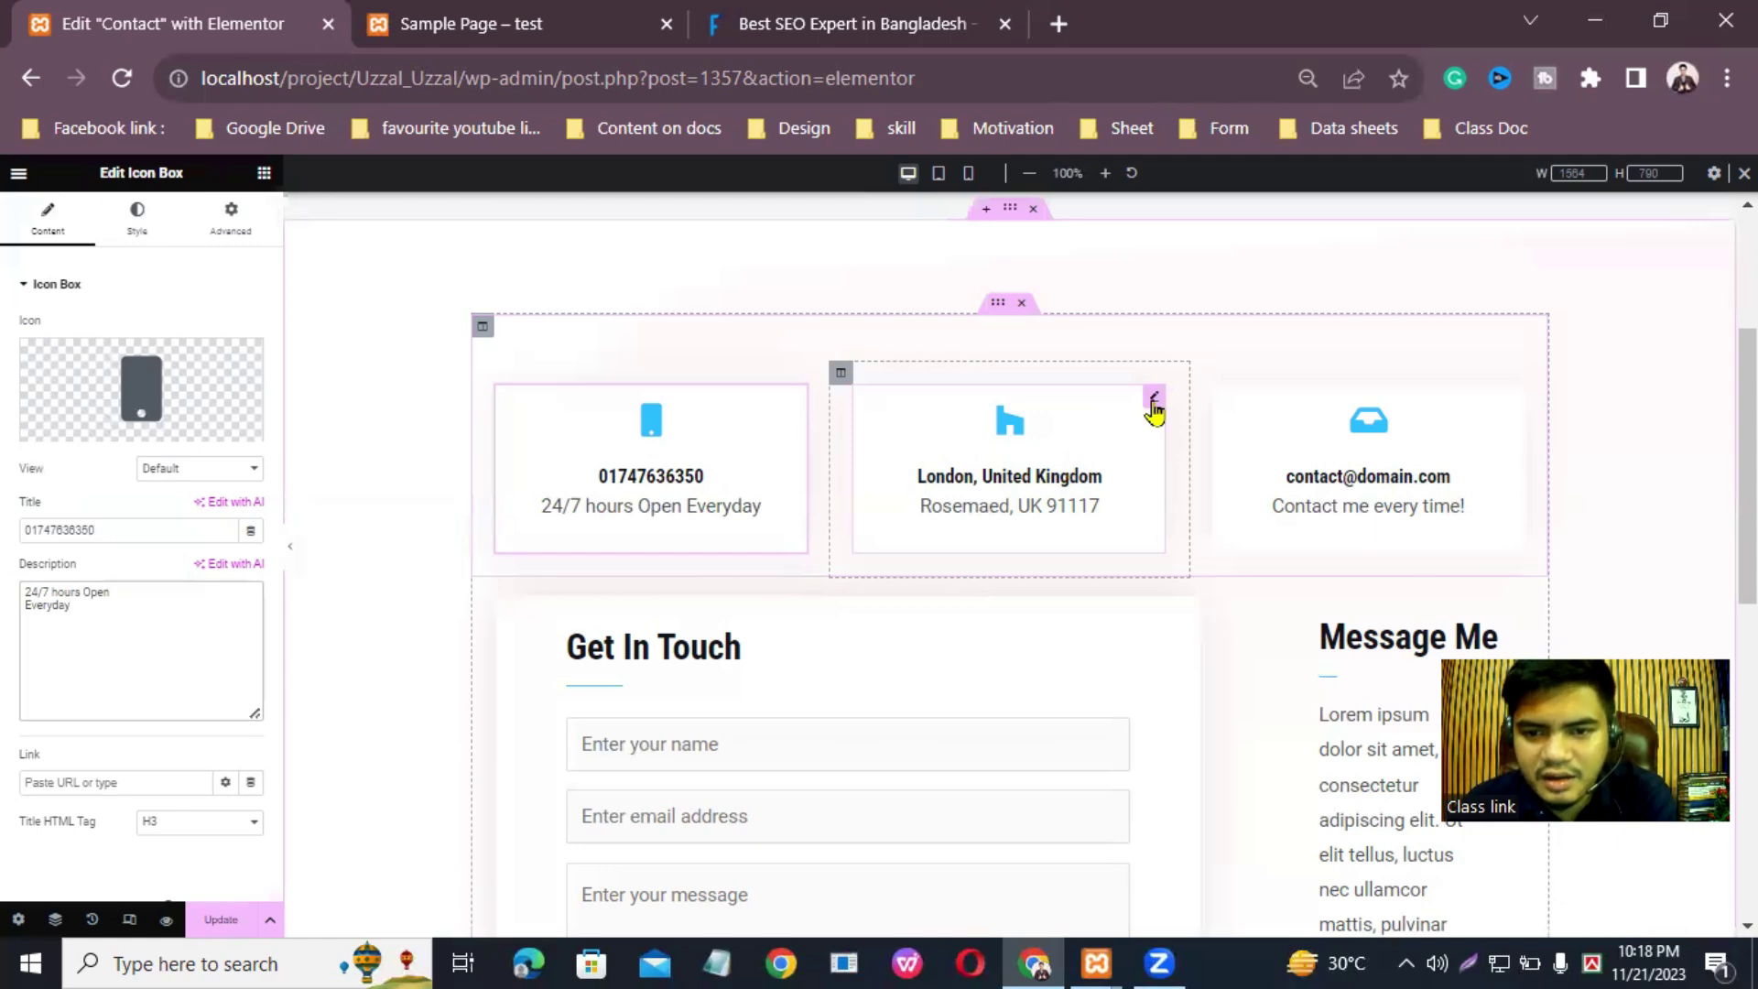
Step: Give the address card the Location icon, found by searching 'loca' after 'home' and 'office'
{"action": "left_click", "coordinate": [1157, 401]}
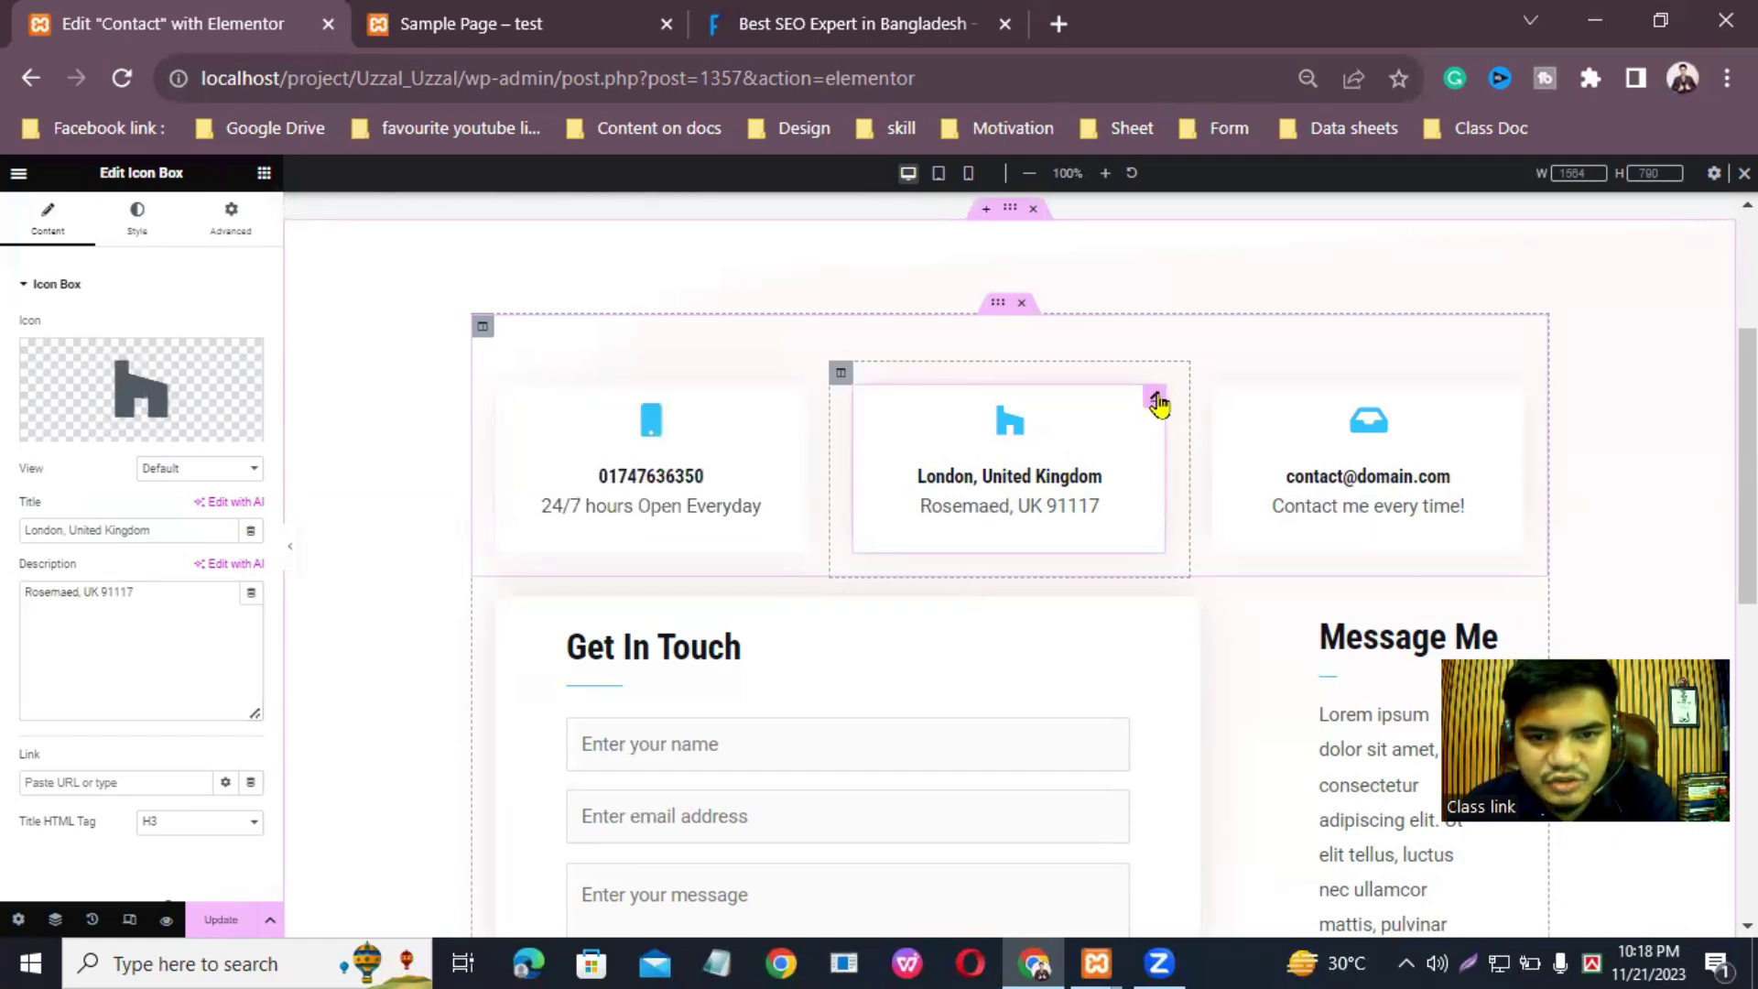
{"action": "mouse_move", "coordinate": [174, 430]}
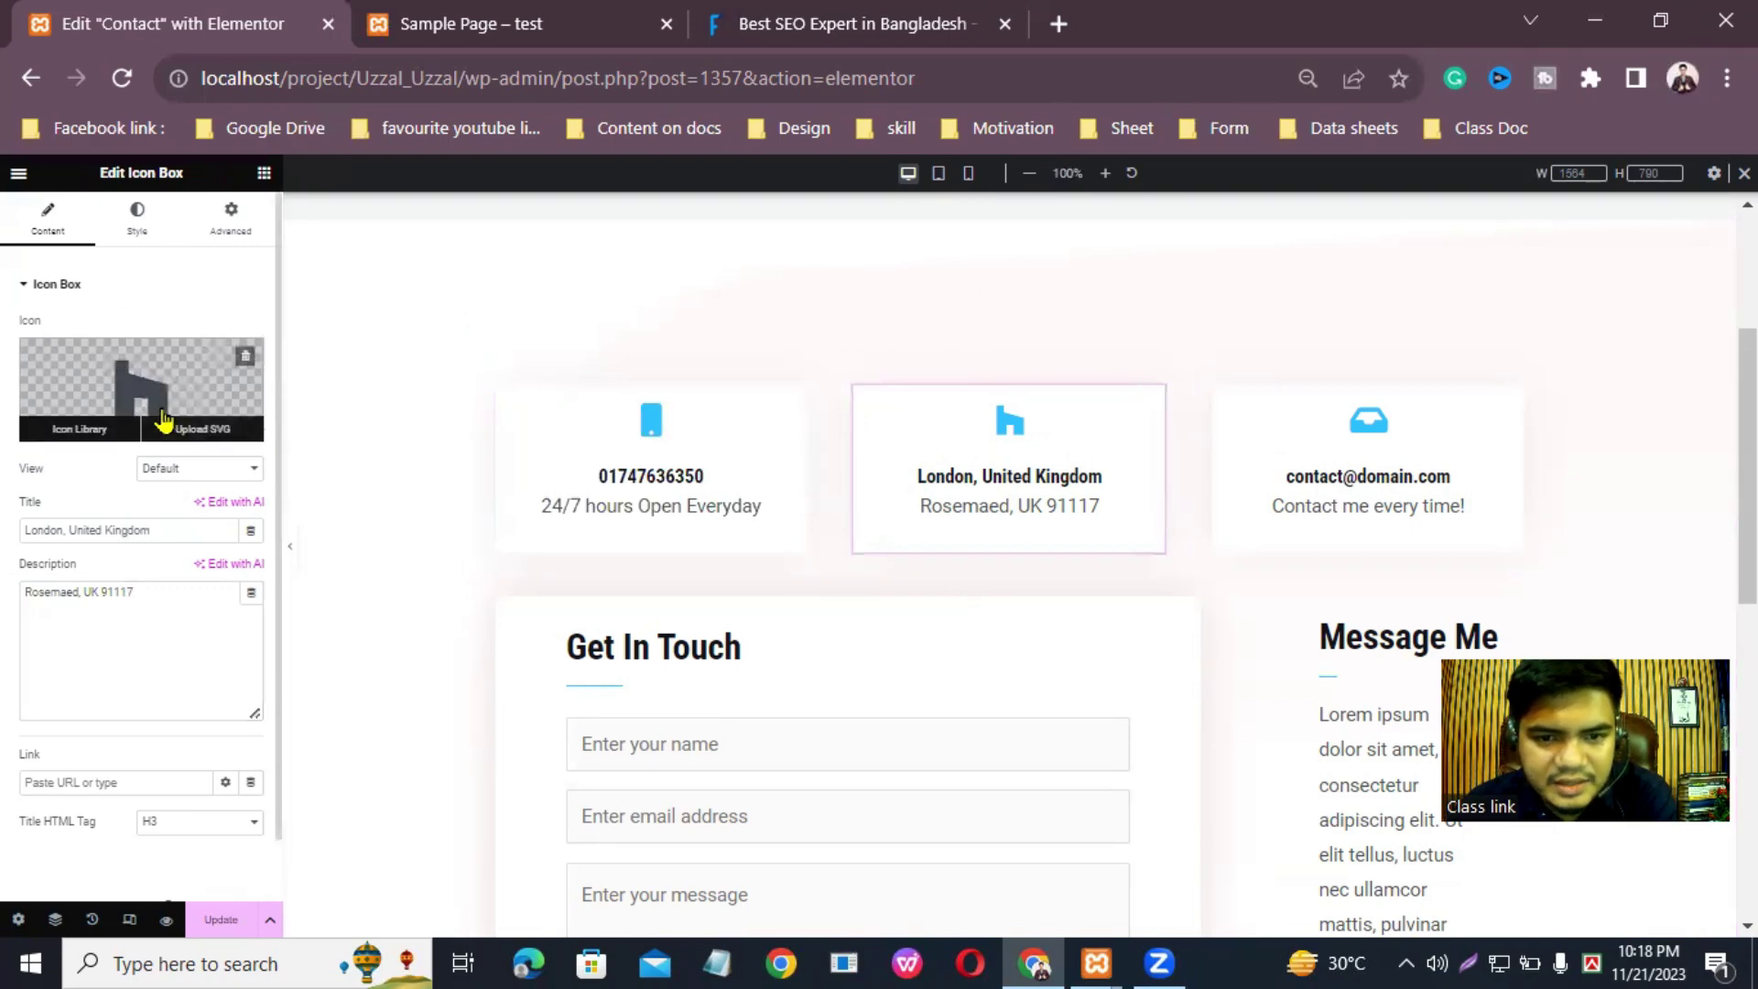
{"action": "left_click", "coordinate": [73, 430]}
{"action": "left_click", "coordinate": [767, 261]}
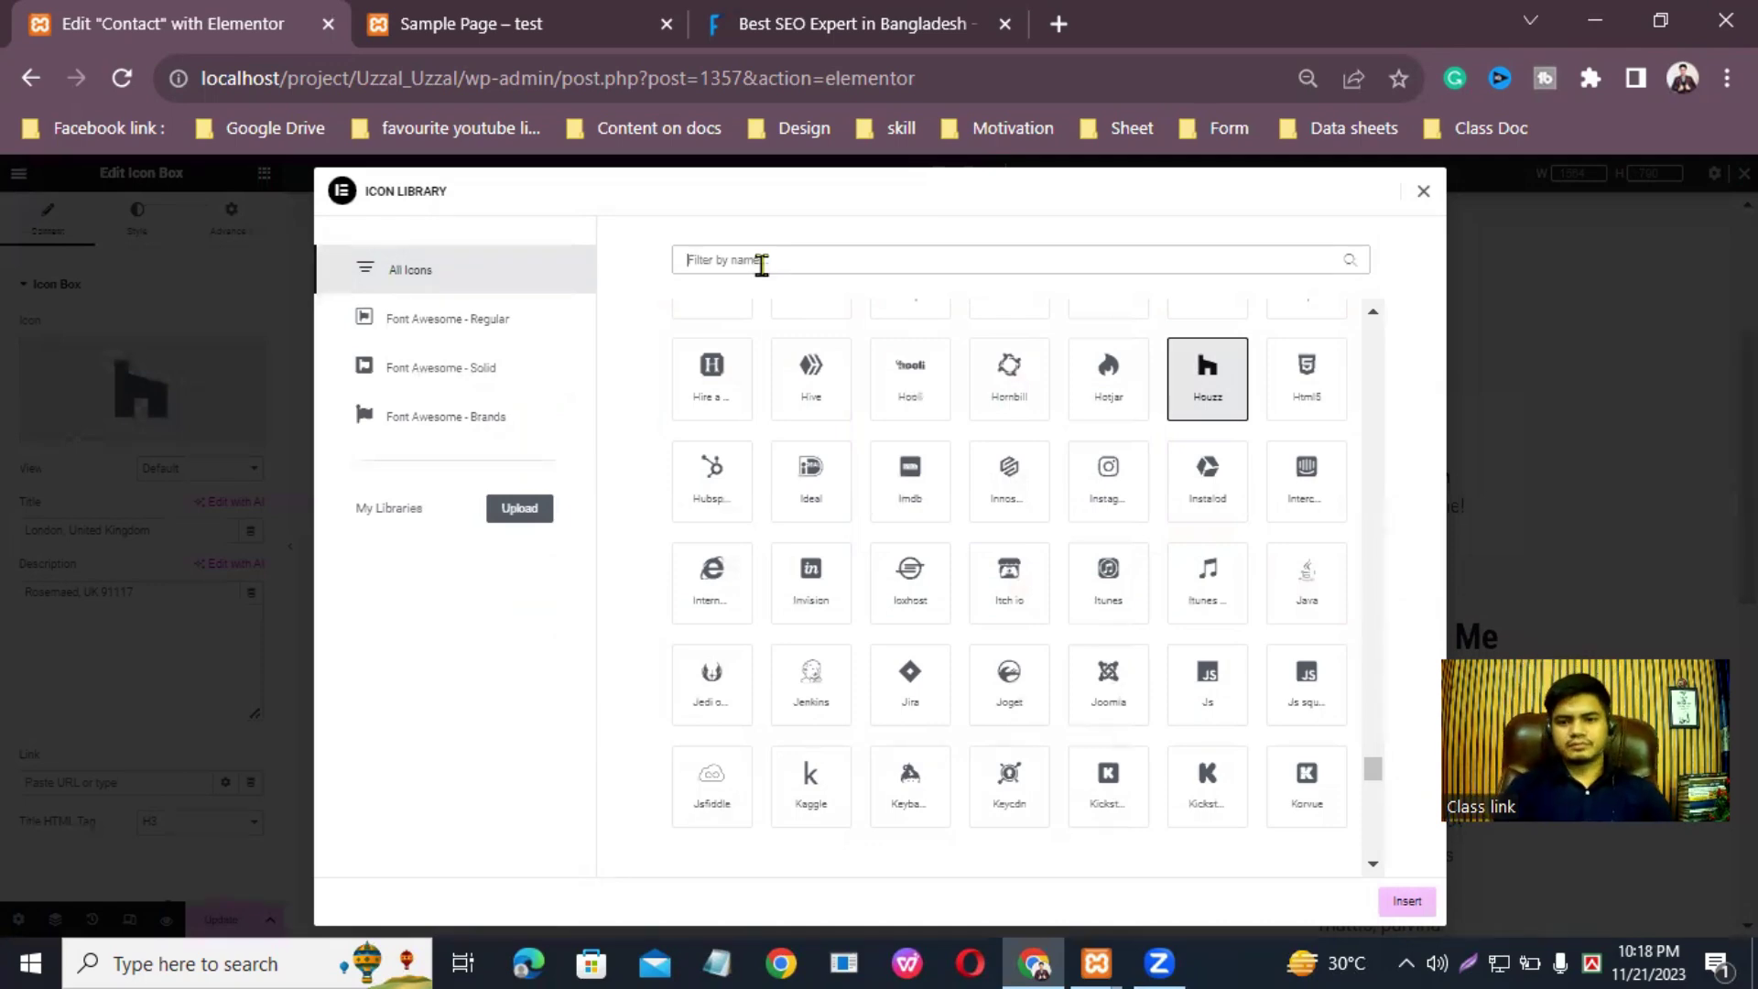
{"action": "type", "text": "home"}
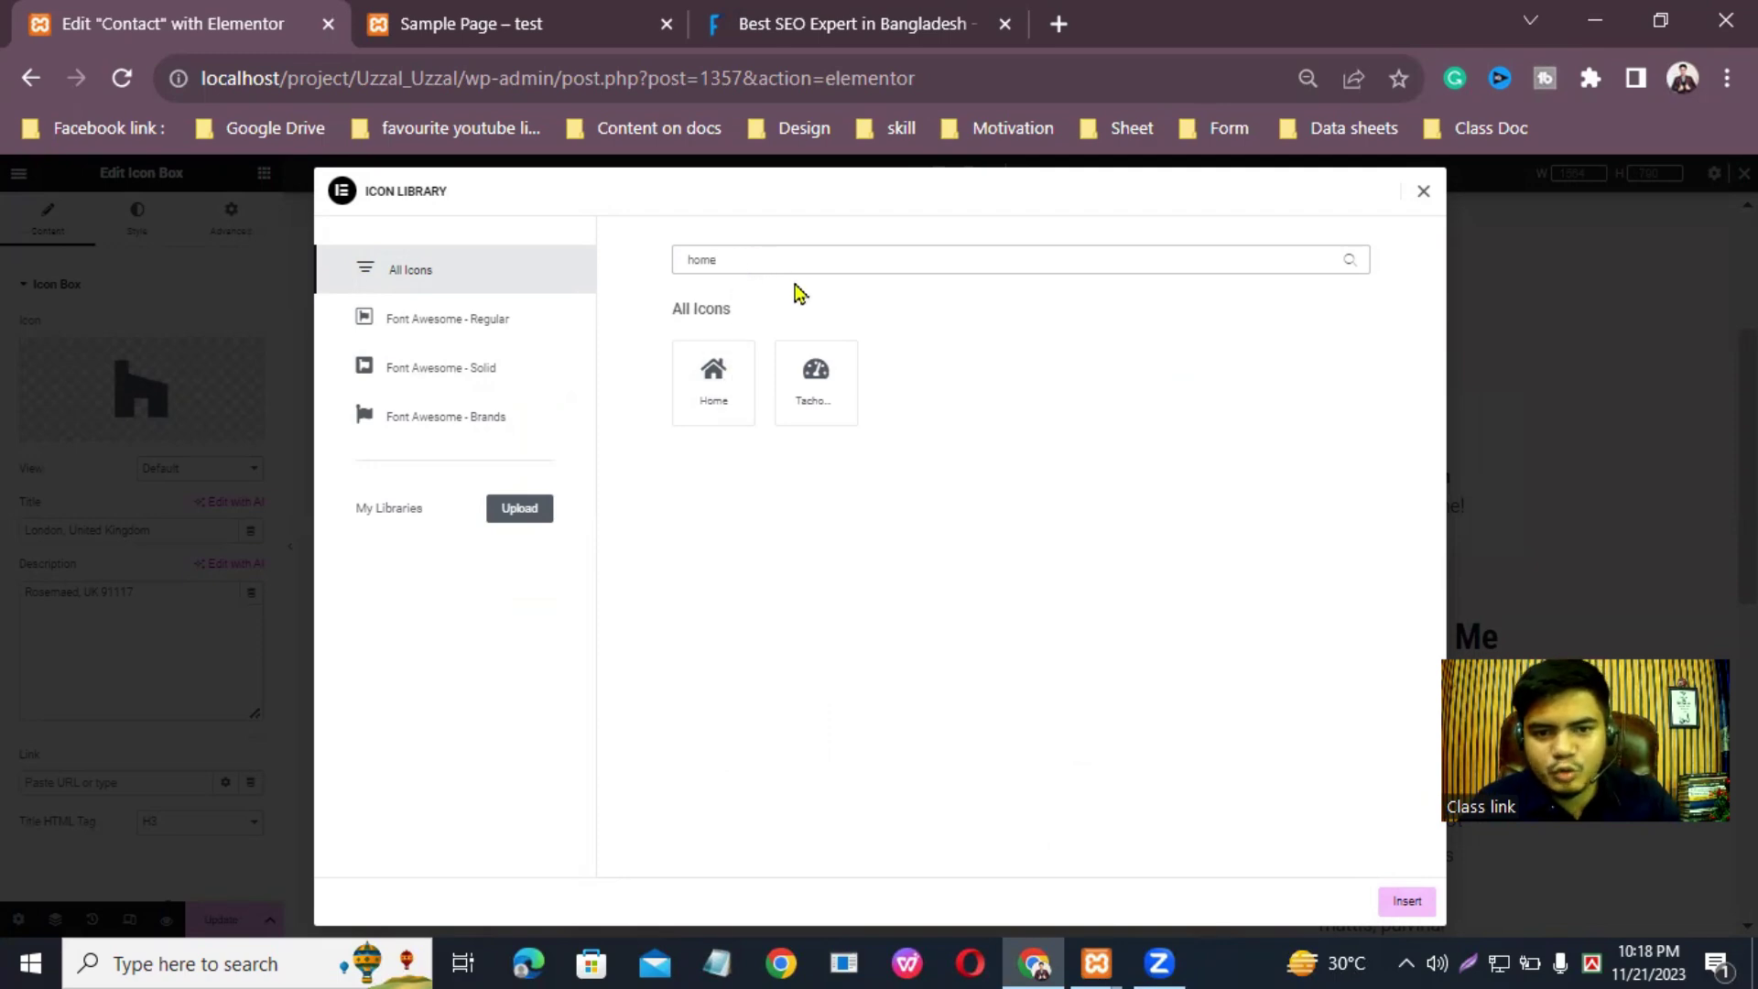
{"action": "key", "text": "BackSpace"}
{"action": "key", "text": "BackSpace"}
{"action": "key", "text": "BackSpace"}
{"action": "key", "text": "BackSpace"}
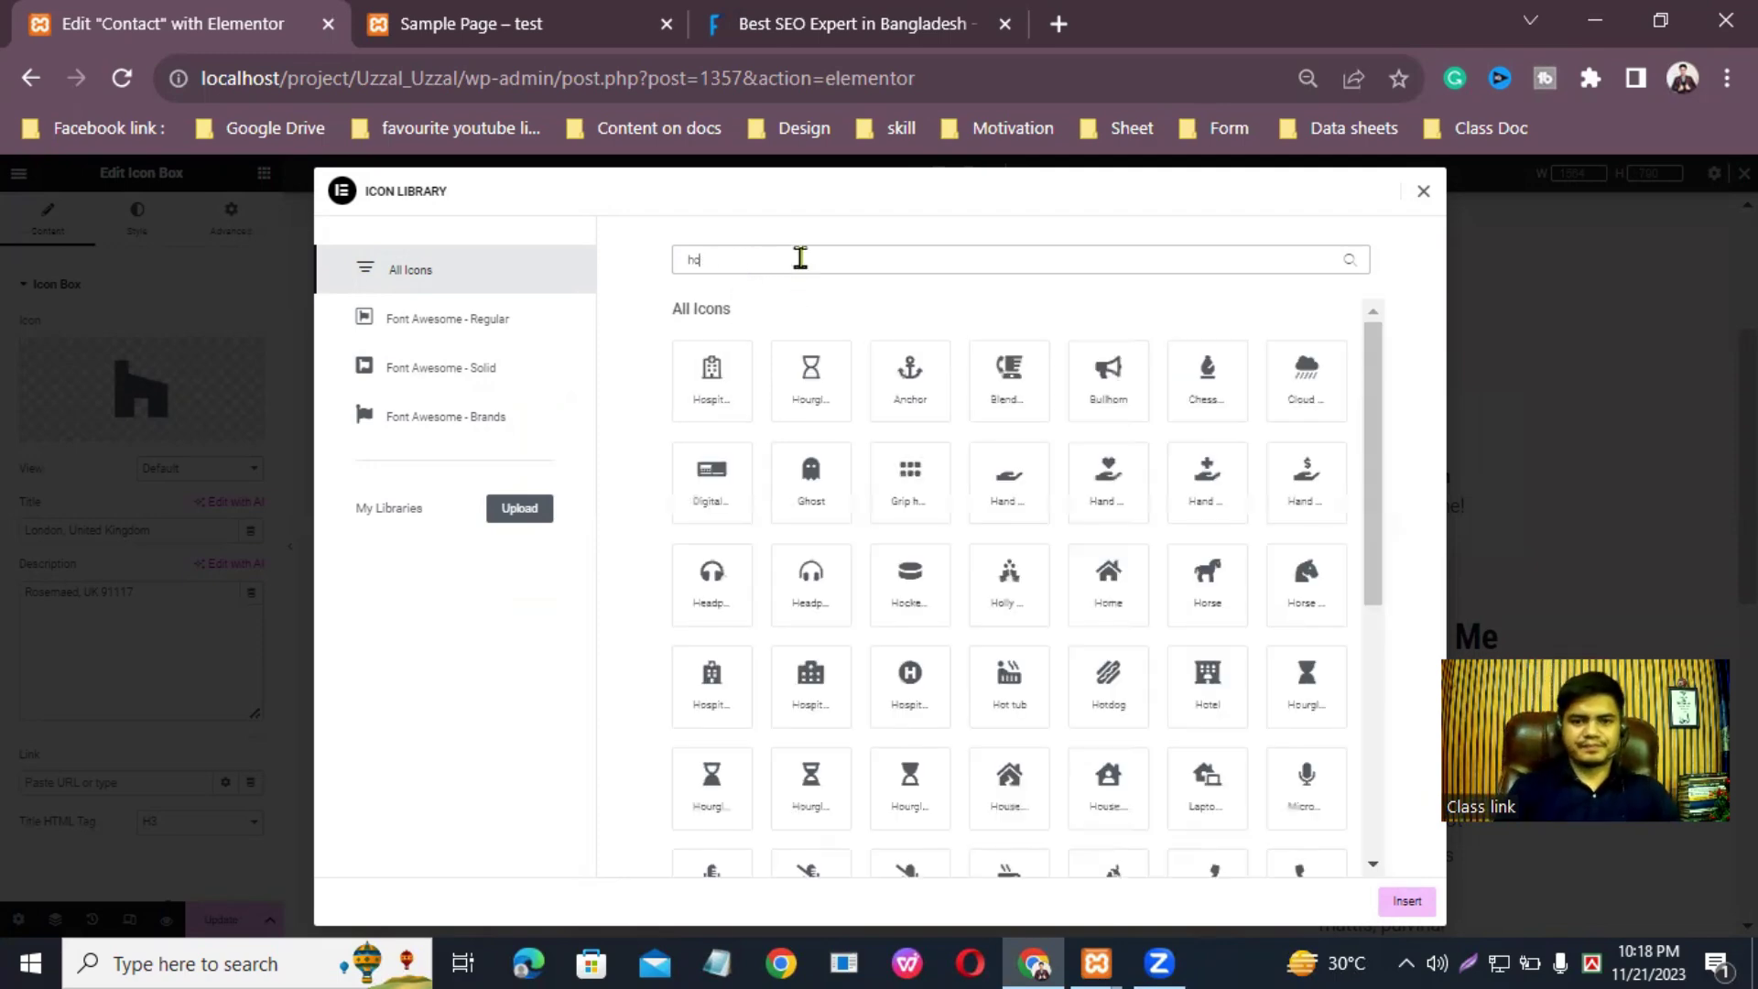
{"action": "type", "text": "offic"}
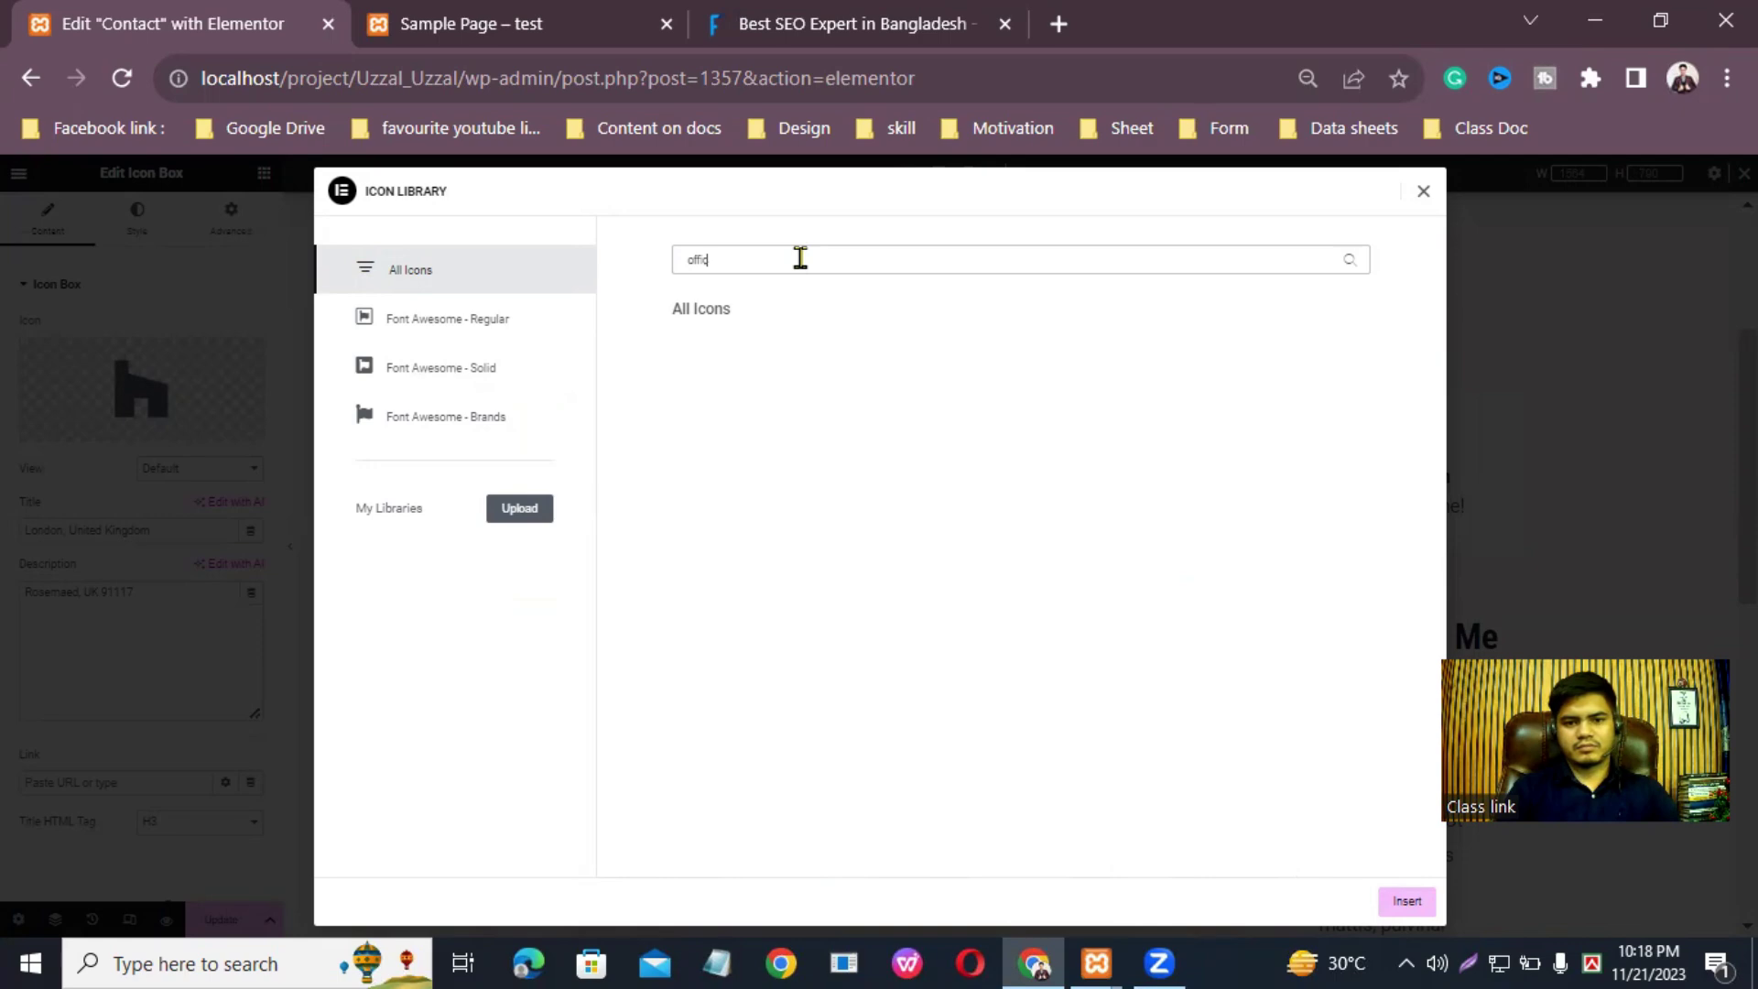
{"action": "type", "text": "e"}
{"action": "key", "text": "BackSpace"}
{"action": "key", "text": "BackSpace"}
{"action": "key", "text": "BackSpace"}
{"action": "key", "text": "BackSpace"}
{"action": "key", "text": "BackSpace"}
{"action": "key", "text": "BackSpace"}
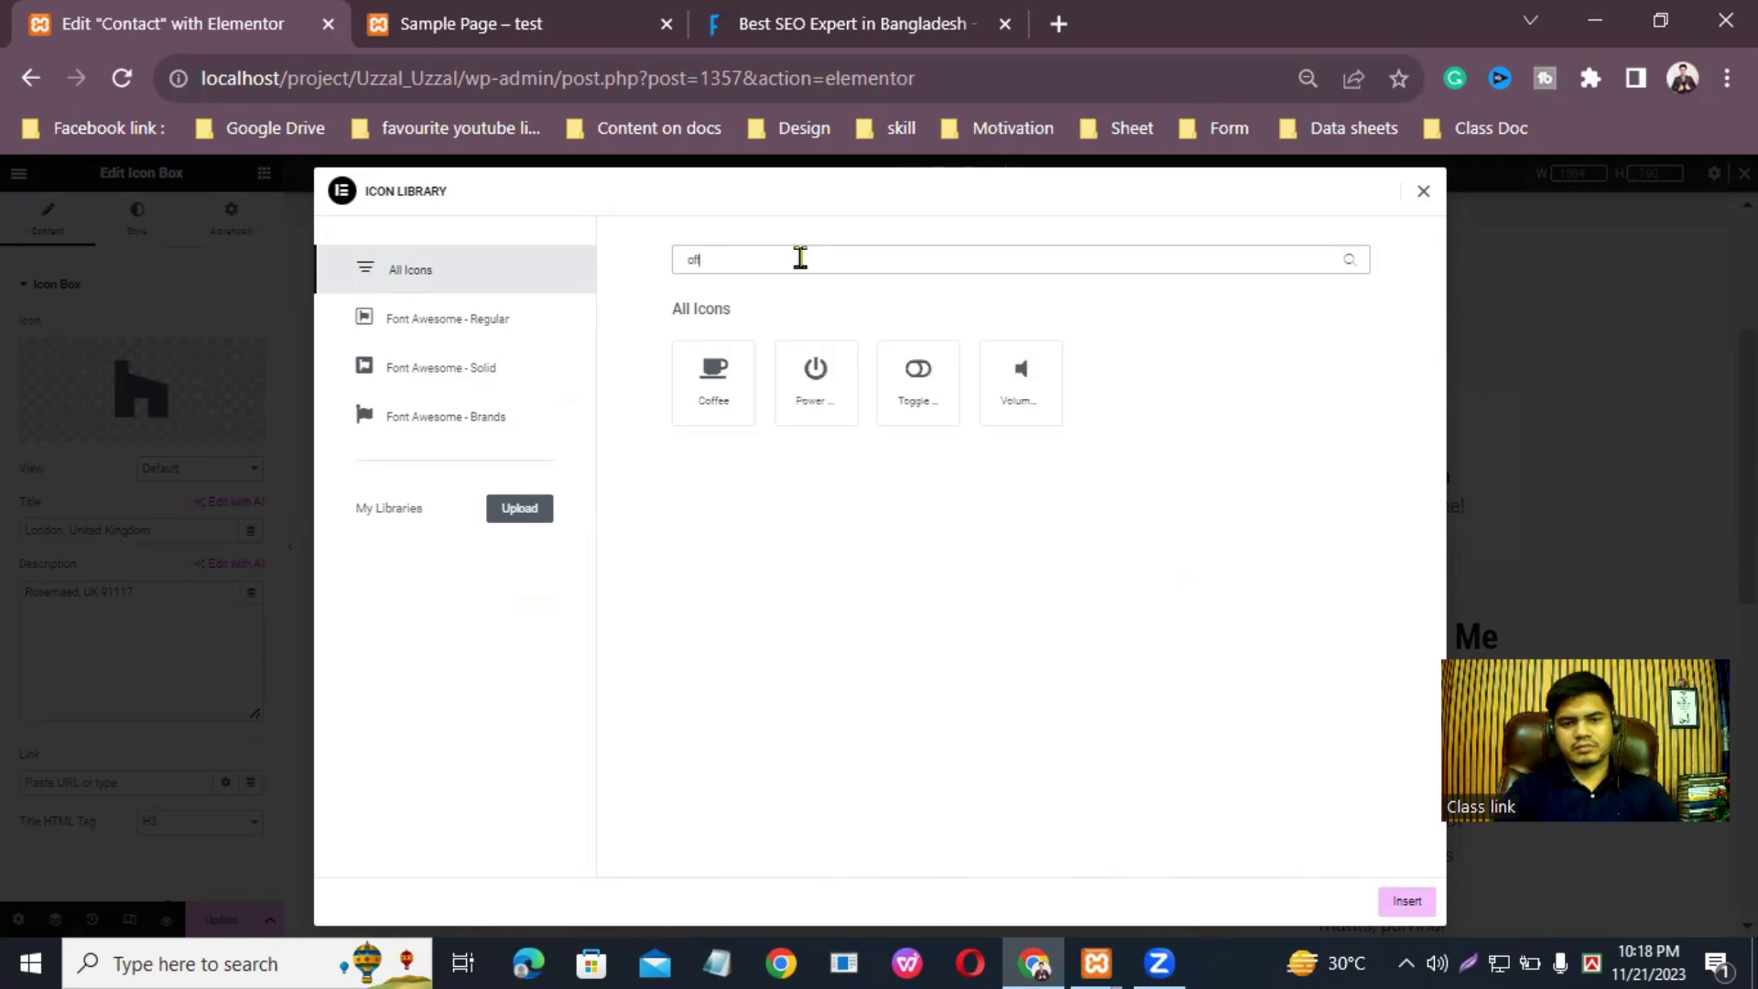
{"action": "type", "text": "home"}
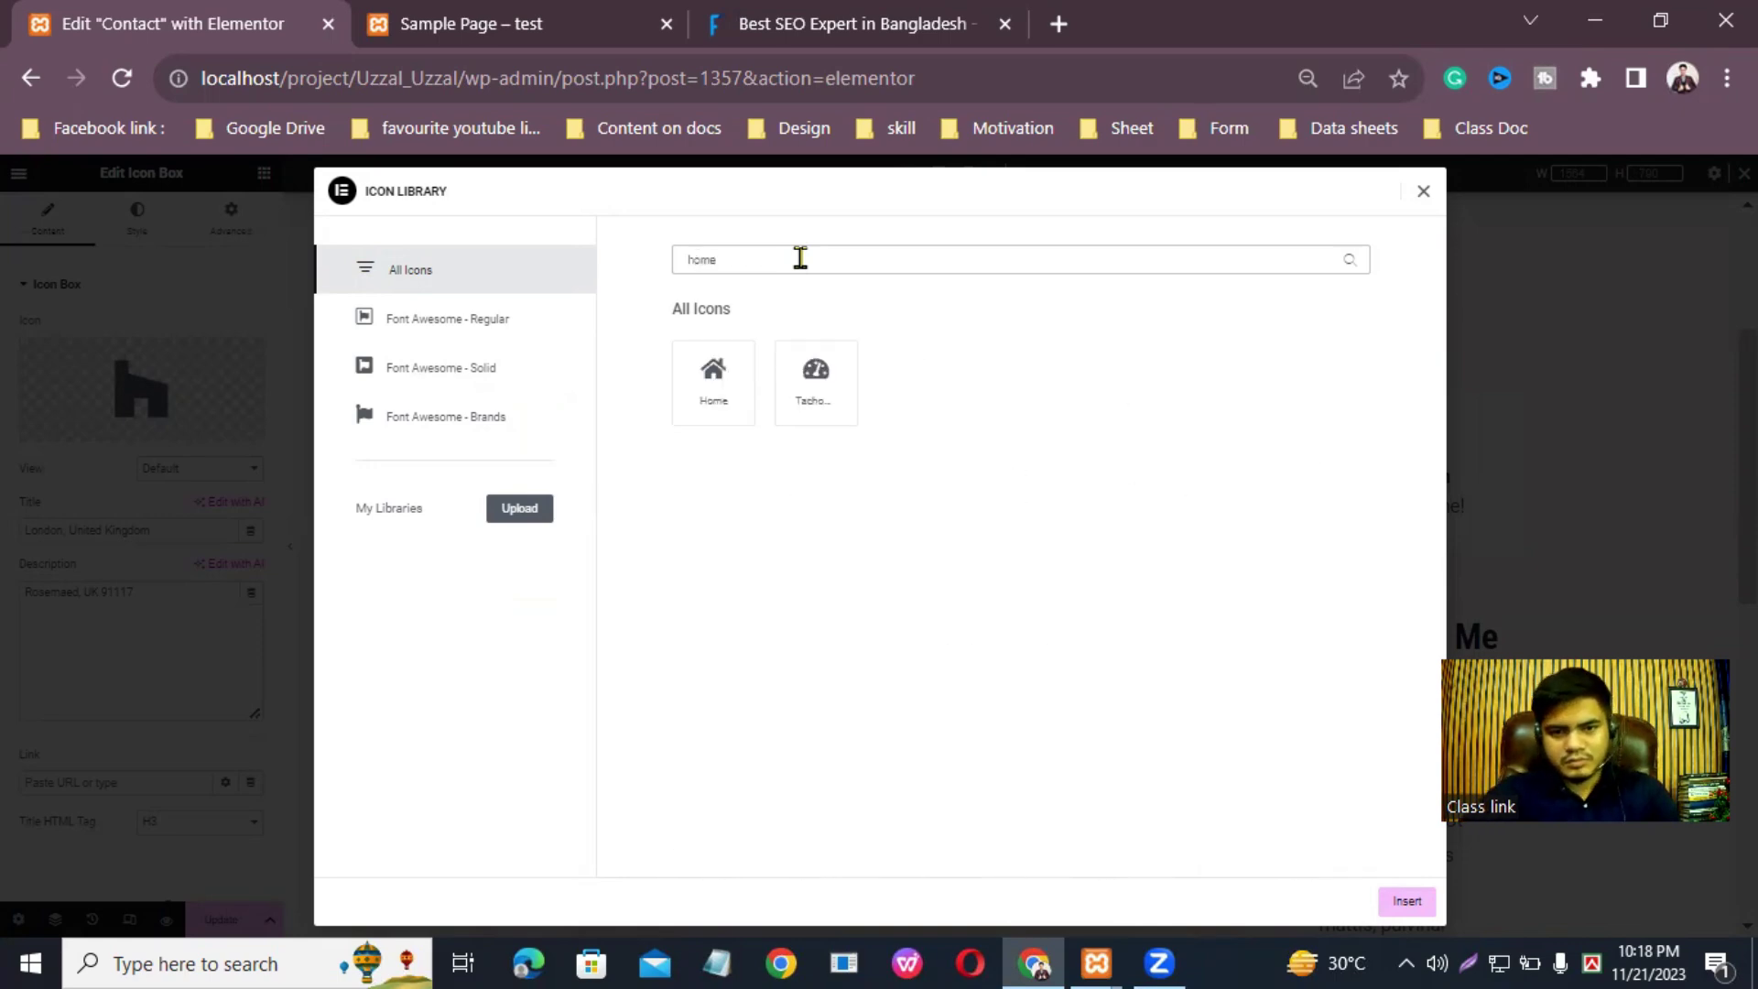
{"action": "key", "text": "BackSpace"}
{"action": "key", "text": "BackSpace"}
{"action": "key", "text": "BackSpace"}
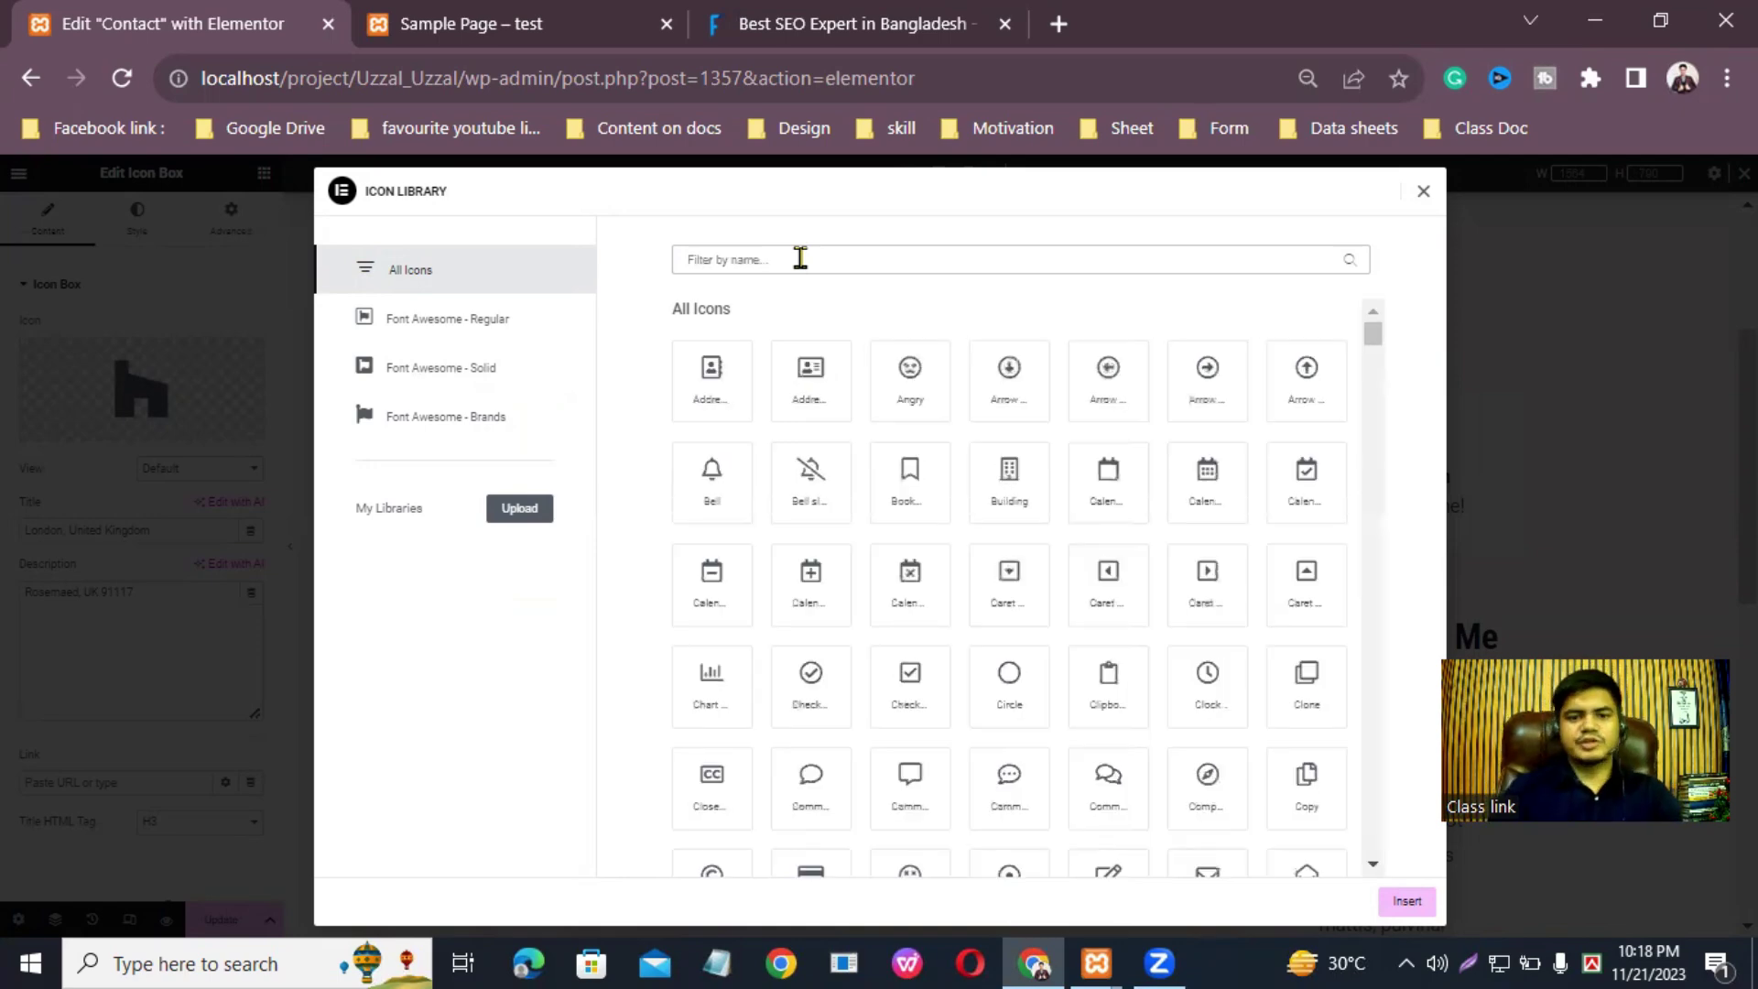
{"action": "type", "text": "location"}
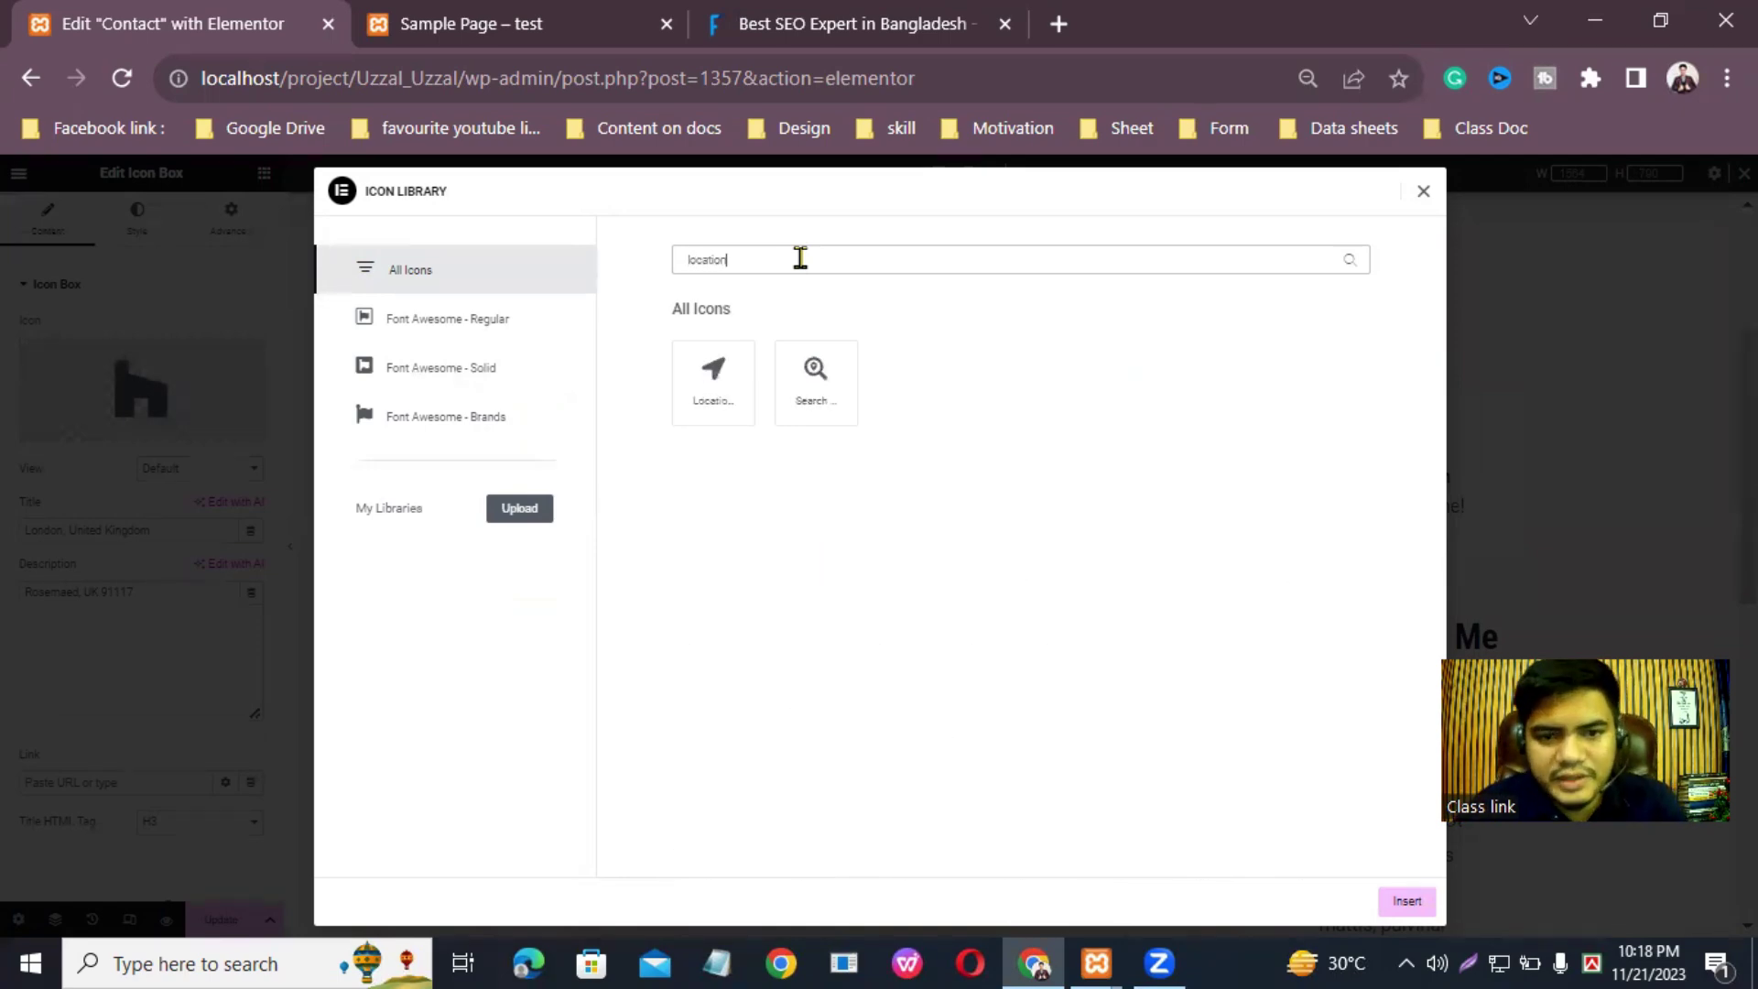
{"action": "left_click", "coordinate": [719, 374]}
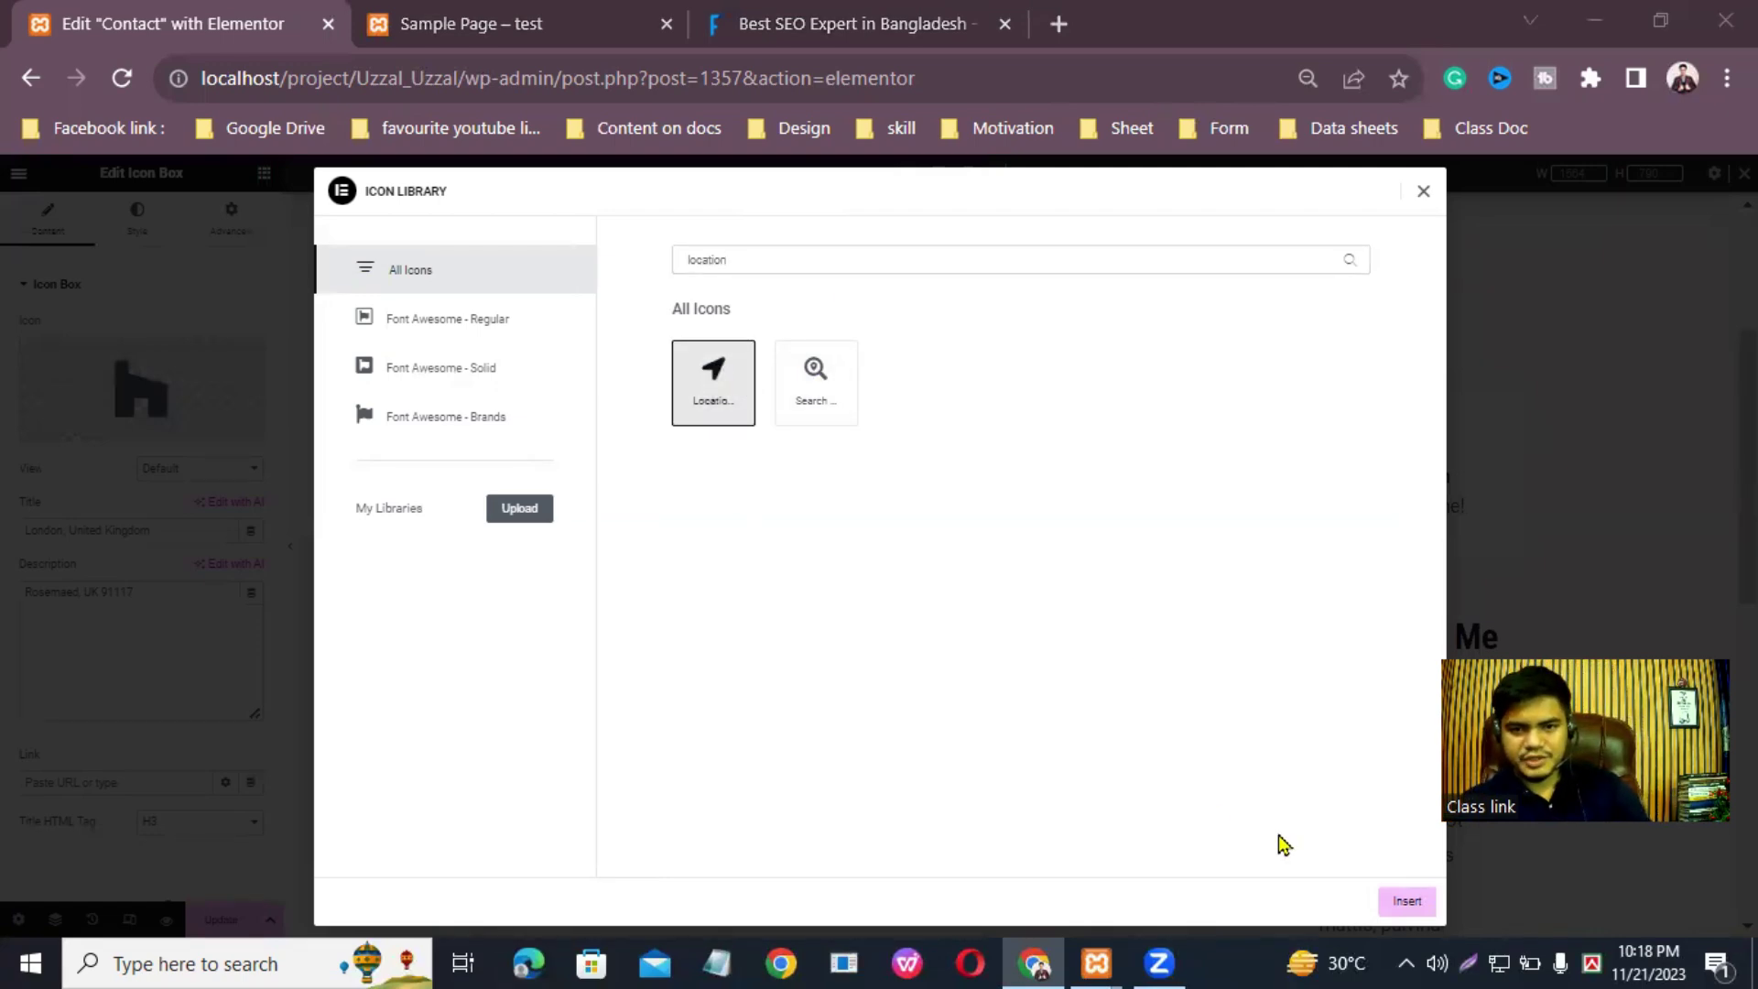
{"action": "left_click", "coordinate": [1406, 901]}
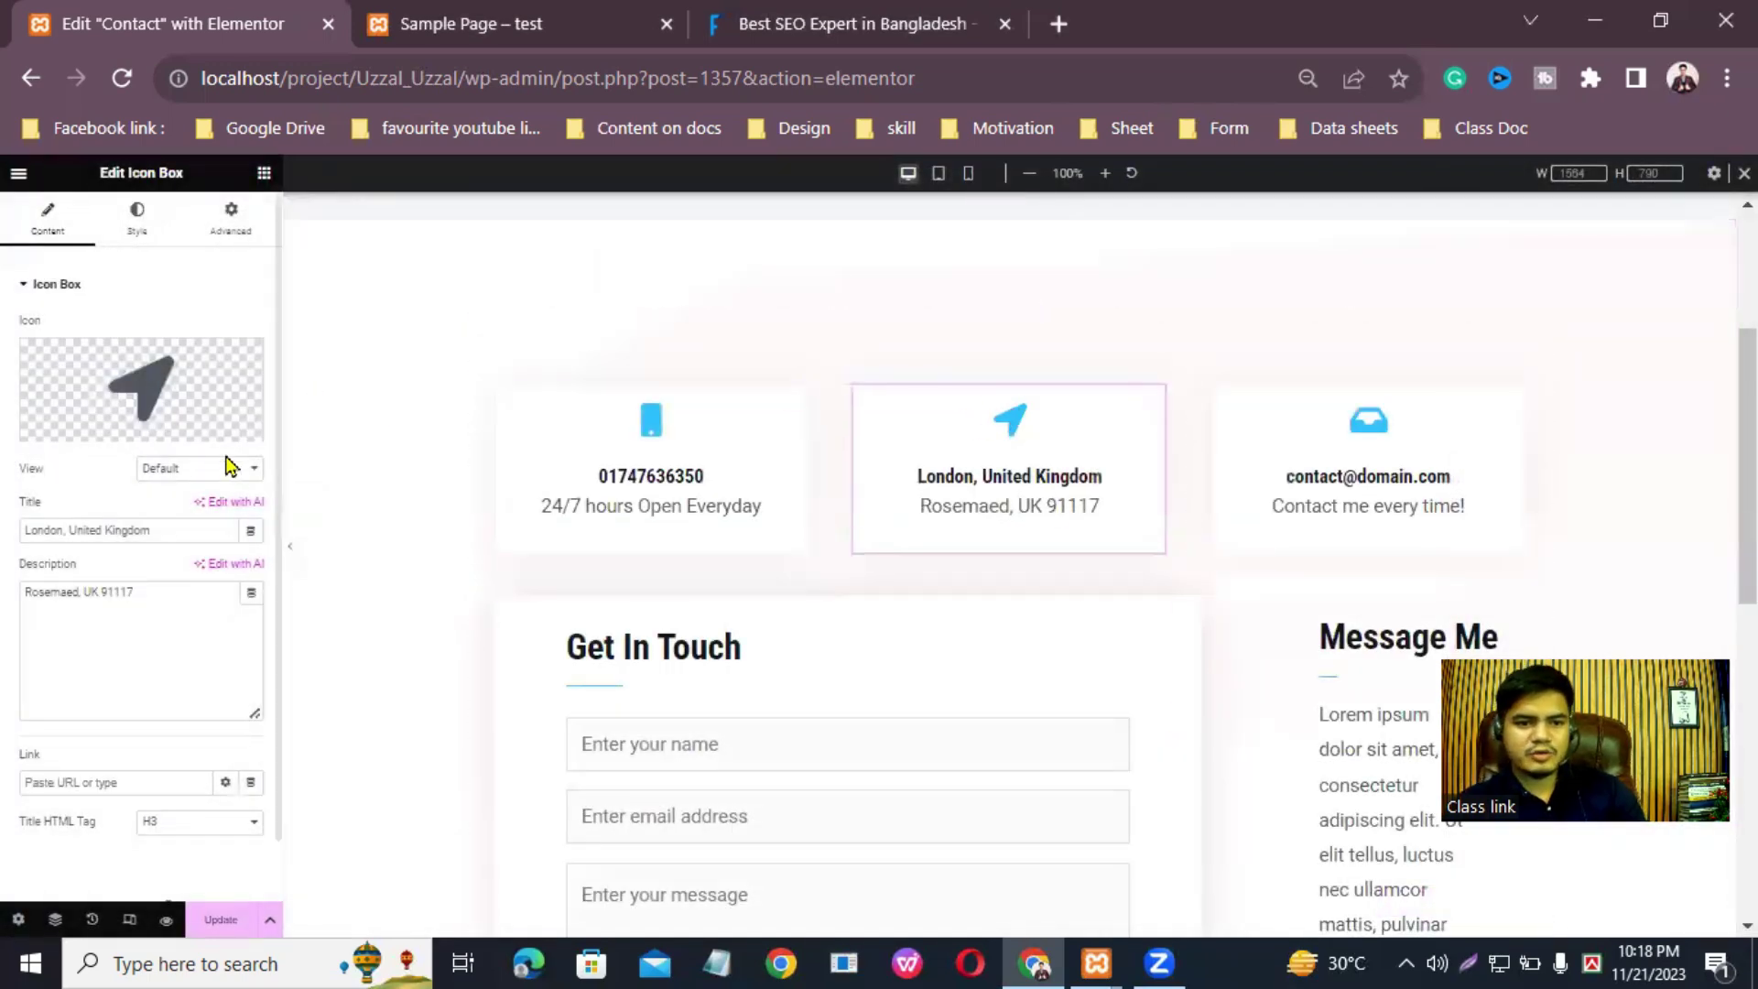
Step: Replace the address card's 'London, United Kingdom' title with the new postal address
{"action": "left_click", "coordinate": [169, 528]}
{"action": "key", "text": "BackSpace"}
{"action": "key", "text": "BackSpace"}
{"action": "key", "text": "BackSpace"}
{"action": "key", "text": "BackSpace"}
{"action": "key", "text": "BackSpace"}
{"action": "key", "text": "BackSpace"}
{"action": "key", "text": "BackSpace"}
{"action": "key", "text": "BackSpace"}
{"action": "key", "text": "BackSpace"}
{"action": "key", "text": "BackSpace"}
{"action": "key", "text": "BackSpace"}
{"action": "key", "text": "BackSpace"}
{"action": "key", "text": "BackSpace"}
{"action": "key", "text": "BackSpace"}
{"action": "key", "text": "BackSpace"}
{"action": "key", "text": "BackSpace"}
{"action": "key", "text": "BackSpace"}
{"action": "key", "text": "BackSpace"}
{"action": "key", "text": "BackSpace"}
{"action": "key", "text": "BackSpace"}
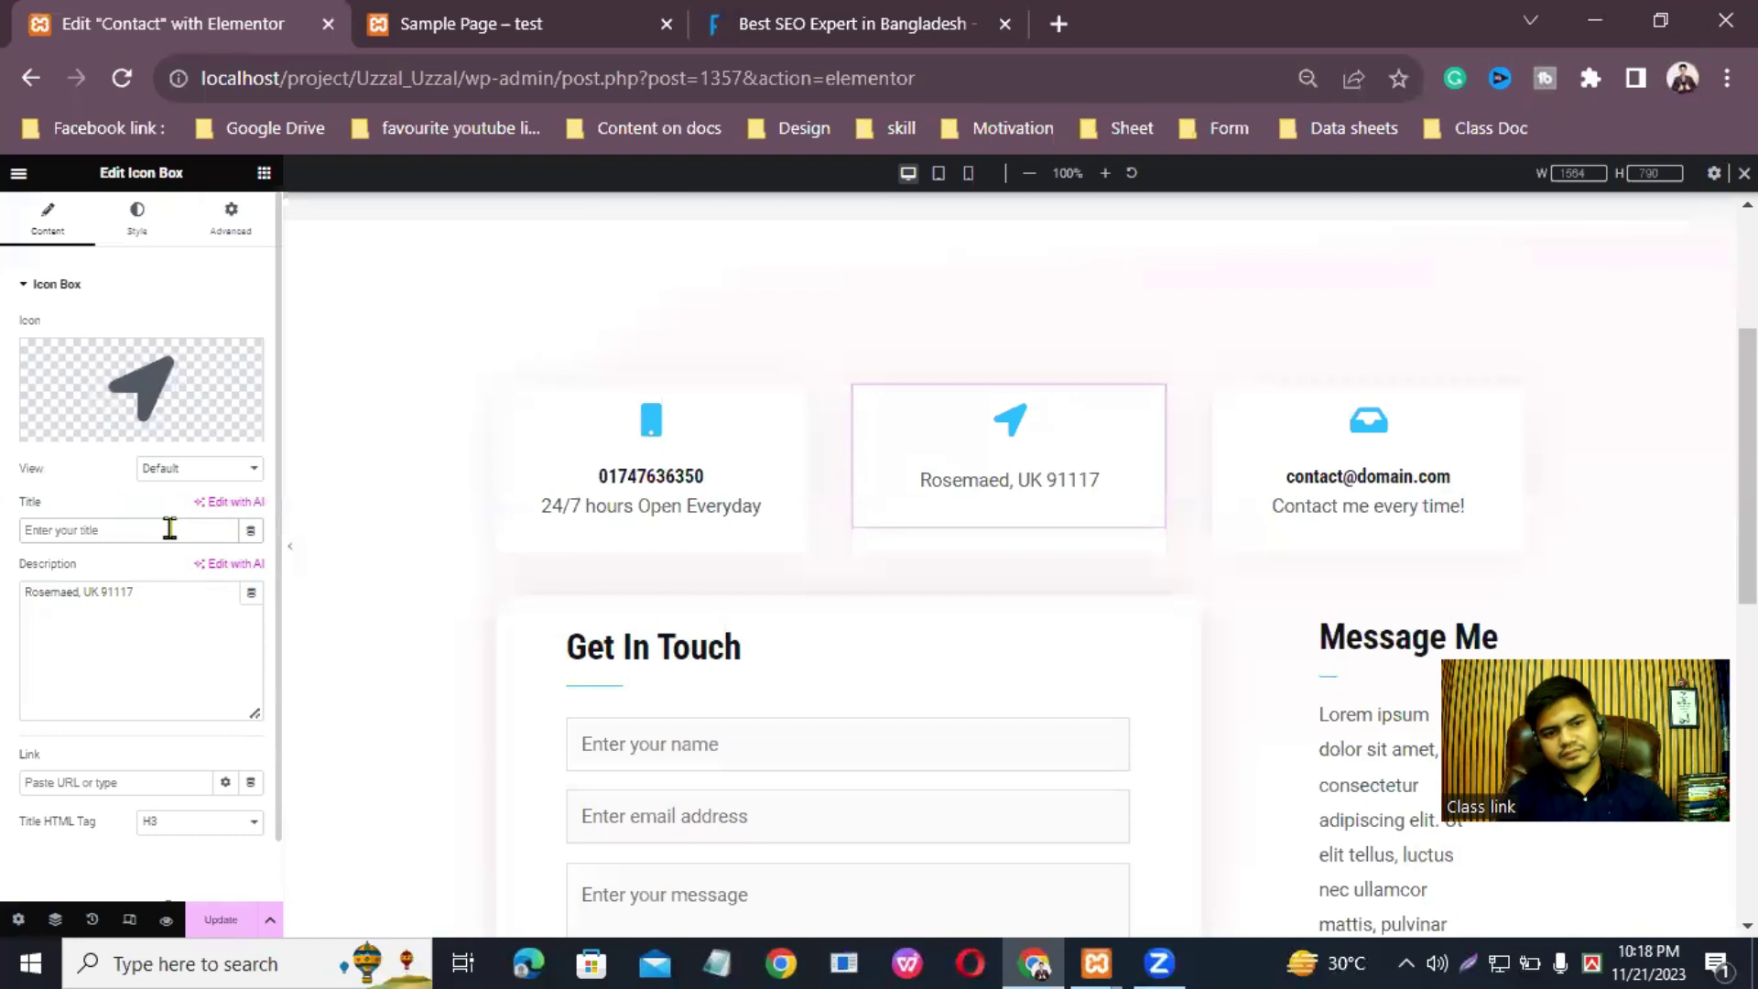
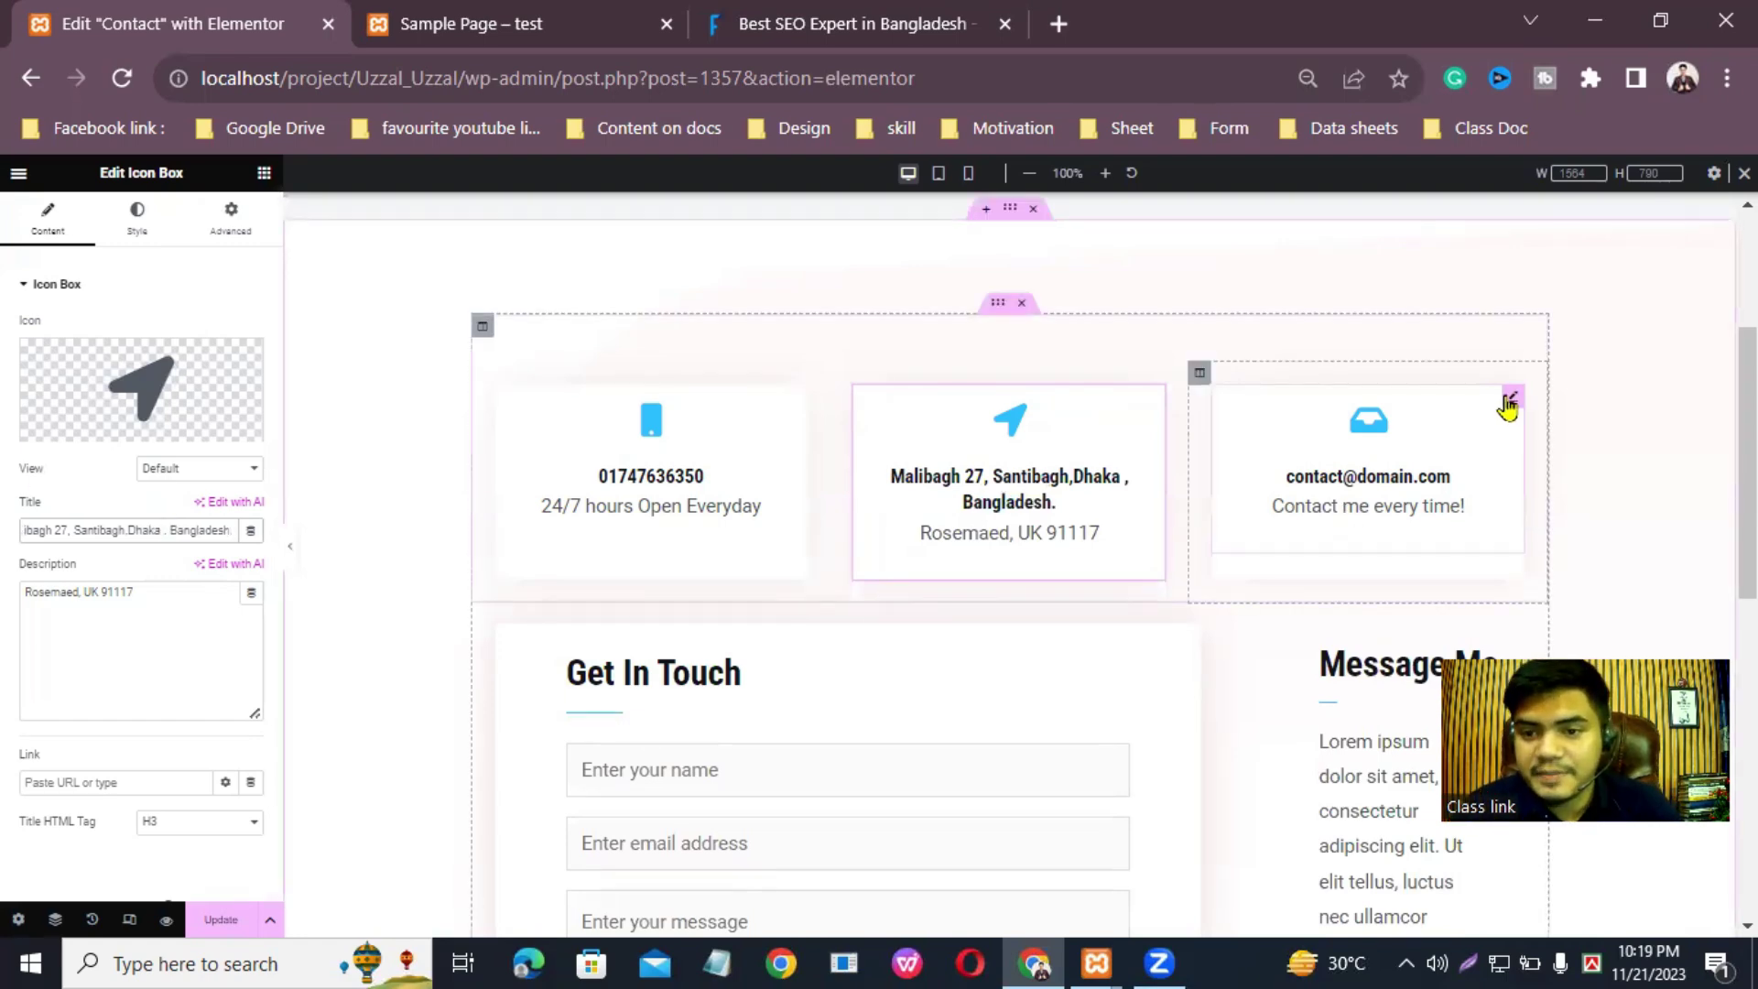
Step: Switch the e-mail card's inbox icon to the first Envelope icon, searched as 'enve'
{"action": "left_click", "coordinate": [1509, 400]}
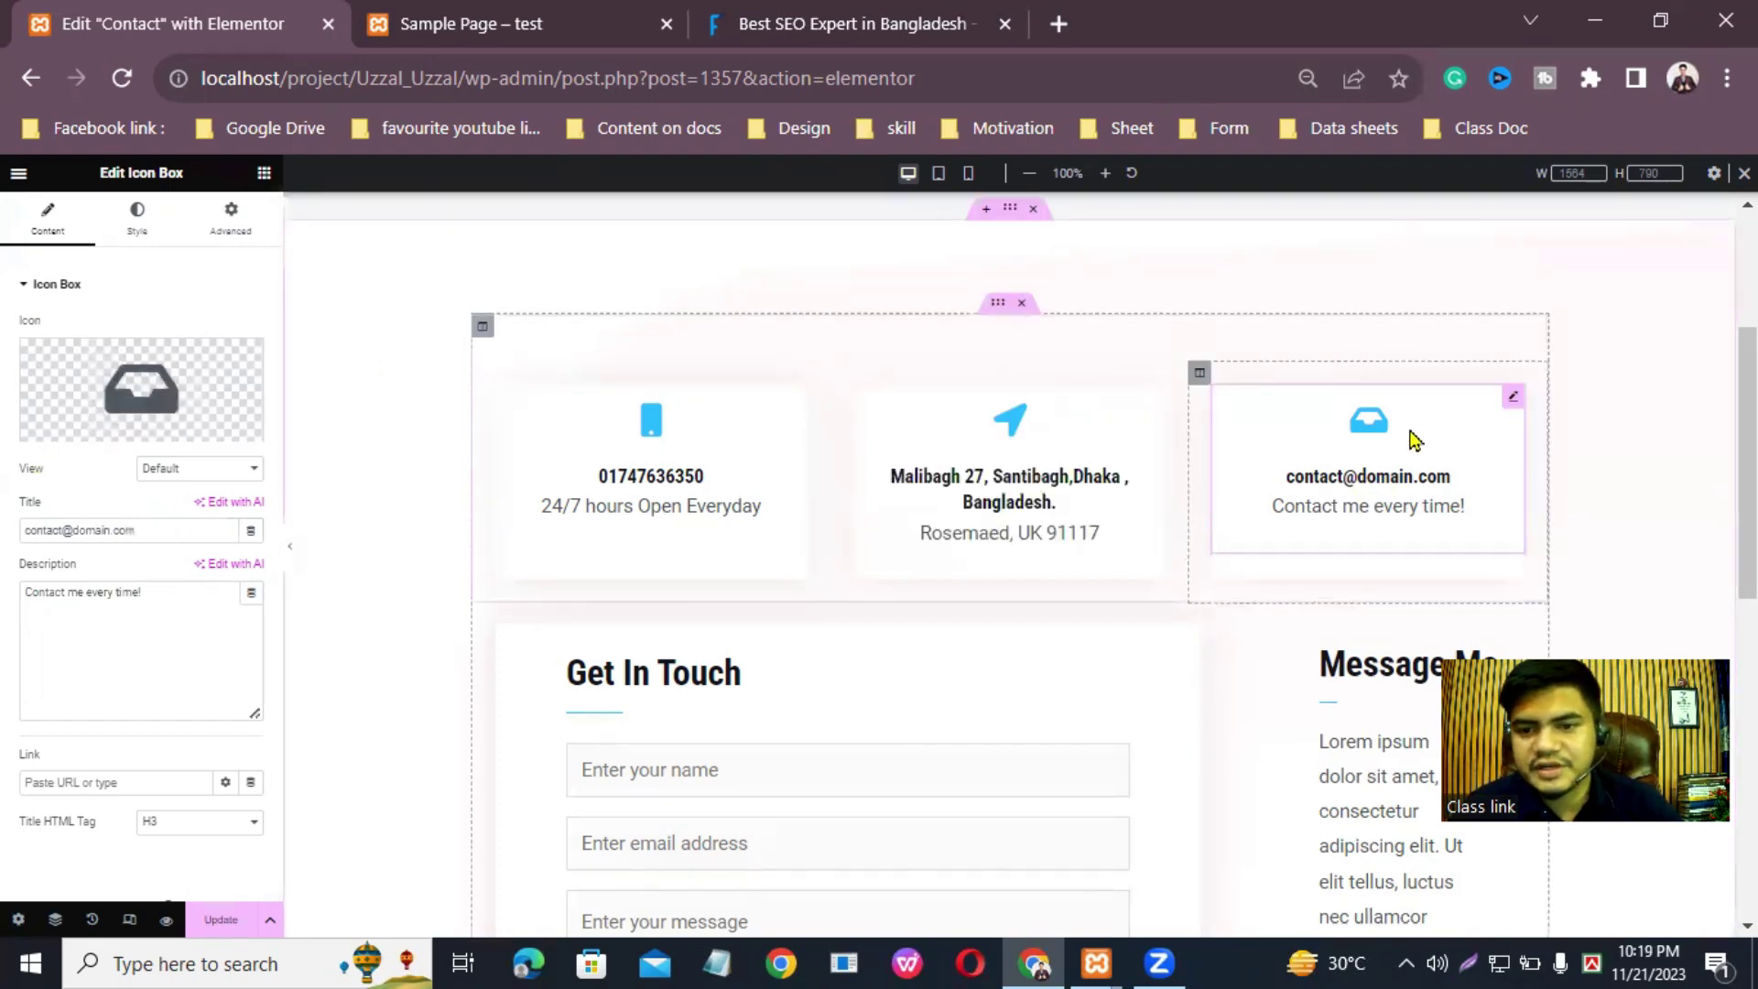
{"action": "mouse_move", "coordinate": [189, 422]}
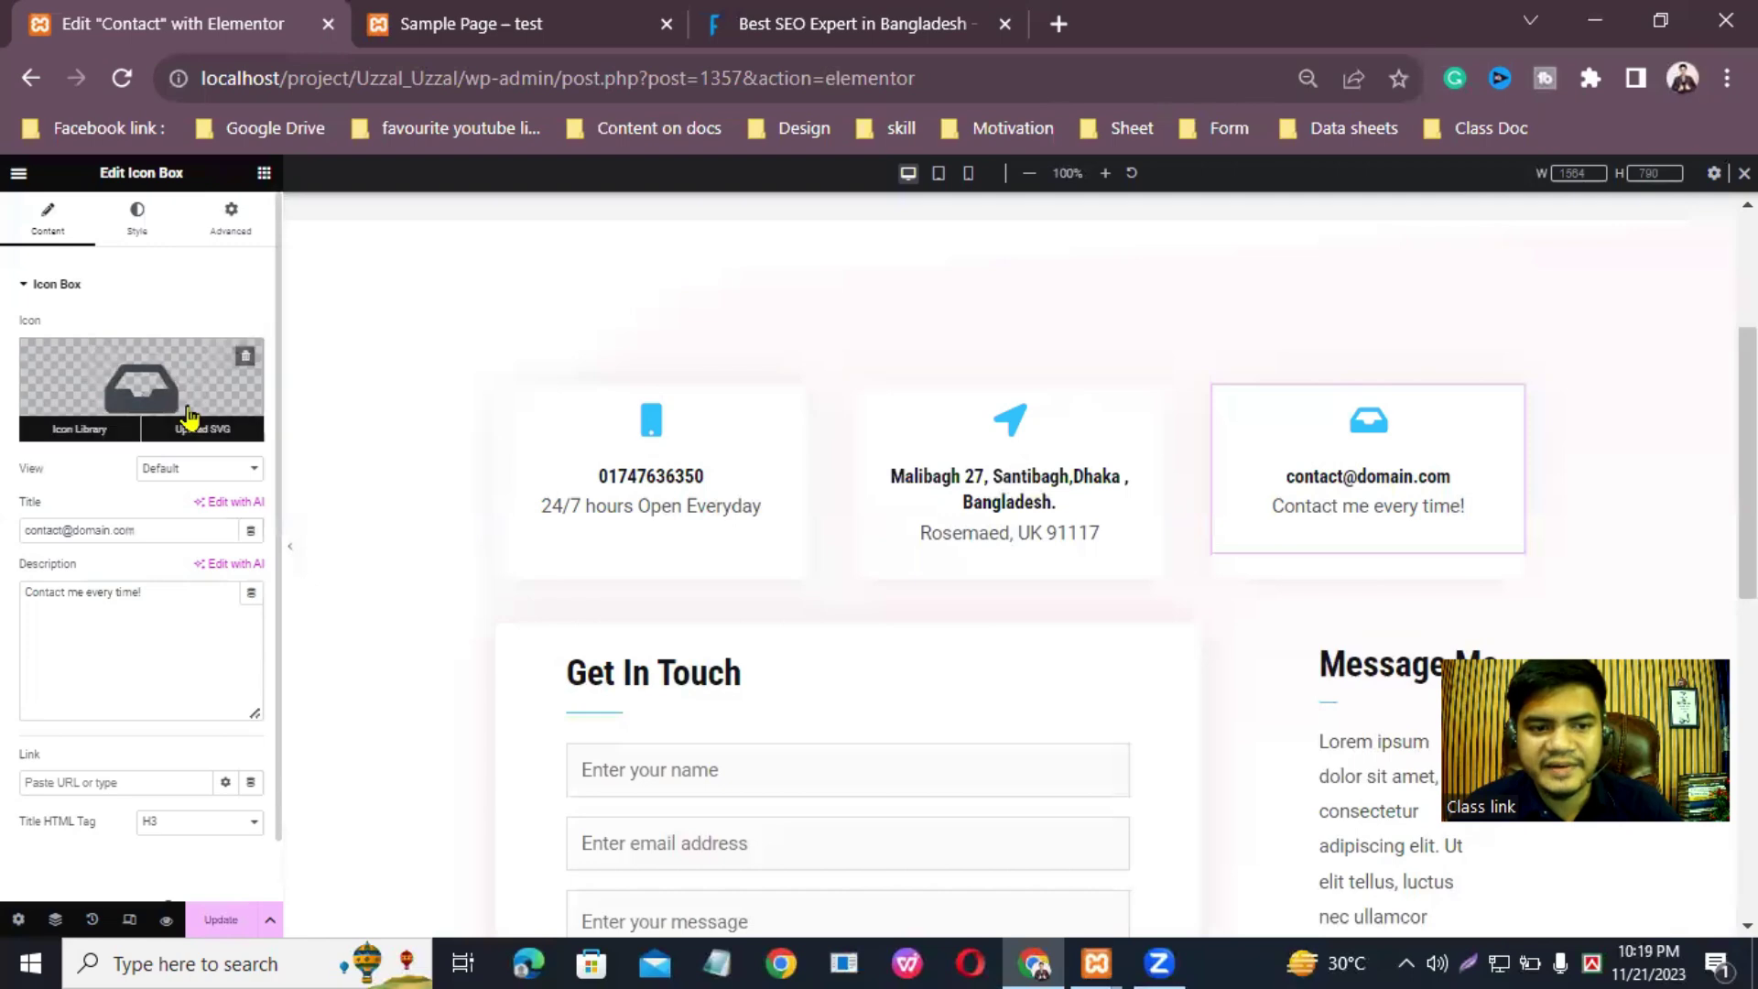
{"action": "left_click", "coordinate": [80, 430]}
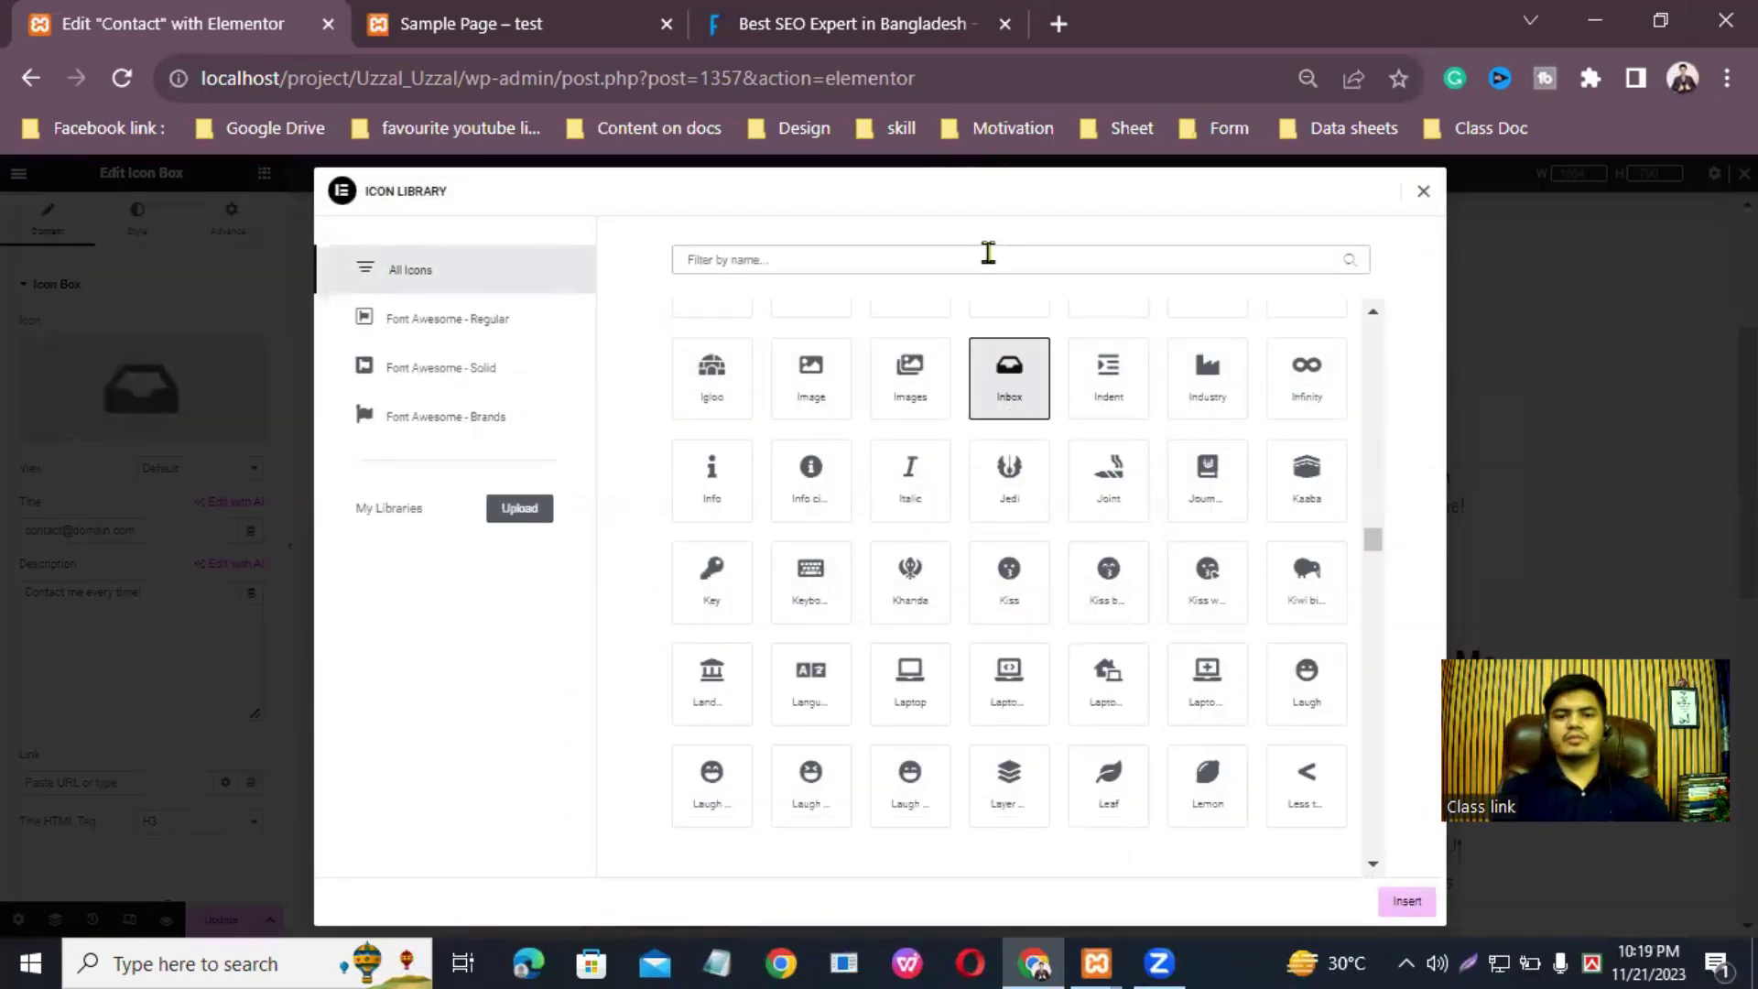
{"action": "left_click", "coordinate": [988, 256]}
{"action": "type", "text": "enve"}
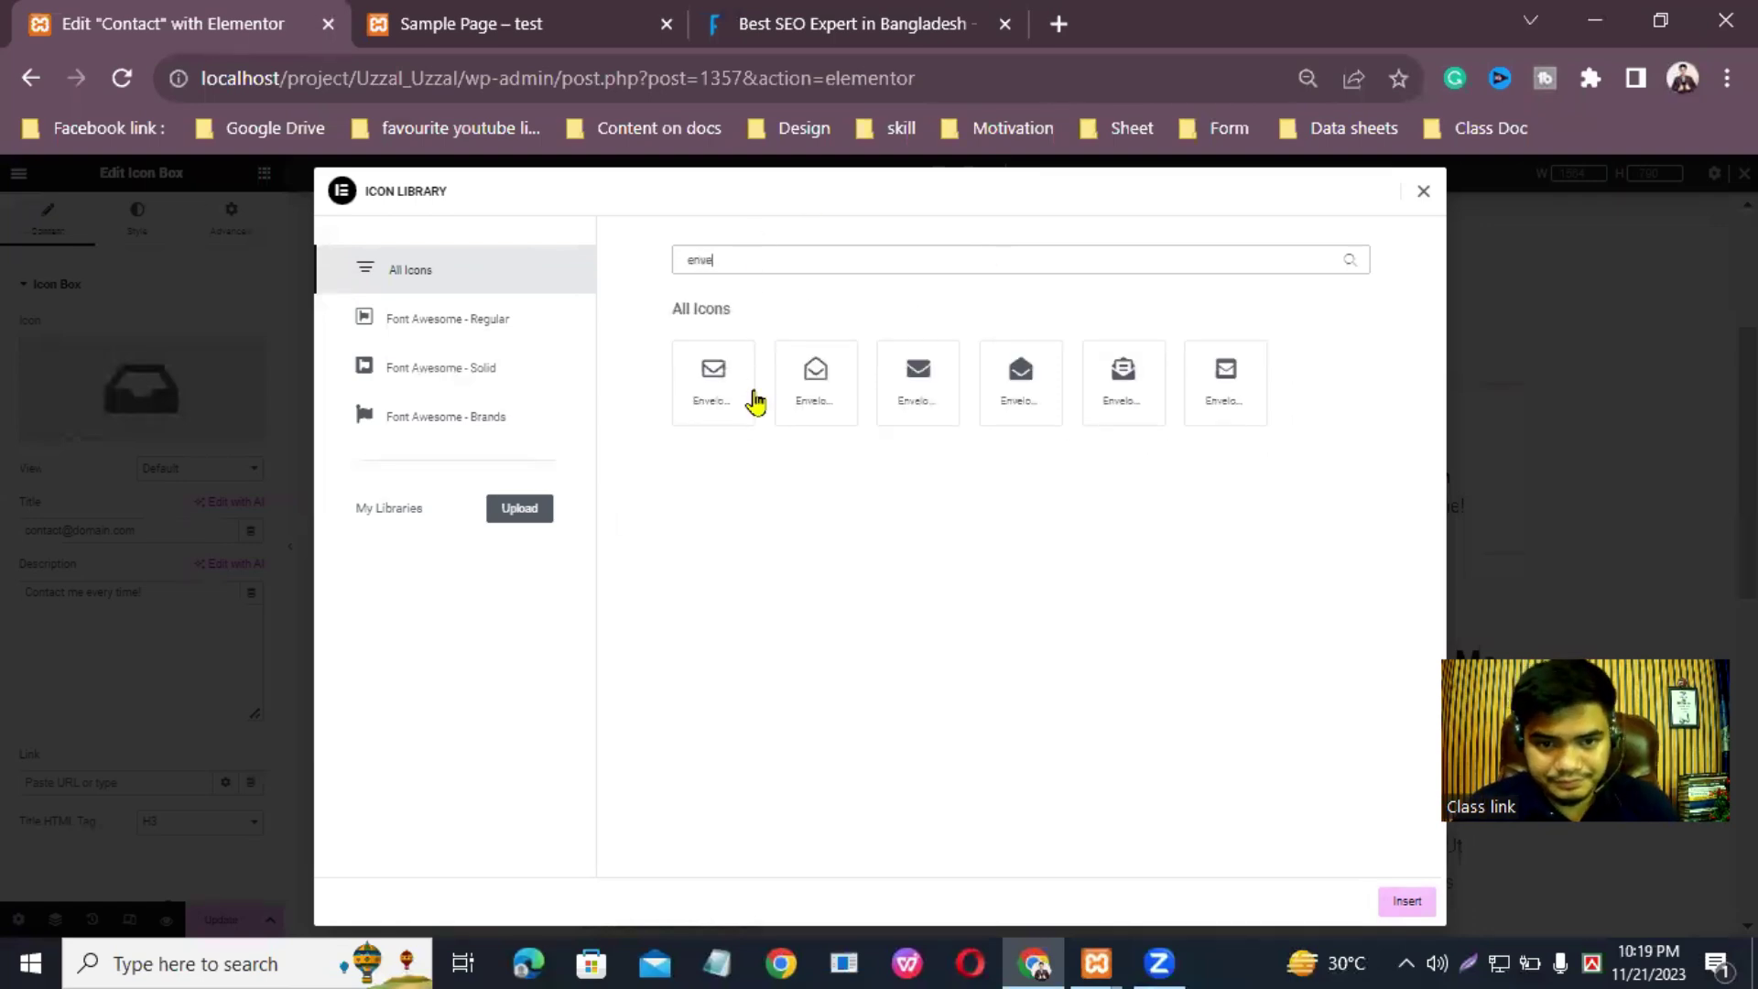
{"action": "left_click", "coordinate": [718, 389]}
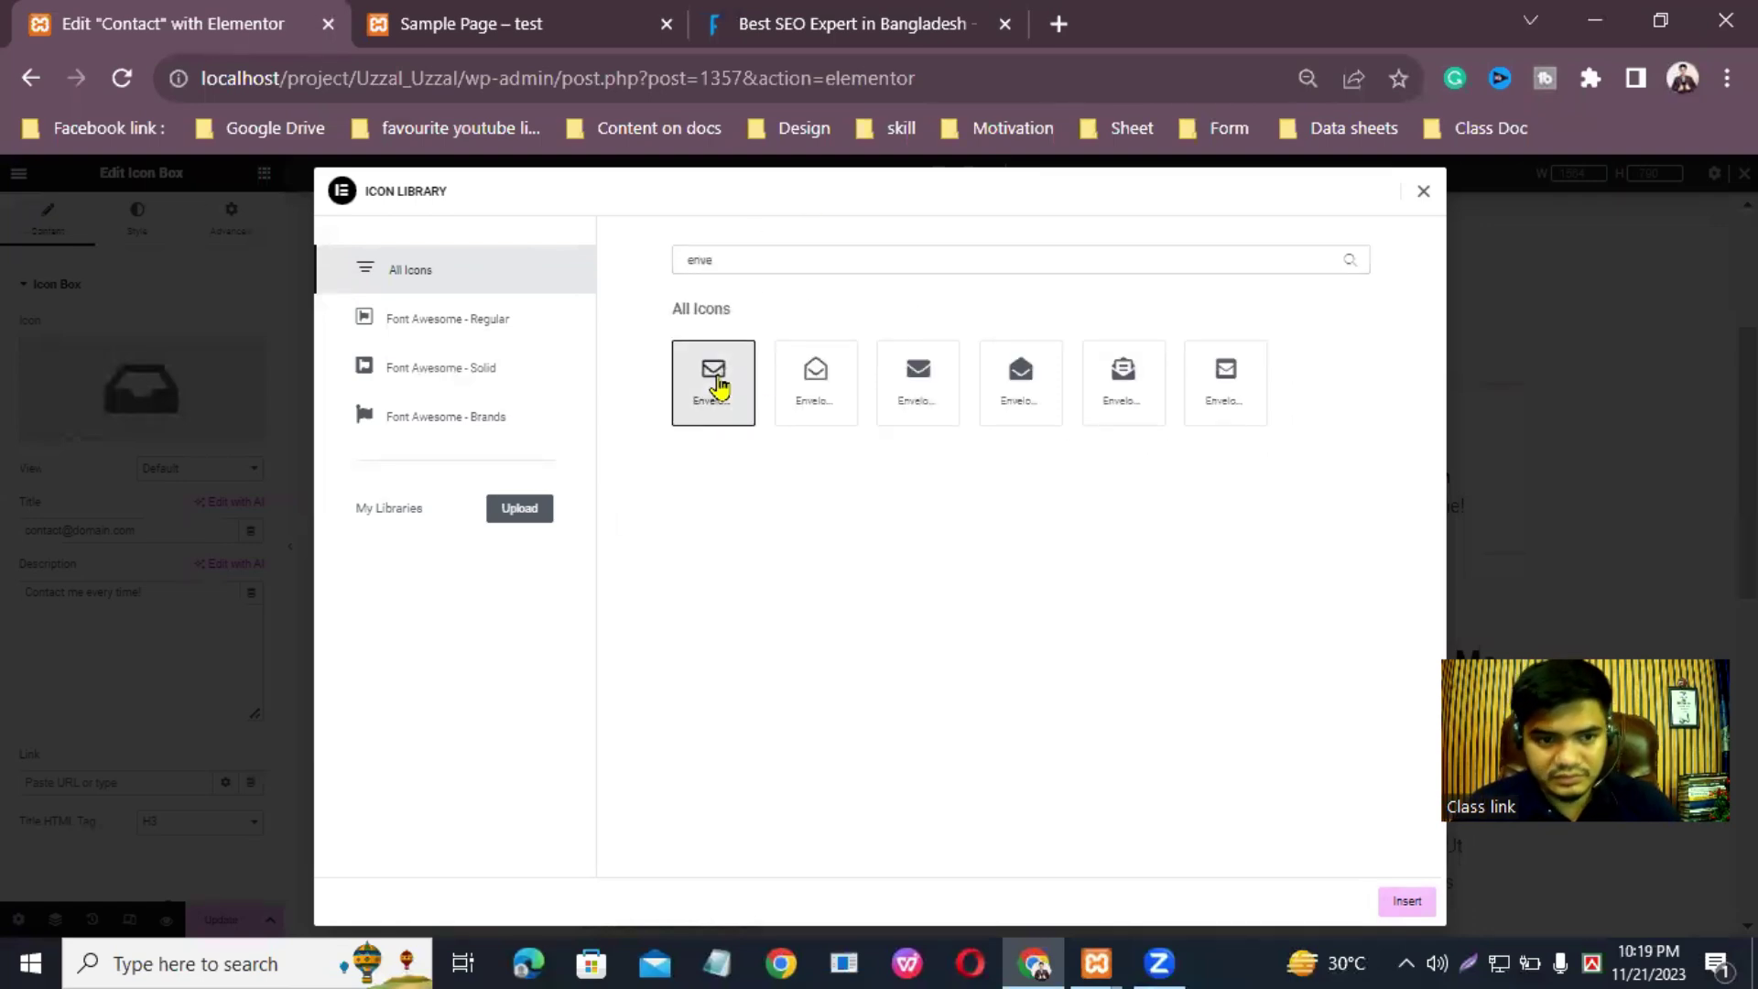
{"action": "left_click", "coordinate": [1405, 901]}
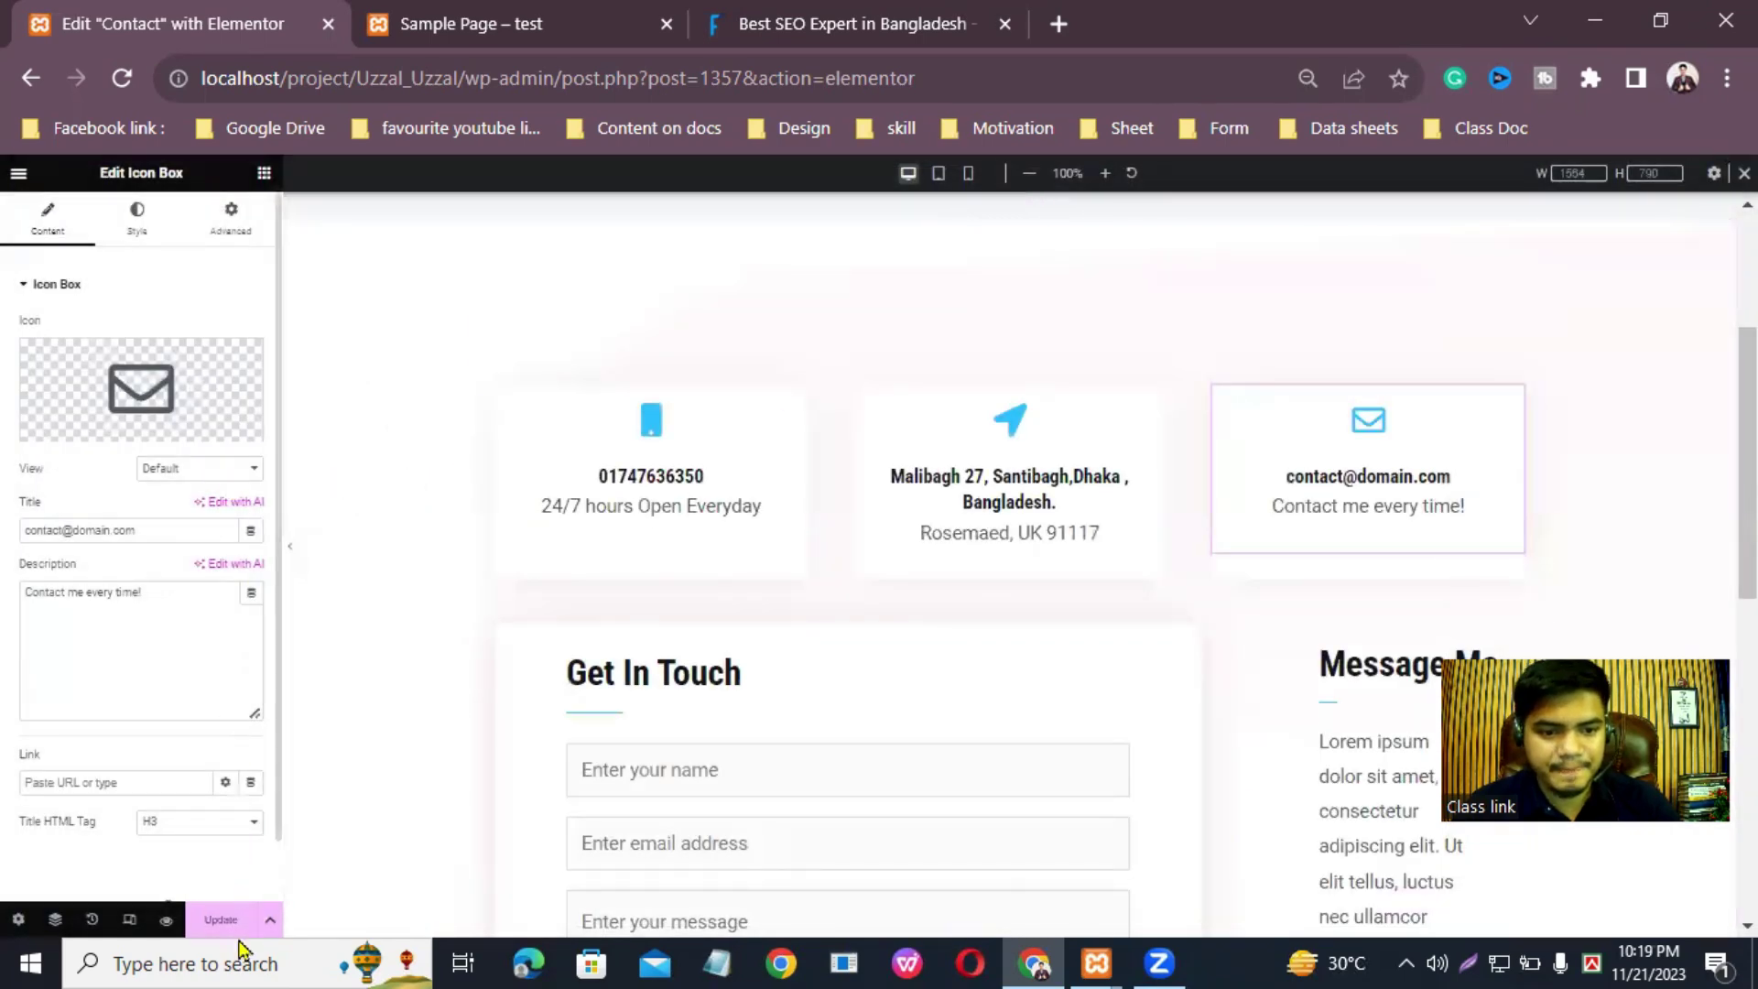
{"action": "left_click", "coordinate": [156, 535]}
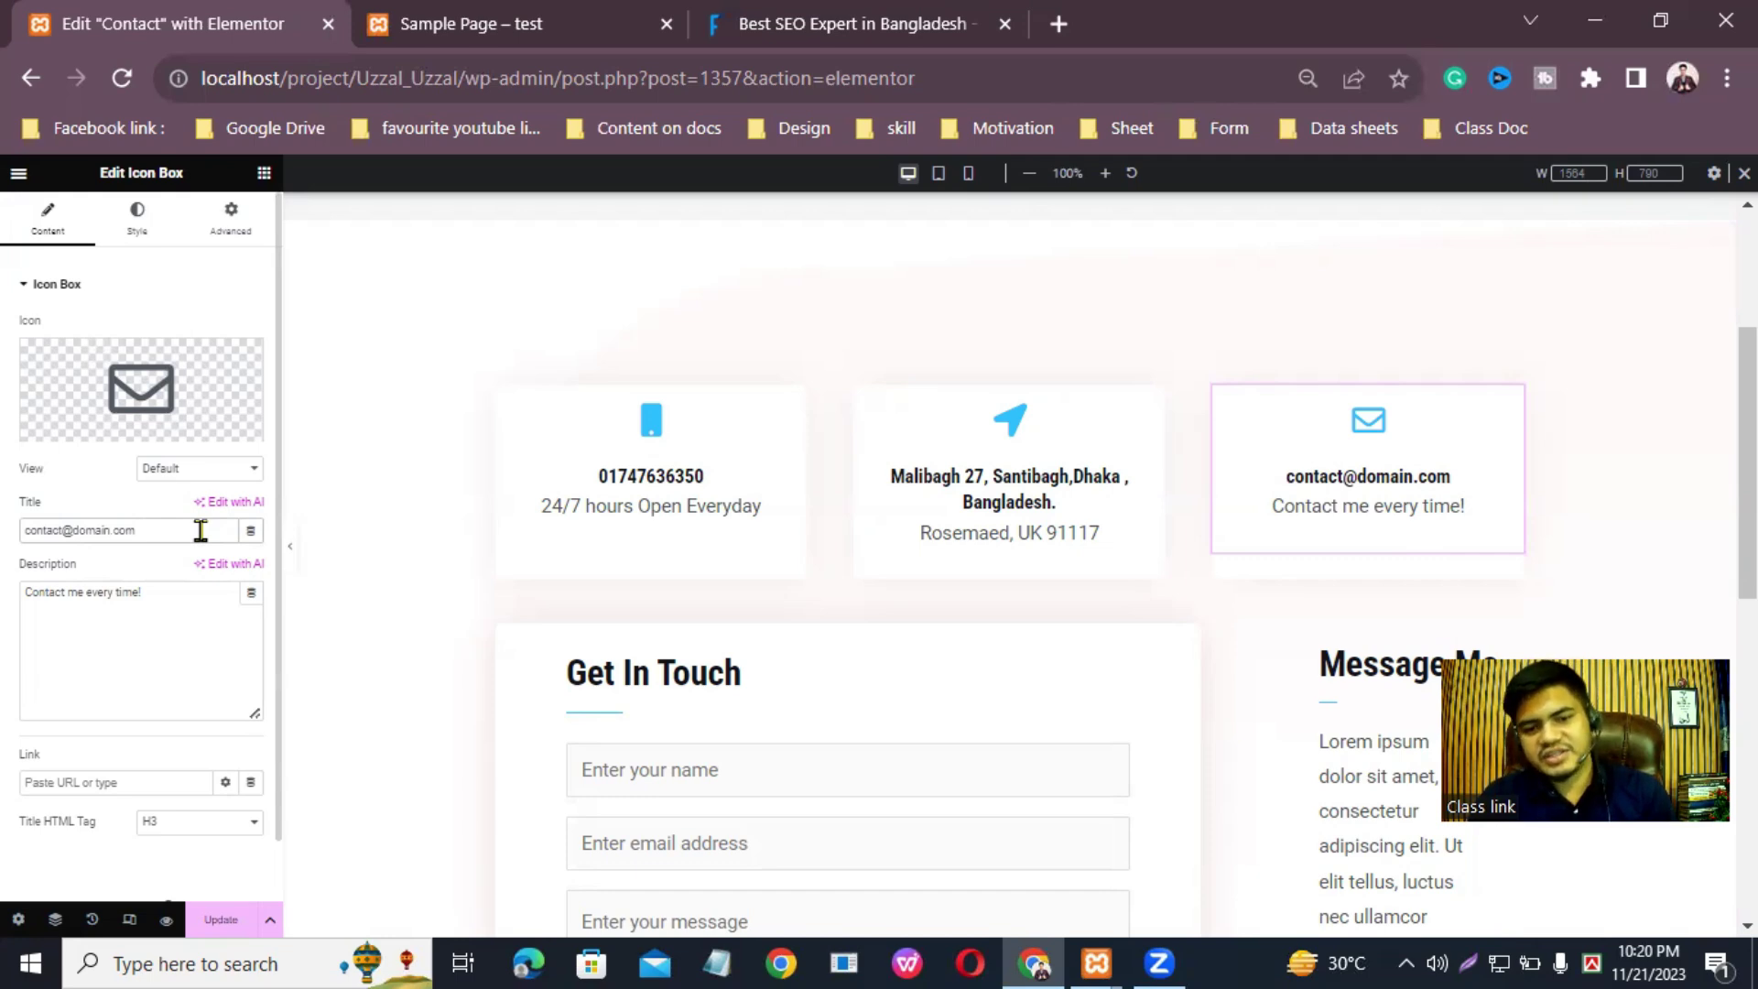
{"action": "key", "text": "BackSpace"}
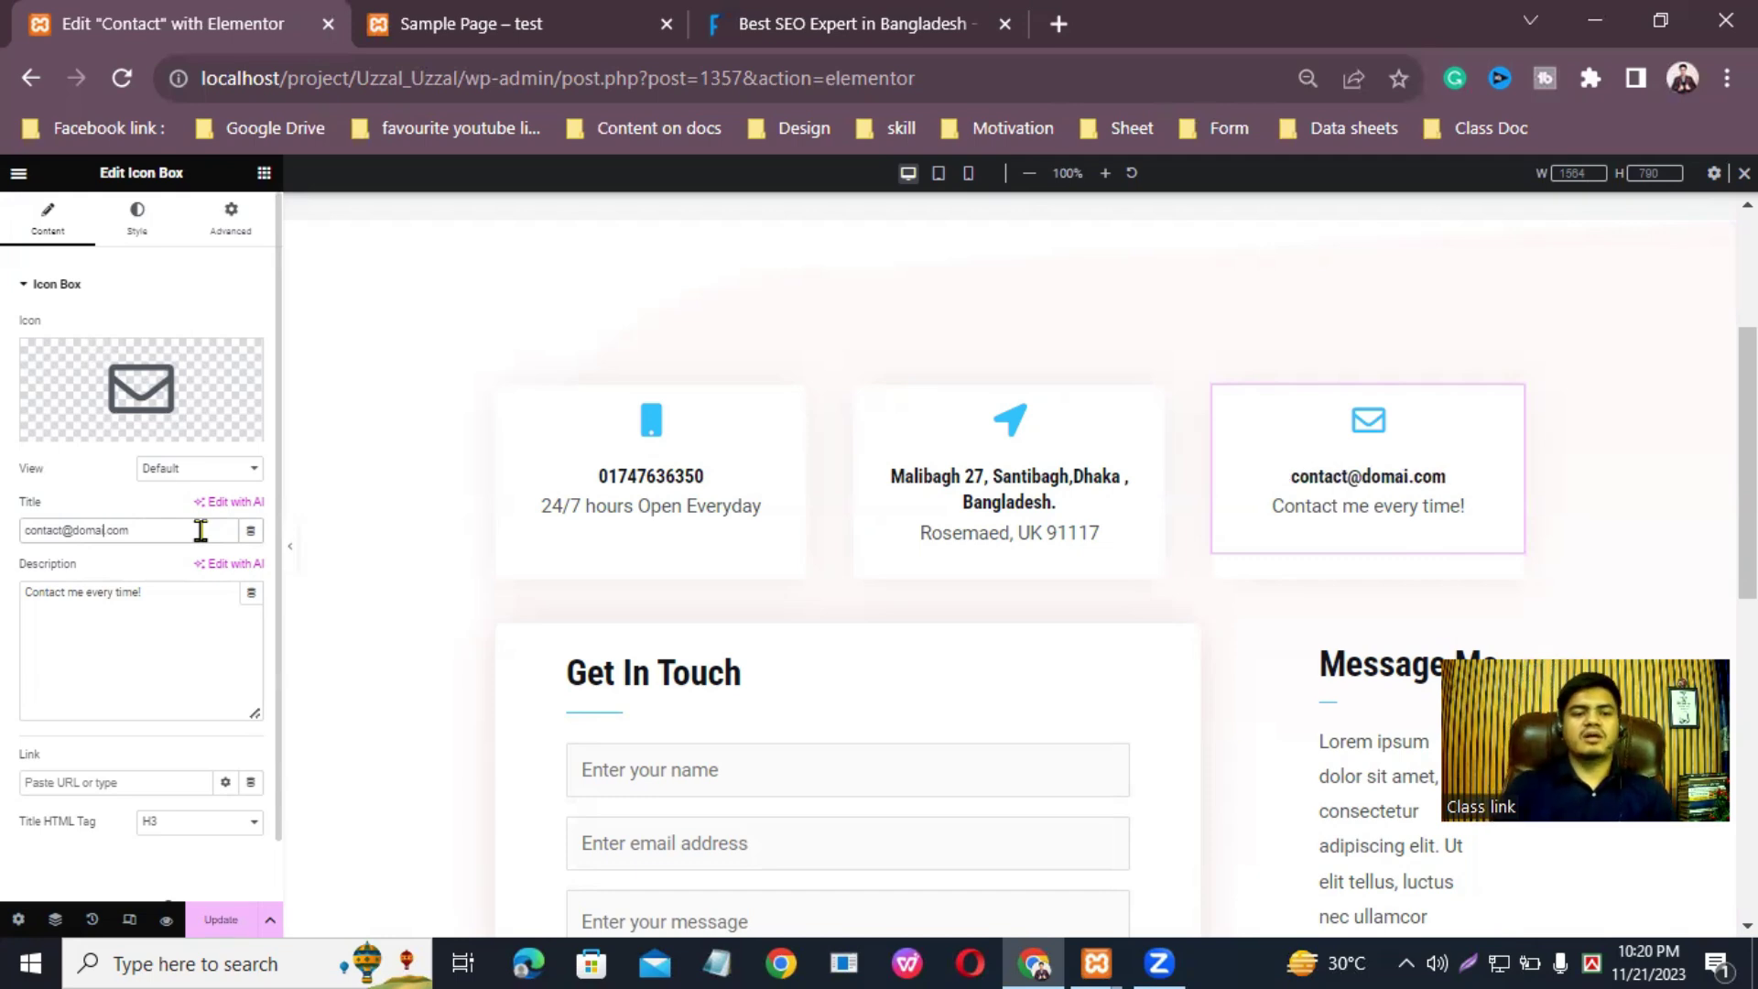
{"action": "key", "text": "BackSpace"}
{"action": "key", "text": "BackSpace"}
{"action": "key", "text": "BackSpace"}
{"action": "key", "text": "BackSpace"}
{"action": "key", "text": "BackSpace"}
{"action": "key", "text": "BackSpace"}
{"action": "key", "text": "BackSpace"}
{"action": "key", "text": "BackSpace"}
{"action": "key", "text": "BackSpace"}
{"action": "key", "text": "BackSpace"}
{"action": "key", "text": "BackSpace"}
{"action": "key", "text": "BackSpace"}
{"action": "key", "text": "BackSpace"}
{"action": "key", "text": "BackSpace"}
{"action": "key", "text": "BackSpace"}
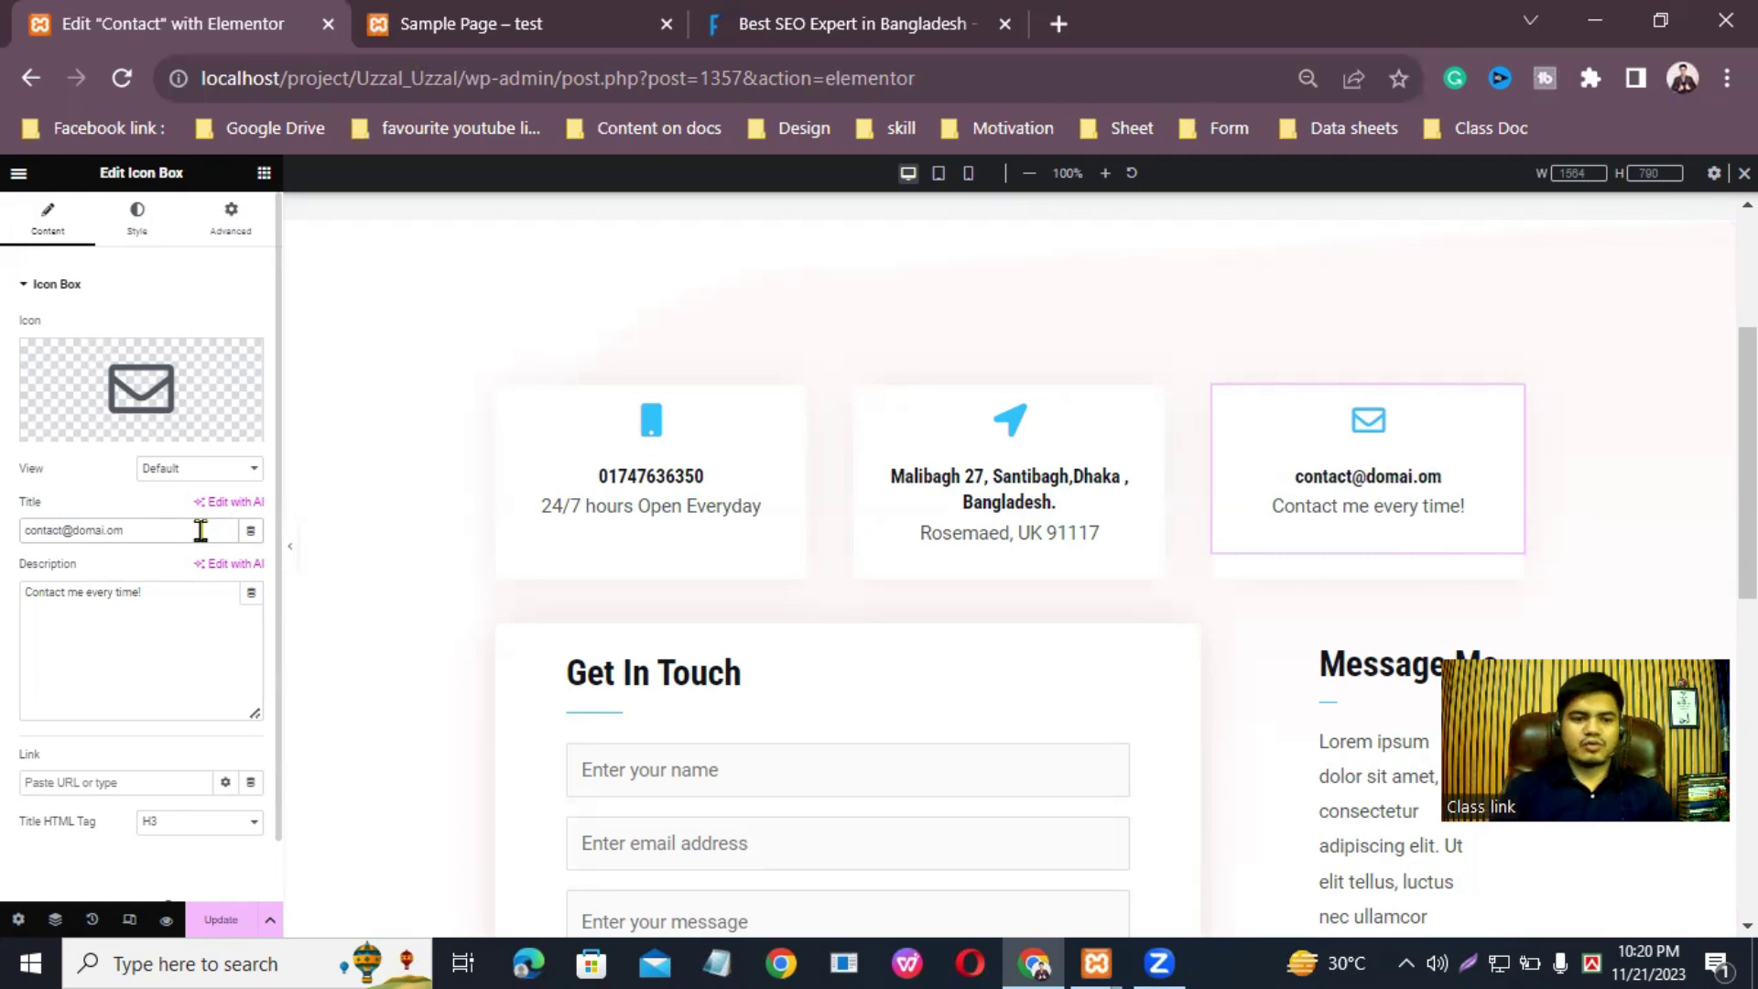
{"action": "type", "text": "abd"}
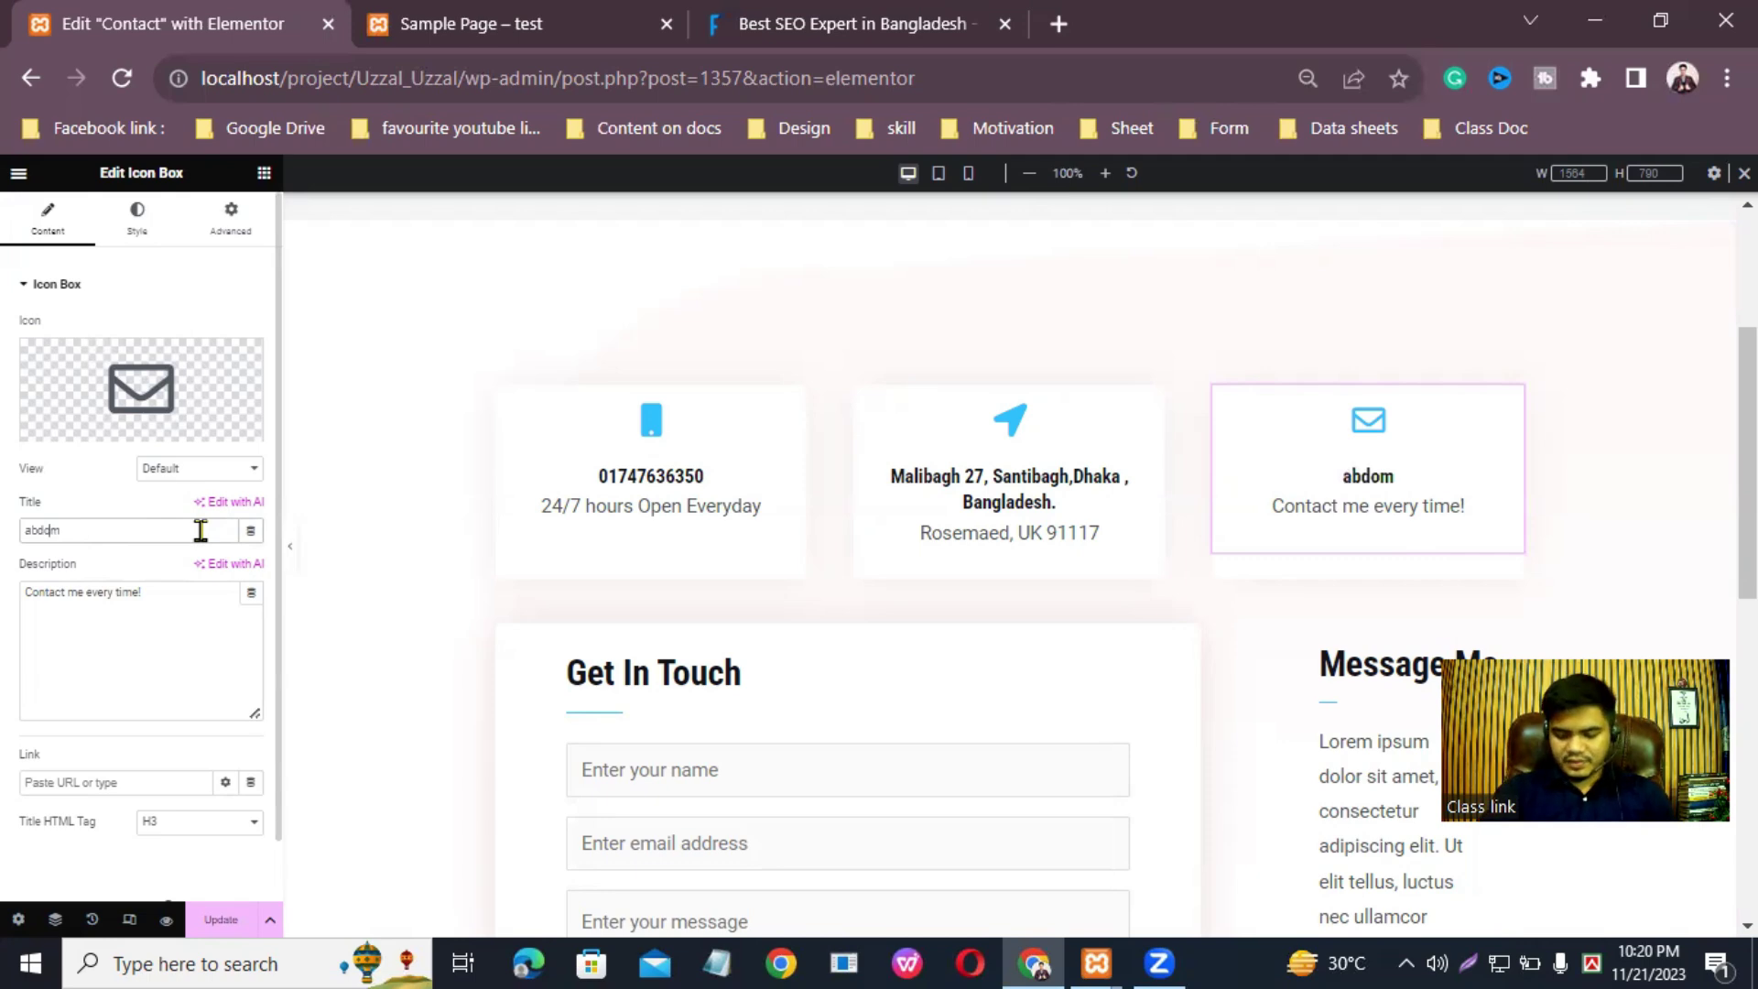
{"action": "key", "text": "BackSpace"}
{"action": "key", "text": "BackSpace"}
{"action": "key", "text": "BackSpace"}
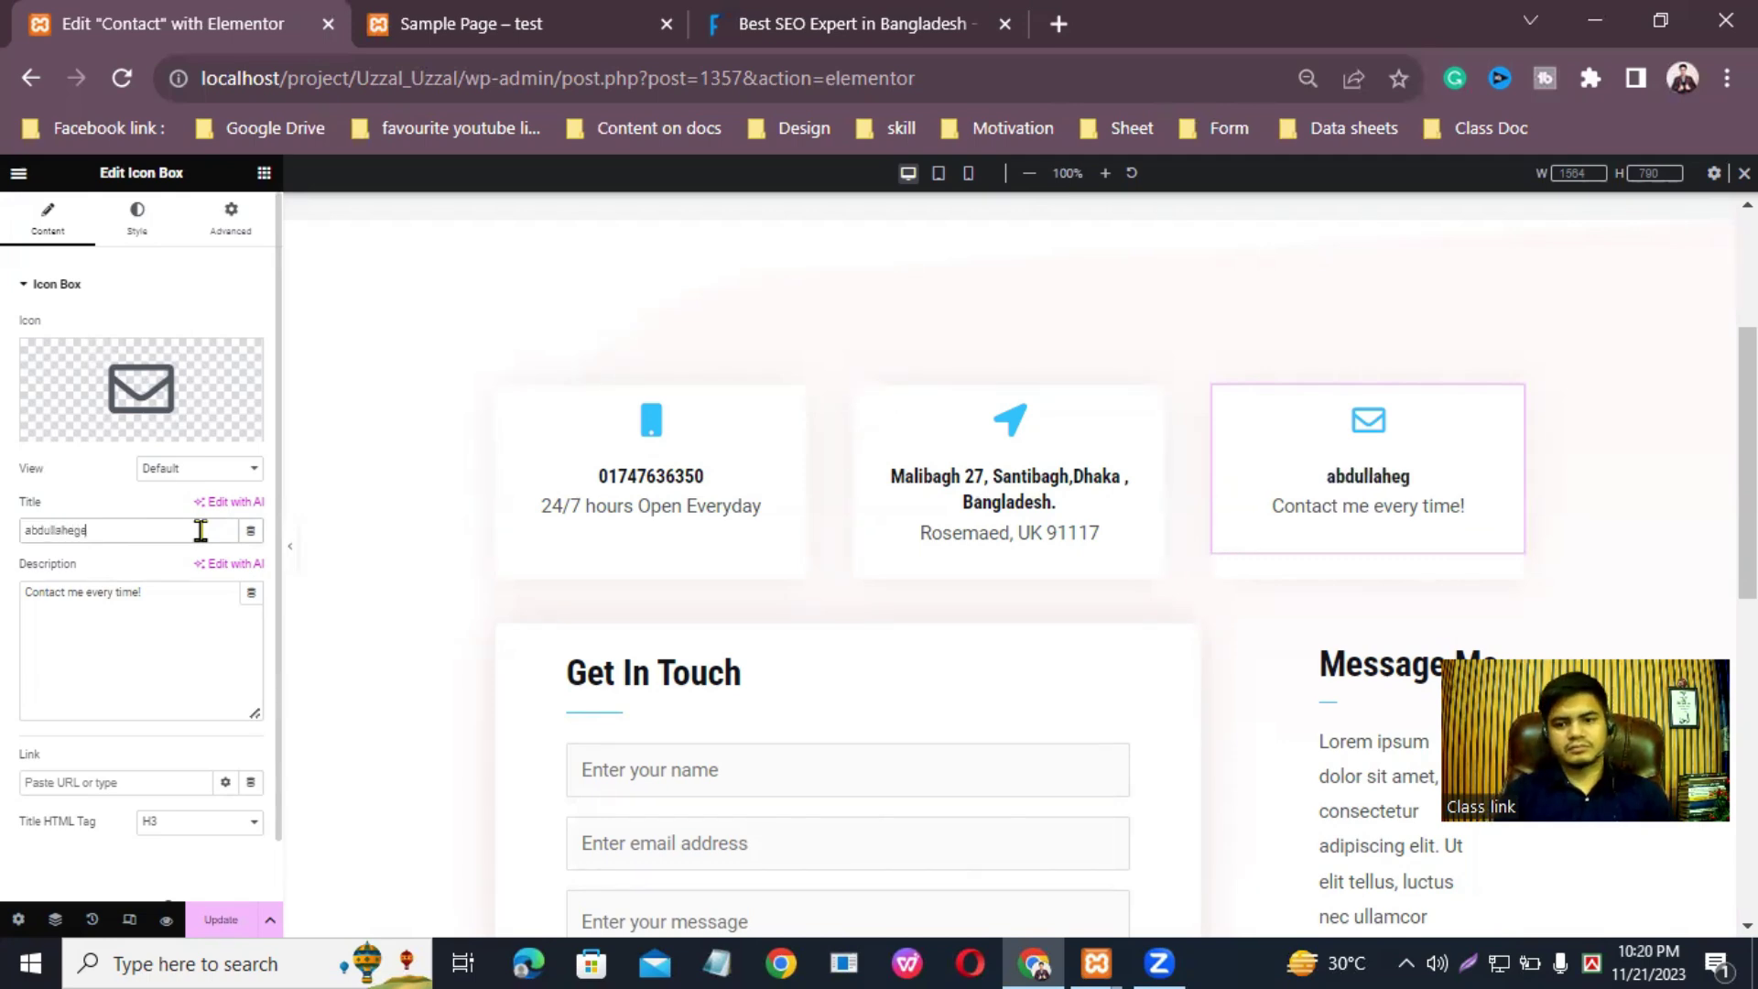
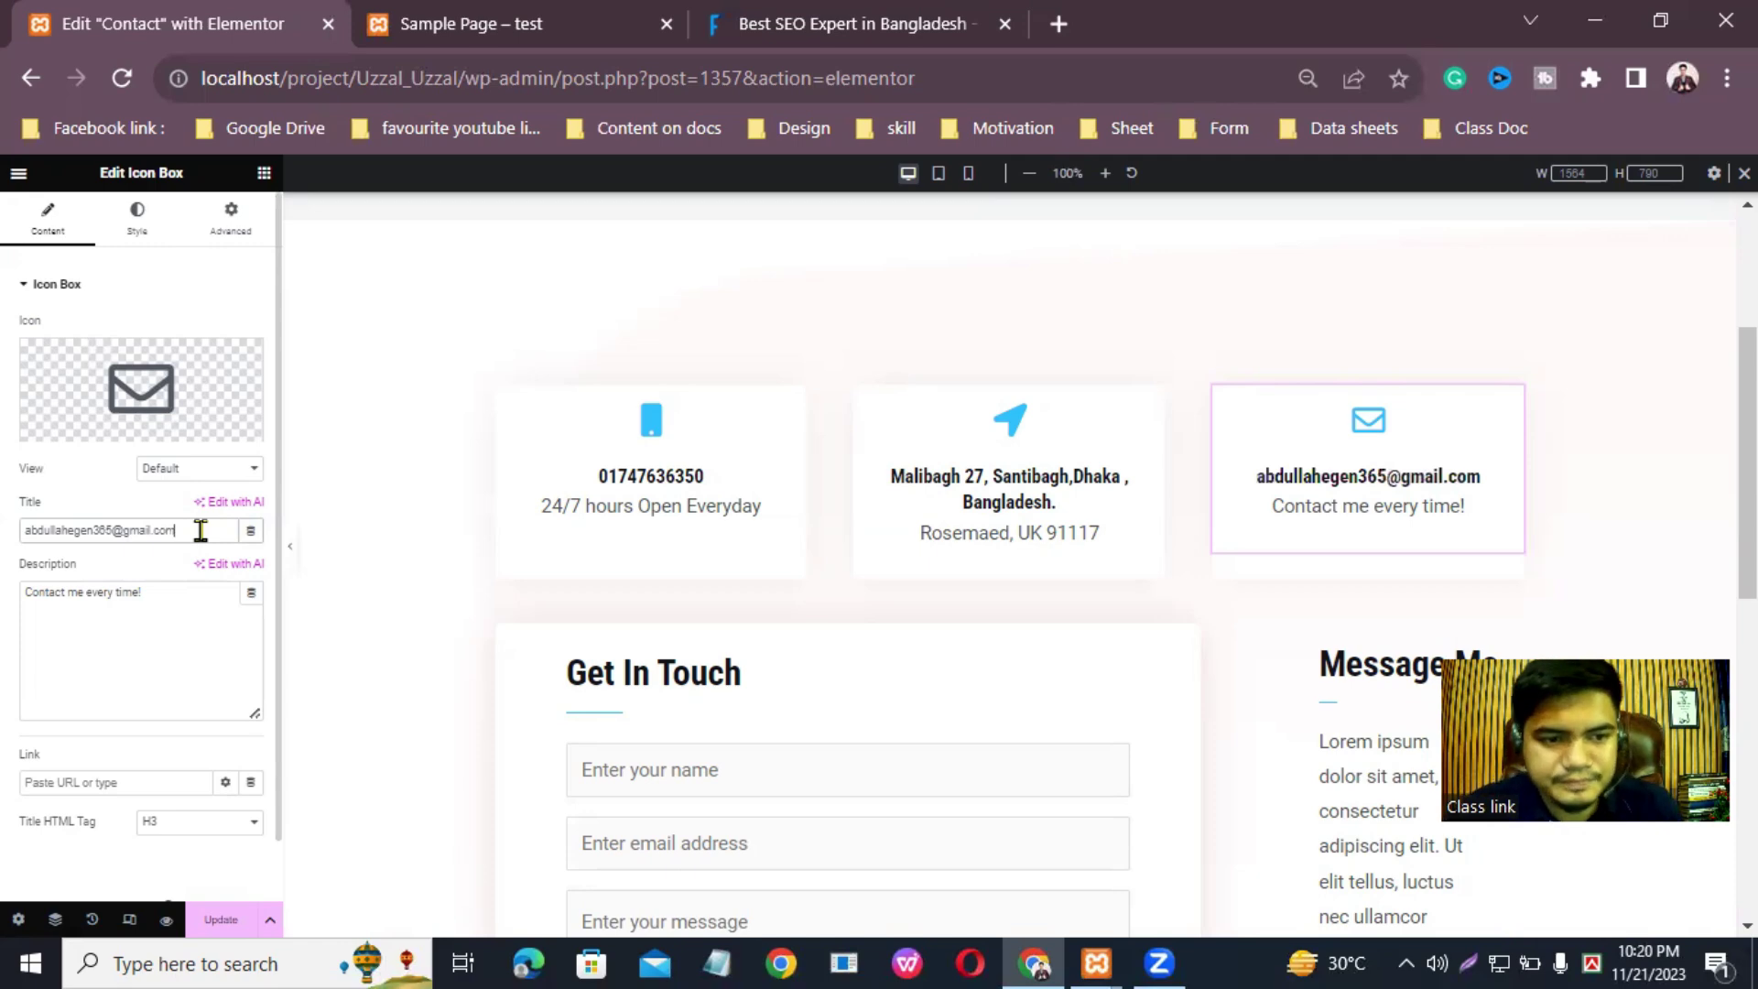
Step: Re-enter the closing '!' of the 'Contact me every time!' description
{"action": "left_click", "coordinate": [185, 590]}
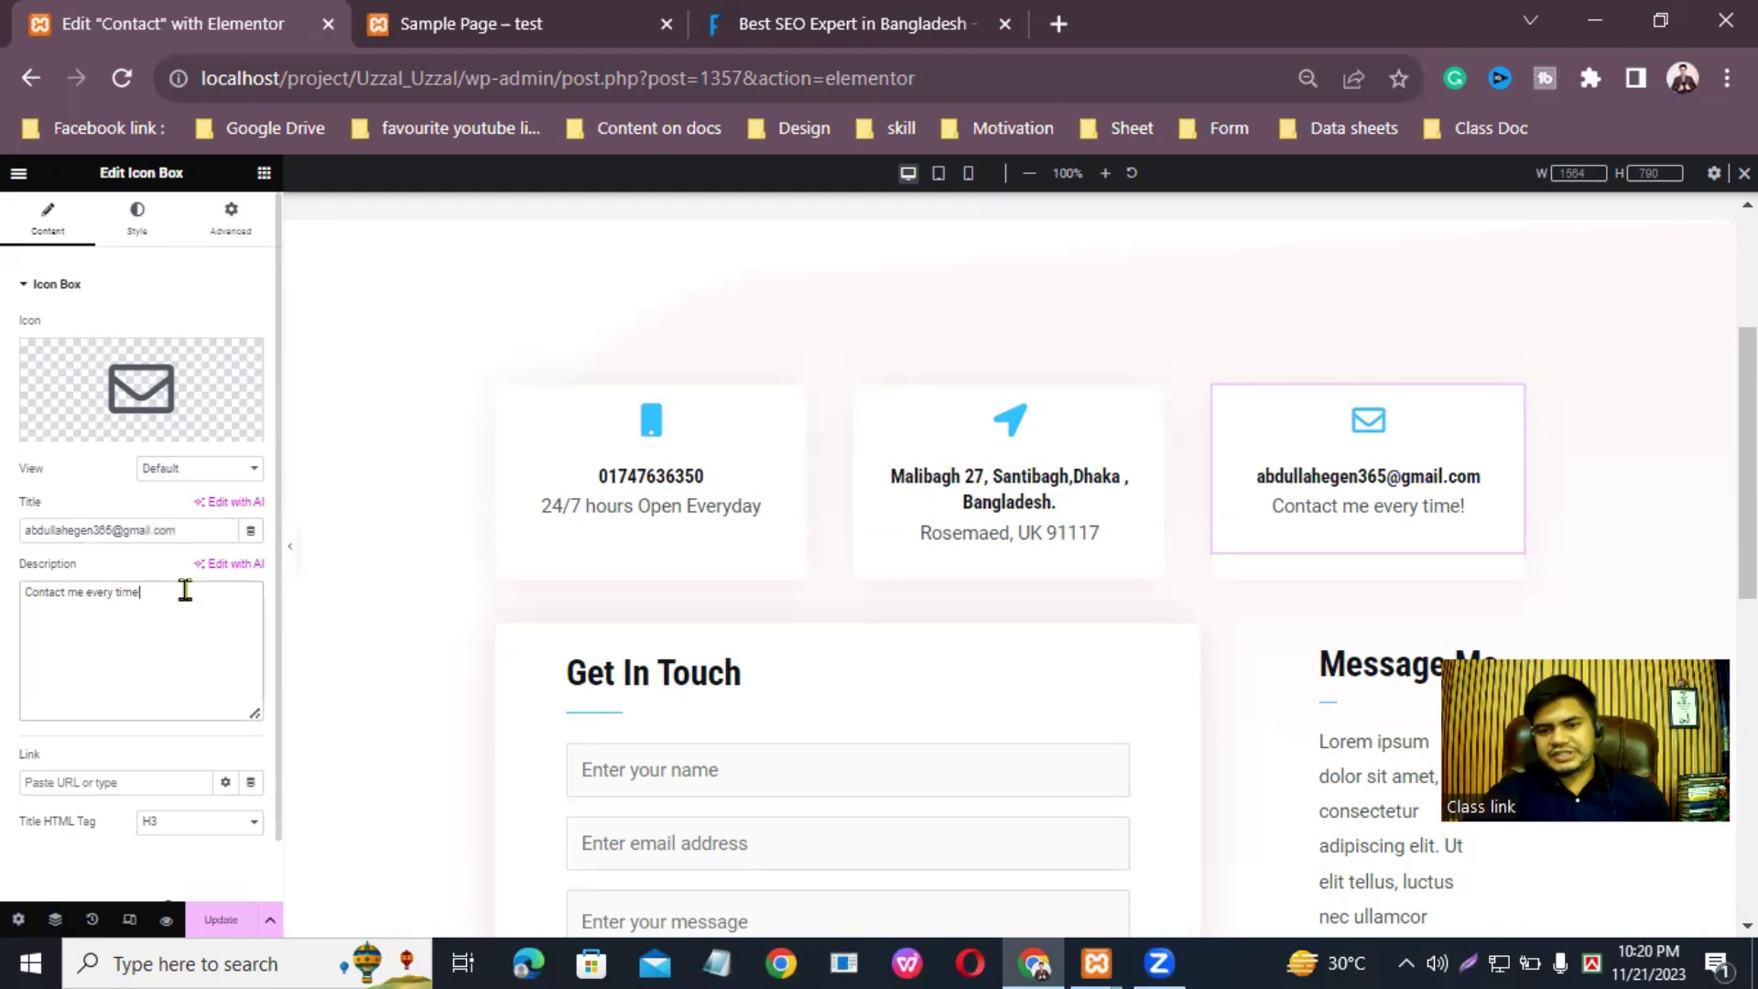
{"action": "key", "text": "BackSpace"}
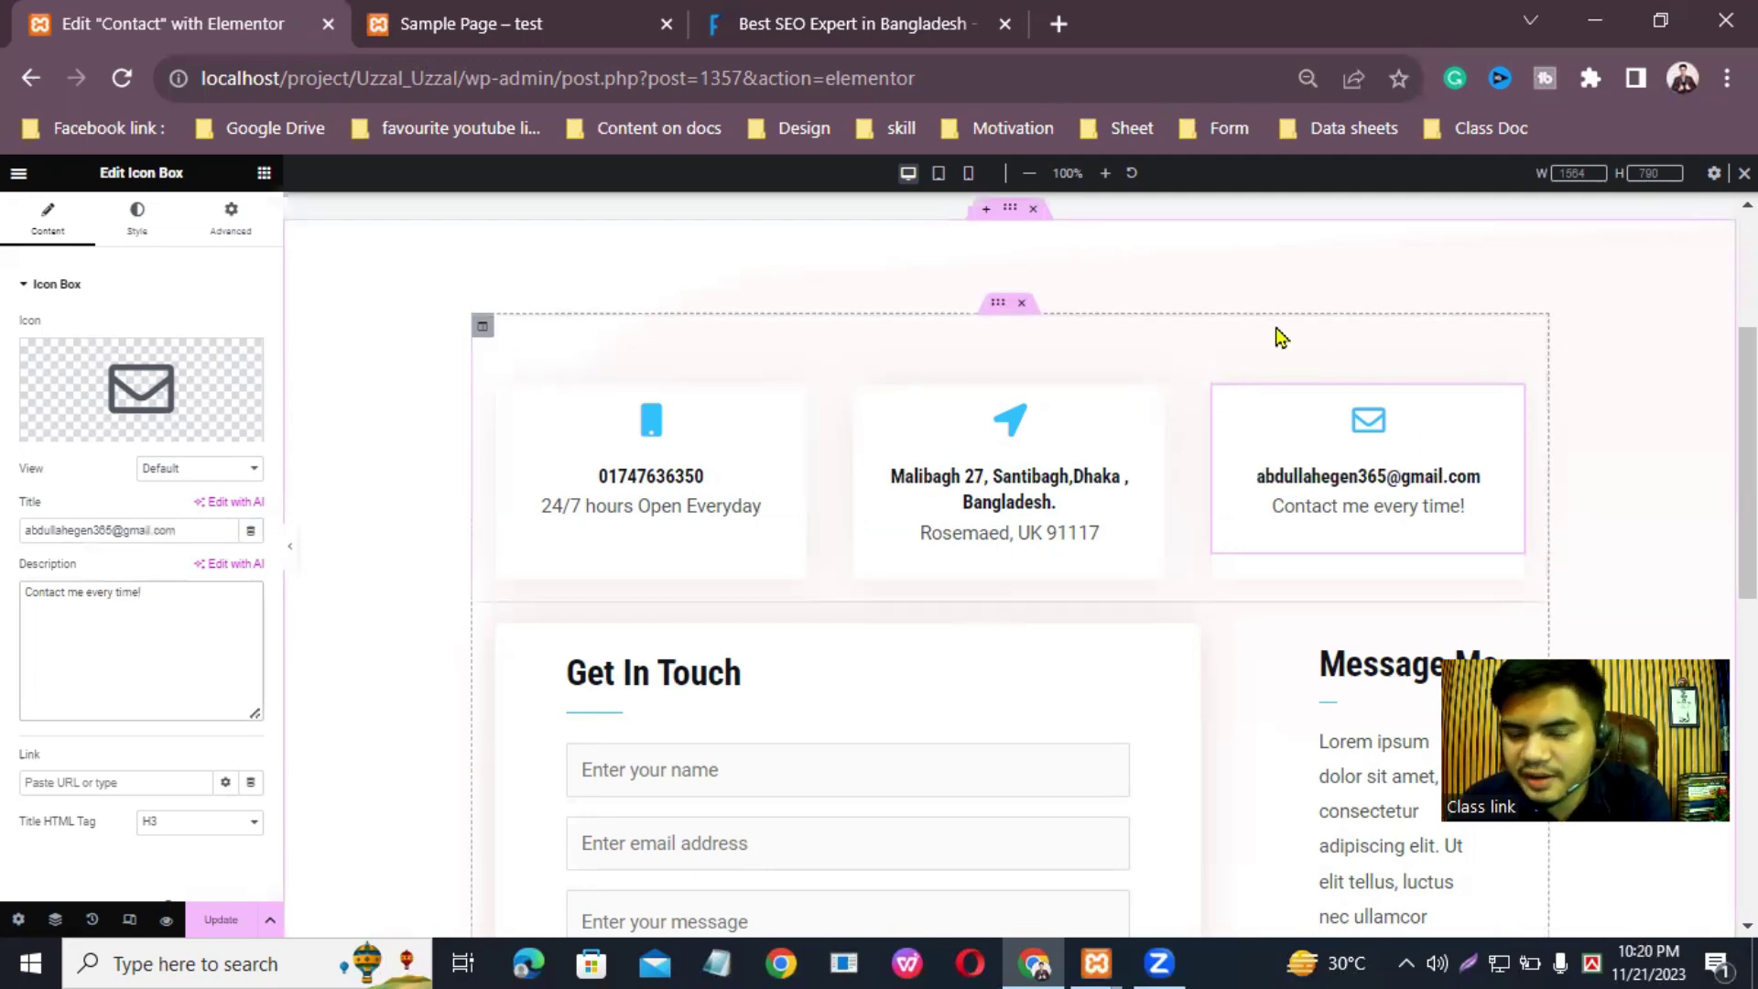
{"action": "type", "text": "!"}
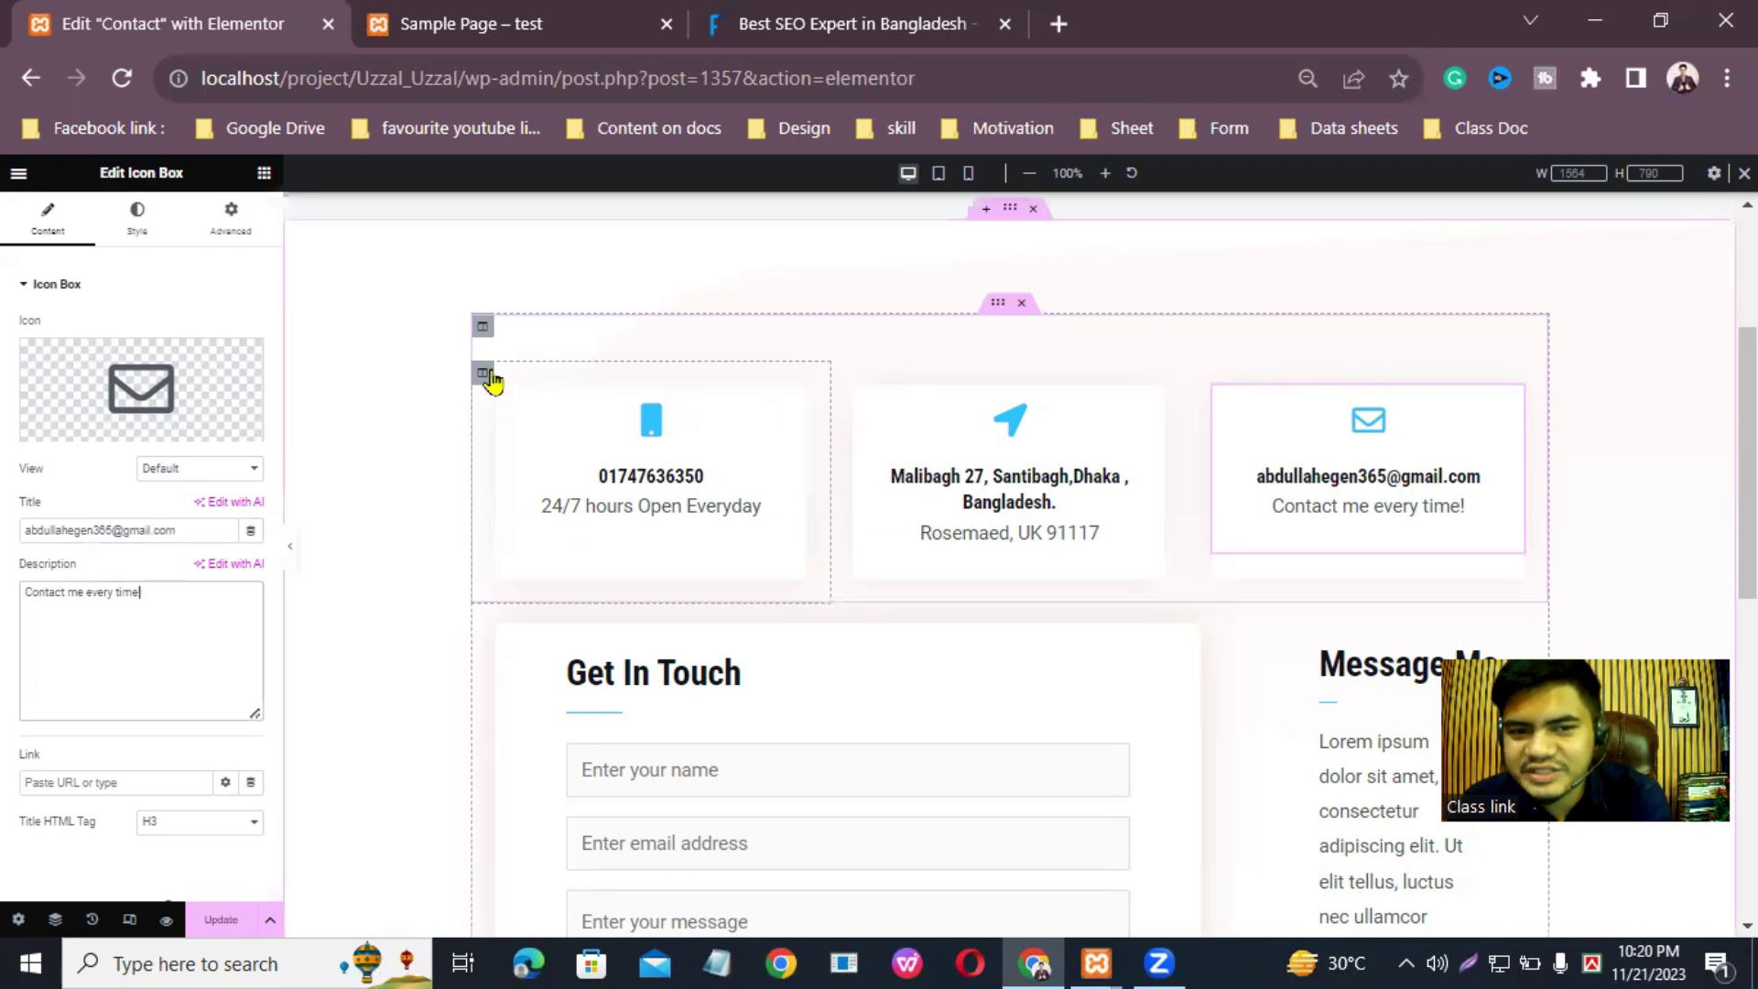
Step: Give the phone box's left column a Classic pale green #C9FFC0 background colour
{"action": "left_click", "coordinate": [484, 374]}
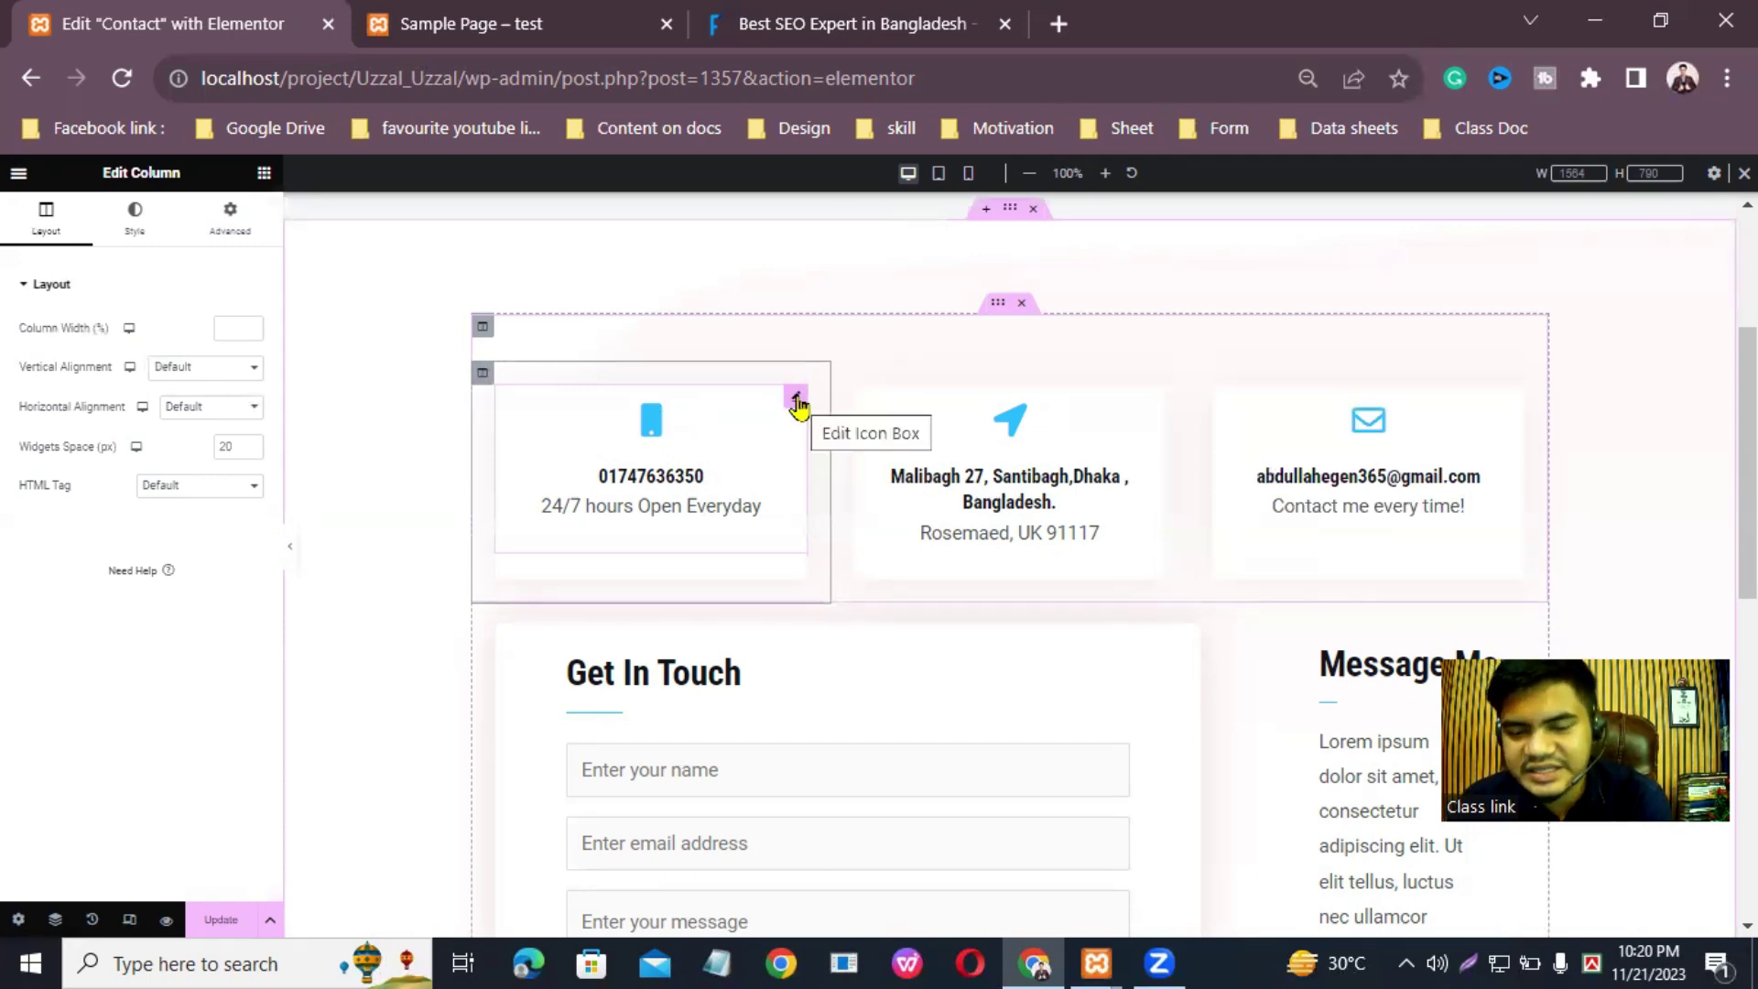
{"action": "left_click", "coordinate": [796, 401]}
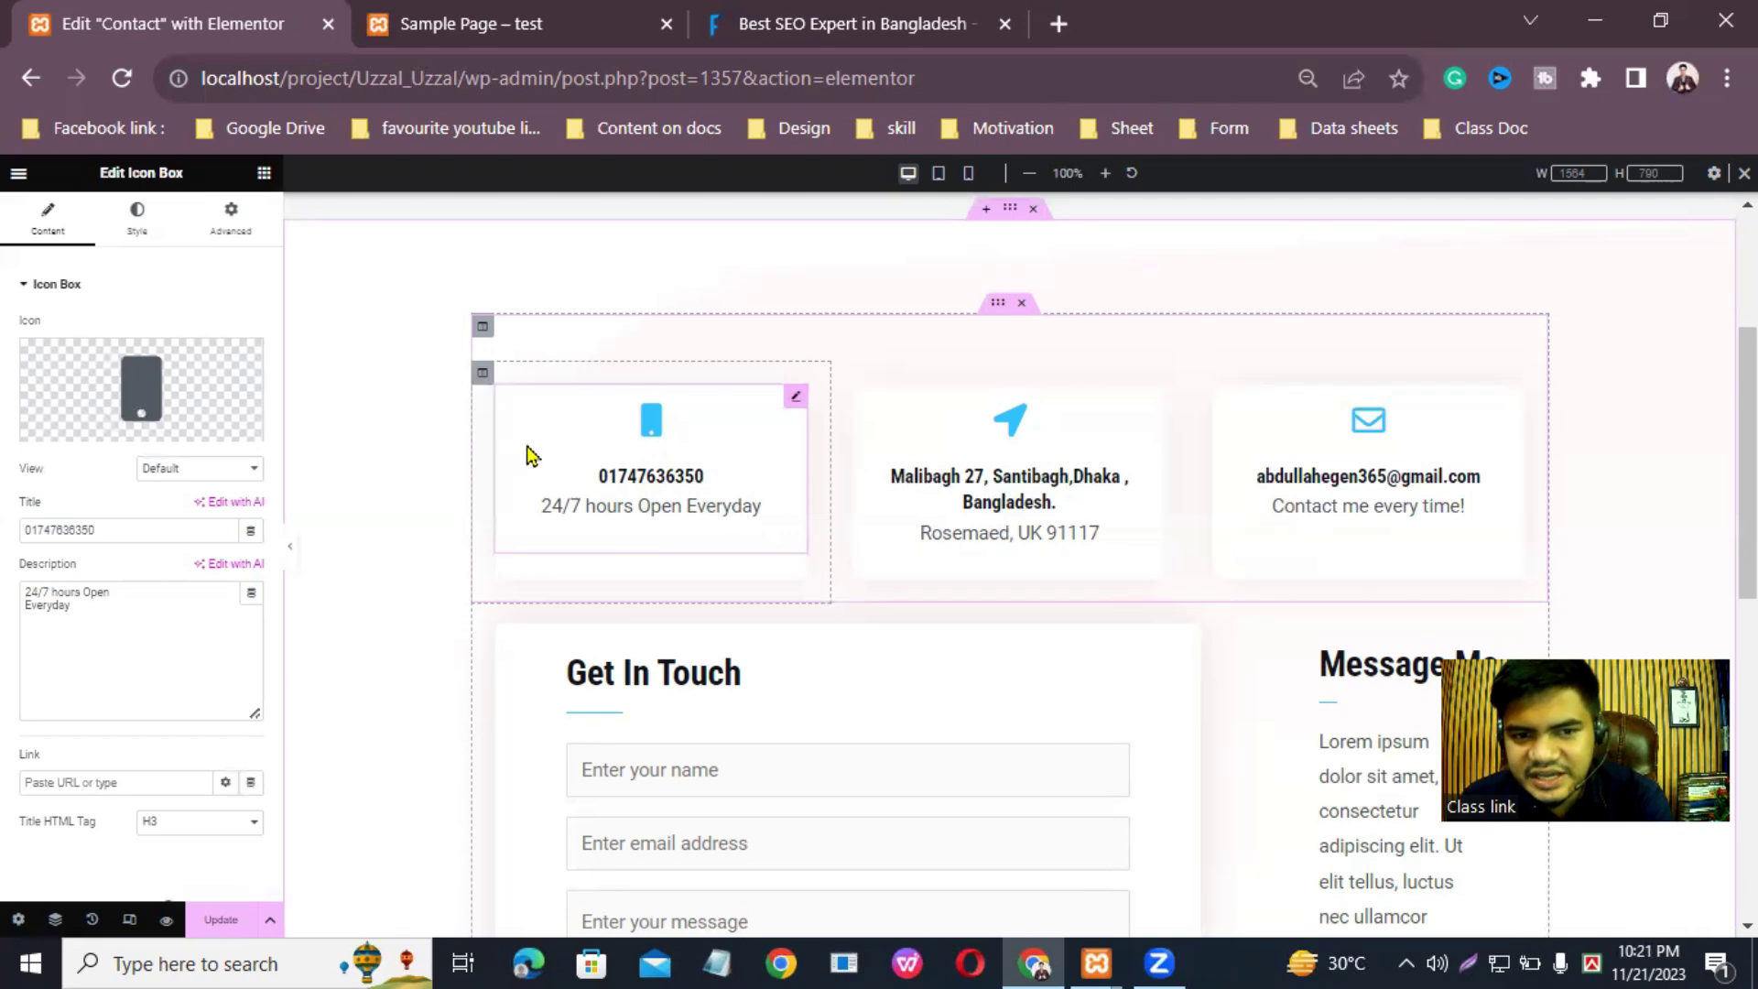
{"action": "left_click", "coordinate": [482, 373]}
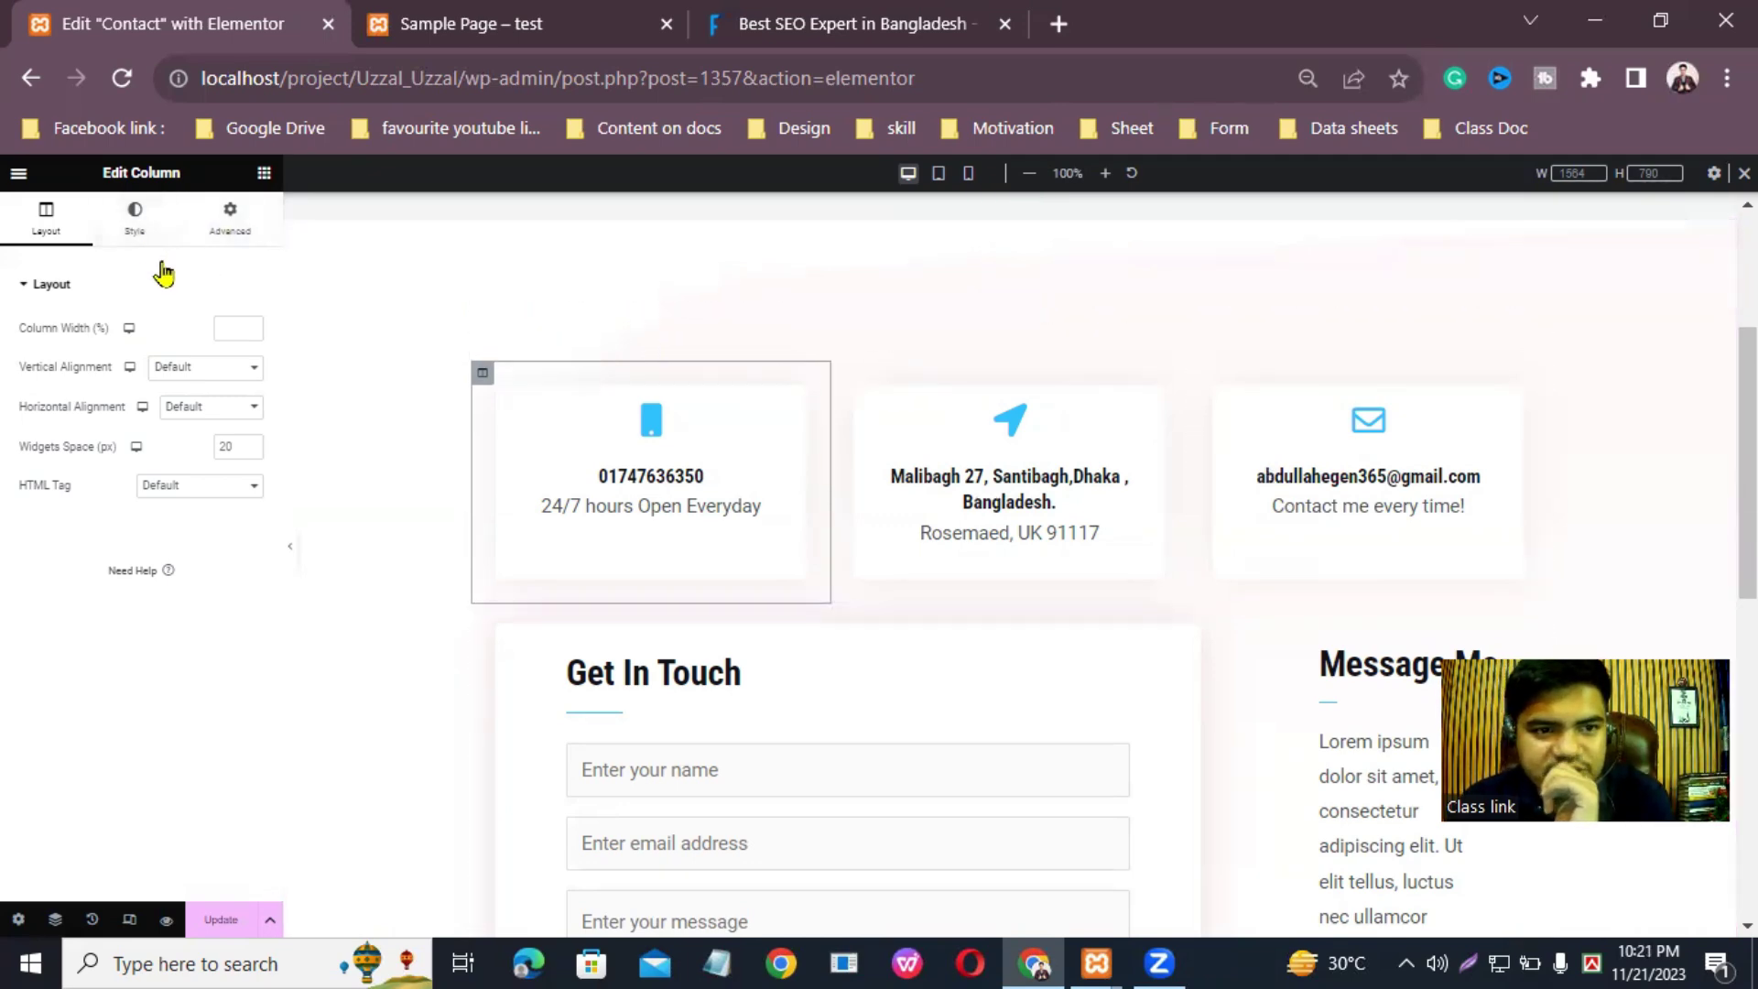
{"action": "left_click", "coordinate": [134, 229]}
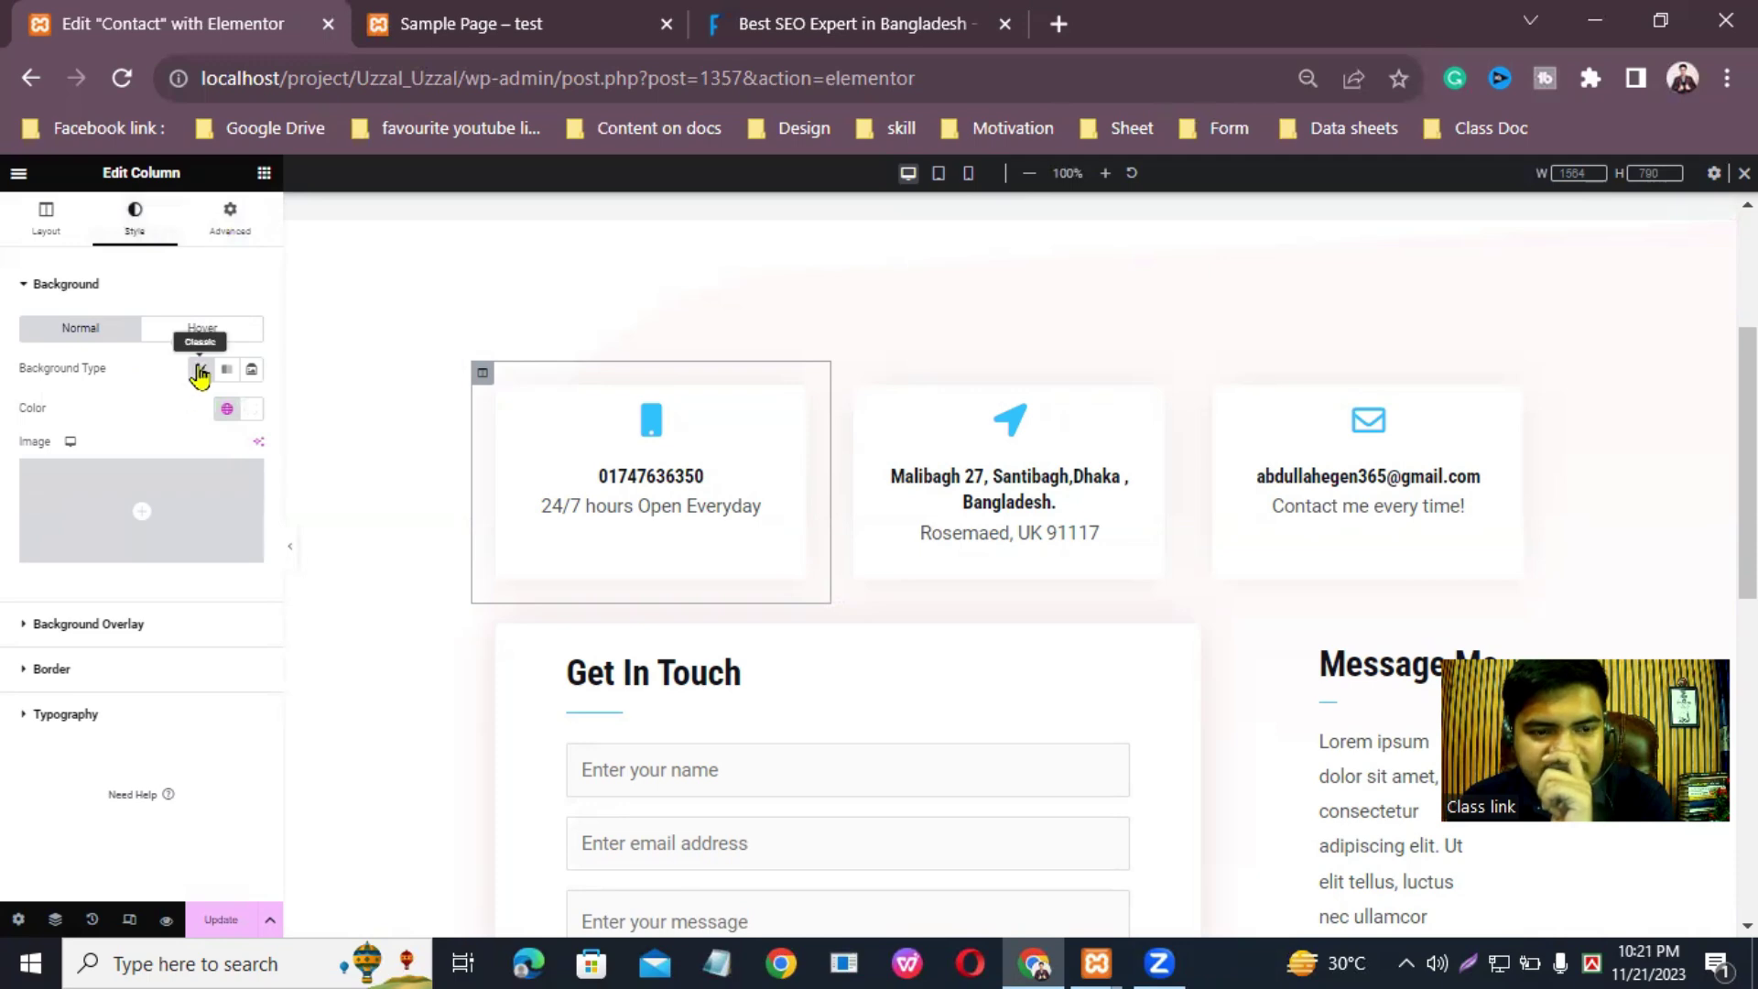
{"action": "left_click", "coordinate": [200, 372]}
{"action": "left_click", "coordinate": [200, 371]}
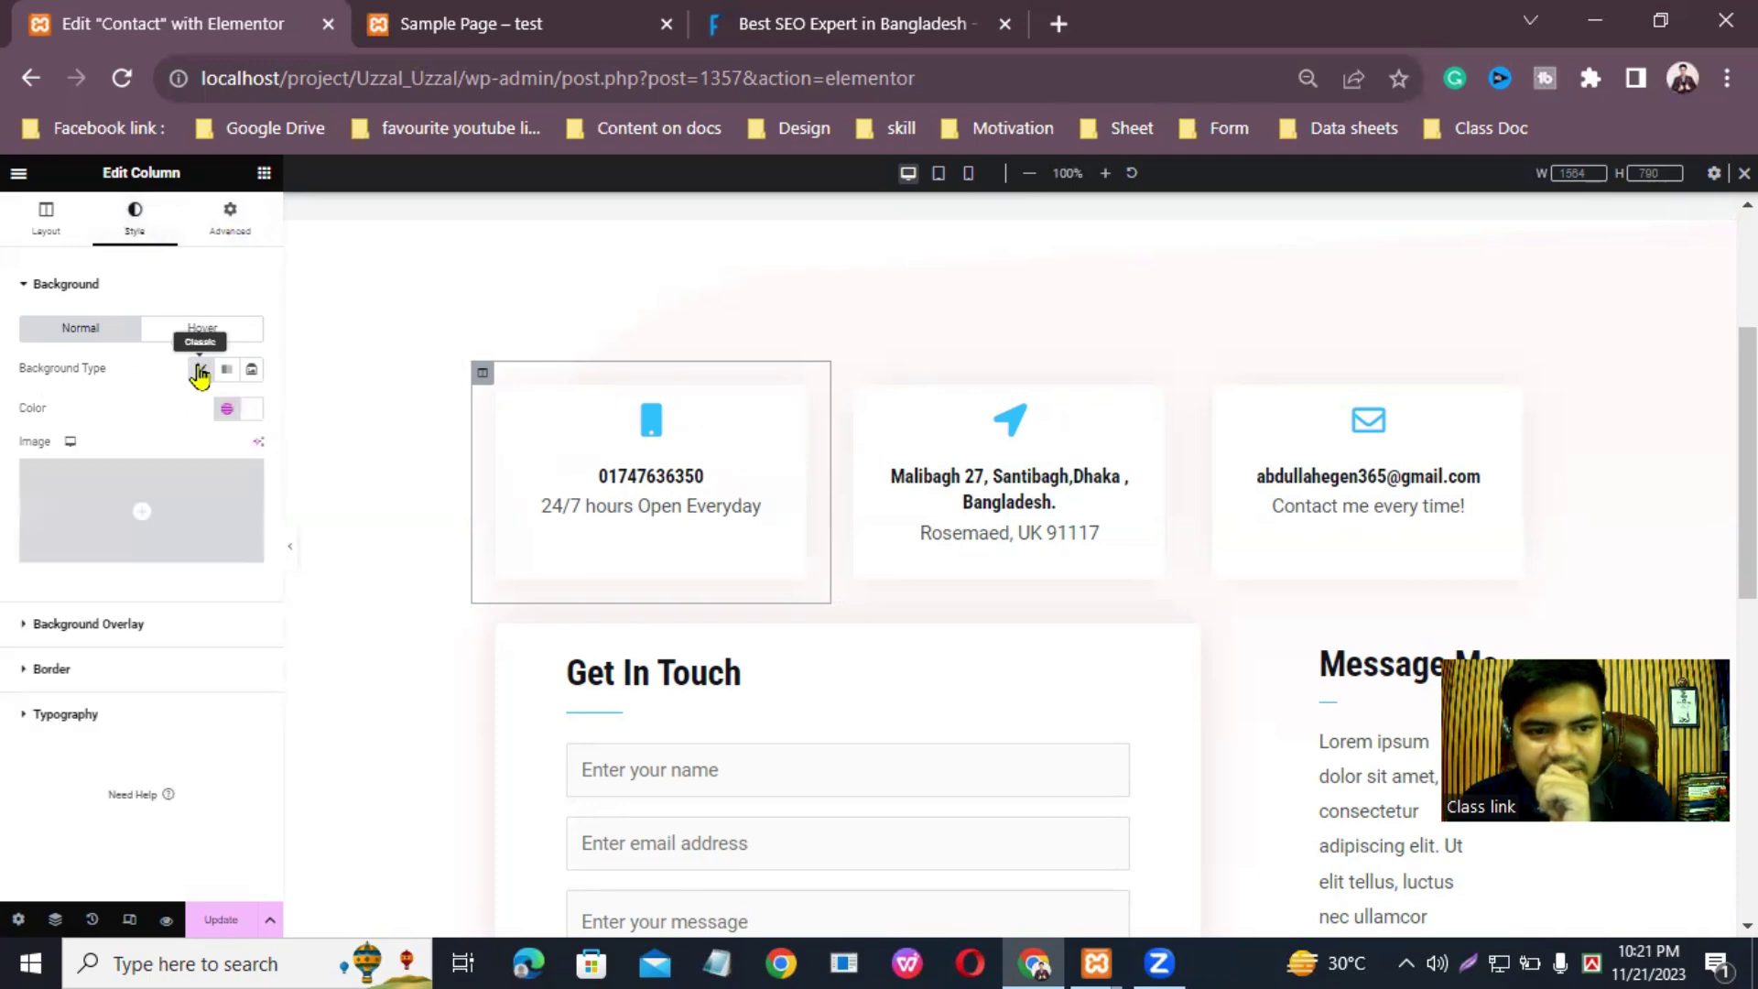
{"action": "left_click", "coordinate": [250, 408]}
{"action": "mouse_move", "coordinate": [216, 499]}
{"action": "left_mouse_down"}
{"action": "mouse_move", "coordinate": [239, 538]}
{"action": "mouse_move", "coordinate": [359, 618]}
{"action": "mouse_move", "coordinate": [225, 567]}
{"action": "mouse_move", "coordinate": [182, 493]}
{"action": "left_mouse_up"}
{"action": "left_click_drag", "start_coordinate": [150, 634], "coordinate": [210, 638]}
{"action": "mouse_move", "coordinate": [179, 510]}
{"action": "left_mouse_down"}
{"action": "mouse_move", "coordinate": [323, 529]}
{"action": "mouse_move", "coordinate": [196, 476]}
{"action": "left_mouse_up"}
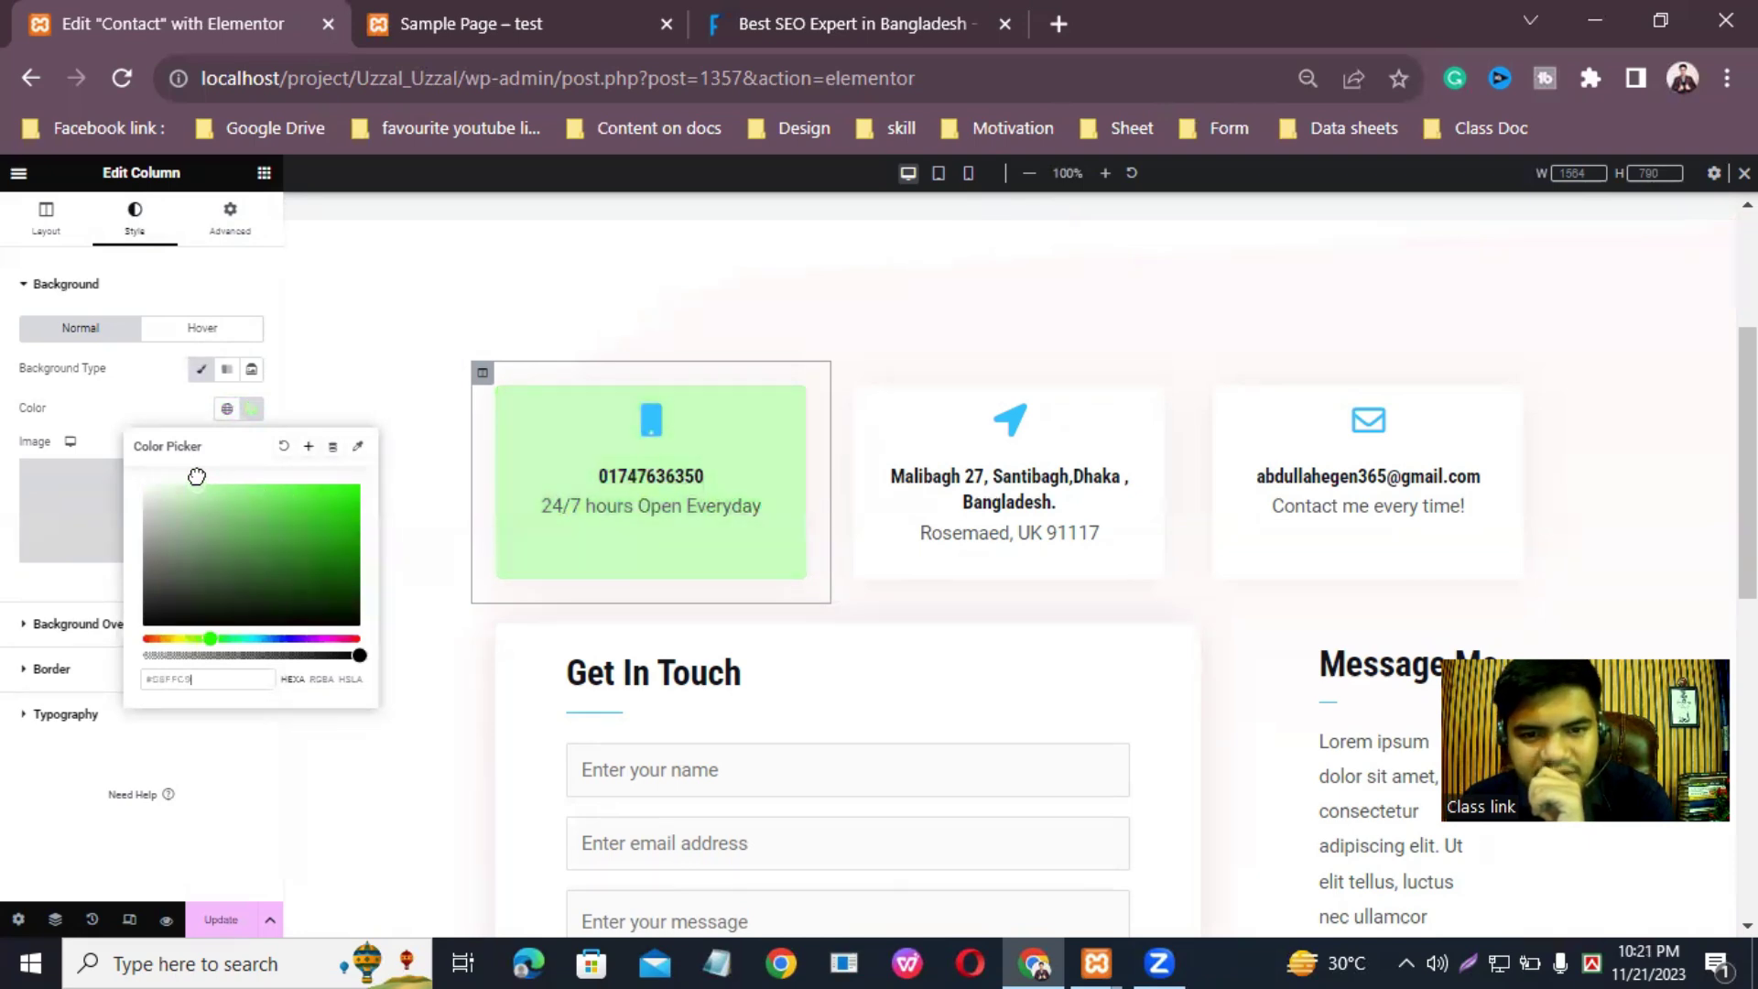
{"action": "left_click", "coordinate": [61, 599]}
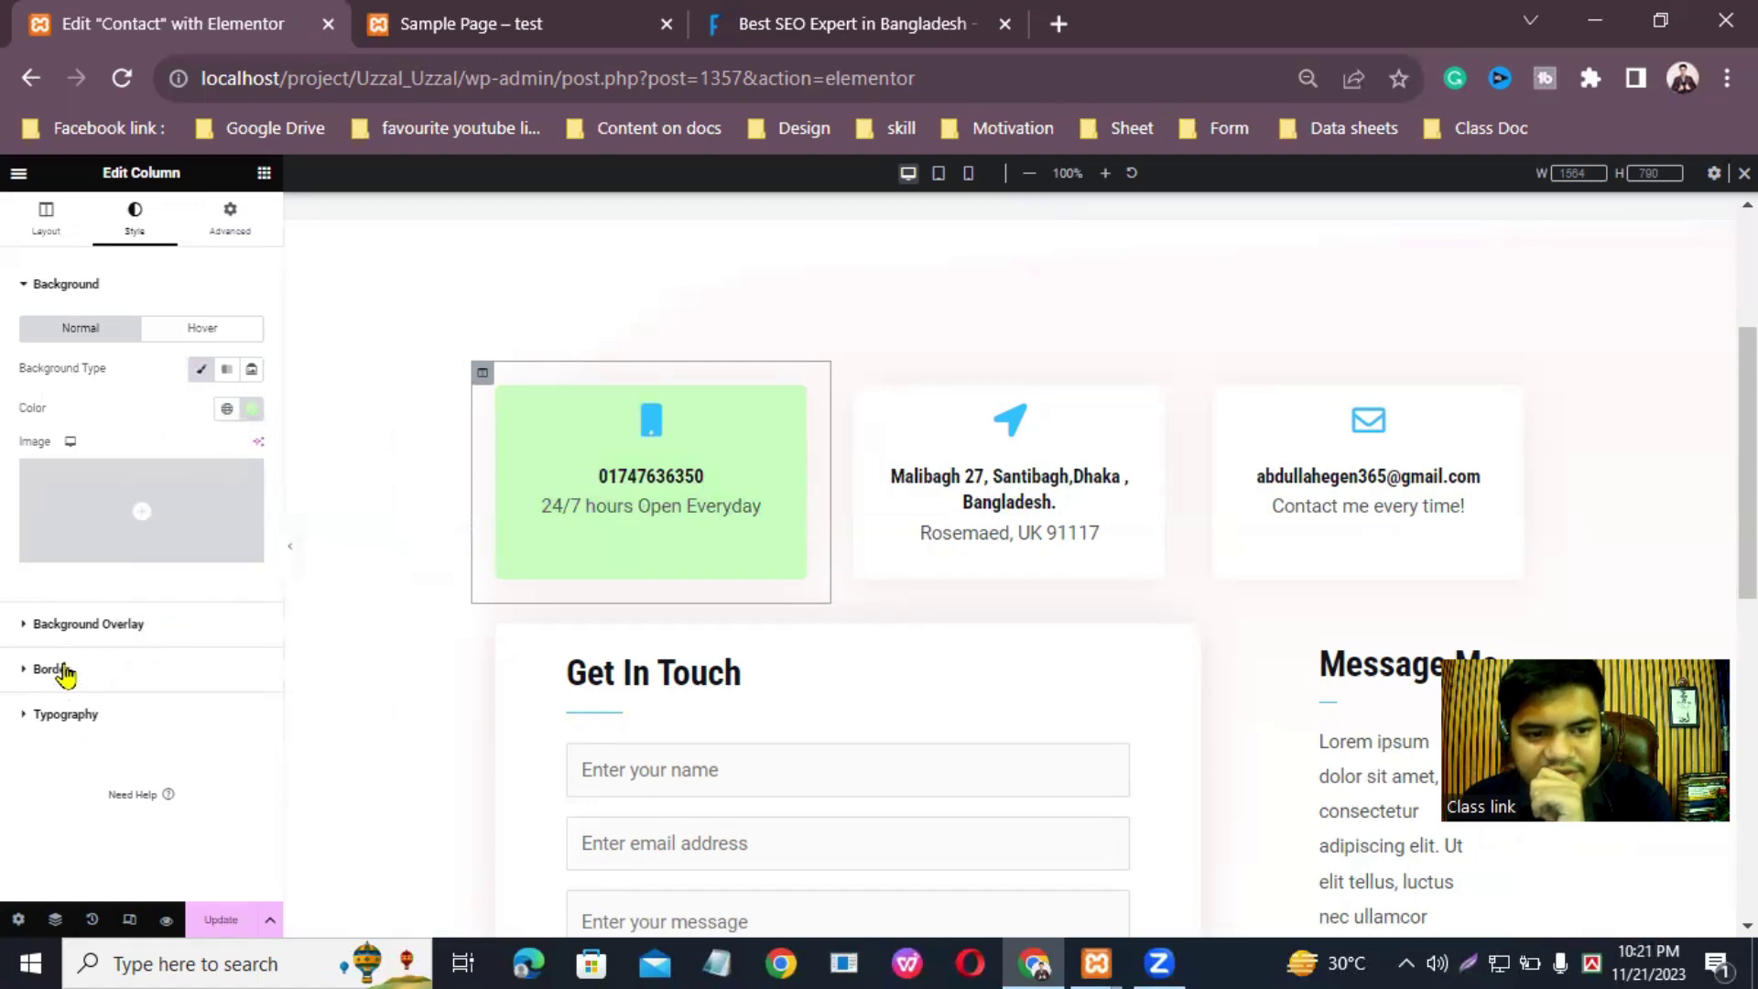
{"action": "left_click", "coordinate": [65, 671]}
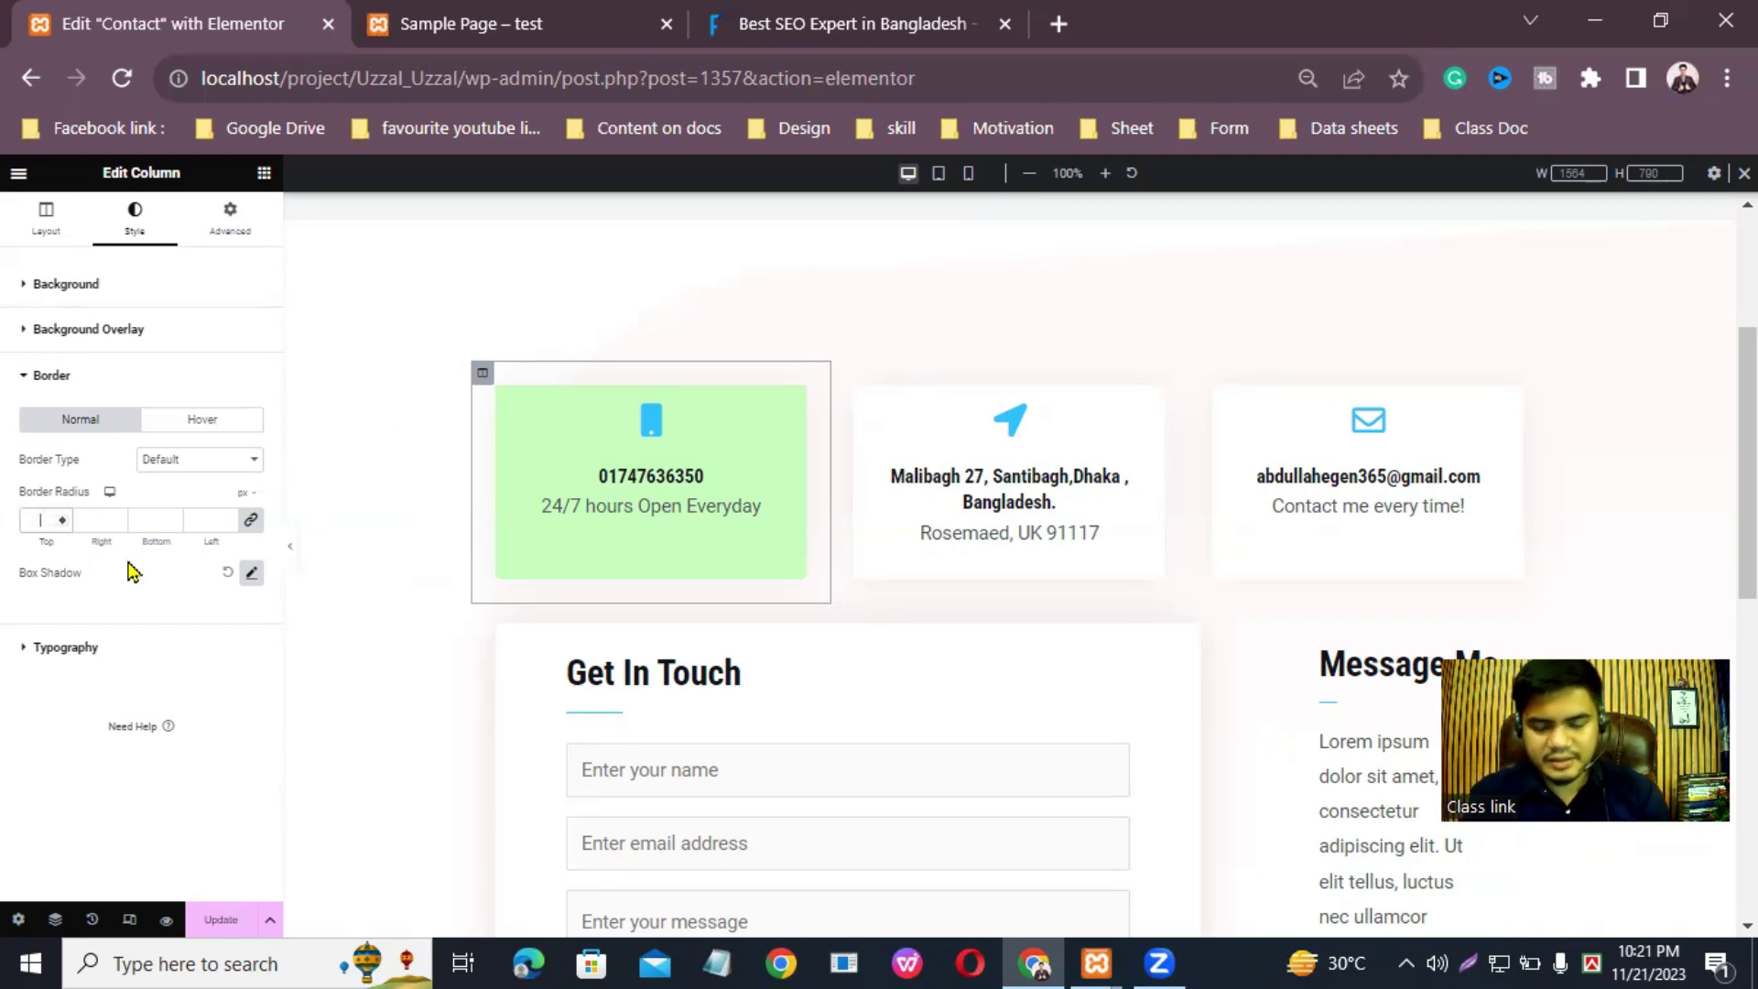
Step: Set the column's linked border radius to 45 px and save the page
{"action": "type", "text": "5"}
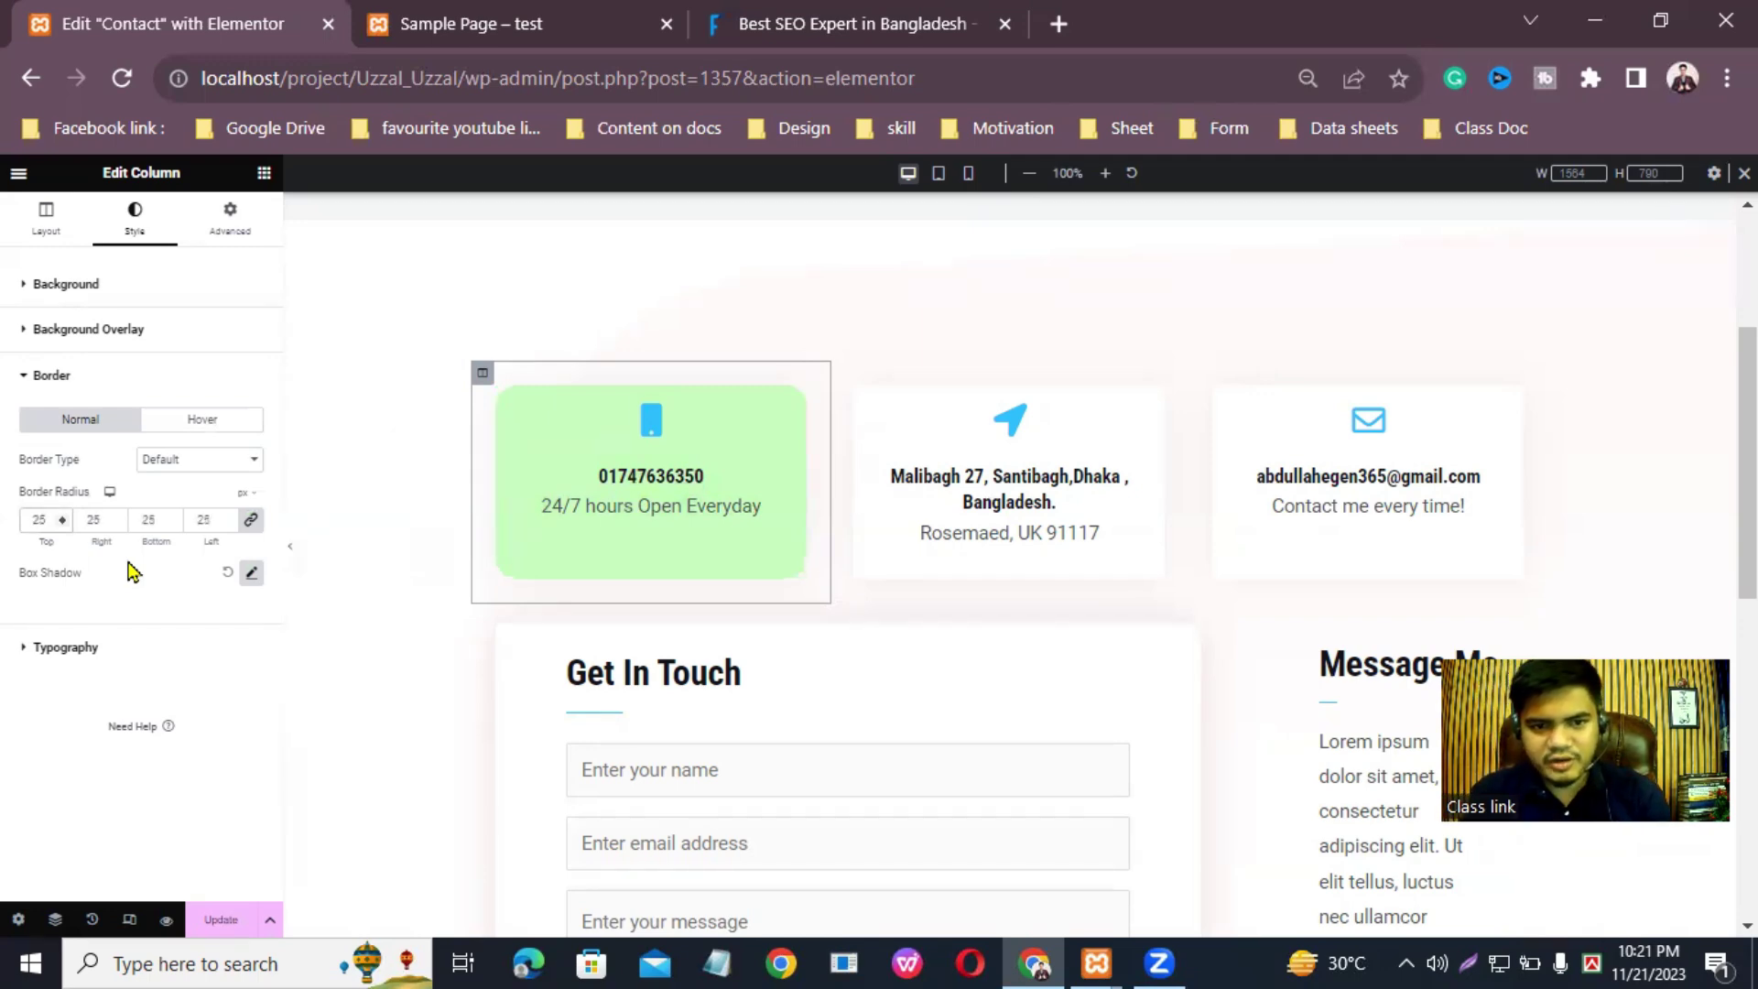
{"action": "key", "text": "BackSpace"}
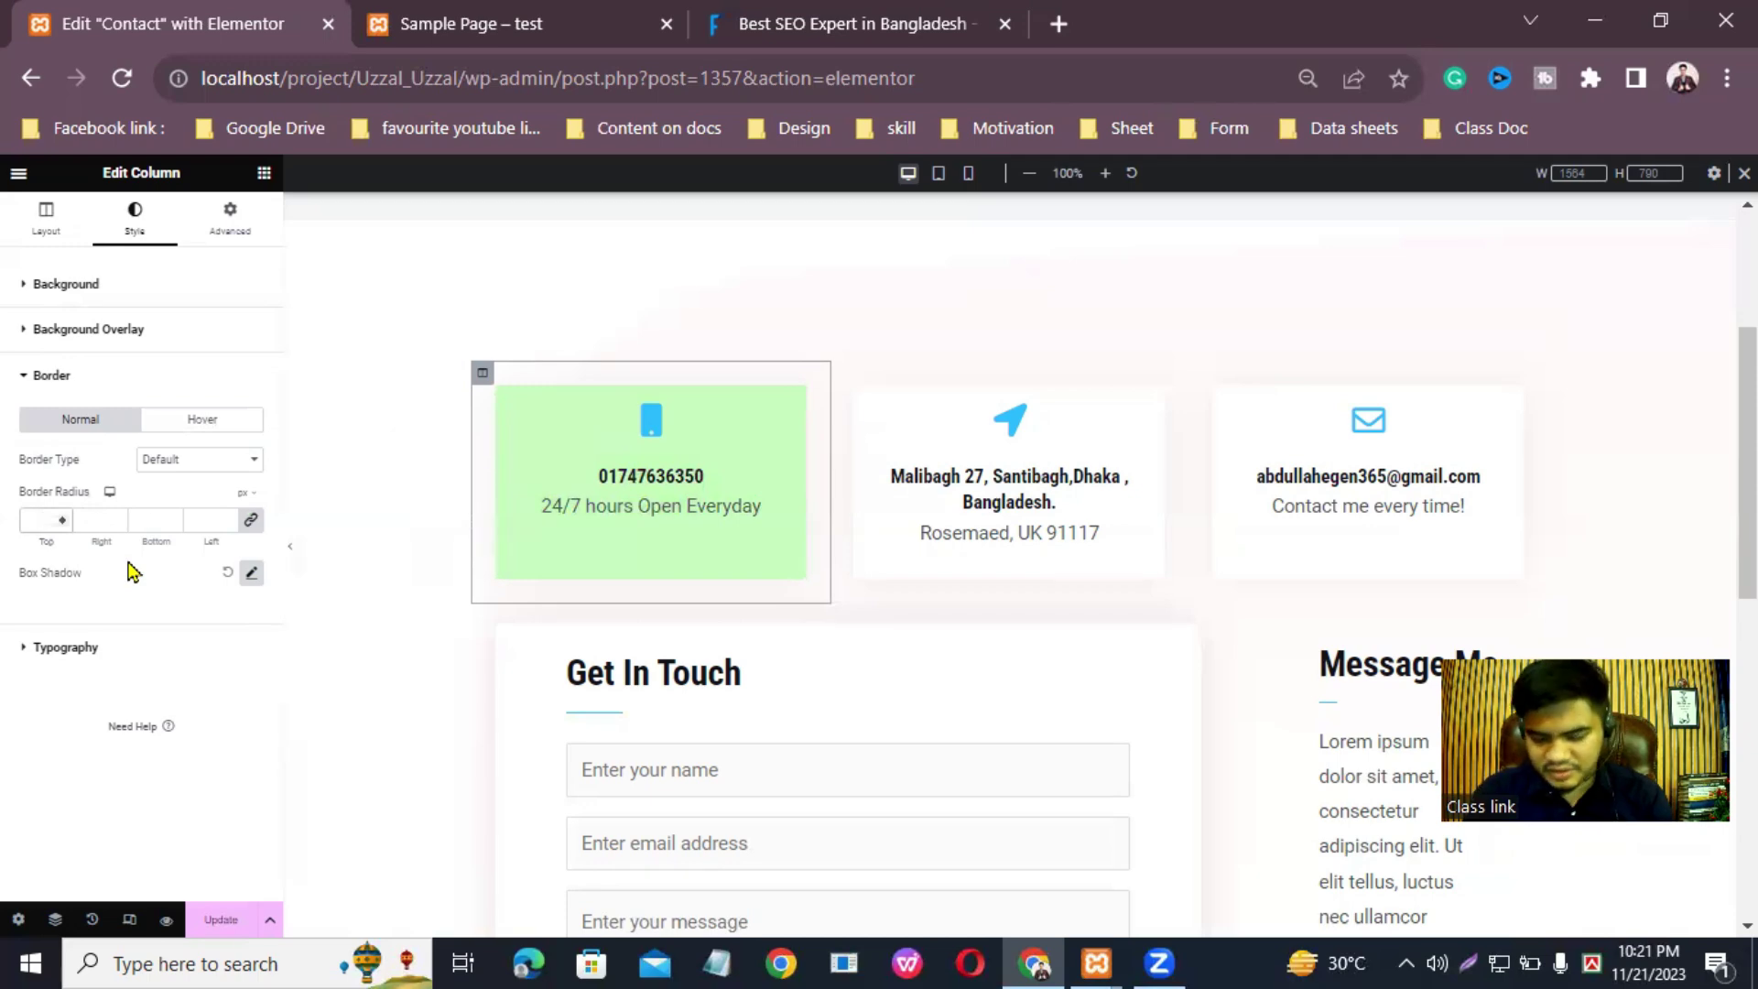
{"action": "type", "text": "45"}
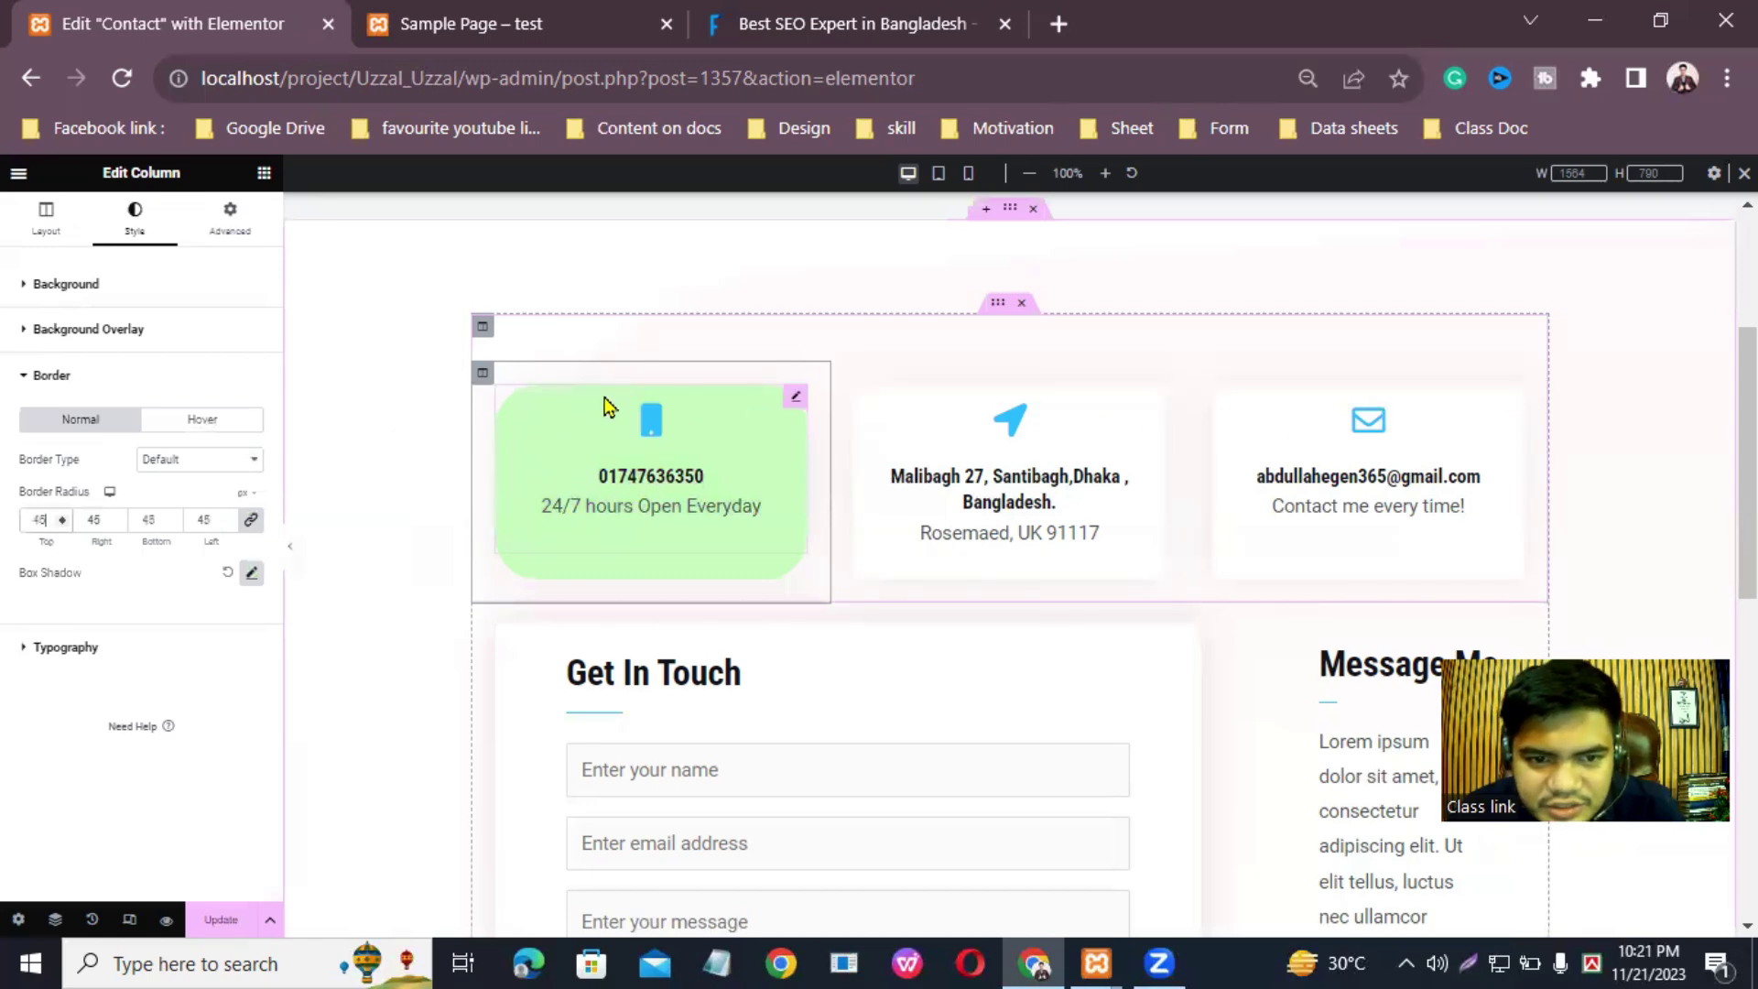
{"action": "left_click", "coordinate": [224, 920]}
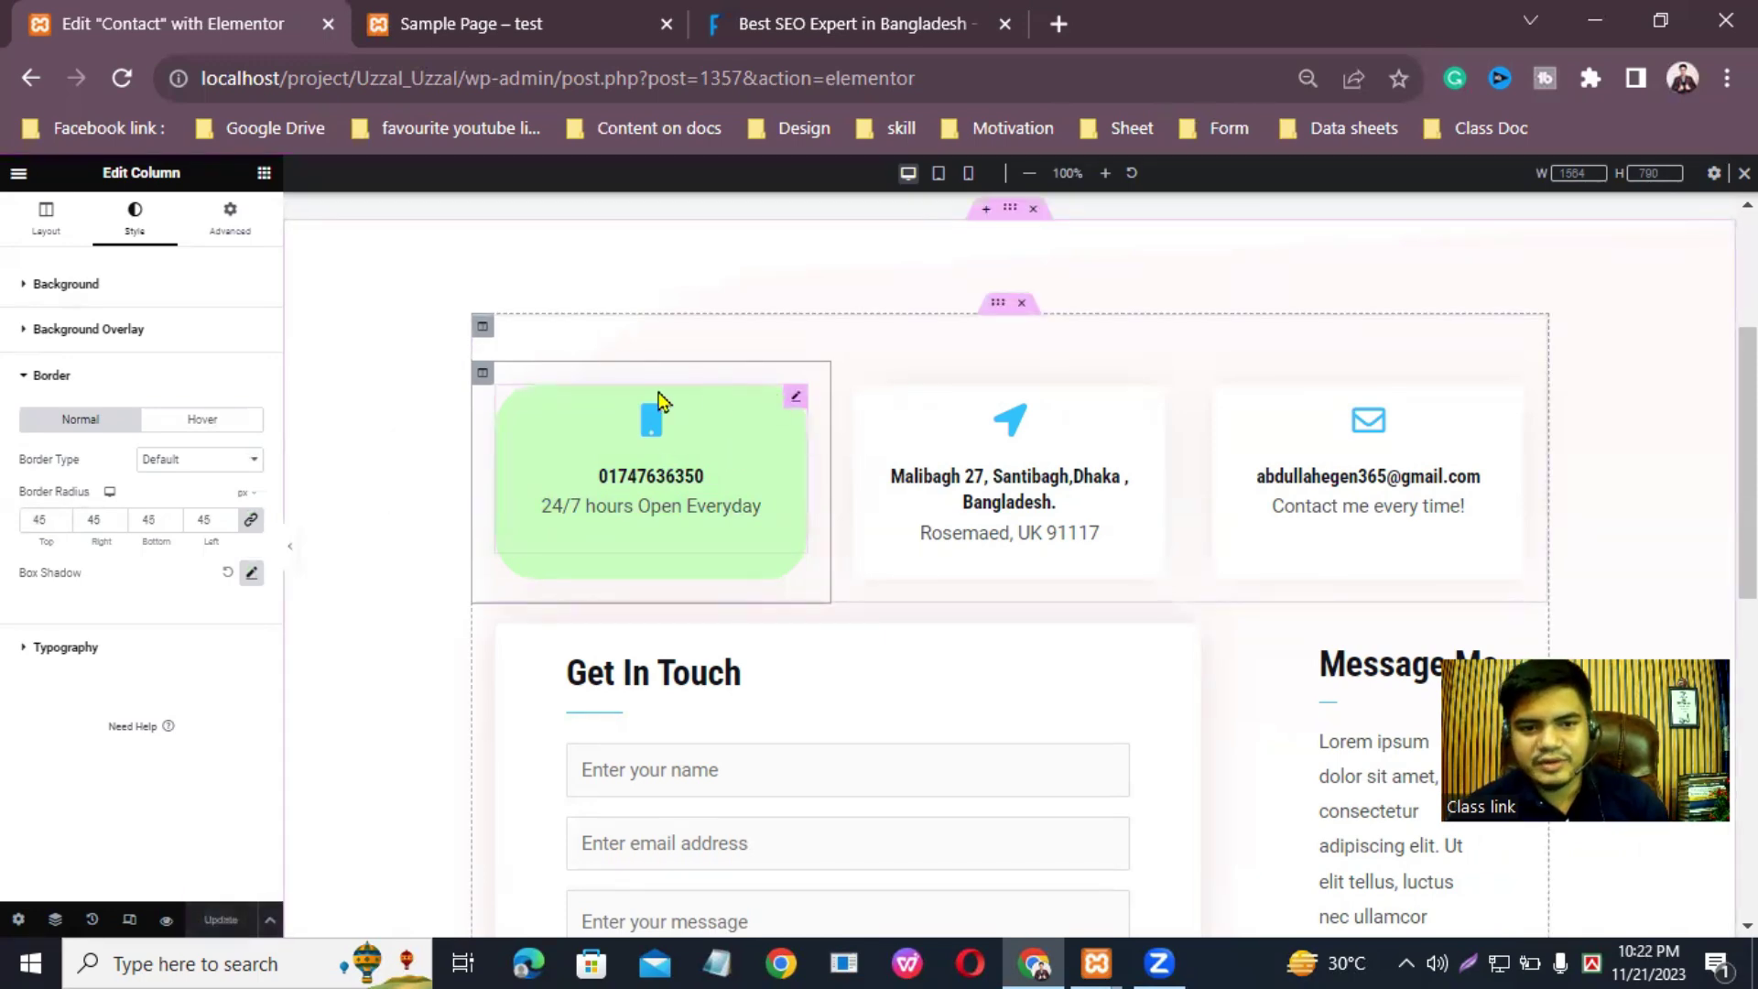
Step: Copy the phone column's background colour code #C9FFC0
{"action": "left_click", "coordinate": [44, 219]}
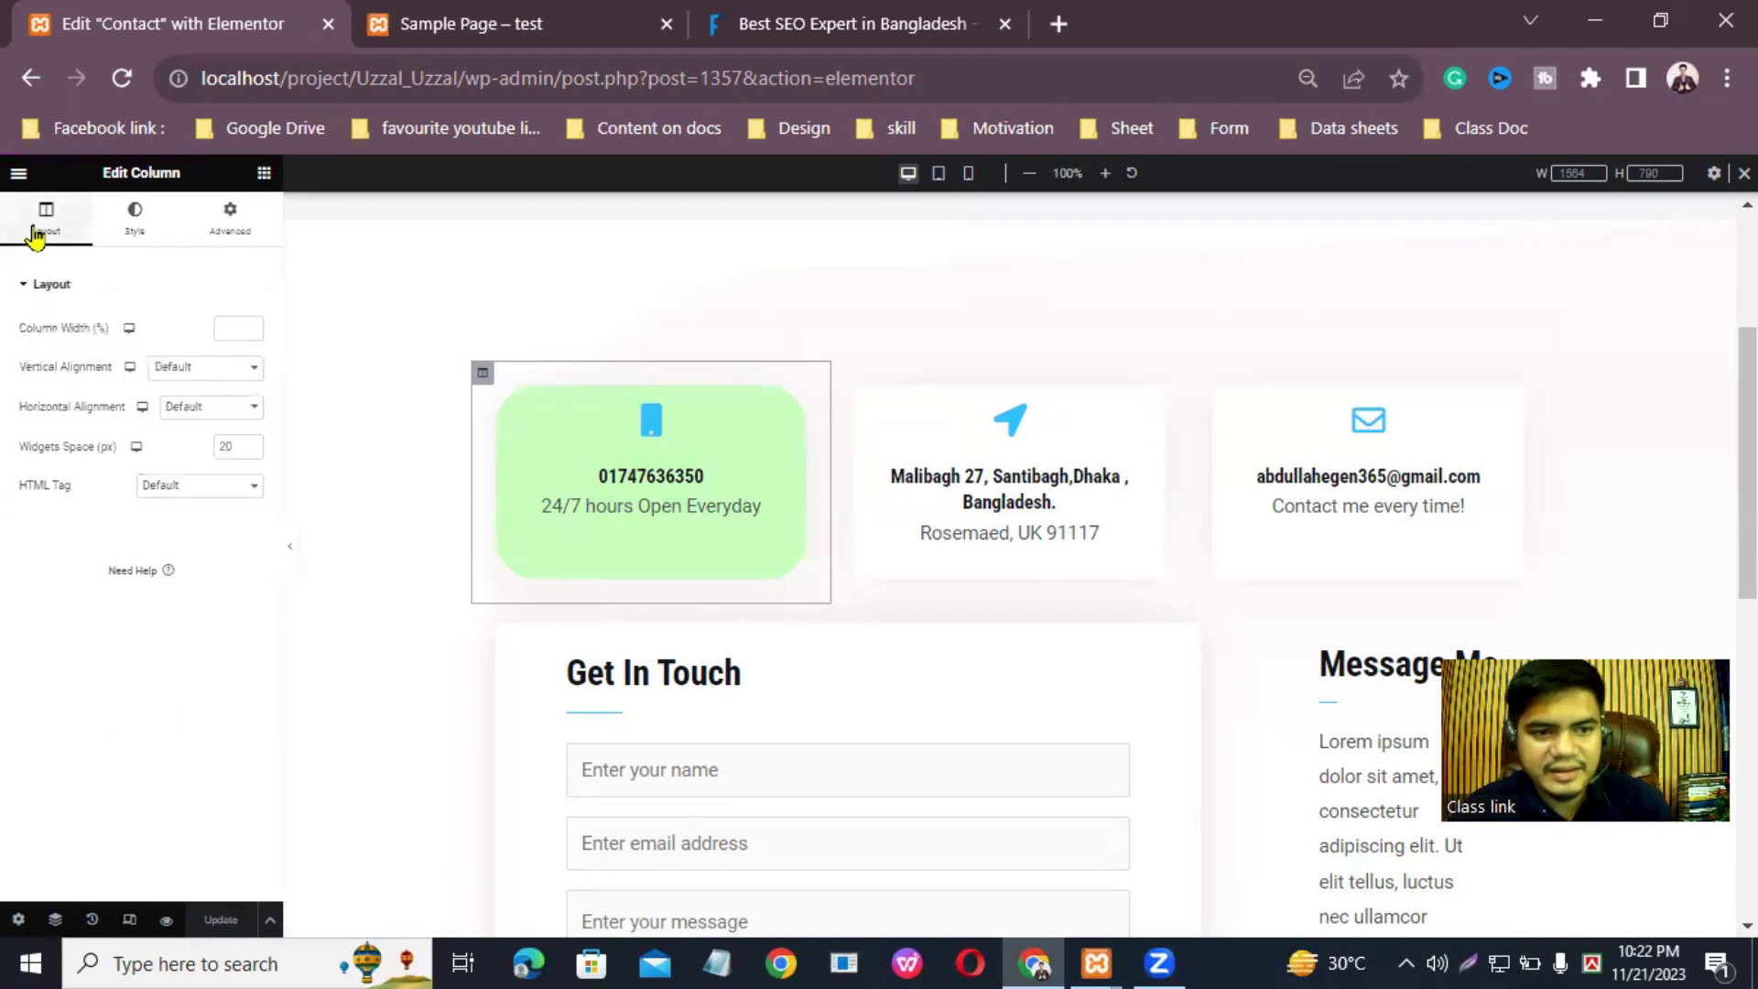
{"action": "left_click", "coordinate": [136, 229]}
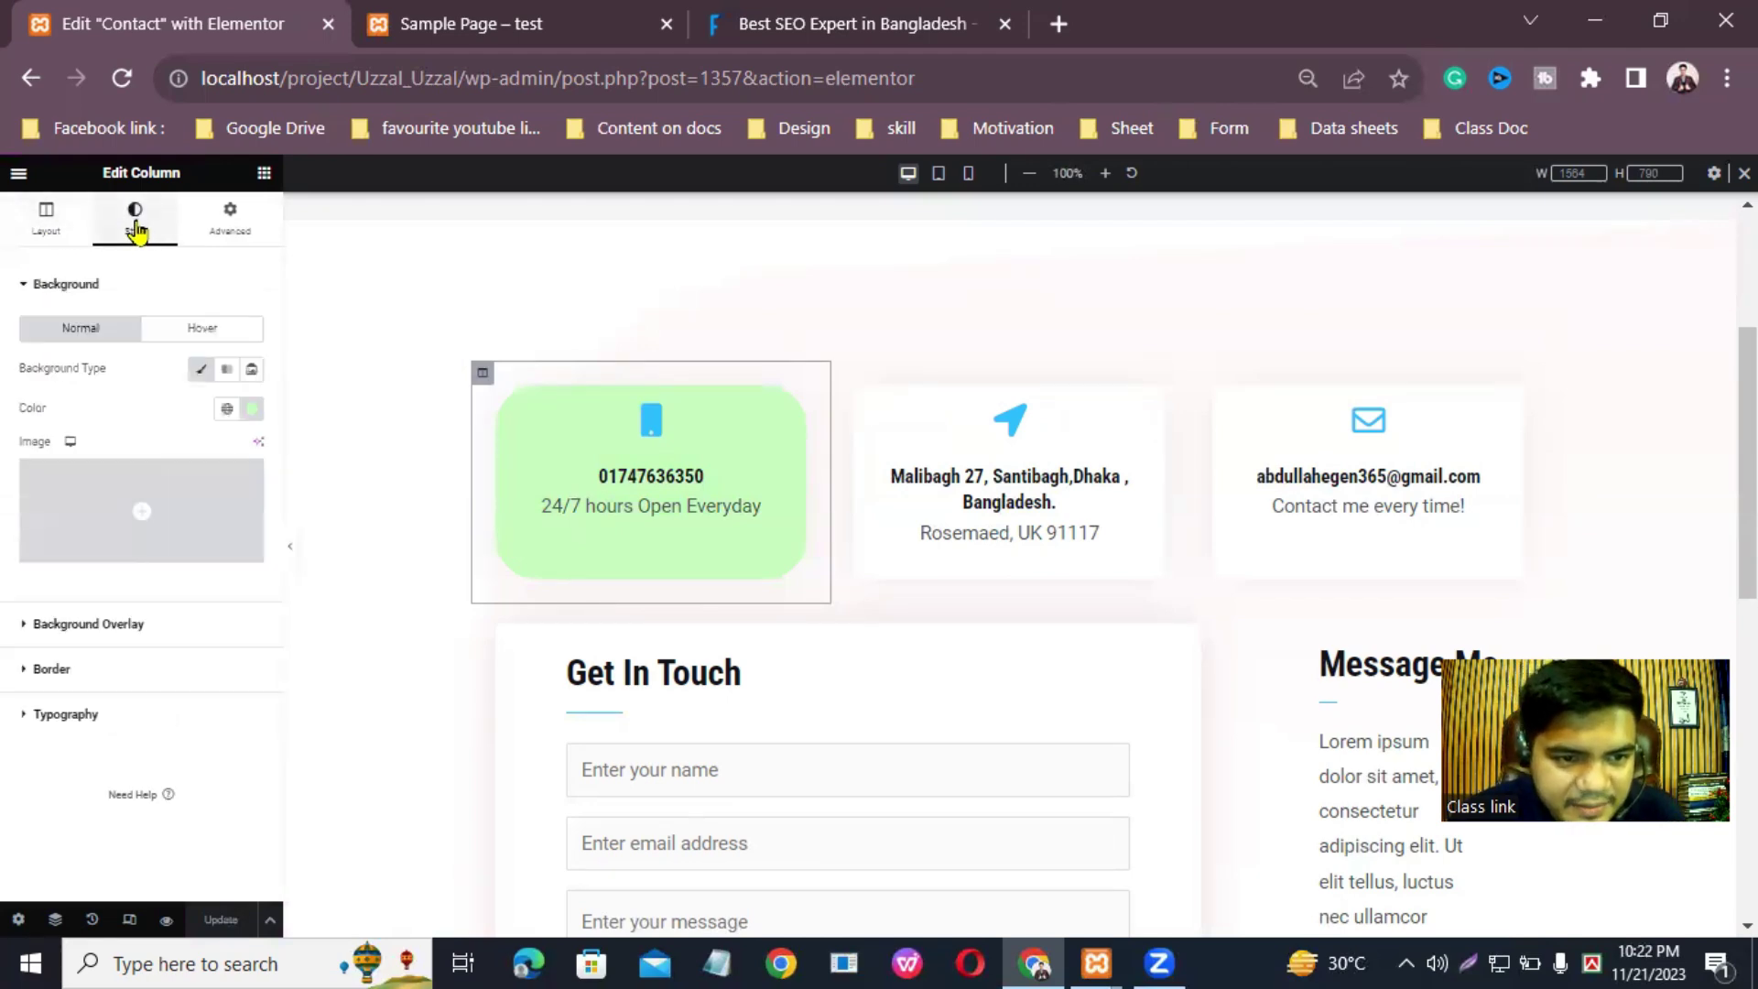
{"action": "left_click", "coordinate": [254, 409]}
{"action": "key", "text": "super+c"}
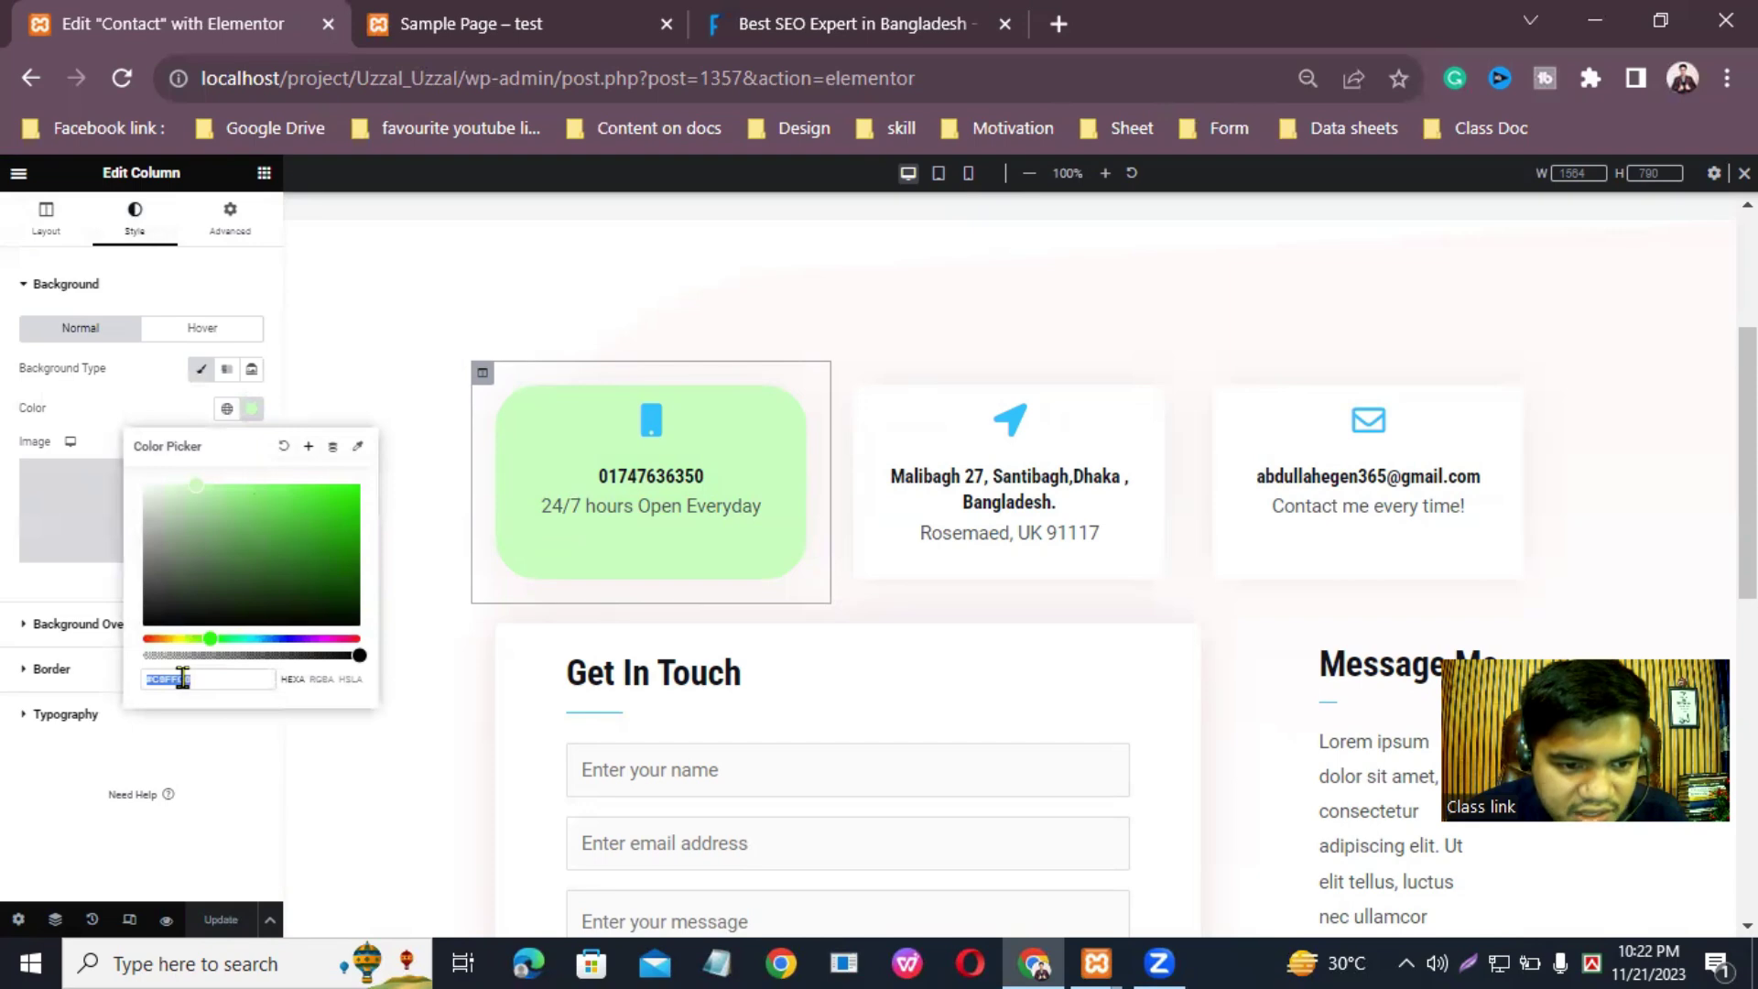
{"action": "right_click", "coordinate": [172, 683]}
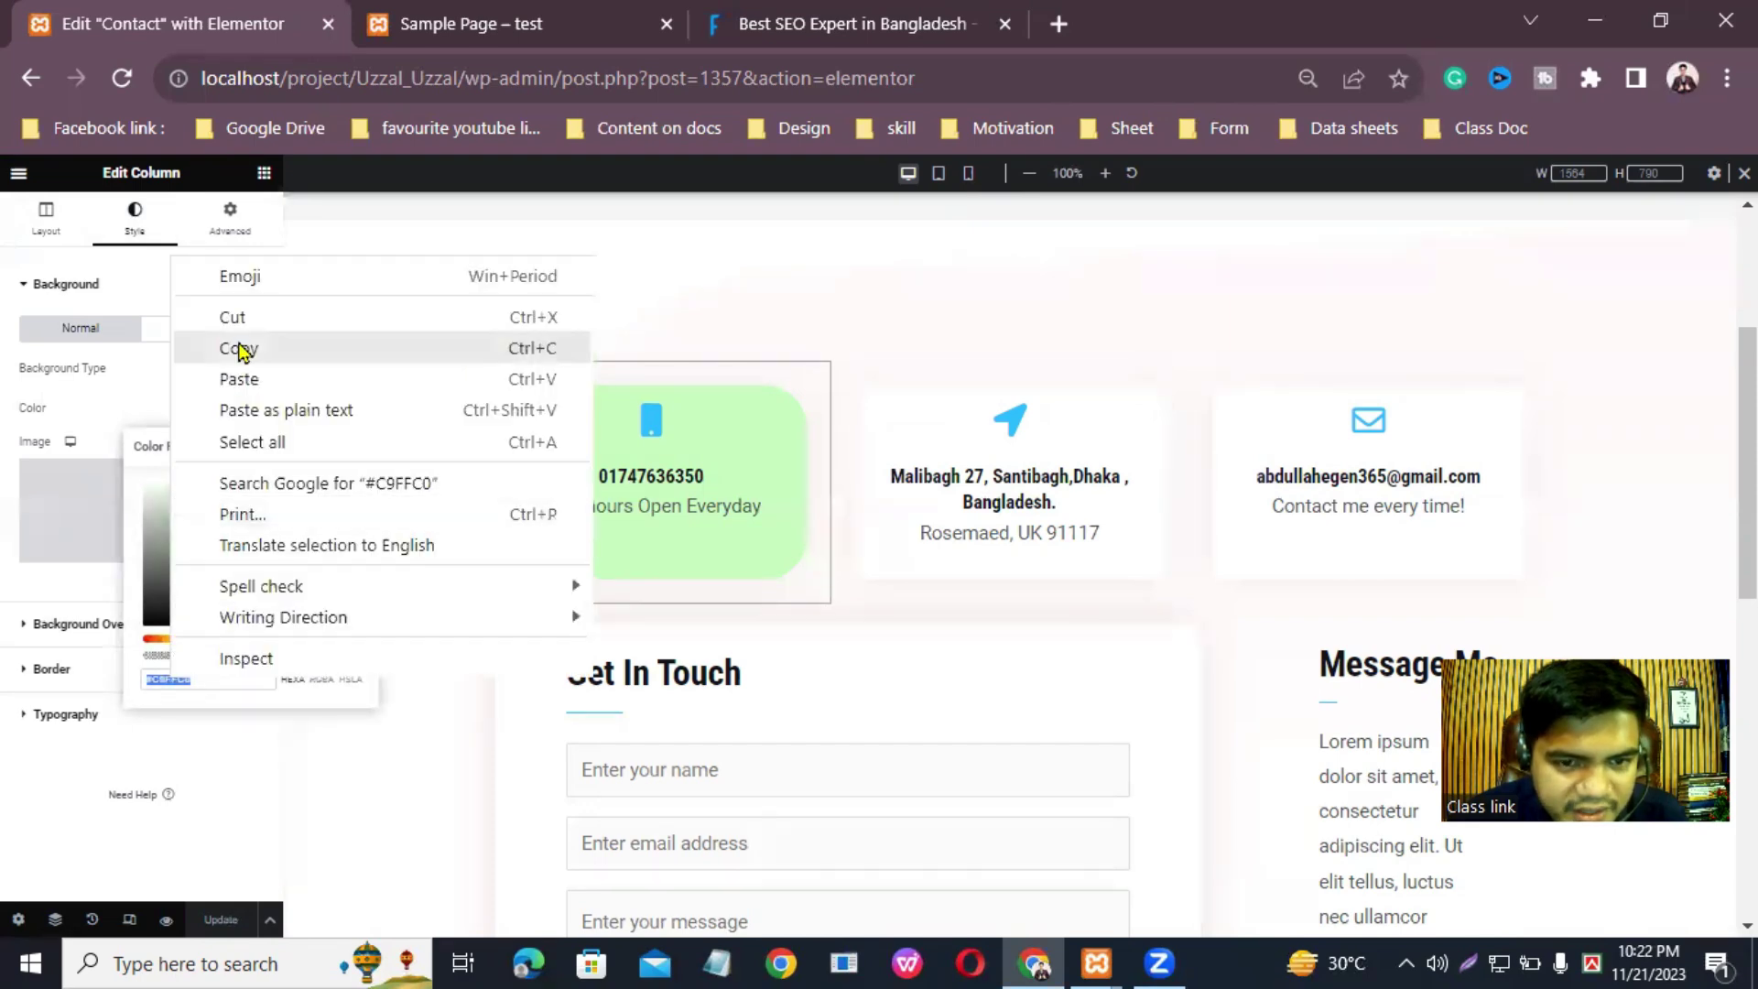
{"action": "left_click", "coordinate": [192, 348]}
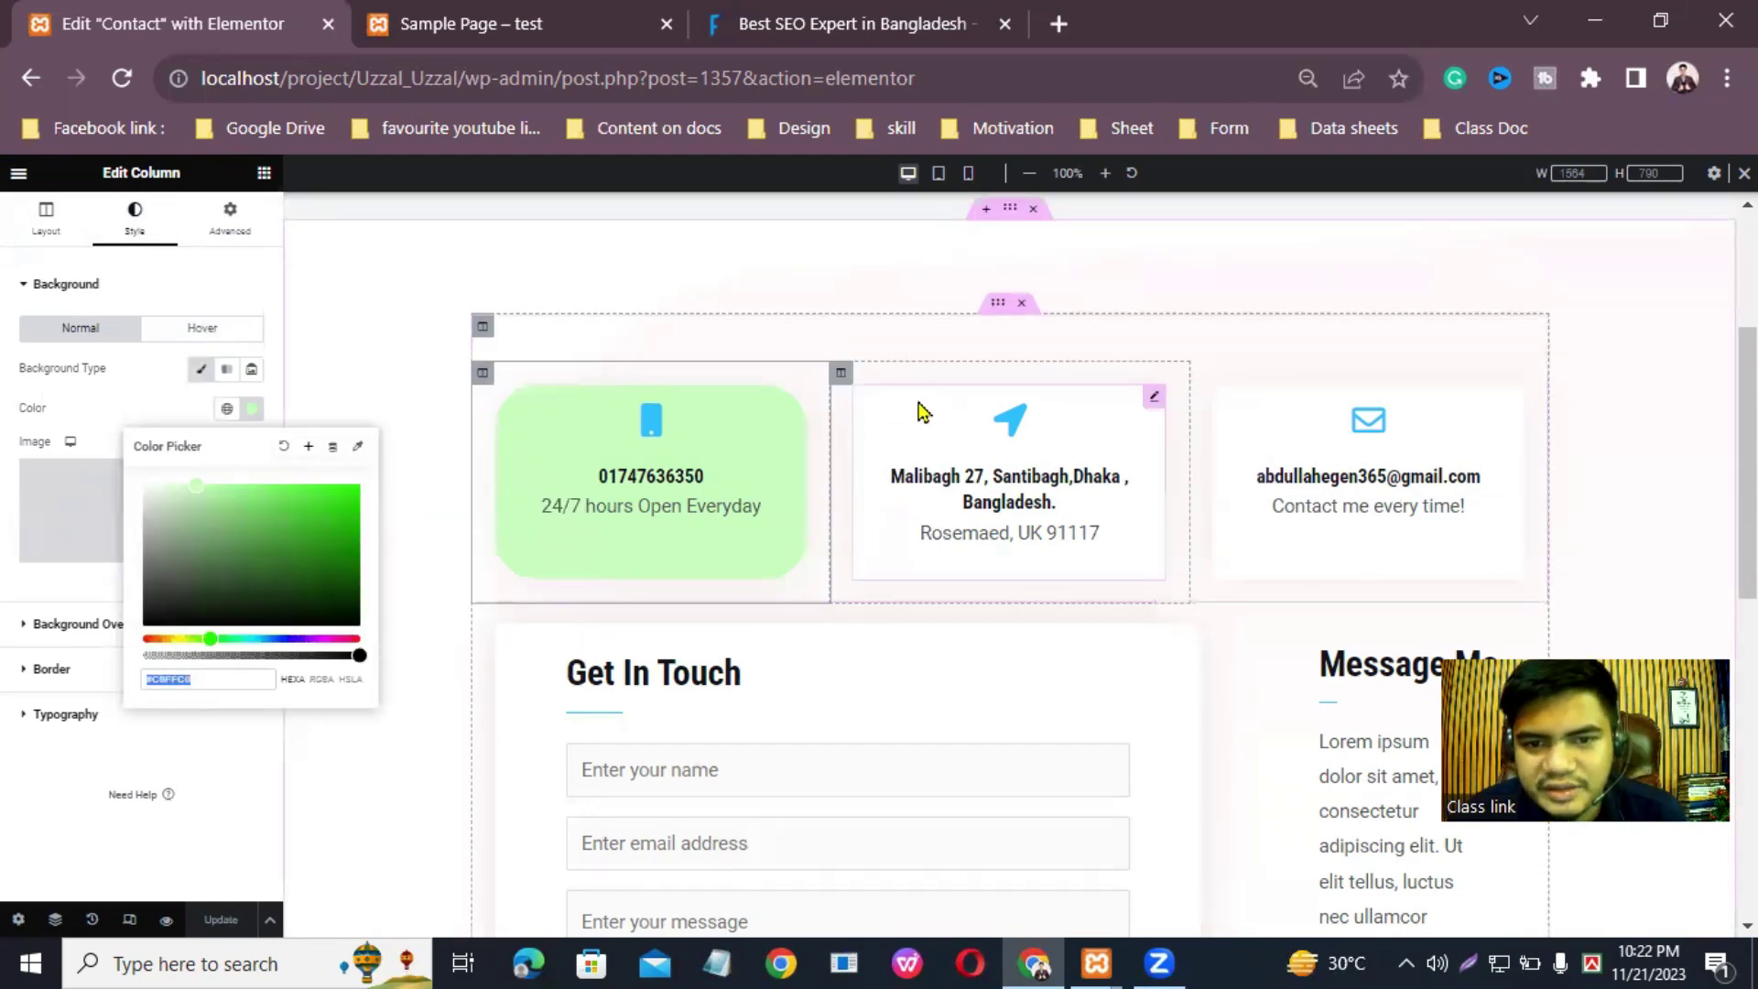
Step: Paste #C9FFC0 as the middle address column's background colour
{"action": "left_click", "coordinate": [844, 375]}
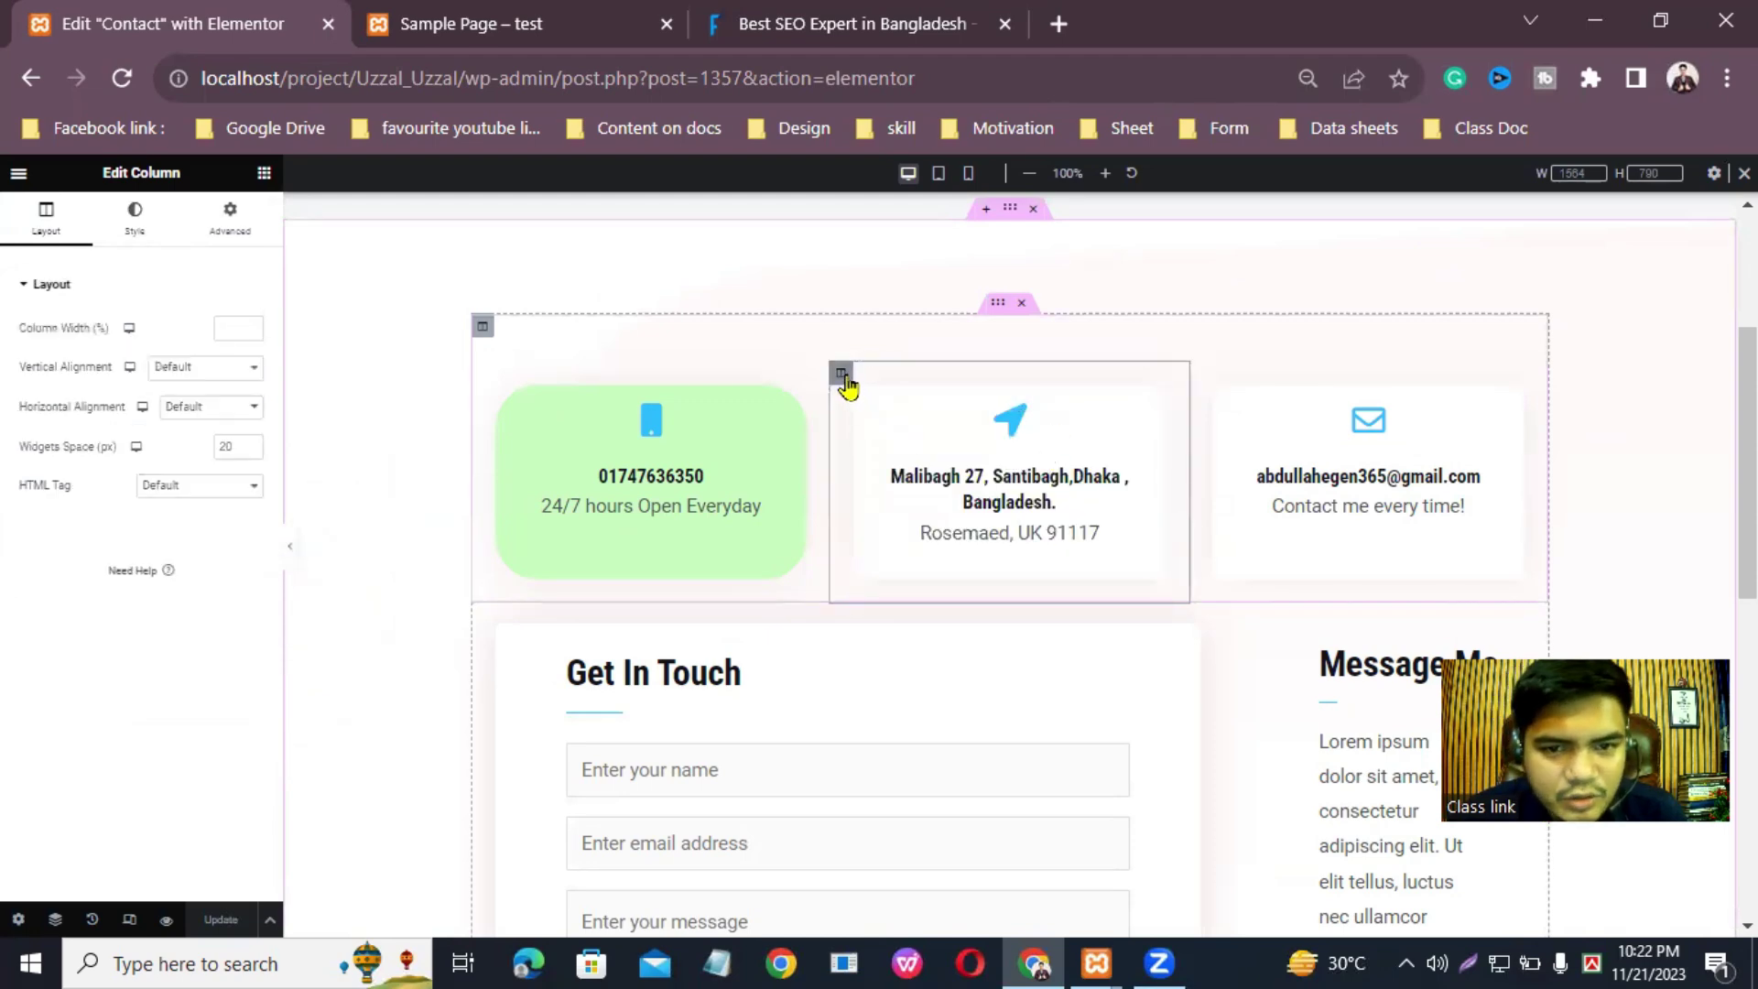
{"action": "left_click", "coordinate": [139, 214]}
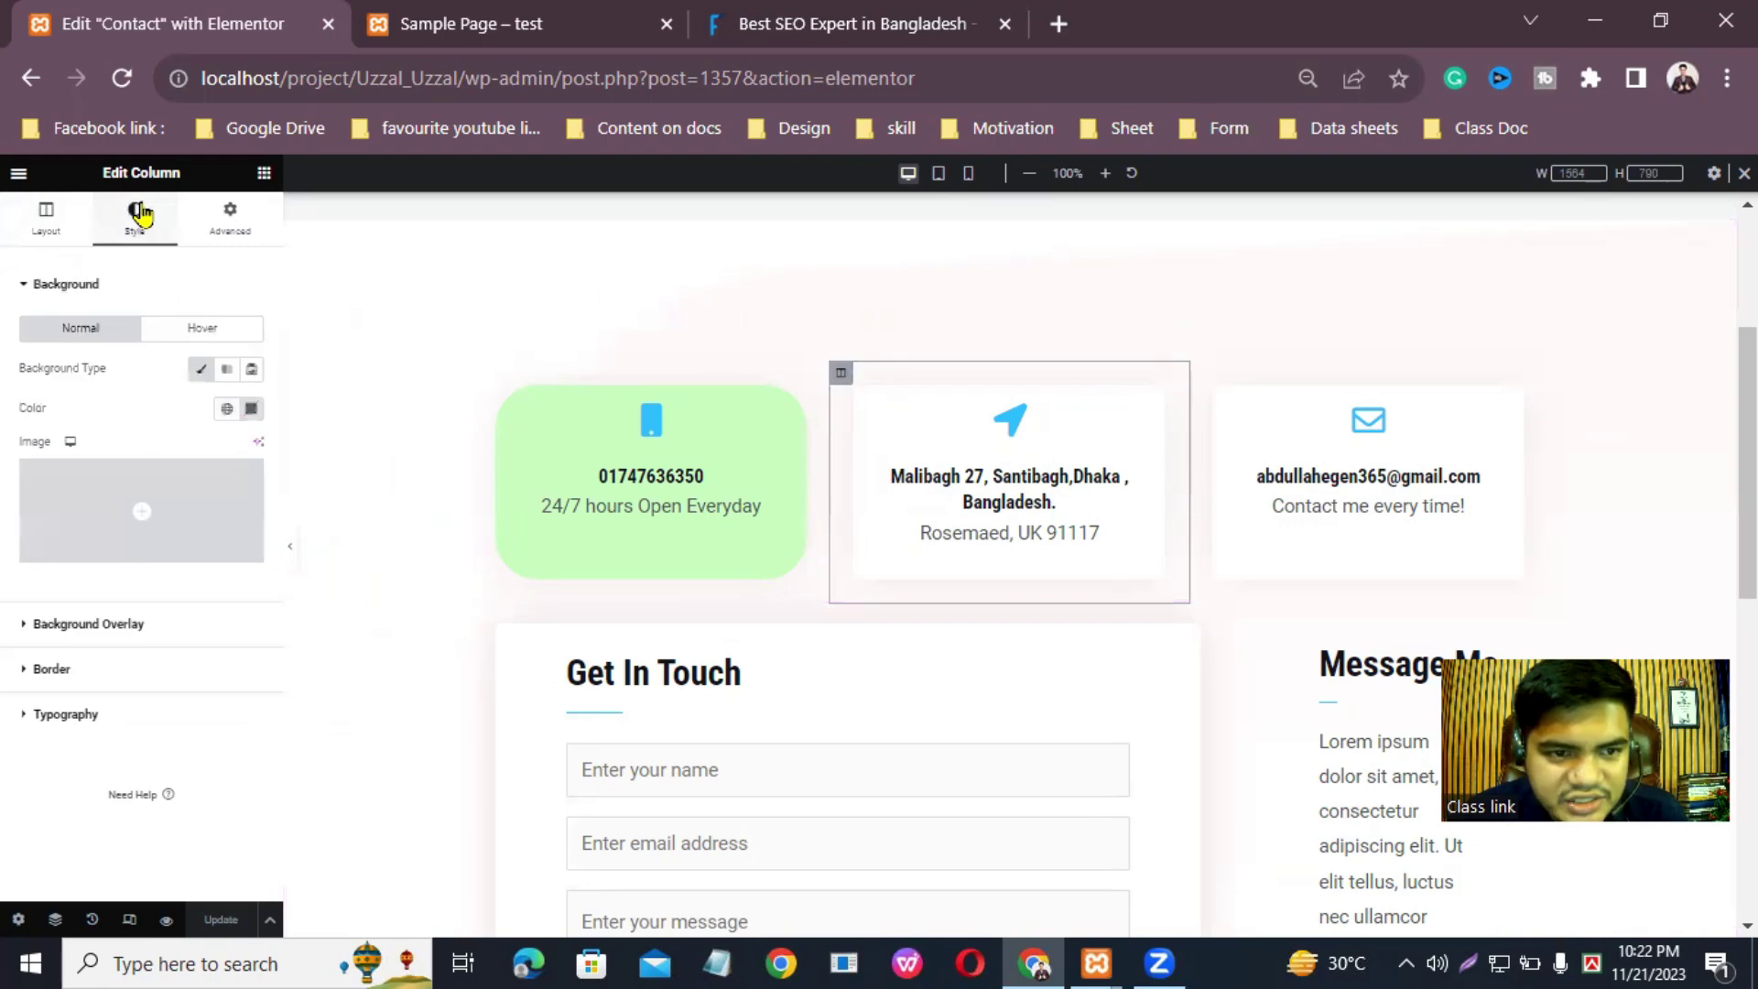
{"action": "left_click", "coordinate": [249, 413]}
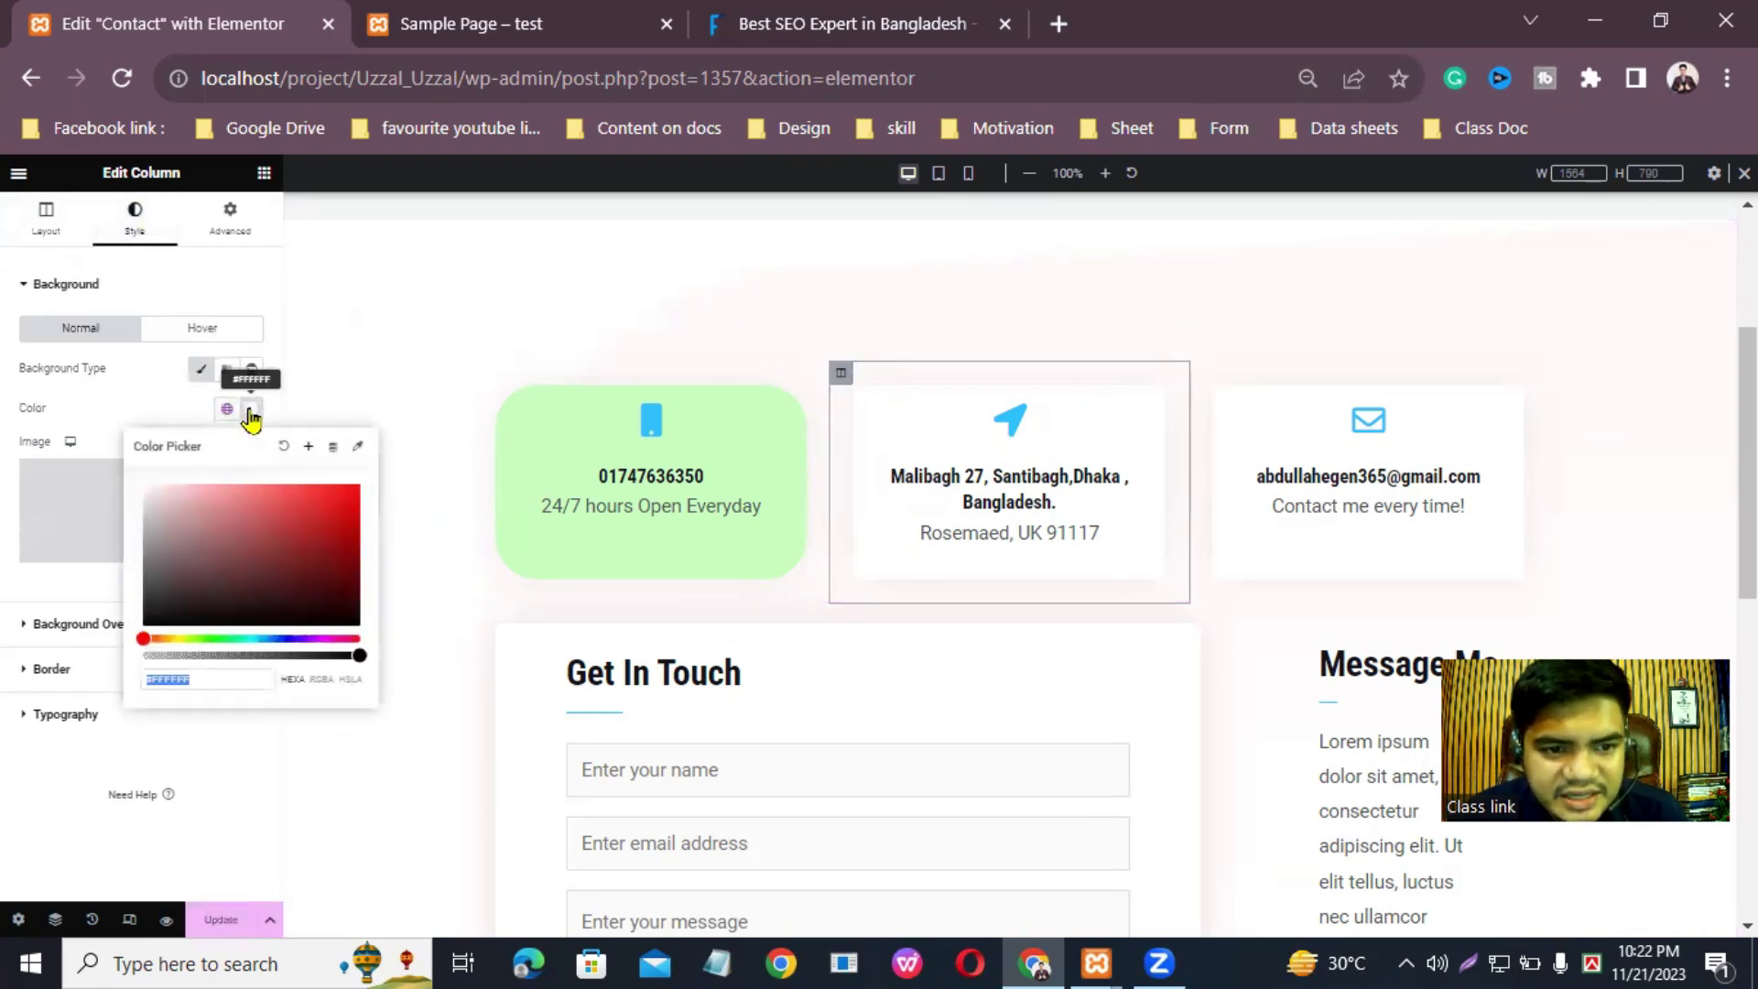
{"action": "right_click", "coordinate": [166, 678]}
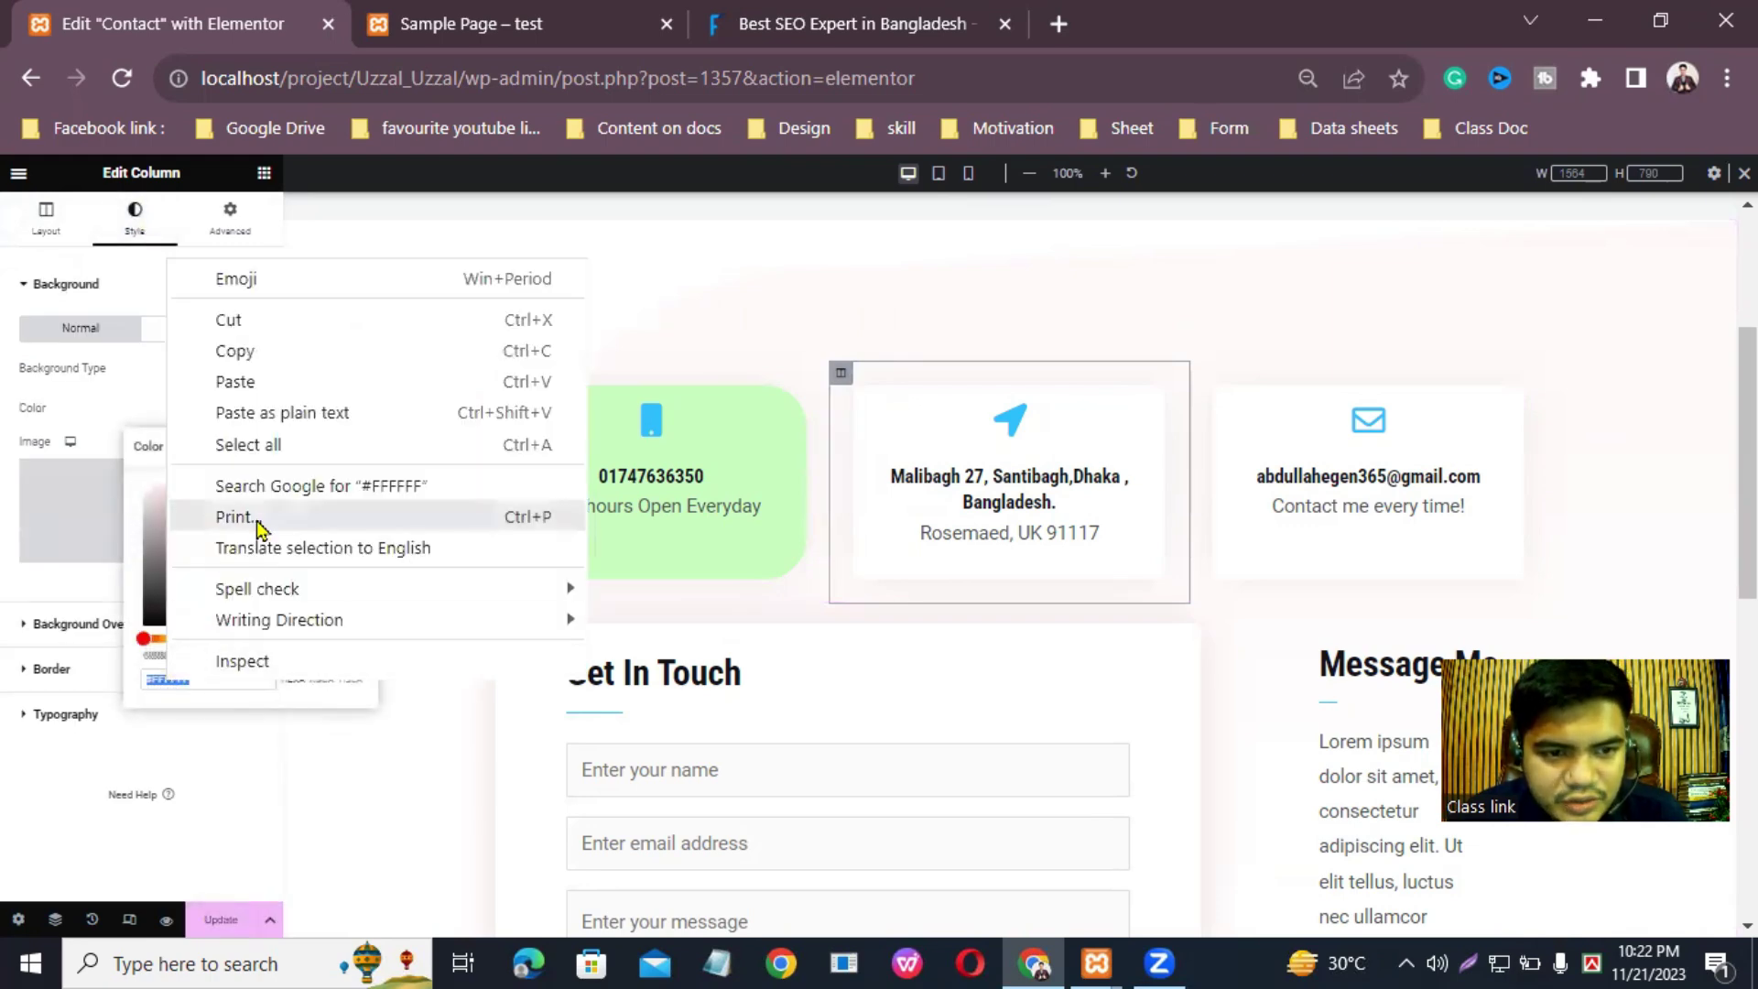
{"action": "left_click", "coordinate": [216, 381]}
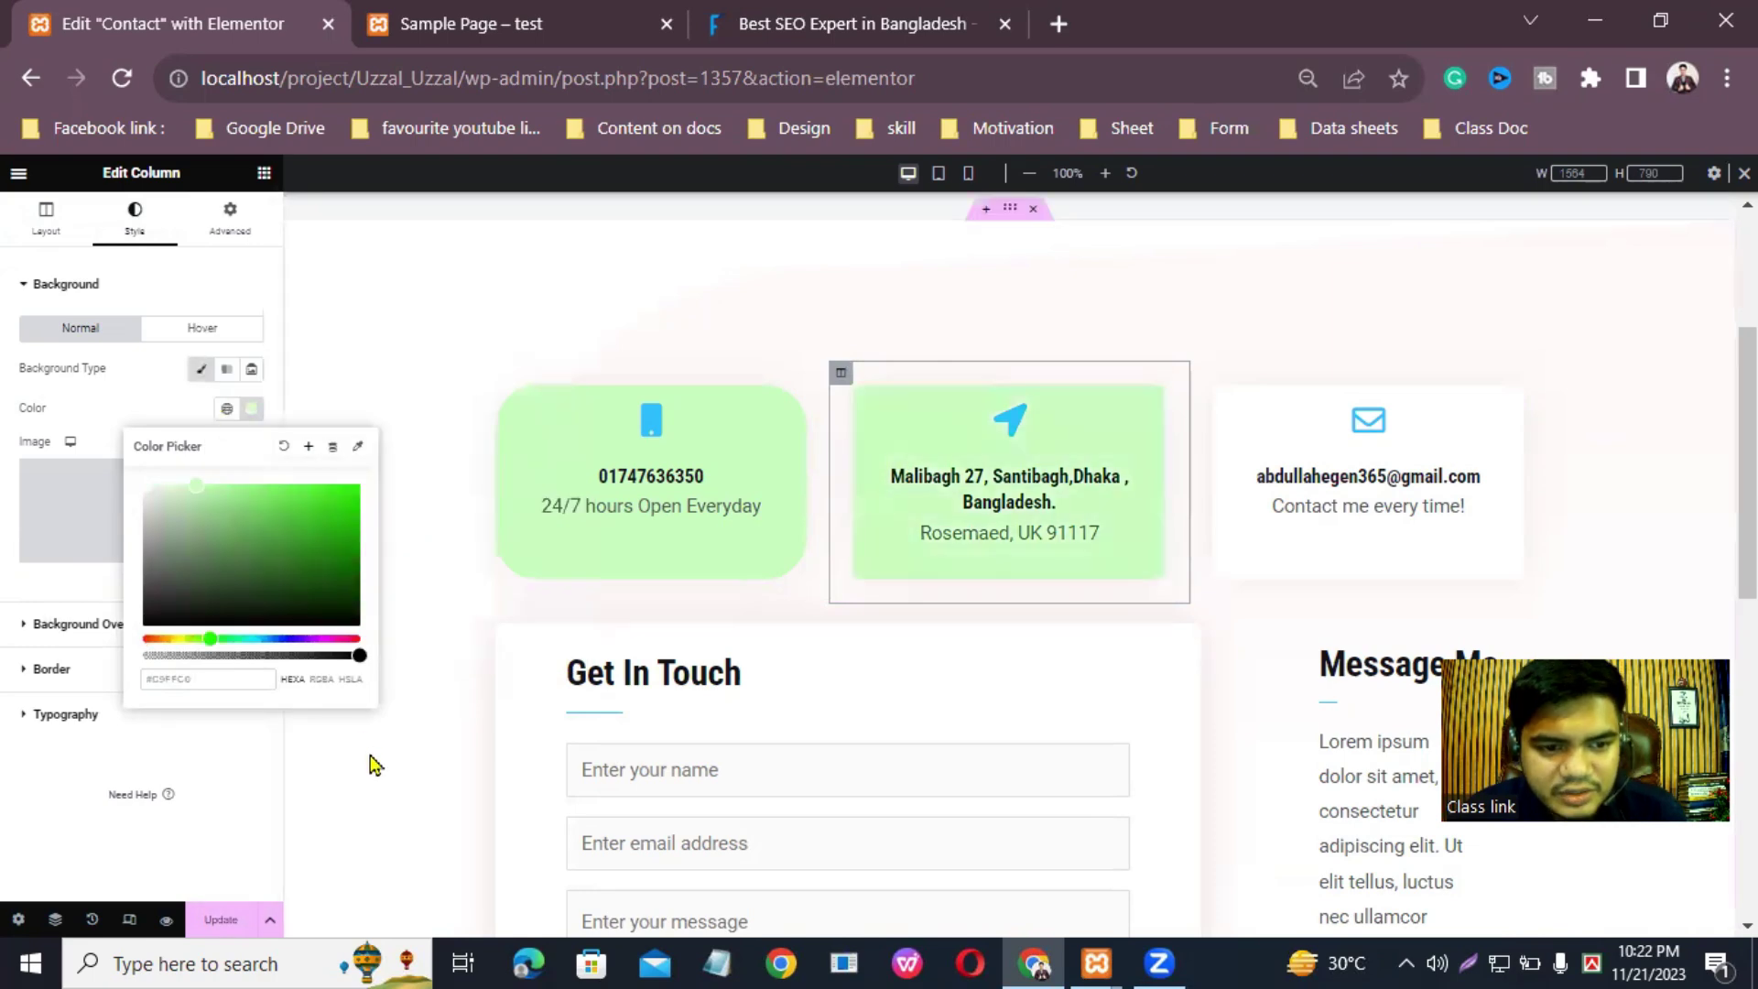
{"action": "left_click", "coordinate": [420, 417]}
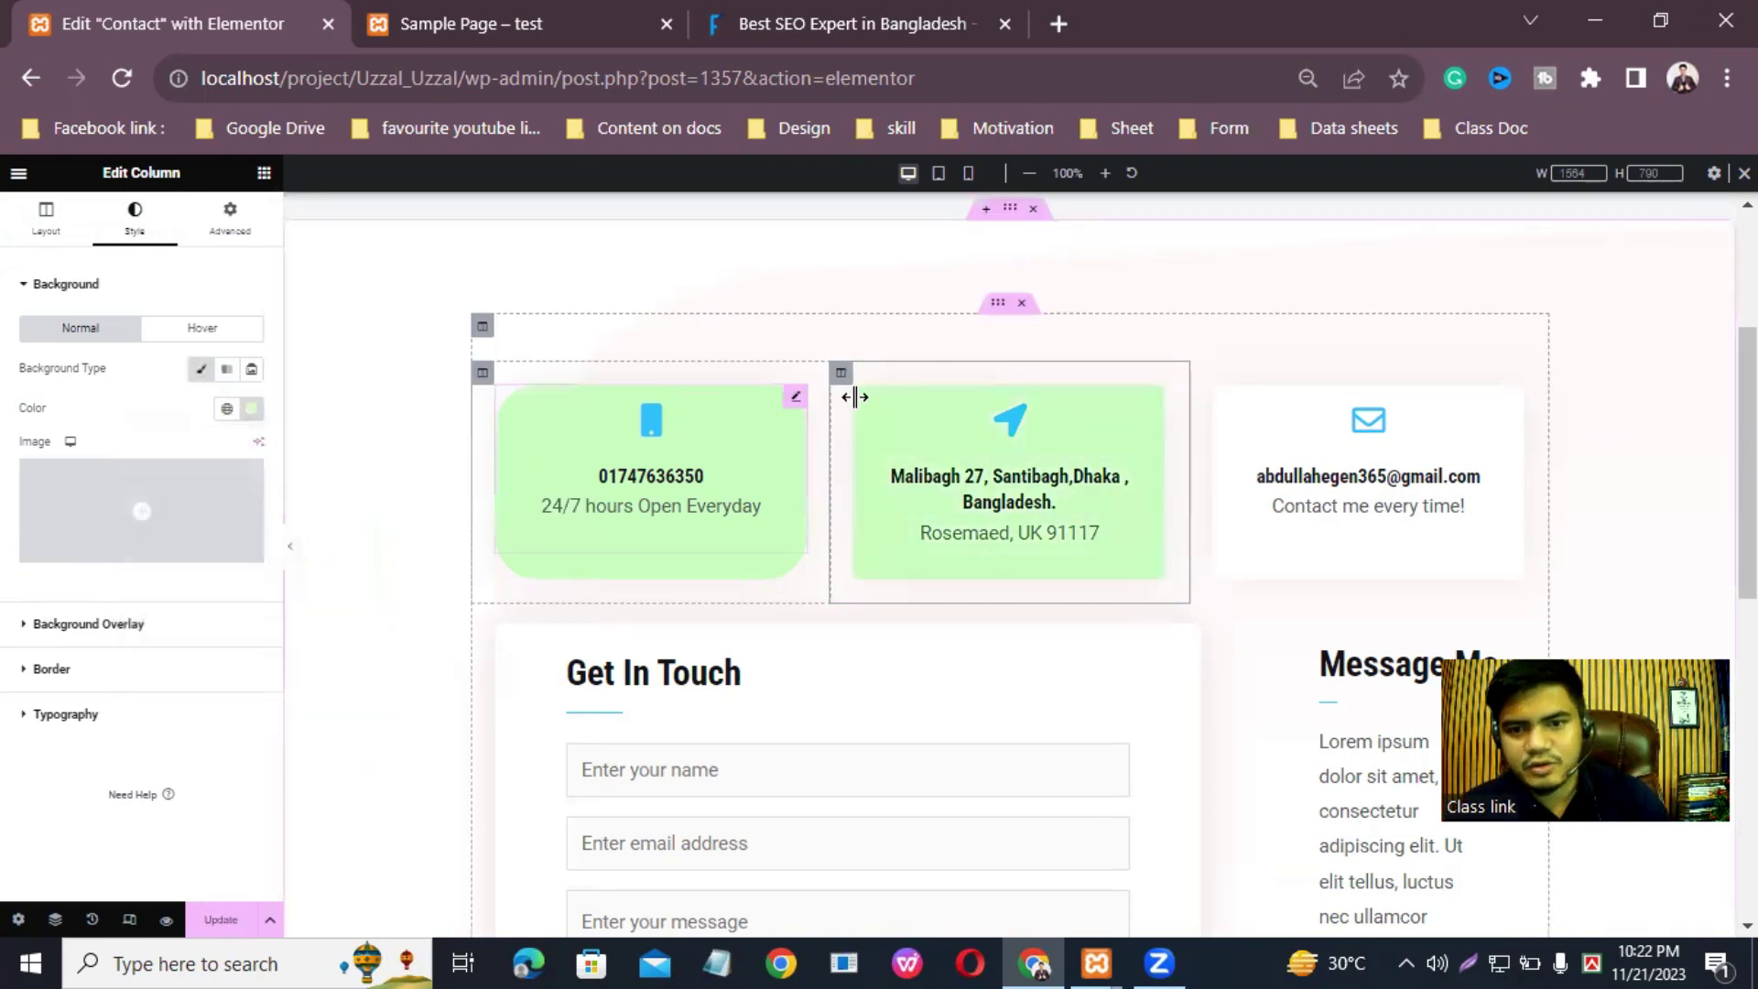
Step: Paste #C9FFC0 as the right email column's background colour
{"action": "left_click", "coordinate": [1200, 374]}
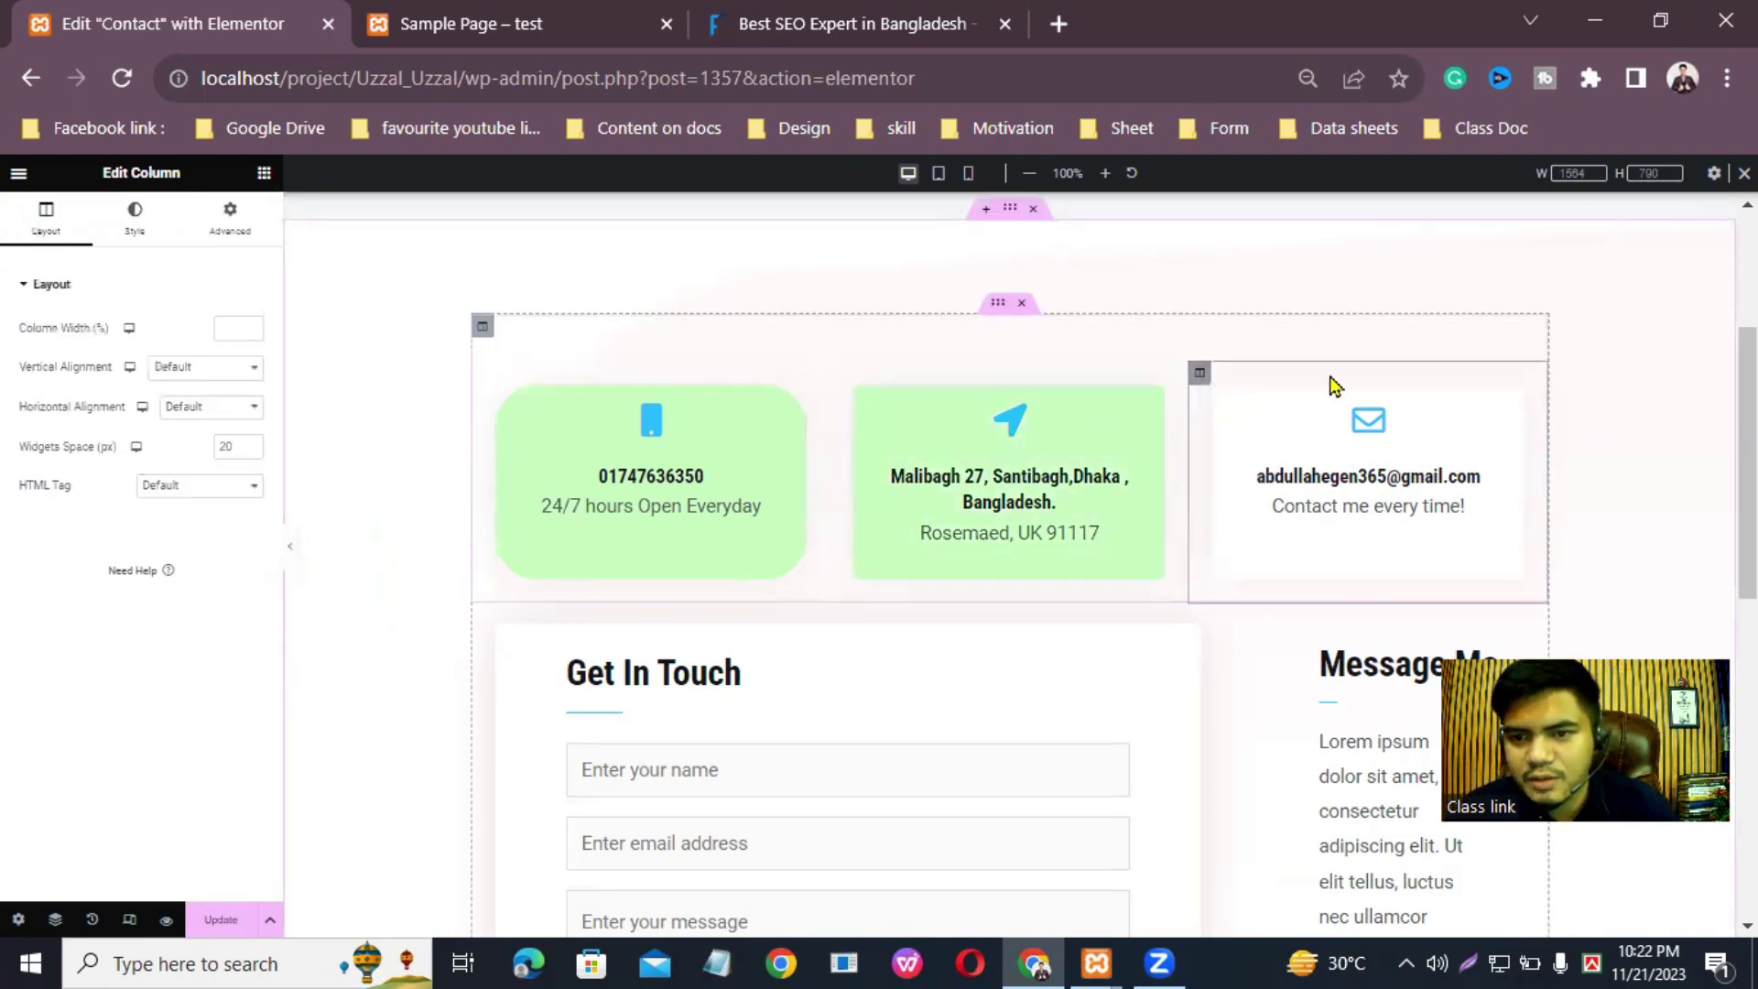
{"action": "left_click", "coordinate": [146, 223]}
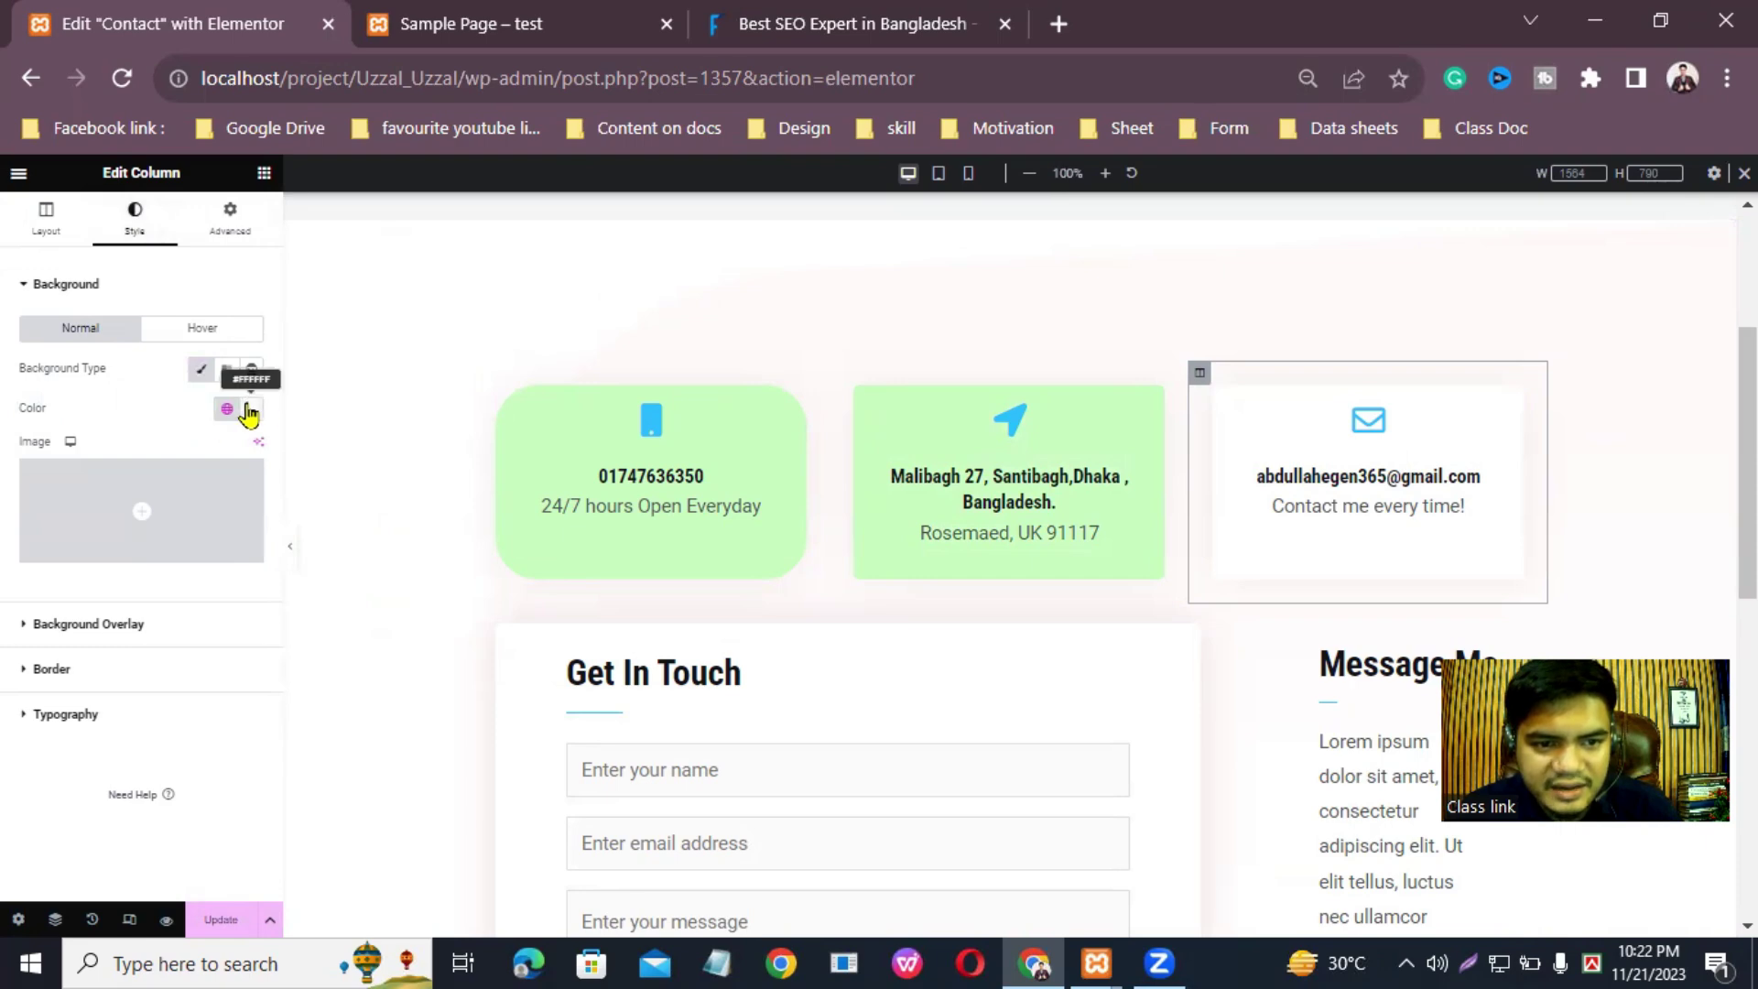
{"action": "left_click", "coordinate": [245, 414]}
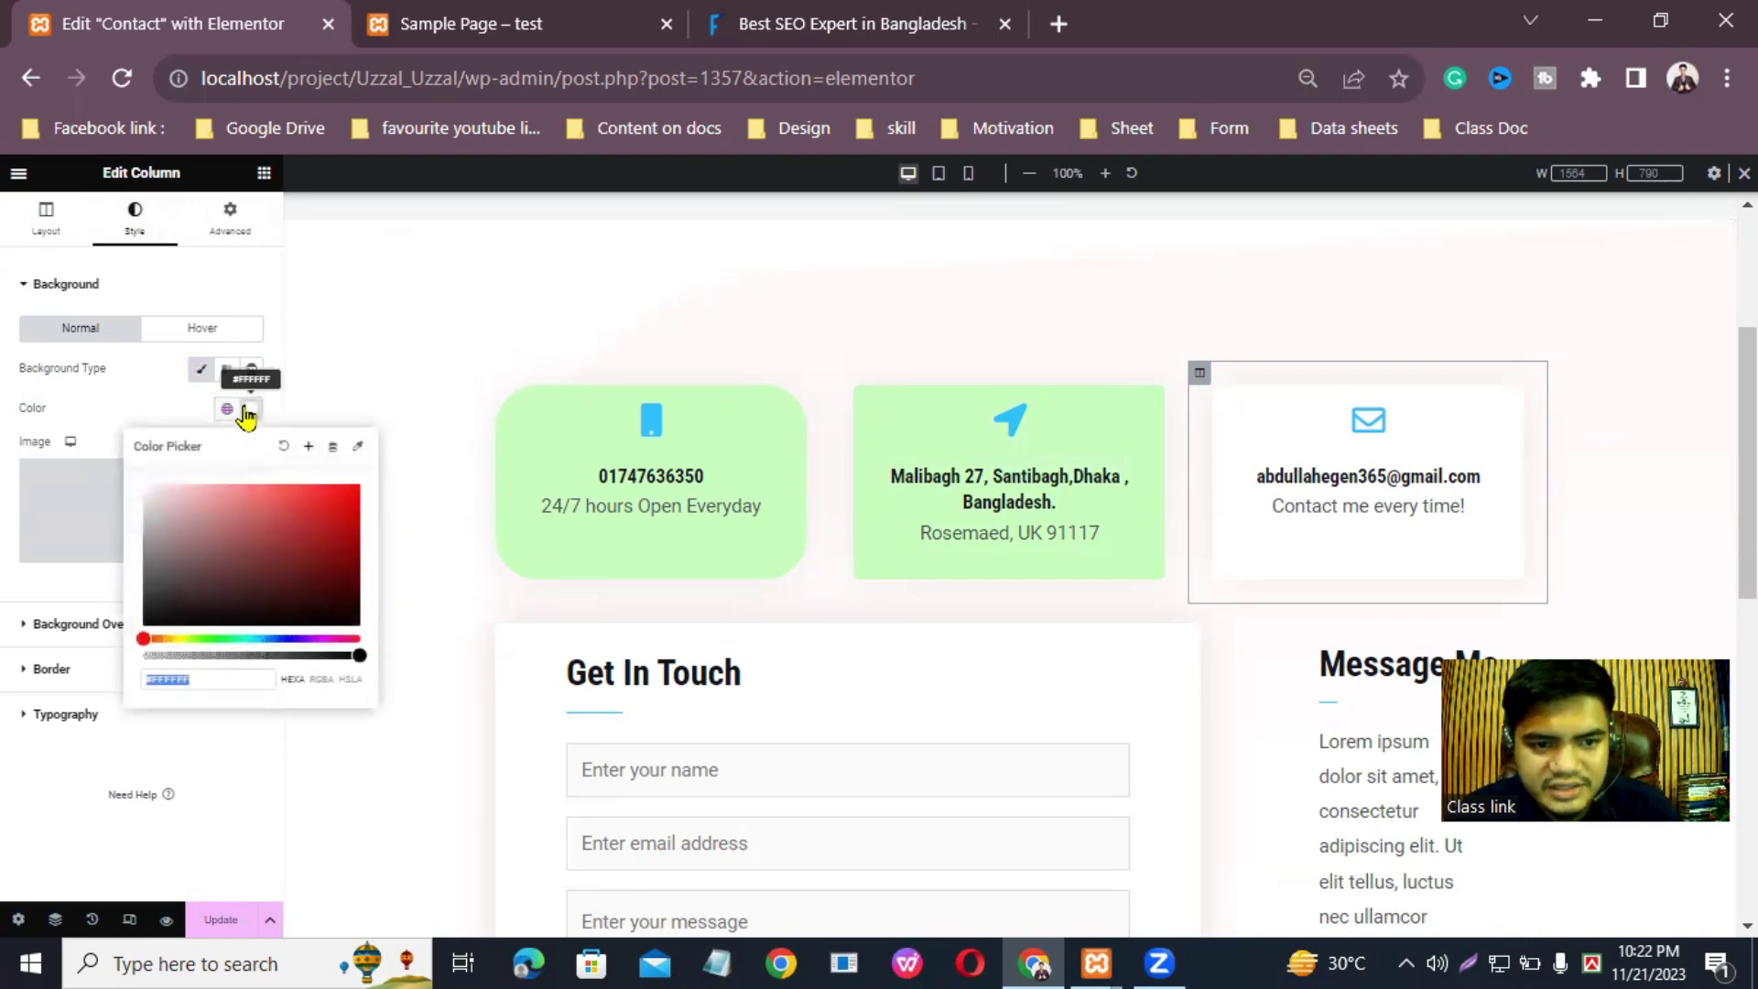
{"action": "right_click", "coordinate": [175, 681]}
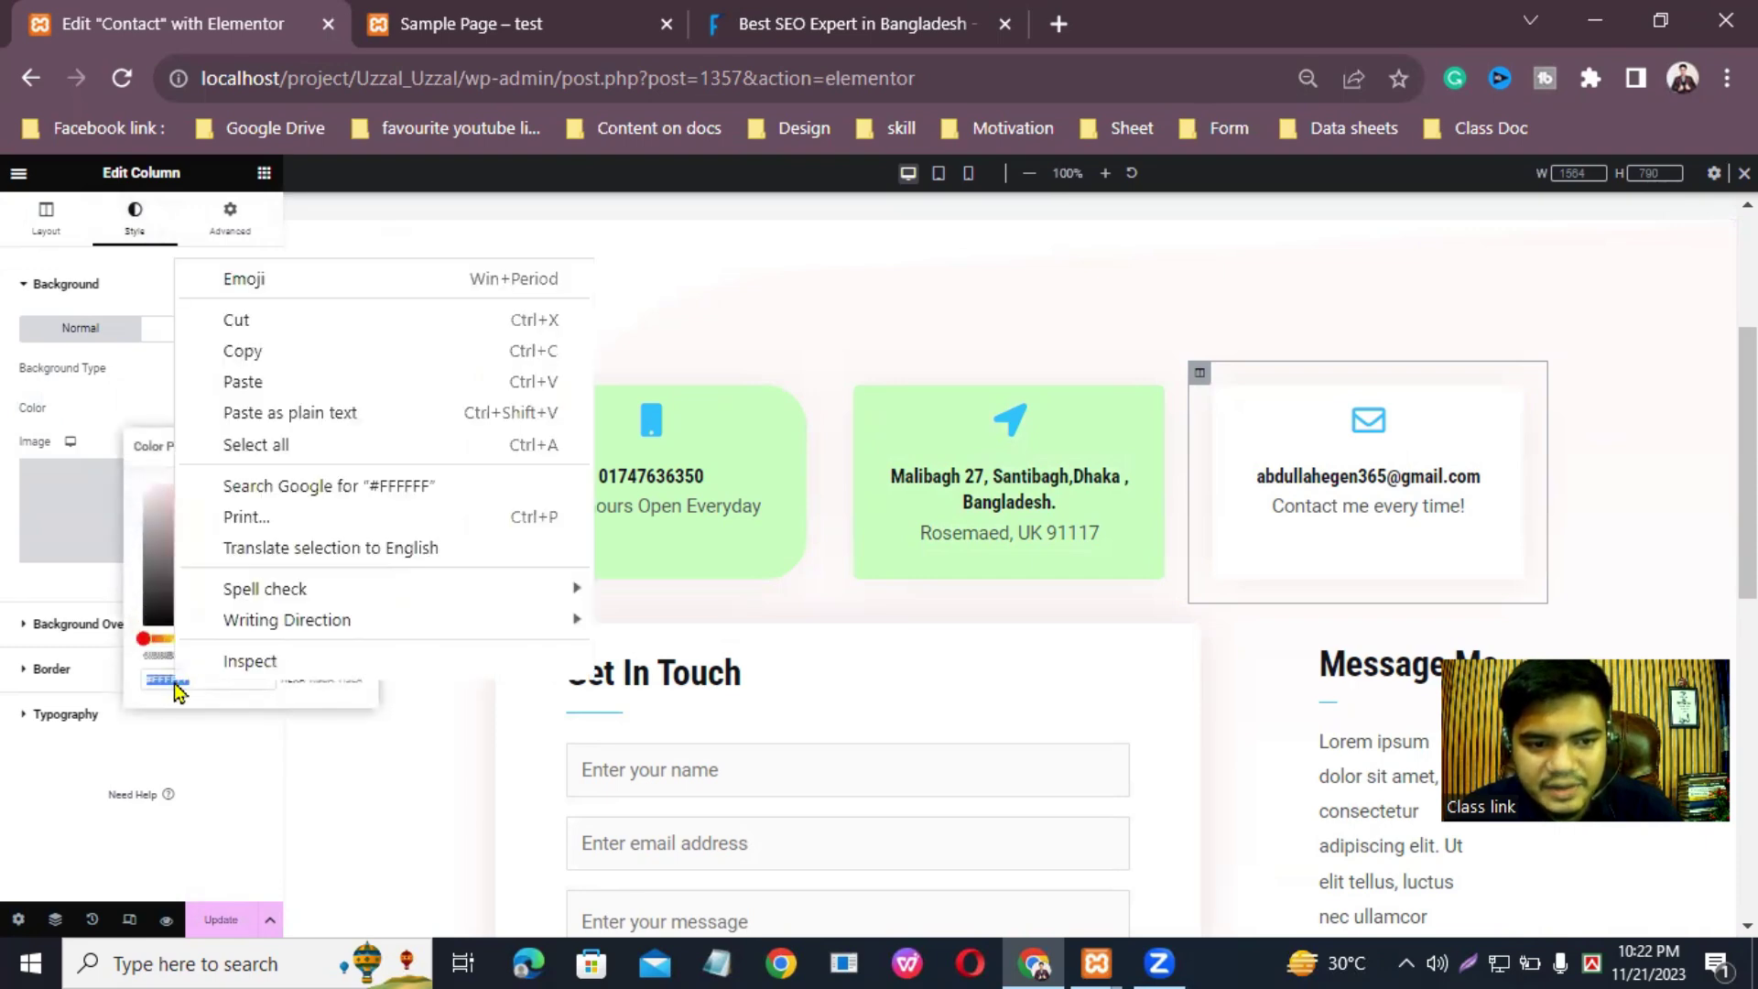
{"action": "left_click", "coordinate": [237, 381]}
{"action": "left_click", "coordinate": [1132, 656]}
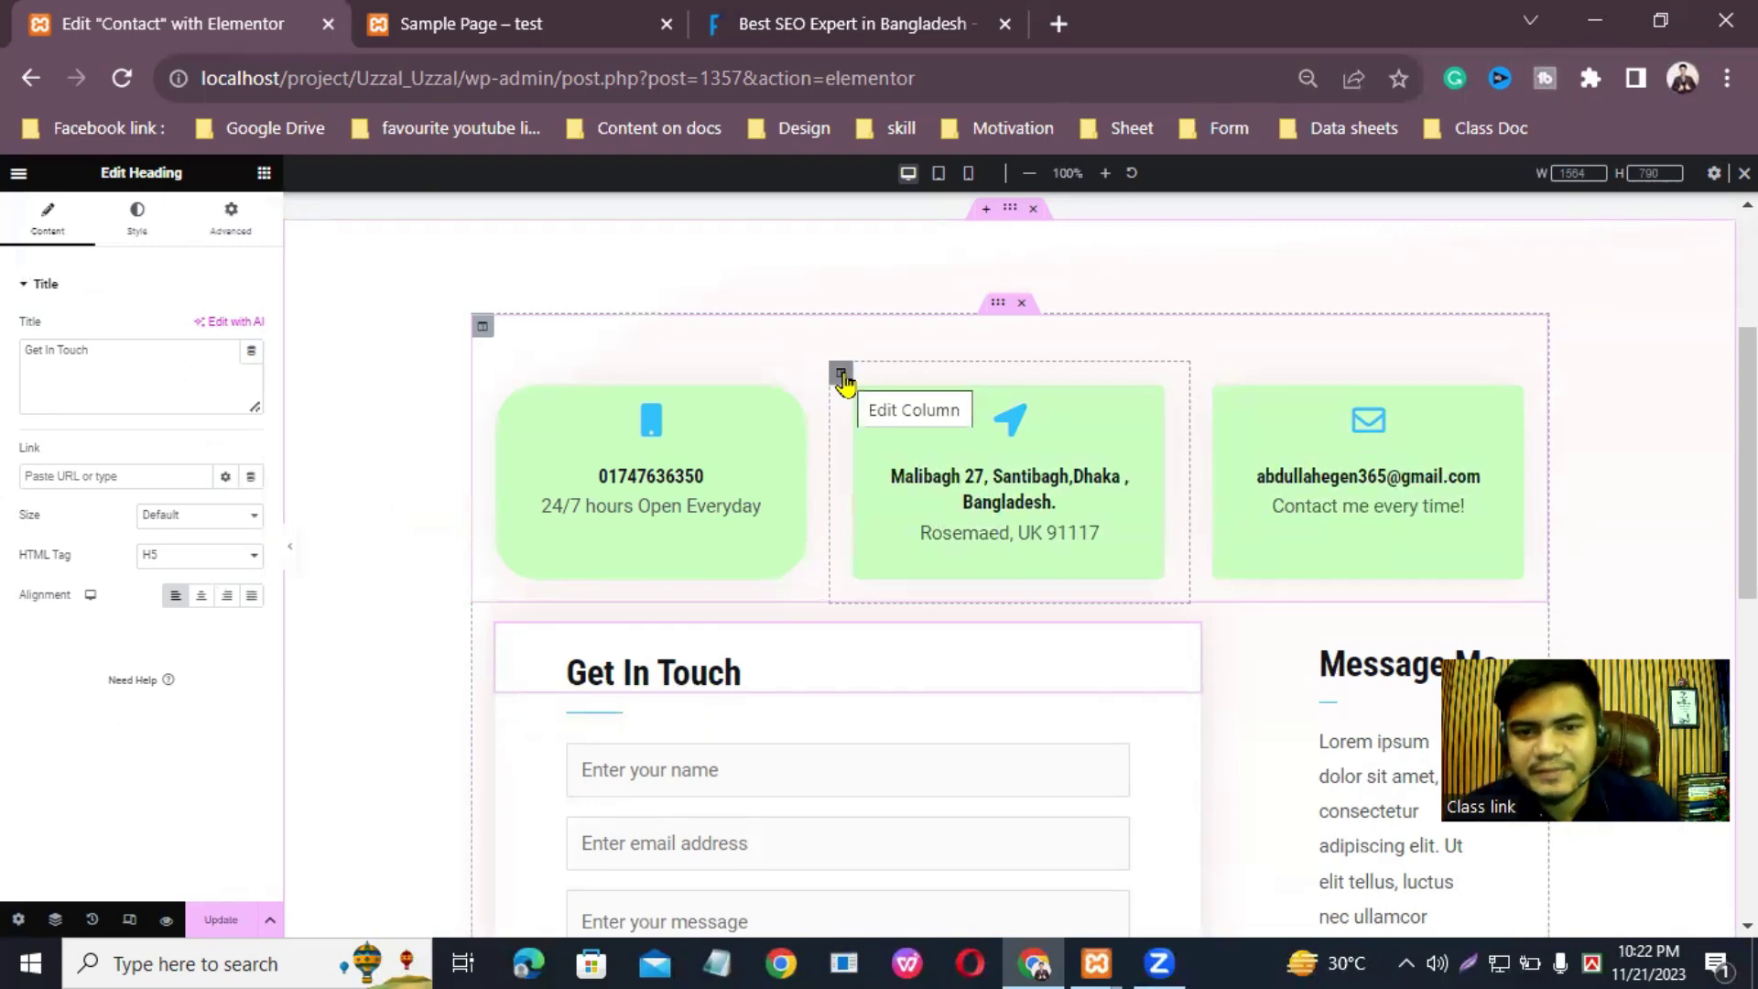
Step: Give the middle address column a linked 45 px border radius
{"action": "left_click", "coordinate": [841, 376]}
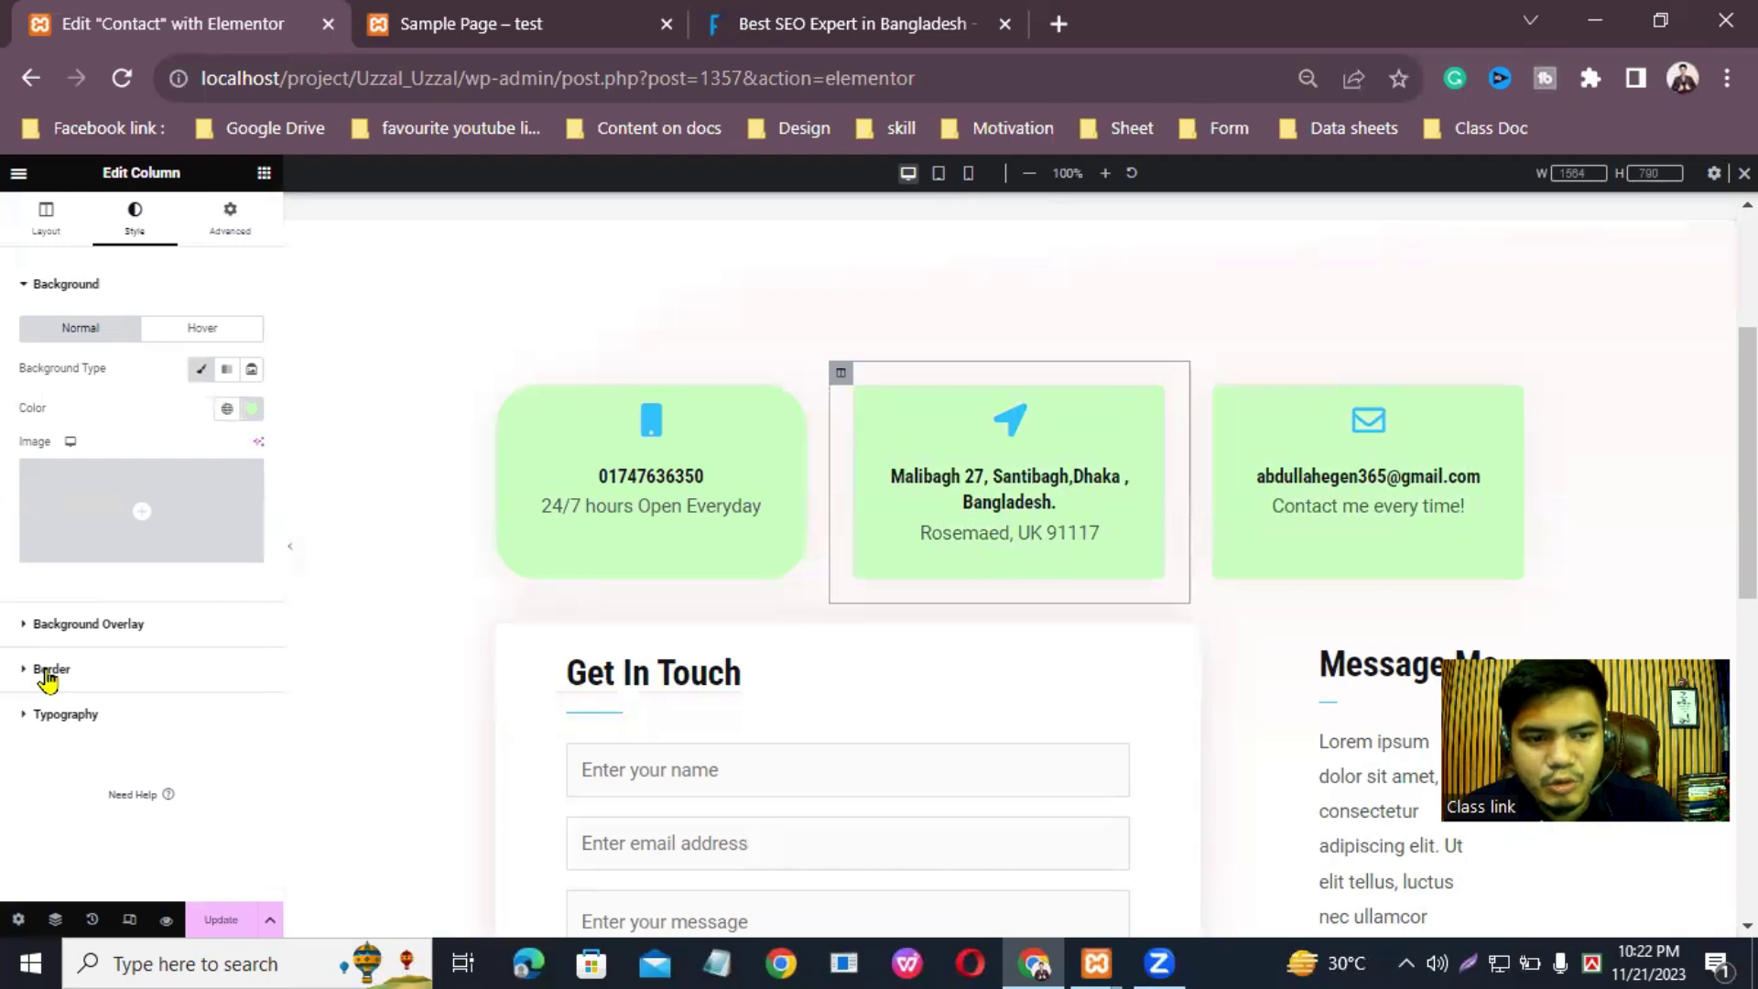
{"action": "left_click", "coordinate": [47, 673]}
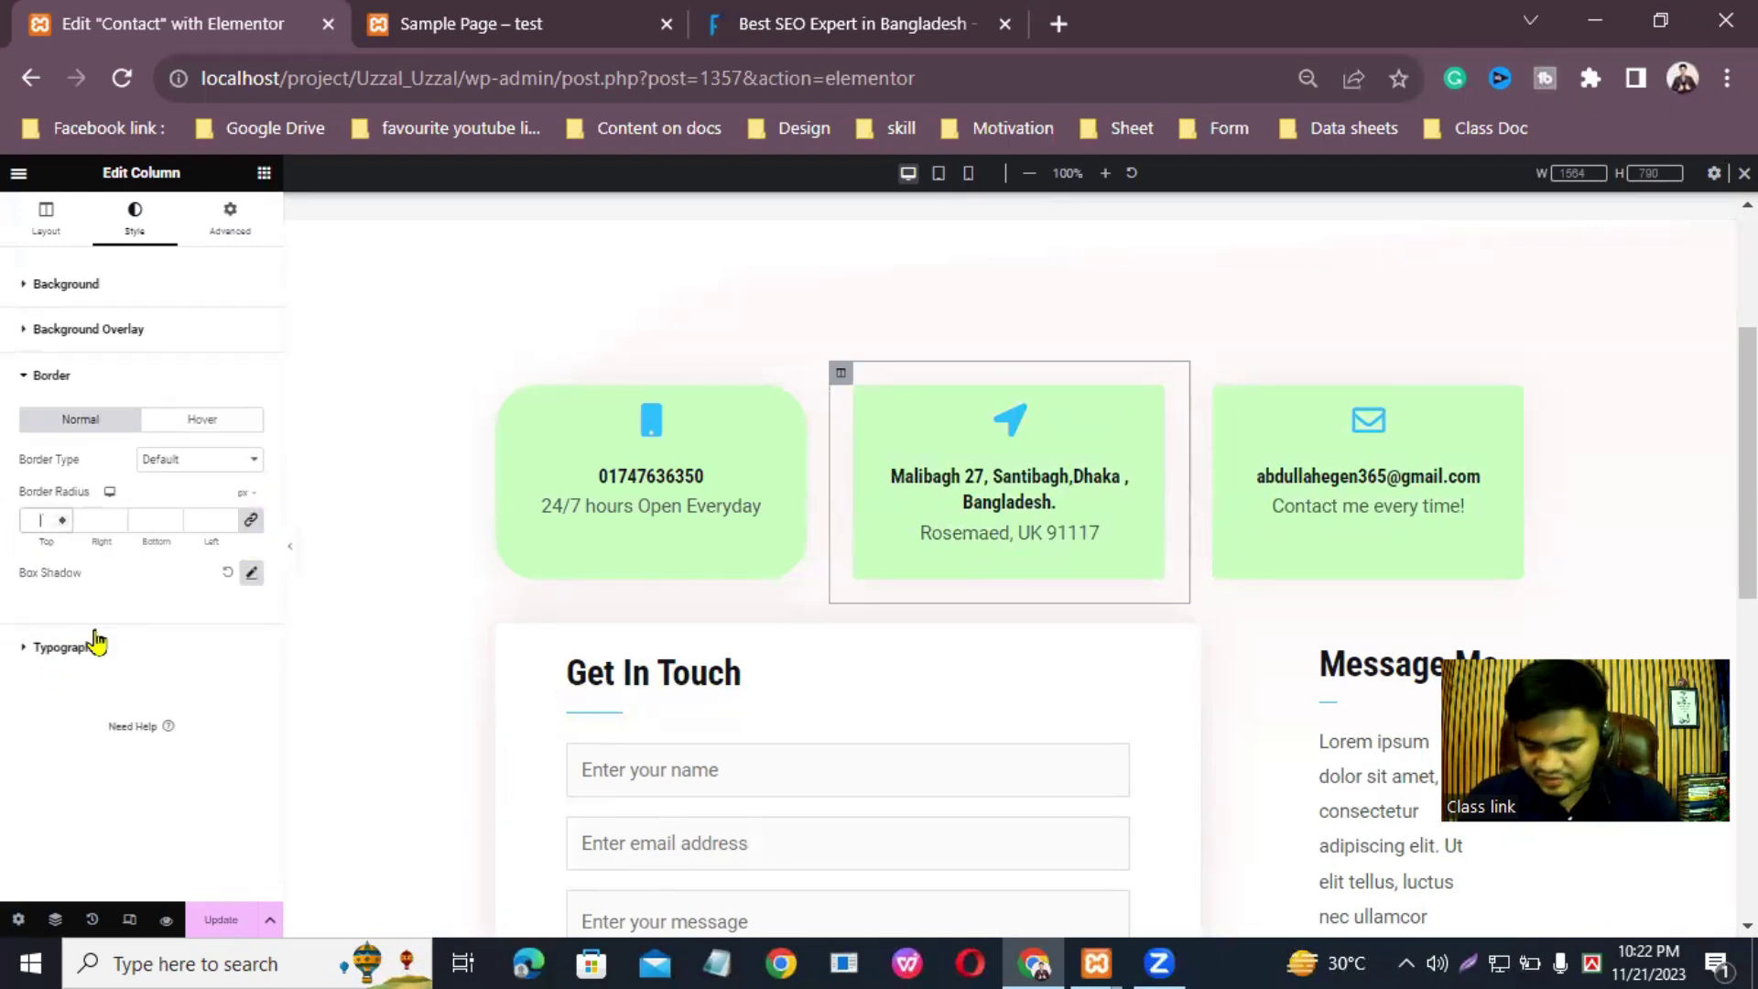
{"action": "type", "text": "5"}
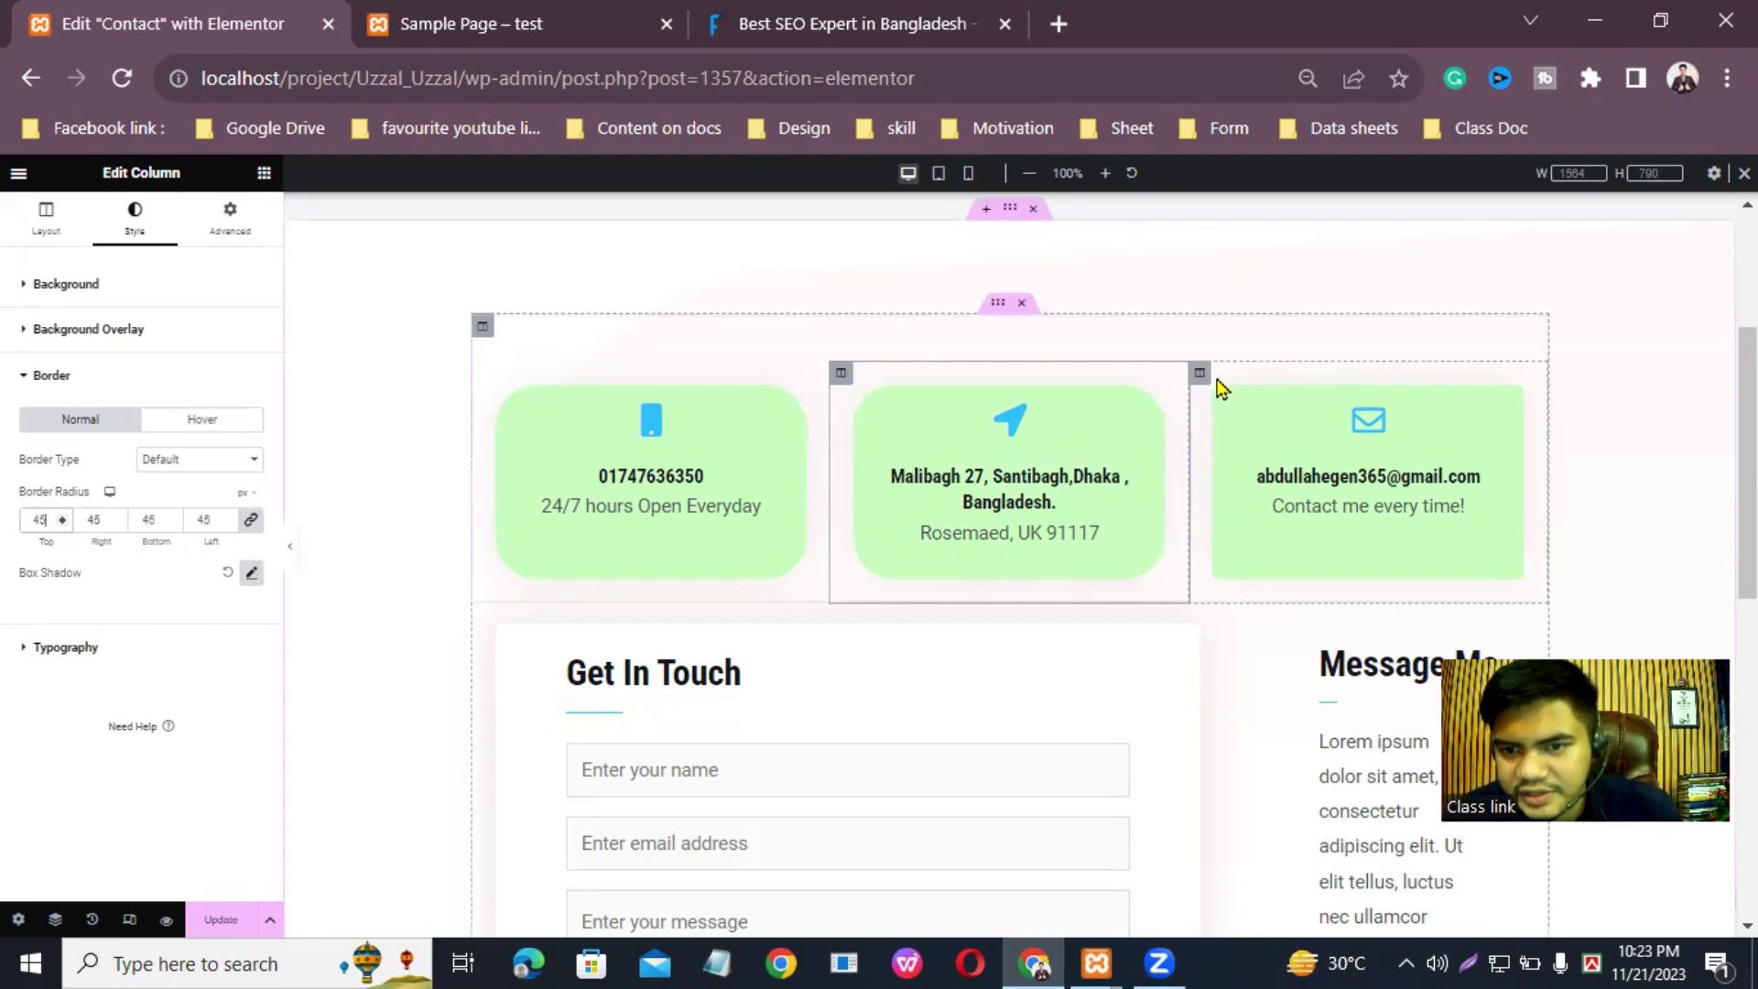
{"action": "left_click", "coordinate": [1200, 376]}
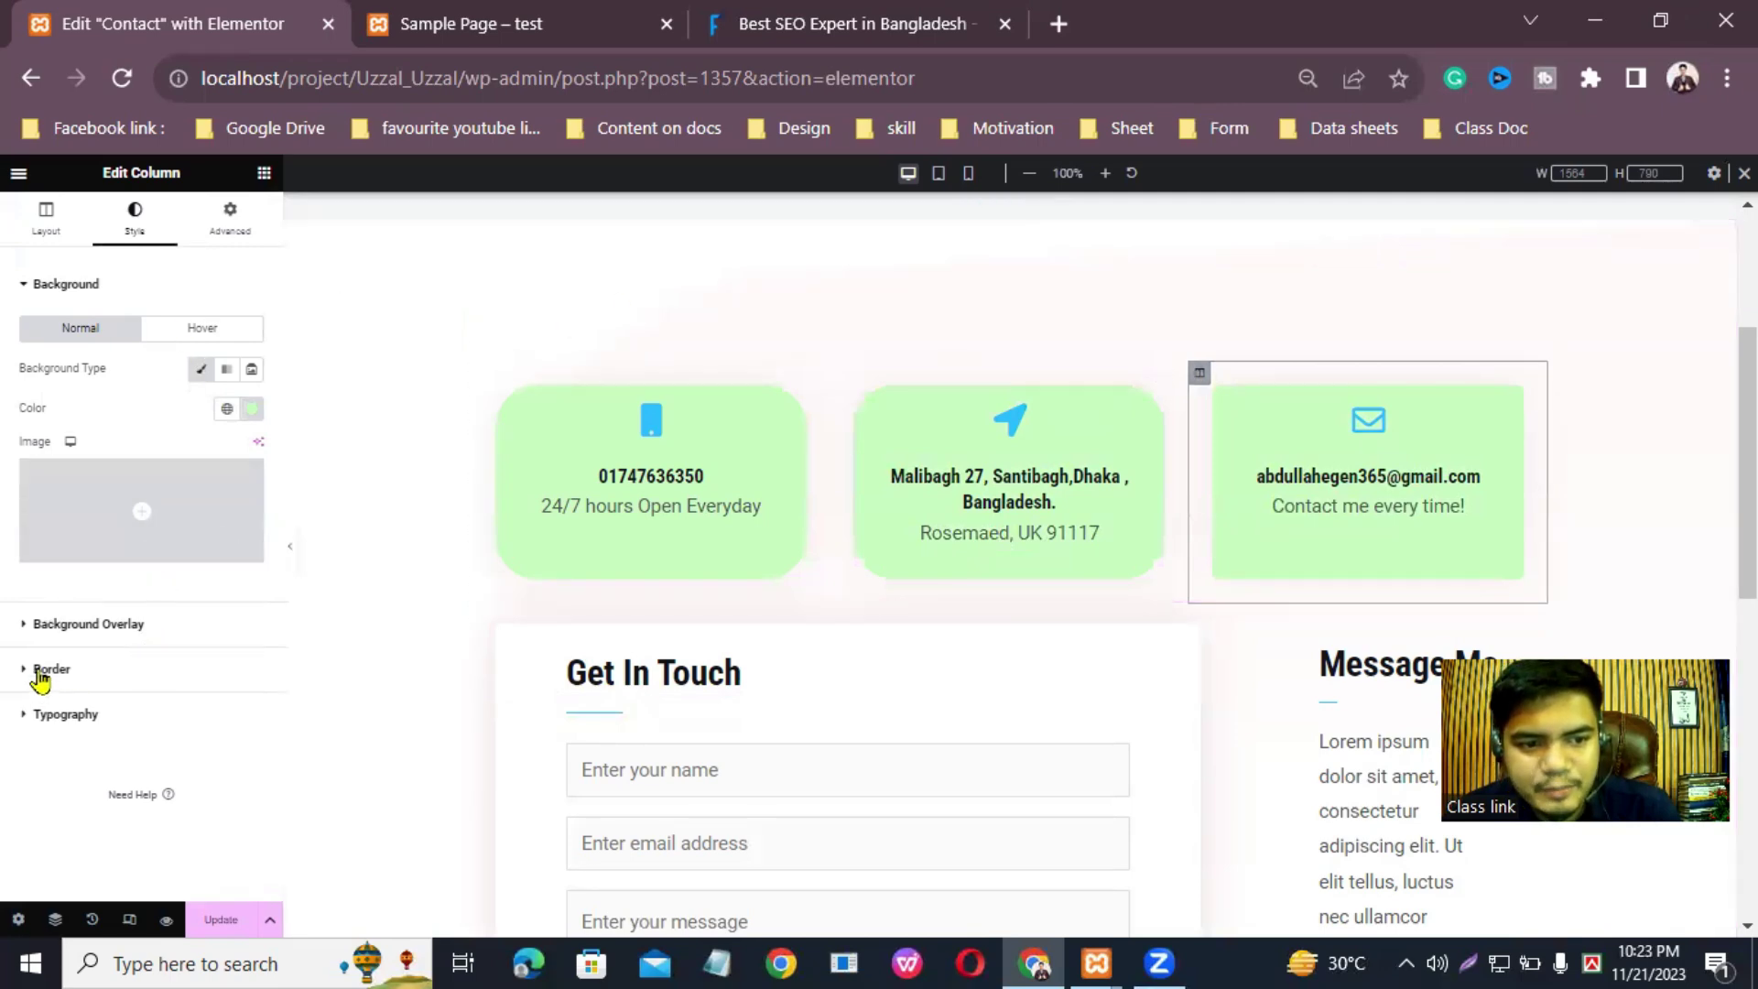
Step: Set the email column's linked border radius to 45 px and save the page
{"action": "left_click", "coordinate": [41, 670]}
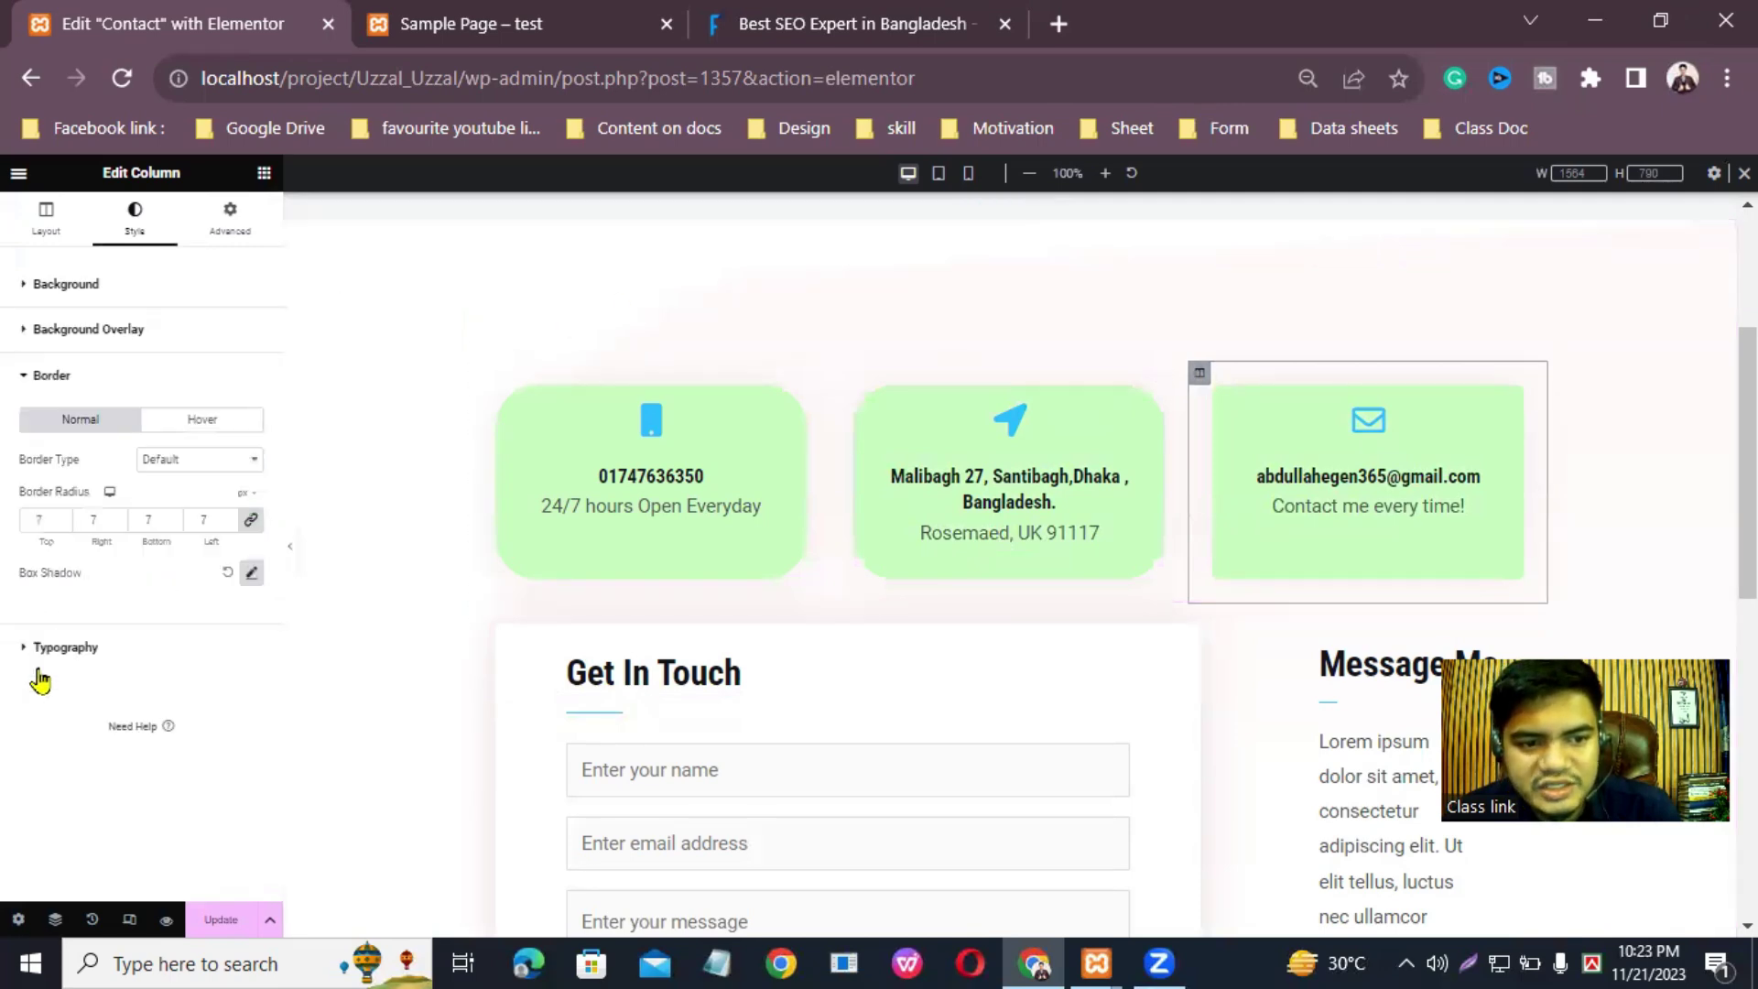
{"action": "left_click", "coordinate": [40, 520]}
{"action": "type", "text": "45"}
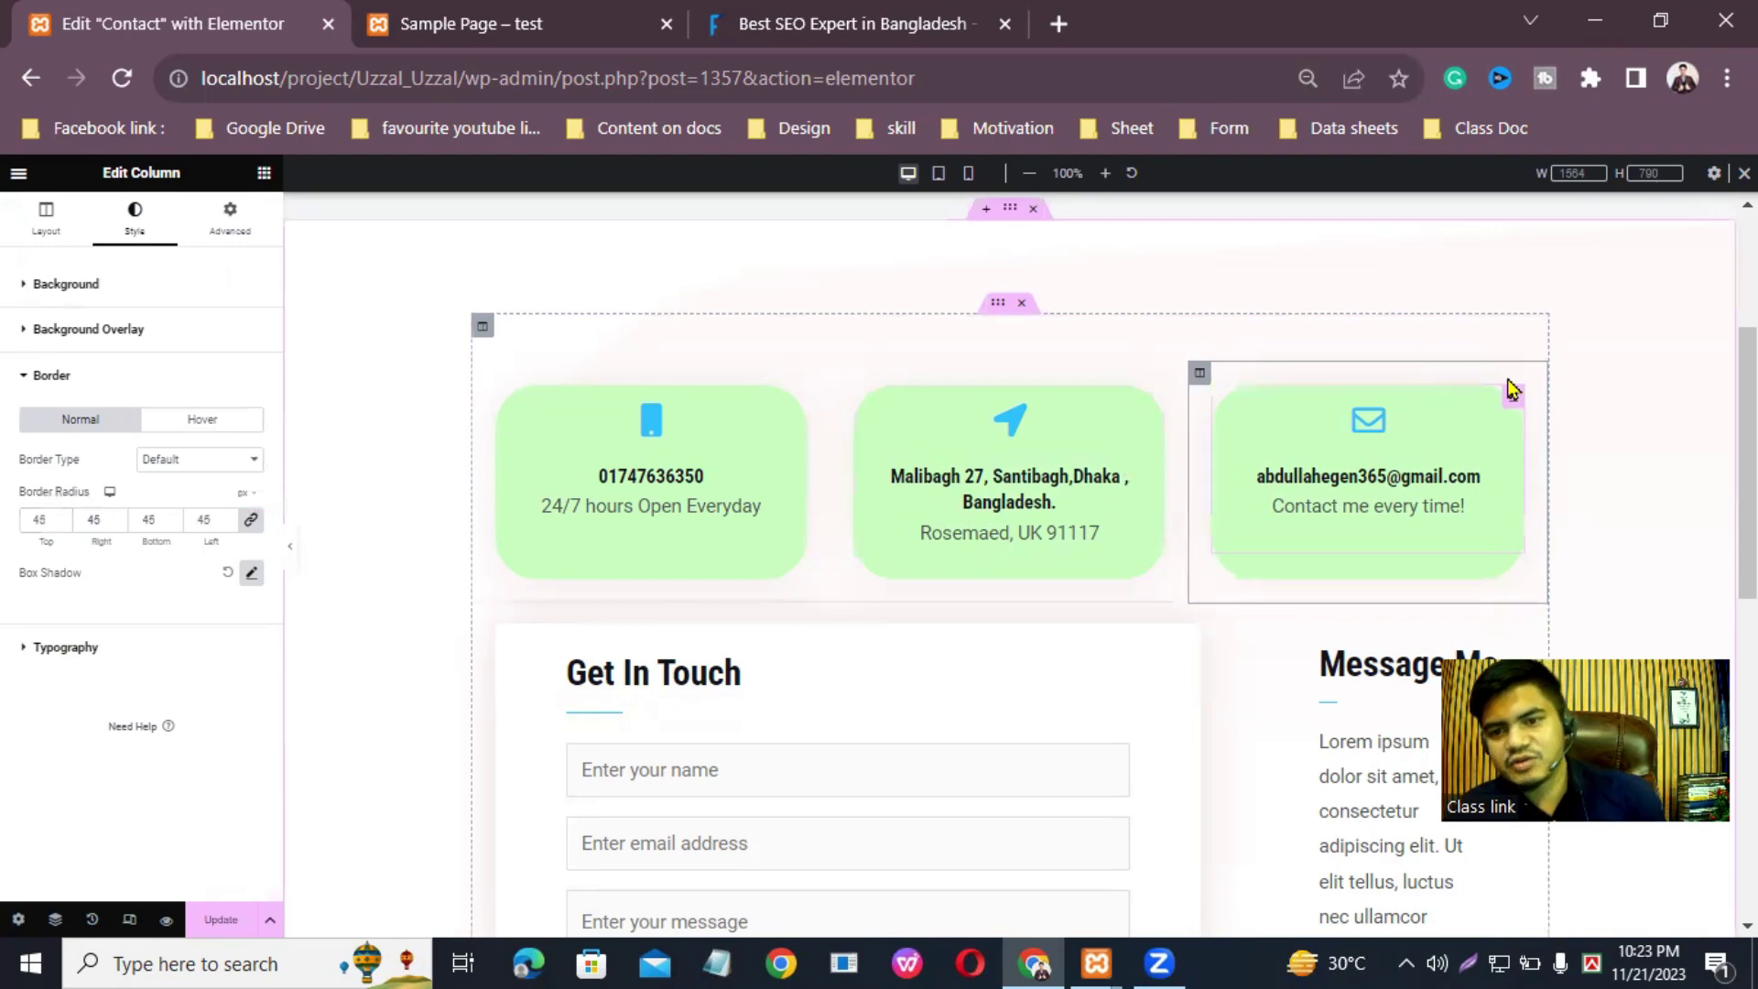
{"action": "left_click", "coordinate": [221, 918]}
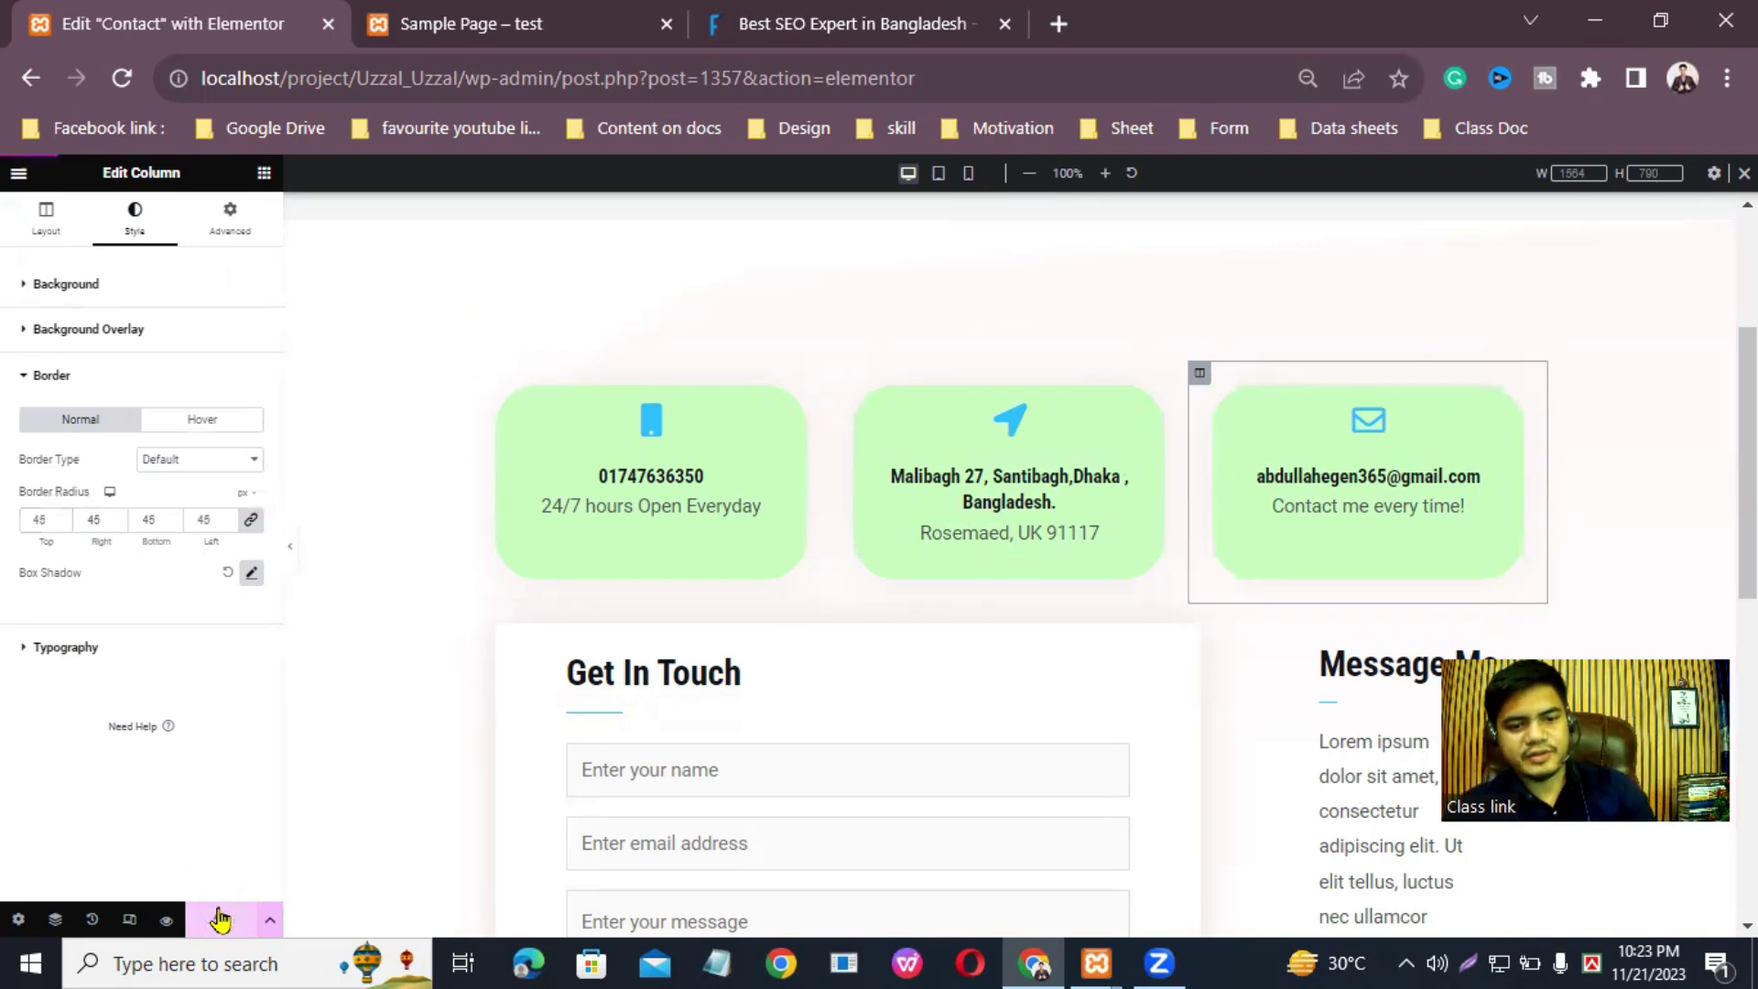
{"action": "scroll", "coordinate": [1364, 559], "scroll_direction": "up", "scroll_amount": 3}
{"action": "scroll", "coordinate": [1360, 556], "scroll_direction": "down", "scroll_amount": 7}
{"action": "scroll", "coordinate": [1355, 544], "scroll_direction": "up", "scroll_amount": 7}
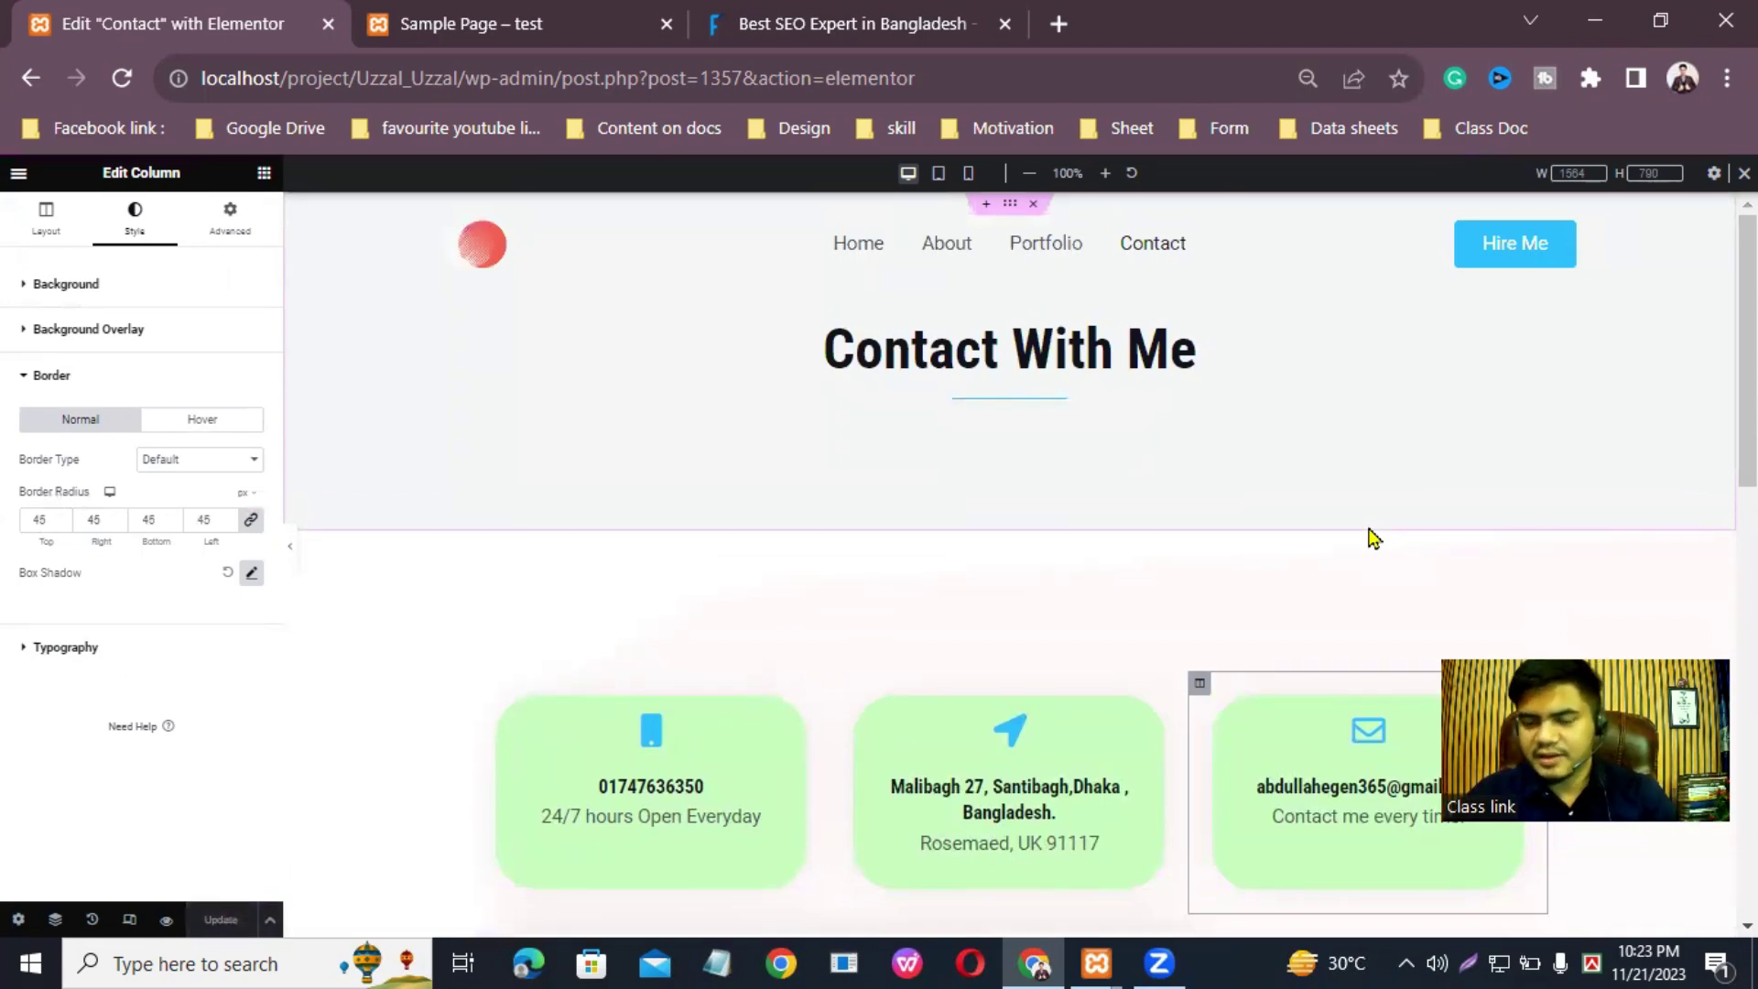
{"action": "scroll", "coordinate": [1008, 567], "scroll_direction": "down", "scroll_amount": 5}
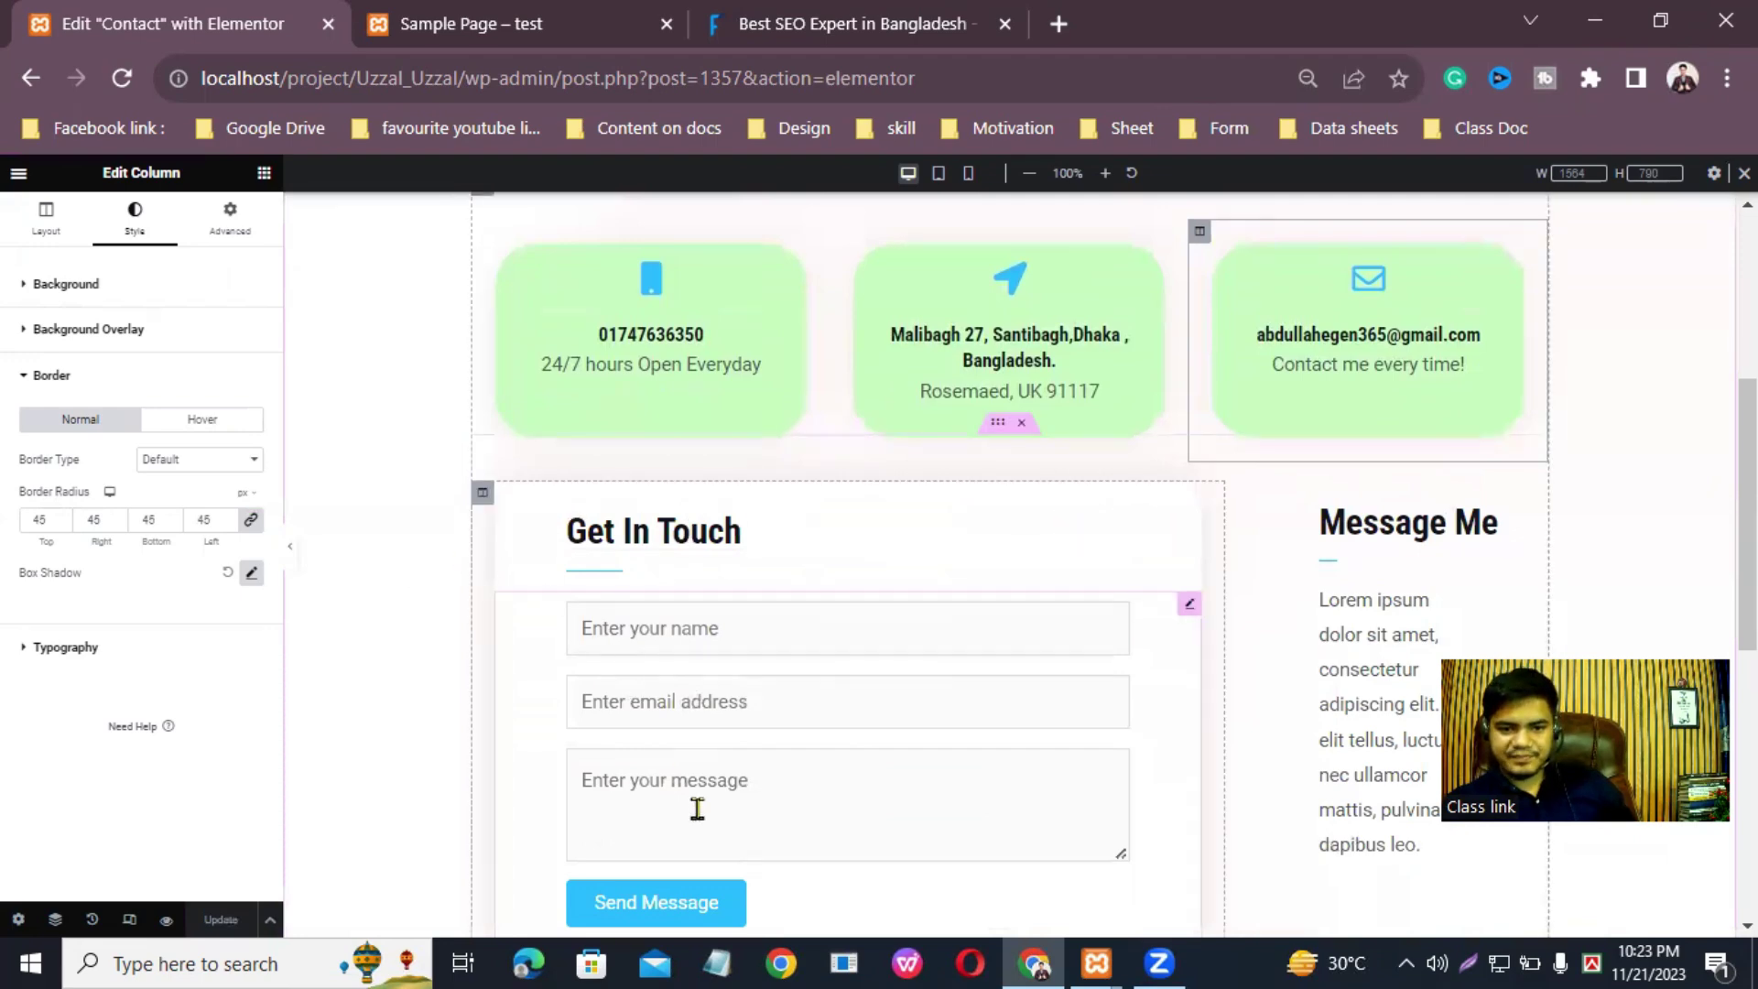
Step: Give the Get In Touch form column a teal #5DD2B6 background
{"action": "left_click", "coordinate": [482, 493]}
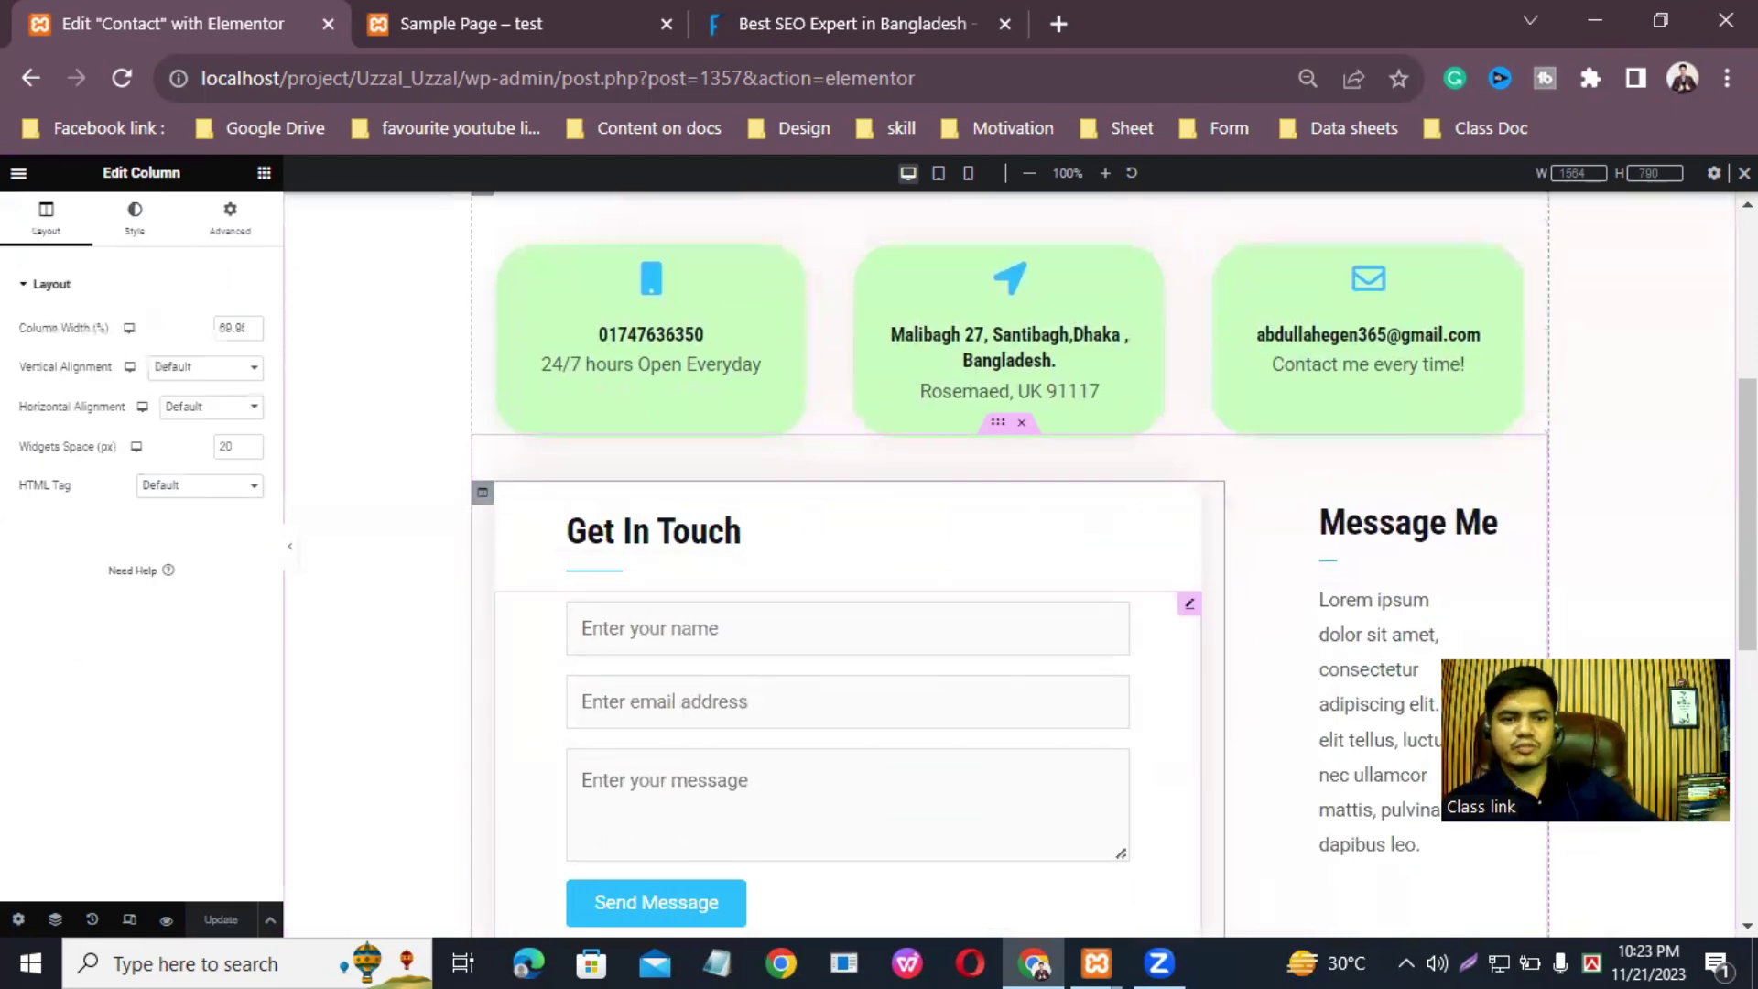
{"action": "left_click", "coordinate": [137, 224]}
{"action": "left_click", "coordinate": [249, 410]}
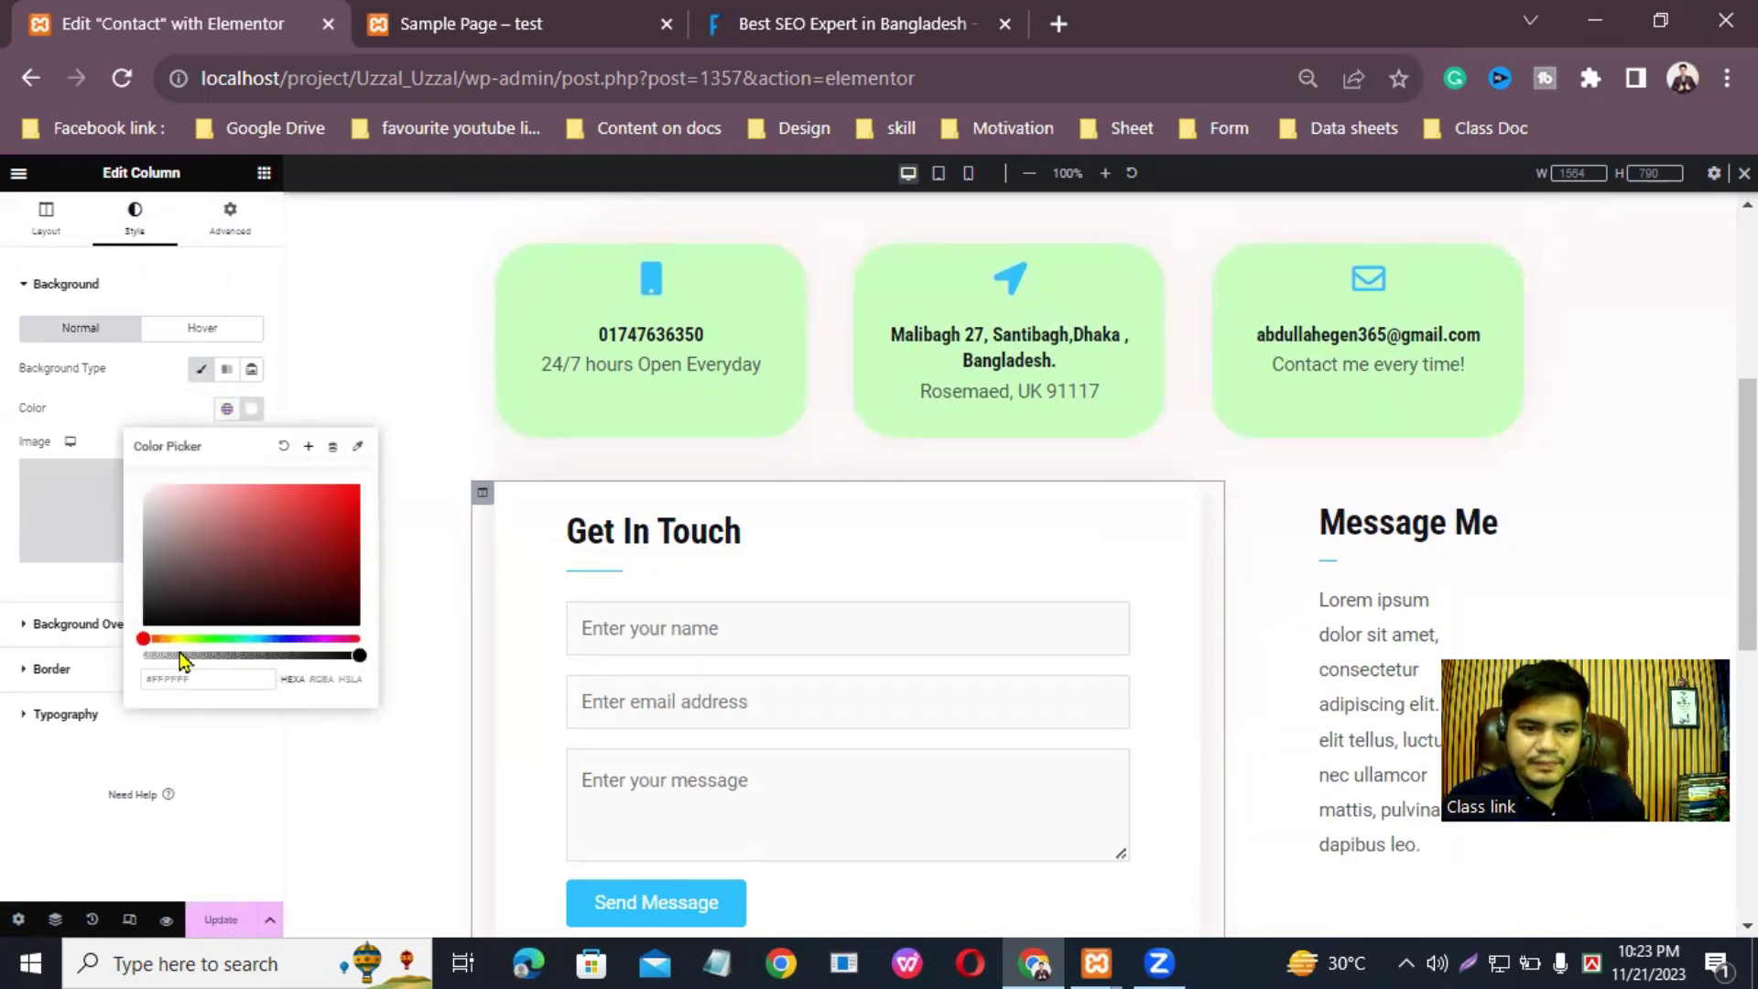
{"action": "left_click_drag", "start_coordinate": [147, 638], "coordinate": [240, 650]}
{"action": "left_click_drag", "start_coordinate": [281, 553], "coordinate": [258, 497]}
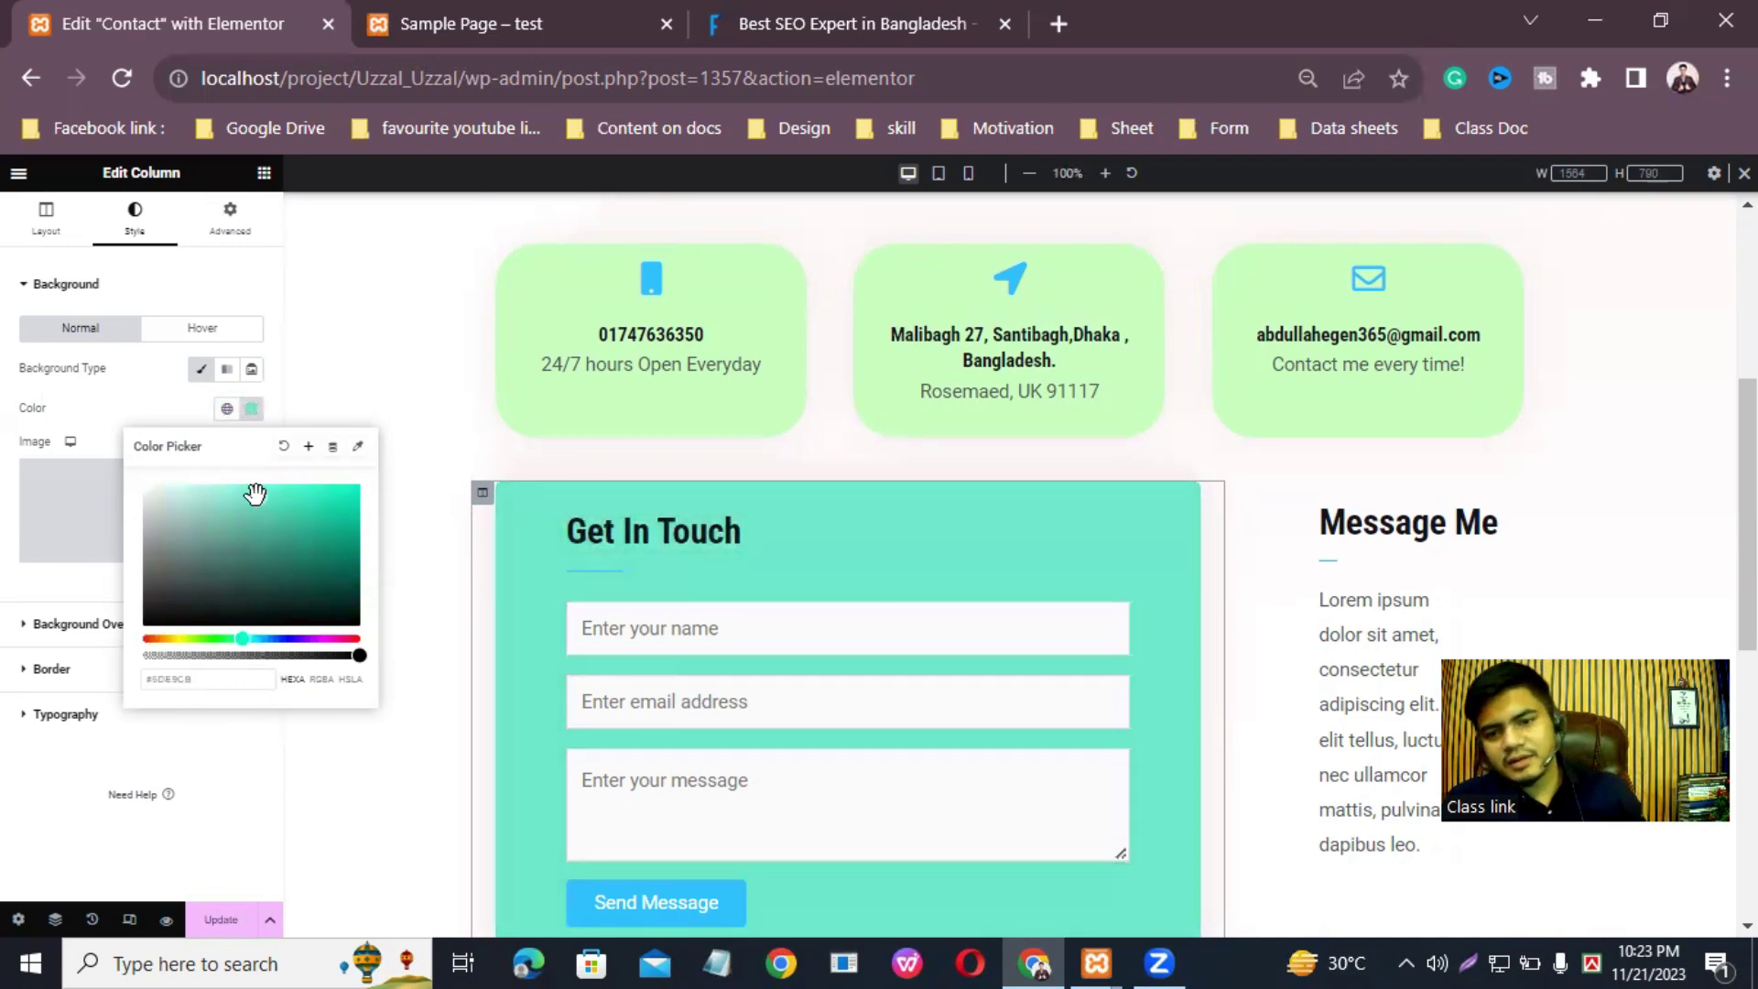
{"action": "left_click", "coordinate": [250, 409]}
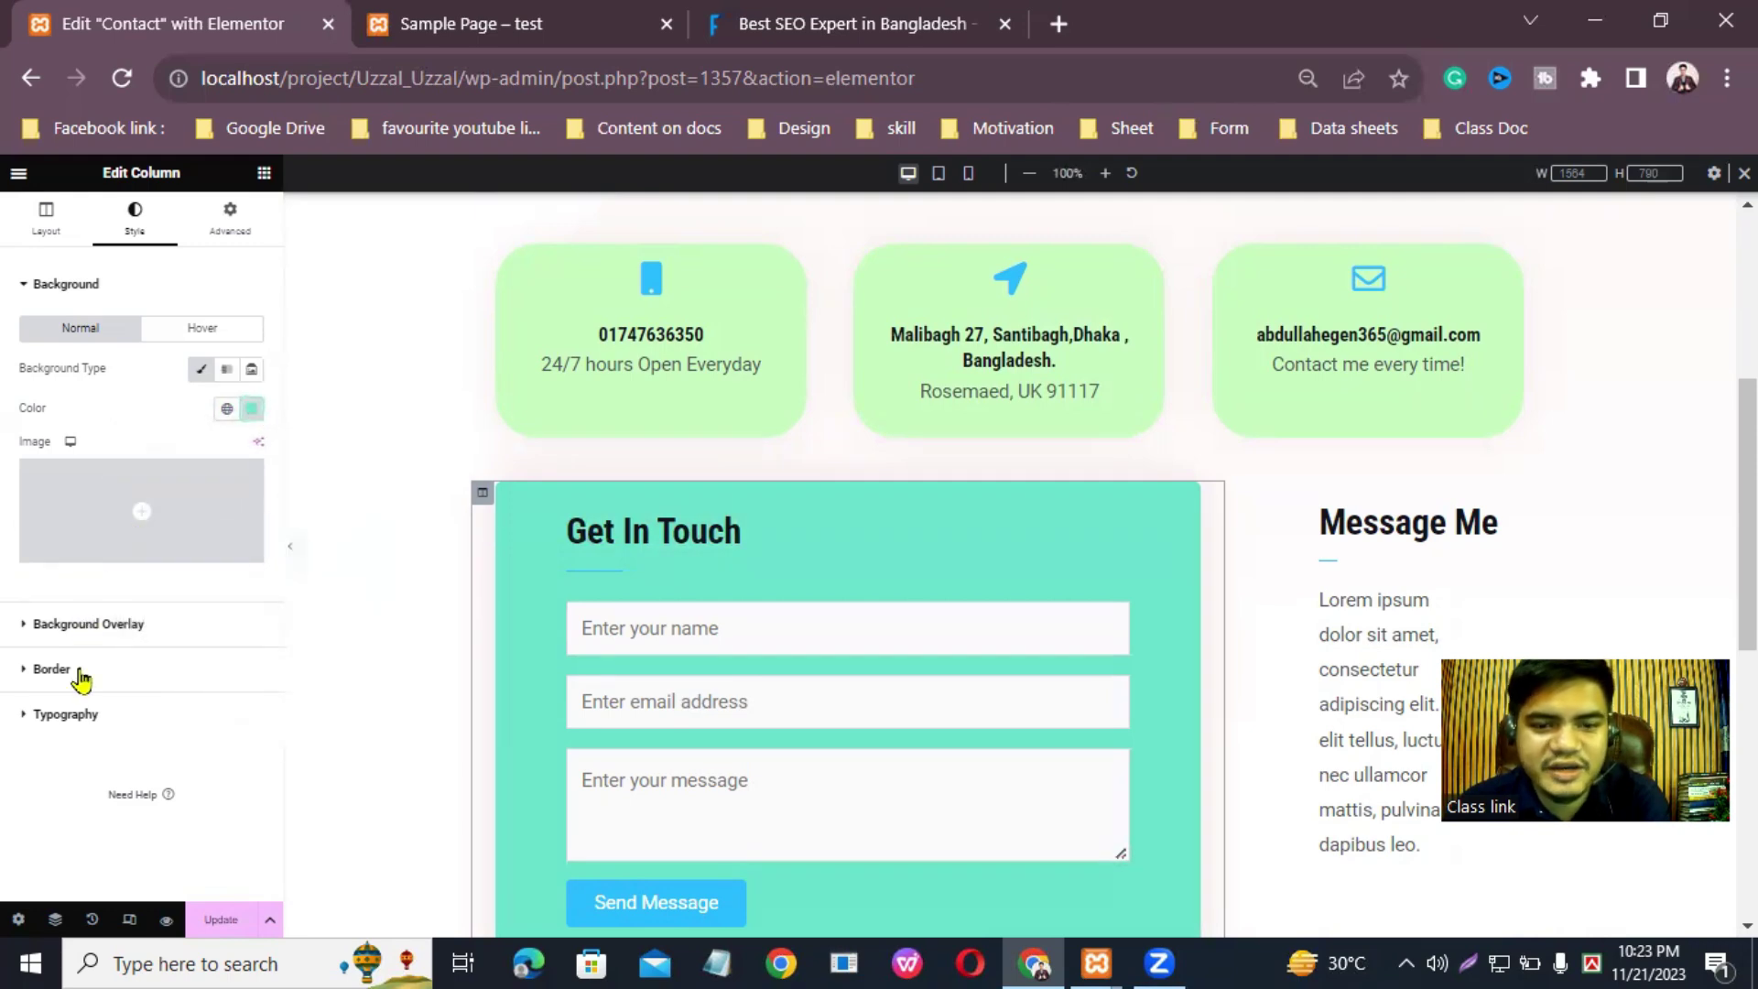
Step: Round the form column's corners to 25 px and save the page
{"action": "left_click", "coordinate": [81, 676]}
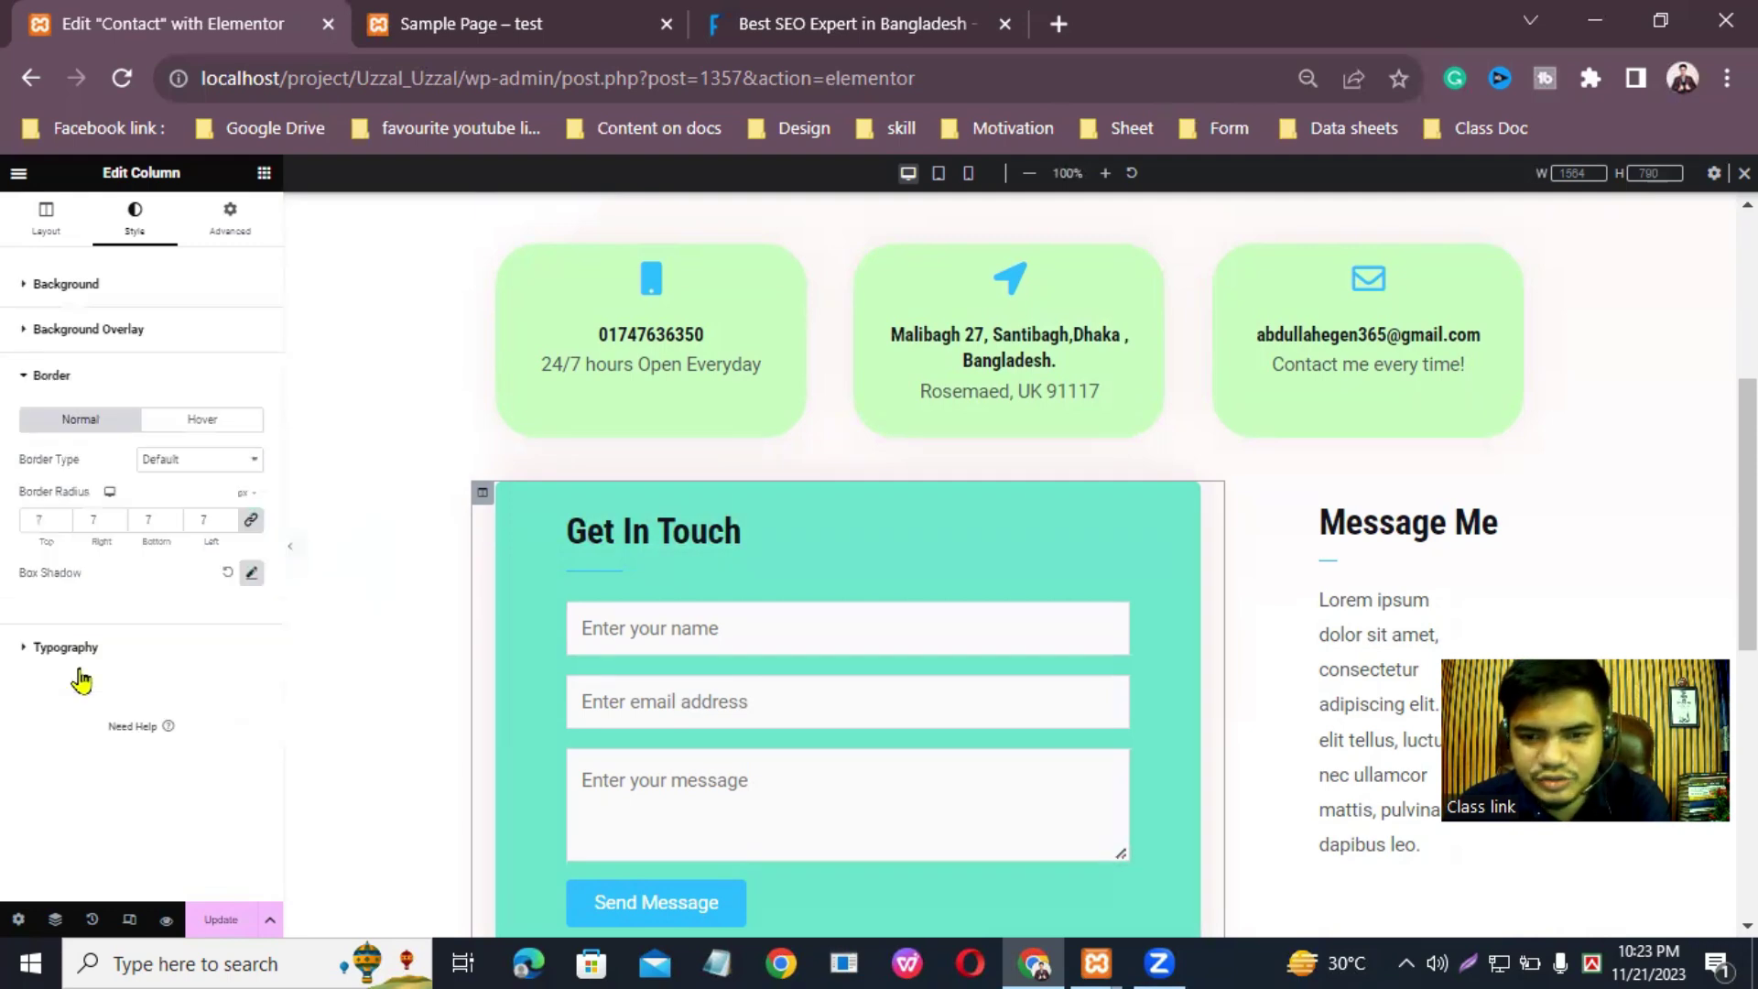
{"action": "left_click", "coordinate": [45, 520]}
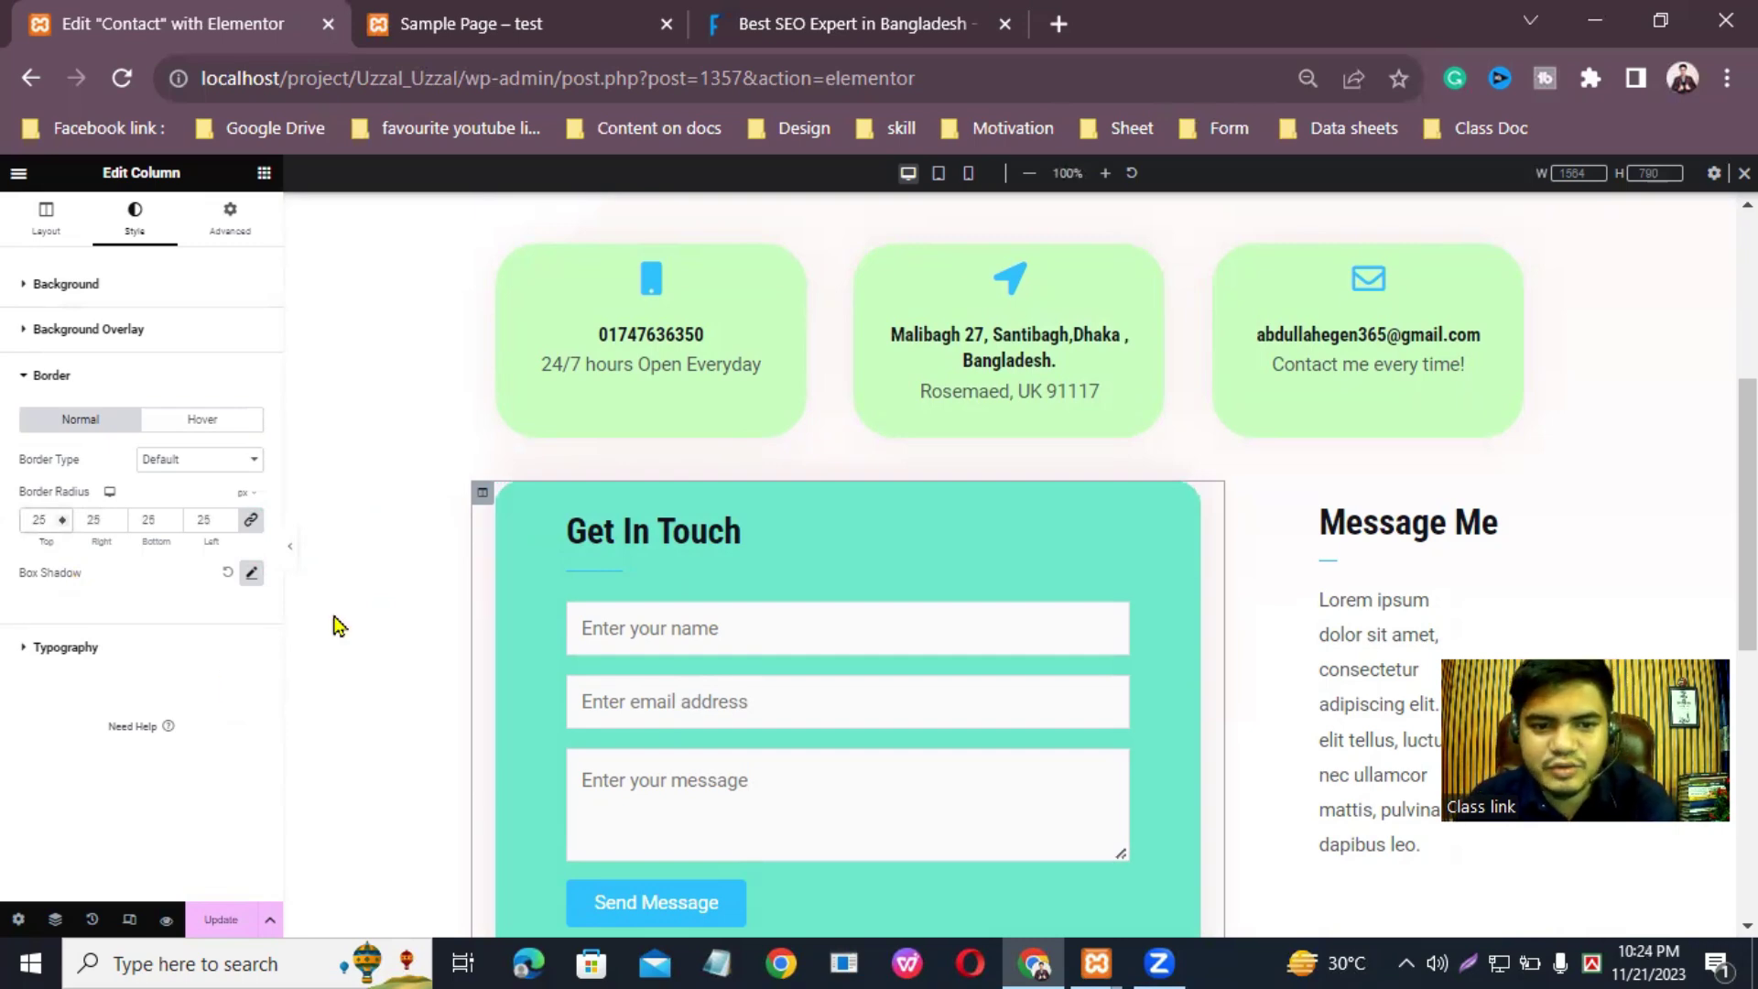
{"action": "left_click", "coordinate": [217, 922]}
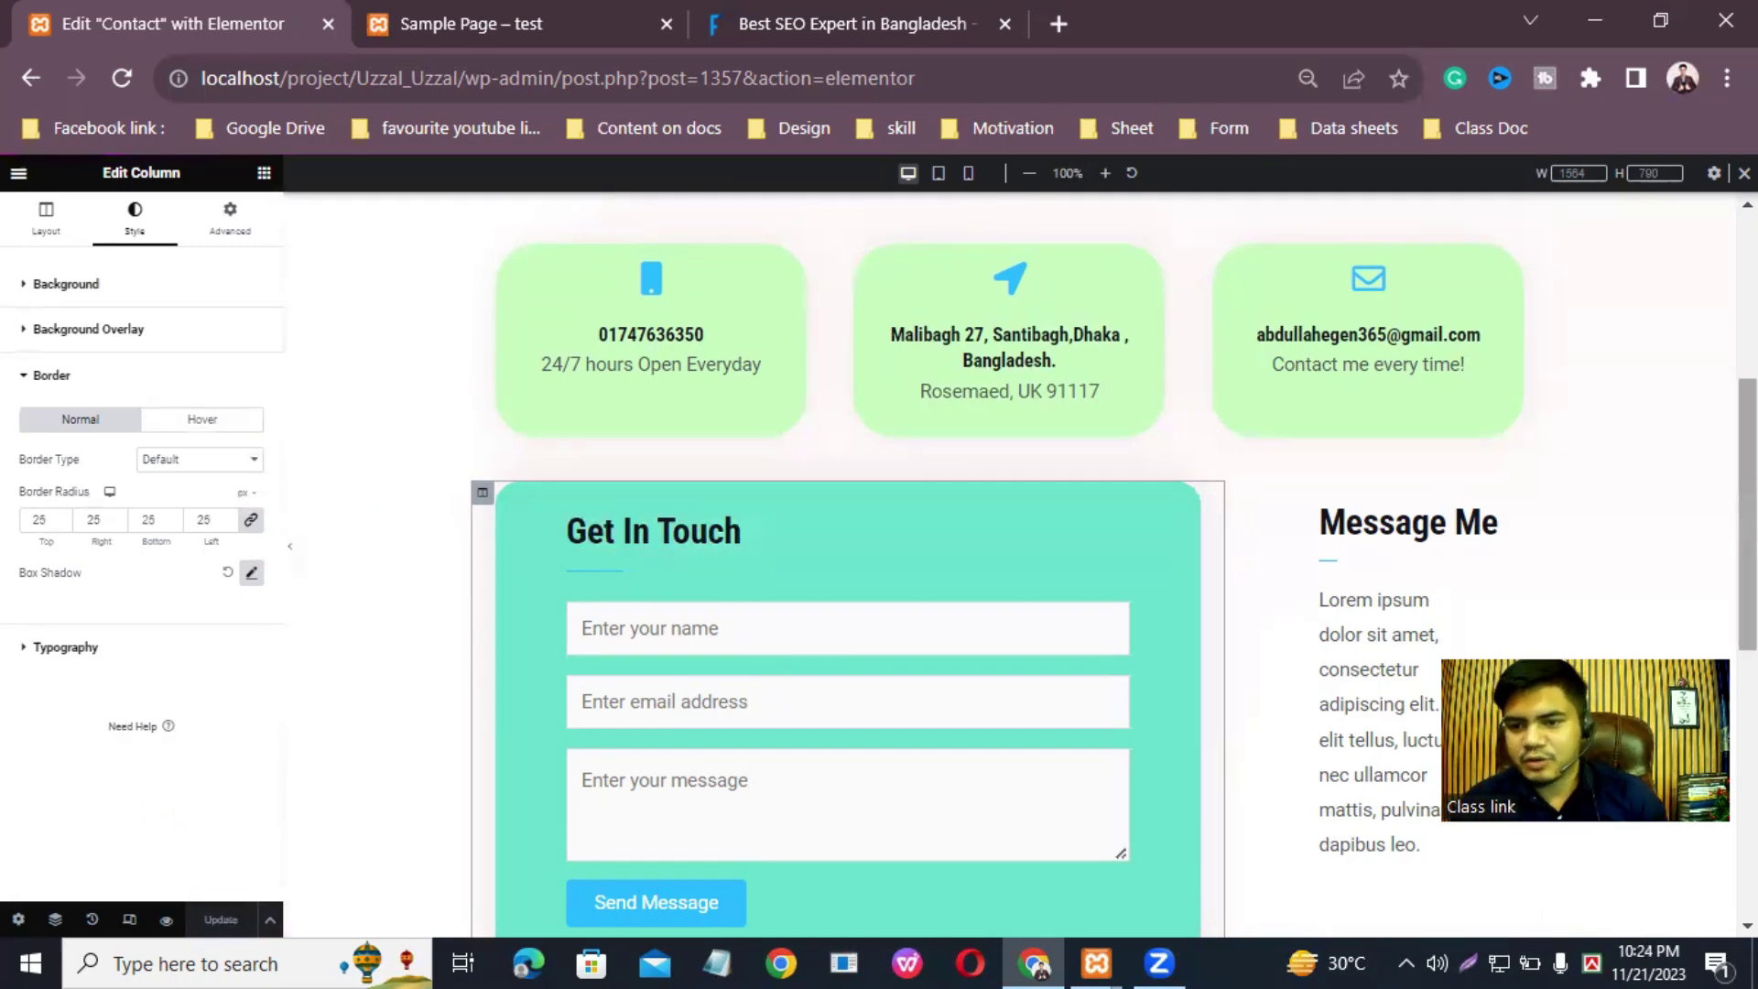
{"action": "scroll", "coordinate": [1008, 549], "scroll_direction": "down", "scroll_amount": 3}
{"action": "scroll", "coordinate": [1675, 510], "scroll_direction": "up", "scroll_amount": 1}
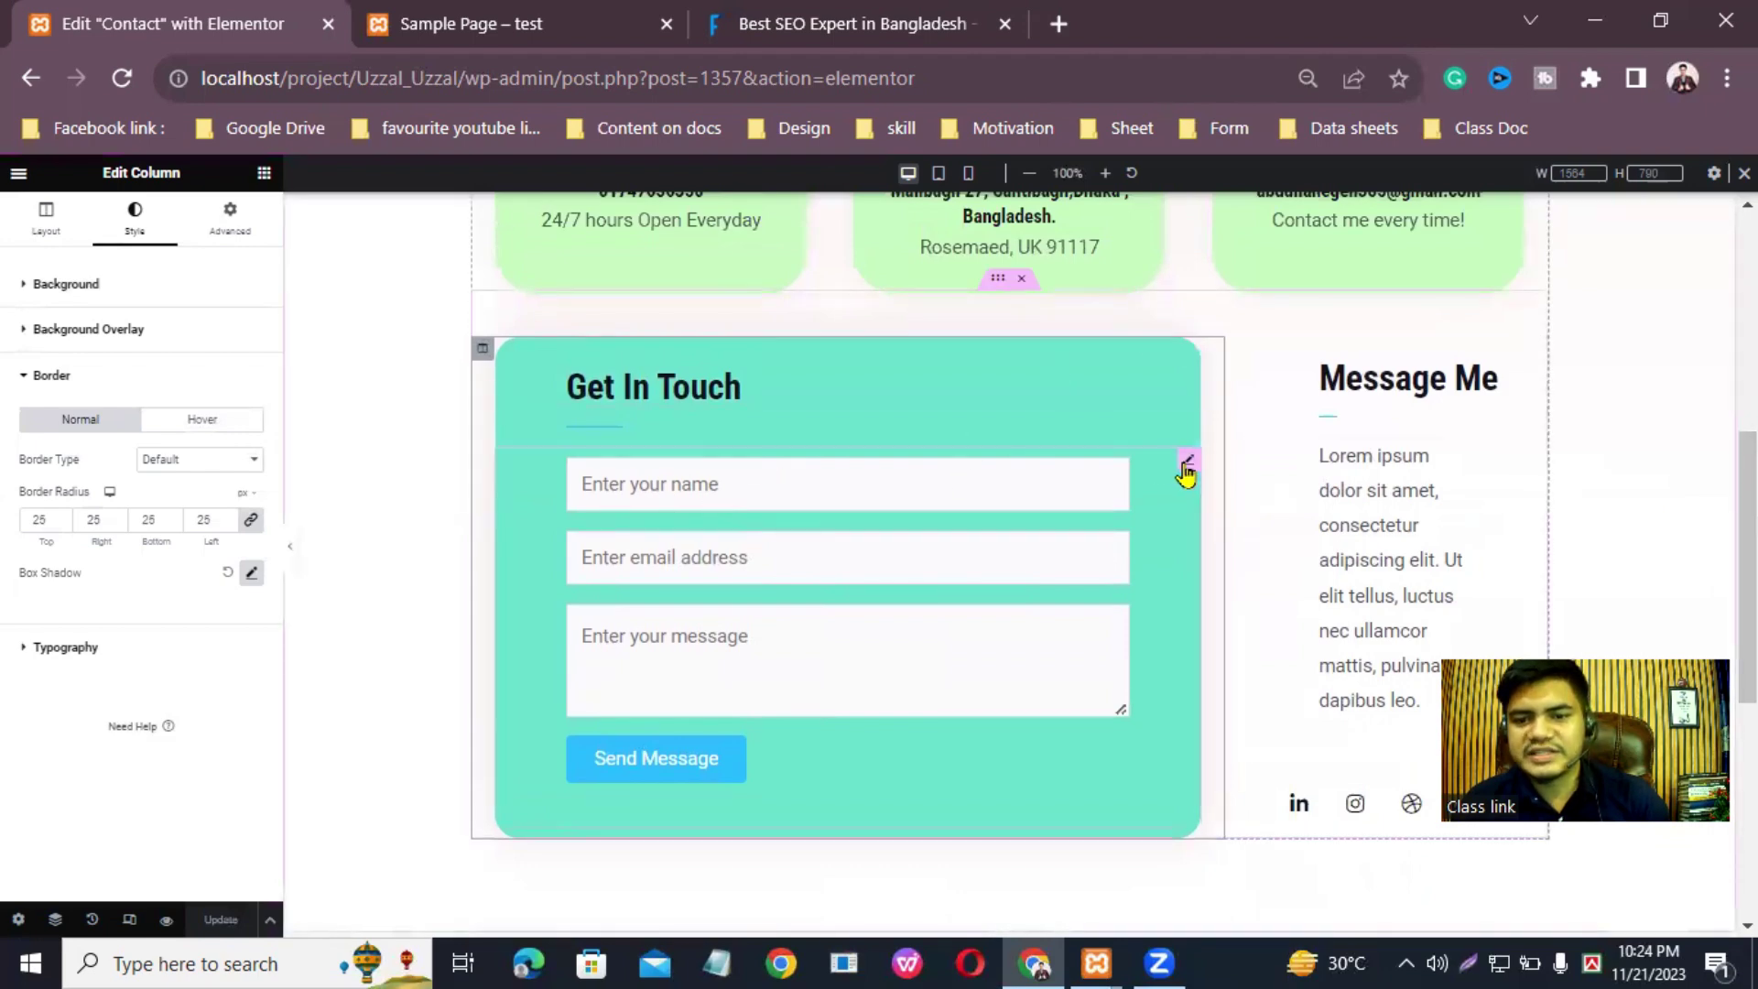
Step: Open the WPForms widget's settings and keep Simple Contact Form as its form
{"action": "left_click", "coordinate": [1187, 463]}
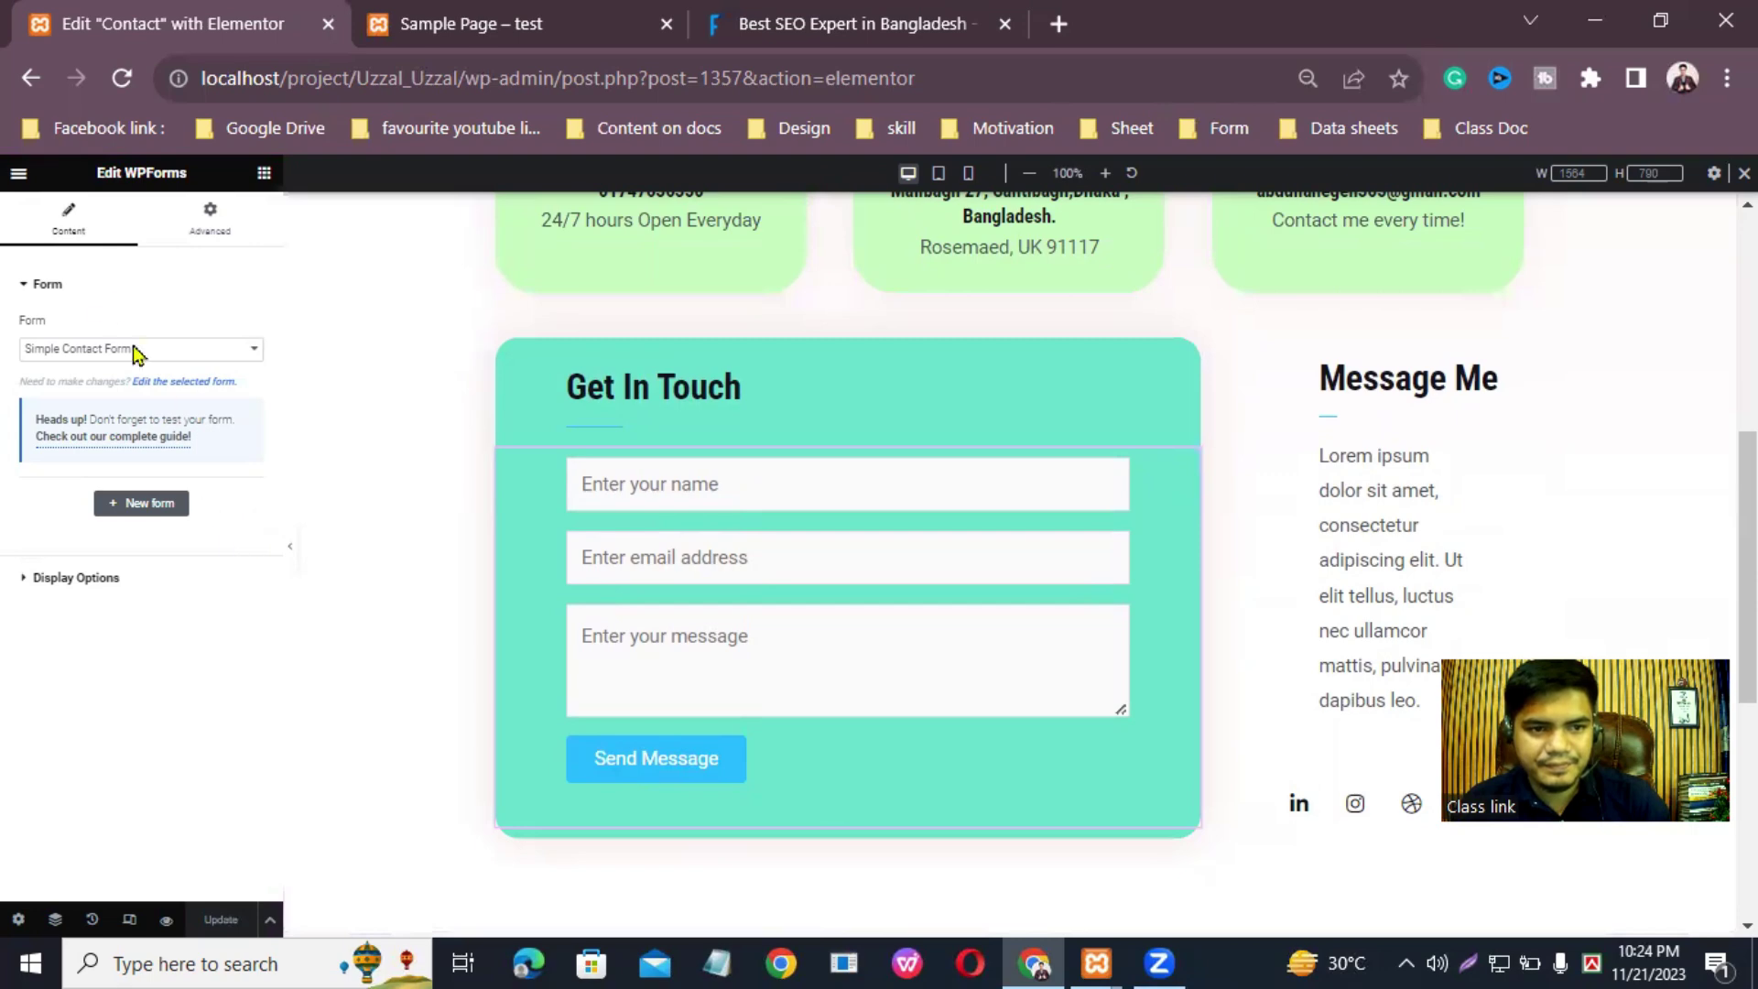
{"action": "left_click", "coordinate": [45, 287]}
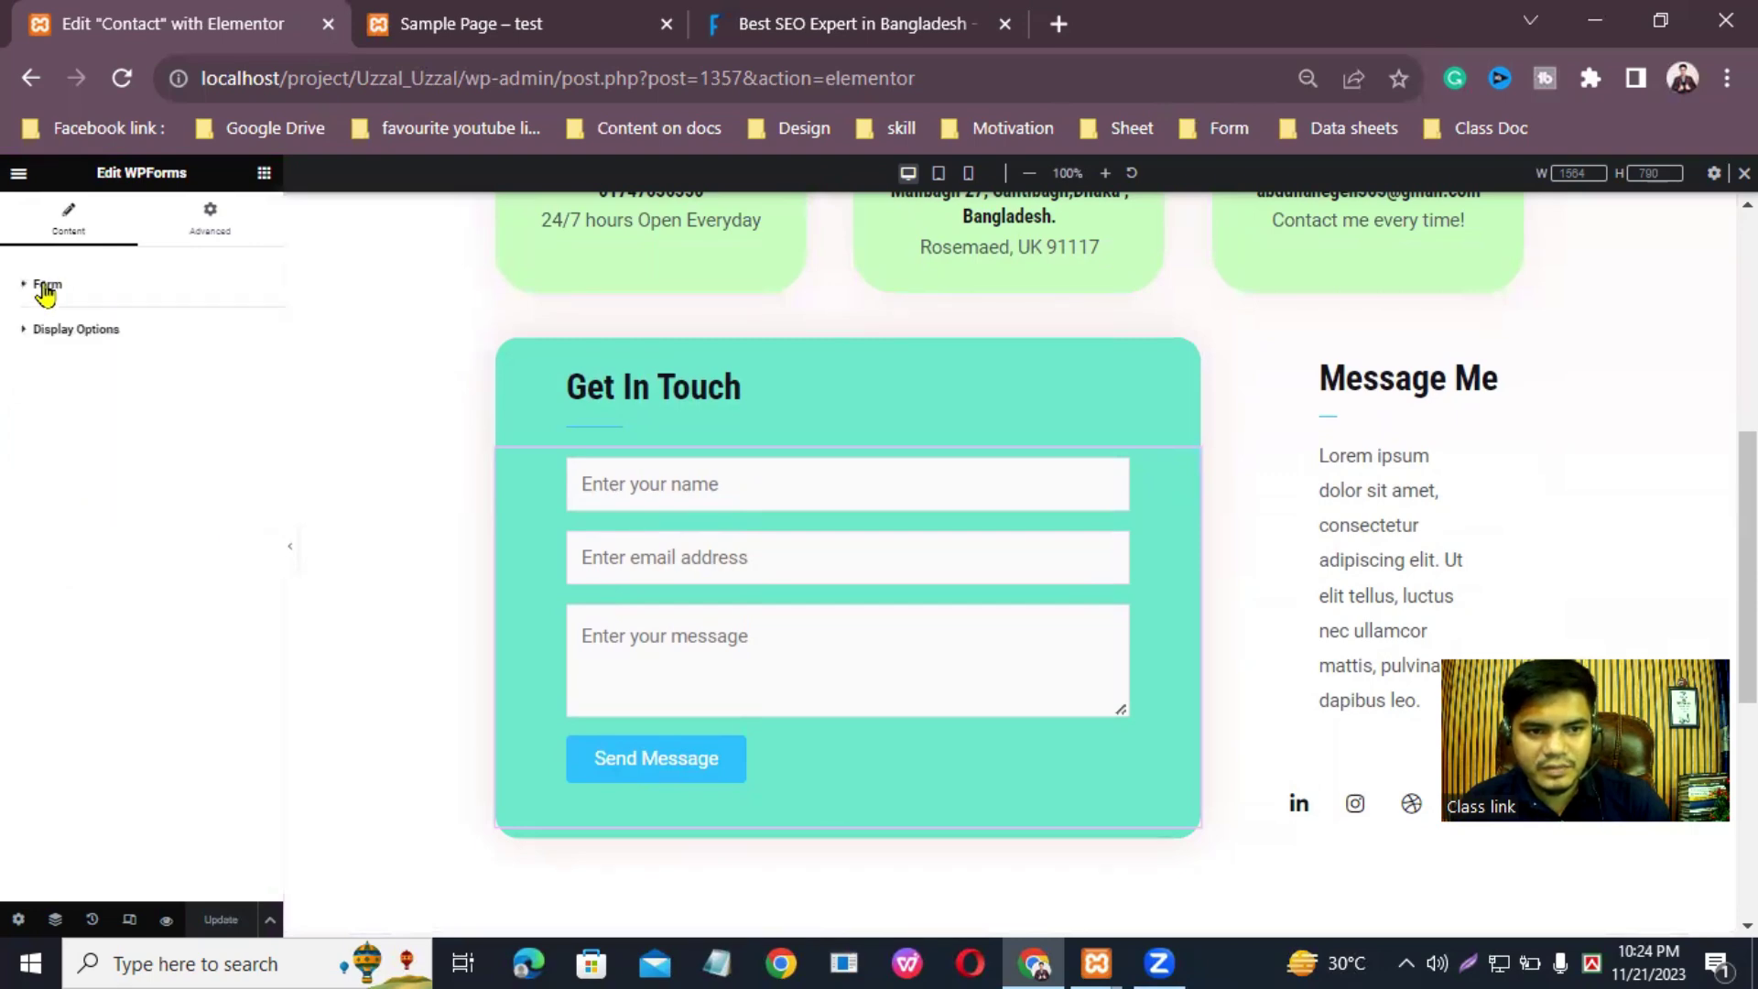
{"action": "left_click", "coordinate": [45, 286]}
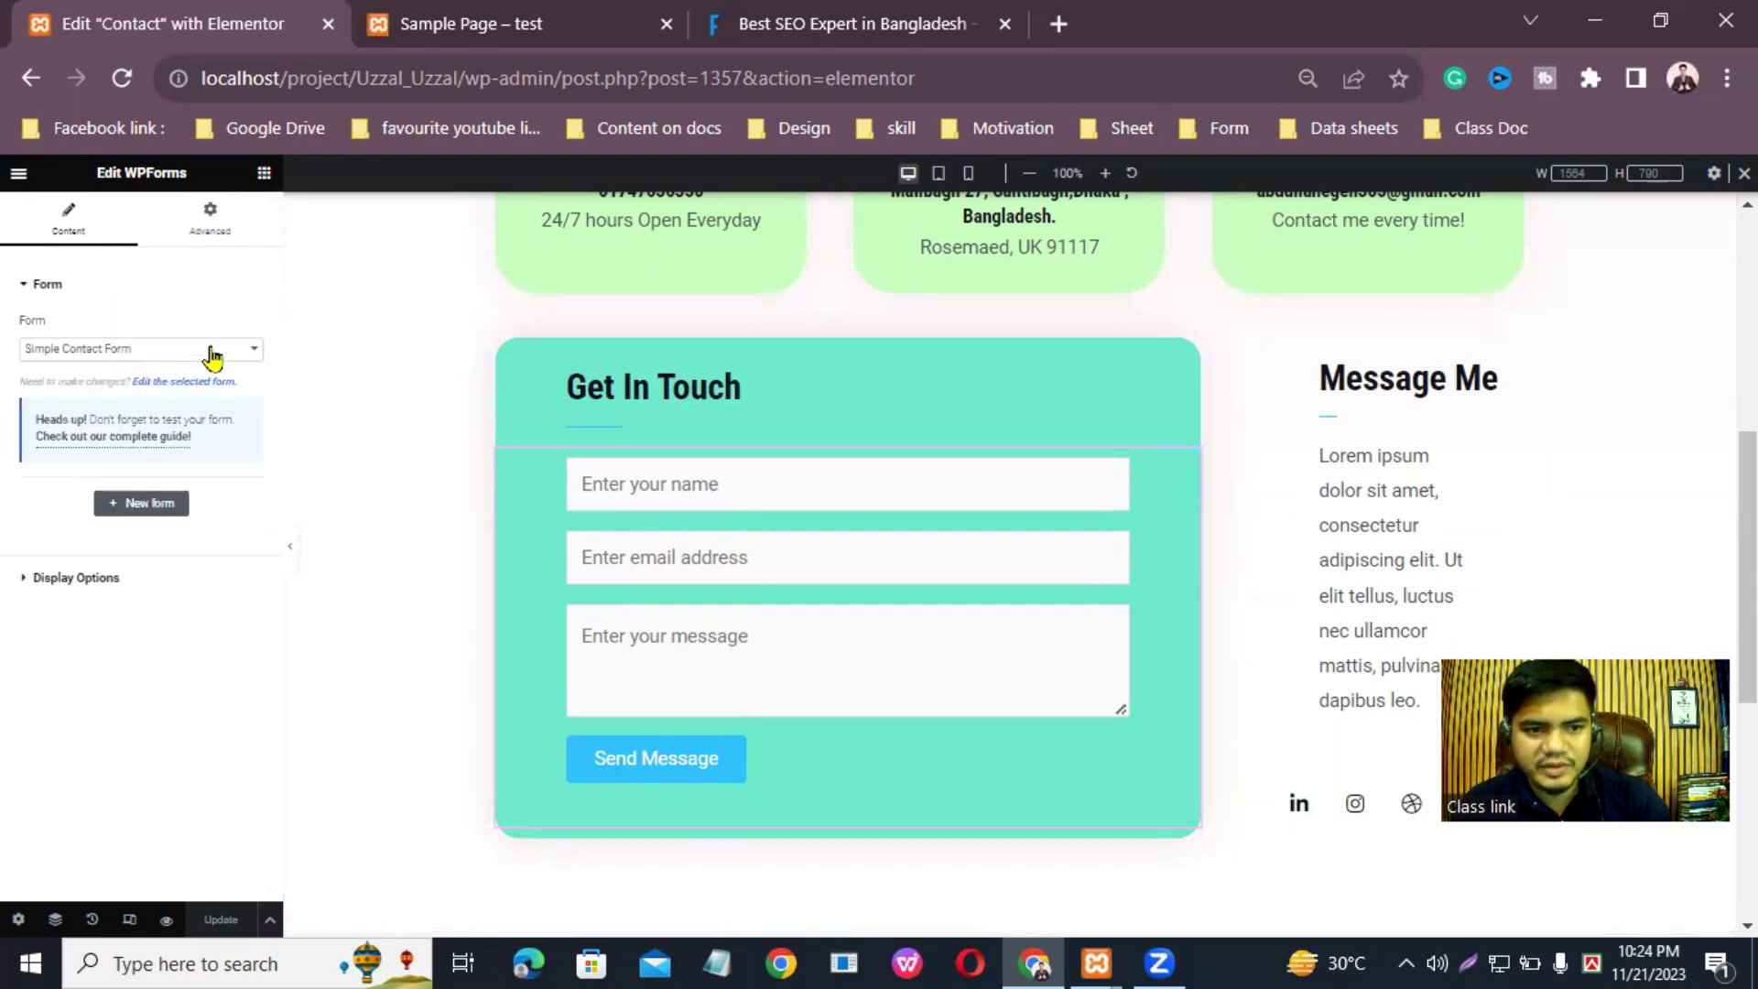
{"action": "left_click", "coordinate": [247, 352]}
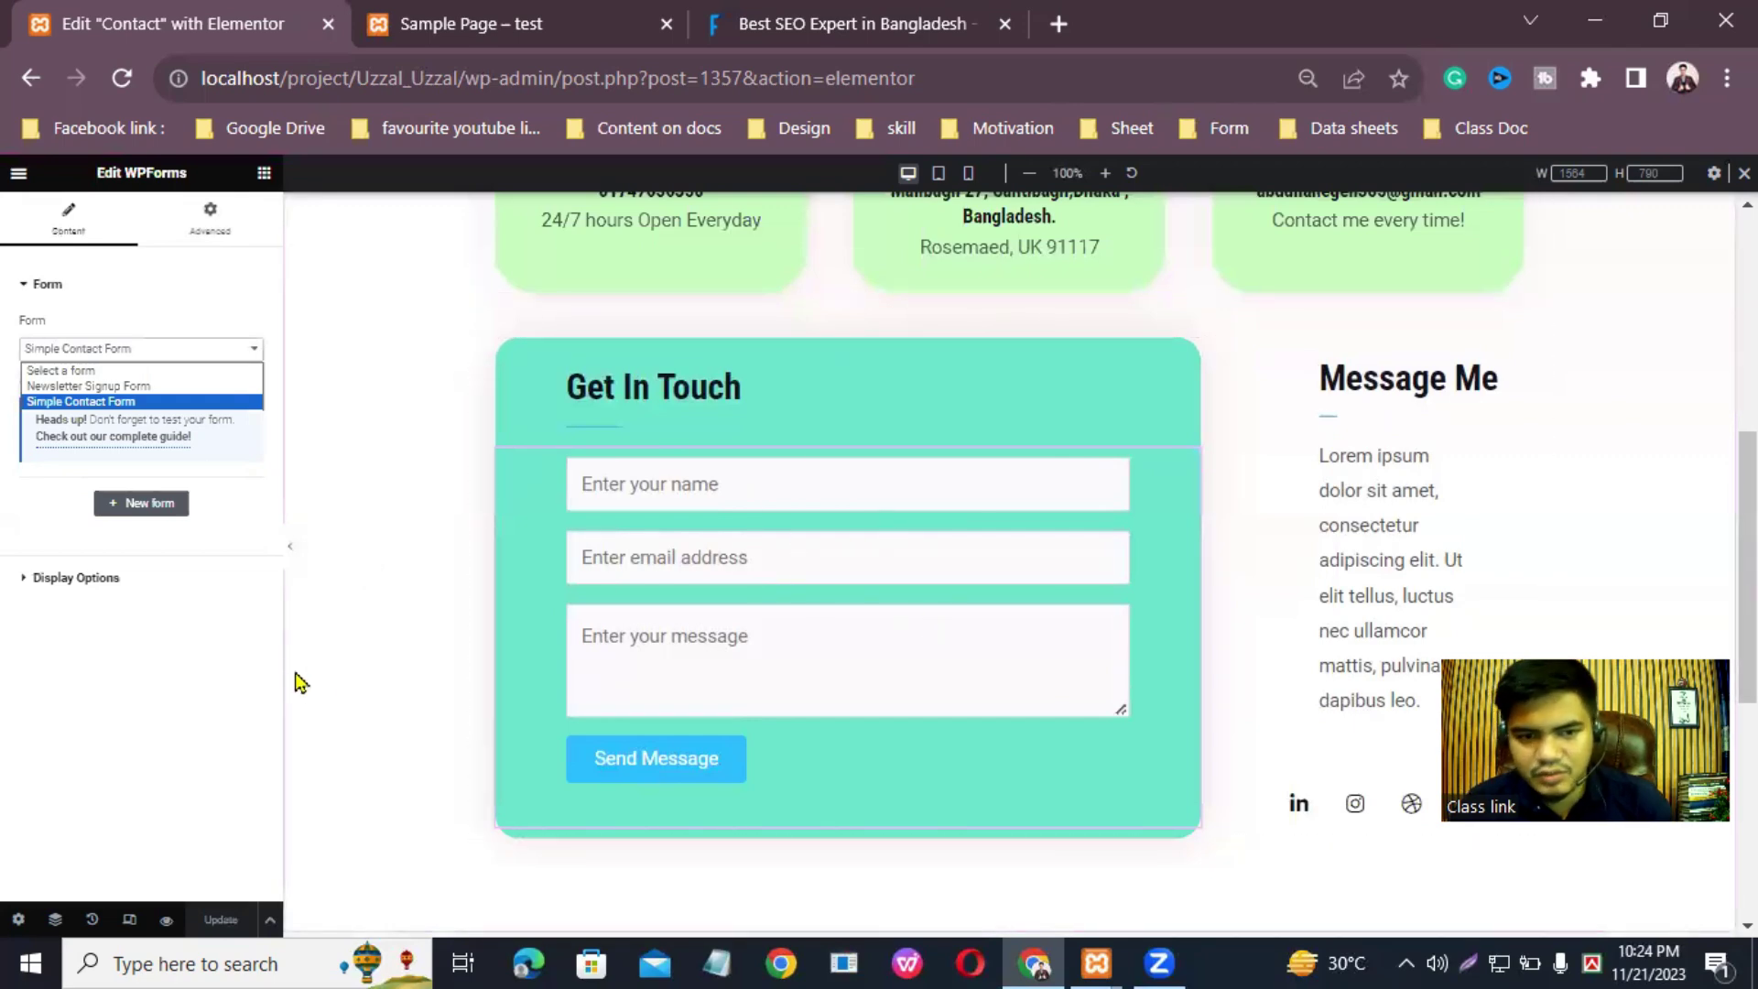
{"action": "left_click", "coordinate": [430, 671]}
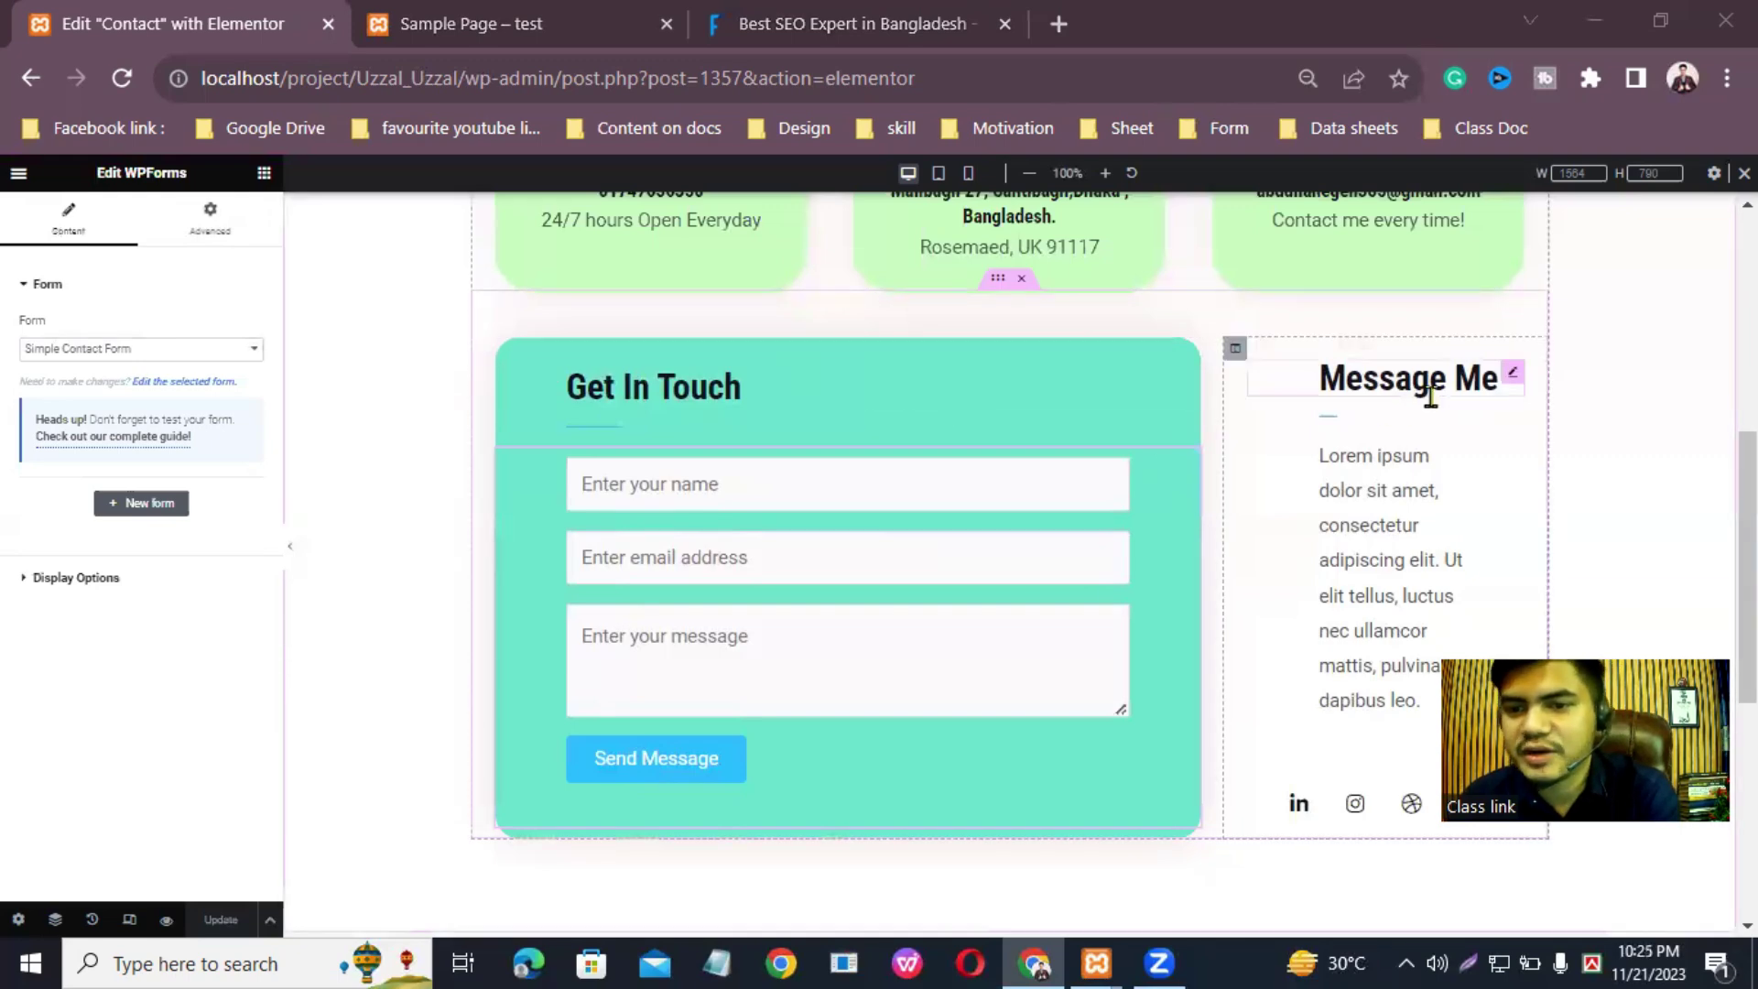
Step: Open the Message Me paragraph and delete its placeholder text
{"action": "left_click", "coordinate": [1512, 381]}
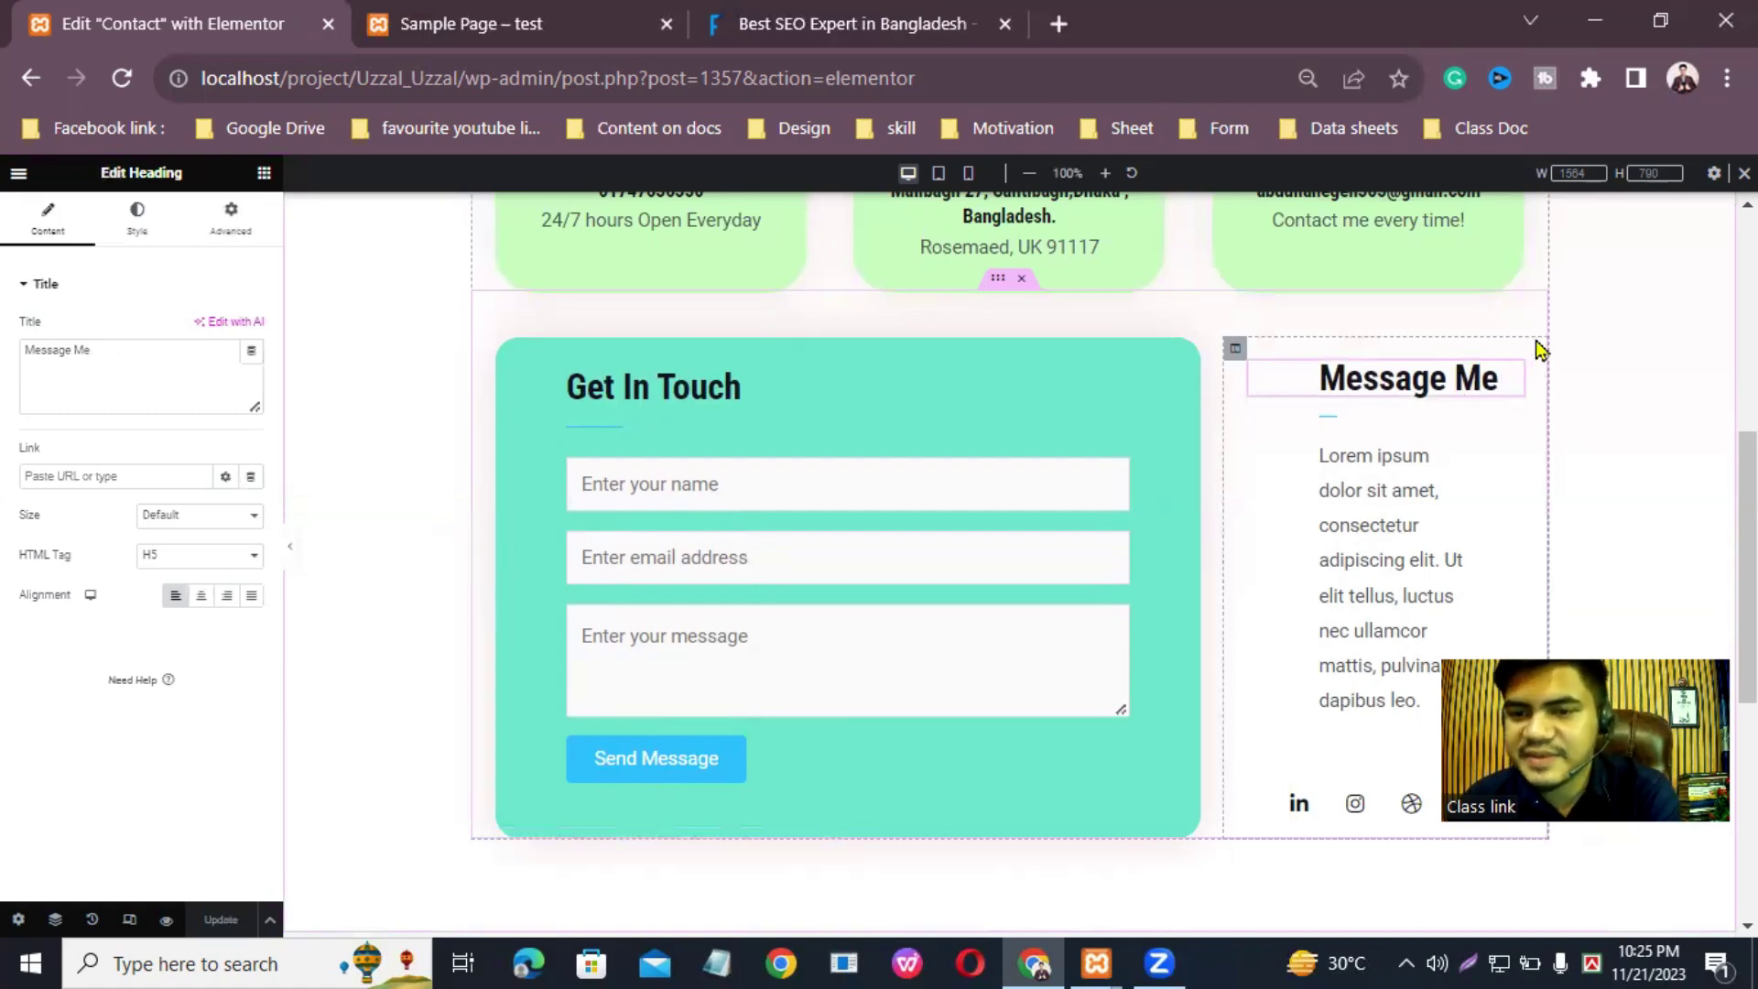
{"action": "left_click", "coordinate": [1511, 455]}
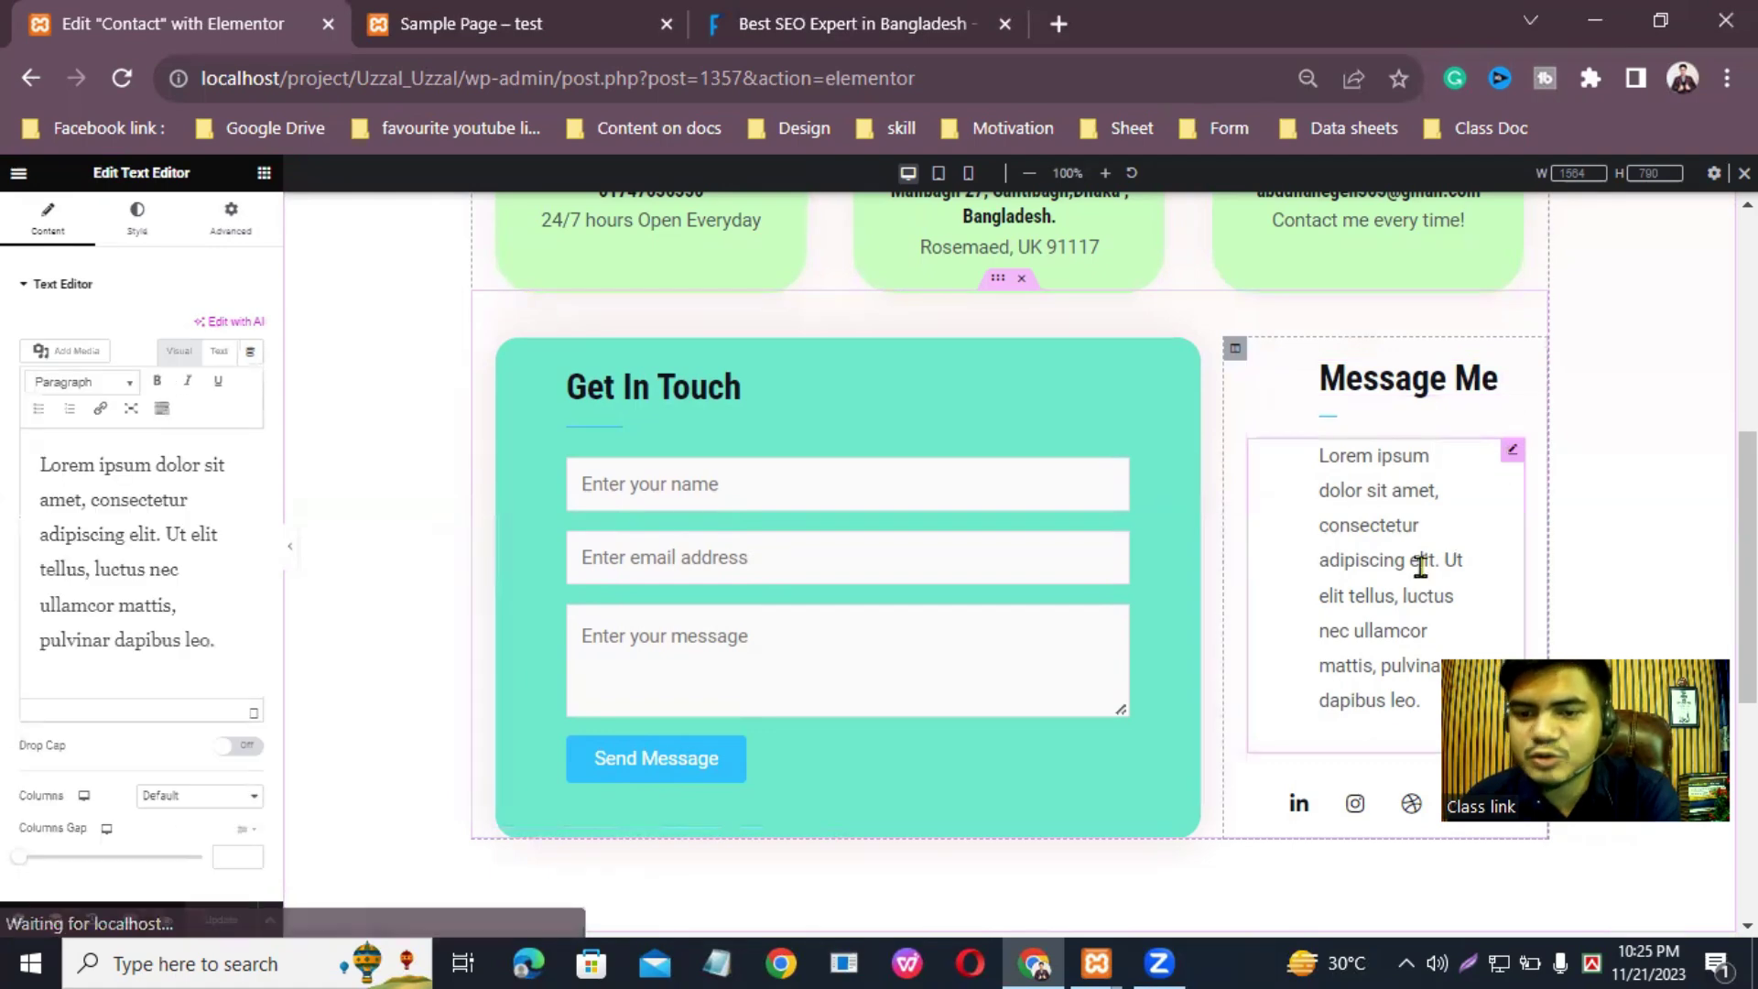
{"action": "left_click", "coordinate": [252, 631]}
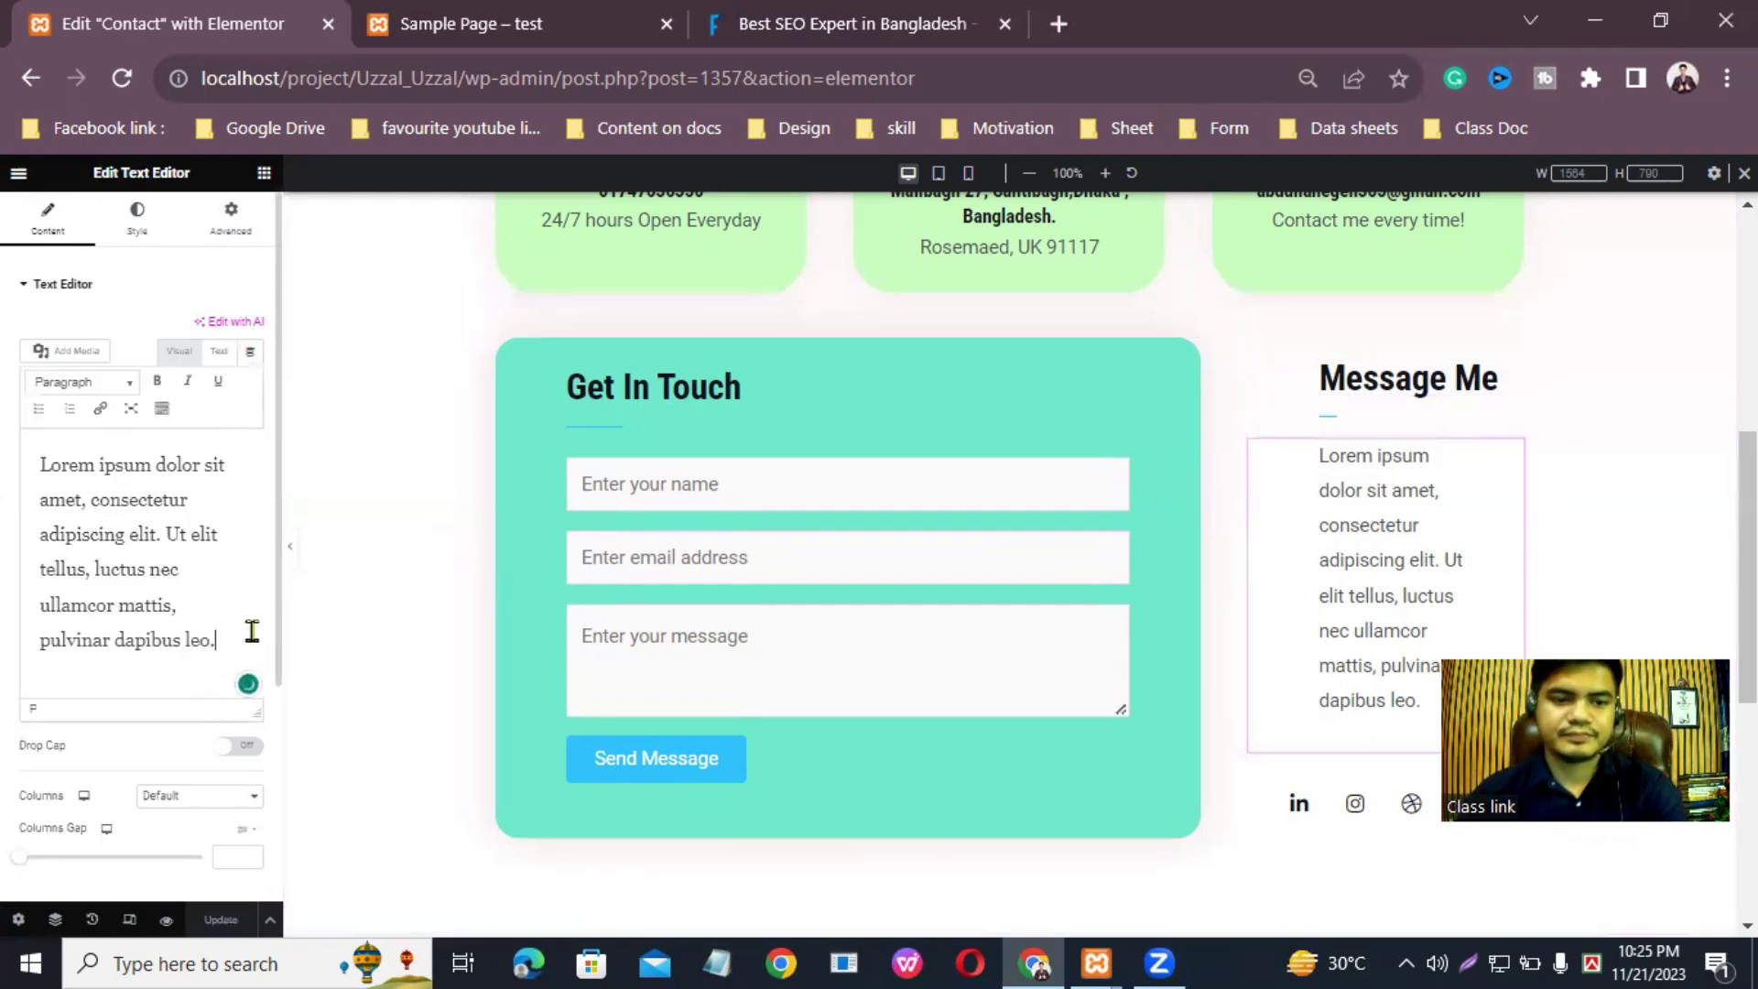
{"action": "key", "text": "BackSpace"}
{"action": "key", "text": "BackSpace"}
{"action": "key", "text": "BackSpace"}
{"action": "key", "text": "BackSpace"}
{"action": "key", "text": "BackSpace"}
{"action": "key", "text": "BackSpace"}
{"action": "key", "text": "BackSpace"}
{"action": "key", "text": "BackSpace"}
{"action": "key", "text": "BackSpace"}
{"action": "key", "text": "BackSpace"}
{"action": "key", "text": "BackSpace"}
{"action": "key", "text": "BackSpace"}
{"action": "key", "text": "BackSpace"}
{"action": "key", "text": "BackSpace"}
{"action": "key", "text": "BackSpace"}
{"action": "key", "text": "BackSpace"}
{"action": "key", "text": "BackSpace"}
{"action": "key", "text": "BackSpace"}
{"action": "key", "text": "BackSpace"}
{"action": "key", "text": "BackSpace"}
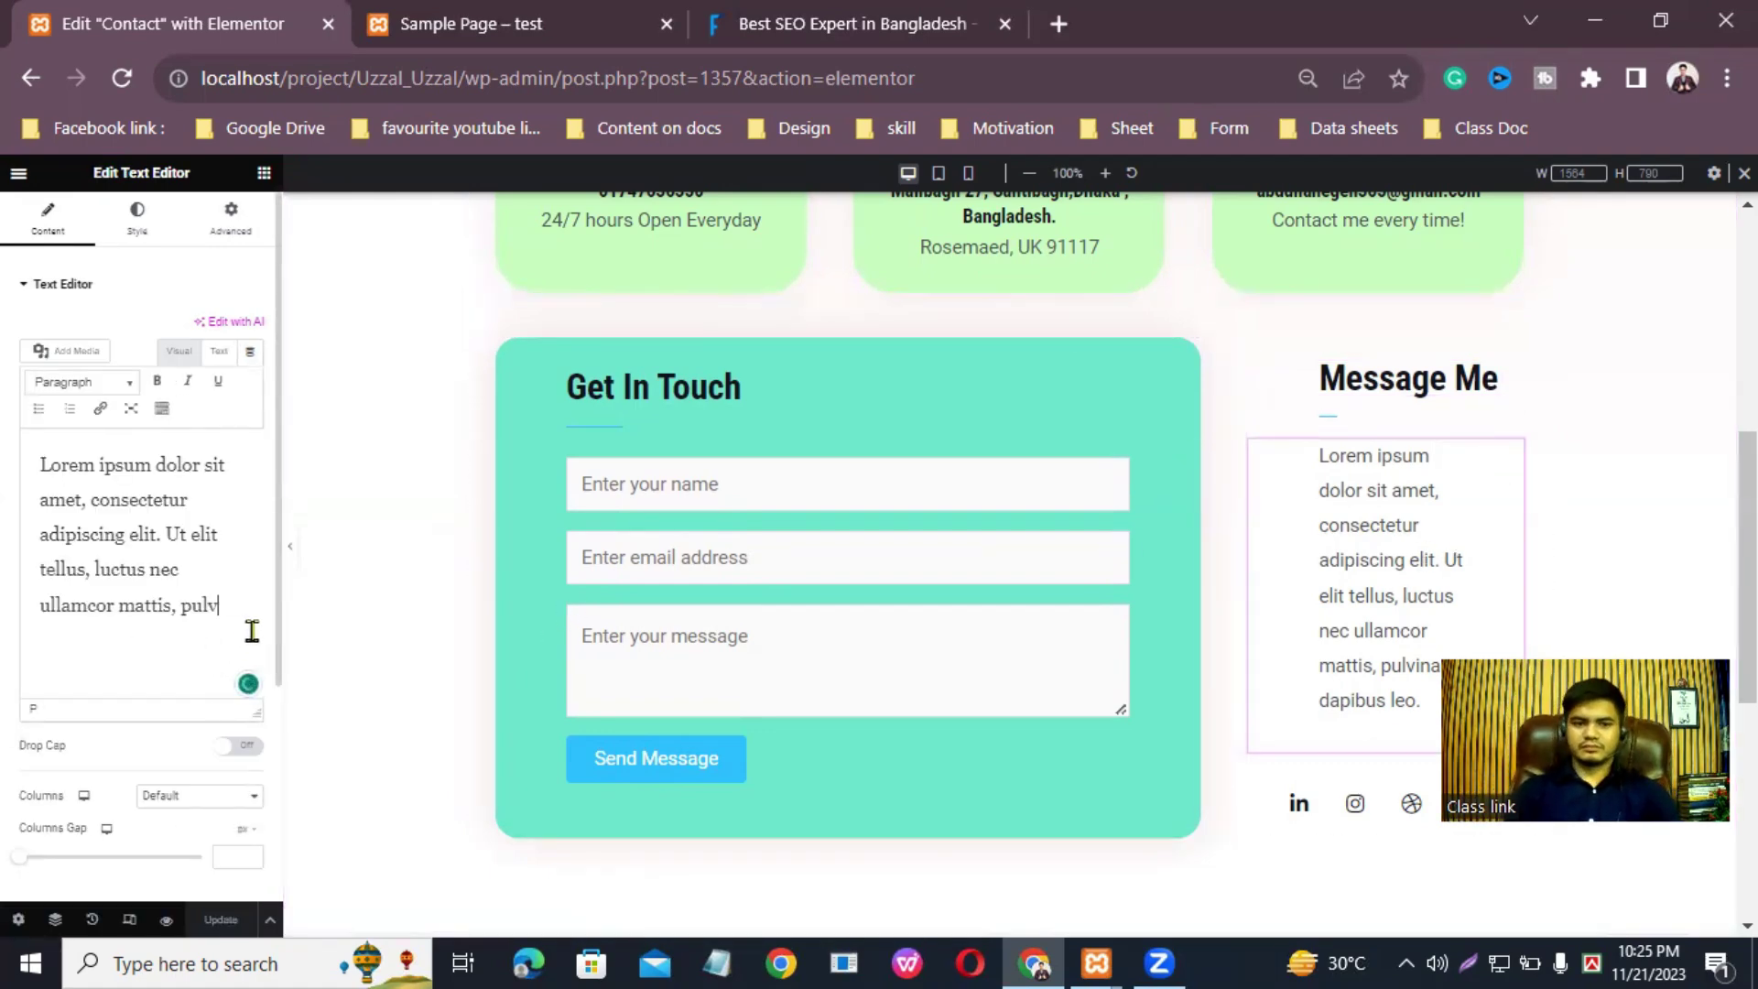
{"action": "key", "text": "BackSpace"}
{"action": "key", "text": "BackSpace"}
{"action": "key", "text": "BackSpace"}
{"action": "key", "text": "BackSpace"}
{"action": "key", "text": "BackSpace"}
{"action": "key", "text": "BackSpace"}
{"action": "key", "text": "BackSpace"}
{"action": "key", "text": "BackSpace"}
{"action": "key", "text": "BackSpace"}
{"action": "key", "text": "BackSpace"}
{"action": "key", "text": "BackSpace"}
{"action": "key", "text": "BackSpace"}
{"action": "key", "text": "BackSpace"}
{"action": "key", "text": "BackSpace"}
{"action": "key", "text": "BackSpace"}
{"action": "key", "text": "BackSpace"}
{"action": "key", "text": "BackSpace"}
{"action": "key", "text": "BackSpace"}
{"action": "key", "text": "BackSpace"}
{"action": "key", "text": "BackSpace"}
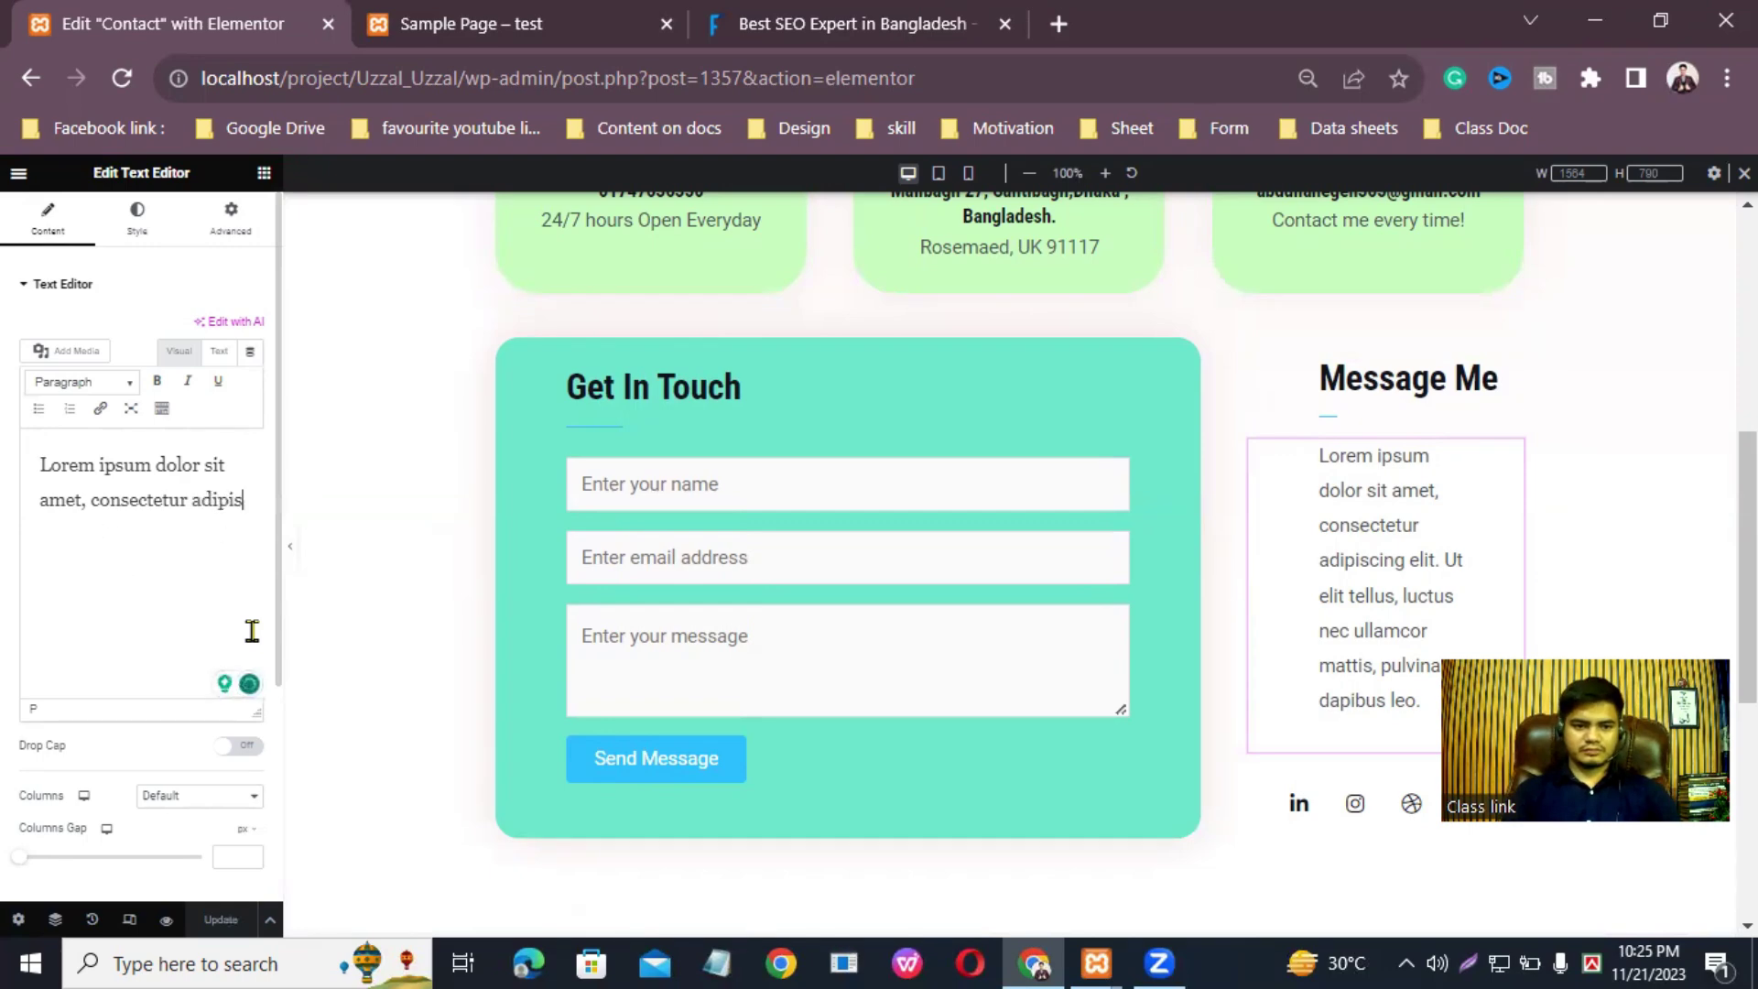
{"action": "key", "text": "BackSpace"}
{"action": "key", "text": "BackSpace"}
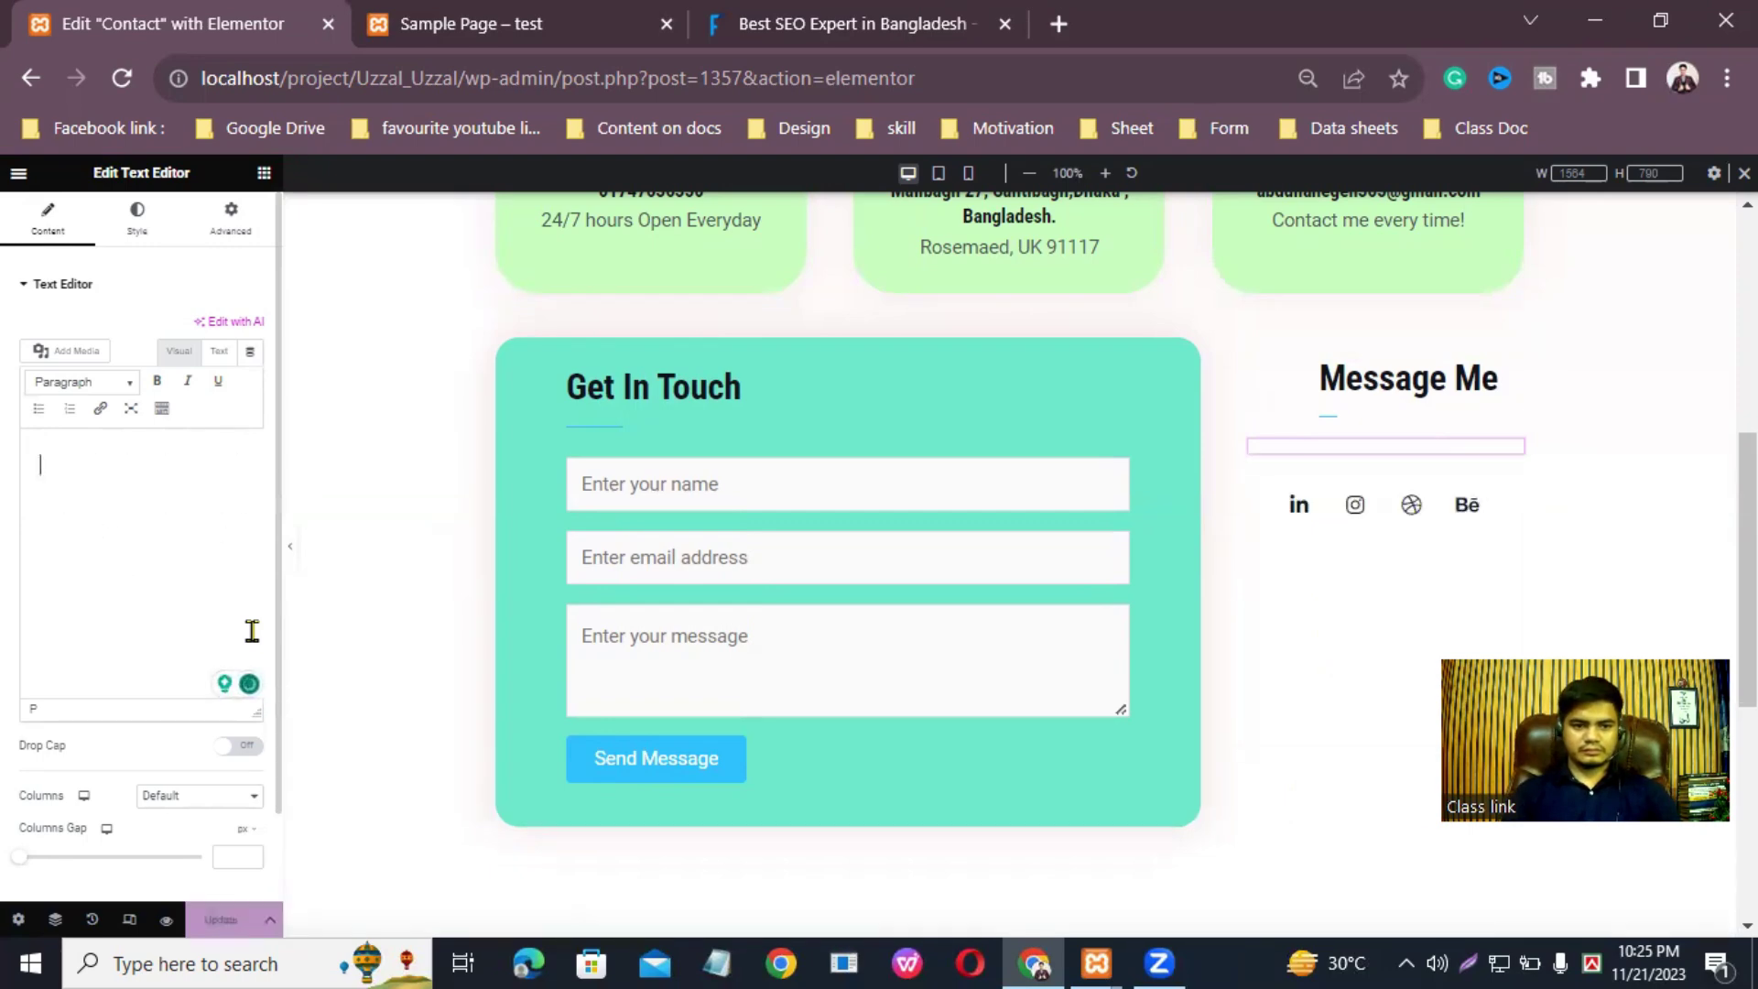
Step: Type 'Feel free to contact me anythings what you want to get now,I am very helpful.'
{"action": "type", "text": "Feel free to"}
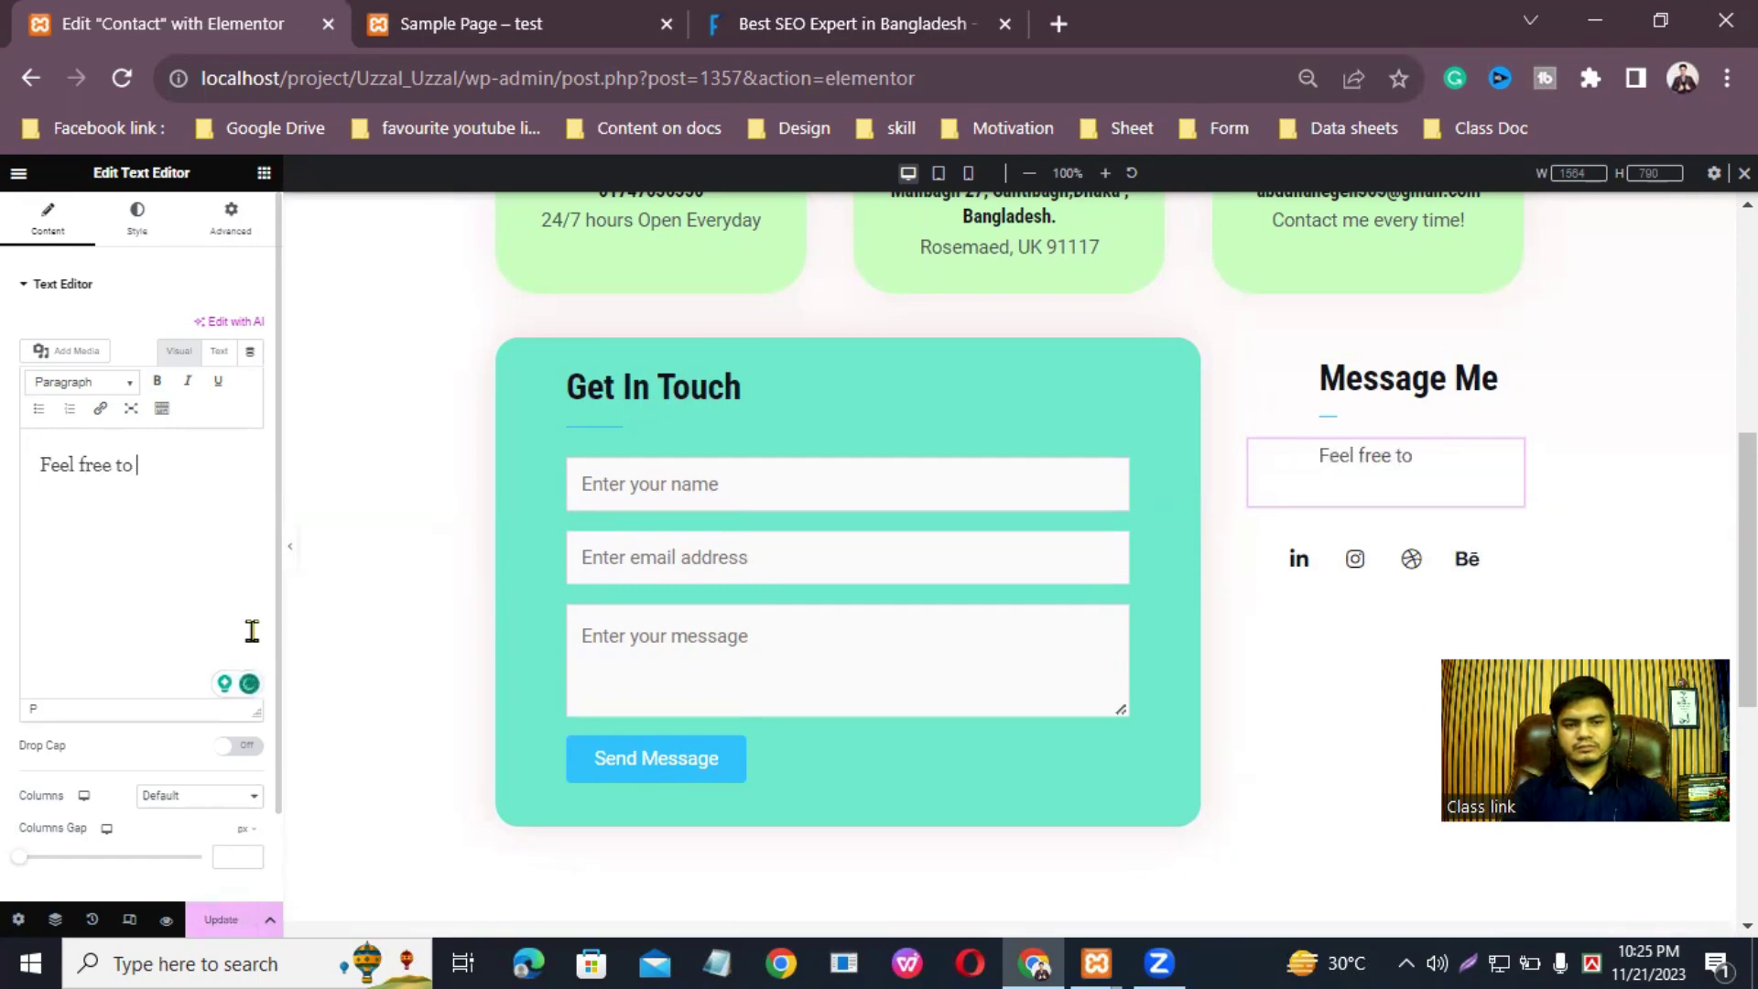
{"action": "type", "text": " contac"}
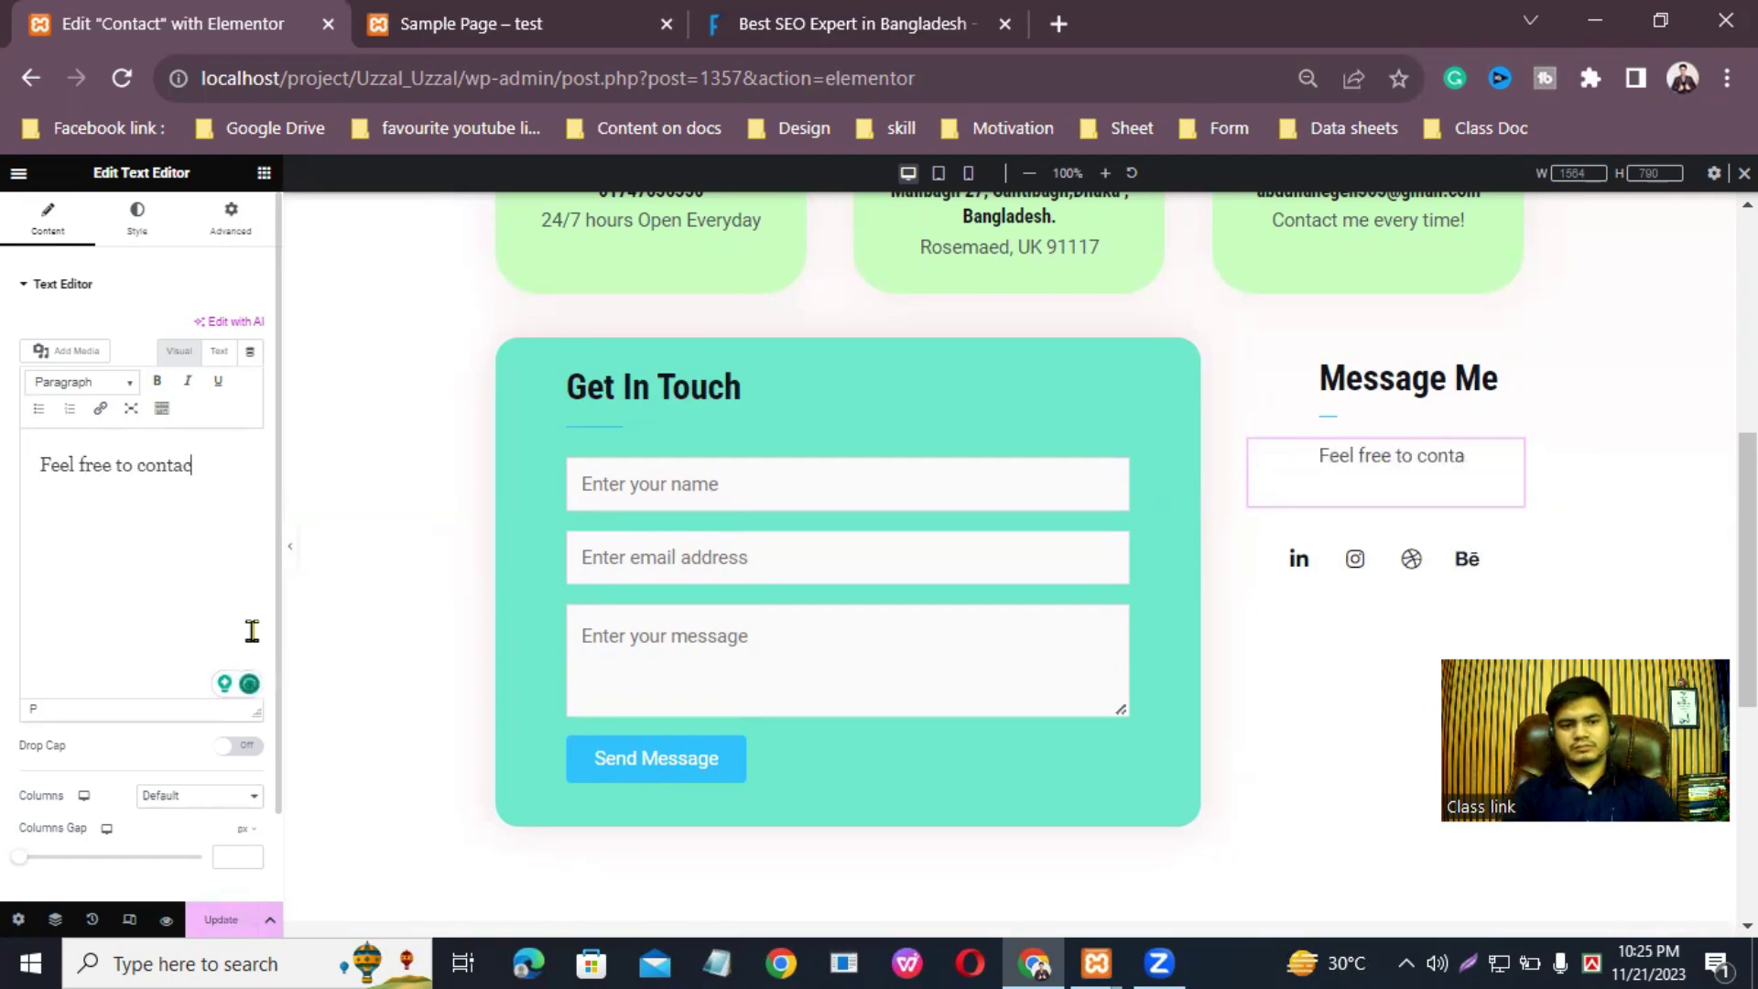
{"action": "type", "text": "t me an"}
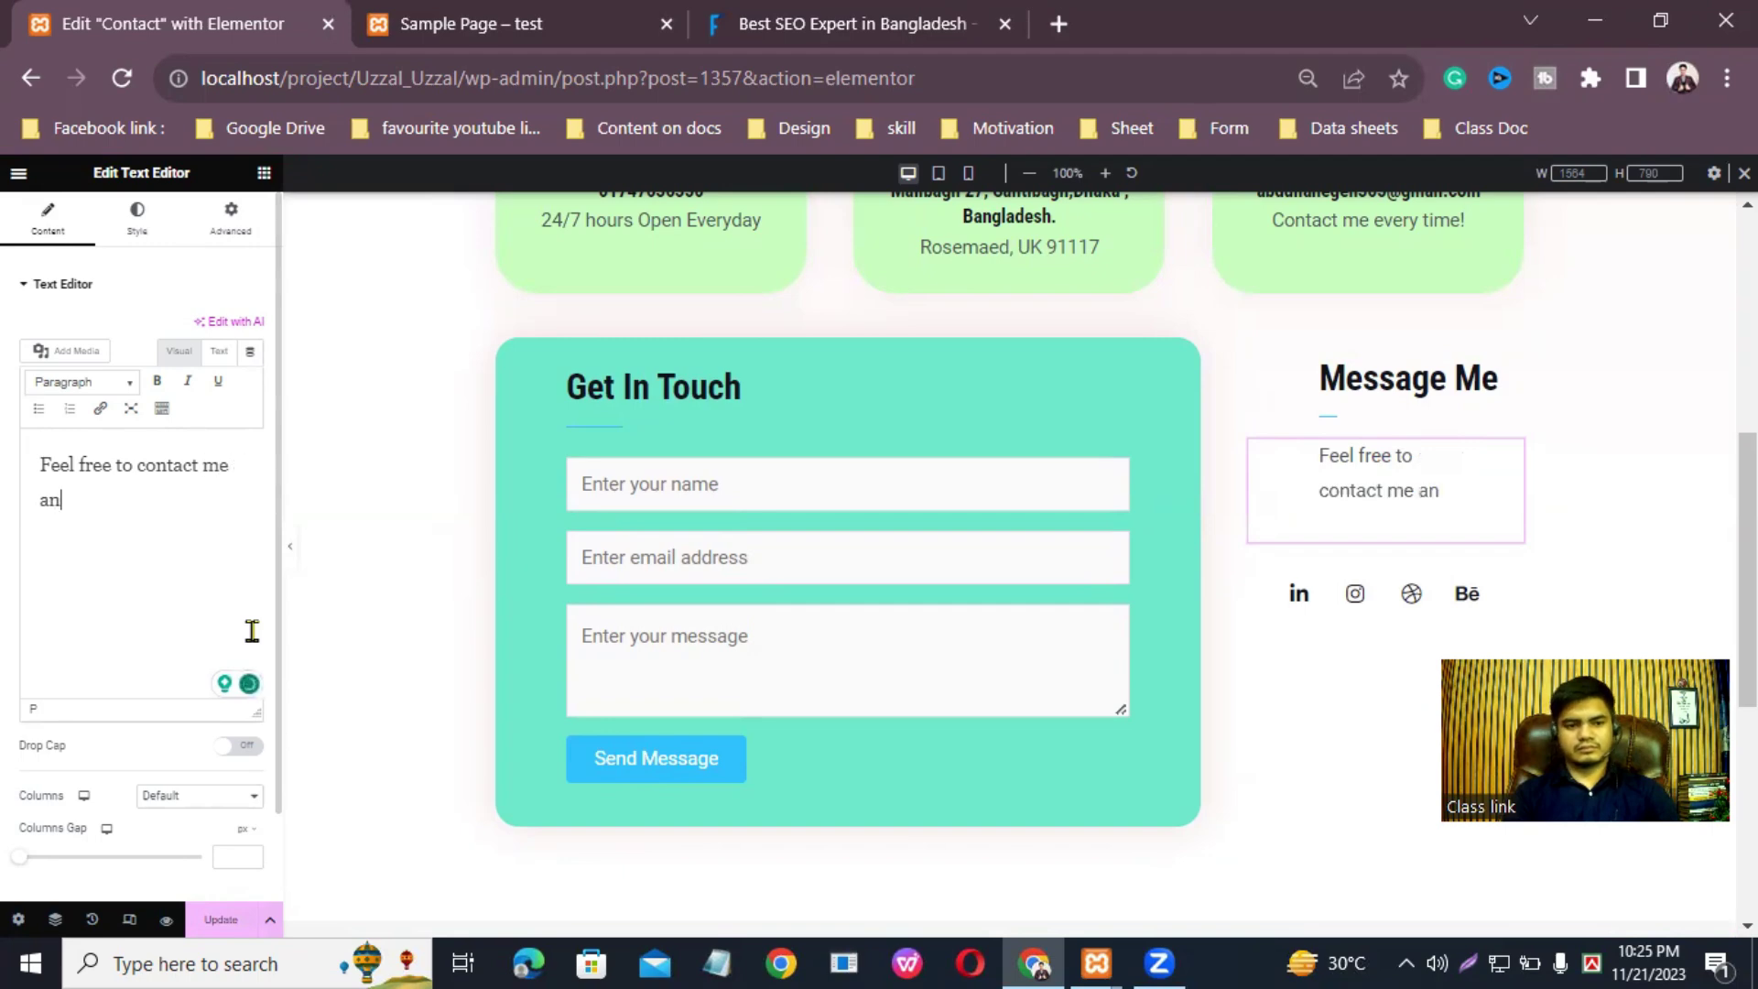
{"action": "type", "text": "ythings what o"}
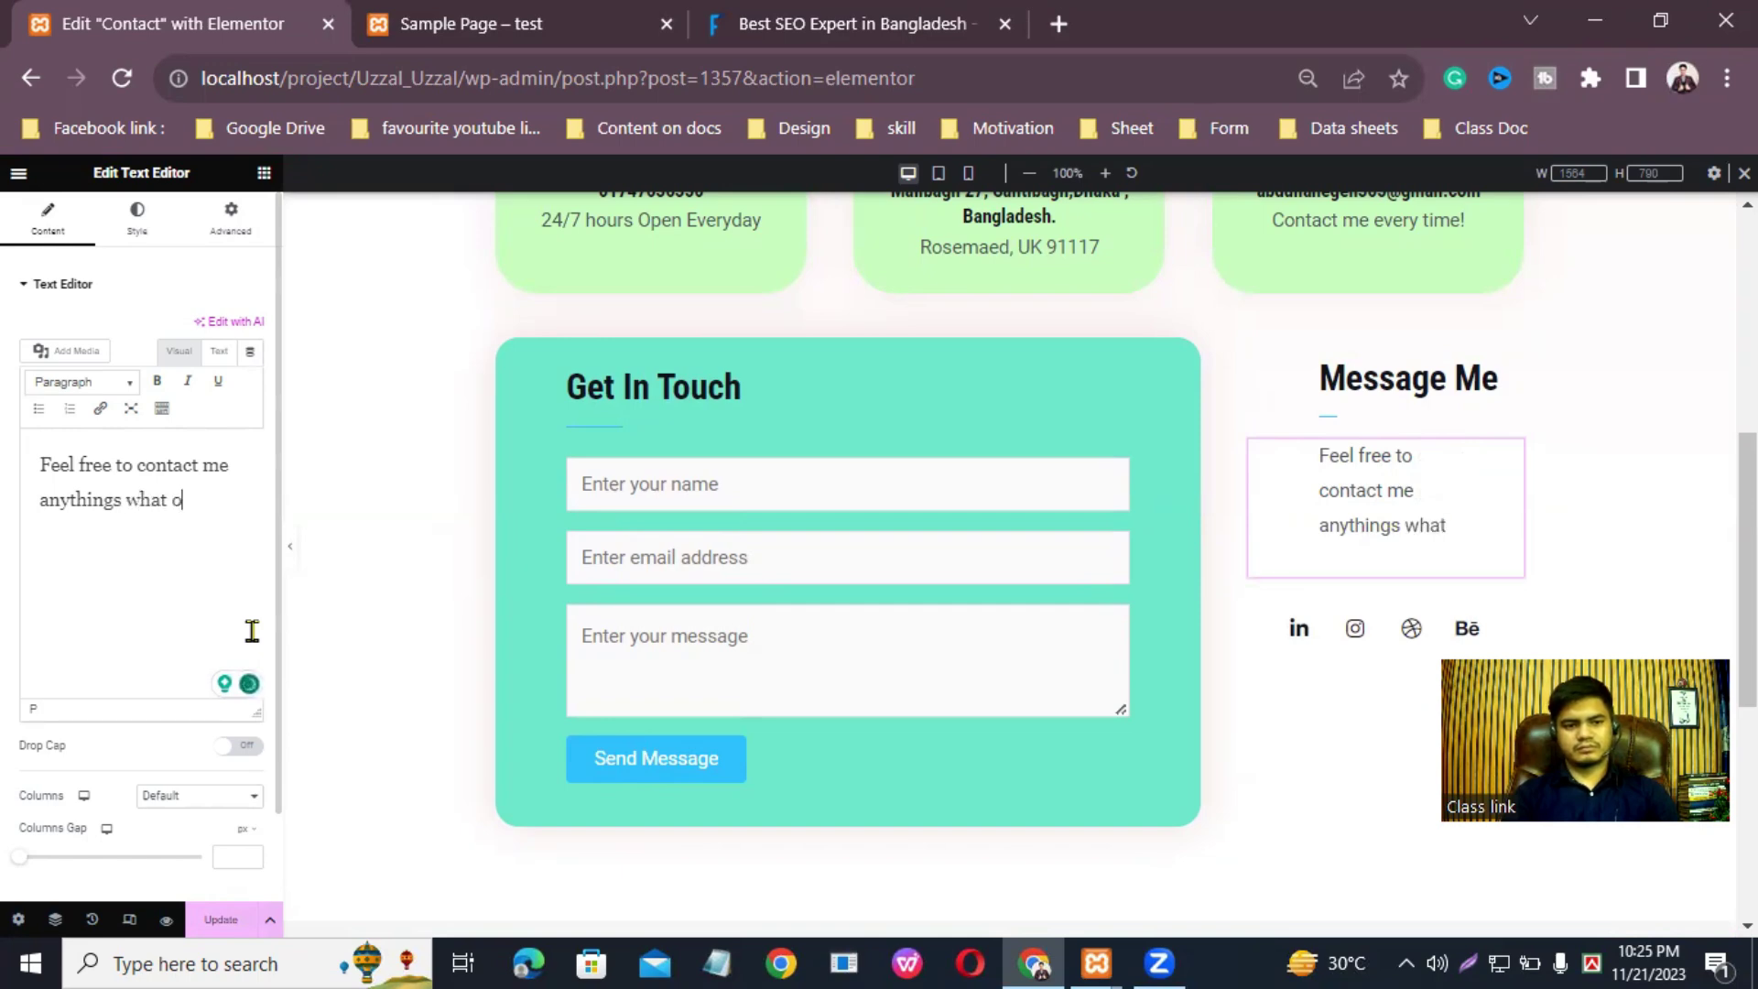
{"action": "type", "text": "u"}
{"action": "key", "text": "BackSpace"}
{"action": "type", "text": "yo"}
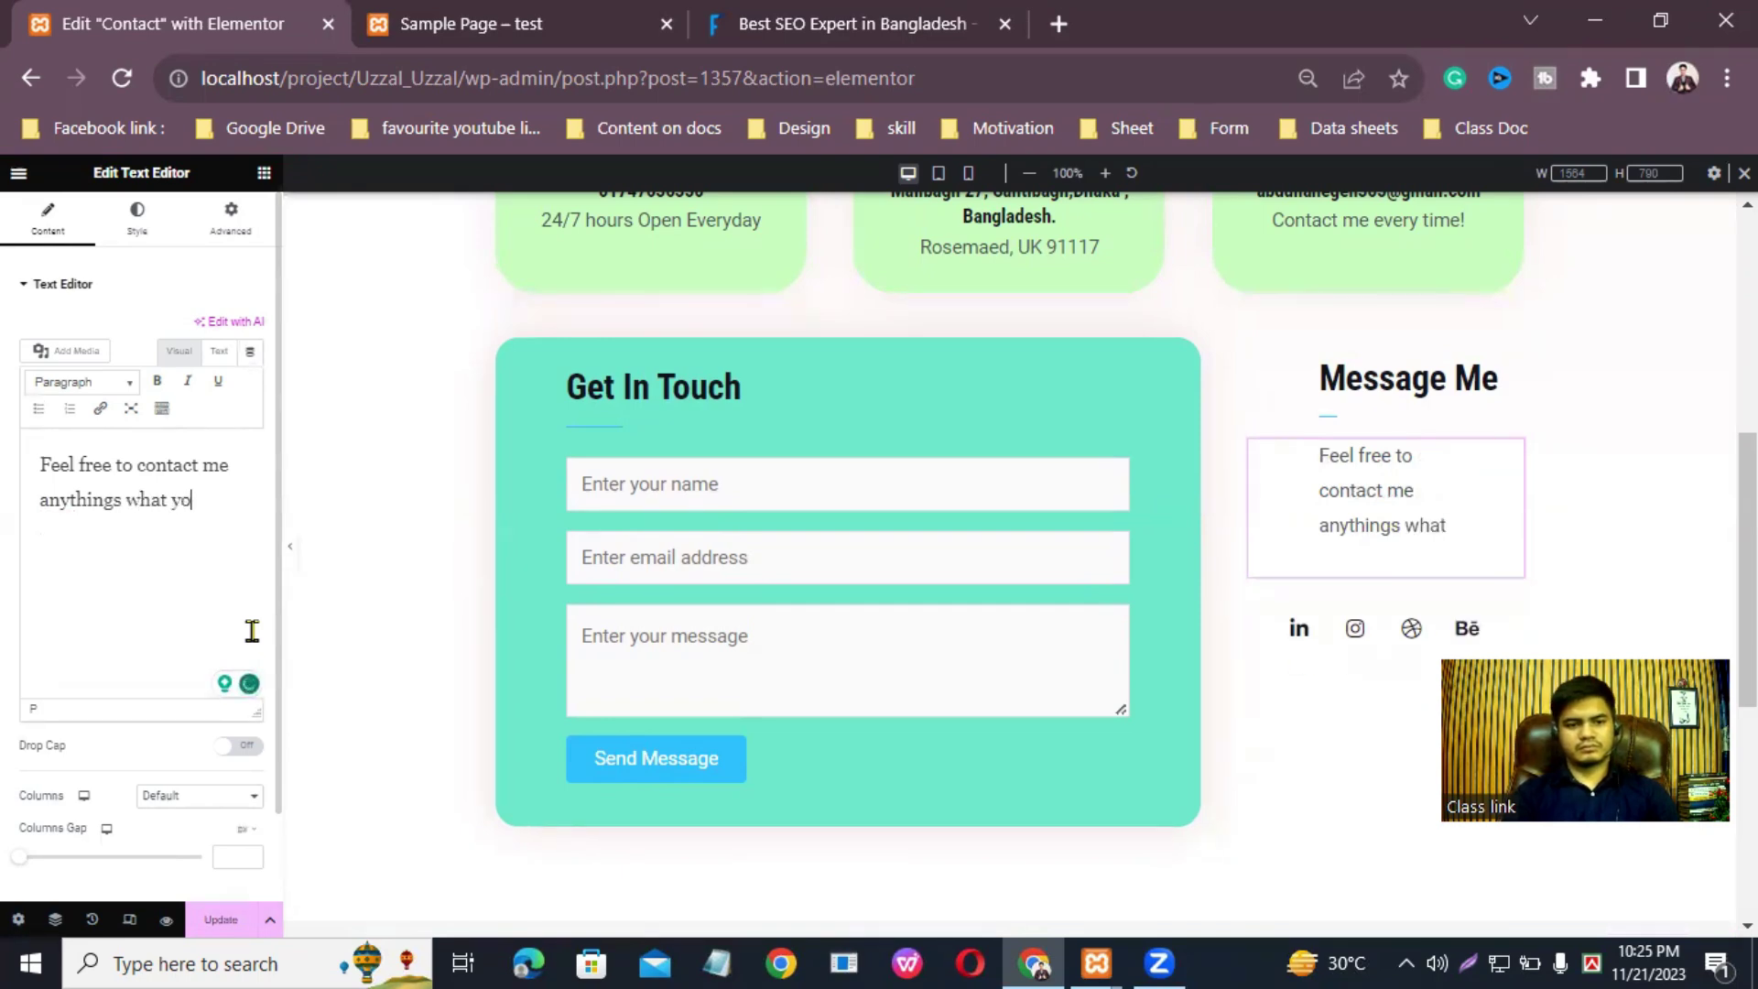
{"action": "type", "text": "u want t"}
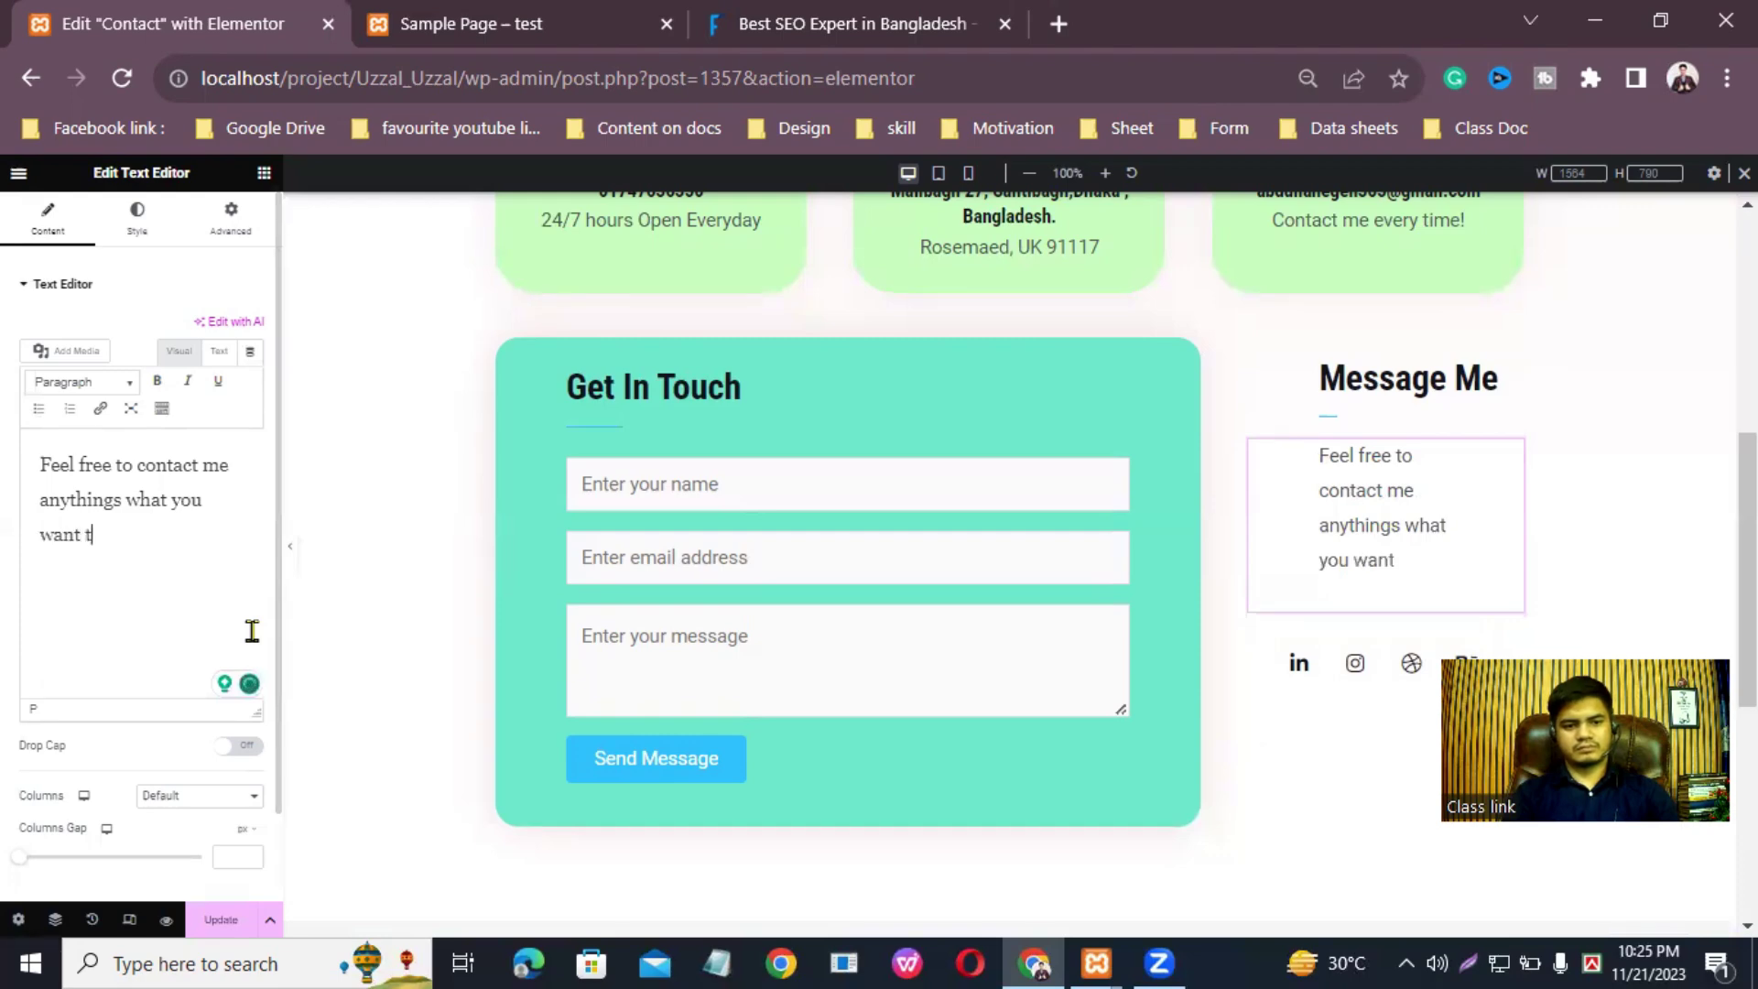
{"action": "type", "text": "o get noe"}
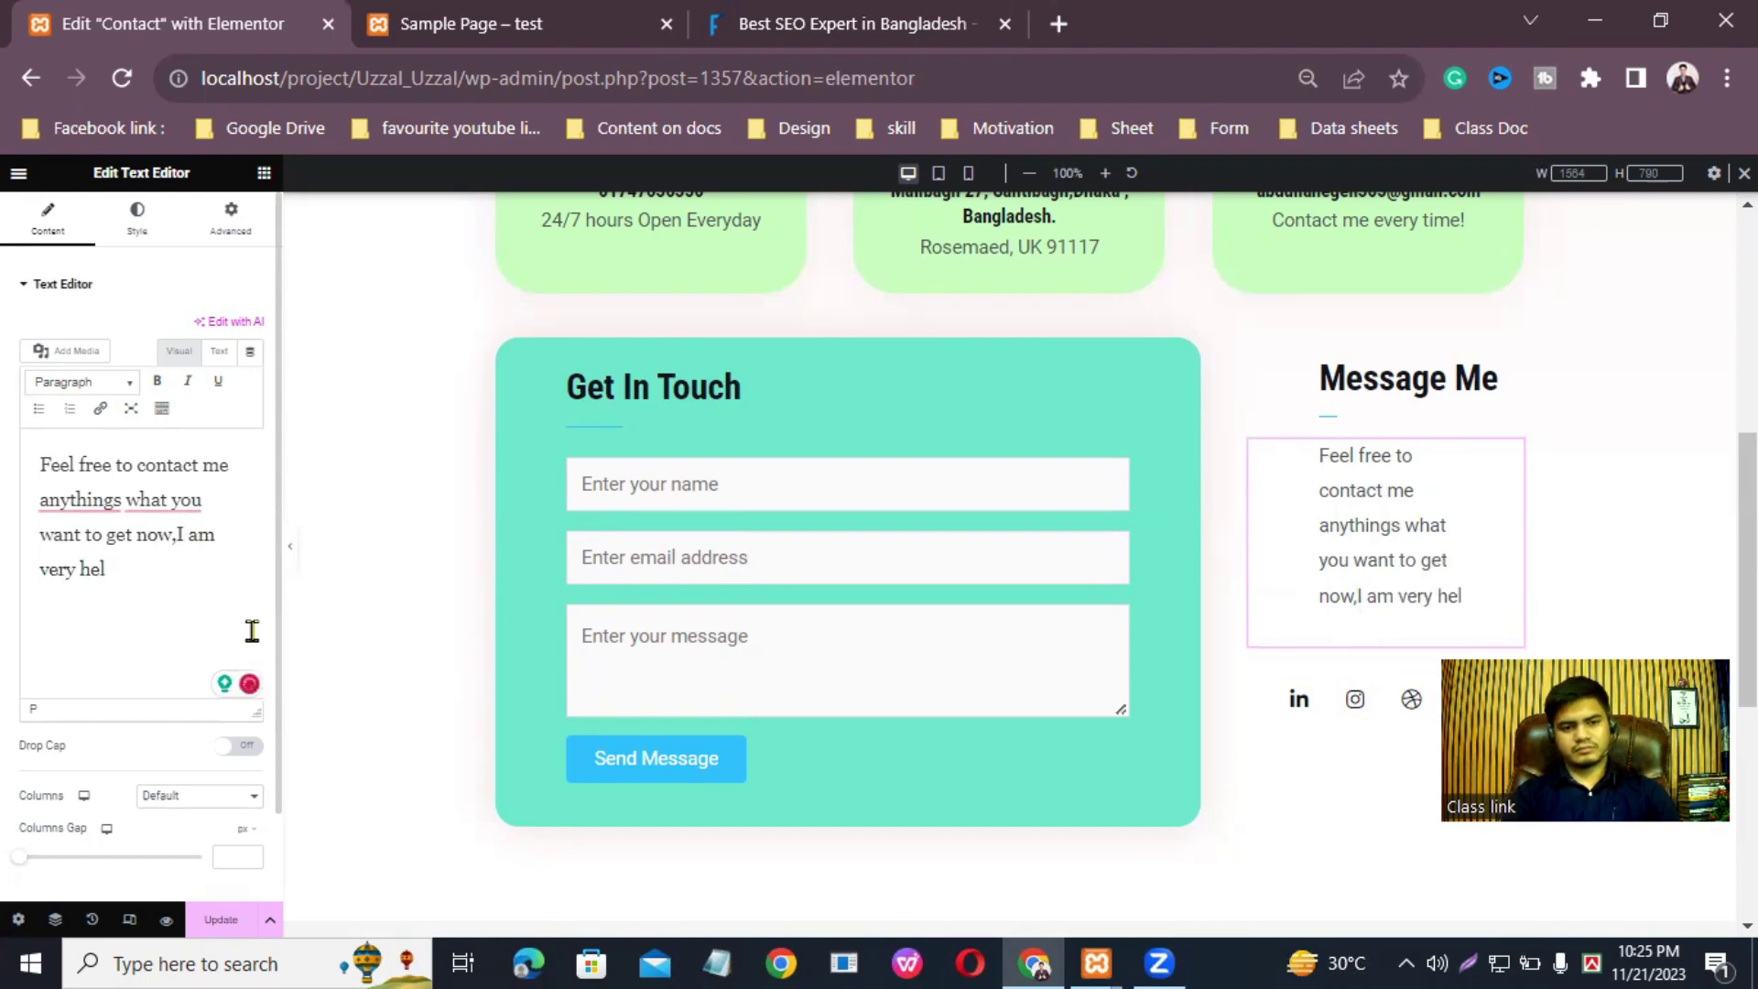
{"action": "type", "text": "ful."}
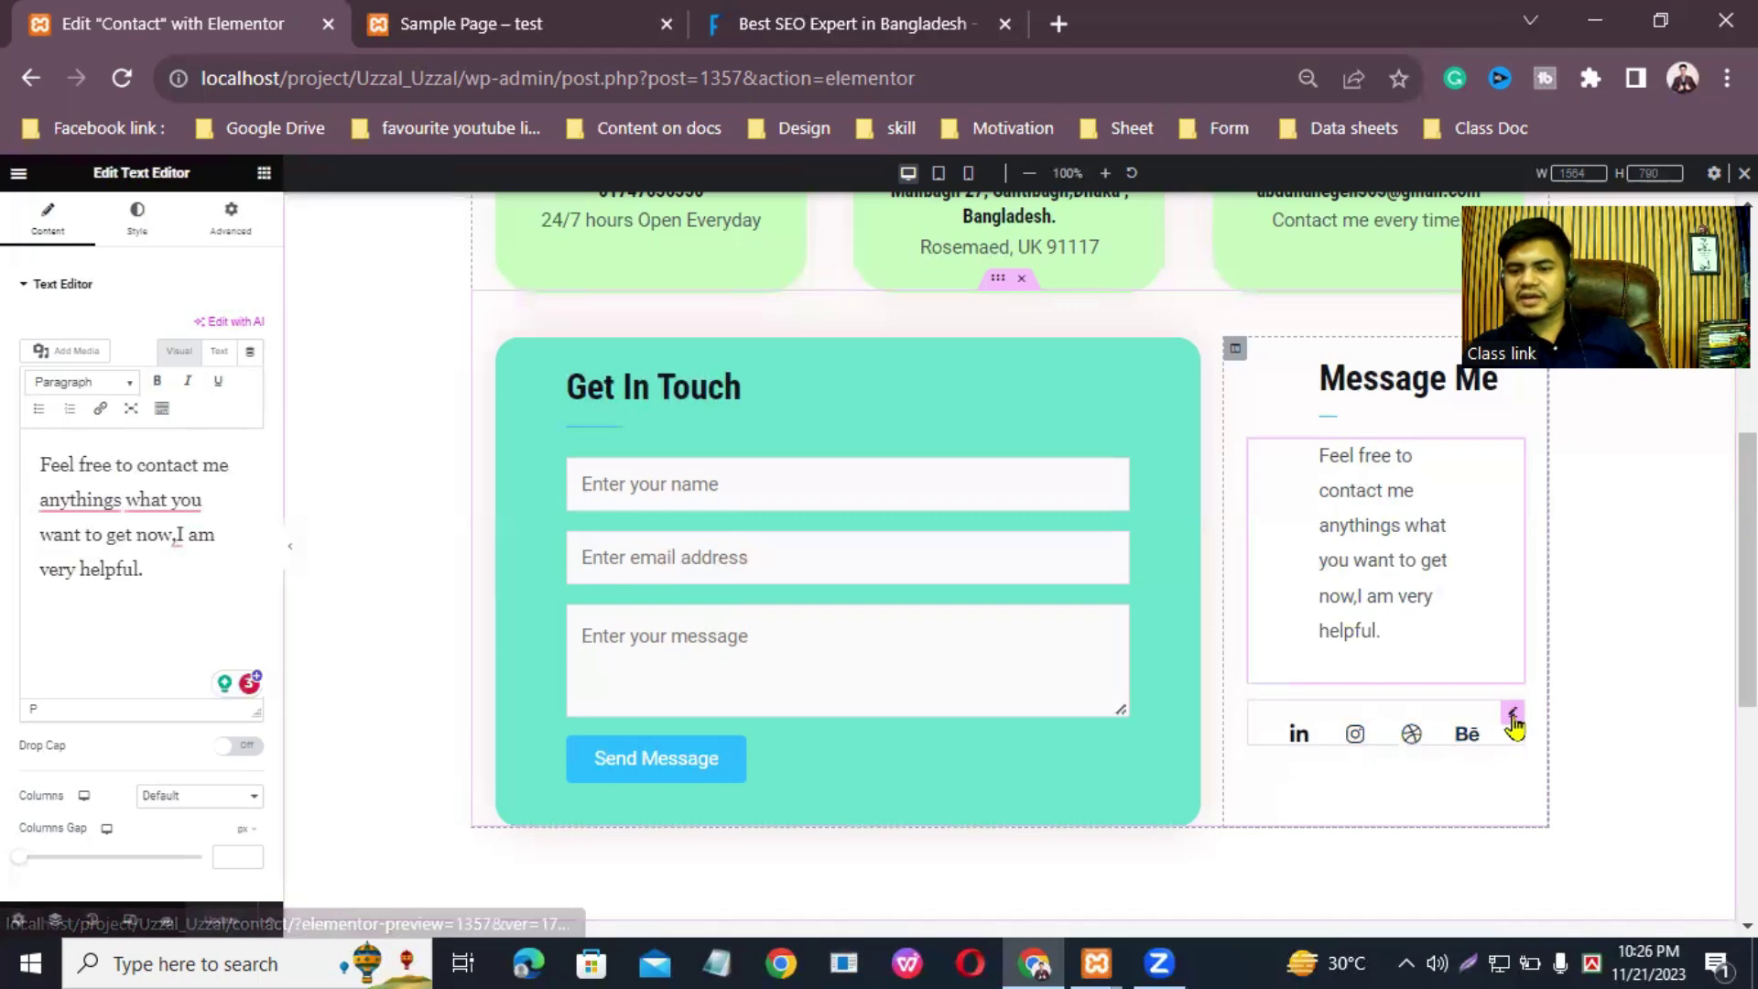
Step: Replace the first social icon, LinkedIn, with the Facebook icon from the Icon Library
{"action": "left_click", "coordinate": [1512, 718]}
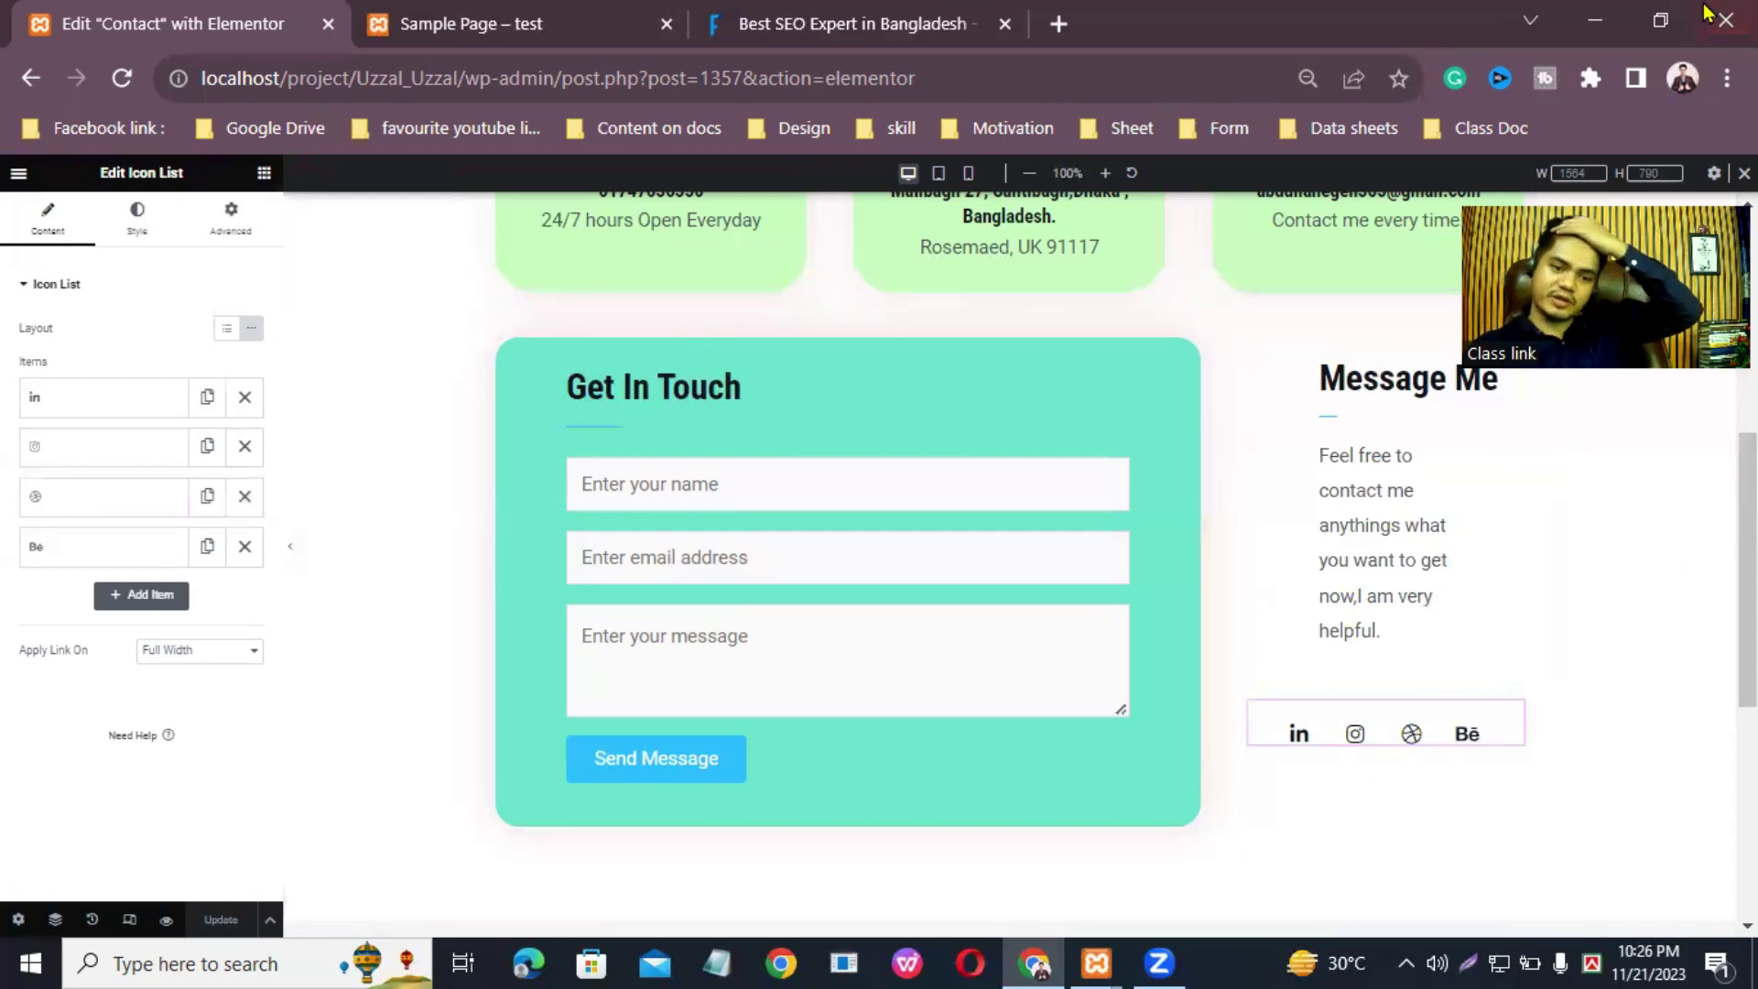
{"action": "left_click", "coordinate": [111, 407]}
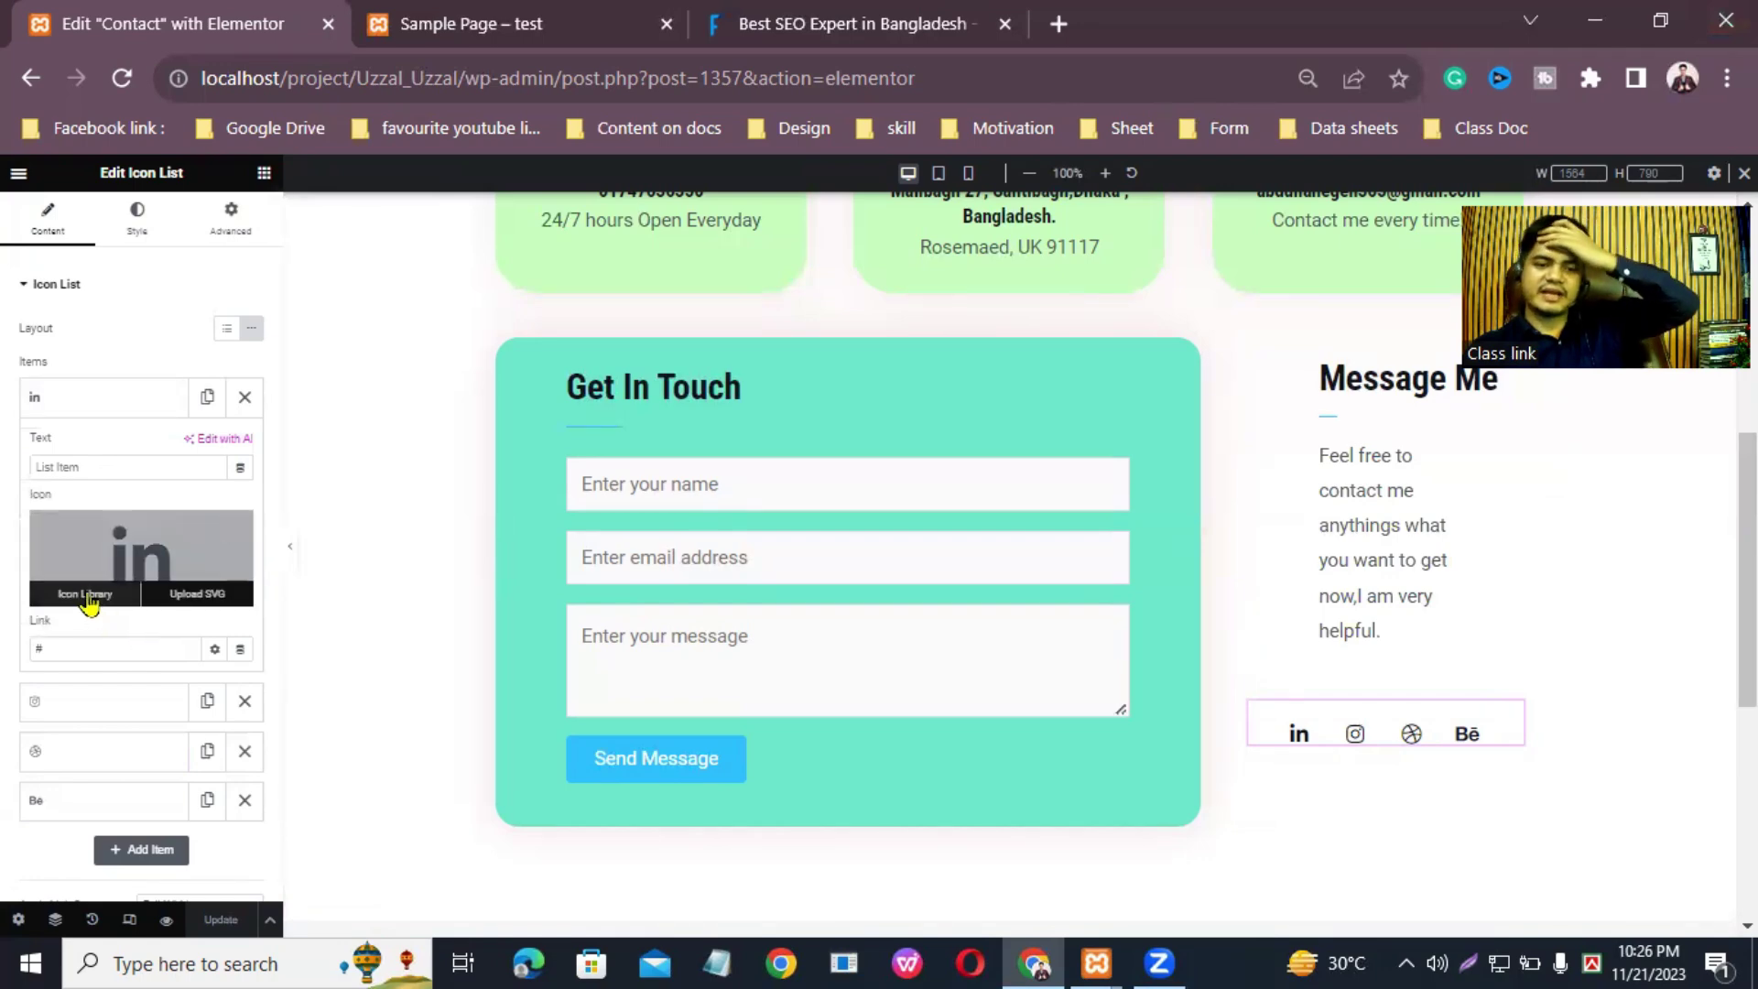
{"action": "left_click", "coordinate": [85, 595]}
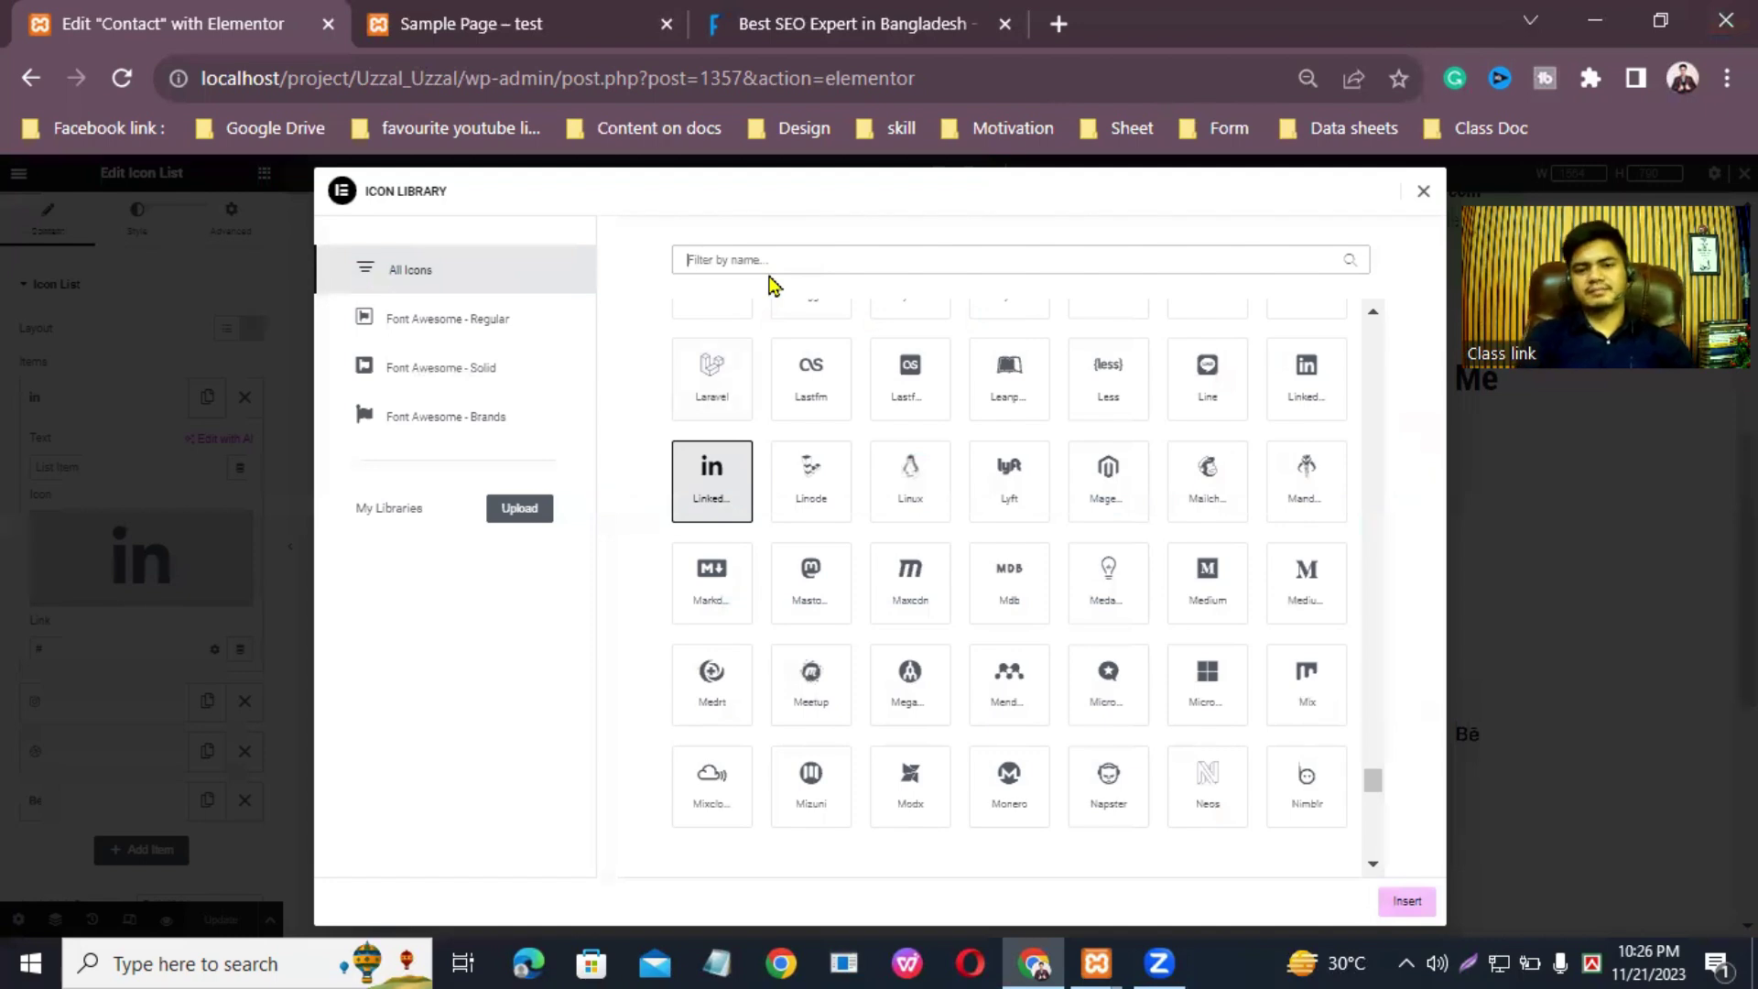
{"action": "type", "text": "Faceb"}
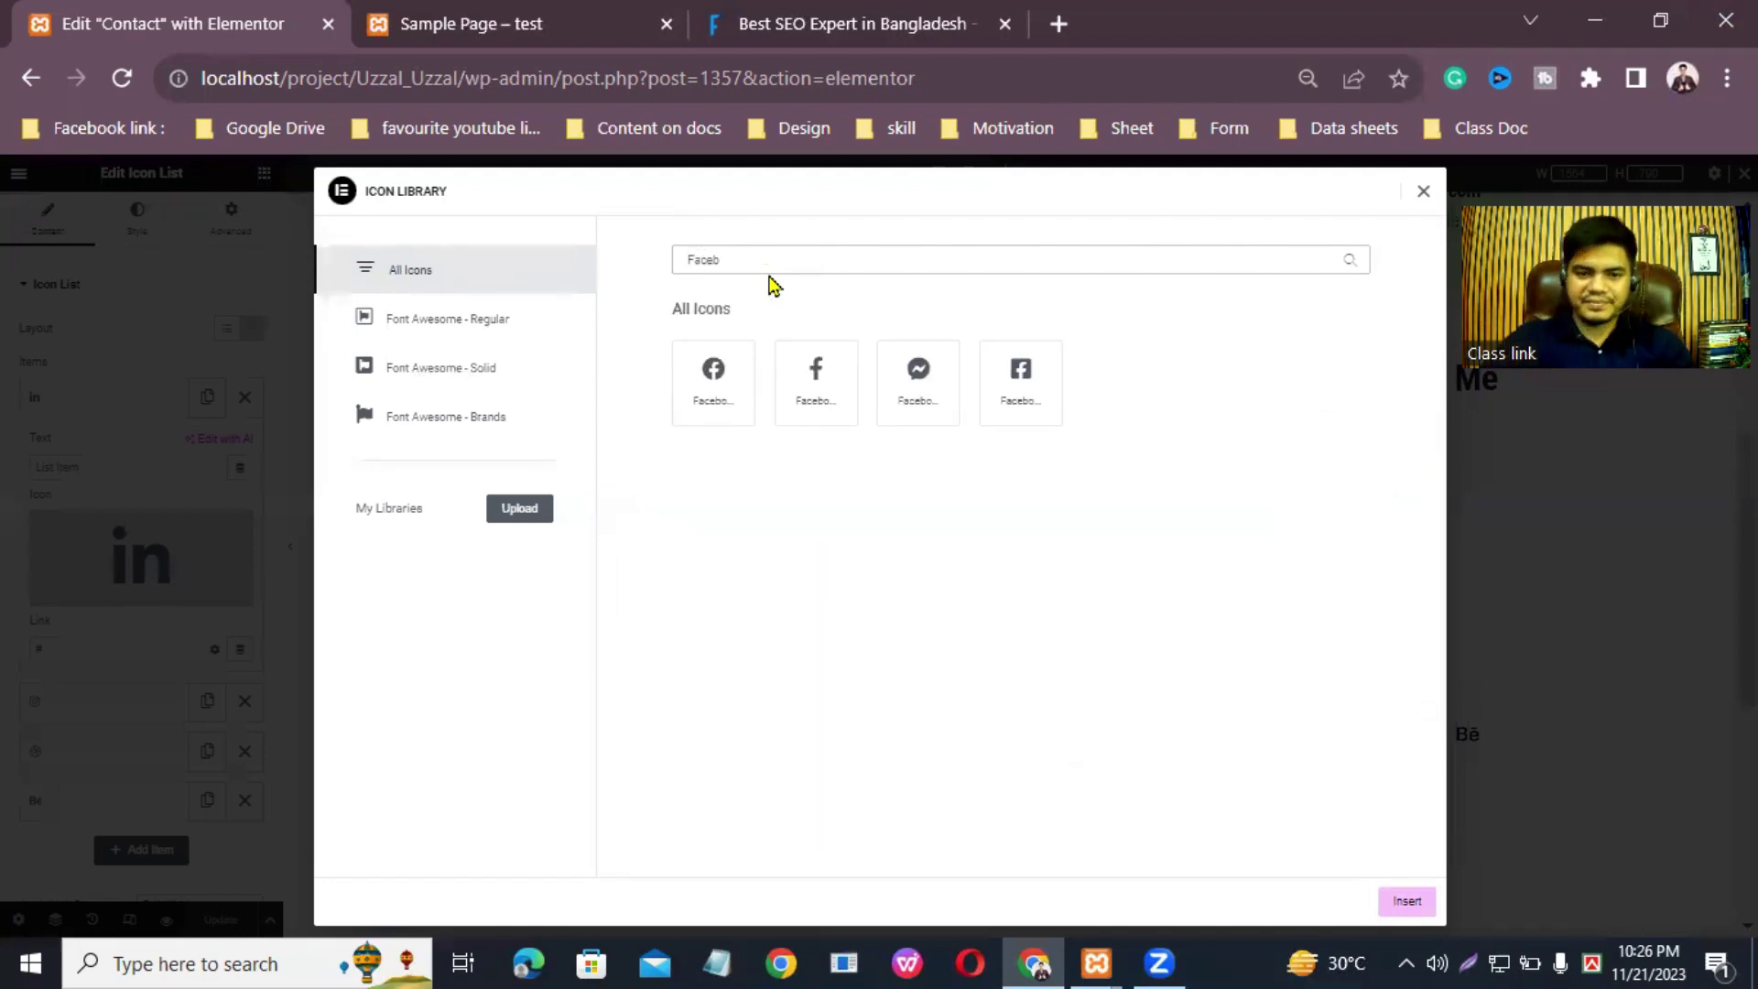
{"action": "left_click", "coordinate": [703, 378]}
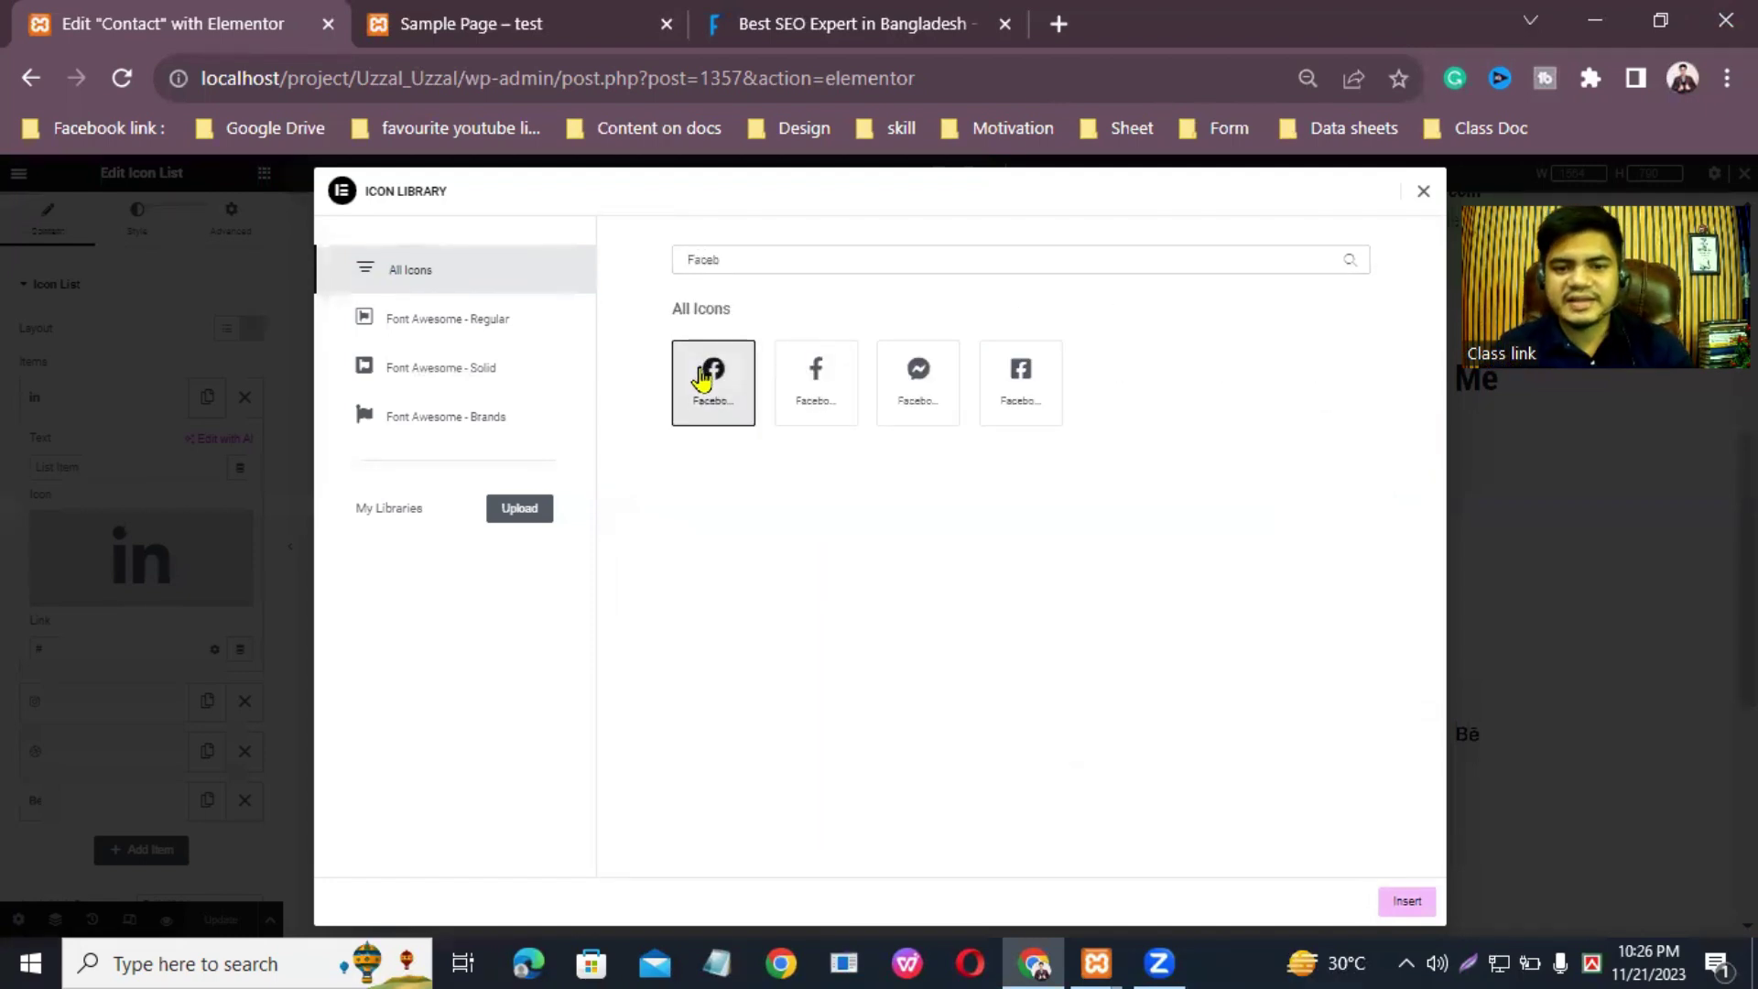
{"action": "left_click", "coordinate": [1408, 901]}
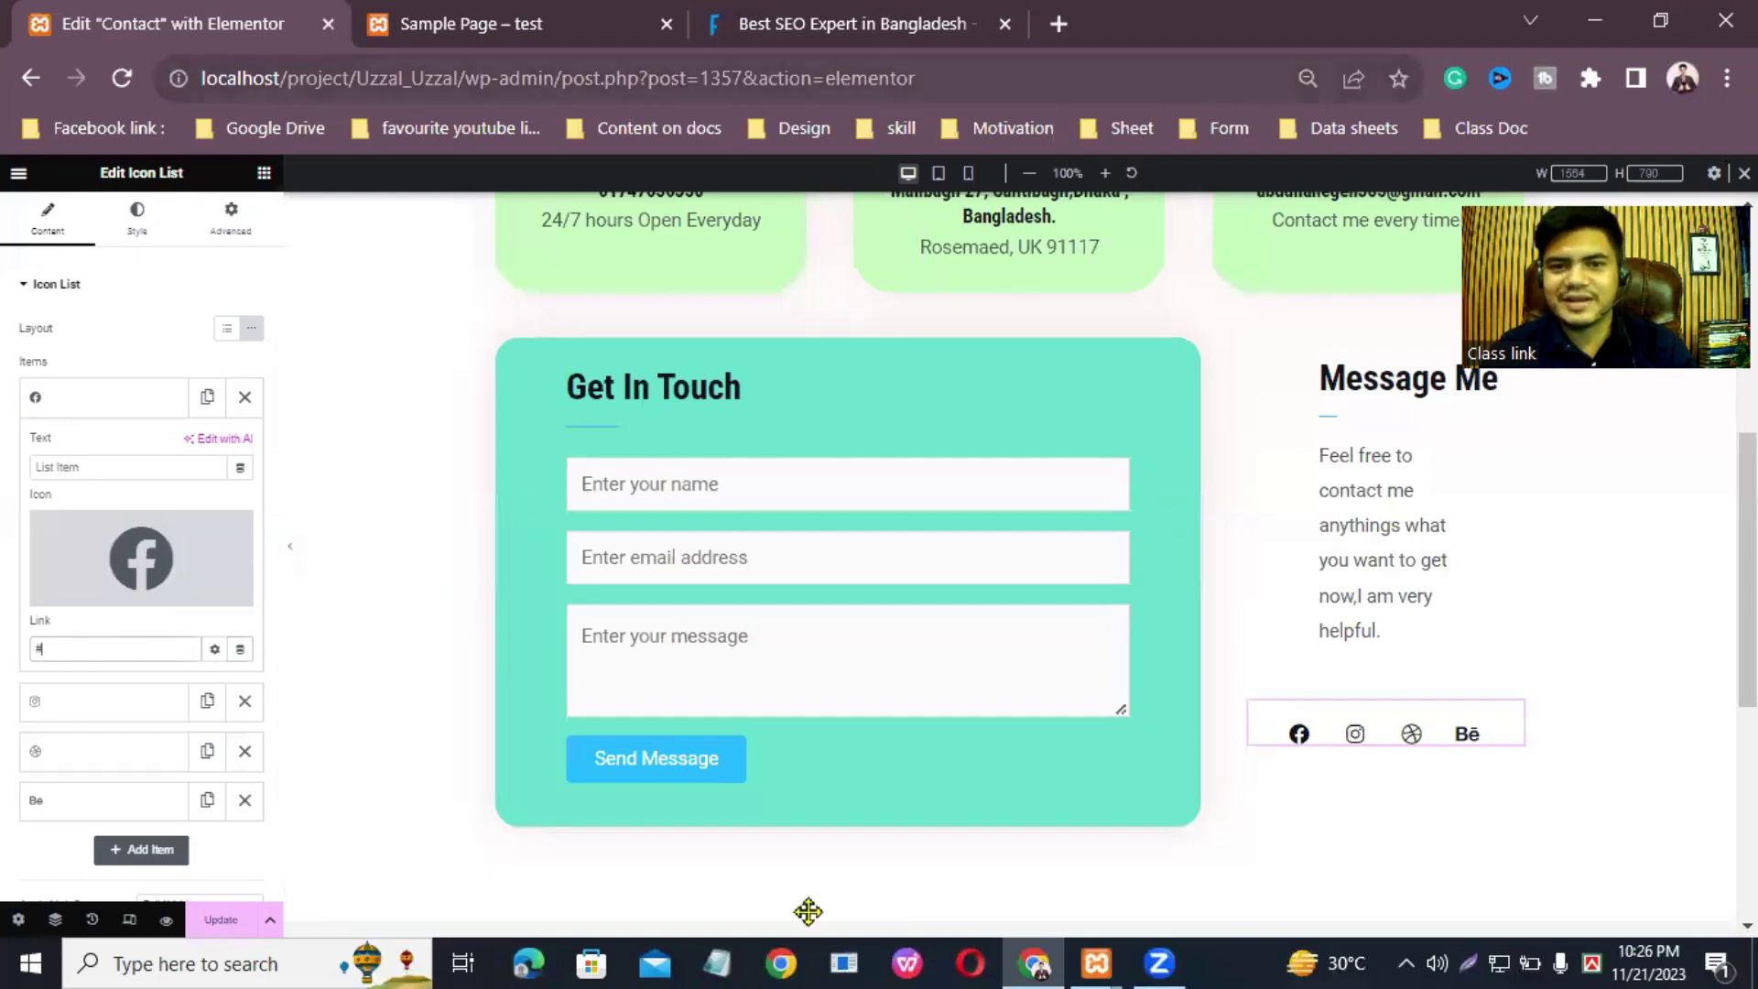
{"action": "left_click", "coordinate": [1058, 24]}
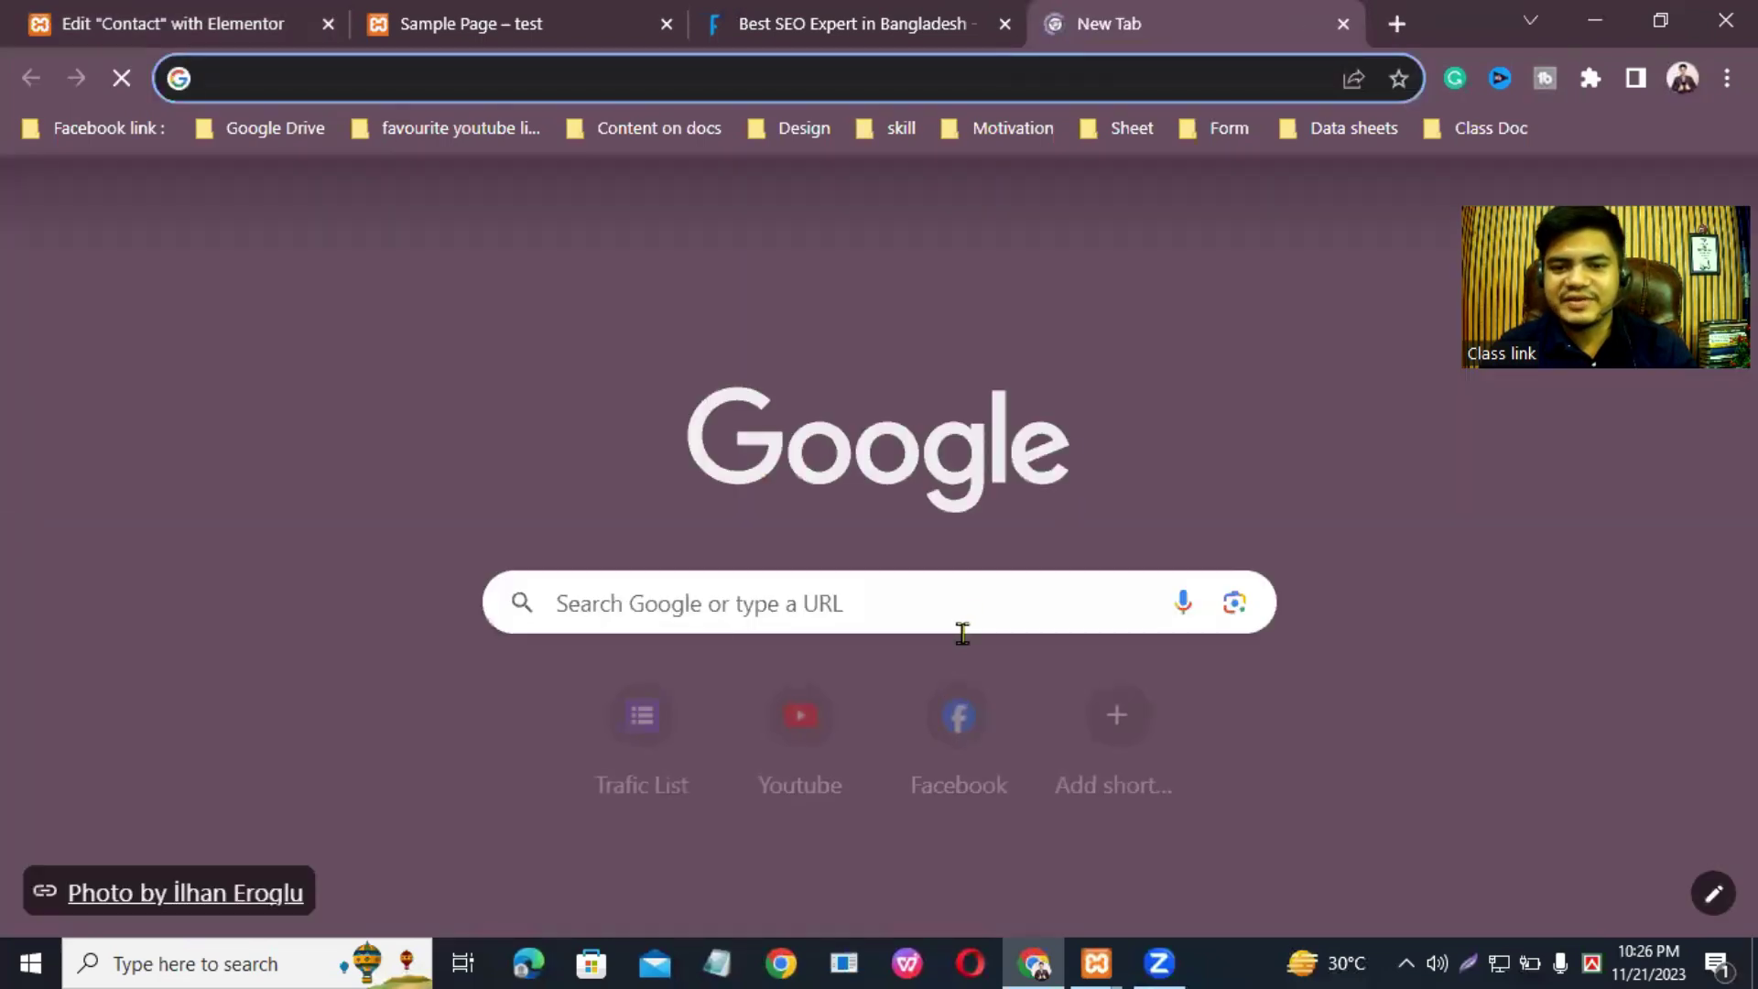
Step: Open your Facebook profile page and copy its web address
{"action": "left_click", "coordinate": [952, 723]}
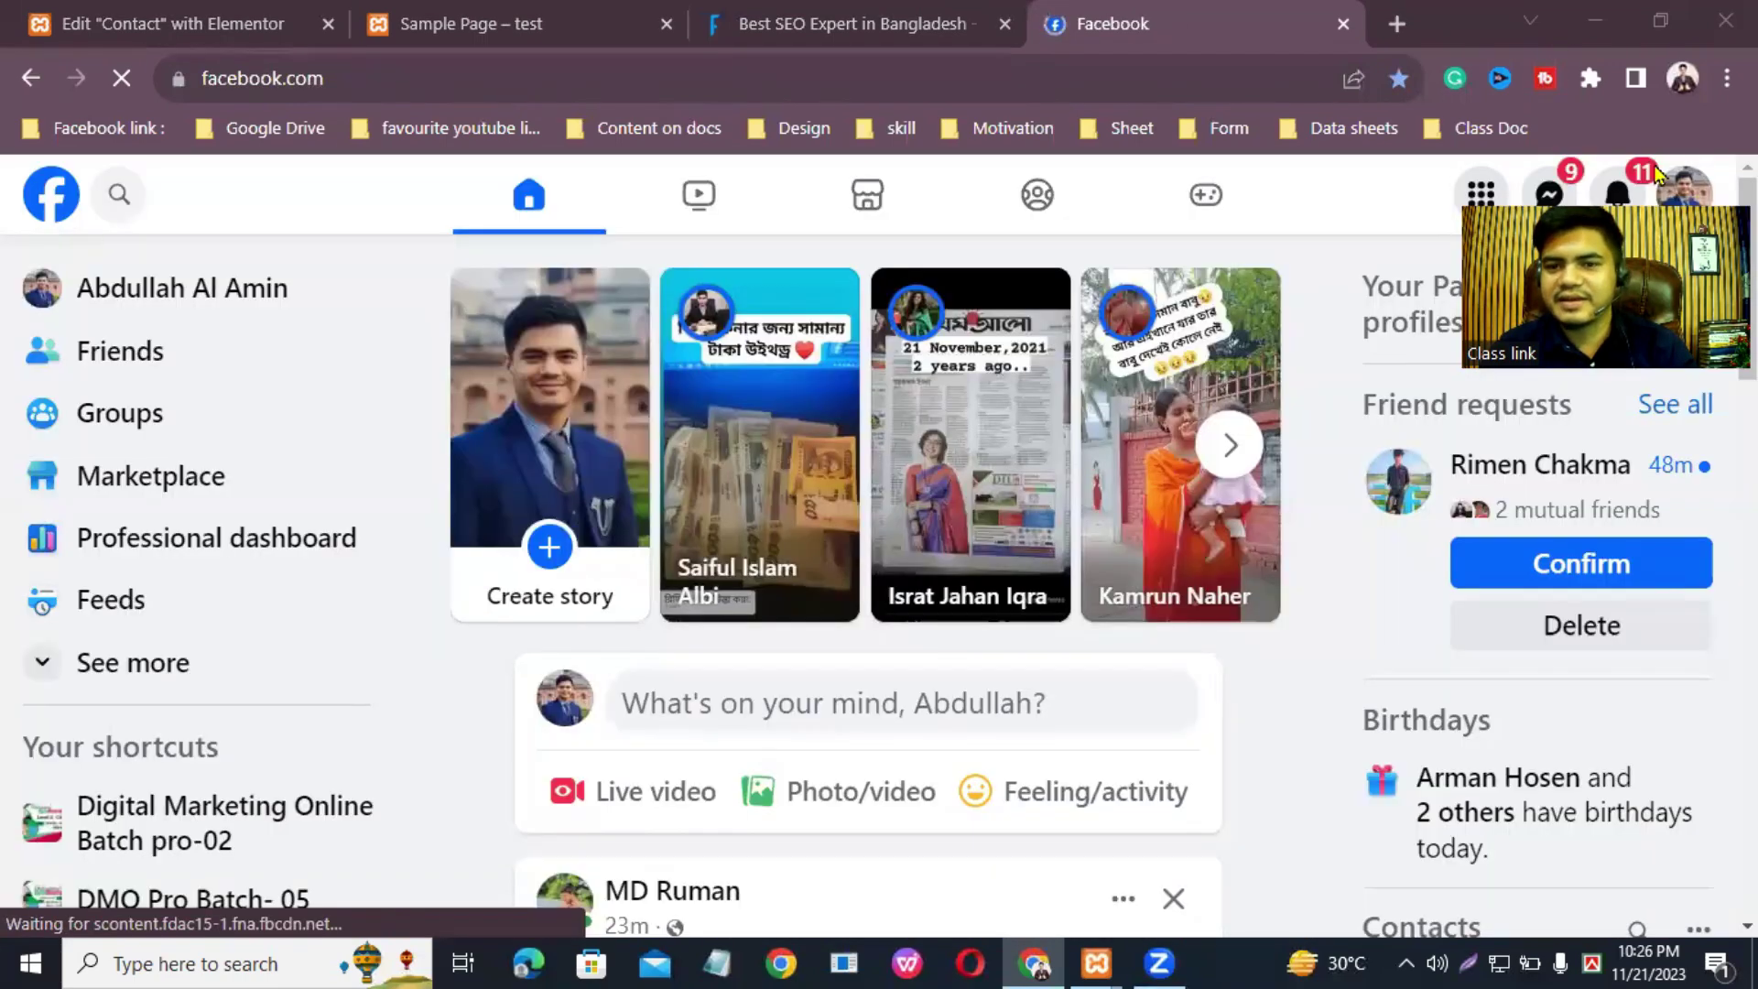
{"action": "left_click", "coordinate": [1685, 212]}
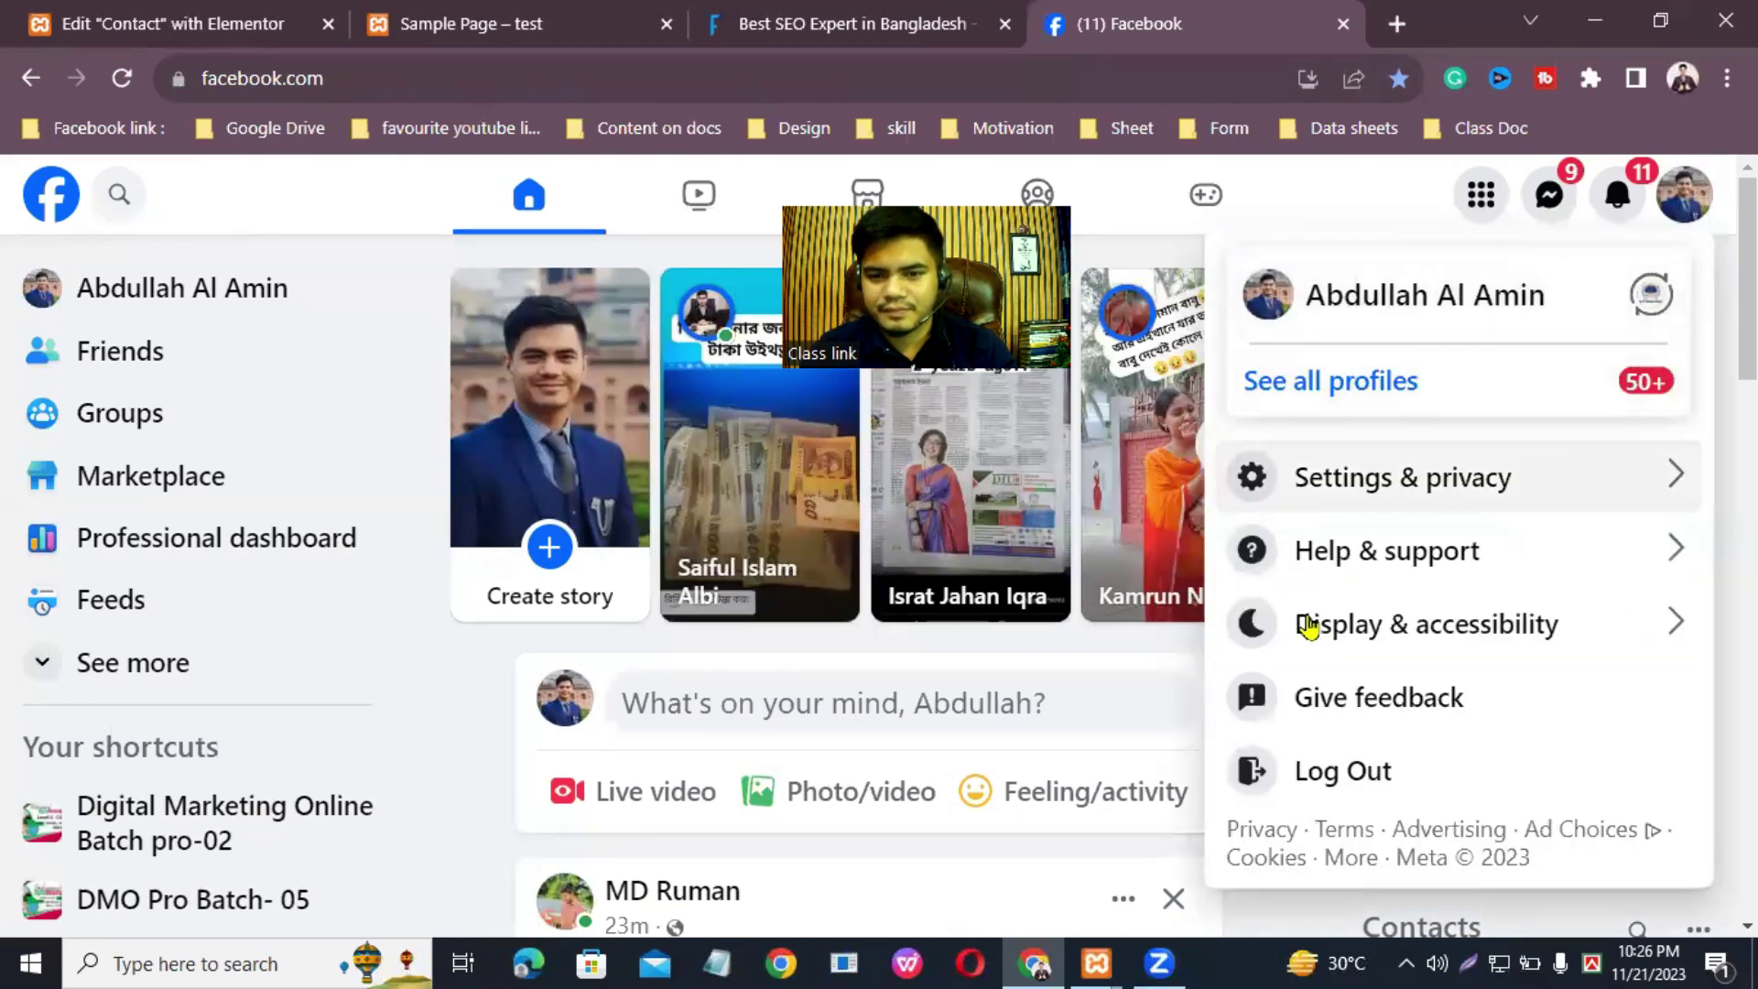
{"action": "left_click", "coordinate": [1334, 311]}
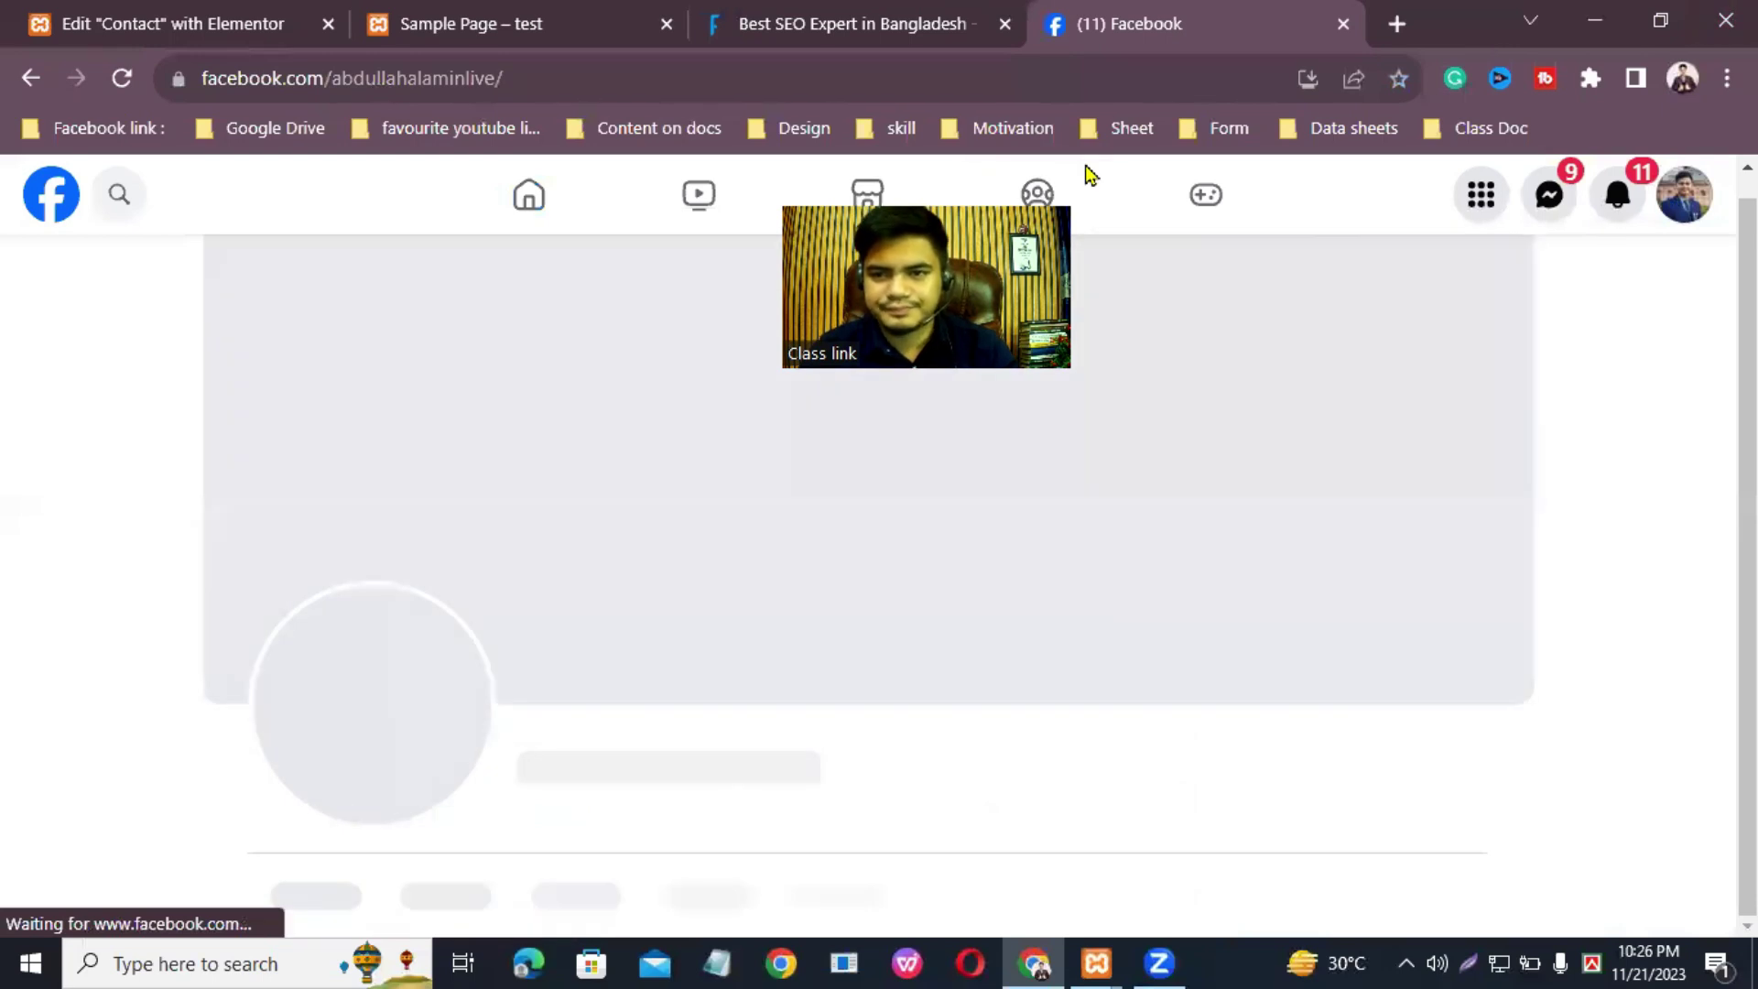
{"action": "triple_click", "coordinate": [435, 91]}
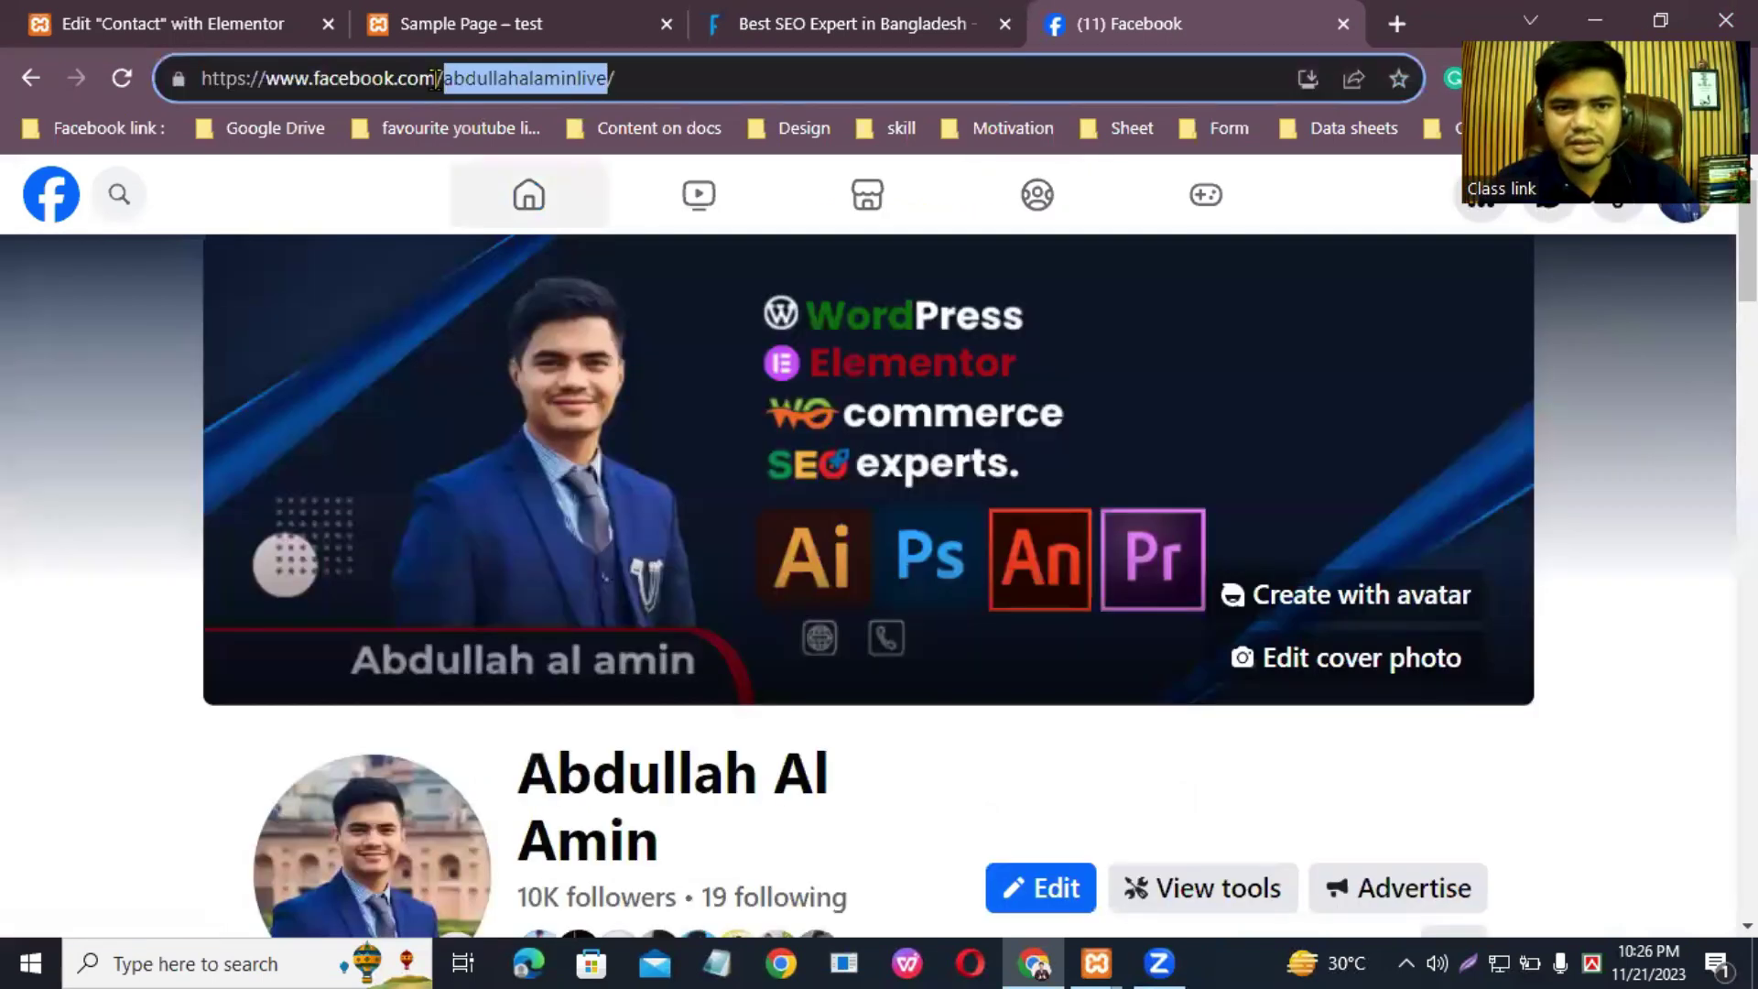
{"action": "right_click", "coordinate": [435, 79]}
{"action": "left_click", "coordinate": [507, 253]}
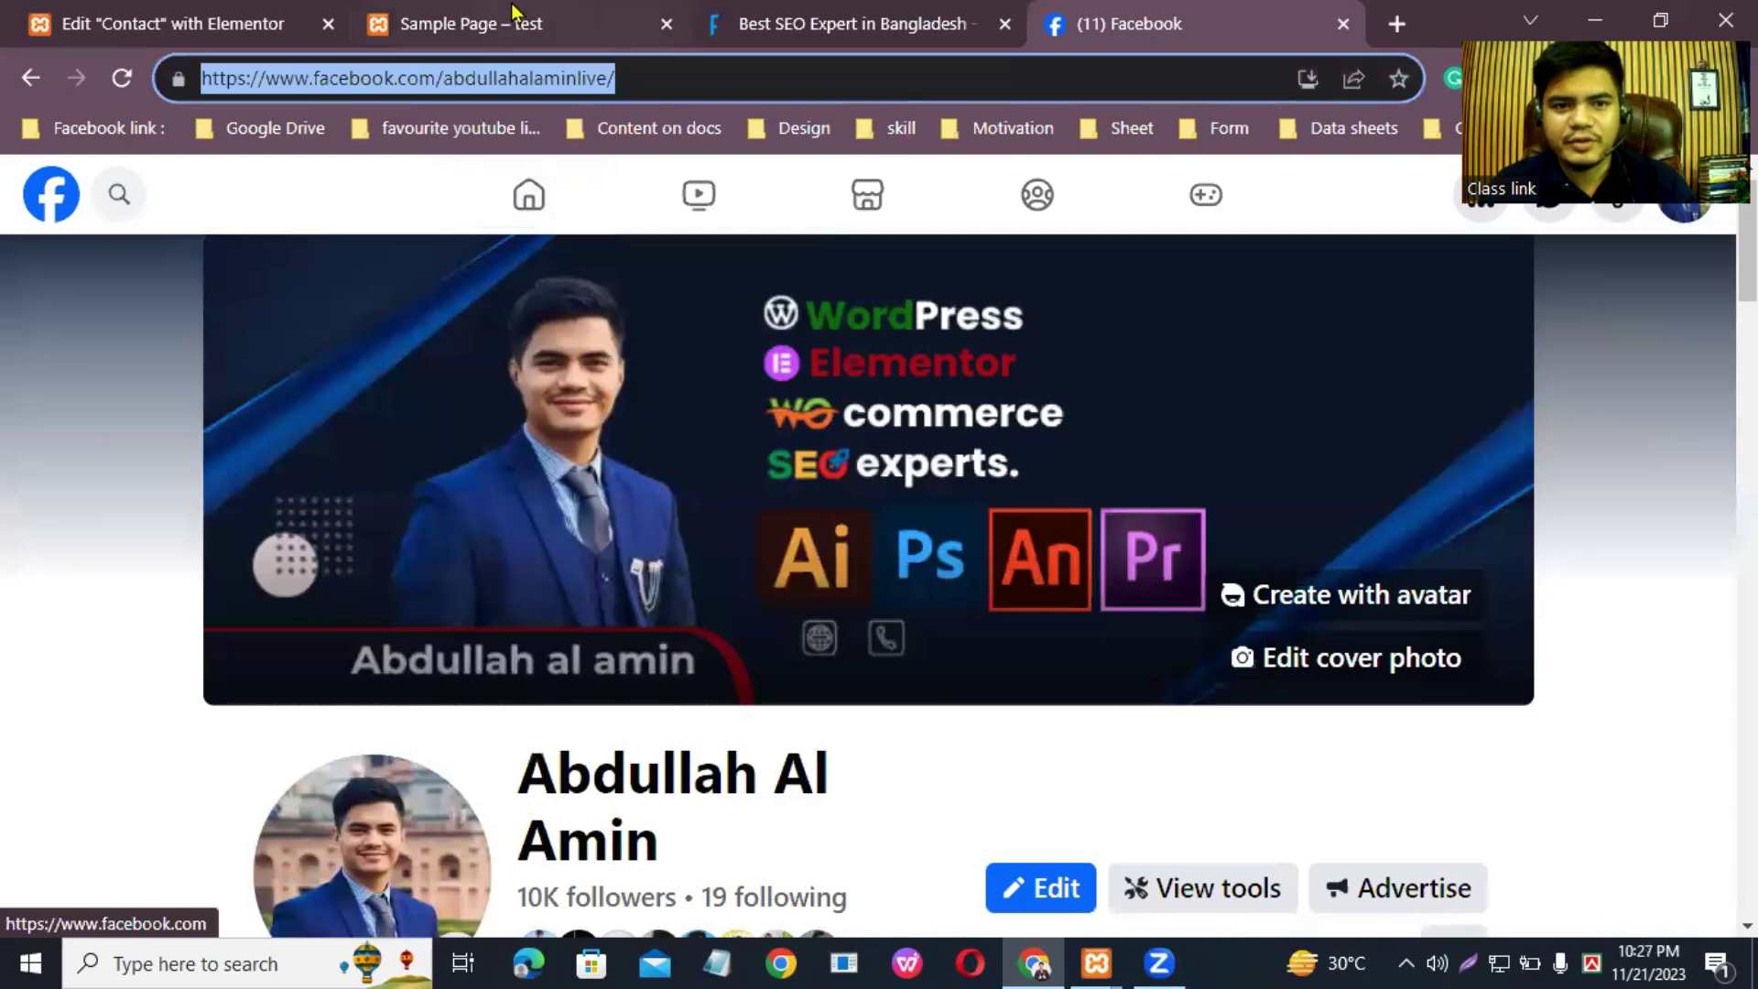
{"action": "left_click", "coordinate": [510, 20]}
{"action": "left_click", "coordinate": [220, 21]}
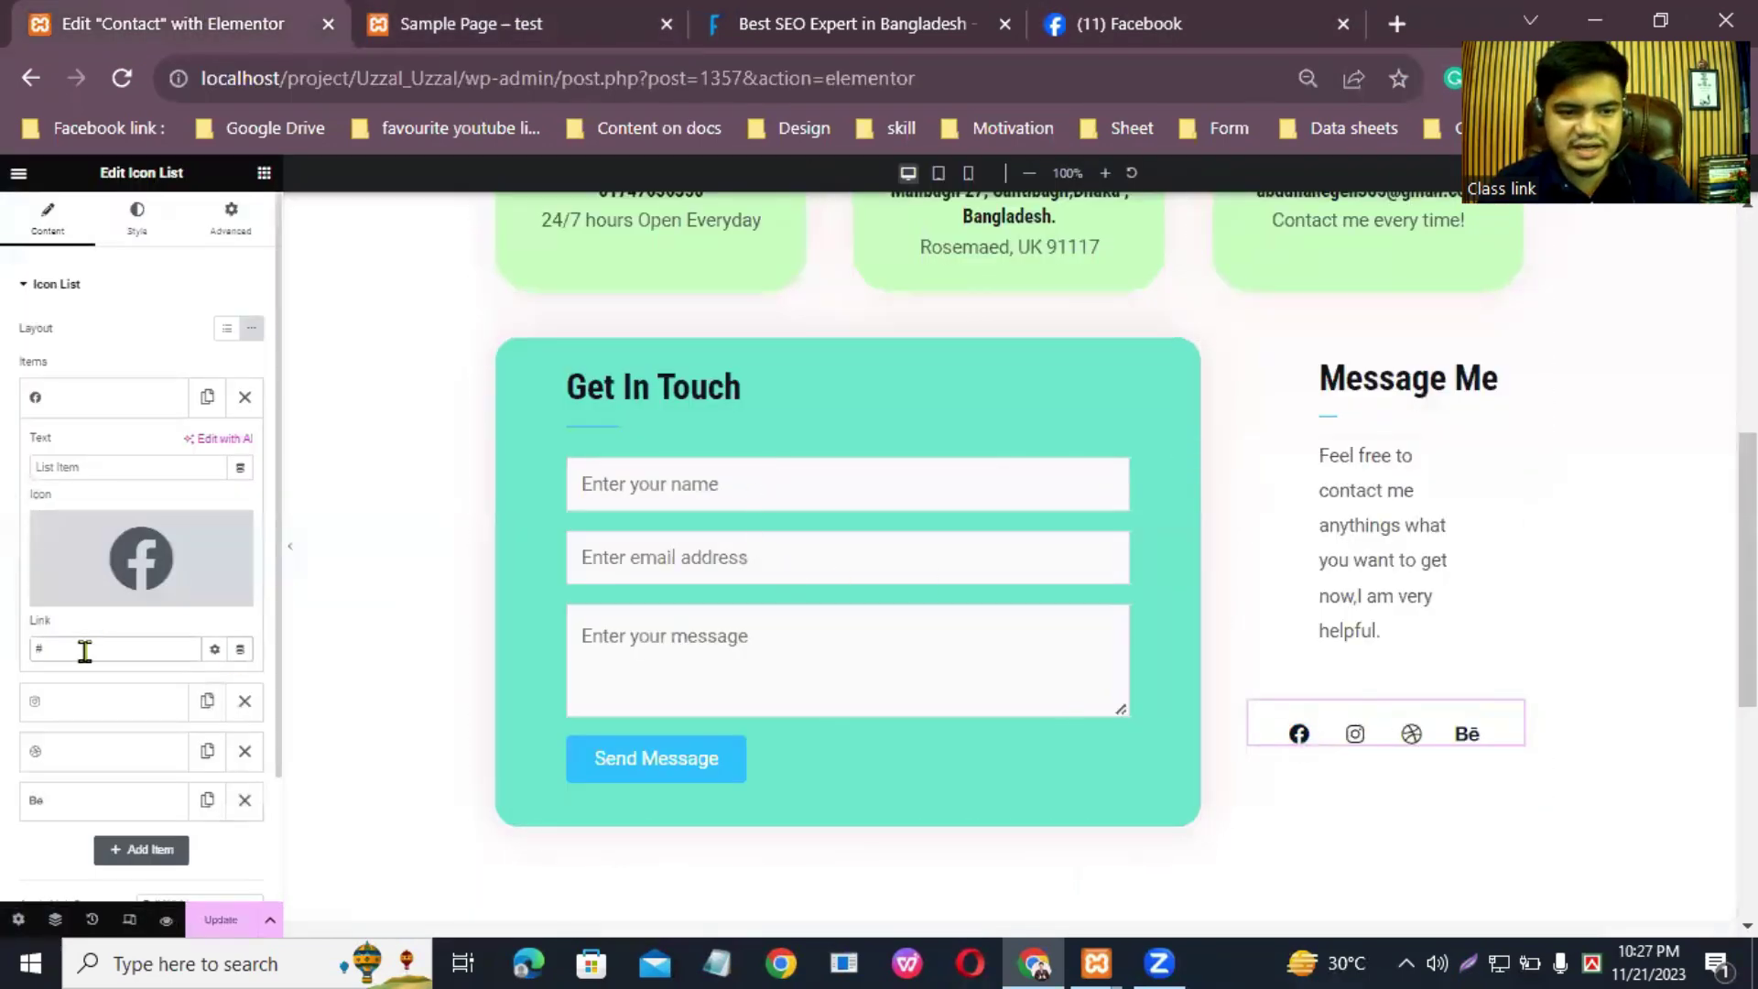
Step: Replace the Facebook item's '#' link with the pasted Facebook profile URL and update the page
{"action": "left_click", "coordinate": [131, 648]}
{"action": "key", "text": "BackSpace"}
{"action": "key", "text": "ctrl+v"}
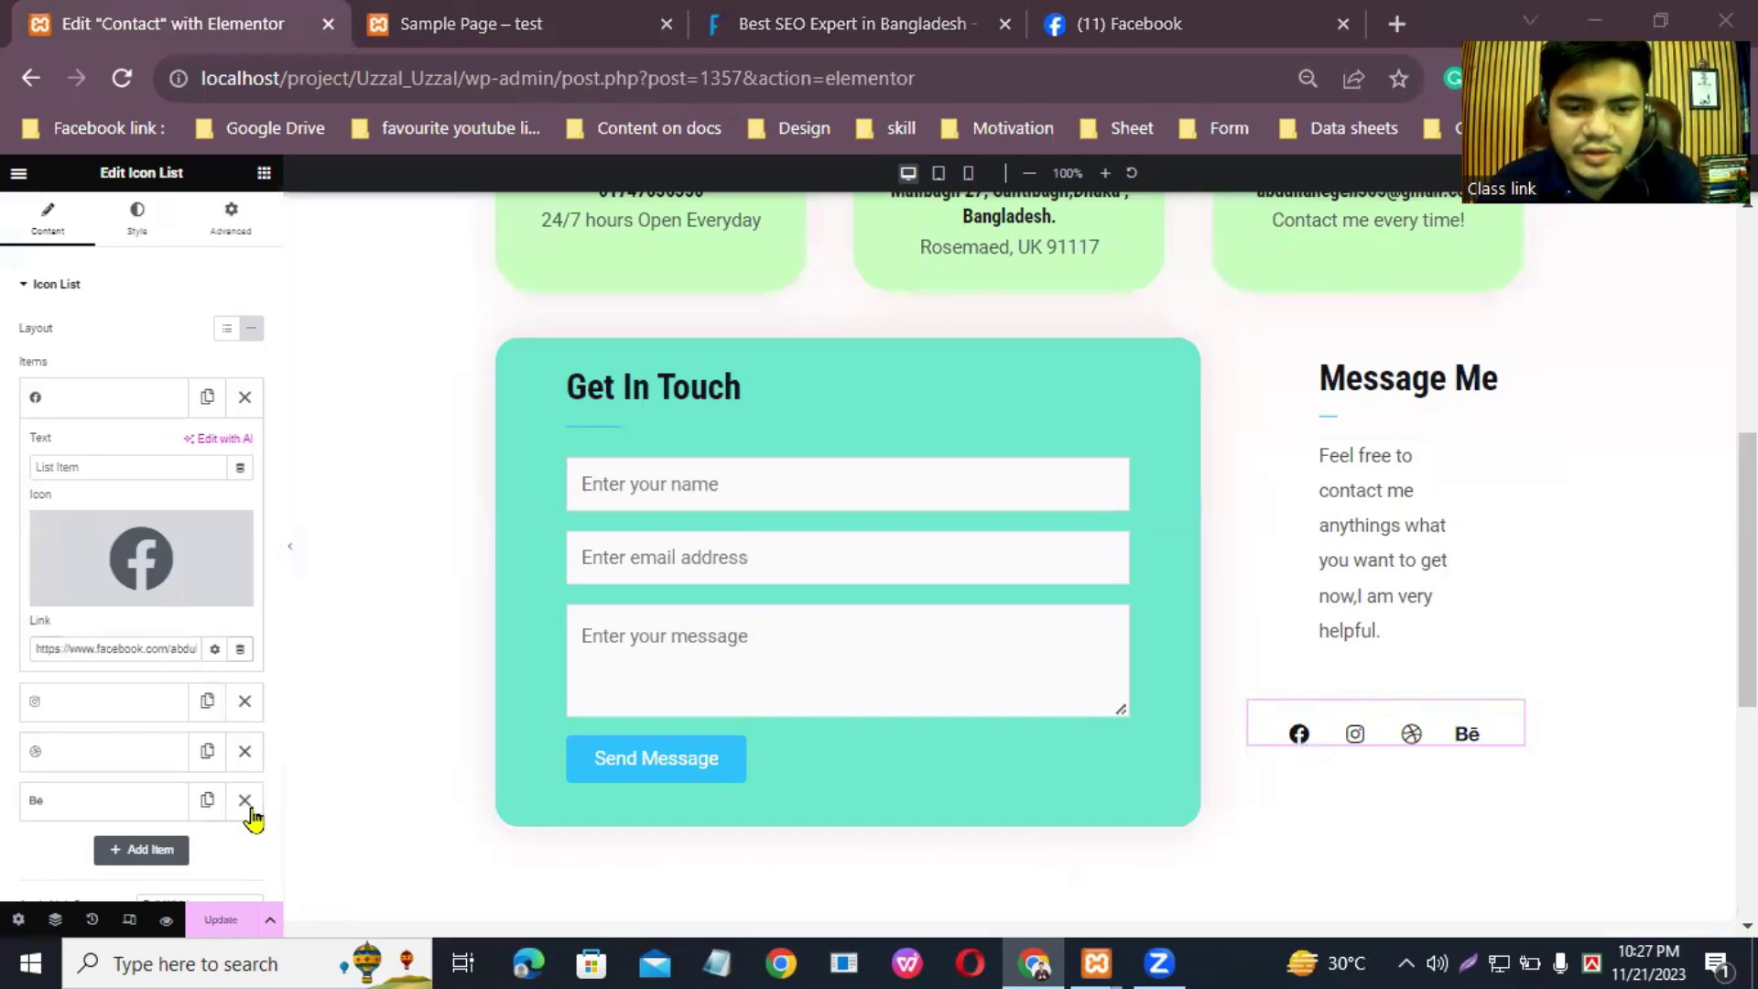
{"action": "left_click", "coordinate": [226, 923]}
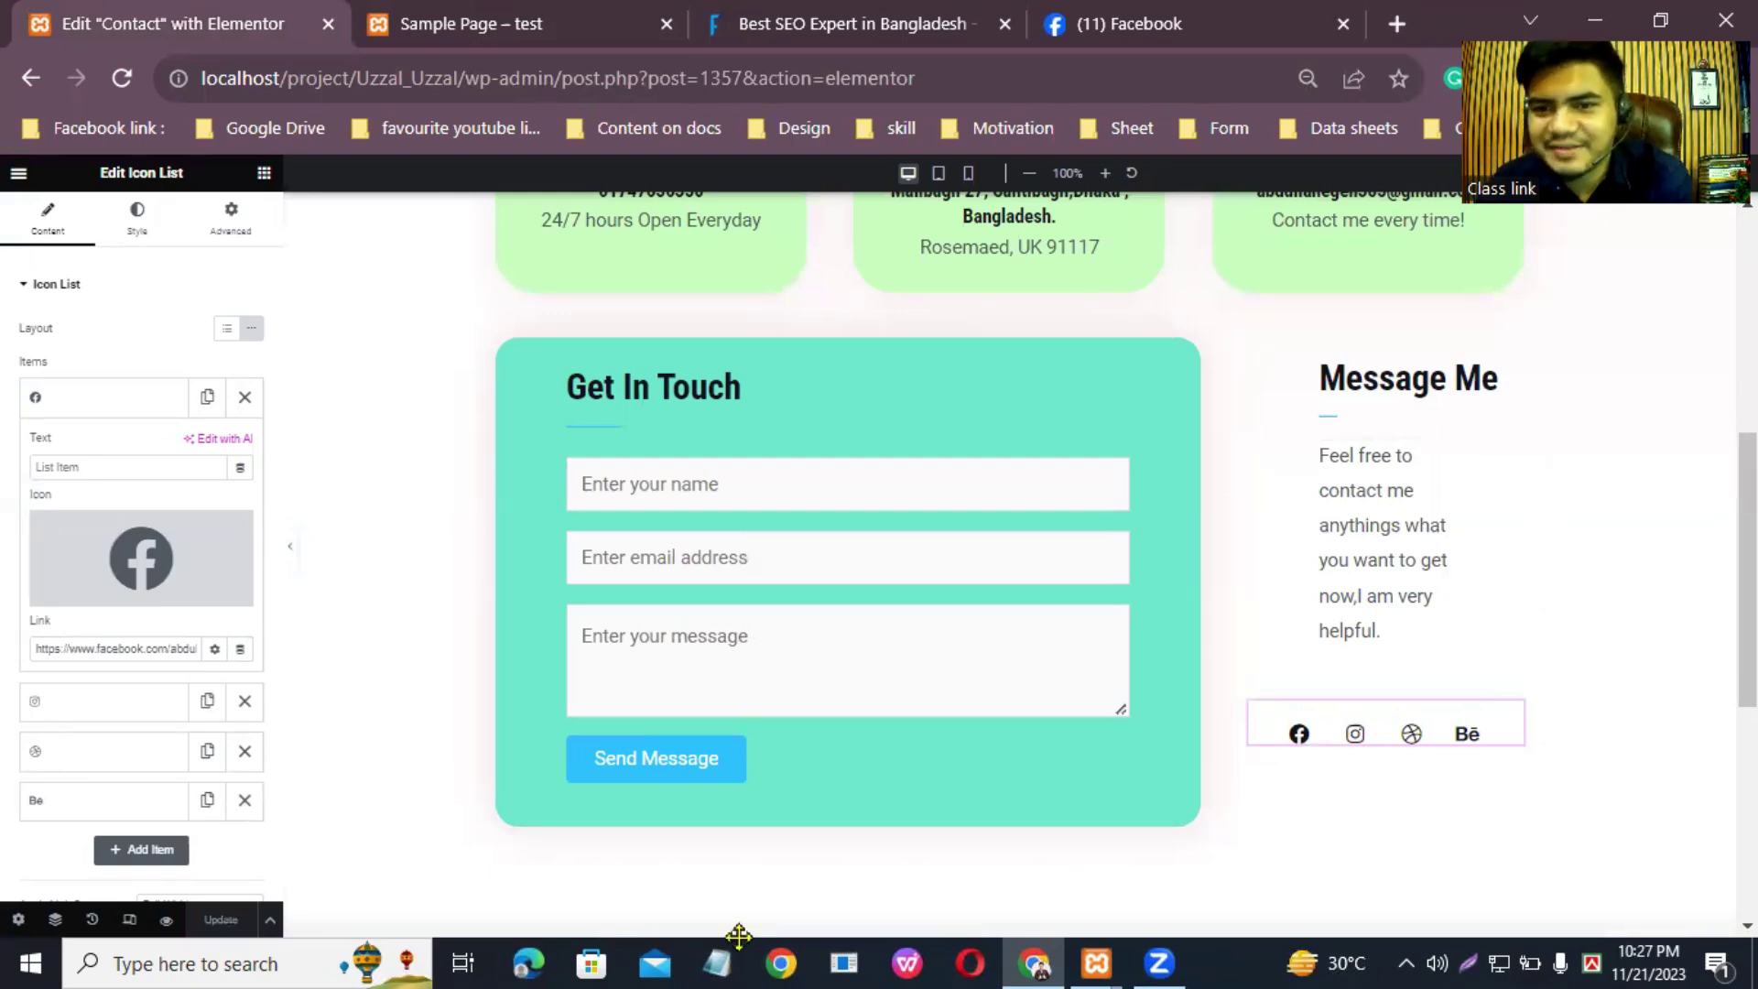
{"action": "scroll", "coordinate": [1301, 432], "scroll_direction": "up", "scroll_amount": 7}
{"action": "scroll", "coordinate": [1299, 435], "scroll_direction": "down", "scroll_amount": 10}
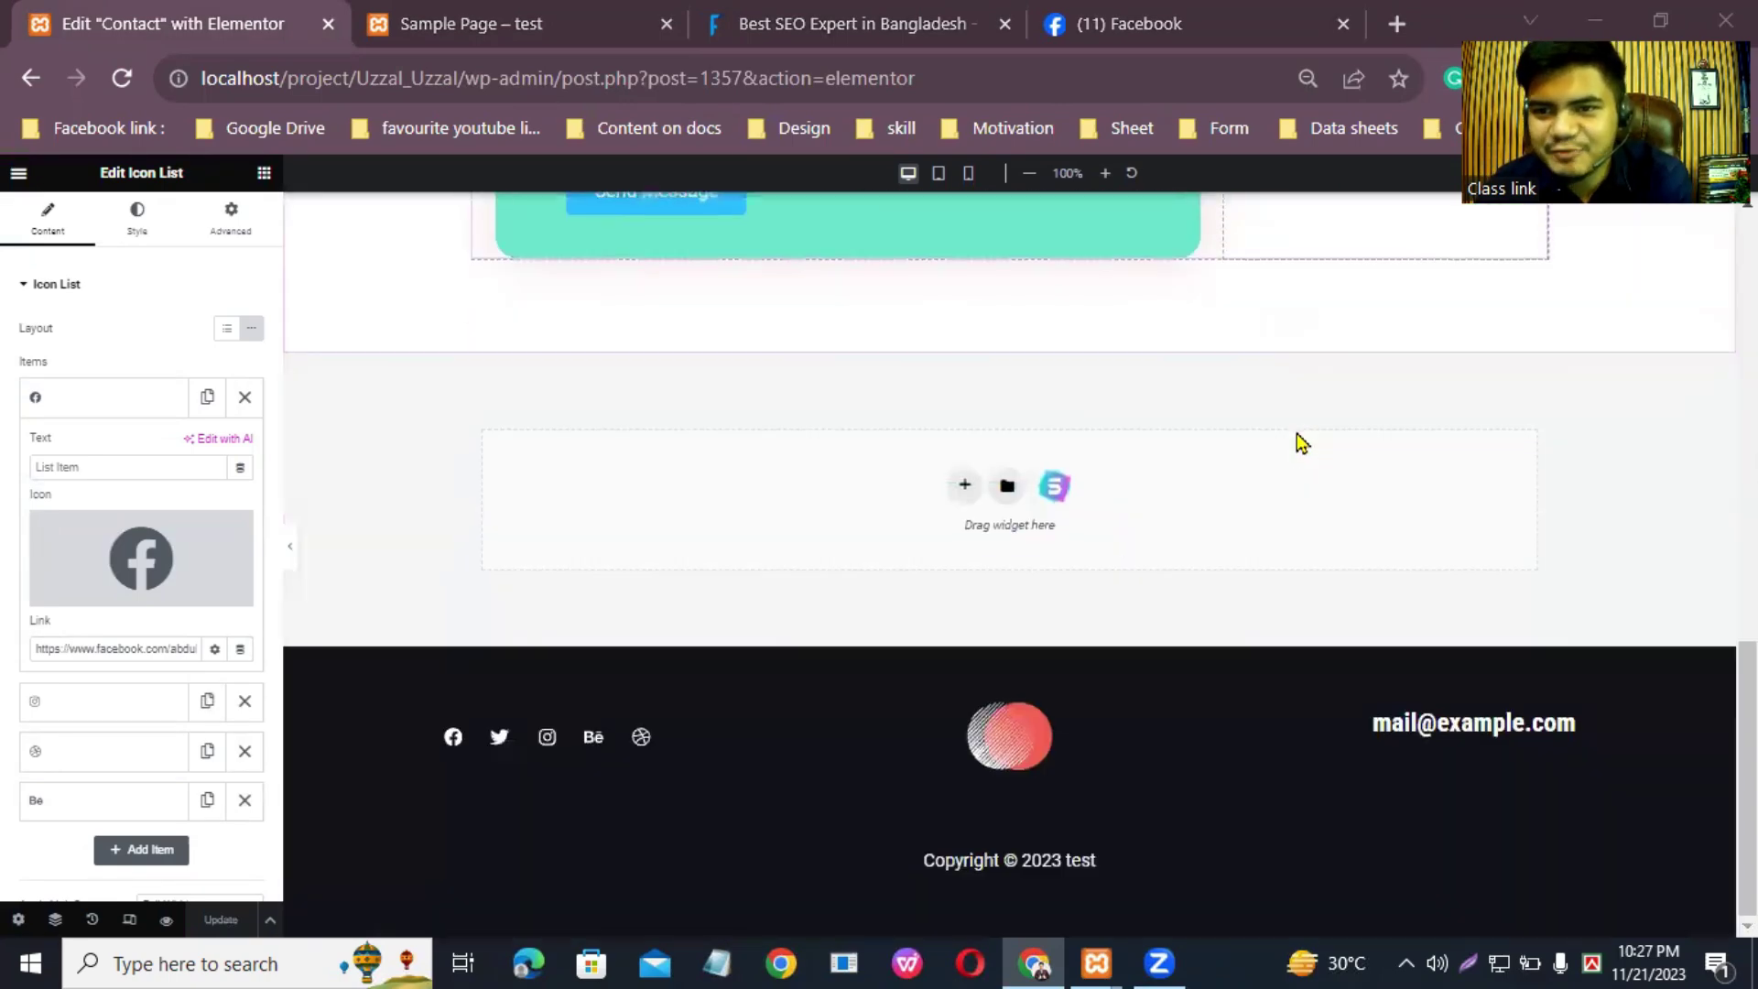
Step: Reload the live site, check the Contact page's social icons, then go back to the previous page
{"action": "left_click", "coordinate": [464, 13]}
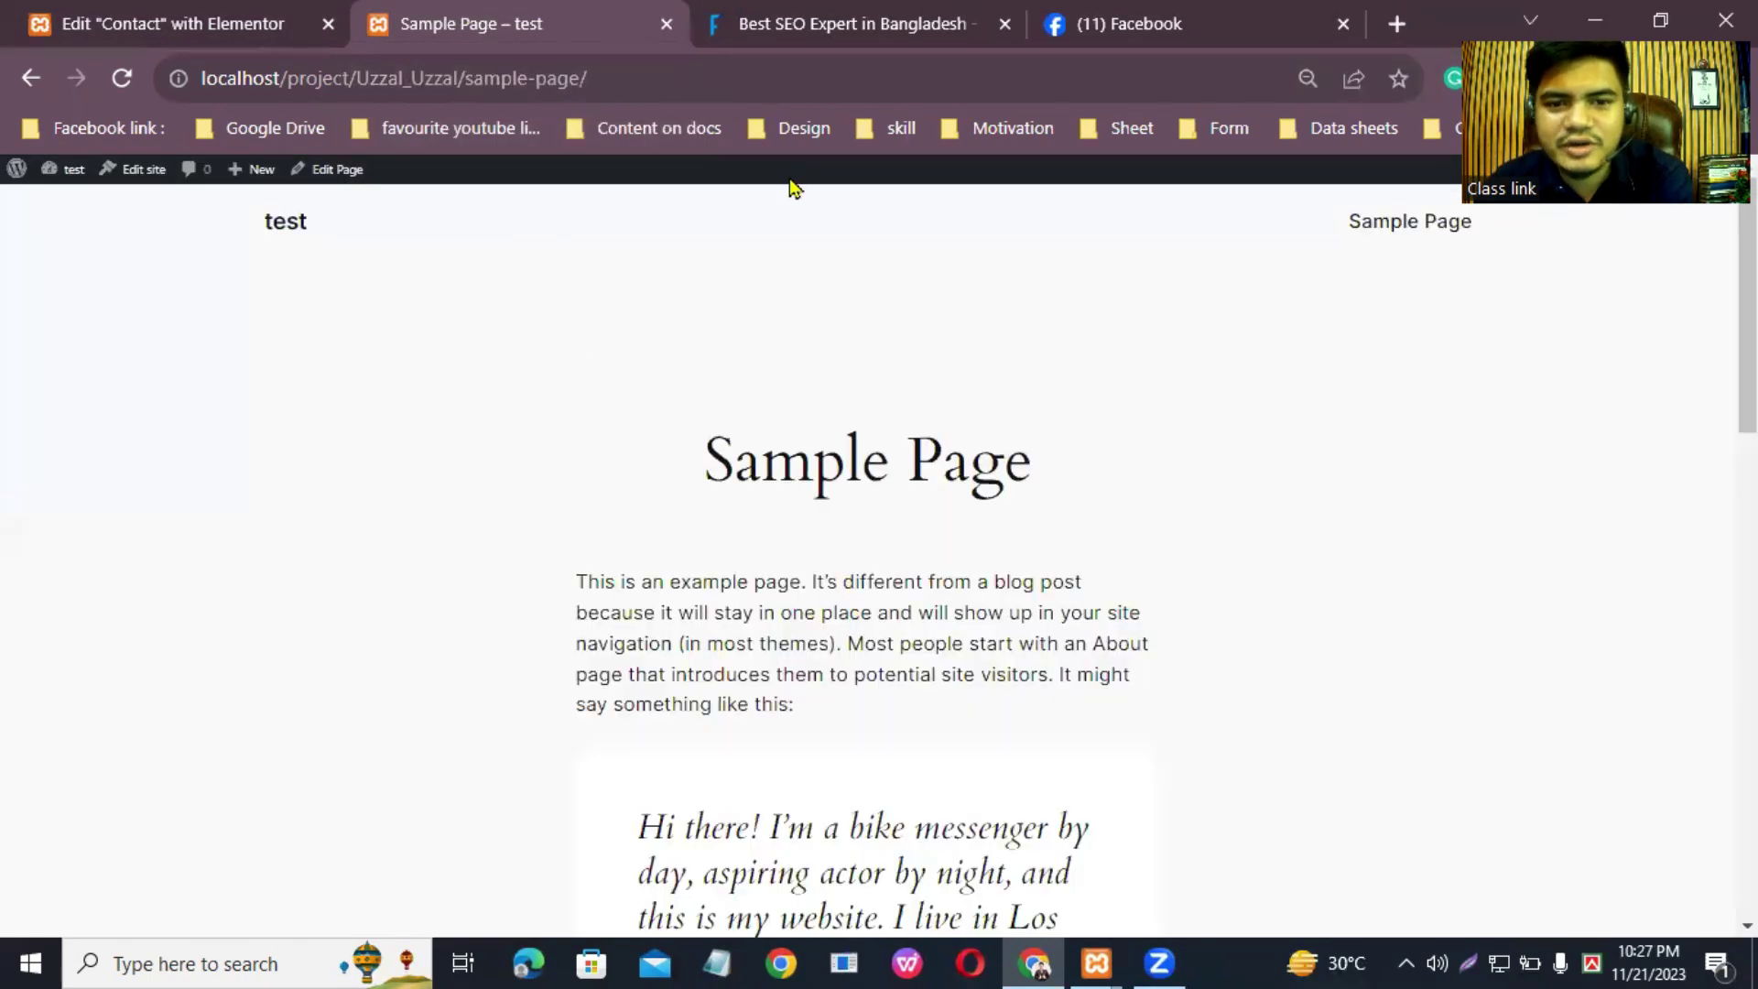
{"action": "left_click", "coordinate": [120, 80]}
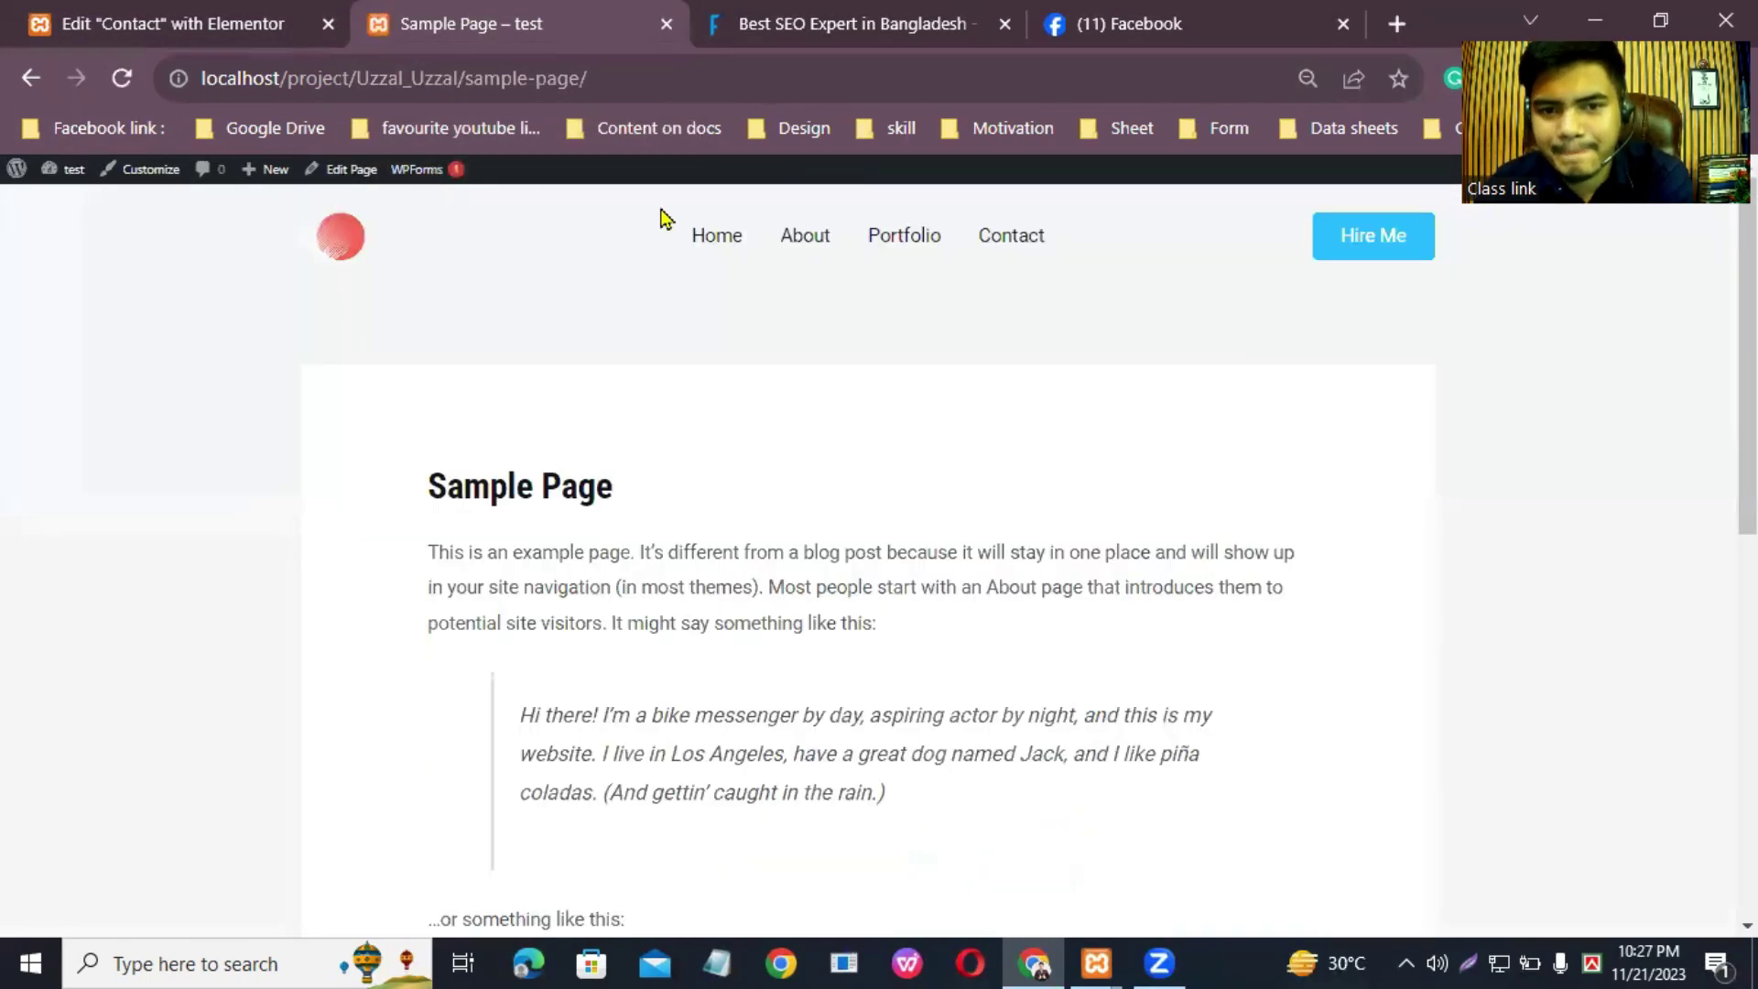
{"action": "scroll", "coordinate": [1053, 513], "scroll_direction": "down", "scroll_amount": 3}
{"action": "scroll", "coordinate": [1059, 518], "scroll_direction": "up", "scroll_amount": 3}
{"action": "left_click", "coordinate": [1028, 240]}
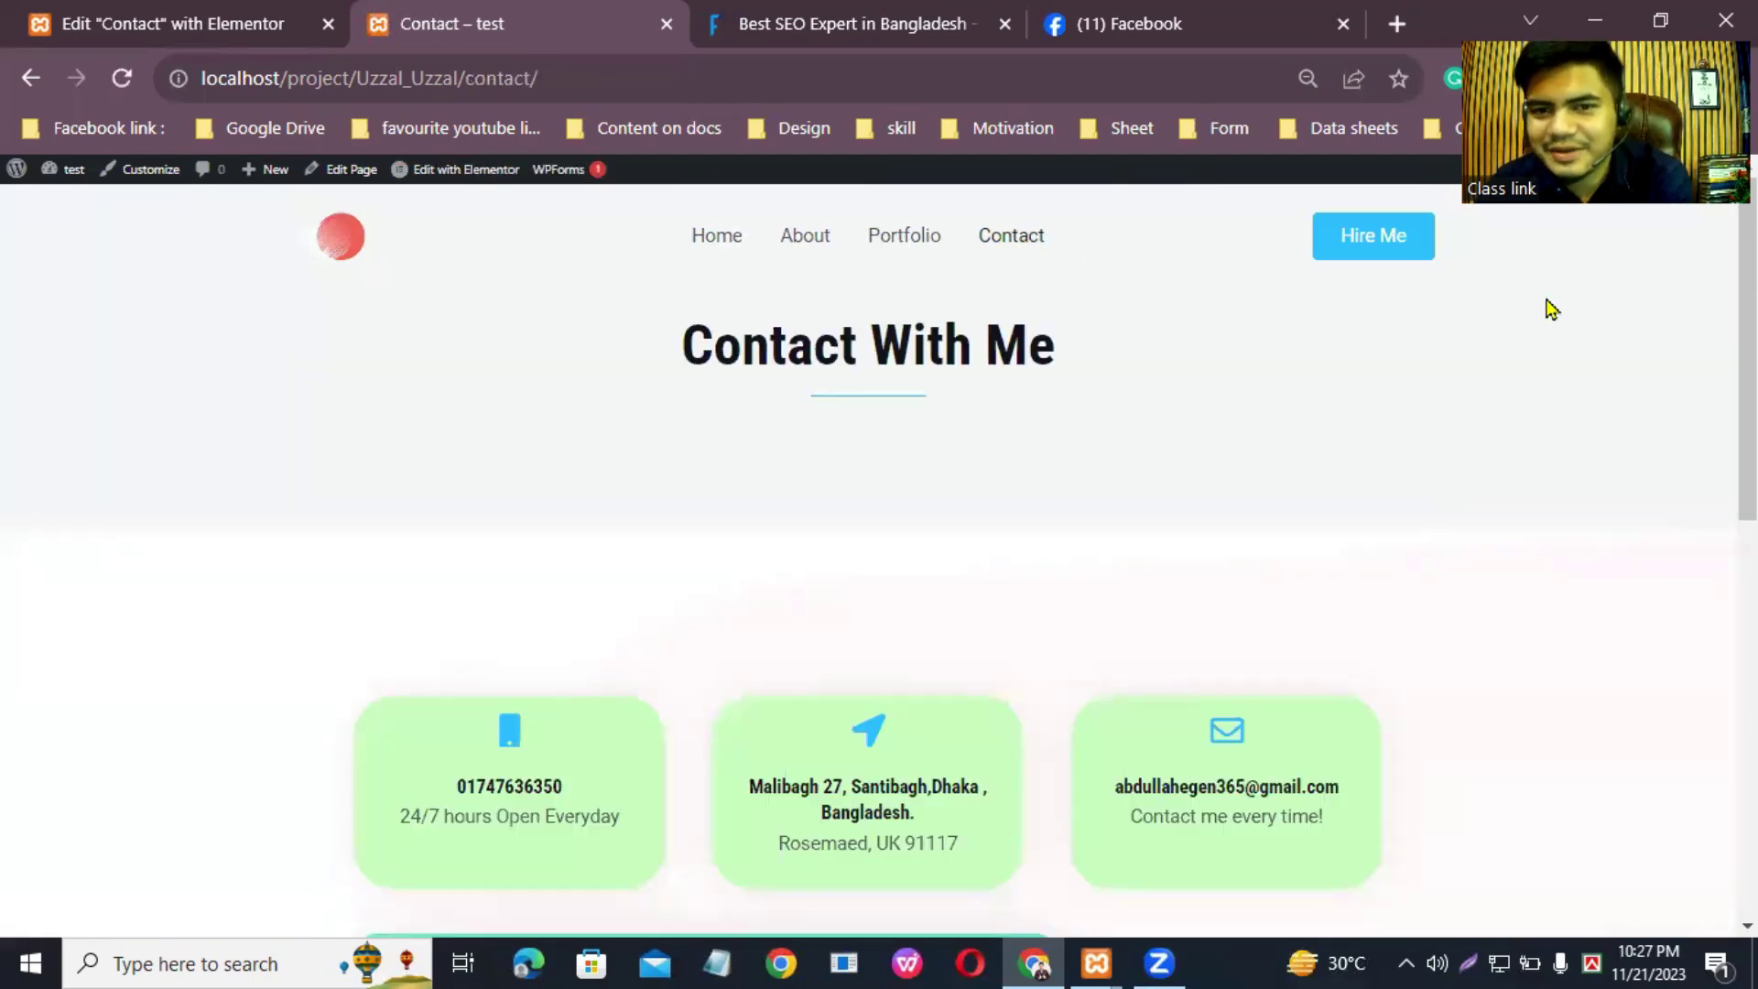
{"action": "left_click_drag", "start_coordinate": [1747, 348], "coordinate": [1747, 678]}
{"action": "scroll", "coordinate": [1664, 382], "scroll_direction": "up", "scroll_amount": 8}
{"action": "scroll", "coordinate": [1665, 382], "scroll_direction": "down", "scroll_amount": 2}
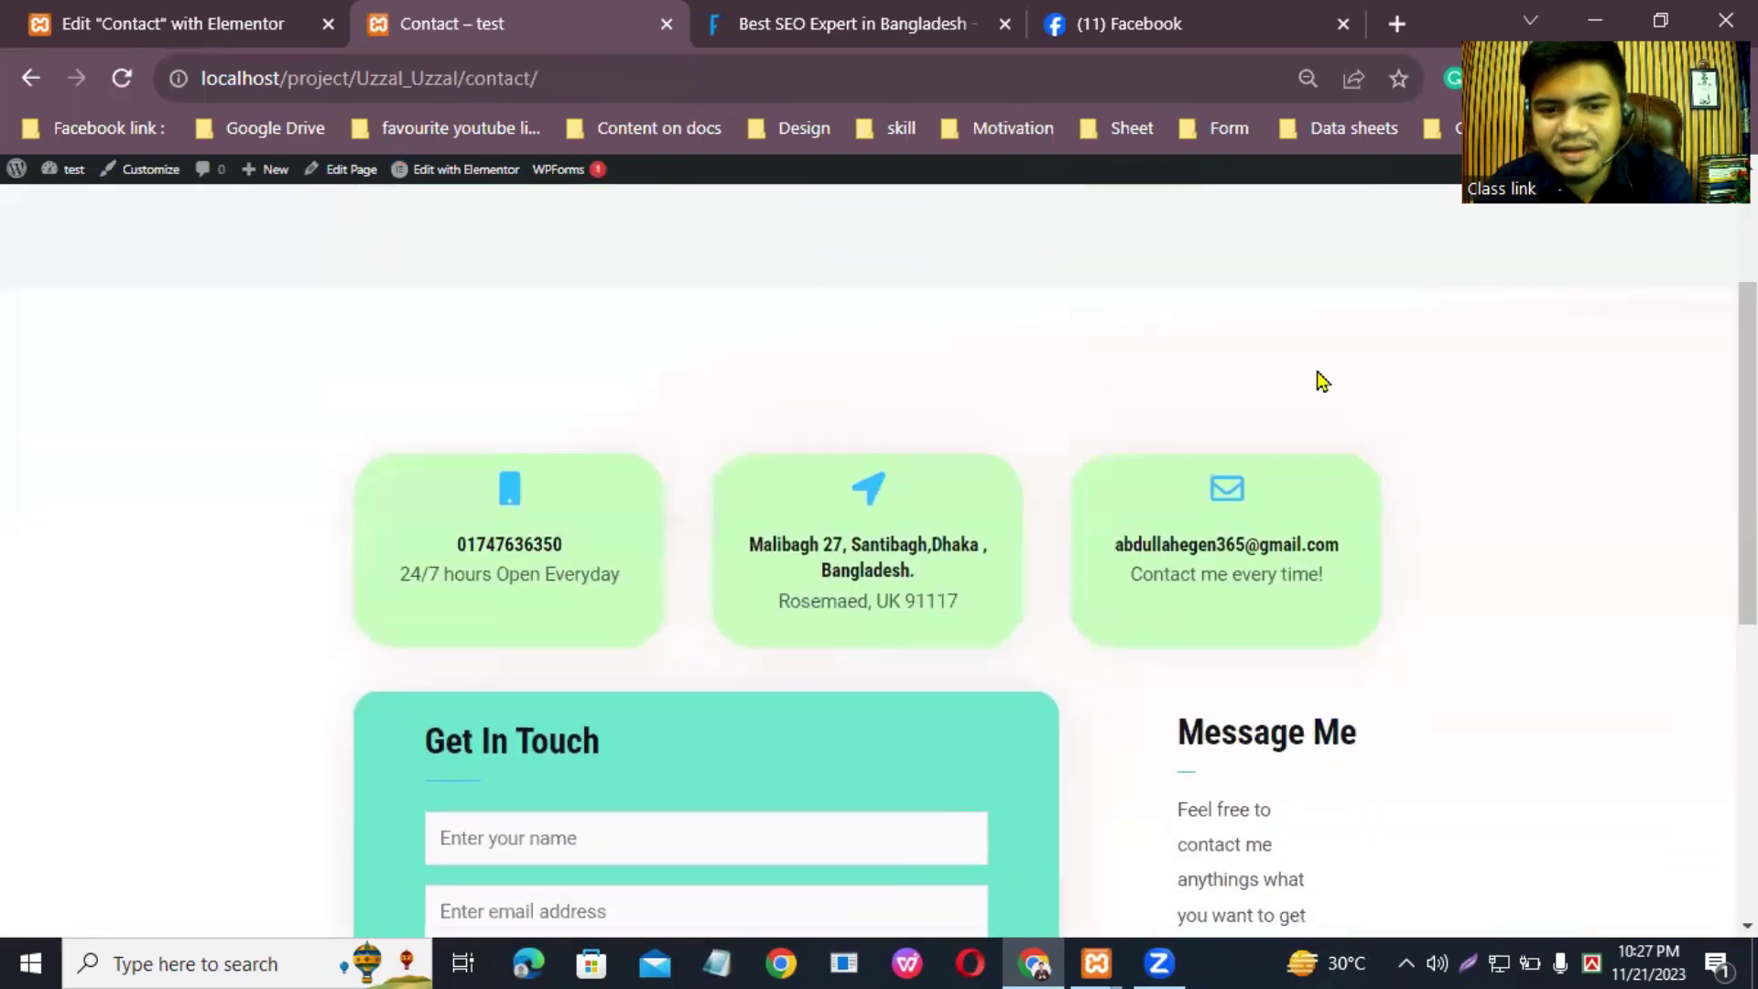
{"action": "left_click_drag", "start_coordinate": [1747, 453], "coordinate": [1747, 655]}
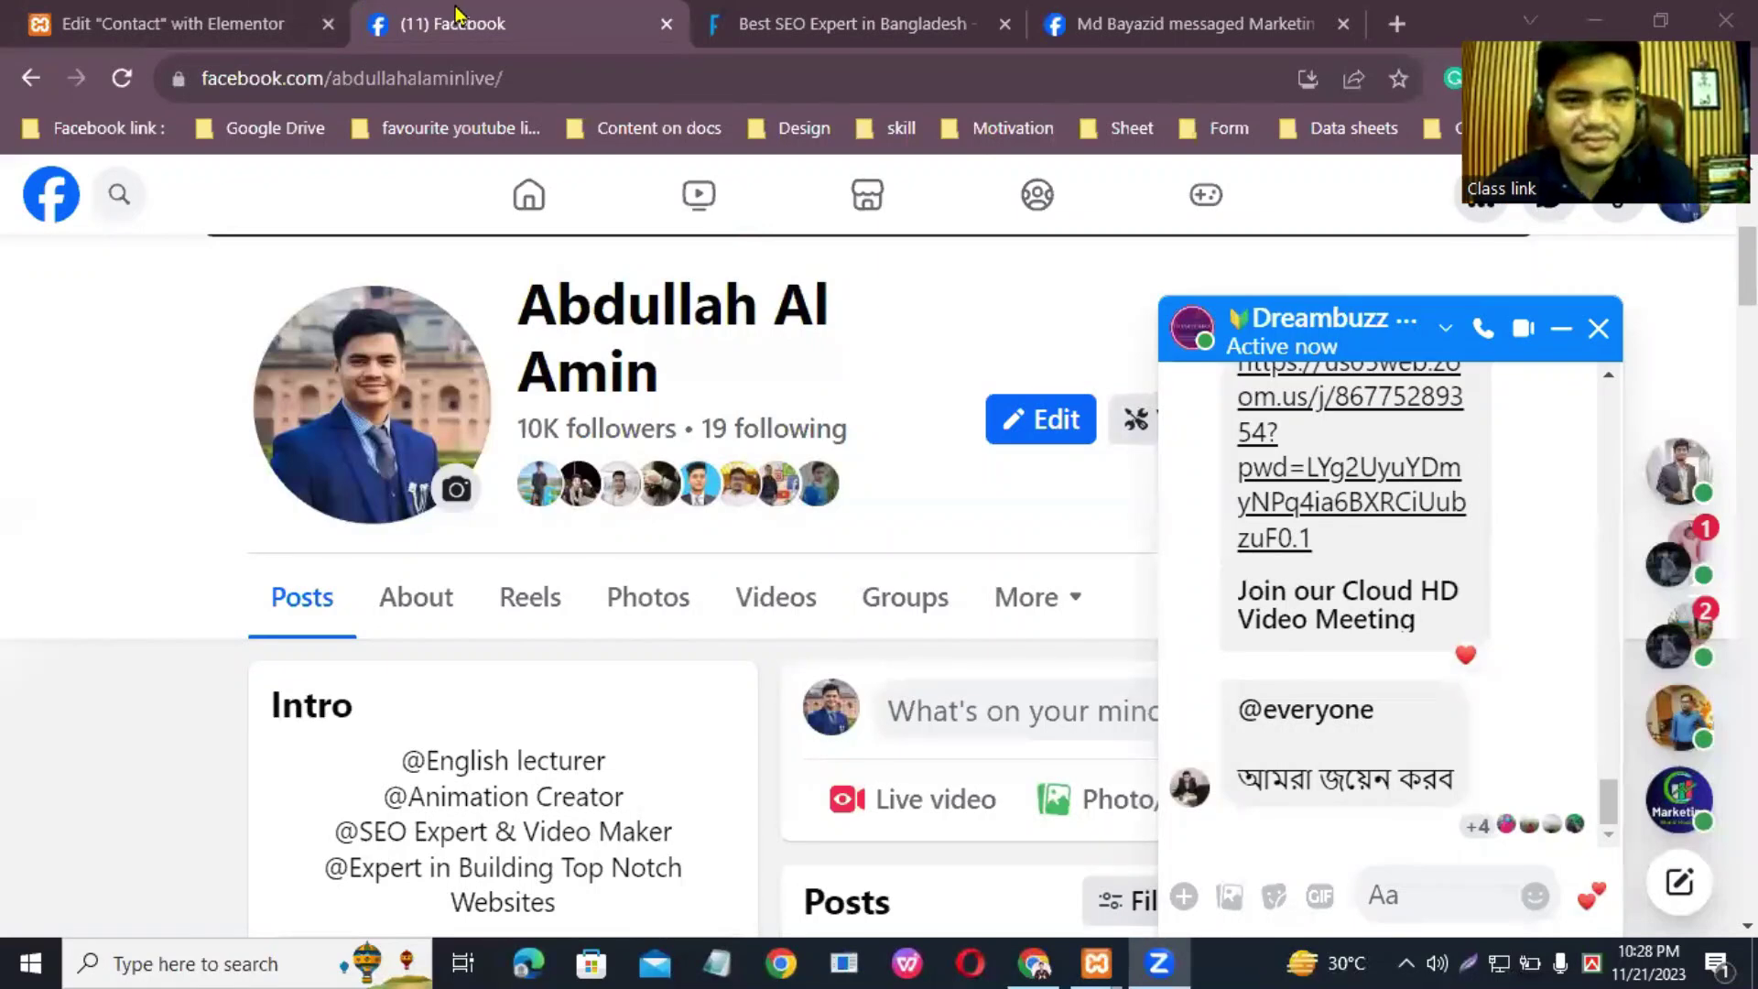
{"action": "left_click", "coordinate": [14, 85]}
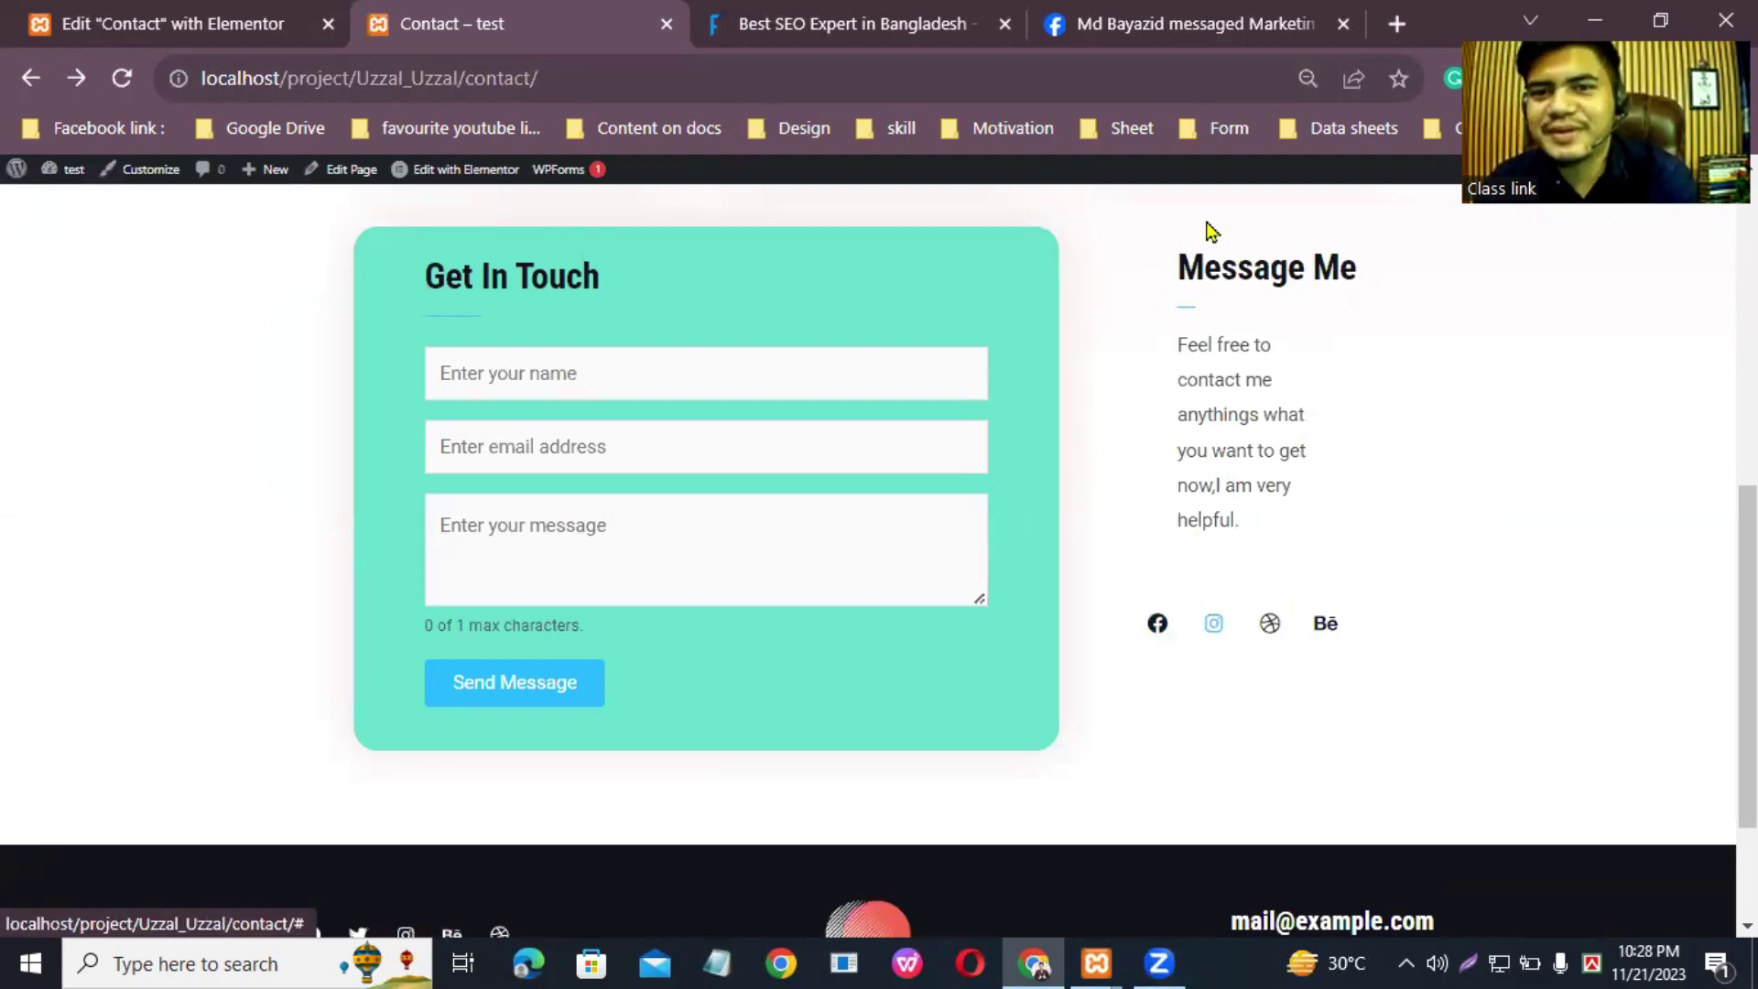
Step: Open the Coderr IT Institute YouTube channel in a new tab and copy its address
{"action": "left_click", "coordinate": [1397, 23]}
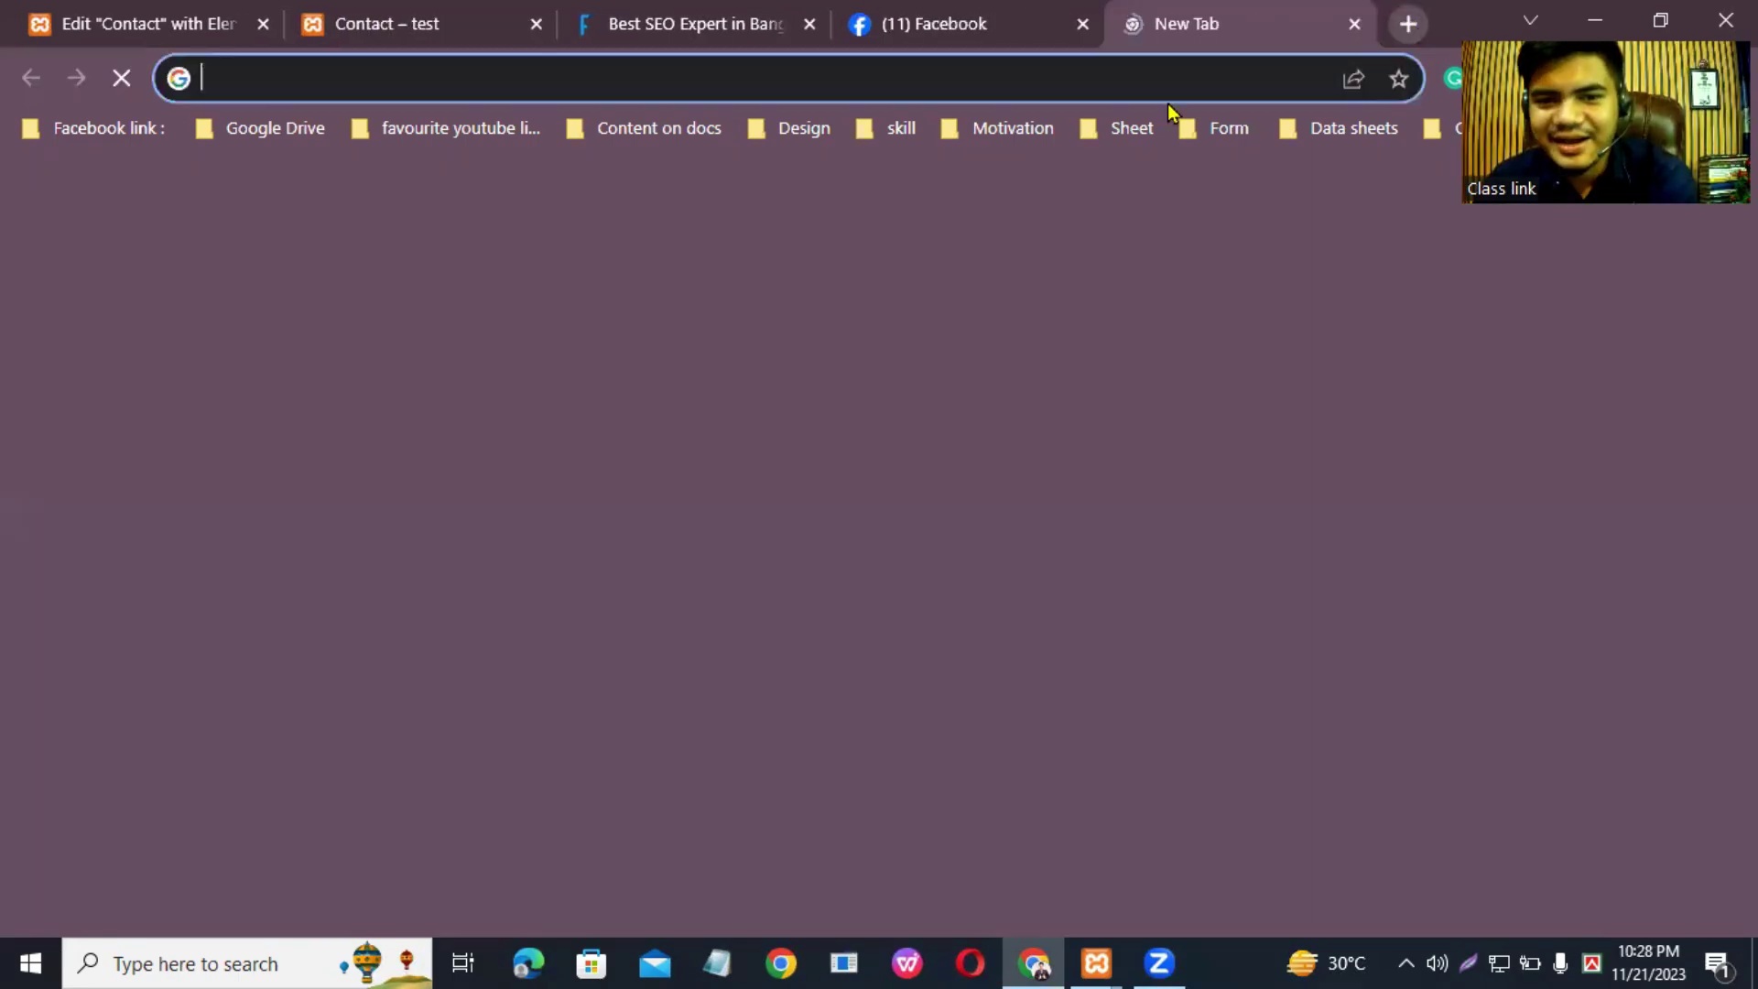
{"action": "left_click", "coordinate": [799, 714]}
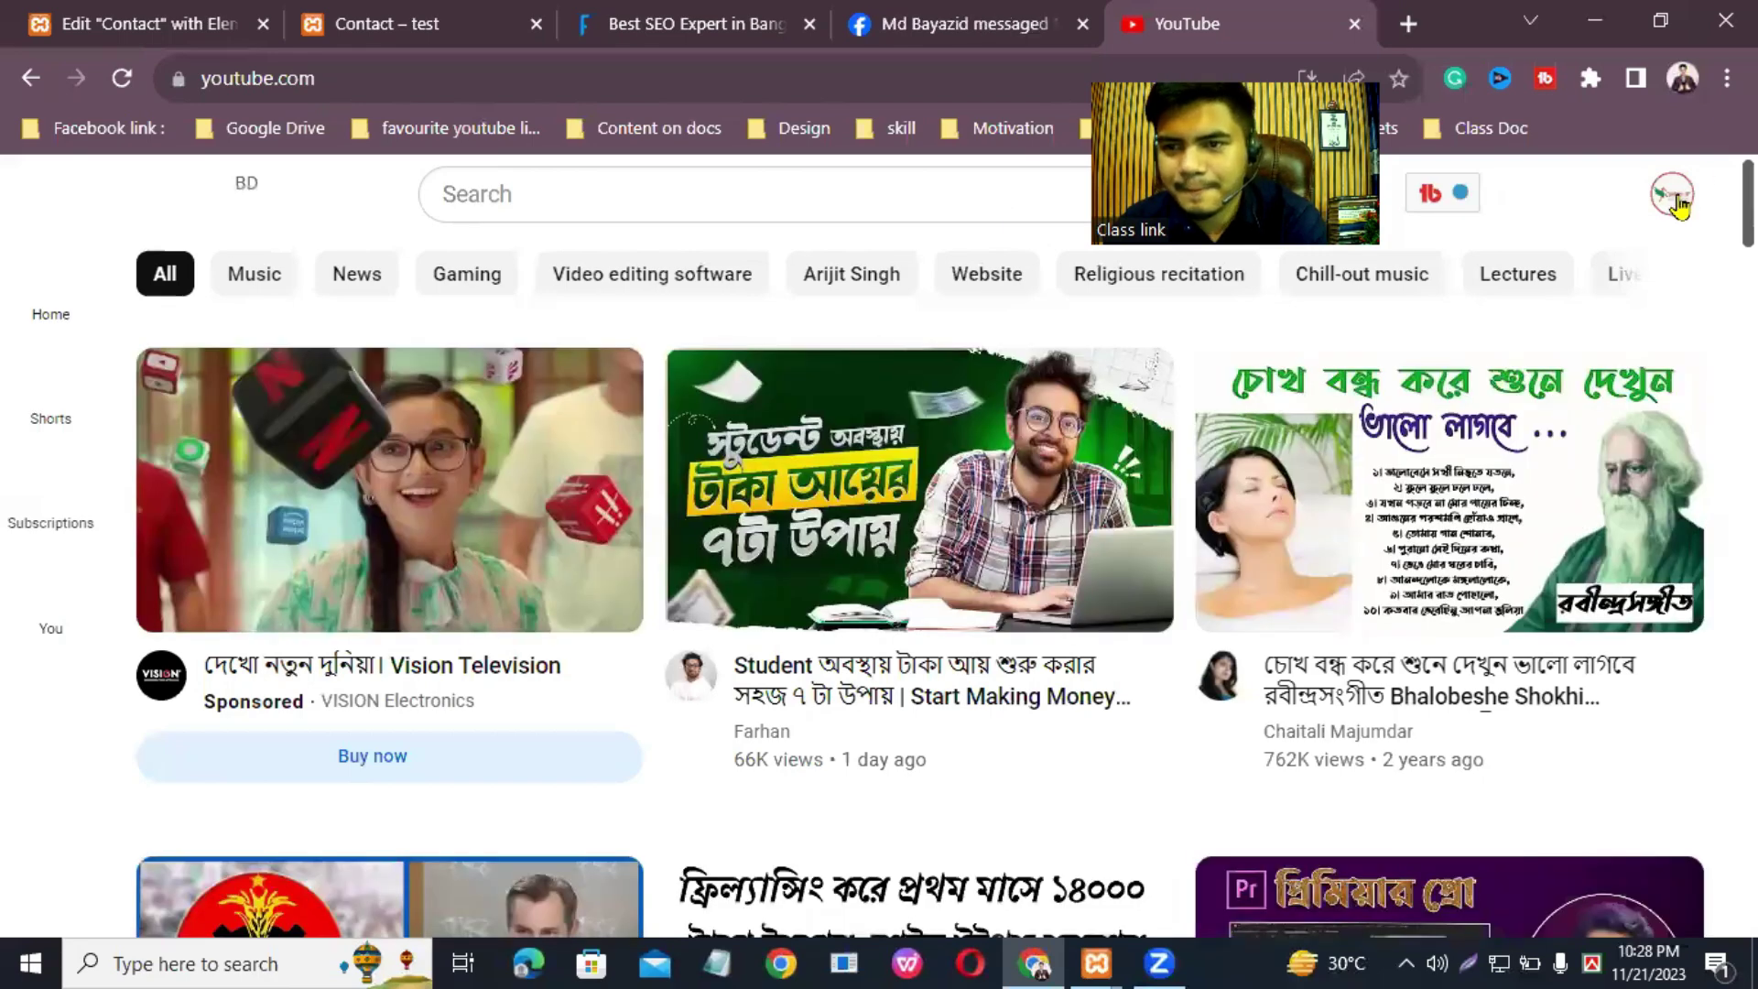
{"action": "left_click", "coordinate": [1676, 199]}
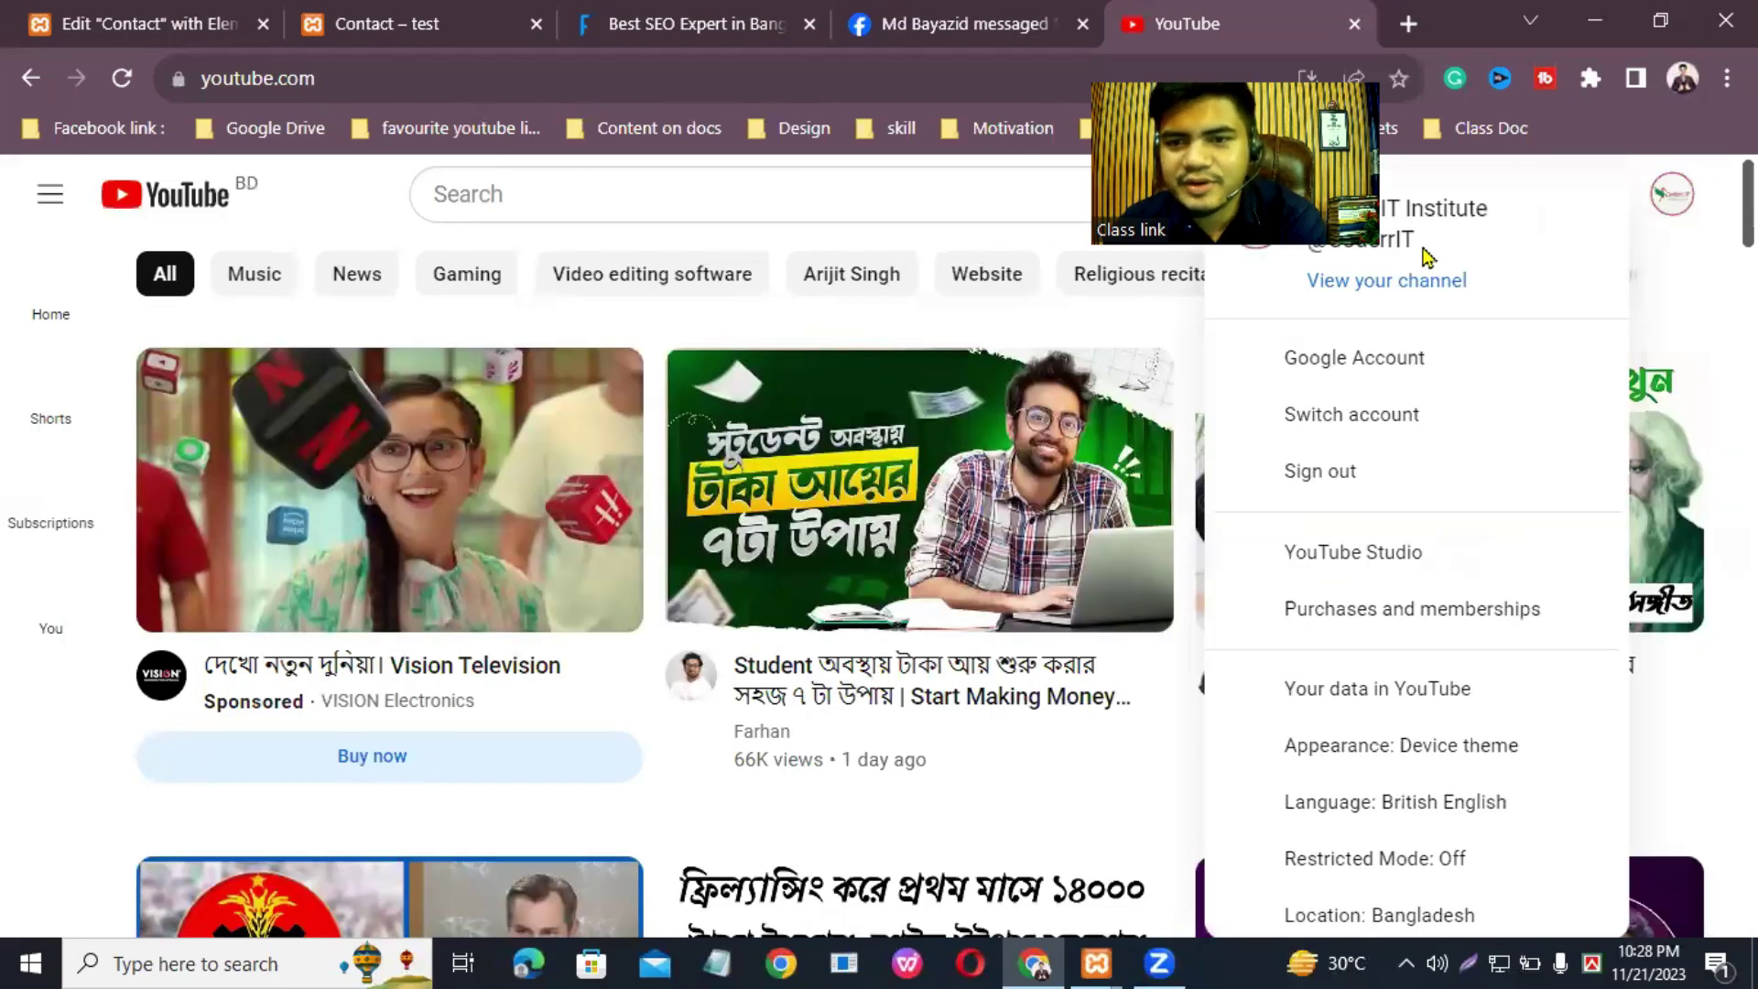
{"action": "left_click", "coordinate": [1414, 282]}
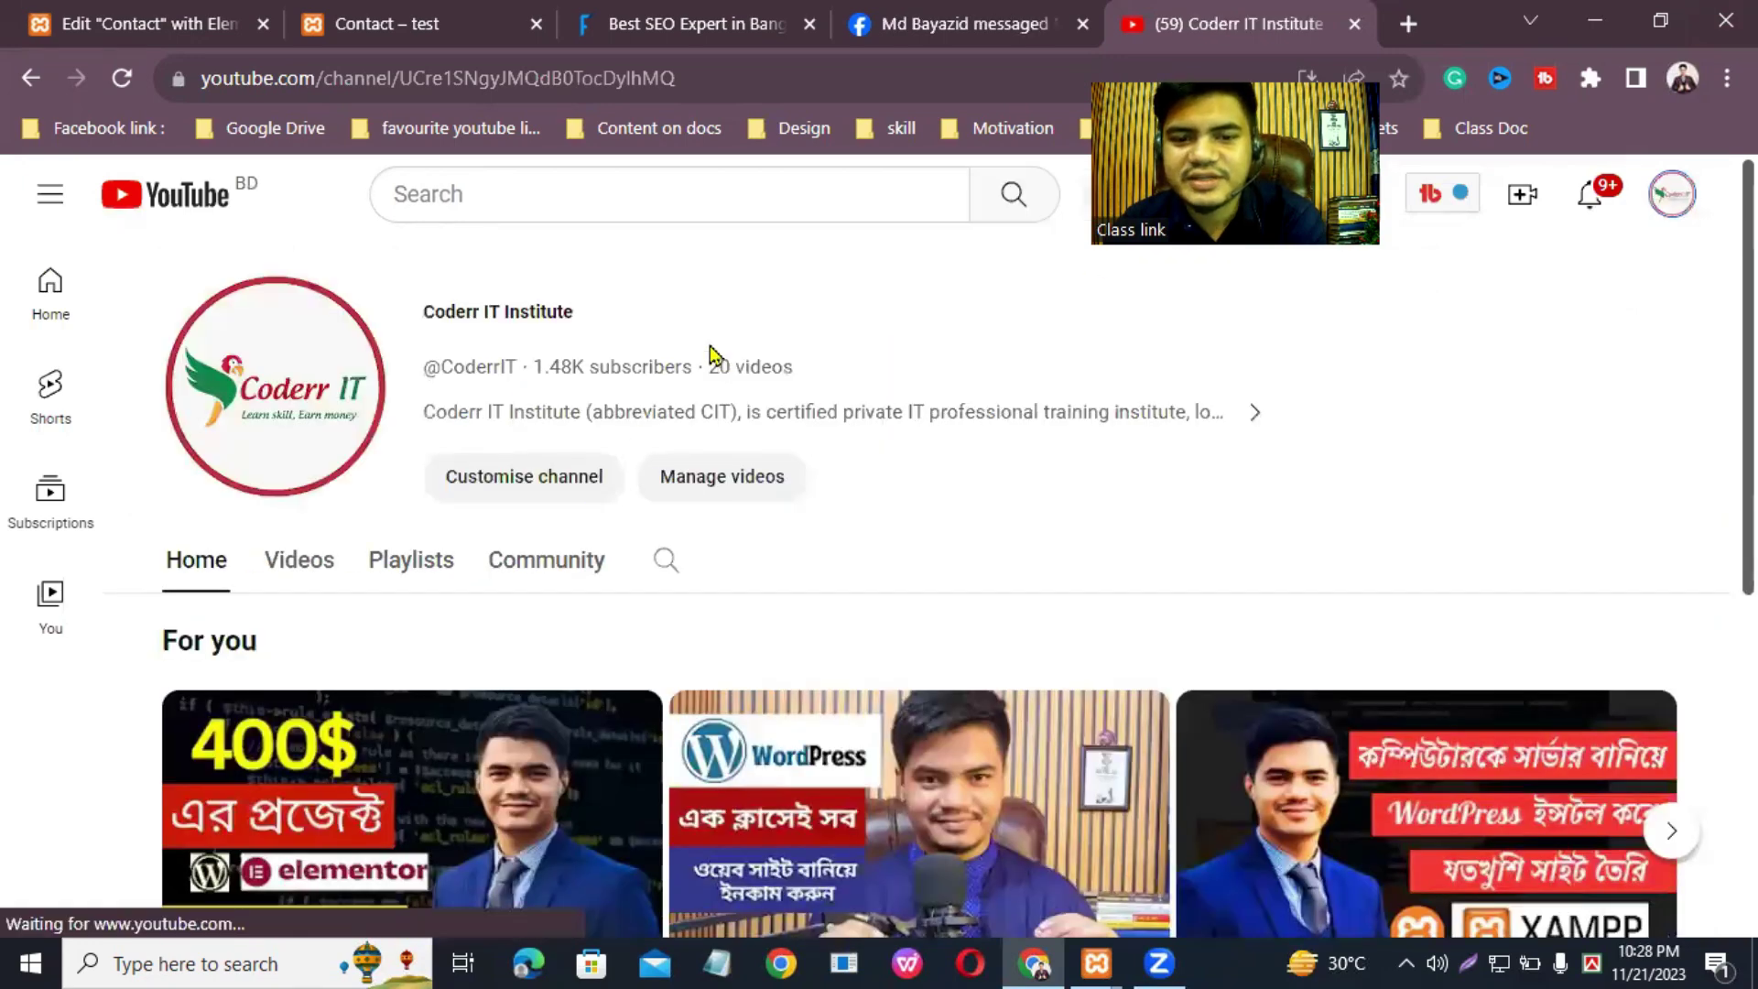
{"action": "left_click", "coordinate": [586, 78]}
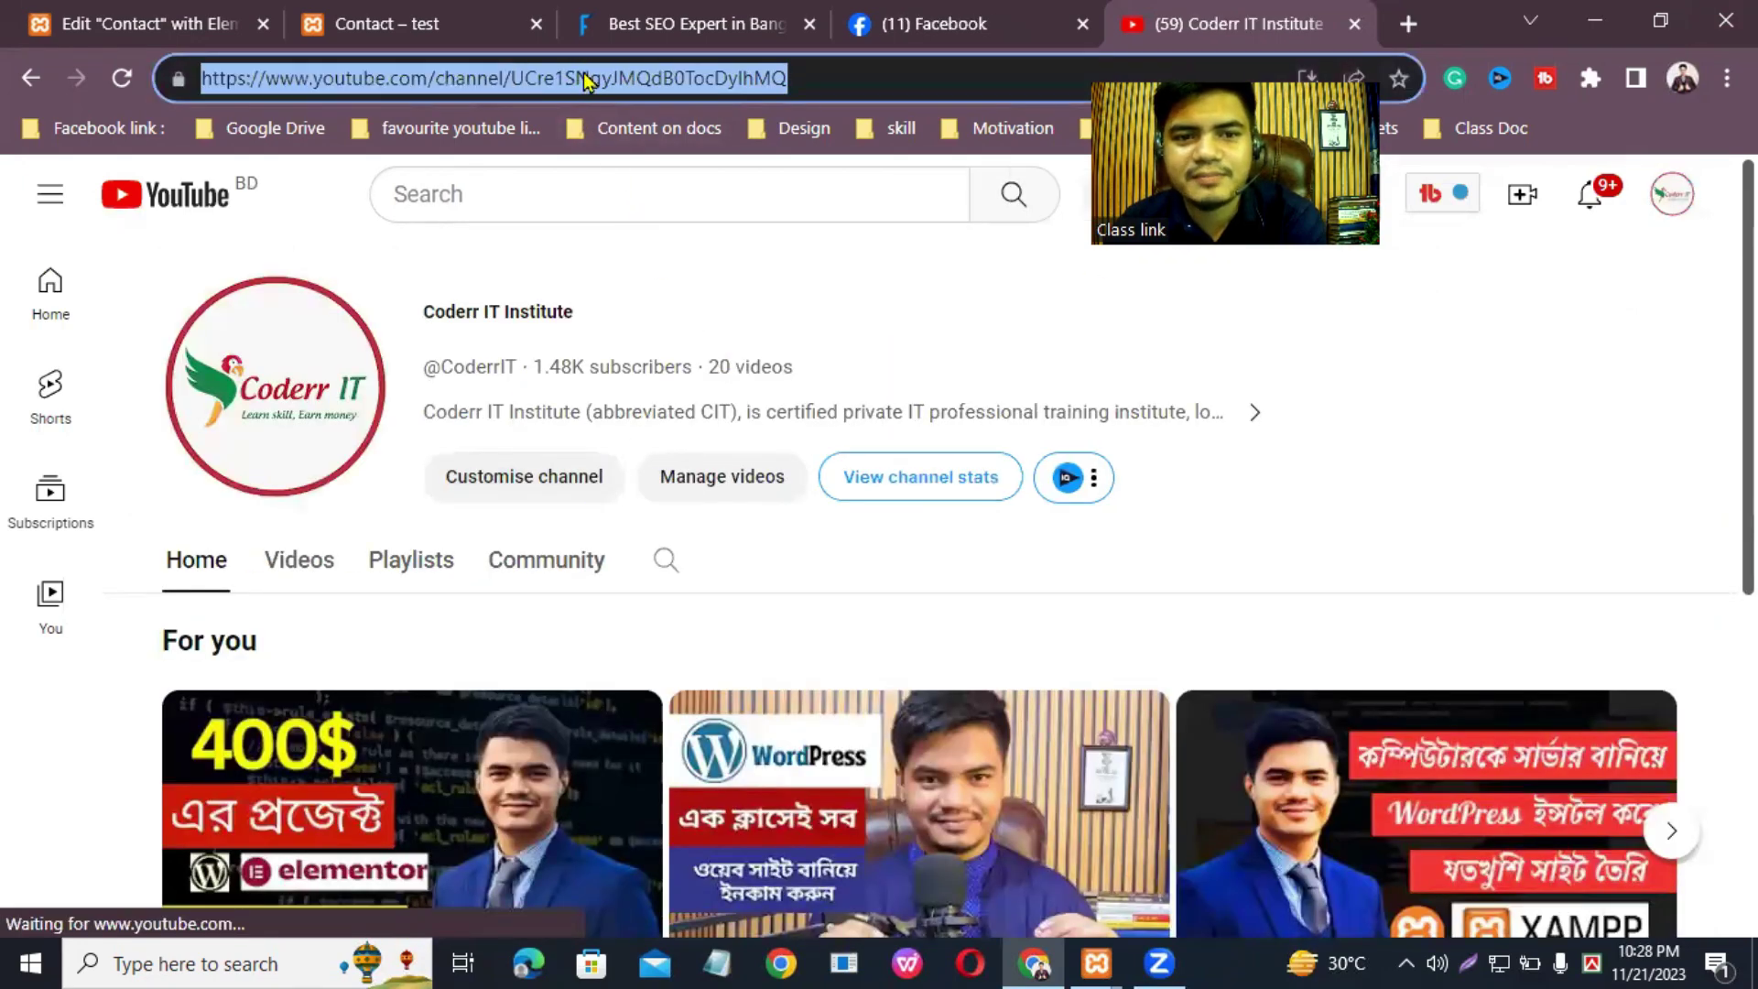
{"action": "right_click", "coordinate": [586, 78]}
{"action": "left_click", "coordinate": [691, 243]}
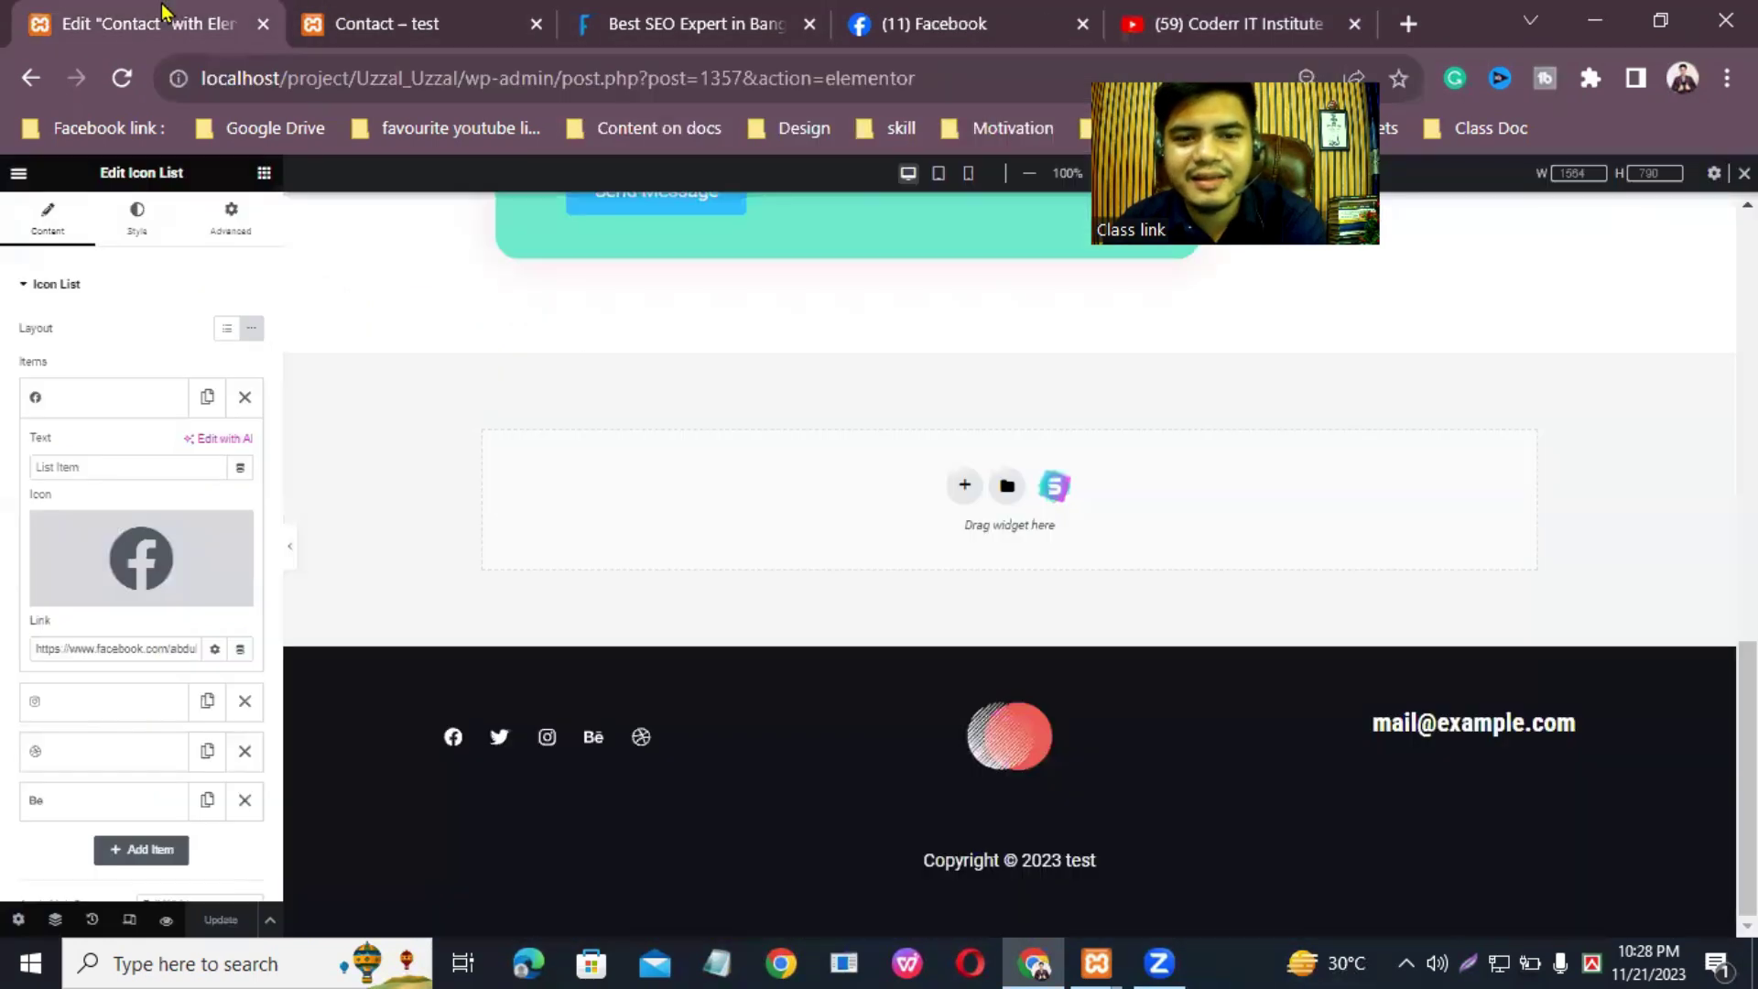
{"action": "left_click", "coordinate": [179, 23]}
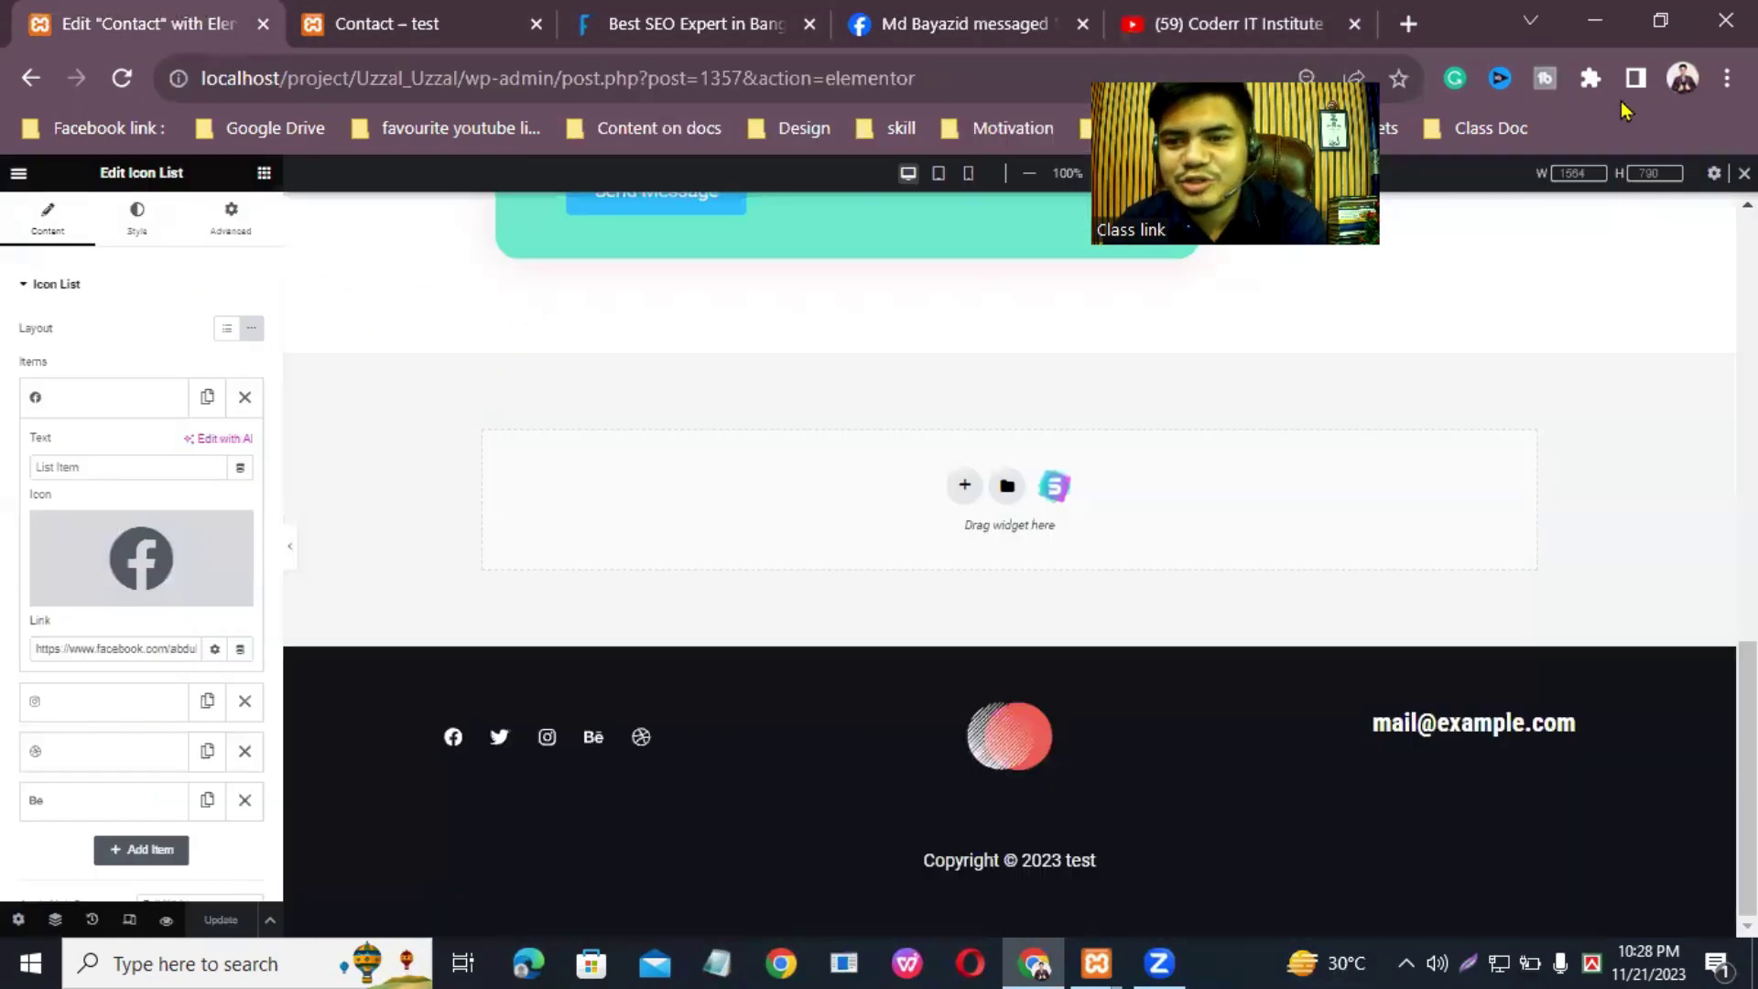
Step: Swap the Instagram item's icon for Youtube, paste the channel URL as its link, and update
{"action": "scroll", "coordinate": [1007, 549], "scroll_direction": "up", "scroll_amount": 5}
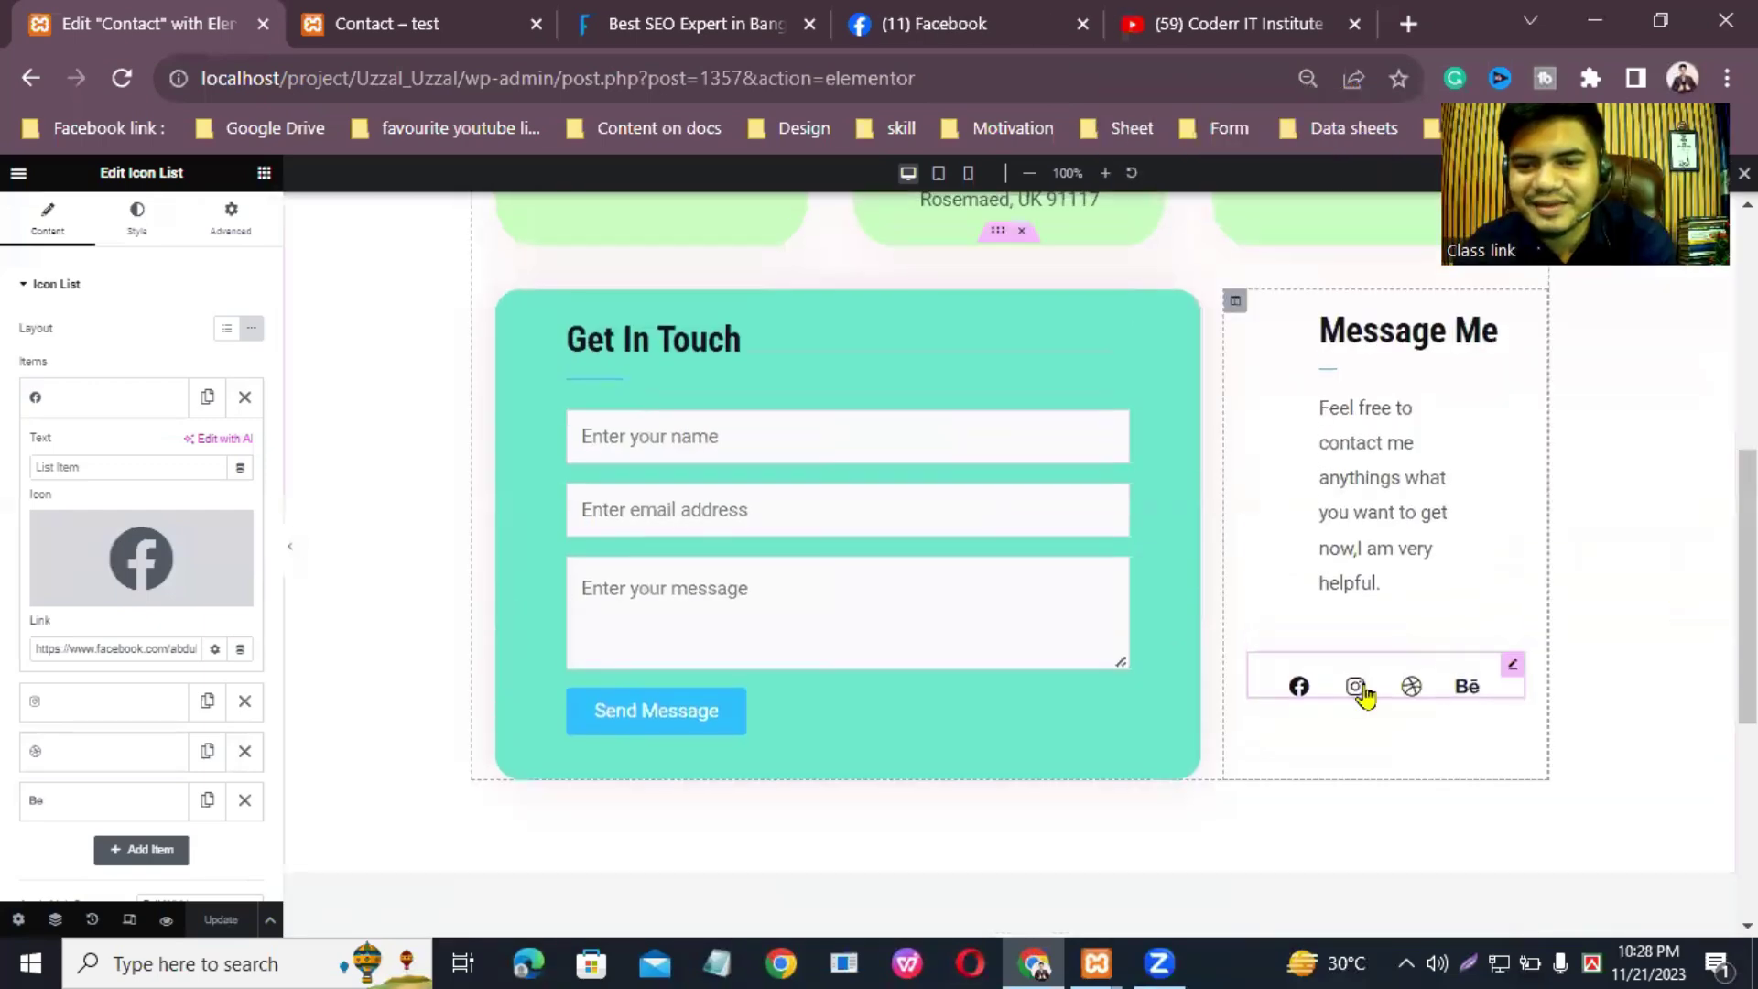
{"action": "left_click", "coordinate": [87, 701]}
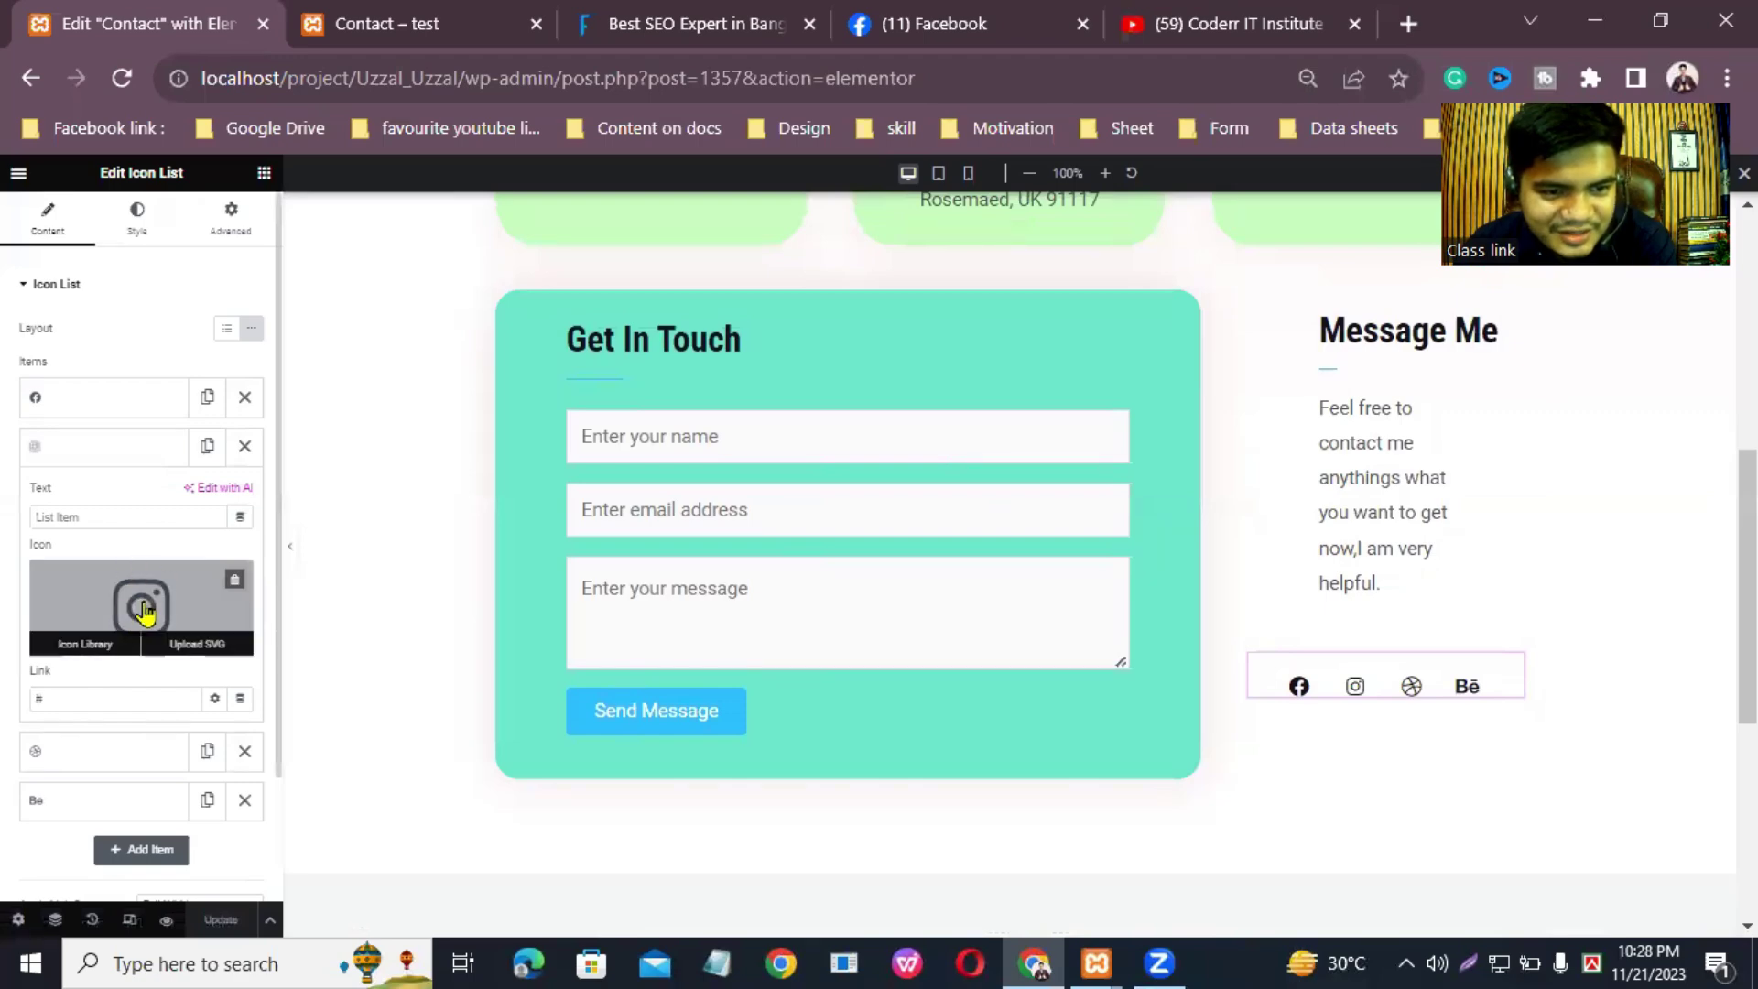
{"action": "left_click", "coordinate": [62, 647]}
{"action": "left_click", "coordinate": [815, 261]}
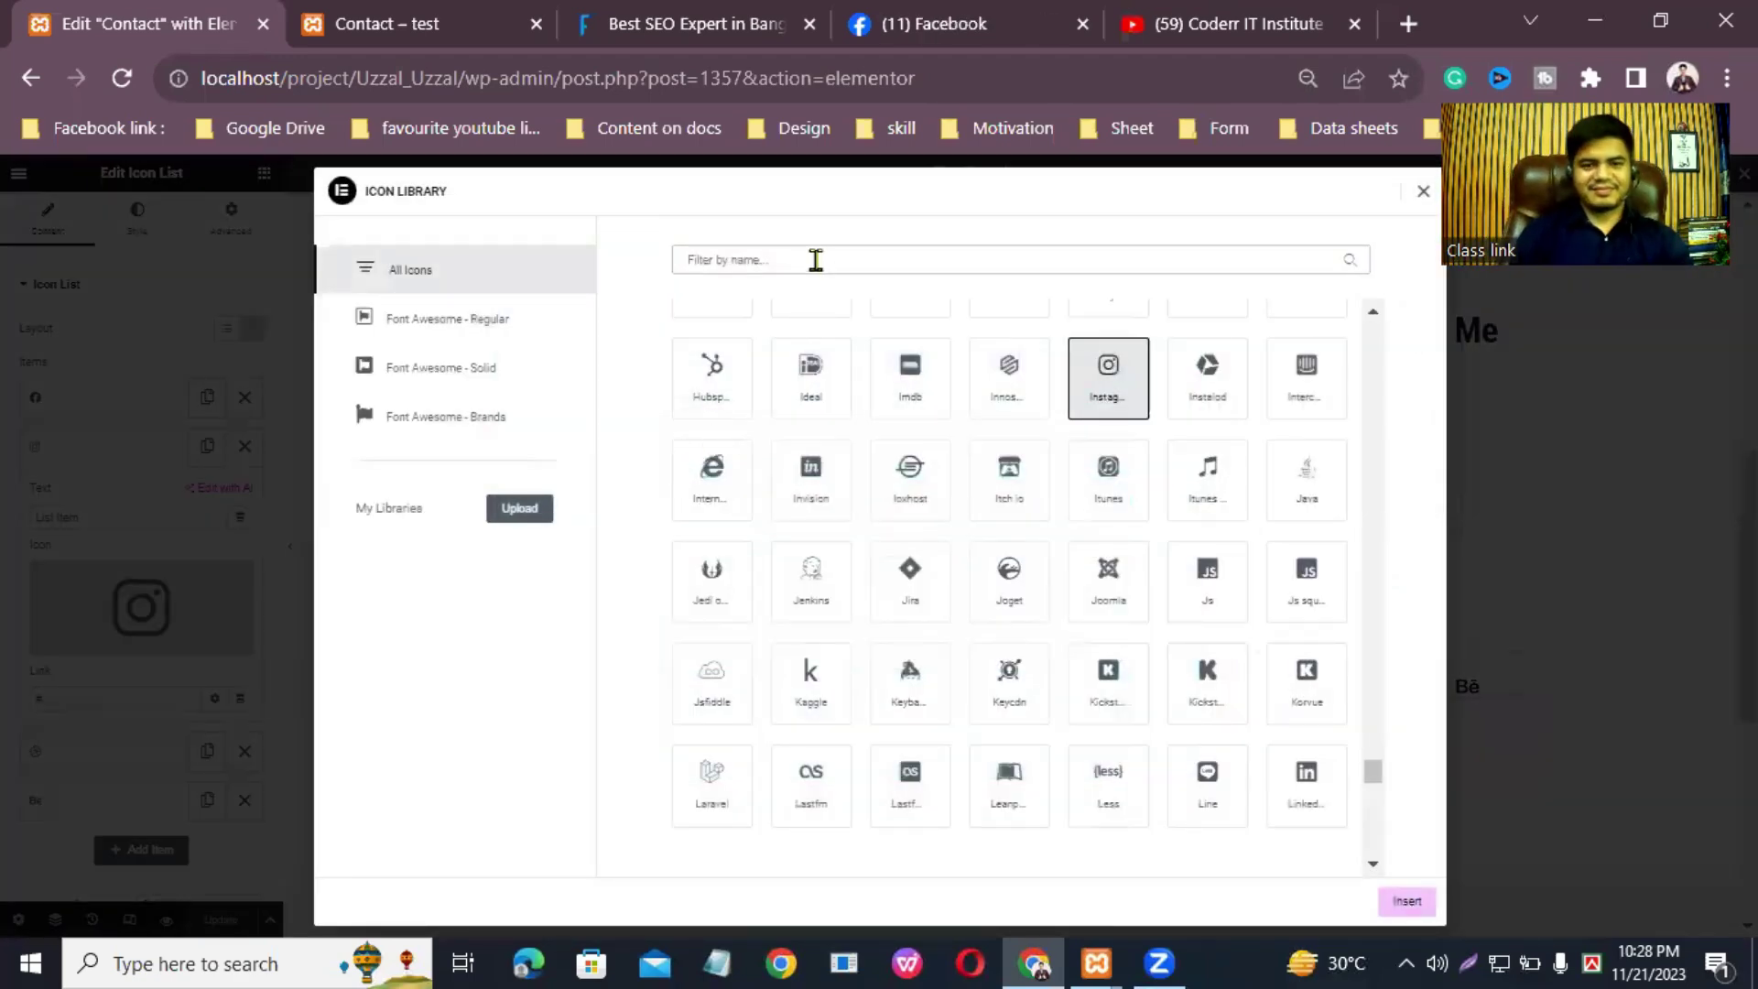
{"action": "type", "text": "you"}
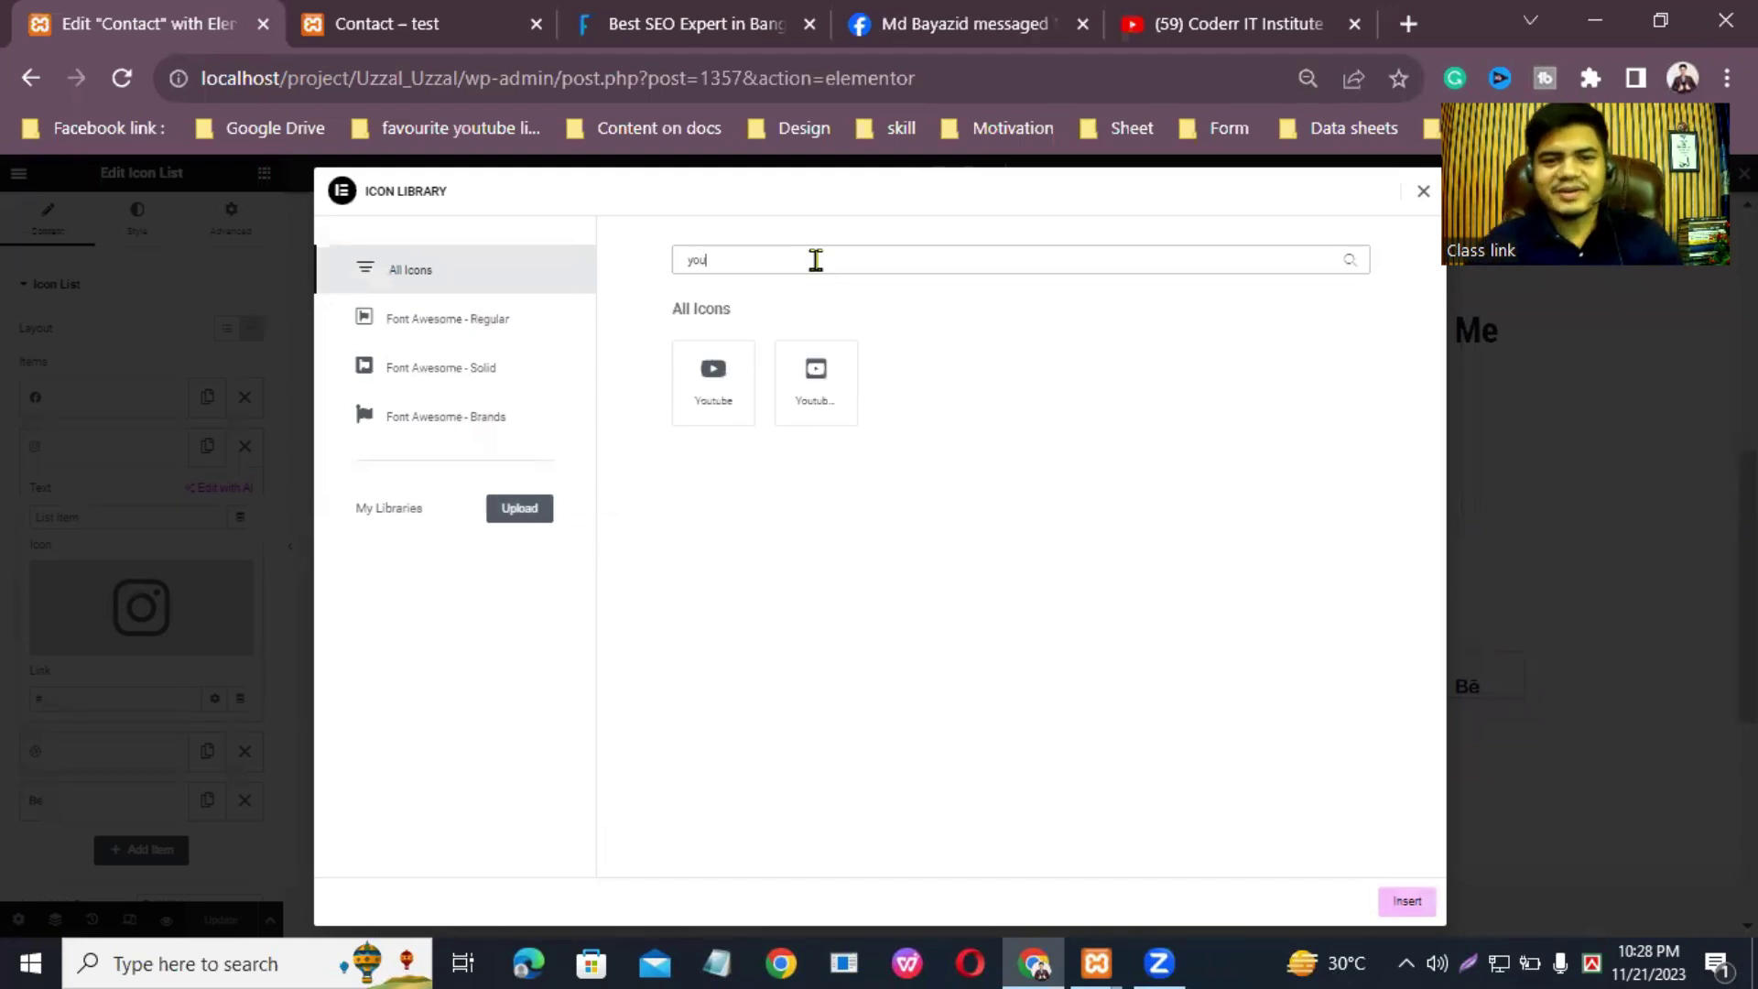
{"action": "left_click", "coordinate": [714, 376]}
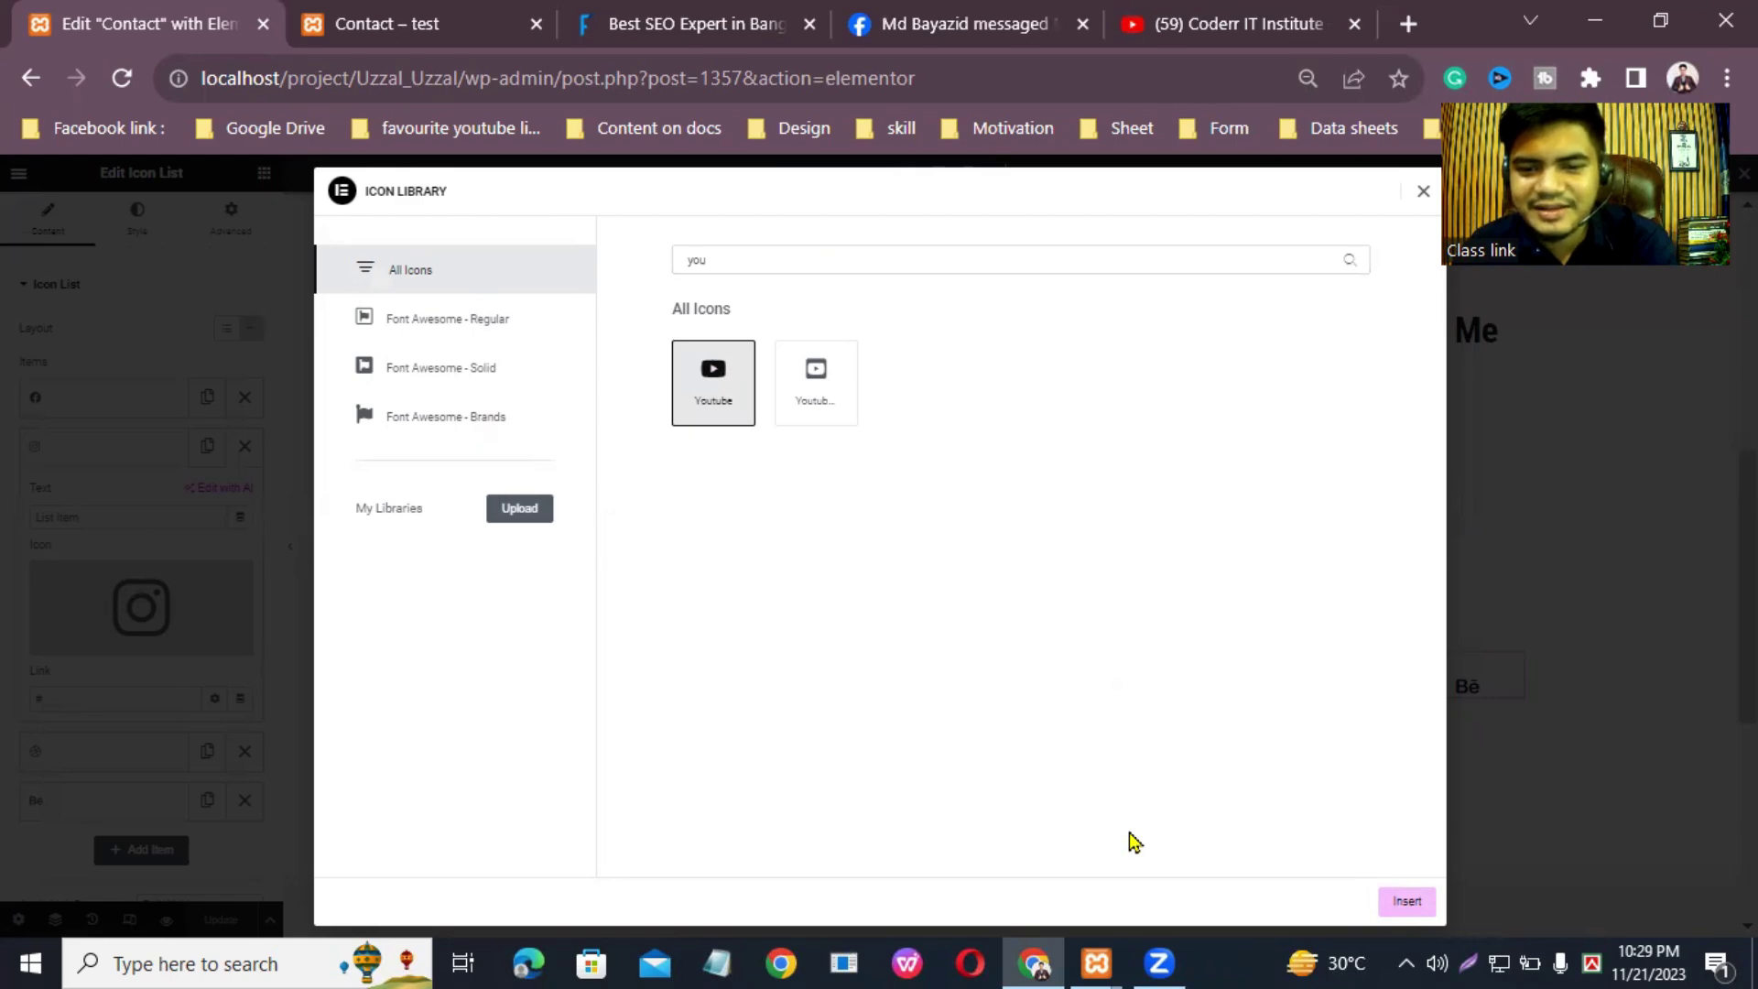
{"action": "left_click", "coordinate": [1392, 906]}
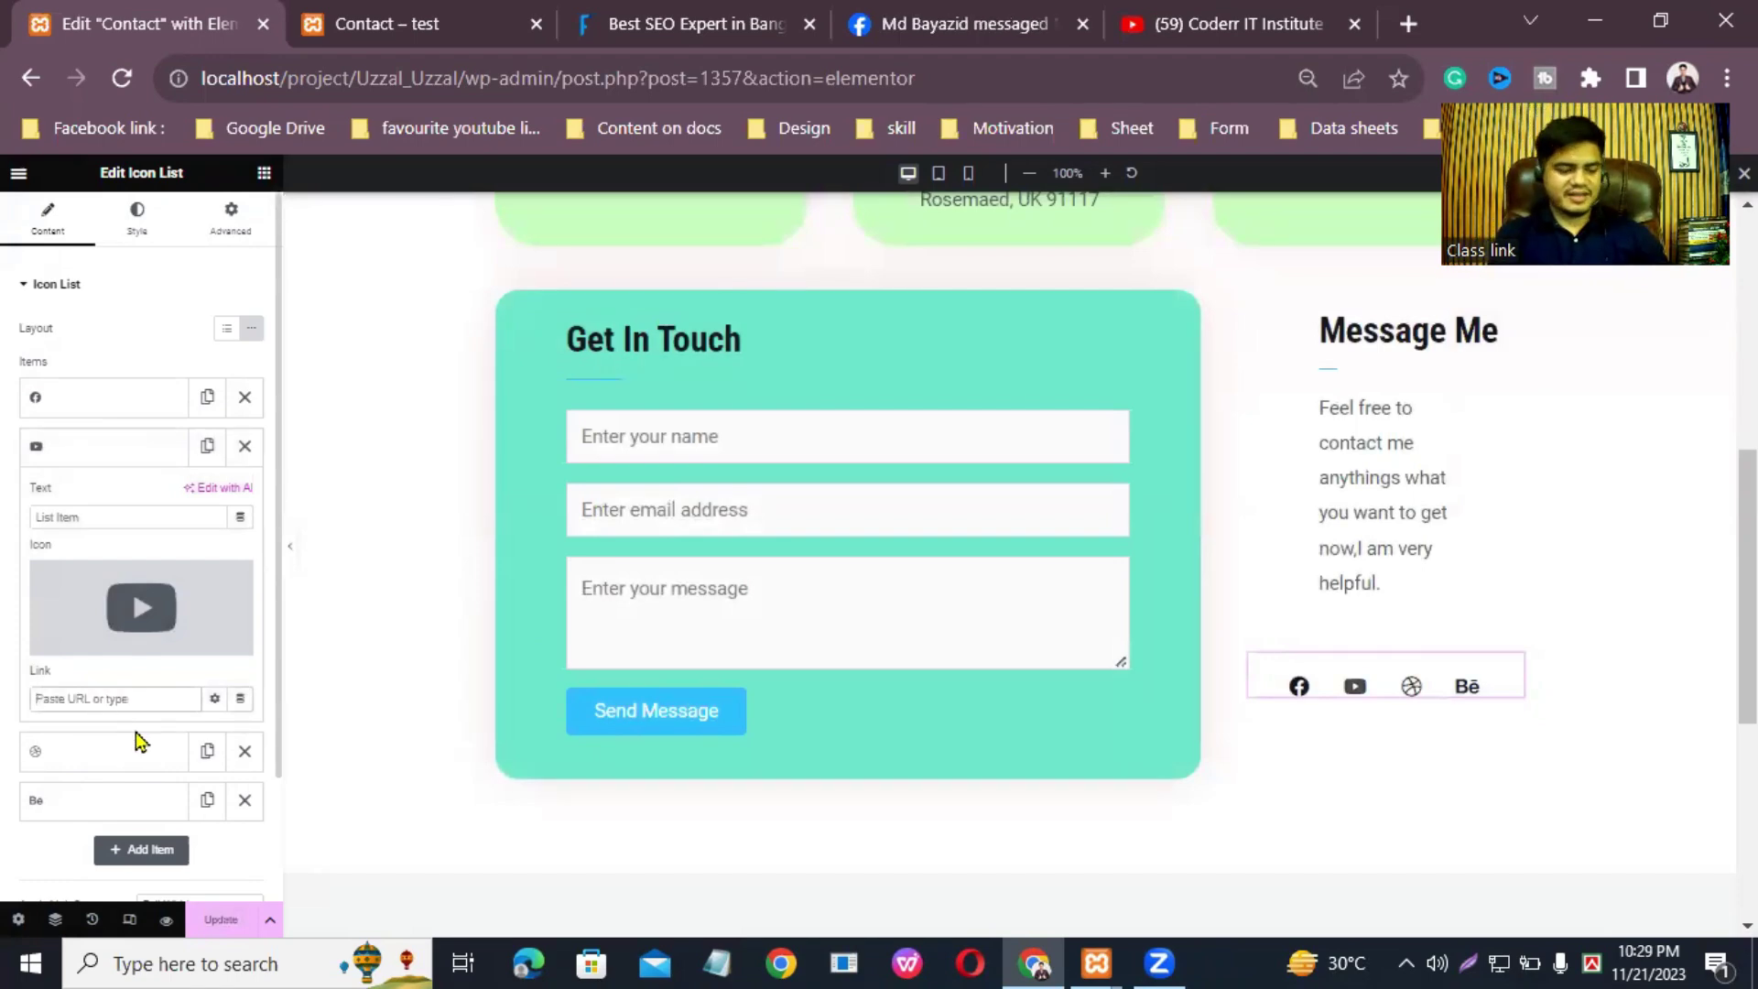
{"action": "key", "text": "ctrl+v"}
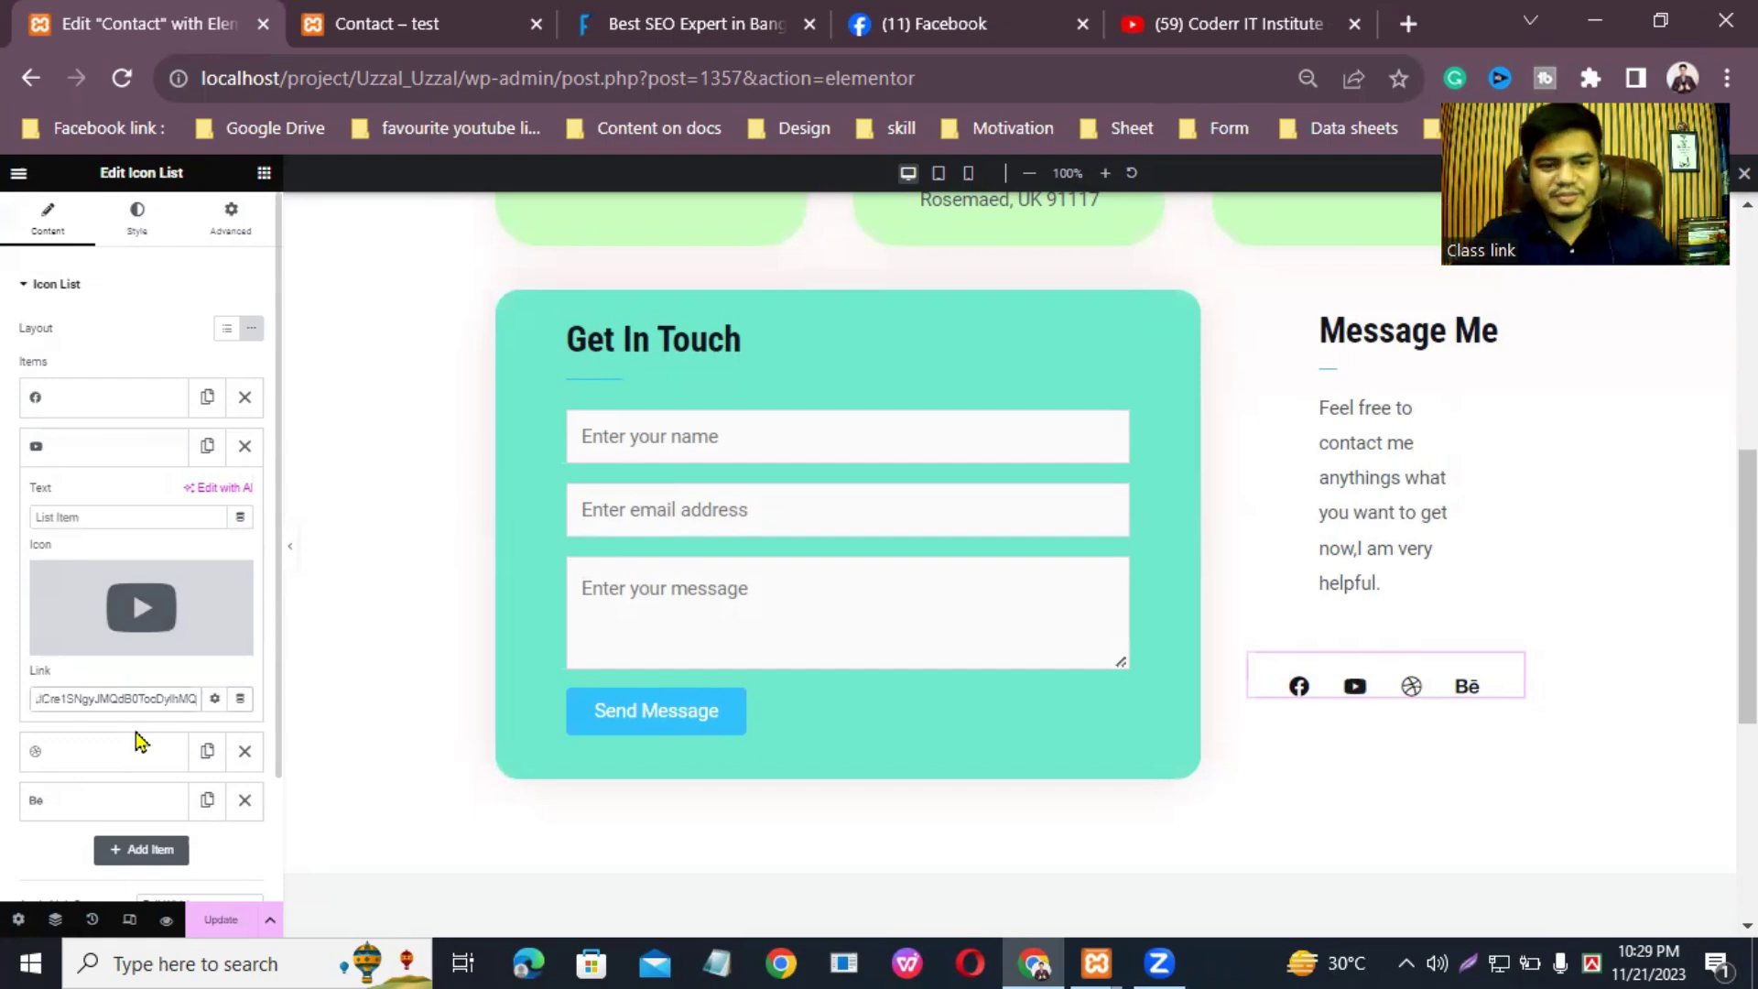
{"action": "left_click", "coordinate": [219, 921]}
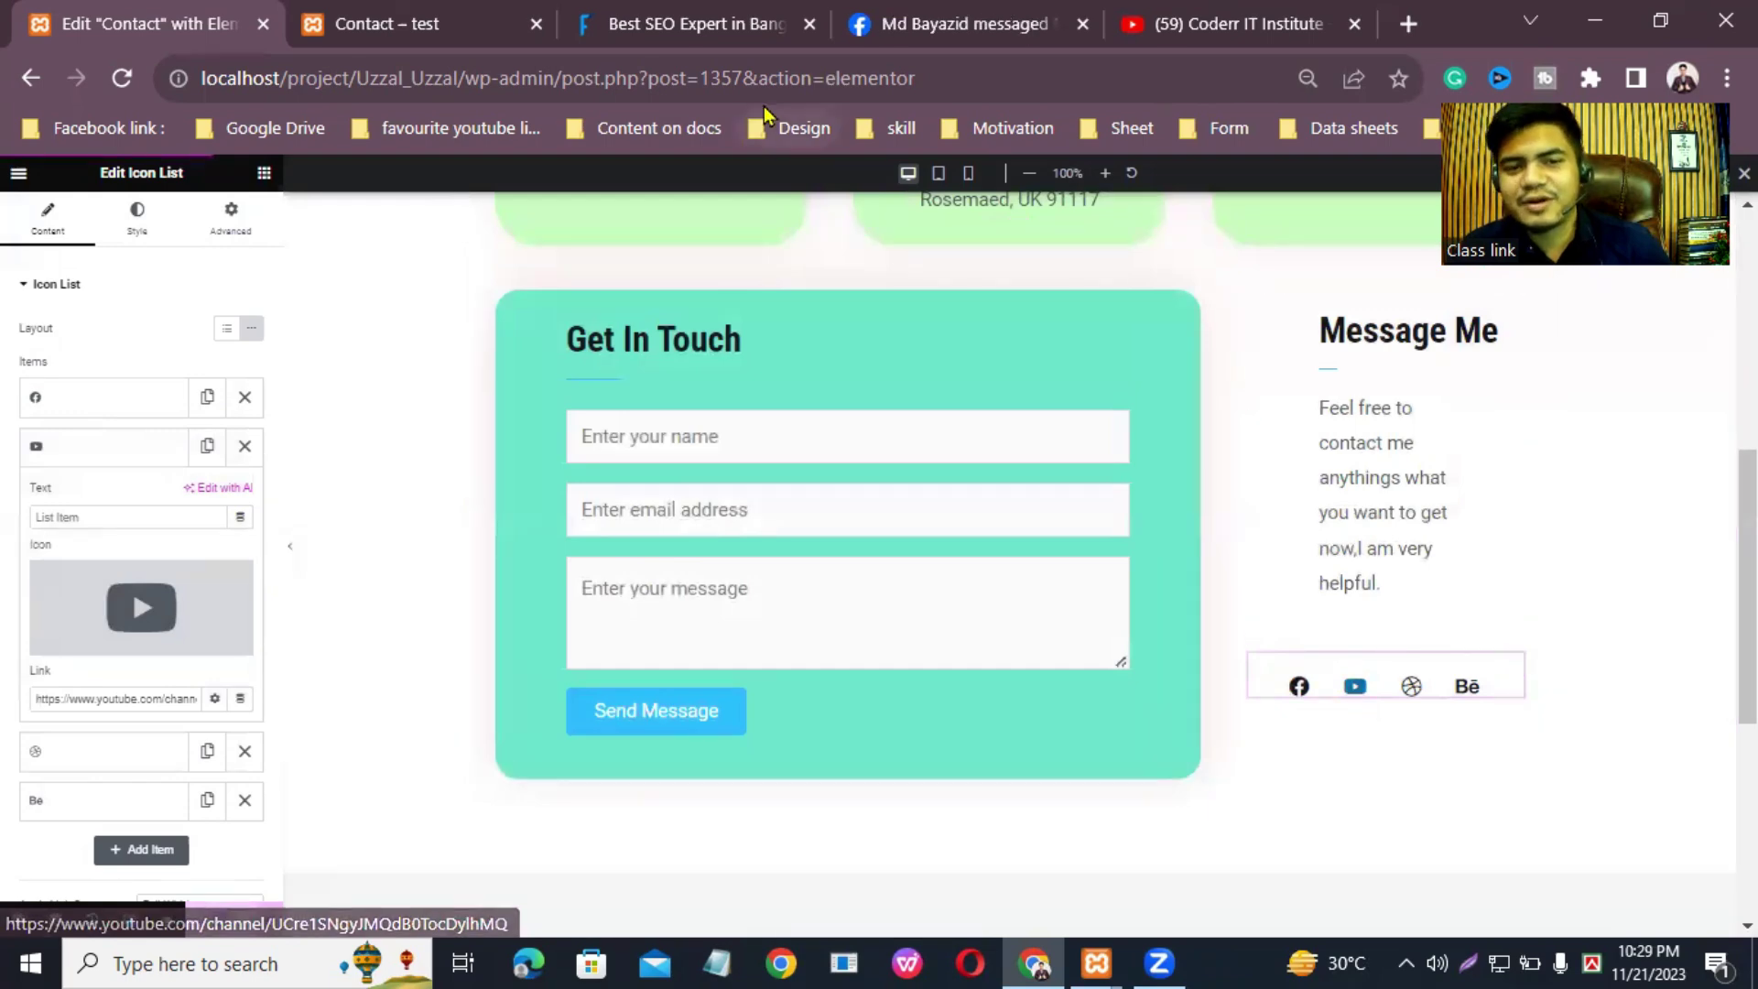
Step: Reload the live Contact page and confirm the YouTube icon opens the channel
{"action": "left_click", "coordinate": [458, 20]}
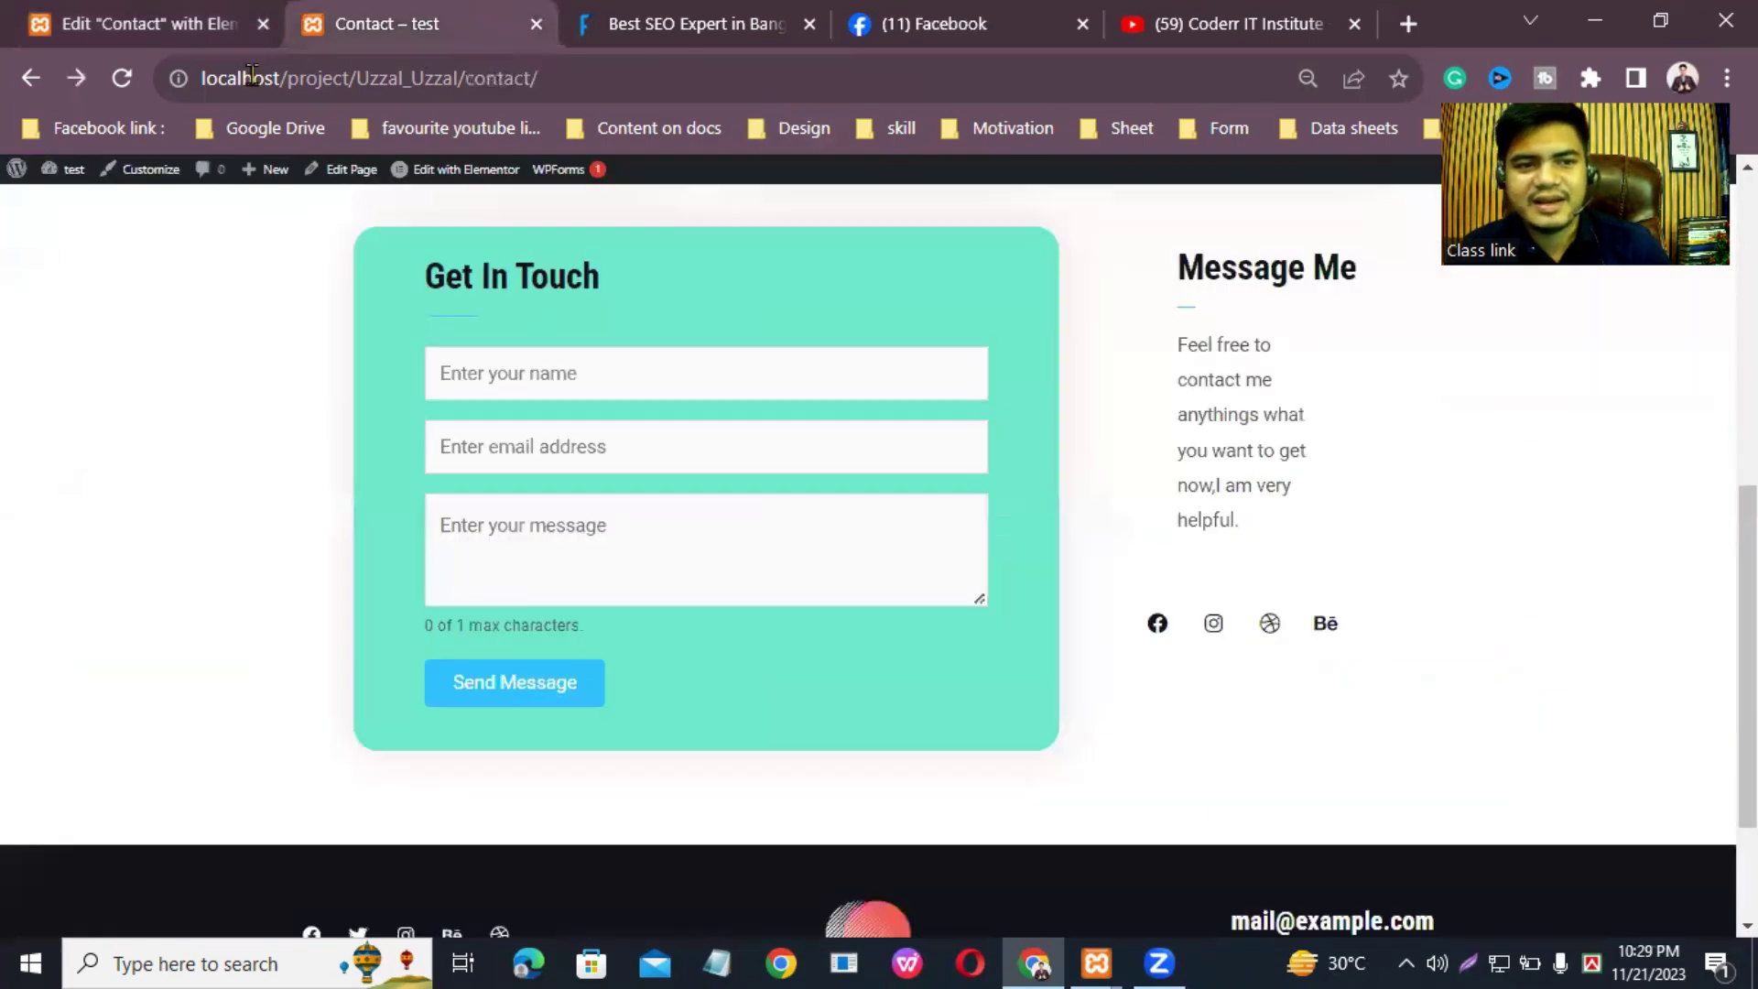
{"action": "left_click", "coordinate": [124, 86]}
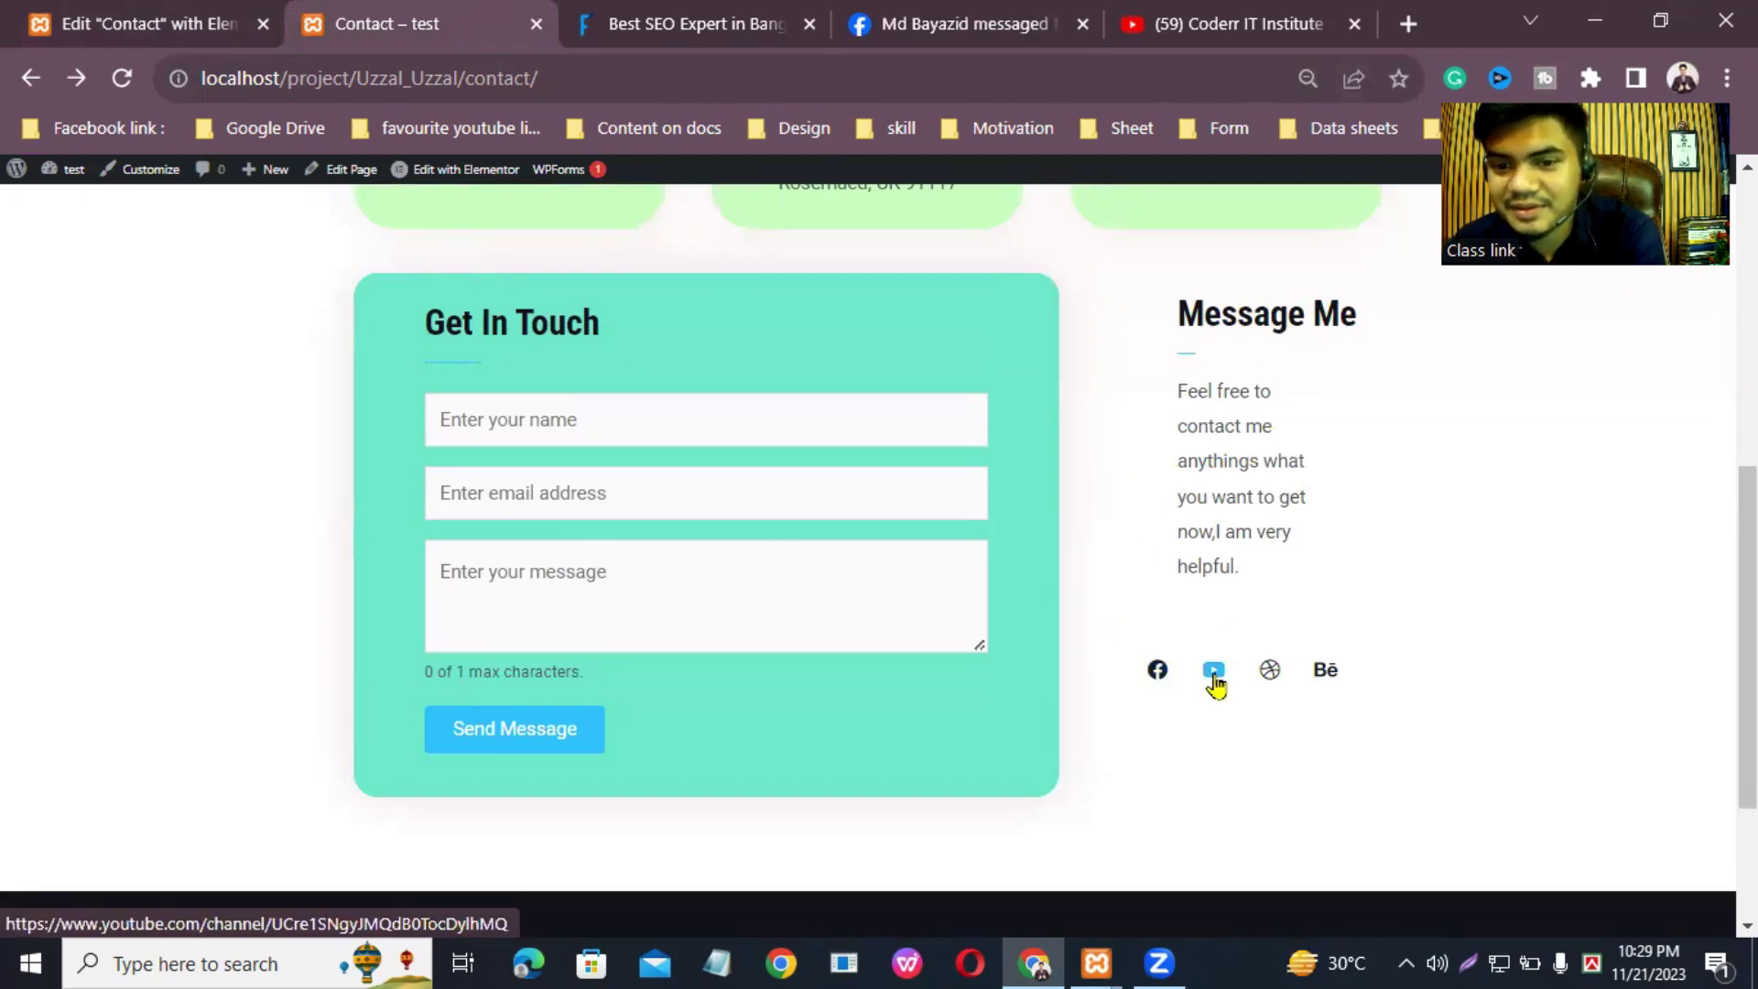
{"action": "left_click", "coordinate": [1215, 677]}
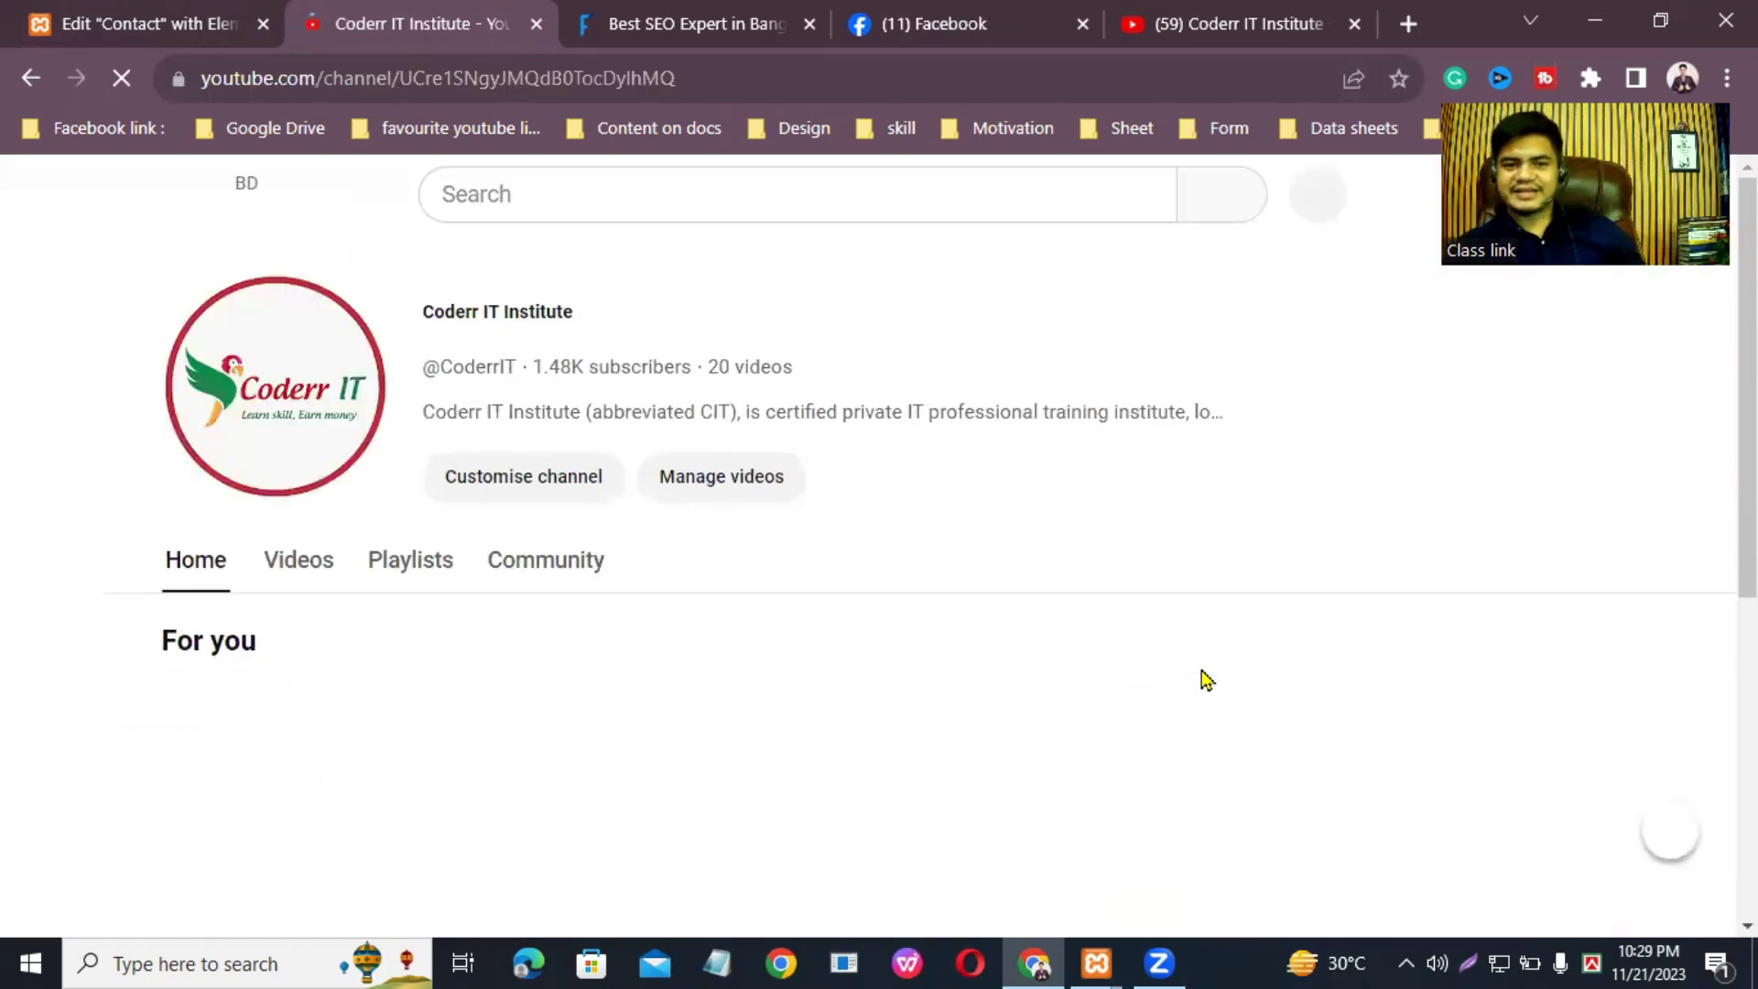
{"action": "left_click", "coordinate": [146, 11]}
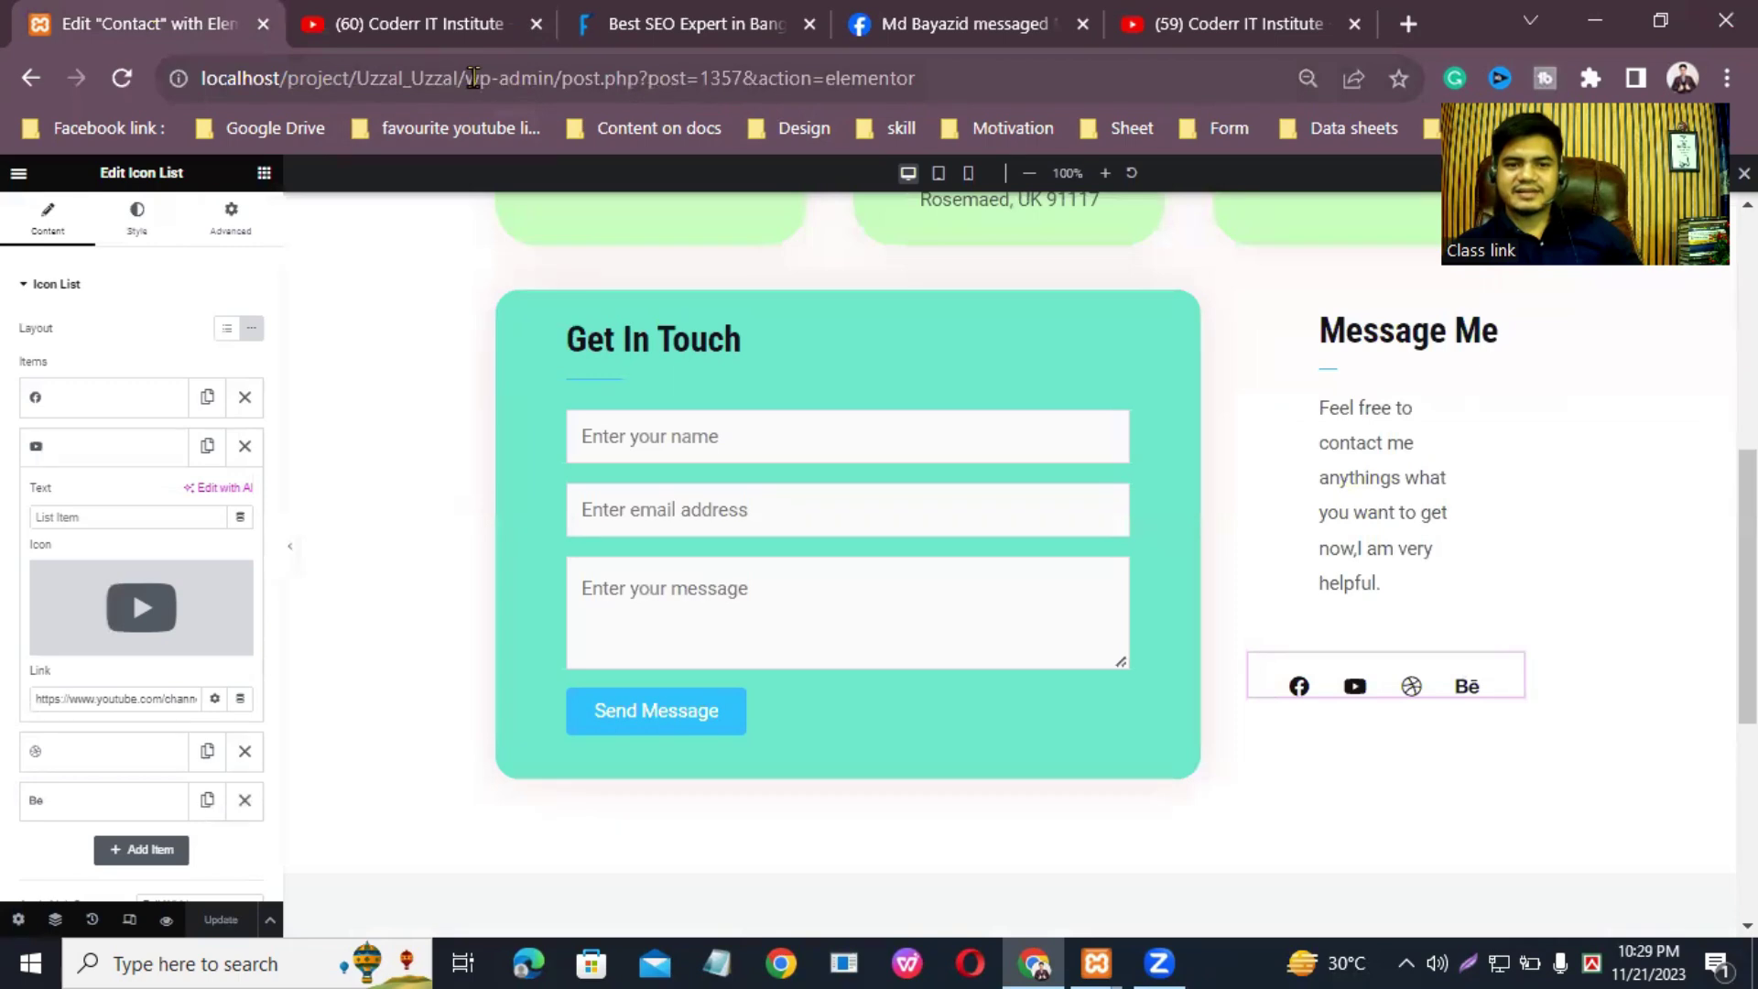
Step: Copy the site's base address into a new tab, then clear the resulting Not Found address
{"action": "left_click_drag", "start_coordinate": [453, 78], "coordinate": [167, 58]}
{"action": "right_click", "coordinate": [323, 80]}
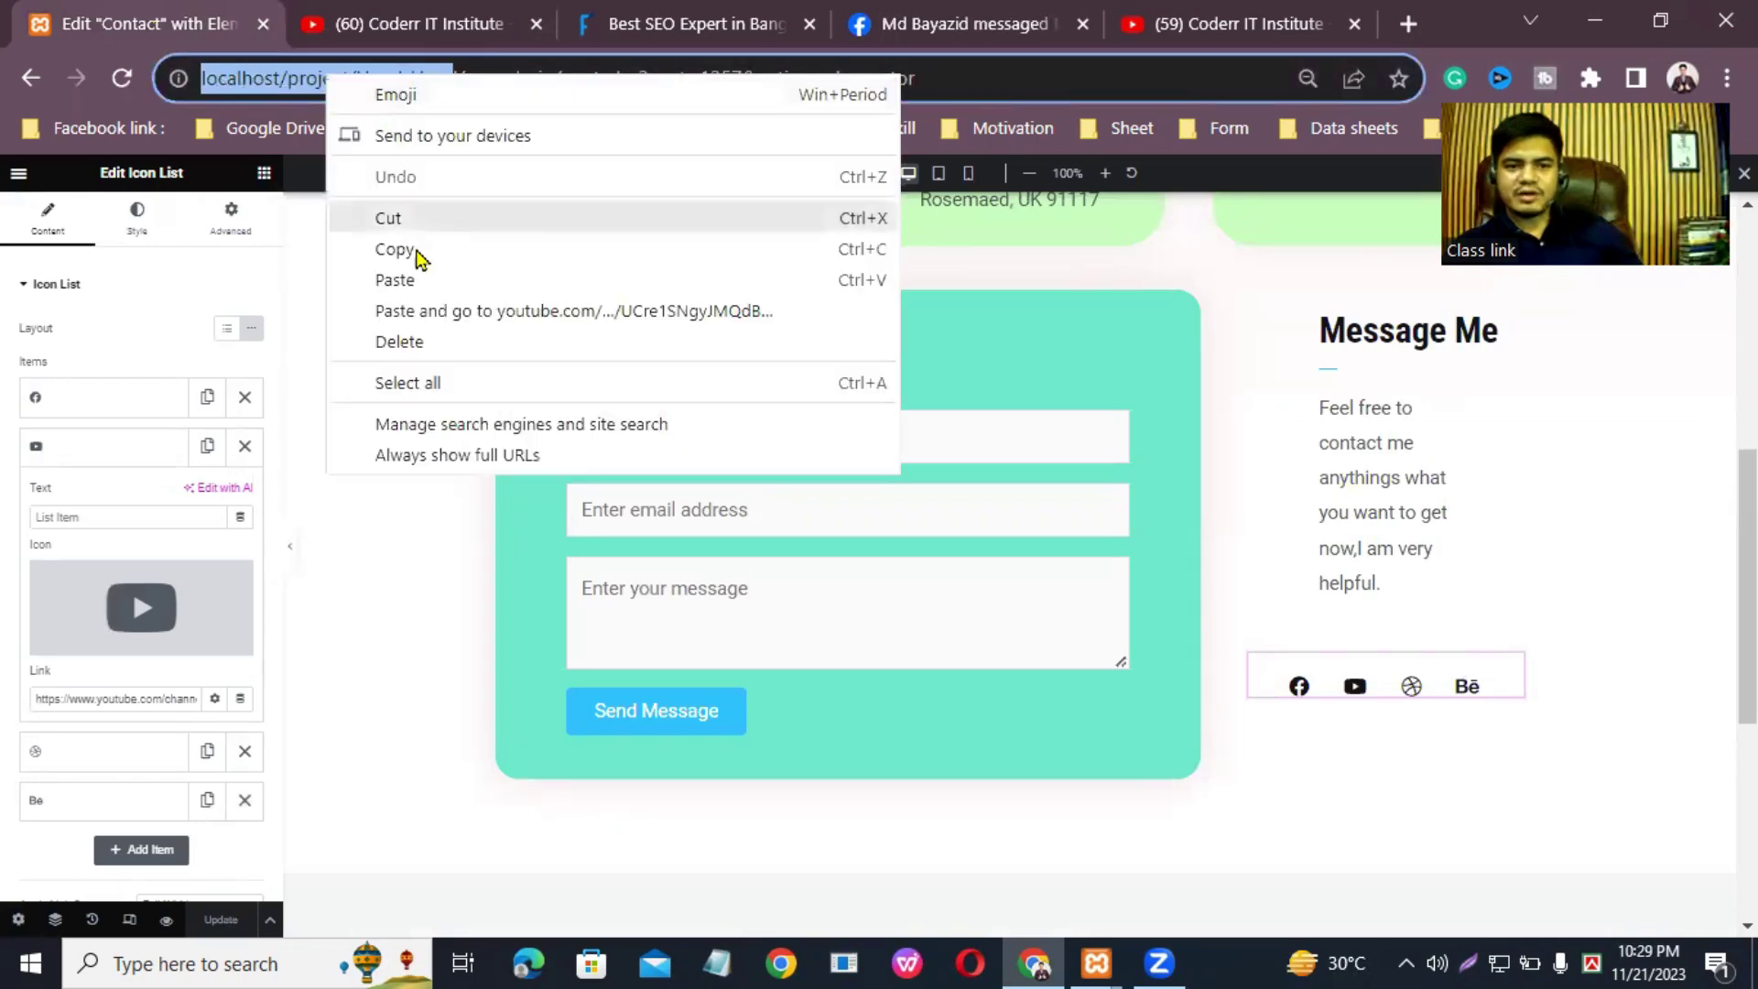
{"action": "left_click", "coordinate": [417, 249]}
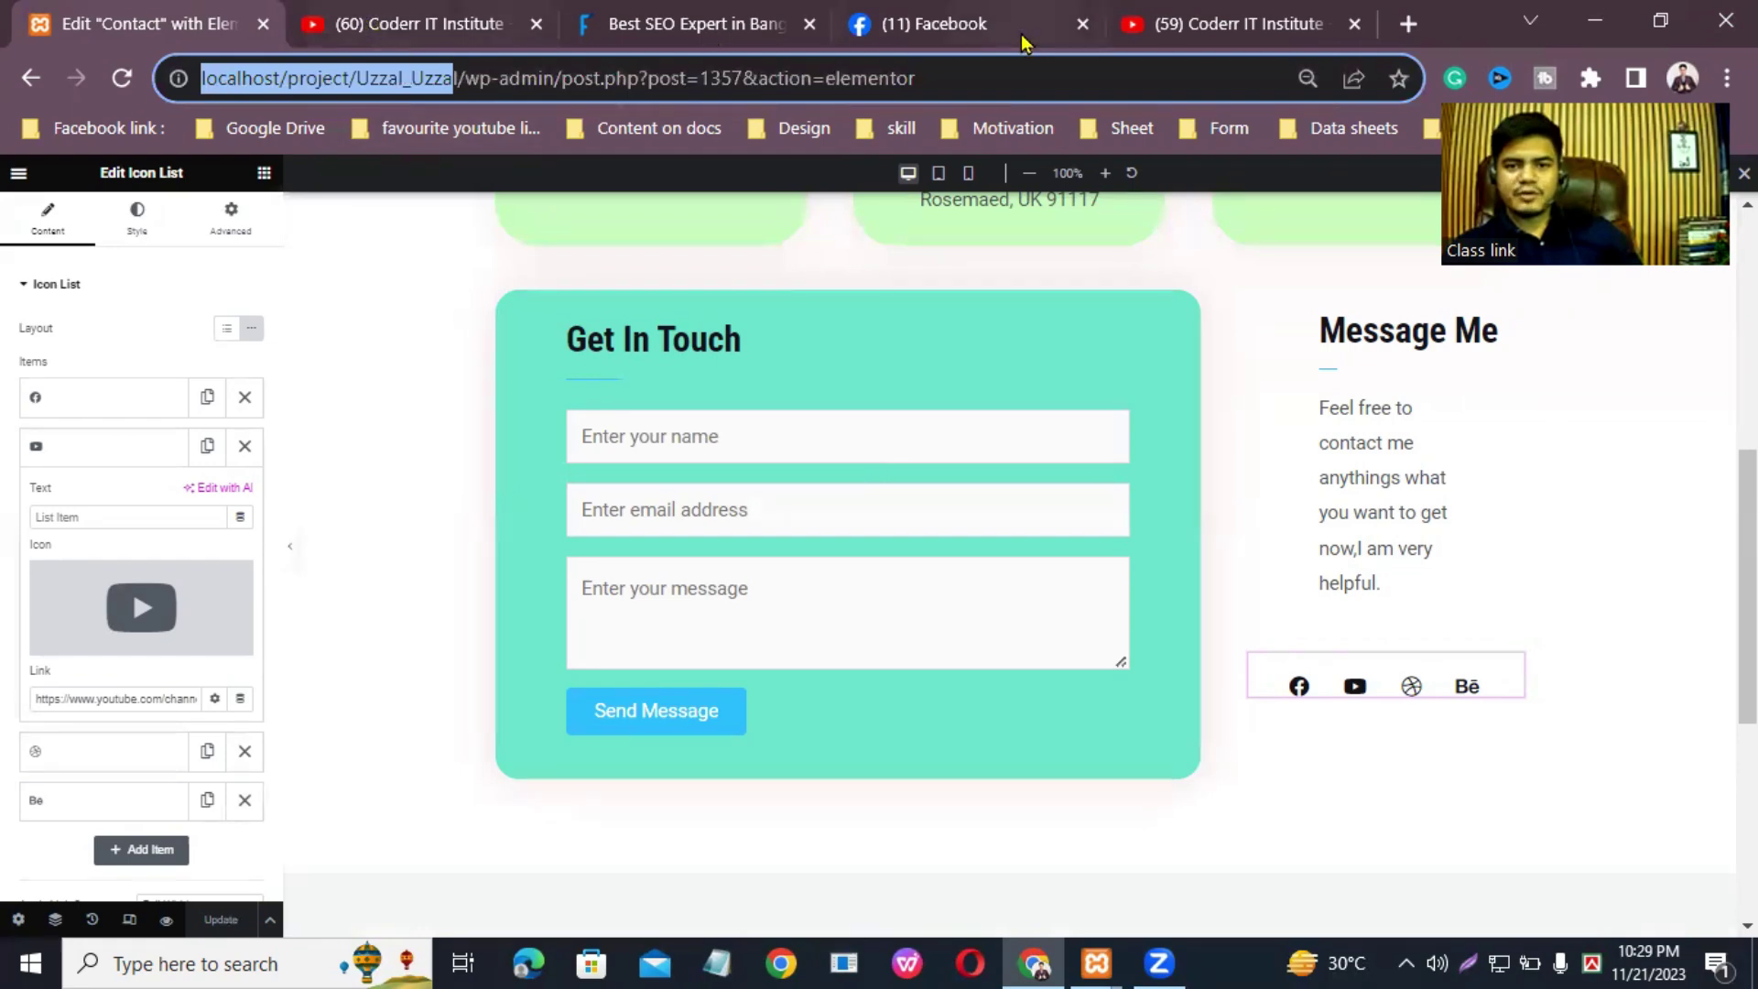
{"action": "left_click", "coordinate": [1409, 24]}
{"action": "right_click", "coordinate": [1012, 77]}
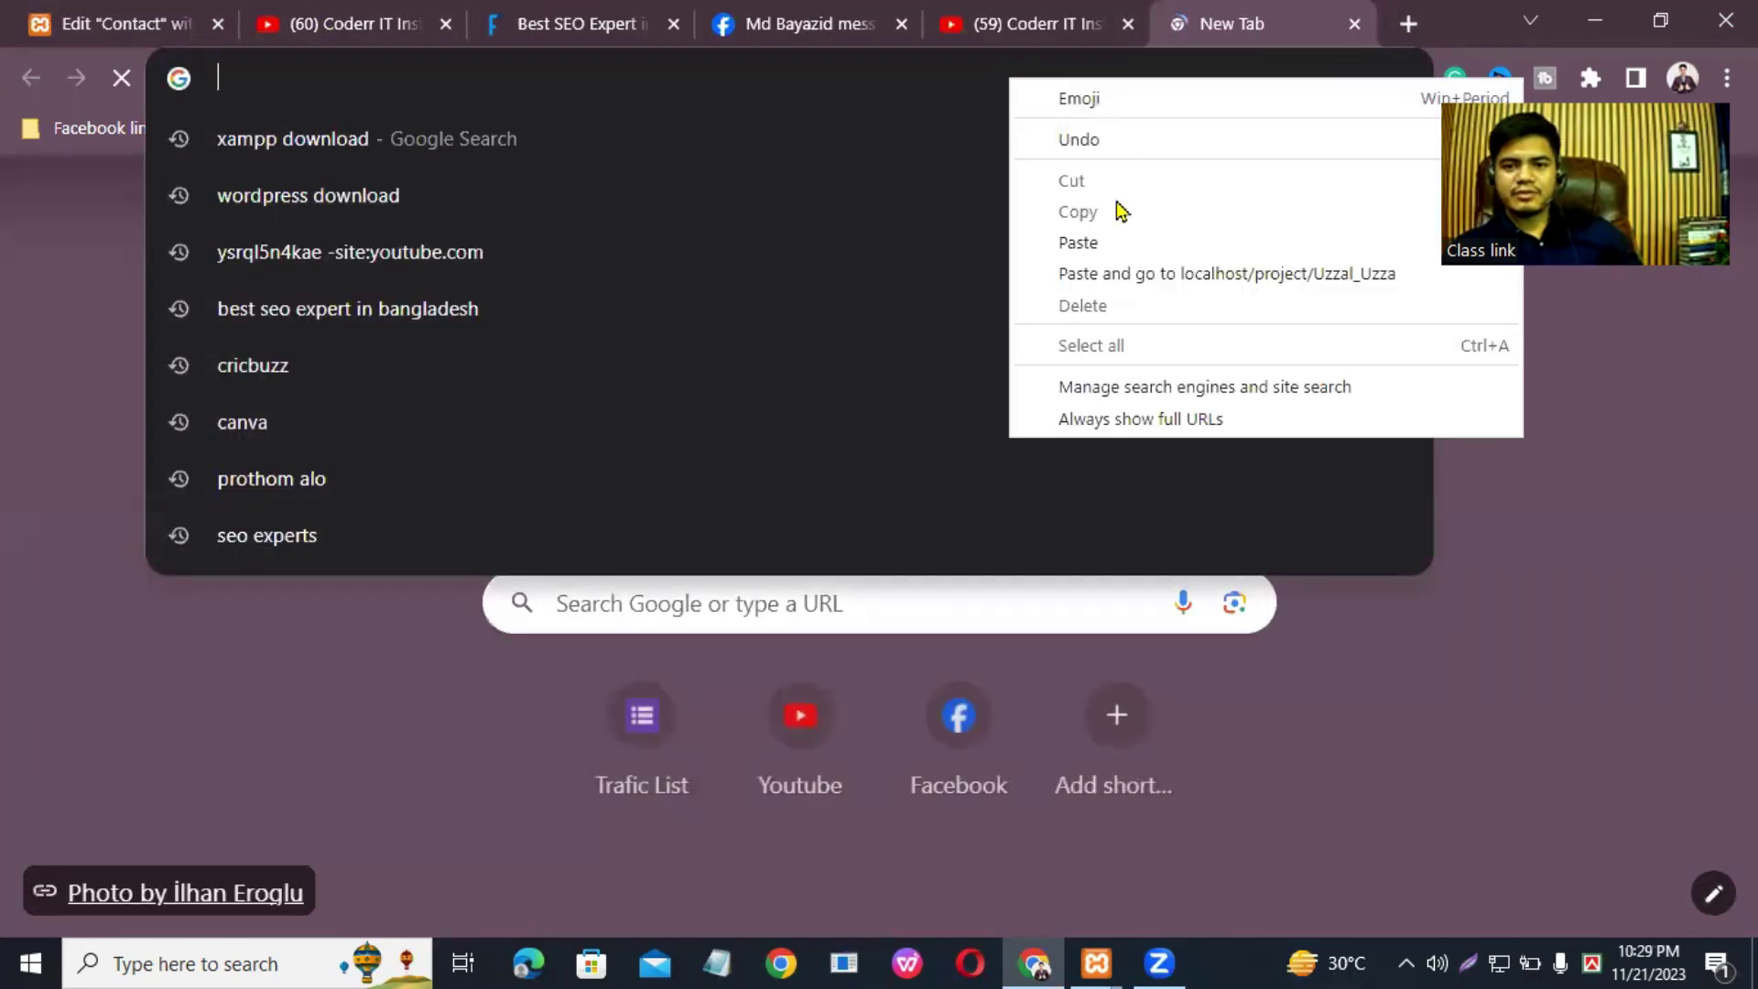
{"action": "left_click", "coordinate": [1114, 242]}
{"action": "key", "text": "Return"}
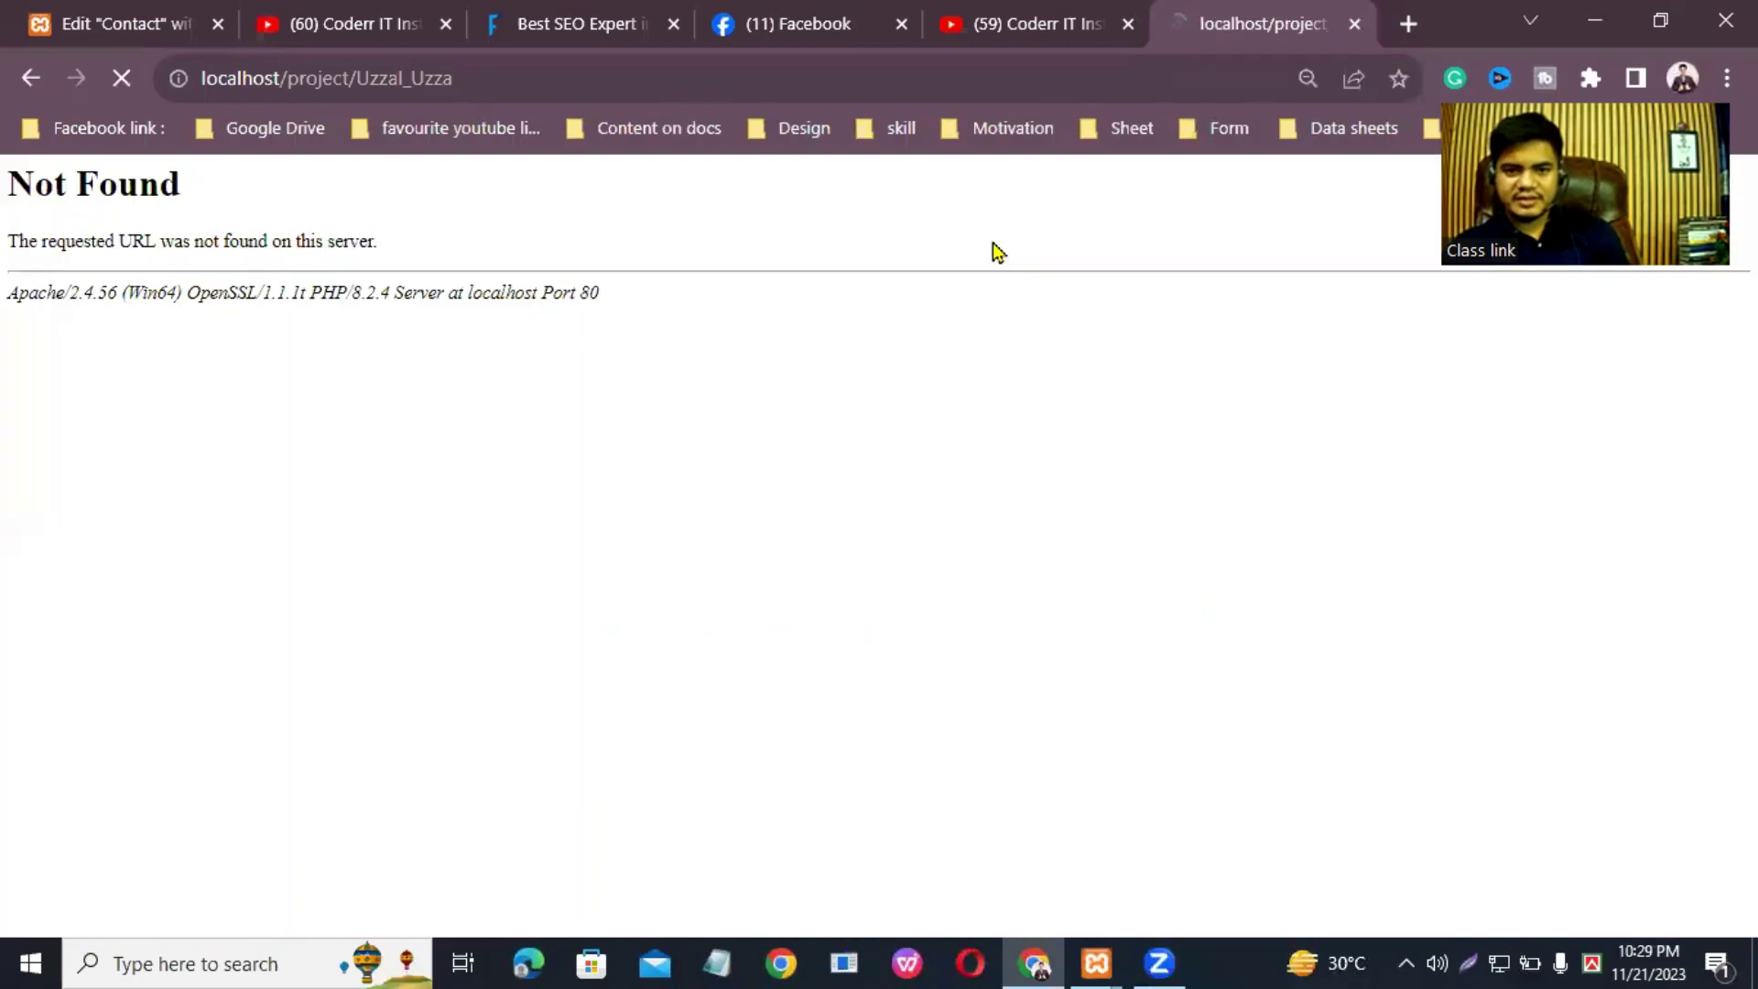
{"action": "left_click", "coordinate": [585, 73]}
{"action": "left_click", "coordinate": [585, 73]}
{"action": "key", "text": "BackSpace"}
{"action": "key", "text": "BackSpace"}
{"action": "key", "text": "BackSpace"}
{"action": "key", "text": "BackSpace"}
{"action": "key", "text": "BackSpace"}
{"action": "key", "text": "BackSpace"}
{"action": "key", "text": "BackSpace"}
{"action": "key", "text": "BackSpace"}
{"action": "key", "text": "BackSpace"}
{"action": "key", "text": "BackSpace"}
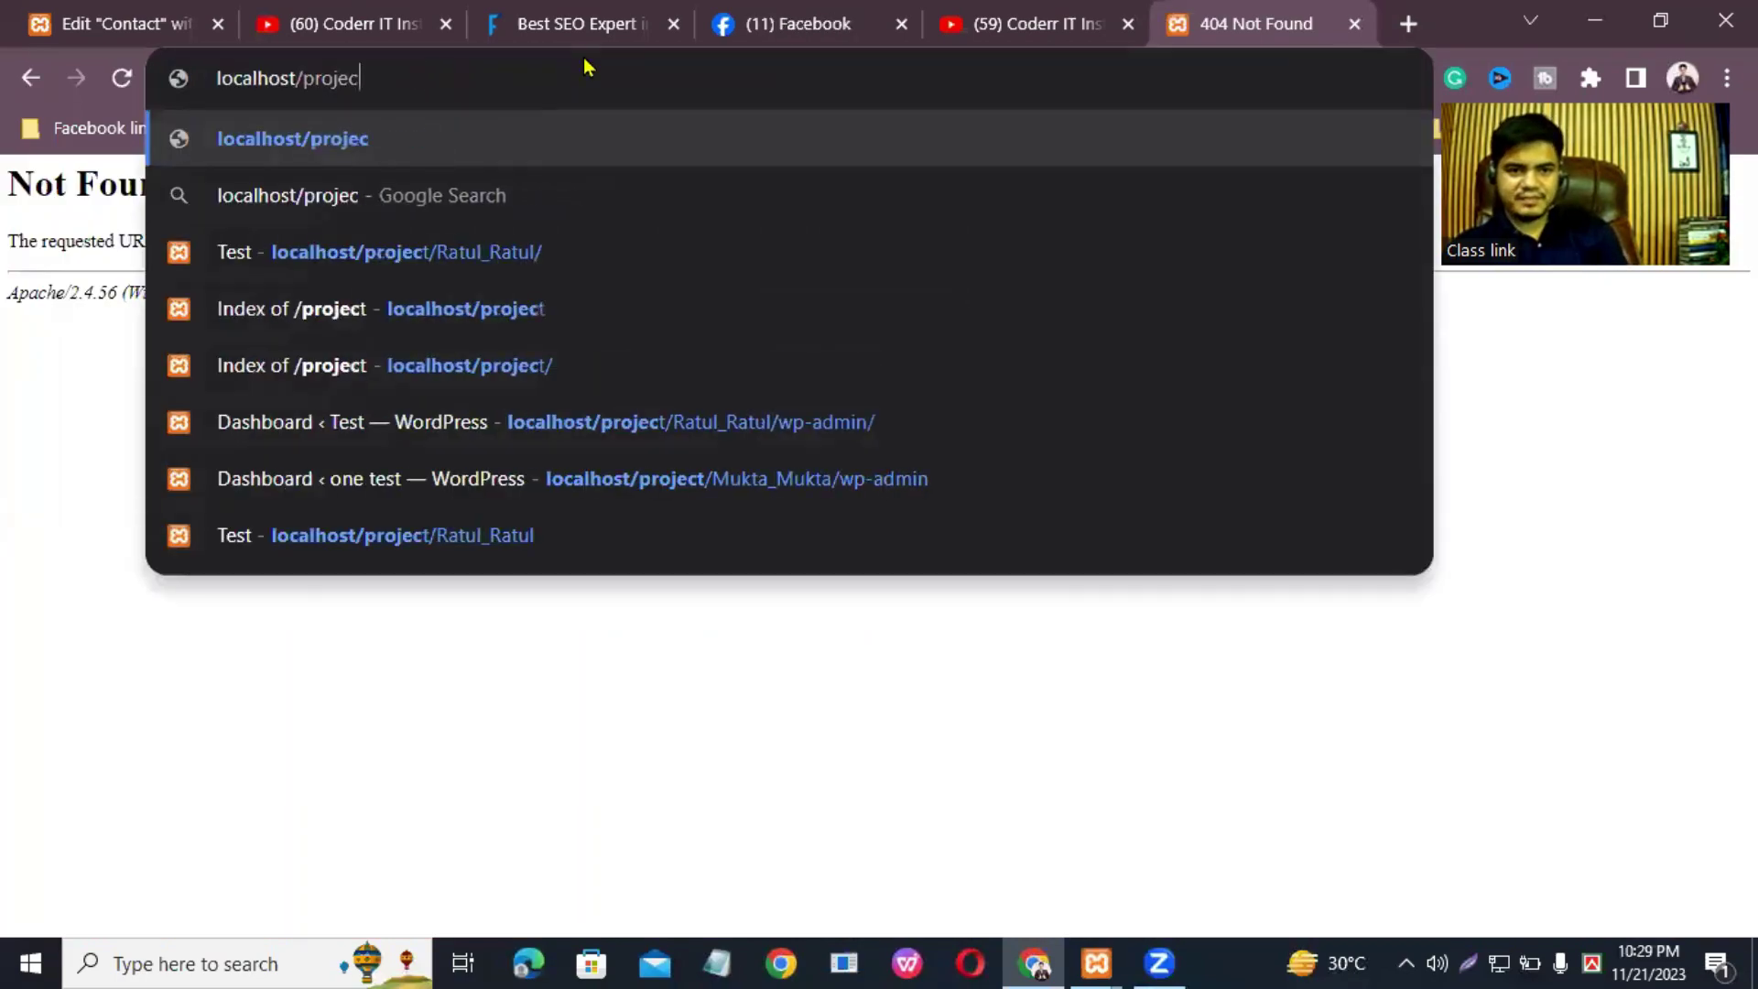
{"action": "key", "text": "BackSpace"}
{"action": "key", "text": "BackSpace"}
{"action": "key", "text": "BackSpace"}
{"action": "key", "text": "BackSpace"}
{"action": "key", "text": "BackSpace"}
{"action": "key", "text": "BackSpace"}
{"action": "key", "text": "BackSpace"}
{"action": "key", "text": "BackSpace"}
{"action": "key", "text": "BackSpace"}
{"action": "key", "text": "BackSpace"}
{"action": "key", "text": "BackSpace"}
{"action": "key", "text": "BackSpace"}
{"action": "key", "text": "BackSpace"}
{"action": "key", "text": "BackSpace"}
{"action": "key", "text": "BackSpace"}
{"action": "key", "text": "BackSpace"}
{"action": "key", "text": "BackSpace"}
{"action": "key", "text": "BackSpace"}
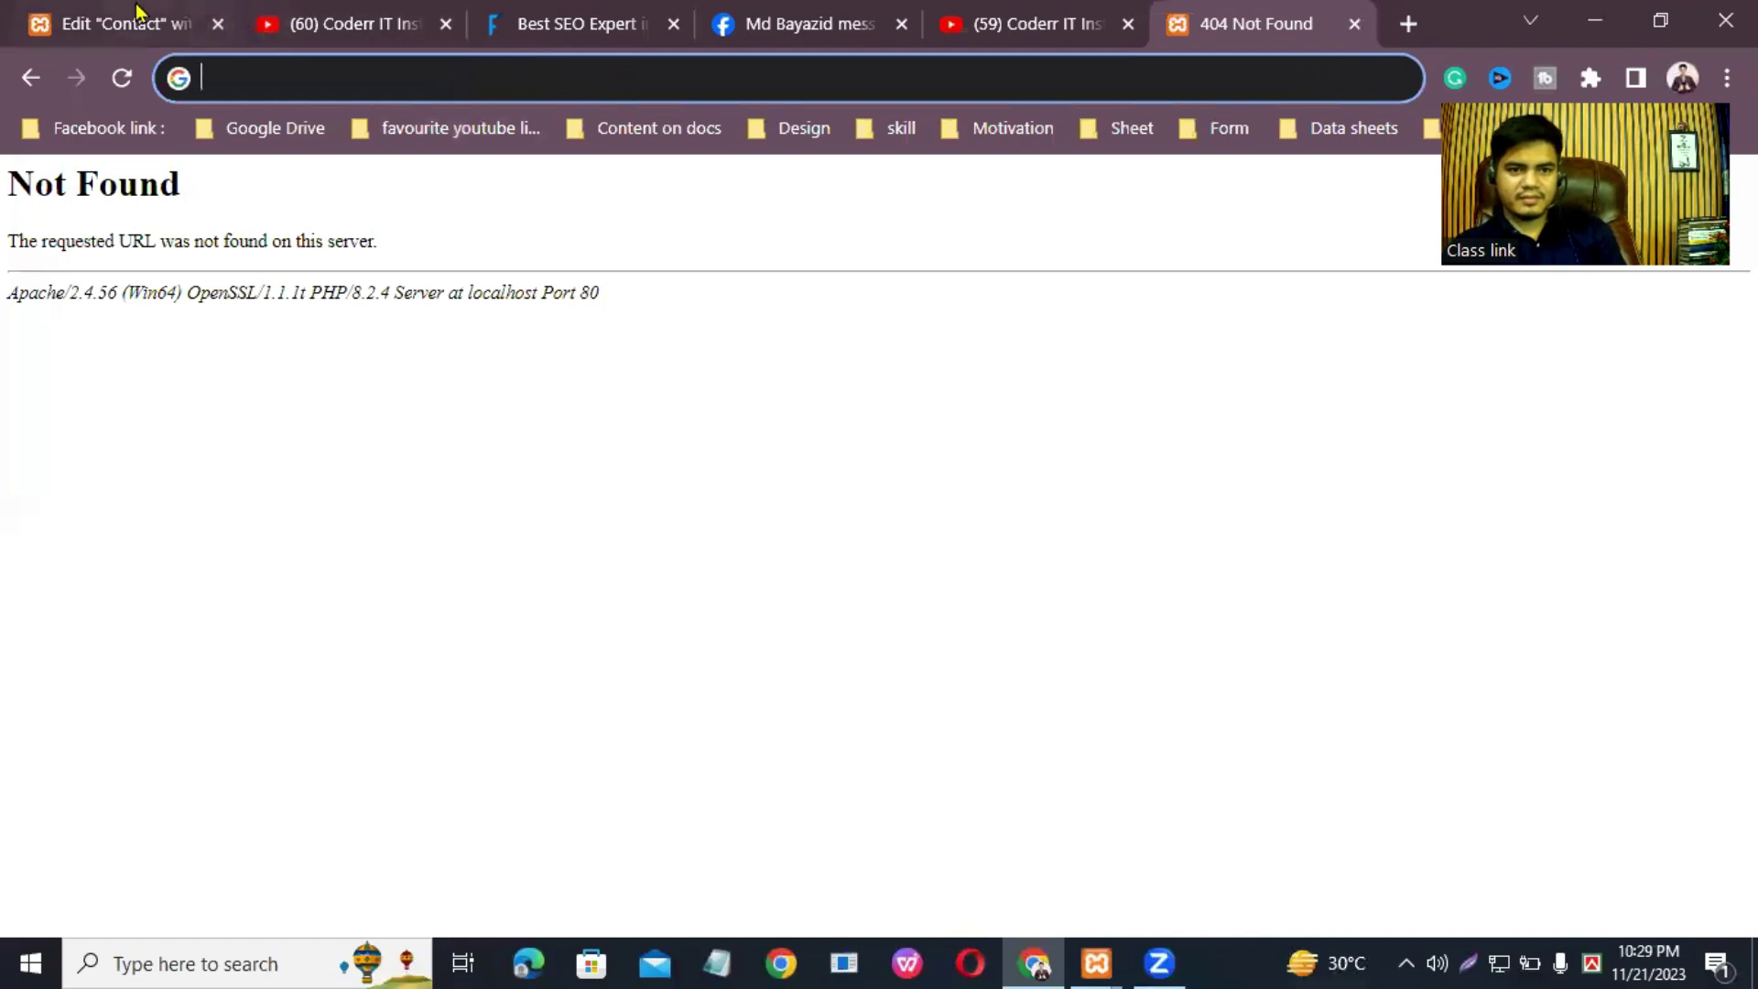
Step: Copy the Elementor editor page's full address
{"action": "left_click", "coordinate": [138, 19]}
{"action": "scroll", "coordinate": [839, 290], "scroll_direction": "up", "scroll_amount": 6}
{"action": "left_click", "coordinate": [1007, 79]}
{"action": "double_click", "coordinate": [1006, 80]}
{"action": "left_click", "coordinate": [1006, 80]}
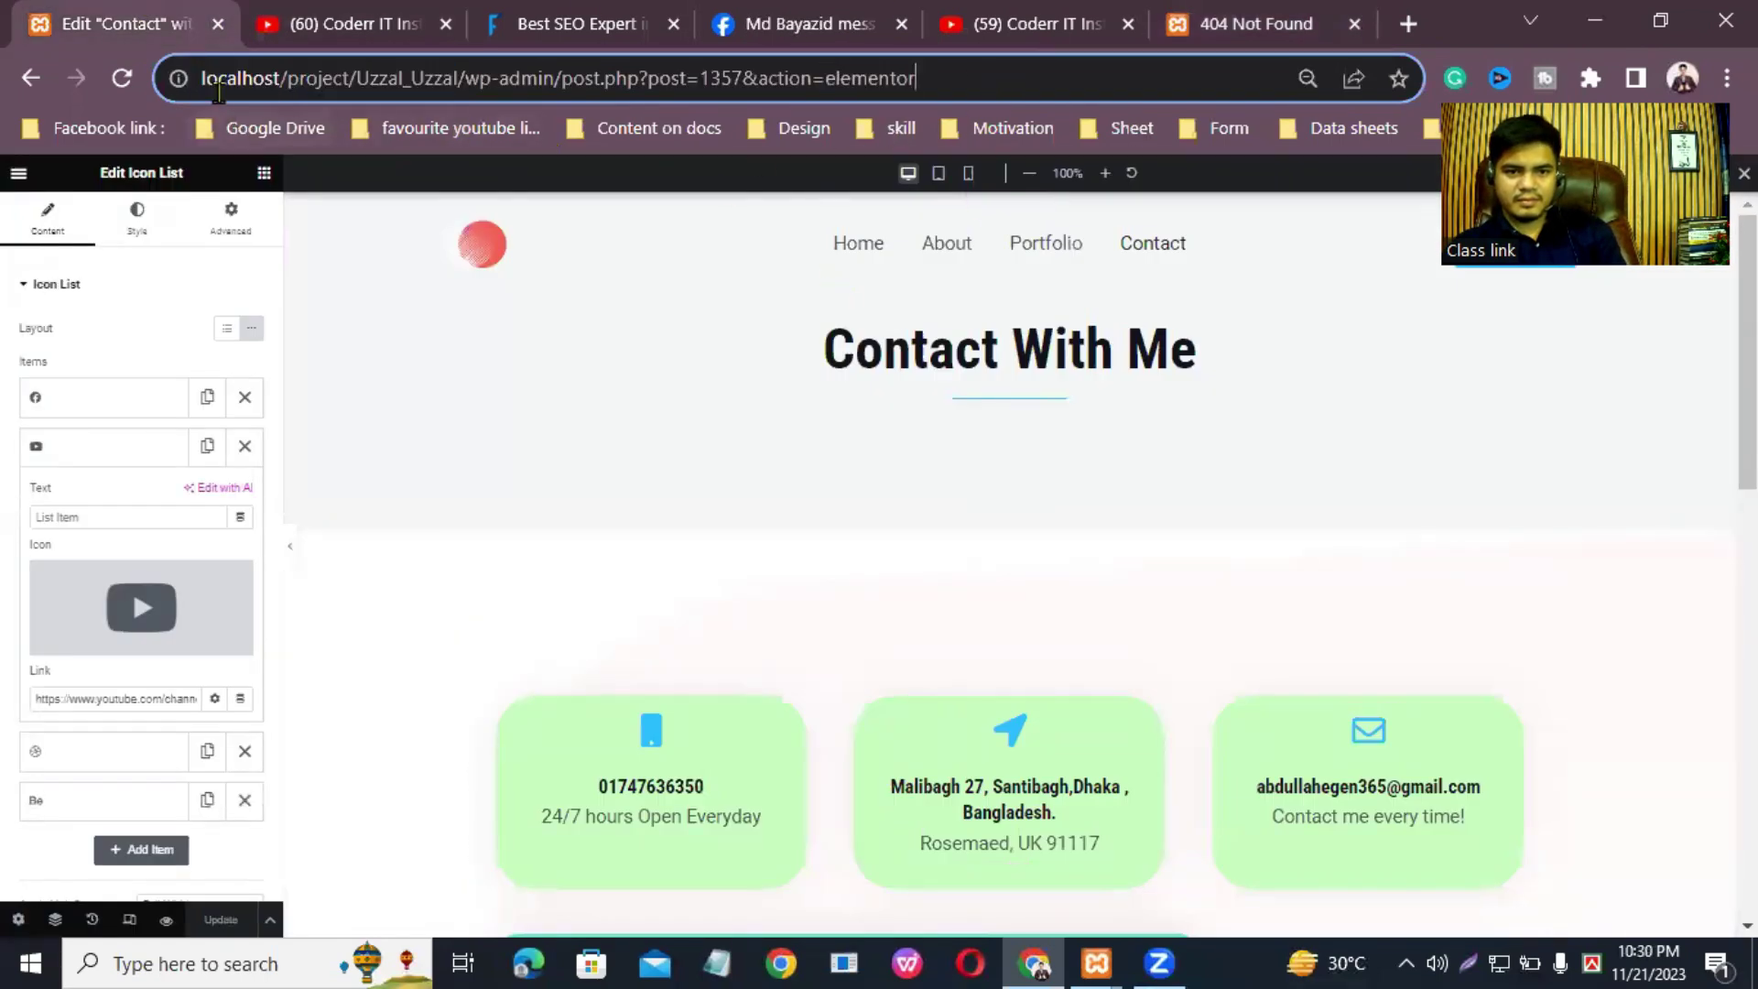
{"action": "double_click", "coordinate": [256, 80]}
{"action": "triple_click", "coordinate": [322, 81]}
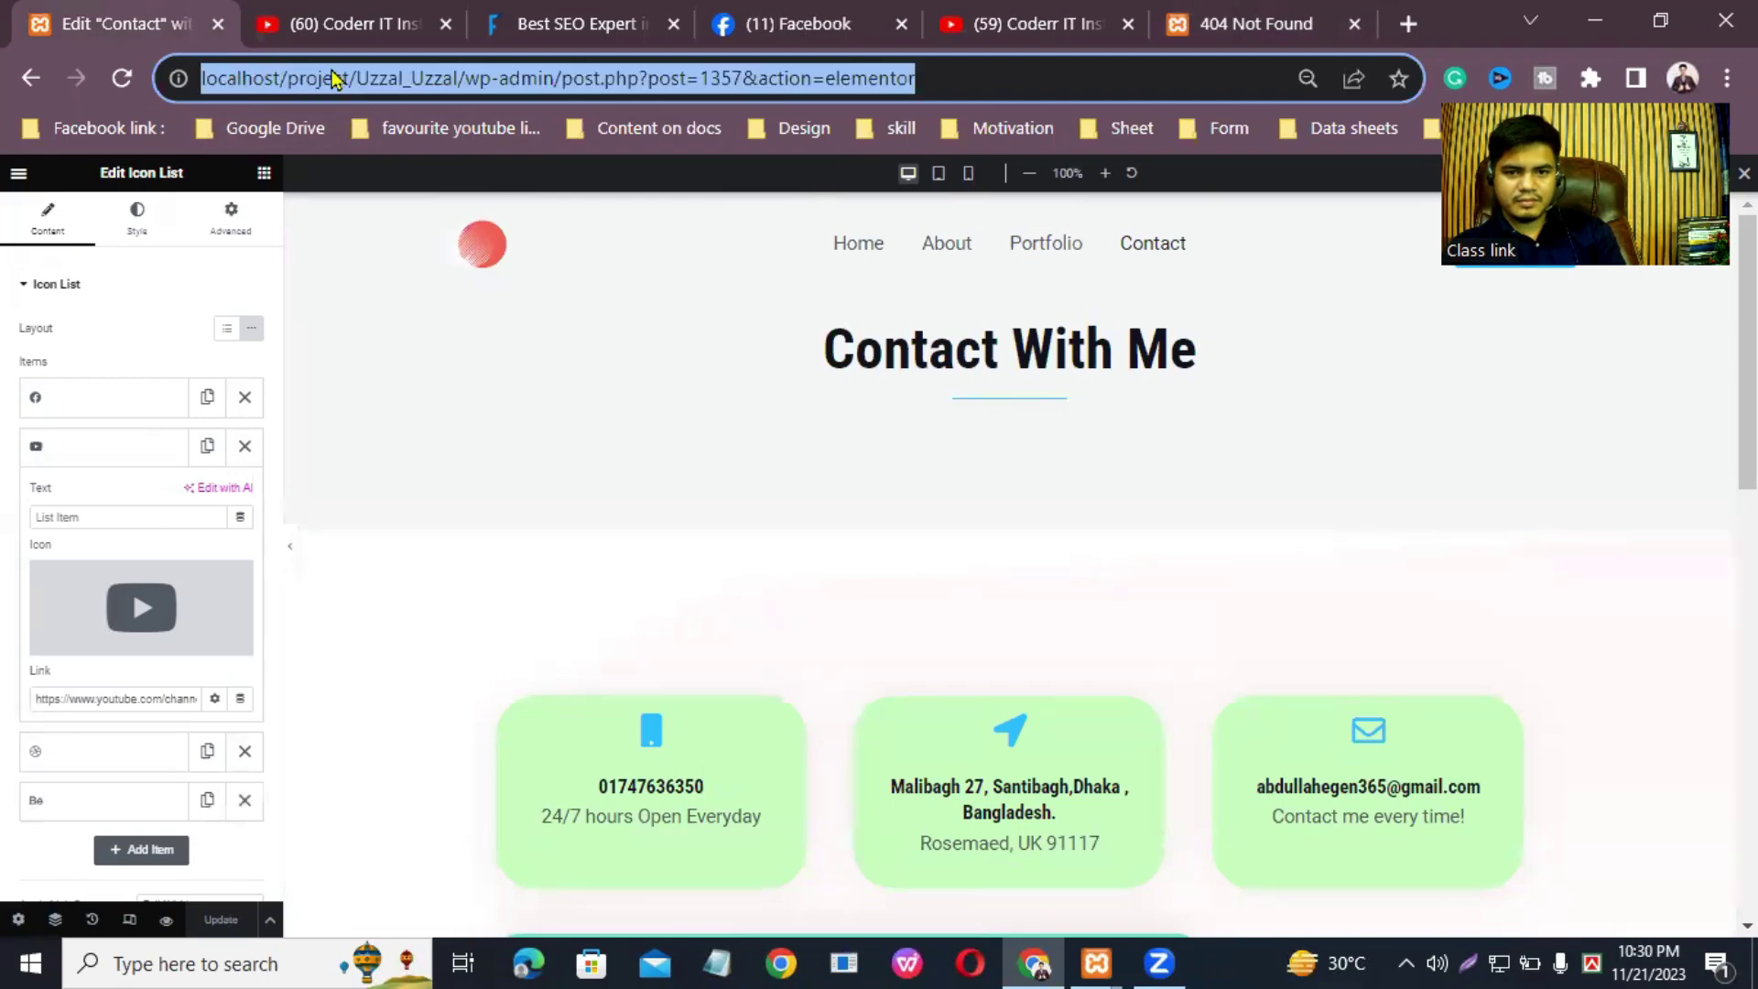
{"action": "right_click", "coordinate": [367, 88]}
{"action": "left_click", "coordinate": [488, 257]}
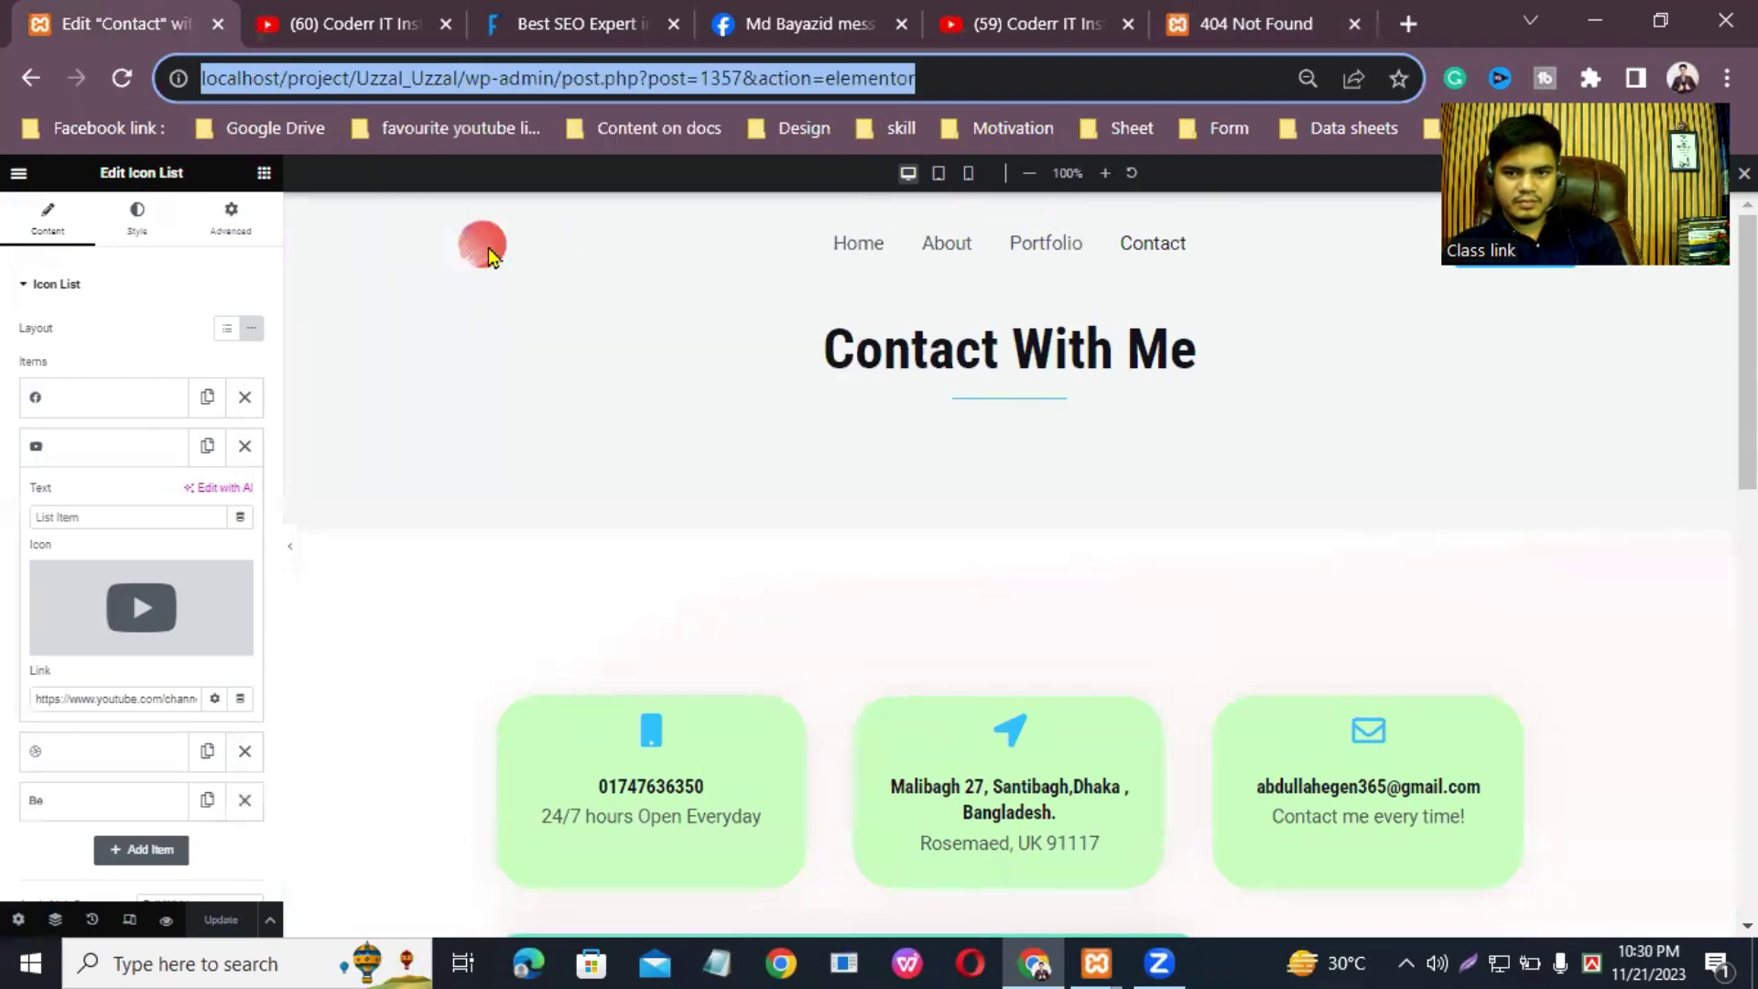
Step: Replace the Not Found tab with a new tab loading the site home from the trimmed address
{"action": "left_click", "coordinate": [1354, 24]}
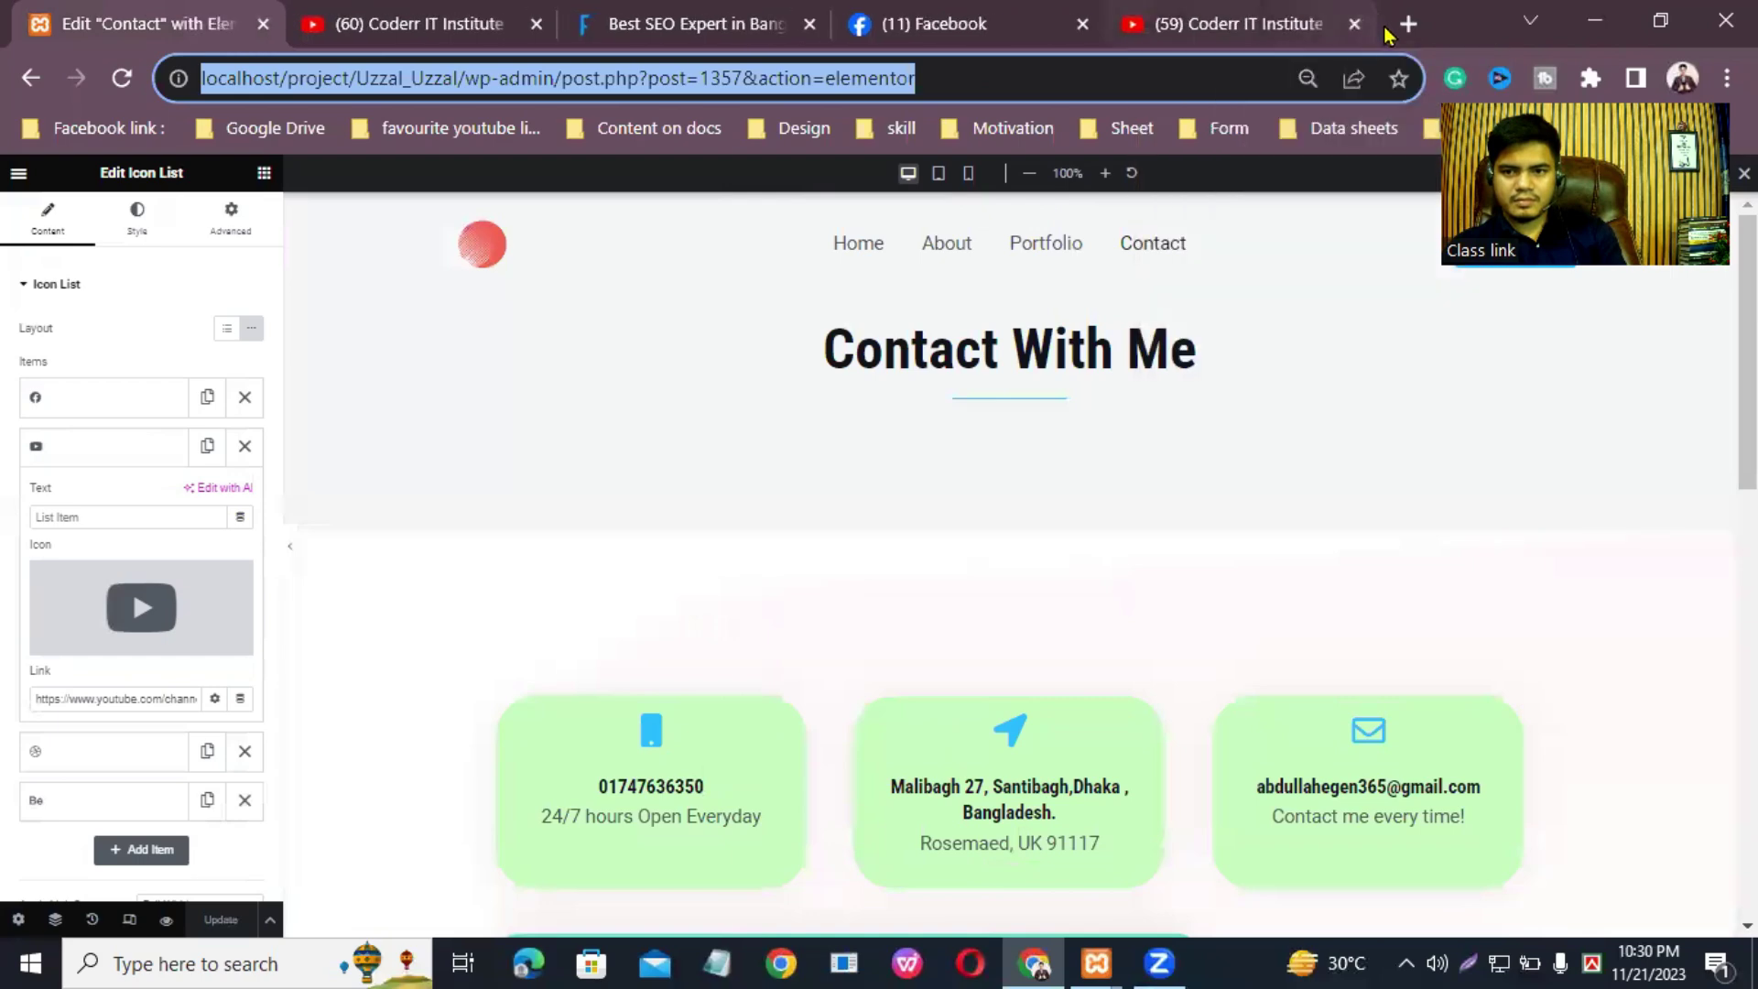
{"action": "left_click", "coordinate": [1408, 24]}
{"action": "right_click", "coordinate": [1097, 73]}
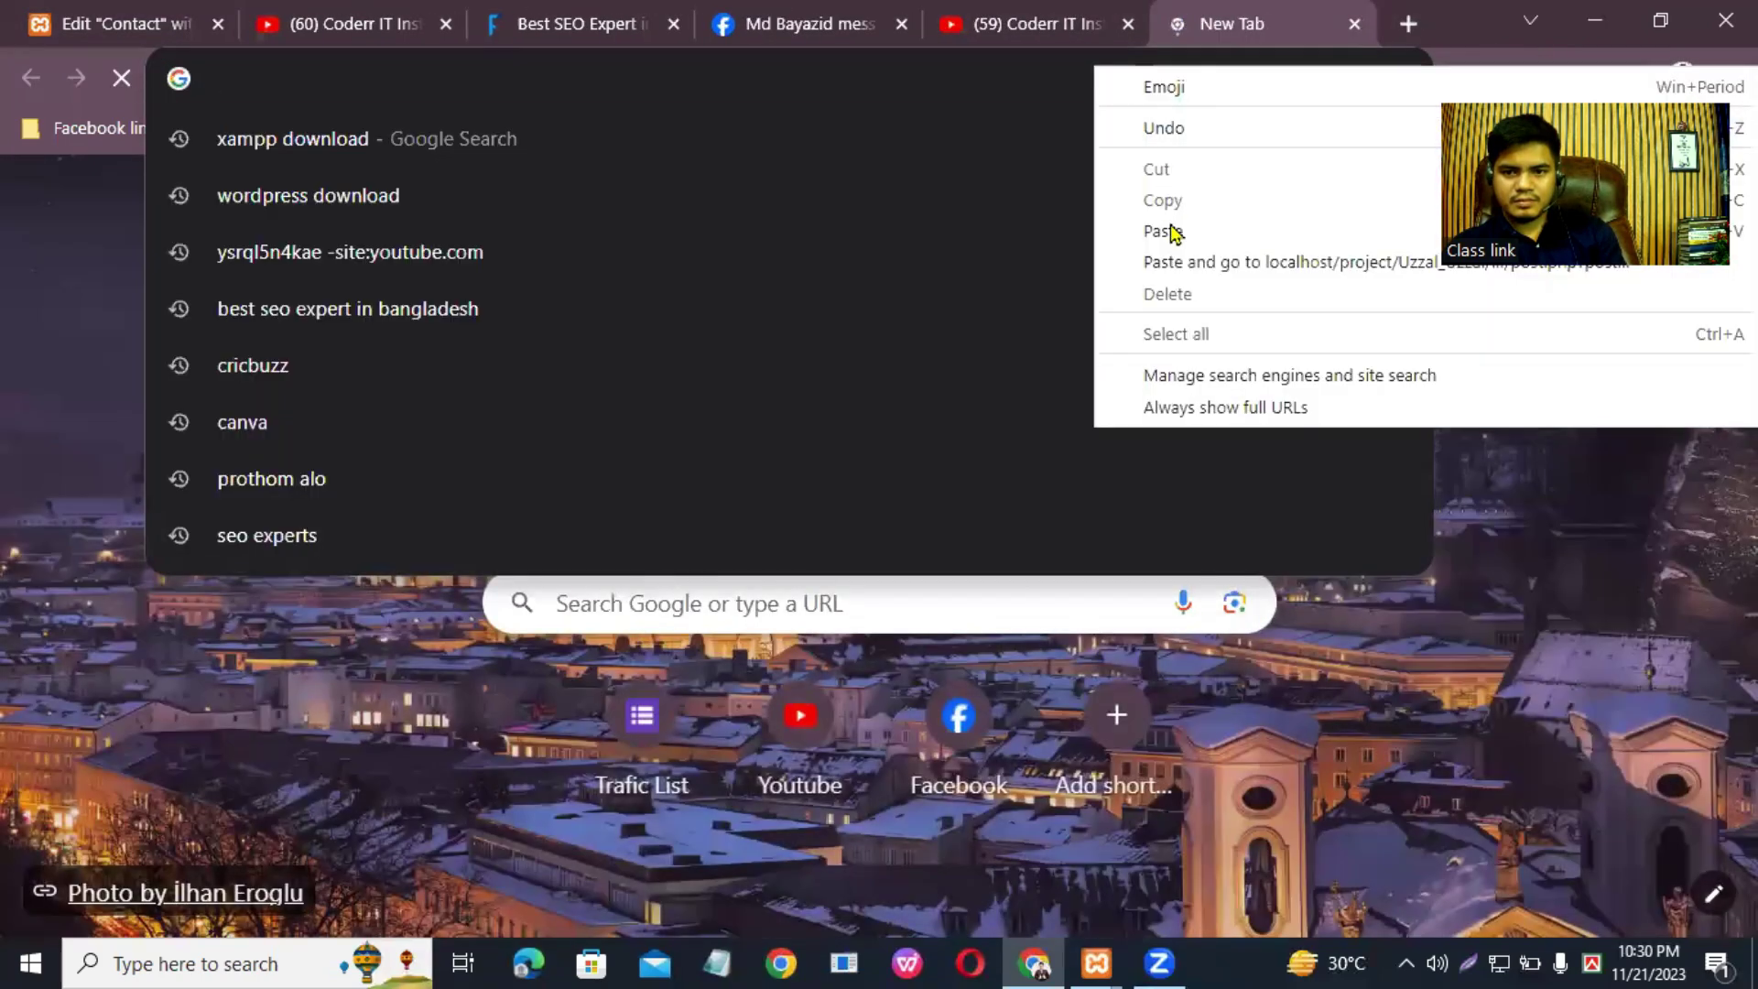
{"action": "left_click", "coordinate": [1159, 228]}
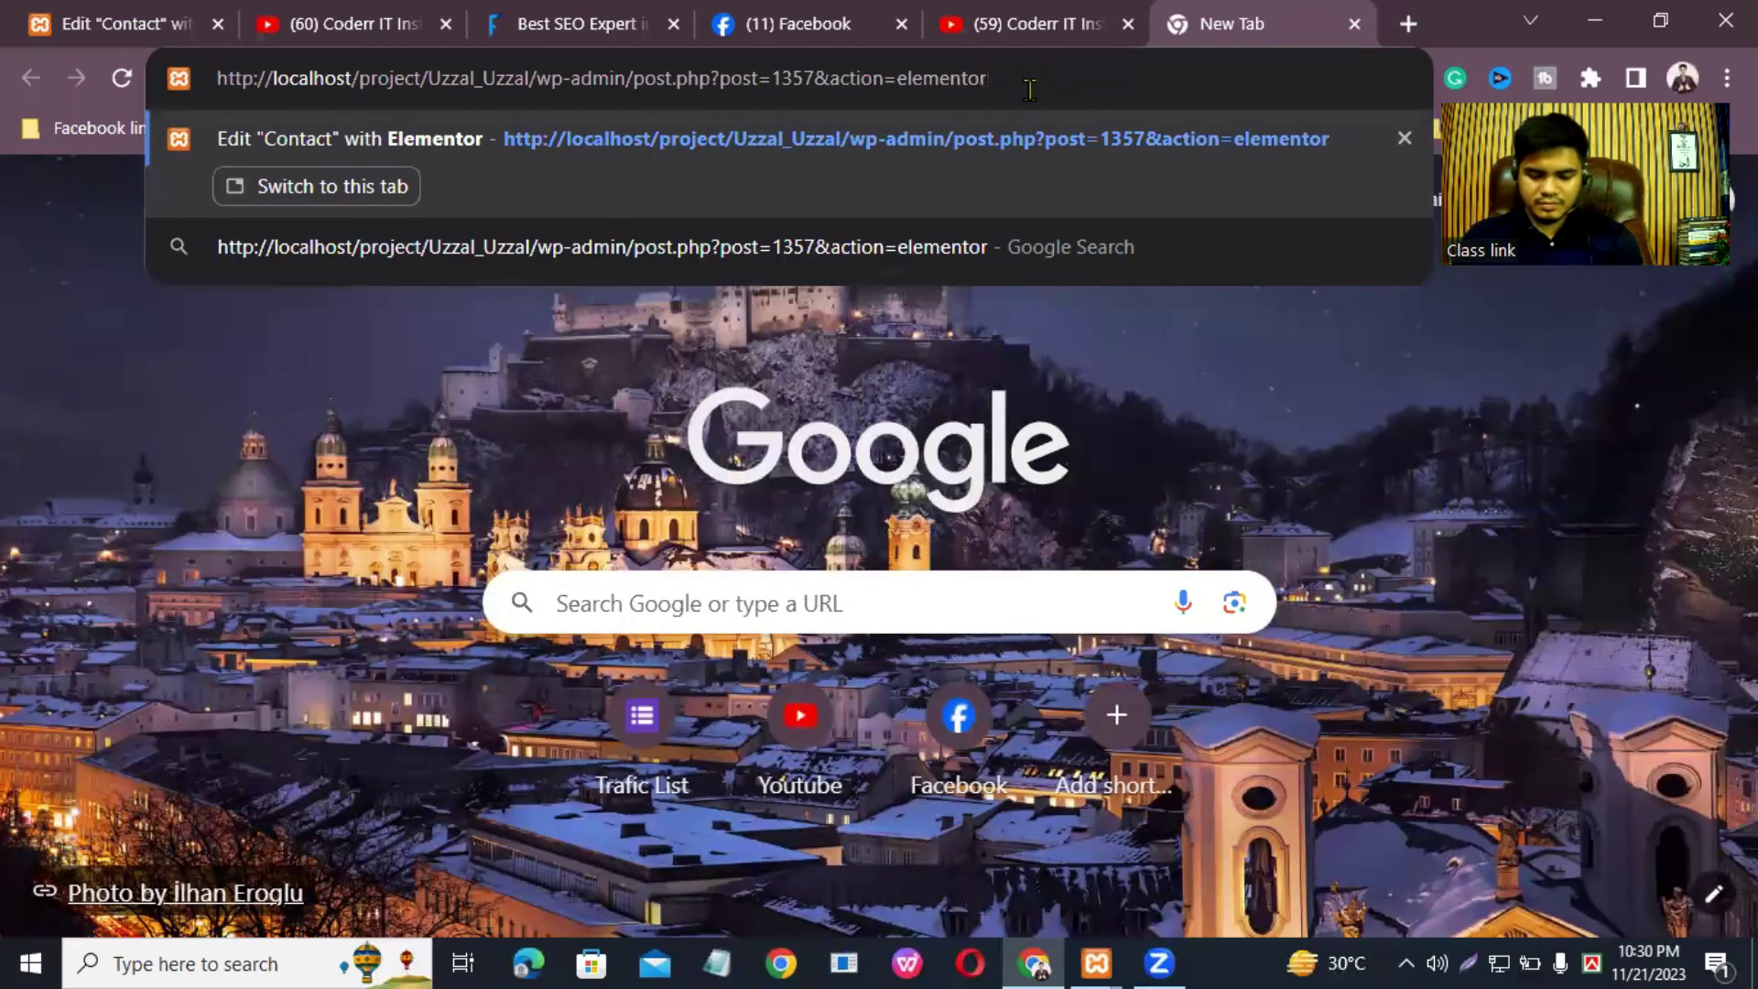
{"action": "key", "text": "BackSpace"}
{"action": "key", "text": "BackSpace"}
{"action": "key", "text": "BackSpace"}
{"action": "key", "text": "BackSpace"}
{"action": "key", "text": "BackSpace"}
{"action": "key", "text": "BackSpace"}
{"action": "key", "text": "BackSpace"}
{"action": "key", "text": "BackSpace"}
{"action": "key", "text": "BackSpace"}
{"action": "key", "text": "BackSpace"}
{"action": "key", "text": "BackSpace"}
{"action": "key", "text": "BackSpace"}
{"action": "key", "text": "BackSpace"}
{"action": "key", "text": "BackSpace"}
{"action": "key", "text": "BackSpace"}
{"action": "key", "text": "BackSpace"}
{"action": "key", "text": "BackSpace"}
{"action": "key", "text": "BackSpace"}
{"action": "key", "text": "BackSpace"}
{"action": "key", "text": "BackSpace"}
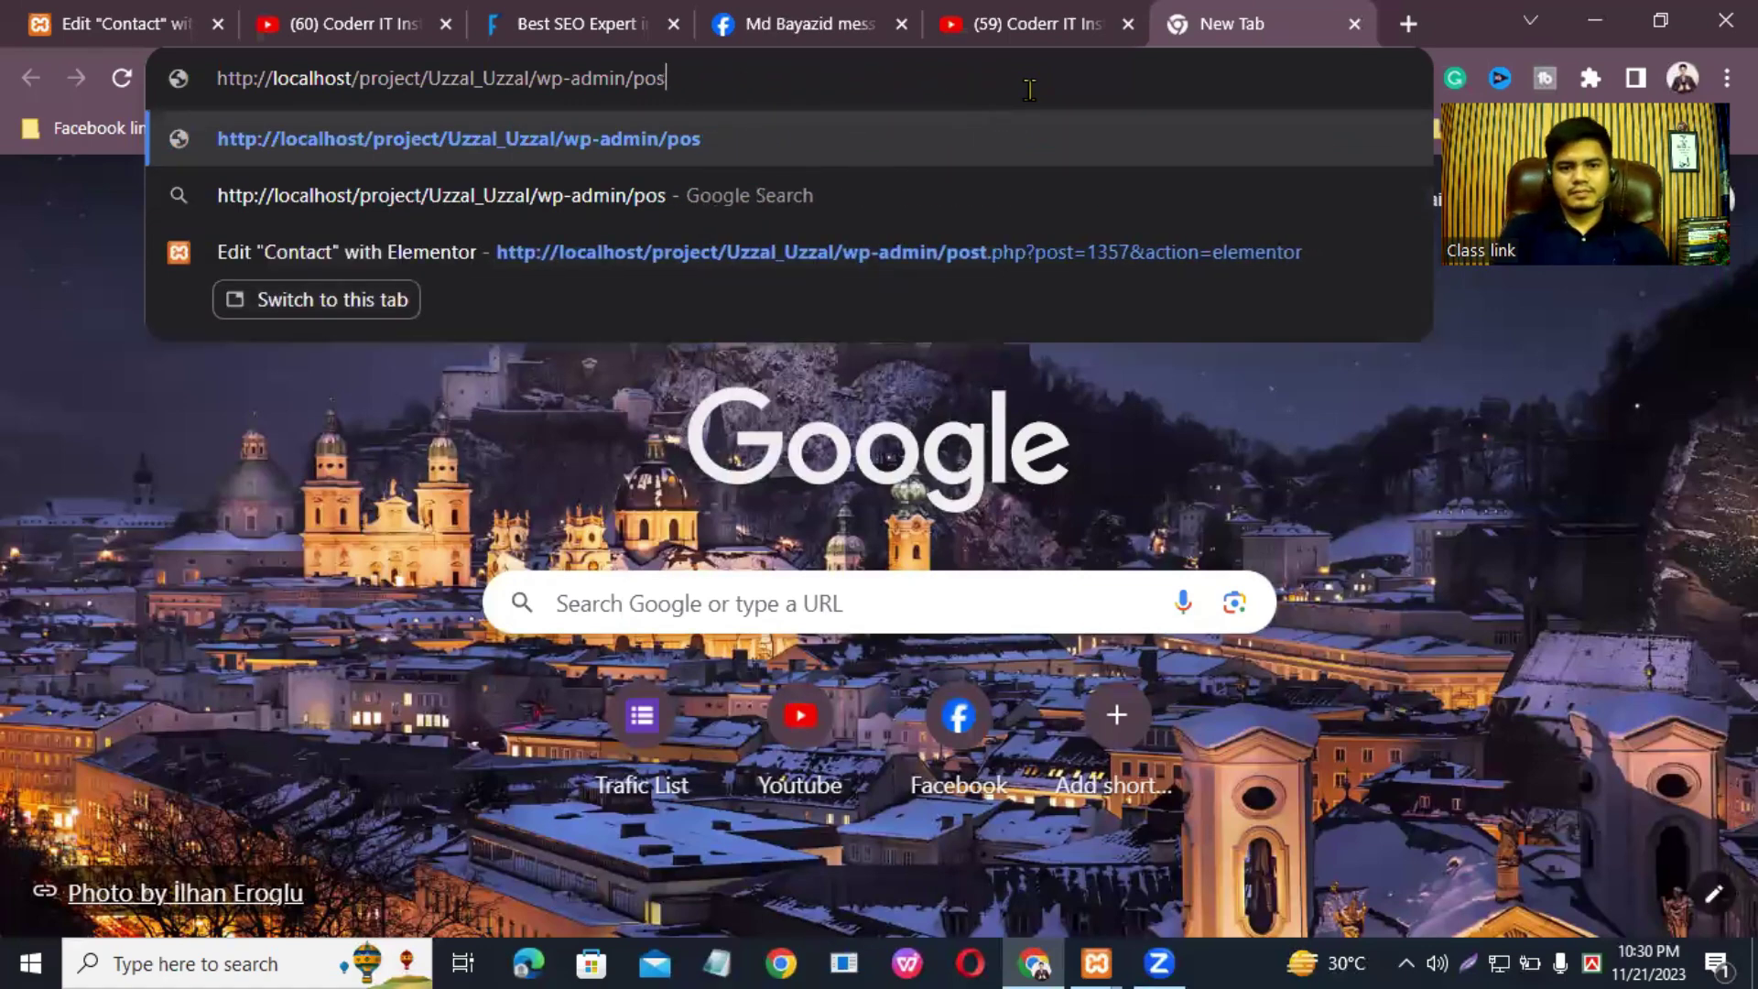
{"action": "key", "text": "BackSpace"}
{"action": "key", "text": "BackSpace"}
{"action": "key", "text": "BackSpace"}
{"action": "key", "text": "BackSpace"}
{"action": "key", "text": "BackSpace"}
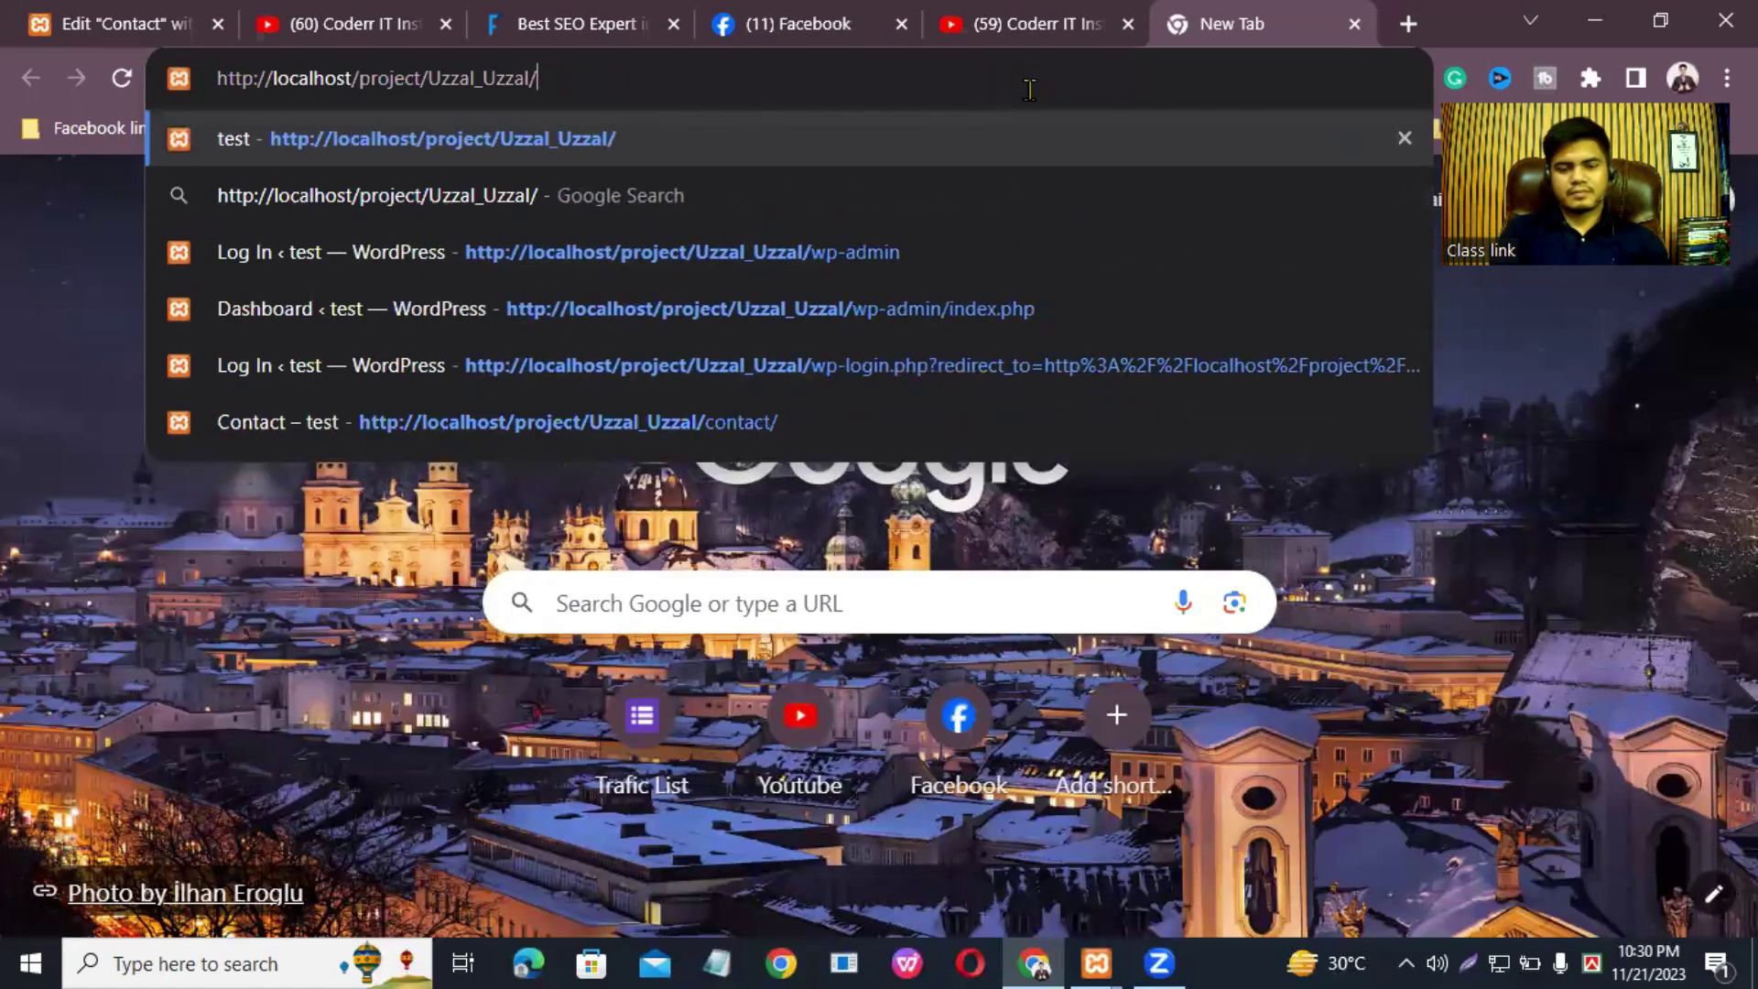
{"action": "key", "text": "Return"}
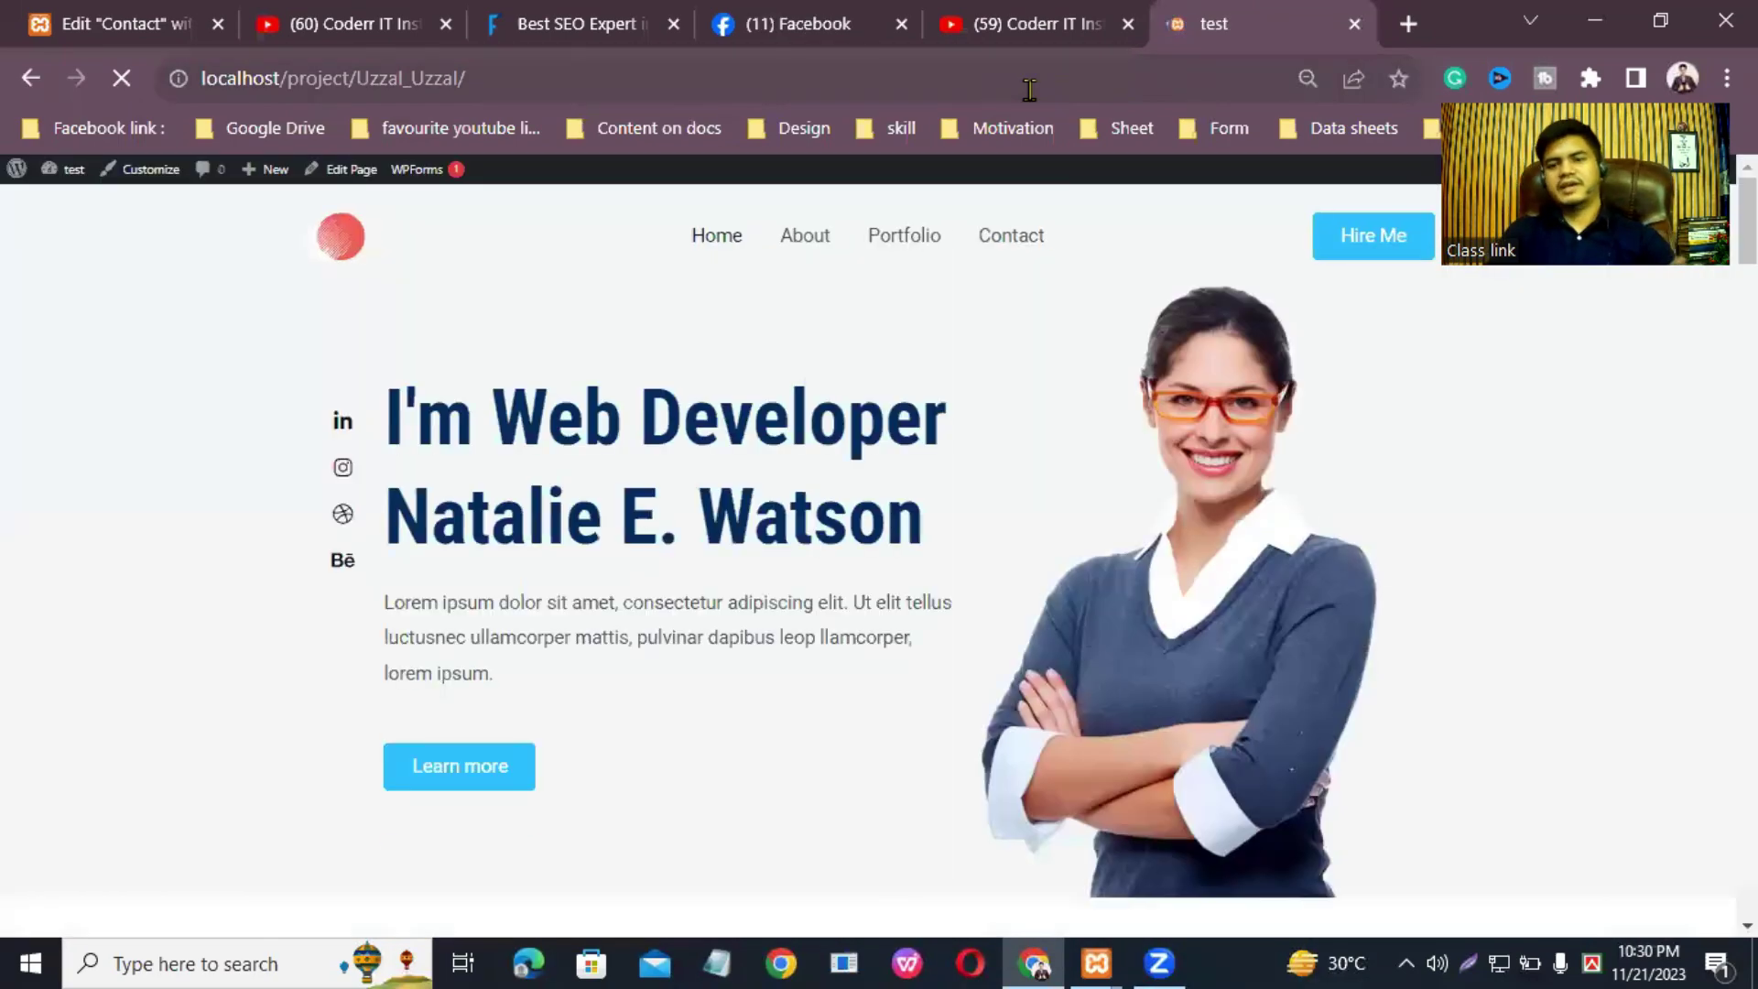
Step: Open the live Contact page, scroll to the social icons, and close the extra YouTube tab
{"action": "left_click", "coordinate": [1044, 247]}
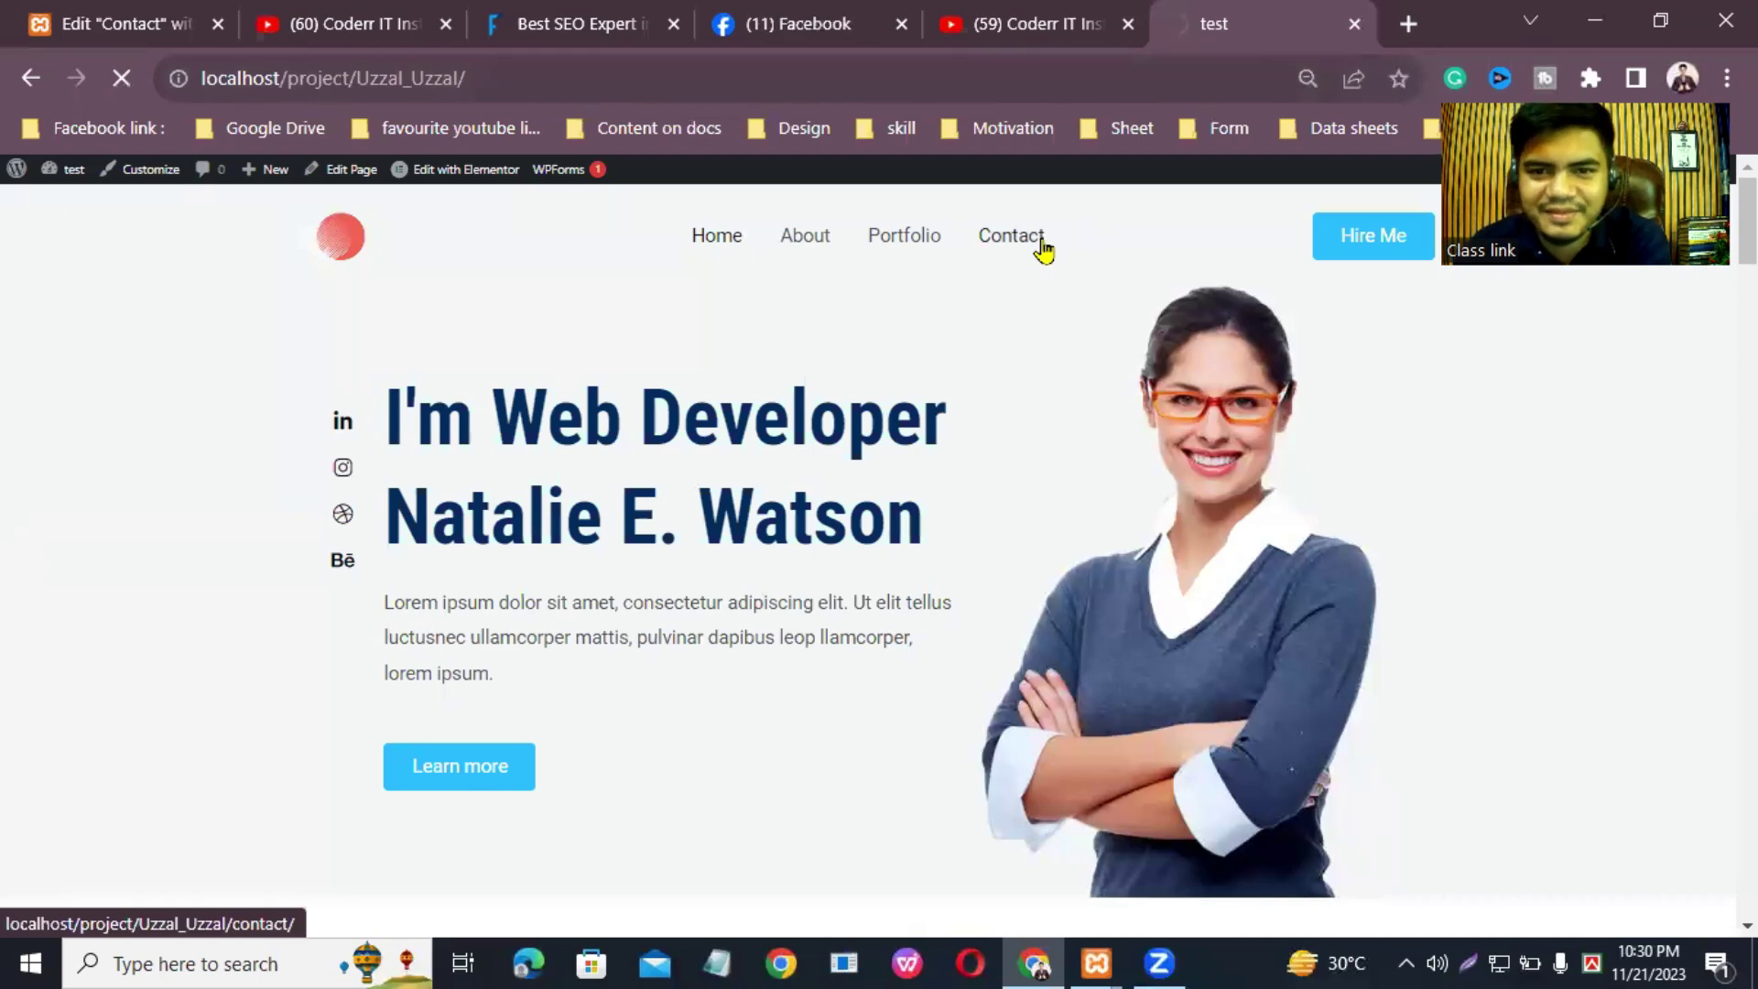
{"action": "scroll", "coordinate": [1197, 287], "scroll_direction": "down", "scroll_amount": 10}
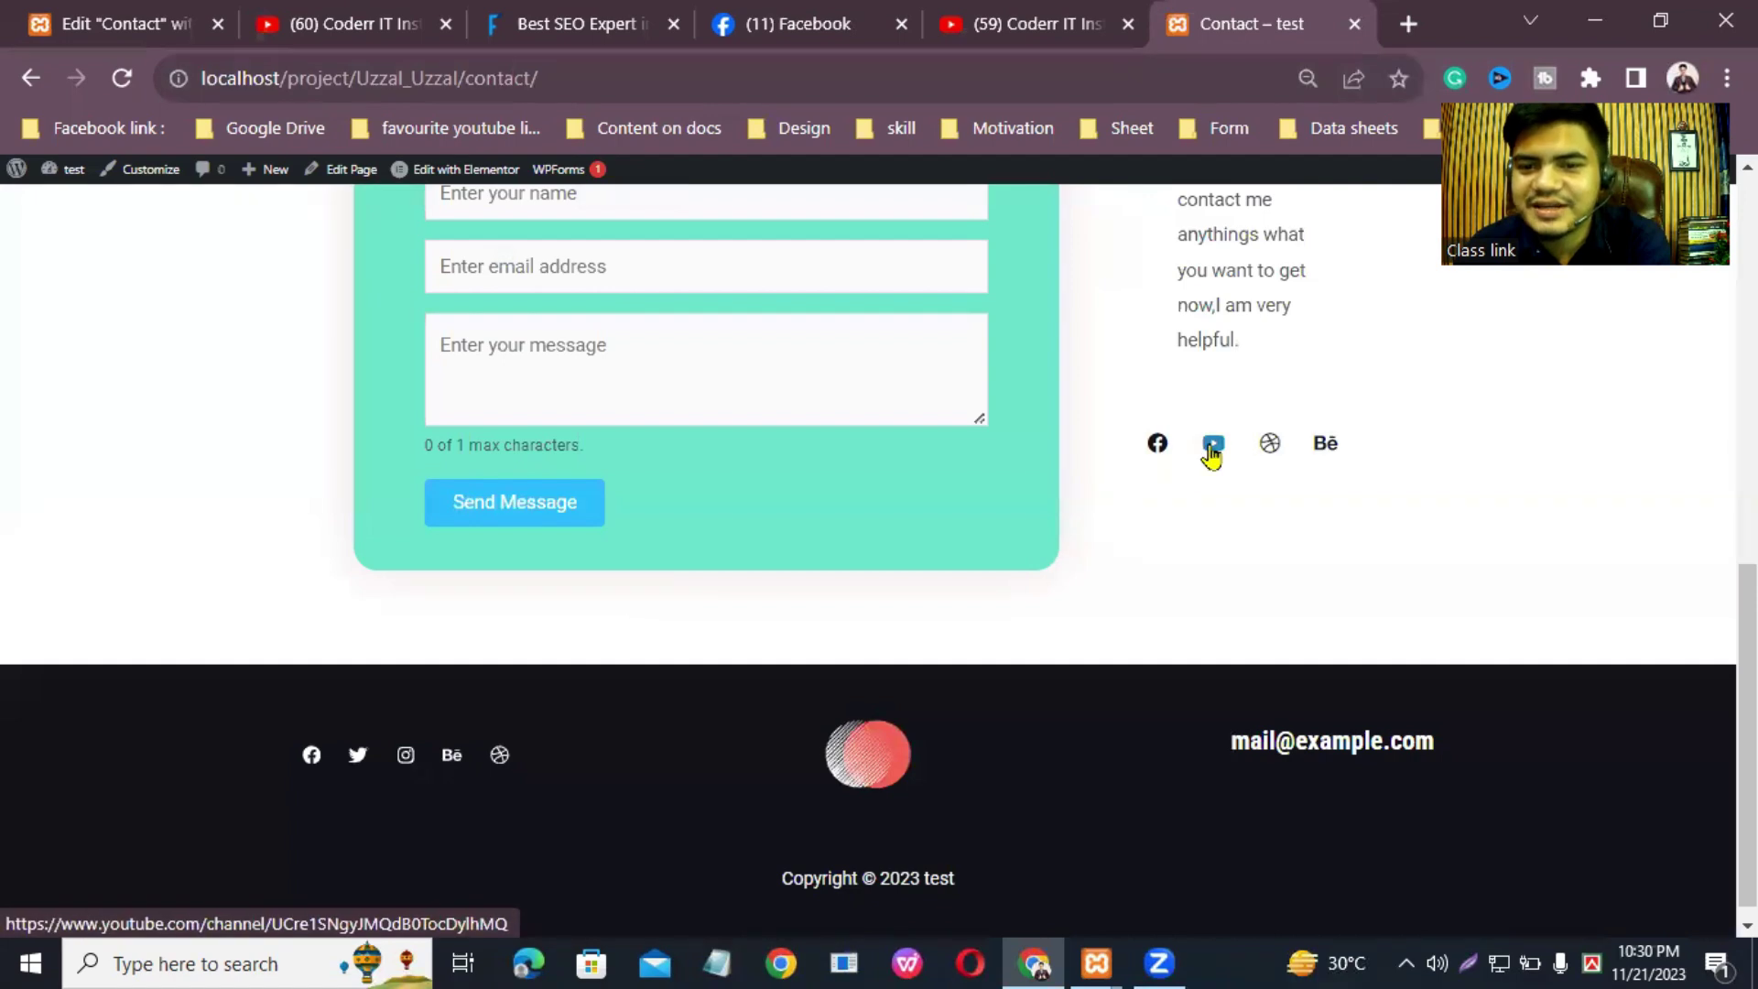
{"action": "left_click", "coordinate": [445, 24]}
Step: Replace the Dribbble item's icon with Linkedin and clear its '#' link
{"action": "left_click", "coordinate": [196, 28]}
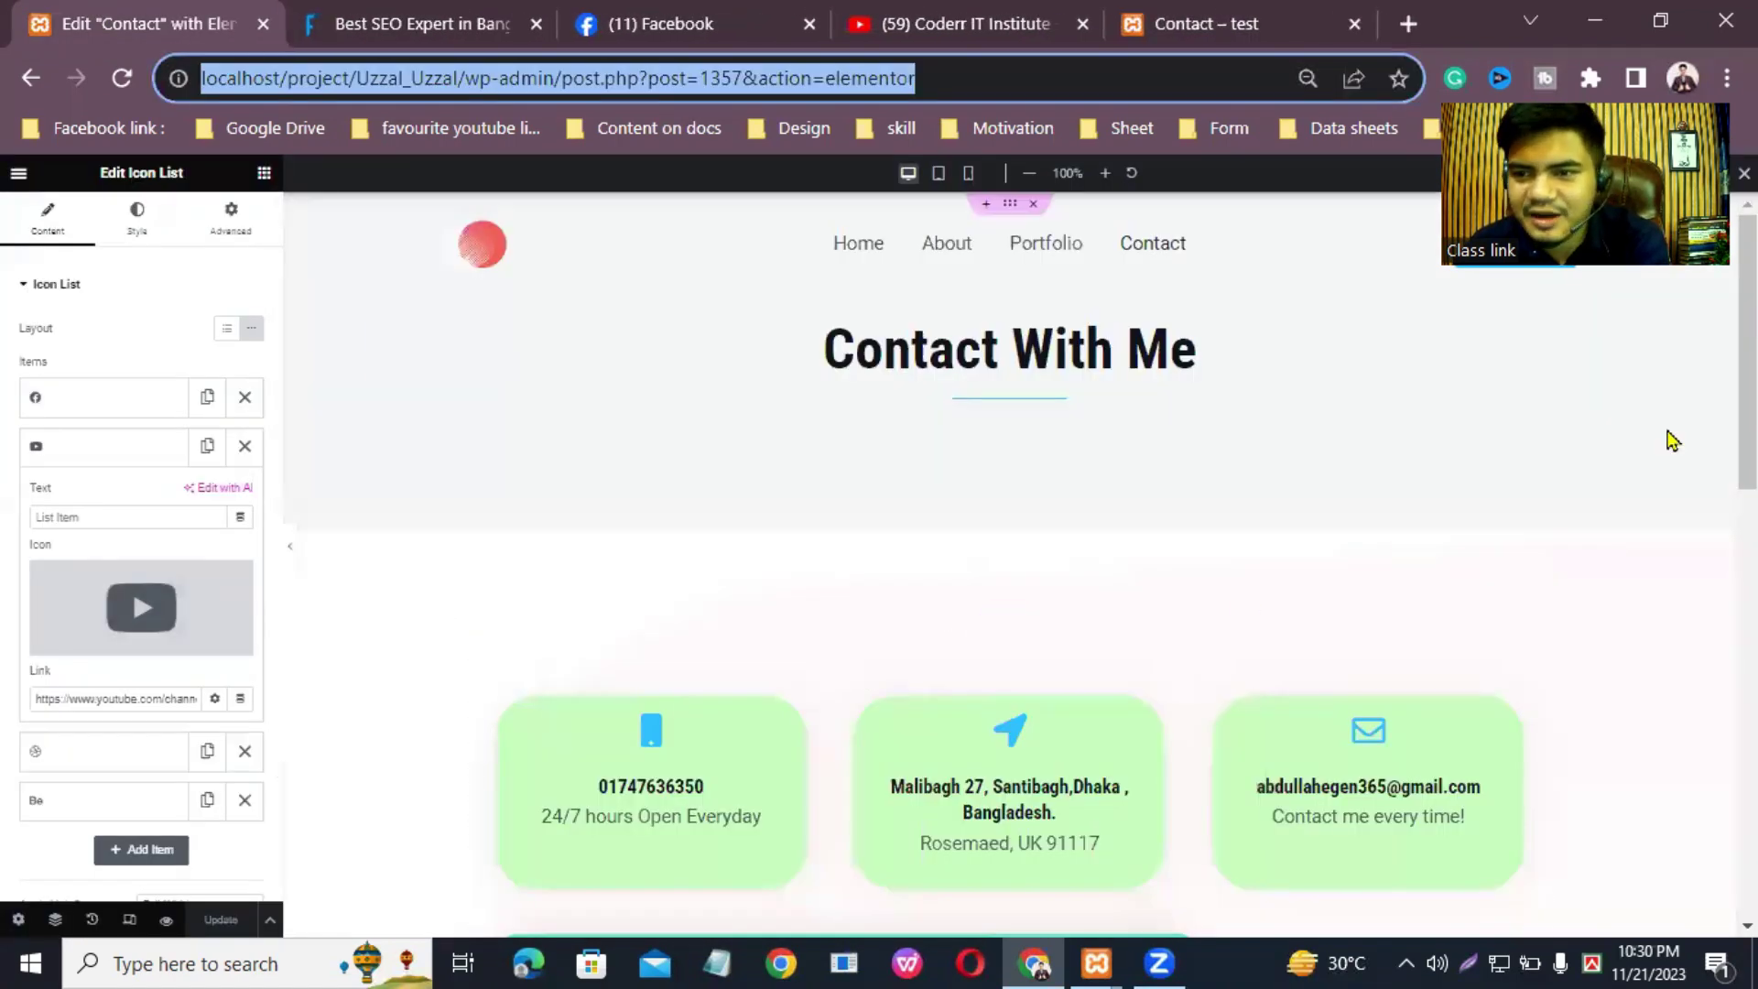
{"action": "scroll", "coordinate": [569, 641], "scroll_direction": "down", "scroll_amount": 3}
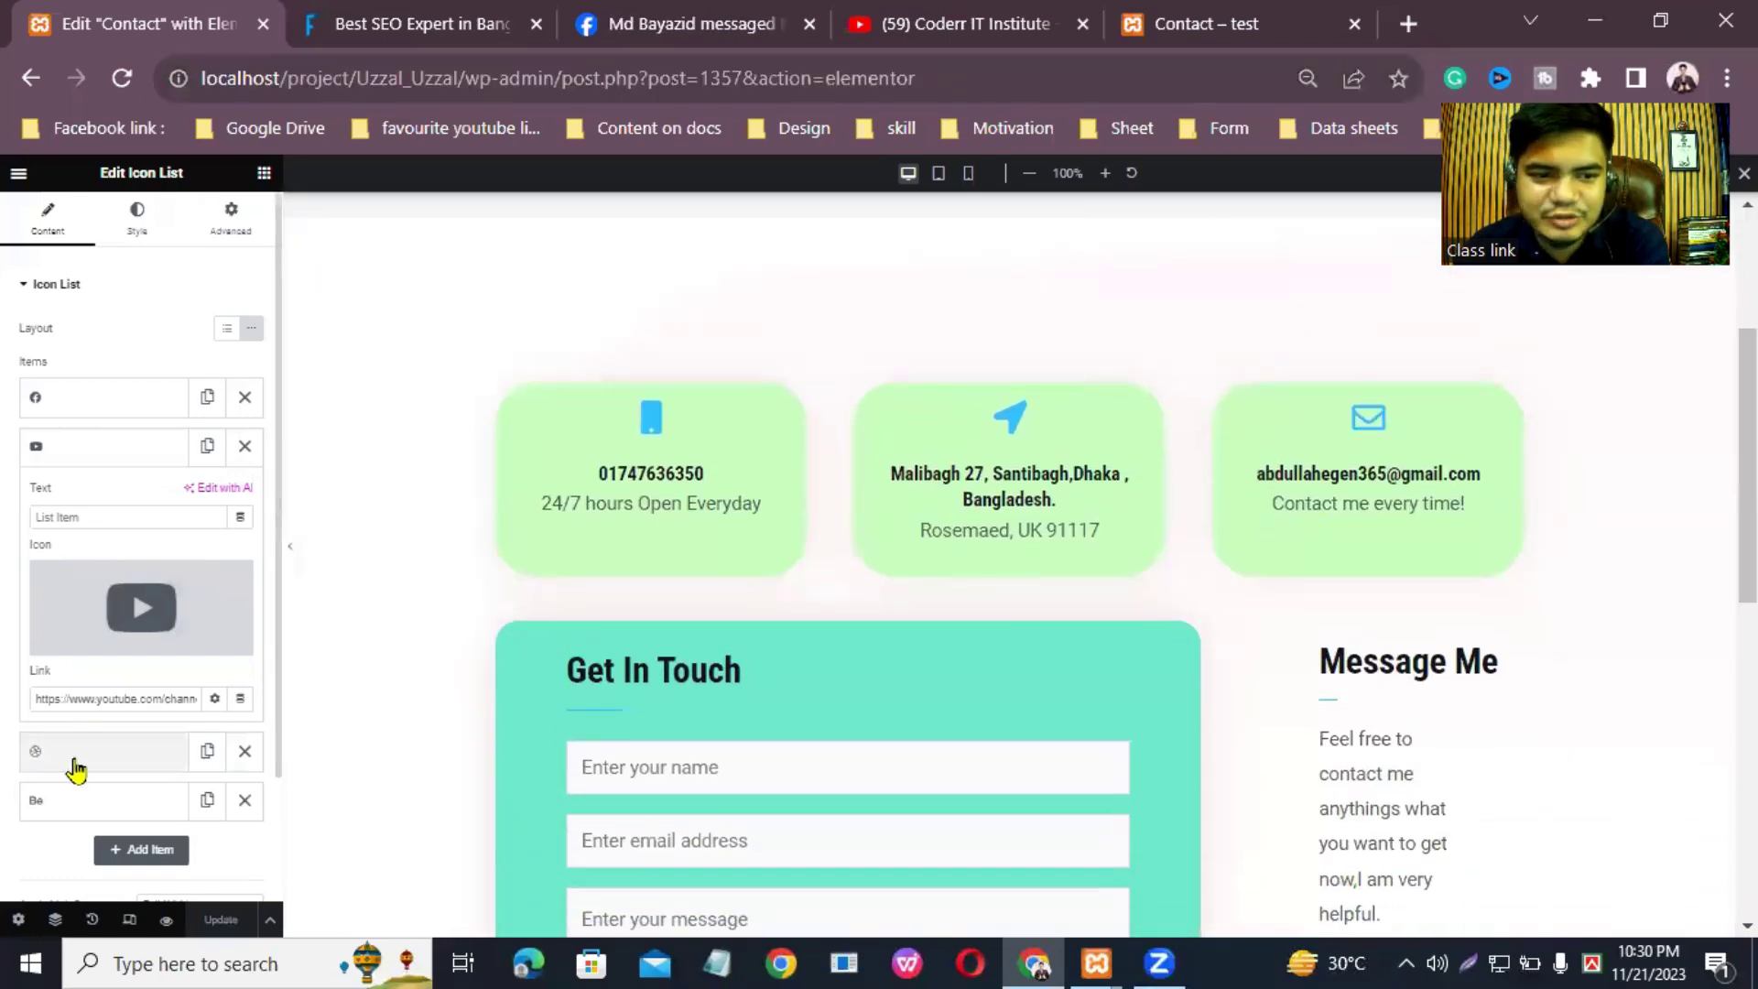
{"action": "left_click", "coordinate": [74, 753]}
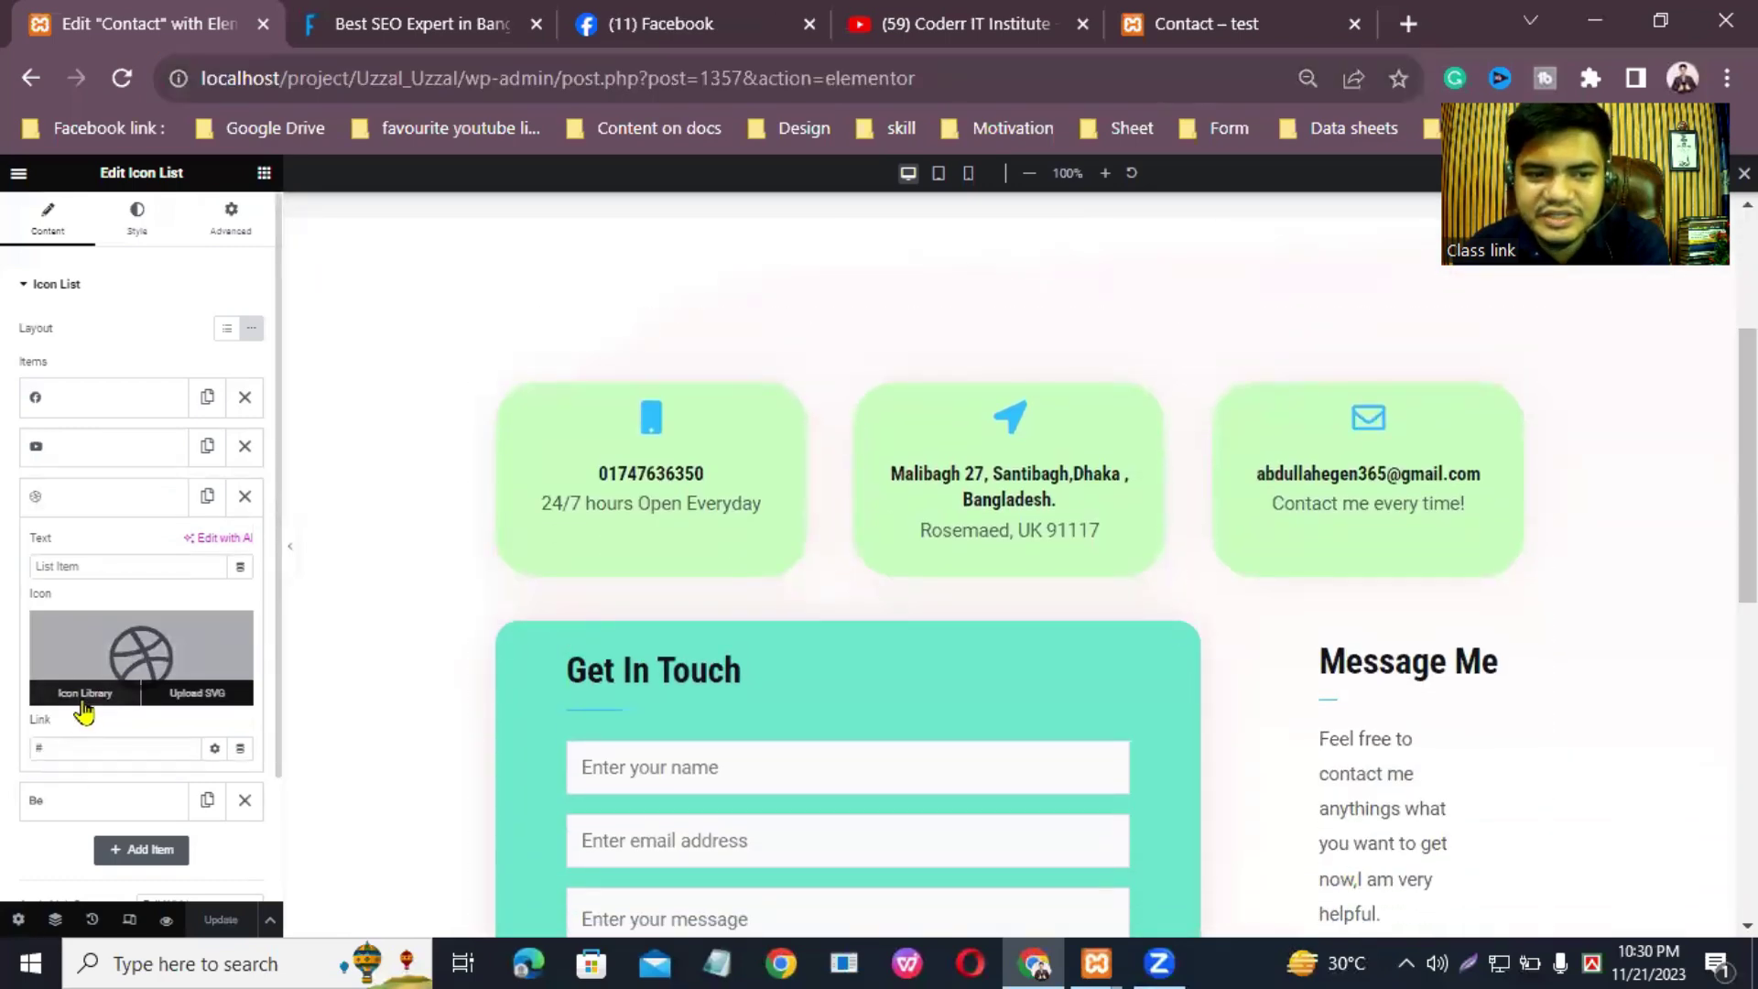
{"action": "left_click", "coordinate": [85, 694]}
{"action": "left_click", "coordinate": [842, 260]}
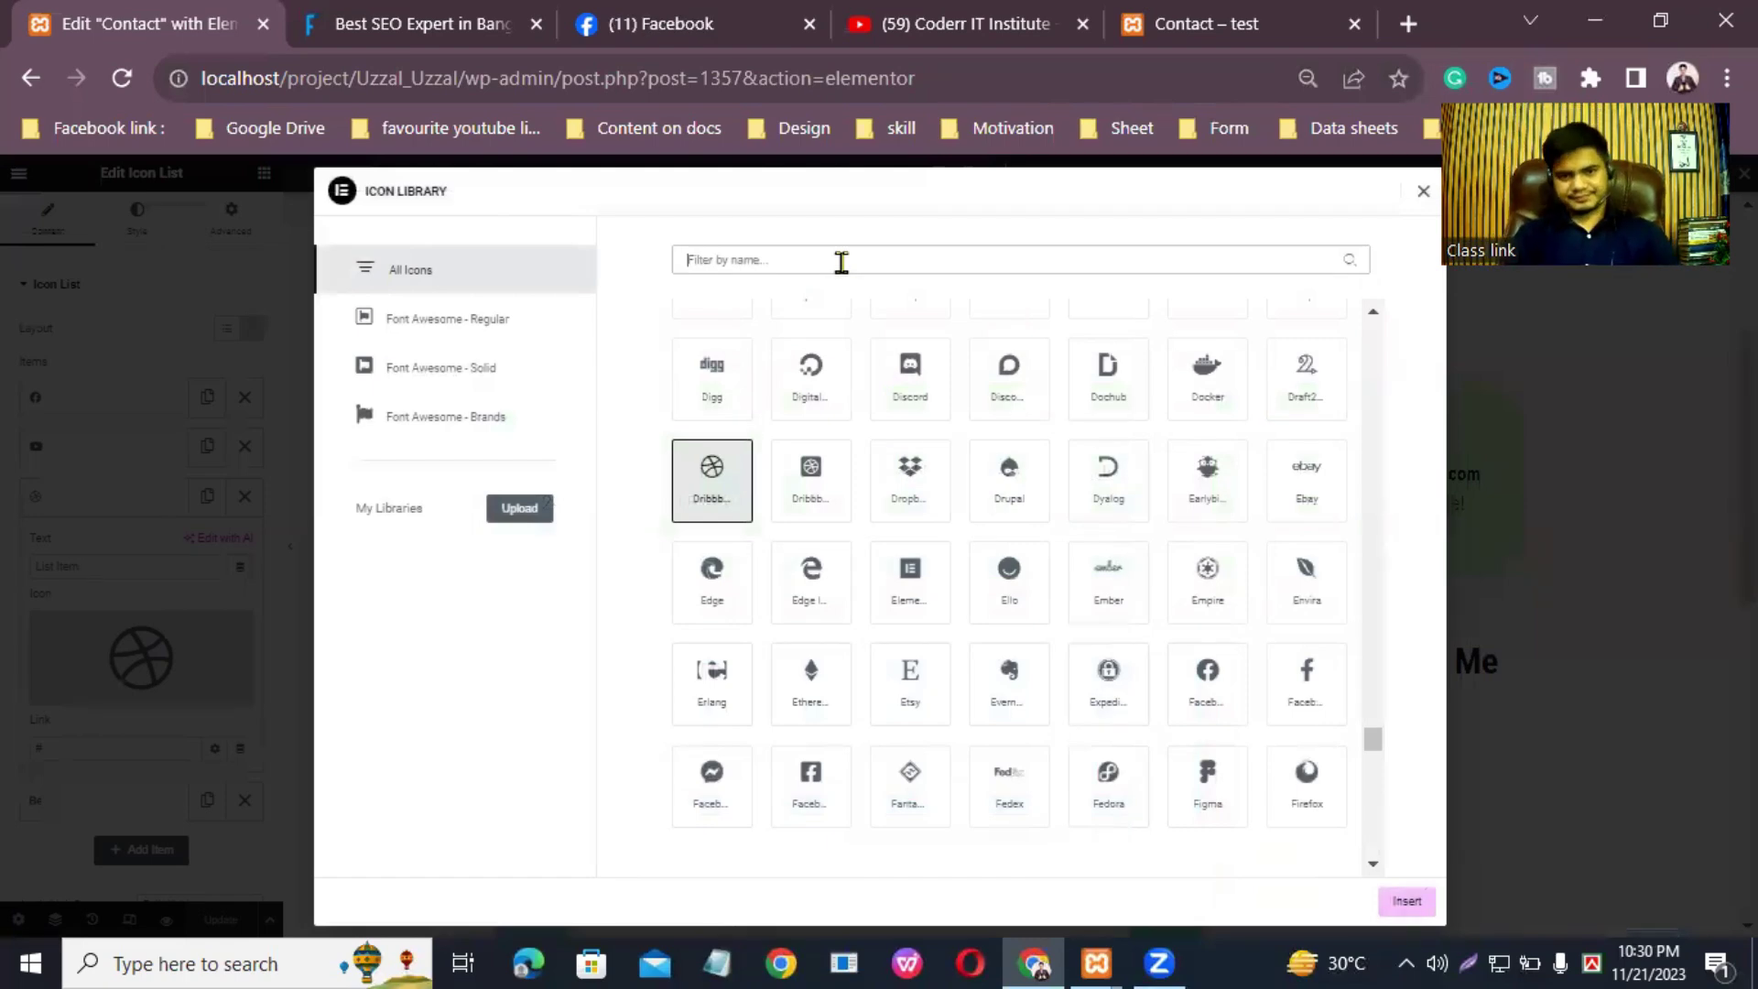
{"action": "type", "text": "Lin"}
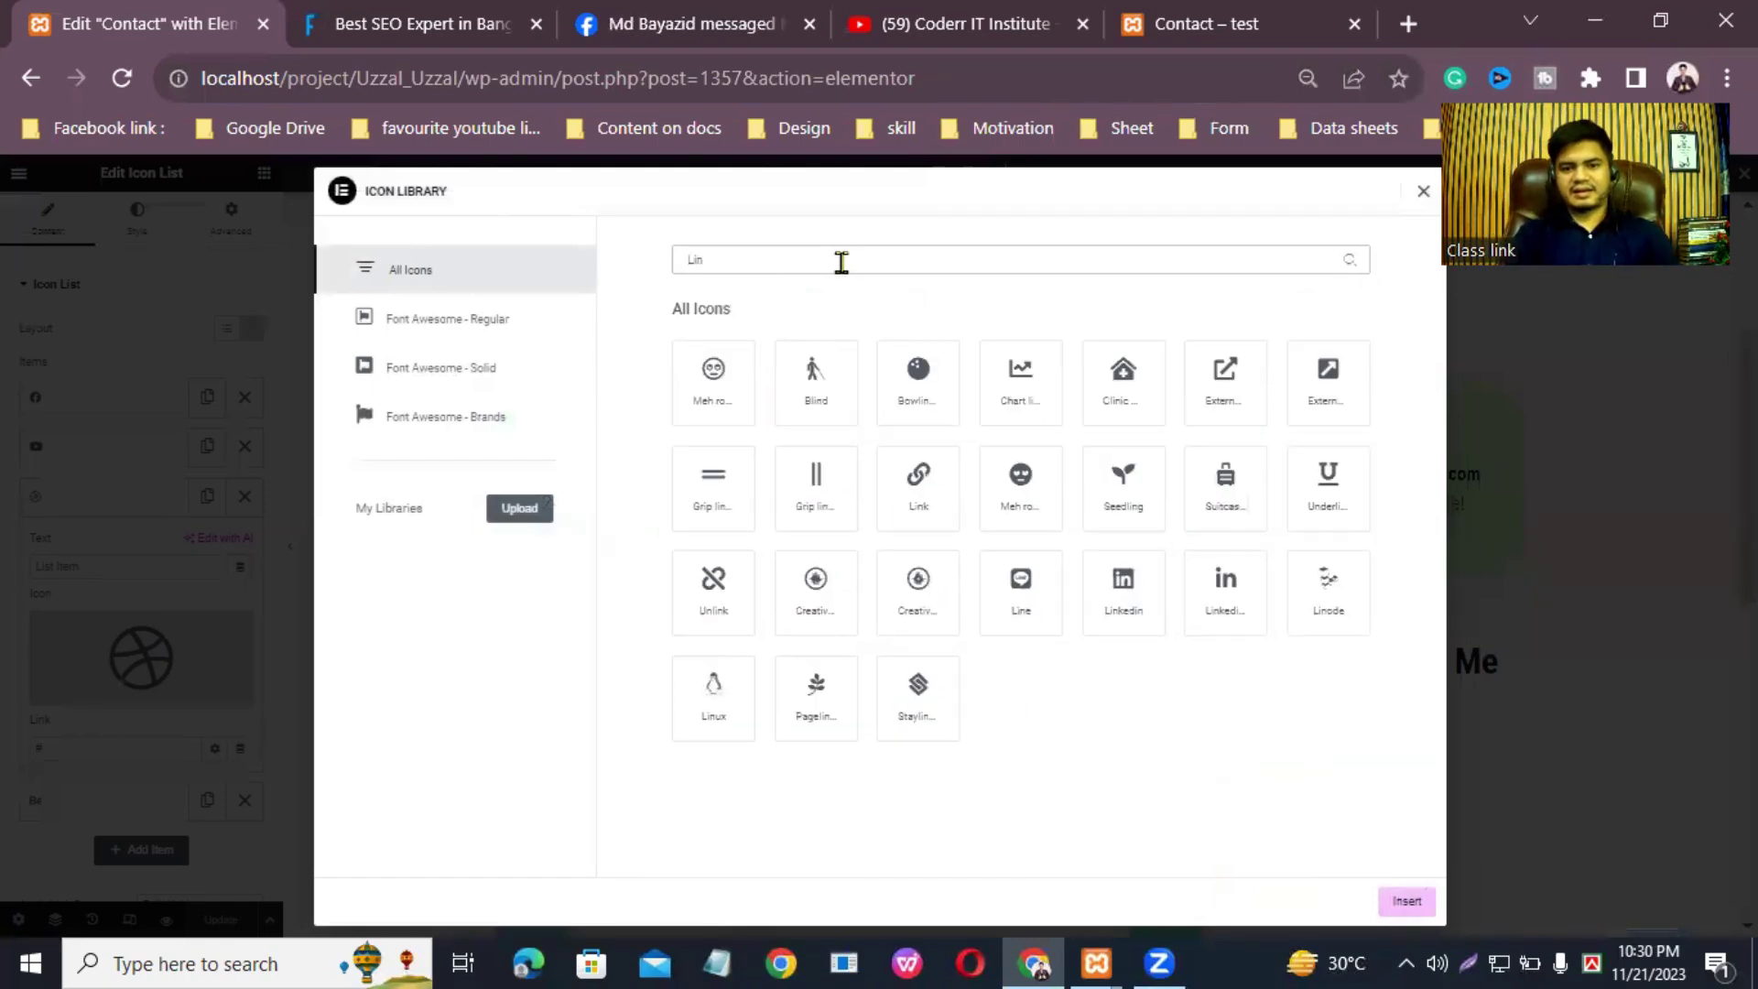
{"action": "type", "text": "k"}
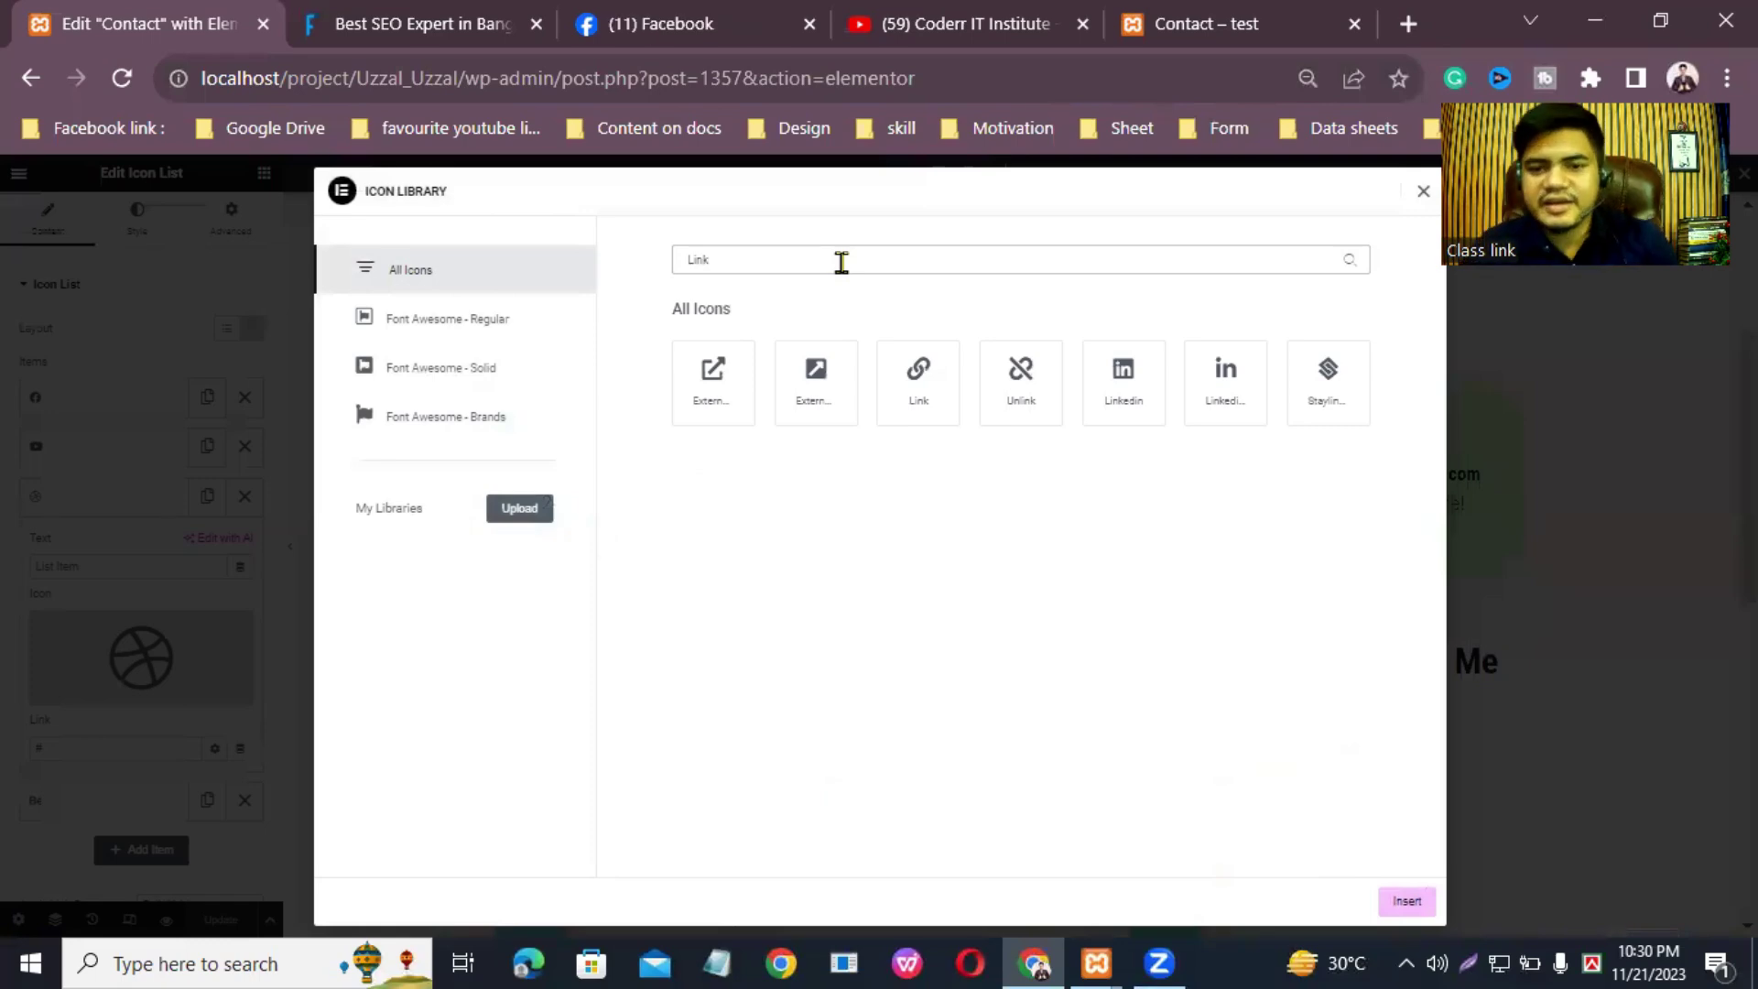
{"action": "left_click", "coordinate": [1126, 377]}
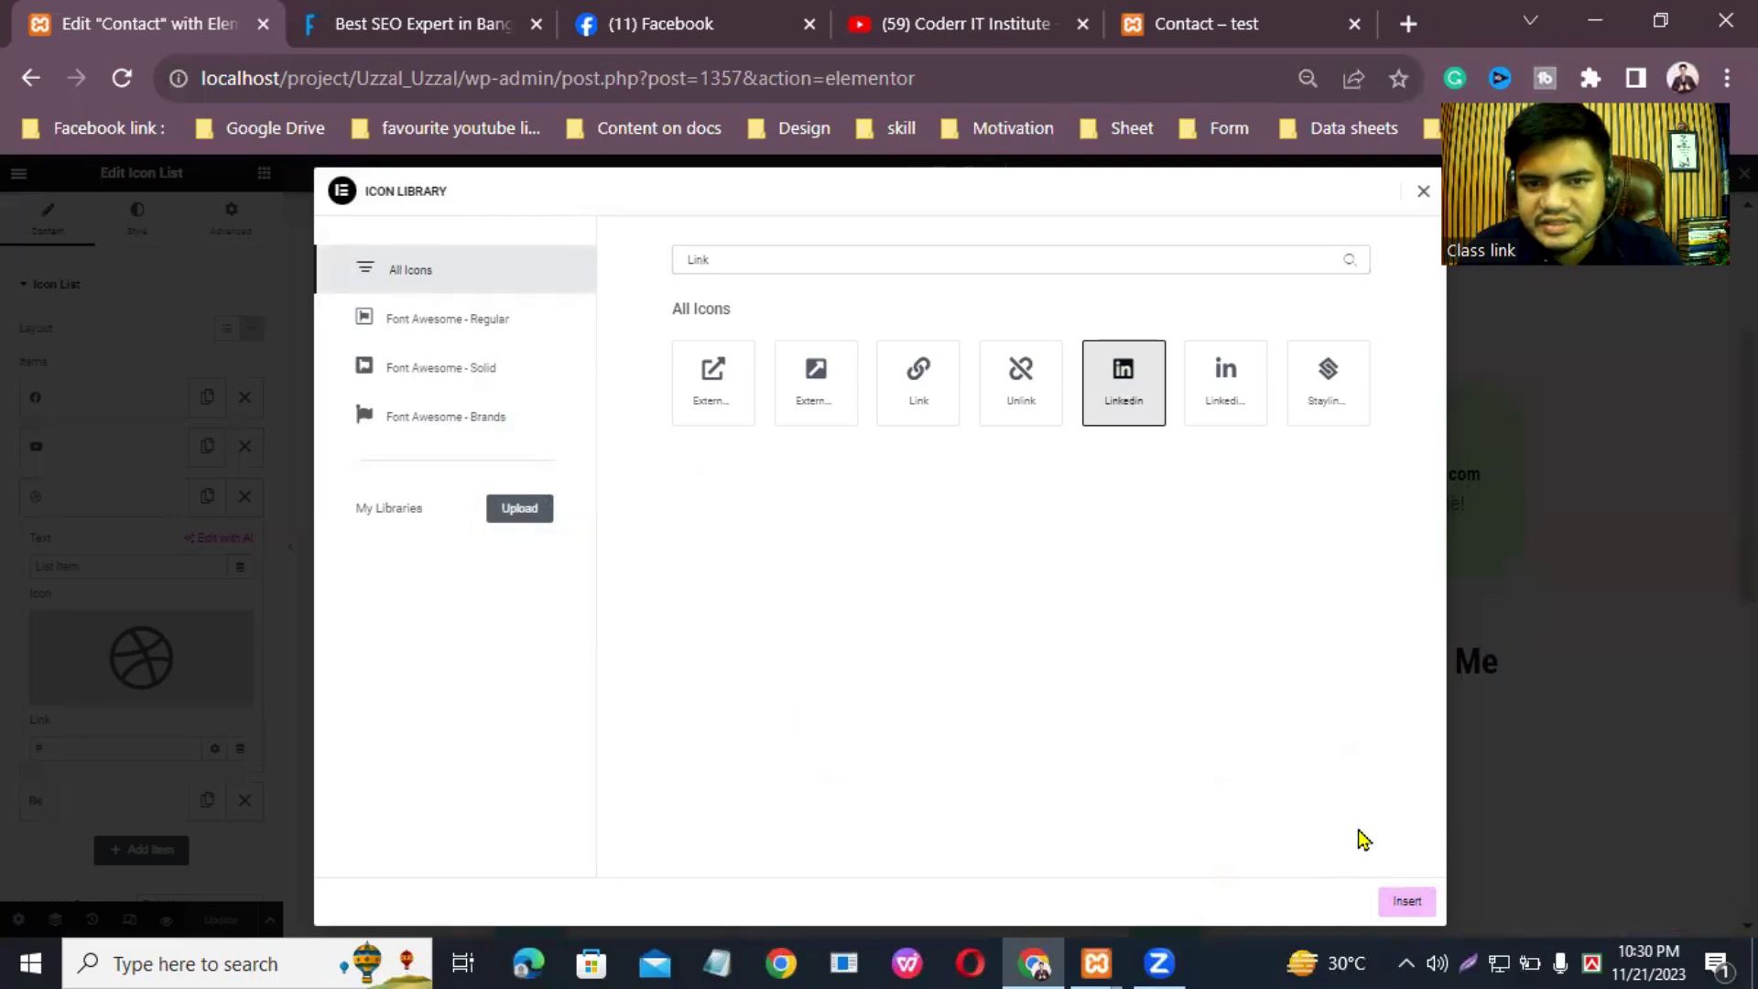
{"action": "left_click", "coordinate": [1406, 902]}
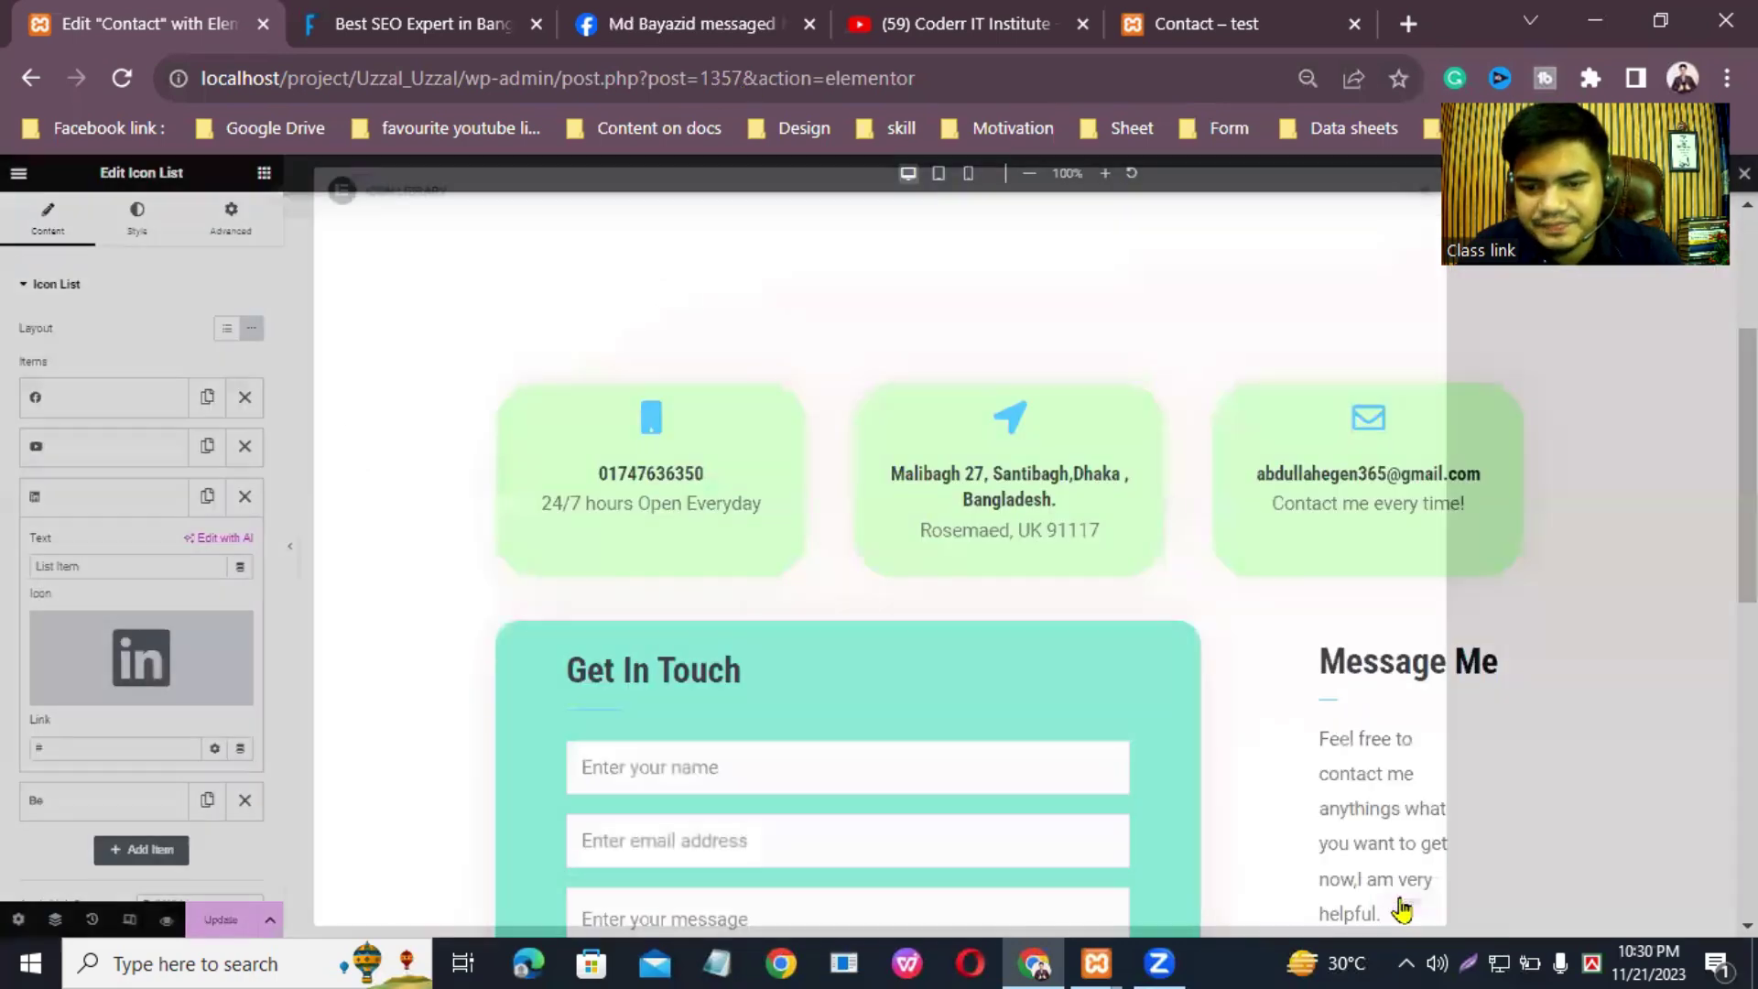
{"action": "left_click", "coordinate": [113, 747]}
{"action": "key", "text": "BackSpace"}
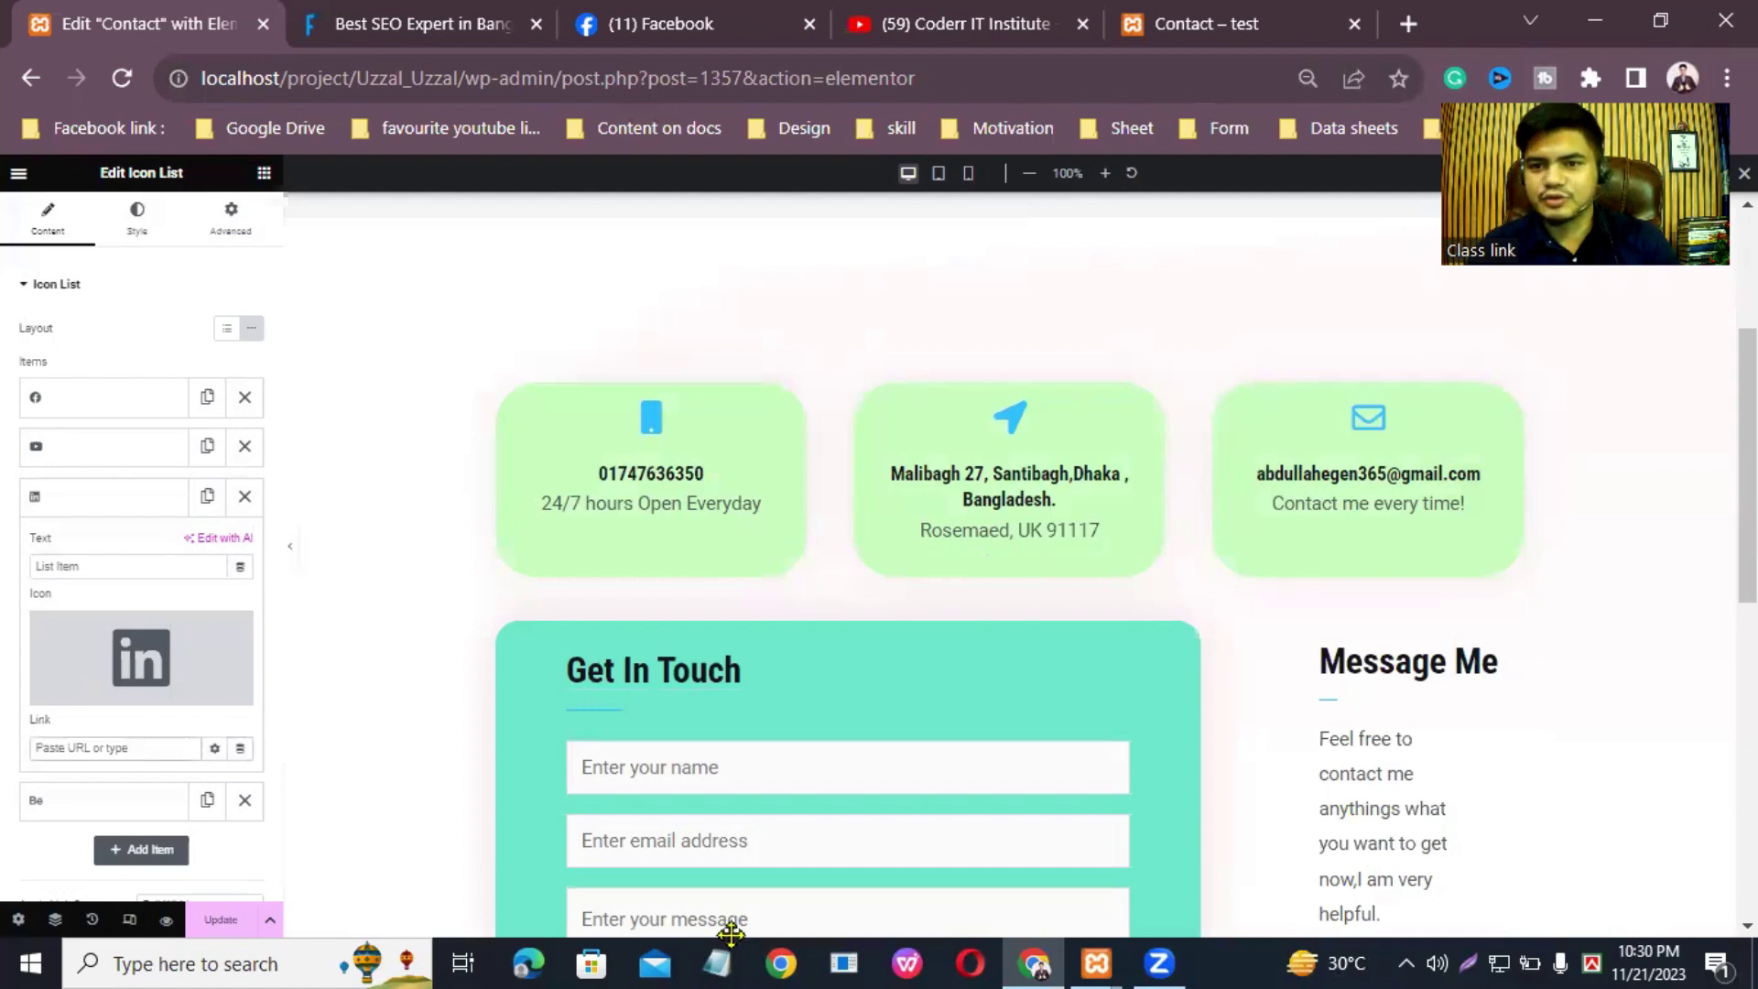
{"action": "left_click", "coordinate": [1407, 25]}
Step: Open the own LinkedIn profile via 'link' in the address bar and copy its web address
{"action": "left_click", "coordinate": [1133, 58]}
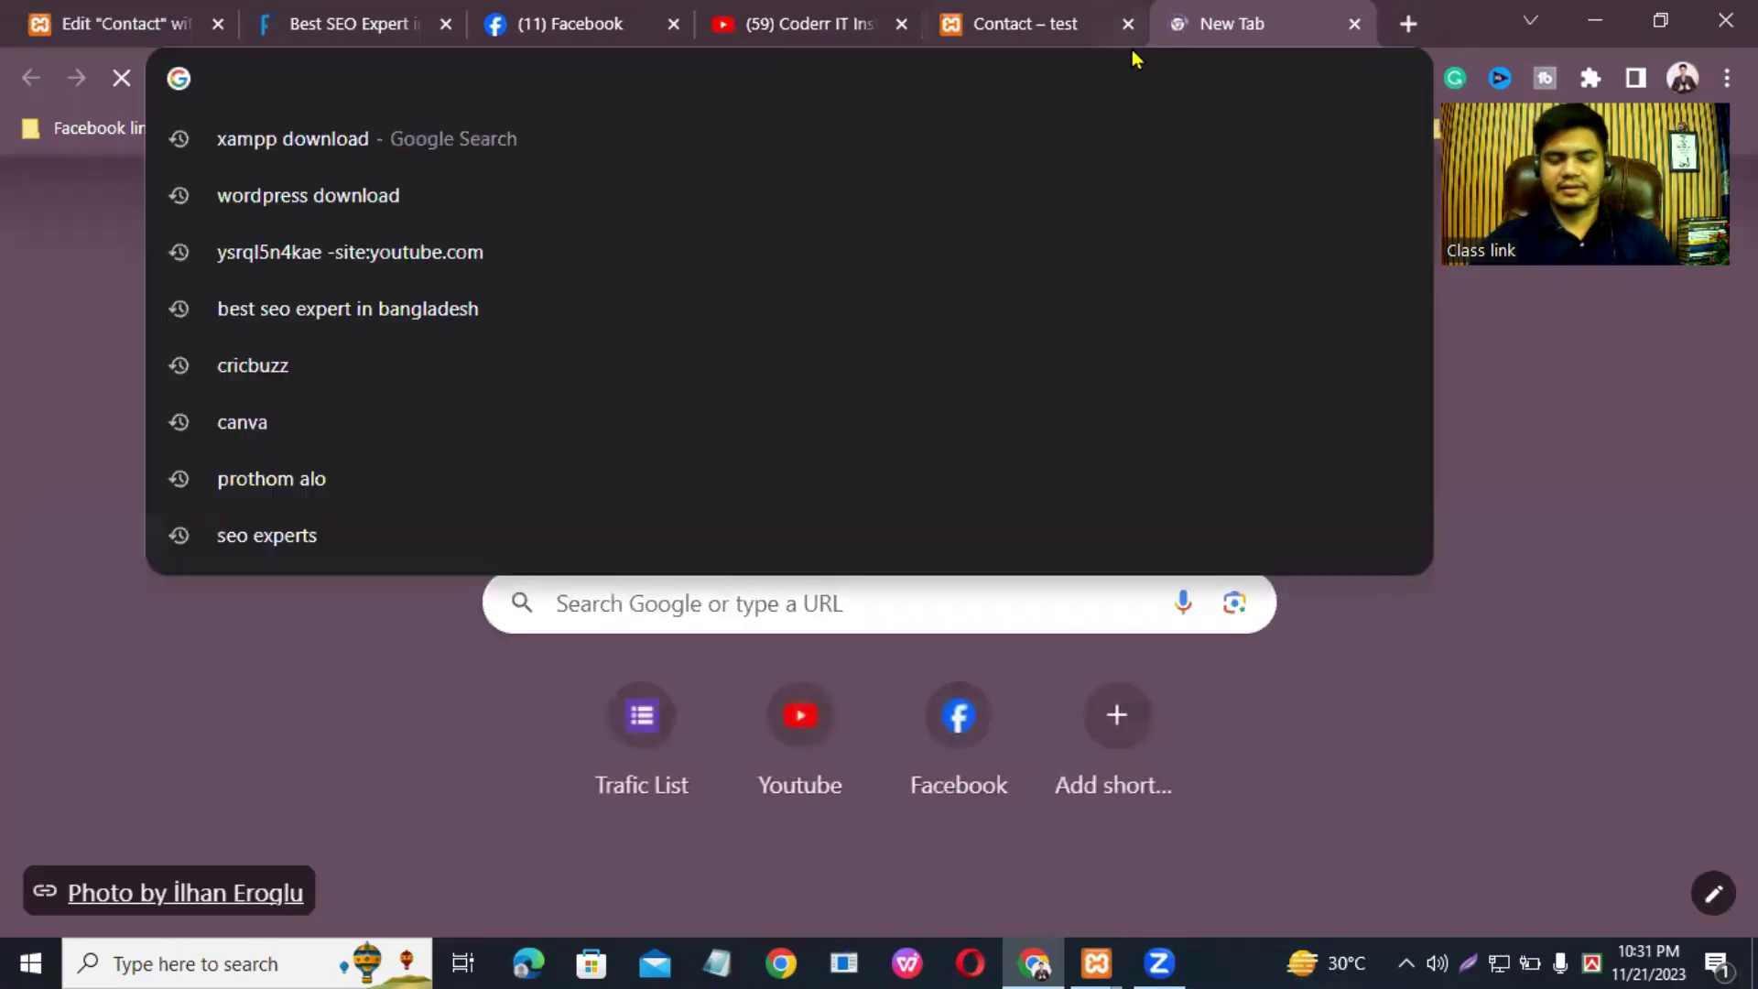
{"action": "type", "text": "link"}
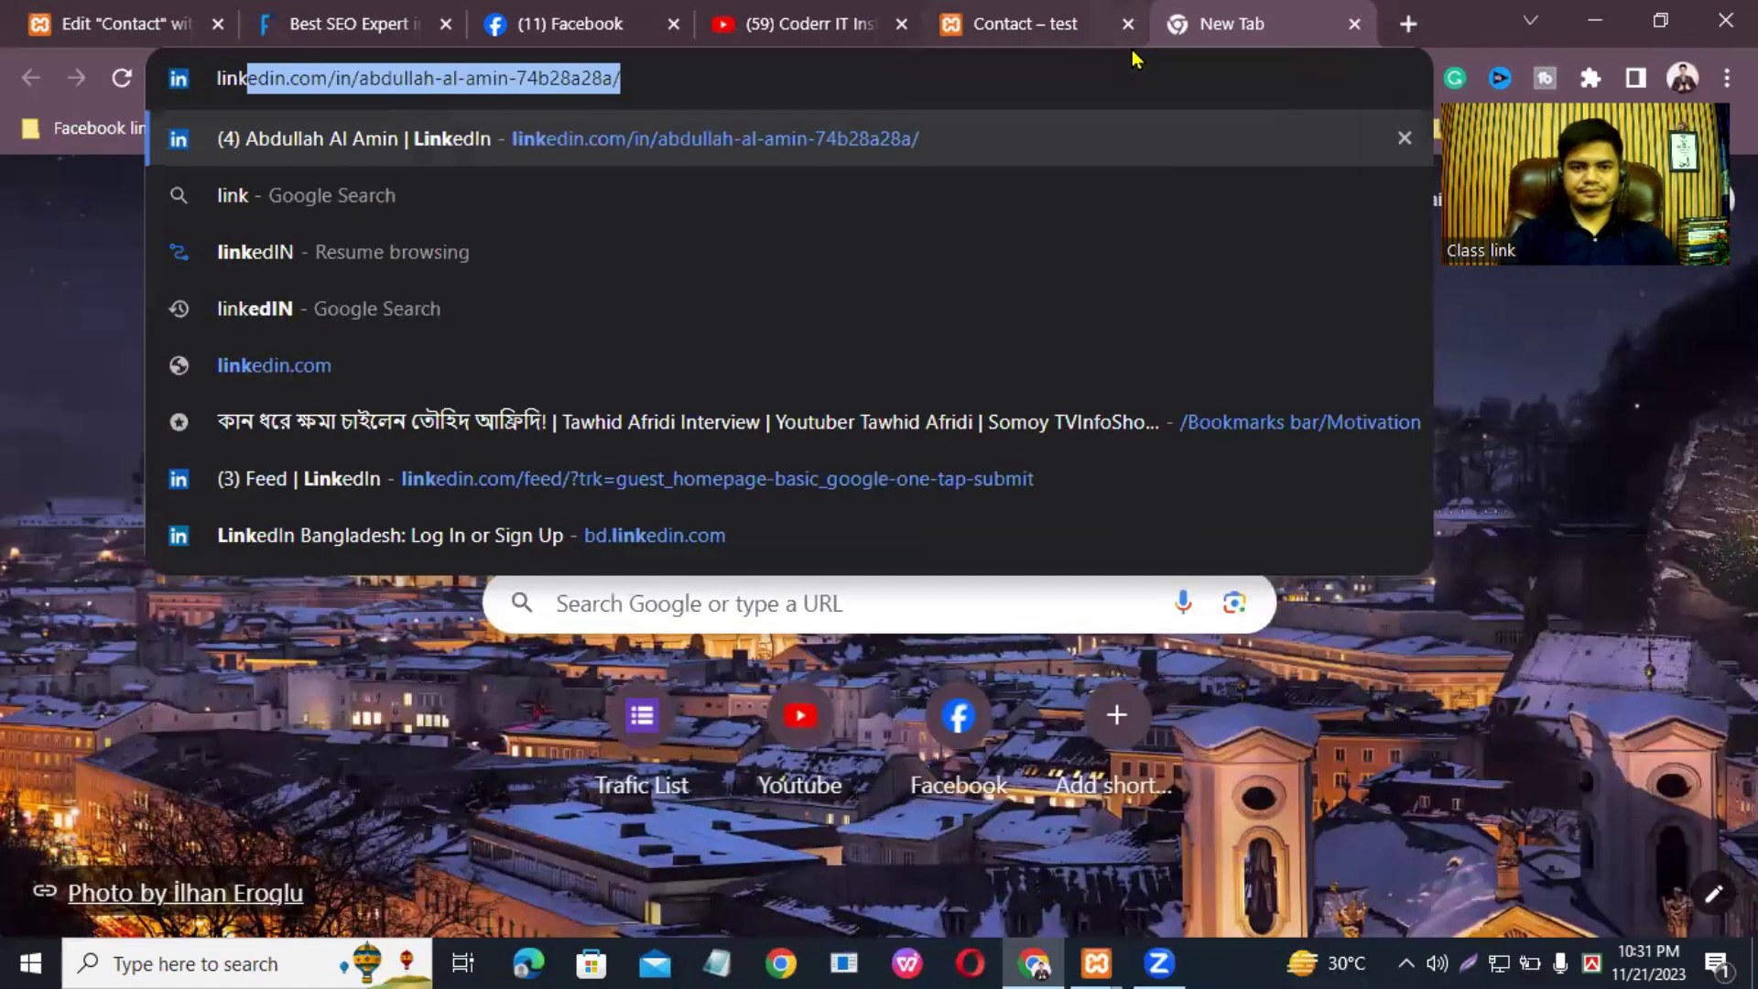
{"action": "key", "text": "Return"}
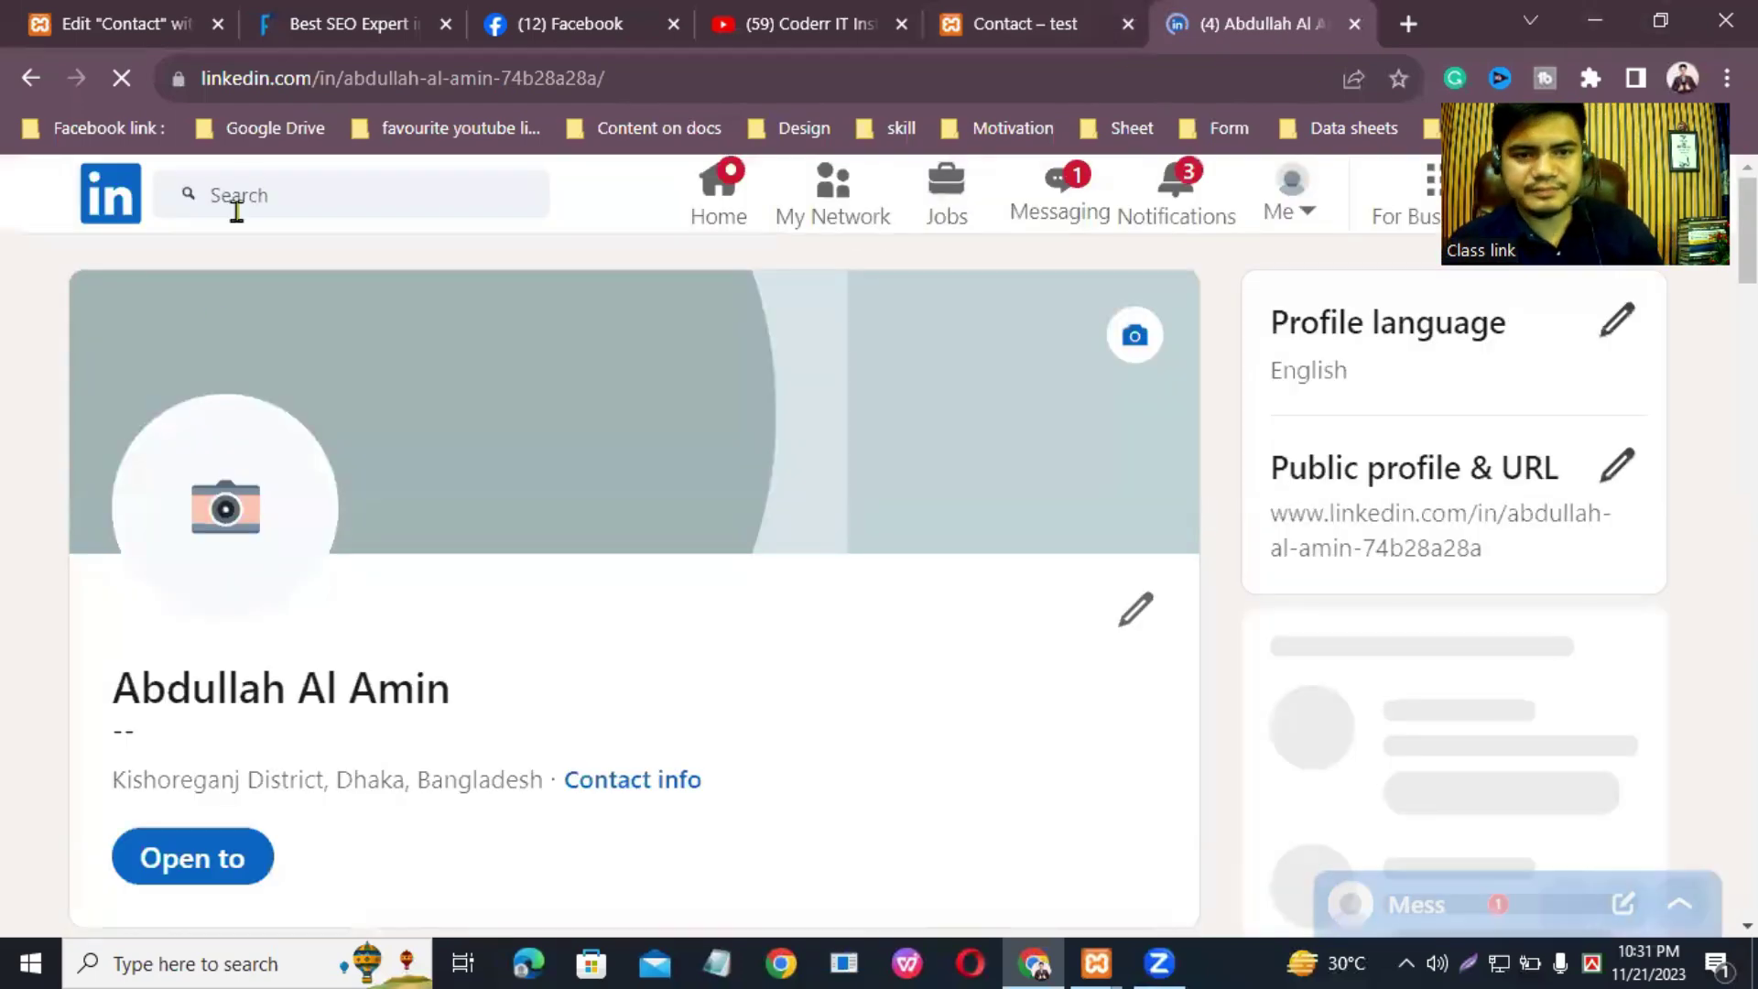
{"action": "left_click", "coordinate": [1278, 212]}
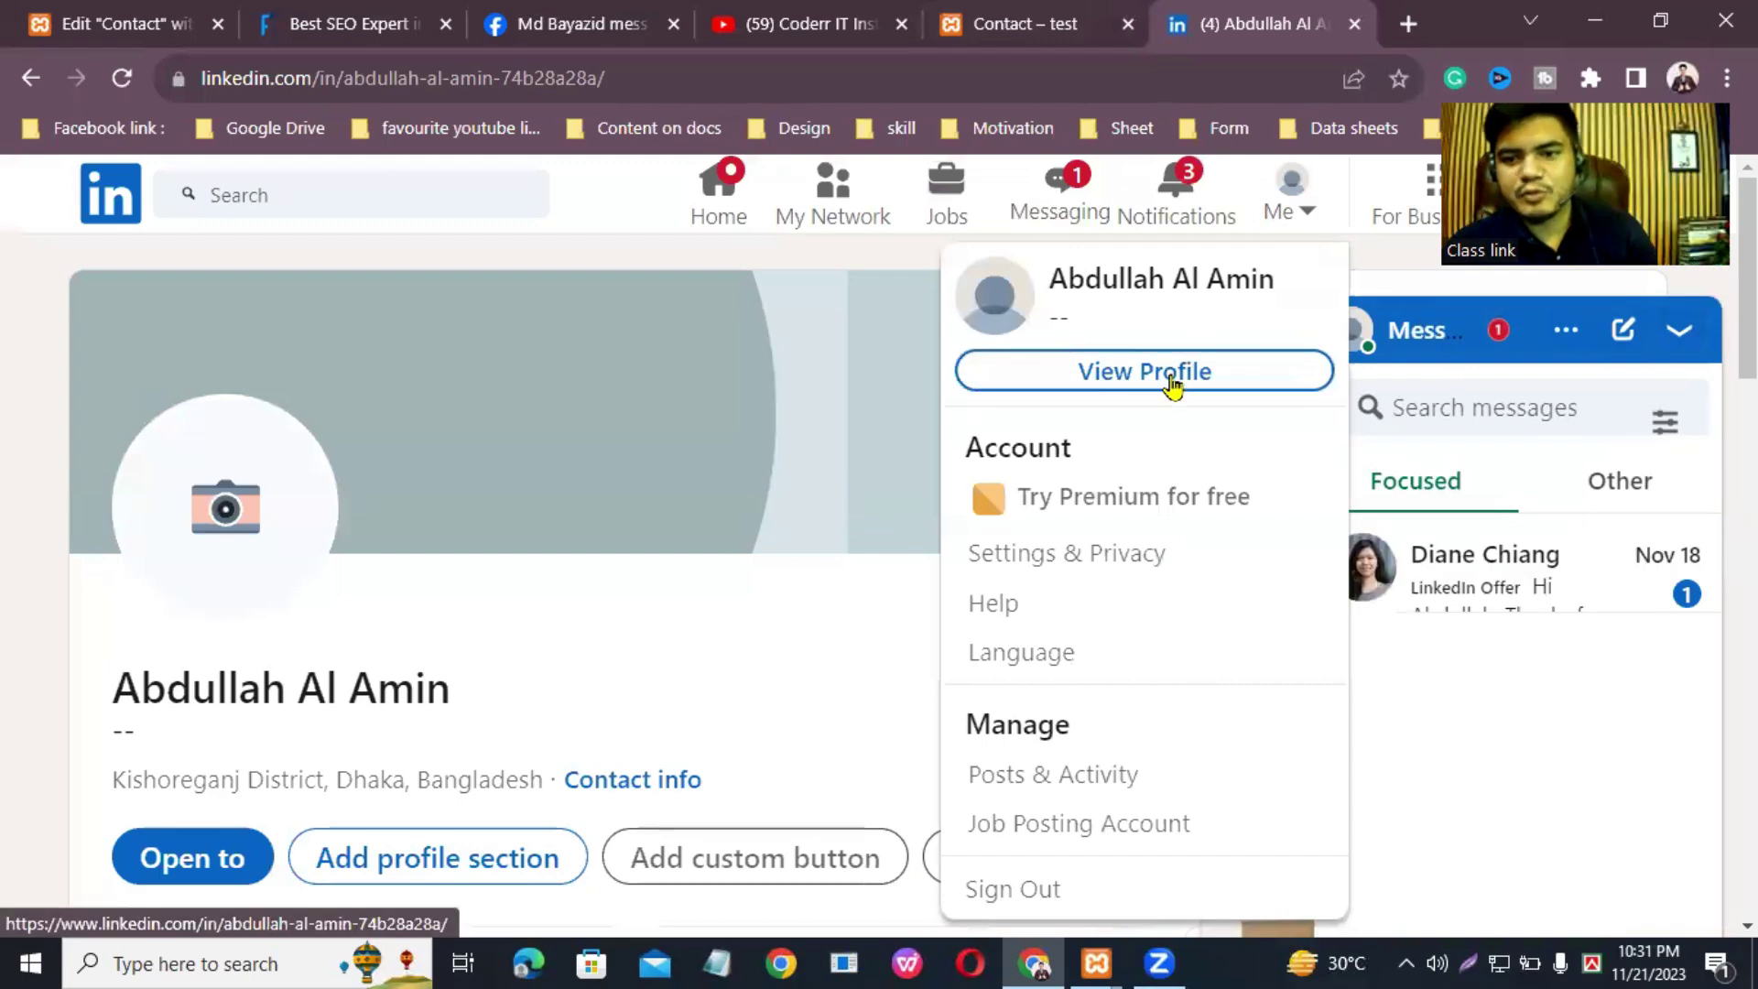
{"action": "left_click", "coordinate": [1183, 377]}
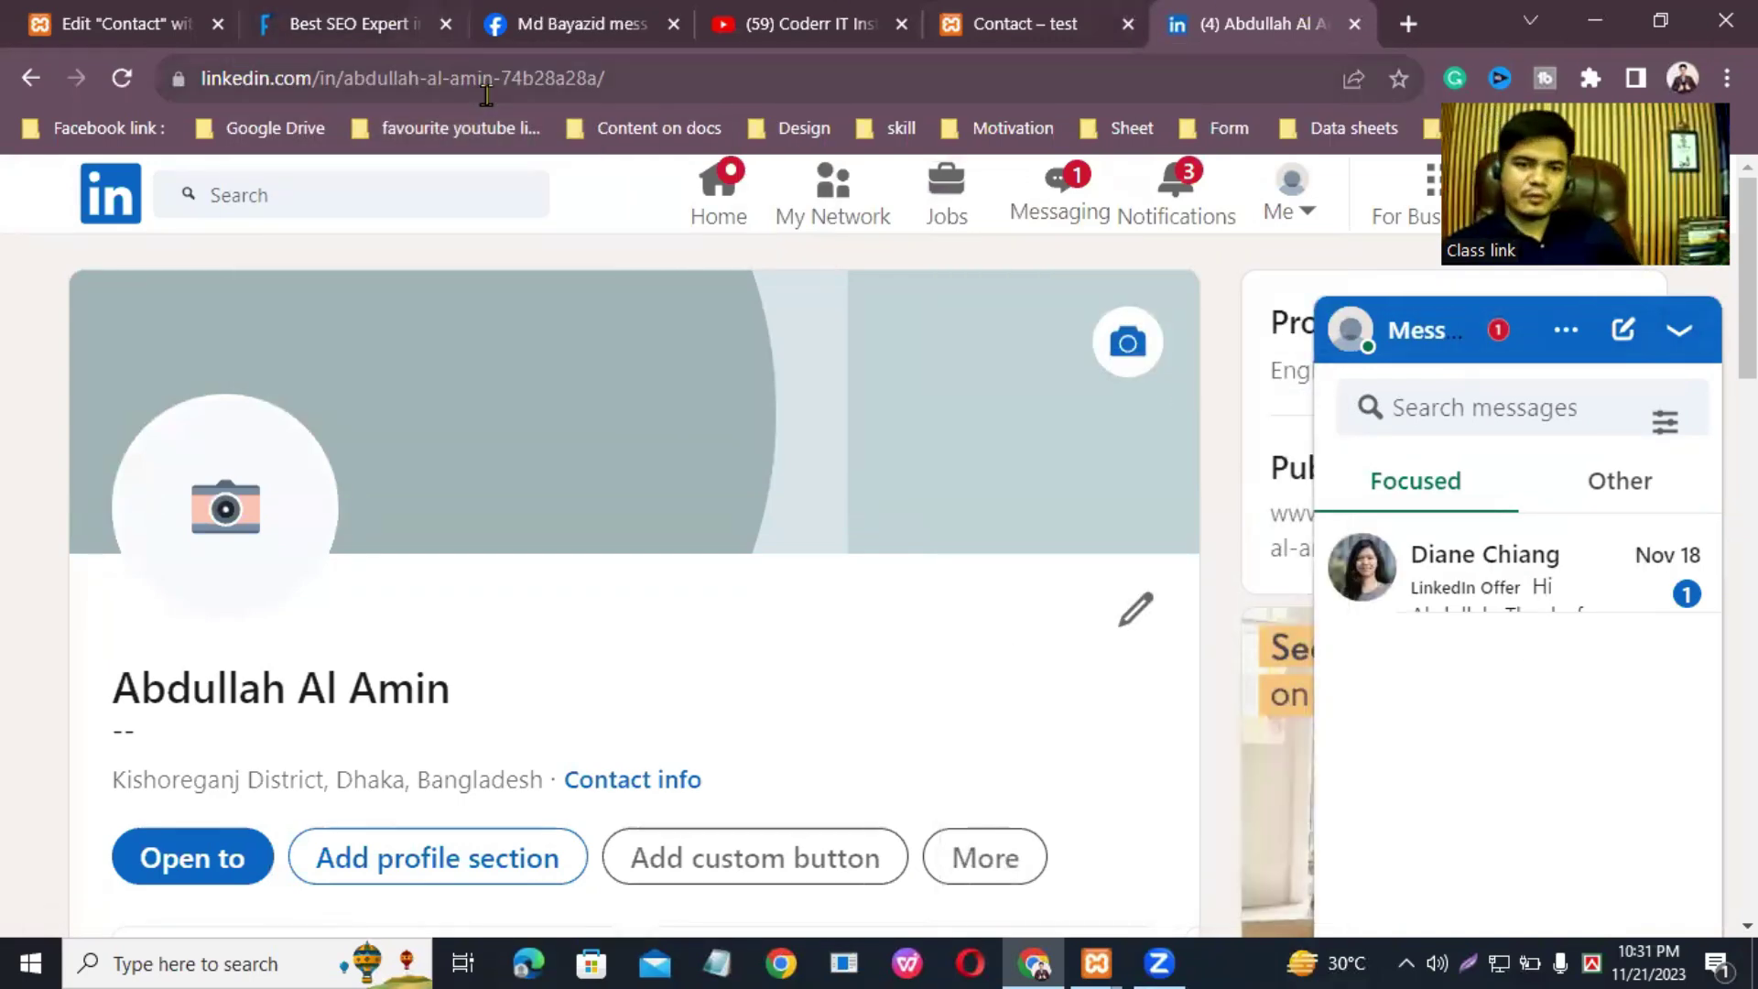
{"action": "left_click", "coordinate": [554, 79]}
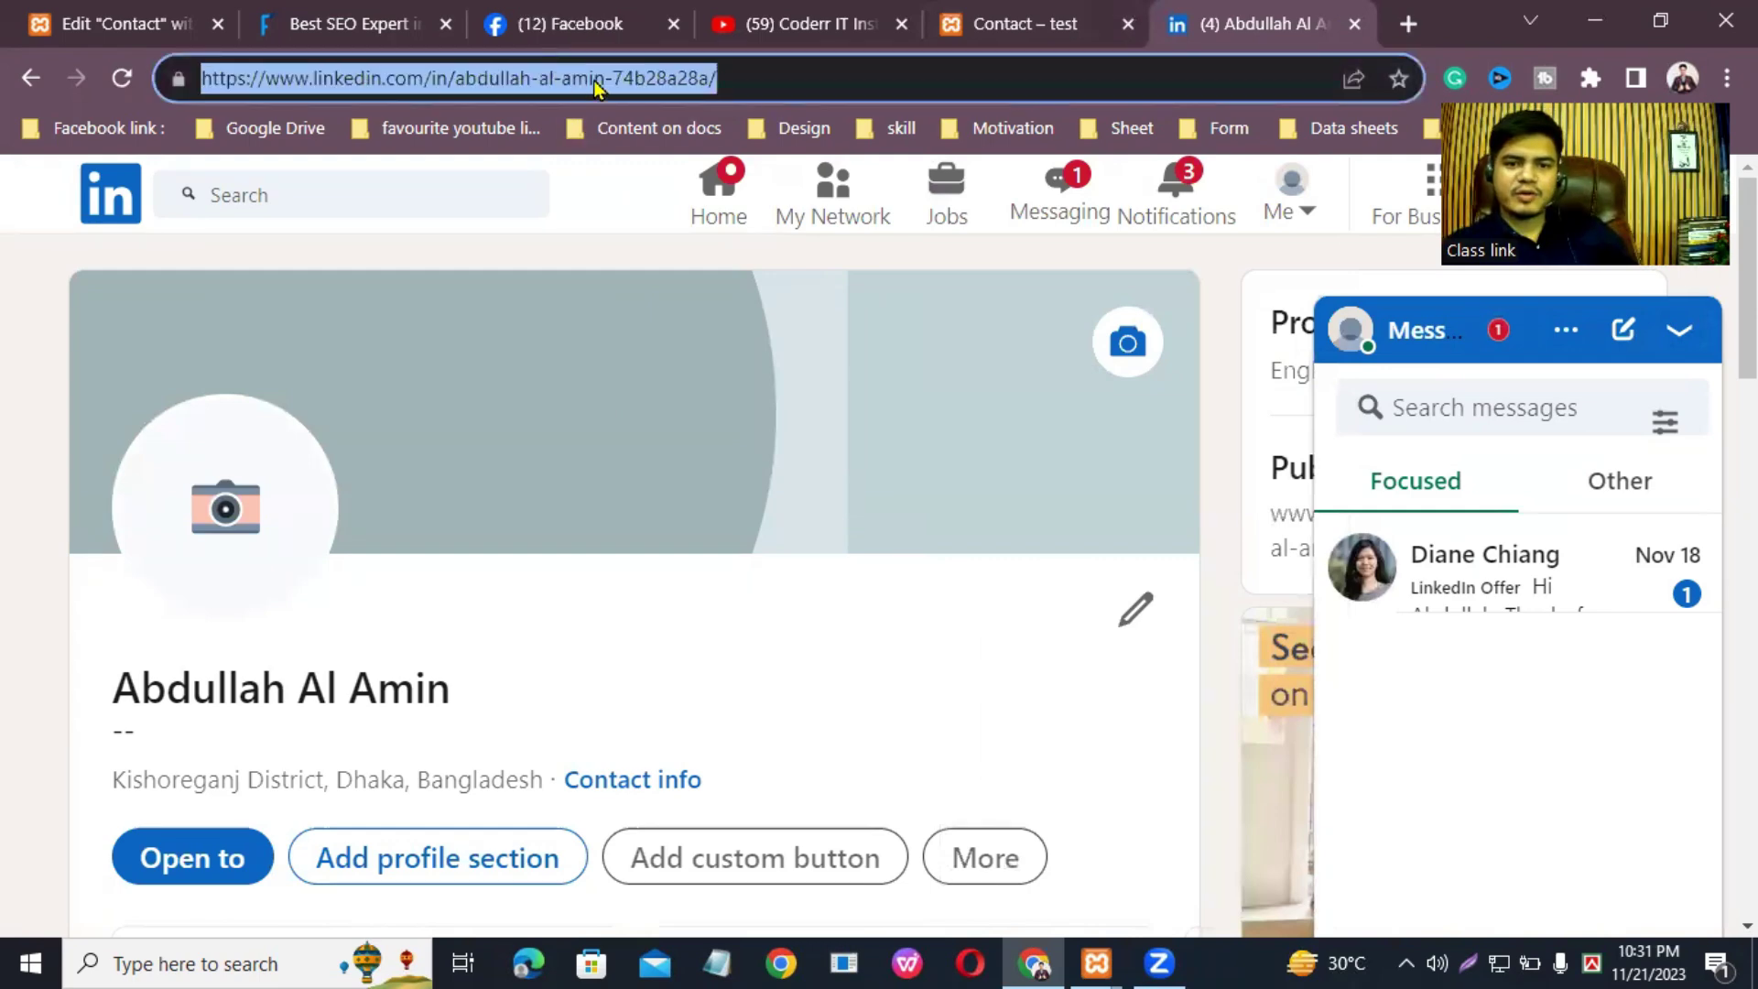
{"action": "right_click", "coordinate": [590, 78]}
{"action": "left_click", "coordinate": [689, 249]}
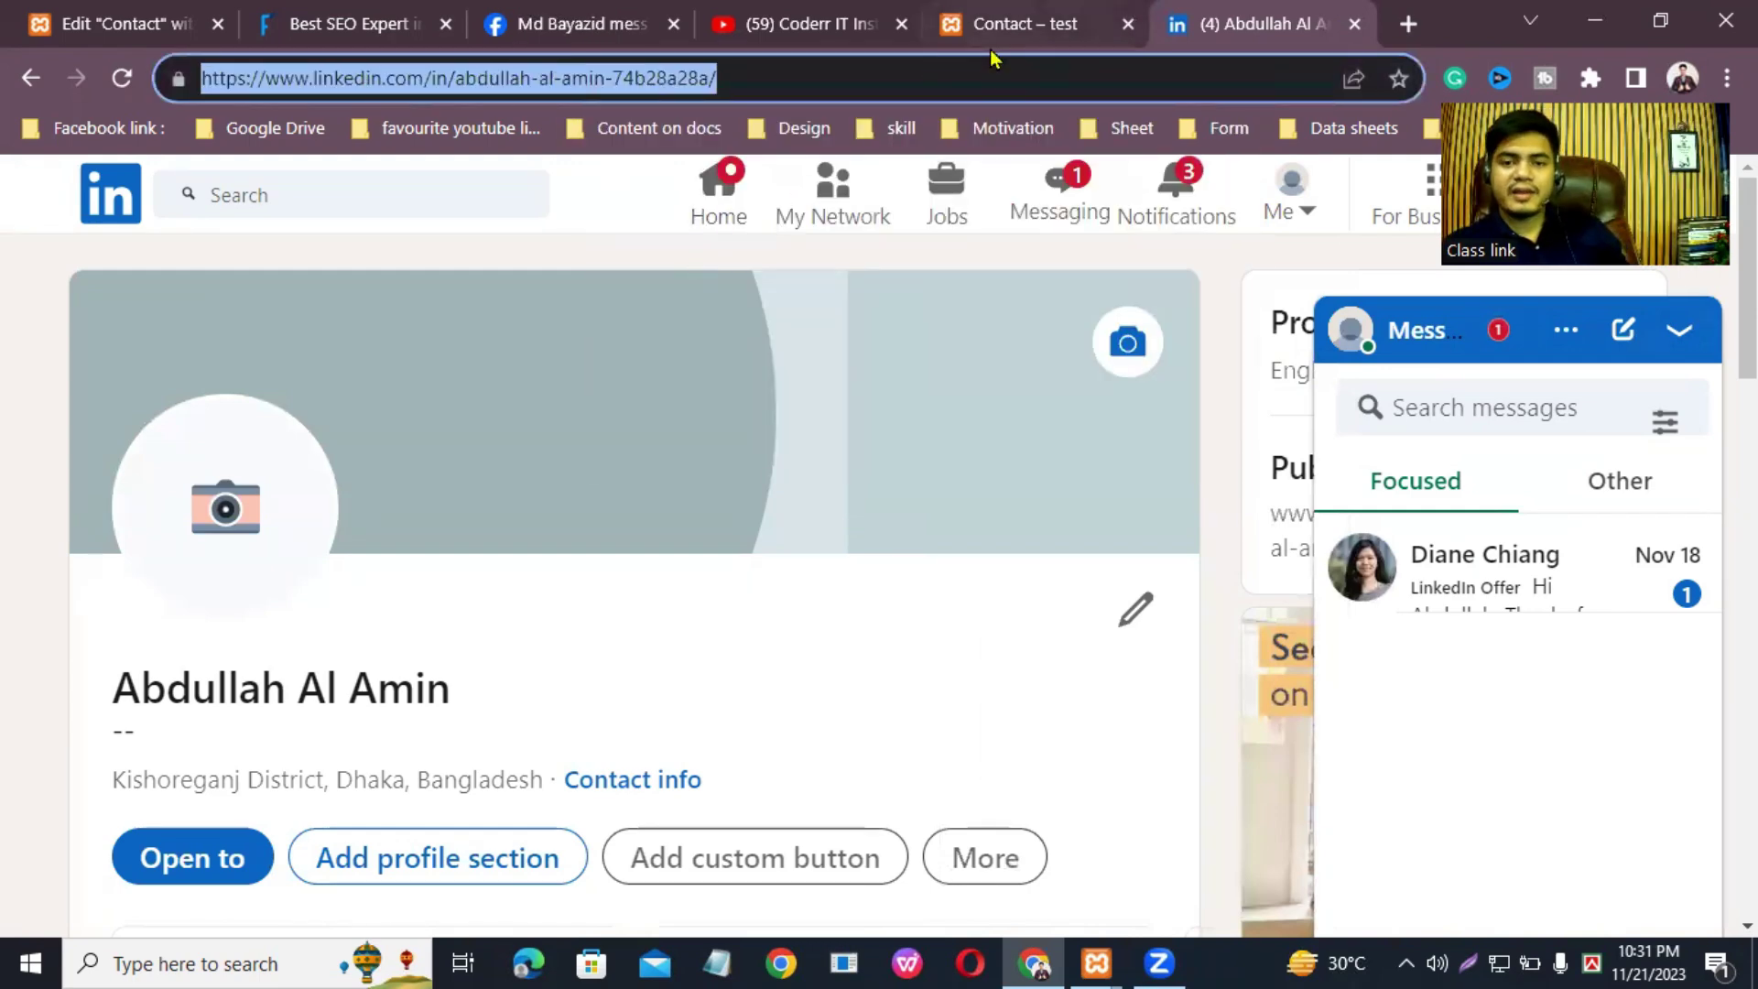
{"action": "left_click", "coordinate": [119, 24]}
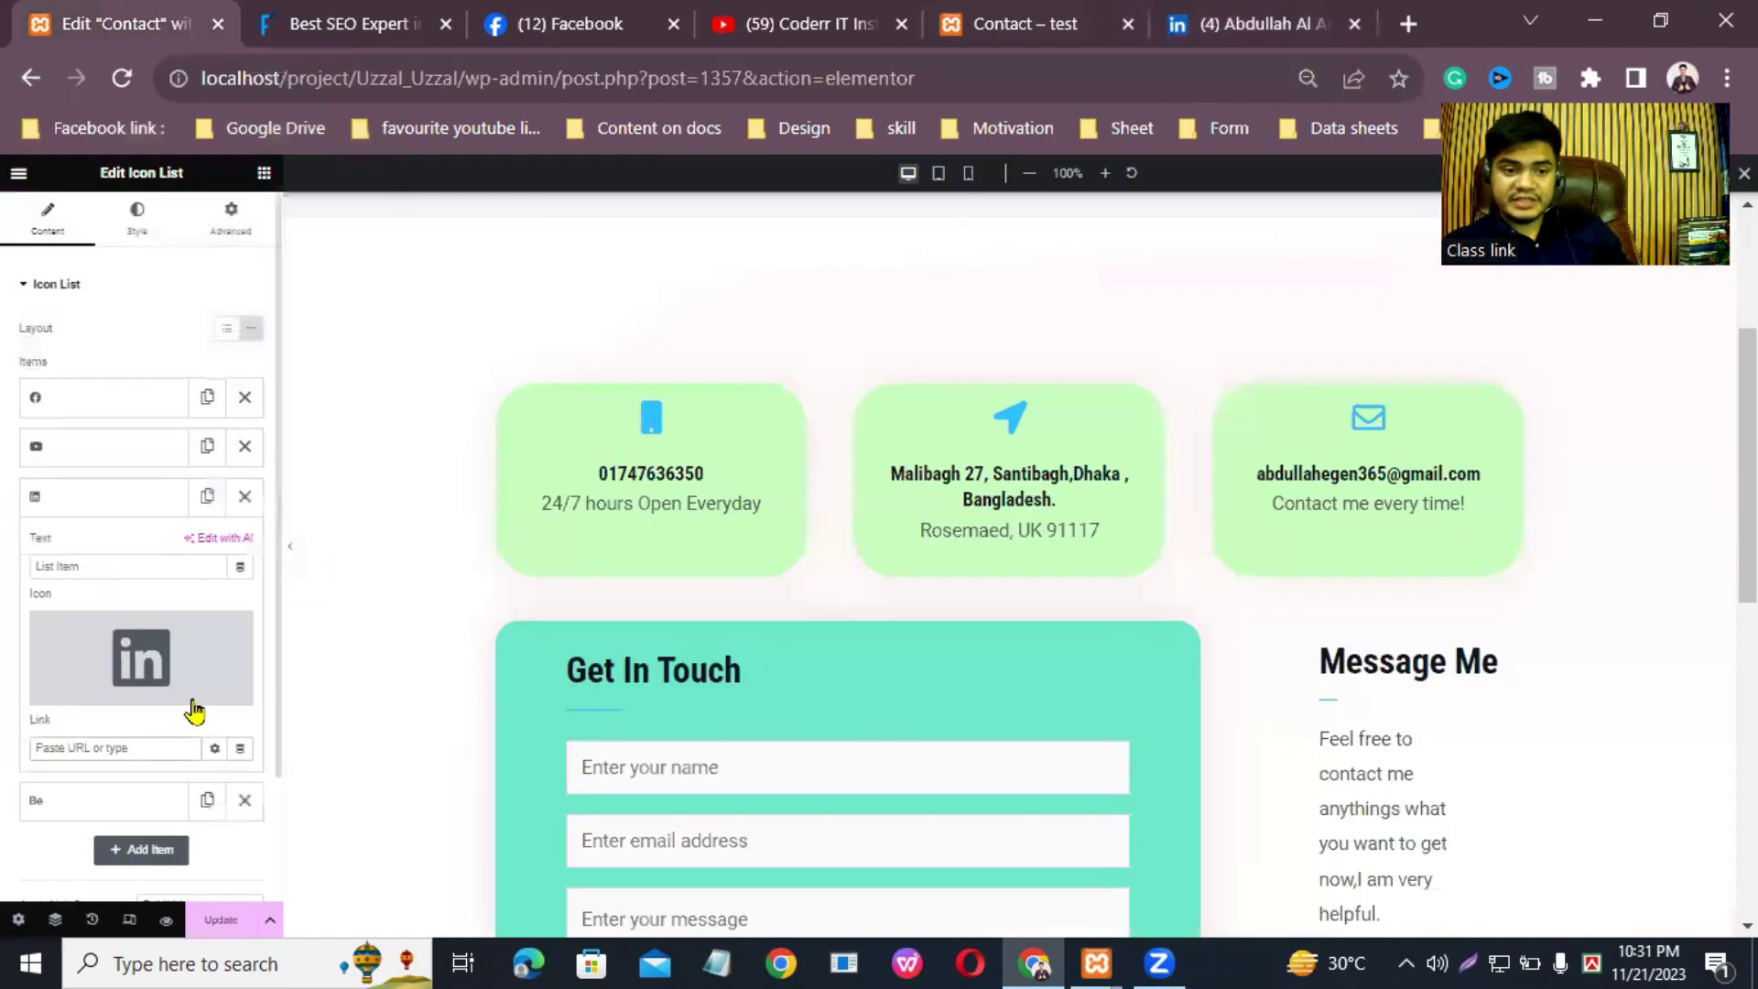
Step: Paste the LinkedIn profile URL into the LinkedIn item's link as plain text and update the page
{"action": "right_click", "coordinate": [100, 744]}
{"action": "left_click", "coordinate": [174, 573]}
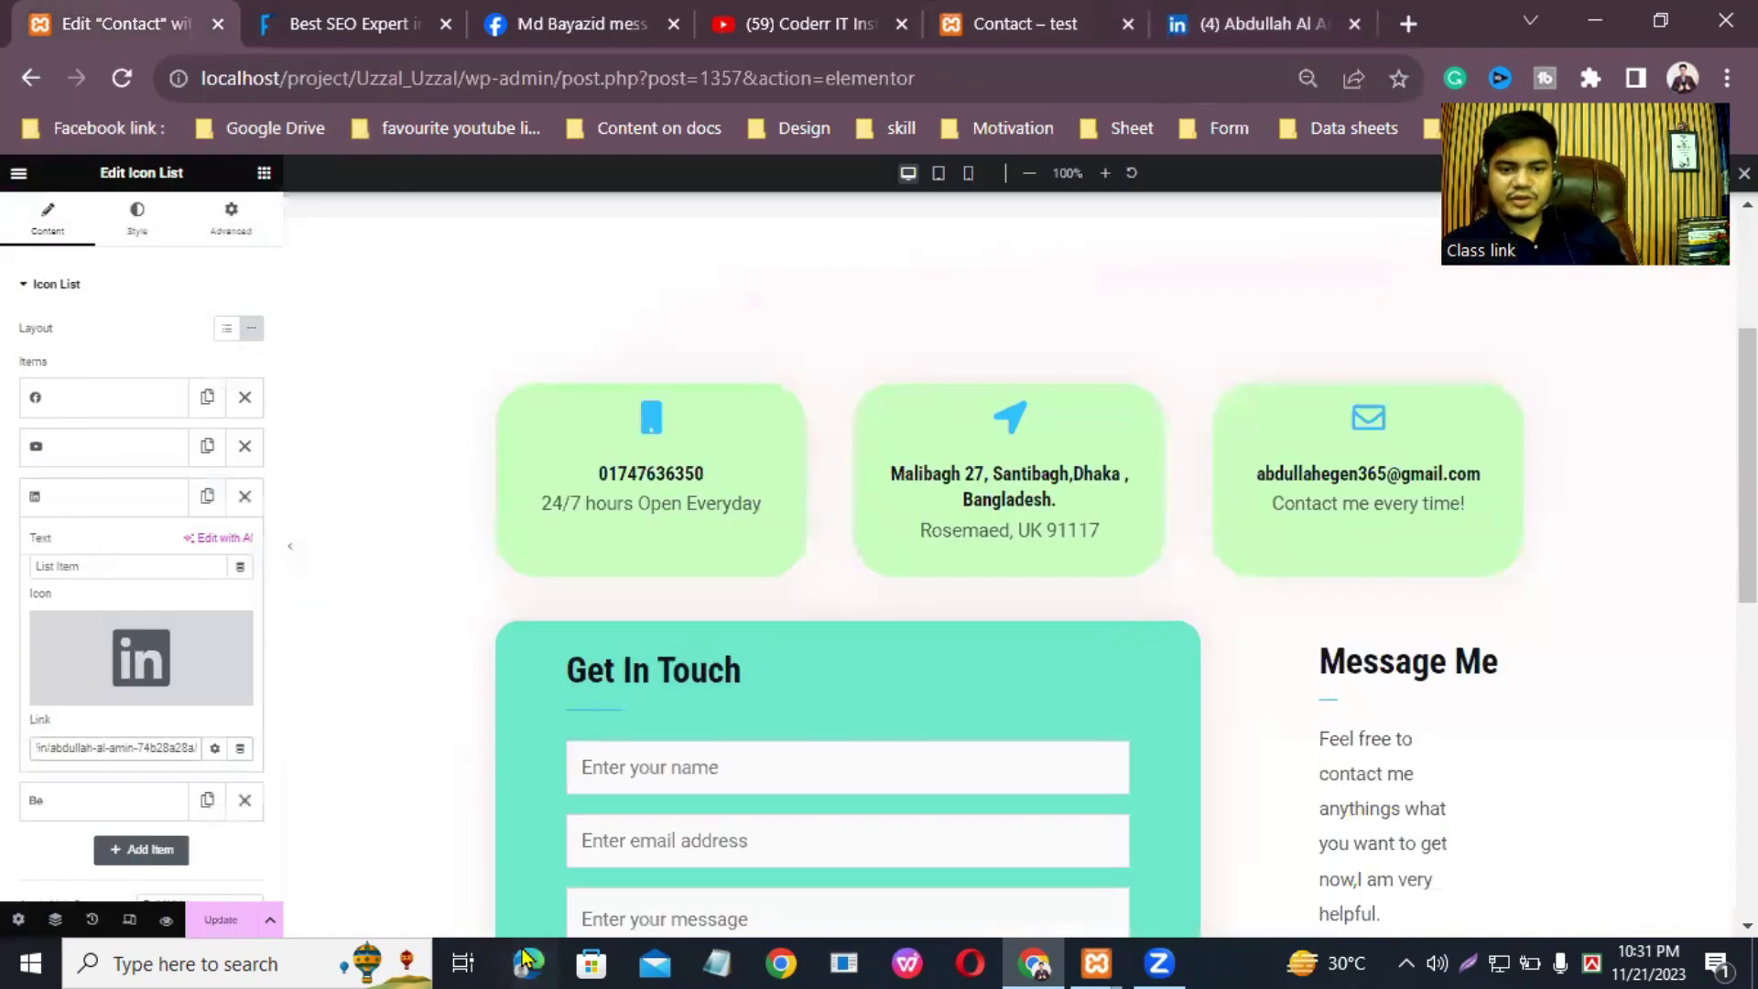
{"action": "left_click", "coordinate": [221, 920]}
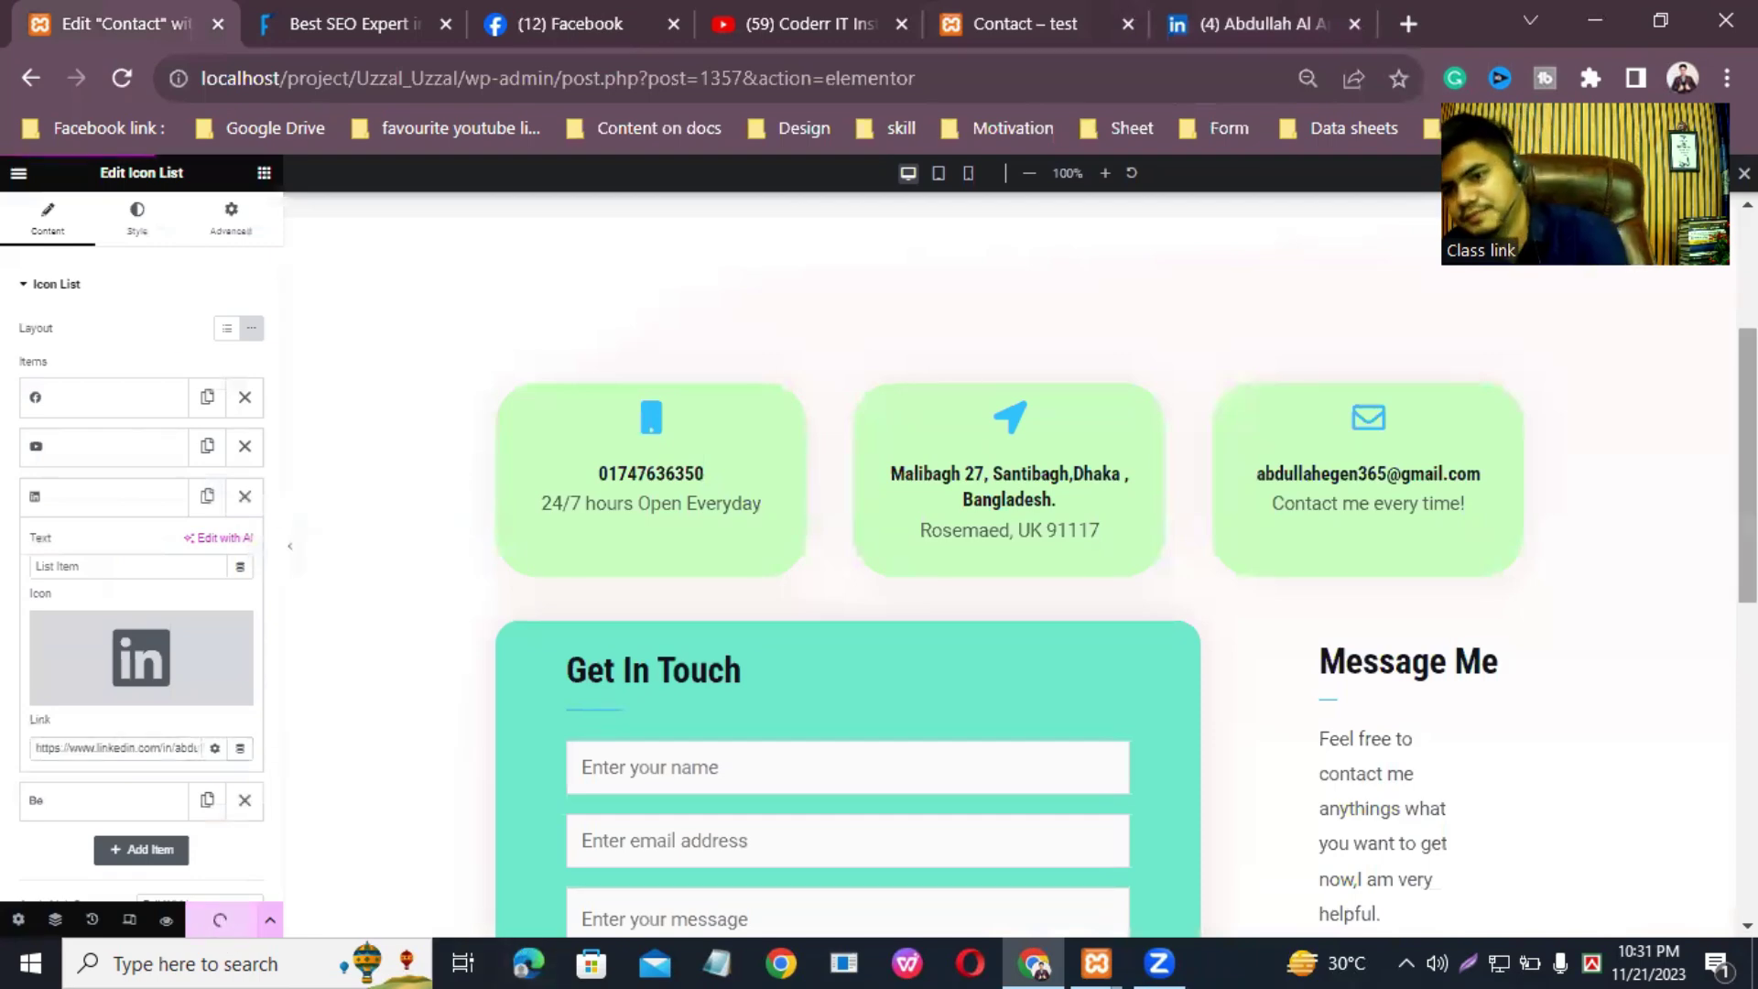
{"action": "scroll", "coordinate": [1308, 696], "scroll_direction": "down", "scroll_amount": 3}
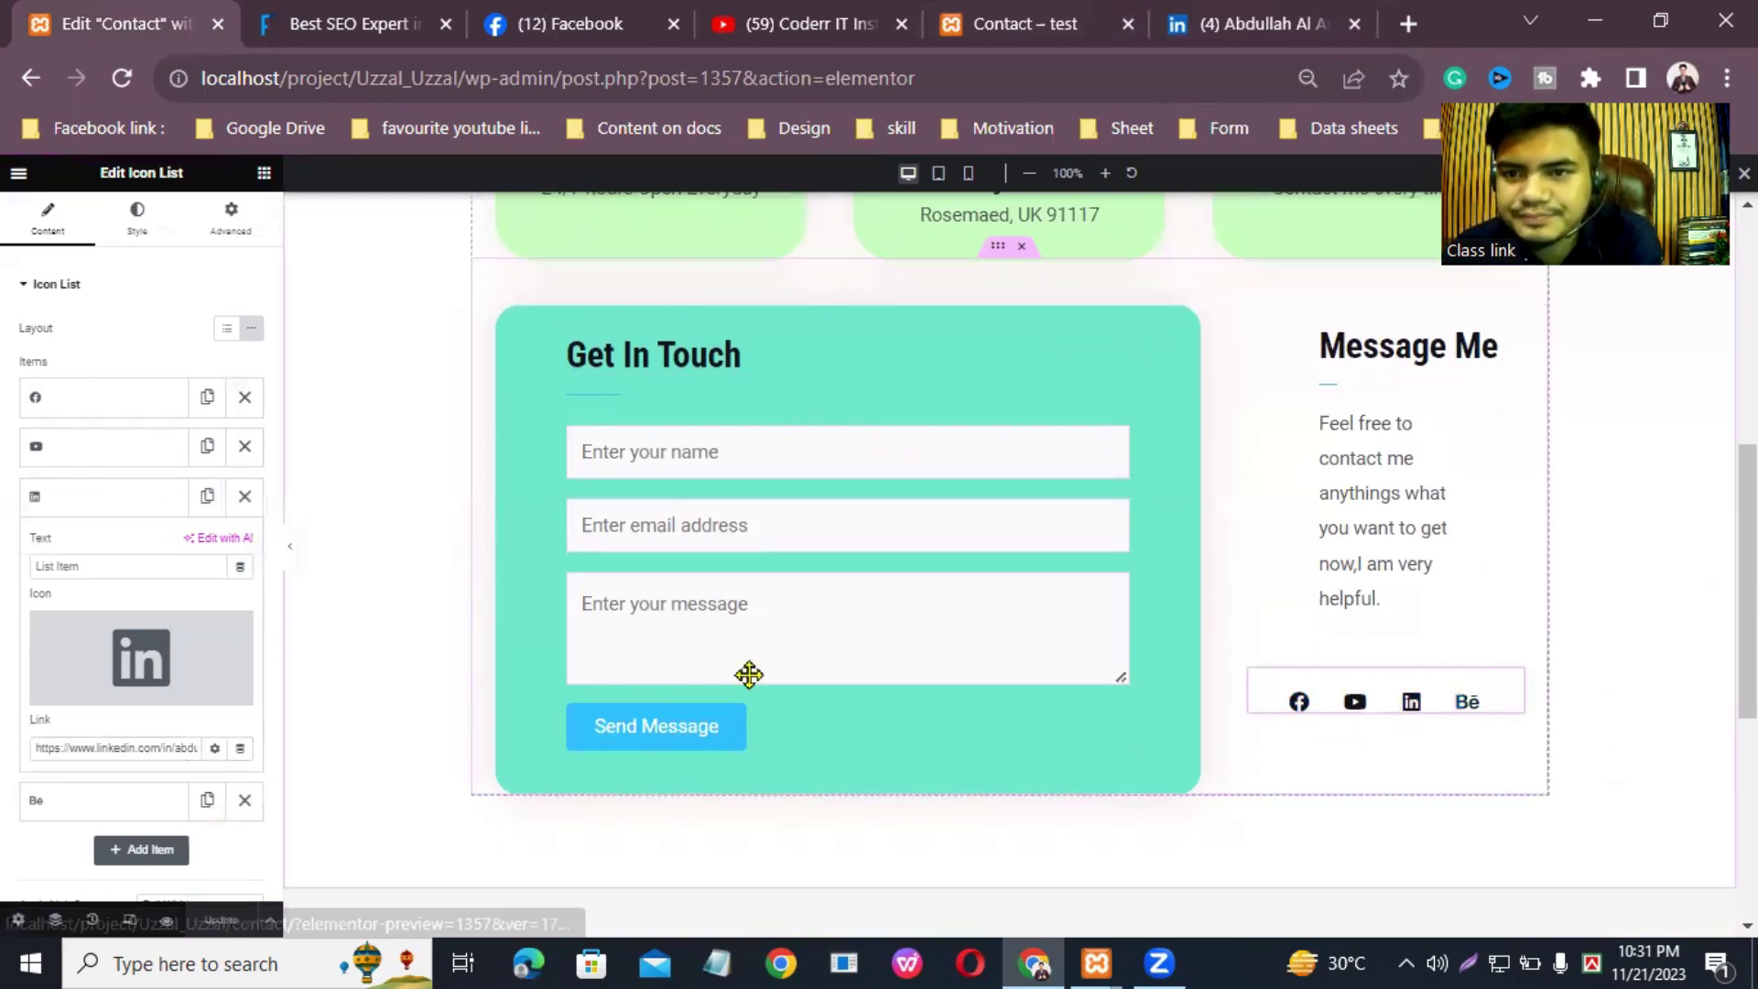
Step: In a new tab, type 'aboutme' and search Google for the 'aboutme.com login' suggestion
{"action": "key", "text": "ctrl+t"}
{"action": "left_click", "coordinate": [1248, 69]}
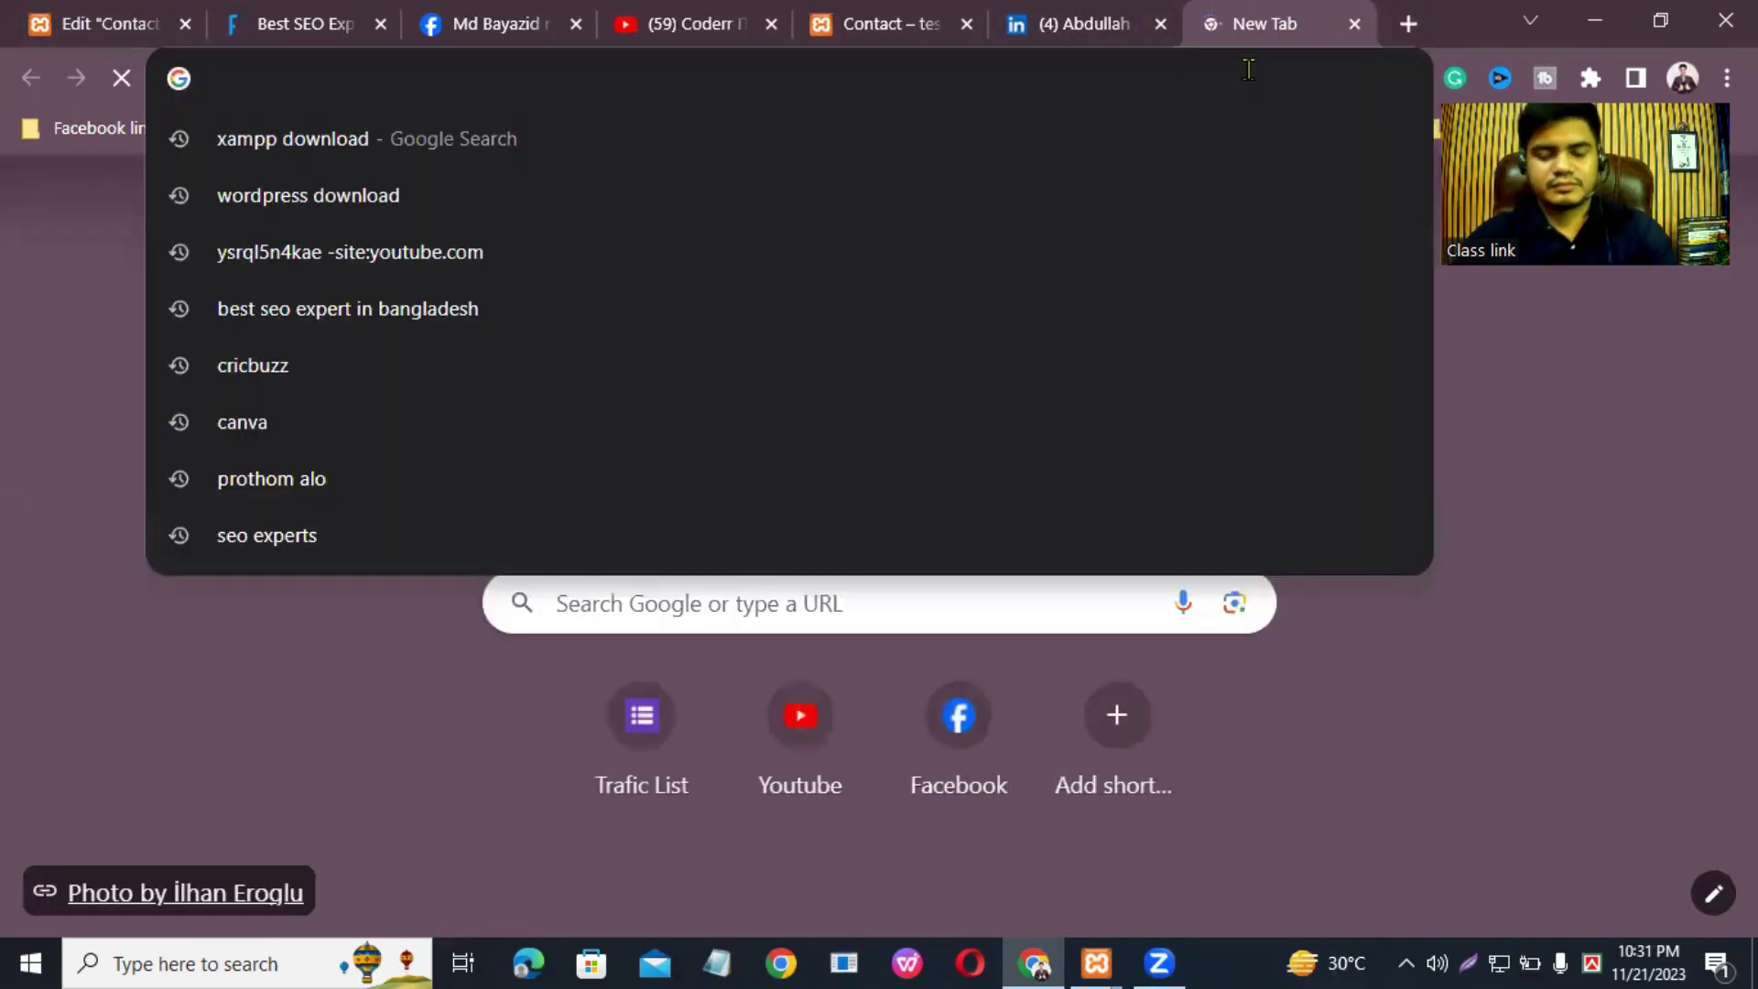
{"action": "type", "text": "about"}
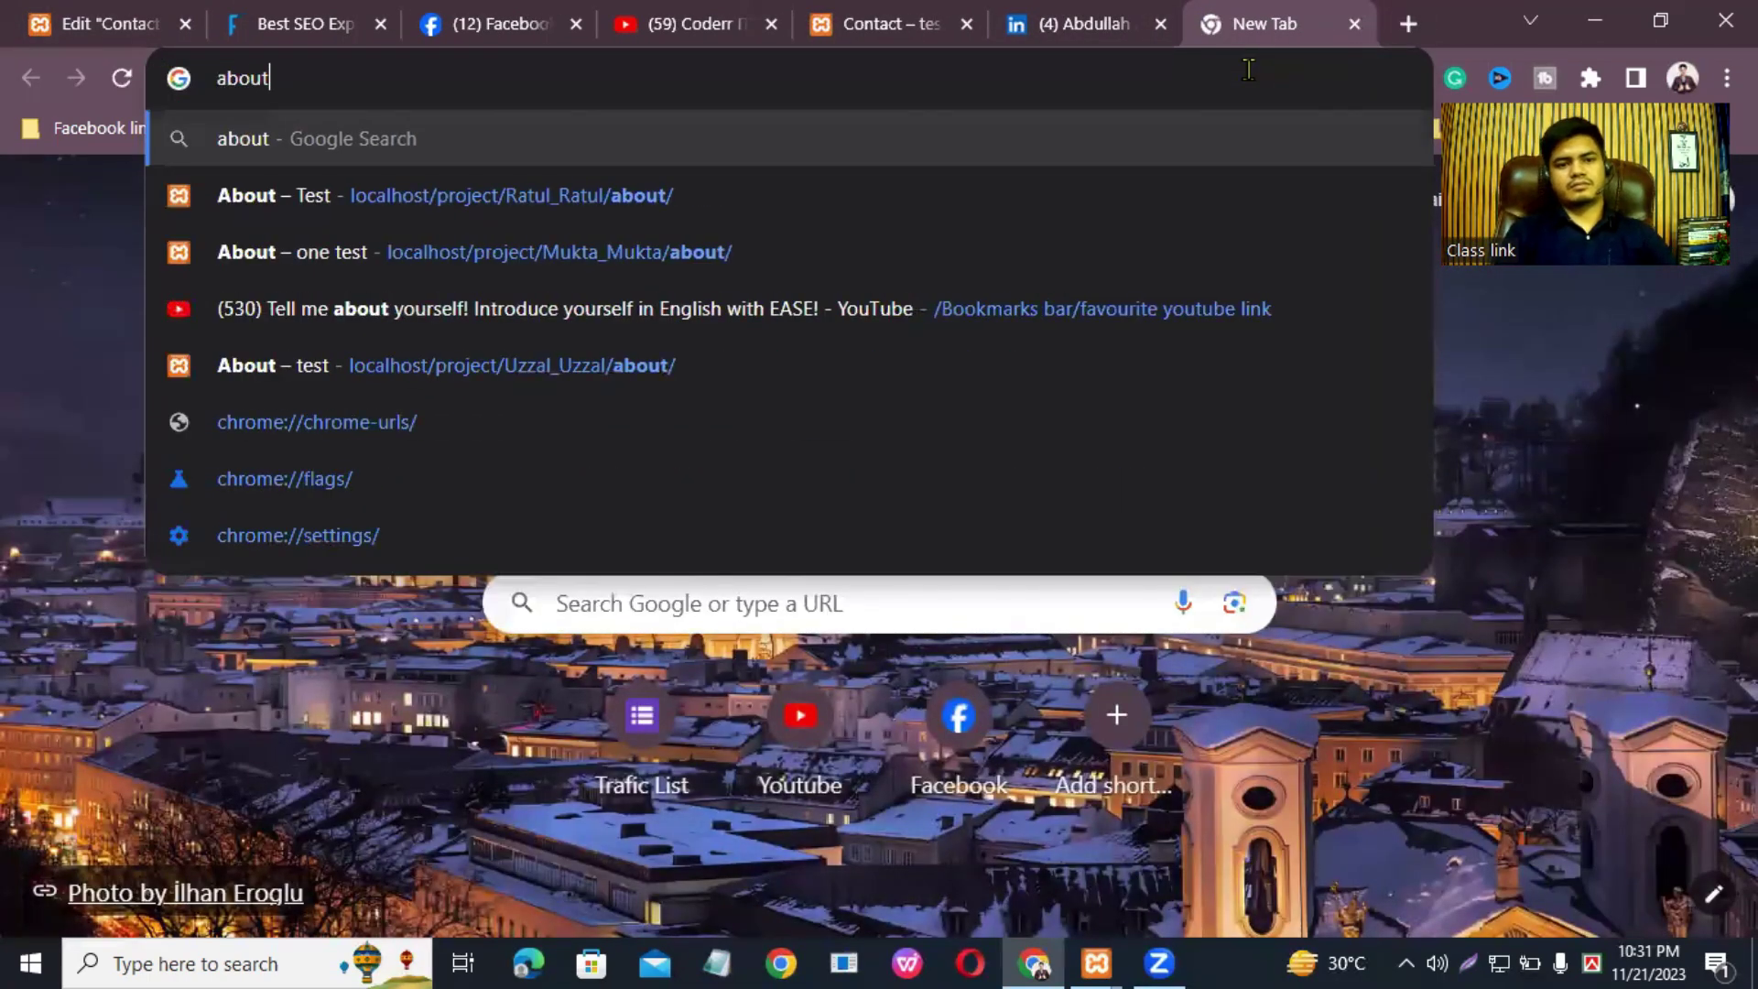
{"action": "type", "text": "e me"}
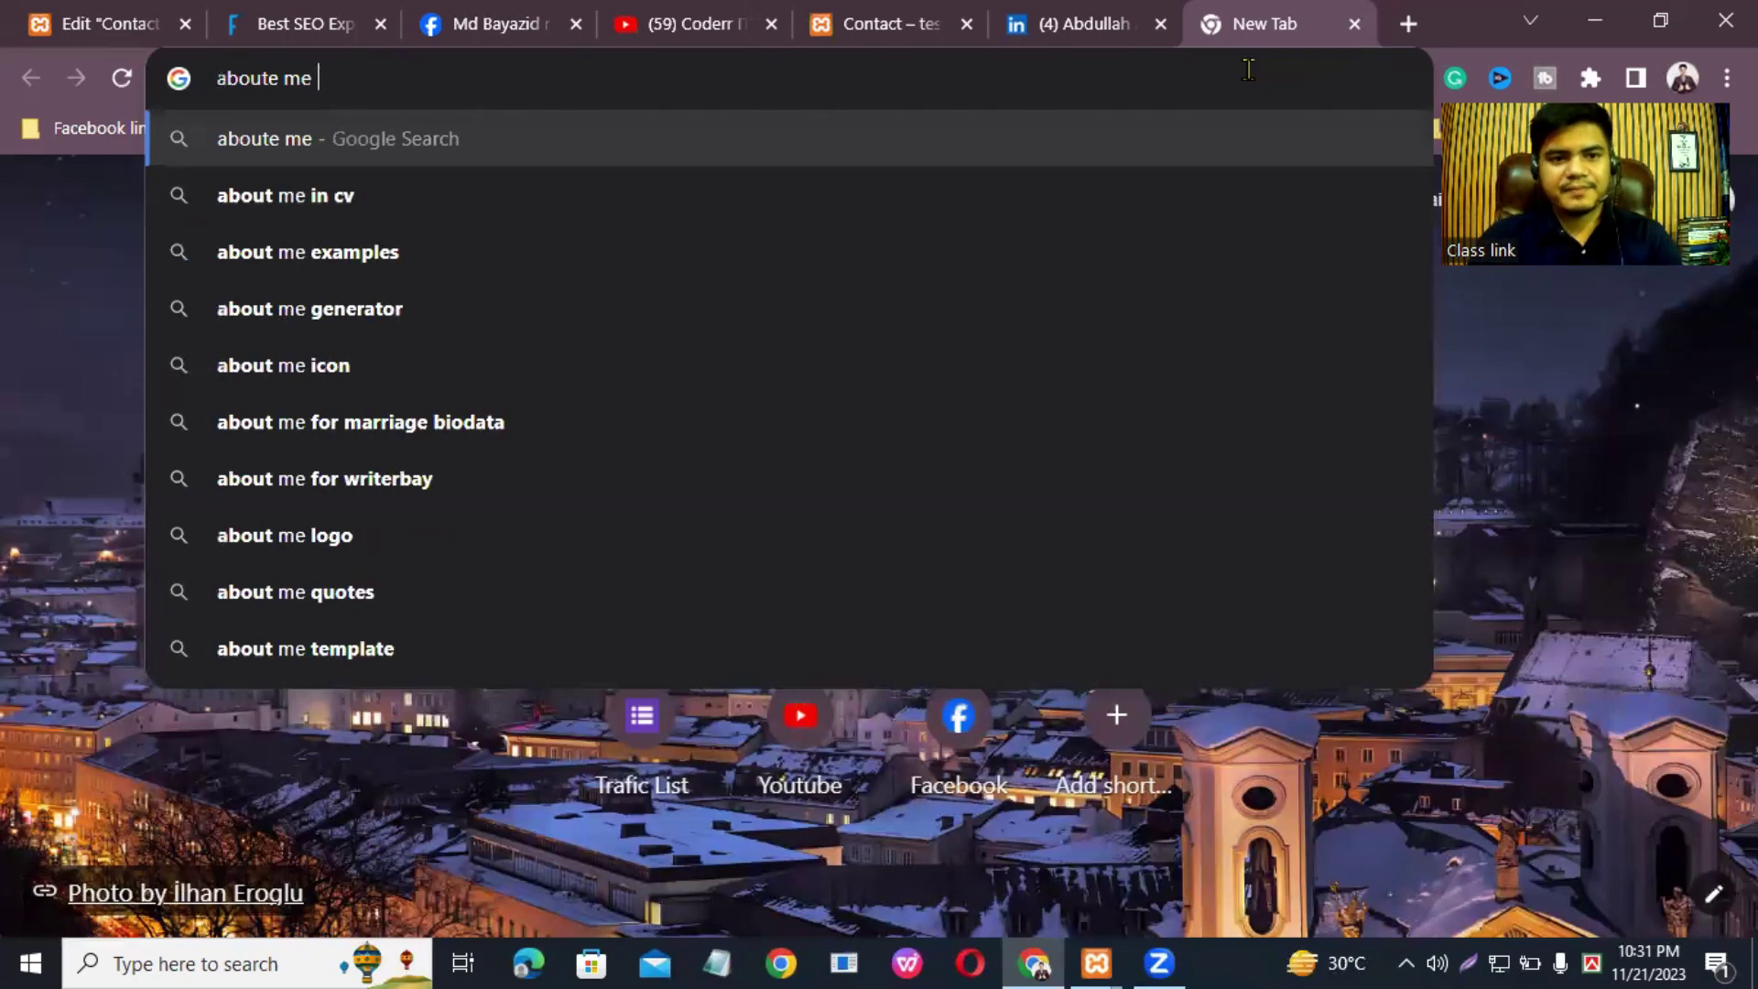
{"action": "key", "text": "BackSpace"}
{"action": "key", "text": "BackSpace"}
{"action": "key", "text": "BackSpace"}
{"action": "key", "text": "BackSpace"}
{"action": "key", "text": "BackSpace"}
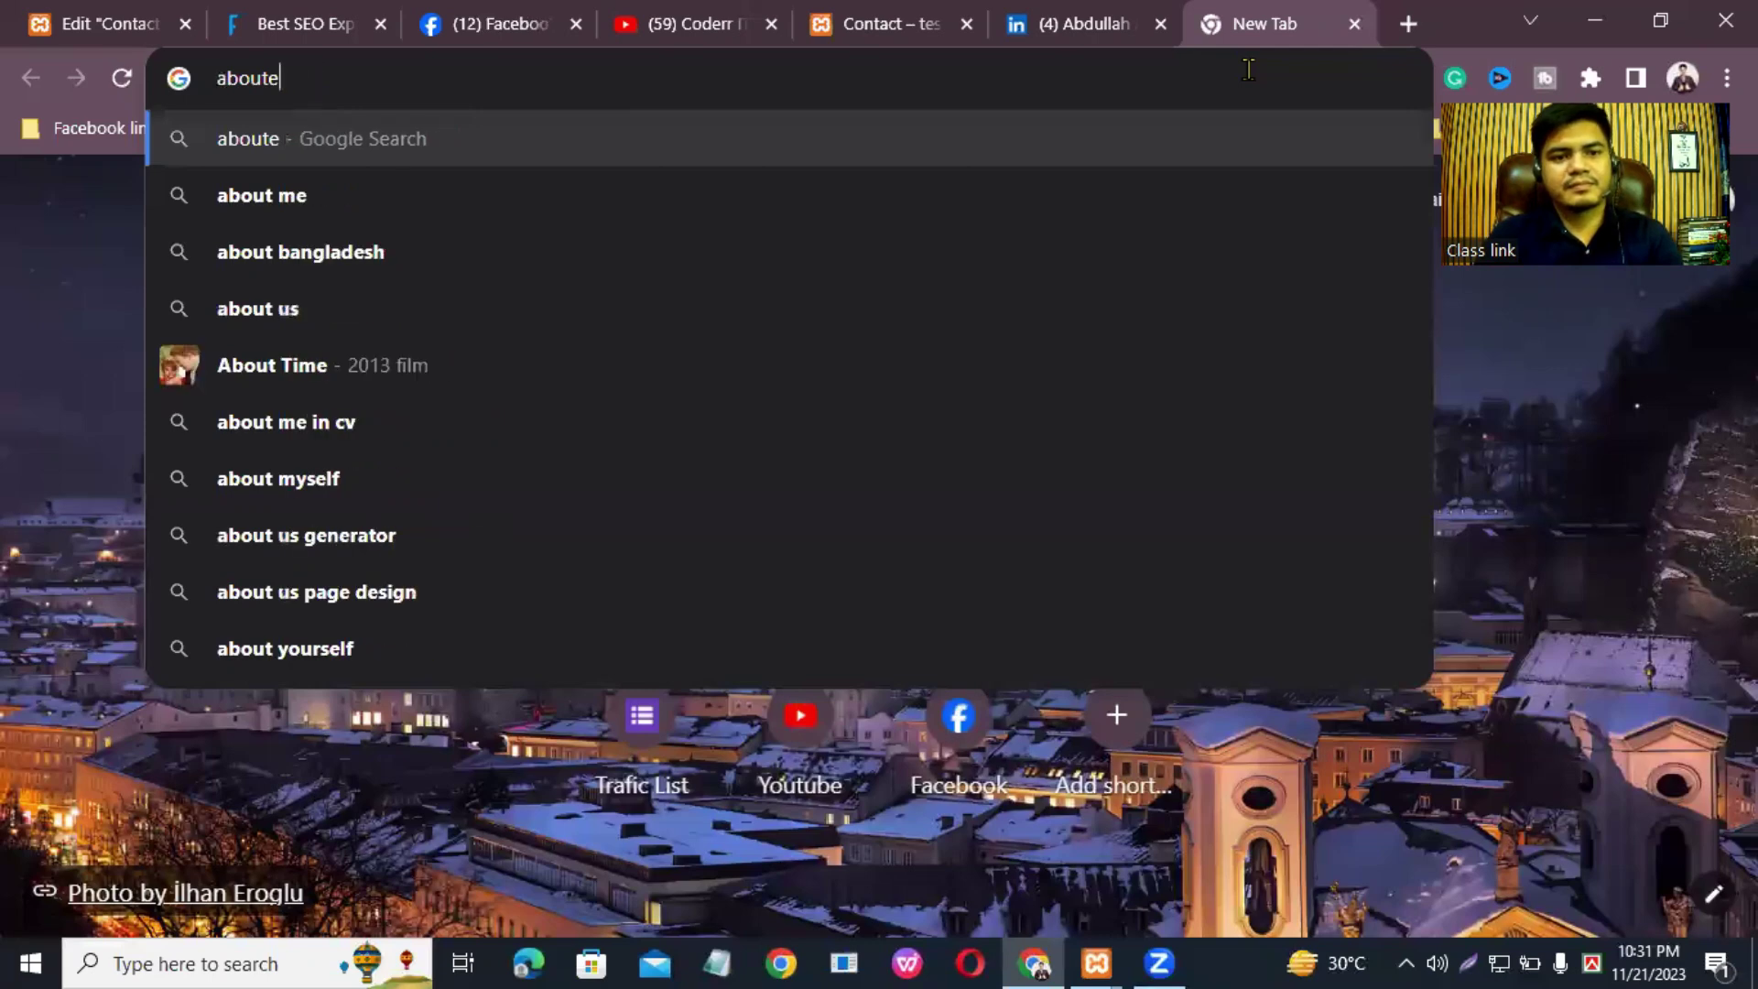
{"action": "type", "text": "me"}
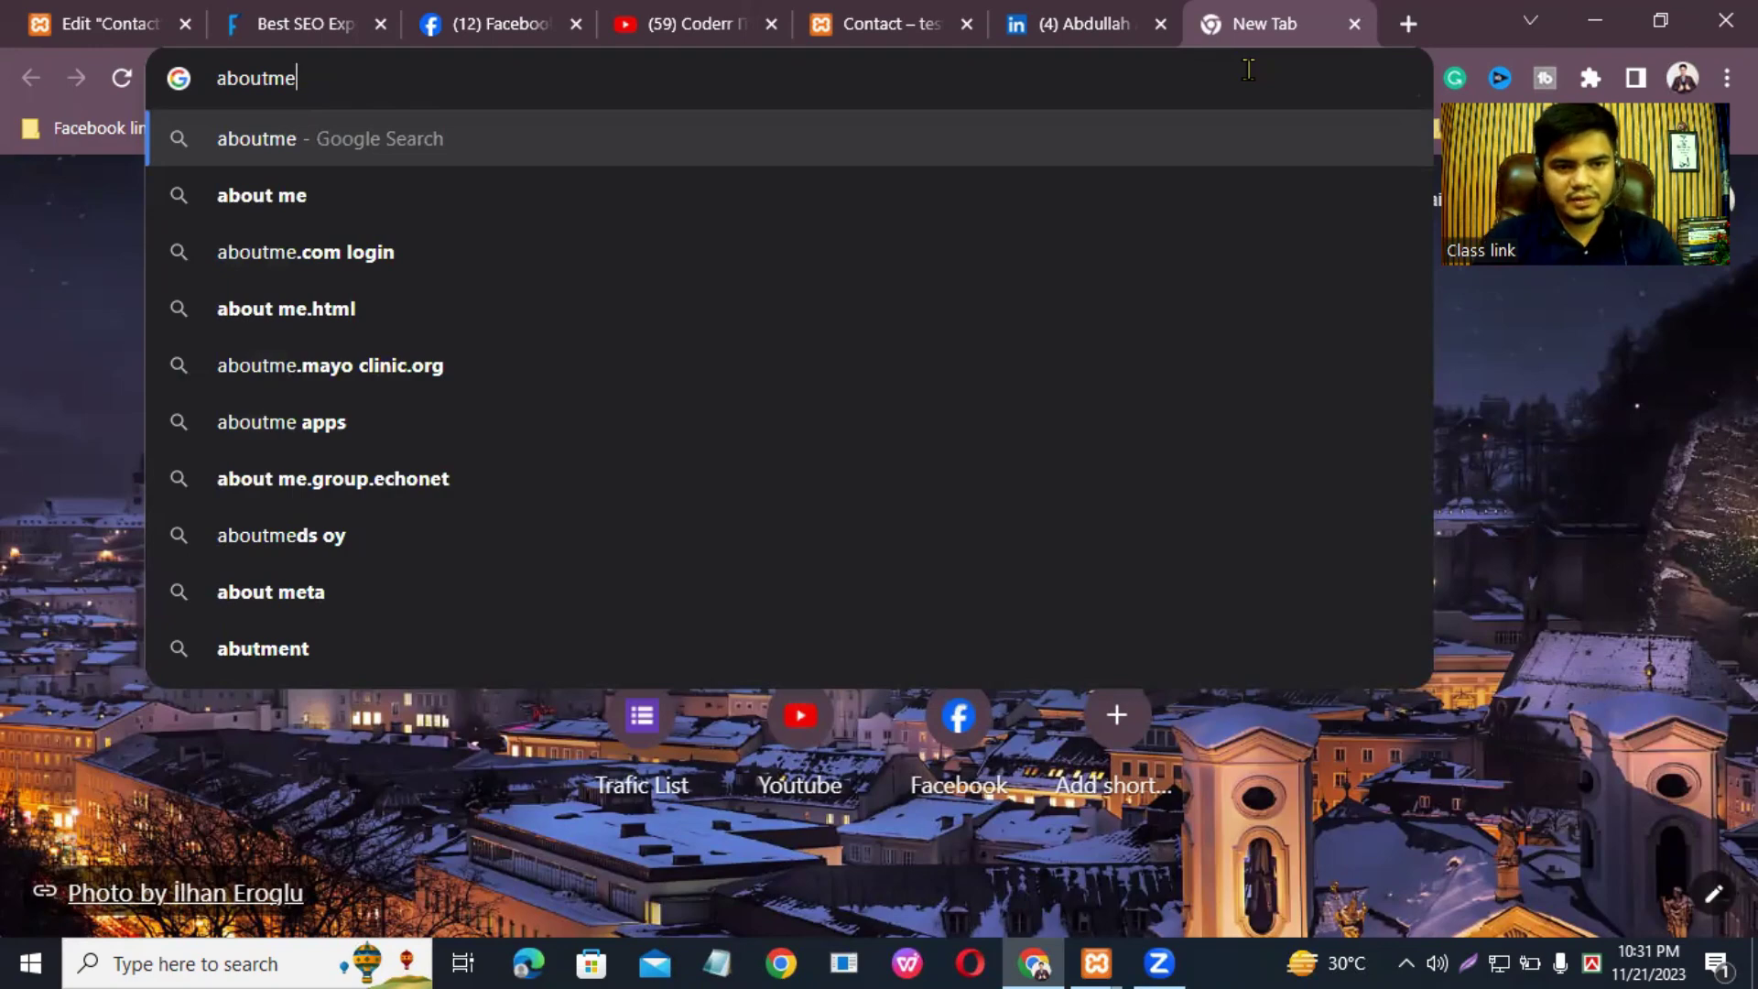
{"action": "key", "text": "Down"}
{"action": "key", "text": "Down"}
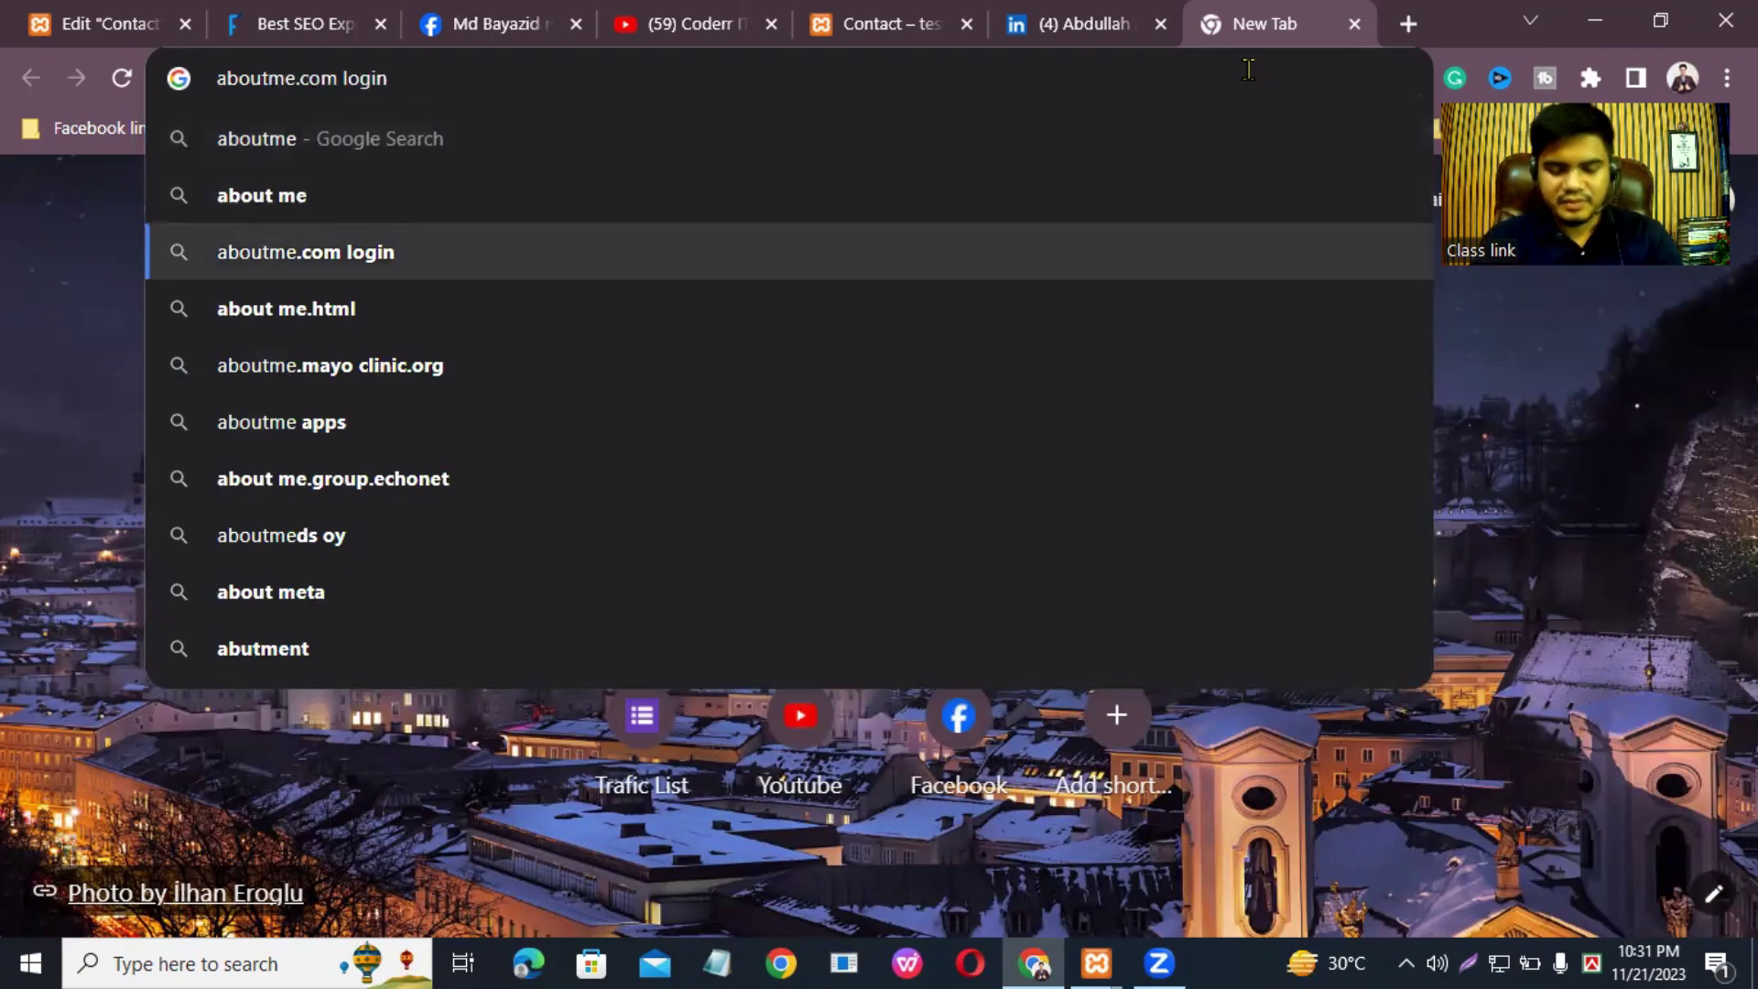
{"action": "key", "text": "Return"}
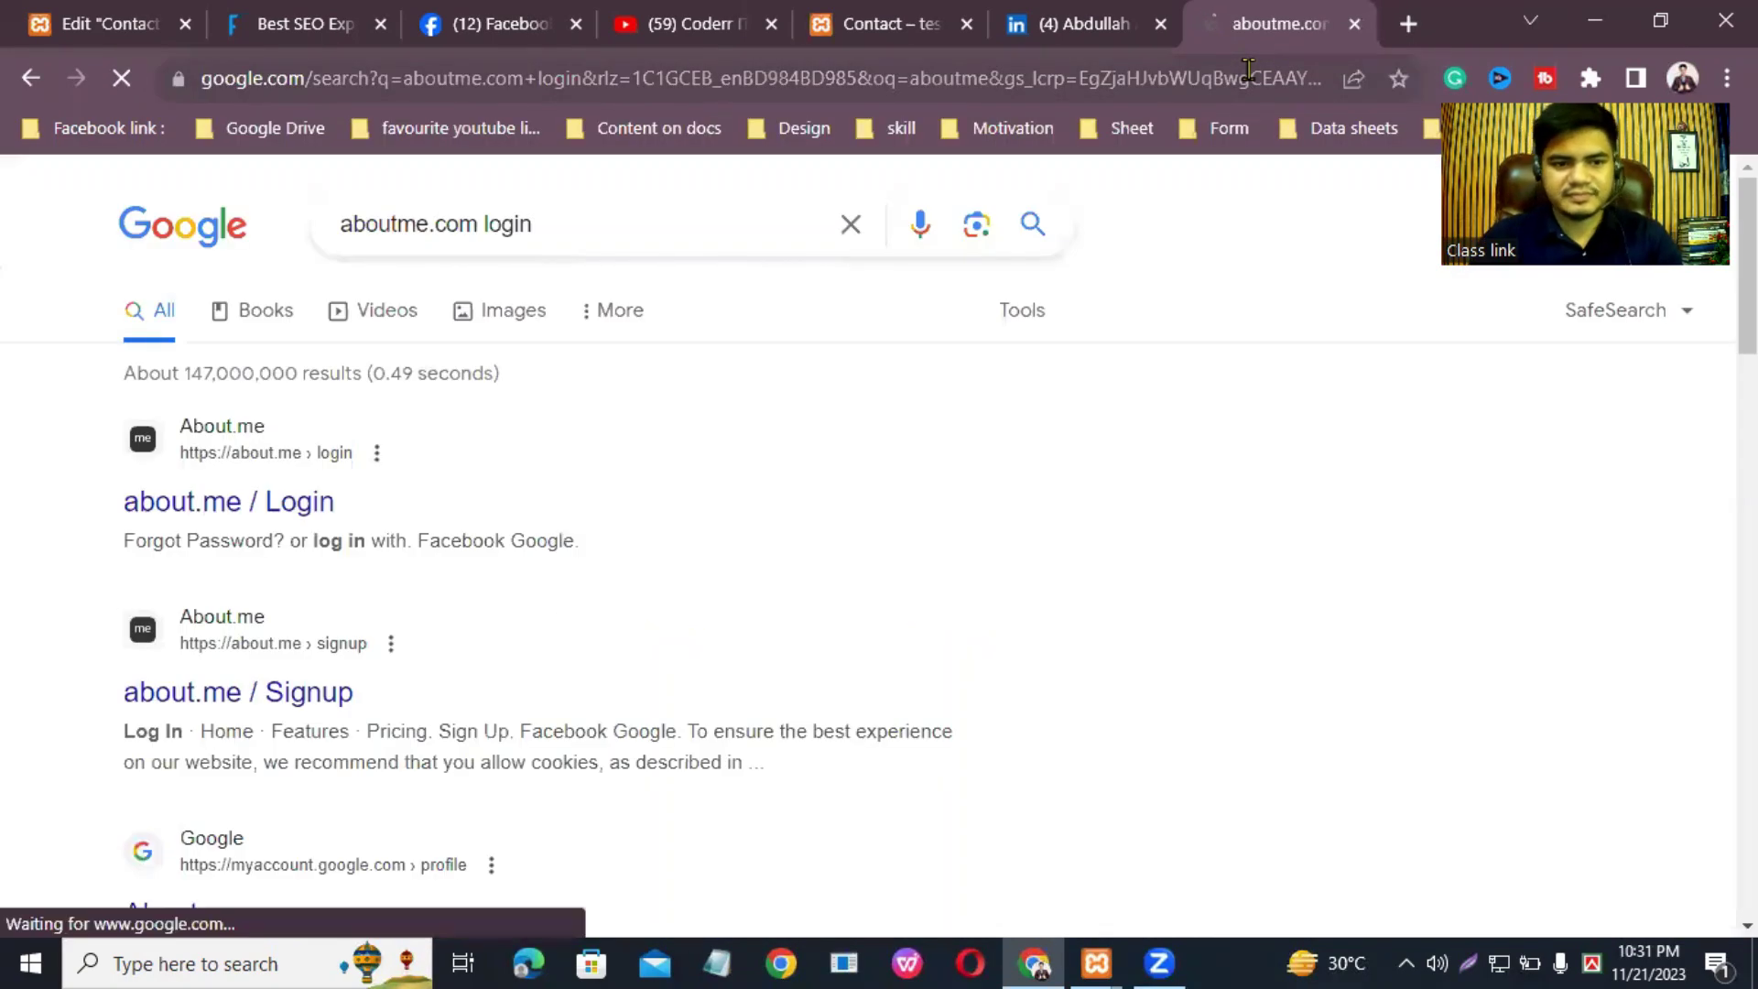
Step: Log in to the about.me account from the login page using the saved e-mail
{"action": "left_click", "coordinate": [232, 502]}
{"action": "left_click", "coordinate": [875, 464]}
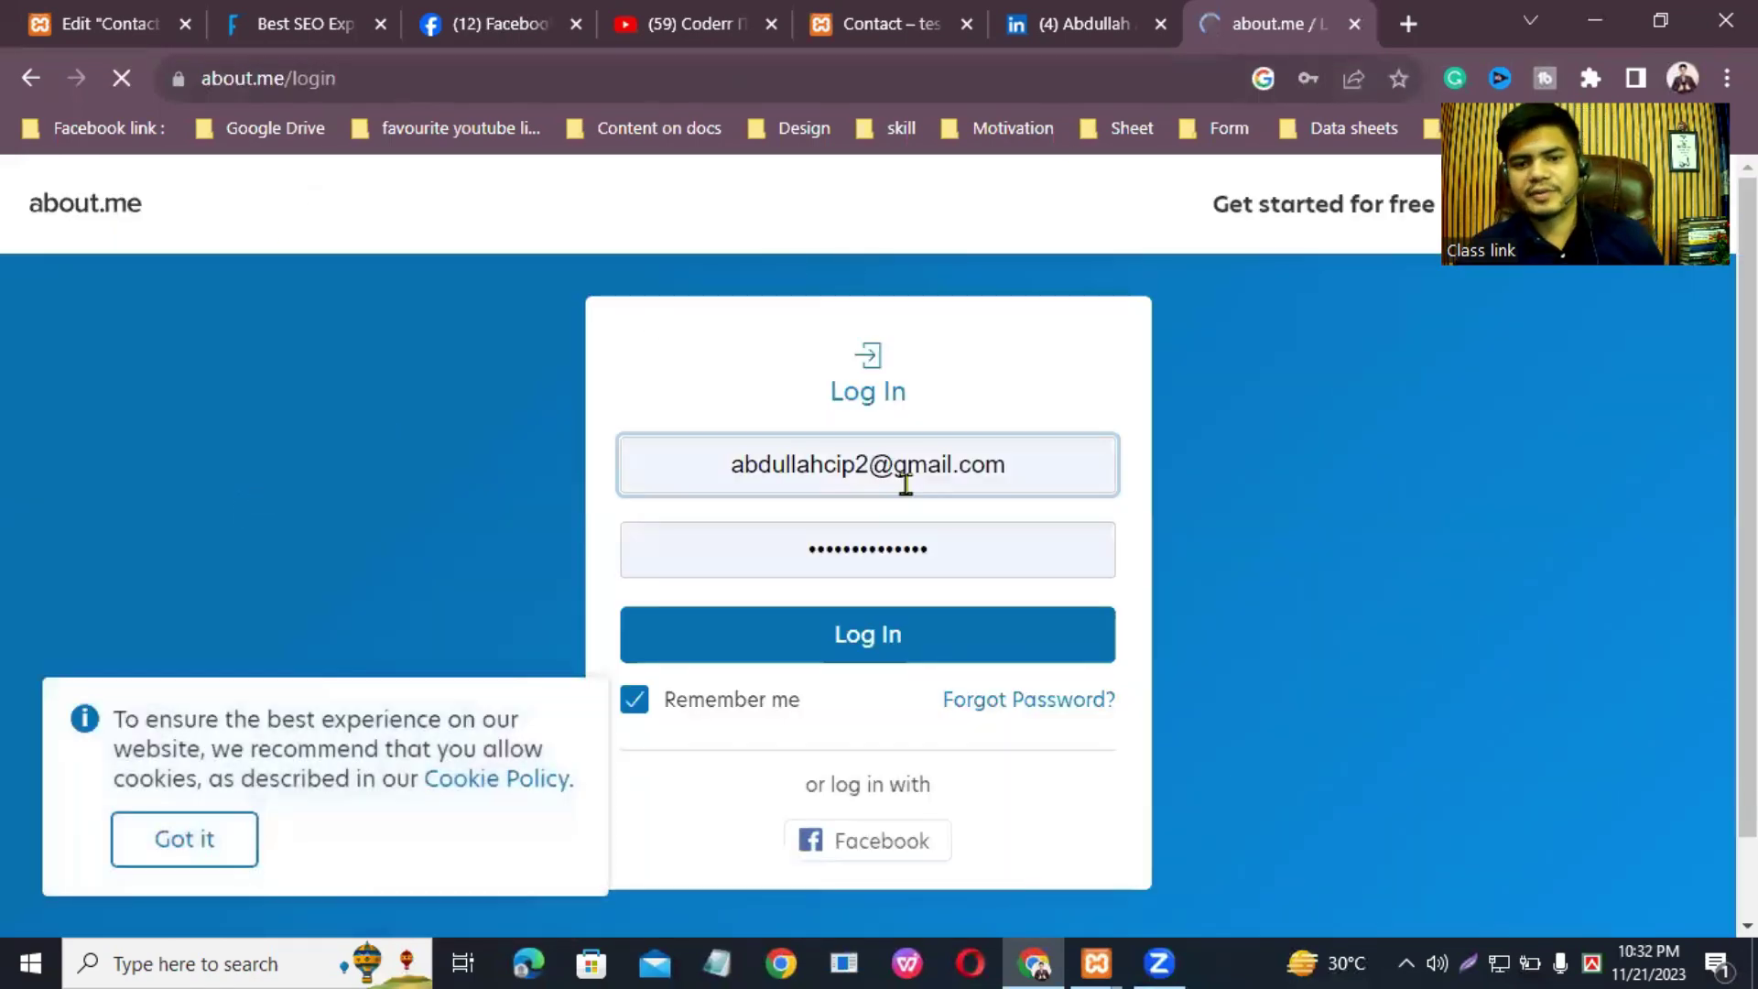
{"action": "left_click", "coordinate": [906, 636]}
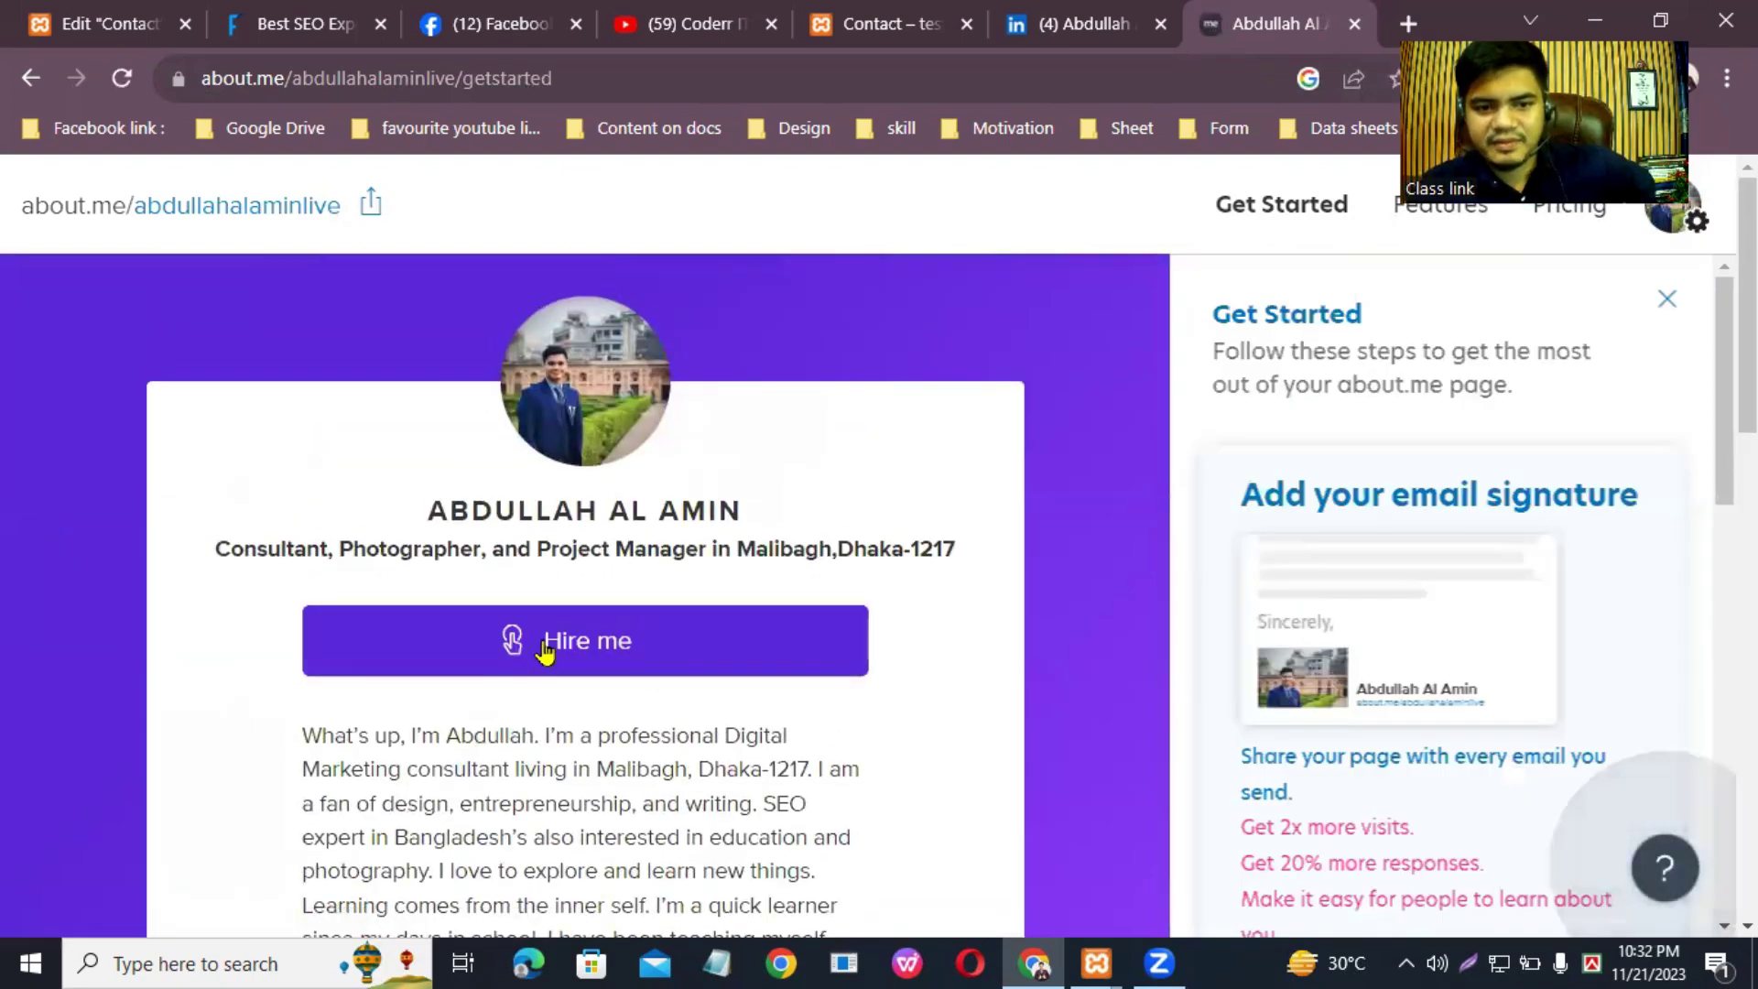
{"action": "scroll", "coordinate": [1747, 302], "scroll_direction": "down", "scroll_amount": 2}
{"action": "scroll", "coordinate": [1747, 302], "scroll_direction": "up", "scroll_amount": 2}
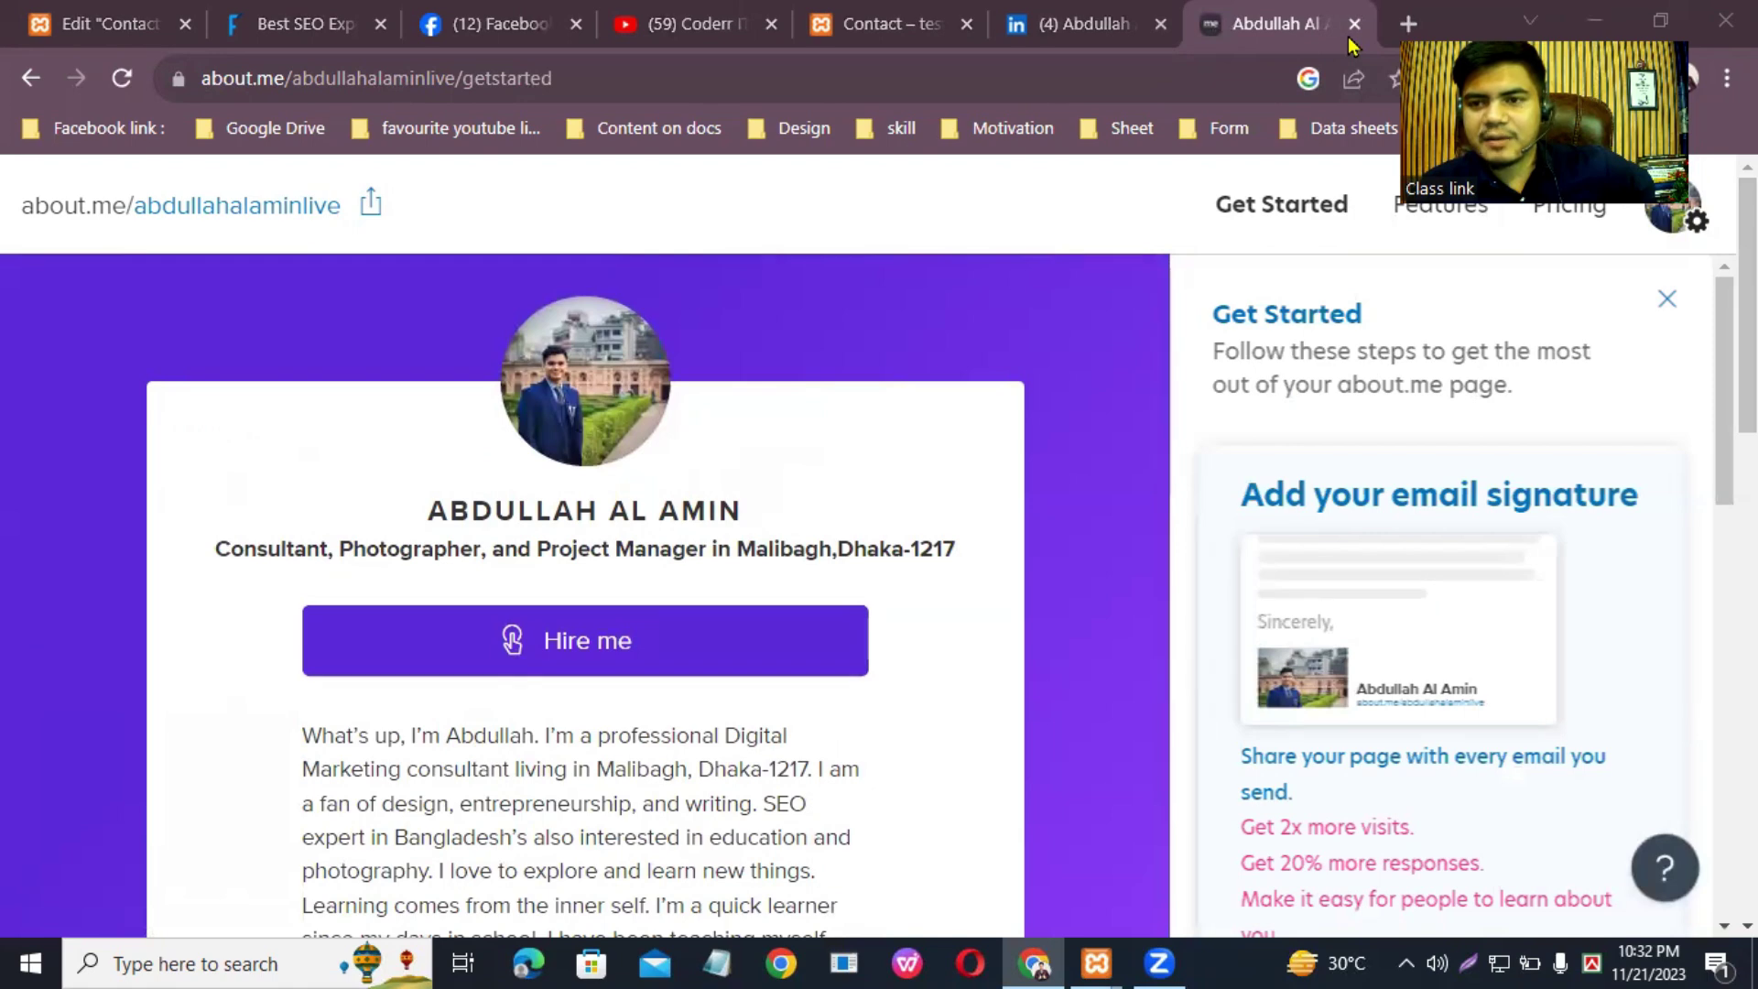
Step: Open the about.me page editing panel and toggle it to preview the profile page
{"action": "left_click", "coordinate": [1672, 218]}
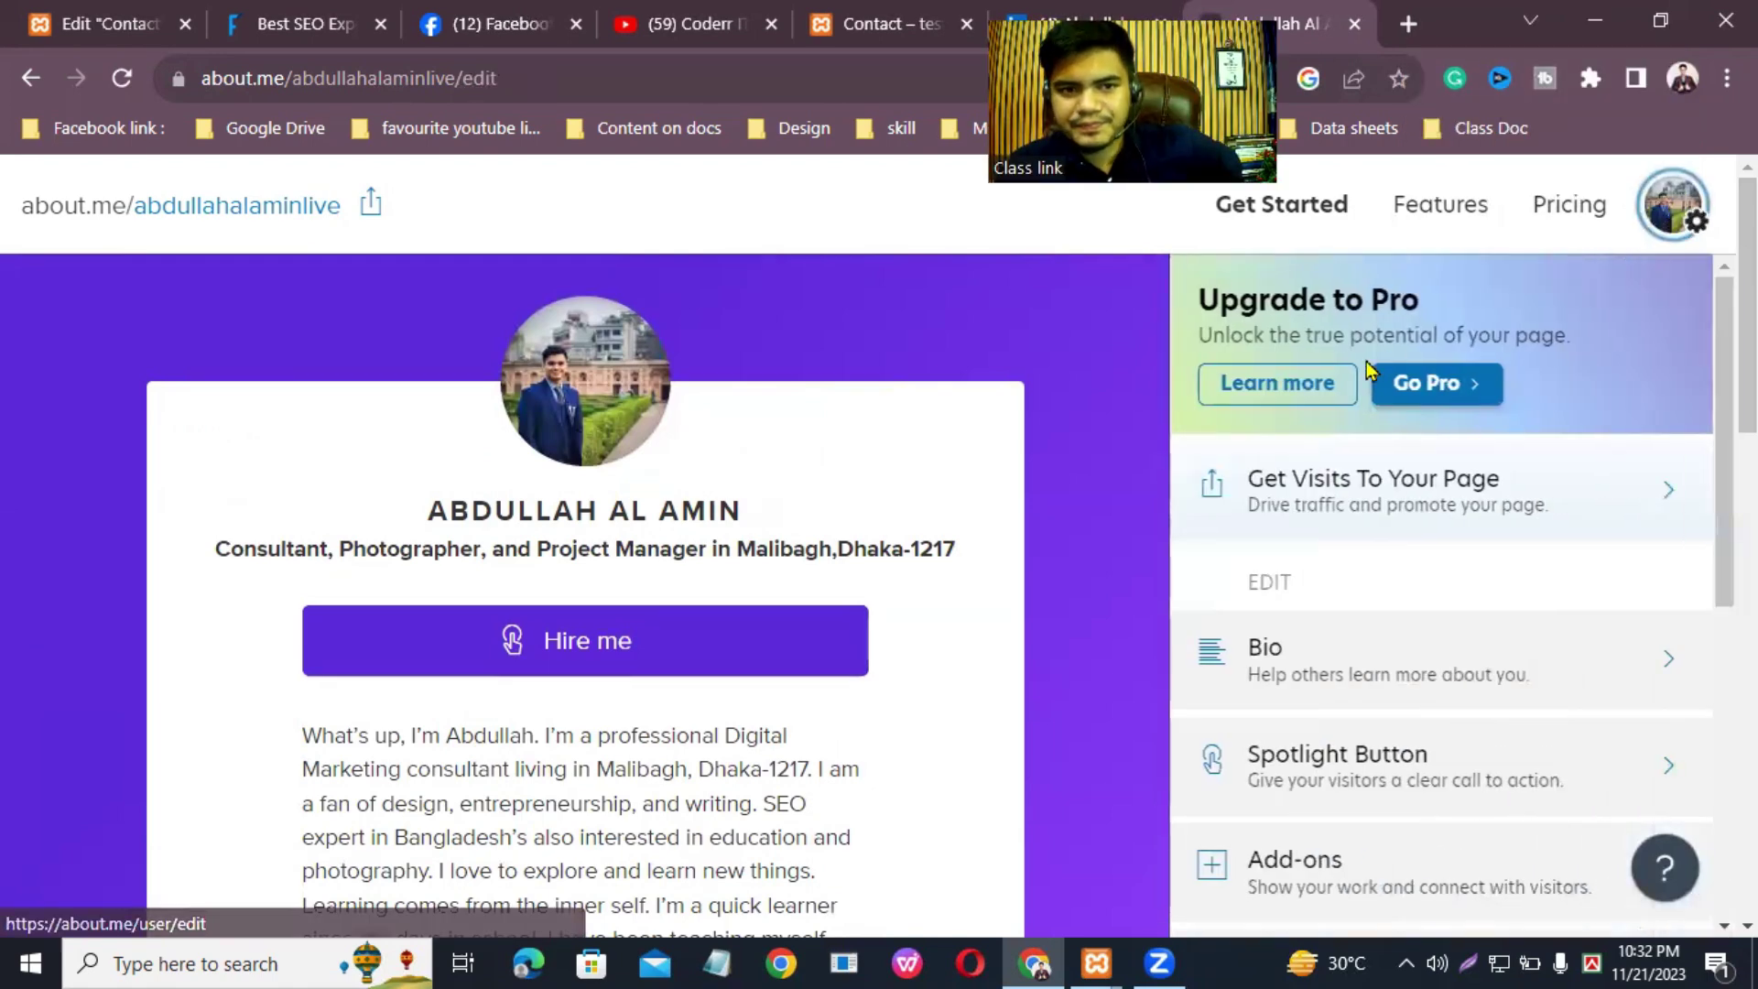
{"action": "scroll", "coordinate": [1465, 595], "scroll_direction": "down", "scroll_amount": 6}
{"action": "scroll", "coordinate": [1455, 486], "scroll_direction": "up", "scroll_amount": 7}
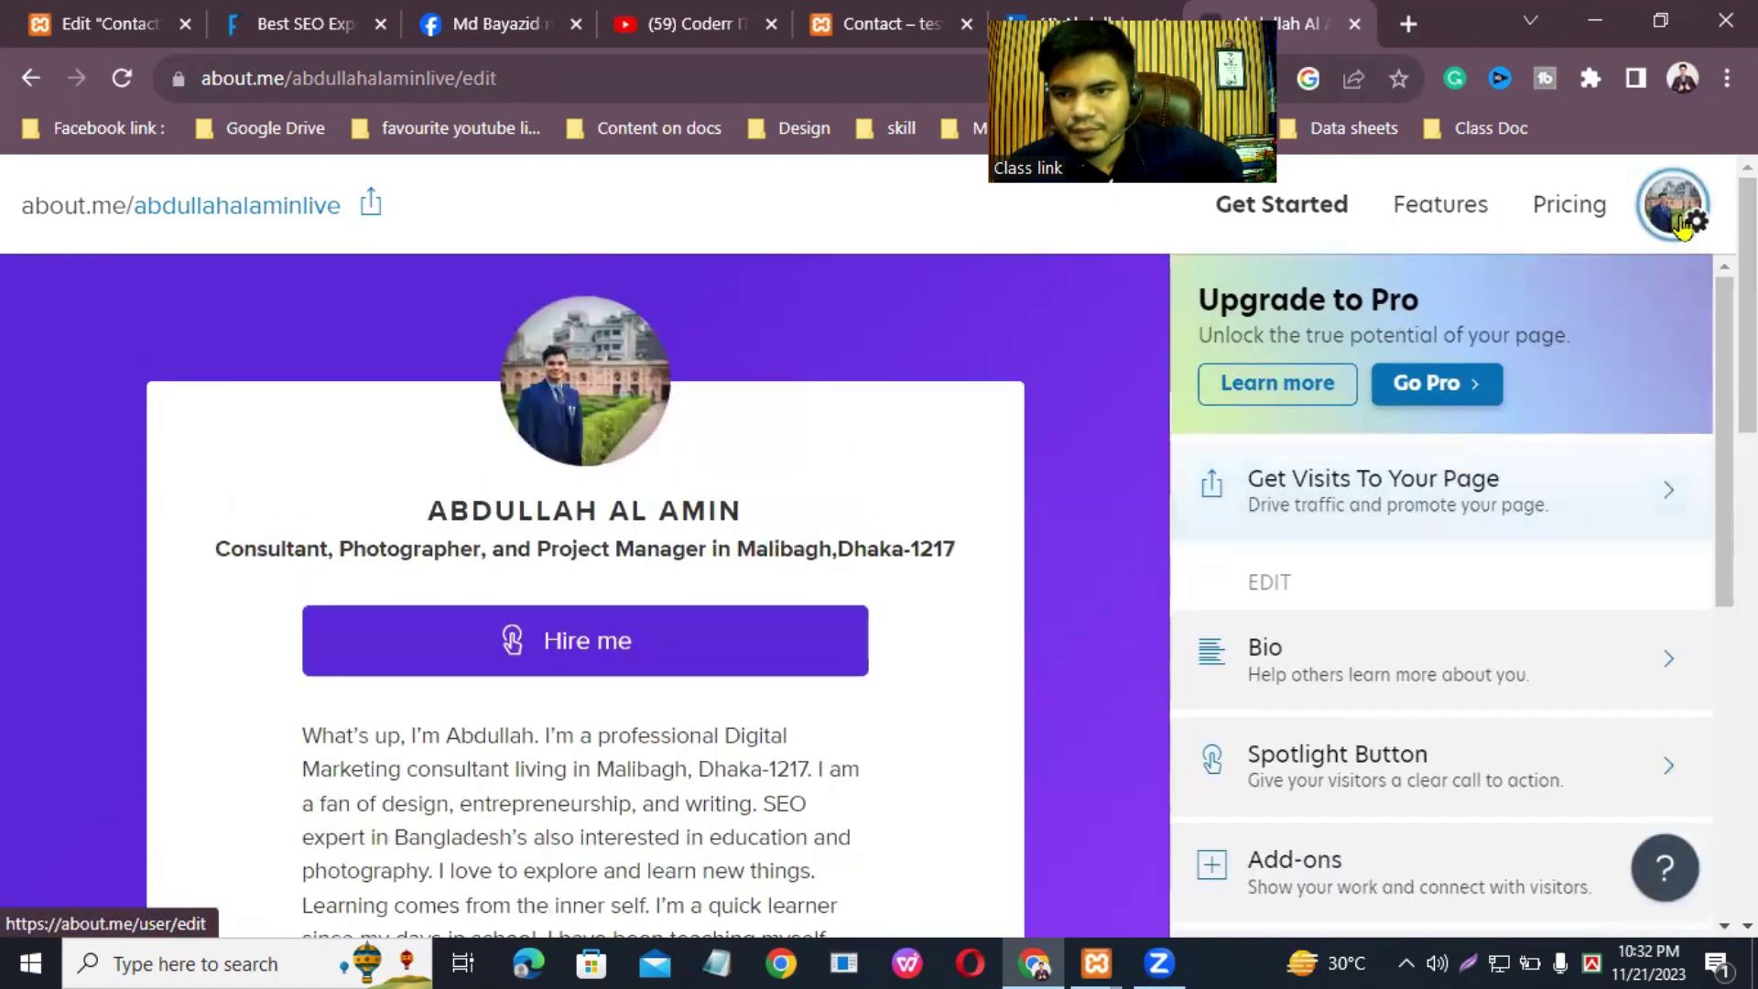
{"action": "left_click", "coordinate": [1701, 231]}
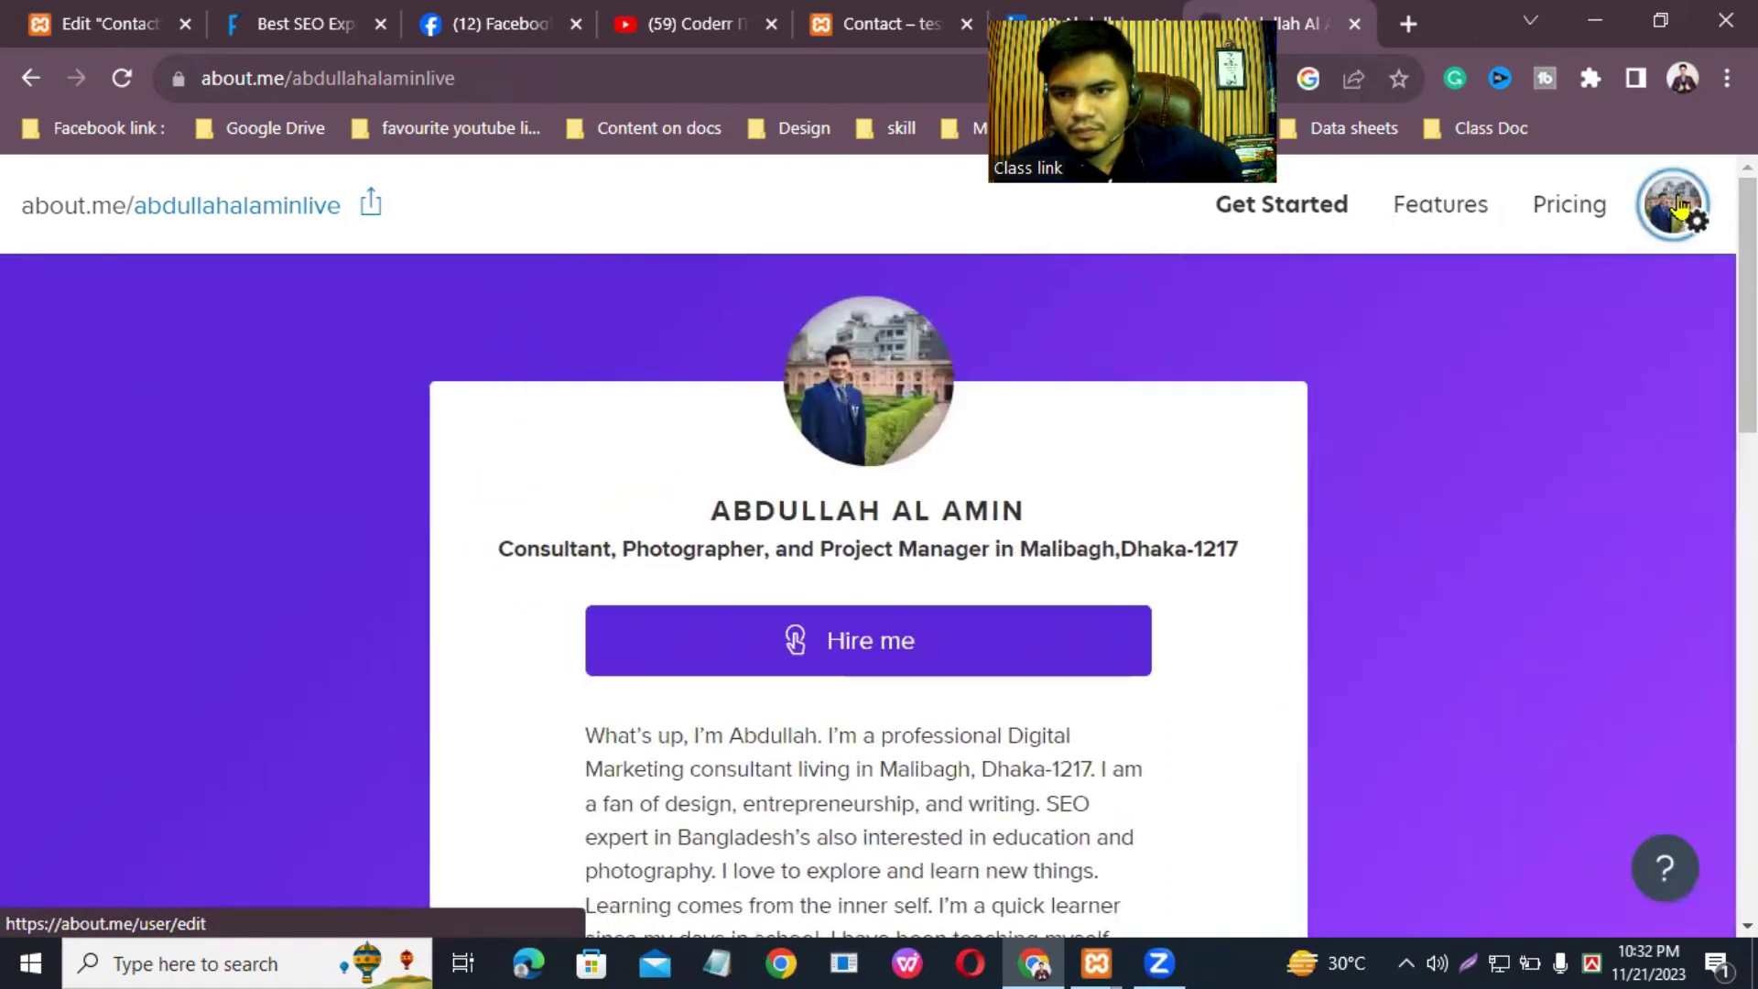
{"action": "left_click", "coordinate": [1681, 209]}
{"action": "scroll", "coordinate": [1432, 667], "scroll_direction": "down", "scroll_amount": 5}
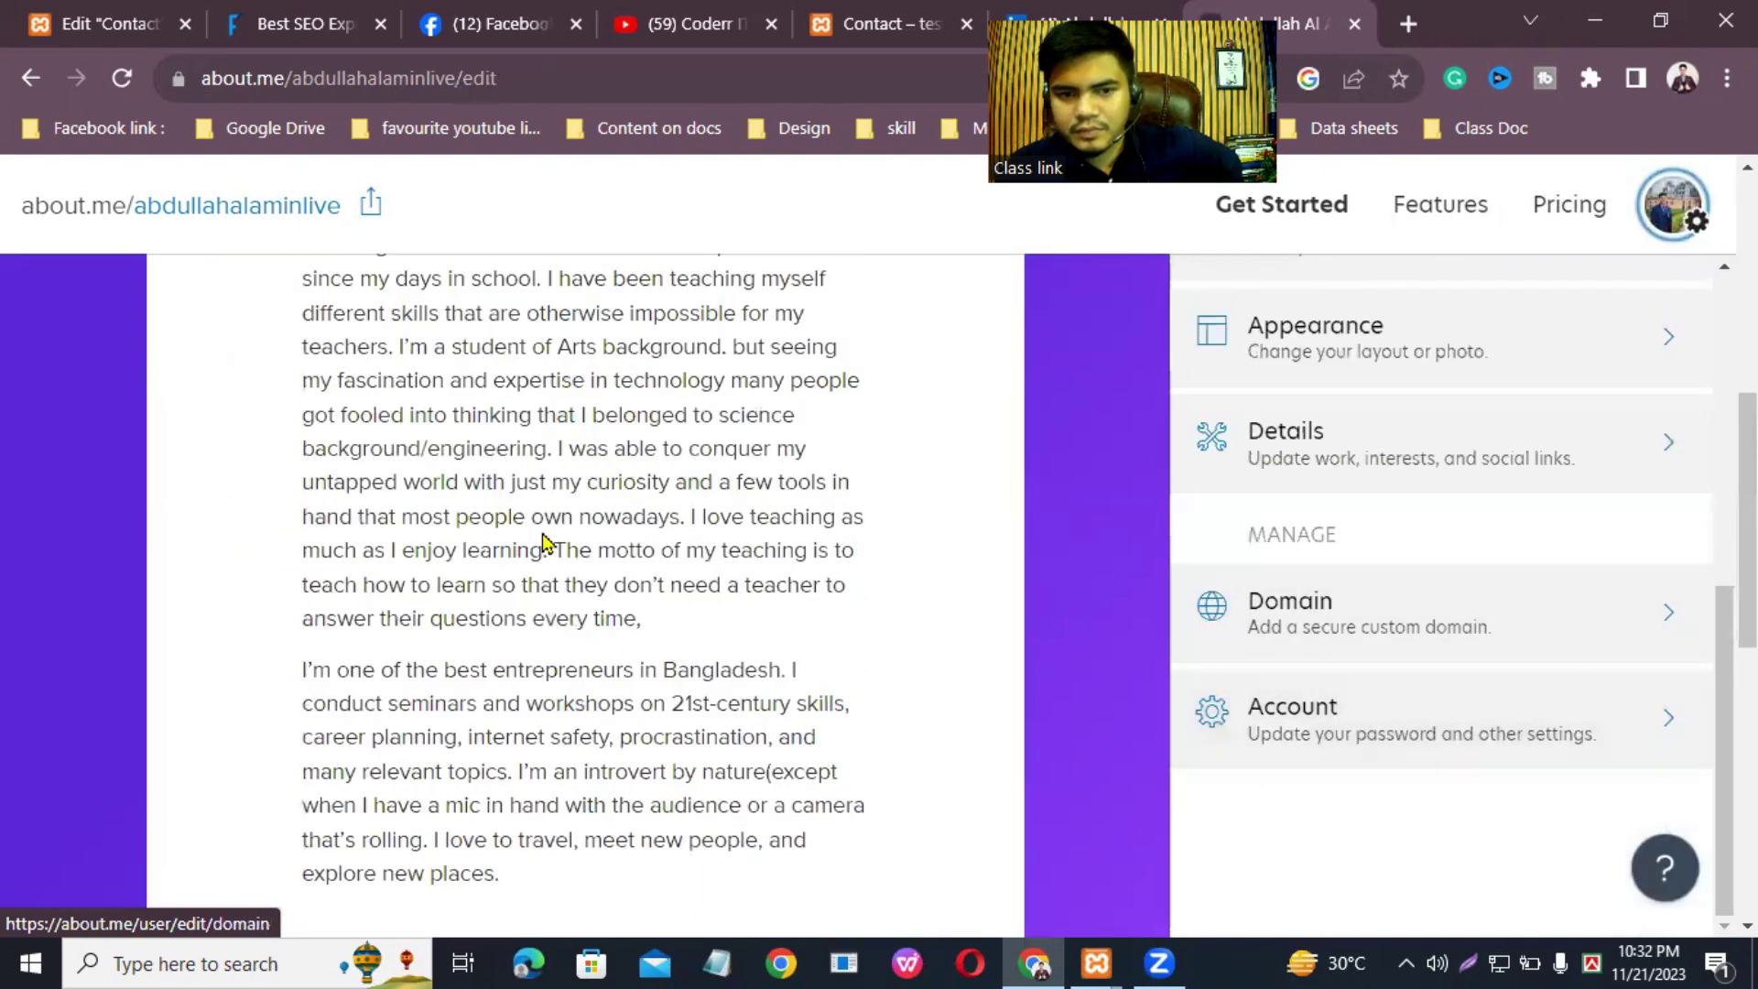
{"action": "scroll", "coordinate": [549, 440], "scroll_direction": "up", "scroll_amount": 7}
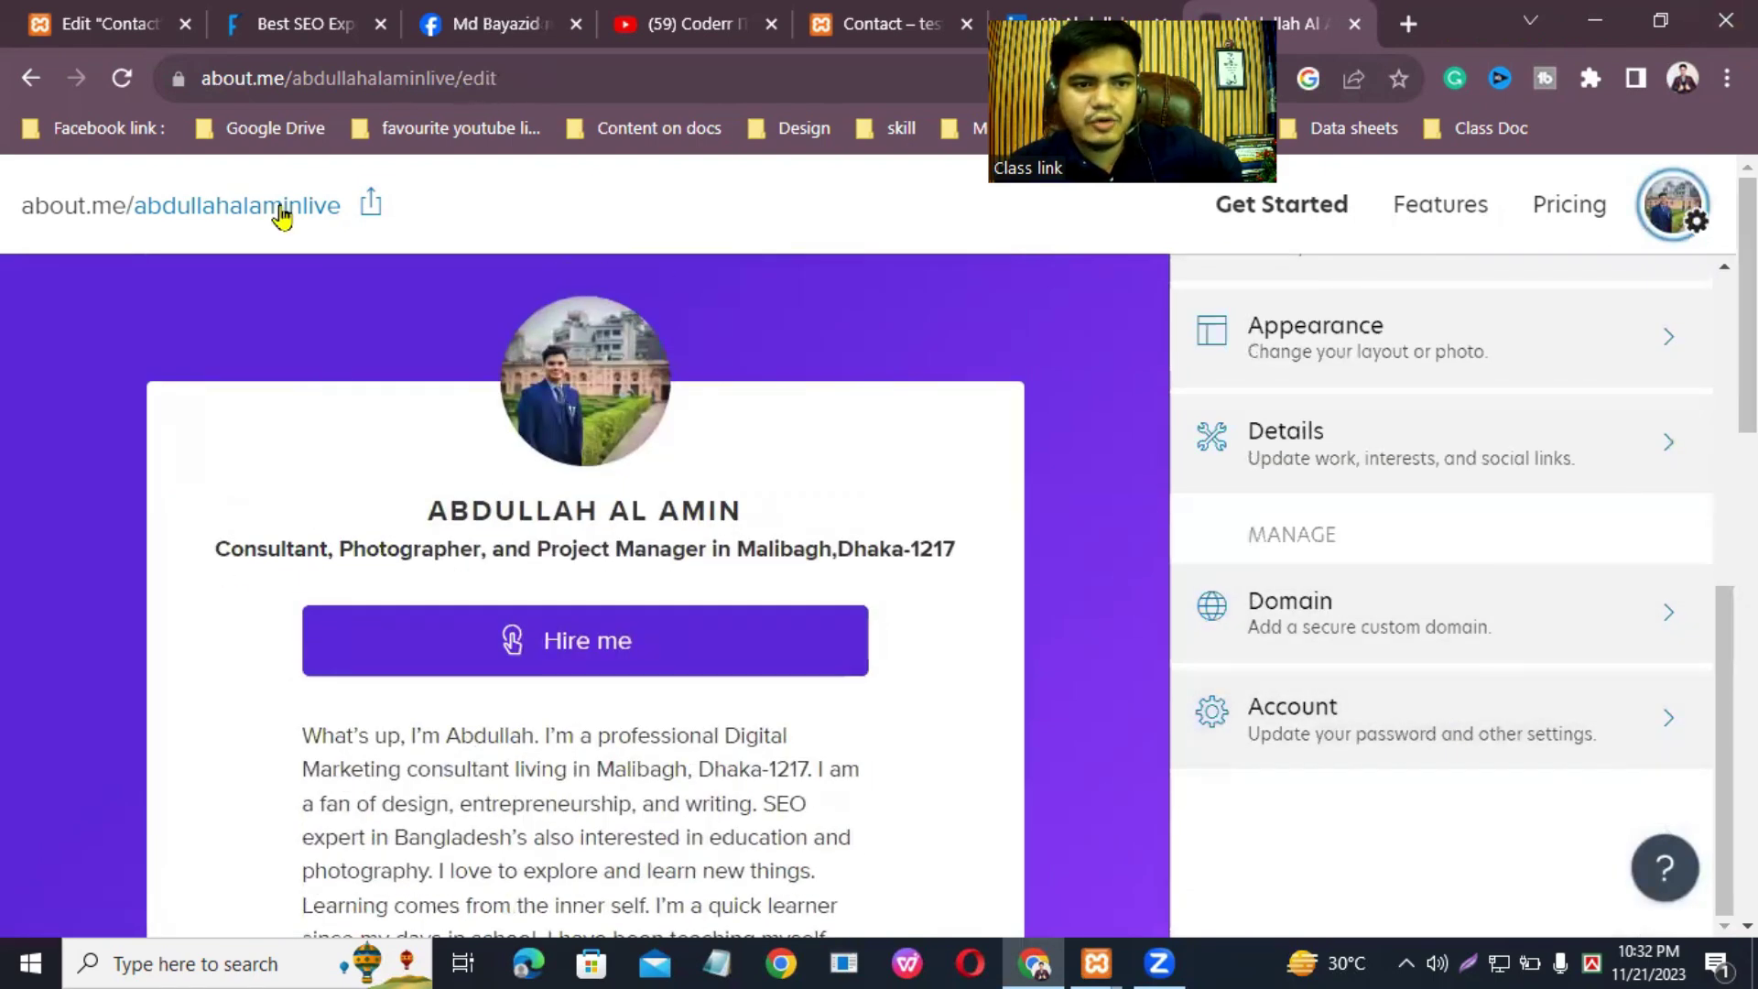
Step: Copy the about.me profile page link with the share icon
{"action": "left_click", "coordinate": [371, 205]}
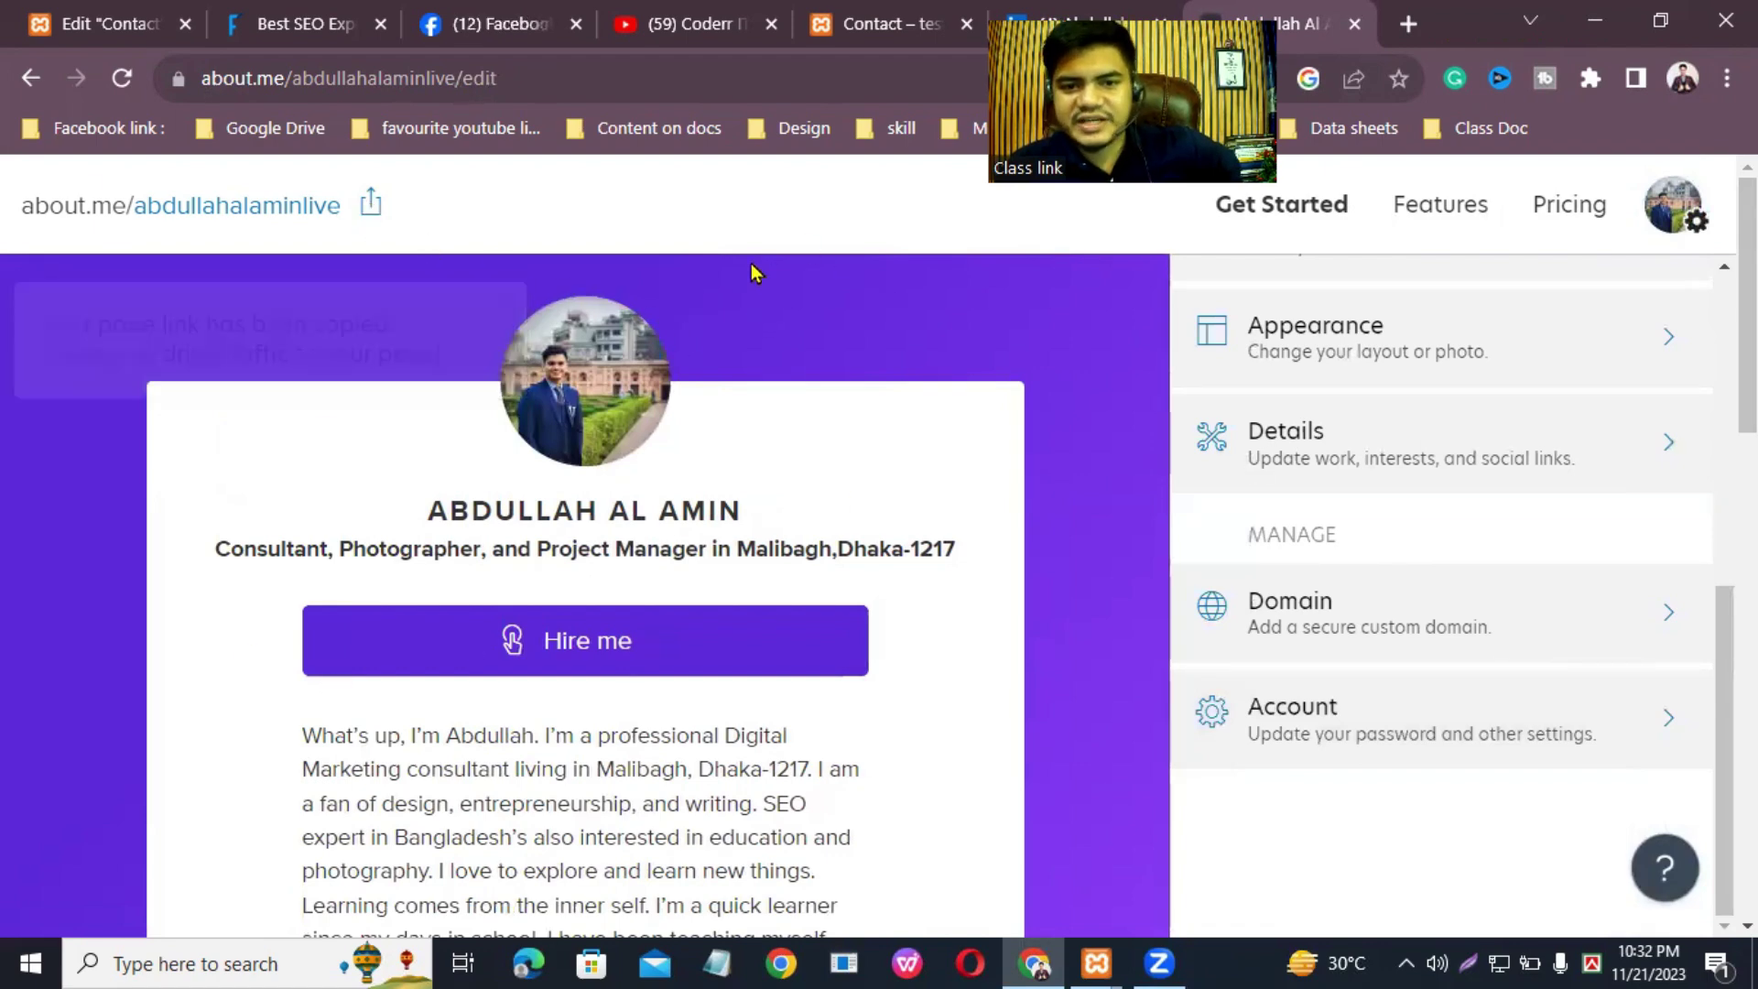
{"action": "scroll", "coordinate": [746, 714], "scroll_direction": "down", "scroll_amount": 15}
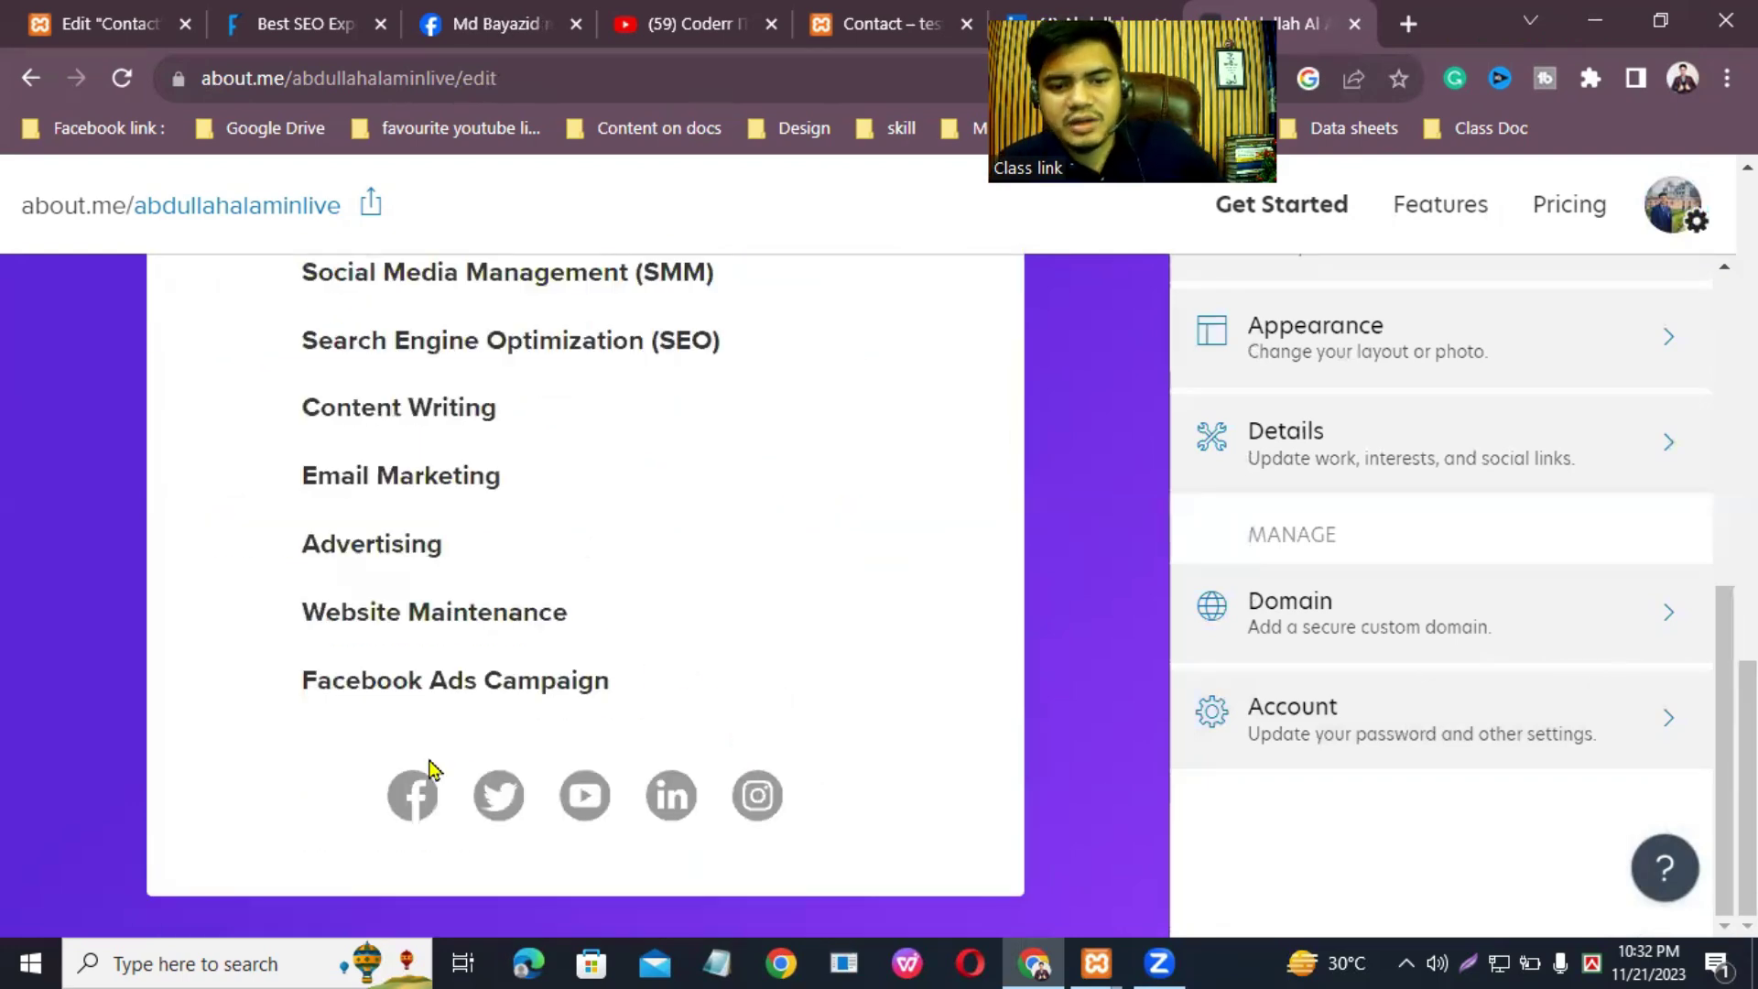
{"action": "scroll", "coordinate": [693, 723], "scroll_direction": "up", "scroll_amount": 15}
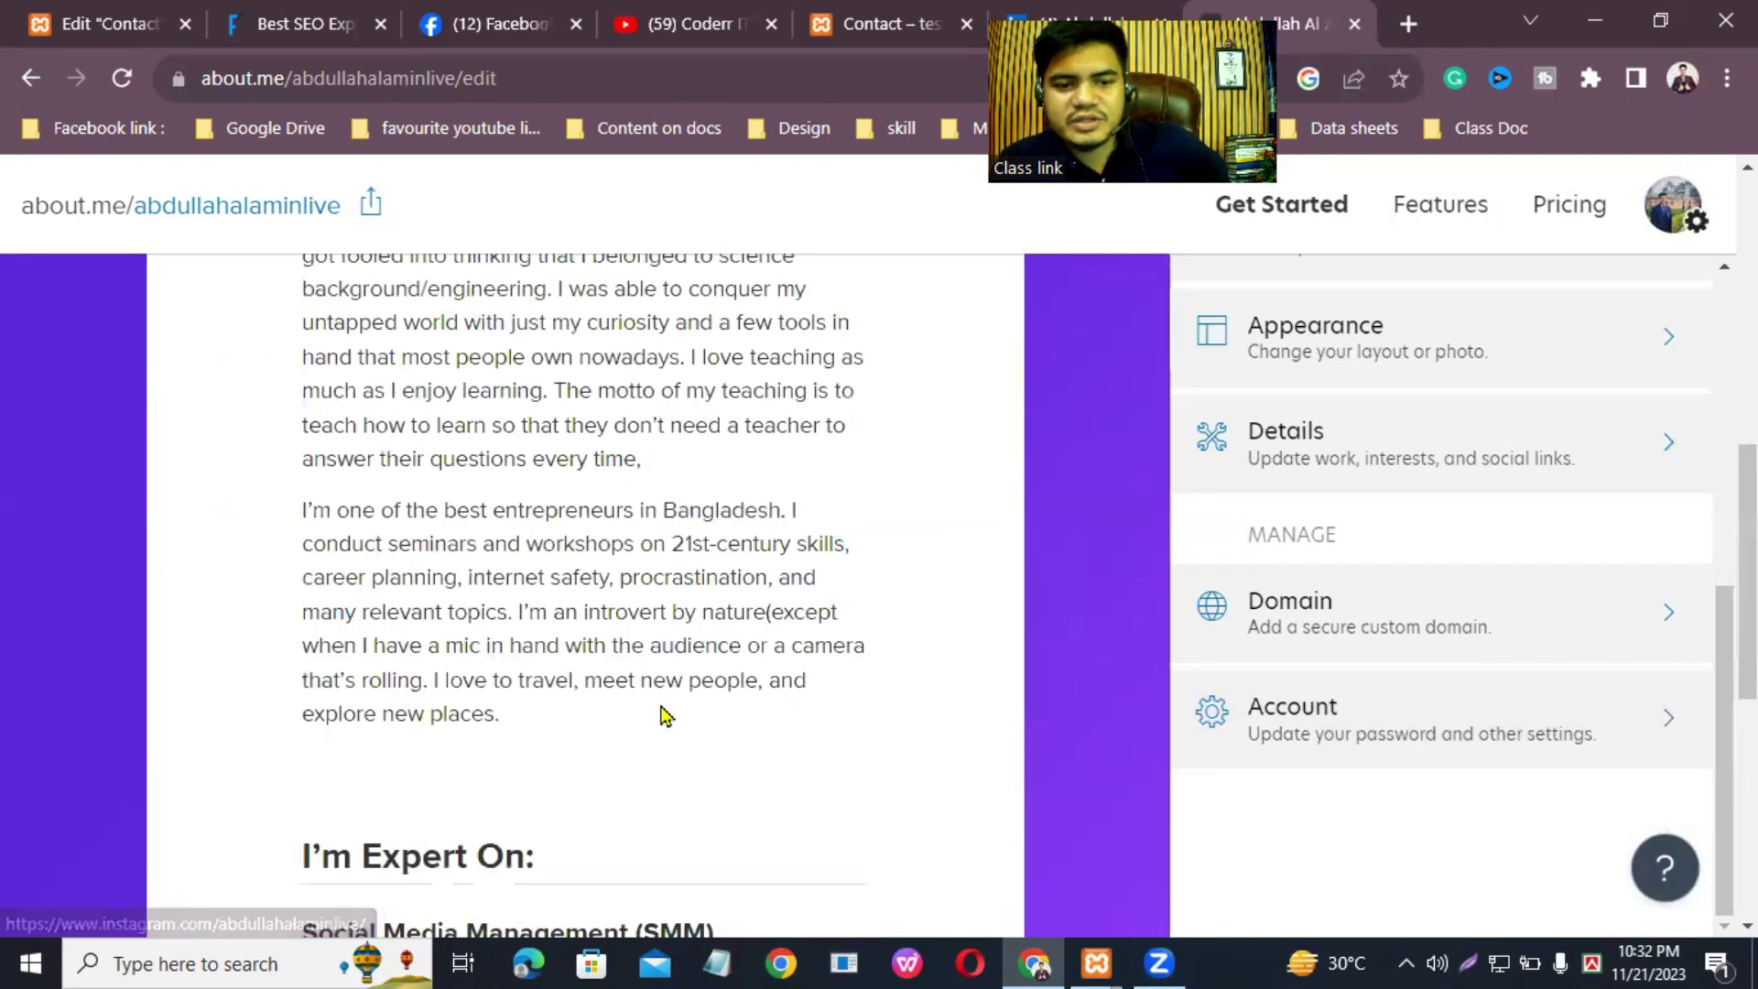
{"action": "scroll", "coordinate": [817, 575], "scroll_direction": "down", "scroll_amount": 15}
{"action": "scroll", "coordinate": [620, 738], "scroll_direction": "up", "scroll_amount": 15}
{"action": "scroll", "coordinate": [601, 746], "scroll_direction": "down", "scroll_amount": 15}
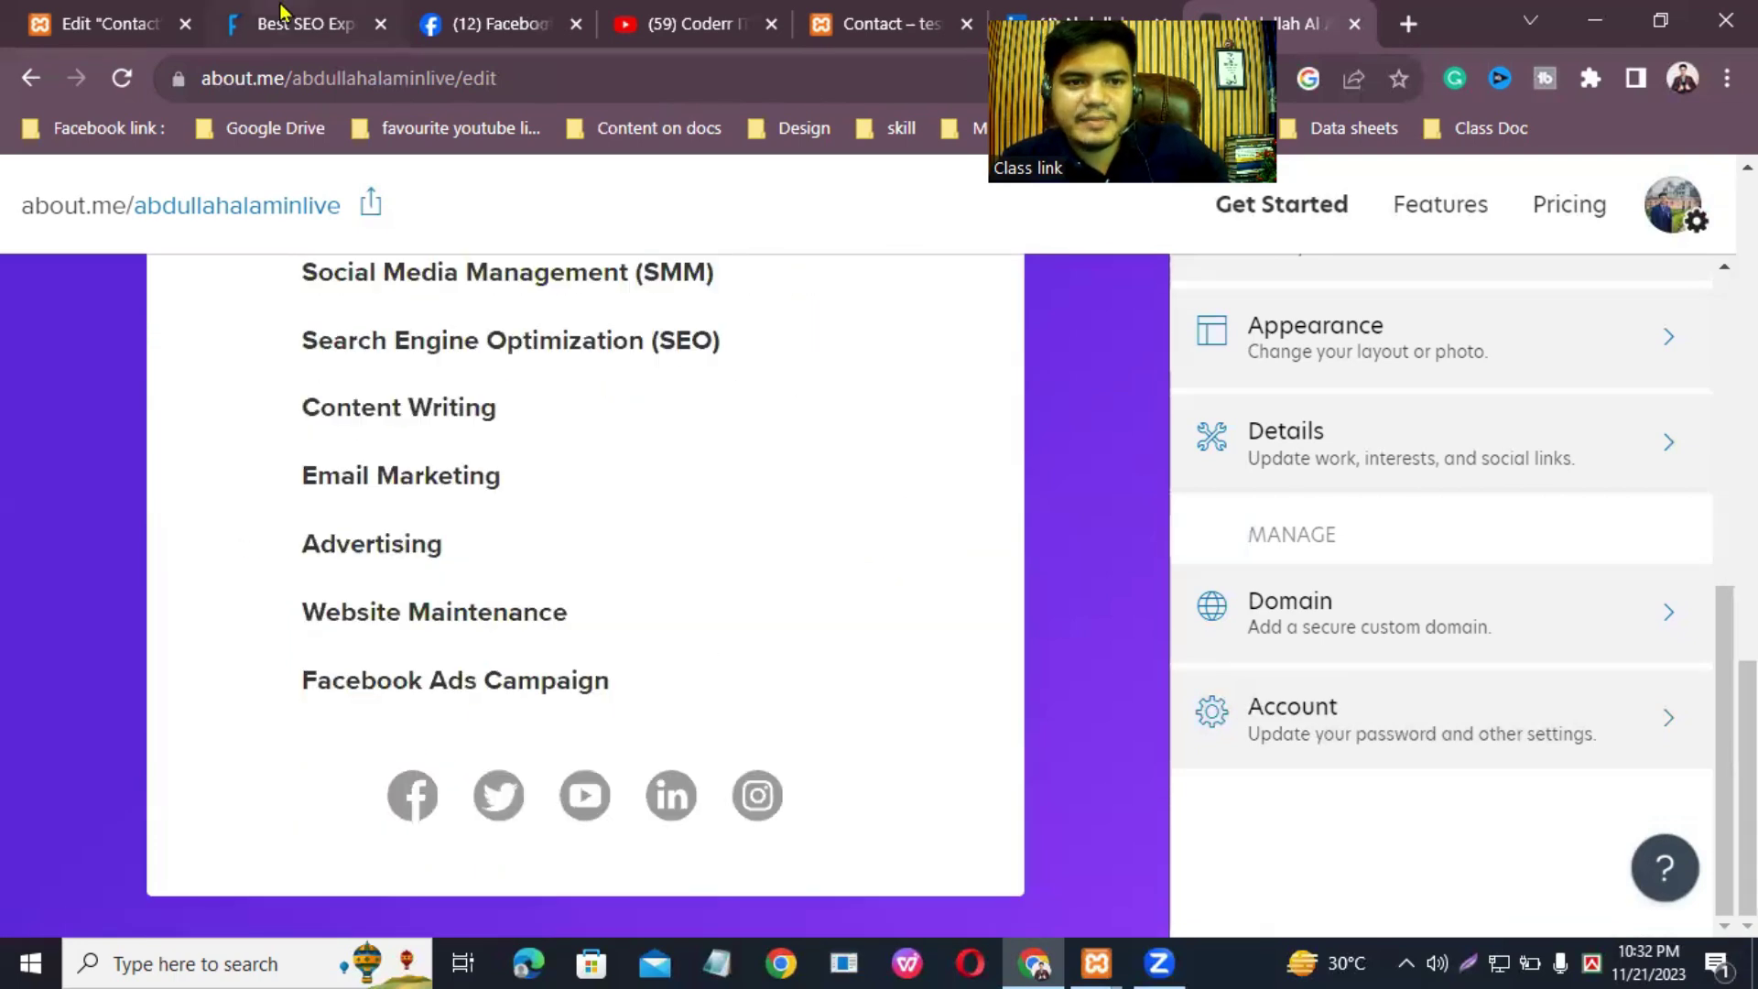
Step: Back in Elementor, expand the Behance list item and open its icon library
{"action": "left_click", "coordinate": [110, 24]}
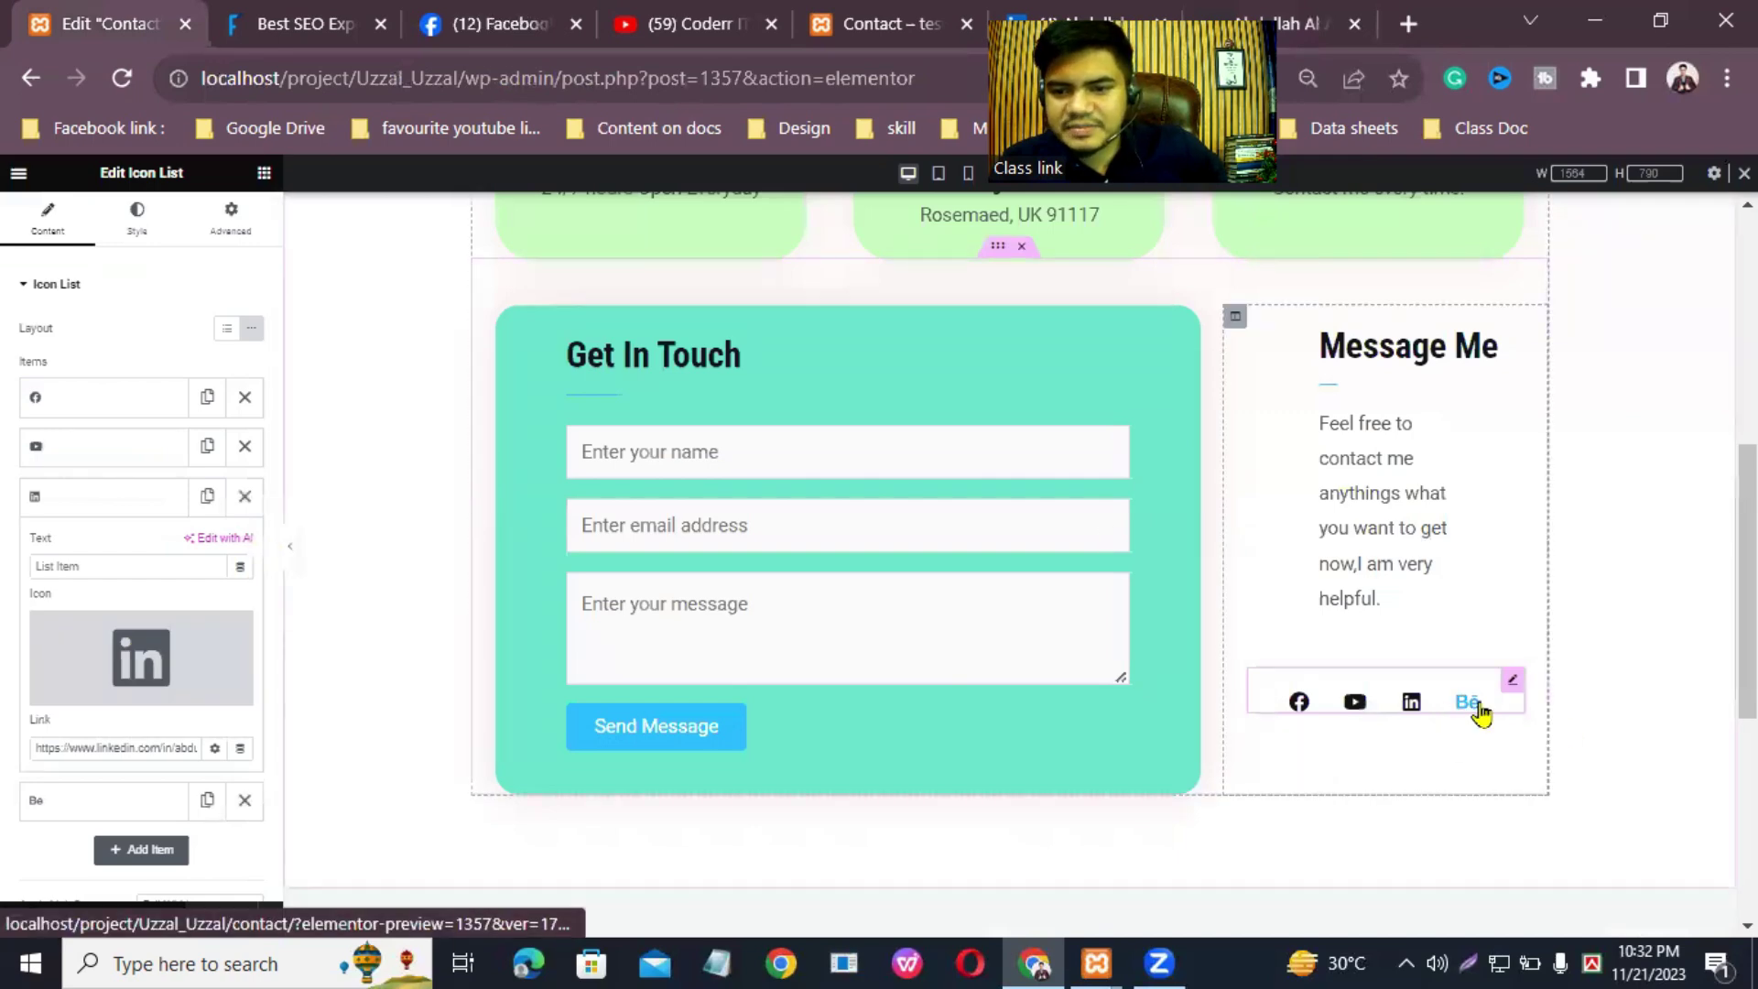
{"action": "scroll", "coordinate": [80, 789], "scroll_direction": "down", "scroll_amount": 2}
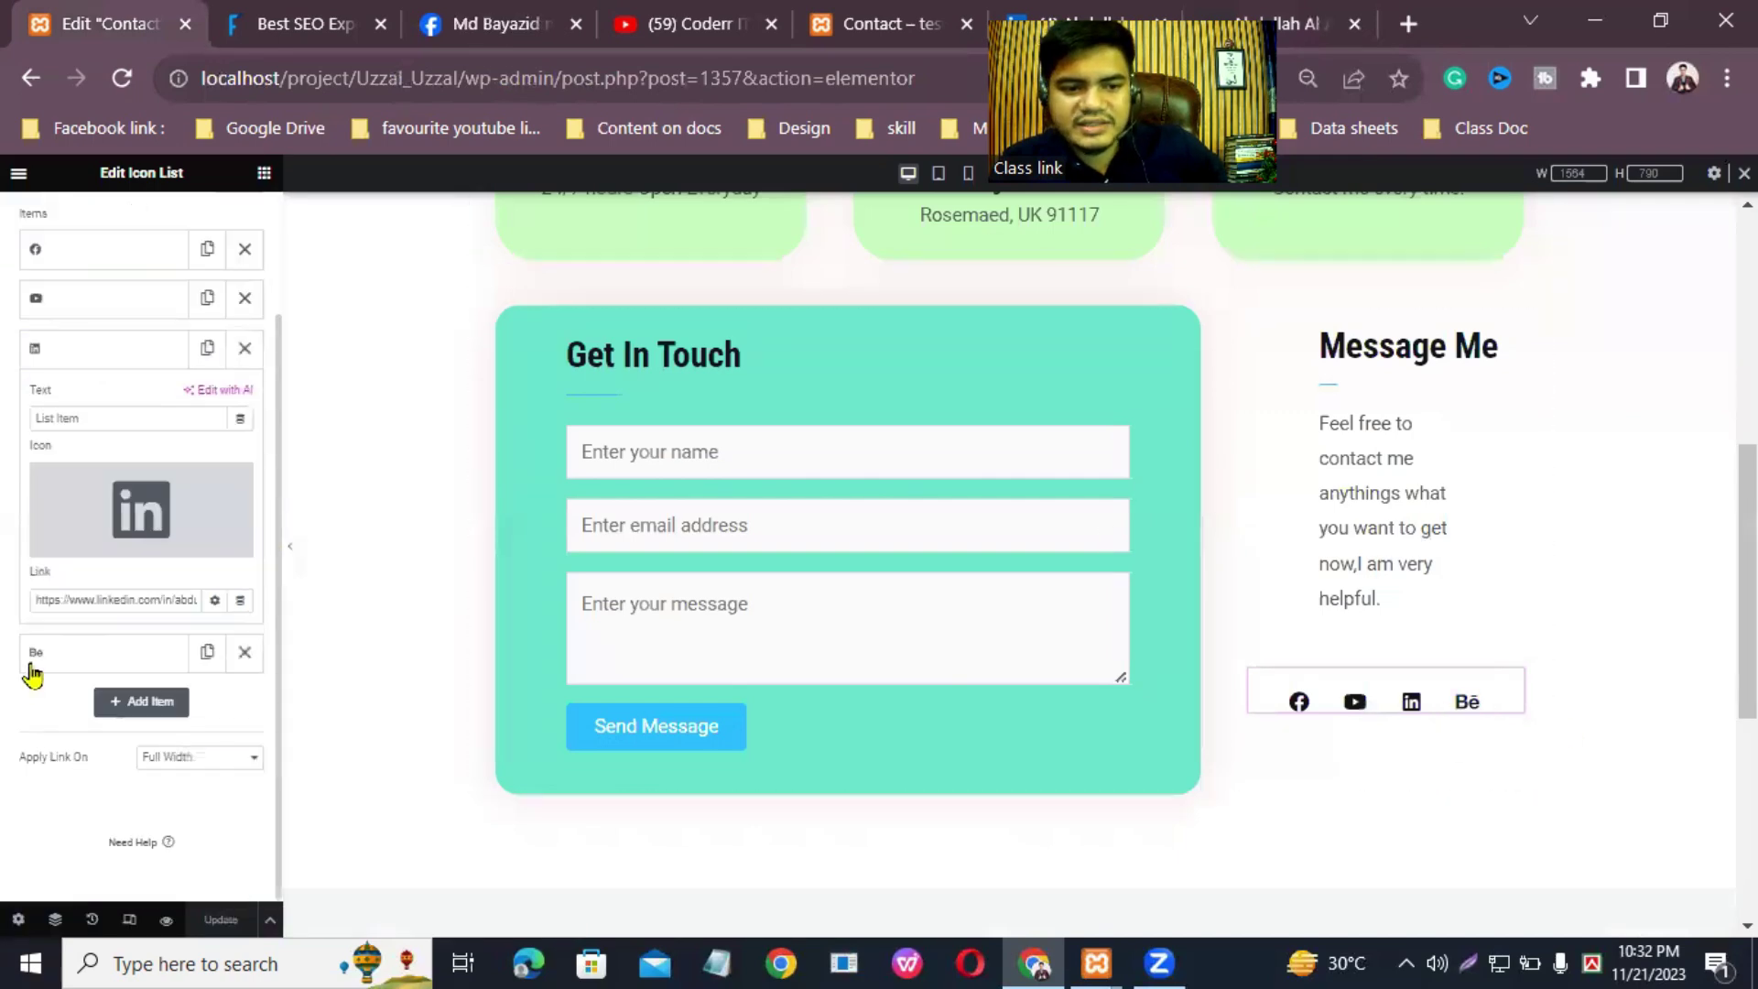
{"action": "left_click", "coordinate": [76, 649]}
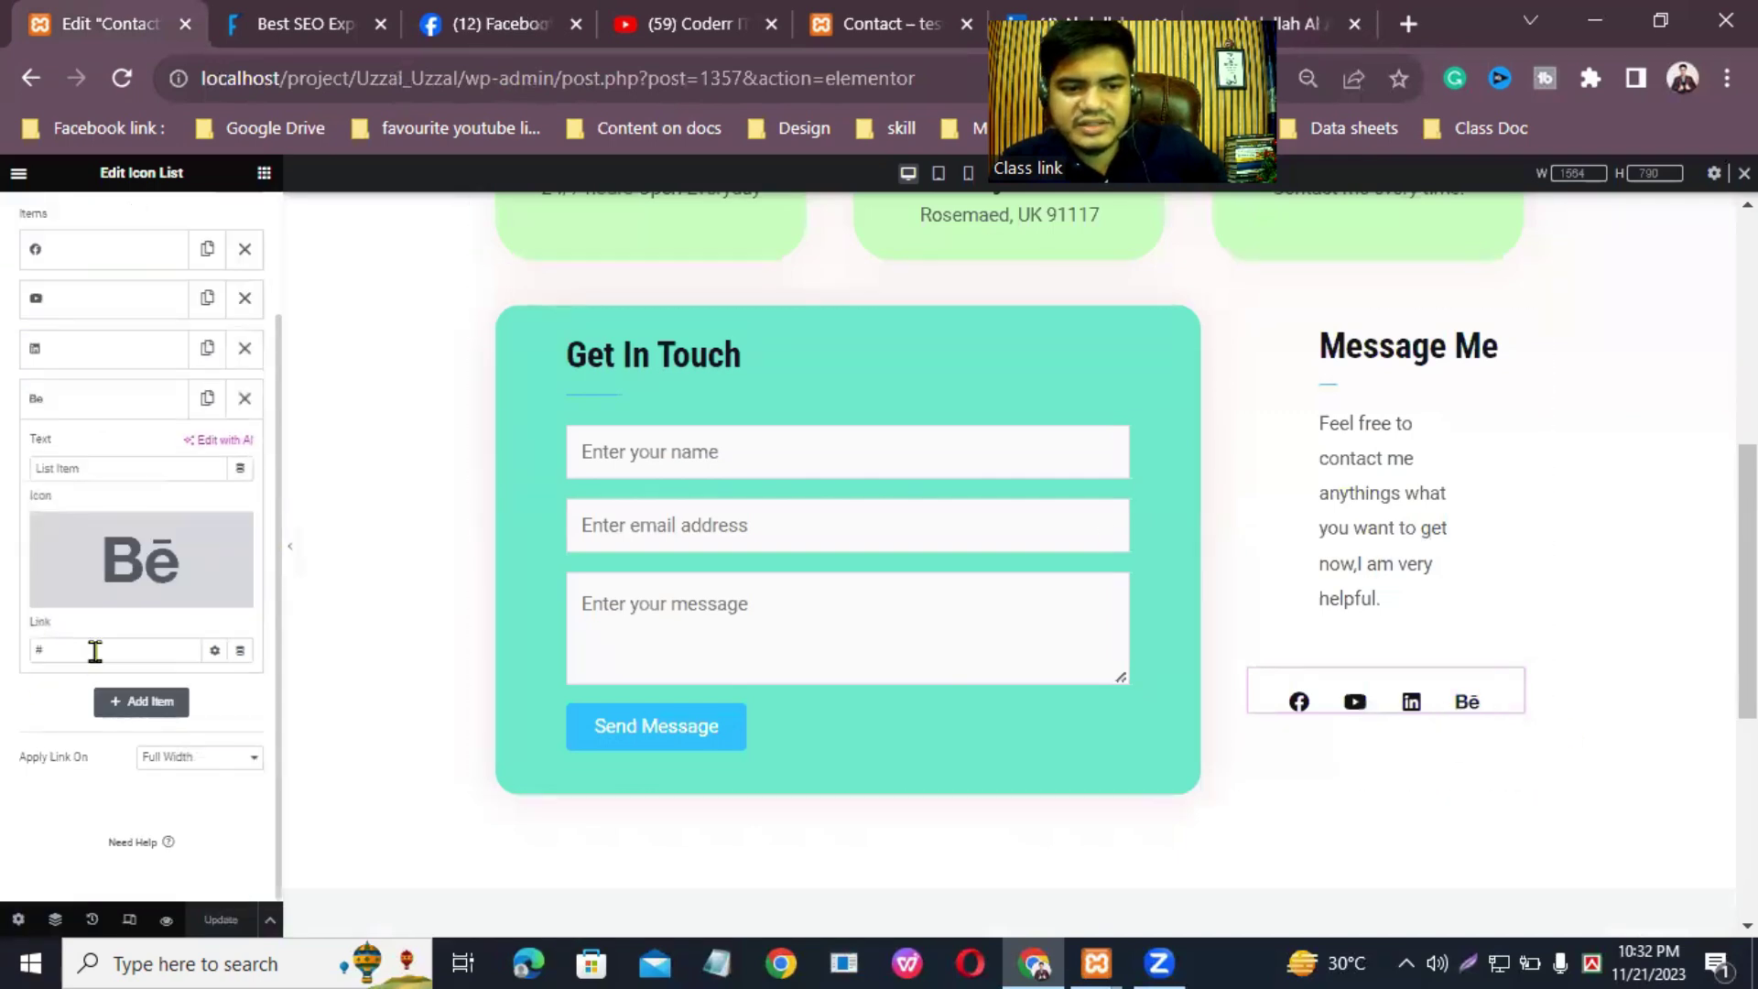
{"action": "left_click", "coordinate": [88, 597]}
Step: Filter the icon library by 'ab', 'me', 'abdutme', 'web' and 'cod'
{"action": "left_click", "coordinate": [955, 263]}
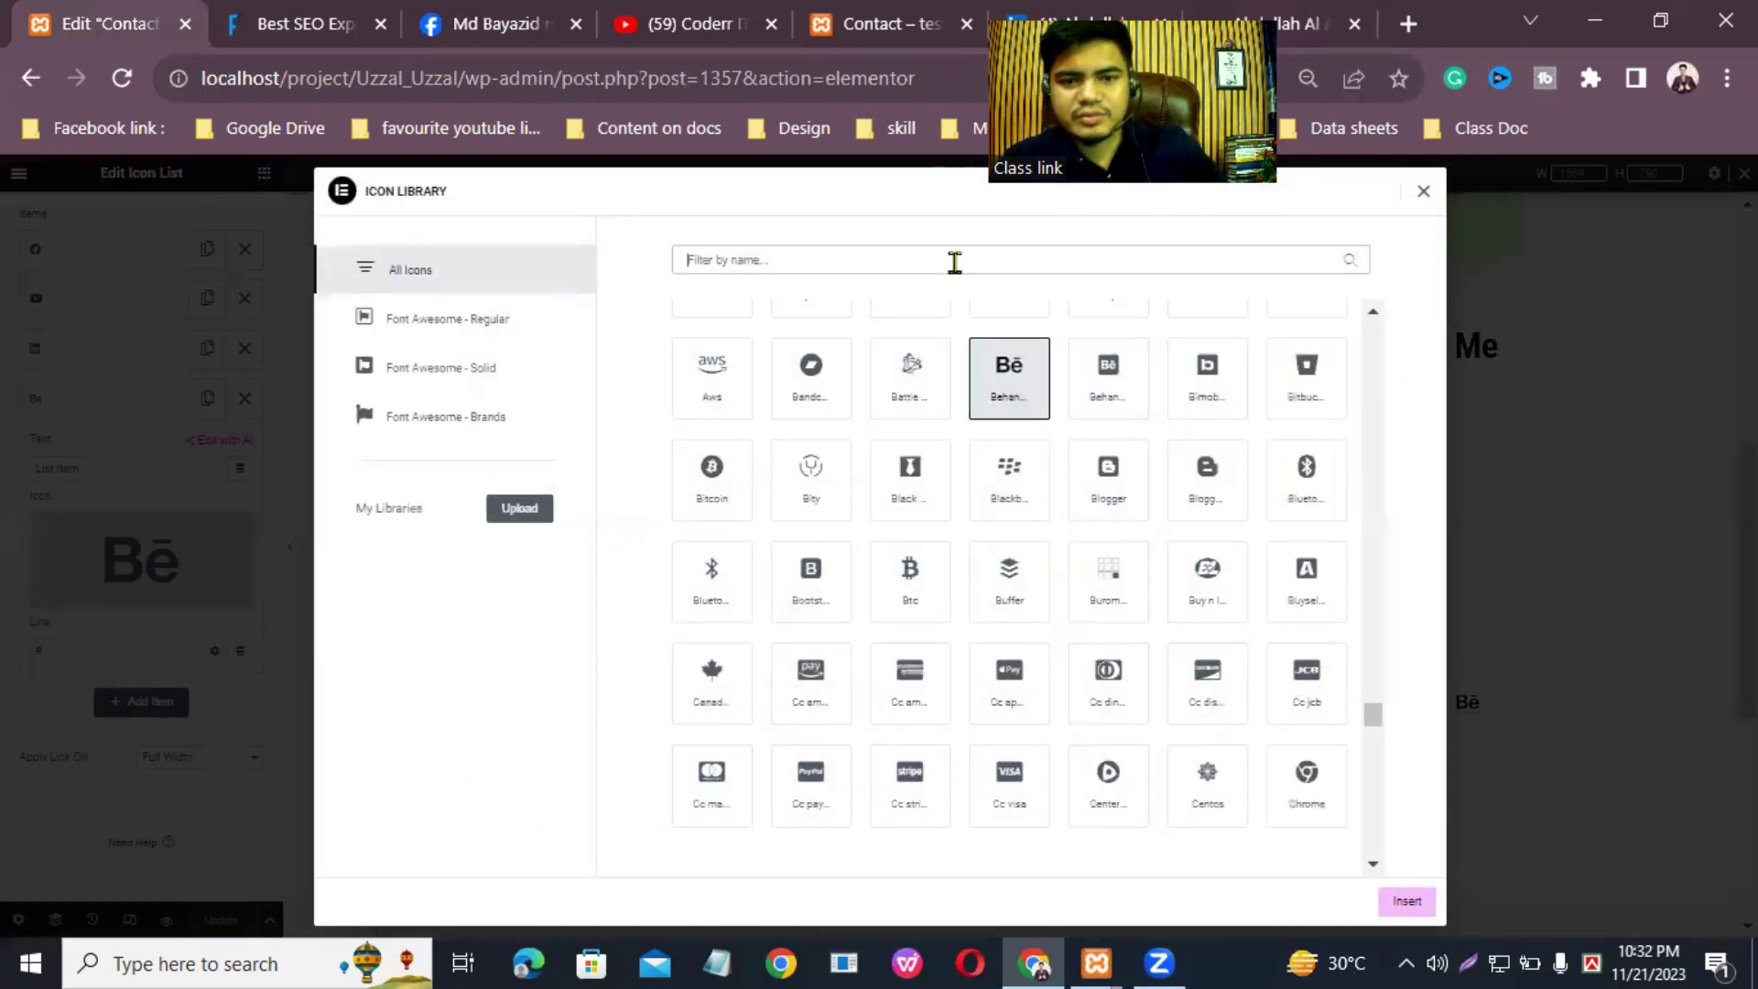
{"action": "type", "text": "ab"}
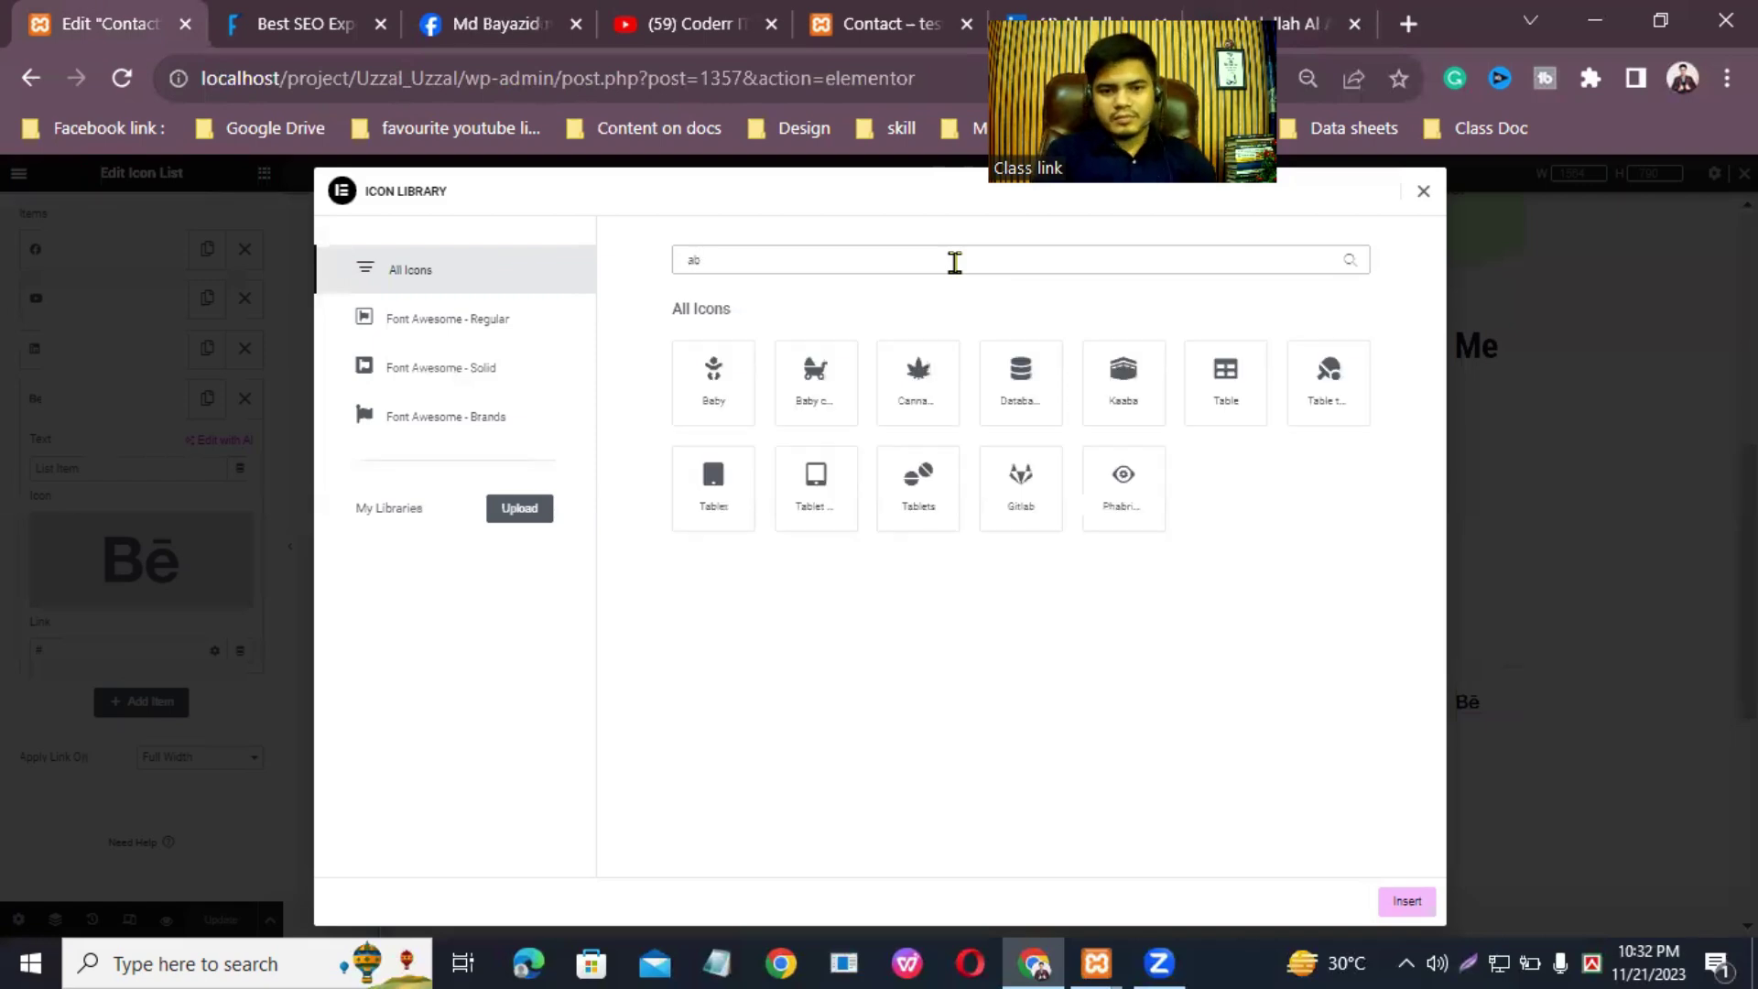
{"action": "key", "text": "BackSpace"}
{"action": "key", "text": "BackSpace"}
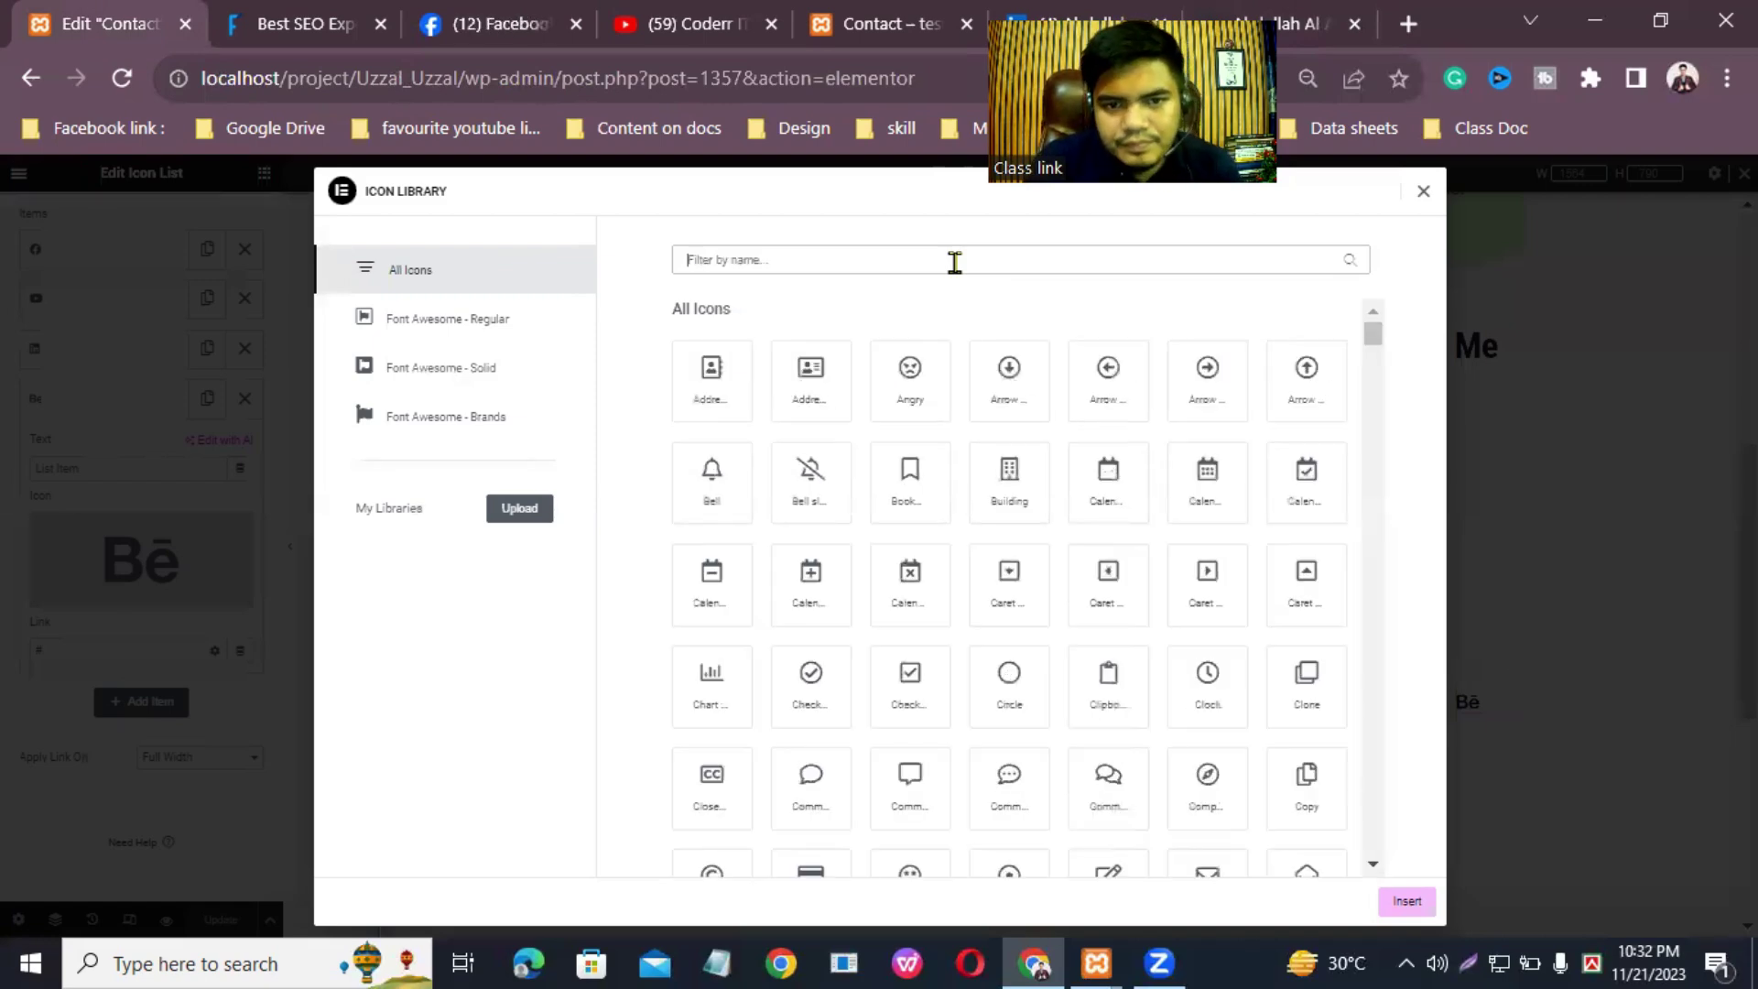
{"action": "type", "text": "me"}
{"action": "key", "text": "BackSpace"}
{"action": "key", "text": "BackSpace"}
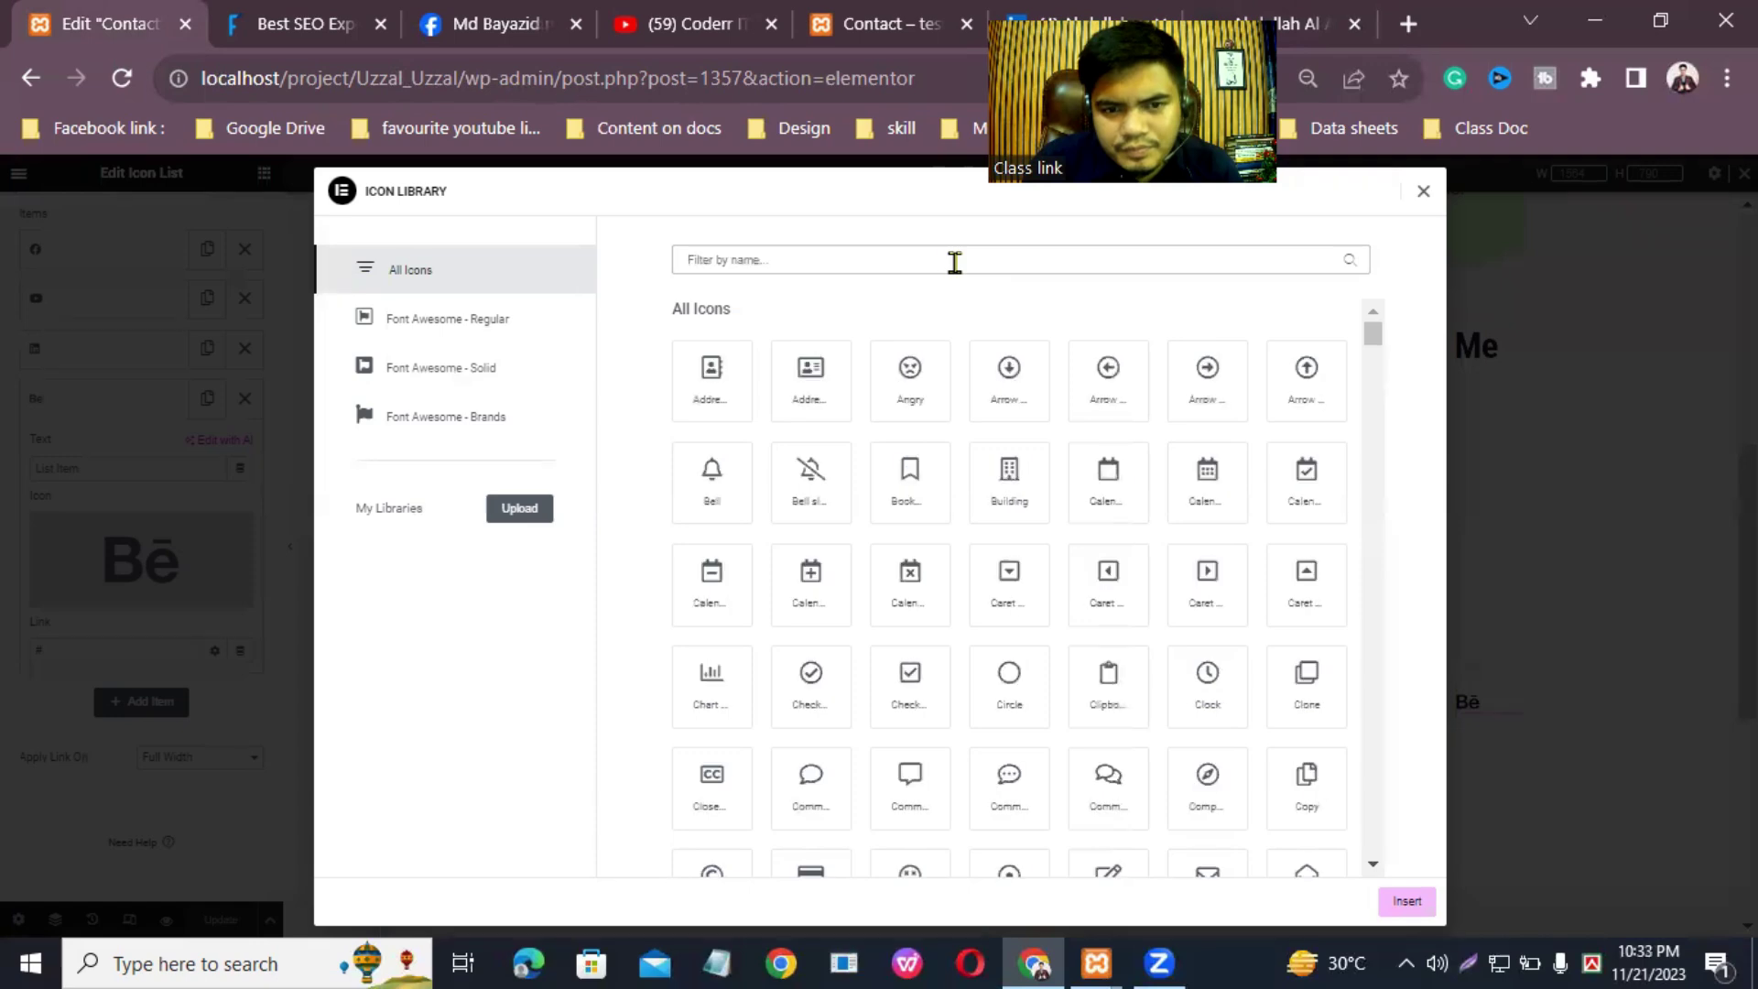
{"action": "type", "text": "abdutme"}
{"action": "key", "text": "BackSpace"}
{"action": "key", "text": "BackSpace"}
{"action": "key", "text": "BackSpace"}
{"action": "key", "text": "BackSpace"}
{"action": "key", "text": "BackSpace"}
{"action": "key", "text": "BackSpace"}
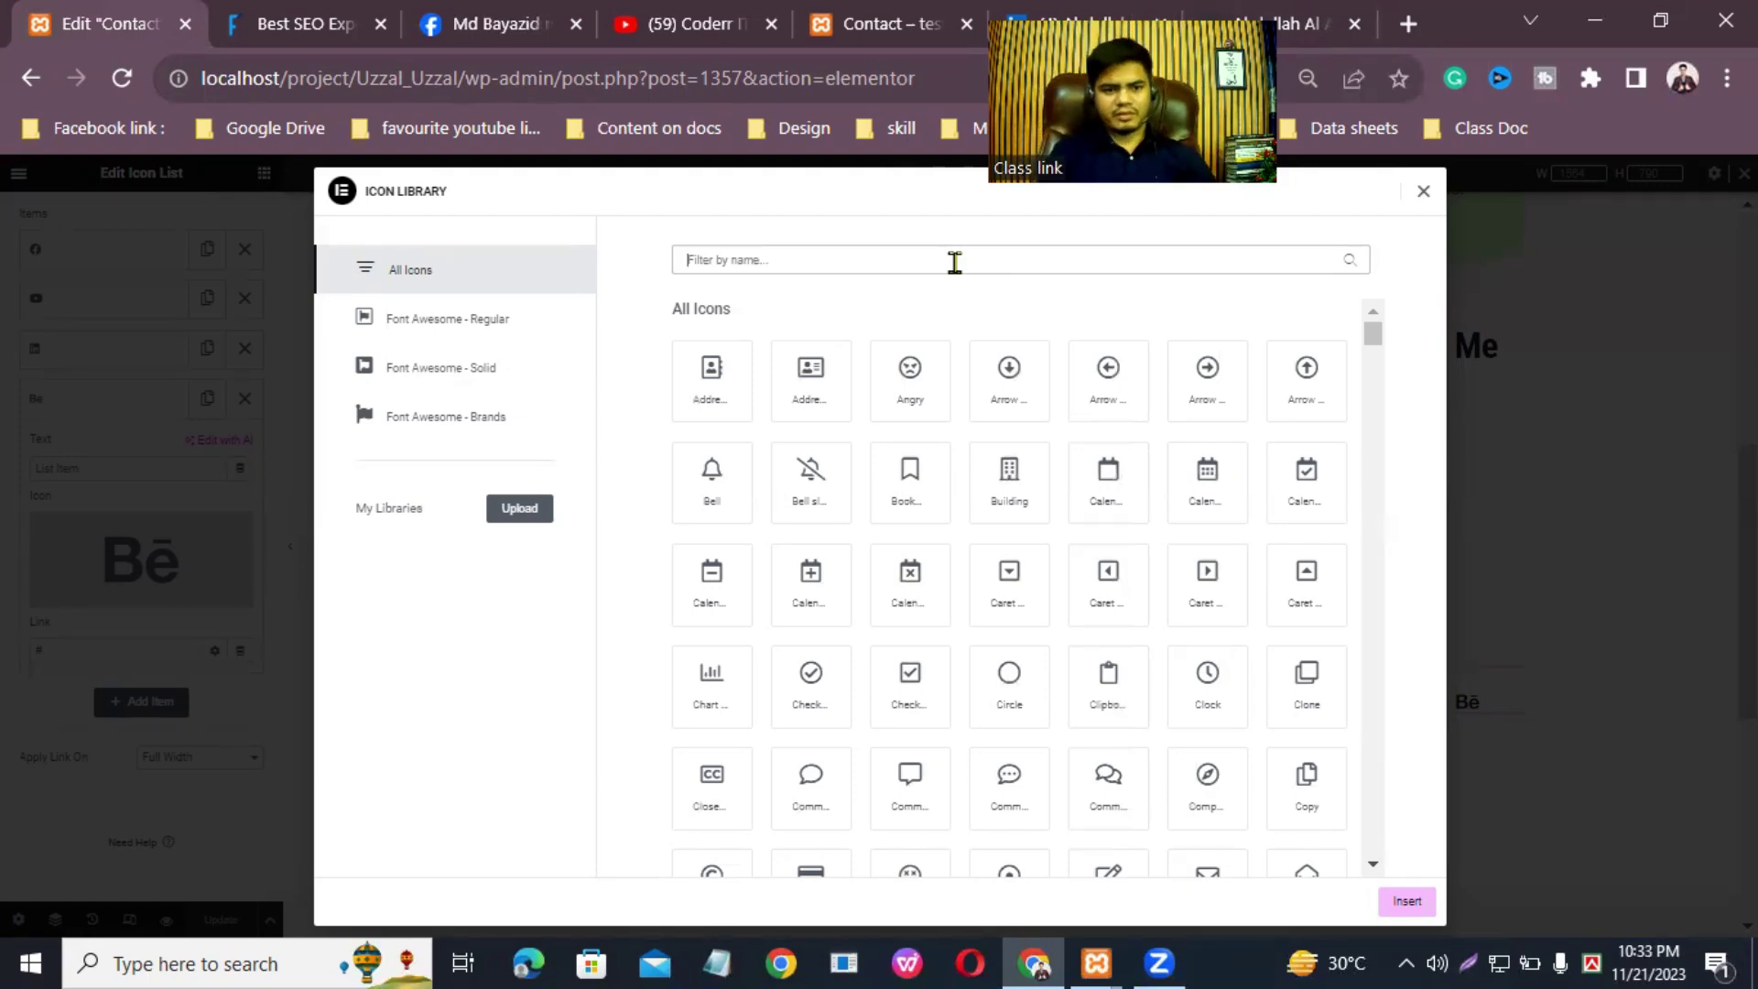
{"action": "type", "text": "web"}
{"action": "key", "text": "BackSpace"}
{"action": "key", "text": "BackSpace"}
{"action": "key", "text": "BackSpace"}
{"action": "type", "text": "cod"}
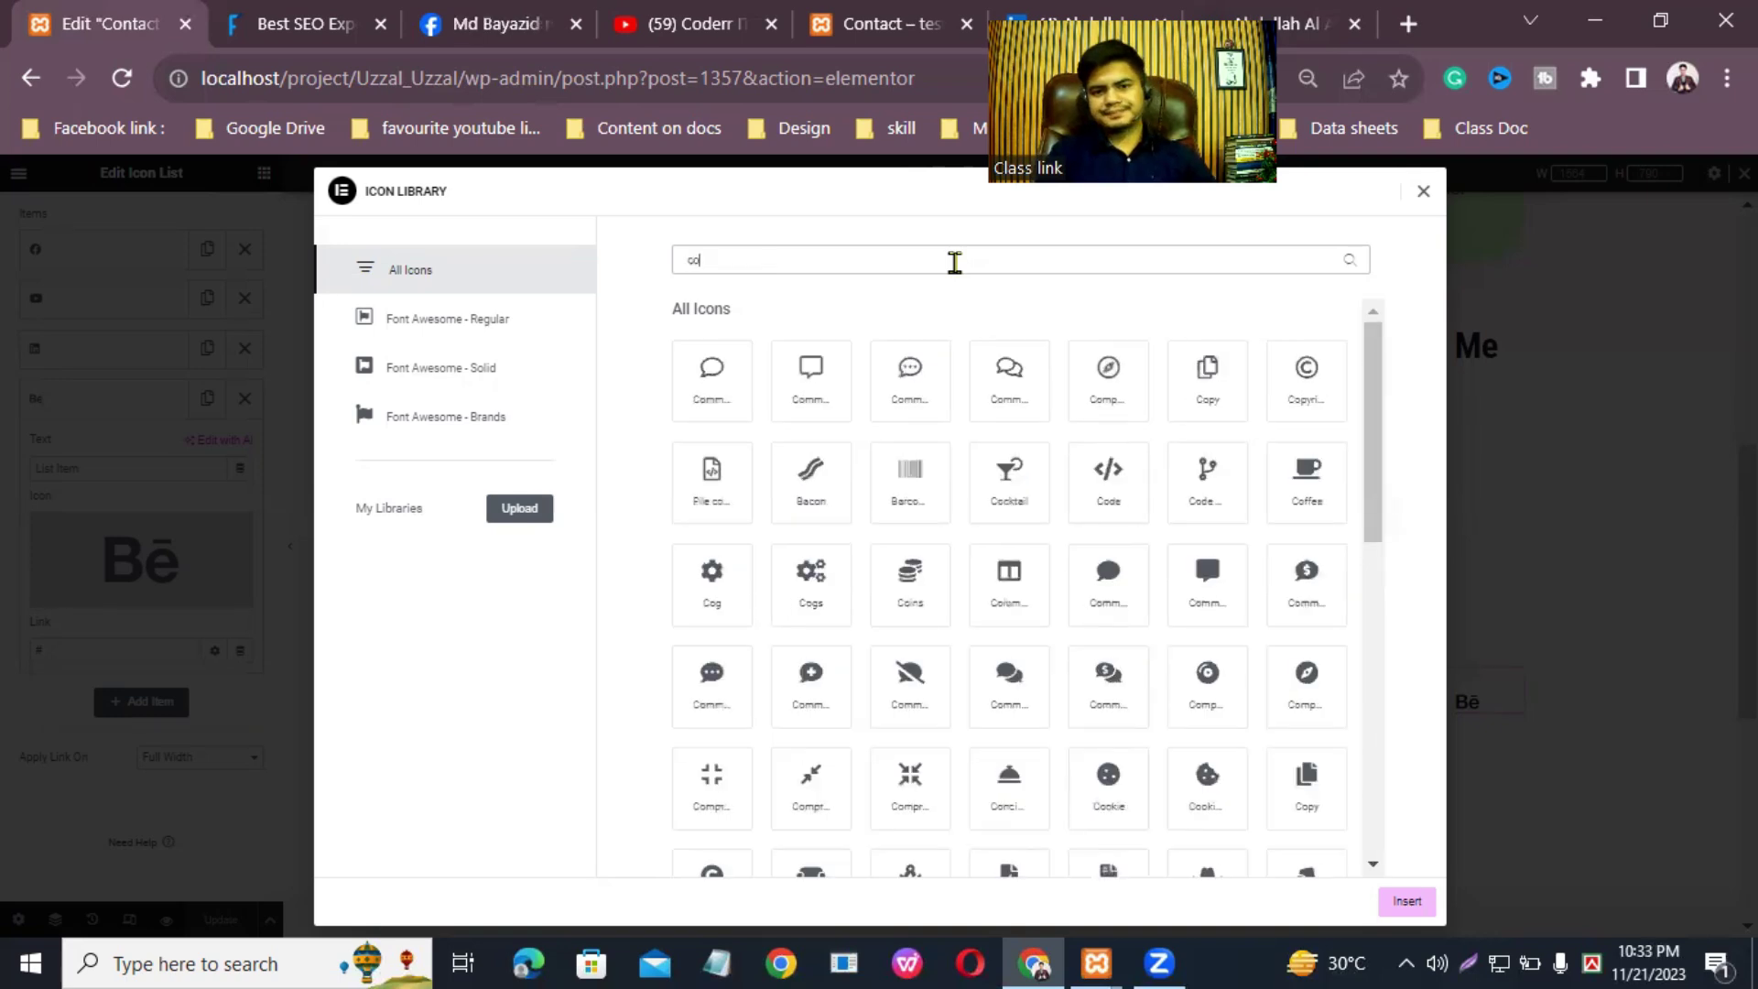
{"action": "key", "text": "BackSpace"}
{"action": "key", "text": "BackSpace"}
{"action": "key", "text": "BackSpace"}
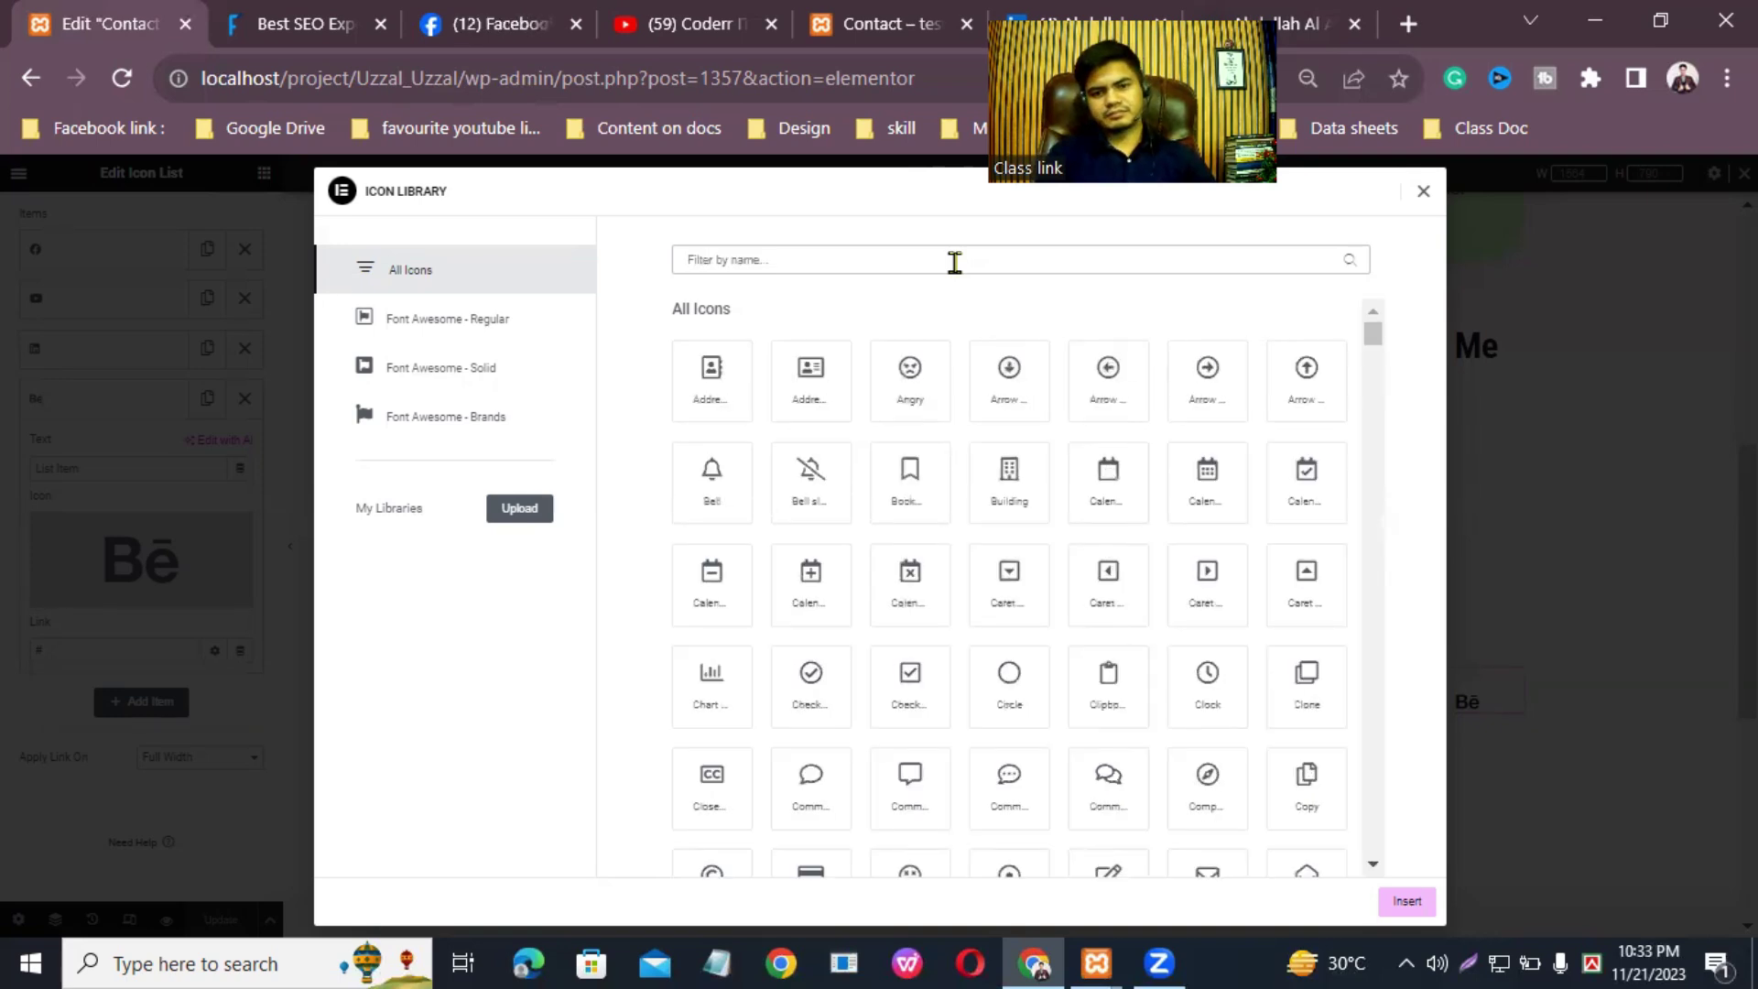
Step: Try further icon filters 'soc', 'link', 'lin' and 'Ab', then clear the search
{"action": "type", "text": "soc"}
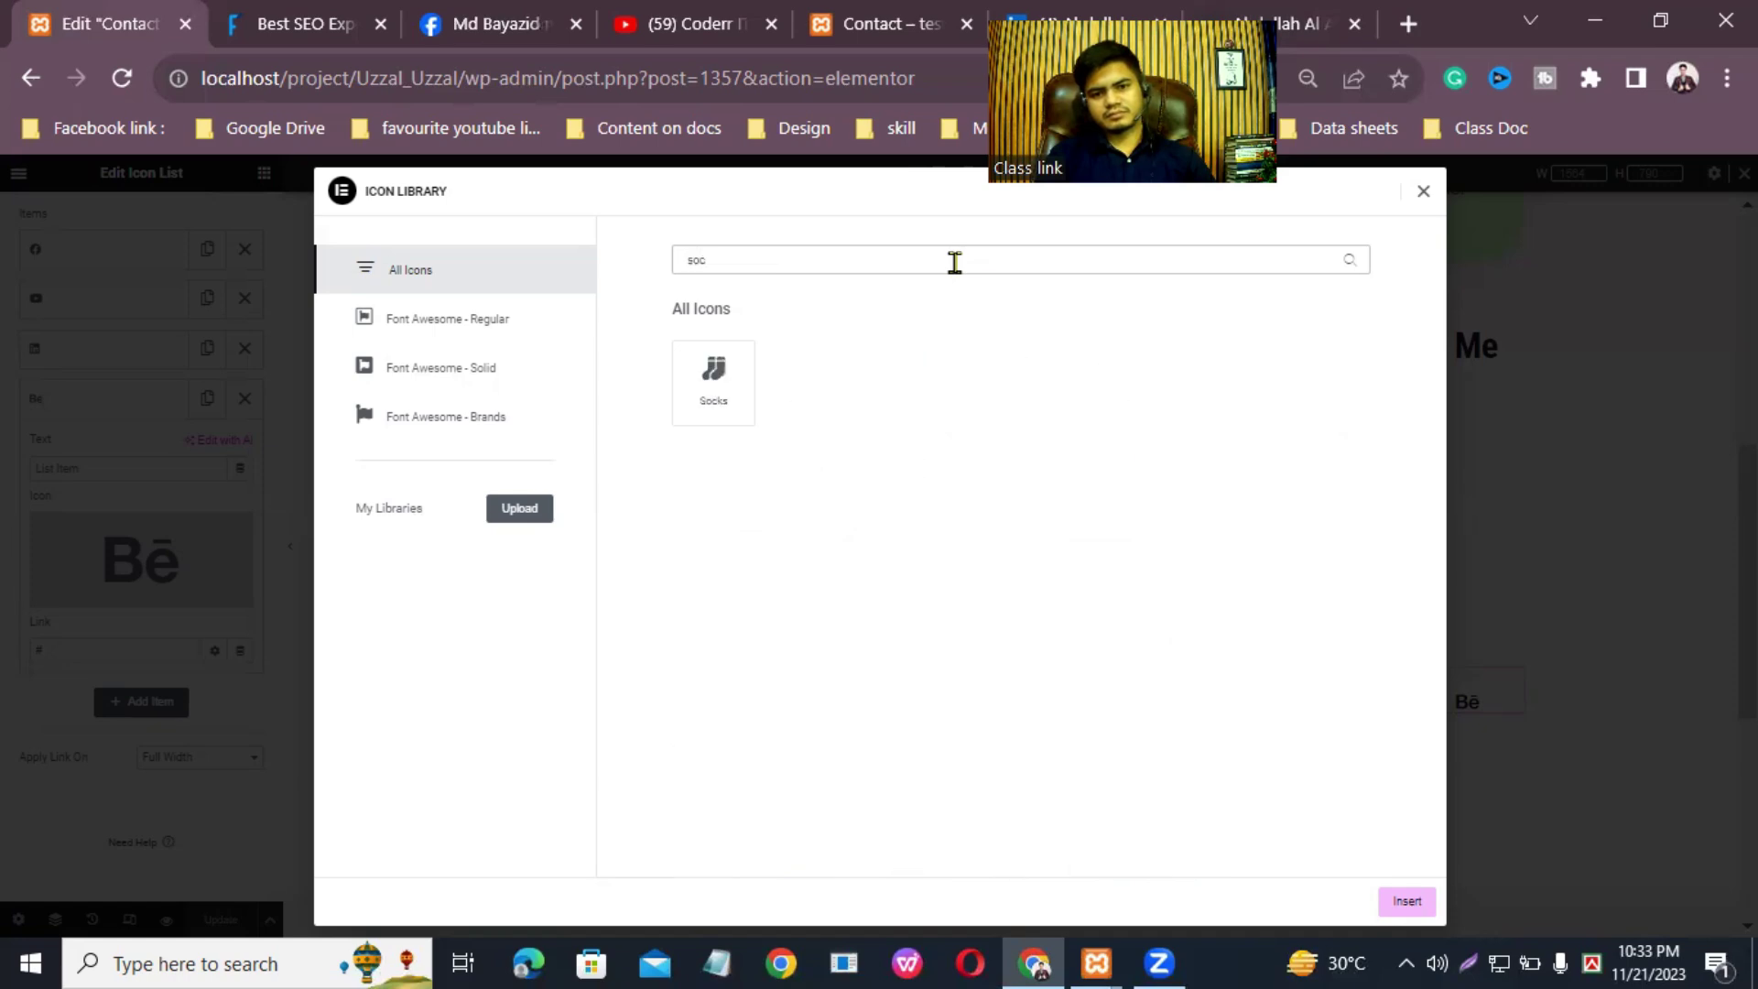
{"action": "key", "text": "BackSpace"}
{"action": "key", "text": "BackSpace"}
{"action": "key", "text": "BackSpace"}
{"action": "type", "text": "link"}
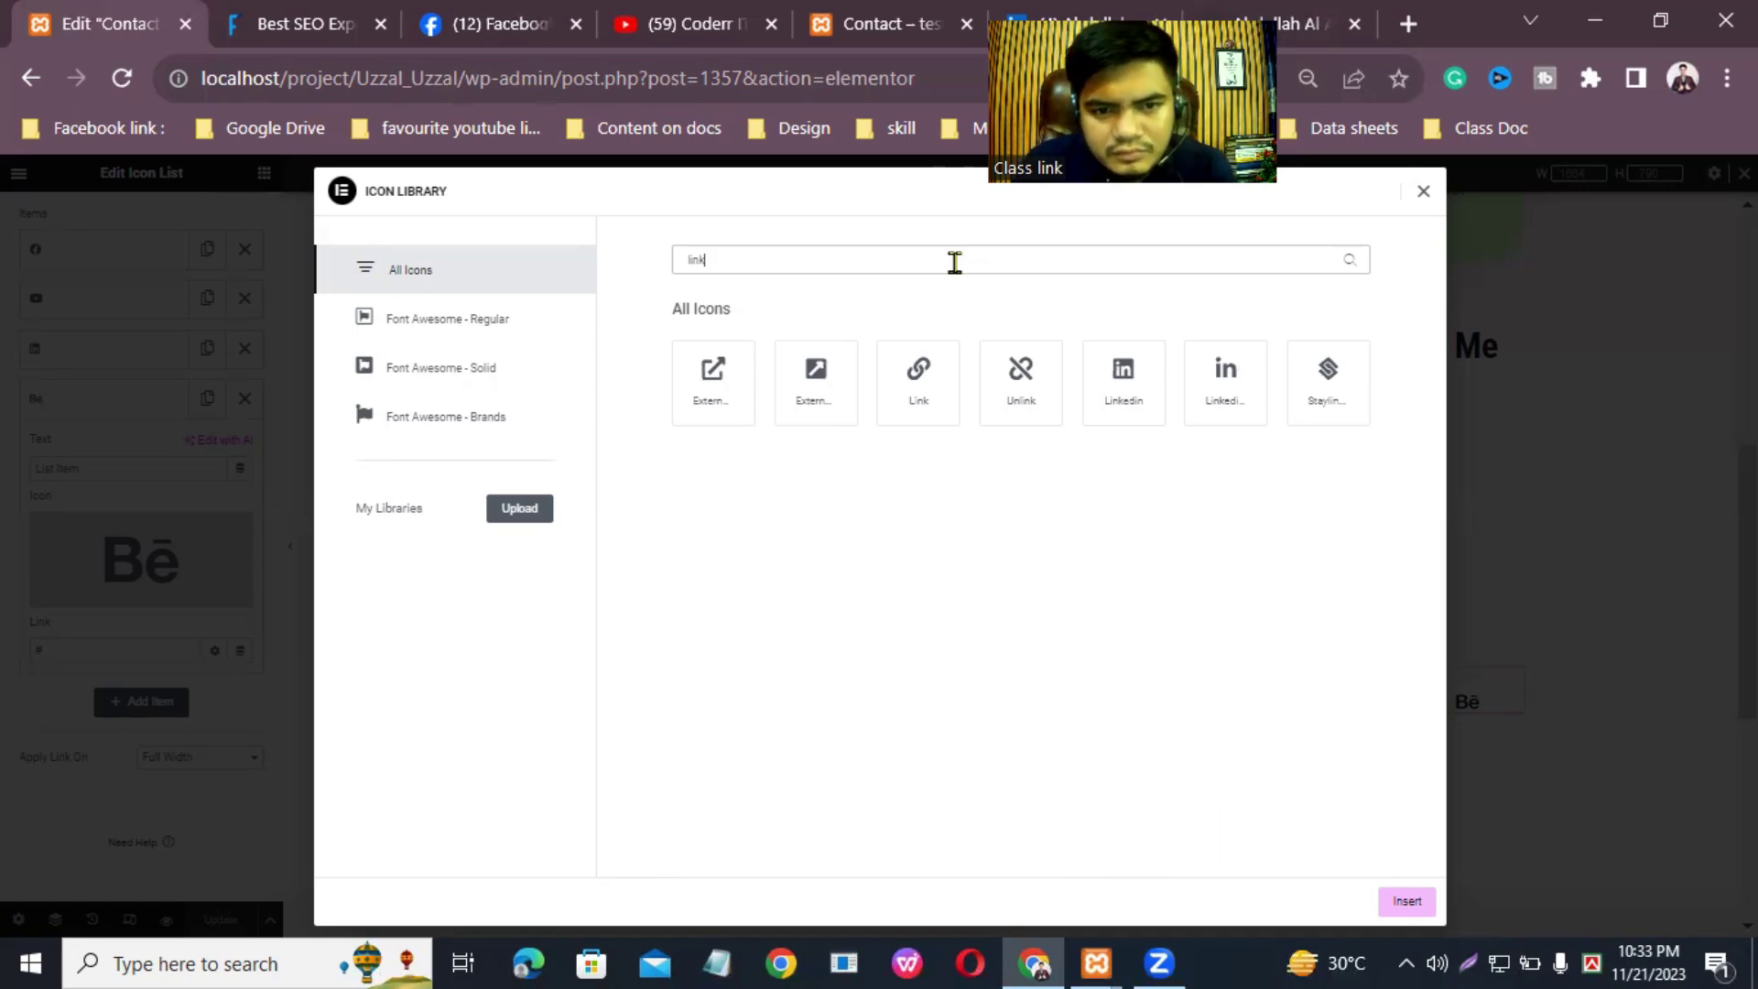
{"action": "key", "text": "BackSpace"}
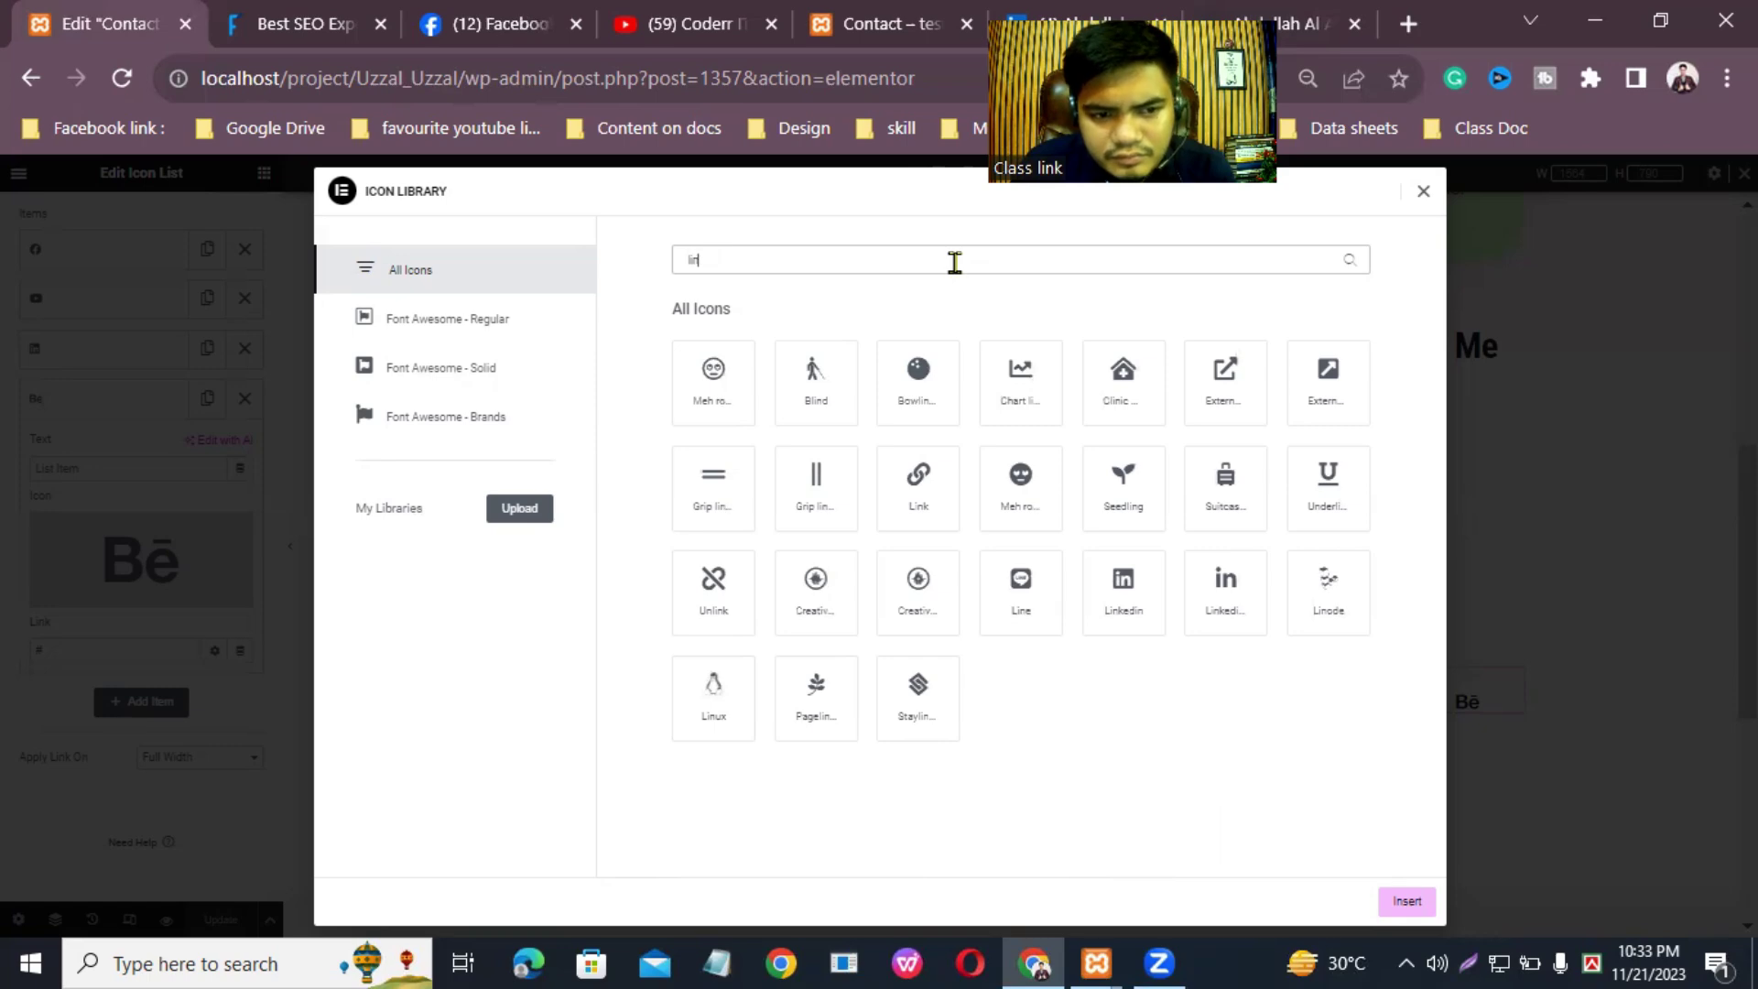
{"action": "key", "text": "BackSpace"}
{"action": "key", "text": "BackSpace"}
{"action": "key", "text": "BackSpace"}
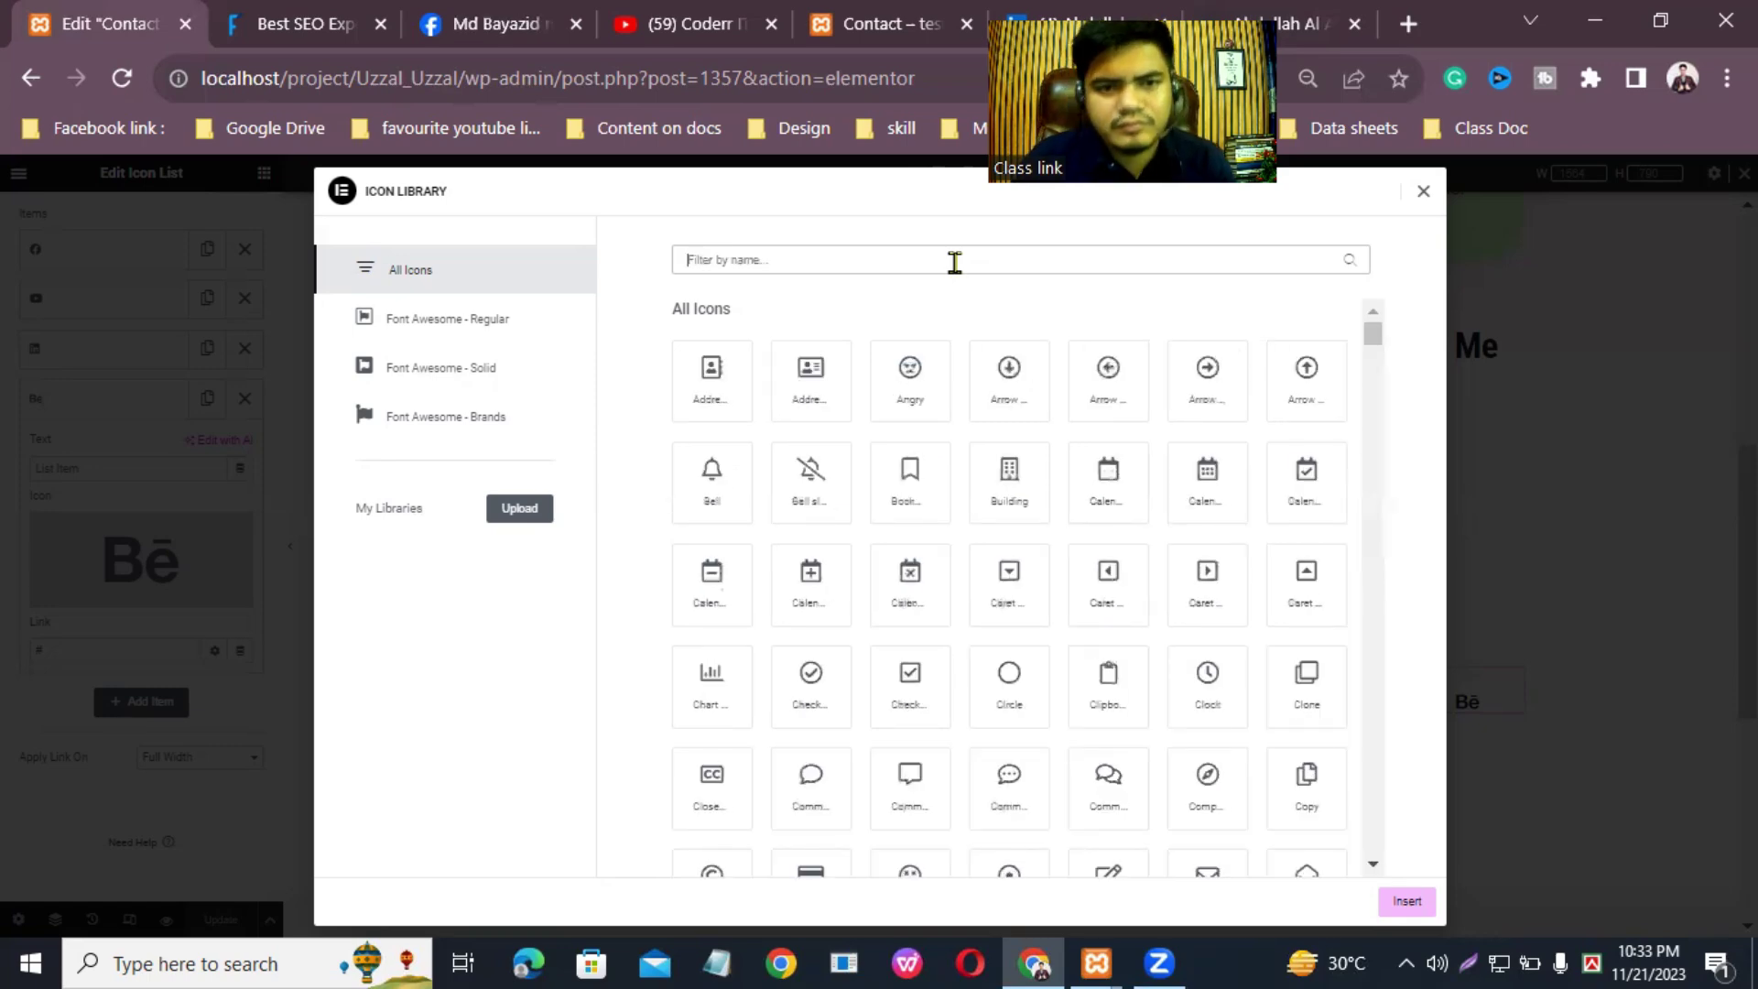
{"action": "type", "text": "Ab"}
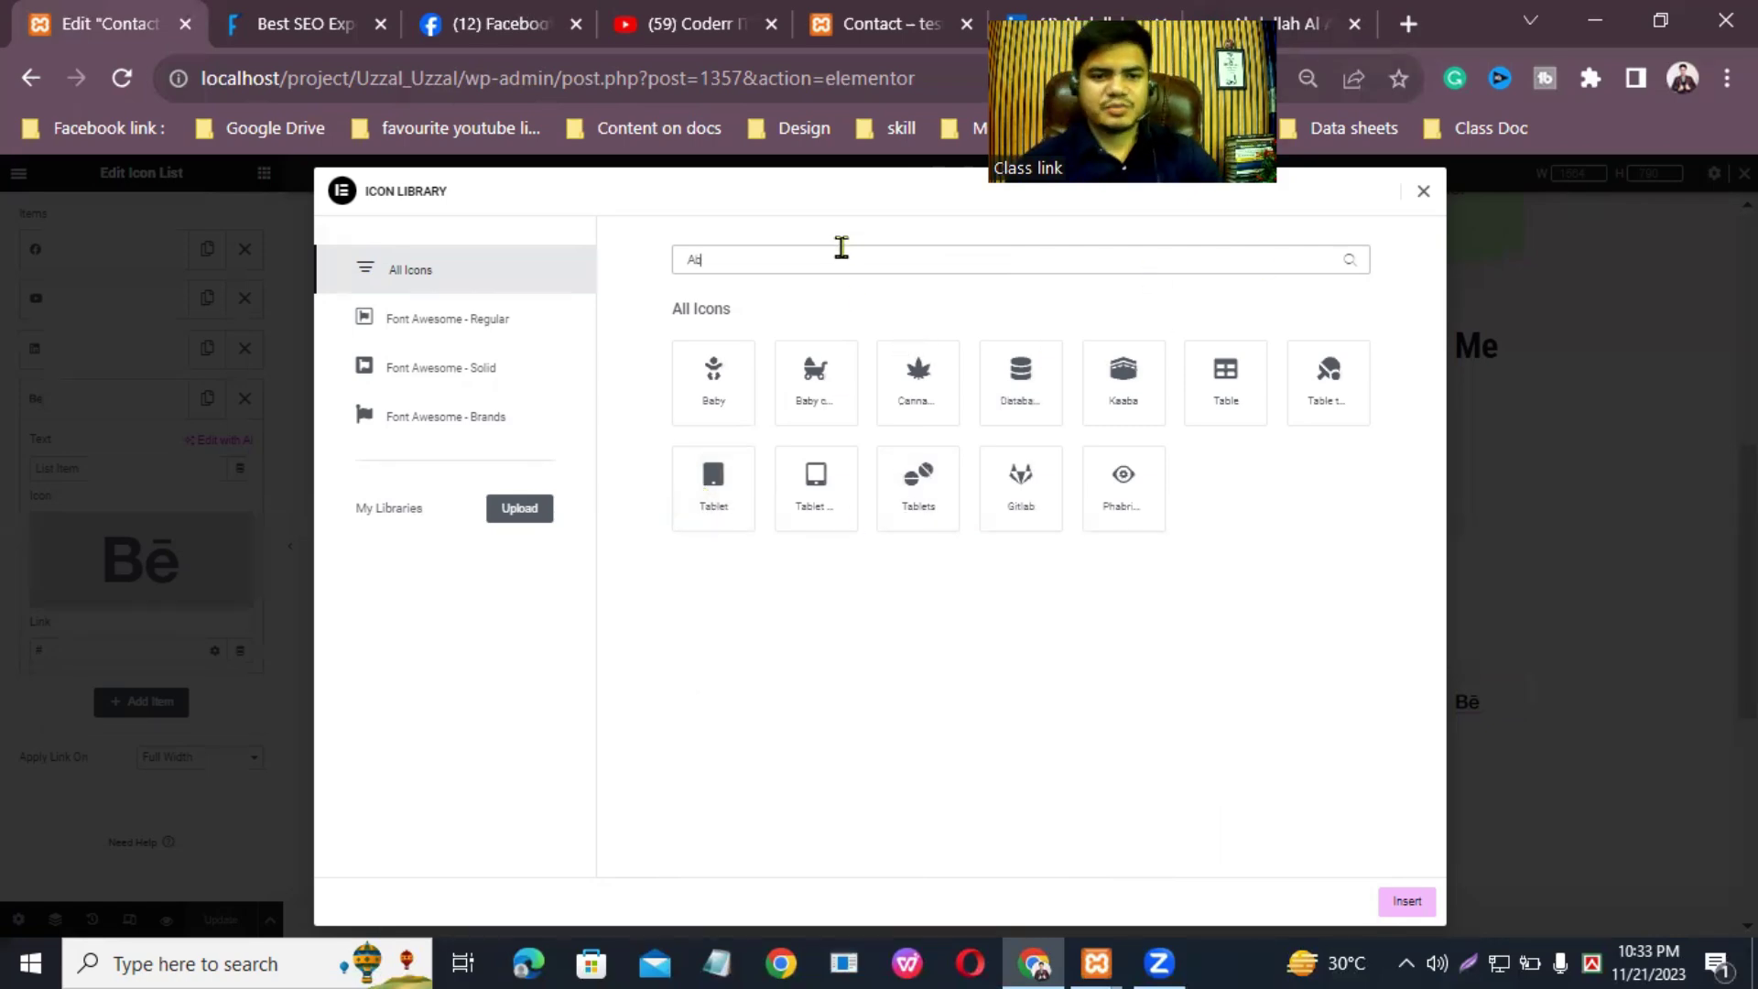
{"action": "key", "text": "BackSpace"}
{"action": "key", "text": "BackSpace"}
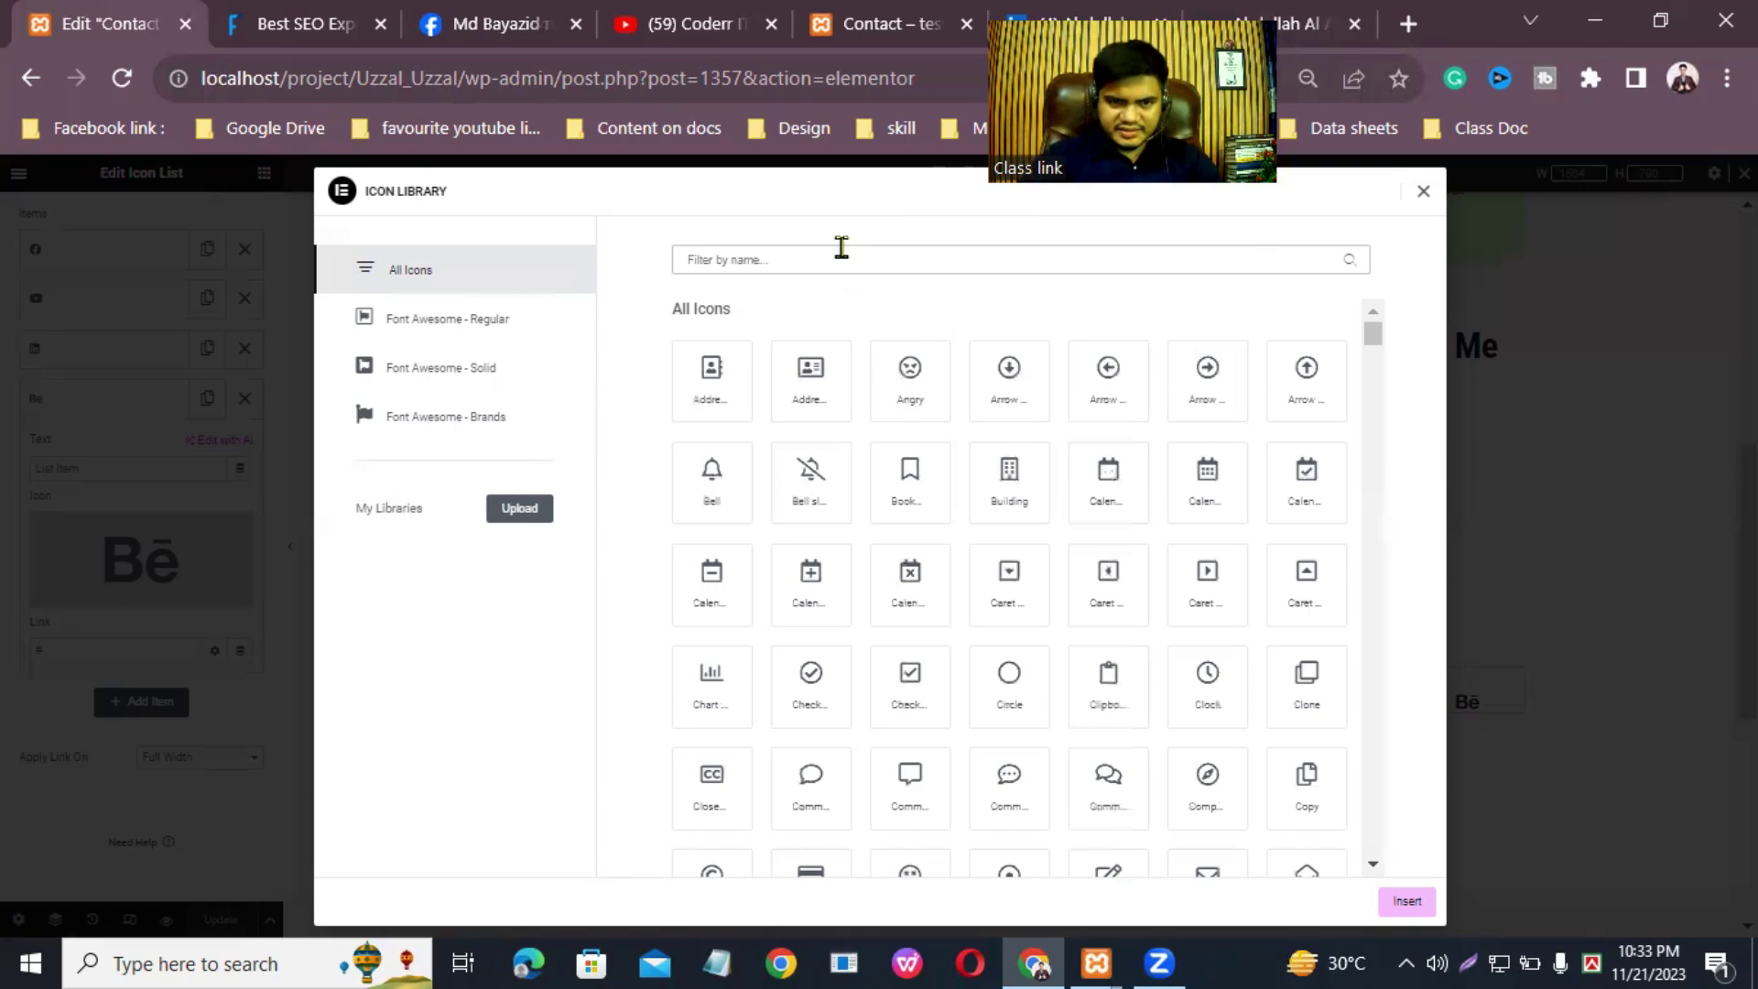
Step: Close the icon library, replace the Behance item's # link with the about.me URL, and update the page
{"action": "left_click", "coordinate": [1422, 190]}
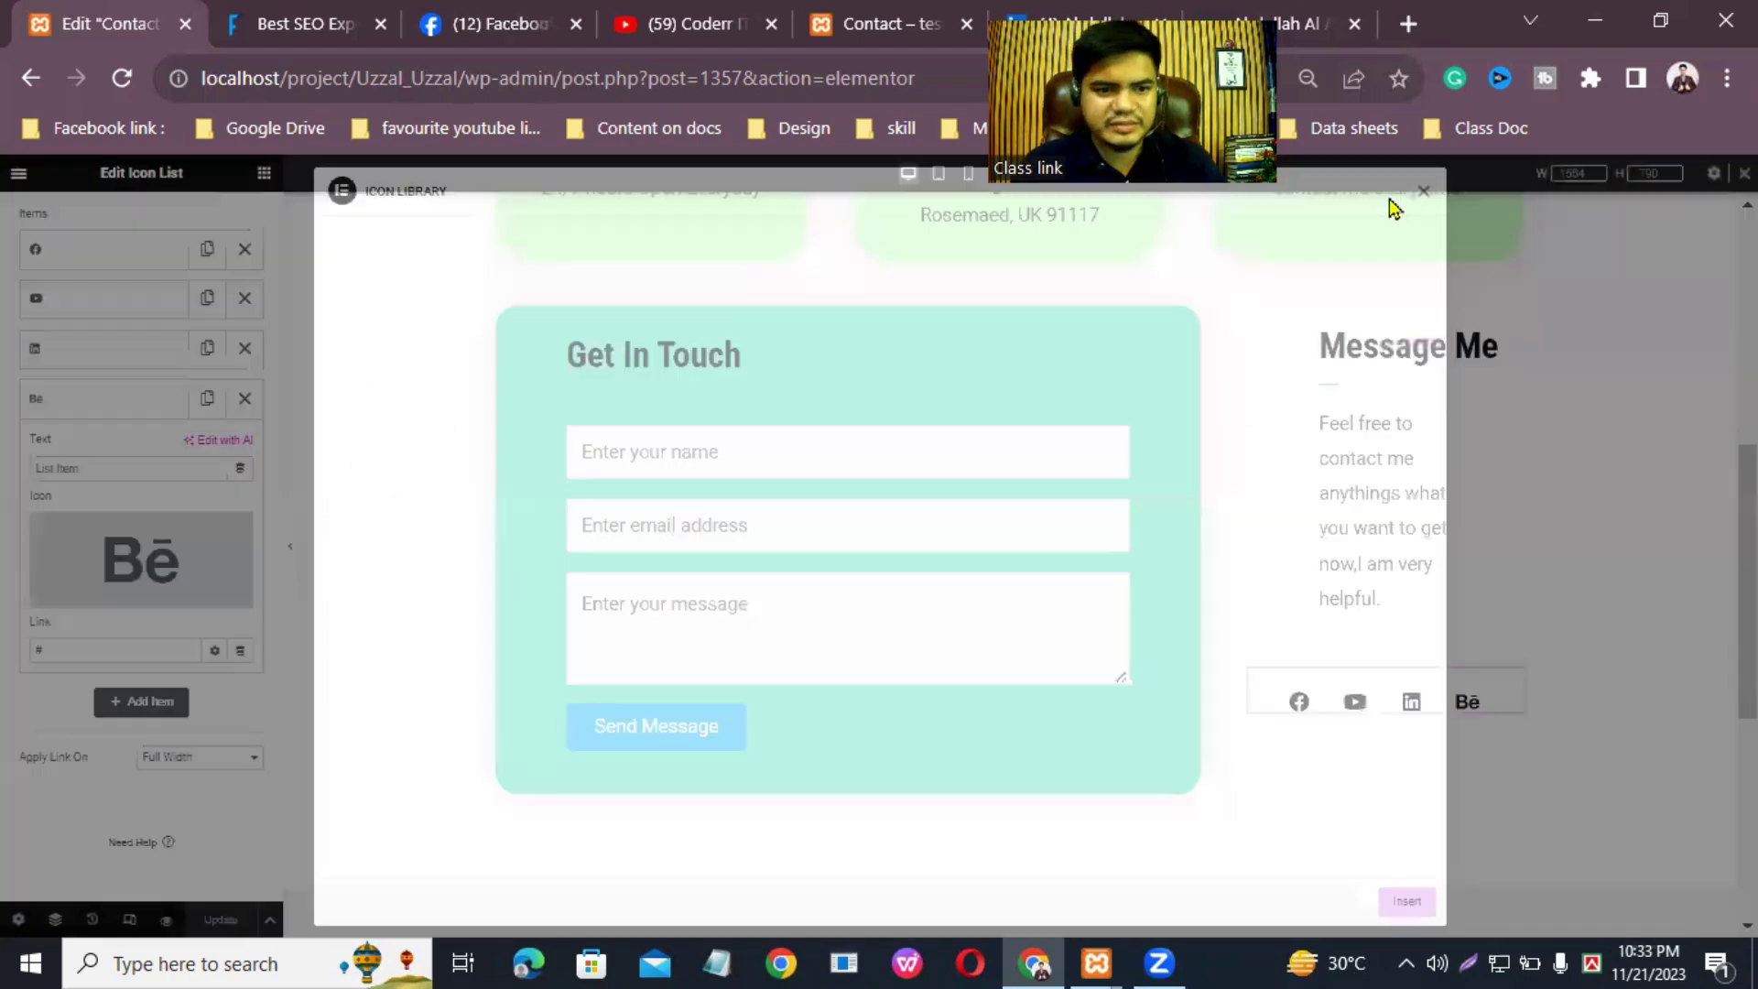
{"action": "mouse_move", "coordinate": [98, 590]}
{"action": "left_click", "coordinate": [100, 643]}
{"action": "key", "text": "BackSpace"}
{"action": "type", "text": "https://about.me/abdullahalaminlive"}
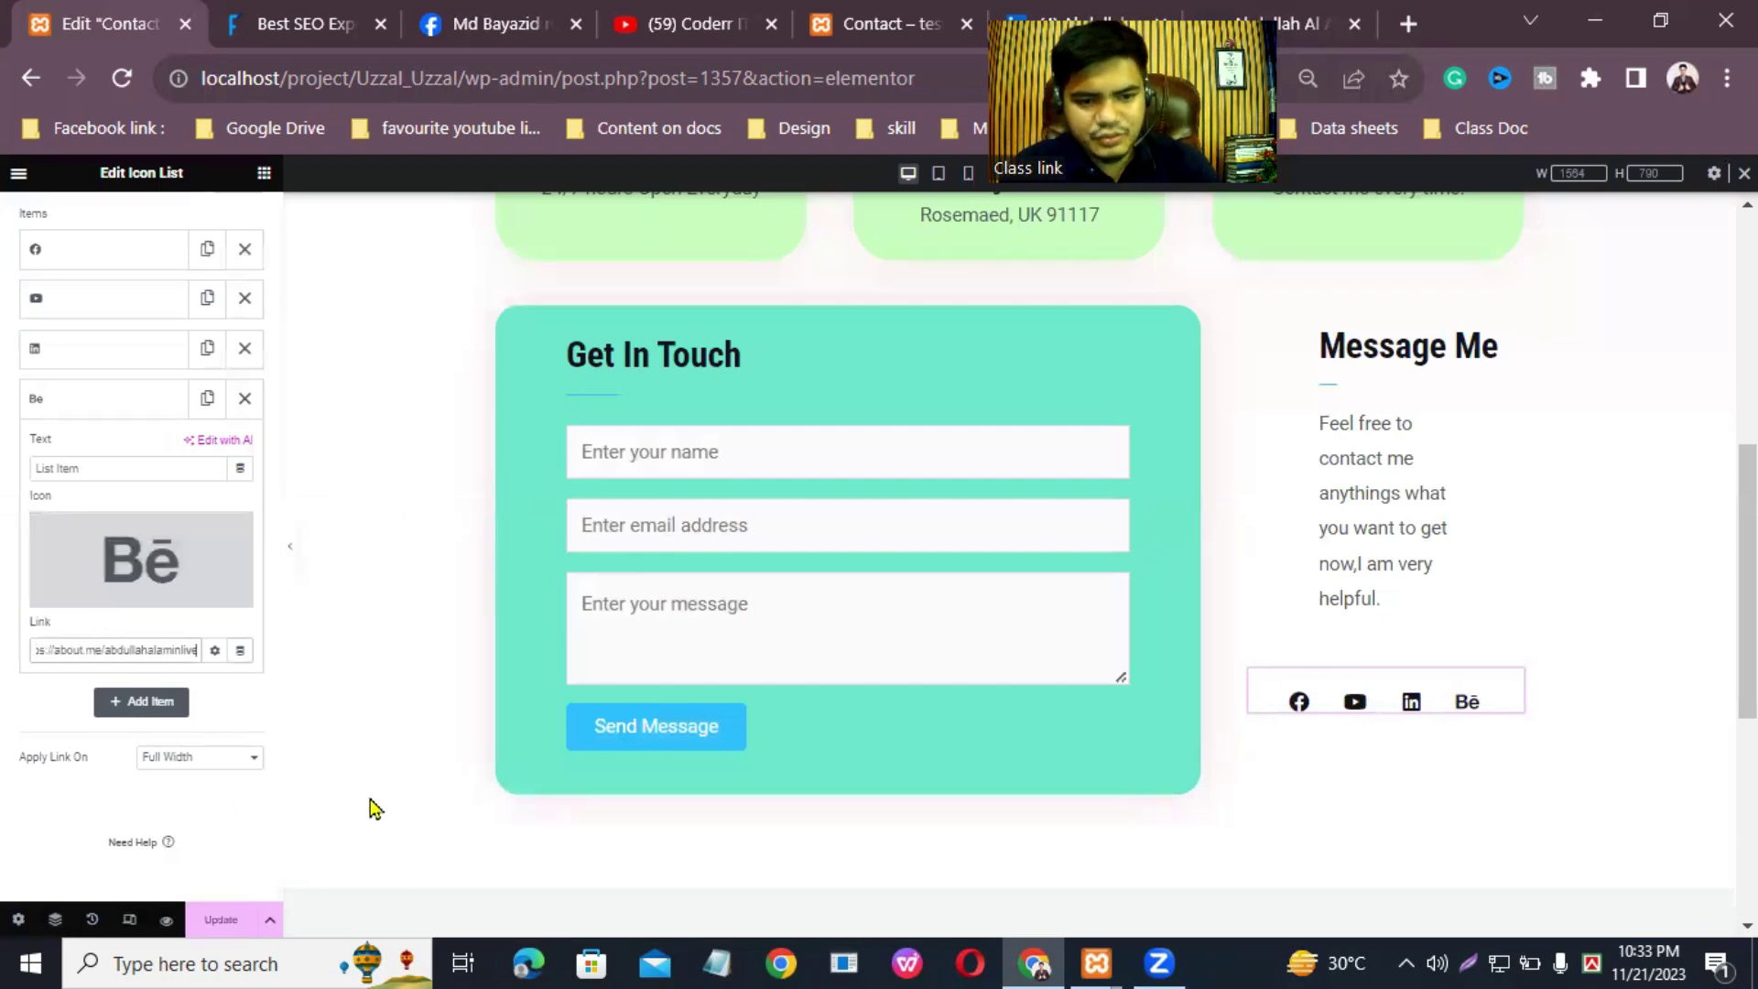
{"action": "left_click", "coordinate": [224, 920]}
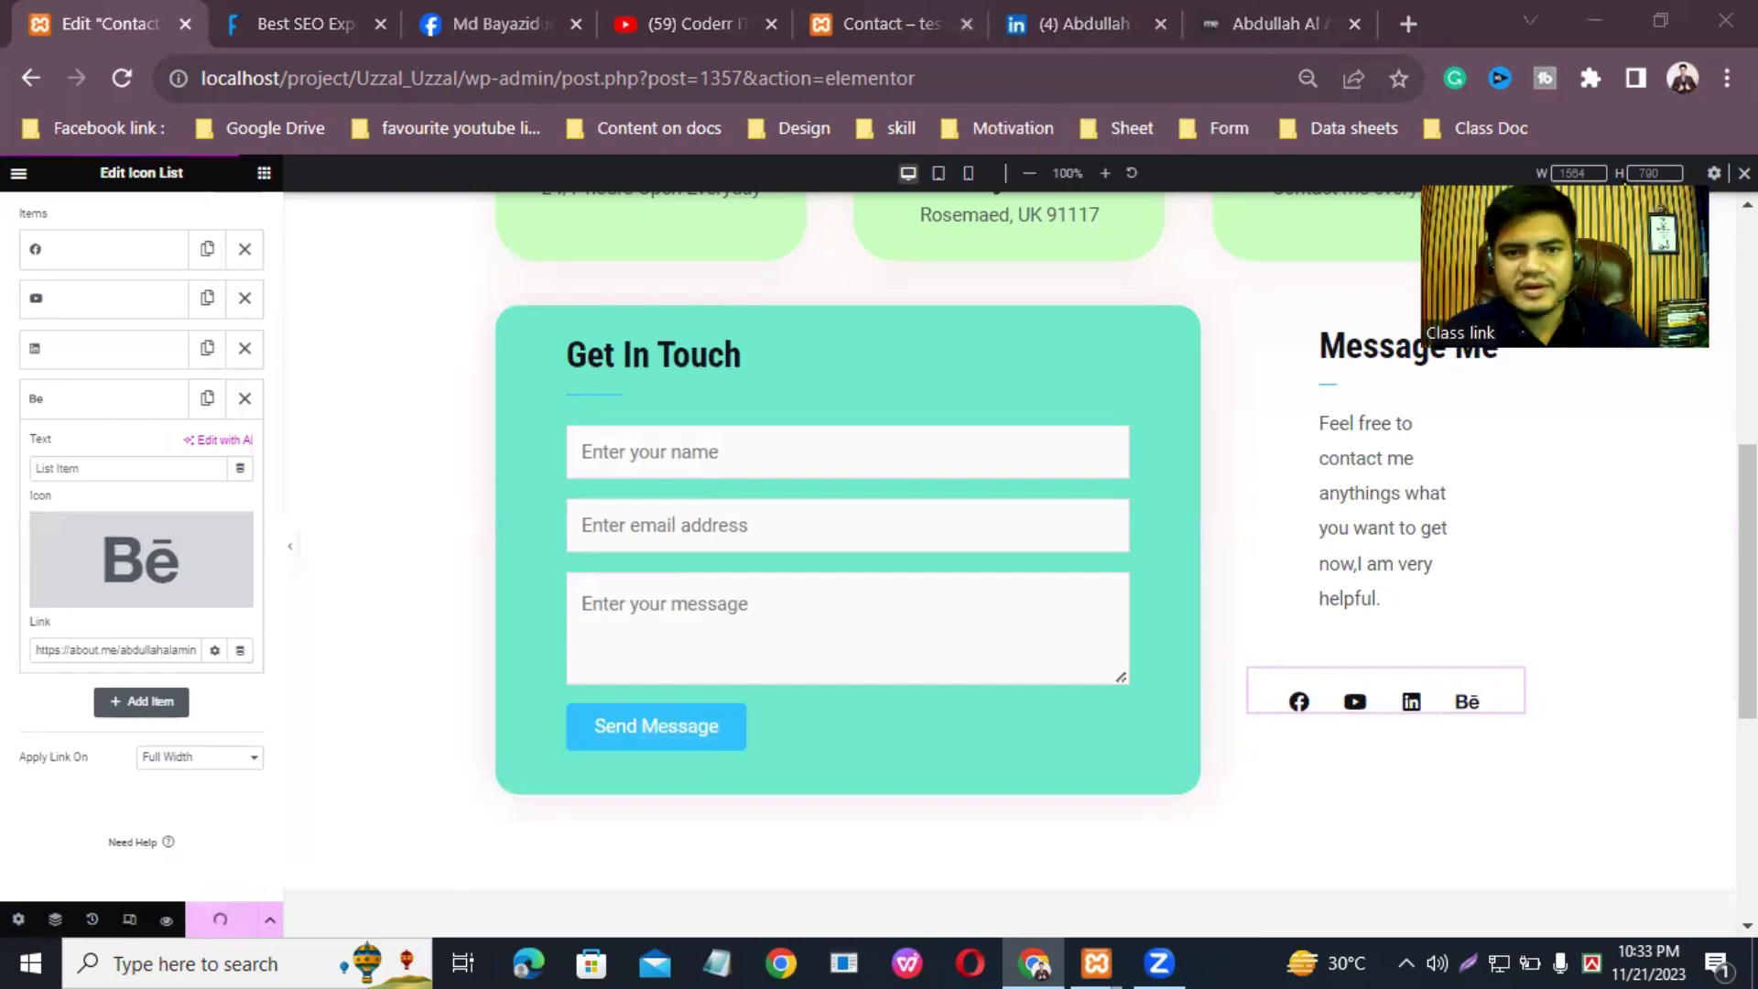
Step: Reload the live Contact page and open the Behance icon's link in a new tab to view the about.me profile
{"action": "left_click", "coordinate": [820, 30]}
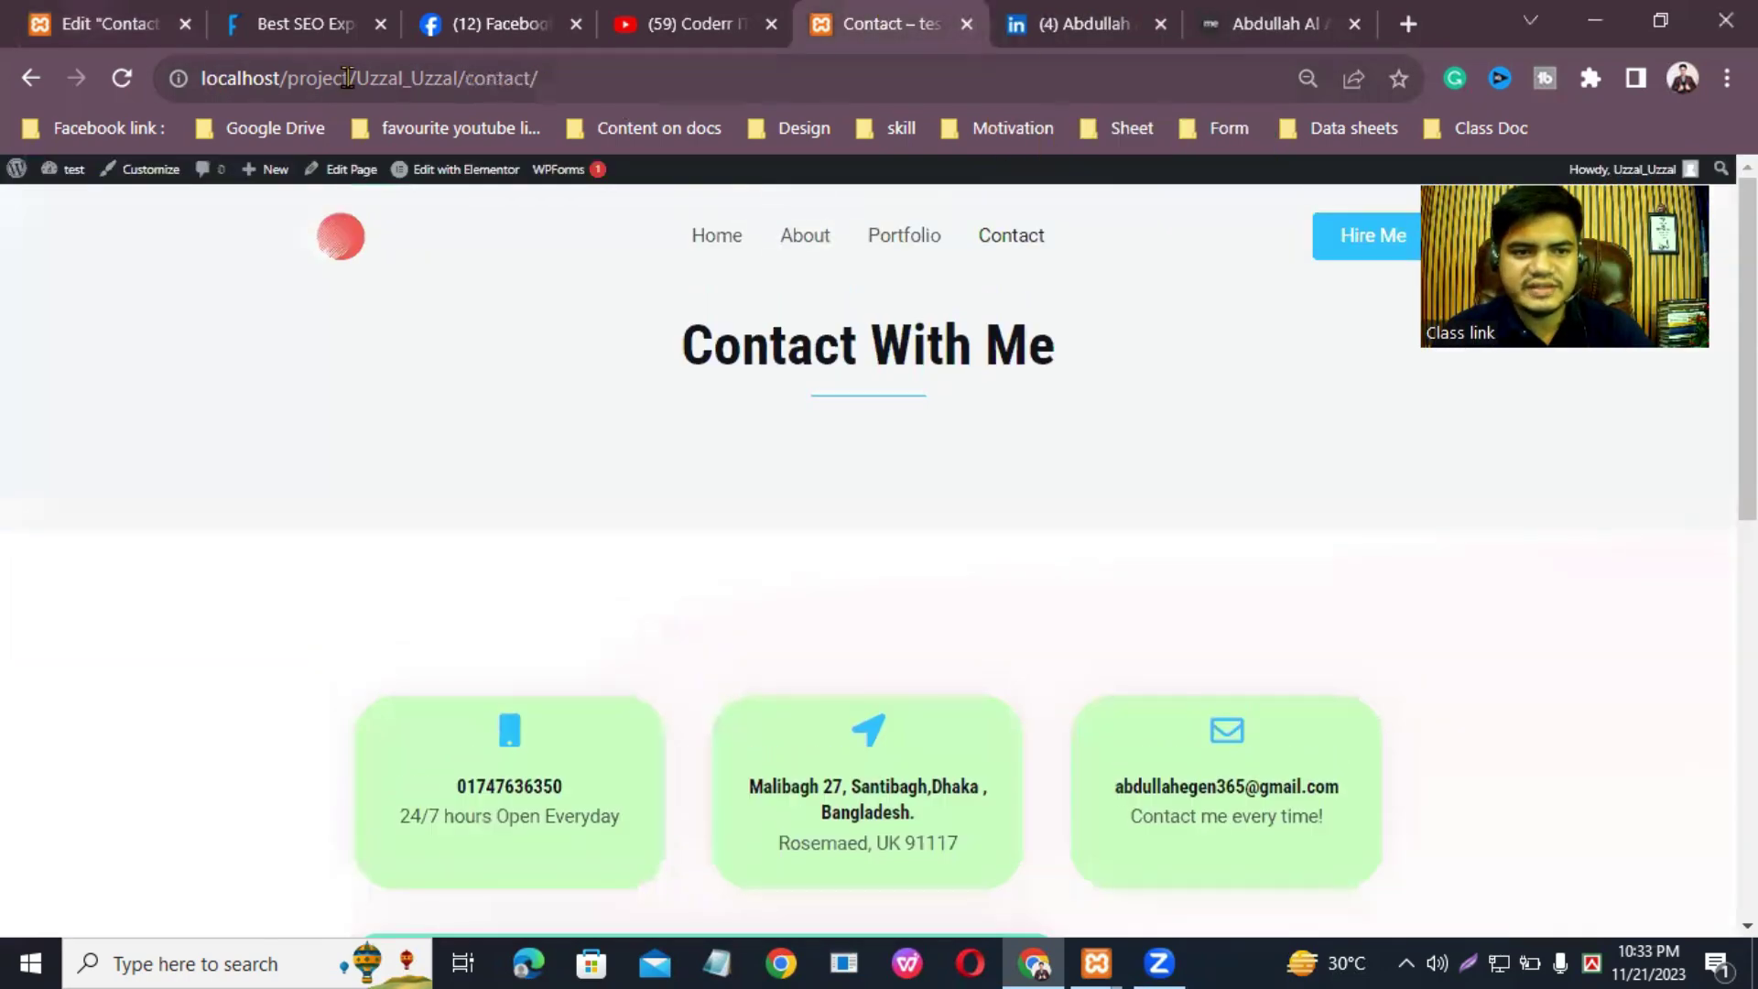
{"action": "left_click", "coordinate": [122, 79]}
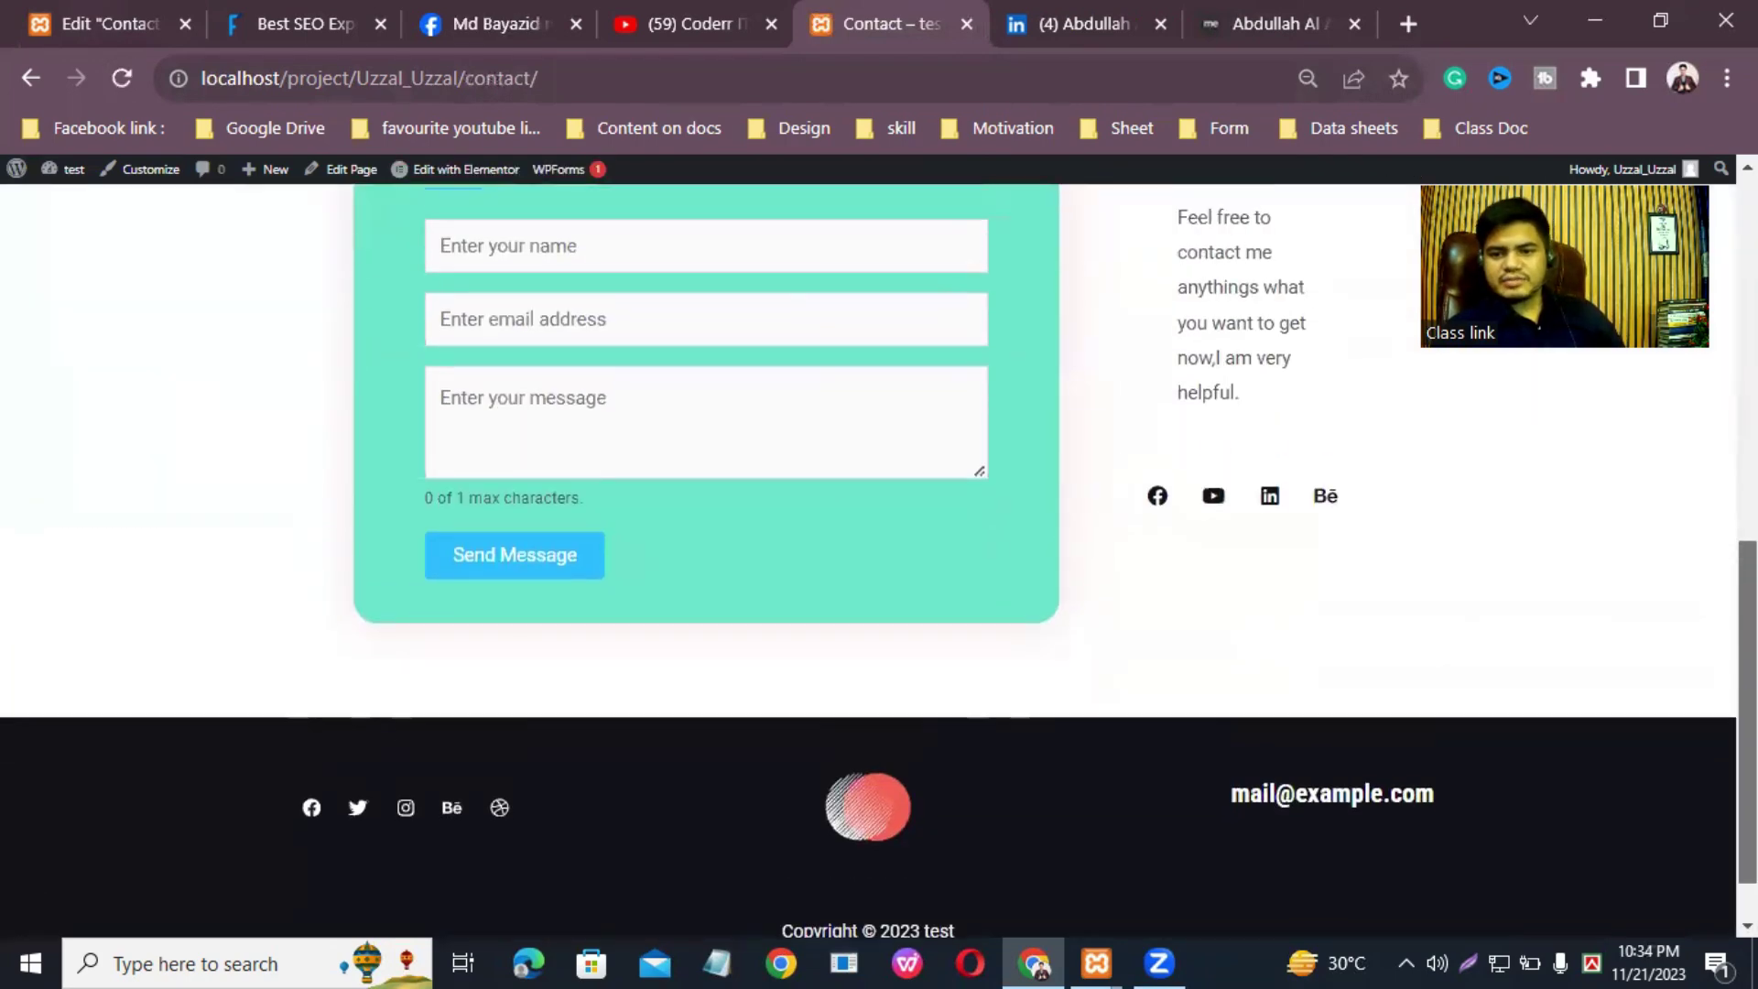
{"action": "right_click", "coordinate": [1324, 509]}
{"action": "left_click", "coordinate": [1384, 516]}
{"action": "left_click", "coordinate": [952, 12]}
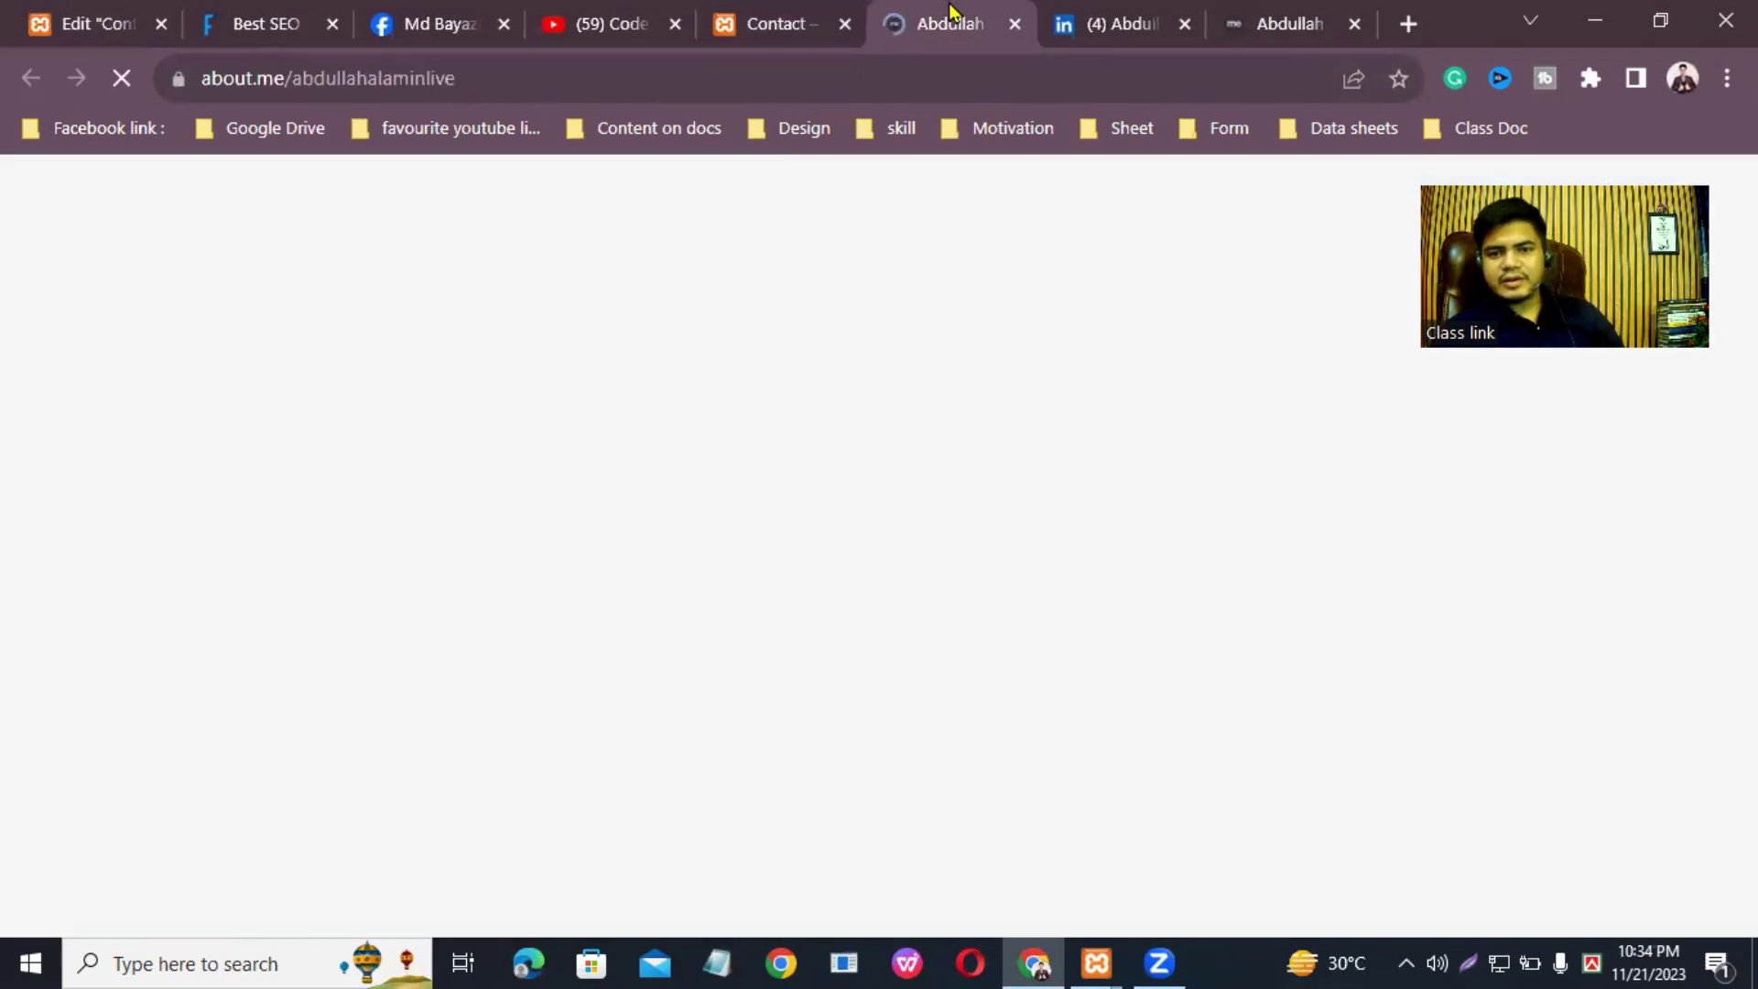
{"action": "scroll", "coordinate": [893, 586], "scroll_direction": "down", "scroll_amount": 7}
{"action": "scroll", "coordinate": [816, 533], "scroll_direction": "up", "scroll_amount": 7}
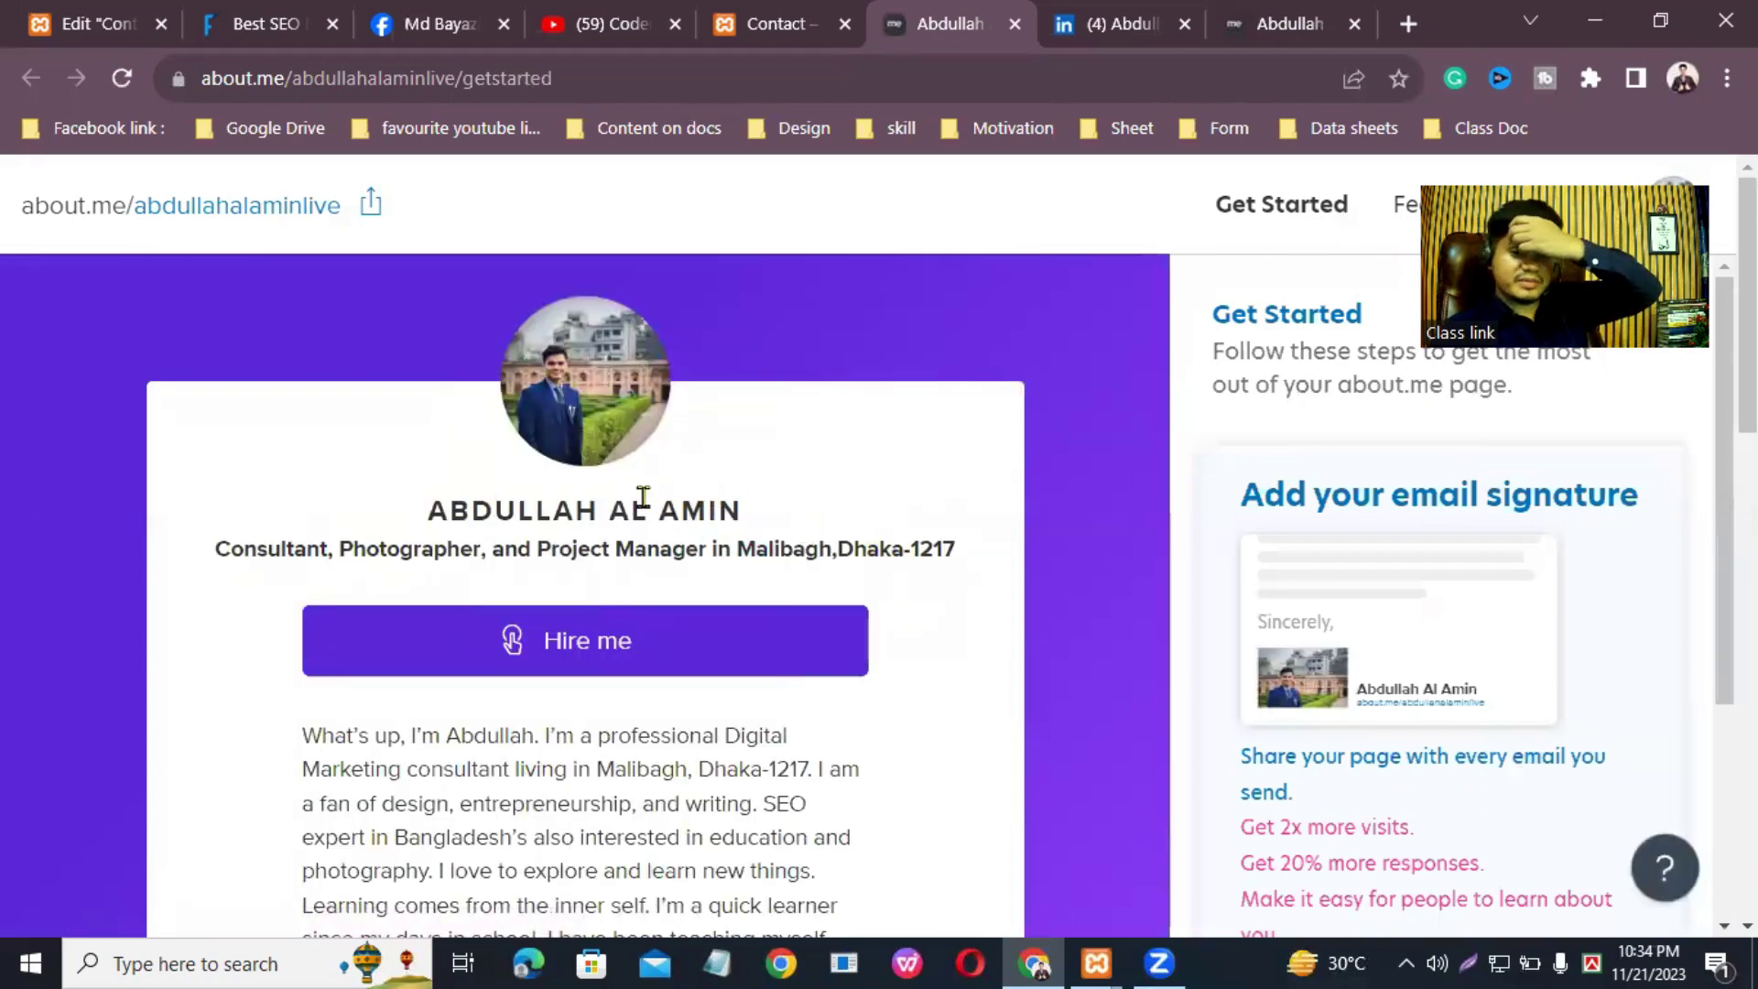
{"action": "scroll", "coordinate": [619, 701], "scroll_direction": "down", "scroll_amount": 8}
{"action": "scroll", "coordinate": [620, 700], "scroll_direction": "down", "scroll_amount": 5}
{"action": "scroll", "coordinate": [616, 717], "scroll_direction": "up", "scroll_amount": 13}
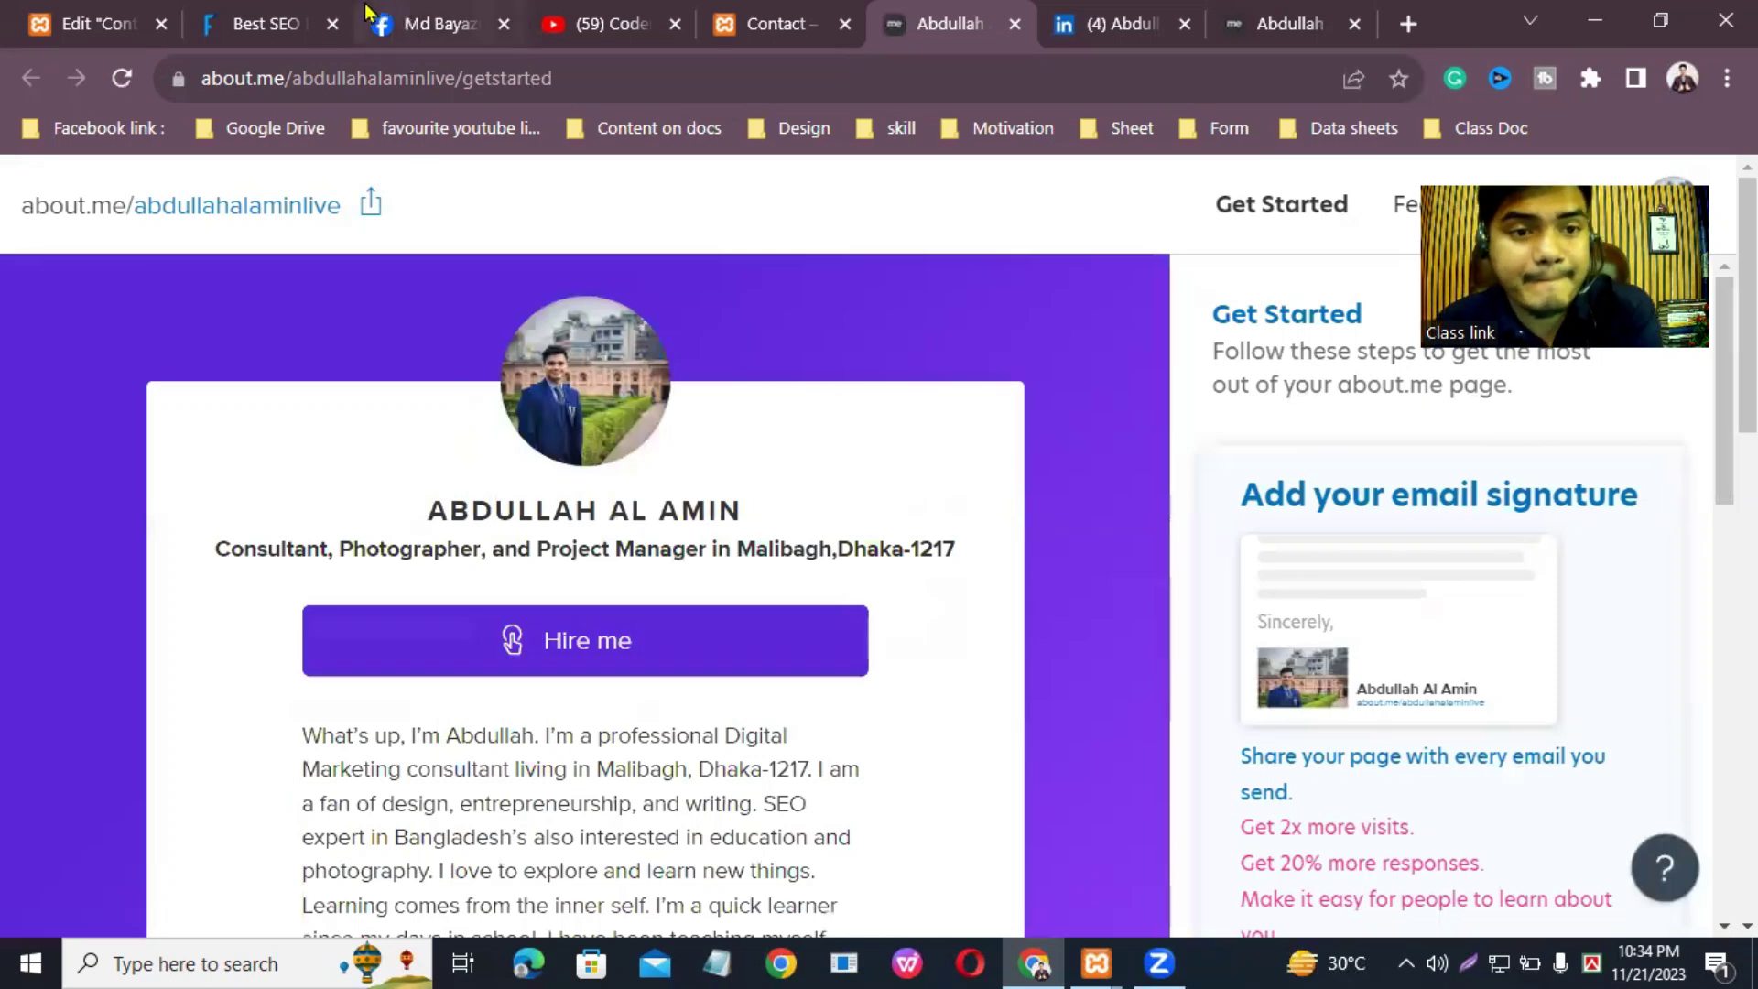
Step: Back in the editor, scroll to the empty area above the footer and add a new section
{"action": "left_click", "coordinate": [92, 24]}
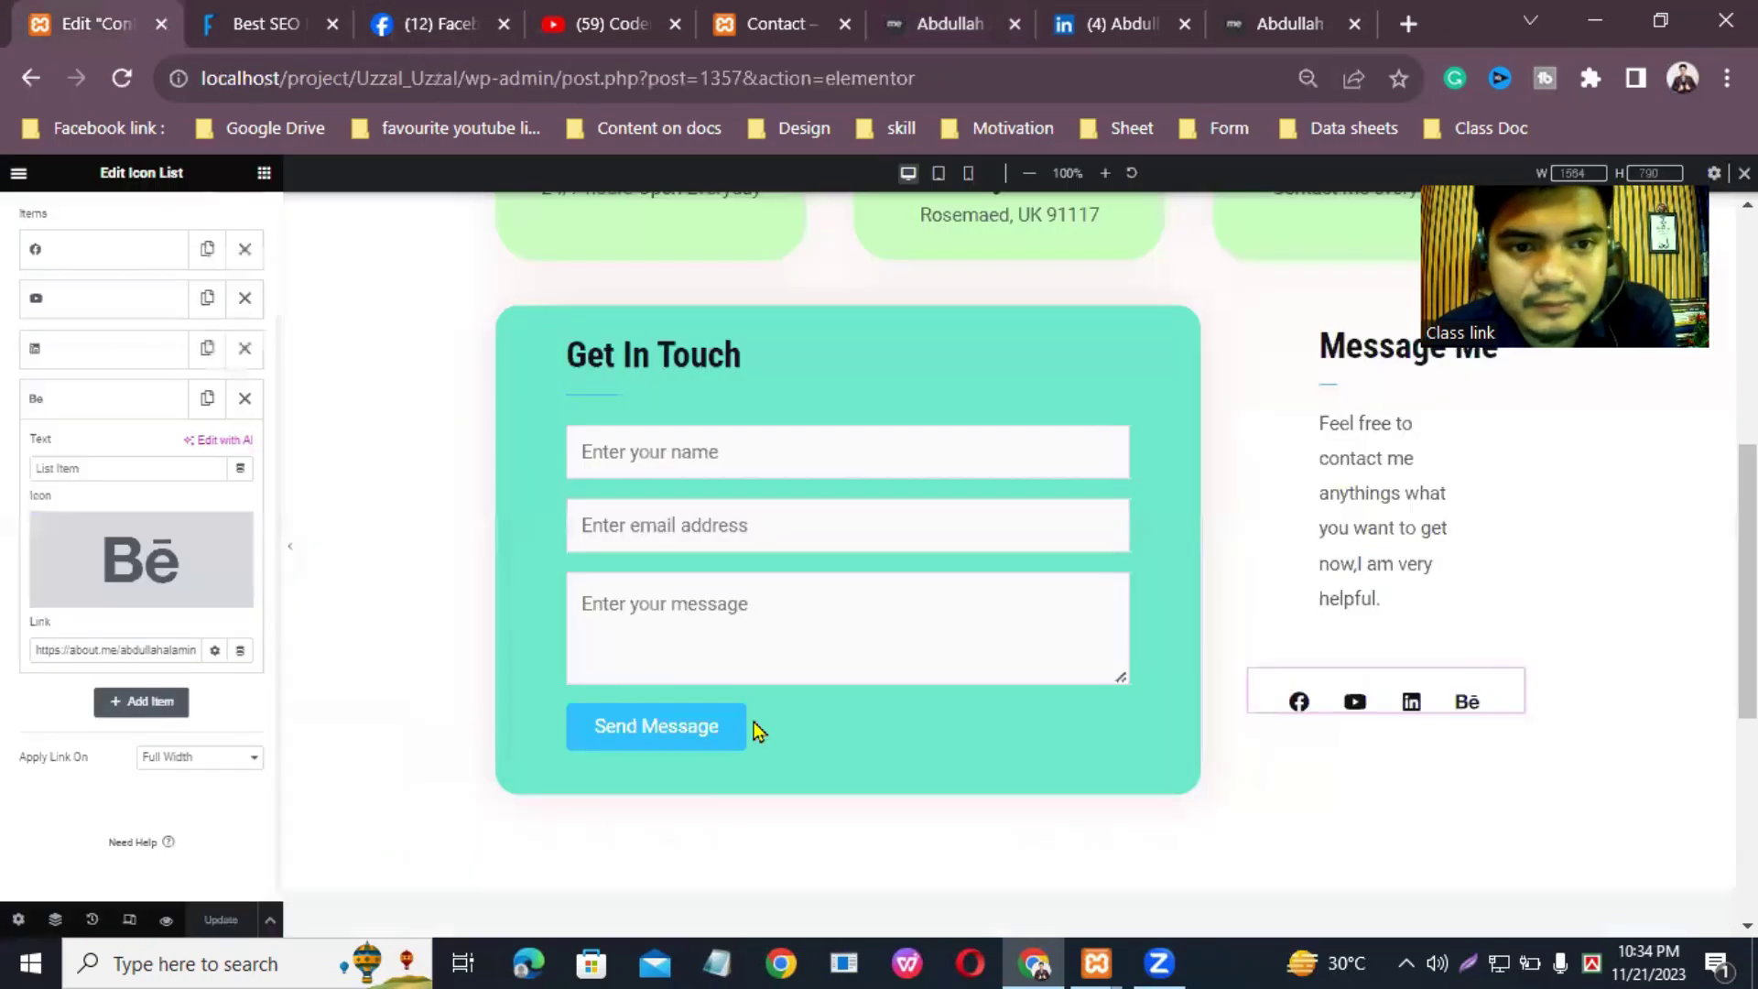
{"action": "scroll", "coordinate": [867, 577], "scroll_direction": "down", "scroll_amount": 6}
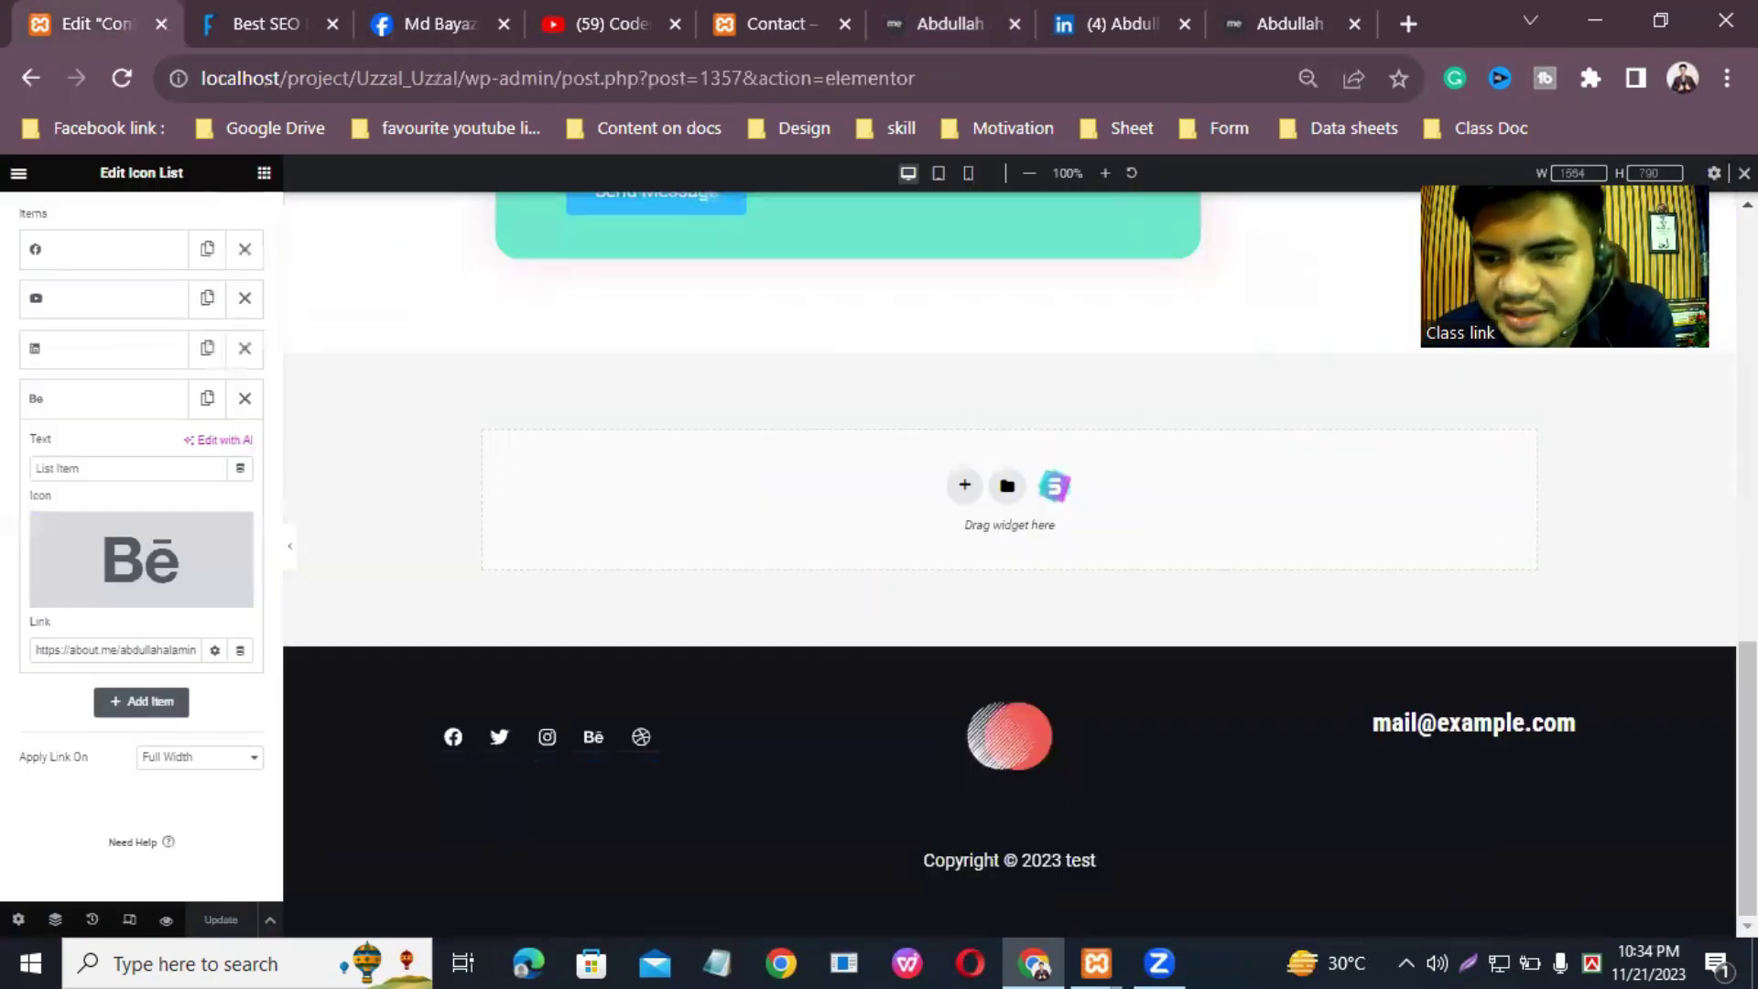
{"action": "scroll", "coordinate": [1010, 549], "scroll_direction": "up", "scroll_amount": 10}
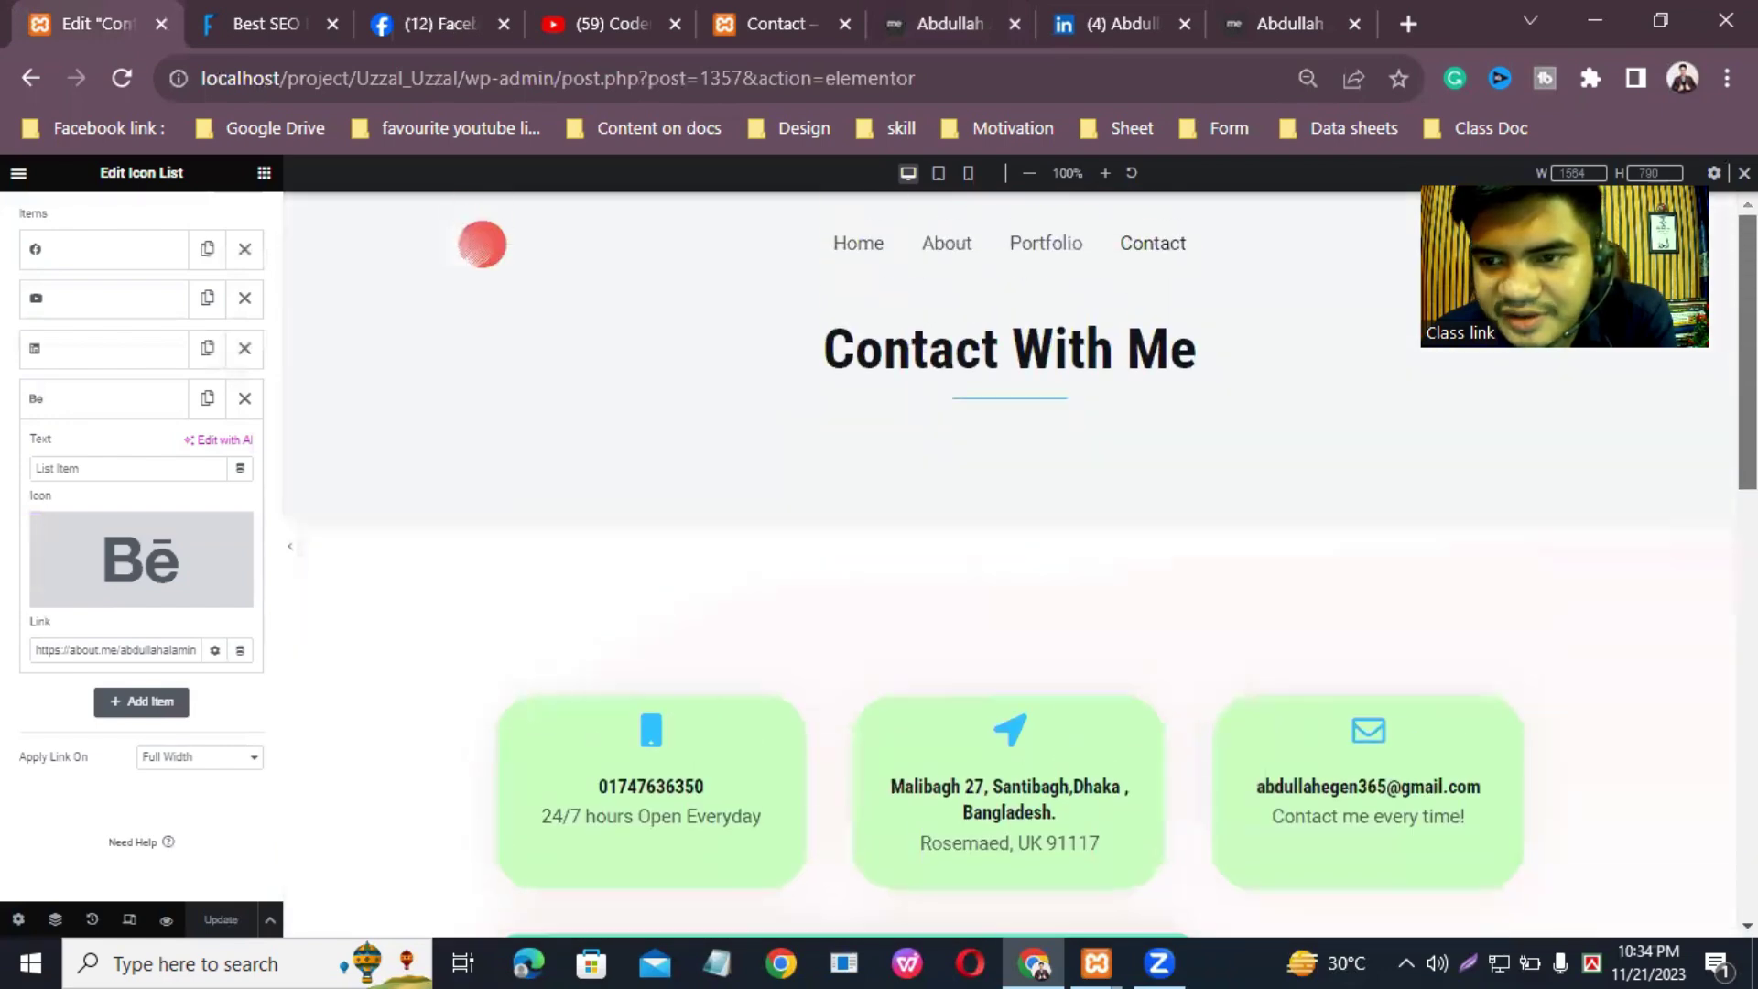
{"action": "scroll", "coordinate": [1010, 550], "scroll_direction": "down", "scroll_amount": 10}
{"action": "scroll", "coordinate": [1010, 549], "scroll_direction": "up", "scroll_amount": 10}
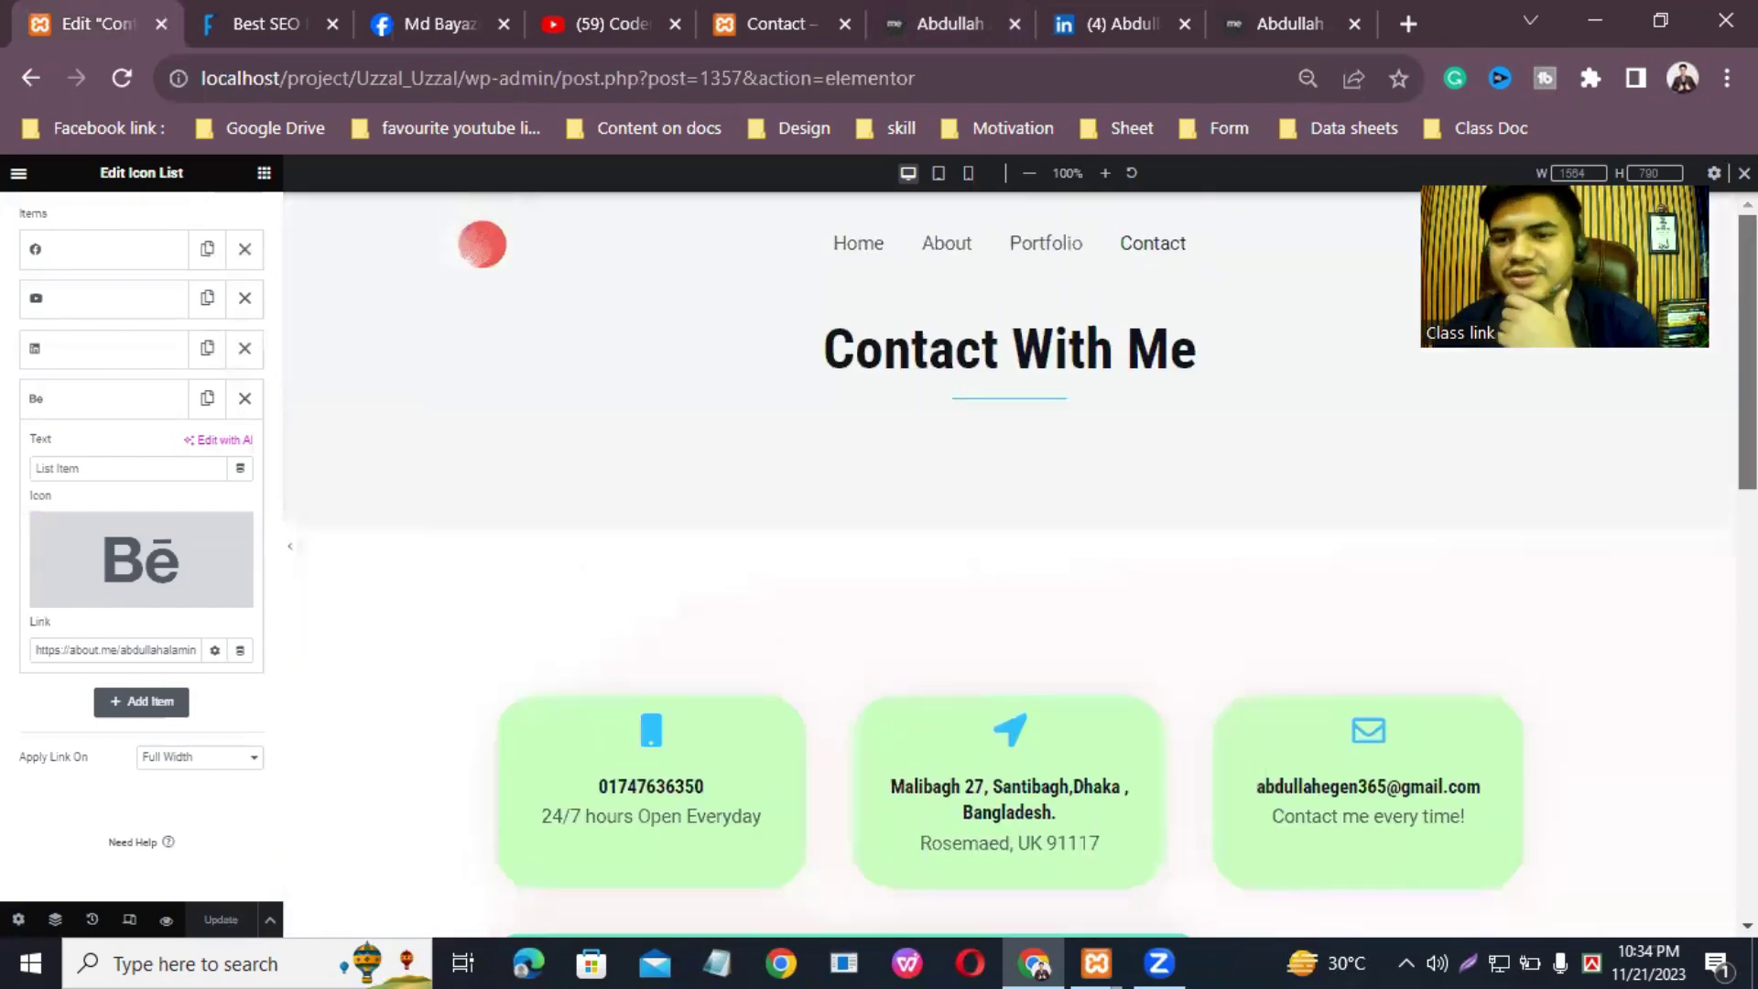
{"action": "scroll", "coordinate": [1009, 550], "scroll_direction": "down", "scroll_amount": 10}
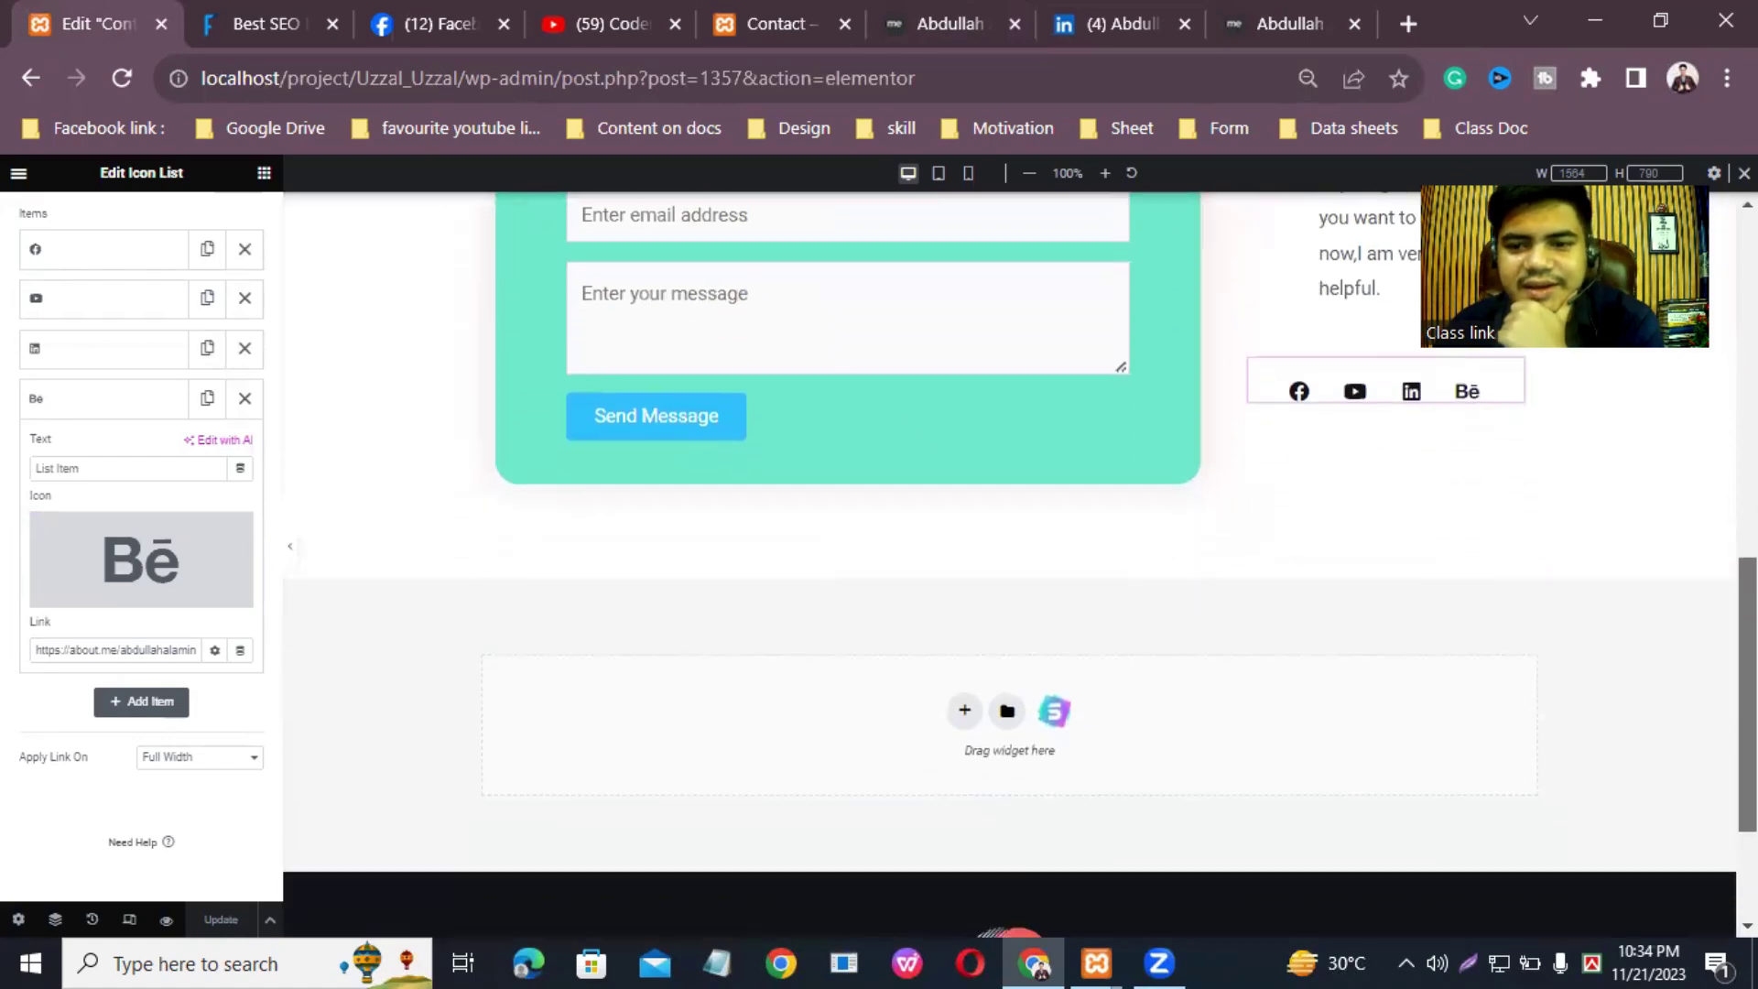
{"action": "scroll", "coordinate": [1010, 550], "scroll_direction": "up", "scroll_amount": 5}
{"action": "scroll", "coordinate": [1220, 675], "scroll_direction": "down", "scroll_amount": 3}
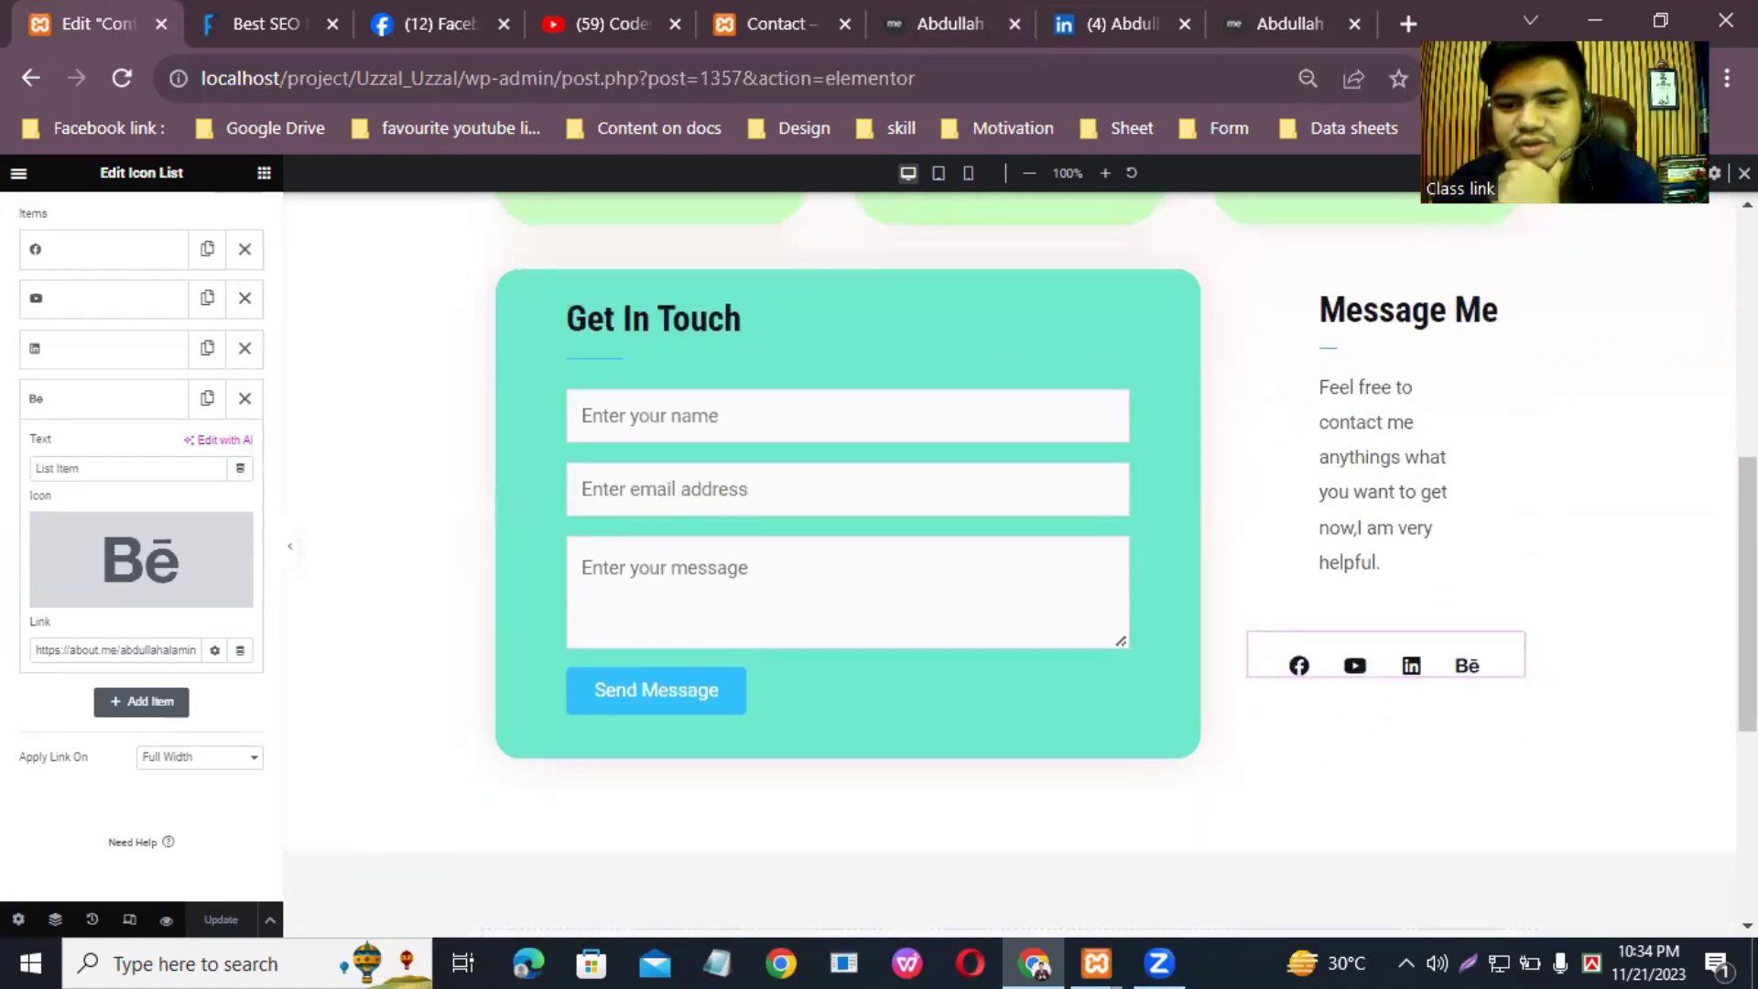
{"action": "scroll", "coordinate": [971, 625], "scroll_direction": "down", "scroll_amount": 5}
{"action": "left_click", "coordinate": [967, 616]}
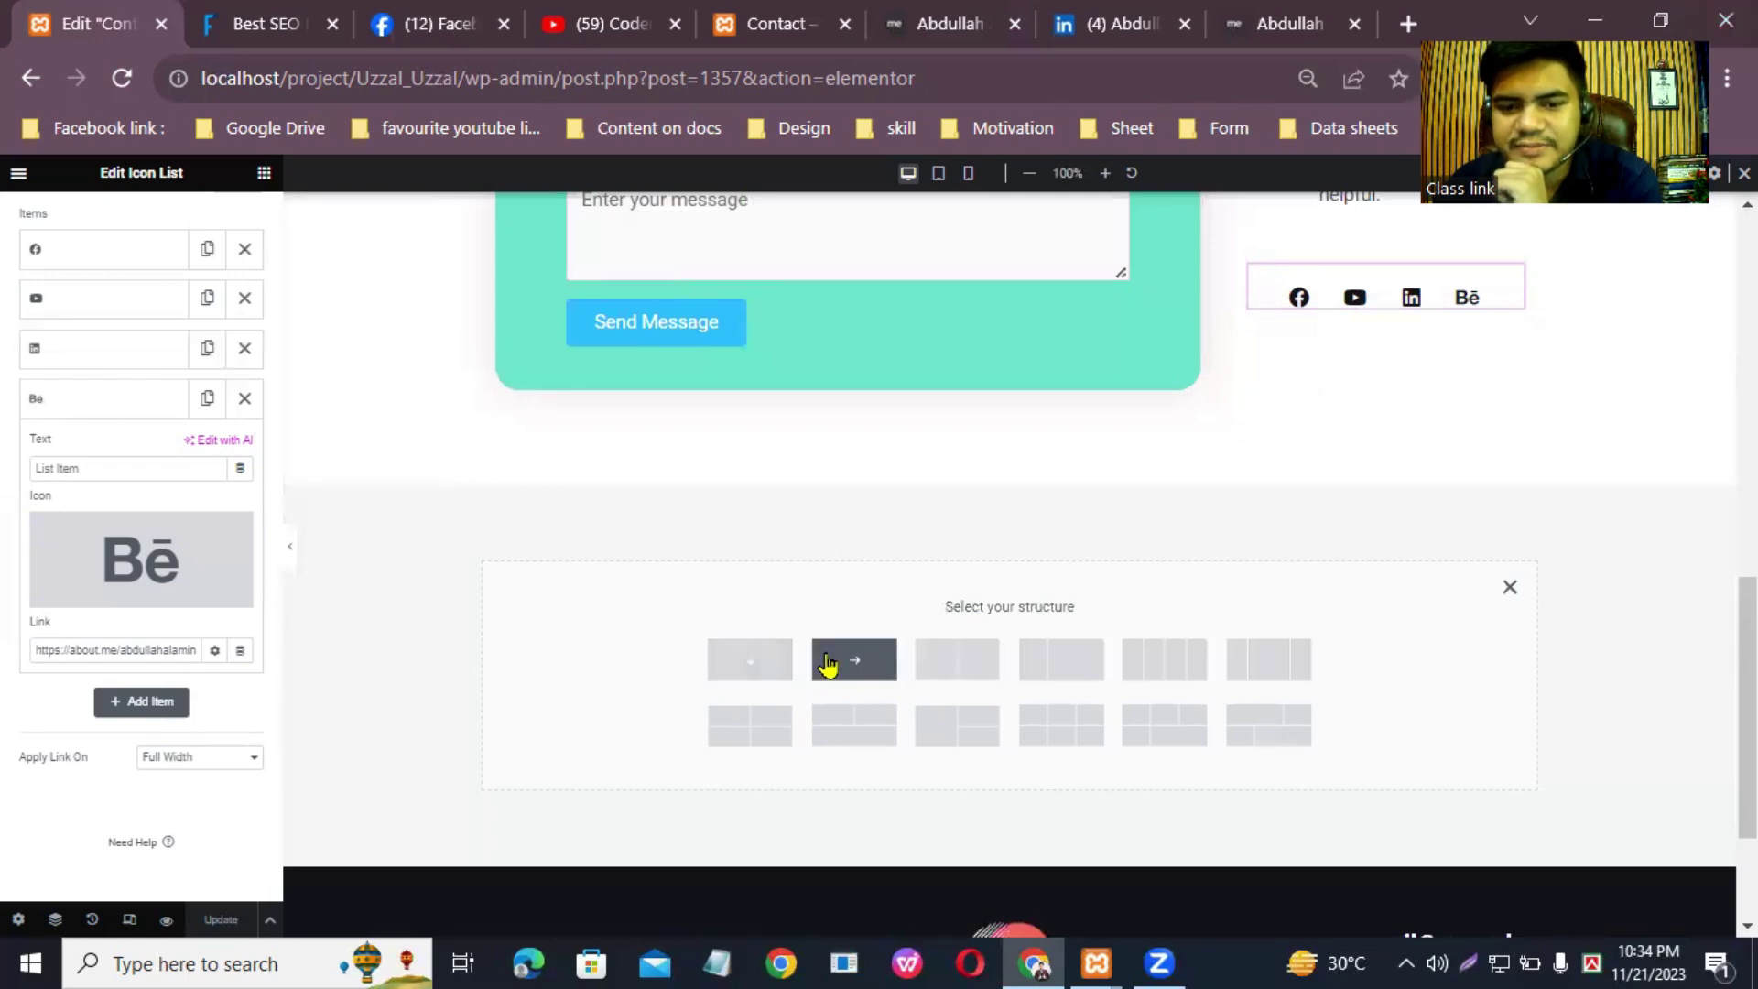
Step: Make the new section single-column and drag in the Google Maps widget found by searching 'map'
{"action": "left_click", "coordinate": [744, 666]}
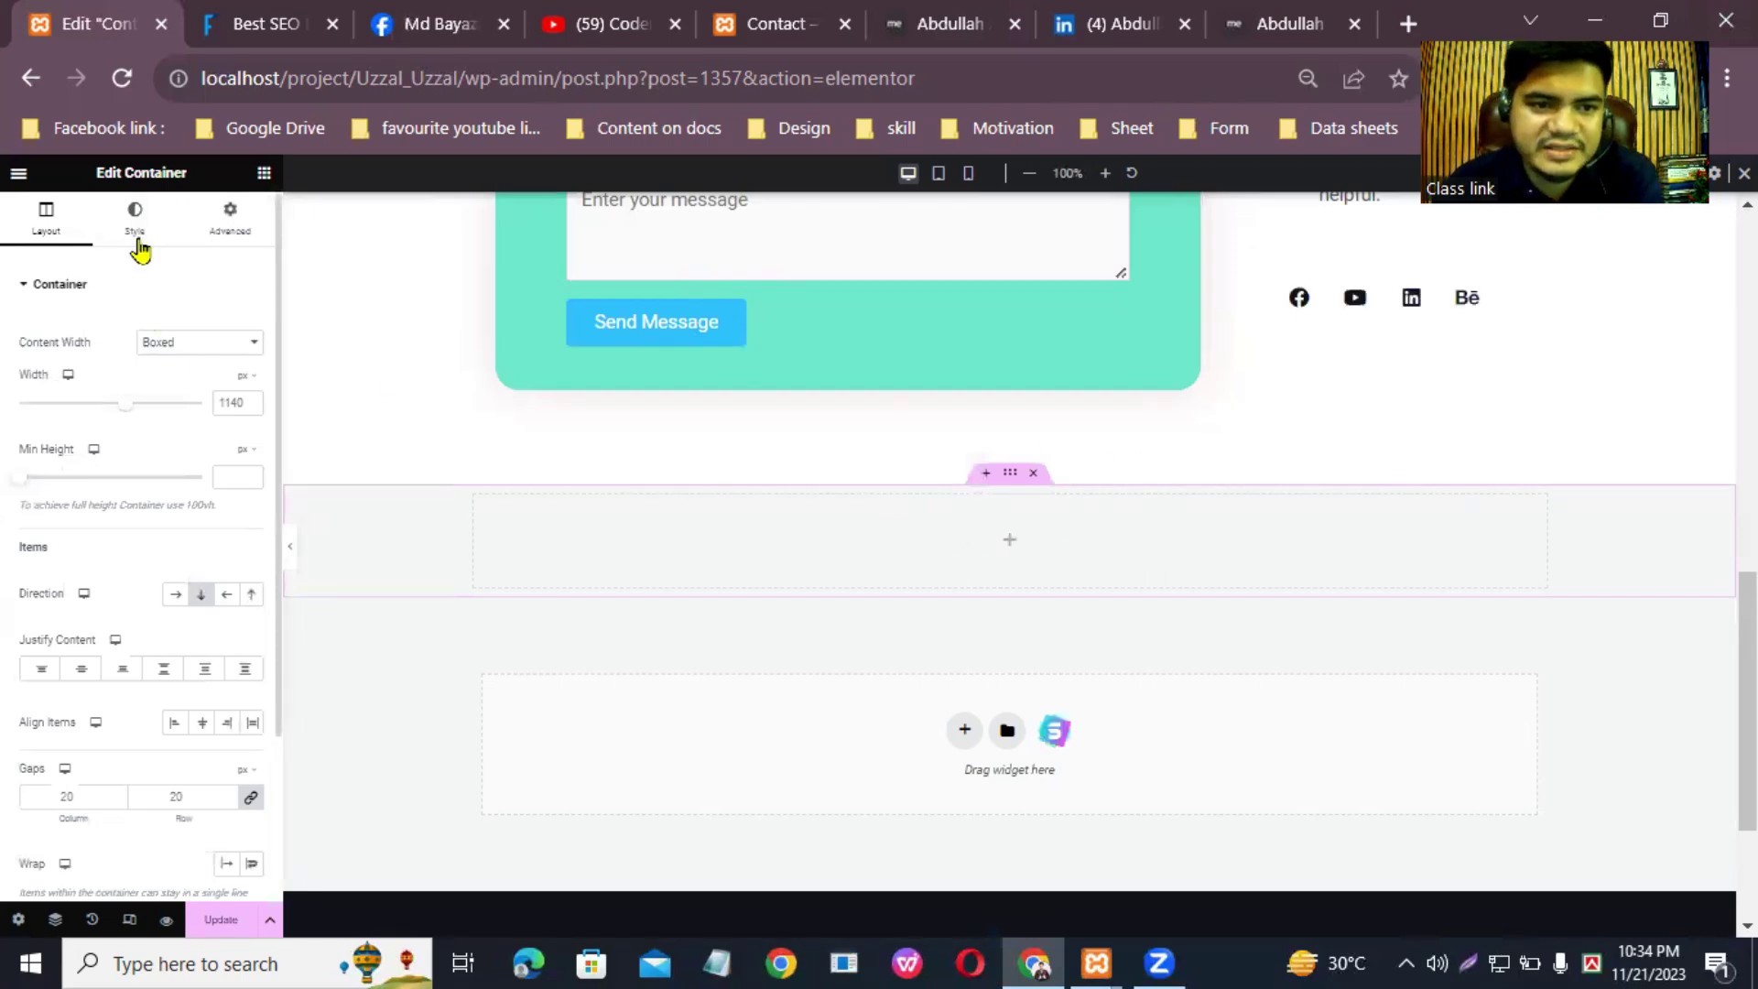
{"action": "left_click", "coordinate": [265, 175]}
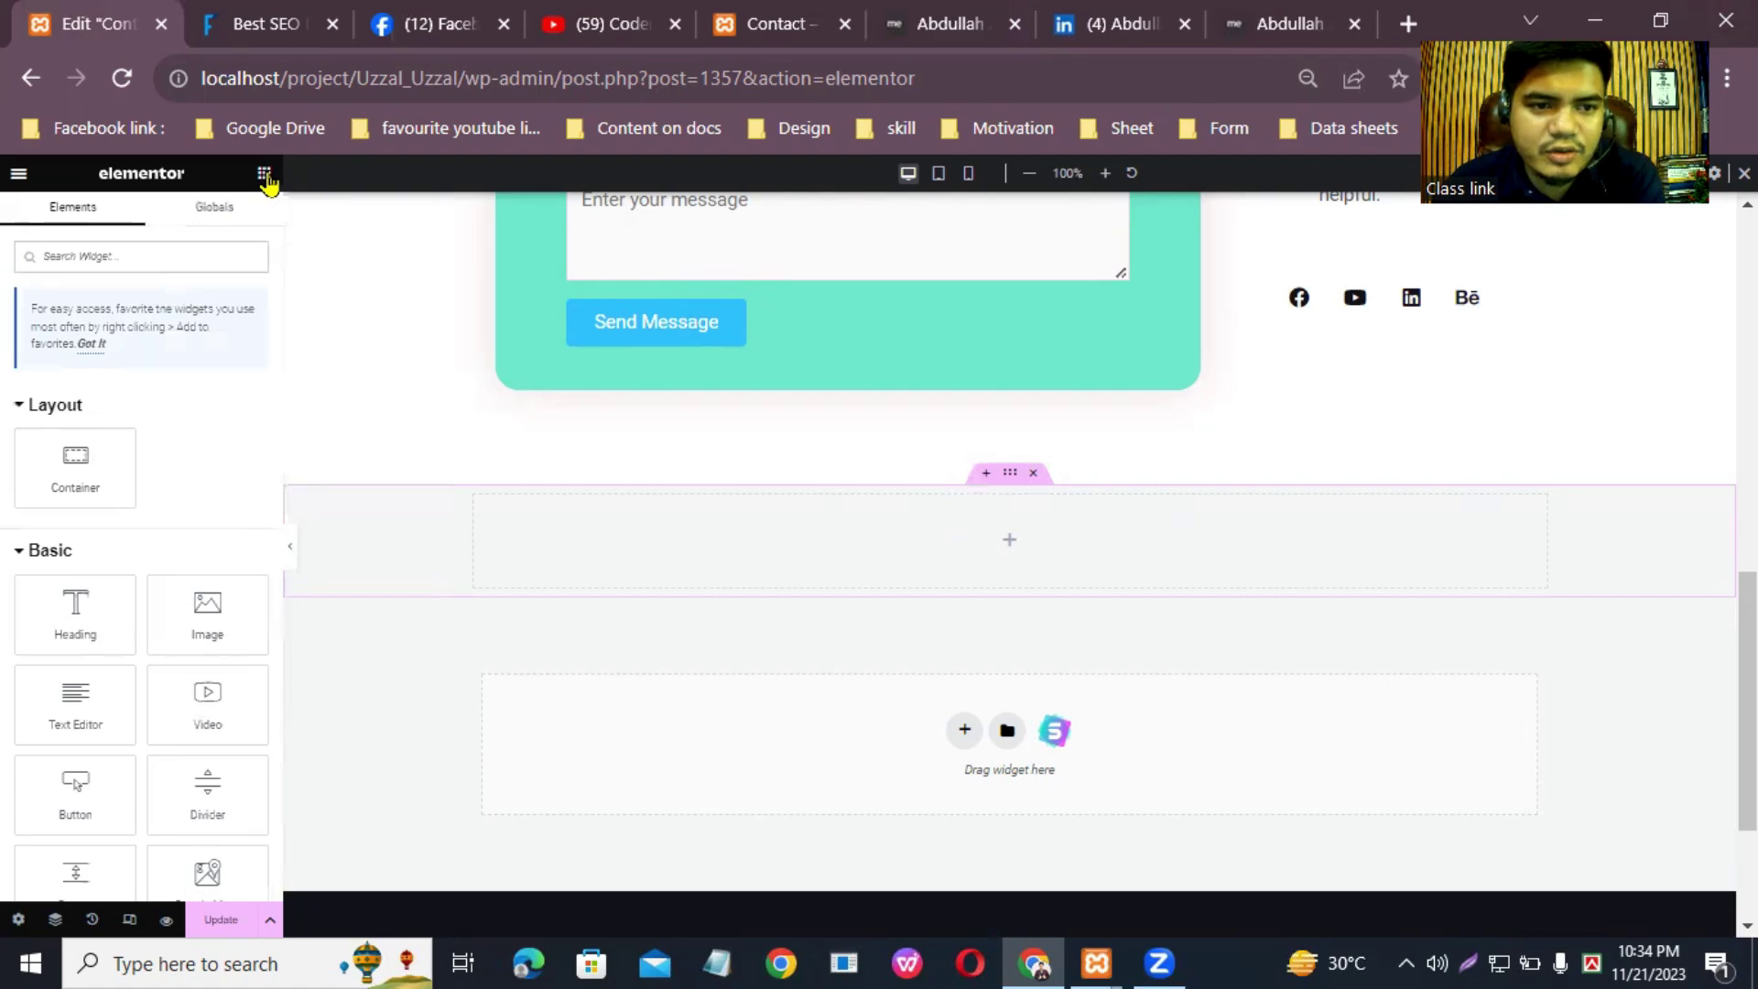
{"action": "left_click", "coordinate": [118, 259]}
{"action": "type", "text": "map"}
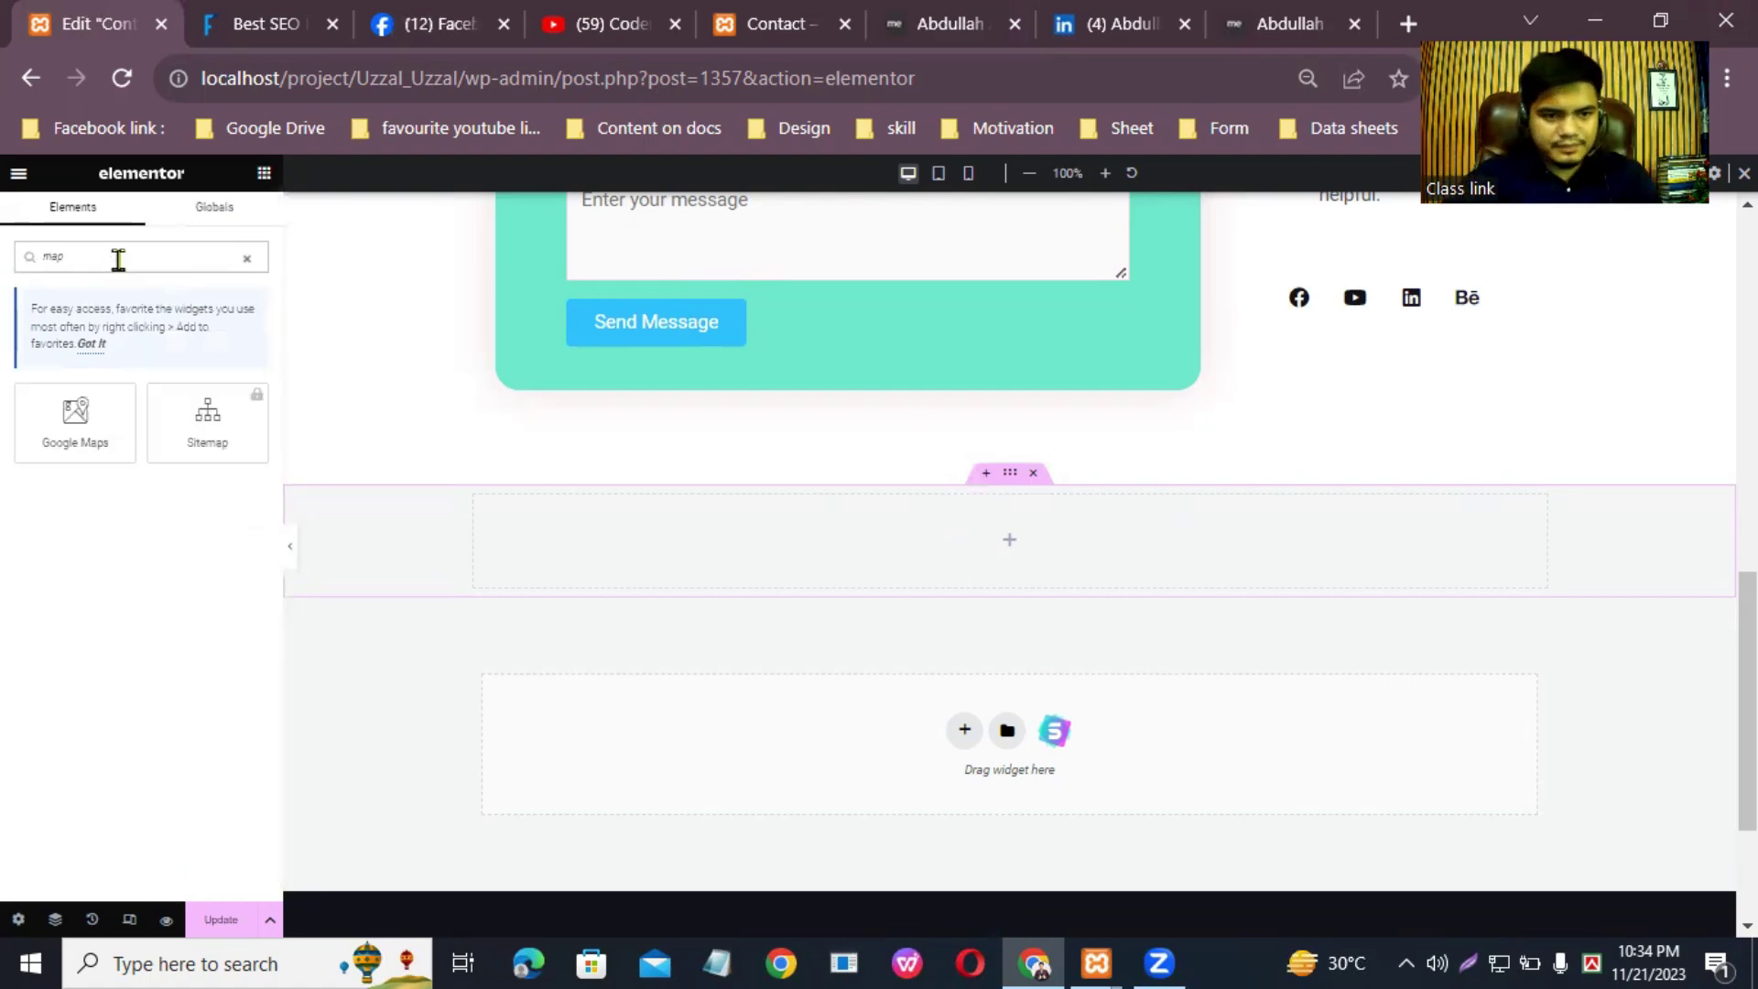
{"action": "left_click_drag", "start_coordinate": [85, 409], "coordinate": [993, 540]}
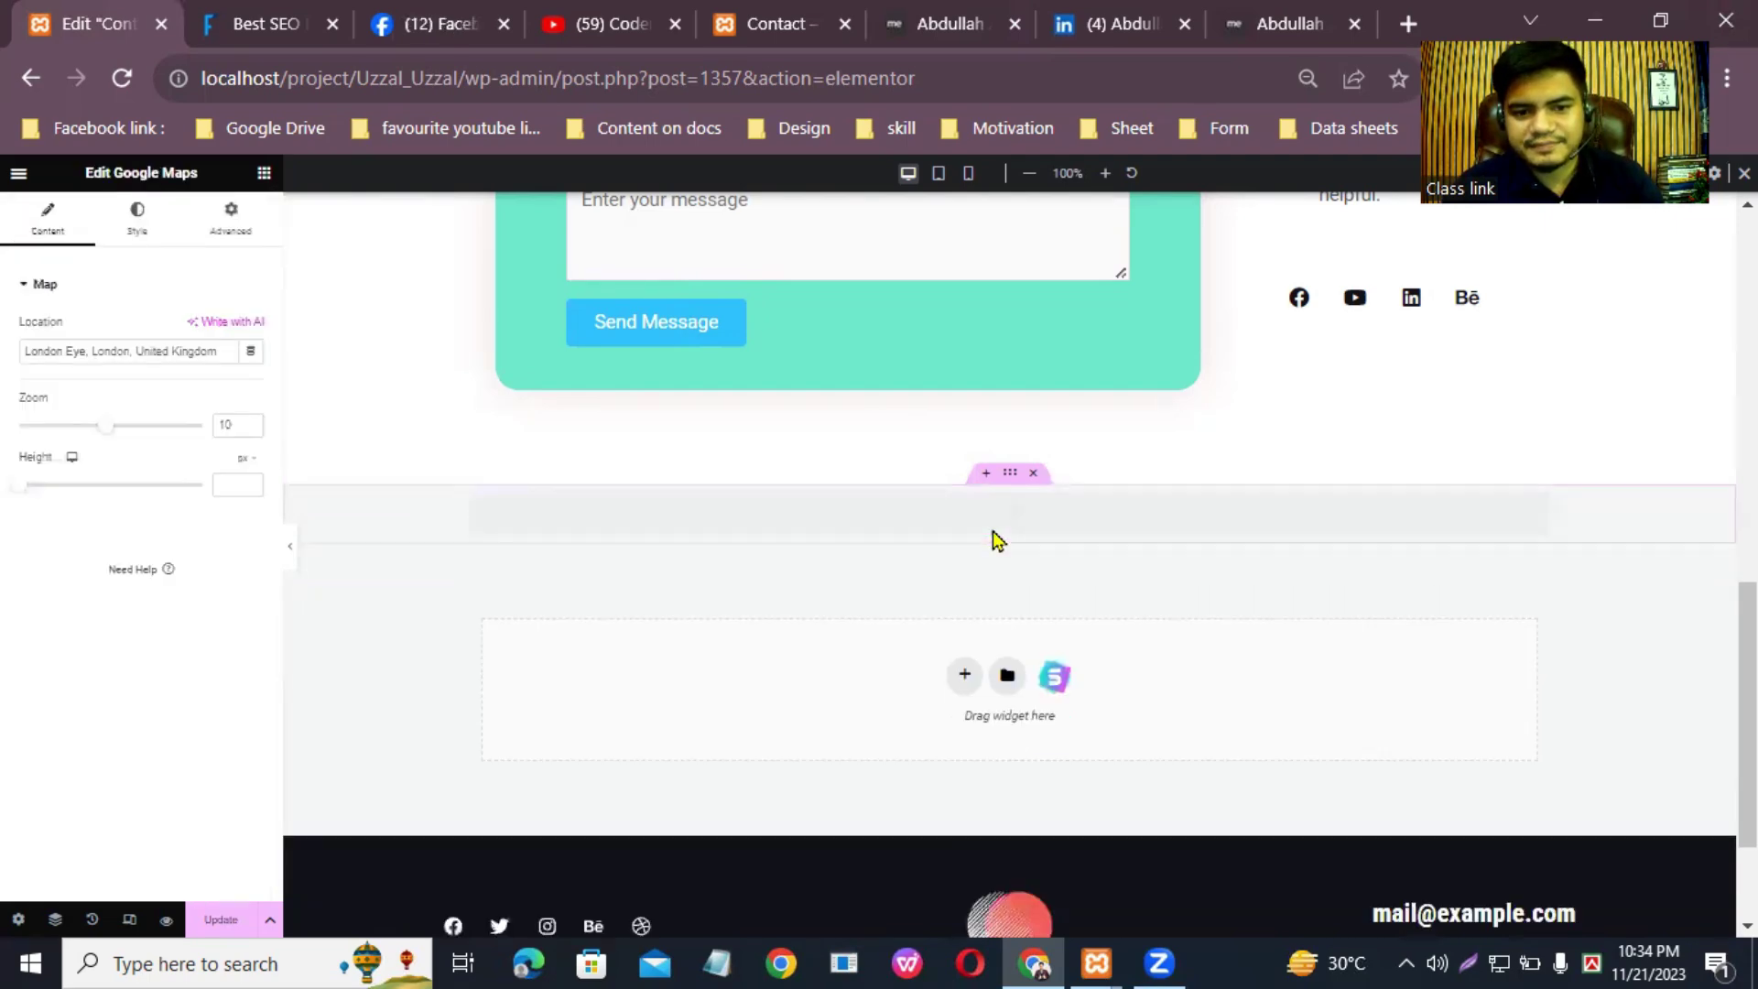
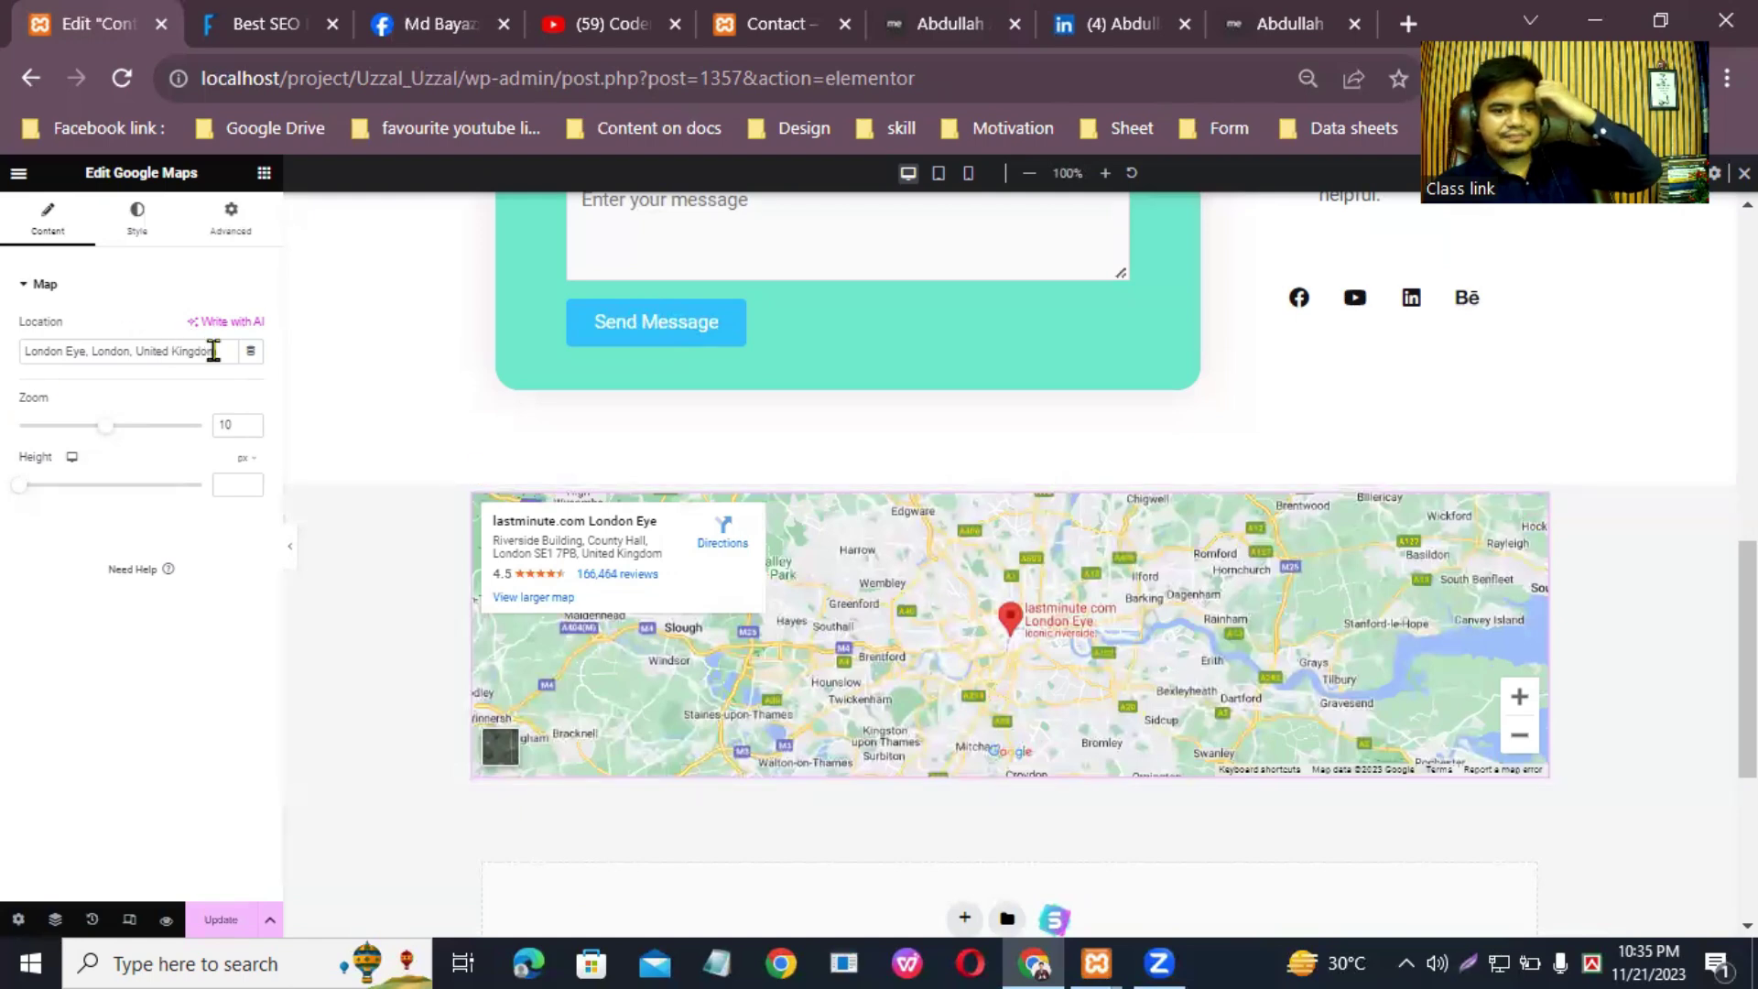
Step: Replace the map's London Eye location with Dhaka, Malibagh
{"action": "key", "text": "BackSpace"}
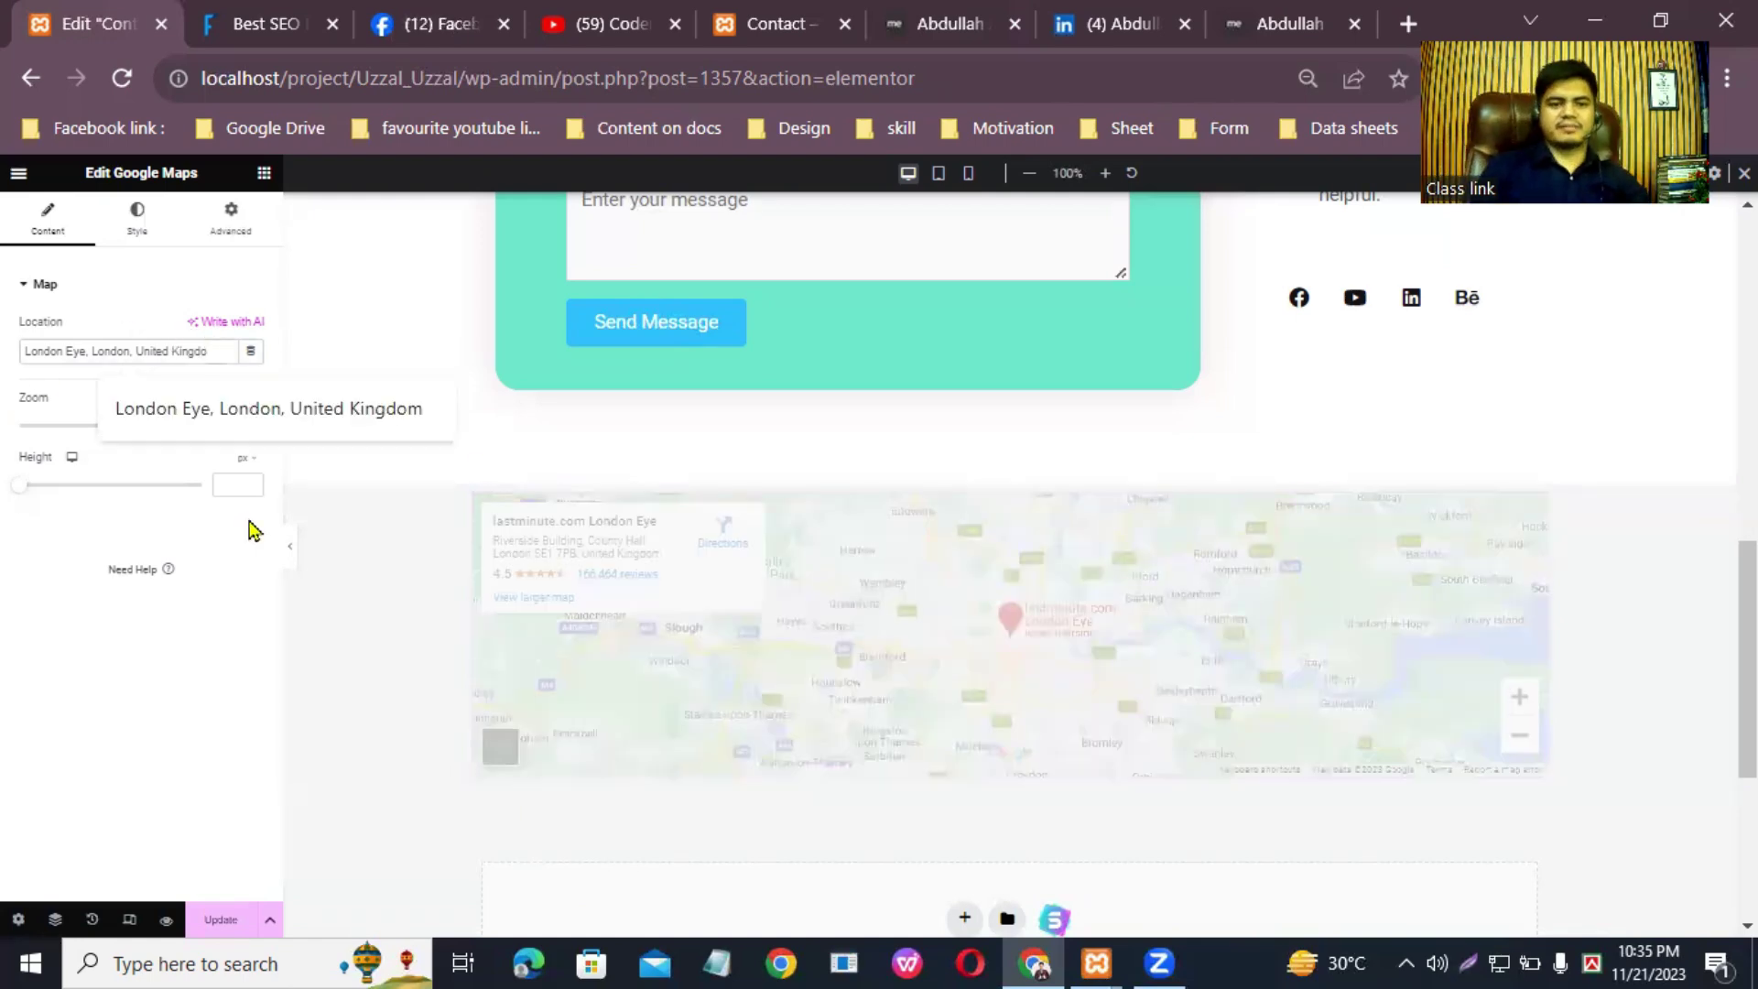
{"action": "key", "text": "BackSpace"}
{"action": "key", "text": "BackSpace"}
{"action": "key", "text": "BackSpace"}
{"action": "key", "text": "BackSpace"}
{"action": "key", "text": "BackSpace"}
{"action": "key", "text": "BackSpace"}
{"action": "key", "text": "BackSpace"}
{"action": "key", "text": "BackSpace"}
{"action": "key", "text": "BackSpace"}
{"action": "key", "text": "BackSpace"}
{"action": "key", "text": "BackSpace"}
{"action": "key", "text": "BackSpace"}
{"action": "key", "text": "BackSpace"}
{"action": "key", "text": "BackSpace"}
{"action": "key", "text": "BackSpace"}
{"action": "key", "text": "ctrl+z"}
{"action": "key", "text": "ctrl+a"}
{"action": "key", "text": "BackSpace"}
{"action": "type", "text": "Dh"}
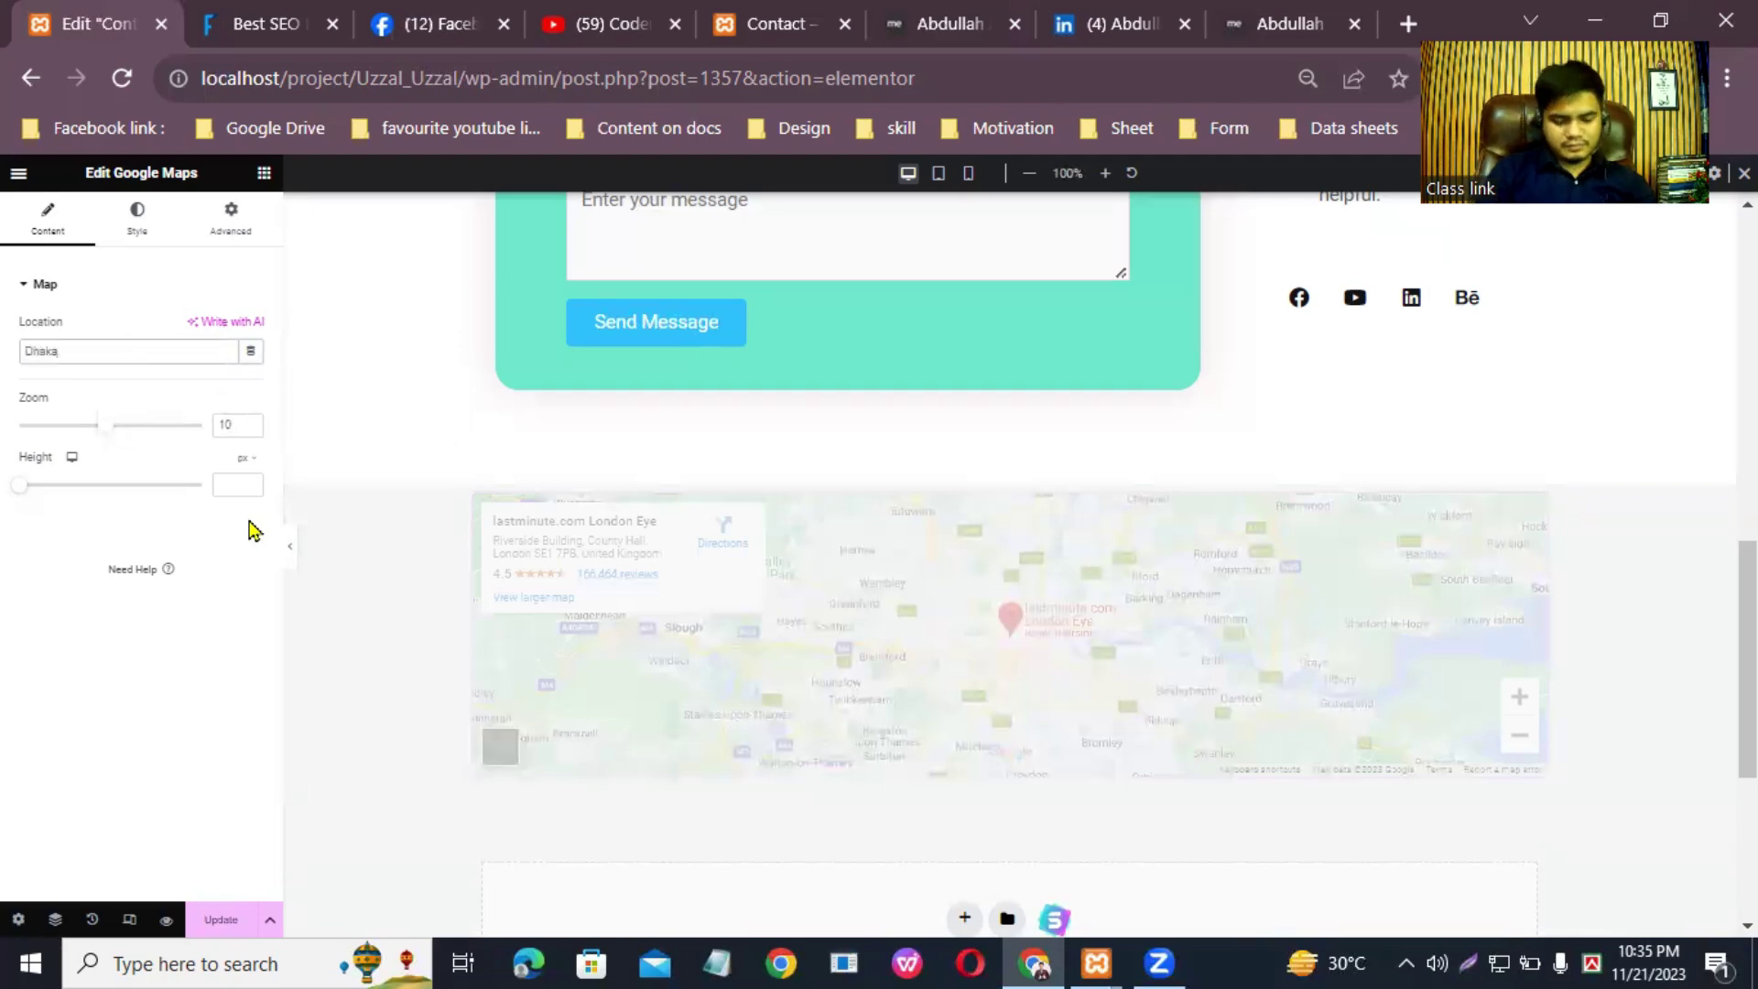
{"action": "type", "text": "aka Malibagh"}
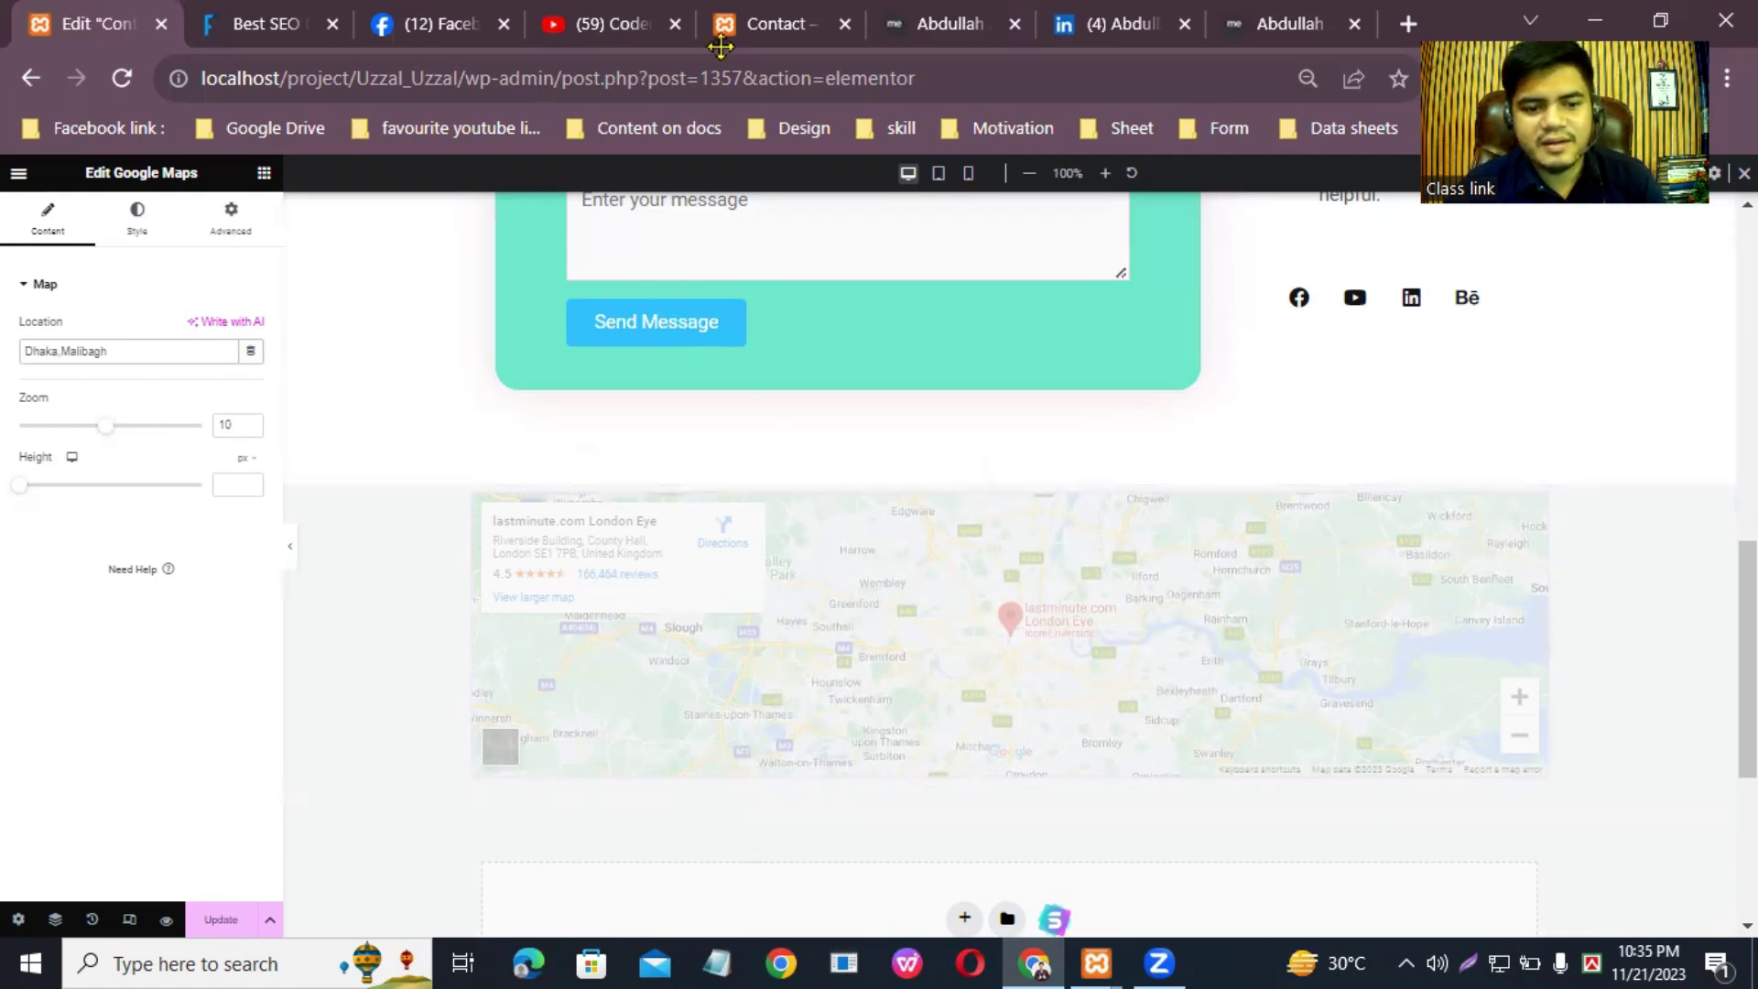
Step: Save the page with the new map location
{"action": "left_click", "coordinate": [226, 922]}
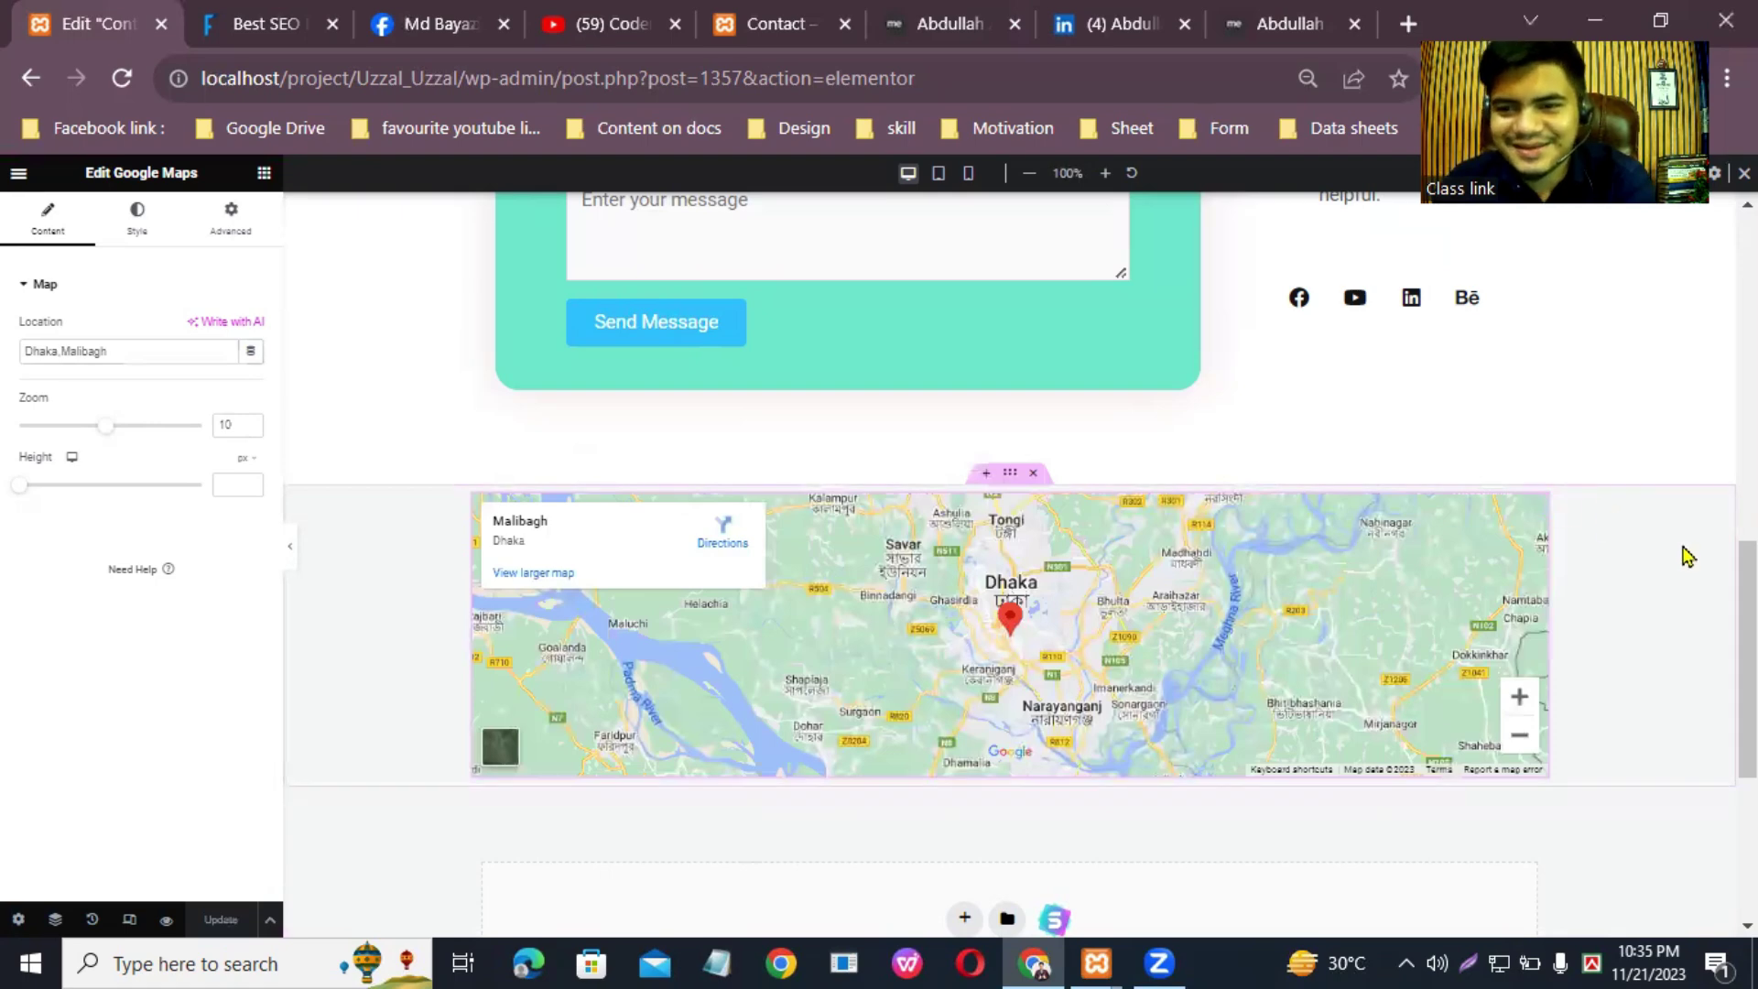
{"action": "scroll", "coordinate": [1609, 518], "scroll_direction": "up", "scroll_amount": 1}
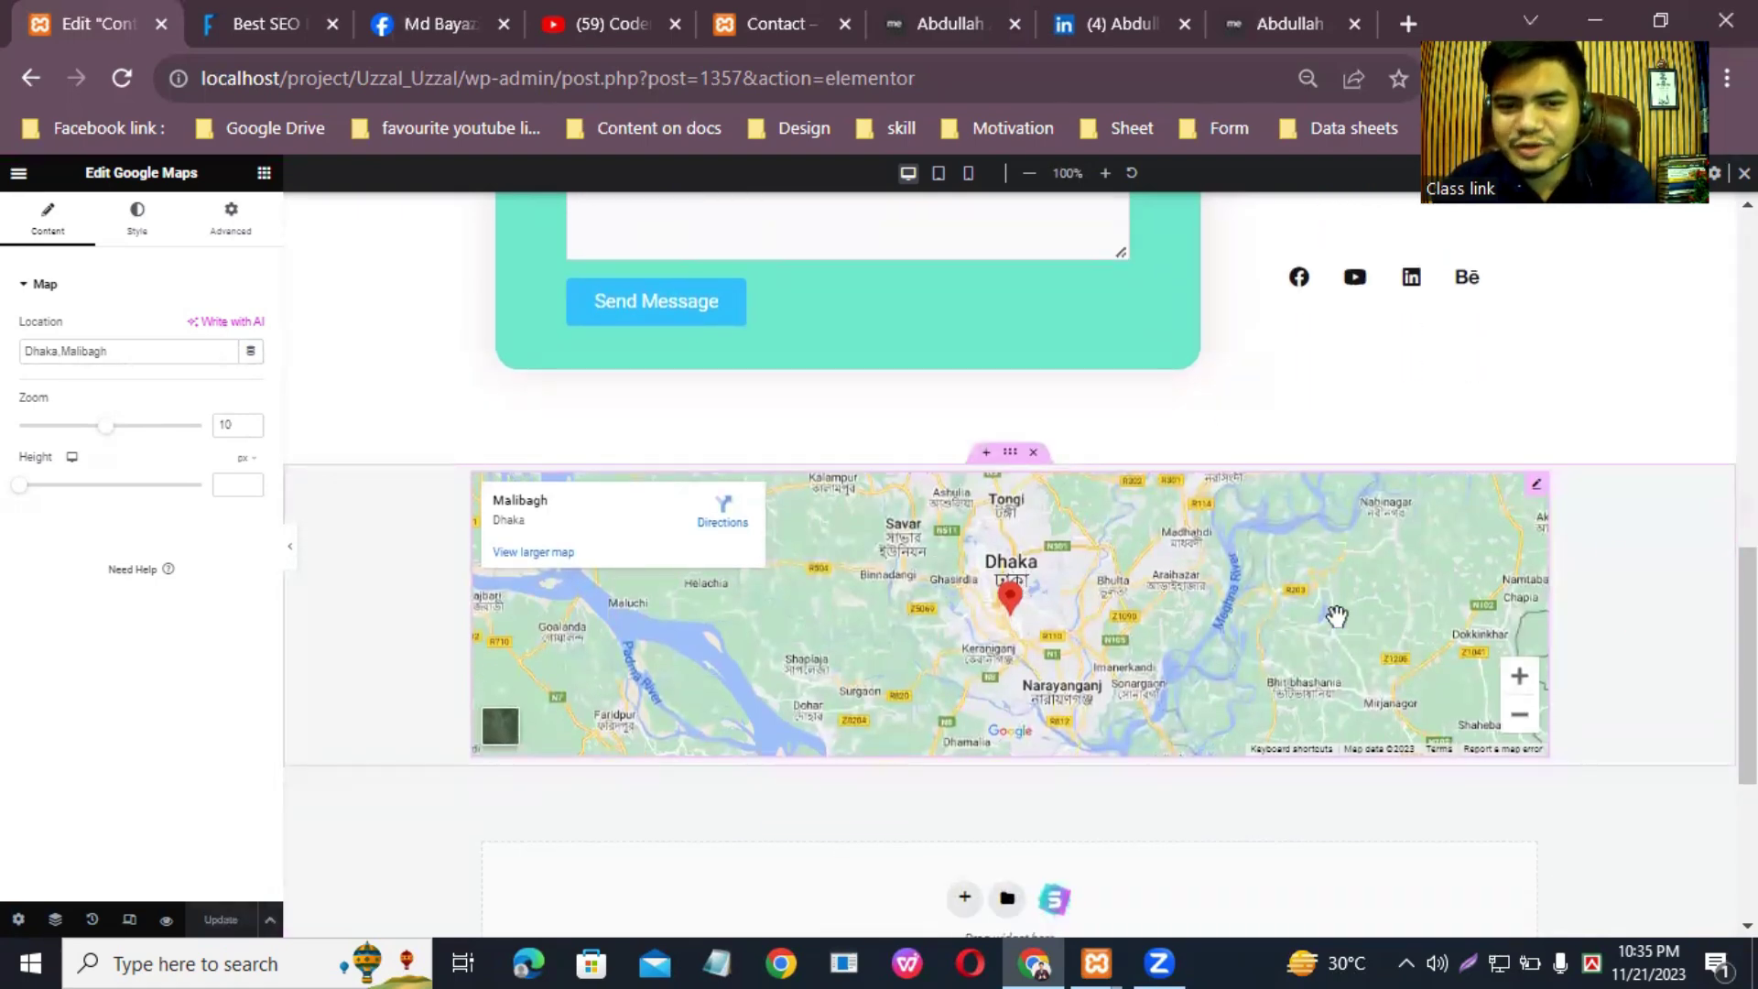
{"action": "scroll", "coordinate": [1226, 616], "scroll_direction": "up", "scroll_amount": 15}
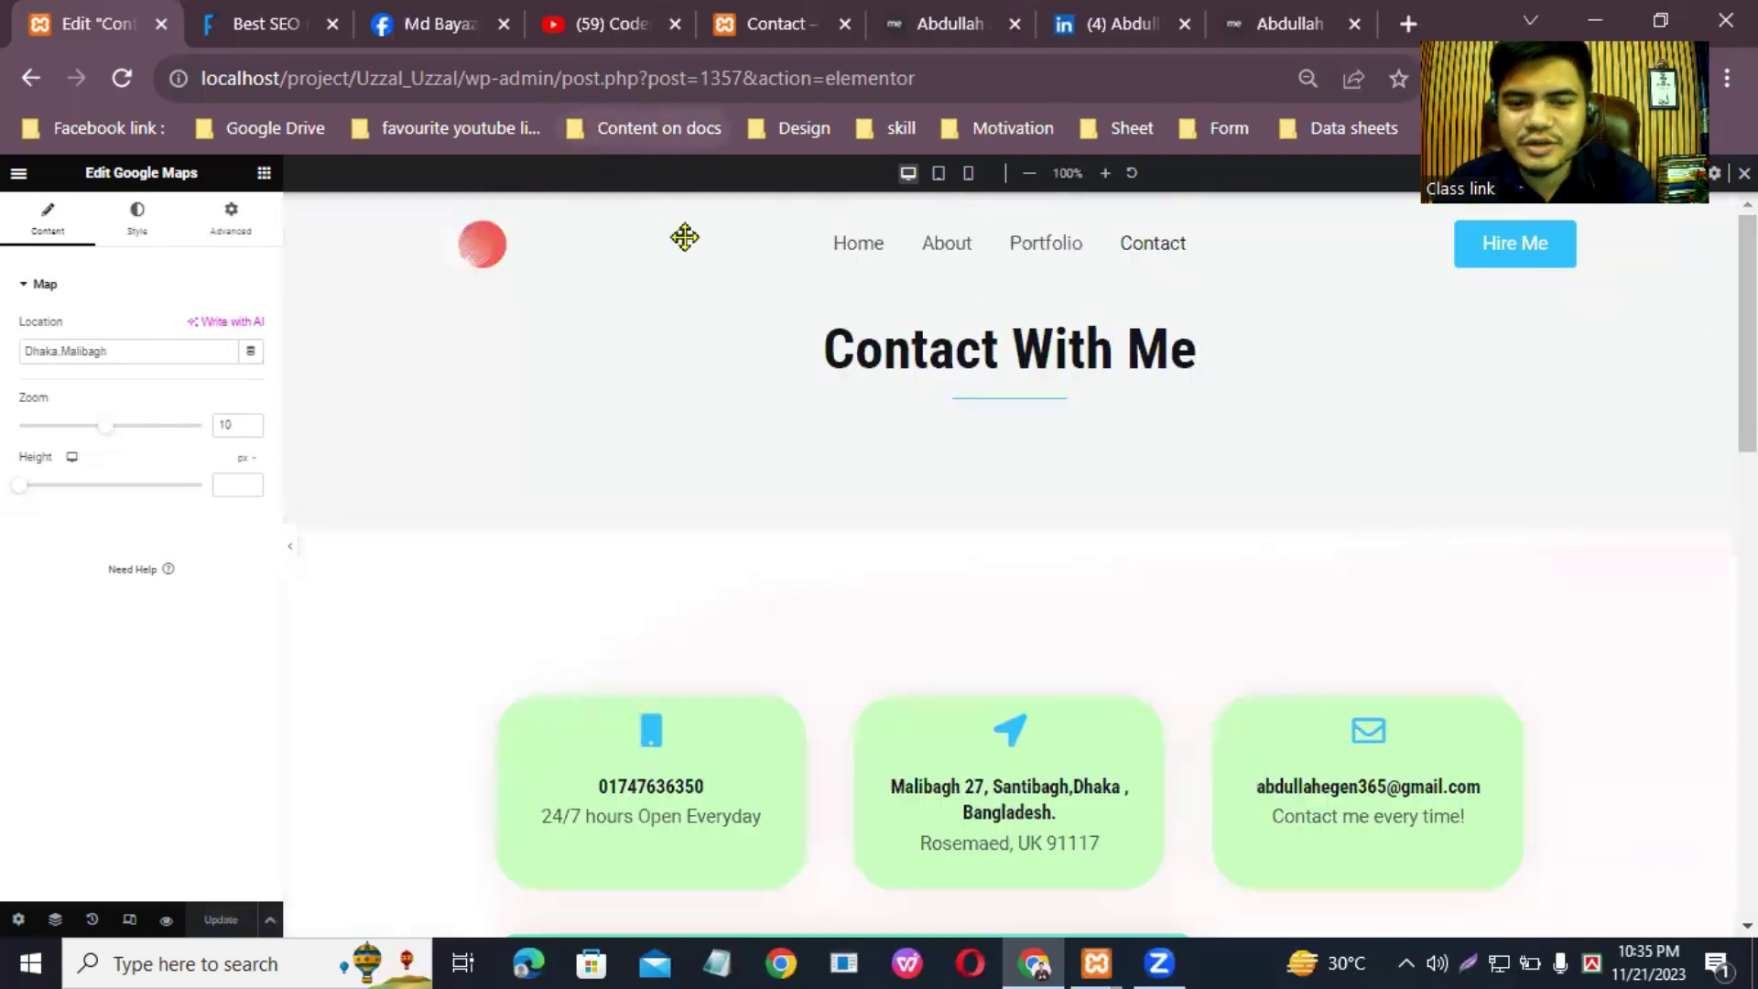
Step: Reload the live Contact page to check the map now shows Malibagh, Dhaka
{"action": "left_click", "coordinate": [778, 11]}
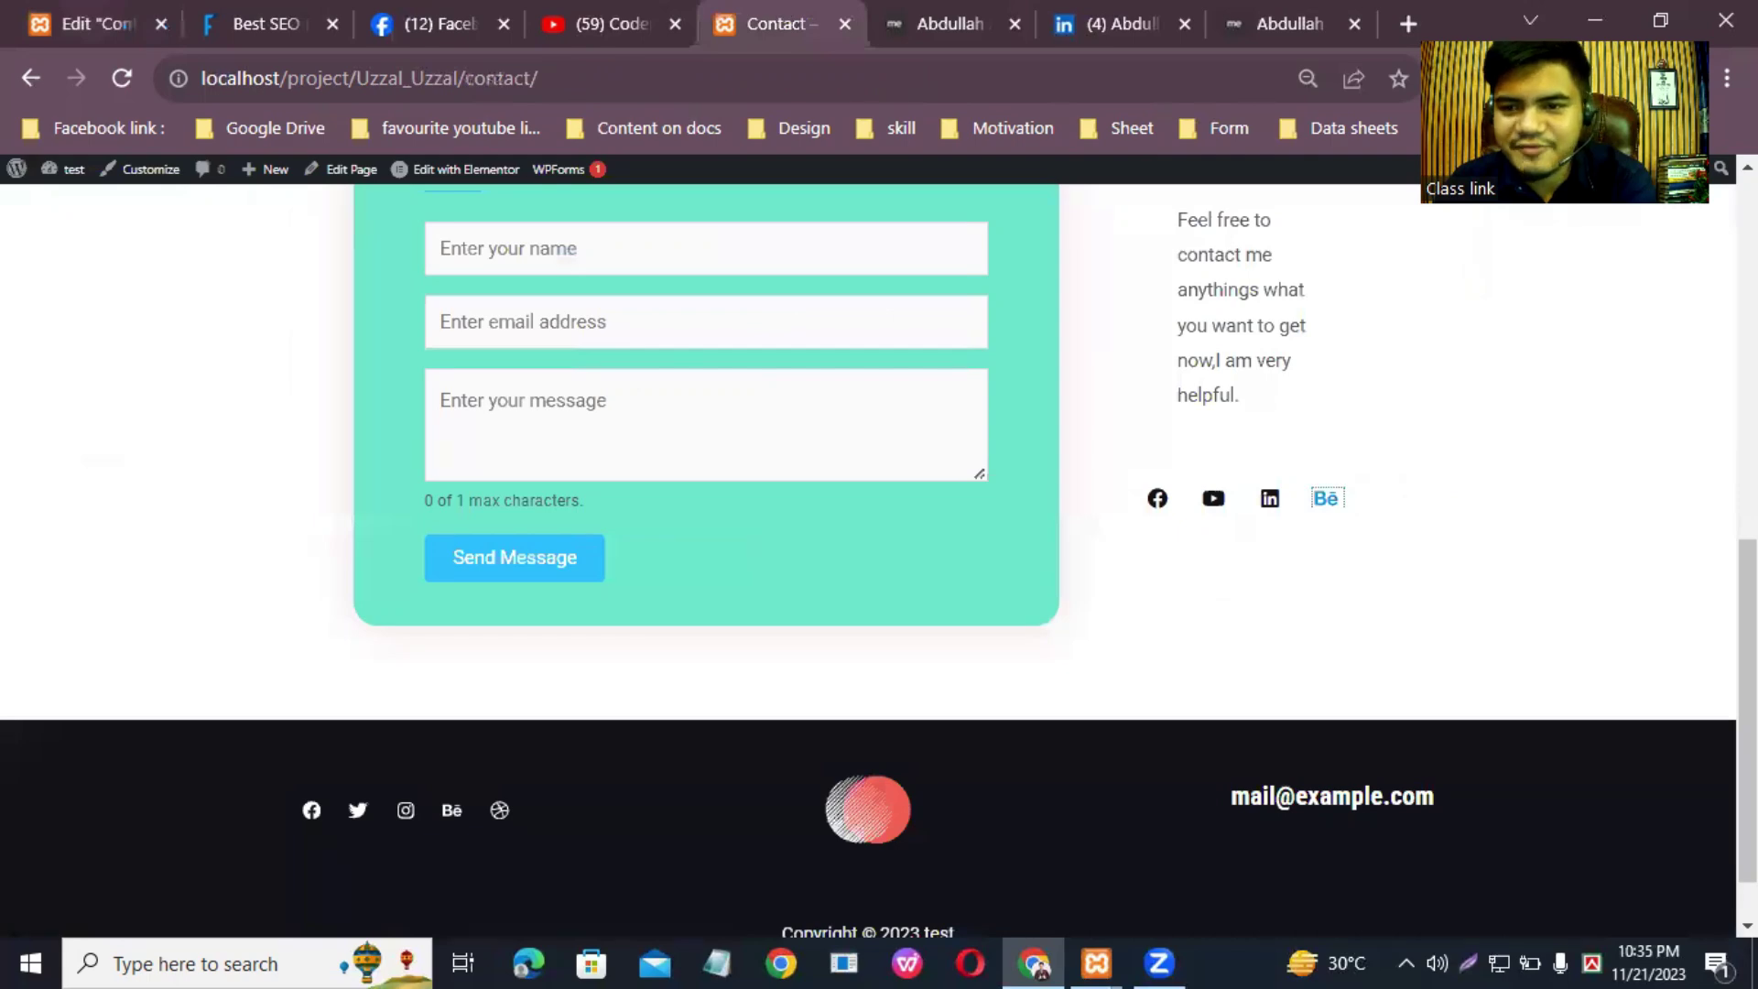
{"action": "key", "text": "F5"}
{"action": "scroll", "coordinate": [870, 549], "scroll_direction": "down", "scroll_amount": 10}
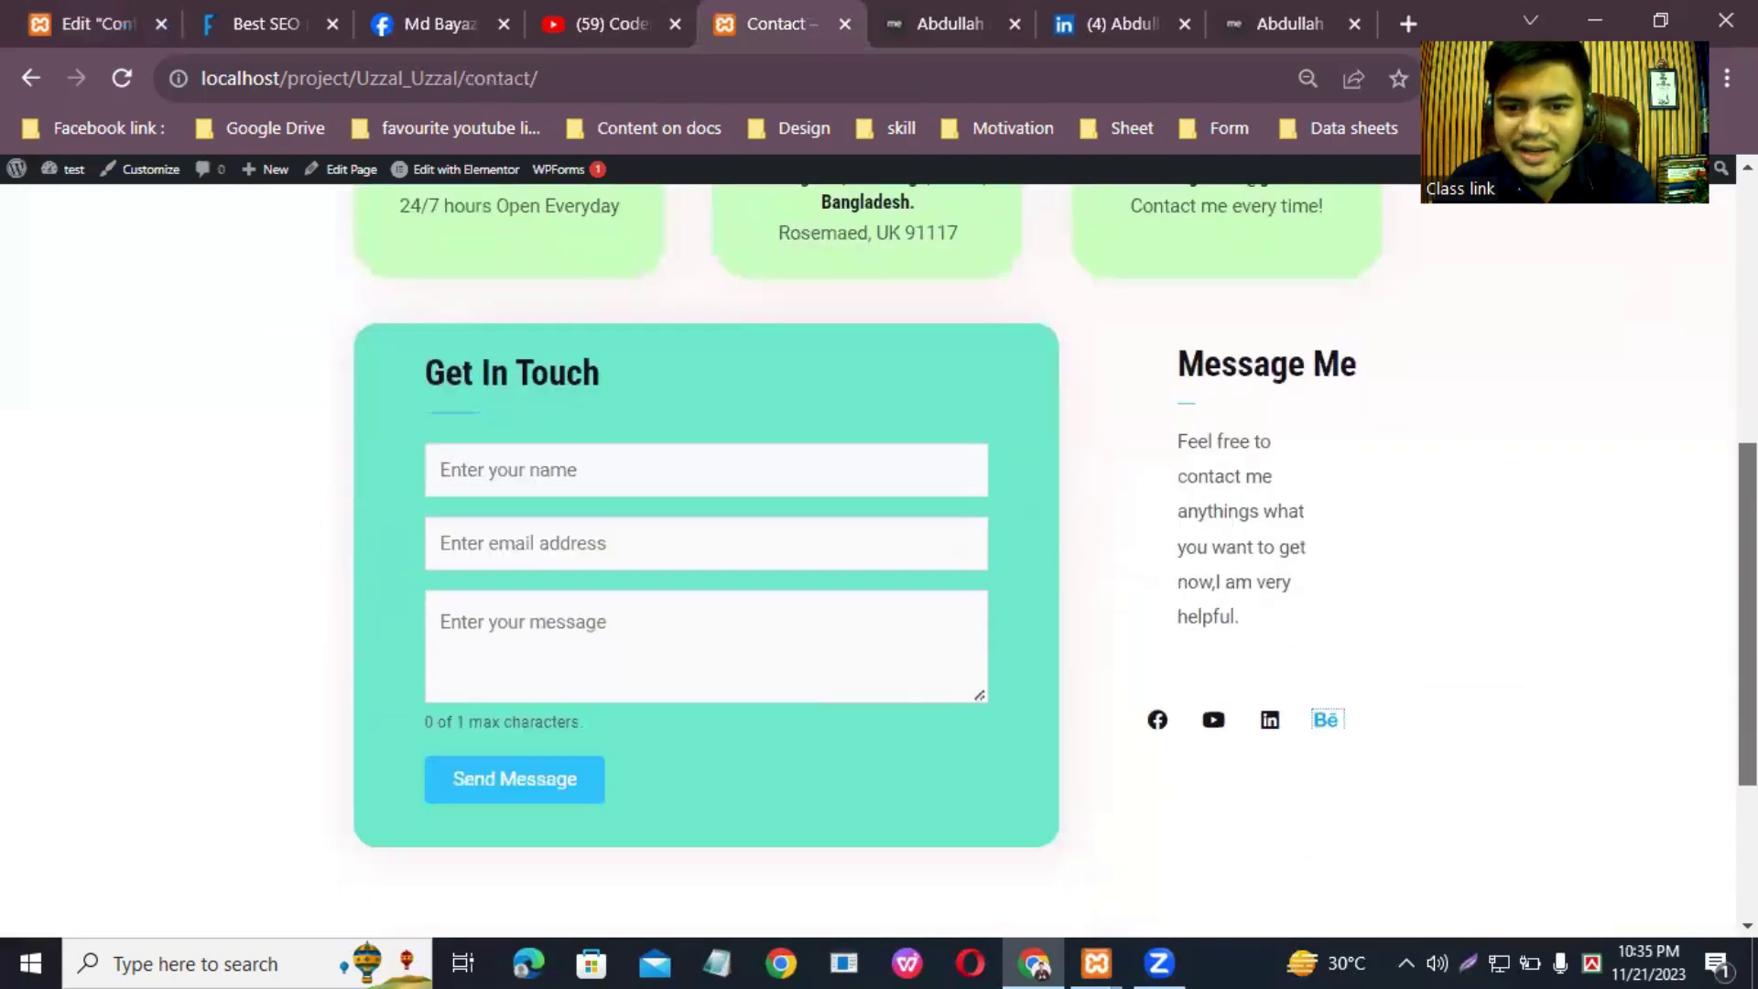
{"action": "scroll", "coordinate": [870, 549], "scroll_direction": "up", "scroll_amount": 10}
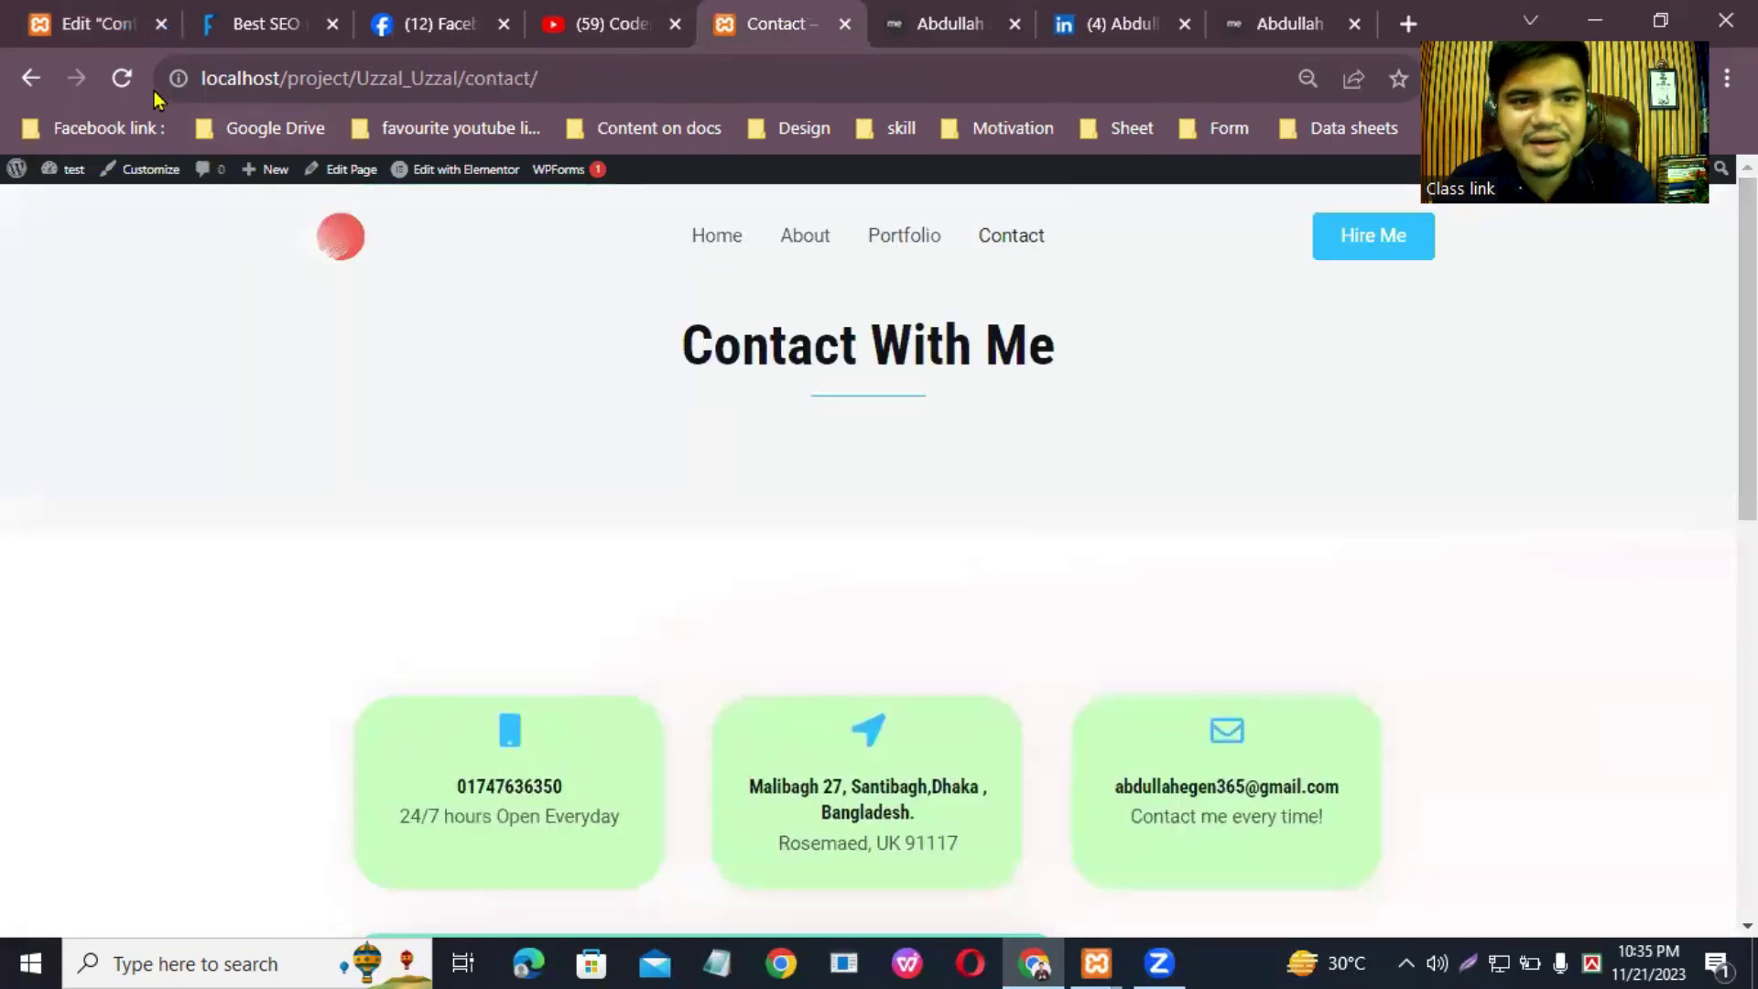
{"action": "left_click", "coordinate": [117, 79]}
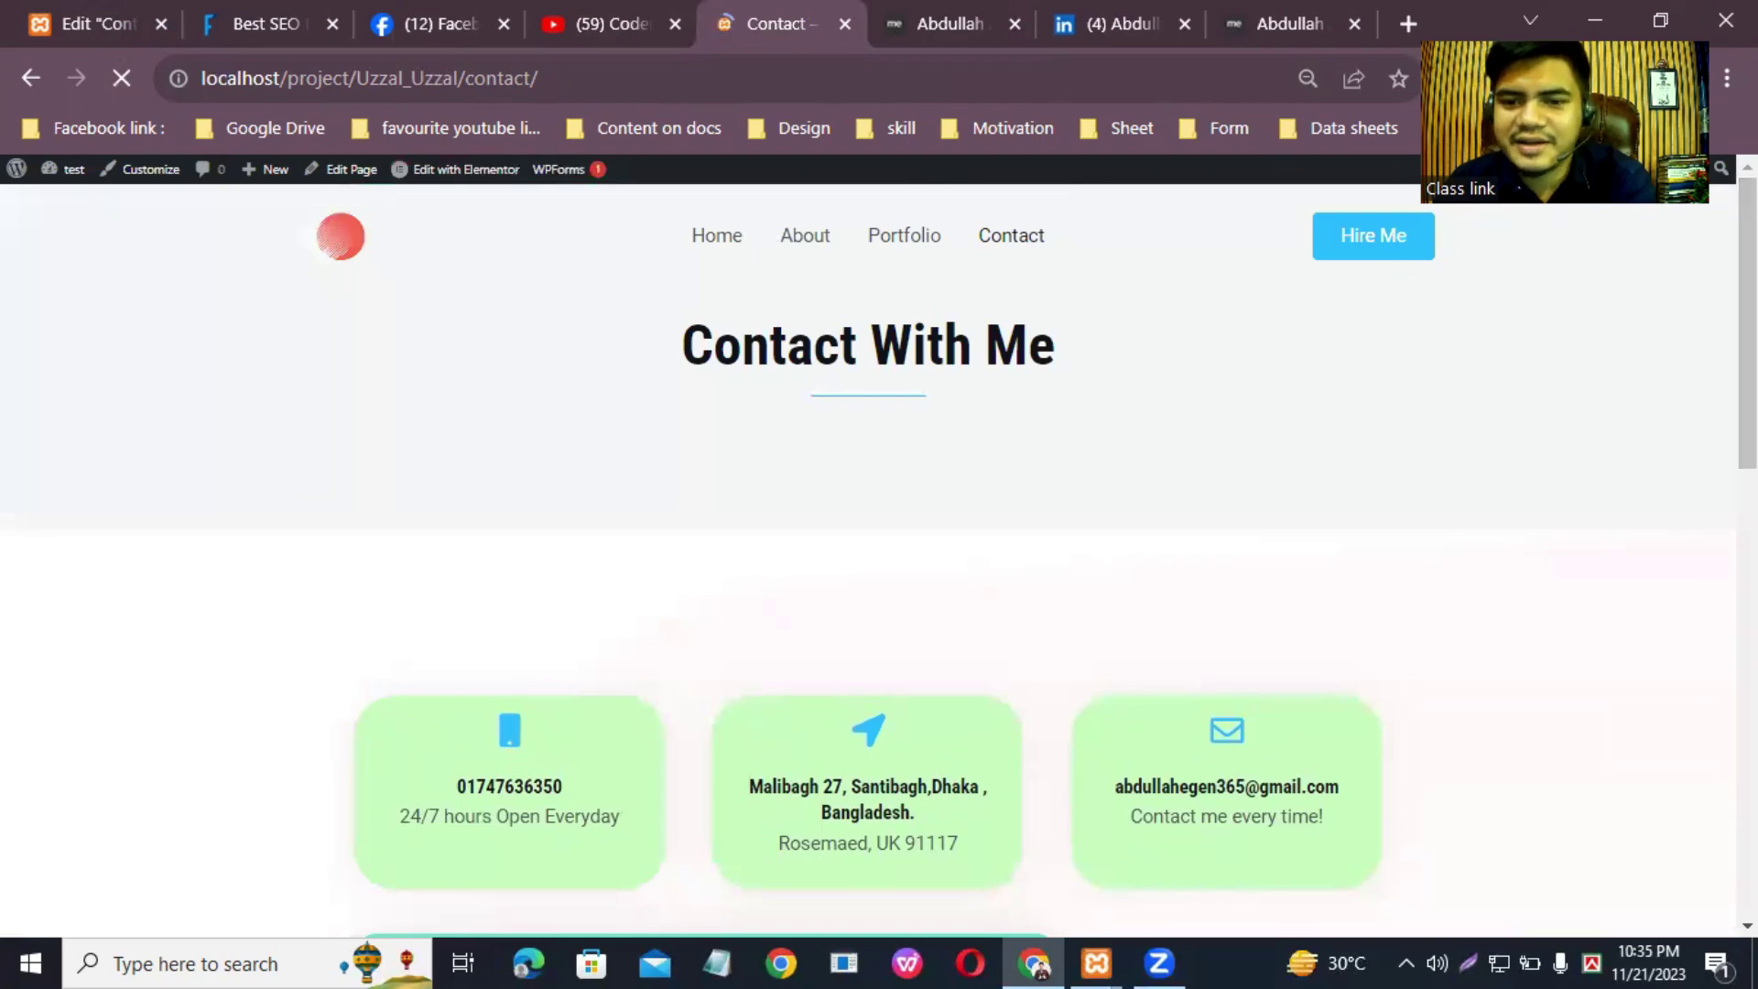
{"action": "scroll", "coordinate": [869, 550], "scroll_direction": "down", "scroll_amount": 5}
{"action": "scroll", "coordinate": [321, 363], "scroll_direction": "down", "scroll_amount": 7}
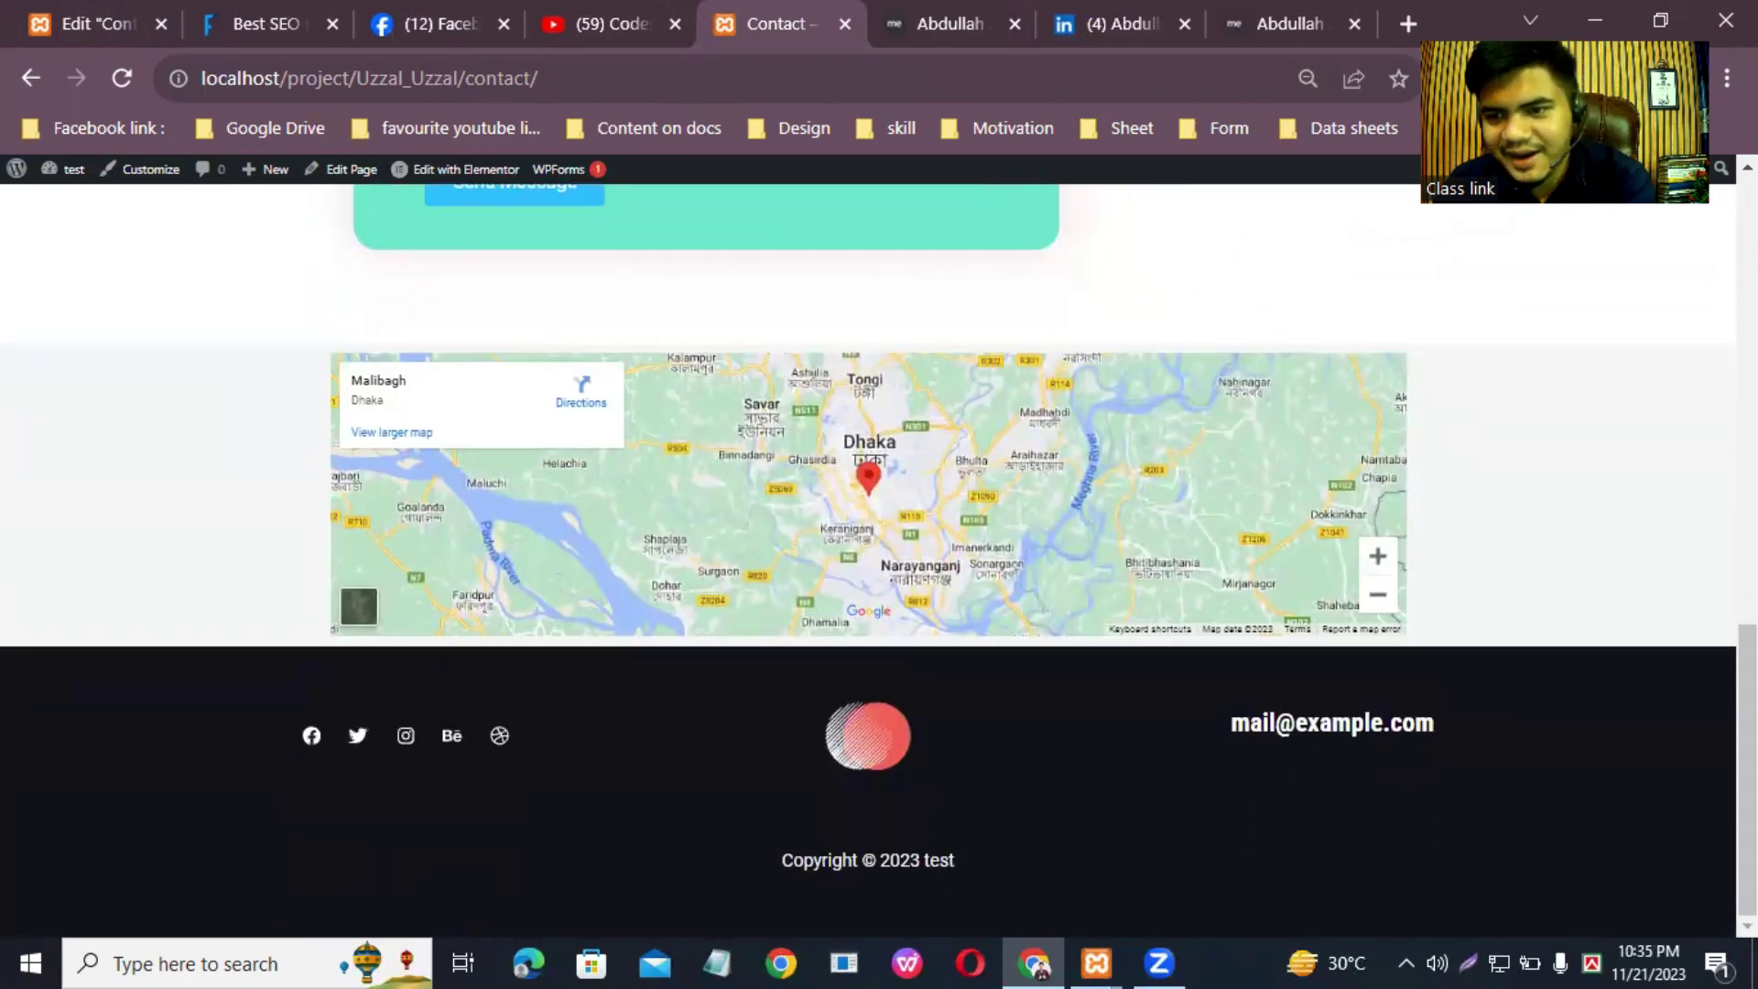
{"action": "scroll", "coordinate": [879, 549], "scroll_direction": "up", "scroll_amount": 10}
{"action": "scroll", "coordinate": [407, 349], "scroll_direction": "down", "scroll_amount": 10}
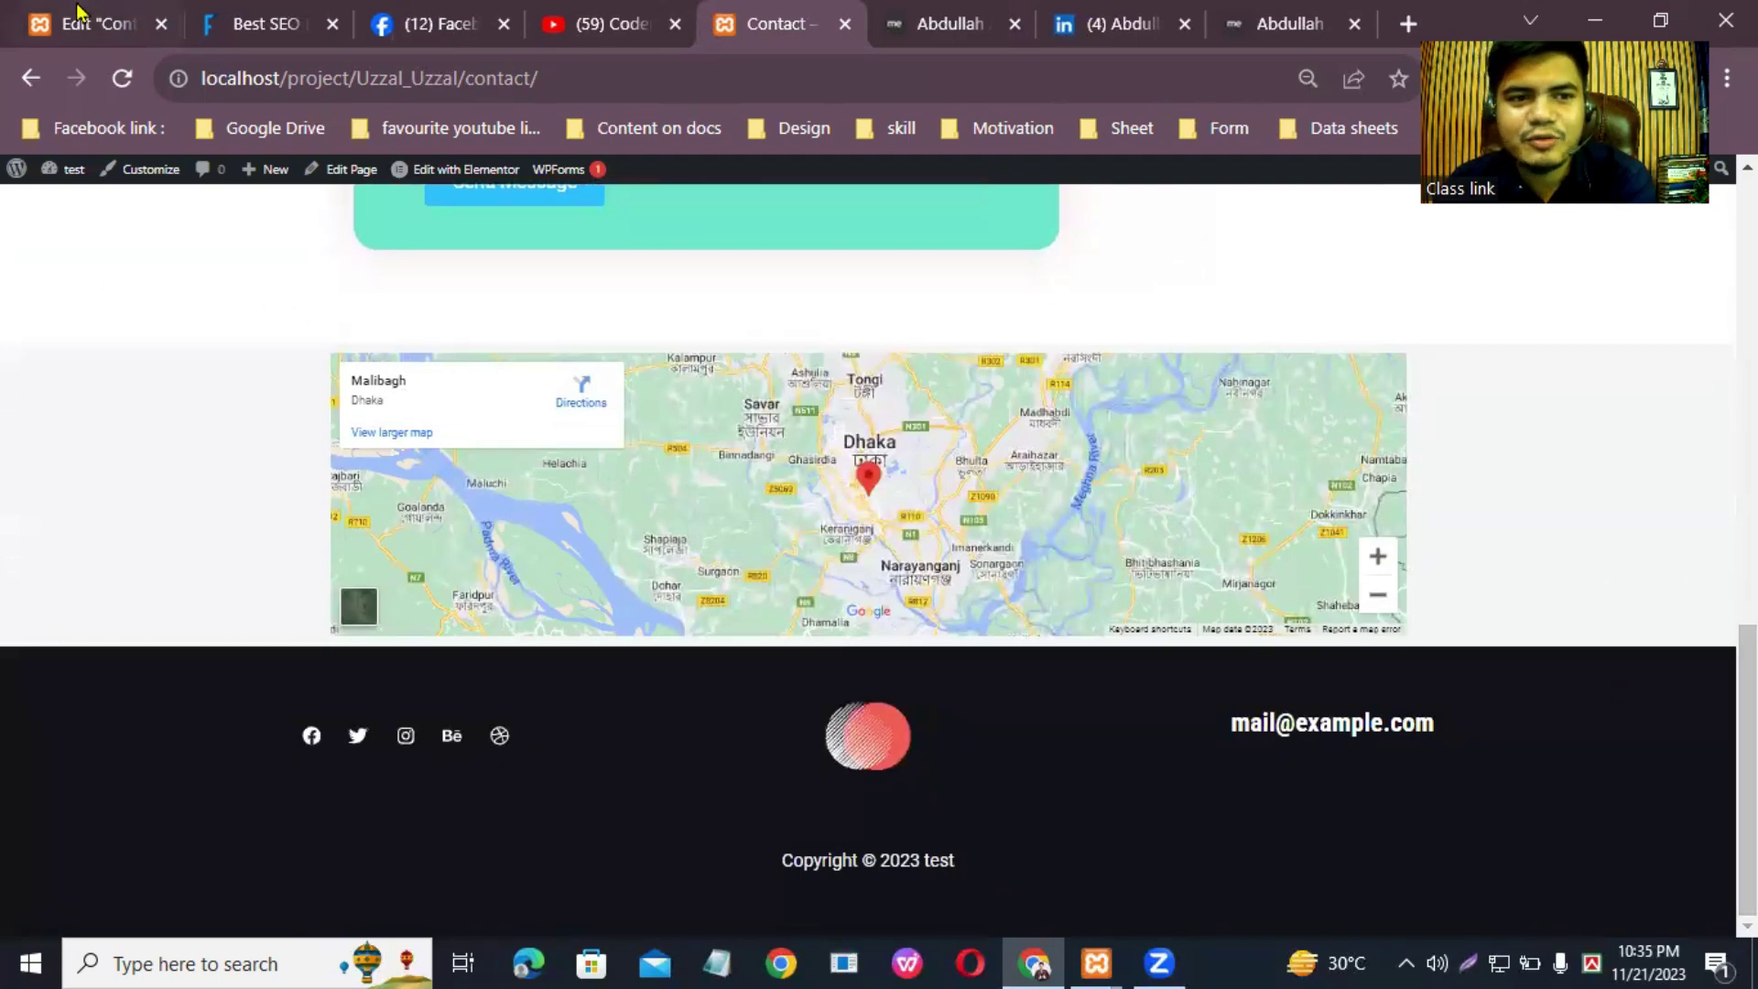
{"action": "left_click", "coordinate": [80, 13]}
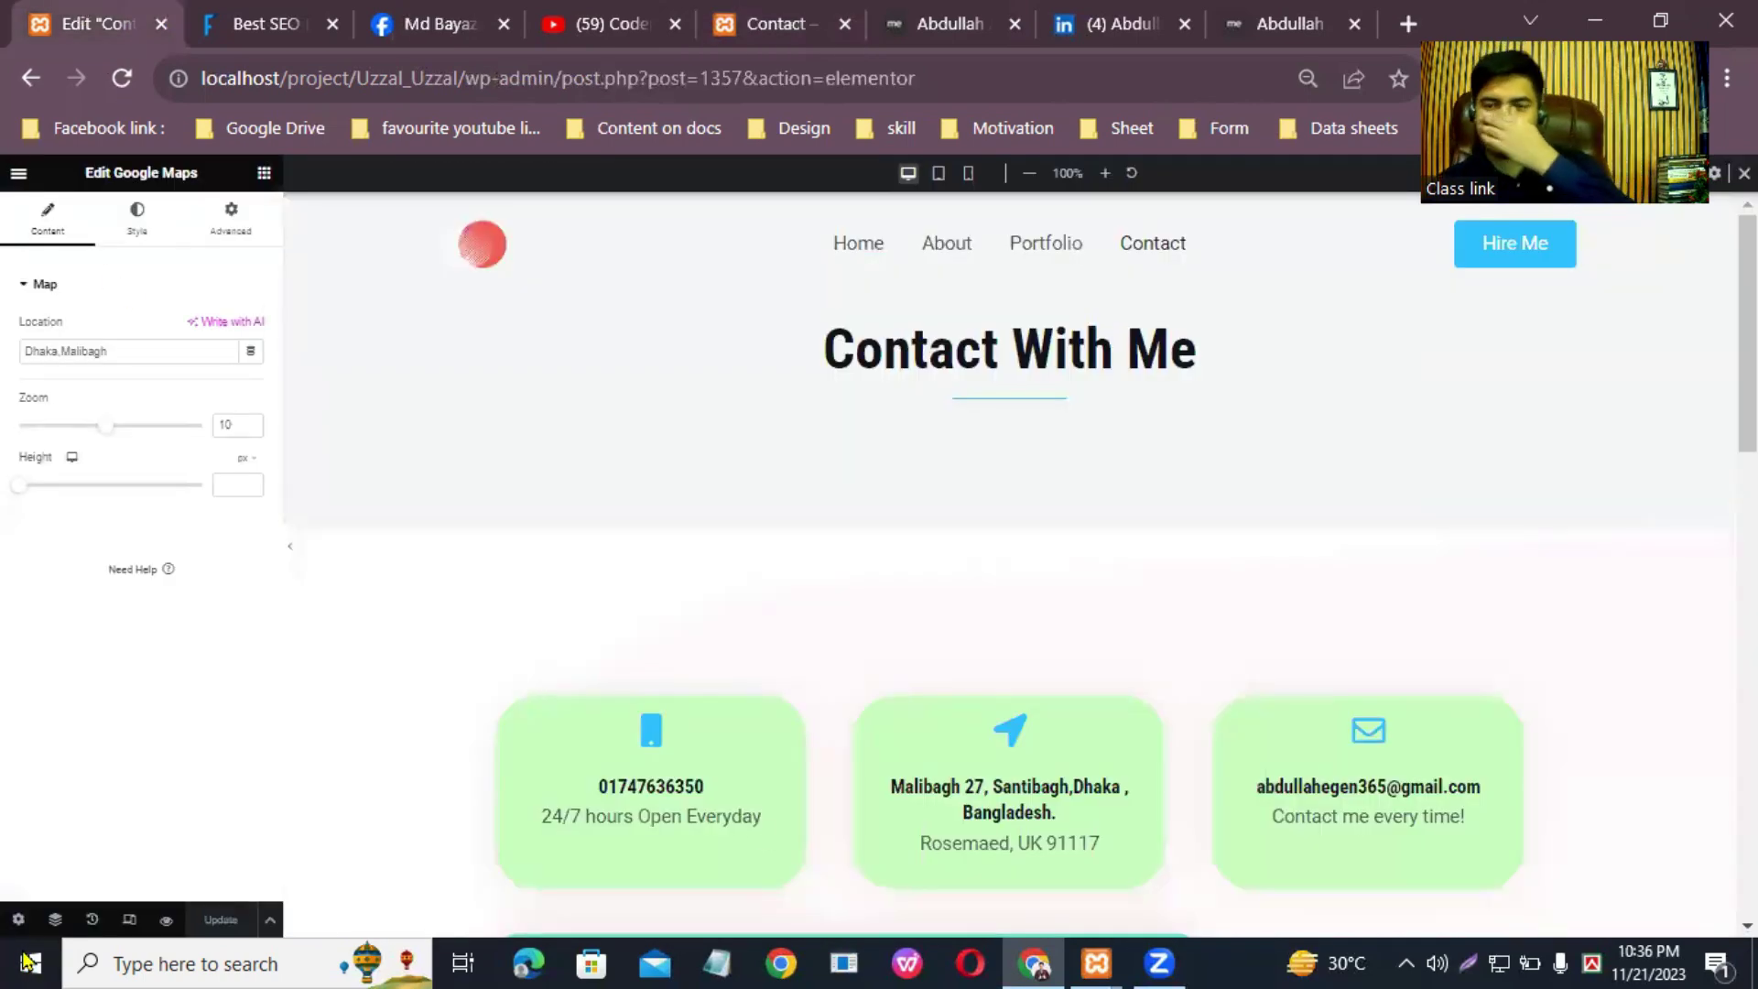
Step: Add a one-column container below the map and drop a Video widget into it
{"action": "scroll", "coordinate": [758, 831], "scroll_direction": "down", "scroll_amount": 15}
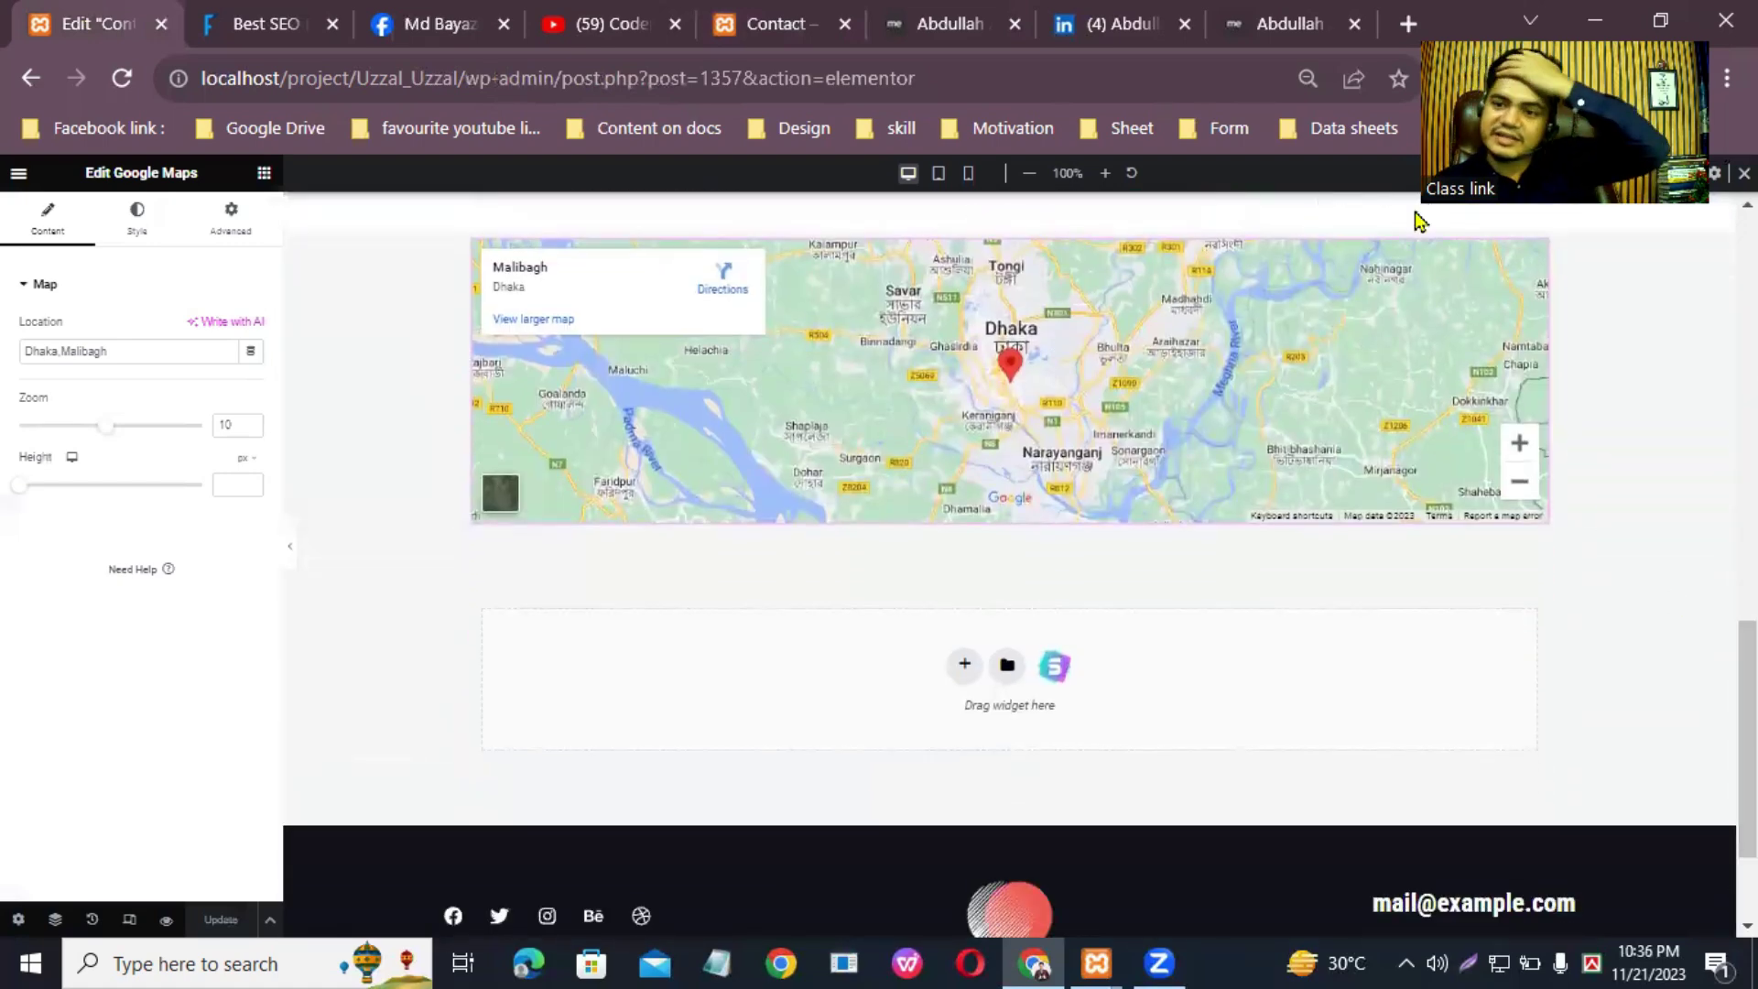
{"action": "left_click", "coordinate": [964, 666]}
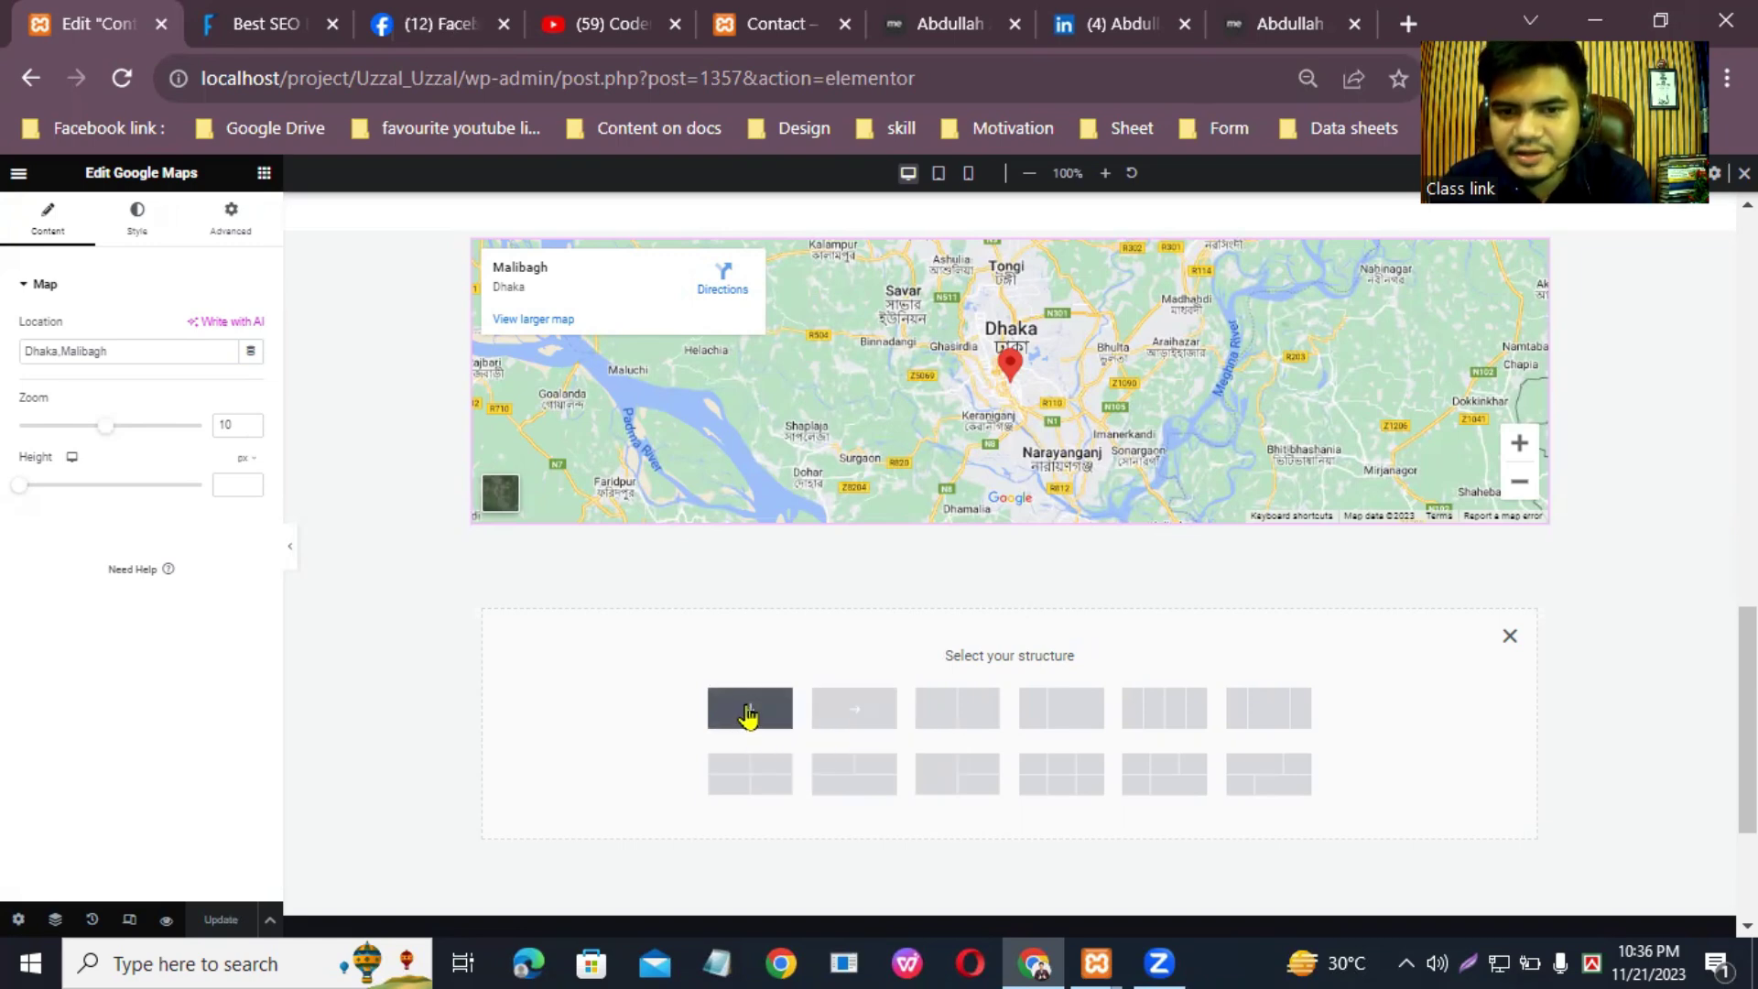
{"action": "left_click", "coordinate": [749, 714]}
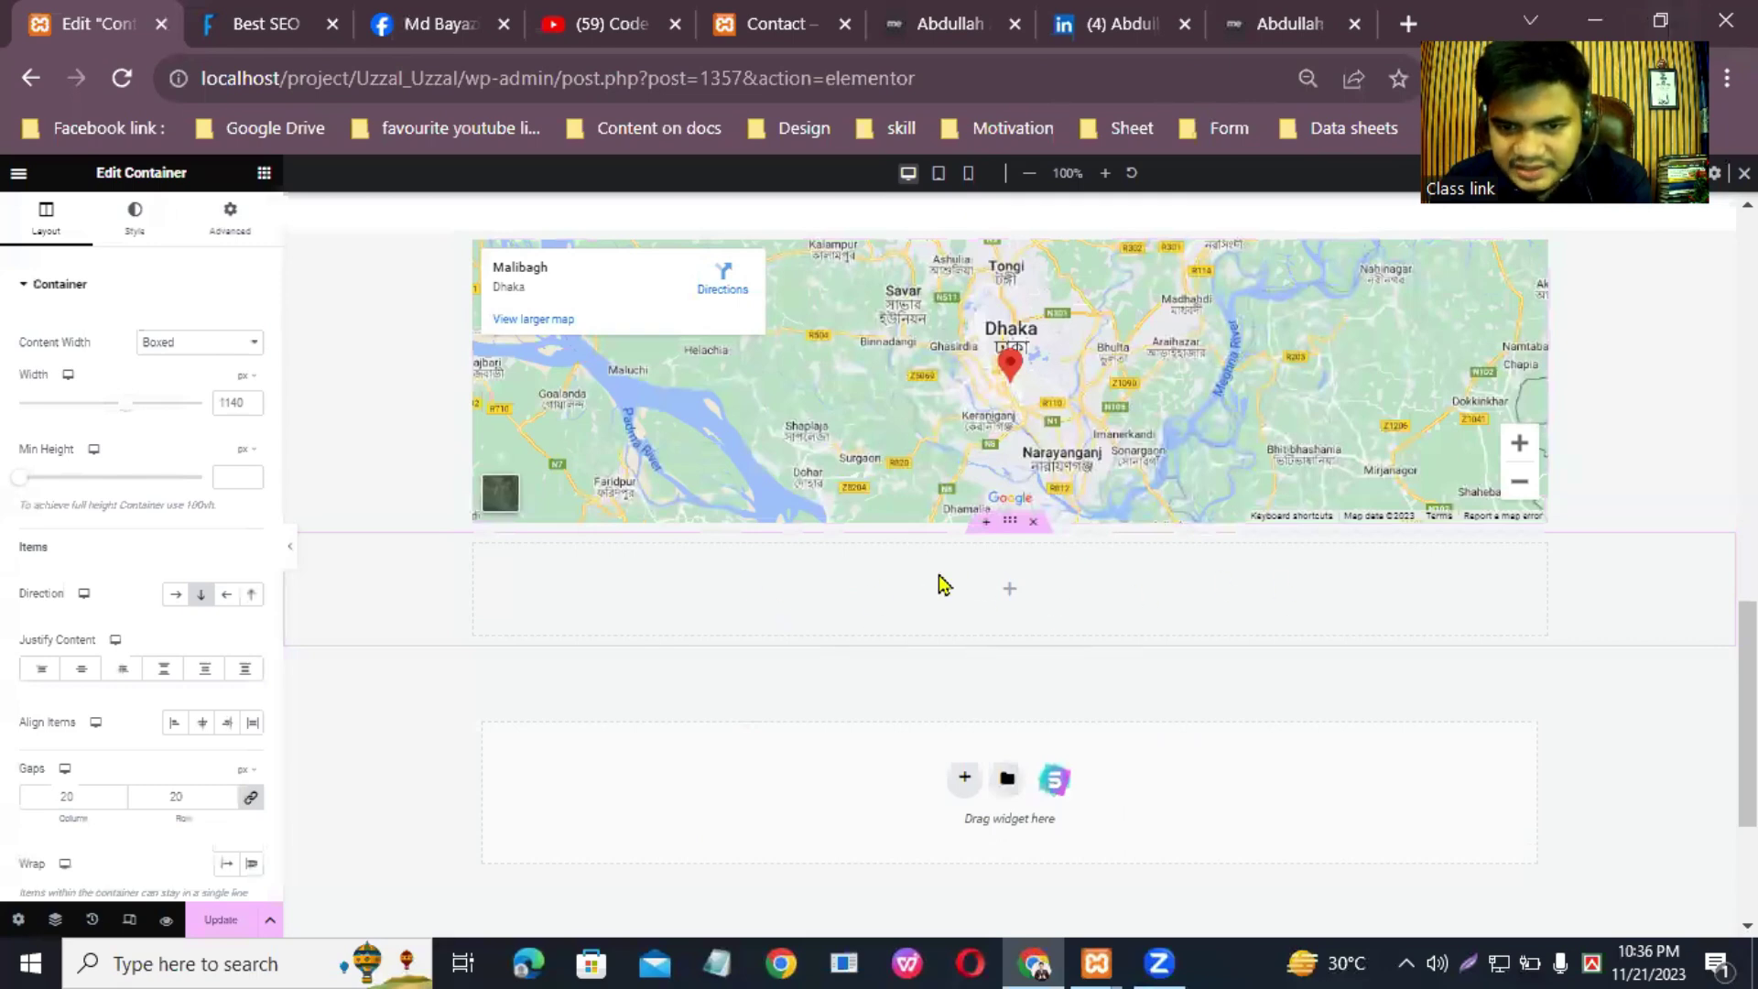
{"action": "left_click", "coordinate": [264, 174]}
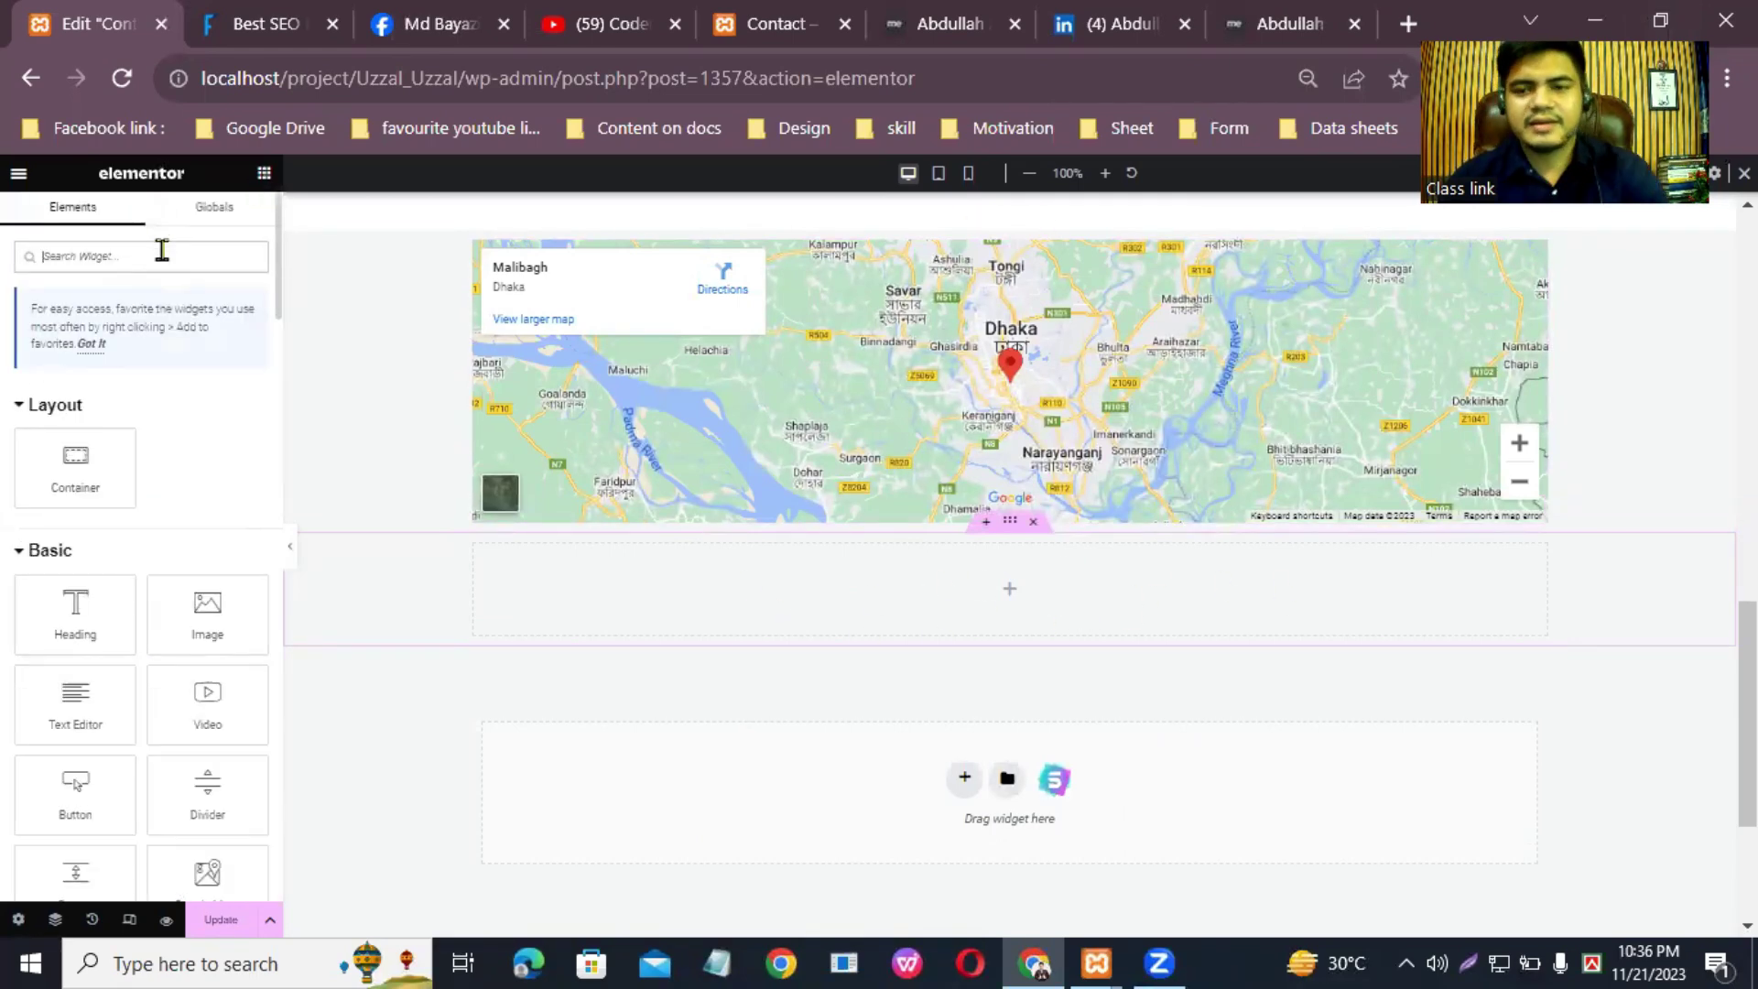
{"action": "type", "text": "video"}
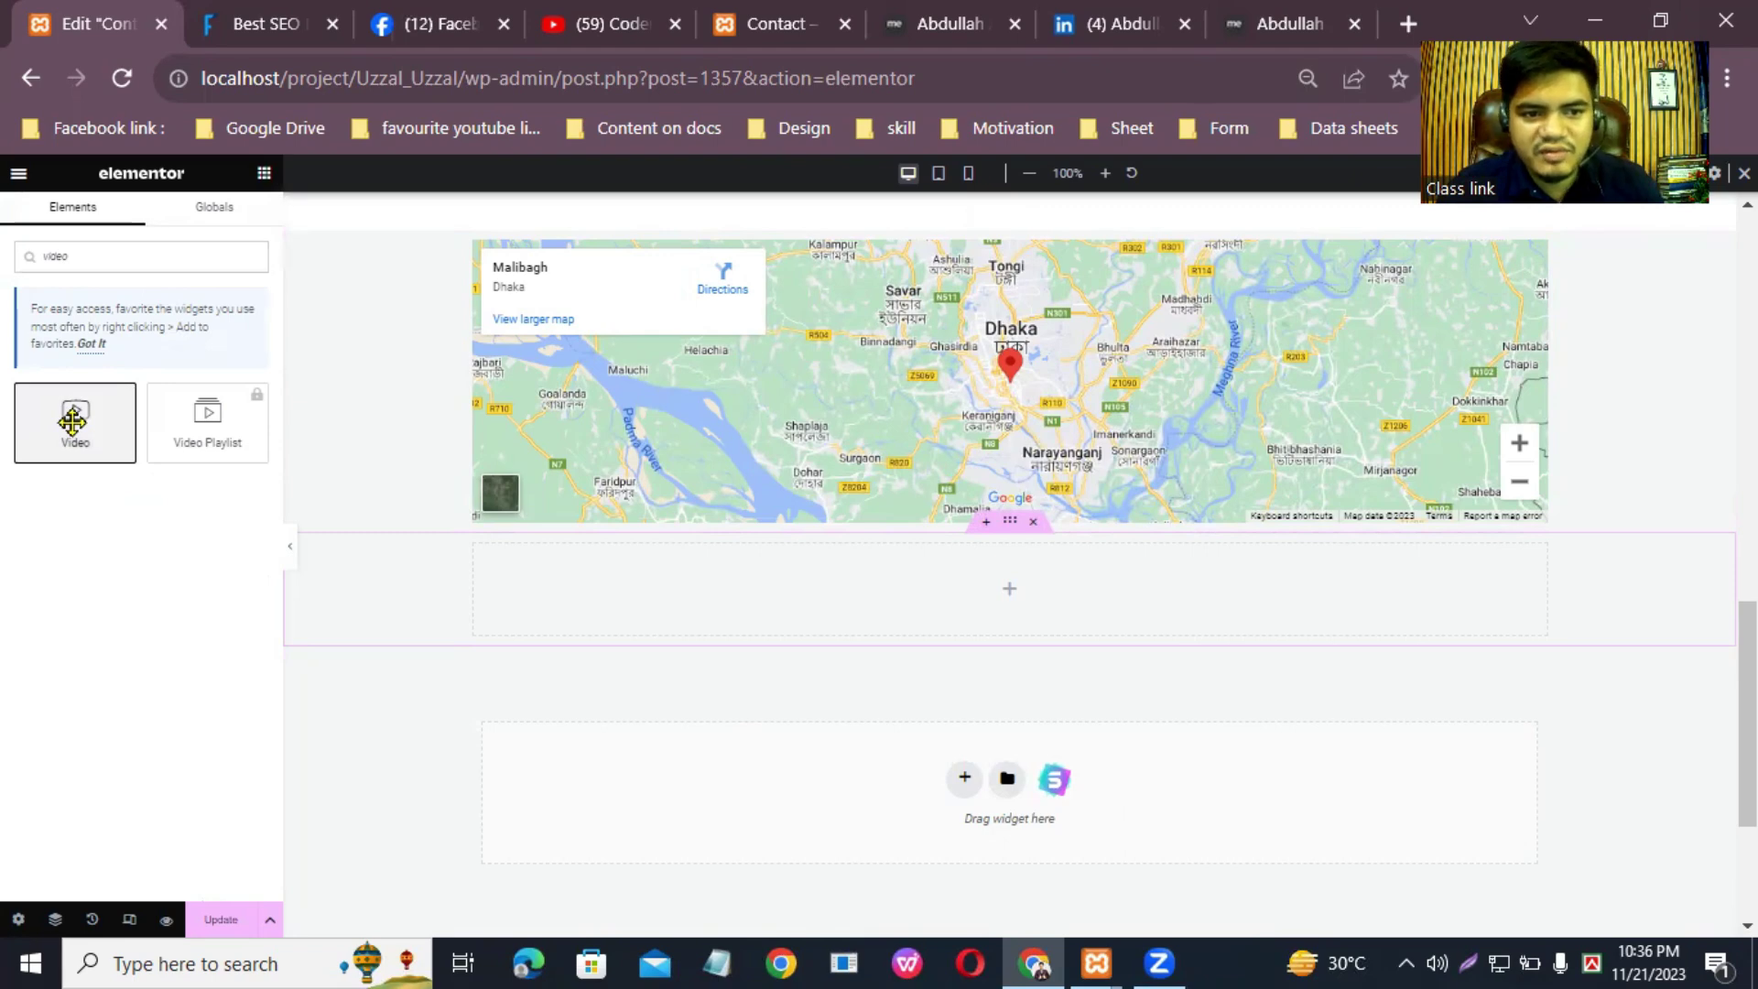
{"action": "left_click_drag", "start_coordinate": [76, 419], "coordinate": [1010, 609]}
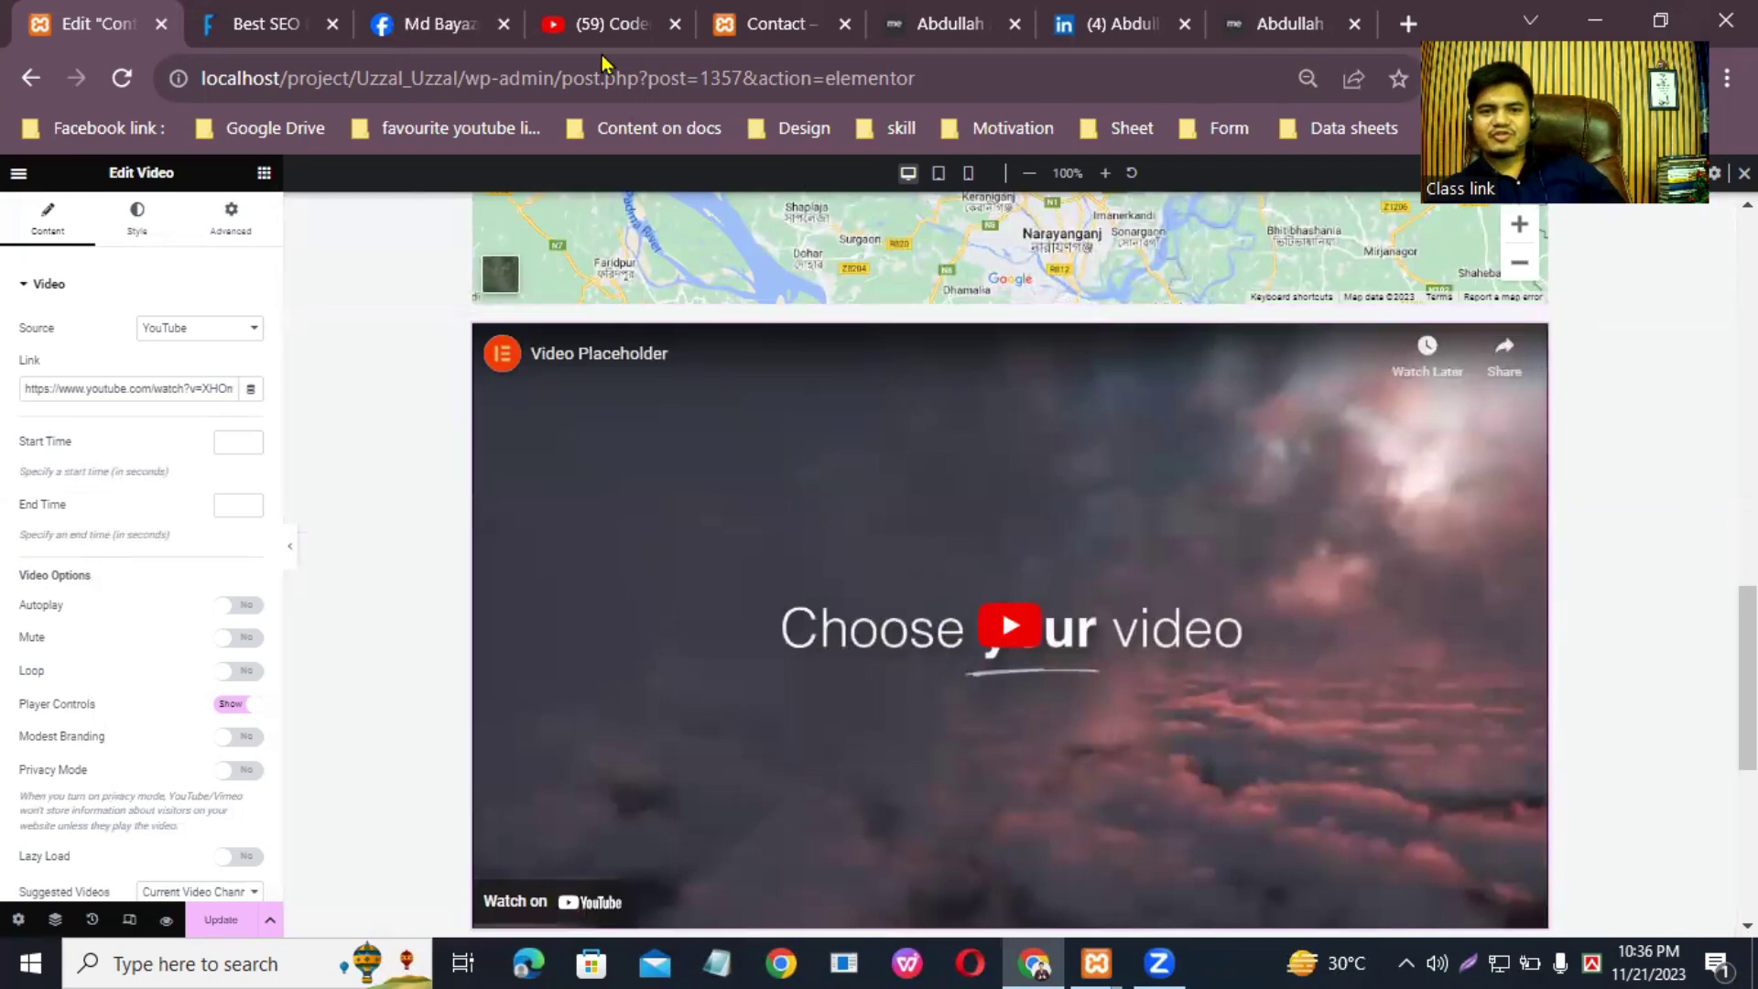
Step: Copy the URL of the Coderr IT XAMPP video on YouTube, then pause it
{"action": "left_click", "coordinate": [600, 24]}
{"action": "scroll", "coordinate": [1456, 597], "scroll_direction": "down", "scroll_amount": 2}
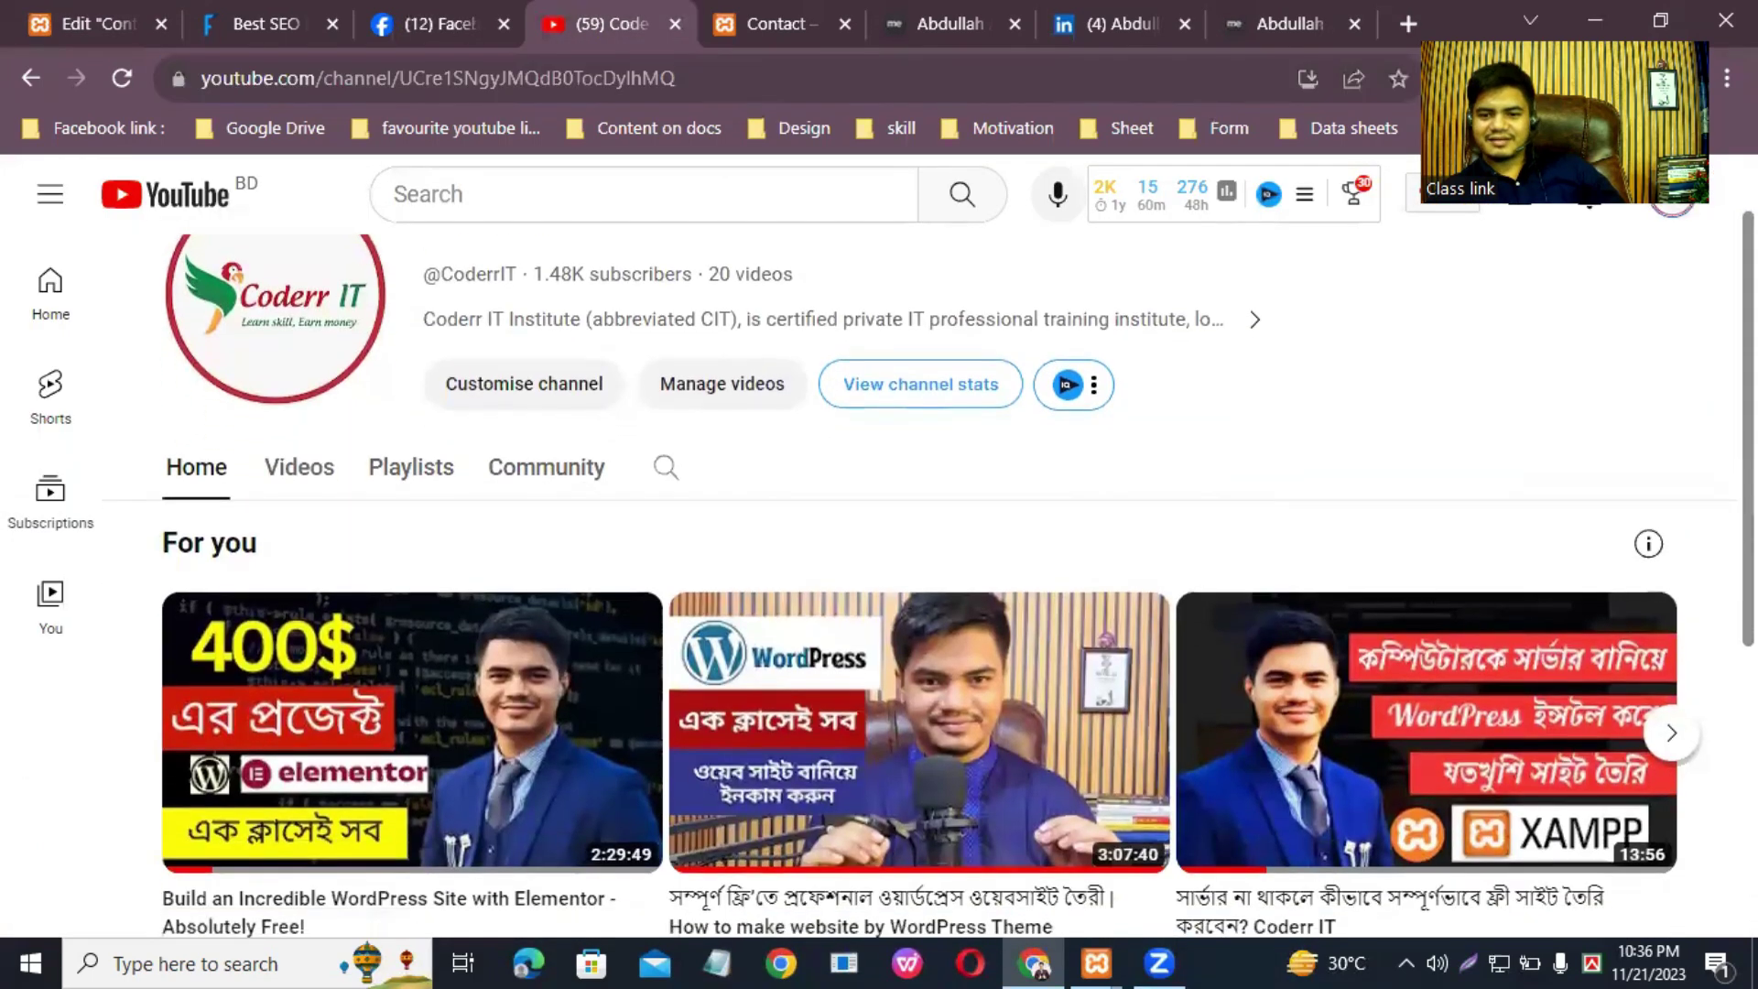
{"action": "left_click", "coordinate": [1456, 597]}
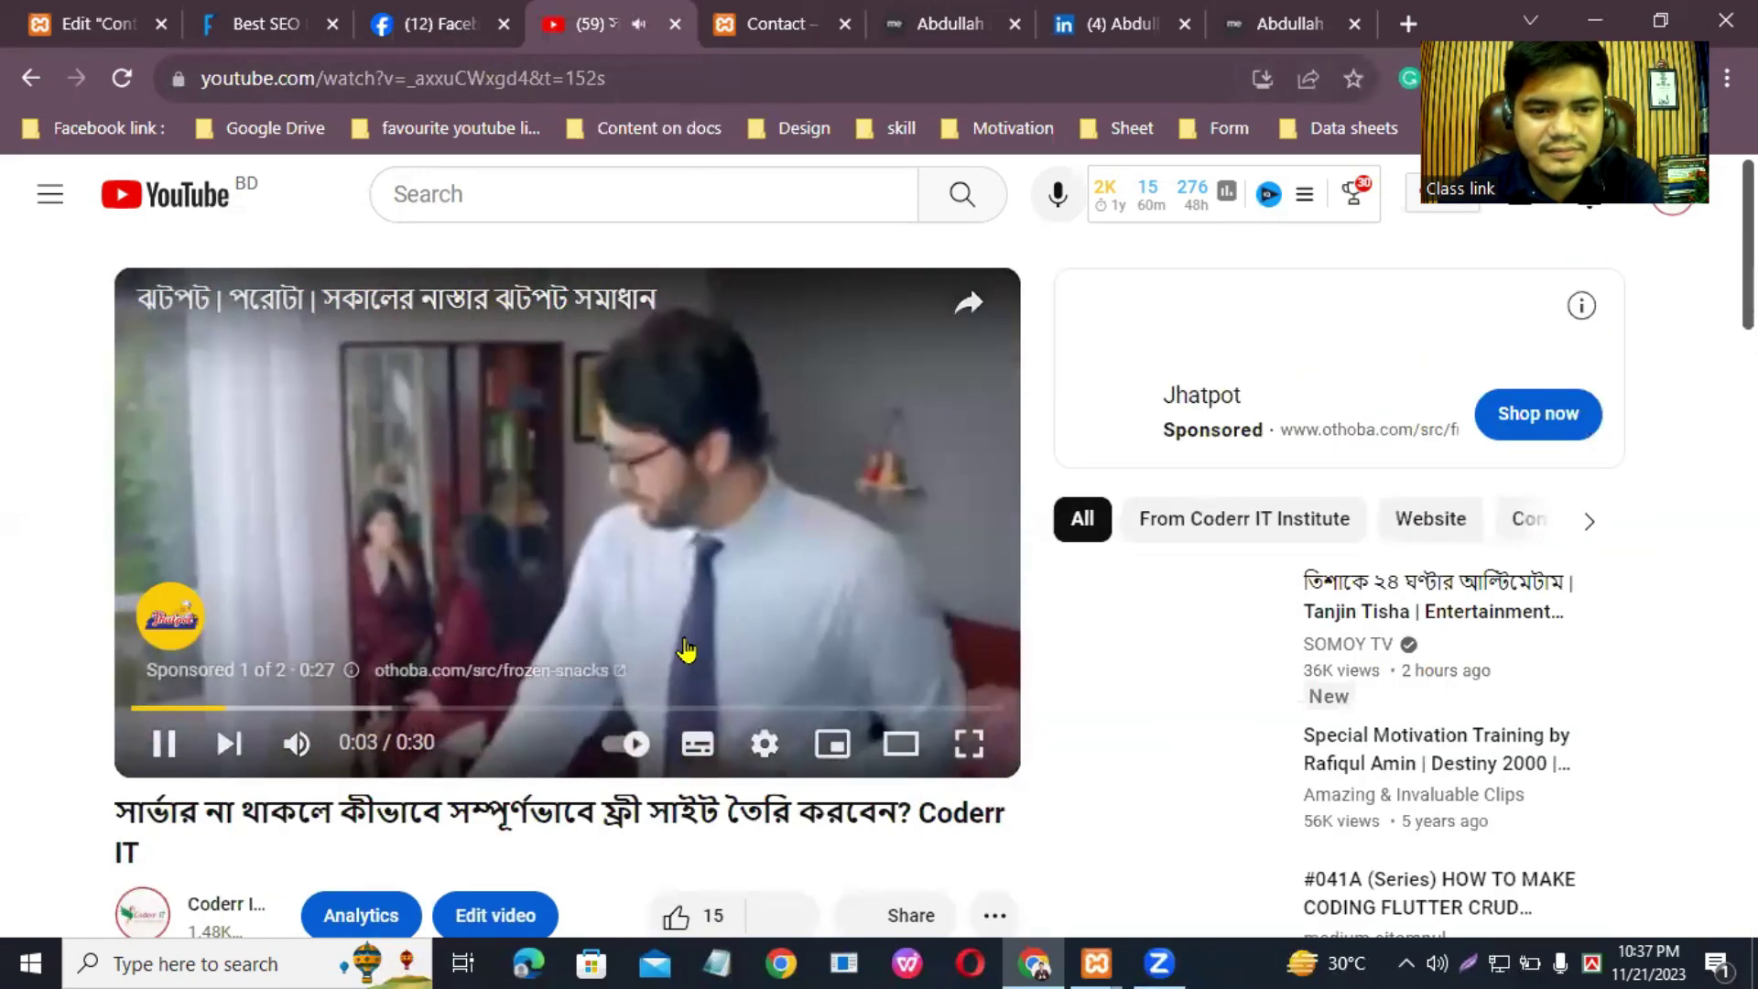
{"action": "right_click", "coordinate": [568, 441]}
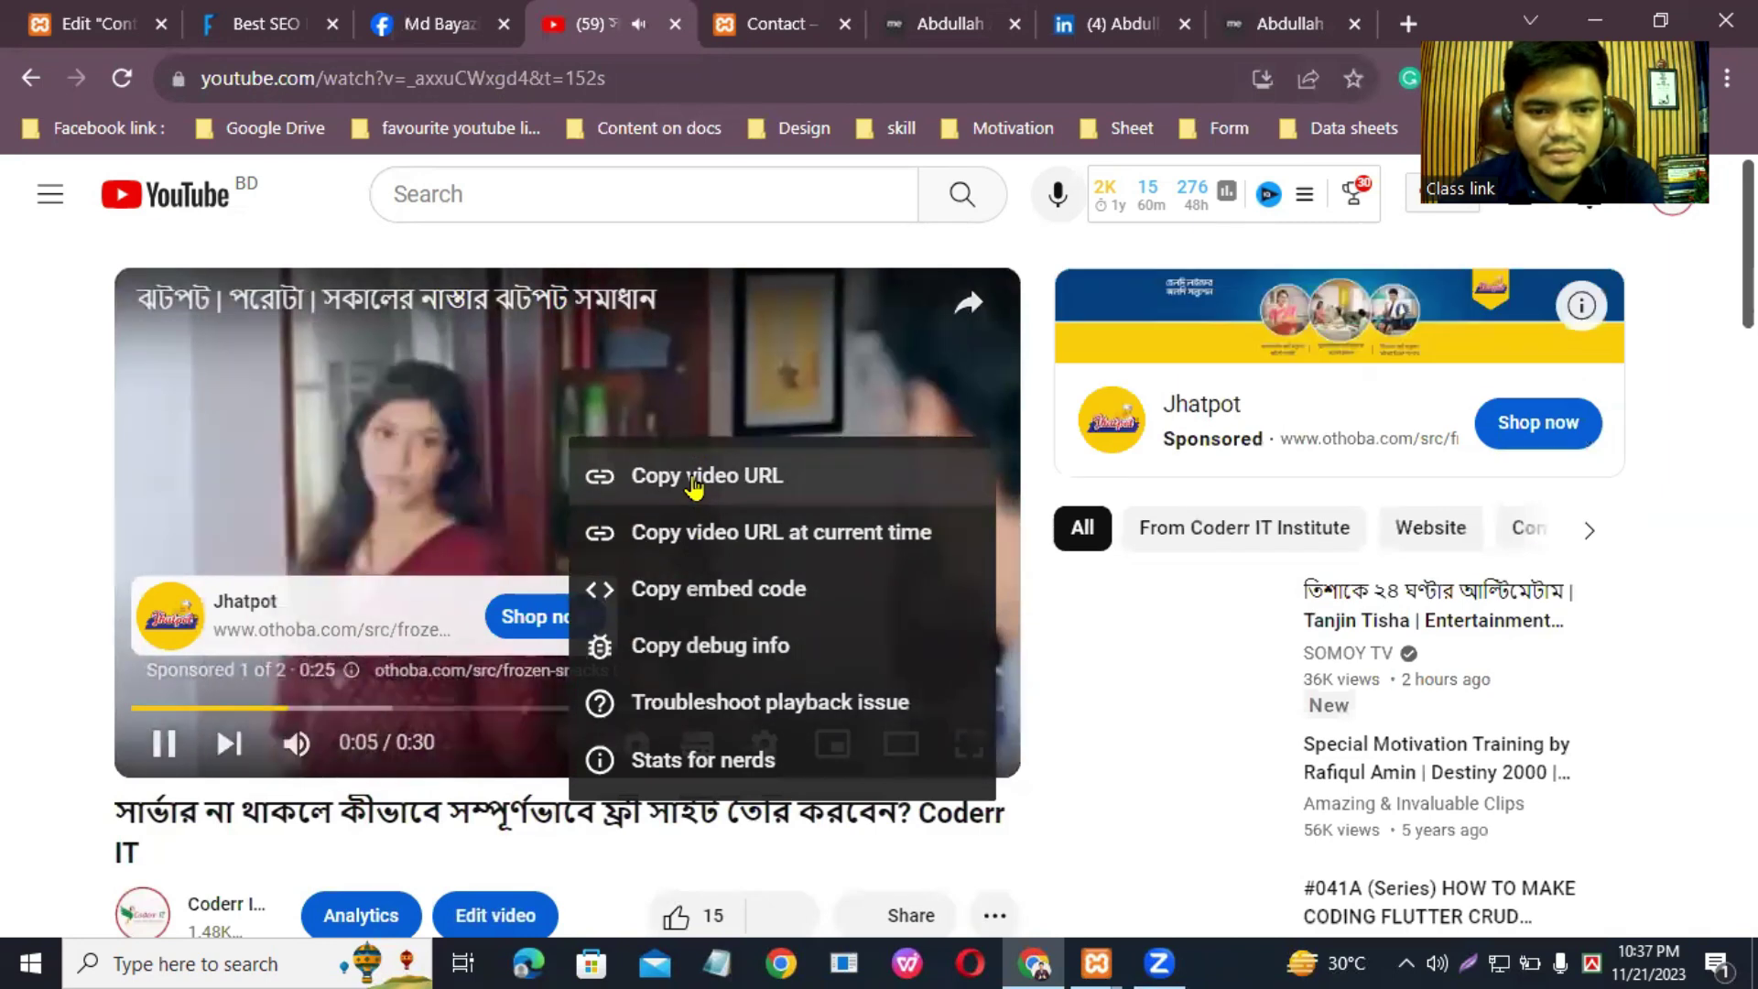
{"action": "left_click", "coordinate": [759, 492]}
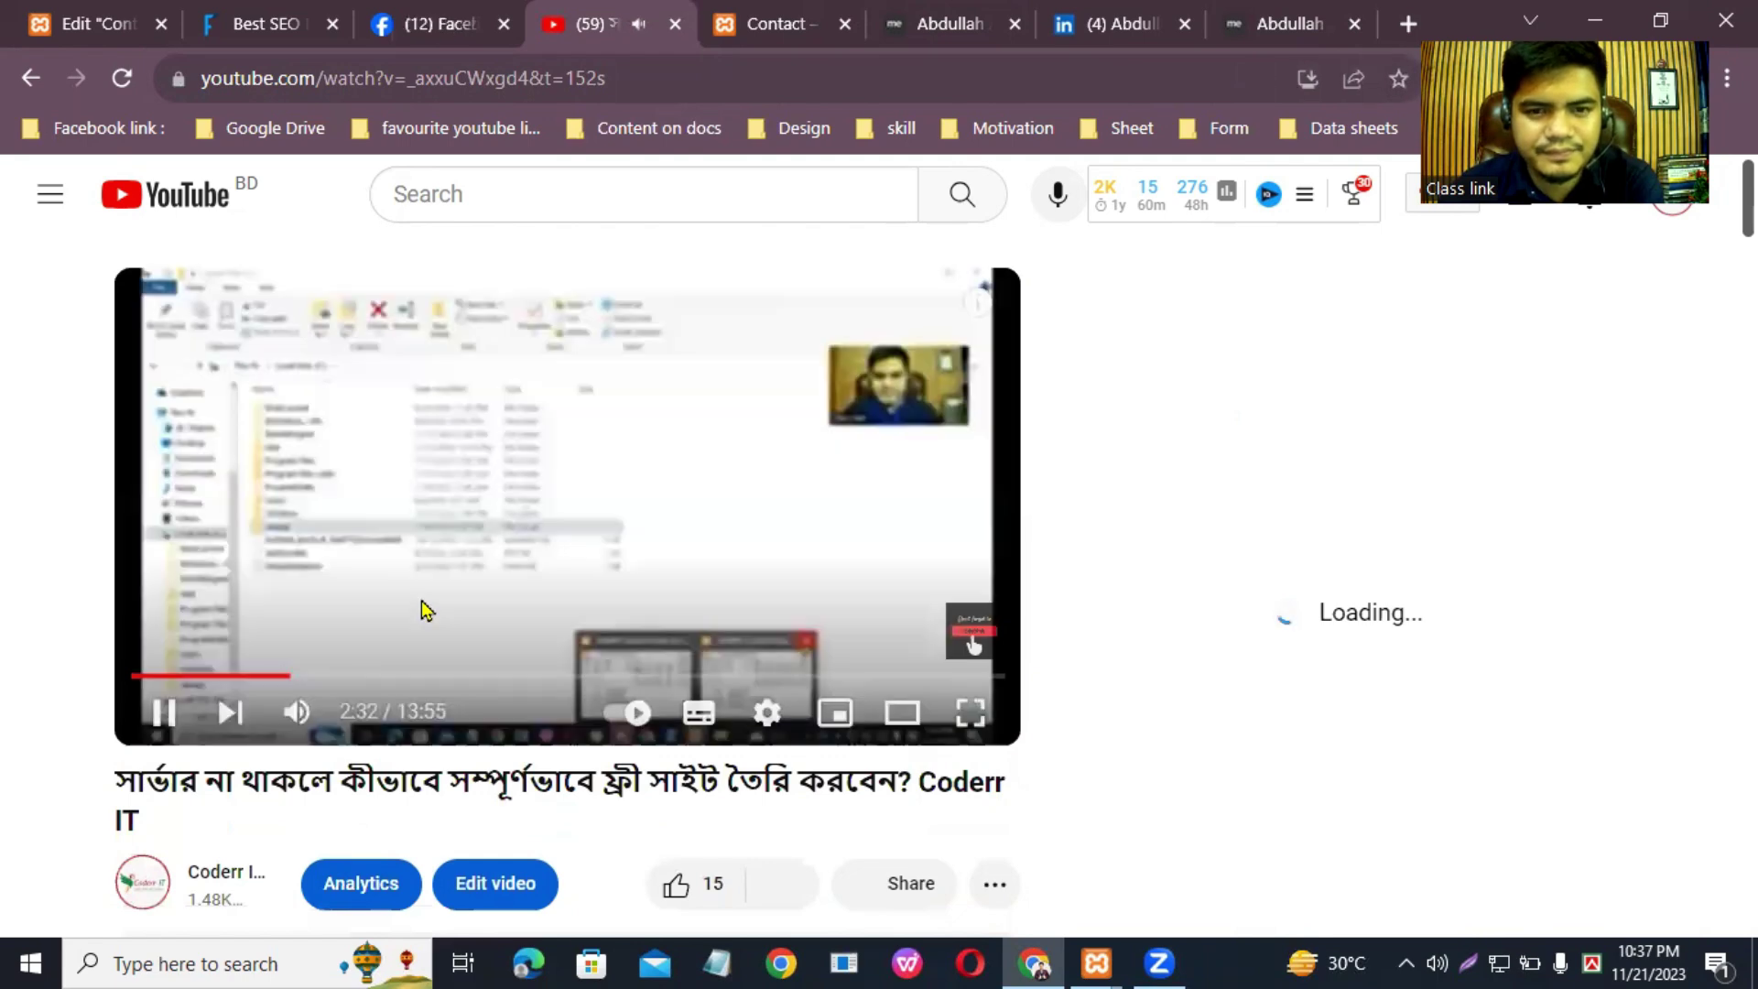
{"action": "left_click", "coordinate": [422, 611]}
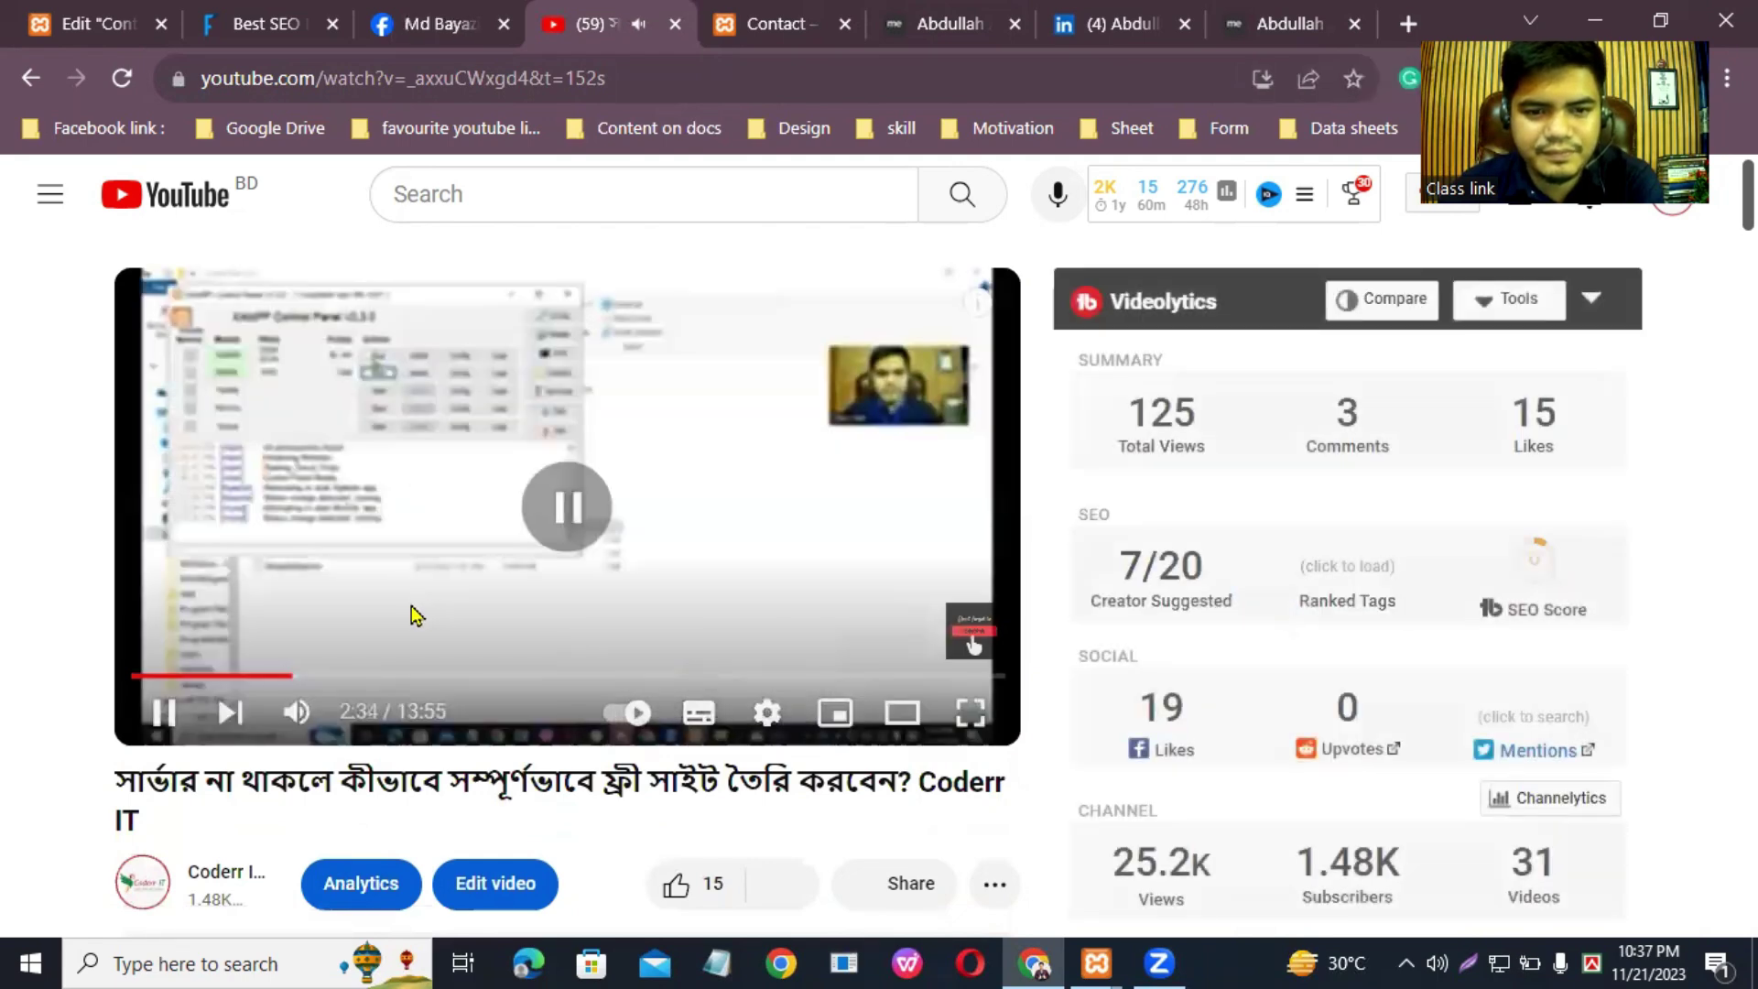
Step: Paste the copied YouTube link as the Video widget's source
{"action": "left_click", "coordinate": [78, 24]}
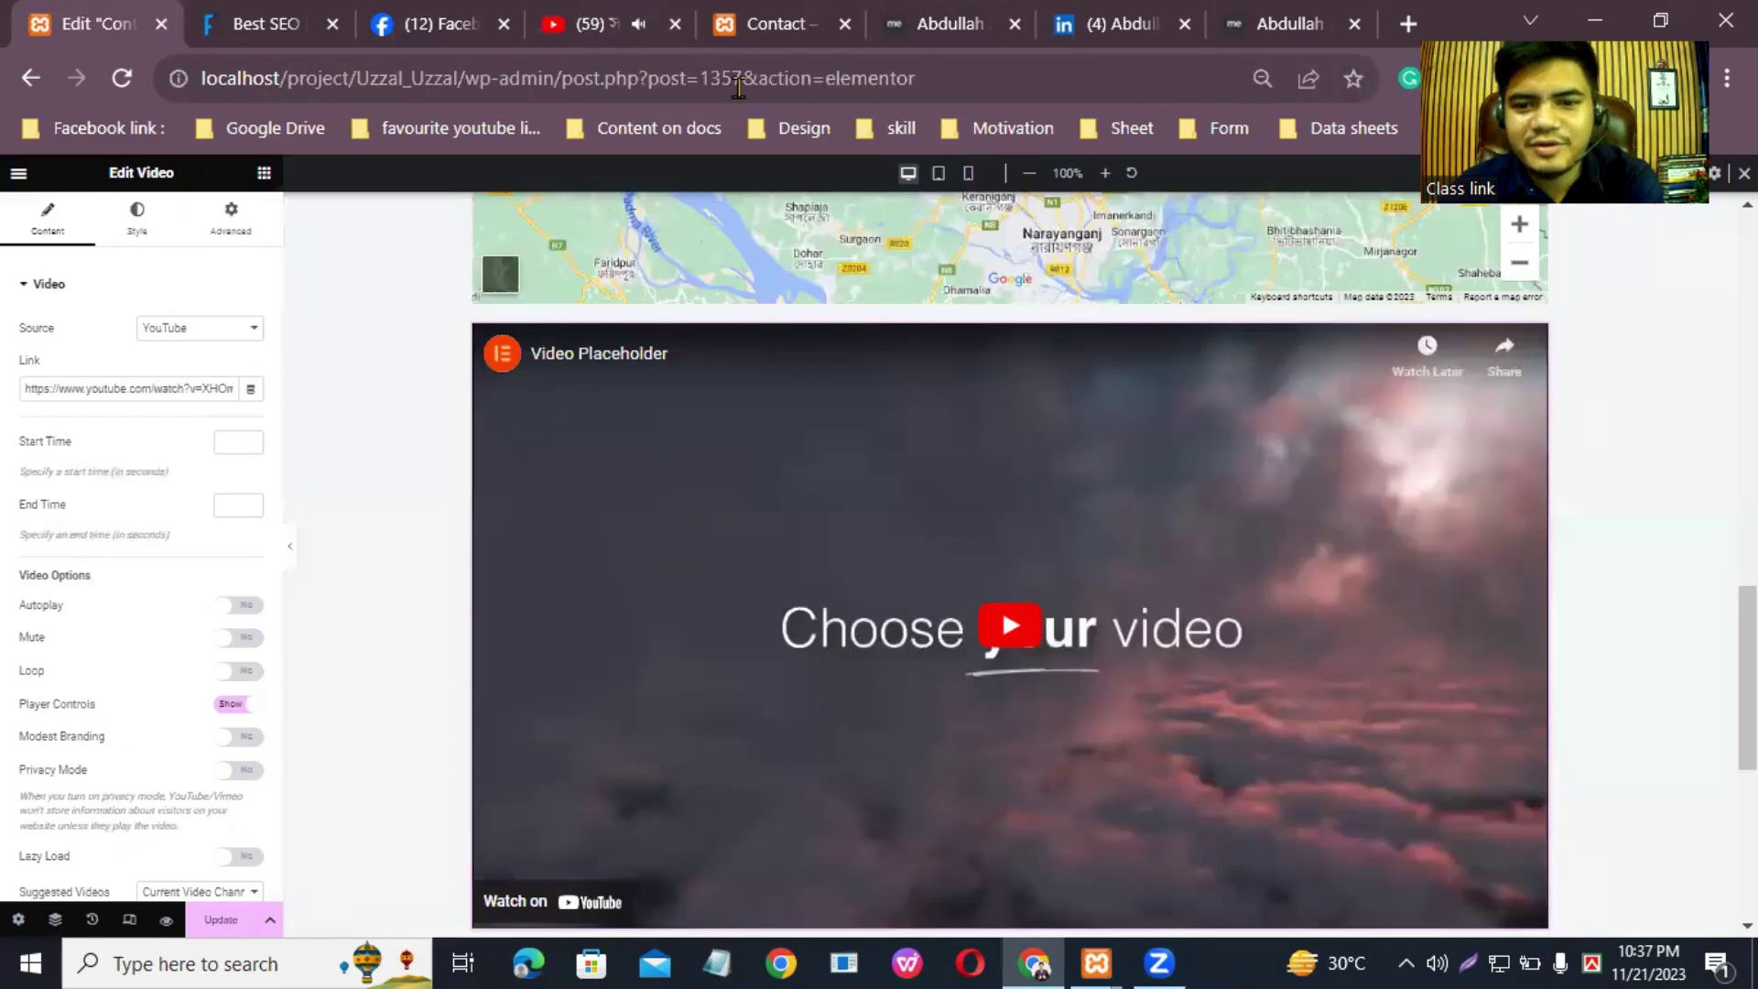
{"action": "scroll", "coordinate": [1007, 549], "scroll_direction": "down", "scroll_amount": 1}
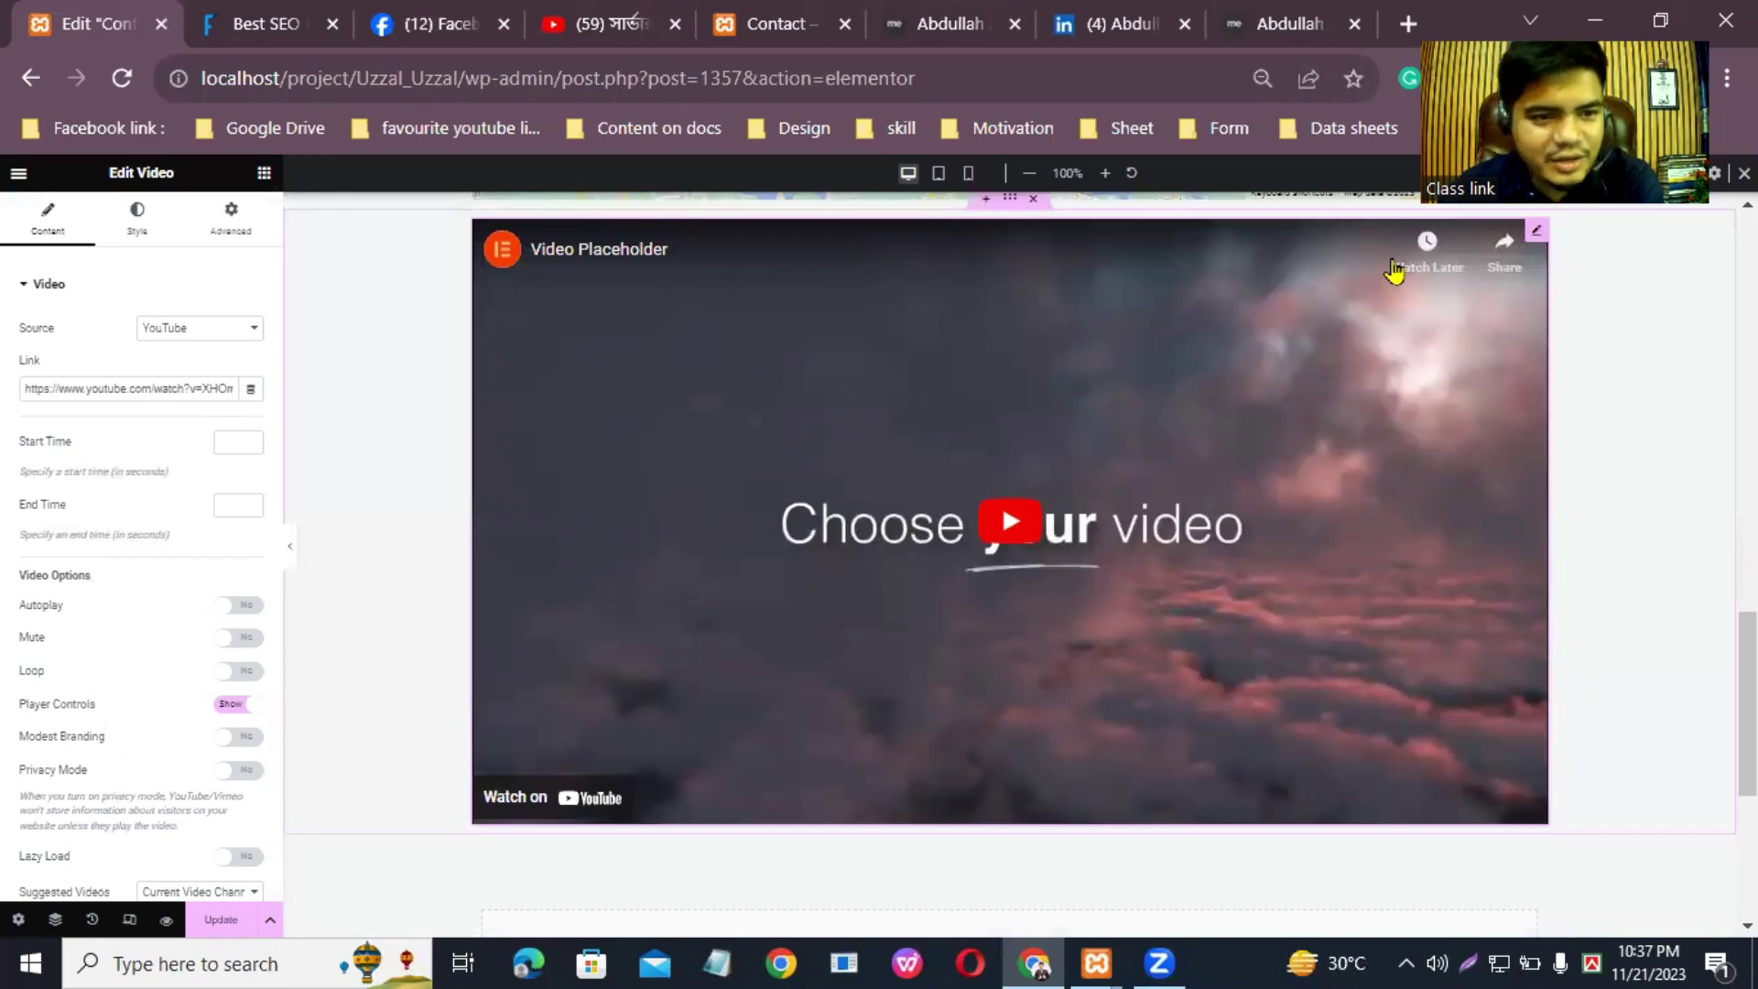
{"action": "left_click", "coordinate": [236, 337]}
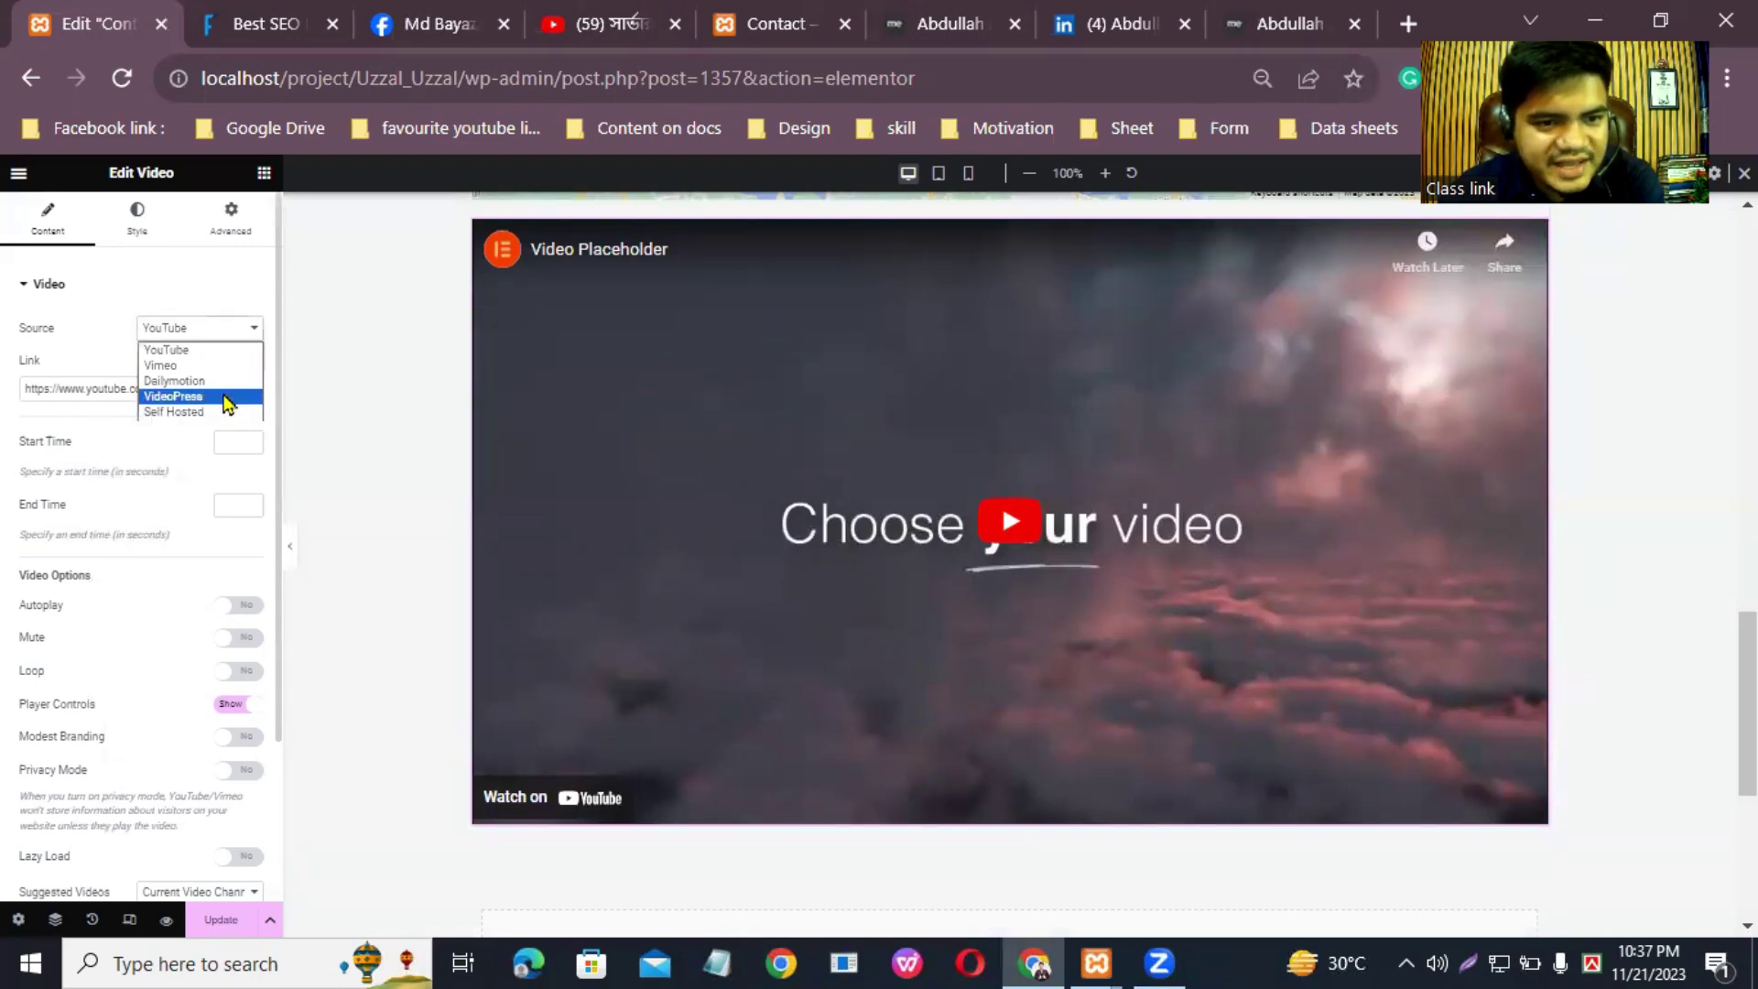
{"action": "left_click", "coordinate": [211, 357]}
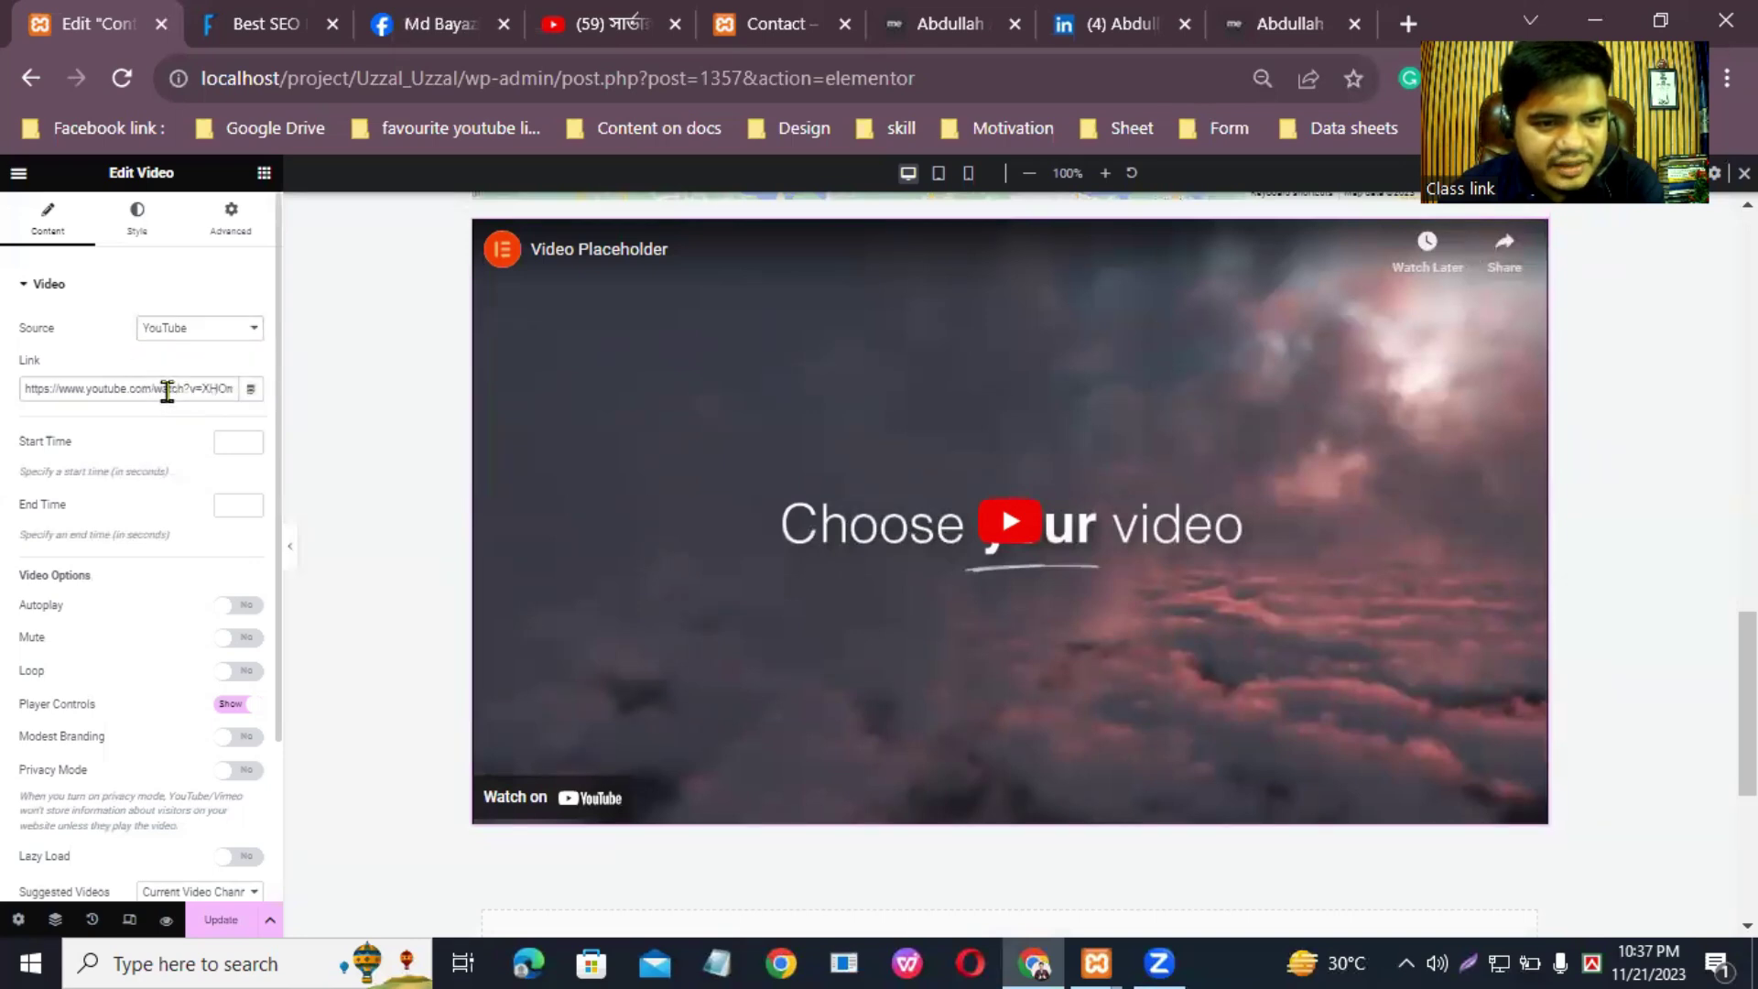
{"action": "triple_click", "coordinate": [167, 390]}
{"action": "right_click", "coordinate": [167, 390]}
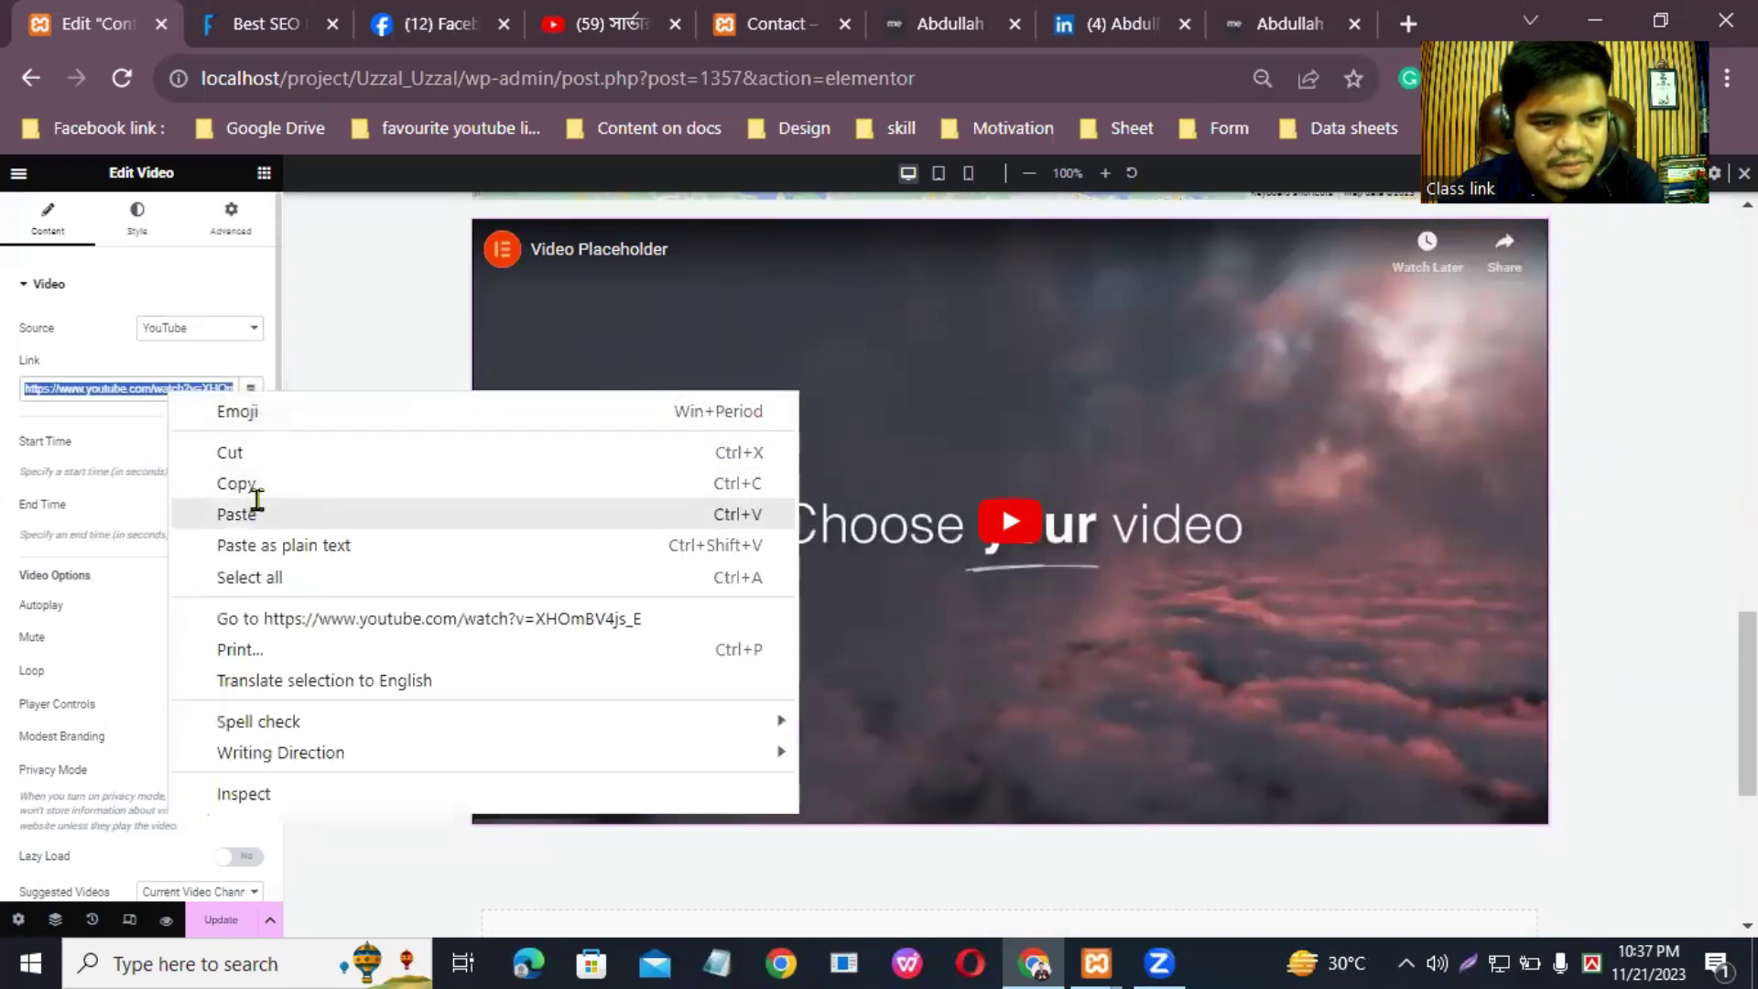
{"action": "left_click", "coordinate": [236, 513]}
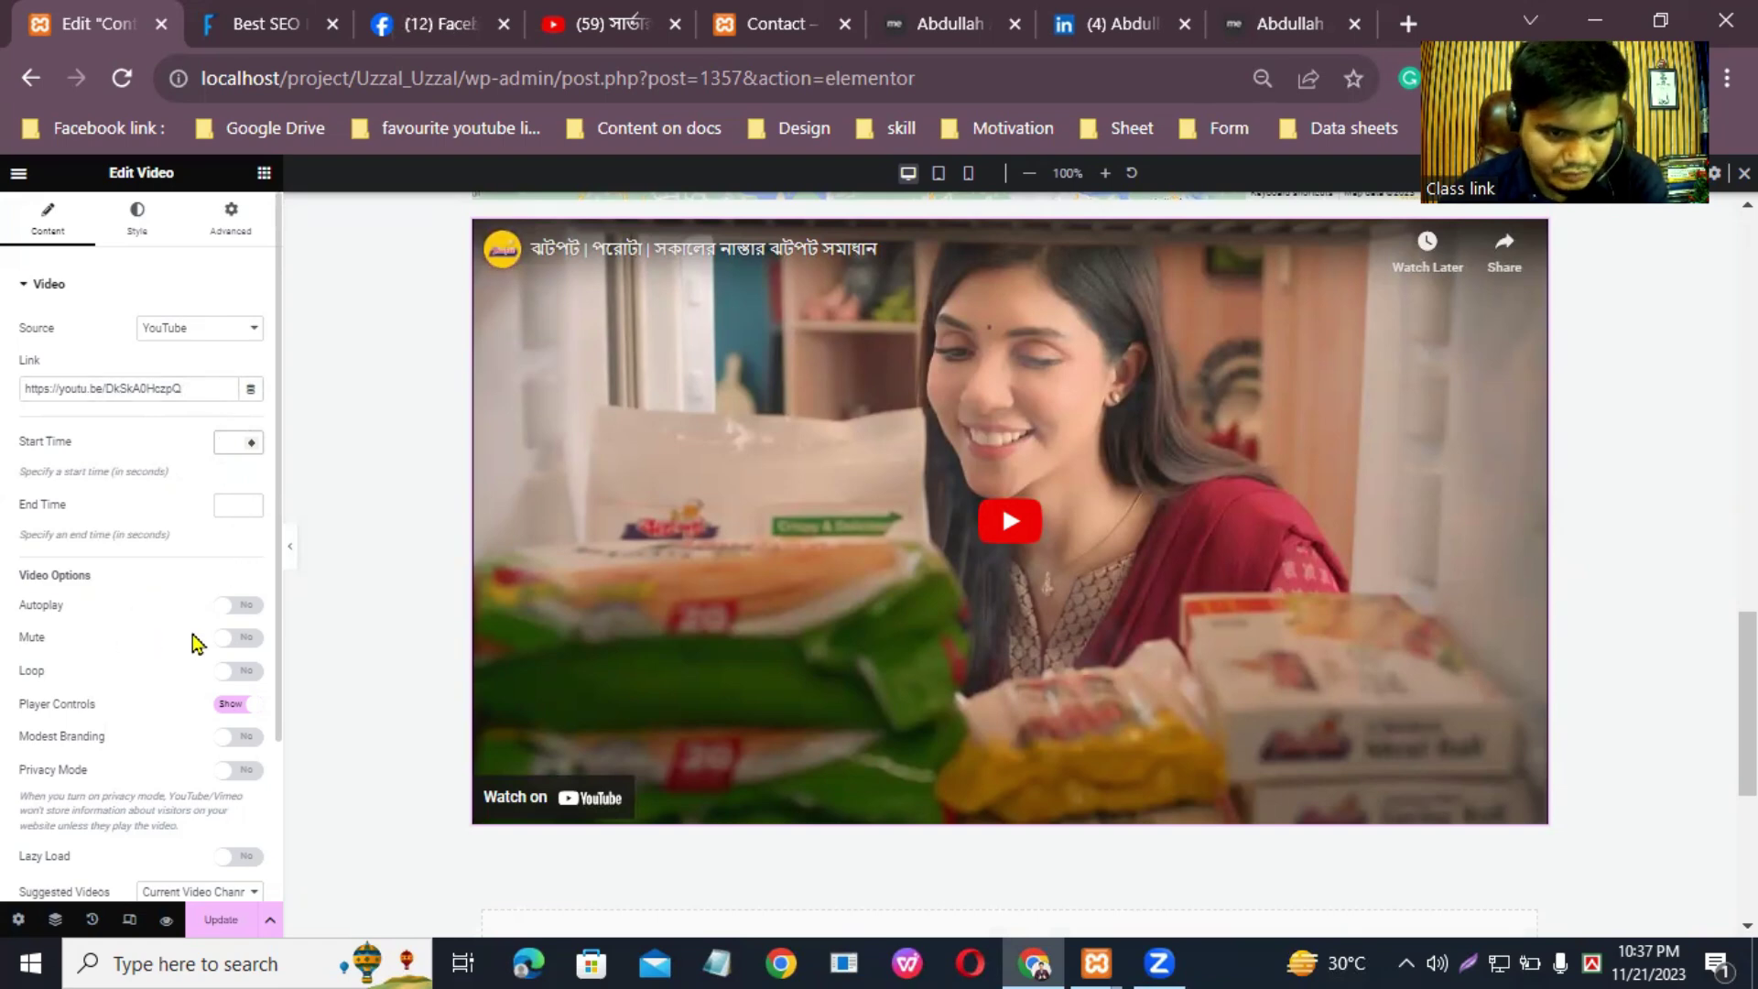
Step: Turn on Autoplay and Play On Mobile for the video
{"action": "left_click", "coordinate": [225, 606]}
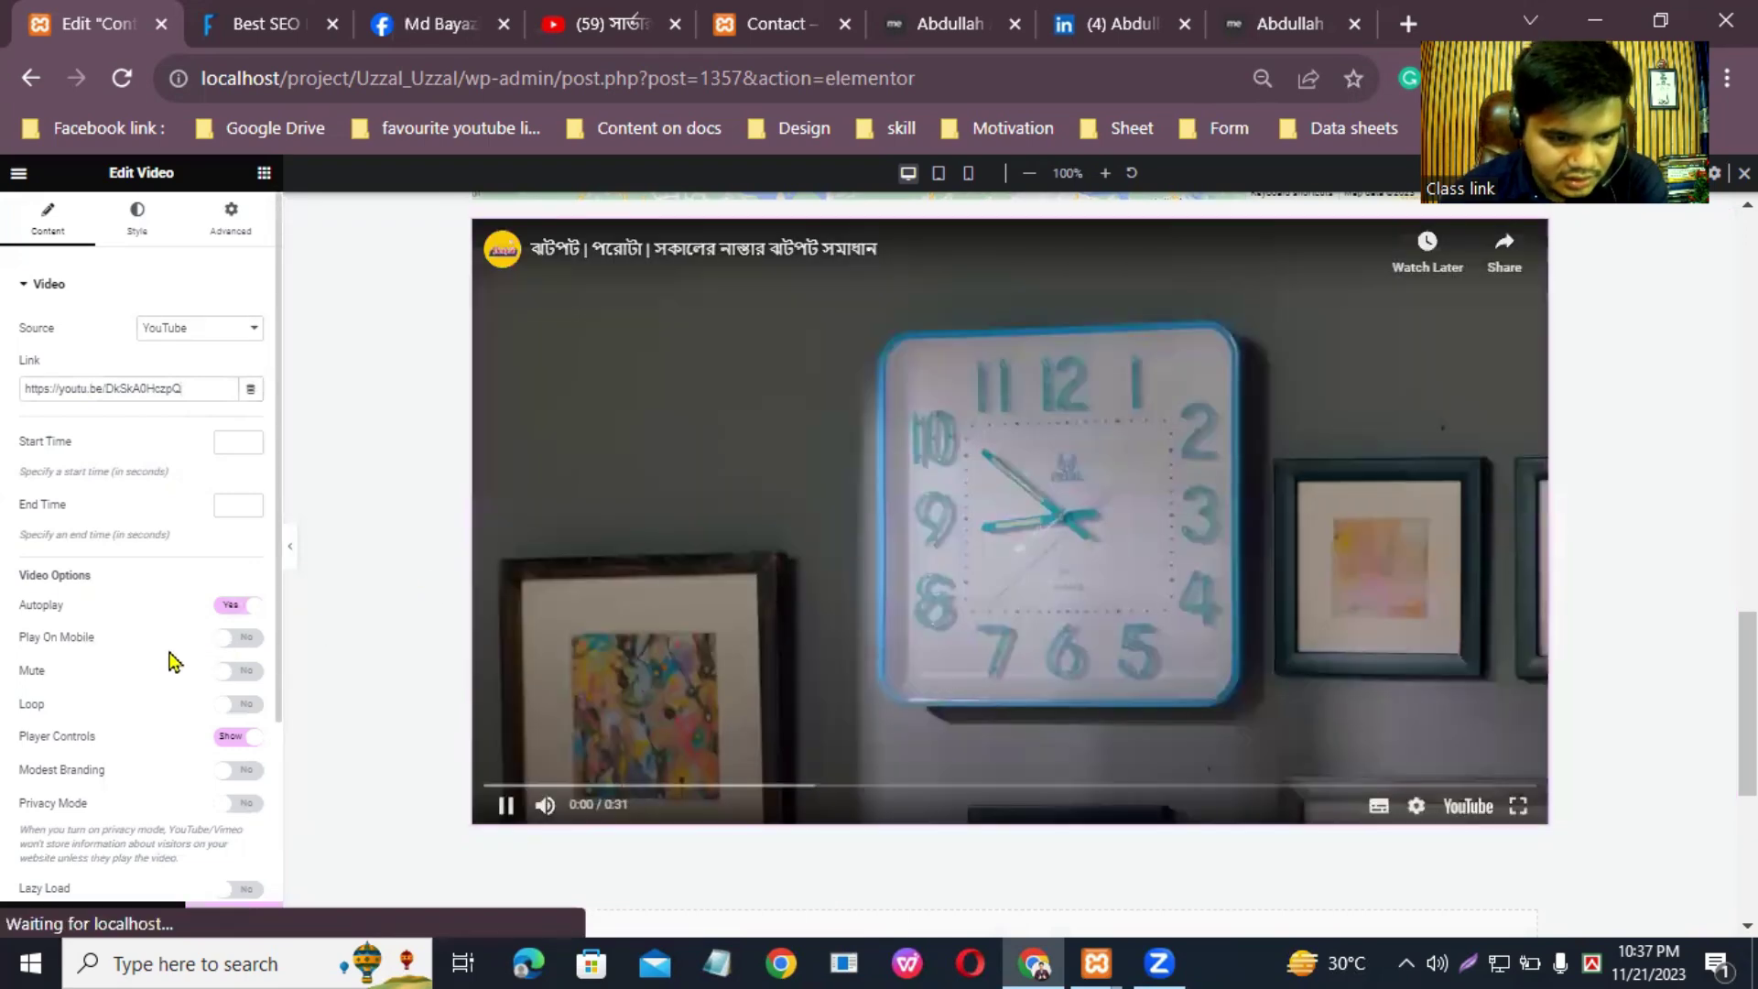
{"action": "left_click", "coordinate": [236, 637]}
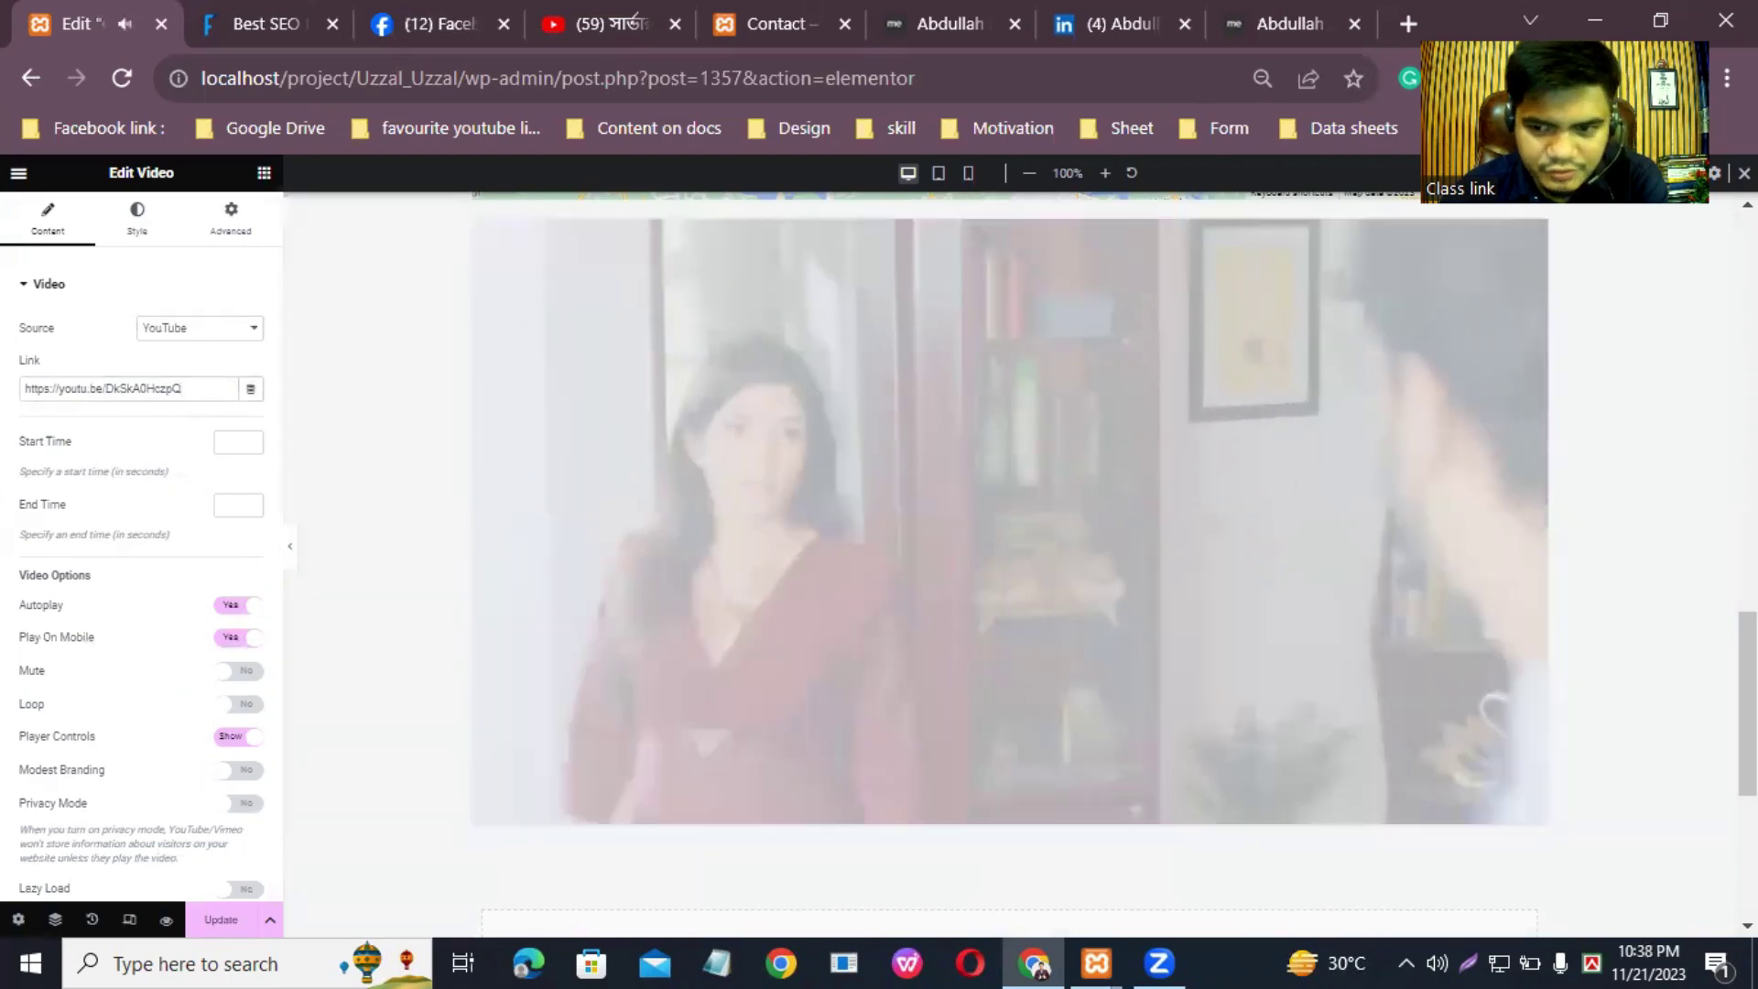
{"action": "scroll", "coordinate": [1438, 683], "scroll_direction": "down", "scroll_amount": 4}
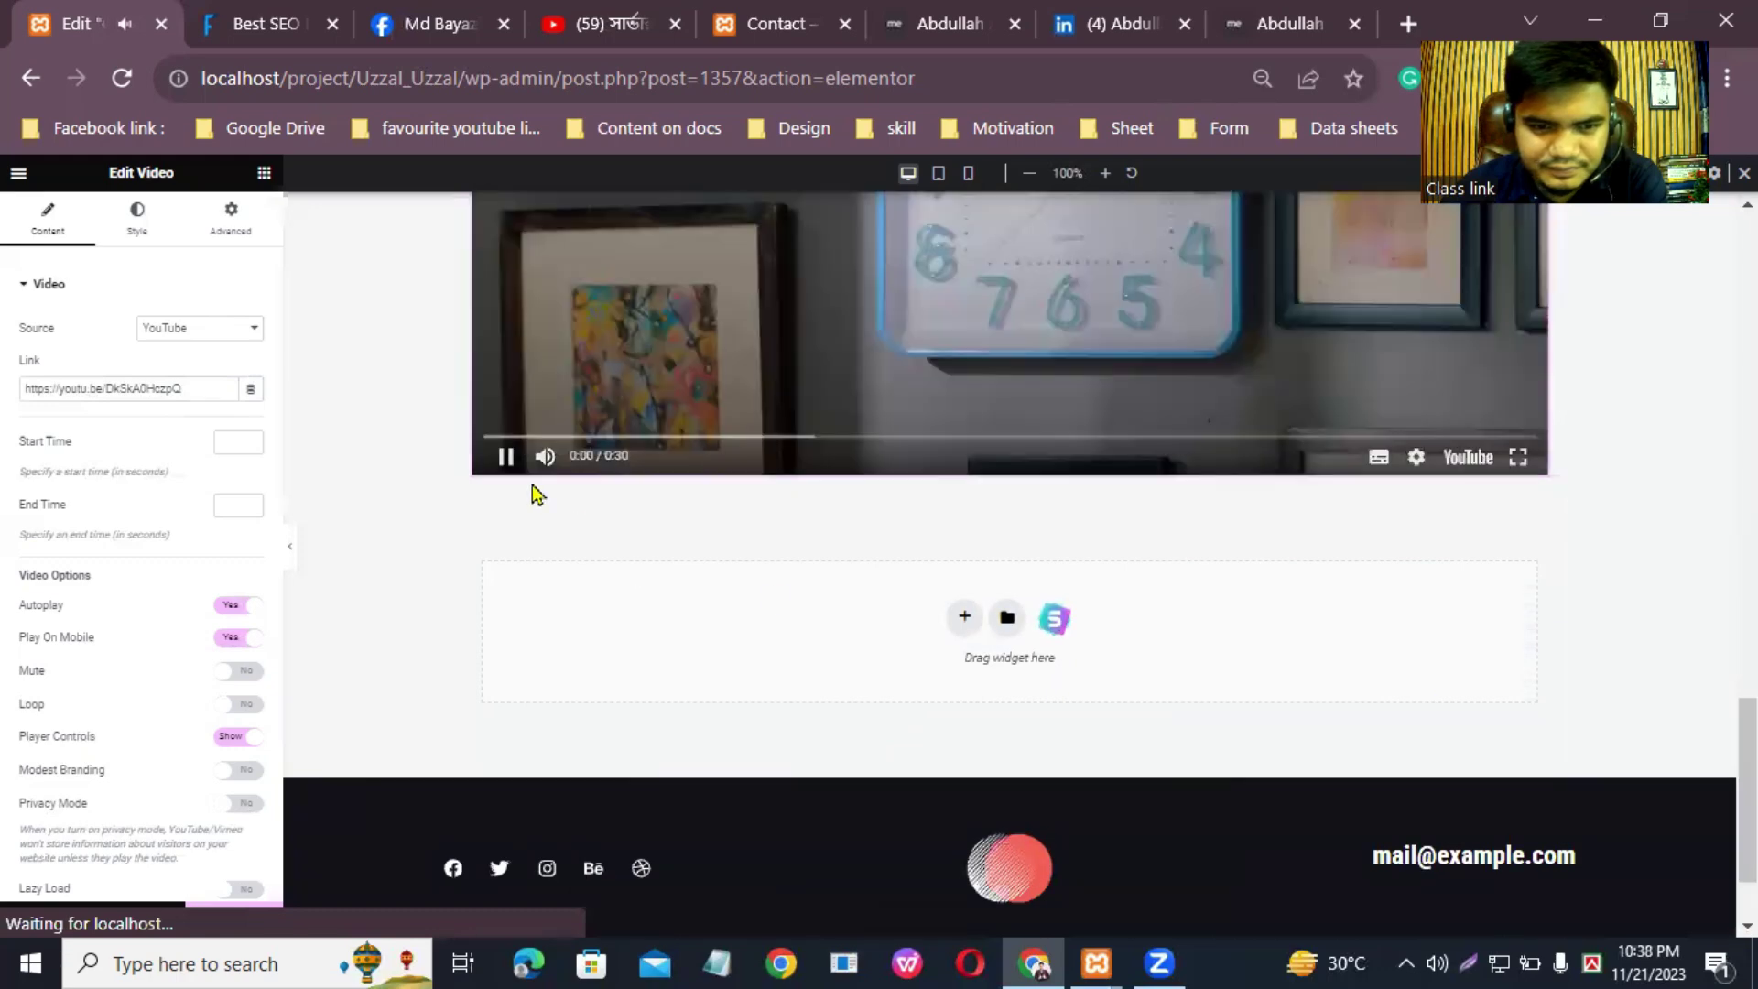
{"action": "left_click", "coordinate": [505, 456]}
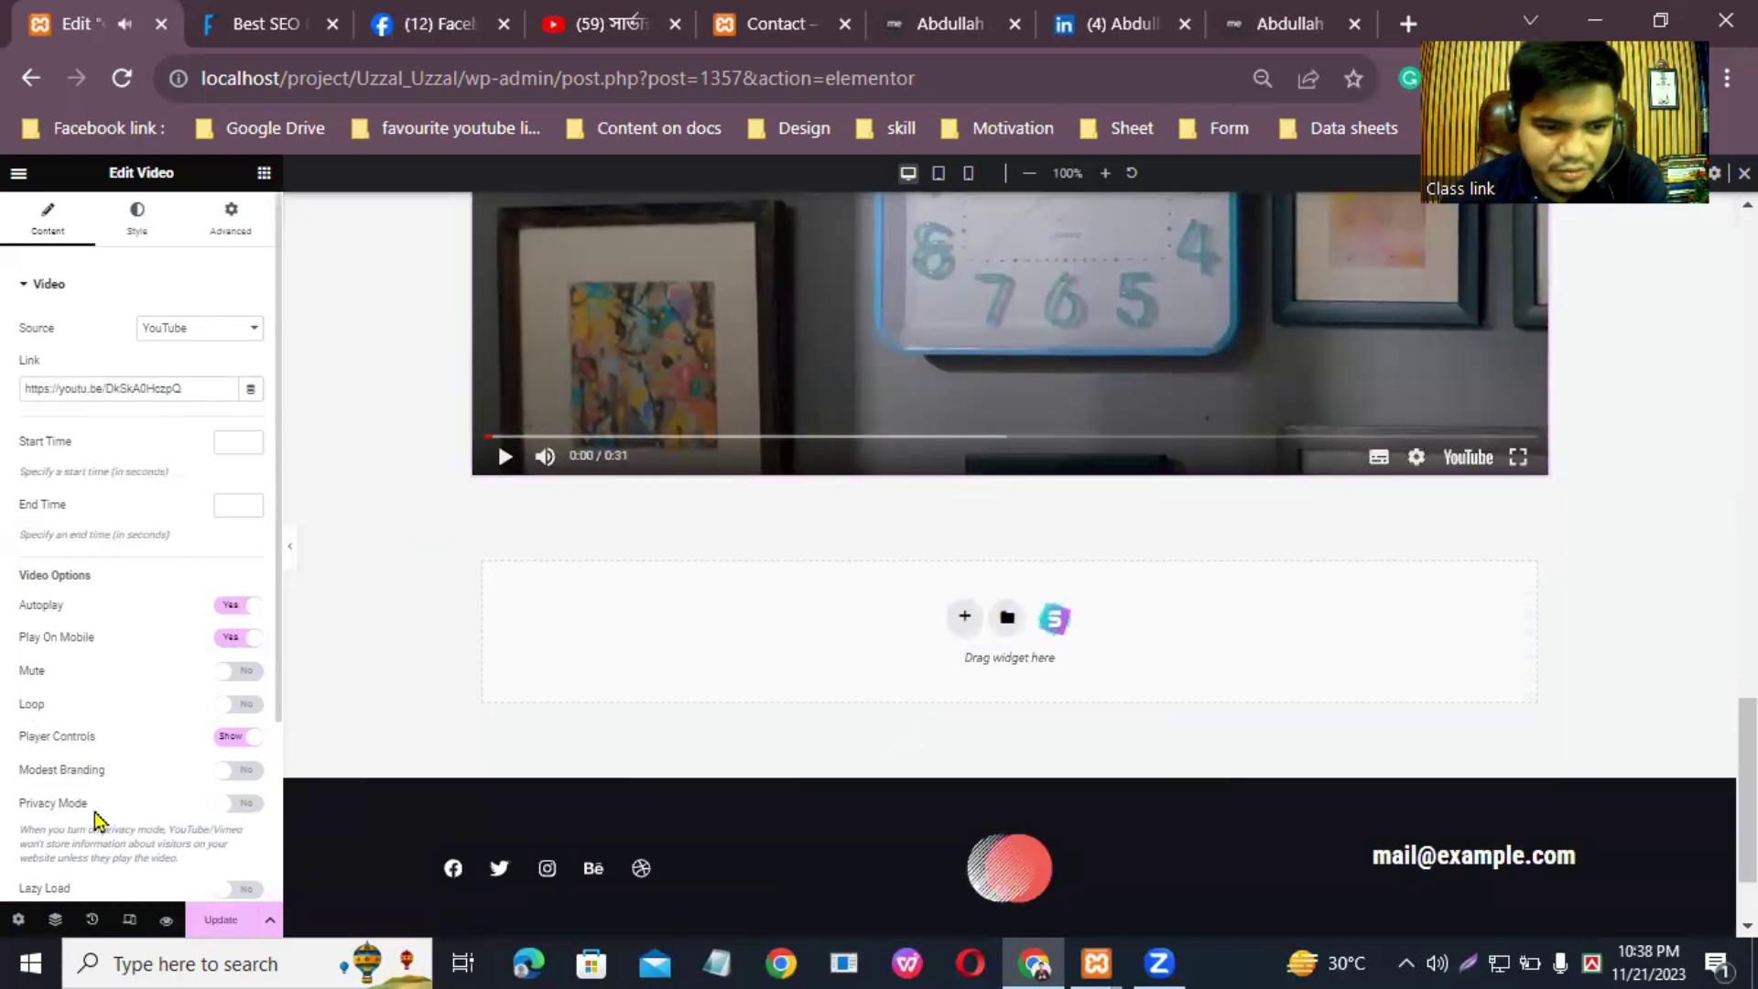
{"action": "scroll", "coordinate": [96, 813], "scroll_direction": "down", "scroll_amount": 3}
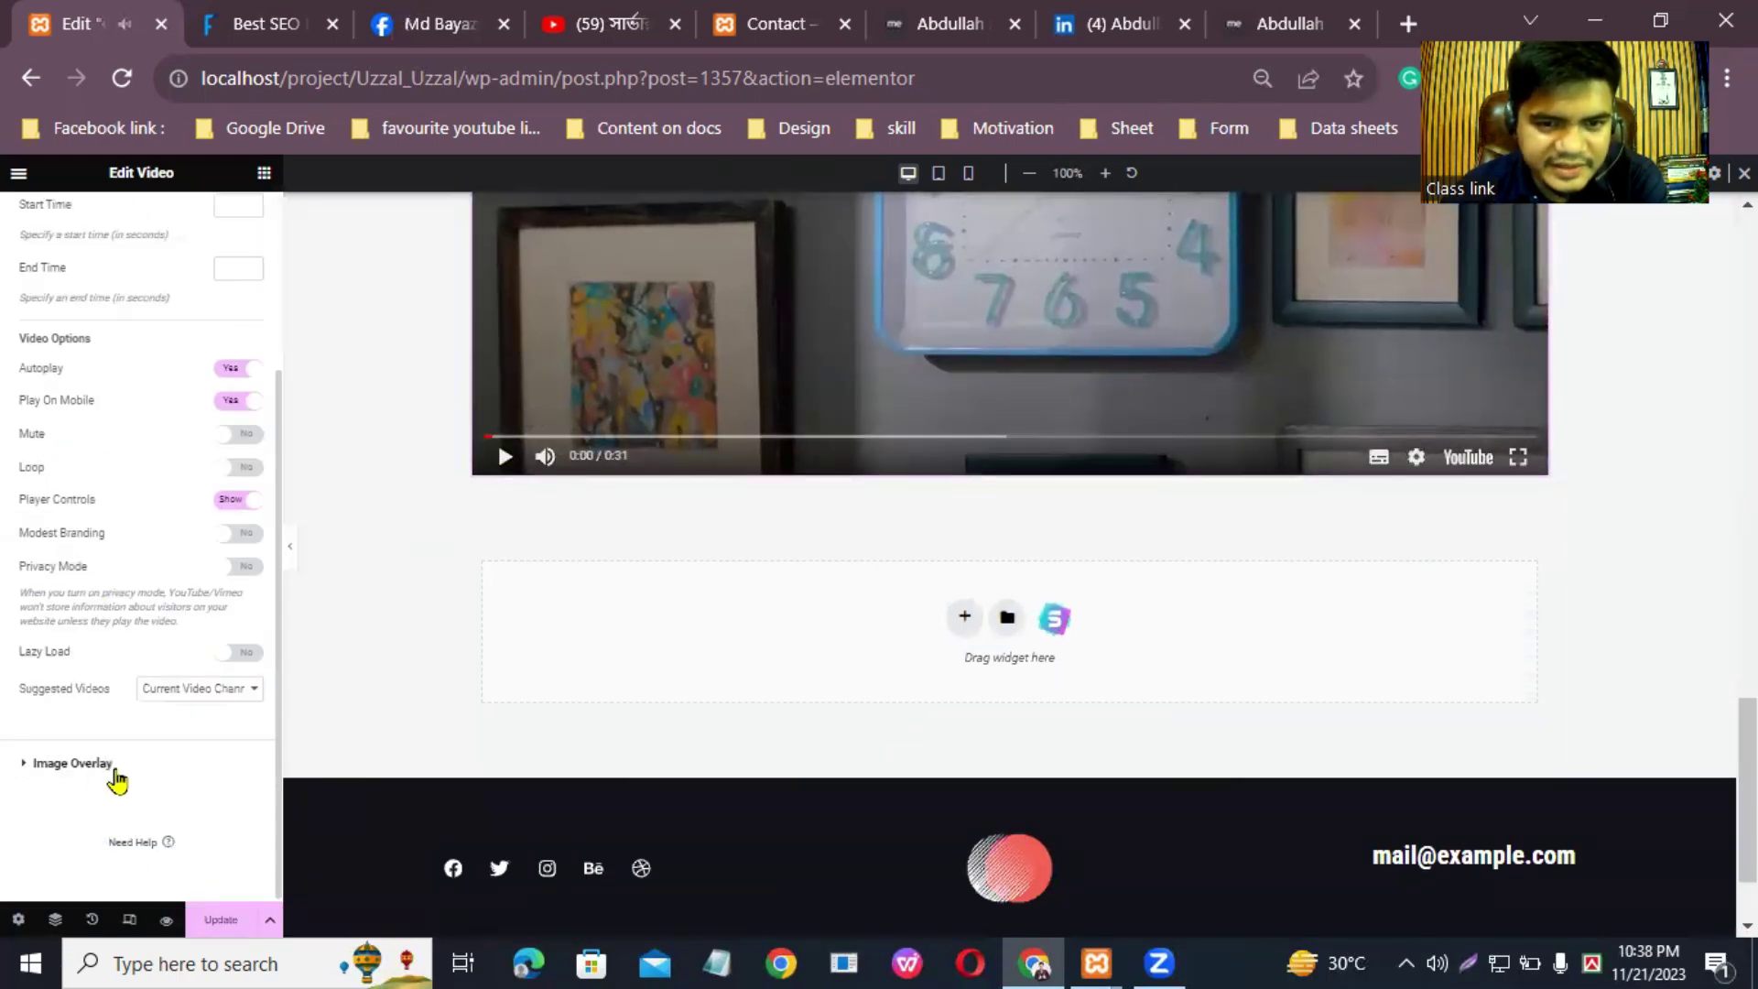
{"action": "scroll", "coordinate": [131, 627], "scroll_direction": "up", "scroll_amount": 3}
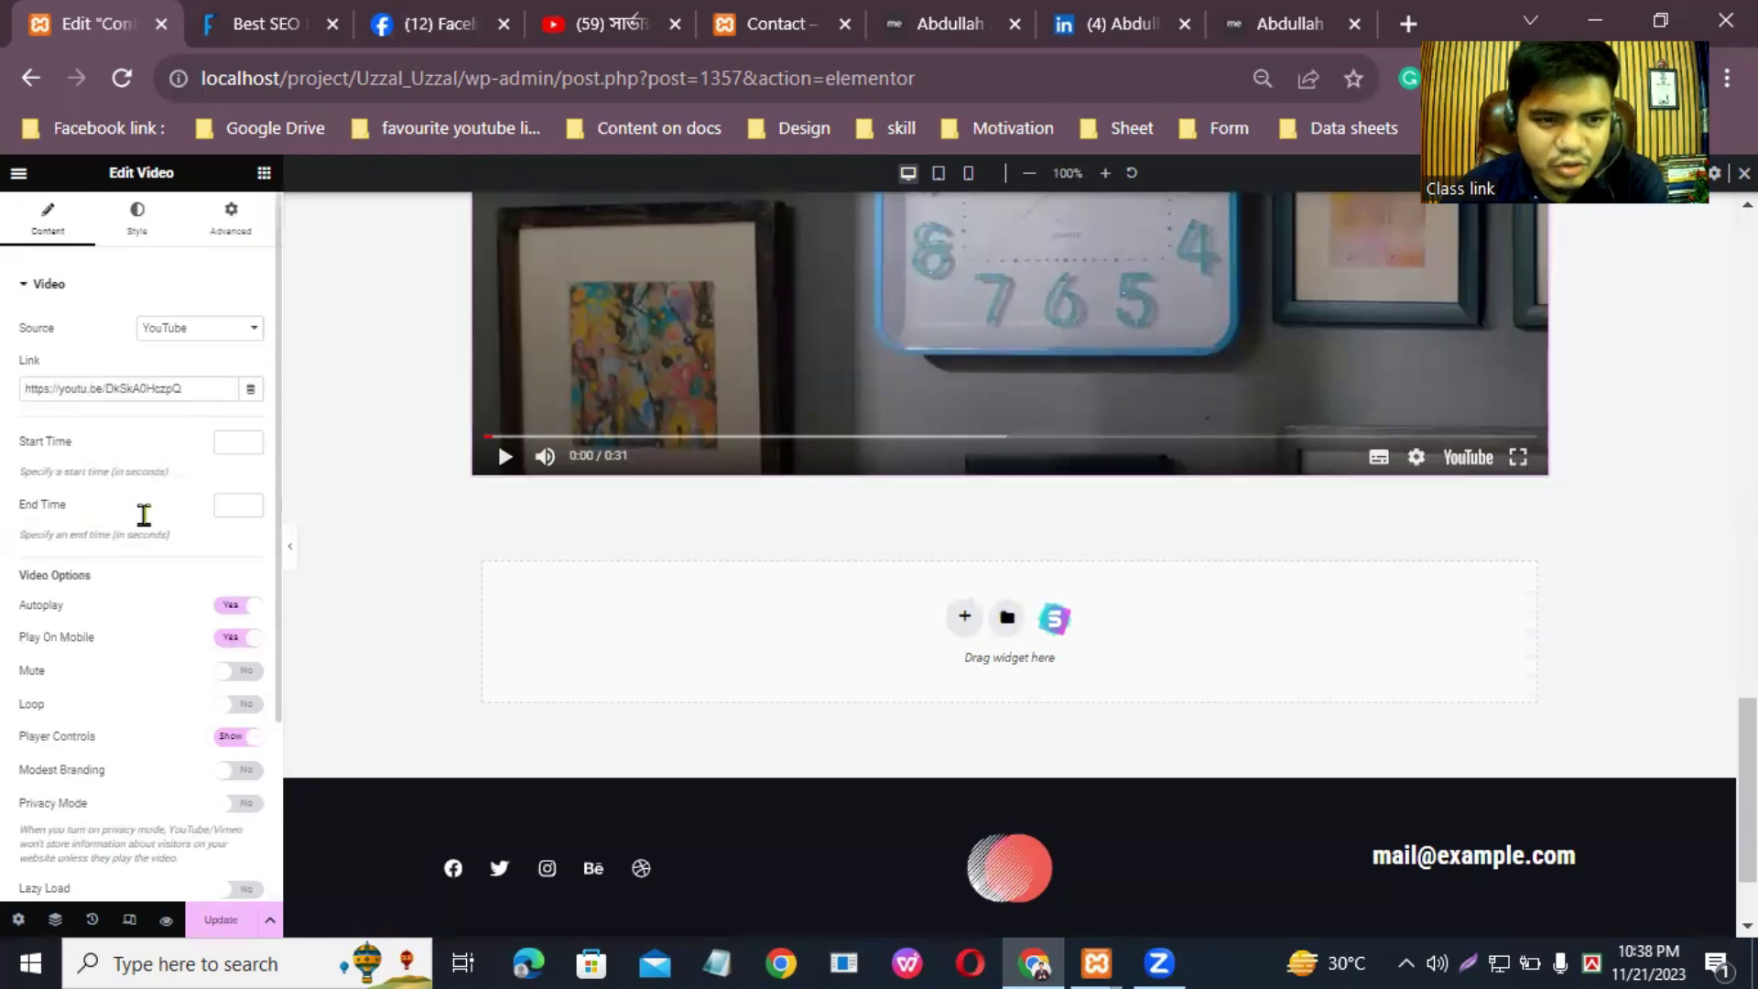
{"action": "left_click", "coordinate": [139, 218]}
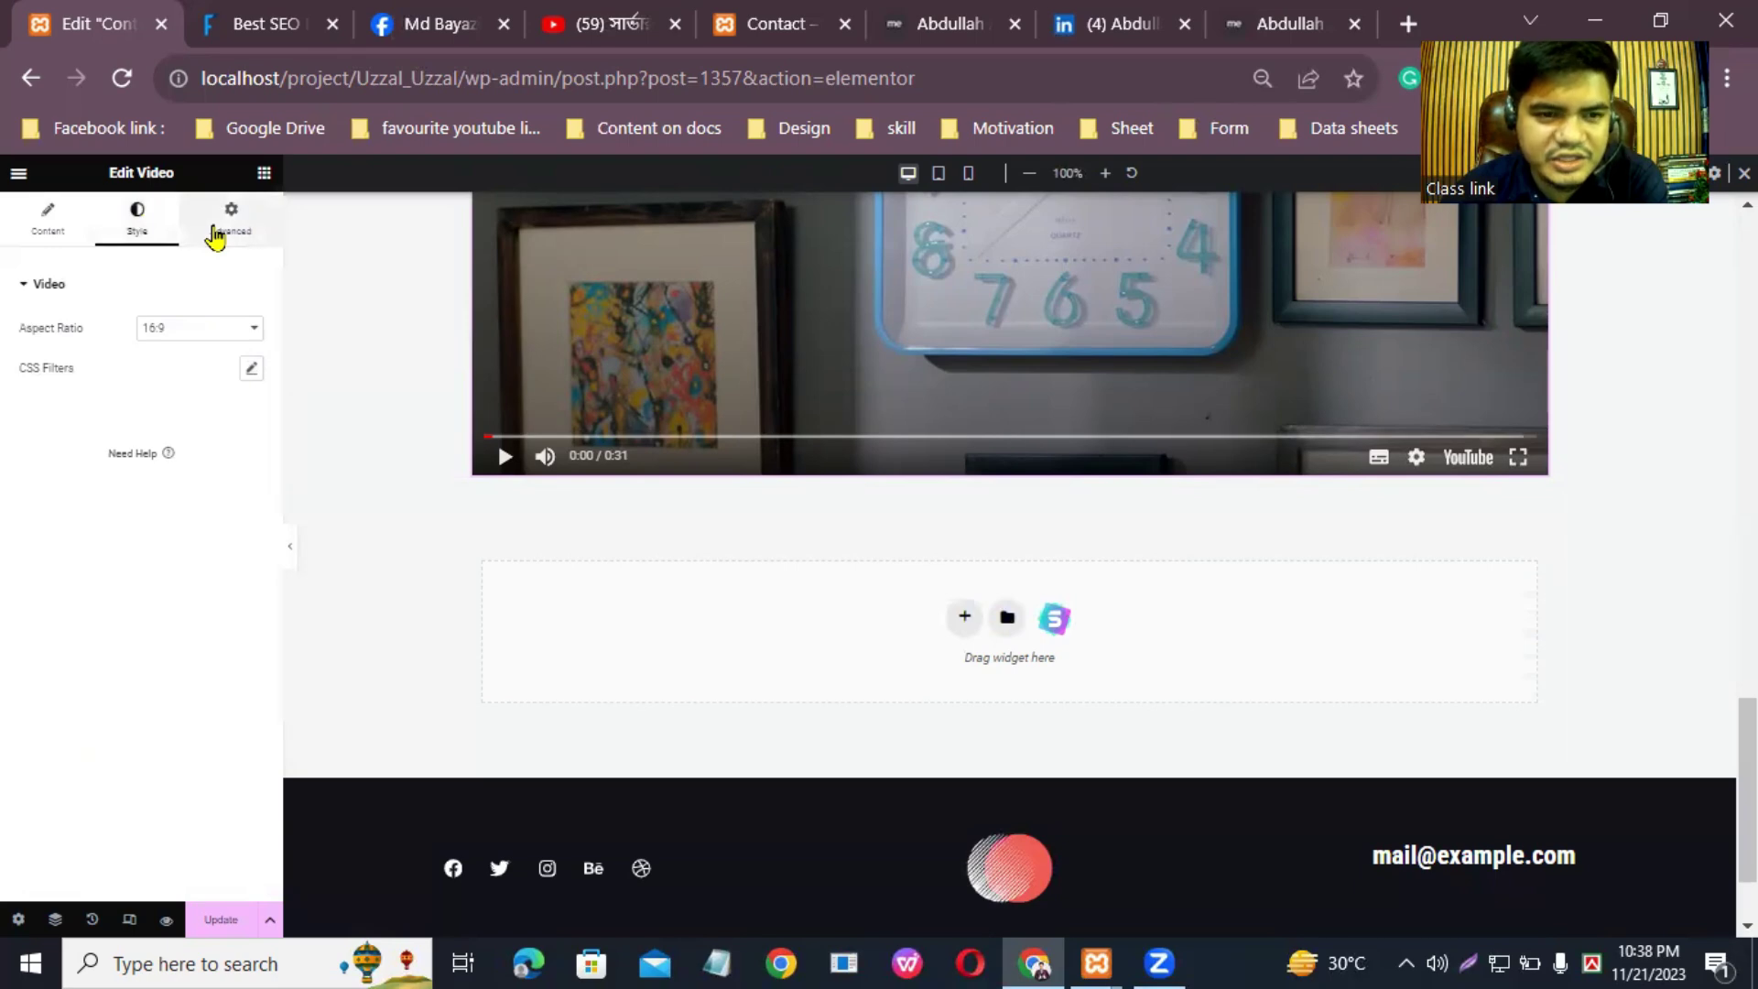
Step: Give the Video widget a linked 33 px margin on all sides
{"action": "left_click", "coordinate": [215, 236]}
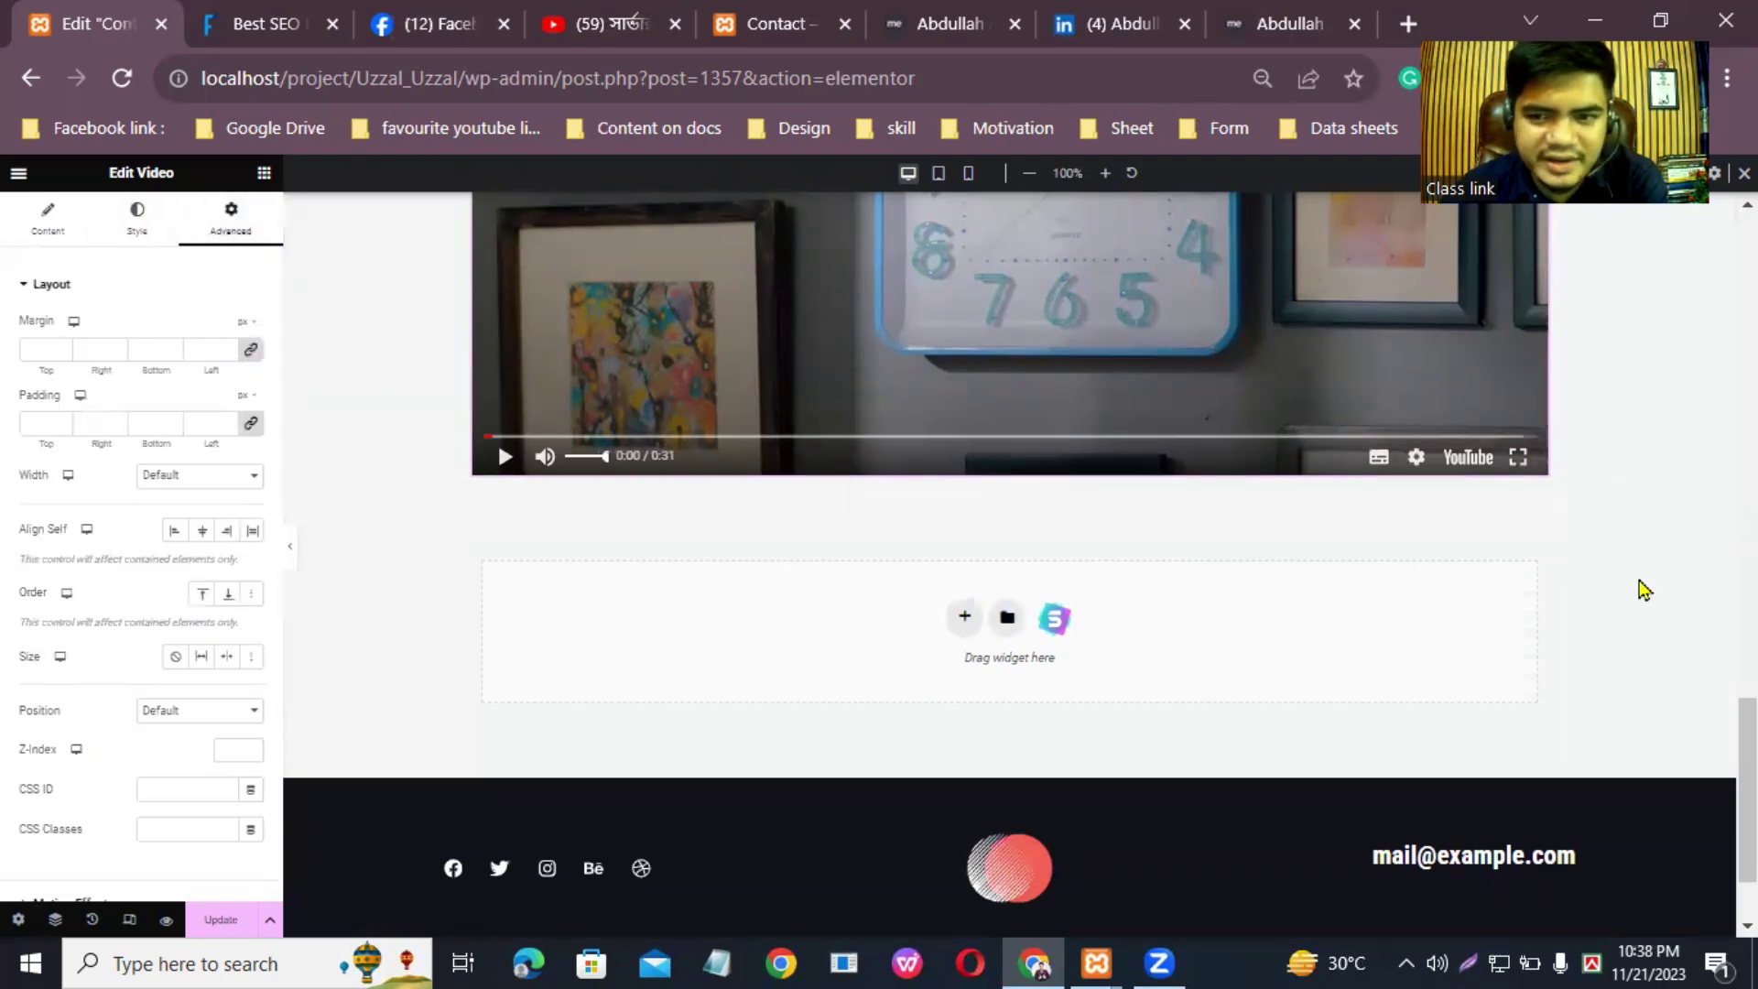
{"action": "scroll", "coordinate": [1744, 788], "scroll_direction": "up", "scroll_amount": 6}
{"action": "scroll", "coordinate": [1010, 565], "scroll_direction": "down", "scroll_amount": 1}
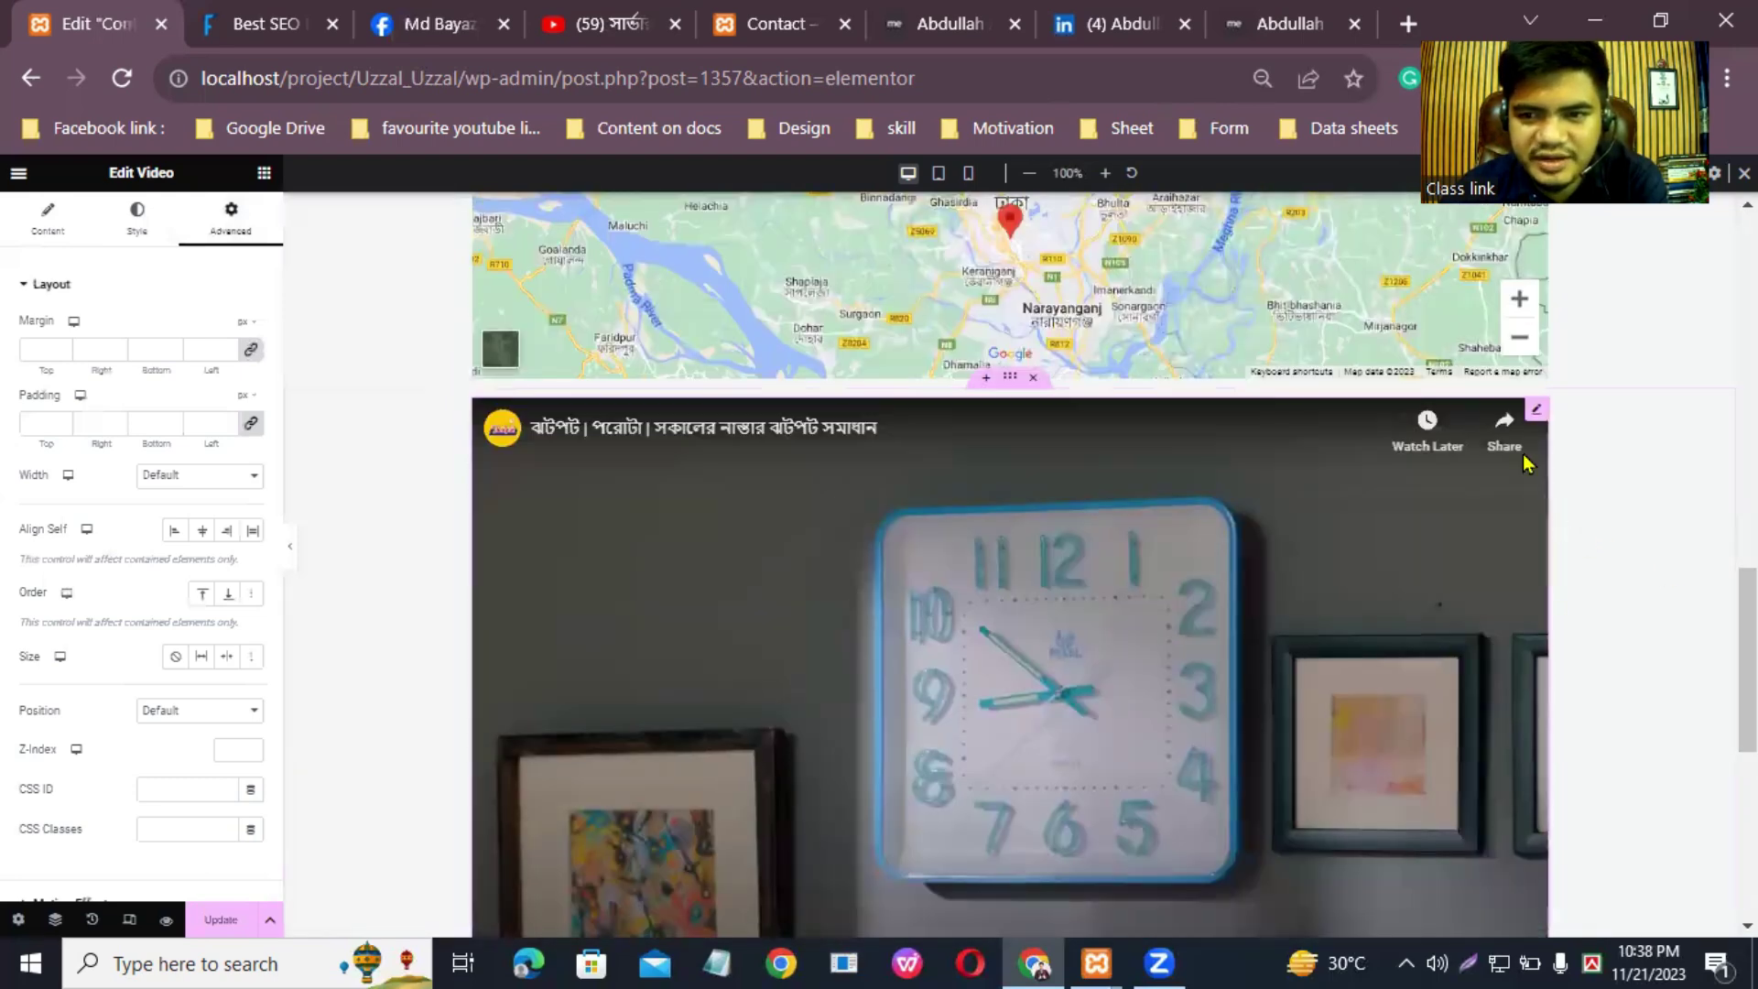
{"action": "scroll", "coordinate": [1601, 705], "scroll_direction": "down", "scroll_amount": 4}
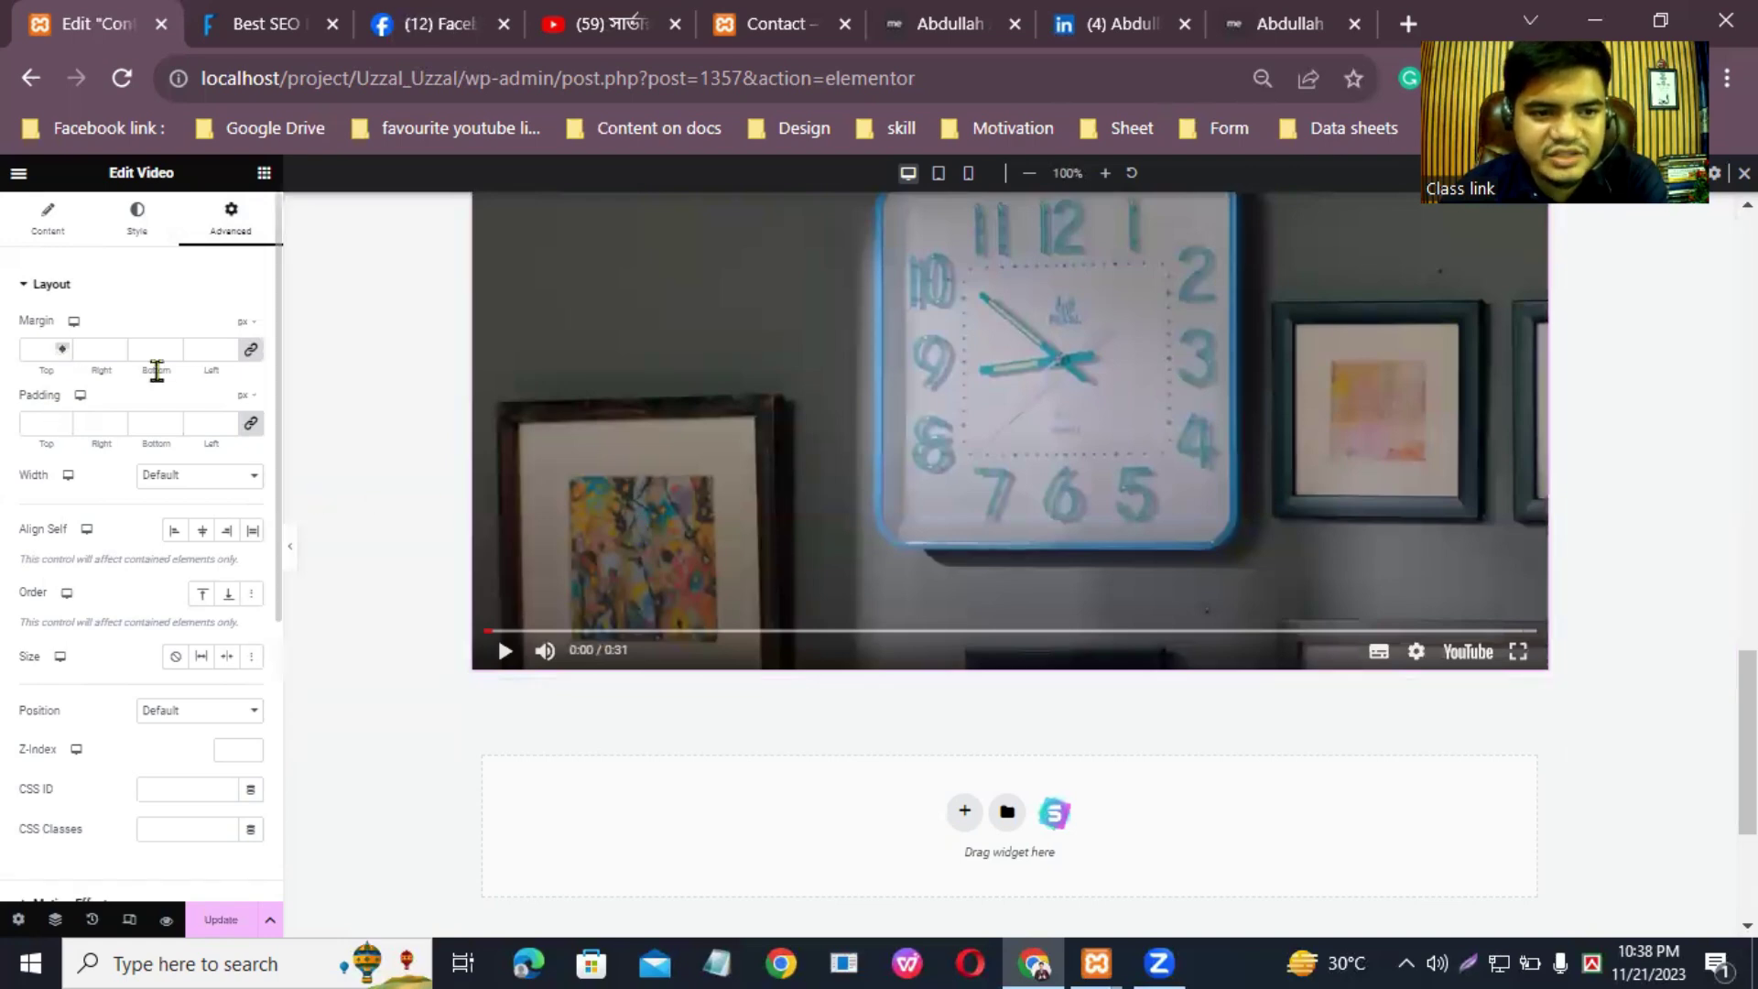
{"action": "left_click", "coordinate": [228, 347]}
{"action": "left_click_drag", "start_coordinate": [228, 348], "coordinate": [227, 349]}
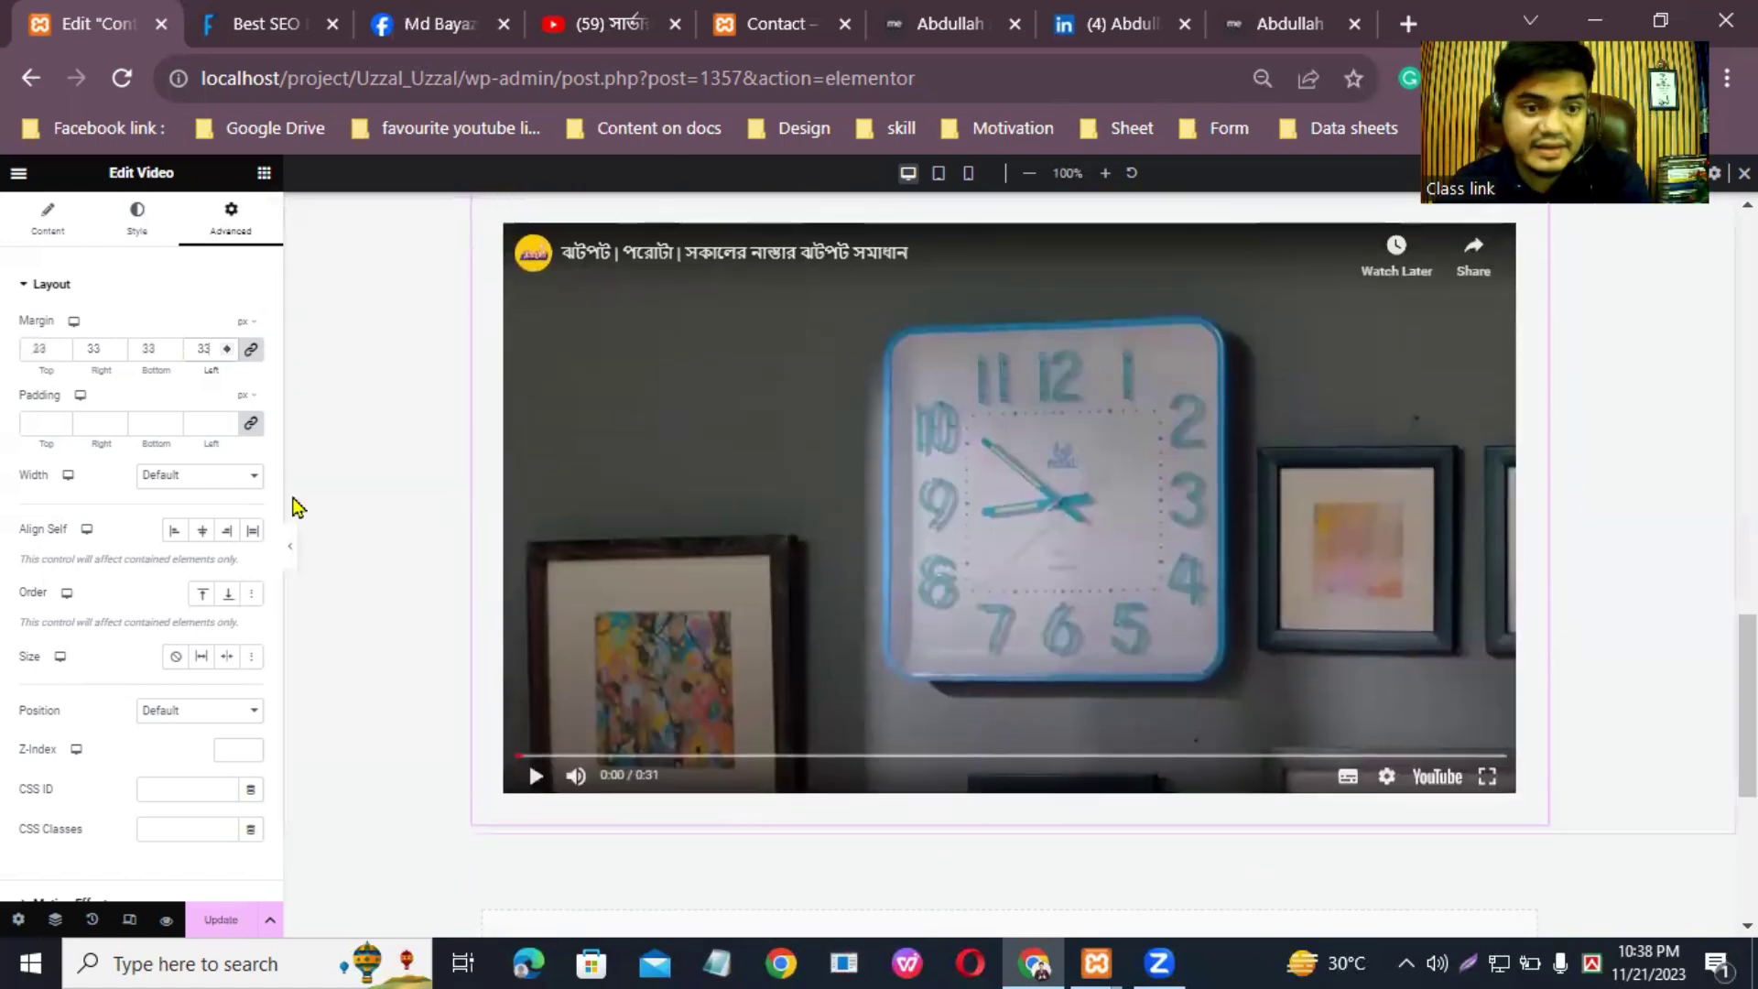
Step: Set the Video widget's linked padding to 21 px
{"action": "left_click", "coordinate": [64, 427]}
{"action": "type", "text": "8"}
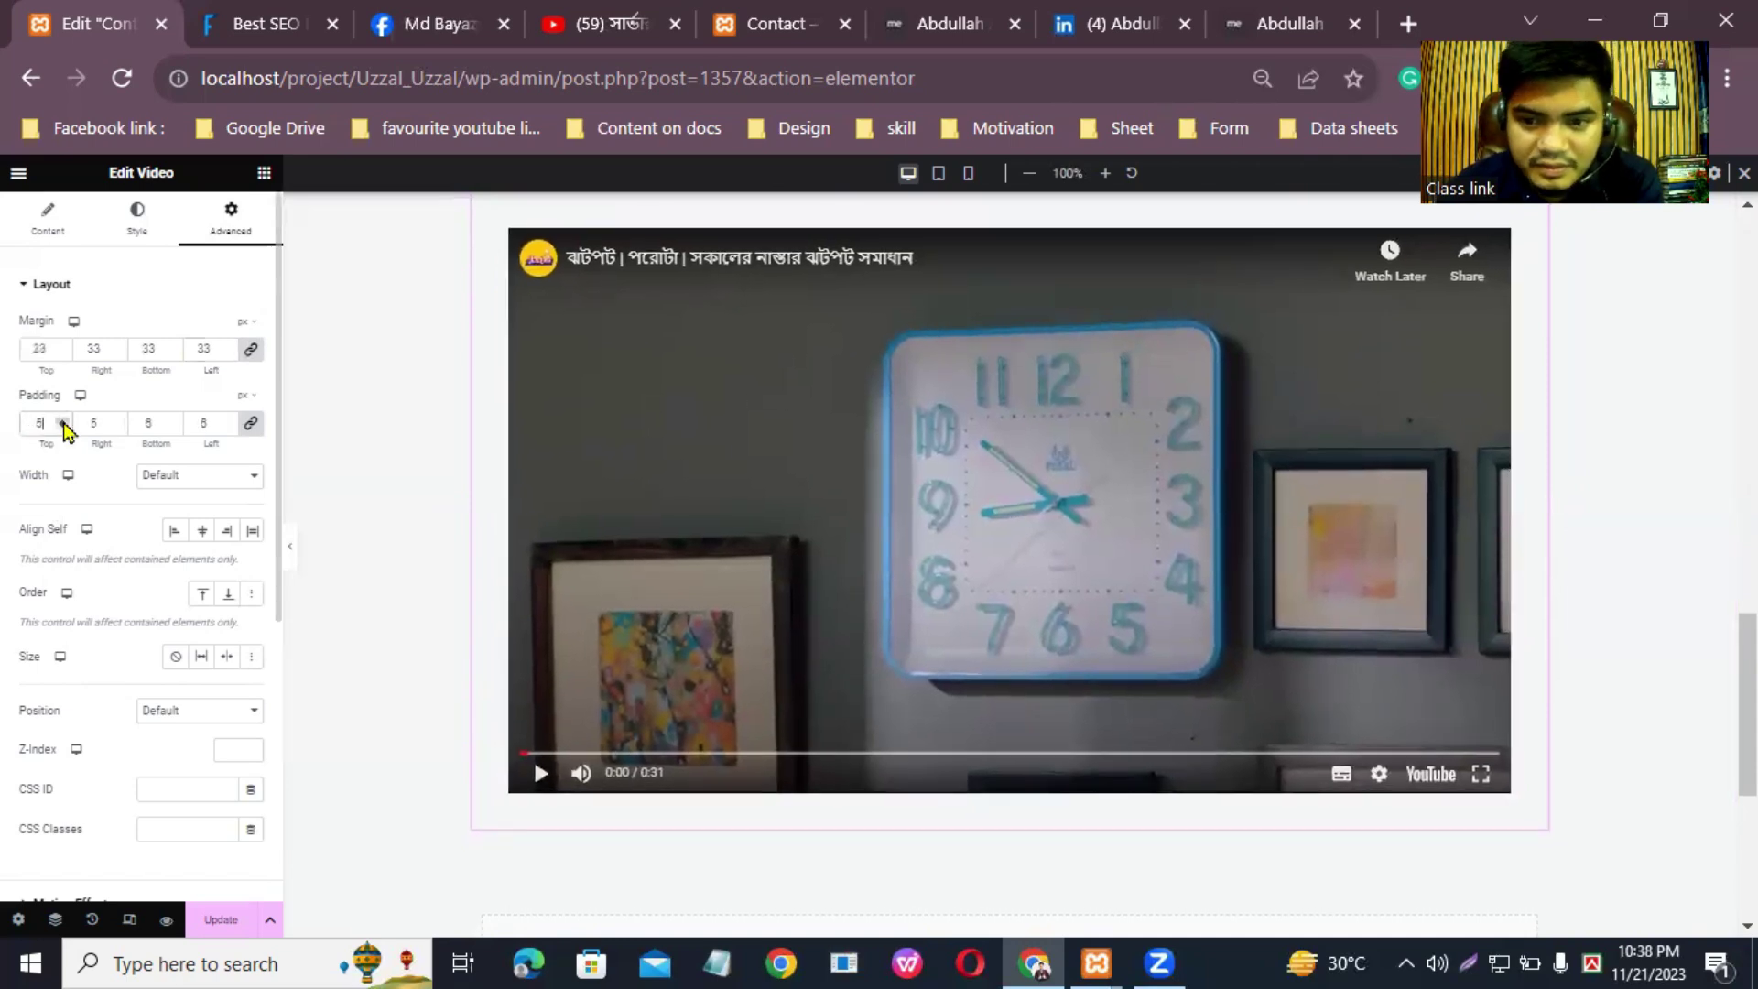
{"action": "key", "text": "BackSpace"}
{"action": "type", "text": "20"}
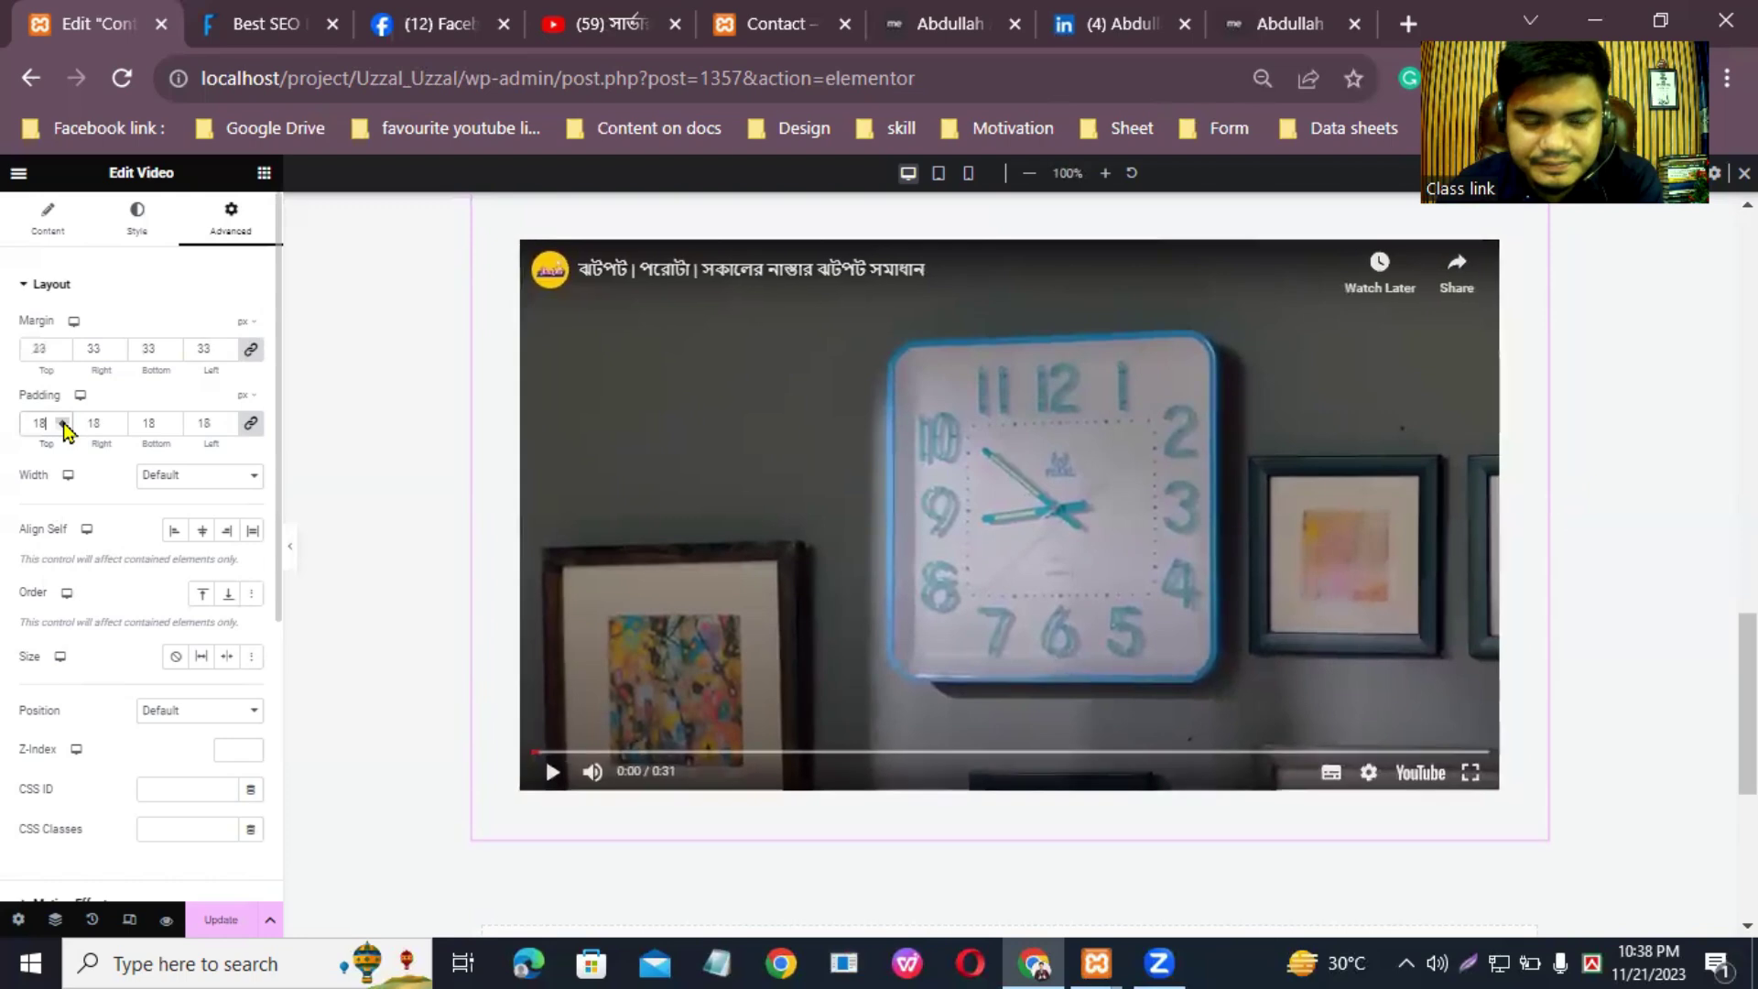
{"action": "scroll", "coordinate": [187, 745], "scroll_direction": "down", "scroll_amount": 5}
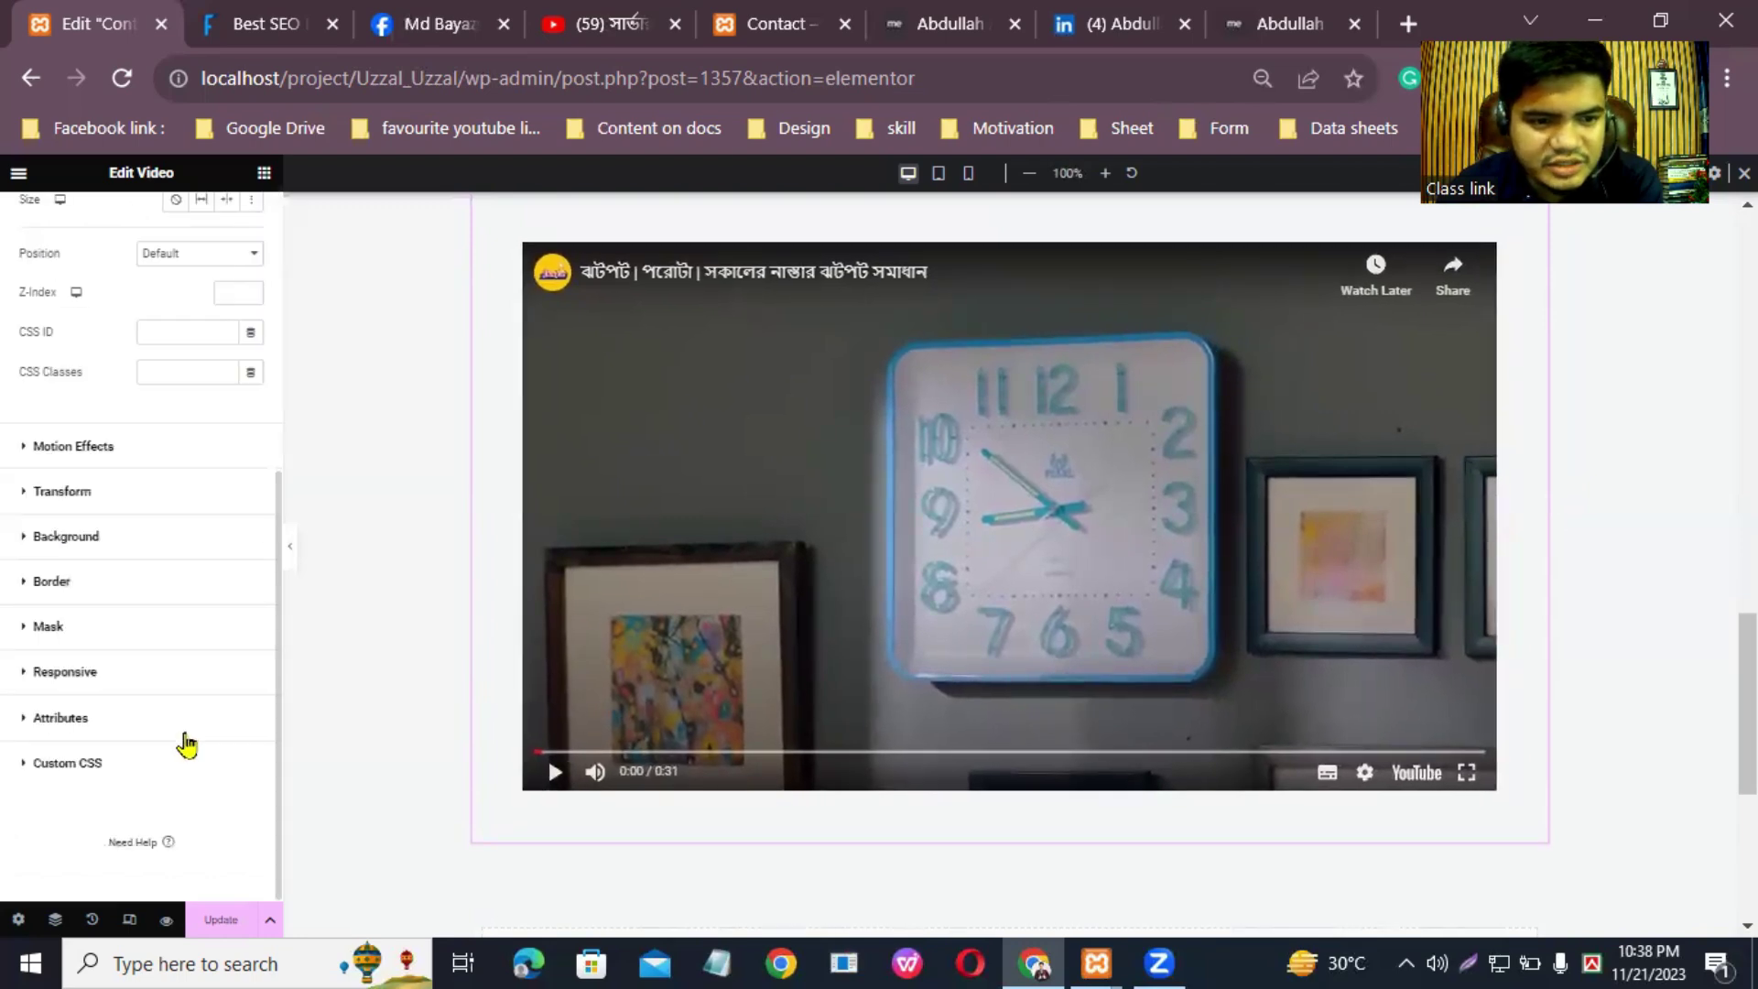
{"action": "scroll", "coordinate": [142, 663], "scroll_direction": "up", "scroll_amount": 5}
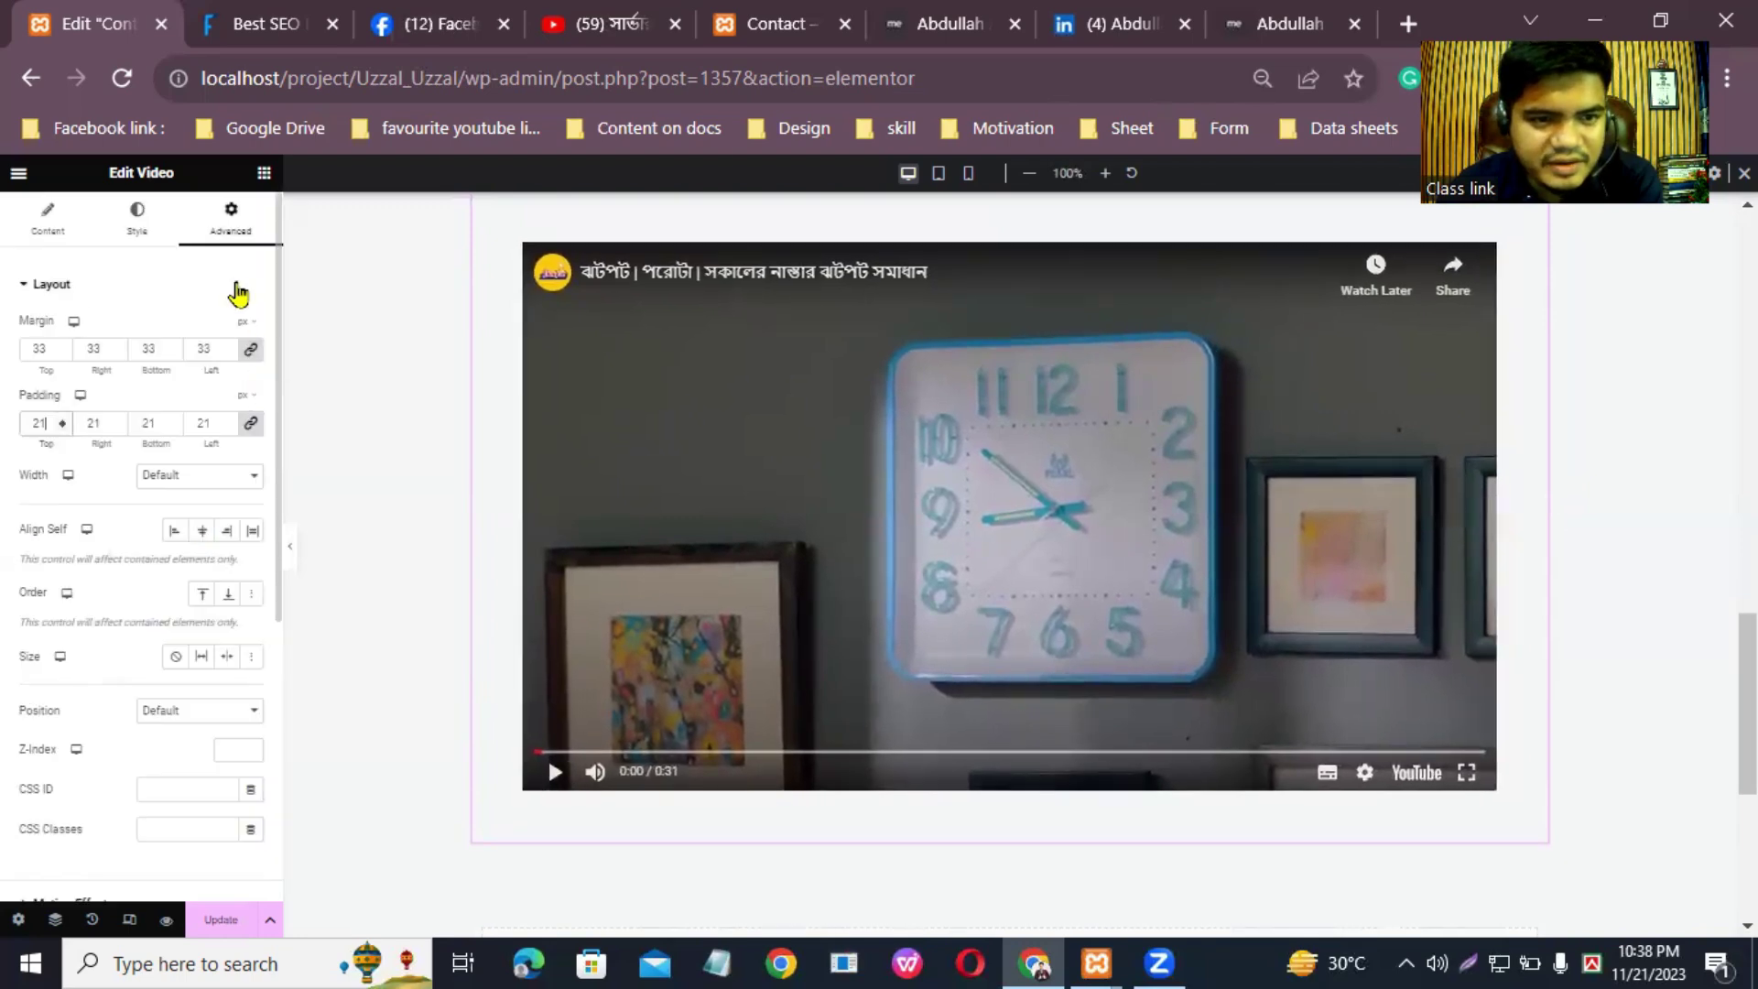
{"action": "left_click", "coordinate": [152, 220]}
{"action": "left_click", "coordinate": [229, 215]}
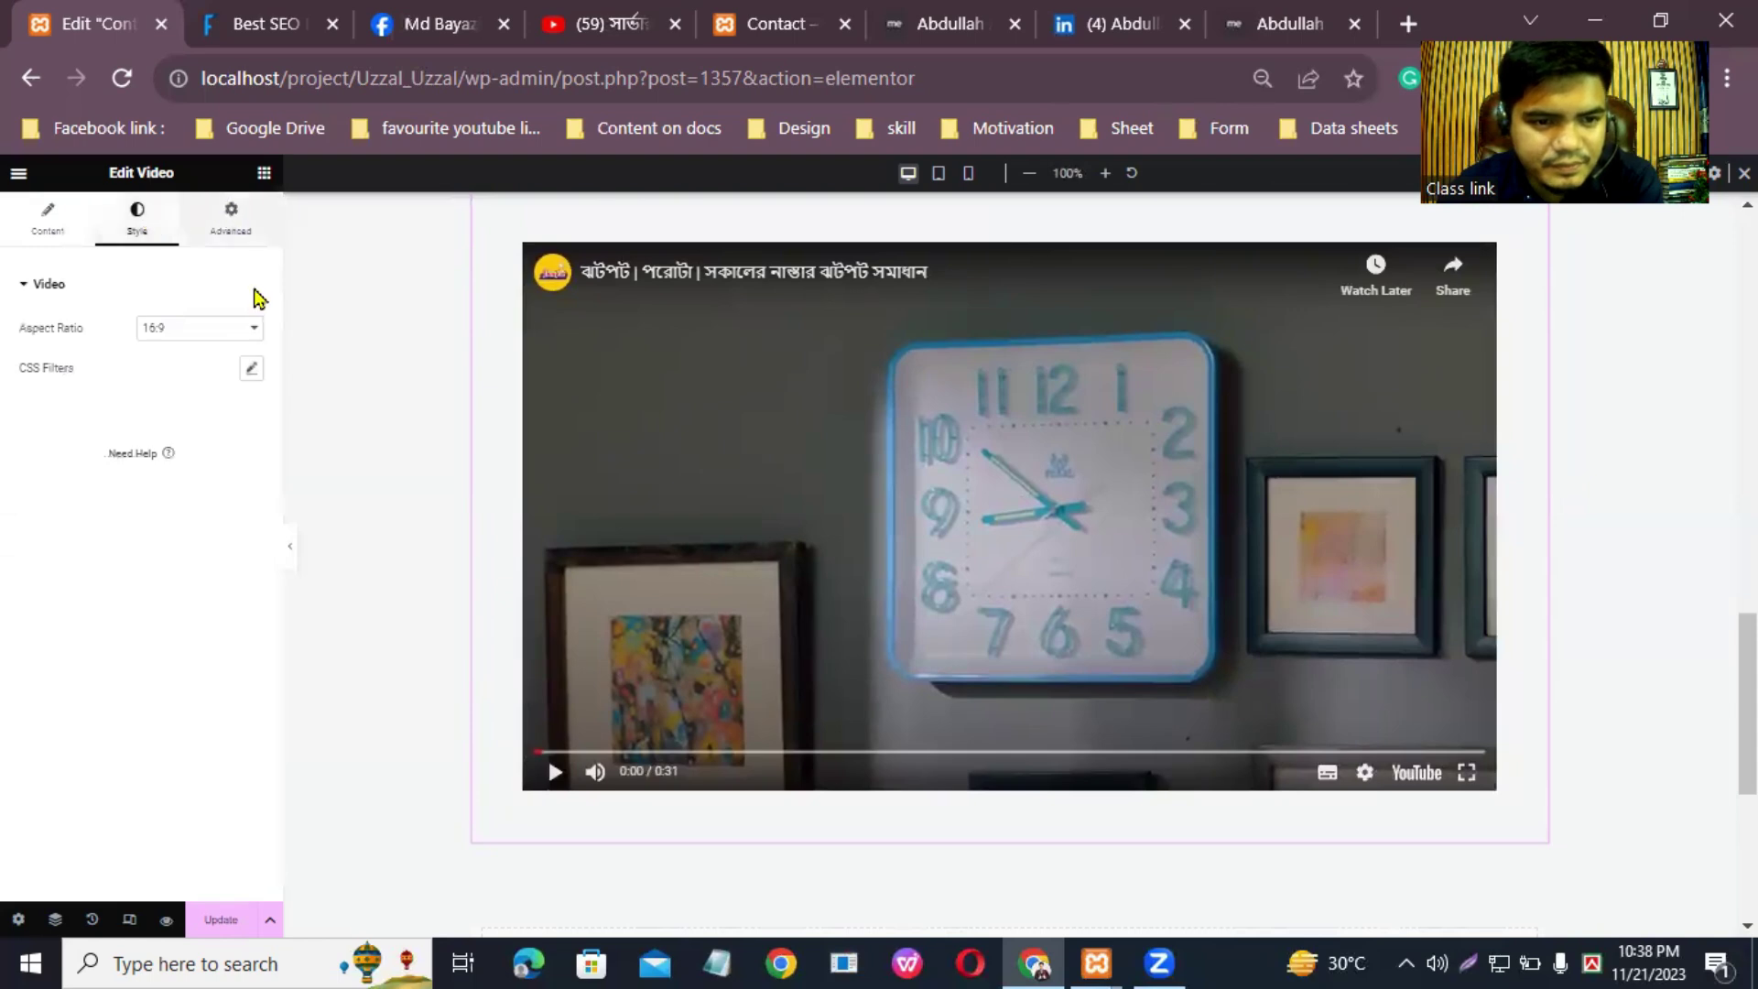
{"action": "scroll", "coordinate": [165, 641], "scroll_direction": "down", "scroll_amount": 5}
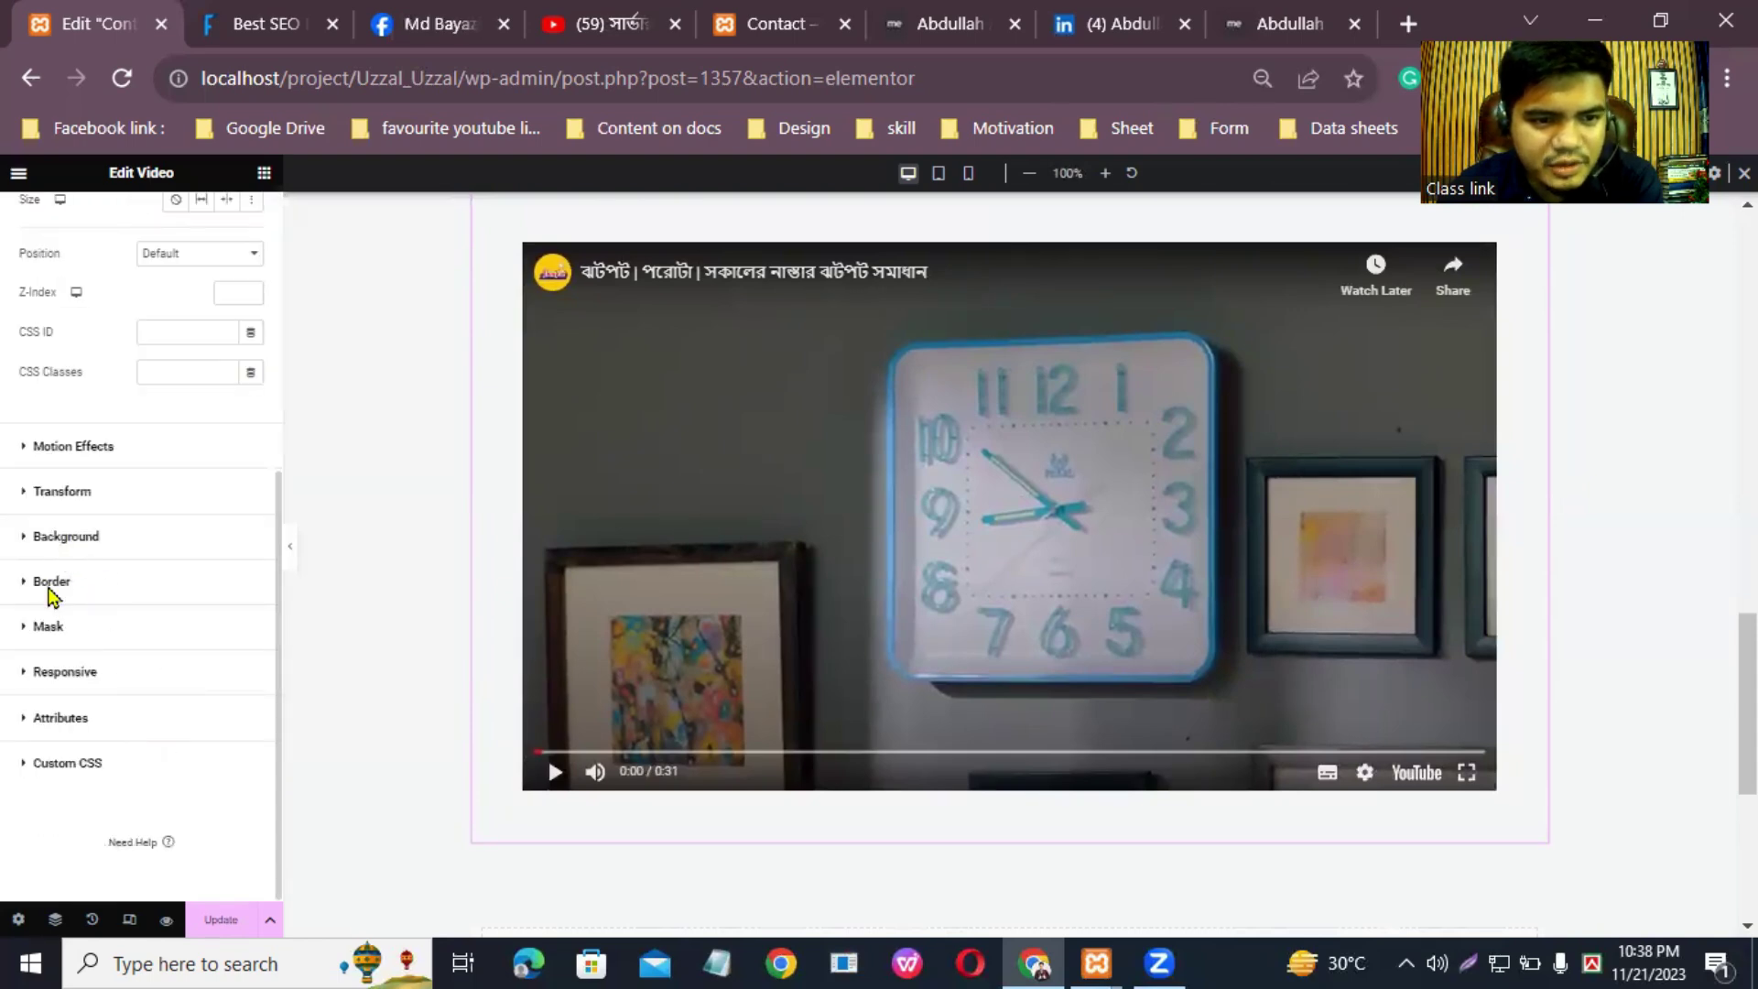
Step: Round the video widget's corners with a 25 px border radius and save the page
{"action": "left_click", "coordinate": [49, 586]}
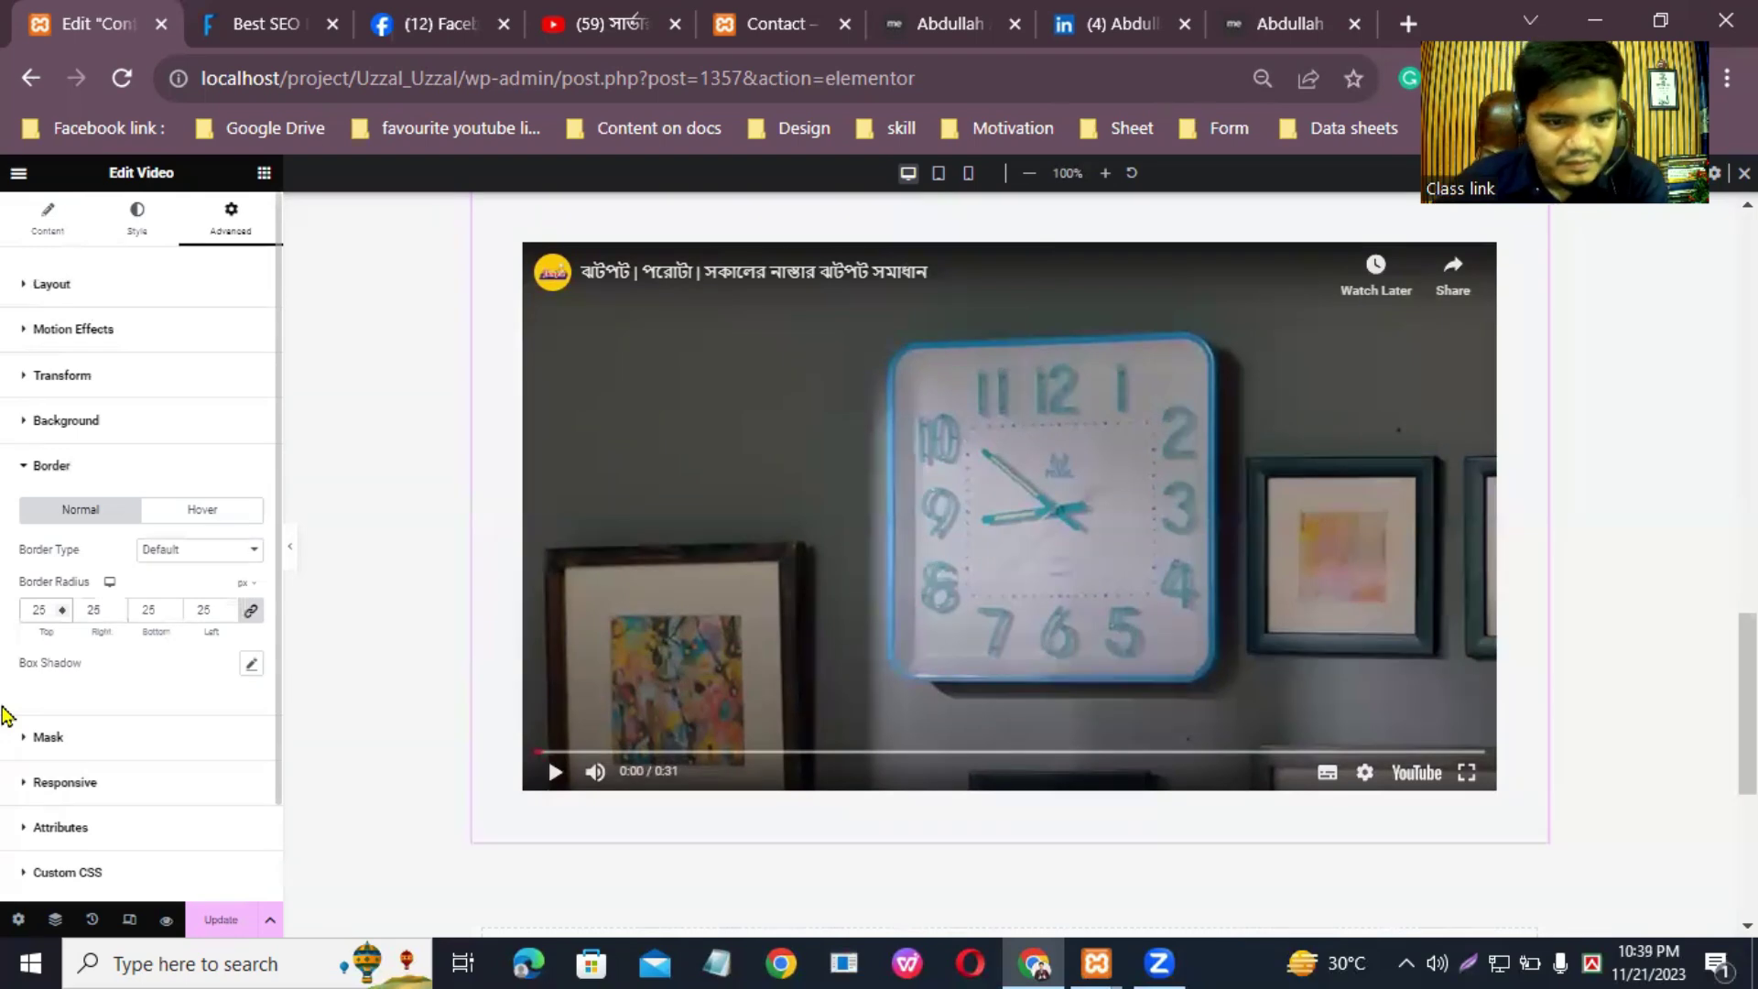
{"action": "scroll", "coordinate": [192, 631], "scroll_direction": "down", "scroll_amount": 1}
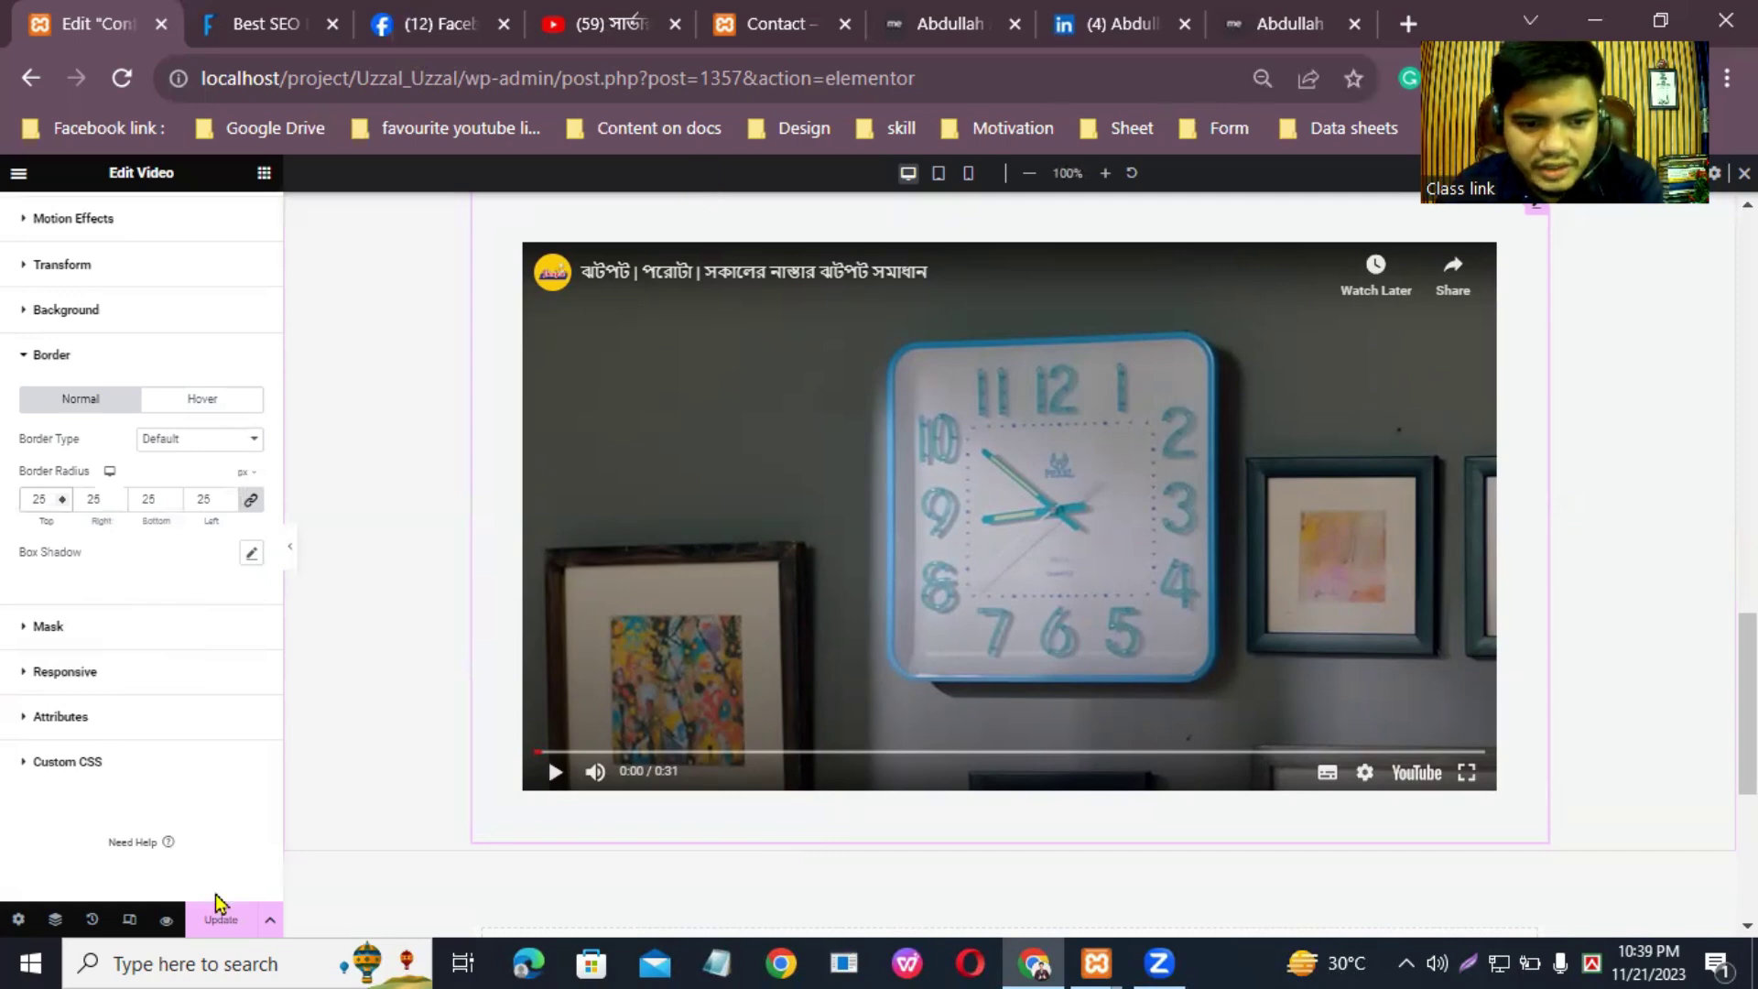
{"action": "left_click", "coordinate": [220, 922]}
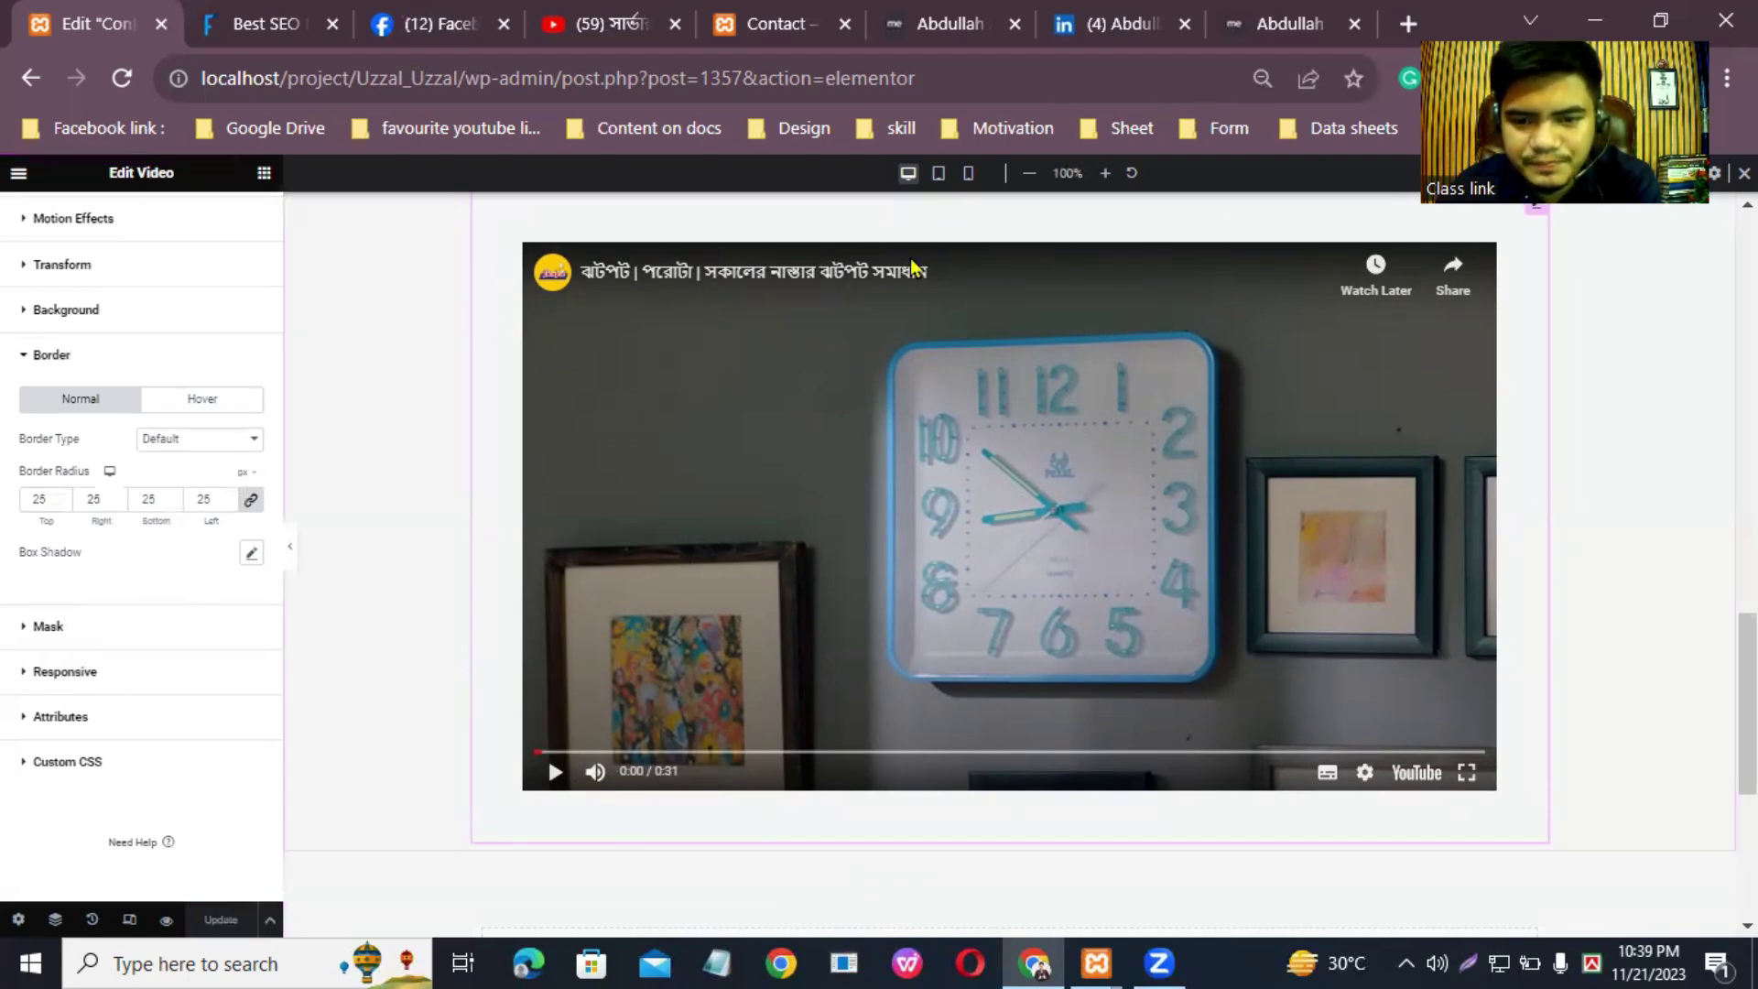
{"action": "left_click", "coordinate": [778, 24]}
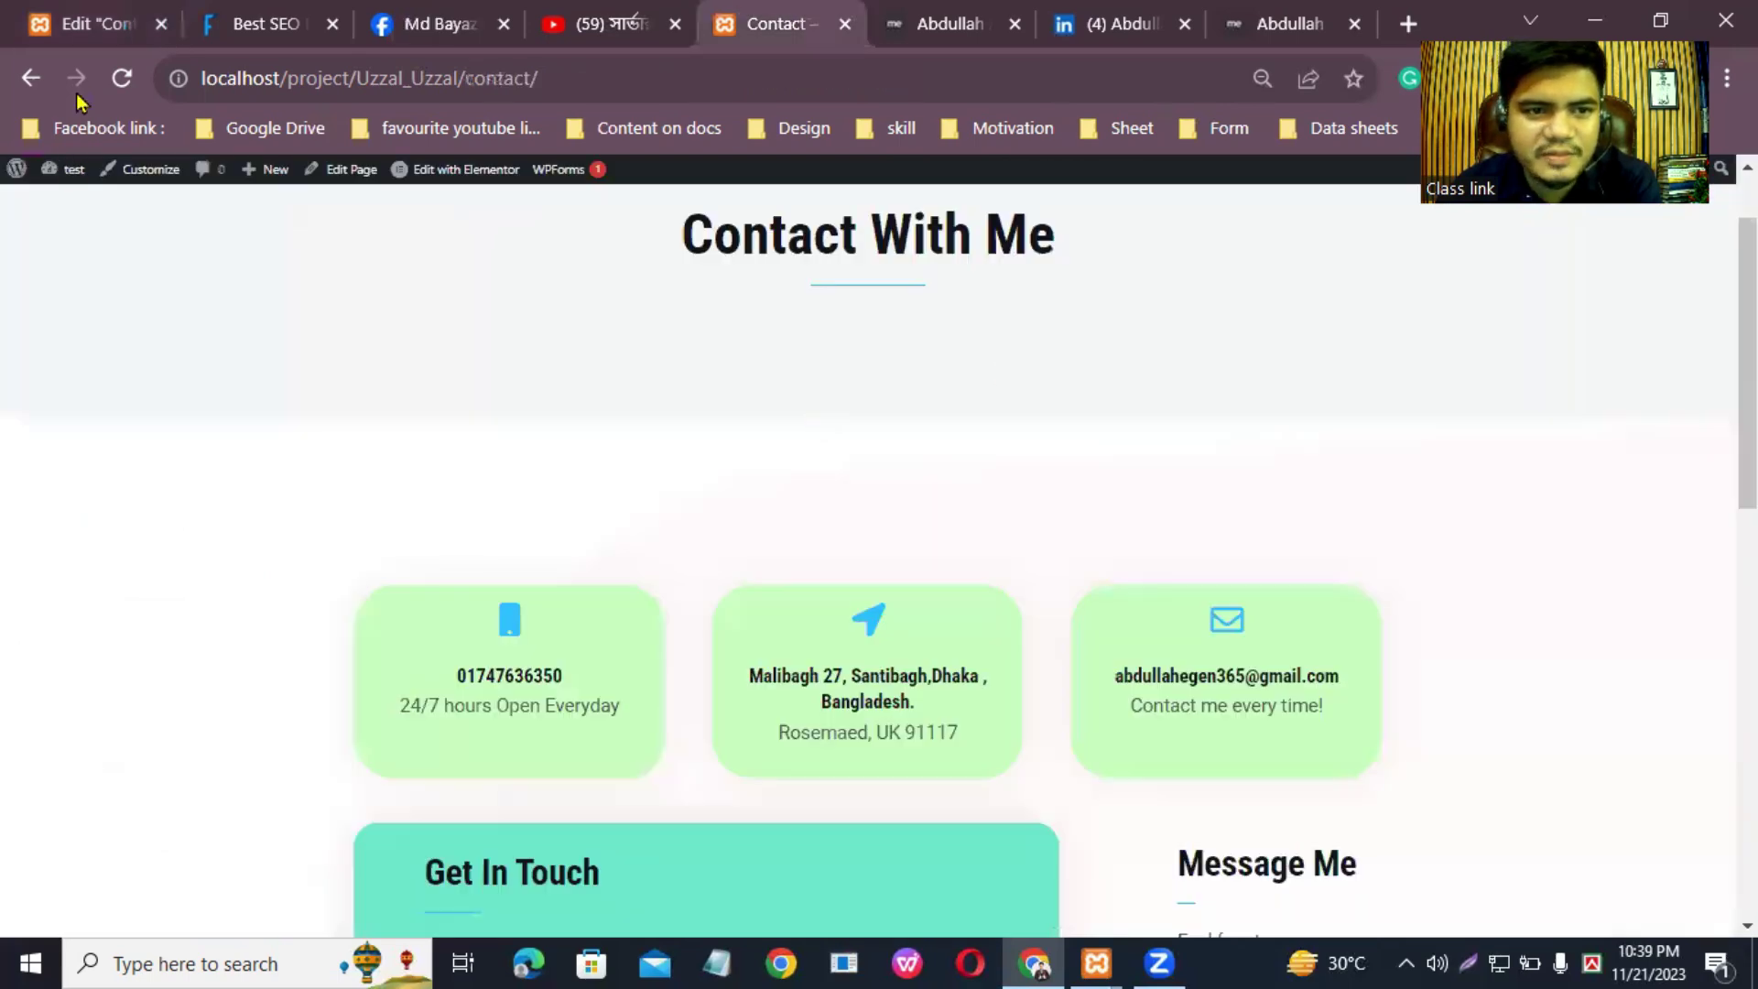
Step: Reload the live Contact page and scroll through it to check the new video
{"action": "left_click", "coordinate": [120, 79]}
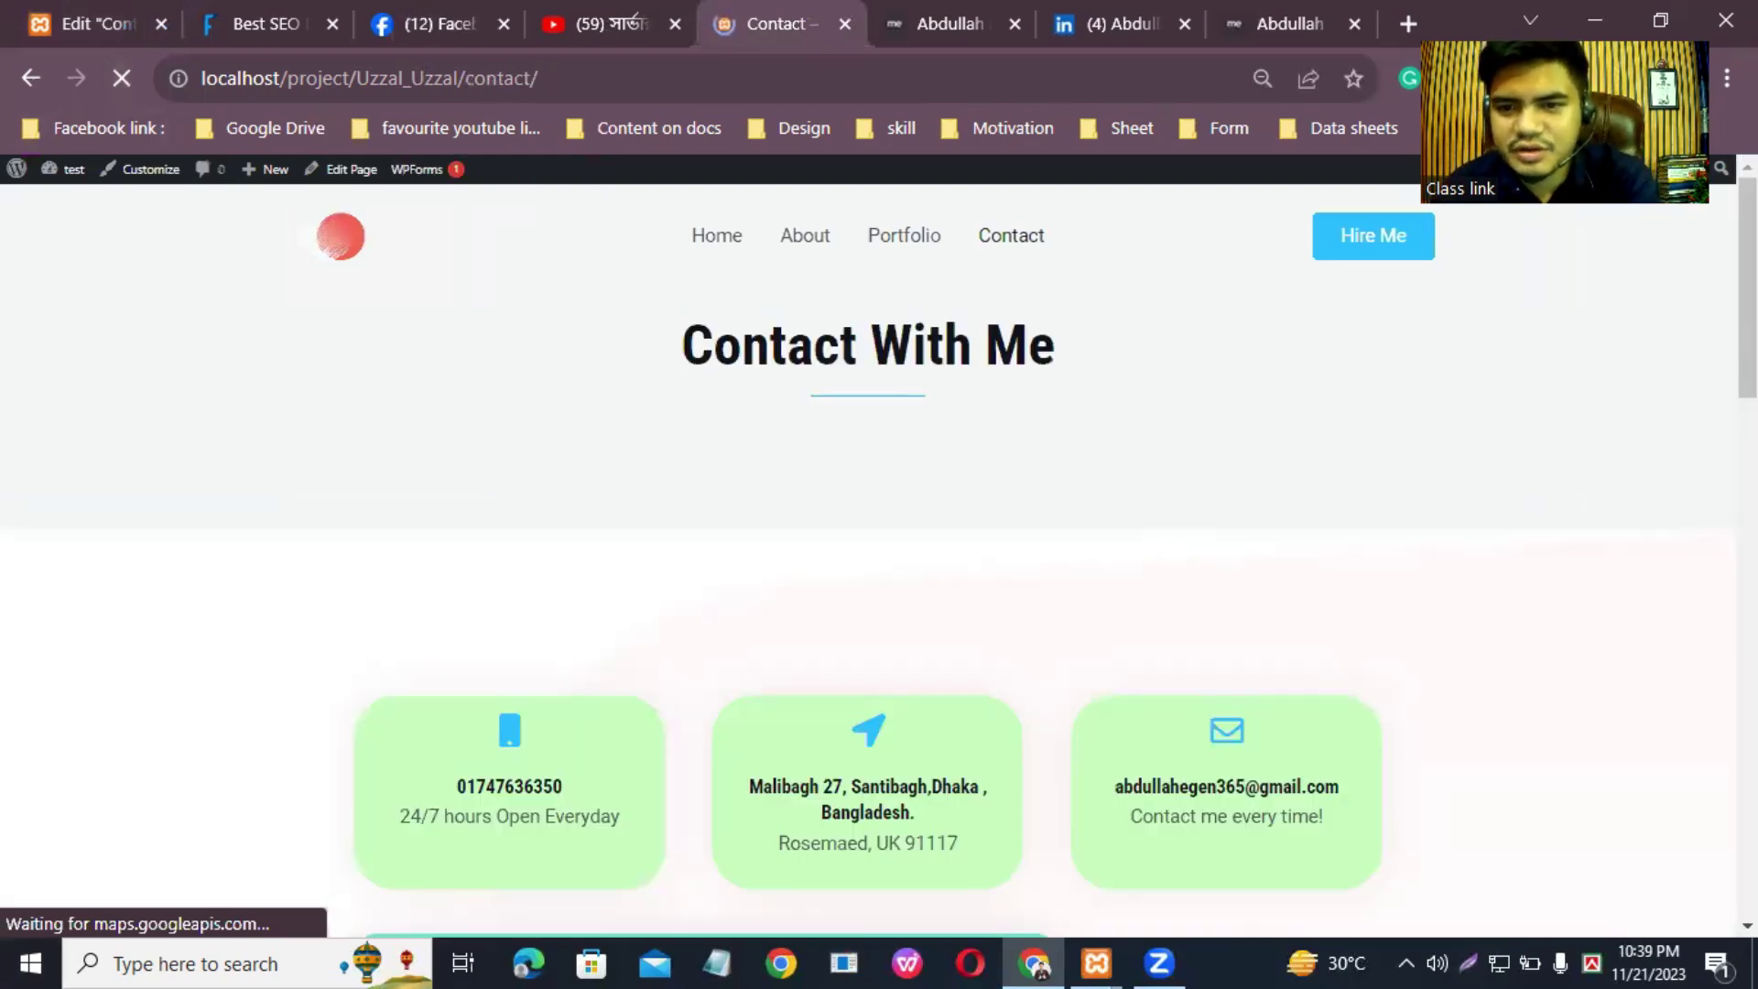
{"action": "scroll", "coordinate": [879, 549], "scroll_direction": "down", "scroll_amount": 2}
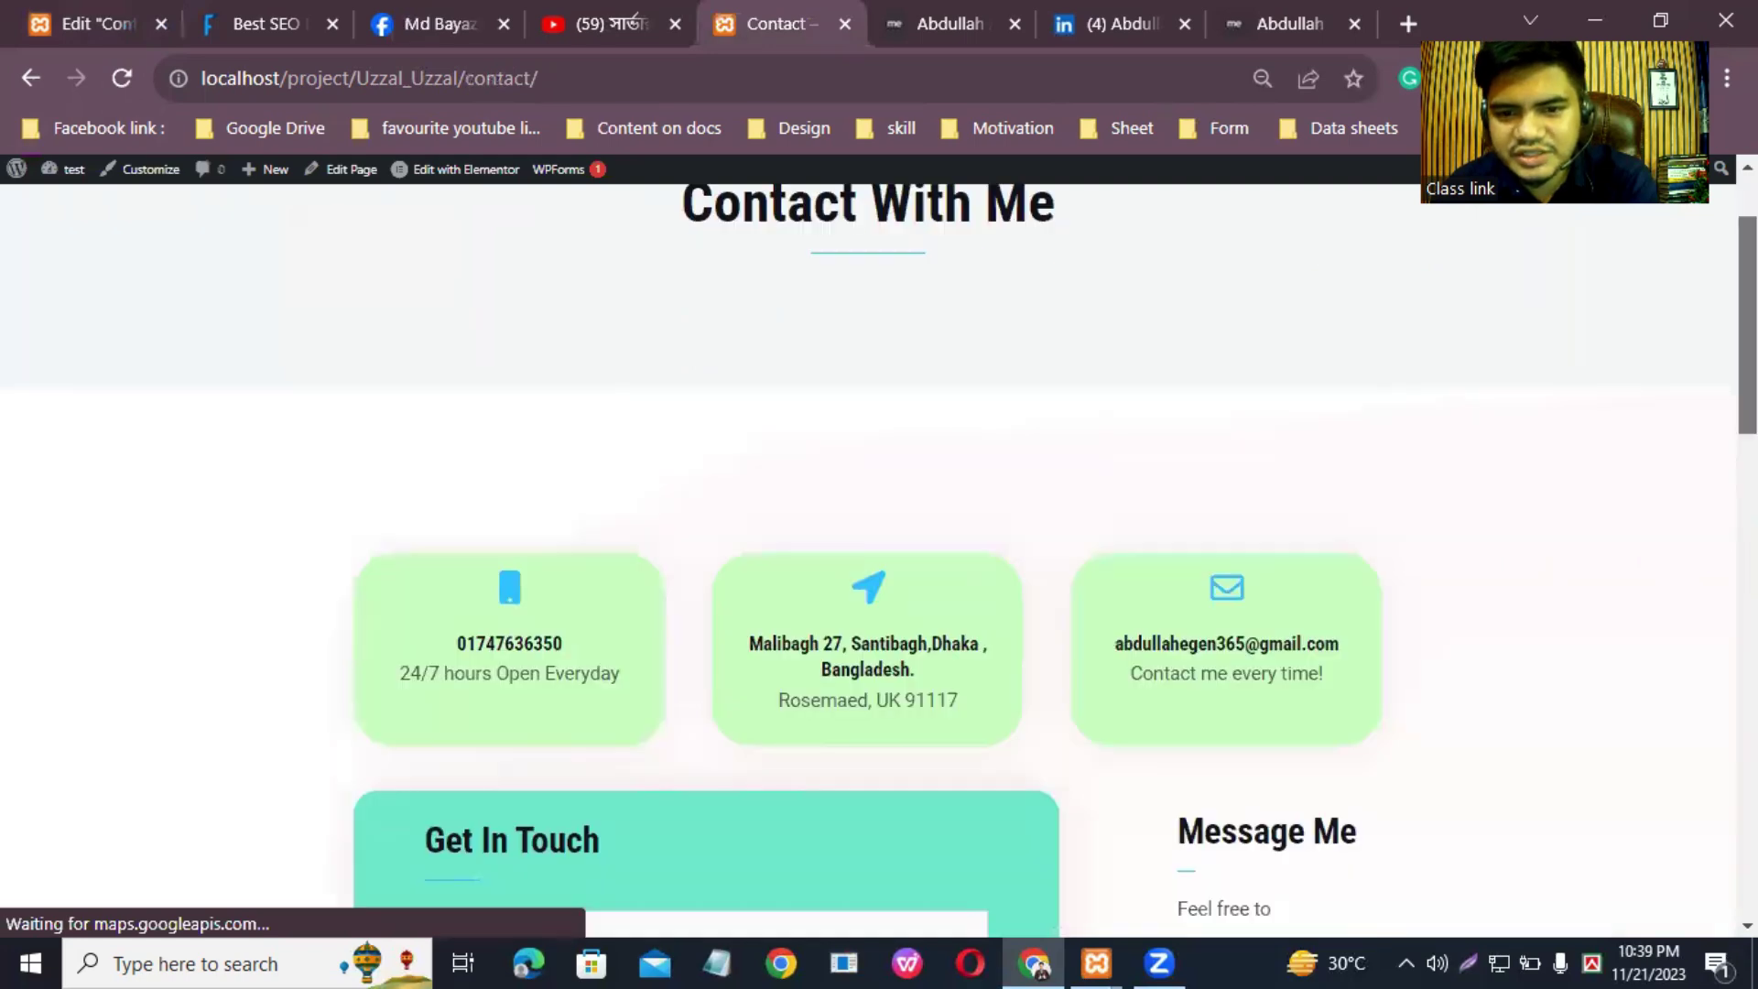
{"action": "scroll", "coordinate": [879, 550], "scroll_direction": "down", "scroll_amount": 10}
{"action": "scroll", "coordinate": [879, 549], "scroll_direction": "down", "scroll_amount": 4}
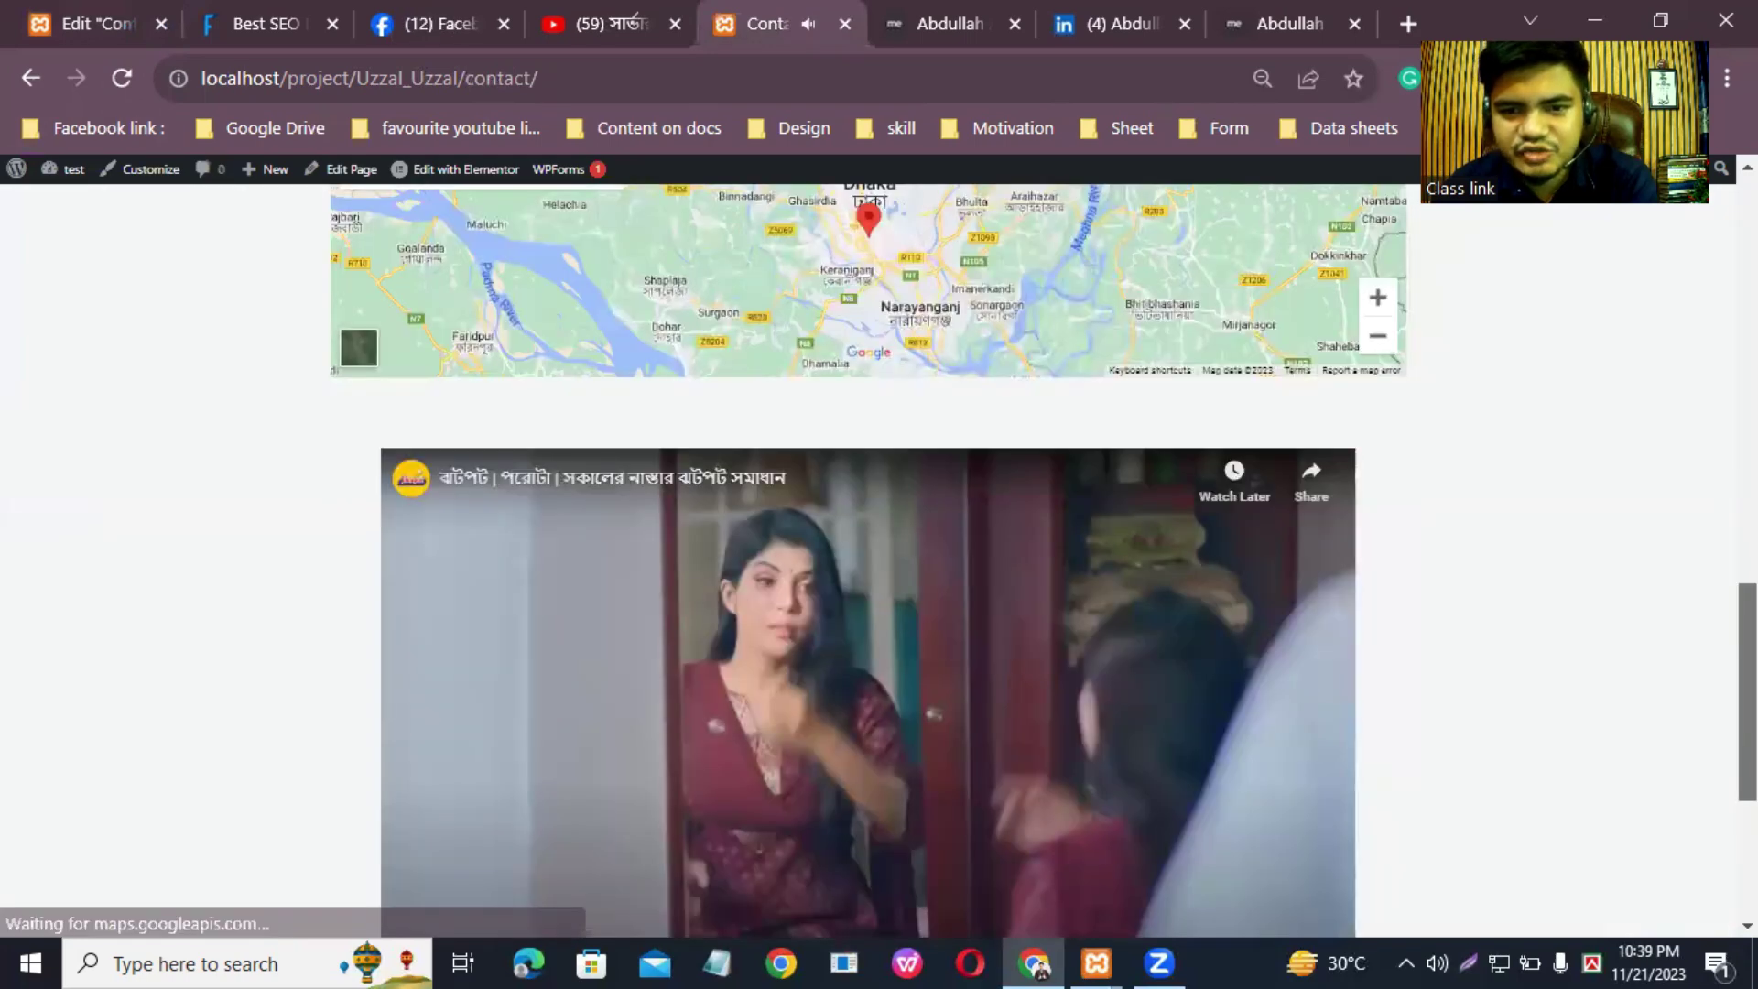
{"action": "scroll", "coordinate": [879, 549], "scroll_direction": "down", "scroll_amount": 4}
{"action": "scroll", "coordinate": [879, 550], "scroll_direction": "up", "scroll_amount": 2}
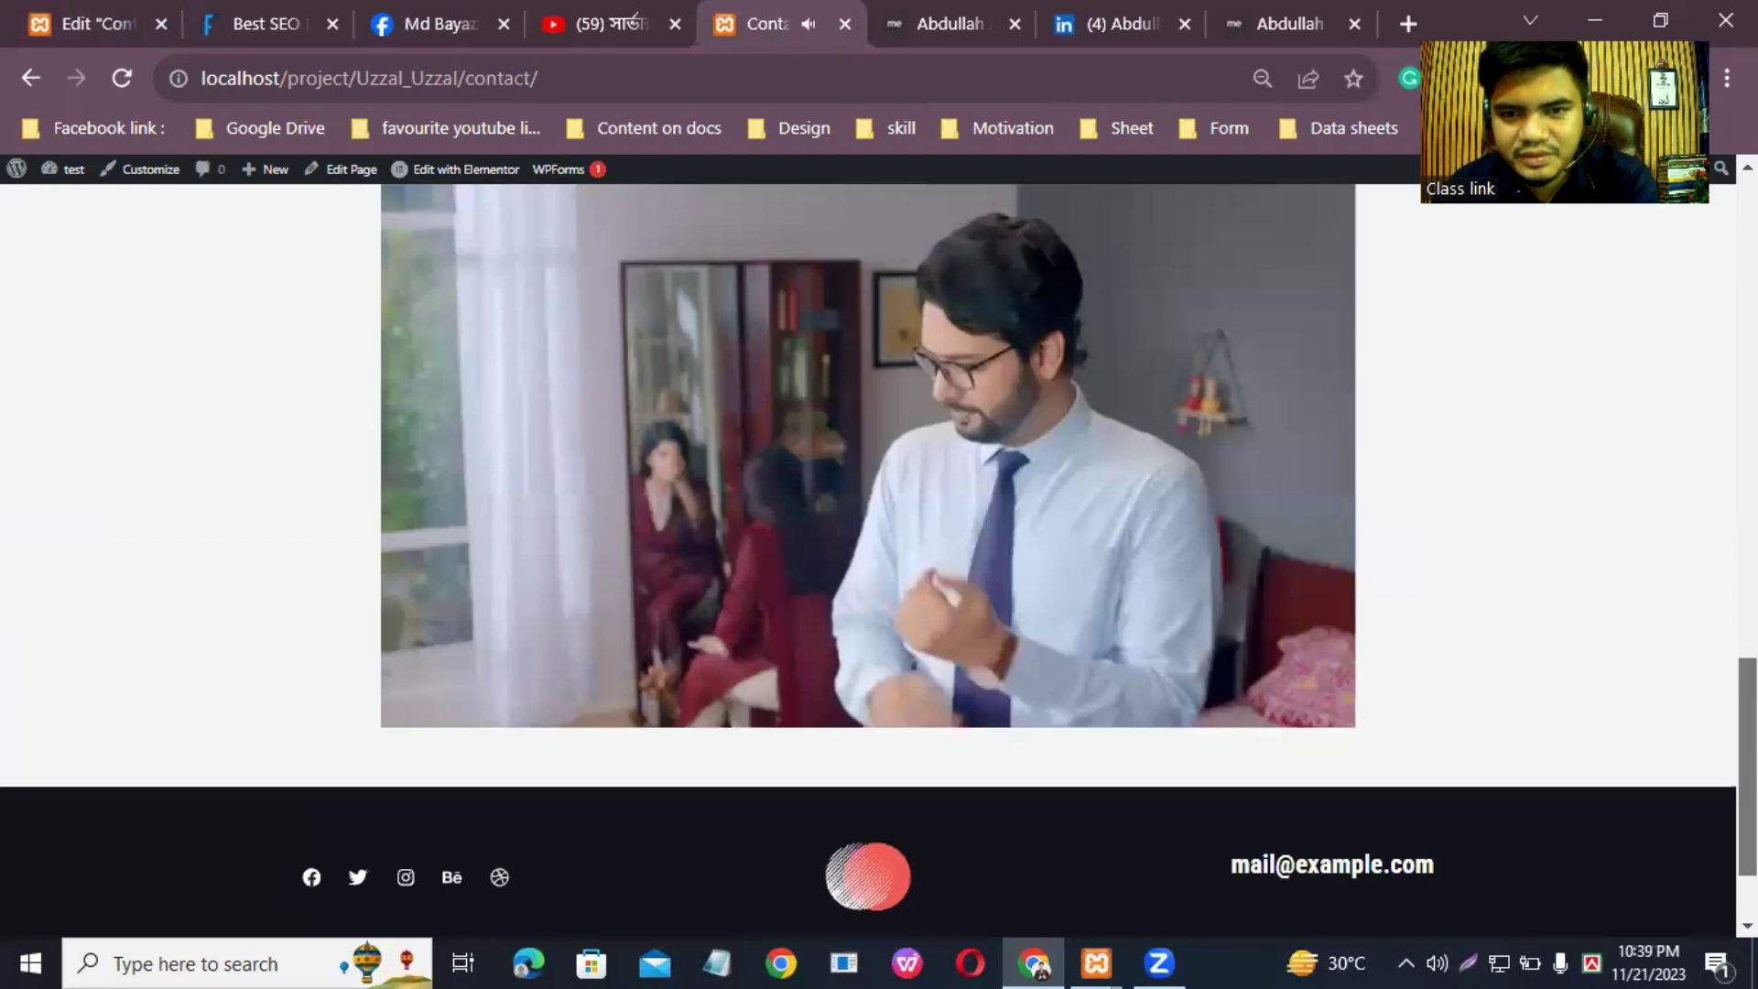
{"action": "scroll", "coordinate": [879, 549], "scroll_direction": "up", "scroll_amount": 2}
{"action": "scroll", "coordinate": [879, 550], "scroll_direction": "down", "scroll_amount": 2}
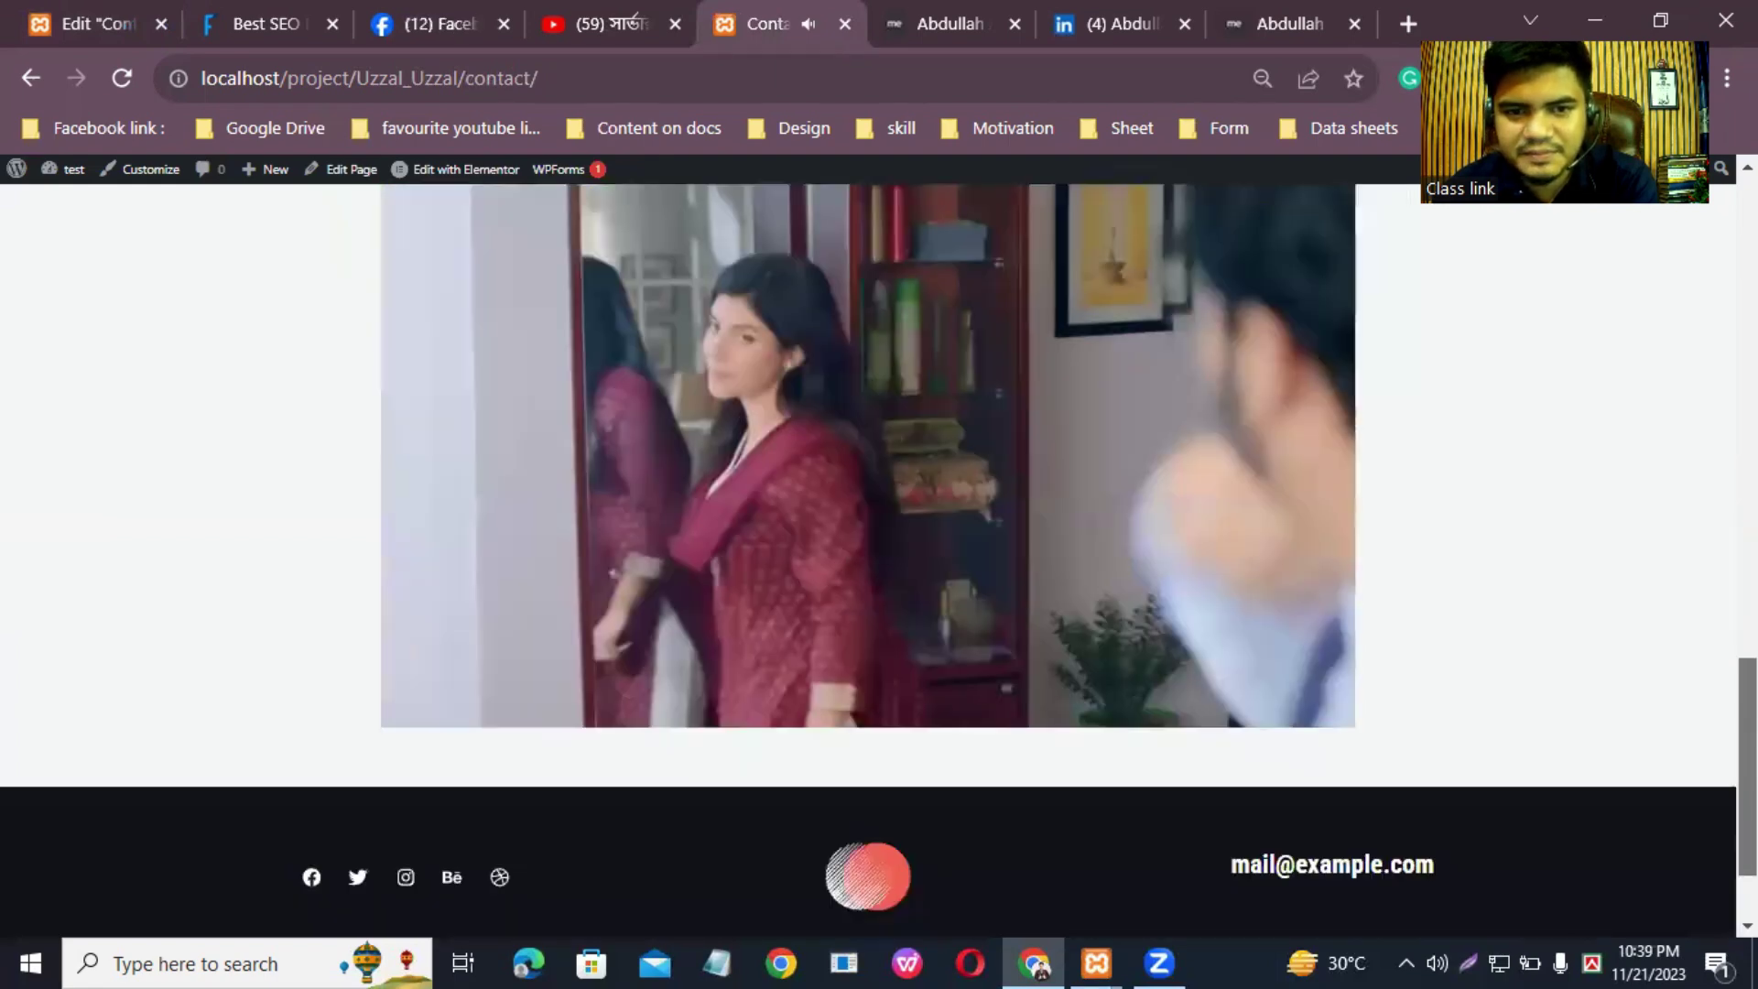
{"action": "scroll", "coordinate": [879, 550], "scroll_direction": "up", "scroll_amount": 8}
{"action": "scroll", "coordinate": [879, 549], "scroll_direction": "up", "scroll_amount": 8}
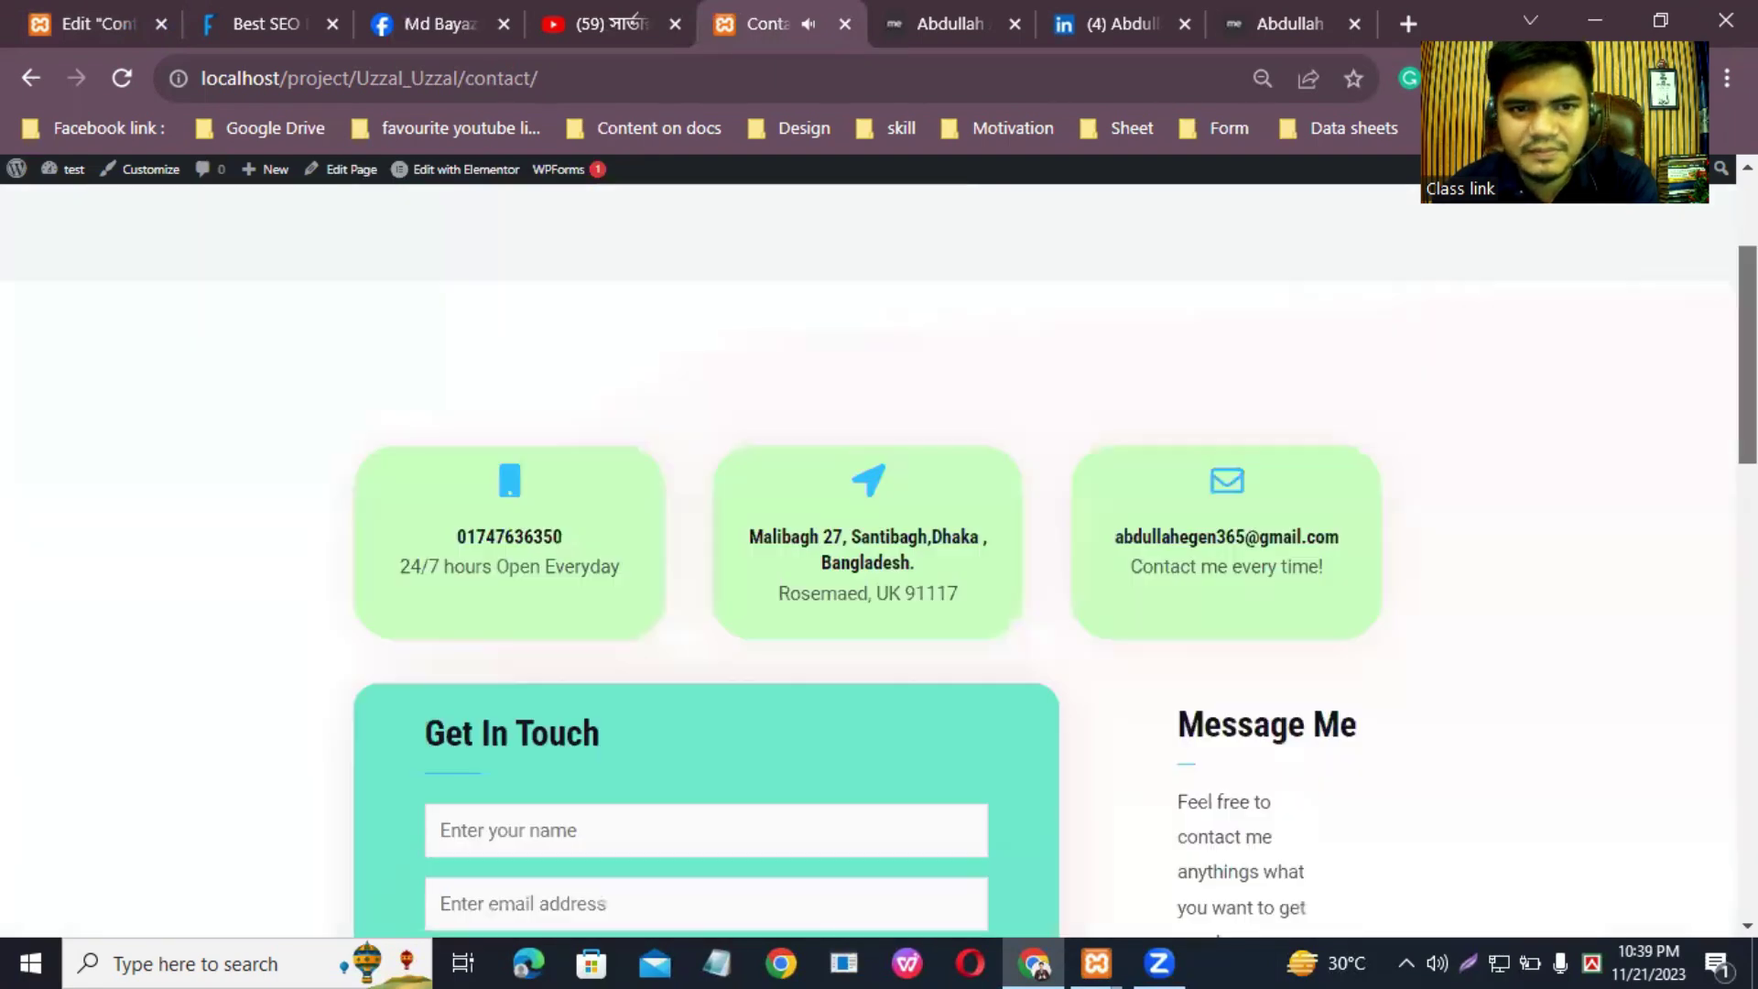
{"action": "scroll", "coordinate": [1287, 371], "scroll_direction": "up", "scroll_amount": 3}
{"action": "scroll", "coordinate": [732, 614], "scroll_direction": "down", "scroll_amount": 20}
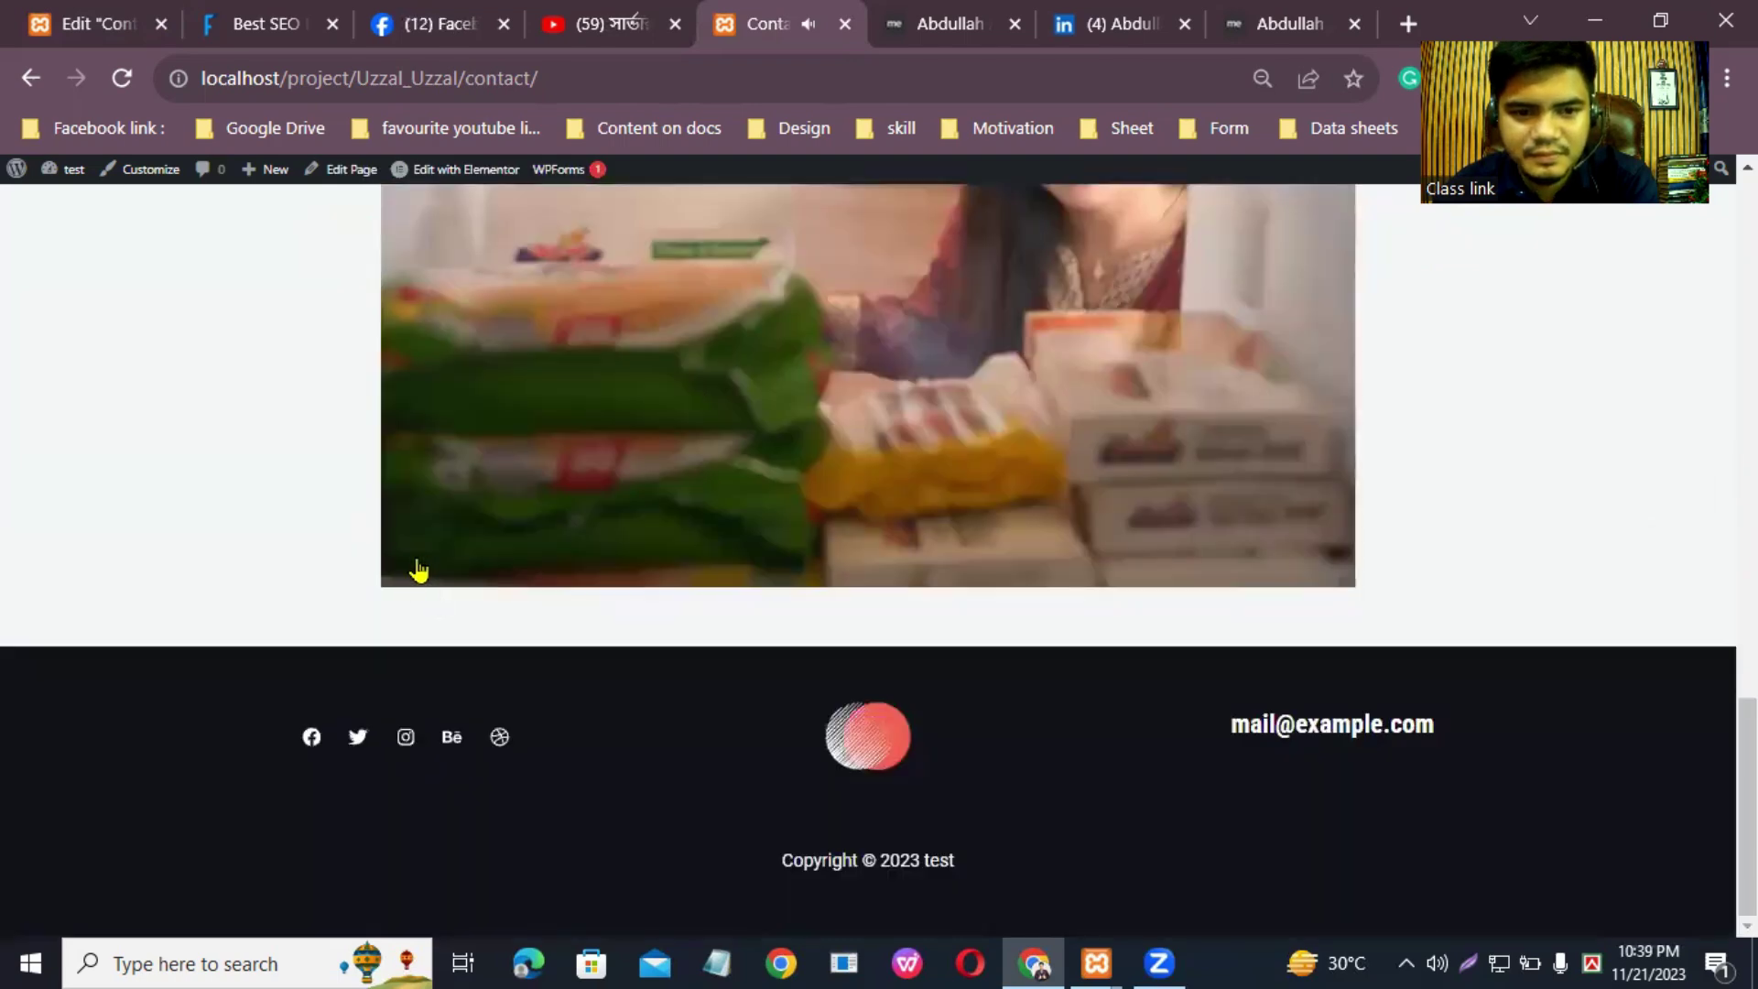
Step: Play and pause the embedded video to confirm it works on the live page
{"action": "left_click", "coordinate": [415, 572]}
{"action": "key", "text": "k"}
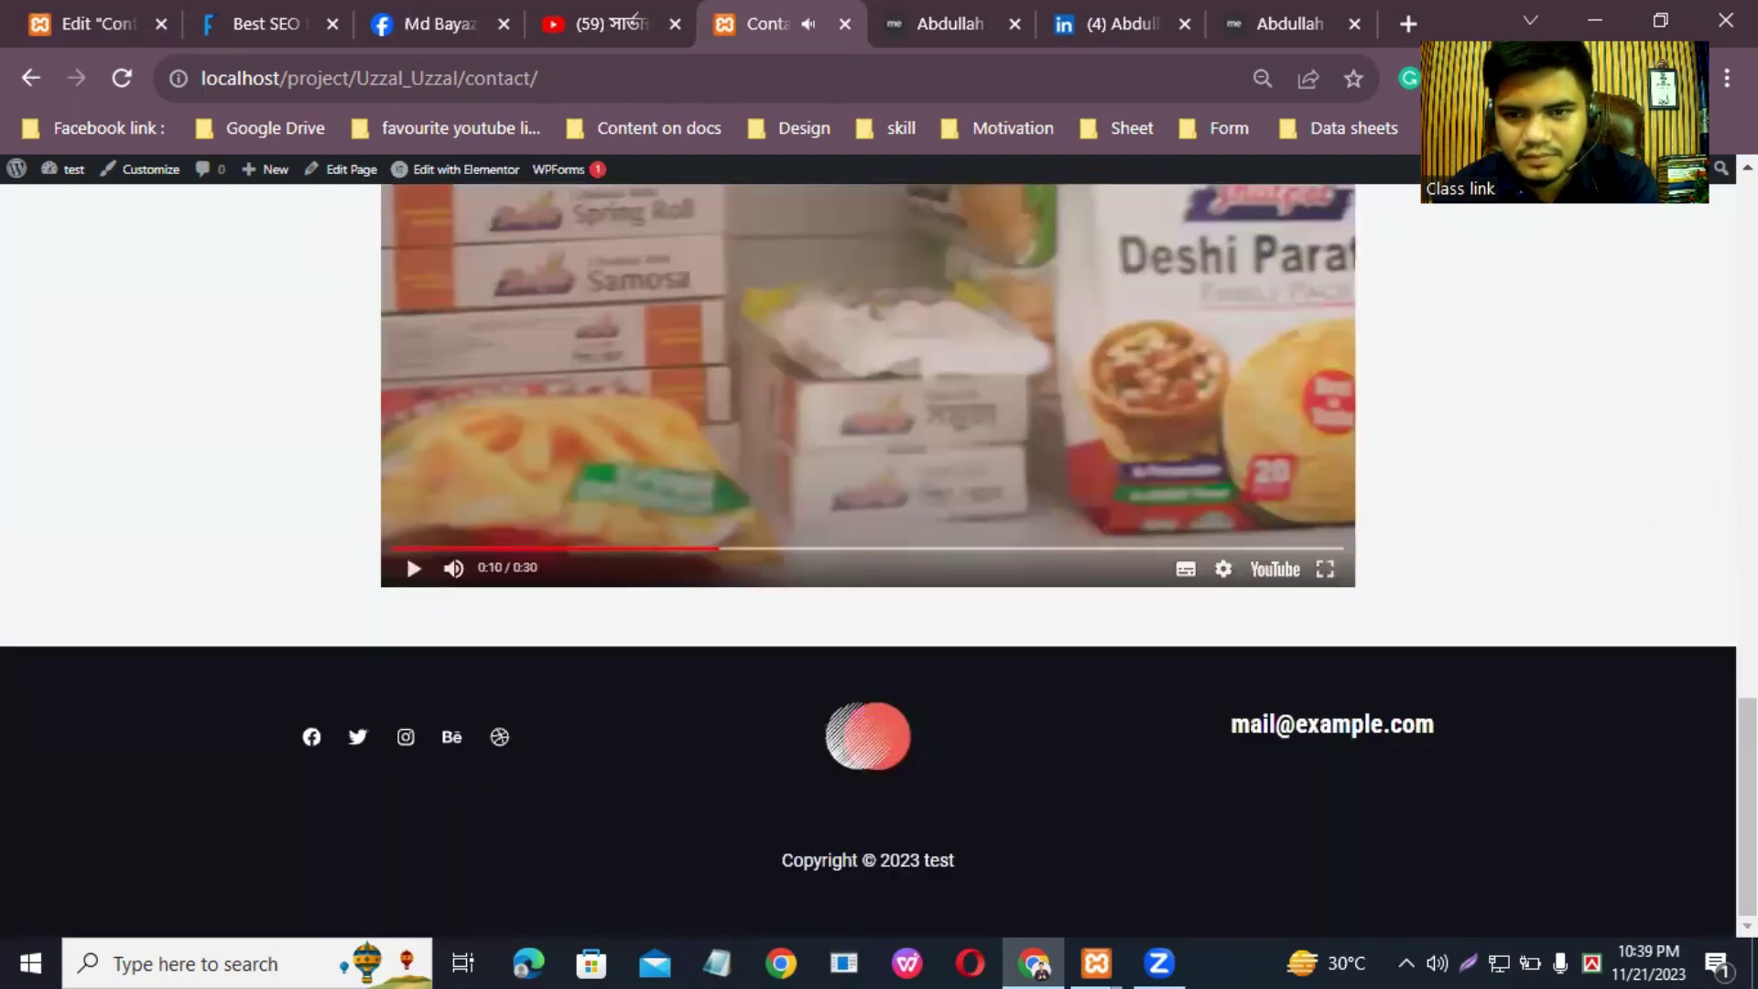
{"action": "scroll", "coordinate": [879, 559], "scroll_direction": "up", "scroll_amount": 5}
{"action": "scroll", "coordinate": [879, 559], "scroll_direction": "up", "scroll_amount": 15}
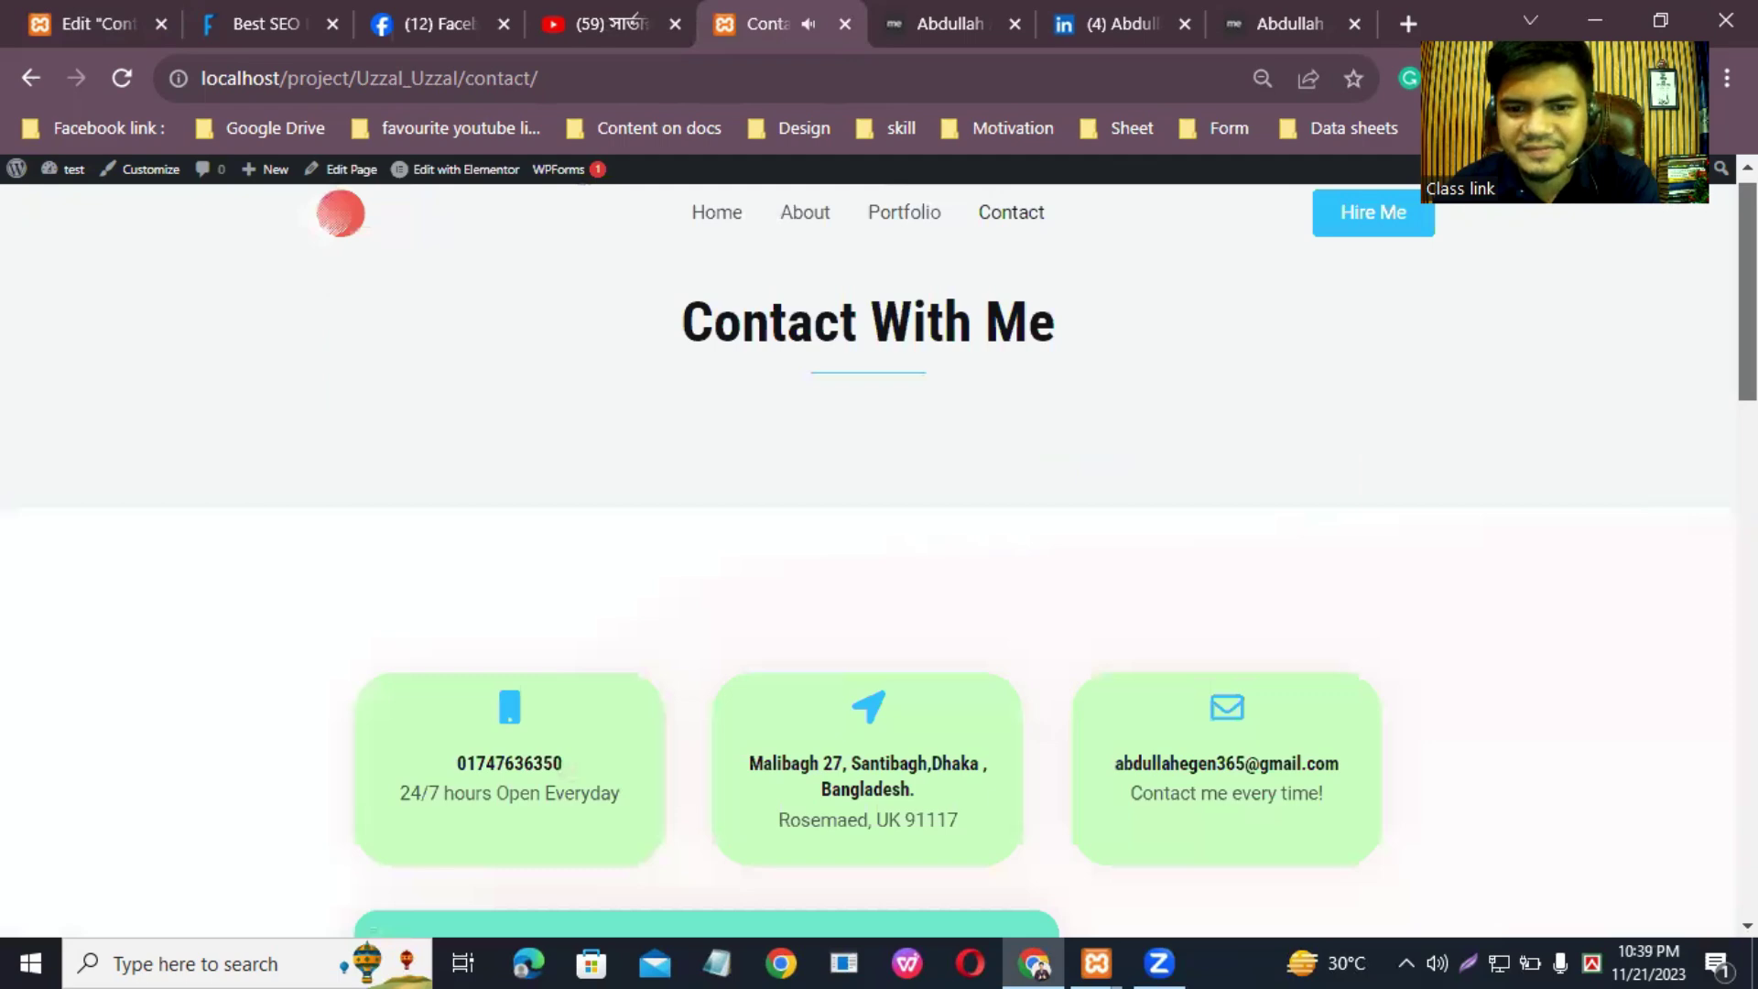
{"action": "scroll", "coordinate": [879, 558], "scroll_direction": "down", "scroll_amount": 15}
{"action": "scroll", "coordinate": [1133, 699], "scroll_direction": "up", "scroll_amount": 15}
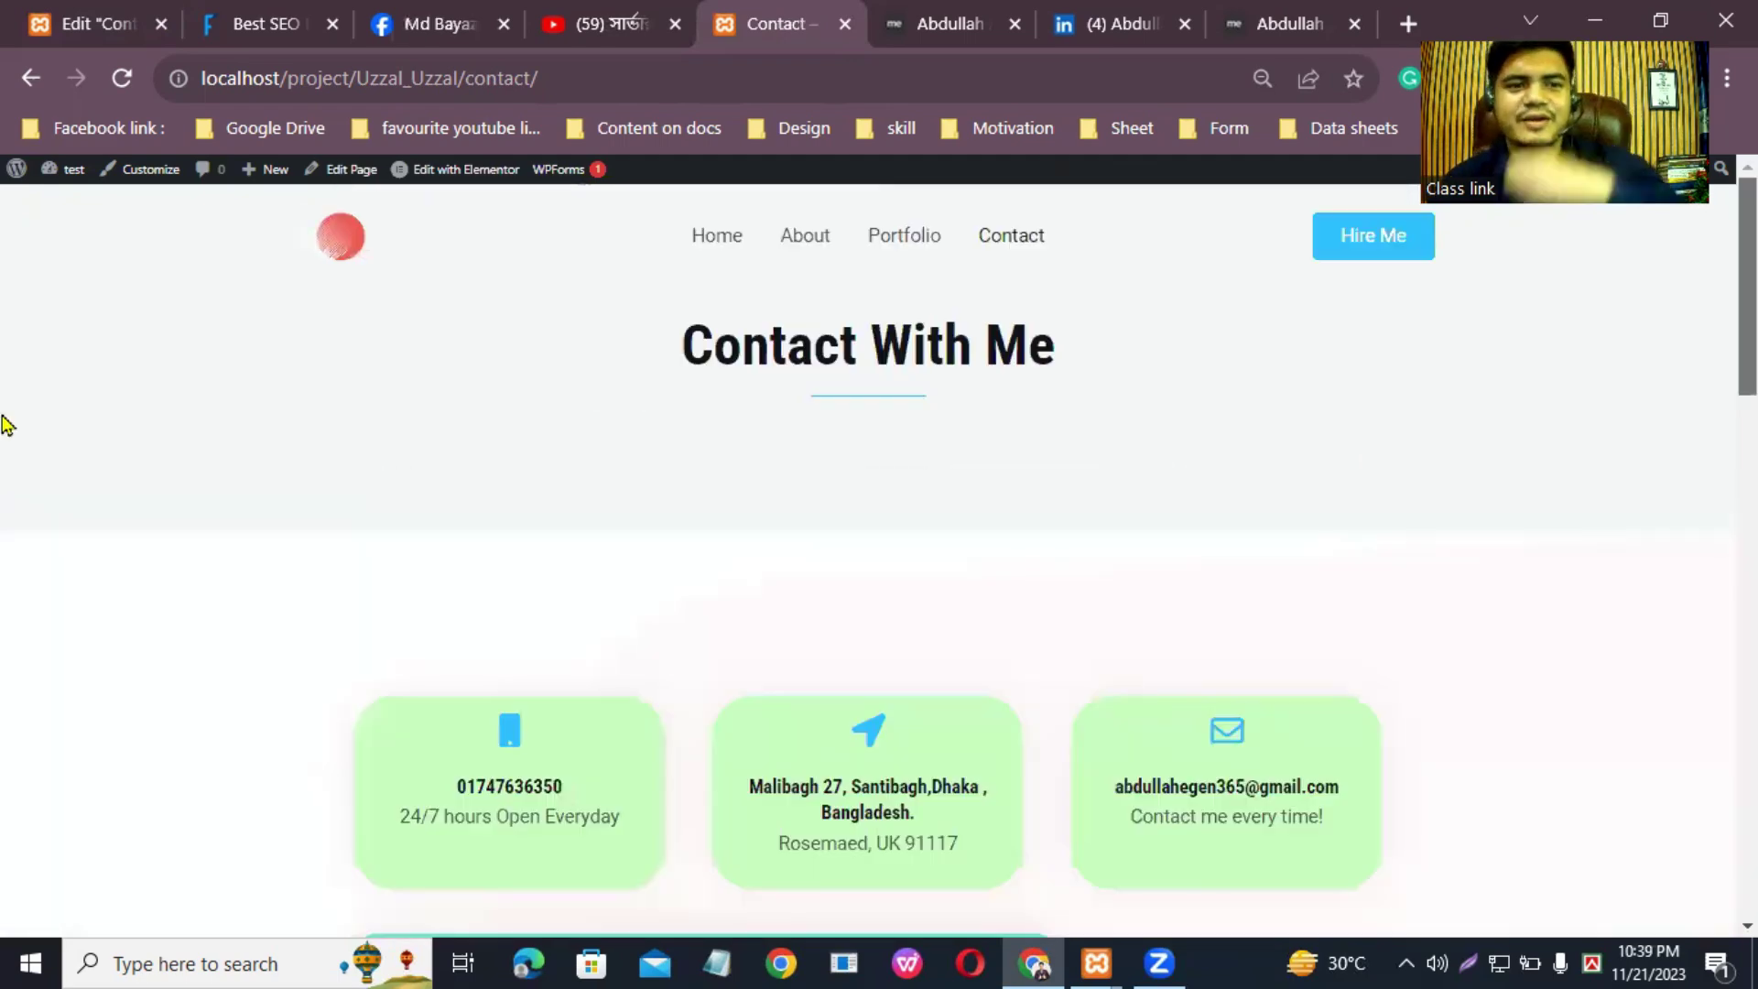
{"action": "left_click", "coordinate": [38, 11]}
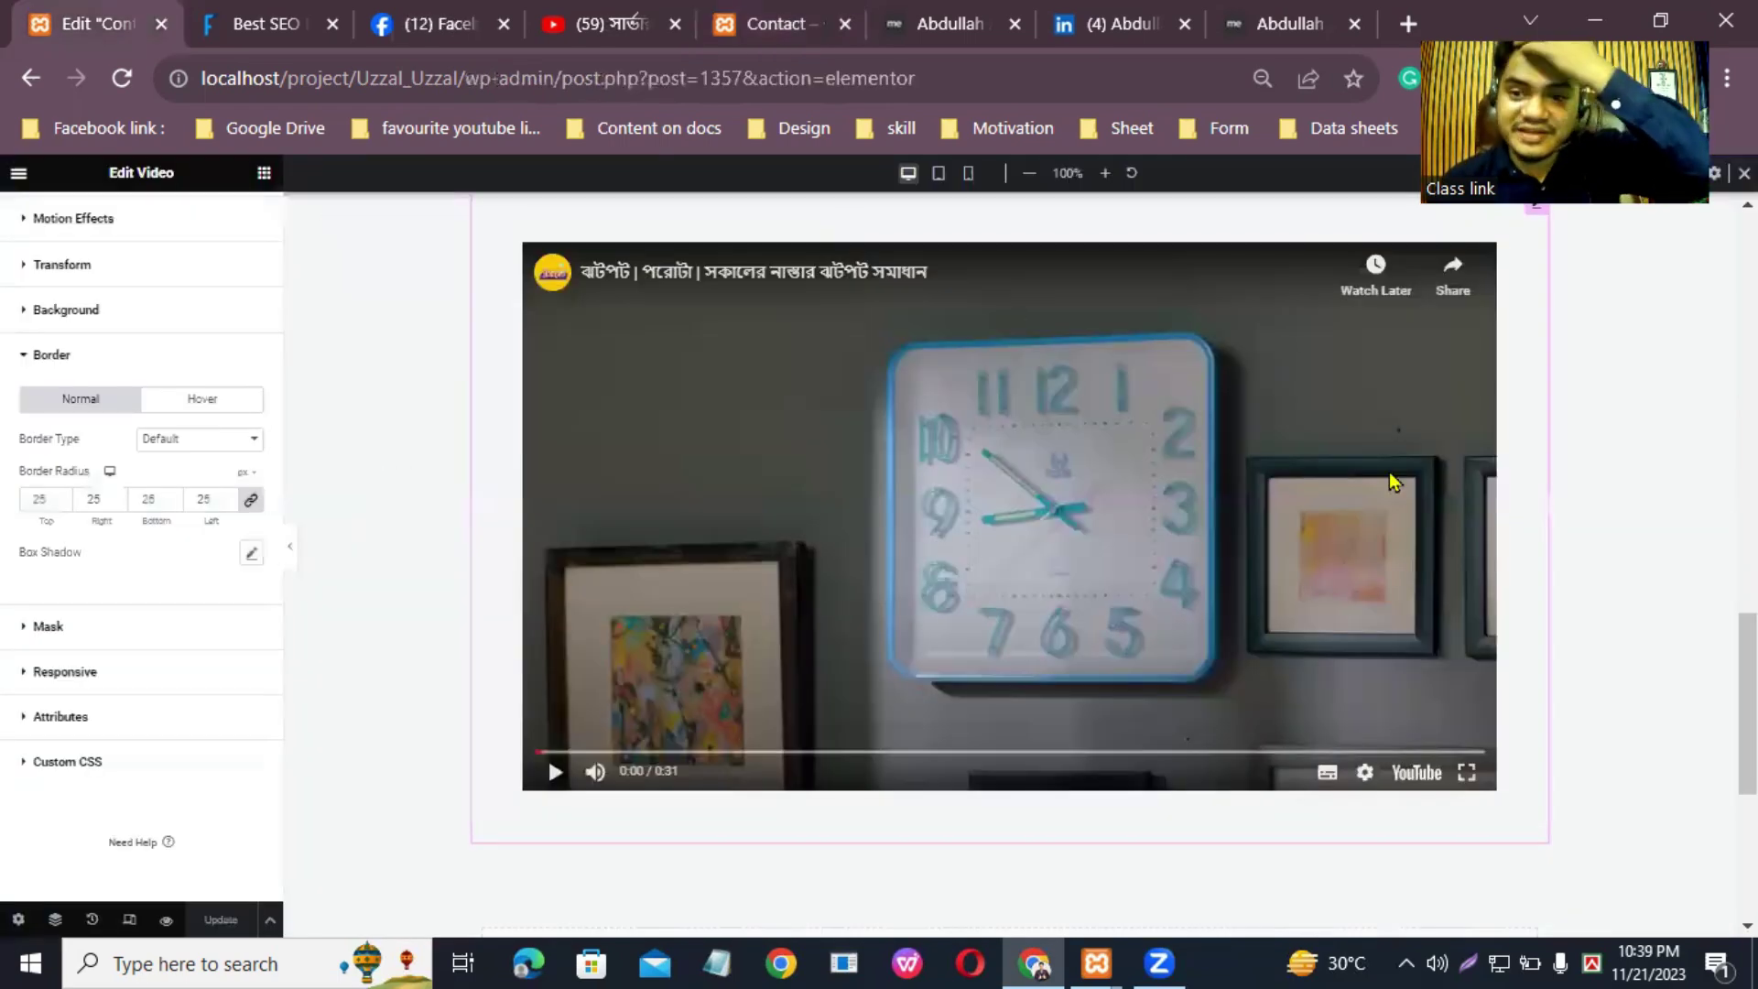
Step: Scroll the Elementor preview to review the contact form, Dhaka map and video
{"action": "scroll", "coordinate": [1009, 563], "scroll_direction": "down", "scroll_amount": 5}
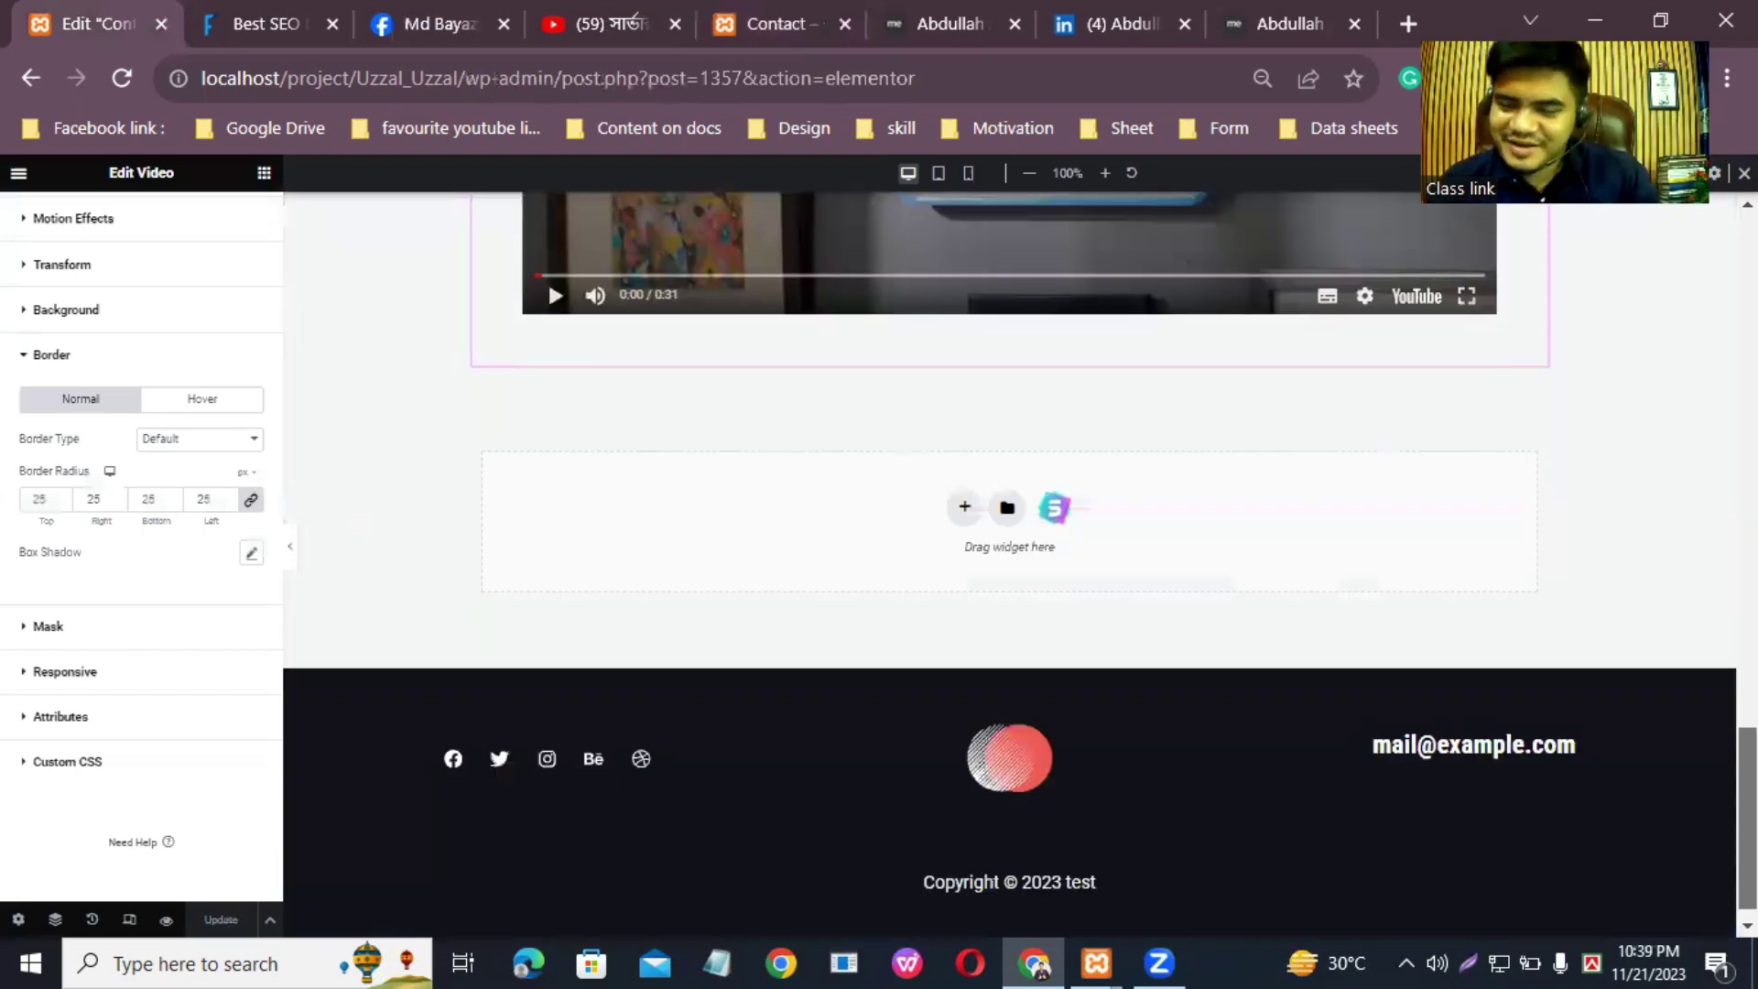
{"action": "scroll", "coordinate": [1530, 266], "scroll_direction": "up", "scroll_amount": 10}
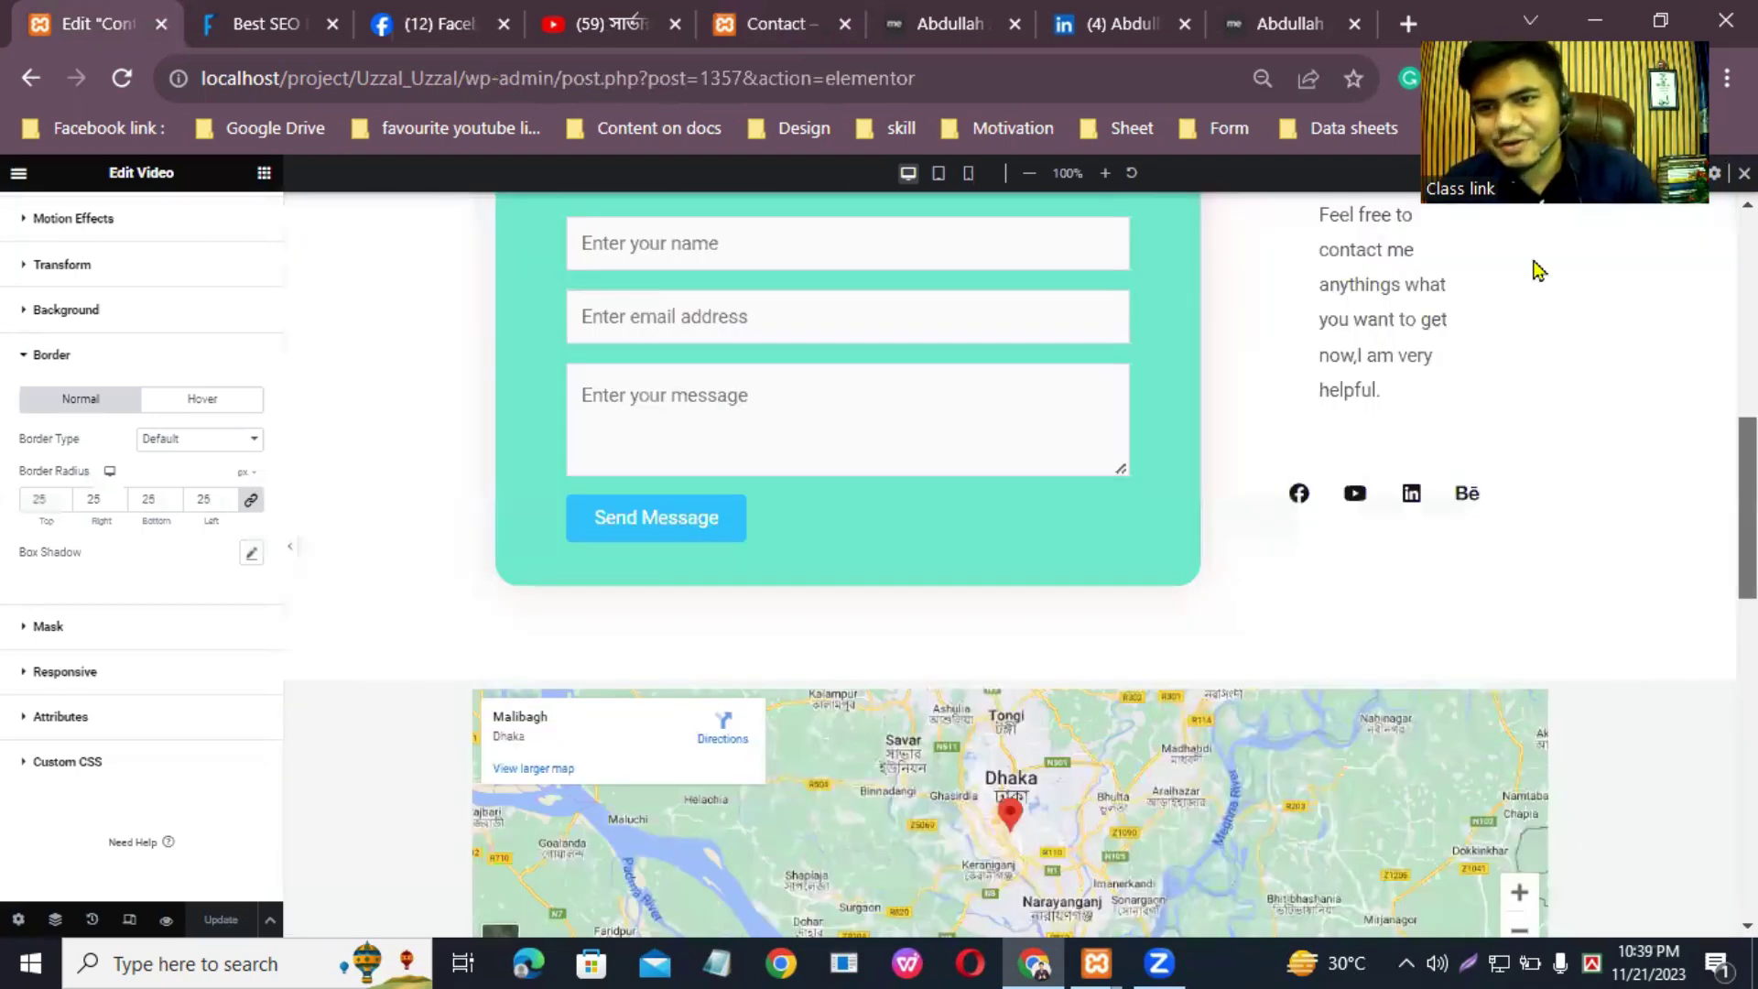
{"action": "scroll", "coordinate": [1534, 267], "scroll_direction": "up", "scroll_amount": 5}
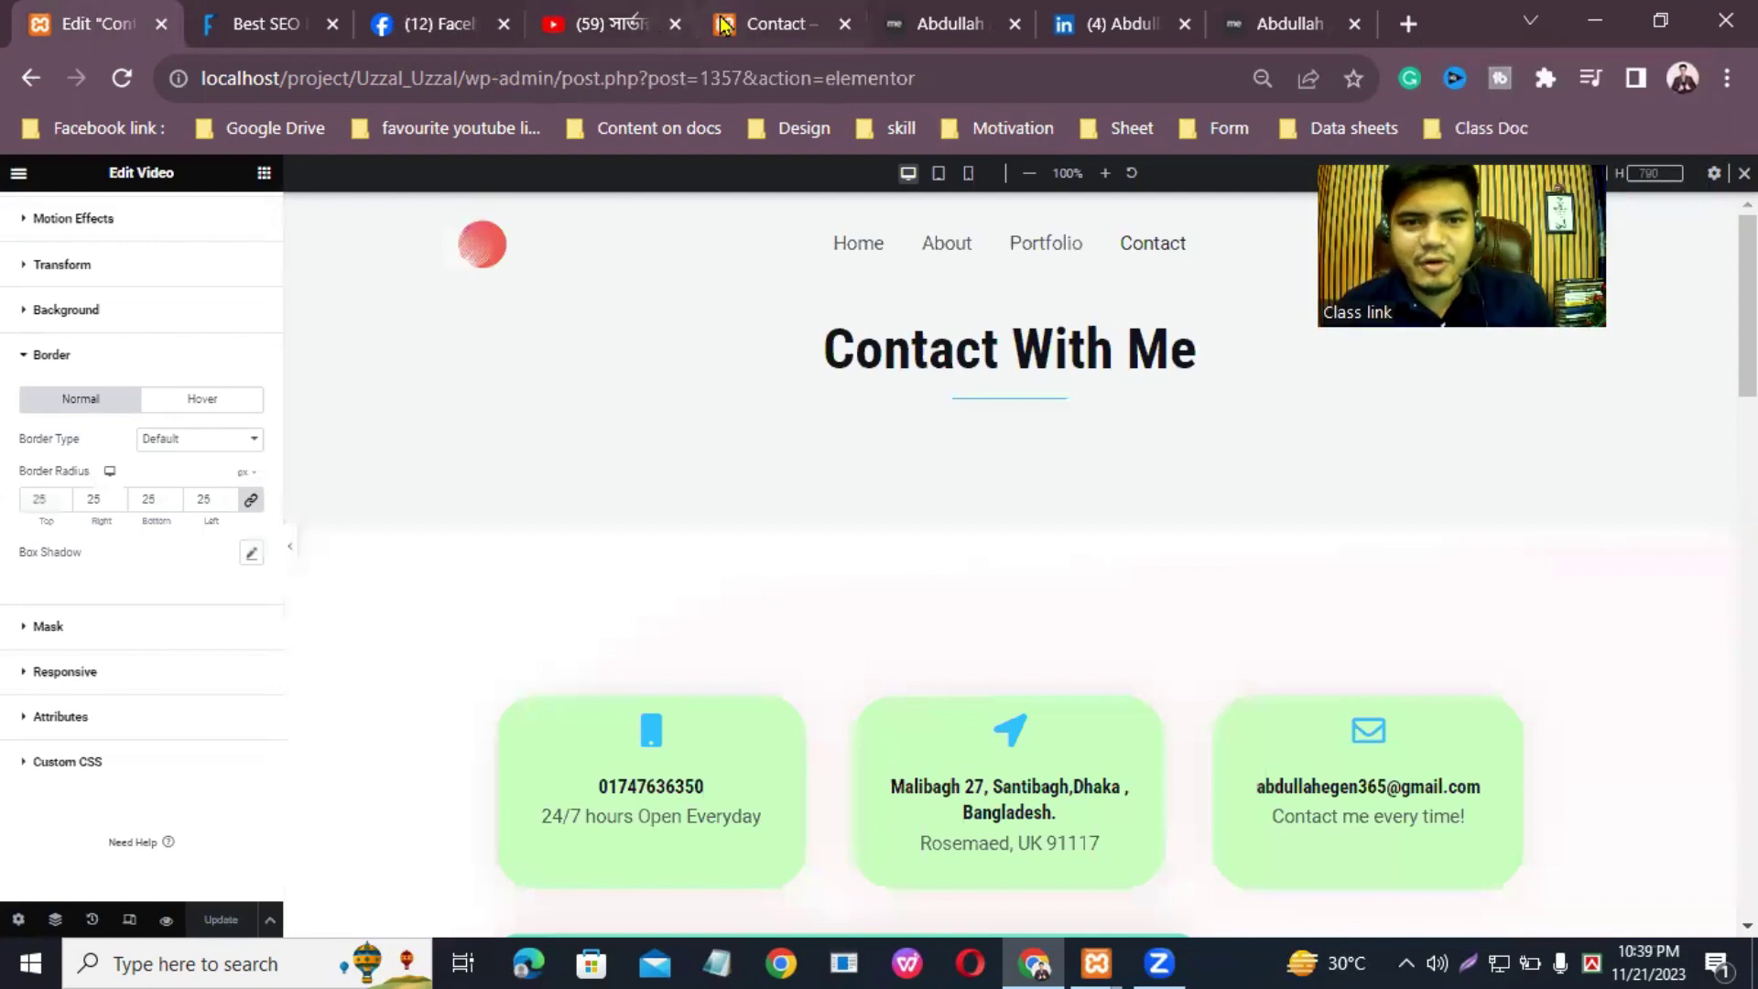
Step: Move the mdfarukkhan.com reference tab to the end and browse its Contact Us page
{"action": "left_click", "coordinate": [265, 24]}
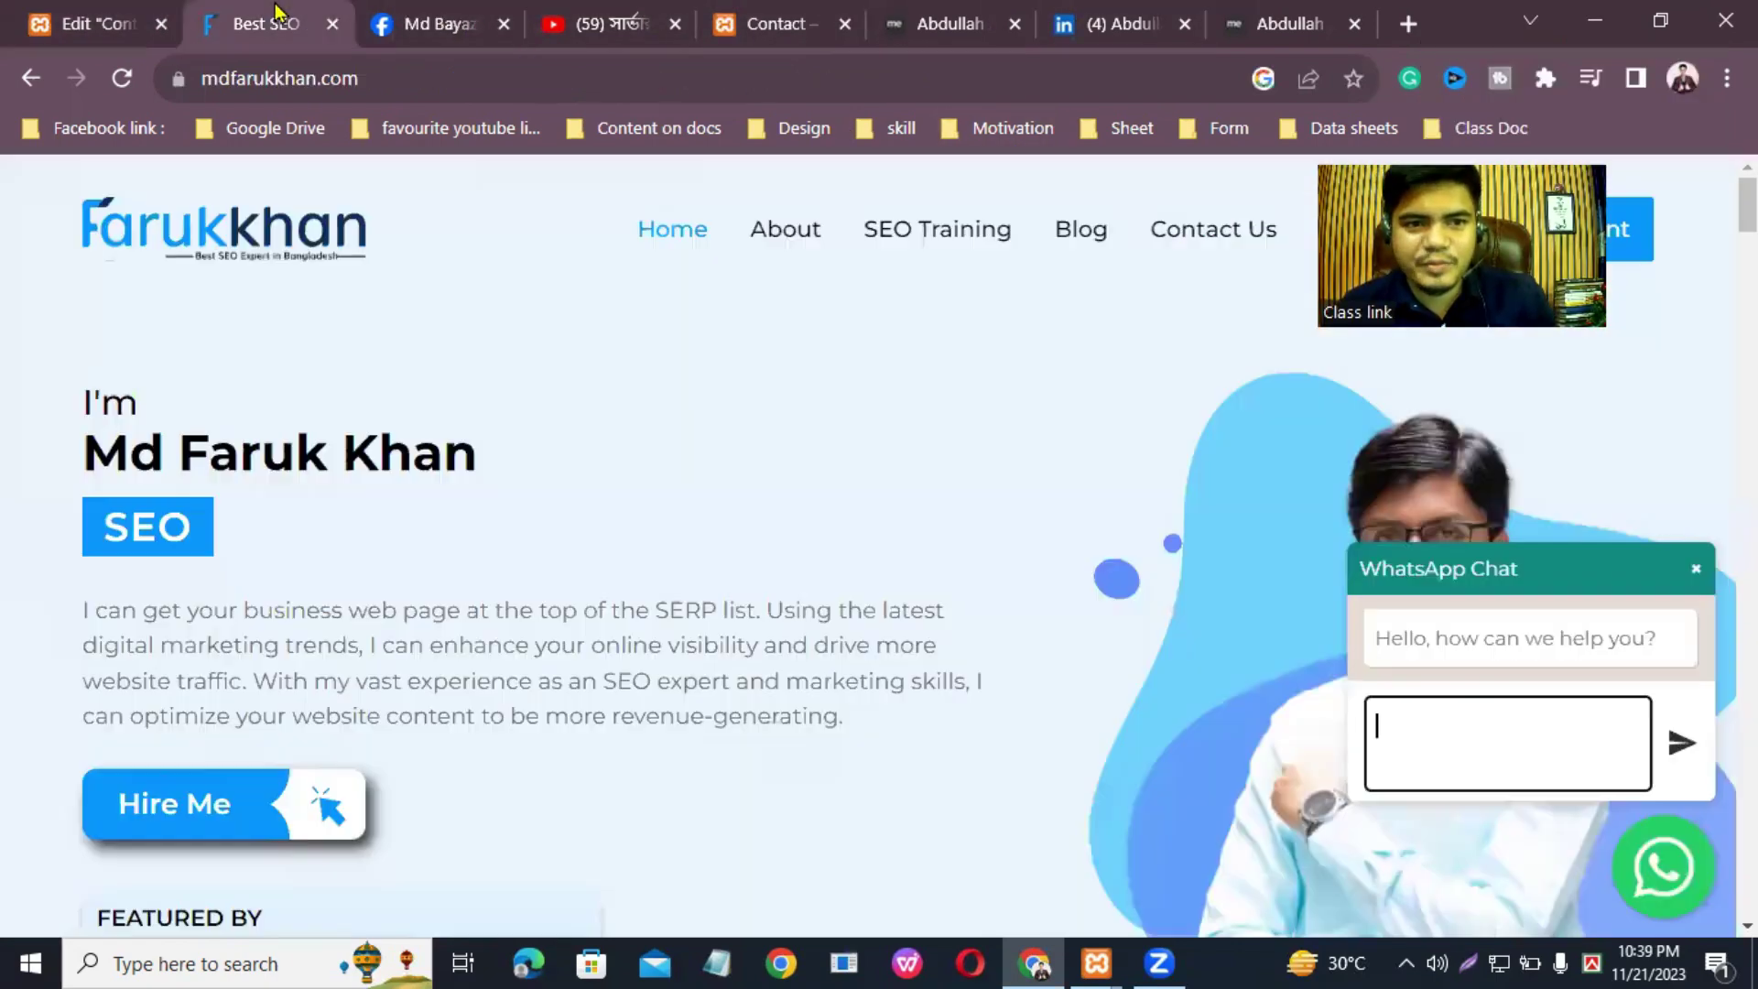
{"action": "left_click_drag", "start_coordinate": [265, 24], "coordinate": [1364, 11]}
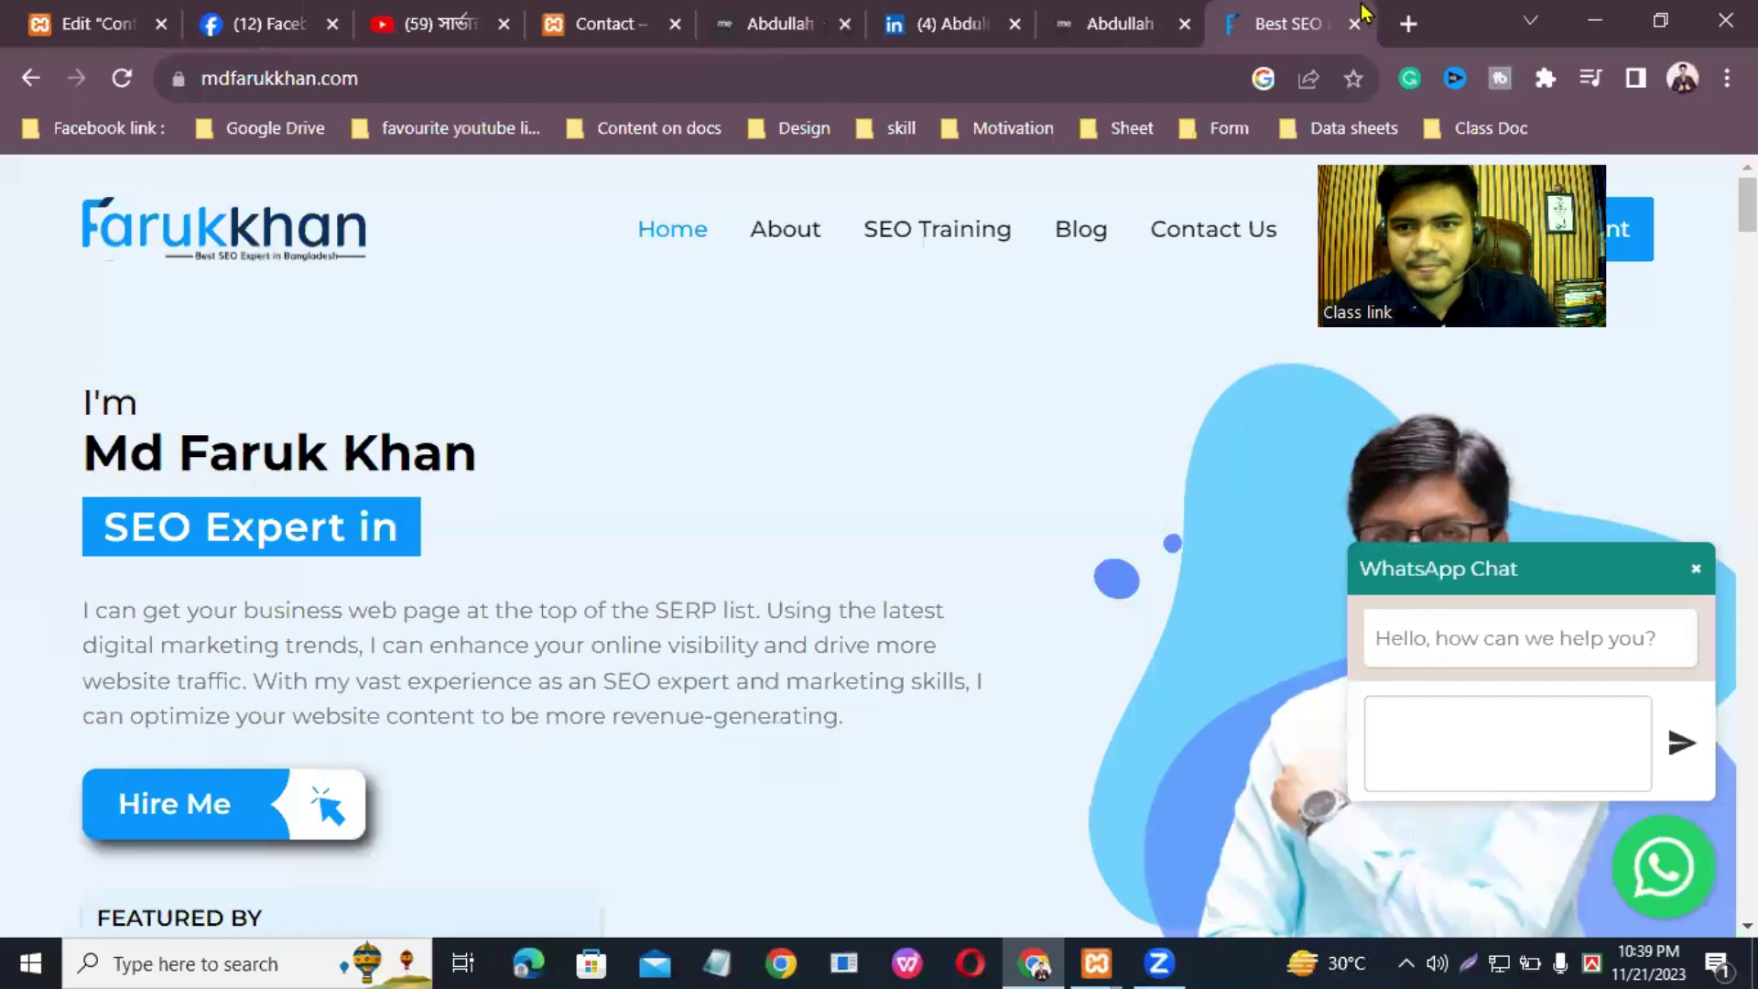
{"action": "left_click", "coordinate": [1190, 236]}
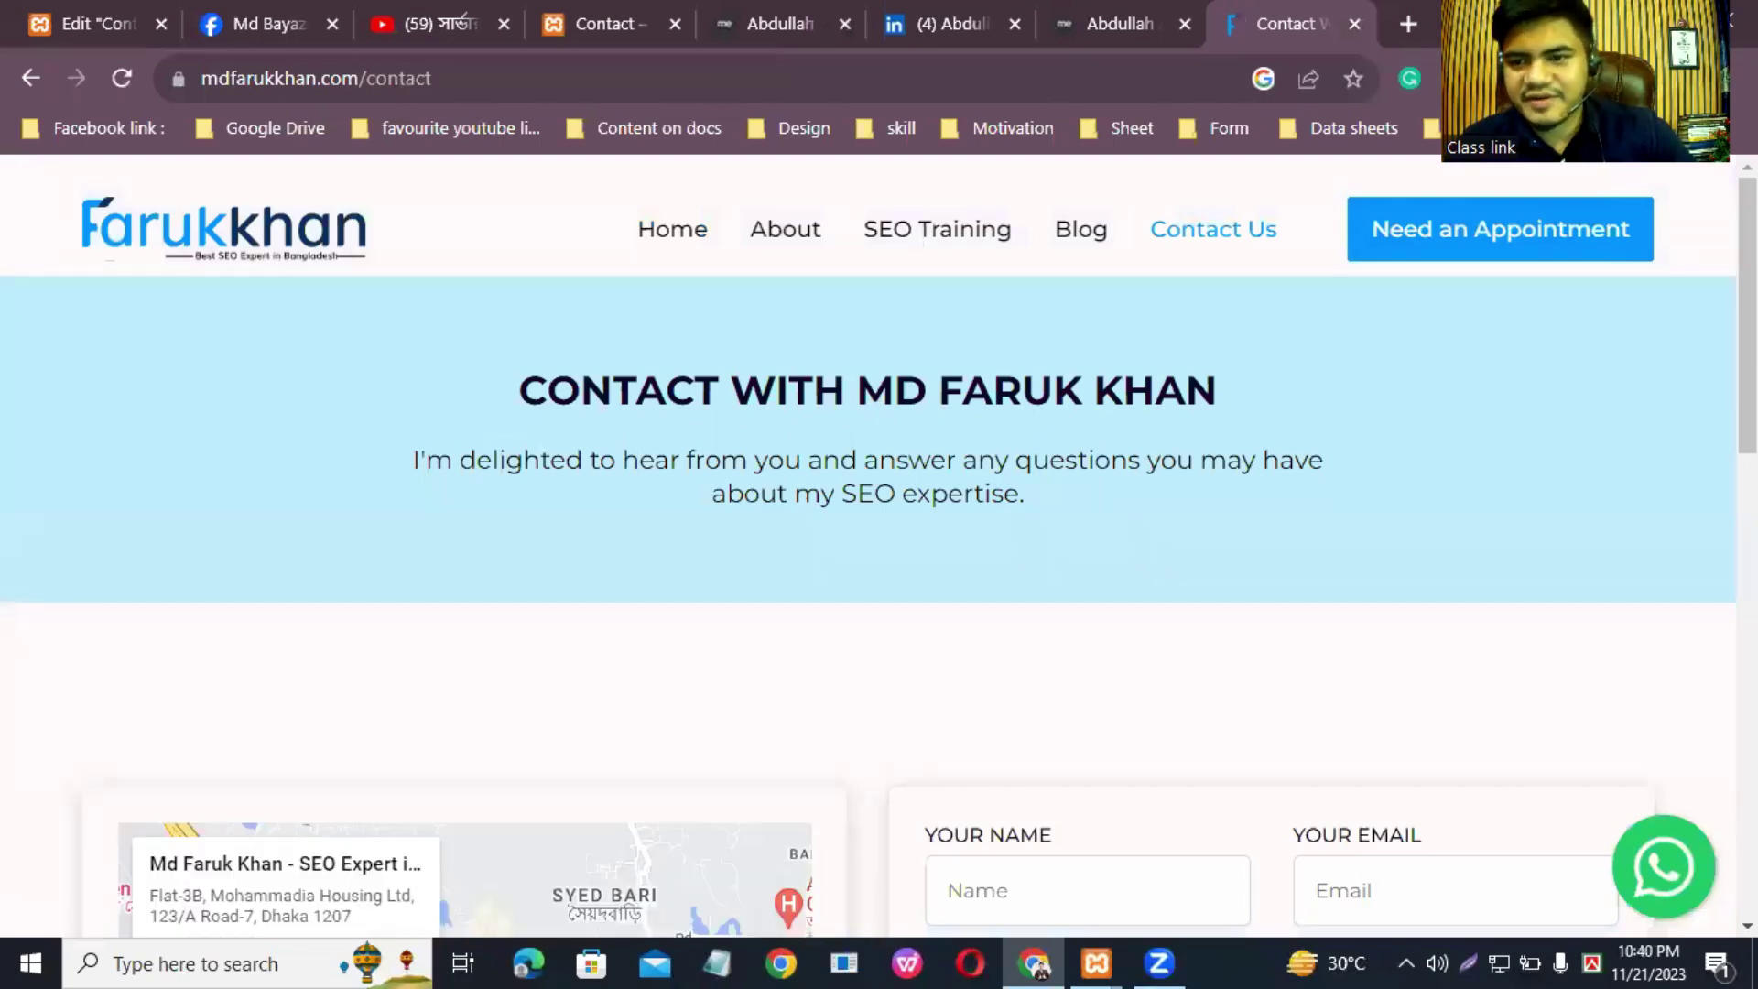
{"action": "scroll", "coordinate": [1747, 321], "scroll_direction": "down", "scroll_amount": 2}
{"action": "scroll", "coordinate": [1076, 431], "scroll_direction": "down", "scroll_amount": 4}
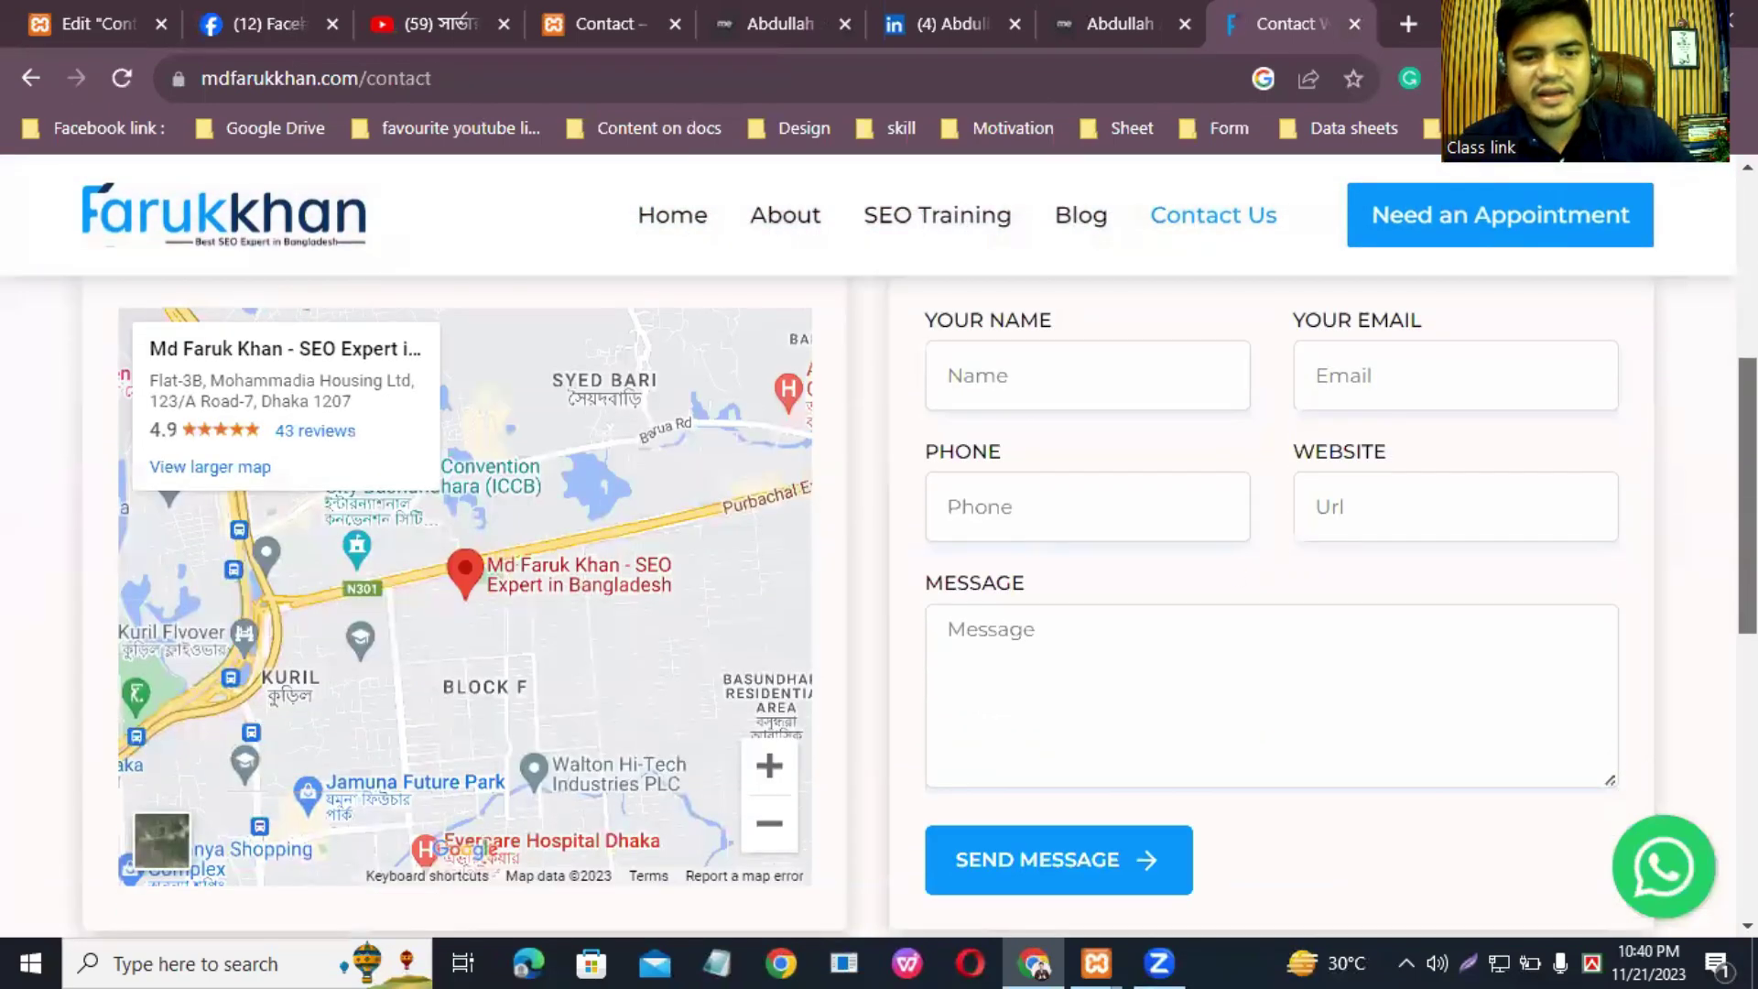
{"action": "scroll", "coordinate": [1747, 494], "scroll_direction": "down", "scroll_amount": 7}
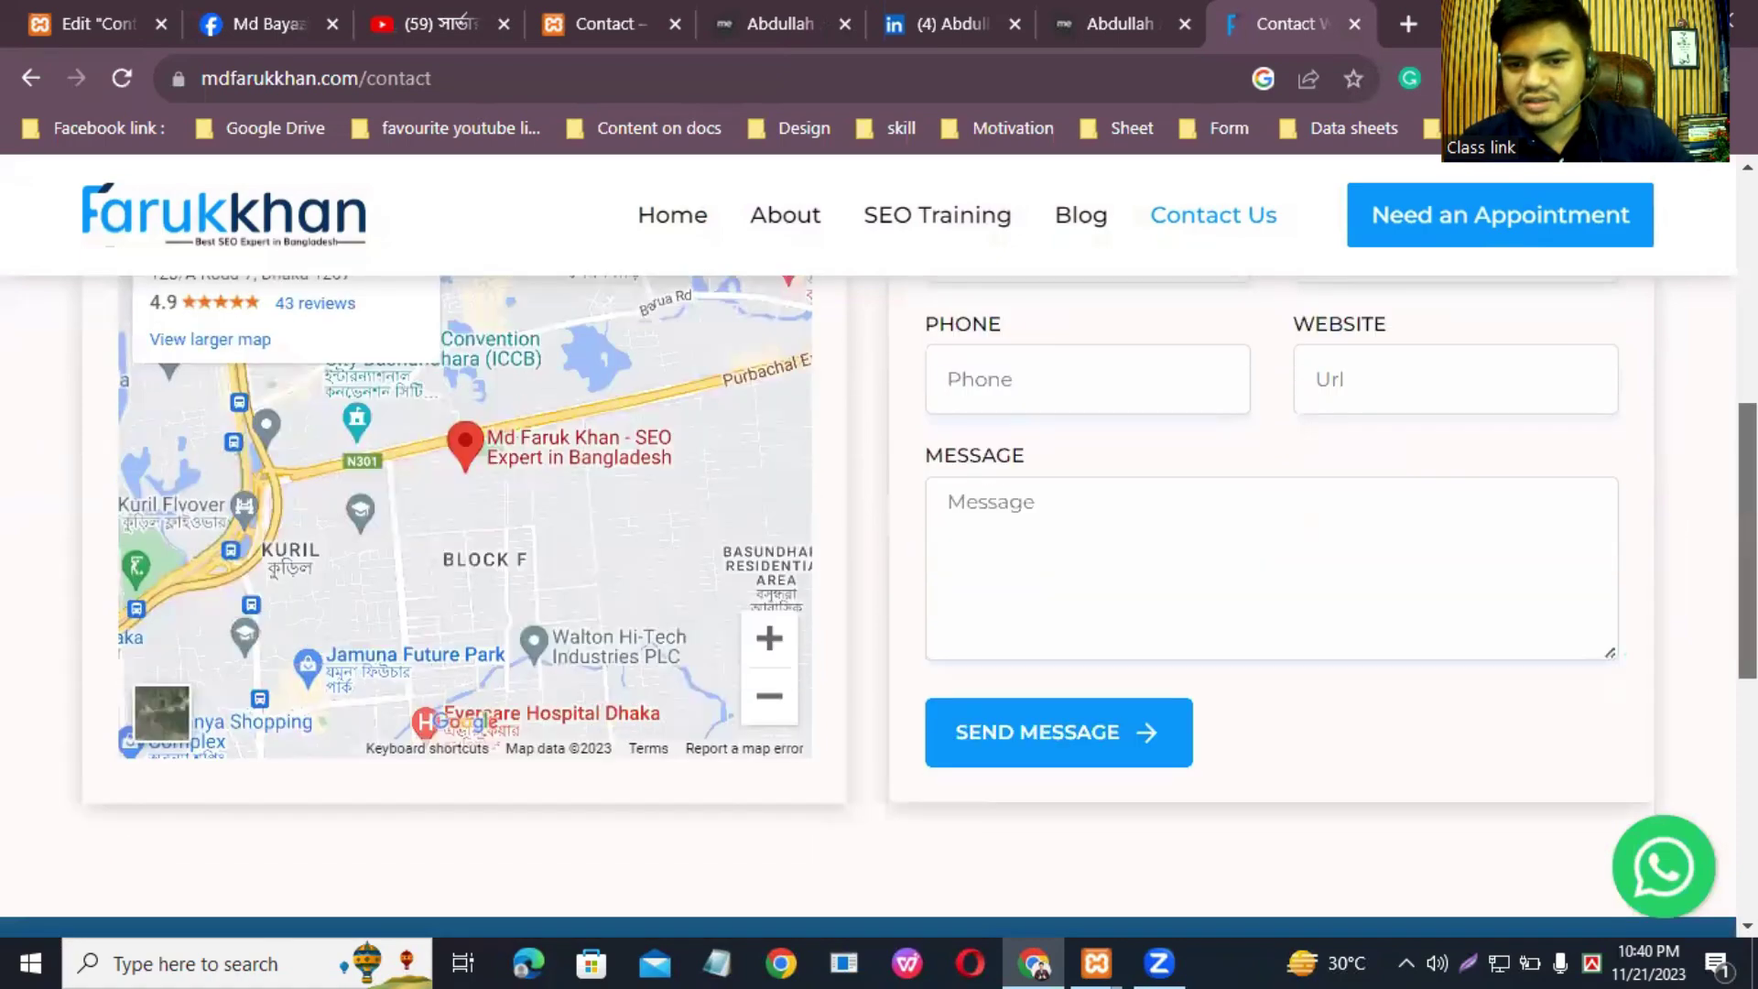
{"action": "key", "text": "Home"}
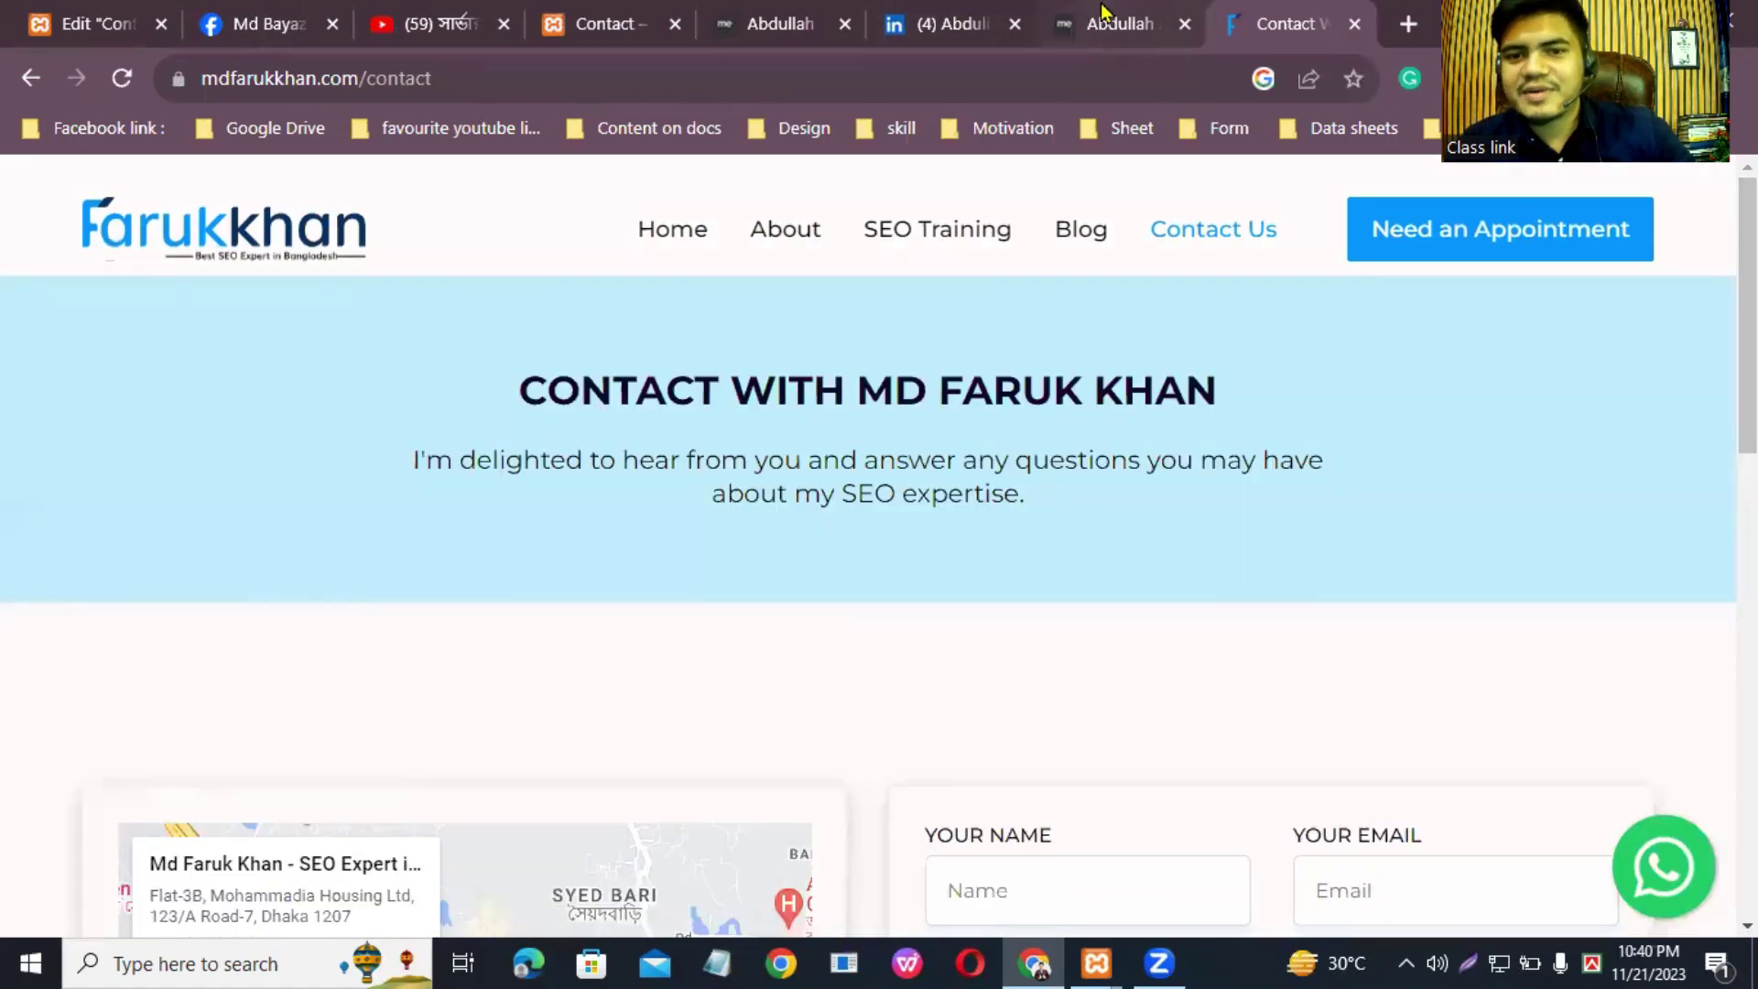
Step: Back in the Contact page editor, scroll through the preview and bring up Elementor's main menu
{"action": "left_click", "coordinate": [87, 21]}
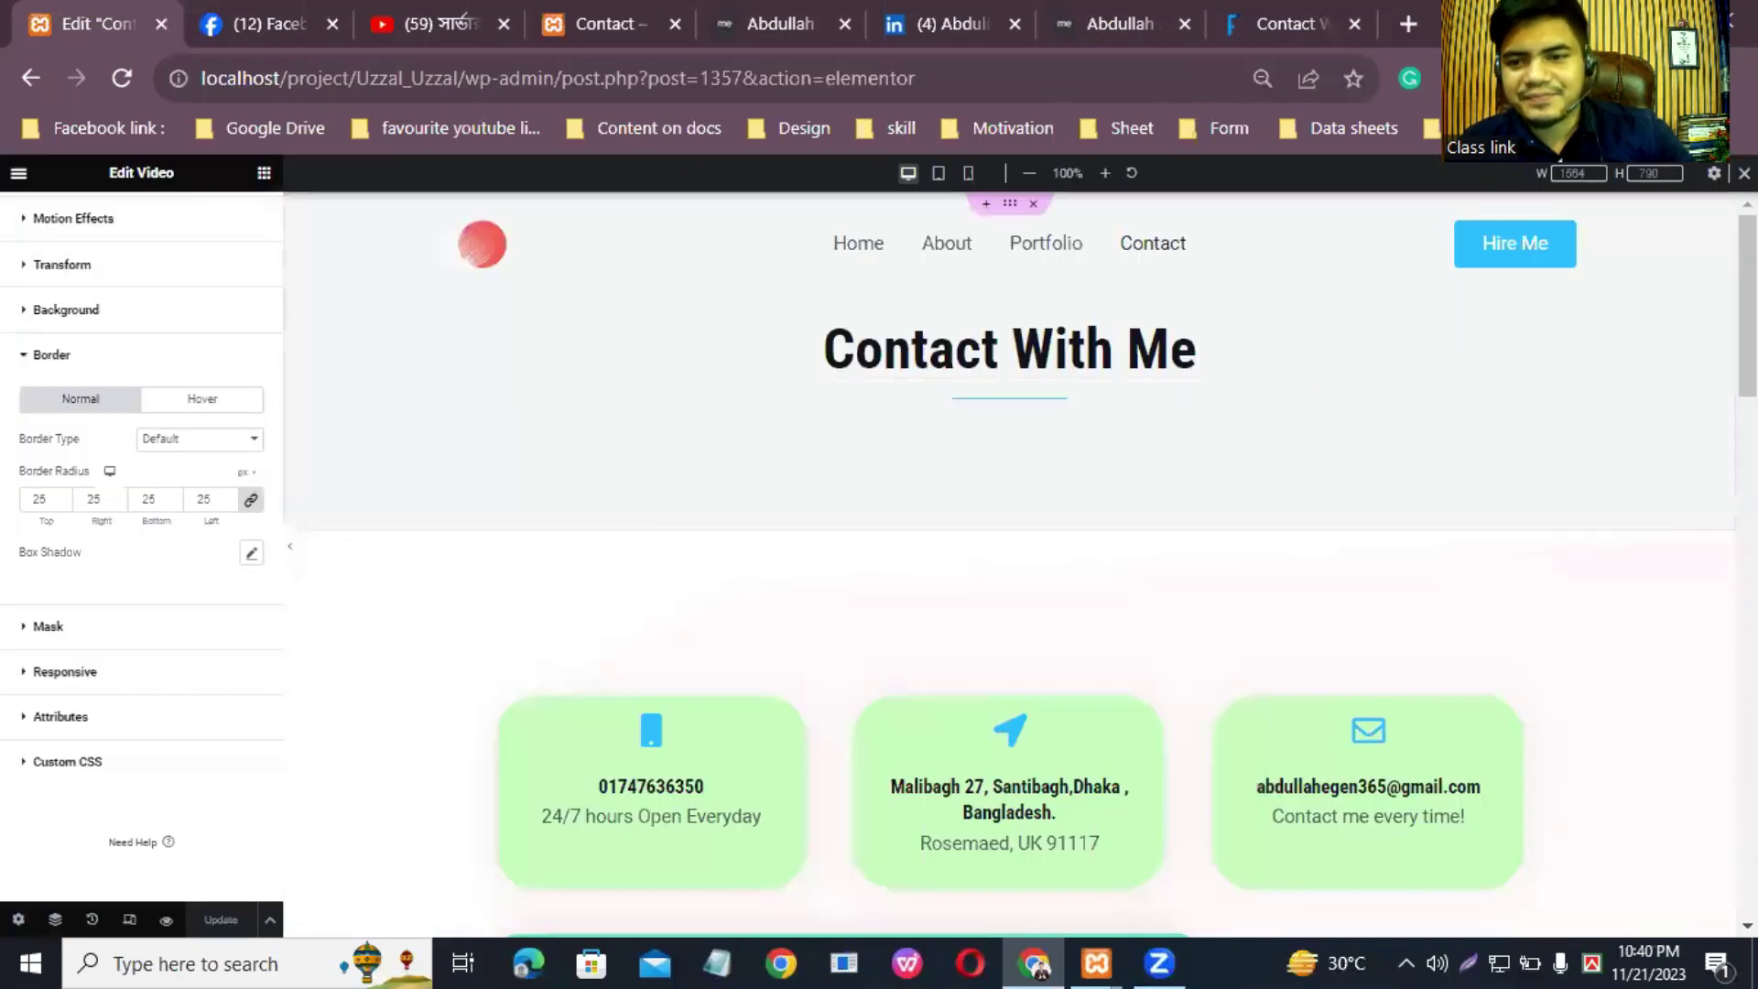
{"action": "scroll", "coordinate": [1639, 388], "scroll_direction": "down", "scroll_amount": 3}
{"action": "scroll", "coordinate": [1007, 563], "scroll_direction": "down", "scroll_amount": 15}
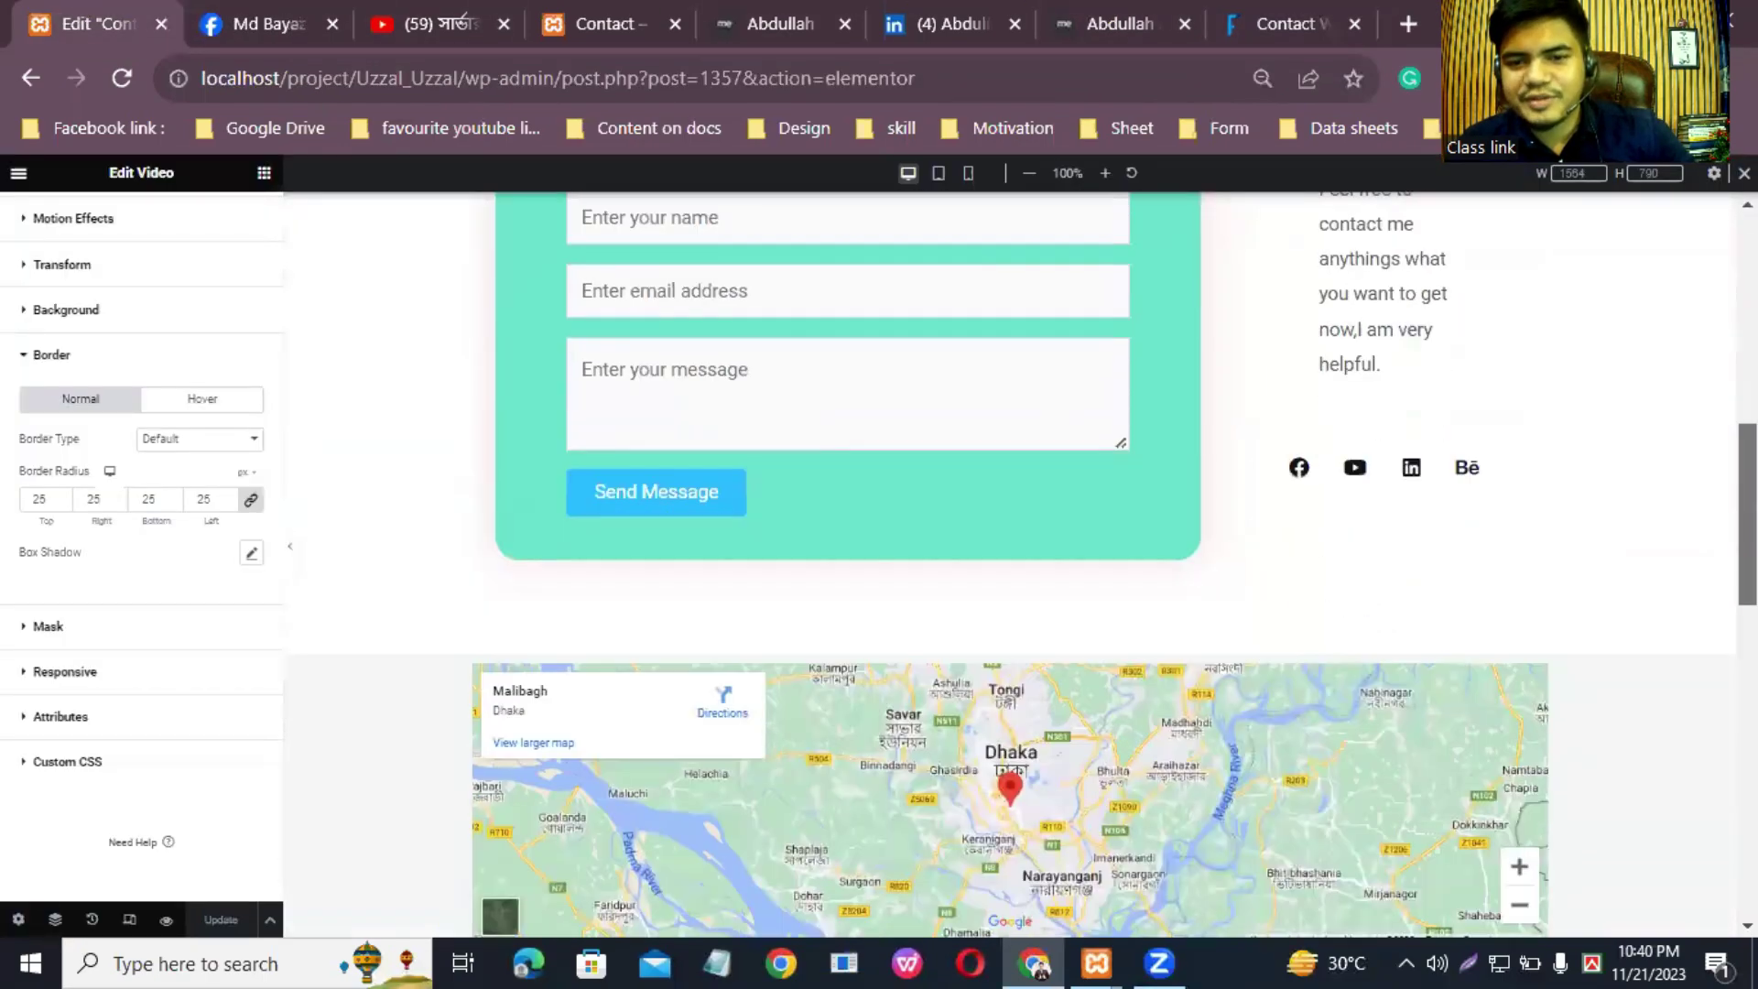
{"action": "scroll", "coordinate": [515, 838], "scroll_direction": "up", "scroll_amount": 18}
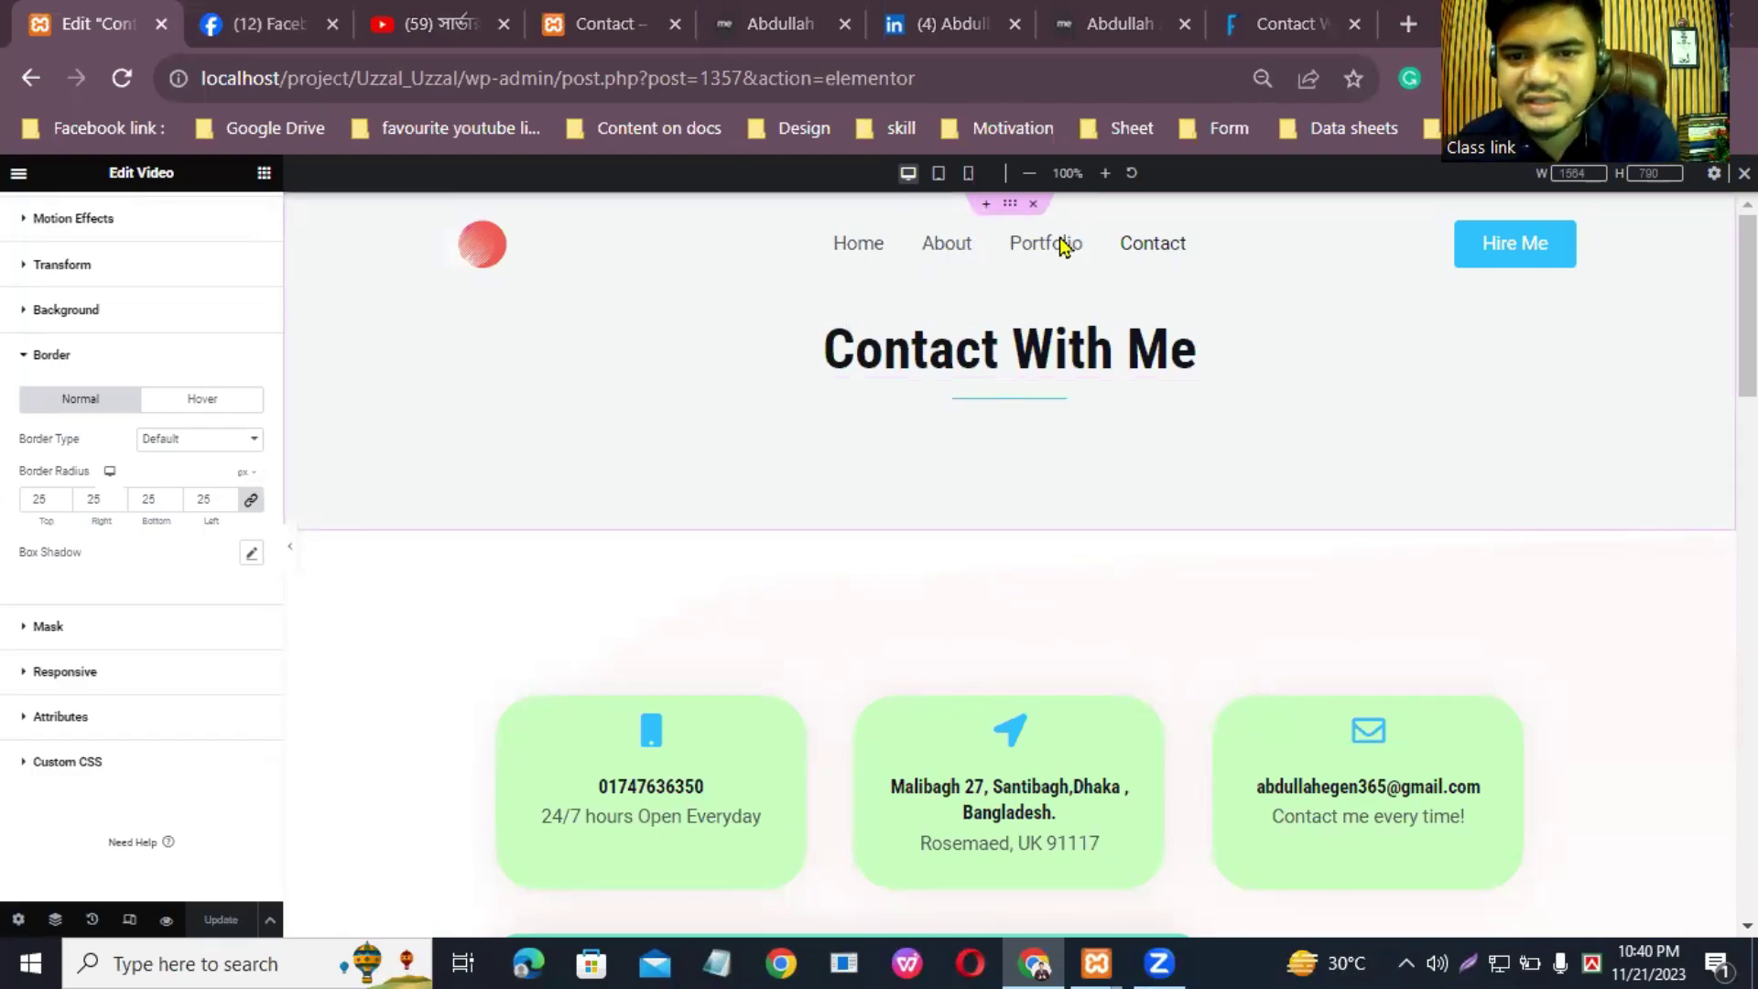
{"action": "scroll", "coordinate": [1012, 687], "scroll_direction": "down", "scroll_amount": 5}
{"action": "scroll", "coordinate": [998, 403], "scroll_direction": "up", "scroll_amount": 5}
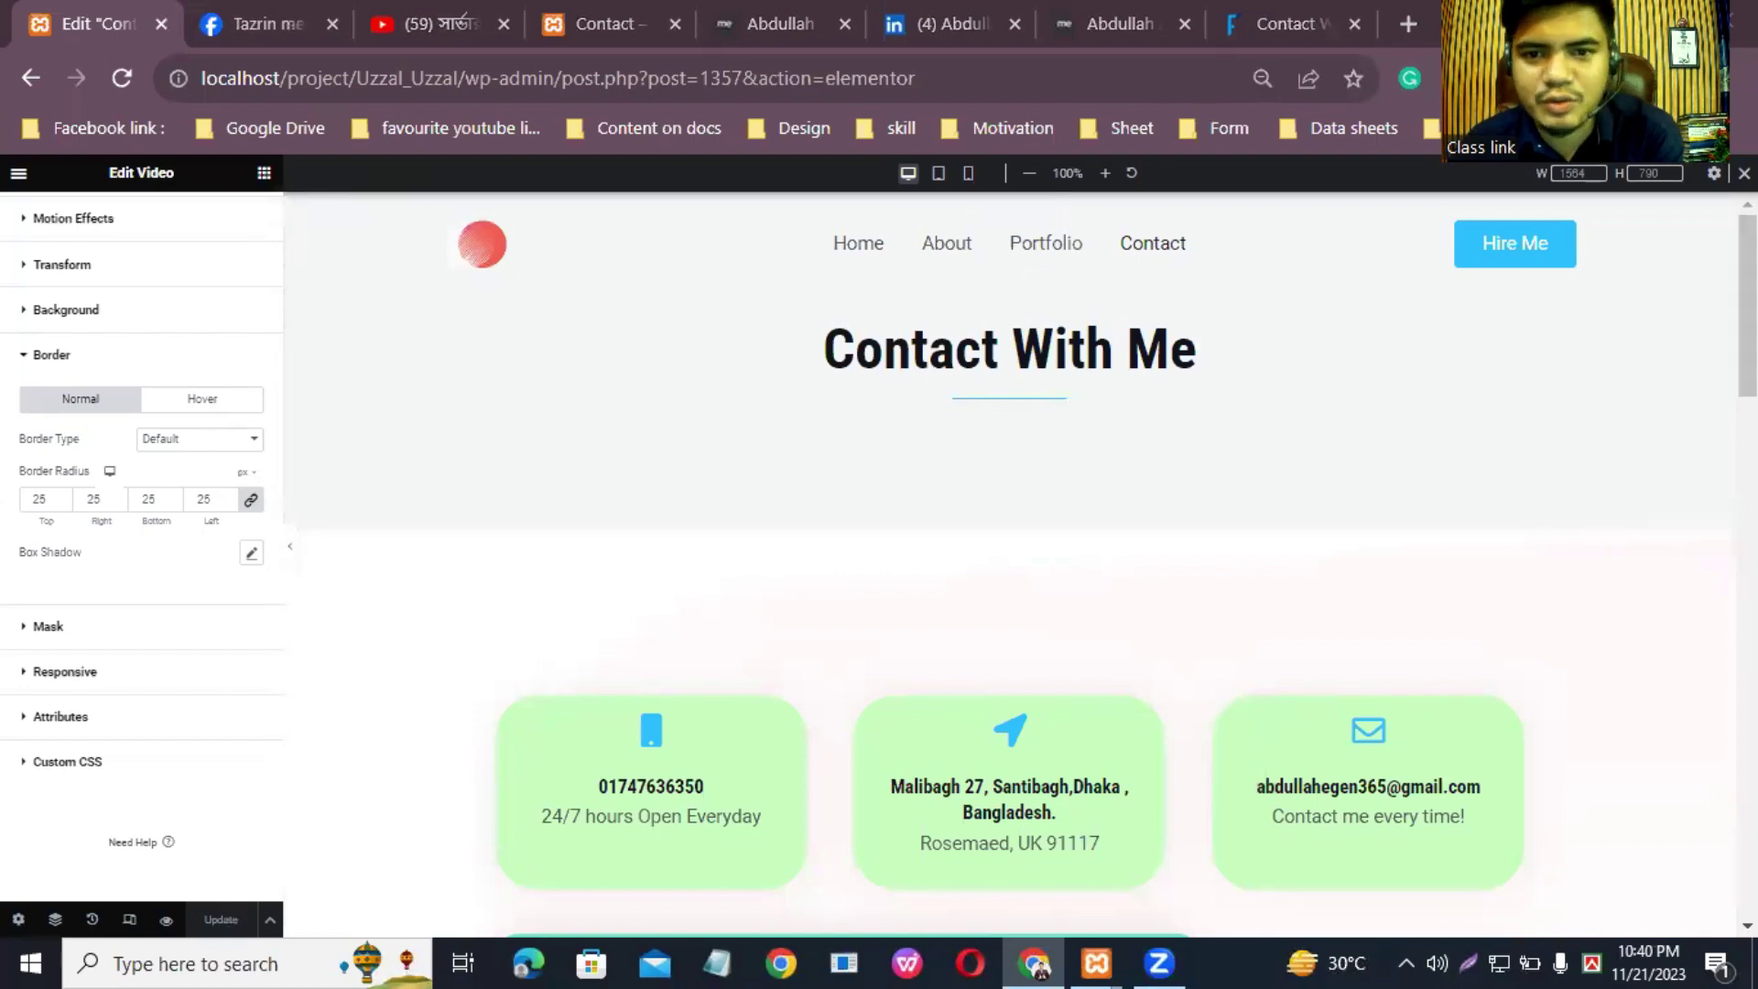
{"action": "left_click", "coordinate": [19, 176]}
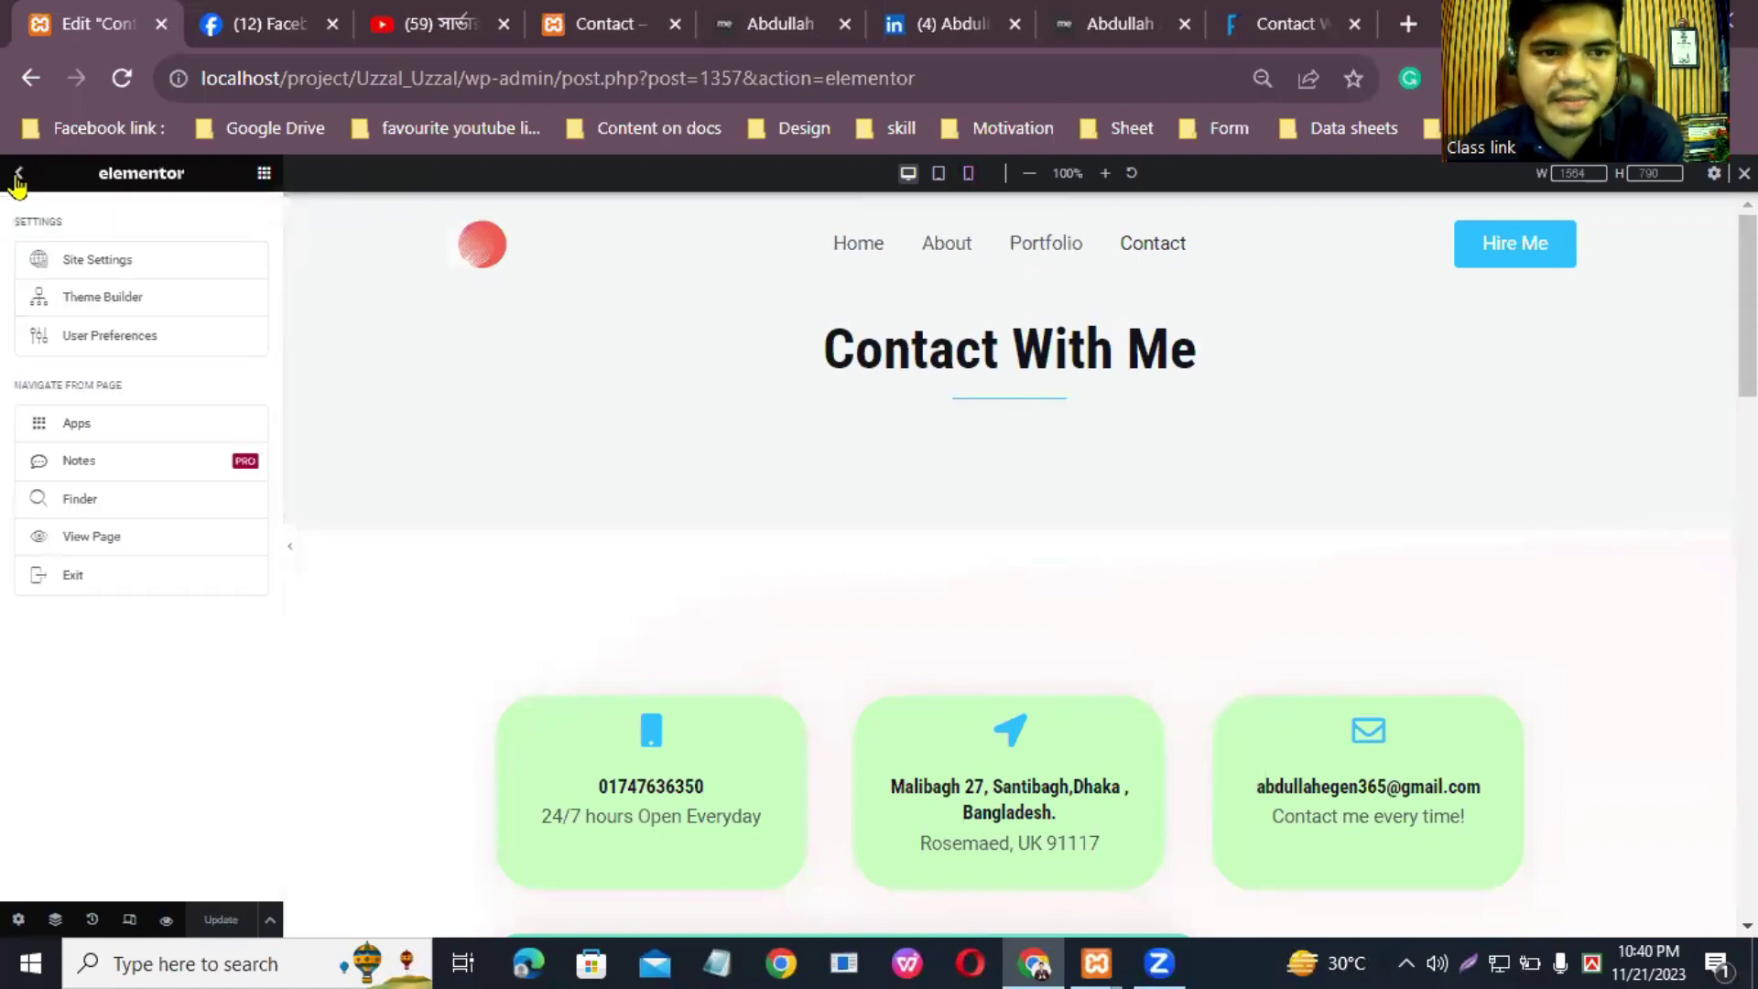
Step: Exit Elementor to this post's edit screen via This Post, leaving without saving changes
{"action": "left_click", "coordinate": [73, 581]}
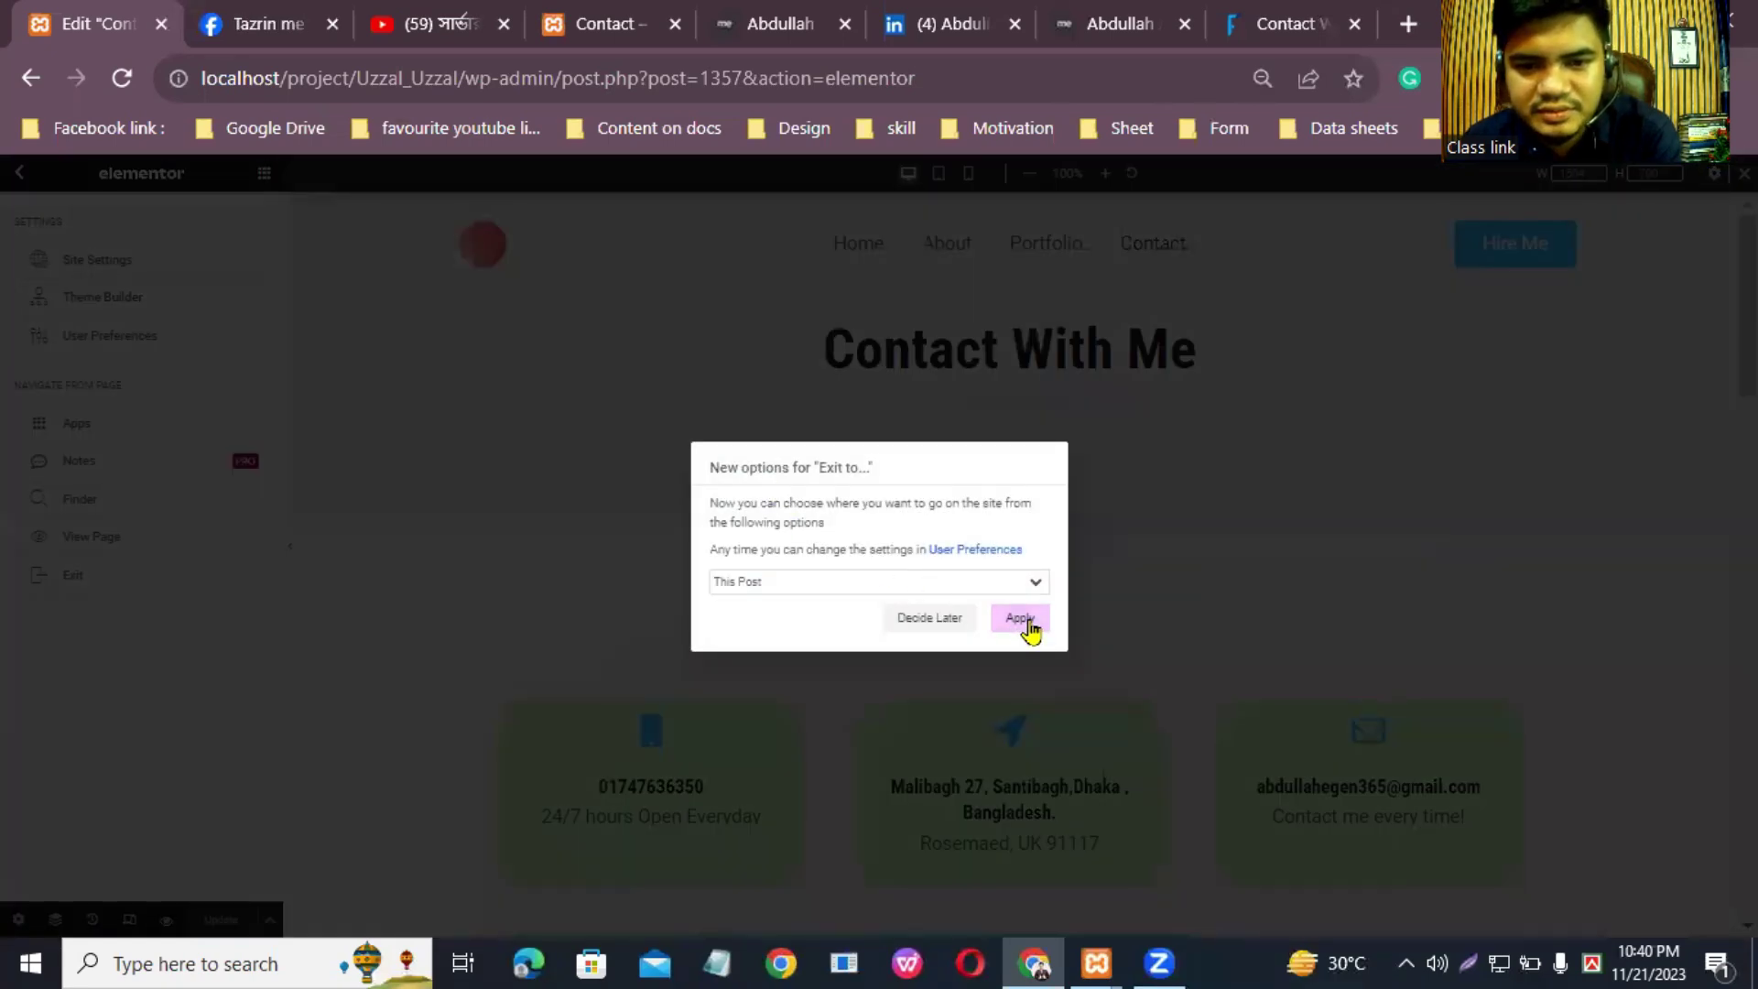
{"action": "left_click", "coordinate": [1028, 625]}
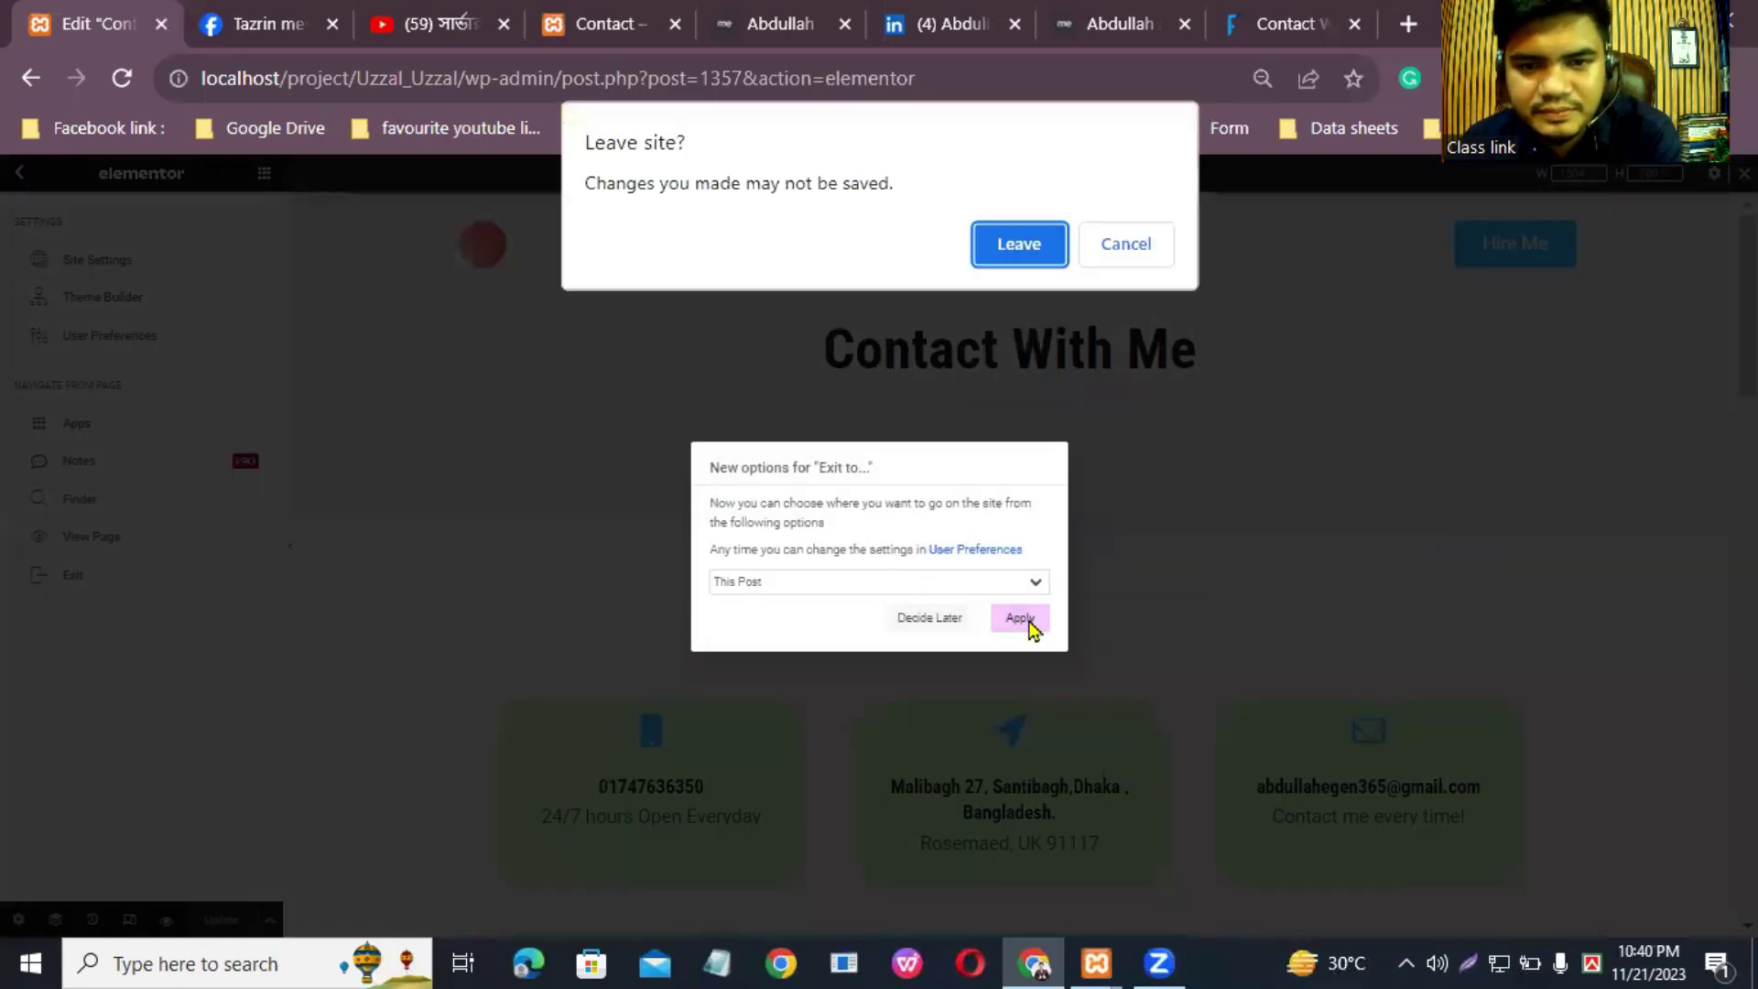
{"action": "left_click", "coordinate": [1011, 245]}
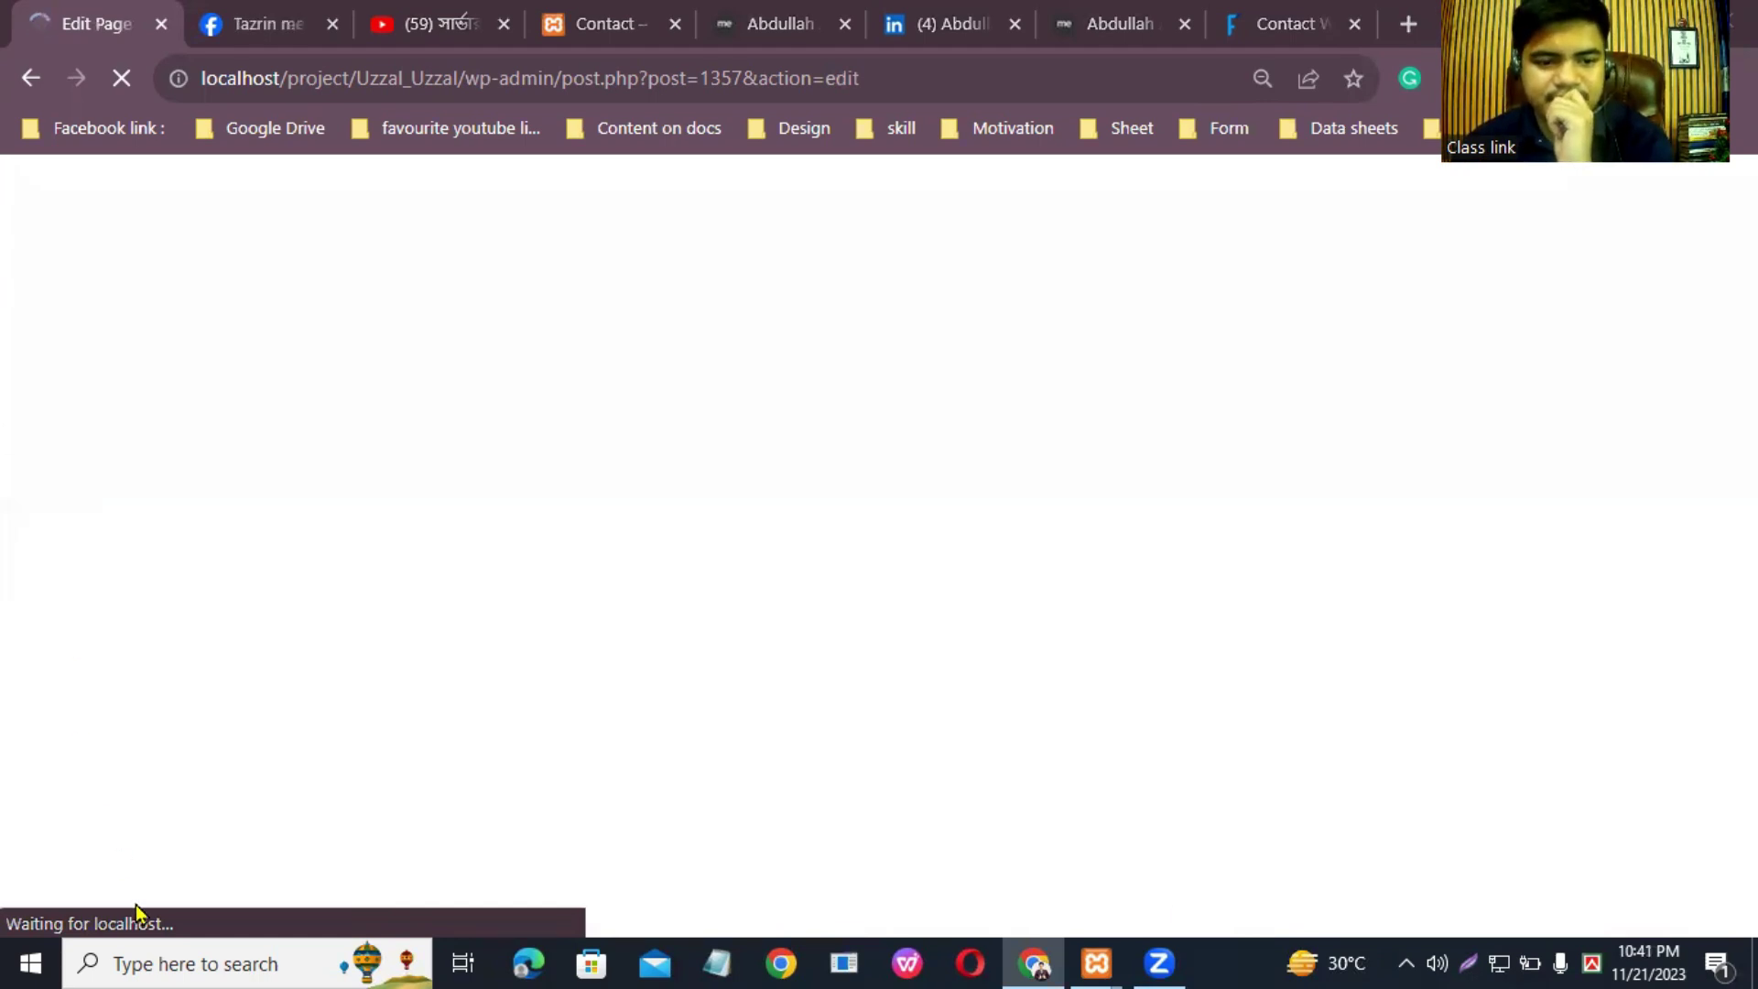
Step: Move the live Contact tab beside the editor and close the six unneeded tabs
{"action": "left_click_drag", "start_coordinate": [604, 16], "coordinate": [290, 13]}
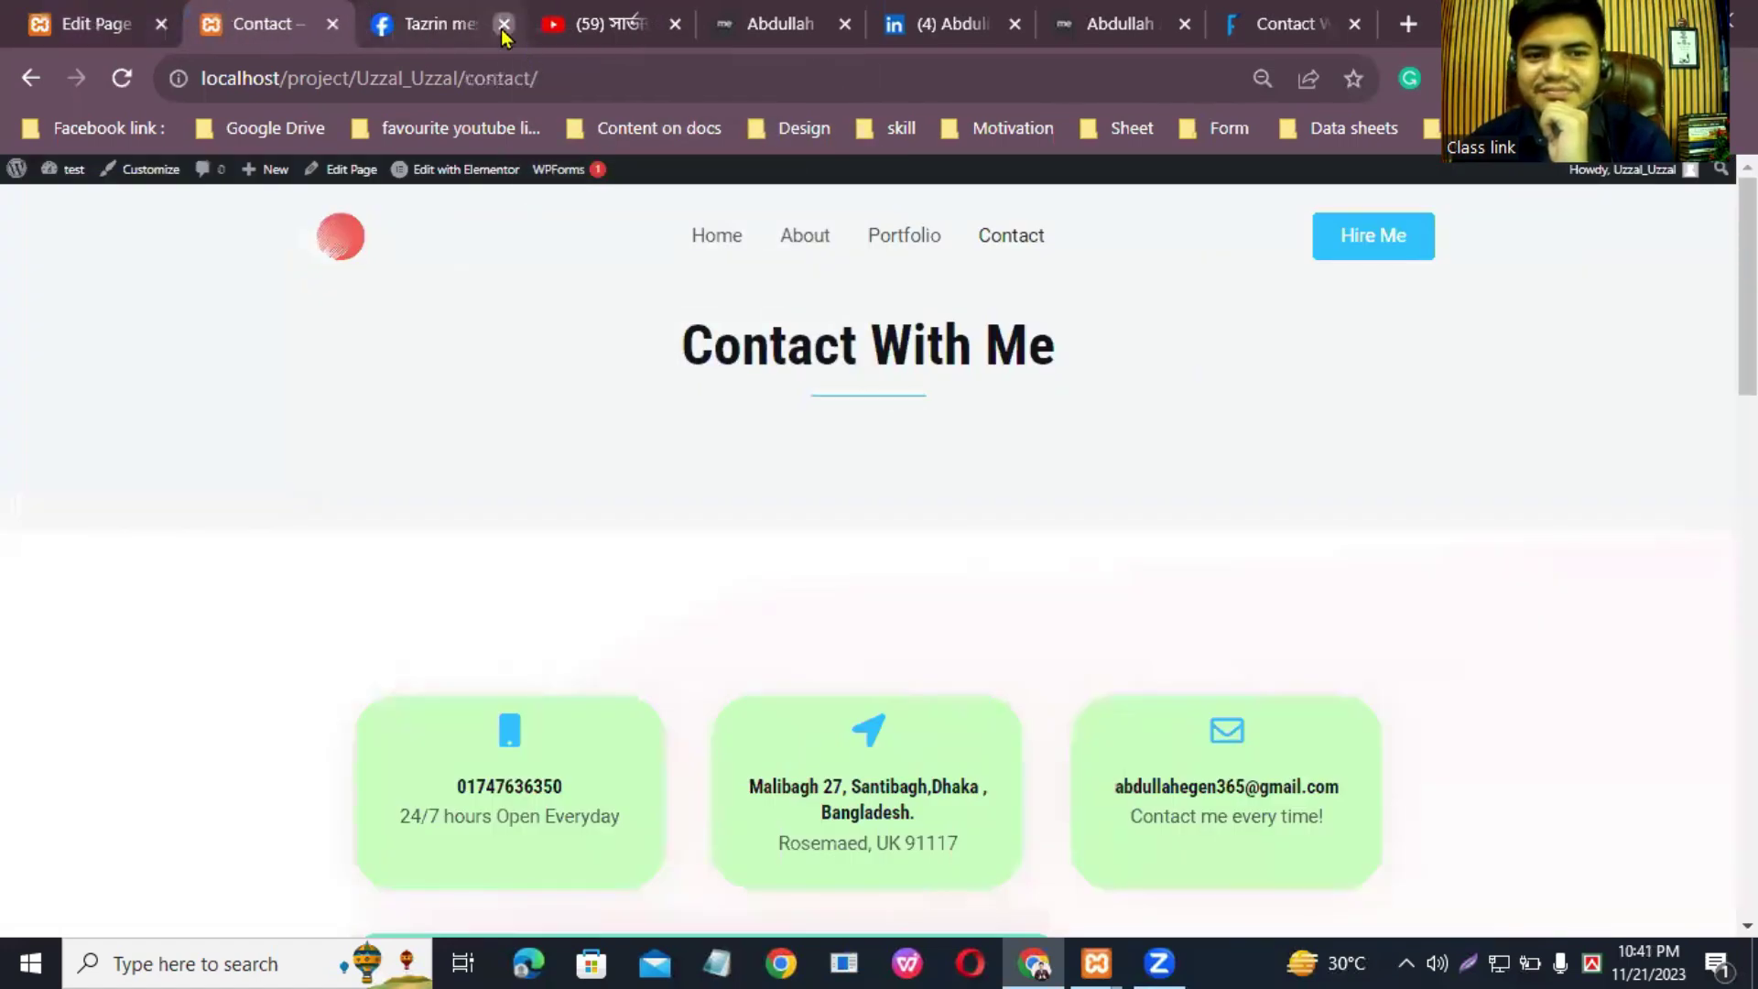
{"action": "left_click", "coordinate": [503, 25]}
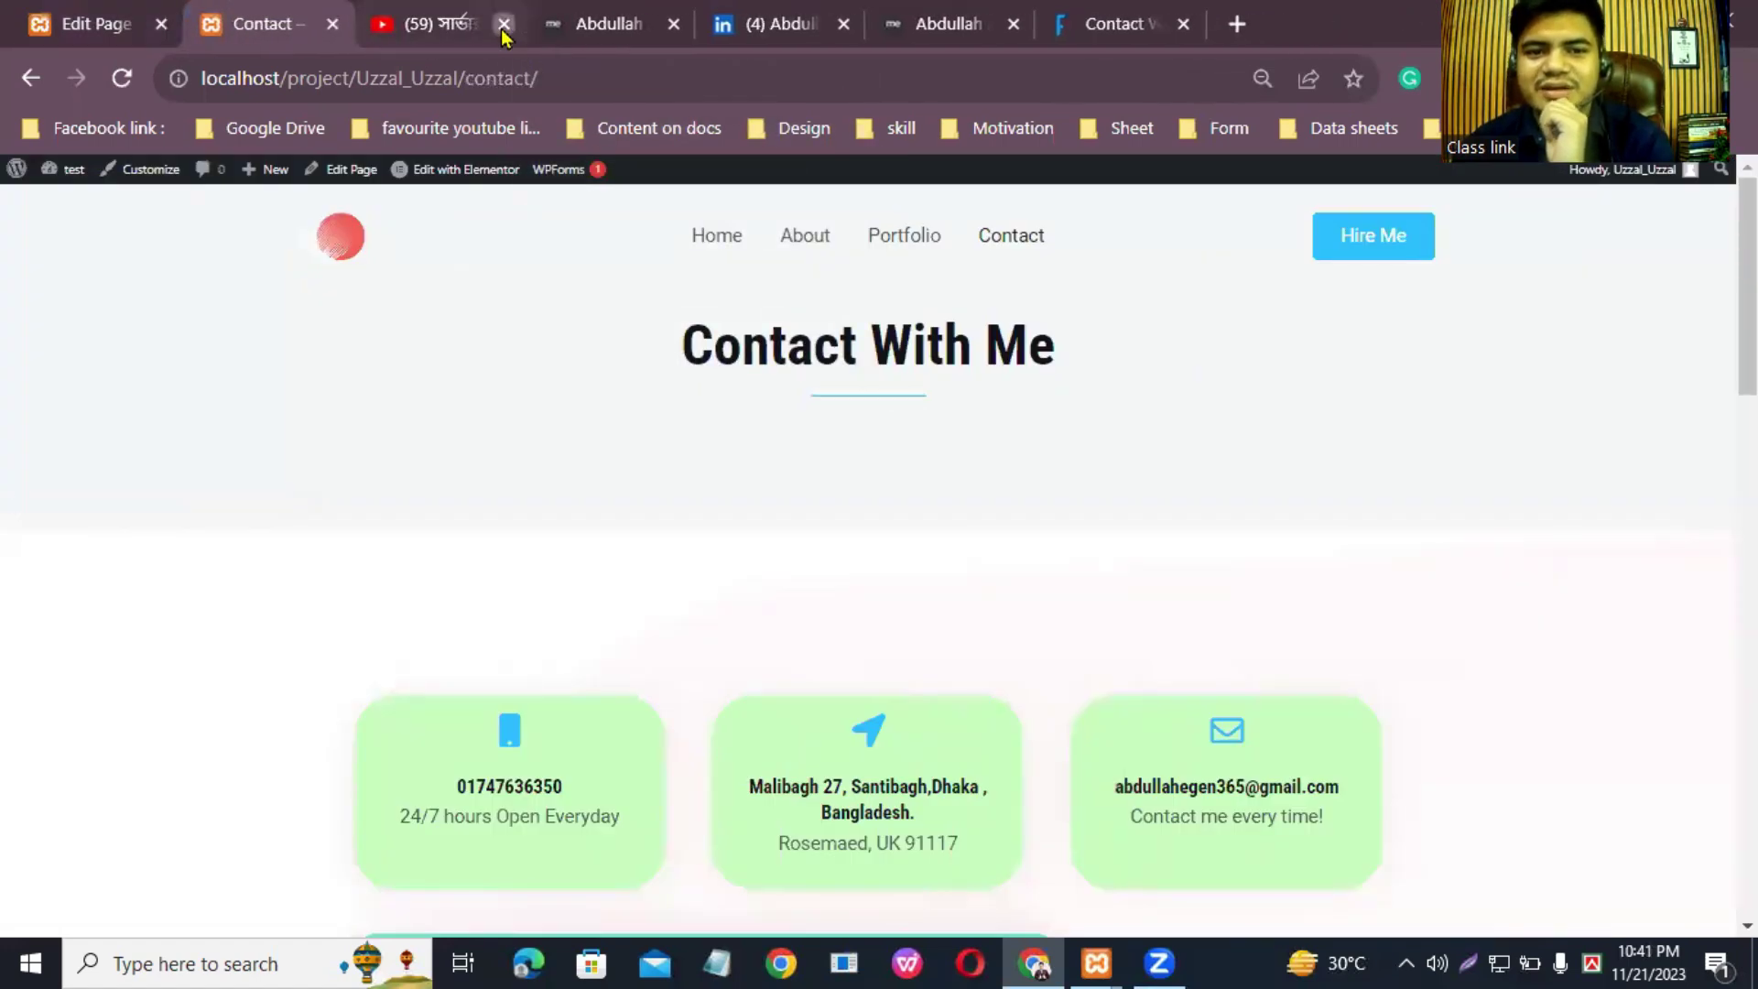
{"action": "left_click", "coordinate": [504, 25]}
{"action": "left_click", "coordinate": [503, 25]}
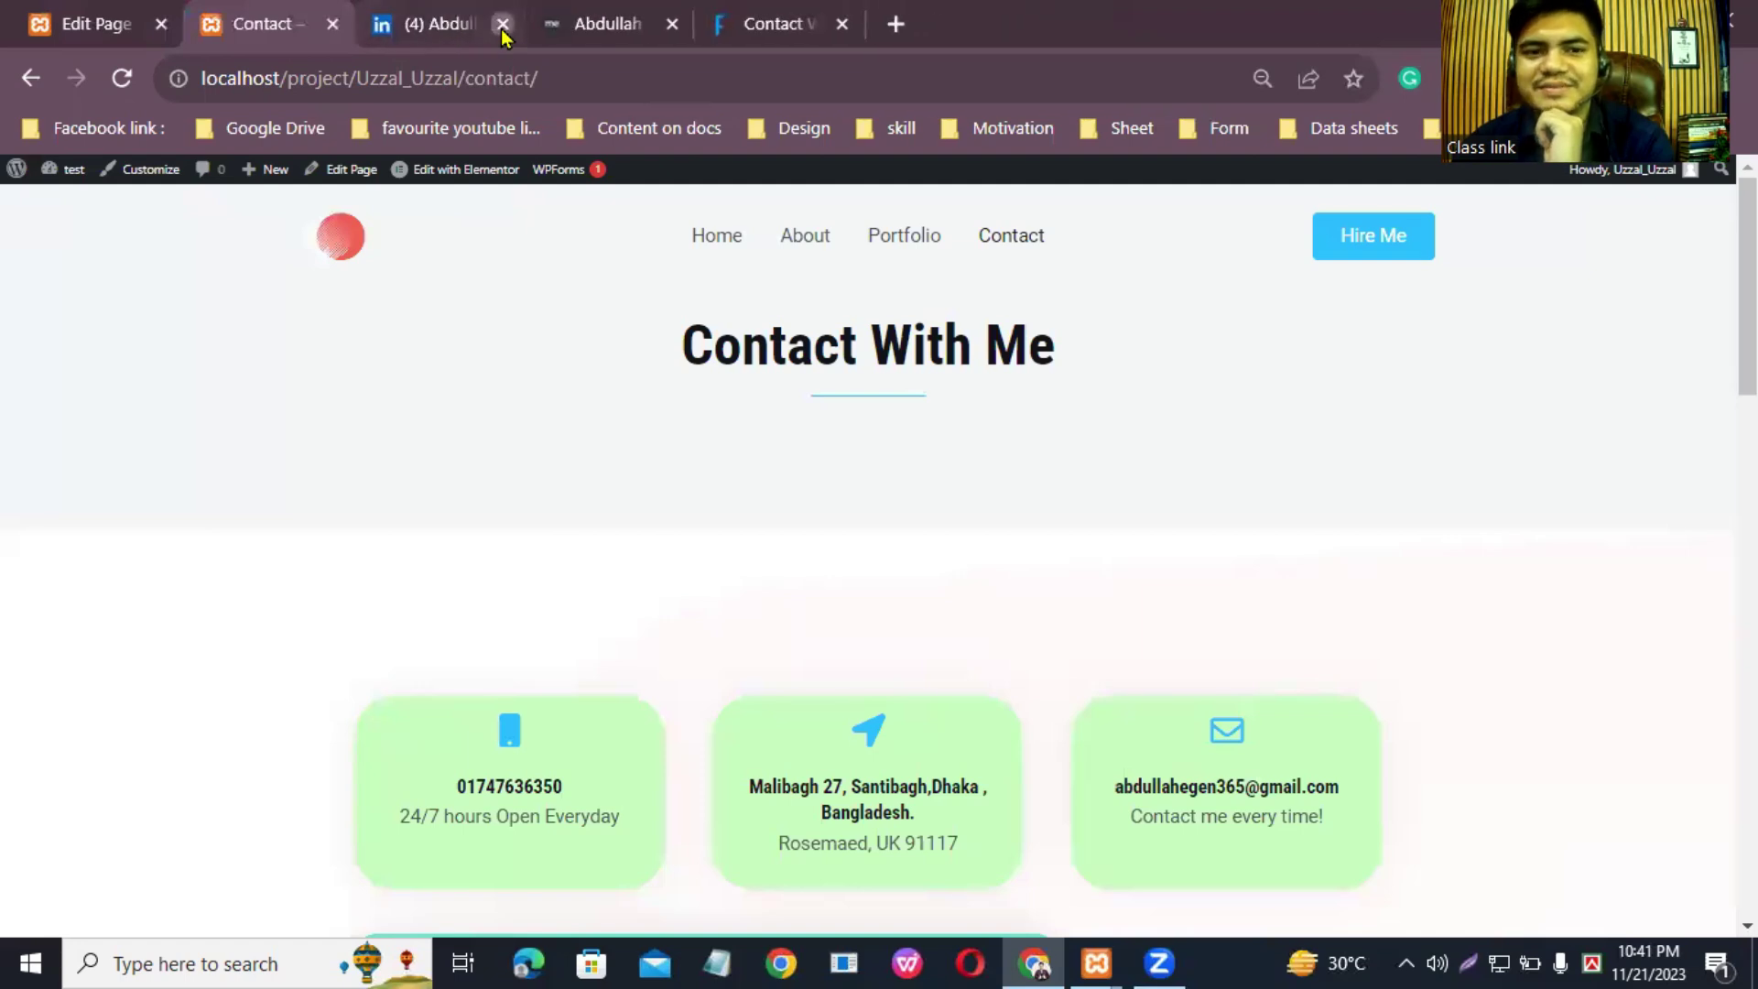
{"action": "left_click", "coordinate": [502, 25]}
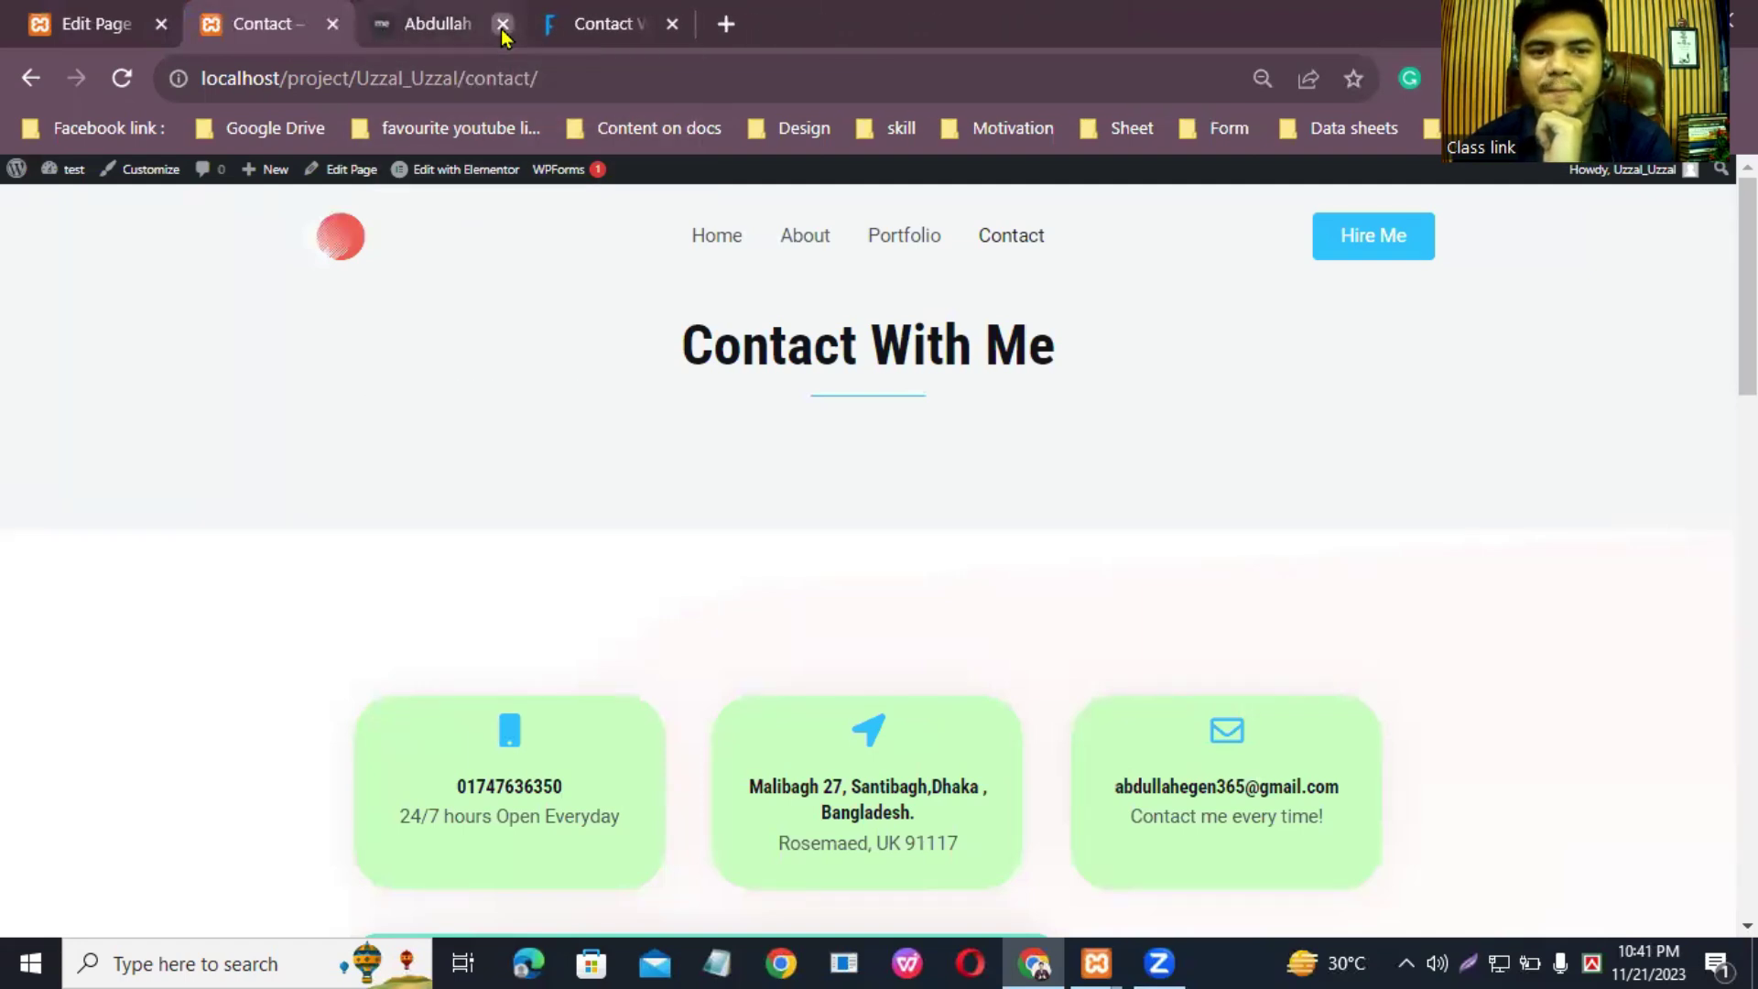
{"action": "left_click", "coordinate": [503, 25]}
{"action": "left_click", "coordinate": [502, 25]}
Step: In the Contact block editor, step through and dismiss the welcome guide, then leave for the Pages list
{"action": "left_click", "coordinate": [288, 20]}
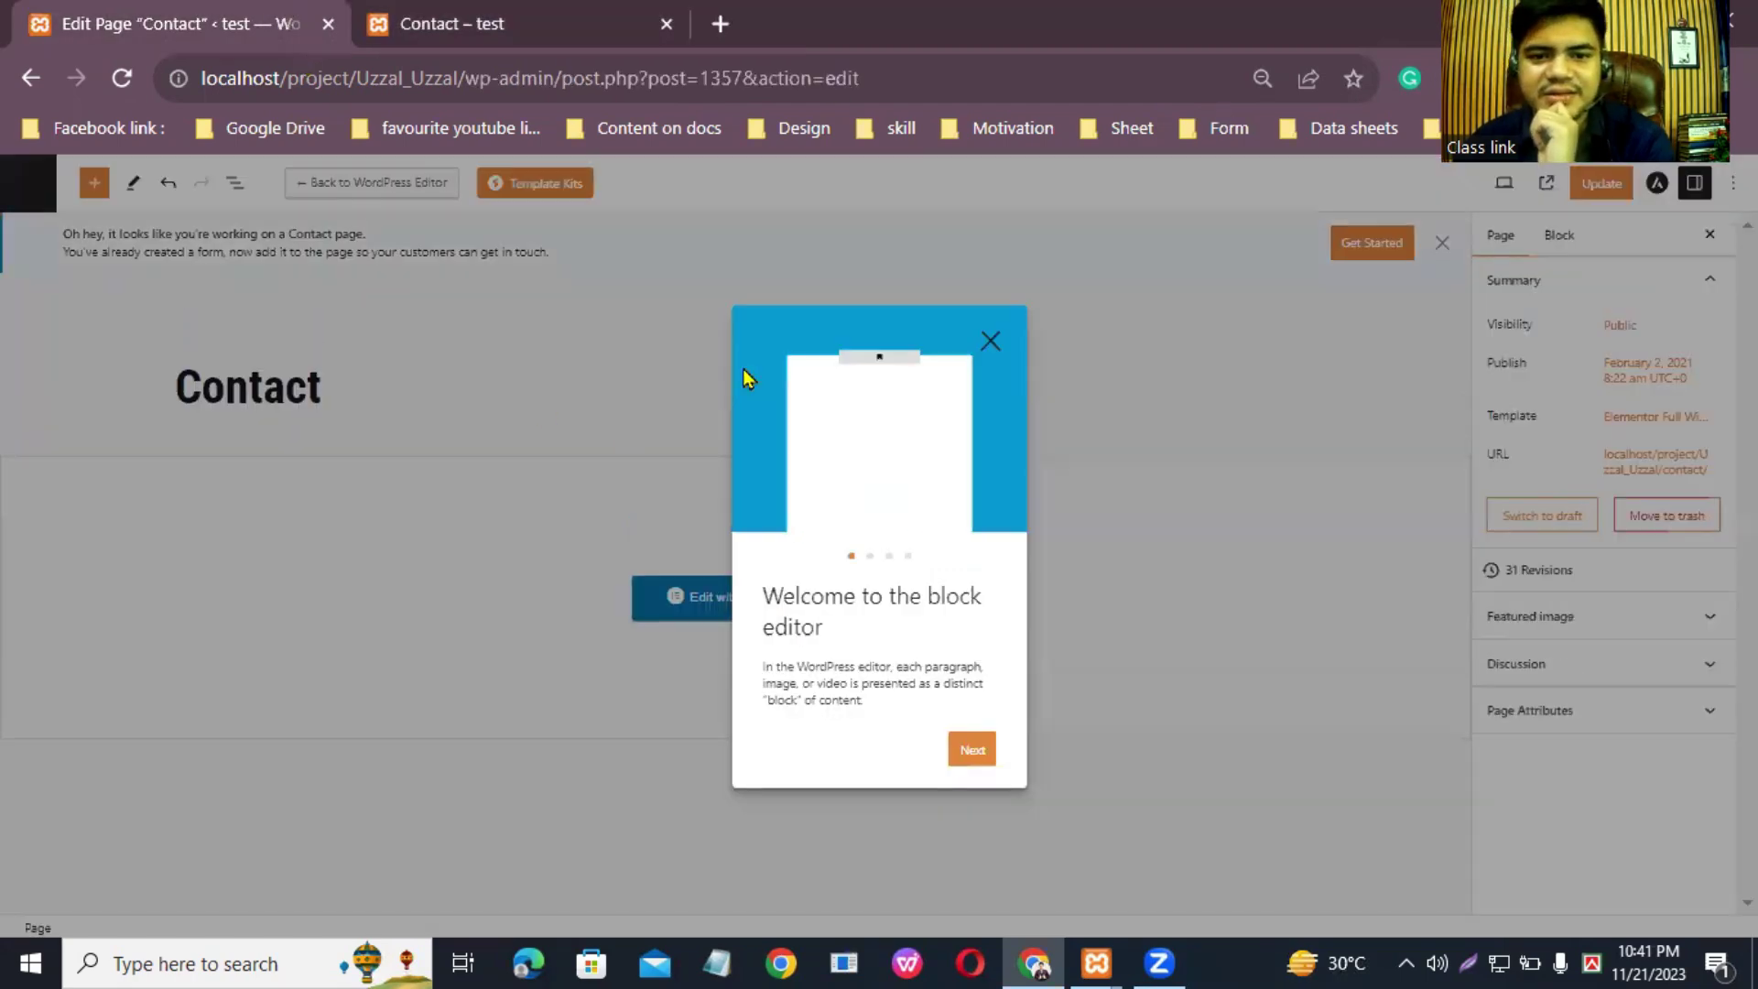
{"action": "left_click", "coordinate": [983, 760]}
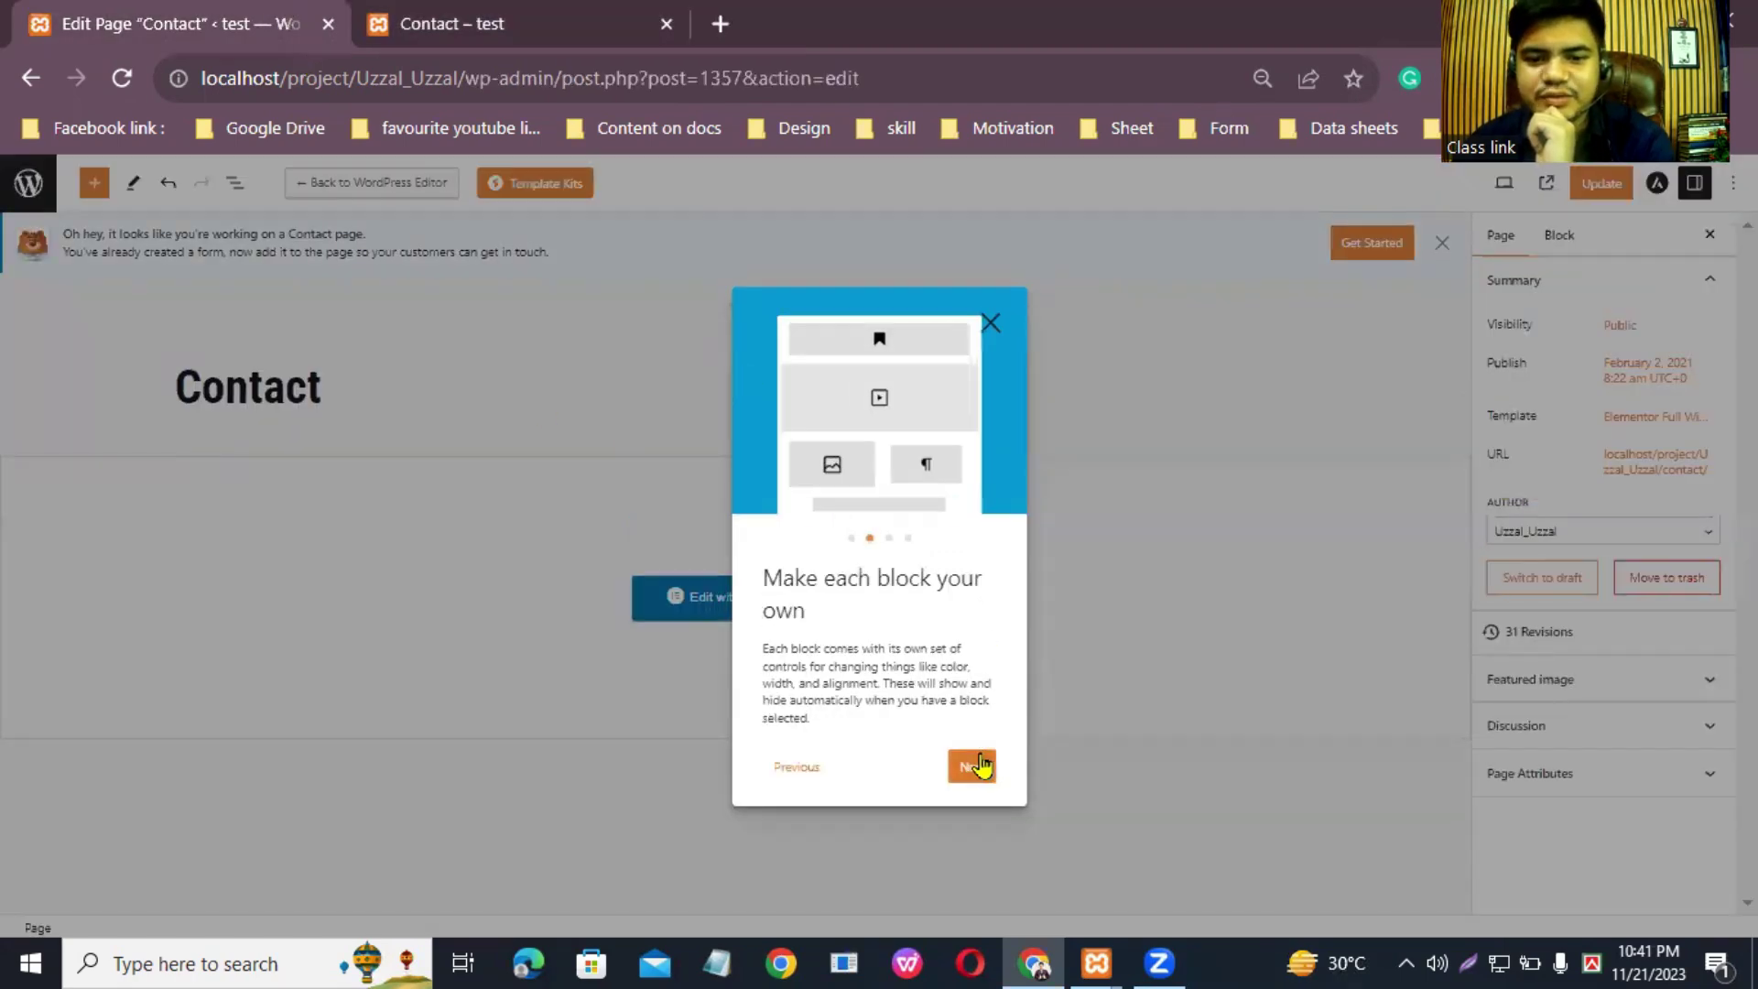
{"action": "left_click", "coordinate": [967, 768]}
{"action": "left_click", "coordinate": [965, 764]}
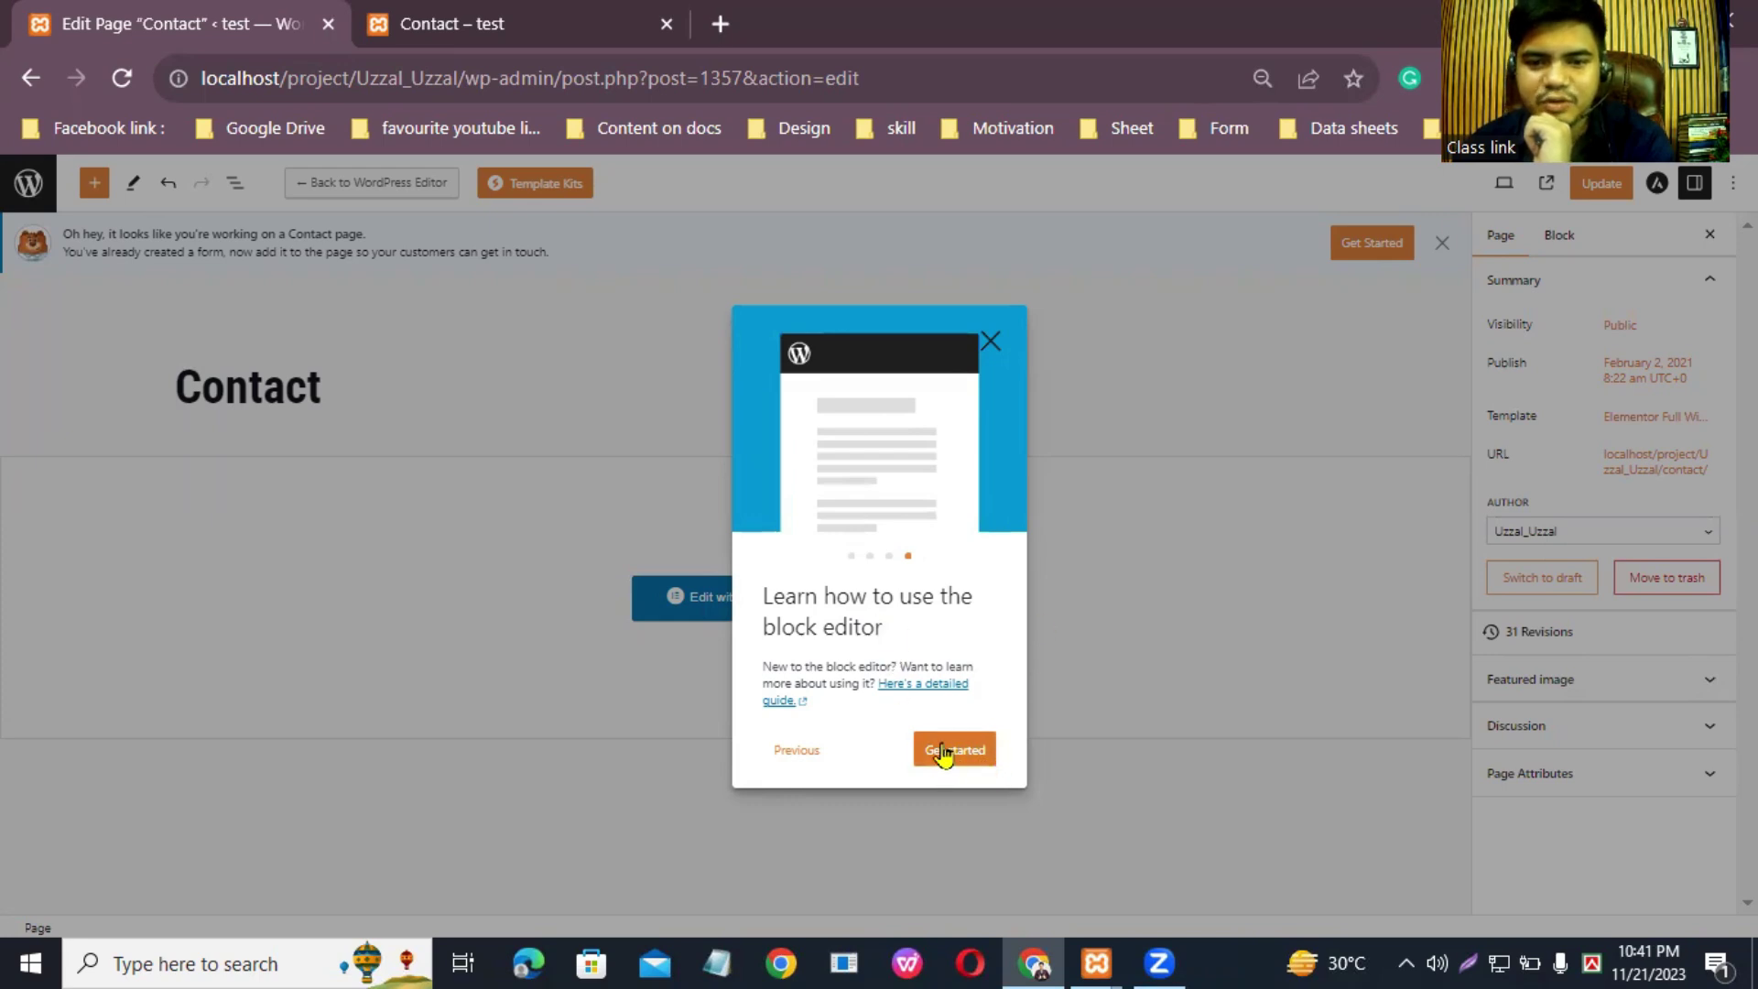
{"action": "left_click", "coordinate": [988, 343]}
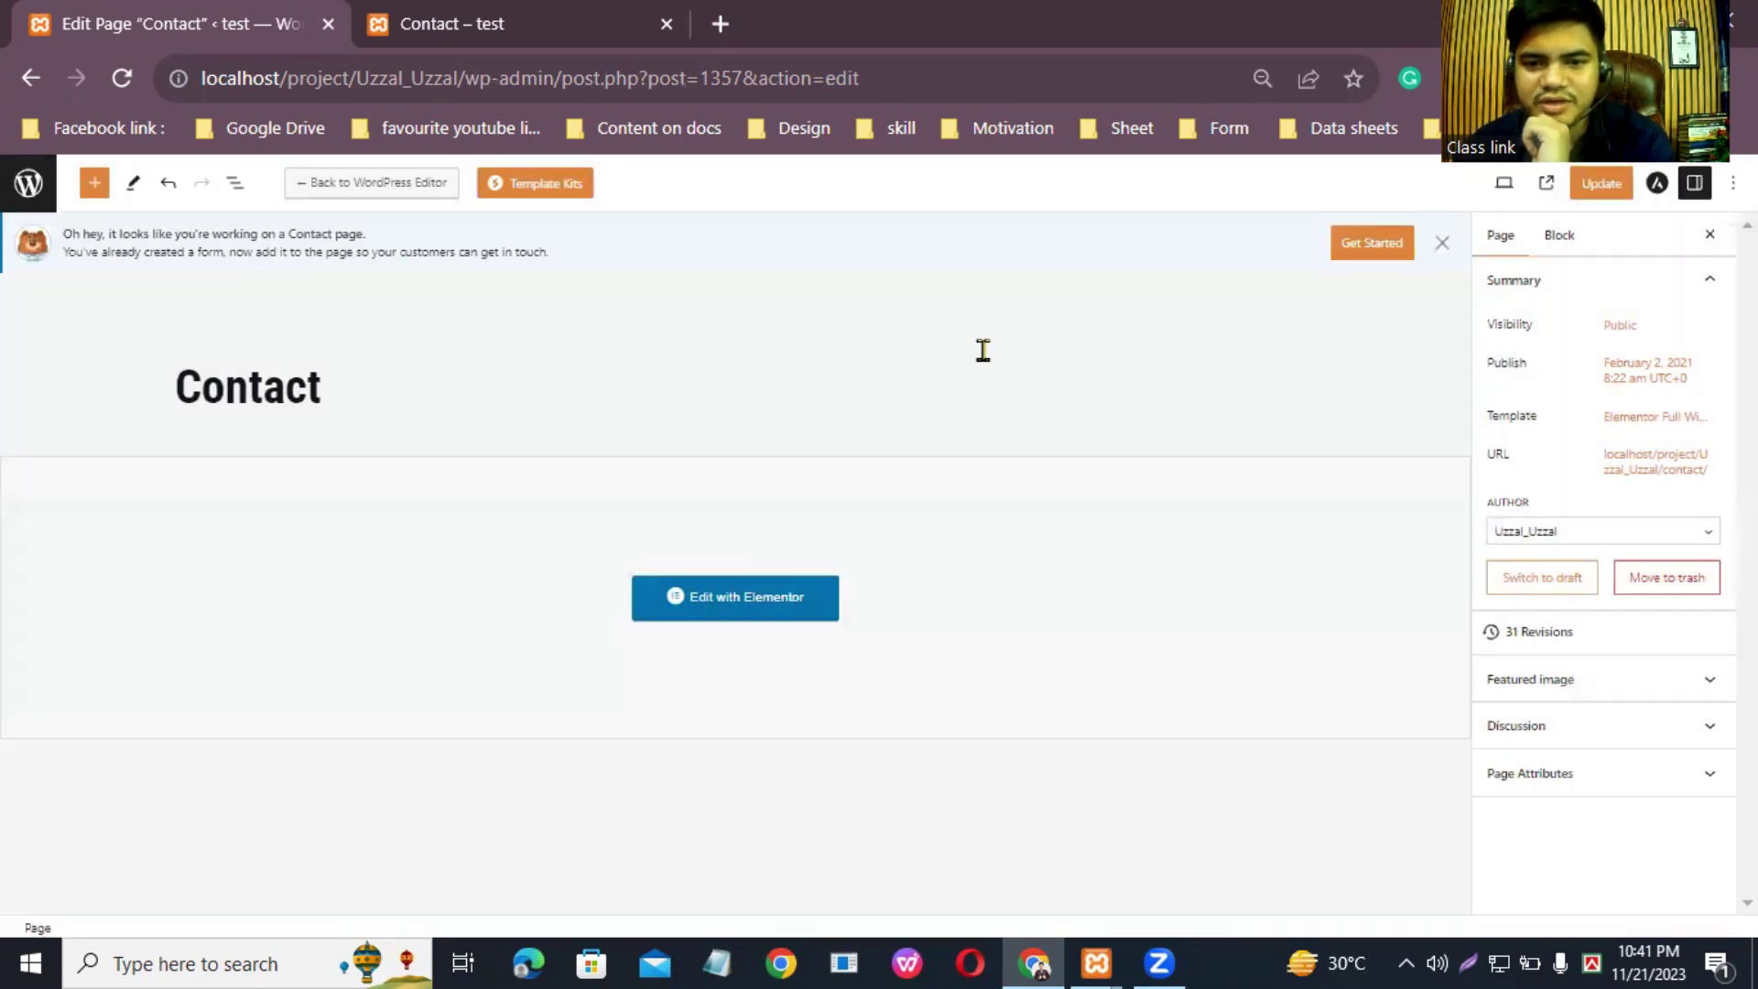
{"action": "left_click", "coordinate": [31, 186]}
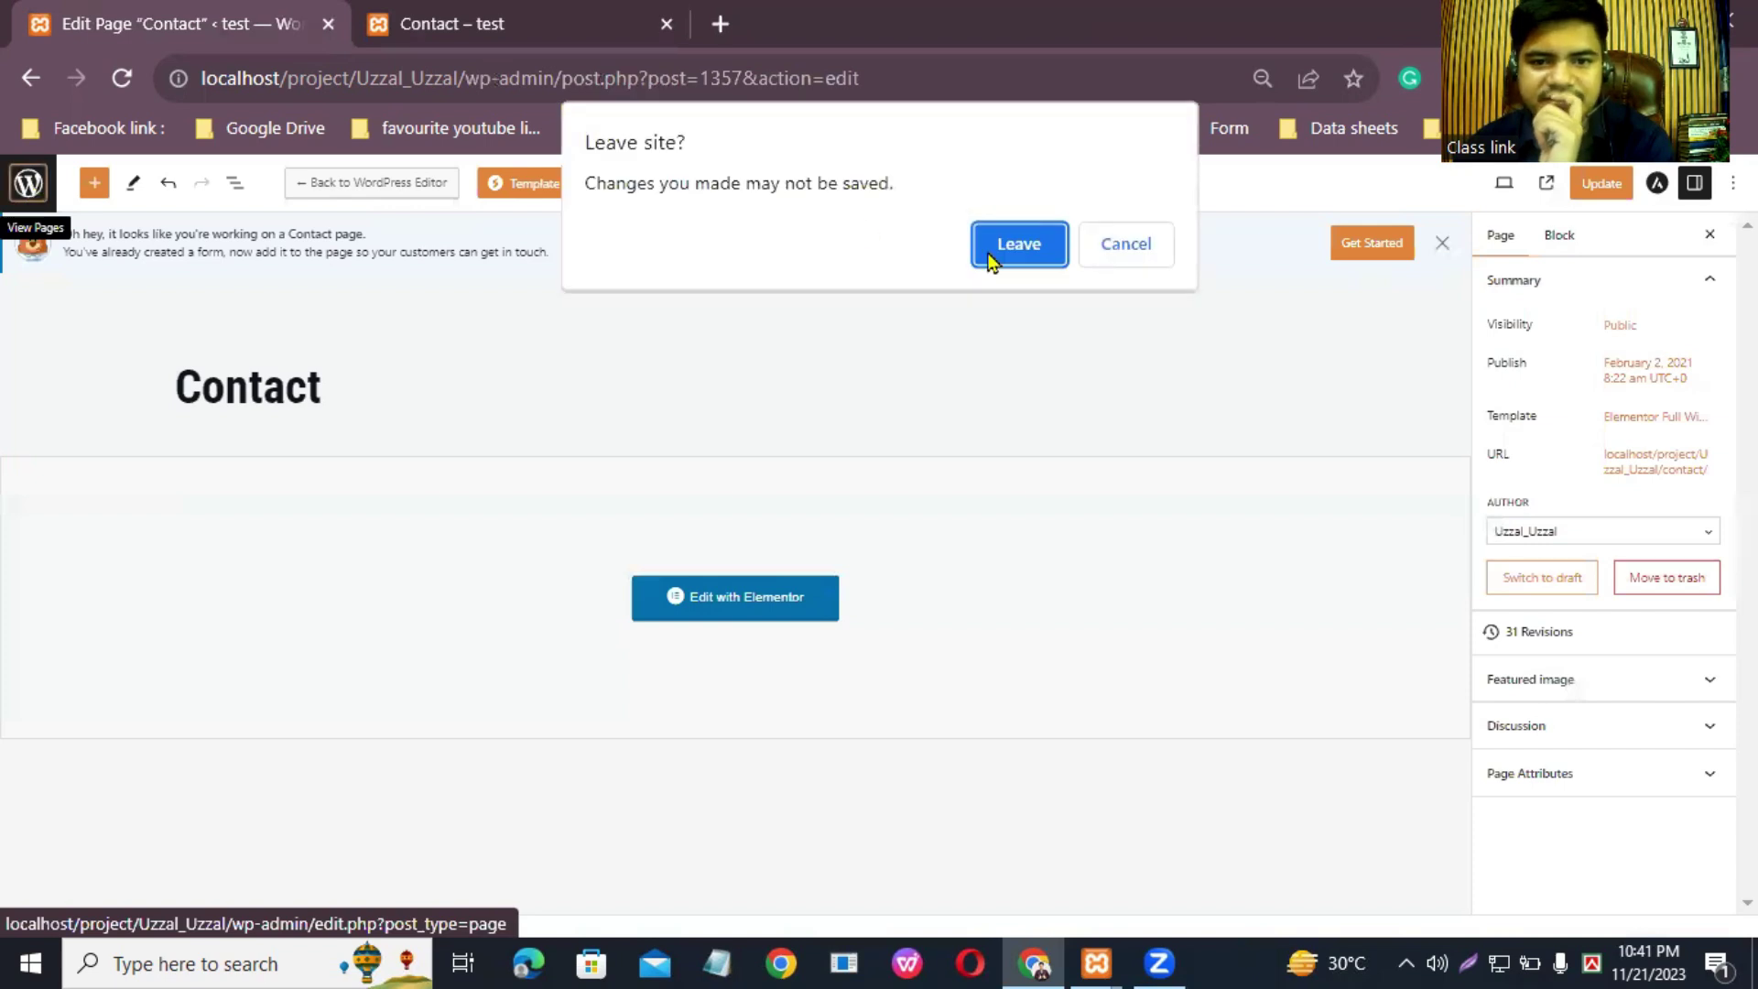
{"action": "left_click", "coordinate": [1019, 246]}
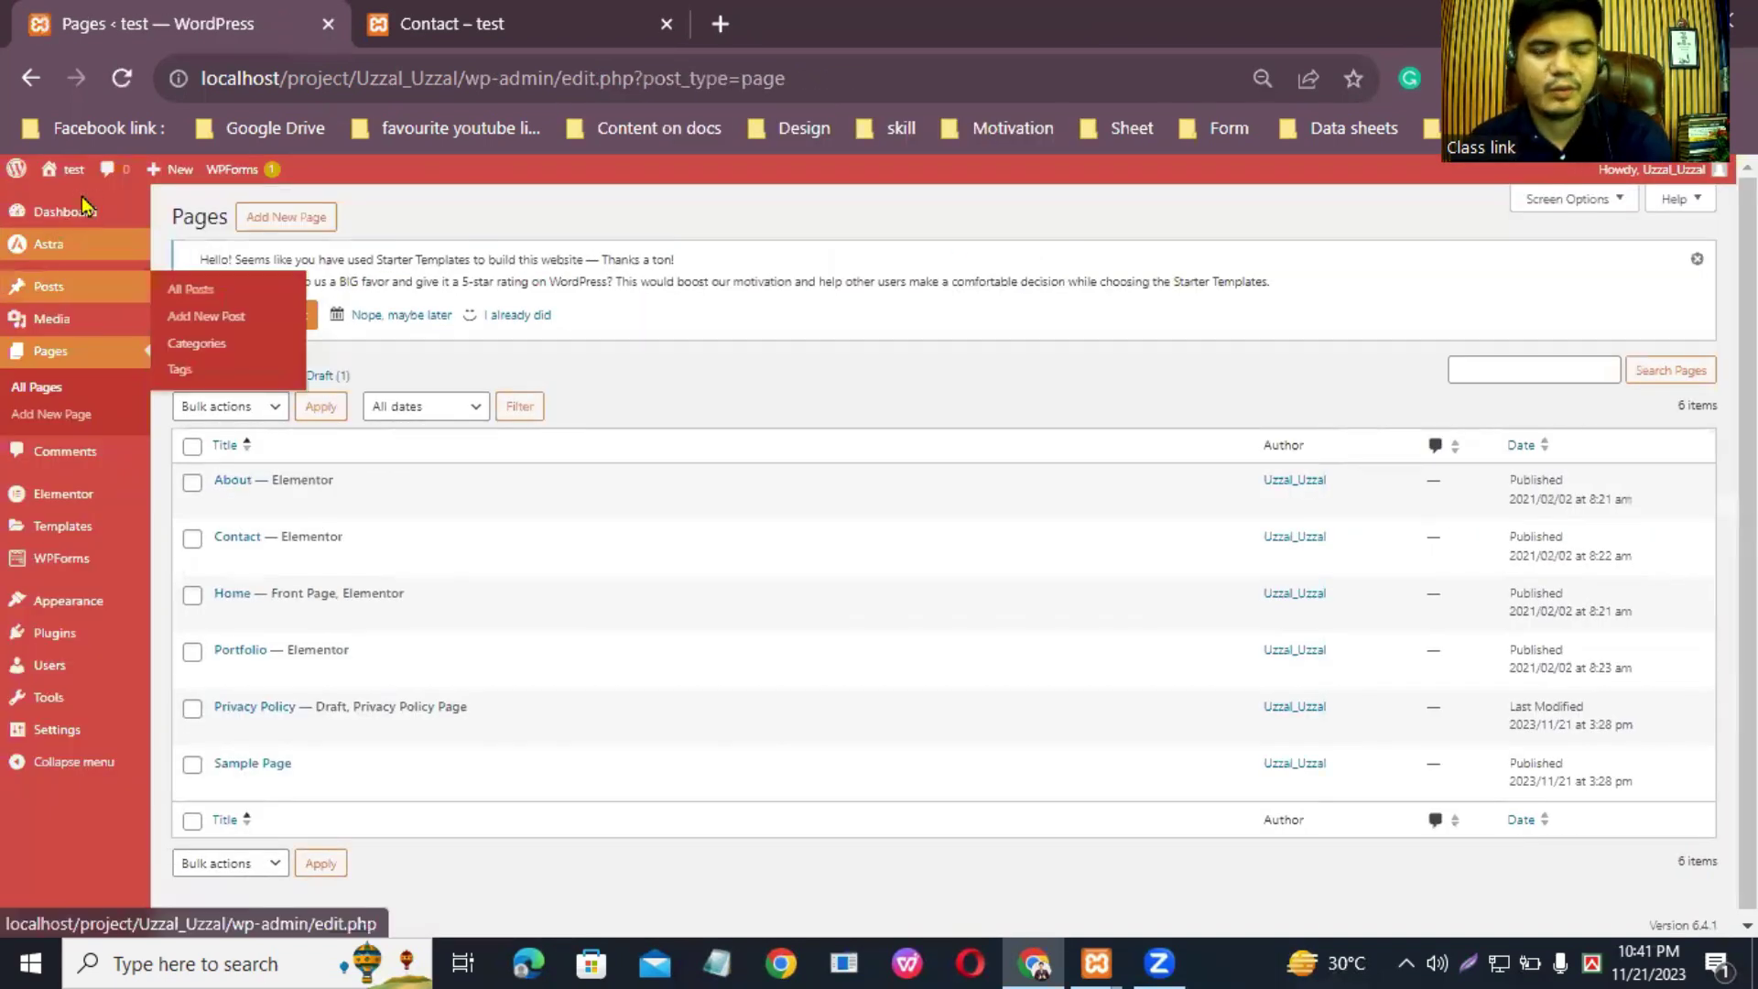
Step: From the WordPress dashboard, open Pages > All Pages and review the page list
{"action": "left_click", "coordinate": [73, 218]}
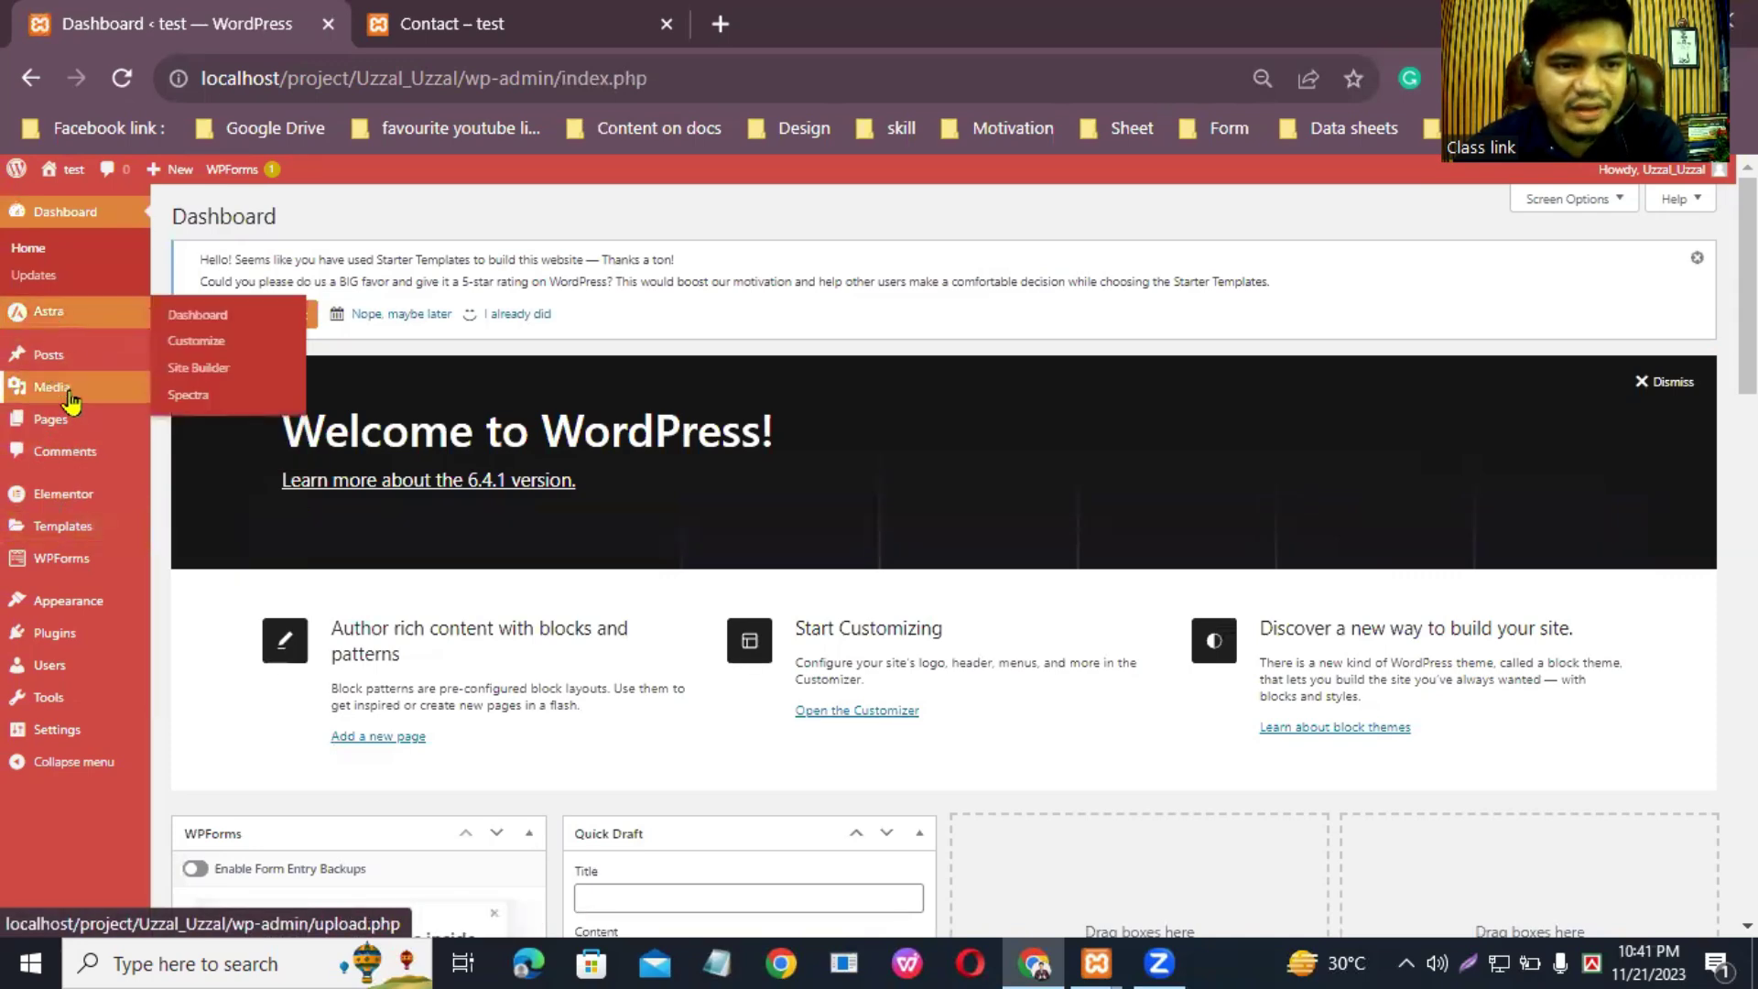
{"action": "mouse_move", "coordinate": [58, 420]}
{"action": "left_click", "coordinate": [211, 427]}
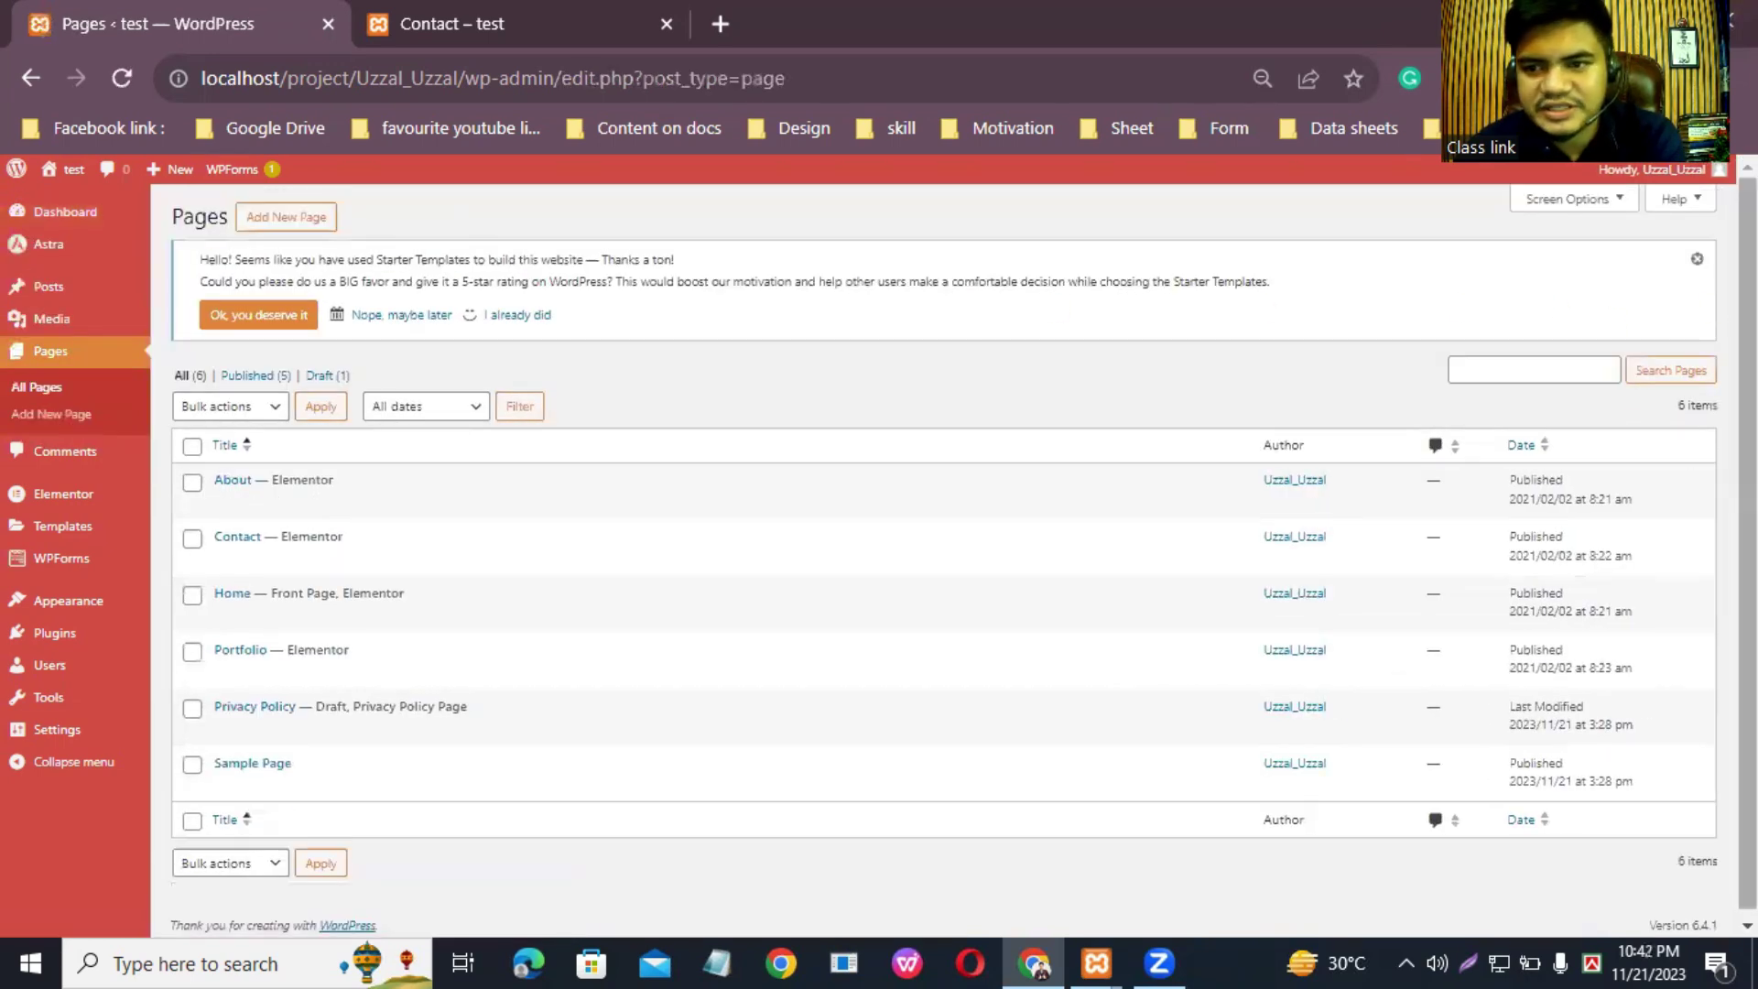
{"action": "scroll", "coordinate": [943, 549], "scroll_direction": "down", "scroll_amount": 1}
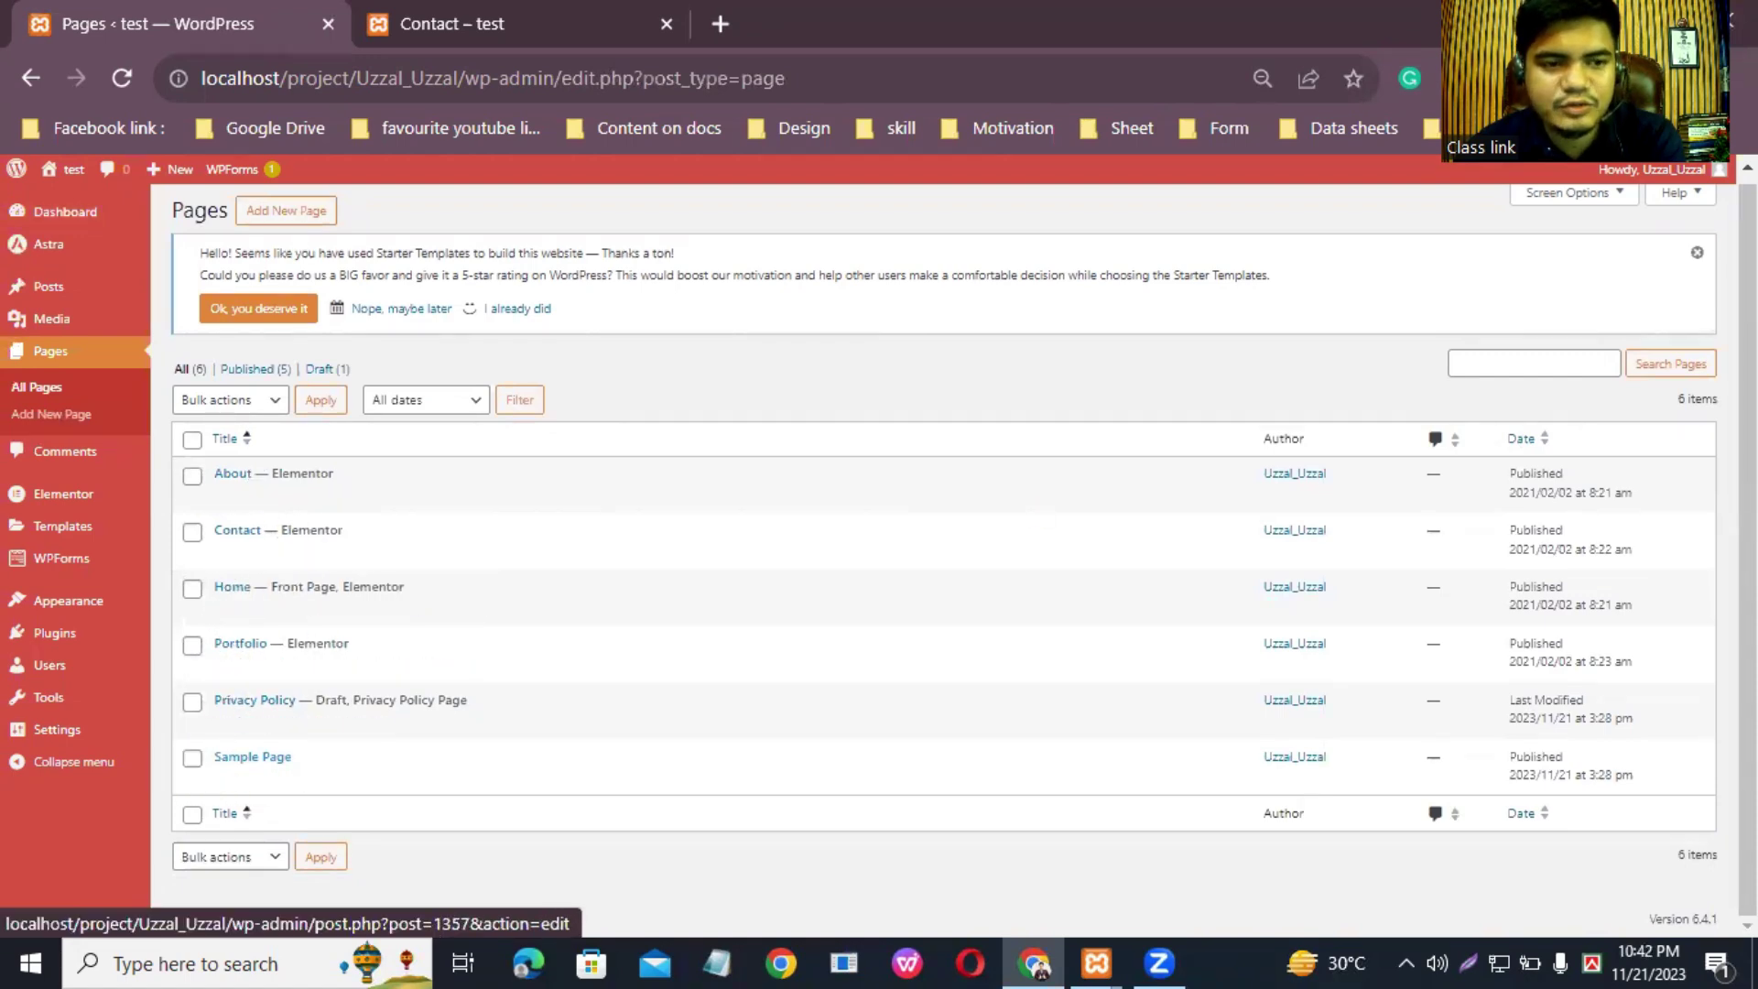
{"action": "scroll", "coordinate": [67, 298], "scroll_direction": "up", "scroll_amount": 1}
Step: Visit the live site's front end and scroll through it
{"action": "left_click", "coordinate": [66, 174]}
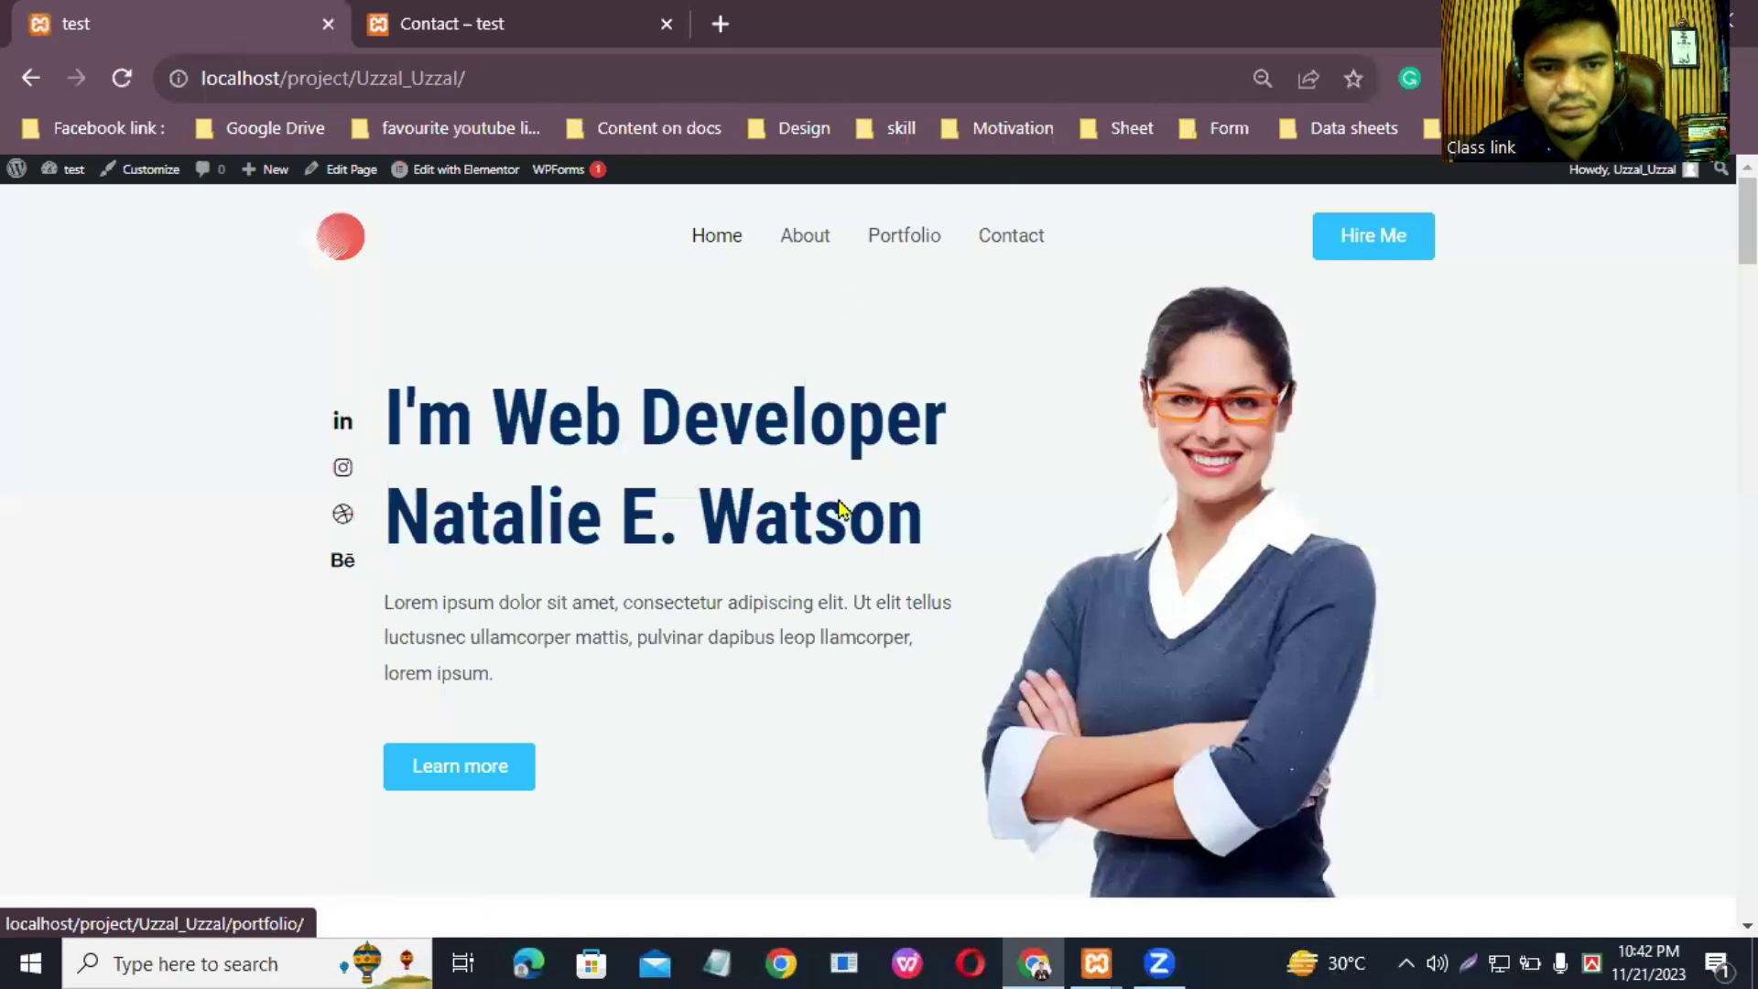
{"action": "scroll", "coordinate": [836, 495], "scroll_direction": "down", "scroll_amount": 10}
{"action": "scroll", "coordinate": [855, 533], "scroll_direction": "up", "scroll_amount": 10}
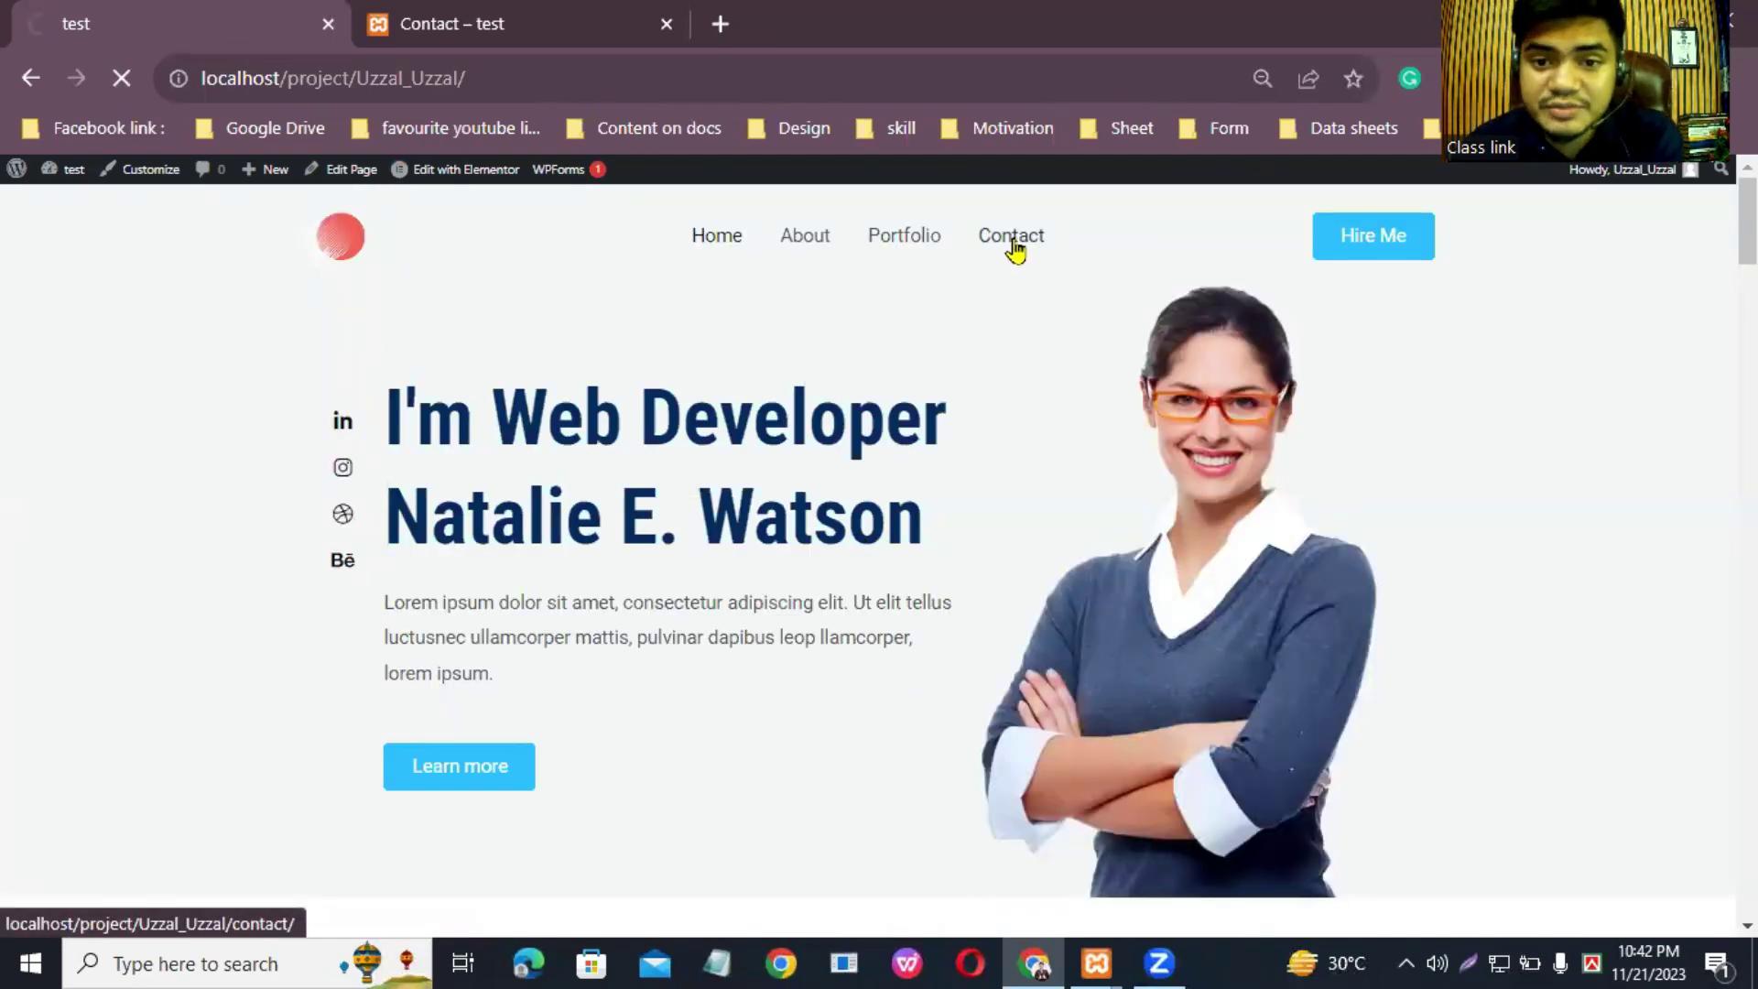
{"action": "scroll", "coordinate": [1107, 263], "scroll_direction": "down", "scroll_amount": 3}
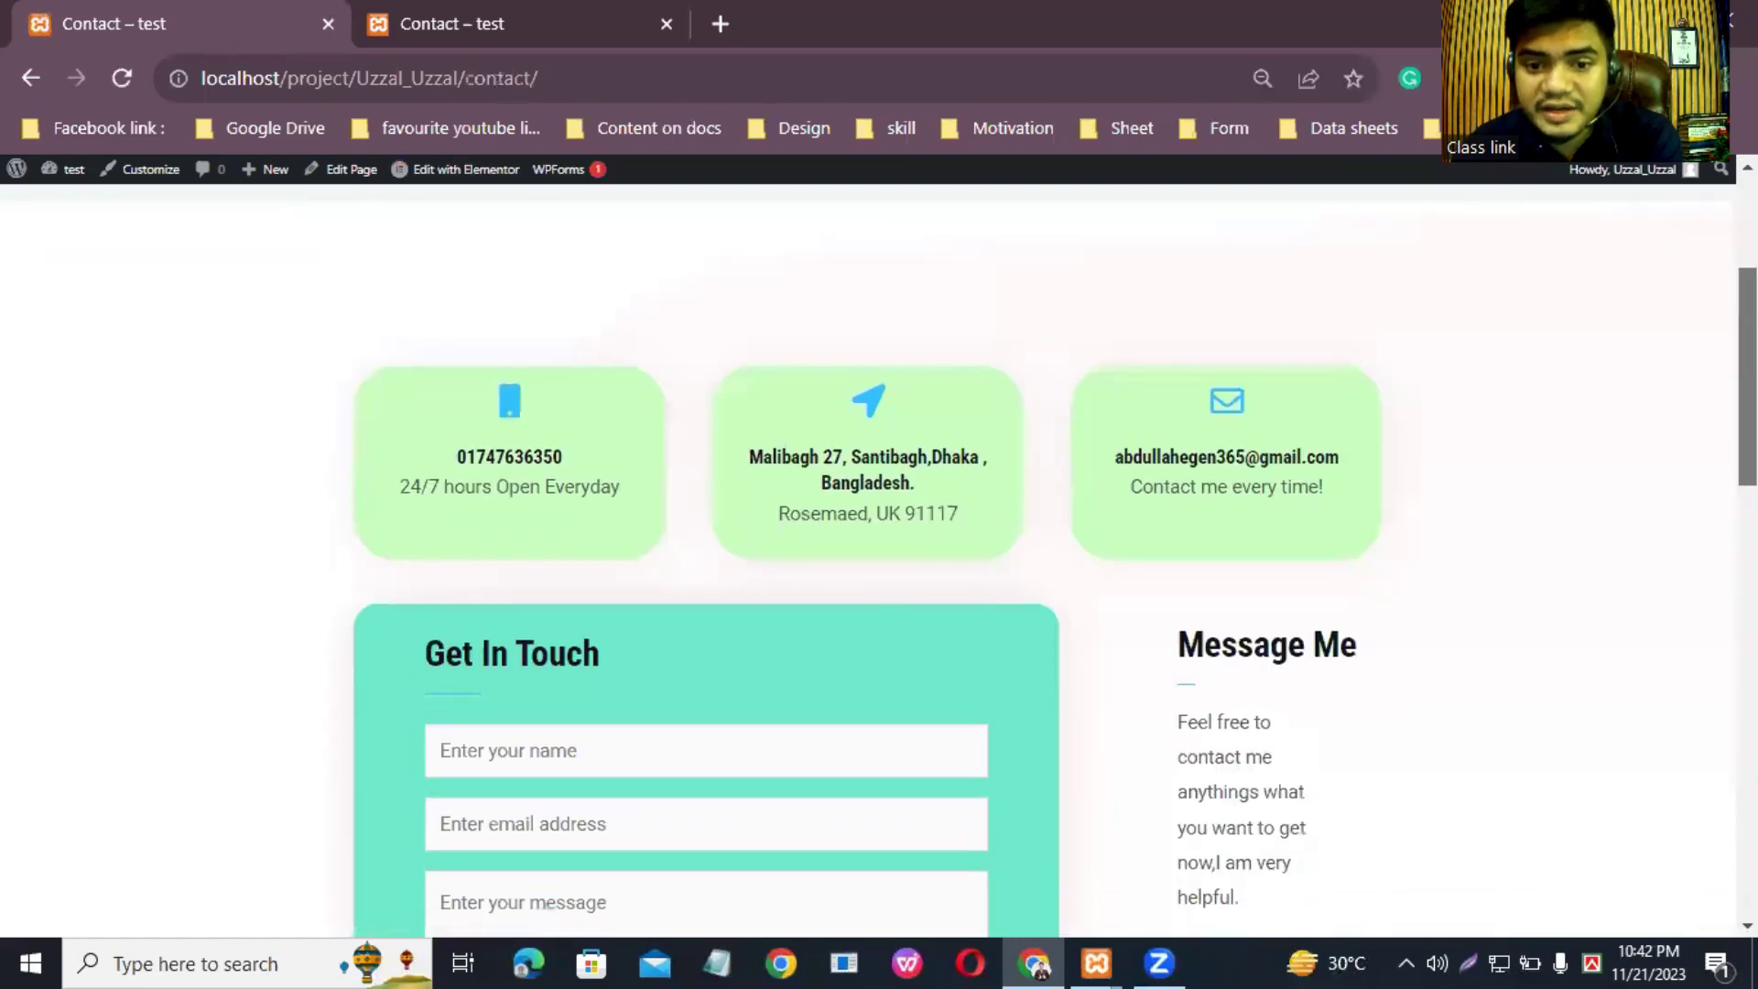
{"action": "scroll", "coordinate": [879, 558], "scroll_direction": "down", "scroll_amount": 15}
Step: Reload the live Contact page, pause its embedded video, and browse the site's pages
{"action": "key", "text": "F5"}
{"action": "scroll", "coordinate": [640, 550], "scroll_direction": "down", "scroll_amount": 15}
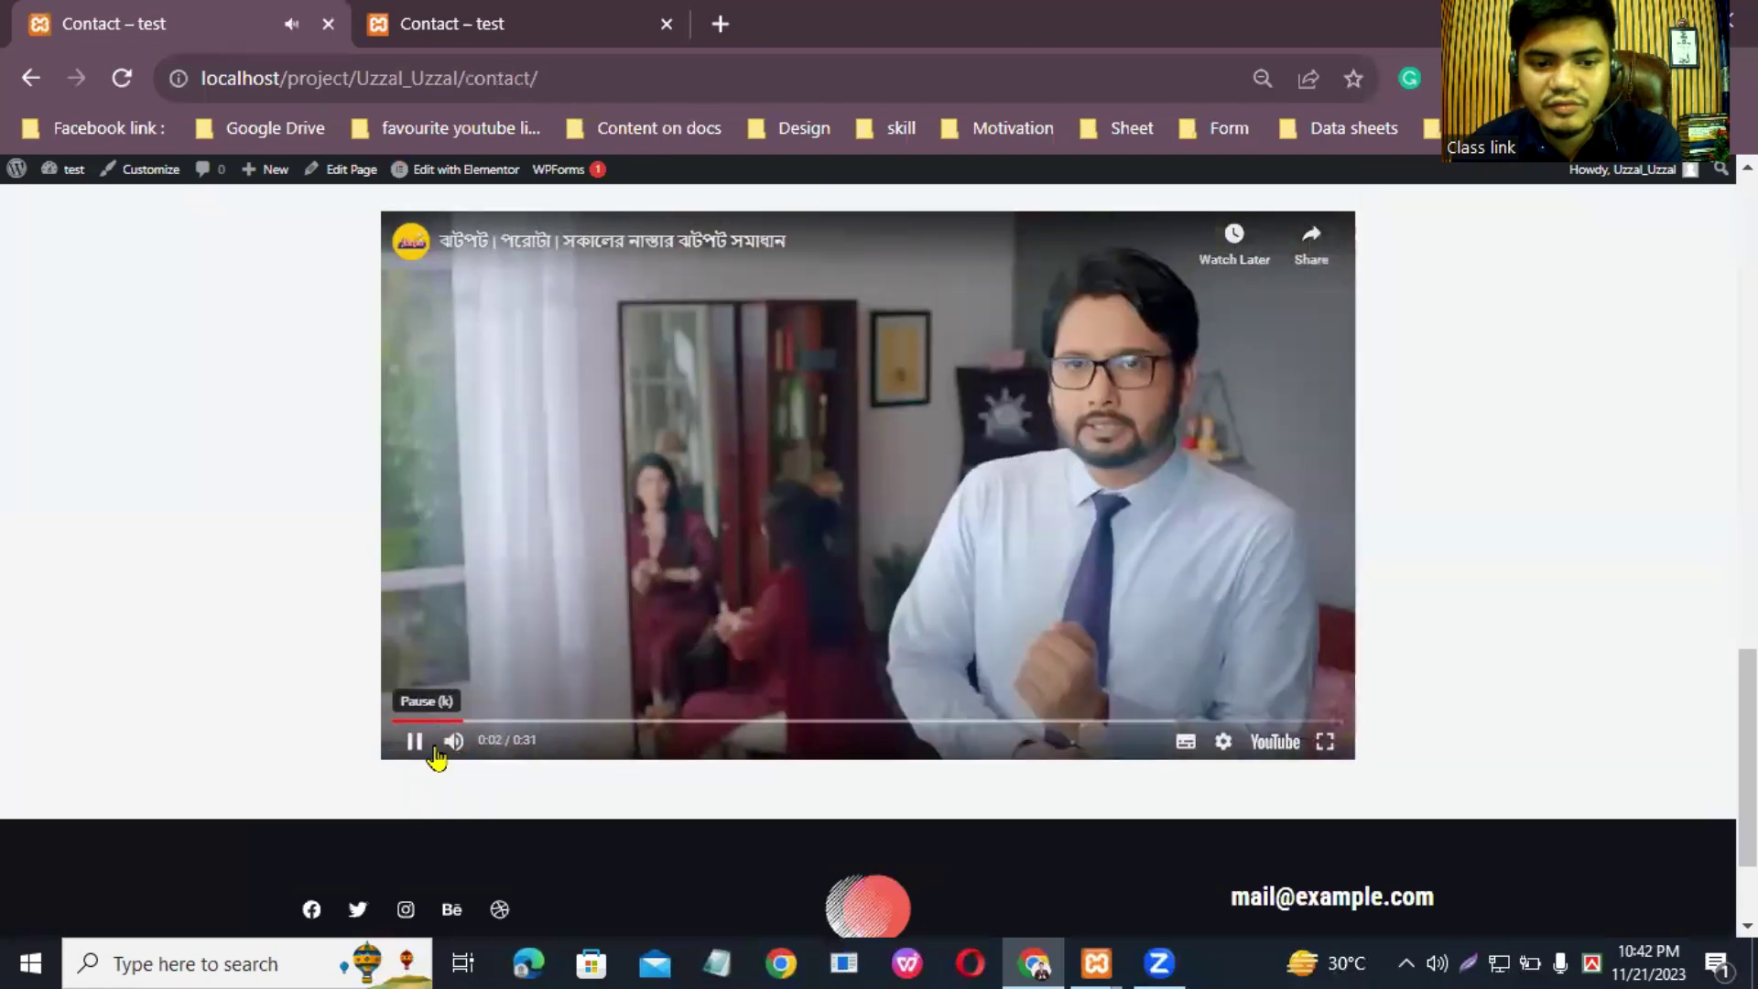
{"action": "left_click", "coordinate": [434, 746]}
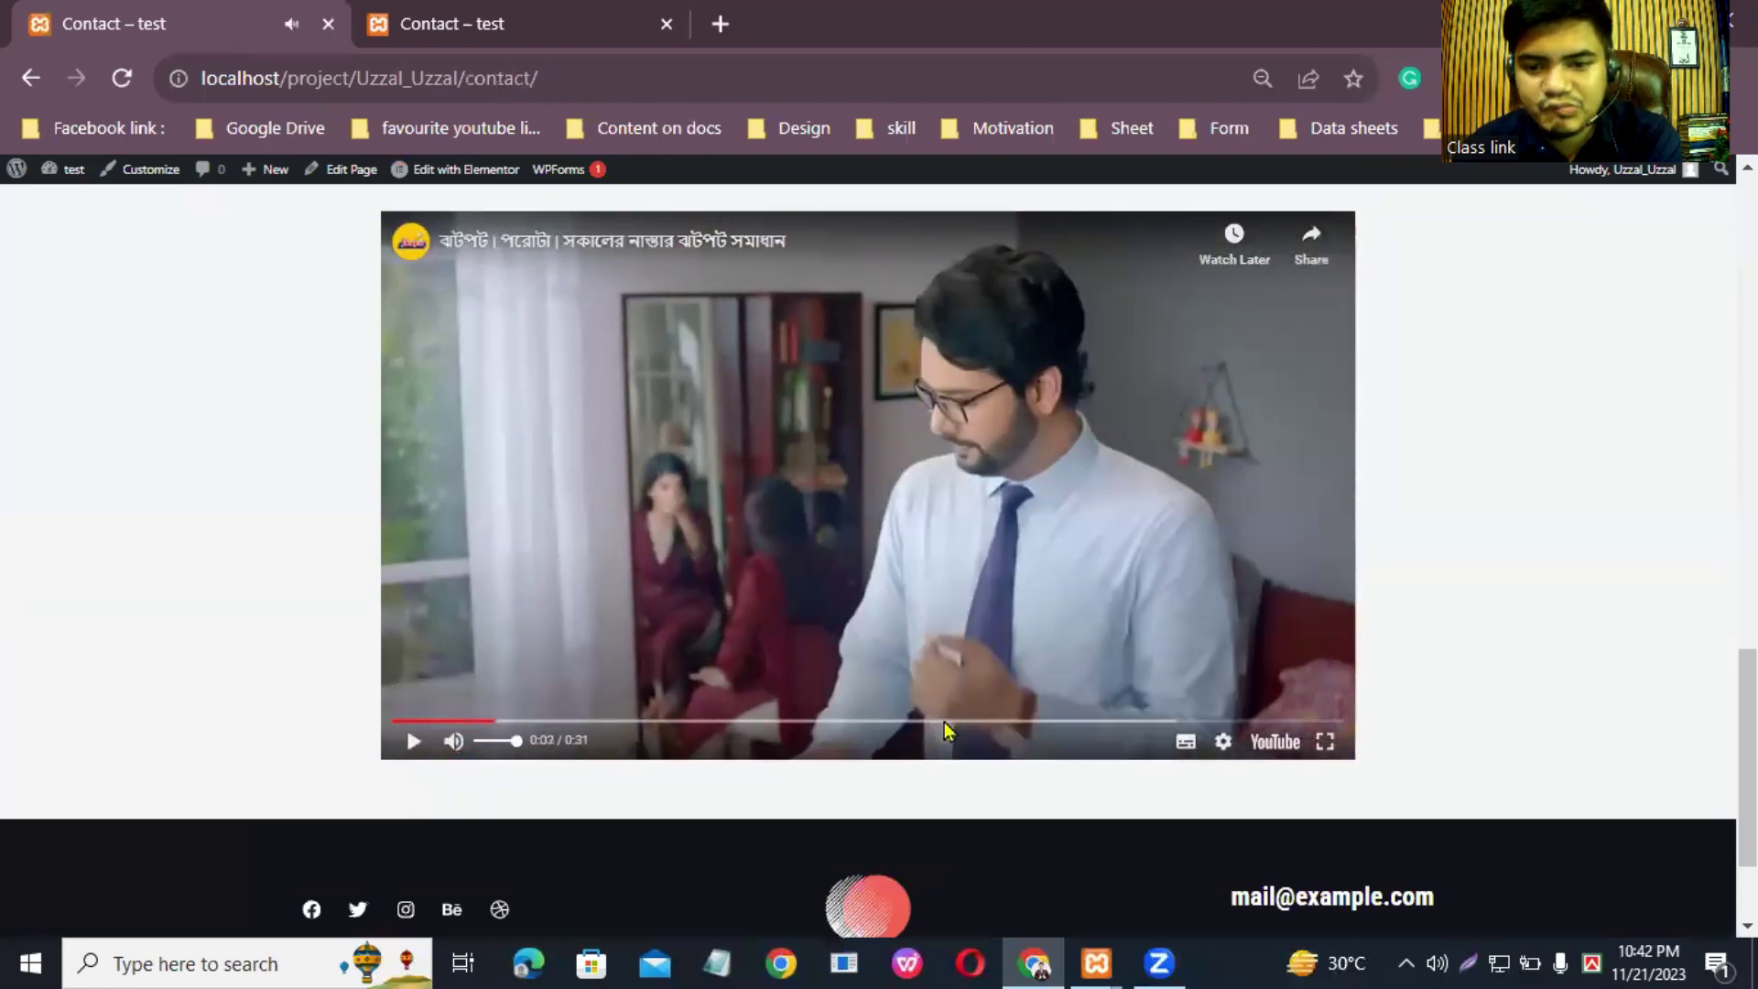
{"action": "scroll", "coordinate": [882, 752], "scroll_direction": "up", "scroll_amount": 15}
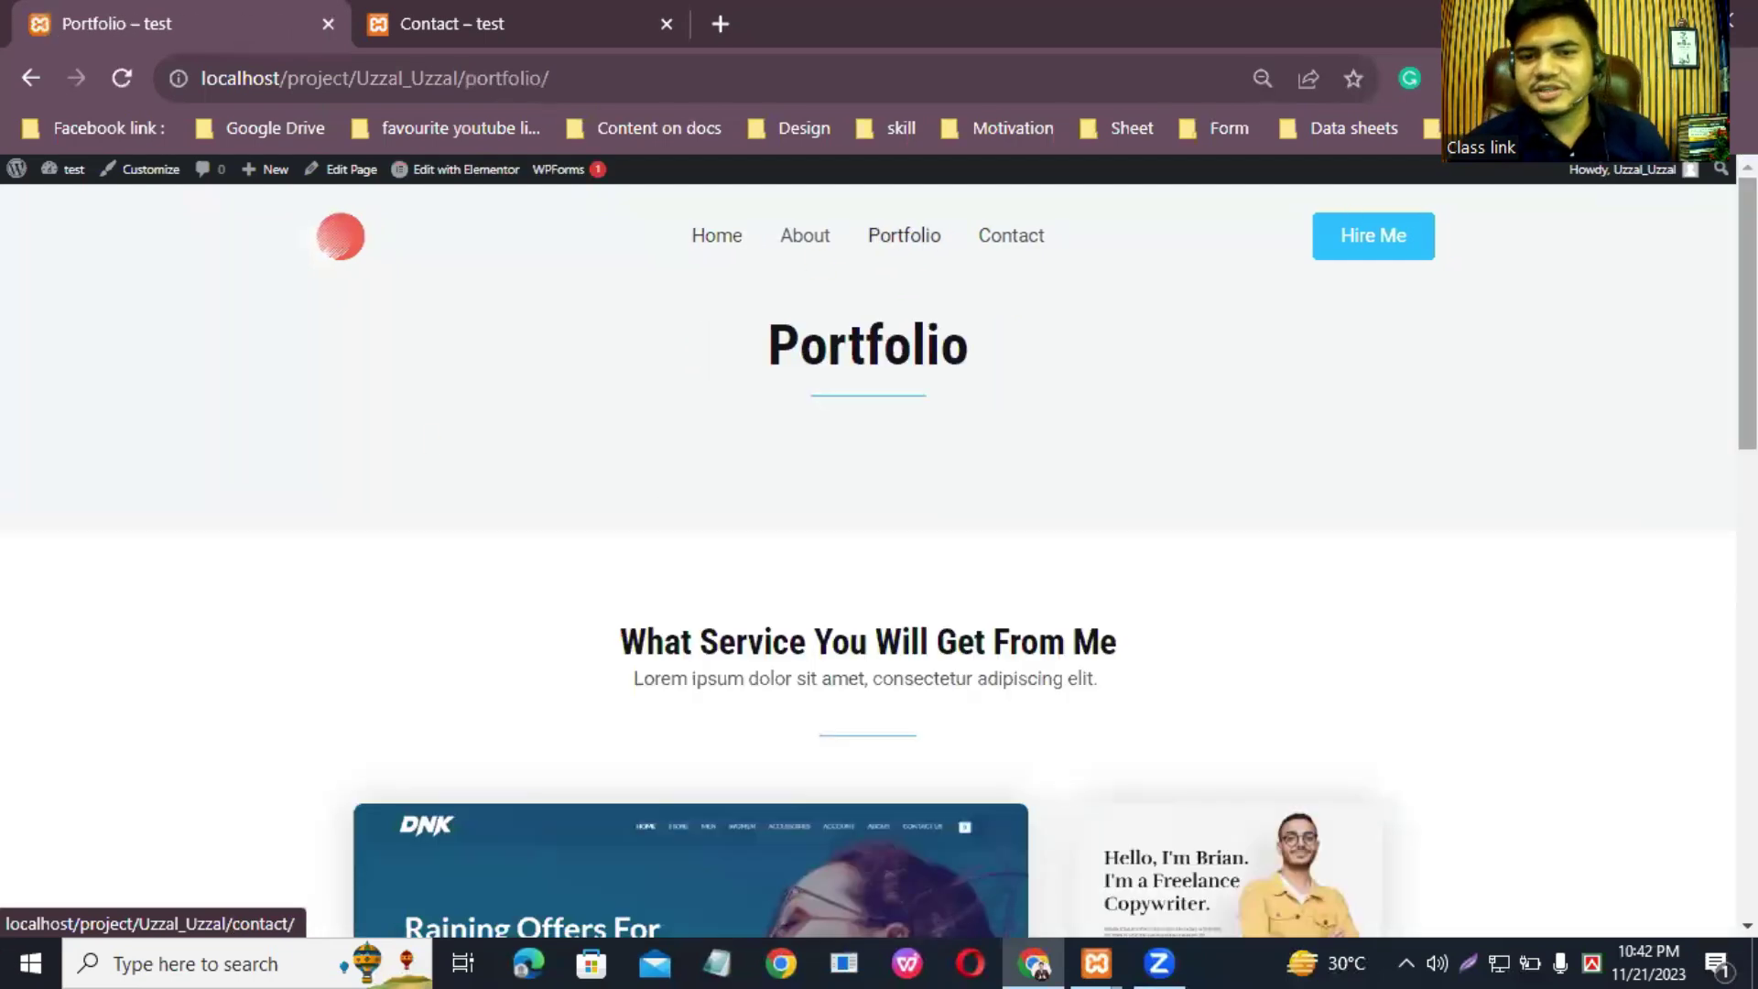
{"action": "scroll", "coordinate": [915, 549], "scroll_direction": "down", "scroll_amount": 2}
{"action": "scroll", "coordinate": [1145, 331], "scroll_direction": "up", "scroll_amount": 2}
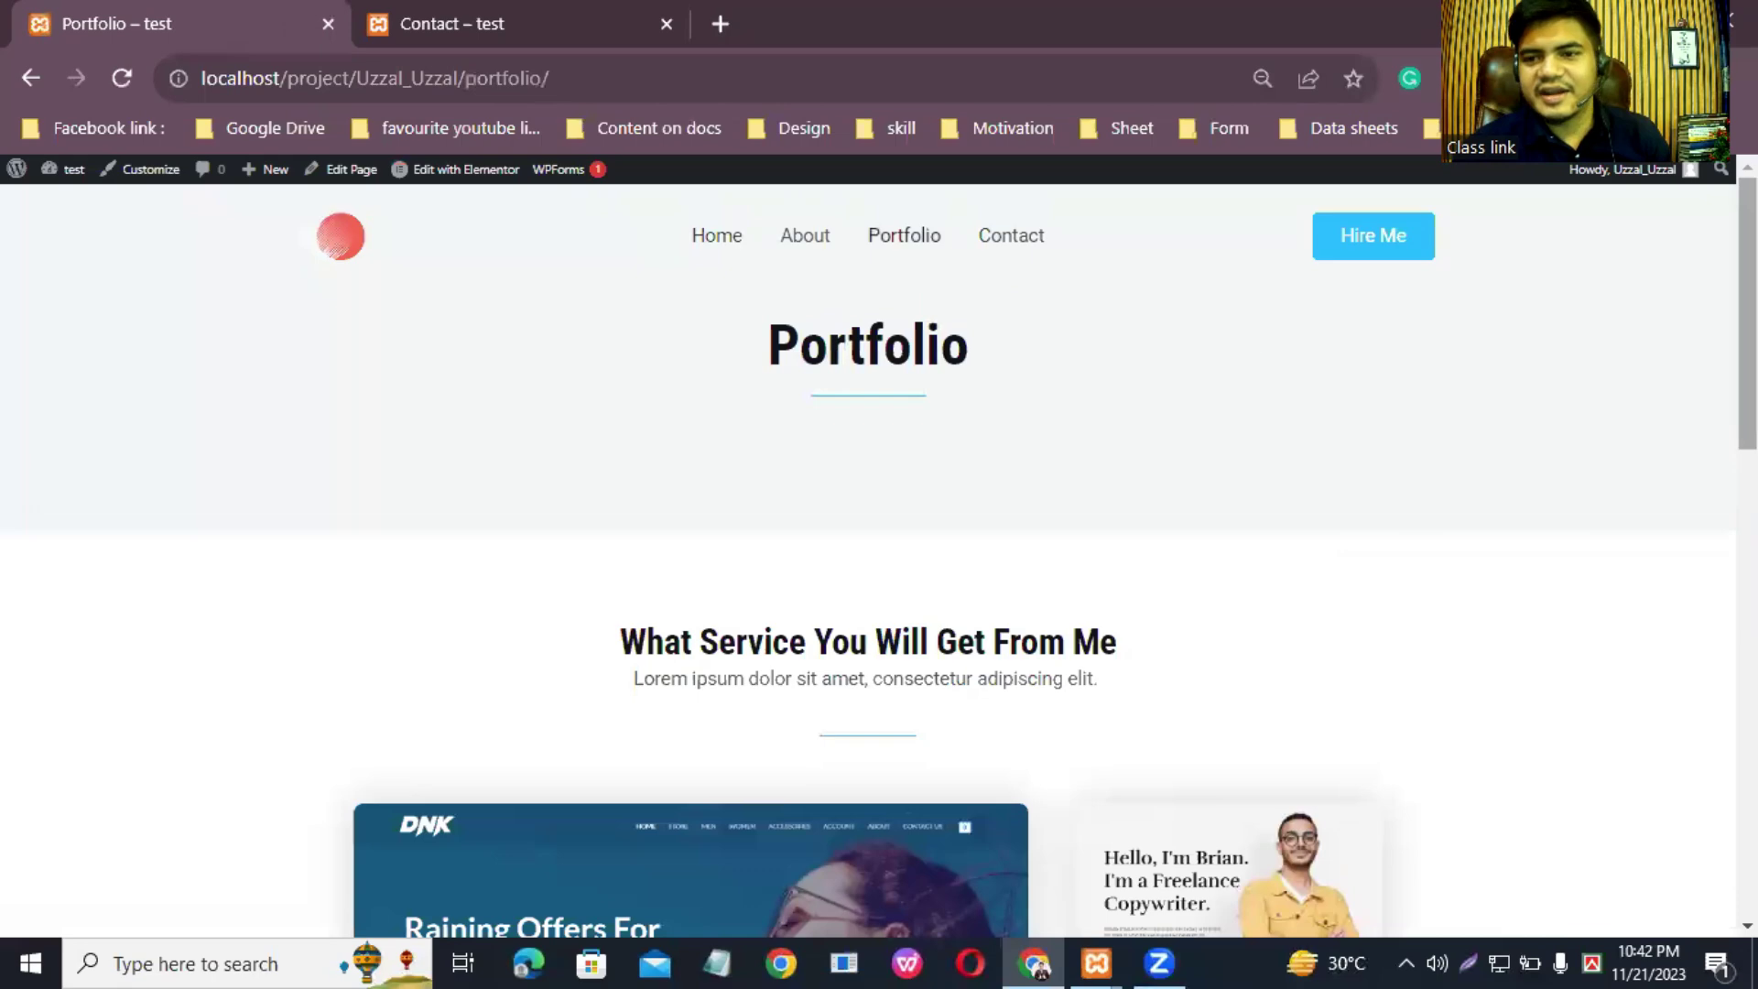
{"action": "scroll", "coordinate": [1215, 391], "scroll_direction": "down", "scroll_amount": 2}
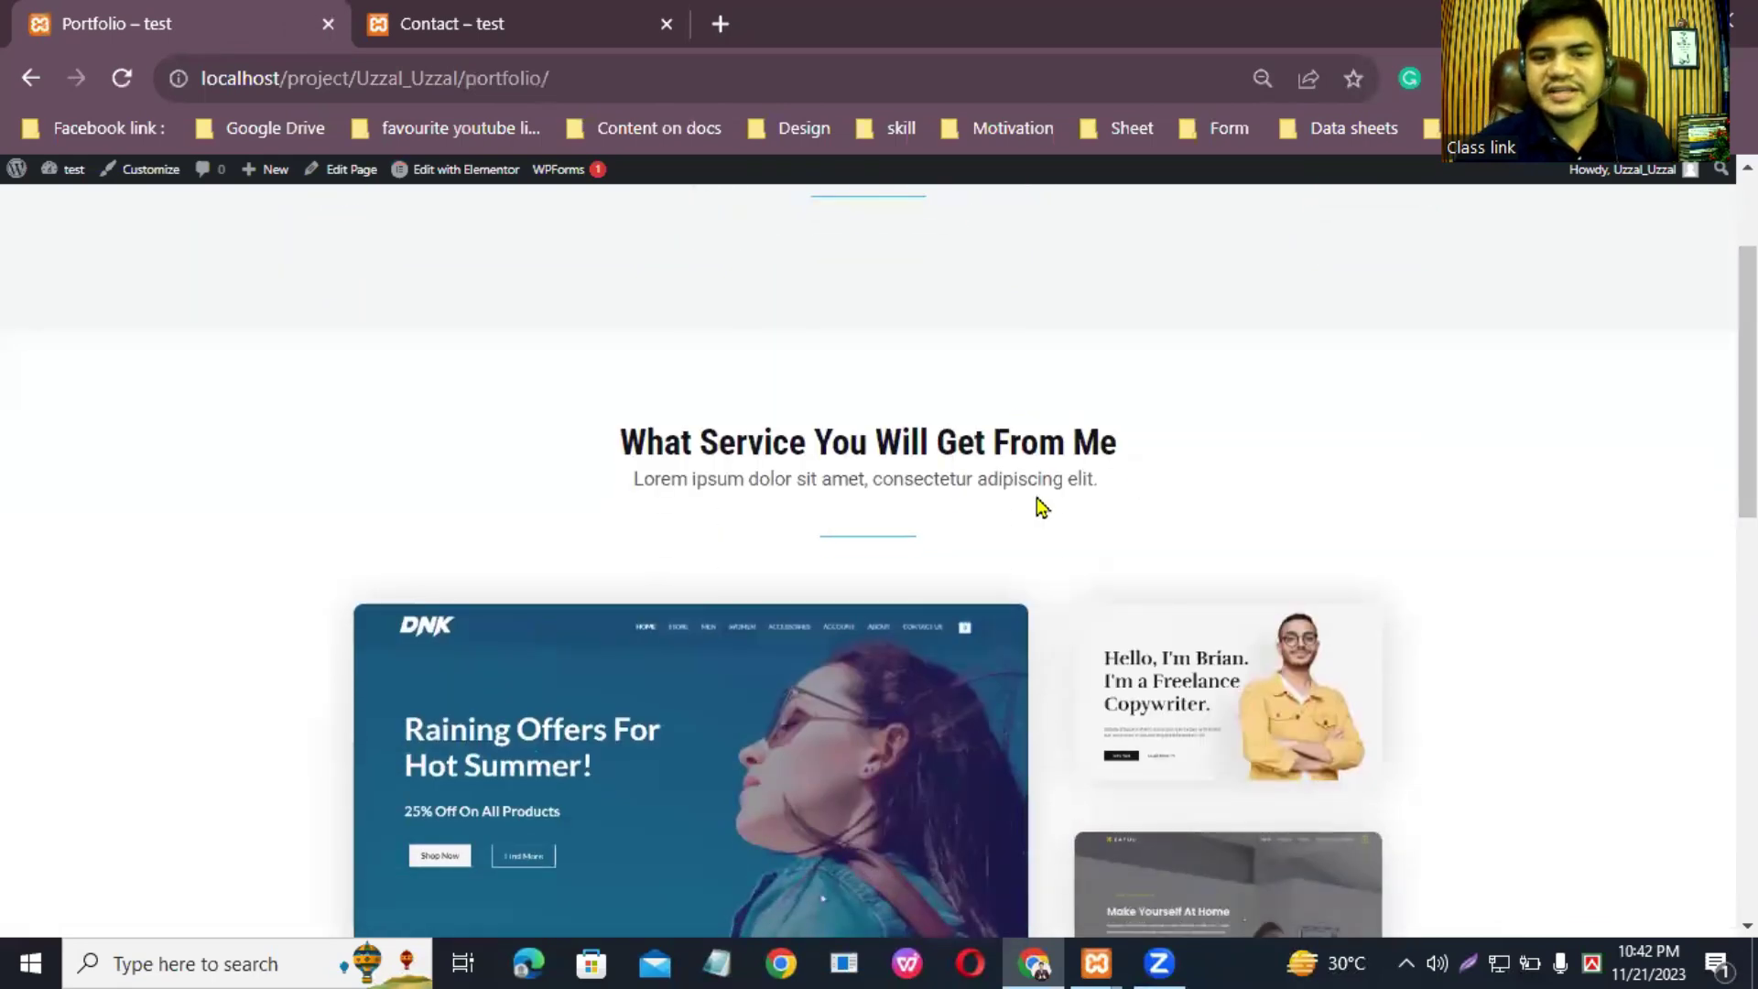
{"action": "scroll", "coordinate": [805, 641], "scroll_direction": "down", "scroll_amount": 3}
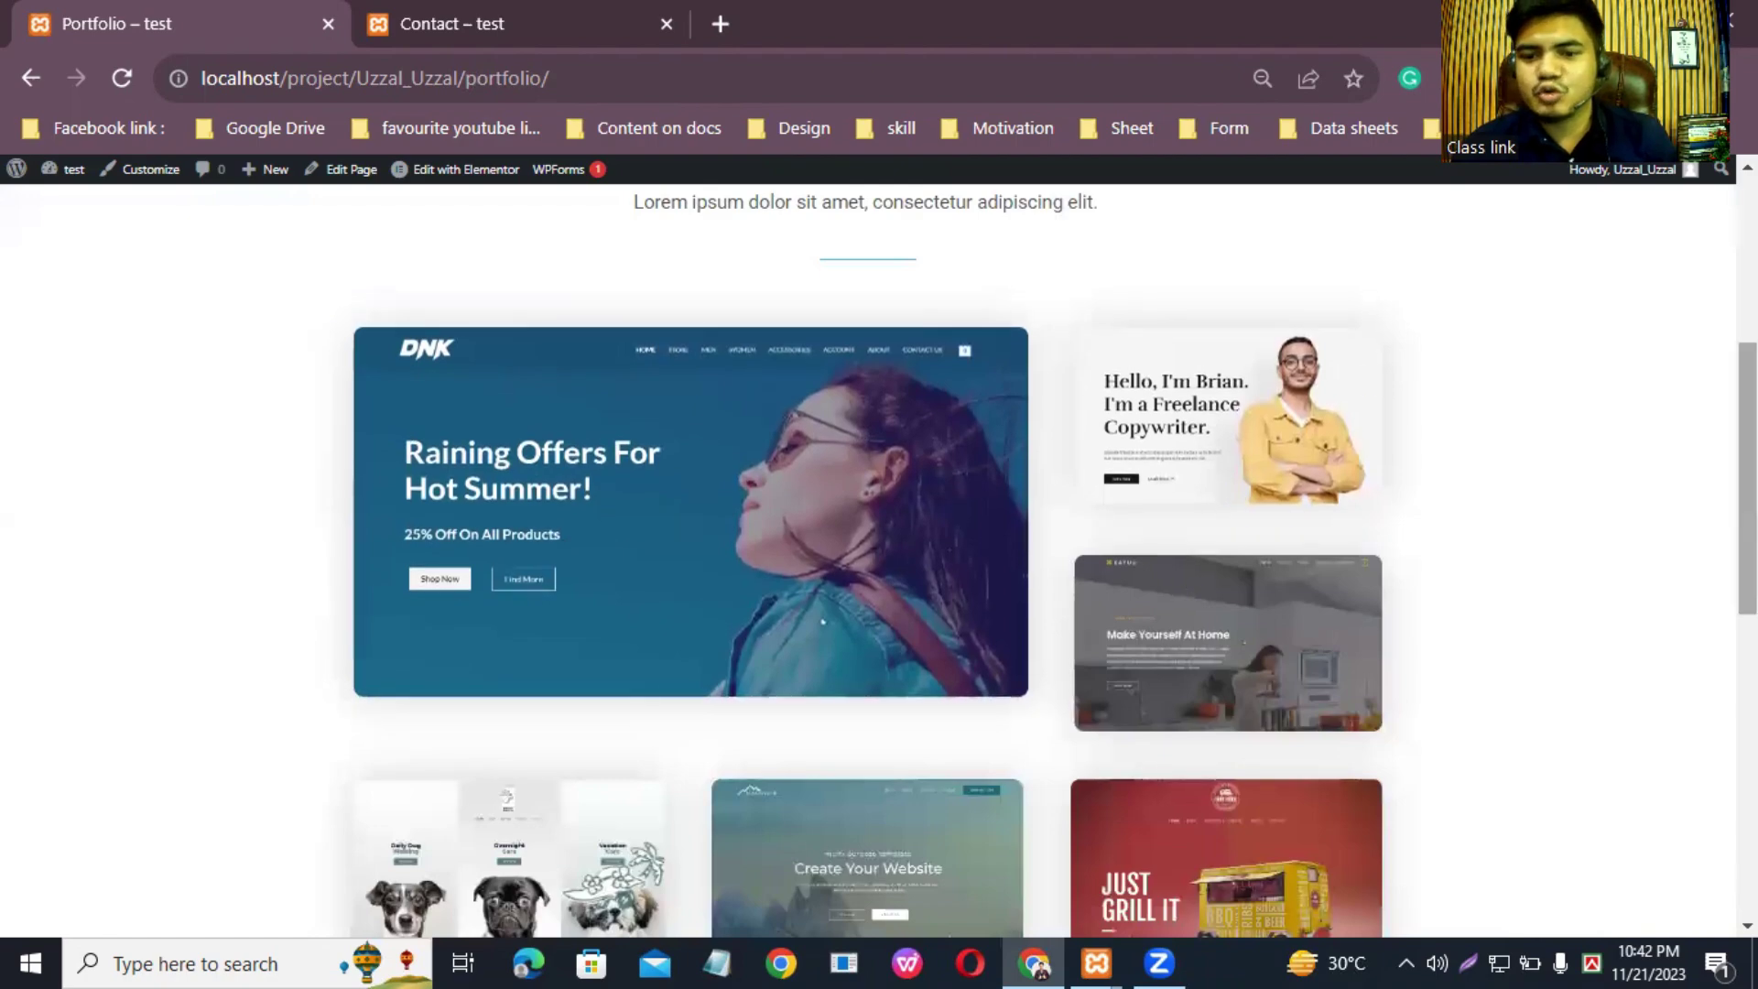
{"action": "scroll", "coordinate": [1355, 384], "scroll_direction": "down", "scroll_amount": 9}
{"action": "scroll", "coordinate": [868, 558], "scroll_direction": "up", "scroll_amount": 15}
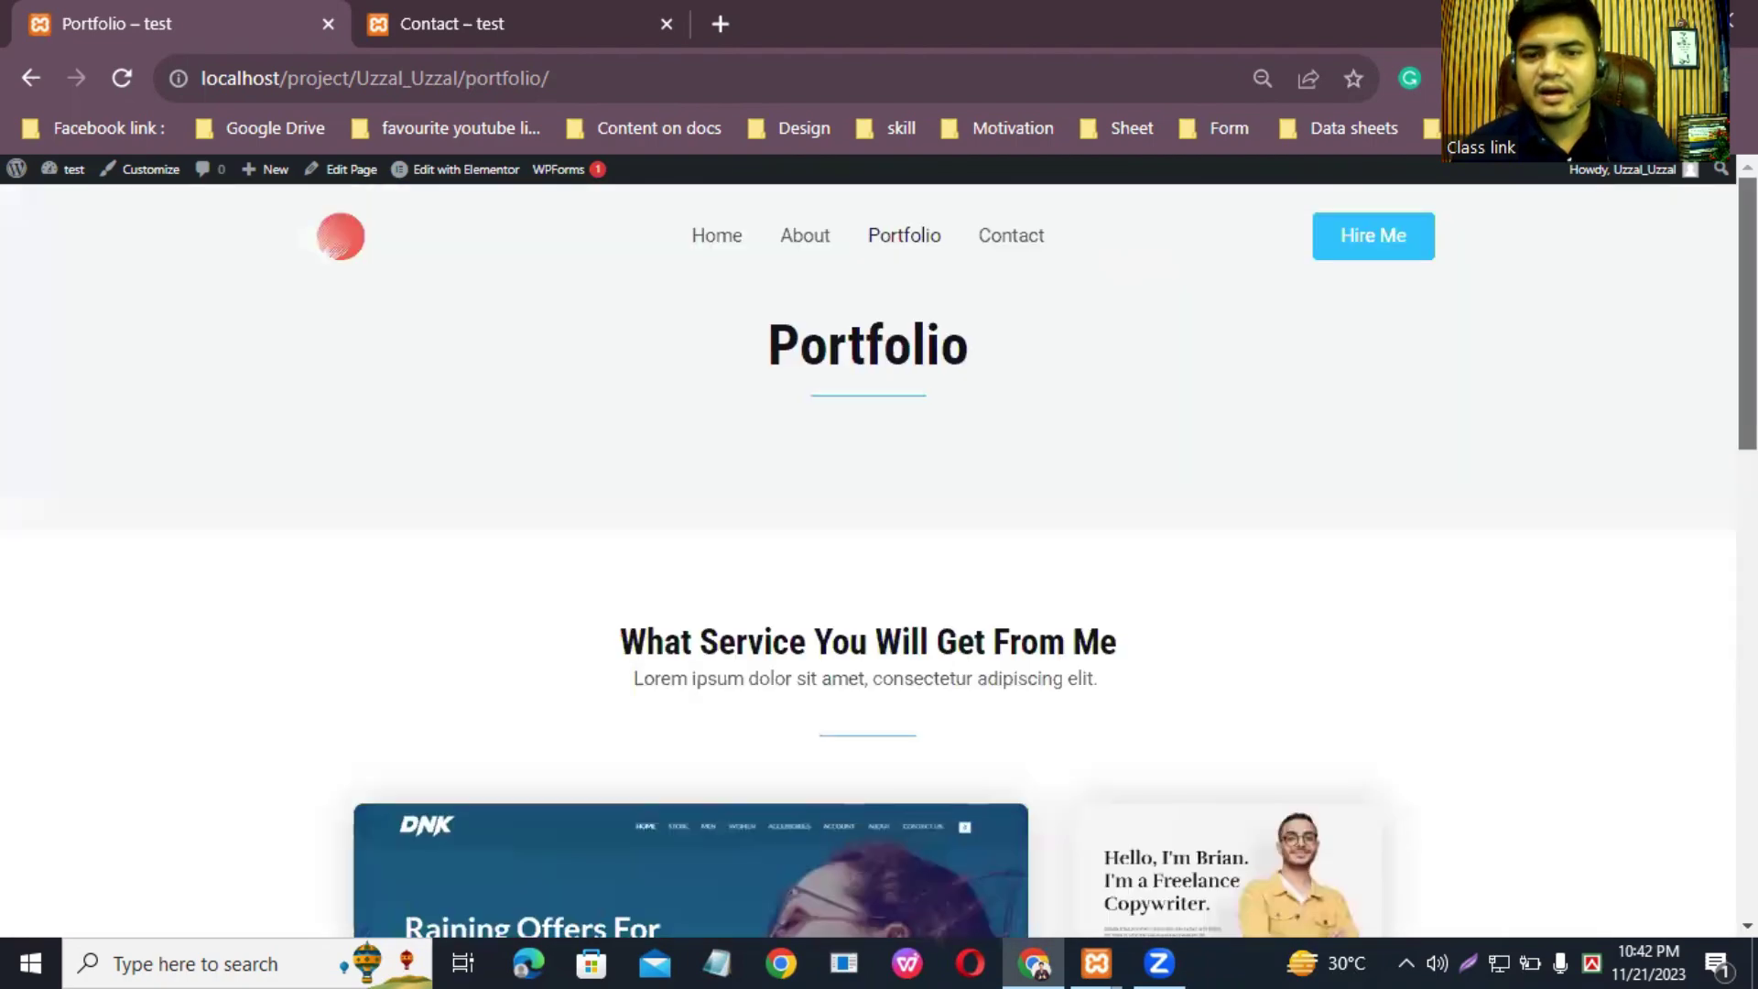
{"action": "mouse_move", "coordinate": [455, 176]}
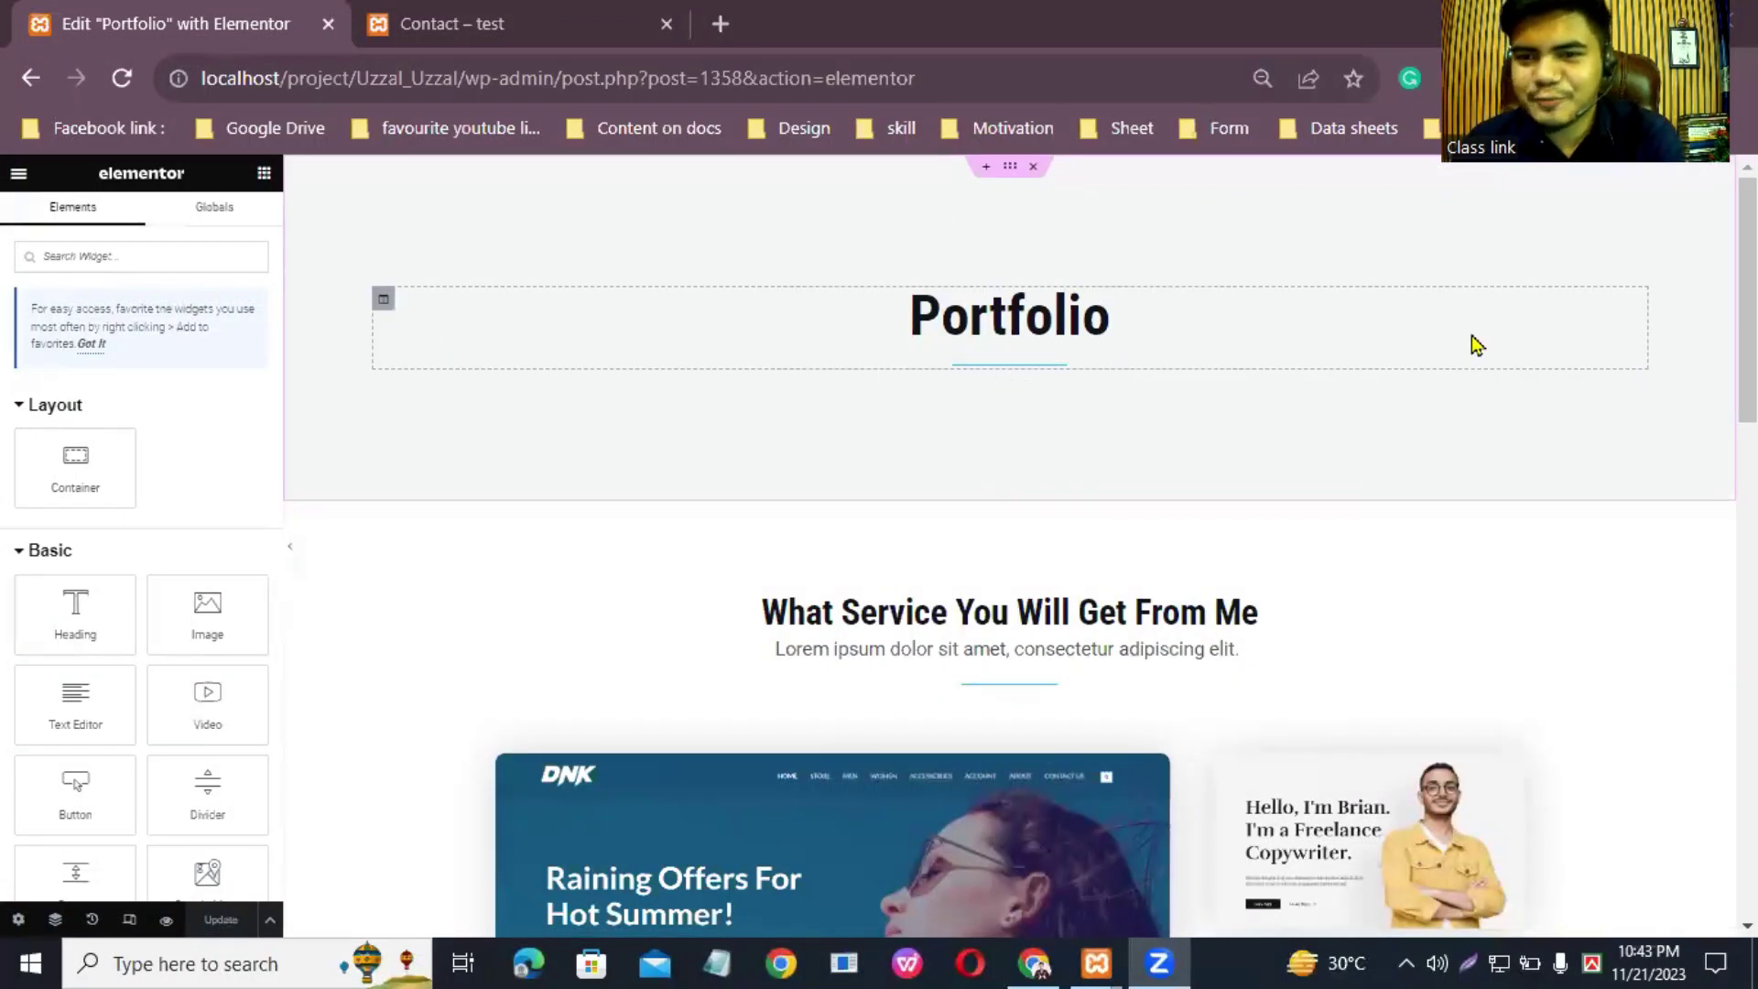
Step: Set the Portfolio heading's text colour to a dark red in its Style settings
{"action": "left_click", "coordinate": [1633, 305]}
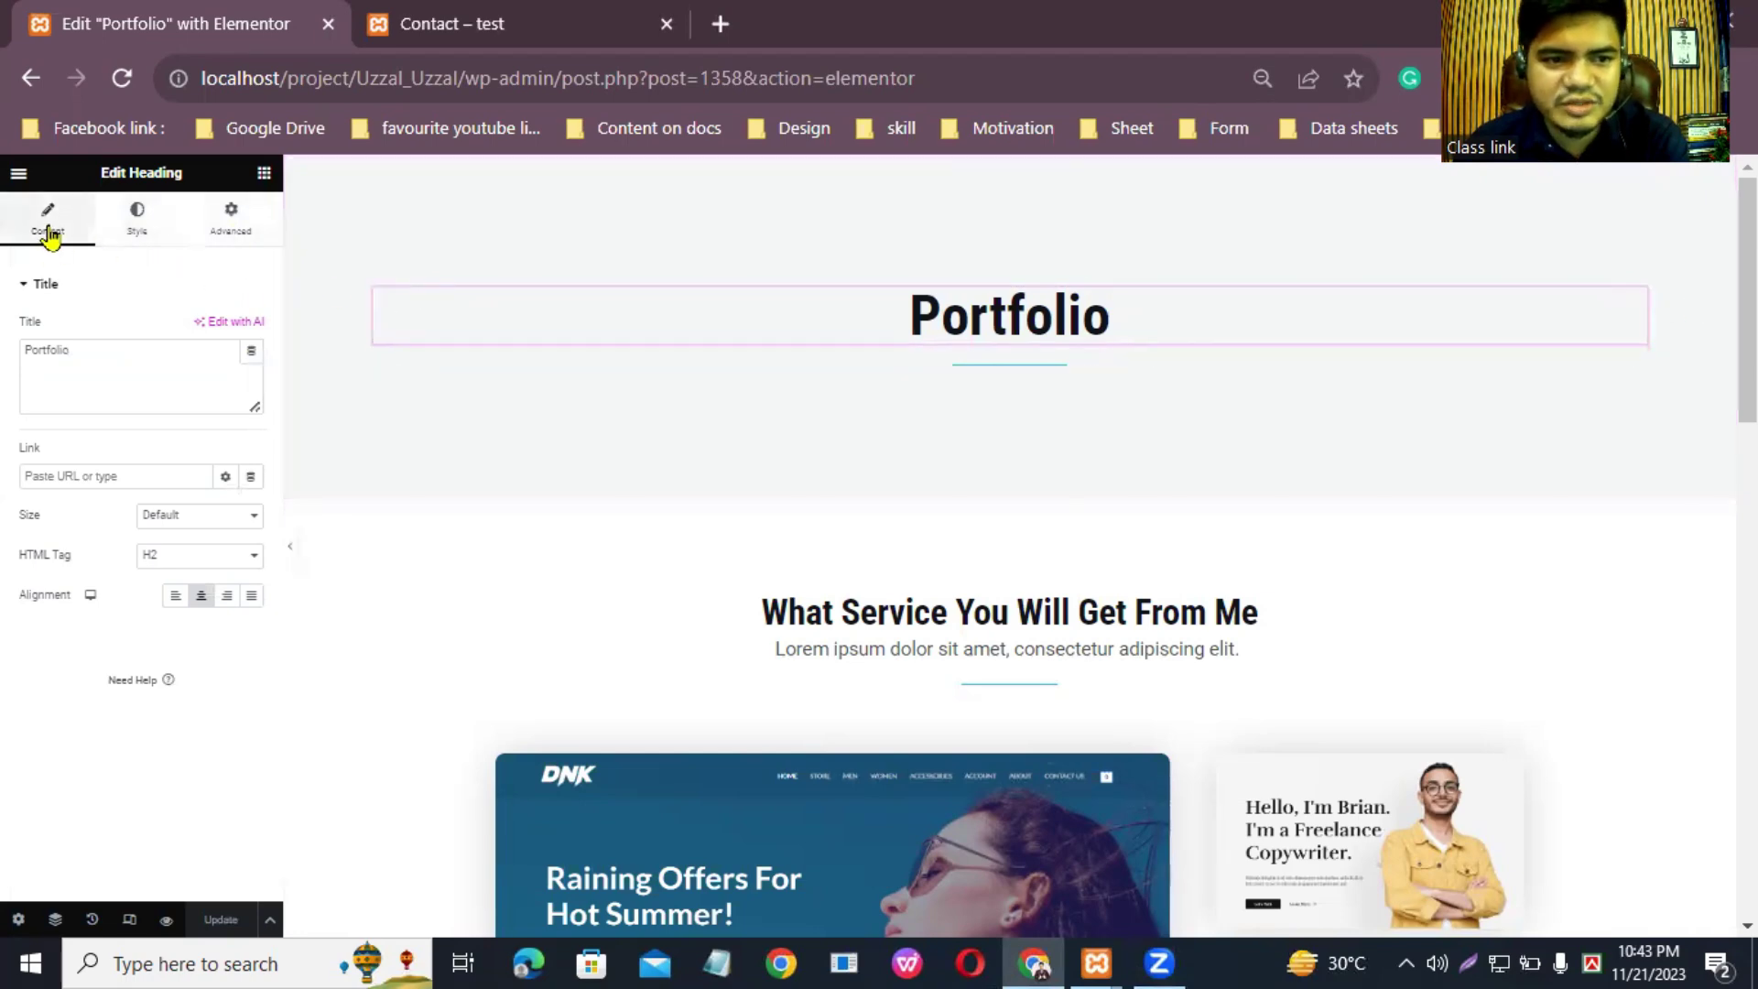
{"action": "left_click", "coordinate": [139, 229]}
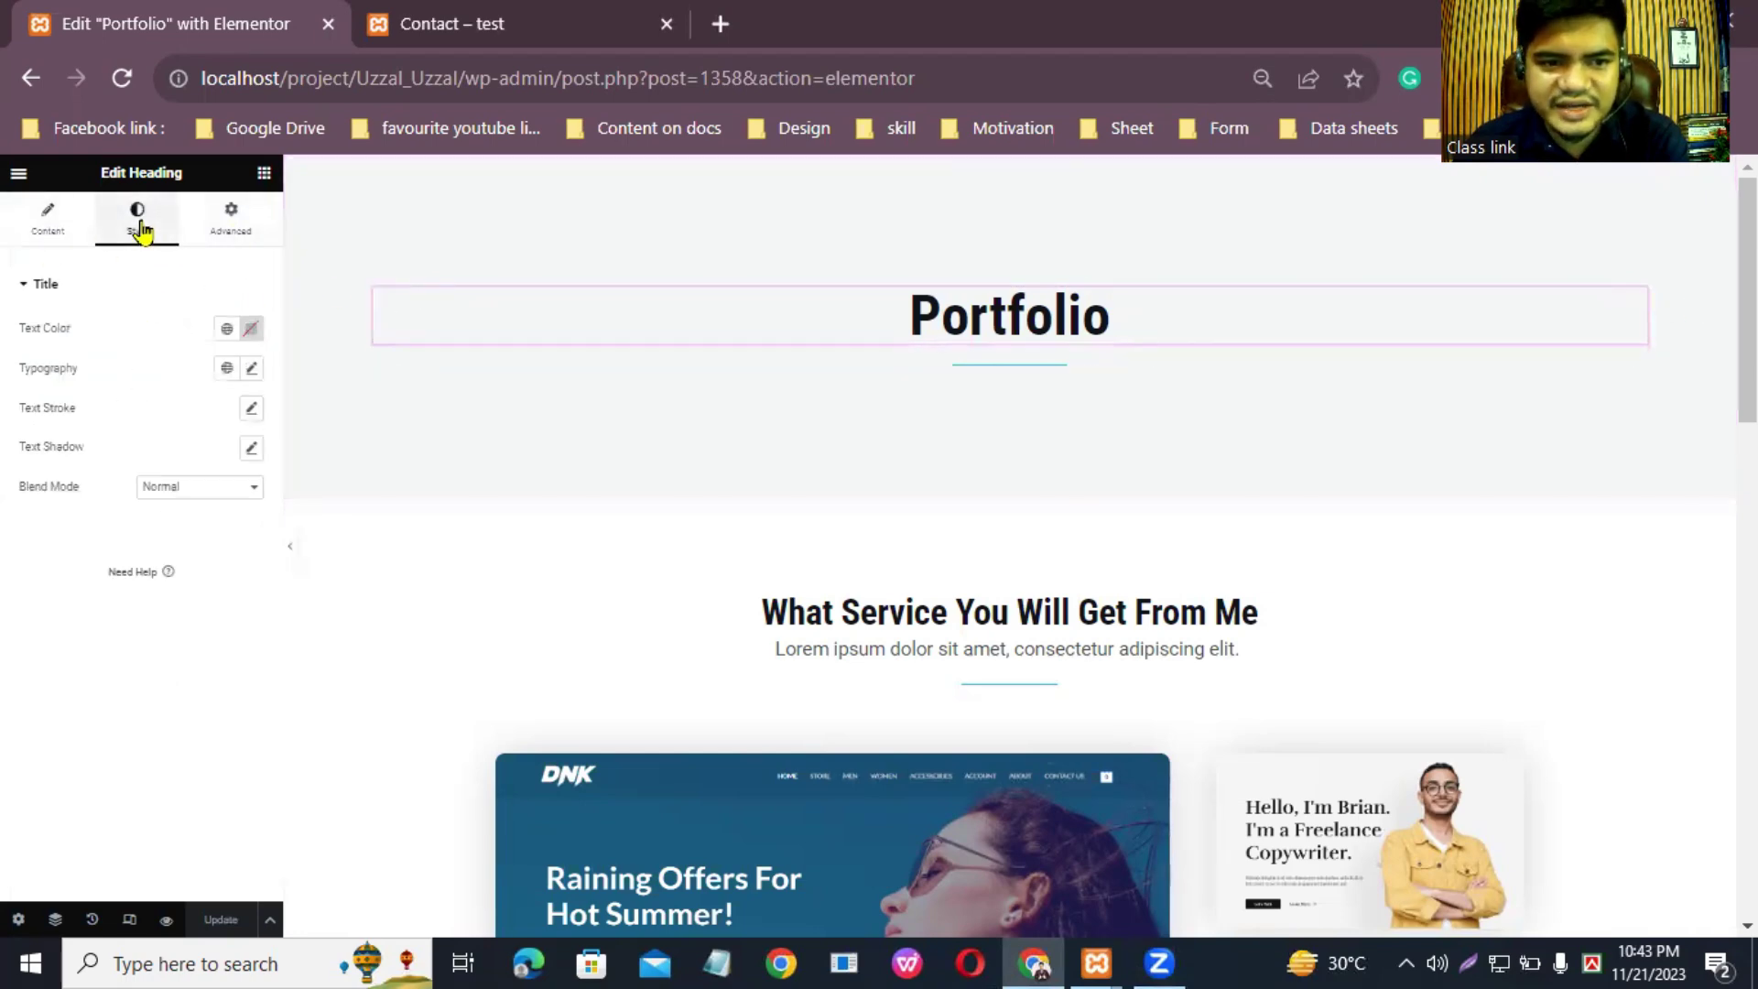
{"action": "left_click", "coordinate": [249, 331]}
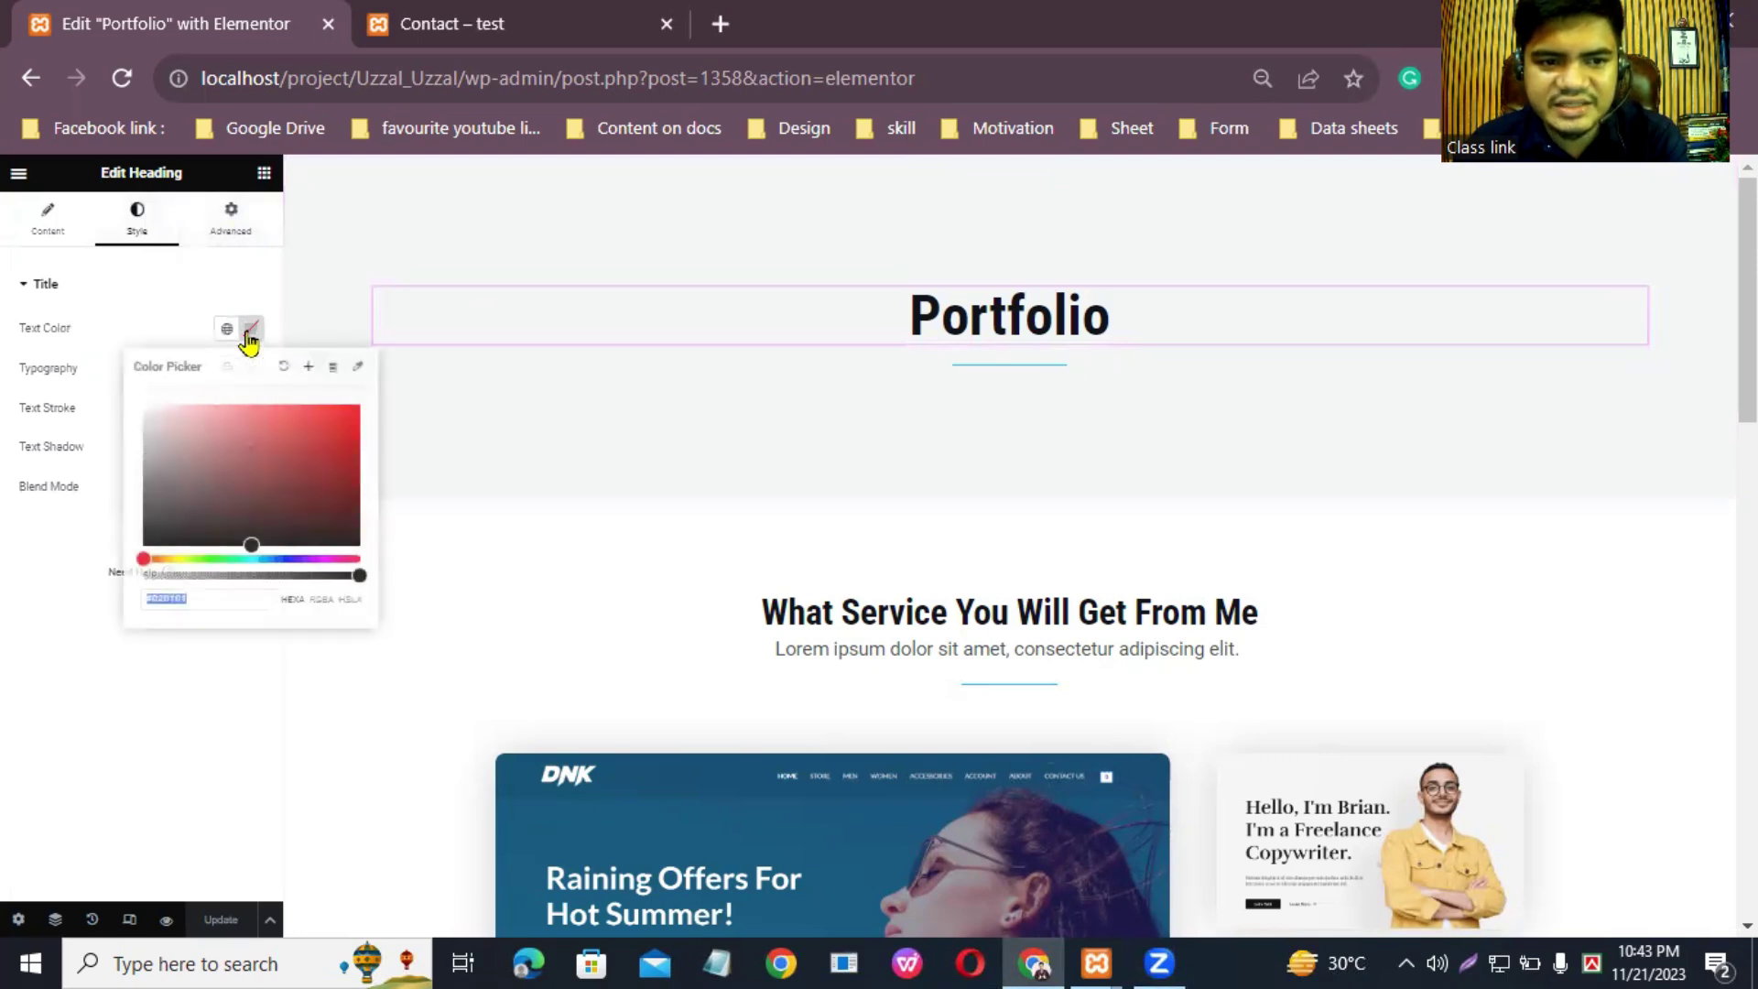
{"action": "left_click_drag", "start_coordinate": [305, 436], "coordinate": [353, 471]}
{"action": "left_click", "coordinate": [346, 434]}
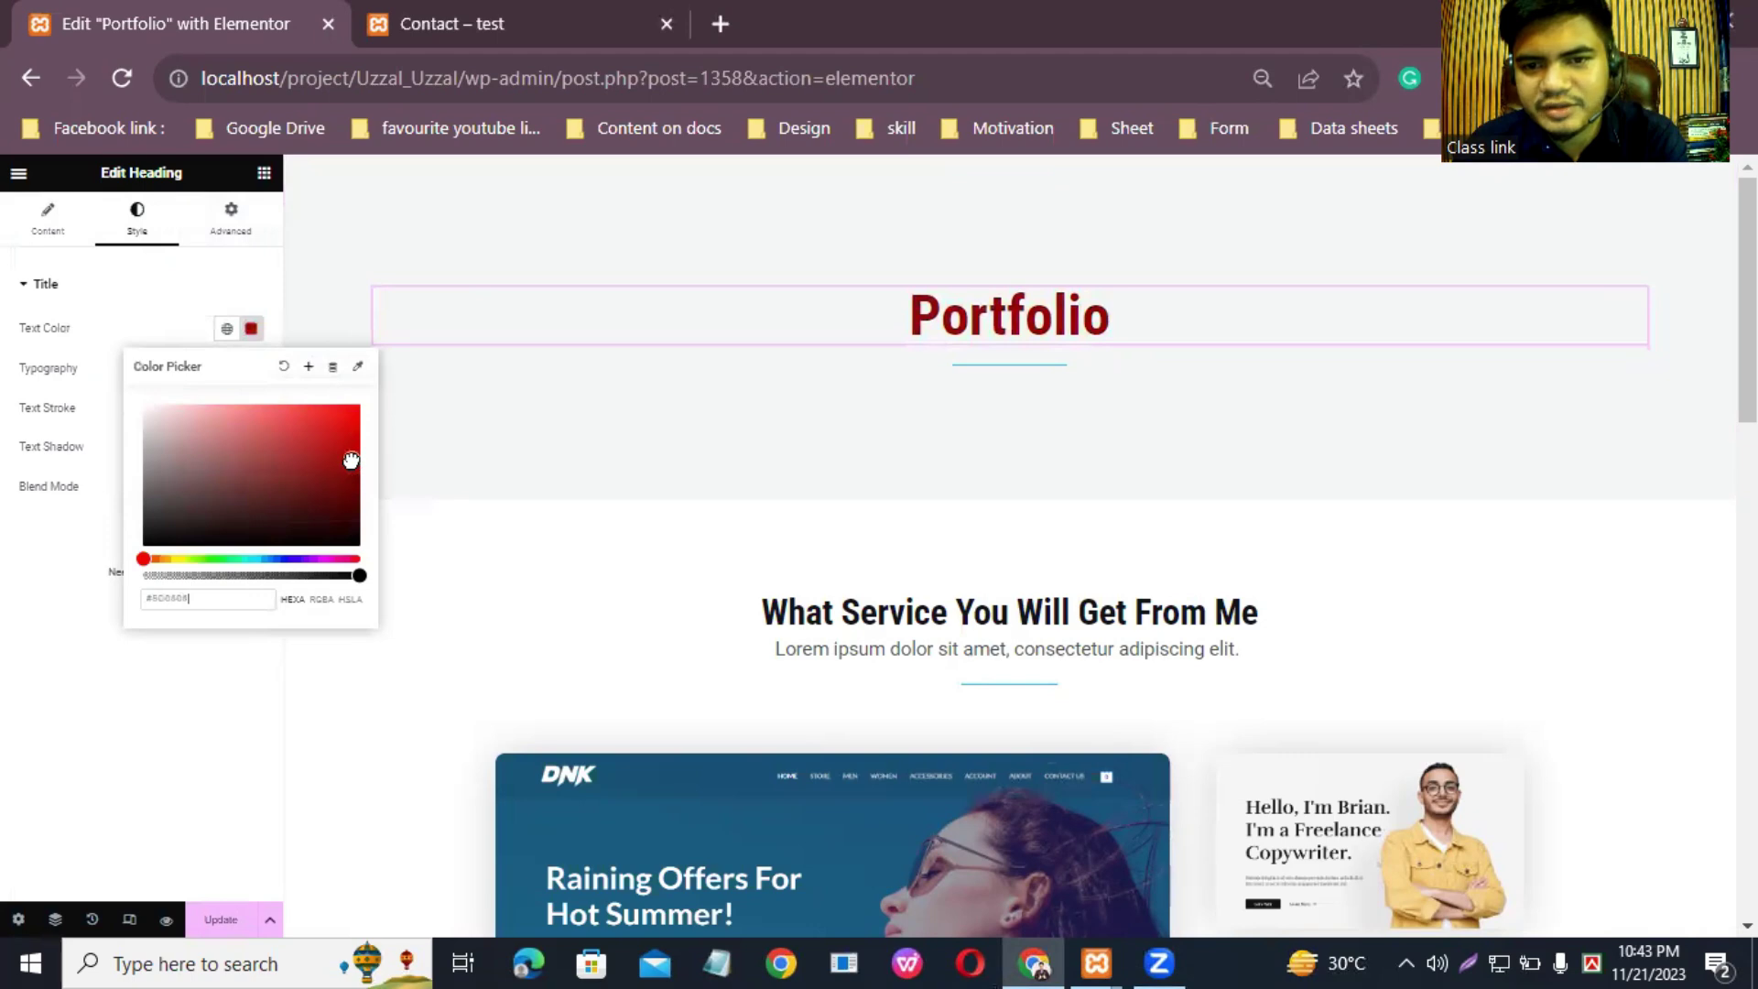
{"action": "left_click", "coordinate": [561, 464]}
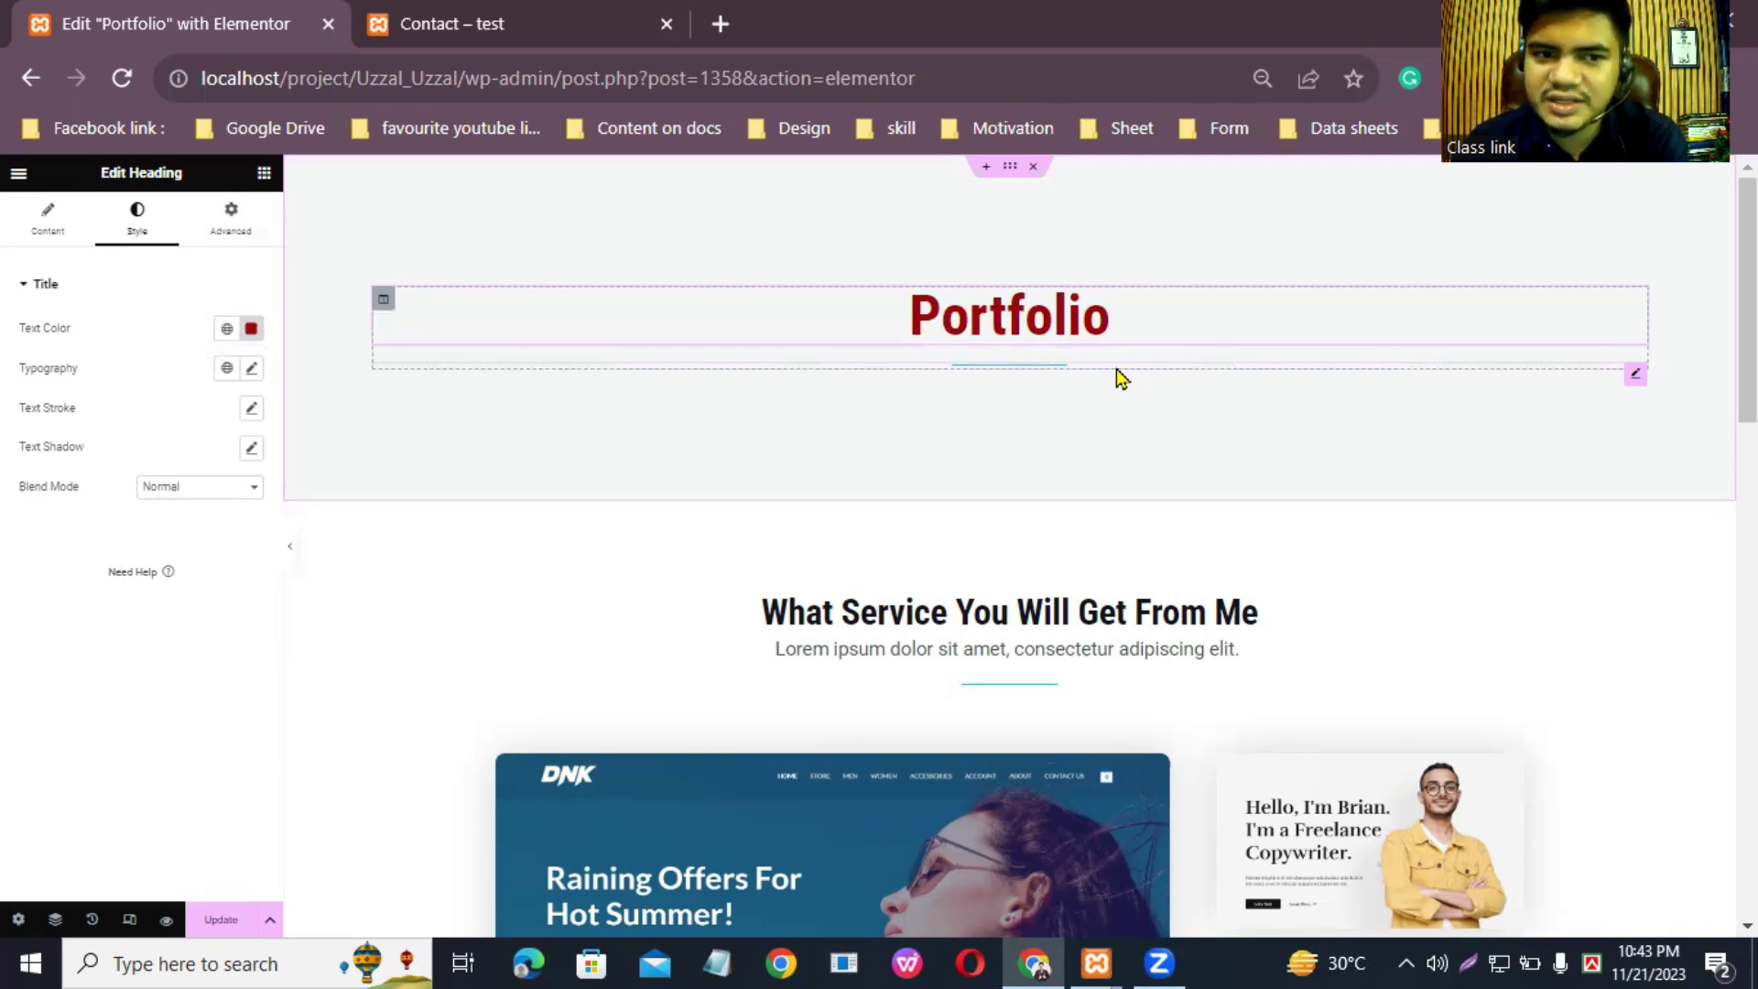
Step: Add a Divider widget directly beneath the Portfolio heading
{"action": "left_click", "coordinate": [263, 176]}
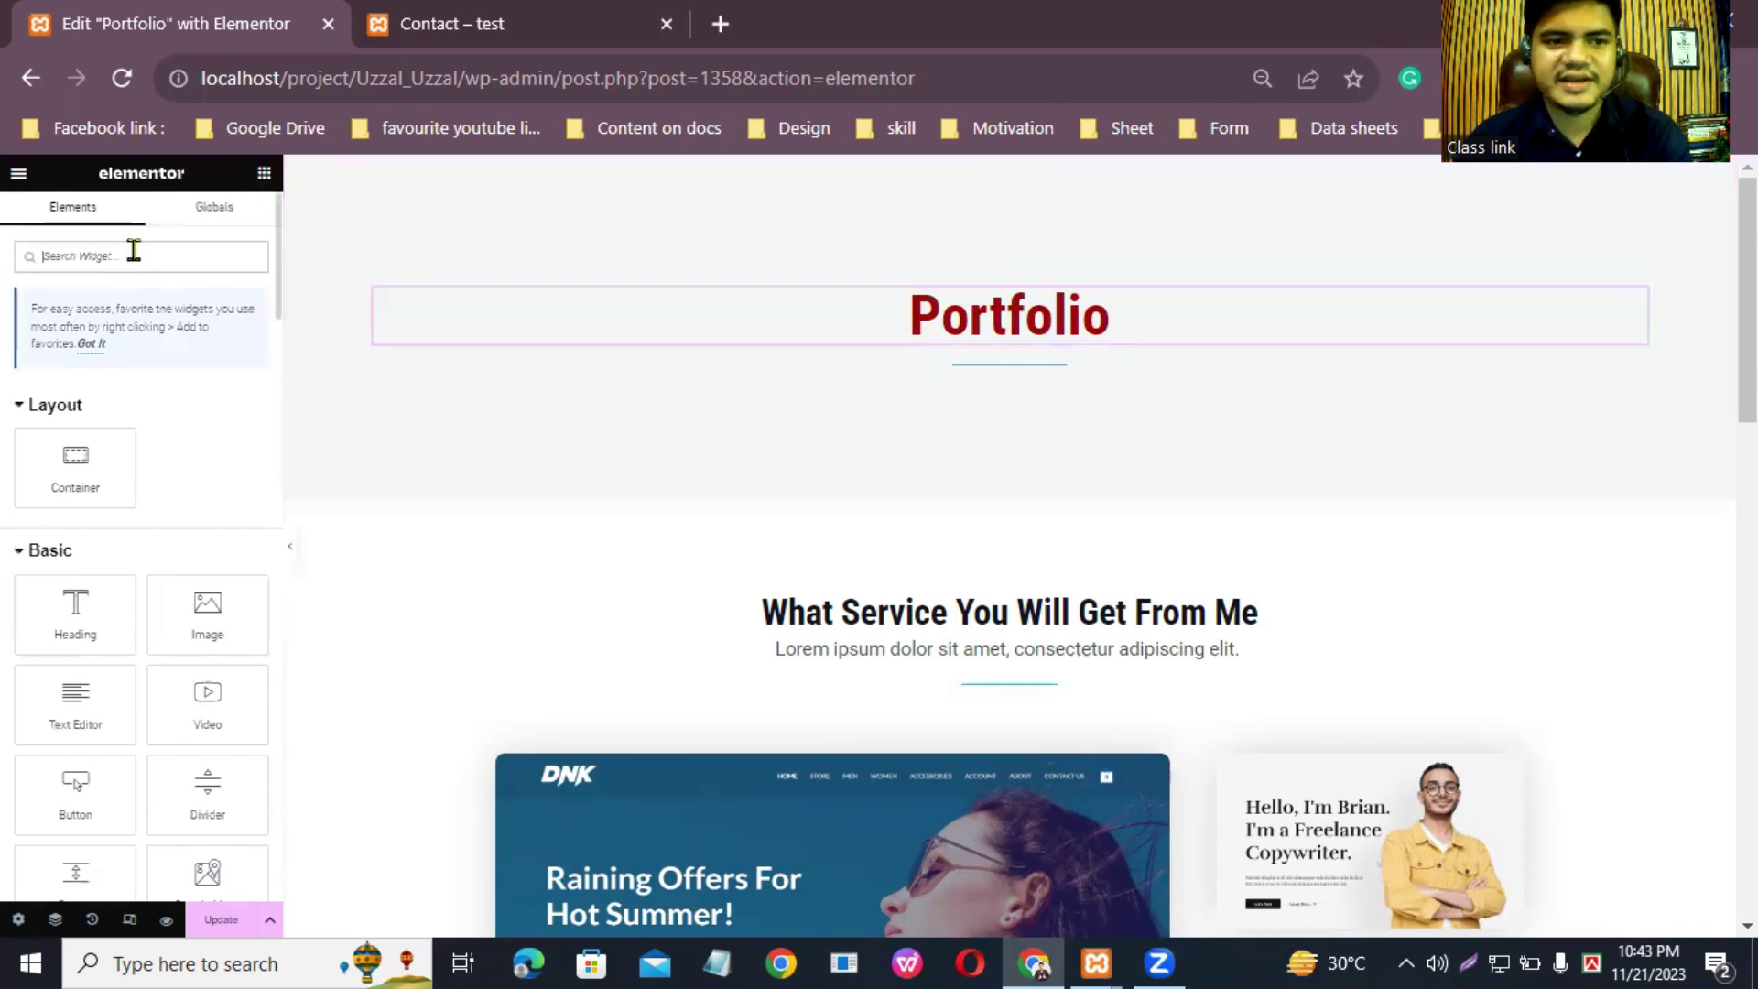
{"action": "type", "text": "div"}
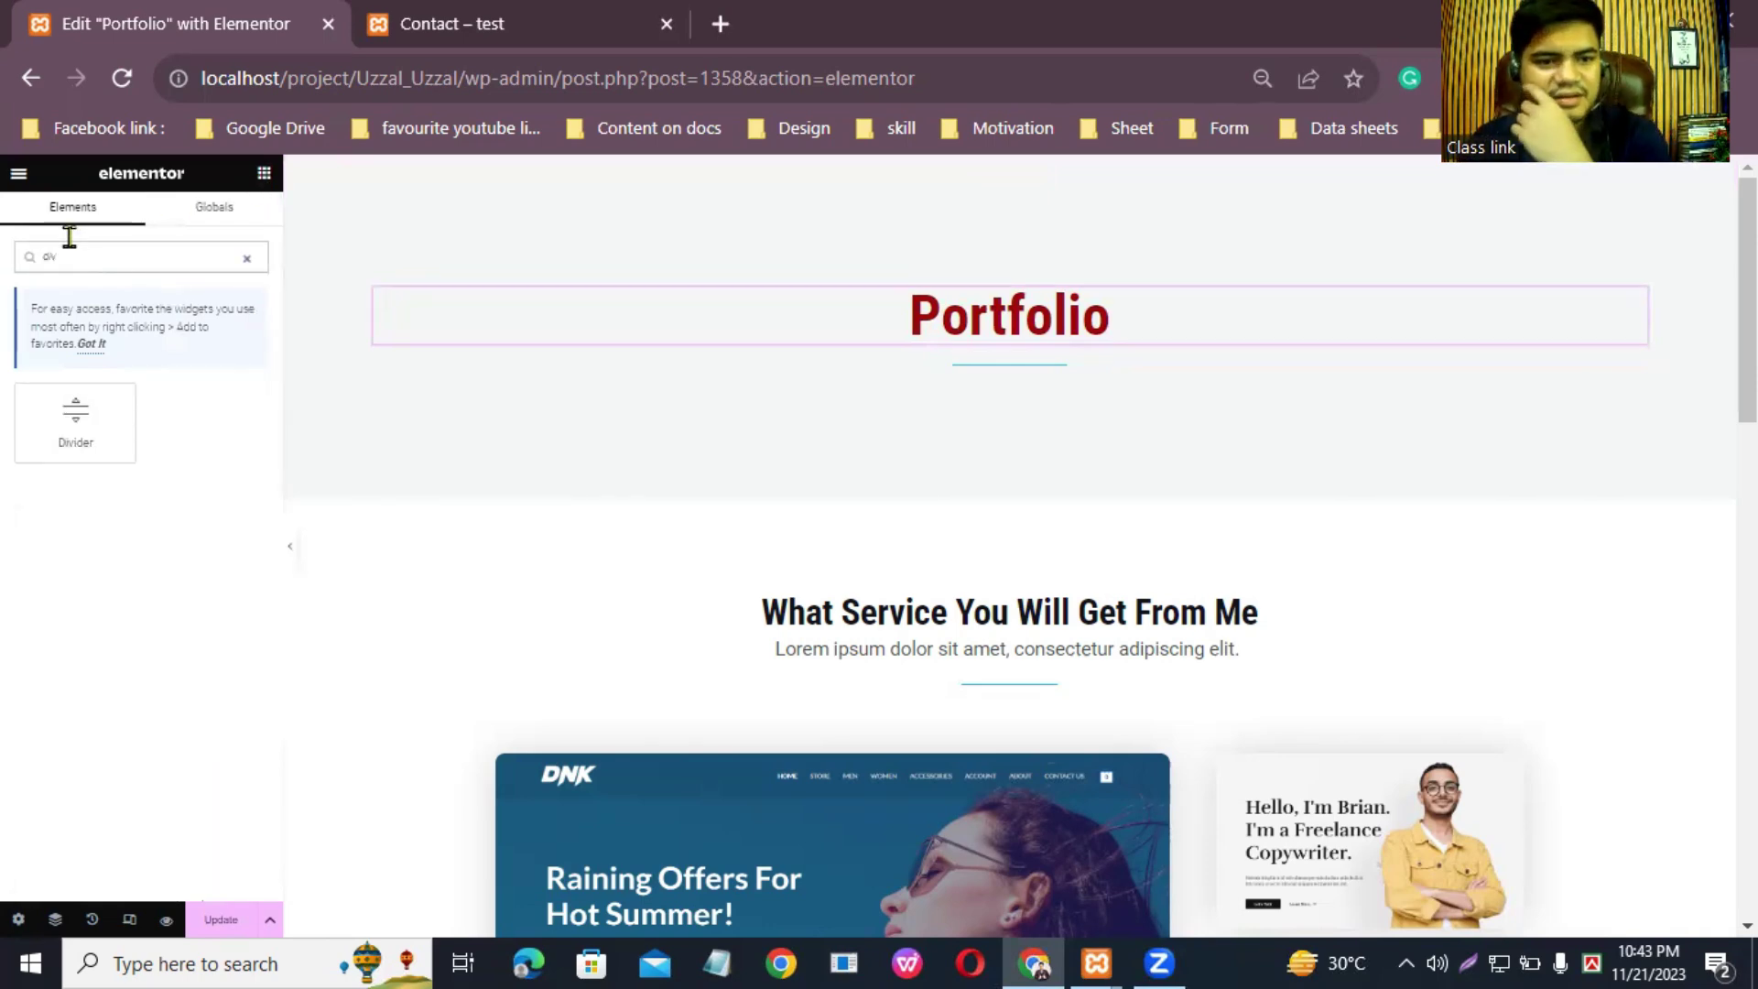
{"action": "left_click_drag", "start_coordinate": [75, 417], "coordinate": [1008, 338]}
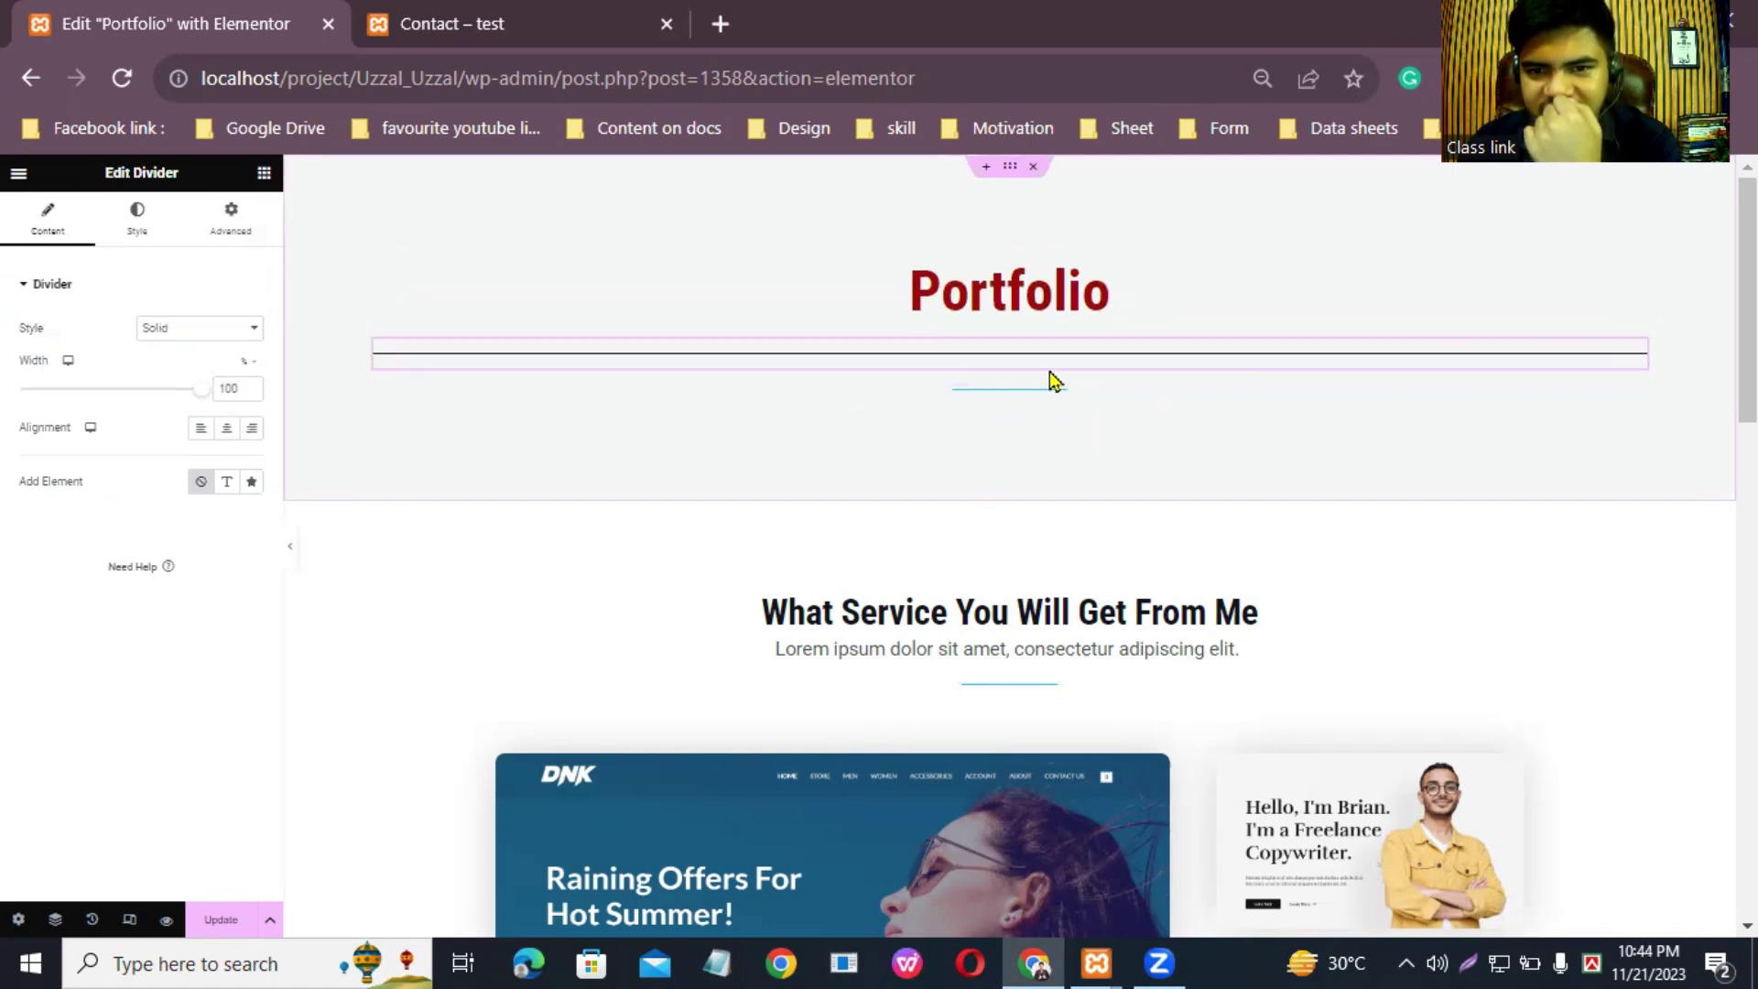
{"action": "left_click", "coordinate": [1050, 401]}
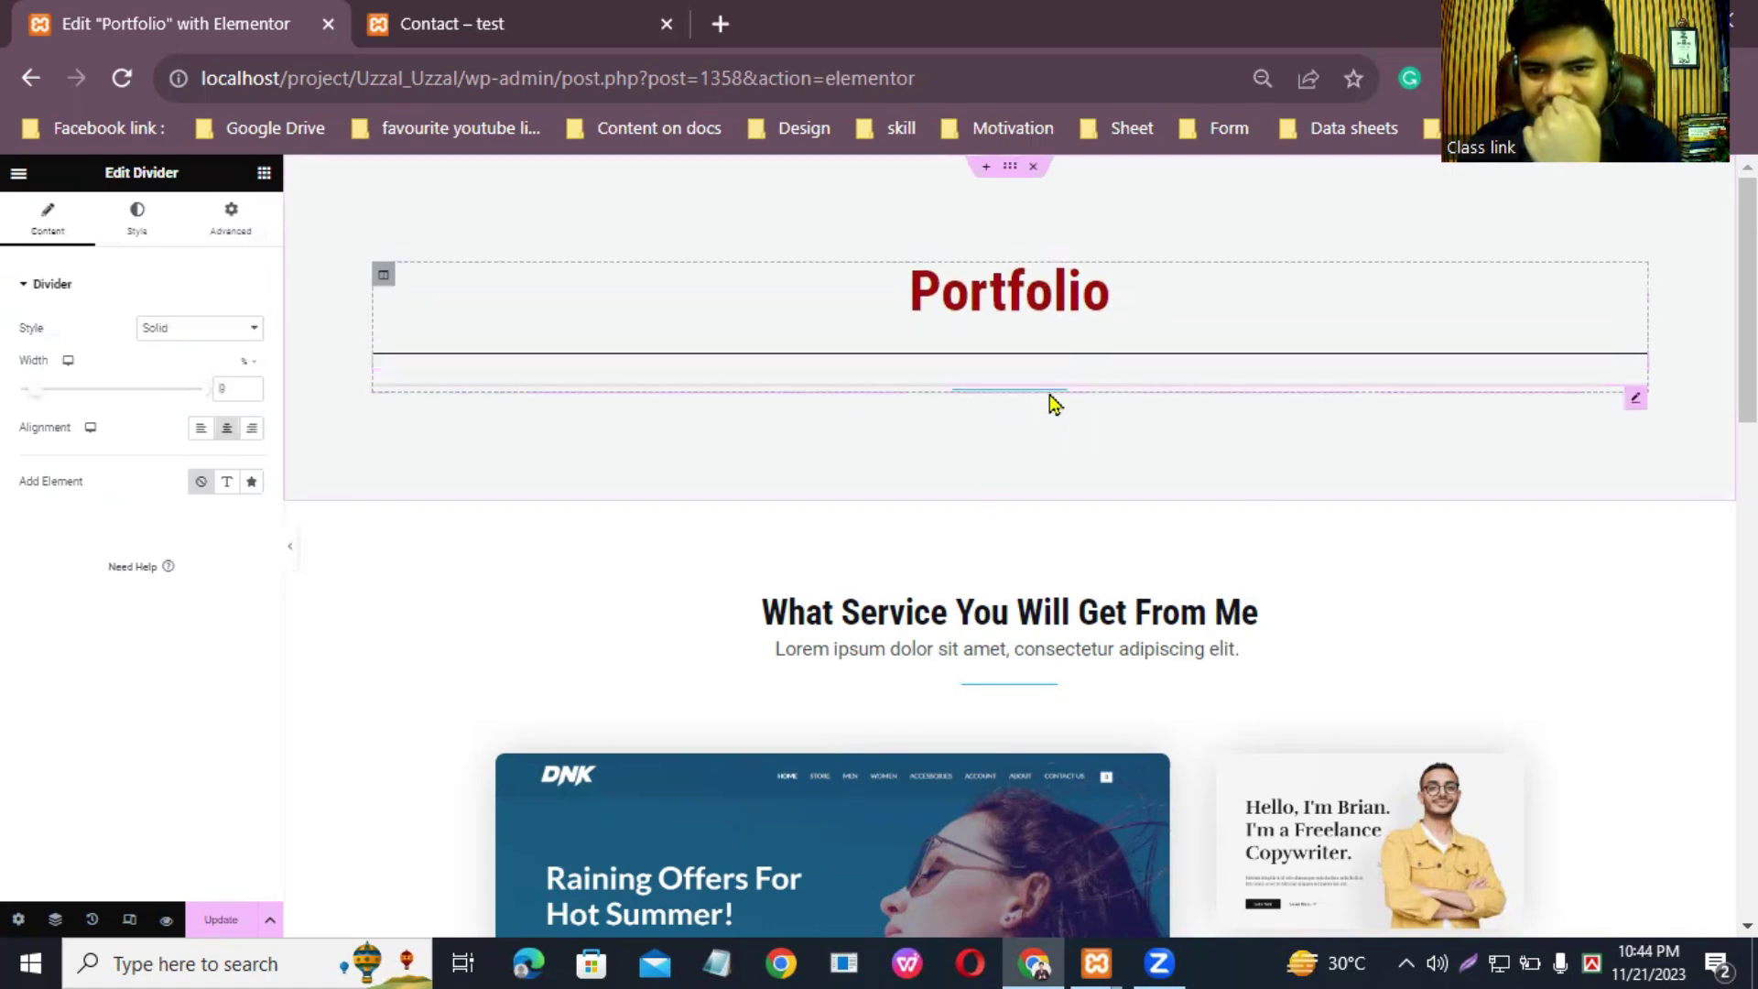
{"action": "left_click", "coordinate": [1085, 355]}
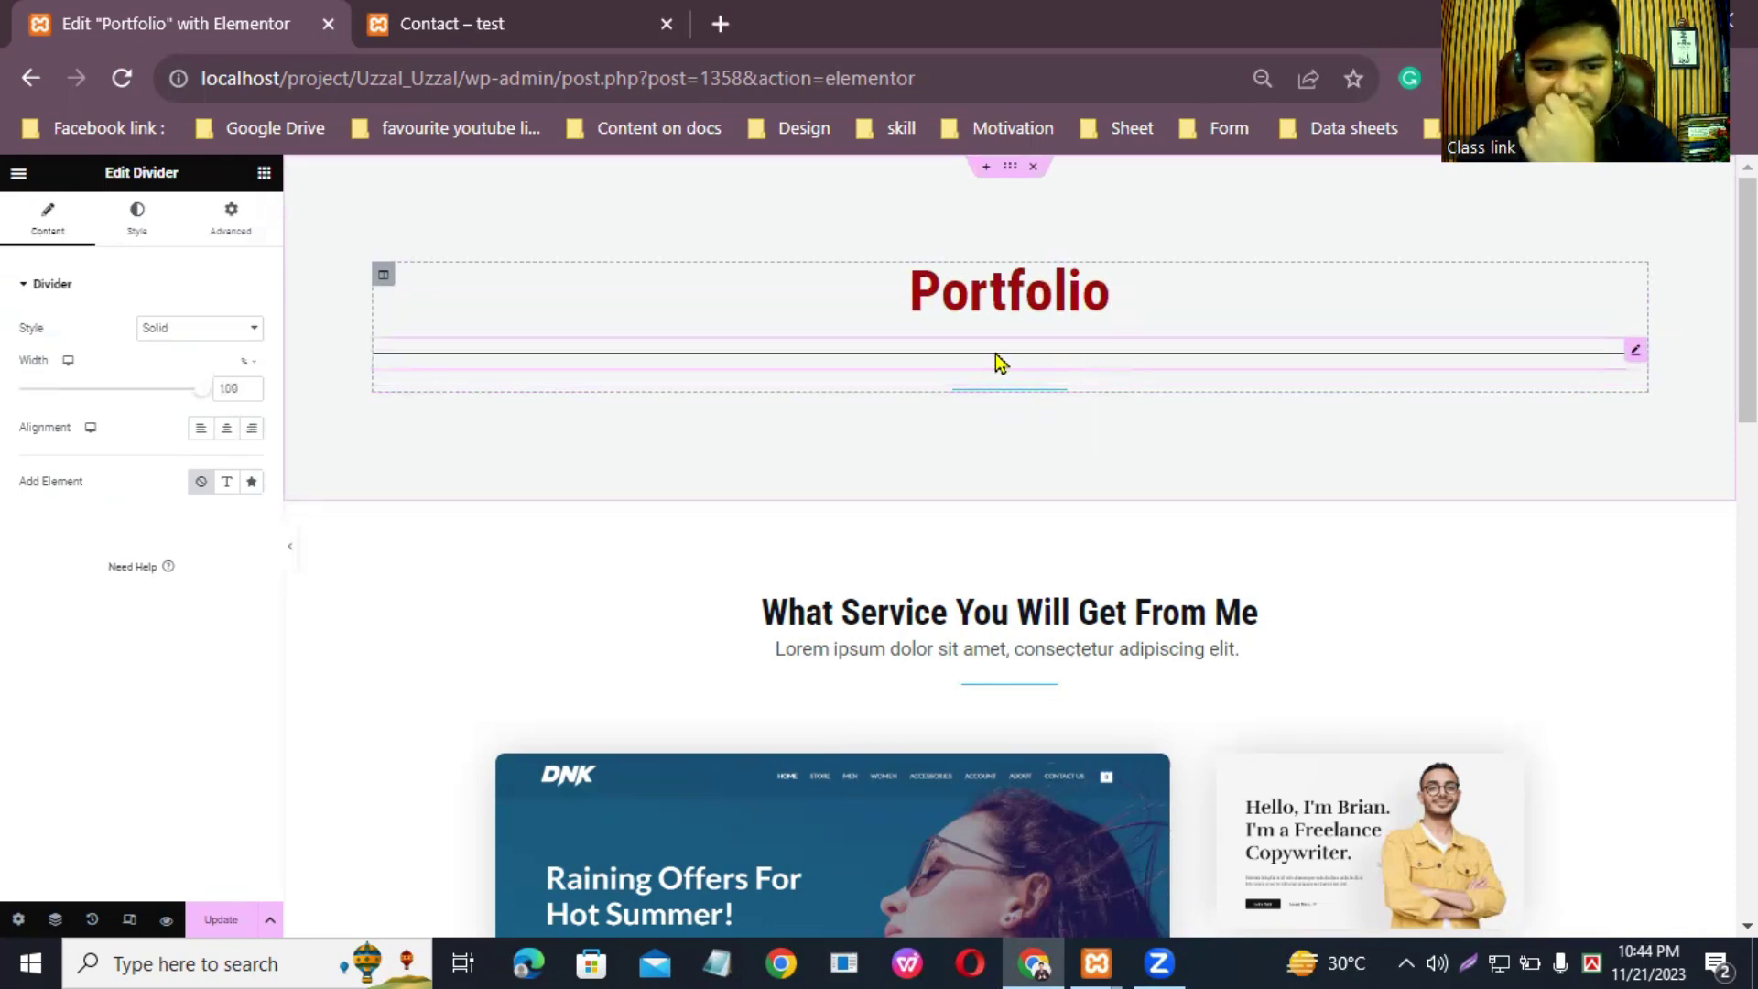
Step: Set the new divider's width to 29% and centre it
{"action": "left_click", "coordinate": [55, 920]}
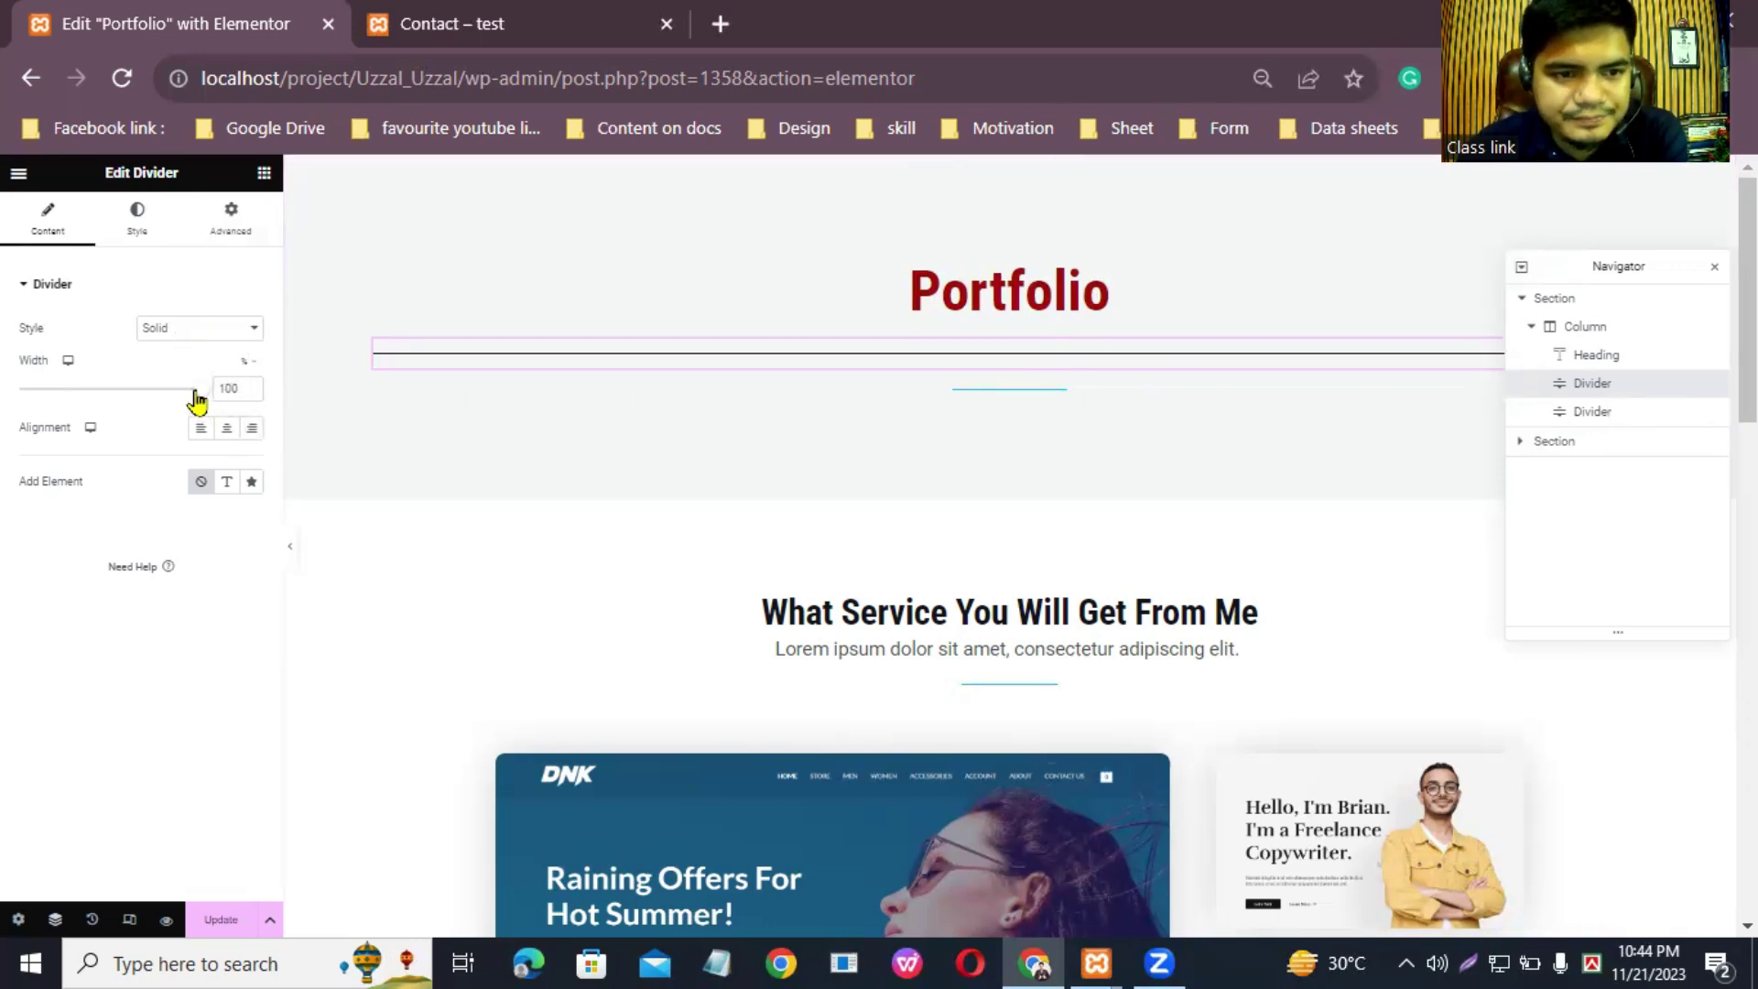
{"action": "left_click_drag", "start_coordinate": [197, 401], "coordinate": [69, 400]}
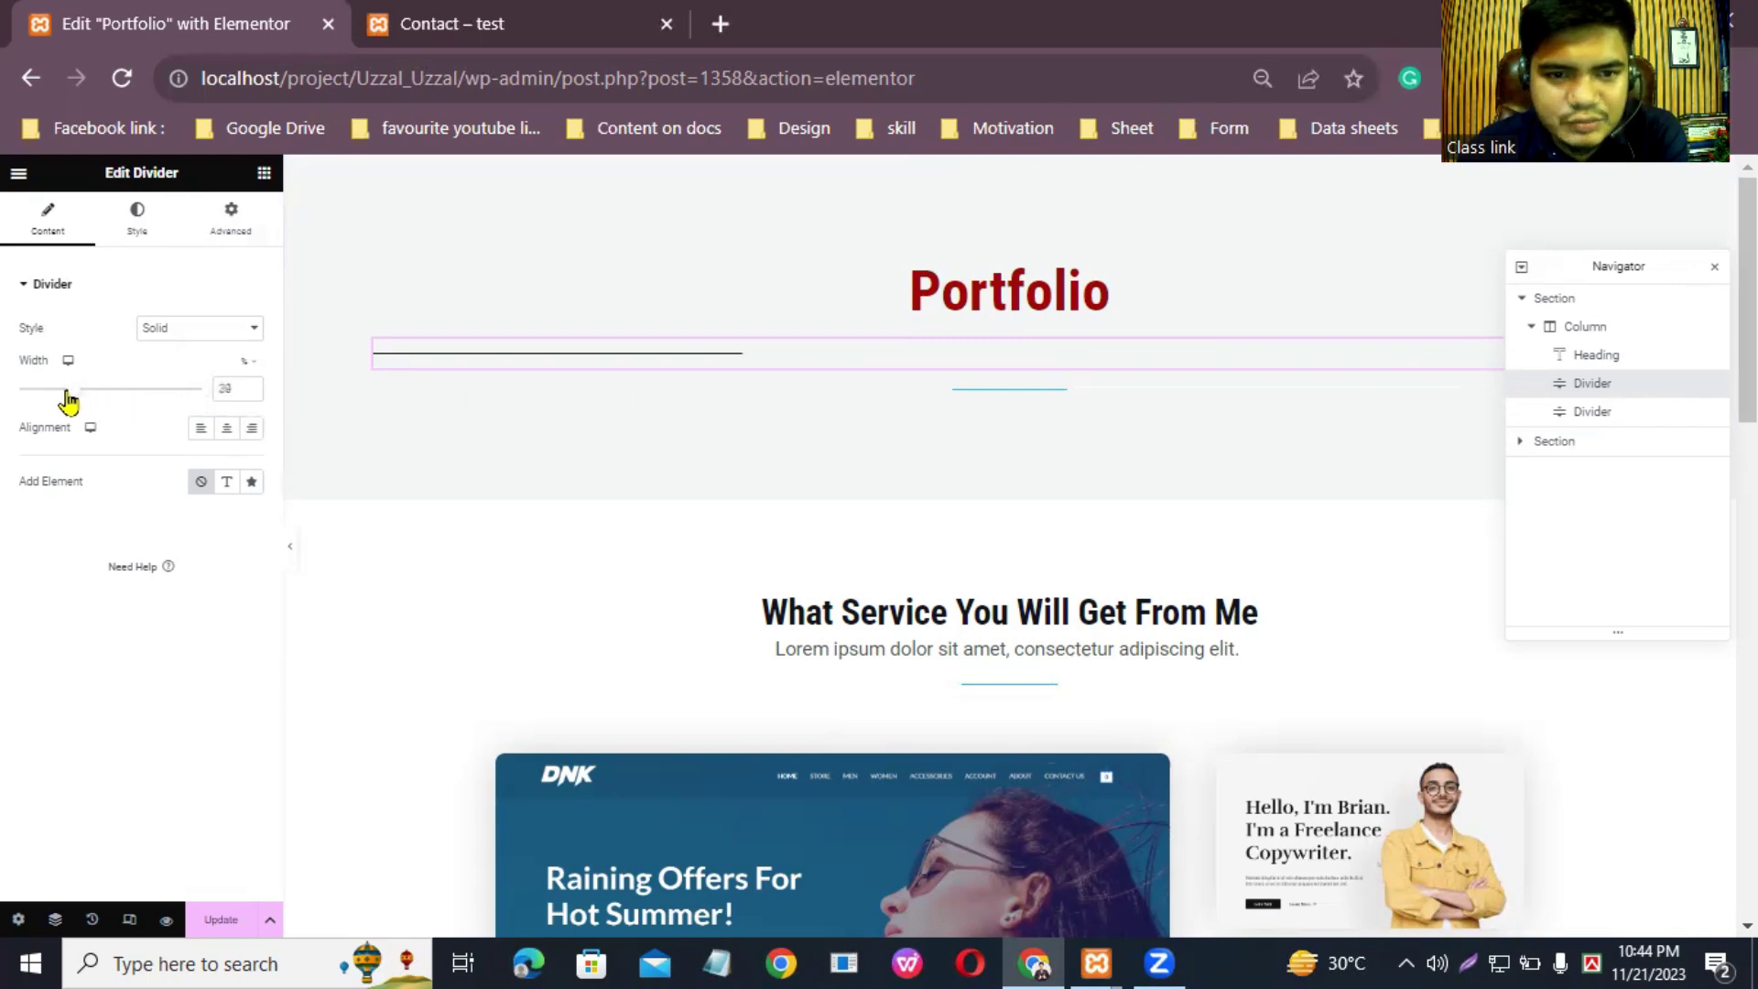
{"action": "left_click", "coordinate": [227, 429]}
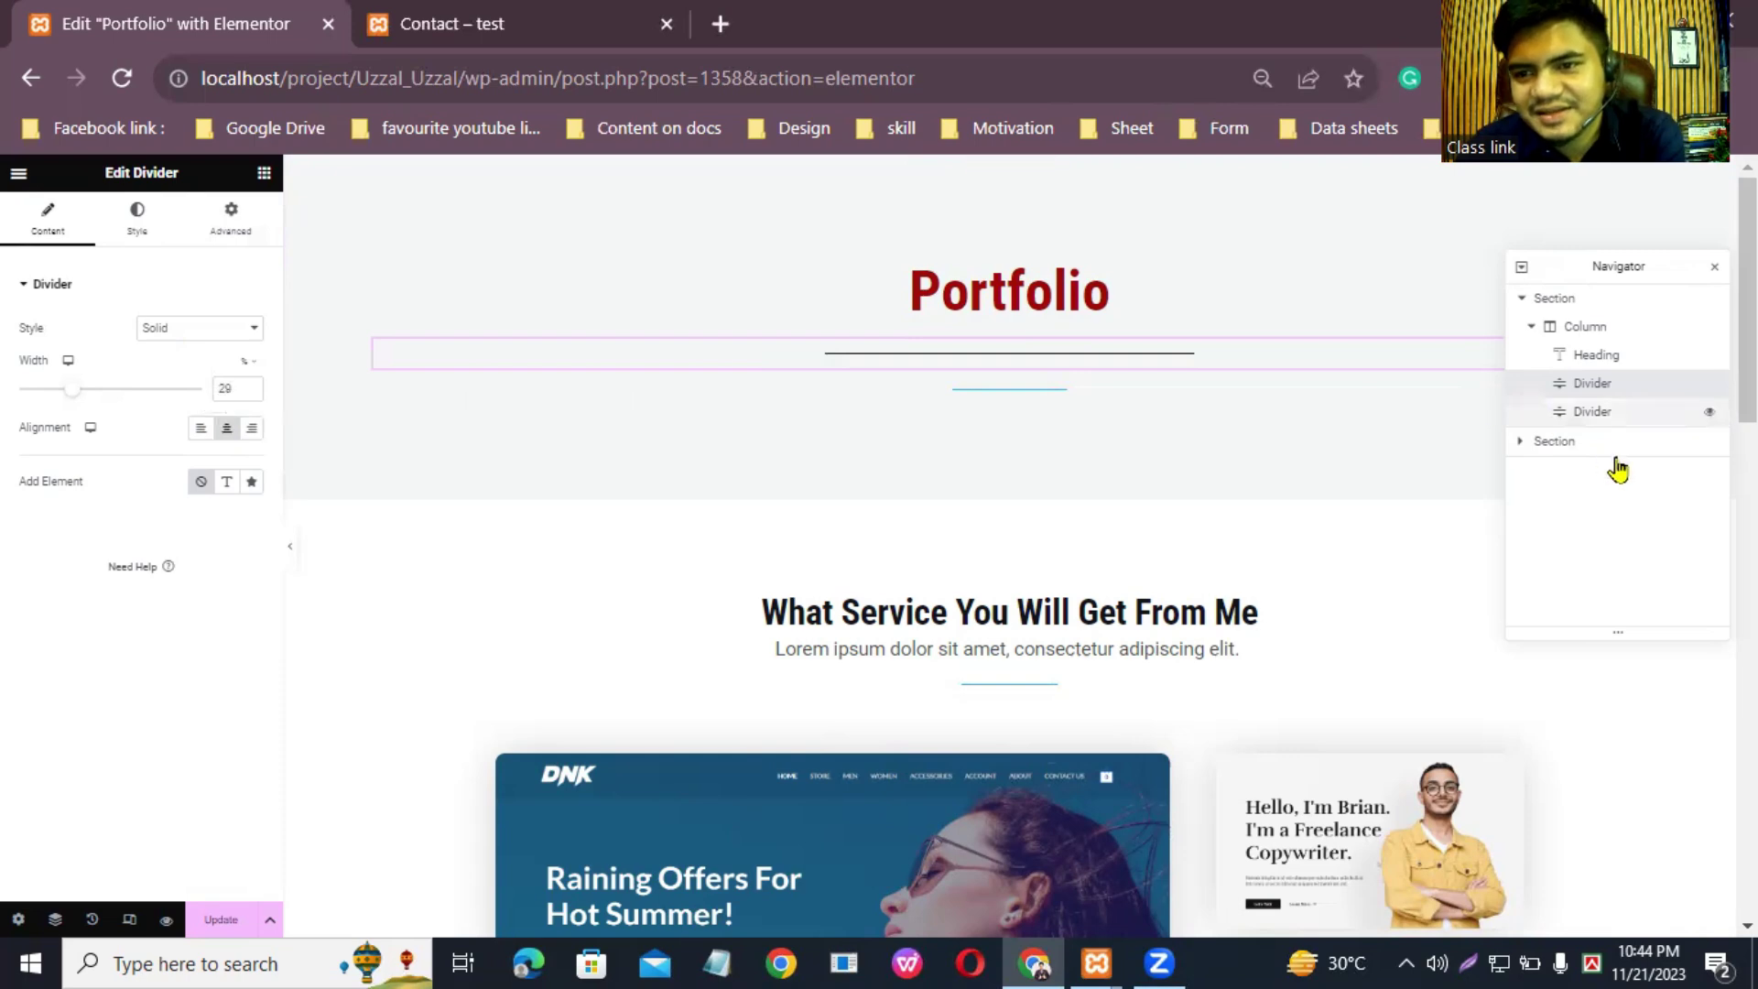
Step: Delete the original blue divider through the Navigator's right-click menu
{"action": "left_click", "coordinate": [1607, 413]}
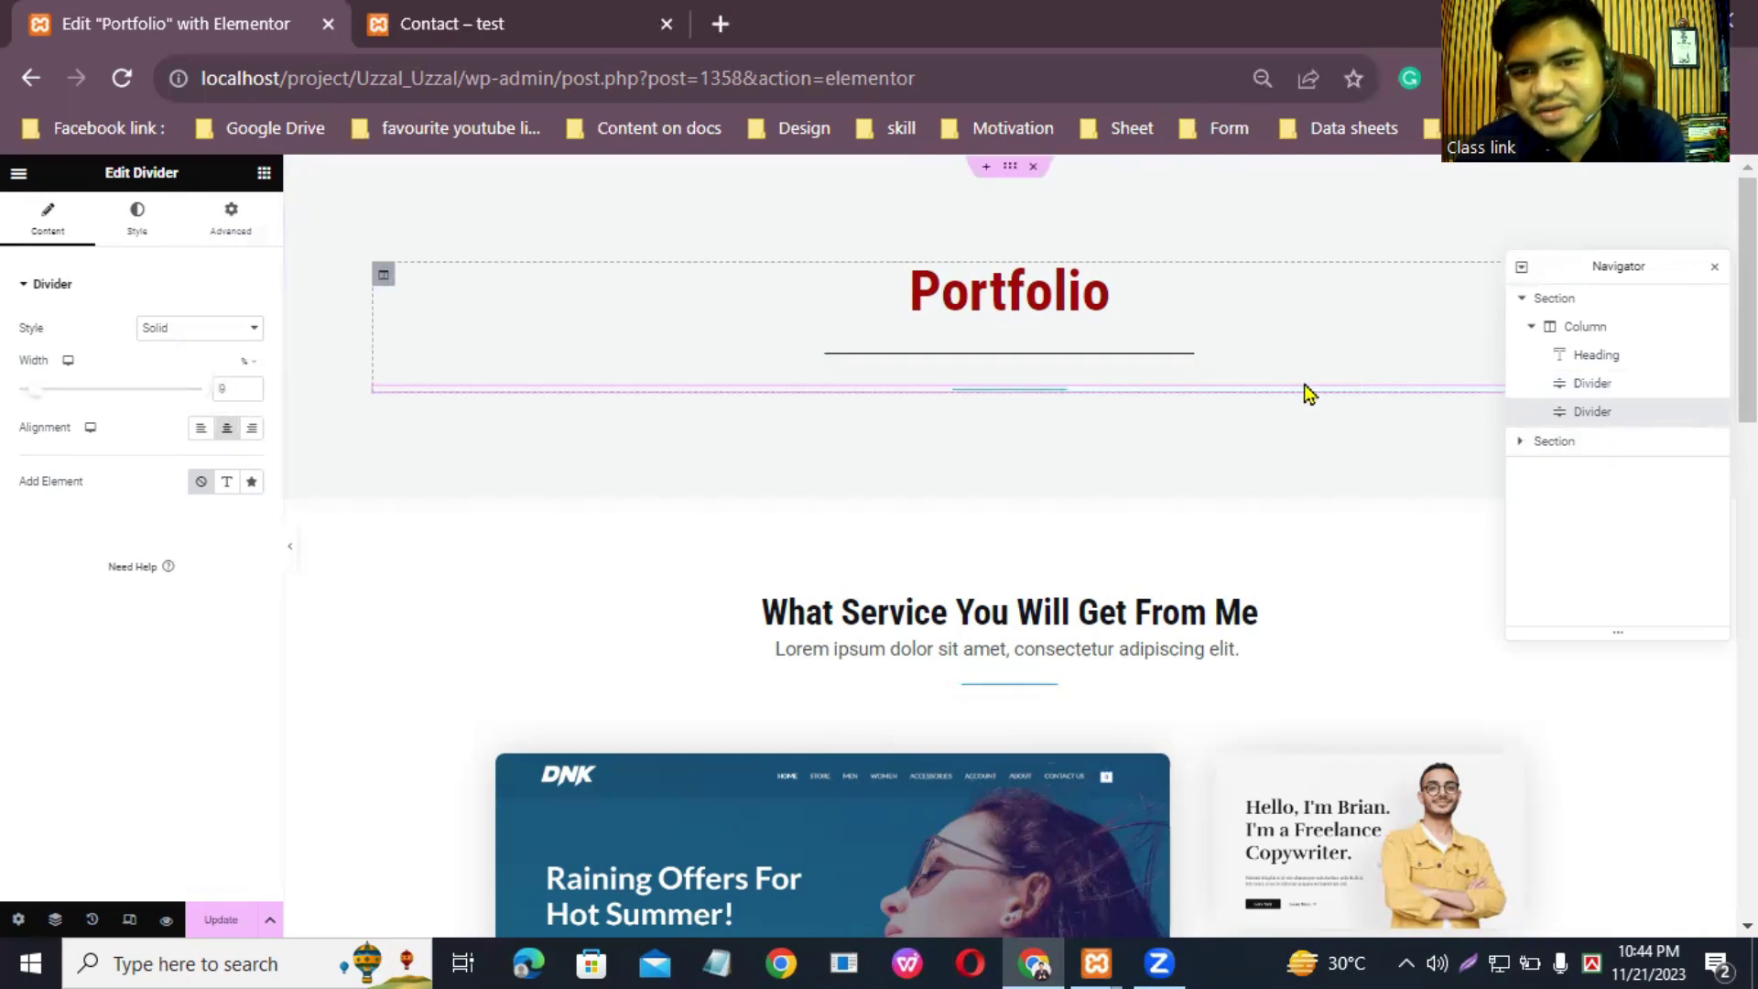
{"action": "right_click", "coordinate": [1593, 419]}
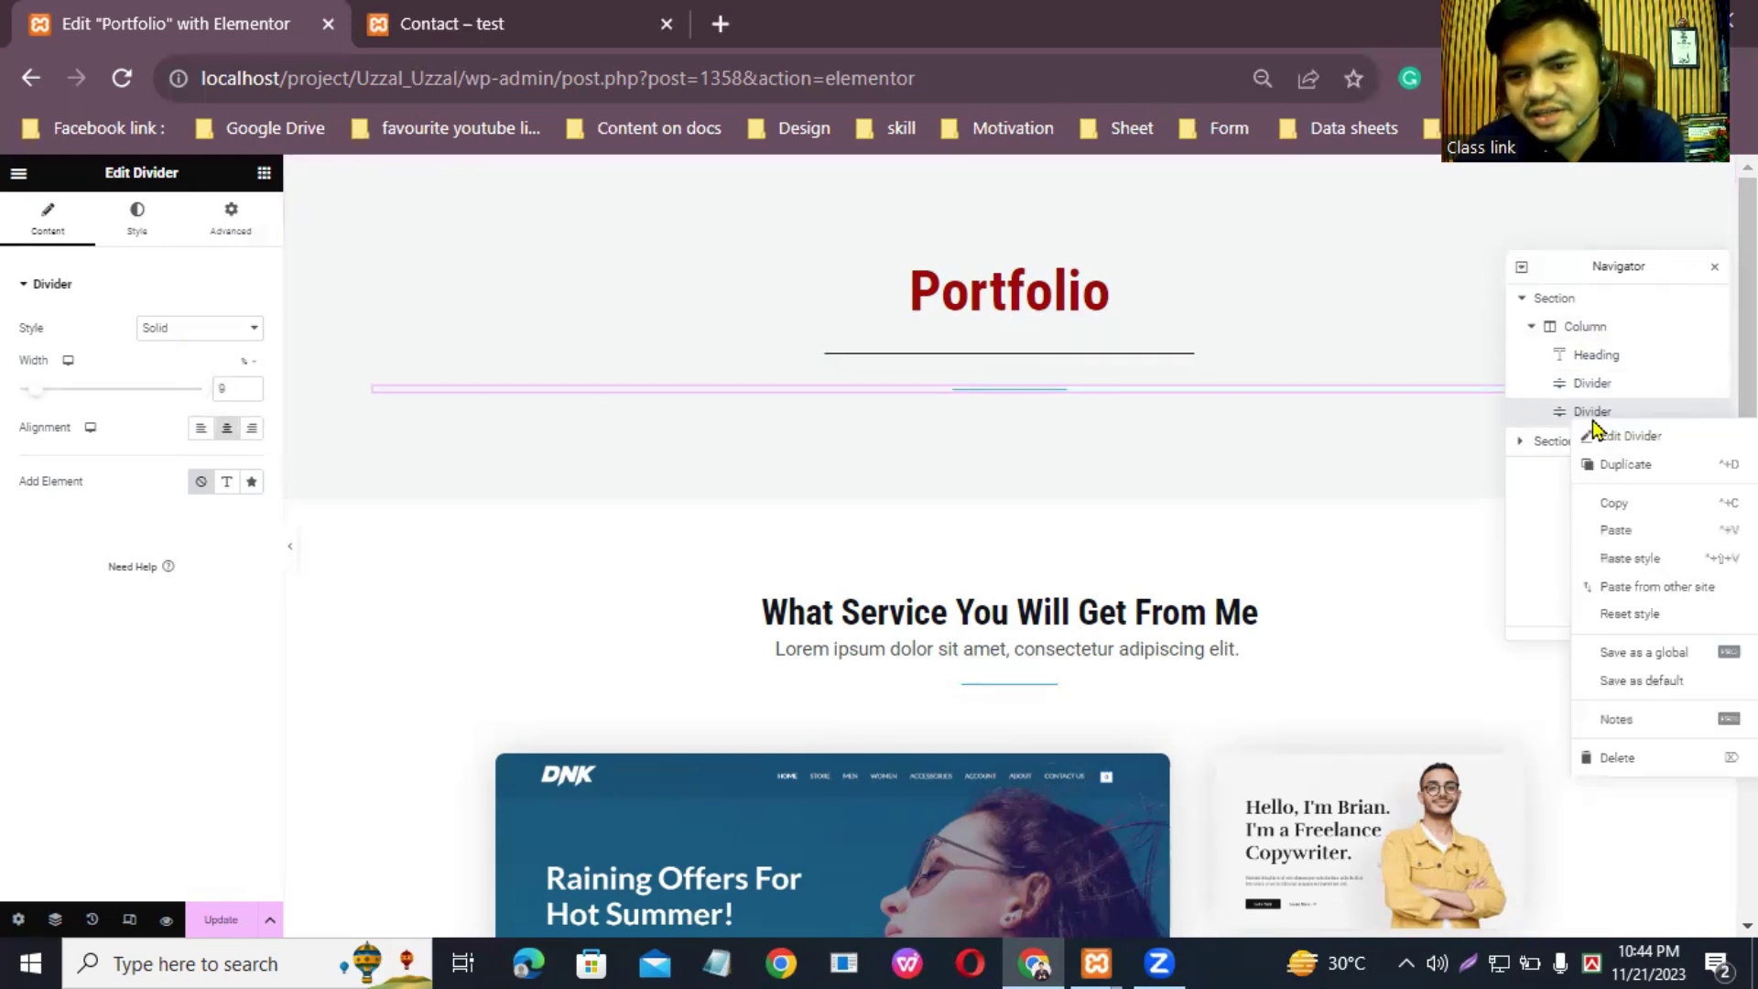
{"action": "left_click", "coordinate": [1617, 759]}
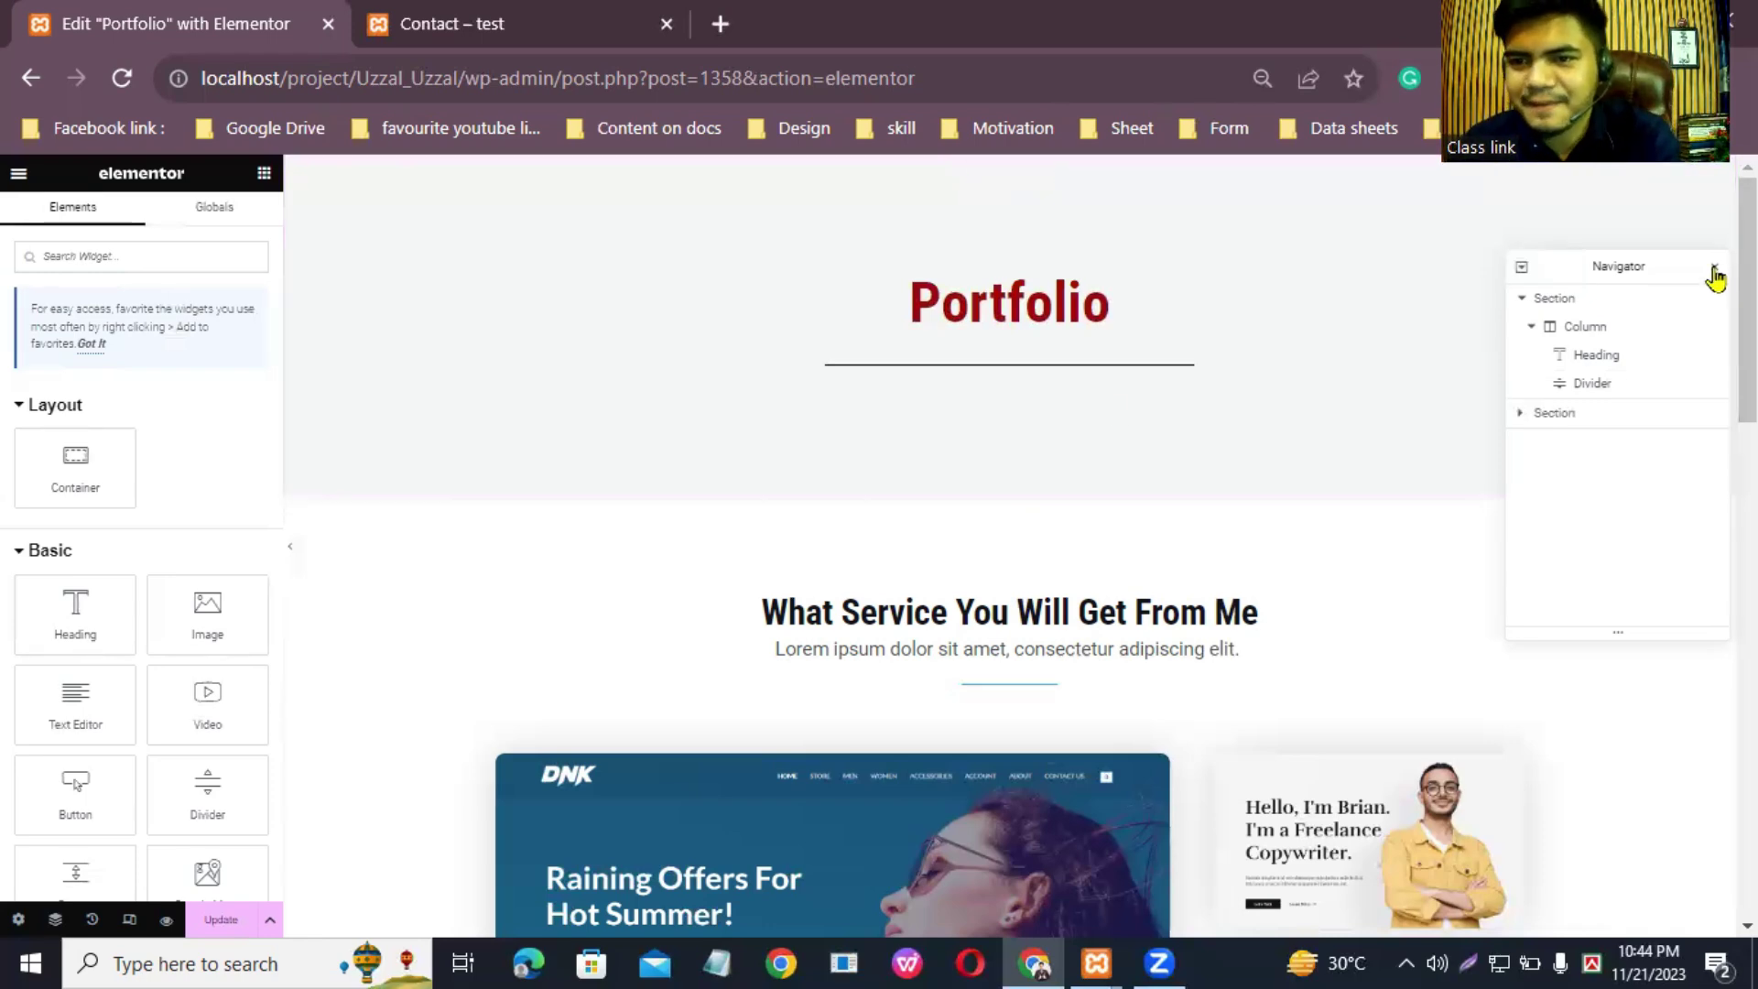
Step: Close the Navigator and open the 'What Service You Will Get From Me' heading's title for editing
{"action": "left_click_drag", "start_coordinate": [1649, 260], "coordinate": [1611, 238]}
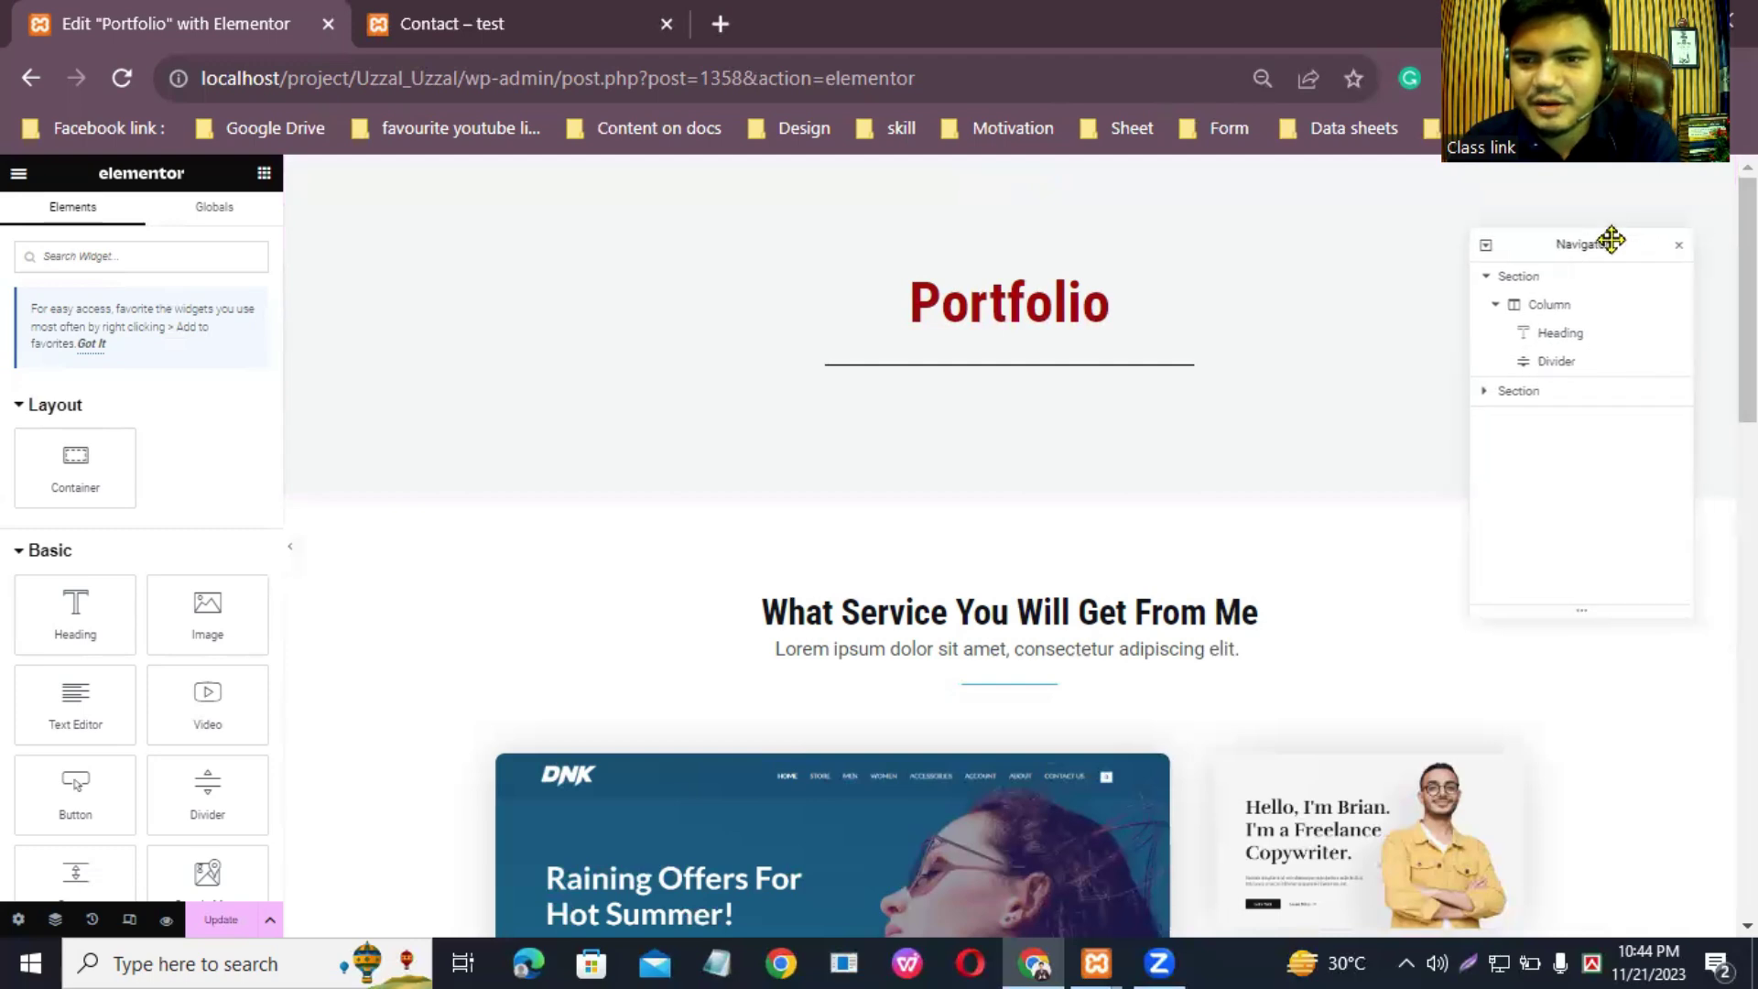
{"action": "left_click", "coordinate": [1680, 245]}
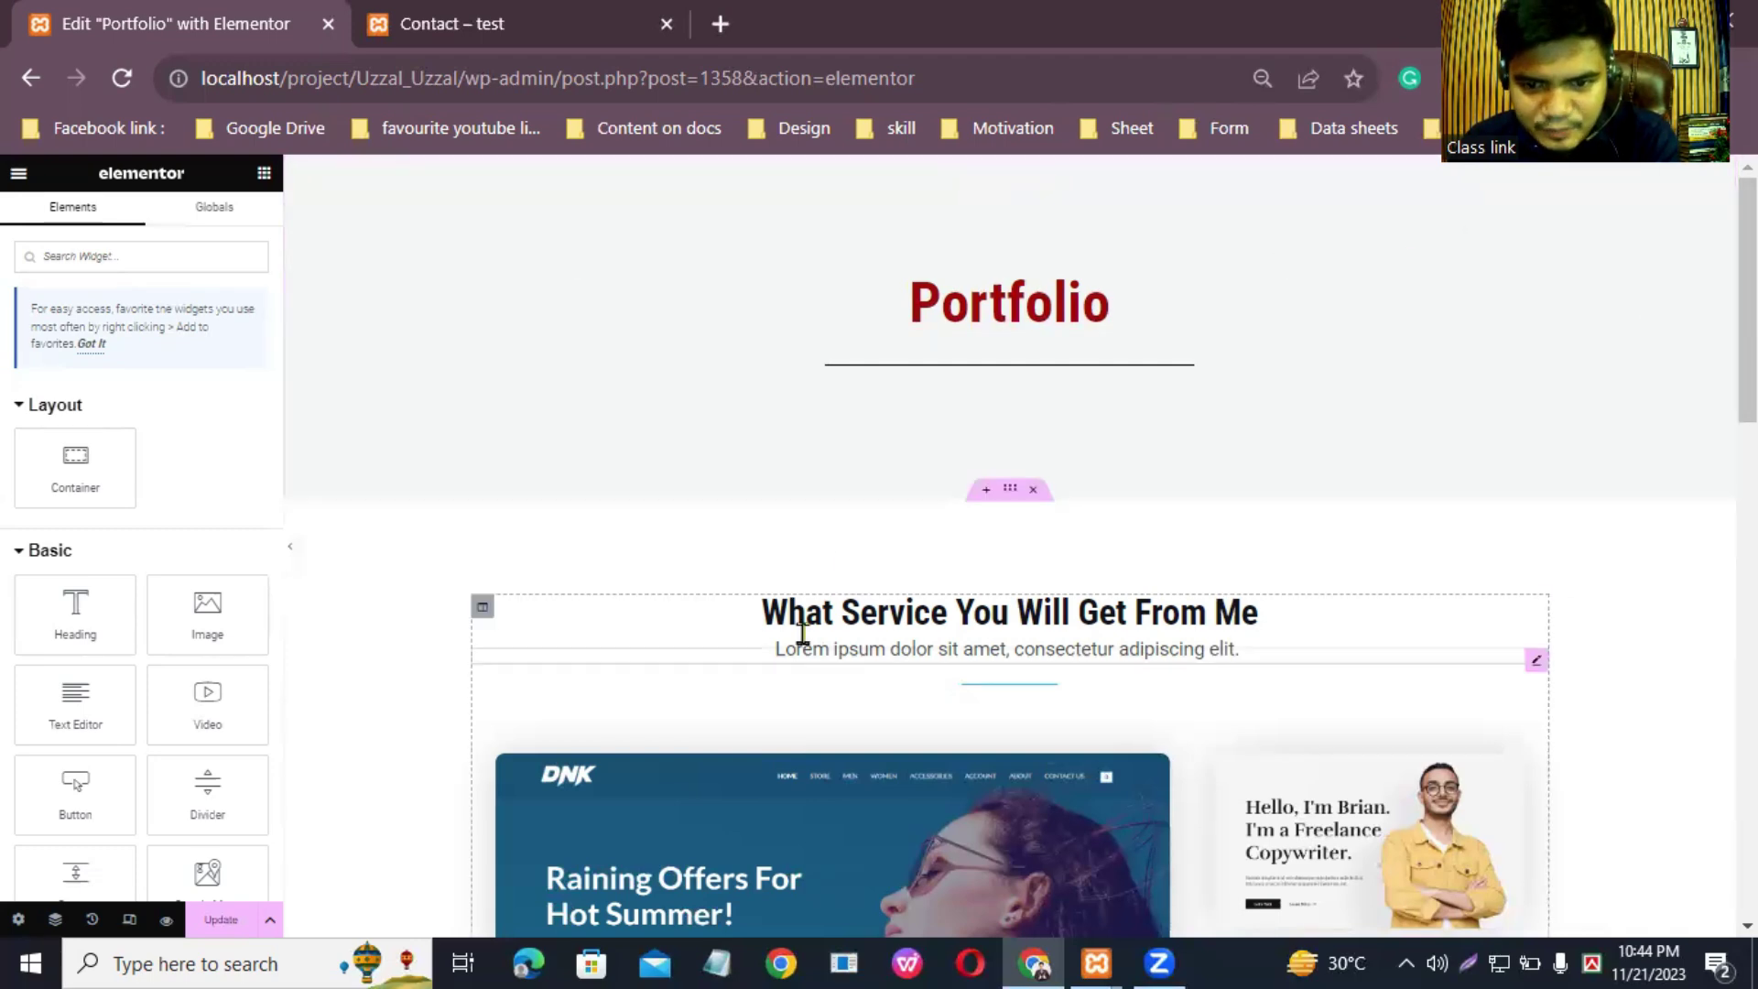
{"action": "scroll", "coordinate": [1009, 545], "scroll_direction": "down", "scroll_amount": 15}
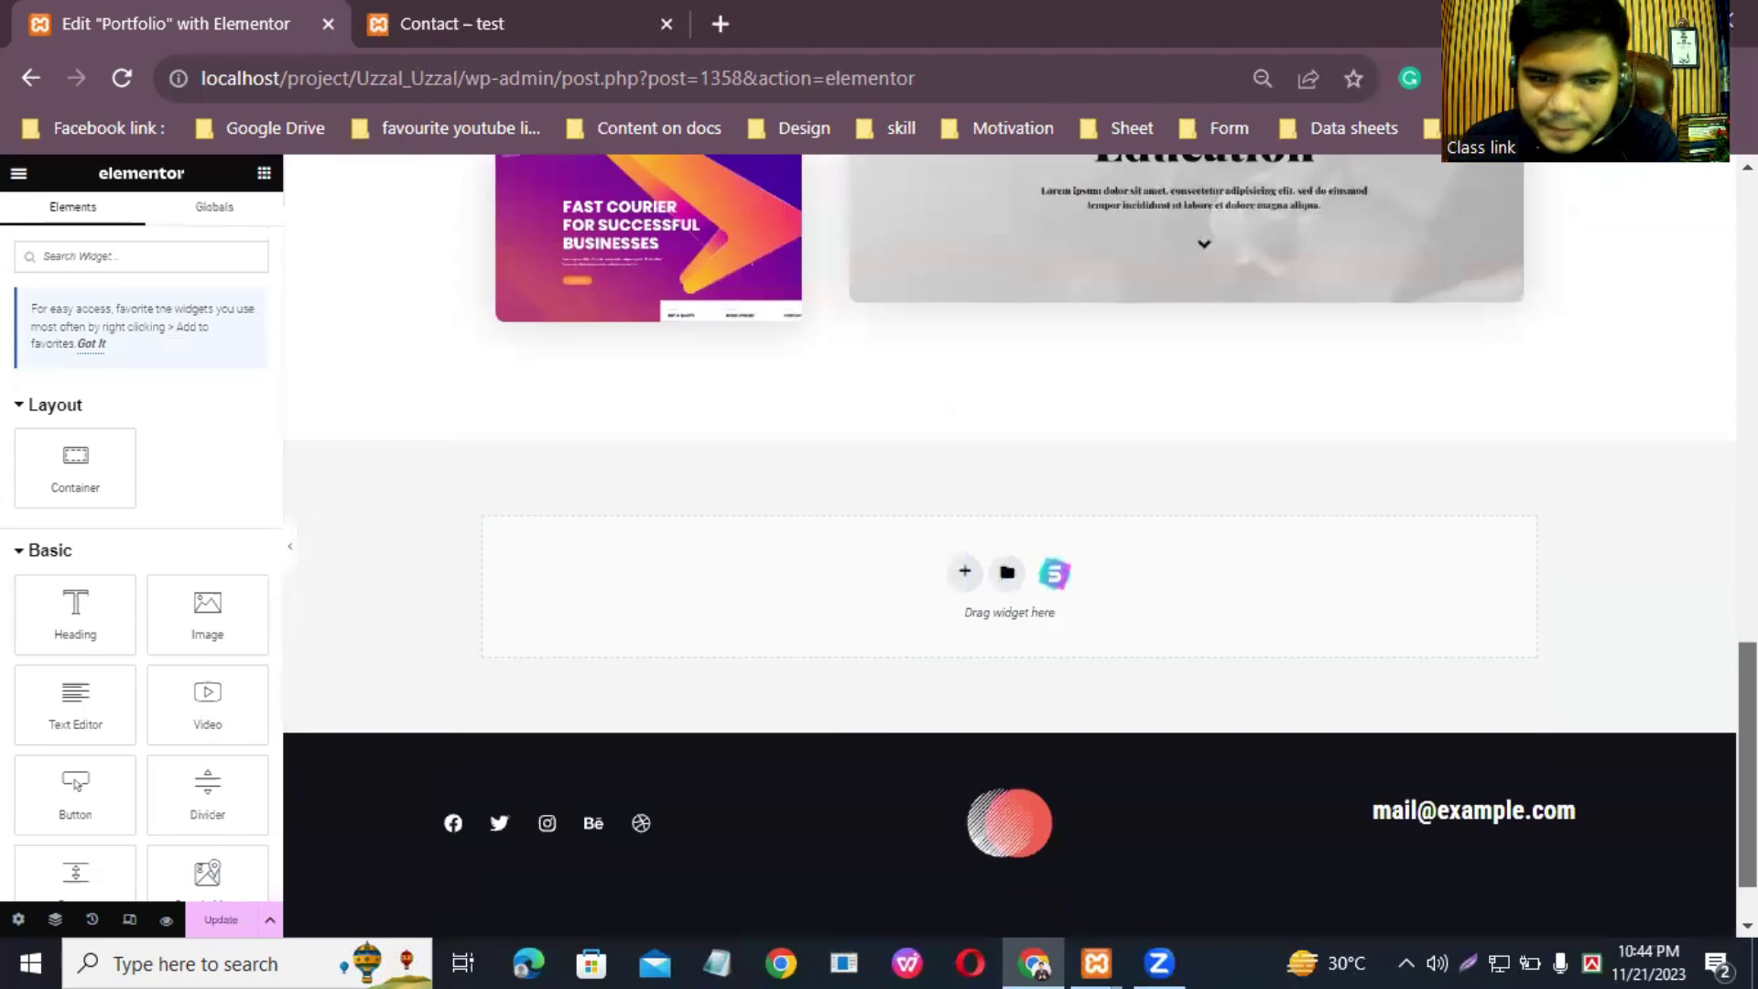
{"action": "scroll", "coordinate": [1009, 544], "scroll_direction": "up", "scroll_amount": 15}
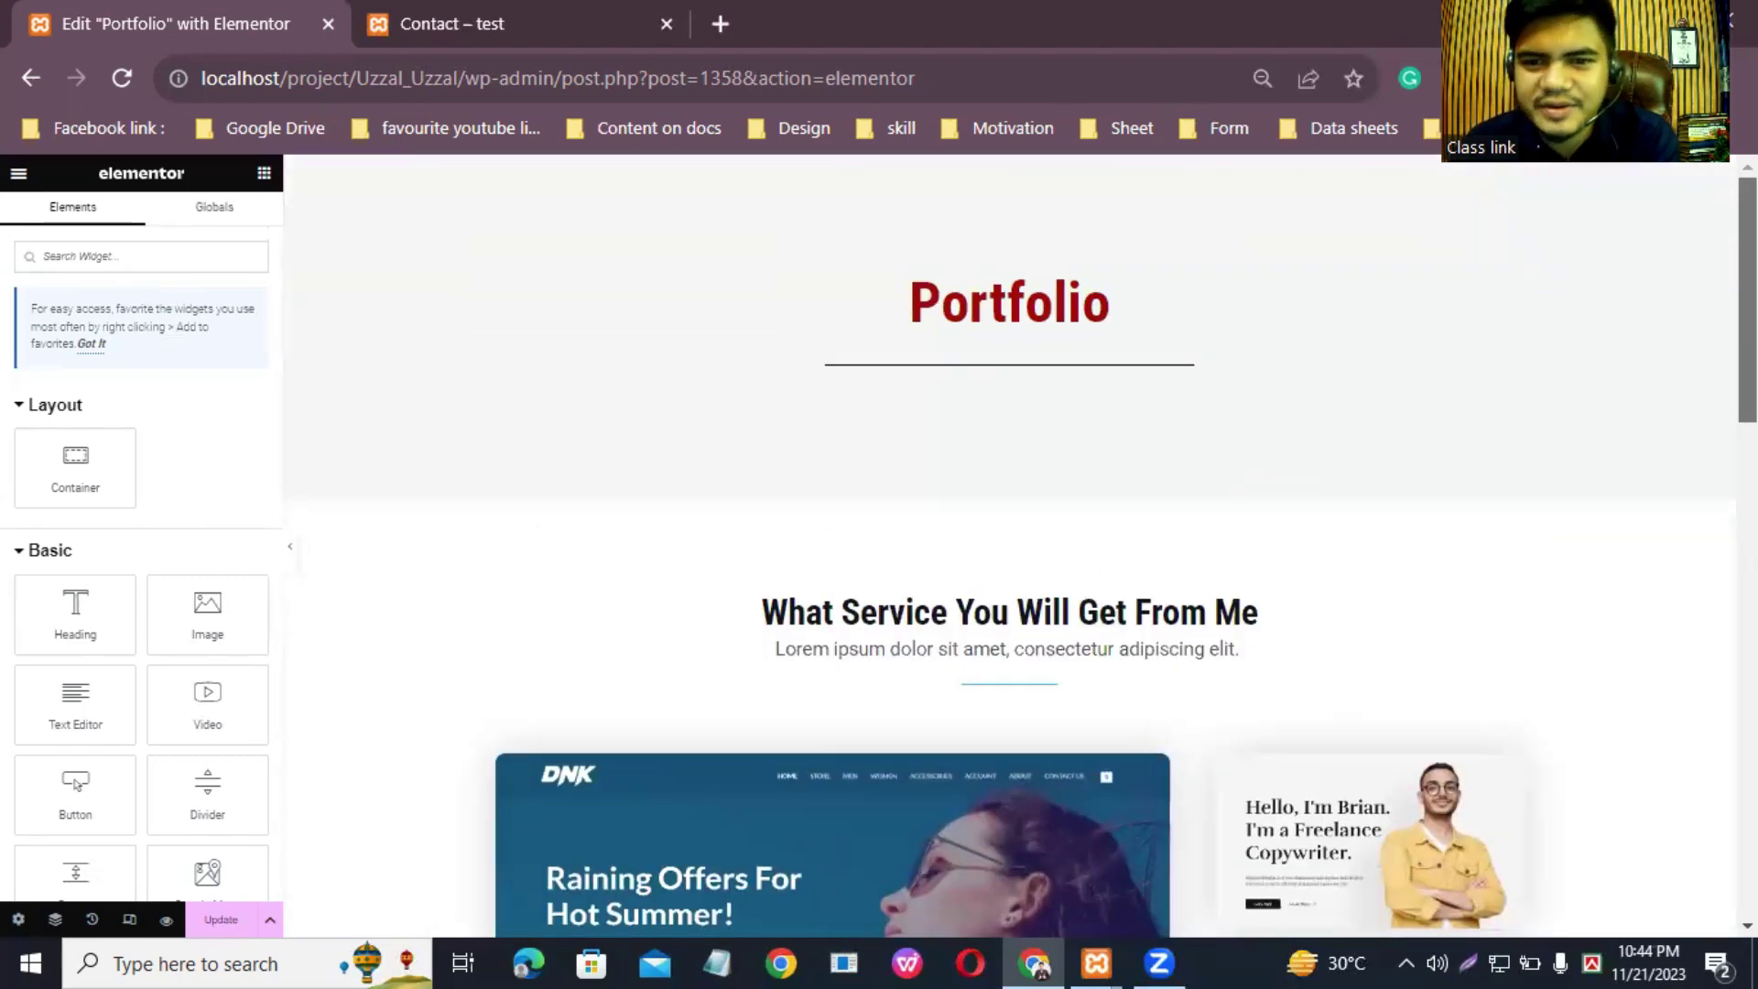
{"action": "scroll", "coordinate": [1009, 545], "scroll_direction": "down", "scroll_amount": 2}
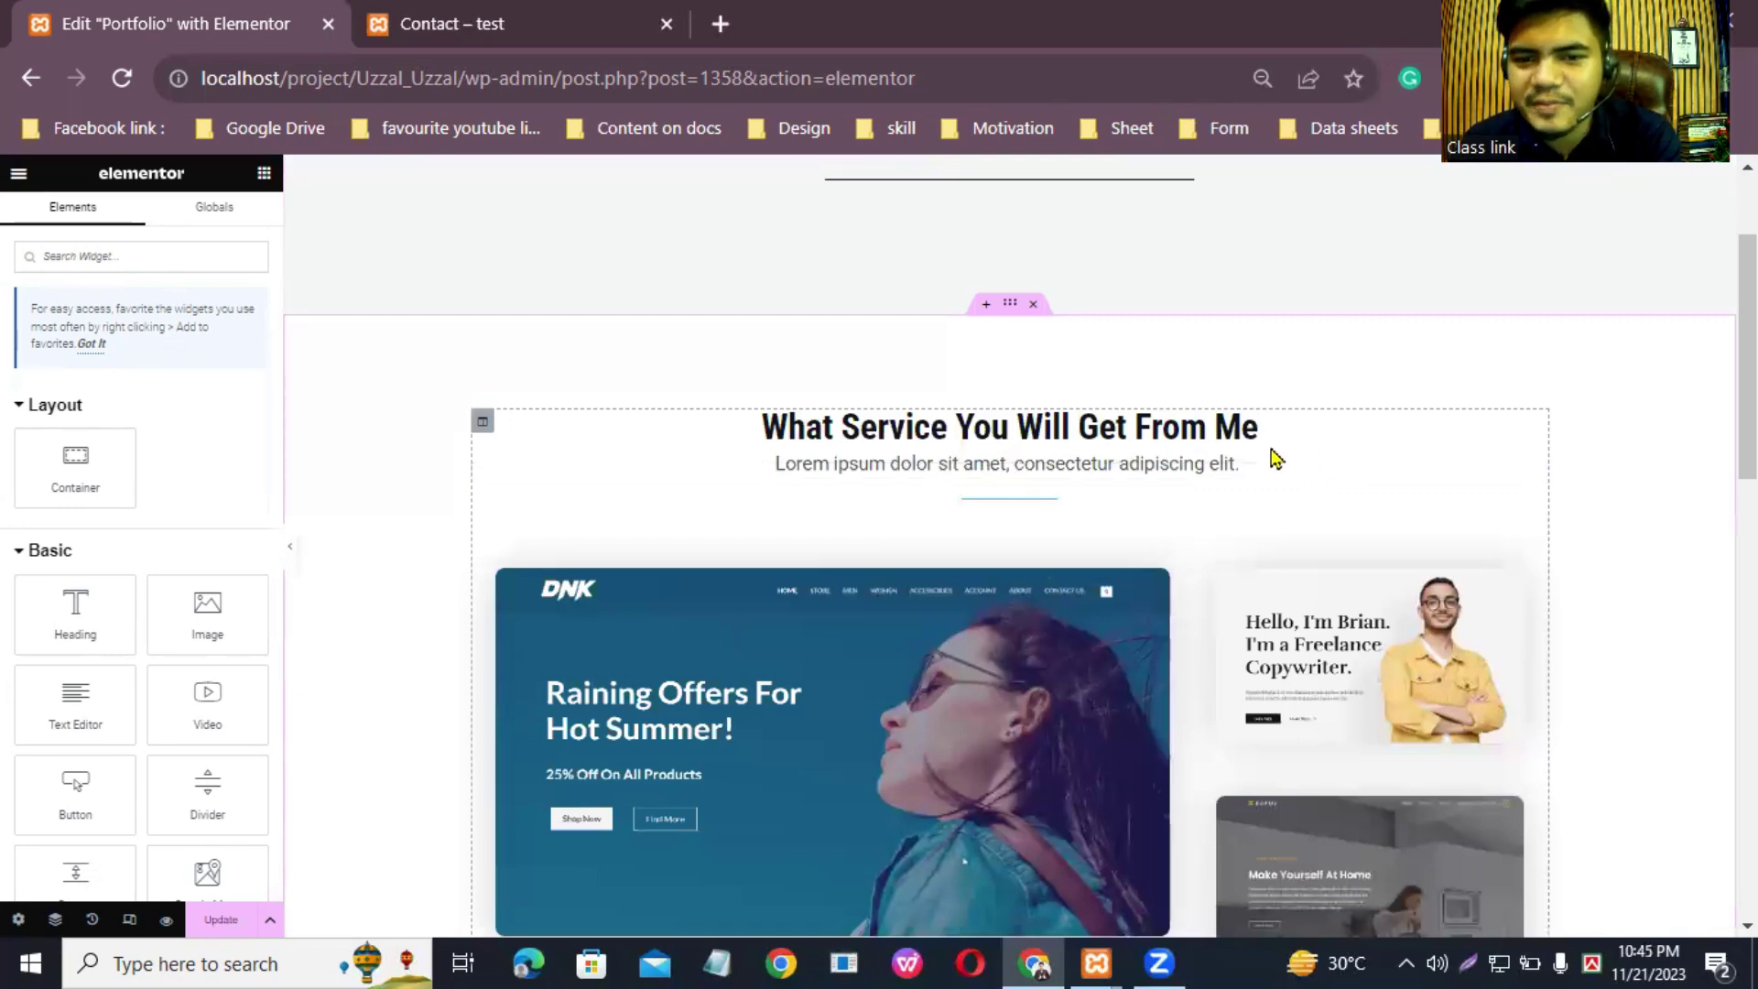
{"action": "left_click", "coordinate": [1537, 421]}
{"action": "left_click", "coordinate": [220, 354]}
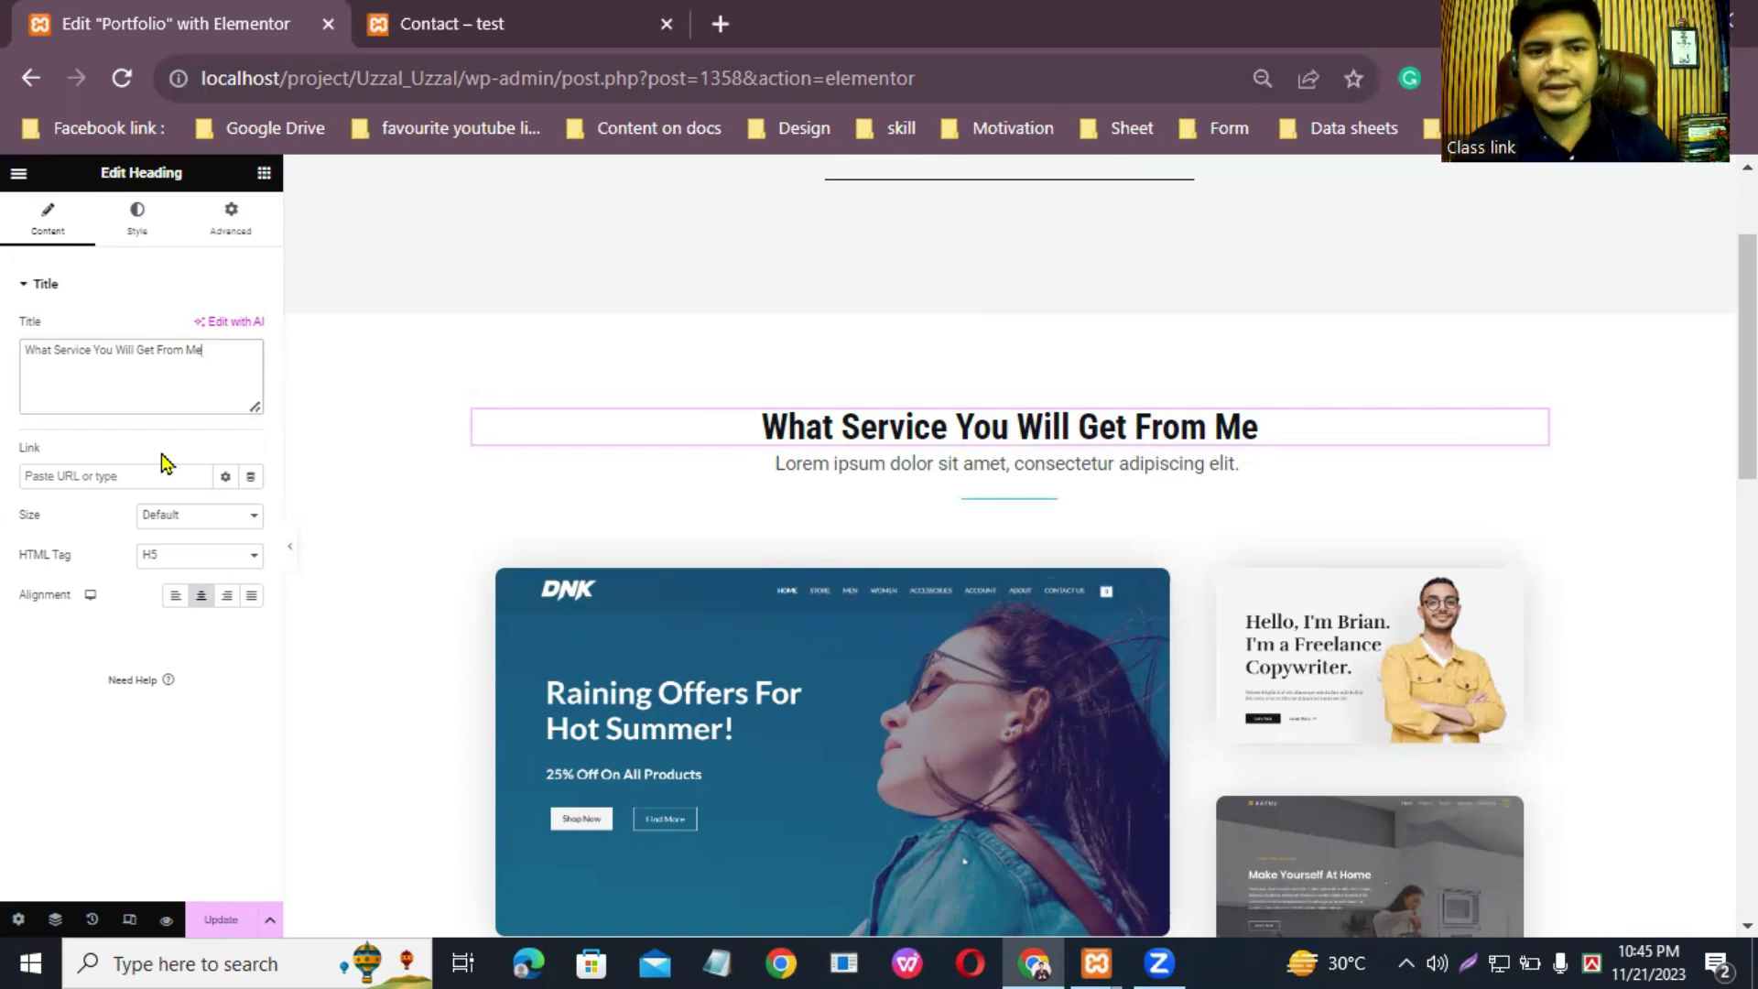
Step: In a new tab, rerun the 'best seo expert in bangladesh' search and open mdfarukkhan.com
{"action": "left_click", "coordinate": [721, 23]}
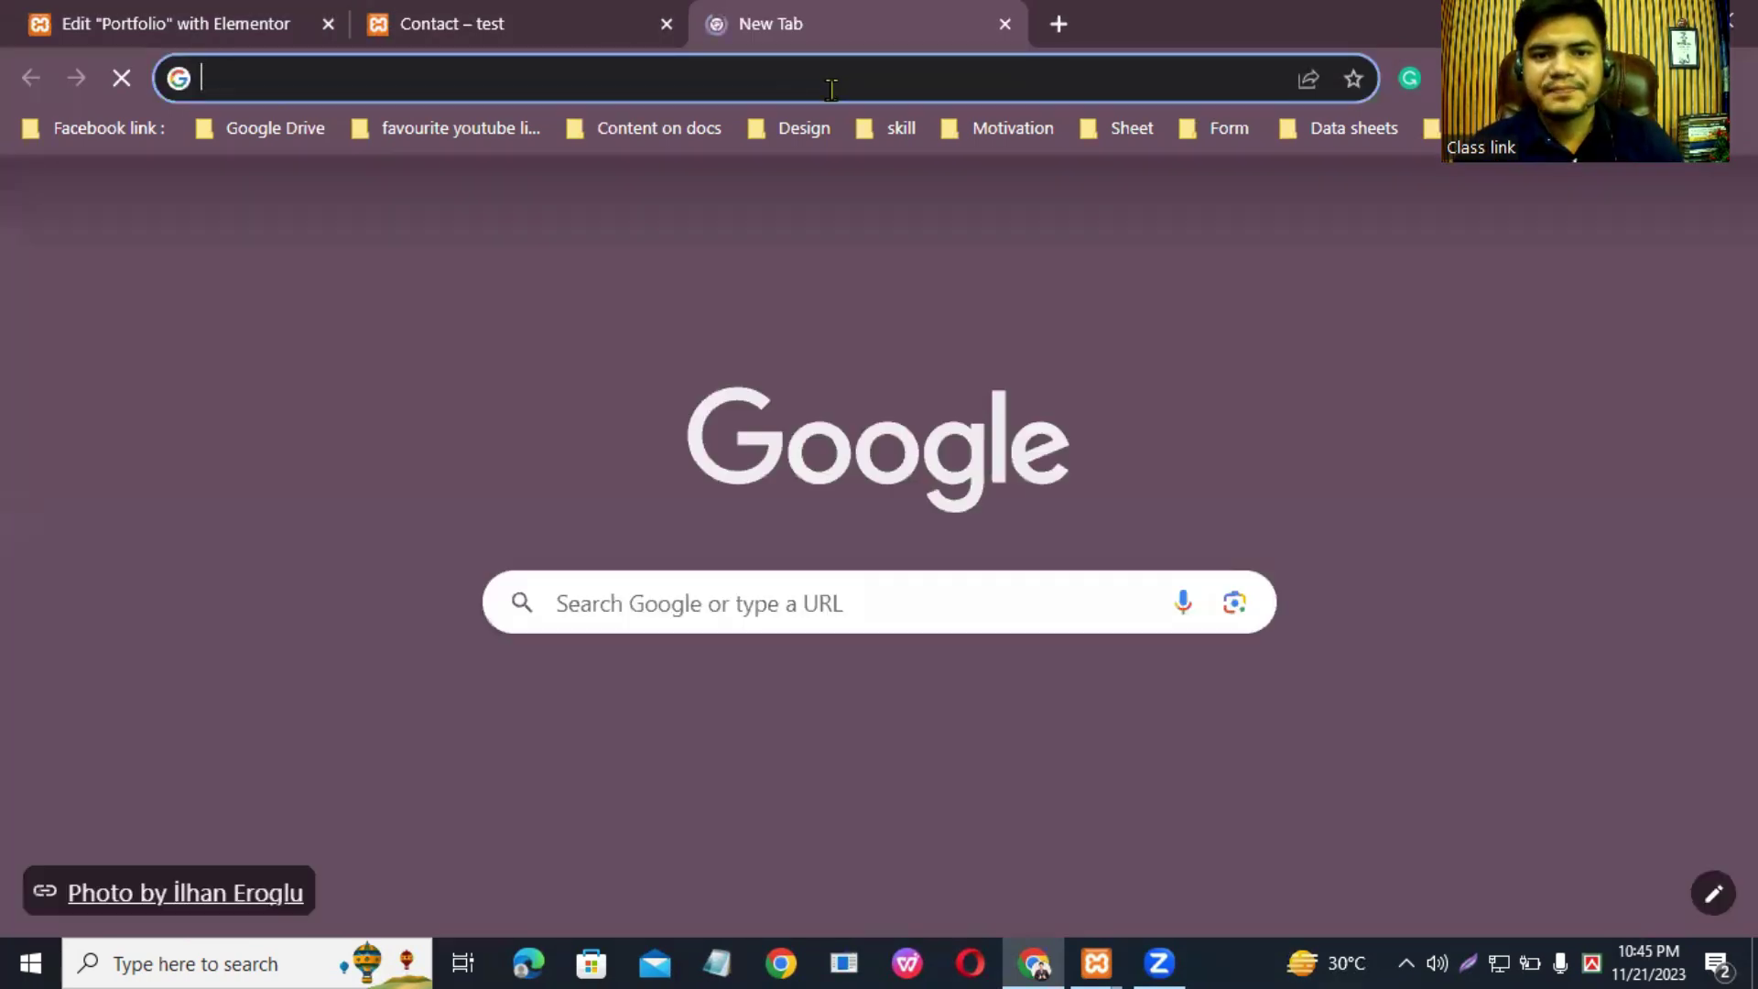
{"action": "left_click", "coordinate": [831, 89]}
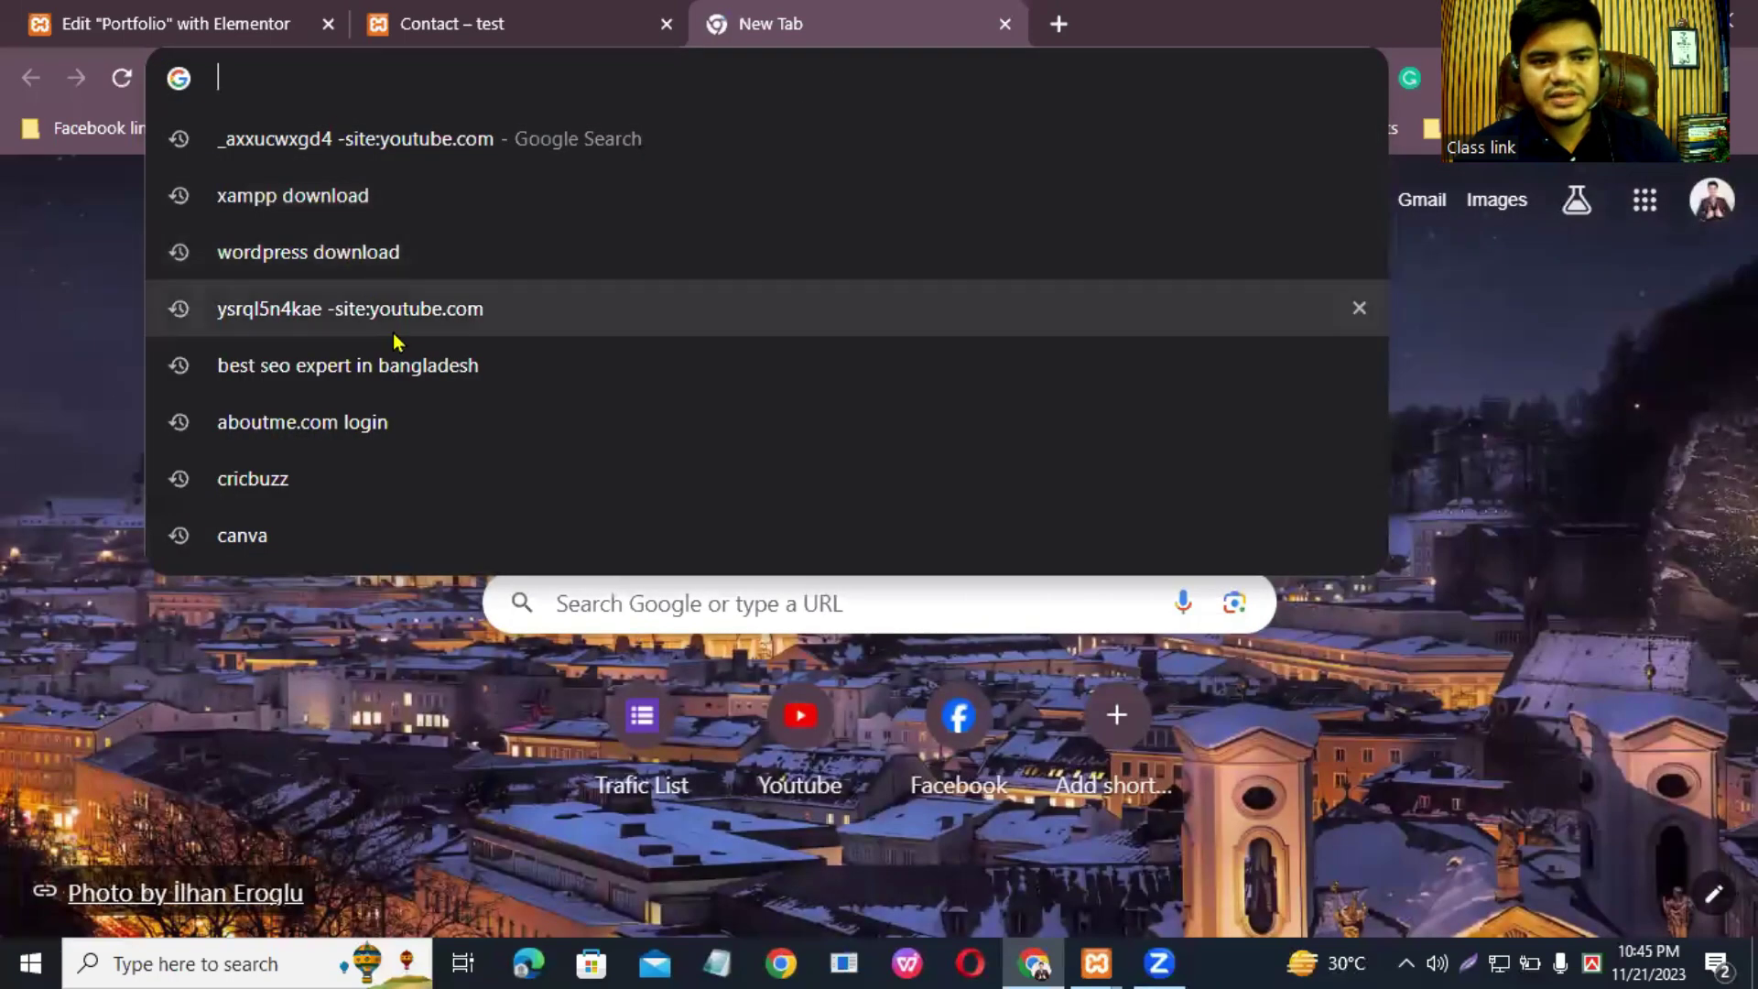
{"action": "left_click", "coordinate": [457, 363]}
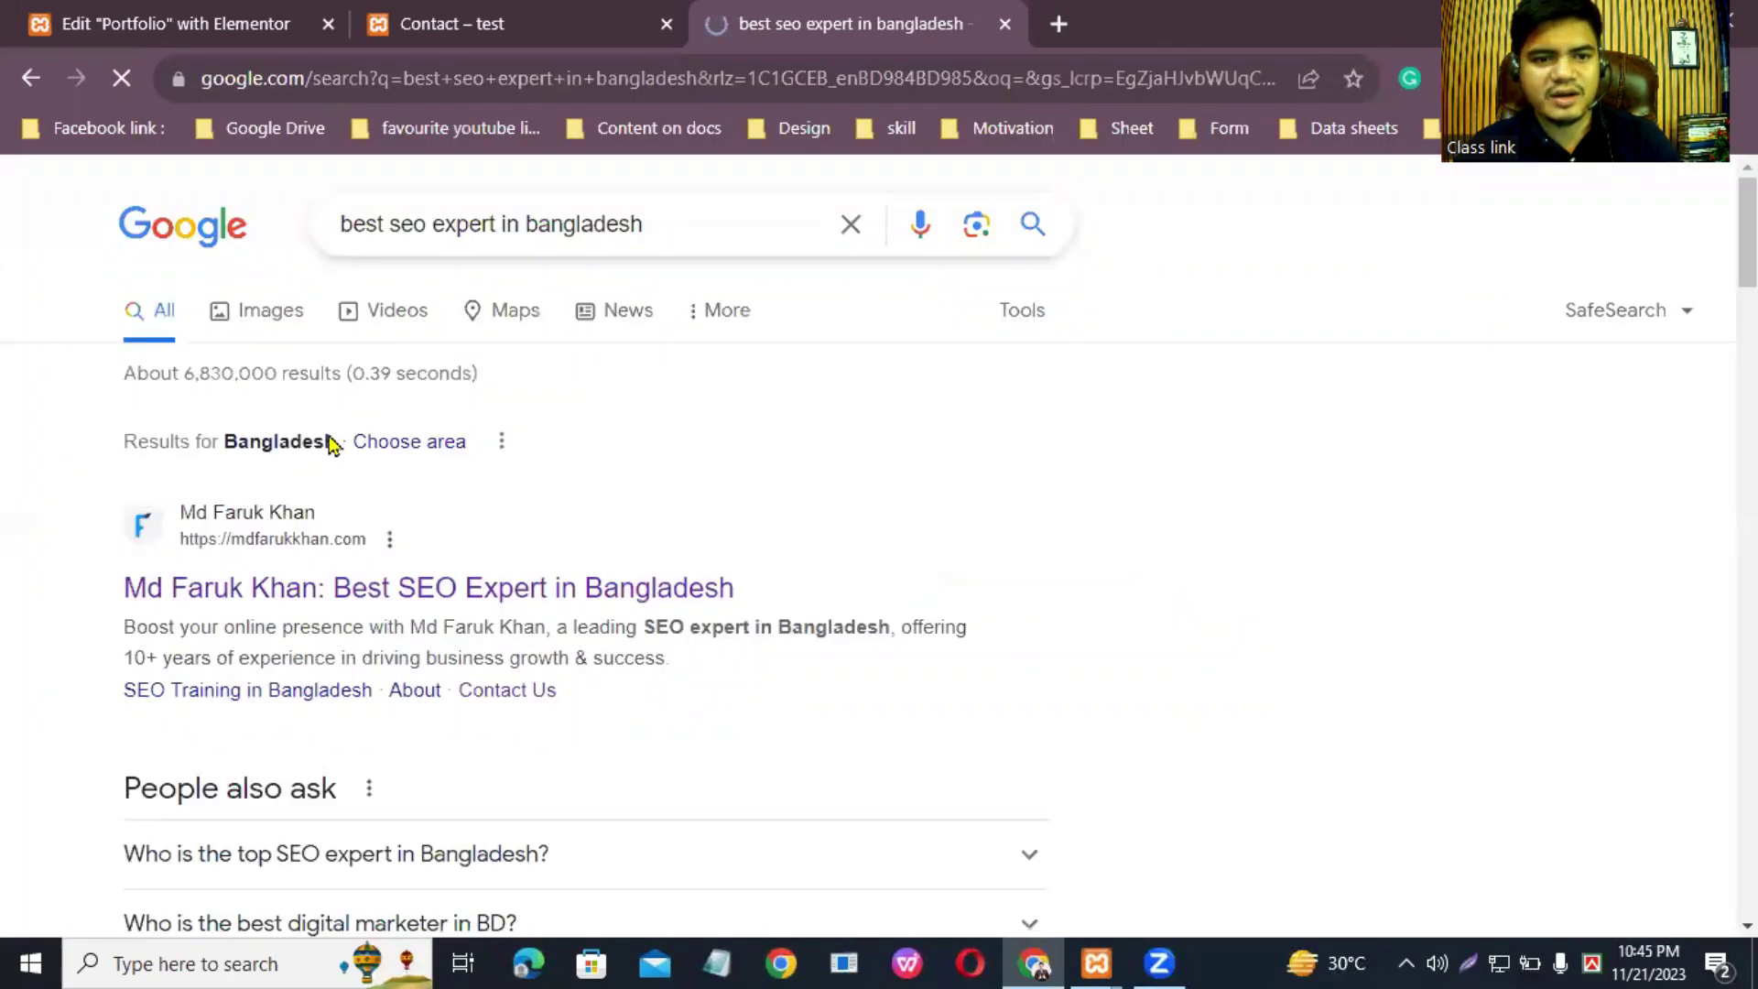
{"action": "left_click", "coordinate": [216, 586]}
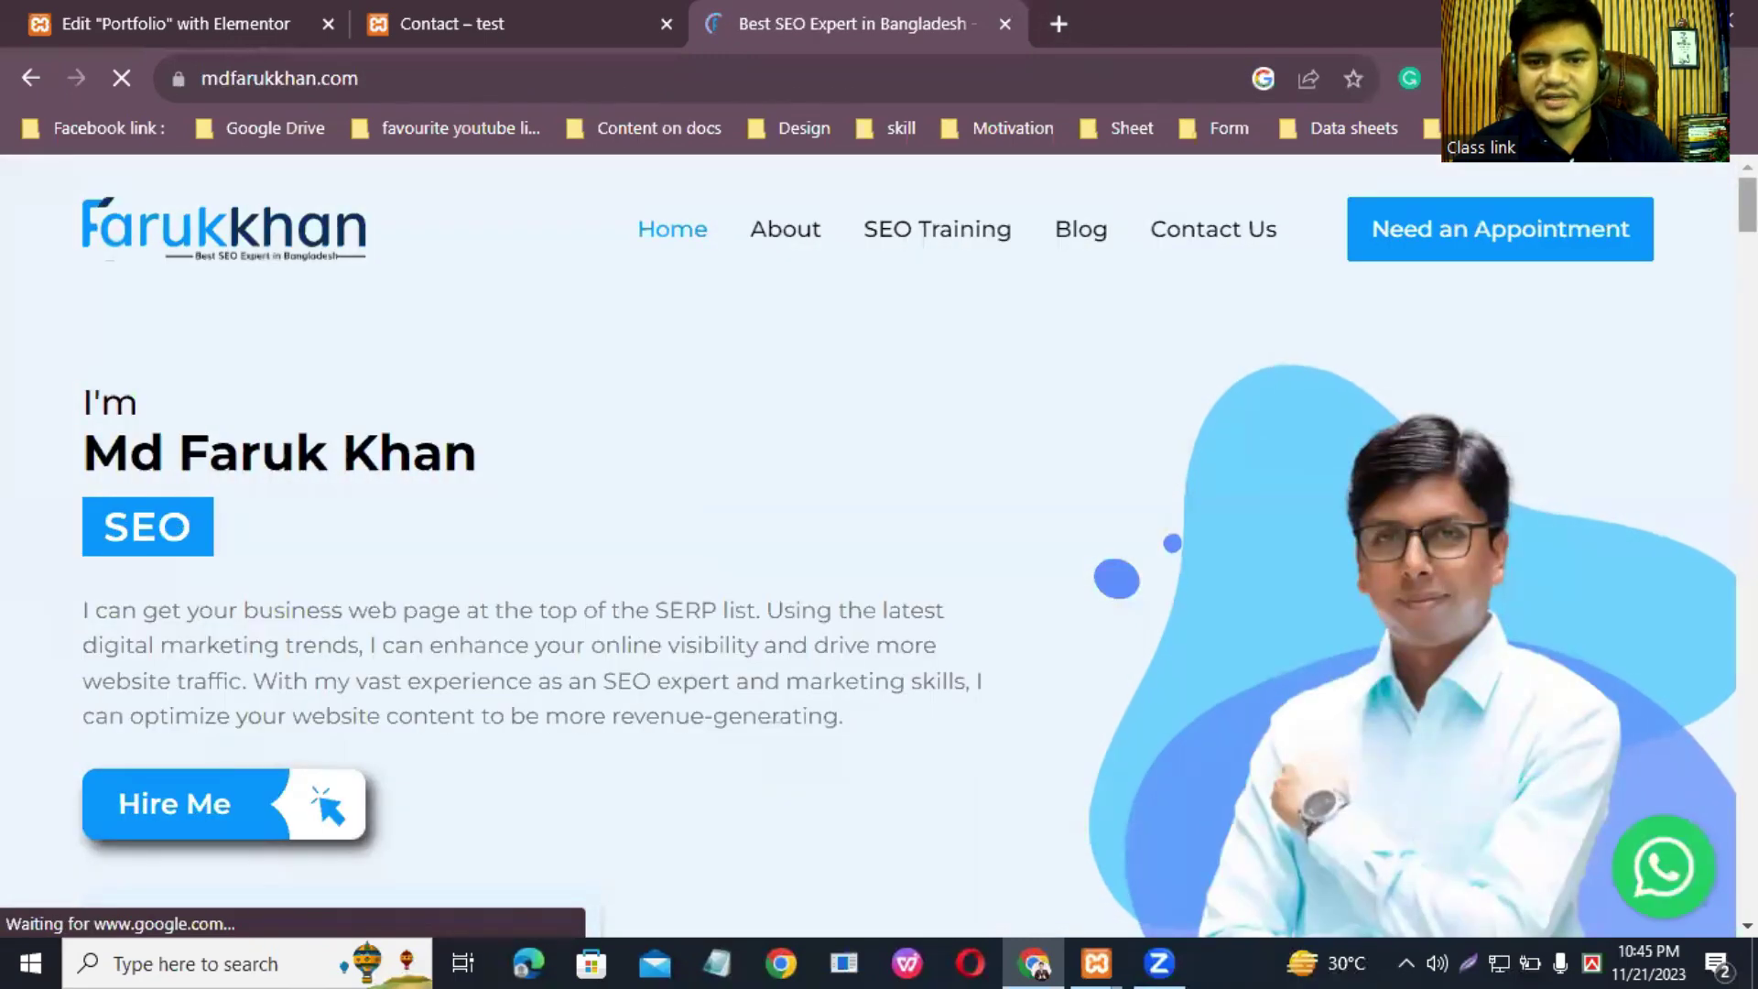
Step: Scroll through the mdfarukkhan.com reference site down to its footer
{"action": "scroll", "coordinate": [870, 549], "scroll_direction": "down", "scroll_amount": 10}
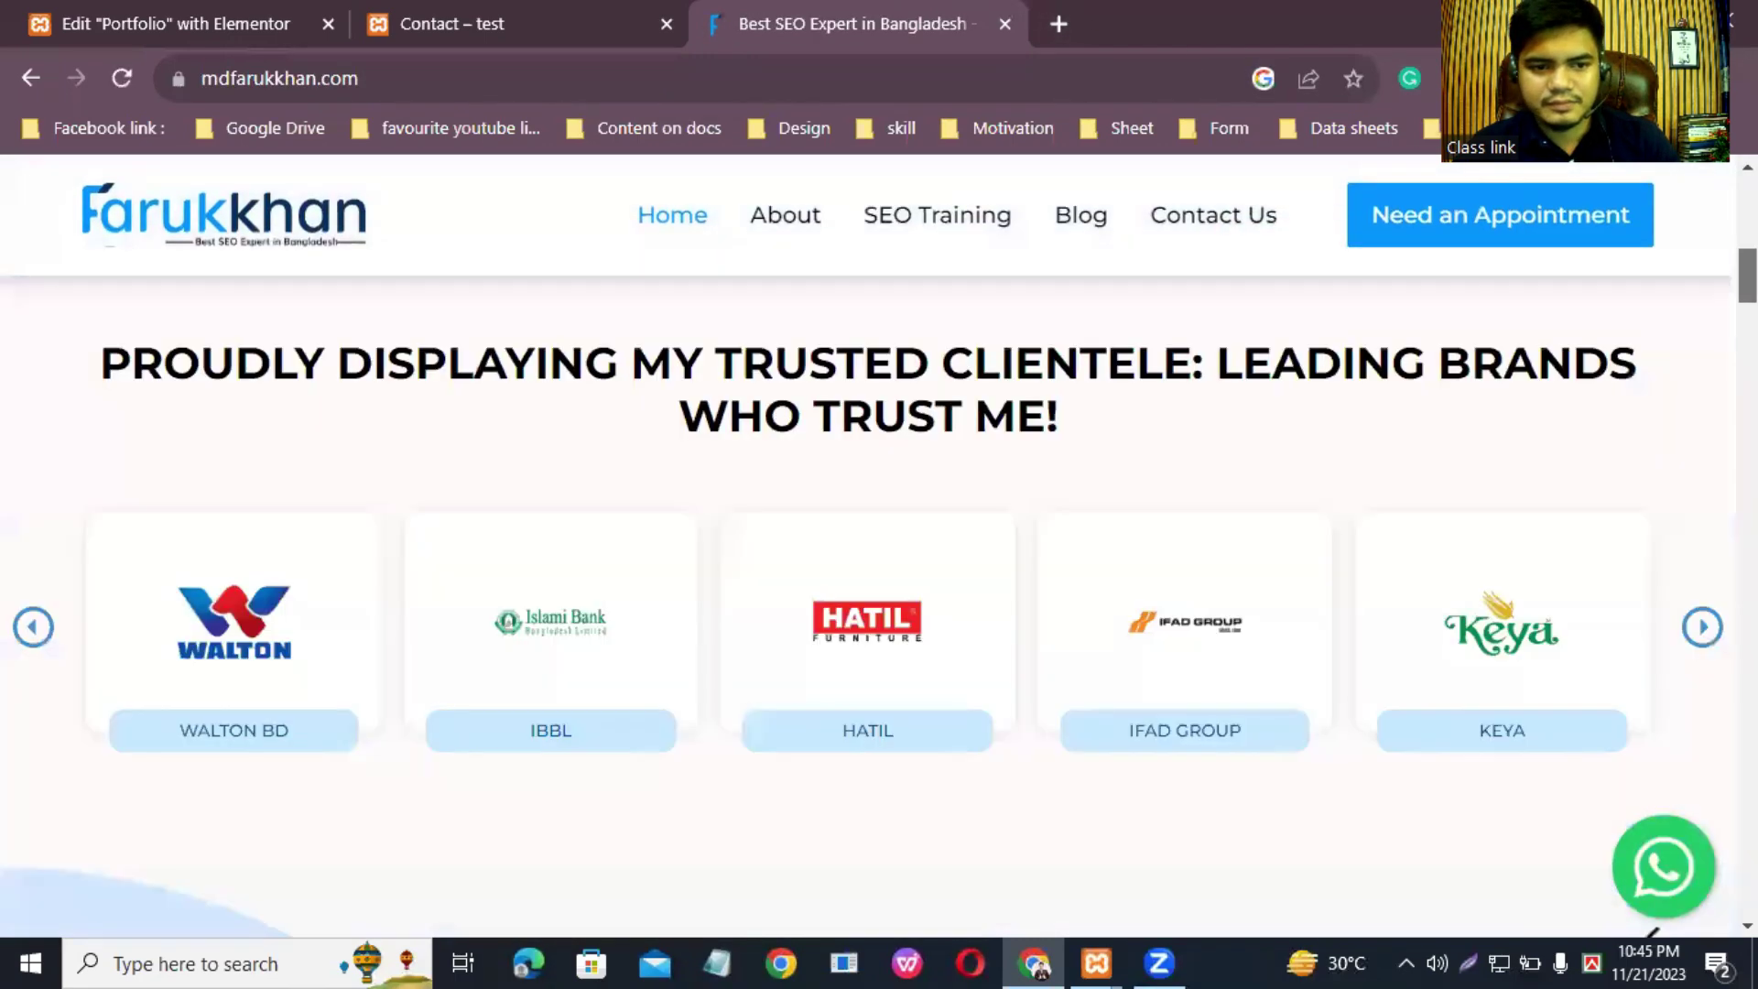
{"action": "scroll", "coordinate": [869, 604], "scroll_direction": "down", "scroll_amount": 15}
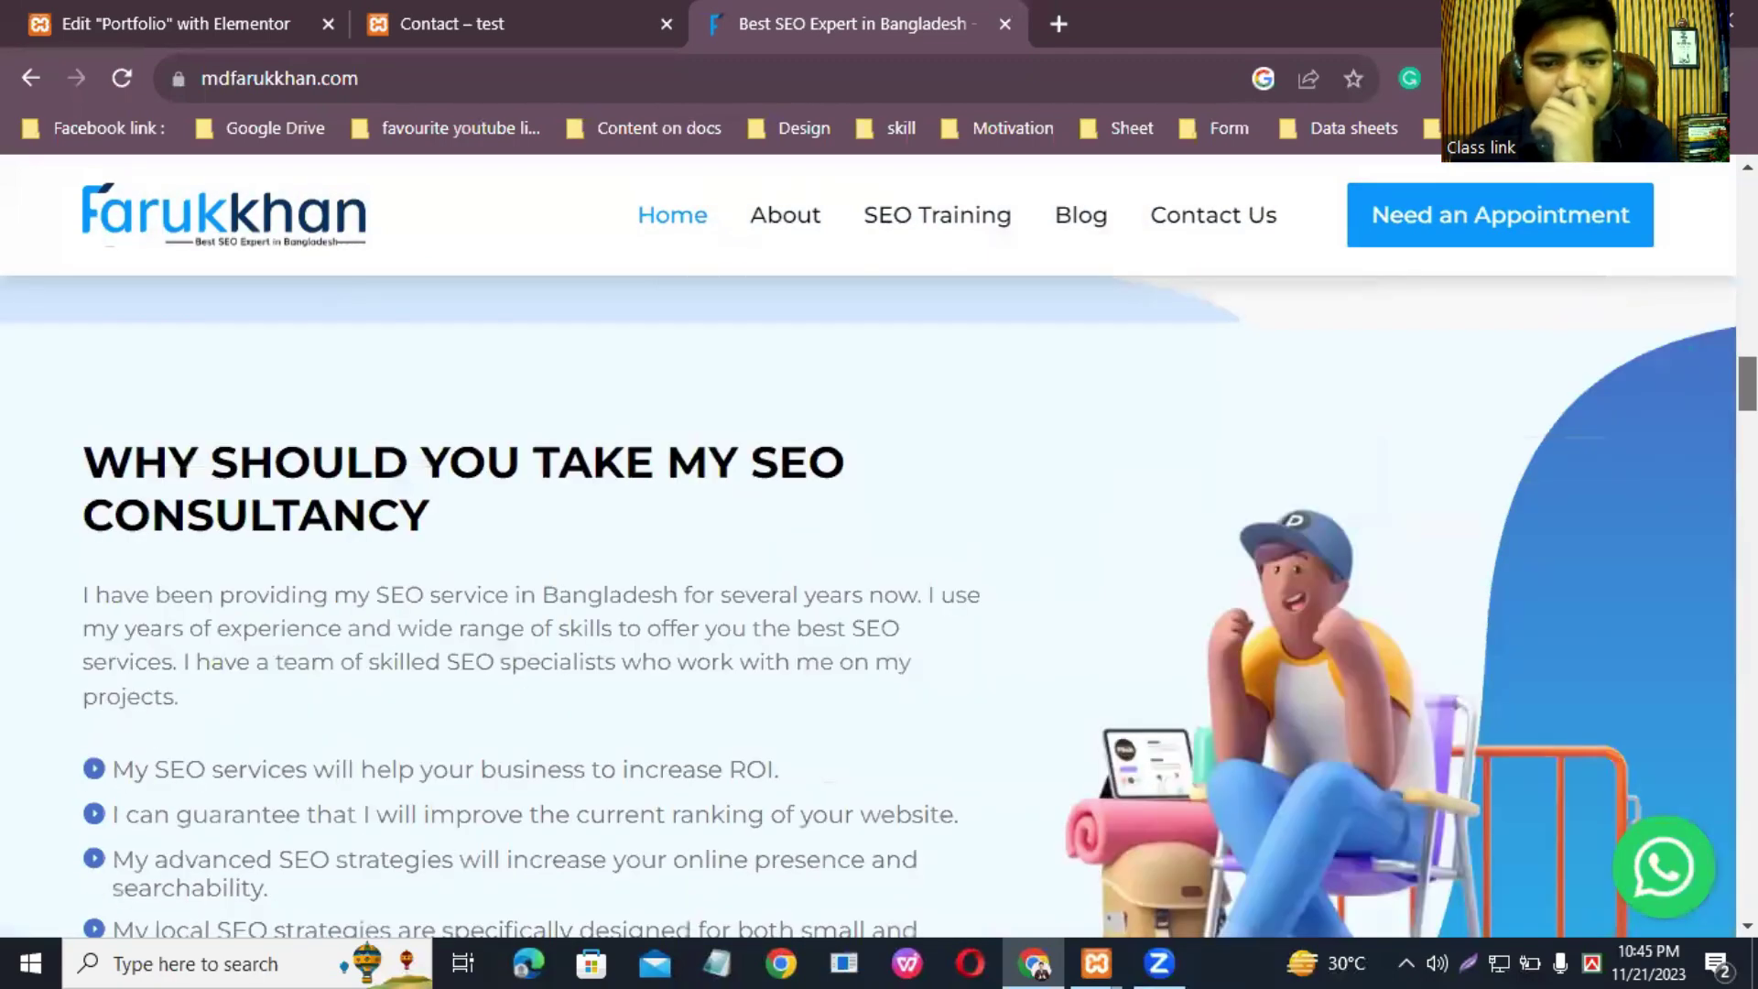
{"action": "scroll", "coordinate": [879, 607], "scroll_direction": "down", "scroll_amount": 10}
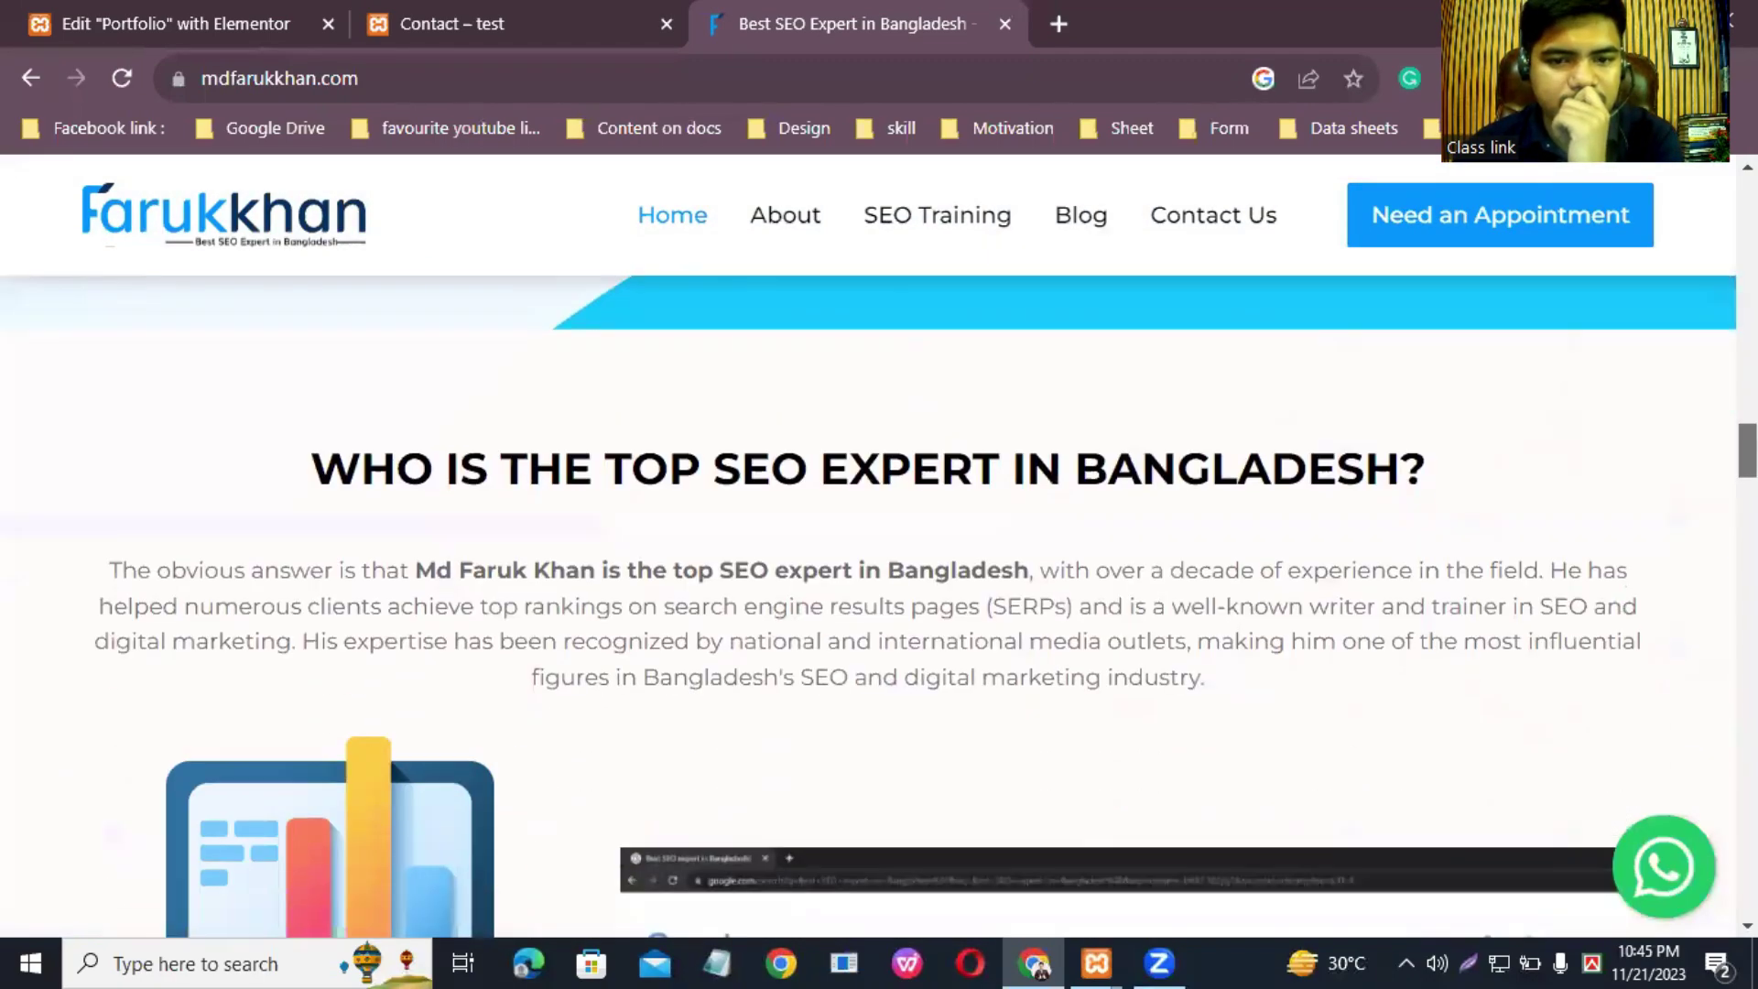
{"action": "scroll", "coordinate": [879, 607], "scroll_direction": "down", "scroll_amount": 12}
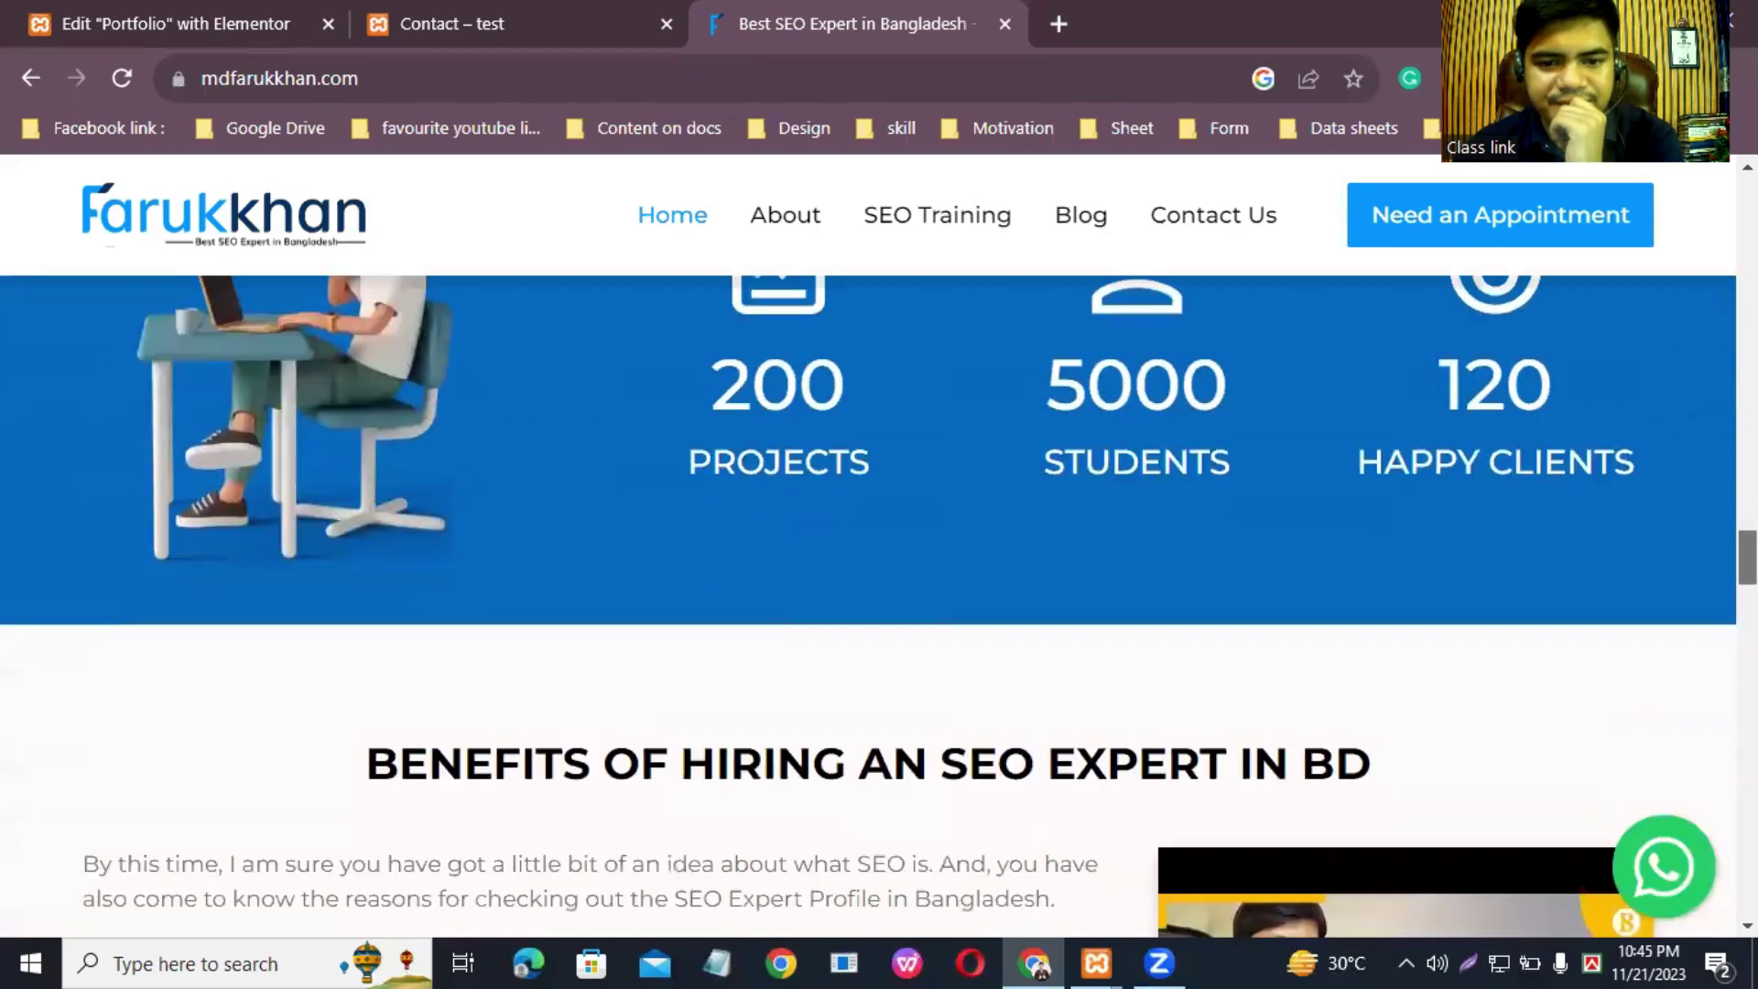
{"action": "scroll", "coordinate": [1341, 158], "scroll_direction": "down", "scroll_amount": 3}
{"action": "right_click", "coordinate": [1341, 157]}
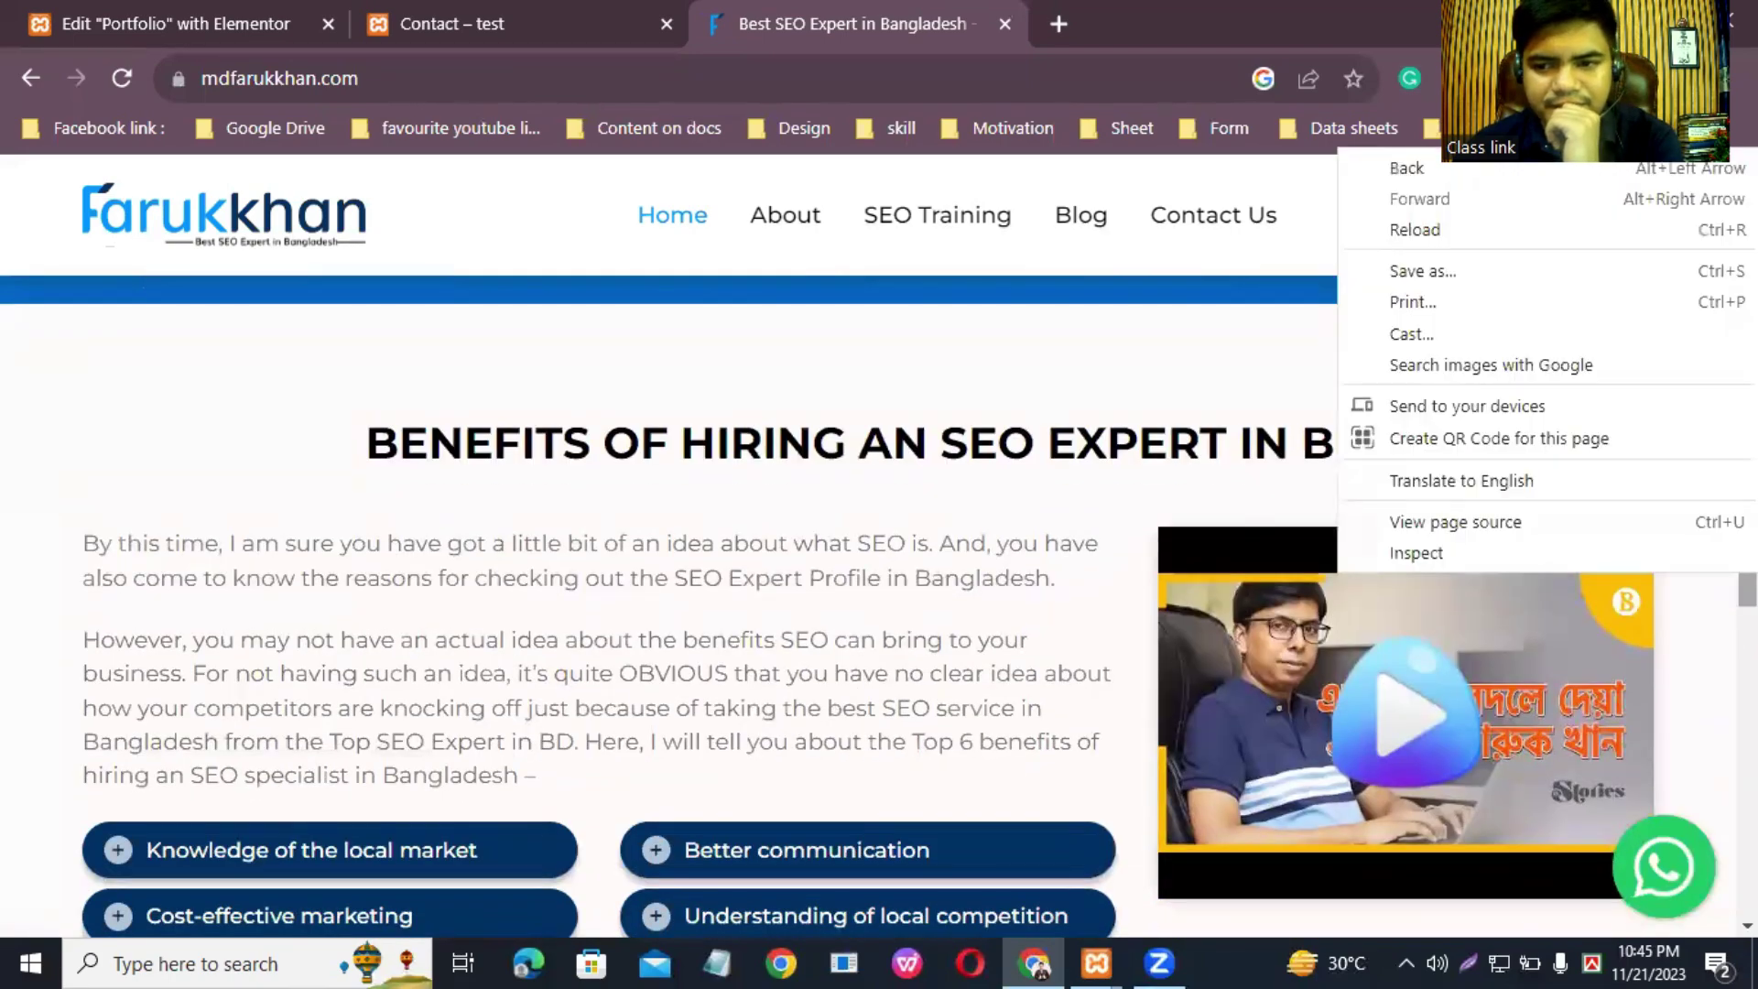
{"action": "scroll", "coordinate": [1342, 158], "scroll_direction": "down", "scroll_amount": 1}
{"action": "scroll", "coordinate": [879, 605], "scroll_direction": "down", "scroll_amount": 3}
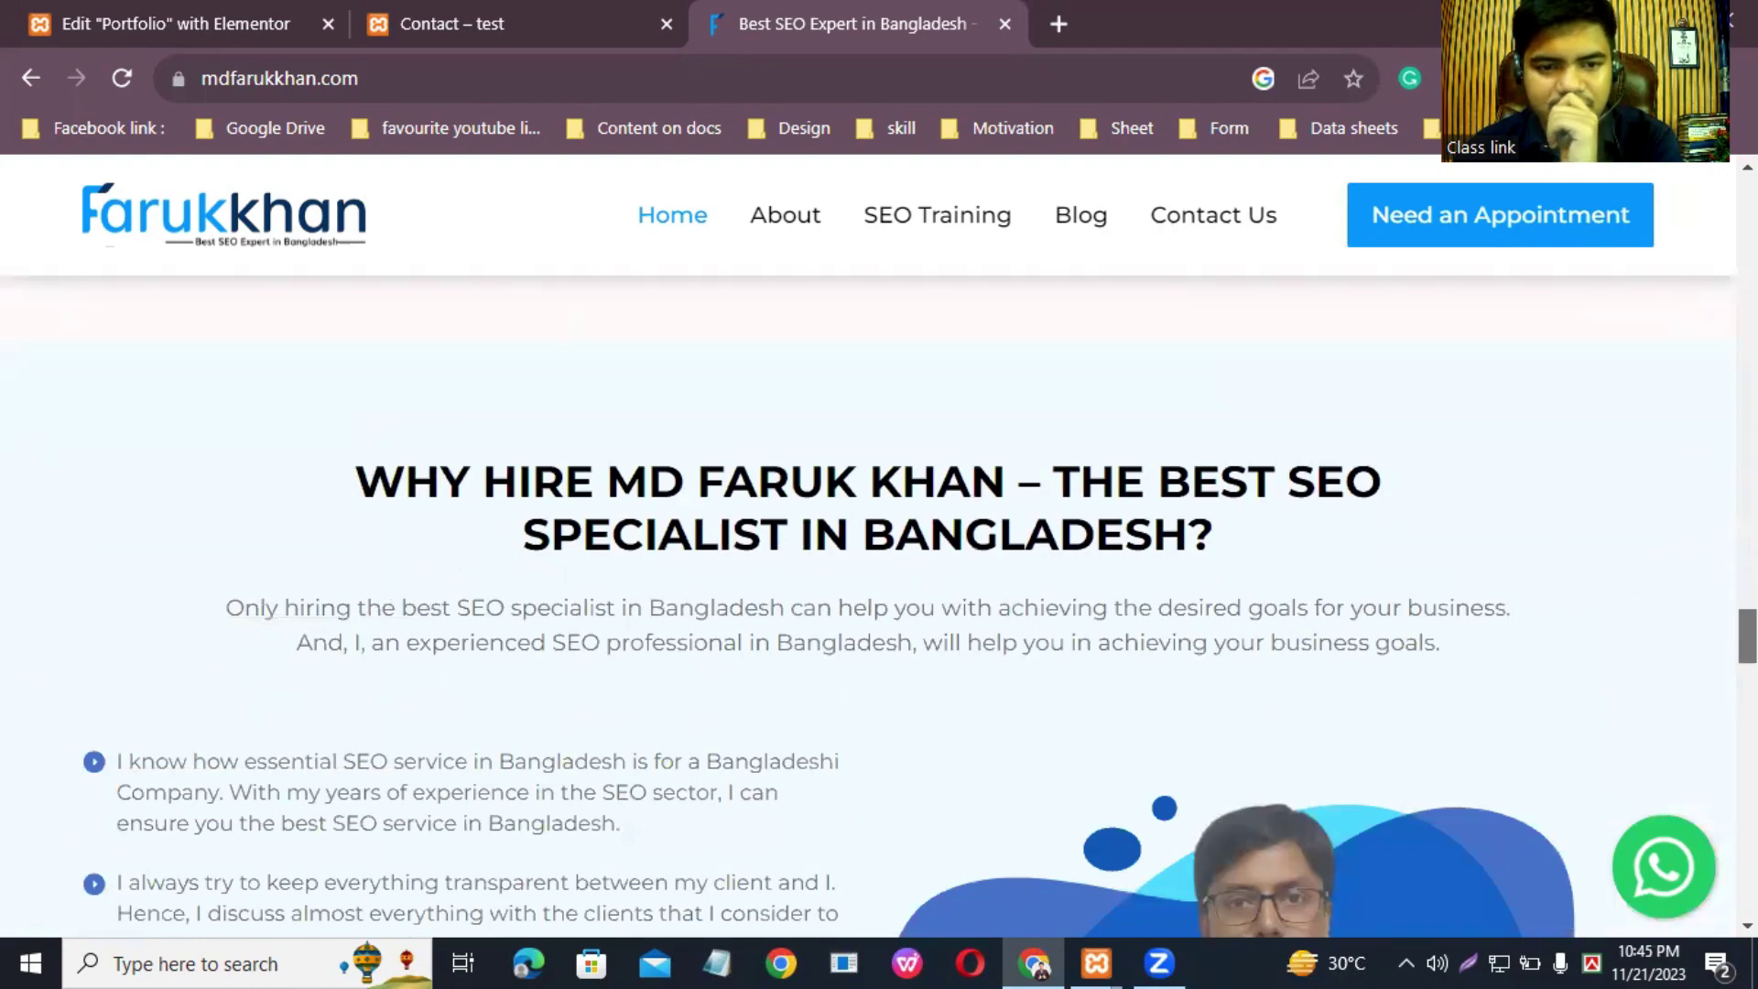
{"action": "scroll", "coordinate": [879, 604], "scroll_direction": "down", "scroll_amount": 20}
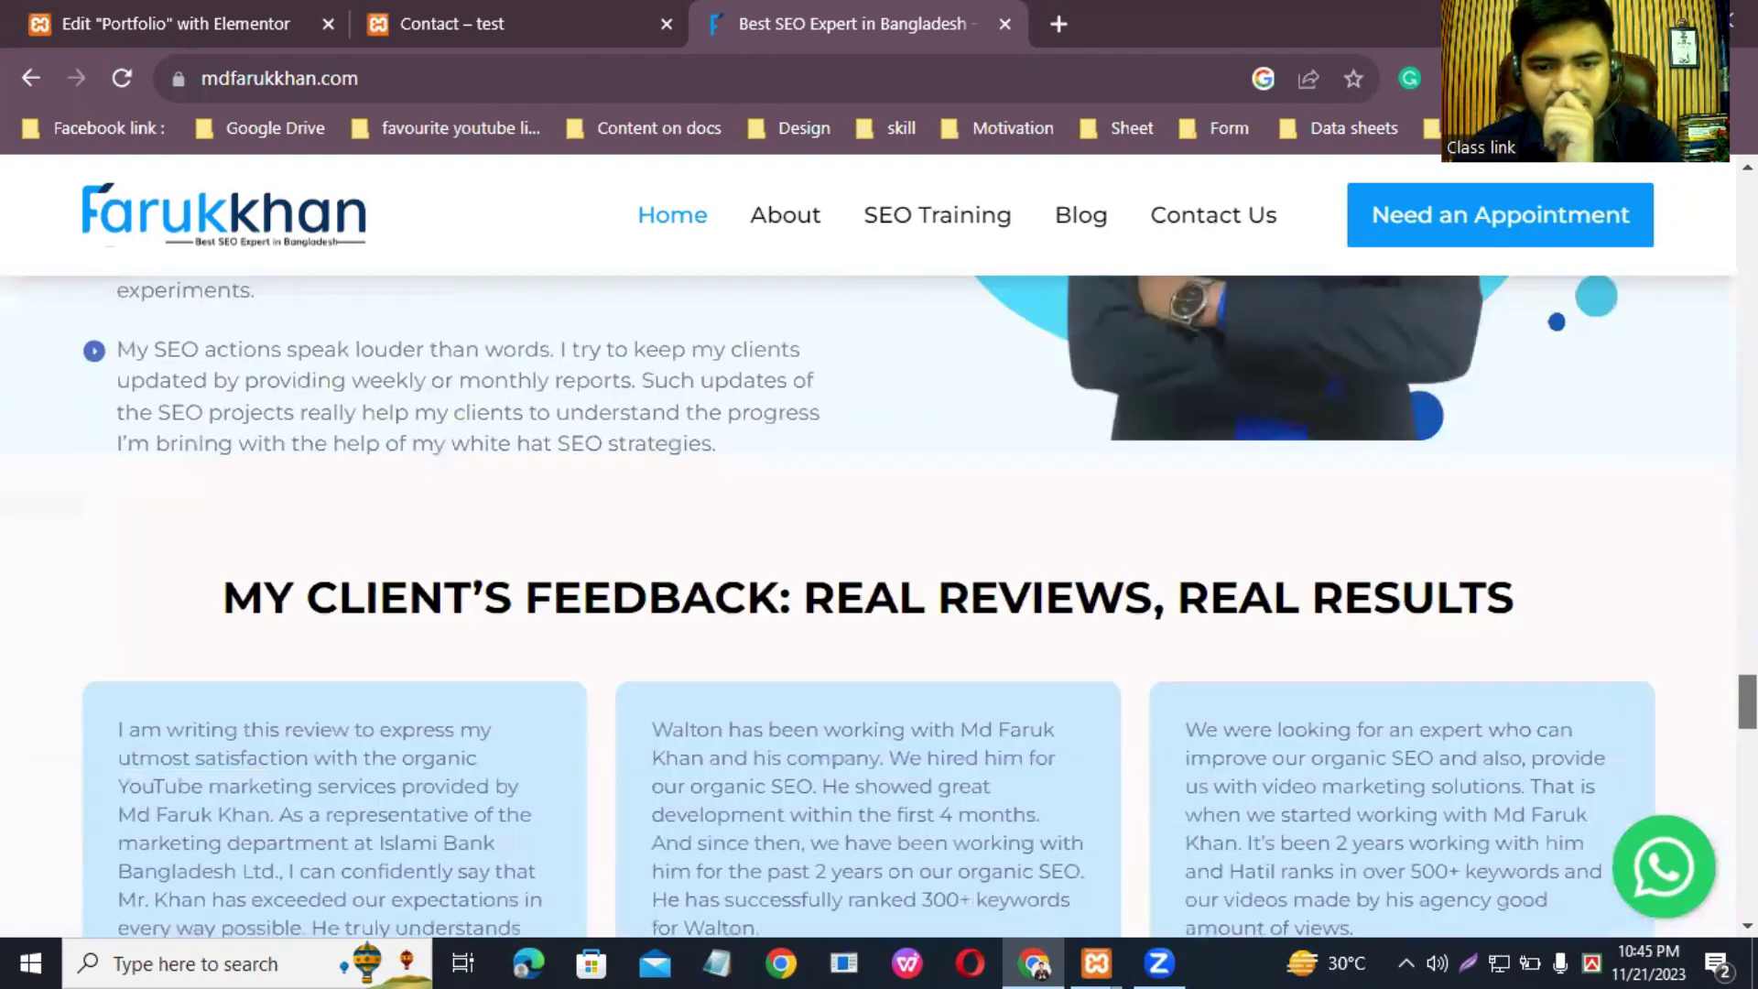
{"action": "scroll", "coordinate": [879, 604], "scroll_direction": "down", "scroll_amount": 10}
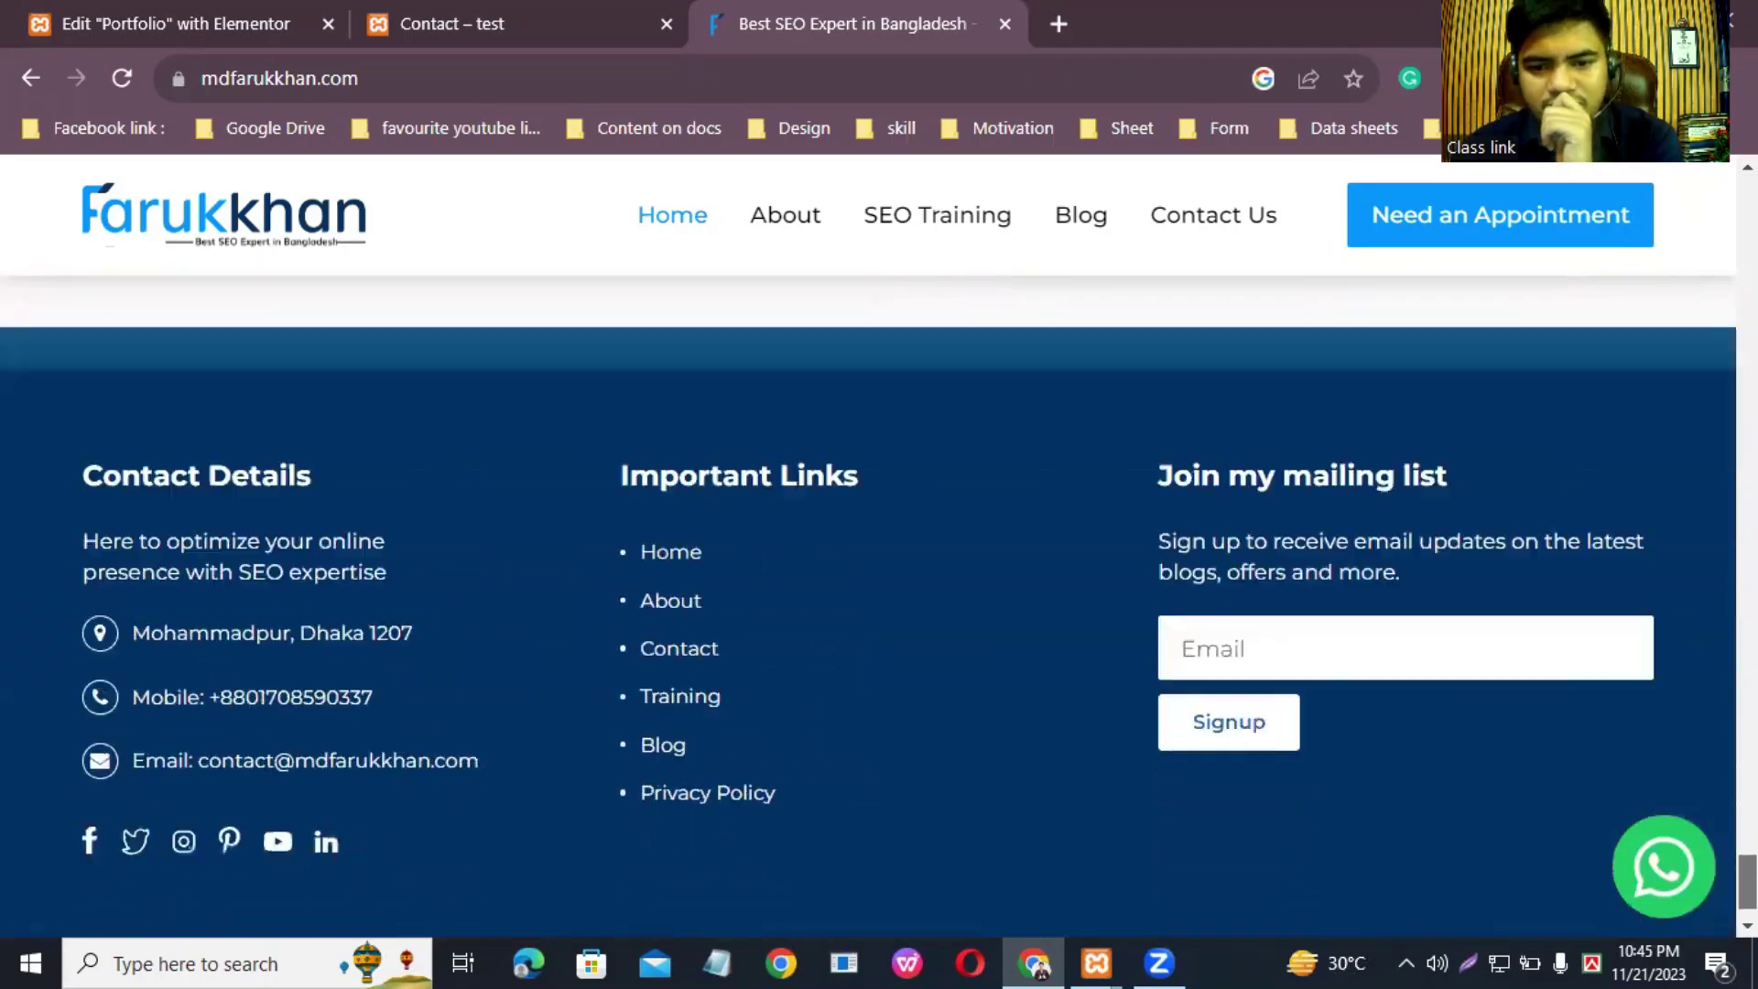
{"action": "scroll", "coordinate": [879, 605], "scroll_direction": "up", "scroll_amount": 20}
{"action": "scroll", "coordinate": [879, 604], "scroll_direction": "up", "scroll_amount": 5}
{"action": "scroll", "coordinate": [879, 604], "scroll_direction": "down", "scroll_amount": 10}
Step: Back in the Portfolio editor, retitle the services heading 'What service you will get me'
{"action": "left_click", "coordinate": [638, 13]}
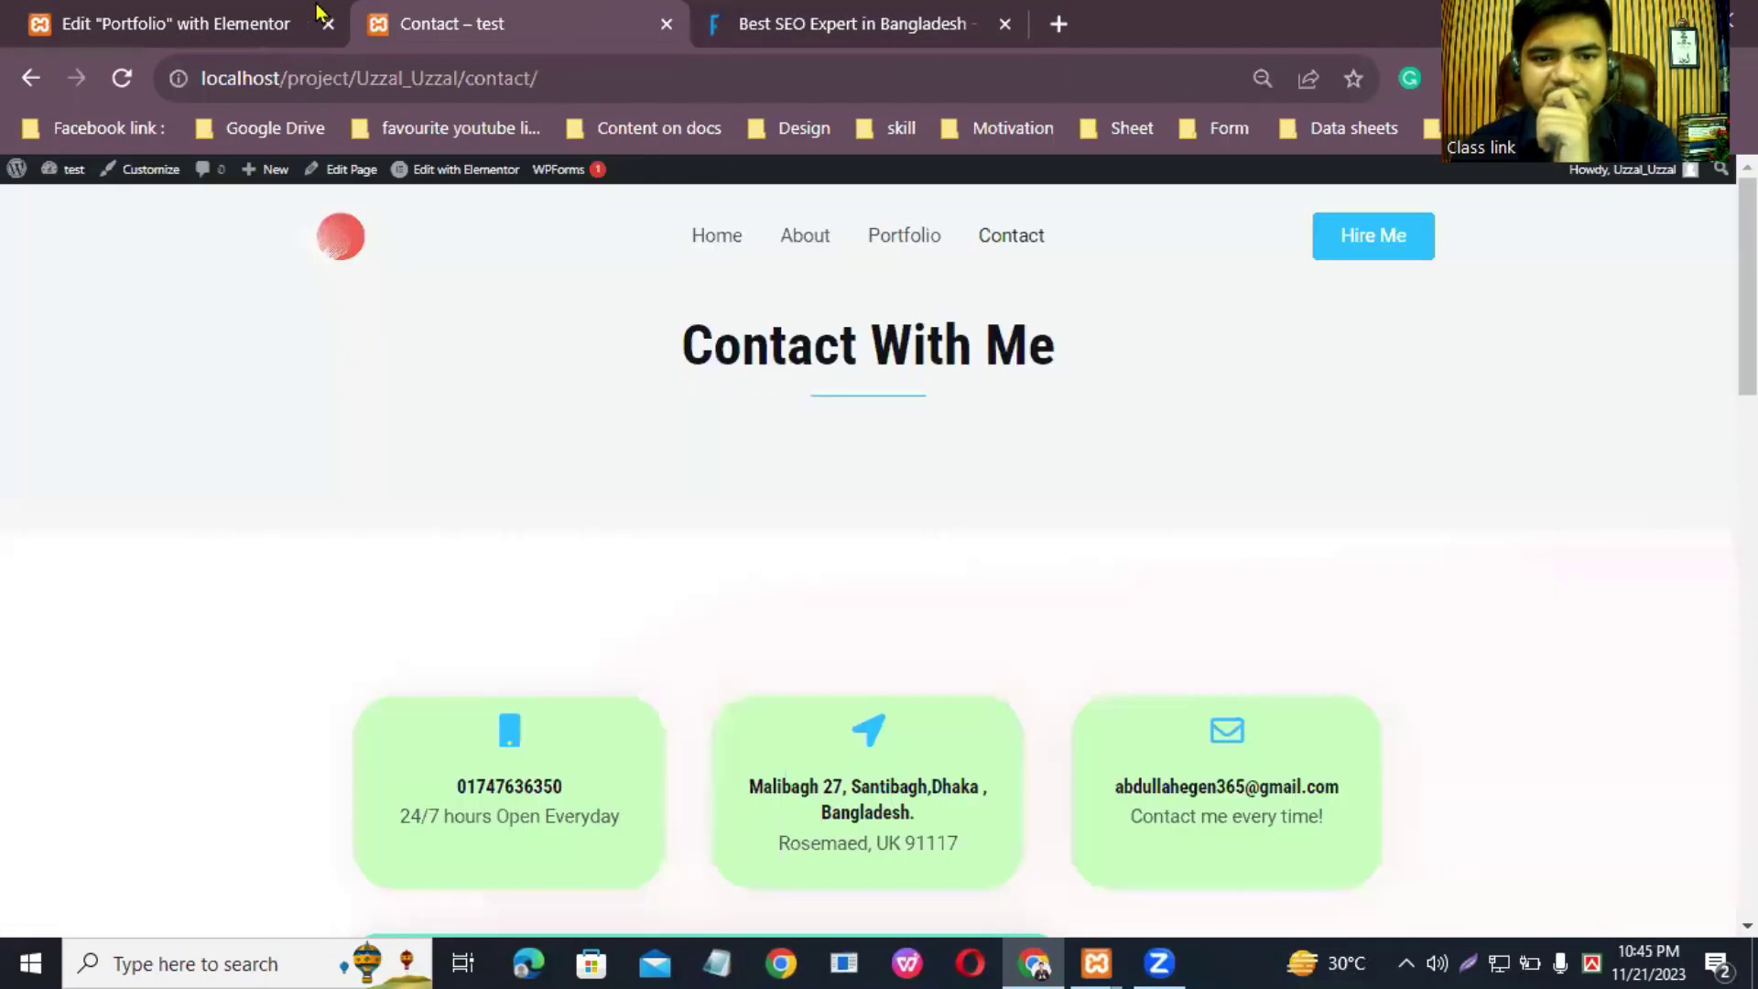
{"action": "left_click", "coordinate": [166, 17]}
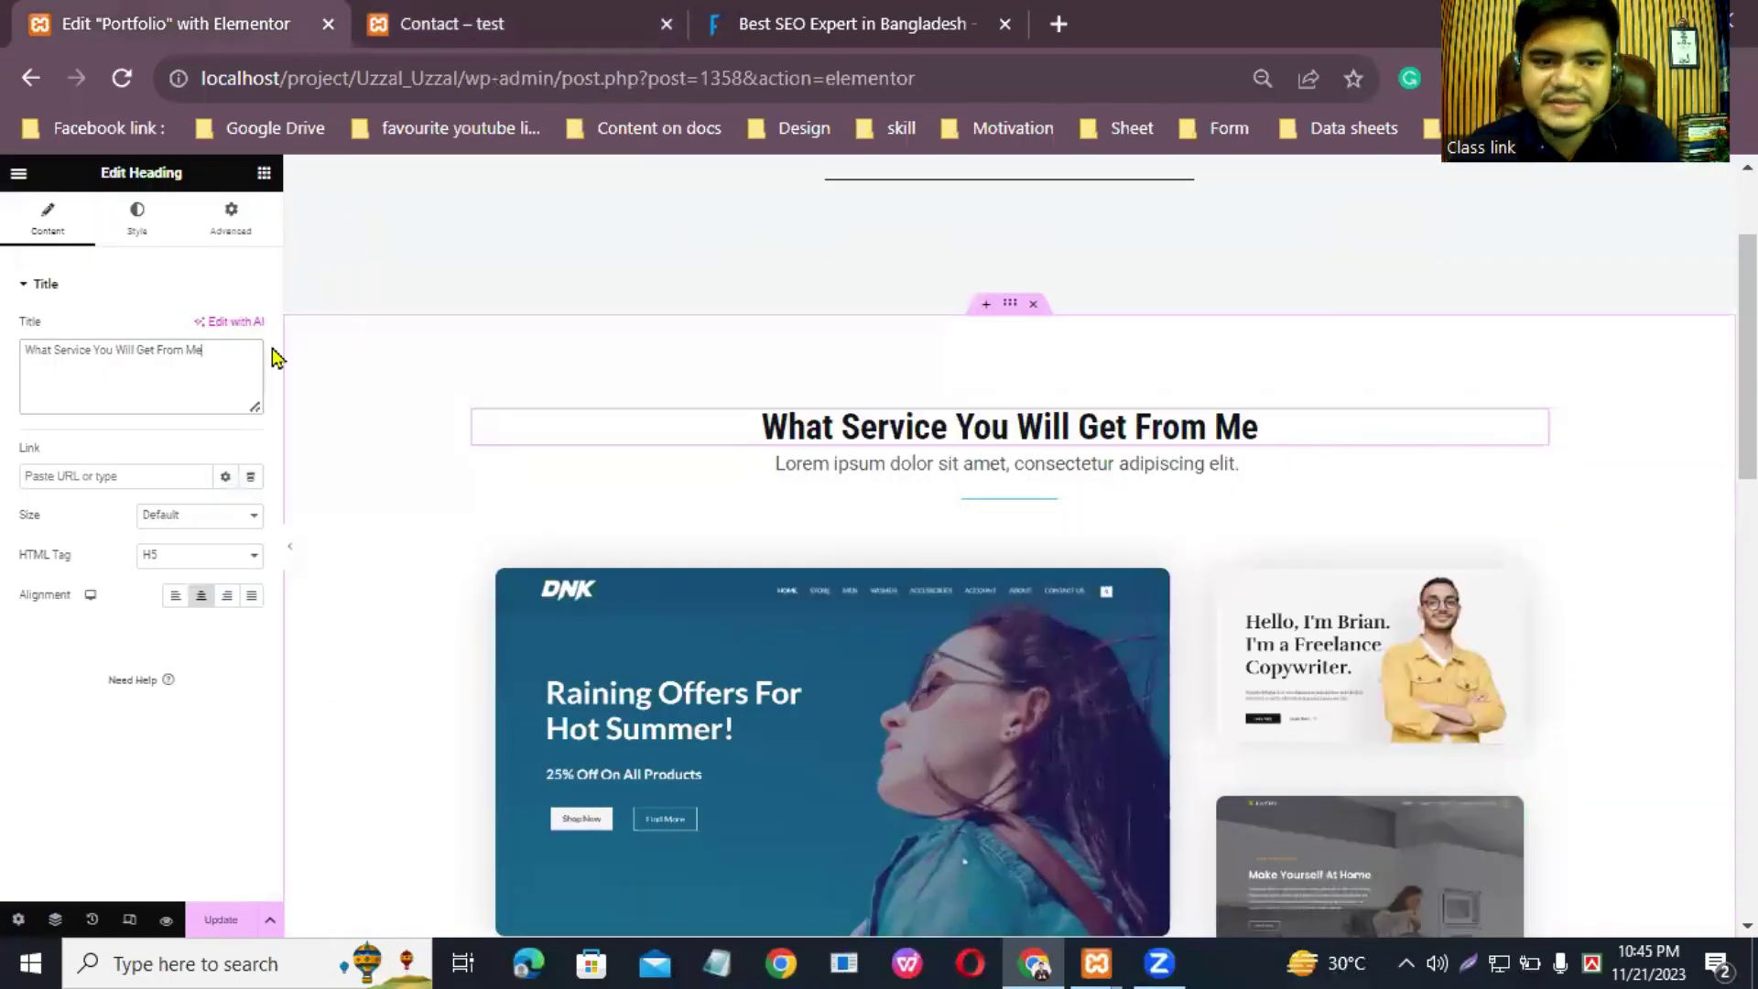
{"action": "key", "text": "BackSpace"}
{"action": "key", "text": "BackSpace"}
{"action": "key", "text": "BackSpace"}
{"action": "key", "text": "BackSpace"}
{"action": "key", "text": "BackSpace"}
{"action": "key", "text": "BackSpace"}
{"action": "key", "text": "BackSpace"}
{"action": "key", "text": "BackSpace"}
{"action": "key", "text": "BackSpace"}
{"action": "key", "text": "BackSpace"}
{"action": "key", "text": "BackSpace"}
{"action": "key", "text": "BackSpace"}
{"action": "key", "text": "BackSpace"}
{"action": "key", "text": "BackSpace"}
{"action": "key", "text": "BackSpace"}
{"action": "key", "text": "BackSpace"}
{"action": "key", "text": "BackSpace"}
{"action": "key", "text": "BackSpace"}
{"action": "key", "text": "BackSpace"}
{"action": "key", "text": "BackSpace"}
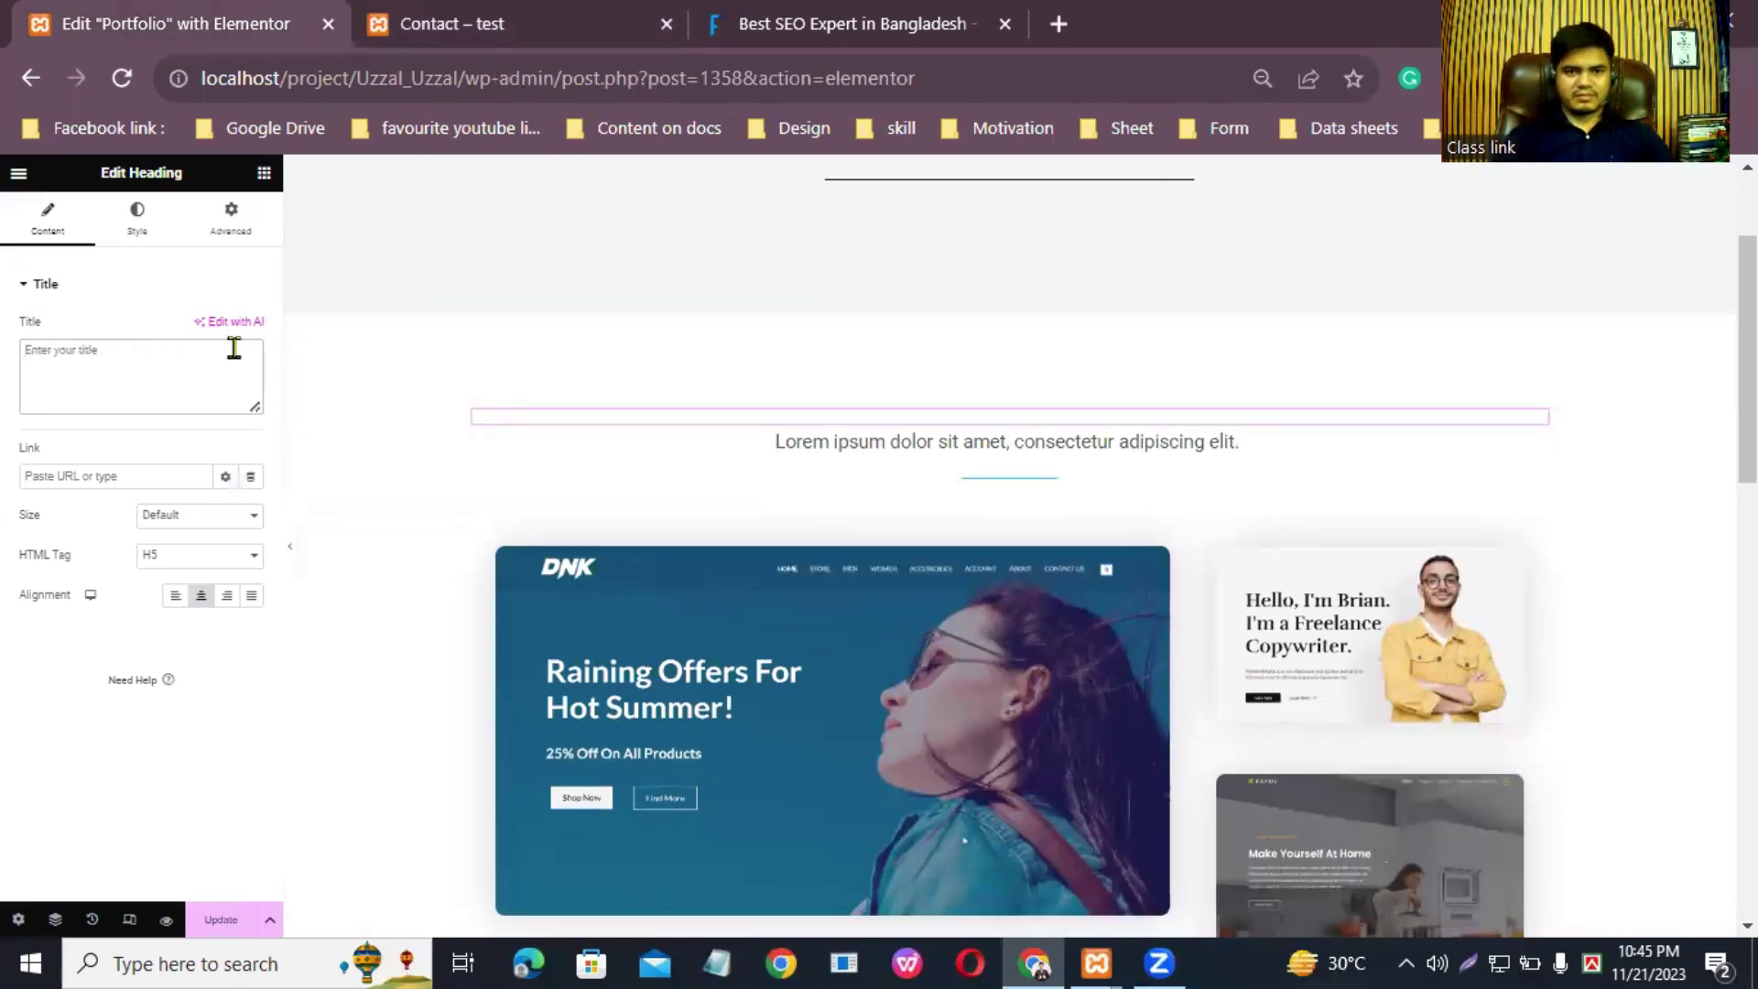
{"action": "type", "text": "Wh"}
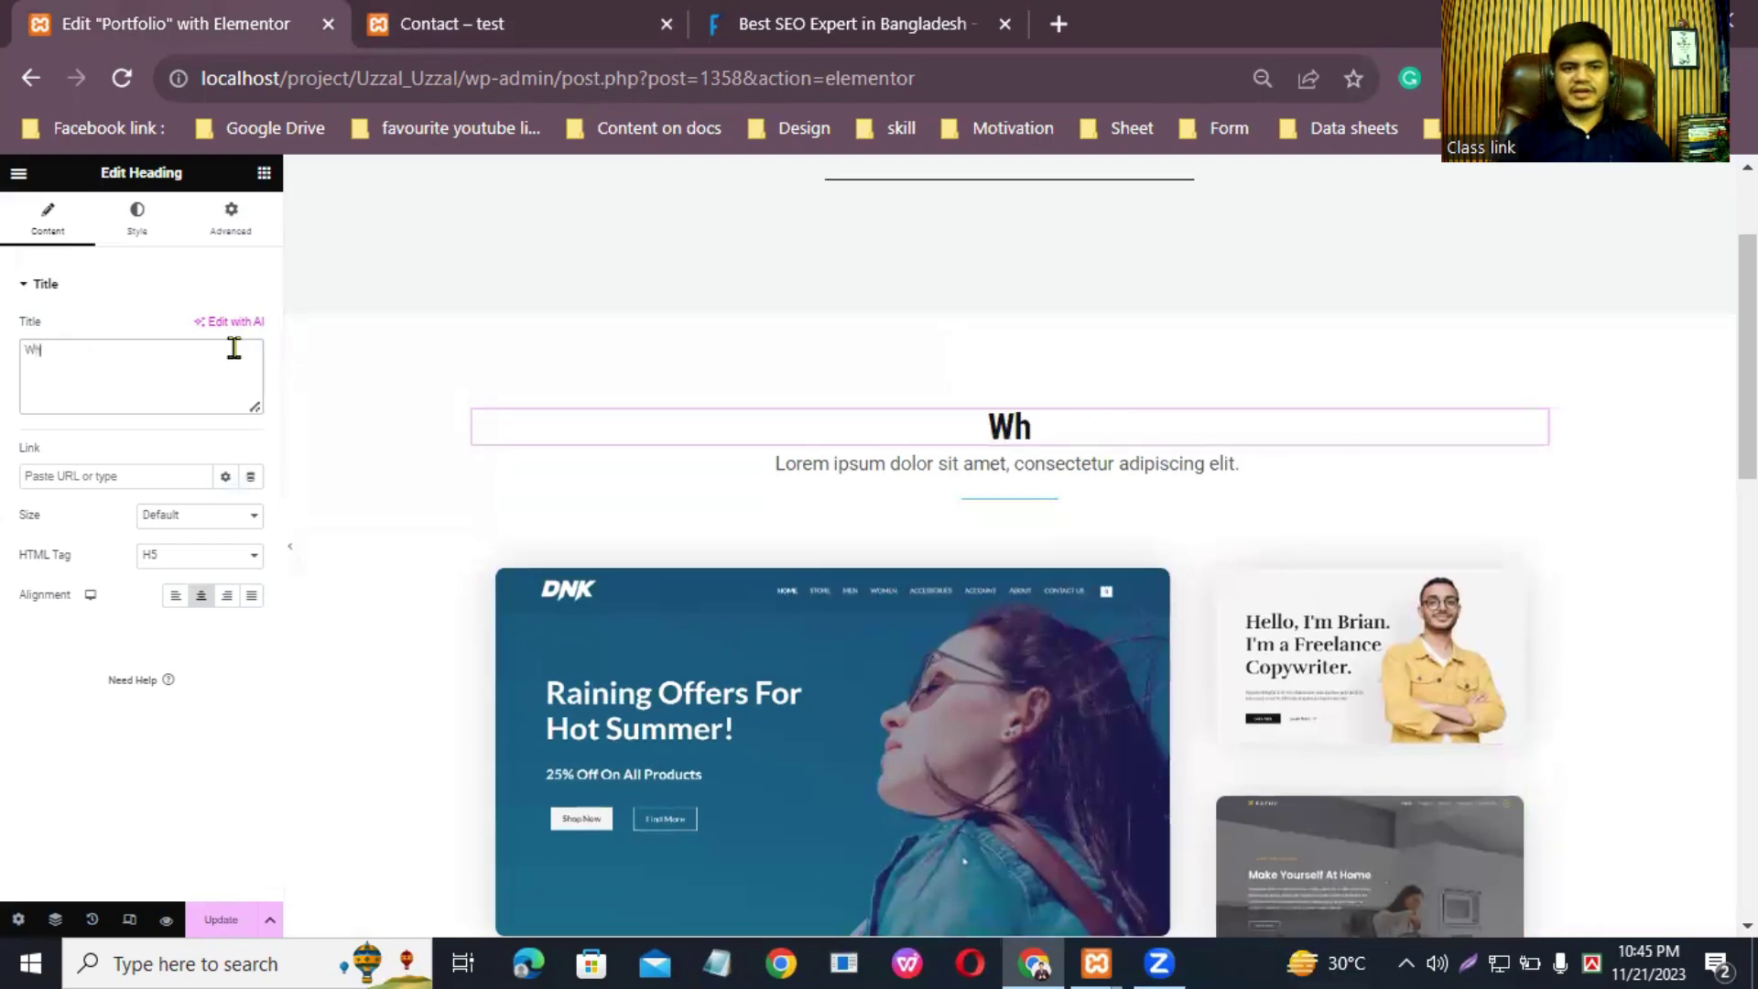
{"action": "type", "text": "at serv"}
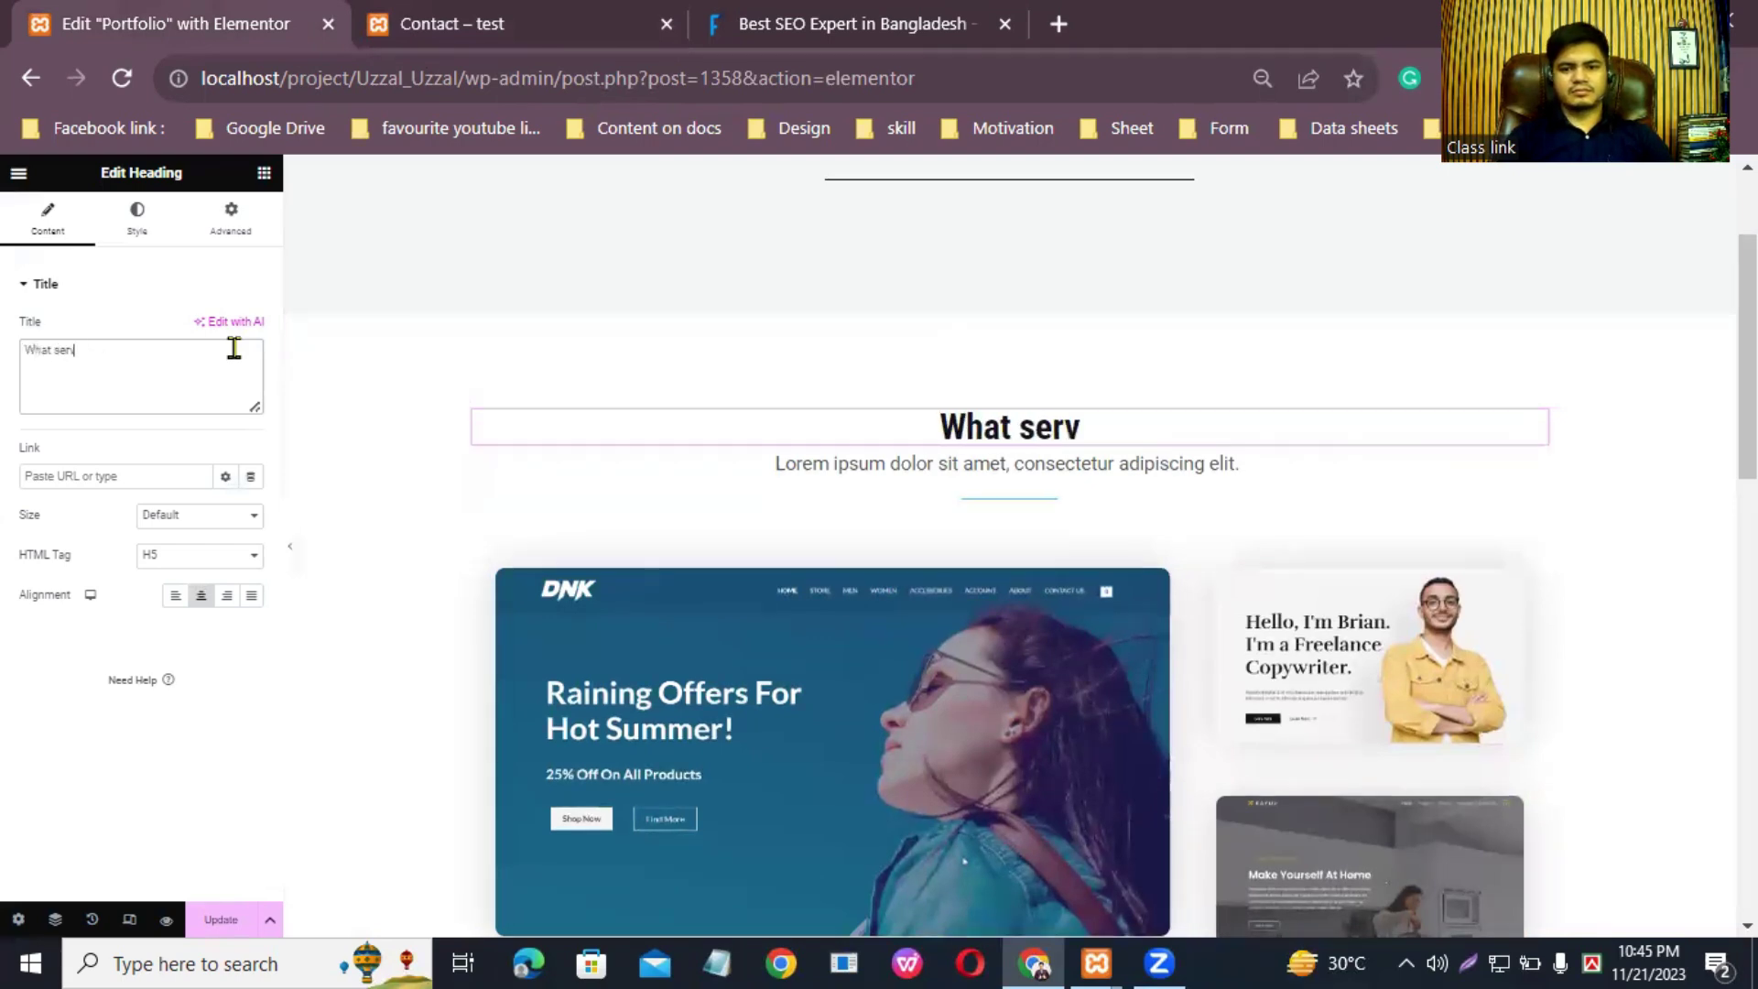
{"action": "type", "text": "ice you will get me"}
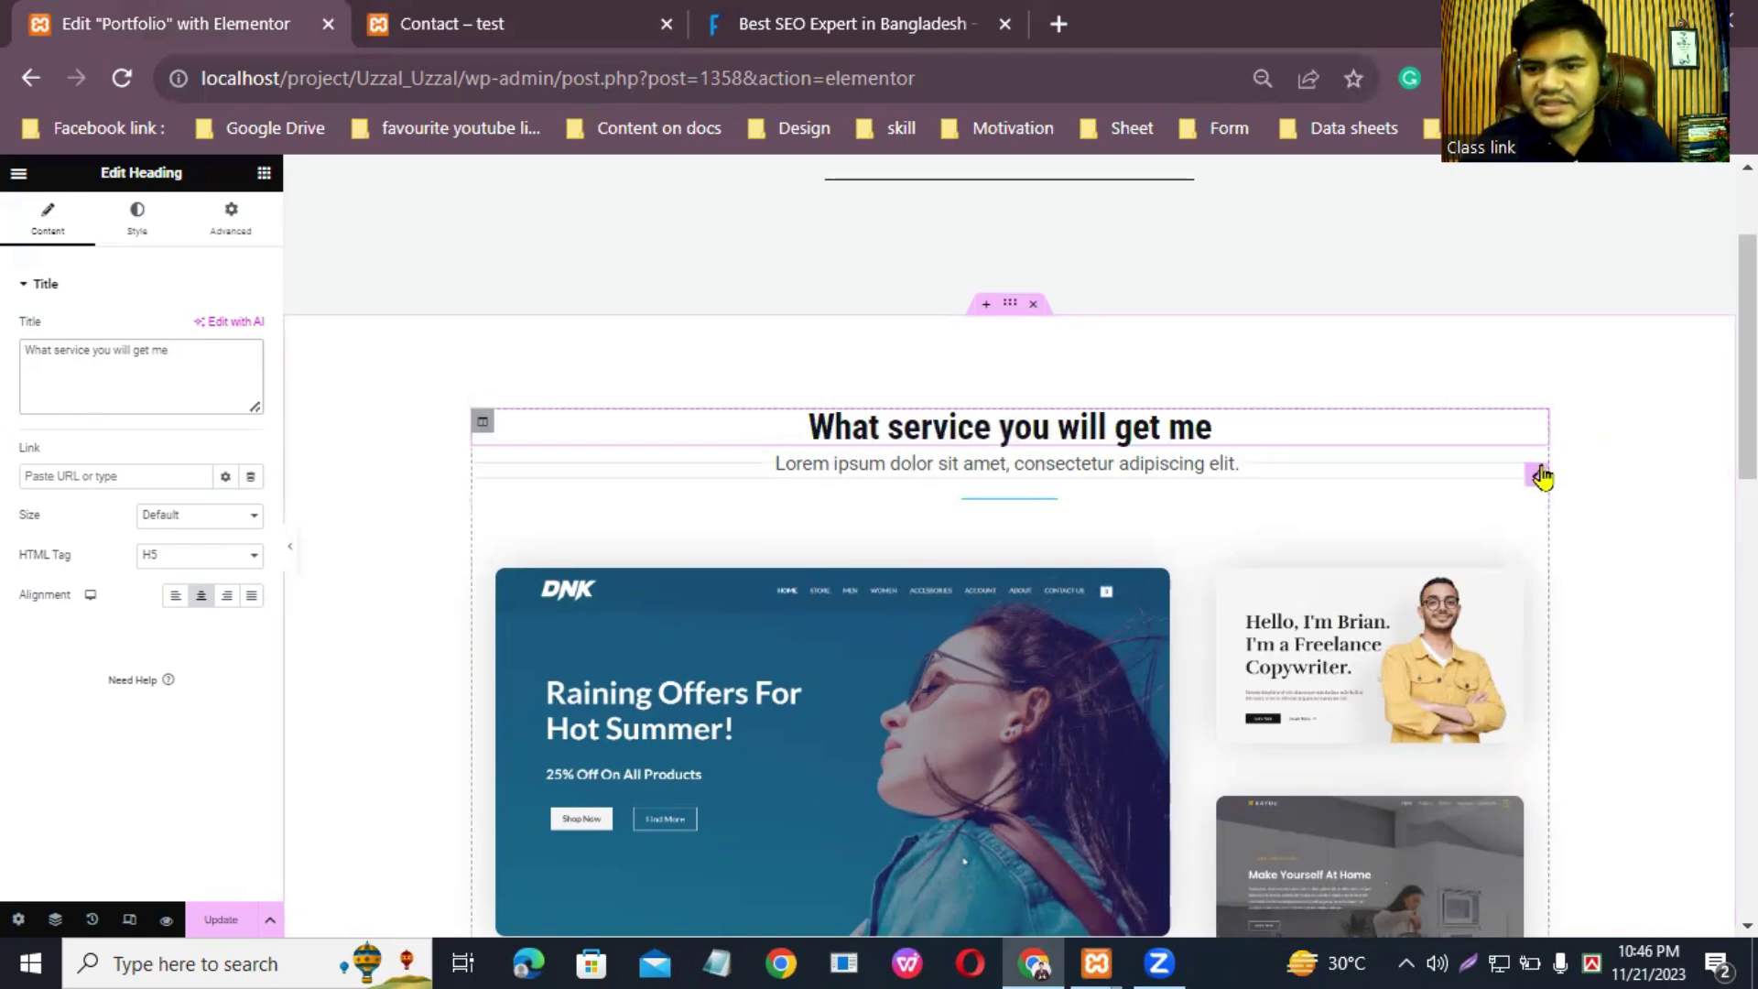
Step: Replace the Lorem ipsum paragraph under the services heading with 'Any Website design,'
{"action": "left_click", "coordinate": [1542, 476]}
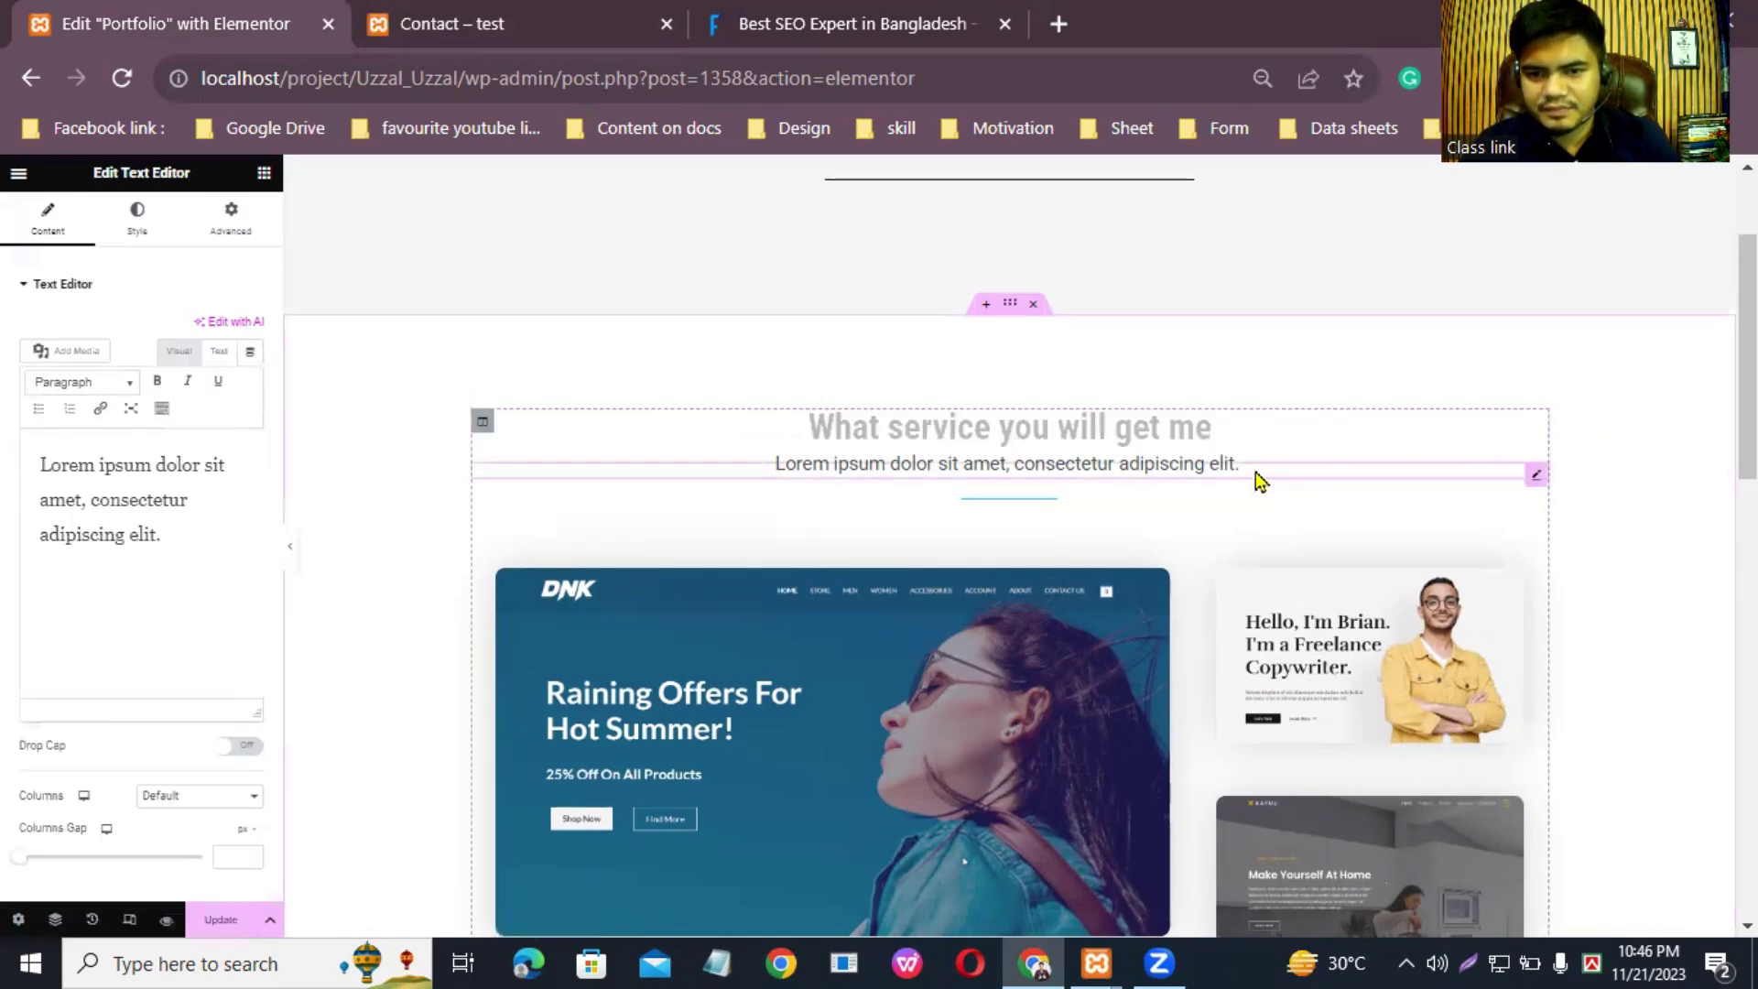
{"action": "left_click_drag", "start_coordinate": [167, 540], "coordinate": [20, 441]}
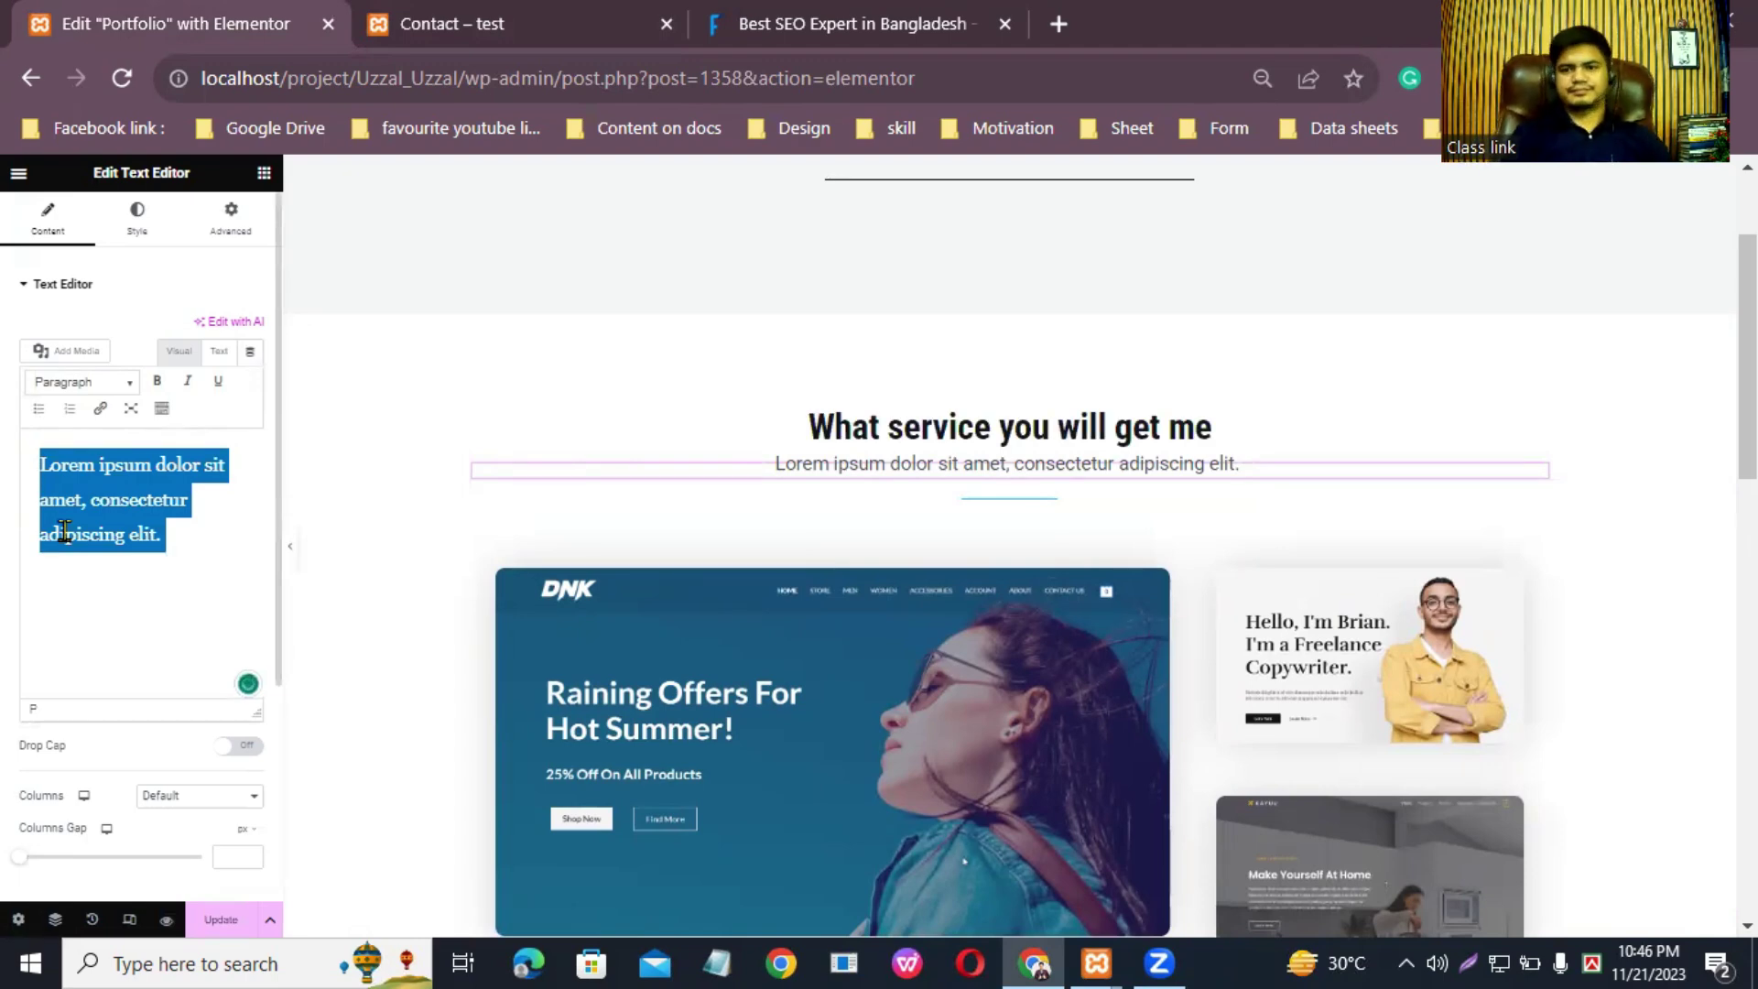
{"action": "type", "text": "Any "}
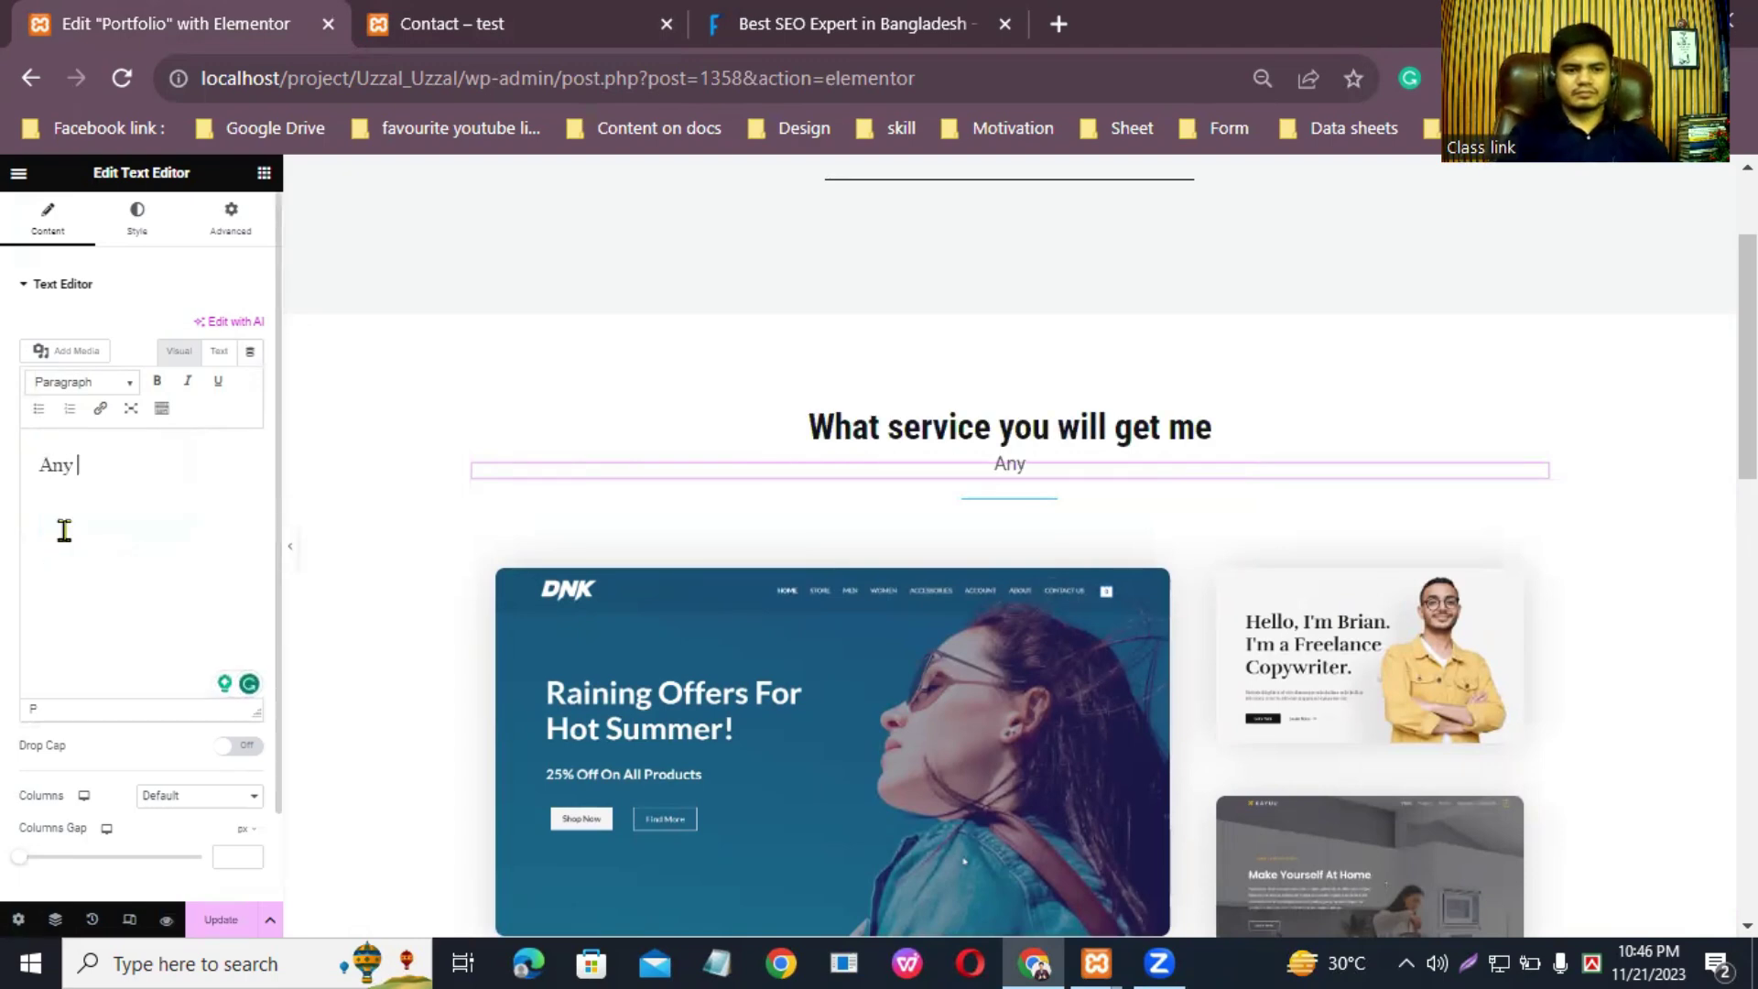
{"action": "type", "text": "Websi"}
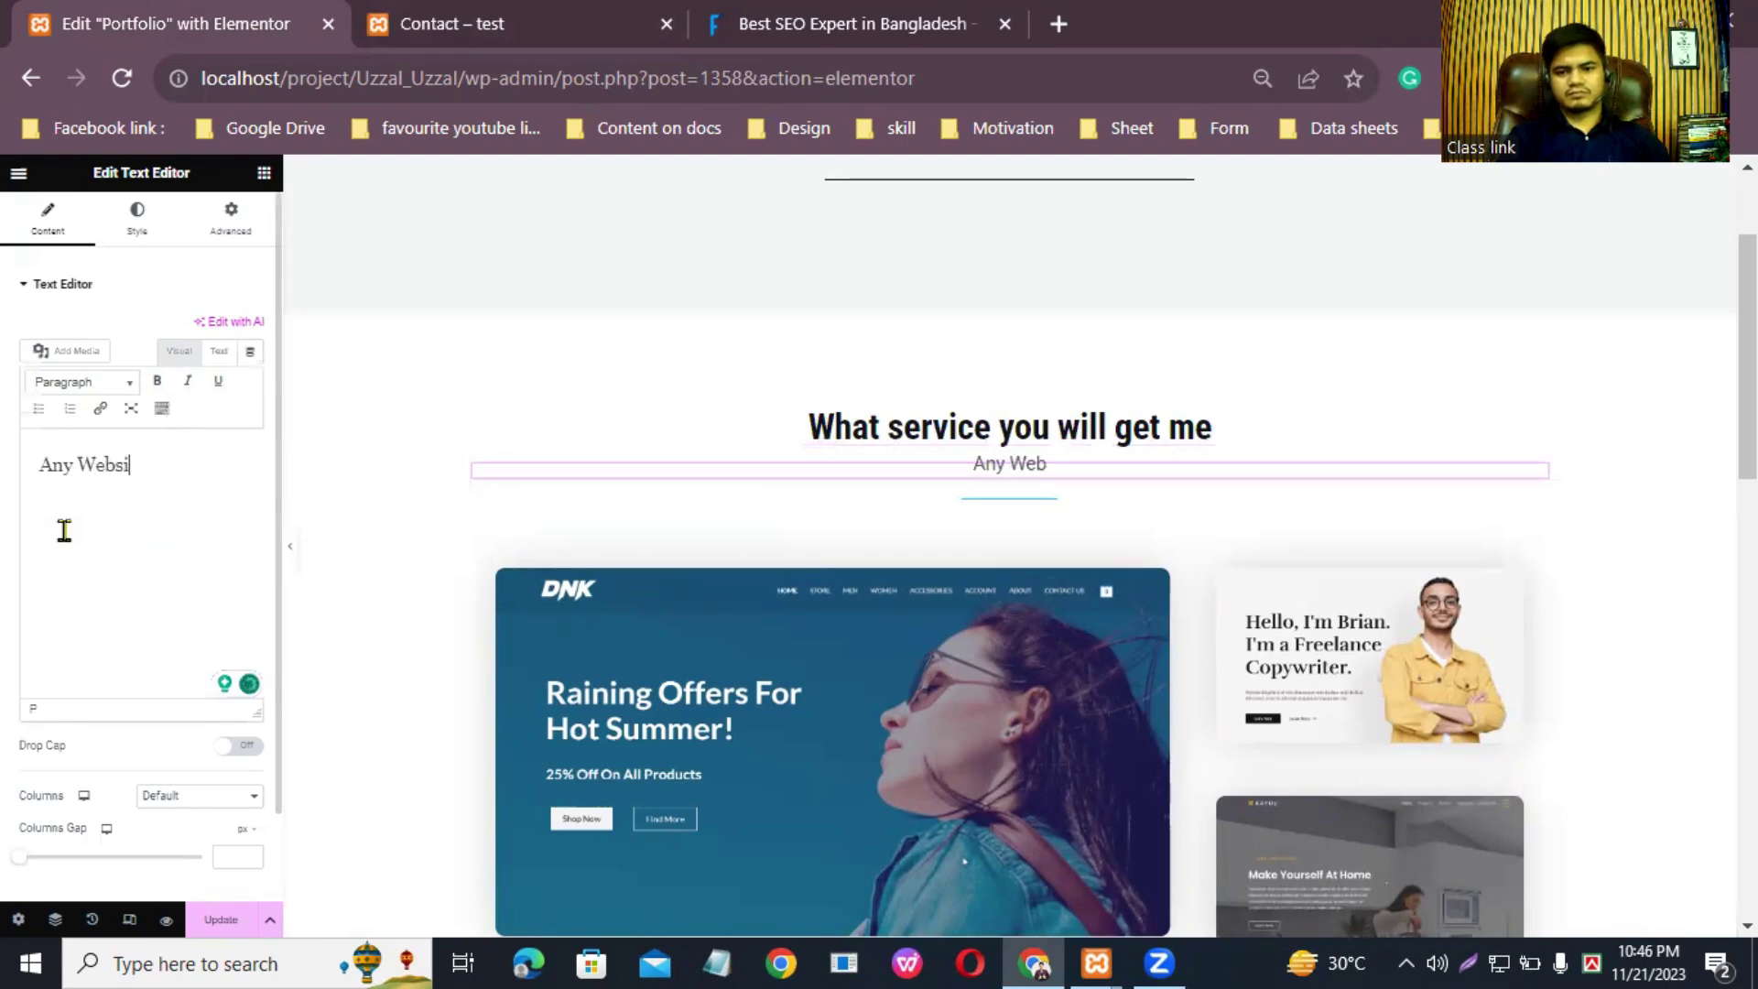
{"action": "type", "text": "te desi"}
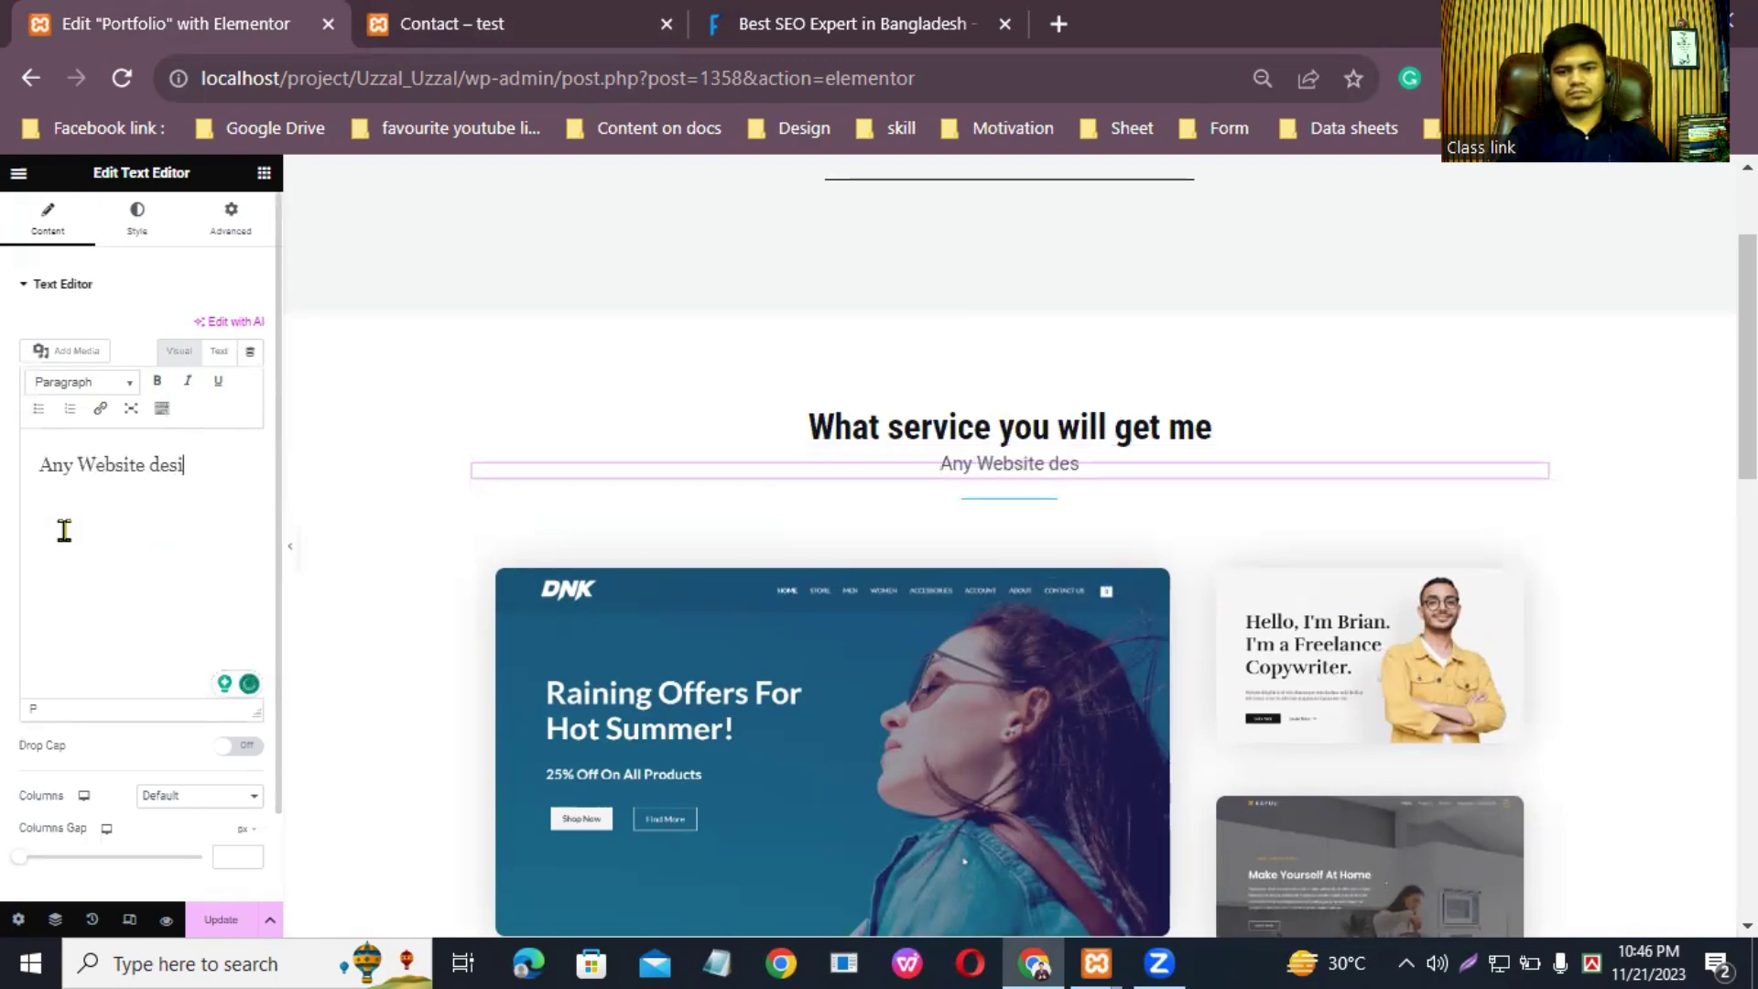
{"action": "type", "text": "gn,"}
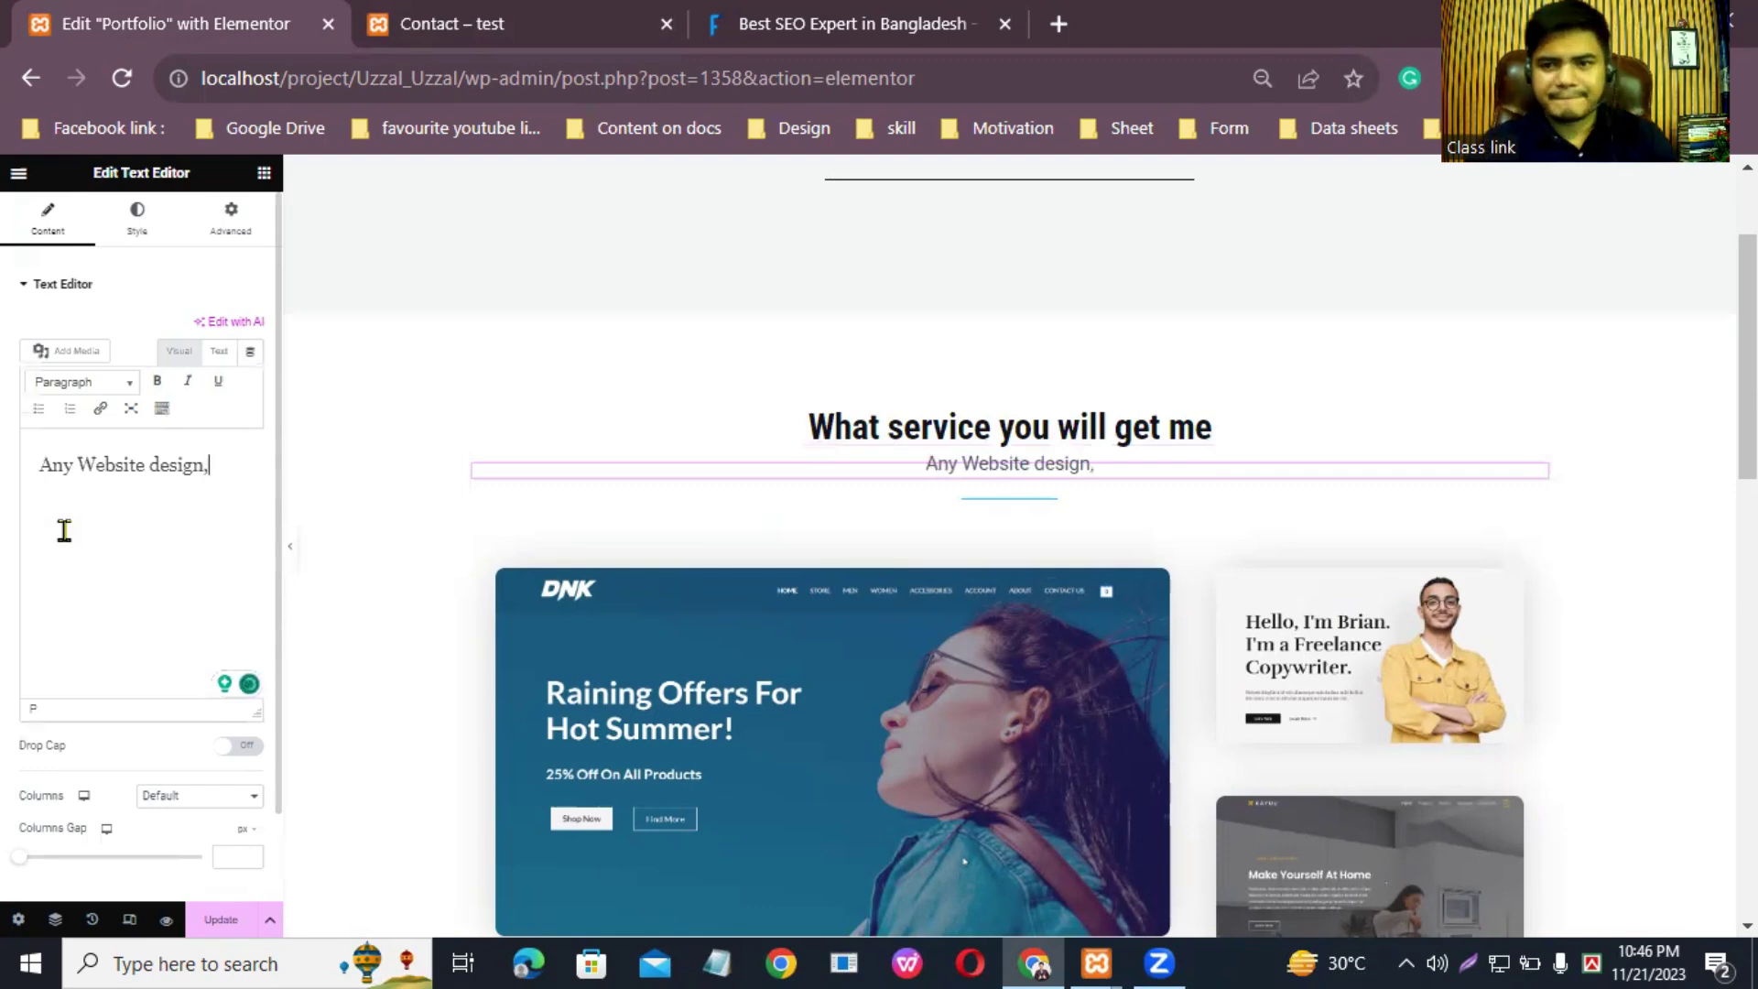
Step: Search Fiverr for 'wordpress' services in a new browser tab
{"action": "left_click", "coordinate": [1058, 24]}
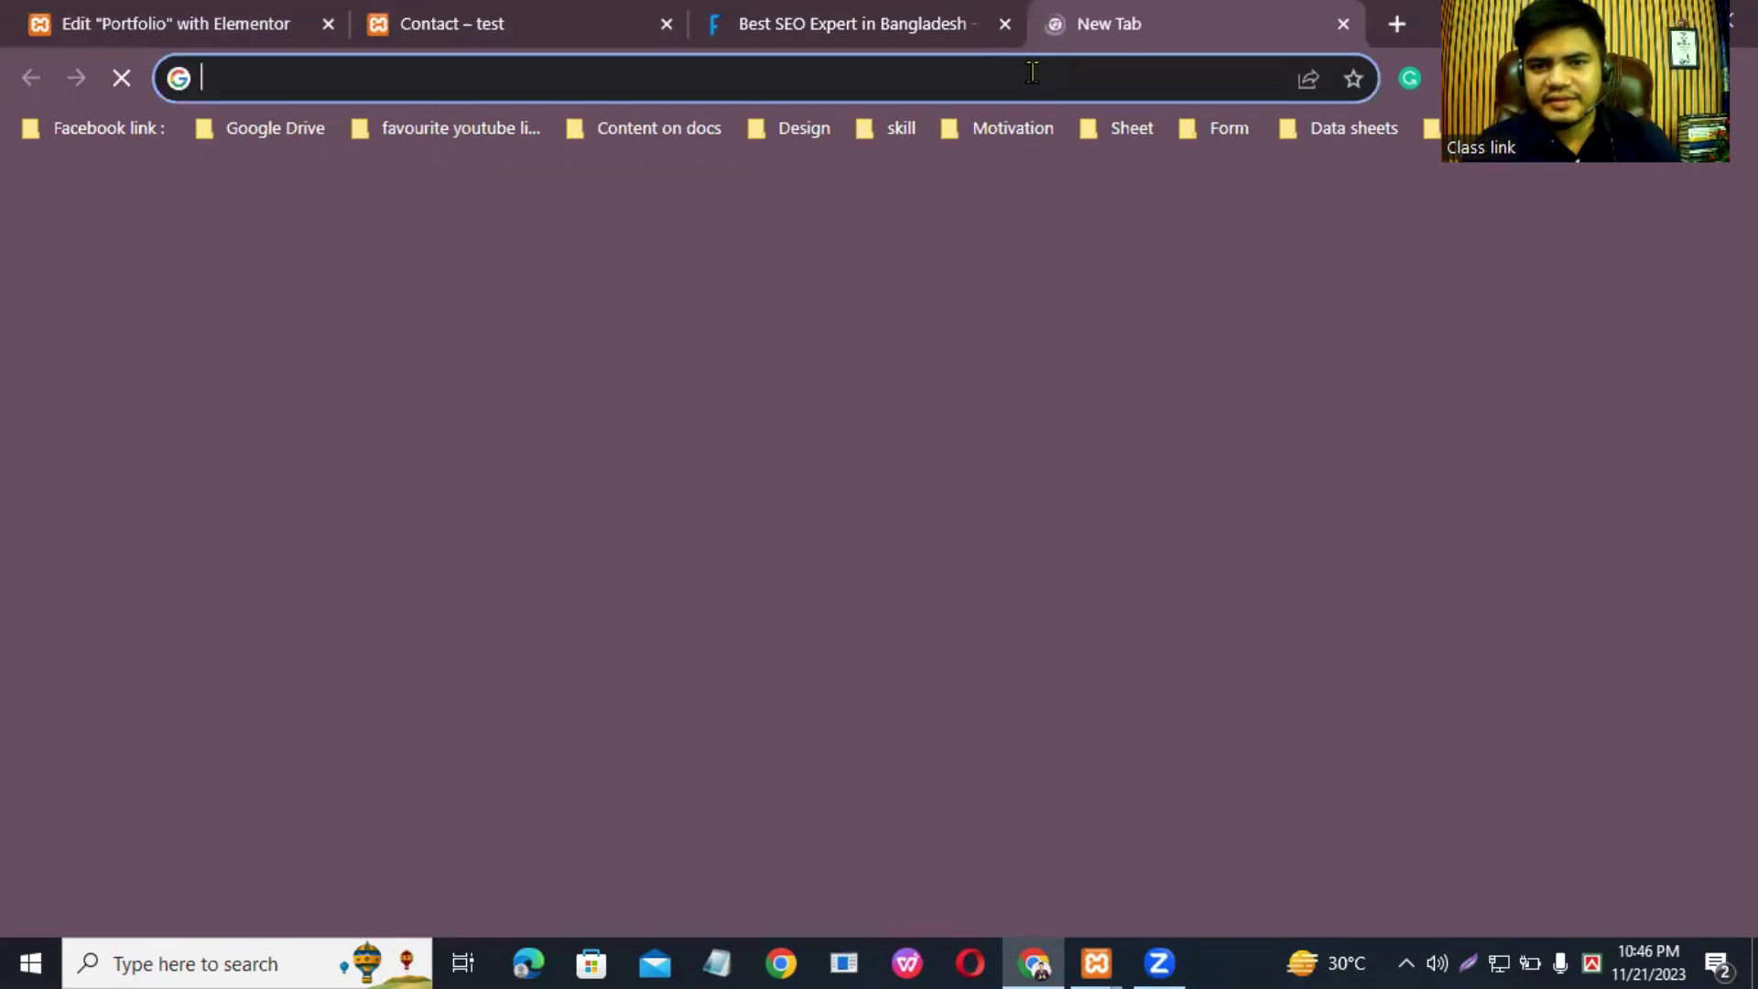
{"action": "type", "text": "fiver"}
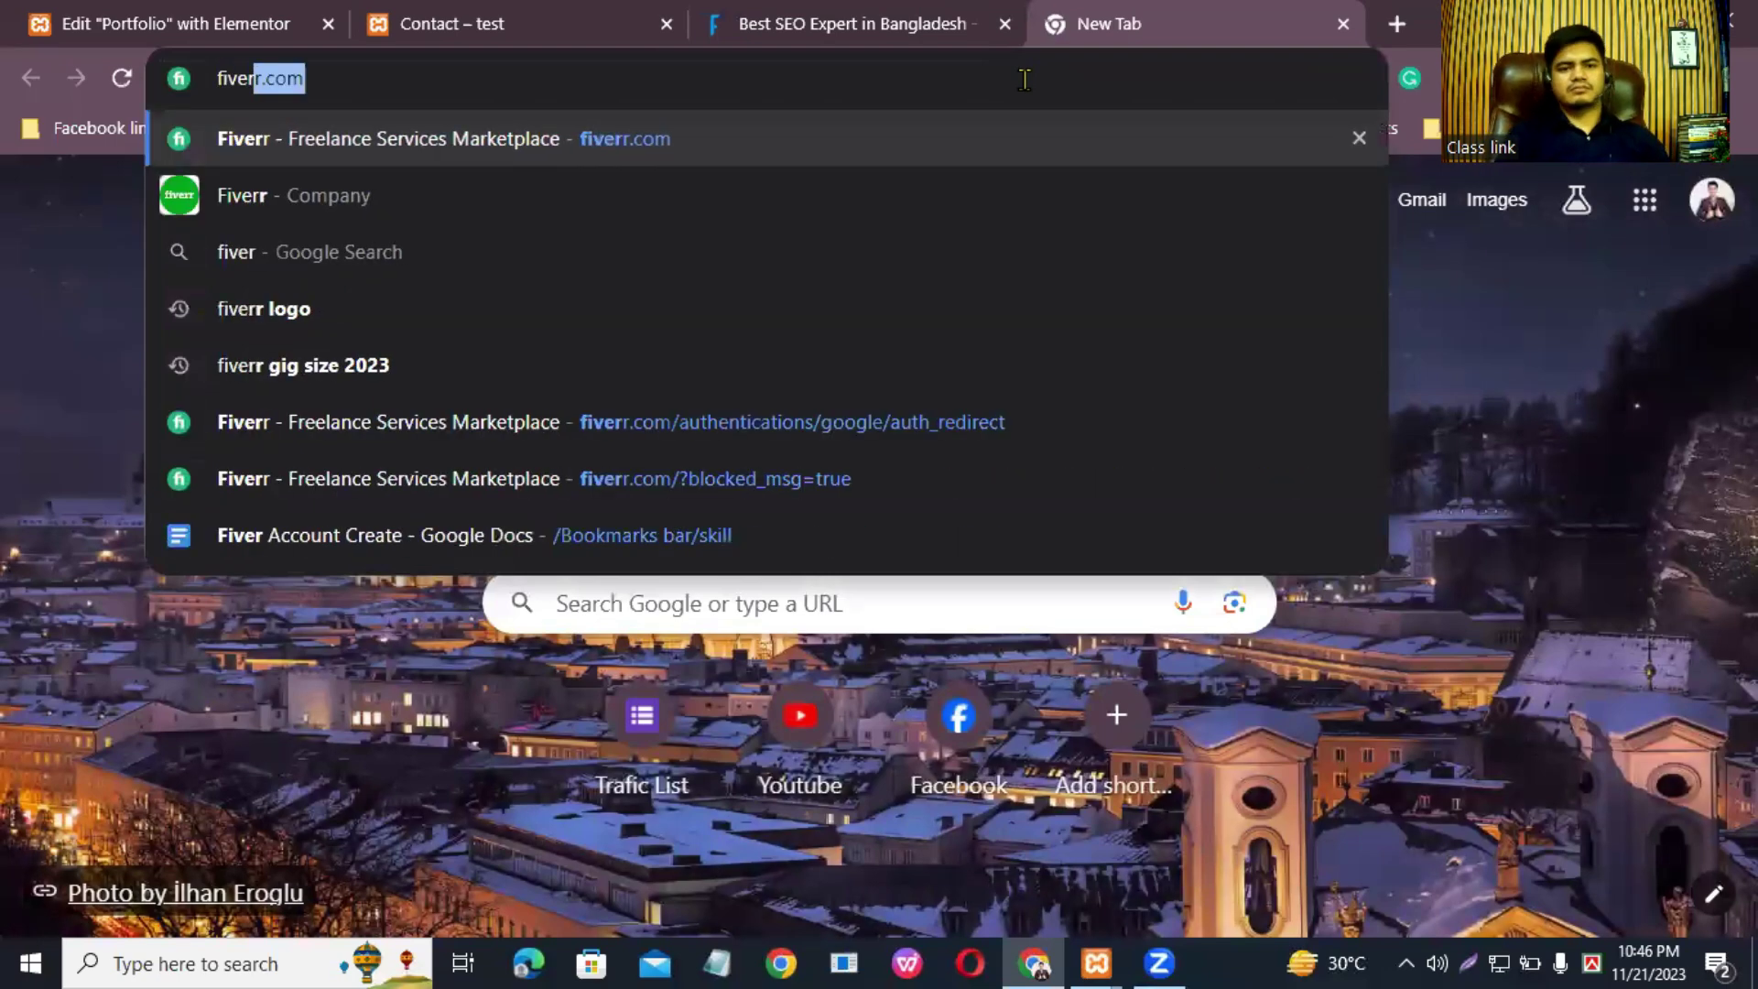
{"action": "key", "text": "Return"}
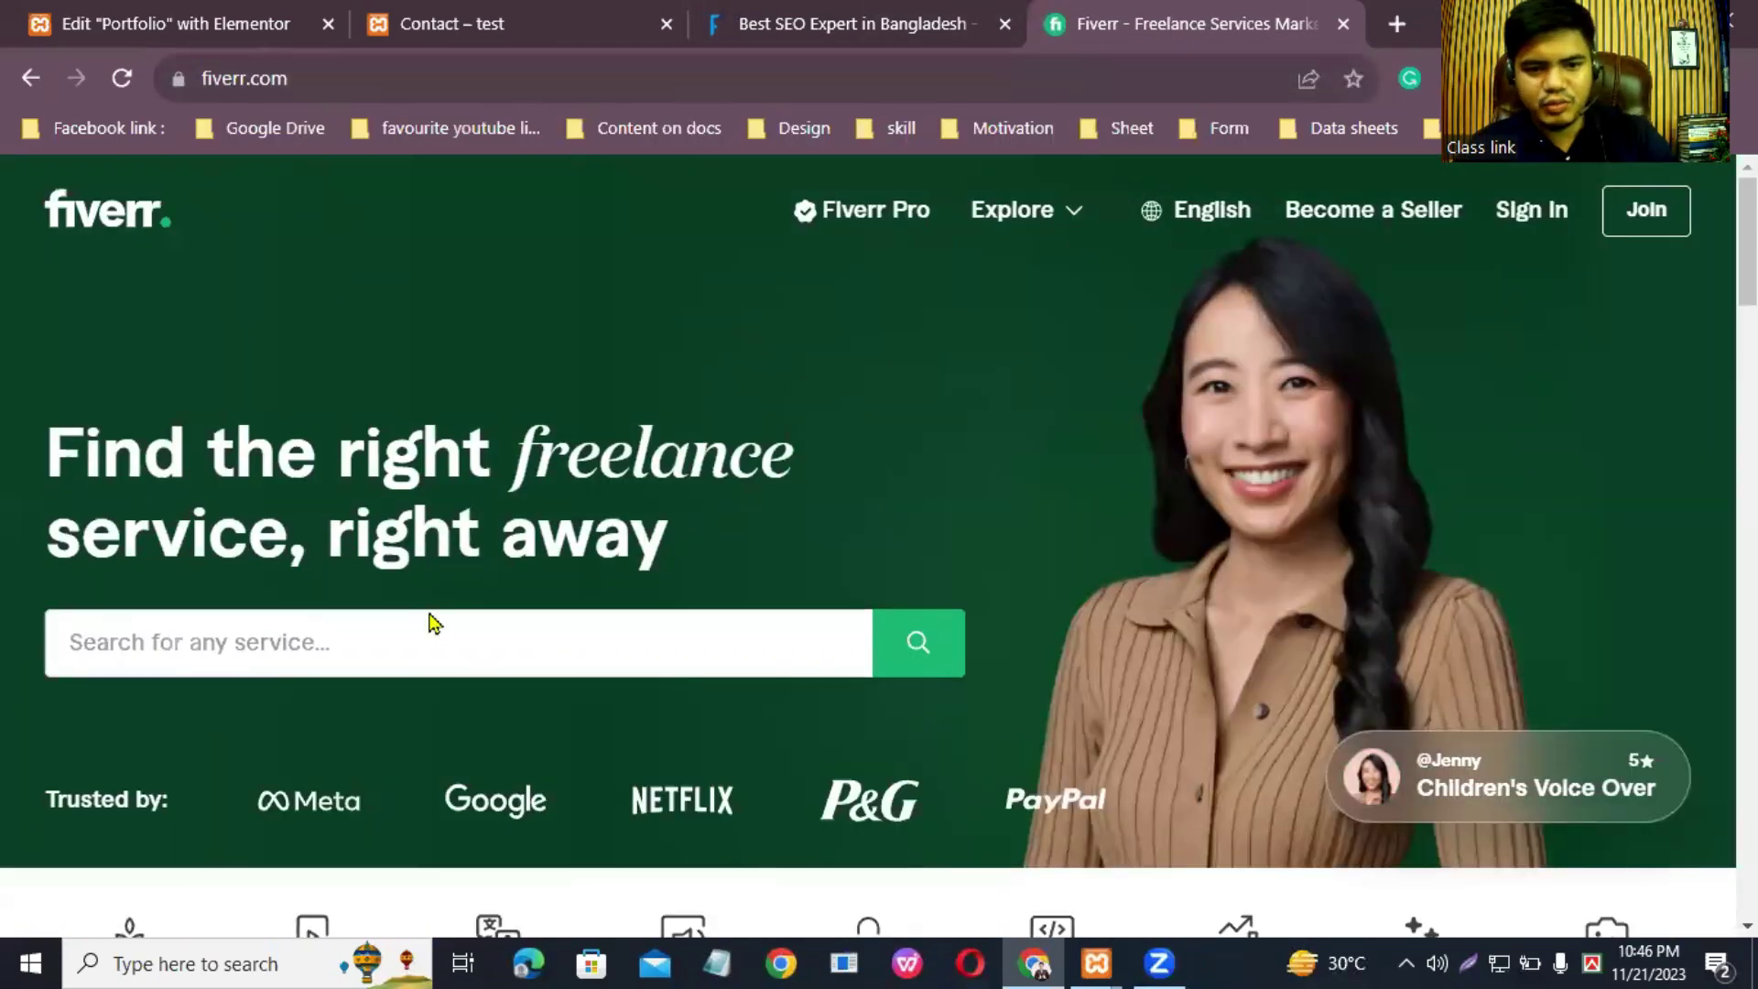
{"action": "left_click", "coordinate": [441, 628]}
{"action": "type", "text": "wordpress"}
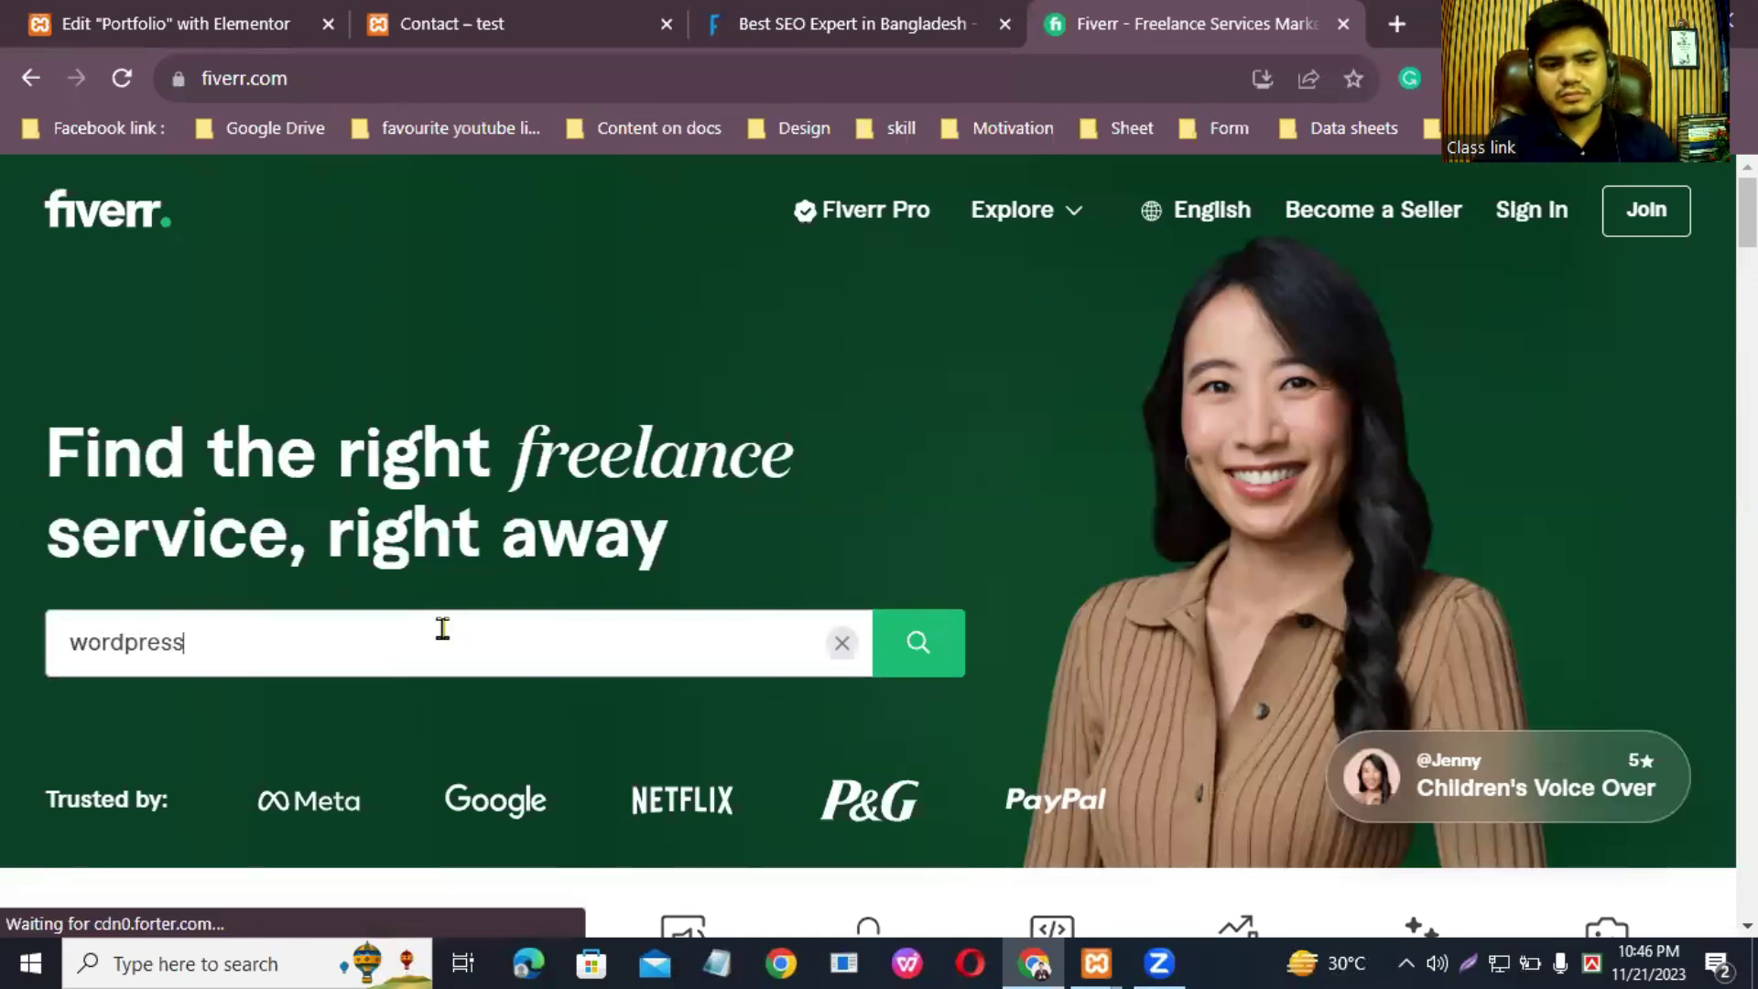
{"action": "key", "text": "Return"}
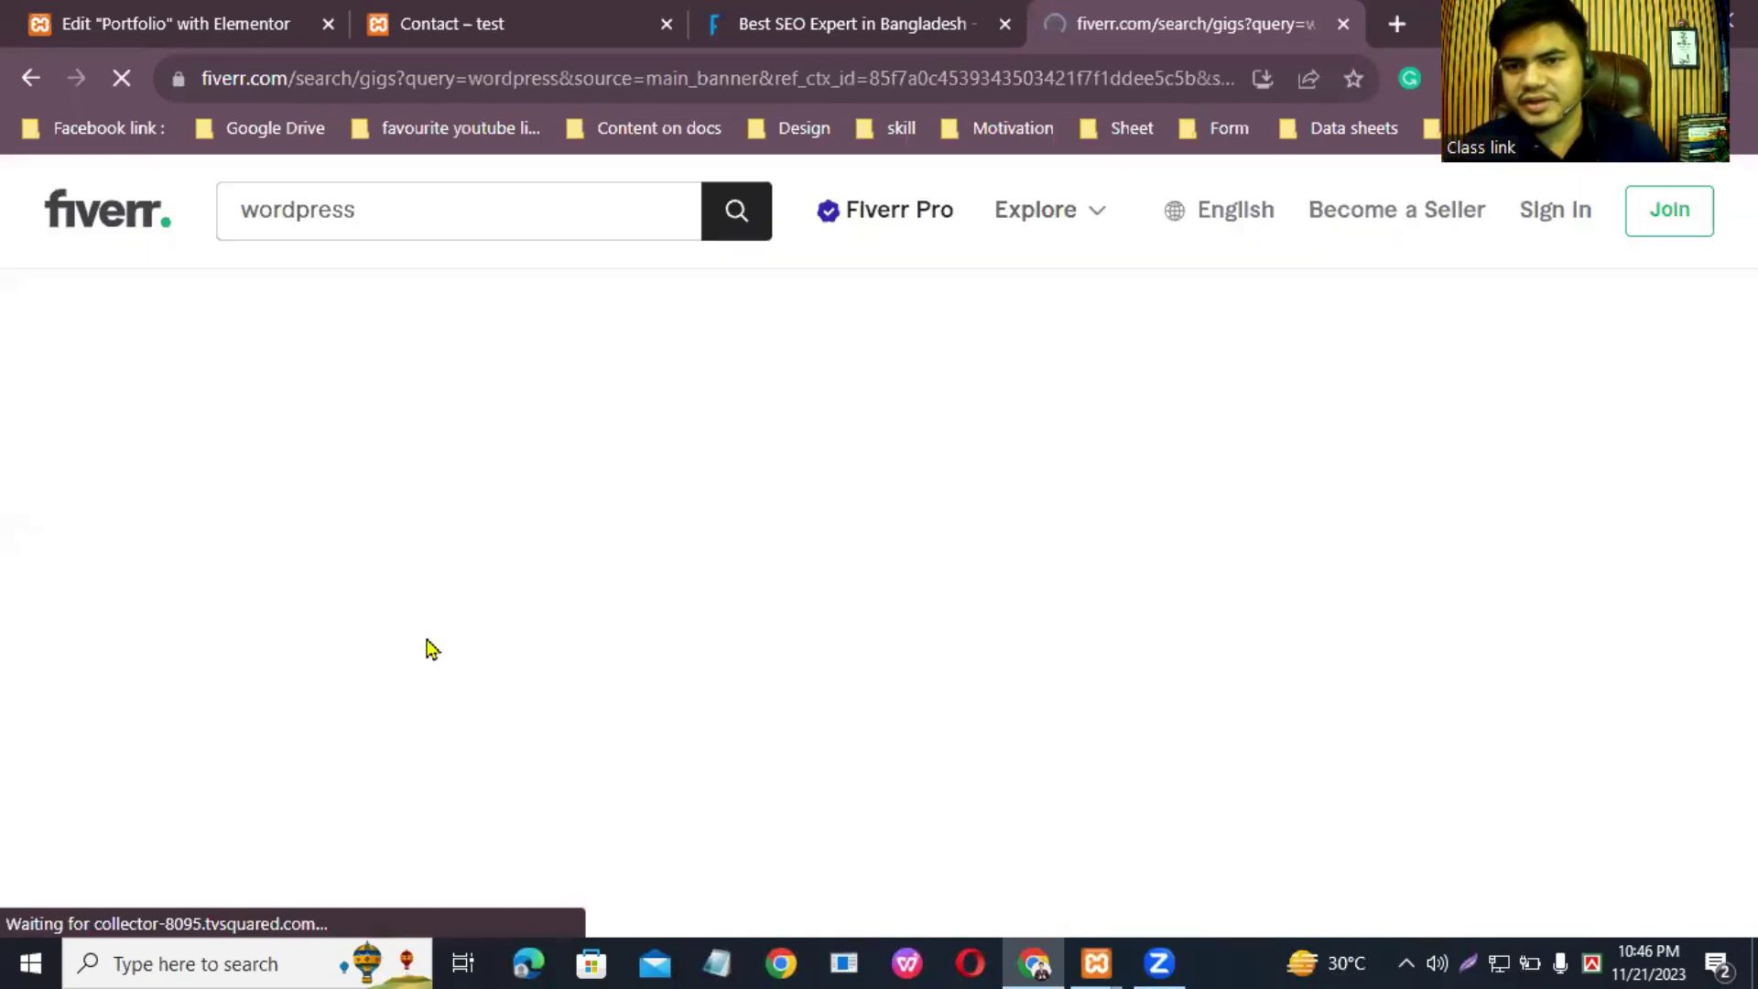
{"action": "scroll", "coordinate": [868, 540], "scroll_direction": "down", "scroll_amount": 5}
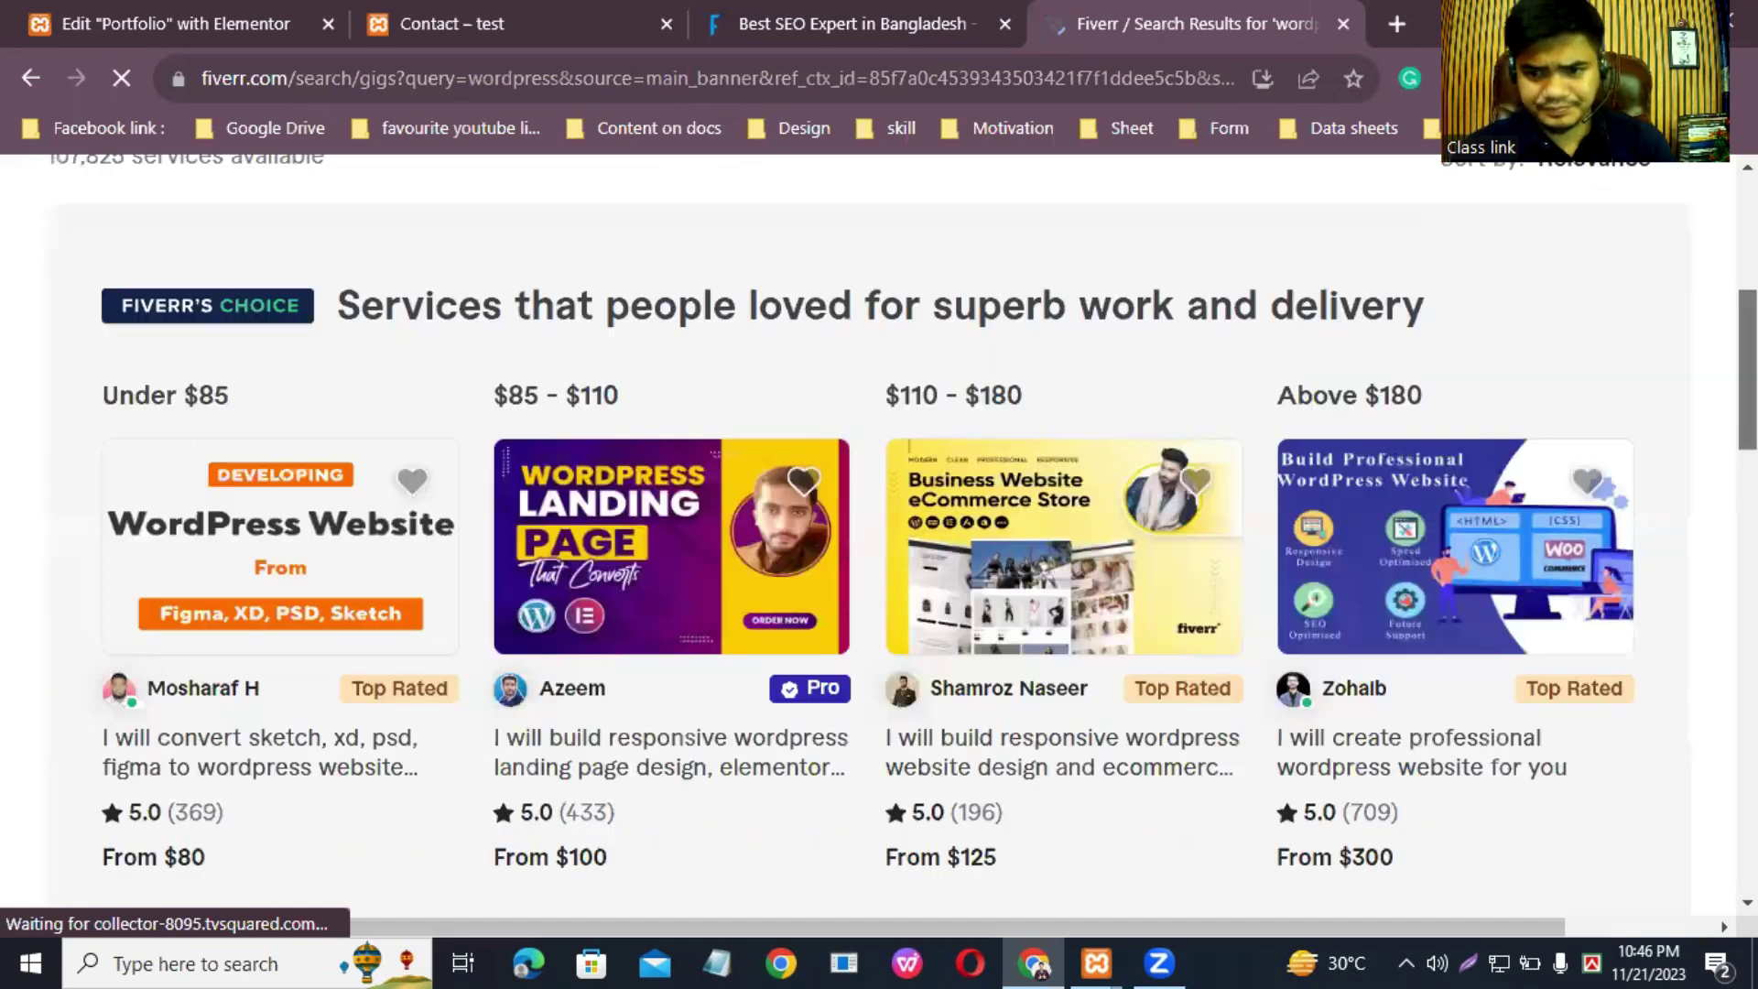
{"action": "scroll", "coordinate": [1407, 590], "scroll_direction": "down", "scroll_amount": 2}
Step: Open the professional WordPress website gig and copy its About this gig paragraphs
{"action": "middle_click", "coordinate": [1465, 609]}
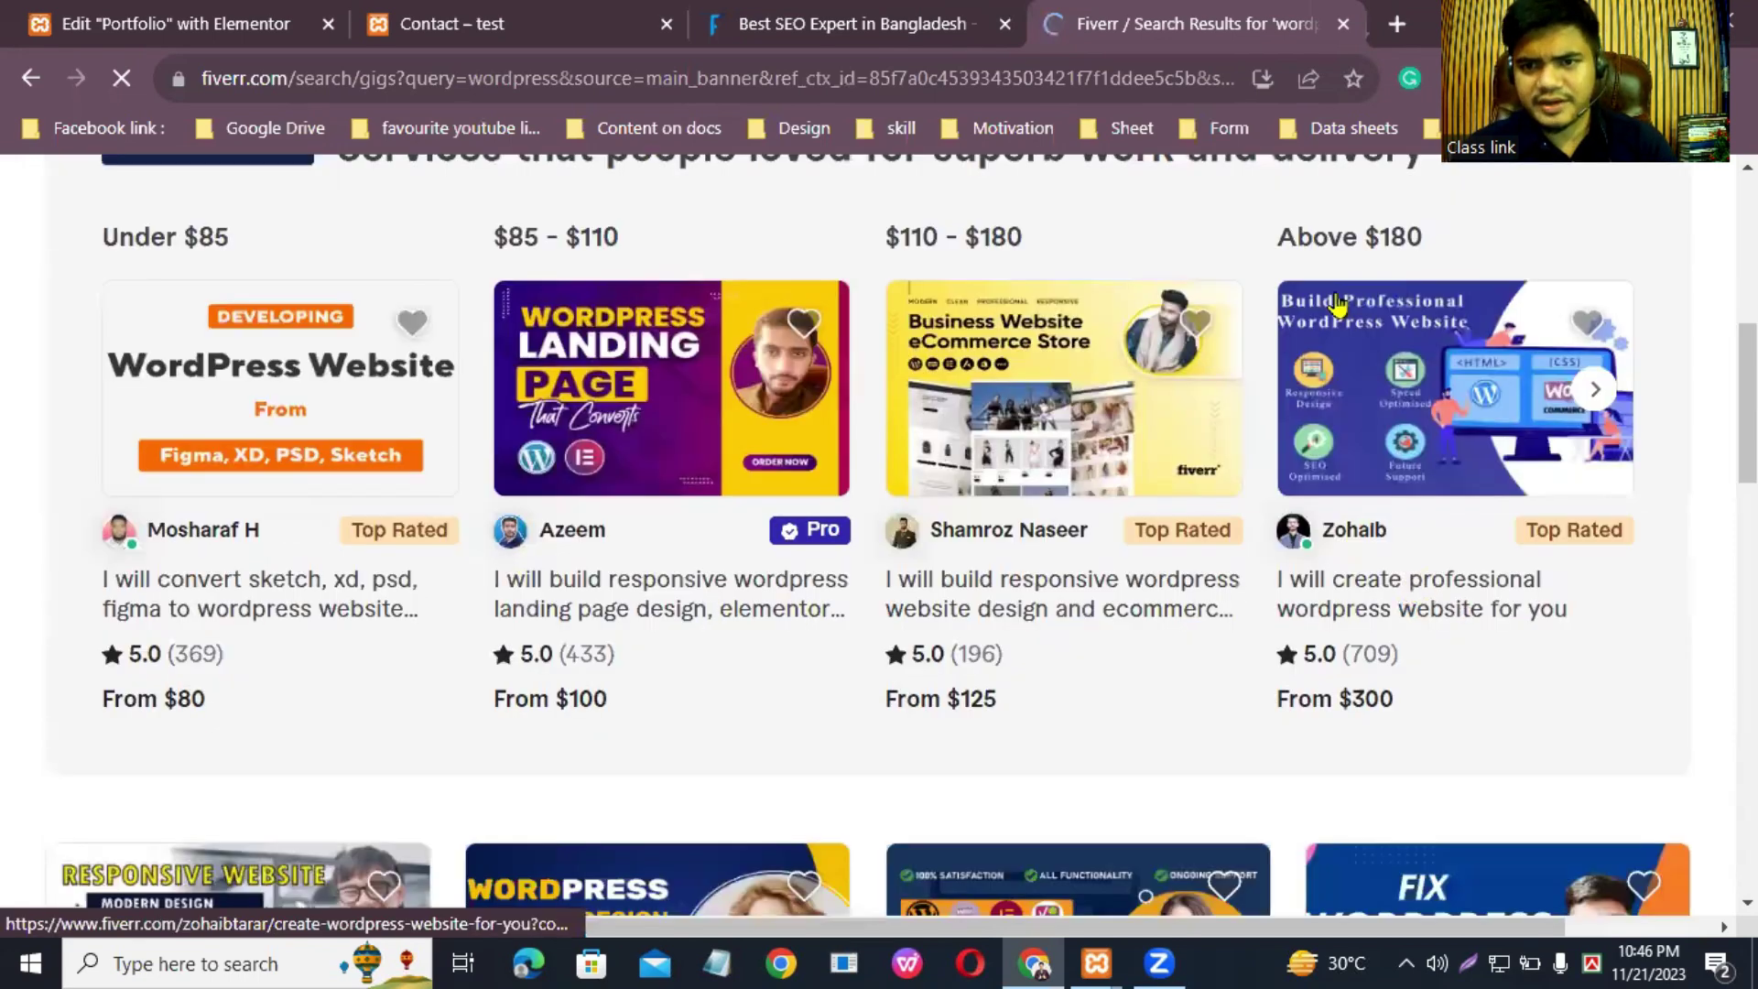
{"action": "left_click", "coordinate": [1190, 32]}
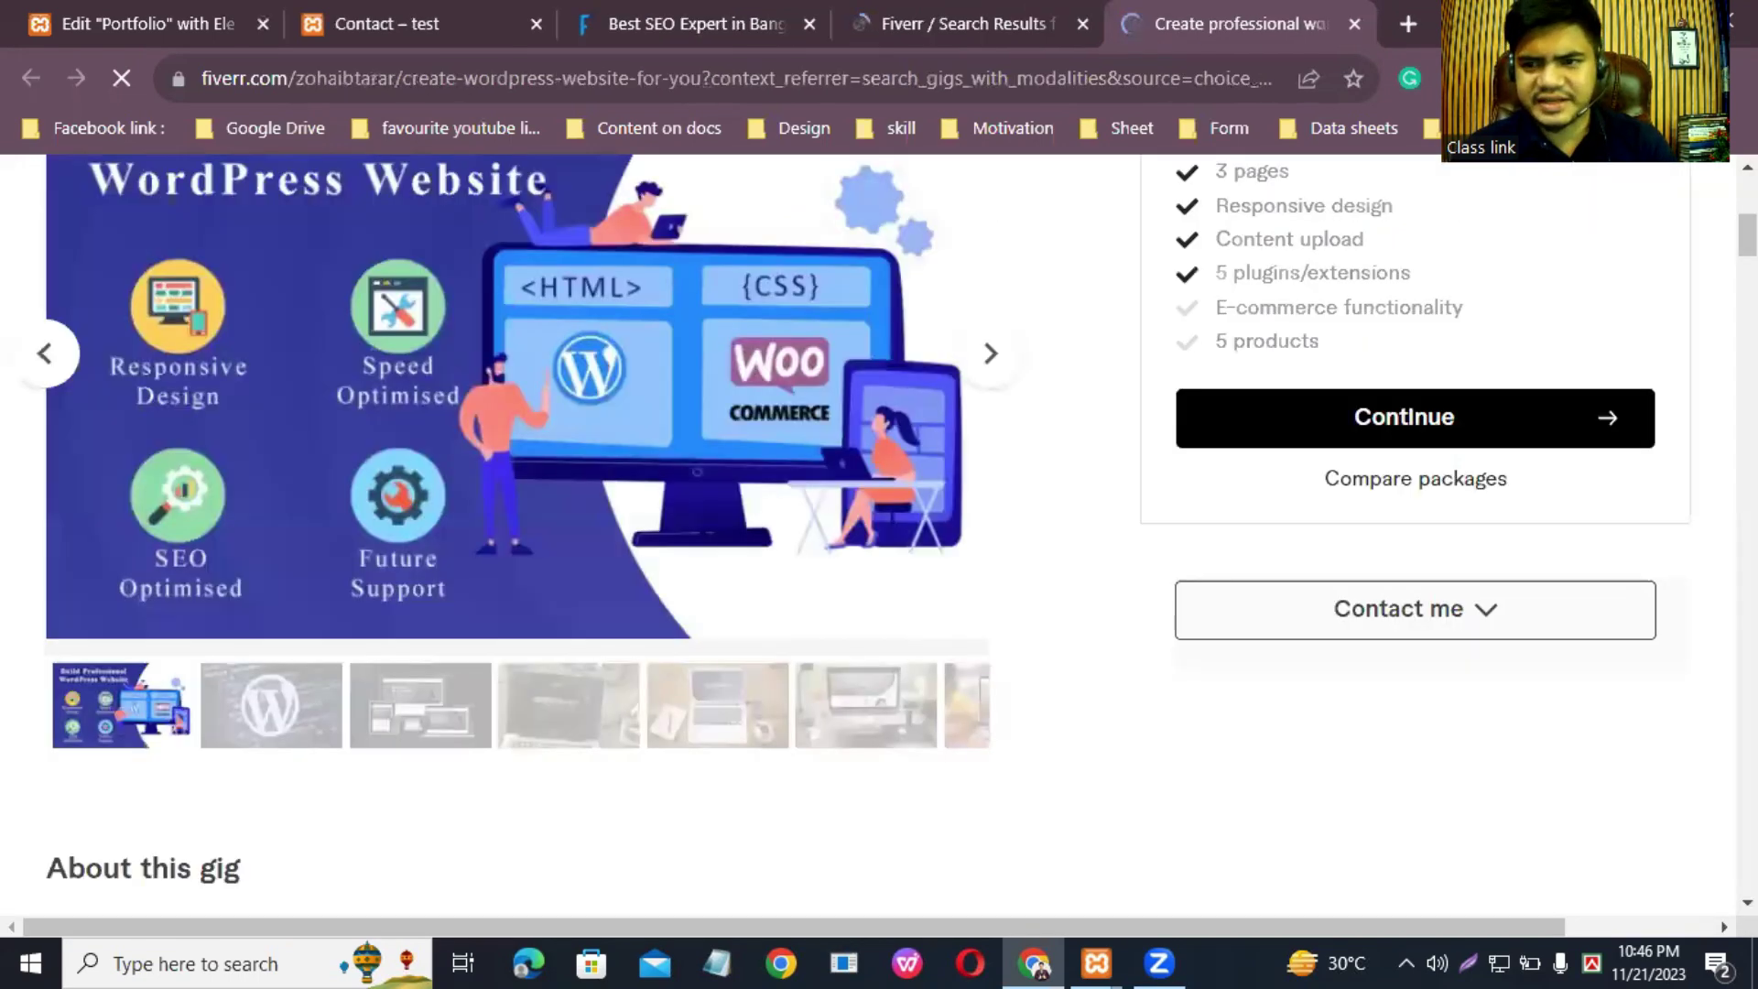
{"action": "scroll", "coordinate": [513, 531], "scroll_direction": "down", "scroll_amount": 10}
{"action": "scroll", "coordinate": [513, 531], "scroll_direction": "up", "scroll_amount": 1}
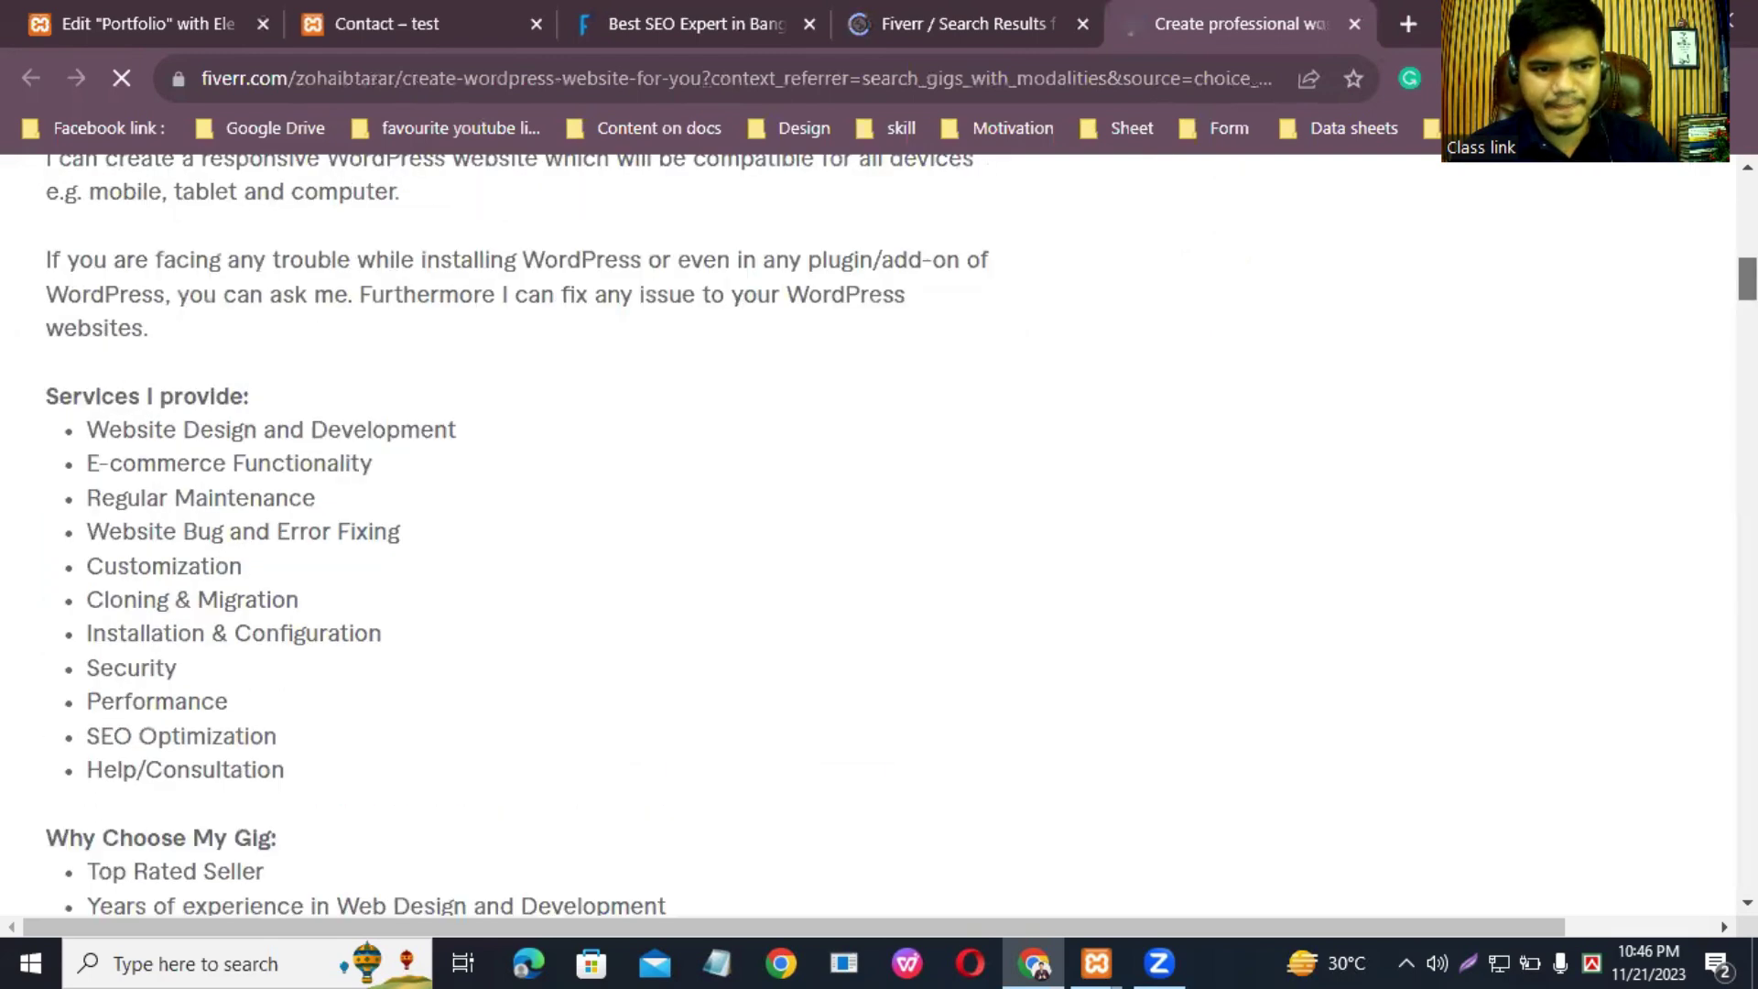
{"action": "scroll", "coordinate": [513, 531], "scroll_direction": "up", "scroll_amount": 3}
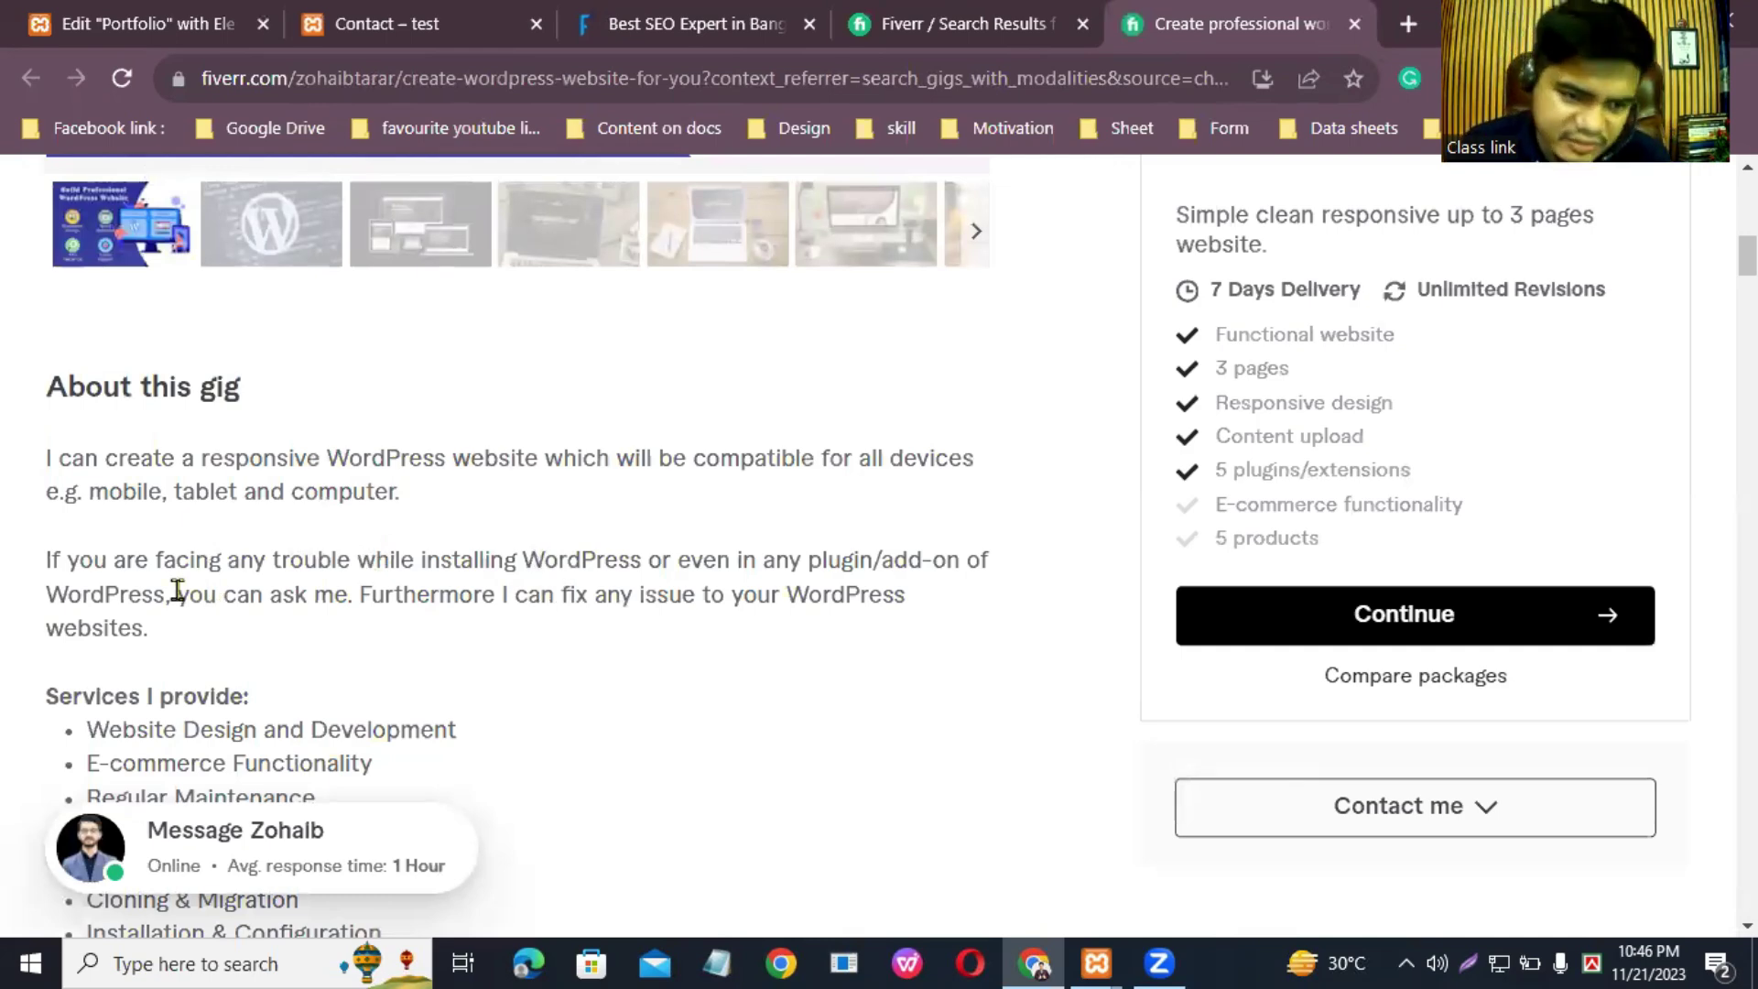
{"action": "left_click", "coordinate": [47, 455]}
{"action": "left_click", "coordinate": [240, 658], "text": "shift"}
{"action": "key", "text": "super+c"}
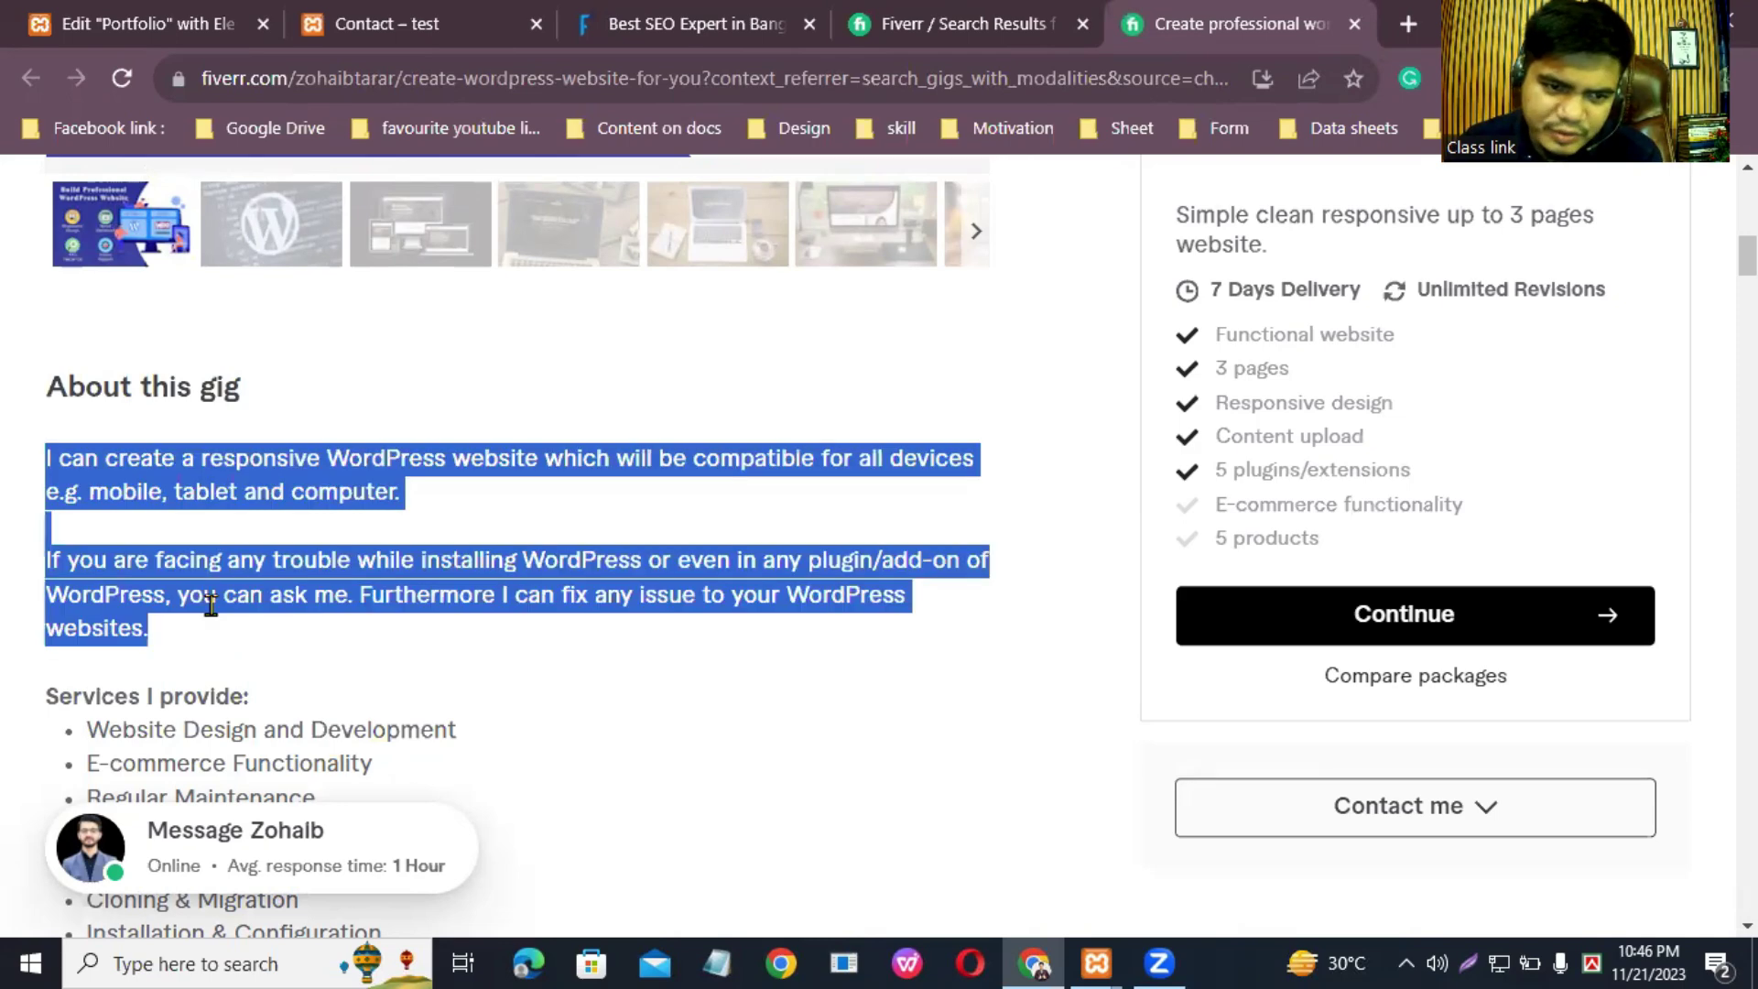
{"action": "right_click", "coordinate": [210, 597]}
{"action": "left_click", "coordinate": [302, 615]}
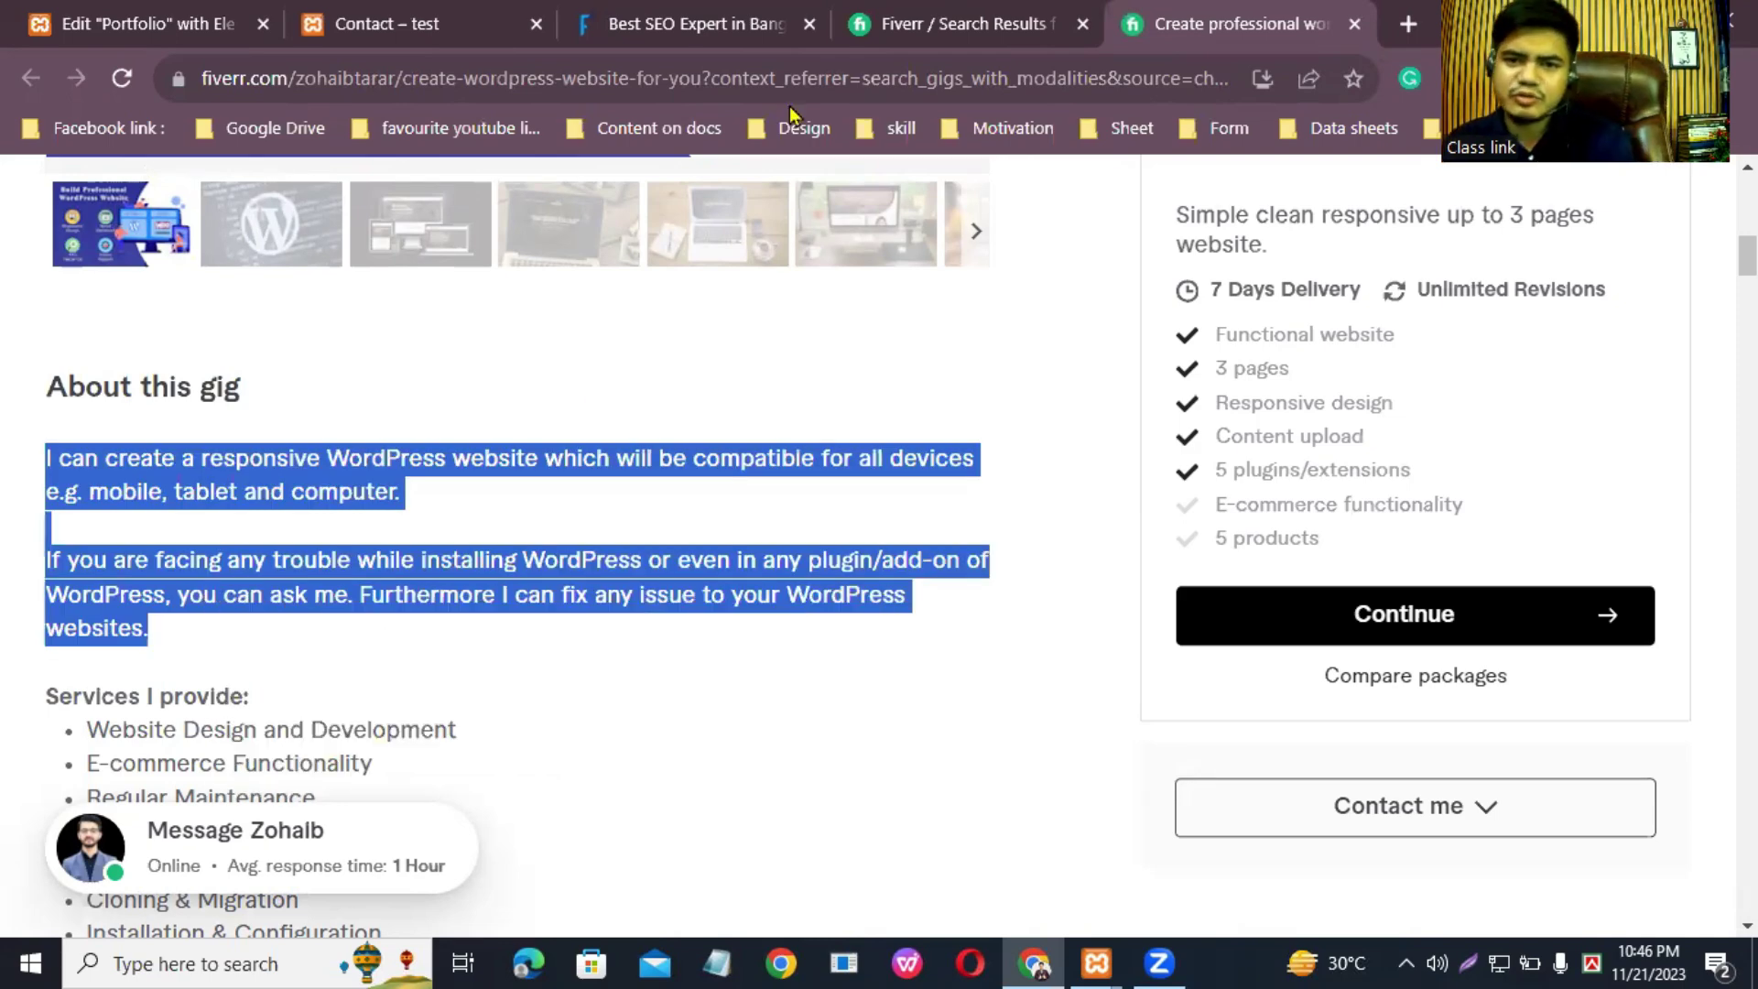
{"action": "left_click", "coordinate": [167, 7]}
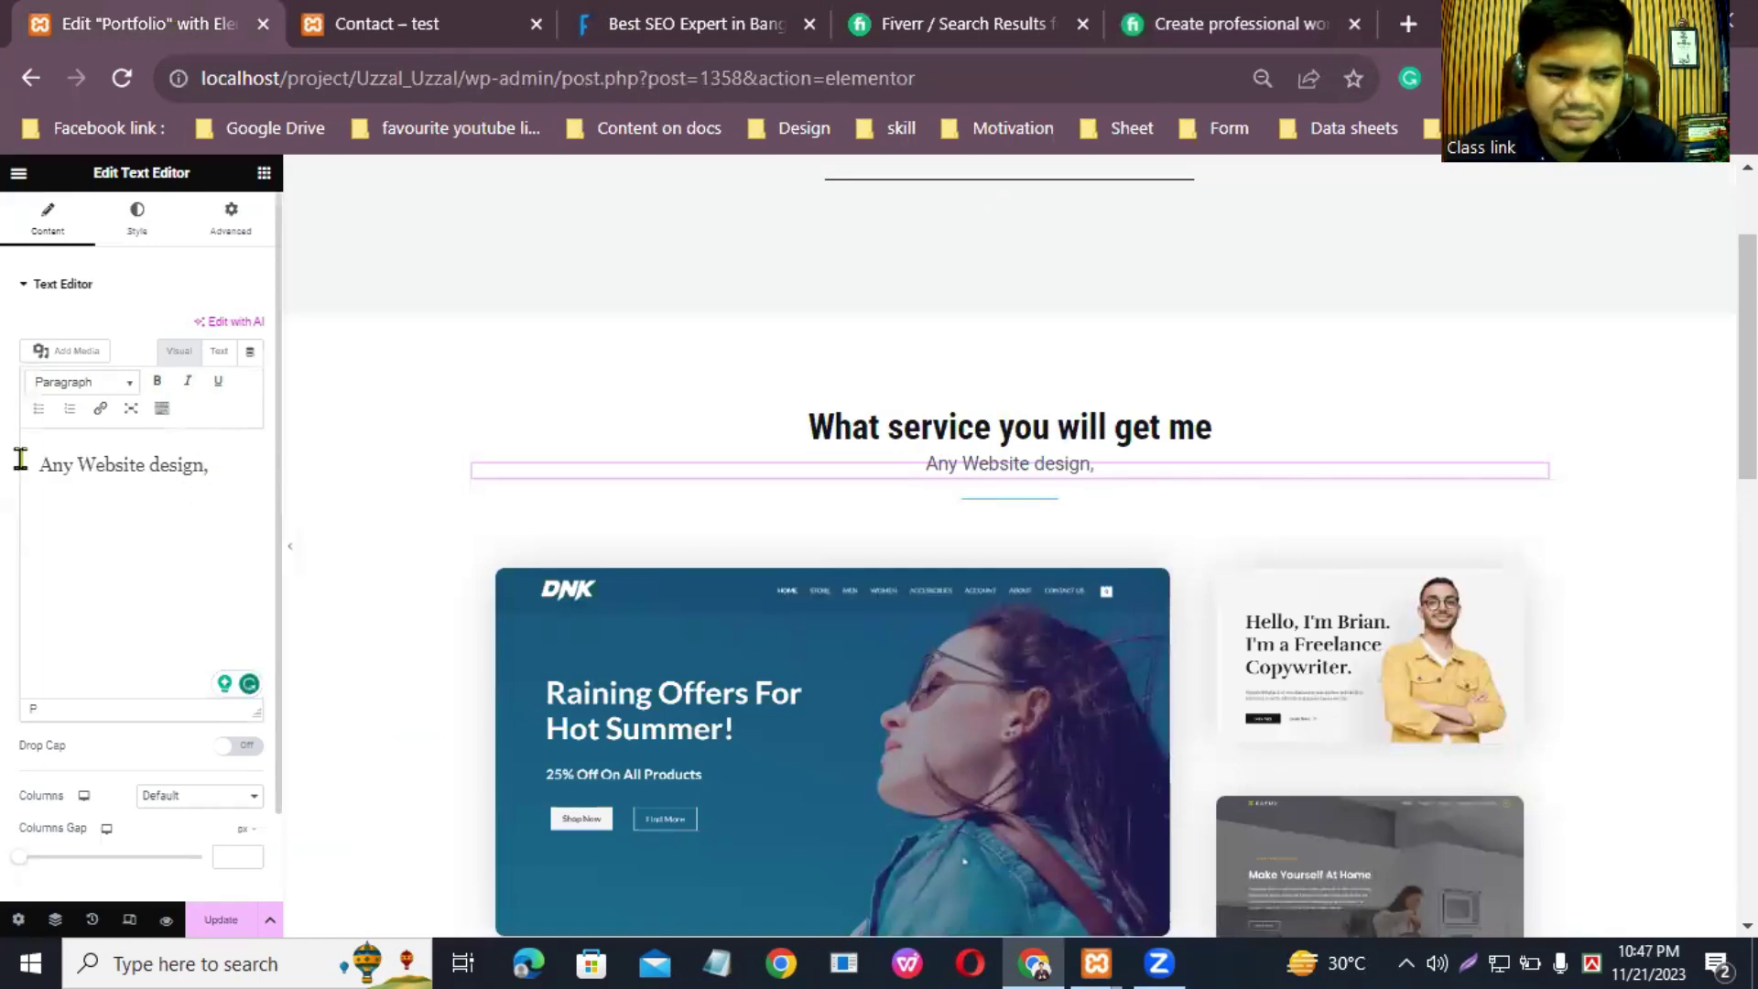
Step: Replace the old 'Any Website design,' text with the copied gig paragraphs
{"action": "triple_click", "coordinate": [108, 458]}
{"action": "right_click", "coordinate": [108, 458]}
{"action": "left_click", "coordinate": [175, 581]}
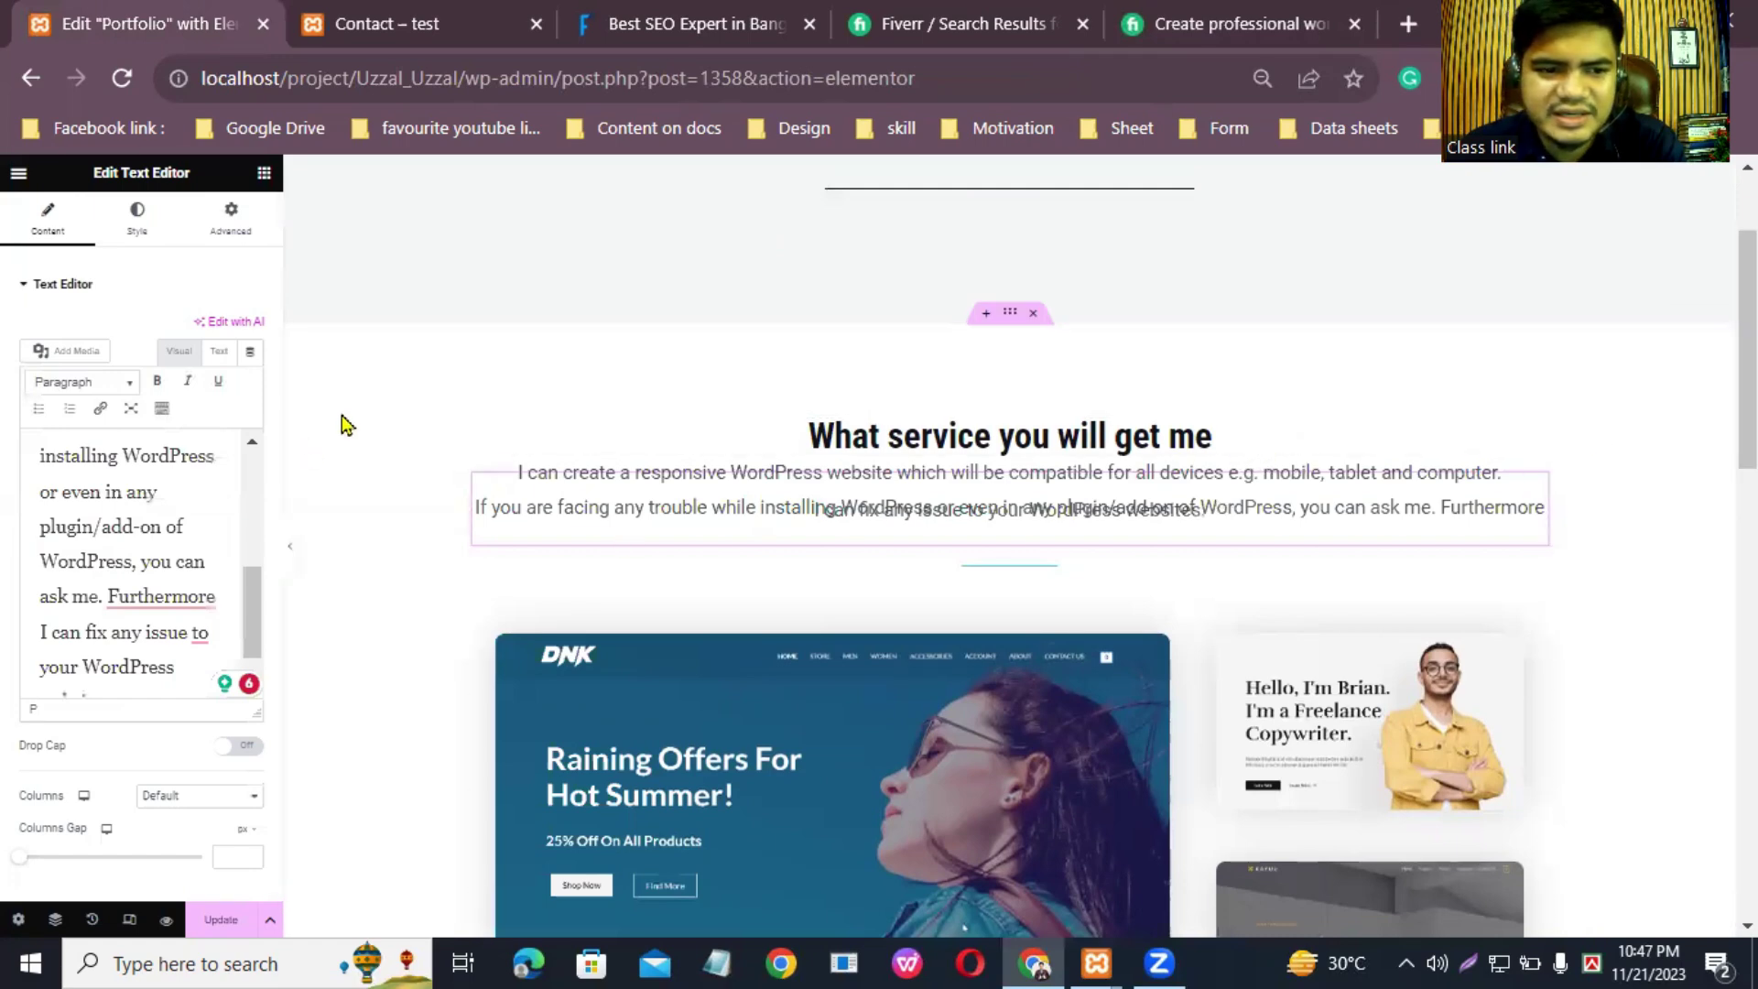
Step: Accept the grammar fixes: 'Furthermore,', 'with' for 'to' and 'for', 'that' for 'which', added commas
{"action": "mouse_move", "coordinate": [151, 594]}
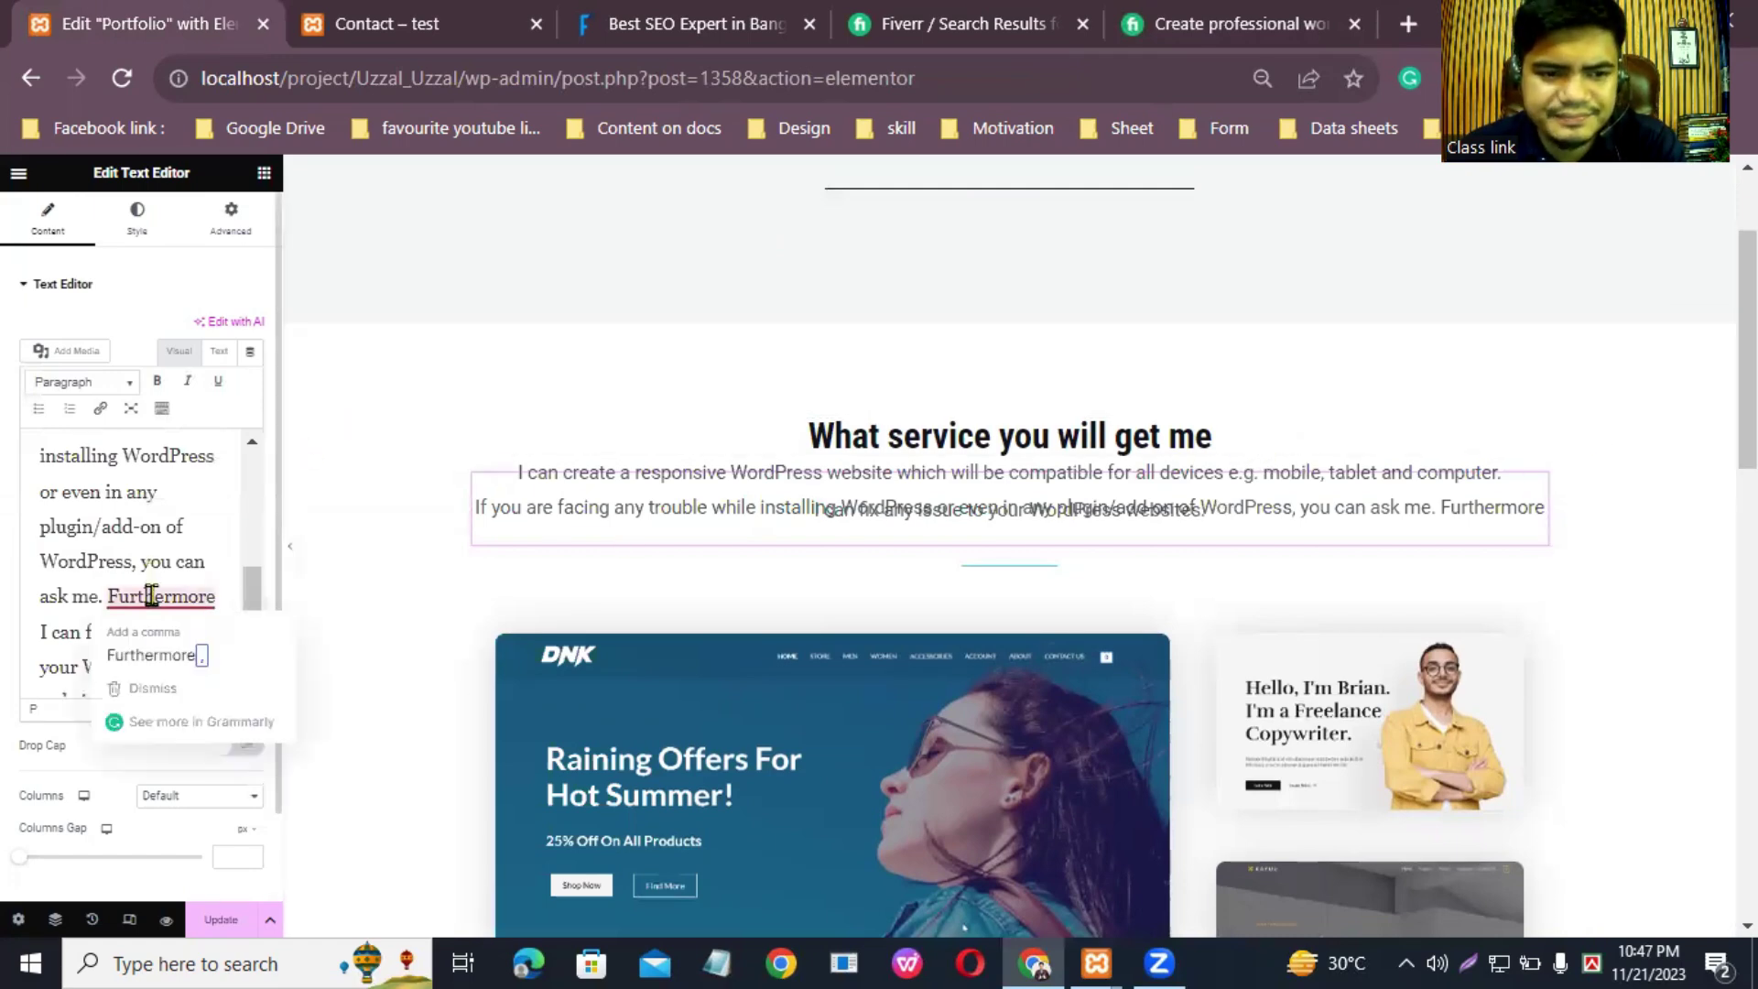
{"action": "left_click", "coordinate": [170, 658]}
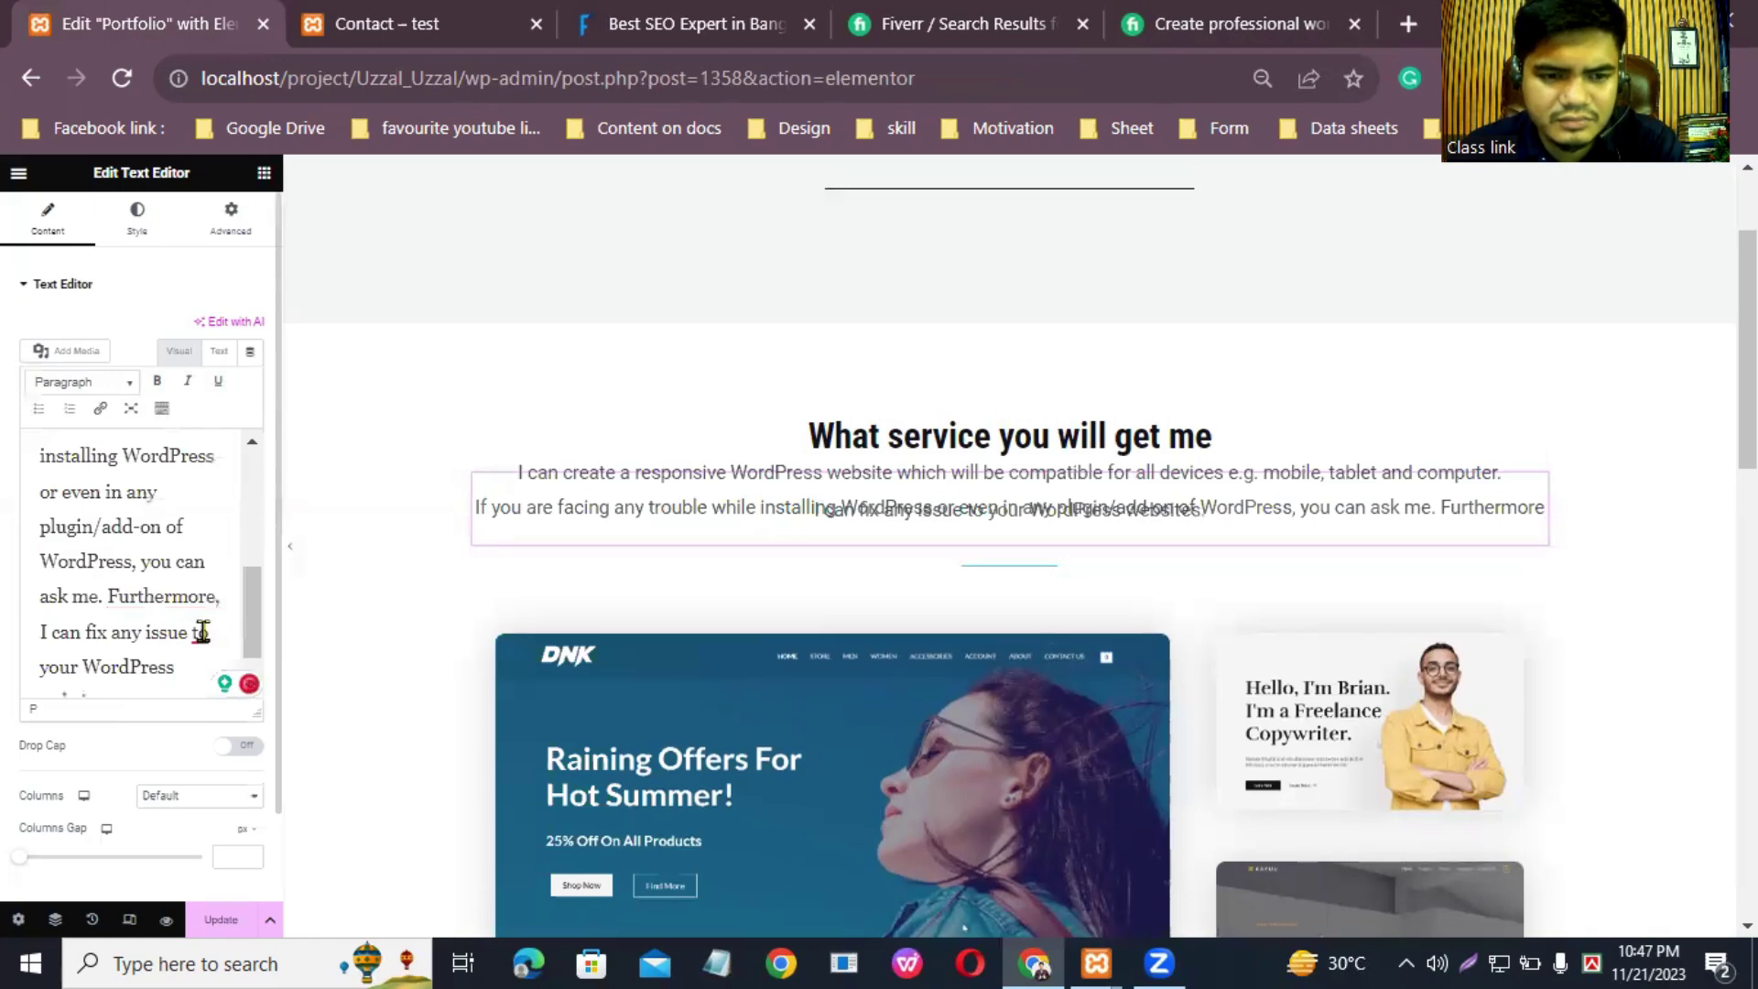
{"action": "mouse_move", "coordinate": [200, 632]}
{"action": "left_click", "coordinate": [209, 691]}
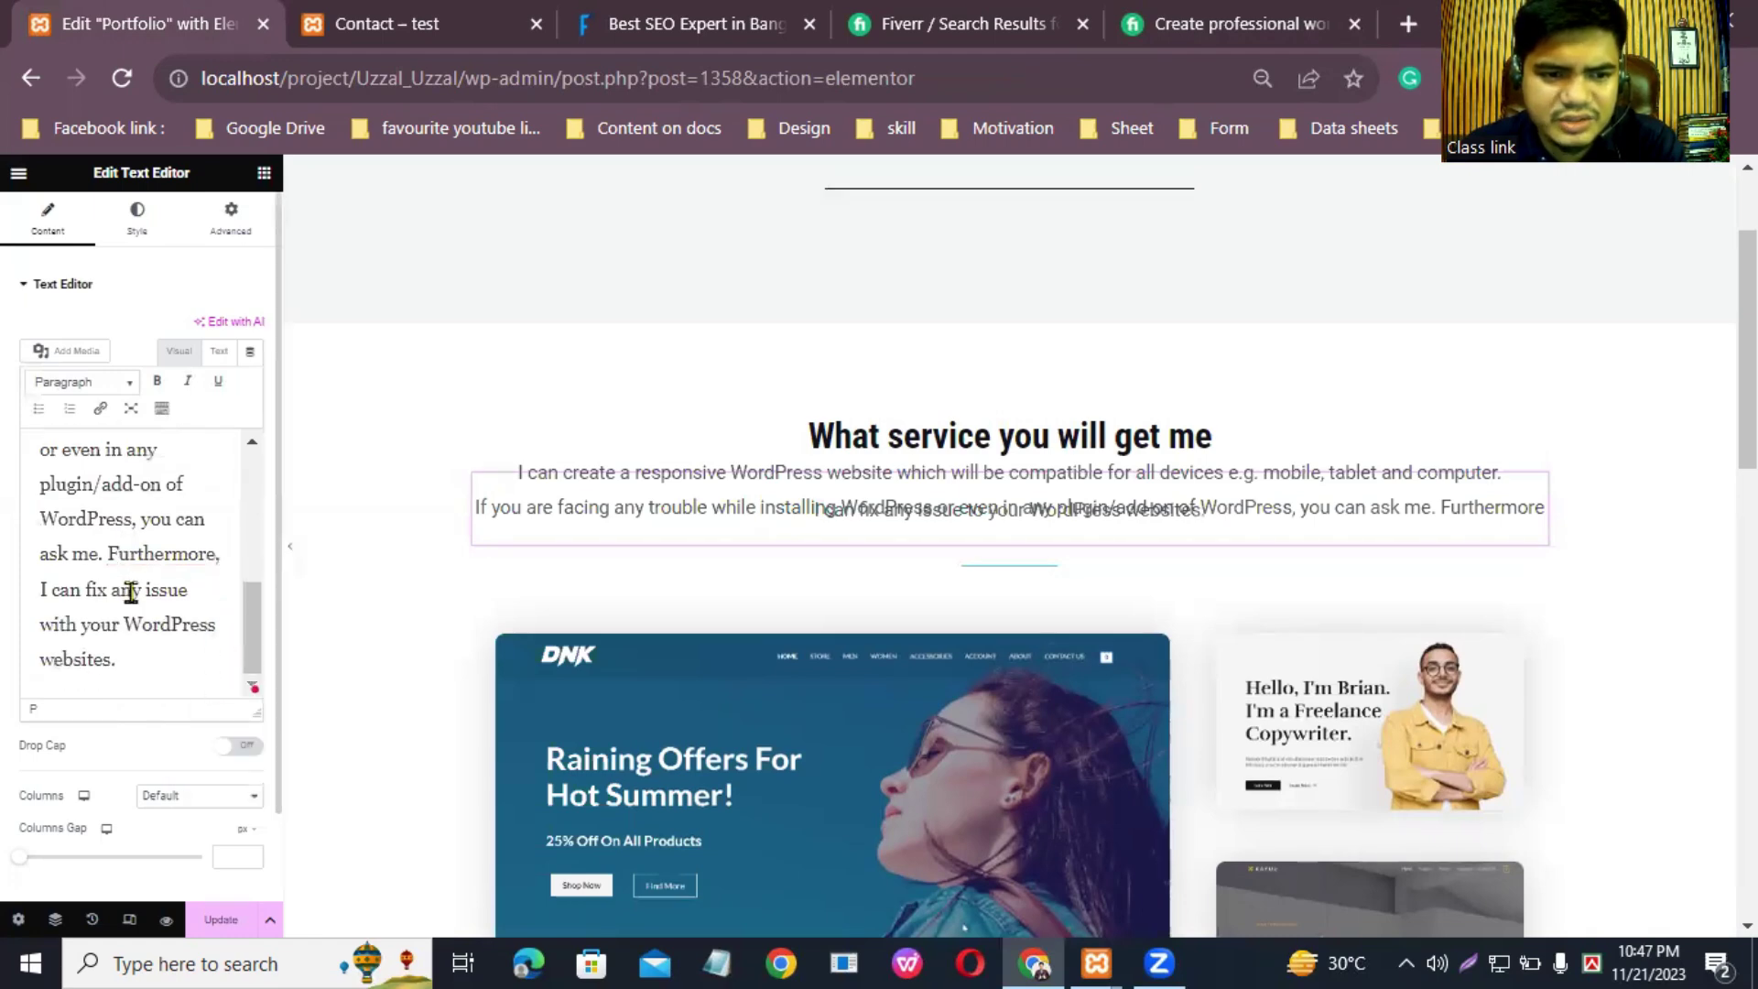
{"action": "scroll", "coordinate": [128, 594], "scroll_direction": "up", "scroll_amount": 5}
{"action": "mouse_move", "coordinate": [82, 575]}
{"action": "left_click", "coordinate": [87, 622]}
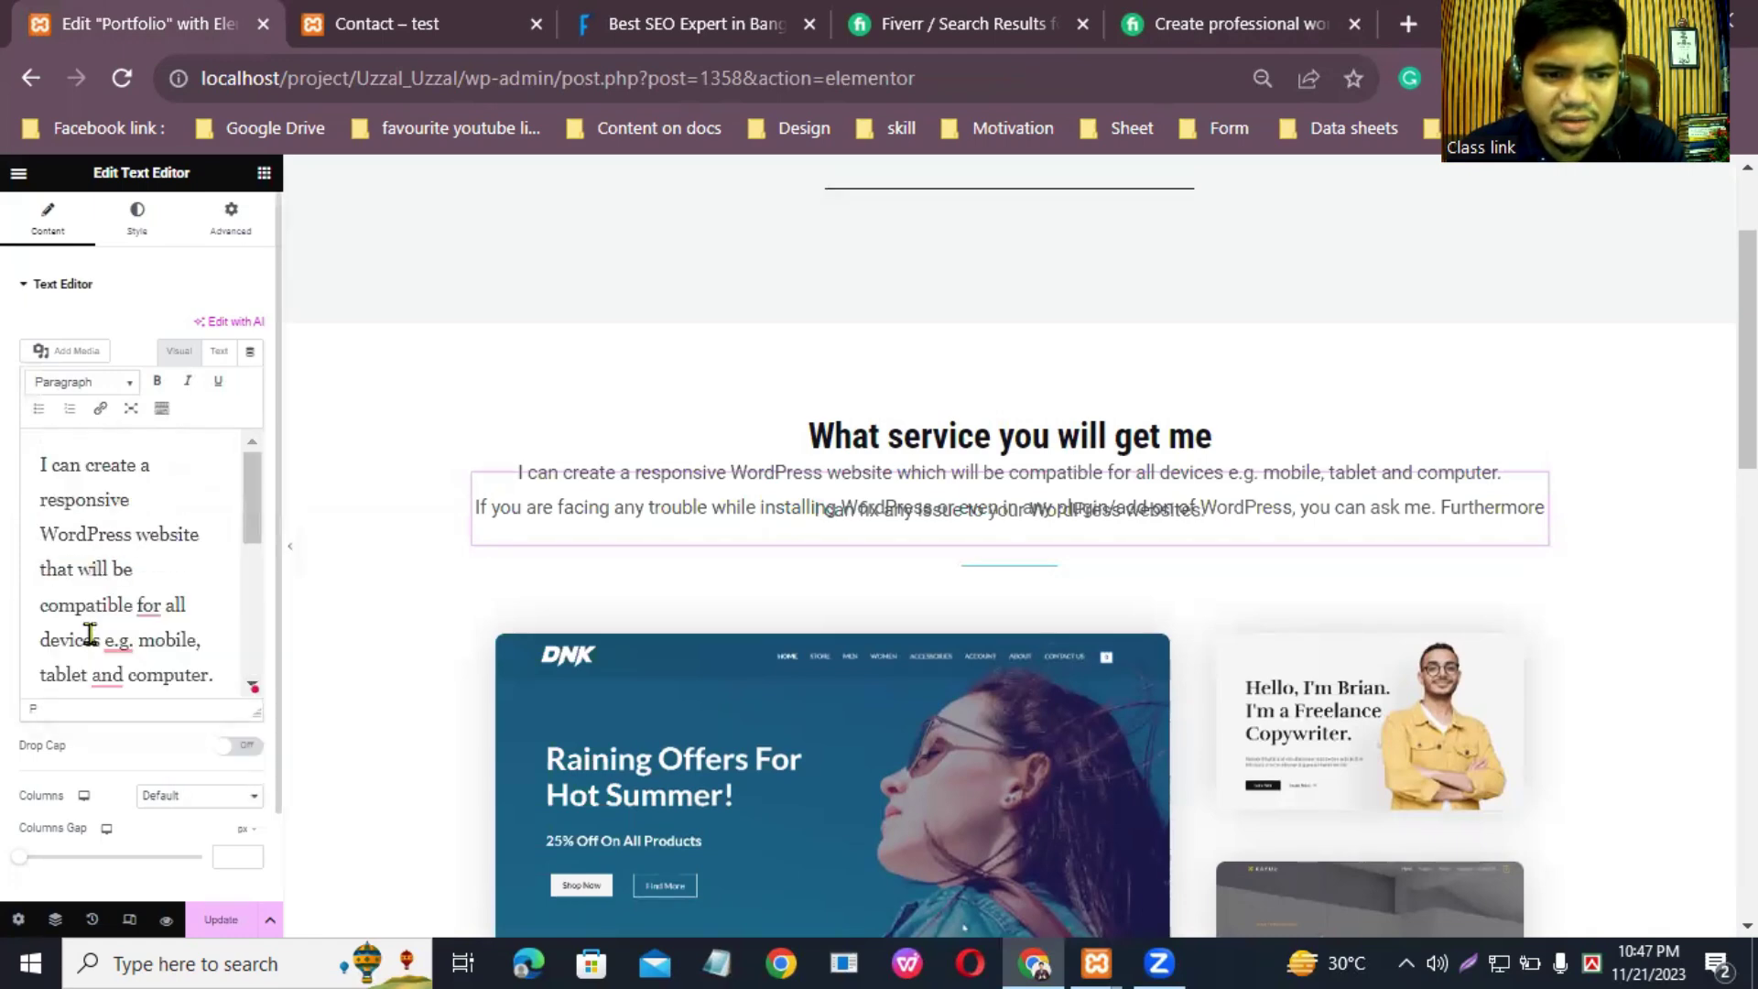
{"action": "mouse_move", "coordinate": [119, 639]}
{"action": "left_click", "coordinate": [123, 701]}
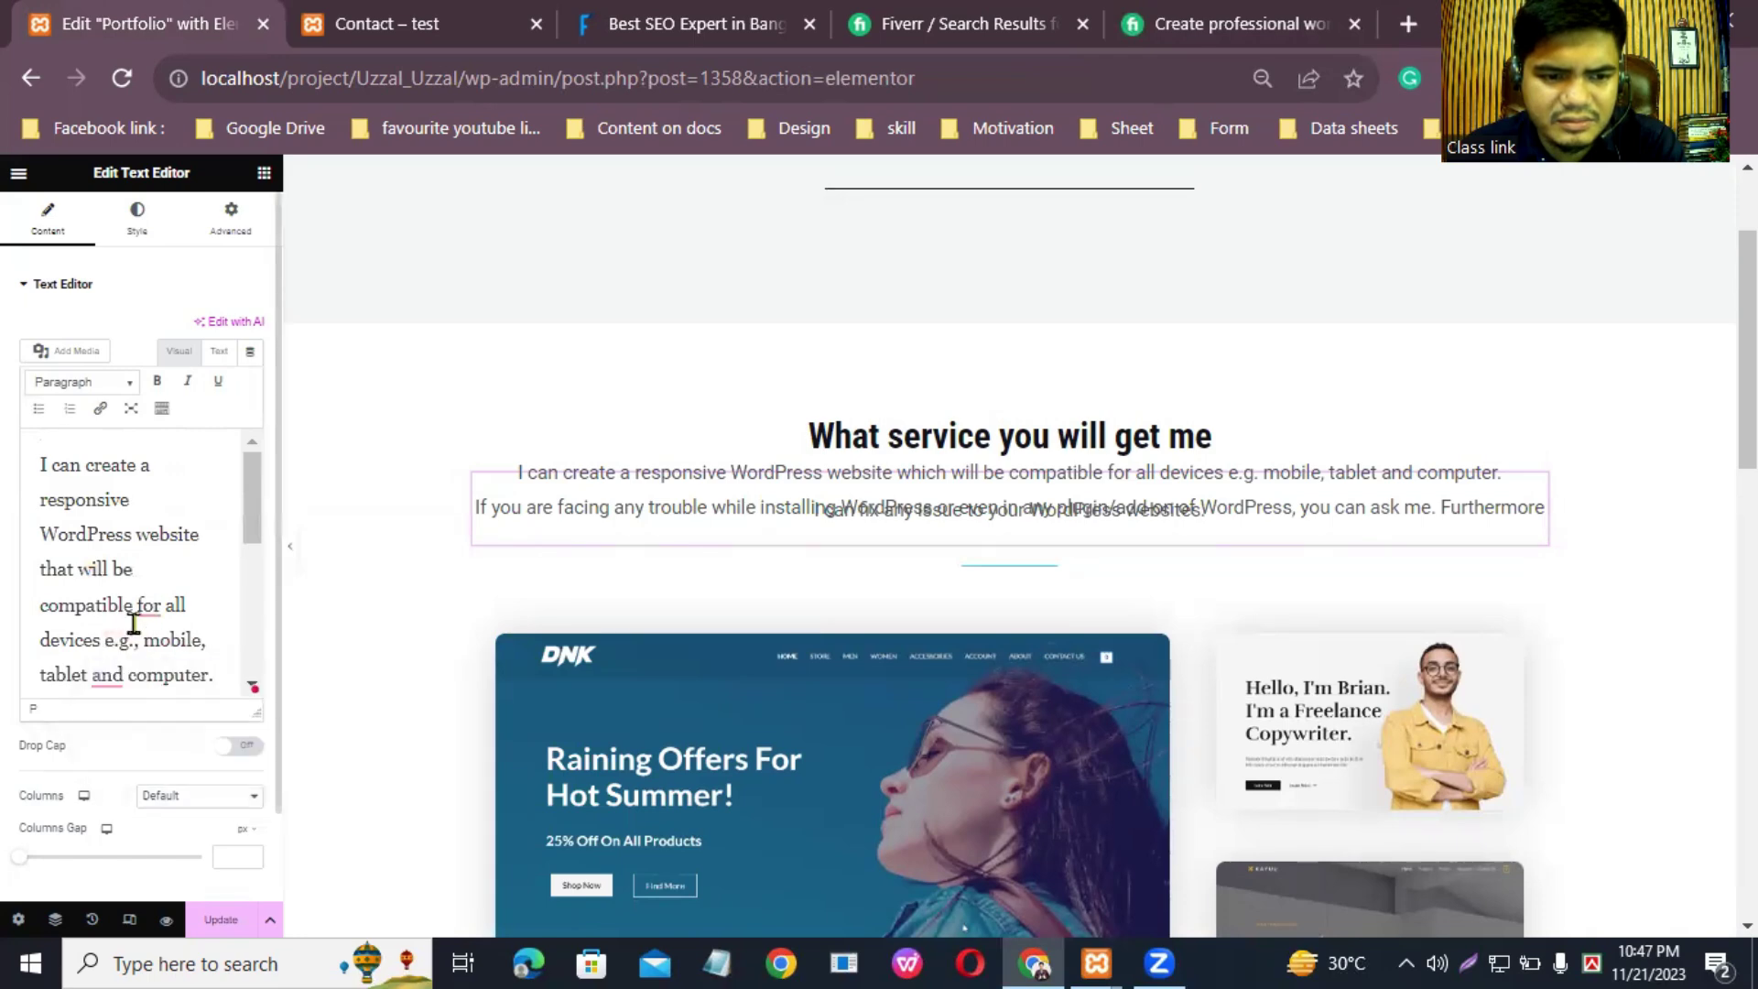
{"action": "mouse_move", "coordinate": [145, 608]}
{"action": "left_click", "coordinate": [137, 666]}
{"action": "mouse_move", "coordinate": [104, 673]}
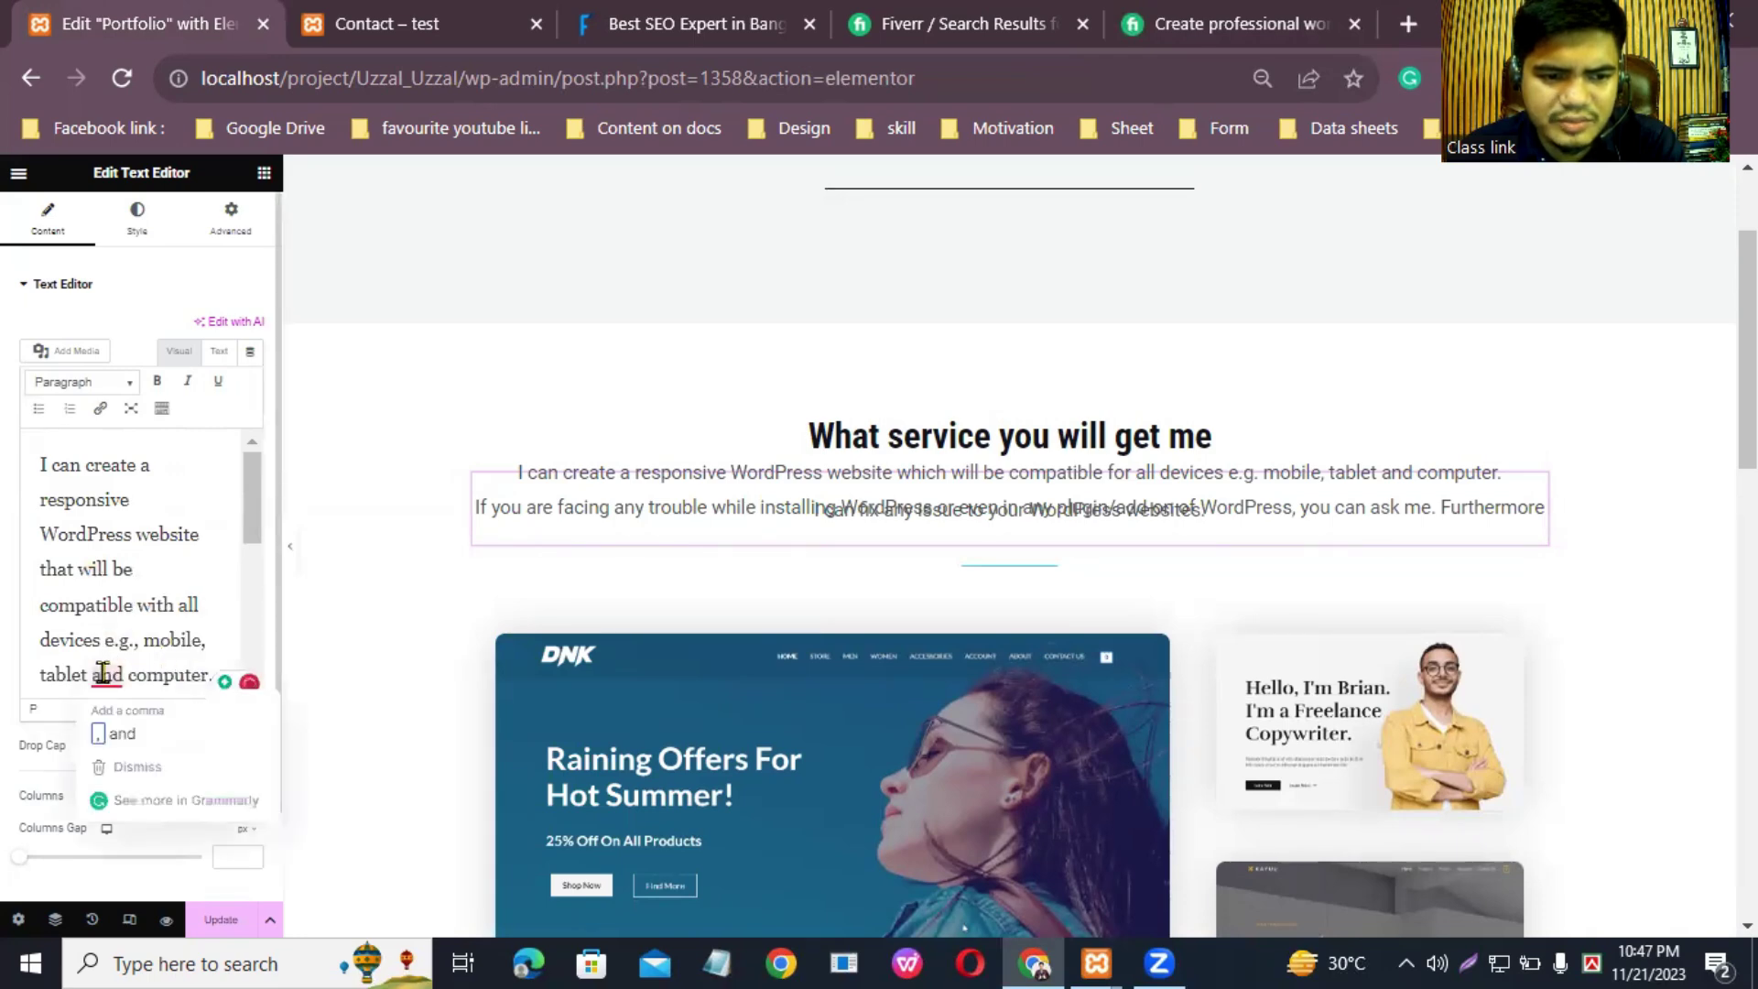
{"action": "left_click", "coordinate": [113, 732]}
{"action": "scroll", "coordinate": [113, 616], "scroll_direction": "down", "scroll_amount": 5}
{"action": "scroll", "coordinate": [113, 567], "scroll_direction": "up", "scroll_amount": 5}
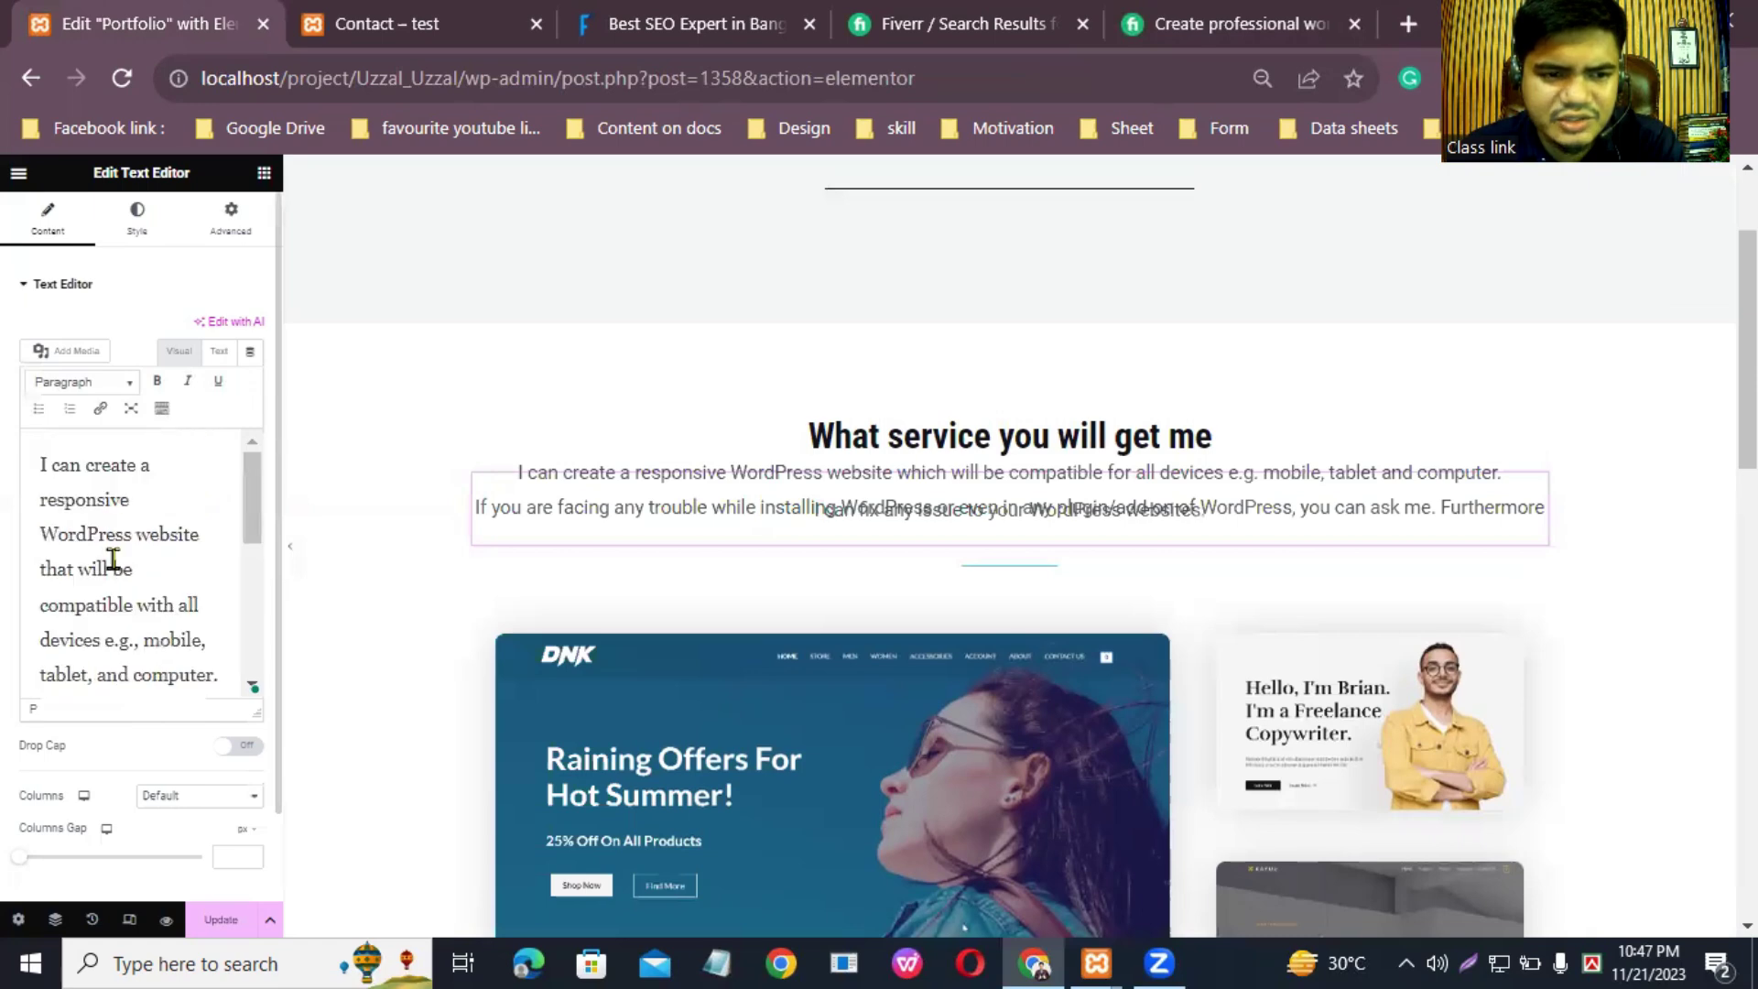
{"action": "left_click", "coordinate": [137, 218]}
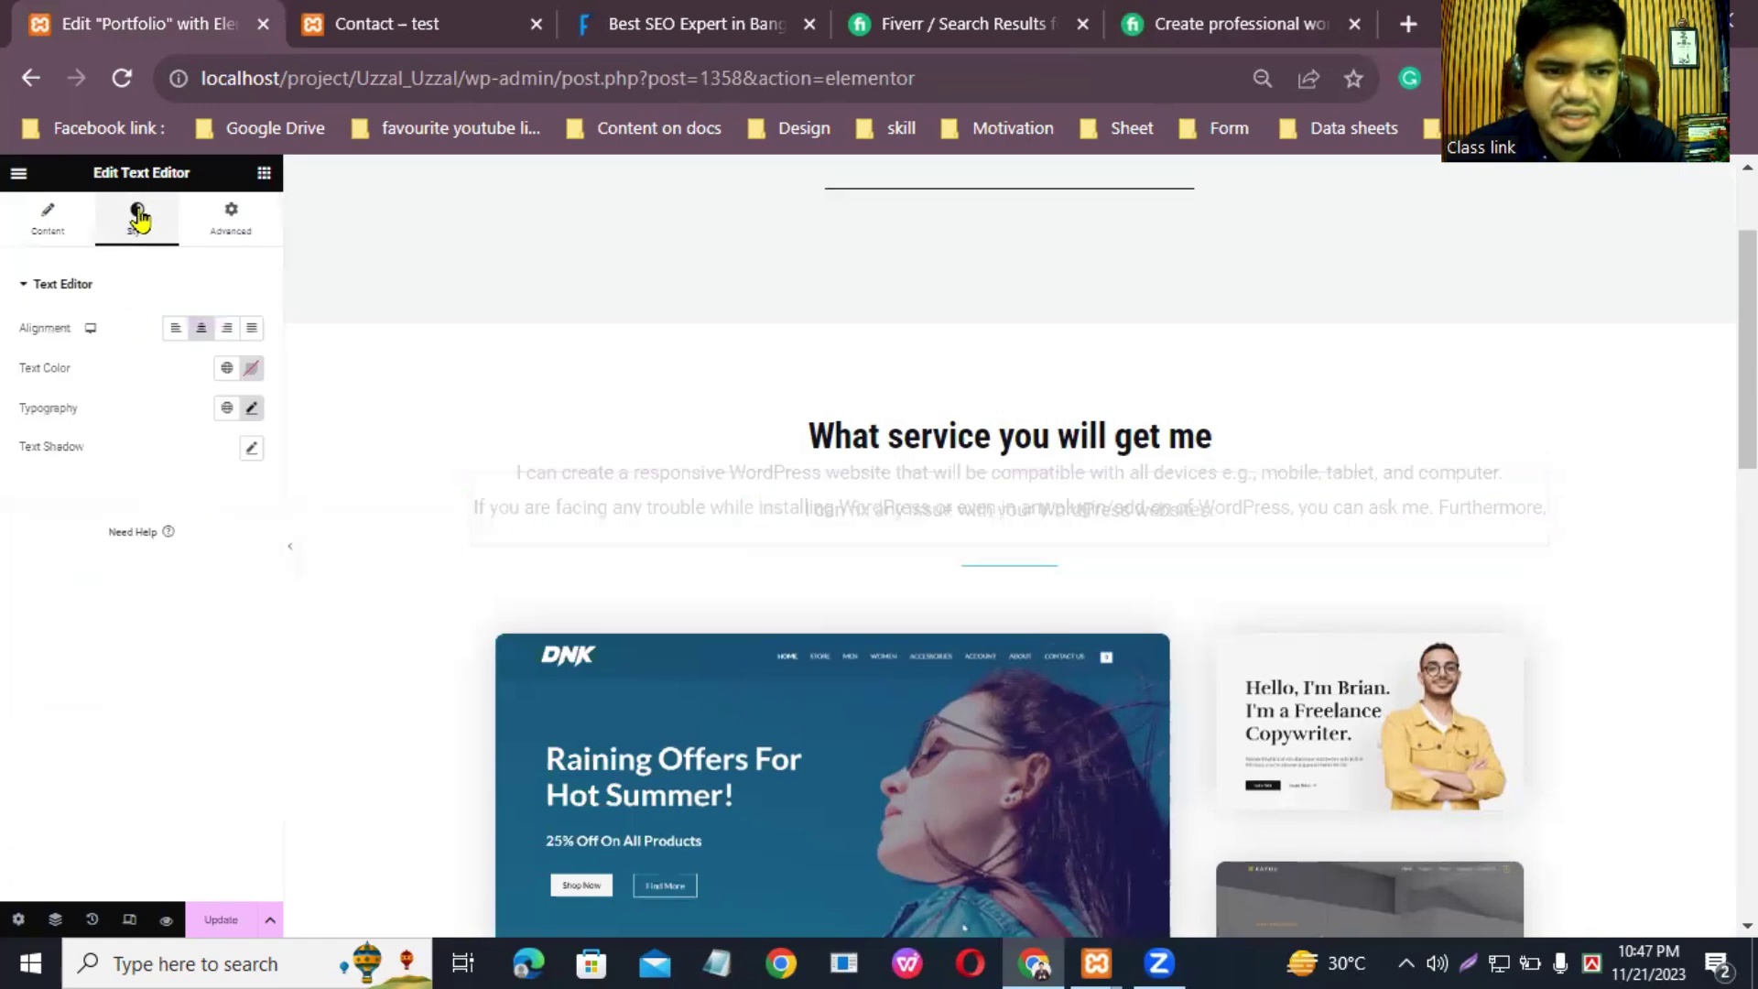
Step: Colour the service text dark red-grey (#6E4949) and centre-align it
{"action": "left_click", "coordinate": [251, 367]}
{"action": "left_click_drag", "start_coordinate": [224, 571], "coordinate": [176, 530]}
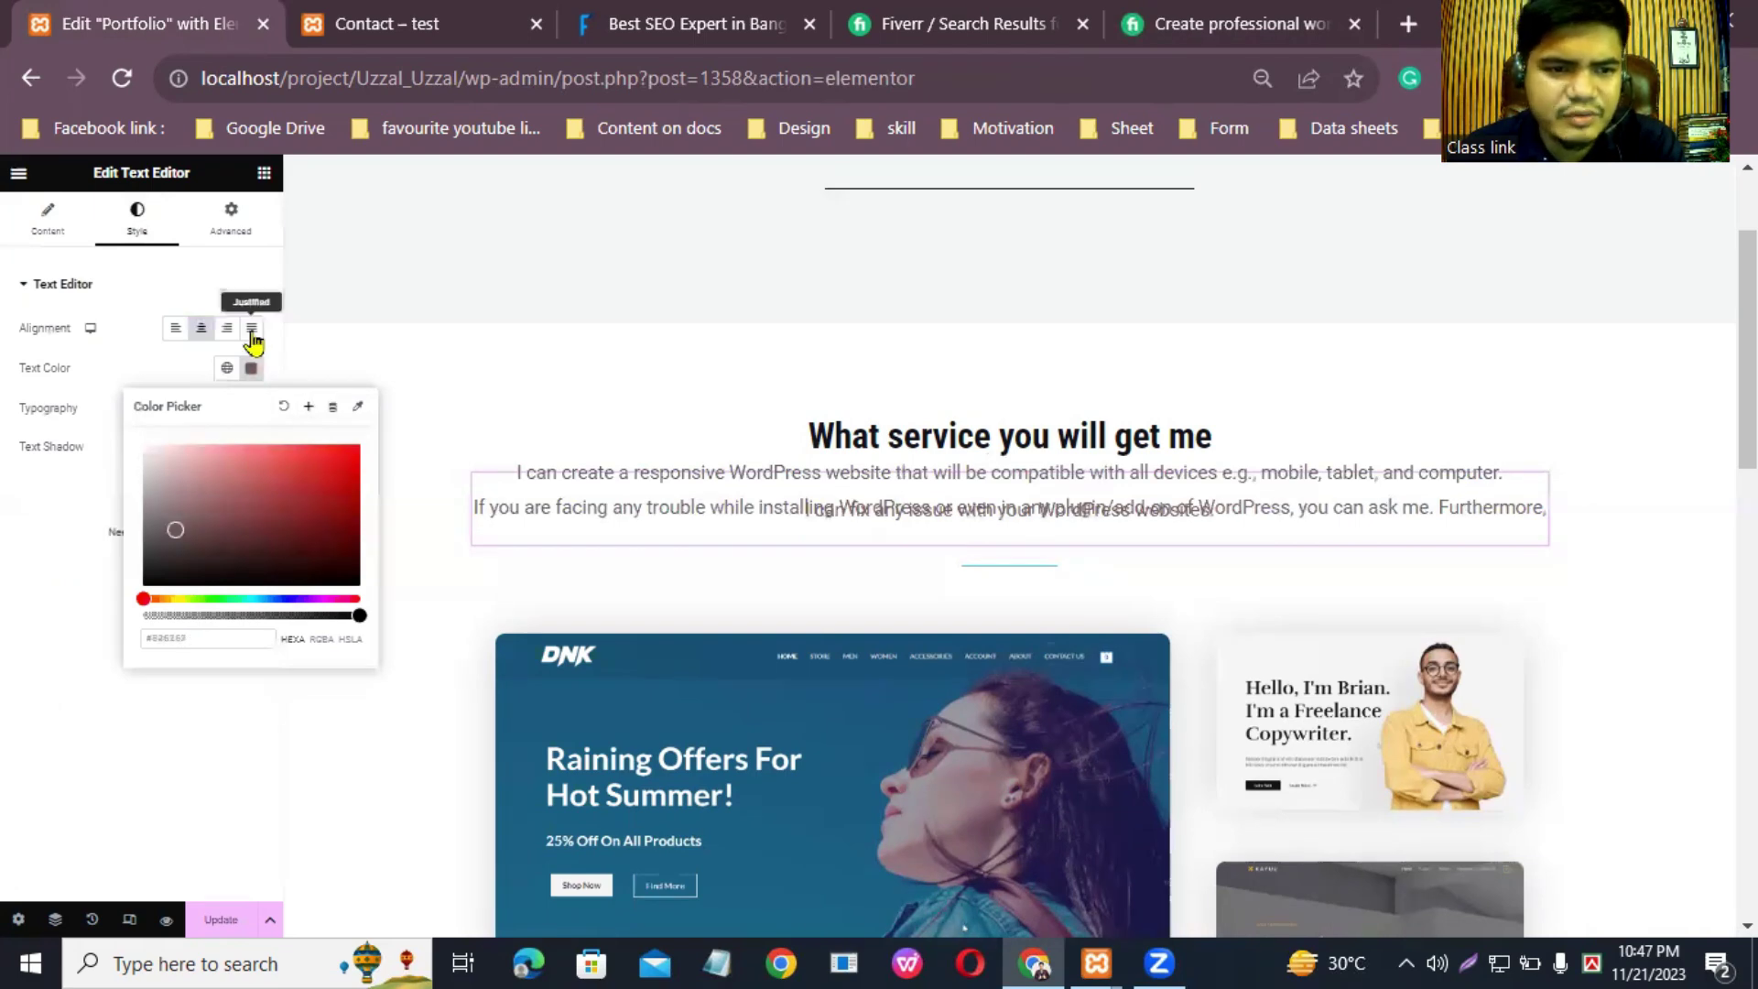
{"action": "left_click", "coordinate": [177, 330]}
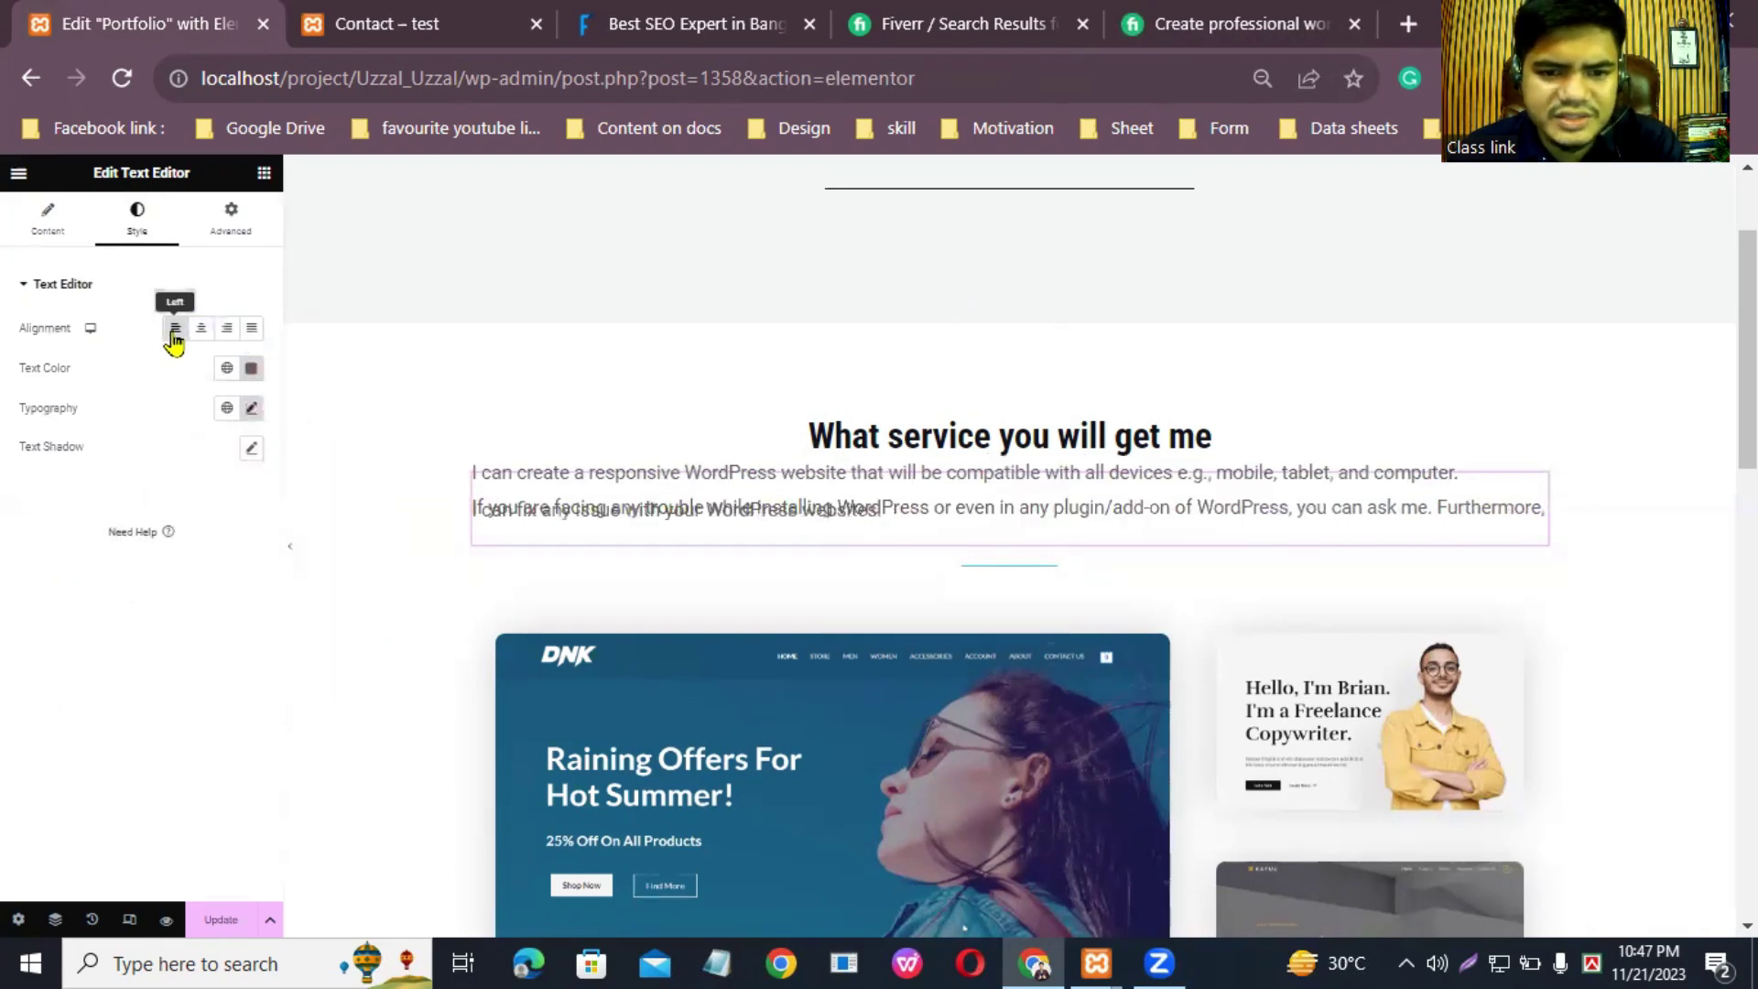
{"action": "left_click", "coordinate": [204, 328]}
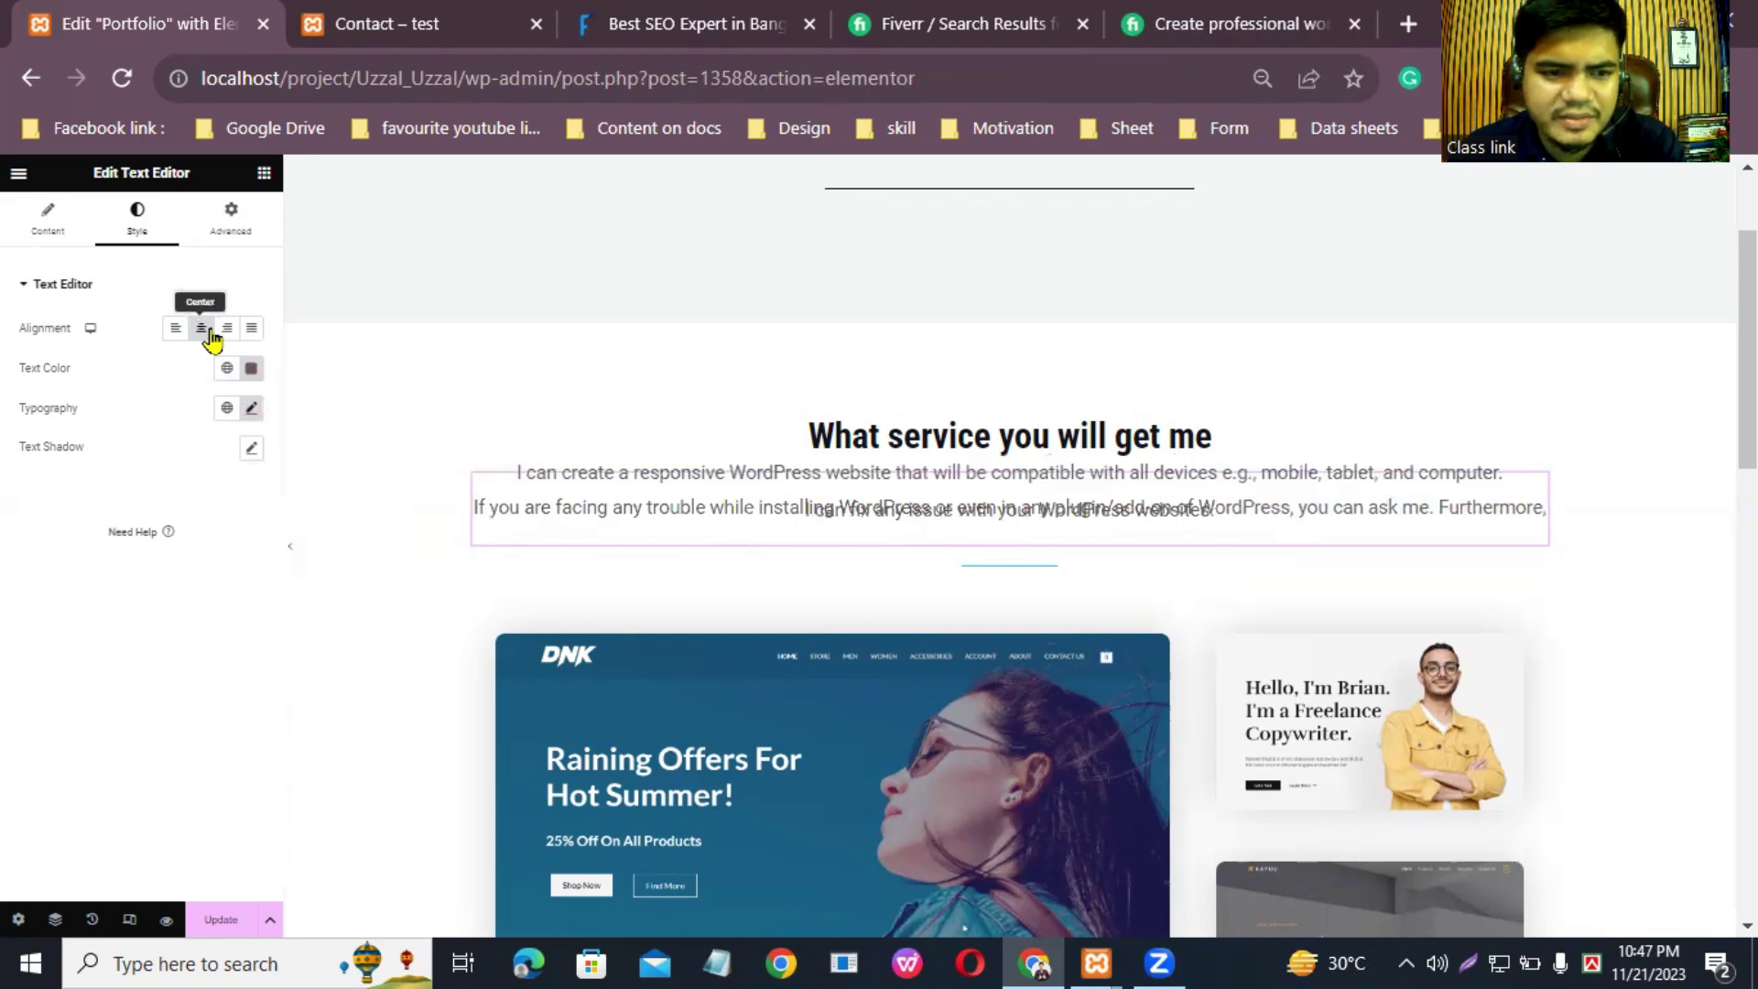
Step: Set the typography font size to 13 px
{"action": "left_click", "coordinate": [251, 409]}
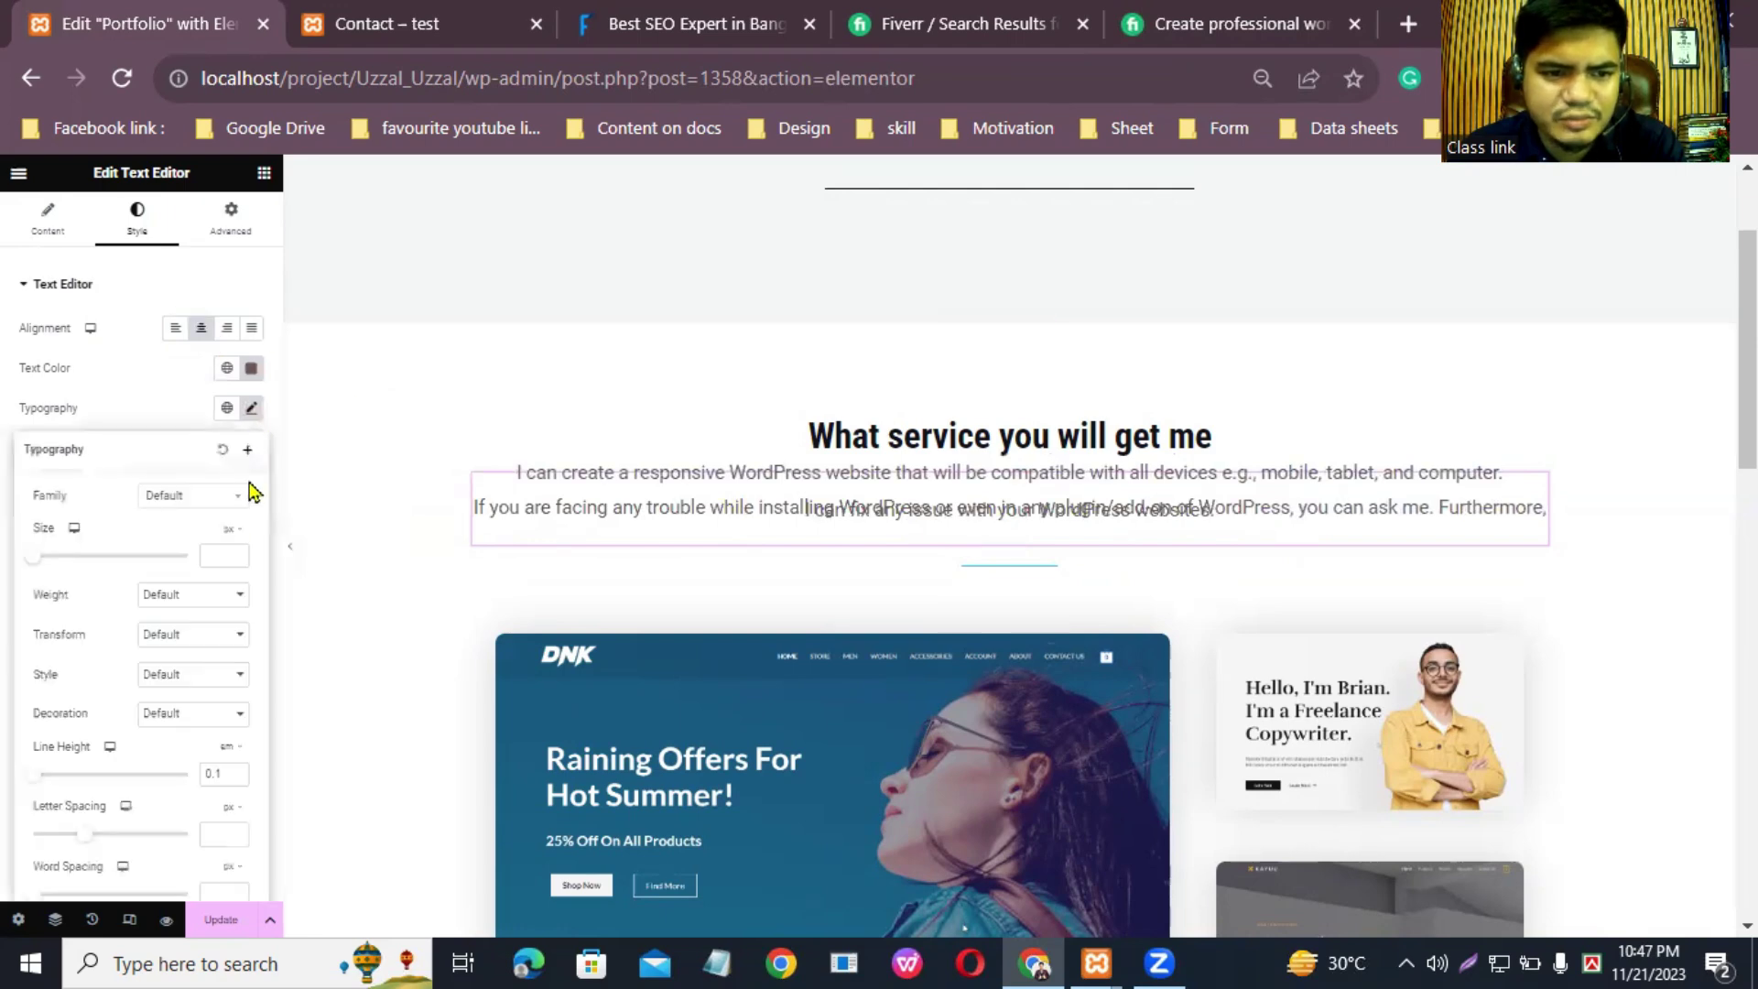
{"action": "left_click", "coordinate": [237, 554]}
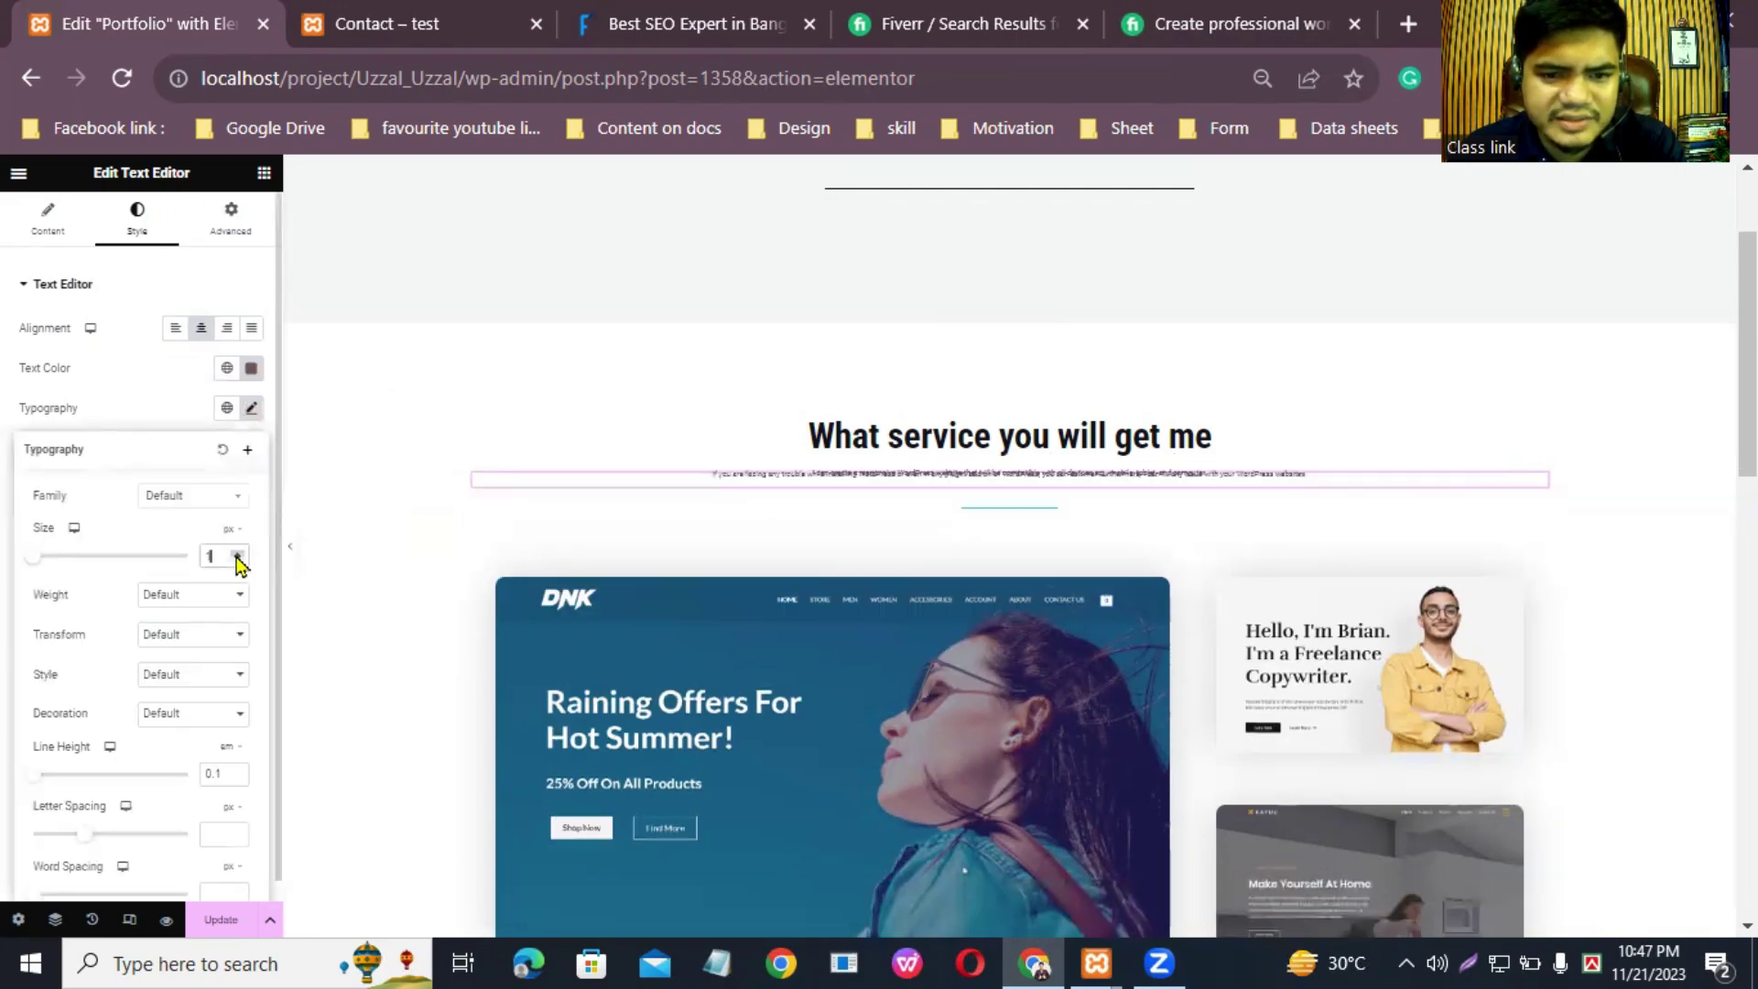
{"action": "left_click", "coordinate": [236, 554]}
{"action": "left_click", "coordinate": [236, 554]}
{"action": "left_click", "coordinate": [236, 554]}
{"action": "left_click", "coordinate": [237, 554]}
{"action": "left_click", "coordinate": [237, 554]}
{"action": "left_click", "coordinate": [236, 554]}
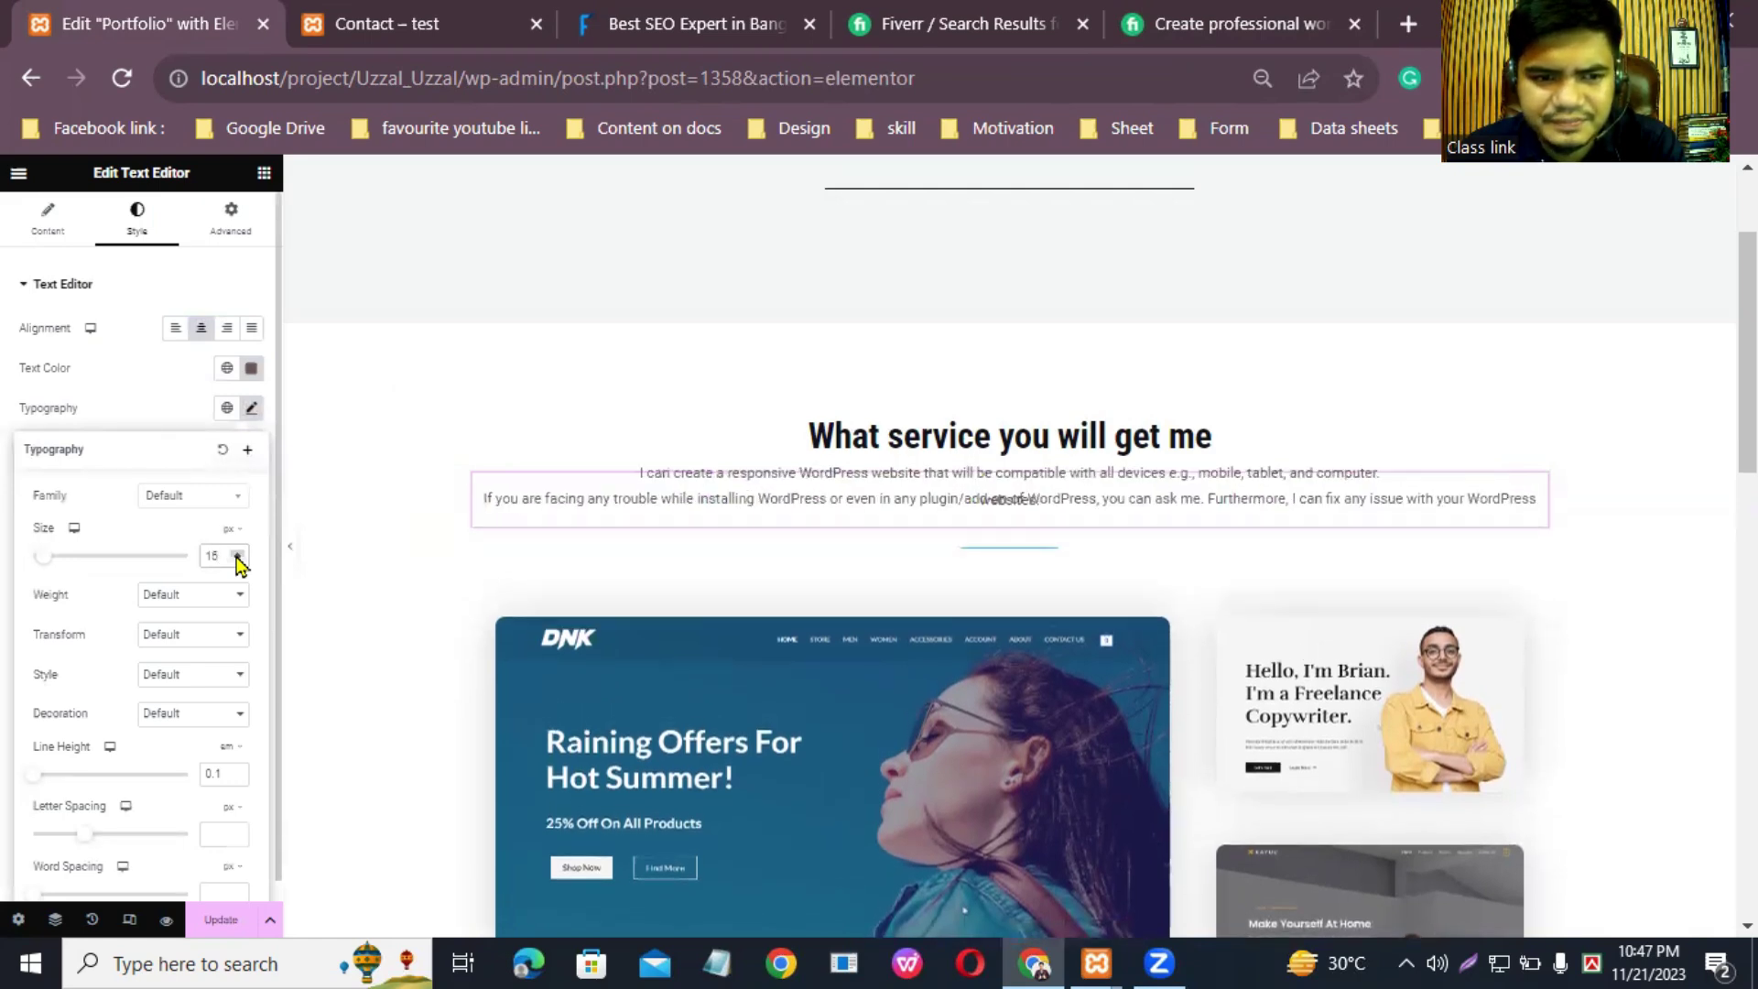
{"action": "left_click", "coordinate": [236, 559]}
{"action": "left_click", "coordinate": [236, 559]}
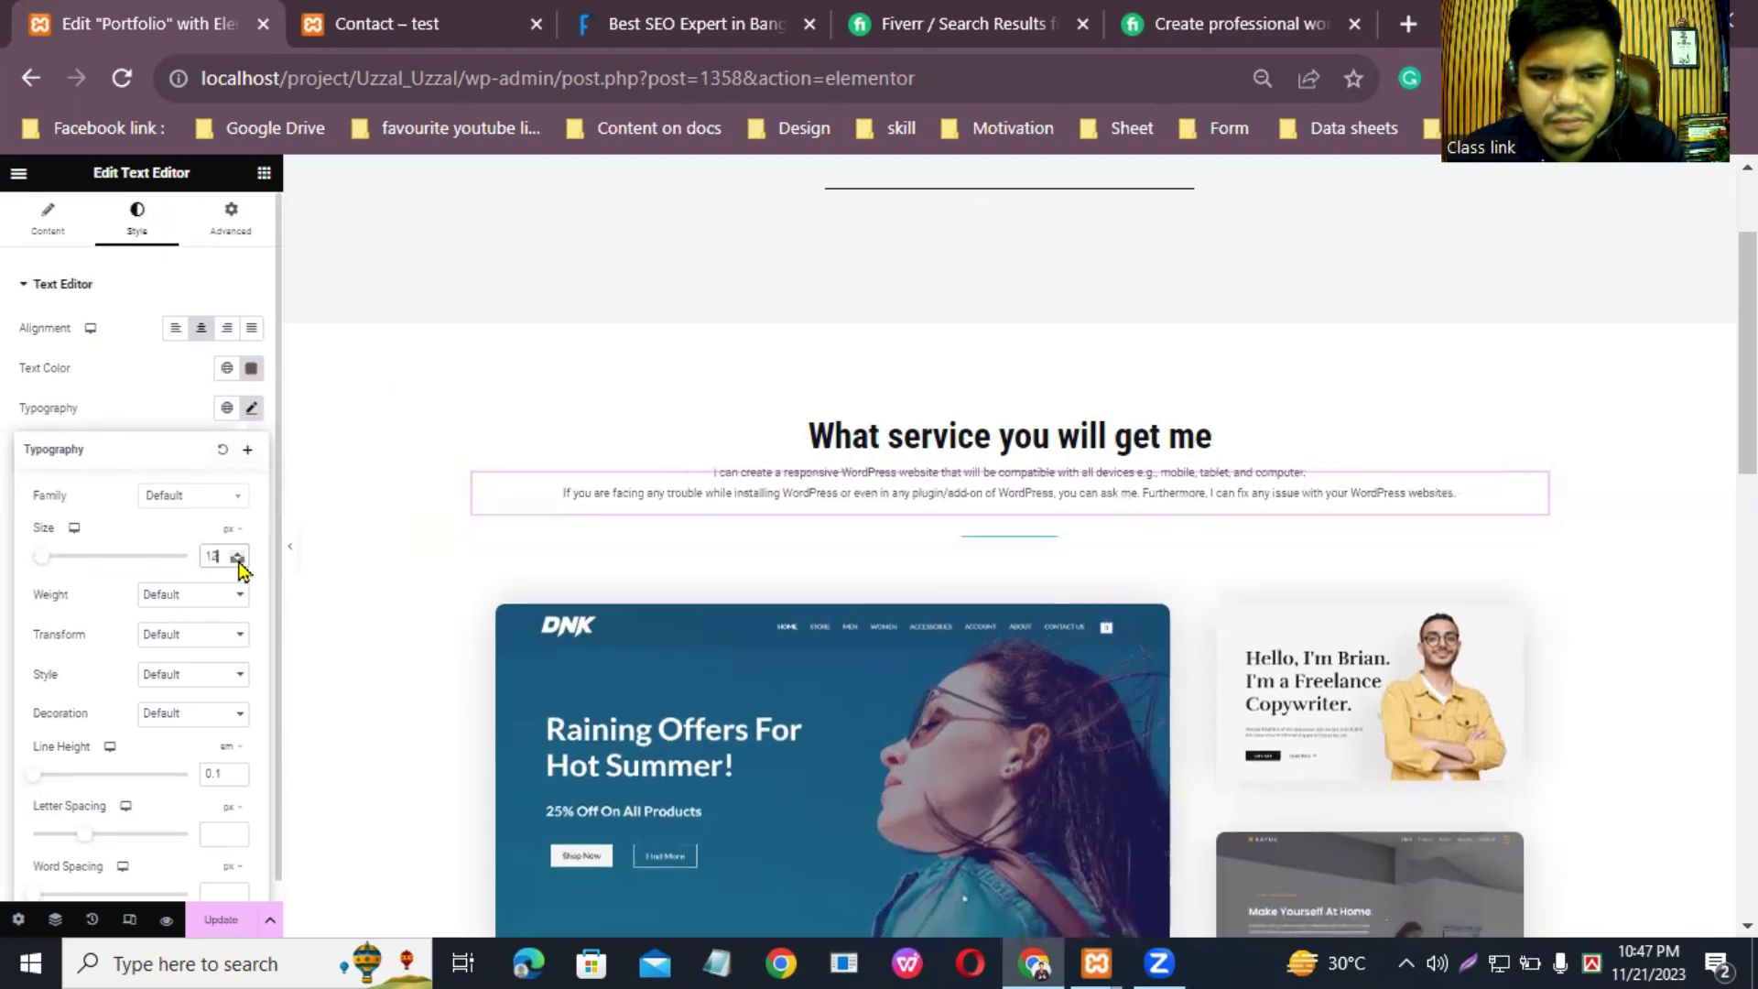
{"action": "left_click", "coordinate": [553, 396]}
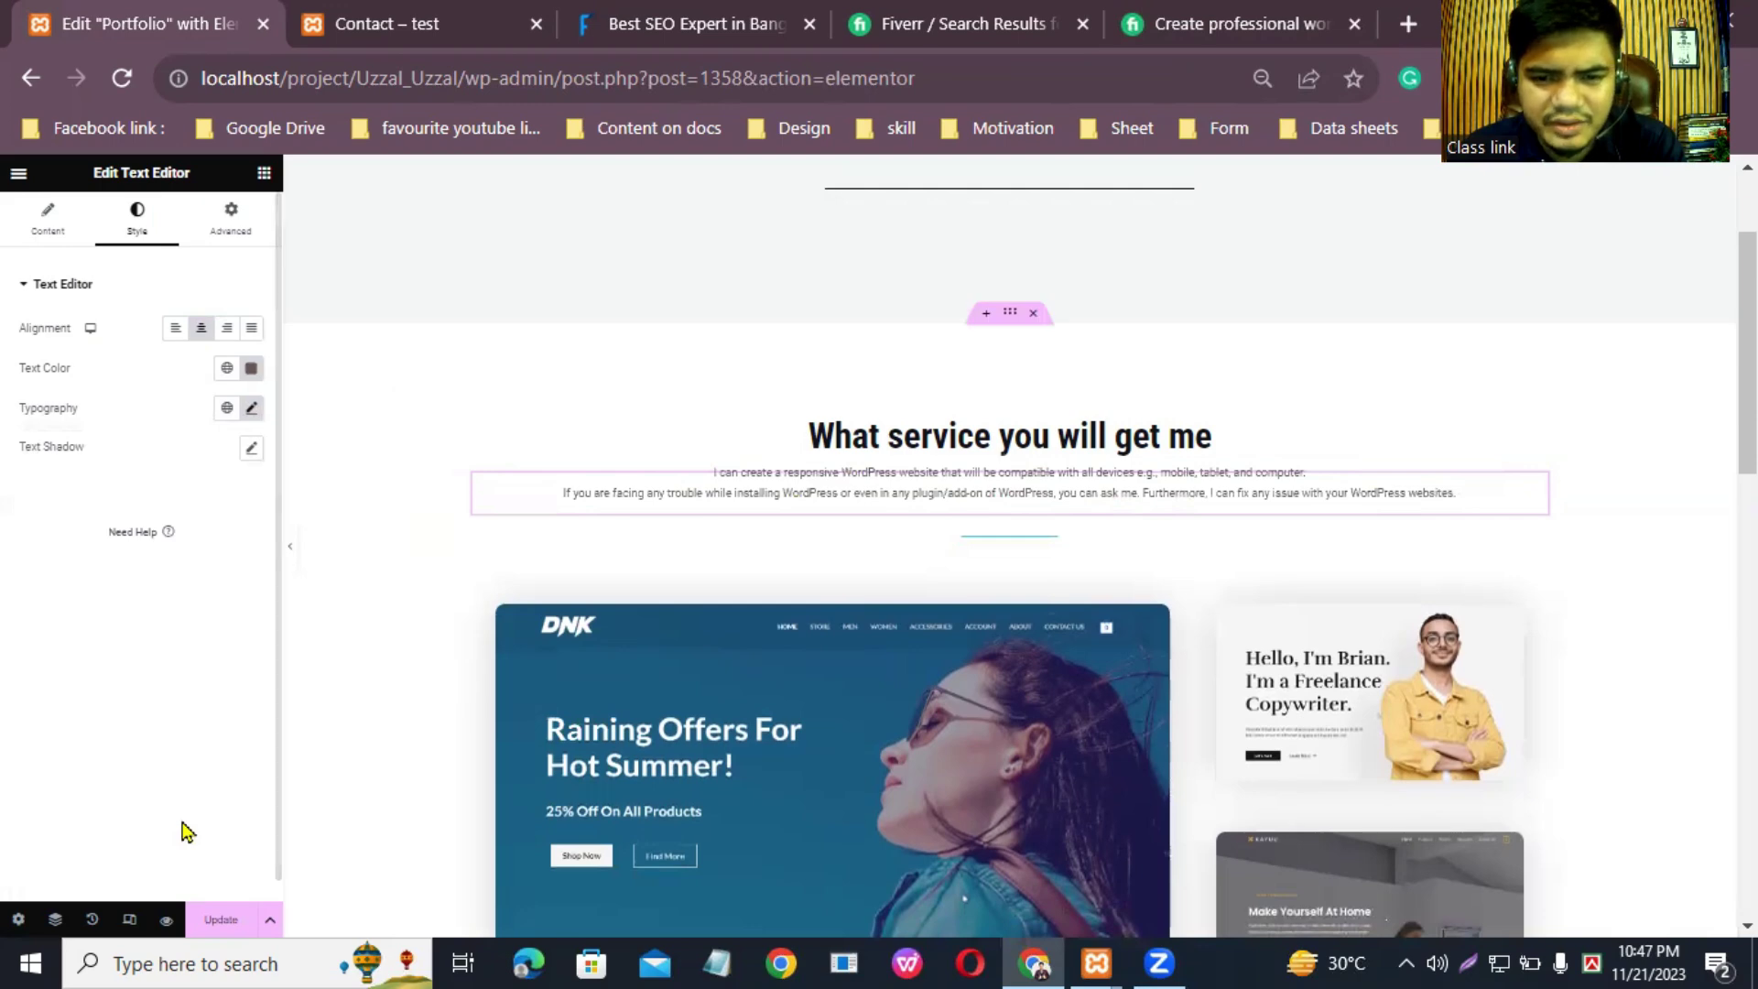
Step: Save, add a new Text Editor widget under the heading, and delete the old text block
{"action": "left_click", "coordinate": [231, 918]}
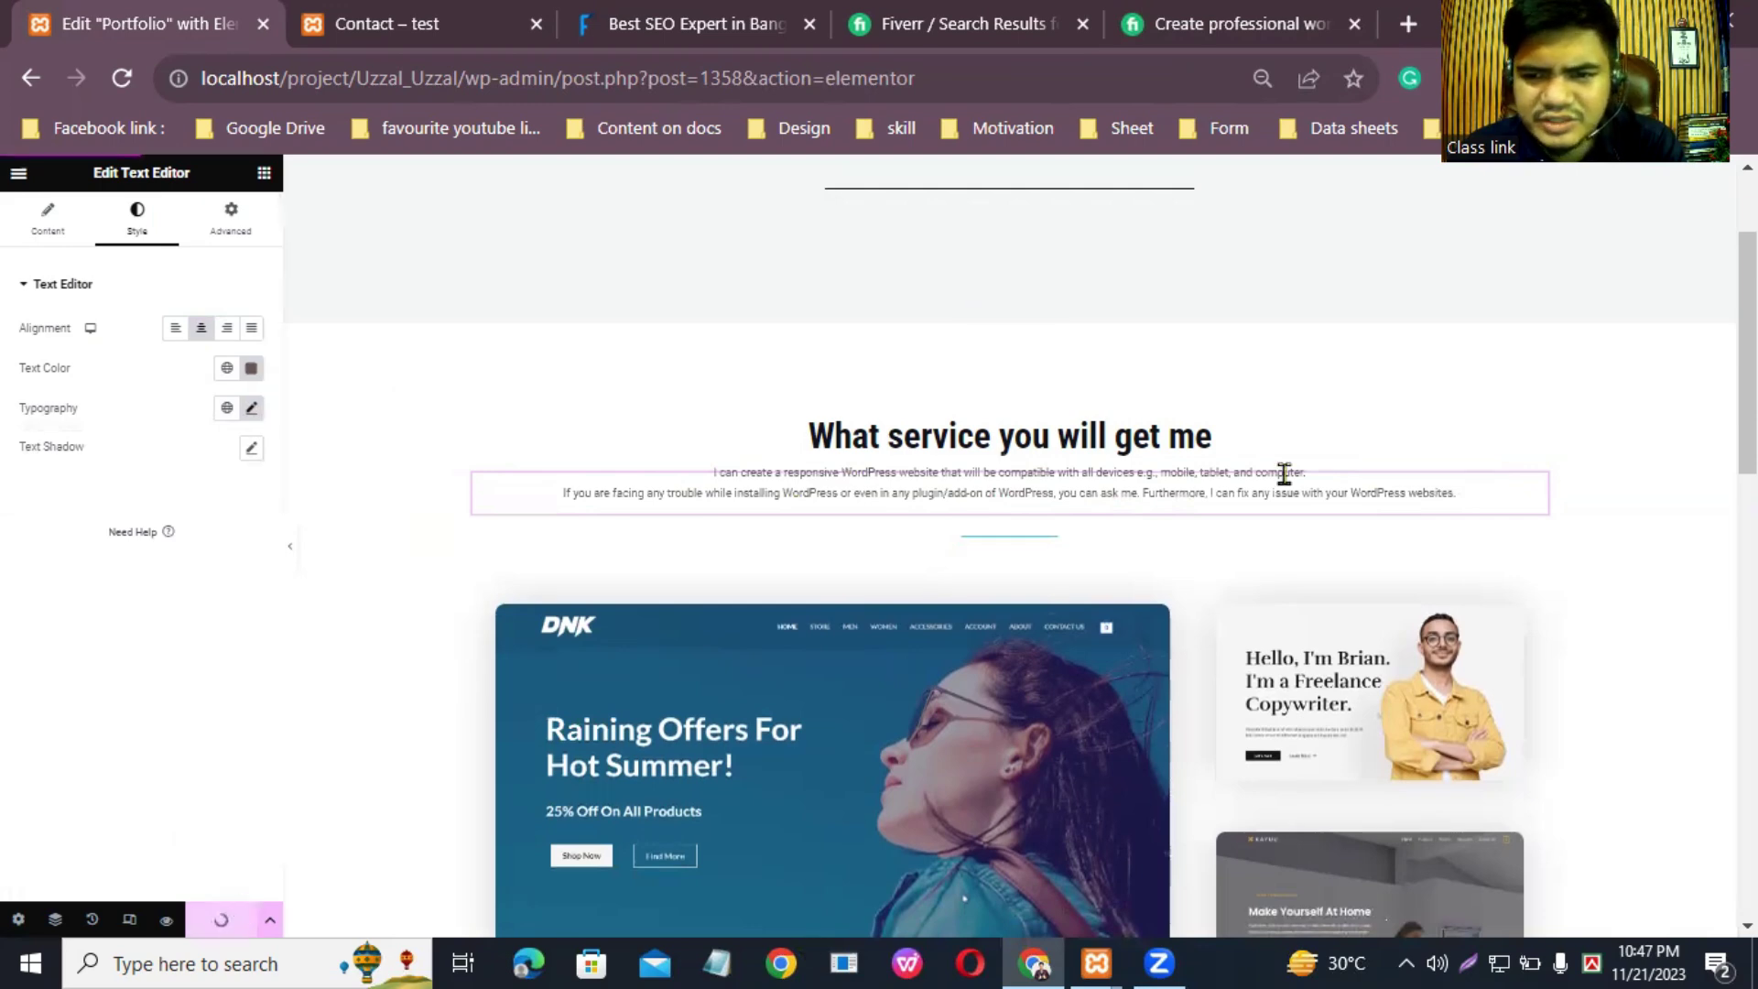
{"action": "left_click", "coordinate": [56, 920]}
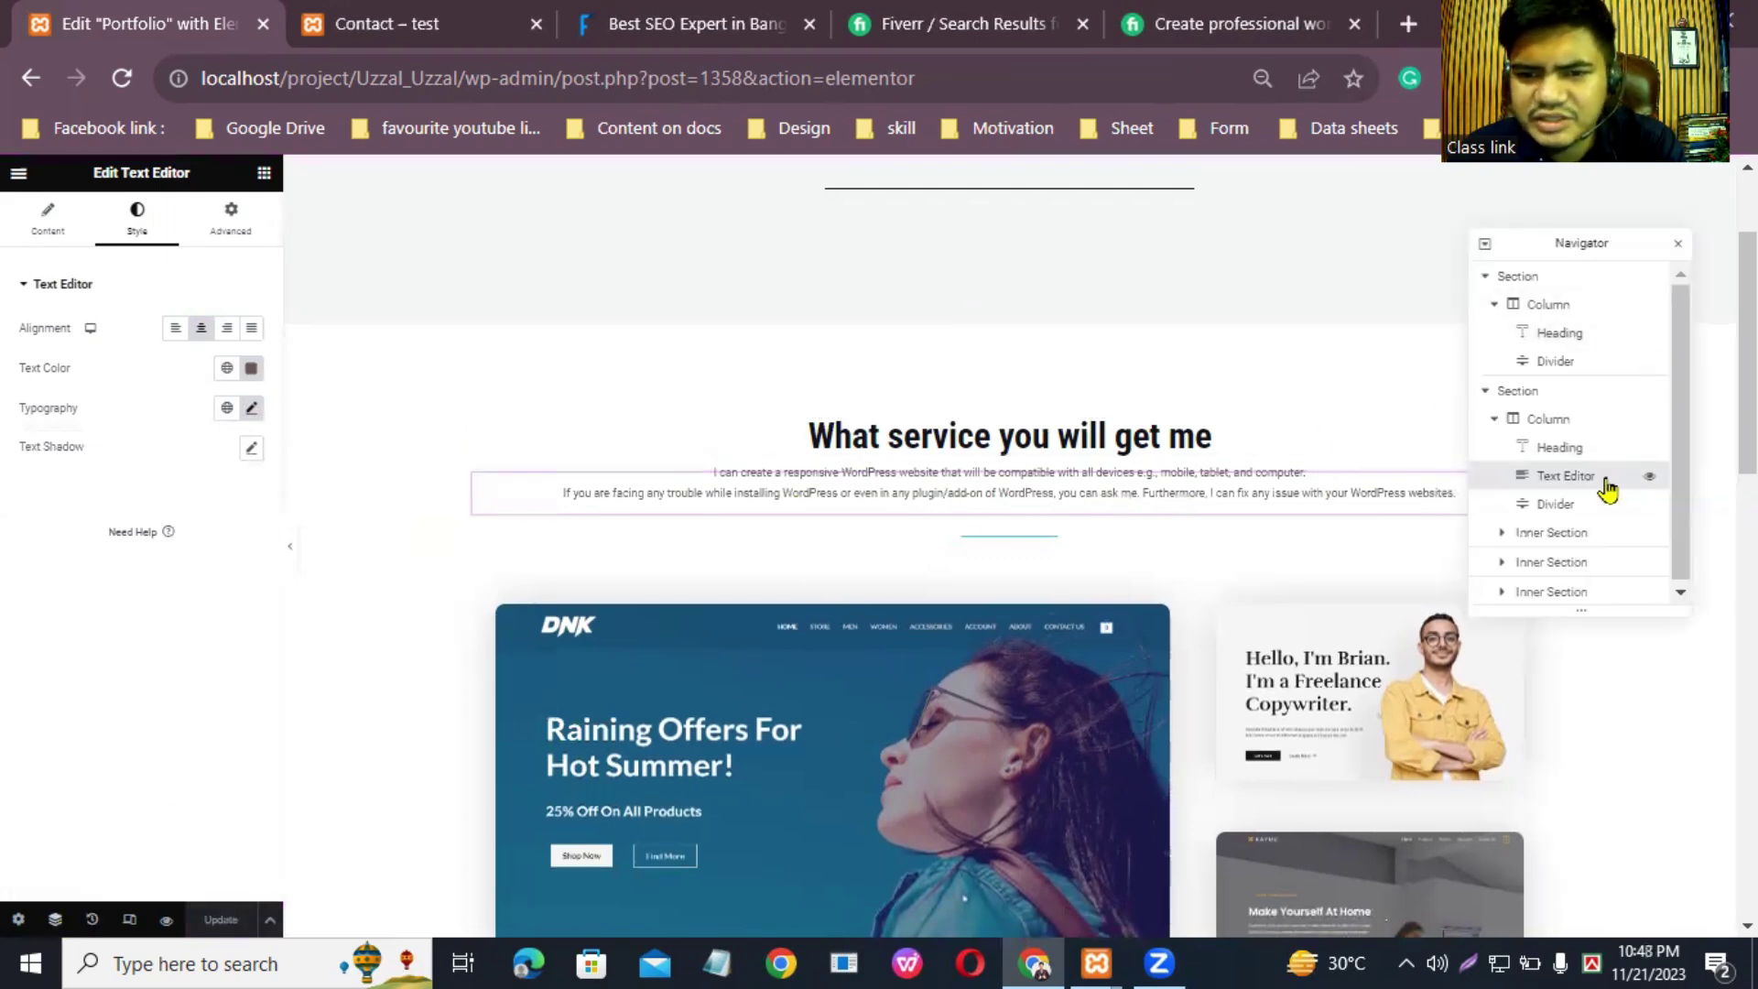
{"action": "left_click", "coordinate": [263, 172]}
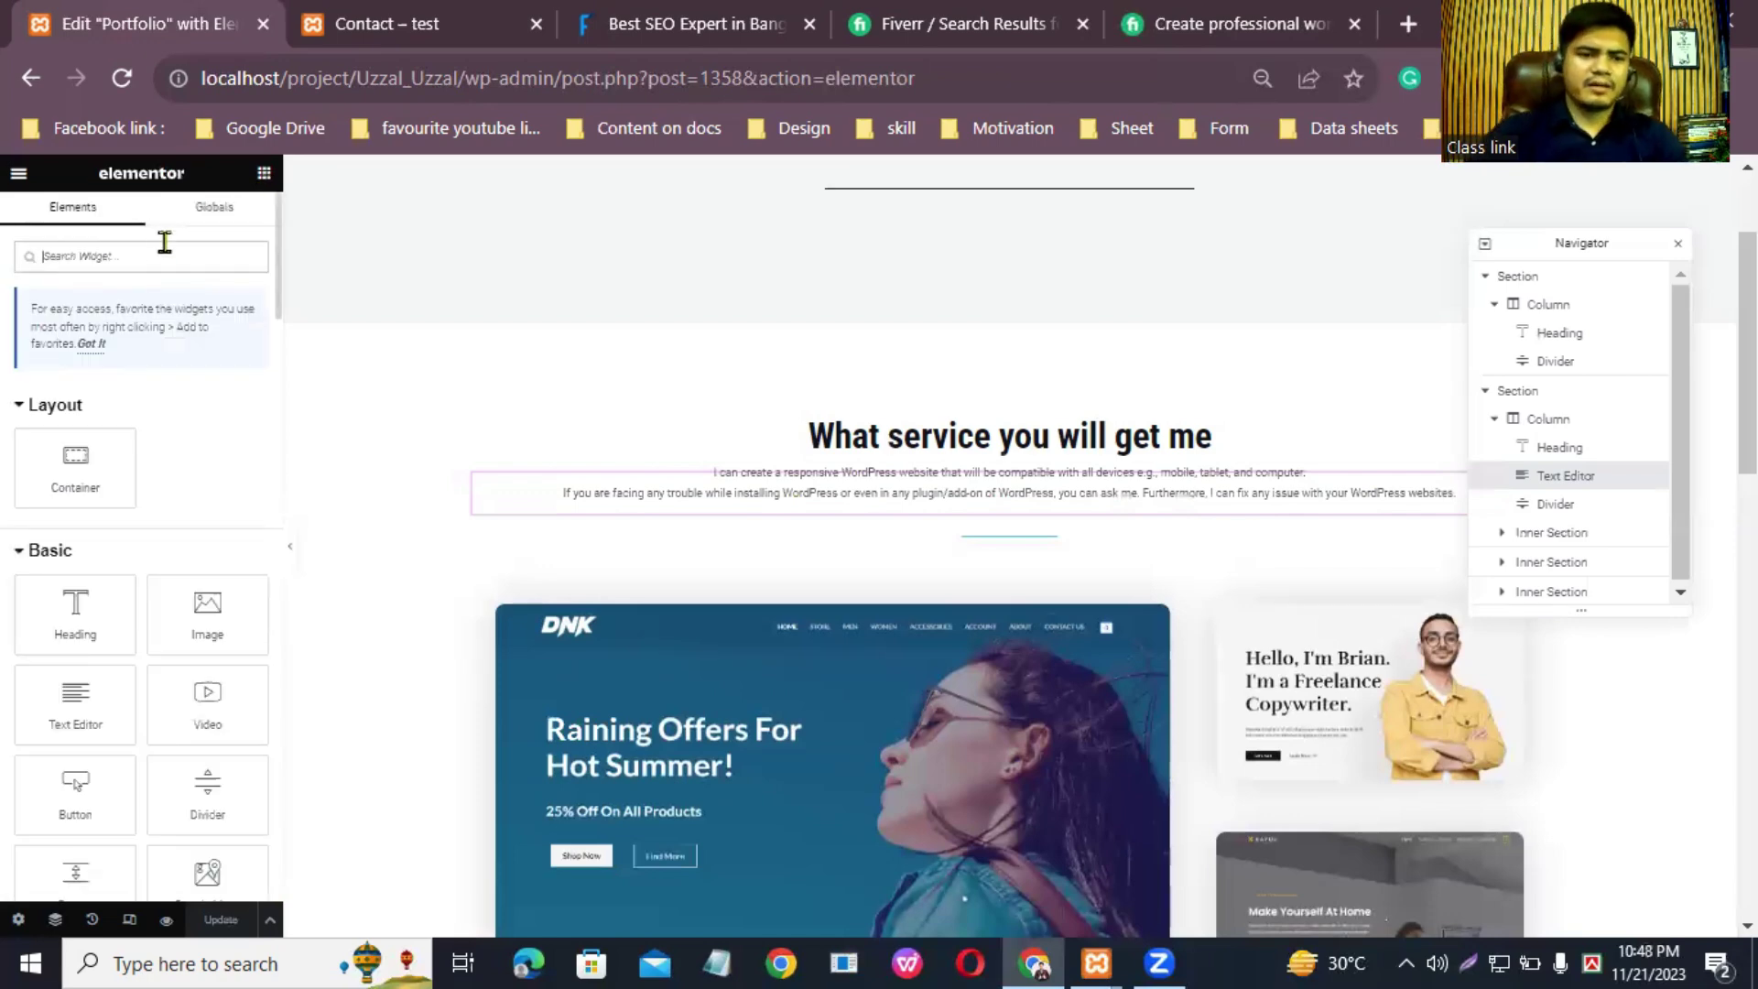
{"action": "left_click_drag", "start_coordinate": [75, 701], "coordinate": [1079, 486]}
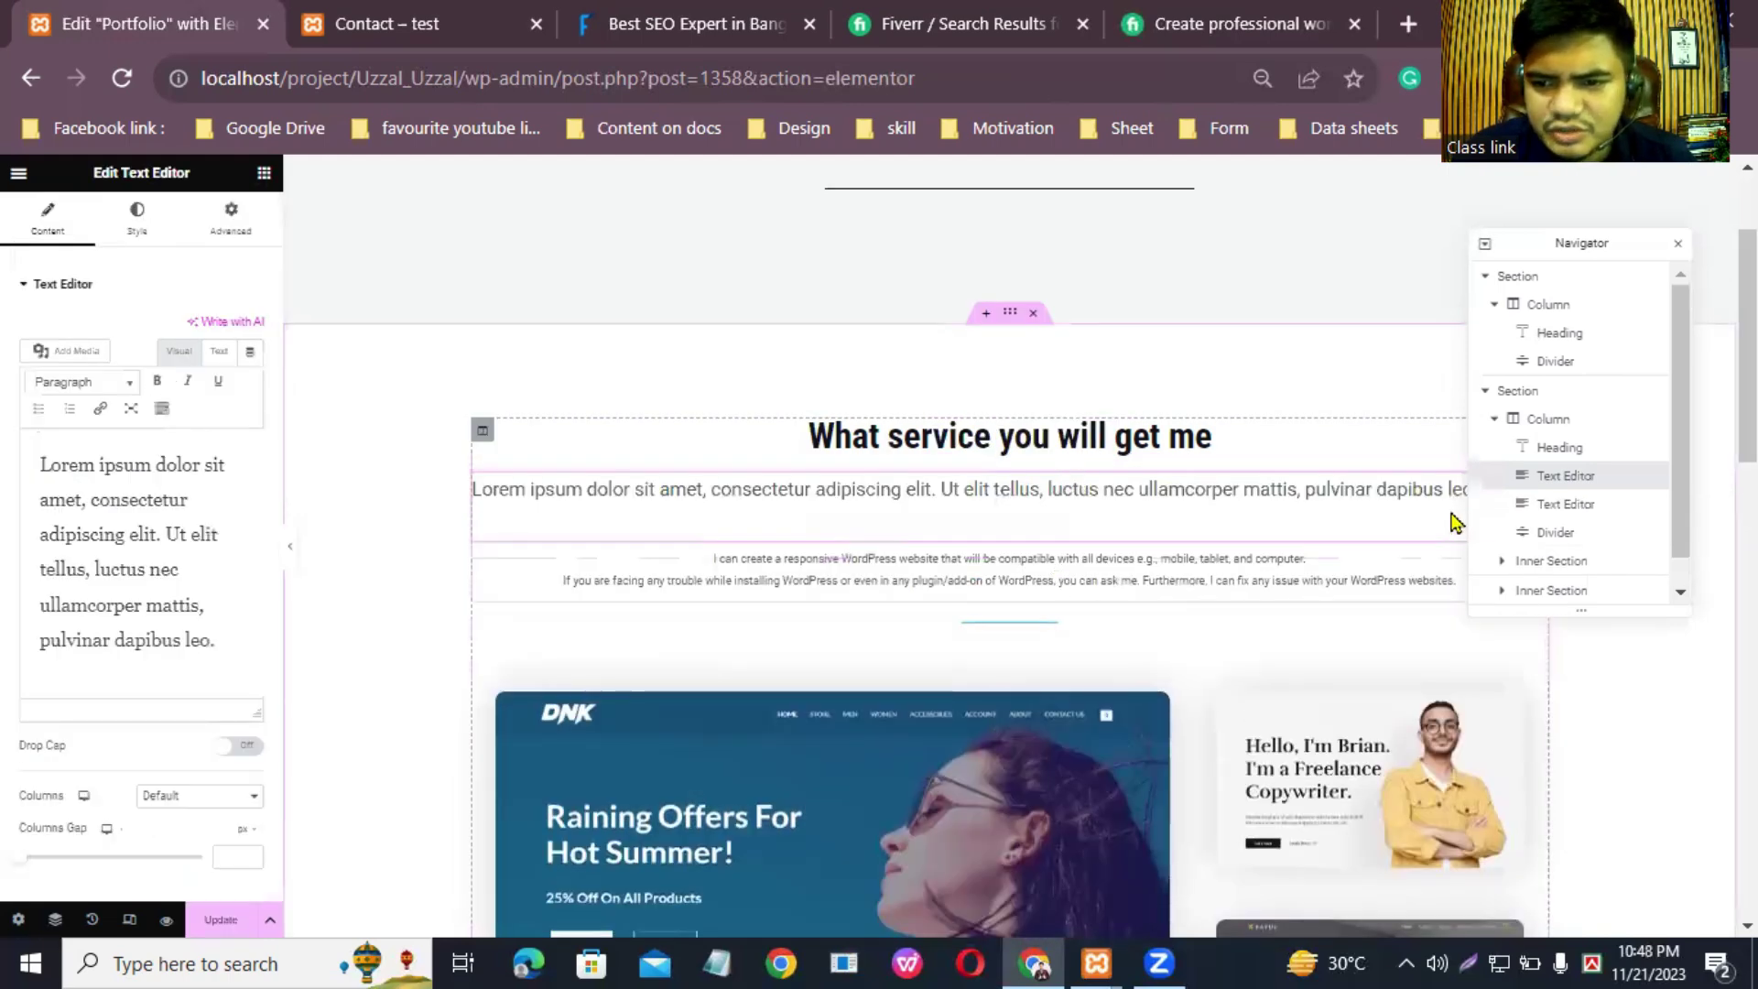
{"action": "left_click", "coordinate": [1559, 509]}
{"action": "right_click", "coordinate": [1569, 515]}
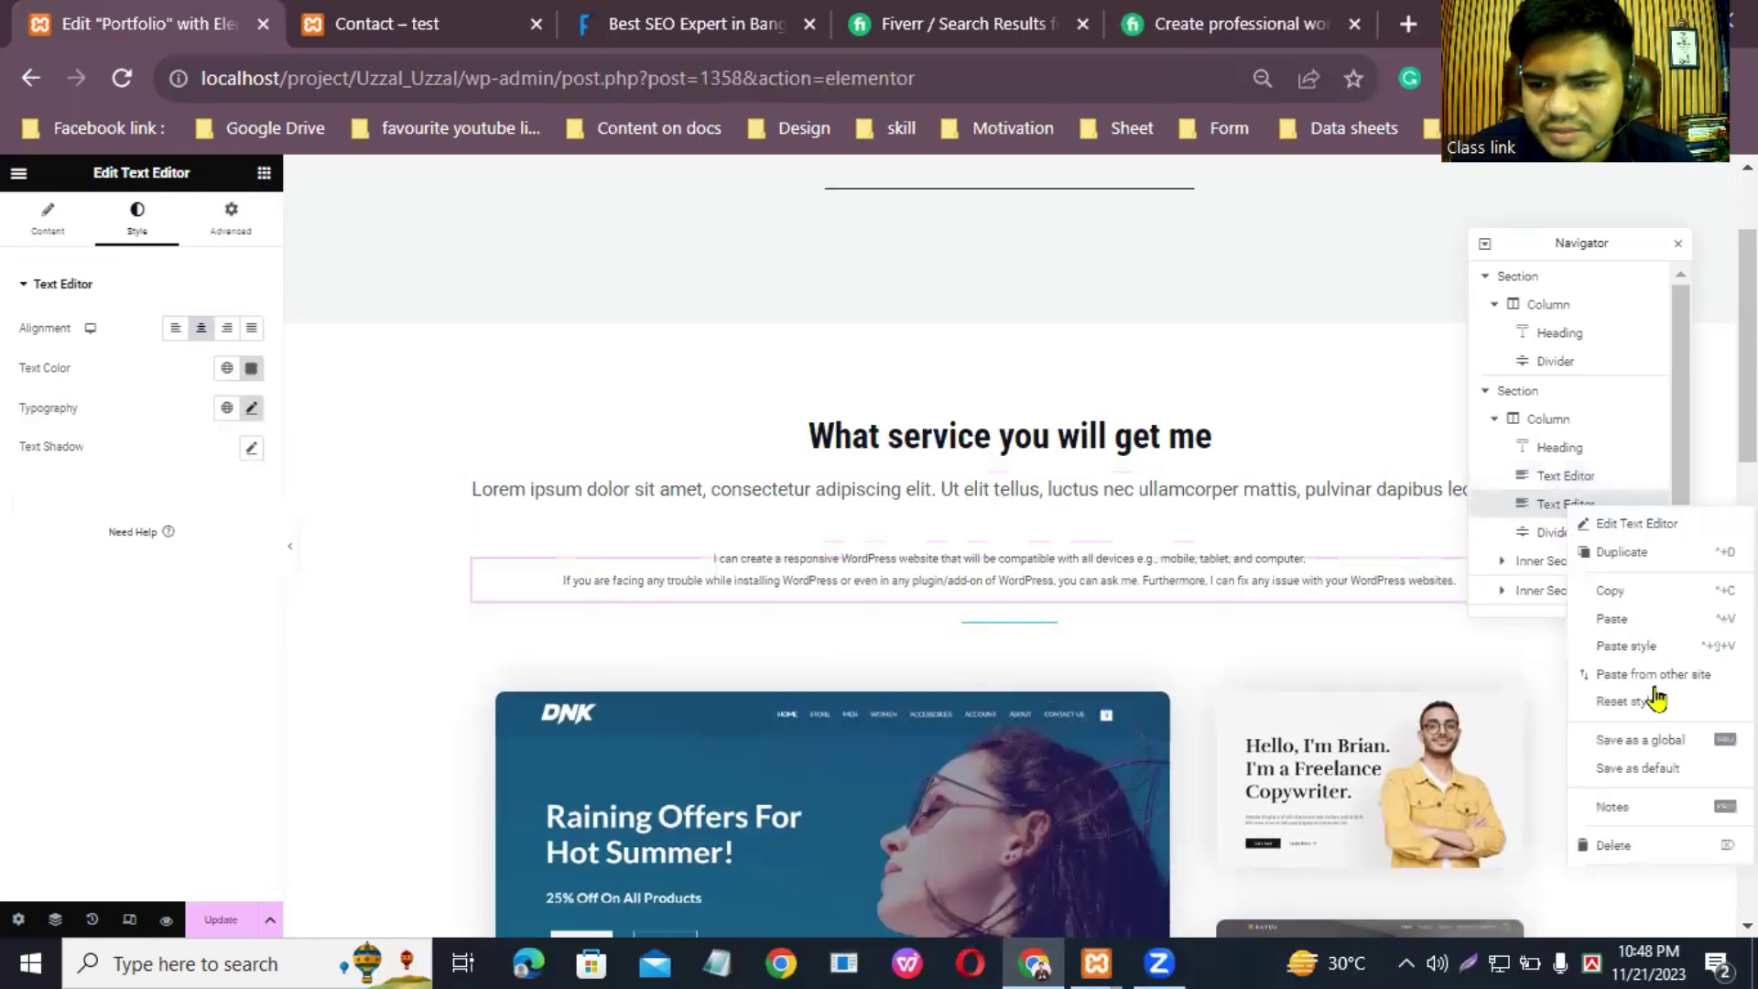
{"action": "left_click", "coordinate": [1639, 844]}
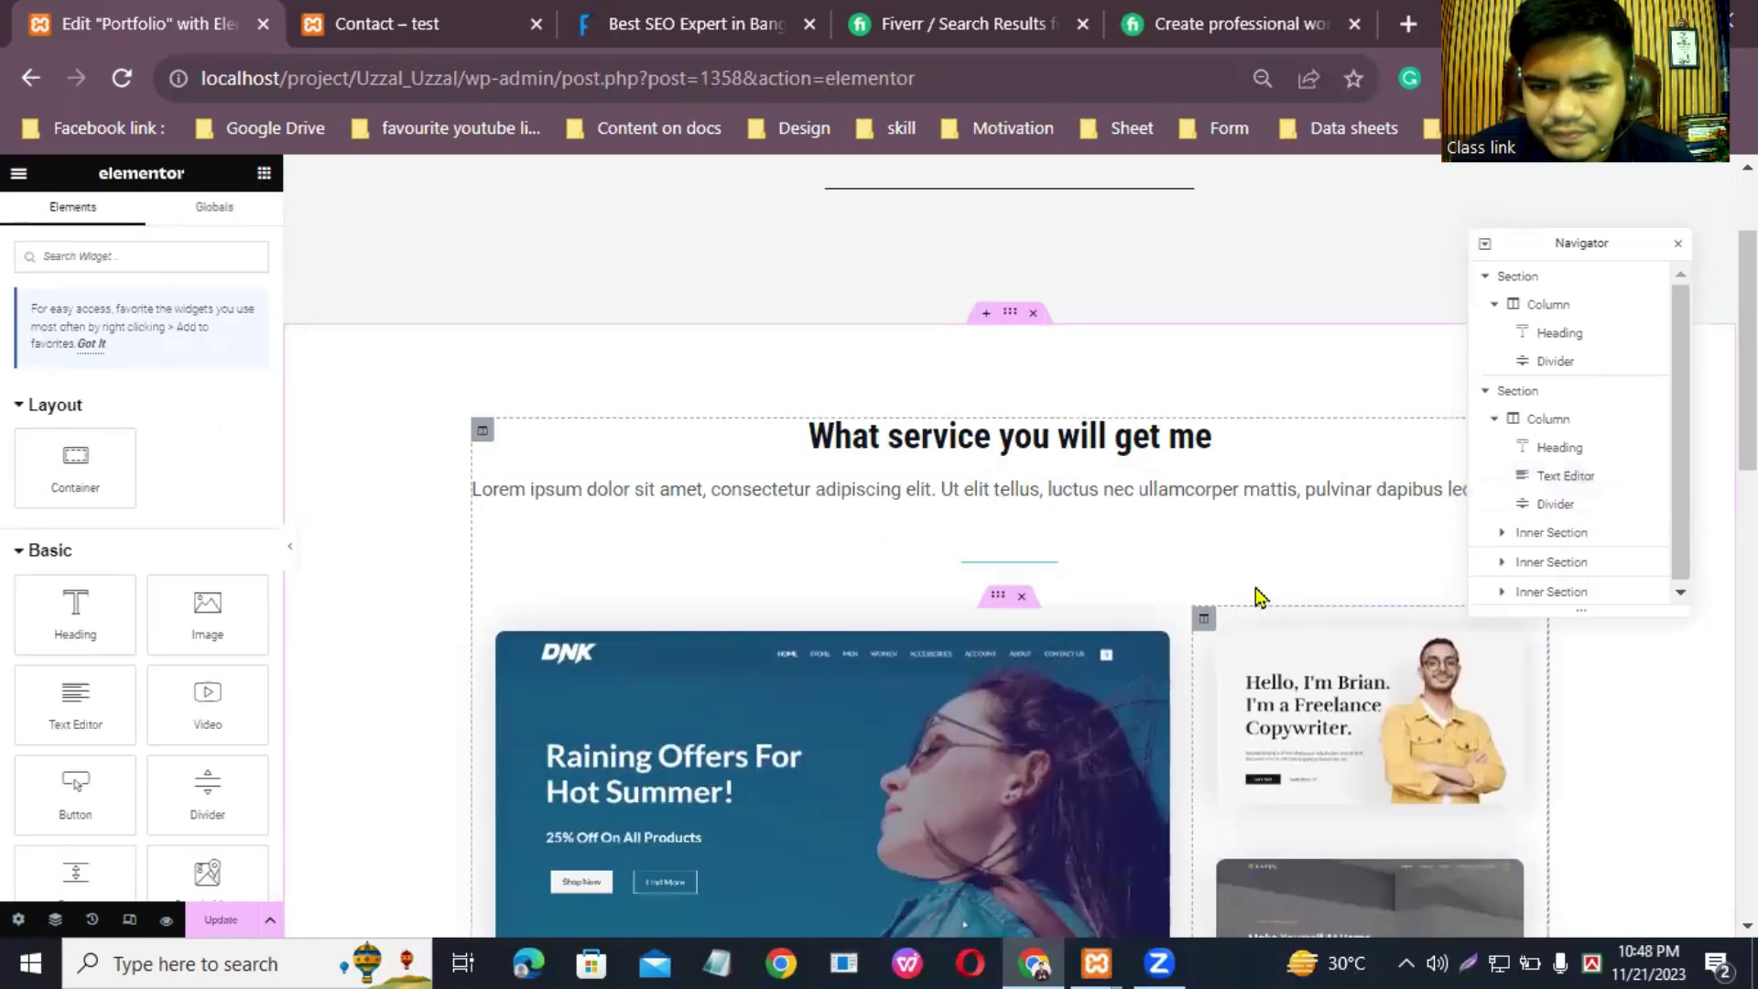
Step: Paste the WordPress service description over the placeholder and join it into one paragraph
{"action": "left_click", "coordinate": [1207, 510]}
{"action": "left_click_drag", "start_coordinate": [239, 652], "coordinate": [38, 437]}
{"action": "right_click", "coordinate": [118, 513]}
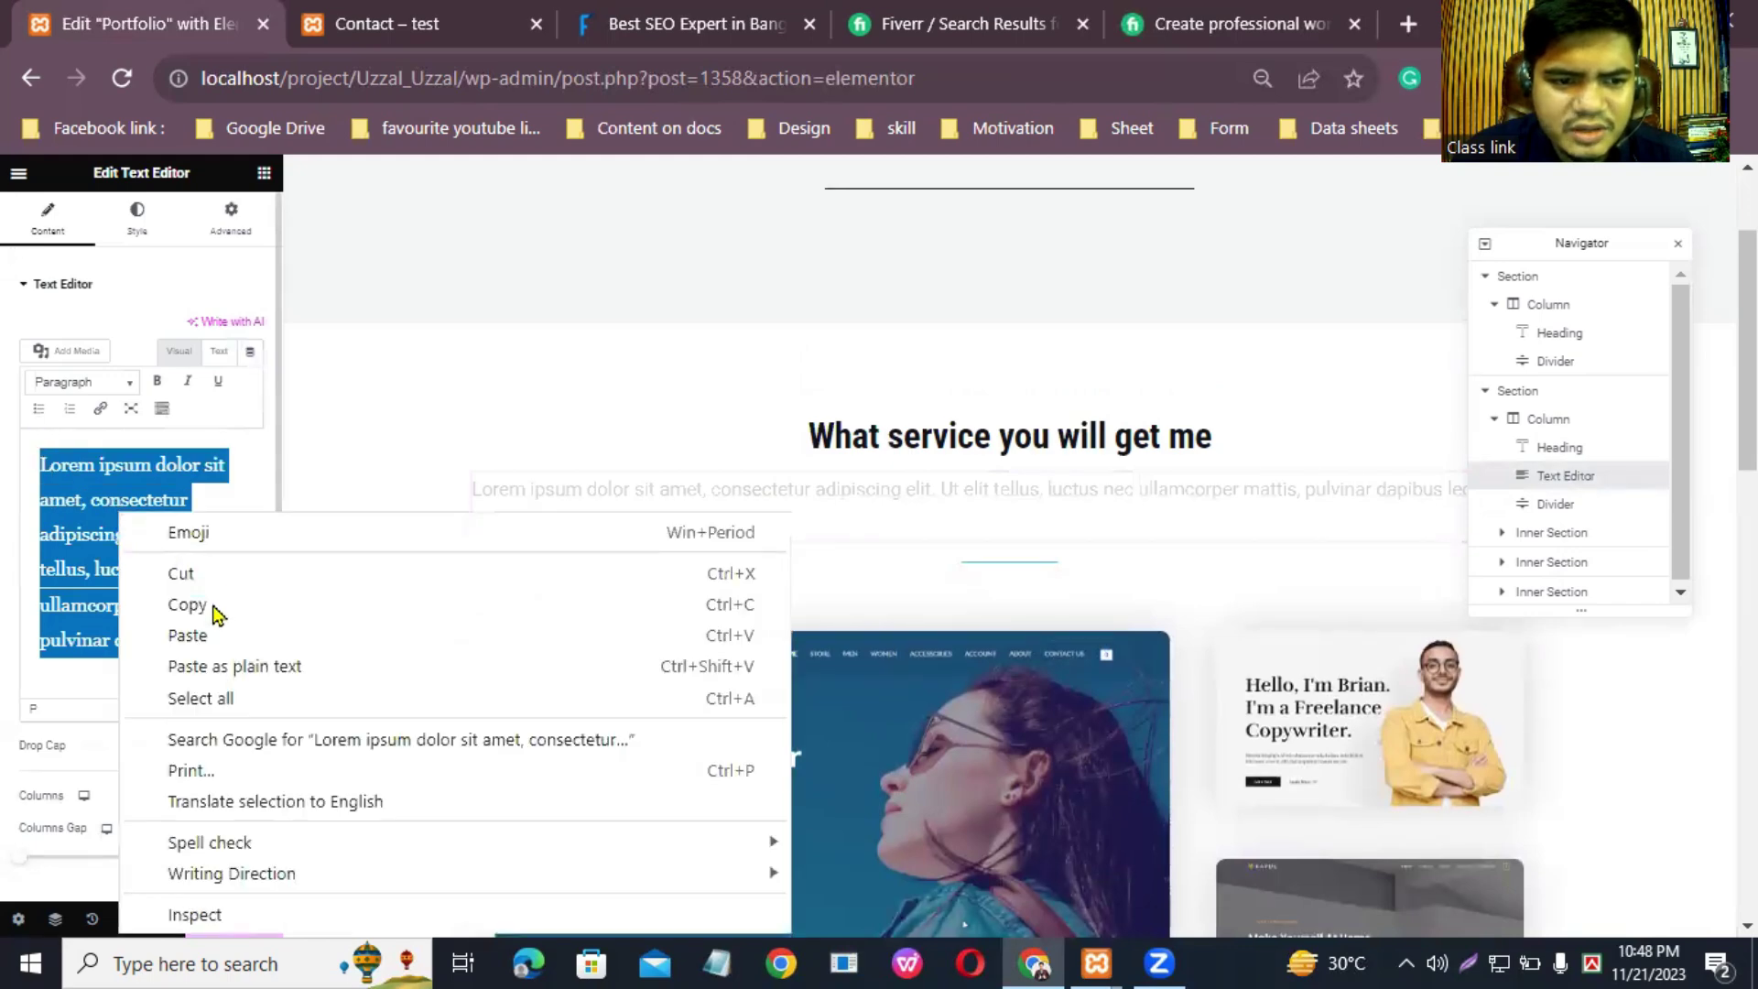
{"action": "left_click", "coordinate": [228, 636]}
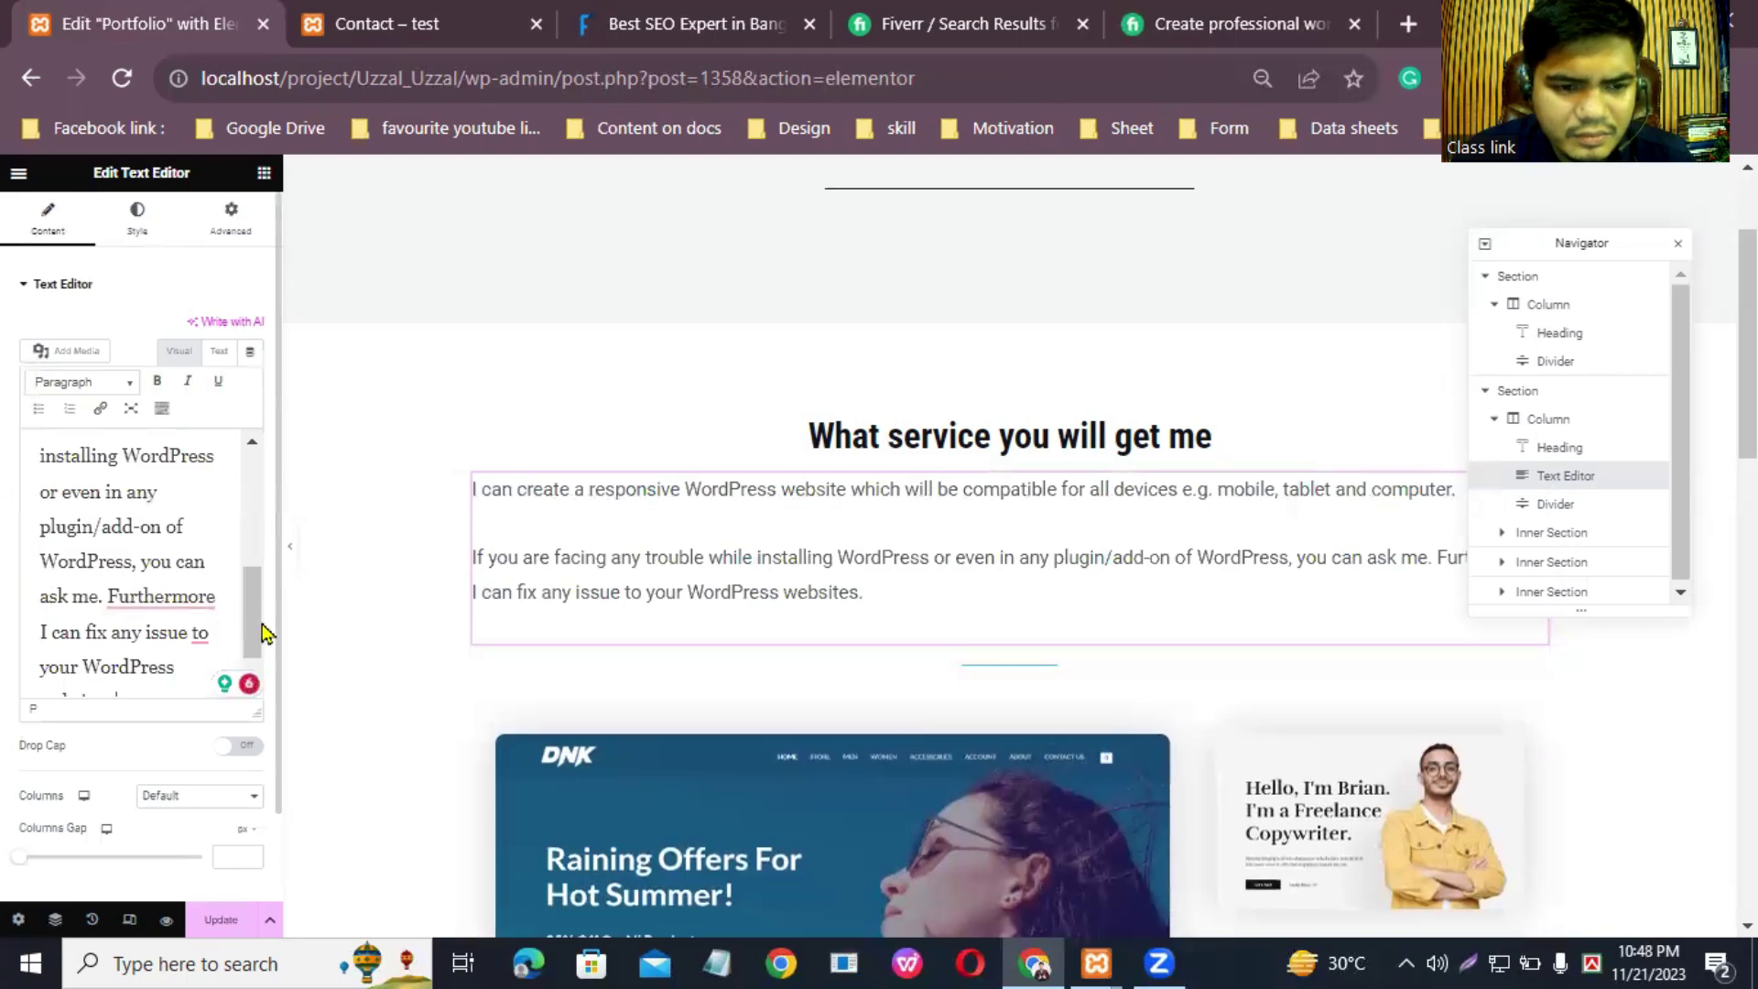
{"action": "left_click_drag", "start_coordinate": [249, 630], "coordinate": [265, 547]}
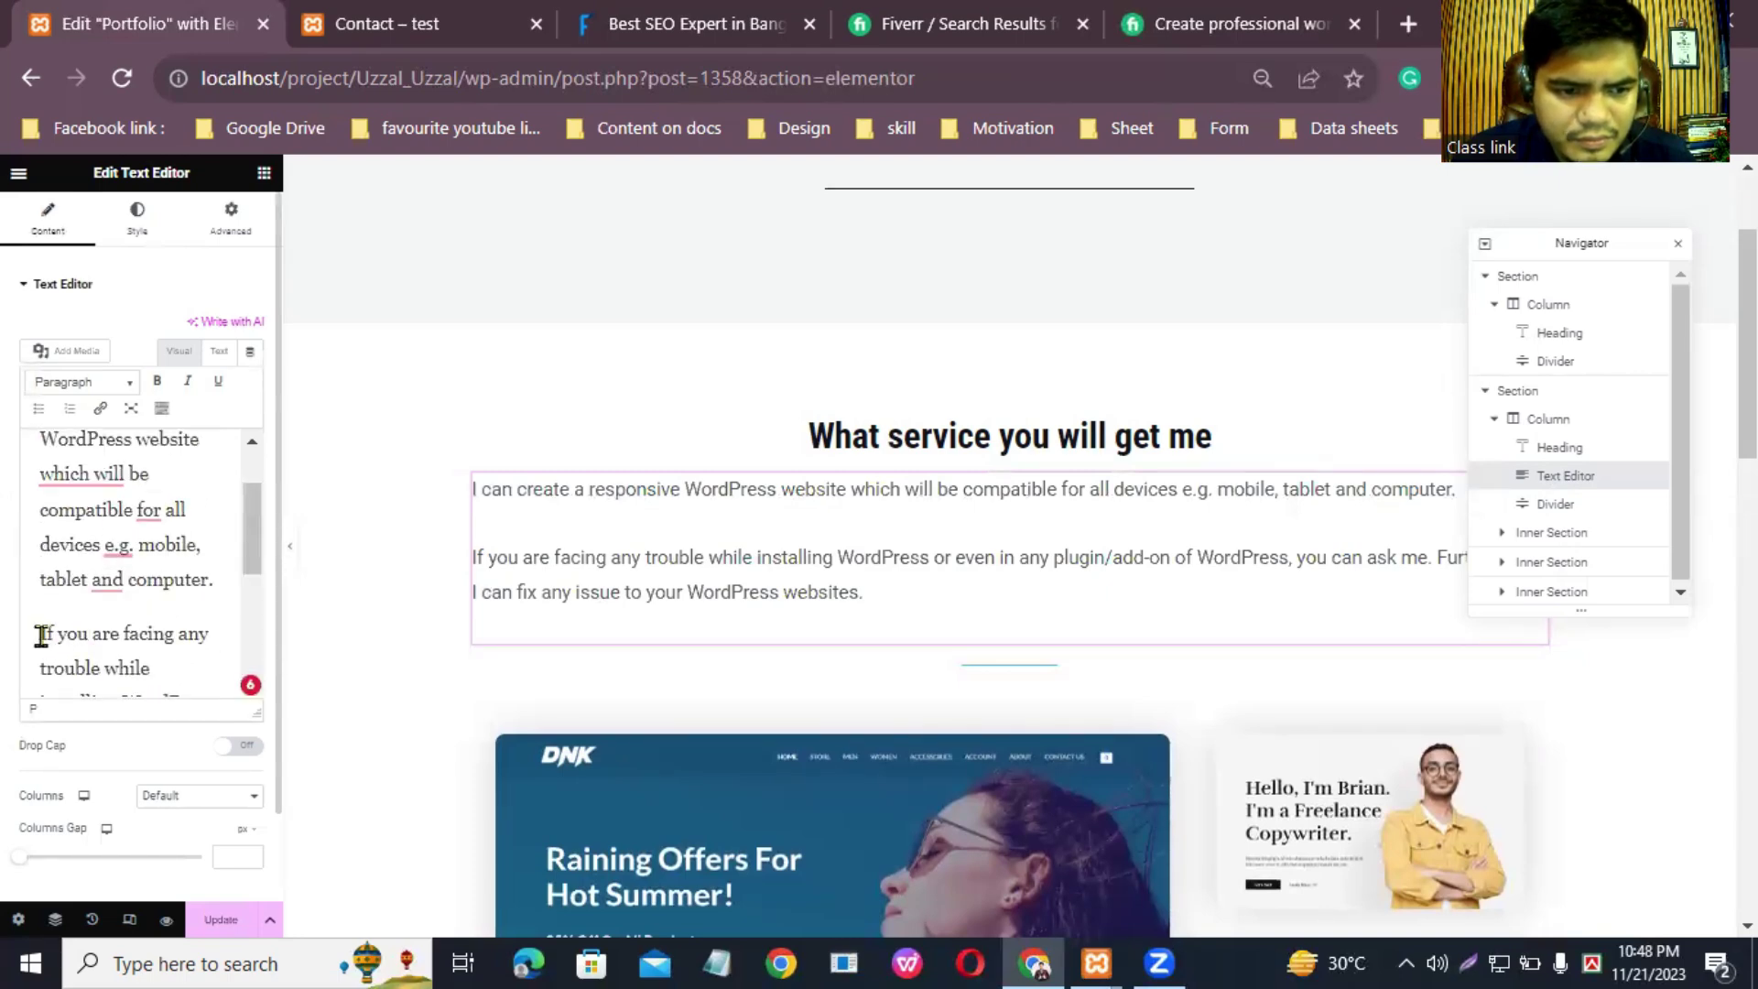
{"action": "key", "text": "BackSpace"}
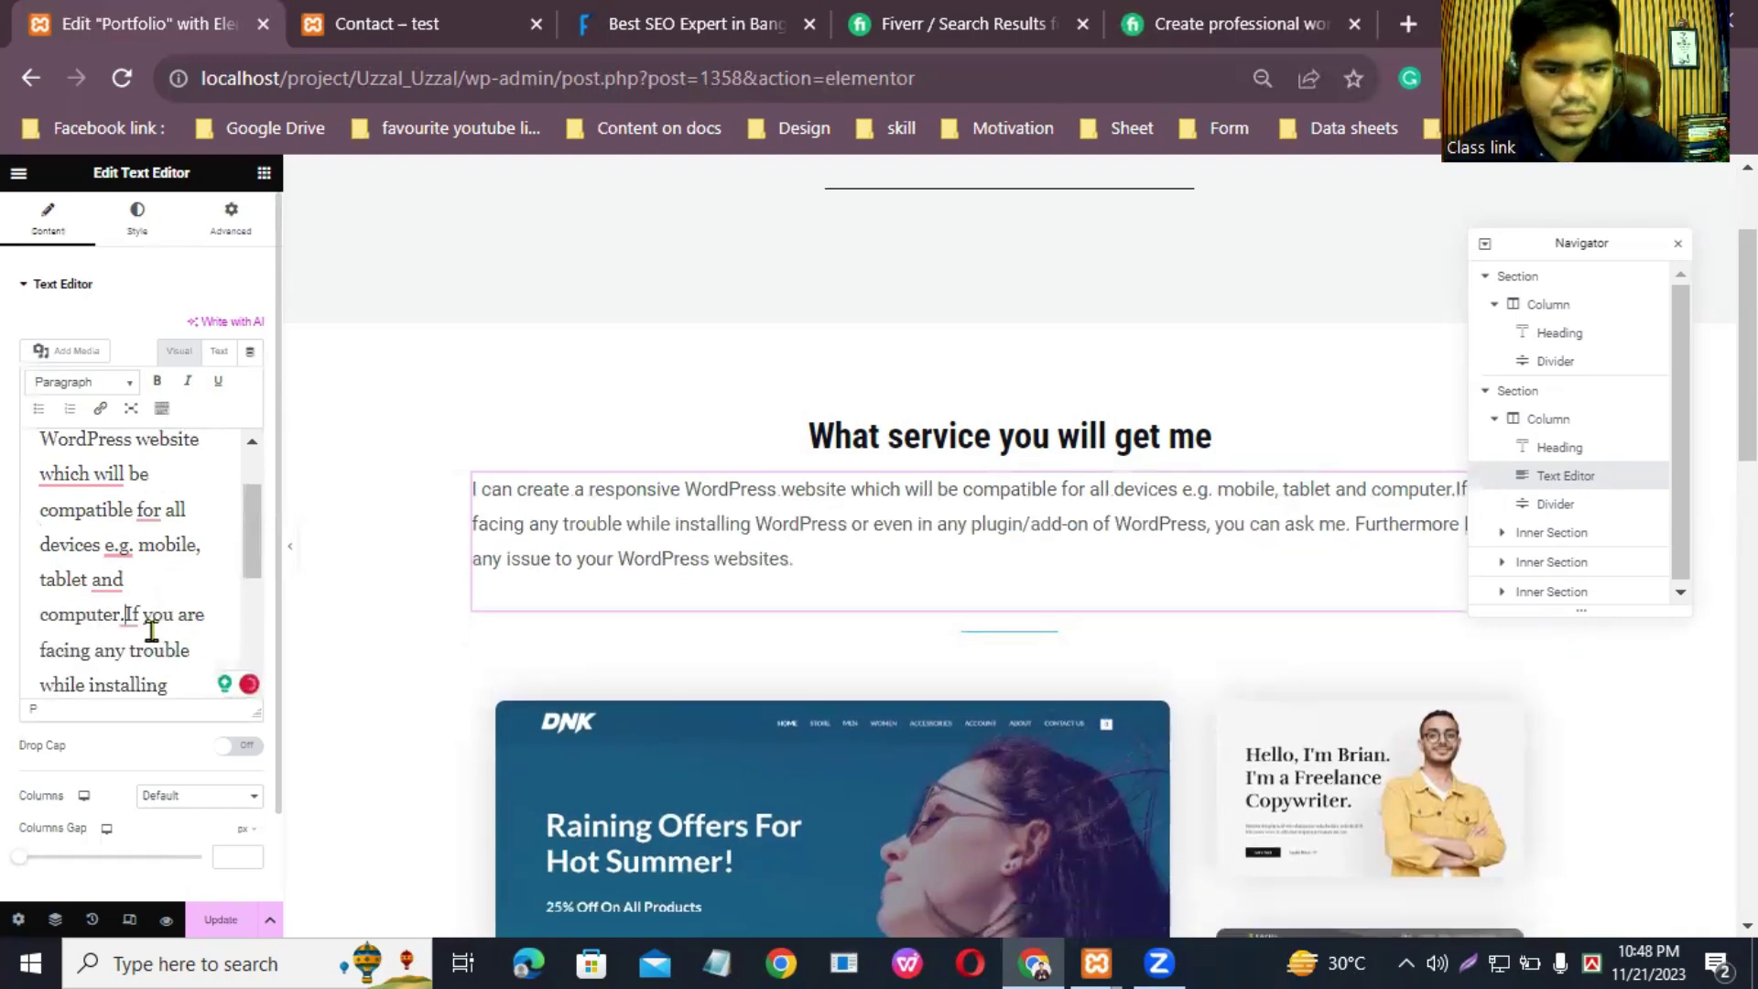
{"action": "scroll", "coordinate": [144, 623], "scroll_direction": "down", "scroll_amount": 3}
{"action": "scroll", "coordinate": [137, 627], "scroll_direction": "up", "scroll_amount": 5}
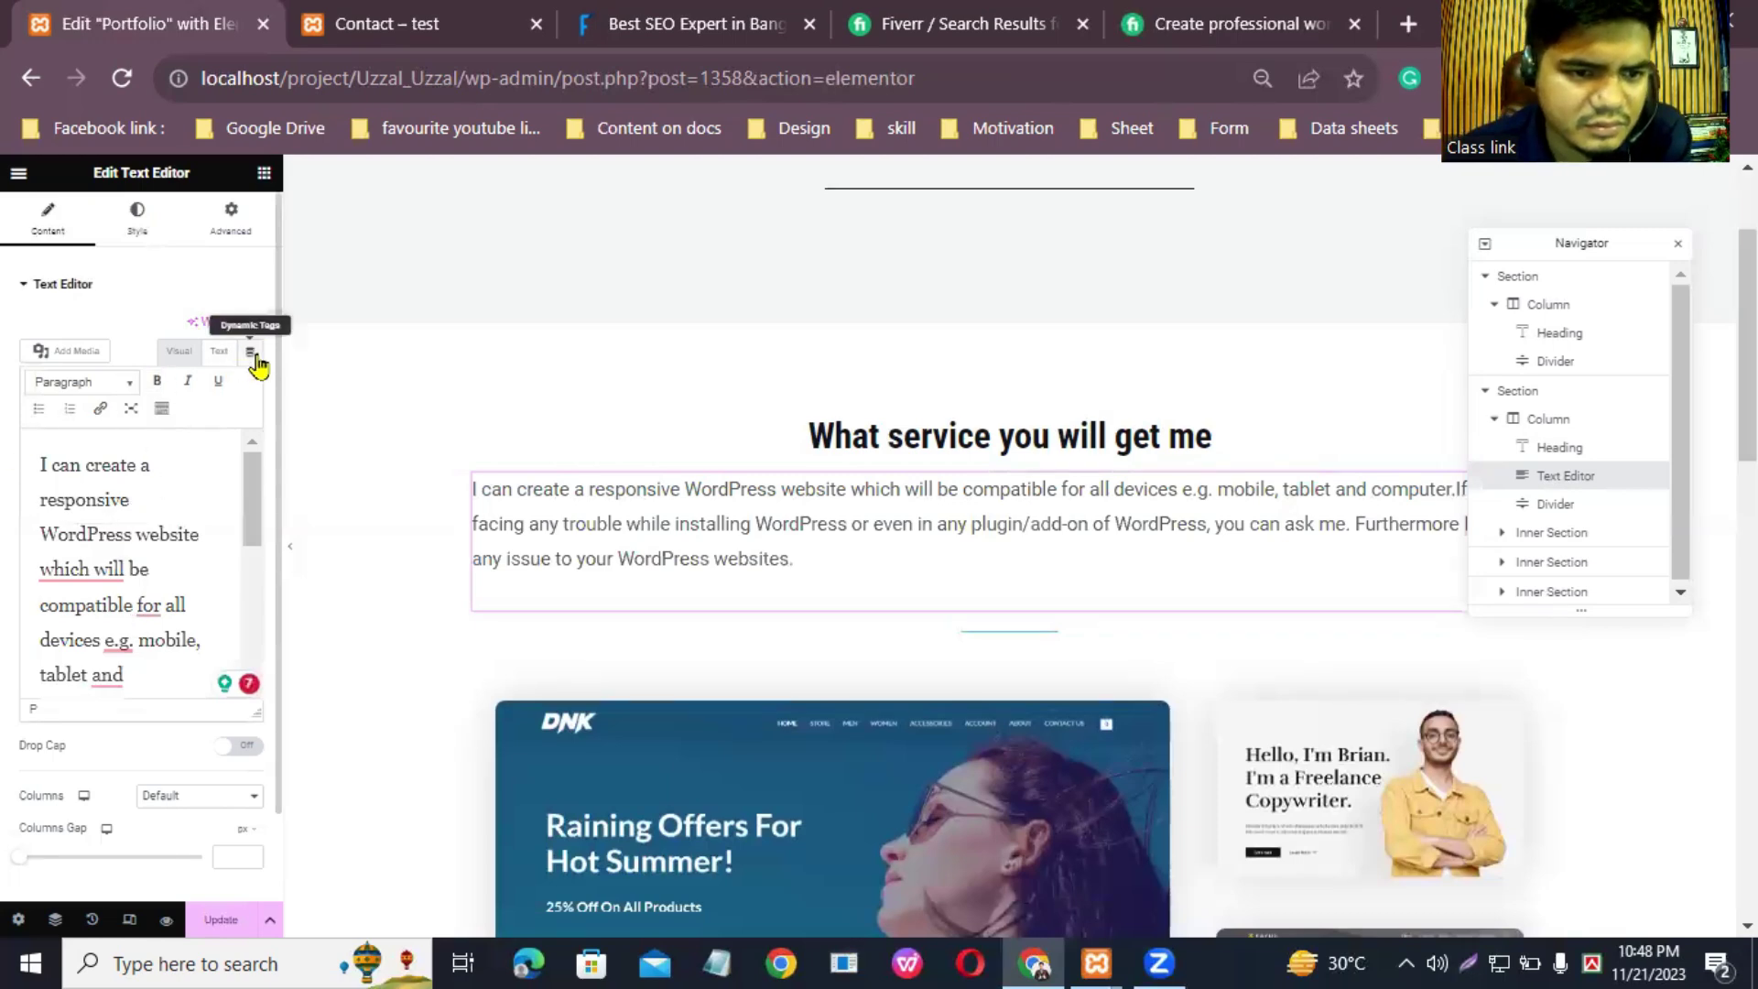
{"action": "scroll", "coordinate": [164, 586], "scroll_direction": "down", "scroll_amount": 5}
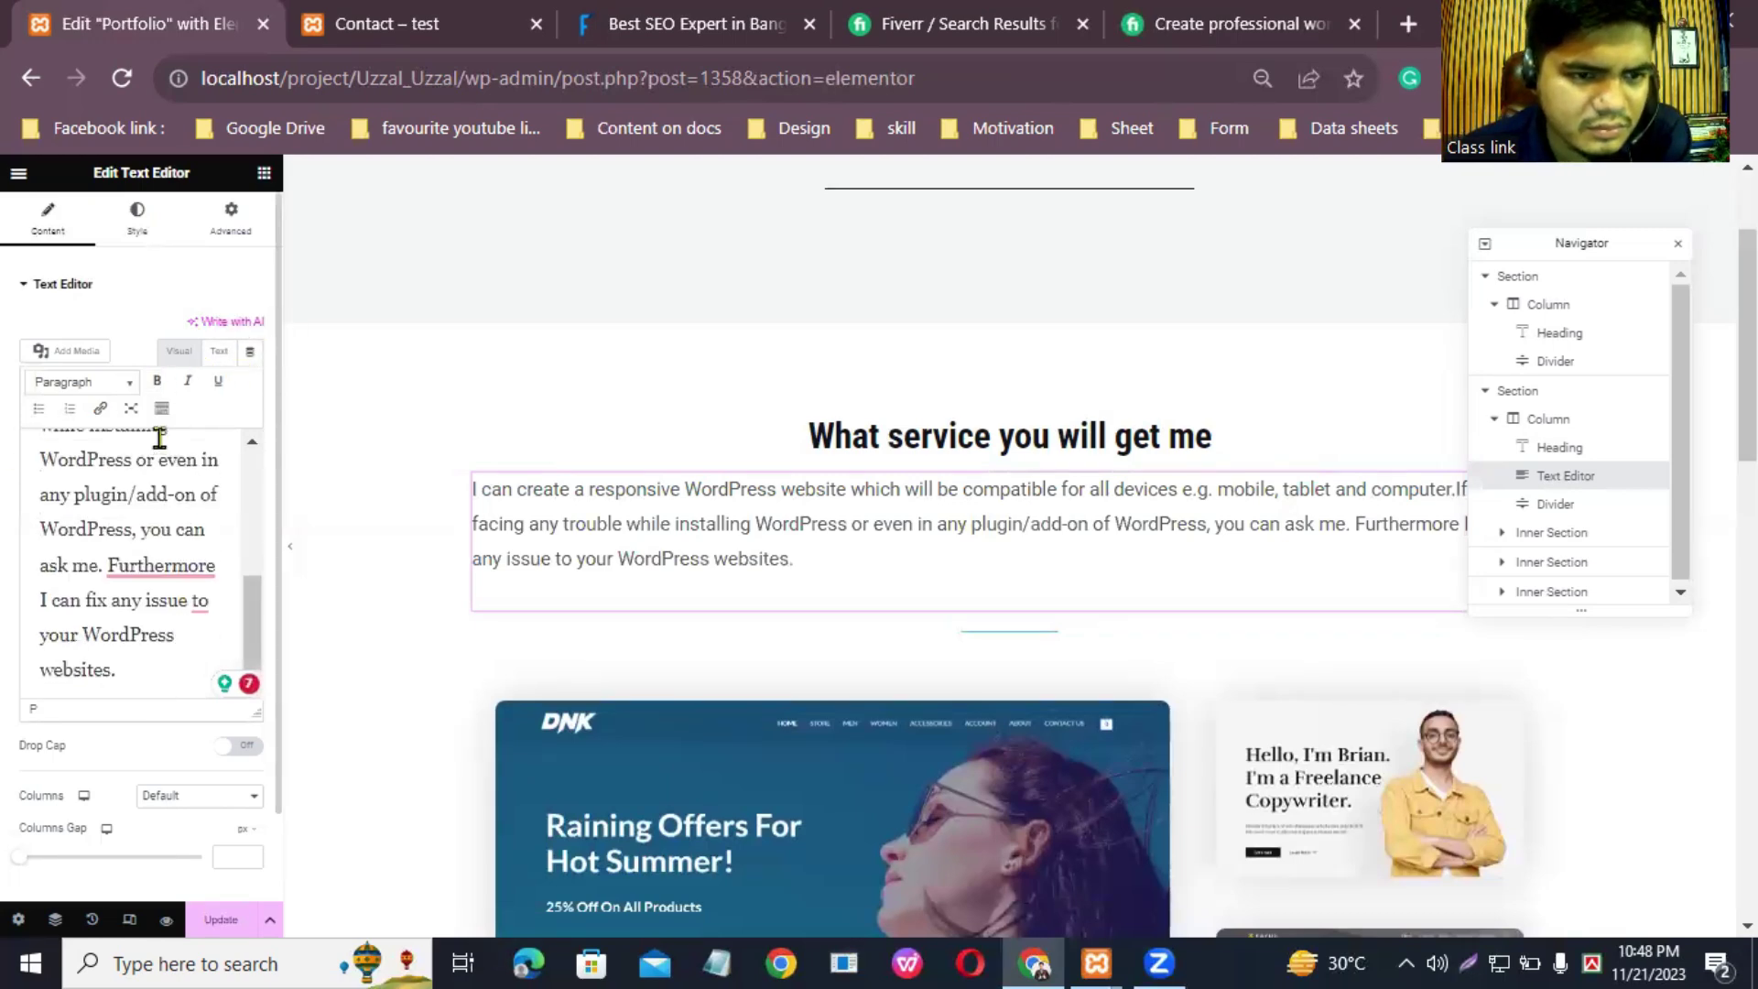
{"action": "scroll", "coordinate": [156, 568], "scroll_direction": "up", "scroll_amount": 5}
Step: Centre-align the new service paragraph and save the page with Update
{"action": "left_click", "coordinate": [147, 230]}
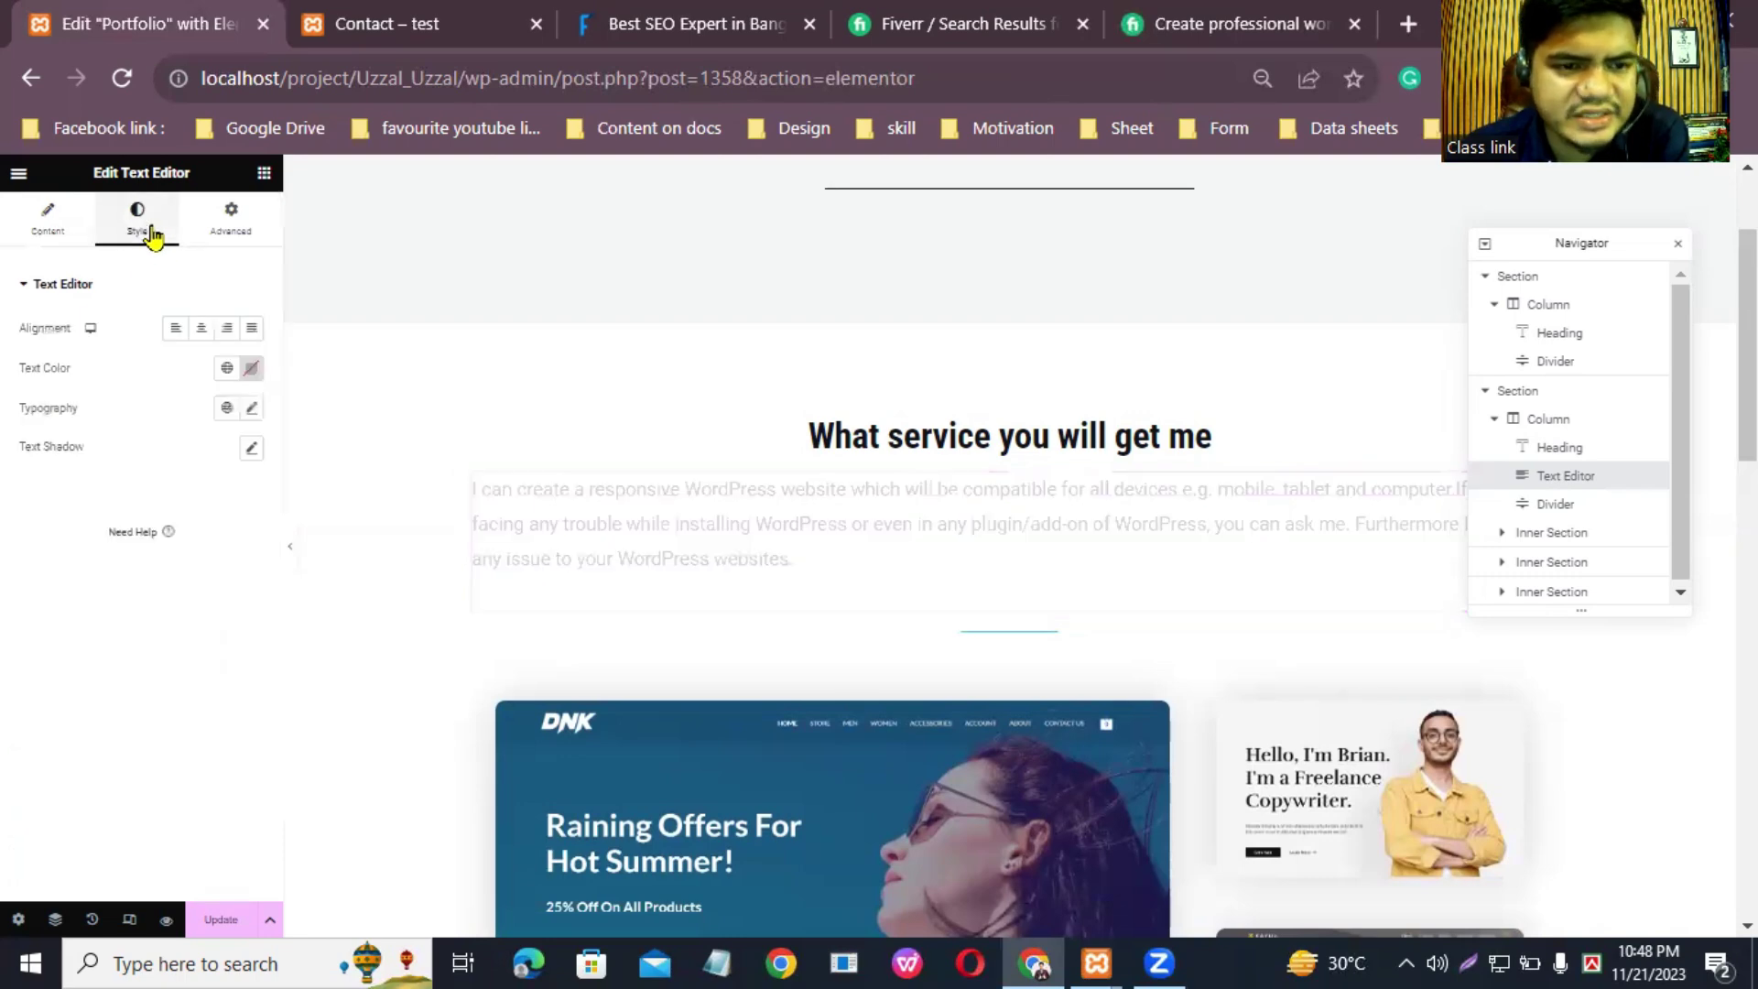
{"action": "left_click", "coordinate": [202, 328]}
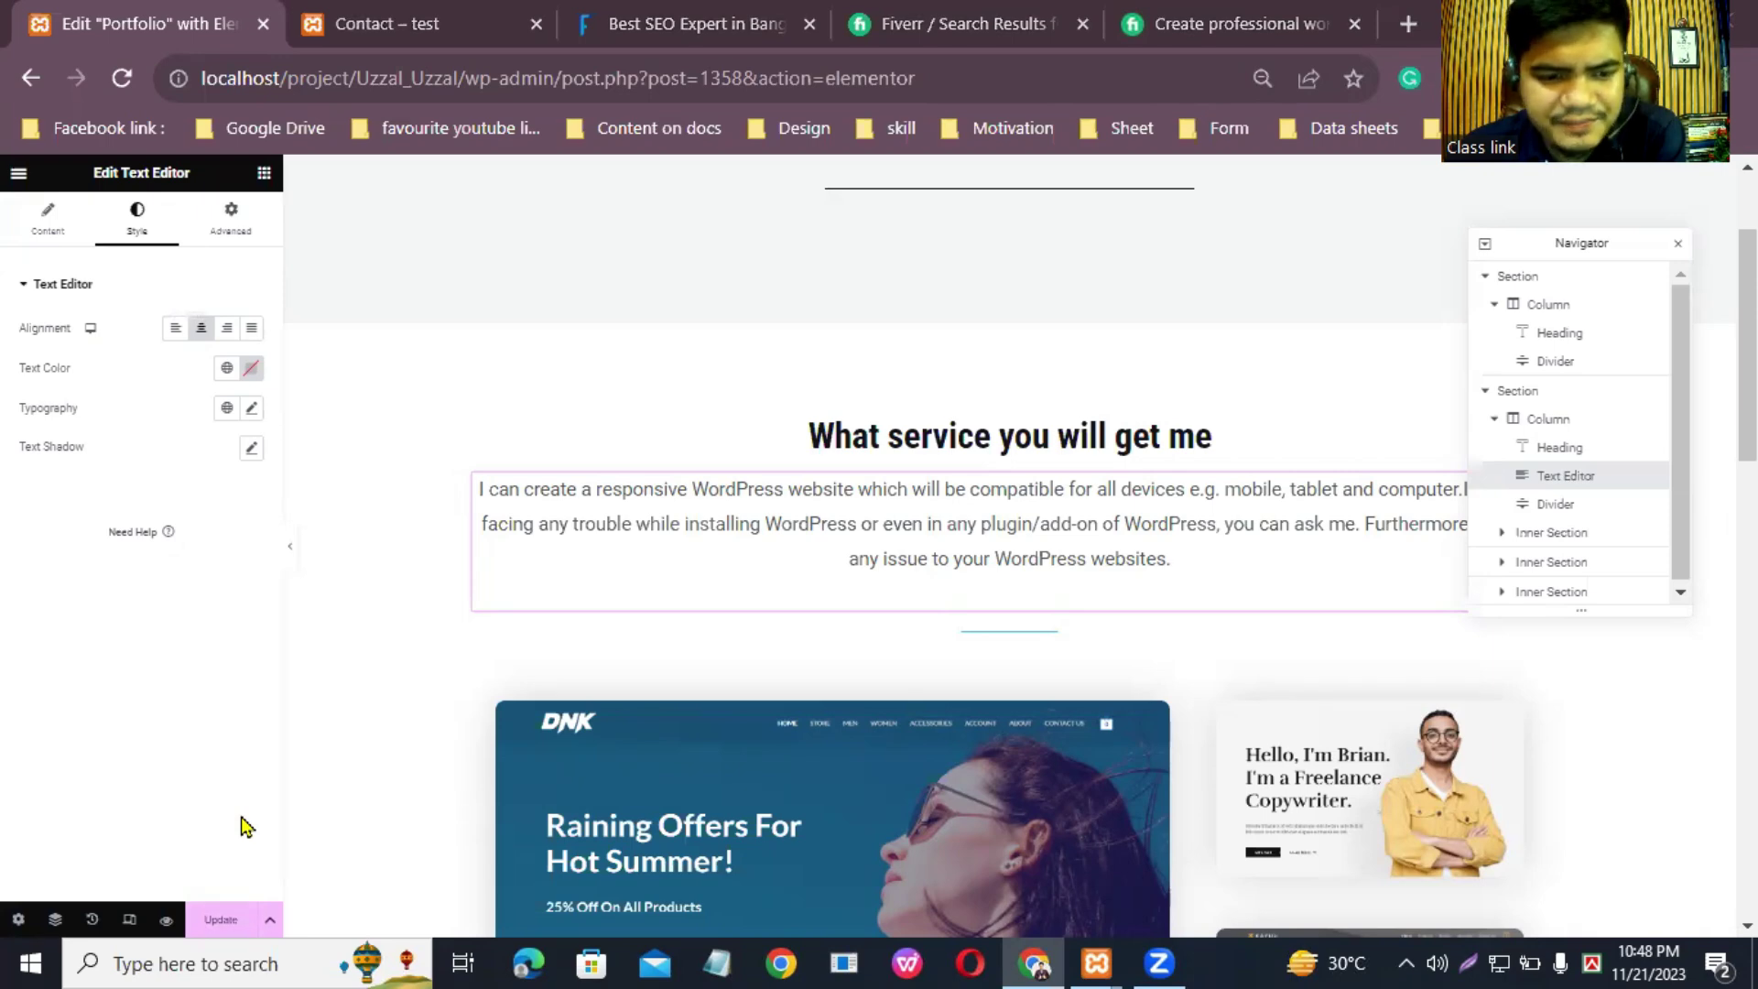
{"action": "left_click", "coordinate": [221, 920]}
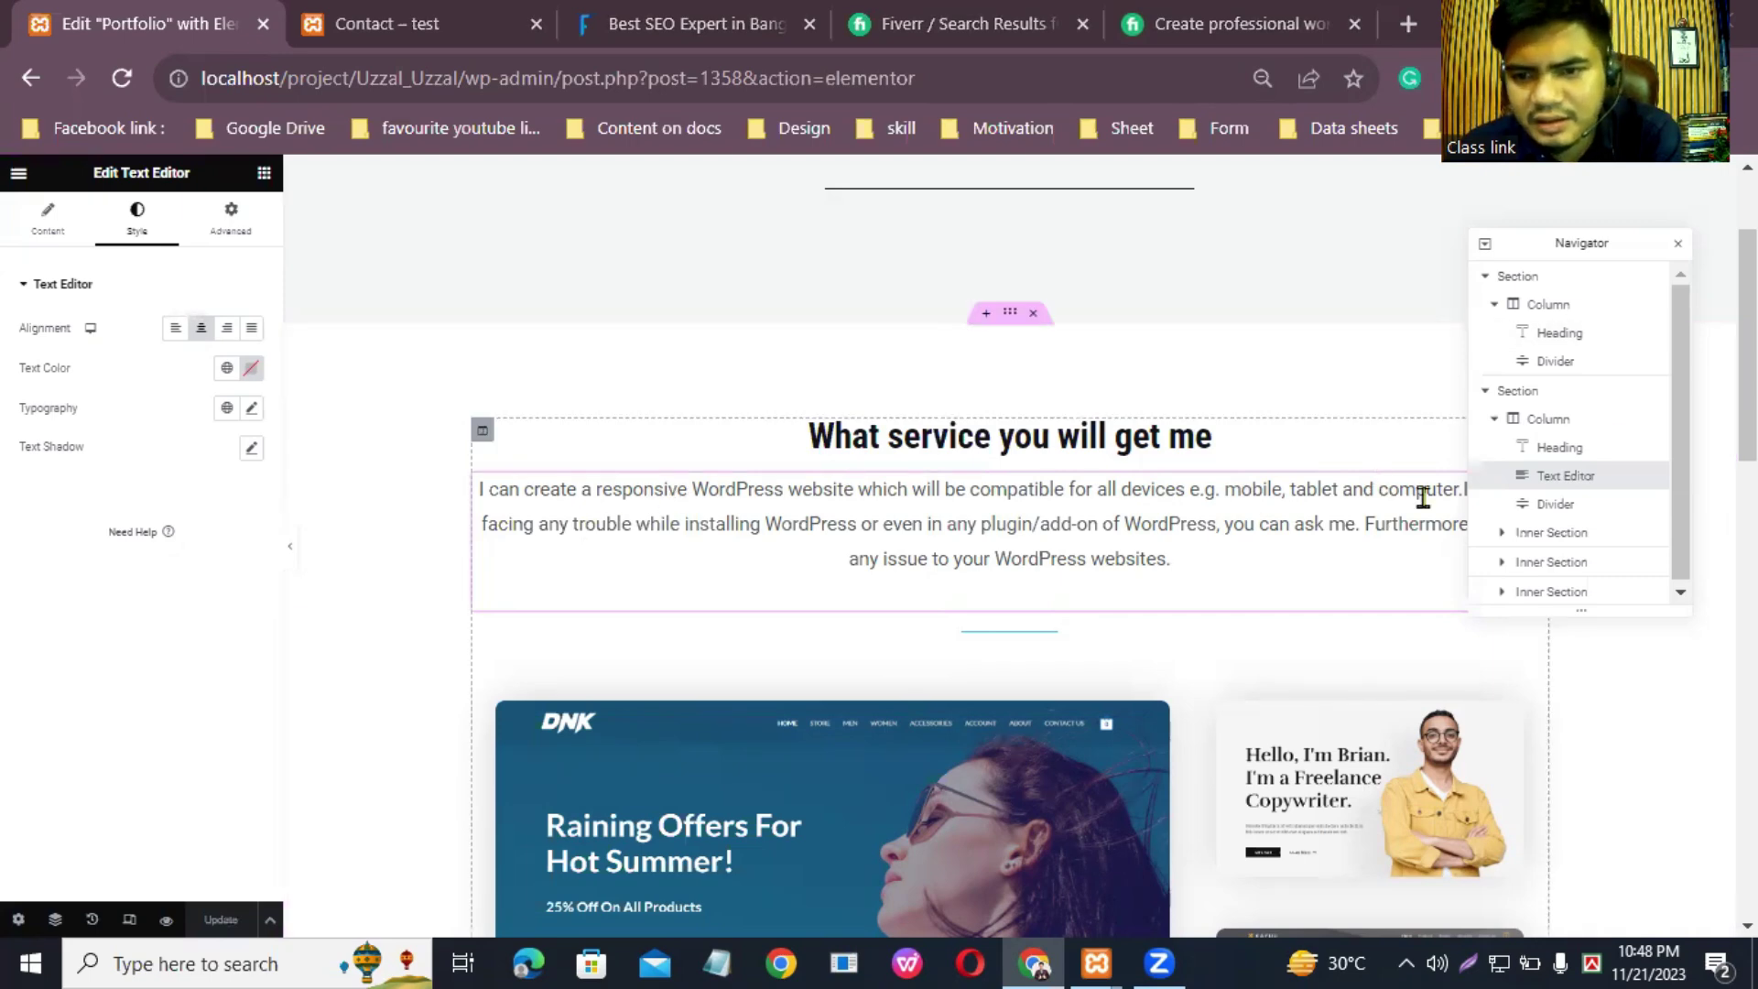
{"action": "scroll", "coordinate": [963, 893], "scroll_direction": "down", "scroll_amount": 1}
{"action": "scroll", "coordinate": [1008, 550], "scroll_direction": "down", "scroll_amount": 3}
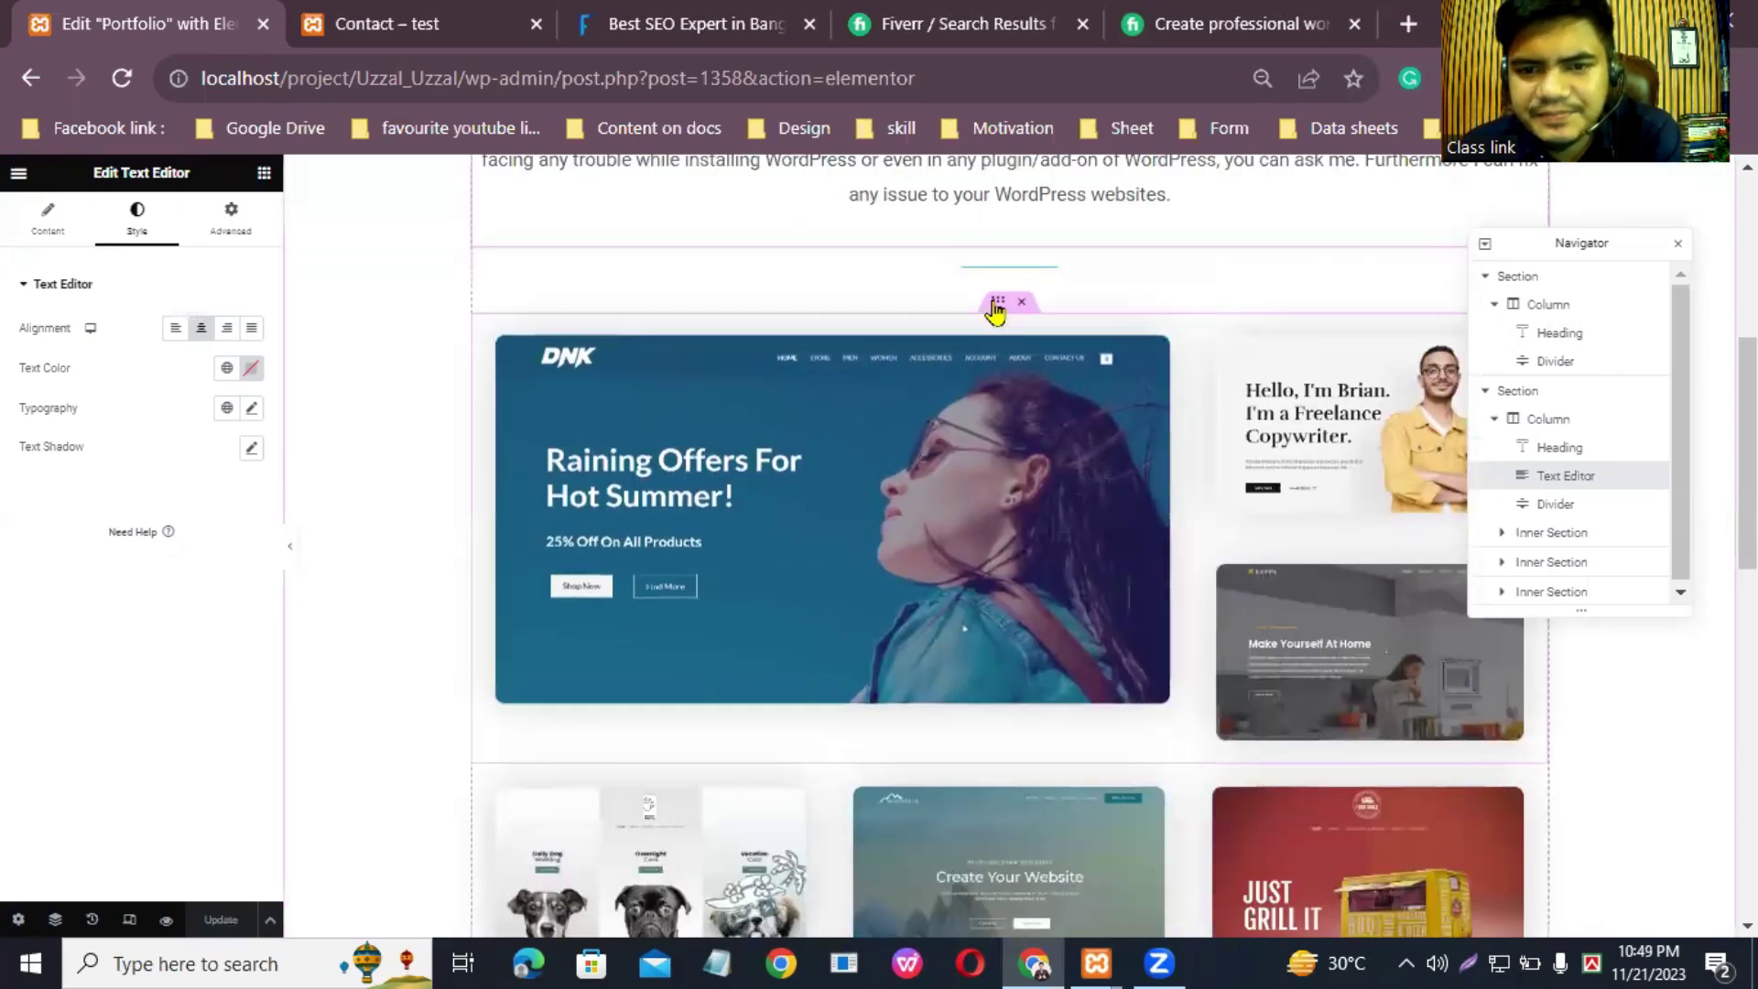
Step: Widen the divider to about 52% and colour it dark purple
{"action": "left_click", "coordinate": [1561, 509]}
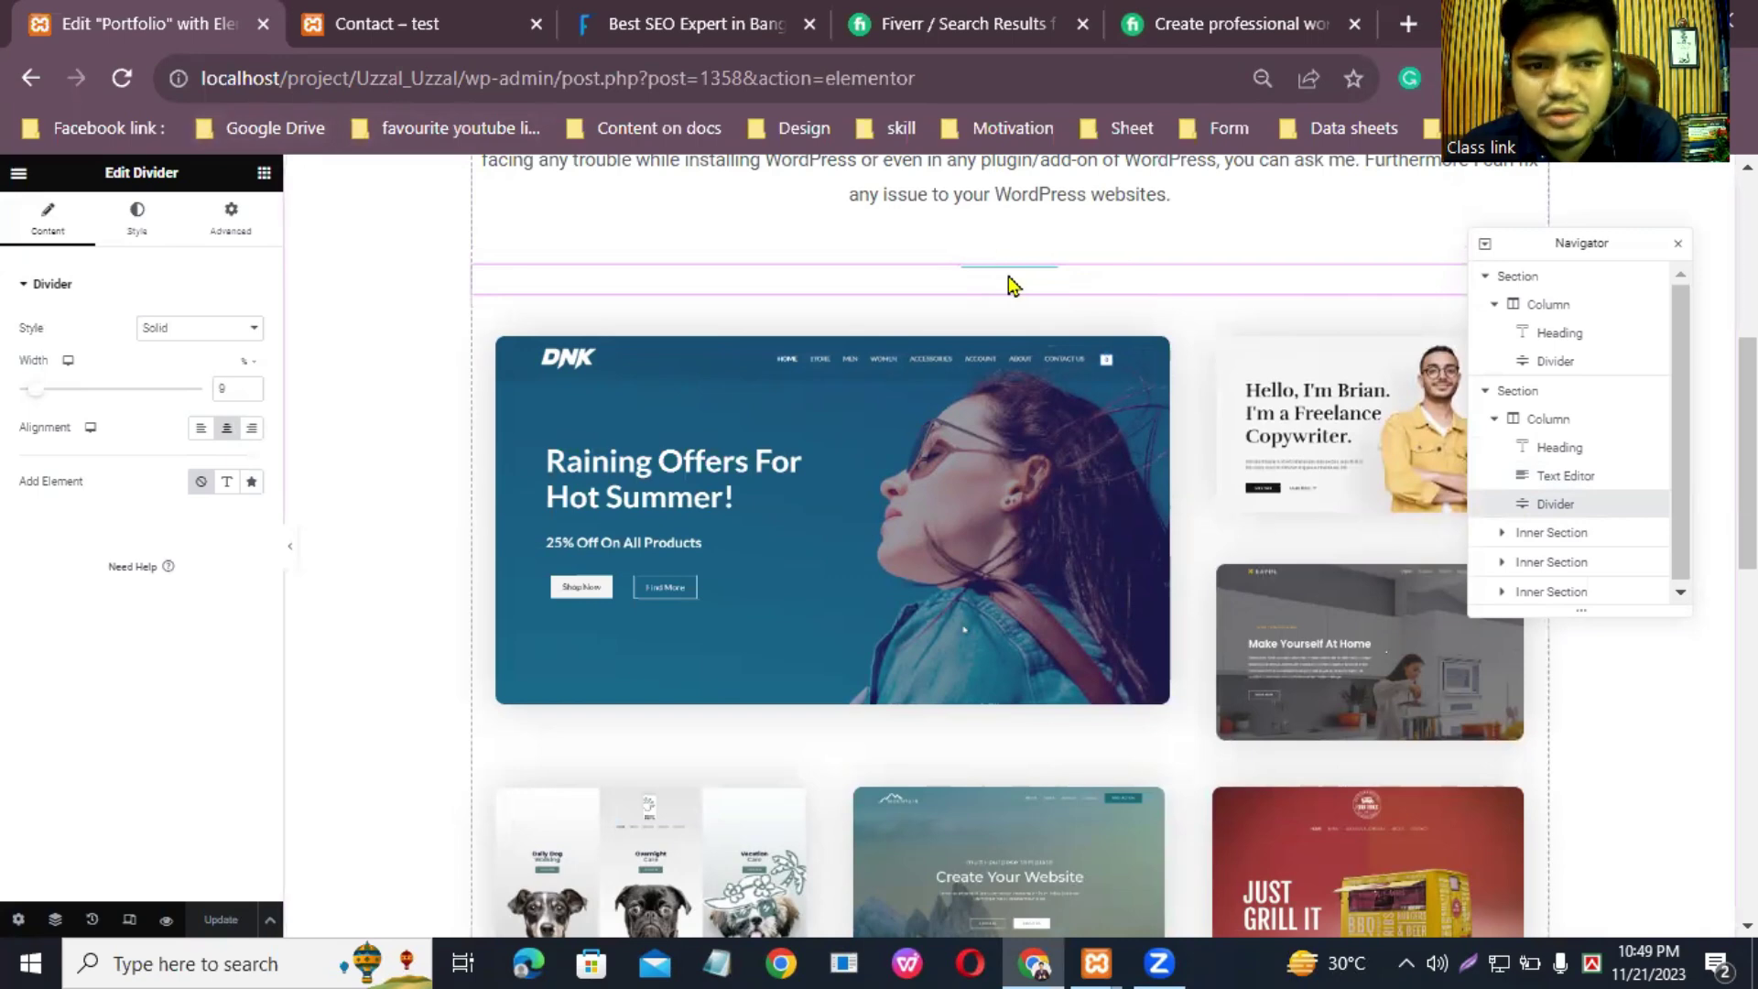
{"action": "left_click_drag", "start_coordinate": [34, 402], "coordinate": [116, 401]}
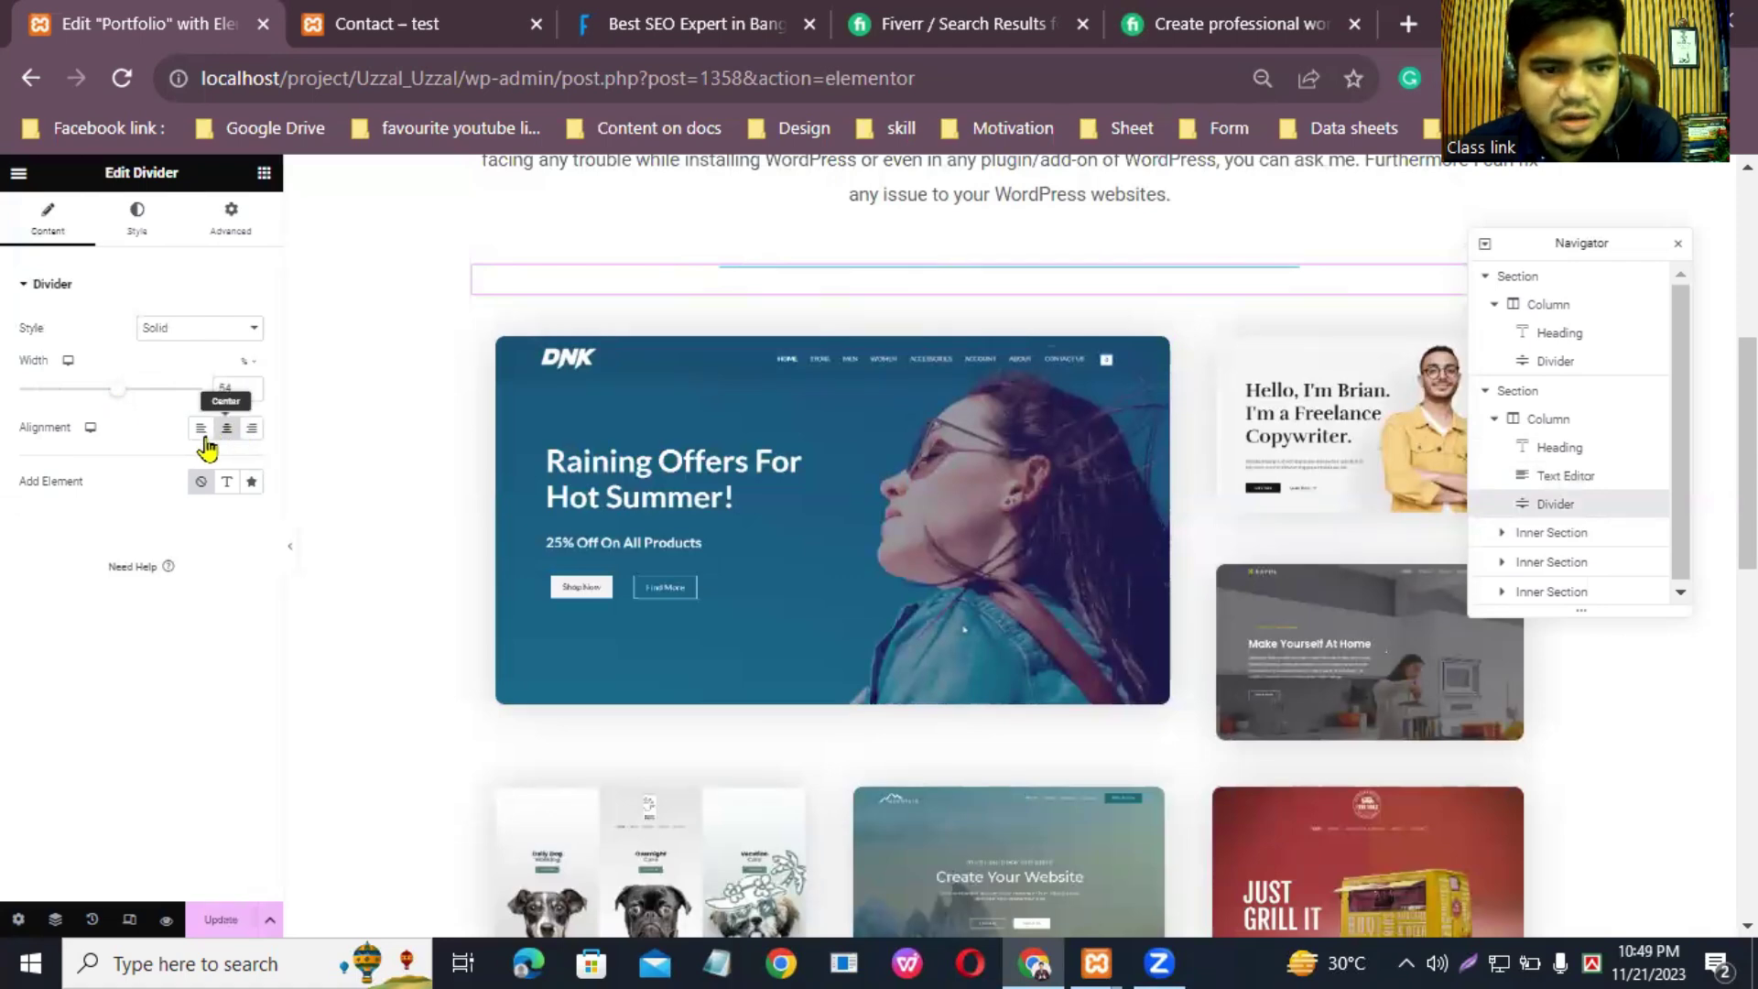
{"action": "left_click", "coordinate": [139, 220]}
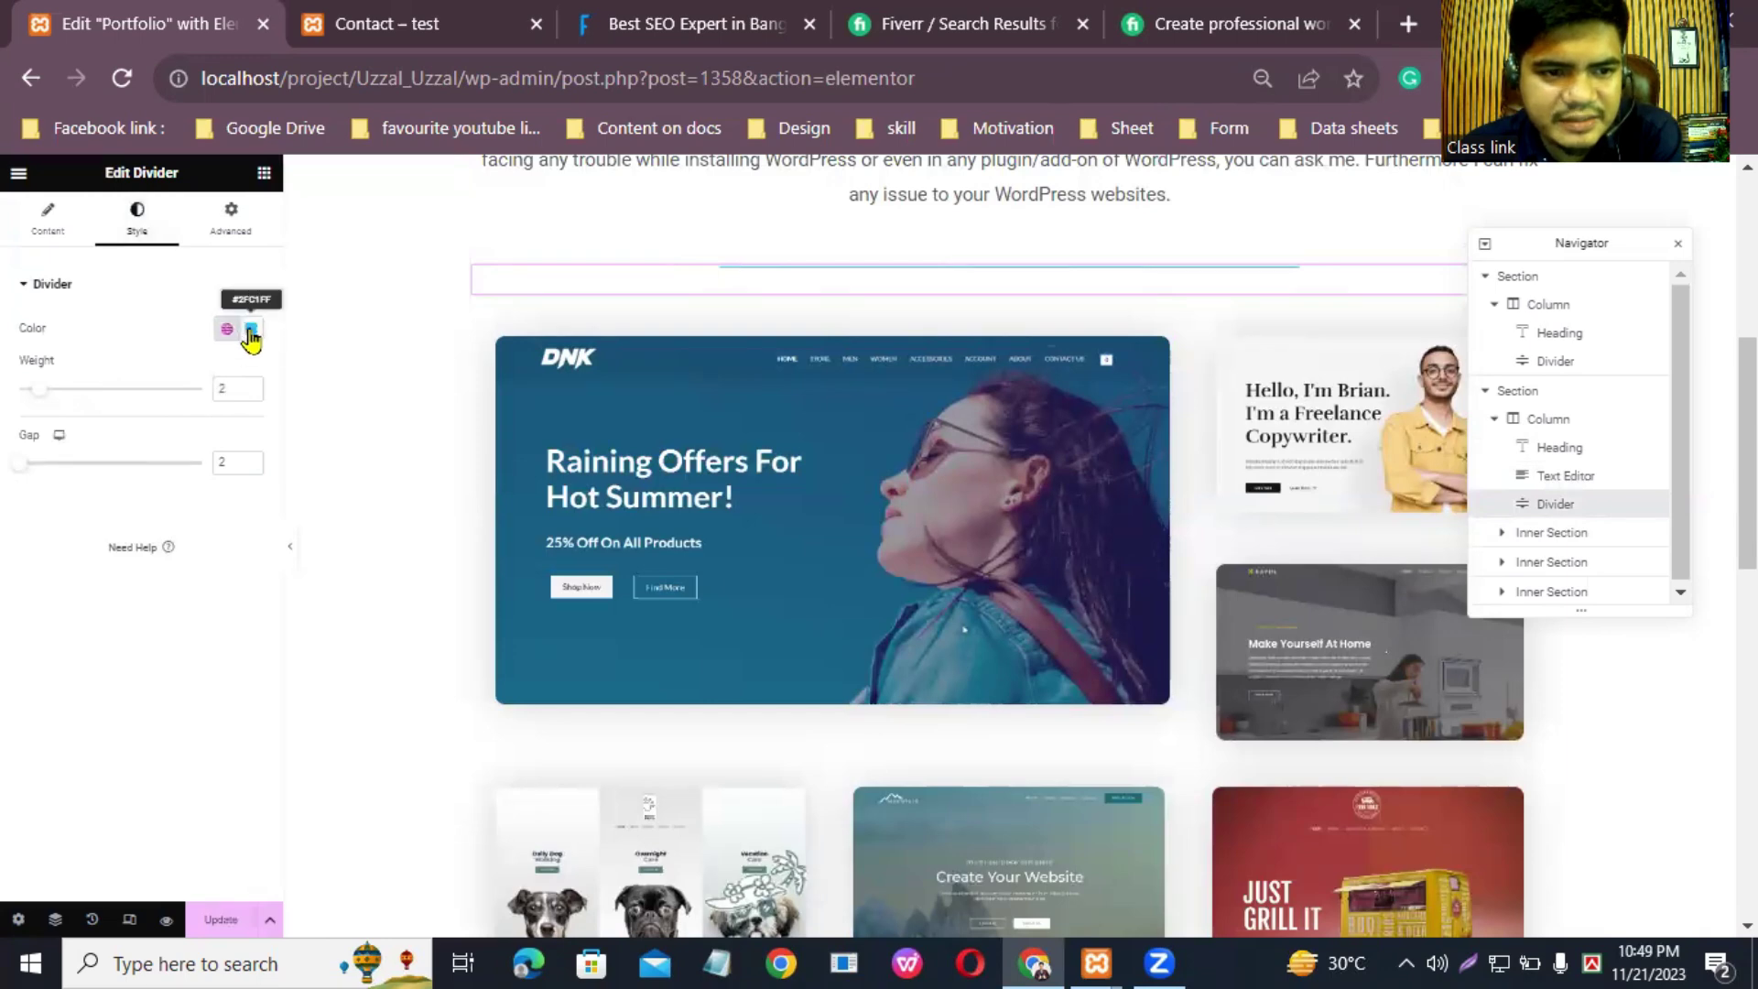
{"action": "left_click", "coordinate": [251, 329]}
{"action": "mouse_move", "coordinate": [314, 408]}
{"action": "left_mouse_down"}
{"action": "mouse_move", "coordinate": [295, 456]}
{"action": "mouse_move", "coordinate": [320, 531]}
{"action": "mouse_move", "coordinate": [180, 499]}
{"action": "left_mouse_up"}
{"action": "left_click_drag", "start_coordinate": [264, 558], "coordinate": [329, 559]}
{"action": "mouse_move", "coordinate": [266, 446]}
{"action": "left_mouse_down"}
{"action": "mouse_move", "coordinate": [321, 468]}
{"action": "mouse_move", "coordinate": [358, 423]}
{"action": "mouse_move", "coordinate": [343, 486]}
{"action": "left_mouse_up"}
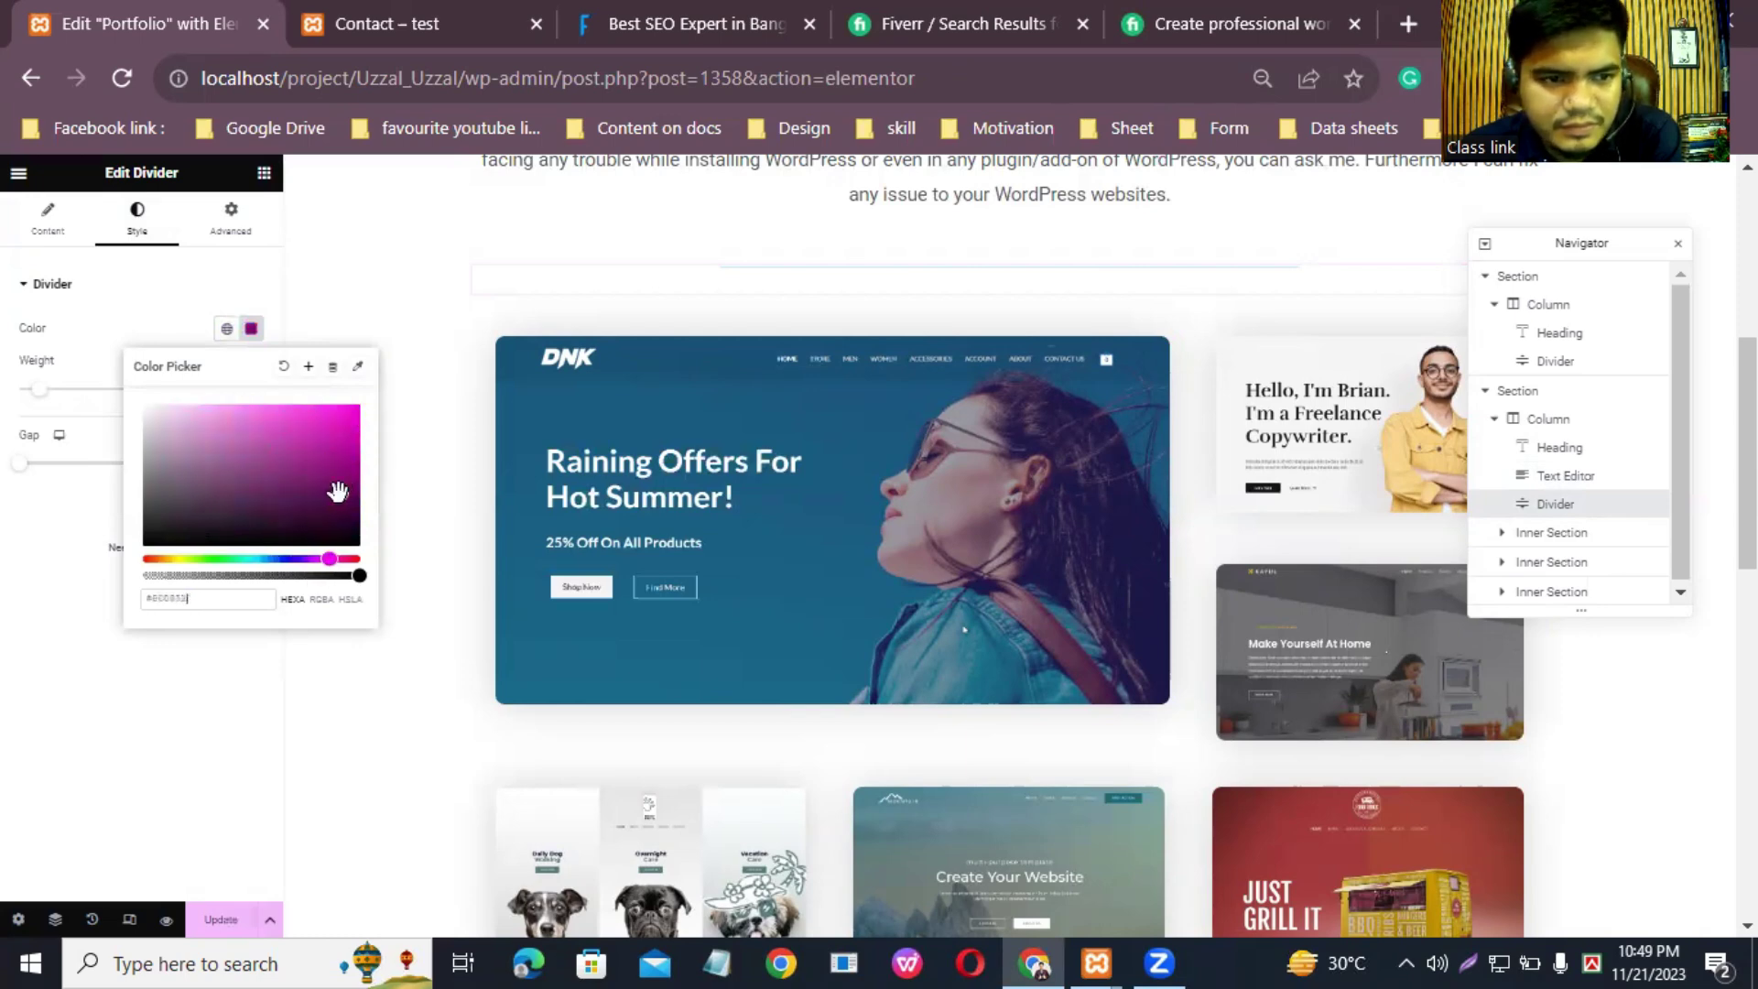
{"action": "left_click", "coordinate": [251, 328]}
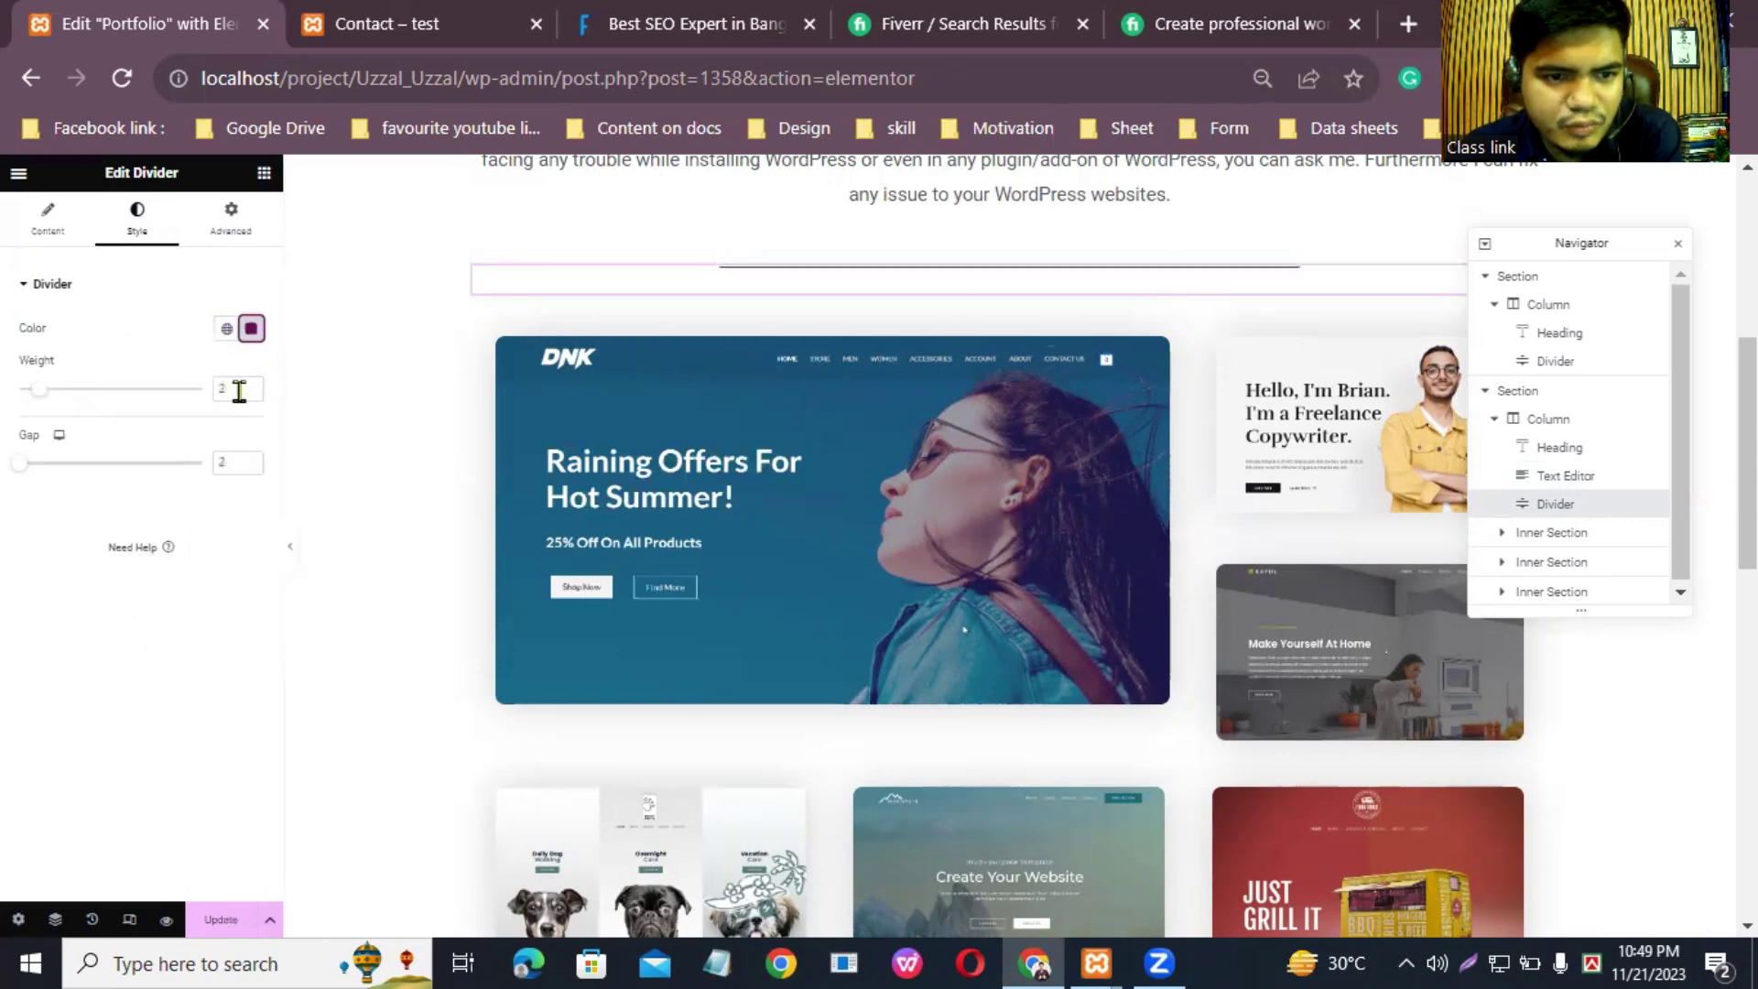
Step: Set the divider weight to 3.2 and save the page
{"action": "left_click", "coordinate": [257, 388]}
{"action": "left_click", "coordinate": [257, 388]}
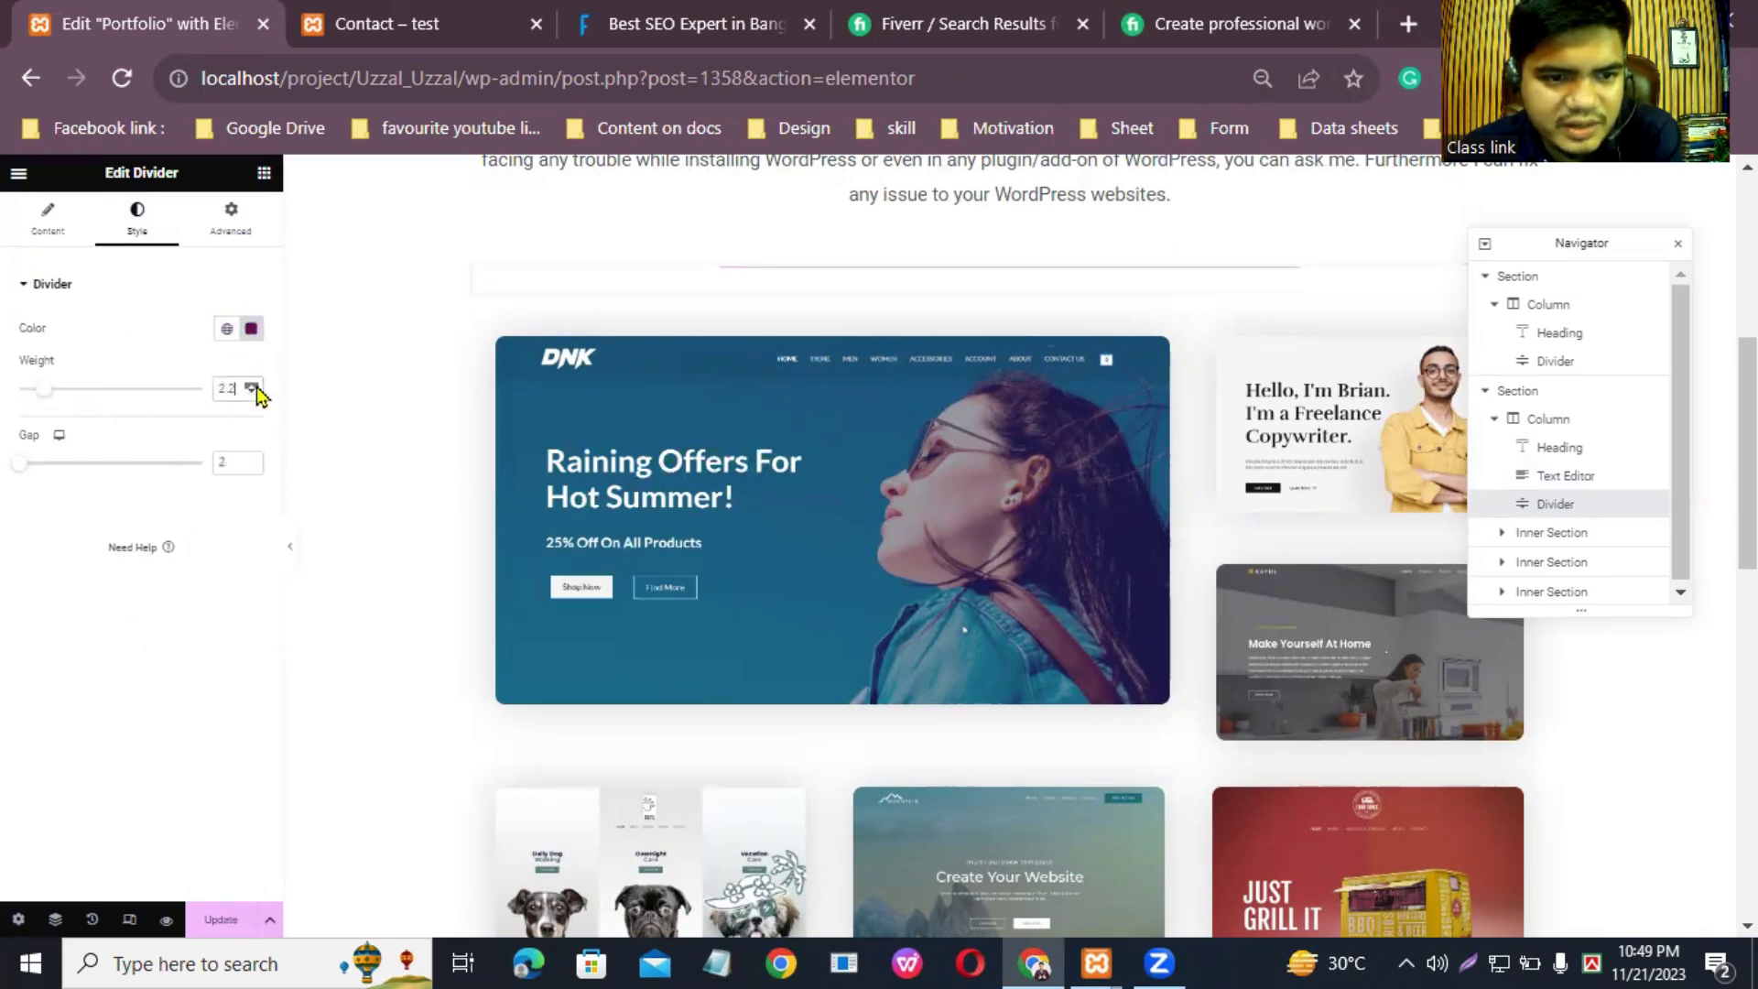
{"action": "left_click_drag", "start_coordinate": [50, 403], "coordinate": [63, 400]}
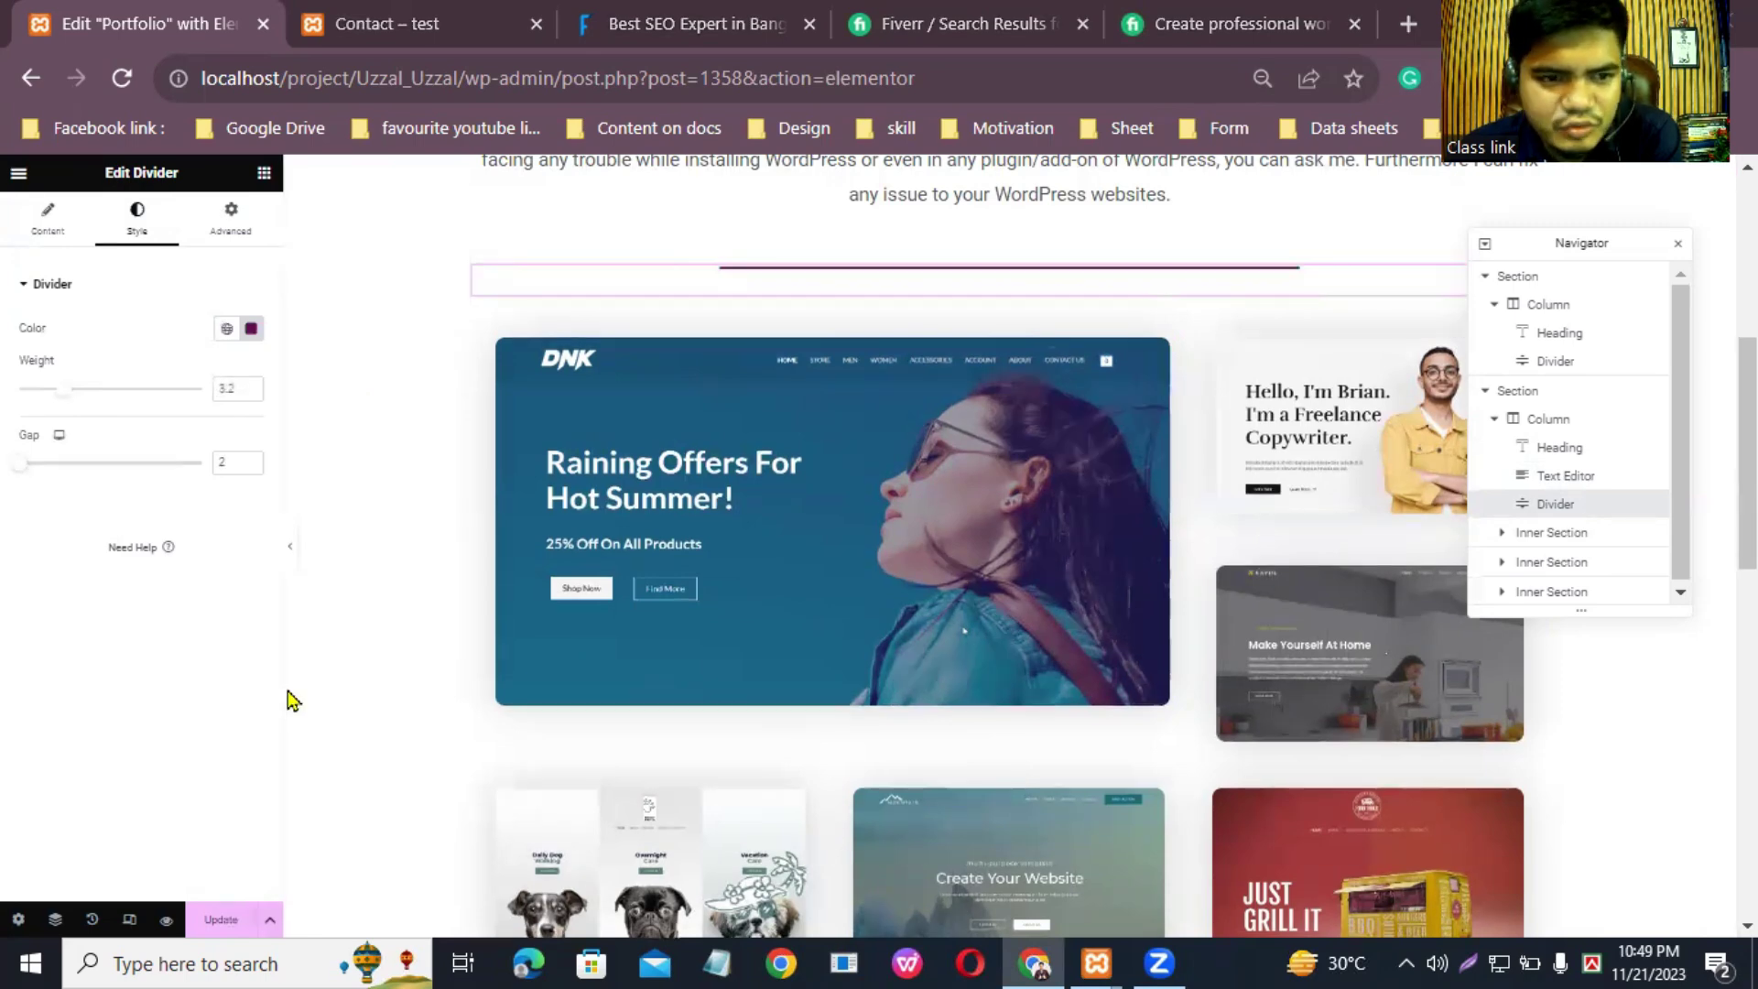
{"action": "left_click", "coordinate": [210, 928]}
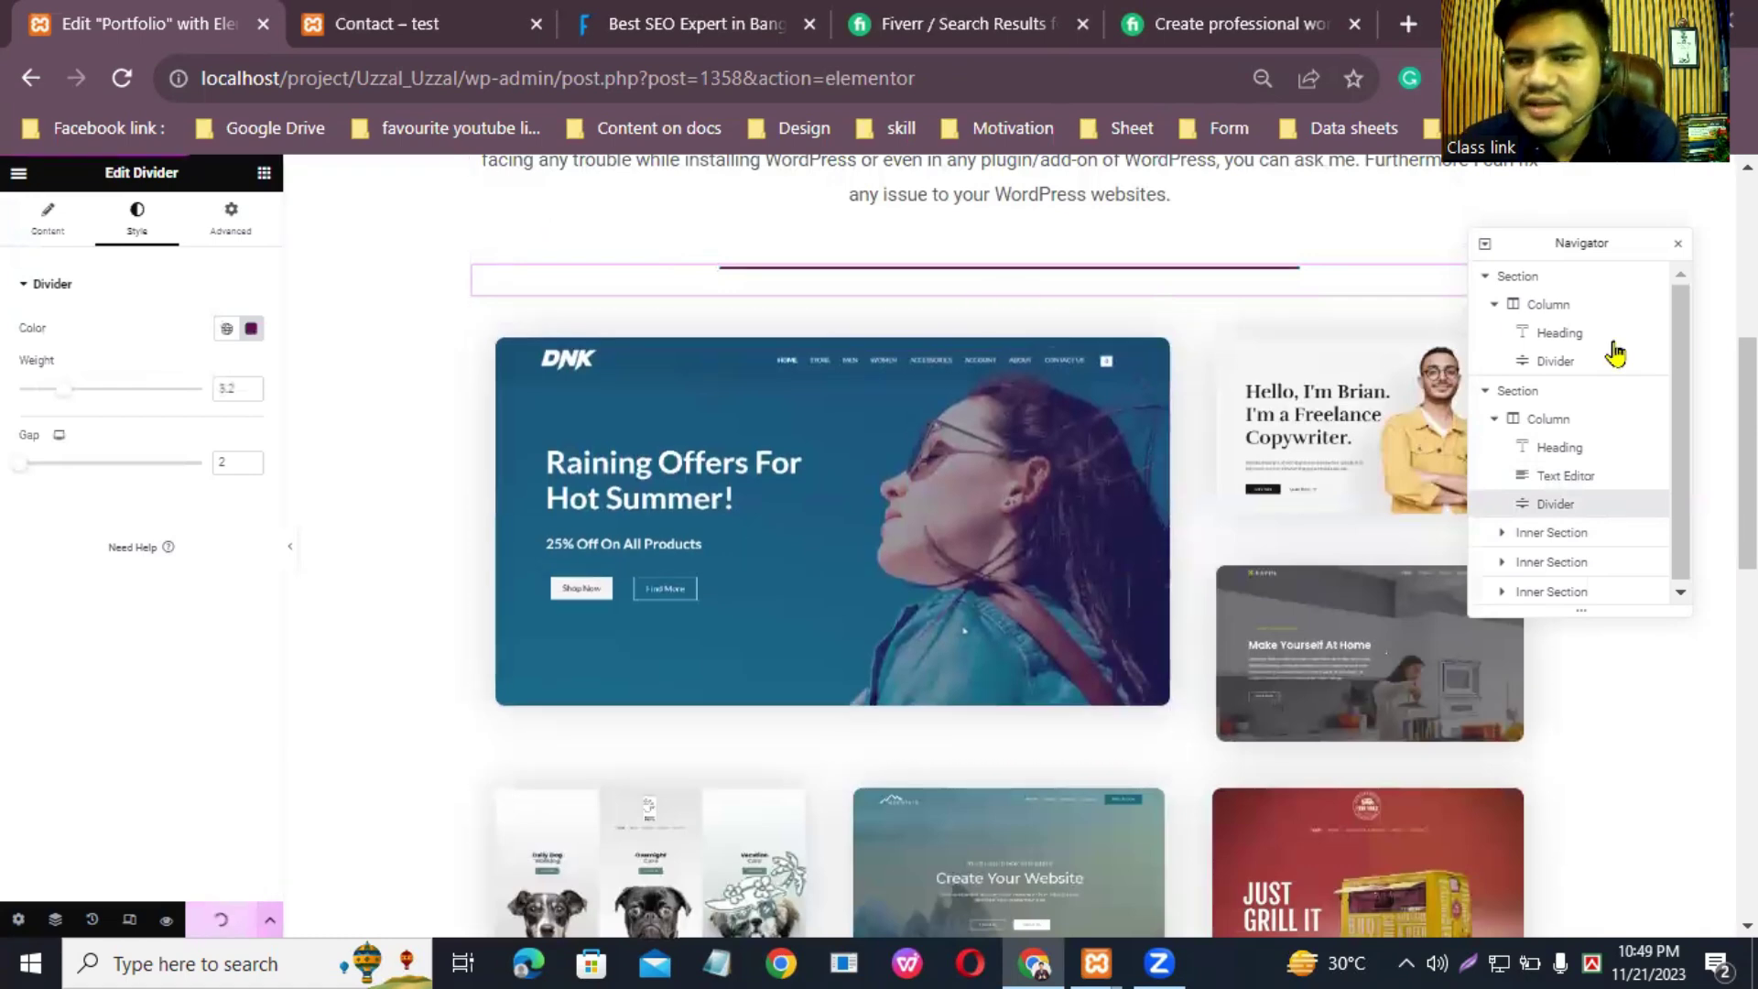
{"action": "left_click", "coordinate": [1547, 540]}
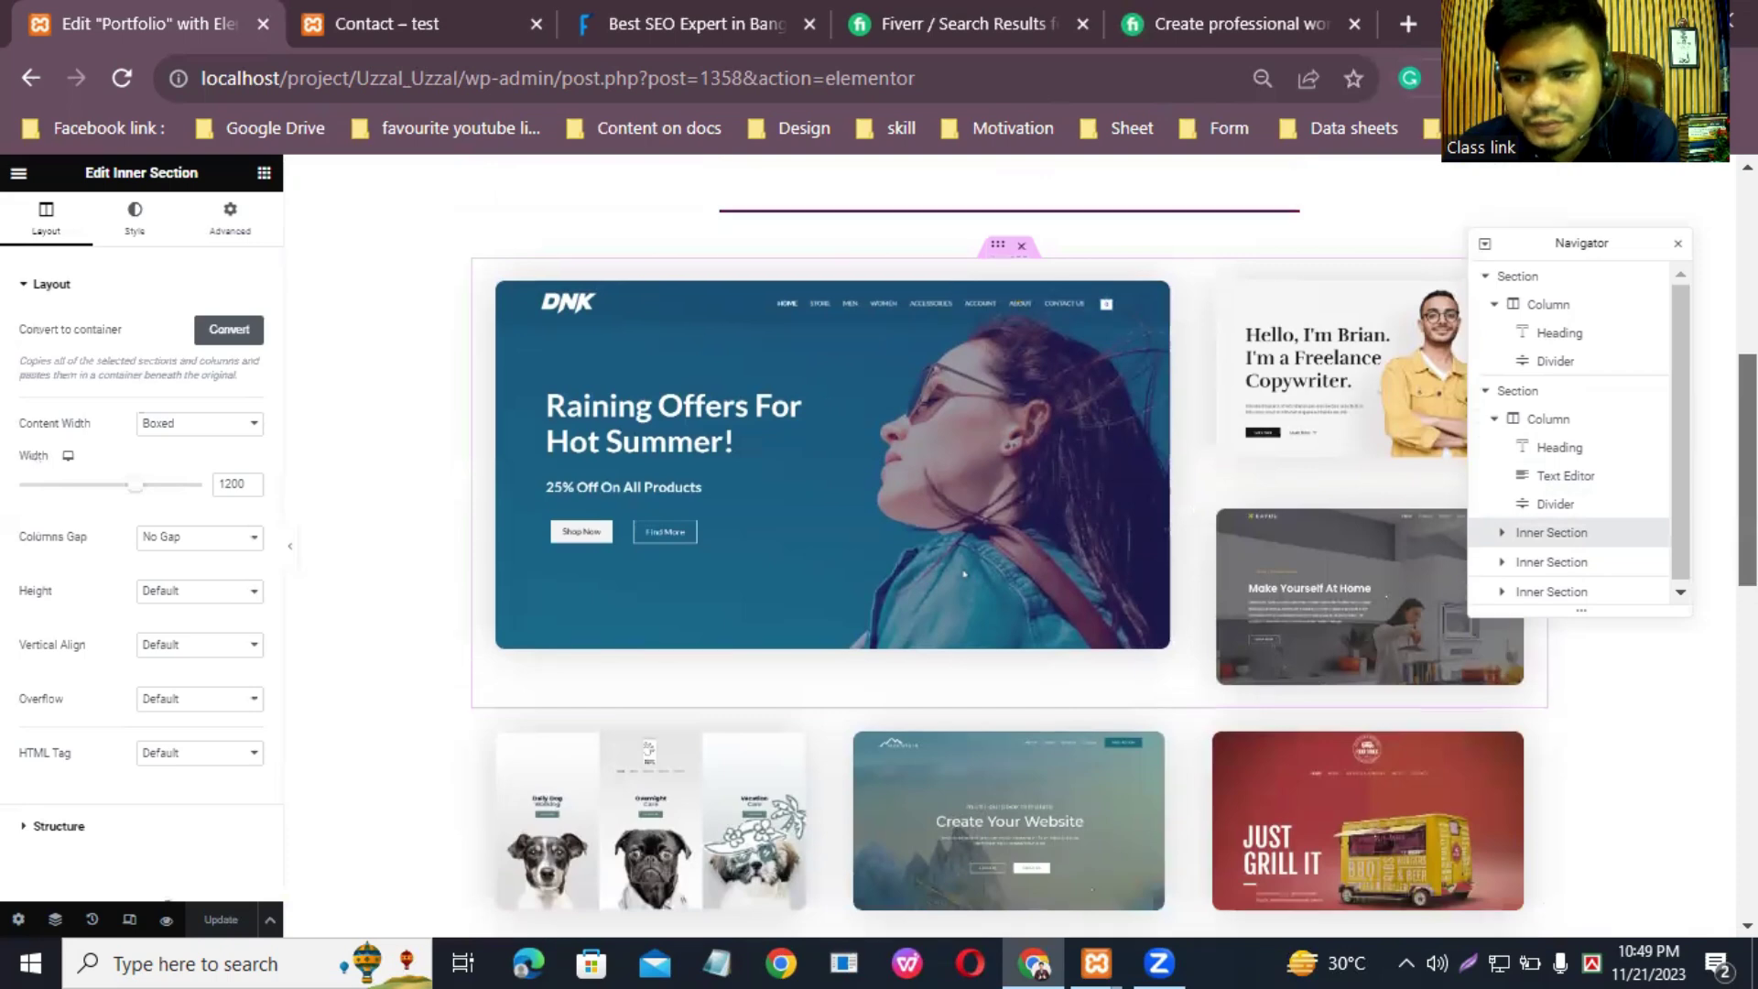
Step: Drag the DNK 'Raining Offers For Hot Summer!' image out of its column to above the text editor
{"action": "left_click", "coordinate": [1502, 538]}
{"action": "scroll", "coordinate": [1690, 481], "scroll_direction": "down", "scroll_amount": 1}
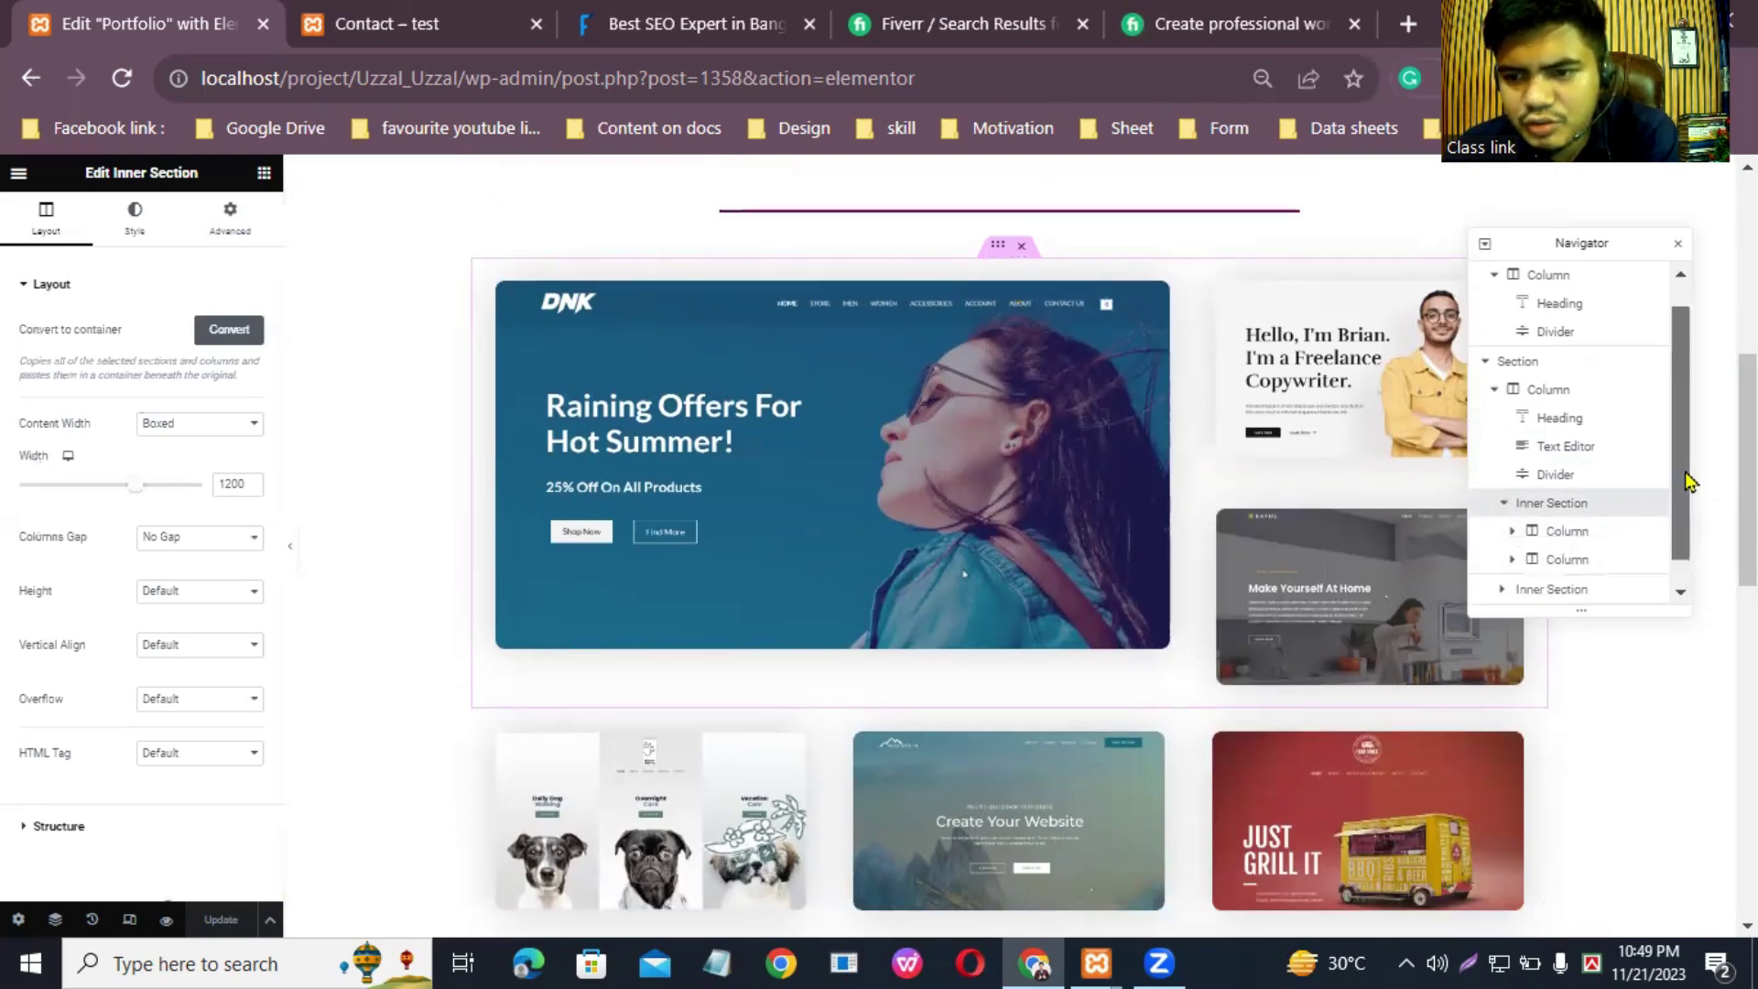
{"action": "scroll", "coordinate": [1691, 480], "scroll_direction": "down", "scroll_amount": 1}
{"action": "left_click", "coordinate": [1565, 529]}
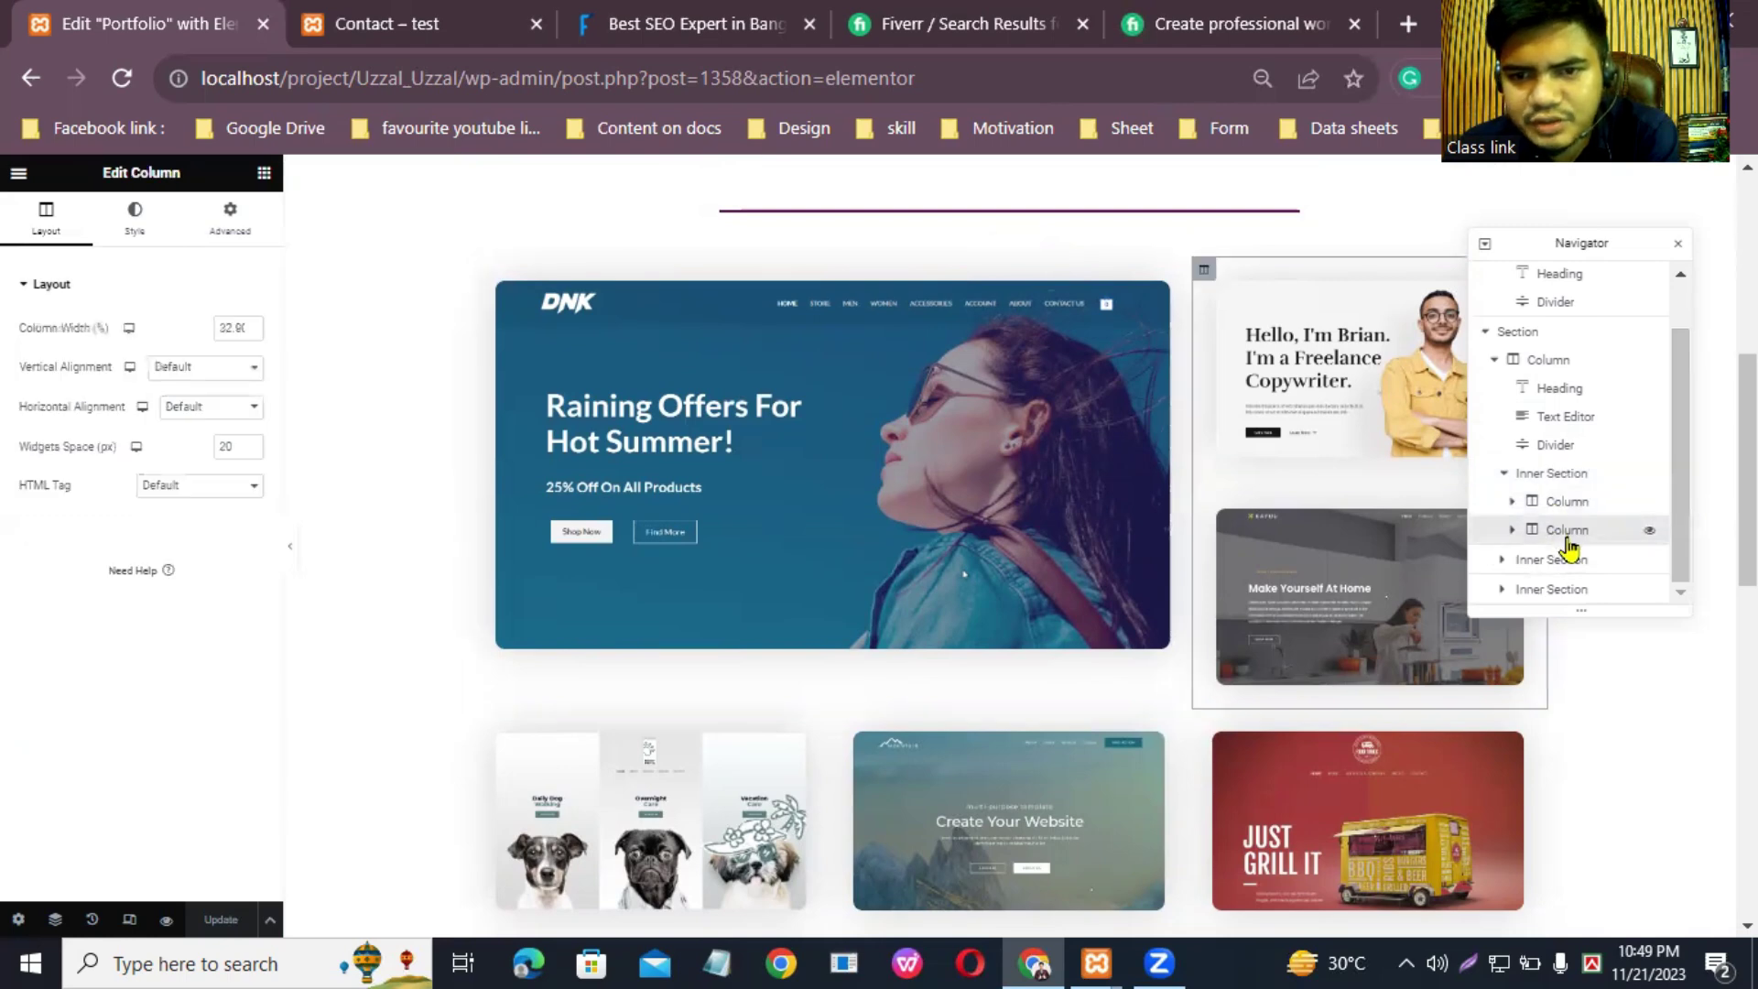
{"action": "left_click", "coordinate": [1559, 503]}
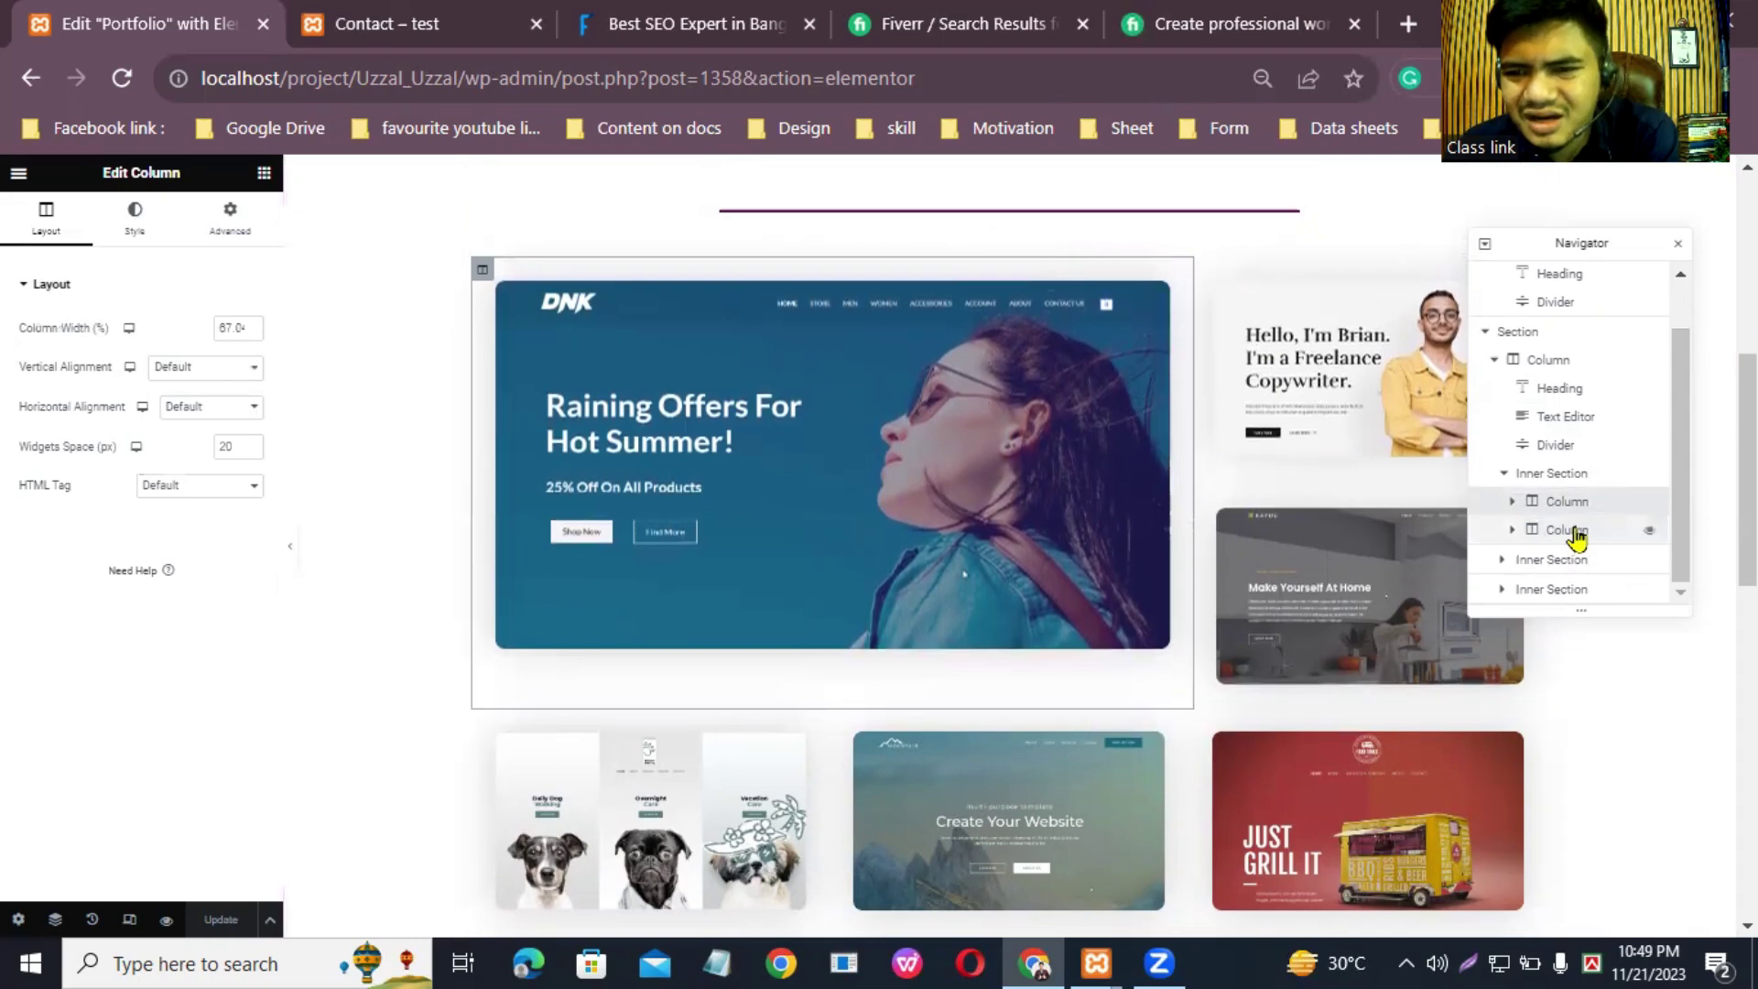
{"action": "left_click", "coordinate": [1567, 562]}
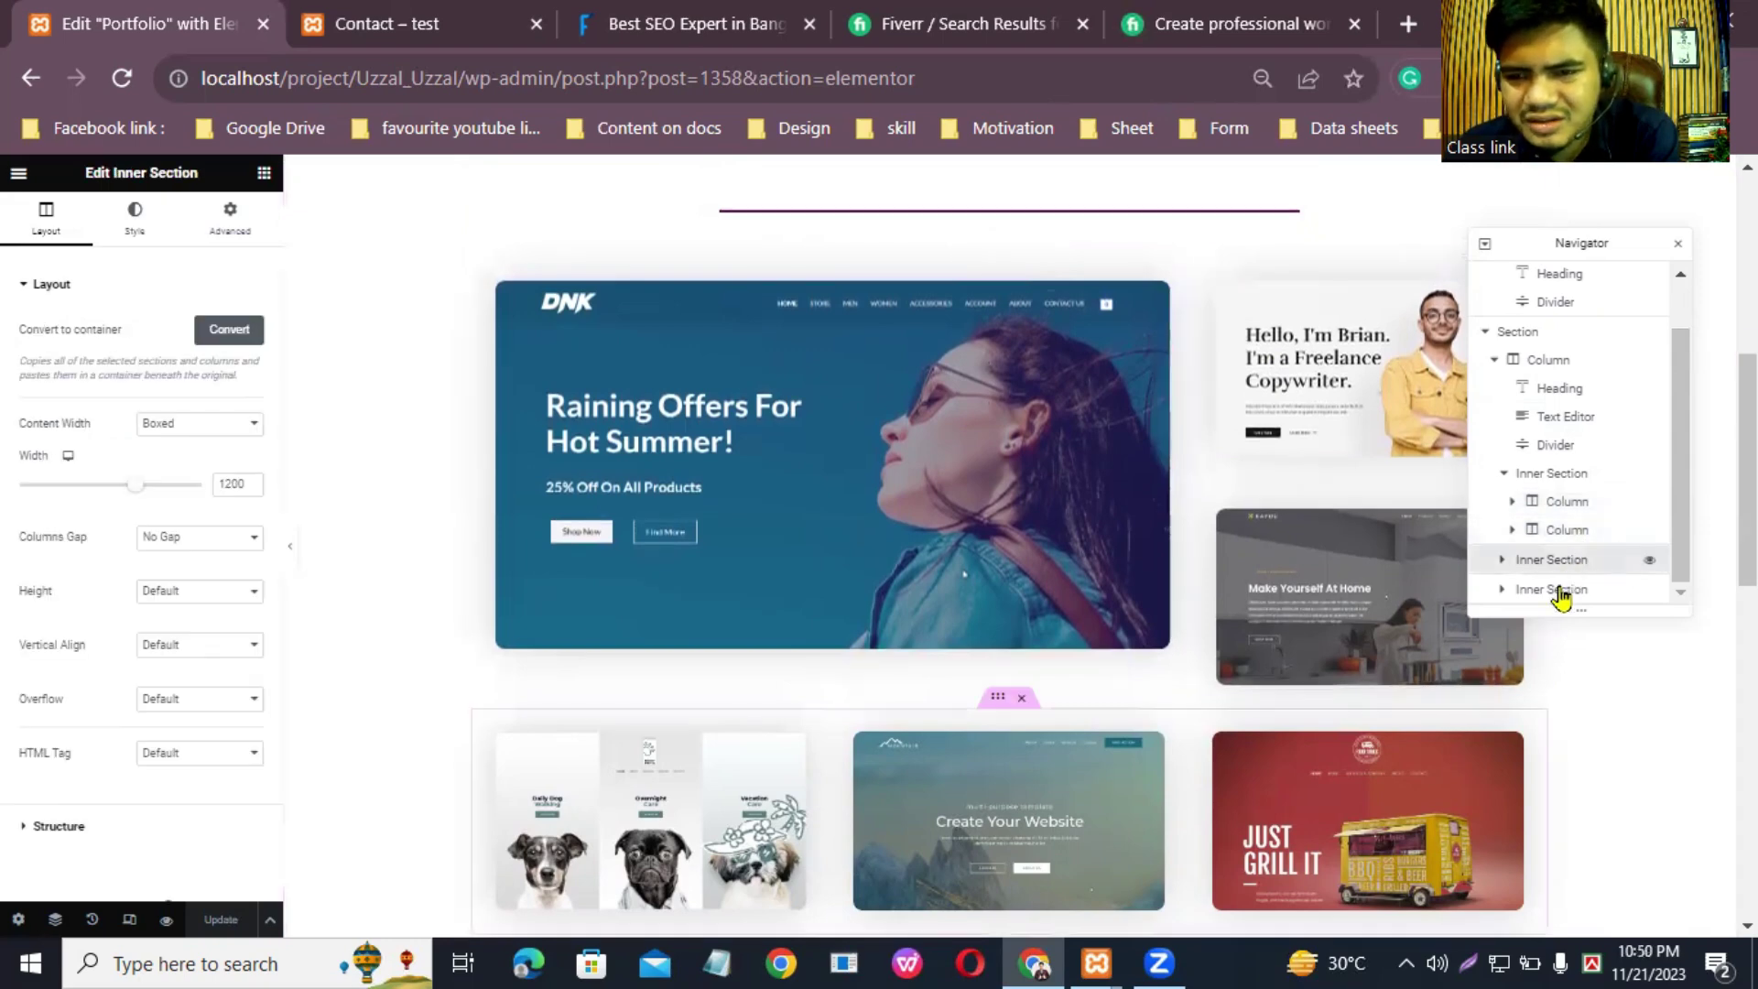
{"action": "left_click", "coordinate": [1561, 591]}
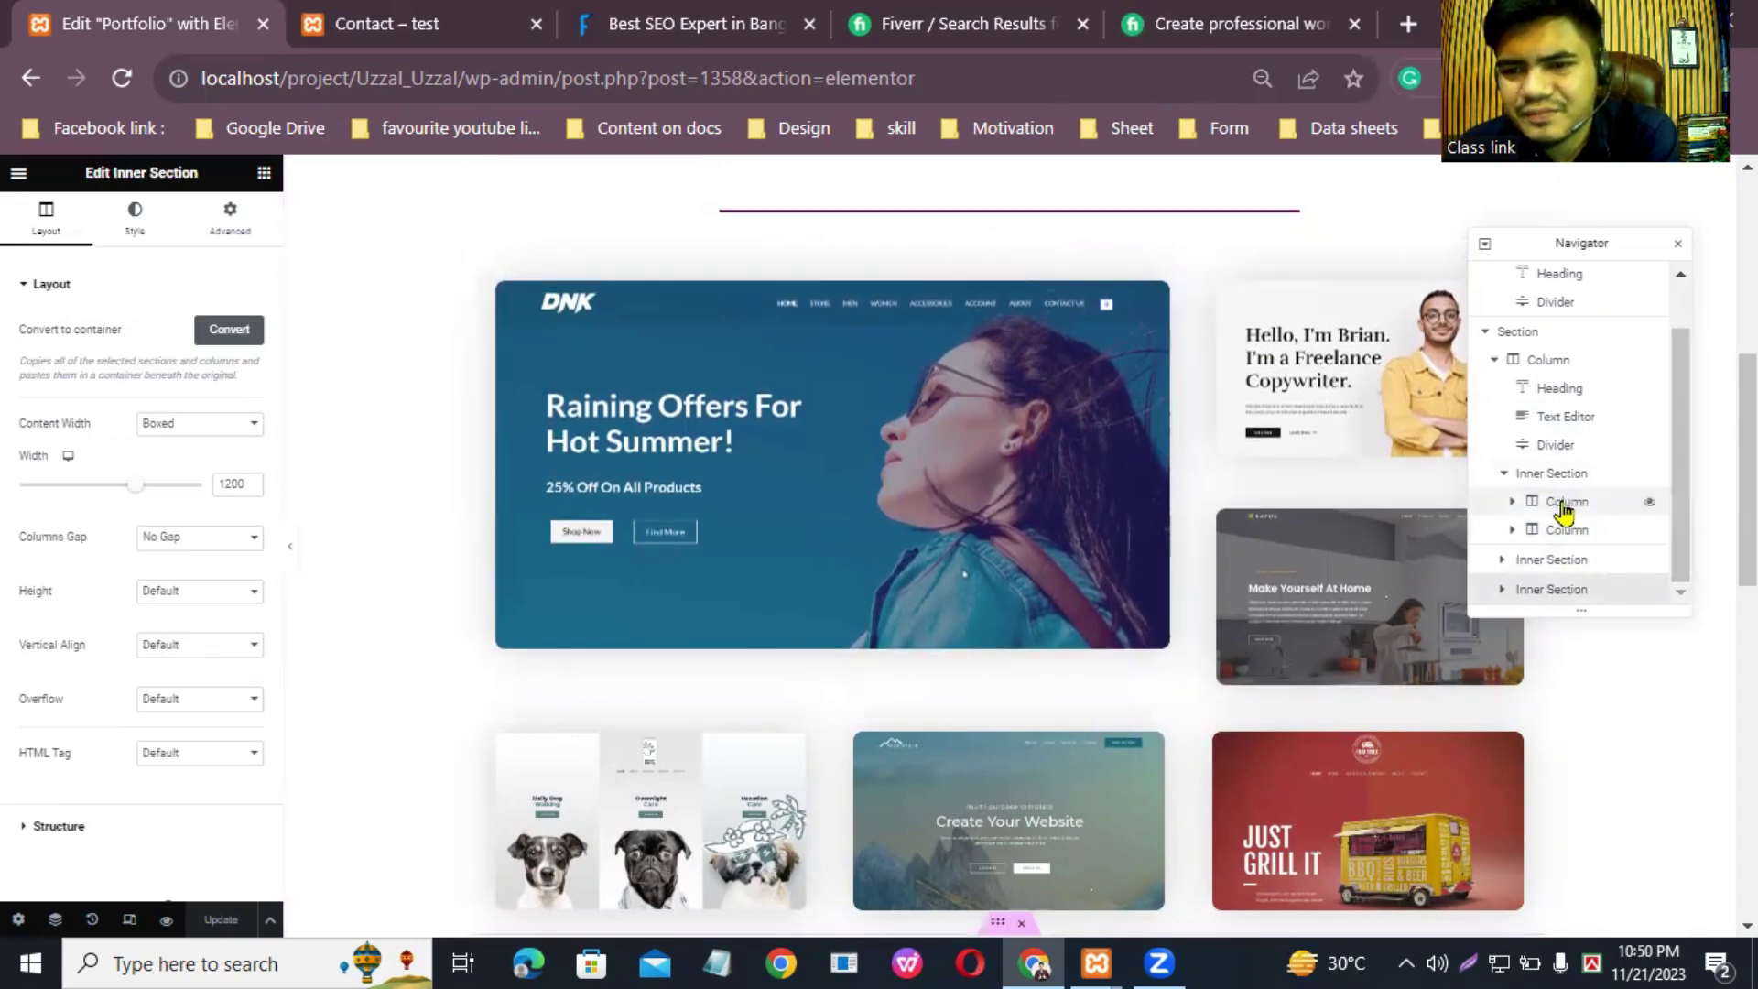
{"action": "left_click", "coordinate": [1679, 244]}
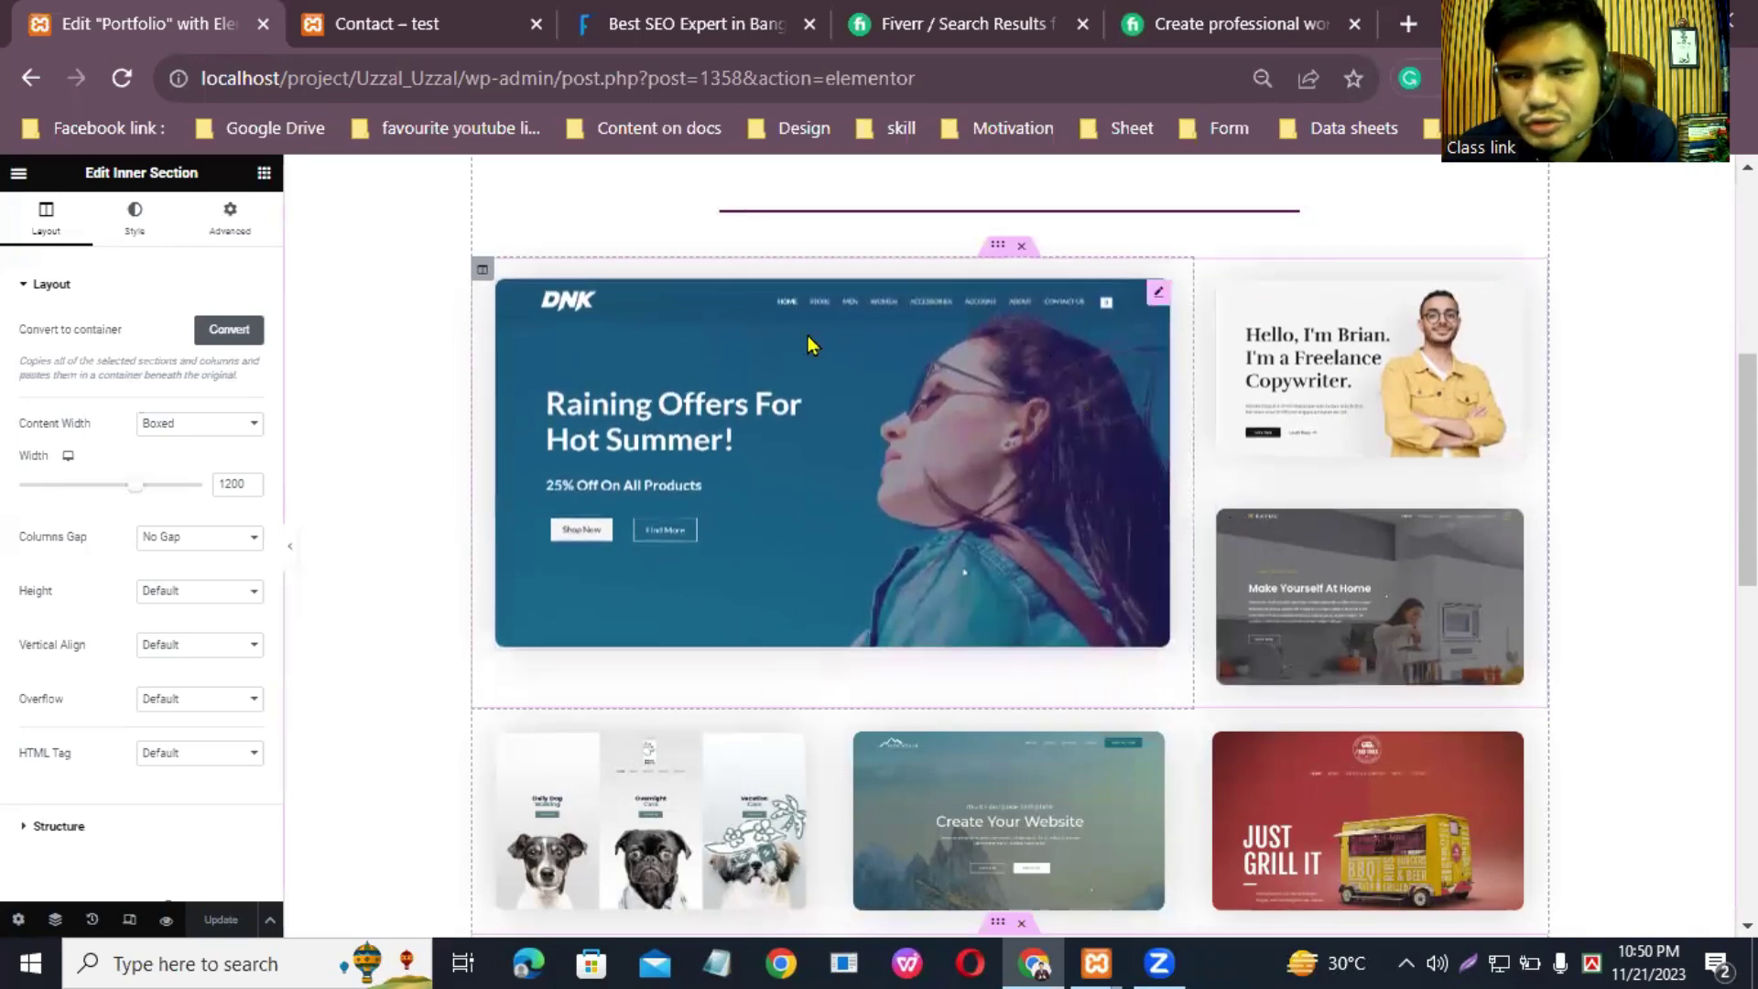
{"action": "left_click_drag", "start_coordinate": [1157, 295], "coordinate": [1032, 314]}
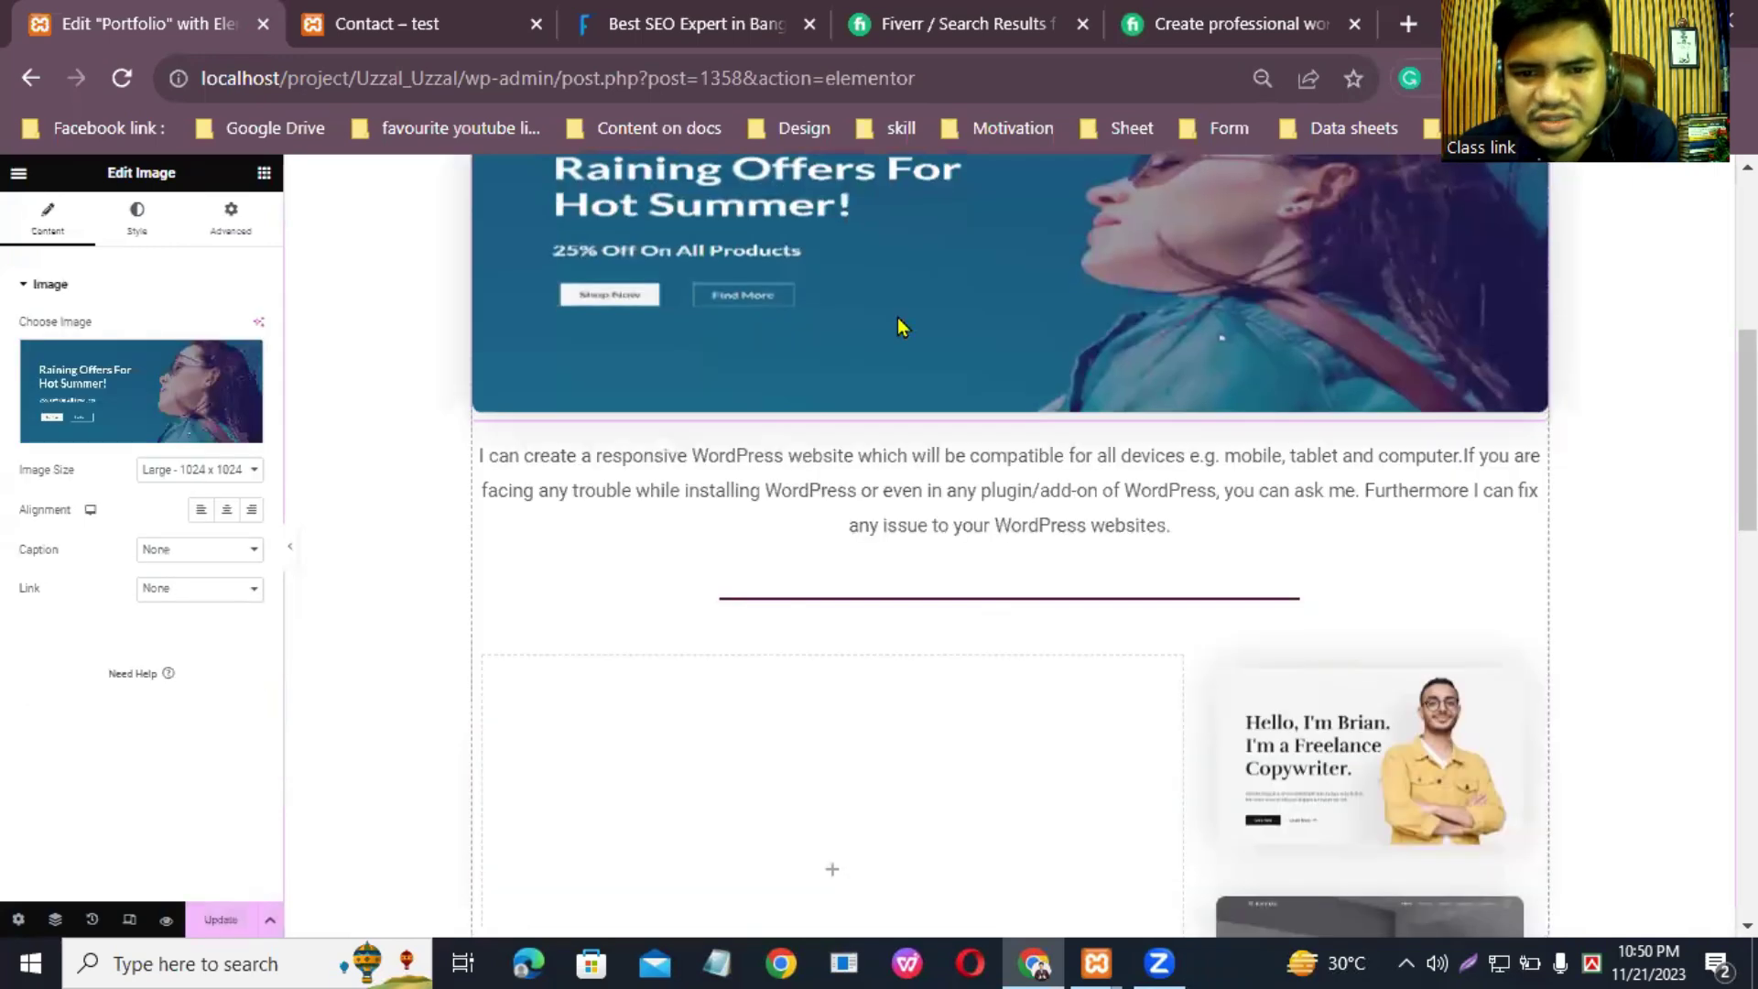
Step: Open the image chooser and load canva.com in a new browser tab
{"action": "left_click", "coordinate": [131, 433]}
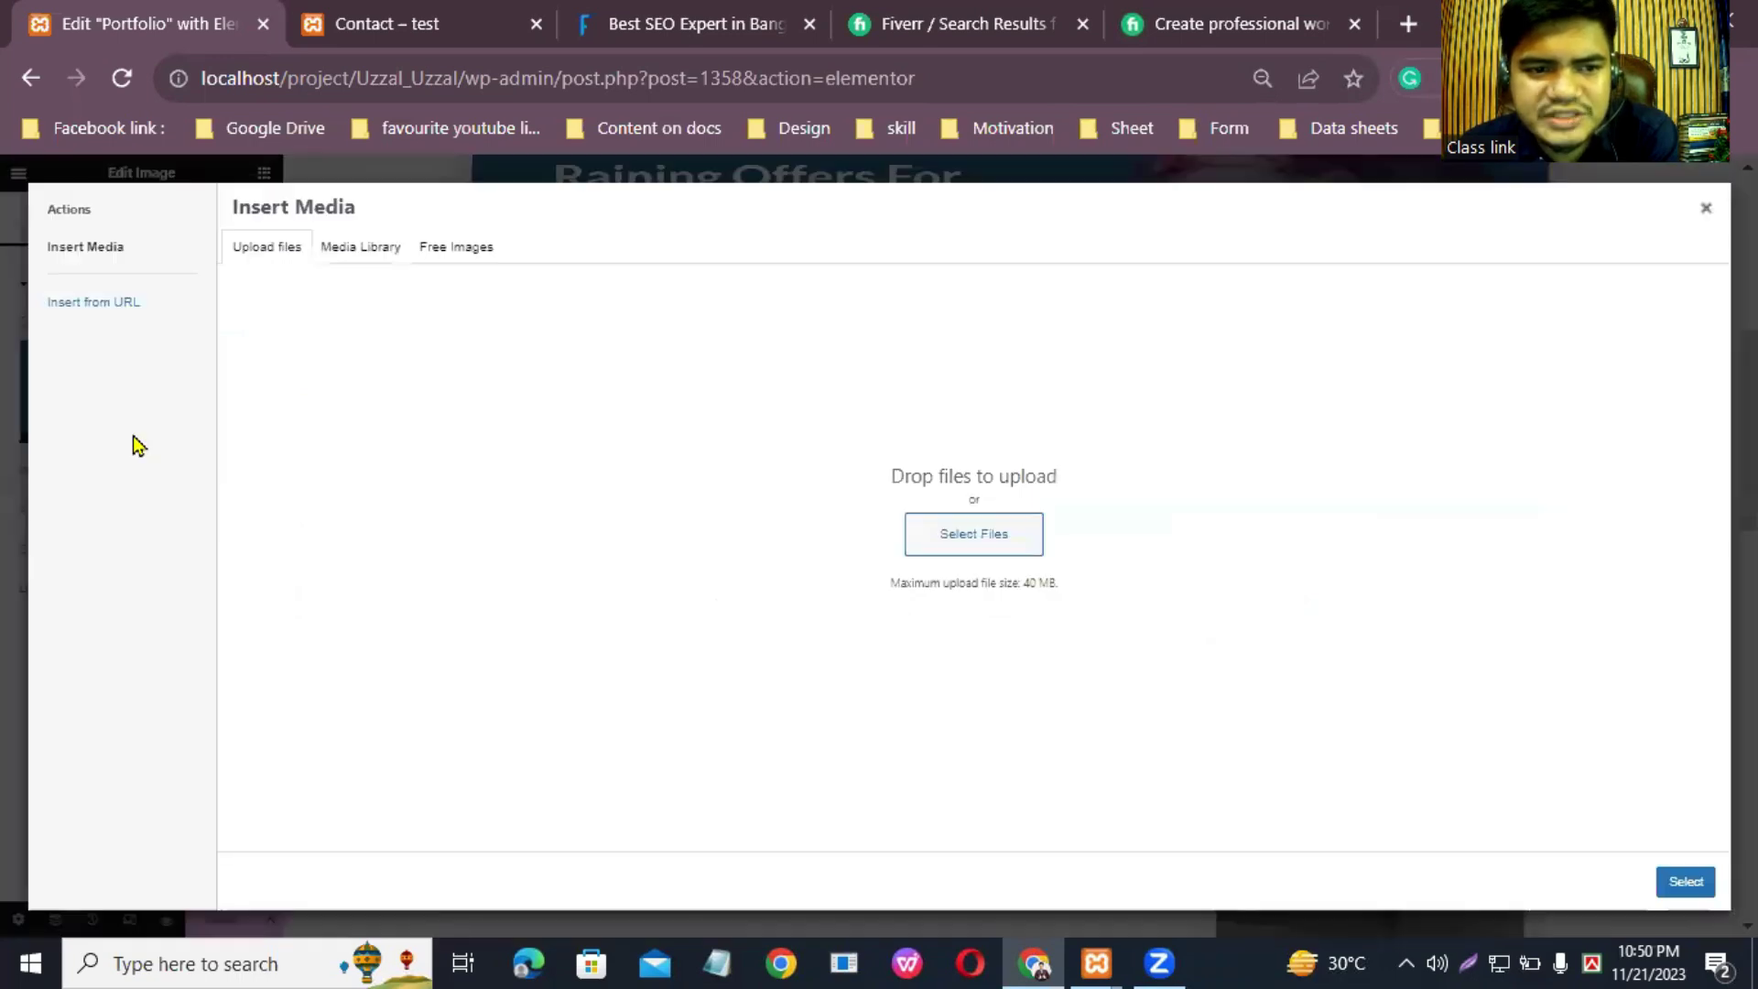
{"action": "left_click", "coordinate": [1414, 27]}
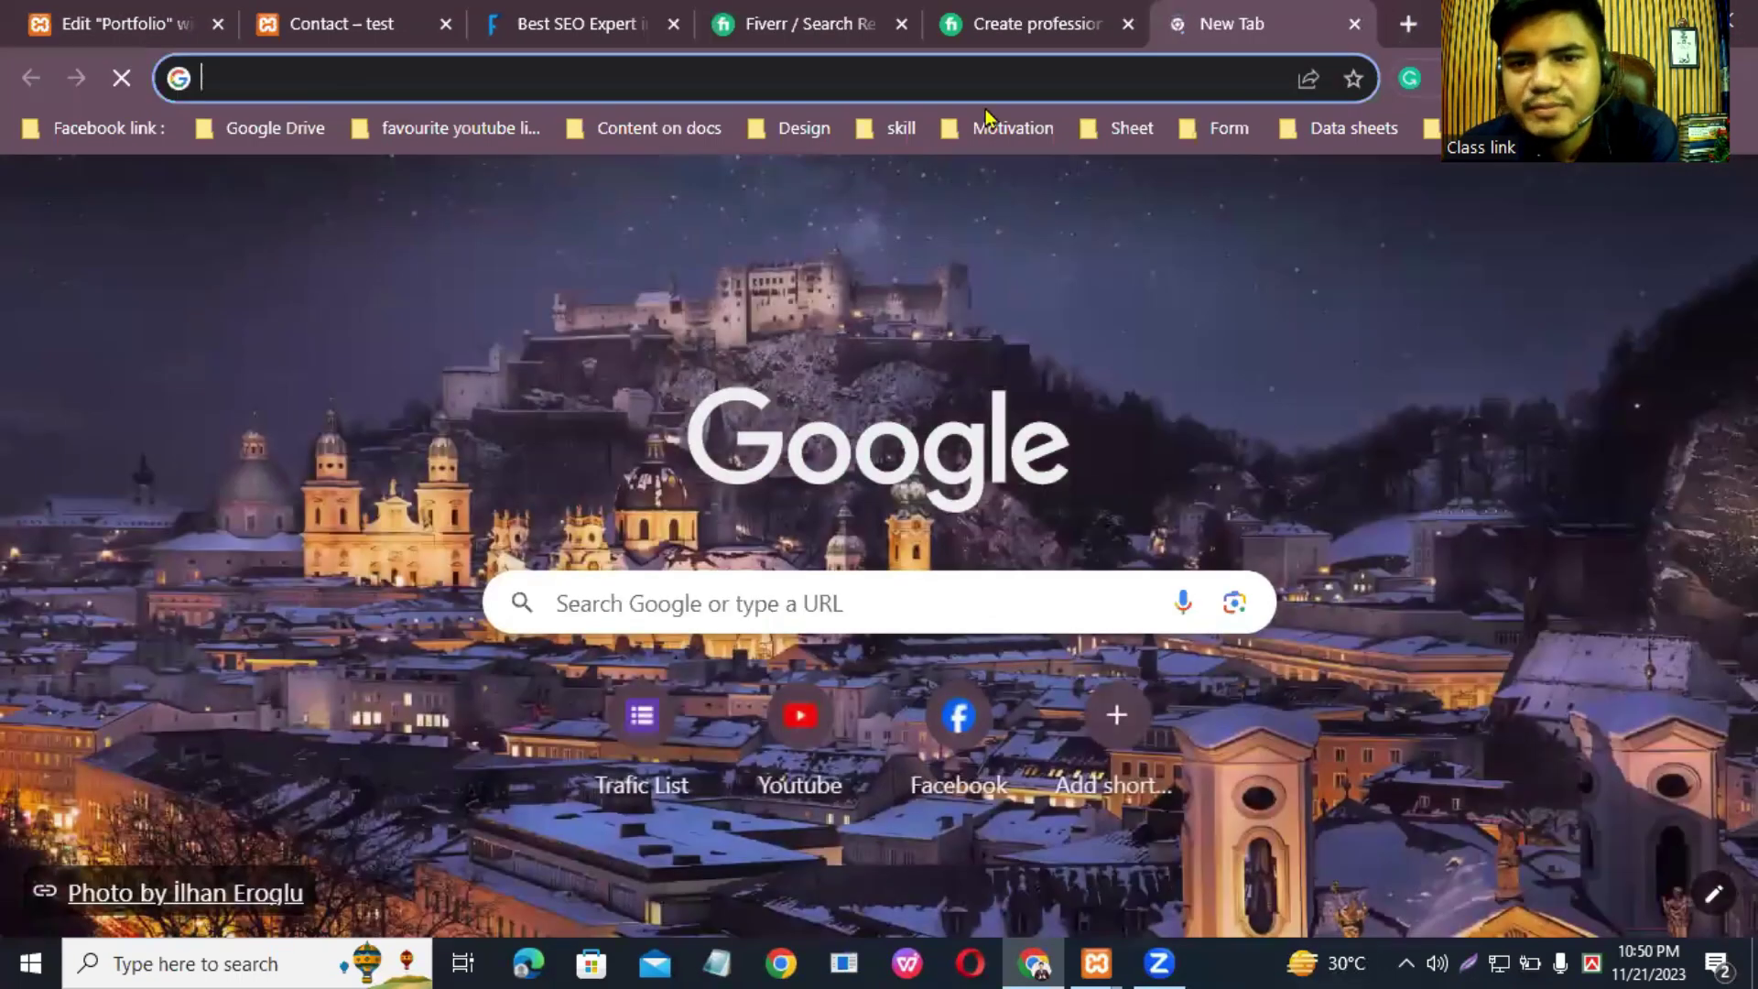
{"action": "left_click", "coordinate": [986, 76]}
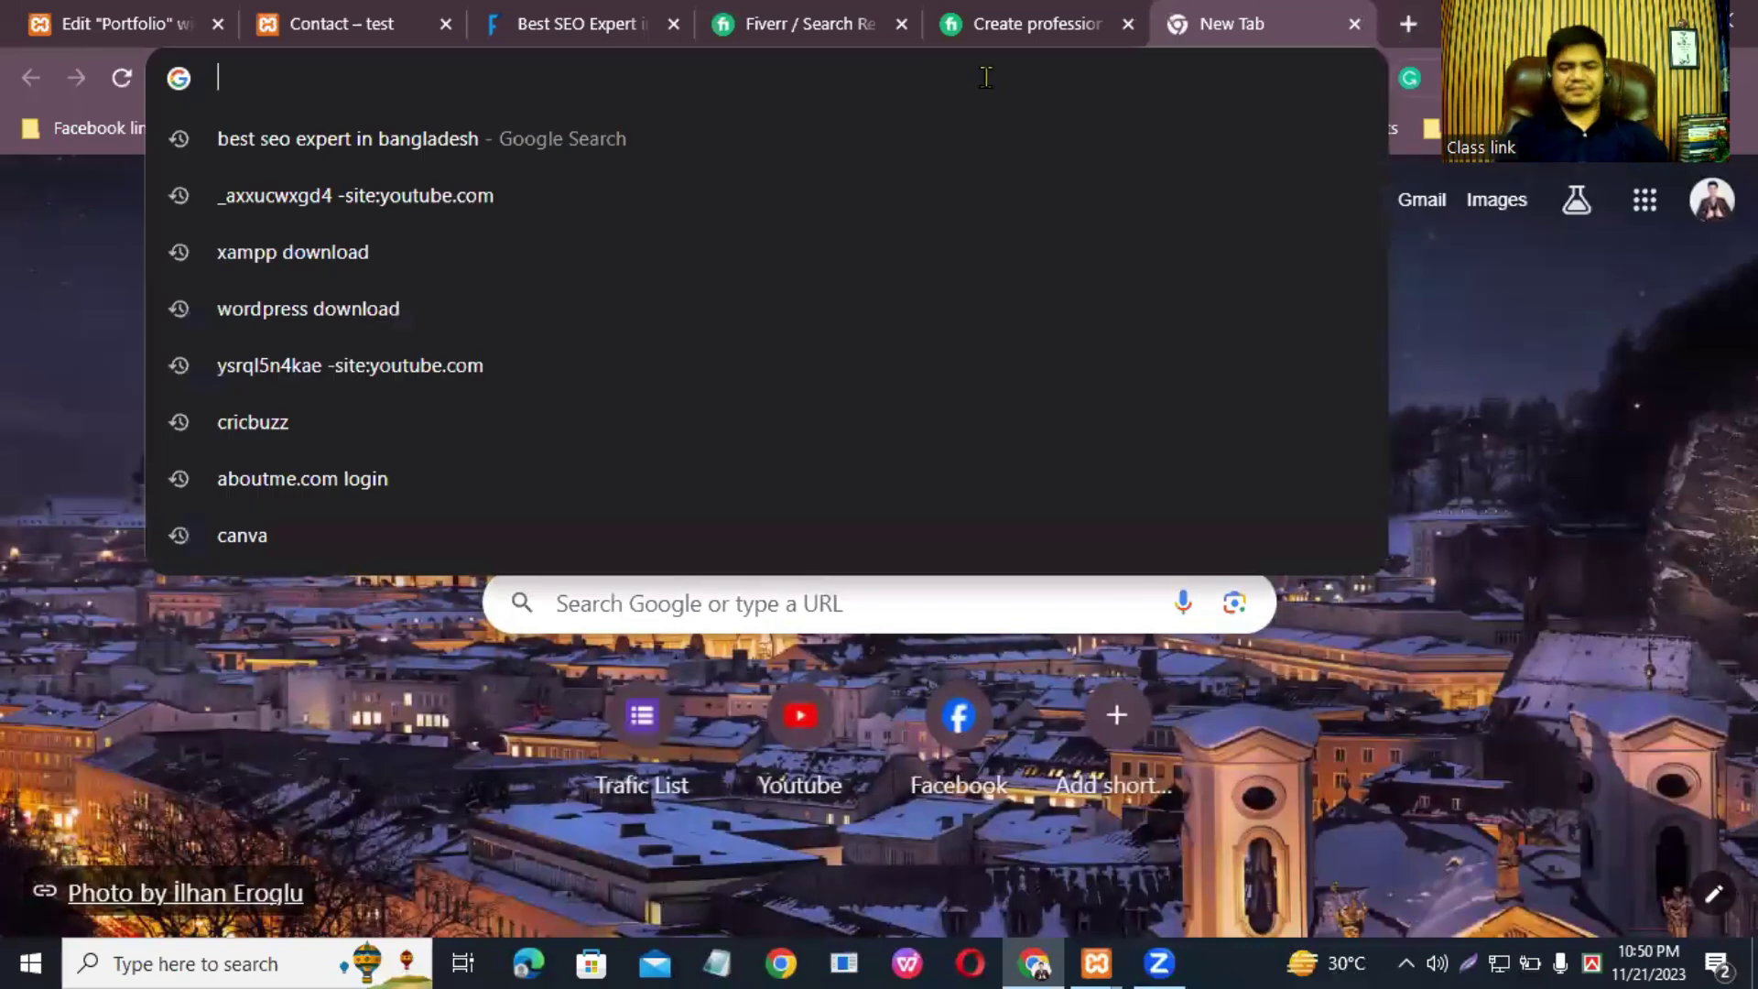
{"action": "type", "text": "canv"}
{"action": "key", "text": "Return"}
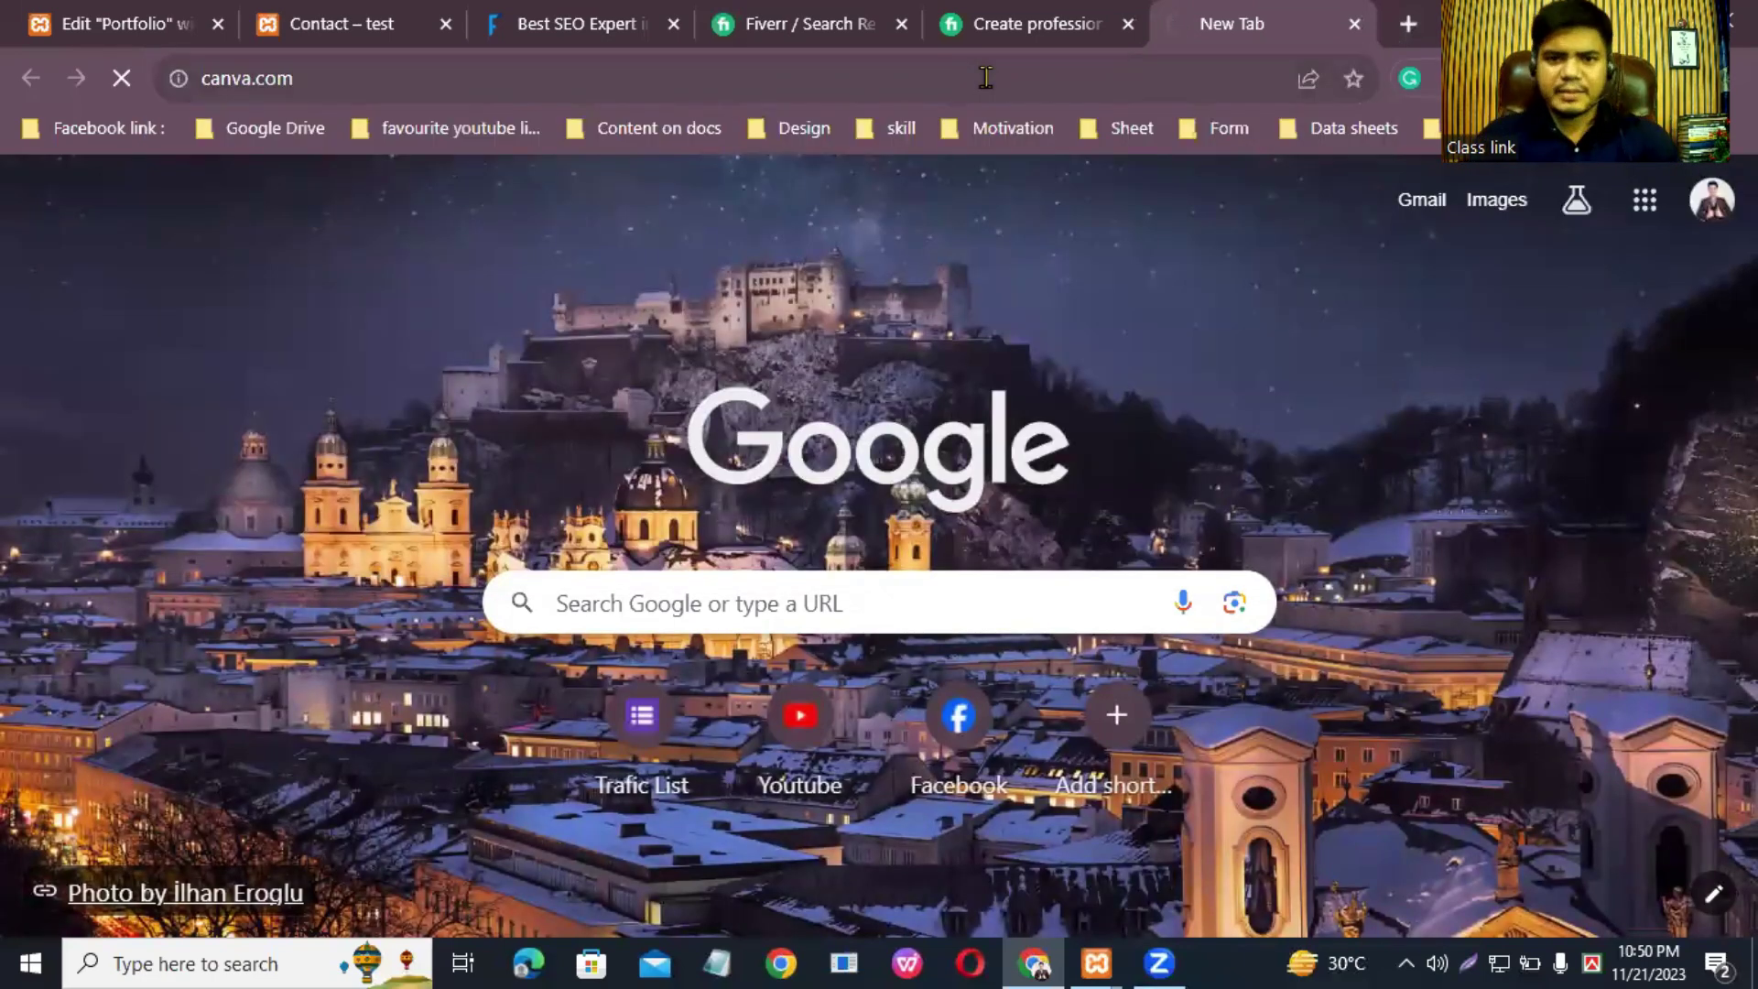
Step: In the Media Library, check portfolio-2's dimensions: 1415 by 811 pixels
{"action": "left_click", "coordinate": [116, 13]}
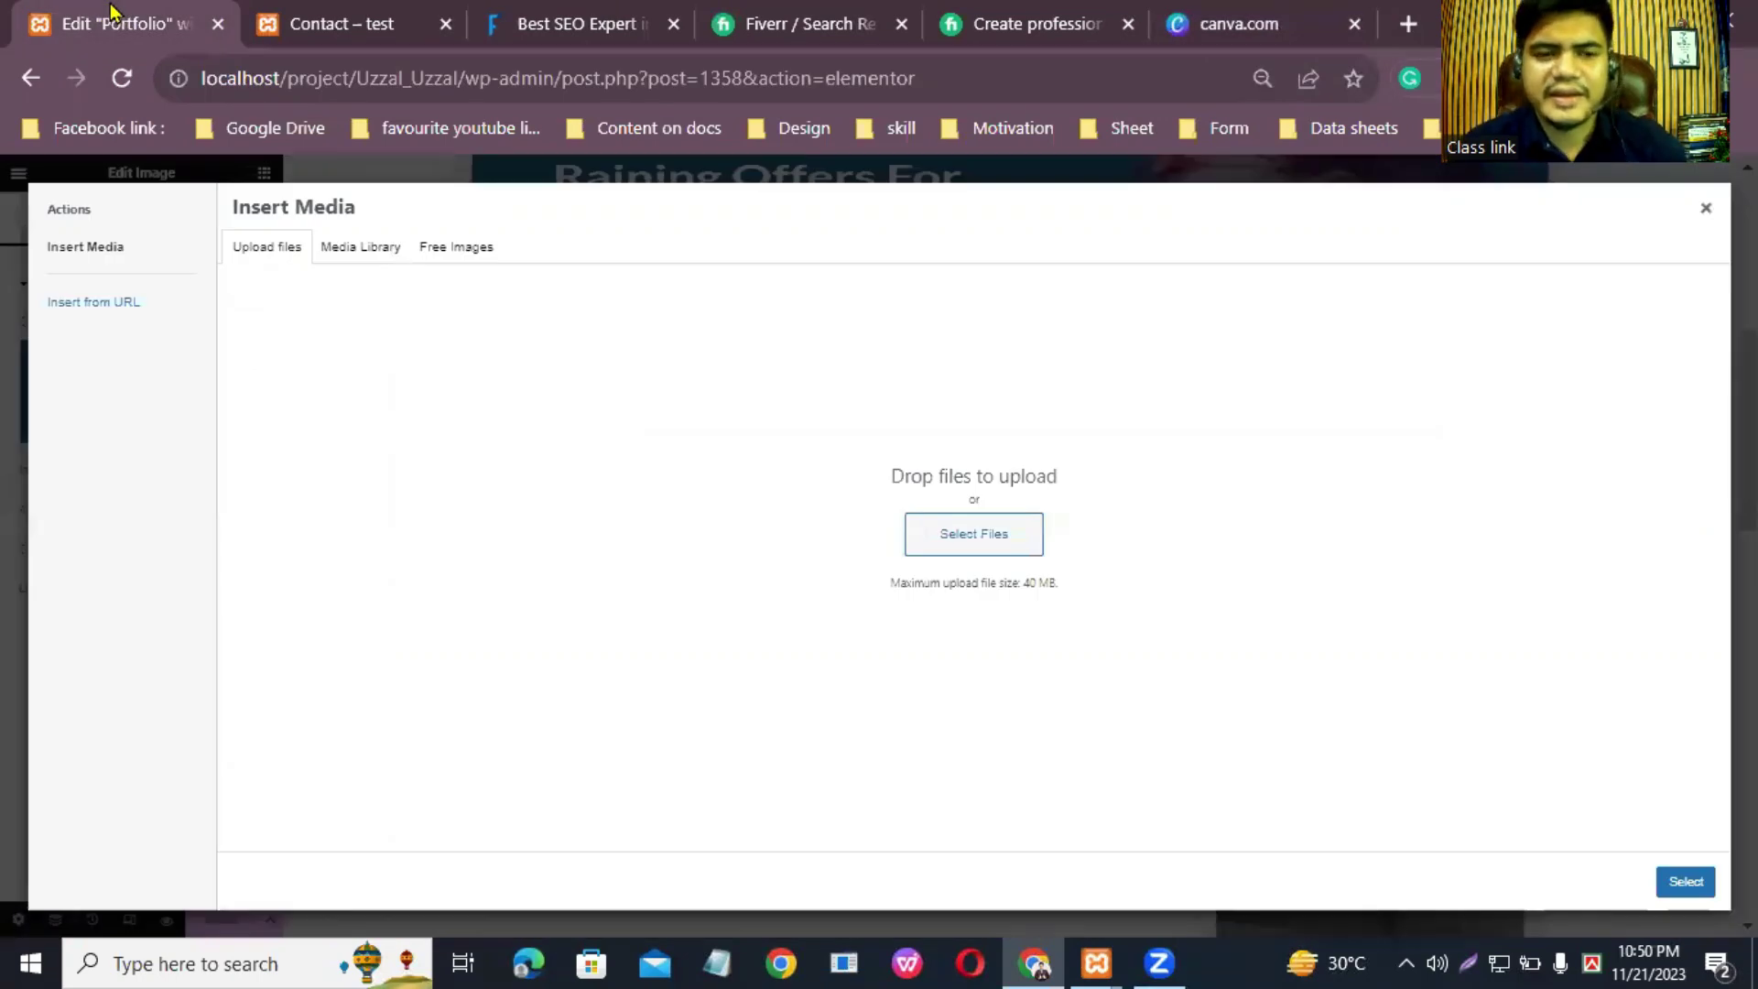
{"action": "left_click", "coordinate": [362, 246]}
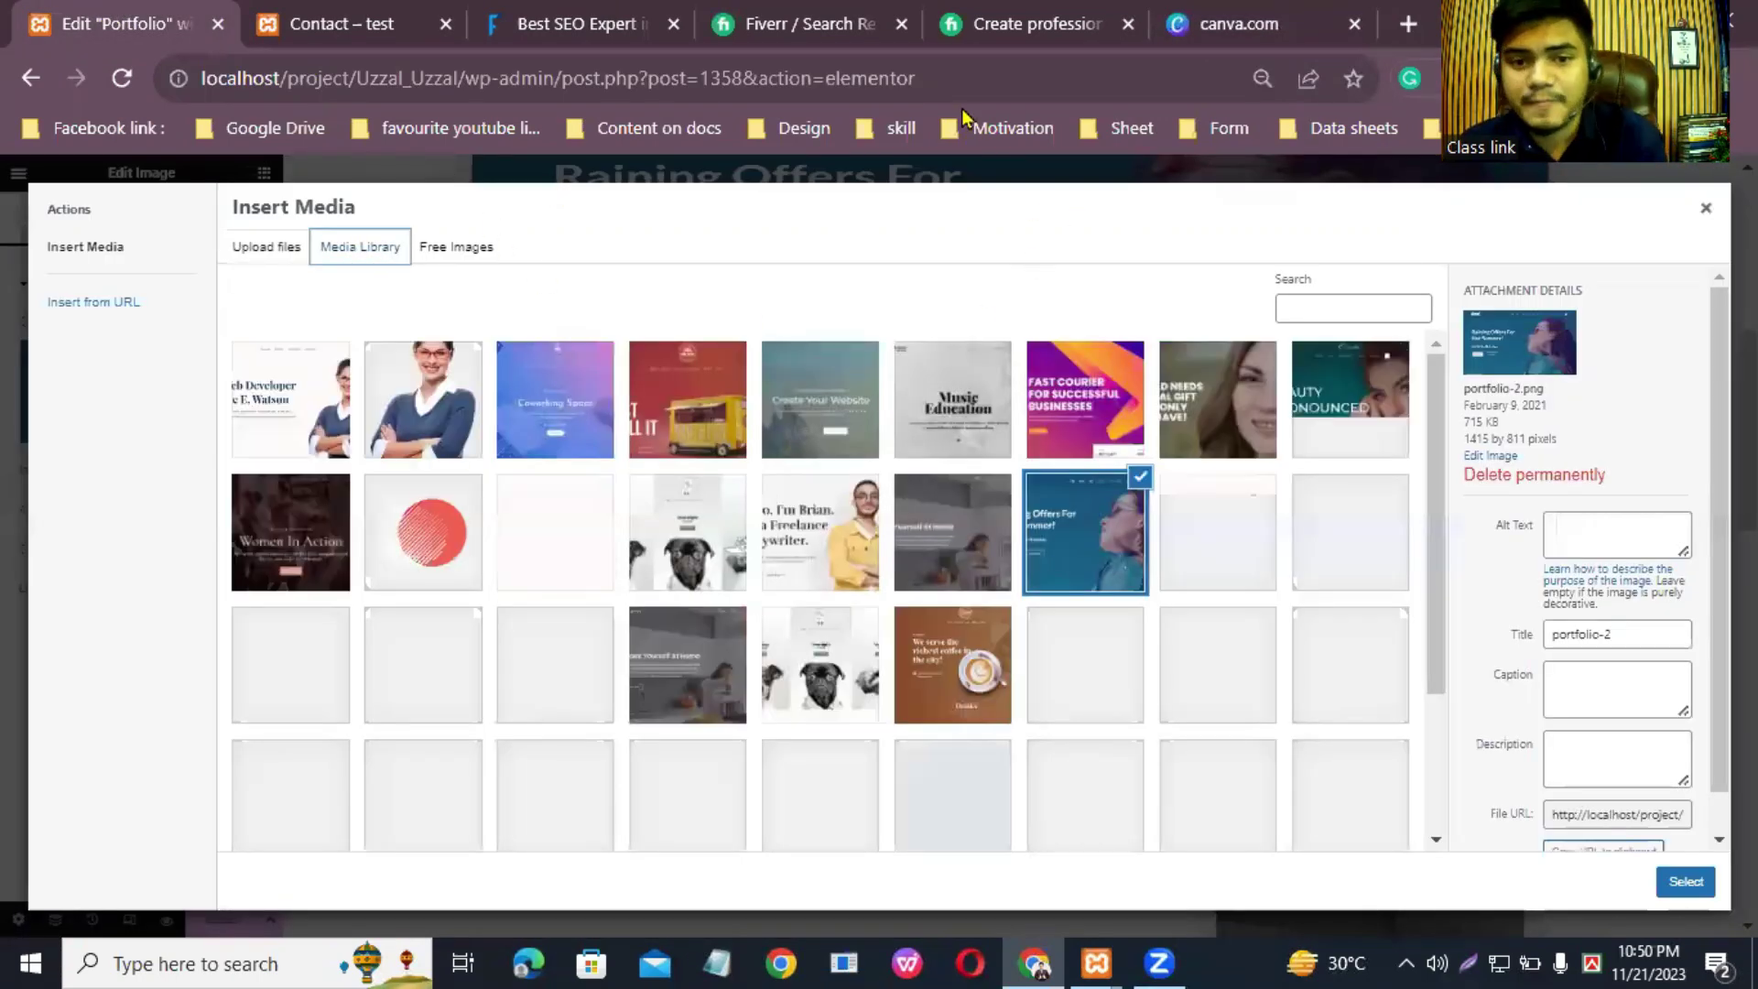
{"action": "left_click", "coordinate": [1064, 543]}
{"action": "left_click", "coordinate": [1064, 544]}
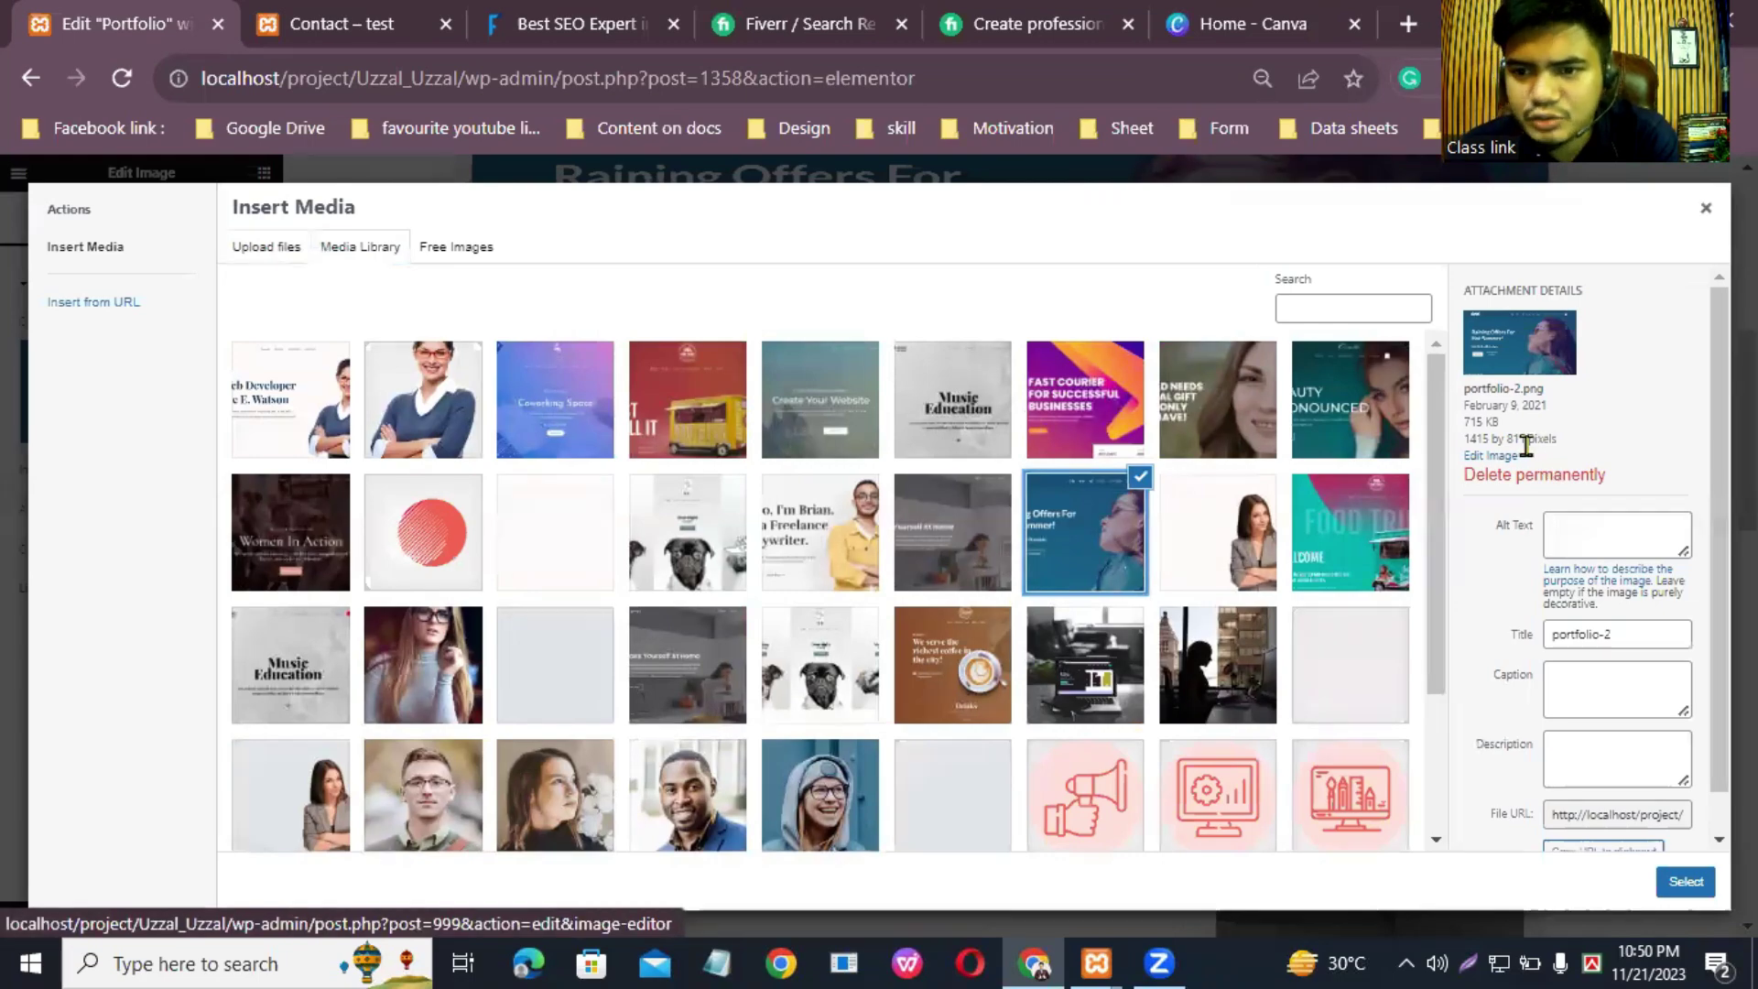
Step: Create a custom-size Canva design 1415 px wide by 811 px high
{"action": "left_click", "coordinate": [1273, 18]}
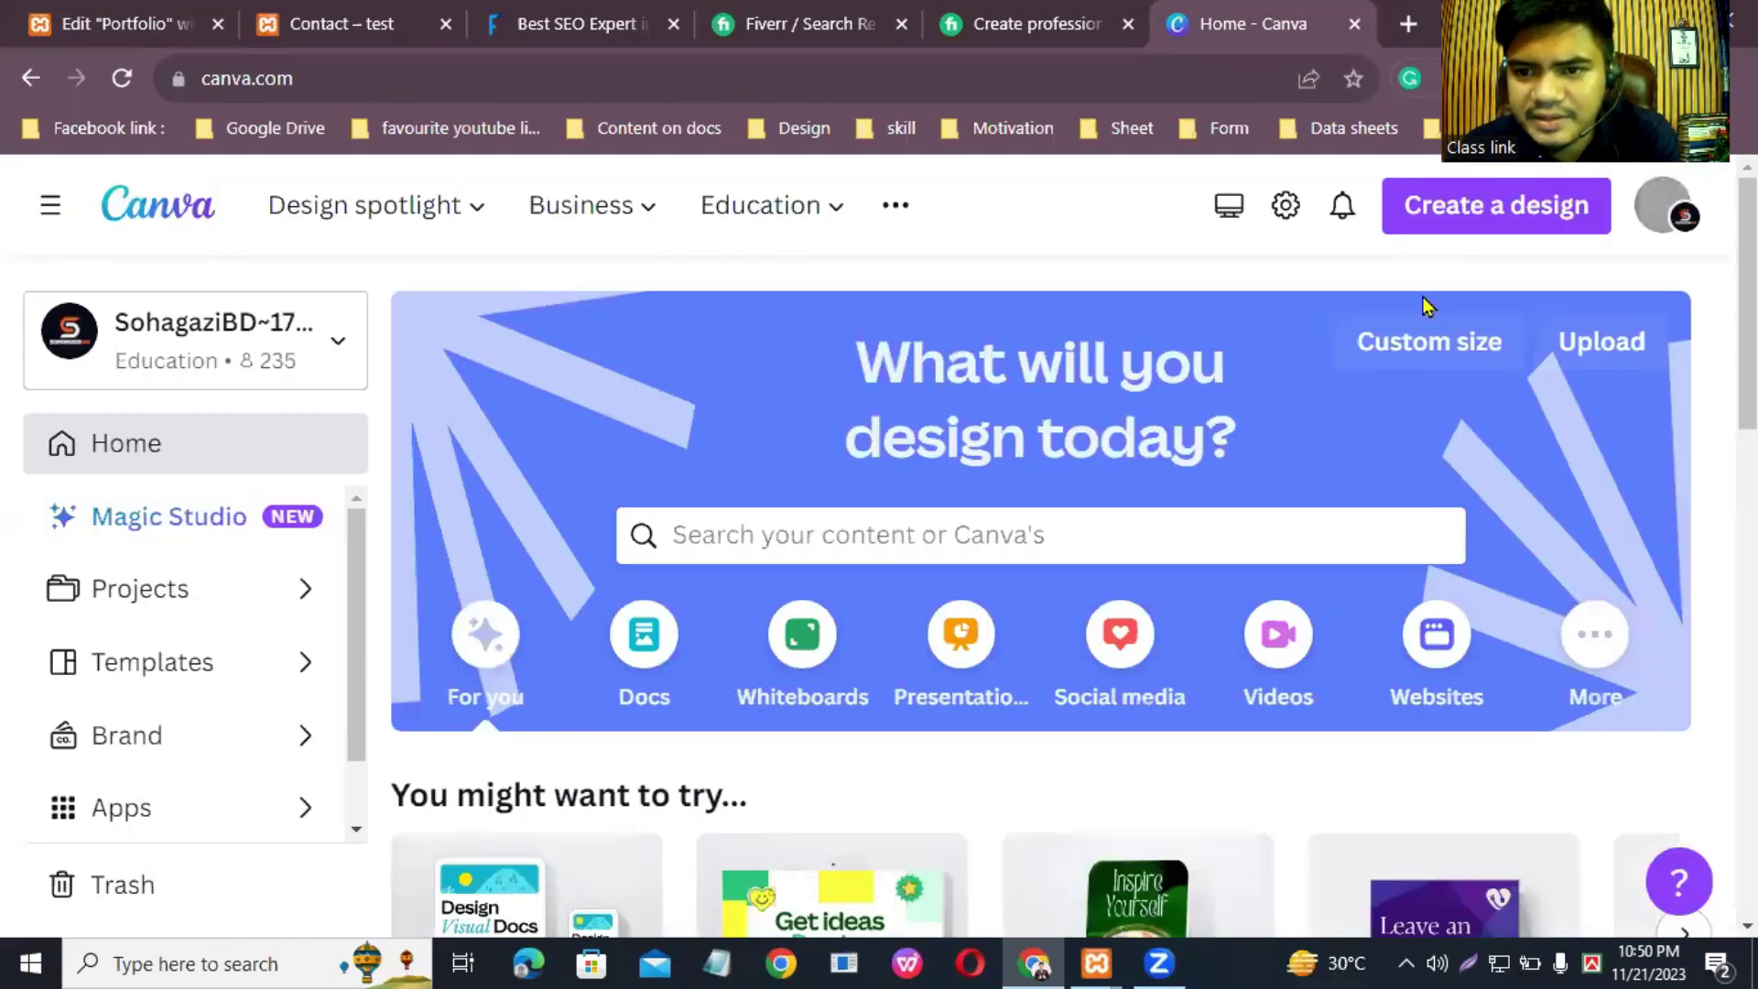
{"action": "left_click", "coordinate": [1424, 347]}
{"action": "left_click", "coordinate": [1110, 480]}
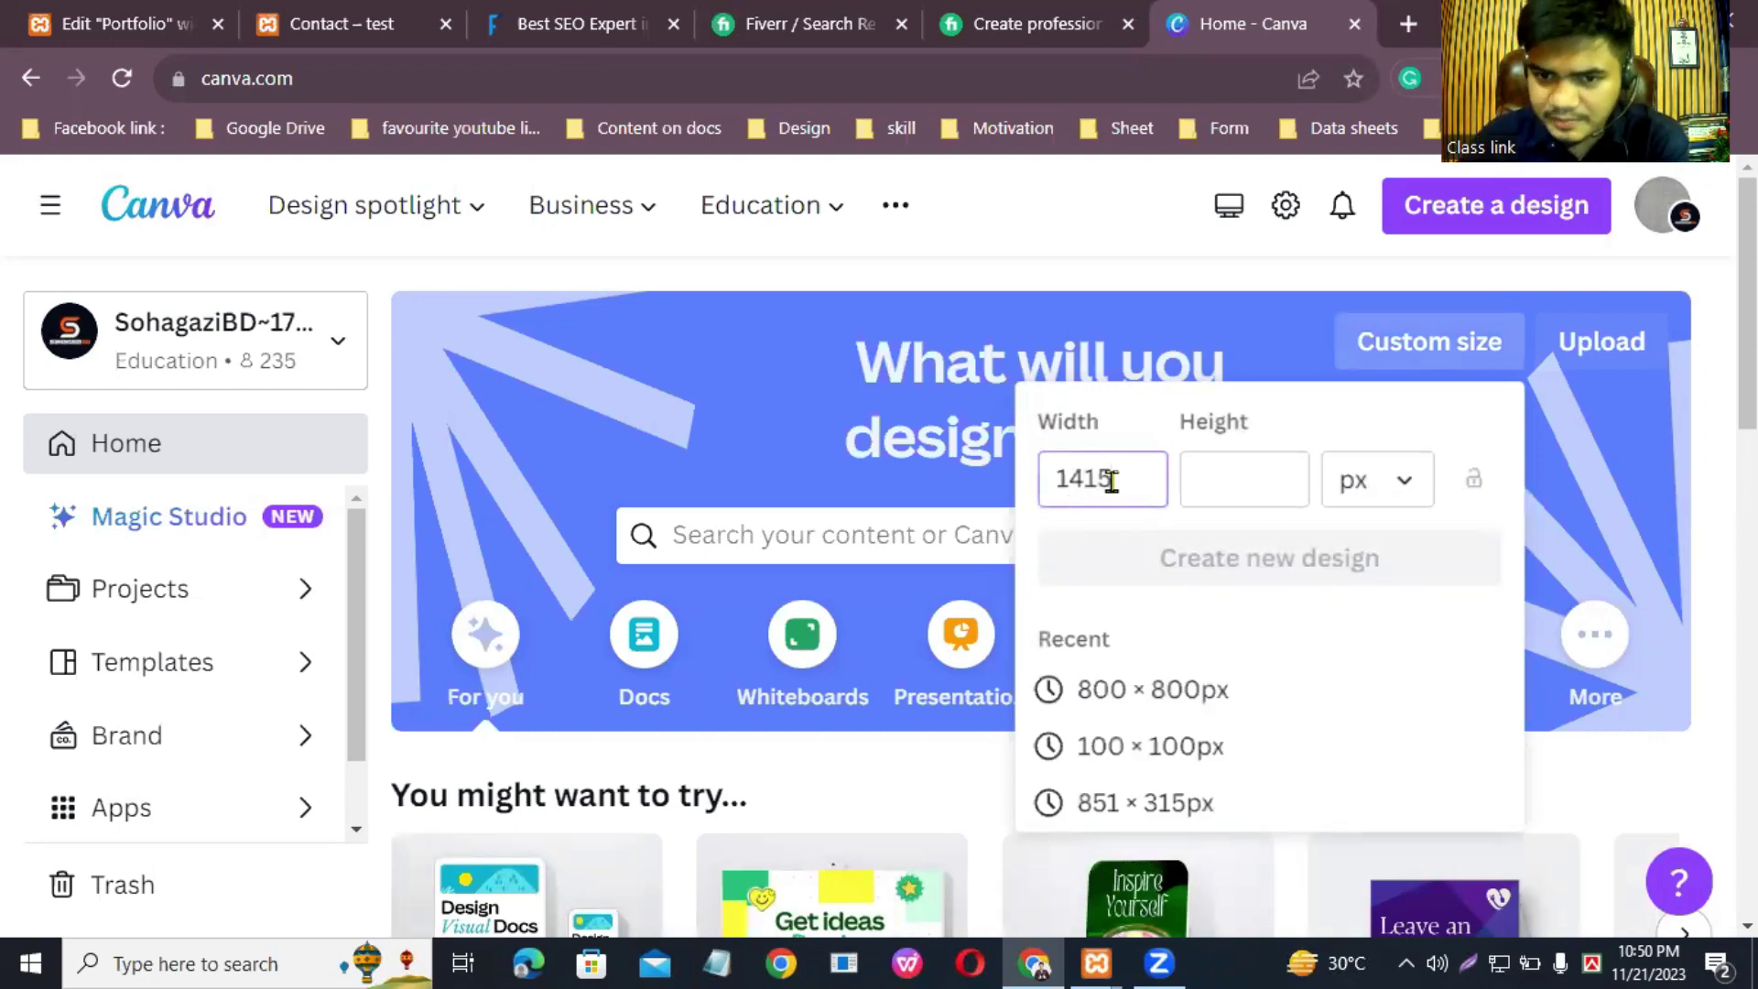
{"action": "left_click", "coordinate": [1212, 484]}
{"action": "type", "text": "8"}
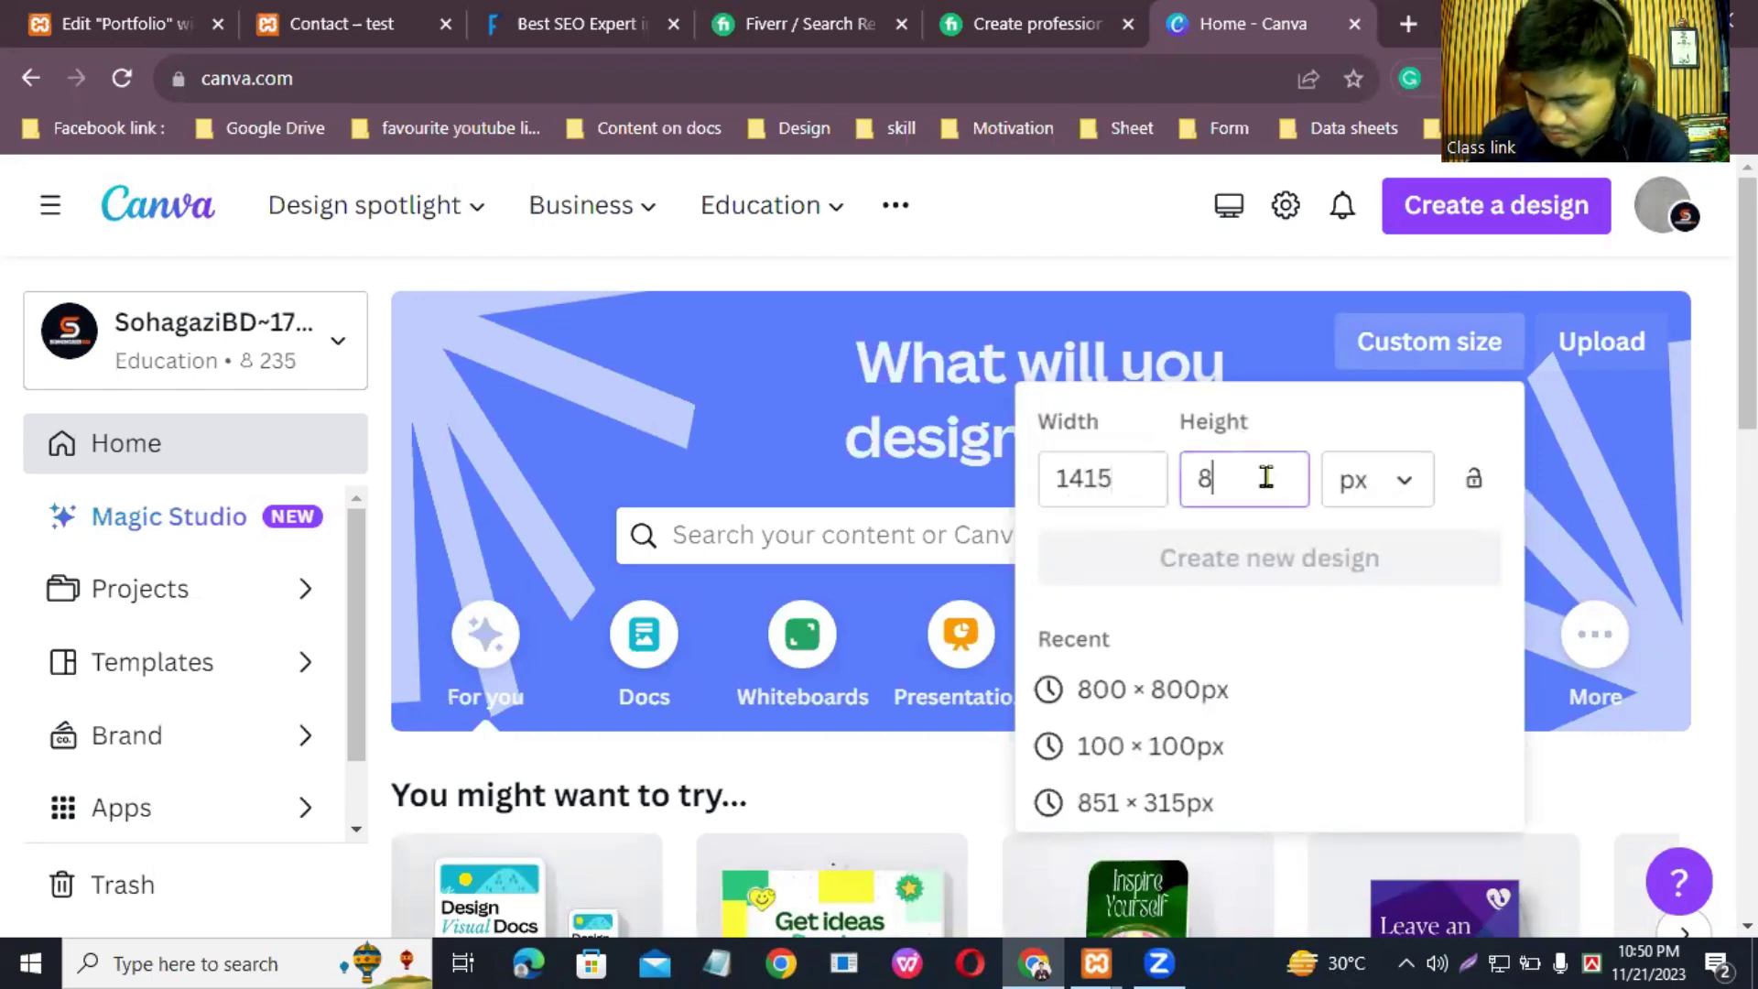
{"action": "type", "text": "11"}
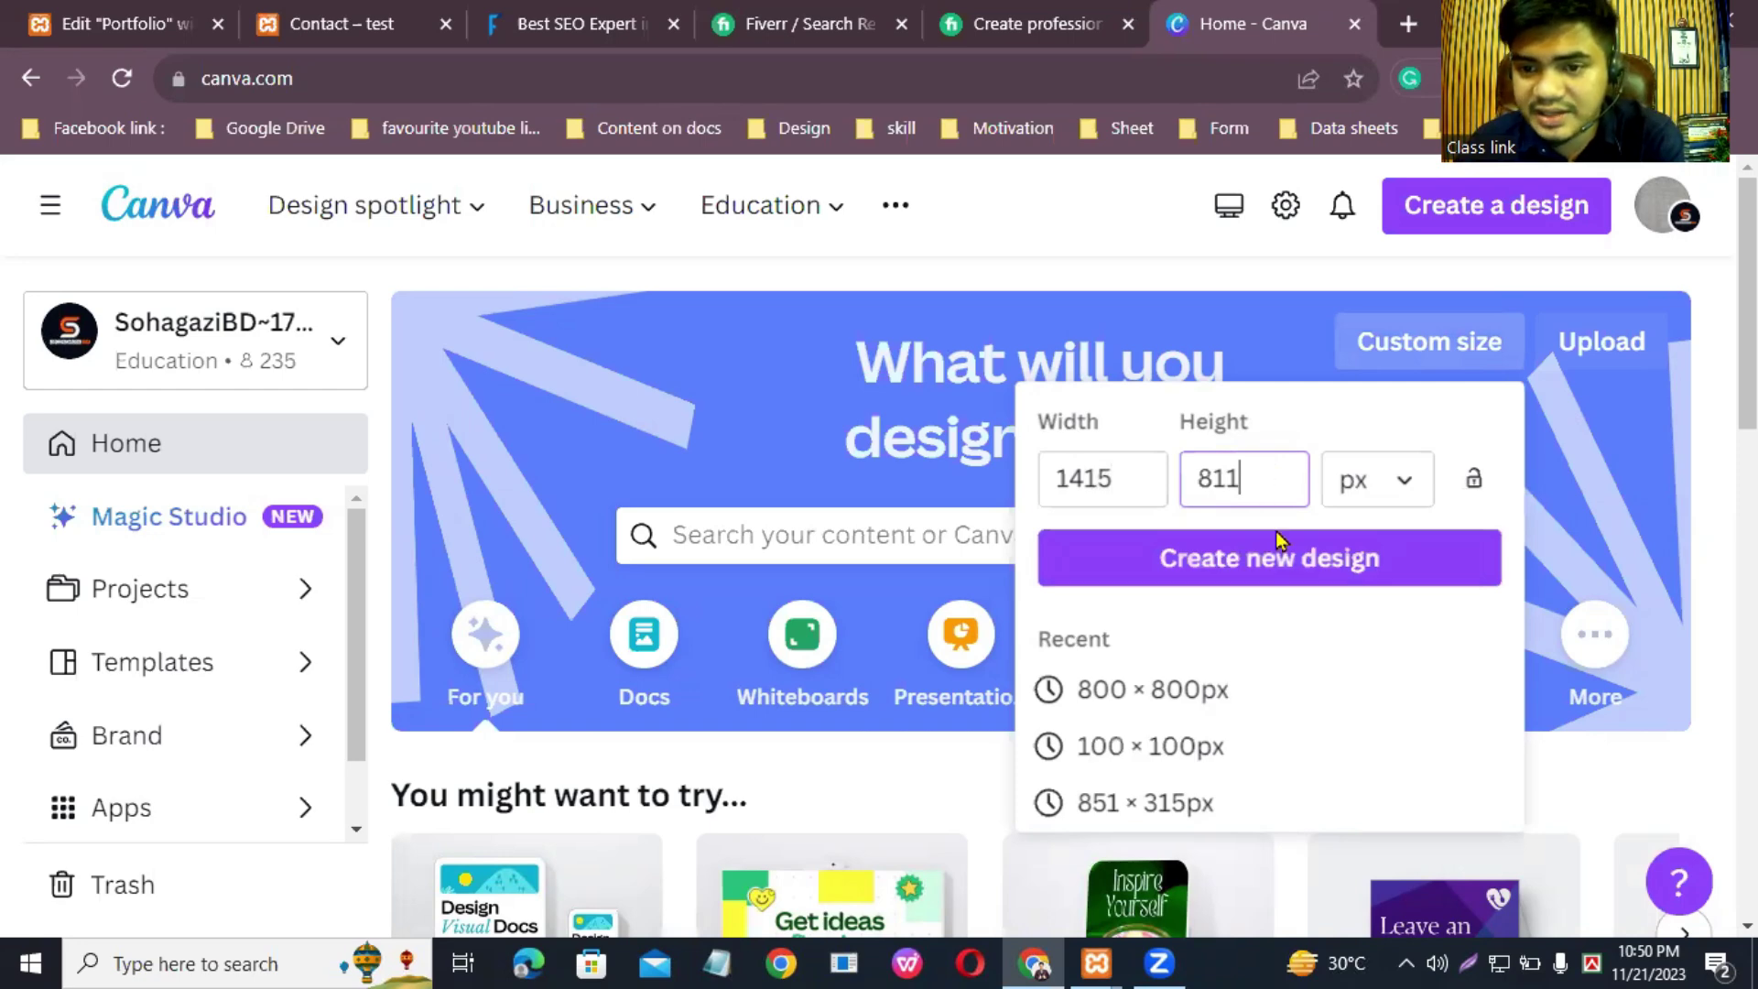
{"action": "left_click", "coordinate": [1287, 563]}
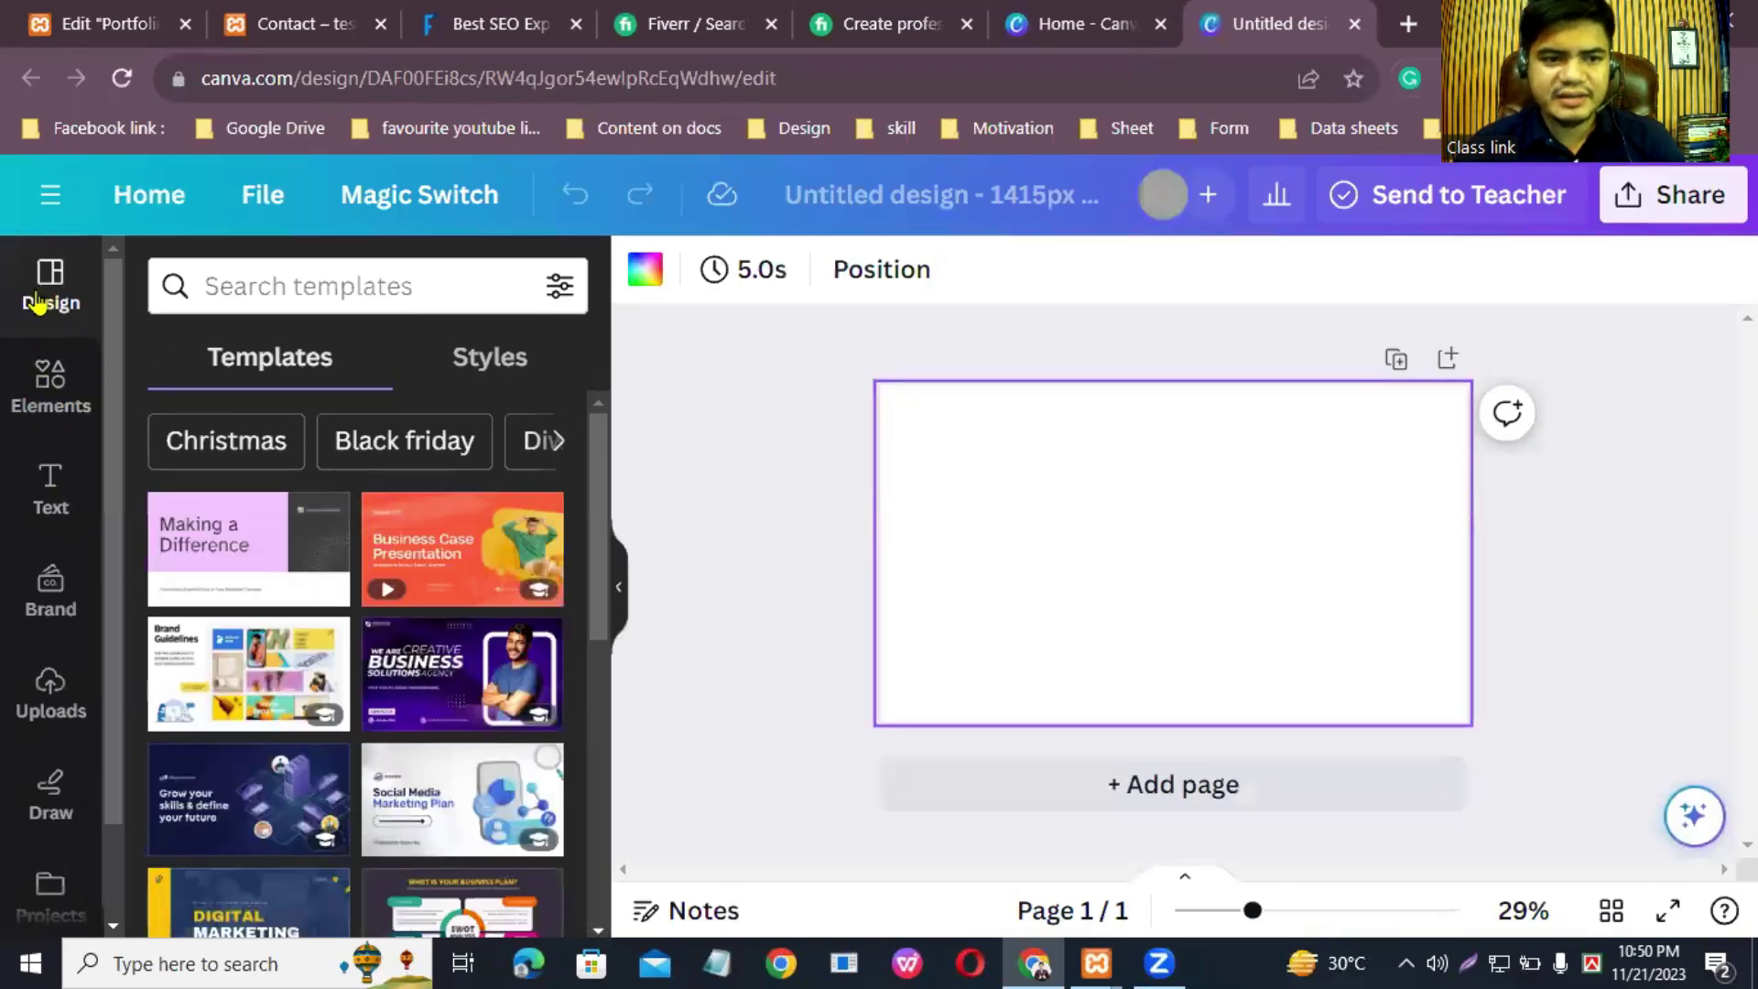
Step: Search Canva's templates for 'agency site'
{"action": "left_click", "coordinate": [259, 288]}
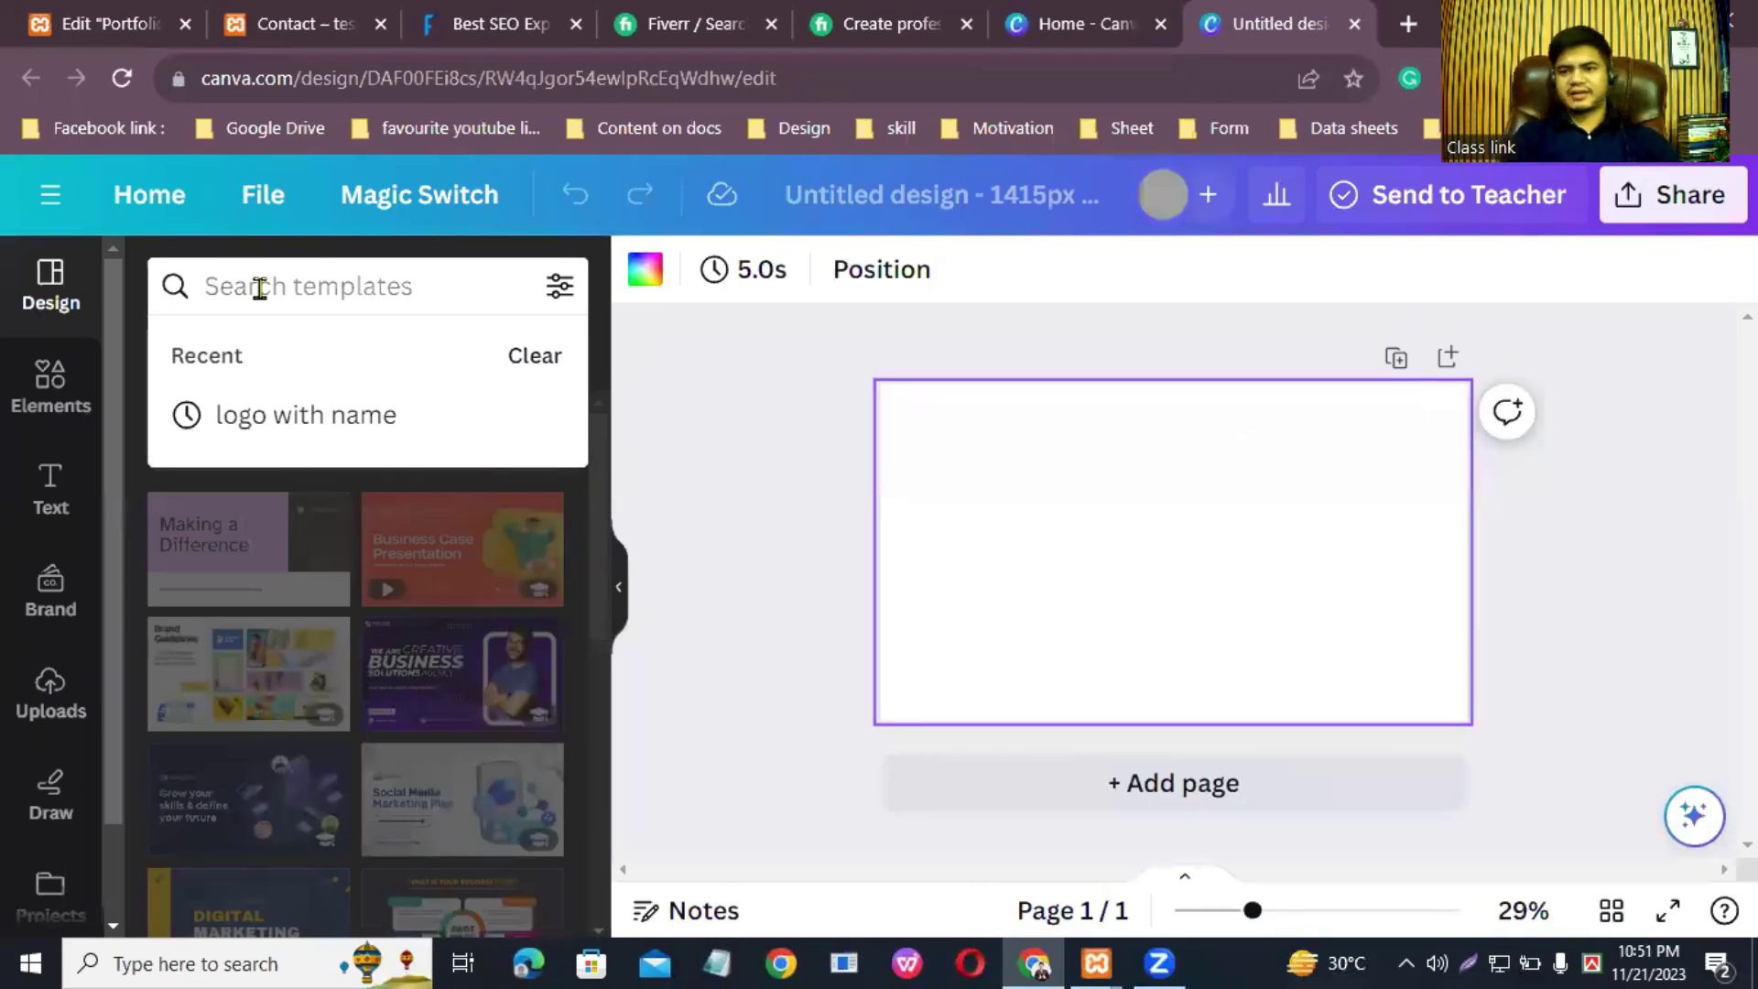
{"action": "type", "text": "w"}
{"action": "key", "text": "BackSpace"}
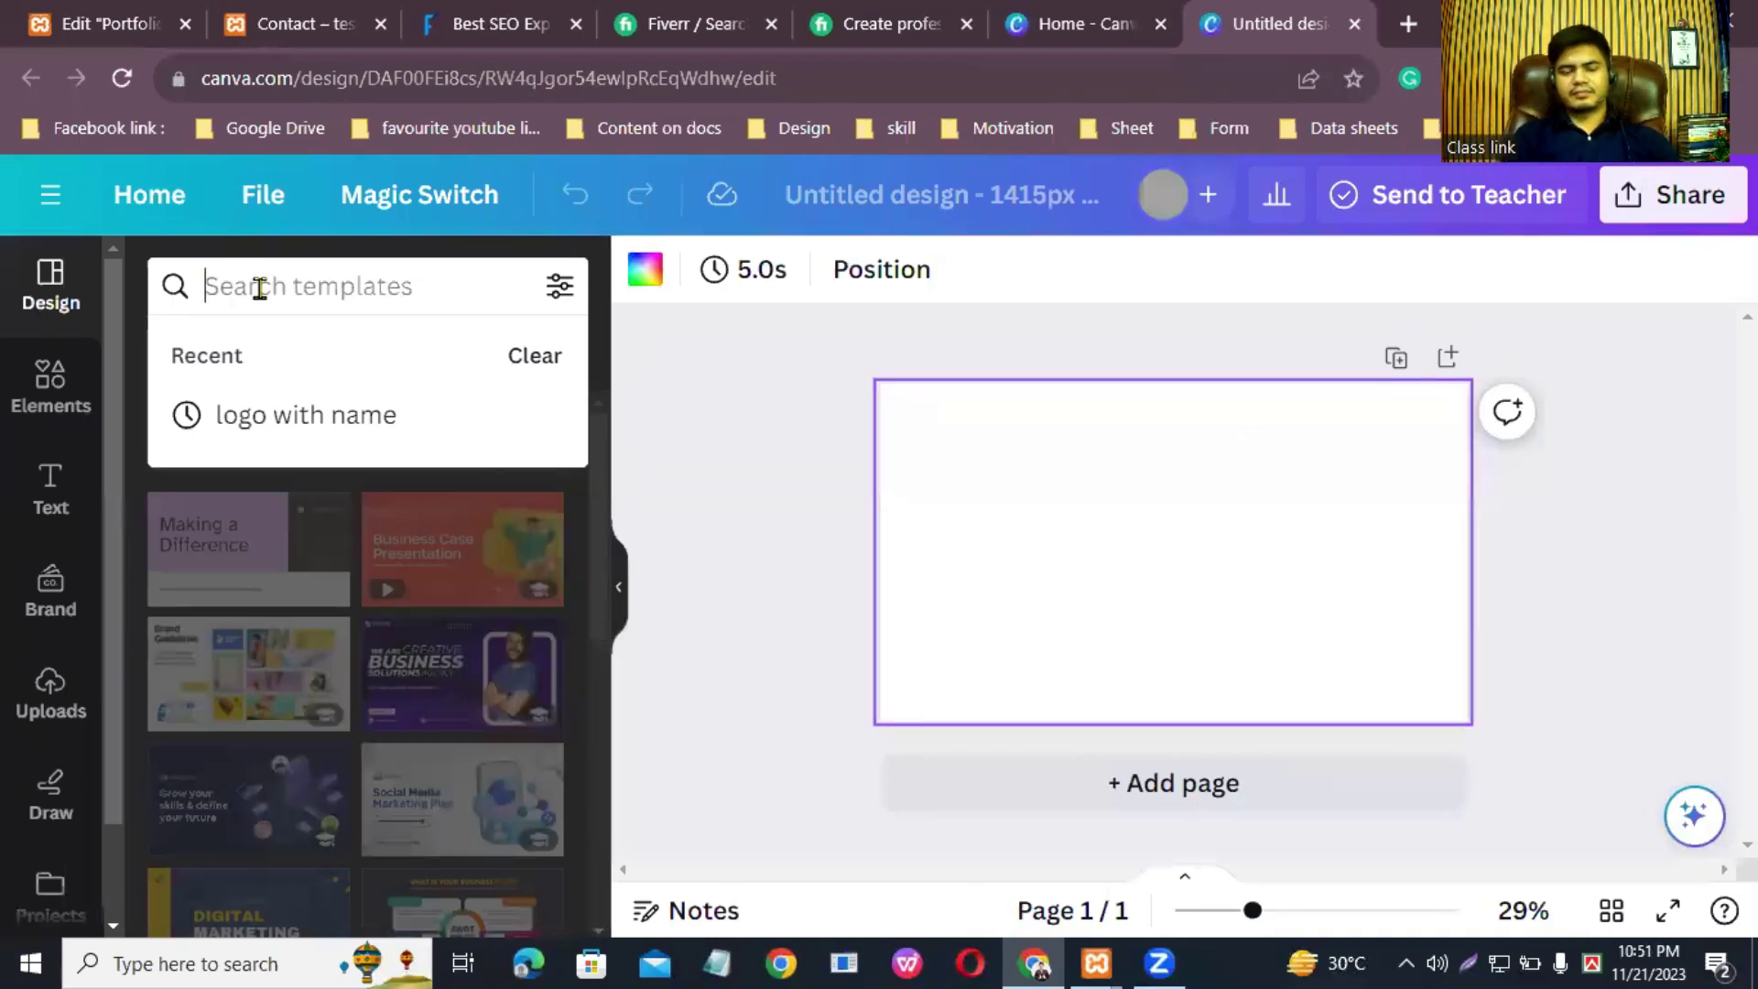
{"action": "type", "text": "agency"}
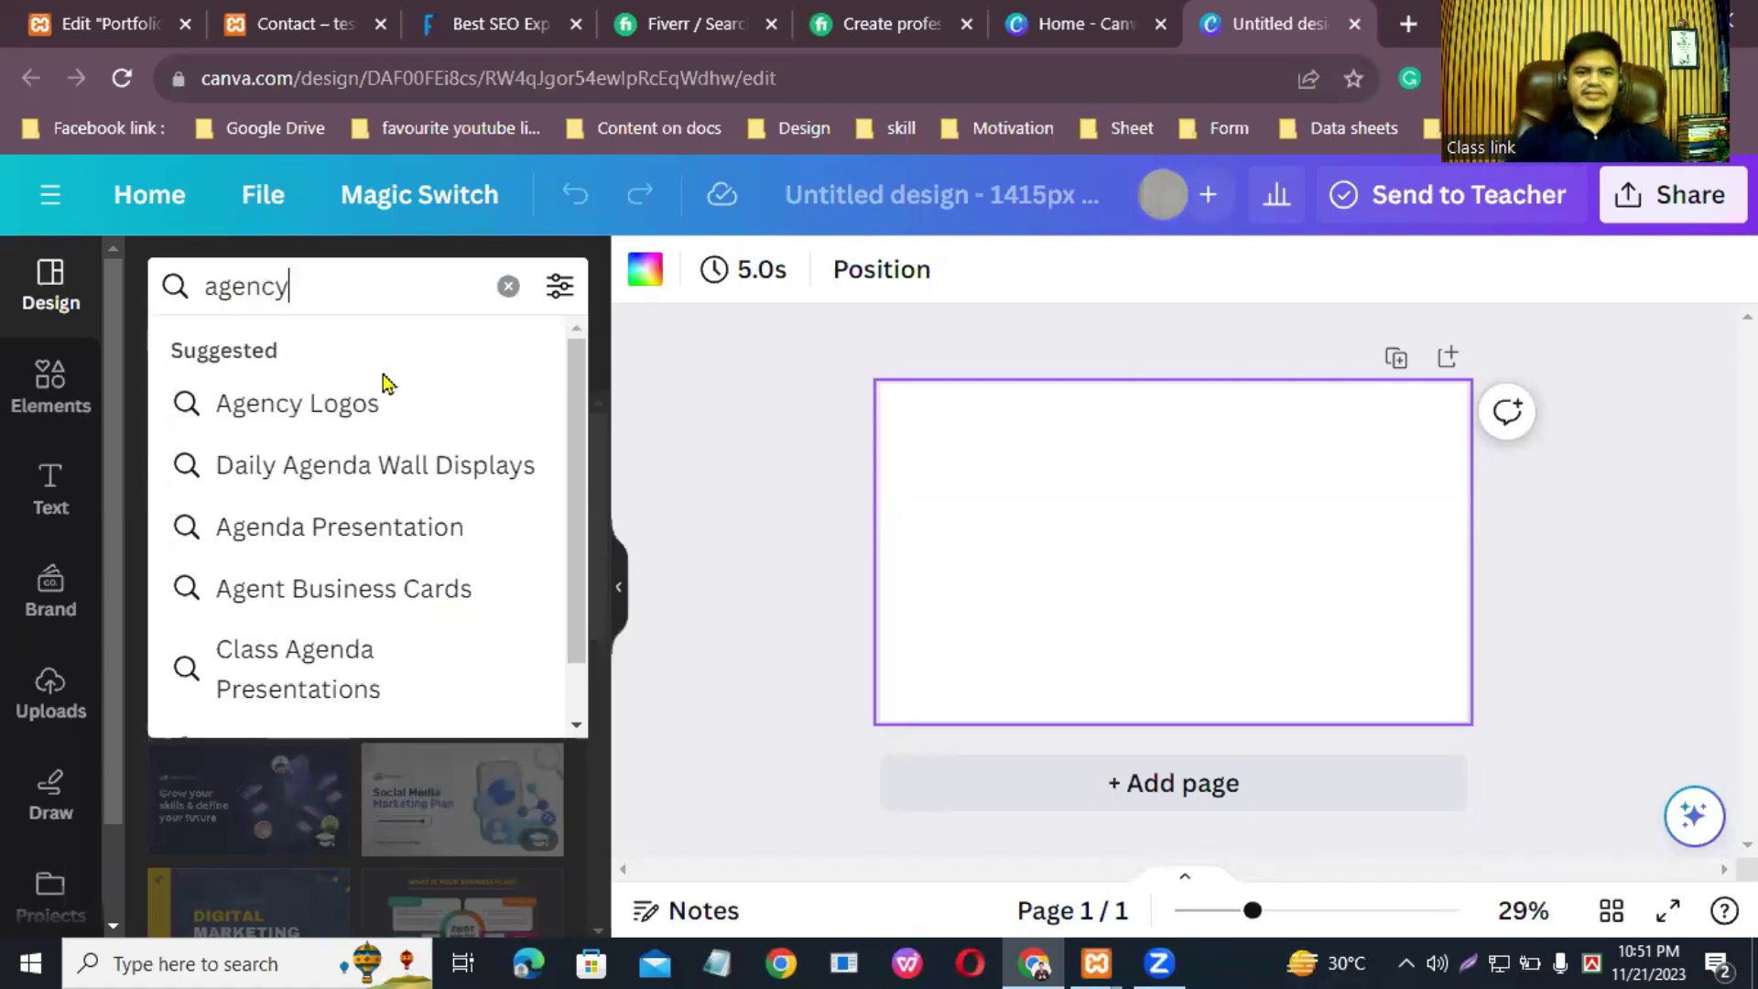
{"action": "type", "text": "site"}
{"action": "key", "text": "Return"}
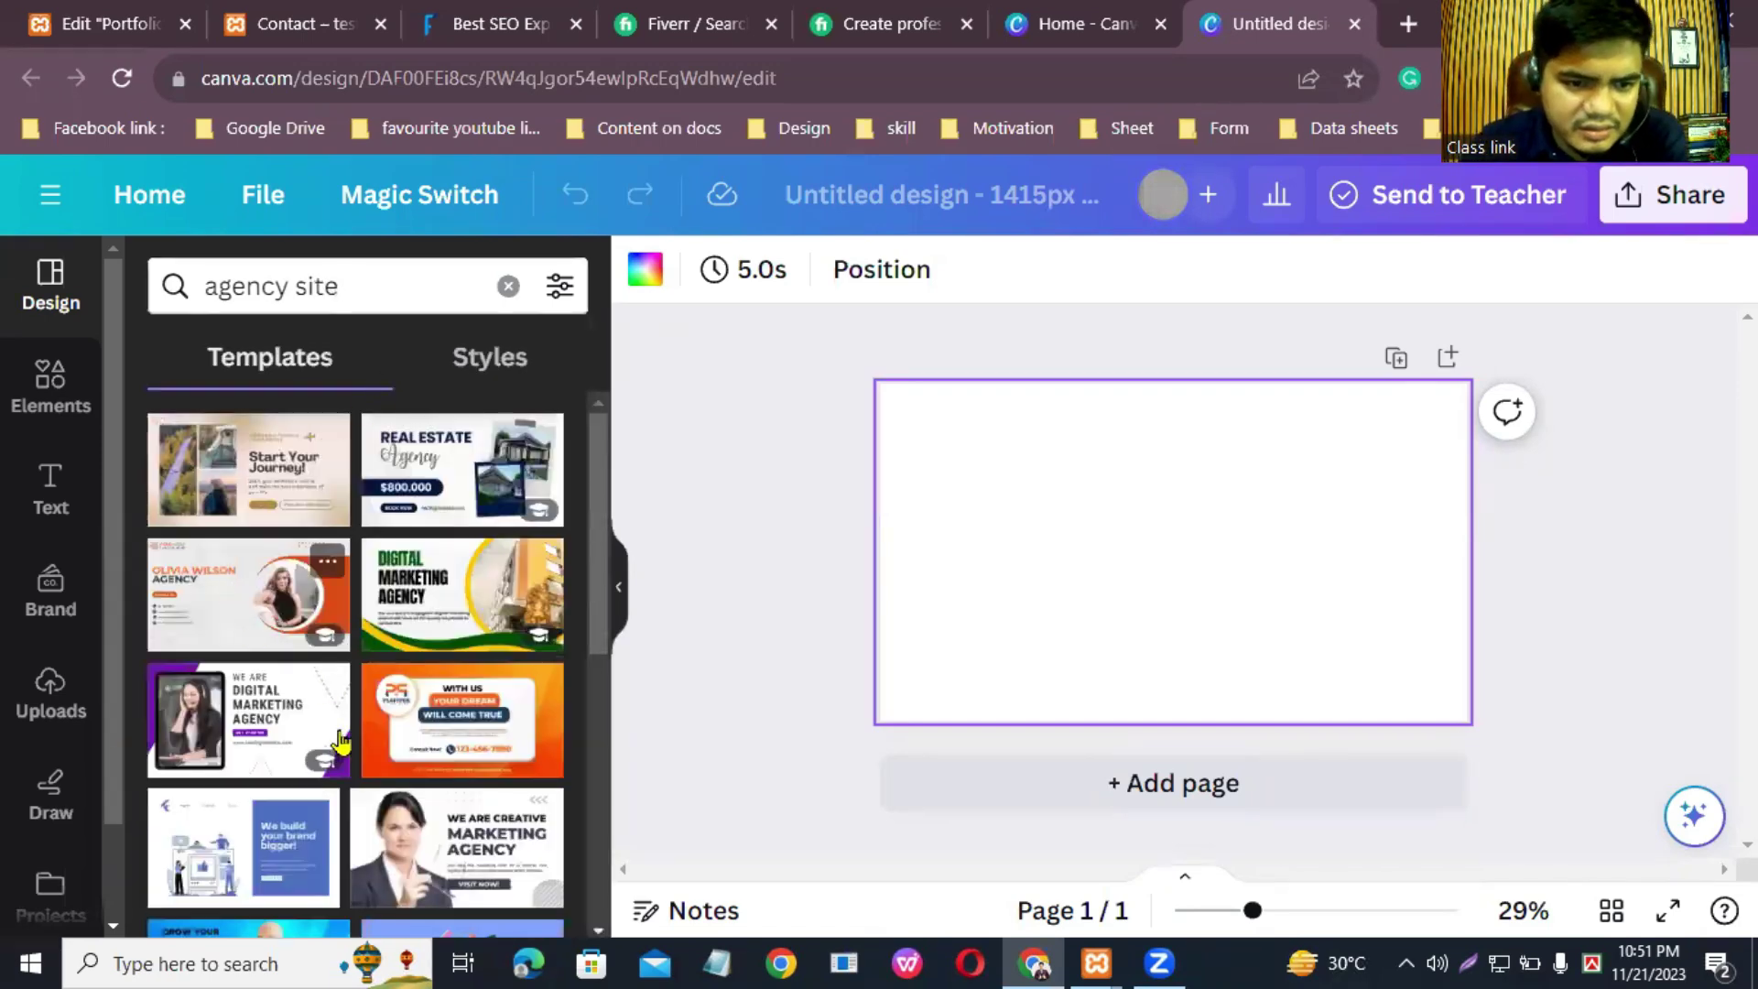
{"action": "scroll", "coordinate": [345, 766], "scroll_direction": "down", "scroll_amount": 5}
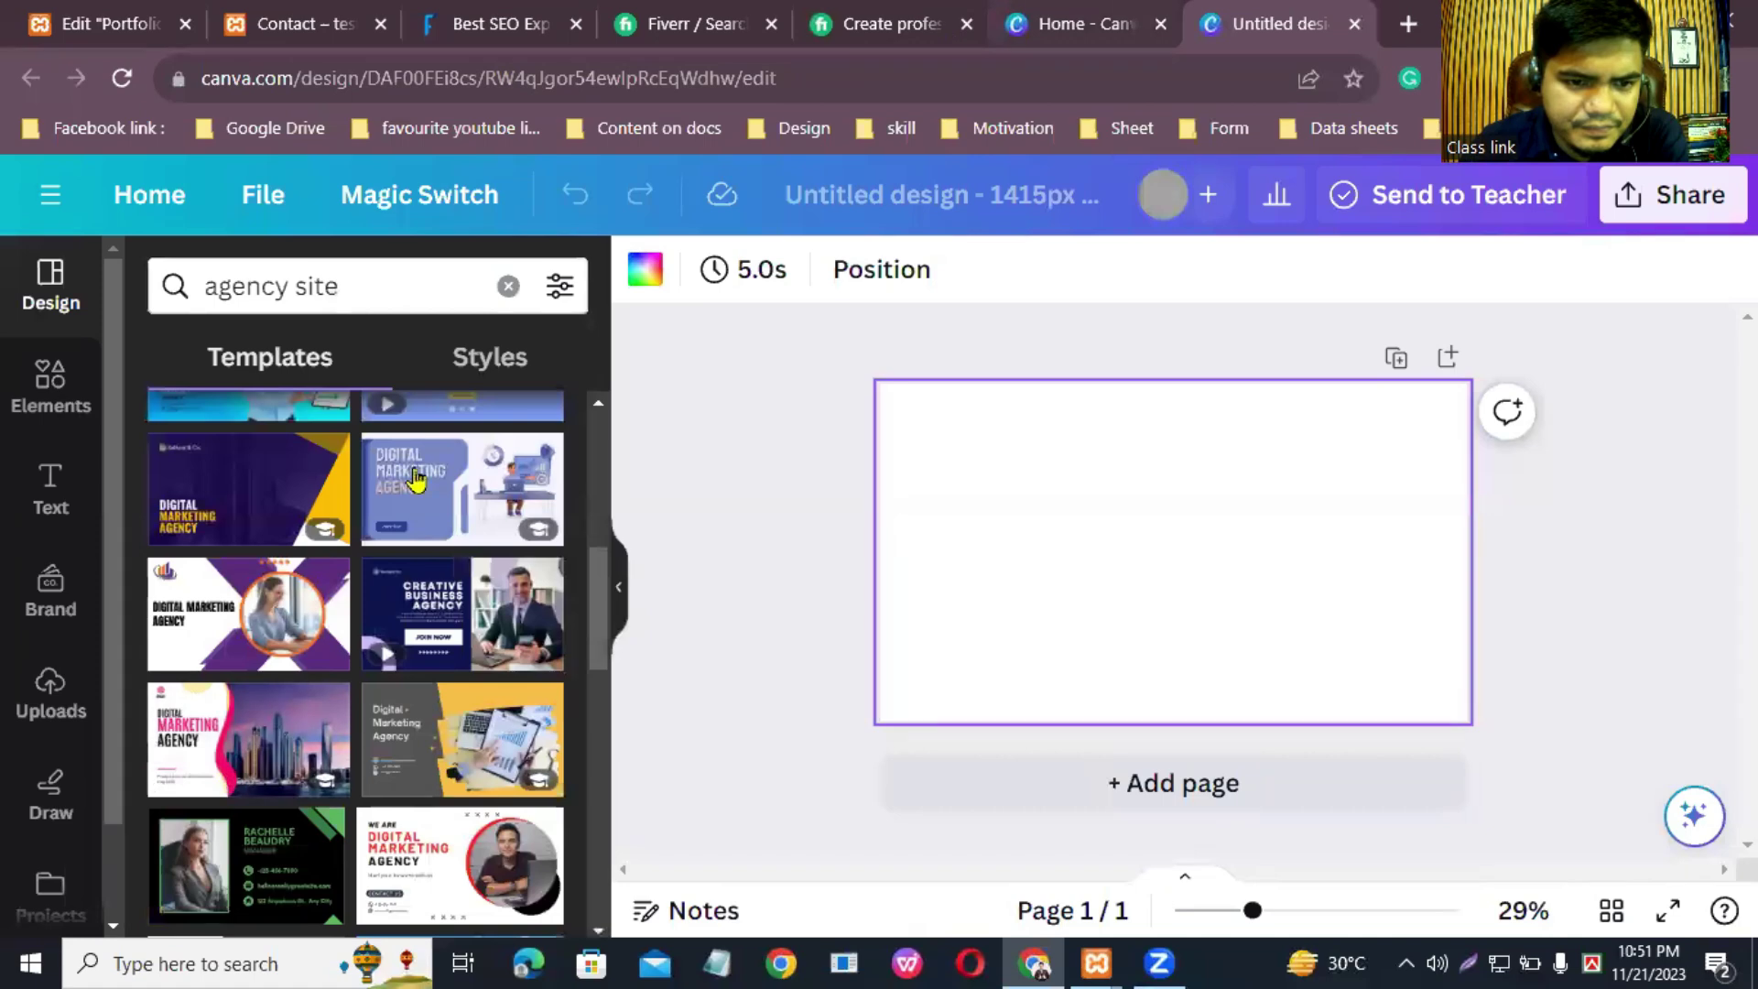
{"action": "scroll", "coordinate": [357, 826], "scroll_direction": "down", "scroll_amount": 5}
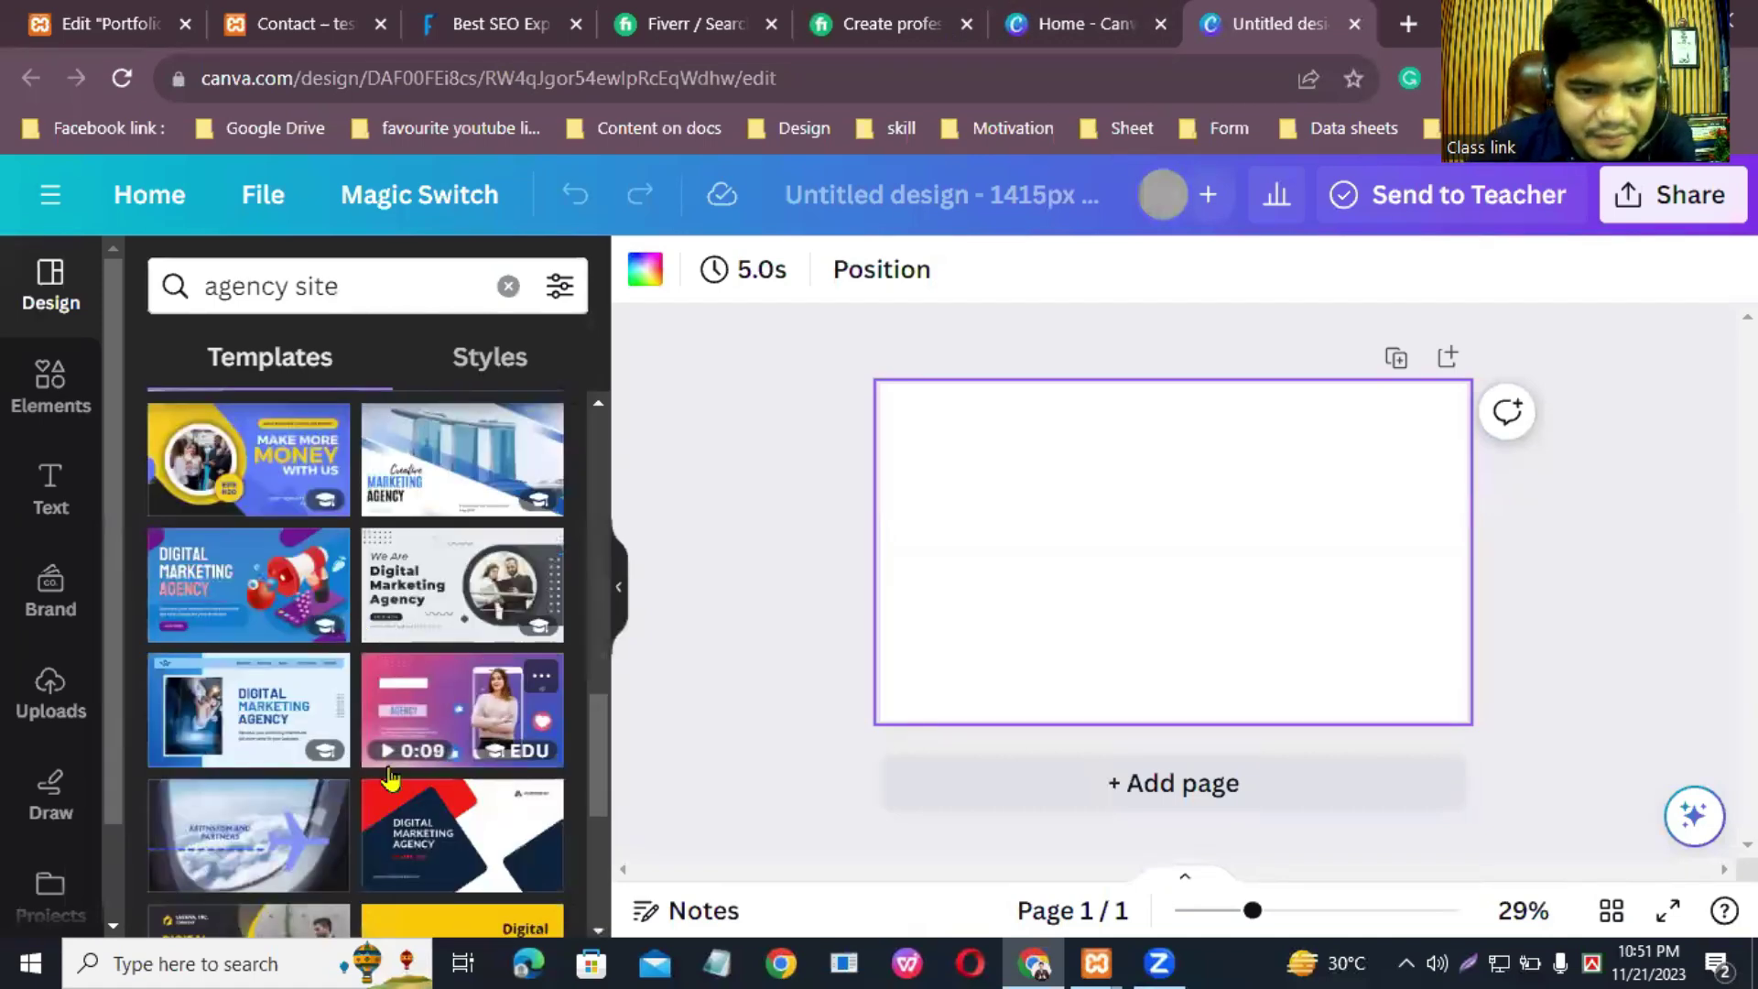
Step: Apply the Blue Modern Digital Marketing Agency Presentation's 'DIGITAL MARKETING AGENCY' title page
{"action": "left_click", "coordinate": [199, 717]}
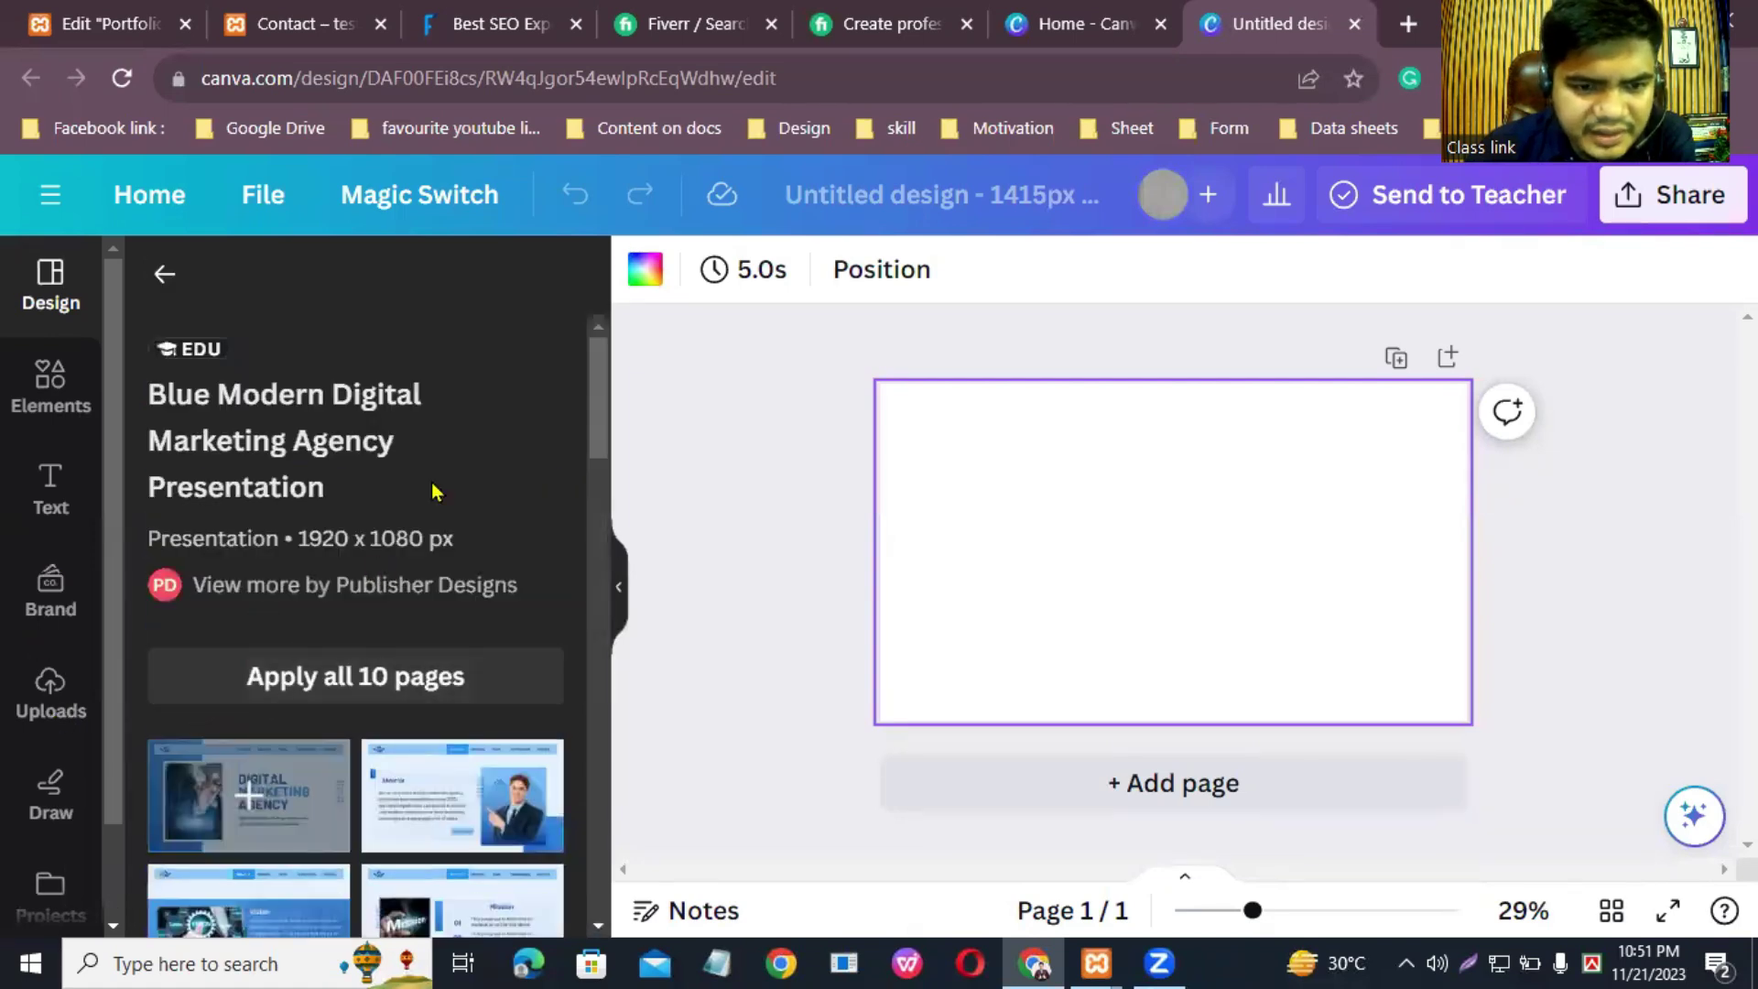
{"action": "left_click_drag", "start_coordinate": [600, 416], "coordinate": [604, 471]}
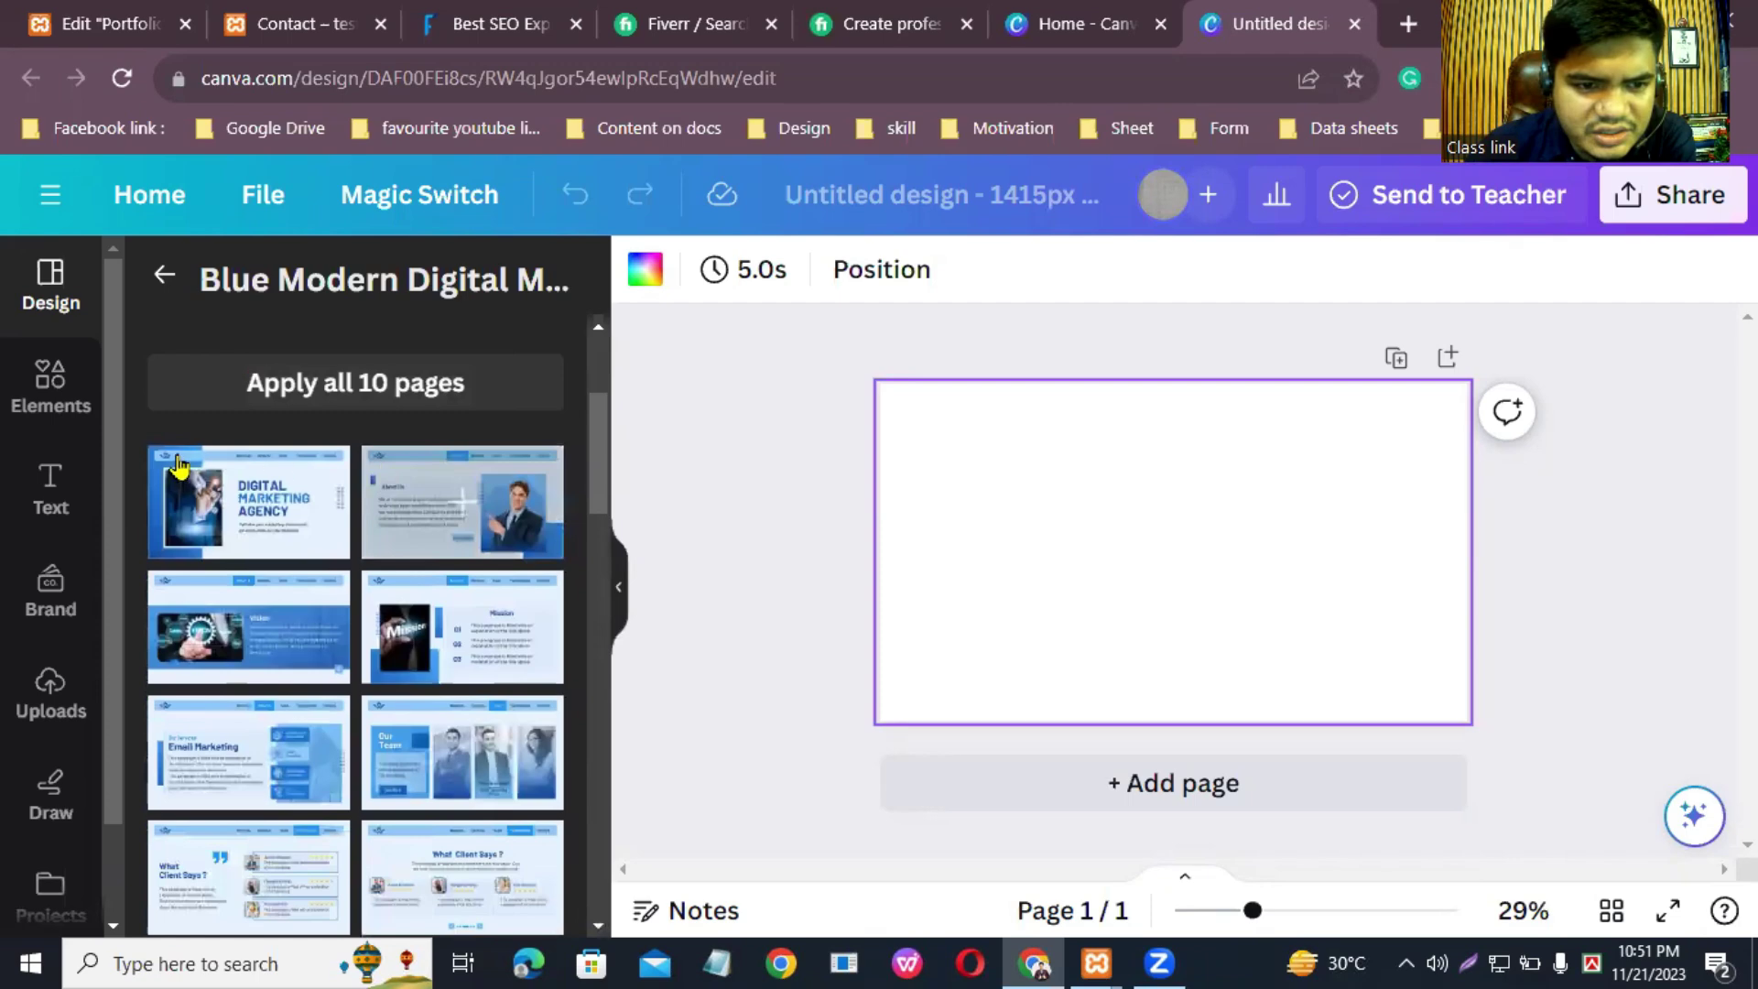
{"action": "left_click", "coordinate": [233, 499]}
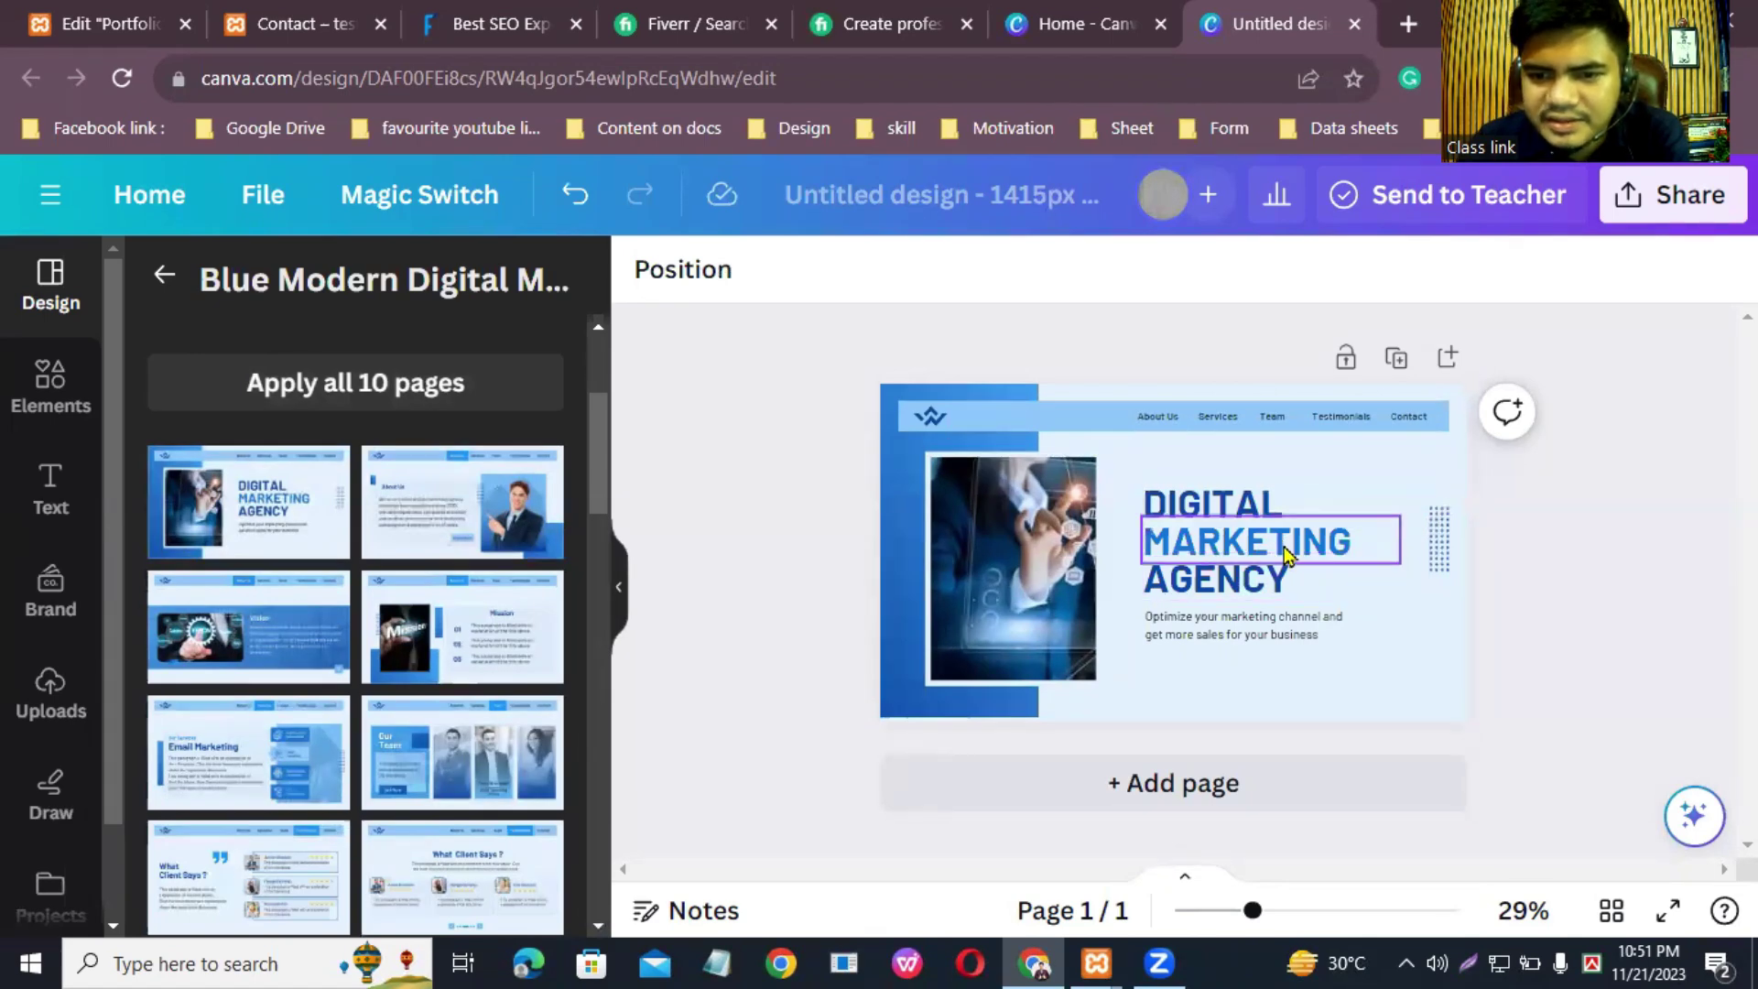
{"action": "left_click", "coordinate": [1198, 696]}
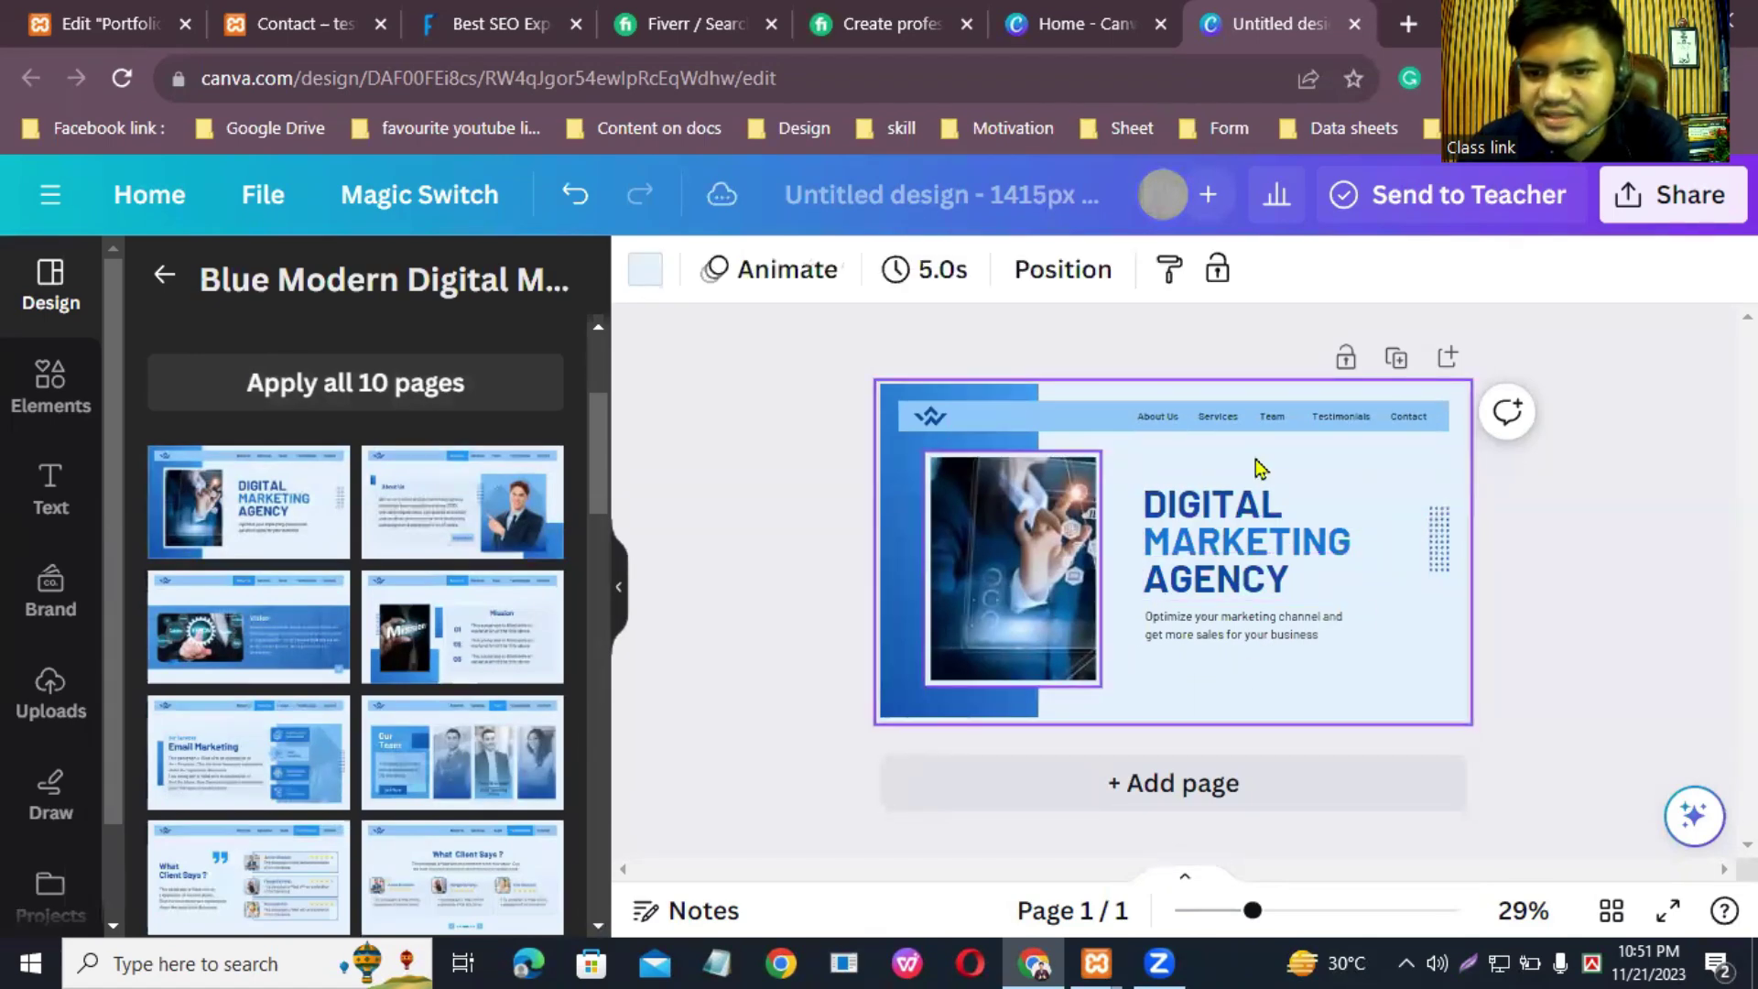
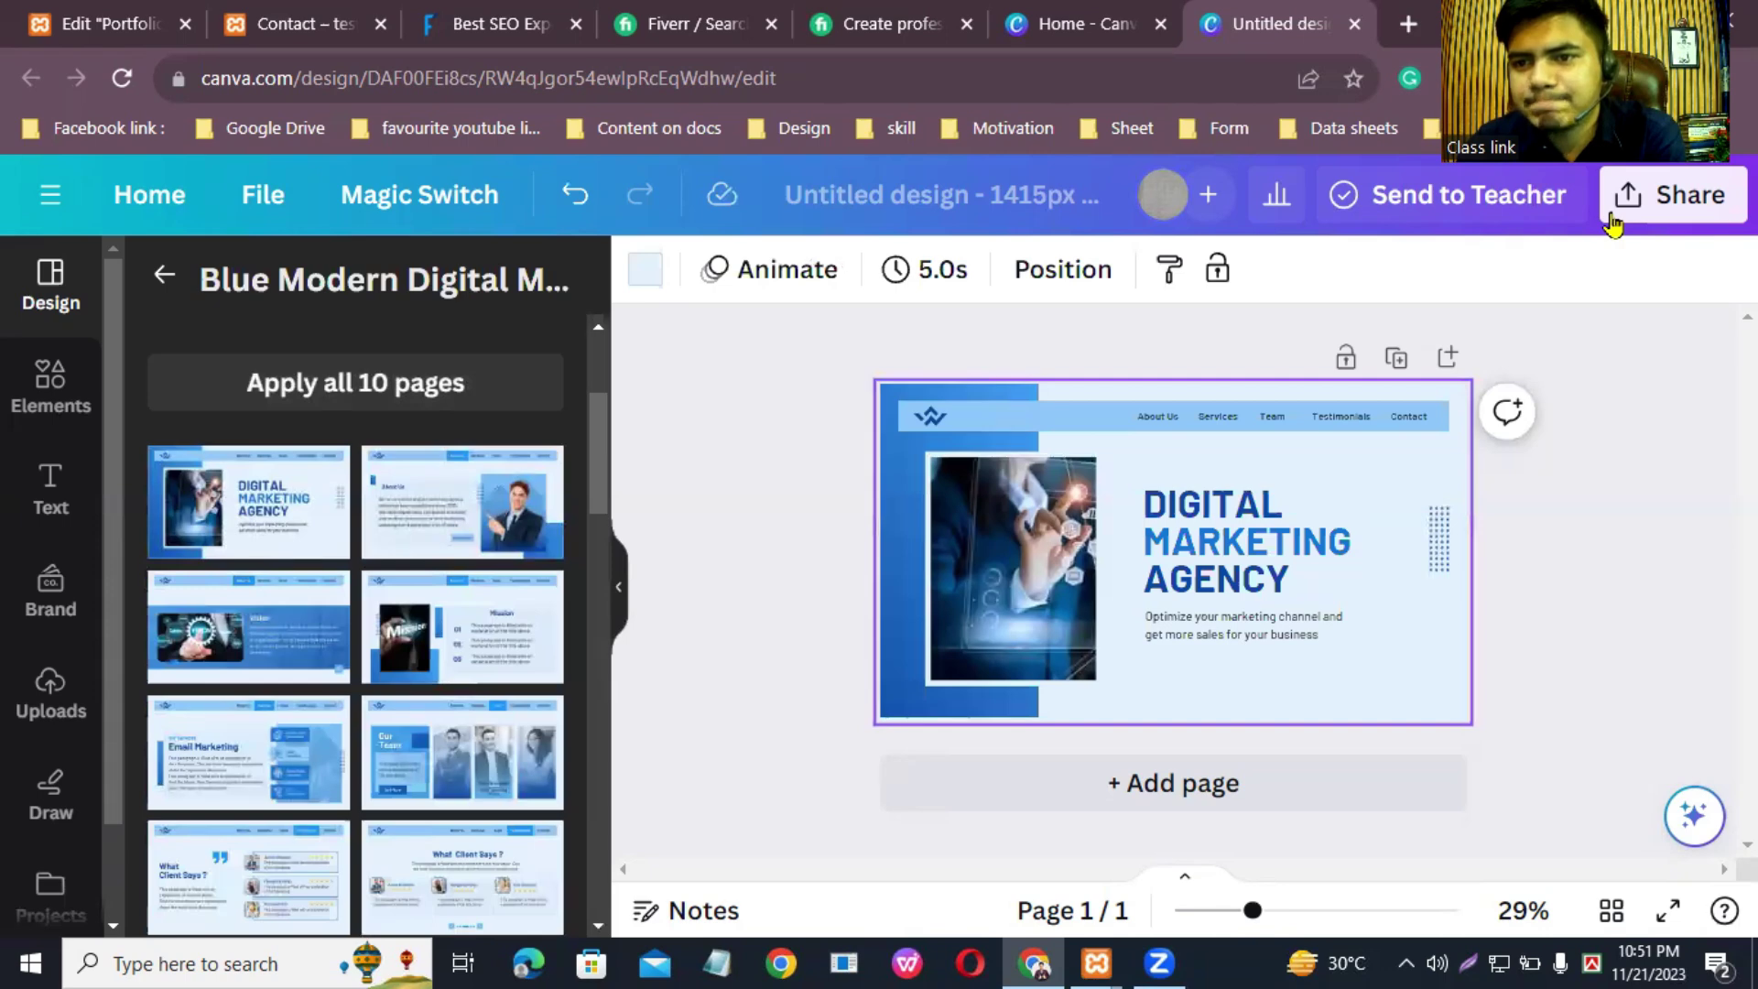
Step: Select the DIGITAL MARKETING AGENCY heading lines in the Canva design
{"action": "left_click", "coordinate": [1662, 200]}
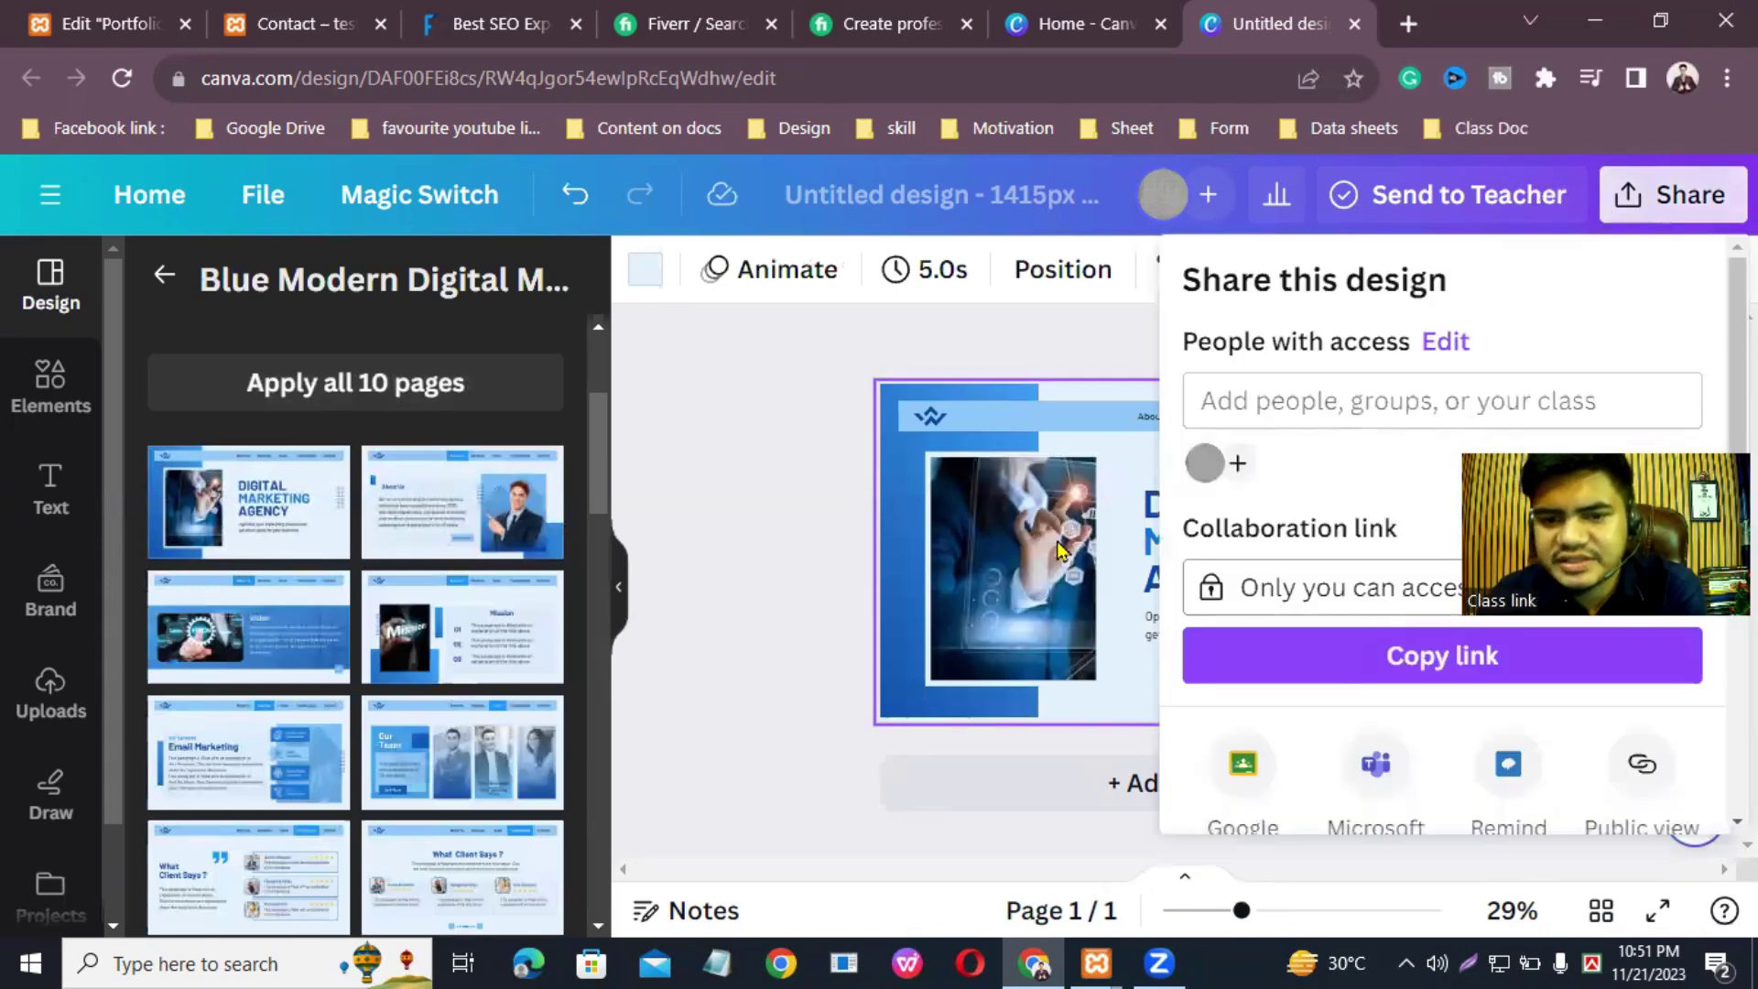
{"action": "left_click", "coordinate": [777, 498]}
{"action": "left_click", "coordinate": [1203, 511]}
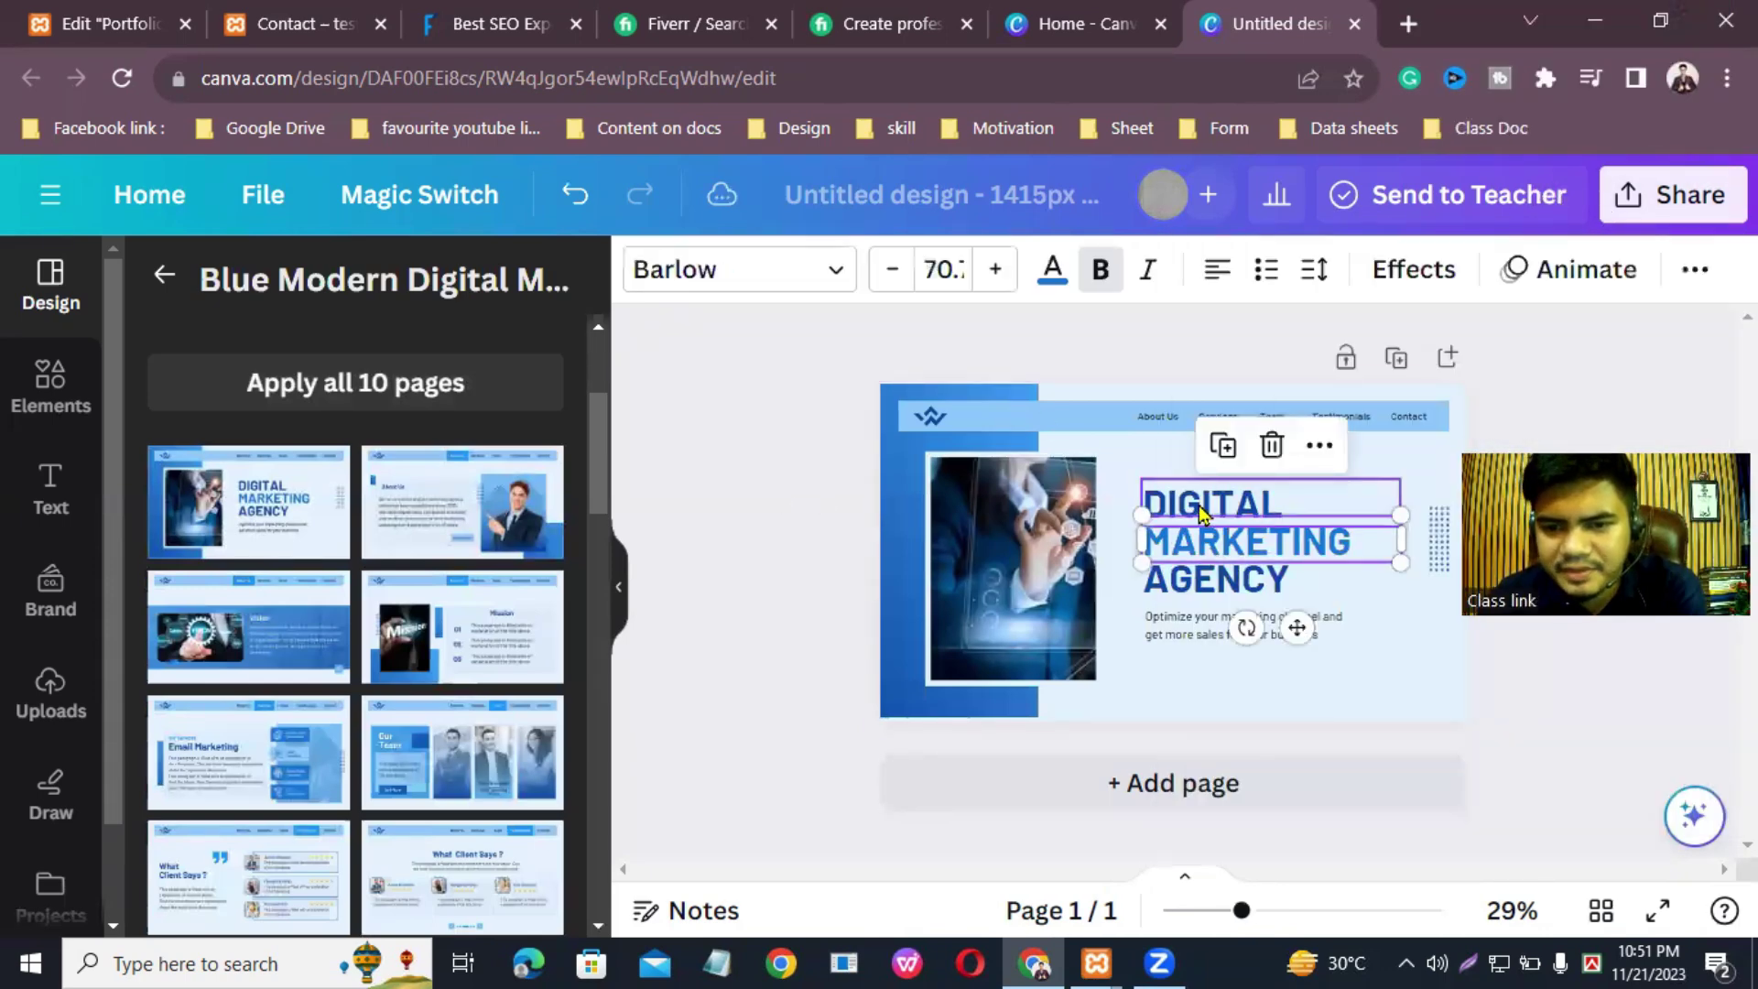
{"action": "left_click", "coordinate": [1217, 544]}
{"action": "left_click", "coordinate": [1209, 579]}
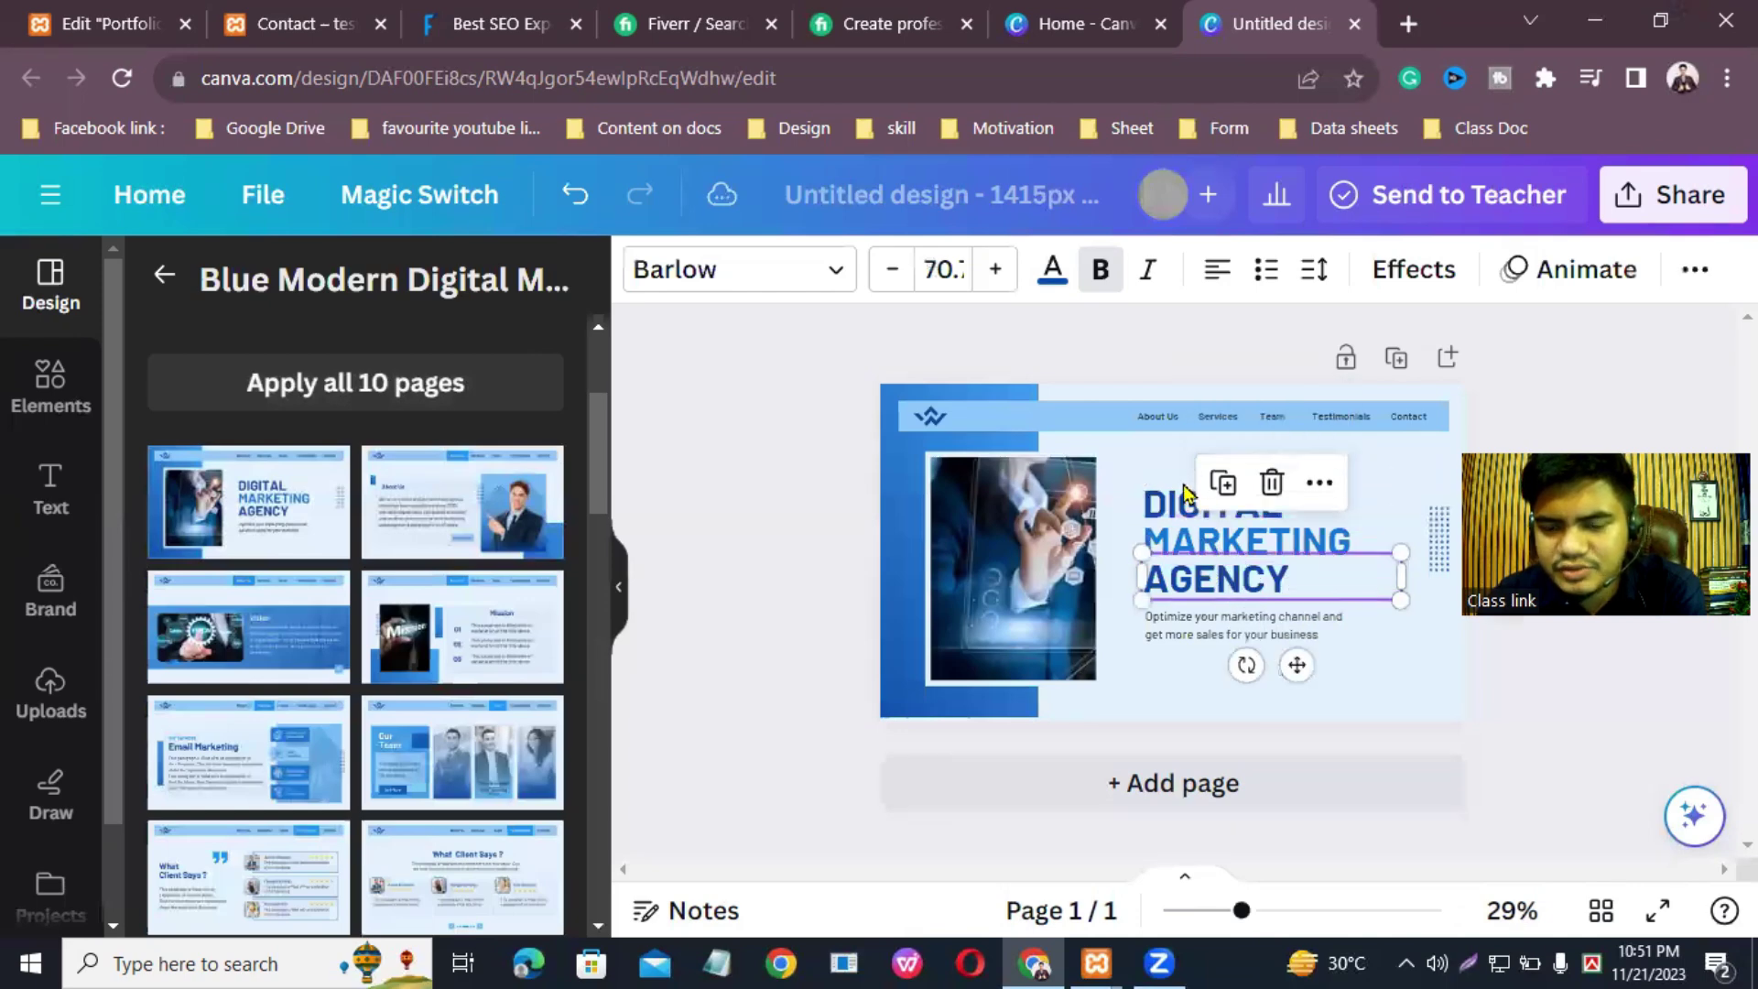
{"action": "left_click", "coordinate": [1165, 503]}
{"action": "left_click", "coordinate": [1384, 641]}
Step: Select and briefly edit the subtitle text, then deselect it
{"action": "left_click", "coordinate": [1257, 628]}
{"action": "left_click", "coordinate": [1261, 628]}
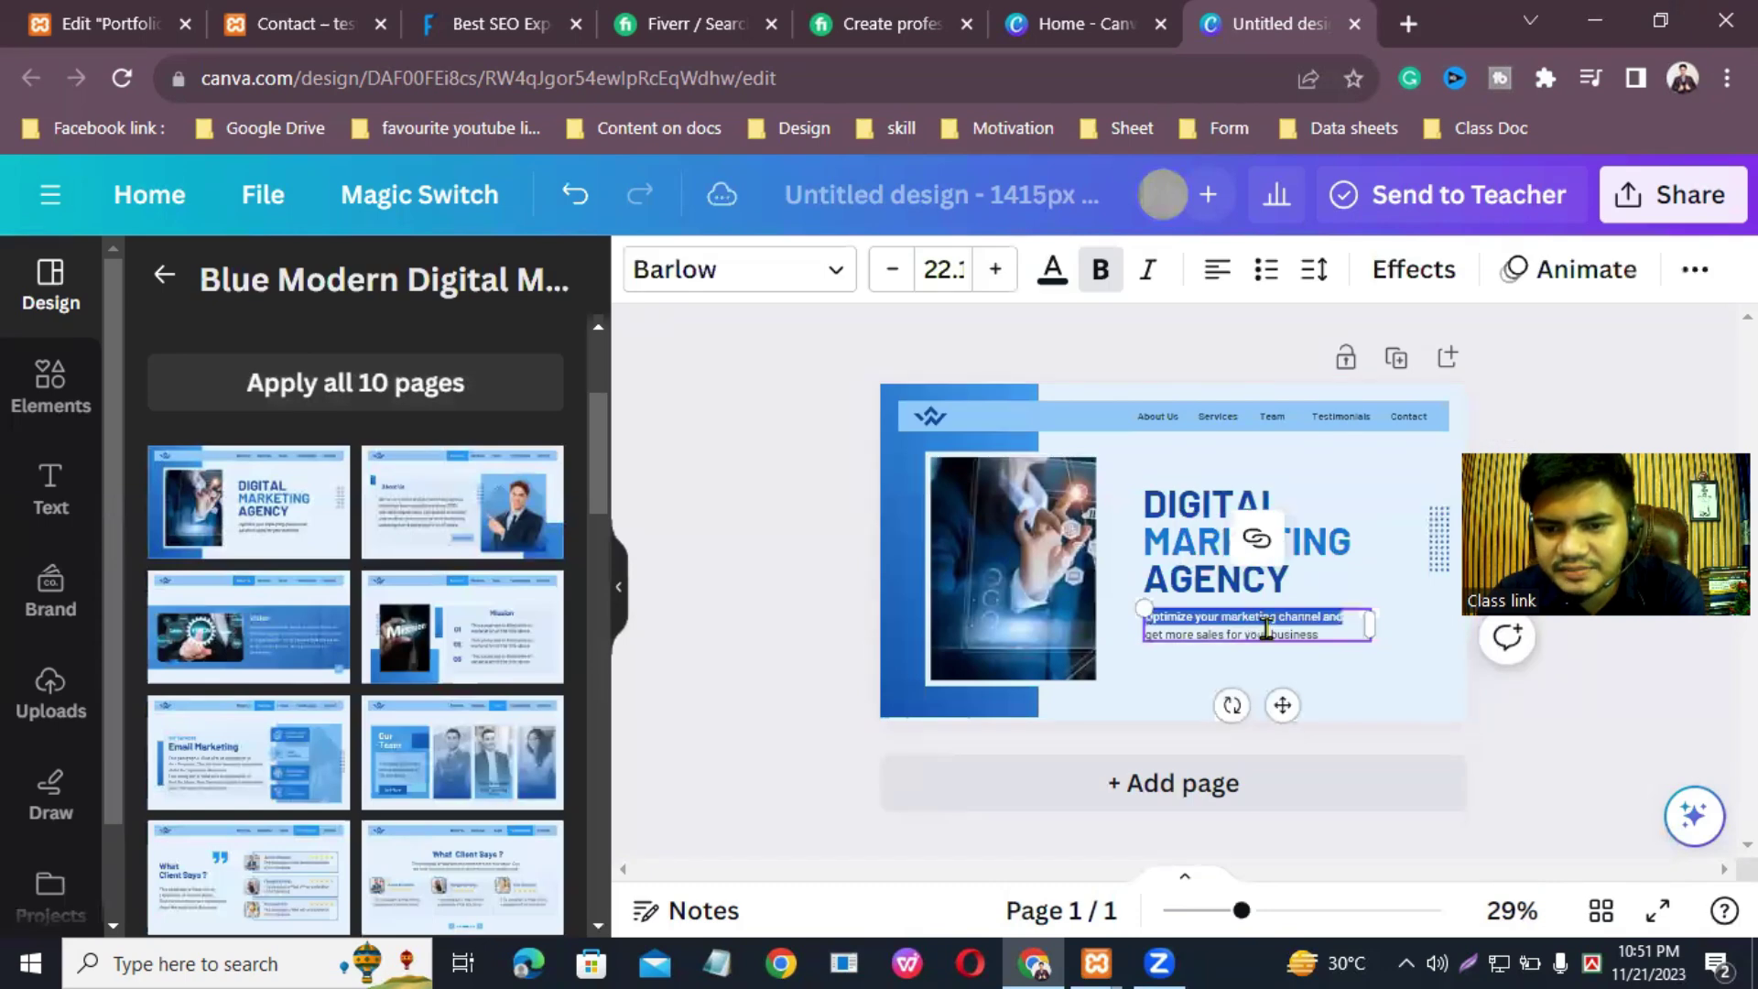
{"action": "left_click", "coordinate": [1334, 641]}
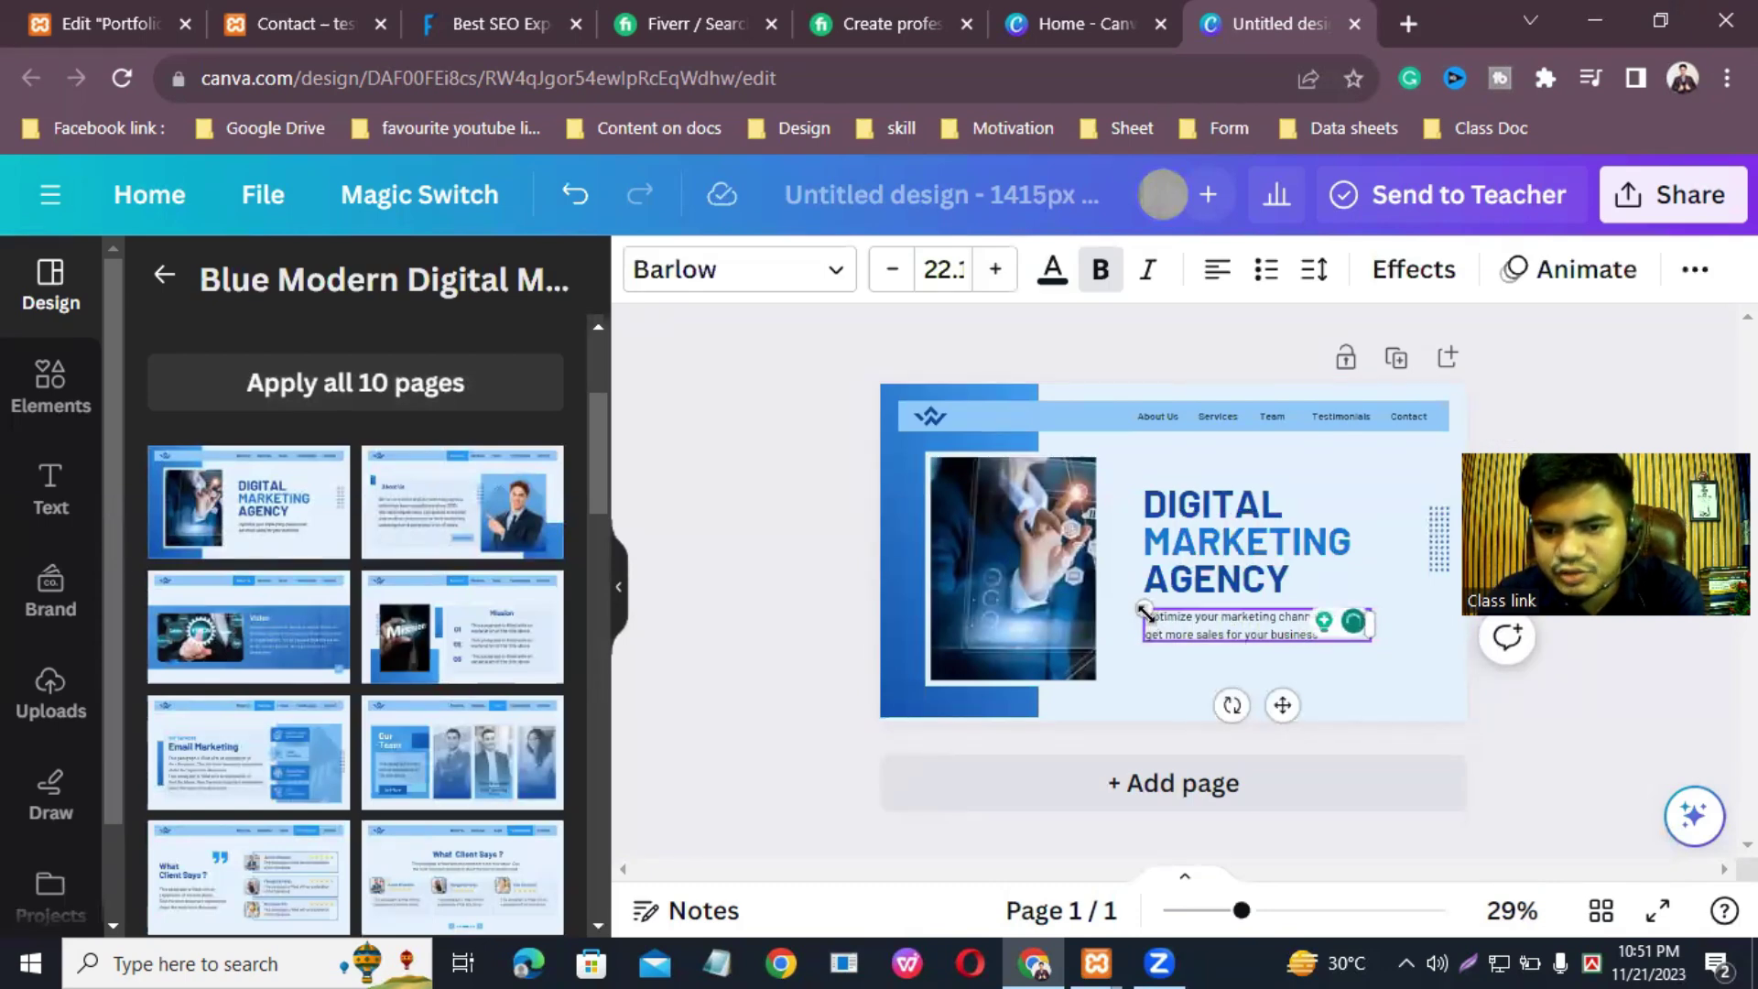
{"action": "left_click", "coordinate": [1357, 716]}
{"action": "left_click", "coordinate": [1269, 629]}
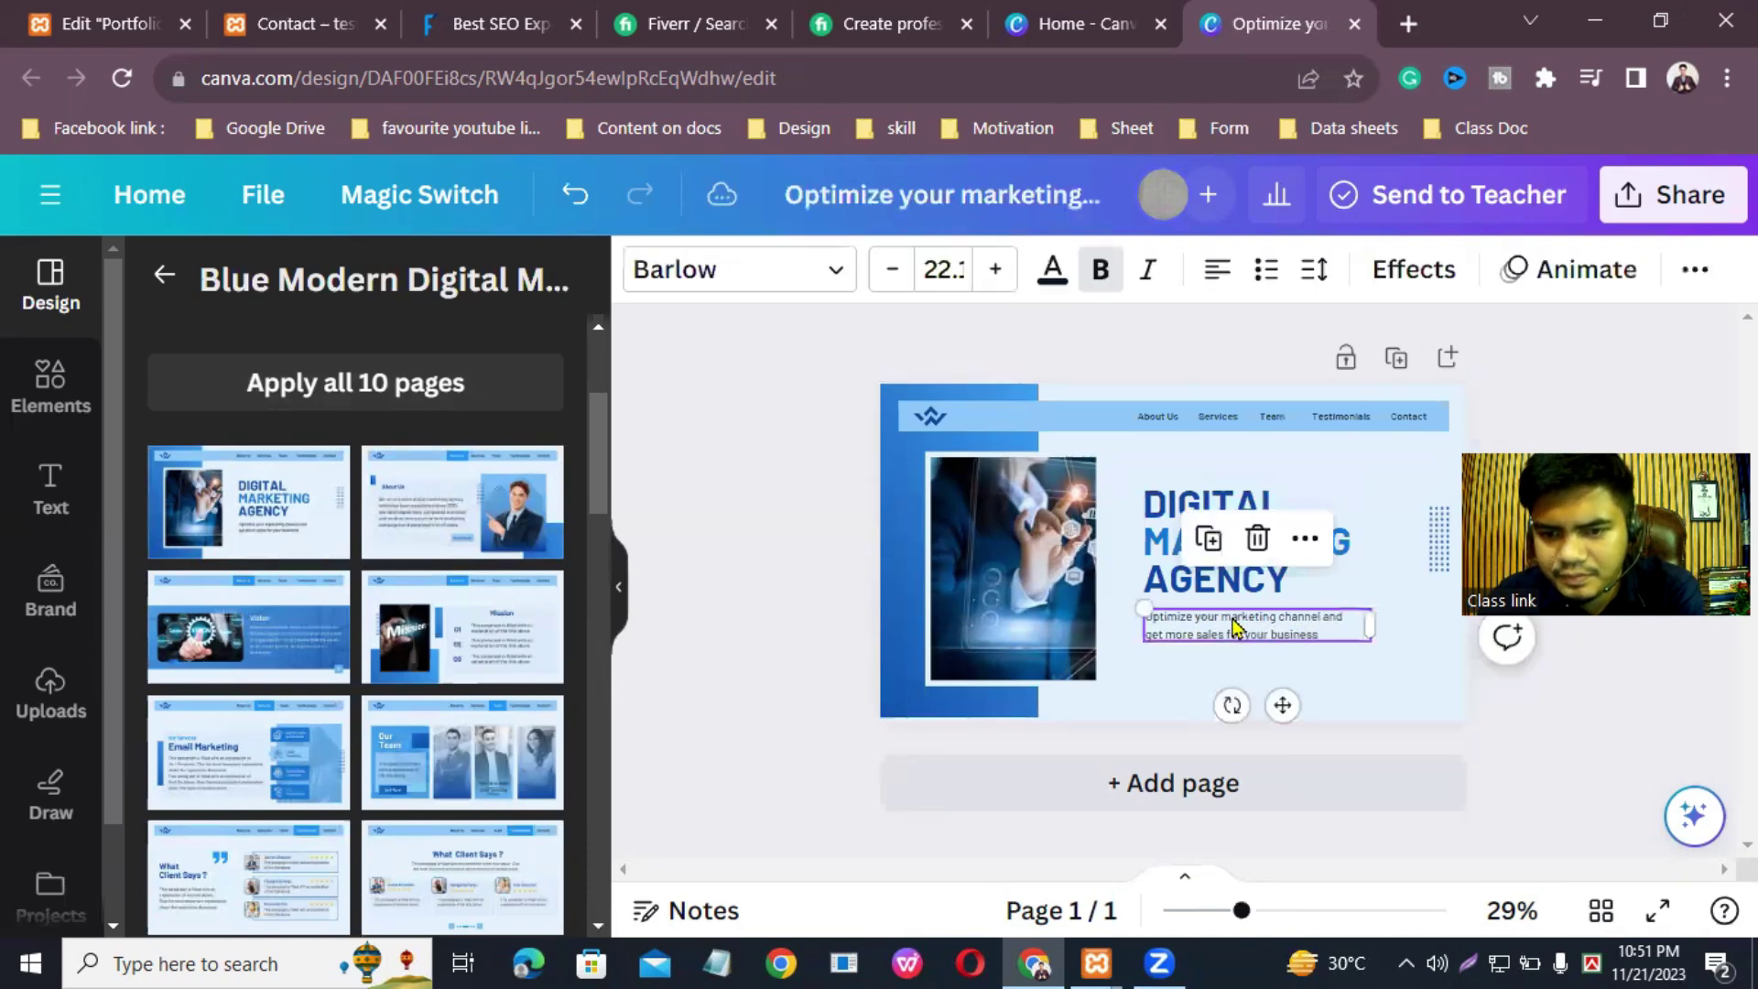
{"action": "left_click", "coordinate": [1363, 707]}
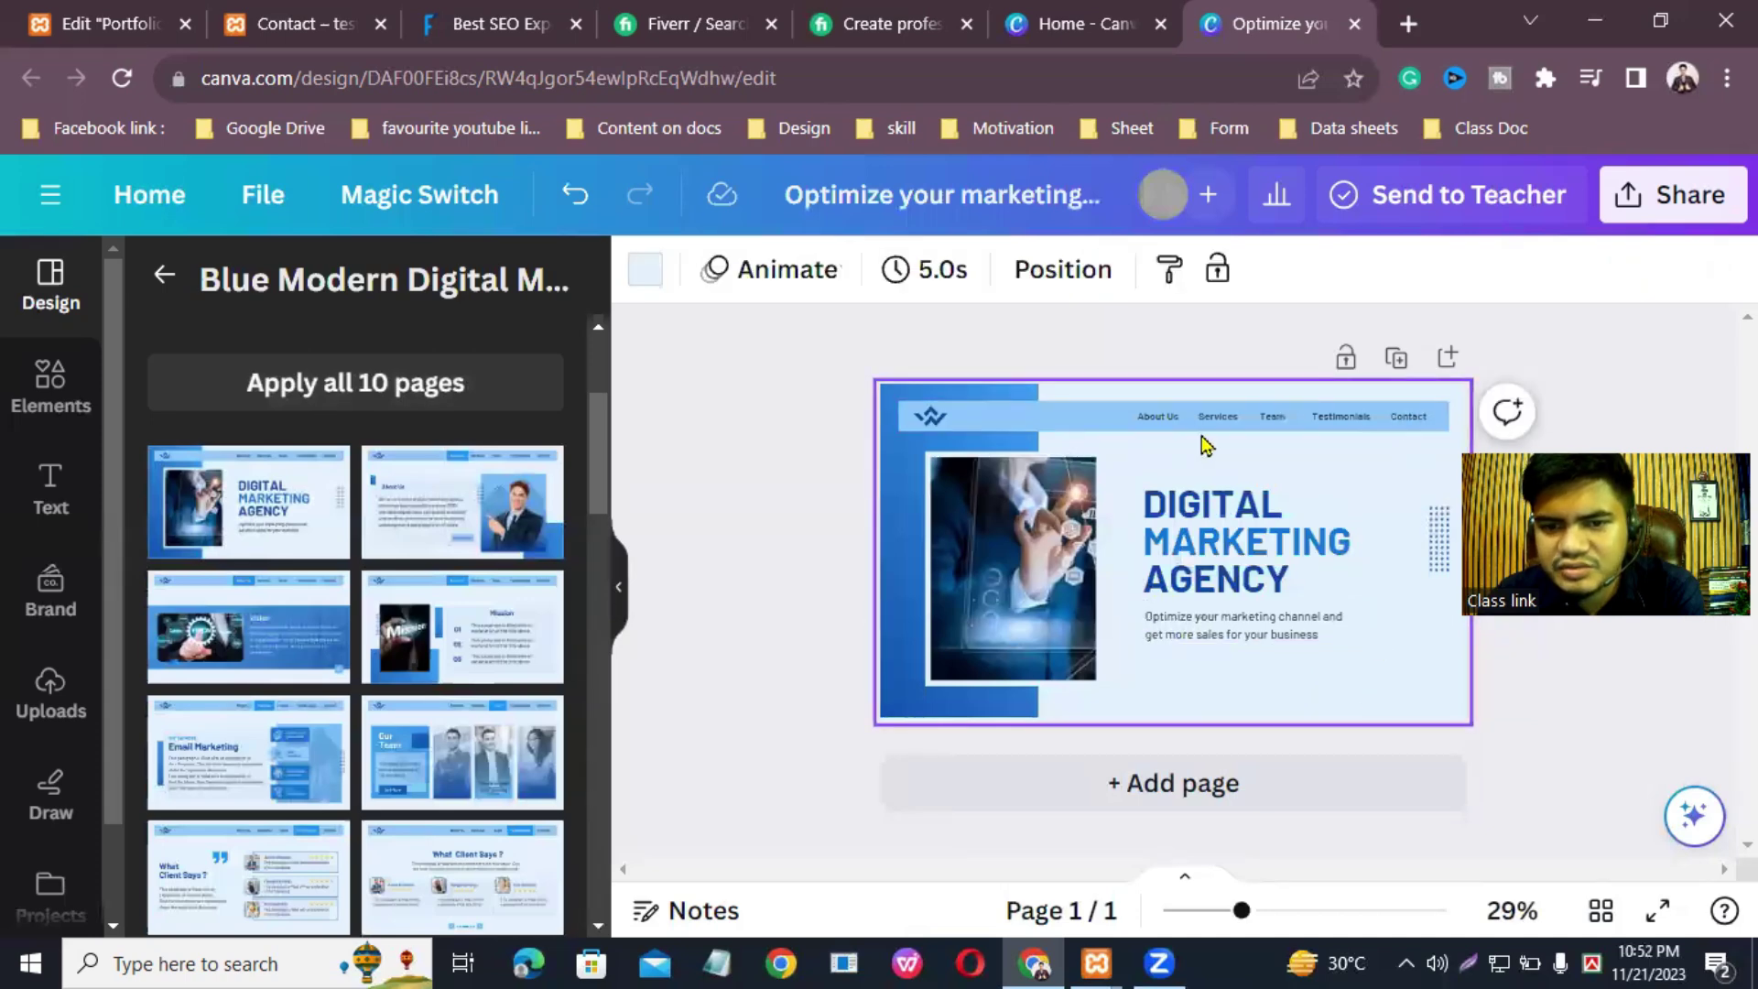
Step: Recolour the top navigation bar deep red using a new custom colour
{"action": "left_click", "coordinate": [1046, 428]}
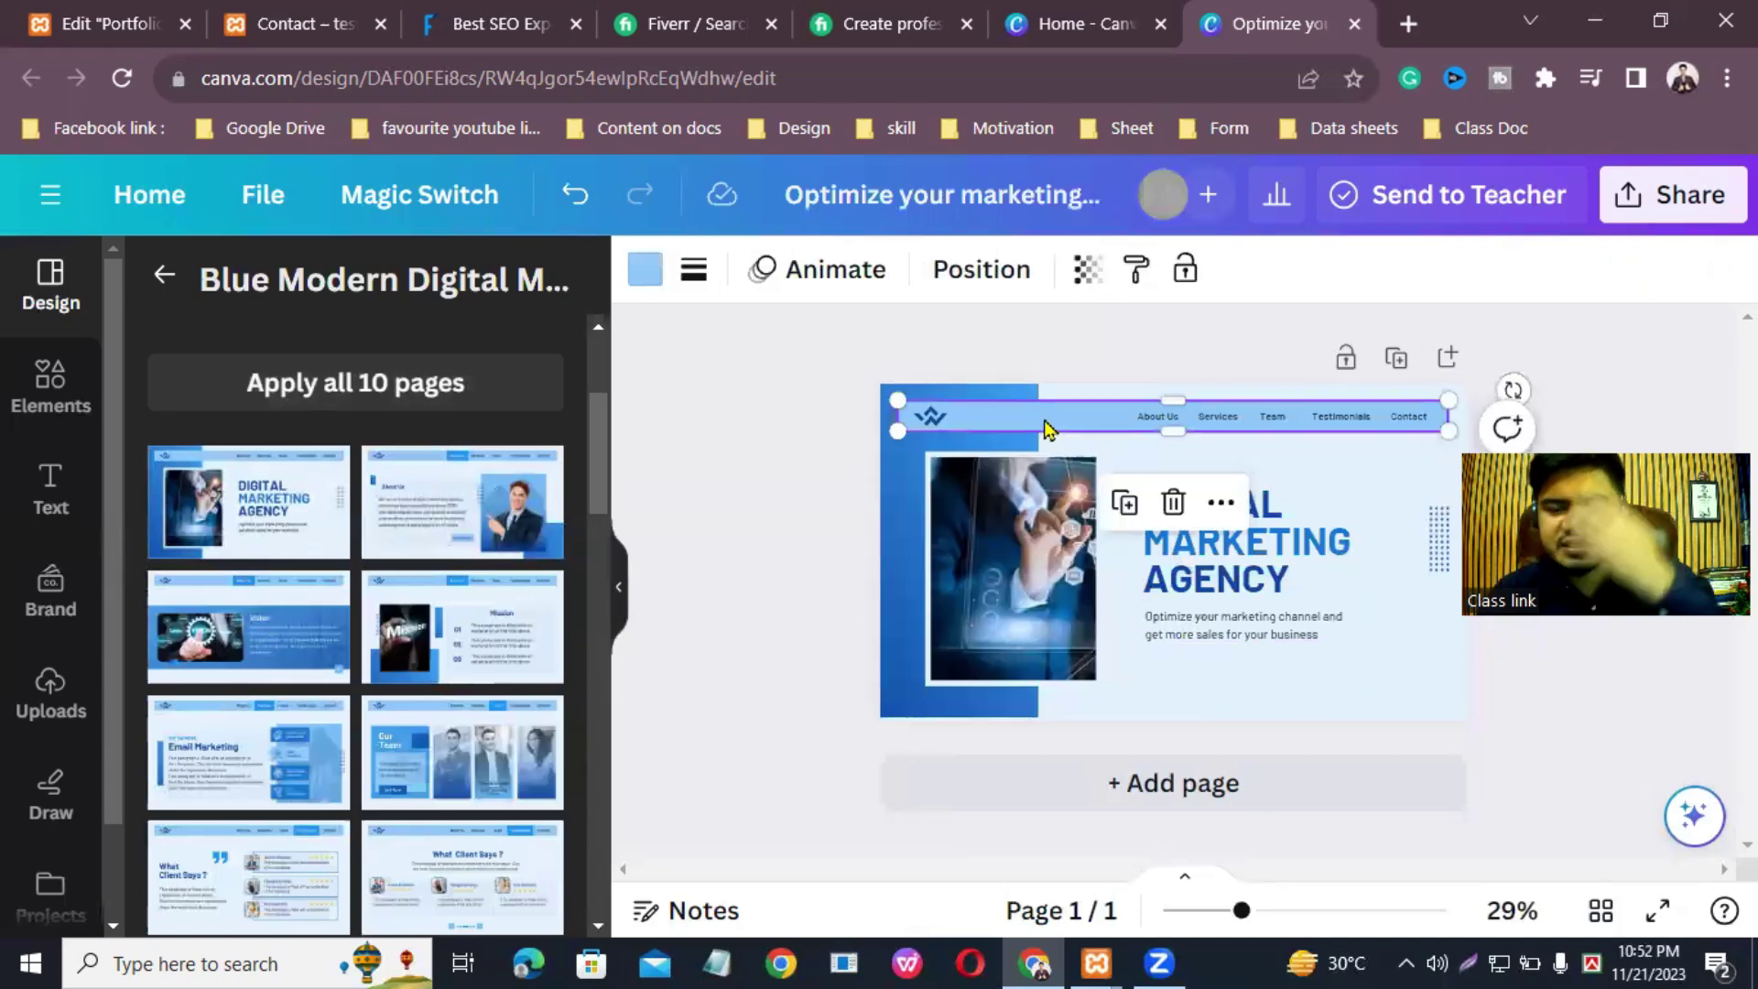
{"action": "left_click", "coordinate": [645, 269]}
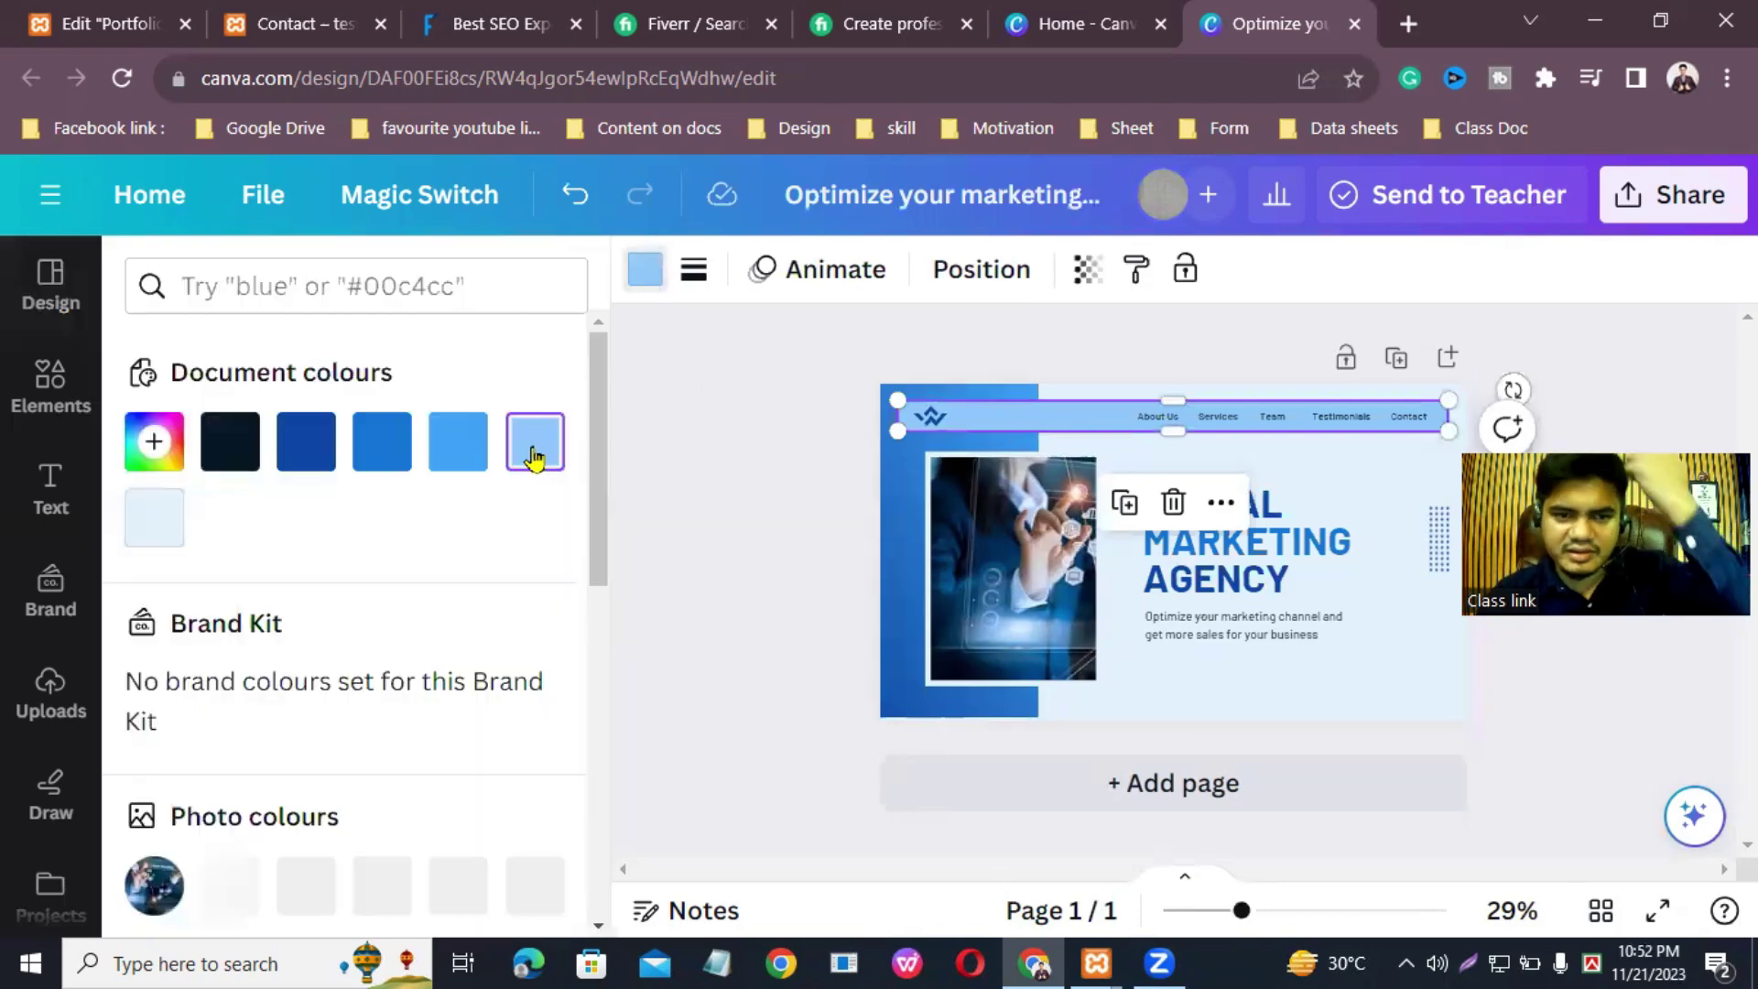
{"action": "left_click", "coordinate": [154, 442]}
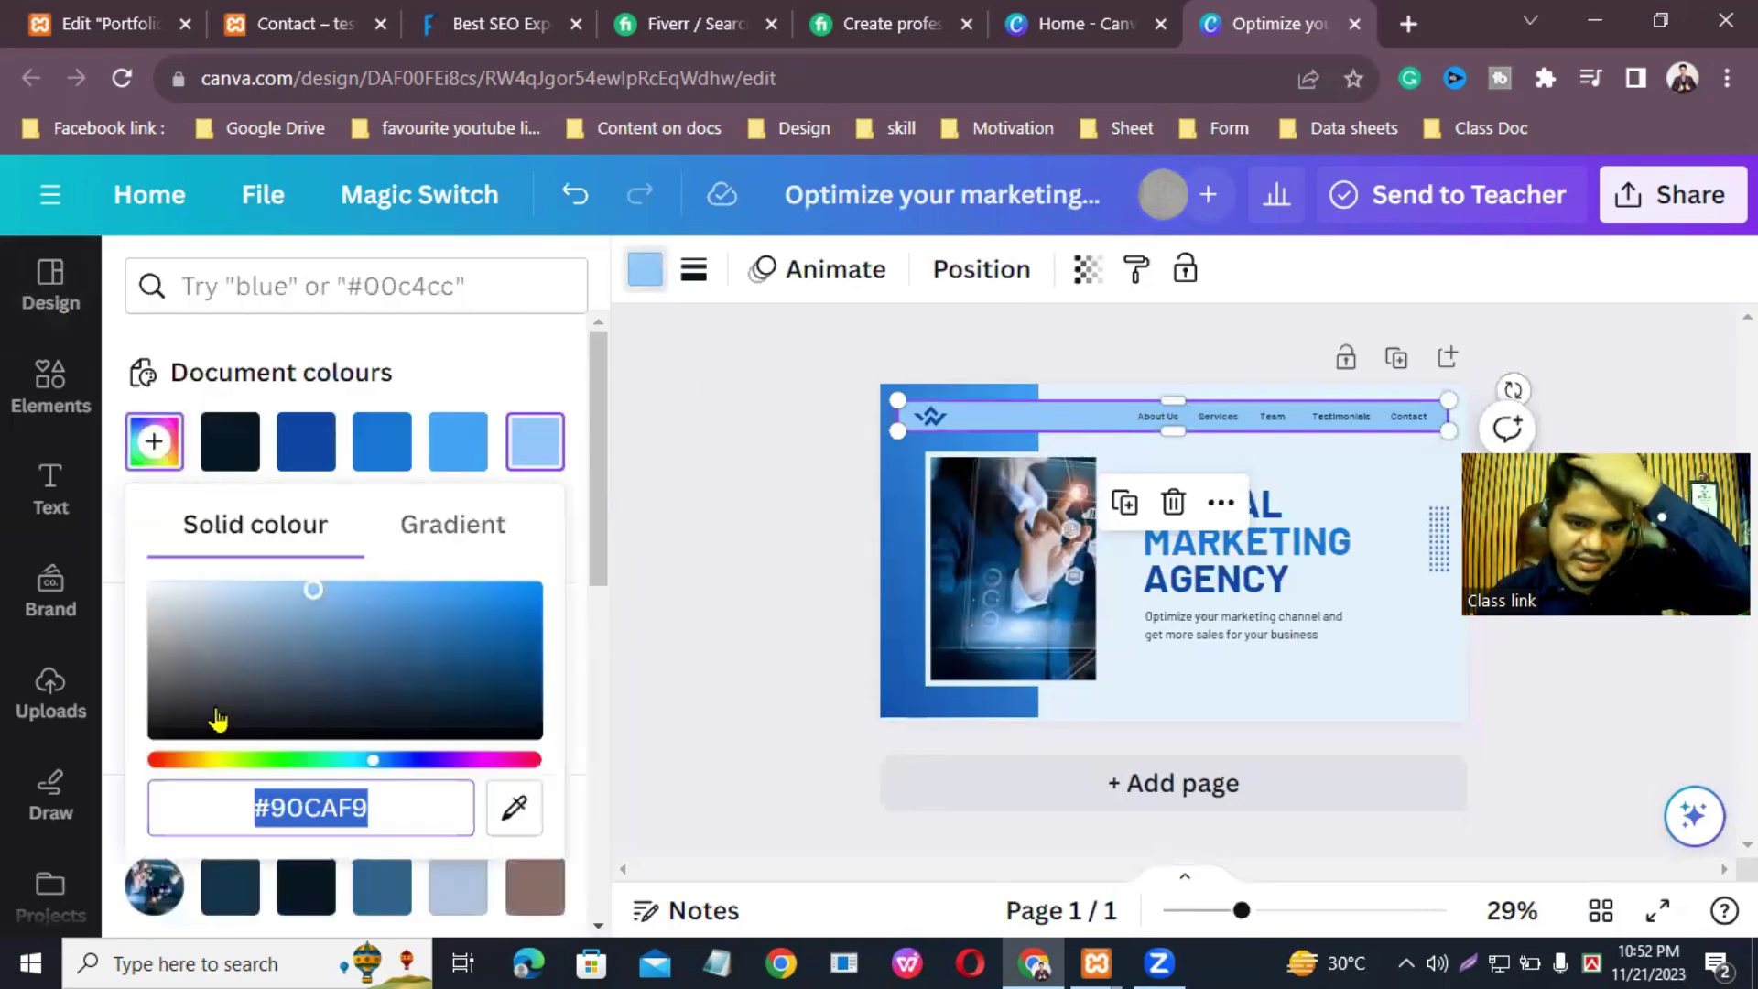
{"action": "left_click_drag", "start_coordinate": [210, 758], "coordinate": [164, 761]}
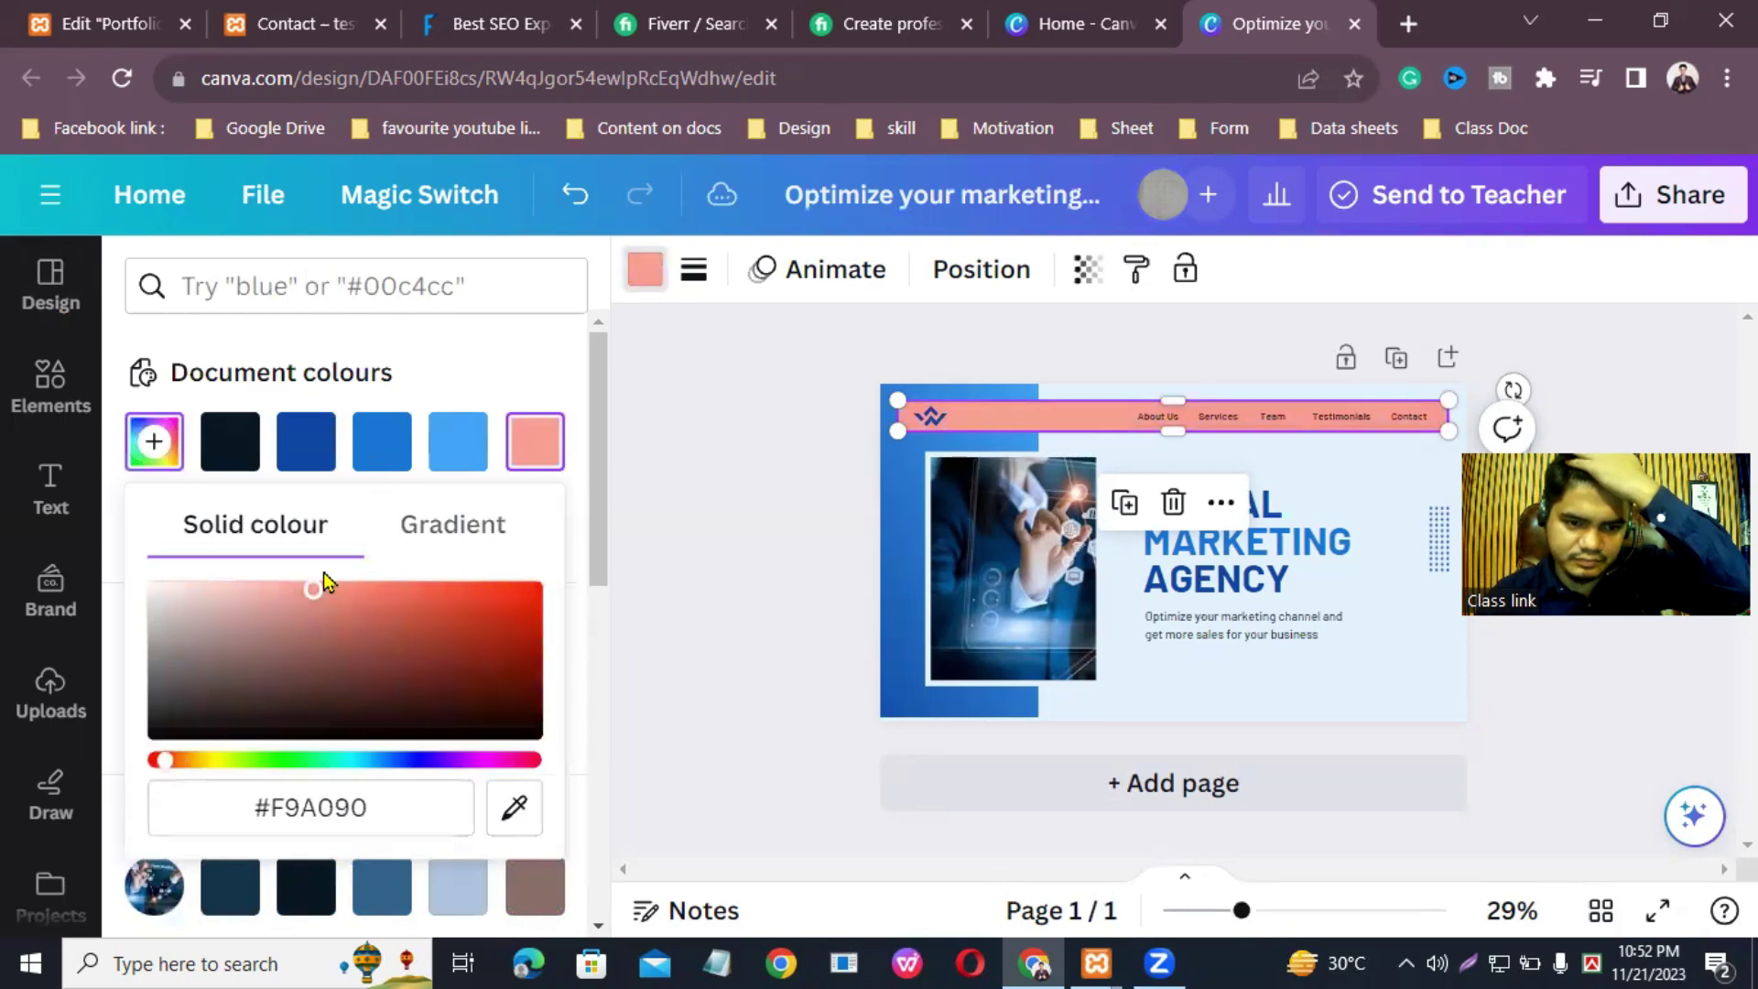
{"action": "left_click_drag", "start_coordinate": [314, 591], "coordinate": [488, 614]}
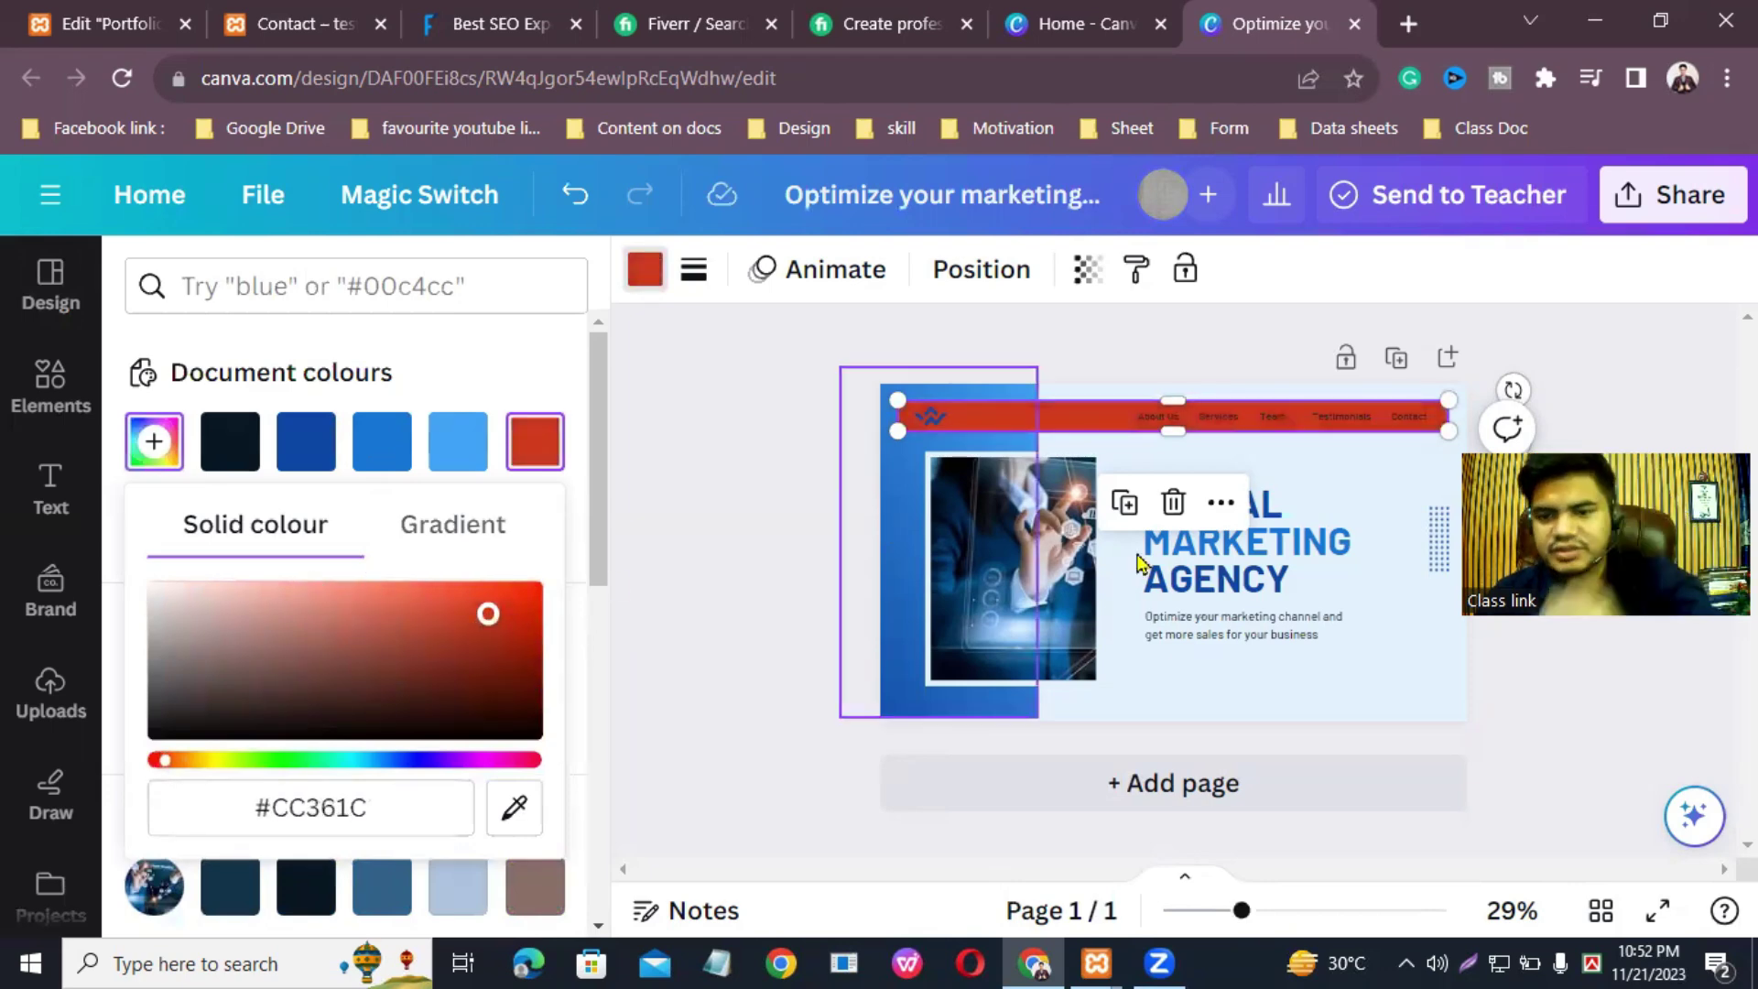
{"action": "left_click", "coordinate": [1420, 675]}
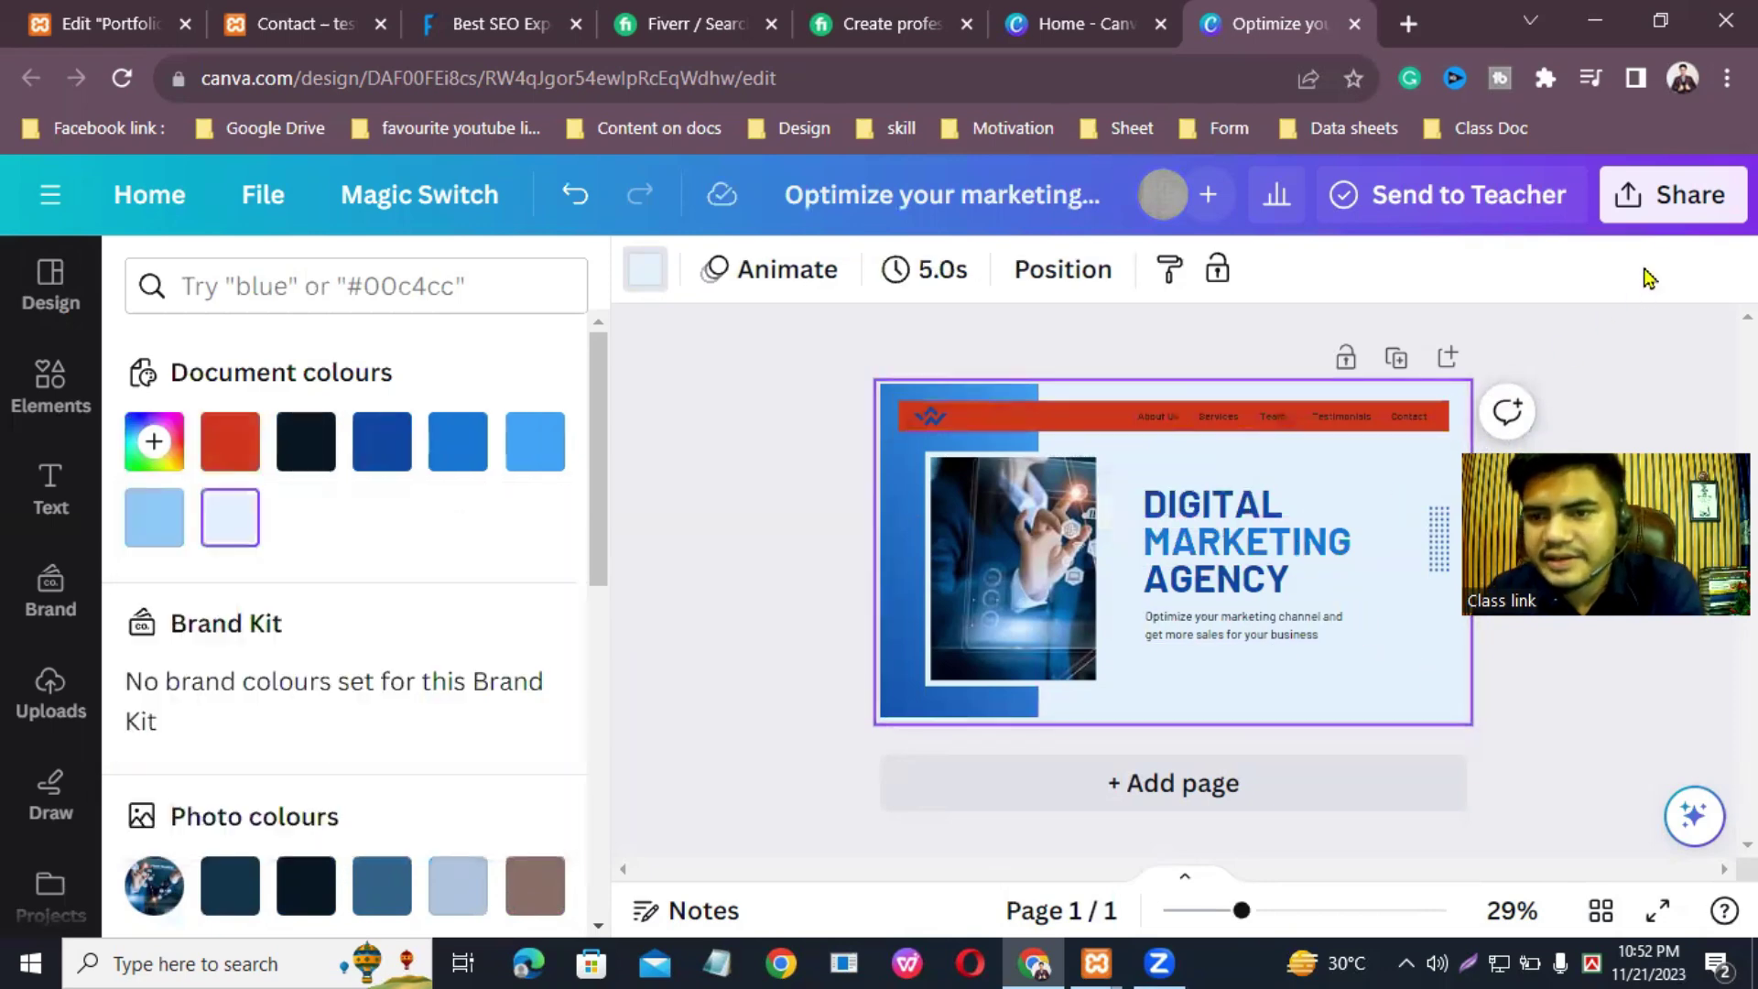
Step: Download the design as a 1,415 × 811 px PNG file
{"action": "left_click", "coordinate": [1667, 218]}
{"action": "scroll", "coordinate": [1458, 698], "scroll_direction": "down", "scroll_amount": 4}
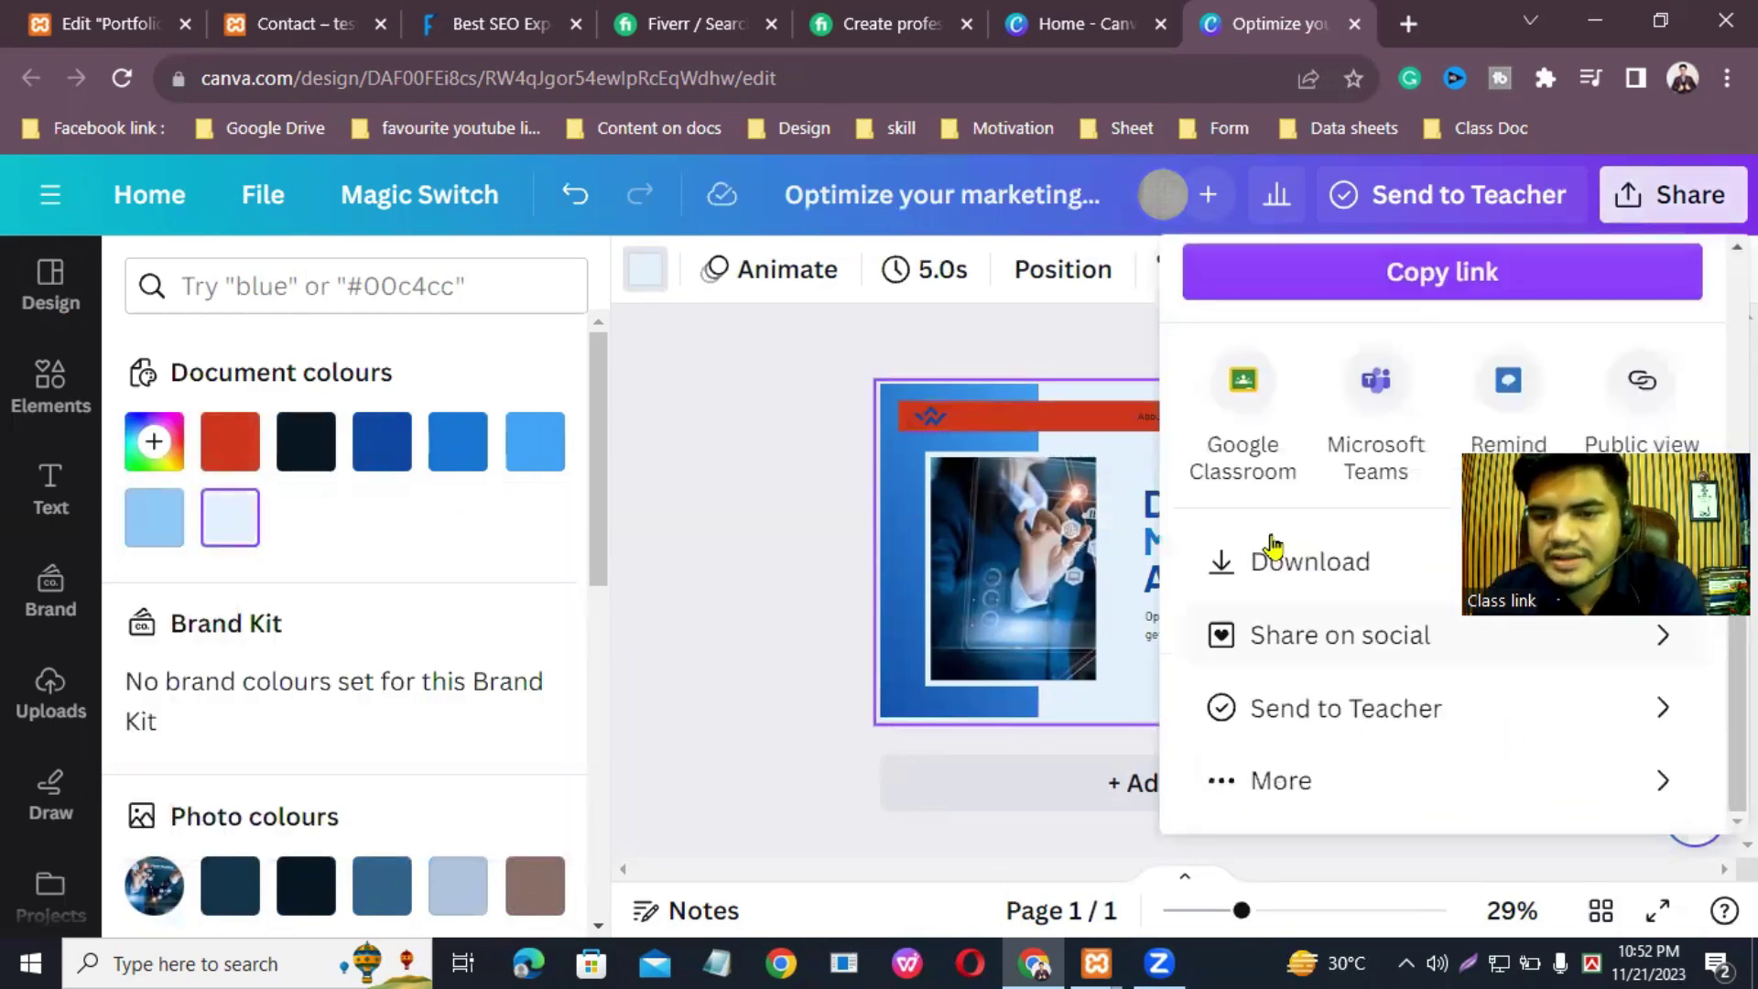
{"action": "left_click", "coordinate": [1282, 562]}
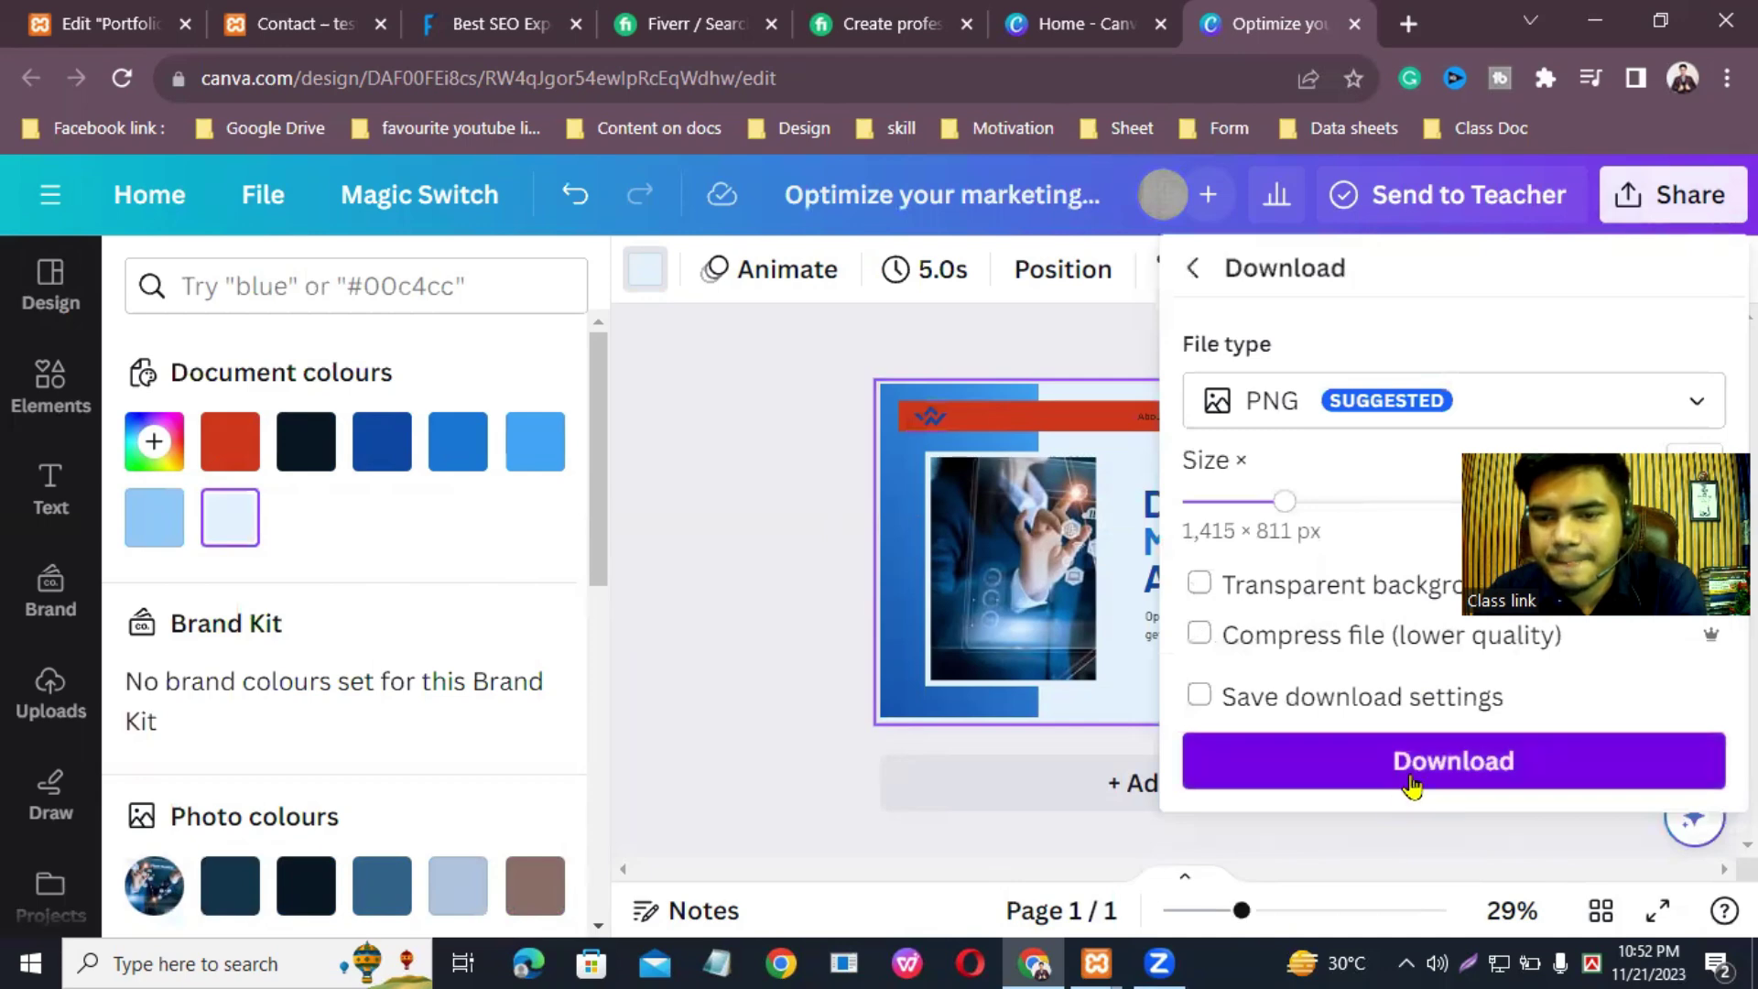
{"action": "left_click", "coordinate": [1414, 777]}
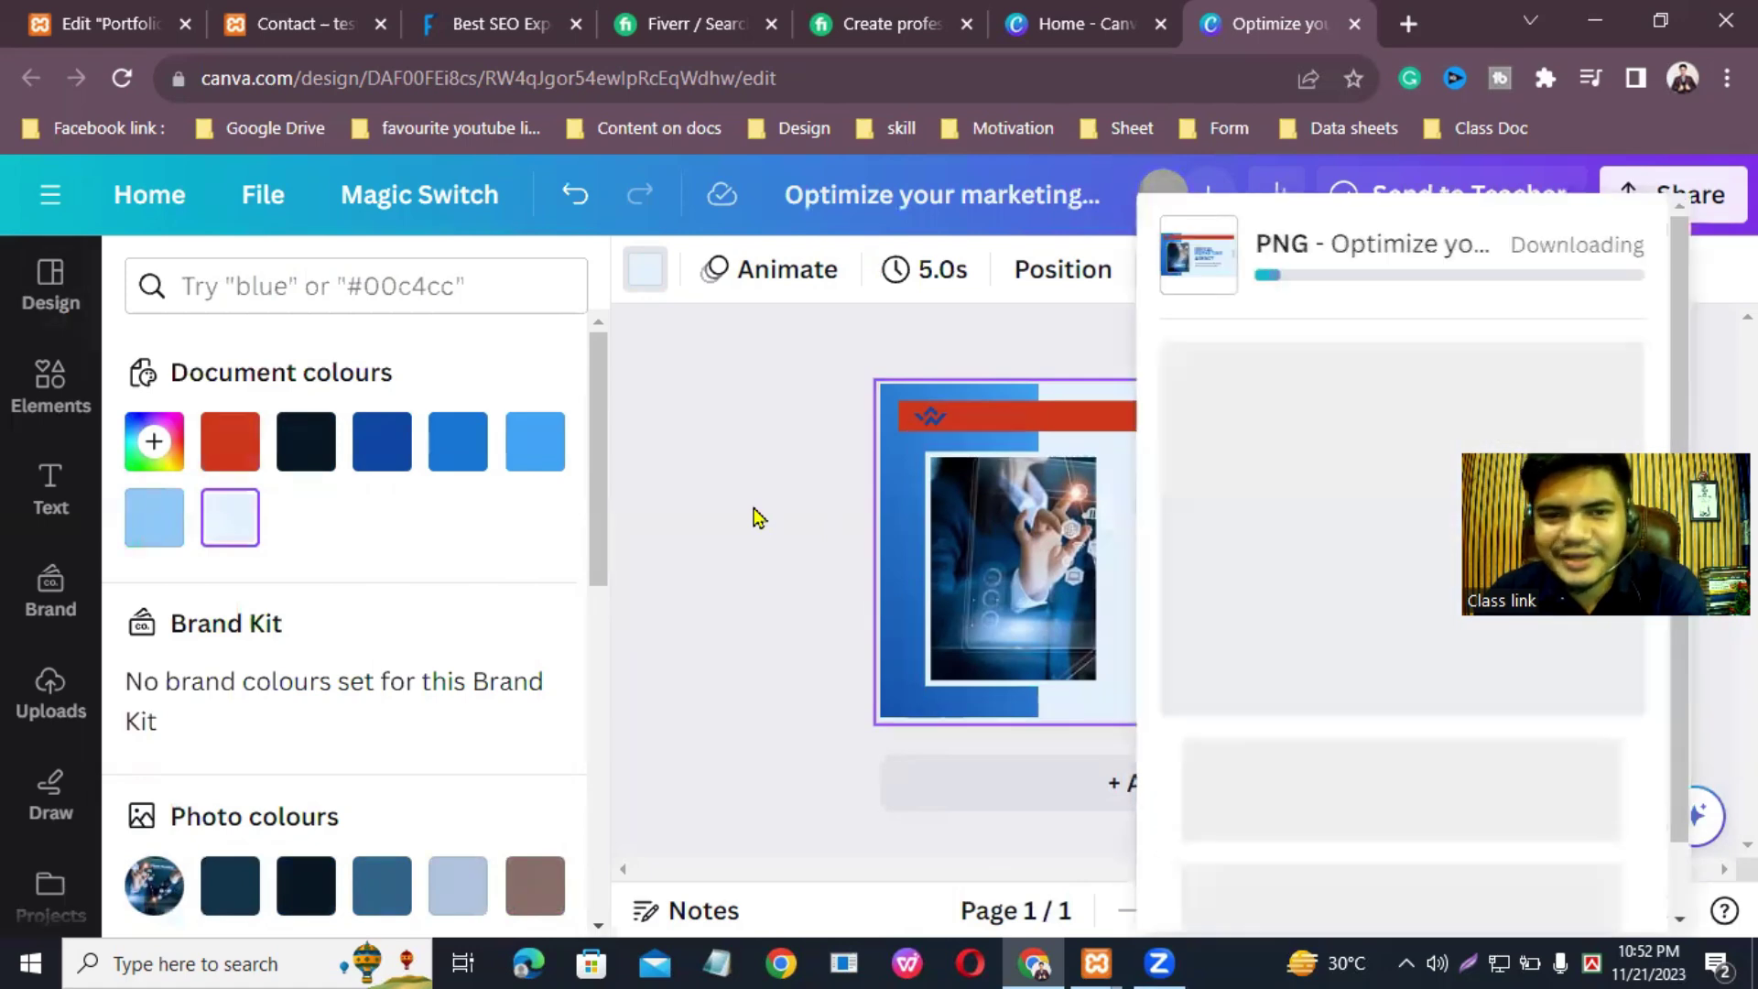
{"action": "left_click", "coordinate": [139, 13]}
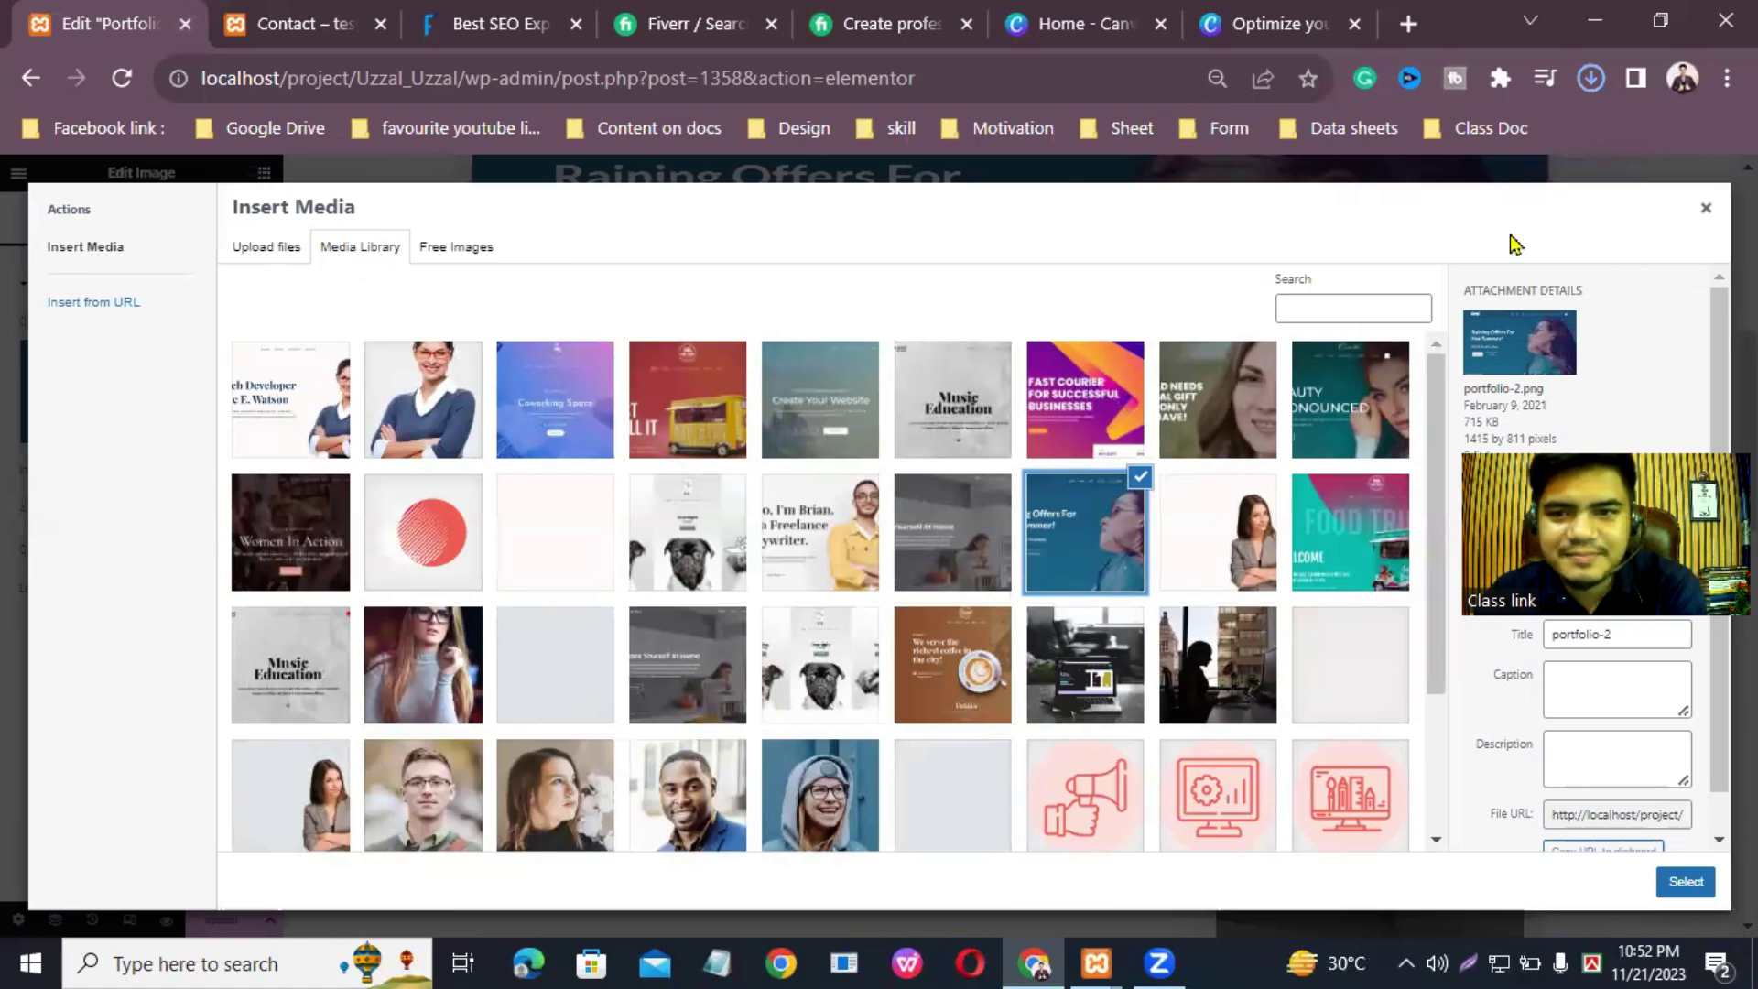
Step: Upload the Digital Marketing Agency PNG and use it to replace the summer-offers banner
{"action": "left_click", "coordinate": [1704, 209]}
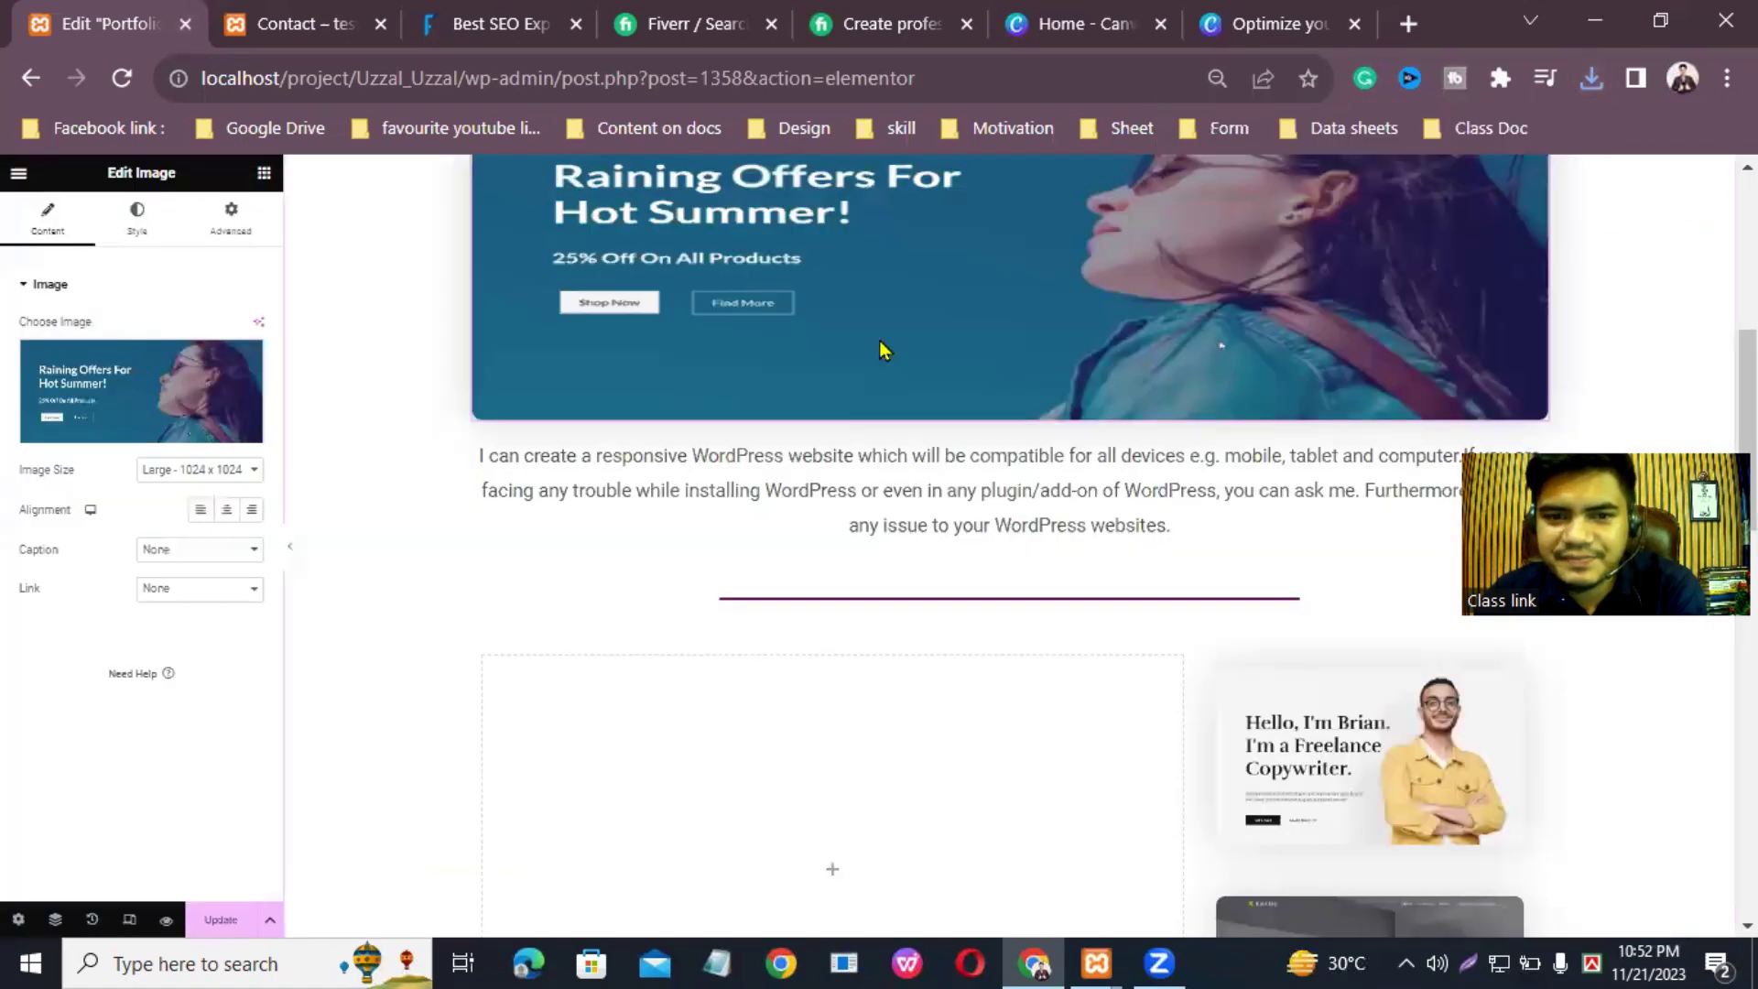
{"action": "scroll", "coordinate": [884, 351], "scroll_direction": "up", "scroll_amount": 7}
{"action": "scroll", "coordinate": [1007, 550], "scroll_direction": "down", "scroll_amount": 4}
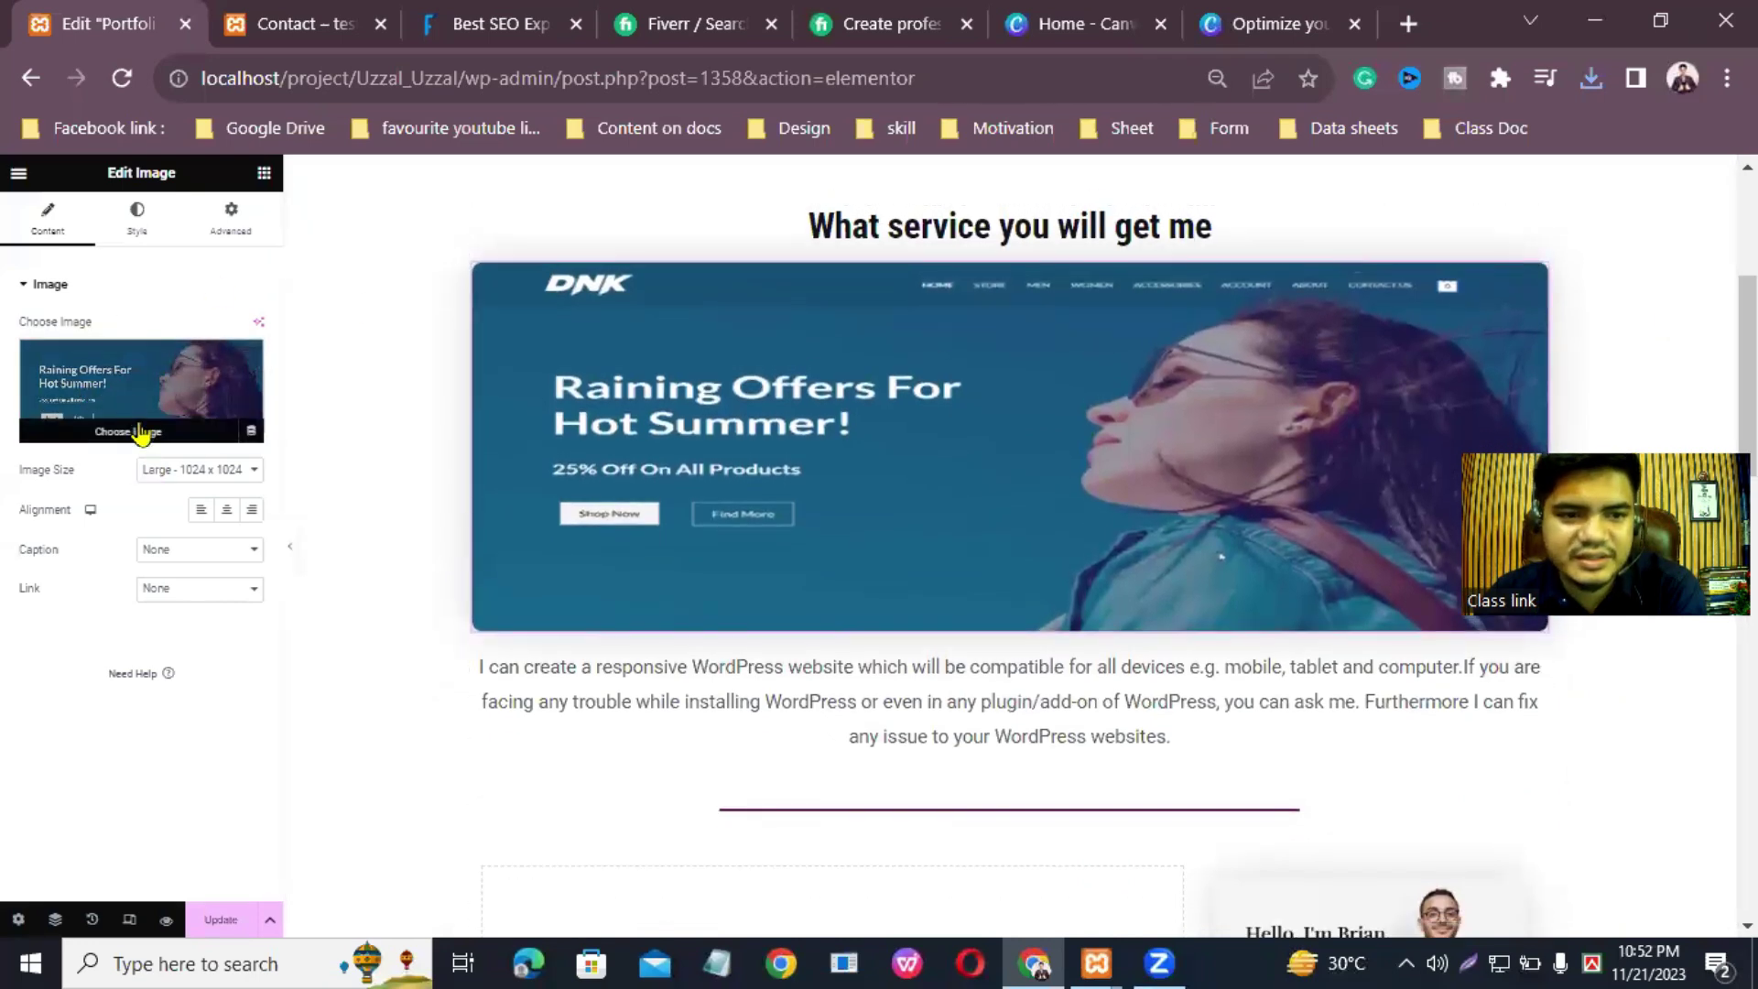
{"action": "left_click", "coordinate": [145, 432]}
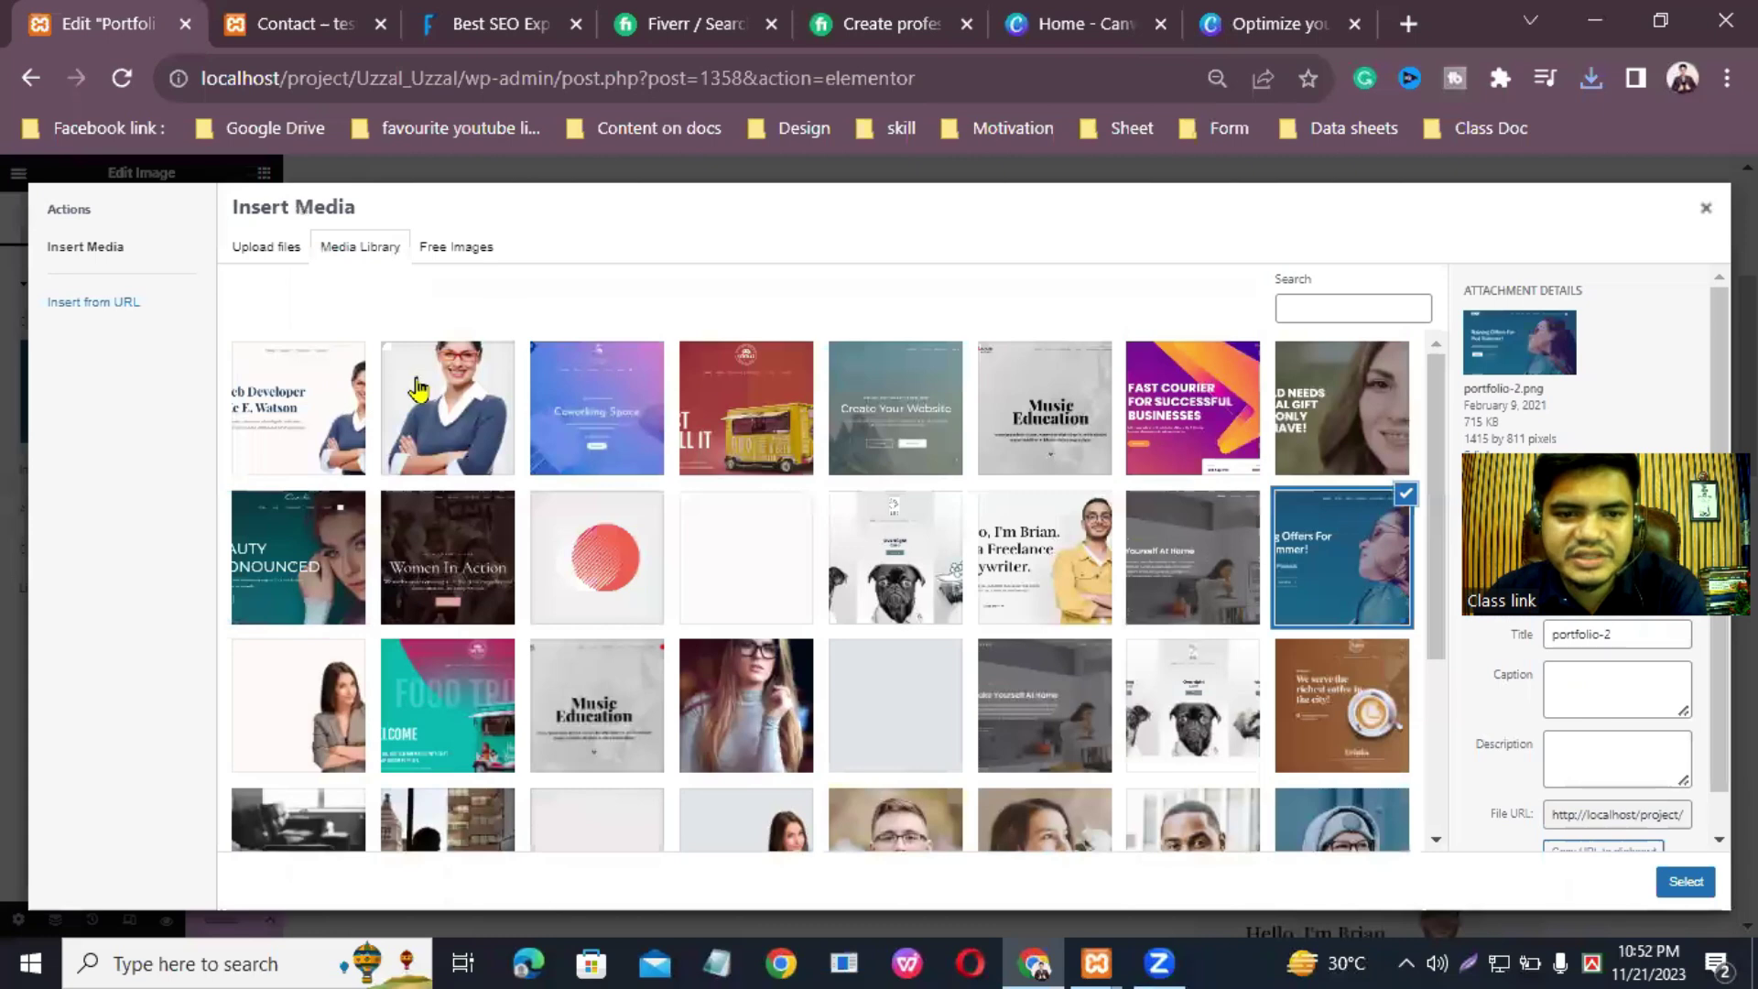
{"action": "left_click", "coordinate": [254, 266]}
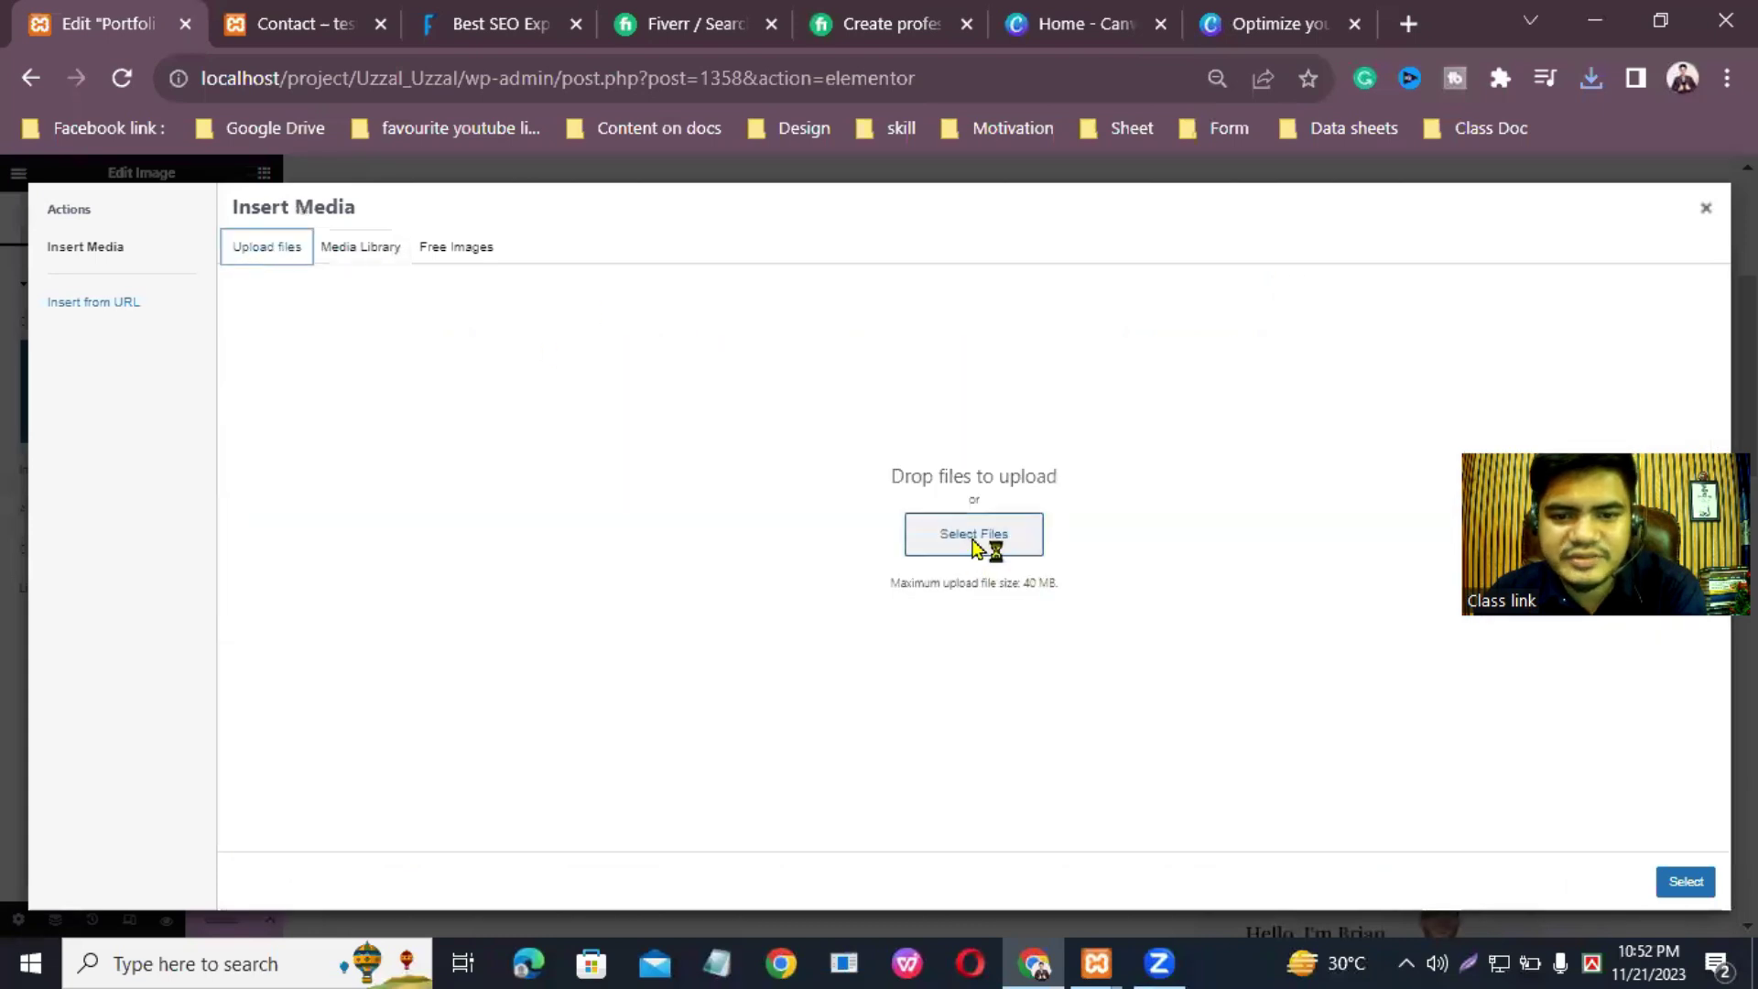
{"action": "left_click", "coordinate": [964, 526]}
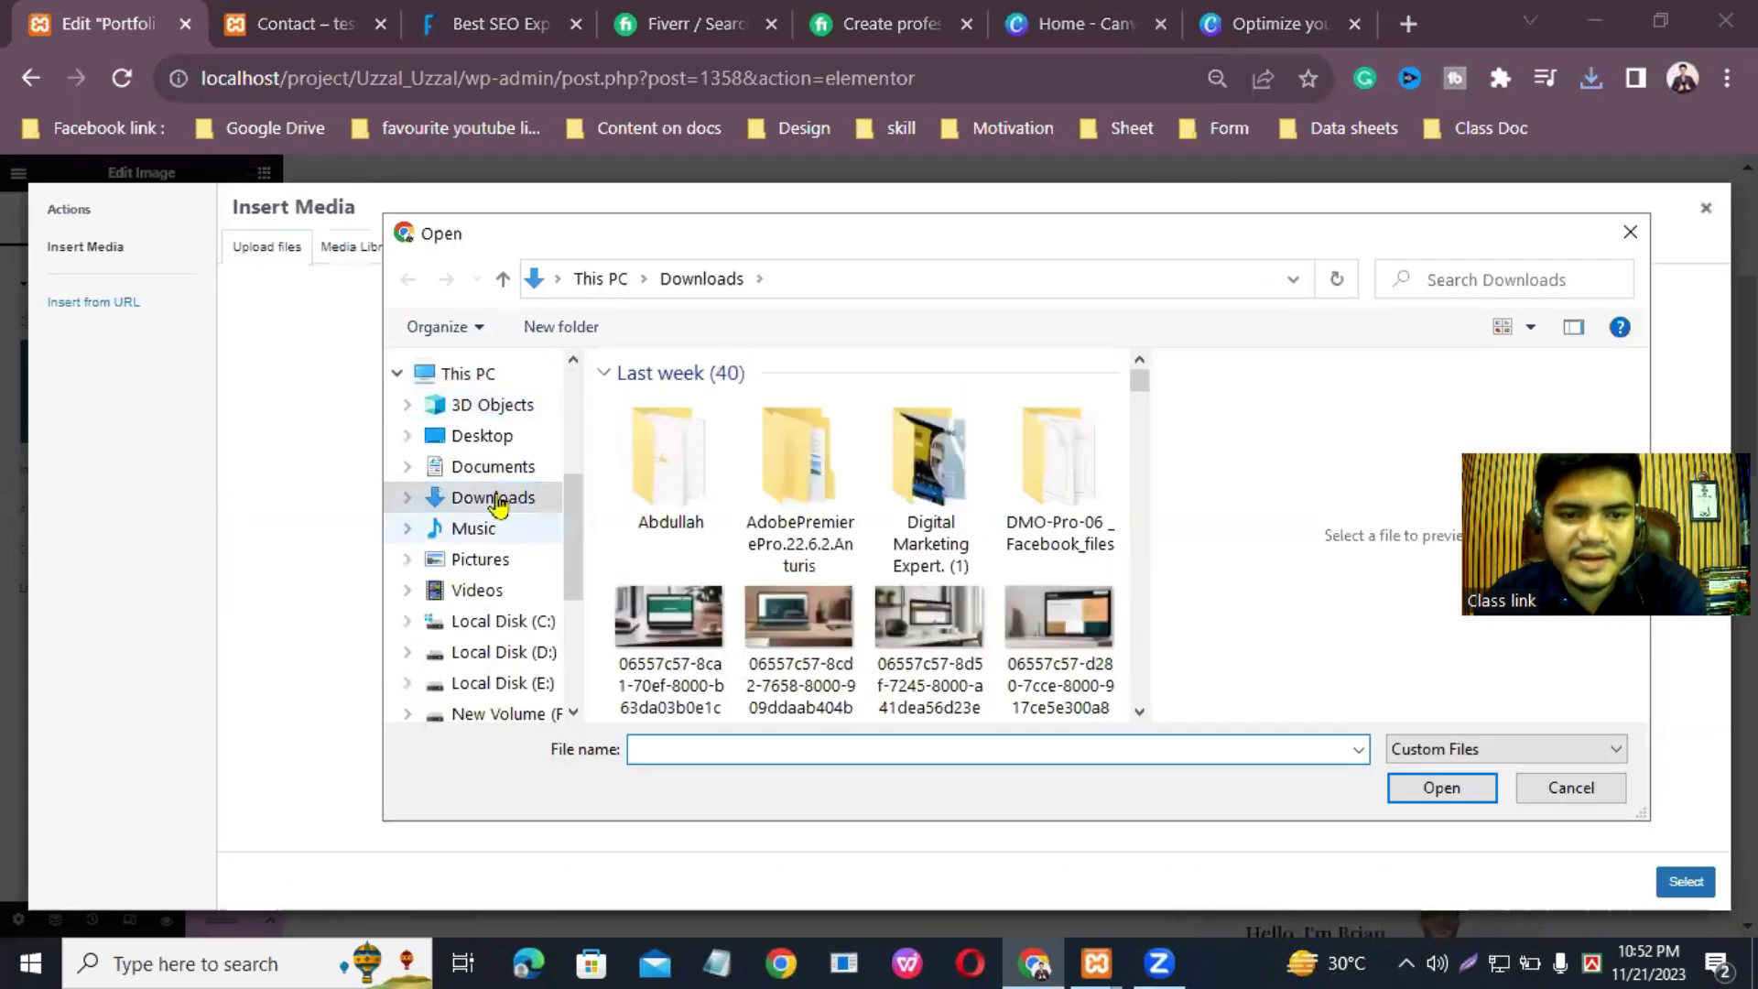
{"action": "left_click", "coordinate": [936, 476]}
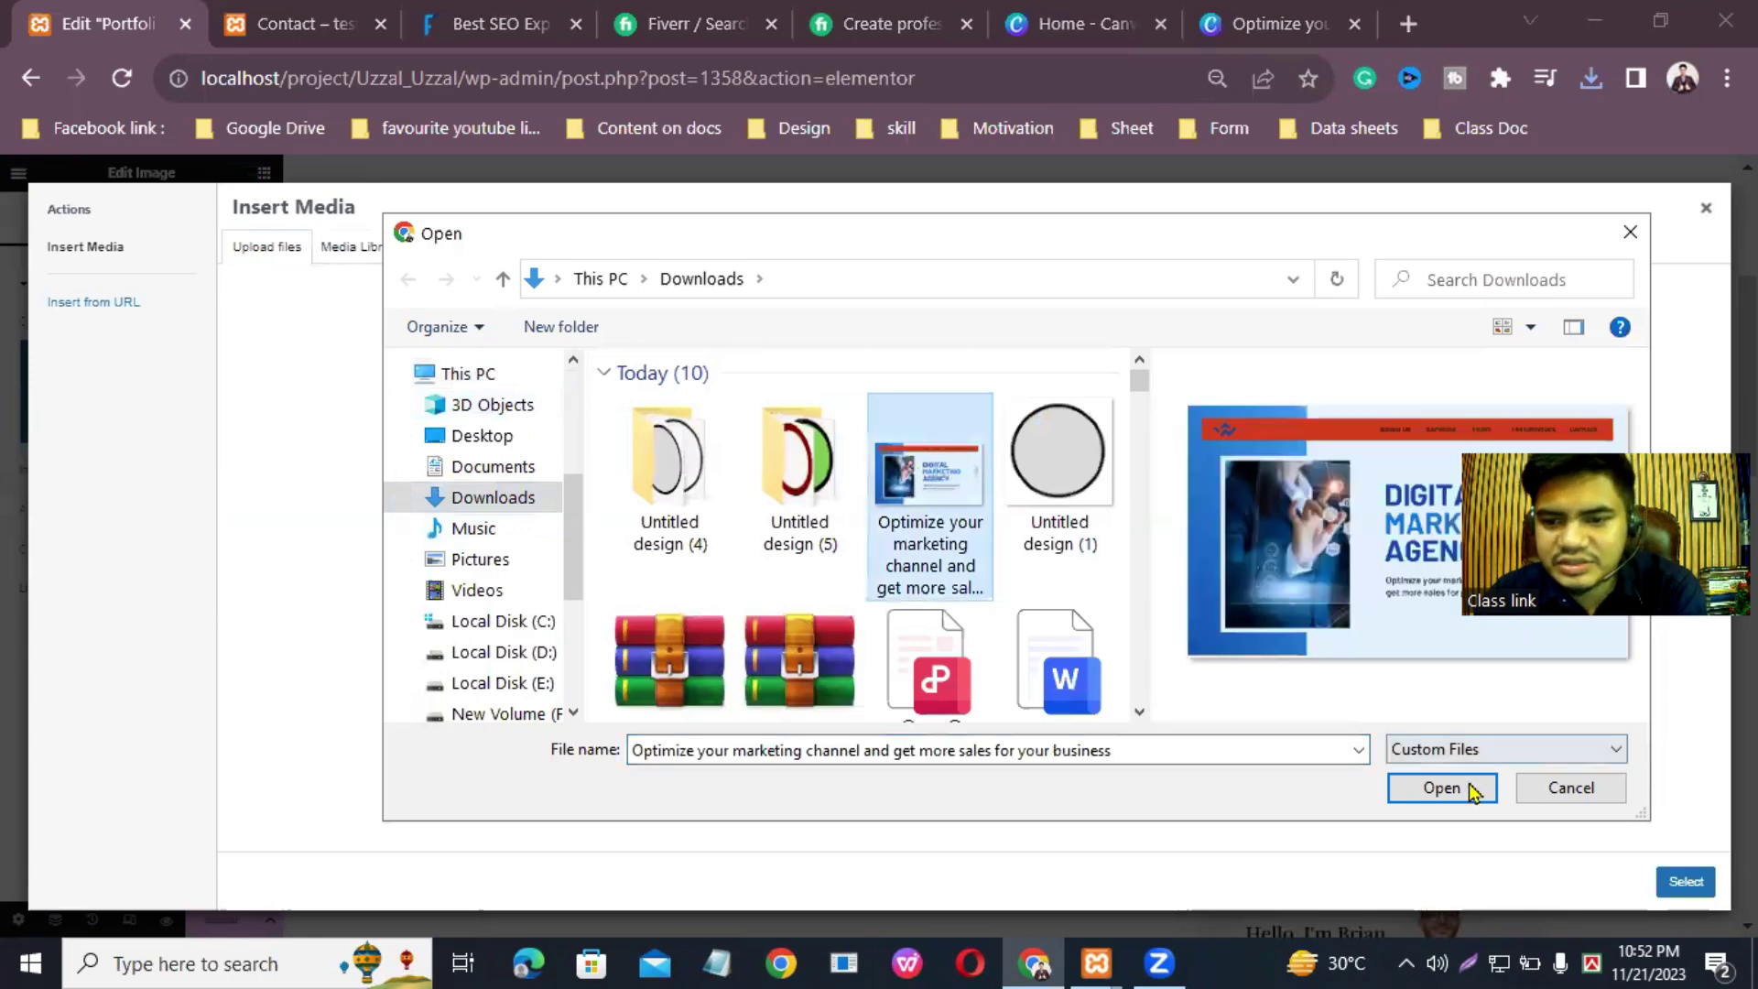
{"action": "left_click", "coordinate": [1441, 787]}
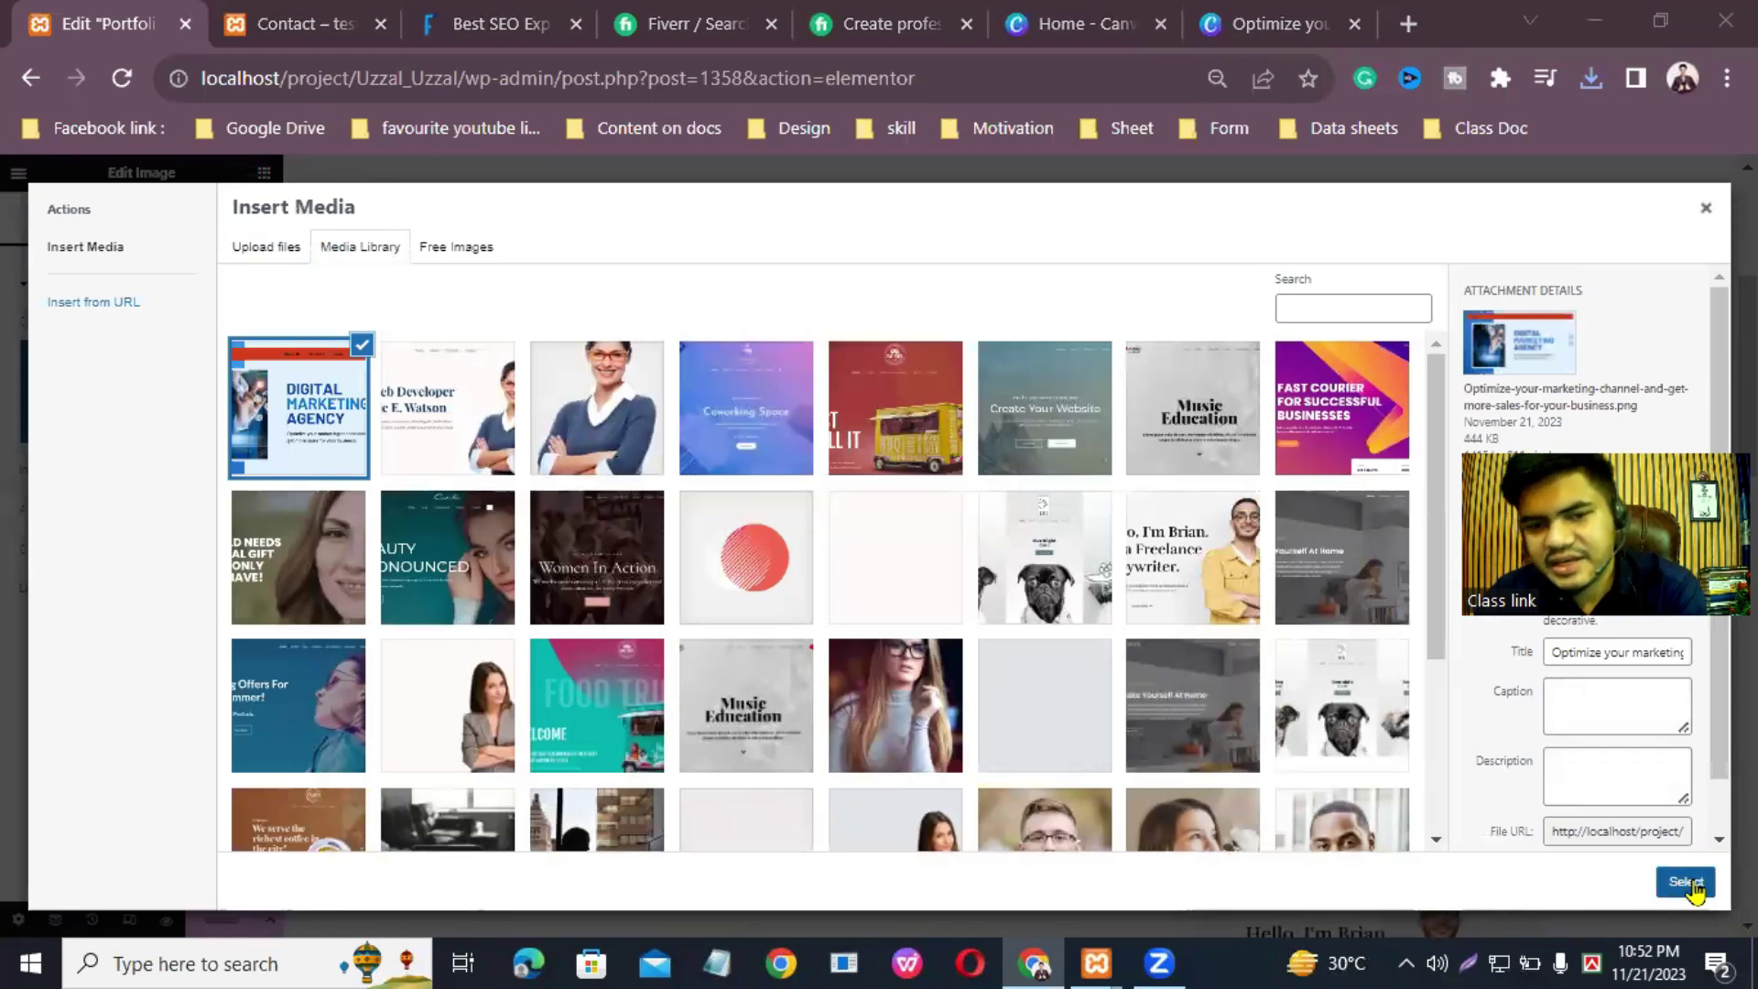
{"action": "left_click", "coordinate": [1690, 883]}
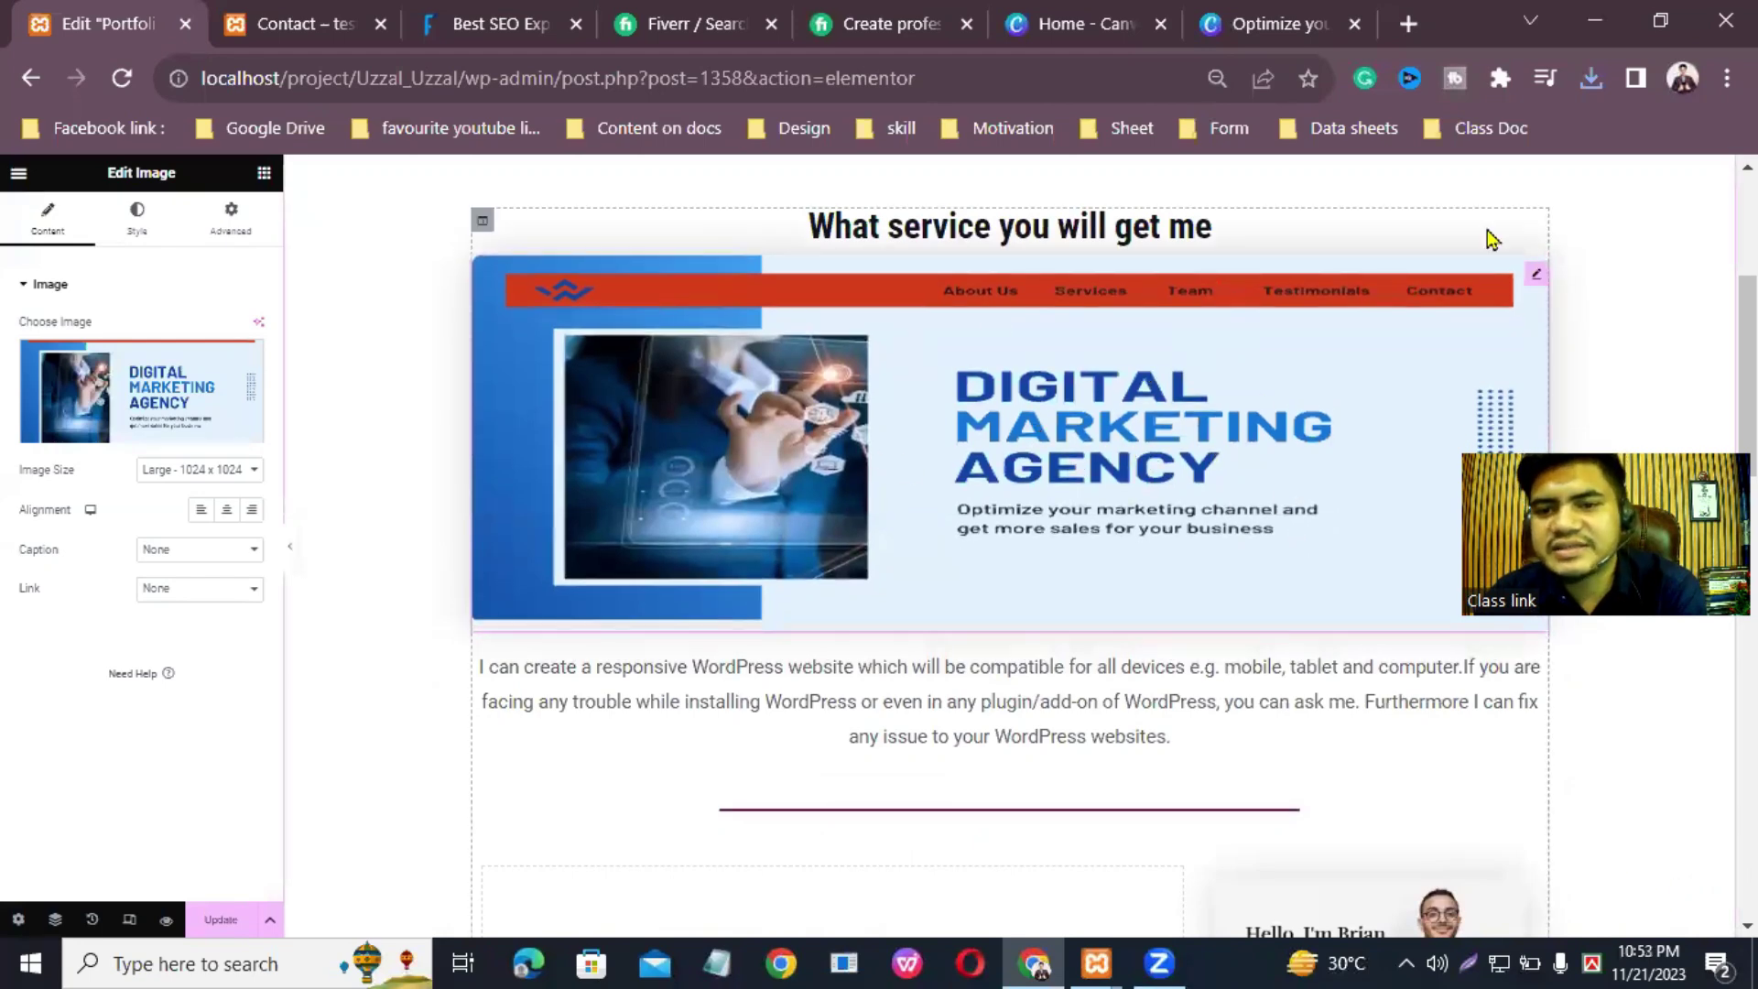
Step: Set the image size to Full and leave the caption as None
{"action": "scroll", "coordinate": [1282, 367], "scroll_direction": "up", "scroll_amount": 3}
{"action": "scroll", "coordinate": [901, 449], "scroll_direction": "down", "scroll_amount": 2}
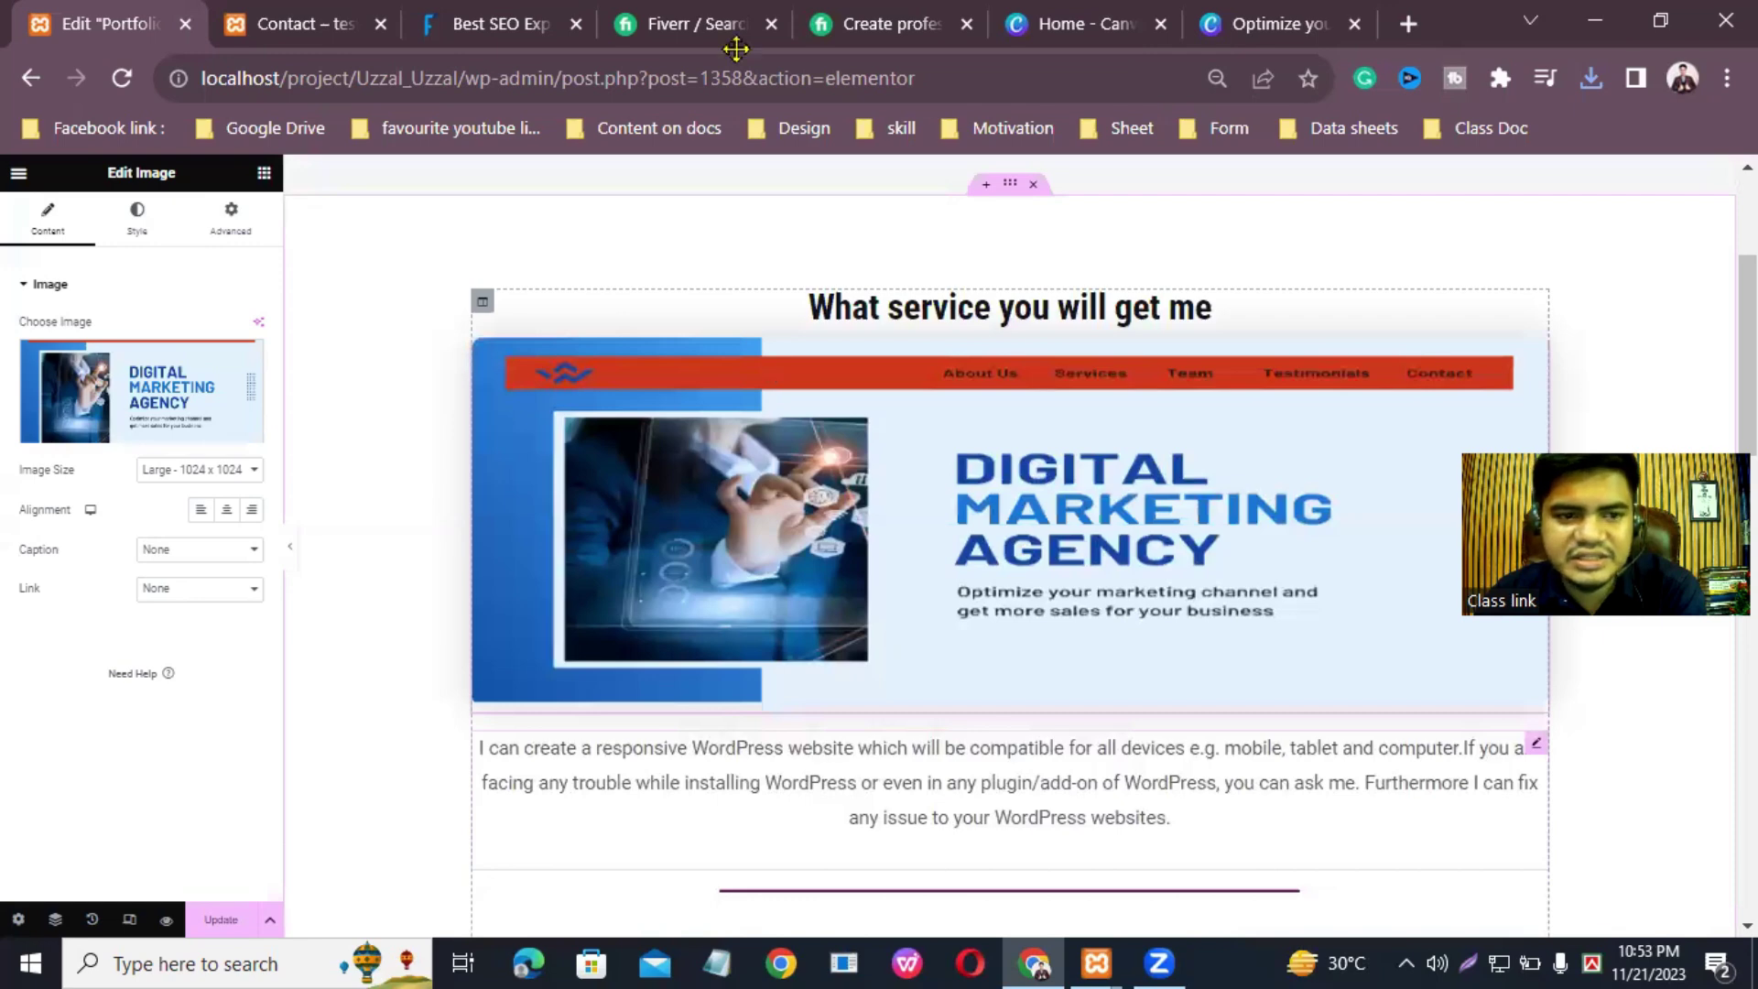
{"action": "left_click", "coordinate": [188, 470]}
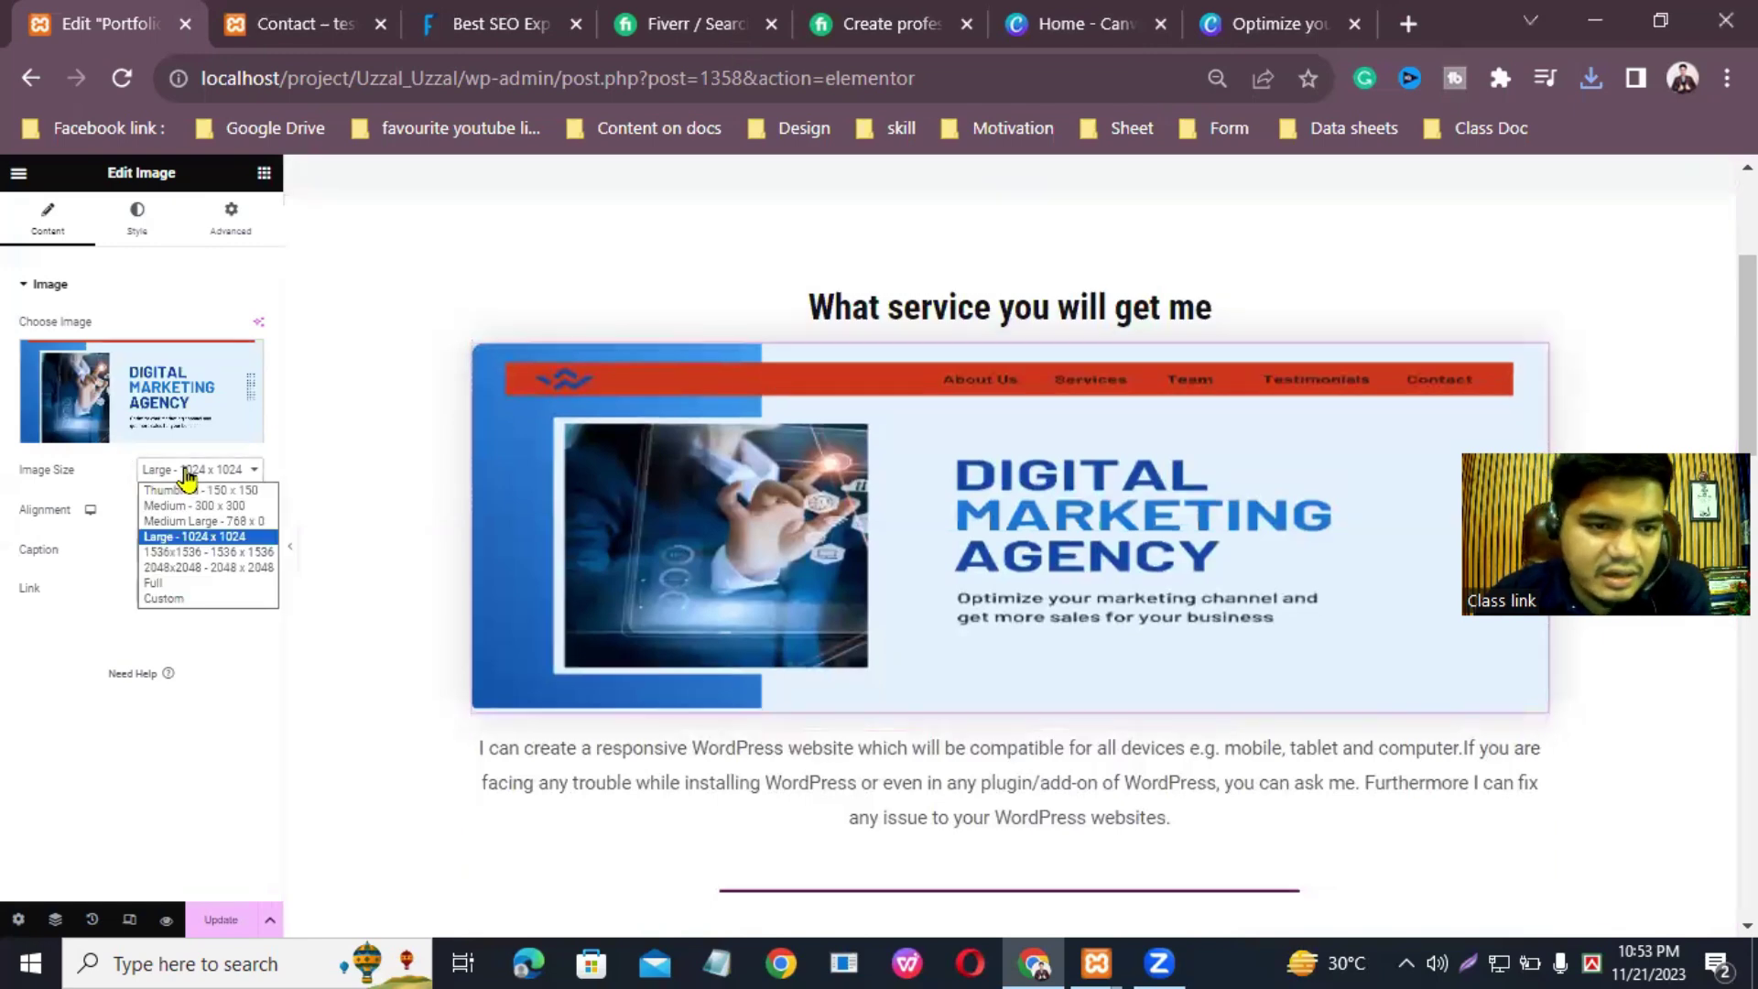
{"action": "left_click", "coordinate": [195, 582]}
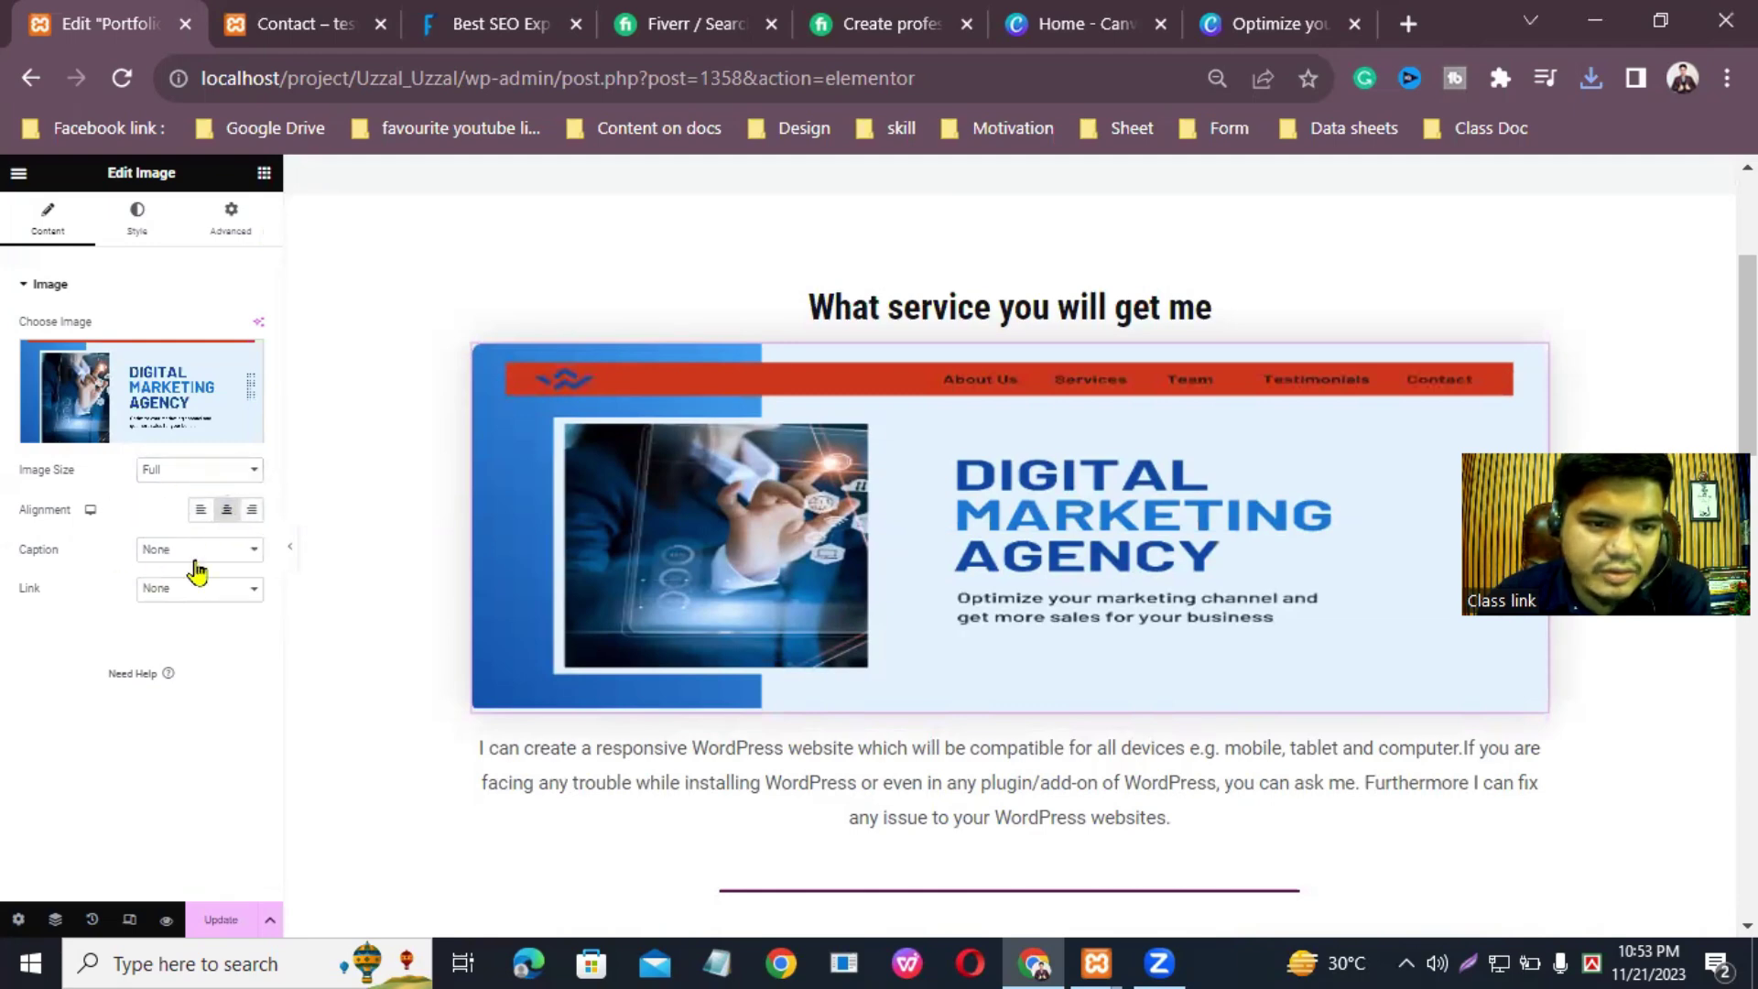
{"action": "left_click", "coordinate": [237, 553]}
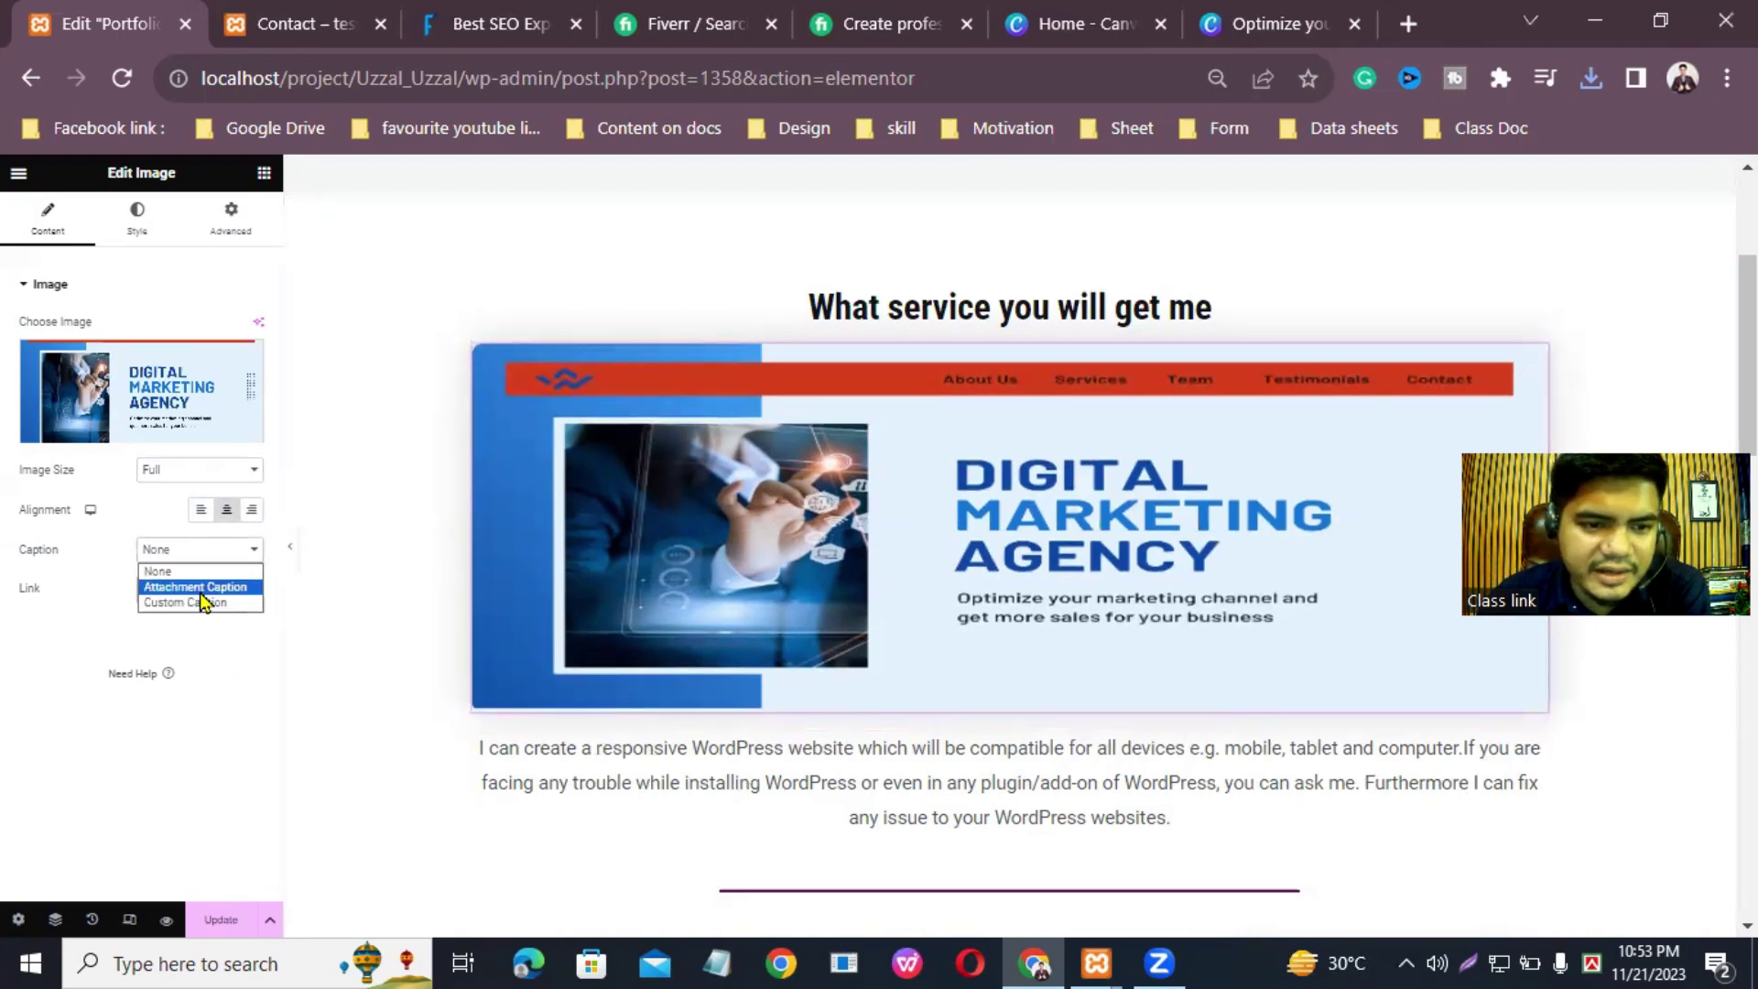
{"action": "left_click", "coordinate": [228, 640]}
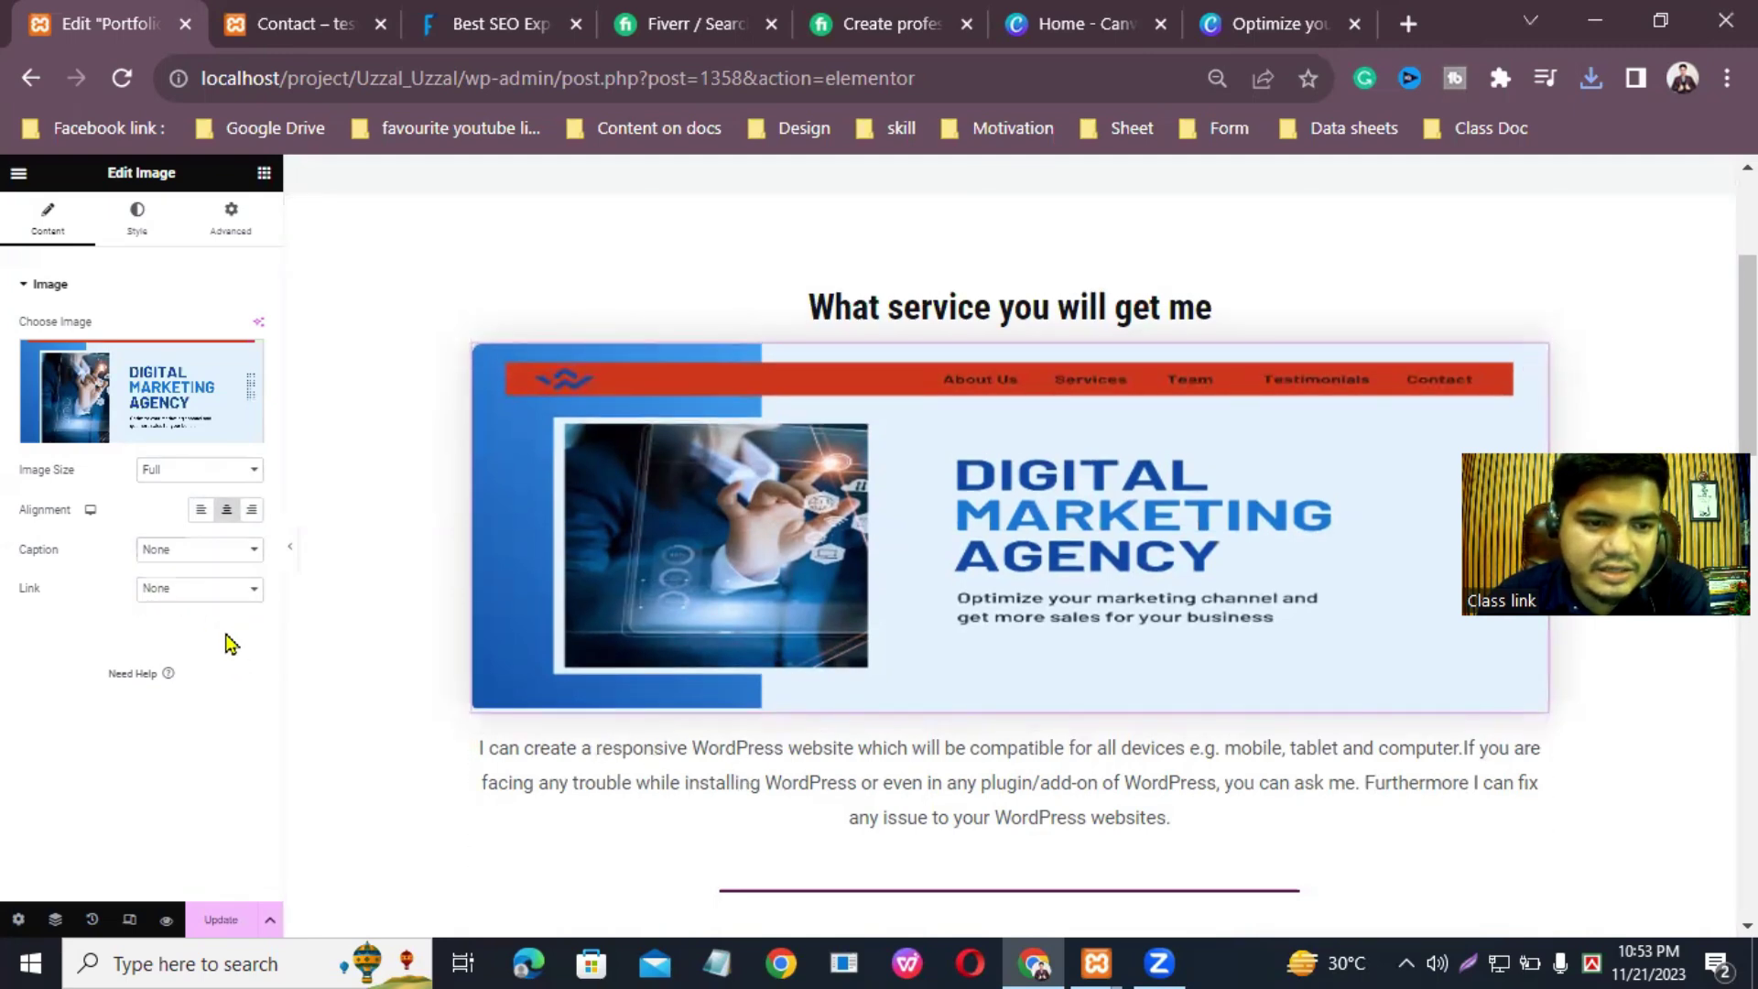
Step: Review the image widget's Style and Advanced settings
{"action": "left_click", "coordinate": [139, 218]}
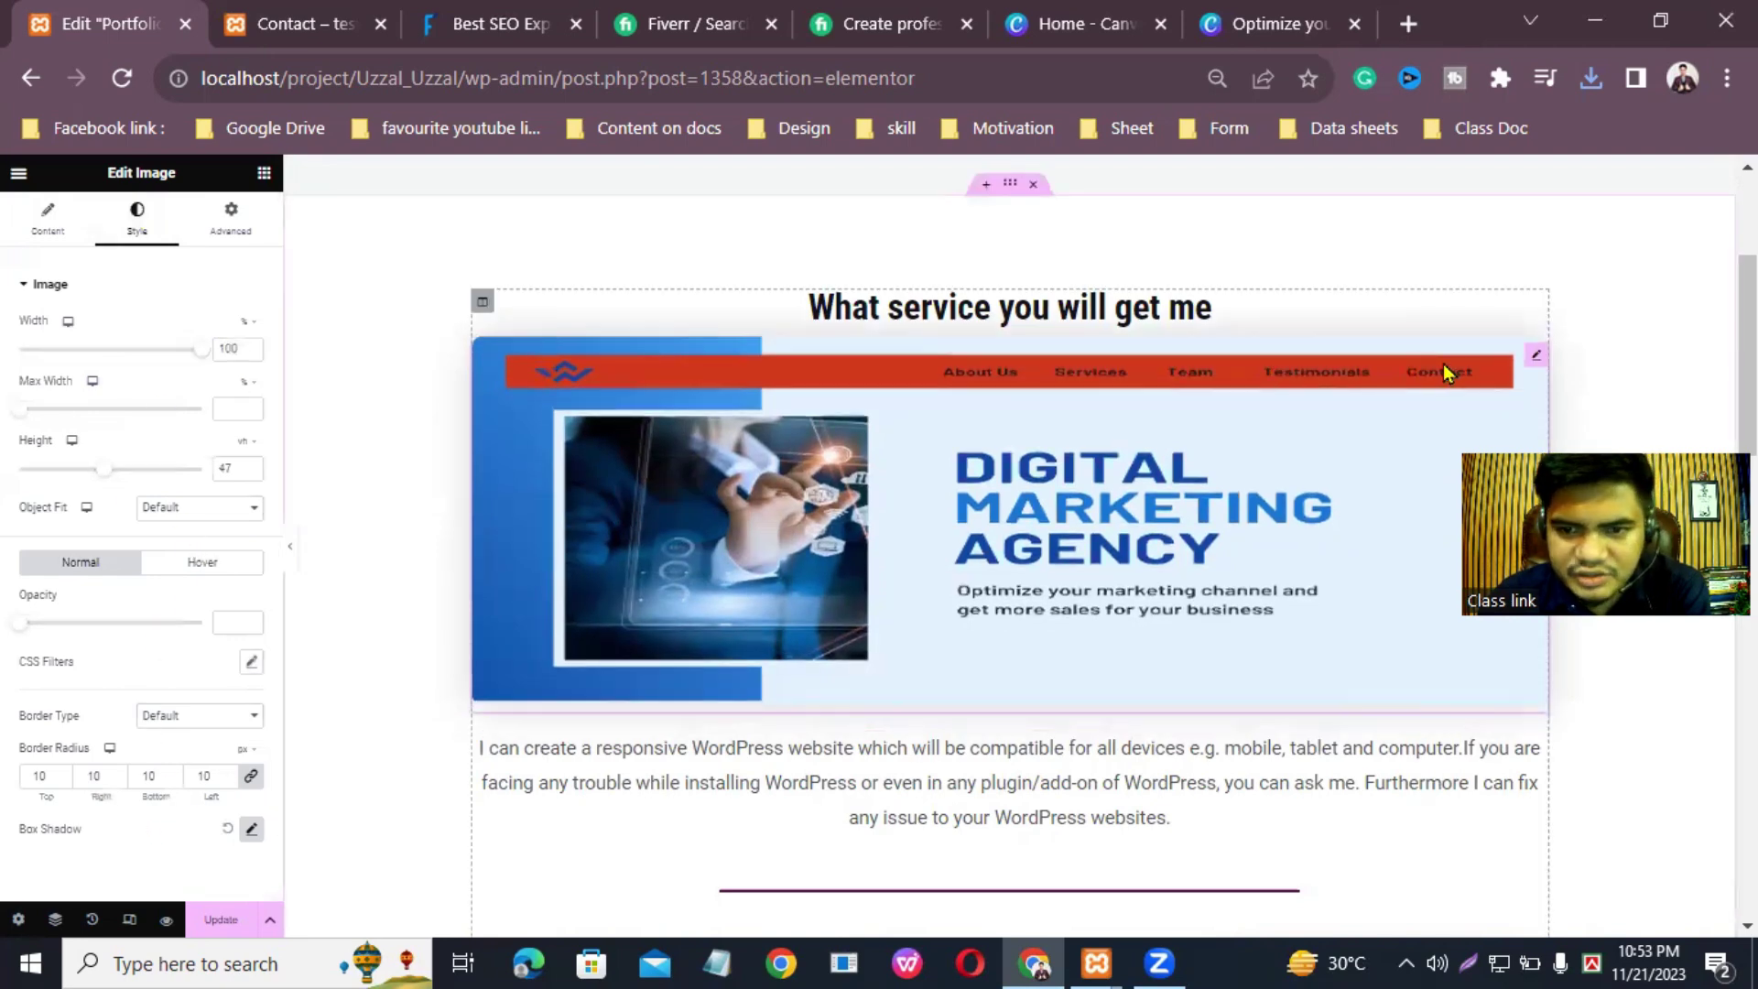
{"action": "left_click", "coordinate": [229, 229]}
{"action": "scroll", "coordinate": [122, 652], "scroll_direction": "down", "scroll_amount": 5}
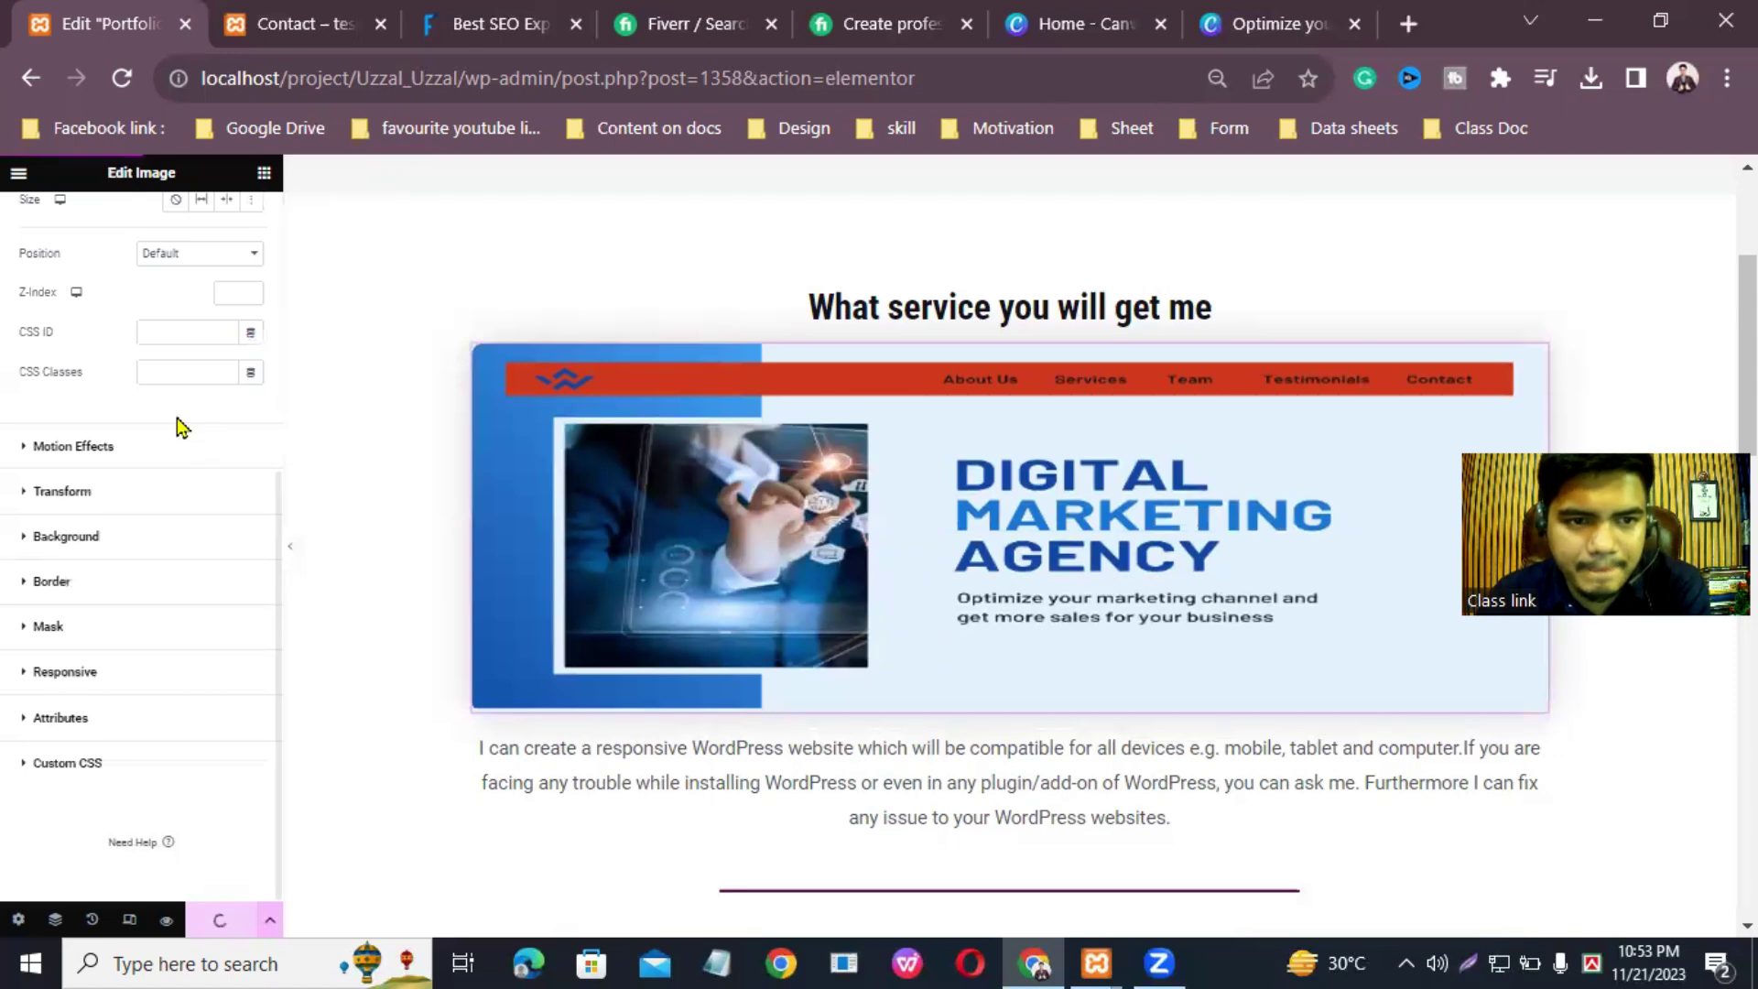
{"action": "scroll", "coordinate": [177, 416], "scroll_direction": "up", "scroll_amount": 5}
{"action": "scroll", "coordinate": [905, 362], "scroll_direction": "up", "scroll_amount": 3}
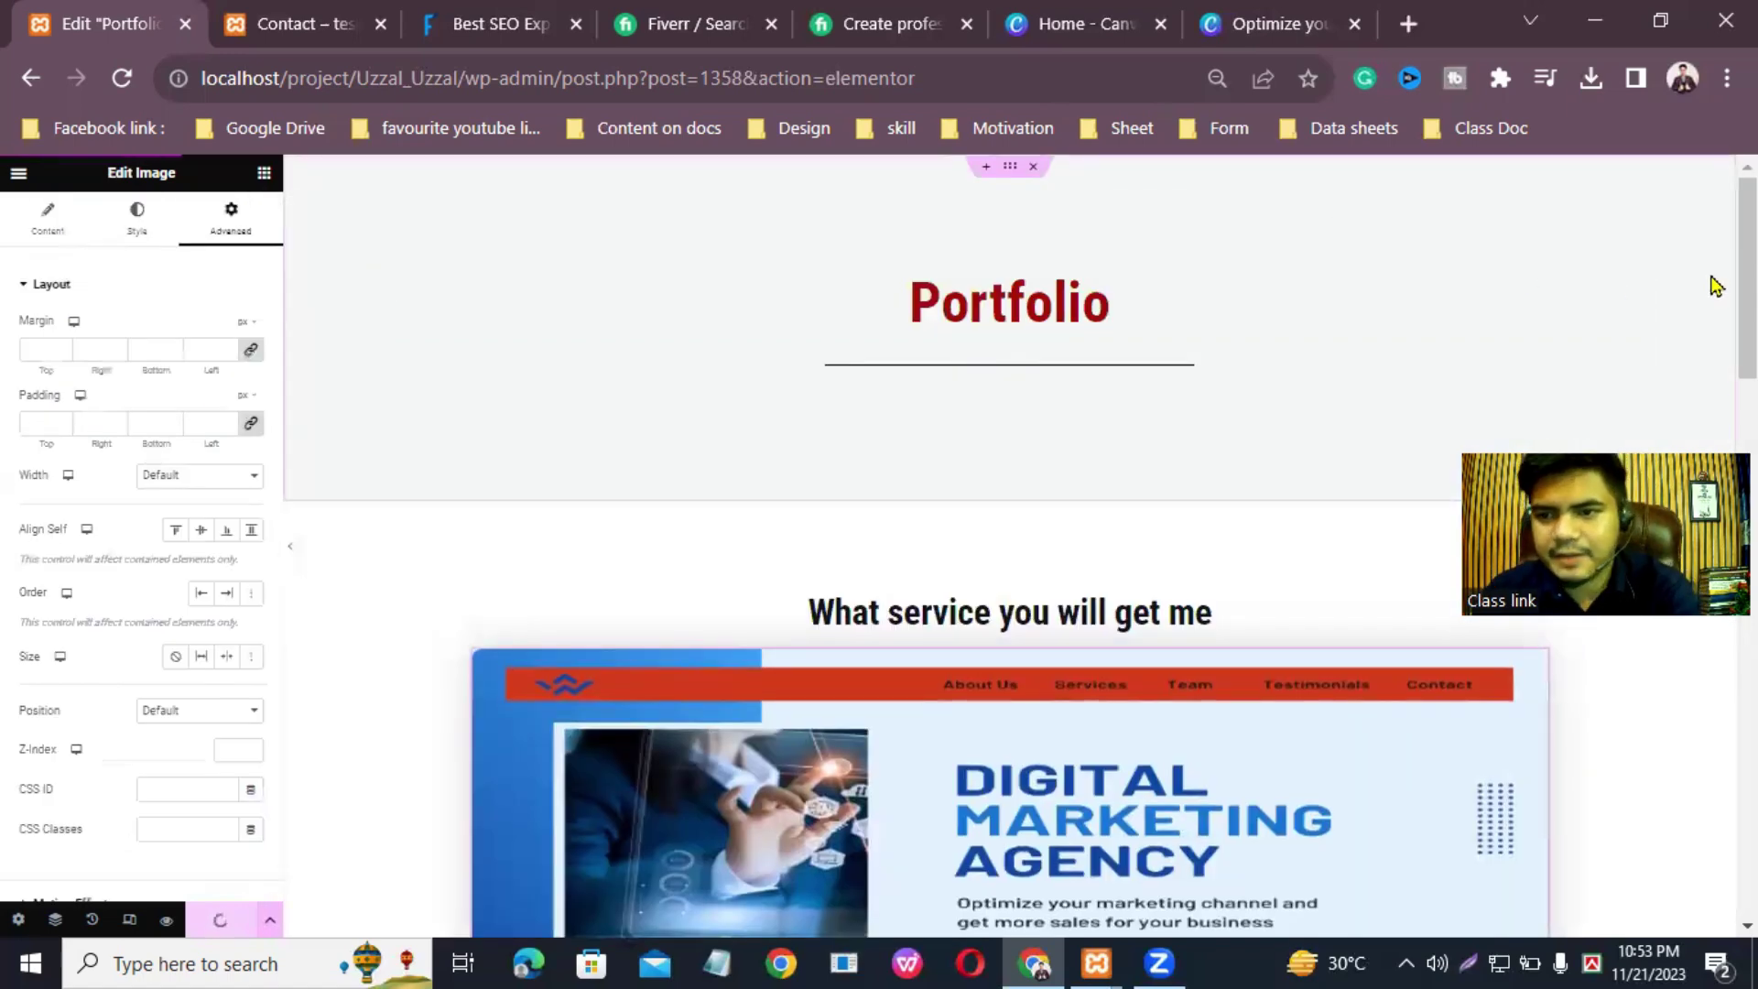
{"action": "scroll", "coordinate": [1695, 283], "scroll_direction": "down", "scroll_amount": 5}
{"action": "scroll", "coordinate": [831, 722], "scroll_direction": "down", "scroll_amount": 3}
{"action": "scroll", "coordinate": [832, 722], "scroll_direction": "up", "scroll_amount": 2}
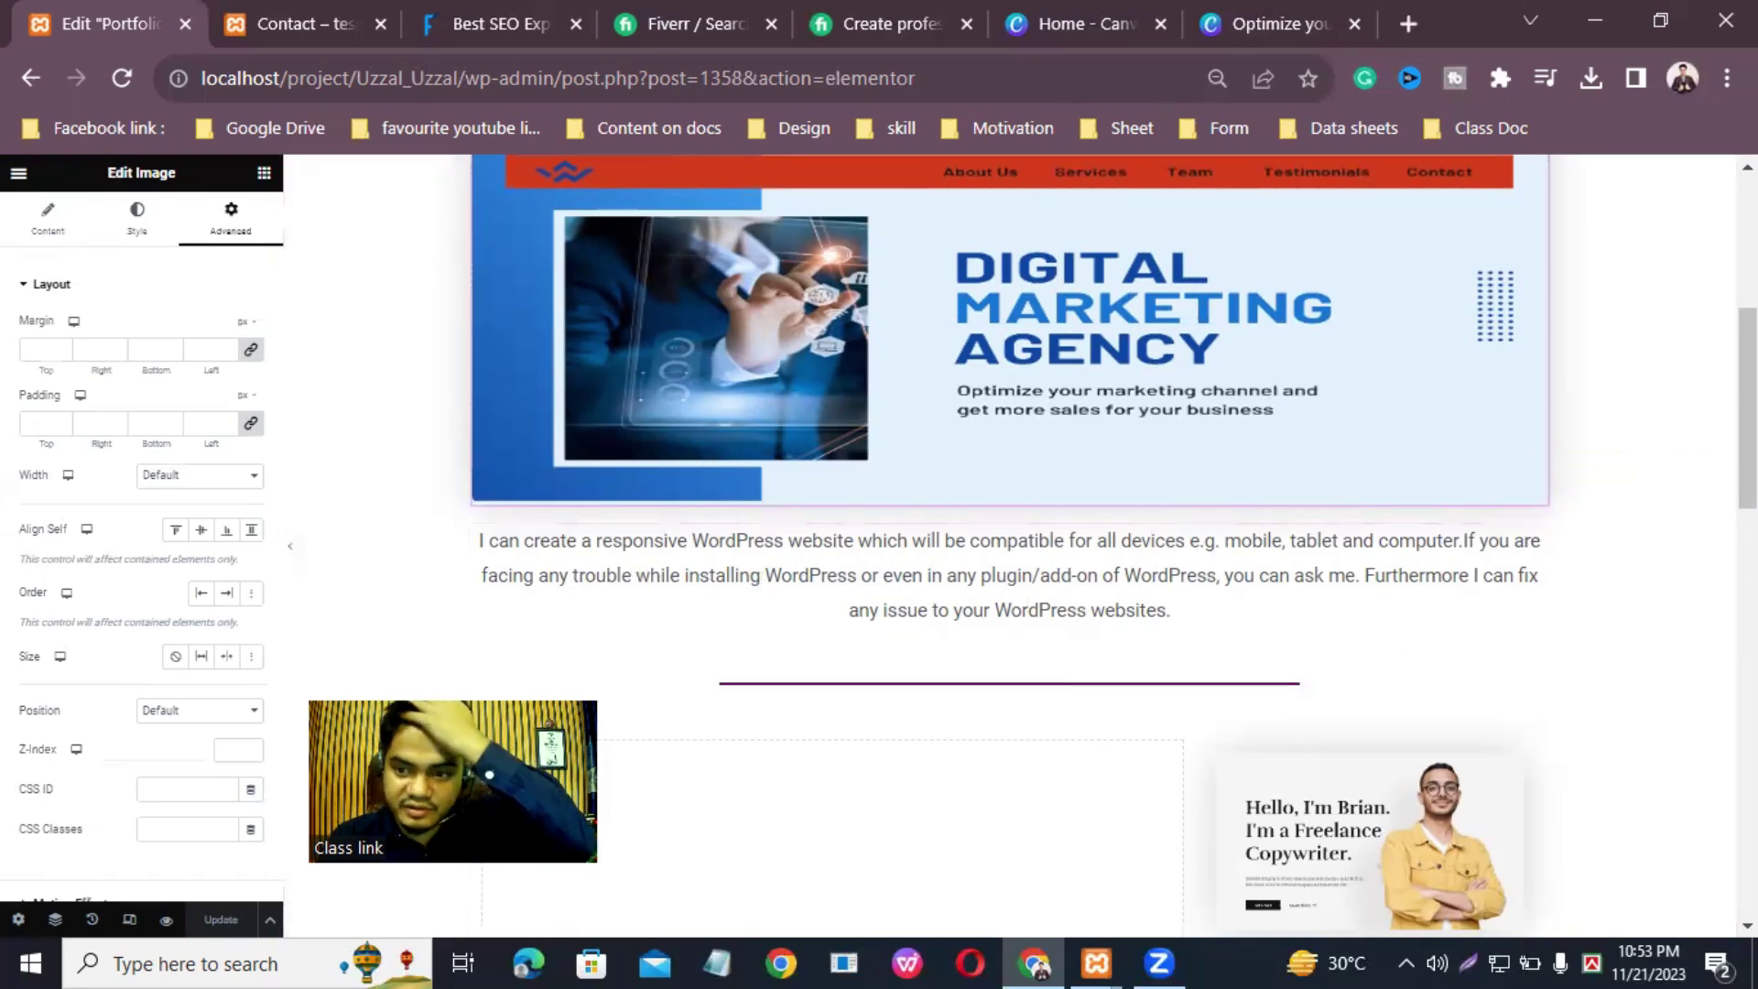
{"action": "scroll", "coordinate": [1024, 590], "scroll_direction": "up", "scroll_amount": 5}
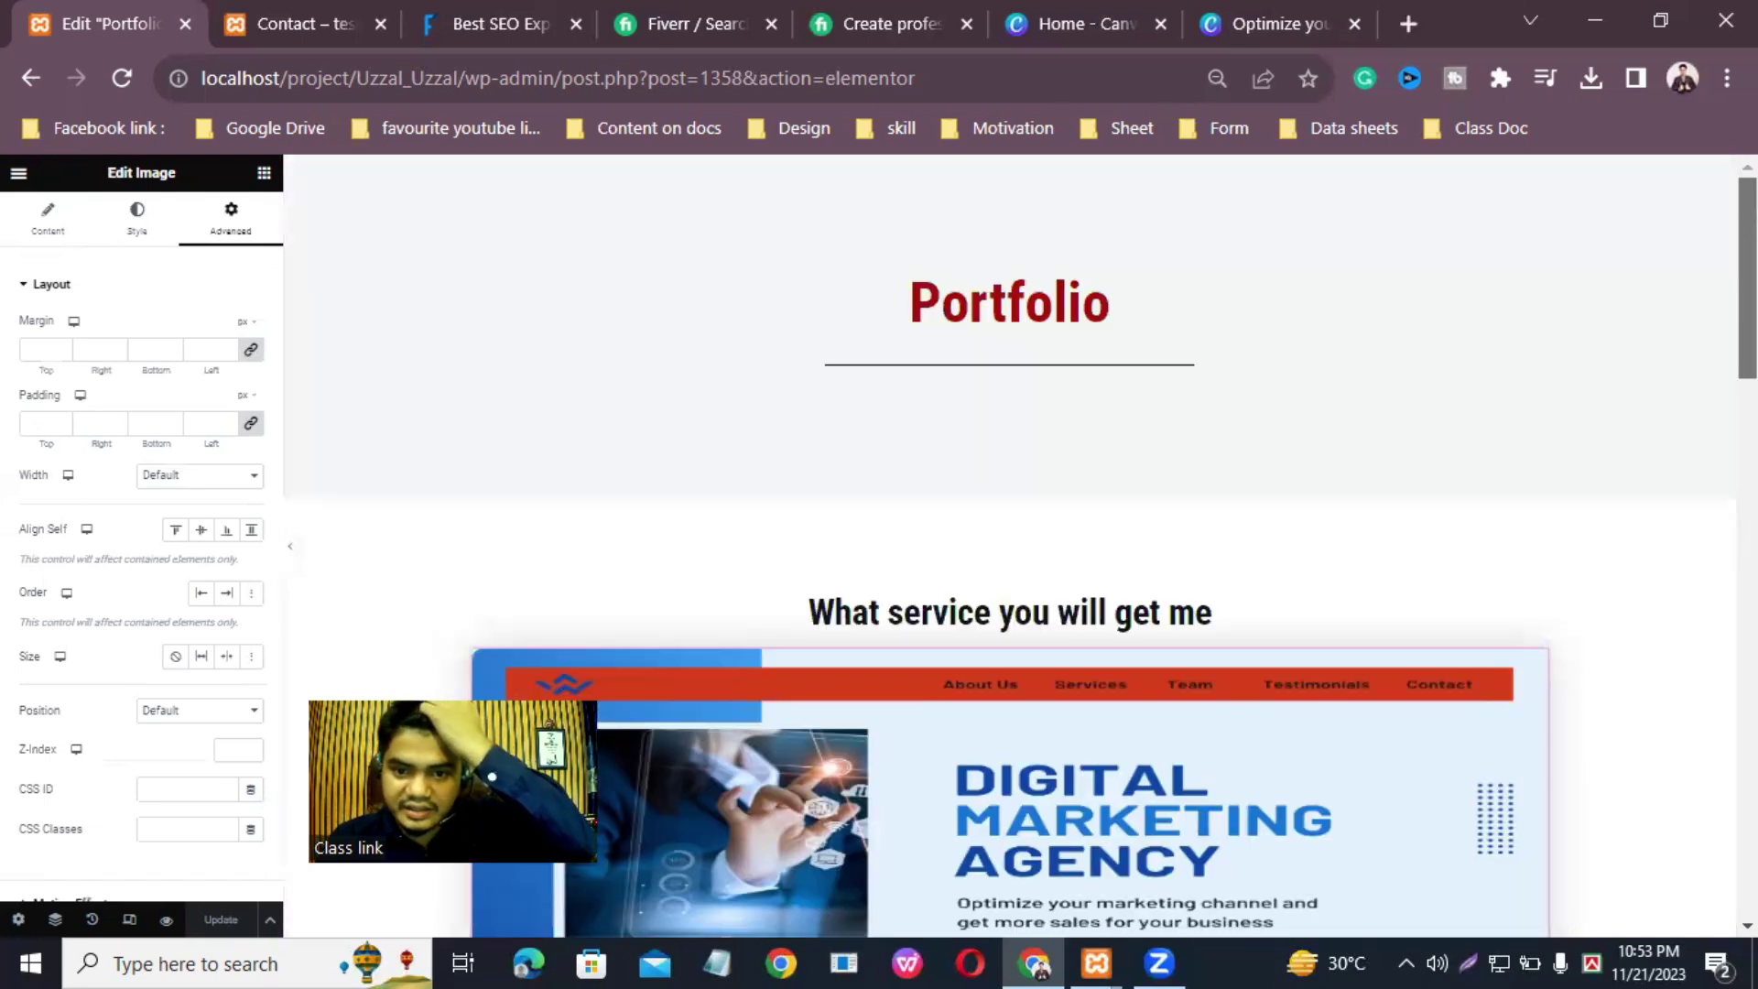
Step: Move the service description paragraph above the Digital Marketing Agency image
{"action": "scroll", "coordinate": [1029, 751], "scroll_direction": "down", "scroll_amount": 3}
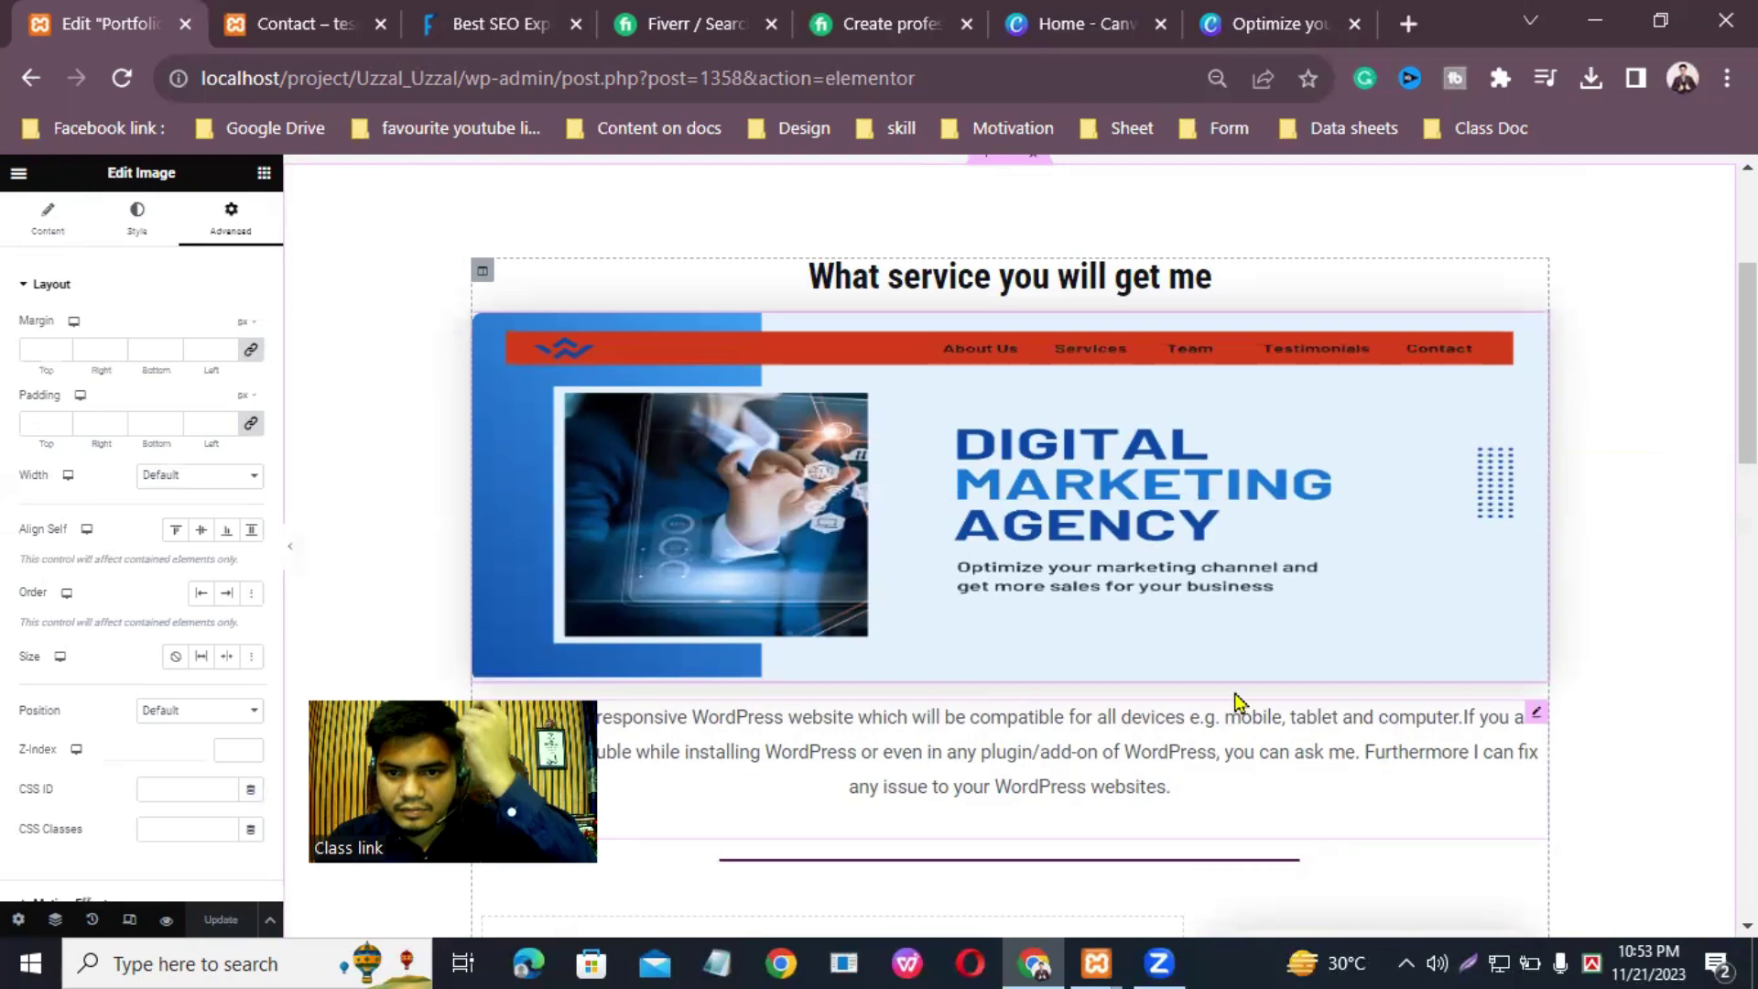
{"action": "triple_click", "coordinate": [1227, 737]}
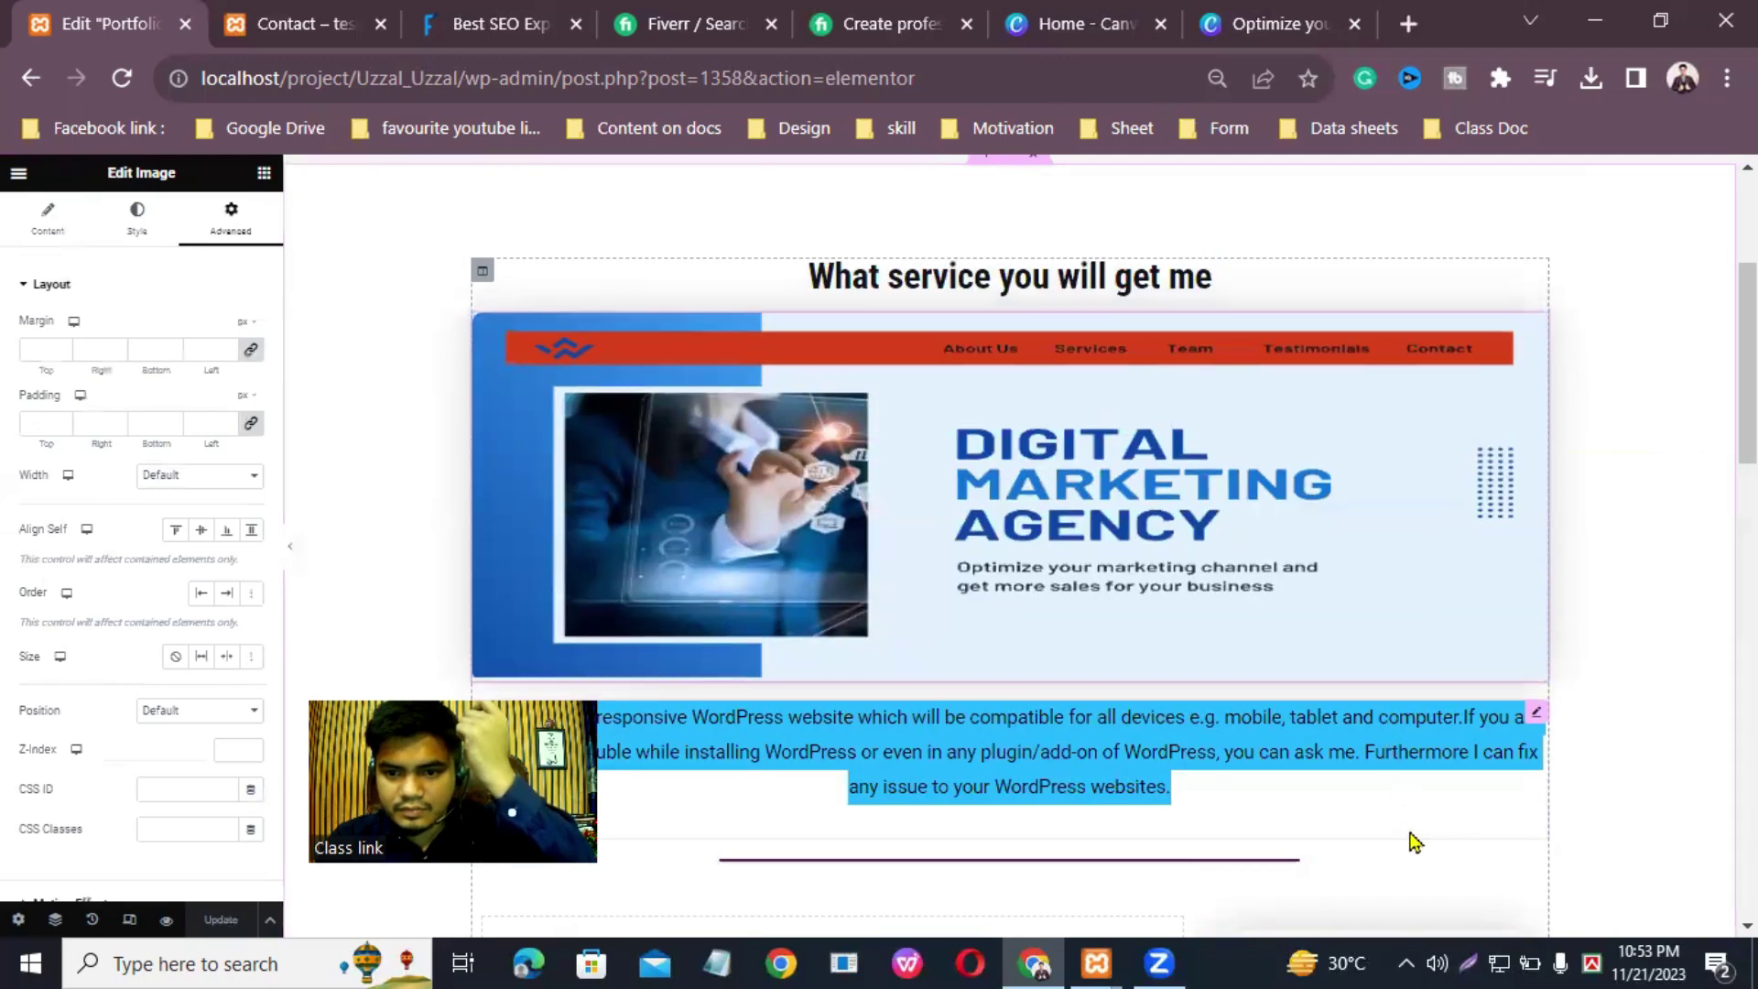
{"action": "left_click", "coordinate": [1534, 716]}
{"action": "left_click_drag", "start_coordinate": [1534, 715], "coordinate": [923, 312]}
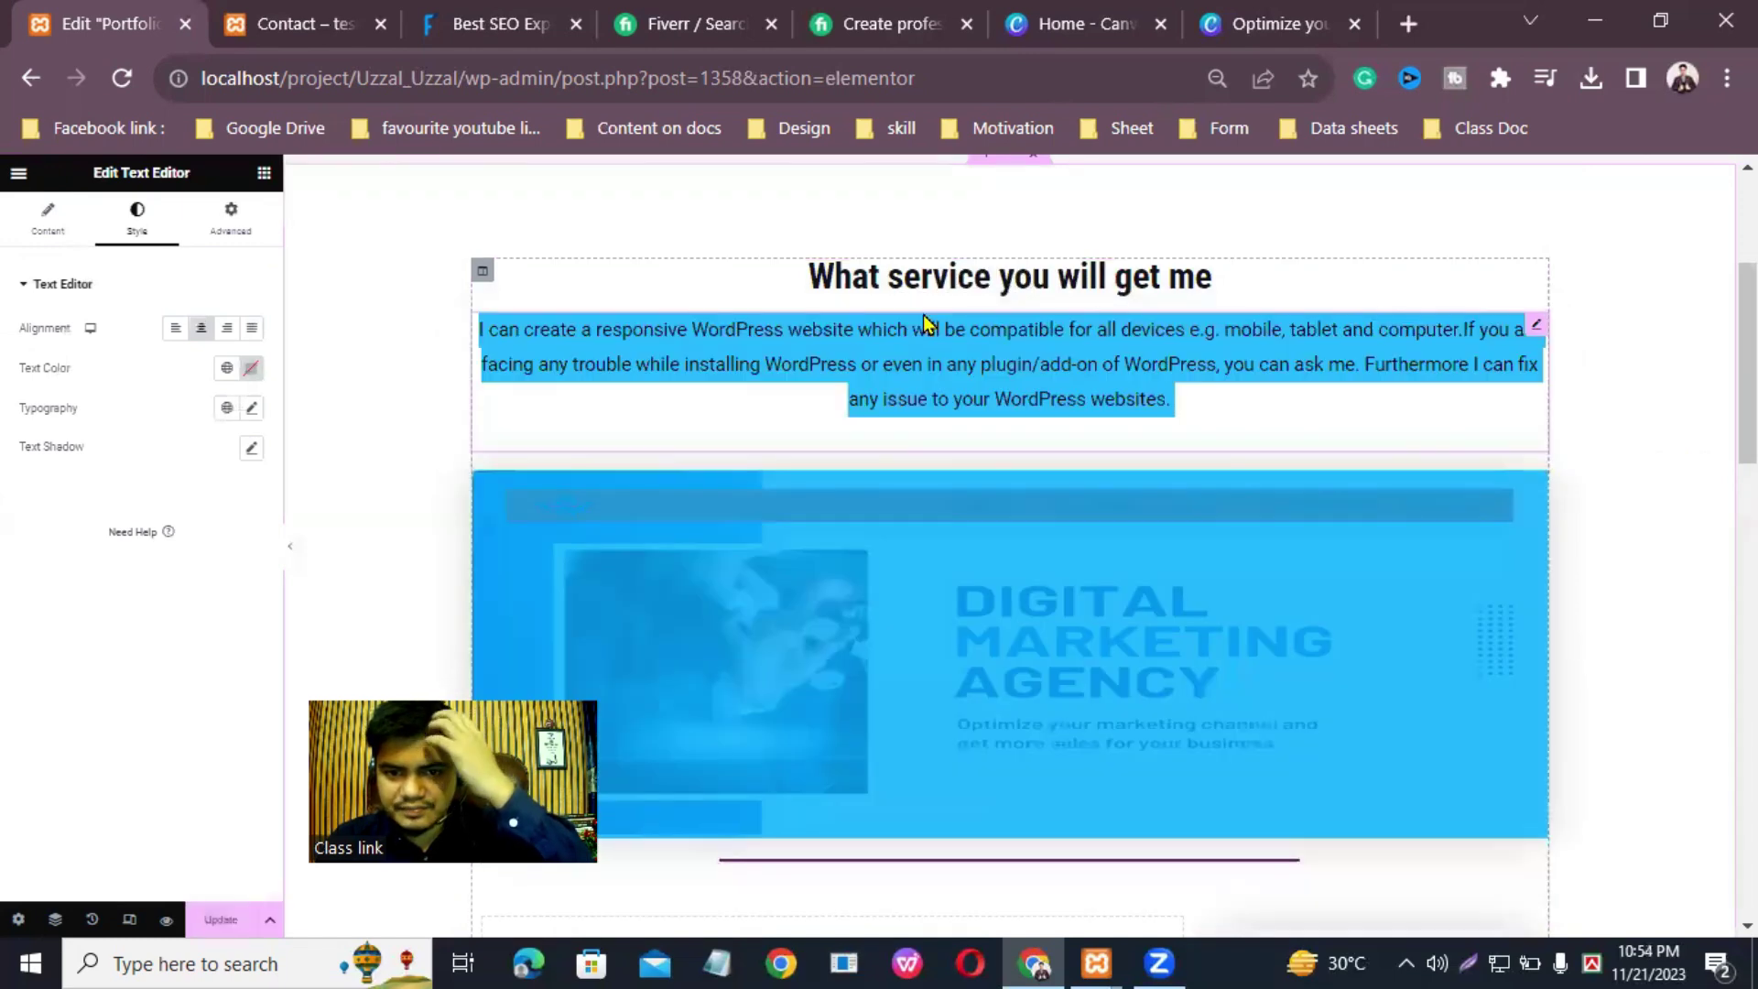
{"action": "left_click", "coordinate": [1388, 874]}
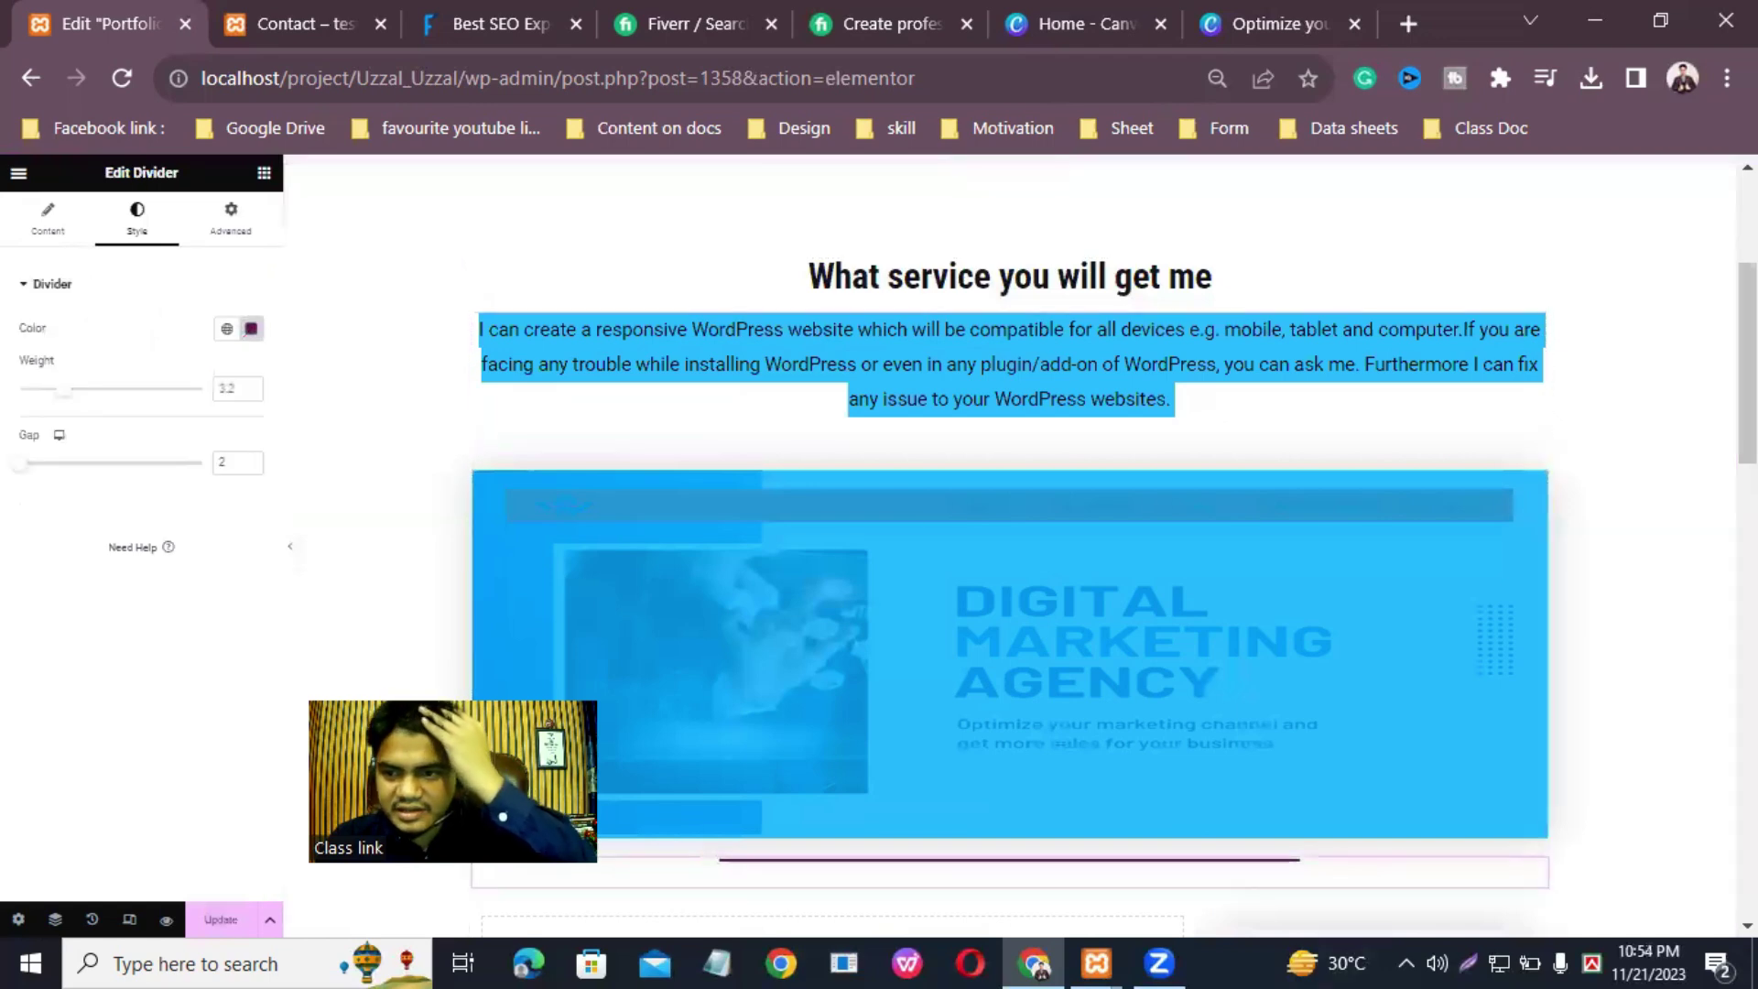
{"action": "left_click", "coordinate": [1434, 439]}
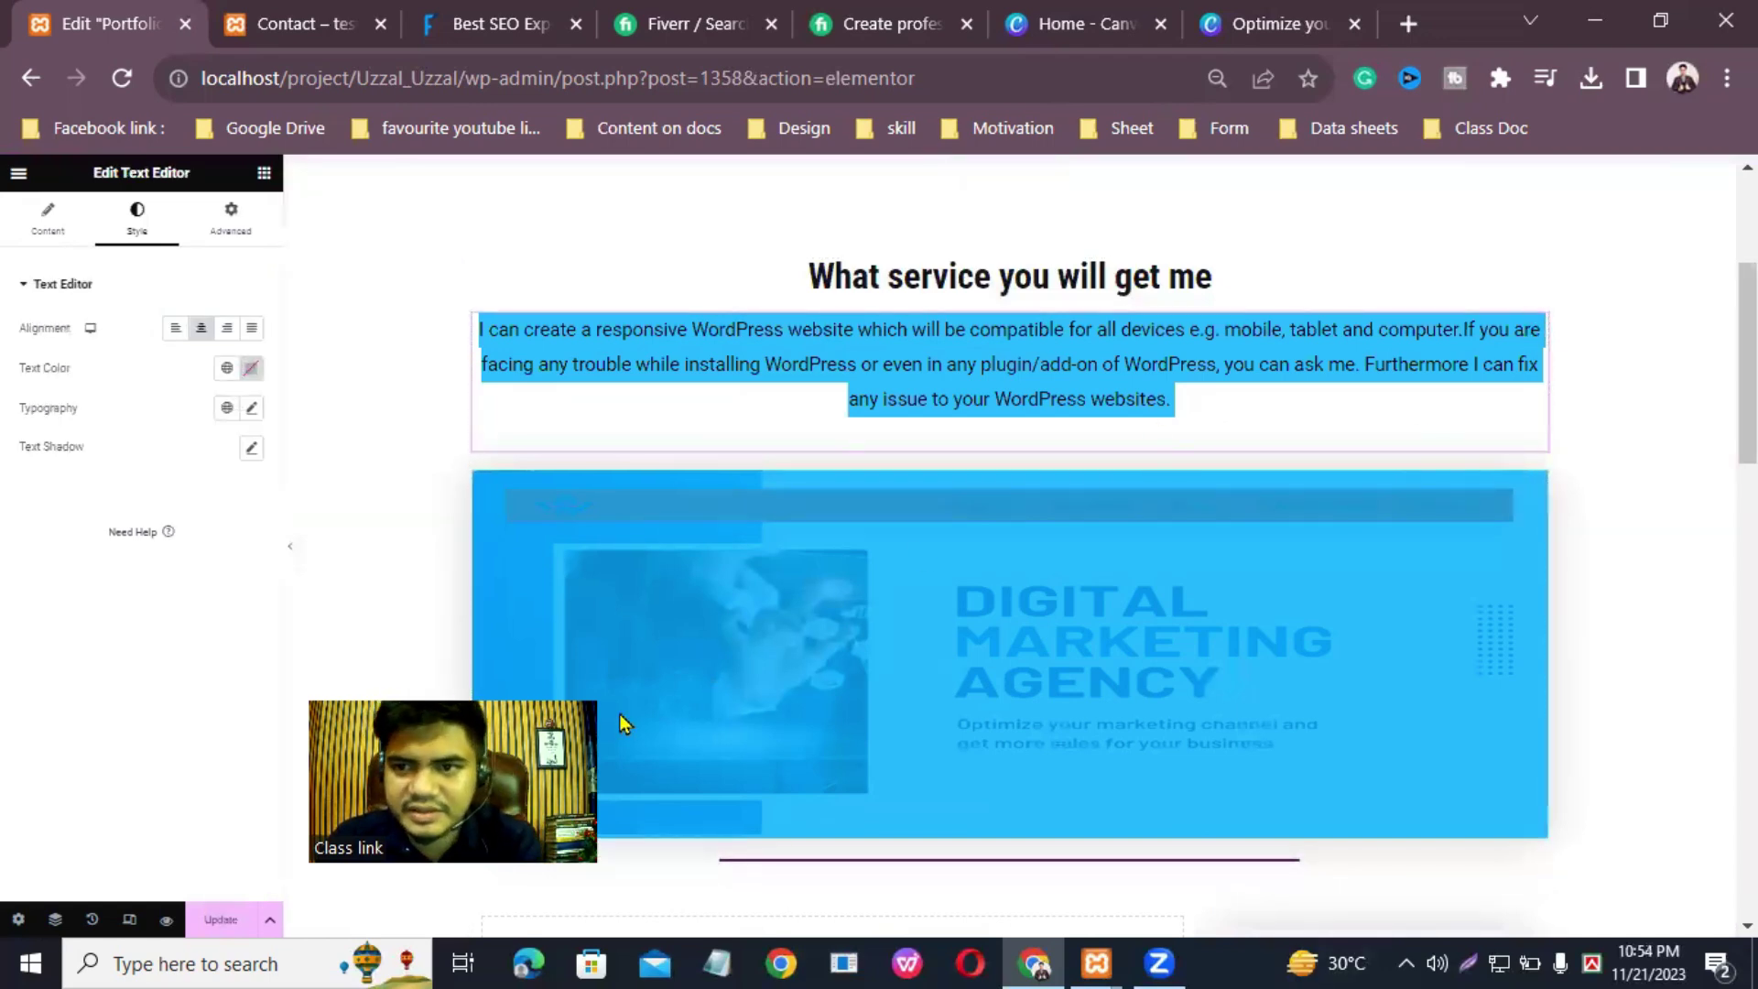
Step: In the Navigator, move the divider directly under the 'What service you will get me' heading
{"action": "left_click", "coordinate": [54, 920]}
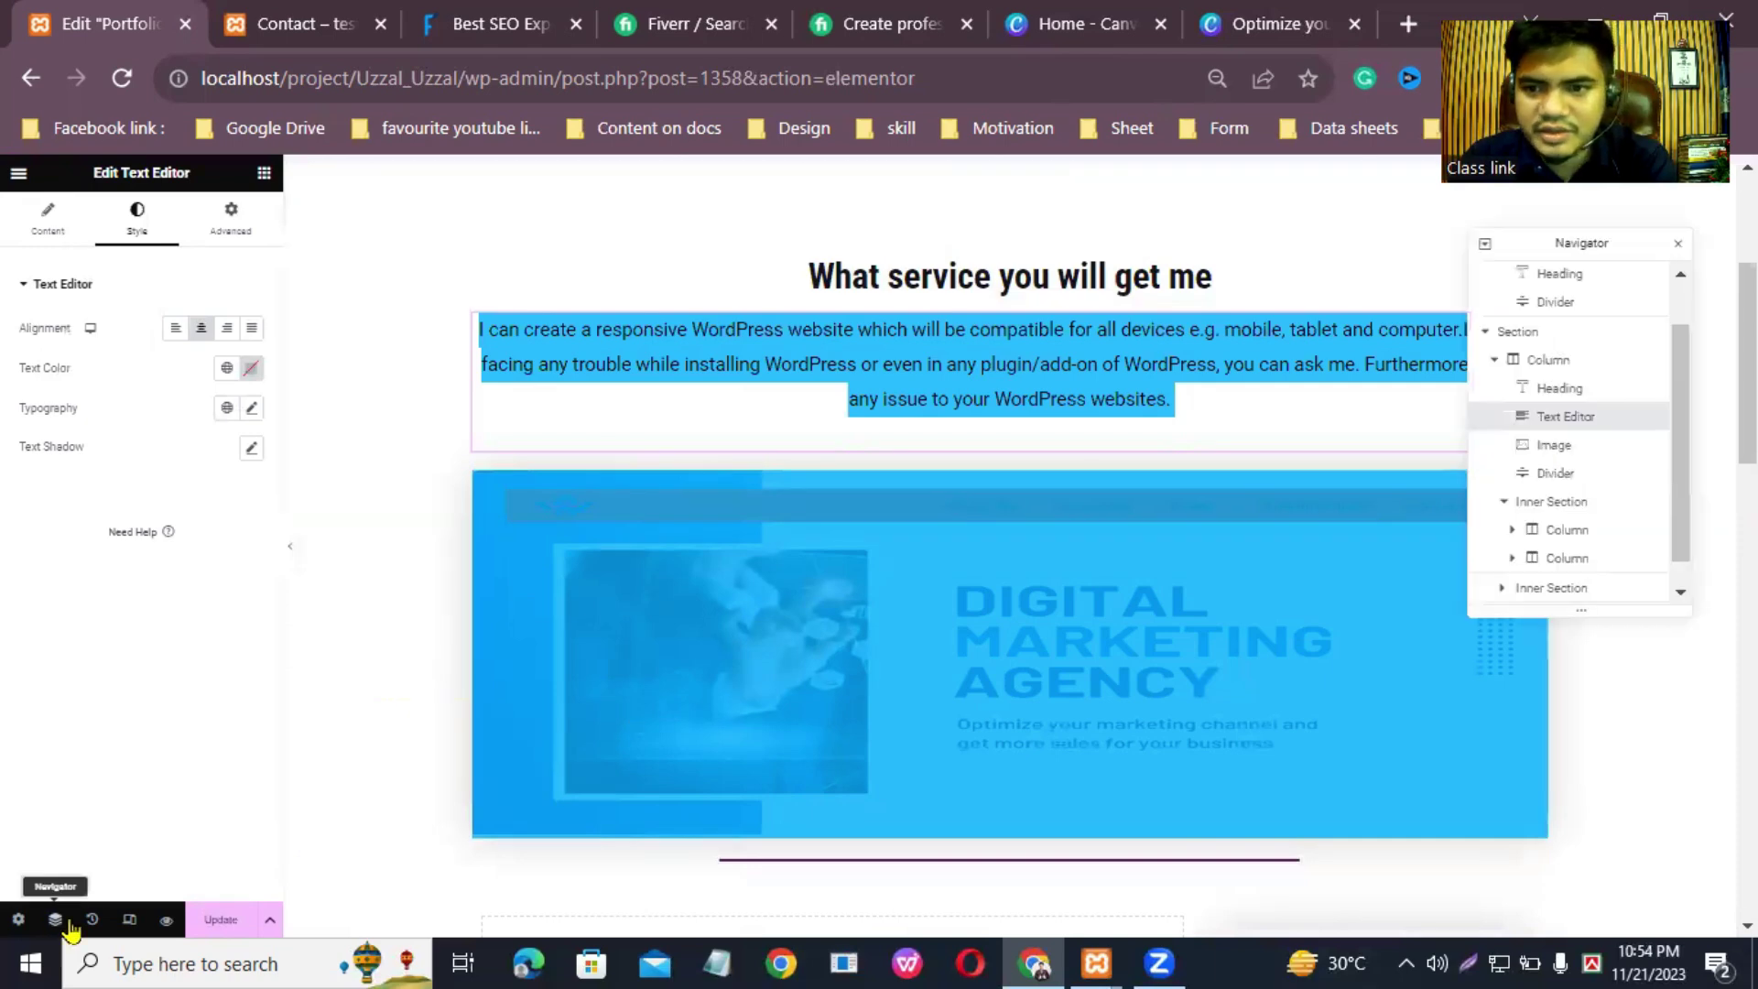
{"action": "left_click", "coordinate": [1564, 473]}
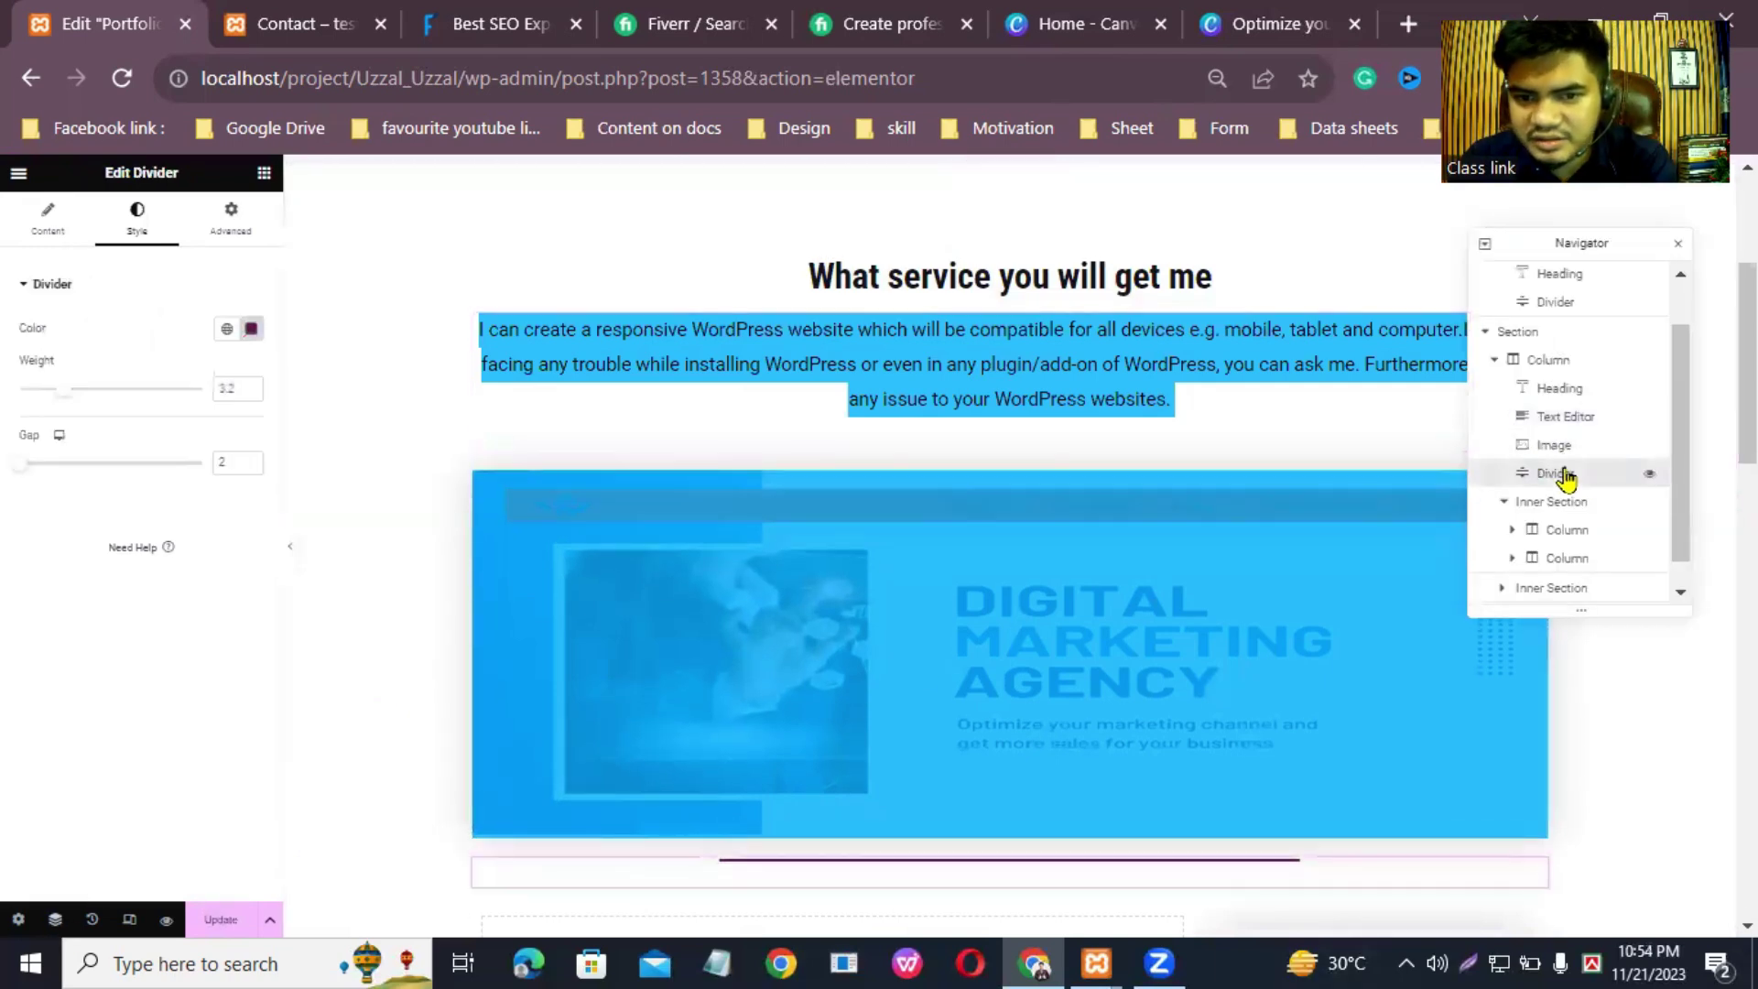
{"action": "left_click", "coordinate": [777, 419]}
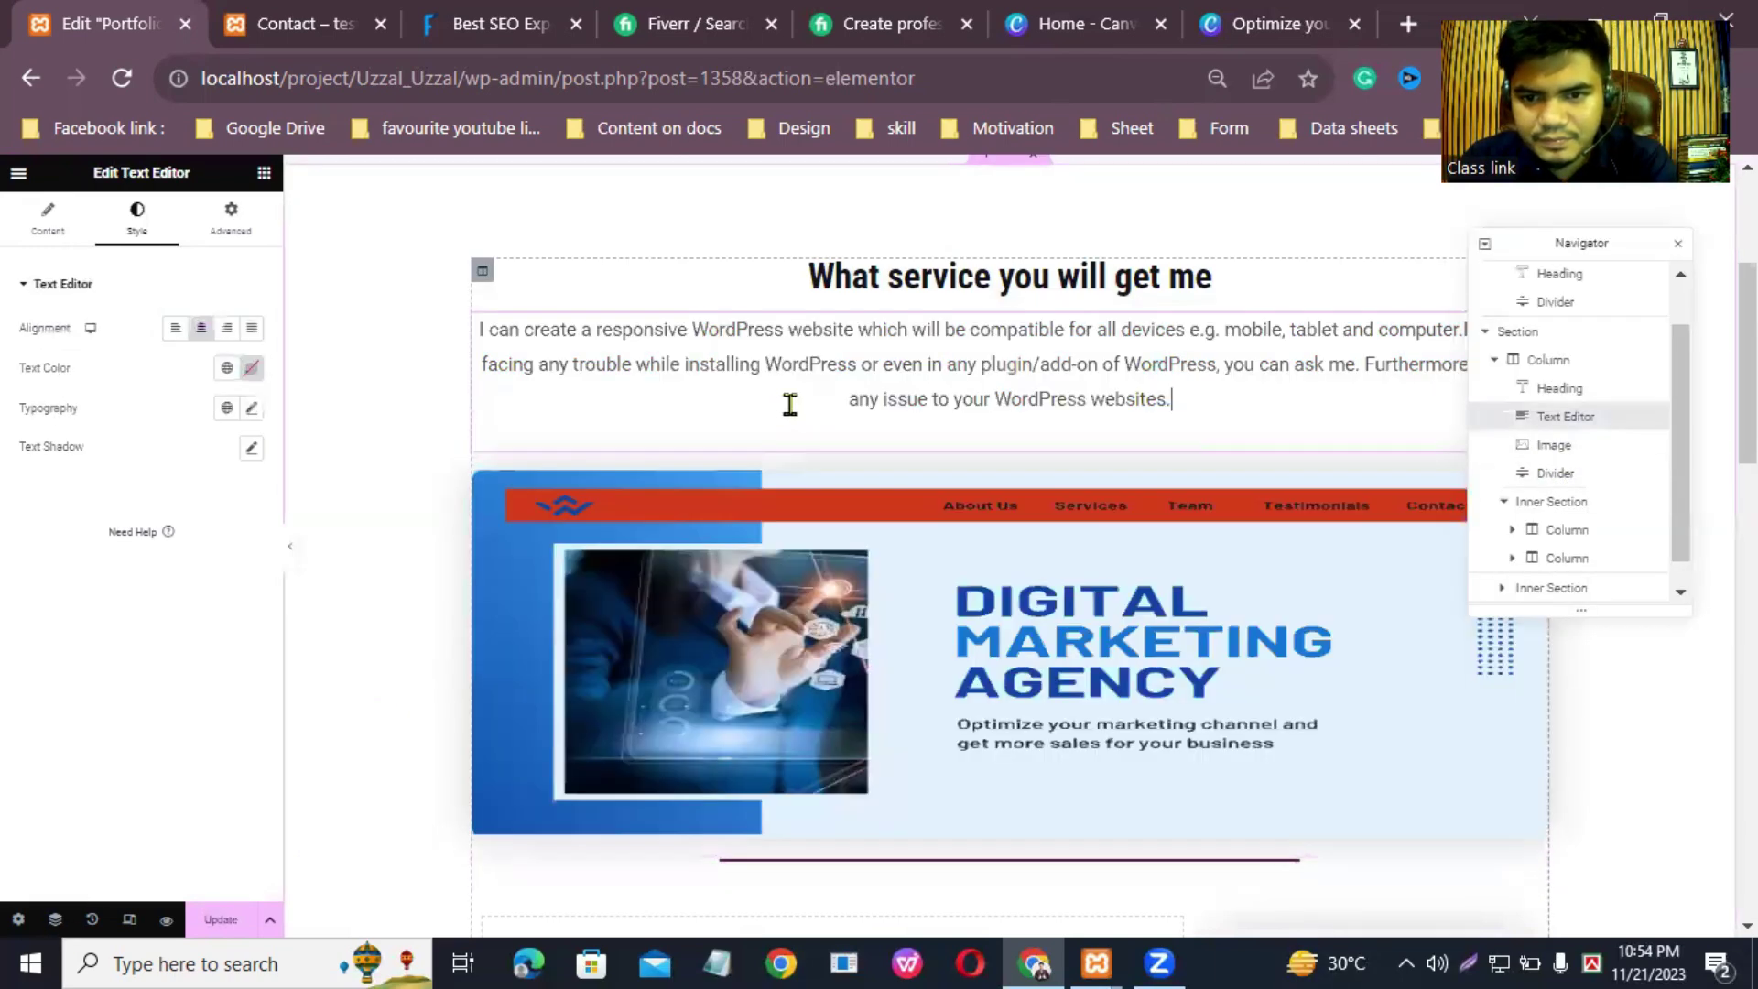
{"action": "left_click", "coordinate": [1568, 474]}
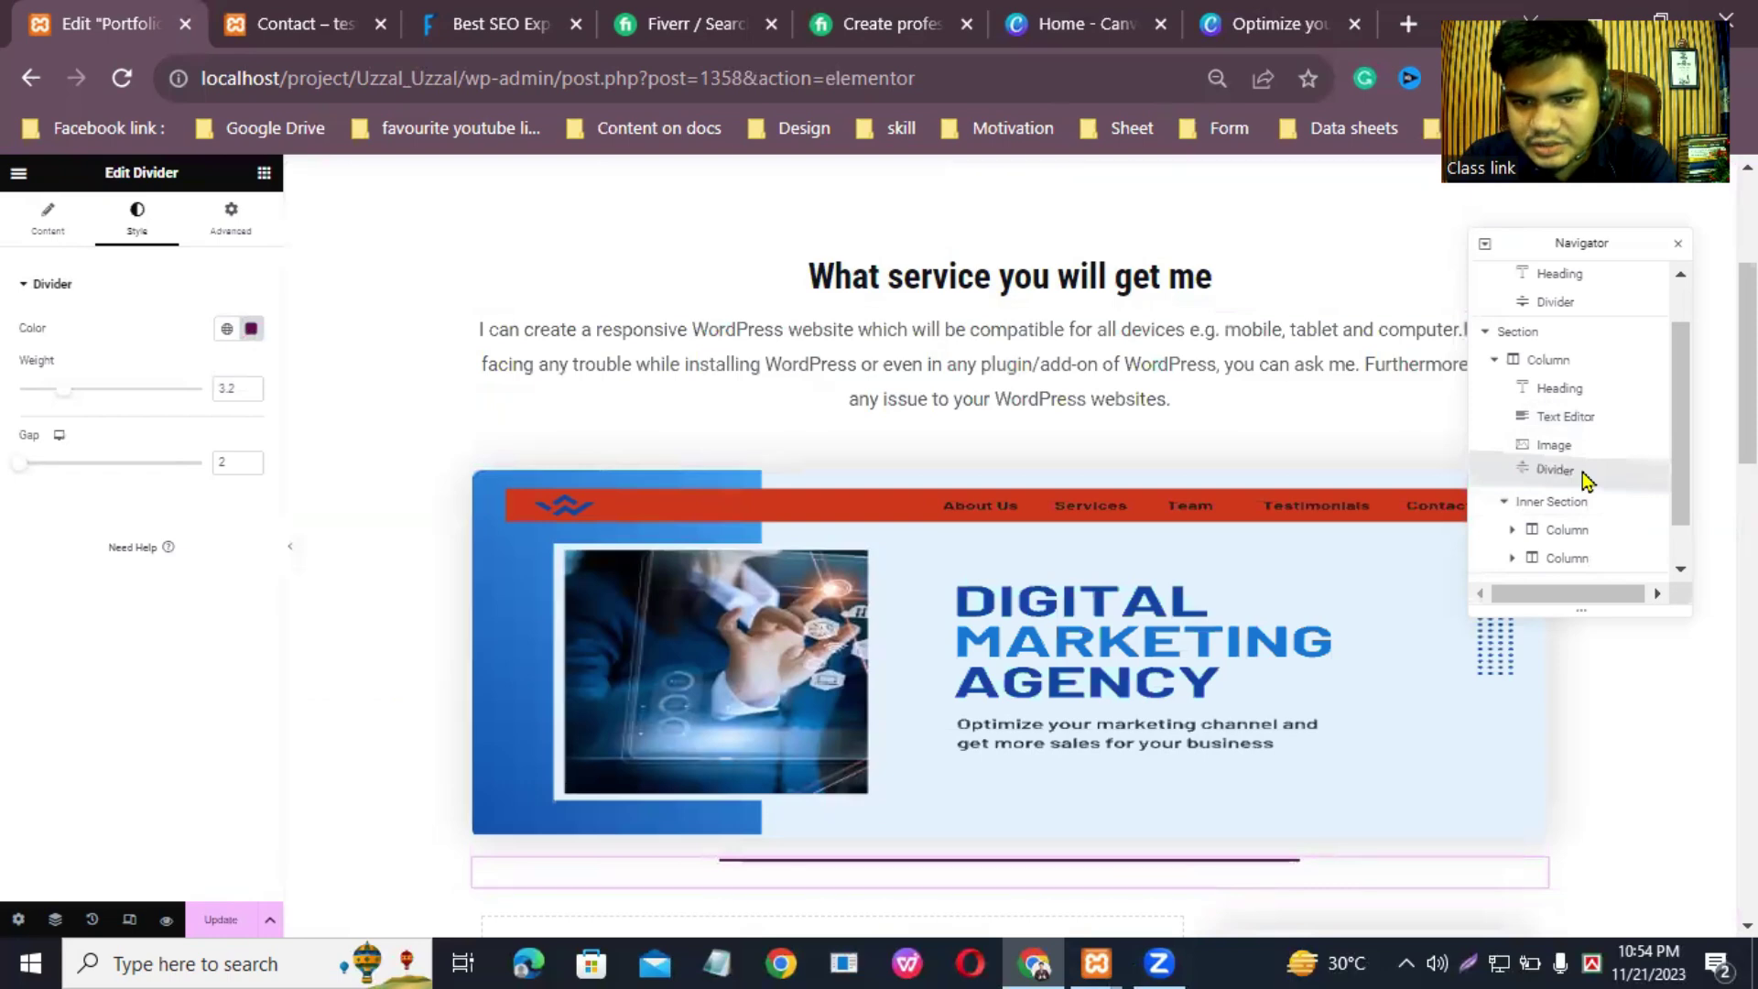
{"action": "left_click_drag", "start_coordinate": [1587, 474], "coordinate": [1582, 447]}
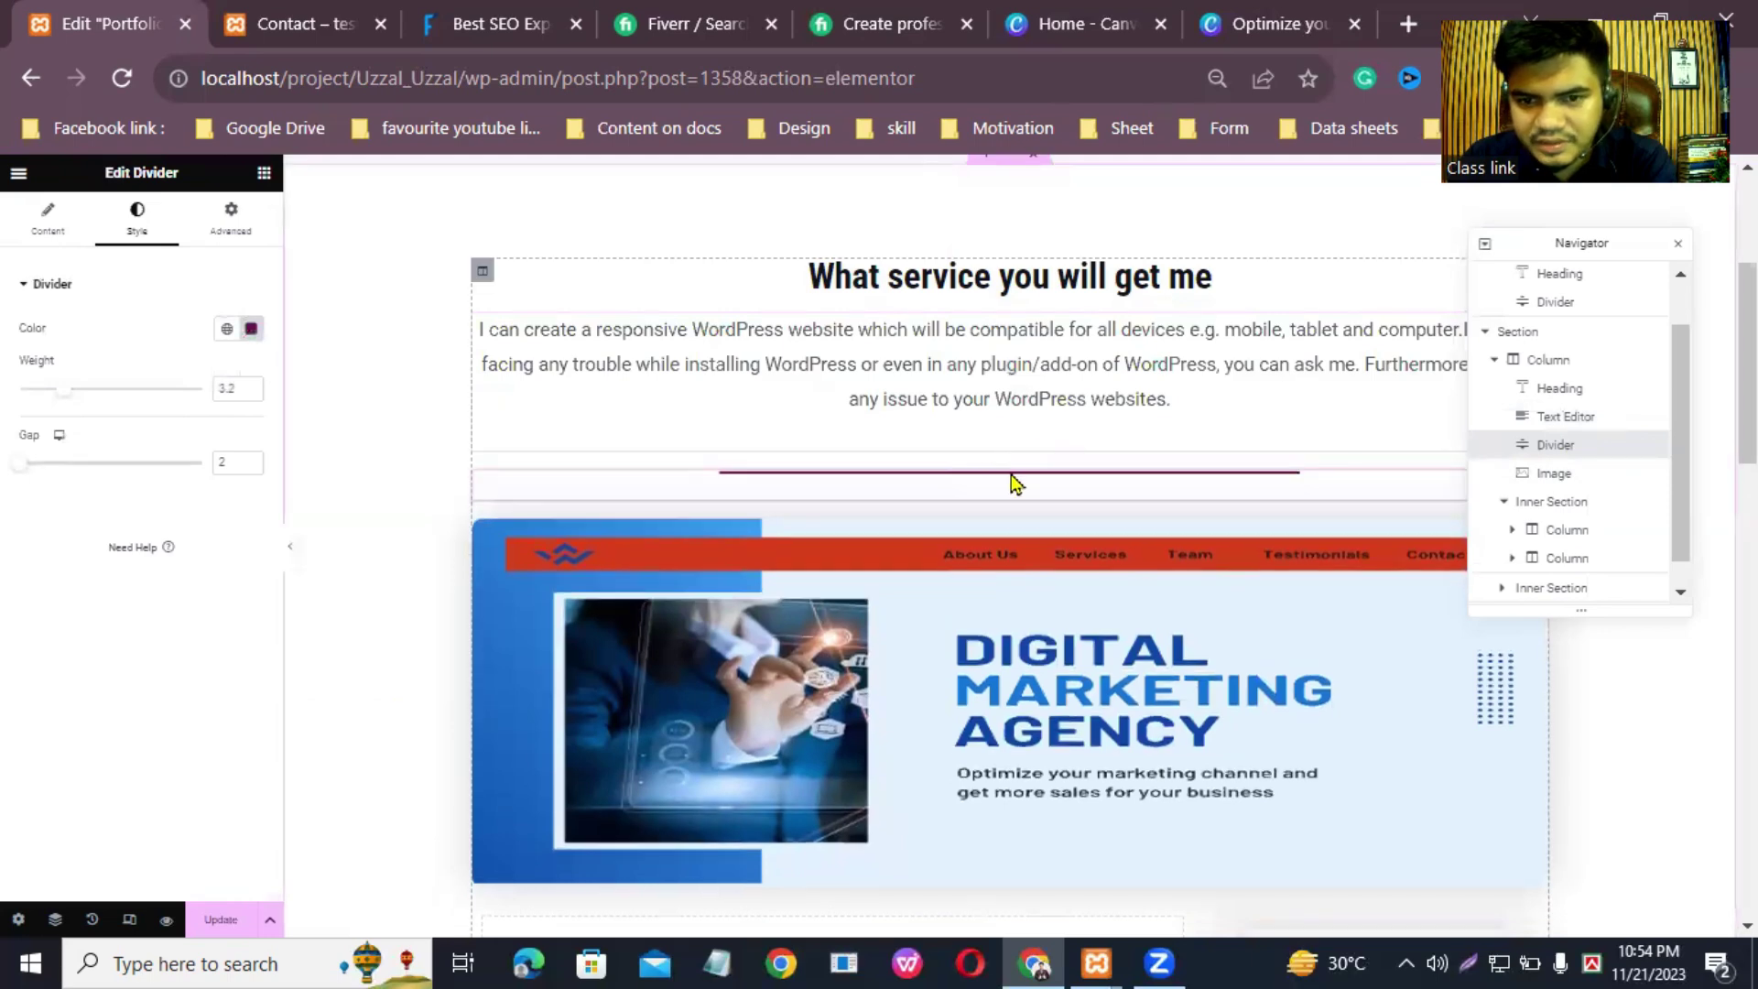
{"action": "left_click_drag", "start_coordinate": [1557, 445], "coordinate": [1571, 417]}
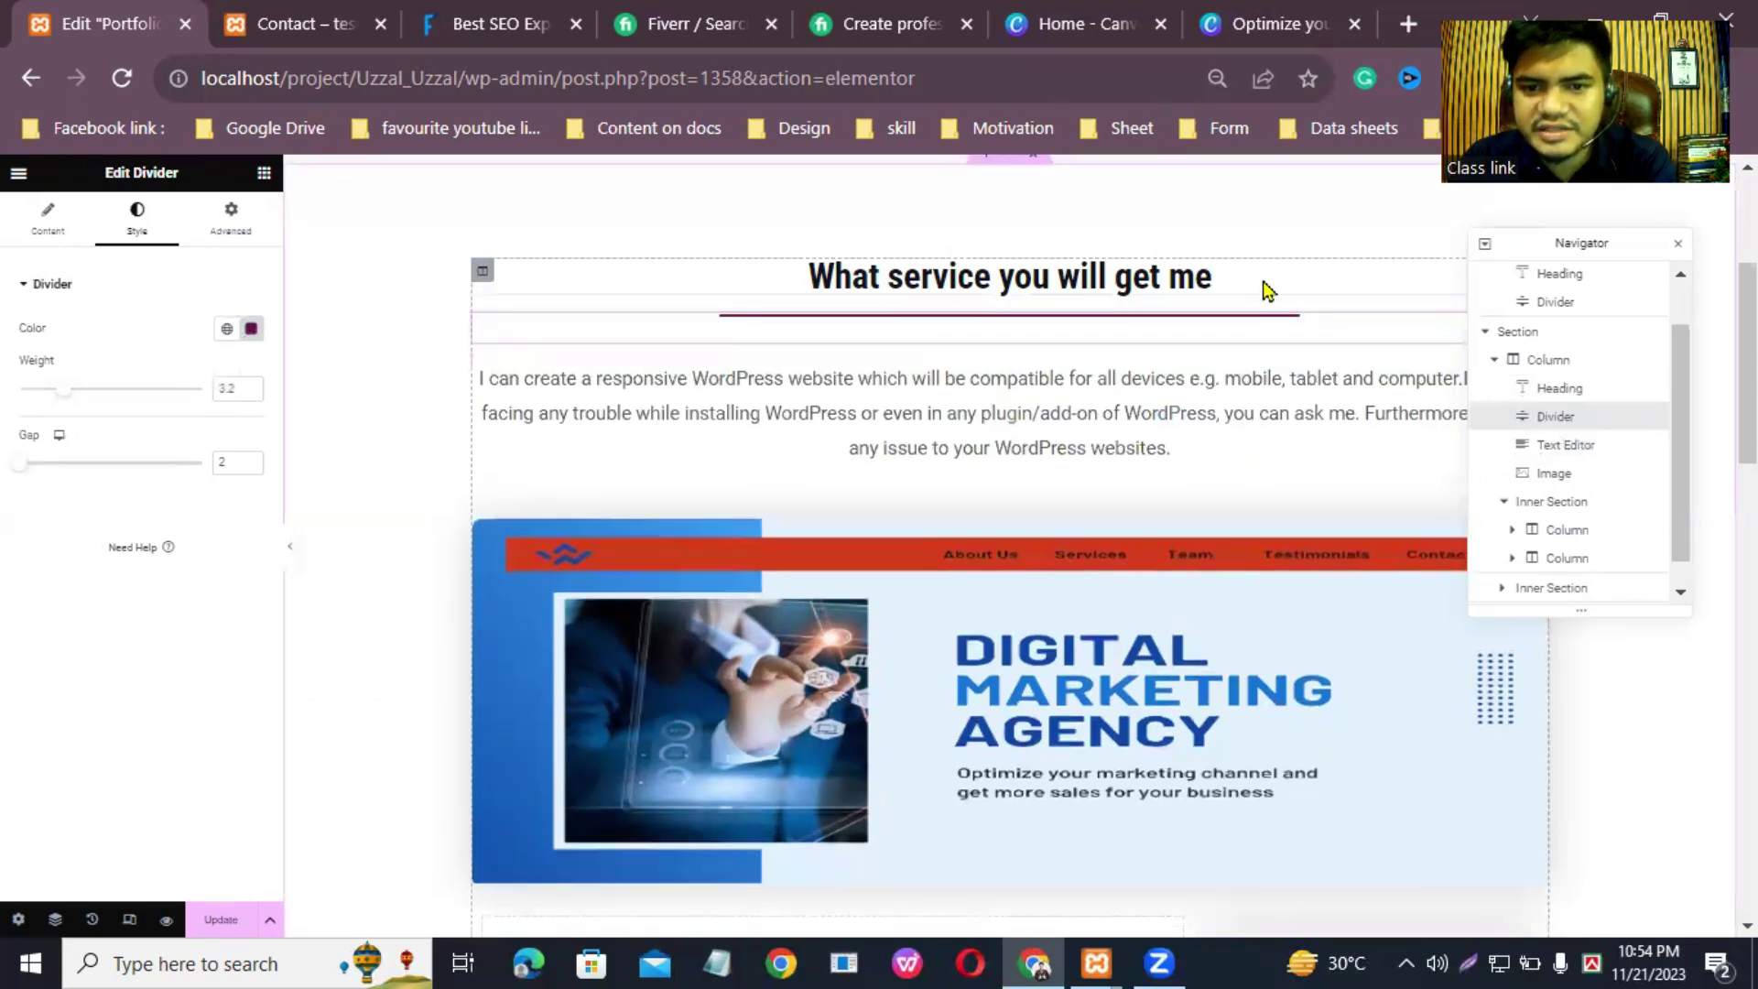
{"action": "left_click", "coordinate": [1163, 447]}
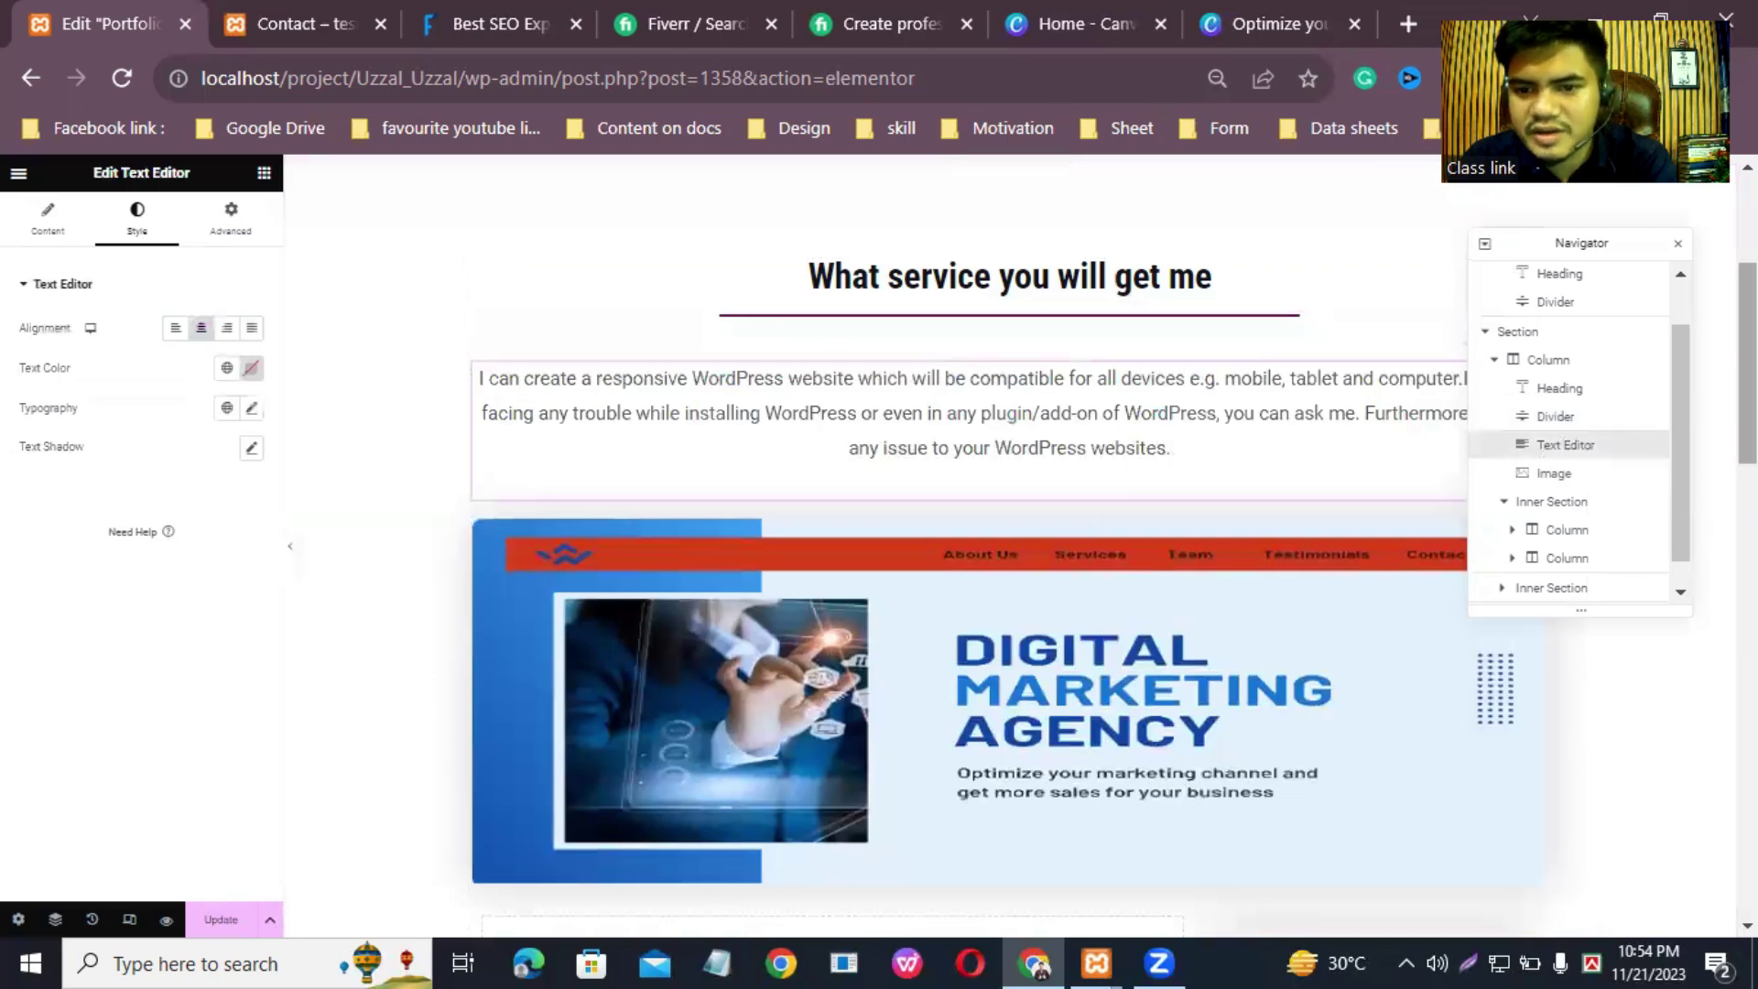
{"action": "scroll", "coordinate": [1159, 447], "scroll_direction": "down", "scroll_amount": 3}
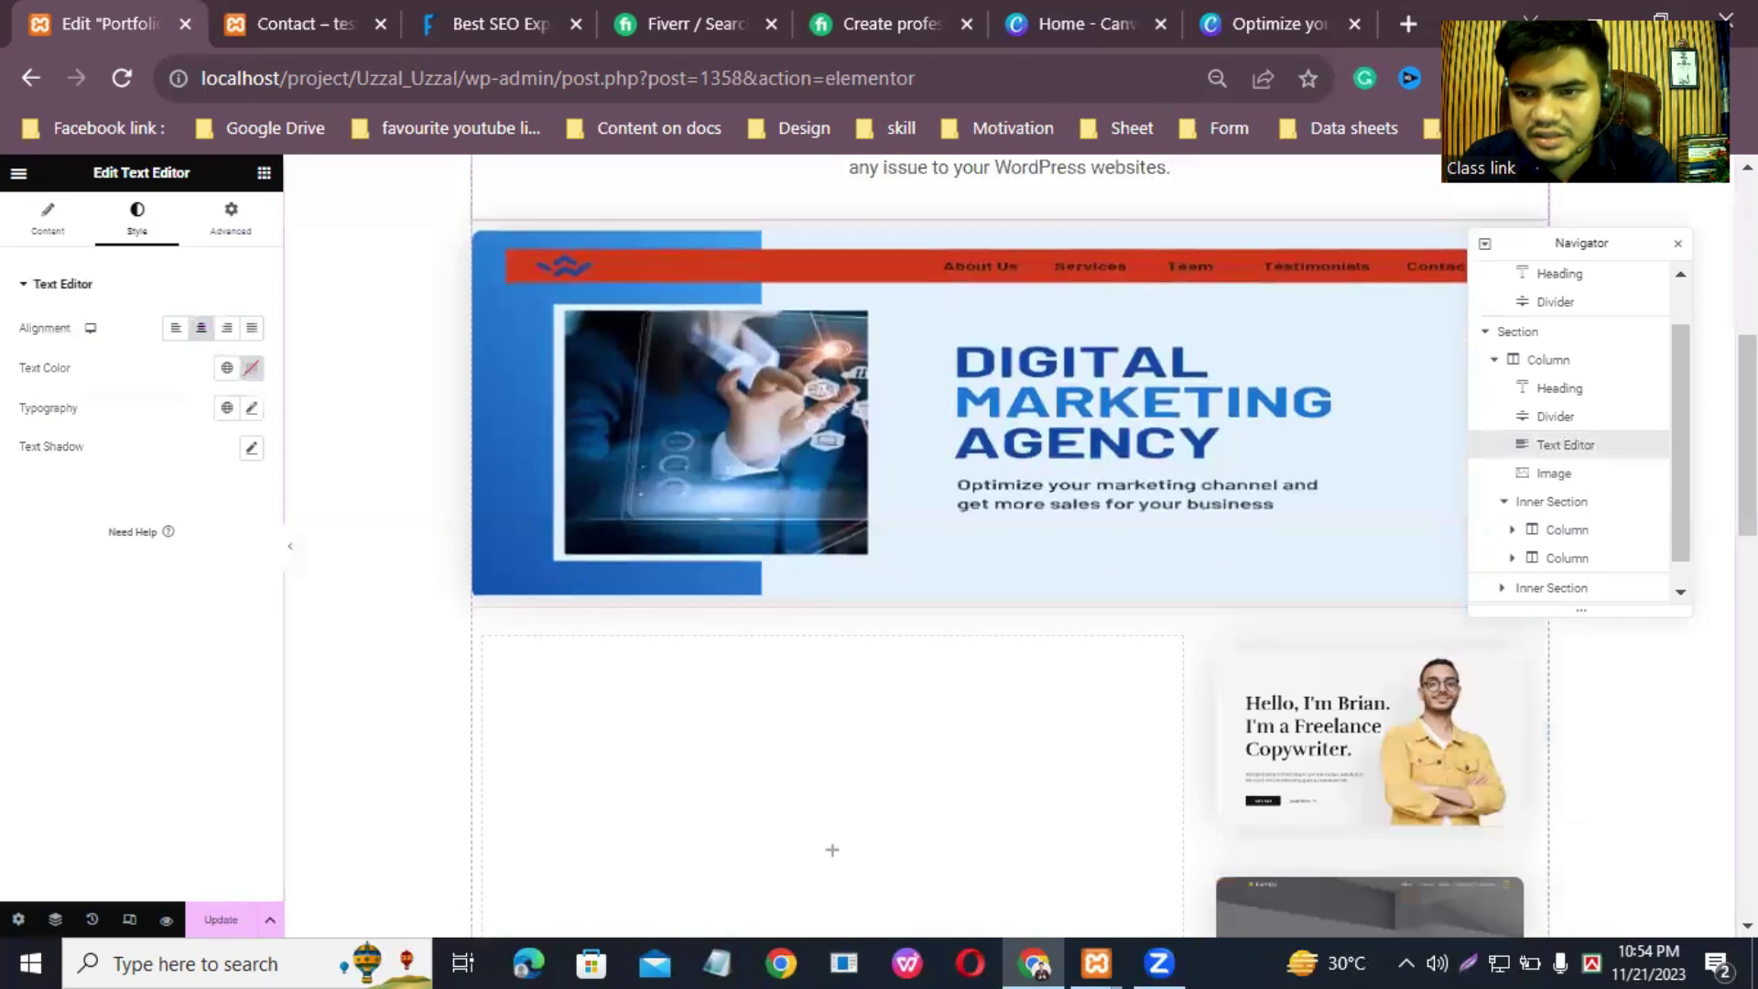
{"action": "scroll", "coordinate": [1325, 427], "scroll_direction": "up", "scroll_amount": 1}
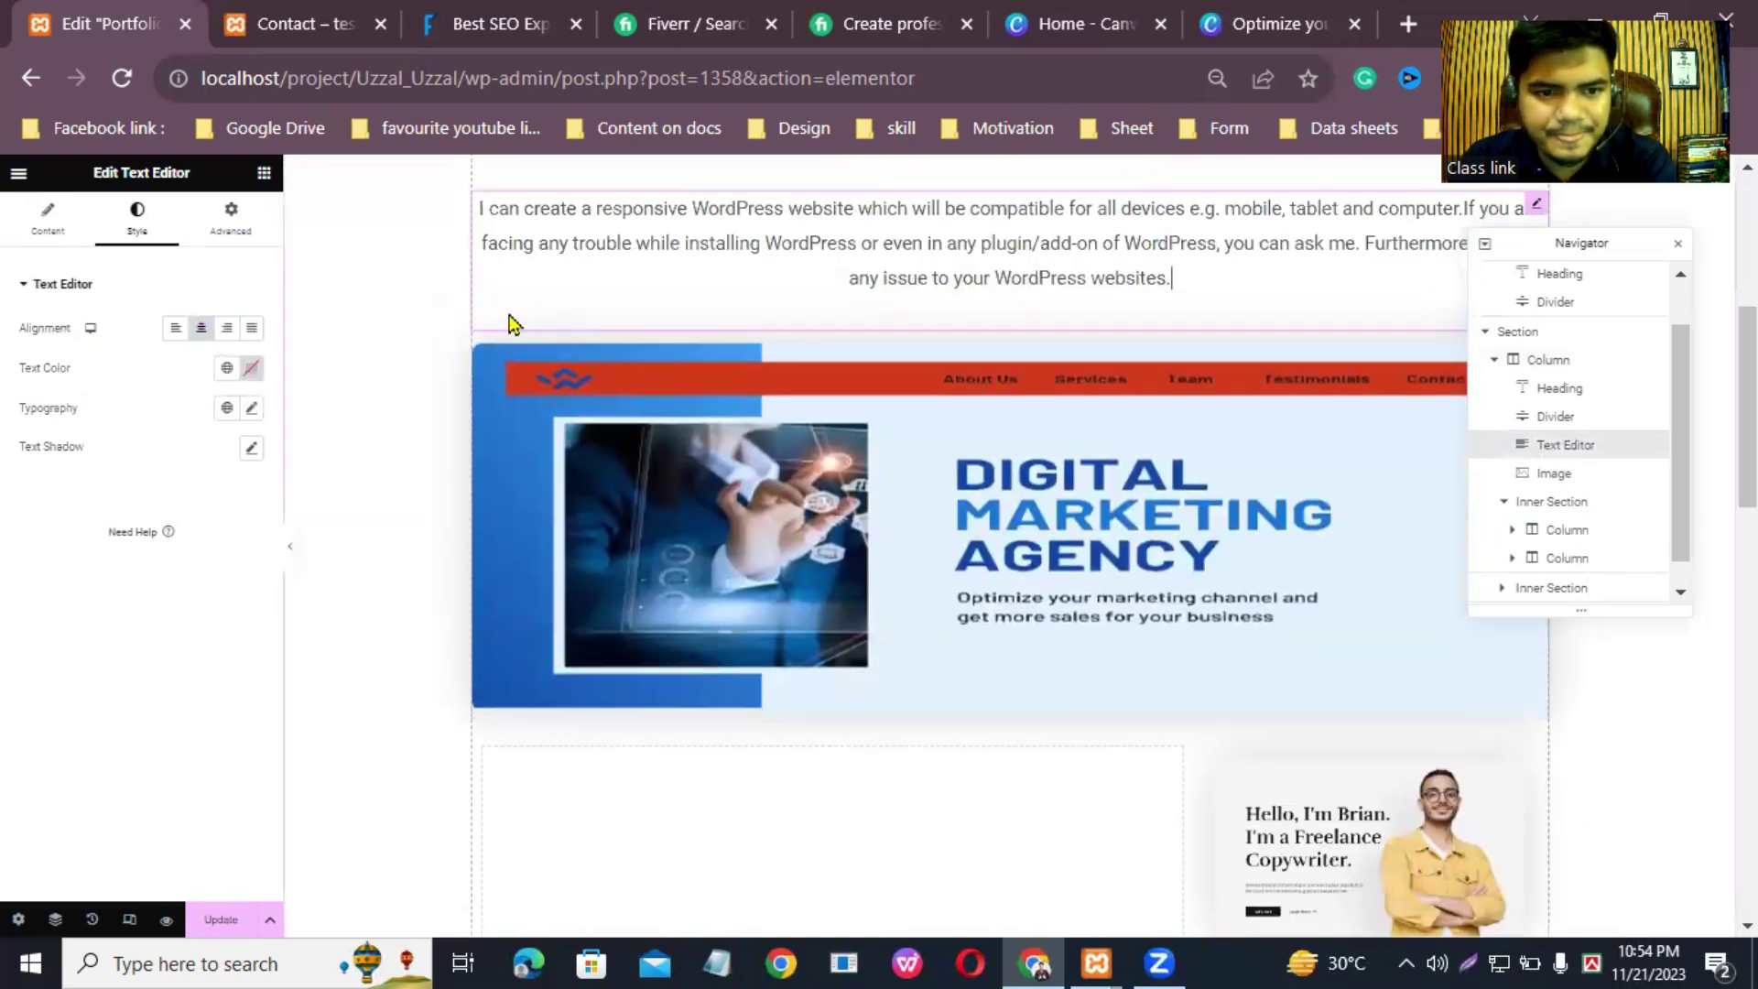
{"action": "left_click", "coordinate": [1577, 244]}
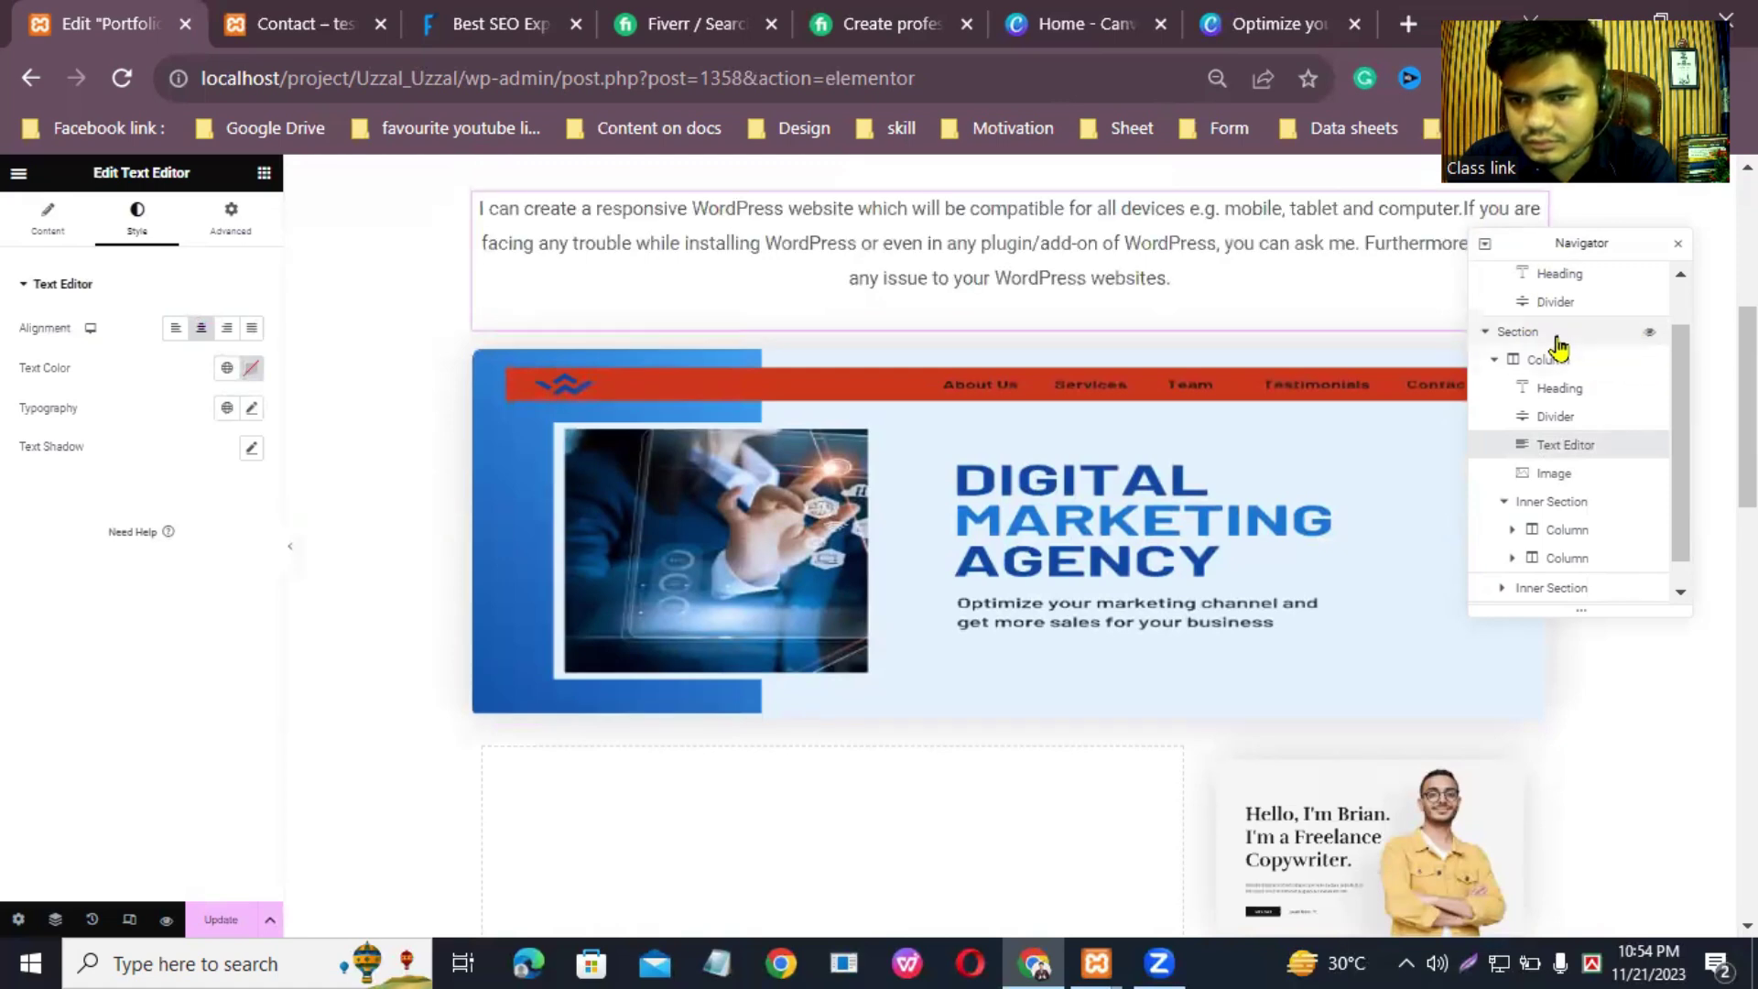
Step: Step through the service column's elements in the Navigator, then open the widget library
{"action": "left_click", "coordinate": [1545, 360]}
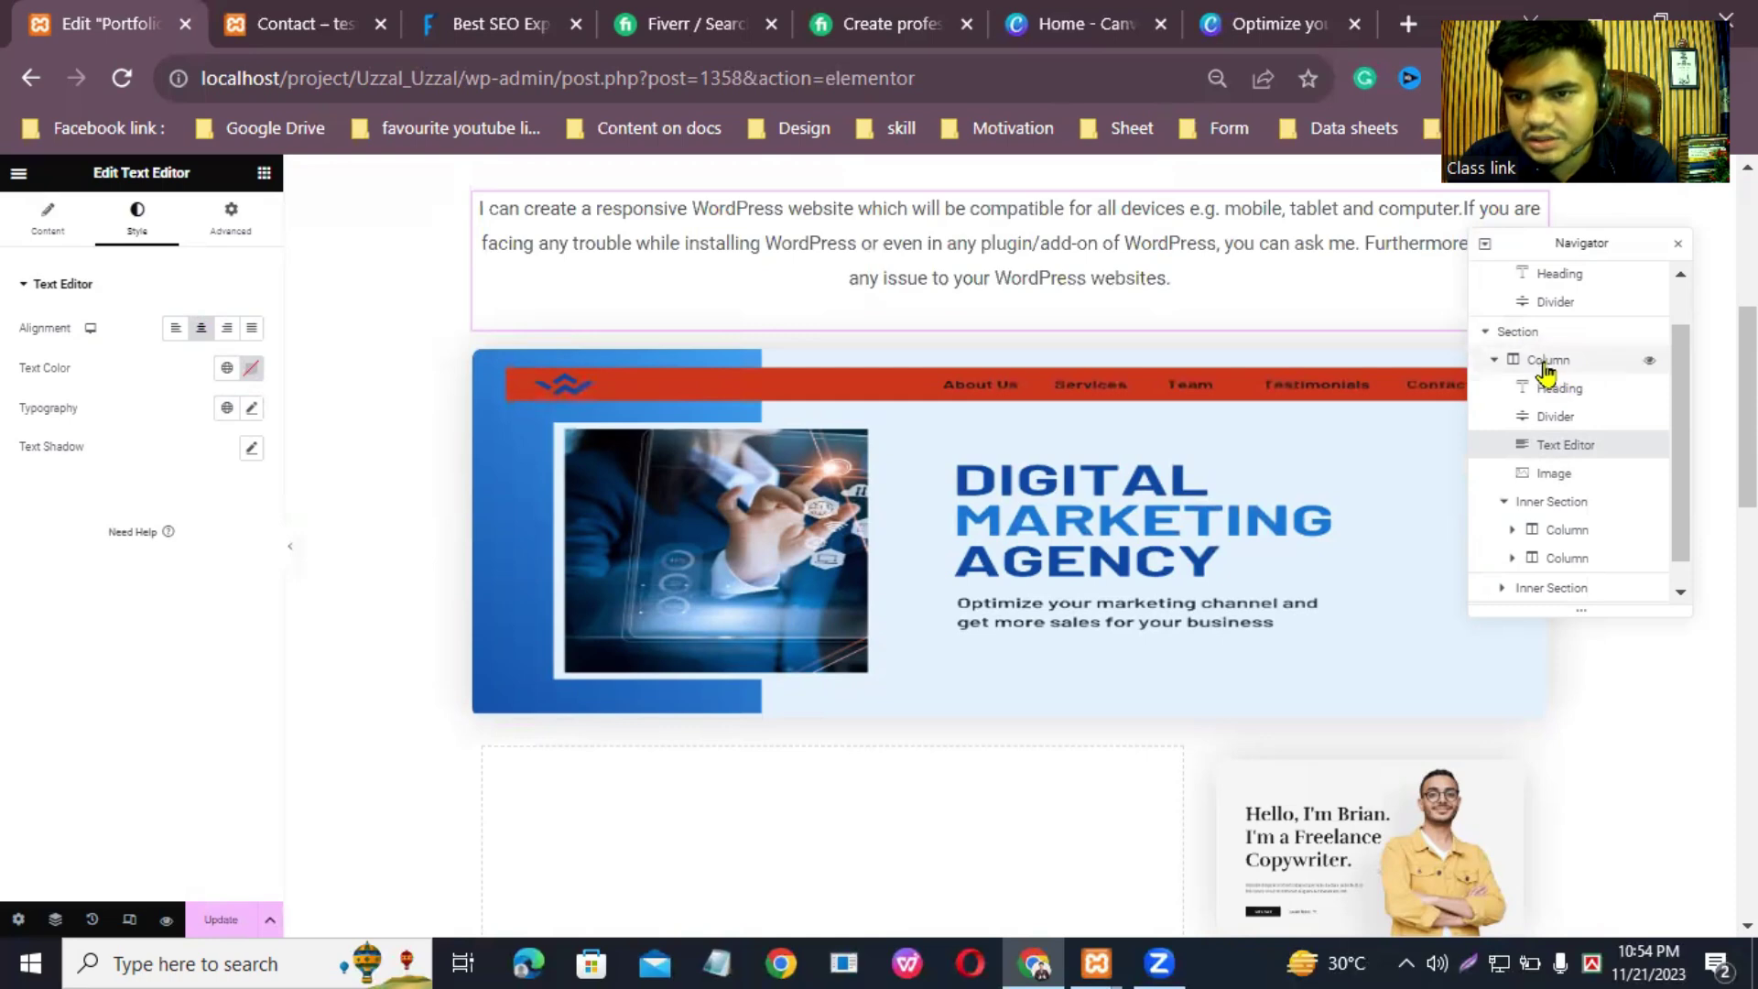
{"action": "left_click", "coordinate": [1544, 364]}
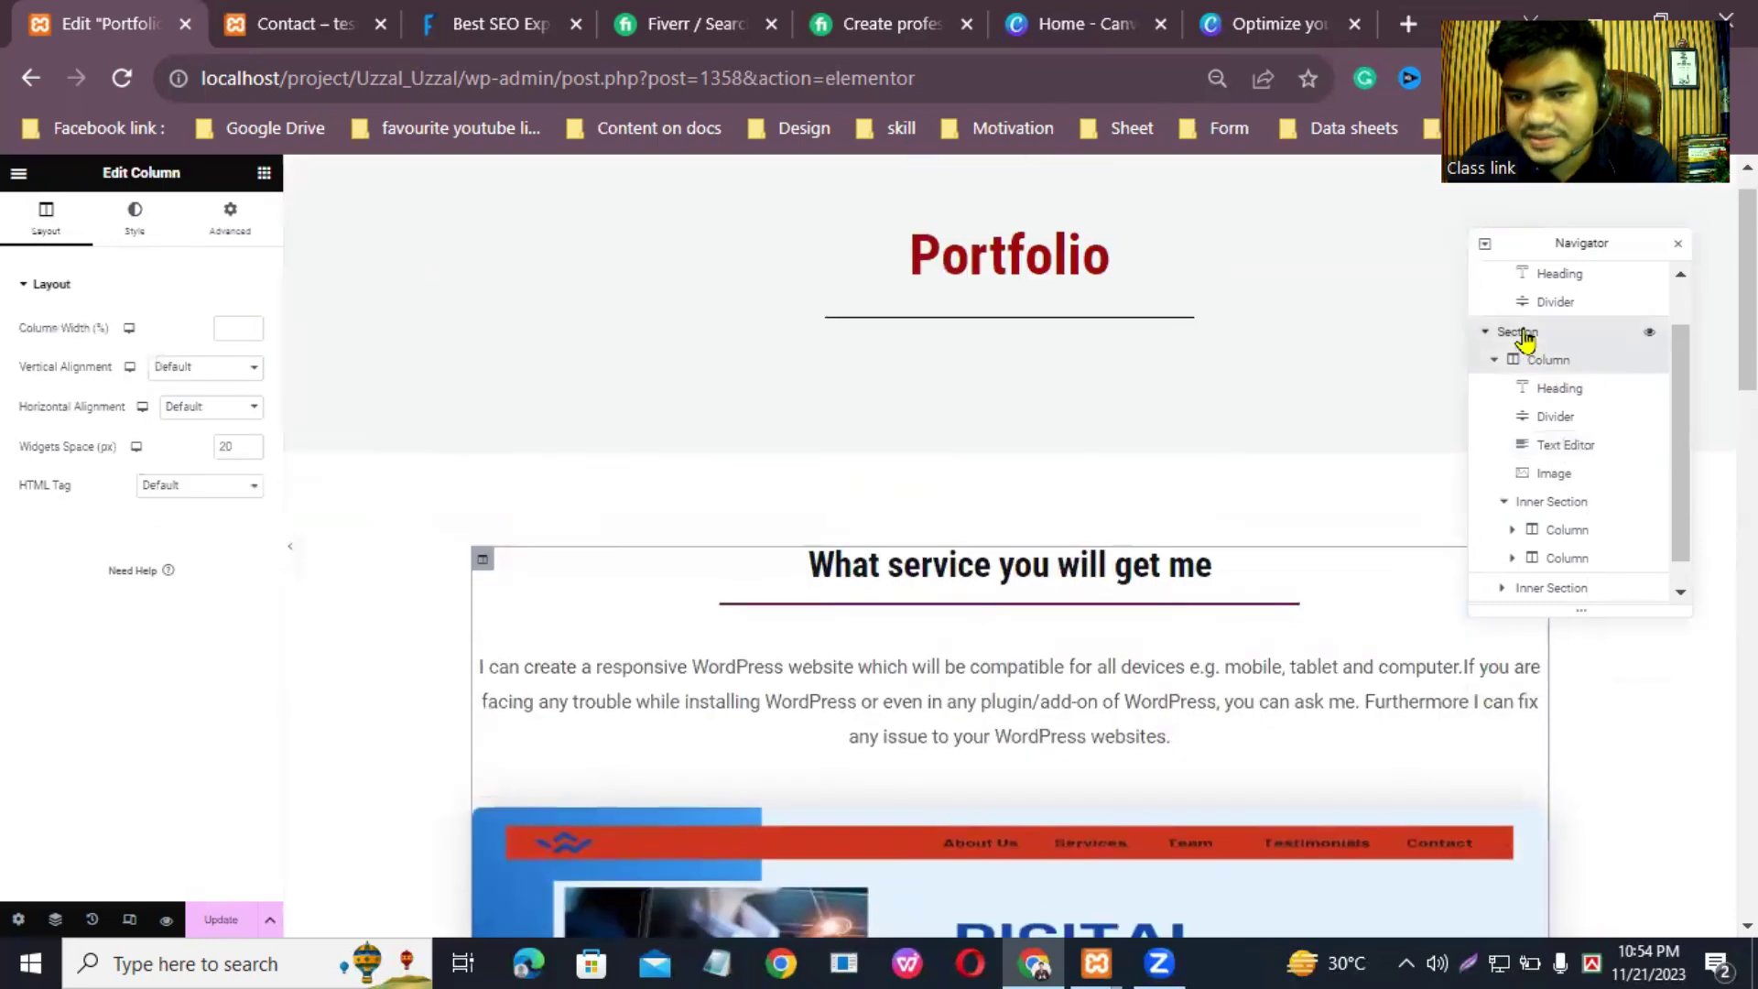
{"action": "left_click", "coordinate": [1543, 364]}
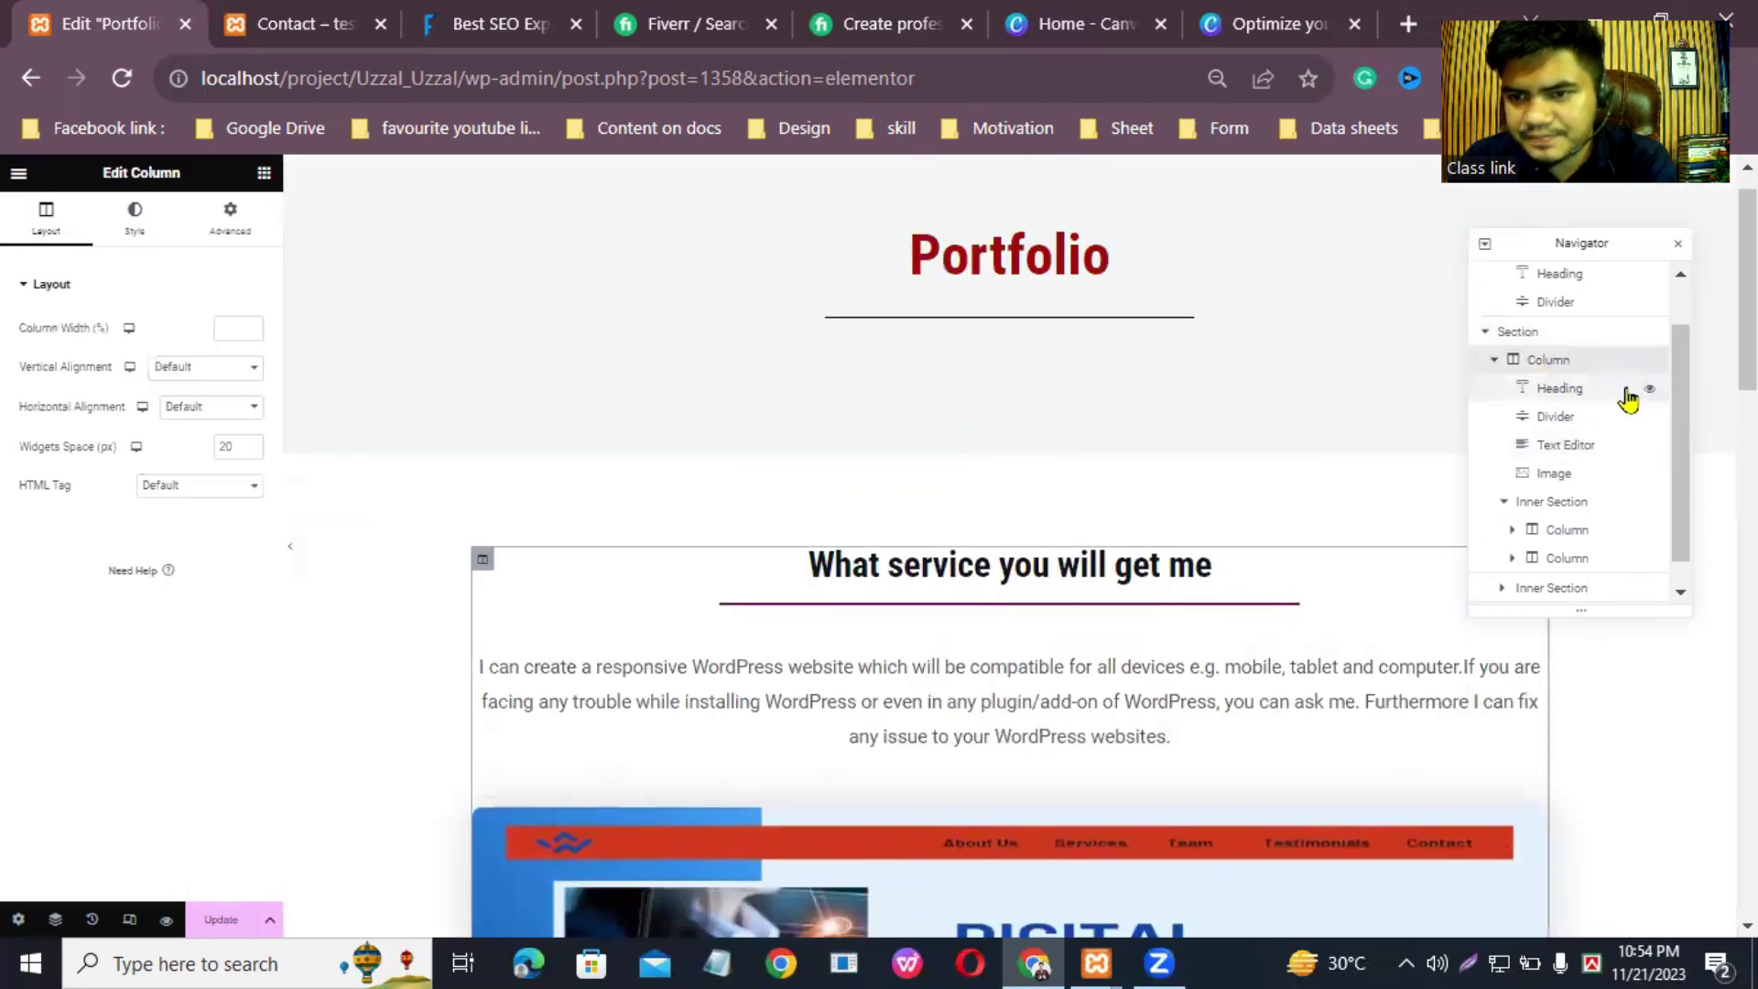
{"action": "left_click_drag", "start_coordinate": [1681, 425], "coordinate": [1684, 448]}
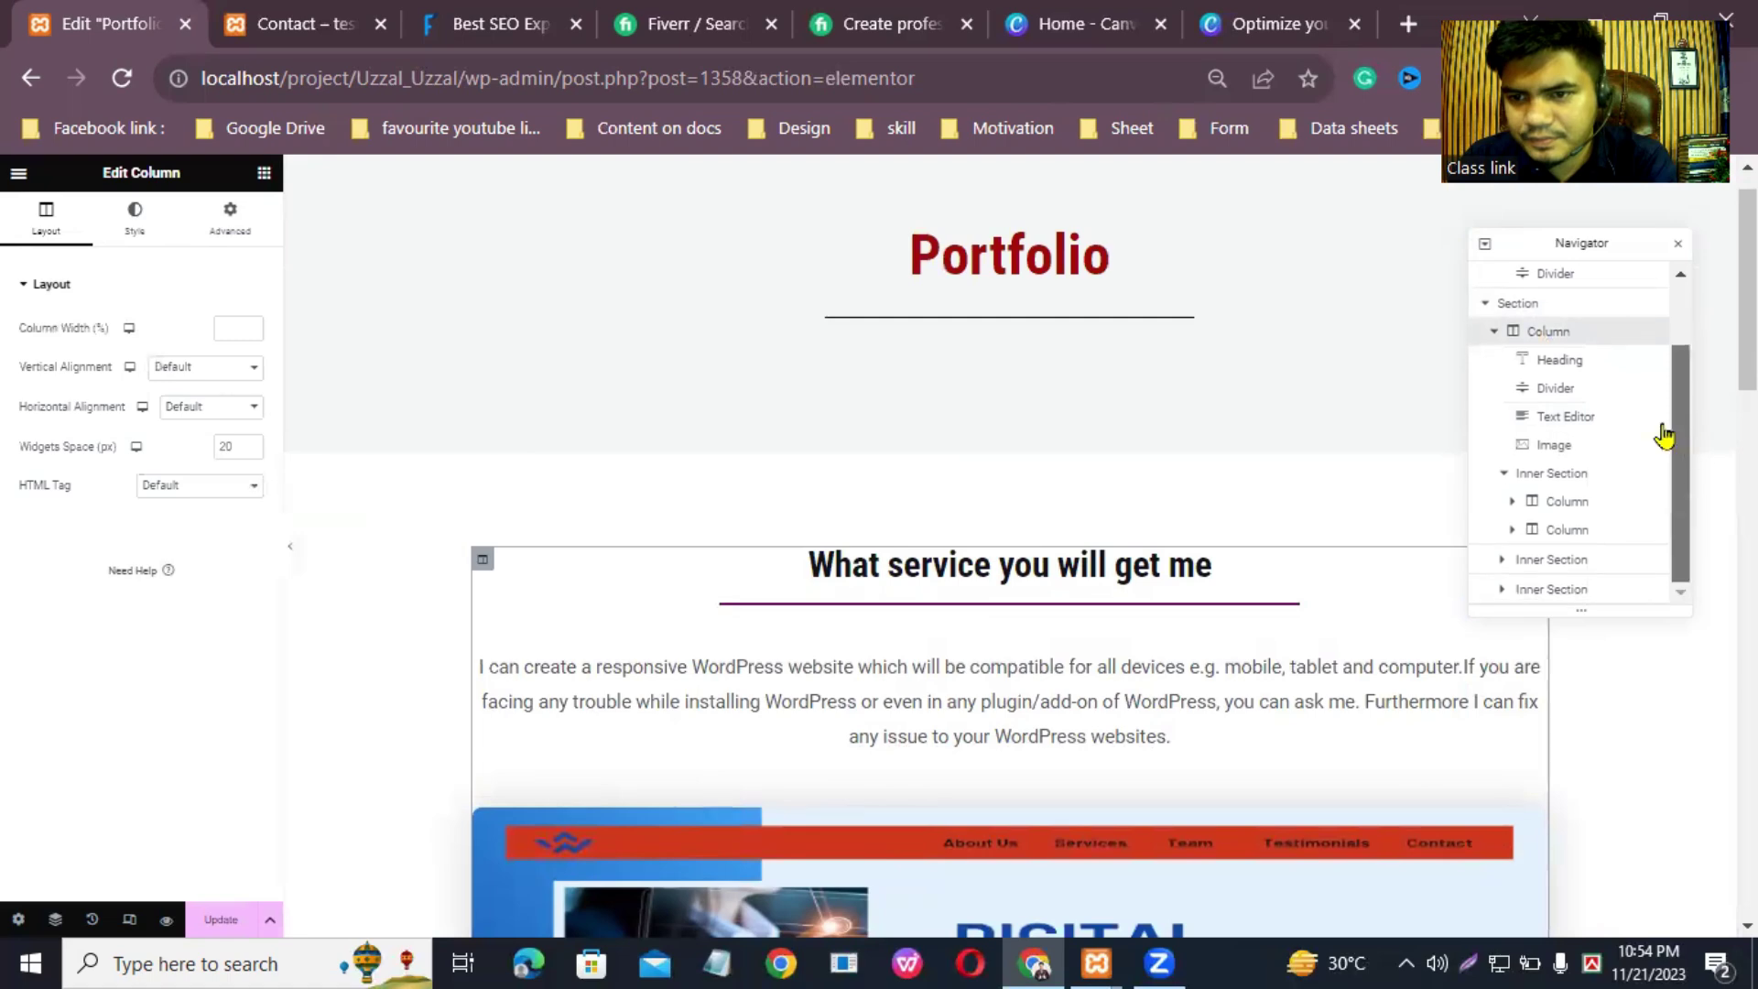
{"action": "left_click", "coordinate": [1561, 364]}
{"action": "left_click", "coordinate": [1580, 394]}
{"action": "left_click", "coordinate": [1585, 420]}
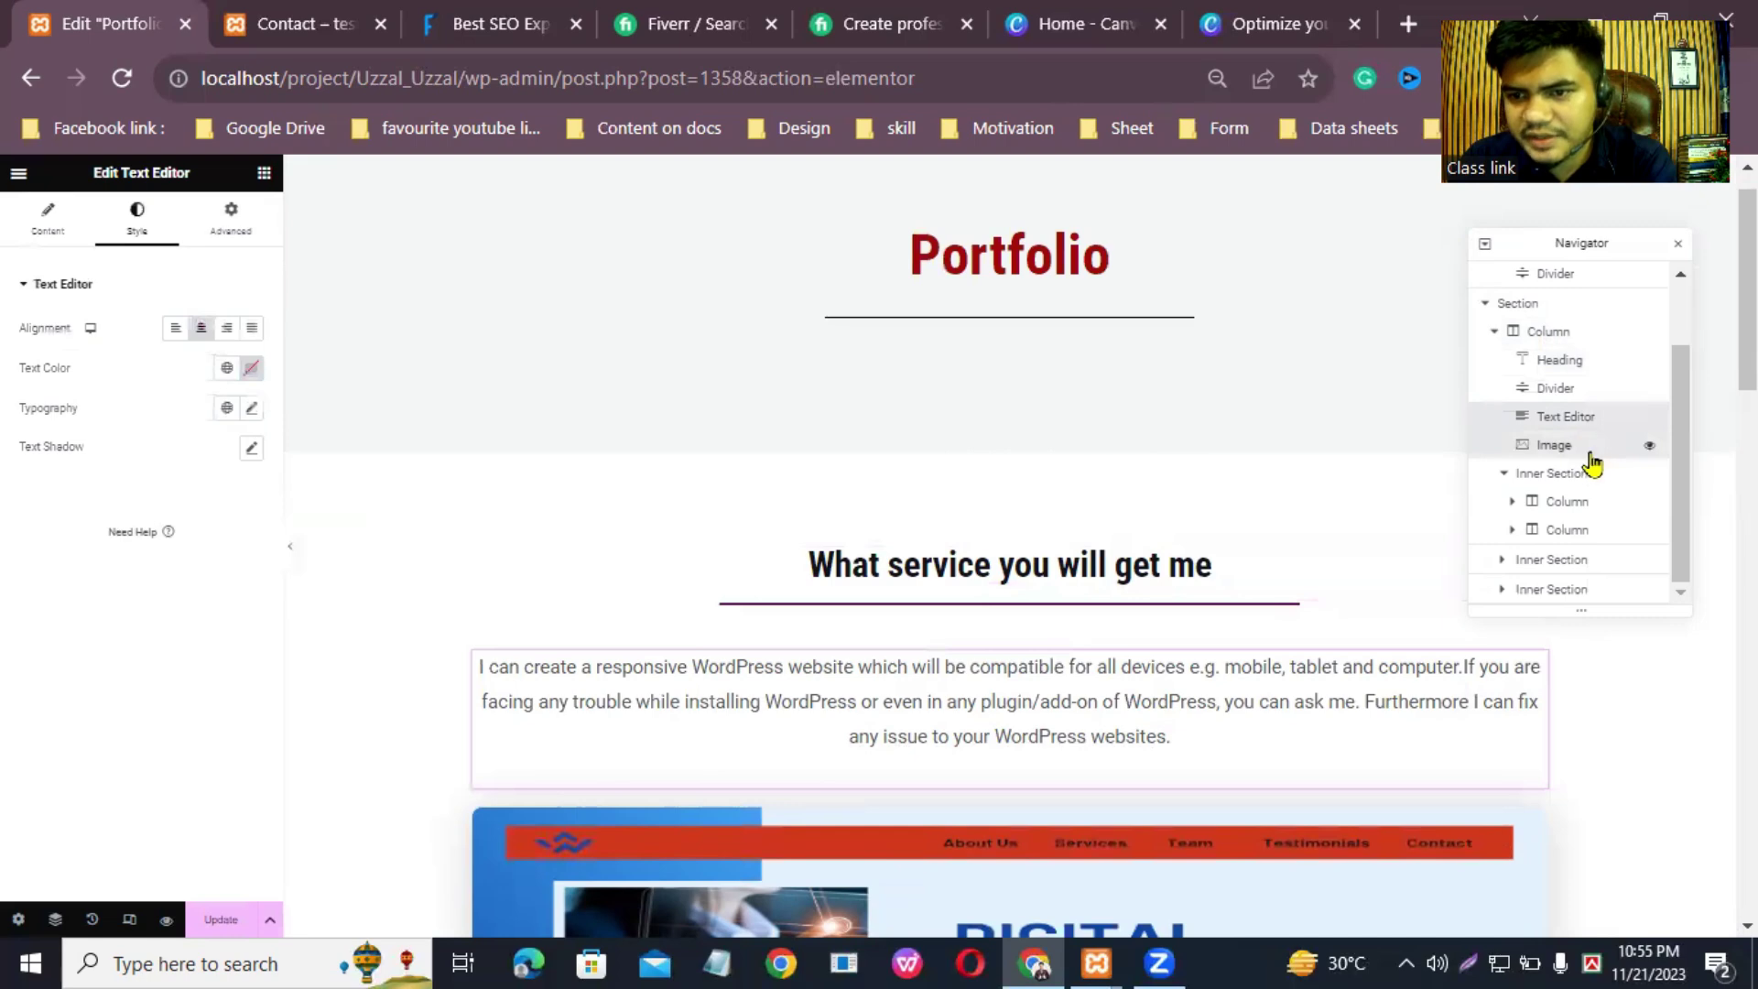
{"action": "left_click", "coordinate": [1583, 449]}
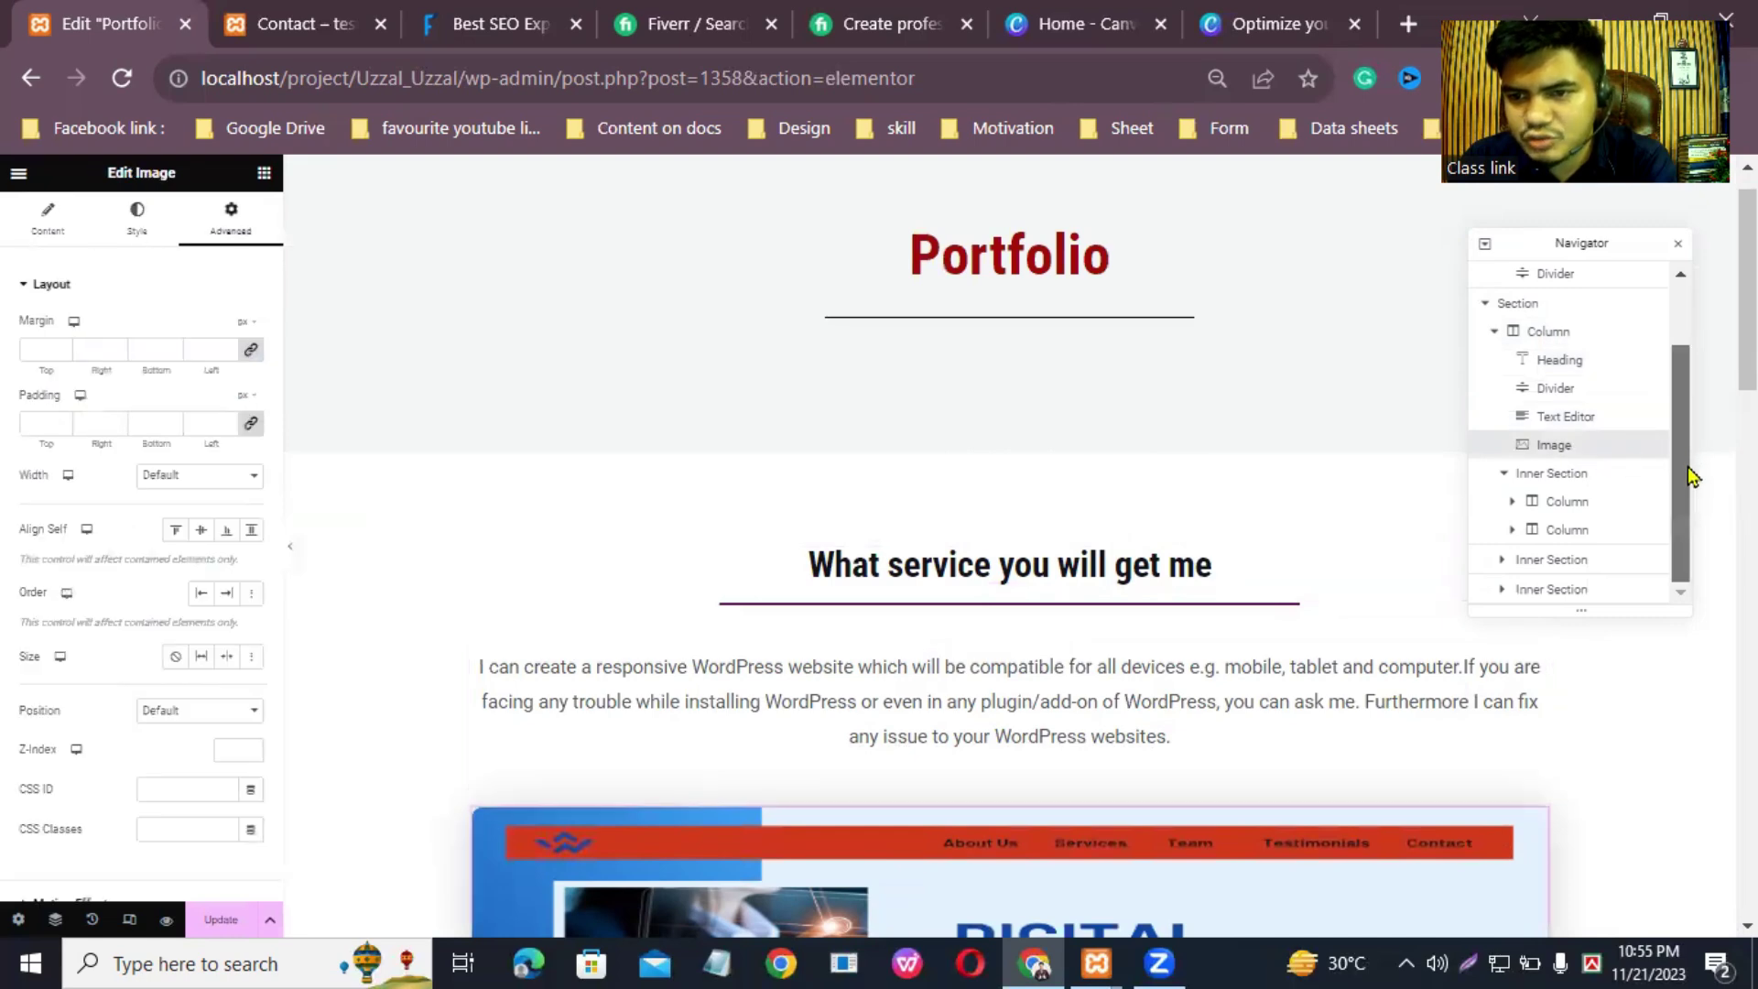
{"action": "scroll", "coordinate": [1748, 366], "scroll_direction": "down", "scroll_amount": 5}
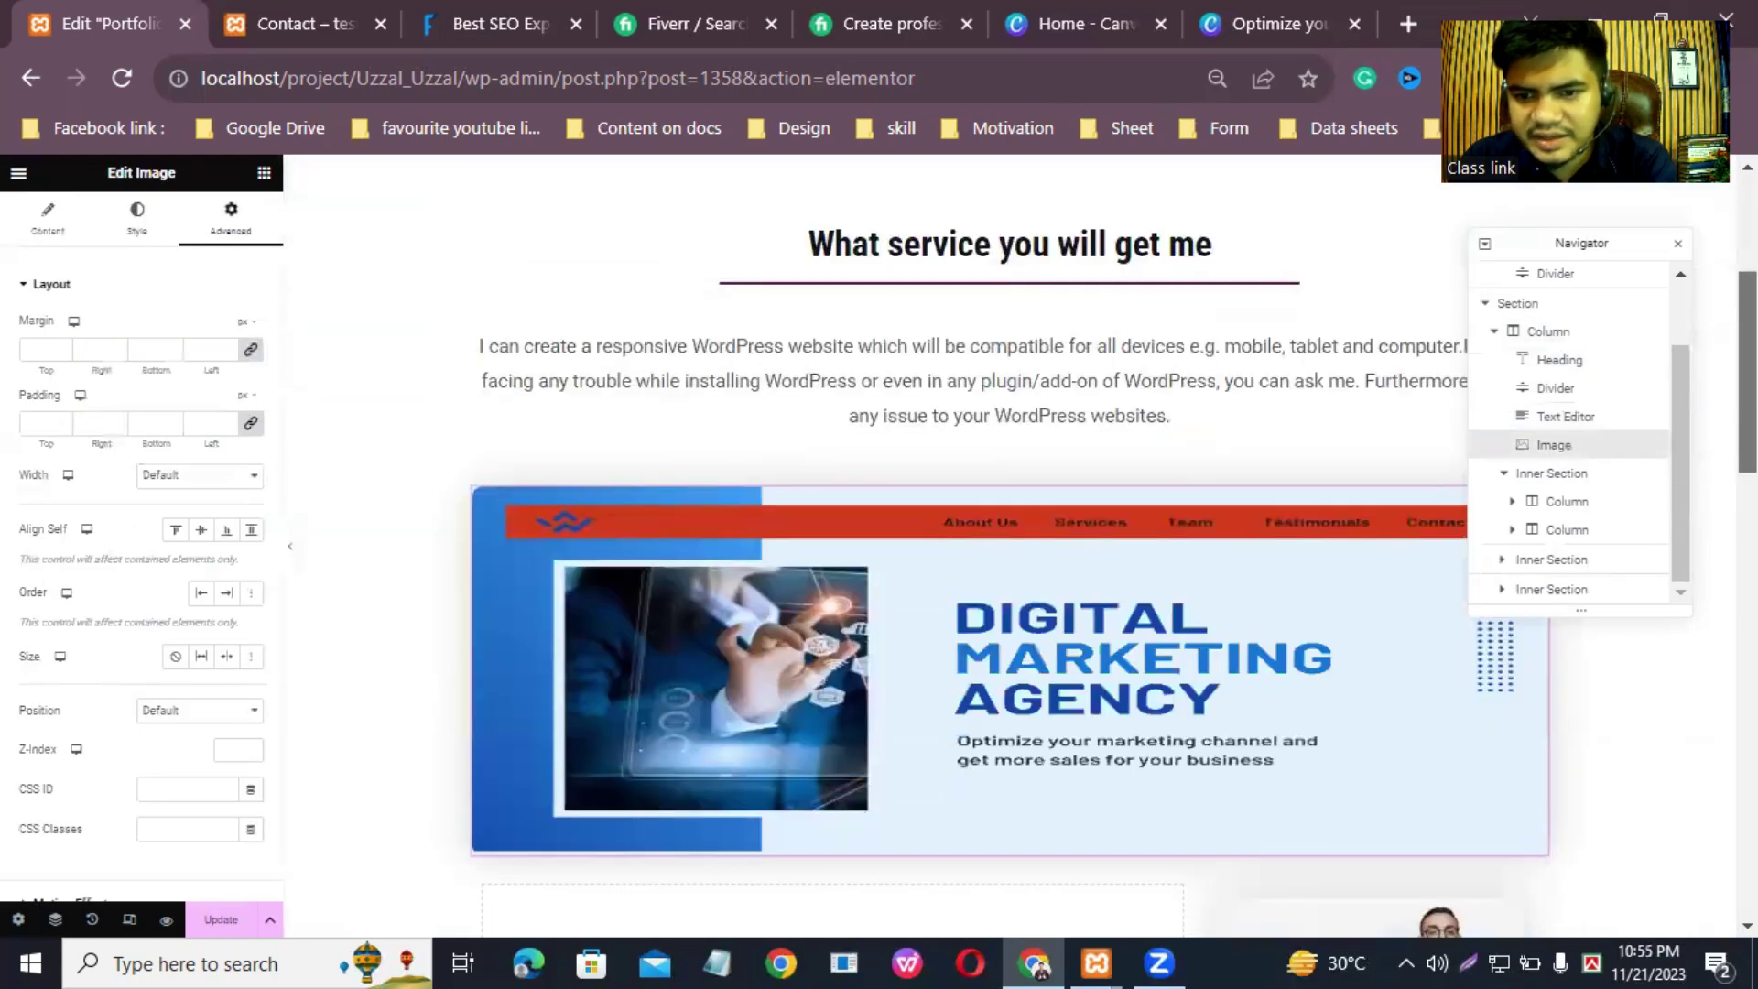
{"action": "scroll", "coordinate": [1748, 367], "scroll_direction": "down", "scroll_amount": 1}
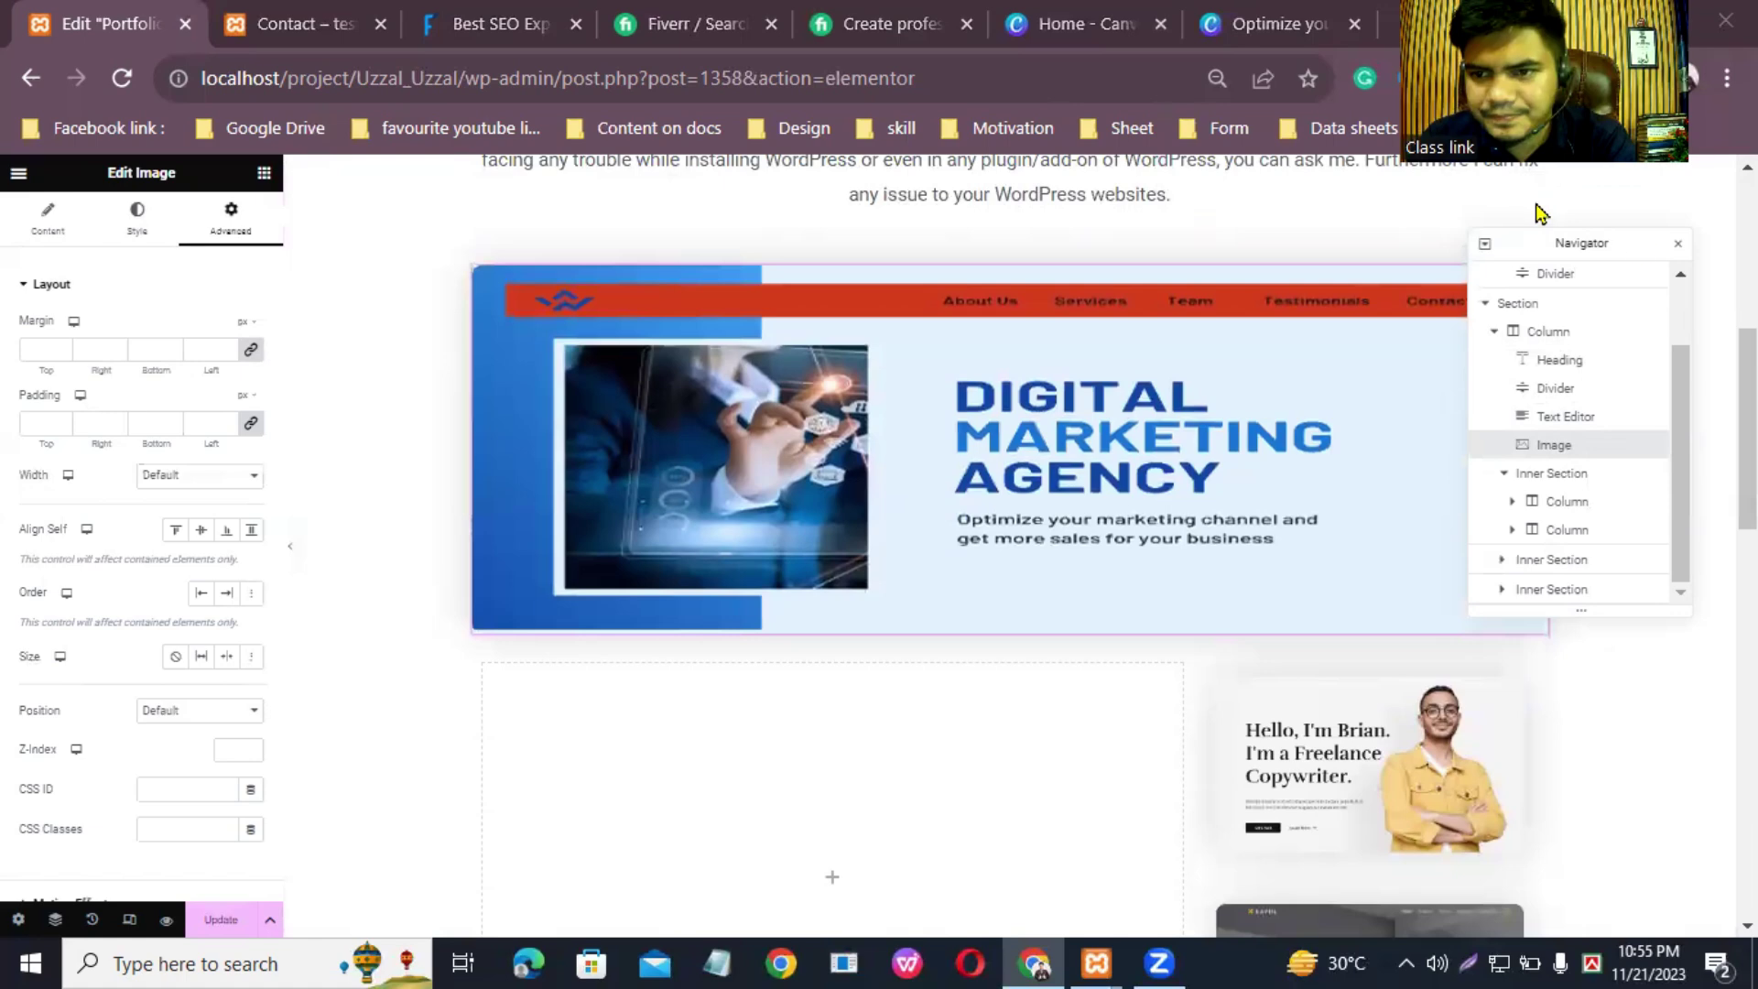
{"action": "left_click", "coordinate": [1559, 339]}
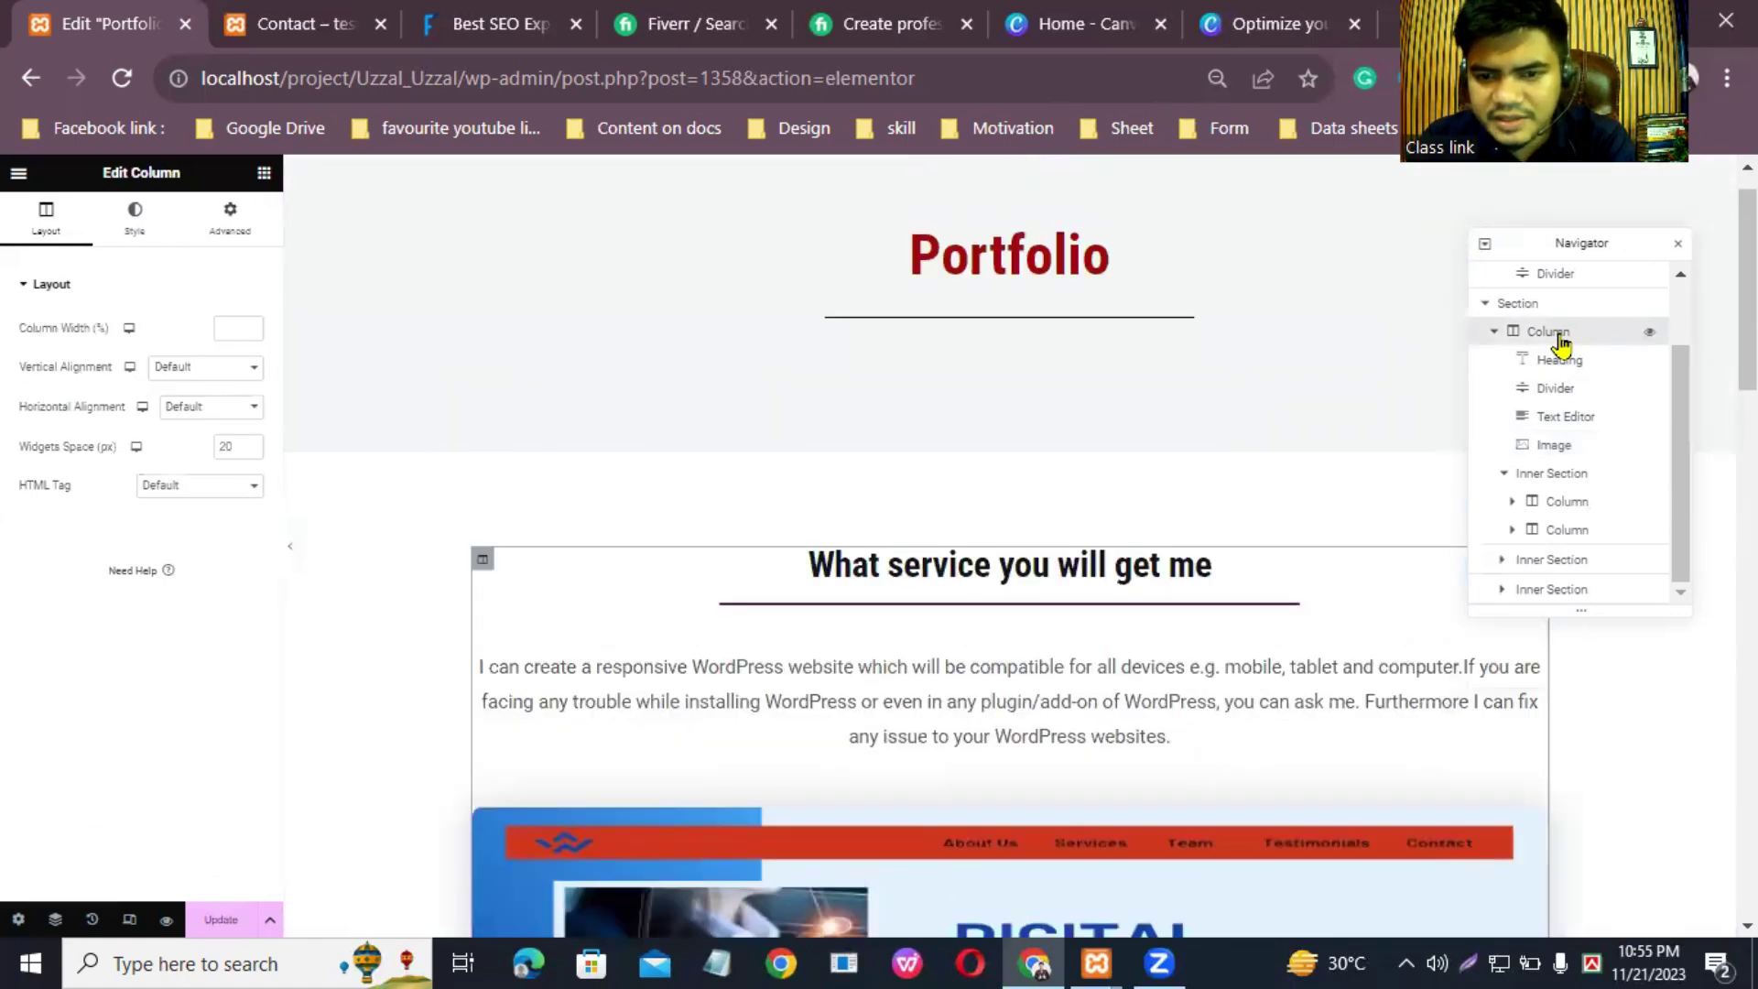
{"action": "left_click_drag", "start_coordinate": [1747, 288], "coordinate": [1747, 484]}
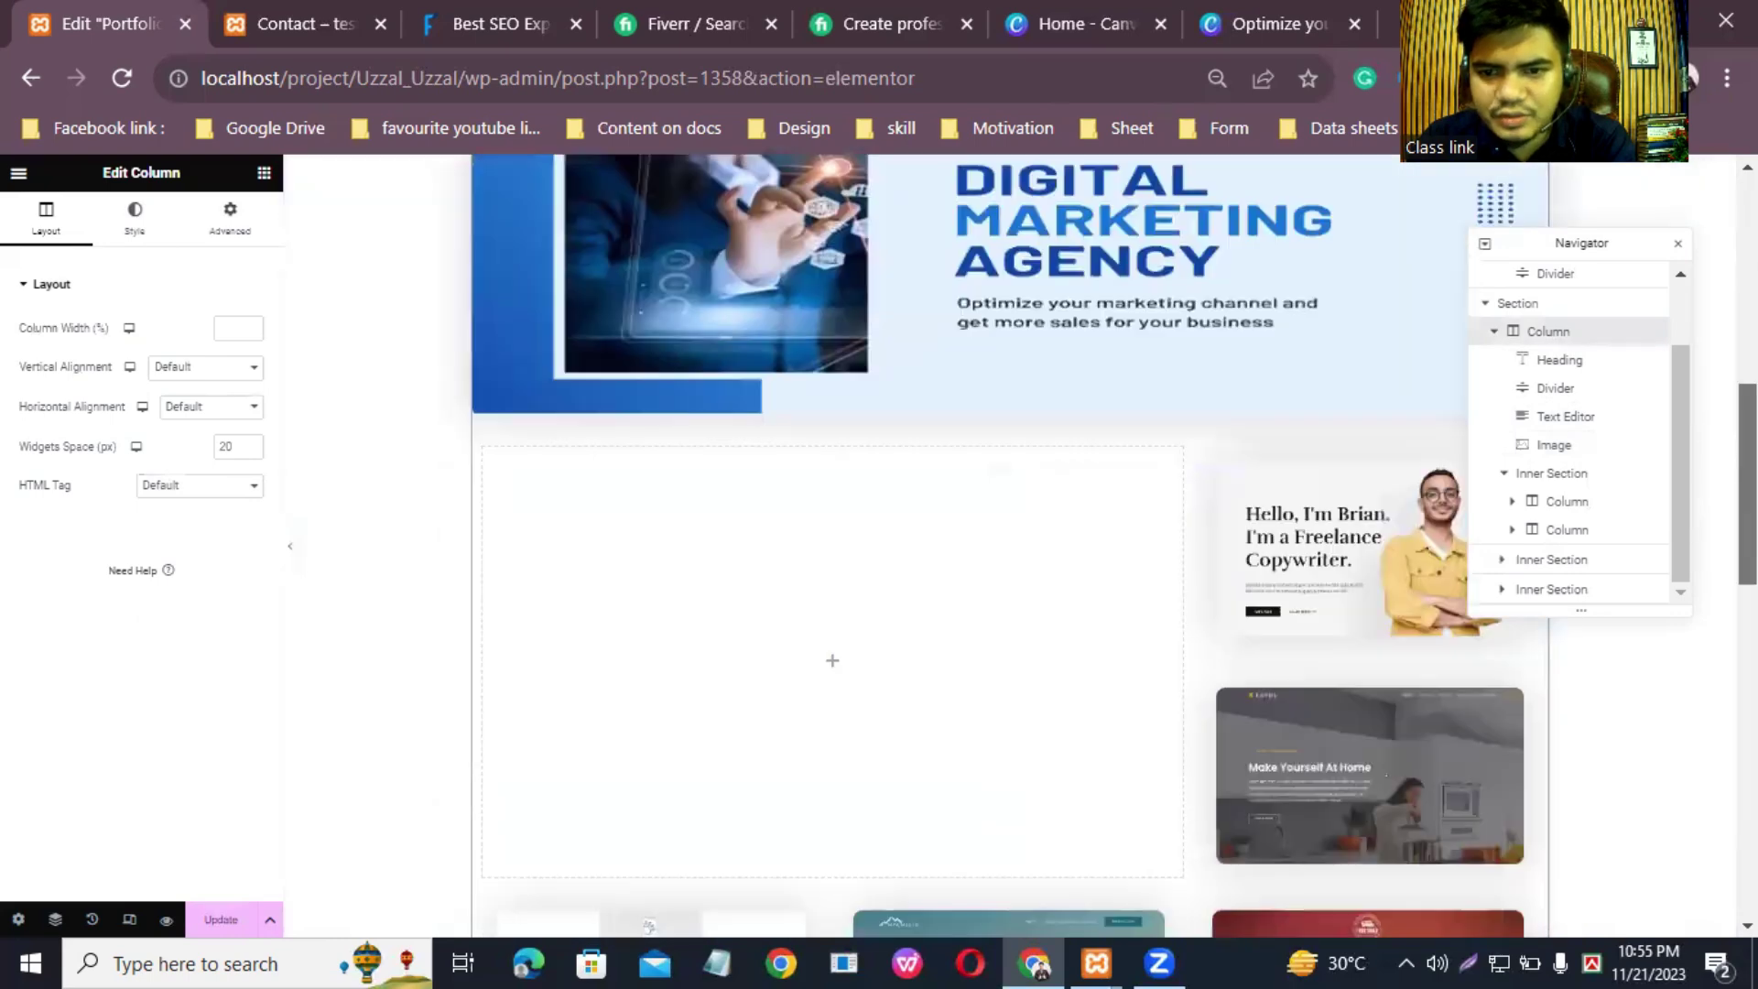
{"action": "scroll", "coordinate": [1008, 495], "scroll_direction": "up", "scroll_amount": 4}
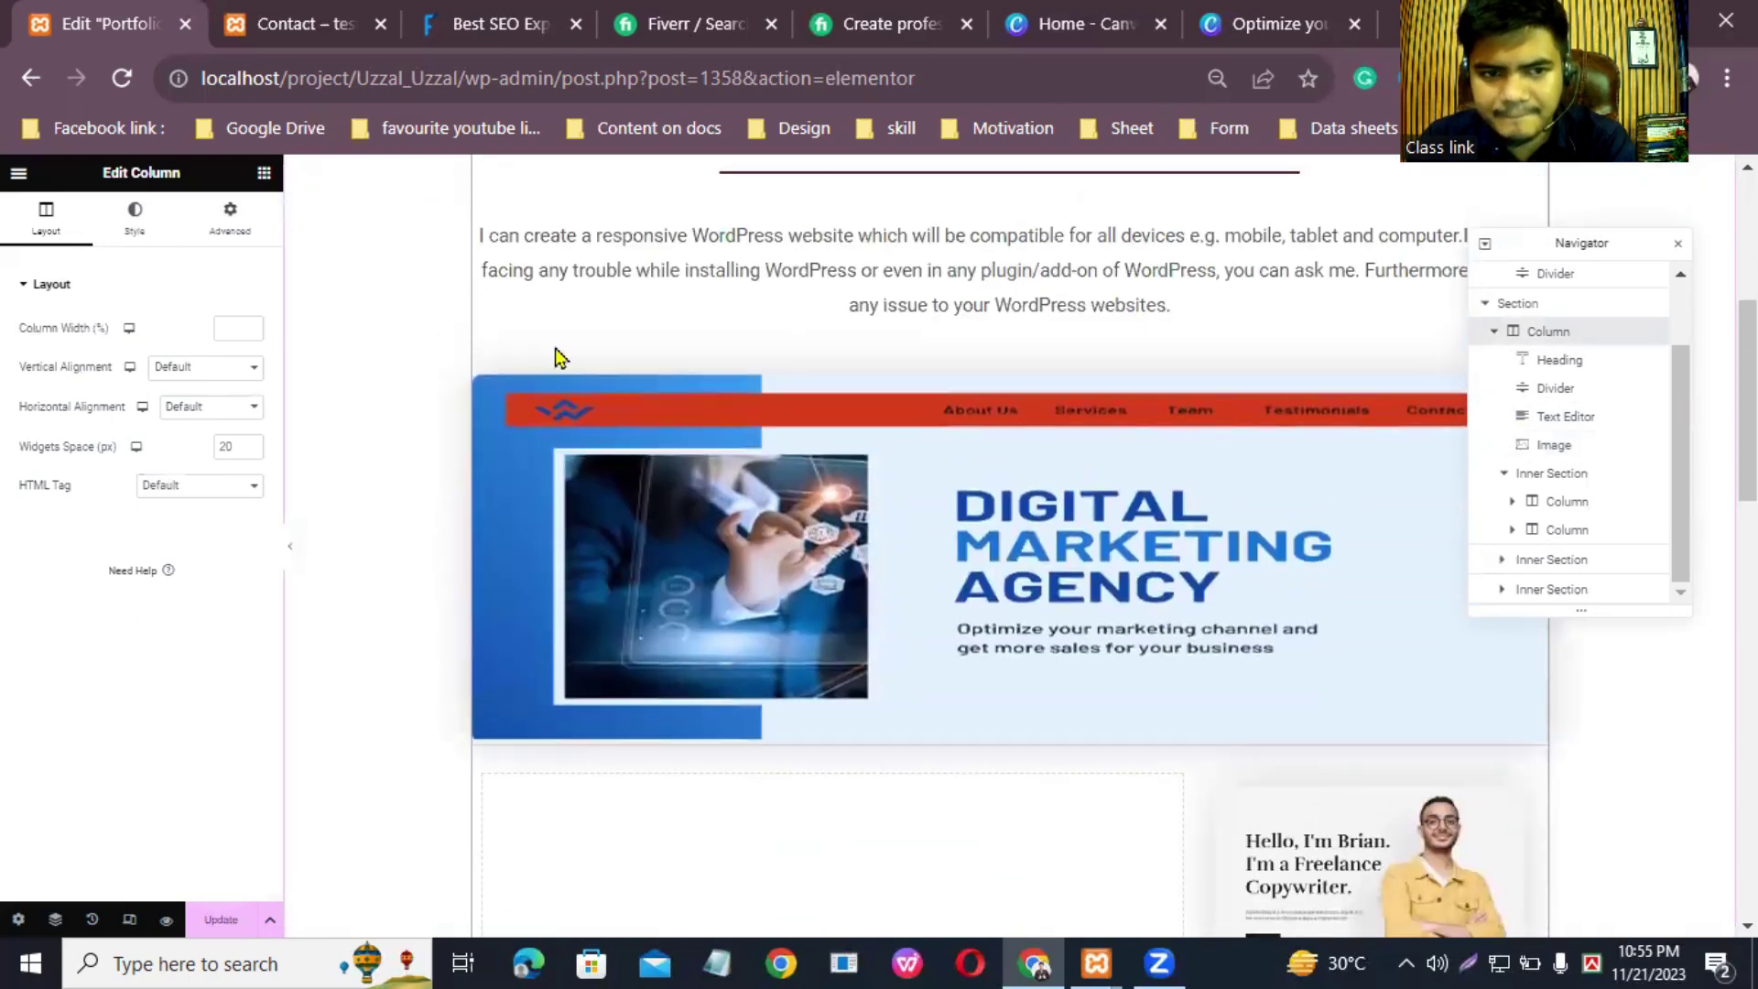
{"action": "left_click", "coordinate": [265, 176]}
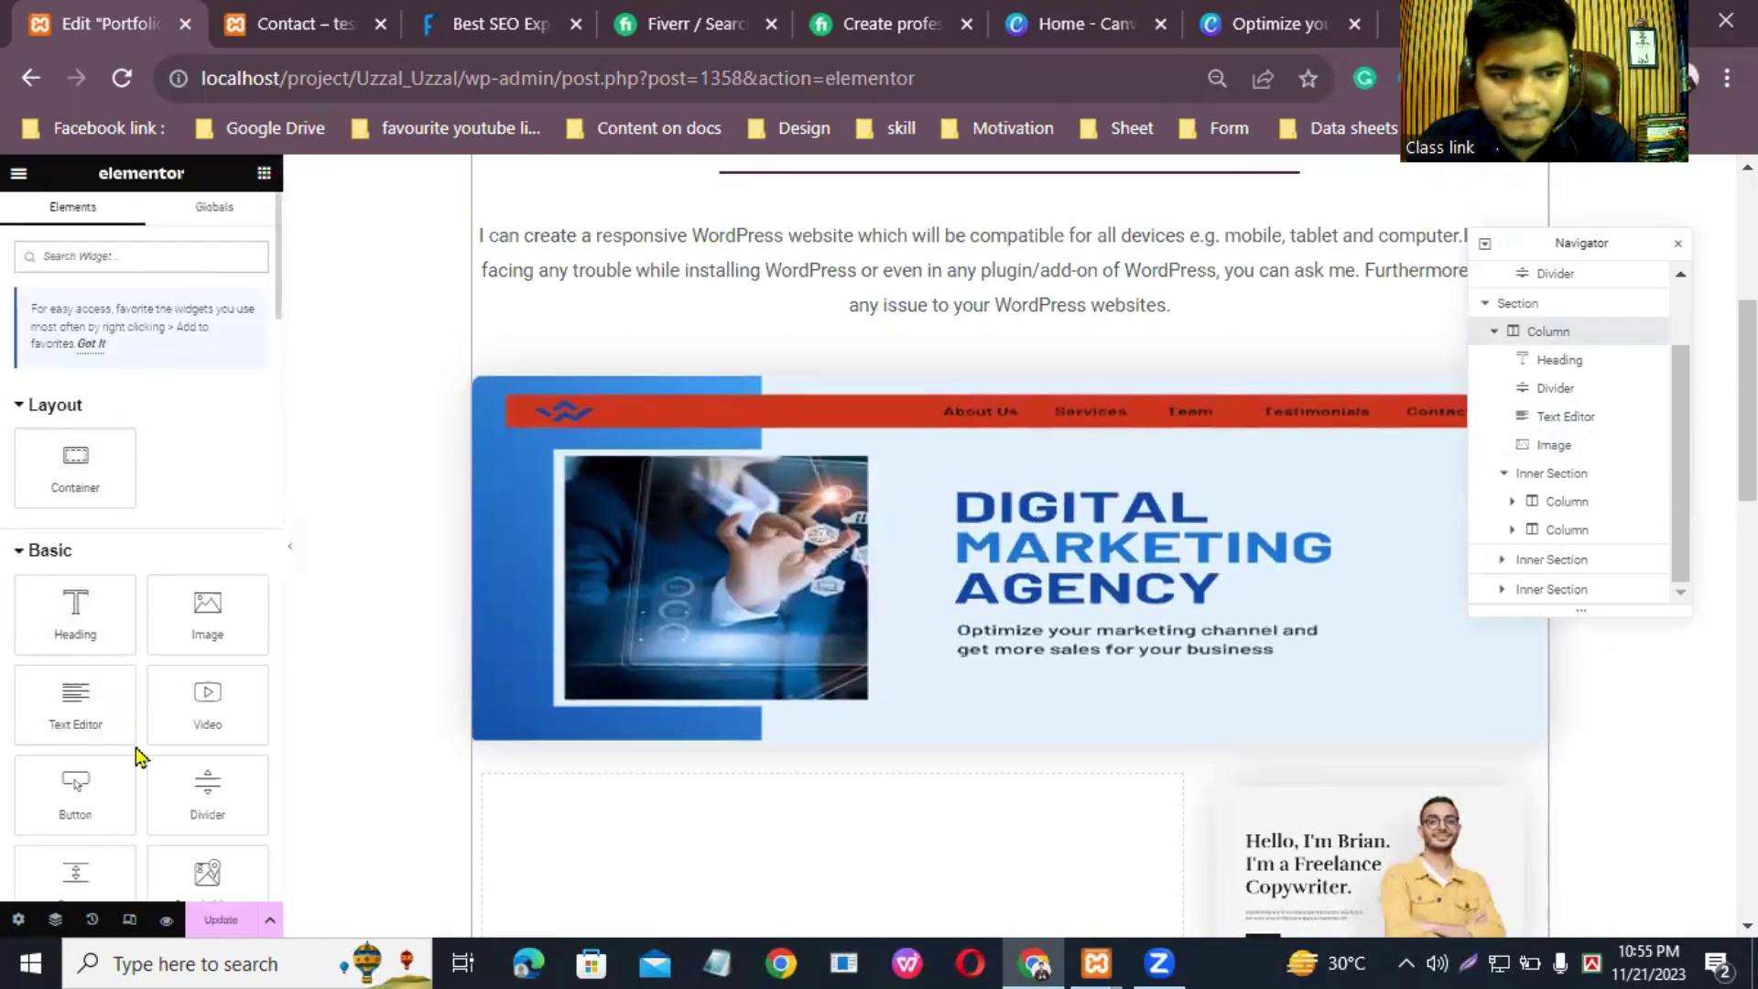
Step: Try a widget search for 'I', then clear it
{"action": "scroll", "coordinate": [142, 797], "scroll_direction": "down", "scroll_amount": 6}
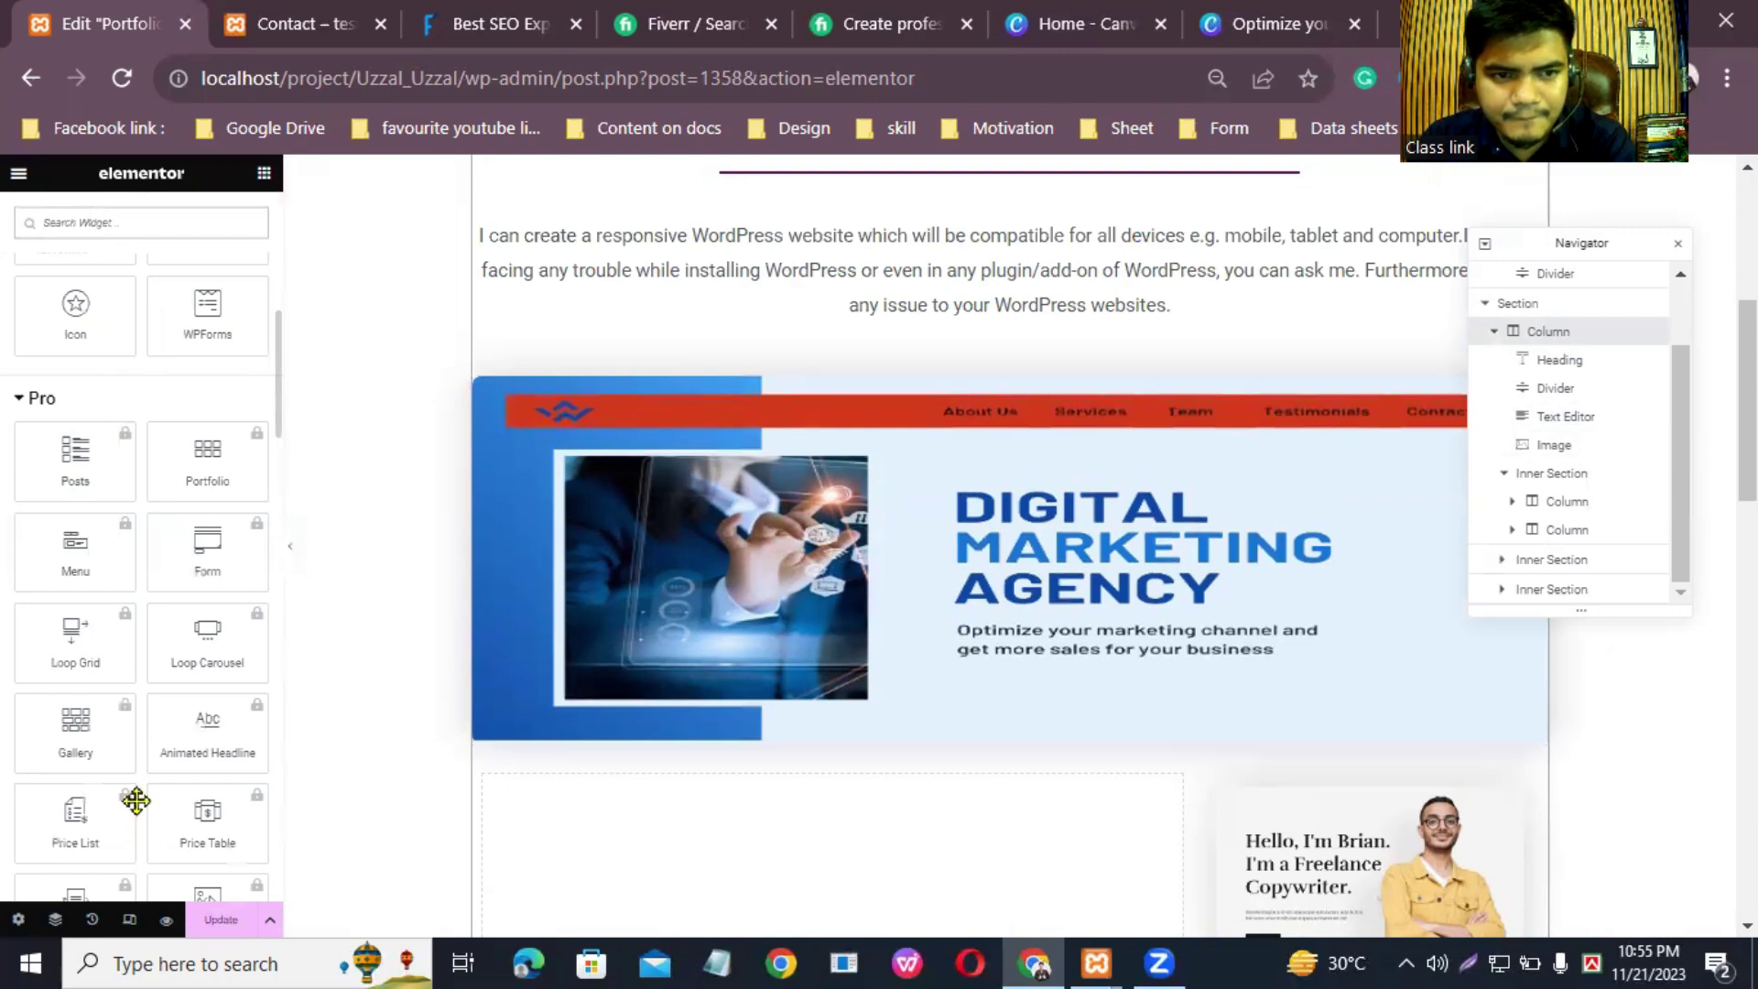
{"action": "scroll", "coordinate": [174, 622], "scroll_direction": "up", "scroll_amount": 8}
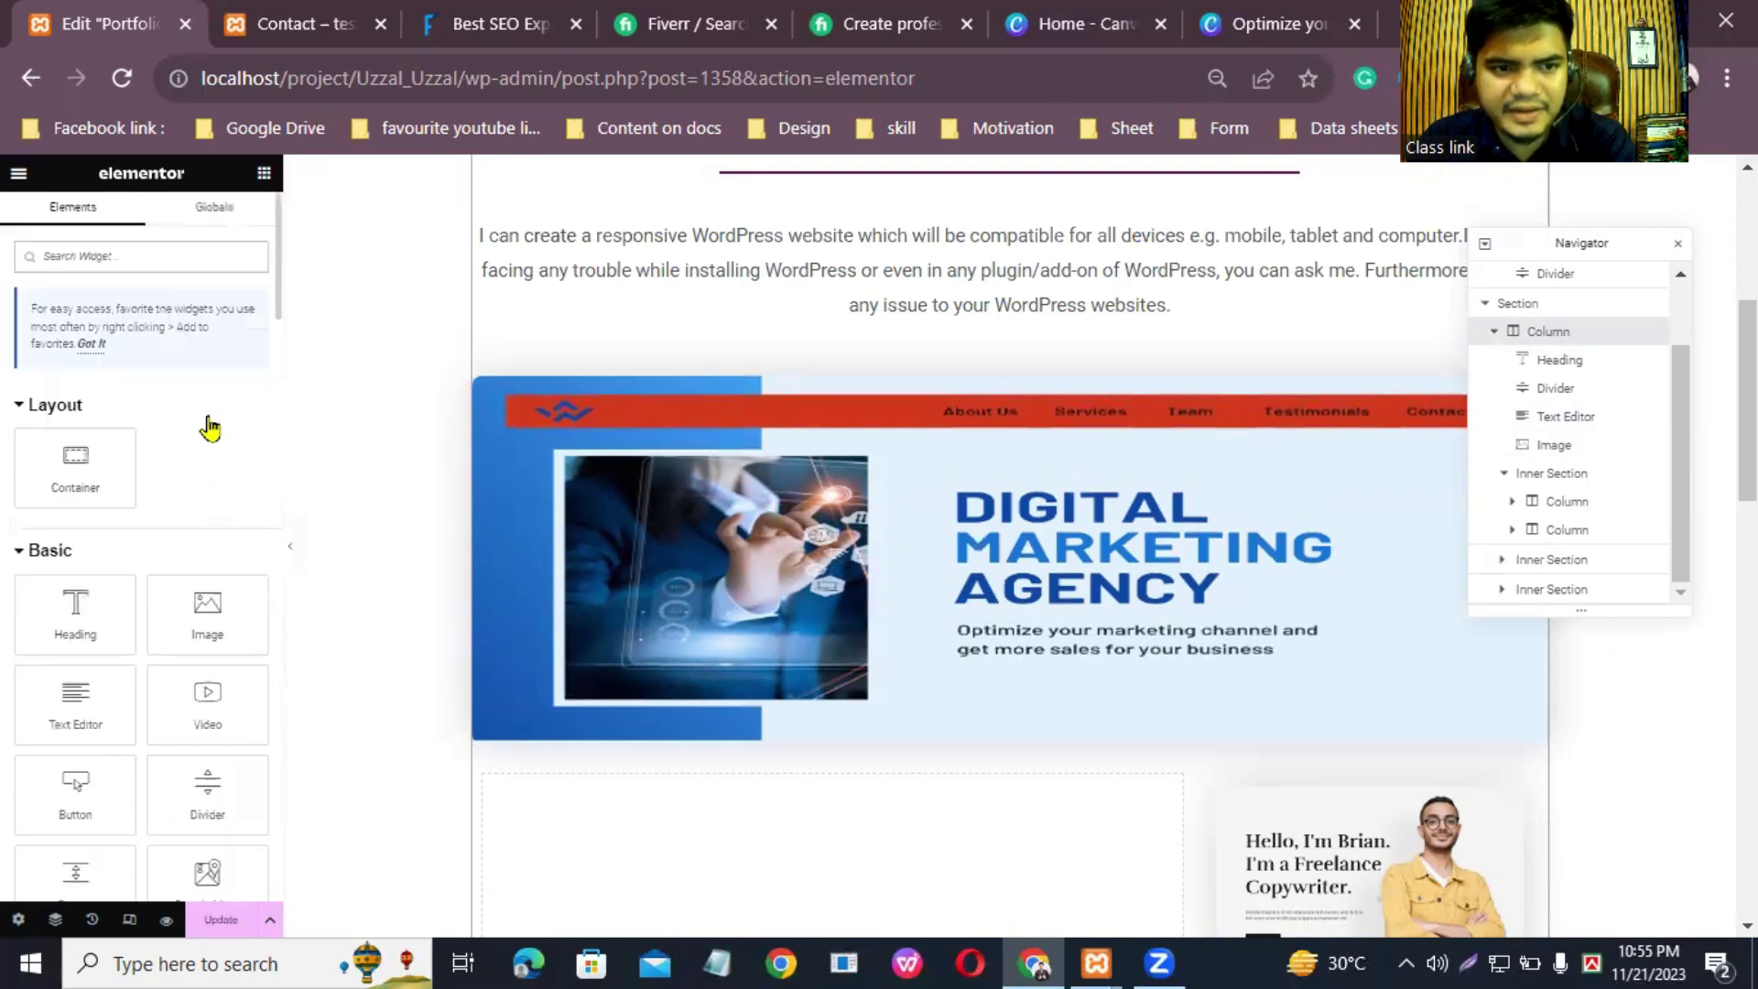
{"action": "left_click", "coordinate": [177, 260]}
{"action": "type", "text": "I"}
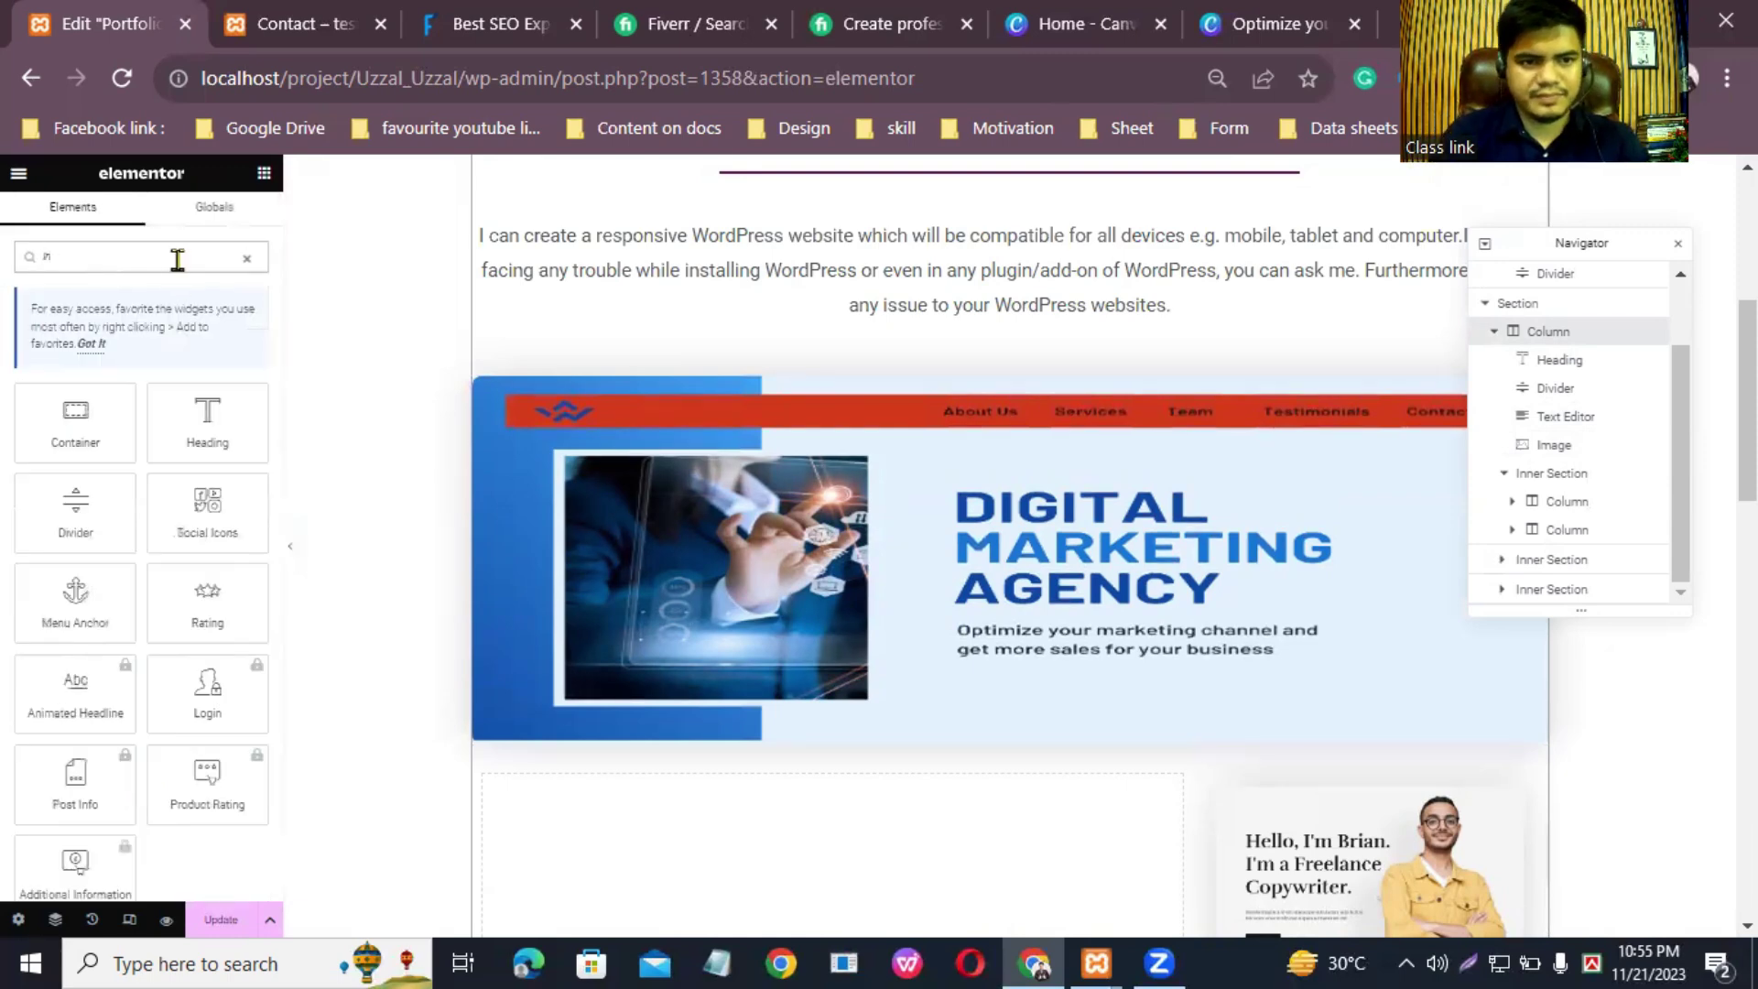
{"action": "key", "text": "BackSpace"}
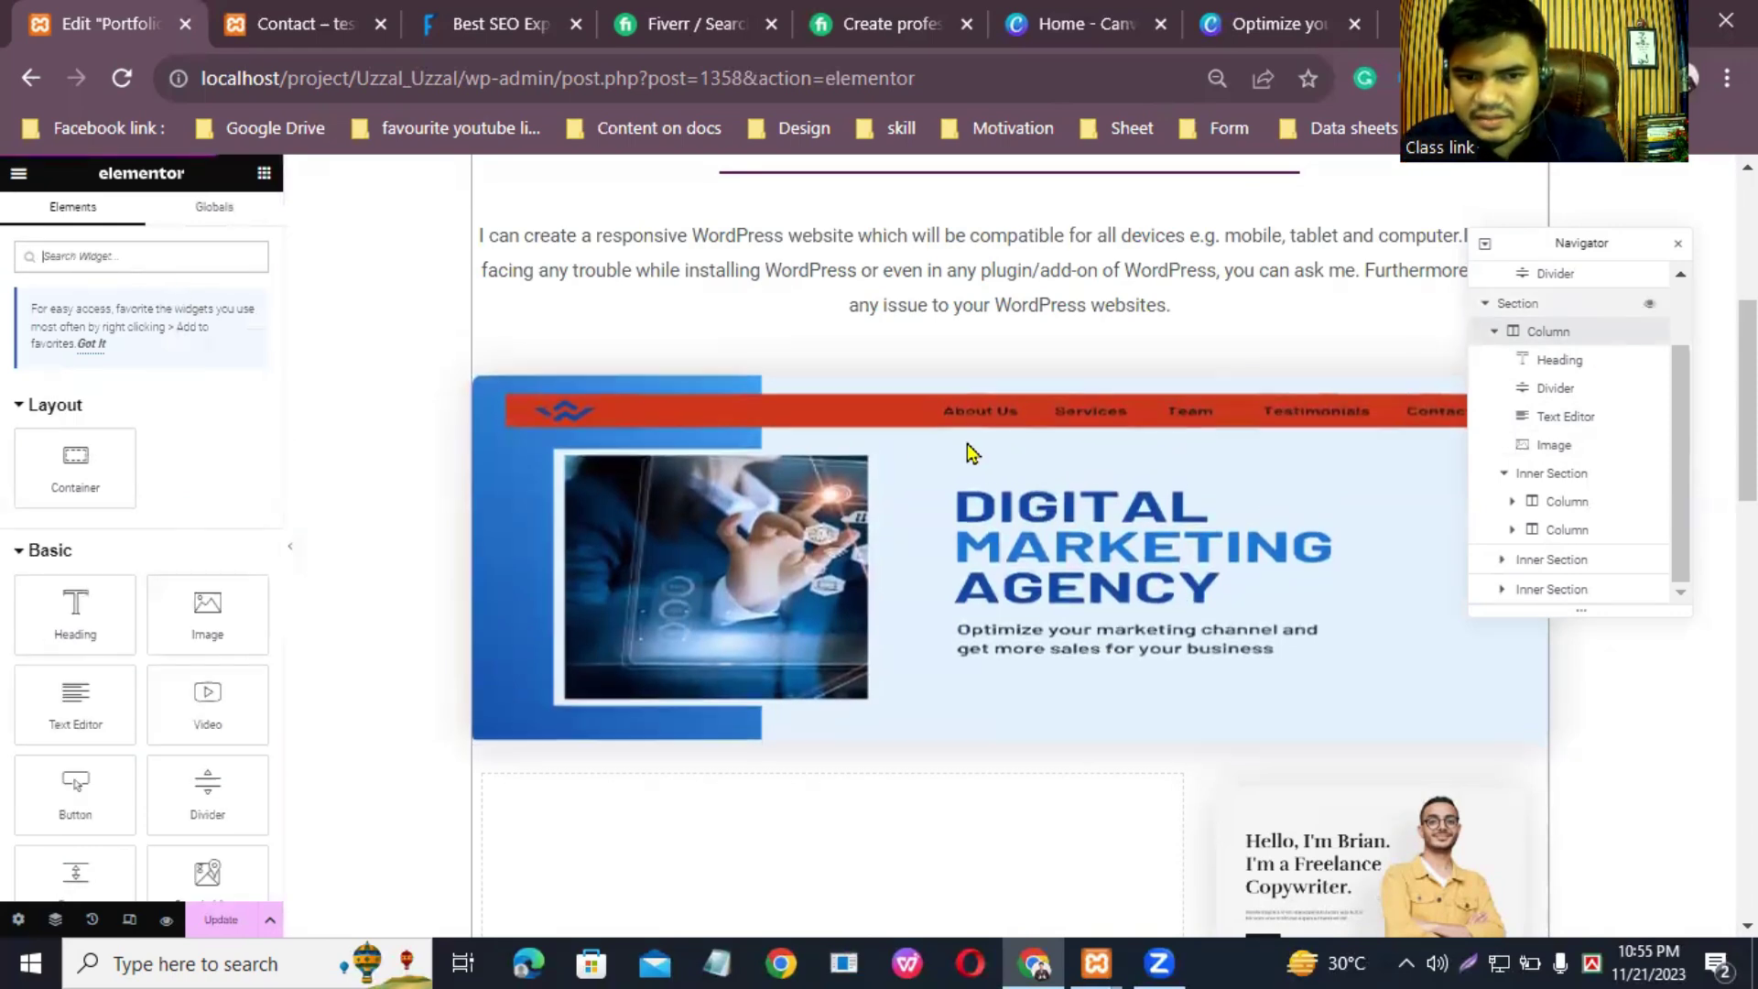
Step: Click through the Navigator's section, column, heading, divider, text and image rows
{"action": "left_click", "coordinate": [1614, 339]}
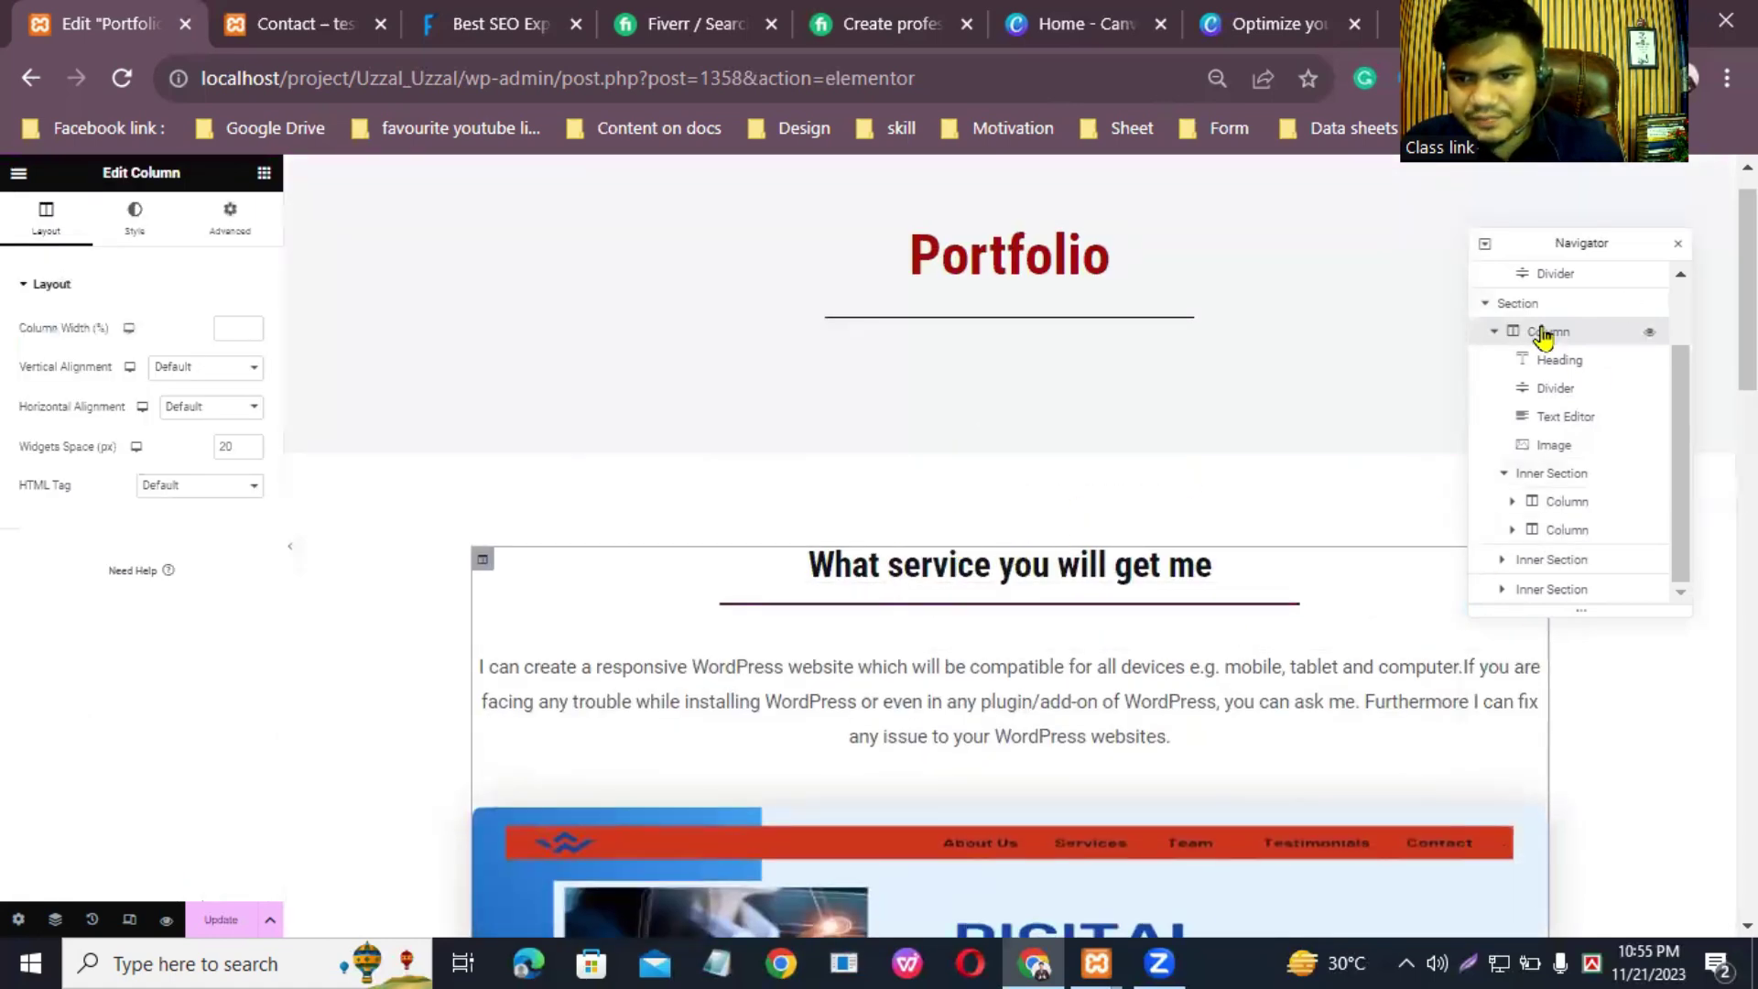
{"action": "left_click", "coordinate": [1517, 303]}
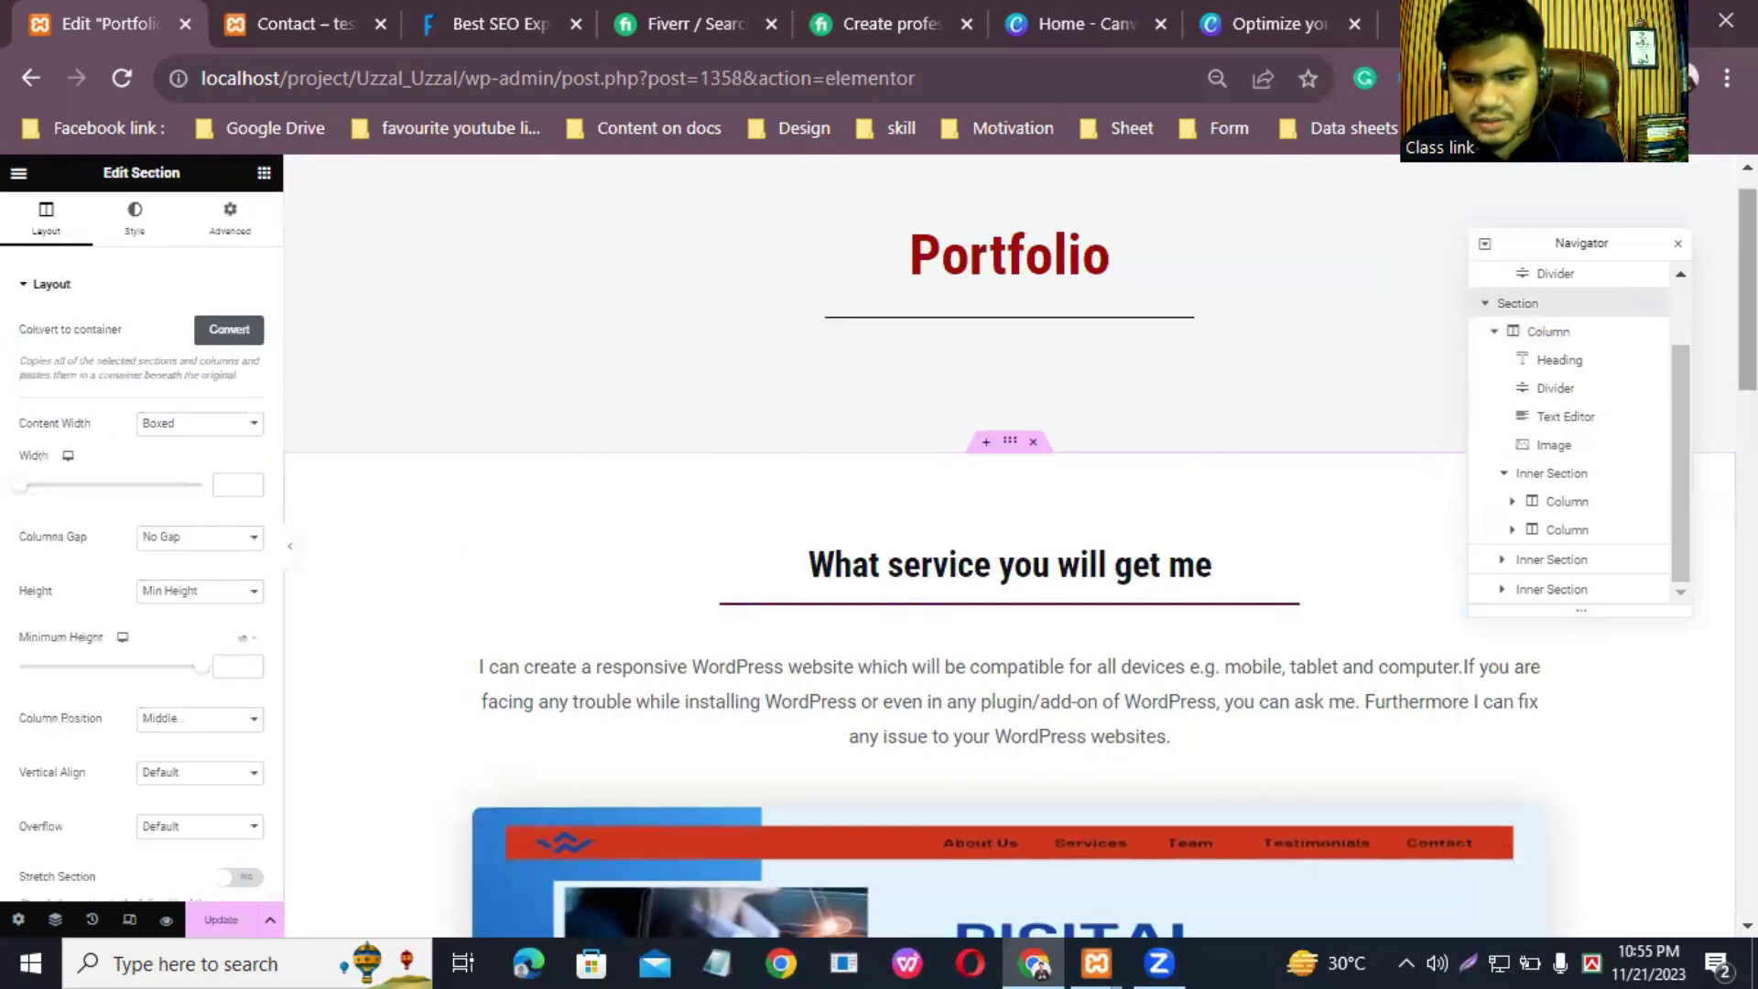
{"action": "scroll", "coordinate": [827, 852], "scroll_direction": "down", "scroll_amount": 7}
{"action": "scroll", "coordinate": [1008, 549], "scroll_direction": "down", "scroll_amount": 15}
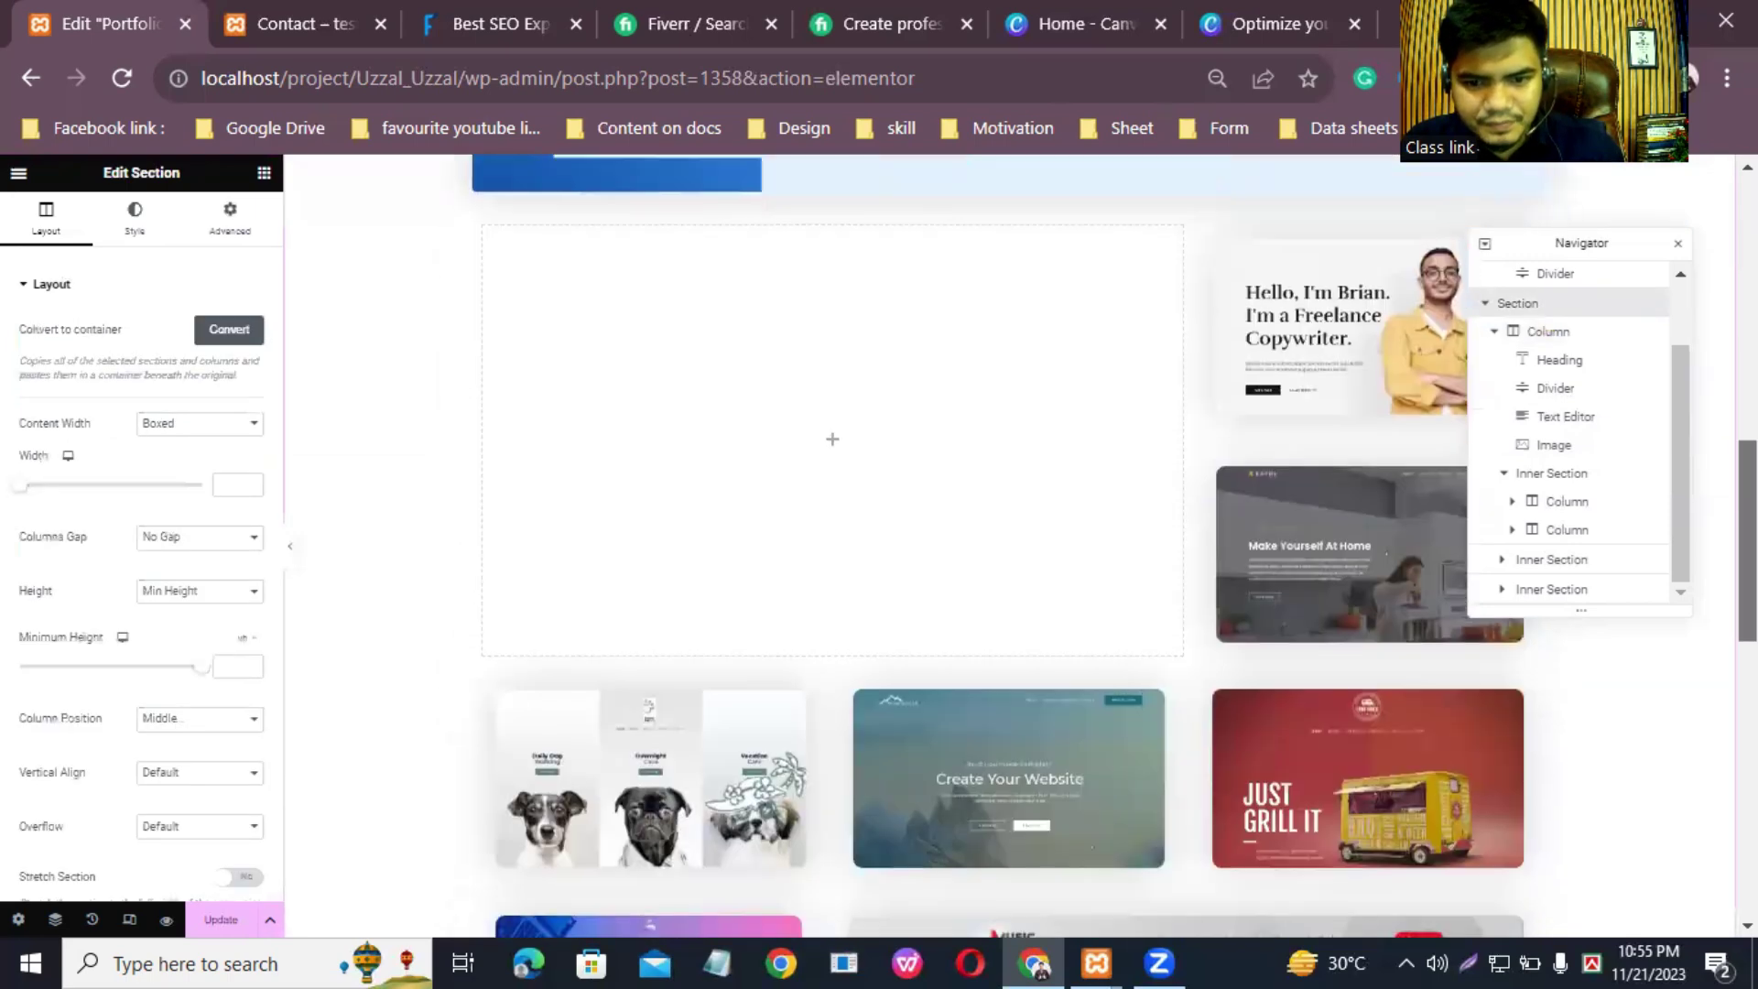
{"action": "scroll", "coordinate": [1007, 550], "scroll_direction": "down", "scroll_amount": 3}
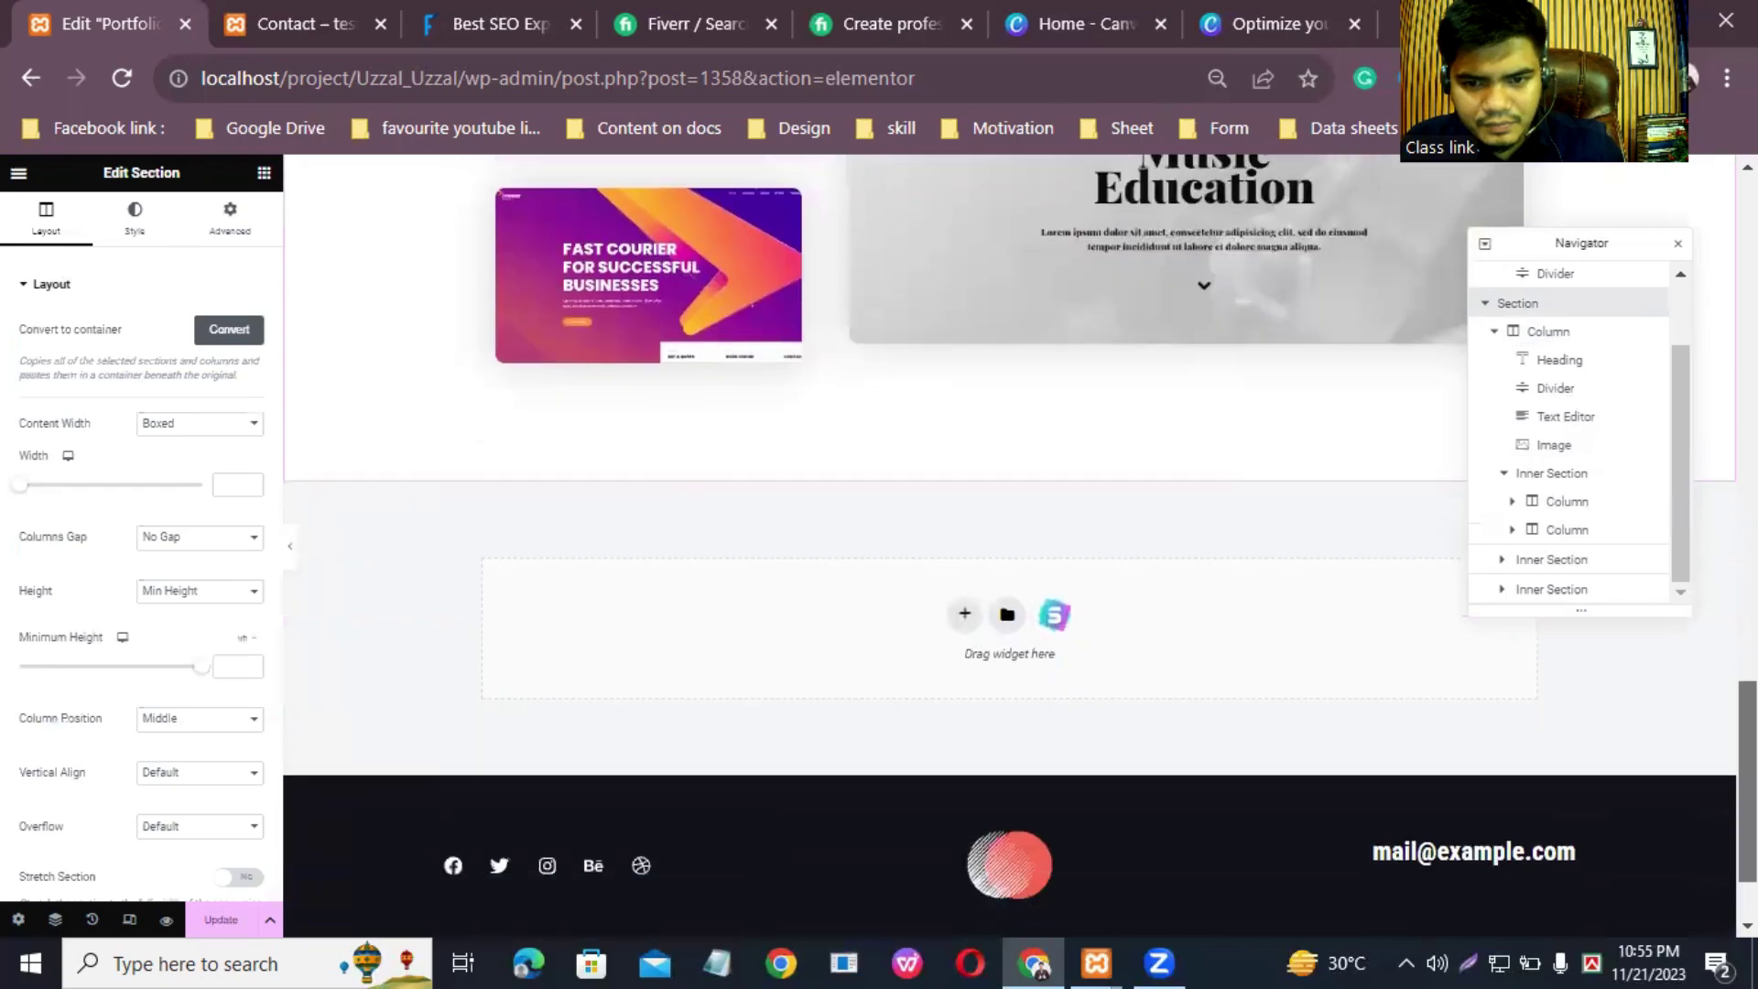
{"action": "scroll", "coordinate": [1008, 549], "scroll_direction": "up", "scroll_amount": 15}
{"action": "scroll", "coordinate": [1007, 549], "scroll_direction": "up", "scroll_amount": 2}
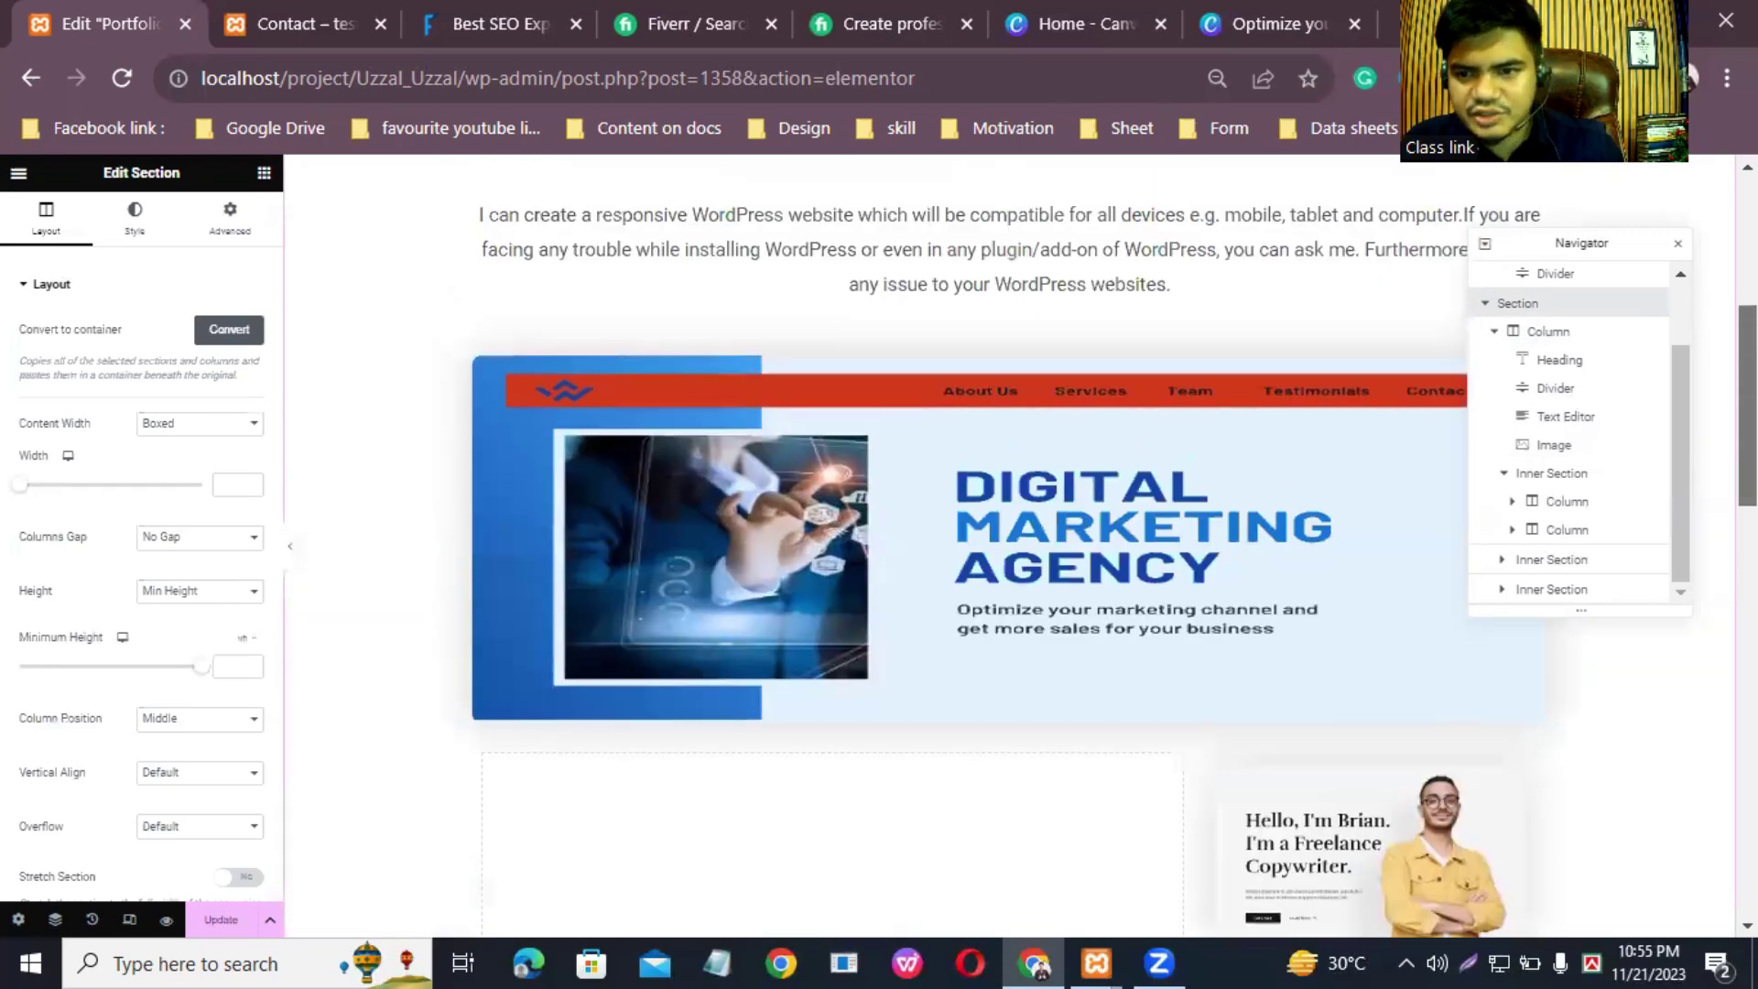
{"action": "left_click", "coordinate": [1557, 343]}
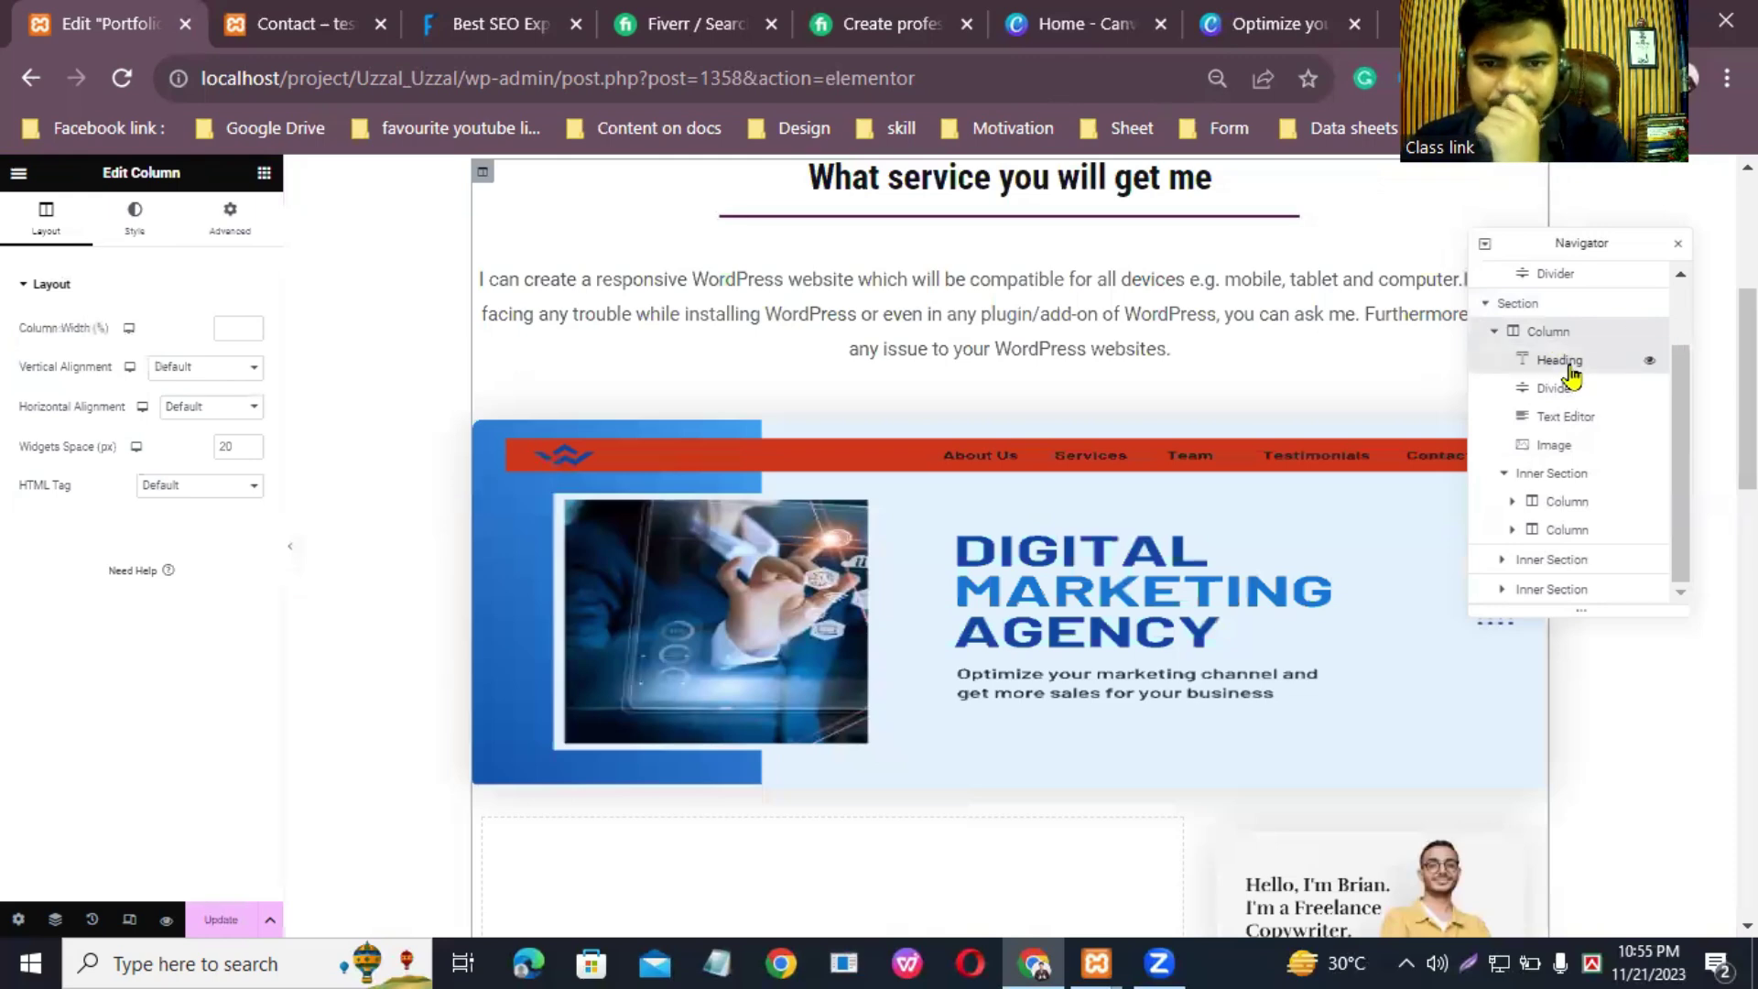
{"action": "left_click", "coordinate": [1555, 360]}
{"action": "left_click", "coordinate": [1556, 388]}
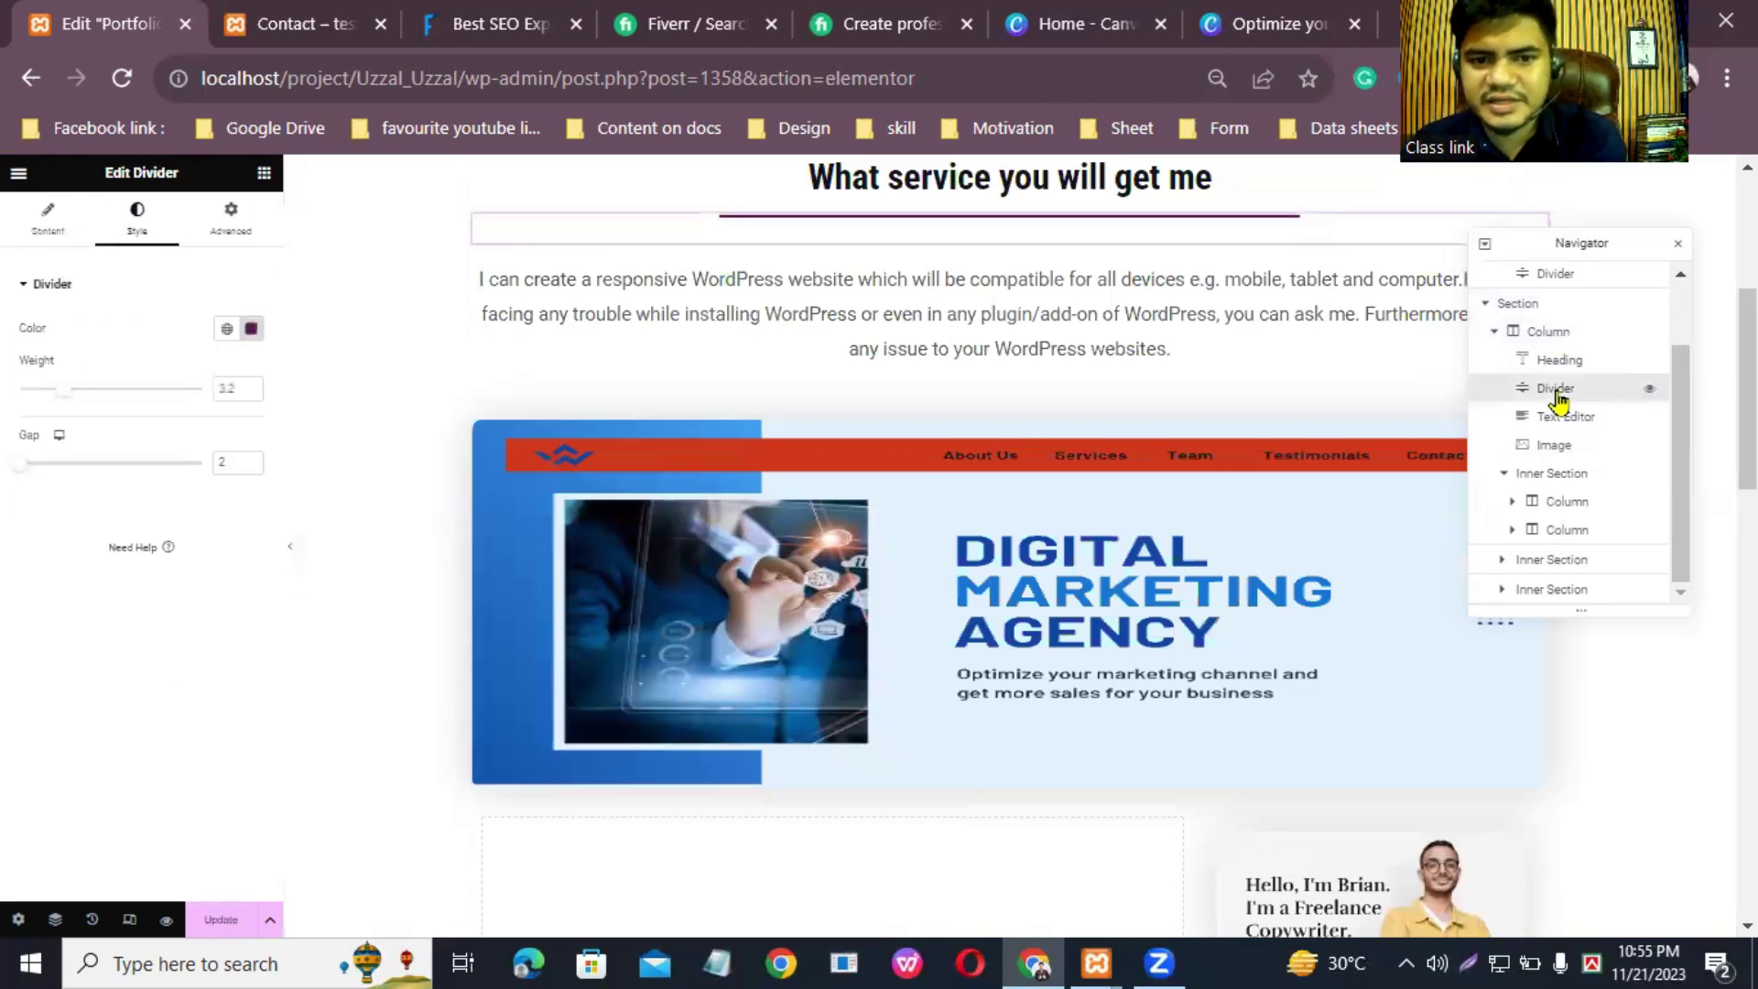
{"action": "left_click", "coordinate": [1554, 421]}
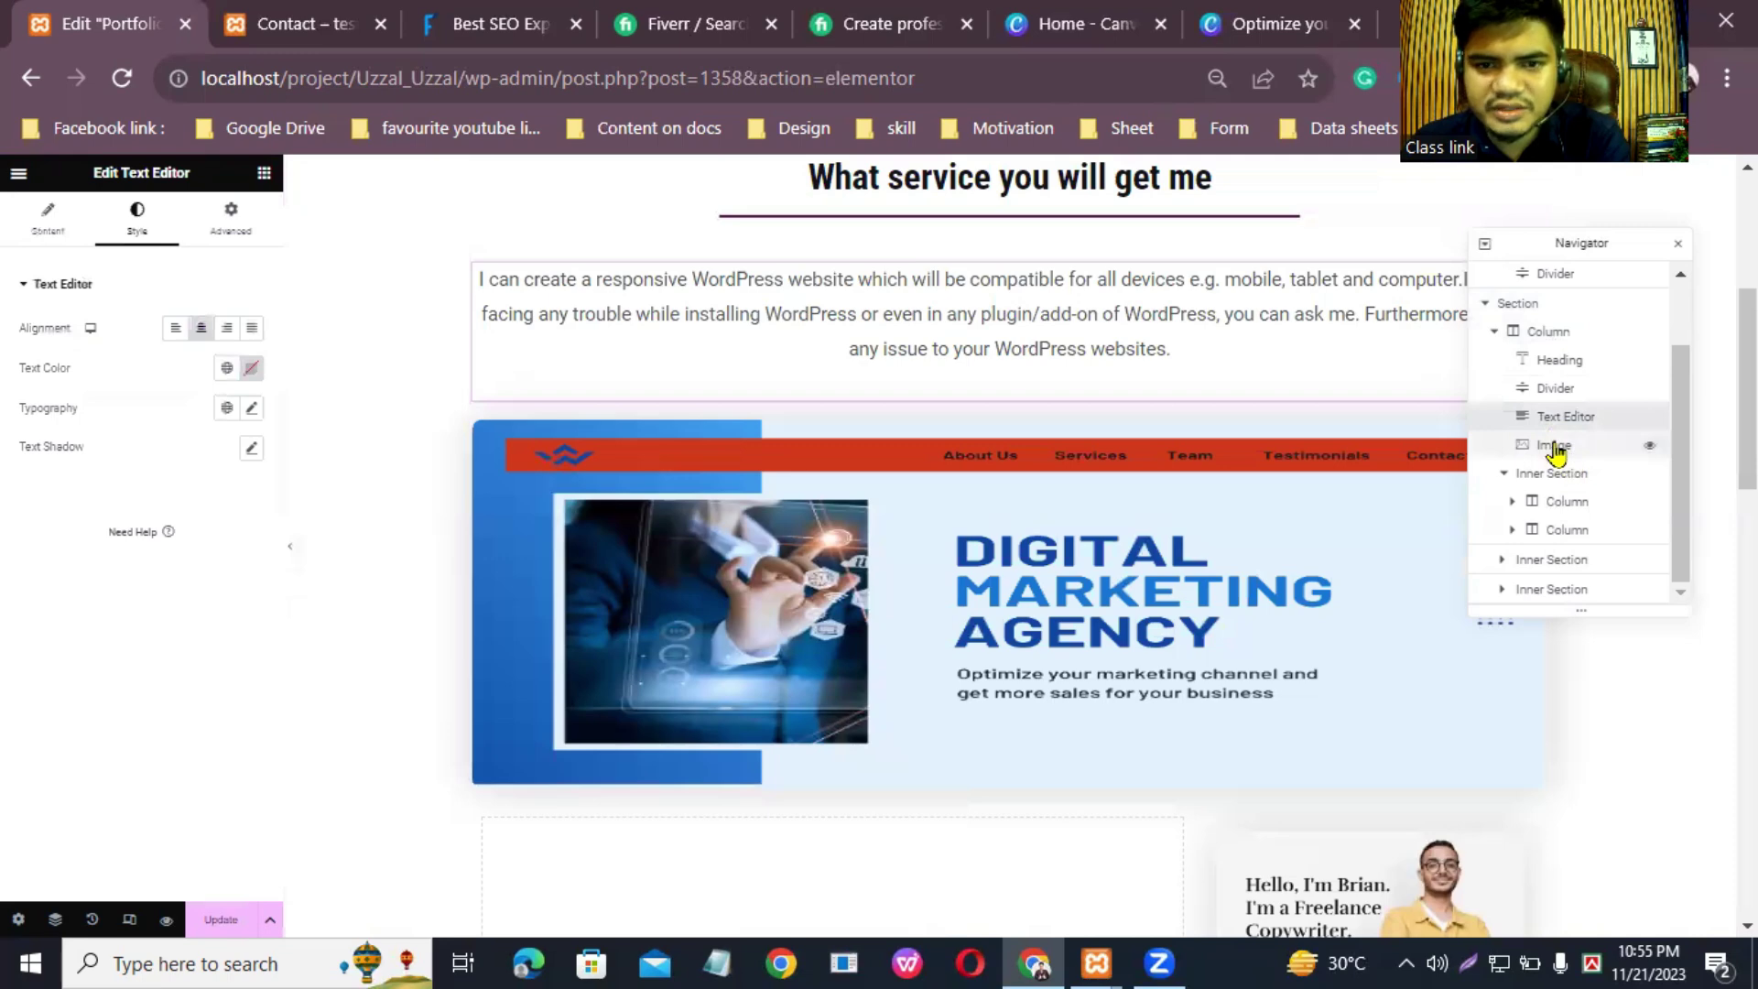
{"action": "left_click", "coordinate": [1556, 449]}
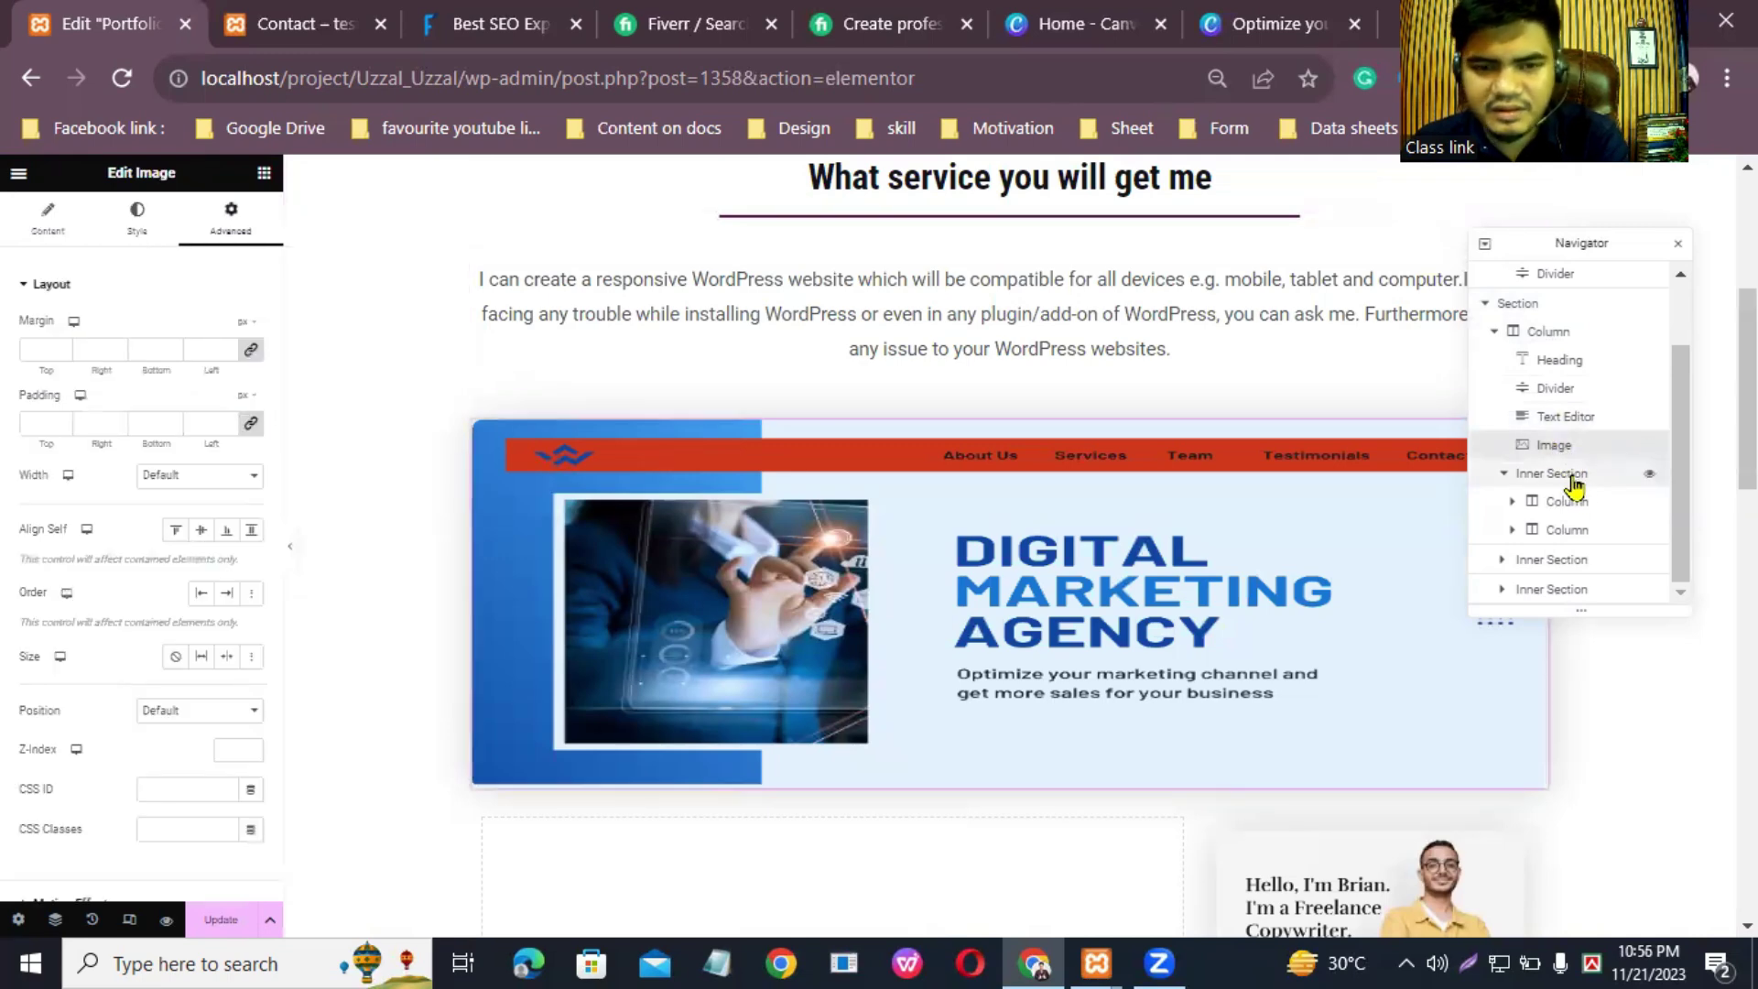
Step: Select the inner section's empty left column, about 67% wide
{"action": "left_click", "coordinate": [1568, 474]}
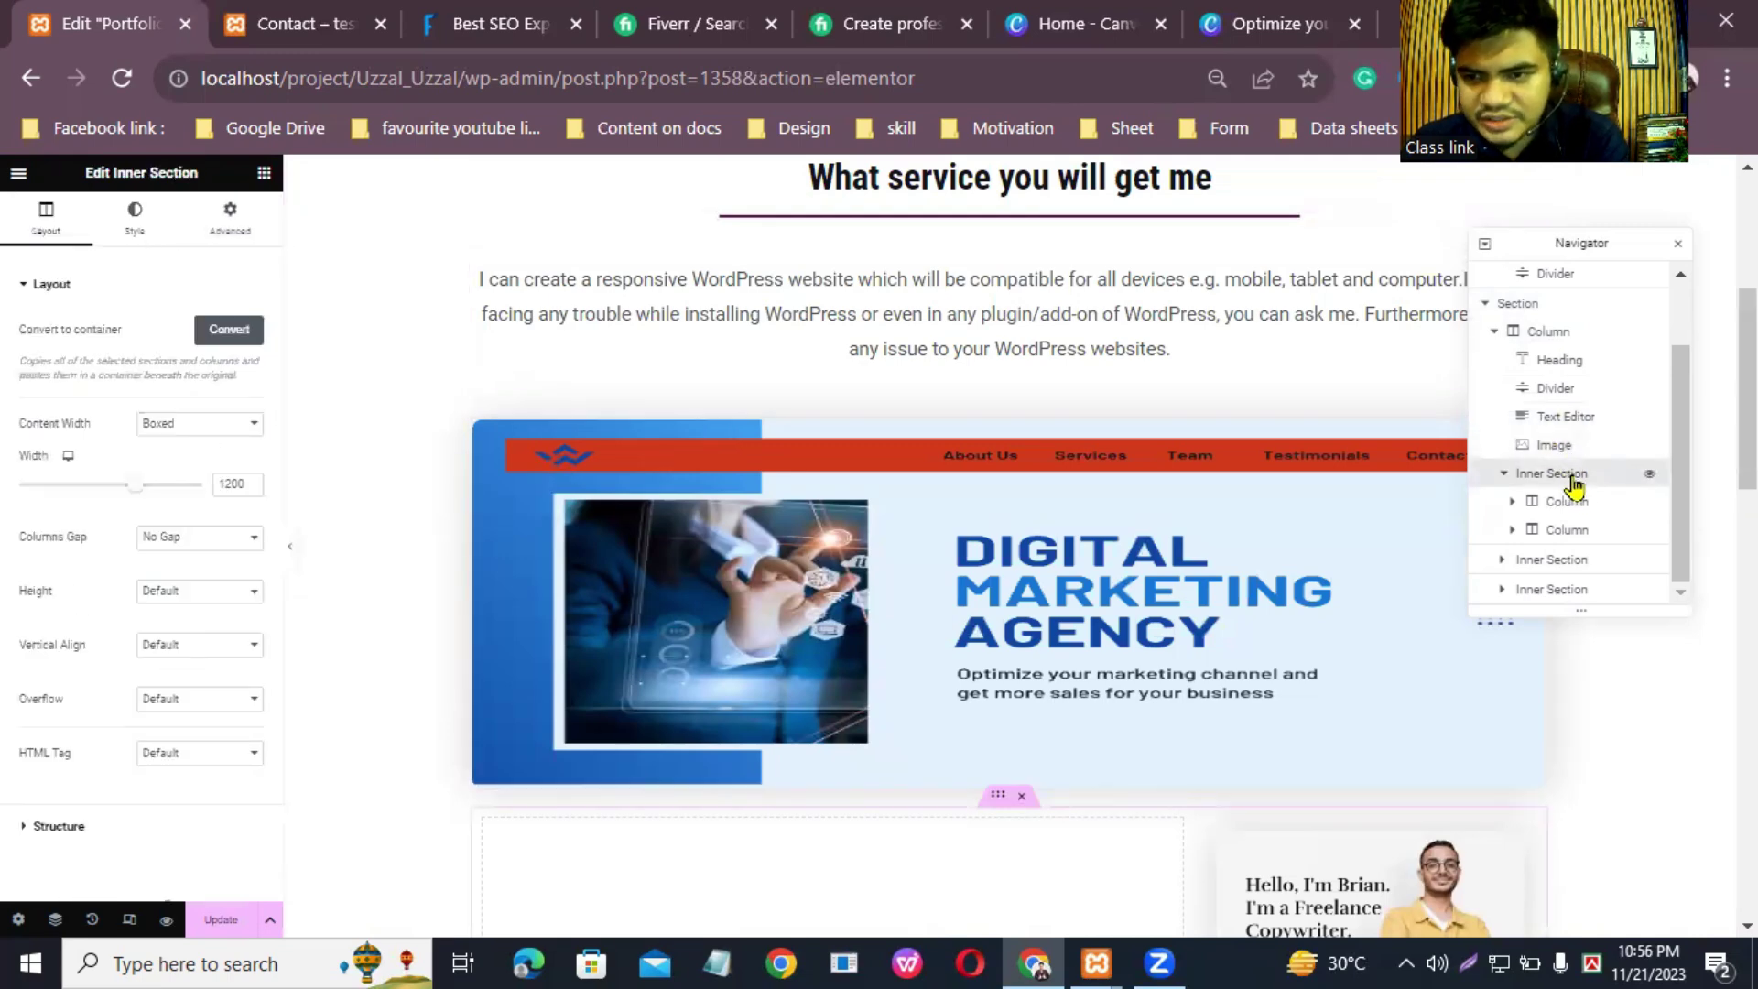
{"action": "scroll", "coordinate": [1111, 547], "scroll_direction": "down", "scroll_amount": 4}
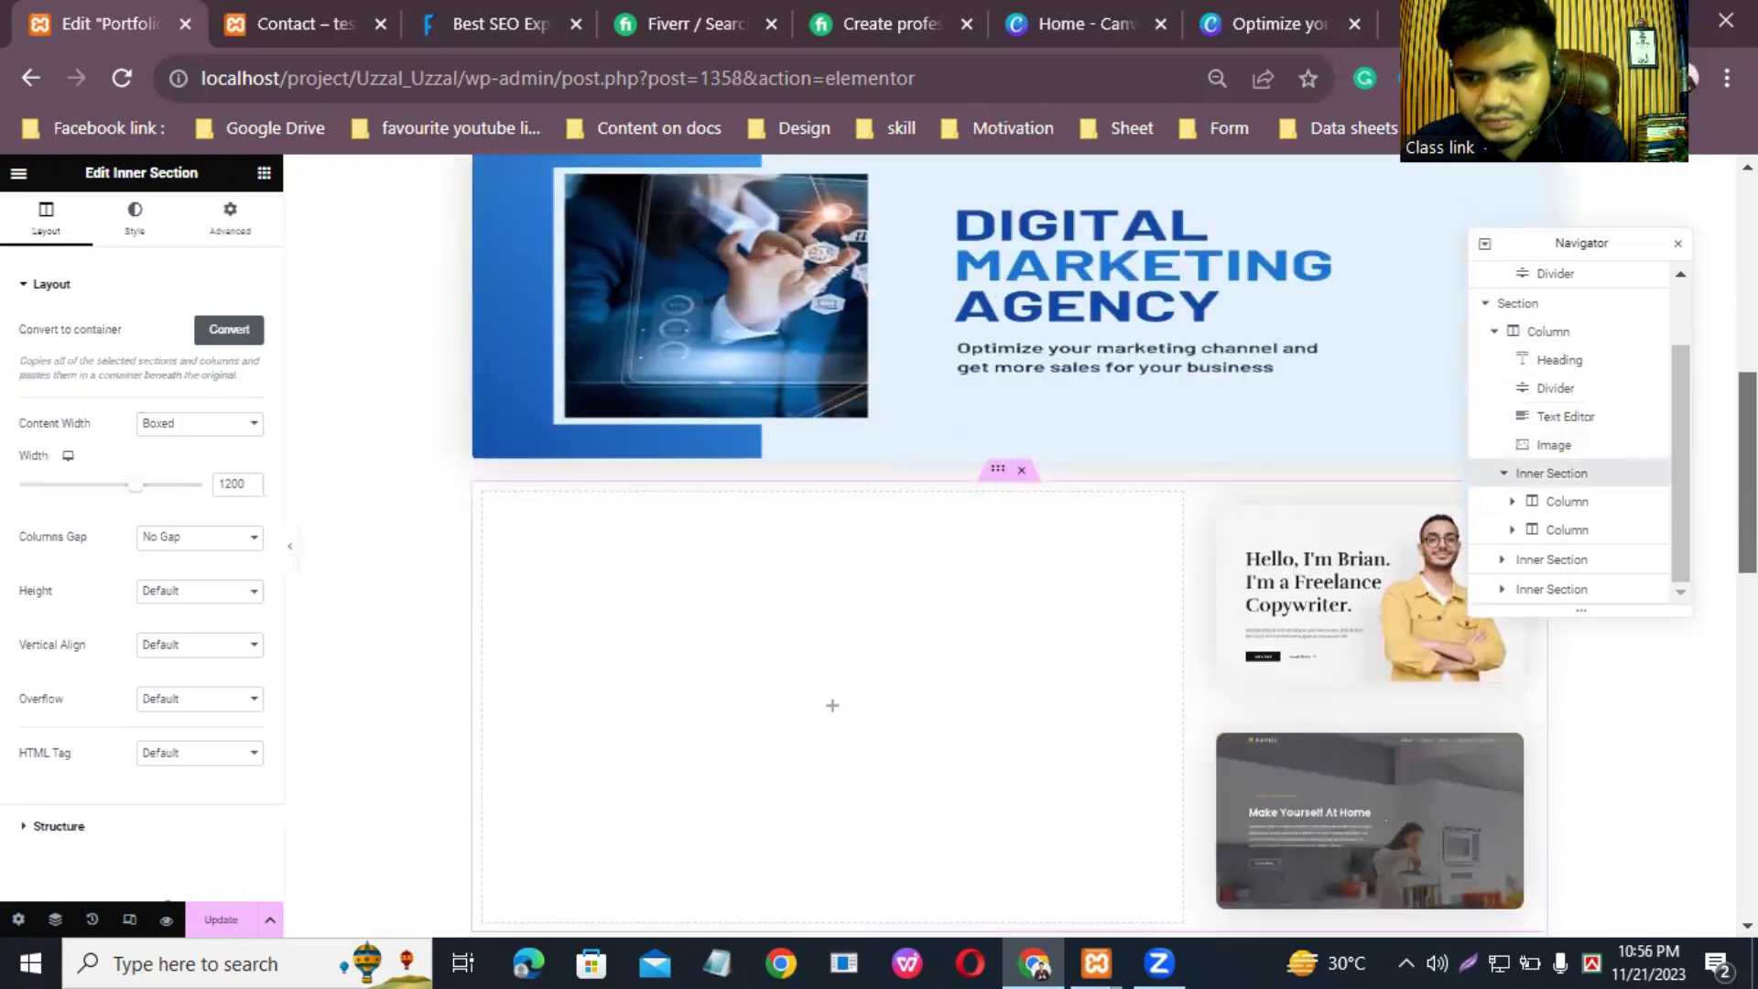
{"action": "left_click", "coordinate": [1537, 509]}
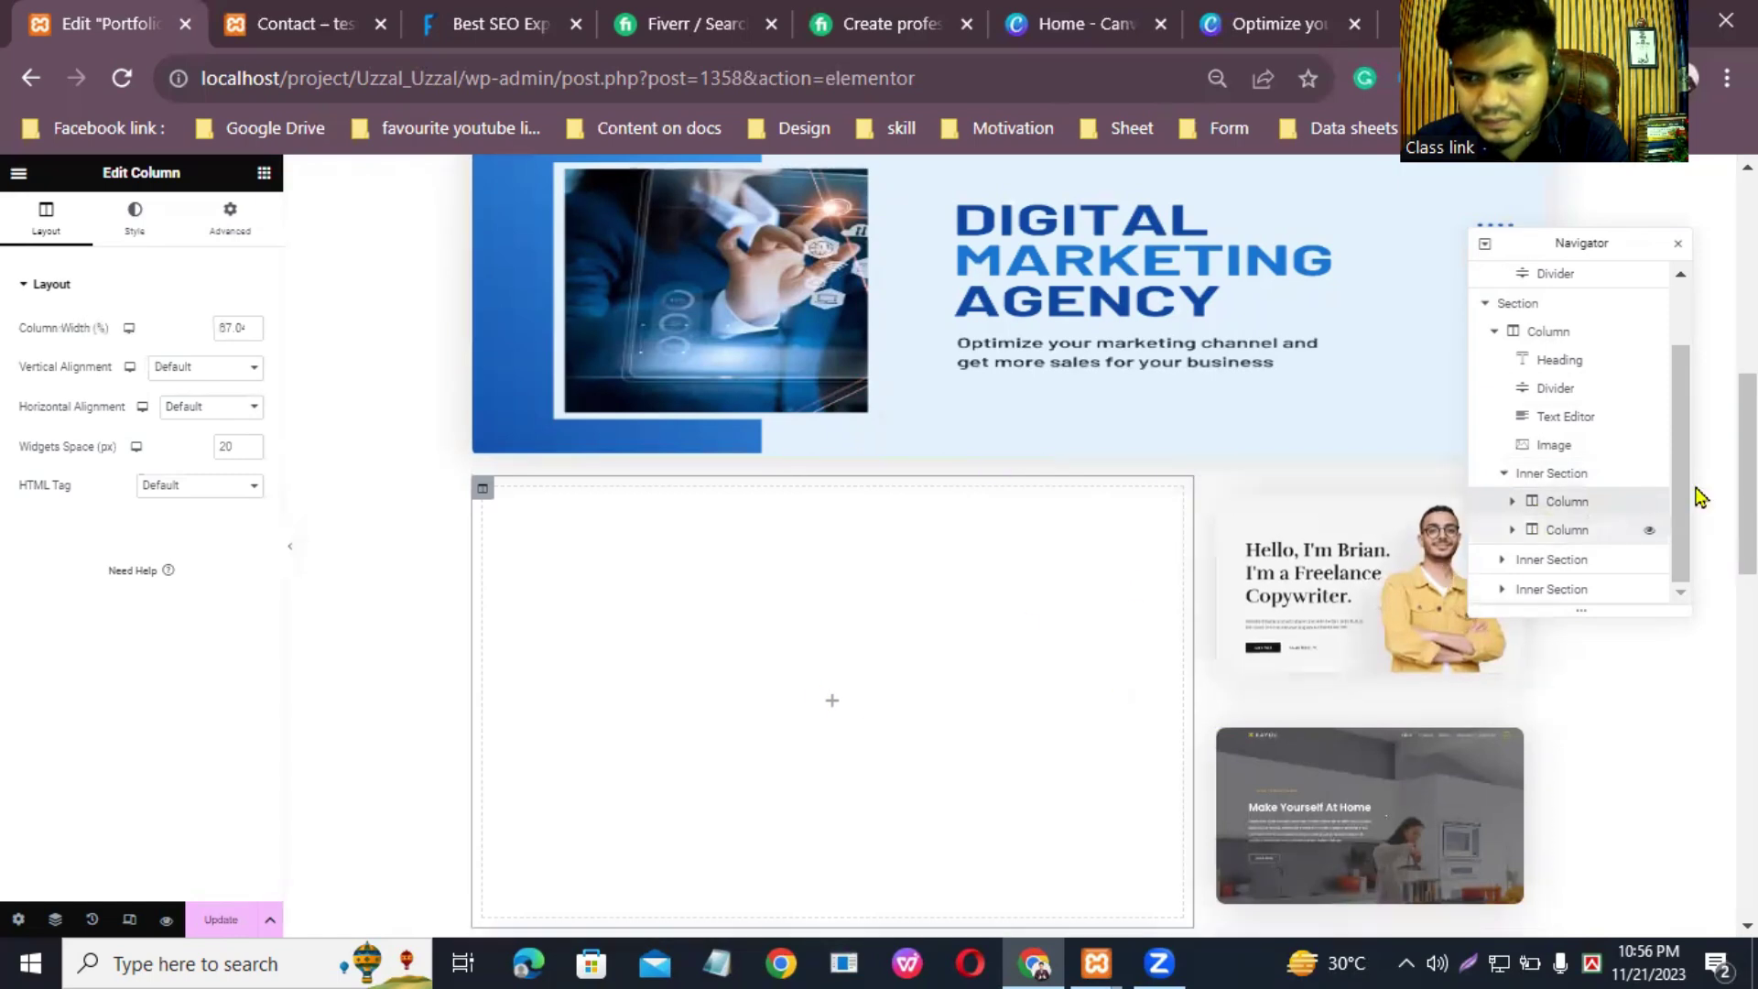
{"action": "scroll", "coordinate": [1695, 491], "scroll_direction": "up", "scroll_amount": 3}
{"action": "scroll", "coordinate": [740, 511], "scroll_direction": "down", "scroll_amount": 5}
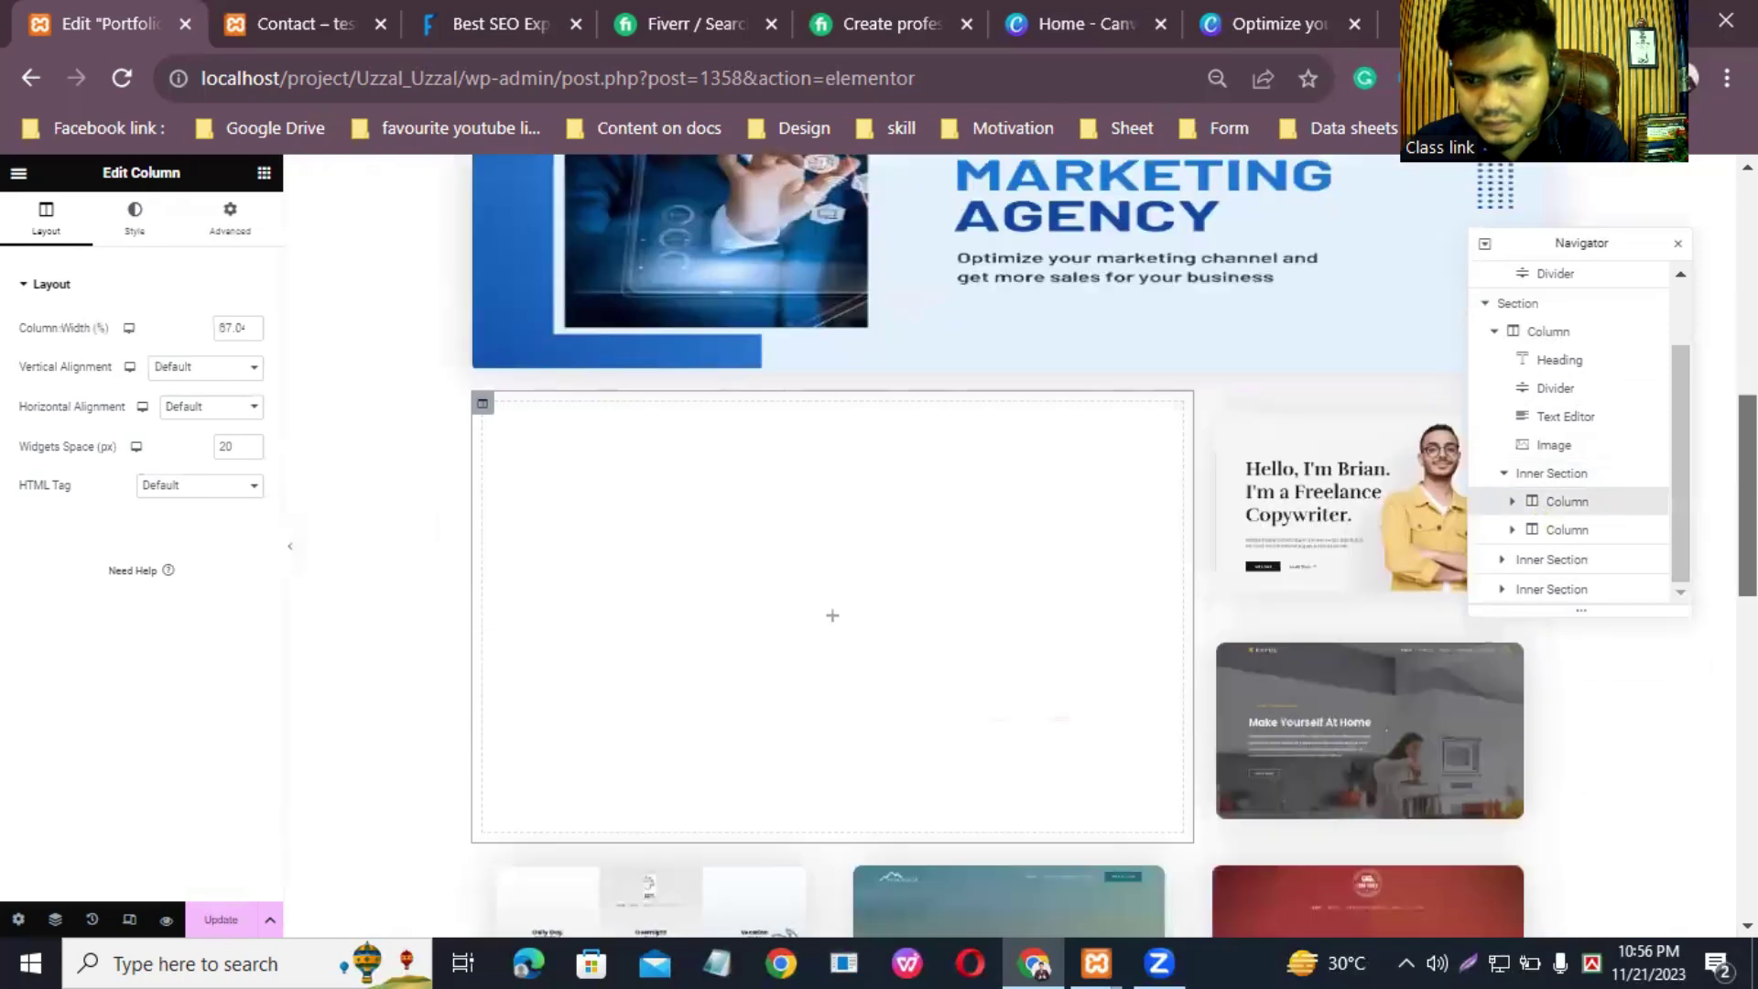
{"action": "scroll", "coordinate": [740, 511], "scroll_direction": "up", "scroll_amount": 1}
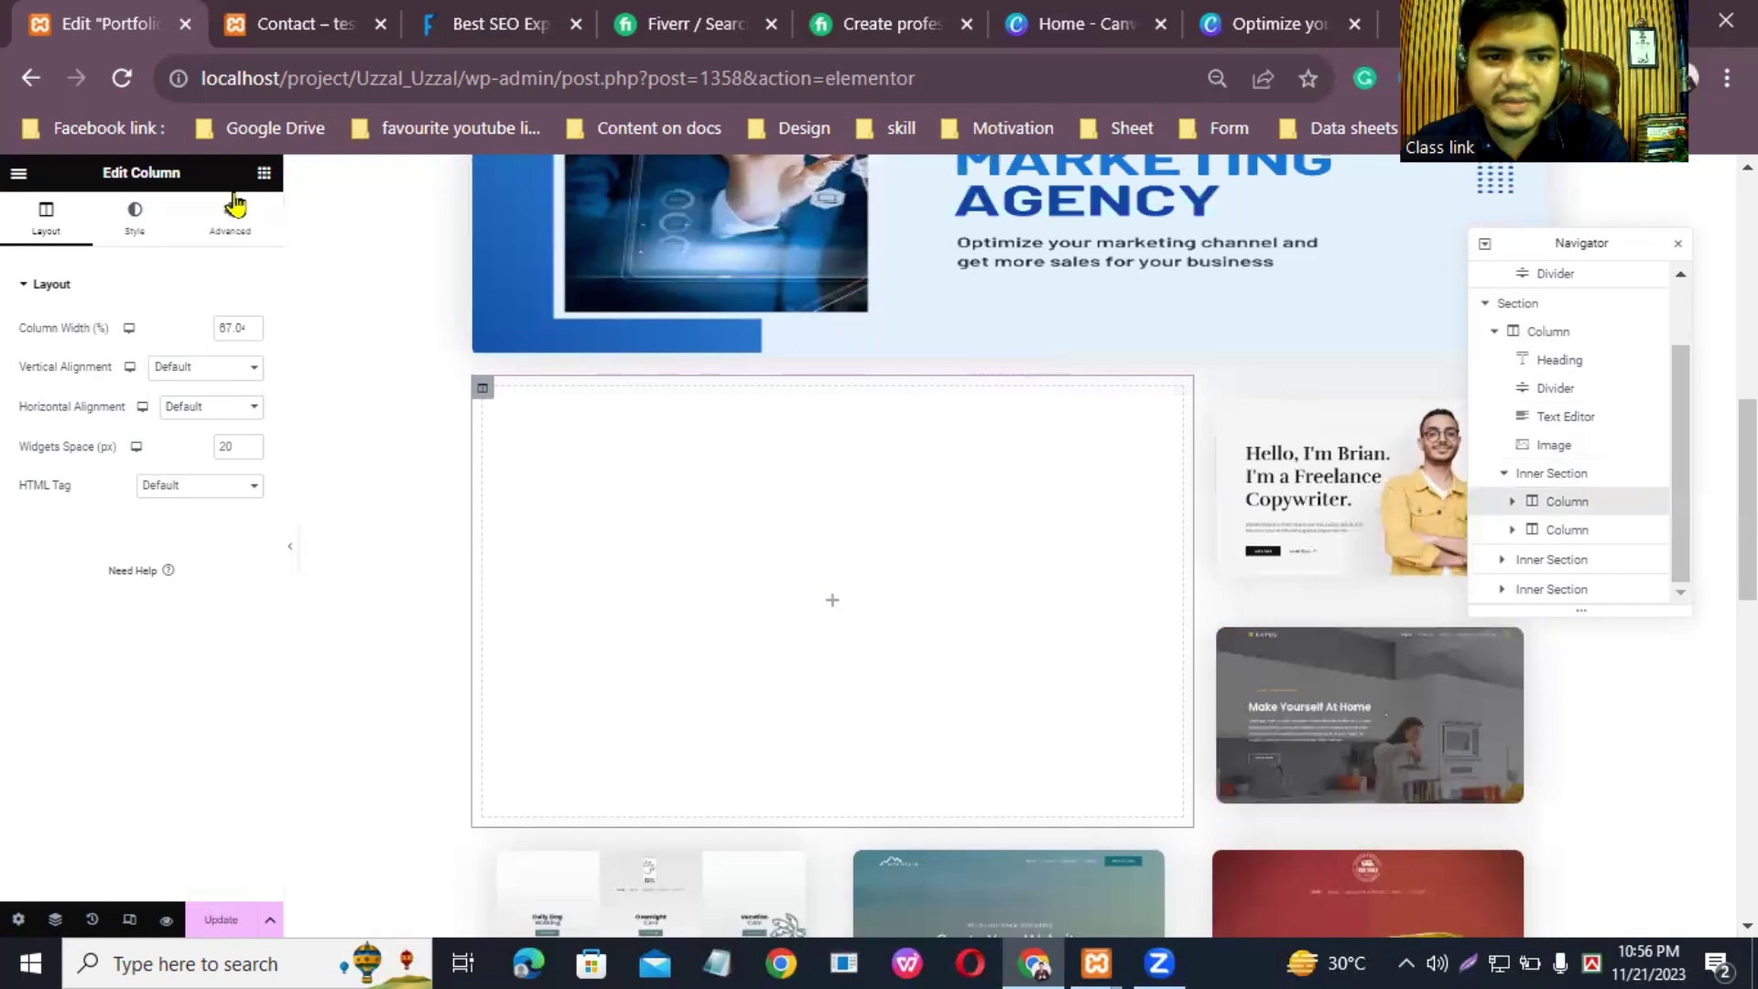
Step: Search widgets for 'image' and drop an Image widget into the empty column
{"action": "left_click", "coordinate": [265, 174]}
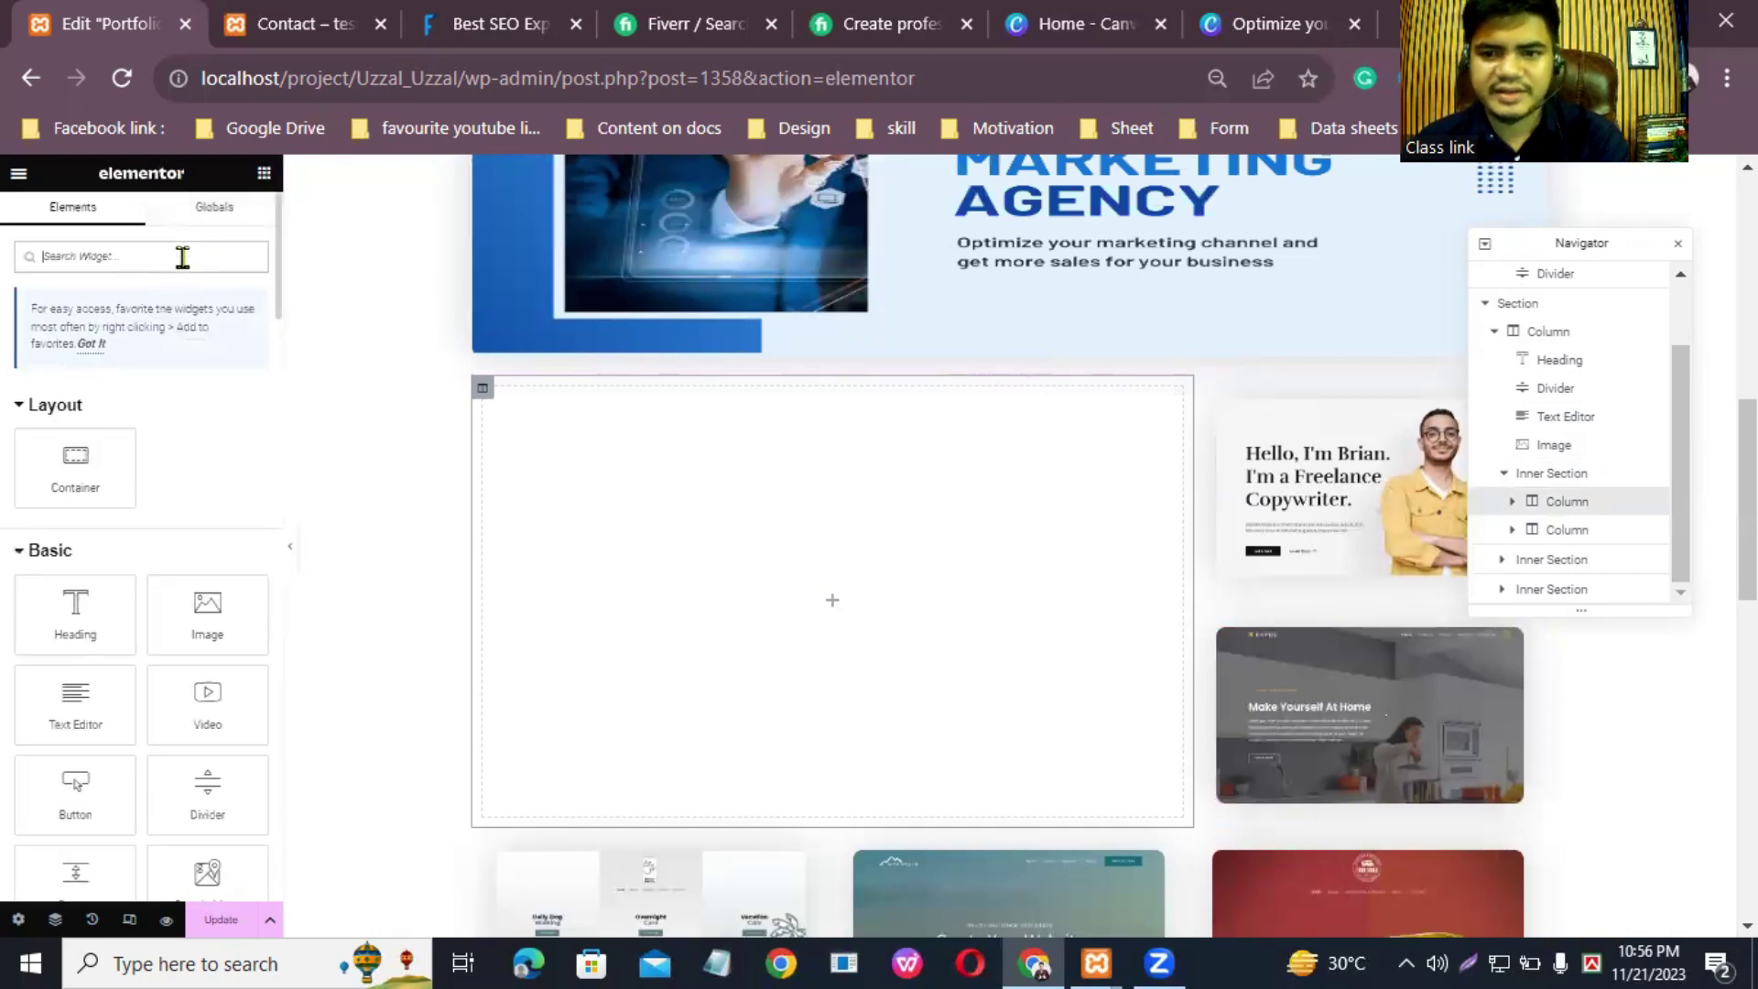
{"action": "type", "text": "image"}
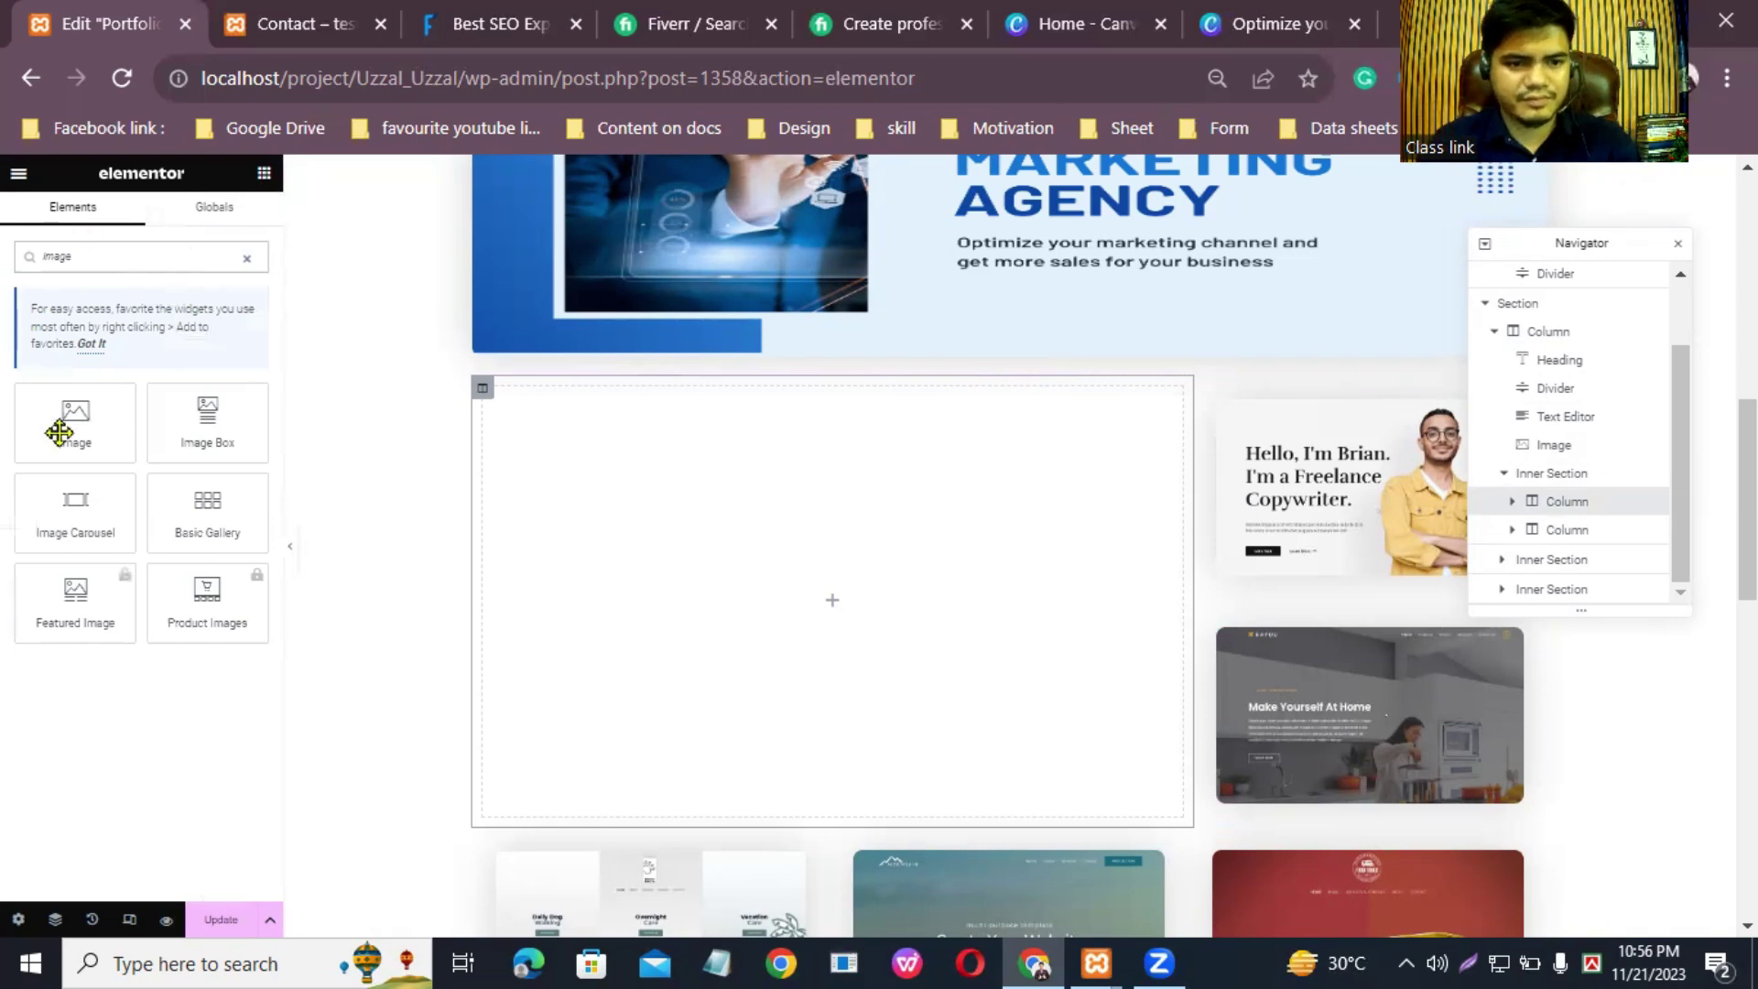
{"action": "left_click_drag", "start_coordinate": [58, 433], "coordinate": [843, 607]}
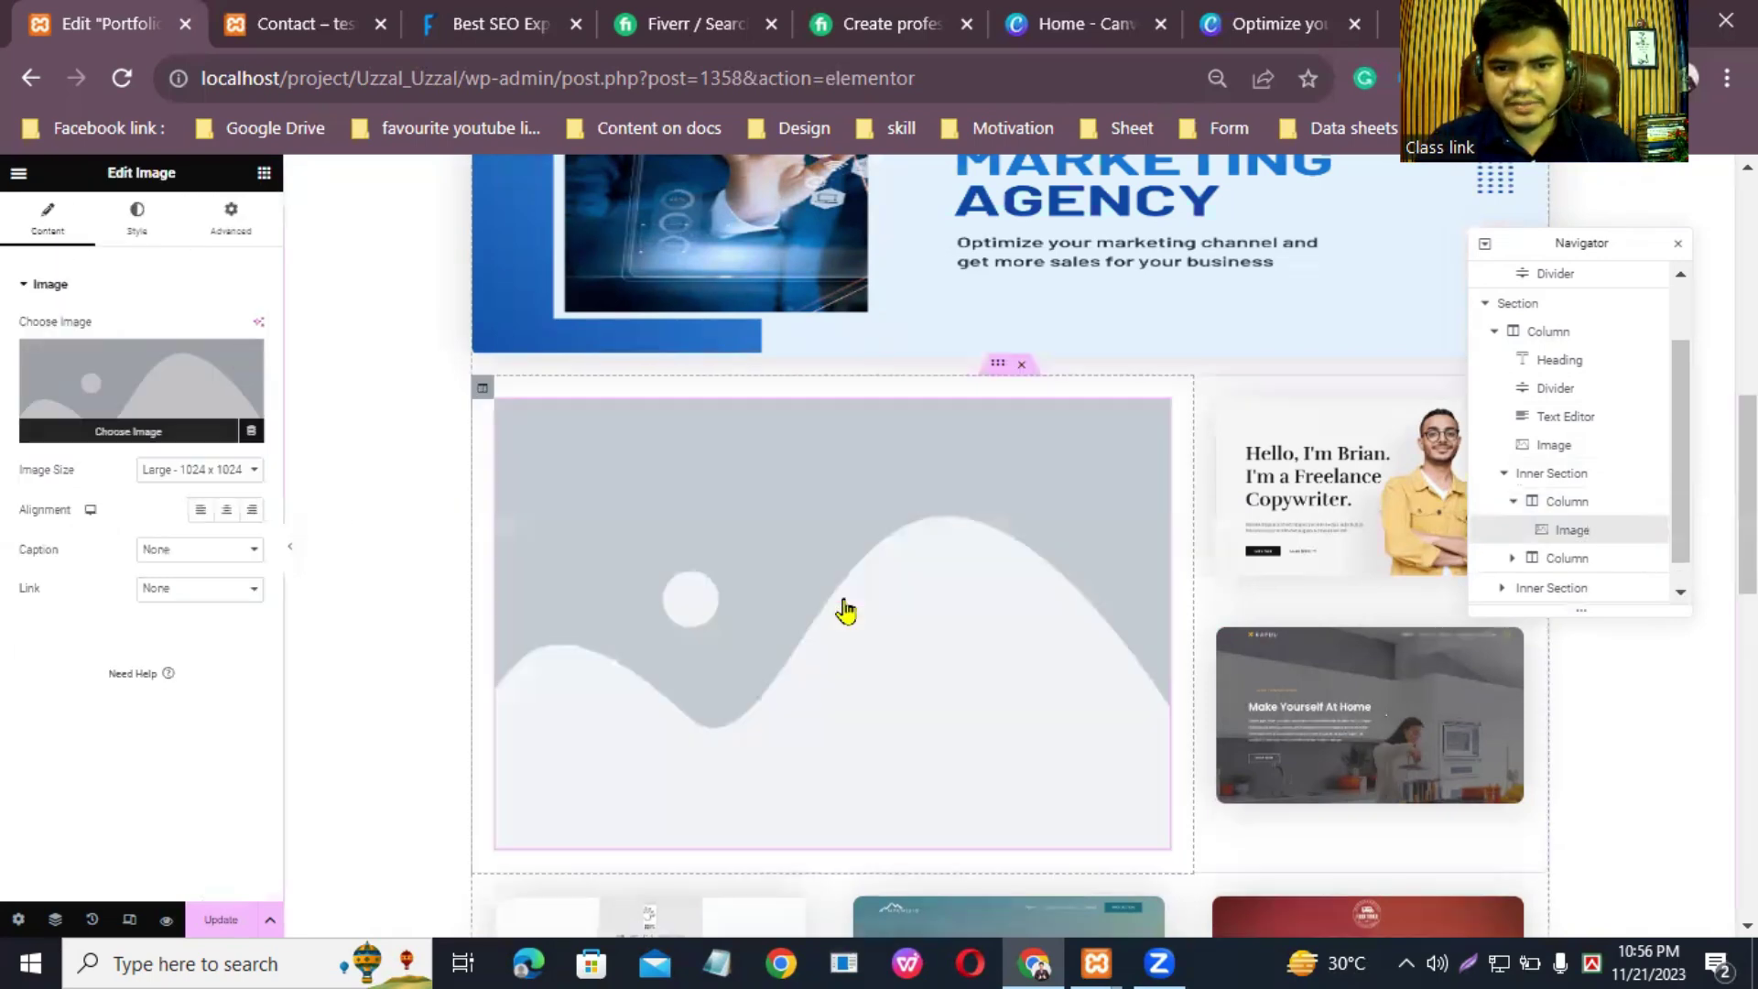
{"action": "scroll", "coordinate": [1007, 549], "scroll_direction": "down", "scroll_amount": 5}
{"action": "scroll", "coordinate": [1007, 549], "scroll_direction": "down", "scroll_amount": 4}
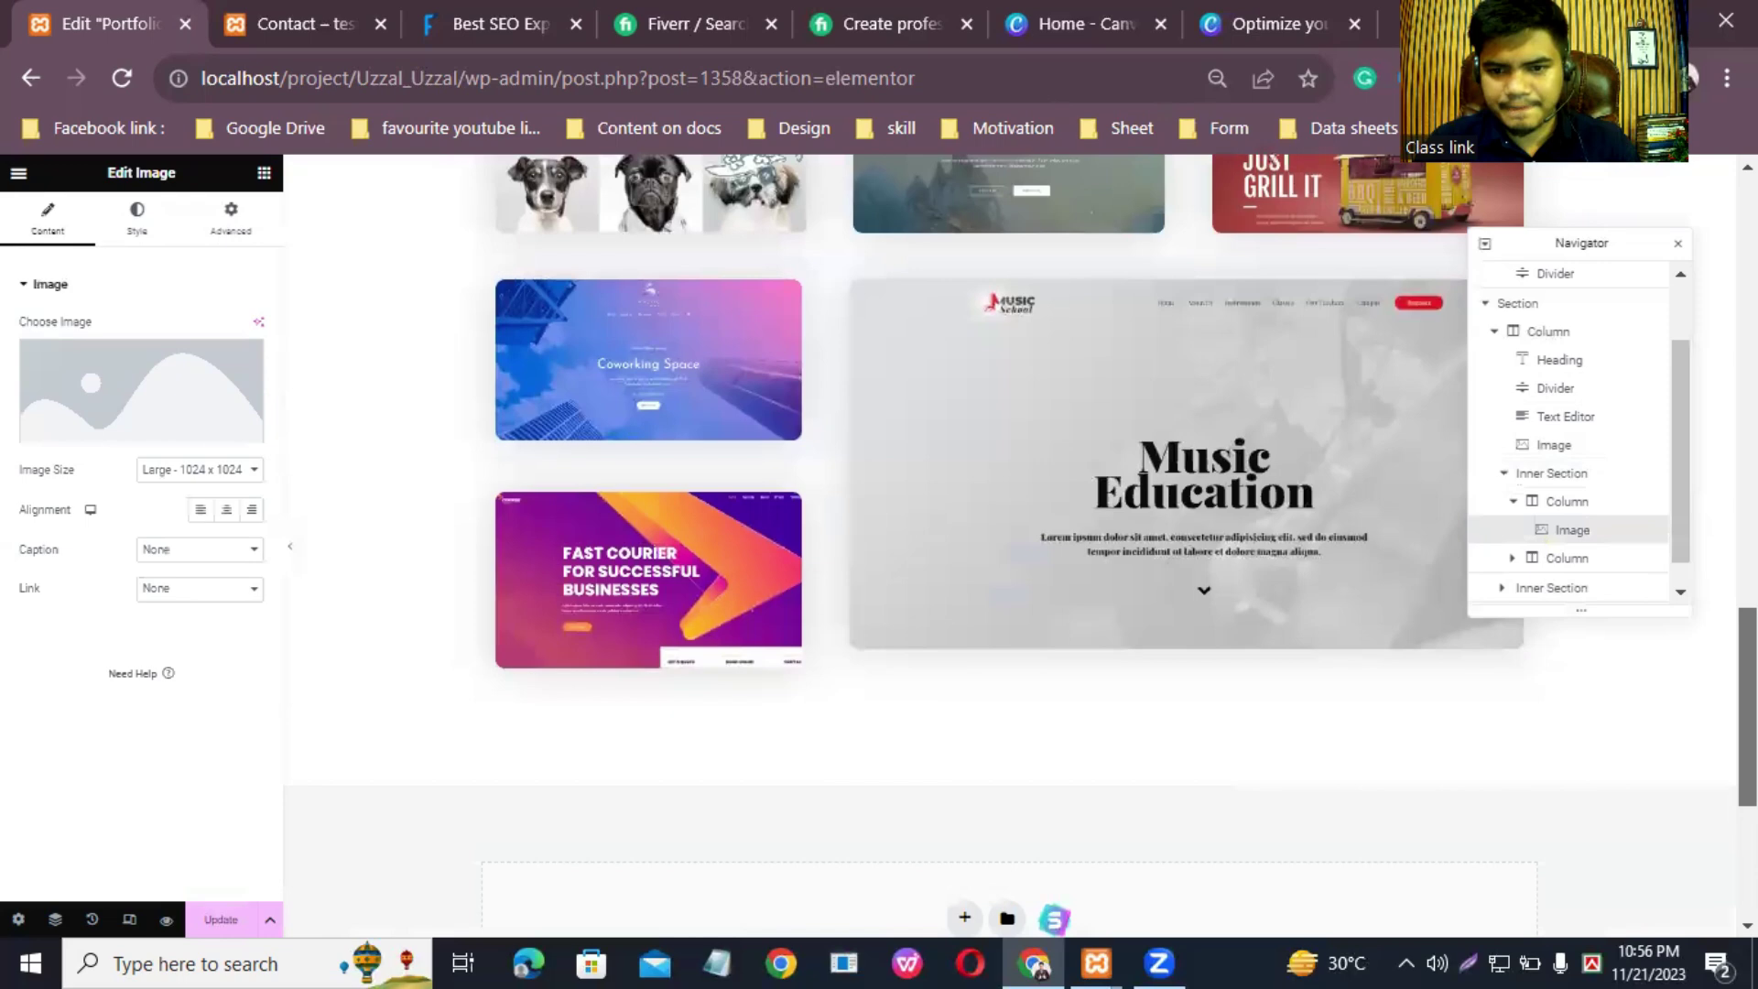
{"action": "scroll", "coordinate": [1008, 550], "scroll_direction": "up", "scroll_amount": 10}
{"action": "scroll", "coordinate": [863, 474], "scroll_direction": "down", "scroll_amount": 2}
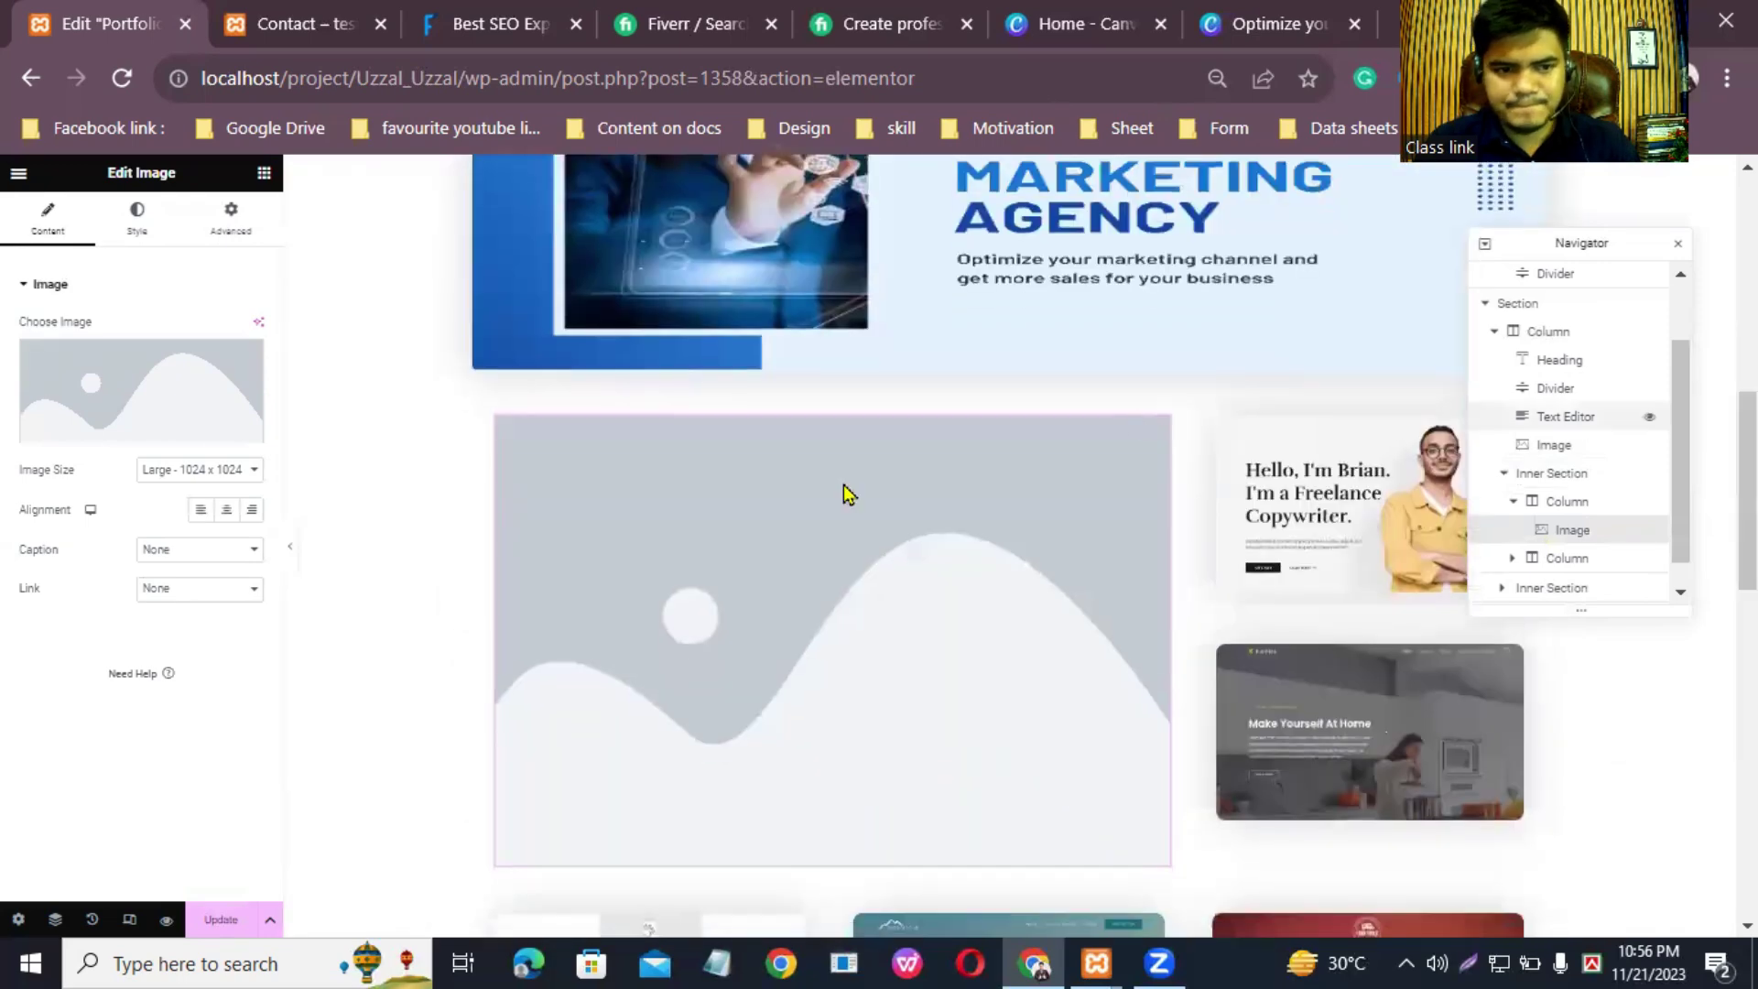
Step: Set the image size to Full and choose portfolio-7 from the media library
{"action": "left_click", "coordinate": [194, 476]}
{"action": "left_click", "coordinate": [187, 584]}
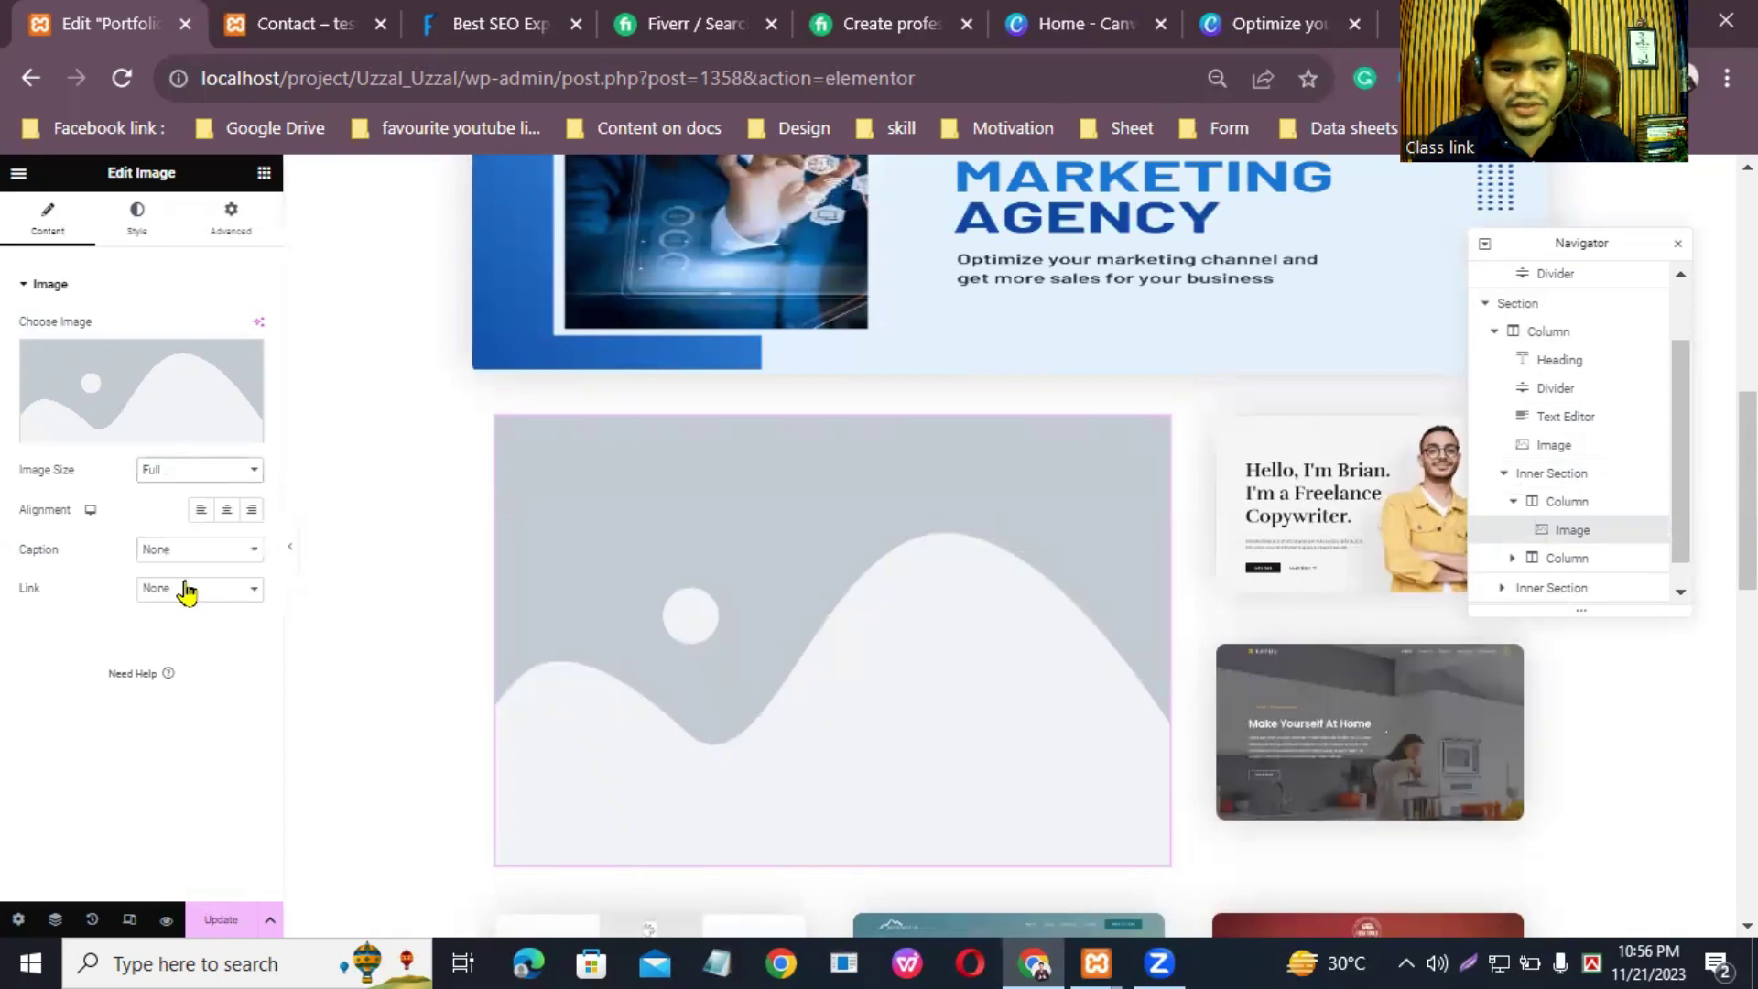
{"action": "left_click", "coordinate": [114, 432]}
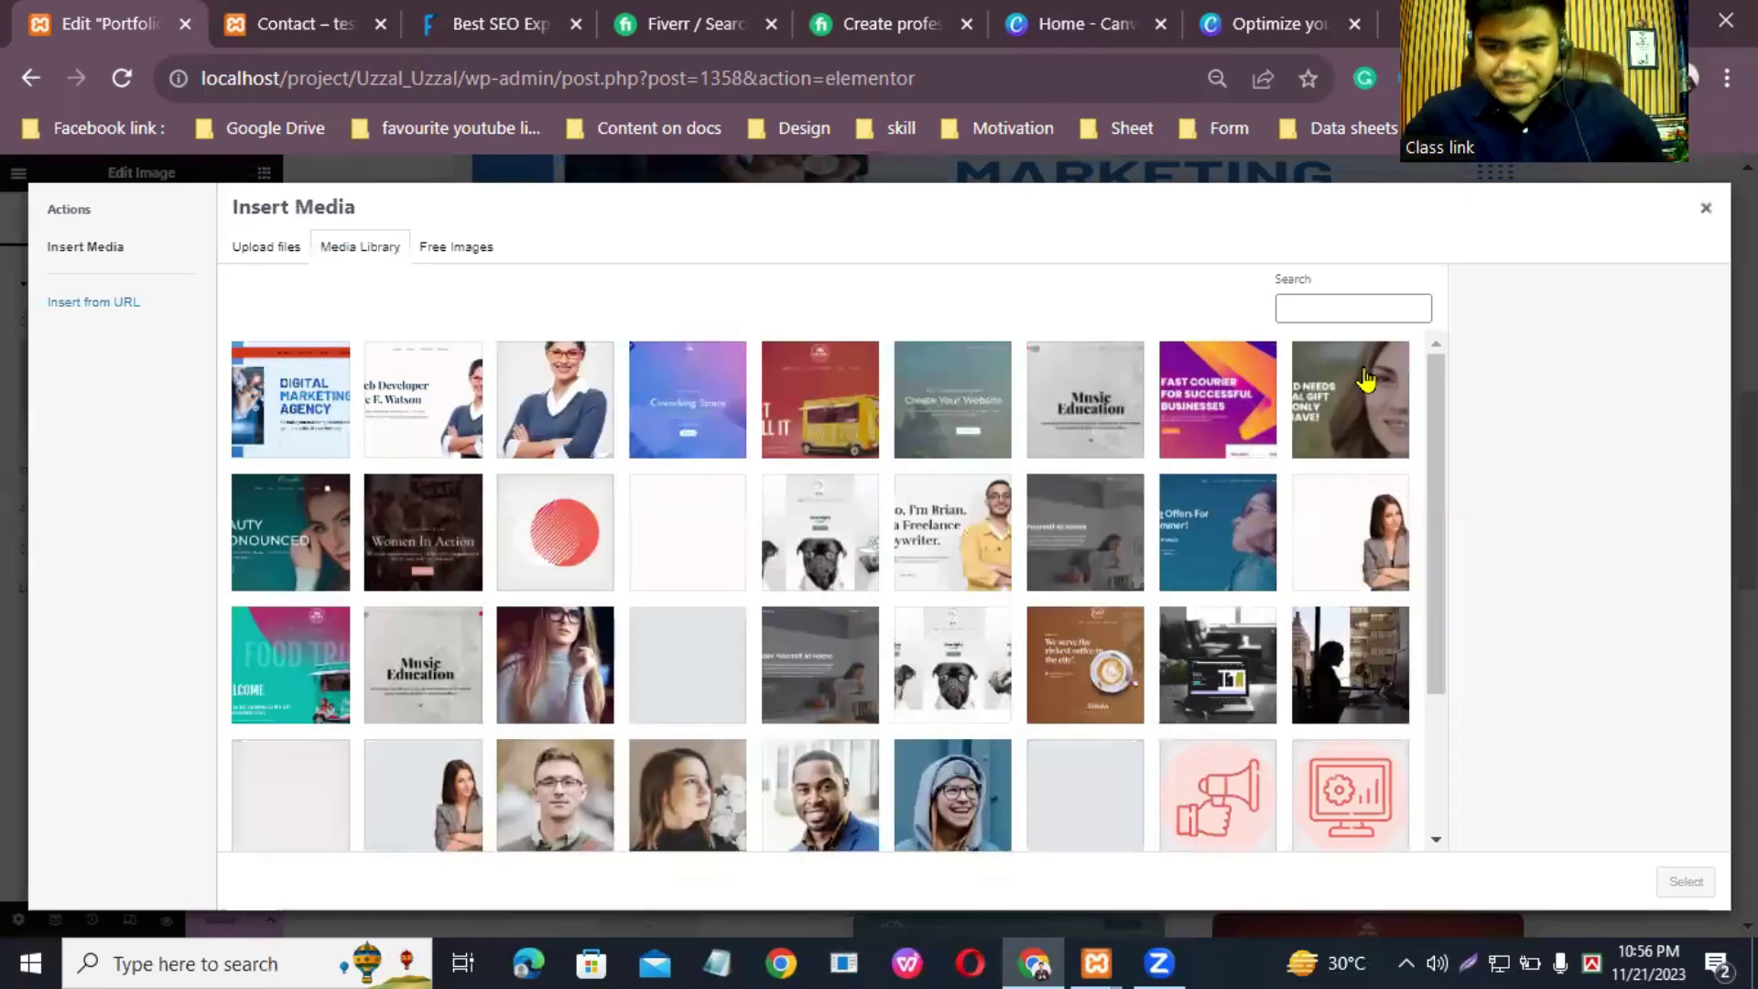
{"action": "left_click", "coordinate": [287, 518]}
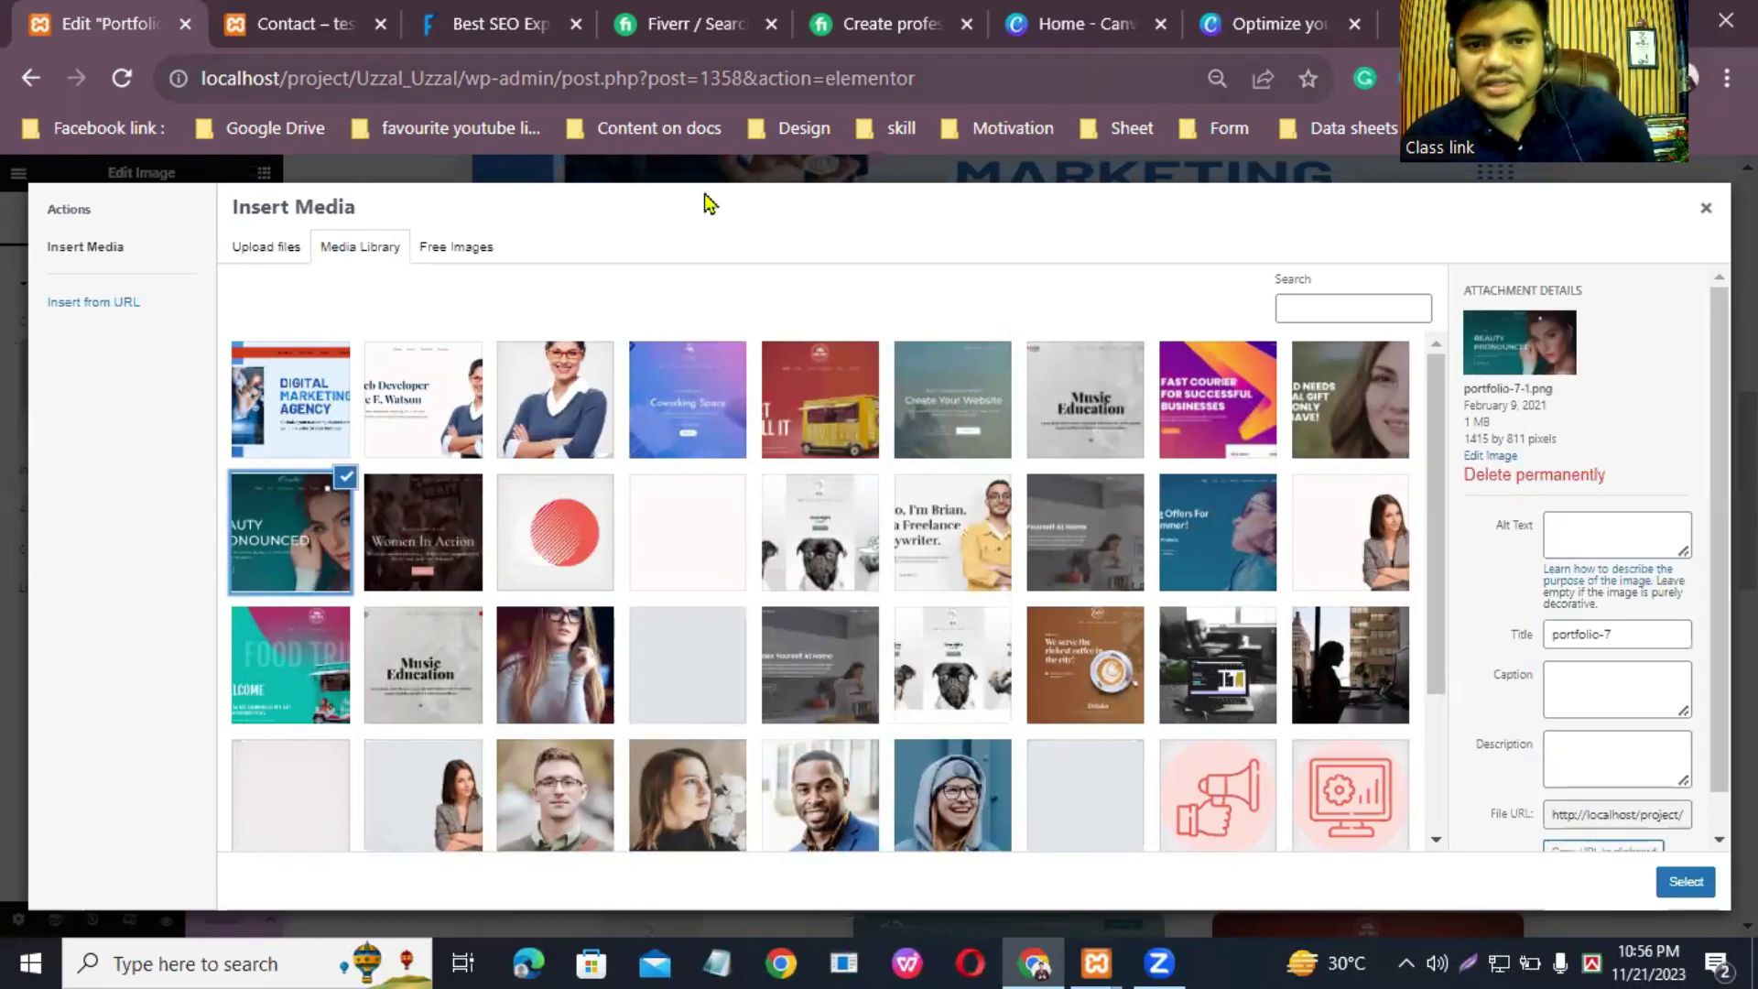
{"action": "left_click", "coordinate": [1270, 13]}
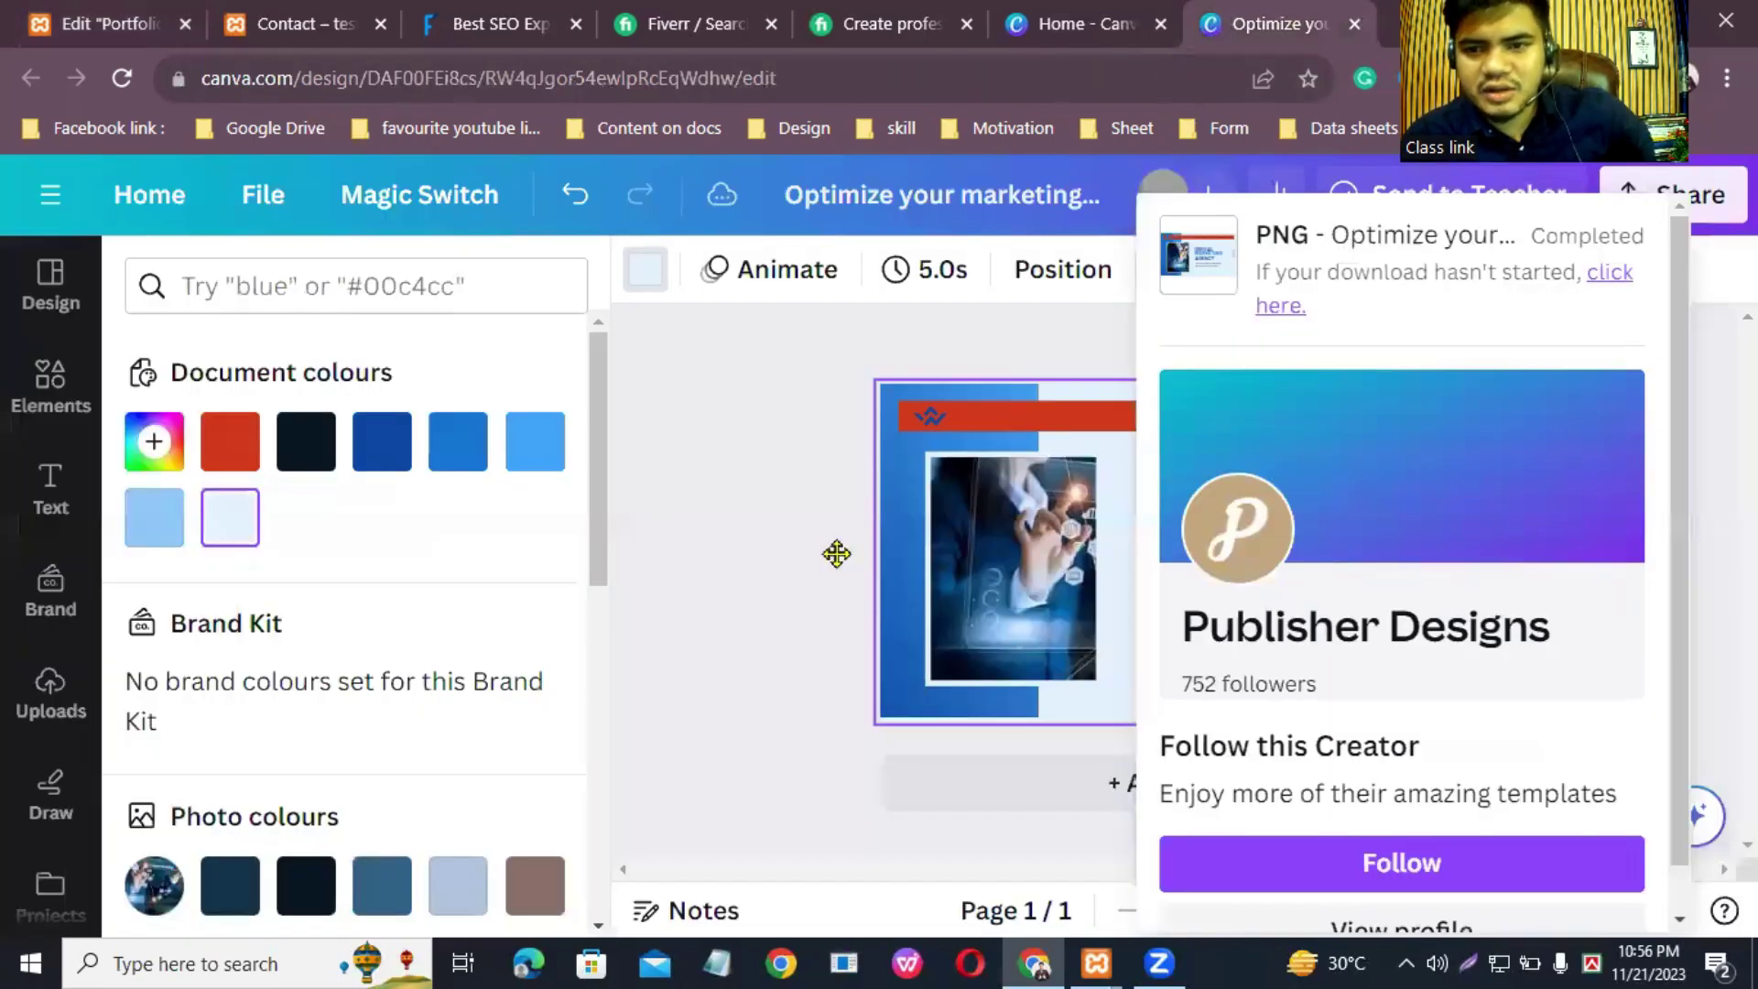
Step: Dismiss the download notice and return to the Canva template results
{"action": "left_click", "coordinate": [1007, 495]}
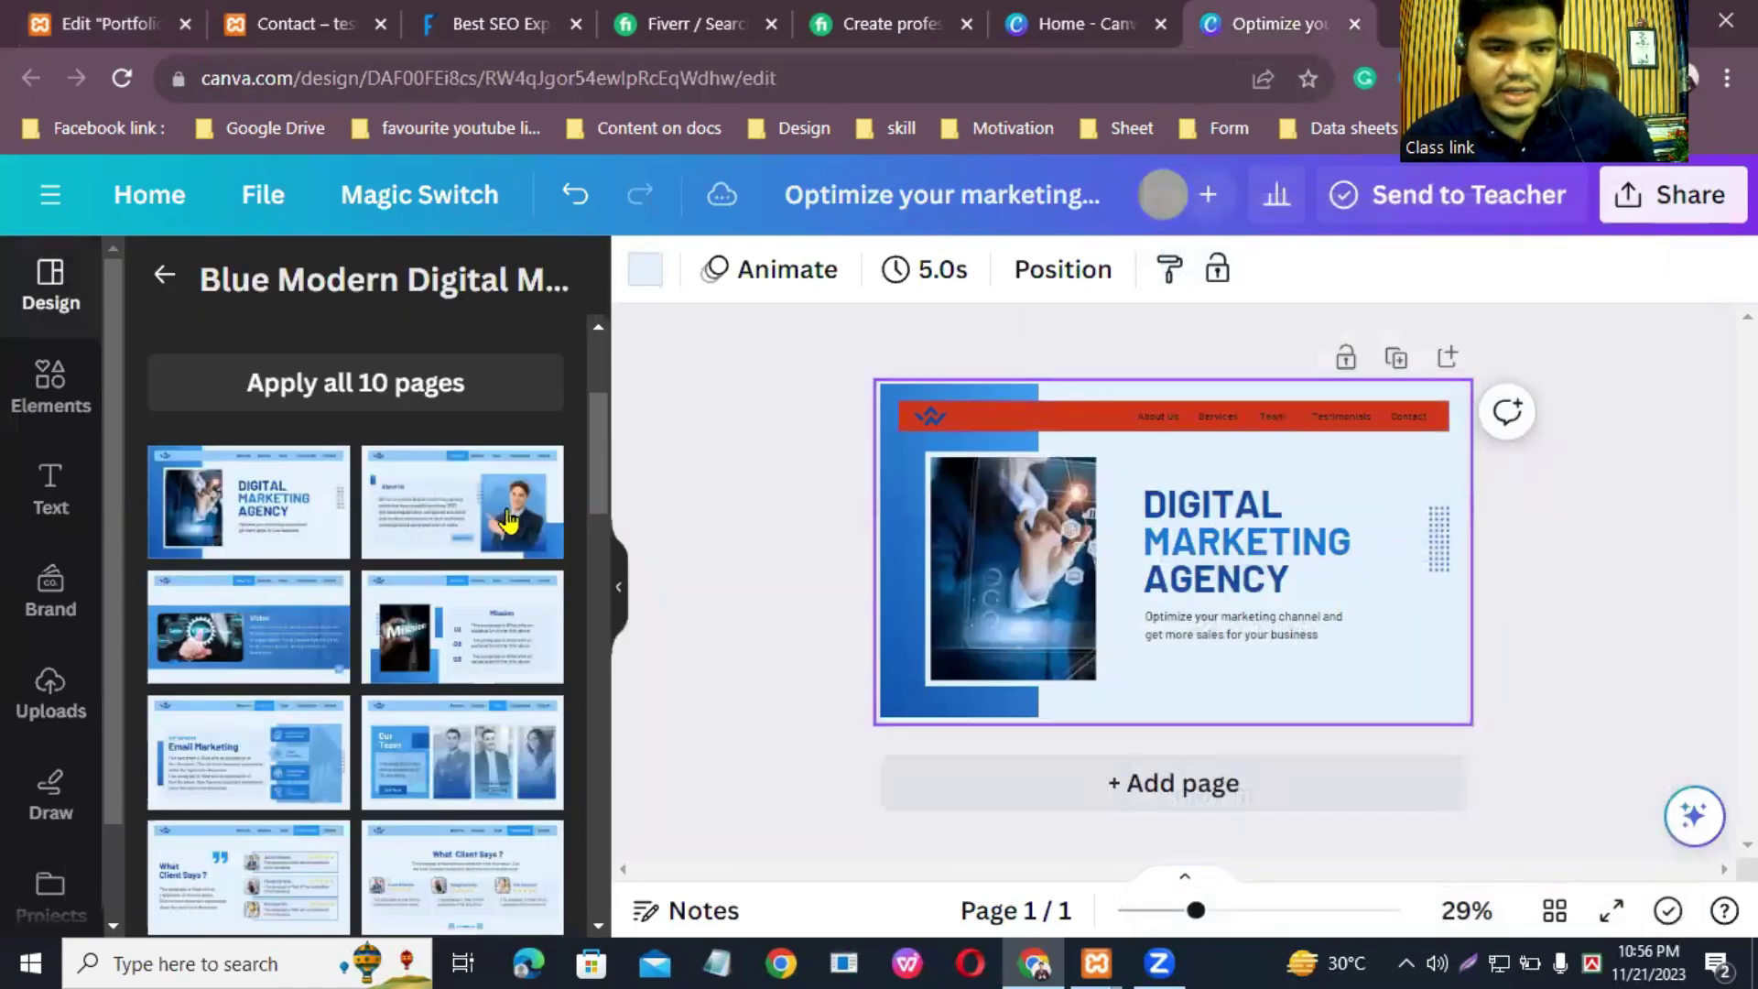
{"action": "scroll", "coordinate": [339, 598], "scroll_direction": "down", "scroll_amount": 5}
{"action": "scroll", "coordinate": [339, 597], "scroll_direction": "up", "scroll_amount": 5}
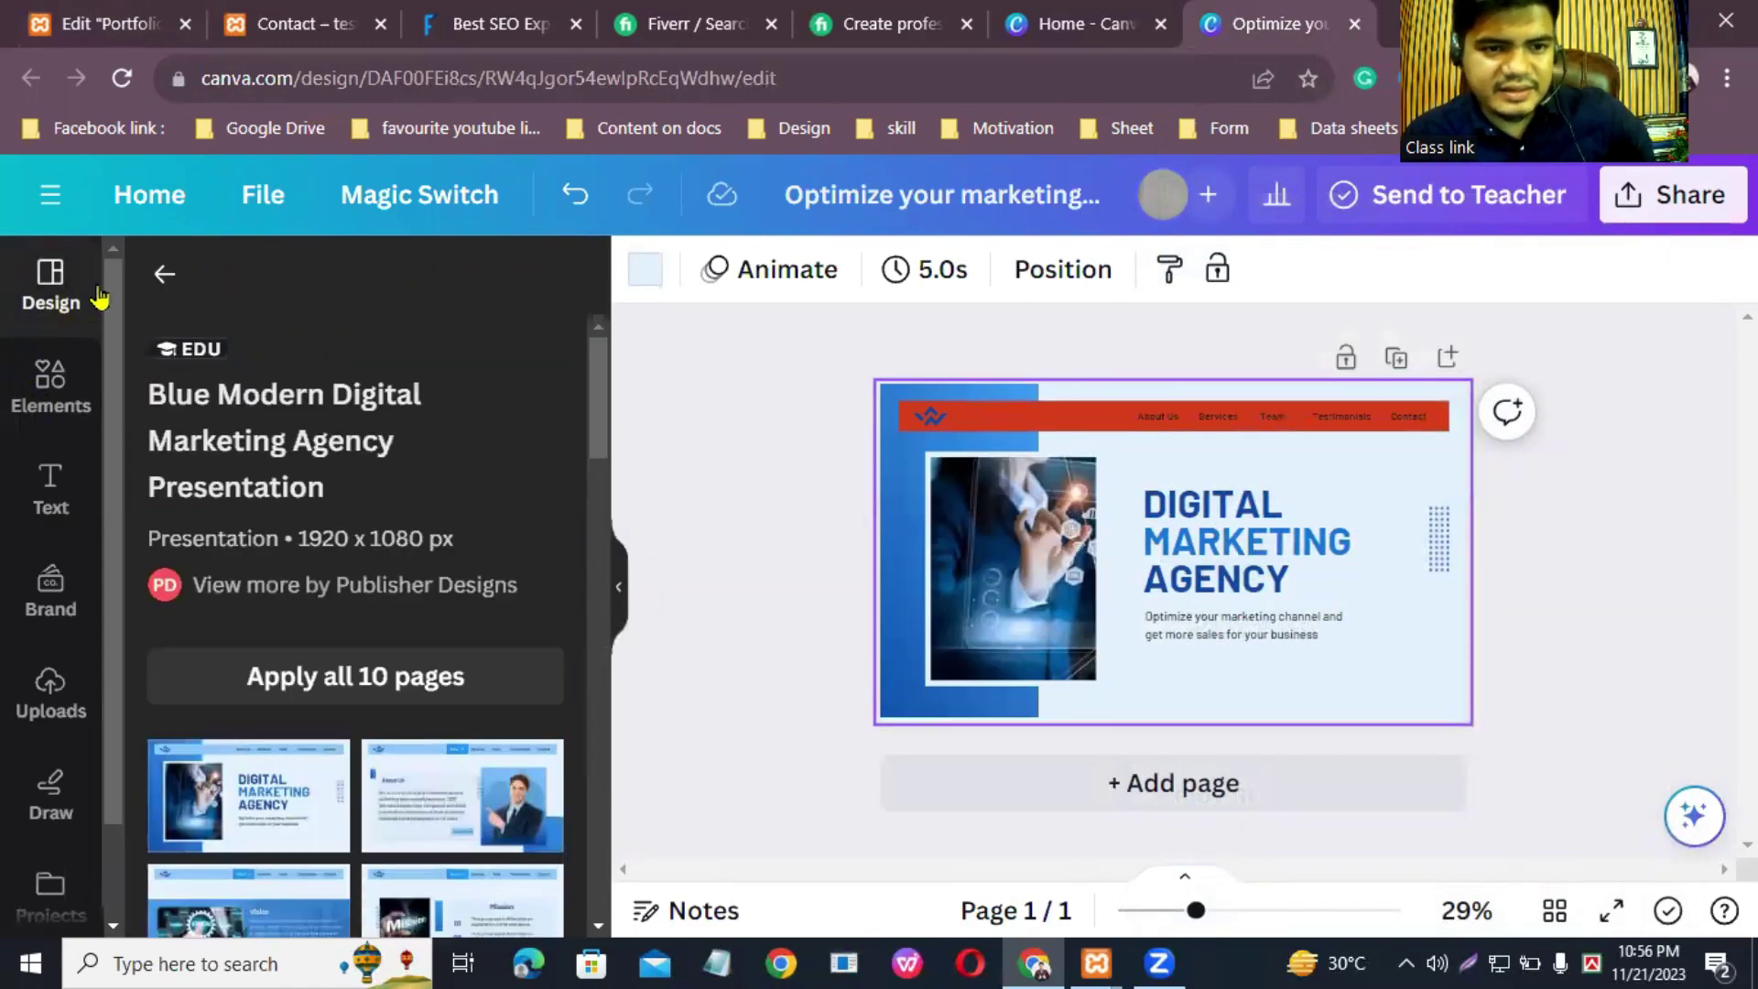
{"action": "left_click", "coordinate": [161, 275]}
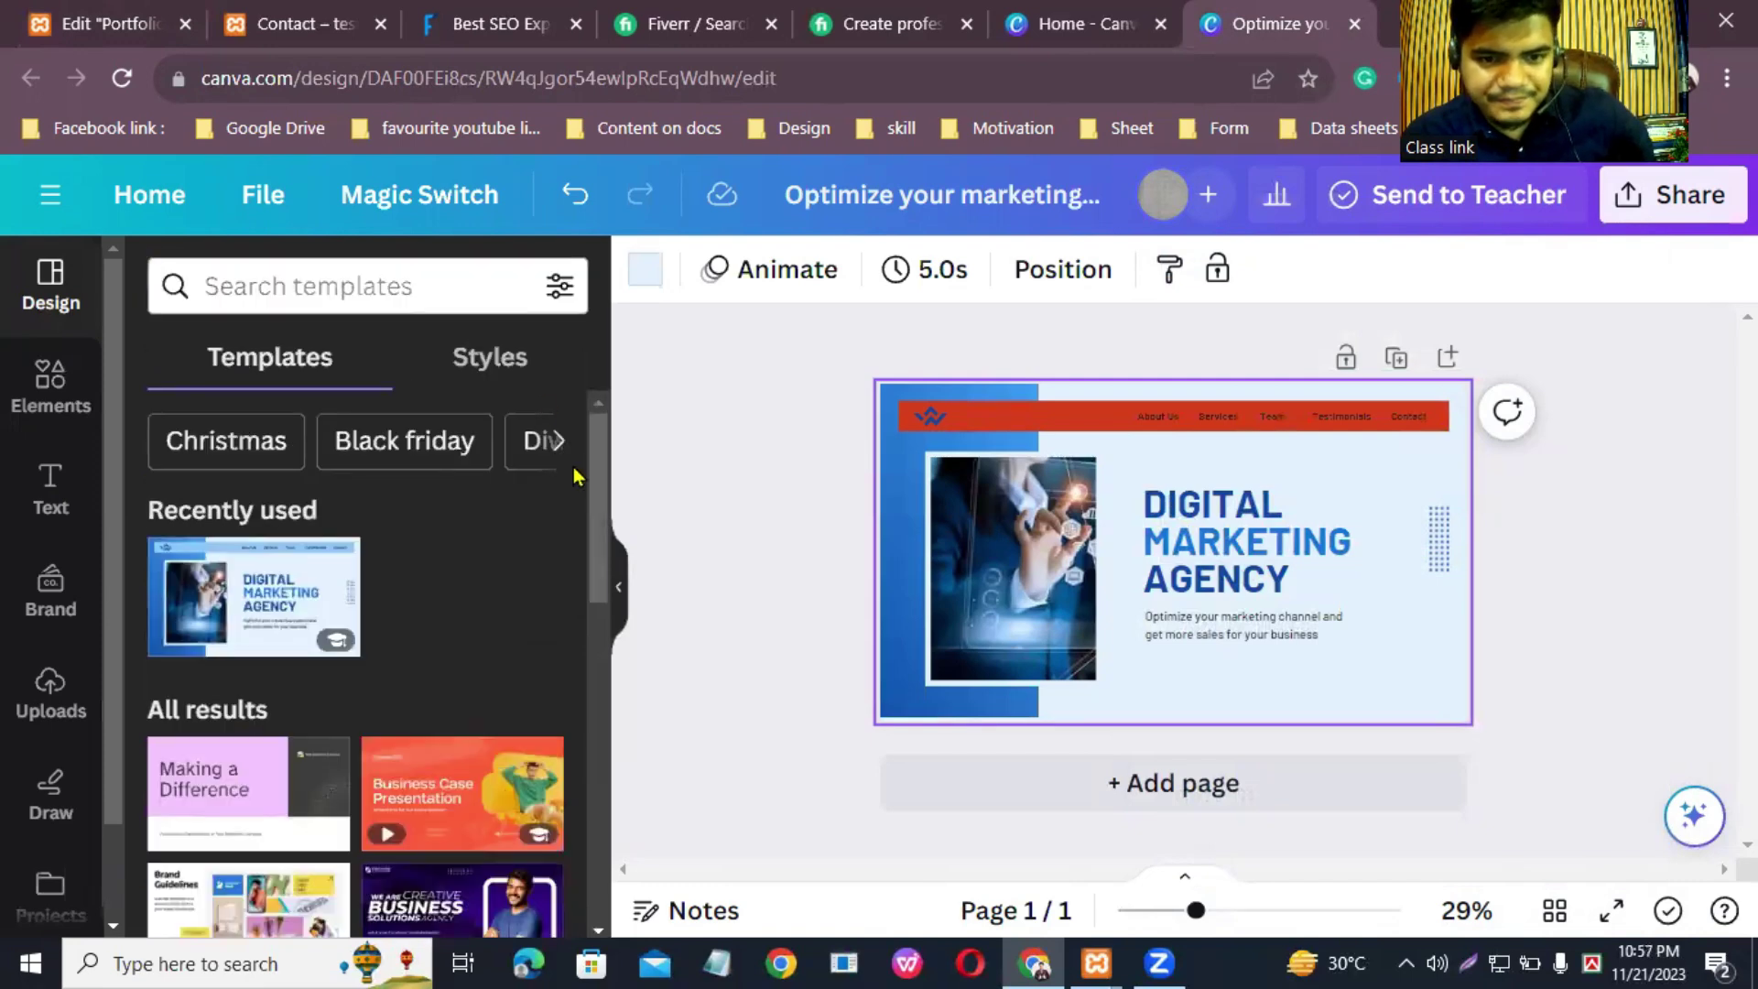
{"action": "scroll", "coordinate": [599, 559], "scroll_direction": "down", "scroll_amount": 2}
{"action": "left_click_drag", "start_coordinate": [600, 559], "coordinate": [597, 718]}
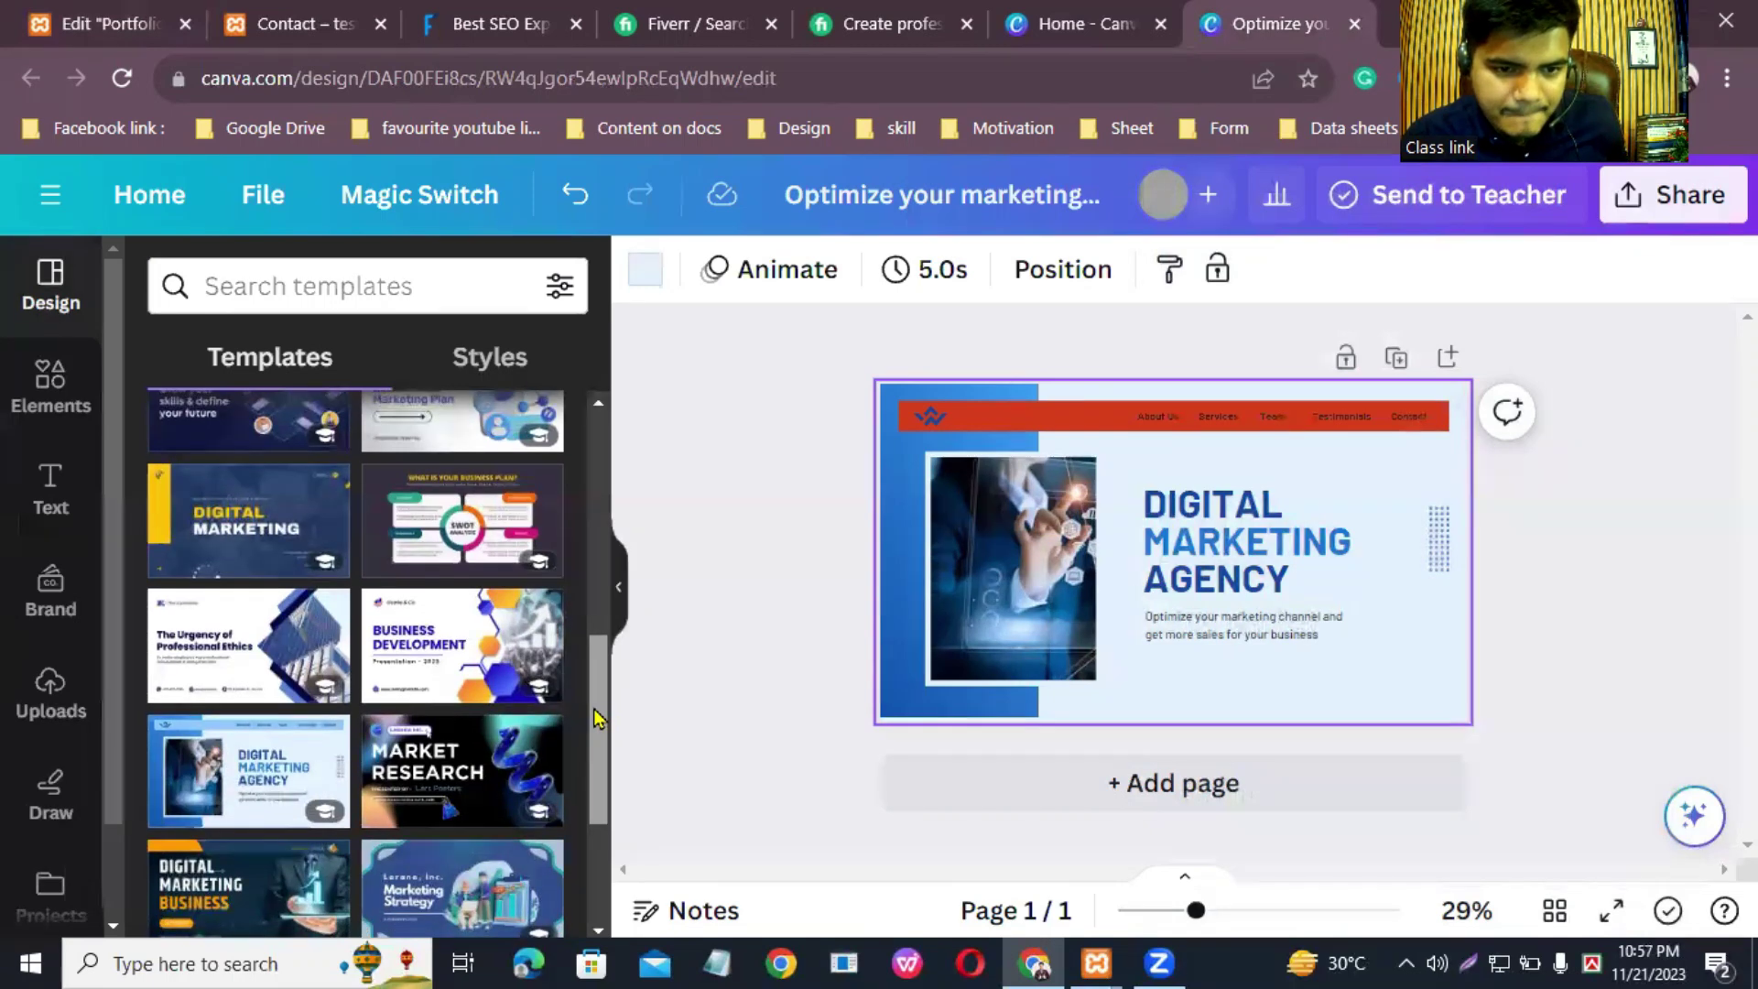
{"action": "scroll", "coordinate": [585, 813], "scroll_direction": "down", "scroll_amount": 5}
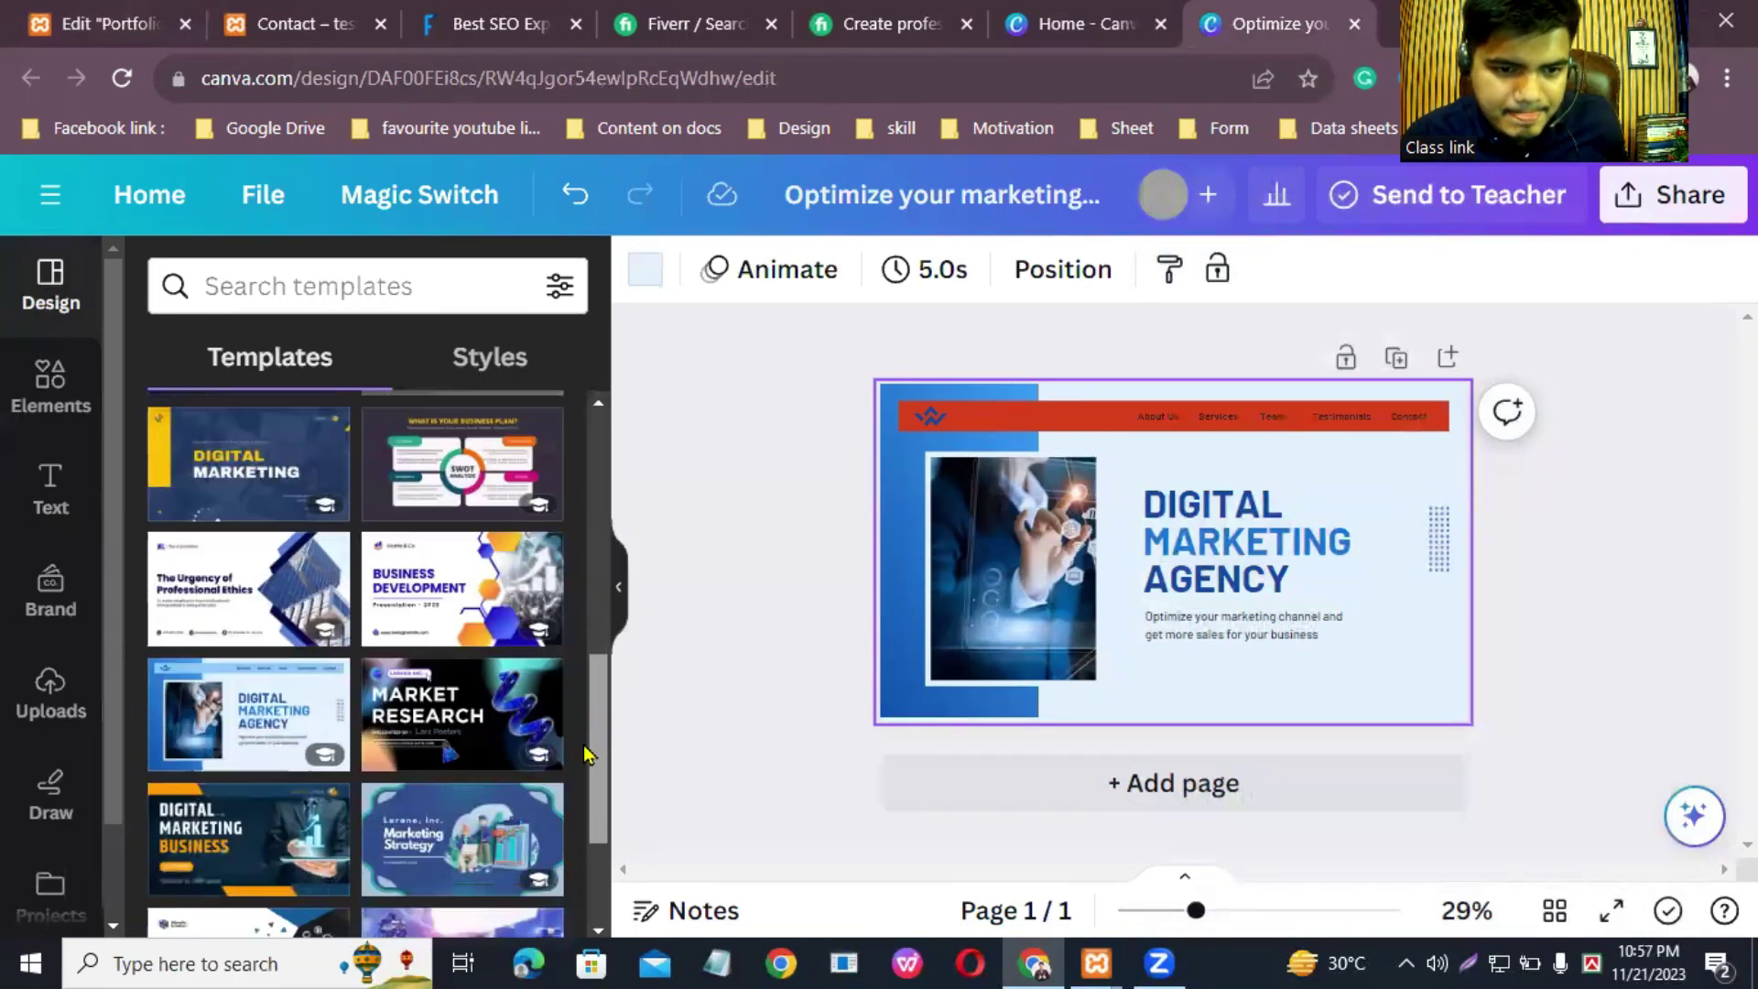
{"action": "scroll", "coordinate": [585, 821], "scroll_direction": "down", "scroll_amount": 3}
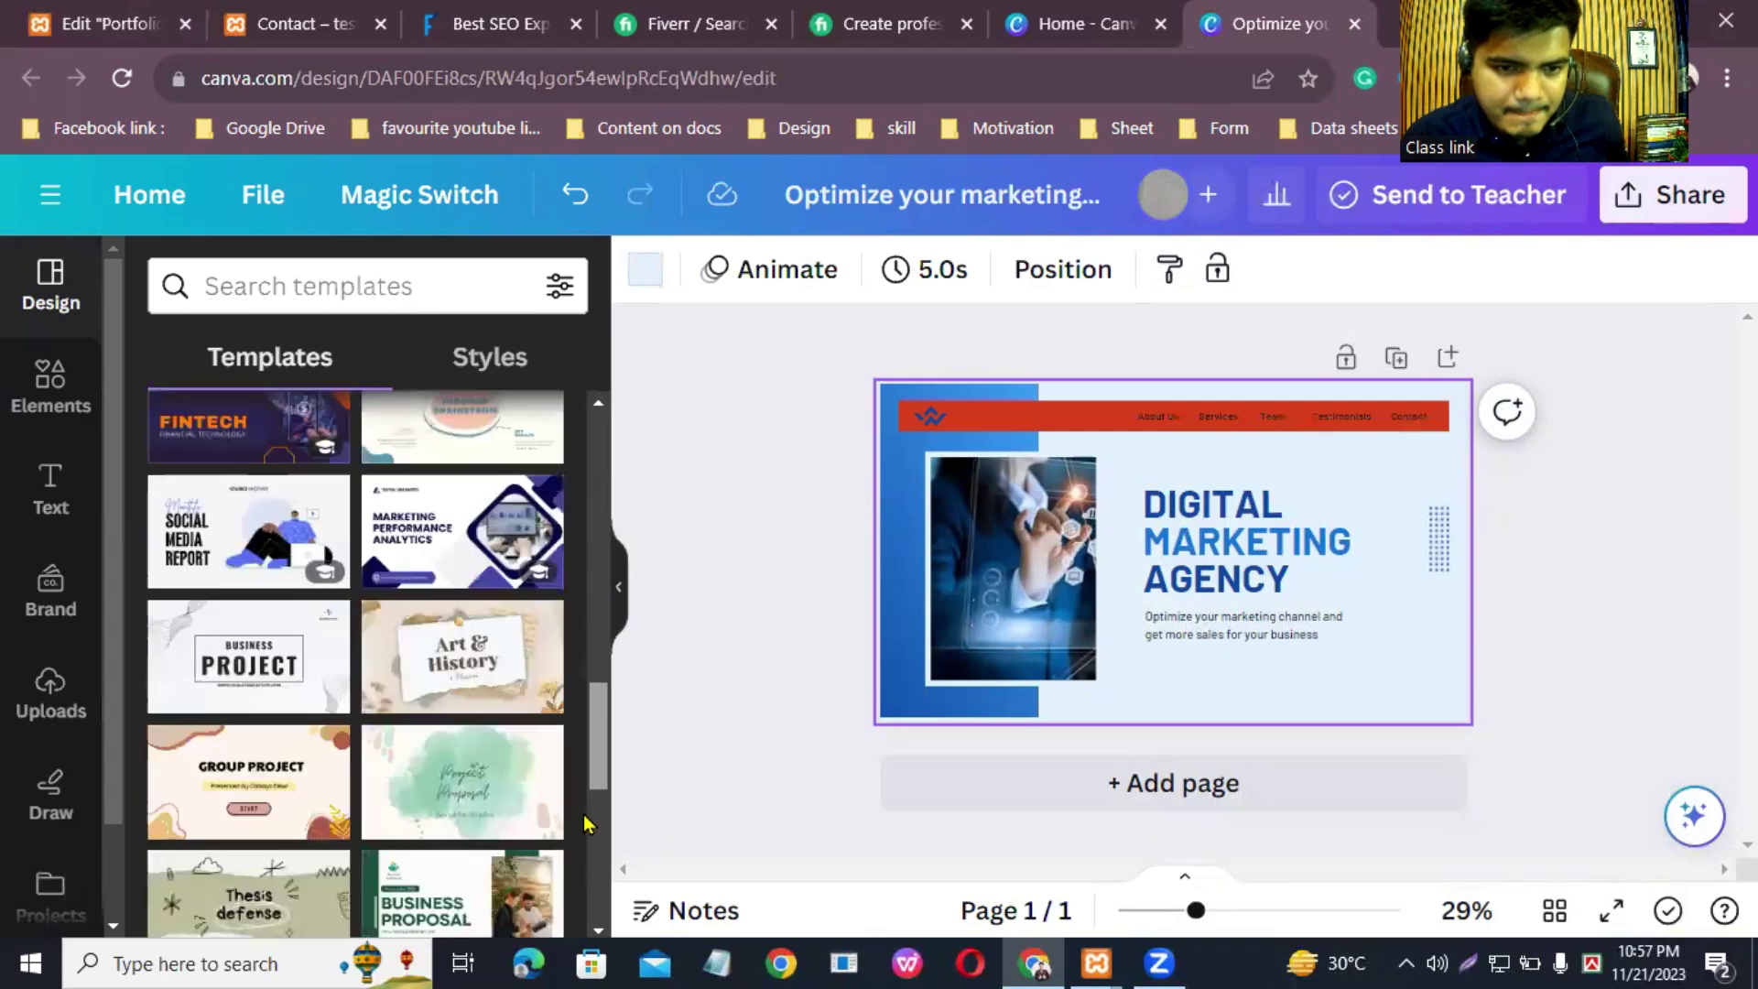
{"action": "scroll", "coordinate": [585, 821], "scroll_direction": "down", "scroll_amount": 4}
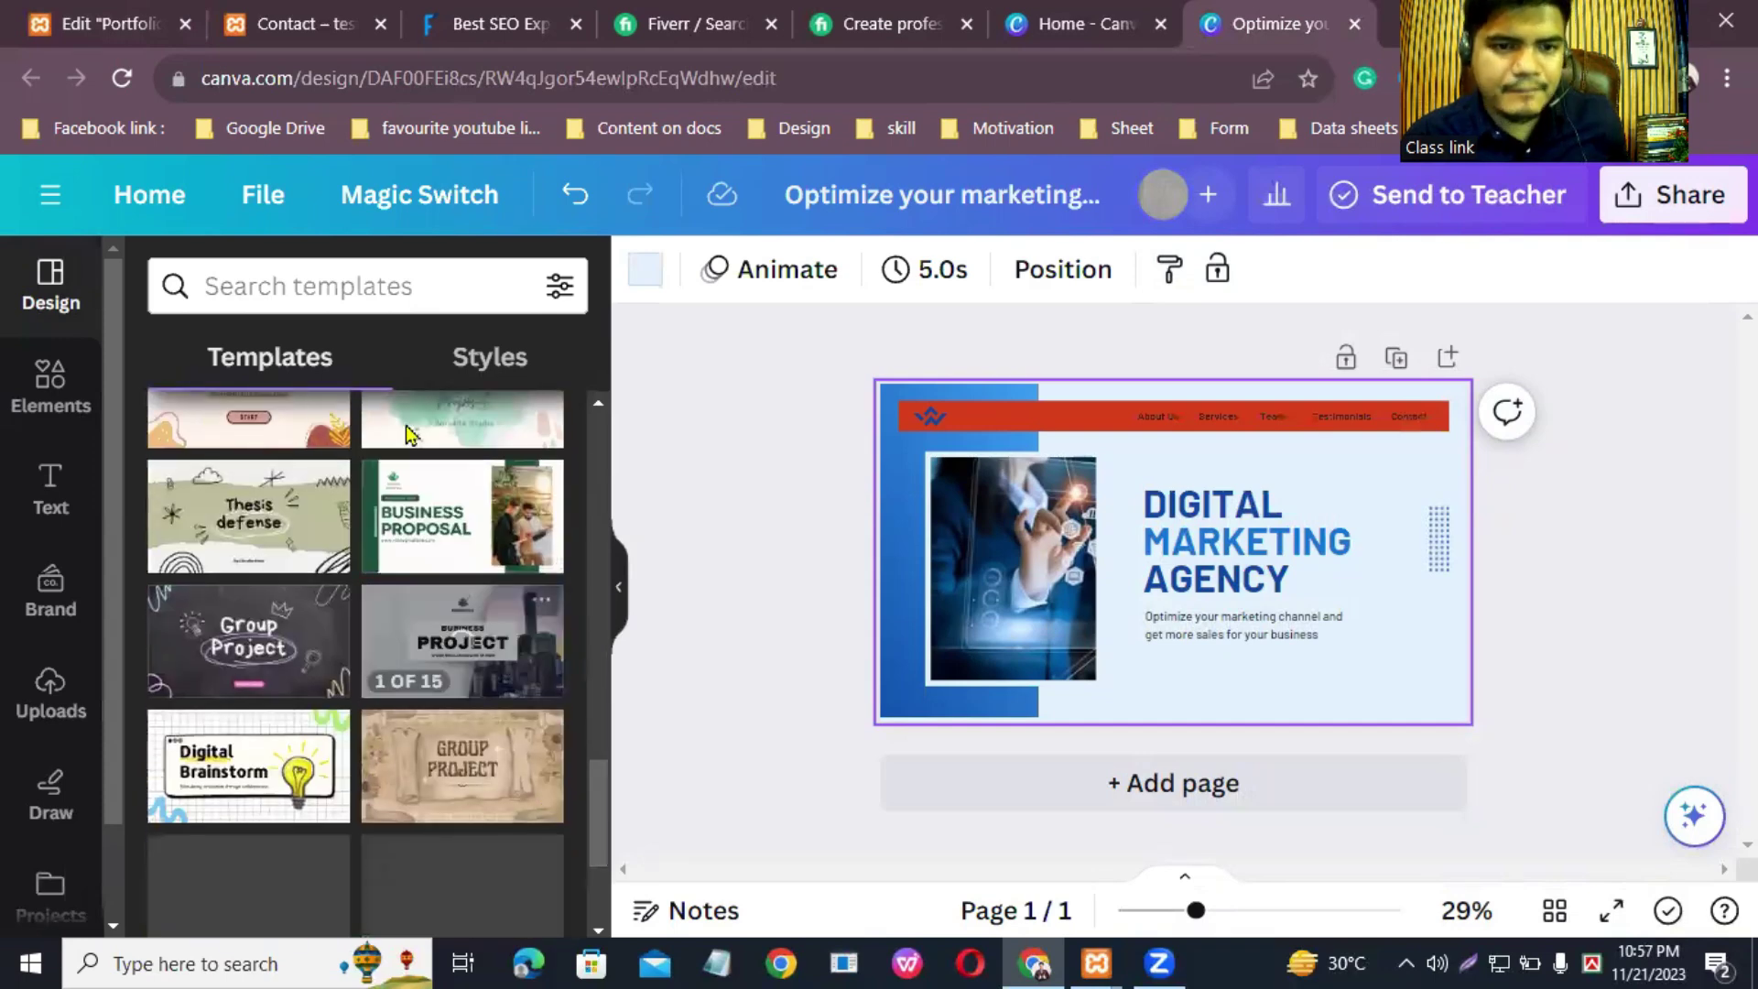
Step: Search templates for 'website' and open the Architect Websites results
{"action": "left_click", "coordinate": [396, 291]}
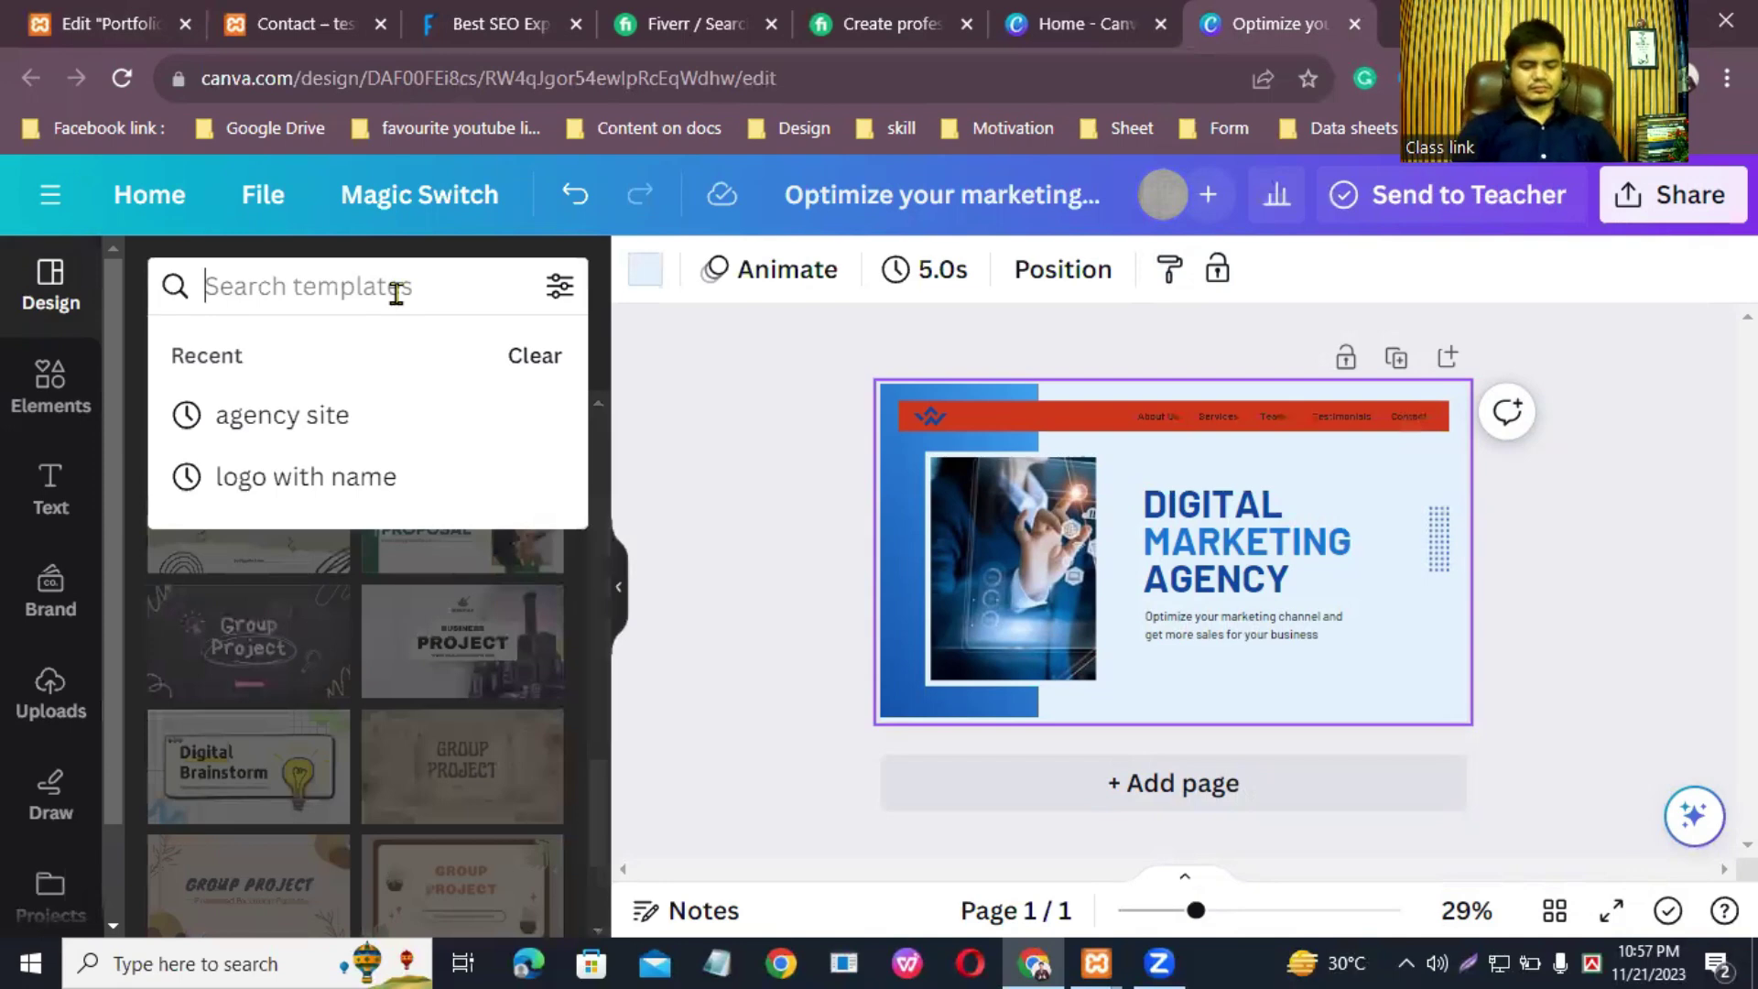
{"action": "type", "text": "website"}
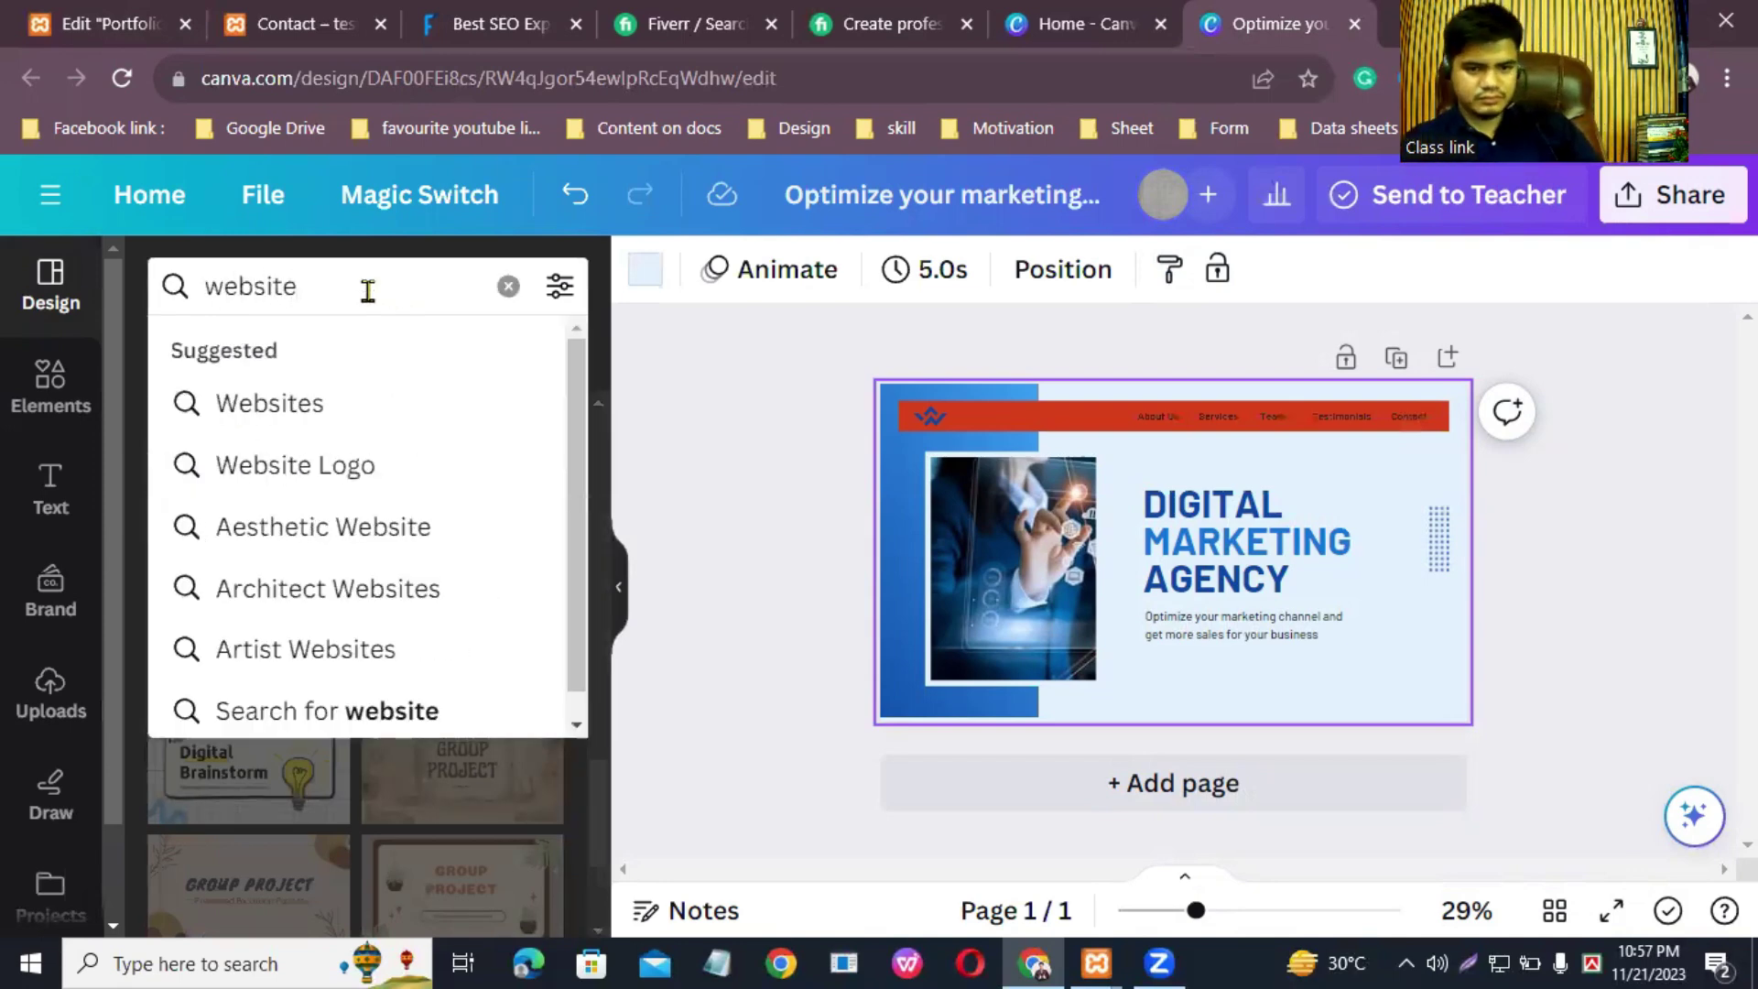
{"action": "left_click", "coordinate": [337, 605]}
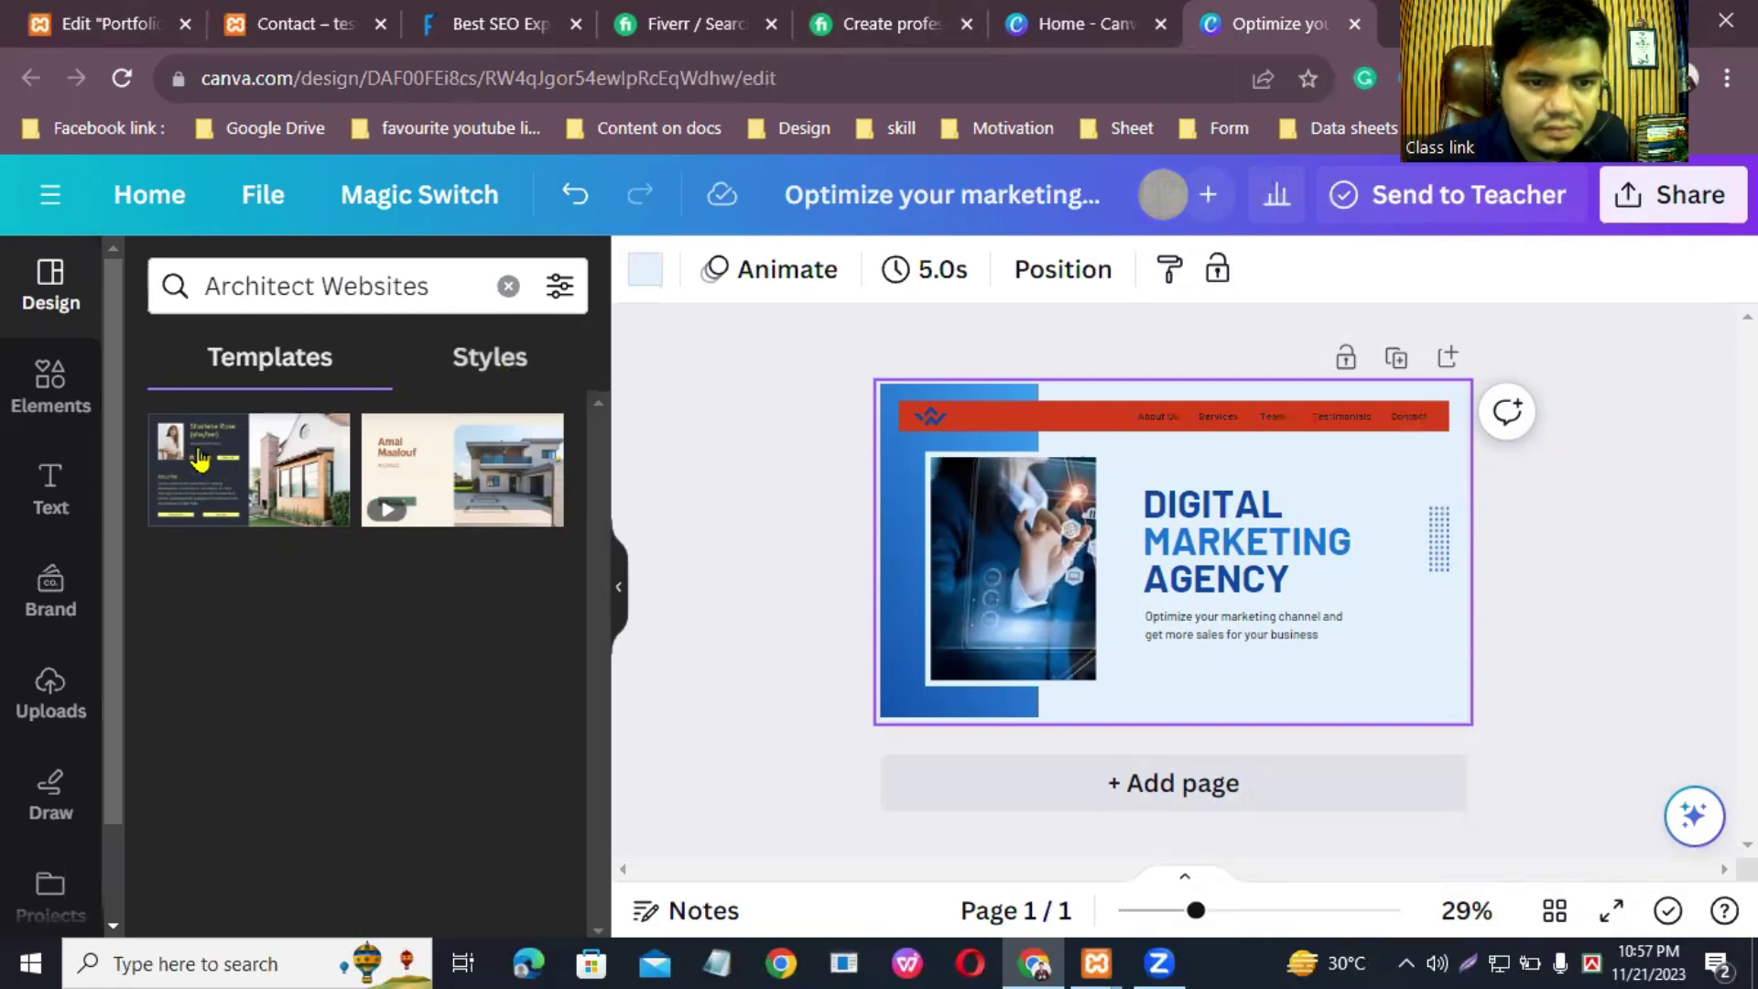
Step: Apply the architect resume website template to page 1 and add a second page
{"action": "left_click", "coordinate": [261, 473]}
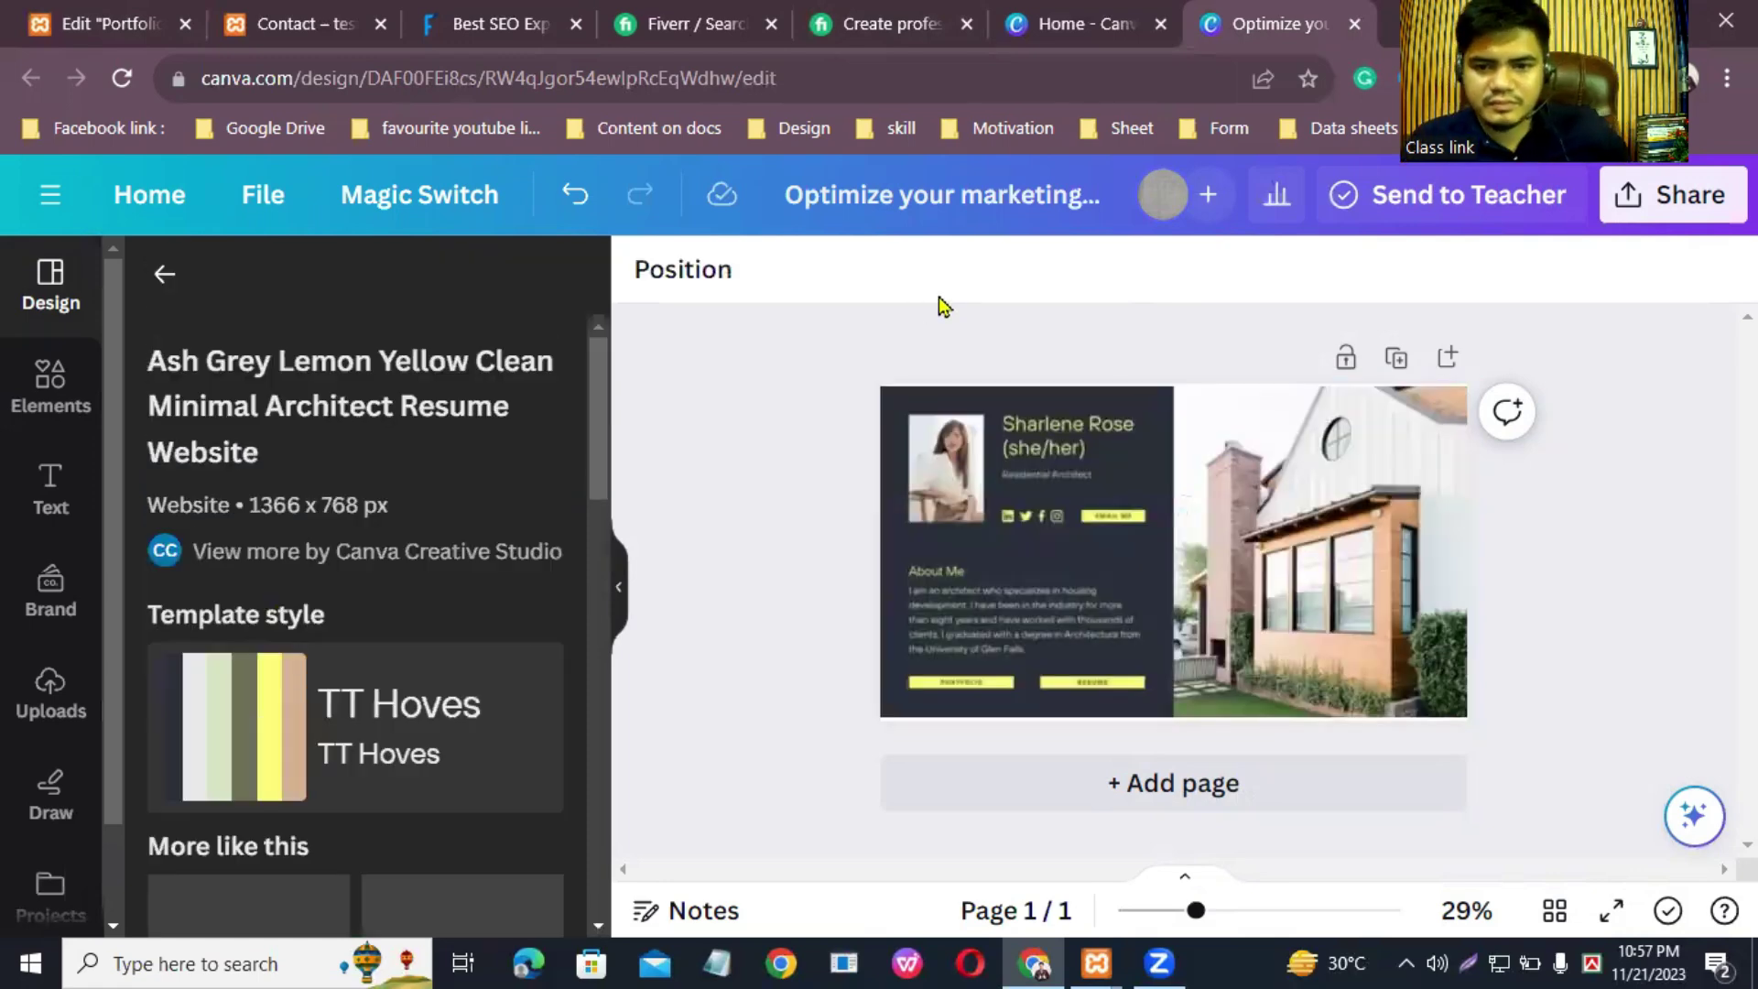
{"action": "scroll", "coordinate": [341, 730], "scroll_direction": "down", "scroll_amount": 5}
{"action": "scroll", "coordinate": [340, 730], "scroll_direction": "down", "scroll_amount": 2}
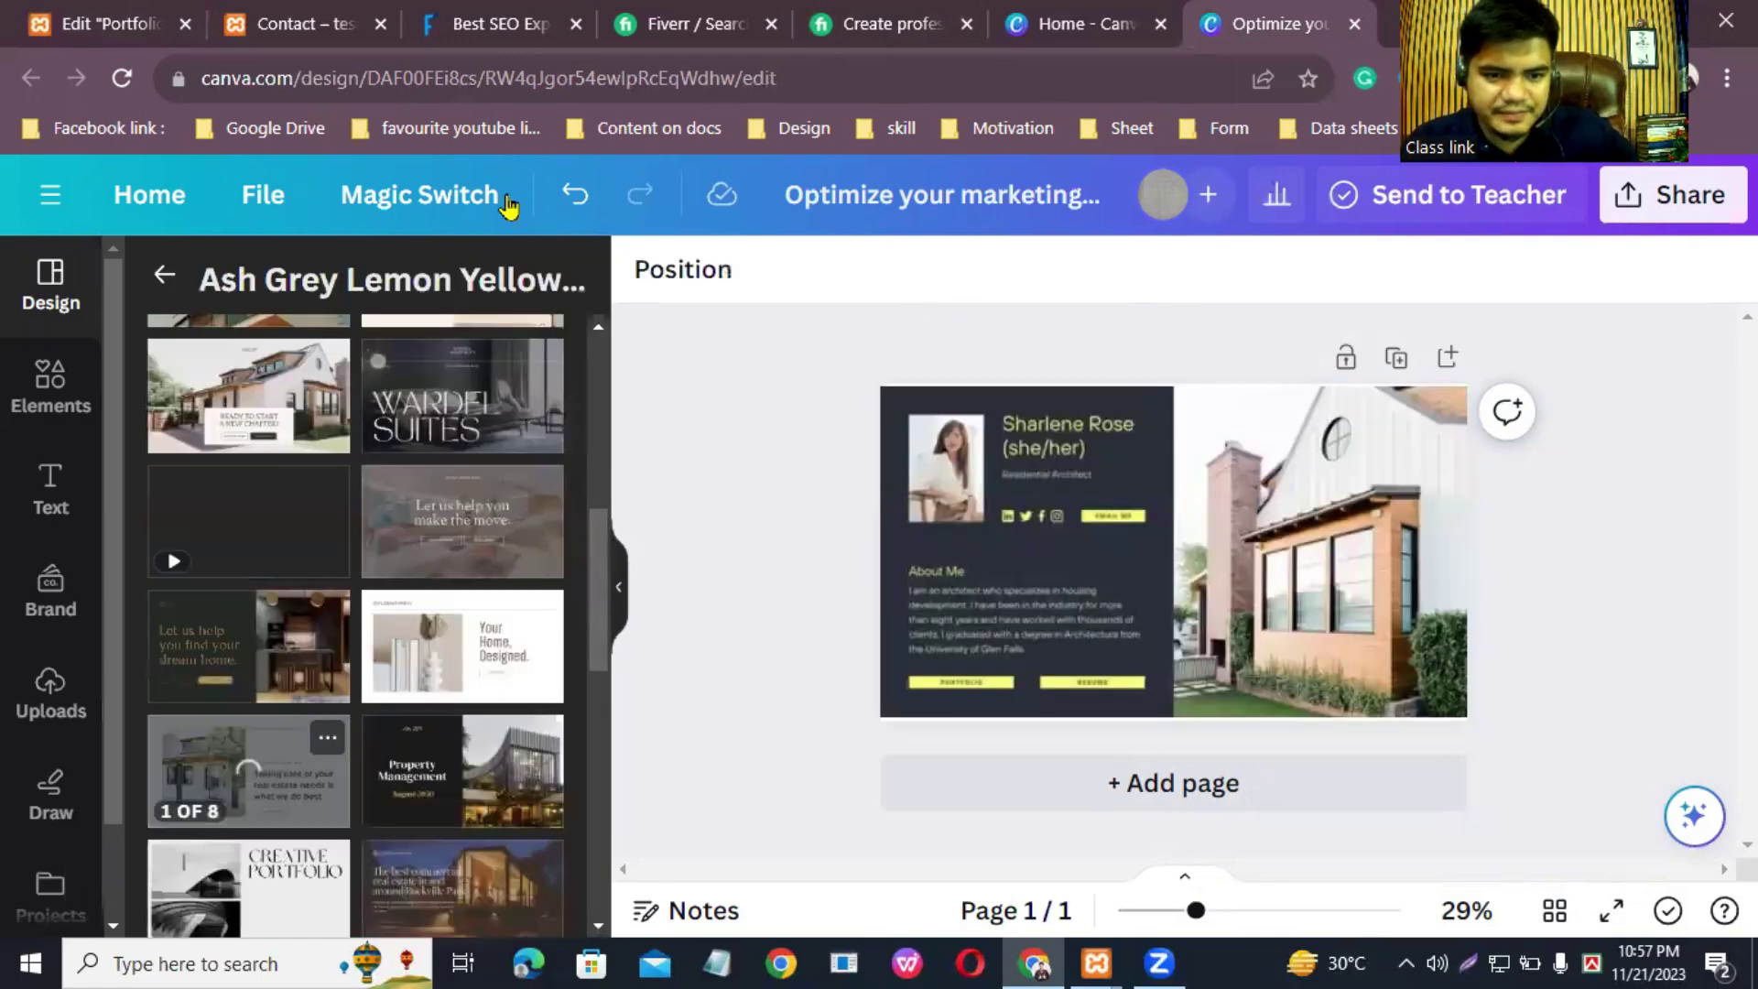
{"action": "scroll", "coordinate": [606, 535], "scroll_direction": "down", "scroll_amount": 1}
{"action": "scroll", "coordinate": [600, 595], "scroll_direction": "down", "scroll_amount": 3}
{"action": "left_click_drag", "start_coordinate": [591, 615], "coordinate": [599, 685]}
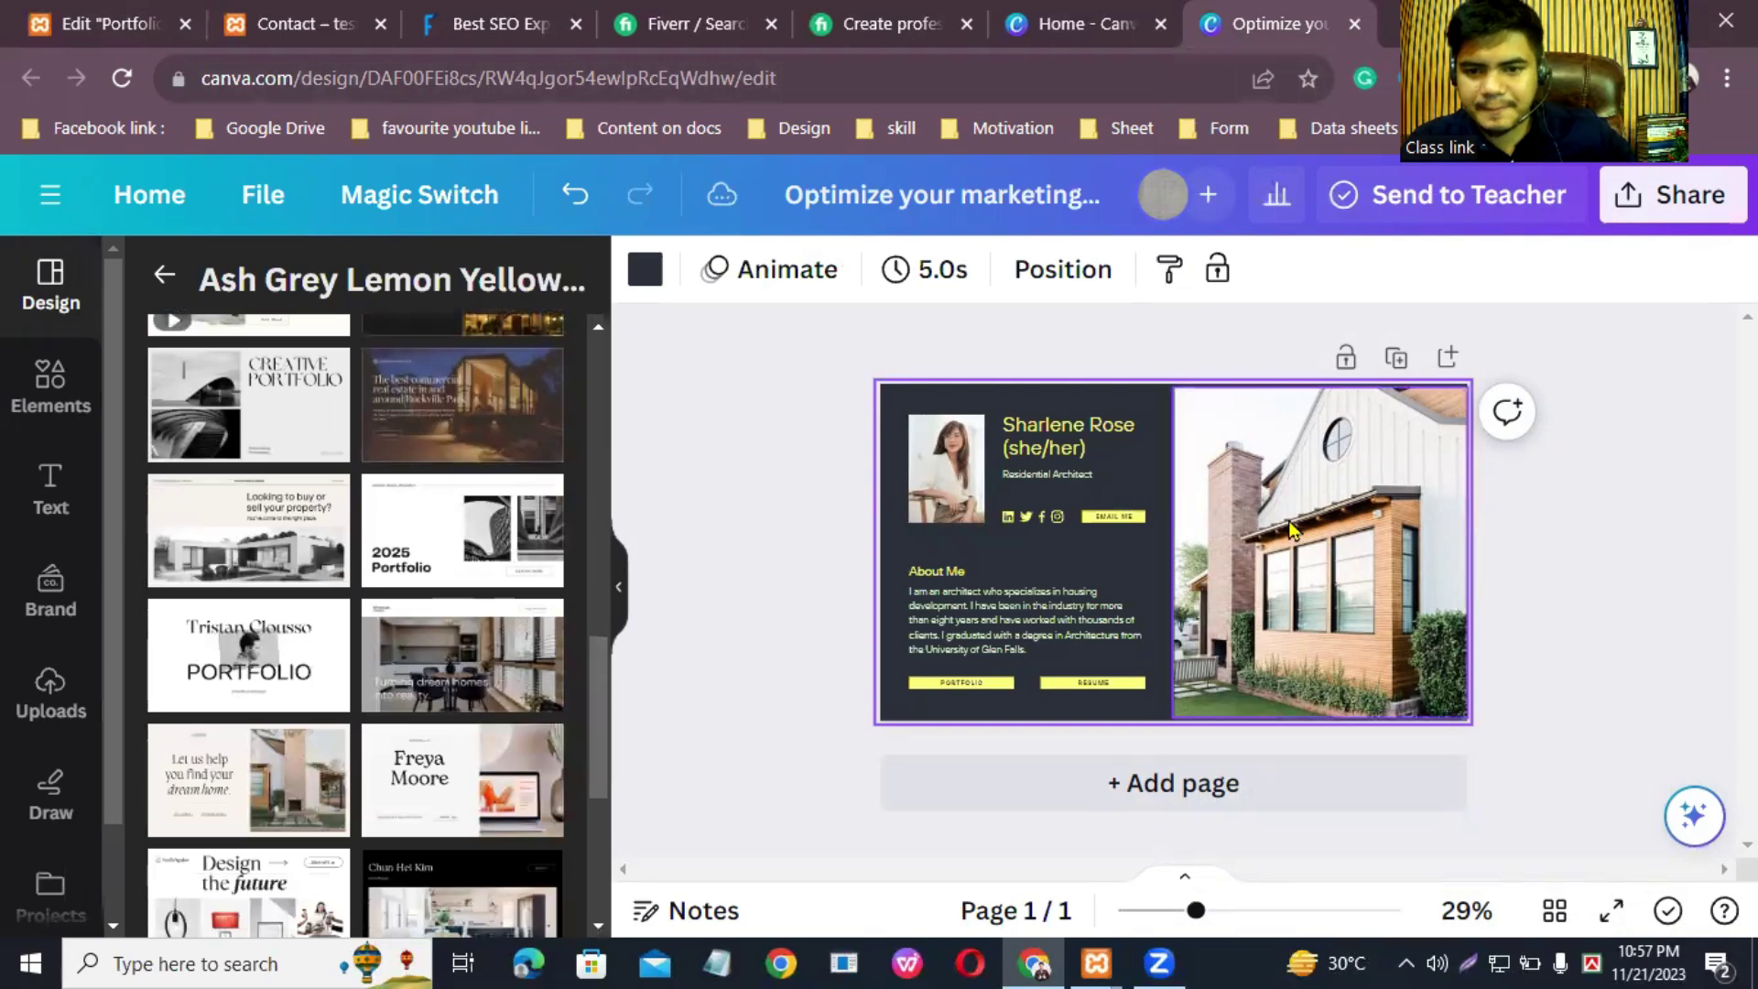
{"action": "left_click", "coordinate": [1188, 795]}
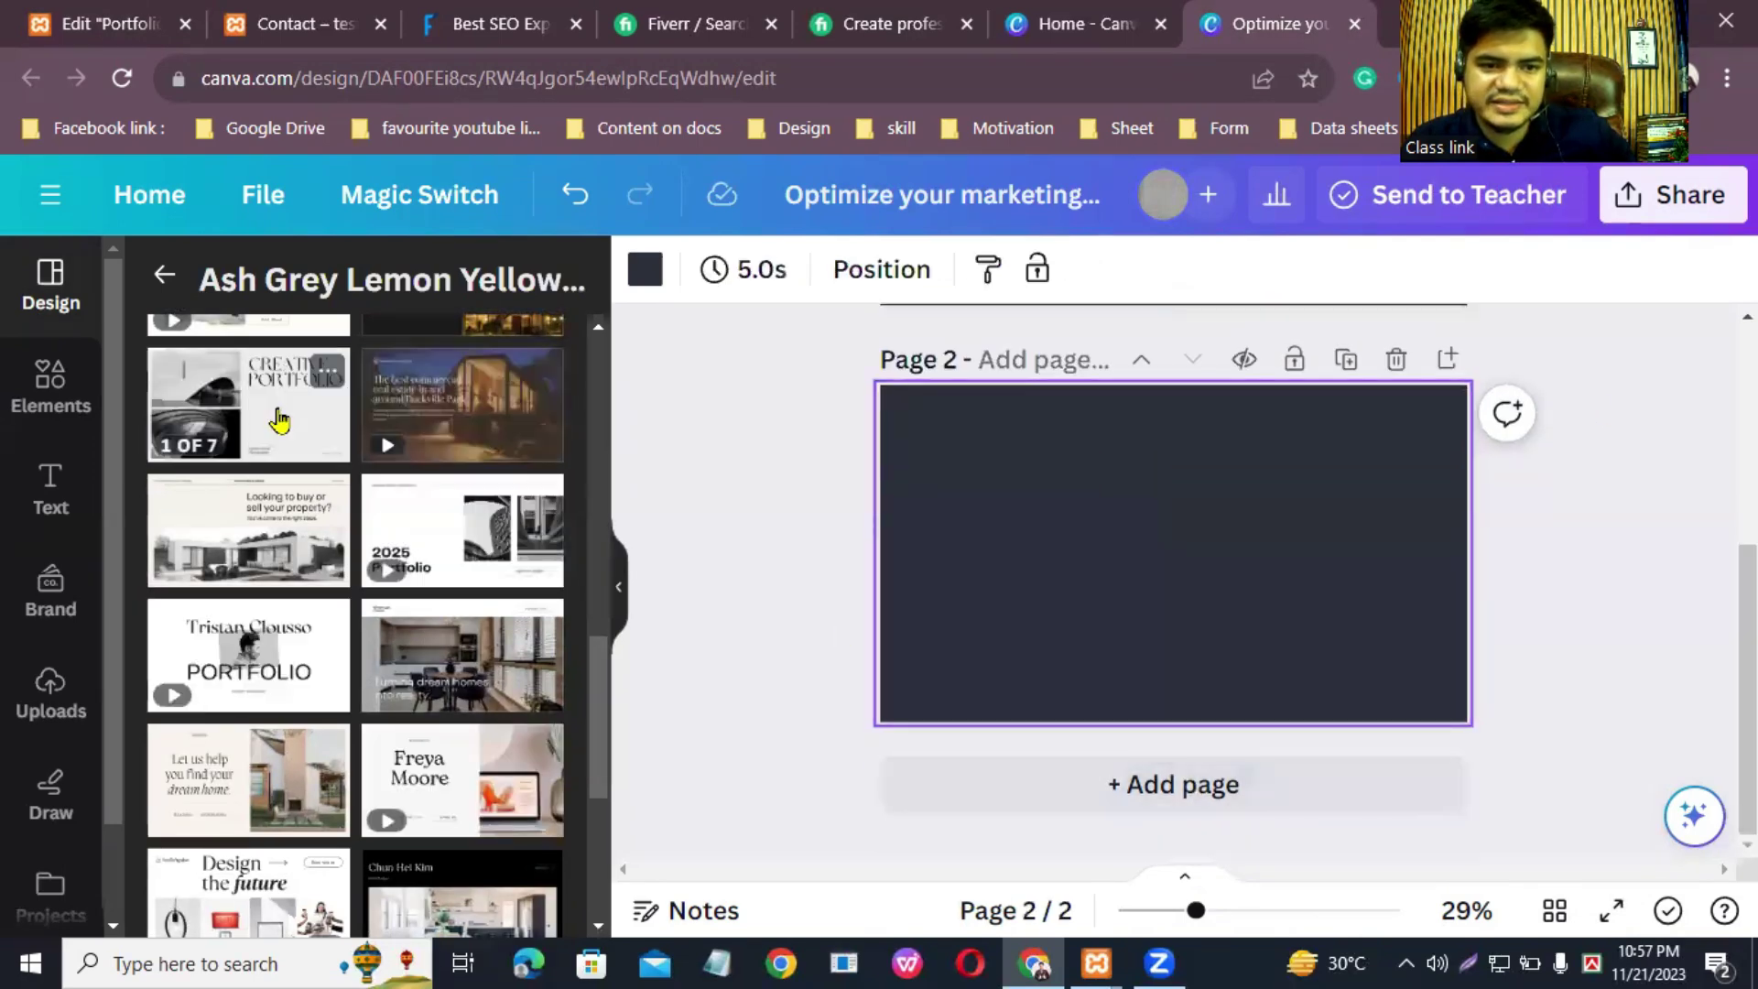
Step: Fill page 2 with the dark real estate template's first page, add page 3, and clear the search
{"action": "scroll", "coordinate": [367, 550], "scroll_direction": "up", "scroll_amount": 5}
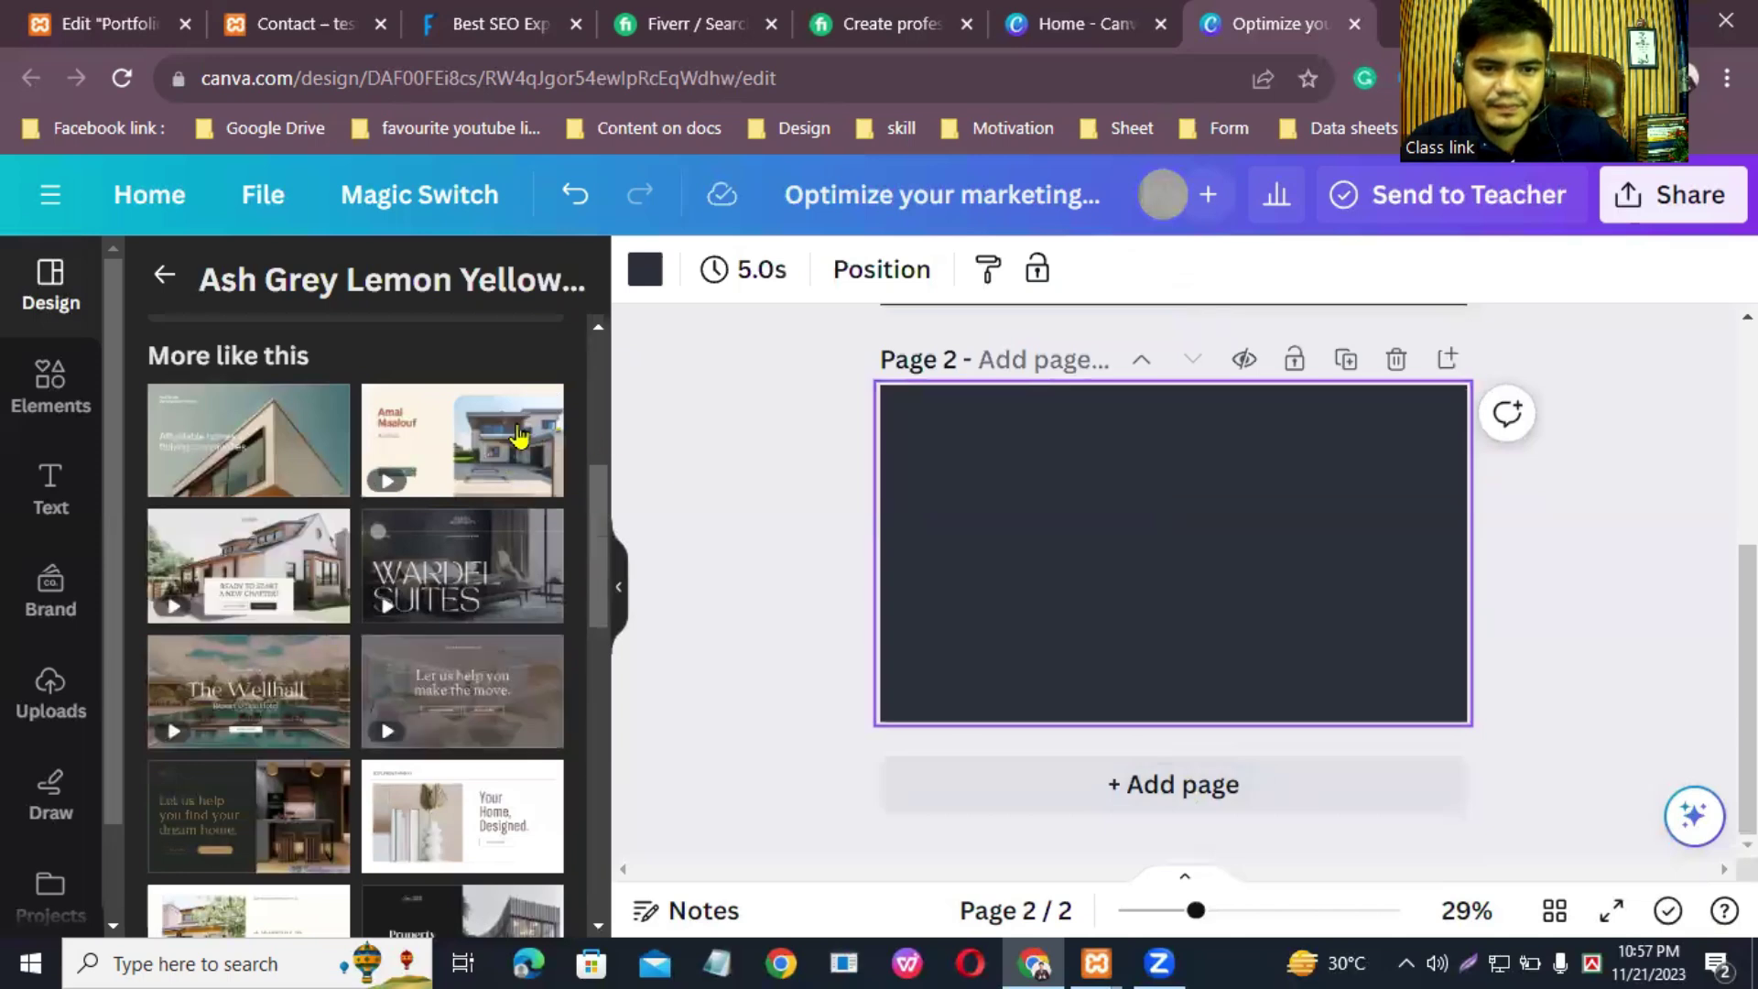
{"action": "scroll", "coordinate": [460, 490], "scroll_direction": "down", "scroll_amount": 10}
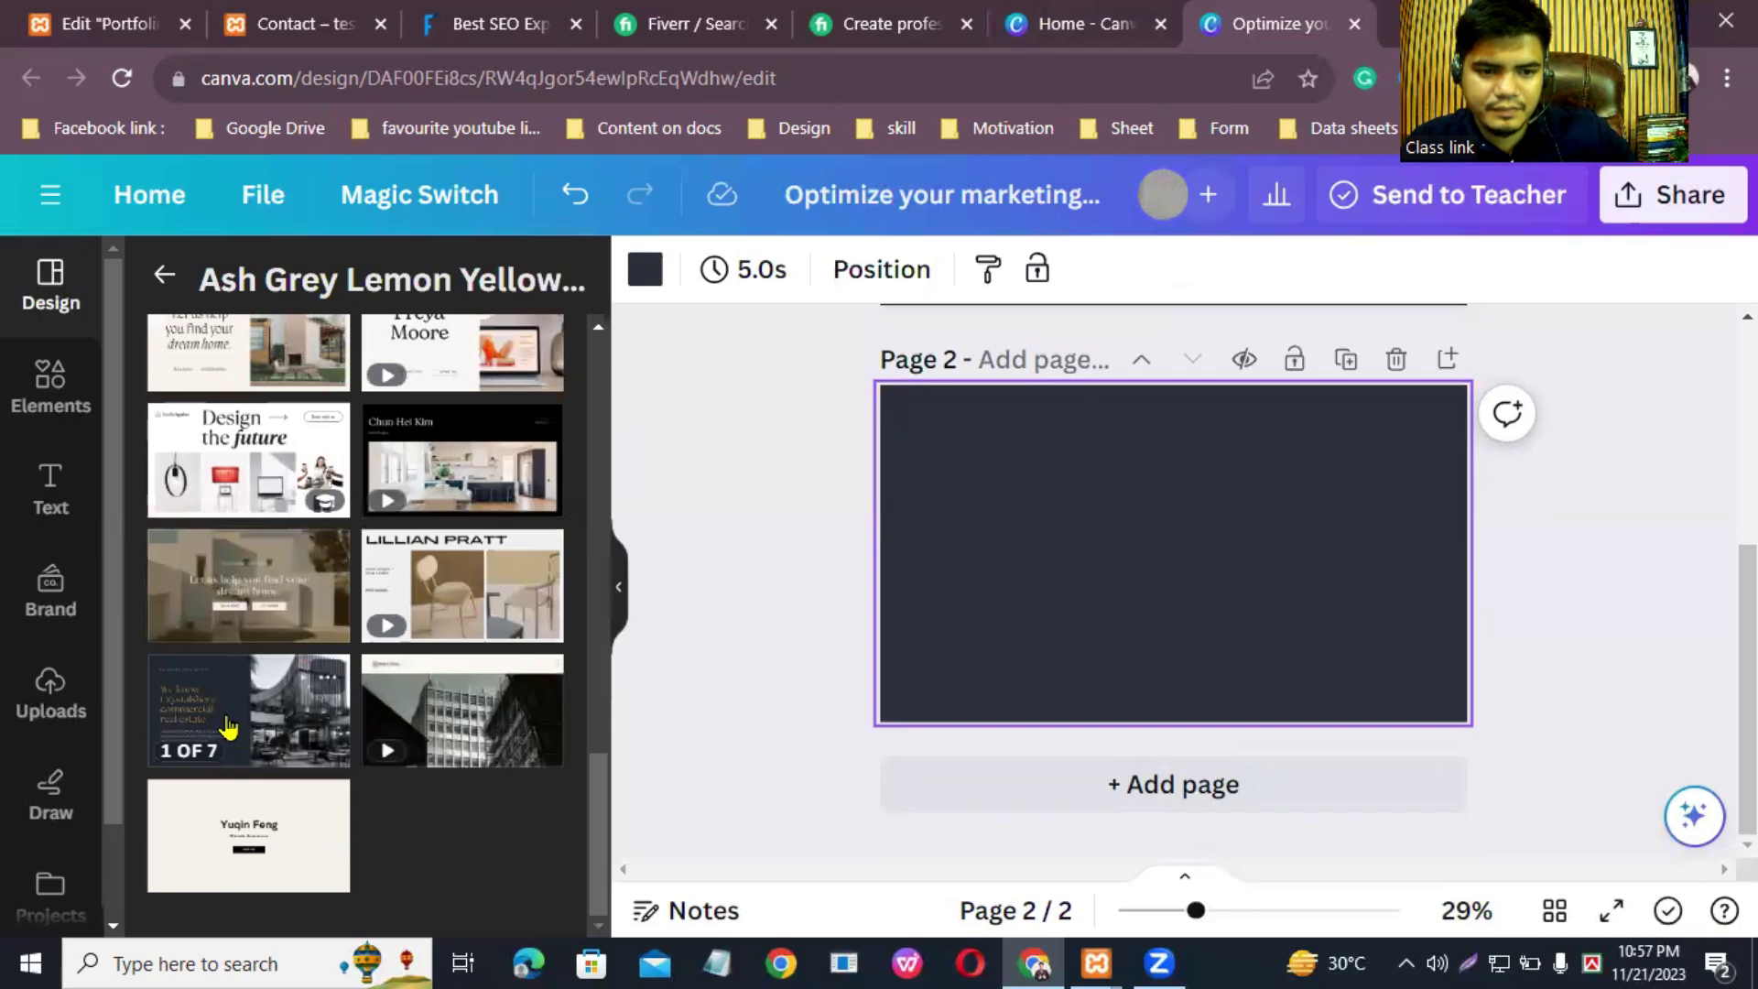
{"action": "left_click", "coordinate": [252, 709]}
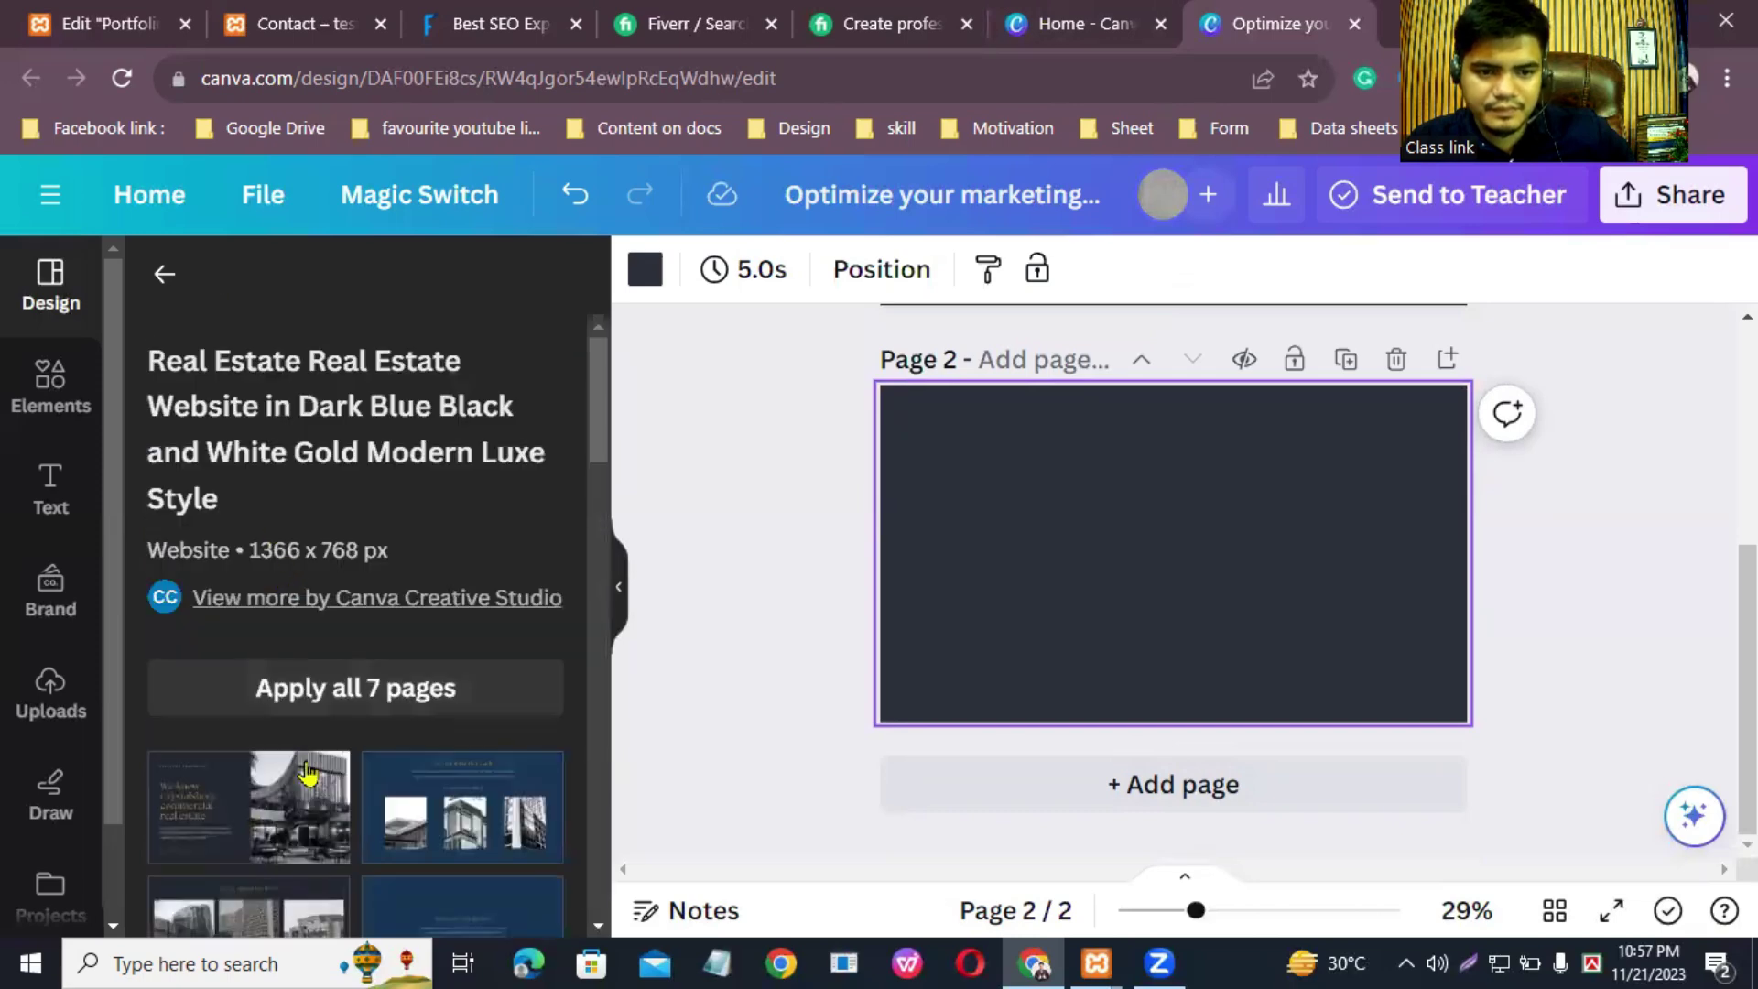
{"action": "left_click", "coordinate": [257, 799]}
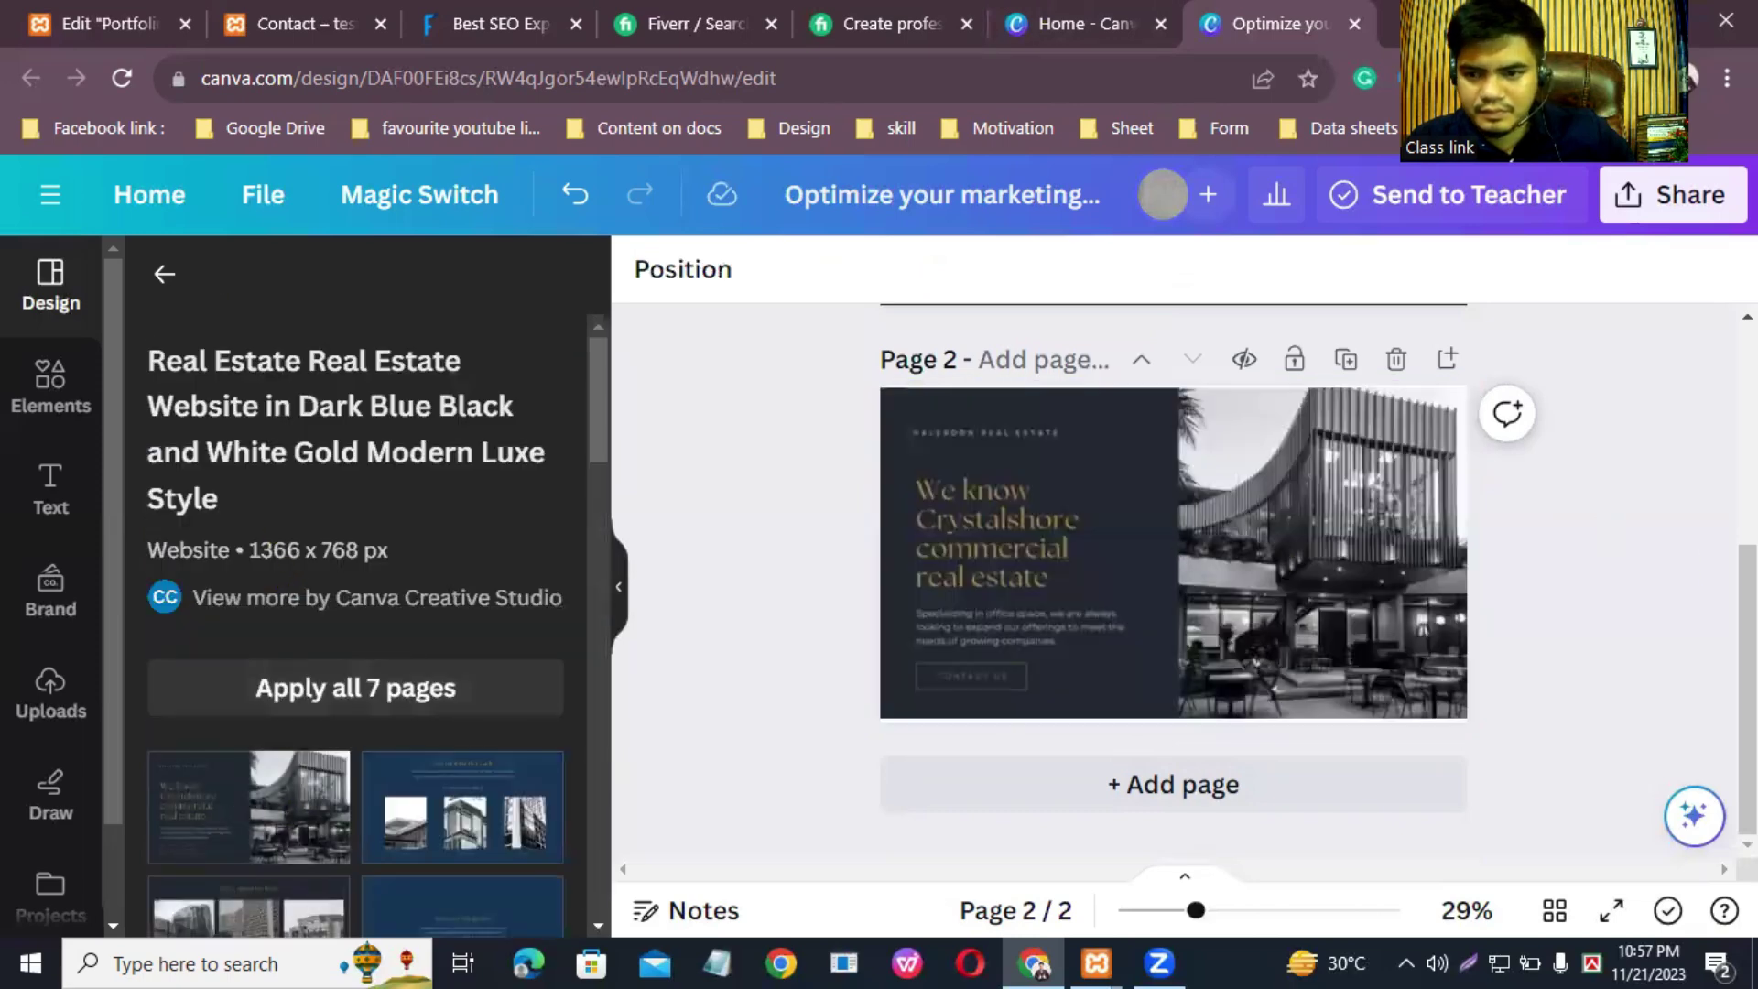
{"action": "scroll", "coordinate": [1172, 577], "scroll_direction": "up", "scroll_amount": 5}
{"action": "scroll", "coordinate": [1562, 770], "scroll_direction": "down", "scroll_amount": 5}
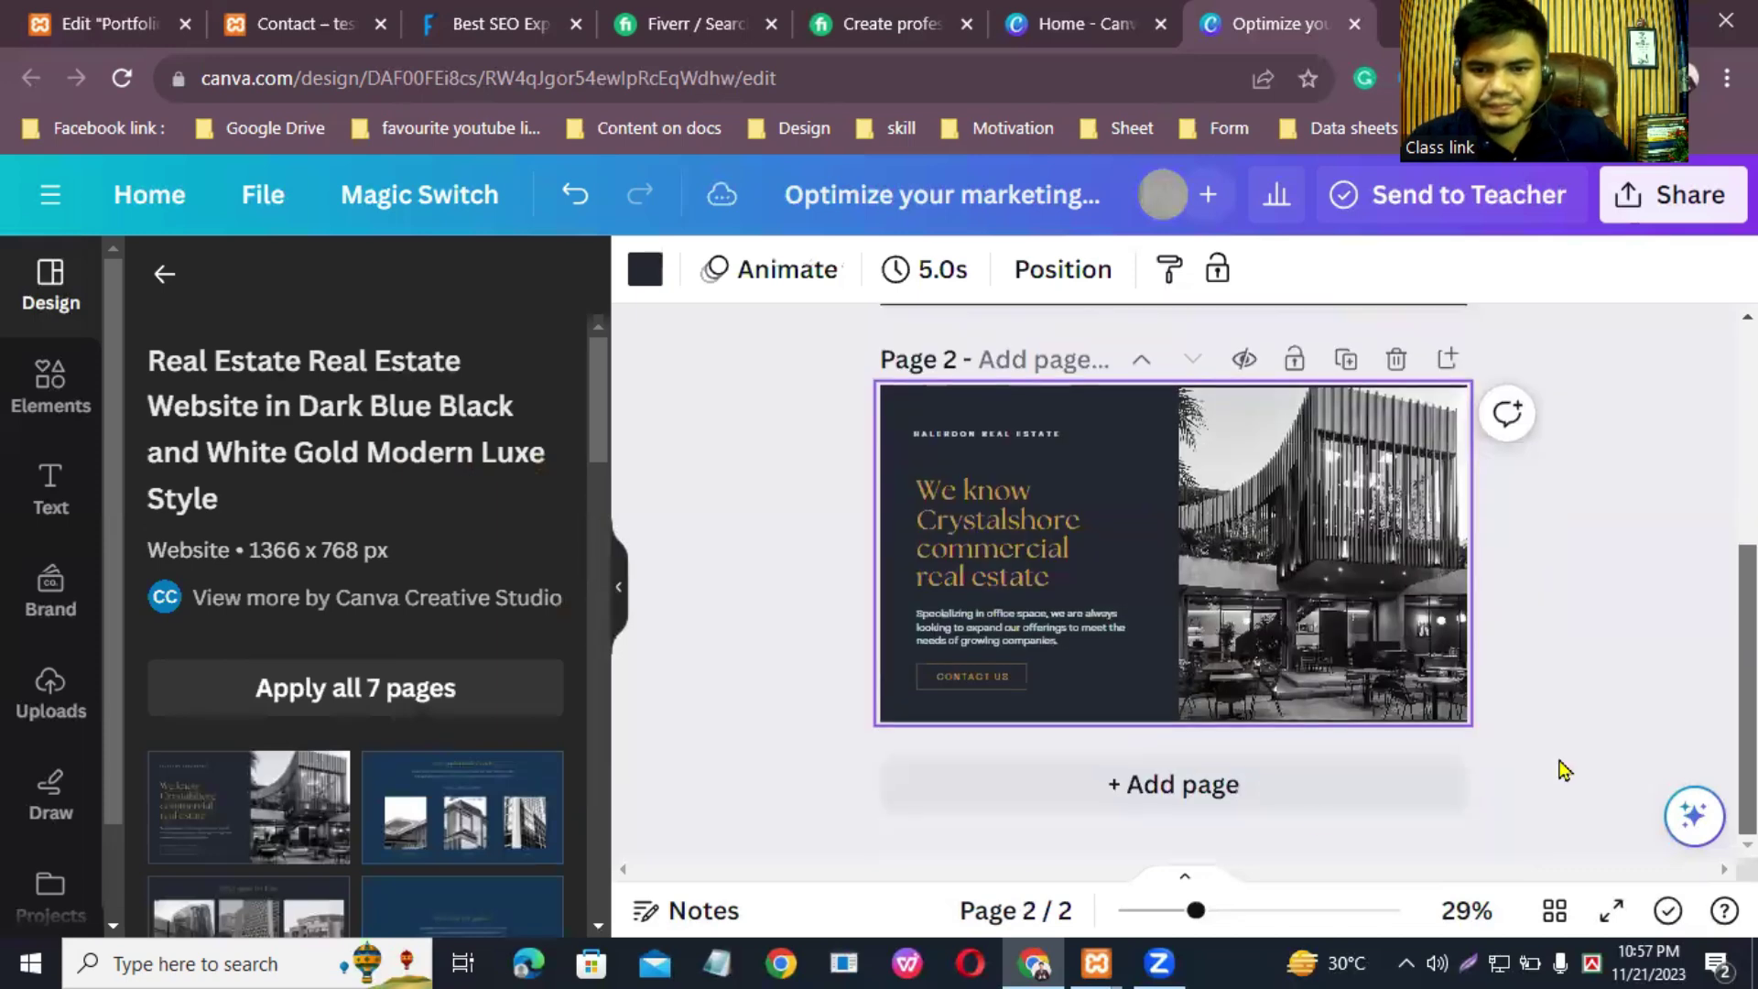
{"action": "left_click", "coordinate": [1275, 797]}
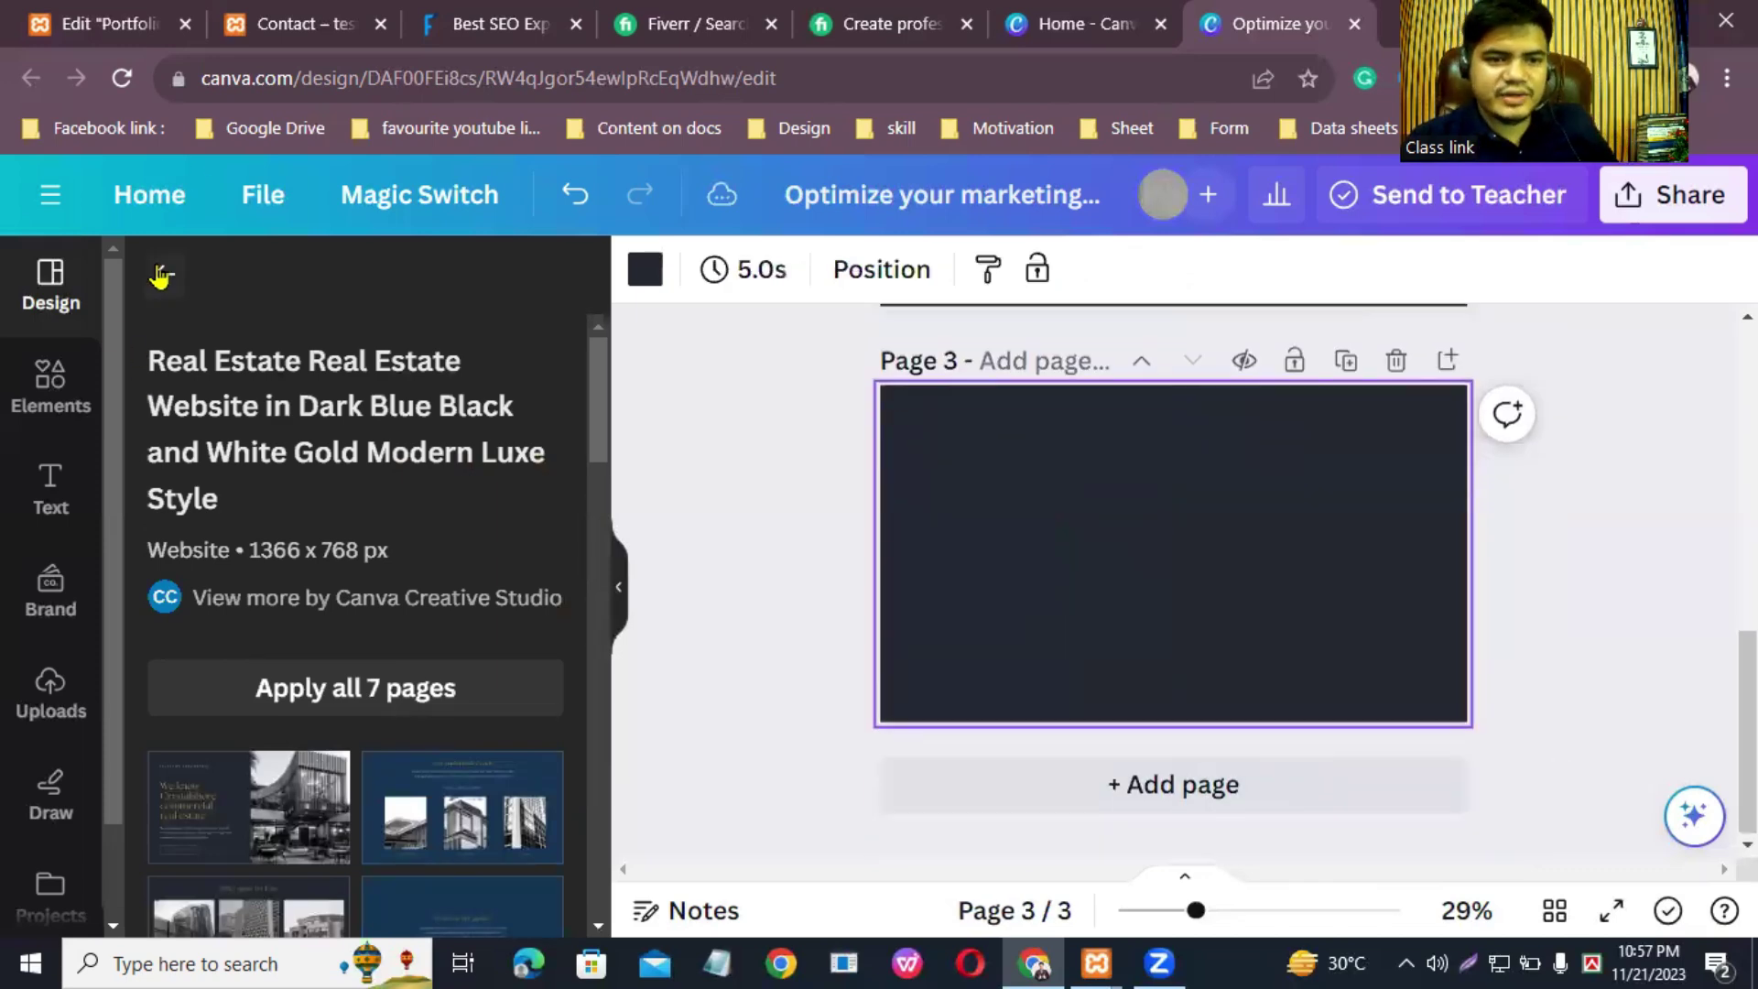
{"action": "left_click", "coordinate": [160, 275]}
{"action": "left_click", "coordinate": [431, 288]}
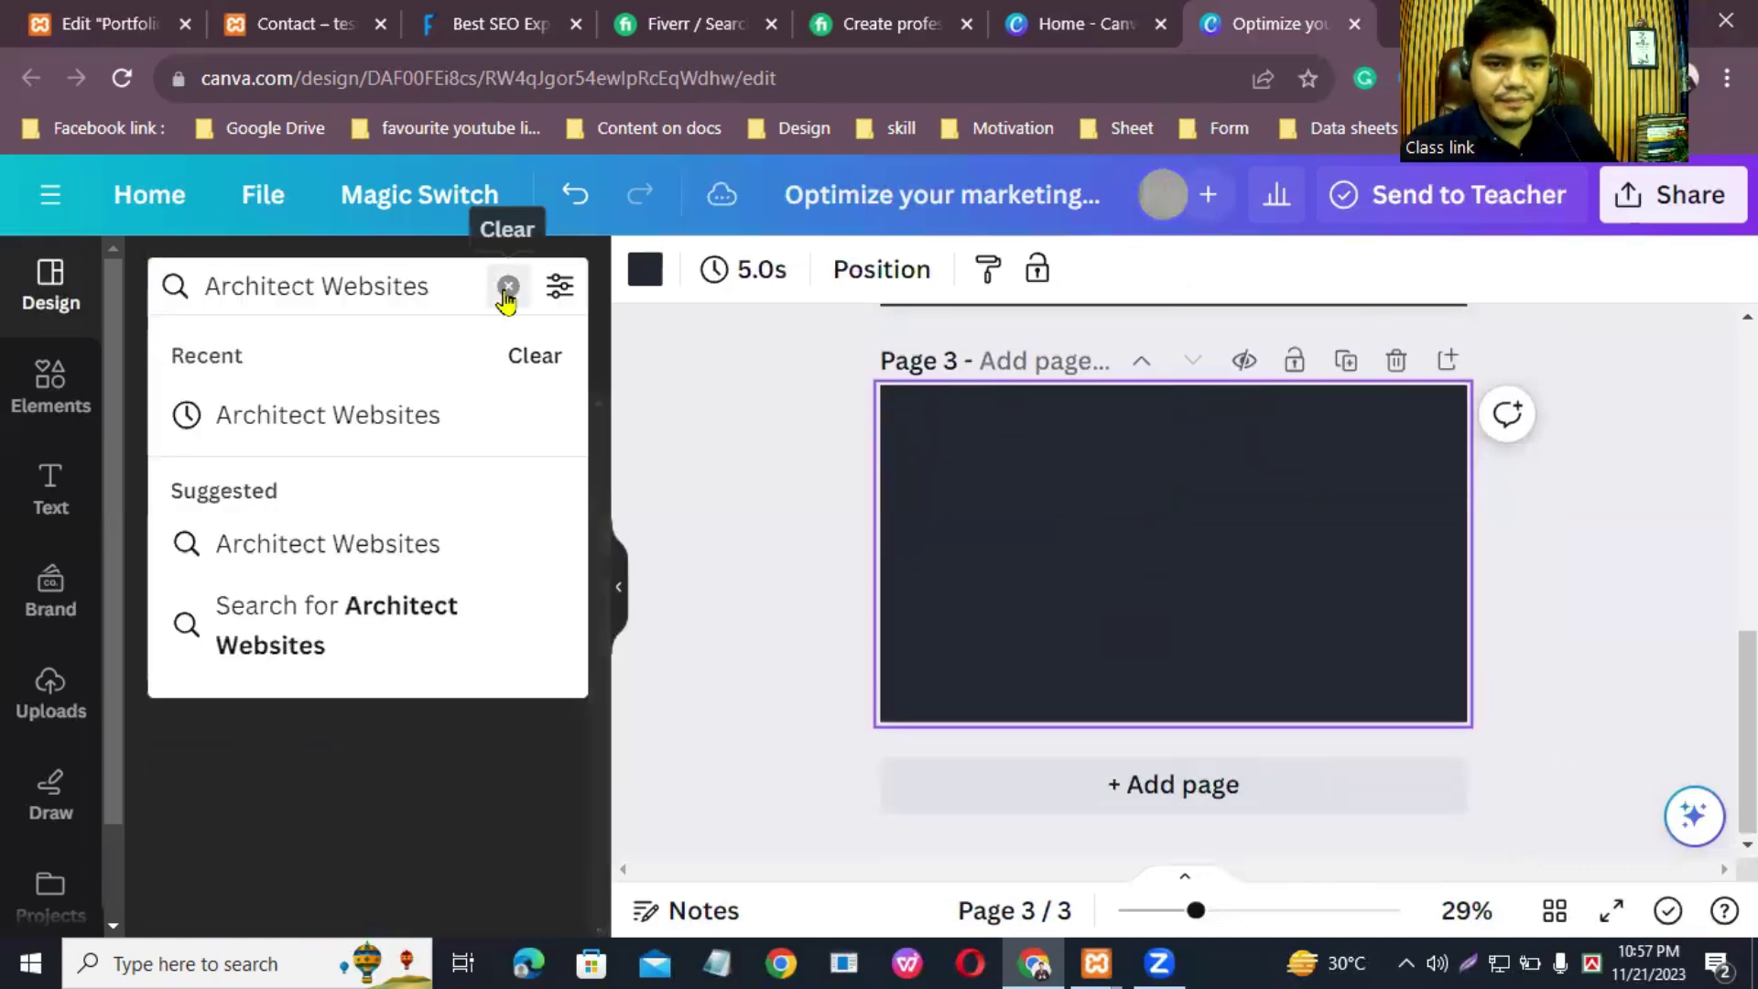
{"action": "left_click", "coordinate": [506, 285]}
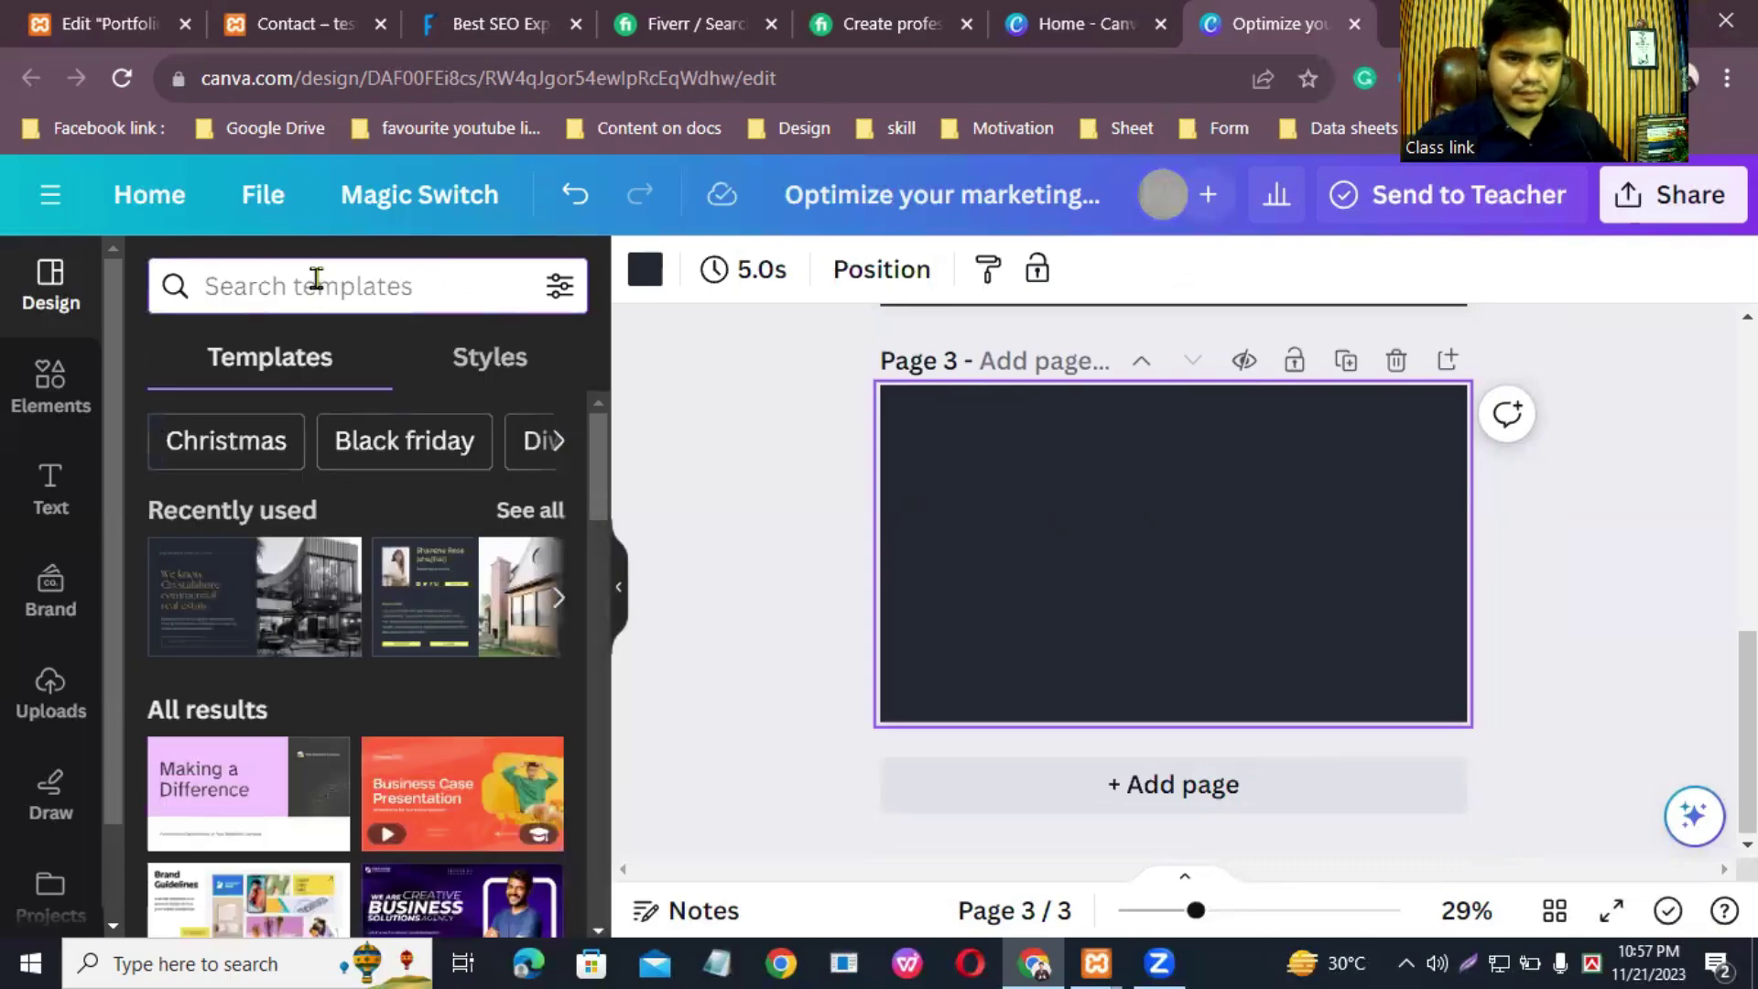
Step: Search templates for 'website', apply the yellow-green real estate resume template to page 3, and add page 4
{"action": "type", "text": "website"}
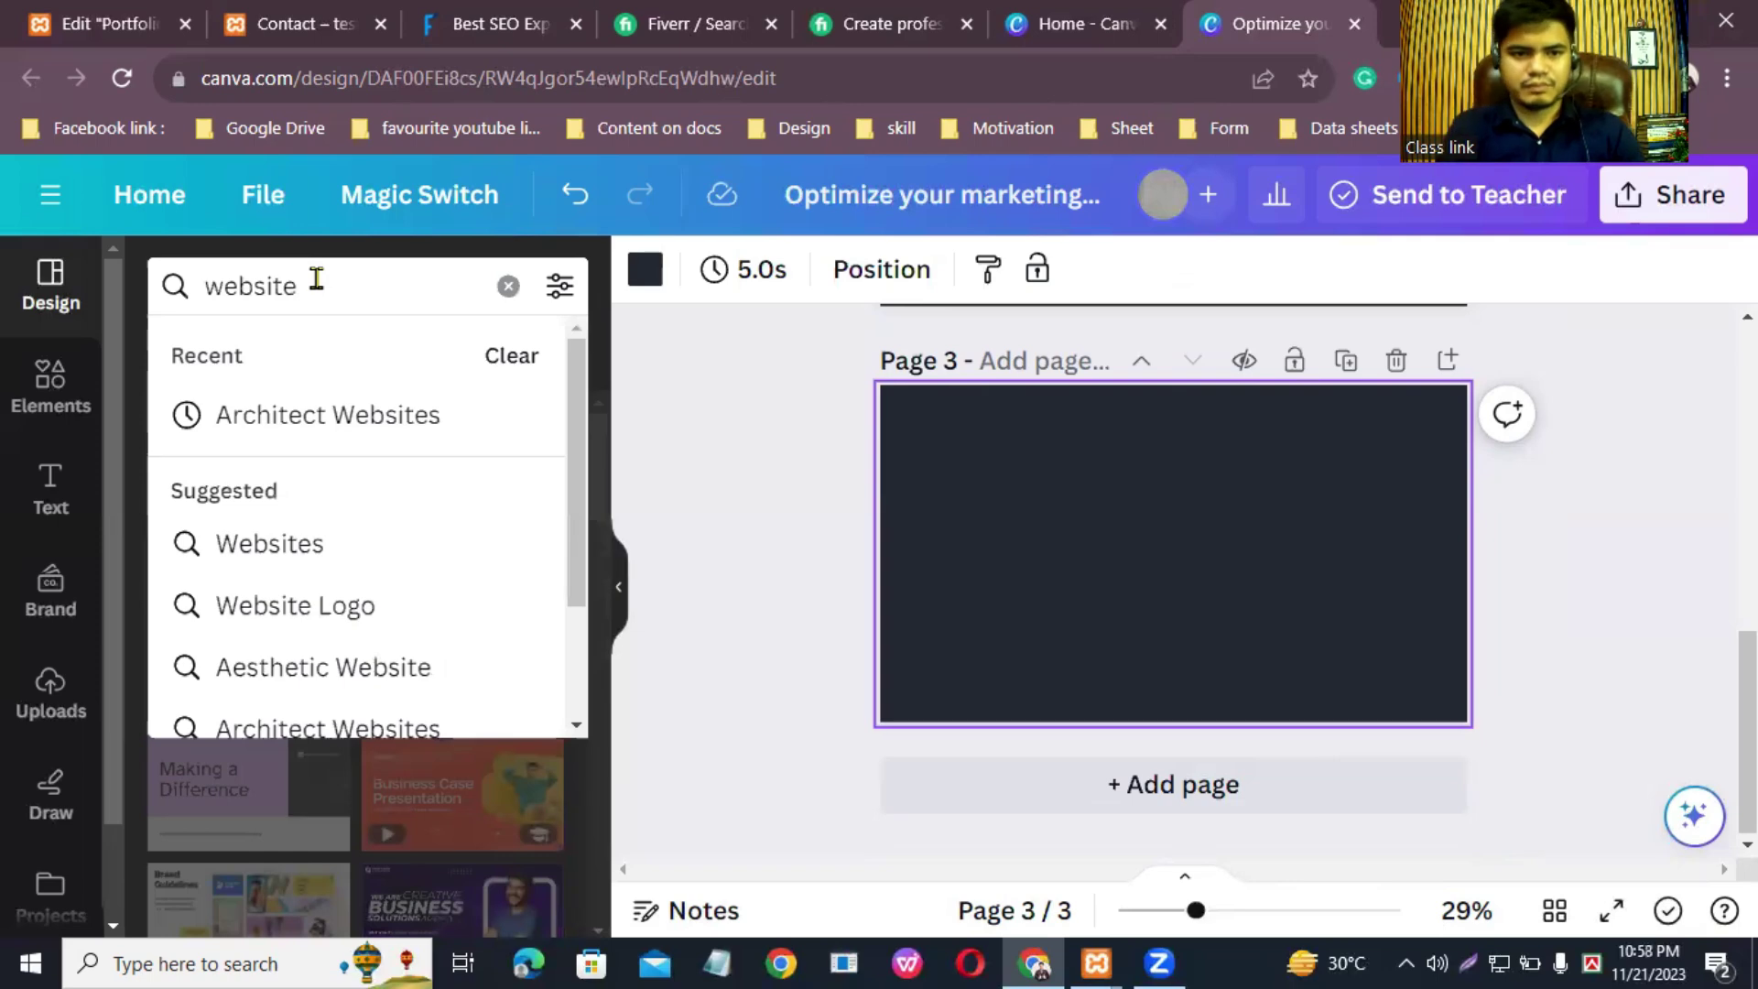
{"action": "key", "text": "Return"}
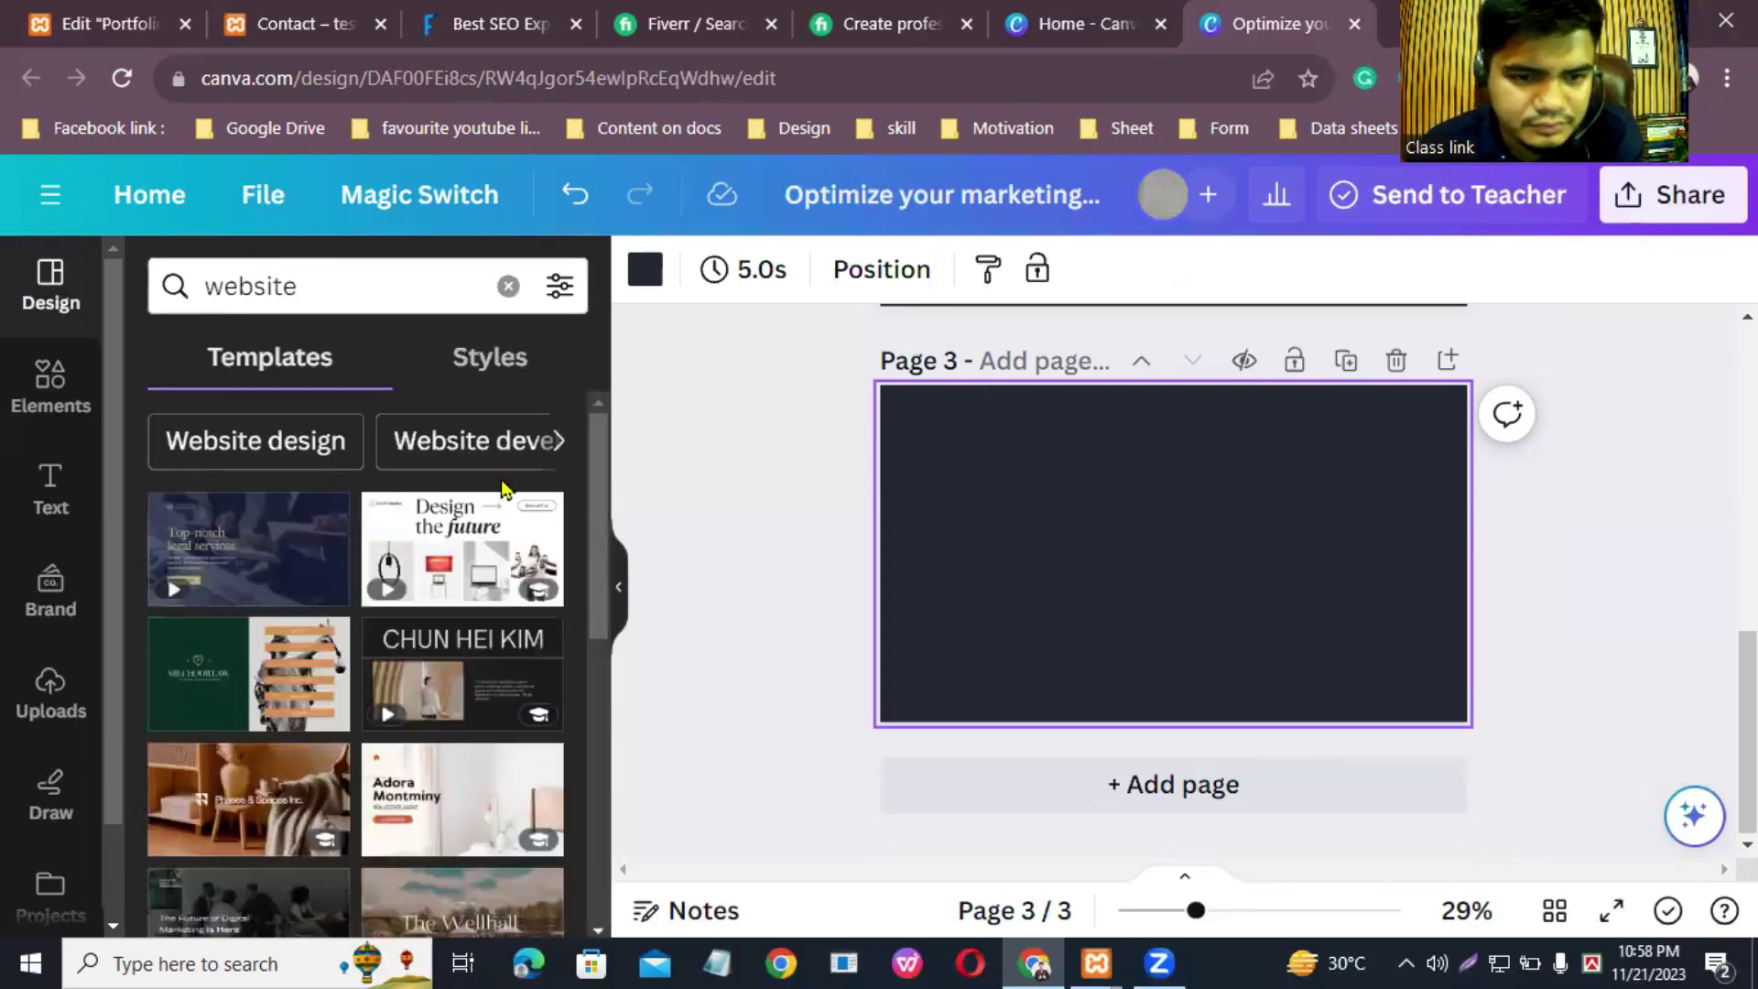
{"action": "left_click_drag", "start_coordinate": [588, 528], "coordinate": [591, 697]}
{"action": "scroll", "coordinate": [412, 568], "scroll_direction": "down", "scroll_amount": 5}
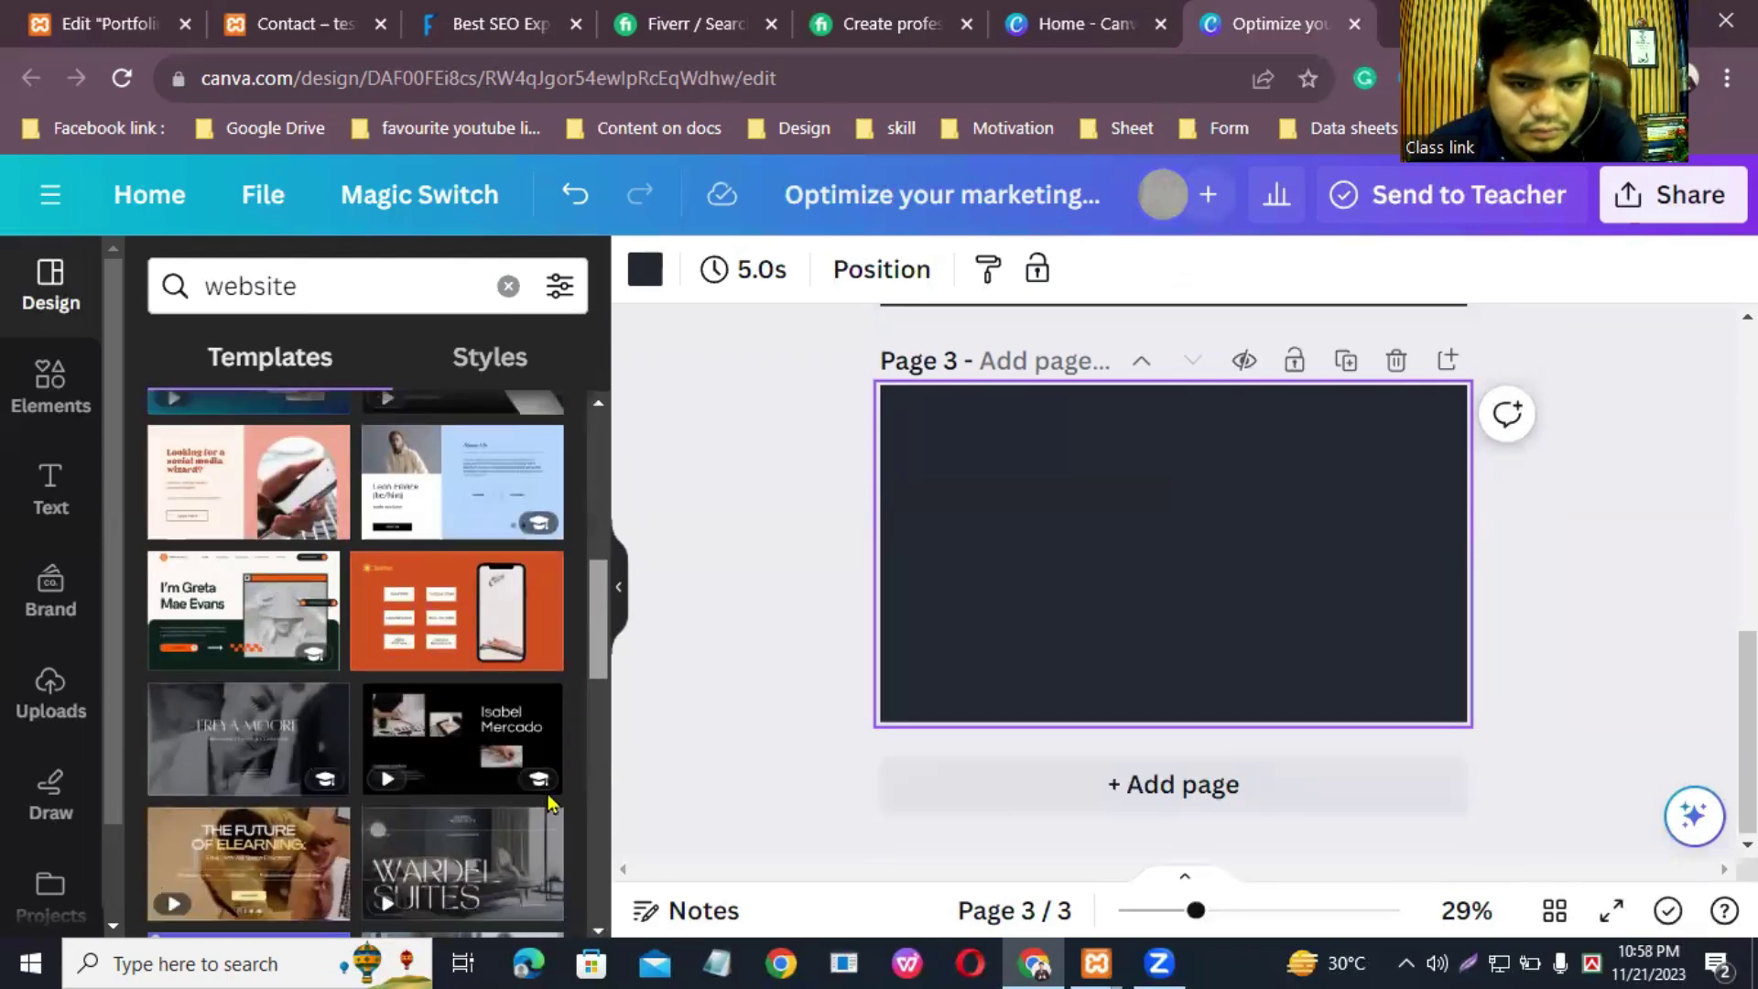
{"action": "scroll", "coordinate": [412, 567], "scroll_direction": "down", "scroll_amount": 5}
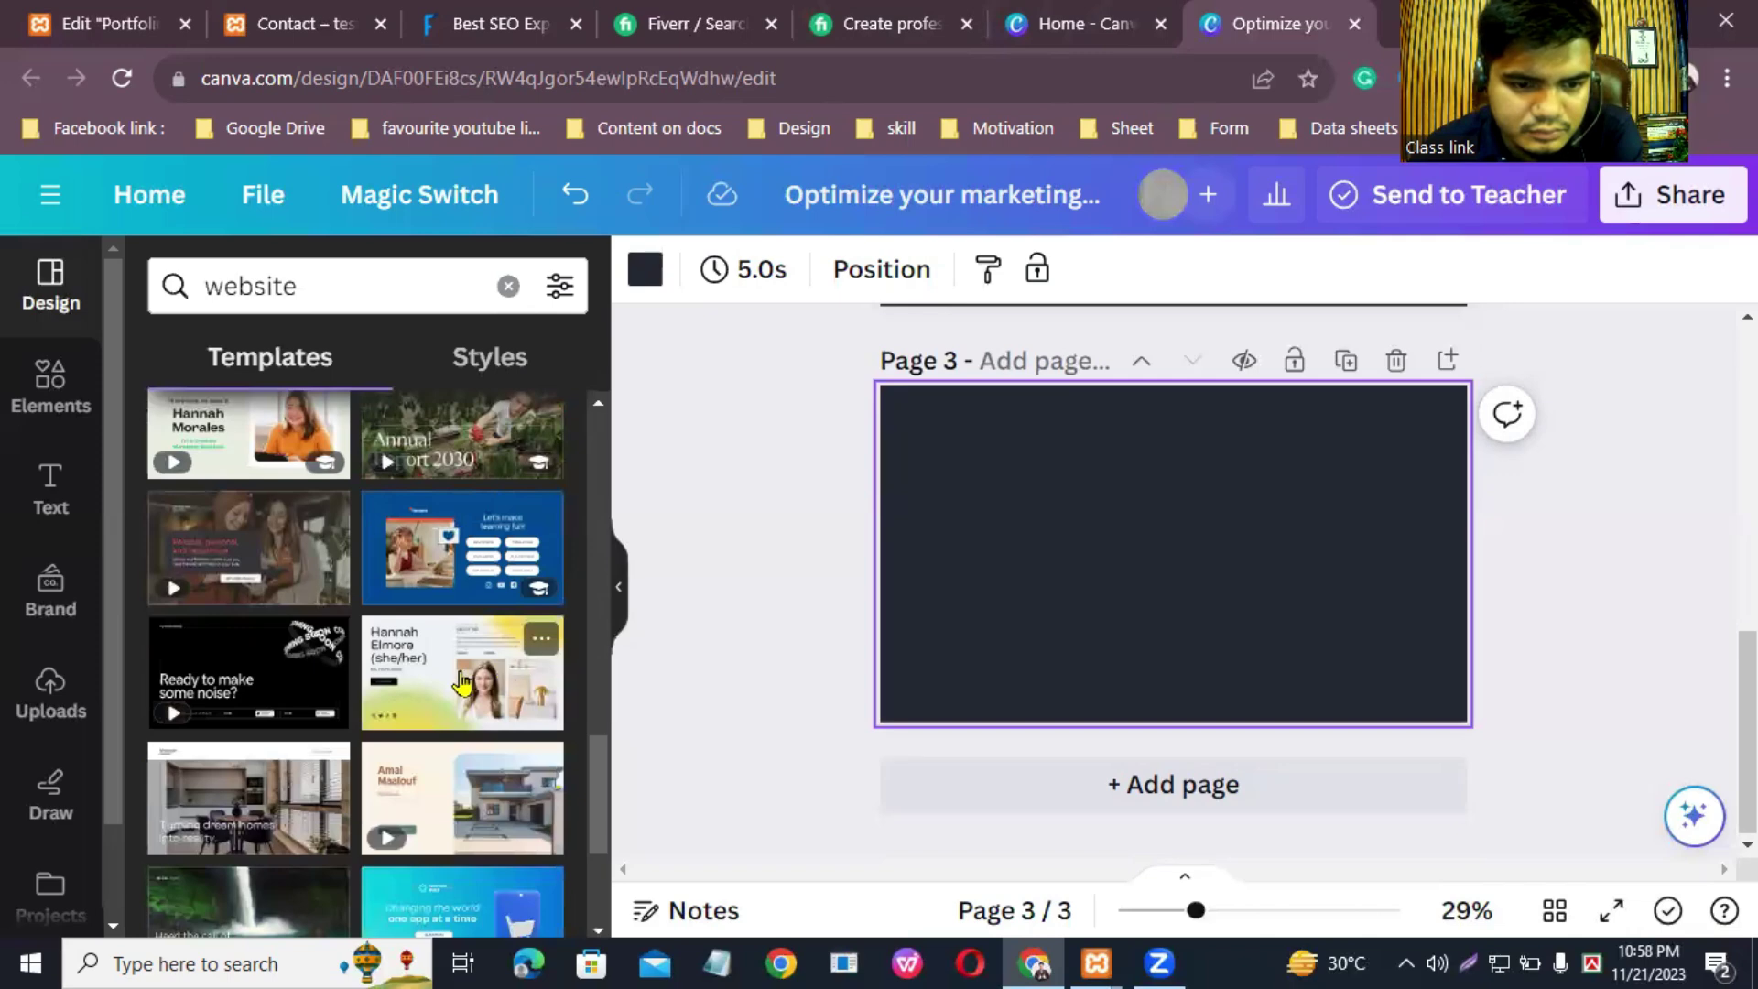
{"action": "left_click", "coordinate": [463, 682]}
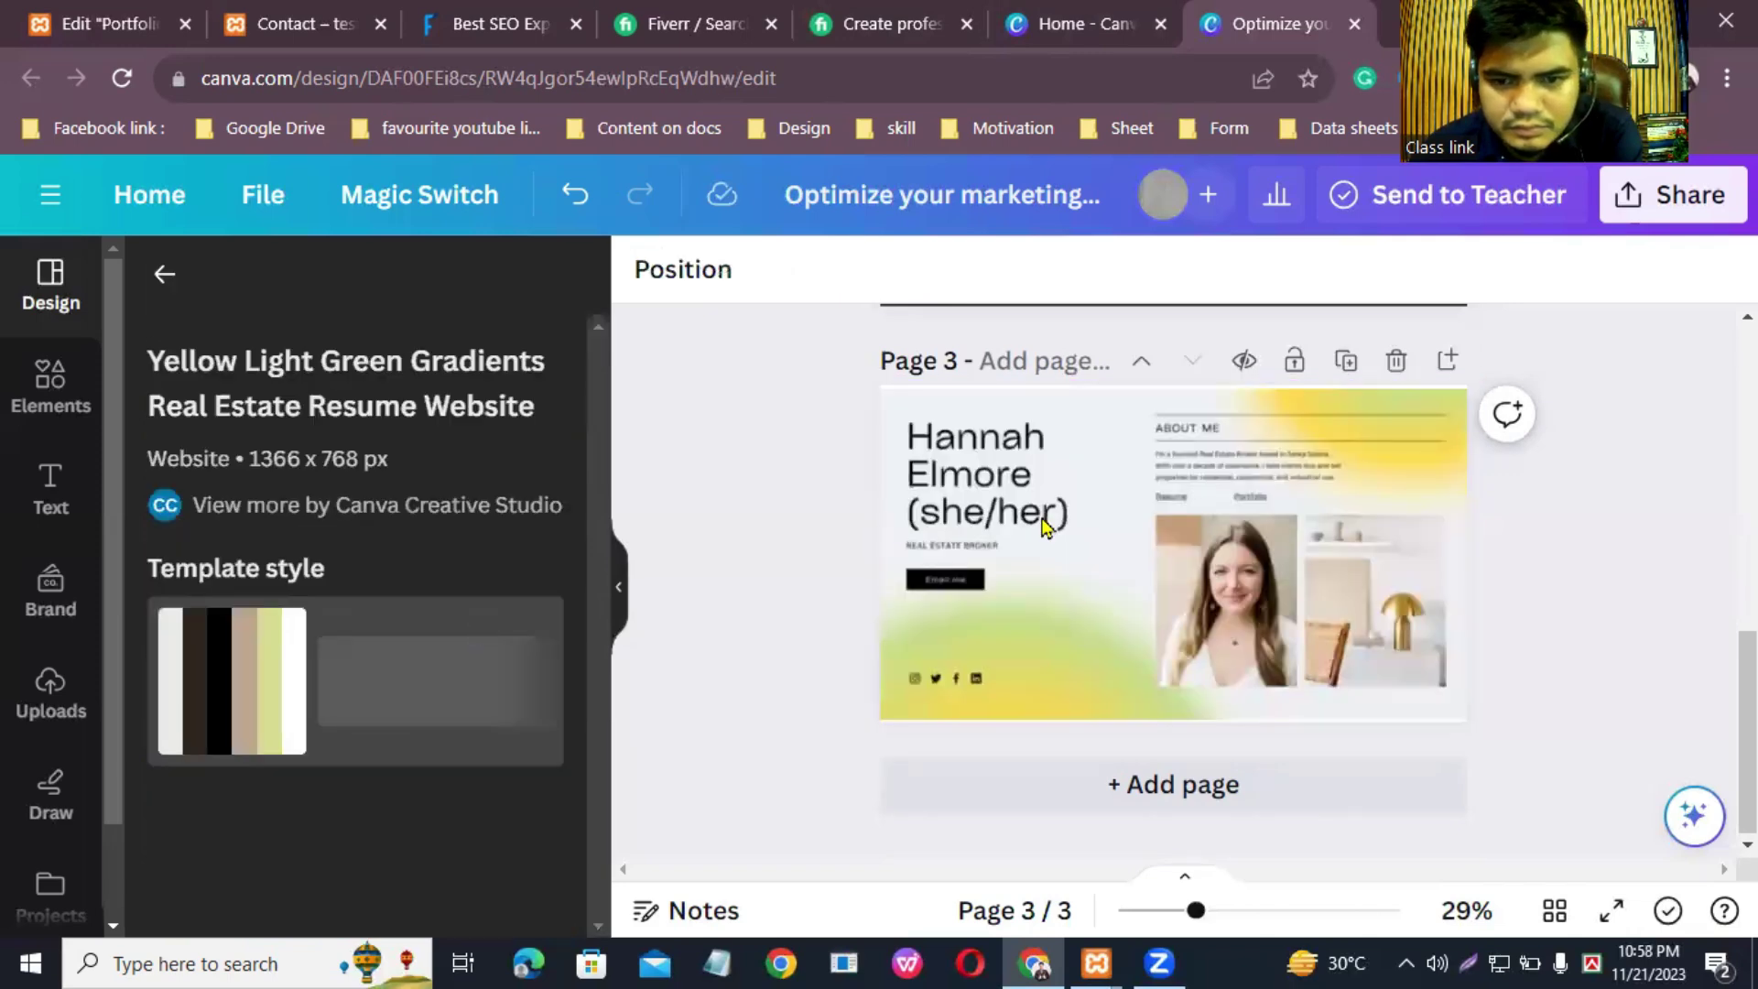
{"action": "left_click", "coordinate": [1224, 785]}
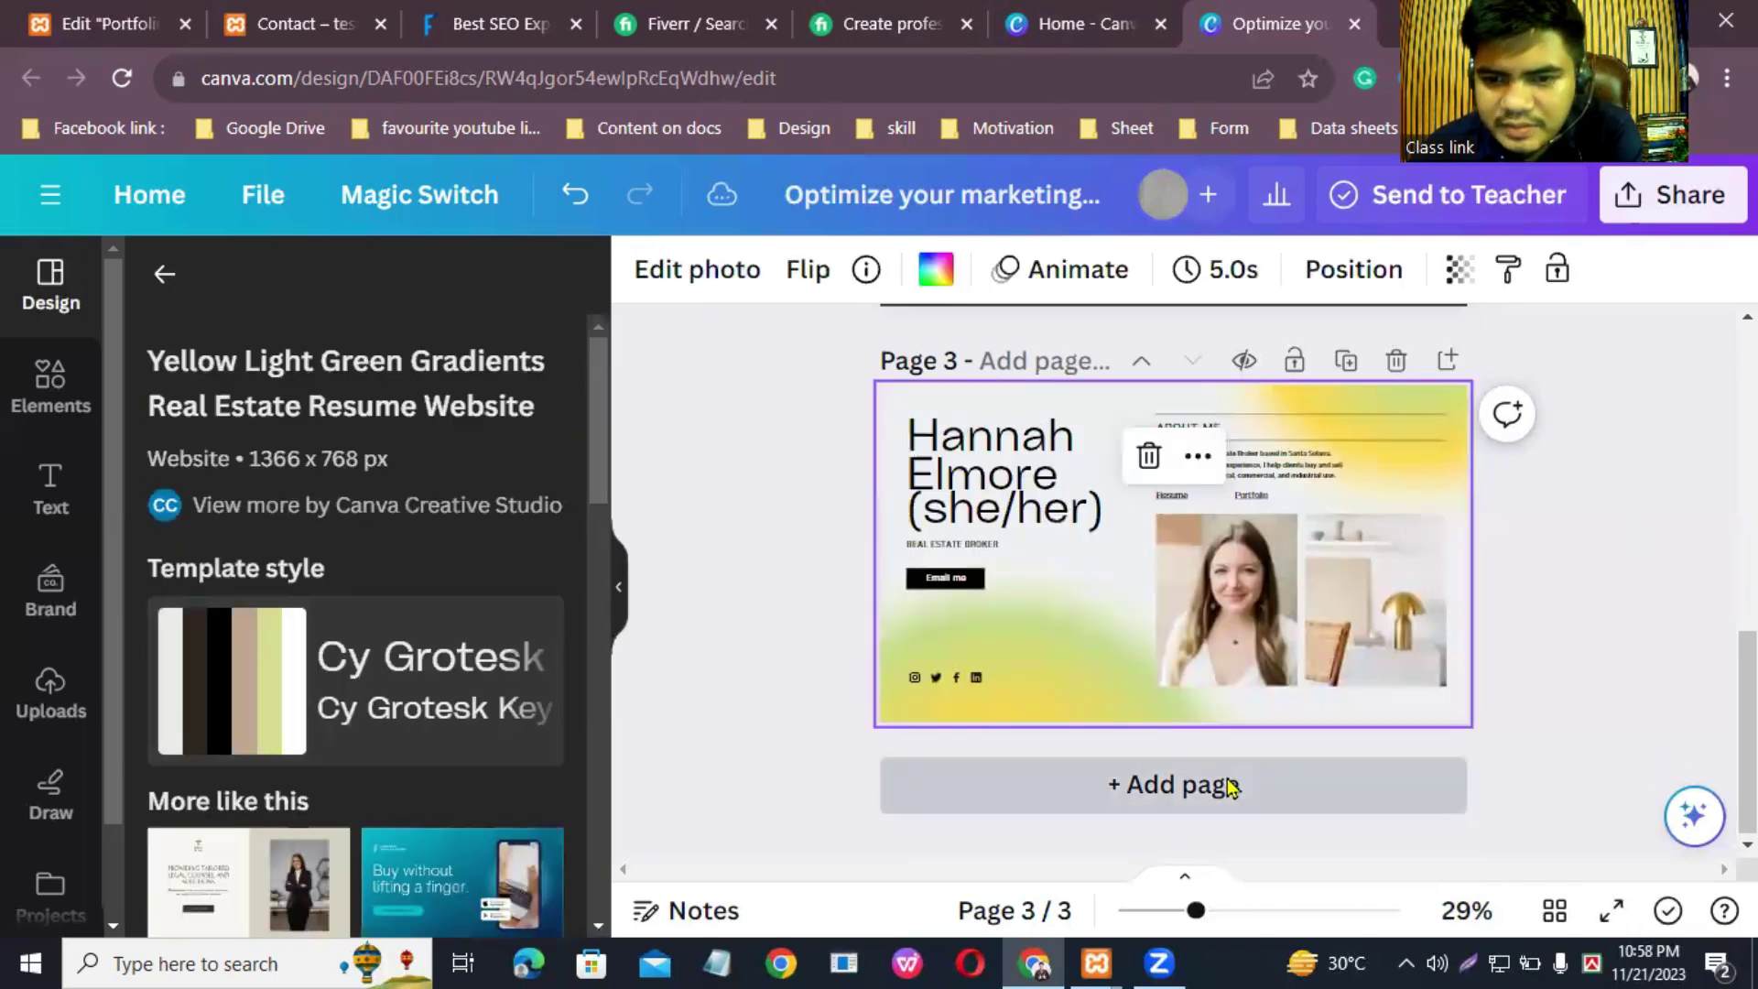
Step: Change the template search to 'website design'
{"action": "left_click", "coordinate": [168, 279]}
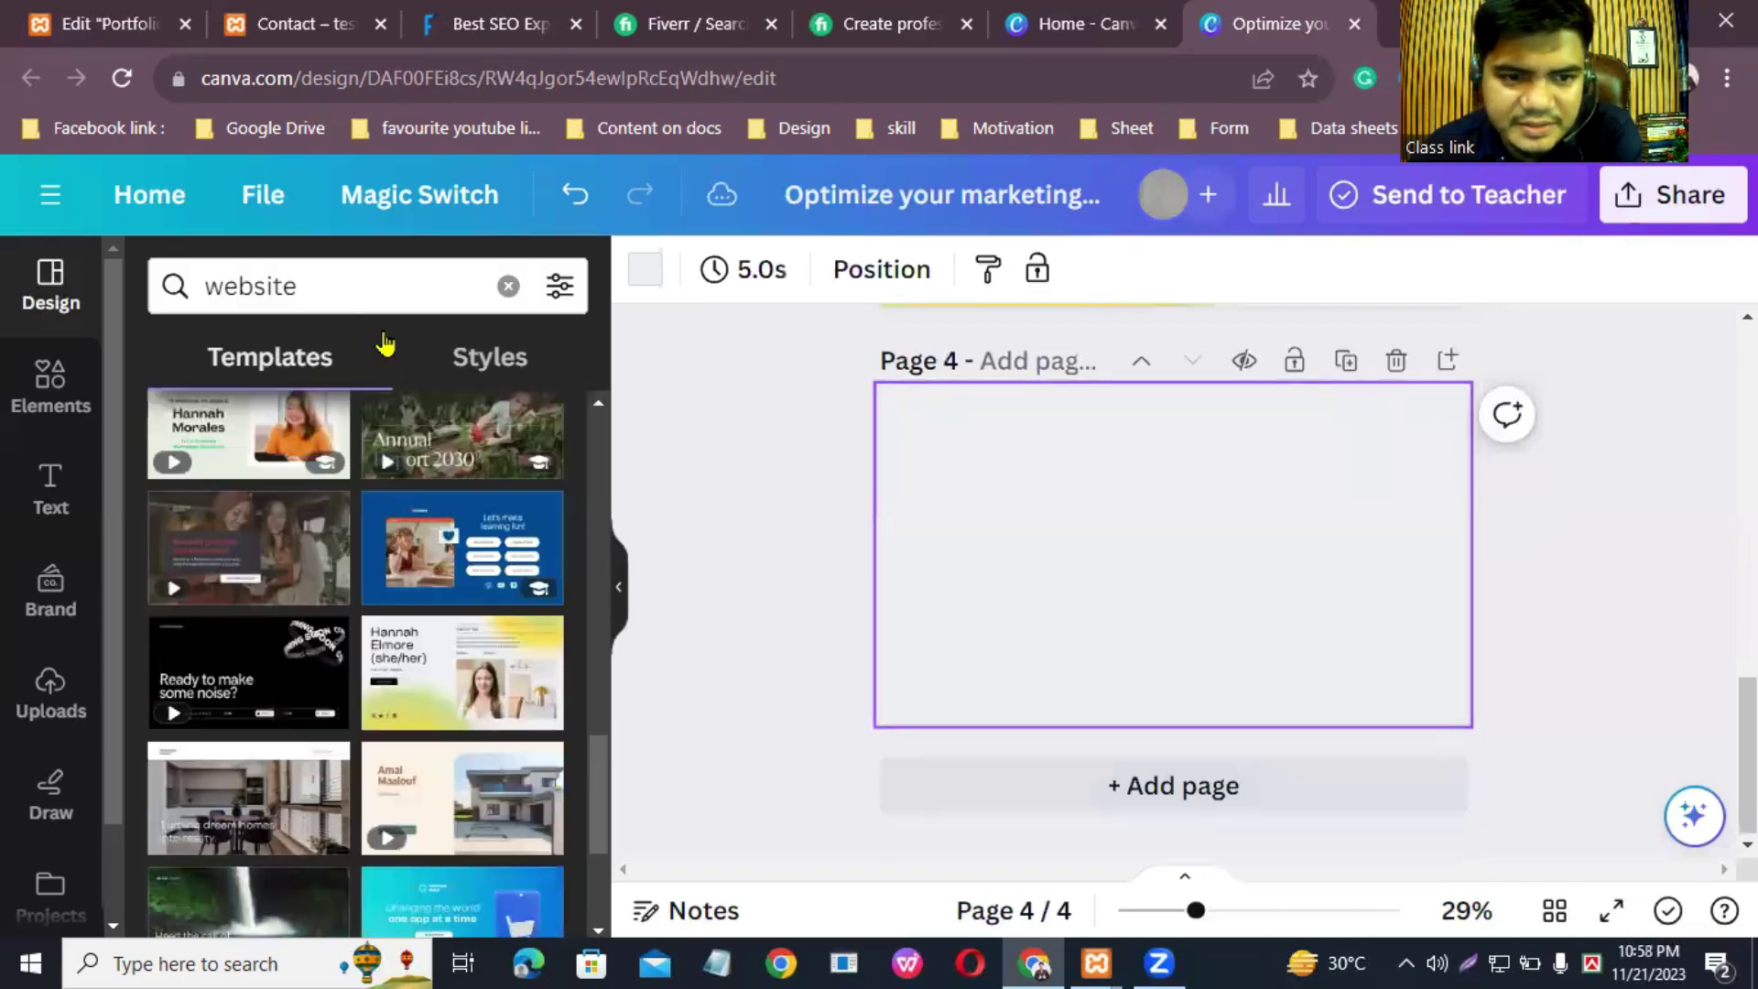
{"action": "left_click", "coordinate": [396, 288]}
{"action": "type", "text": "design"}
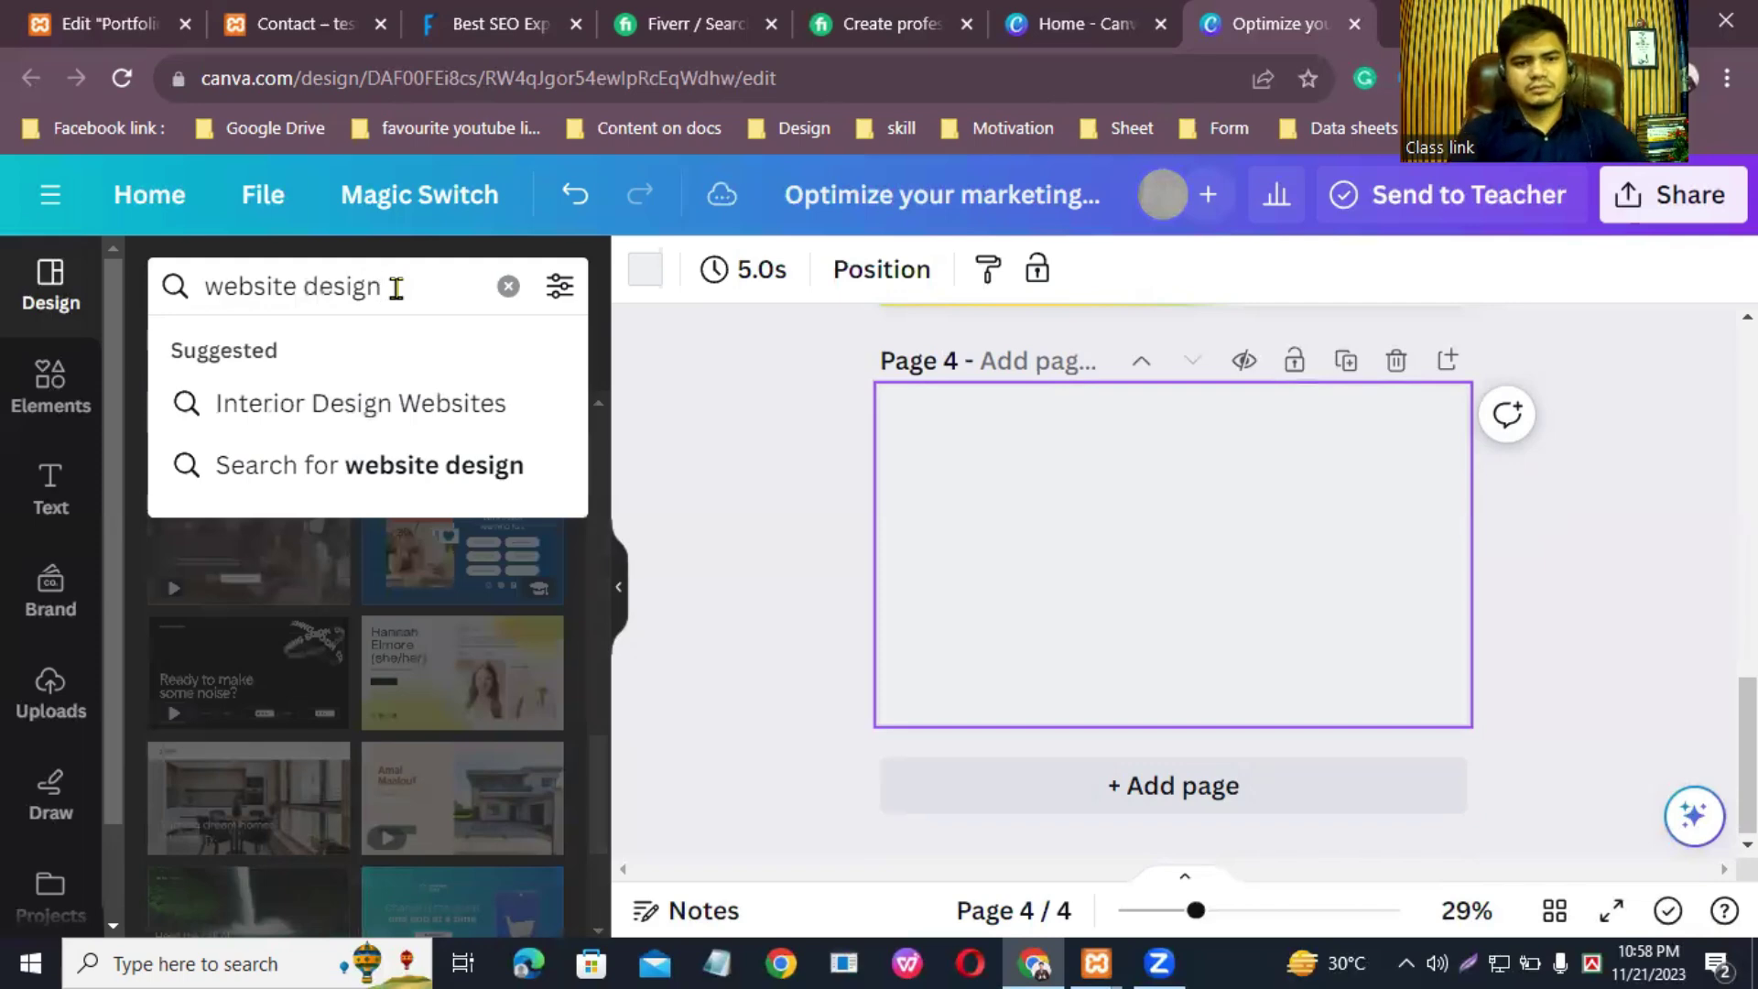
{"action": "key", "text": "Return"}
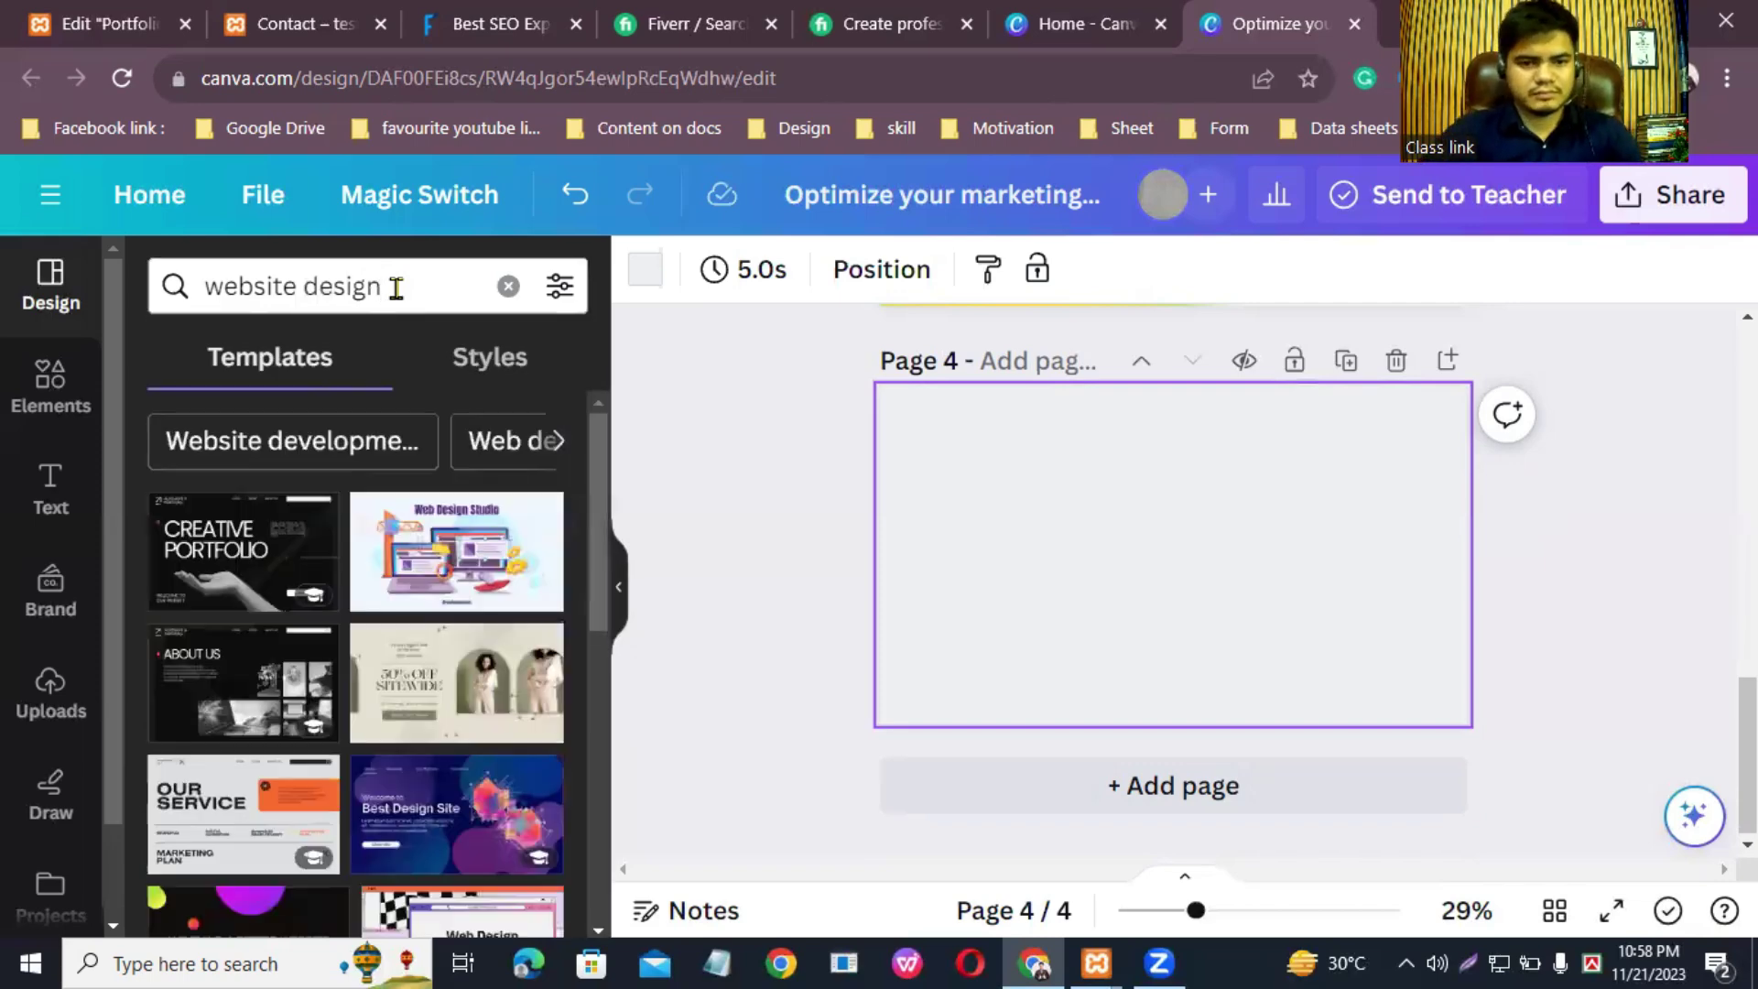
Step: Apply the Creative Portfolio template to page 4 and the beige minimalist Portfolio layout to page 5
{"action": "left_click", "coordinate": [251, 568]}
{"action": "left_click", "coordinate": [1264, 814]}
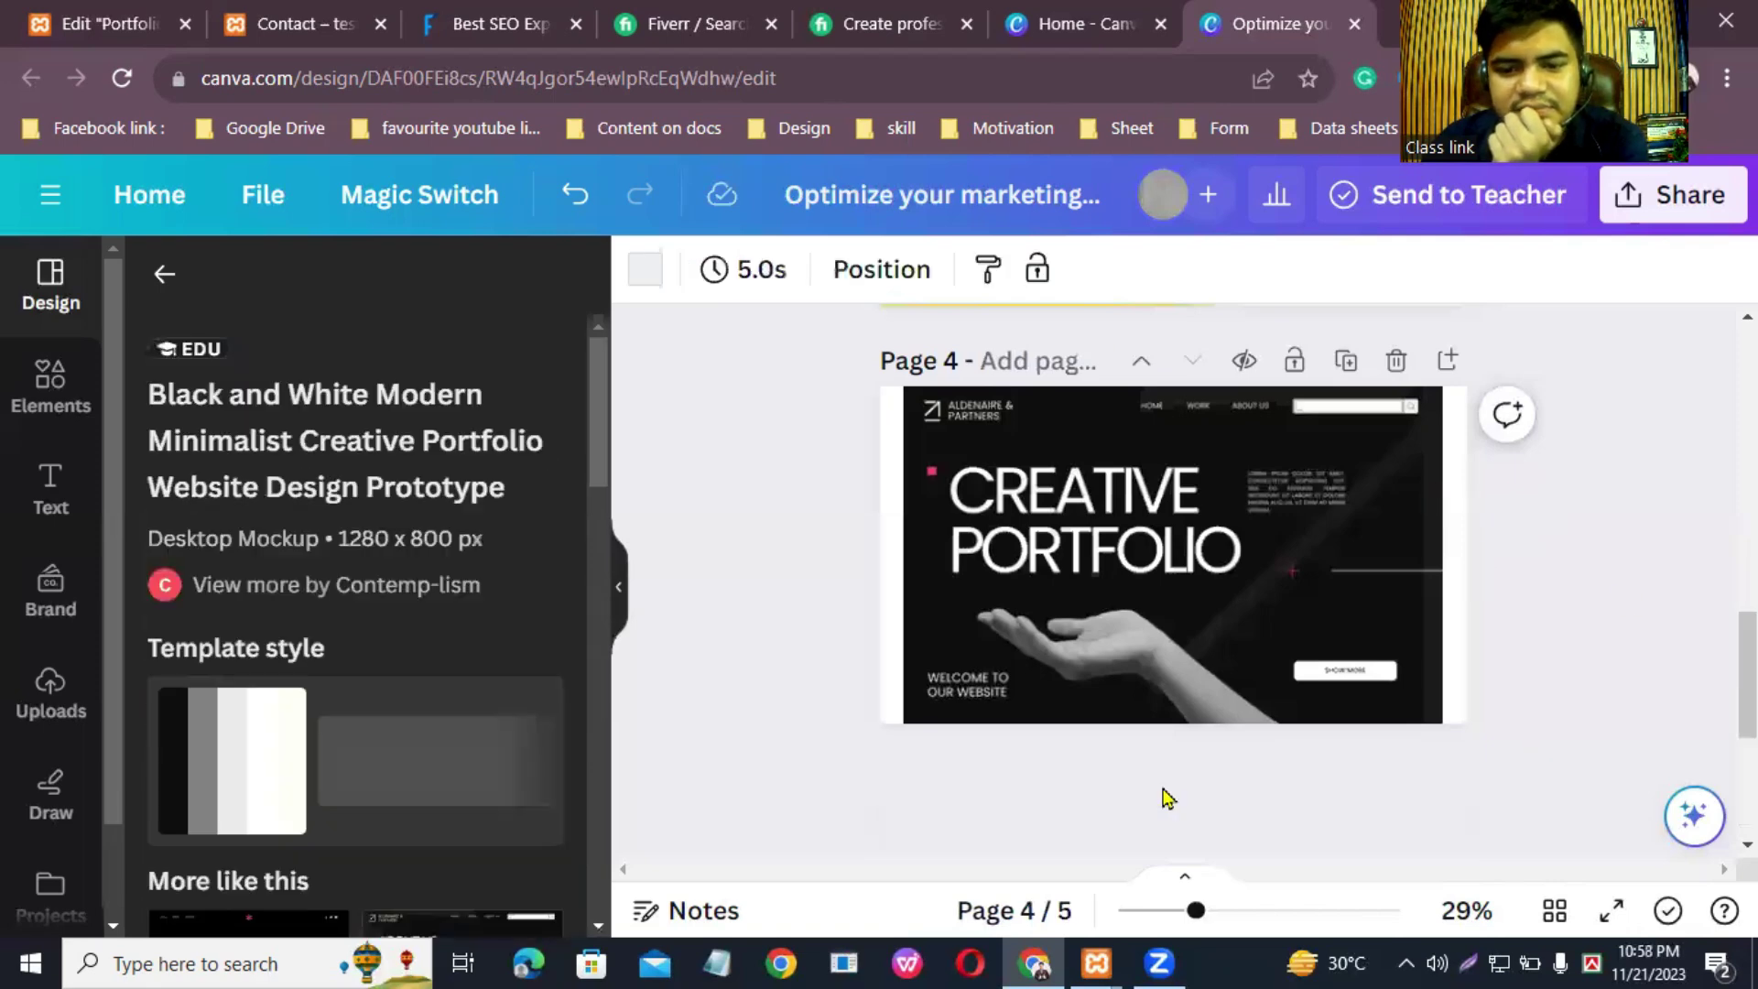
{"action": "scroll", "coordinate": [256, 589], "scroll_direction": "down", "scroll_amount": 5}
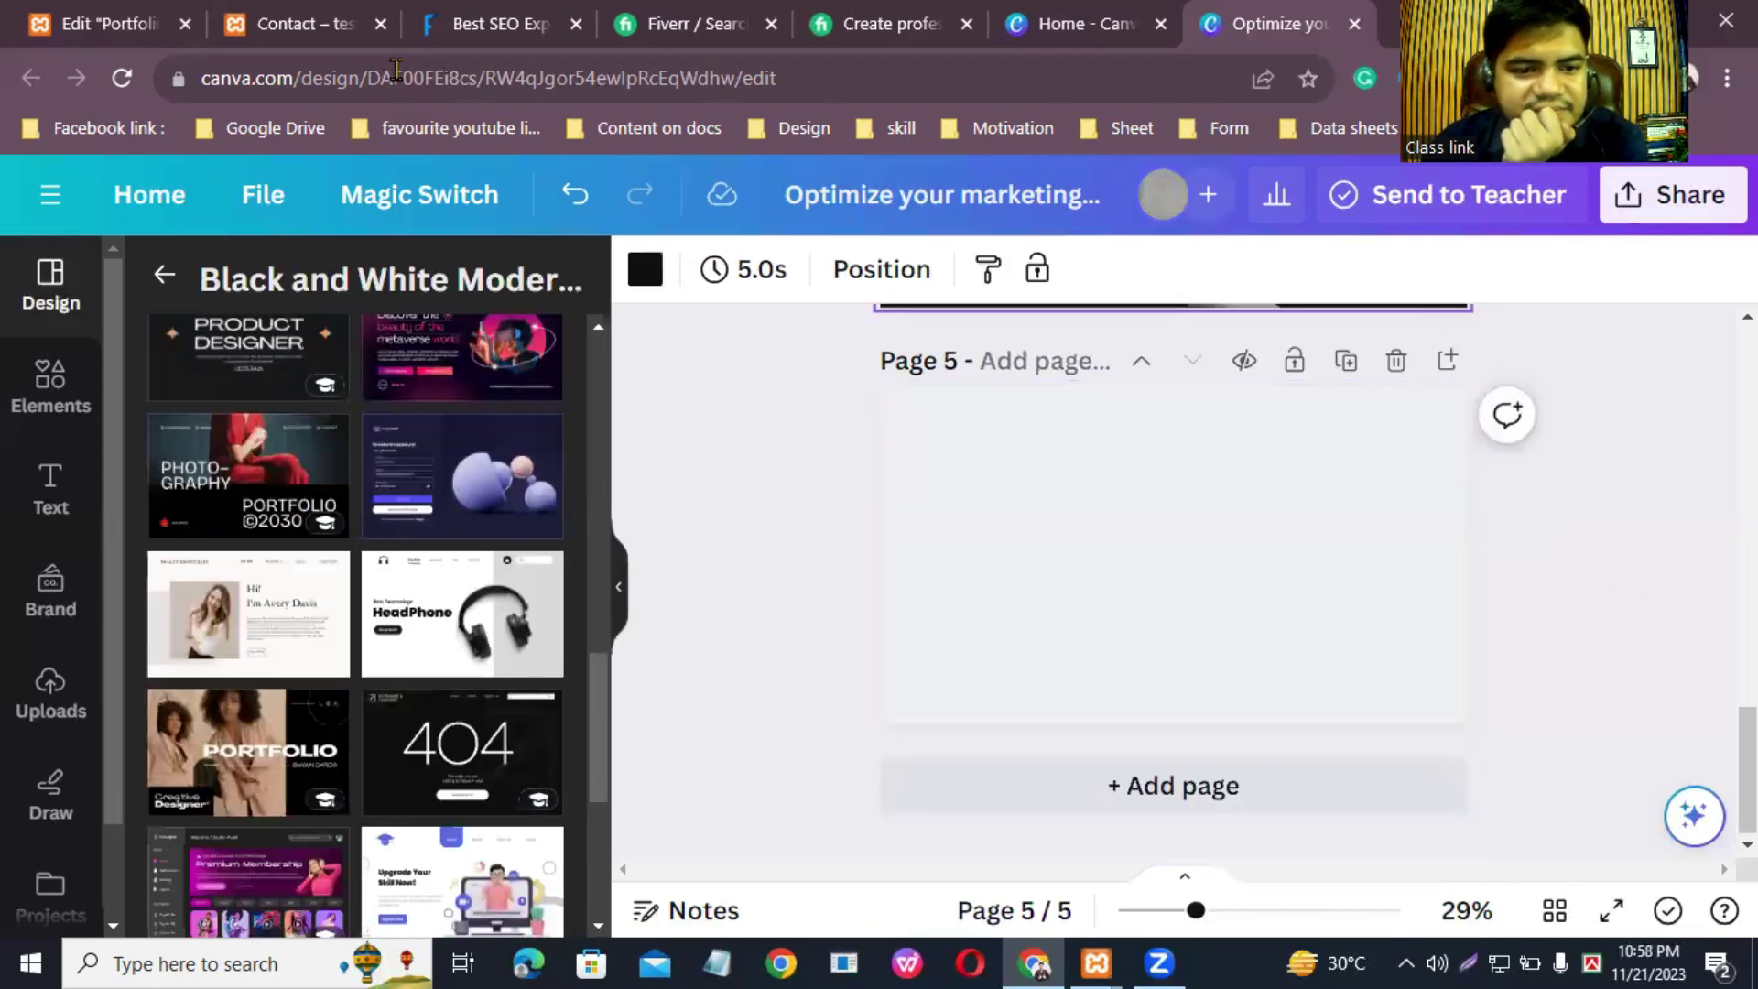
{"action": "left_click", "coordinate": [274, 612]}
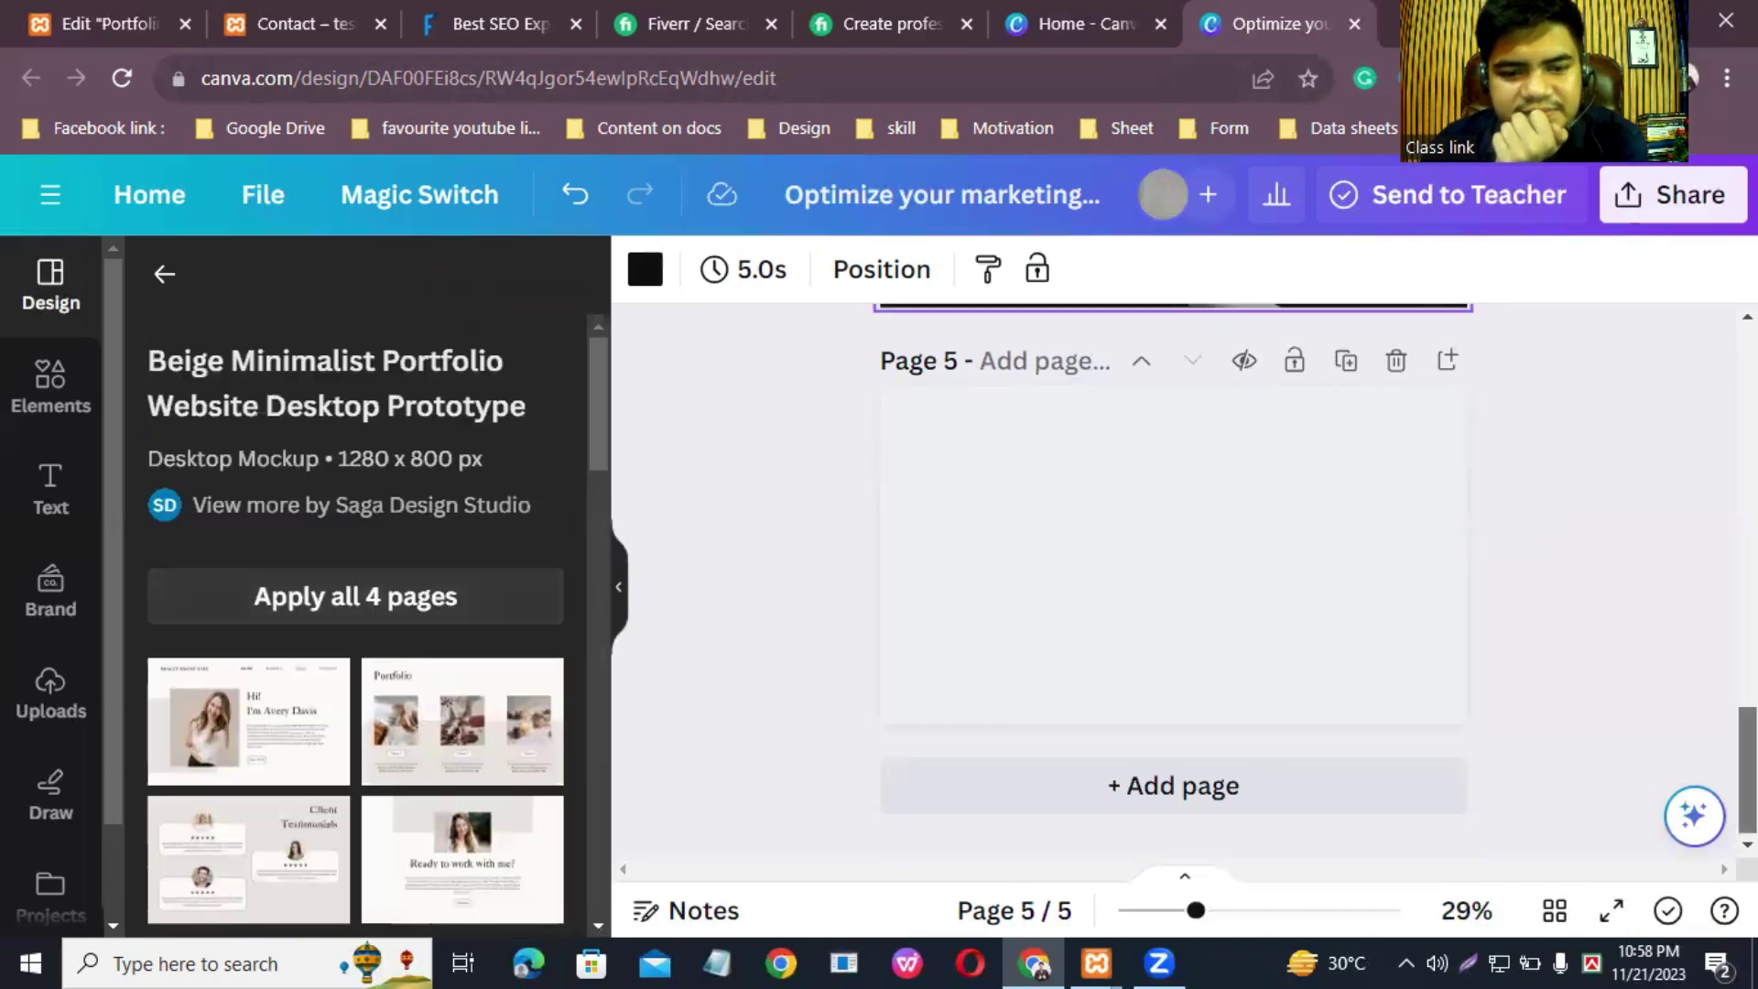
{"action": "left_click", "coordinate": [462, 720]}
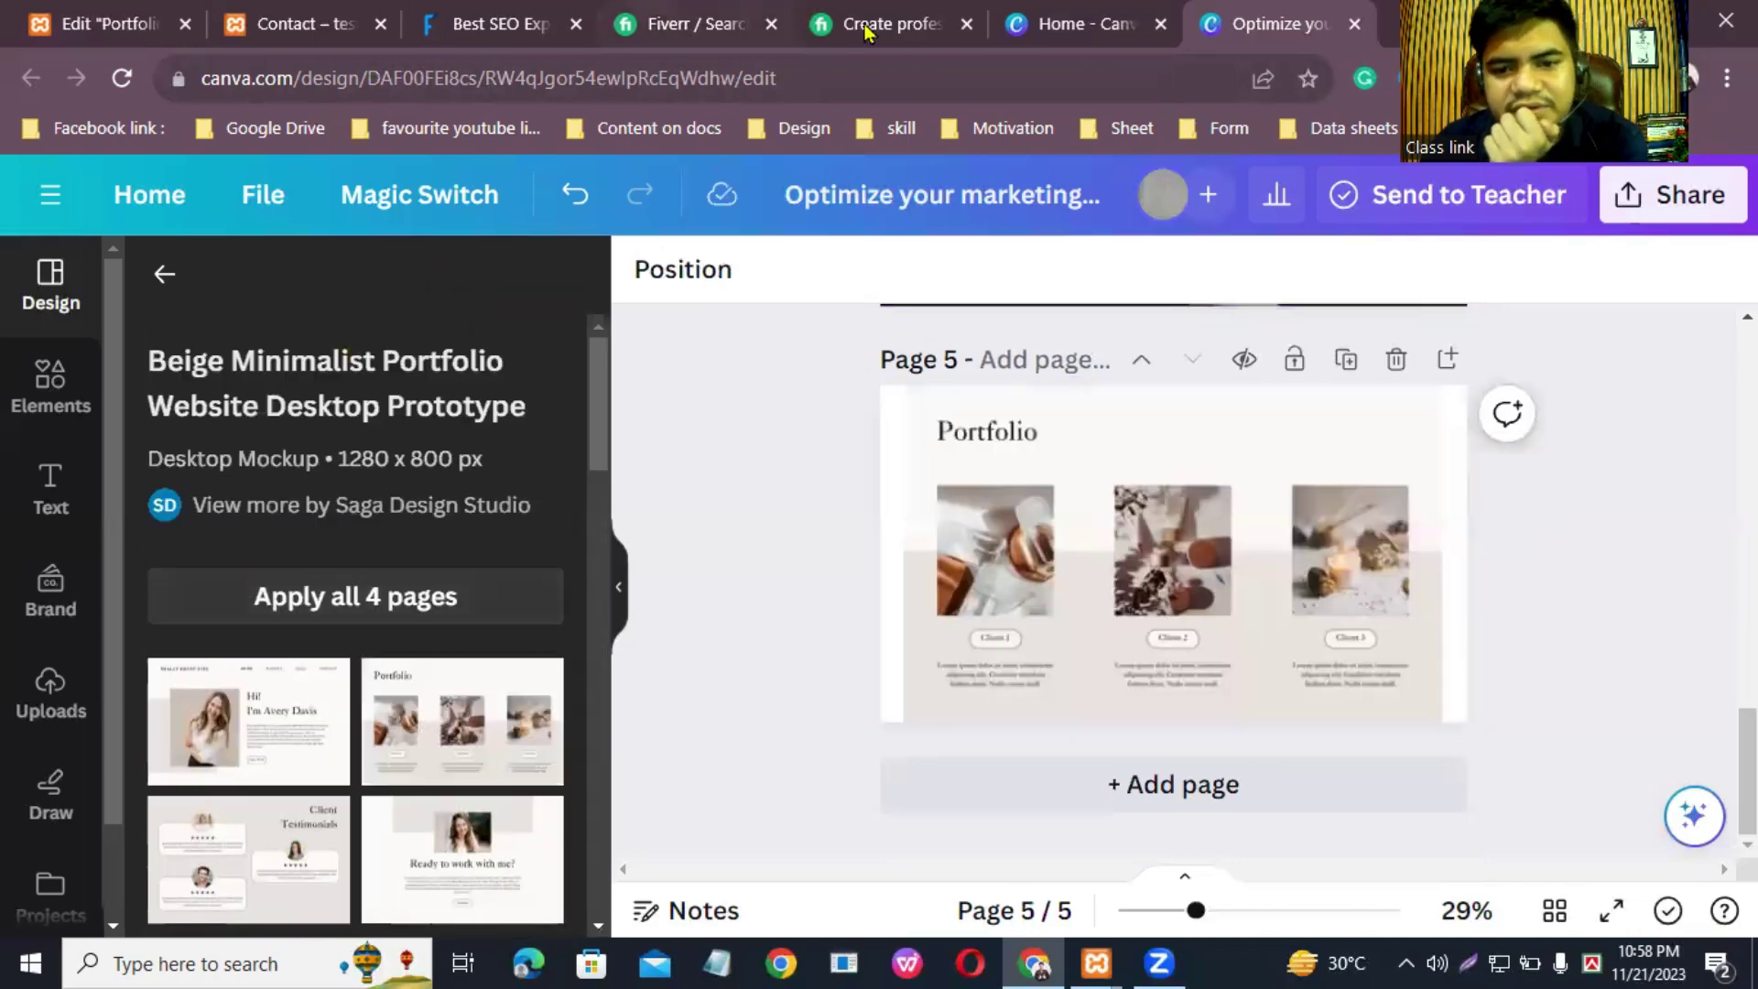
{"action": "left_click", "coordinate": [1307, 788]}
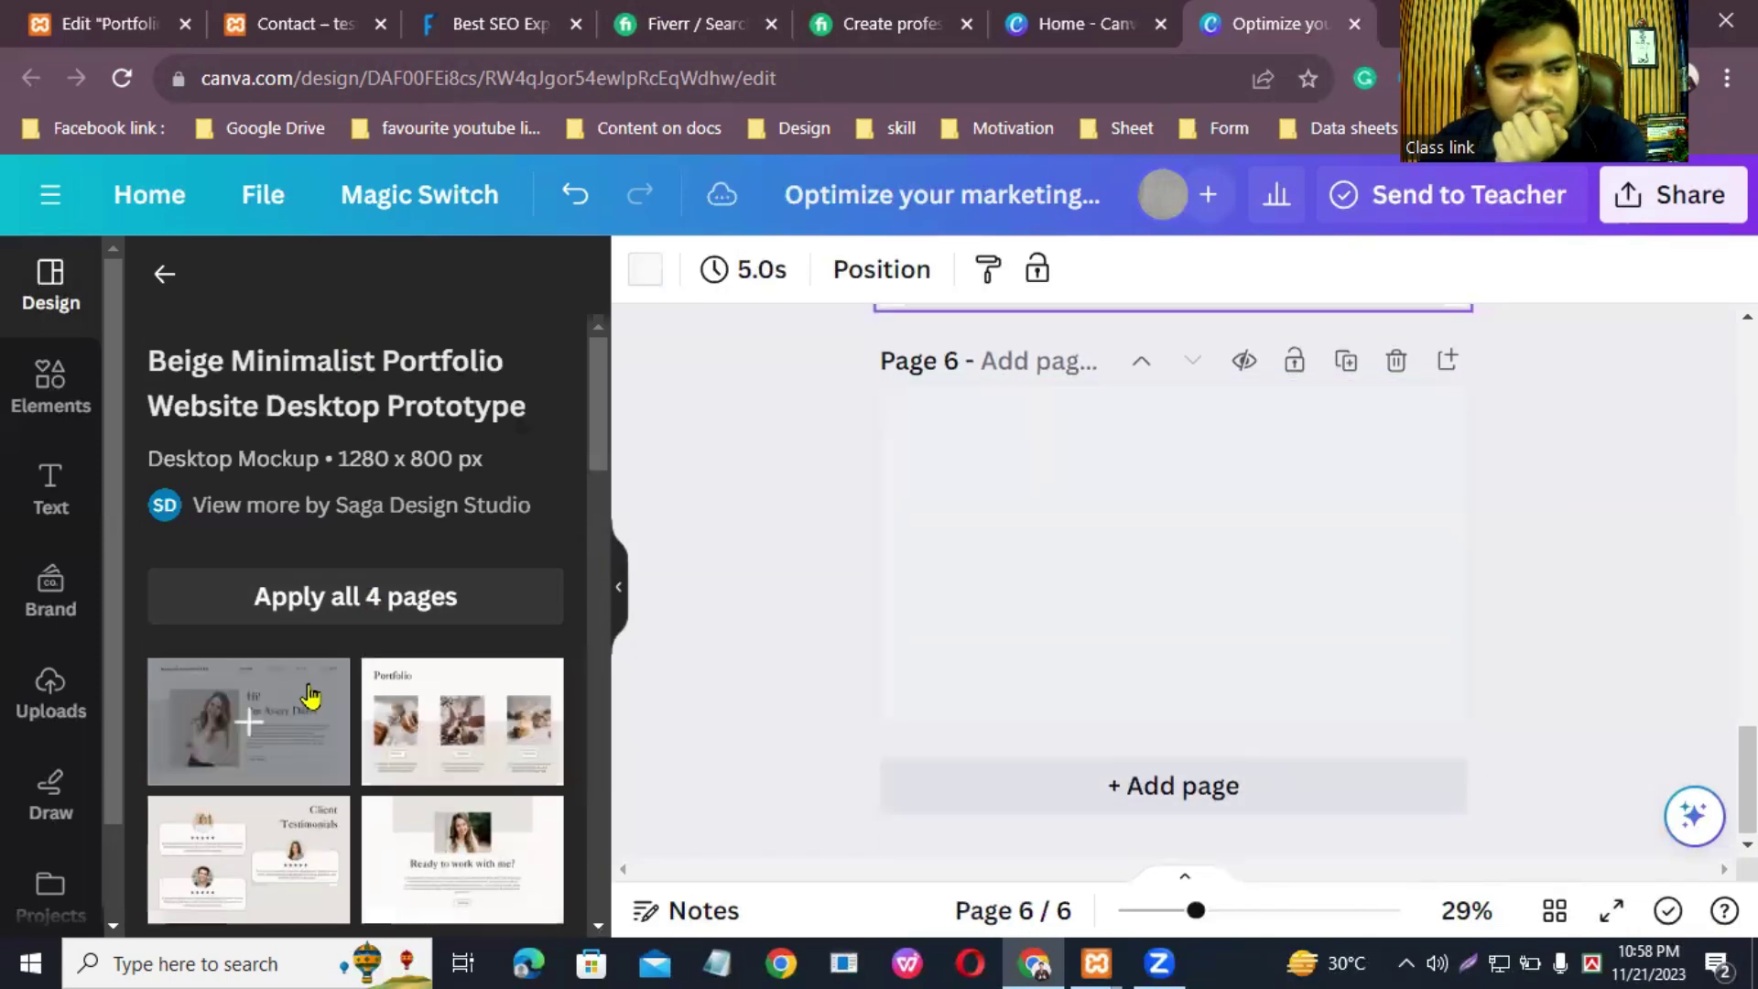
Step: Fill pages 6 and 7 with the HeadPhone store and purple personal portfolio templates
{"action": "scroll", "coordinate": [287, 725], "scroll_direction": "down", "scroll_amount": 5}
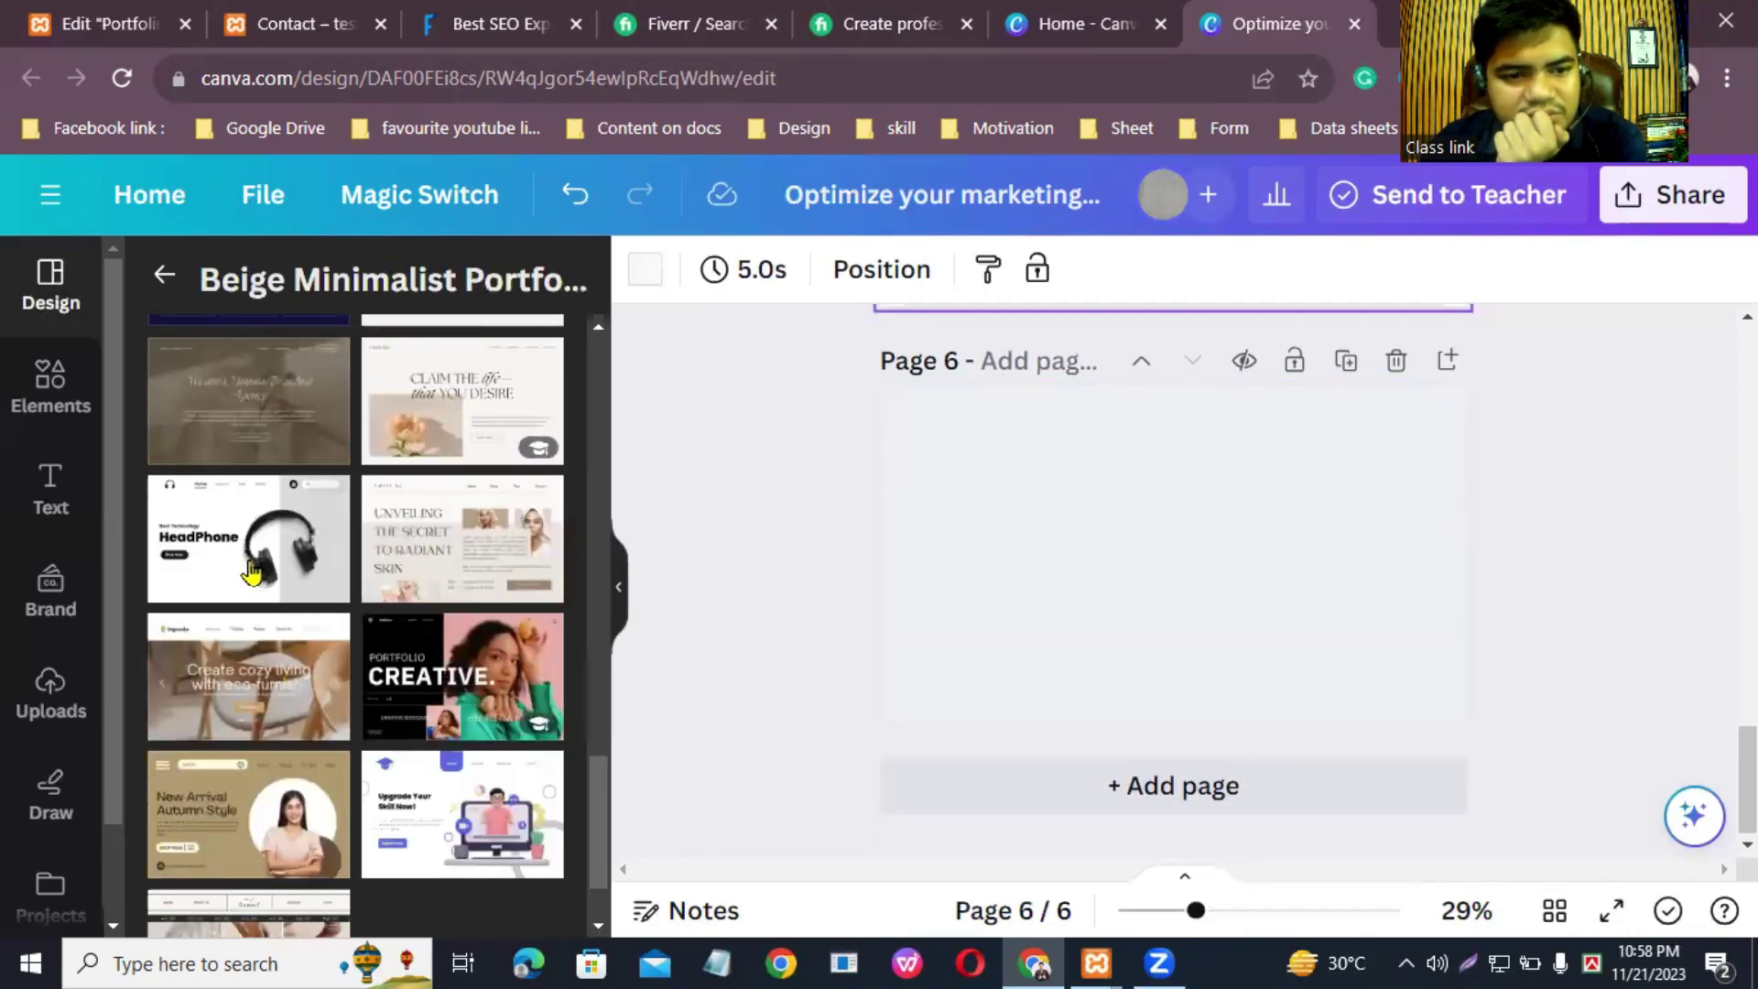
{"action": "left_click", "coordinate": [243, 542]}
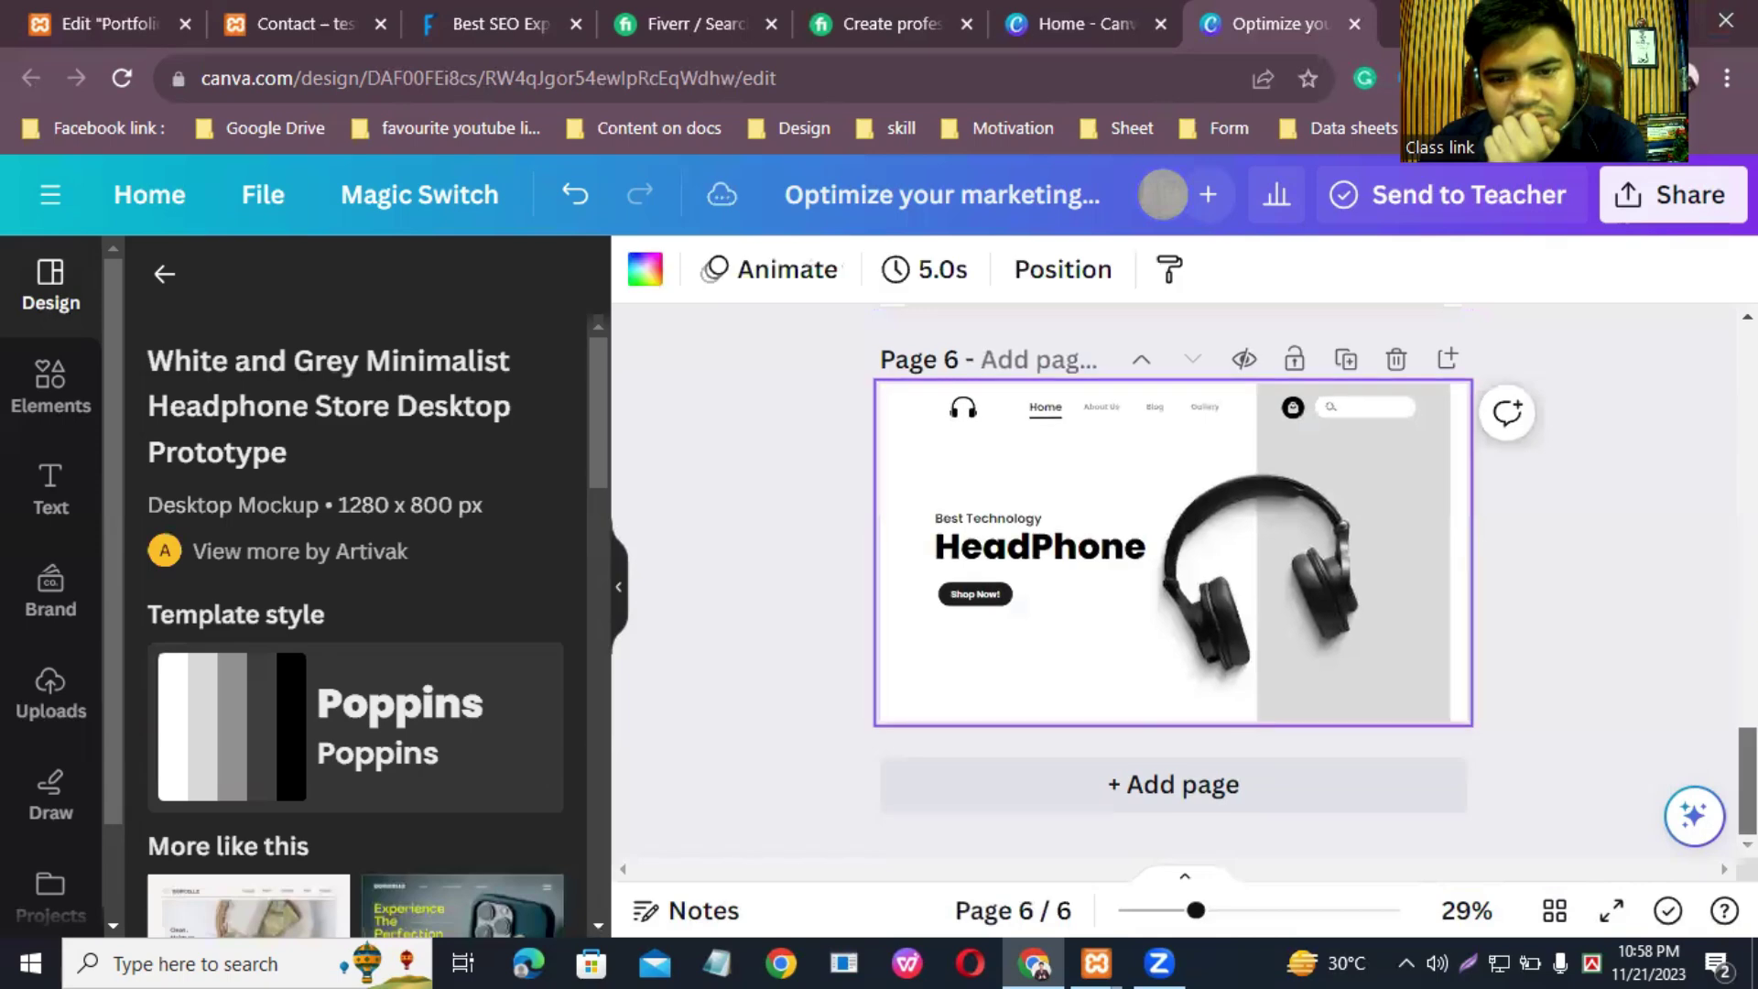
{"action": "left_click", "coordinate": [1265, 773]}
{"action": "scroll", "coordinate": [403, 723], "scroll_direction": "down", "scroll_amount": 5}
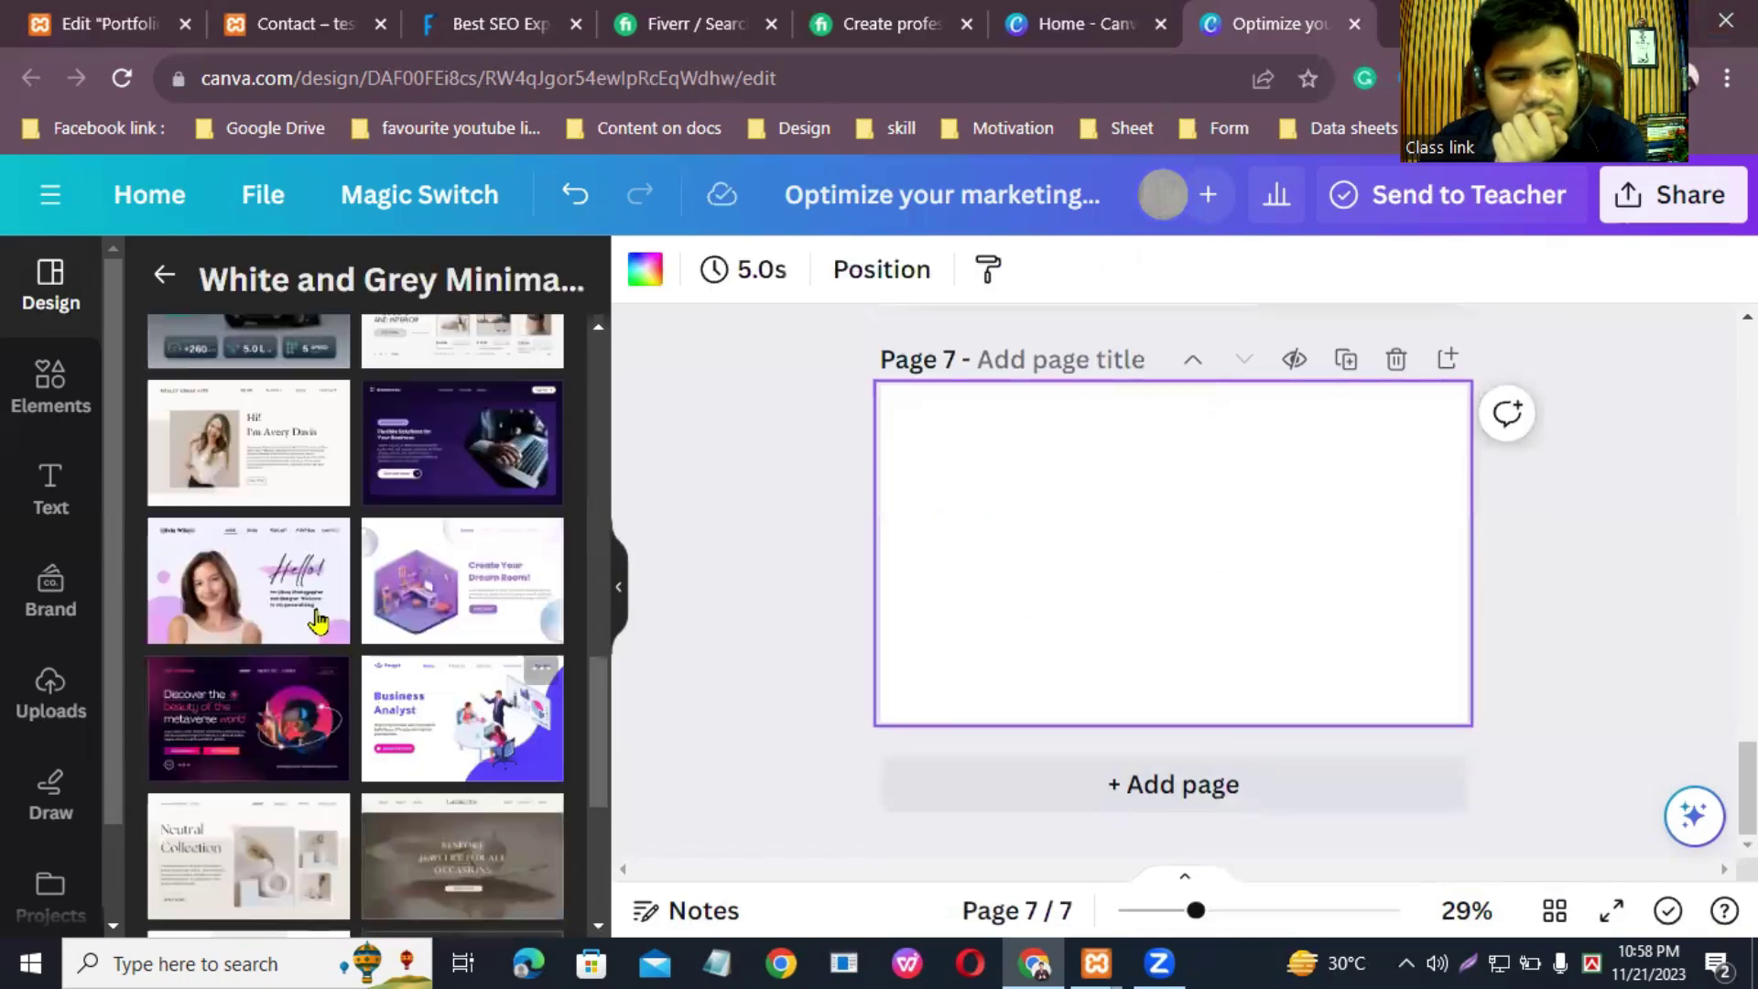
{"action": "left_click", "coordinate": [274, 594]}
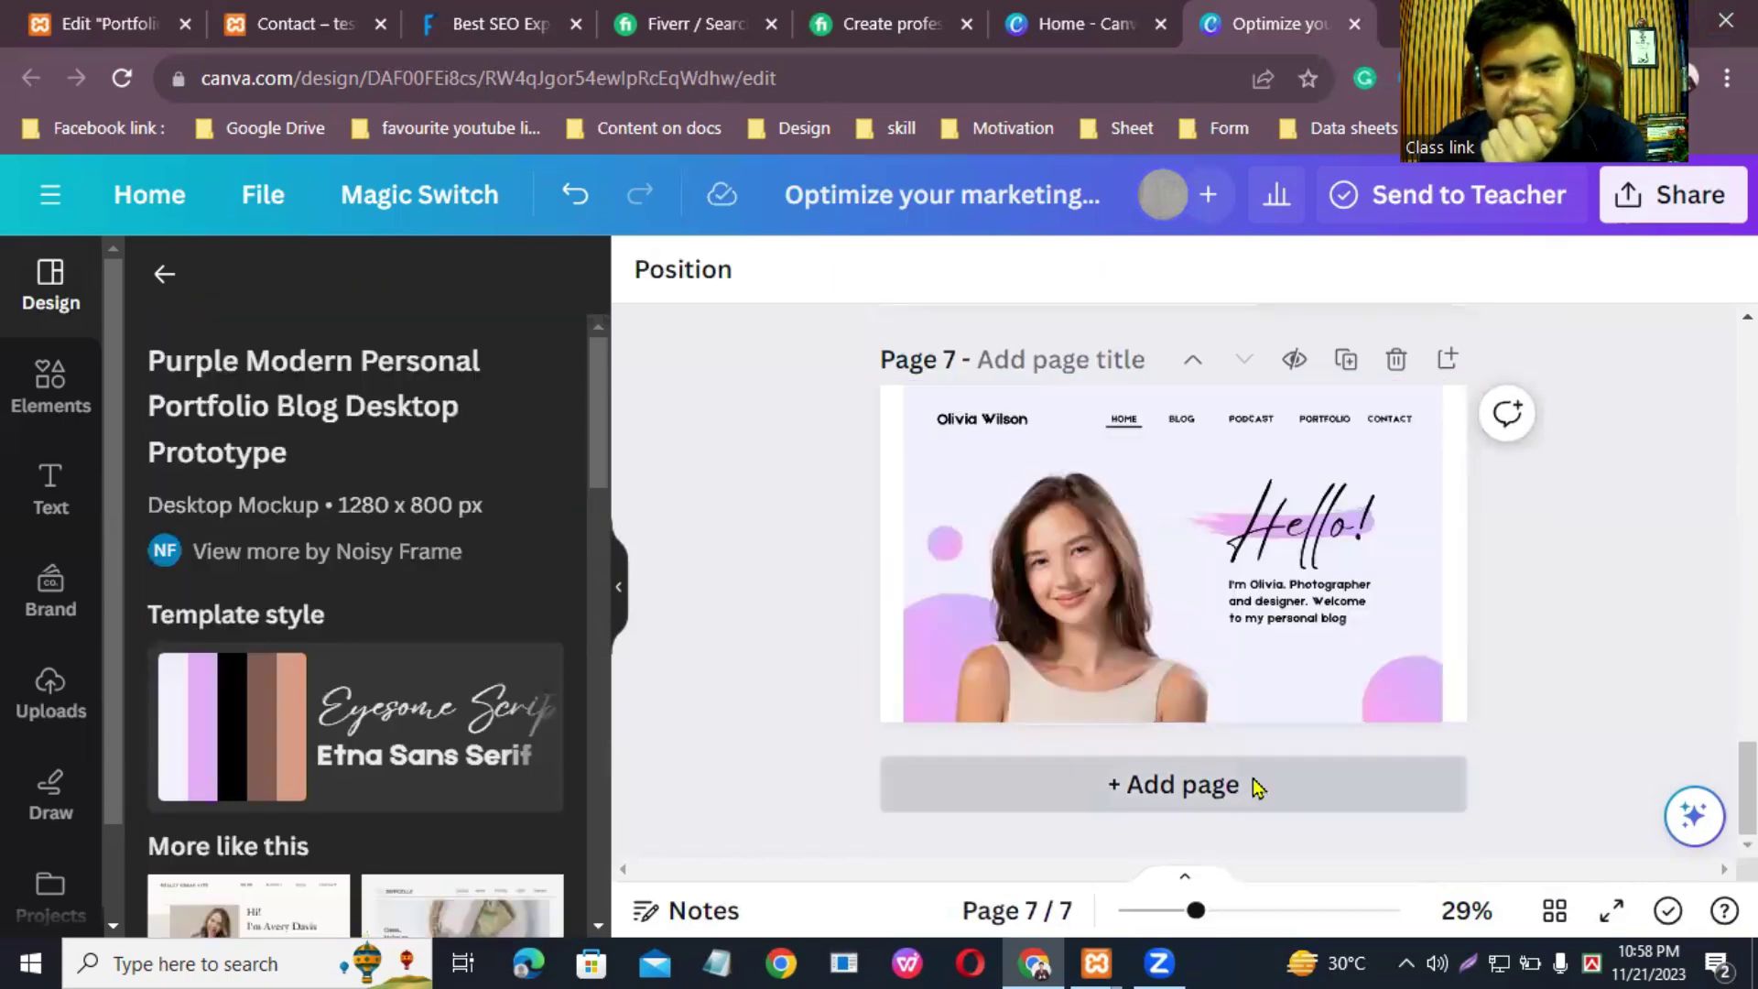
{"action": "left_click", "coordinate": [1251, 785]}
Step: Fill pages 8 and 9 with the skincare and organic fashion website templates
{"action": "scroll", "coordinate": [392, 709], "scroll_direction": "down", "scroll_amount": 5}
{"action": "left_click", "coordinate": [463, 586]}
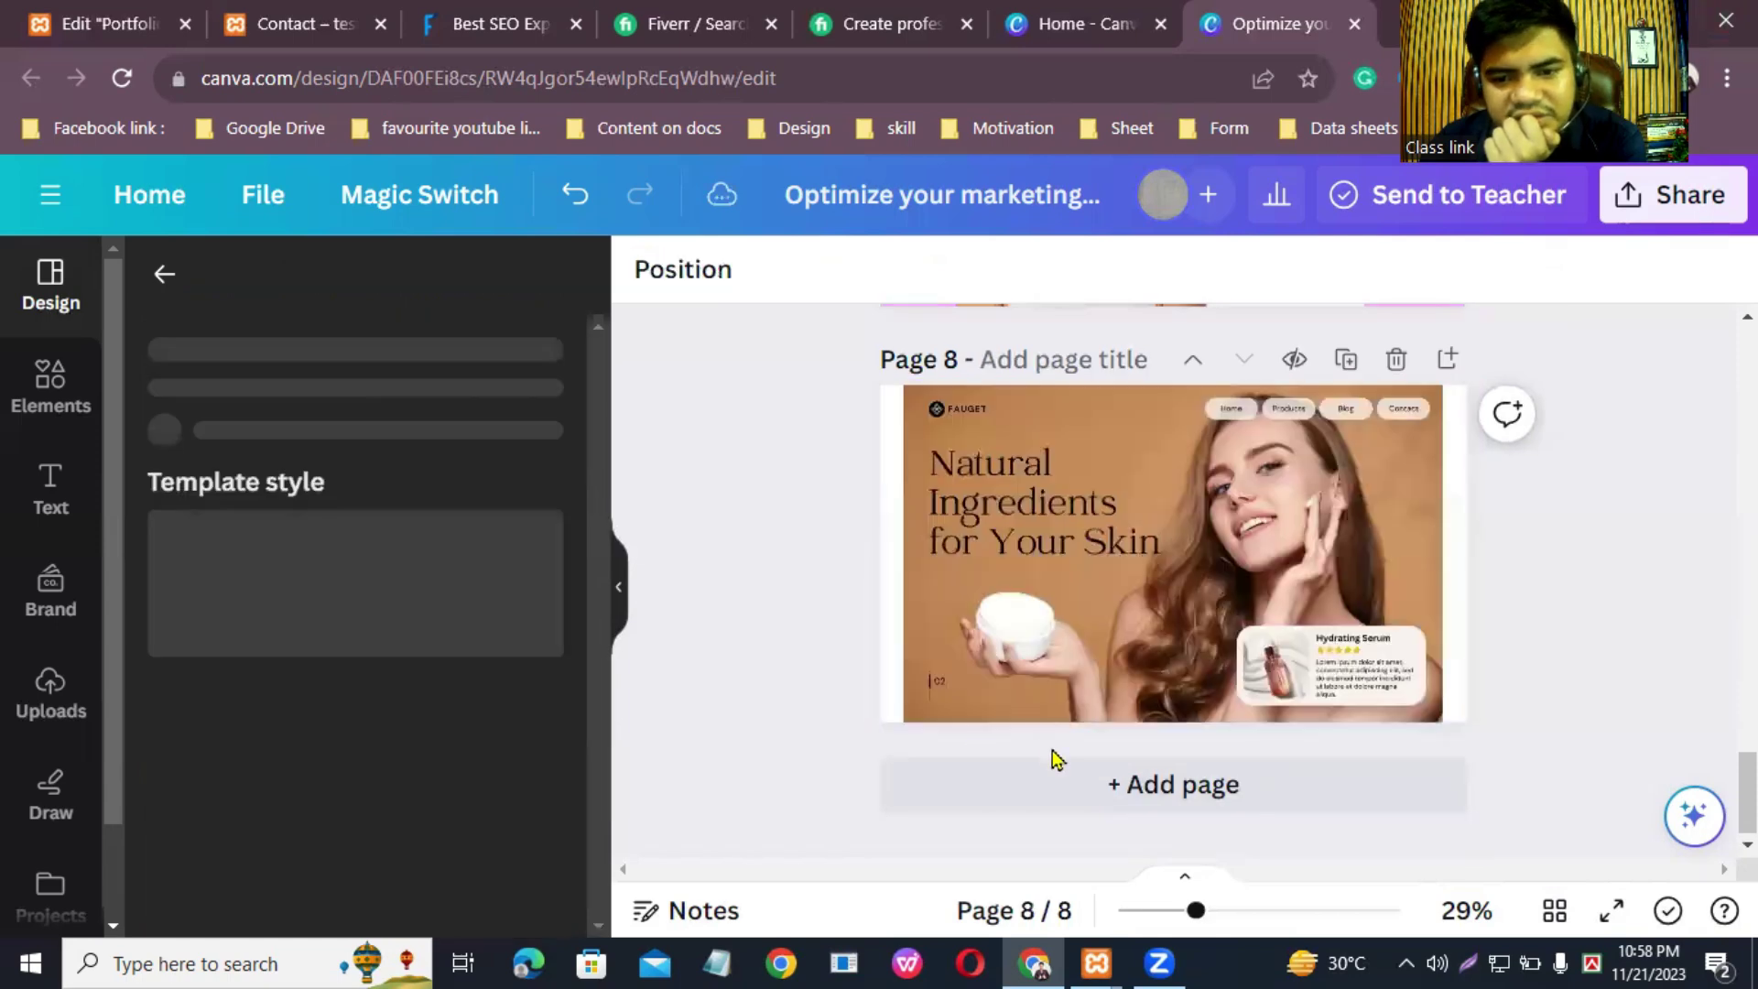
{"action": "left_click", "coordinate": [1126, 788]}
{"action": "scroll", "coordinate": [384, 683], "scroll_direction": "down", "scroll_amount": 5}
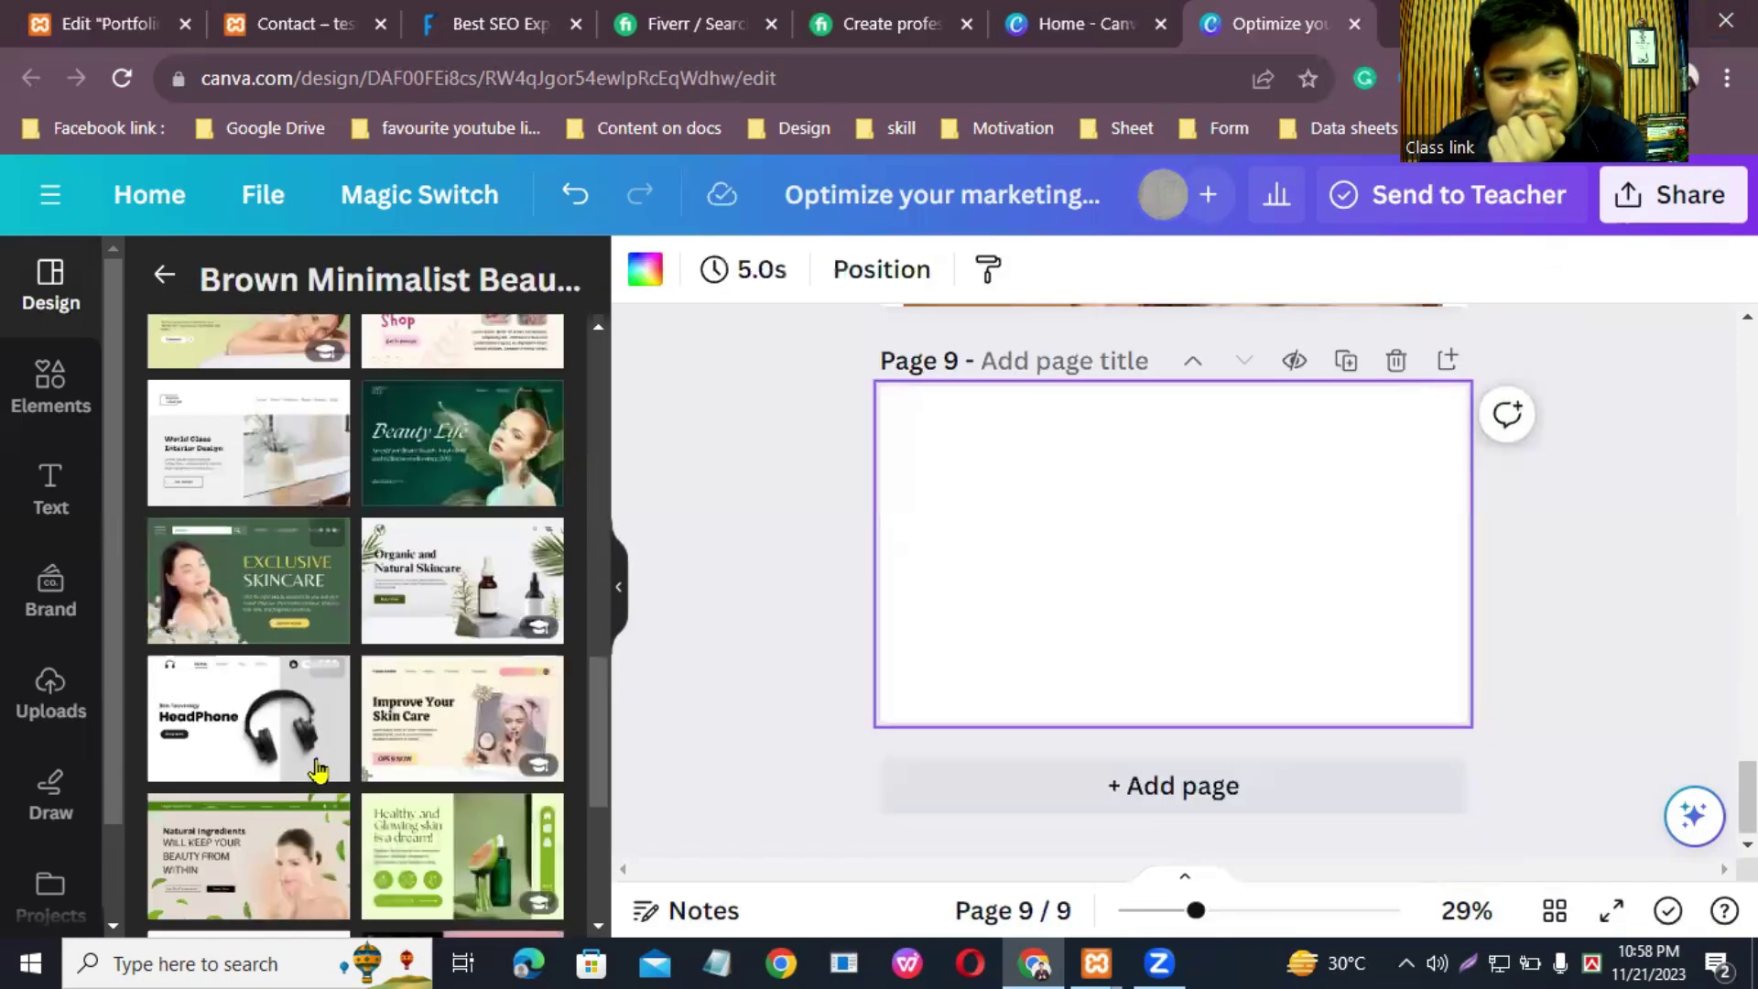
{"action": "scroll", "coordinate": [394, 778], "scroll_direction": "down", "scroll_amount": 5}
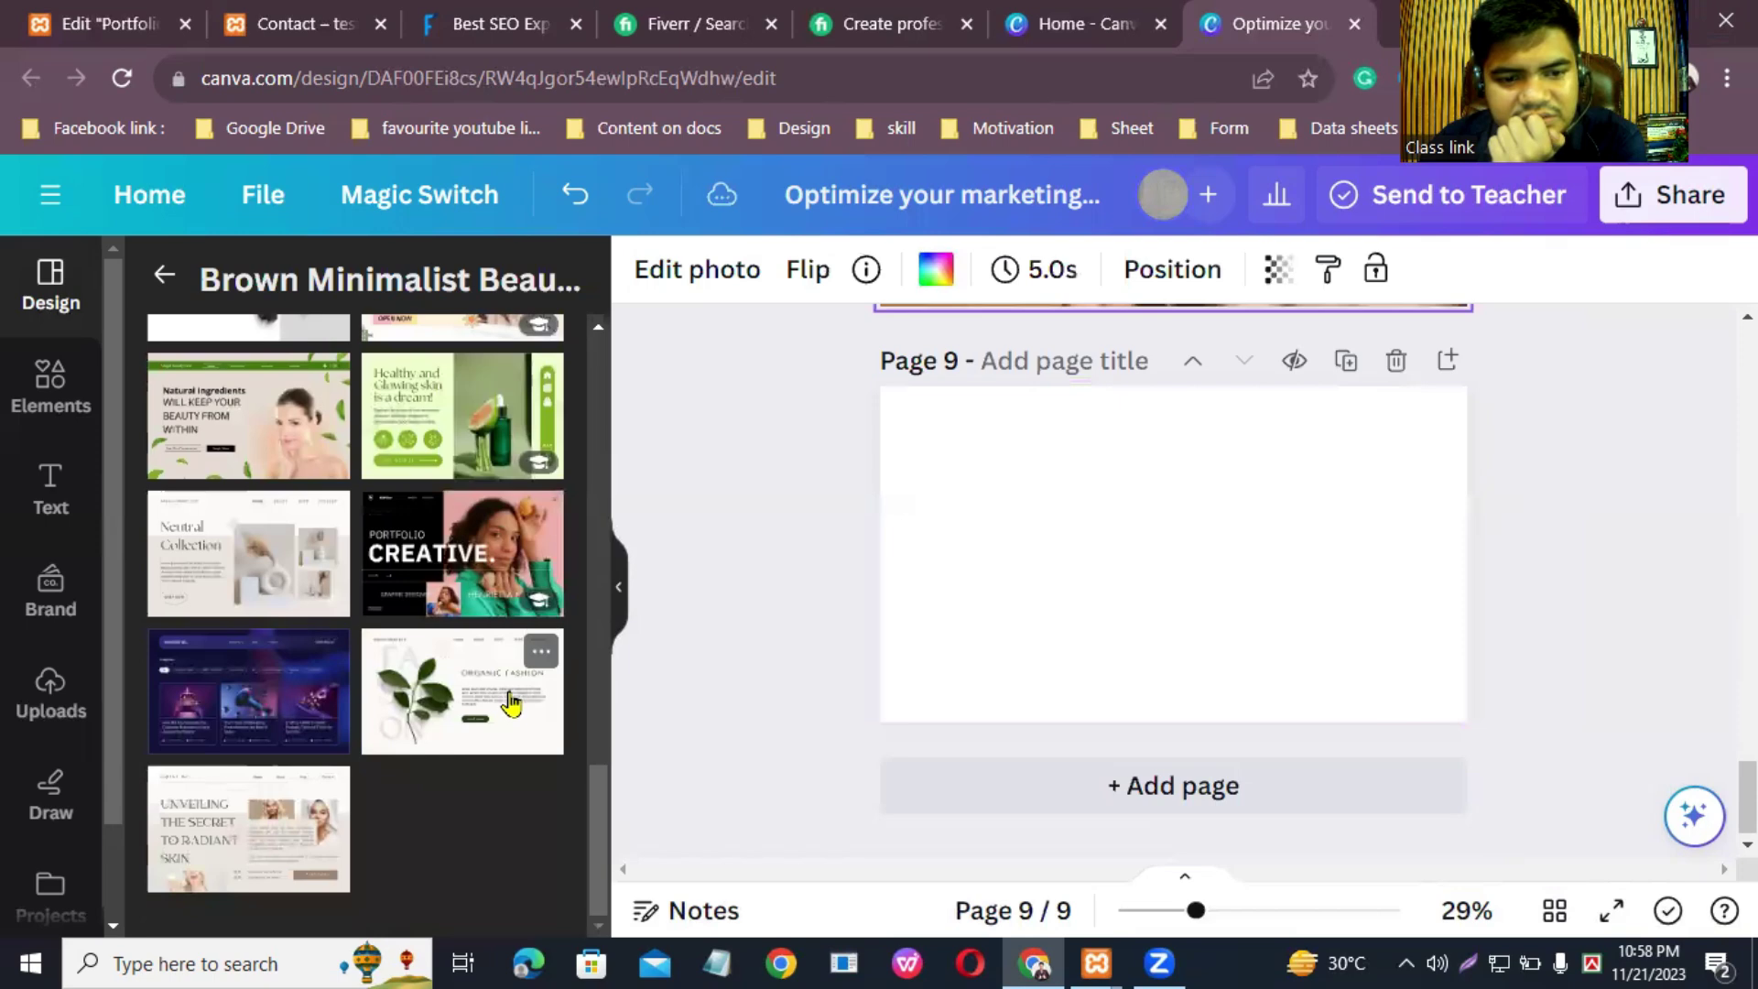
{"action": "left_click", "coordinate": [511, 700]}
{"action": "scroll", "coordinate": [1236, 491], "scroll_direction": "up", "scroll_amount": 10}
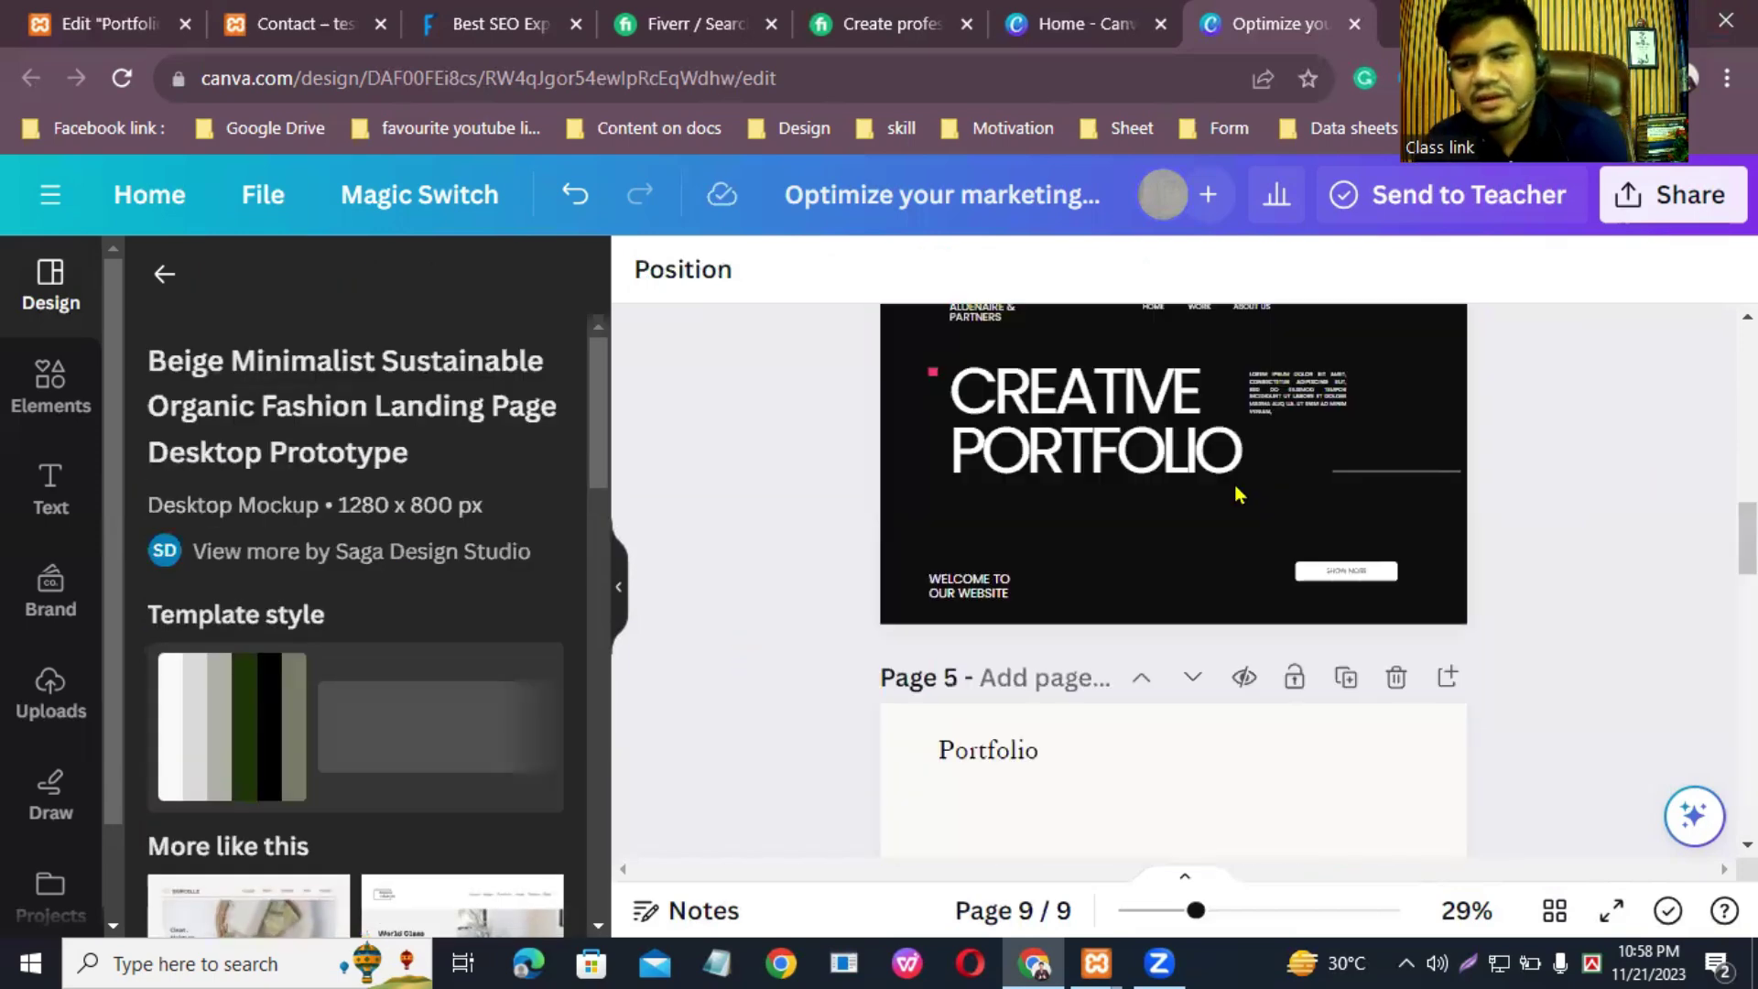
Step: Download all 9 pages as PNG files at 1,415 × 811 px via Share > Download
{"action": "scroll", "coordinate": [1236, 495], "scroll_direction": "up", "scroll_amount": 10}
{"action": "scroll", "coordinate": [1227, 507], "scroll_direction": "down", "scroll_amount": 20}
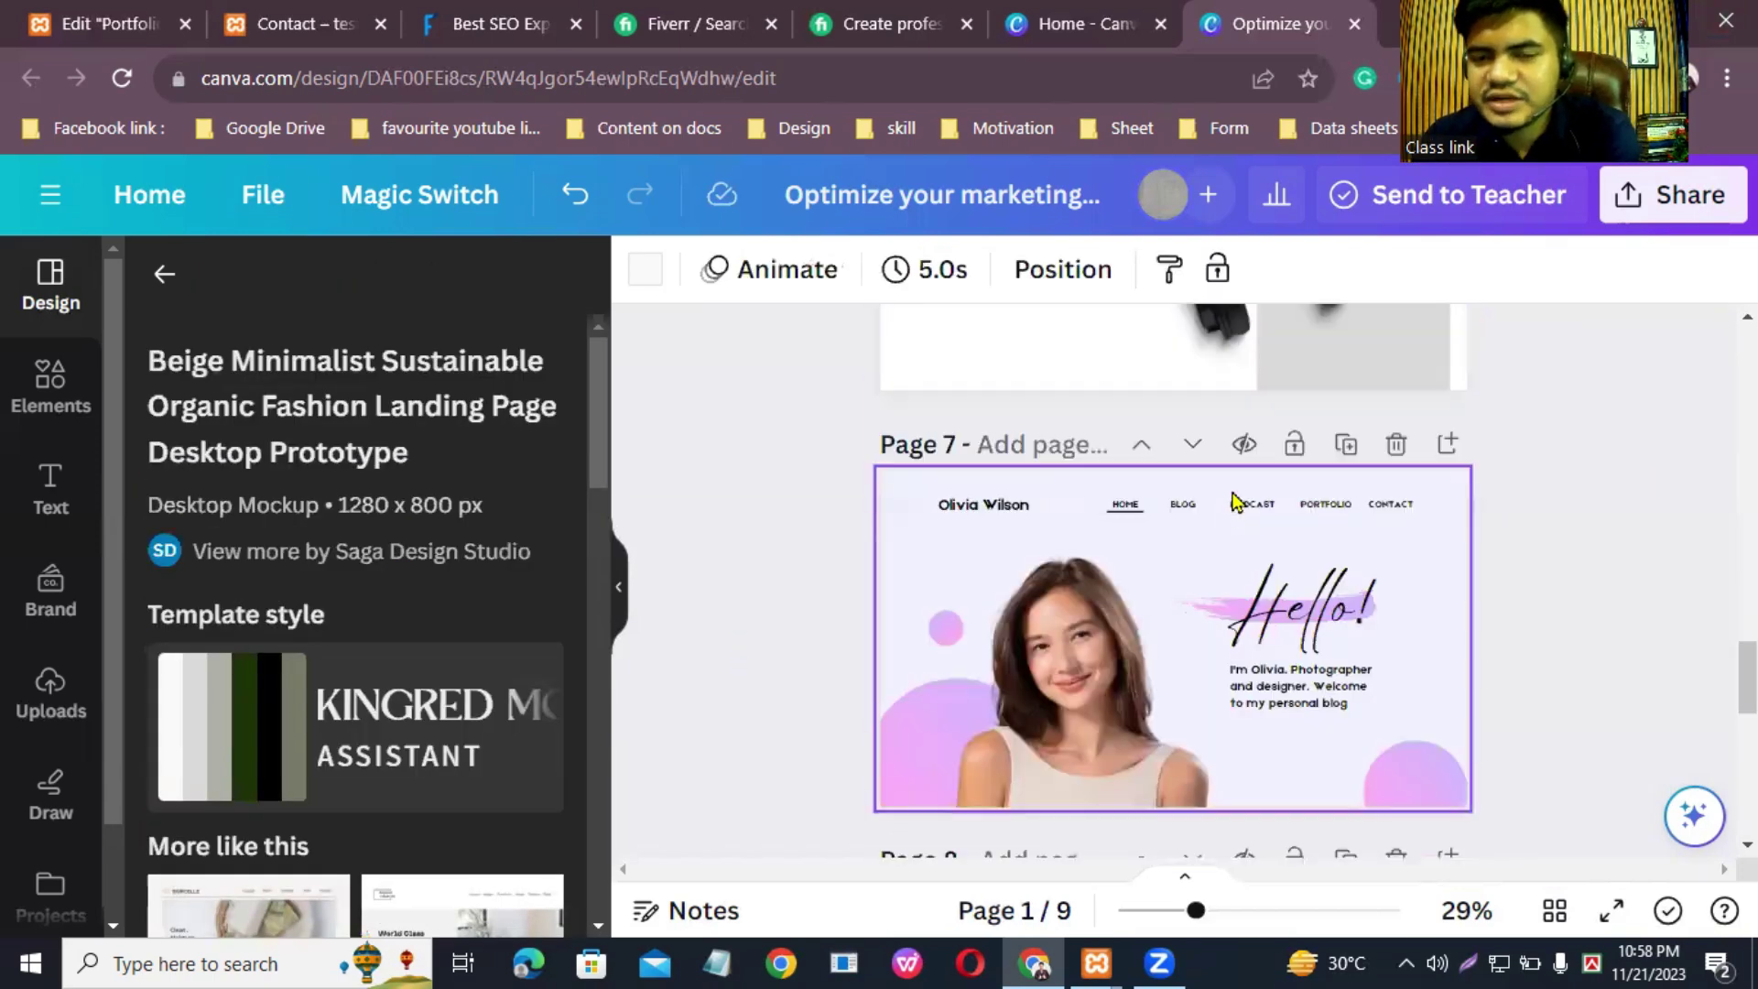
{"action": "scroll", "coordinate": [1172, 550], "scroll_direction": "up", "scroll_amount": 20}
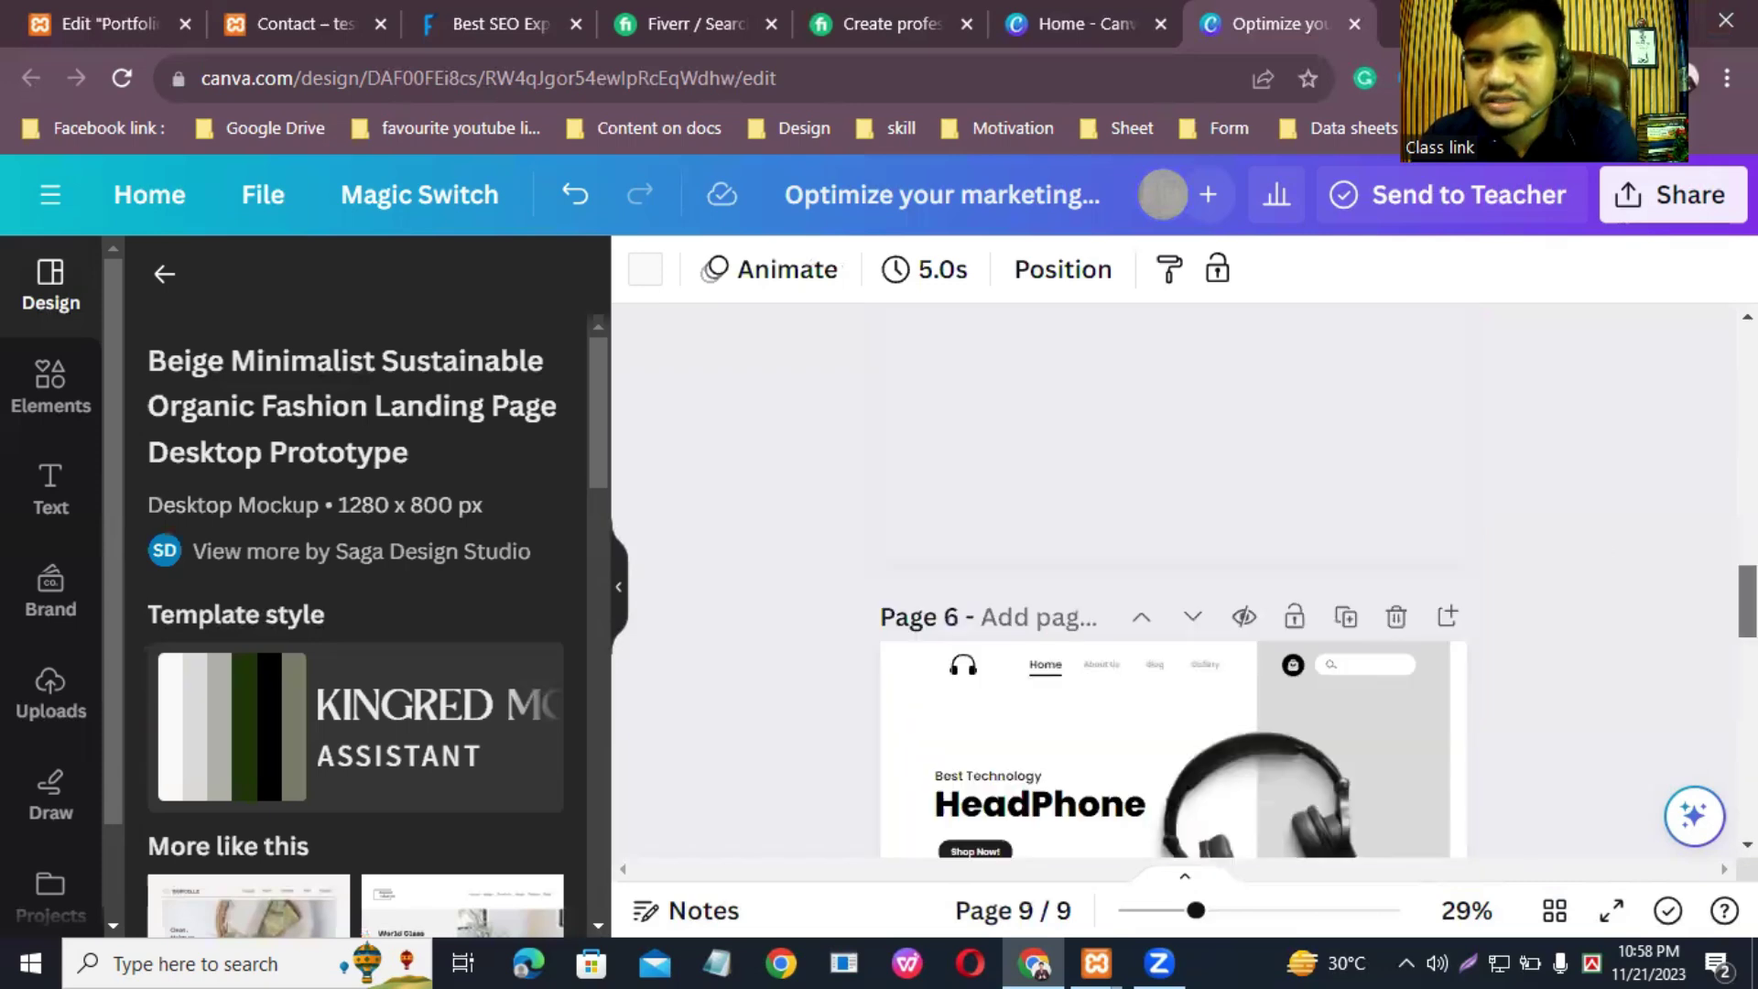
{"action": "left_click", "coordinate": [1633, 197]}
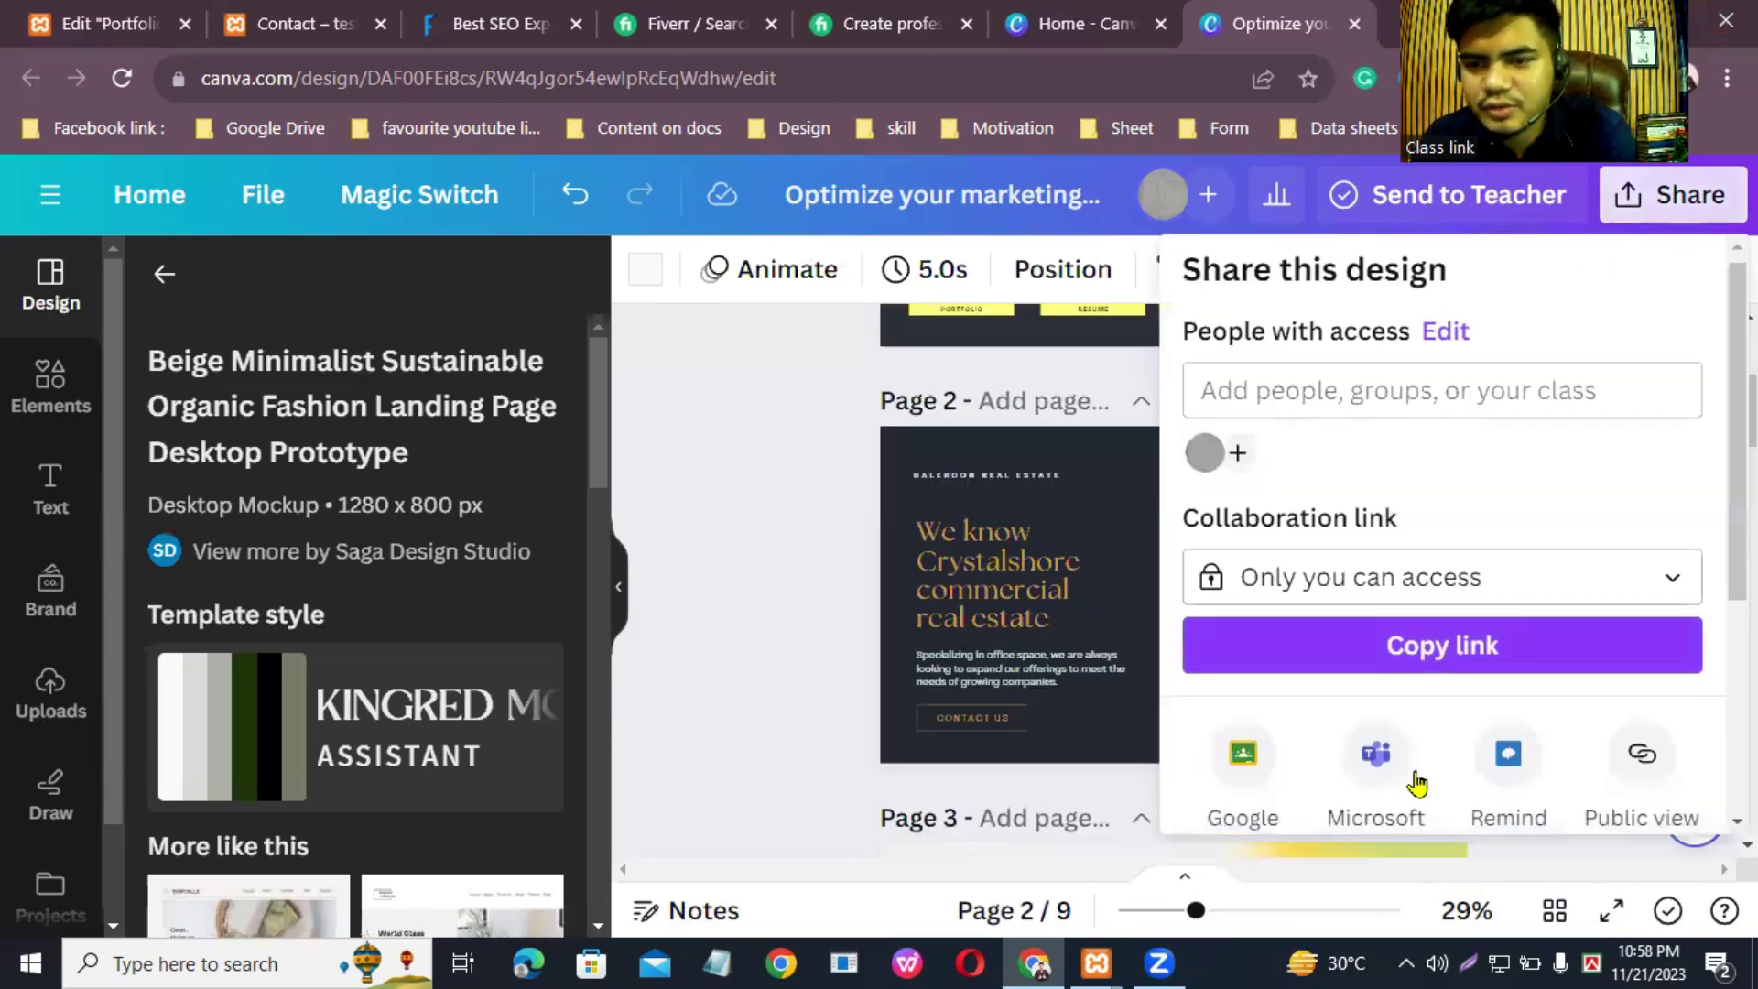
{"action": "scroll", "coordinate": [1373, 687], "scroll_direction": "down", "scroll_amount": 4}
{"action": "left_click", "coordinate": [1307, 574]}
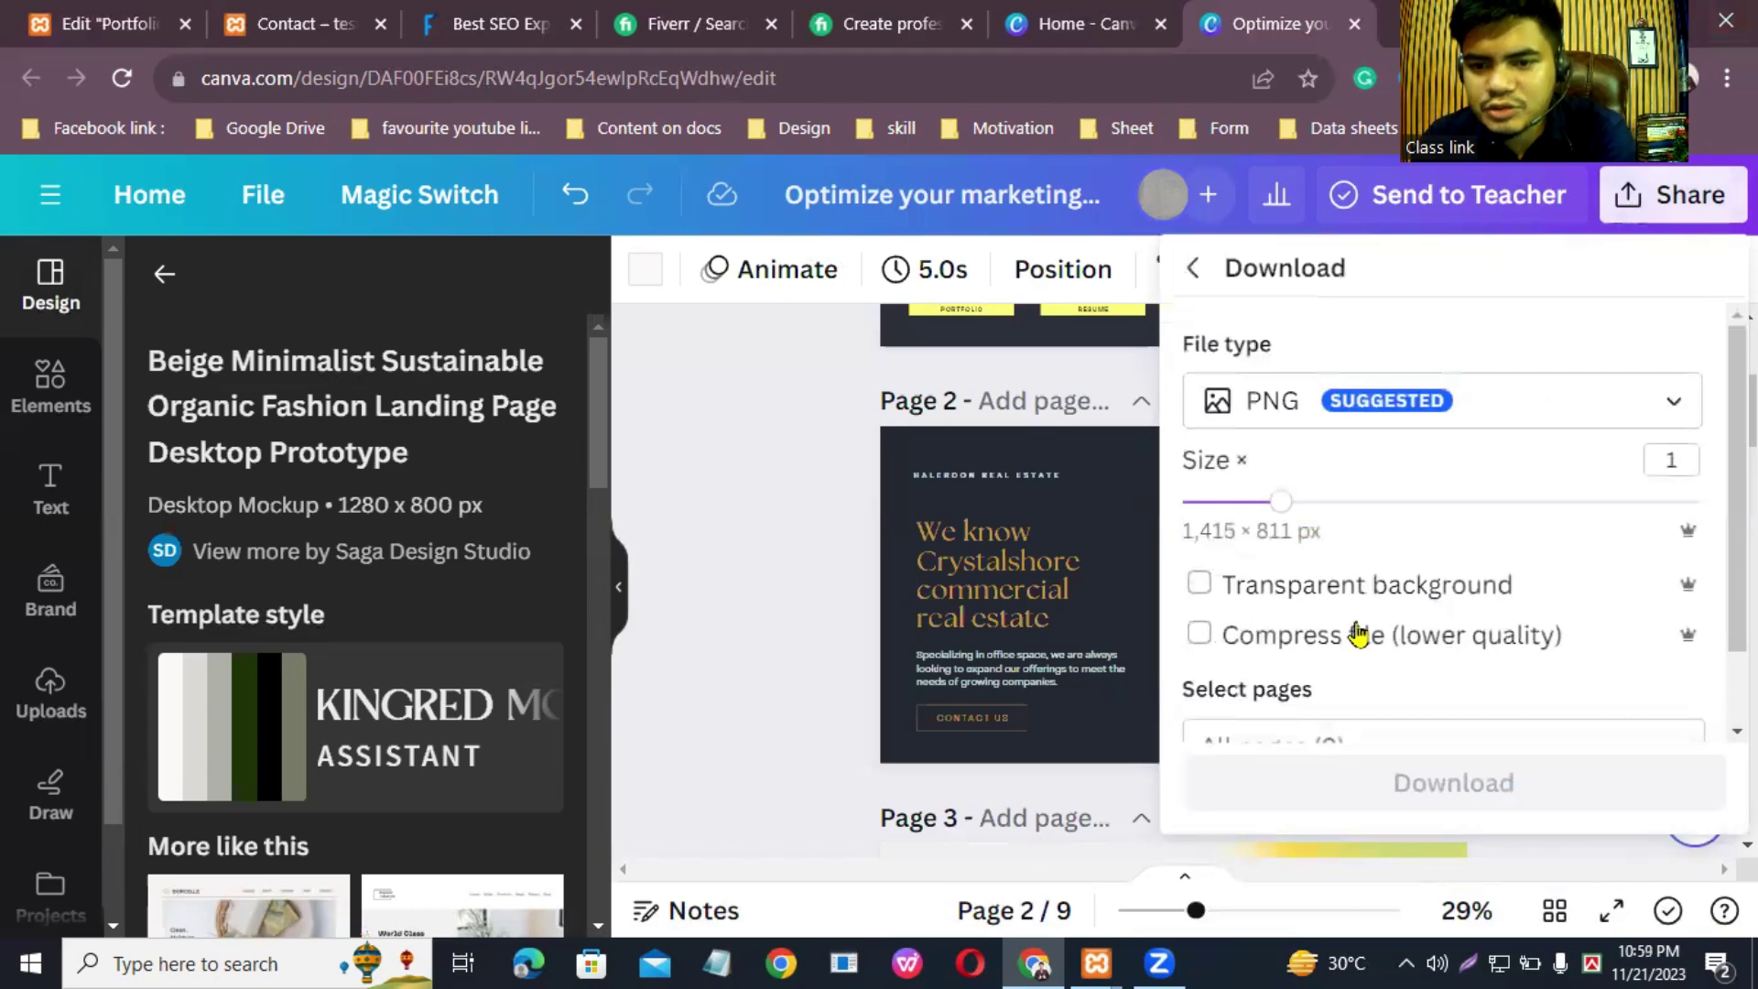
{"action": "scroll", "coordinate": [1476, 696], "scroll_direction": "down", "scroll_amount": 1}
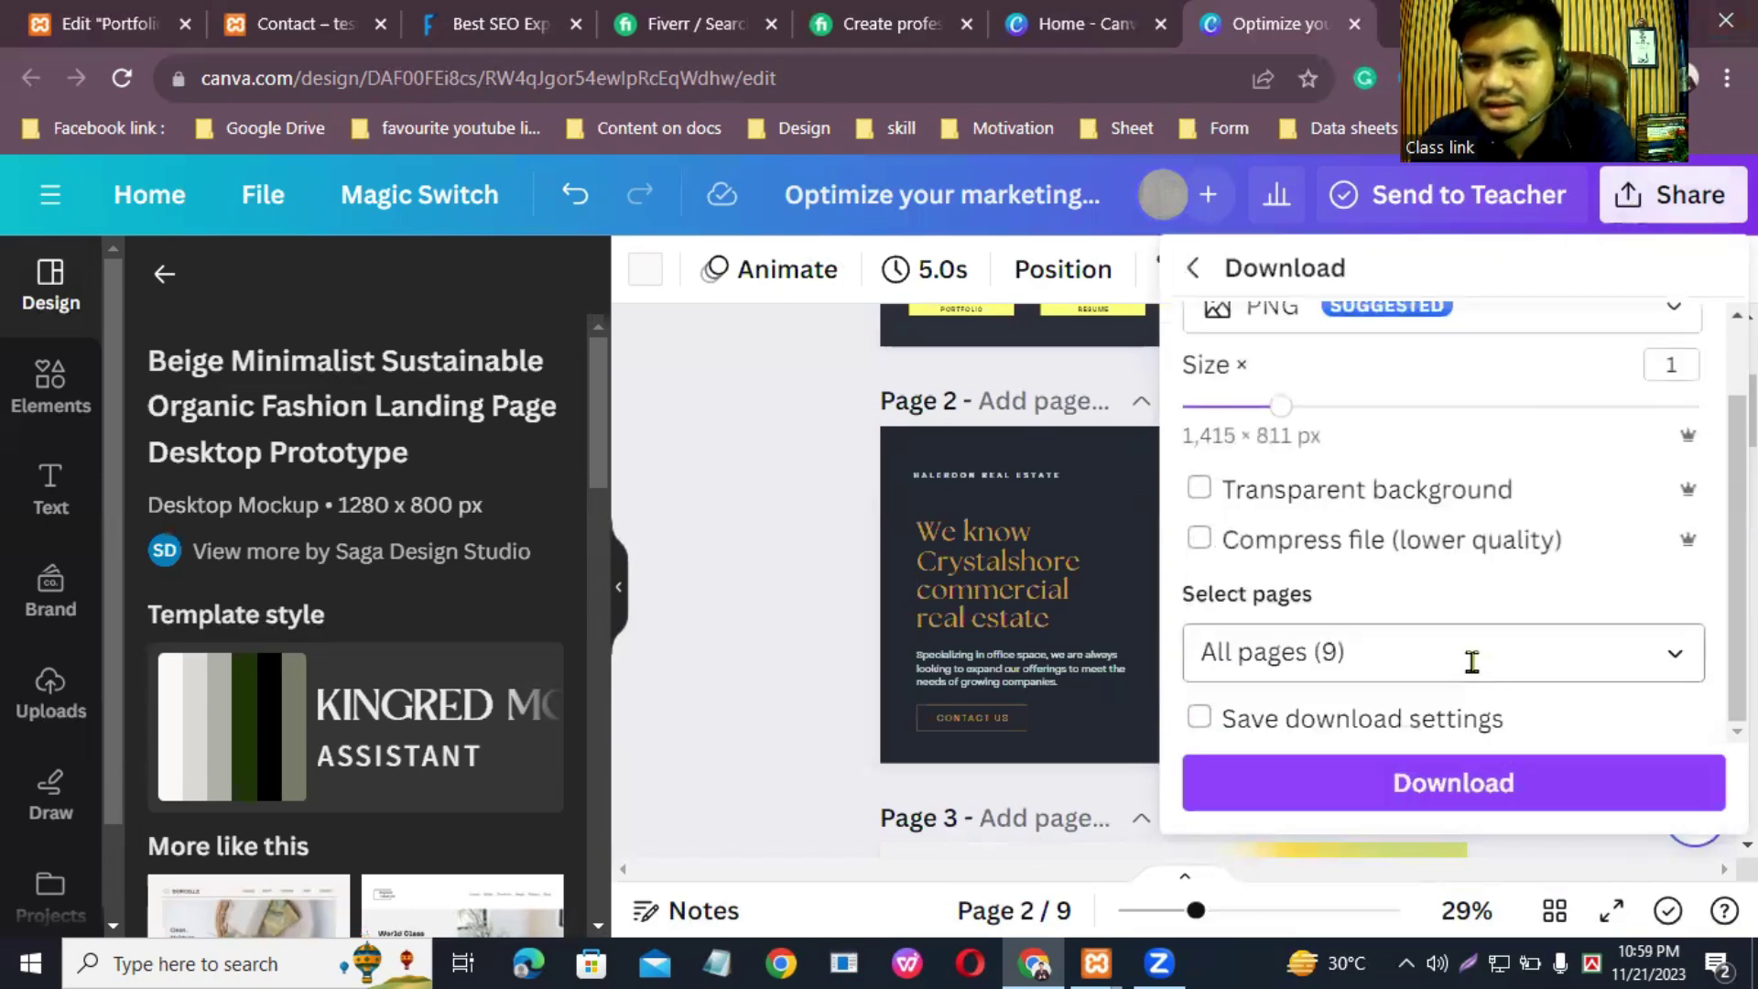
{"action": "left_click", "coordinate": [1678, 656]}
{"action": "left_click", "coordinate": [1675, 658]}
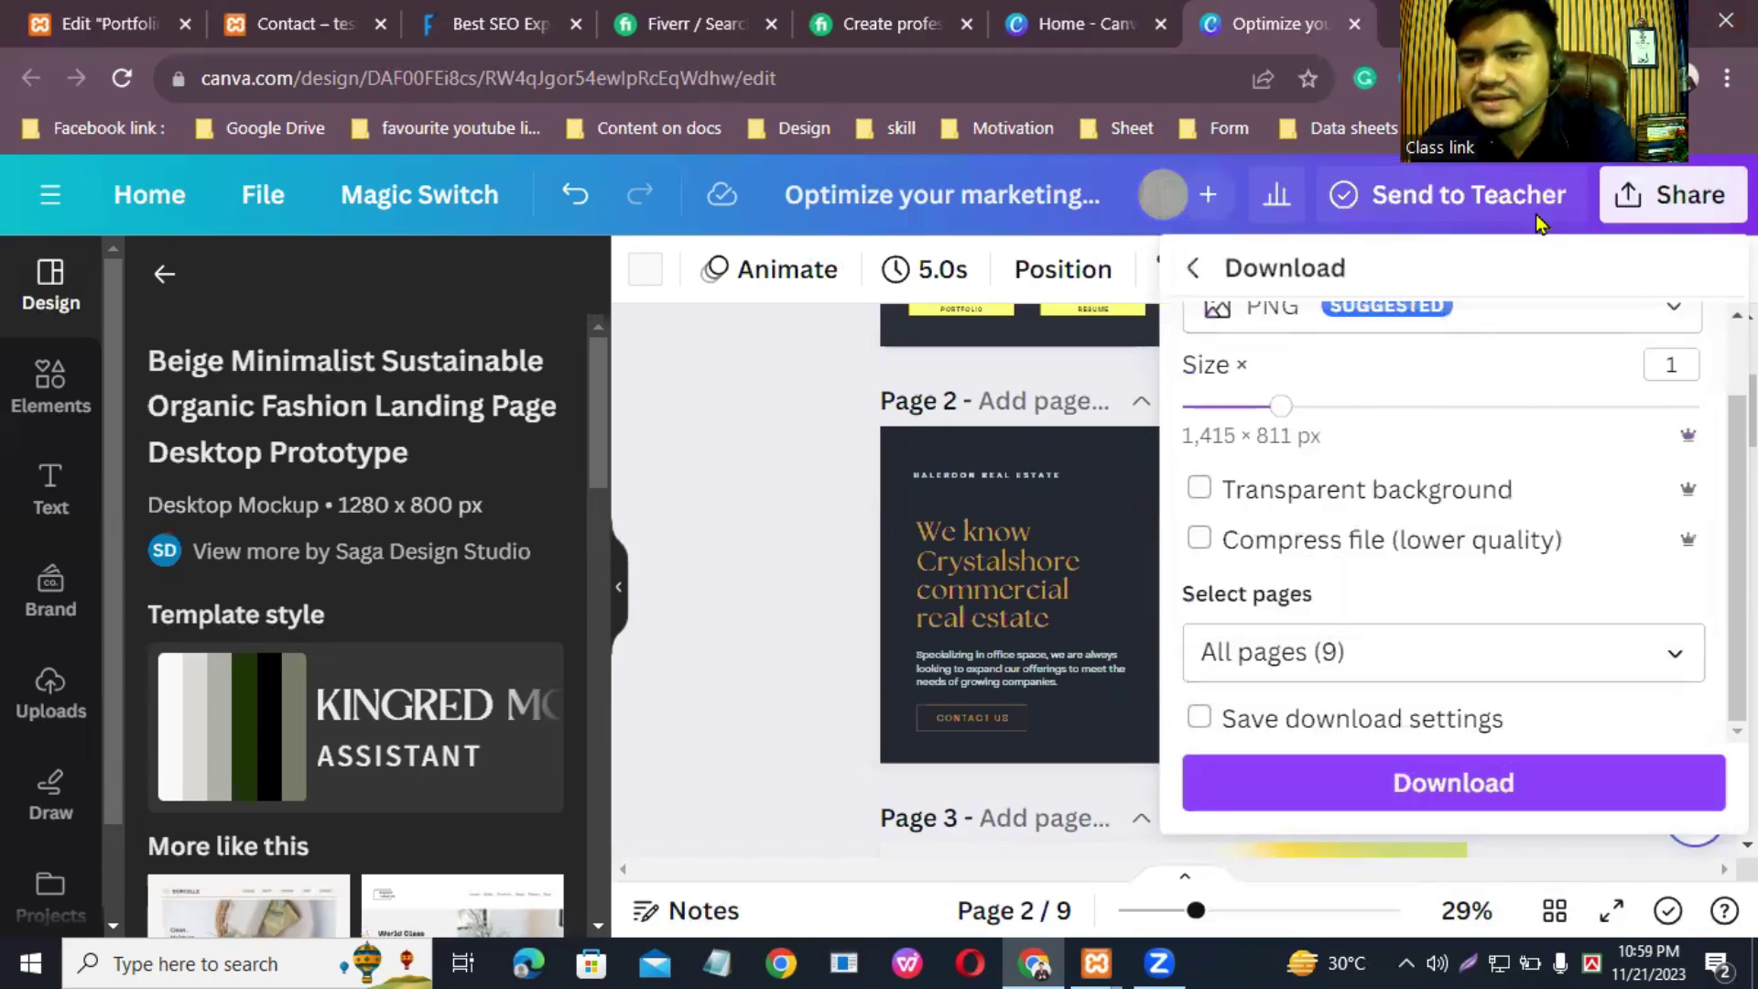
{"action": "left_click", "coordinate": [1520, 799]}
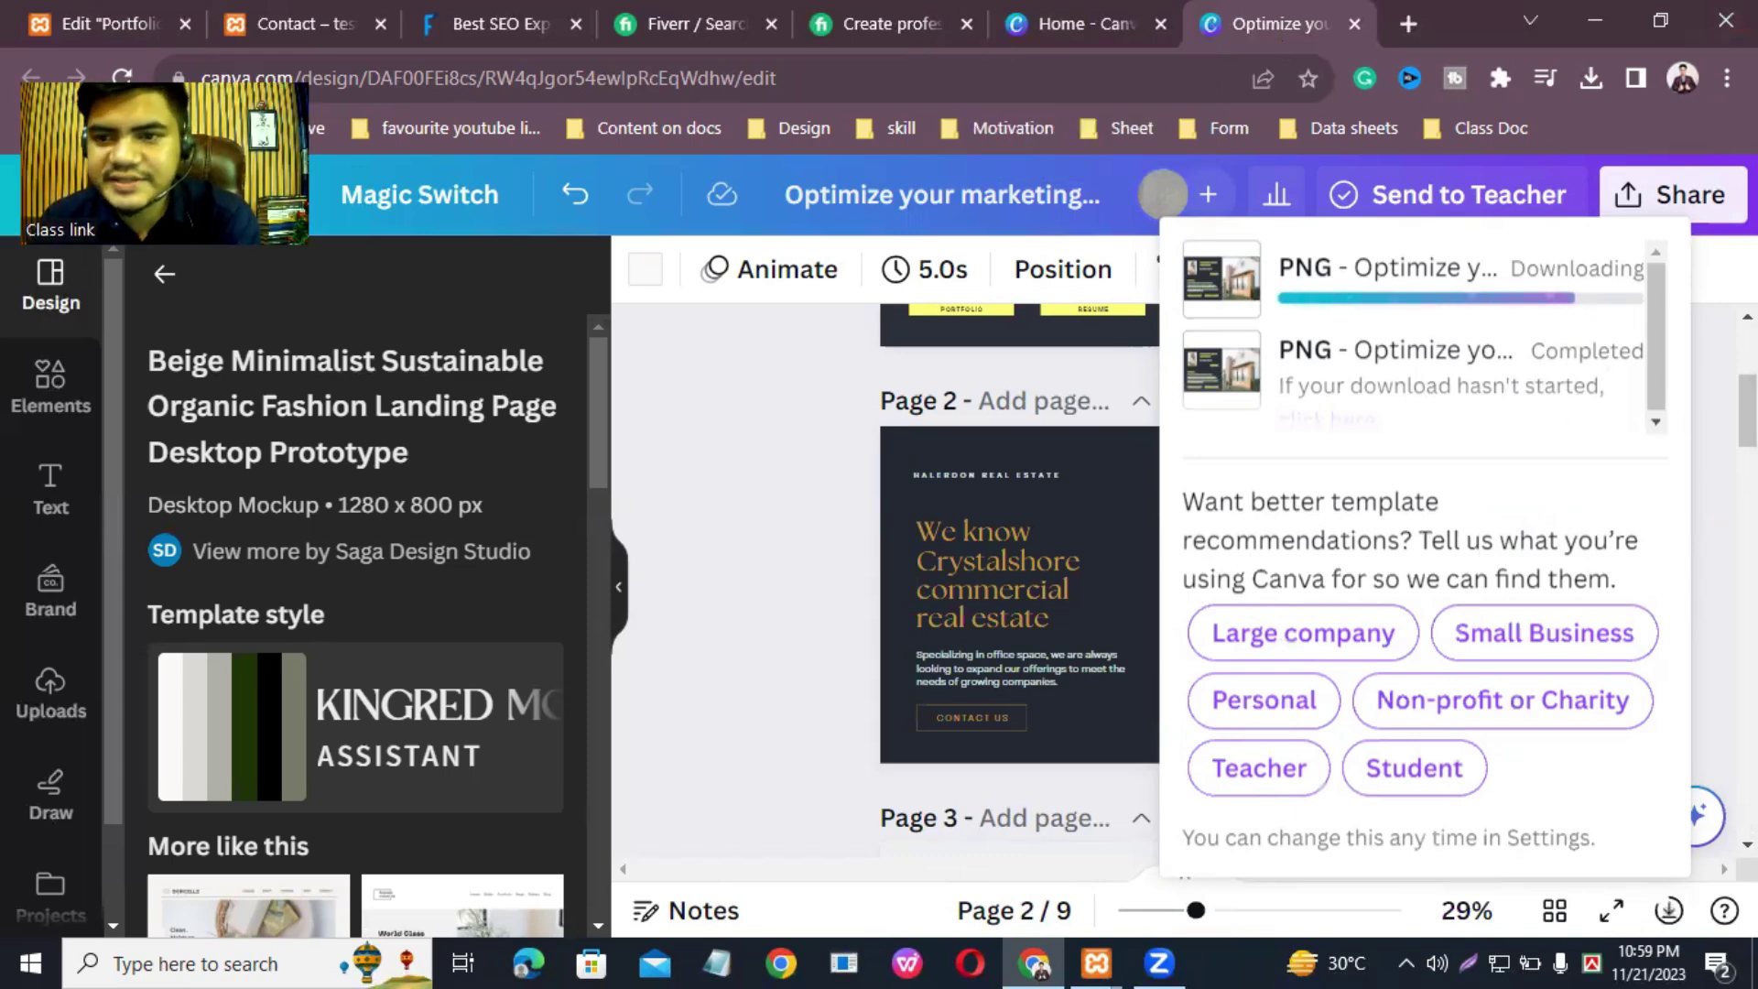
Step: Return to the Elementor portfolio editor and close the Media Library dialog
{"action": "left_click", "coordinate": [66, 15]}
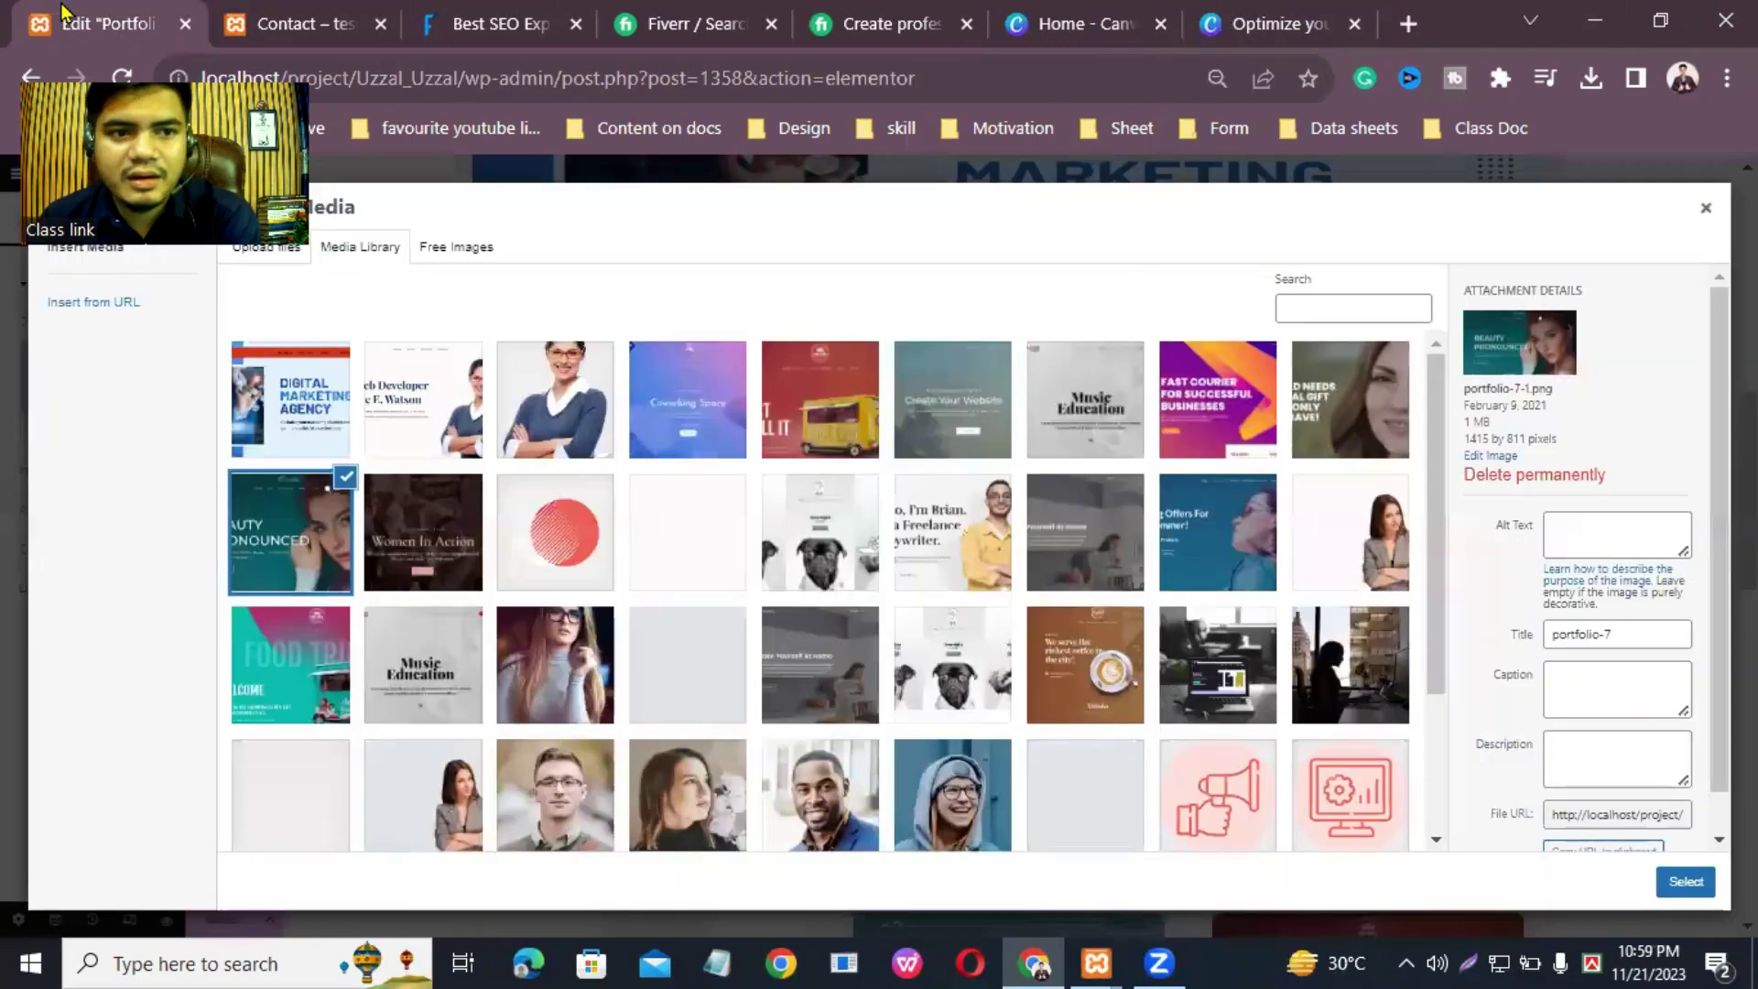
{"action": "left_click", "coordinate": [1708, 213]}
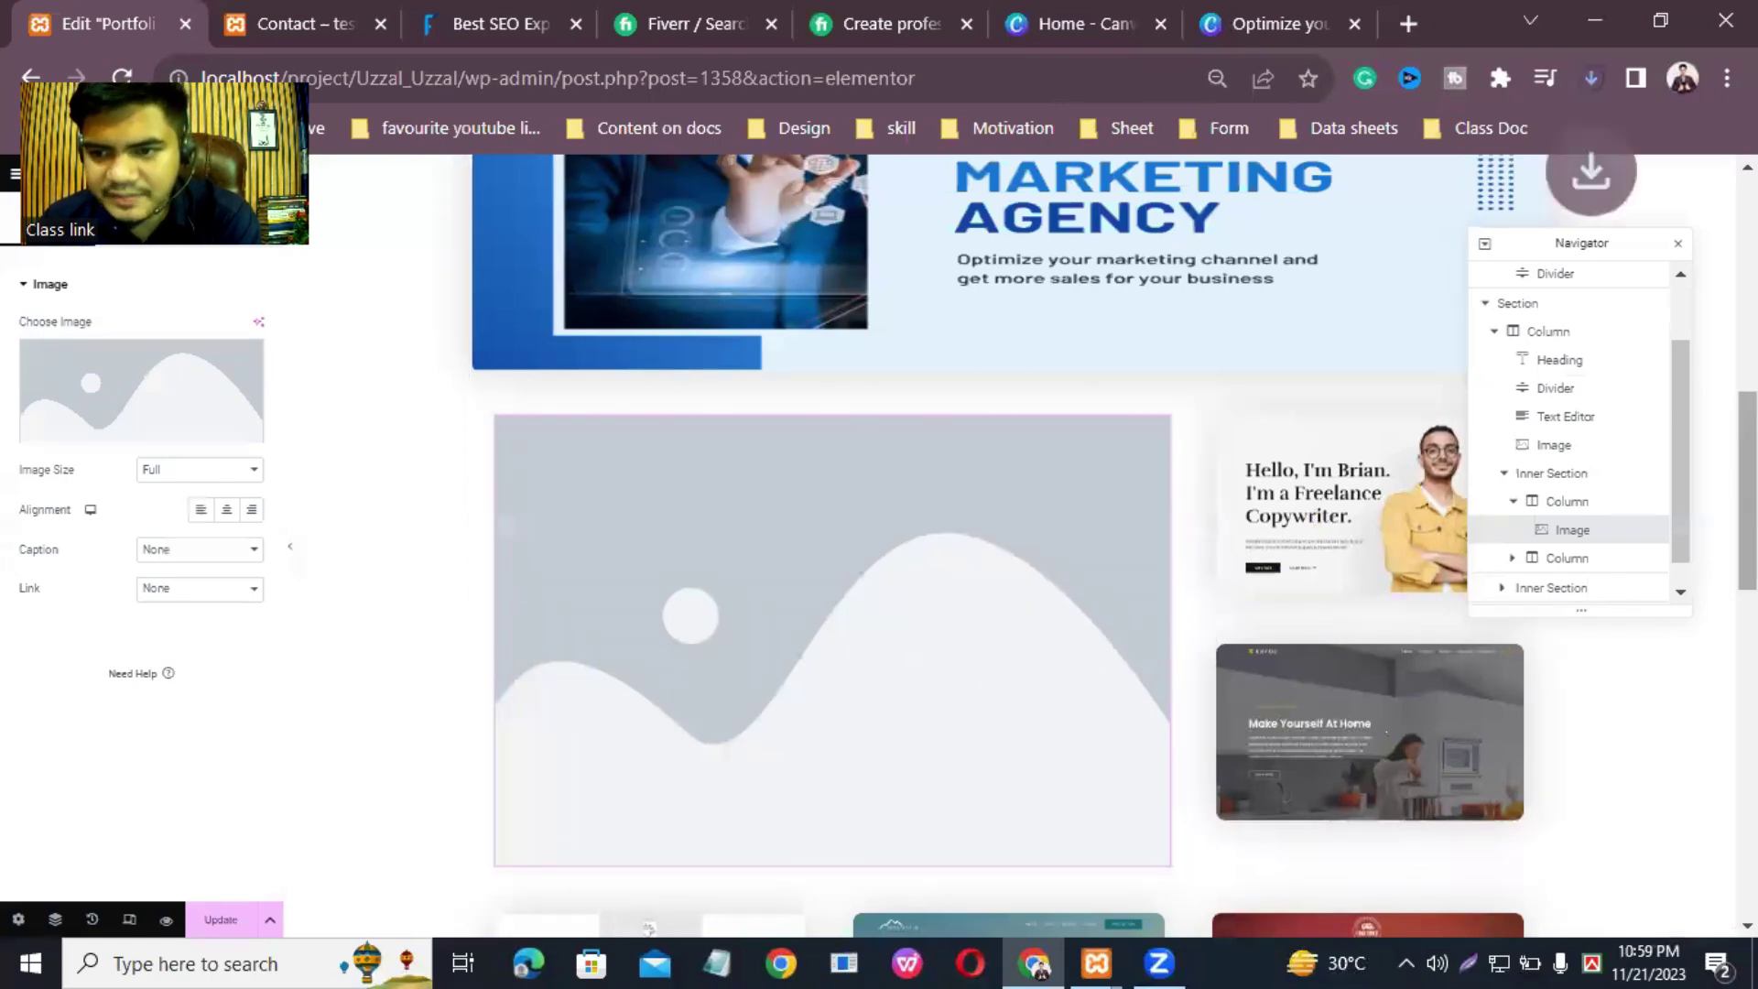
{"action": "scroll", "coordinate": [937, 558], "scroll_direction": "down", "scroll_amount": 6}
{"action": "scroll", "coordinate": [1007, 550], "scroll_direction": "down", "scroll_amount": 7}
{"action": "scroll", "coordinate": [1007, 549], "scroll_direction": "up", "scroll_amount": 12}
{"action": "scroll", "coordinate": [1007, 549], "scroll_direction": "up", "scroll_amount": 3}
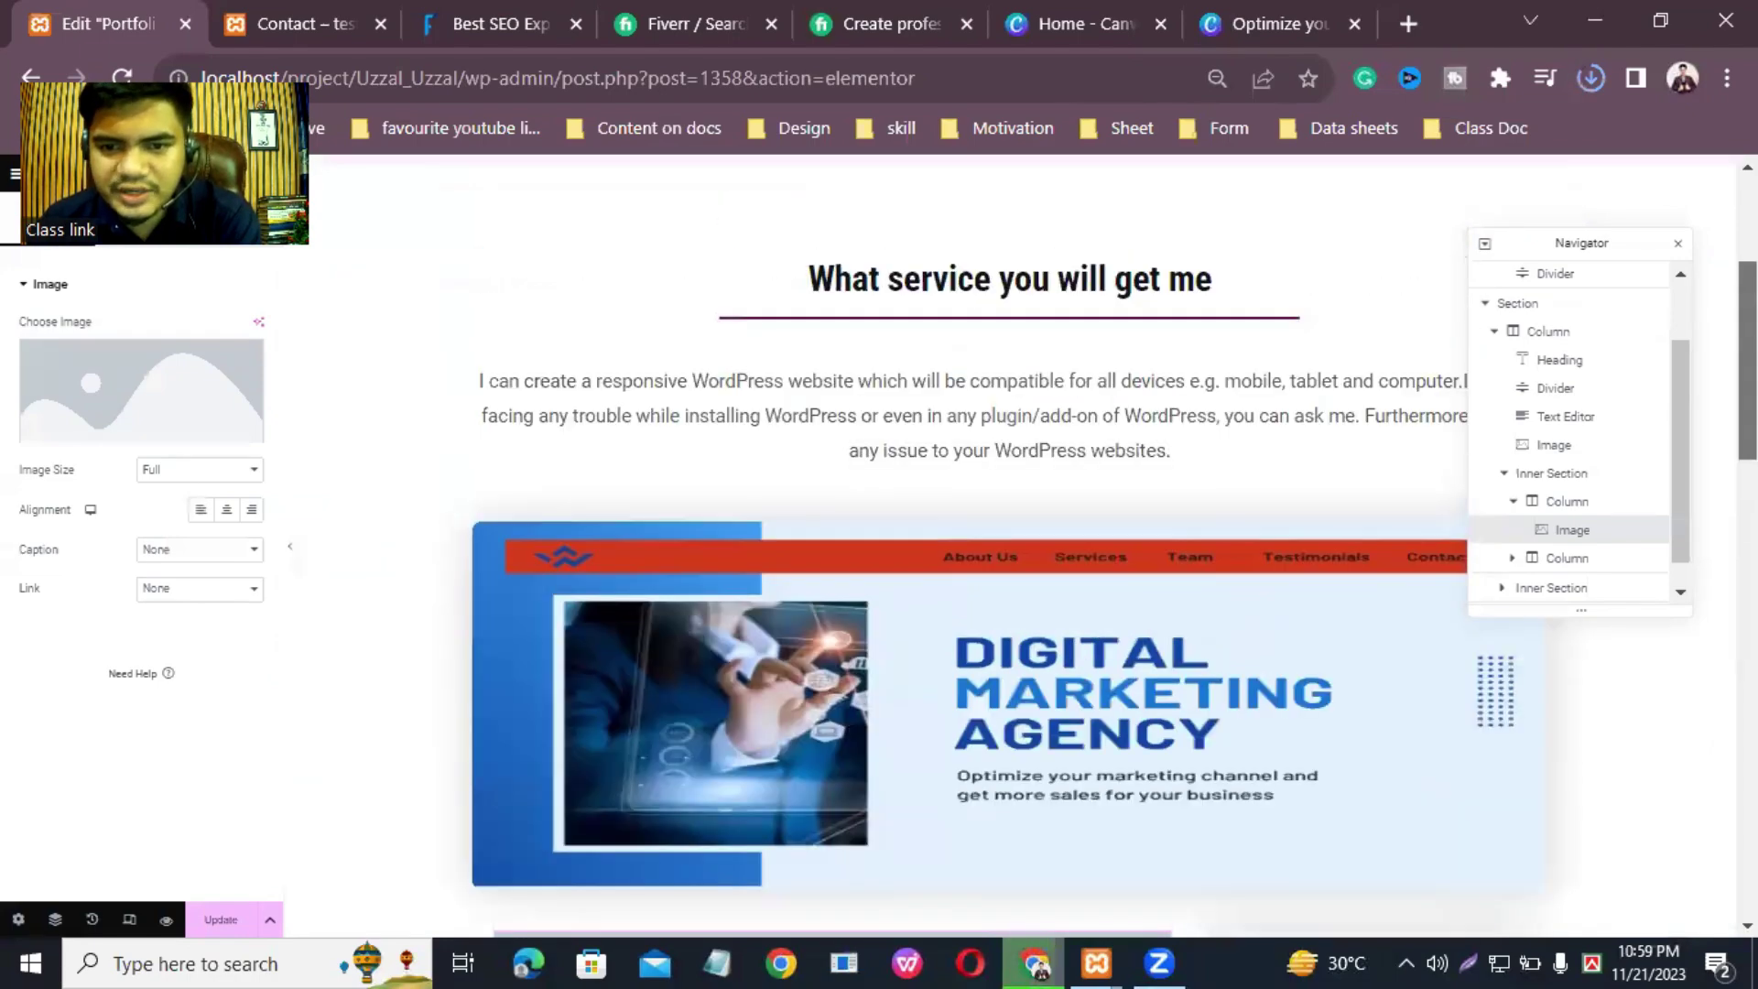
{"action": "scroll", "coordinate": [1008, 549], "scroll_direction": "down", "scroll_amount": 5}
{"action": "scroll", "coordinate": [1008, 549], "scroll_direction": "up", "scroll_amount": 2}
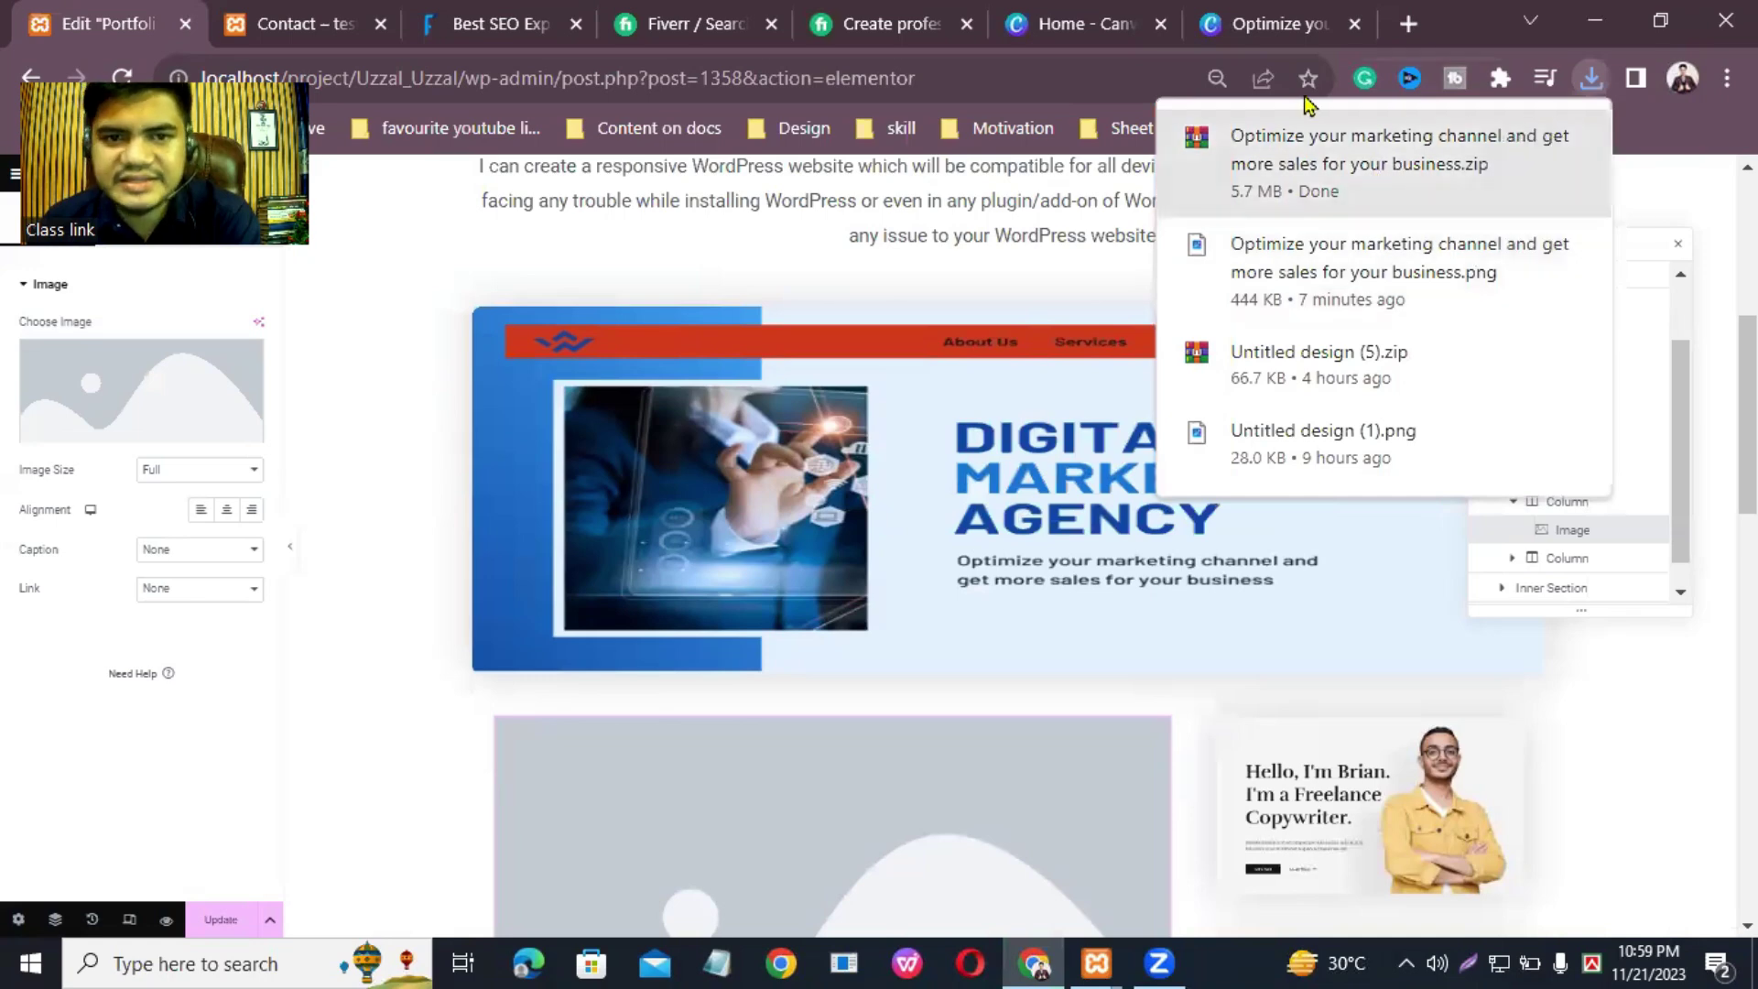
Step: Minimize the browser to reveal the Windows desktop
{"action": "left_click", "coordinate": [1613, 13]}
{"action": "right_click", "coordinate": [1397, 69]}
{"action": "left_click", "coordinate": [1474, 145]}
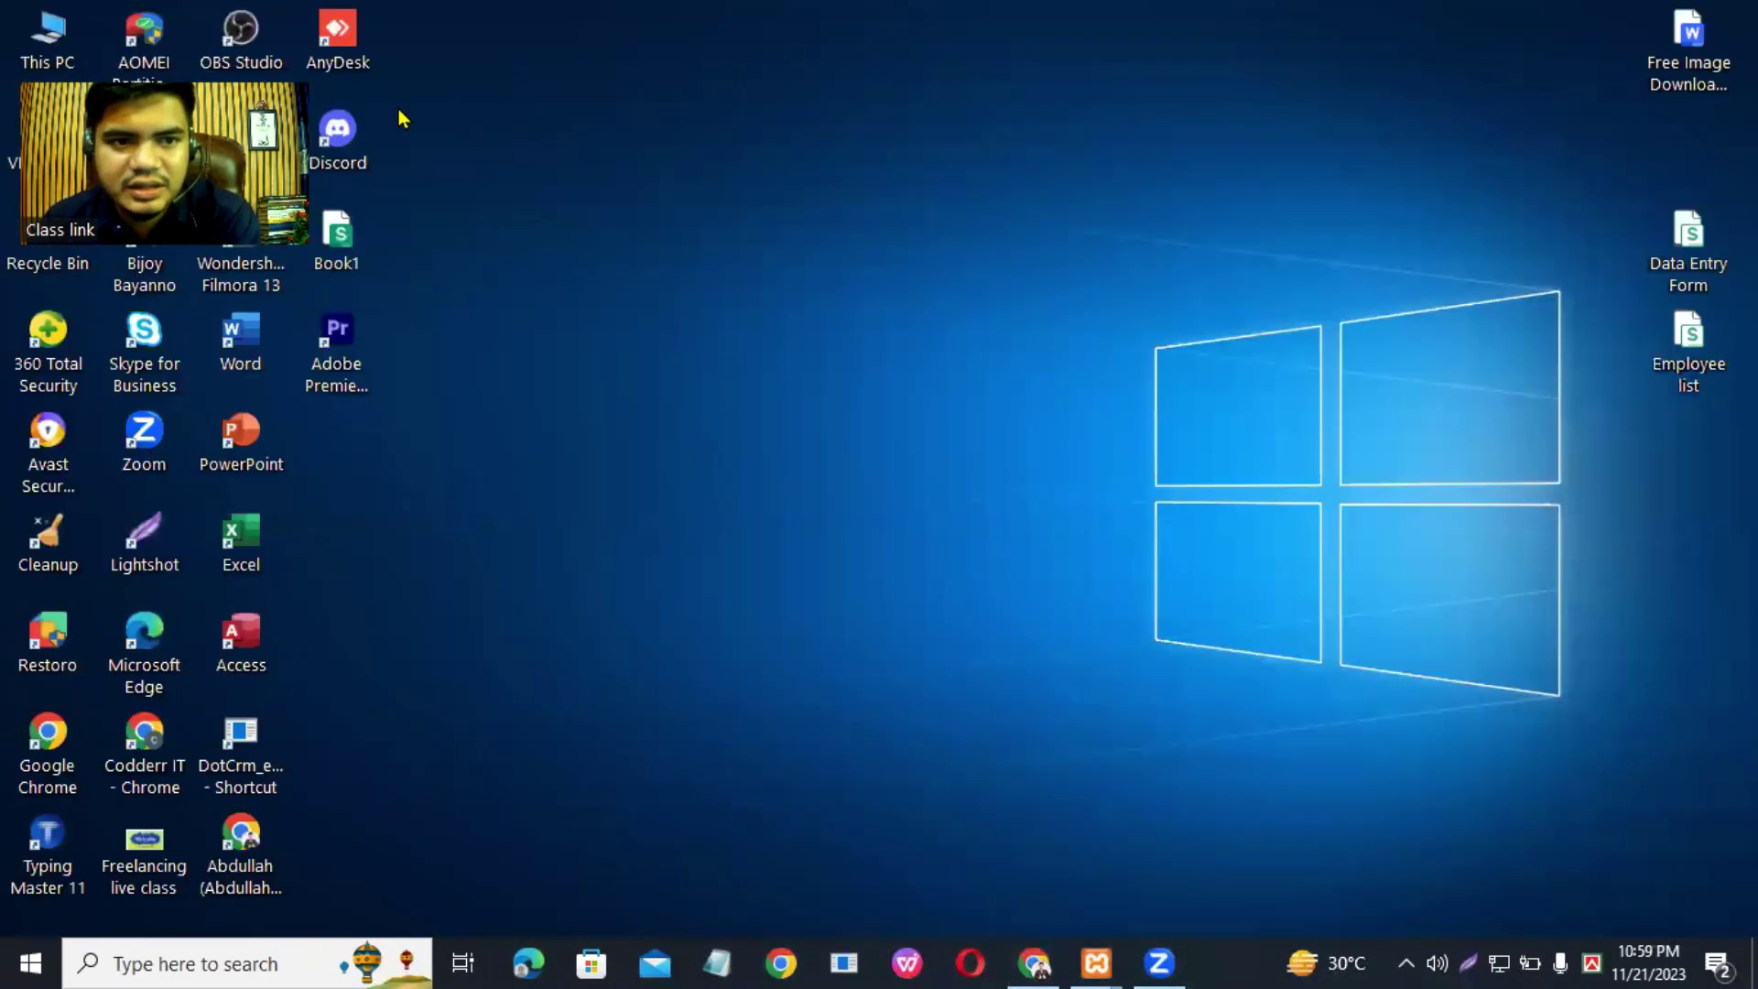
Step: Extract the Canva zip in Downloads to its default folder and open the nine numbered images
{"action": "double_click", "coordinate": [21, 42]}
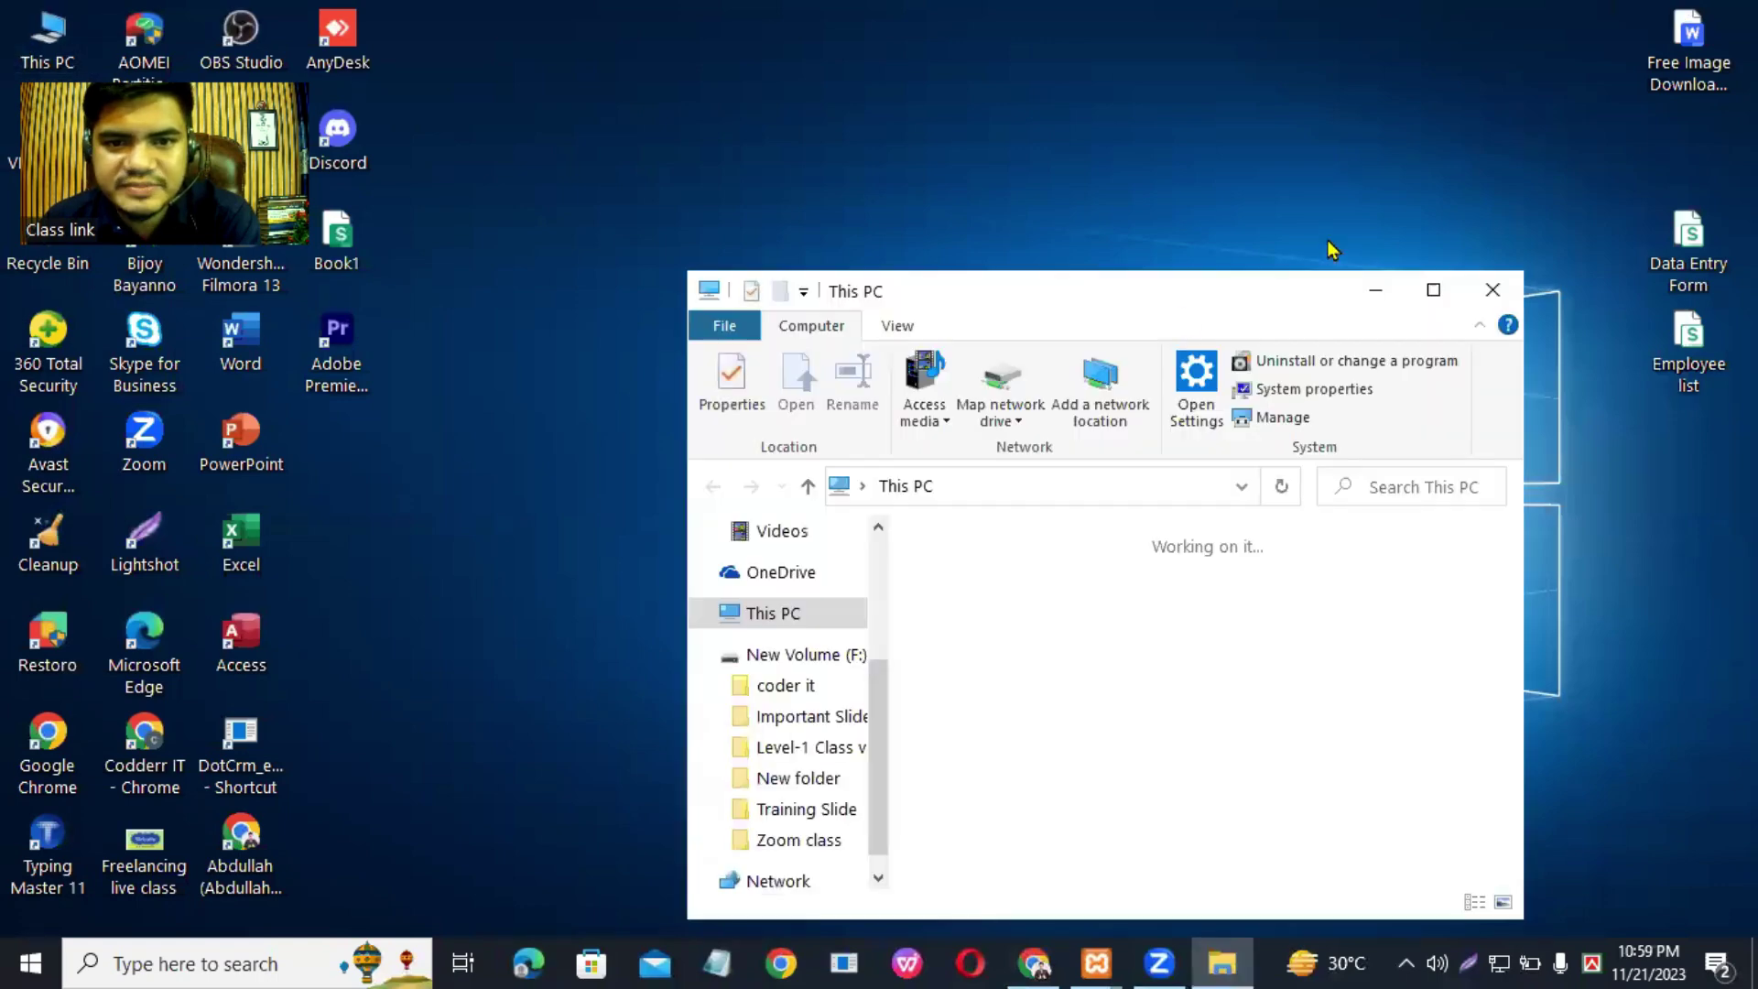
{"action": "left_click", "coordinate": [1454, 288]}
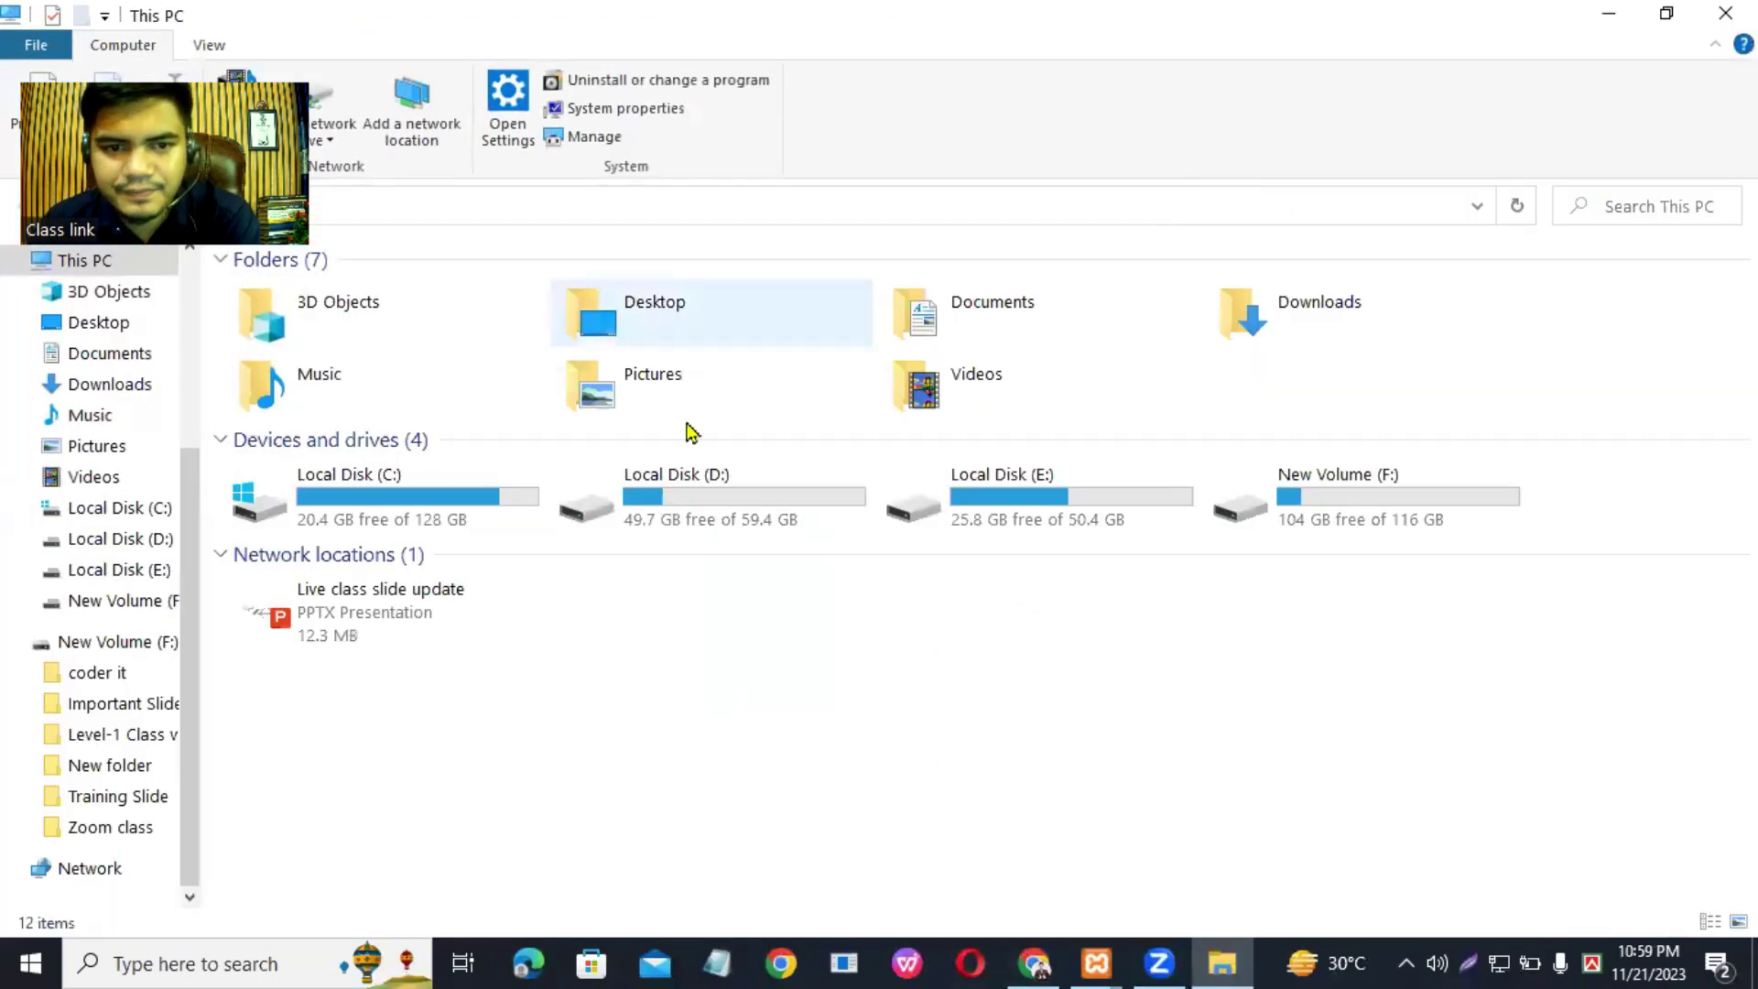
{"action": "double_click", "coordinate": [1345, 314]}
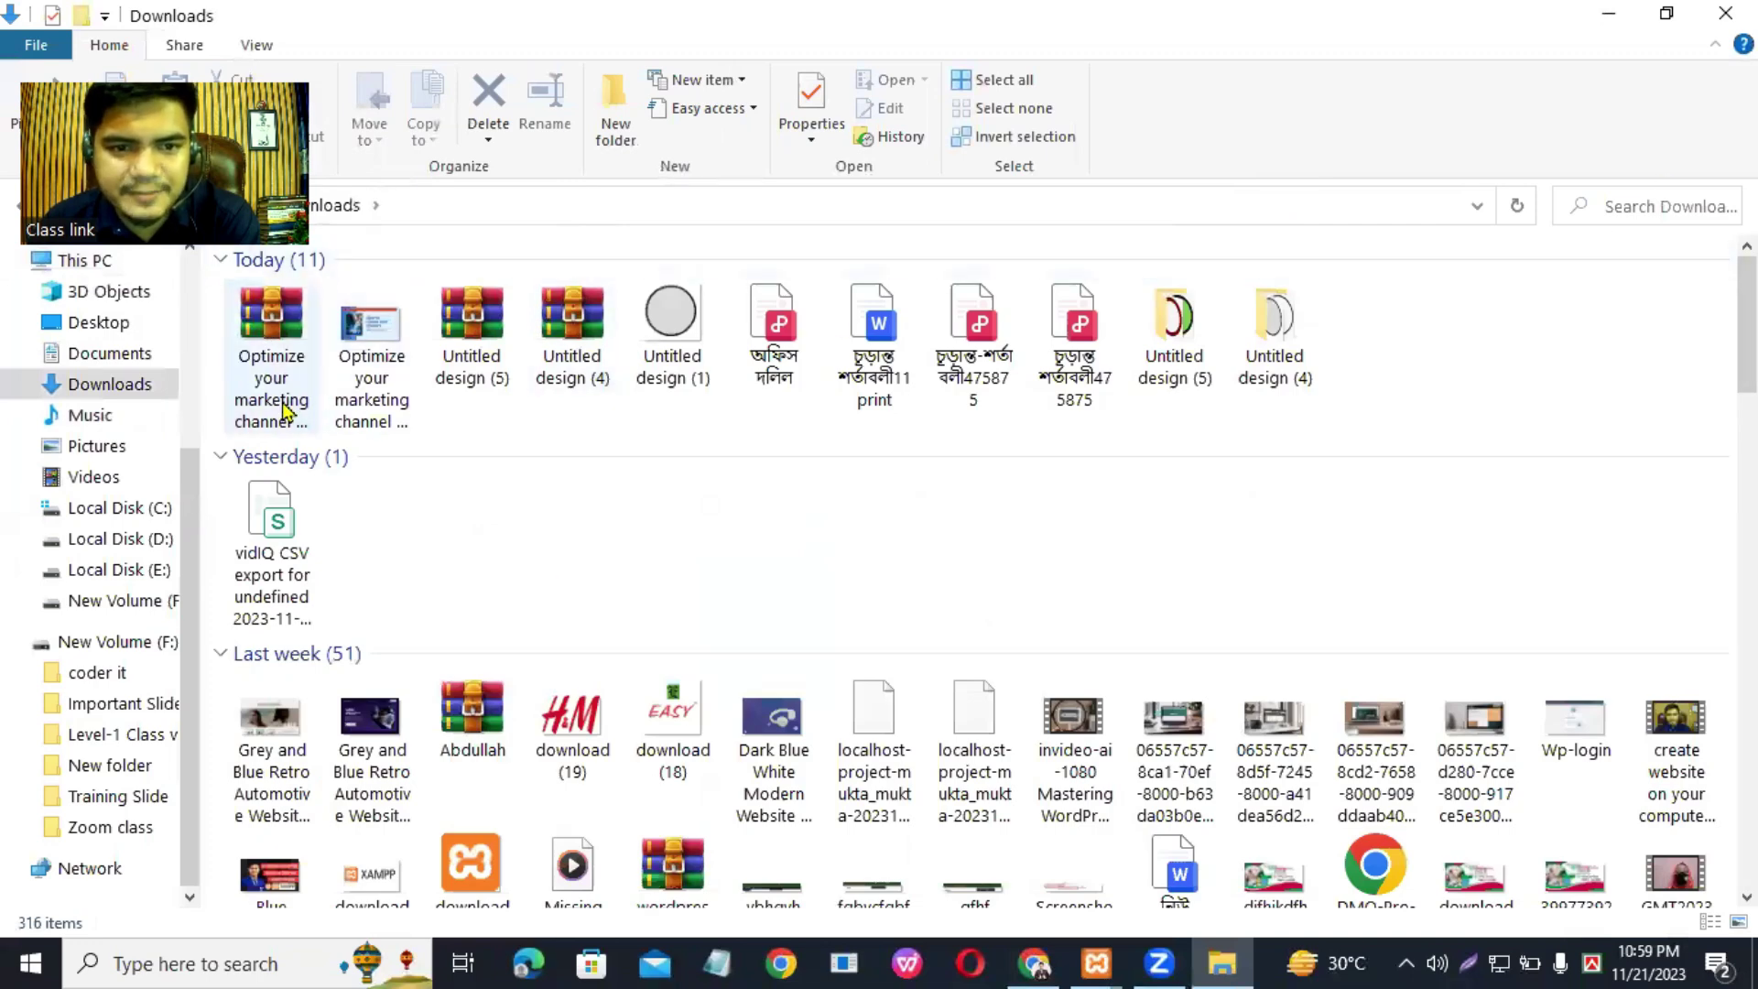
{"action": "right_click", "coordinate": [258, 346]}
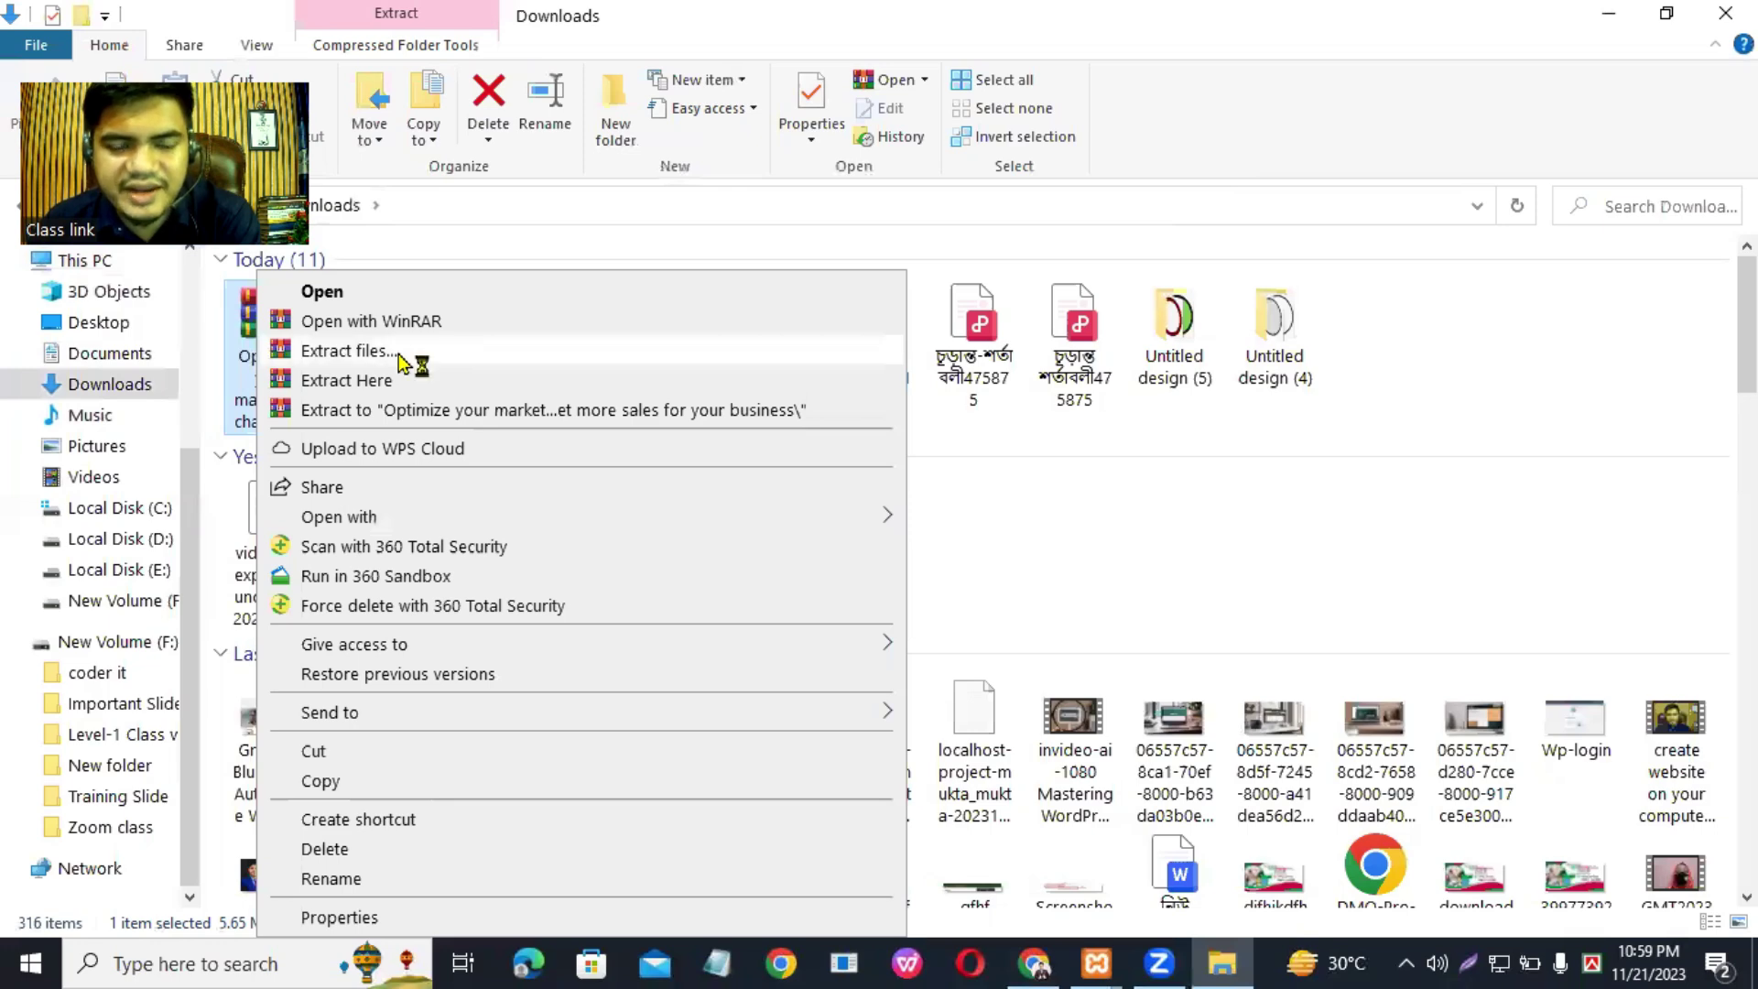
{"action": "left_click", "coordinate": [400, 351]}
{"action": "left_click", "coordinate": [952, 746]}
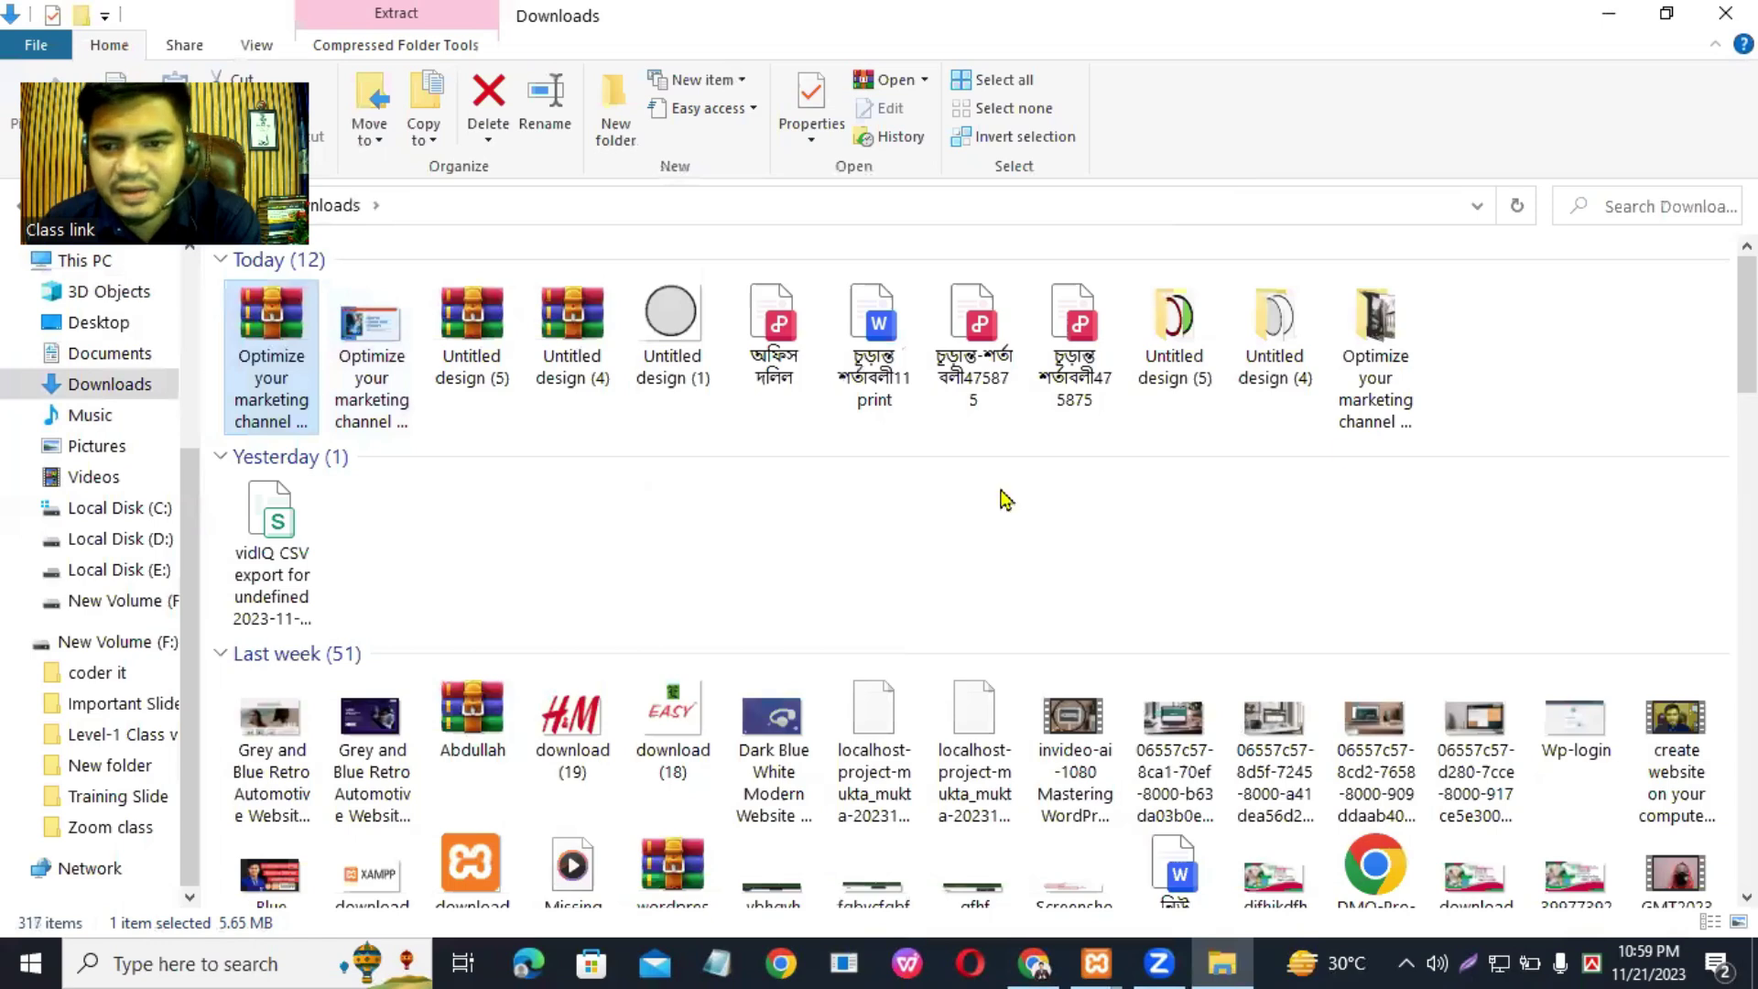
{"action": "double_click", "coordinate": [1377, 326]}
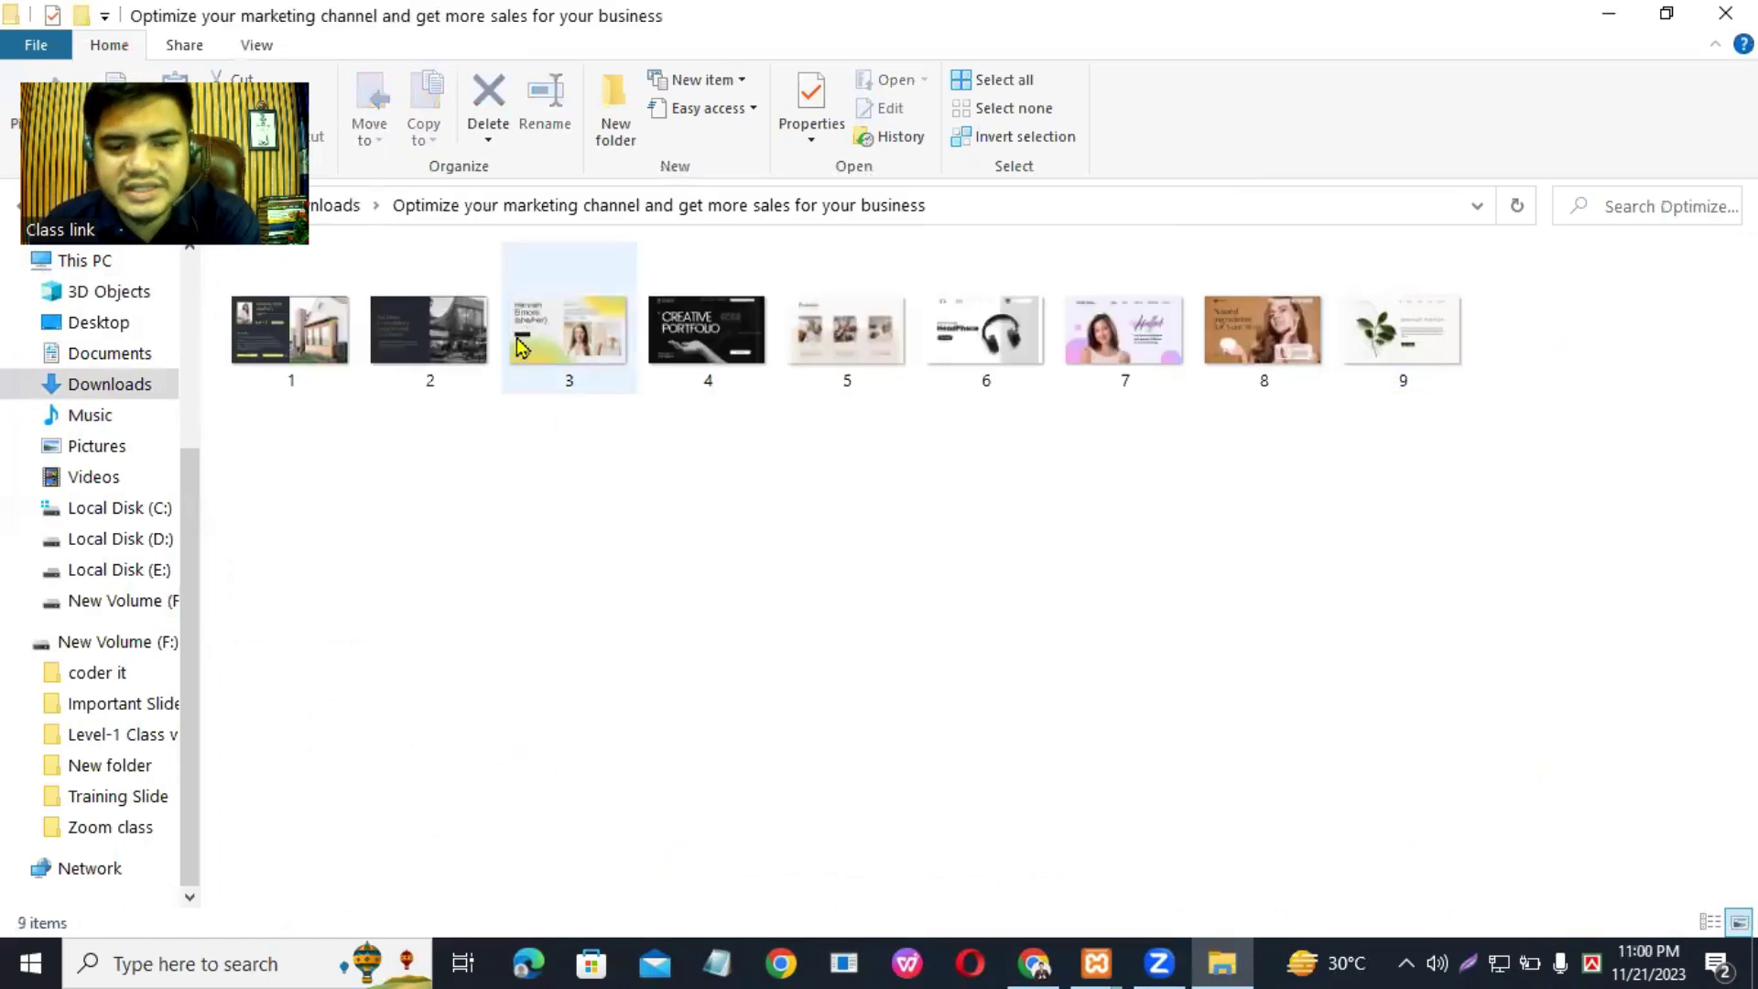
{"action": "left_click", "coordinate": [1059, 956]}
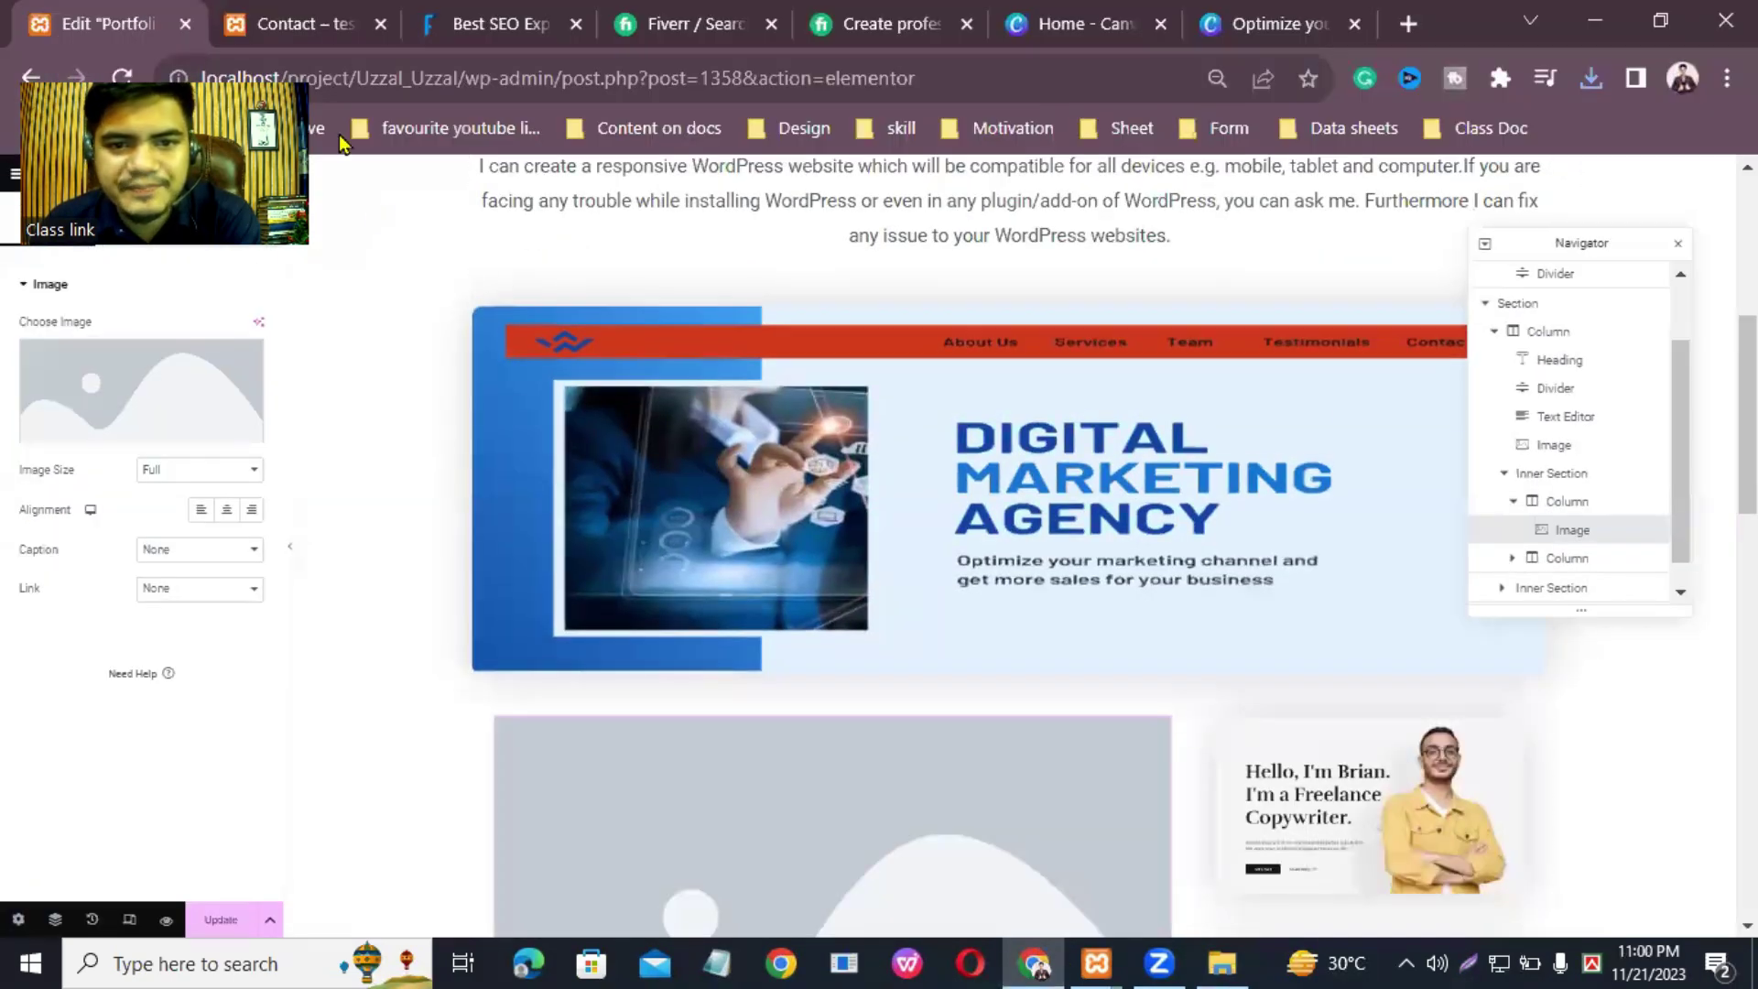
Step: Dock the floating Navigator panel against the editor's right edge
{"action": "scroll", "coordinate": [1593, 272], "scroll_direction": "down", "scroll_amount": 2}
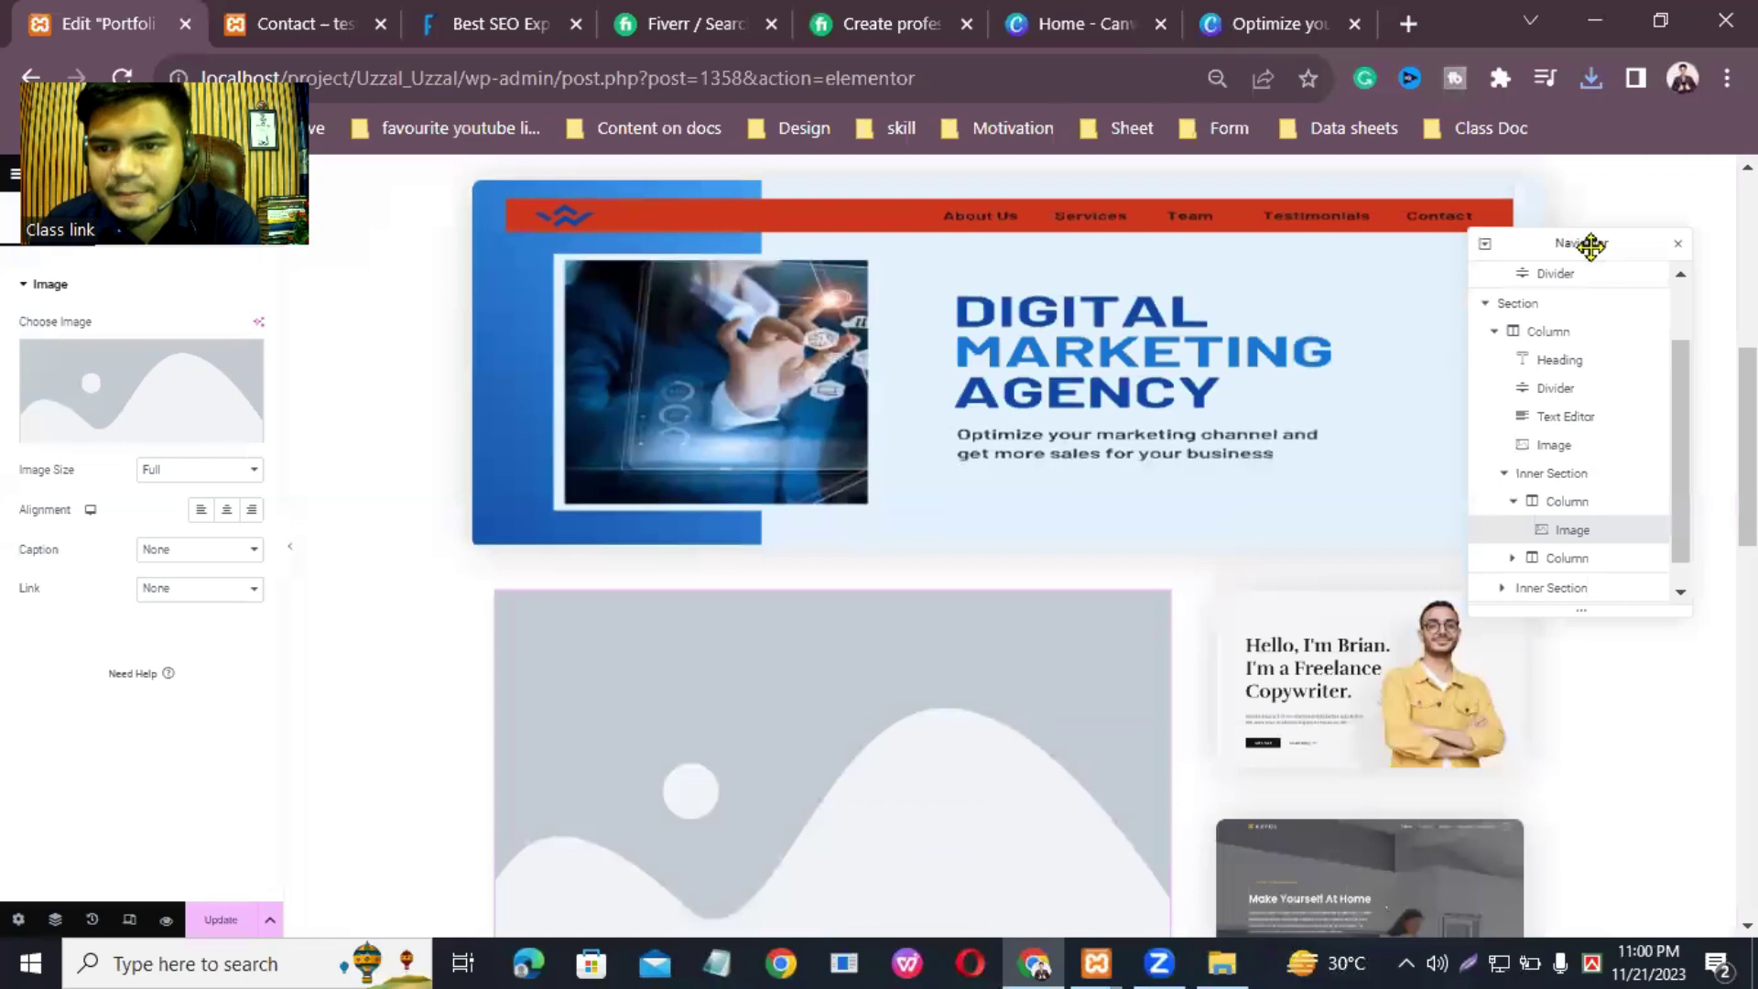
{"action": "left_click_drag", "start_coordinate": [1590, 245], "coordinate": [1706, 355]}
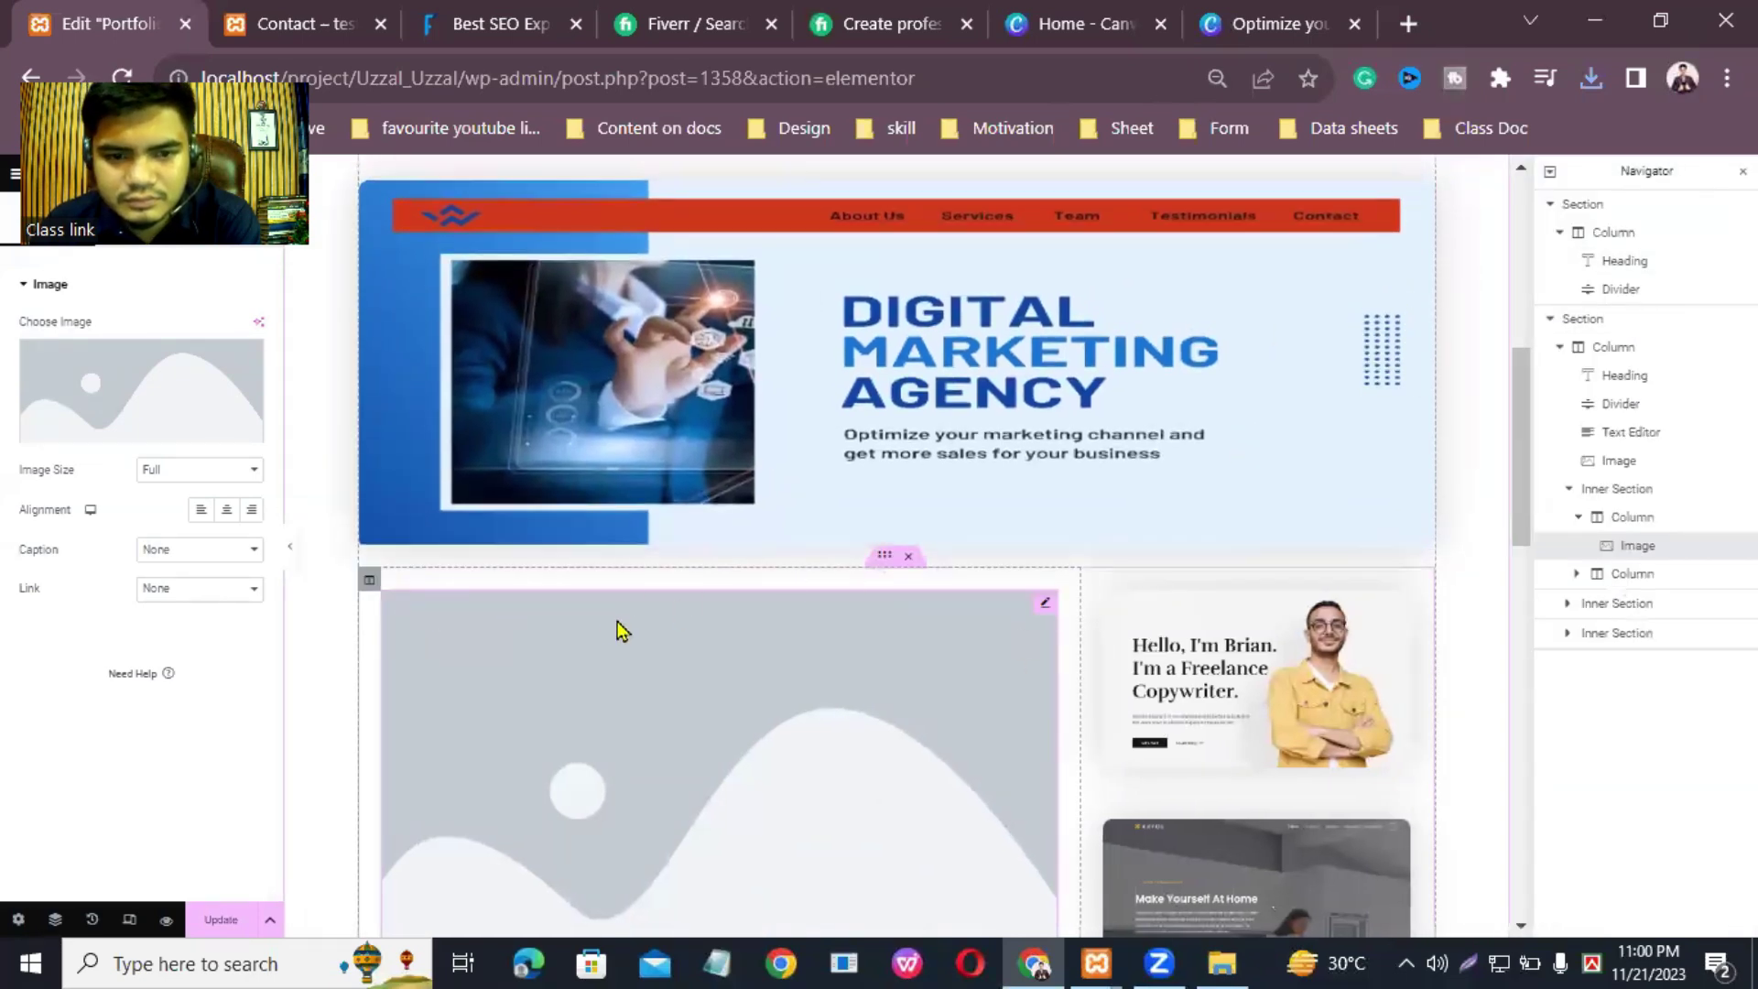
{"action": "left_click_drag", "start_coordinate": [370, 586], "coordinate": [691, 723]}
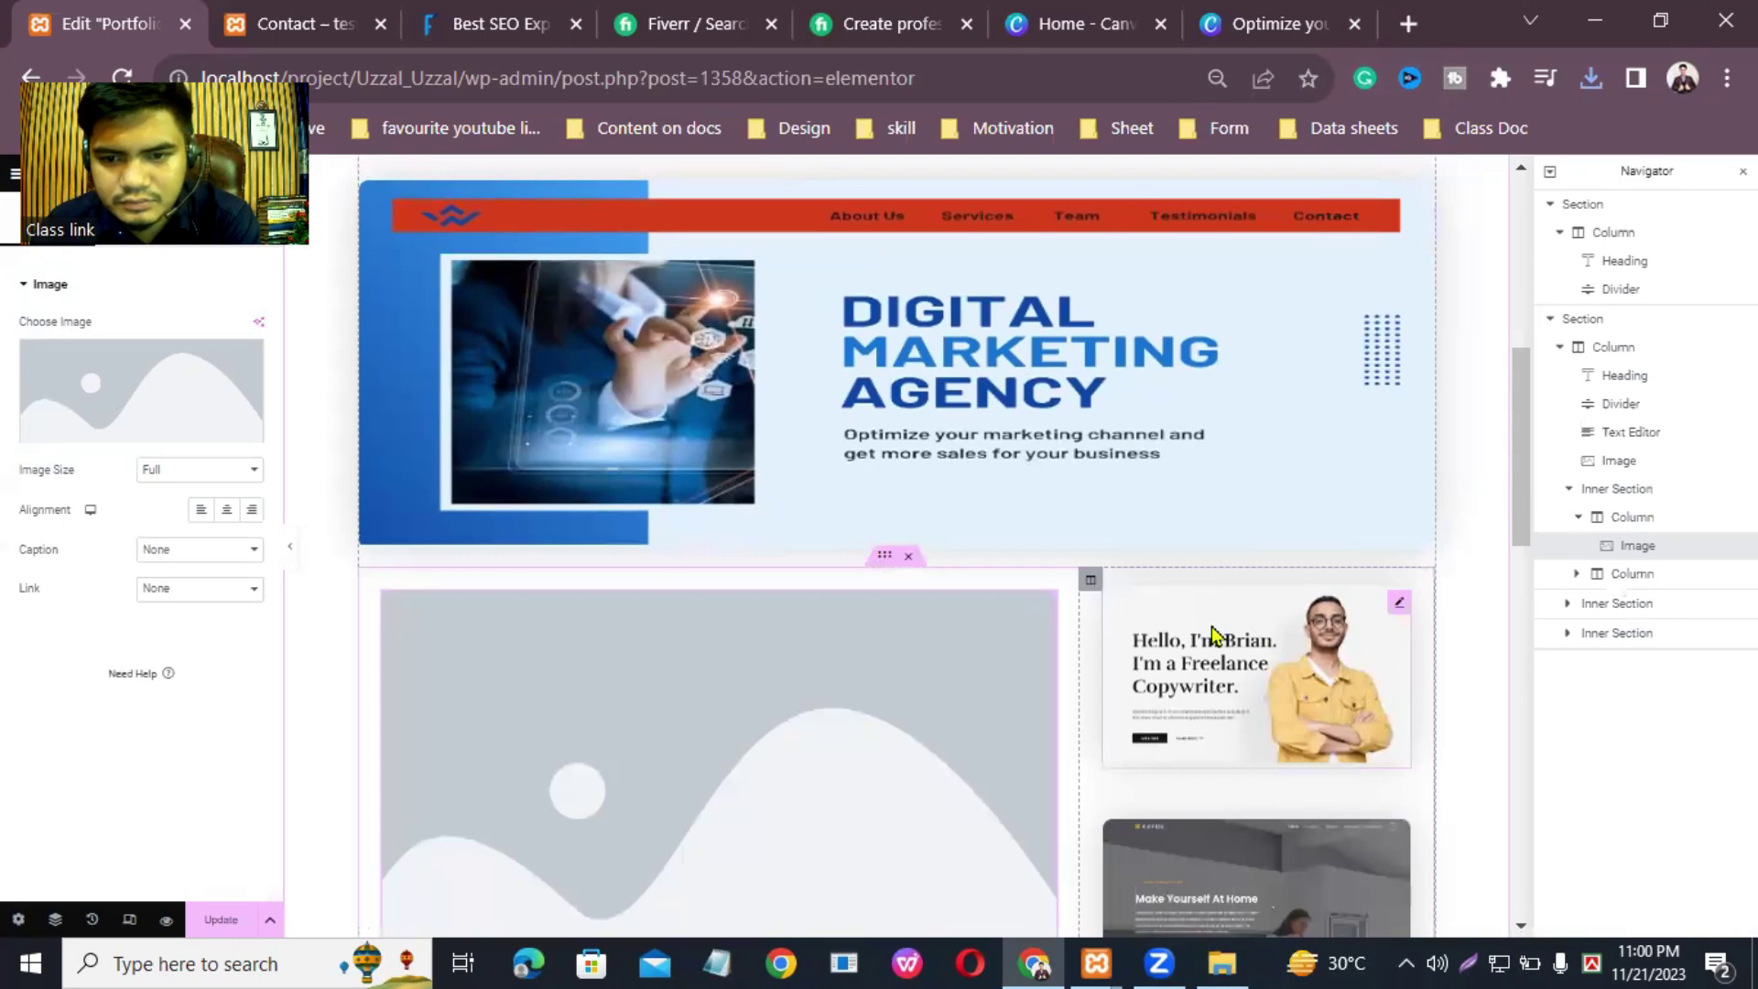
{"action": "left_click_drag", "start_coordinate": [1091, 593], "coordinate": [1176, 691]}
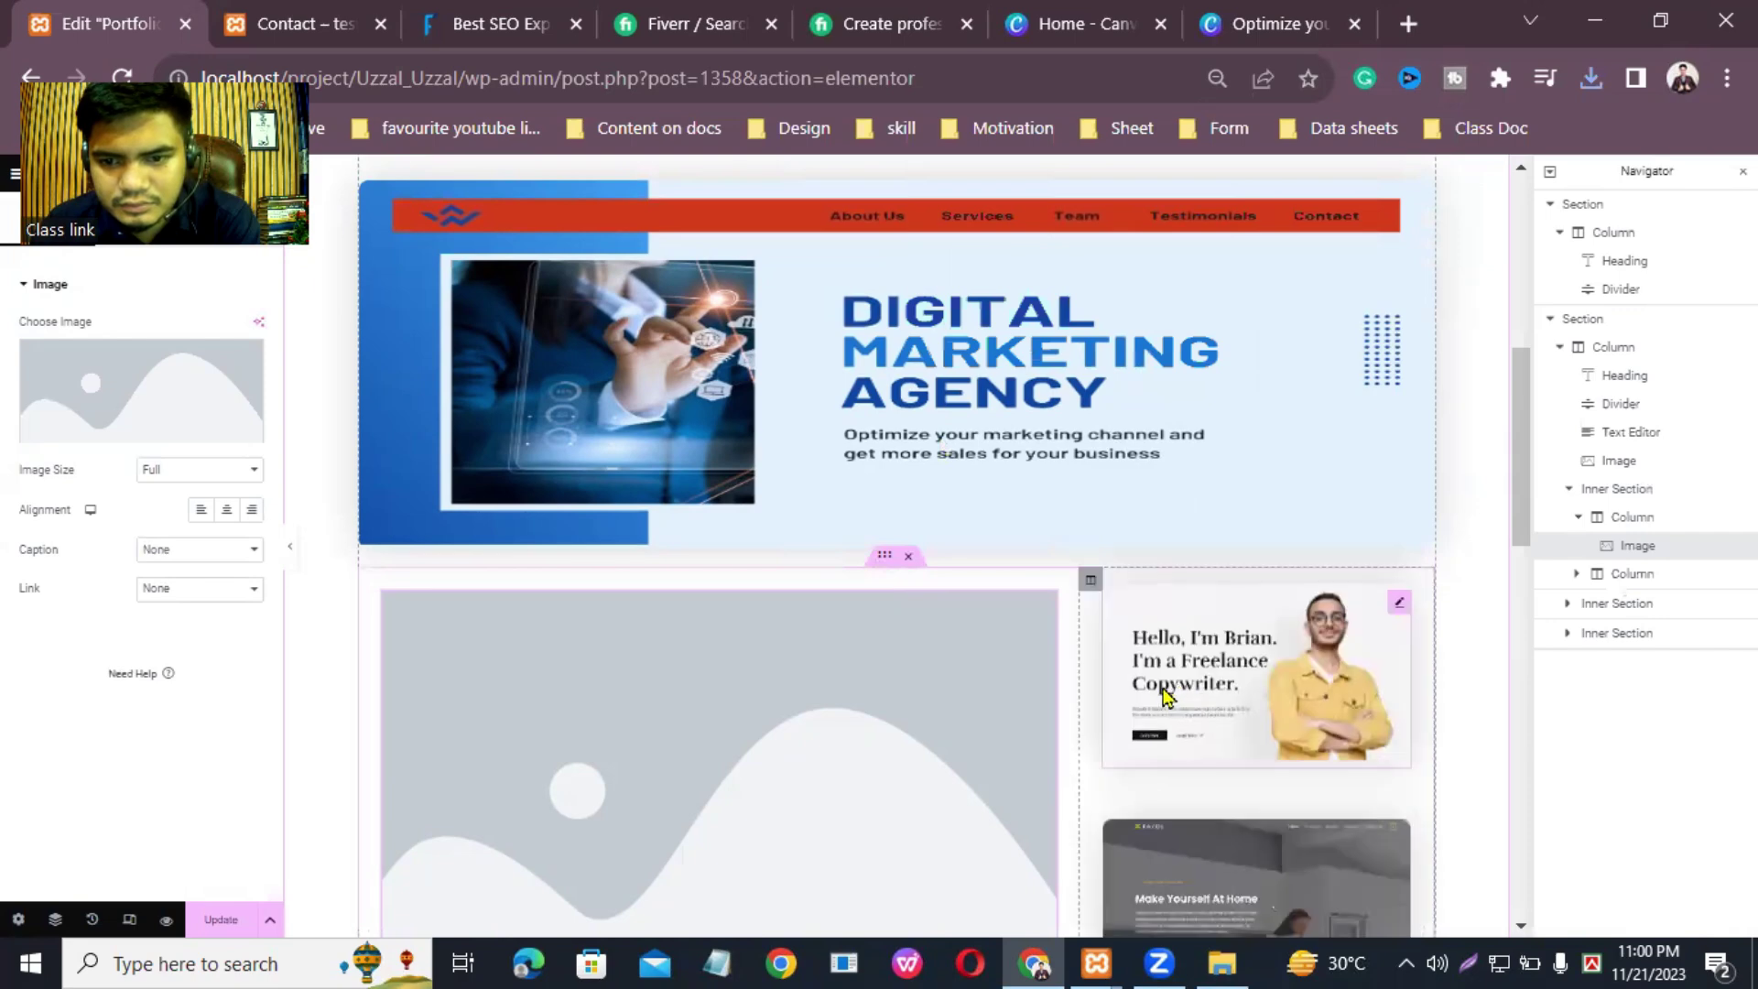
{"action": "left_click_drag", "start_coordinate": [1511, 449], "coordinate": [1553, 426]}
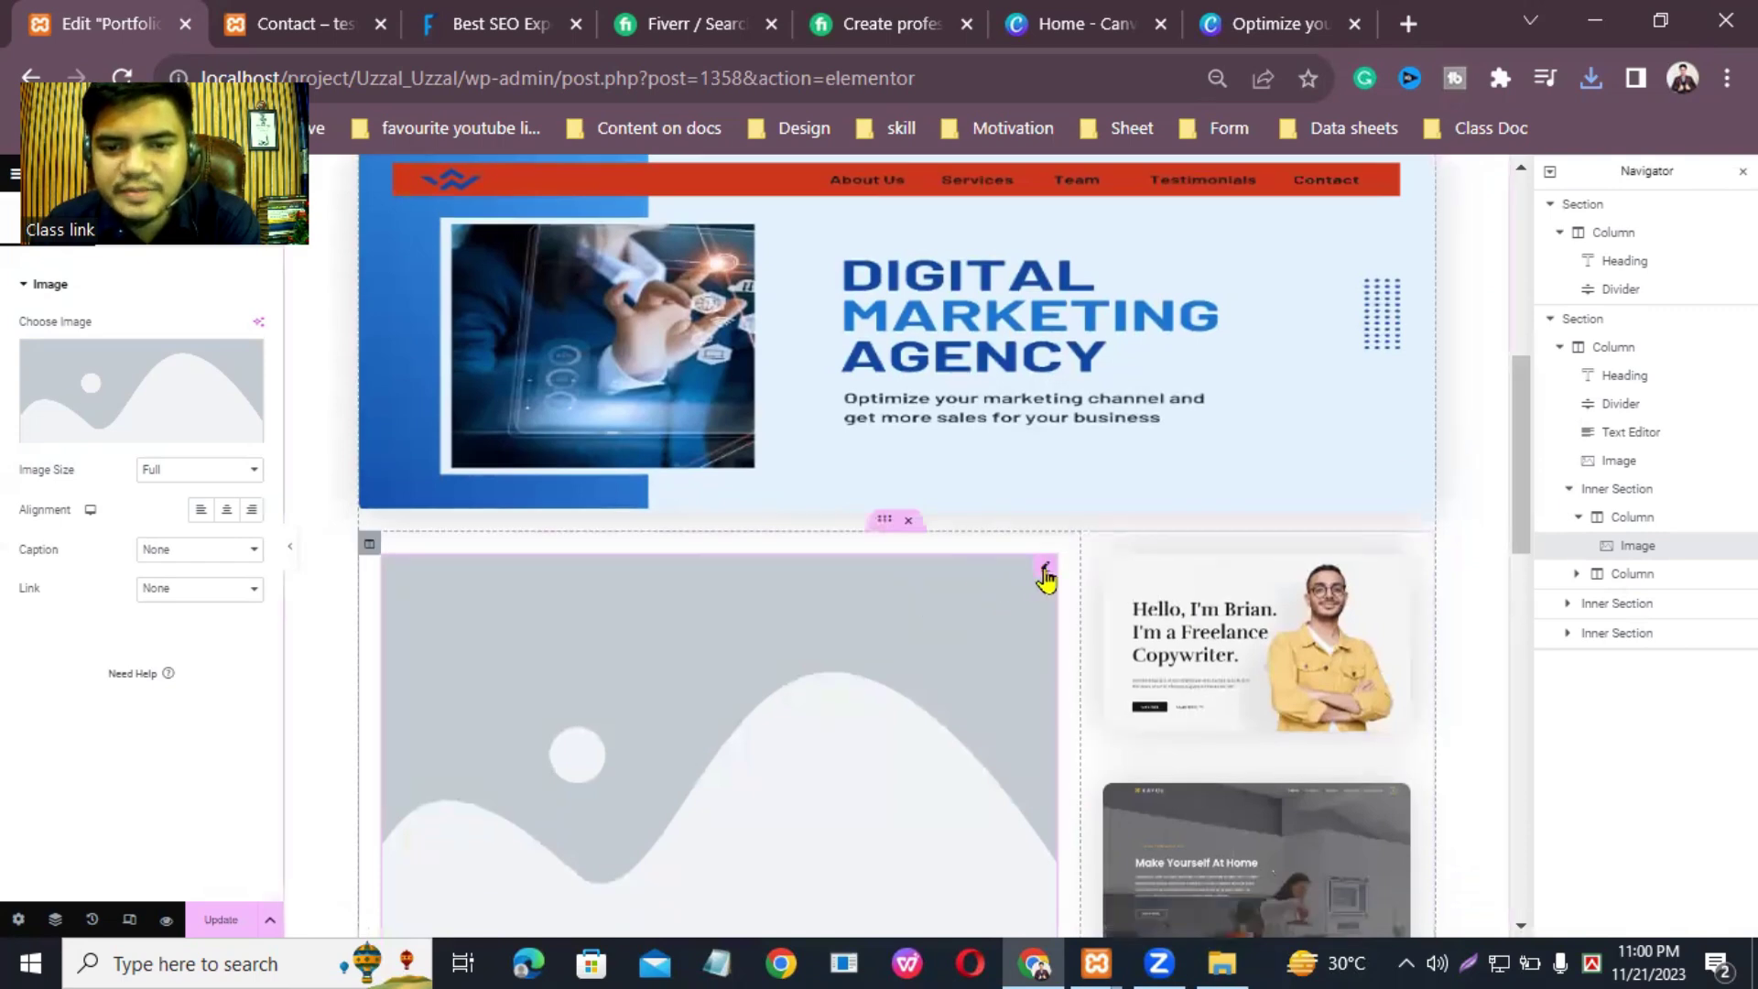
Step: Upload 3.png from the extracted folder and insert it into the large left-column image
{"action": "left_click", "coordinate": [142, 437]}
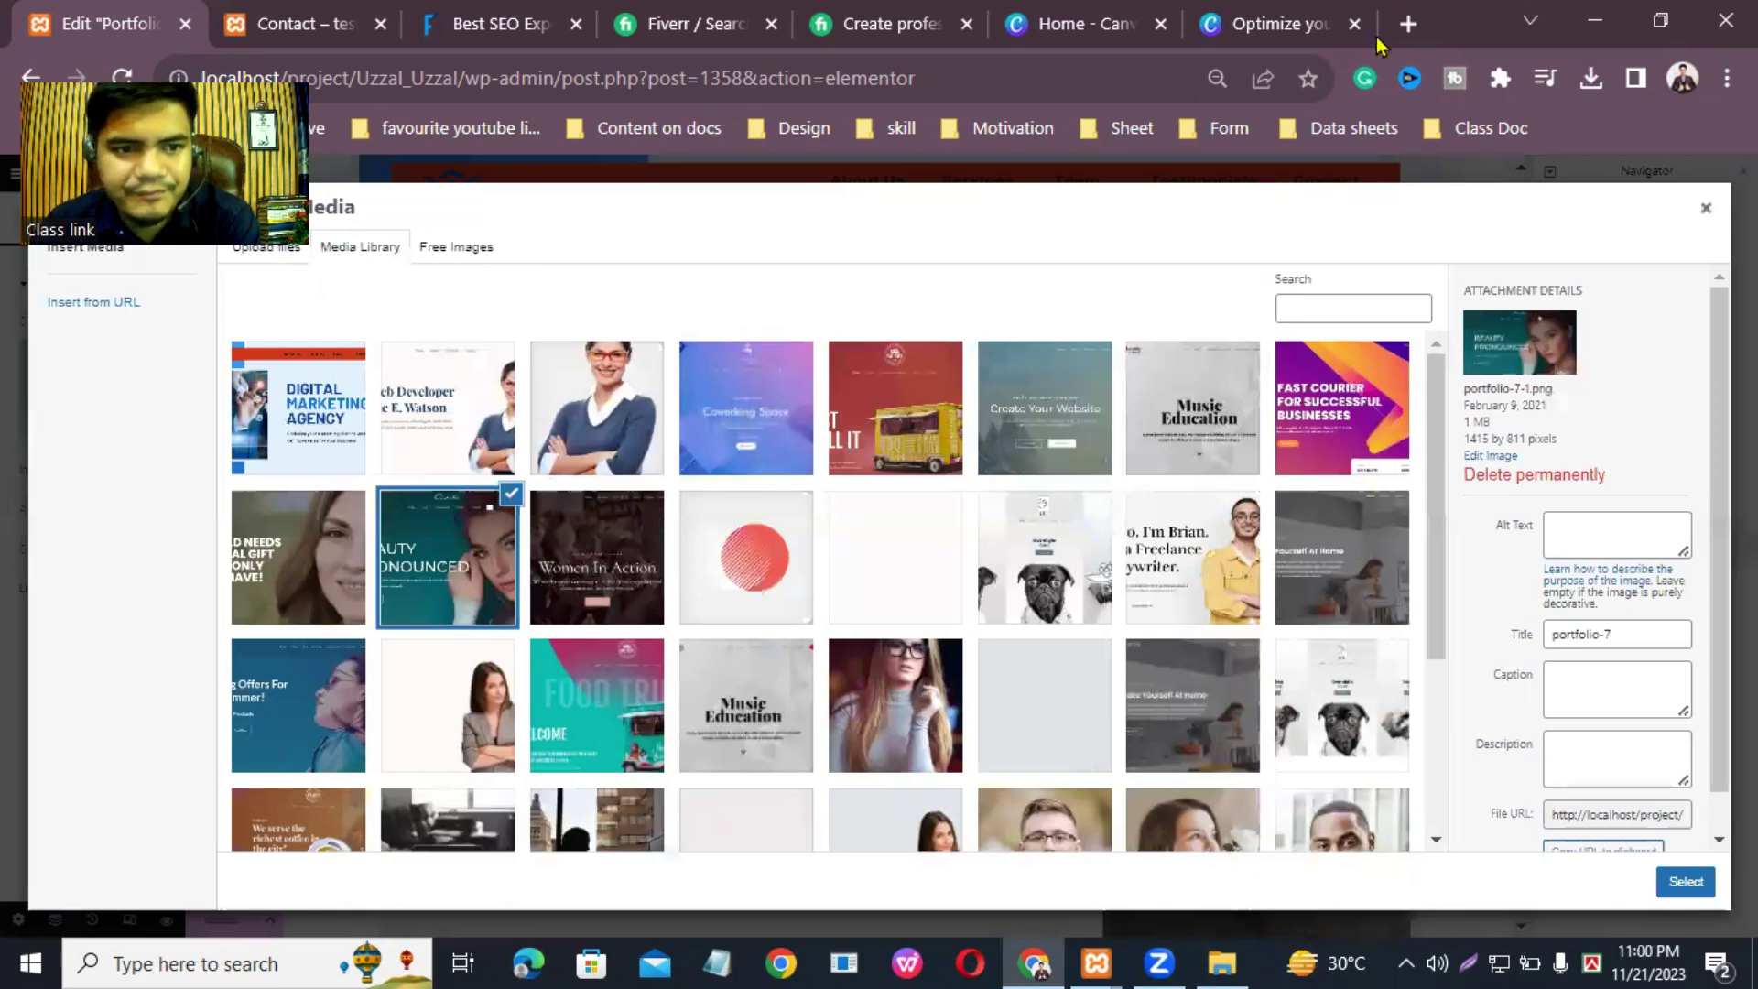
{"action": "left_click", "coordinate": [256, 247]}
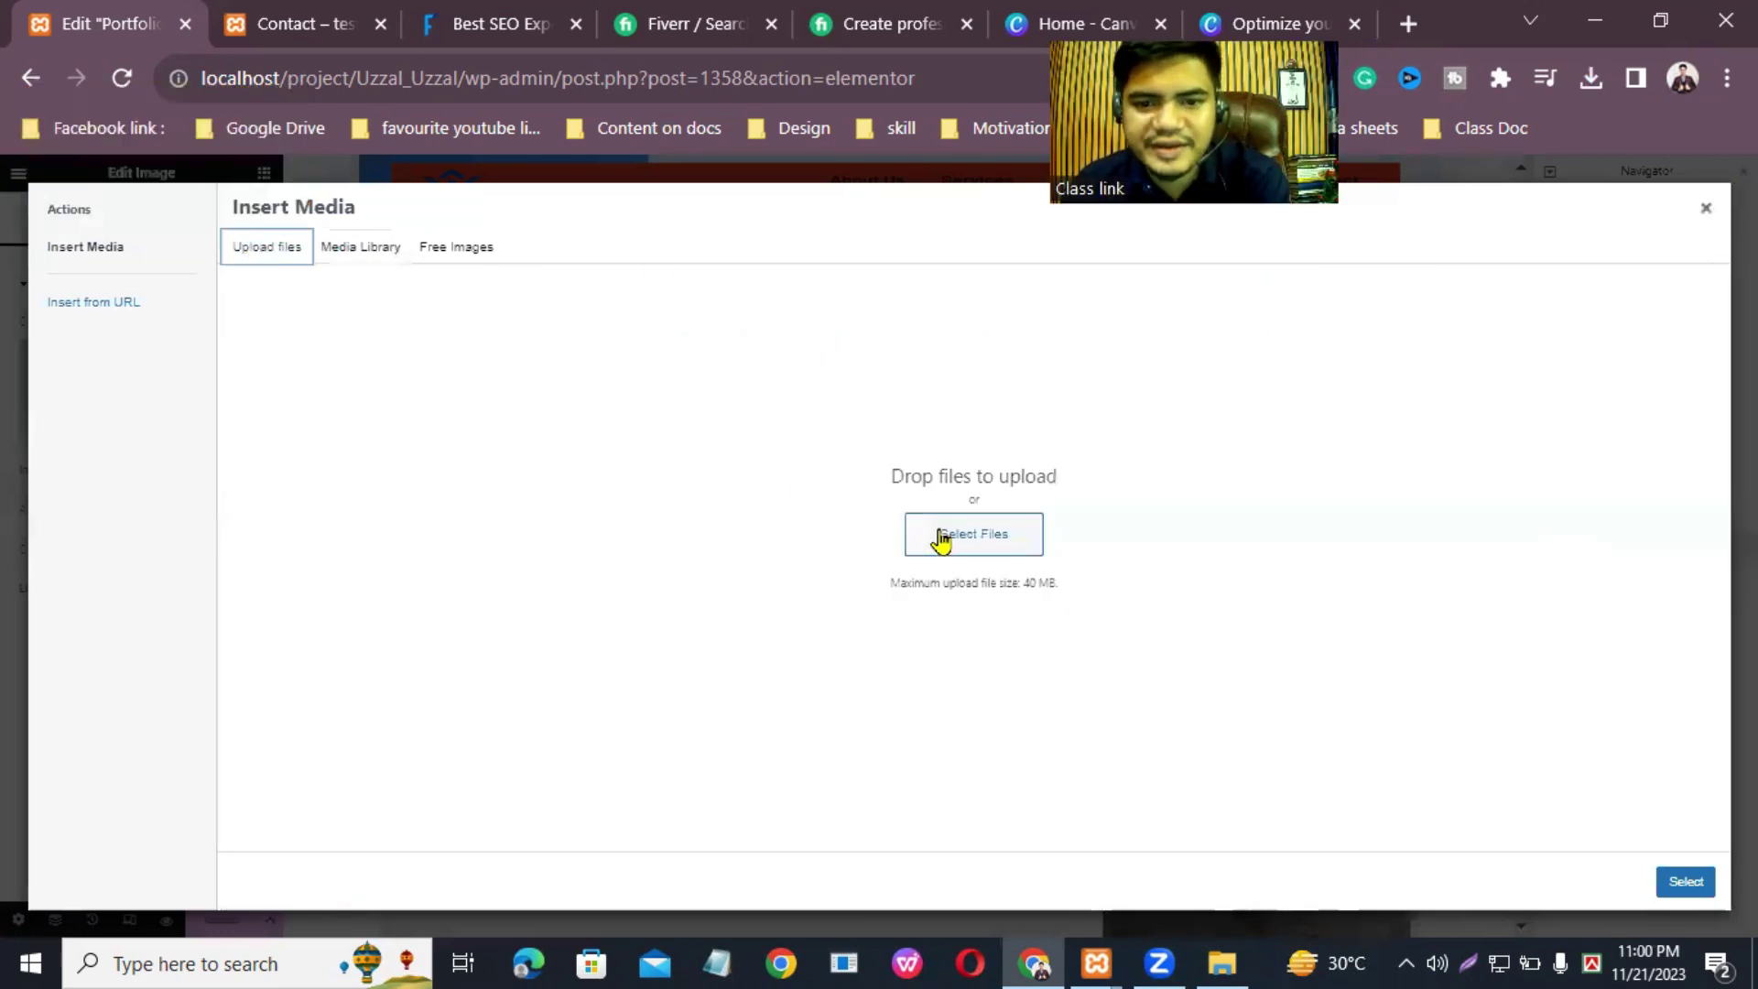
{"action": "left_click", "coordinate": [967, 544]}
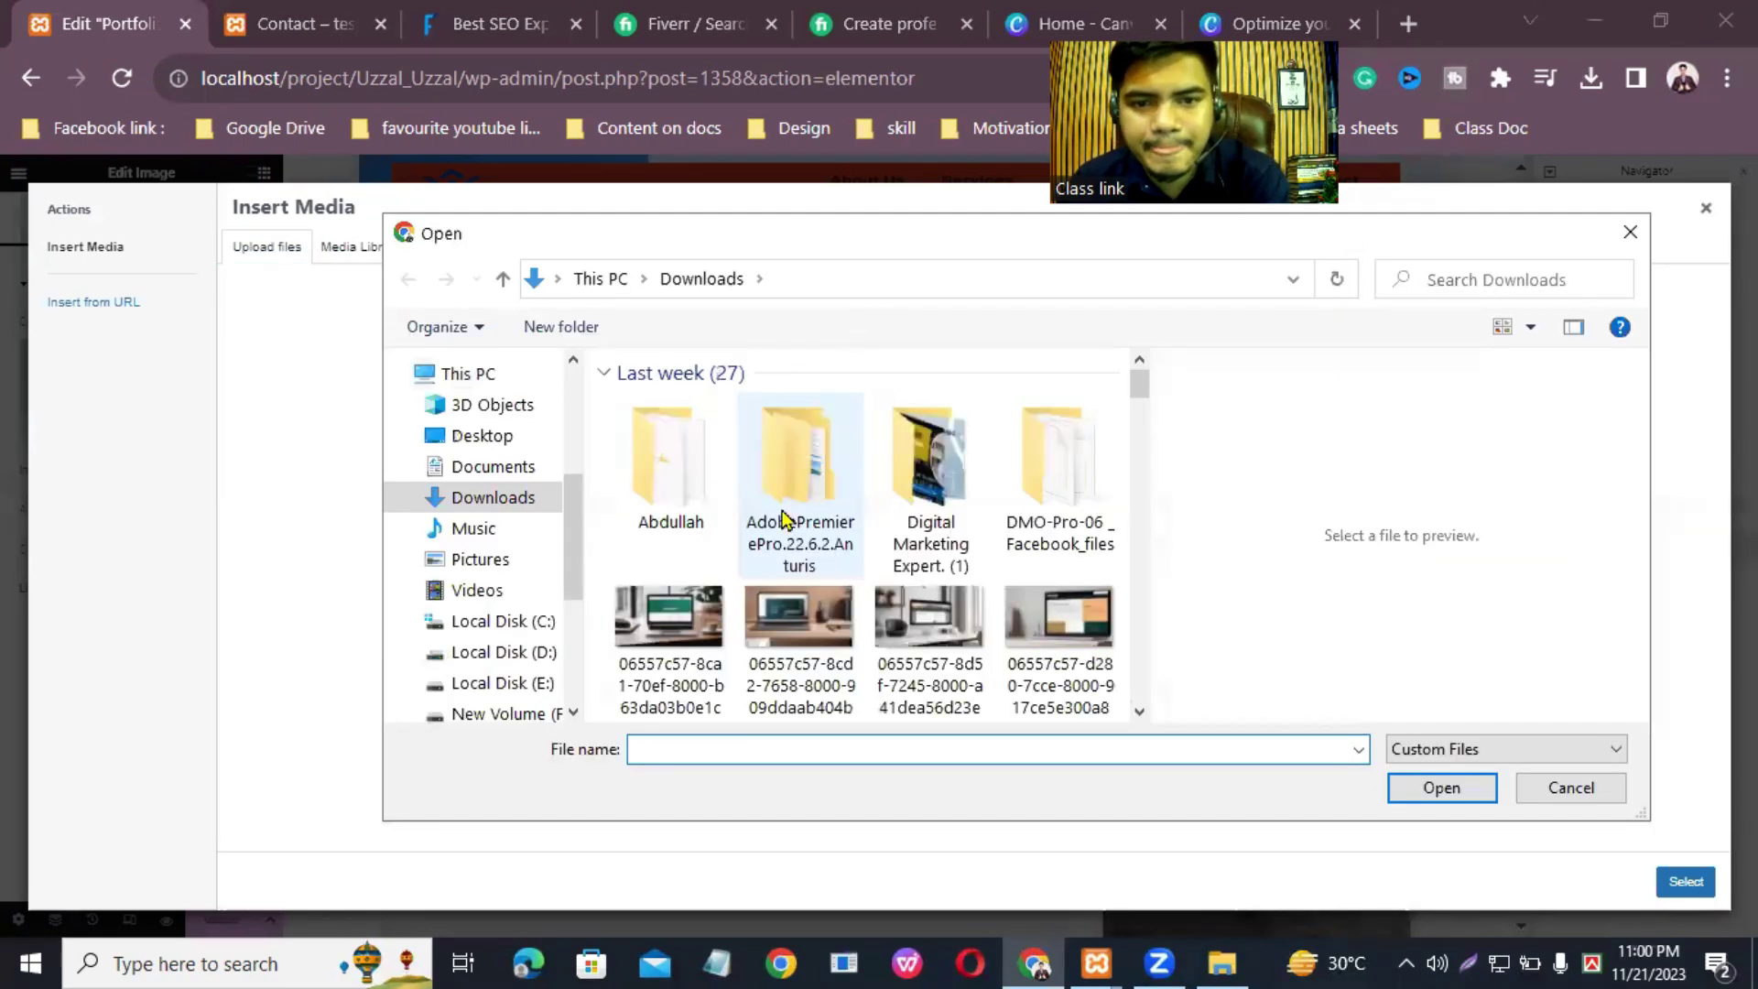
{"action": "double_click", "coordinate": [657, 472]}
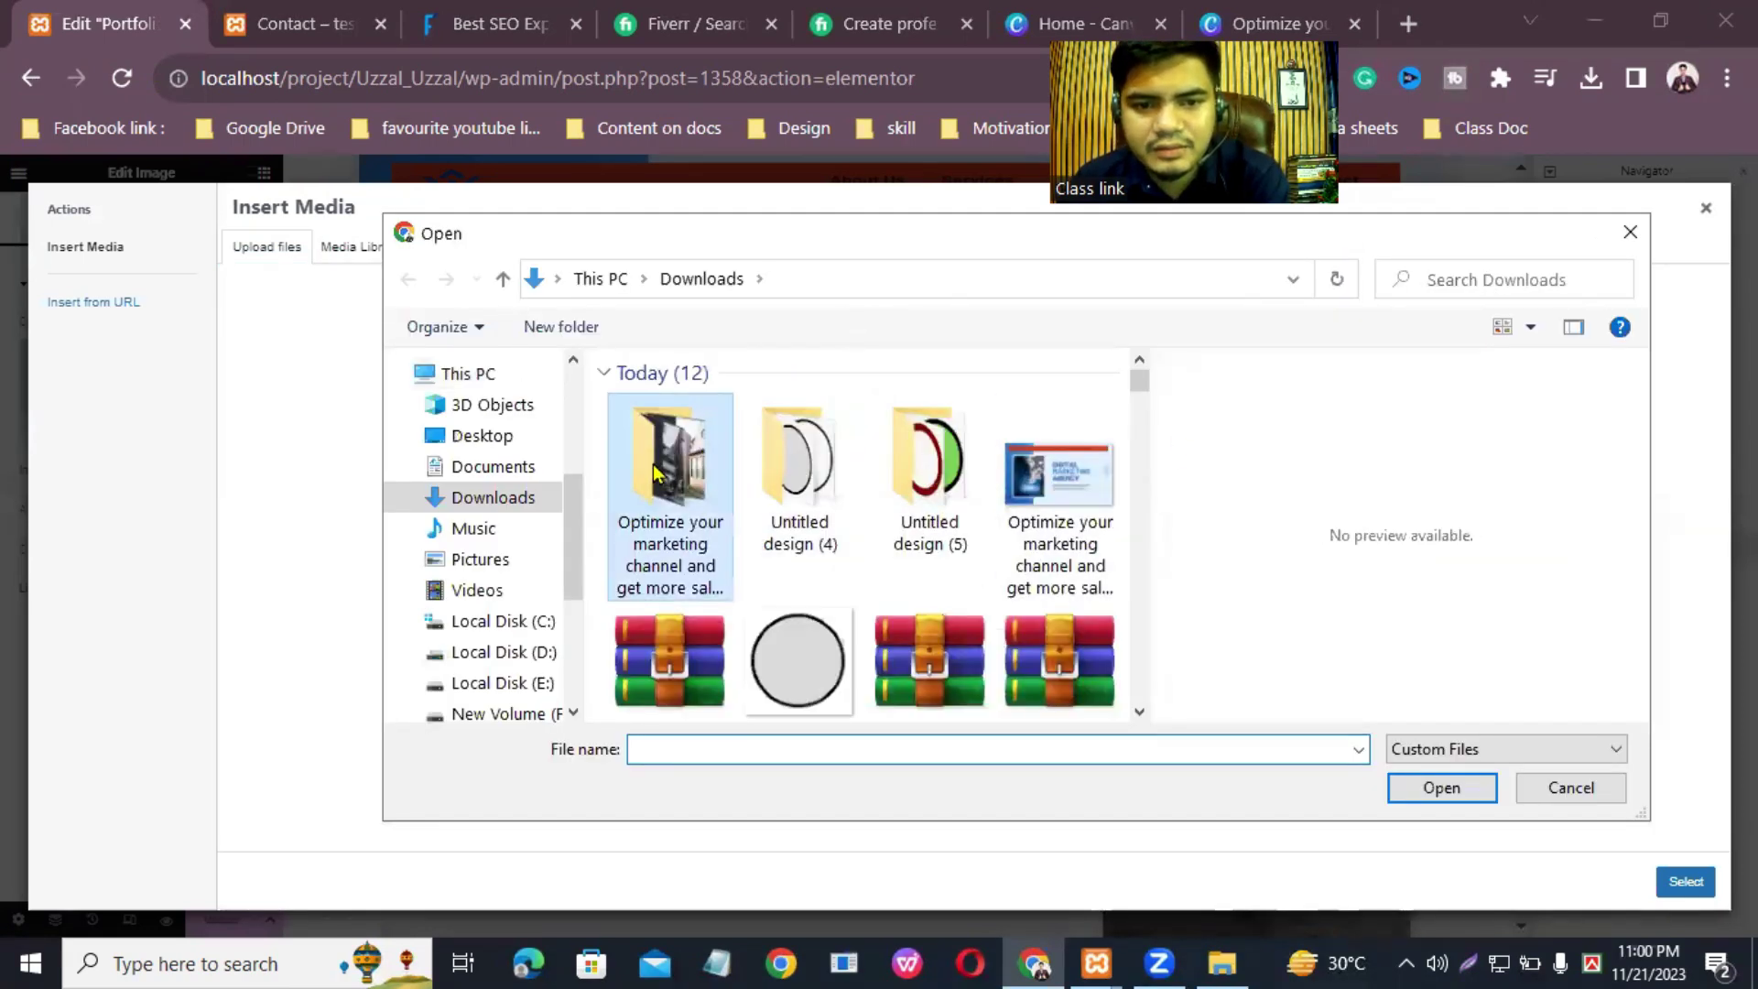
{"action": "left_click", "coordinate": [1024, 473]}
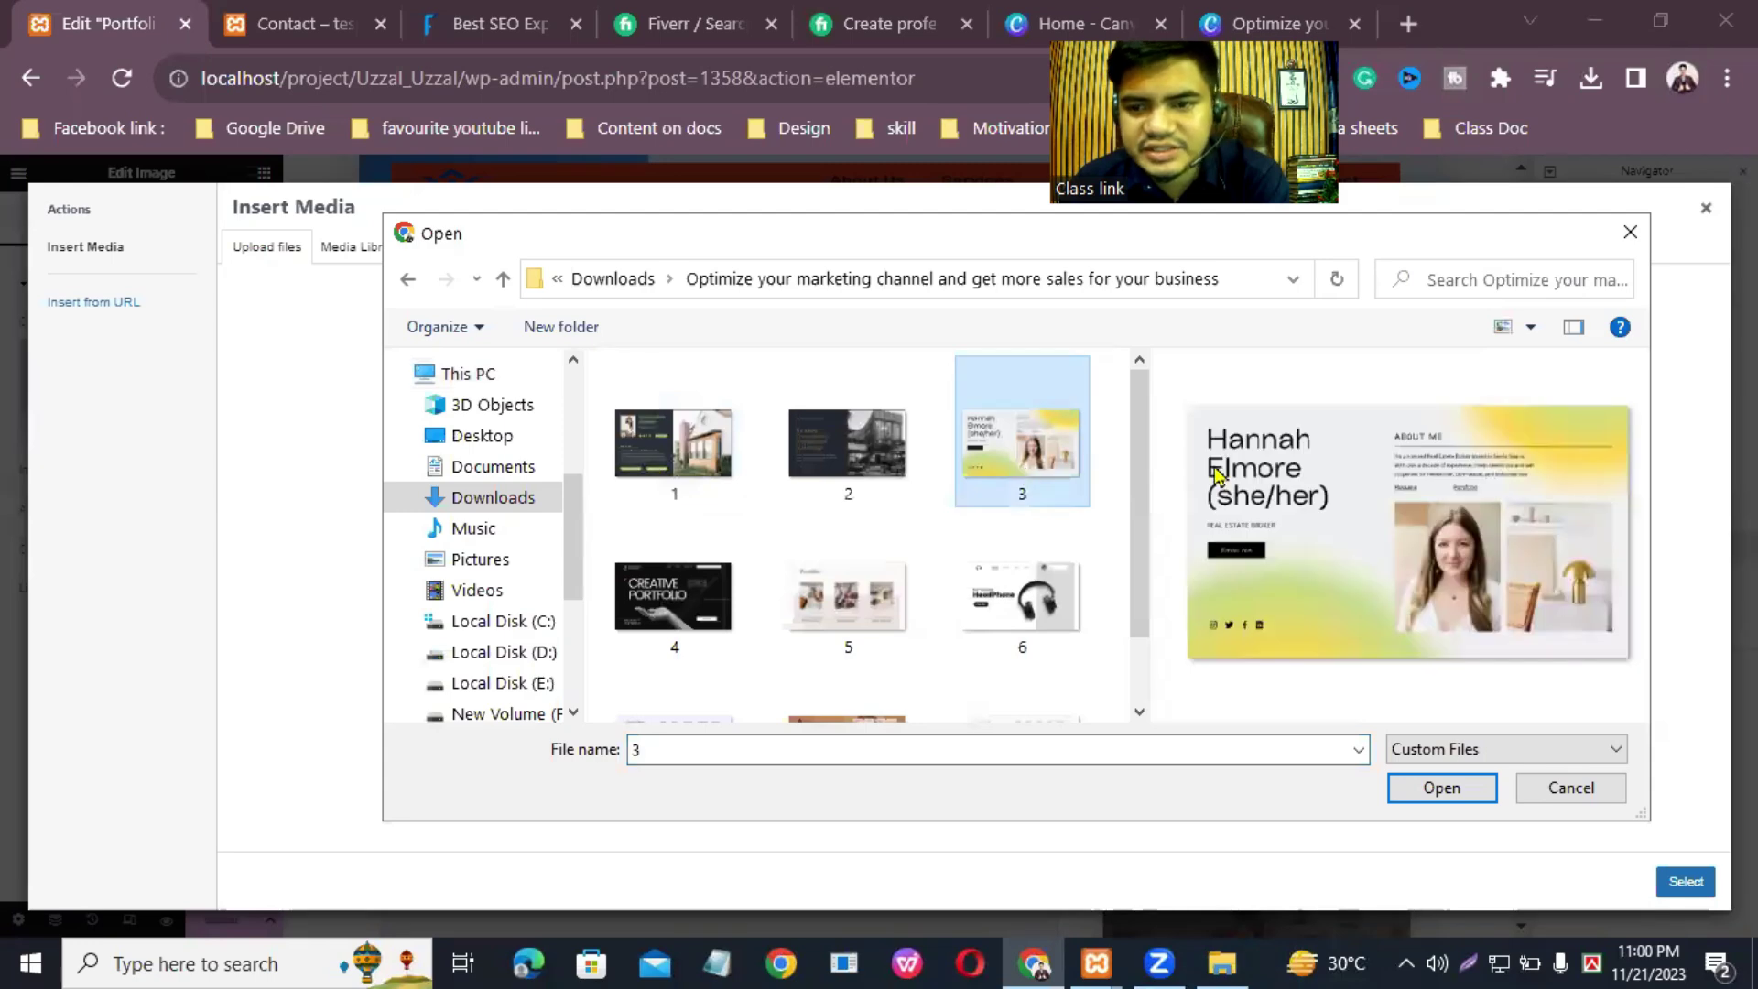
{"action": "left_click", "coordinate": [1442, 789]}
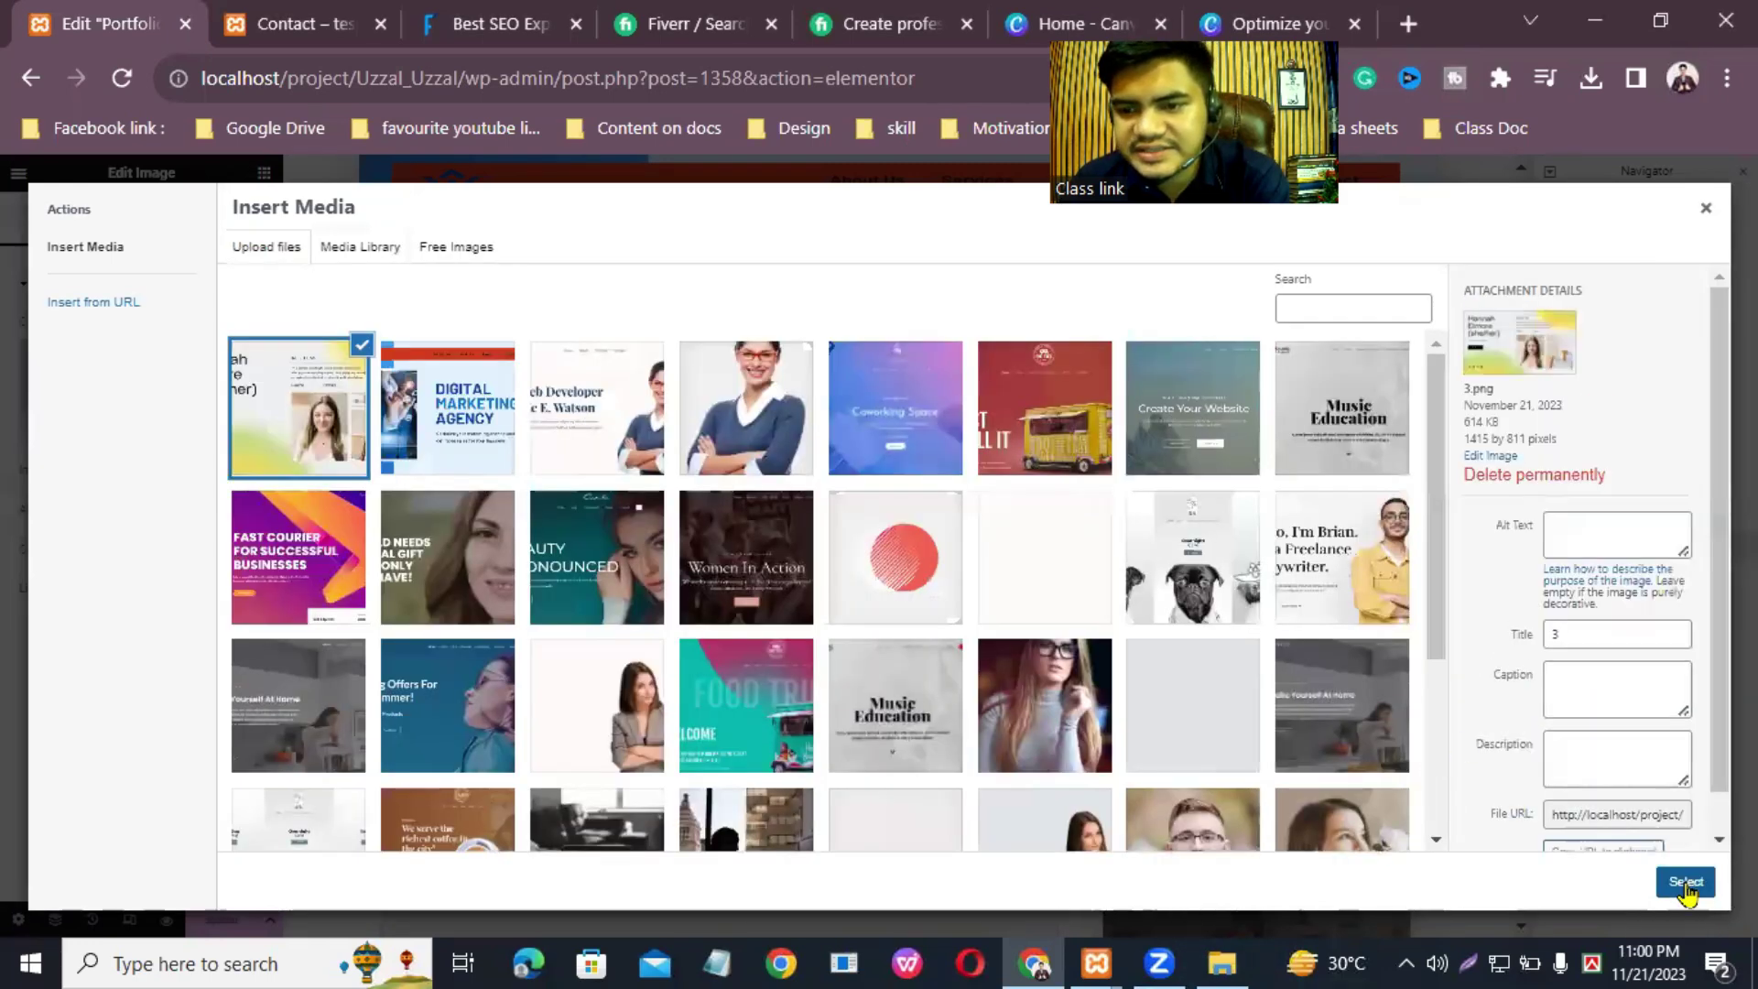
{"action": "left_click", "coordinate": [1685, 882]}
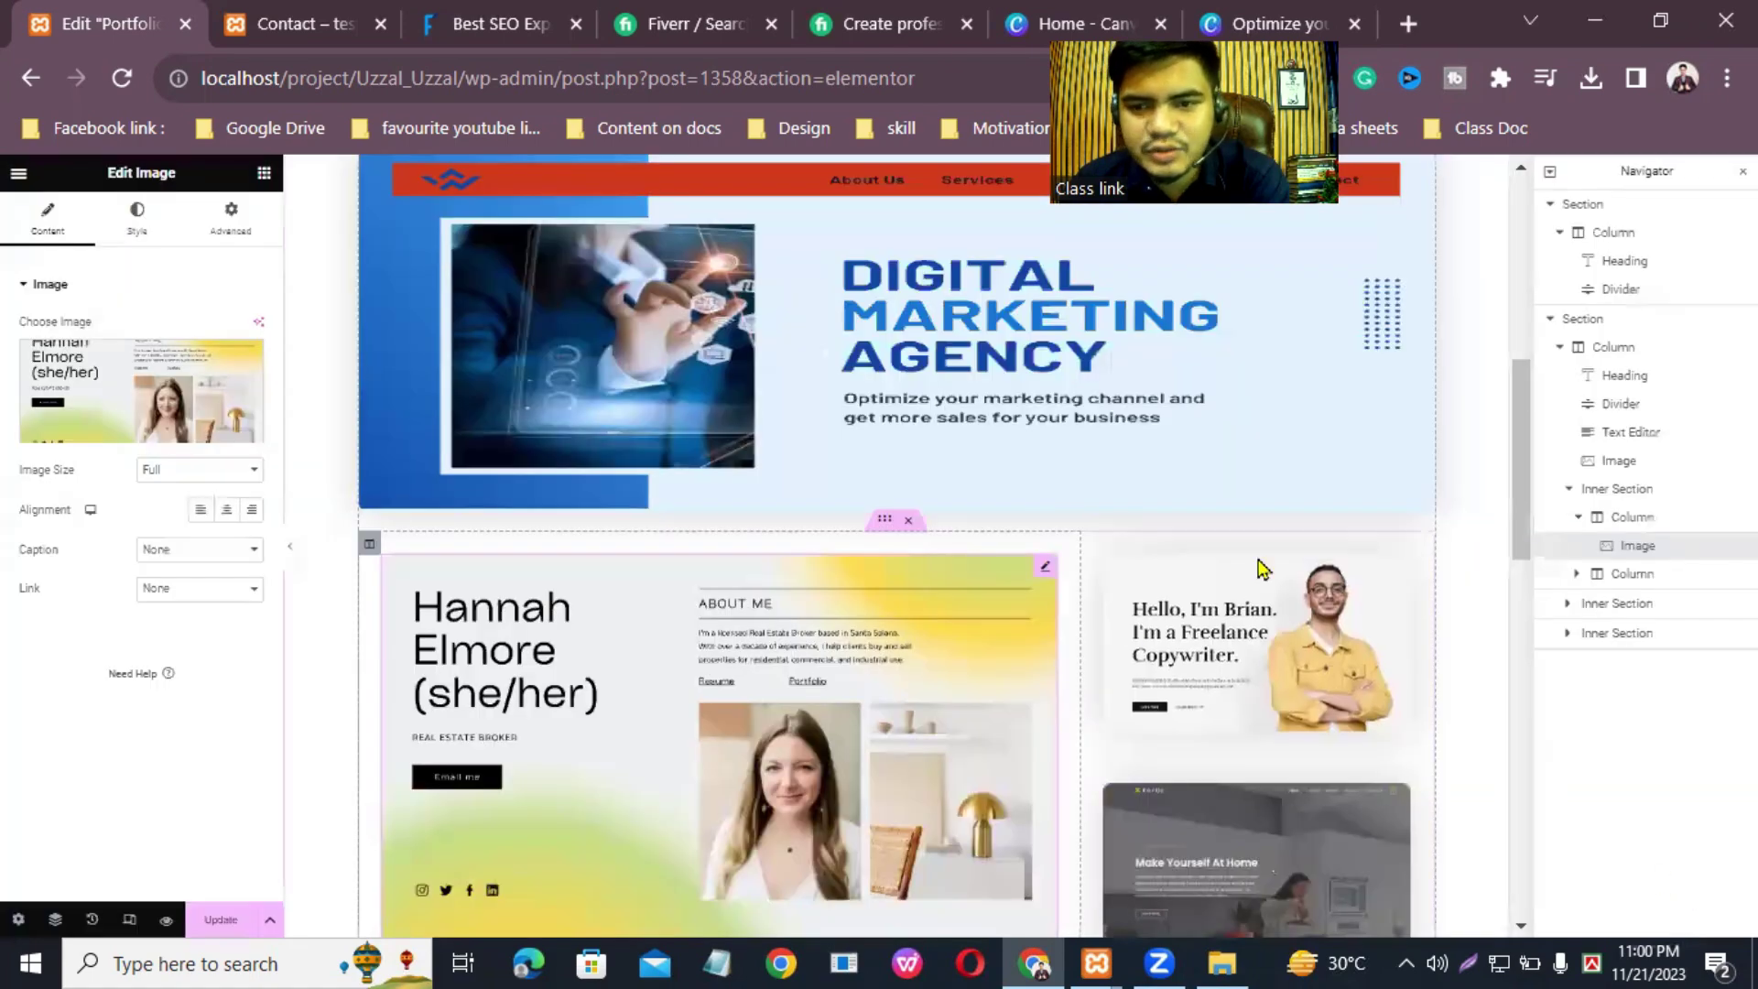
{"action": "left_click_drag", "start_coordinate": [1518, 526], "coordinate": [1519, 578]}
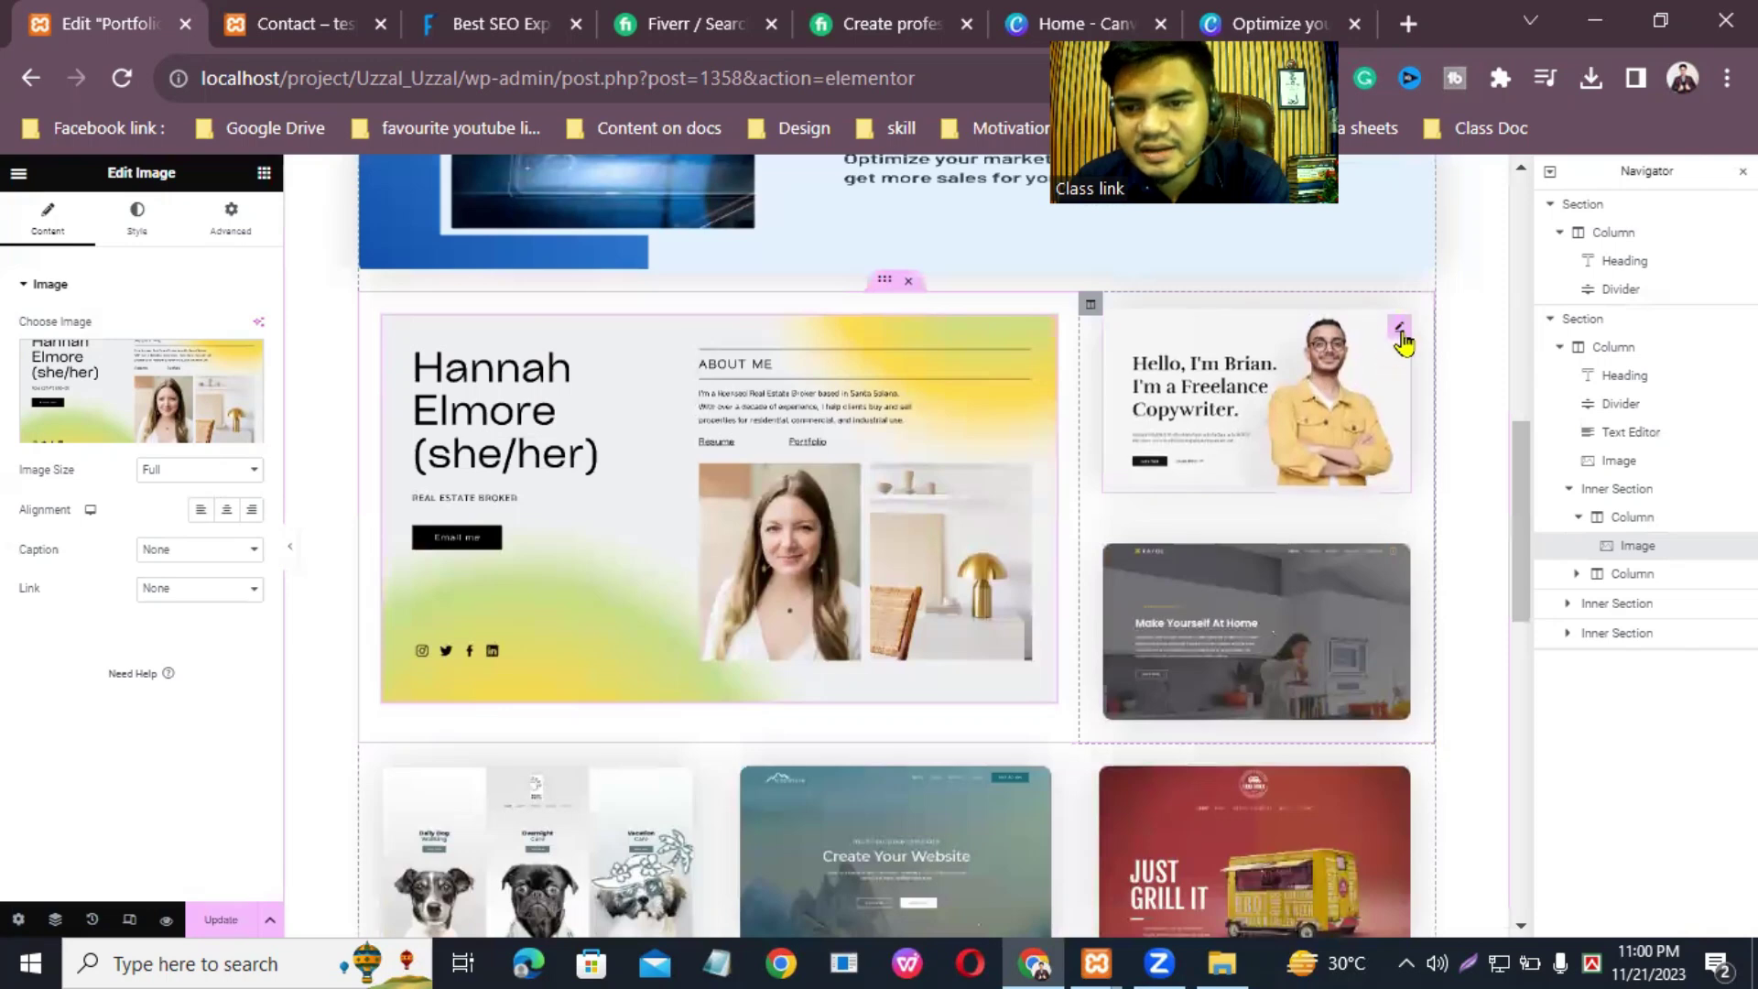
Step: Replace the copywriter picture with the uploaded 6.png HeadPhone store design
{"action": "left_click", "coordinate": [1400, 332]}
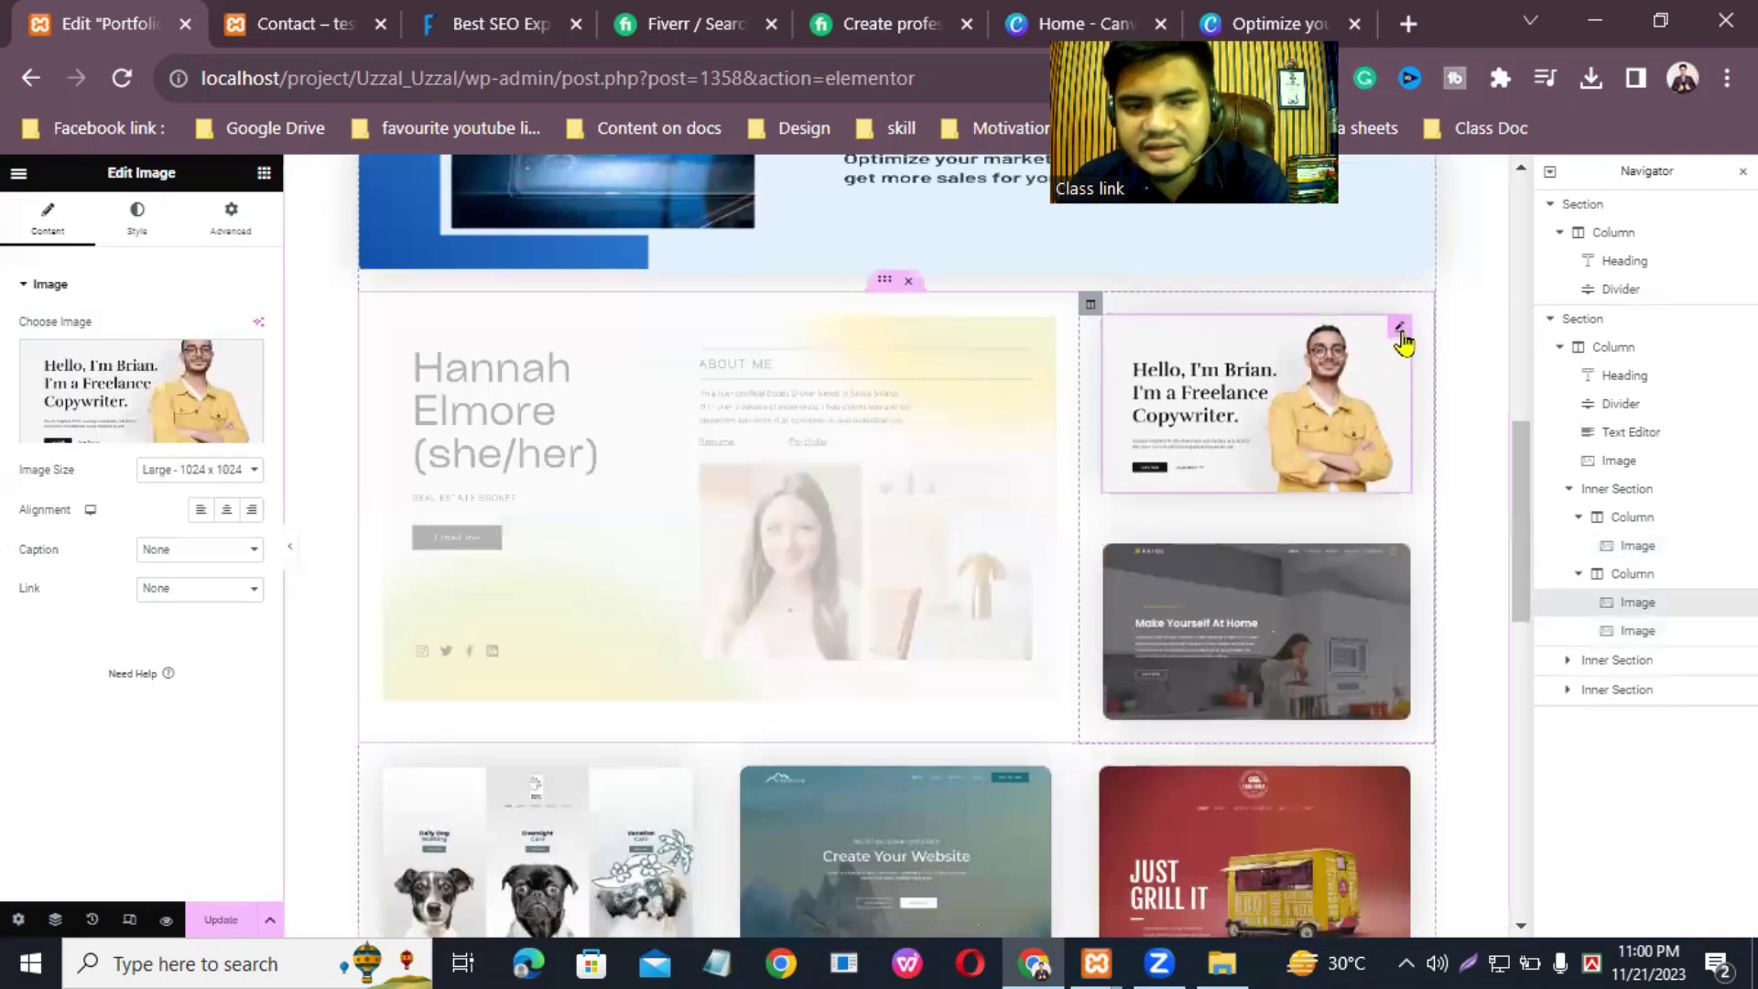
{"action": "left_click", "coordinate": [130, 433]}
{"action": "left_click", "coordinate": [268, 247]}
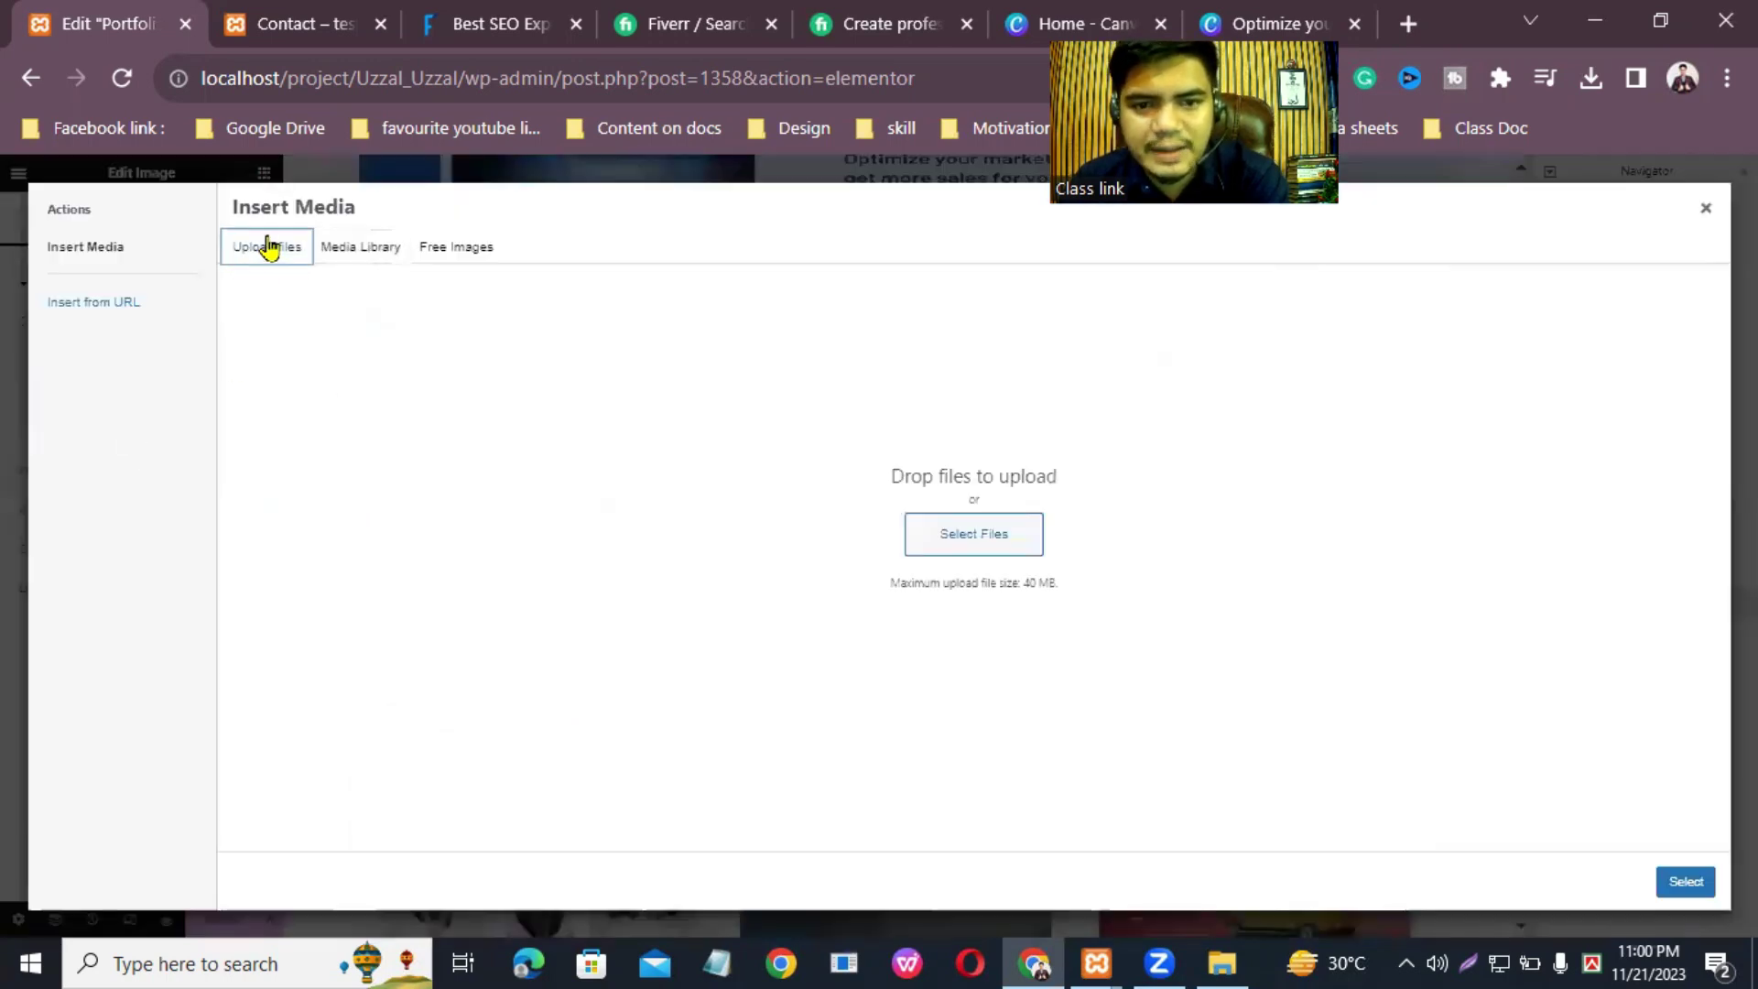
{"action": "left_click", "coordinate": [954, 540]}
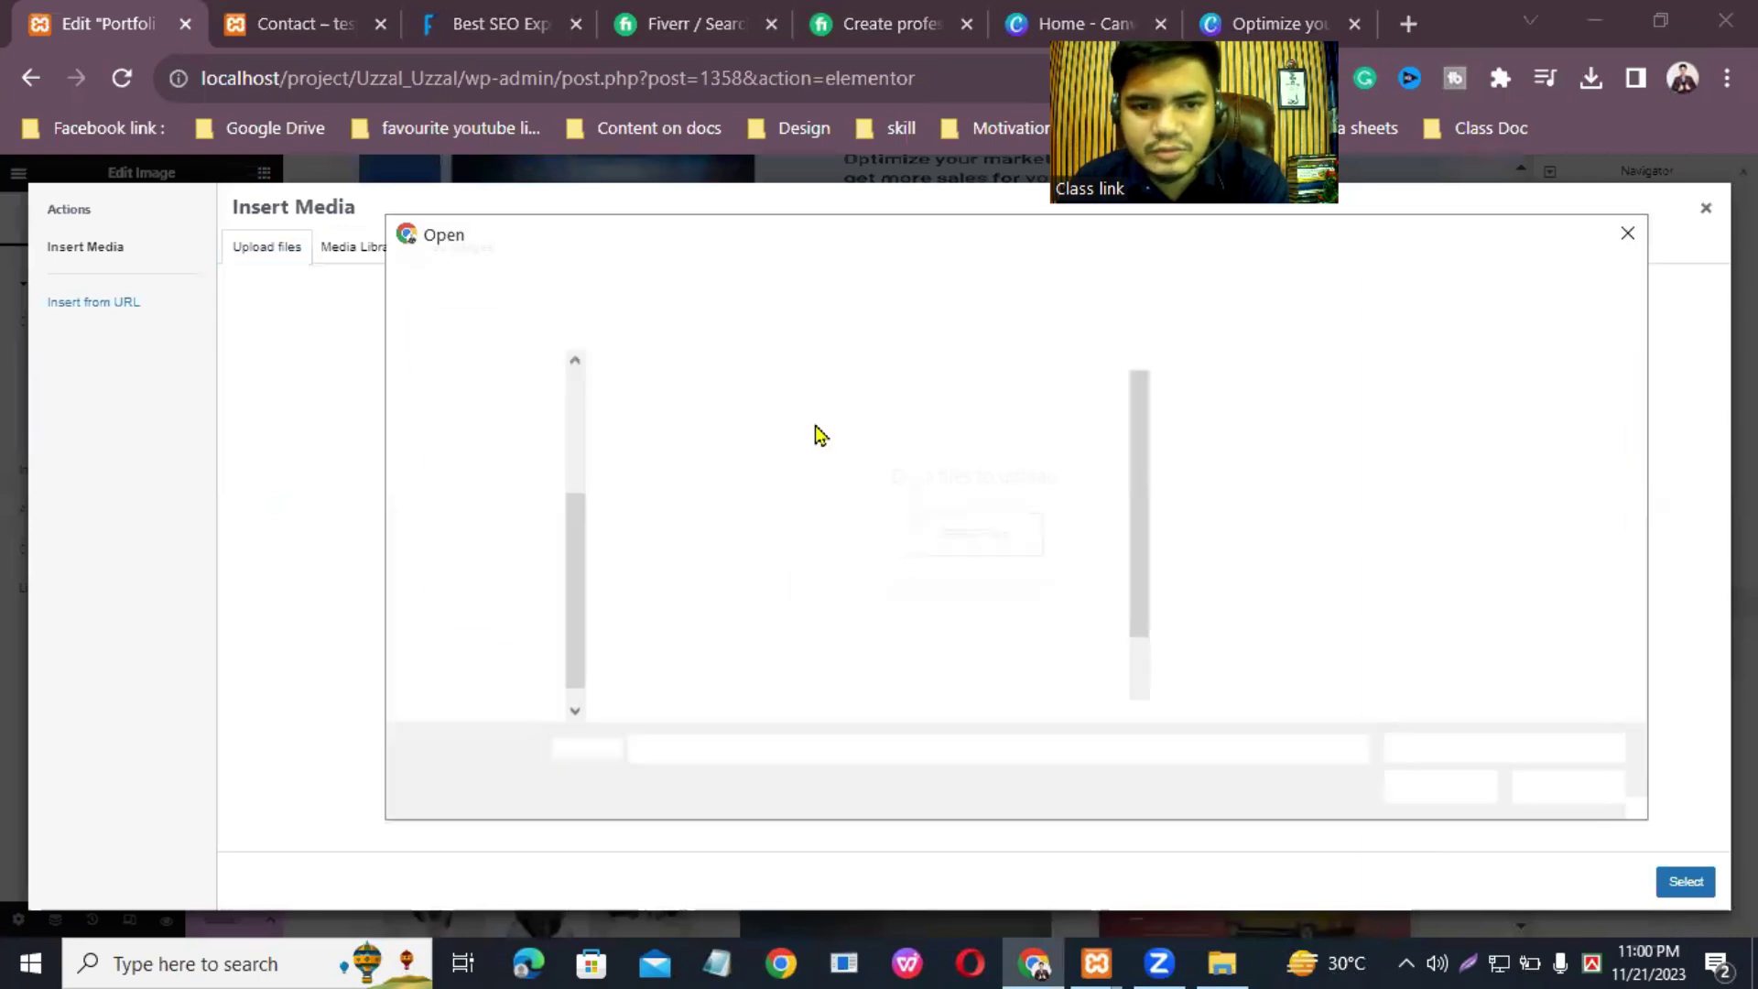
{"action": "left_click", "coordinate": [973, 566]}
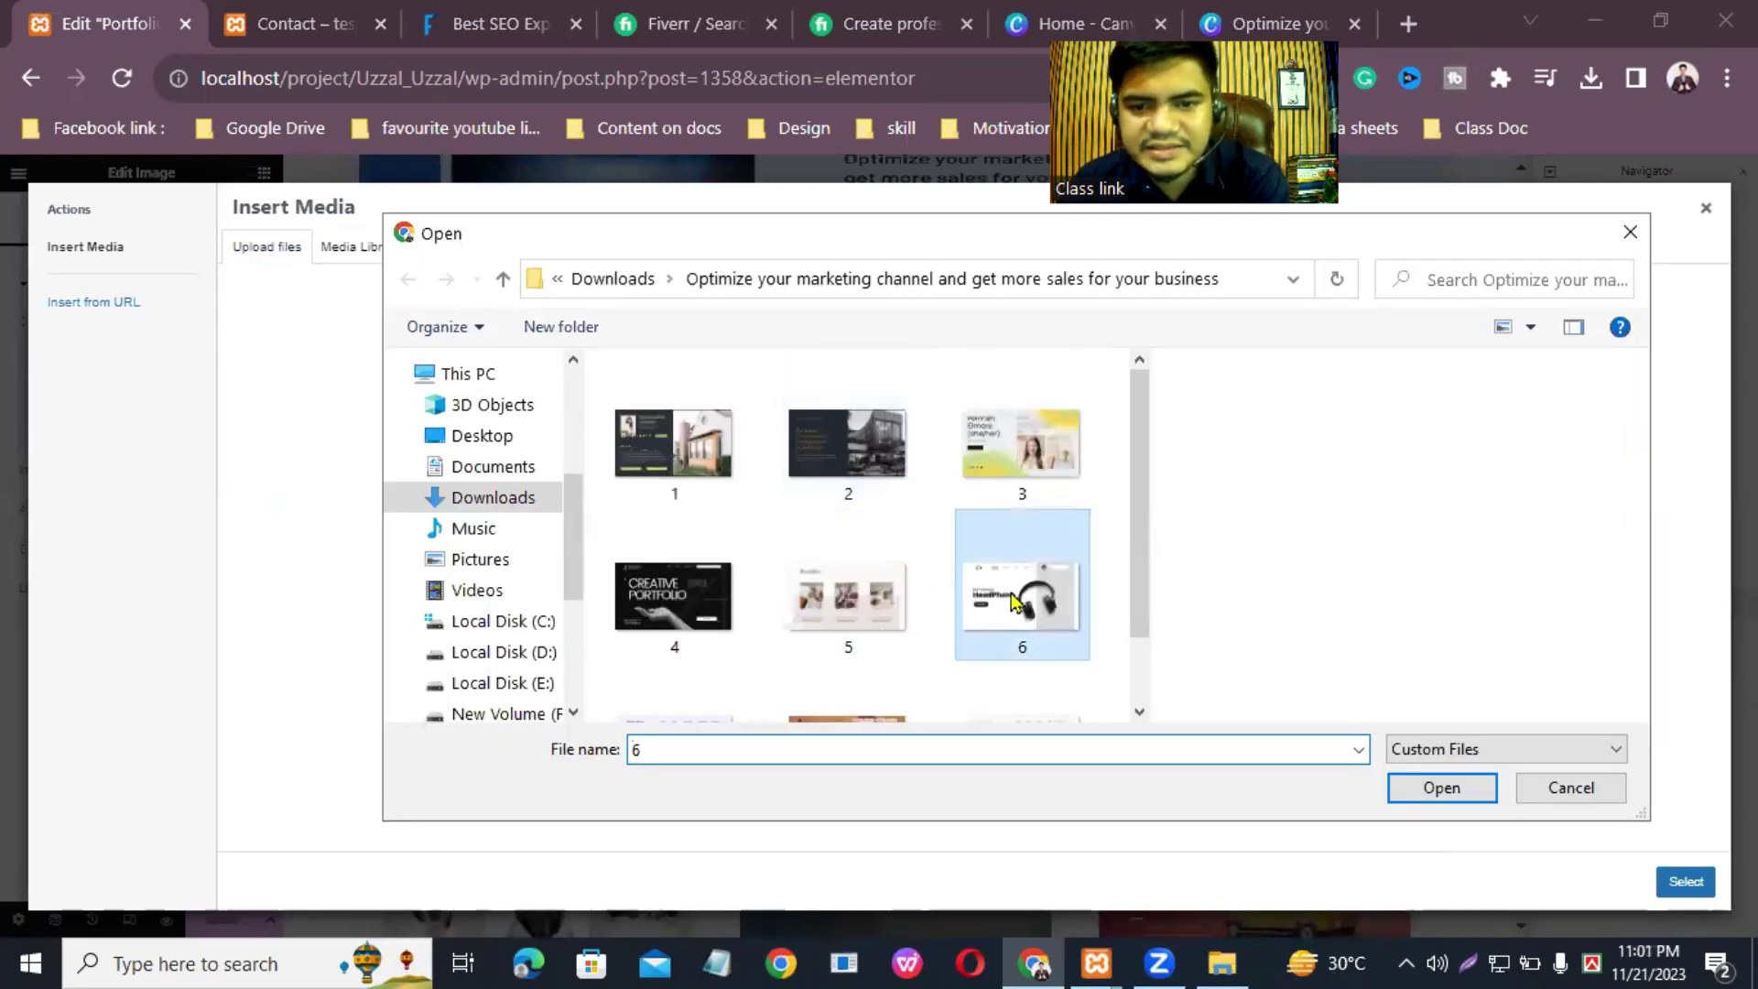
{"action": "left_click", "coordinate": [1442, 787]}
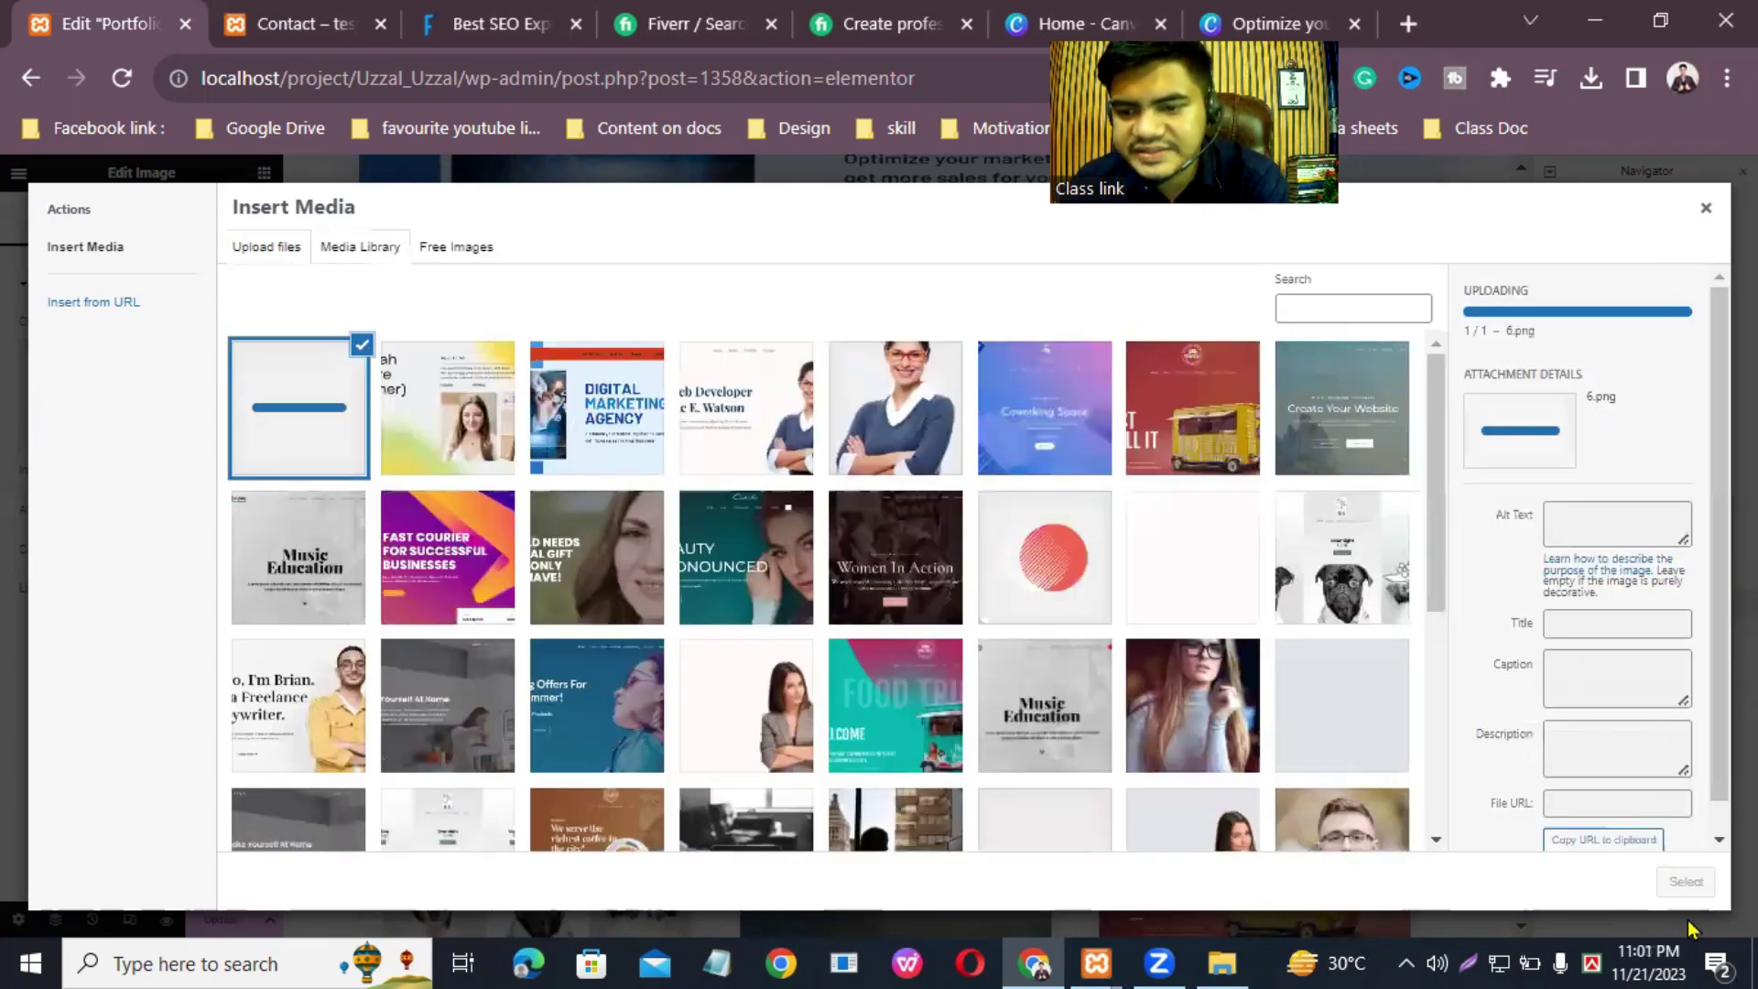
{"action": "left_click", "coordinate": [1686, 882]}
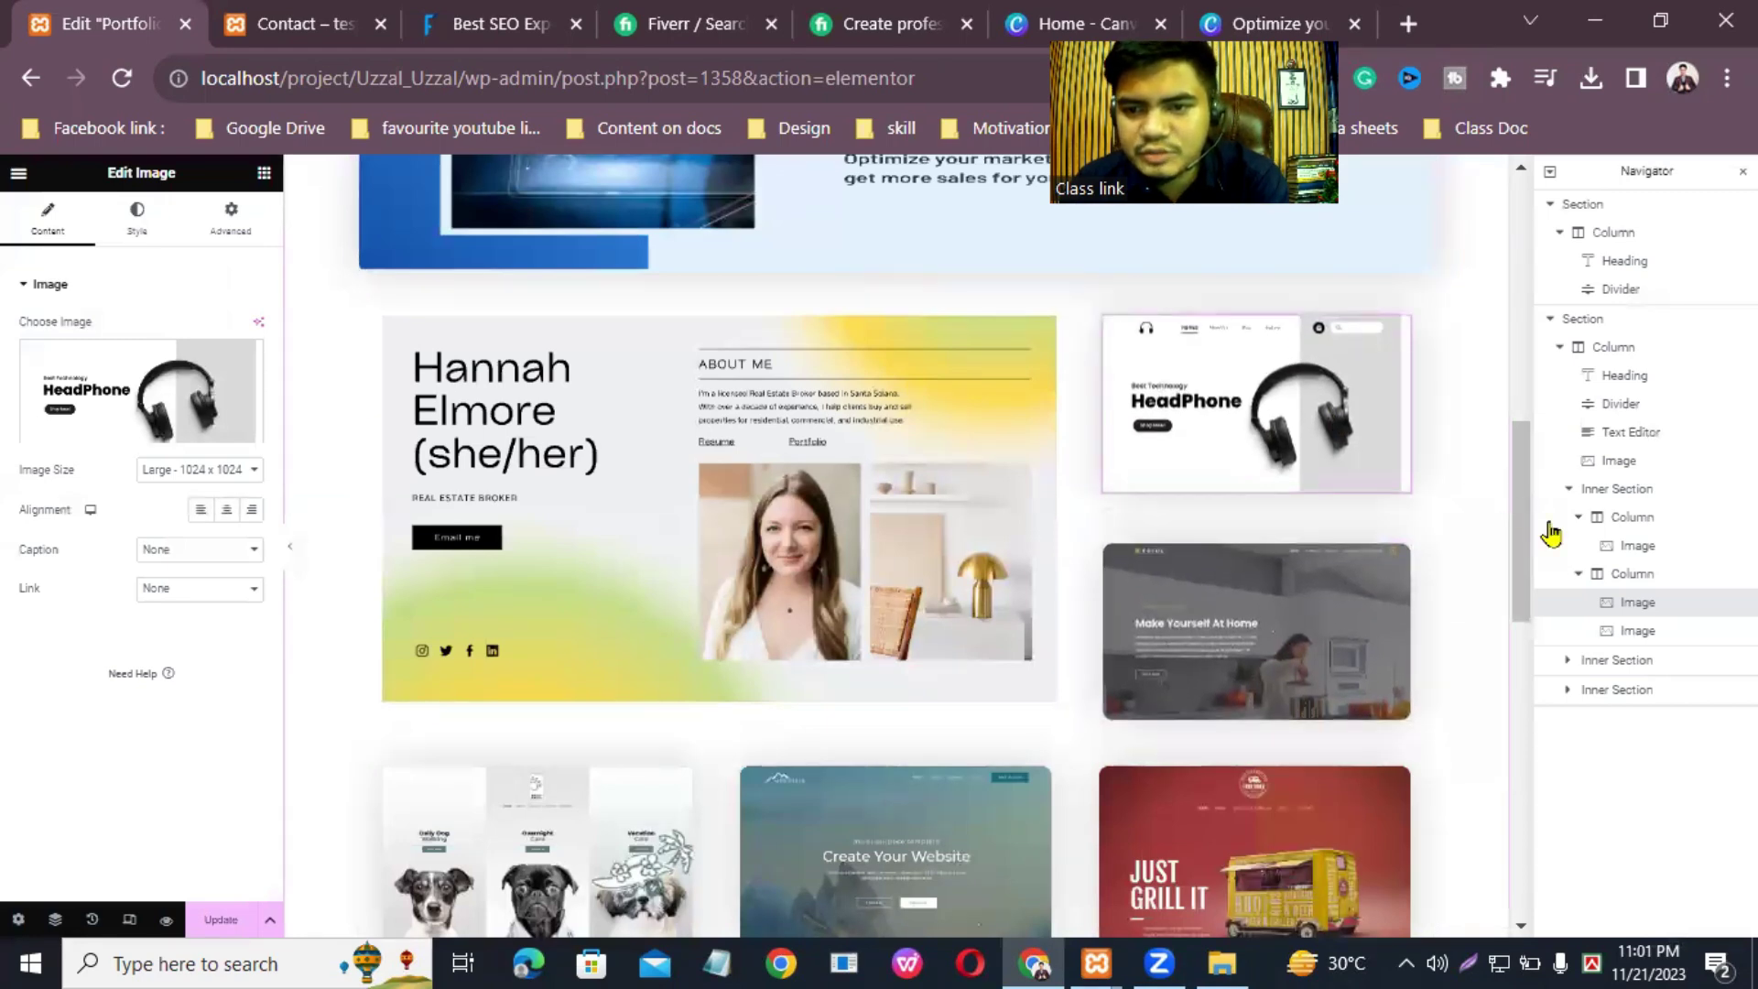
{"action": "left_click_drag", "start_coordinate": [1531, 506], "coordinate": [1540, 575]}
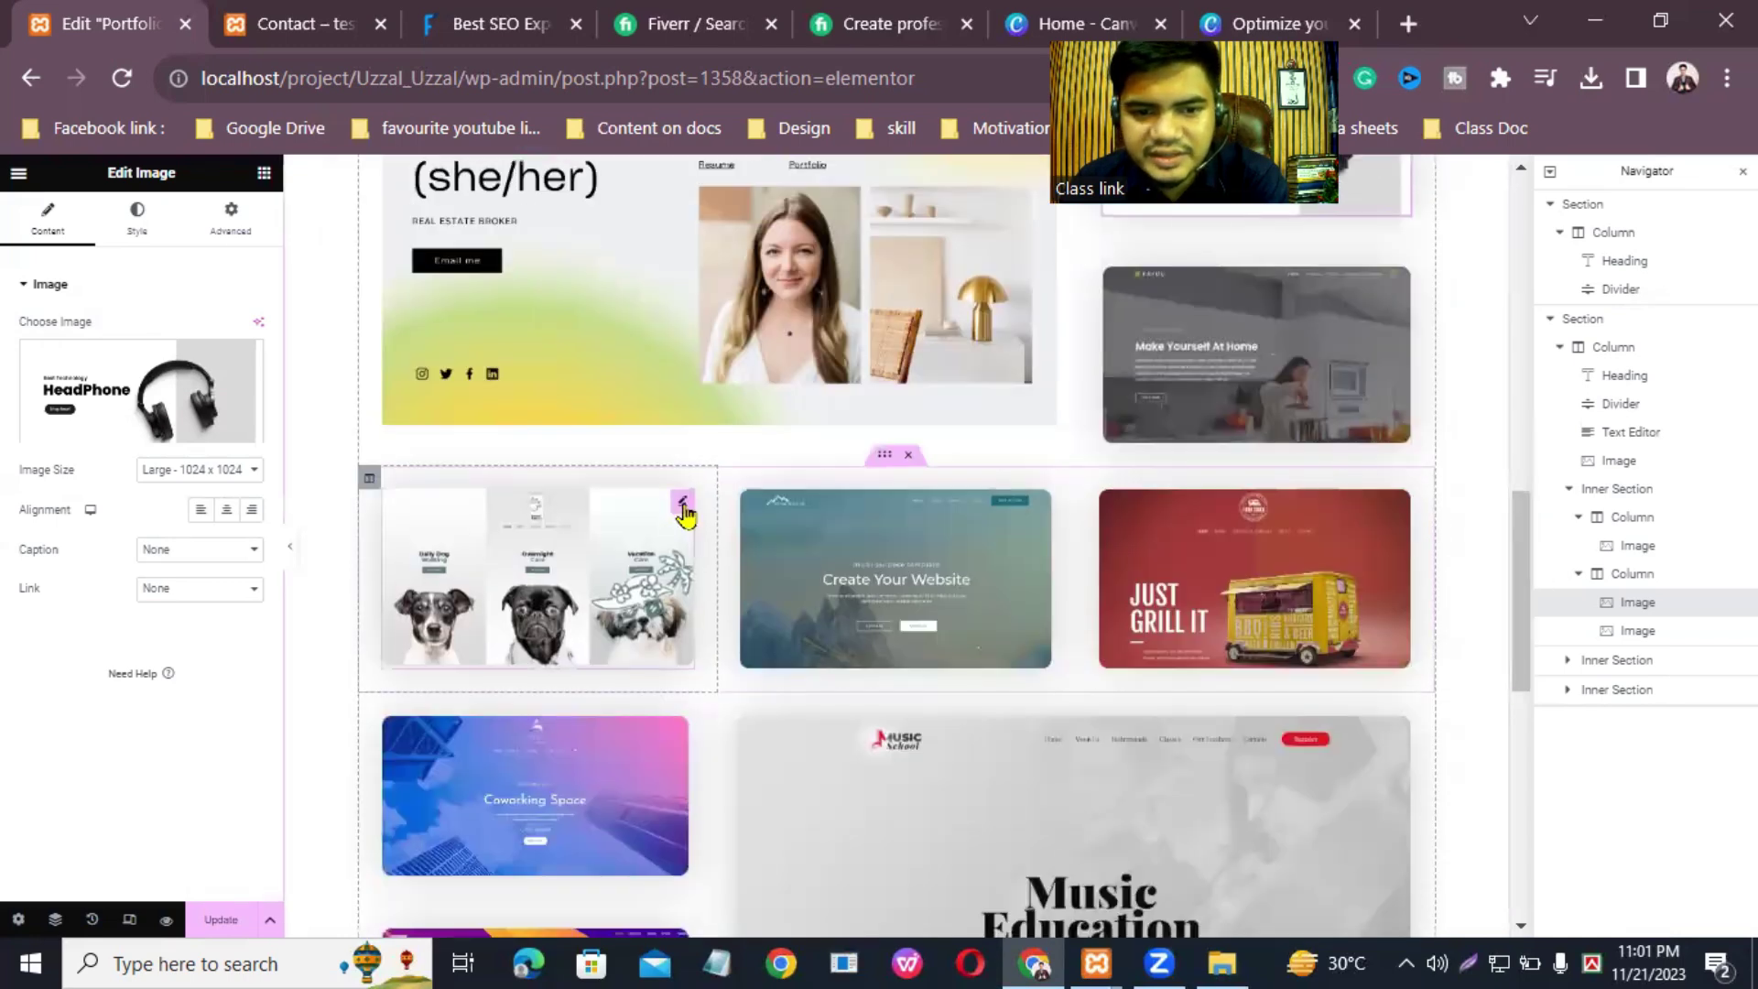
Step: Replace the dog-grid image with the uploaded 9.png Organic Fashion design
{"action": "left_click", "coordinate": [679, 502]}
{"action": "left_click", "coordinate": [120, 433]}
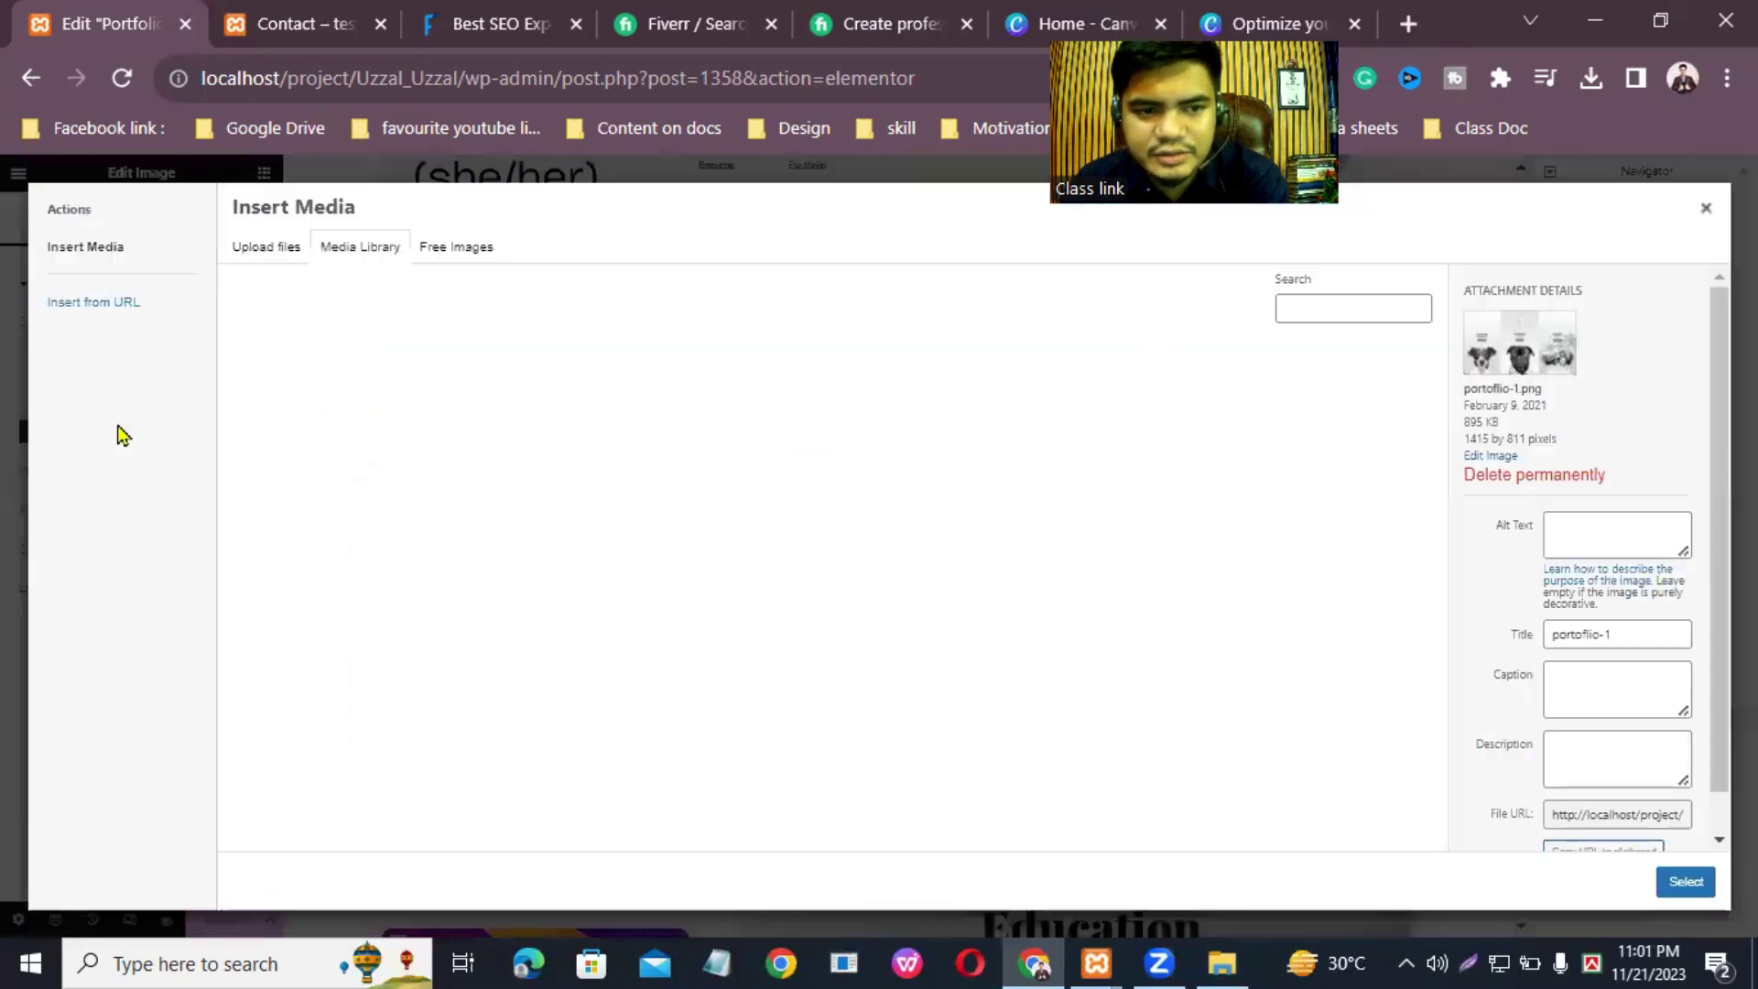
{"action": "left_click", "coordinate": [262, 261]}
{"action": "left_click", "coordinate": [935, 548]}
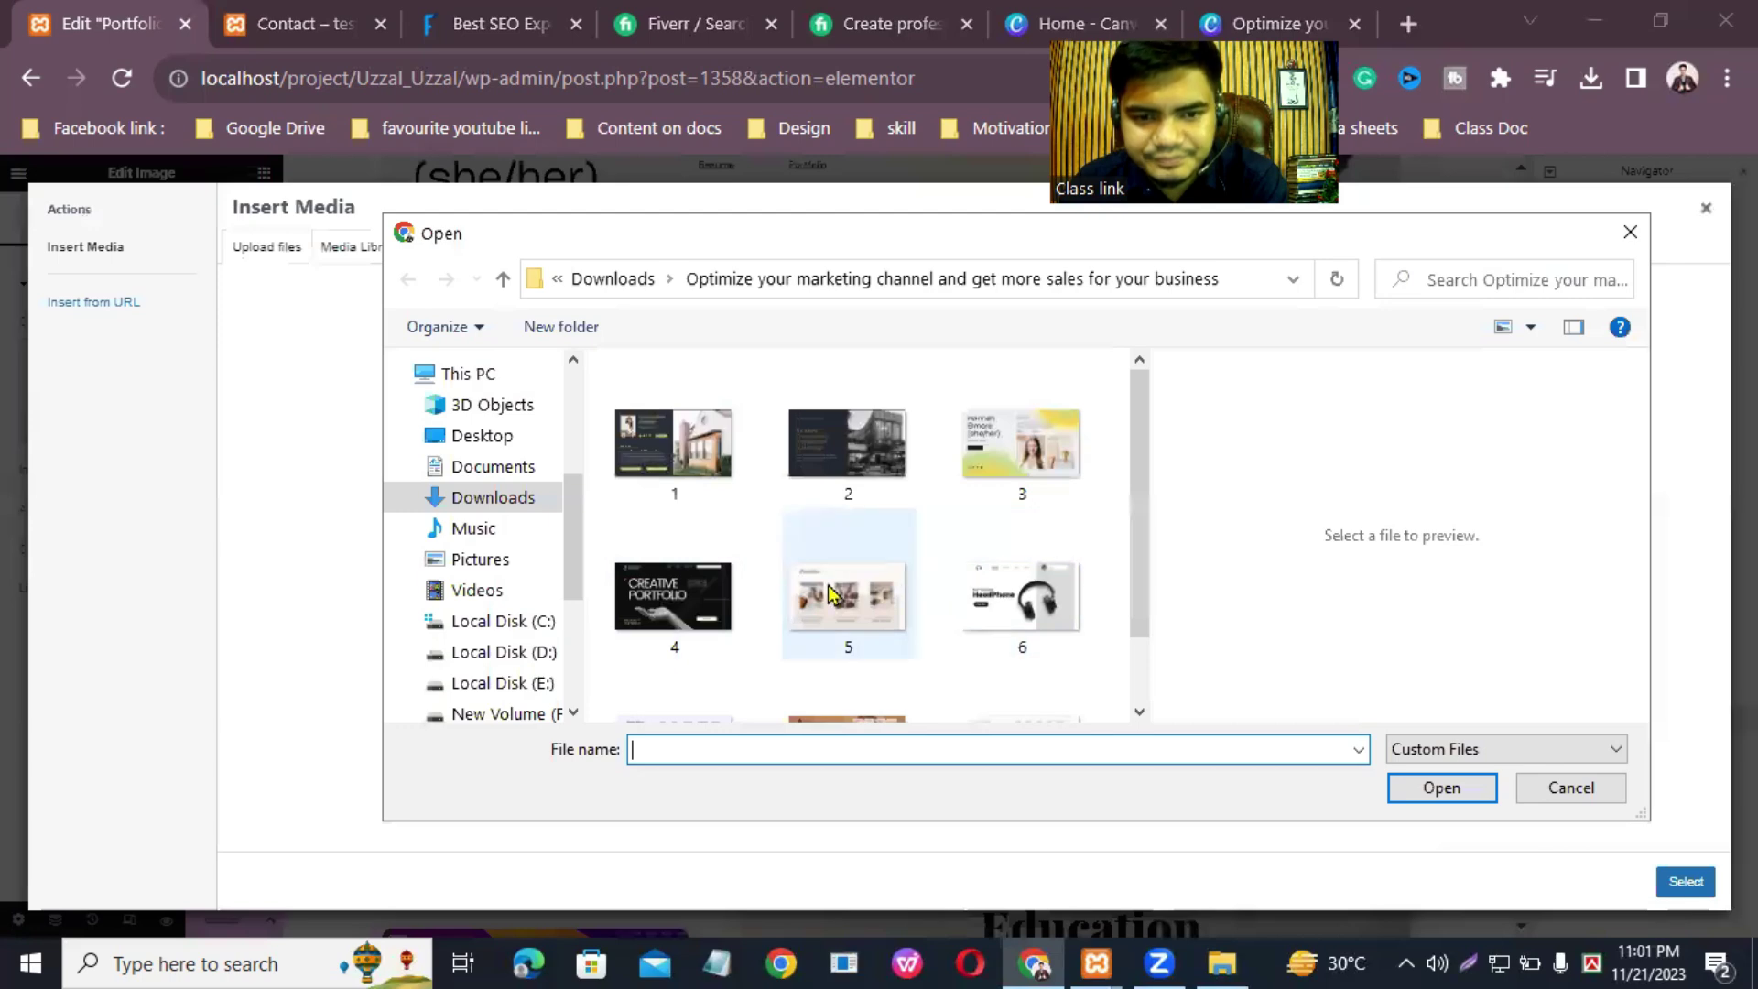
{"action": "scroll", "coordinate": [842, 613], "scroll_direction": "down", "scroll_amount": 1}
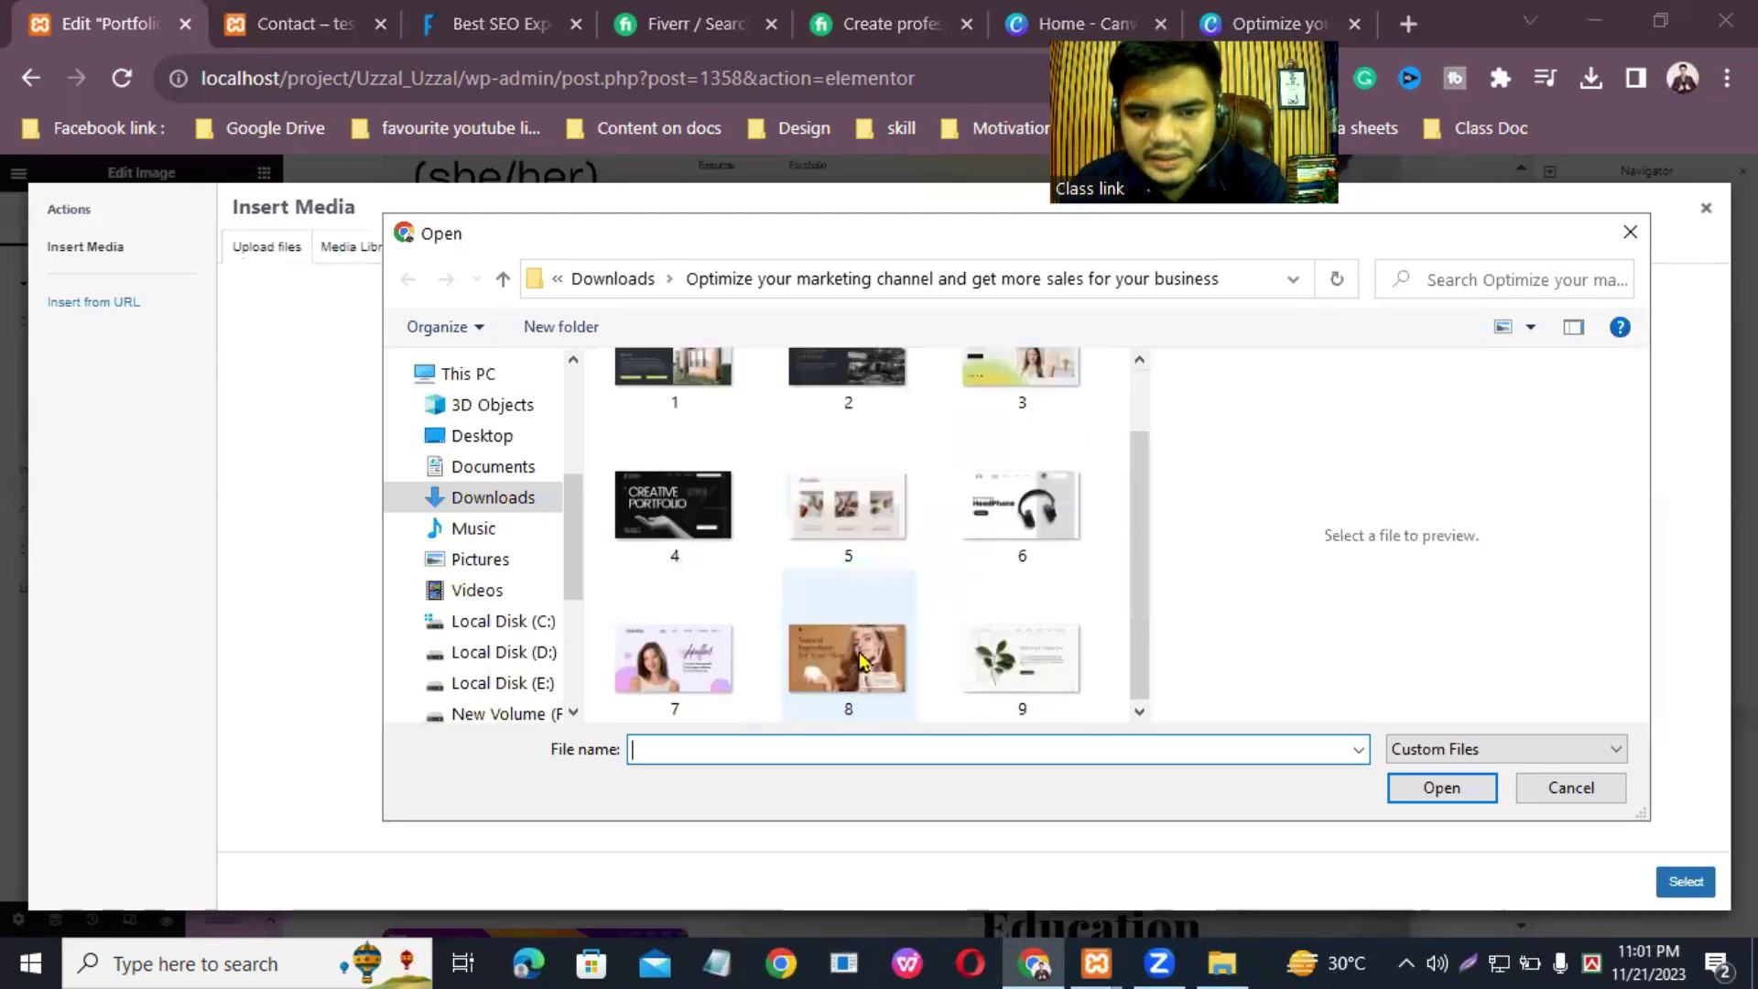
{"action": "scroll", "coordinate": [1034, 554], "scroll_direction": "up", "scroll_amount": 1}
{"action": "scroll", "coordinate": [1062, 567], "scroll_direction": "down", "scroll_amount": 1}
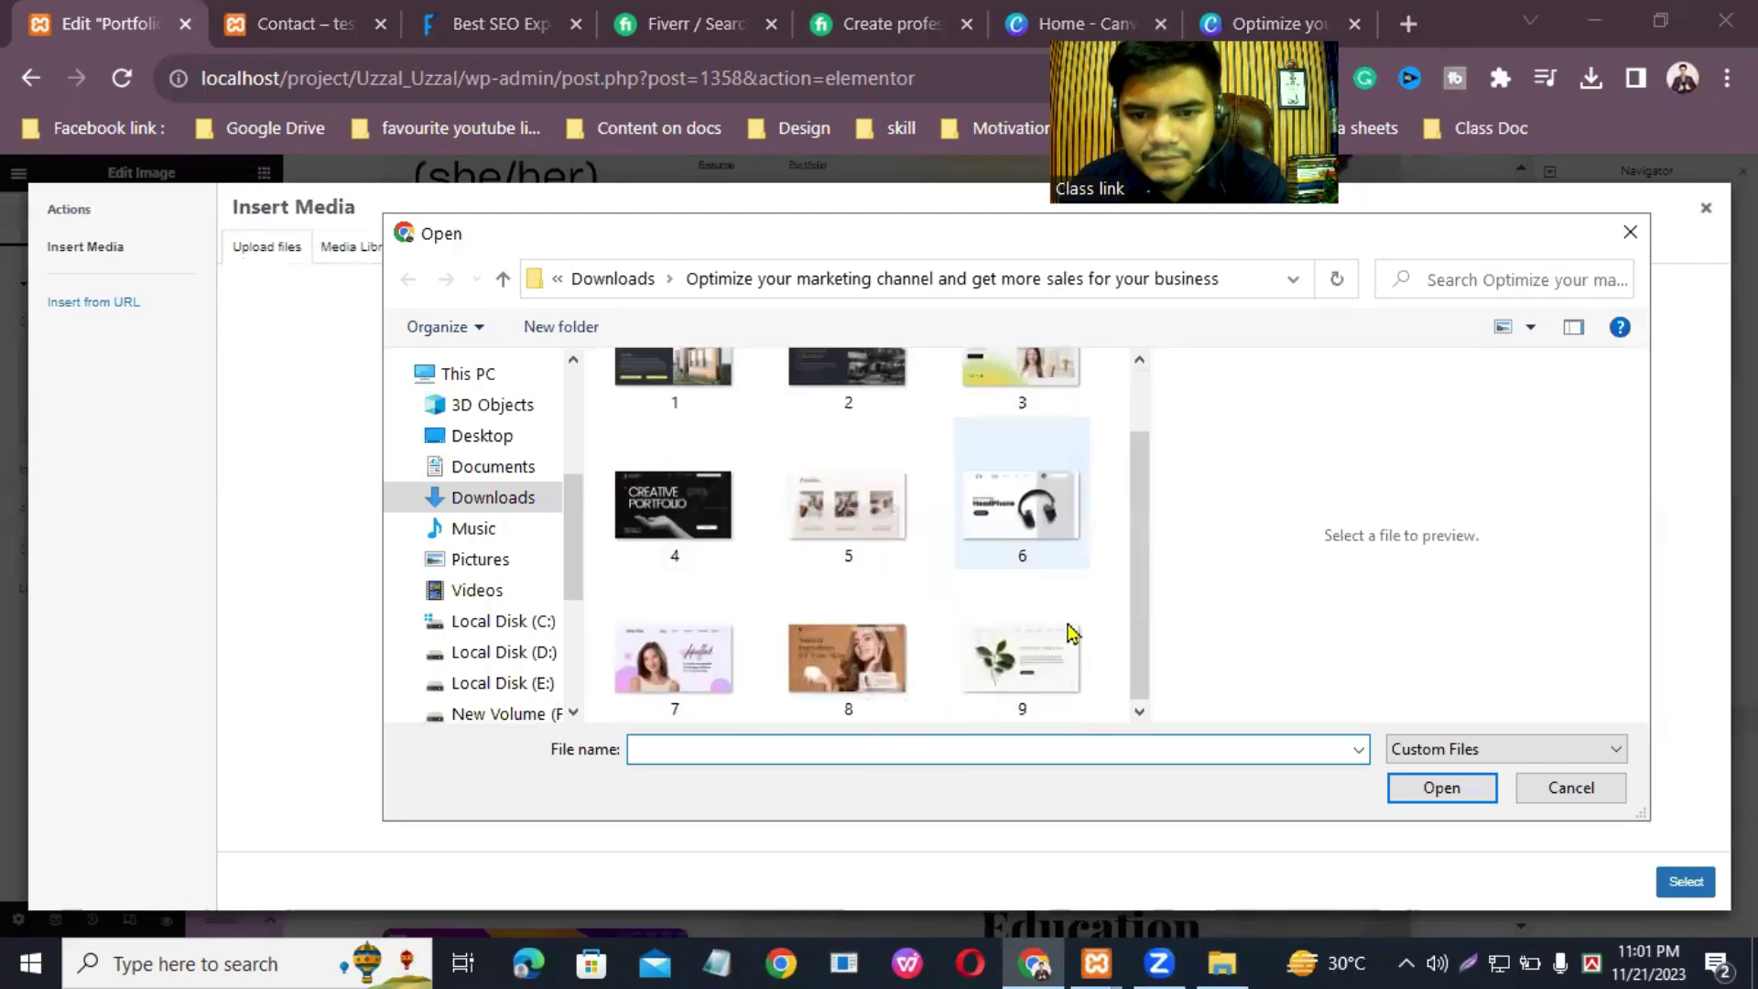
{"action": "right_click", "coordinate": [1048, 652]}
{"action": "left_click", "coordinate": [1048, 651]}
{"action": "left_click", "coordinate": [1426, 802]}
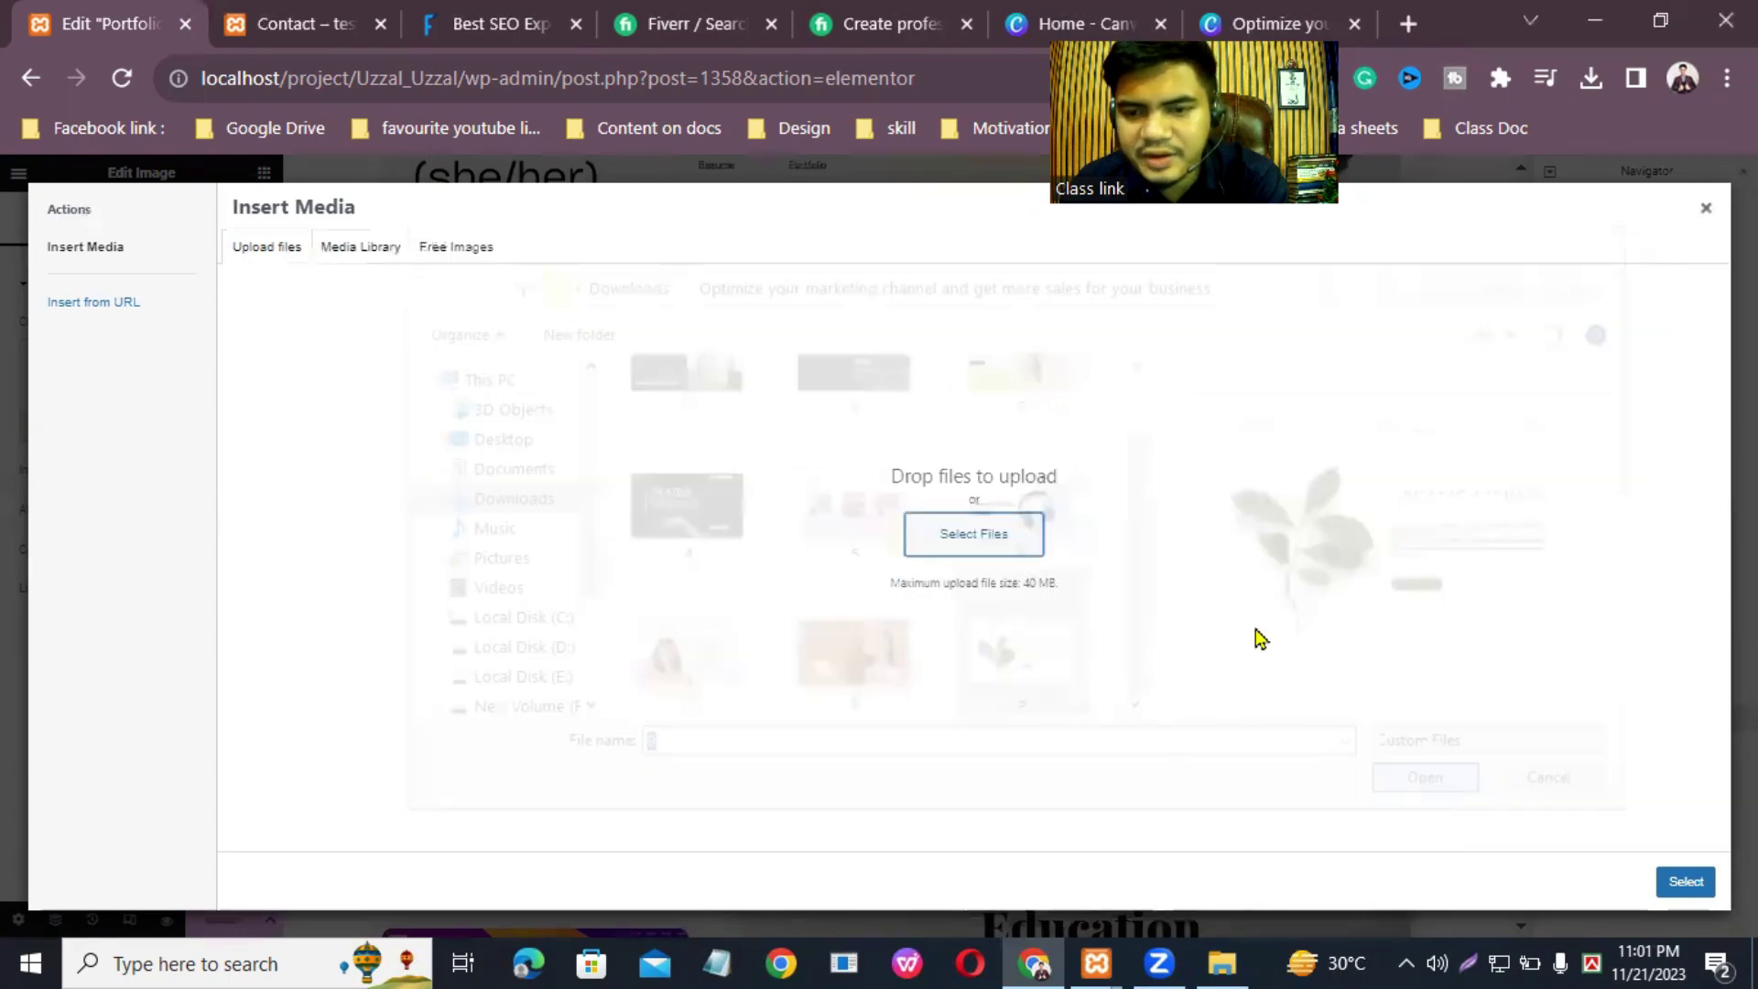
{"action": "left_click", "coordinate": [1678, 884]}
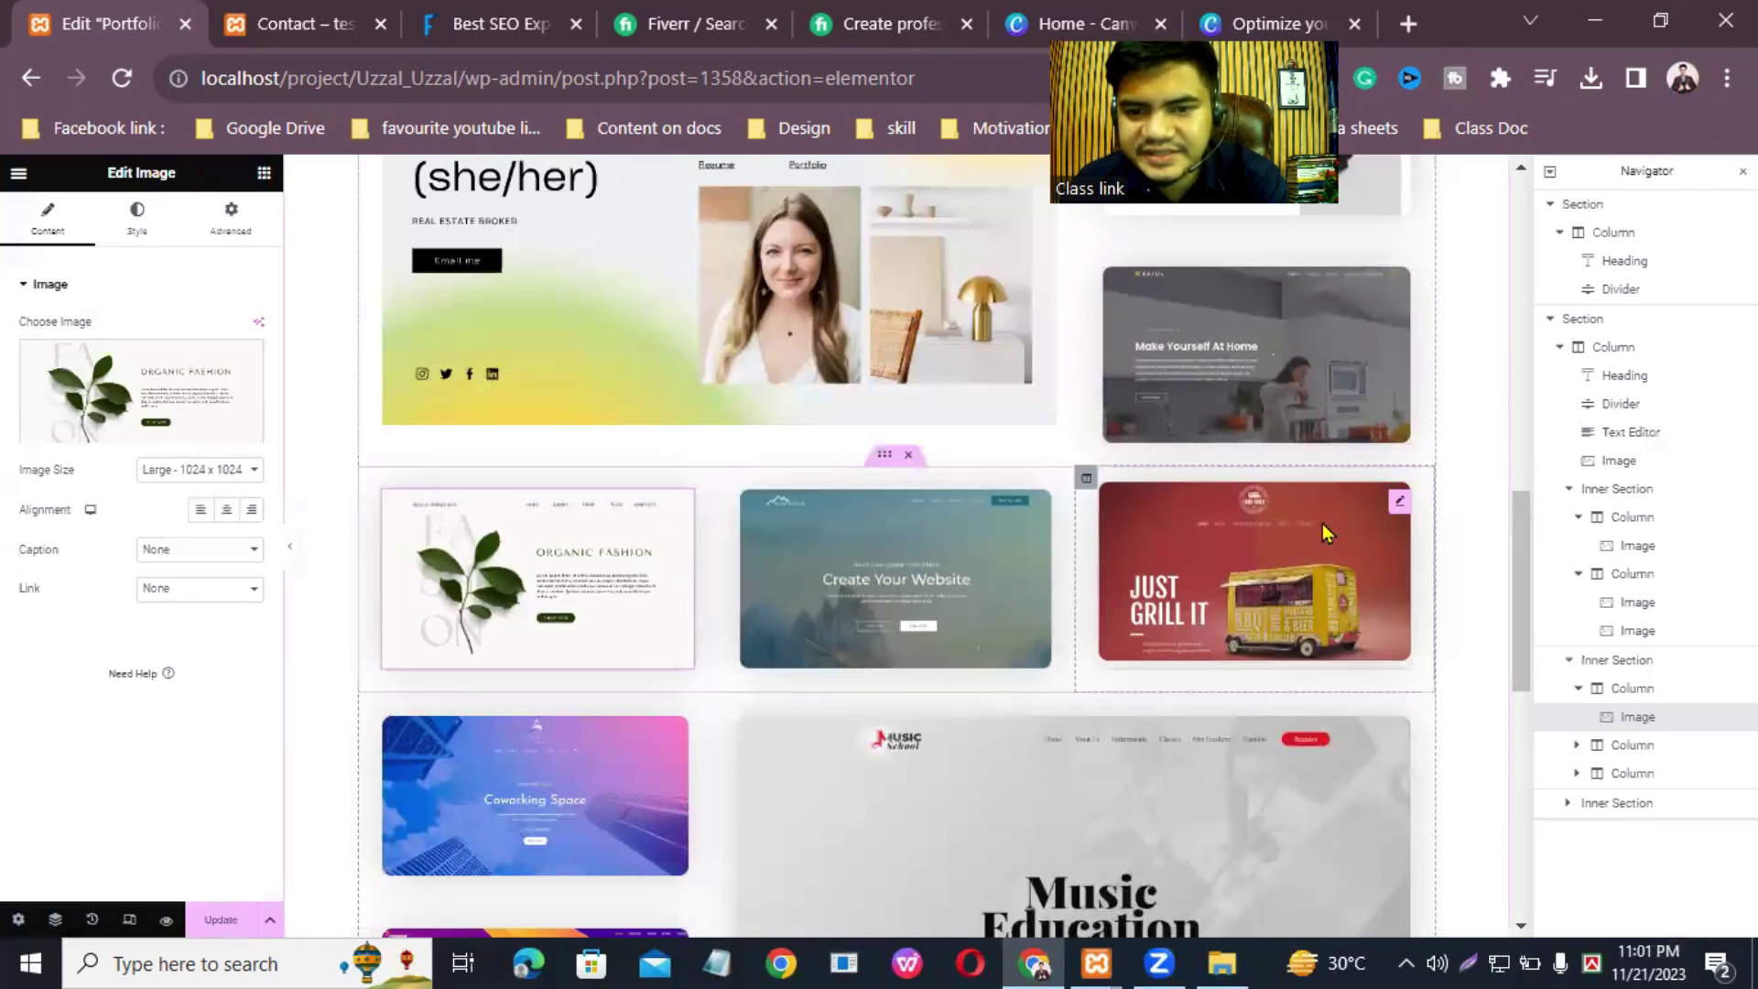
Step: Replace the Create Your Website image with the uploaded pink Hello! portfolio design, 7.png
{"action": "left_click", "coordinate": [1041, 503]}
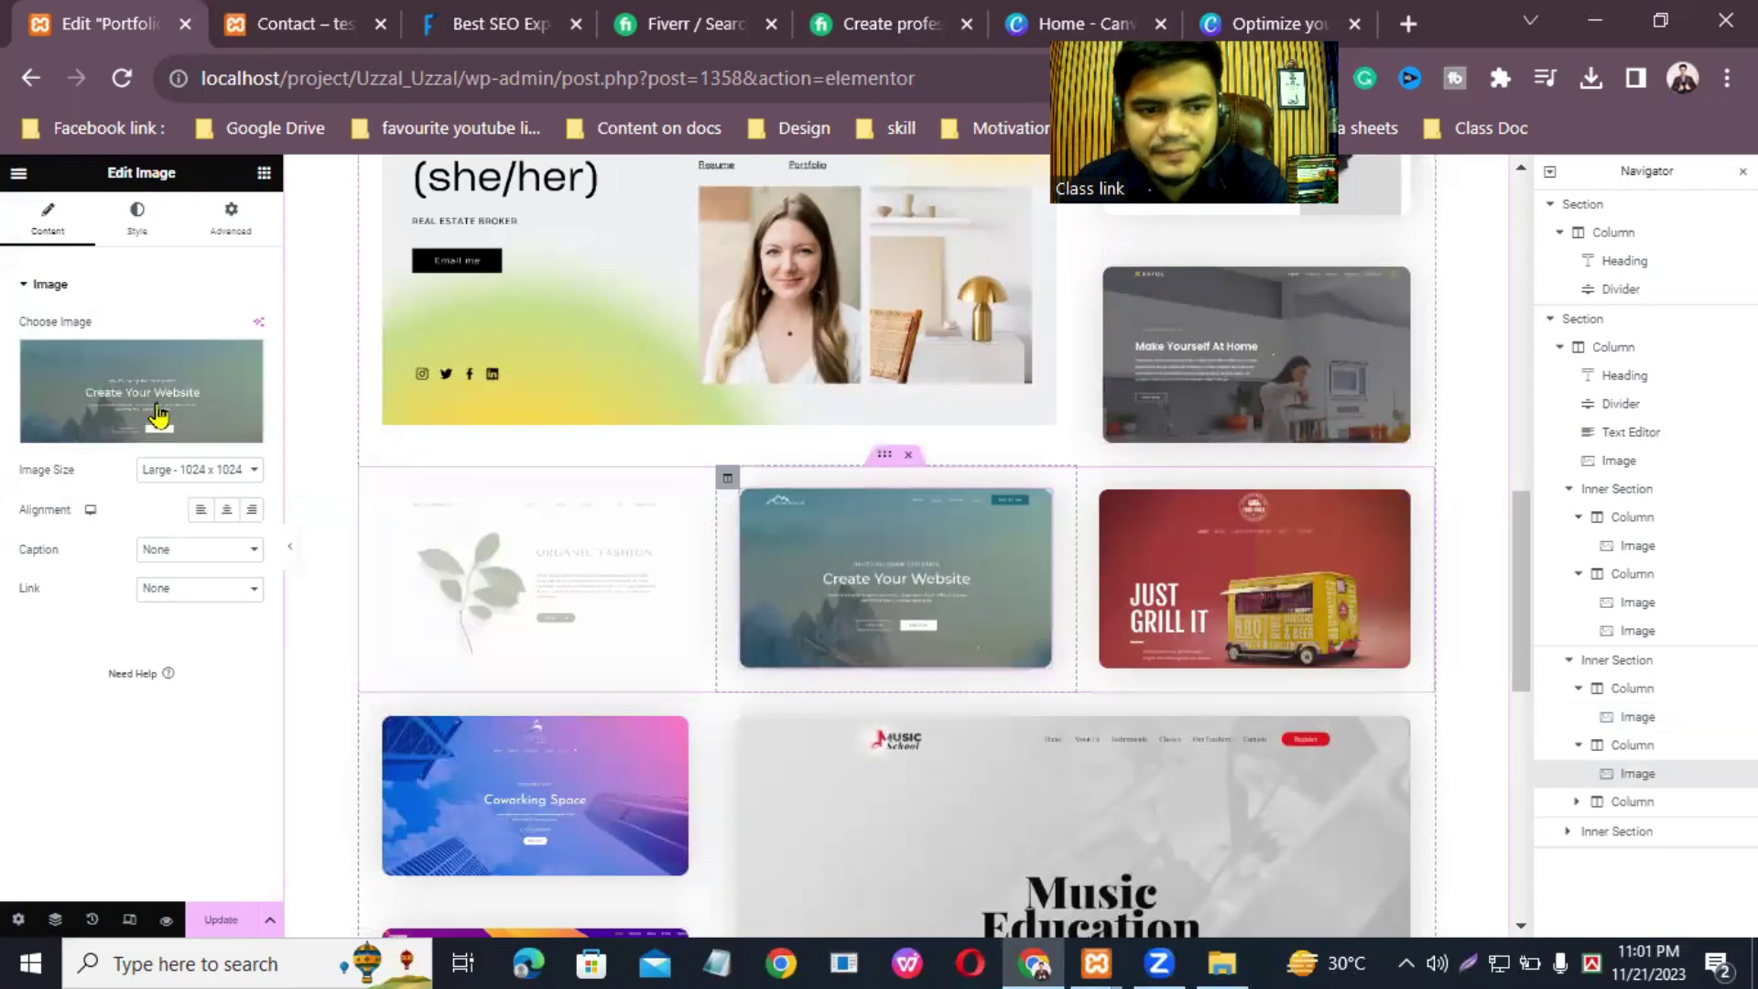
{"action": "left_click", "coordinate": [117, 438]}
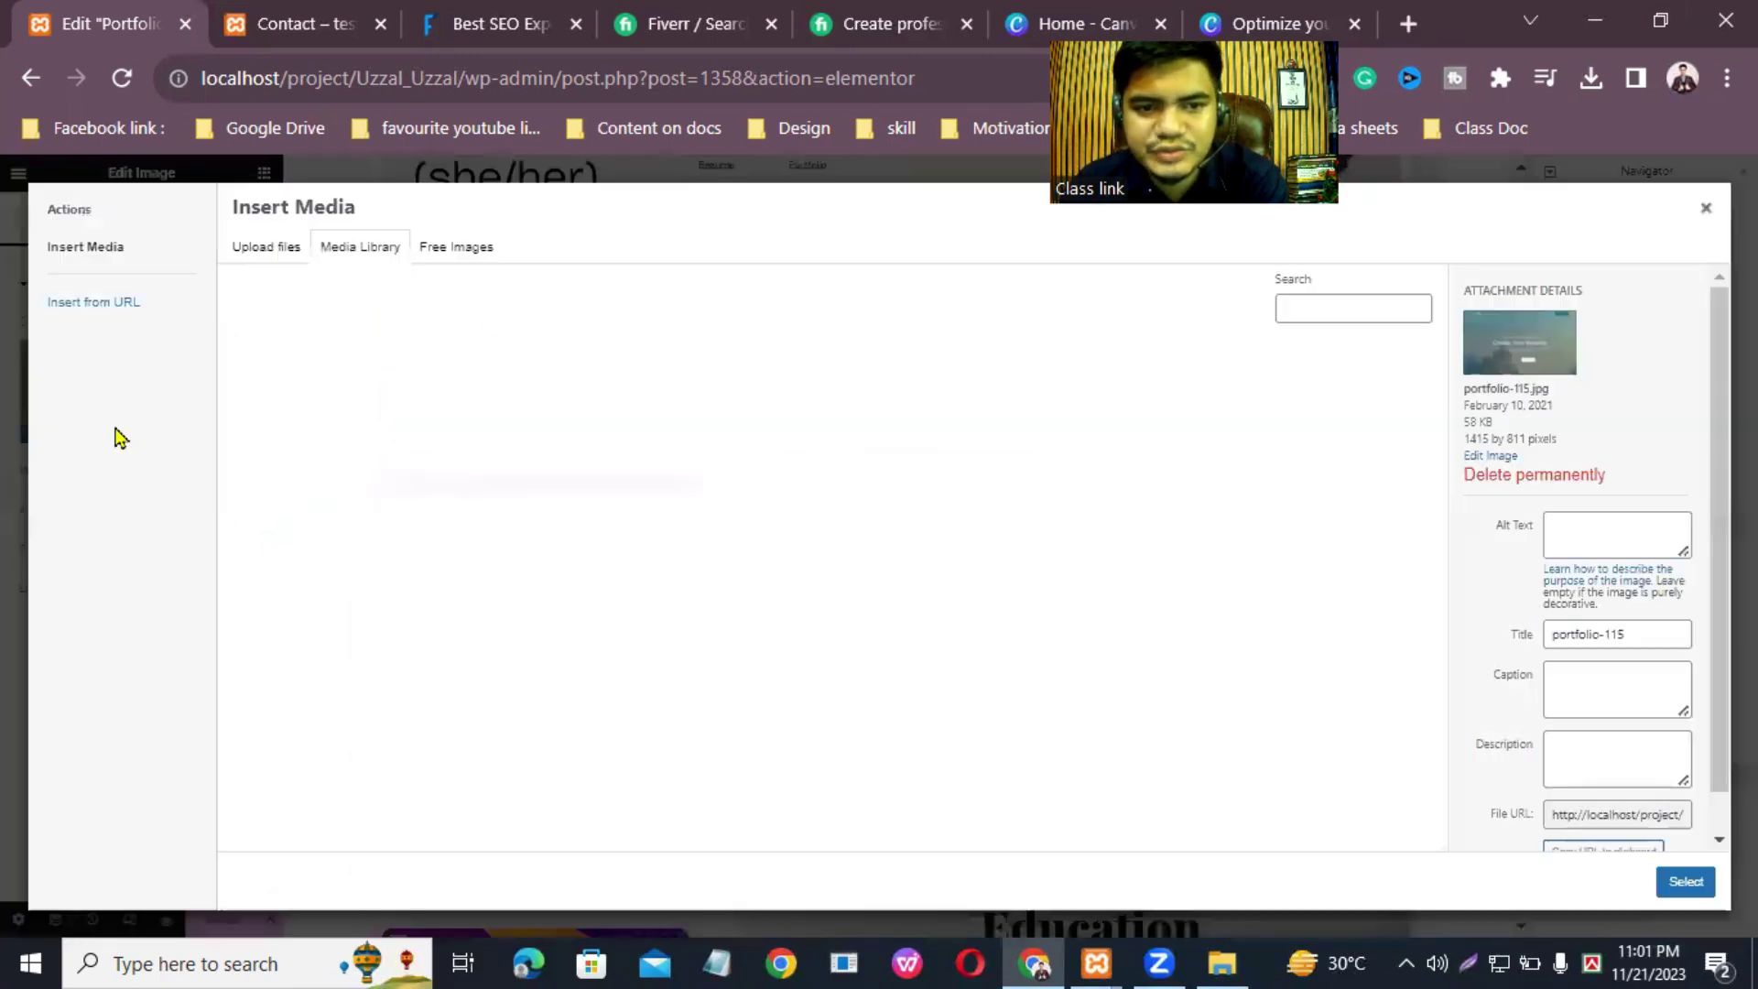
{"action": "left_click", "coordinate": [265, 264]}
{"action": "left_click", "coordinate": [958, 540]}
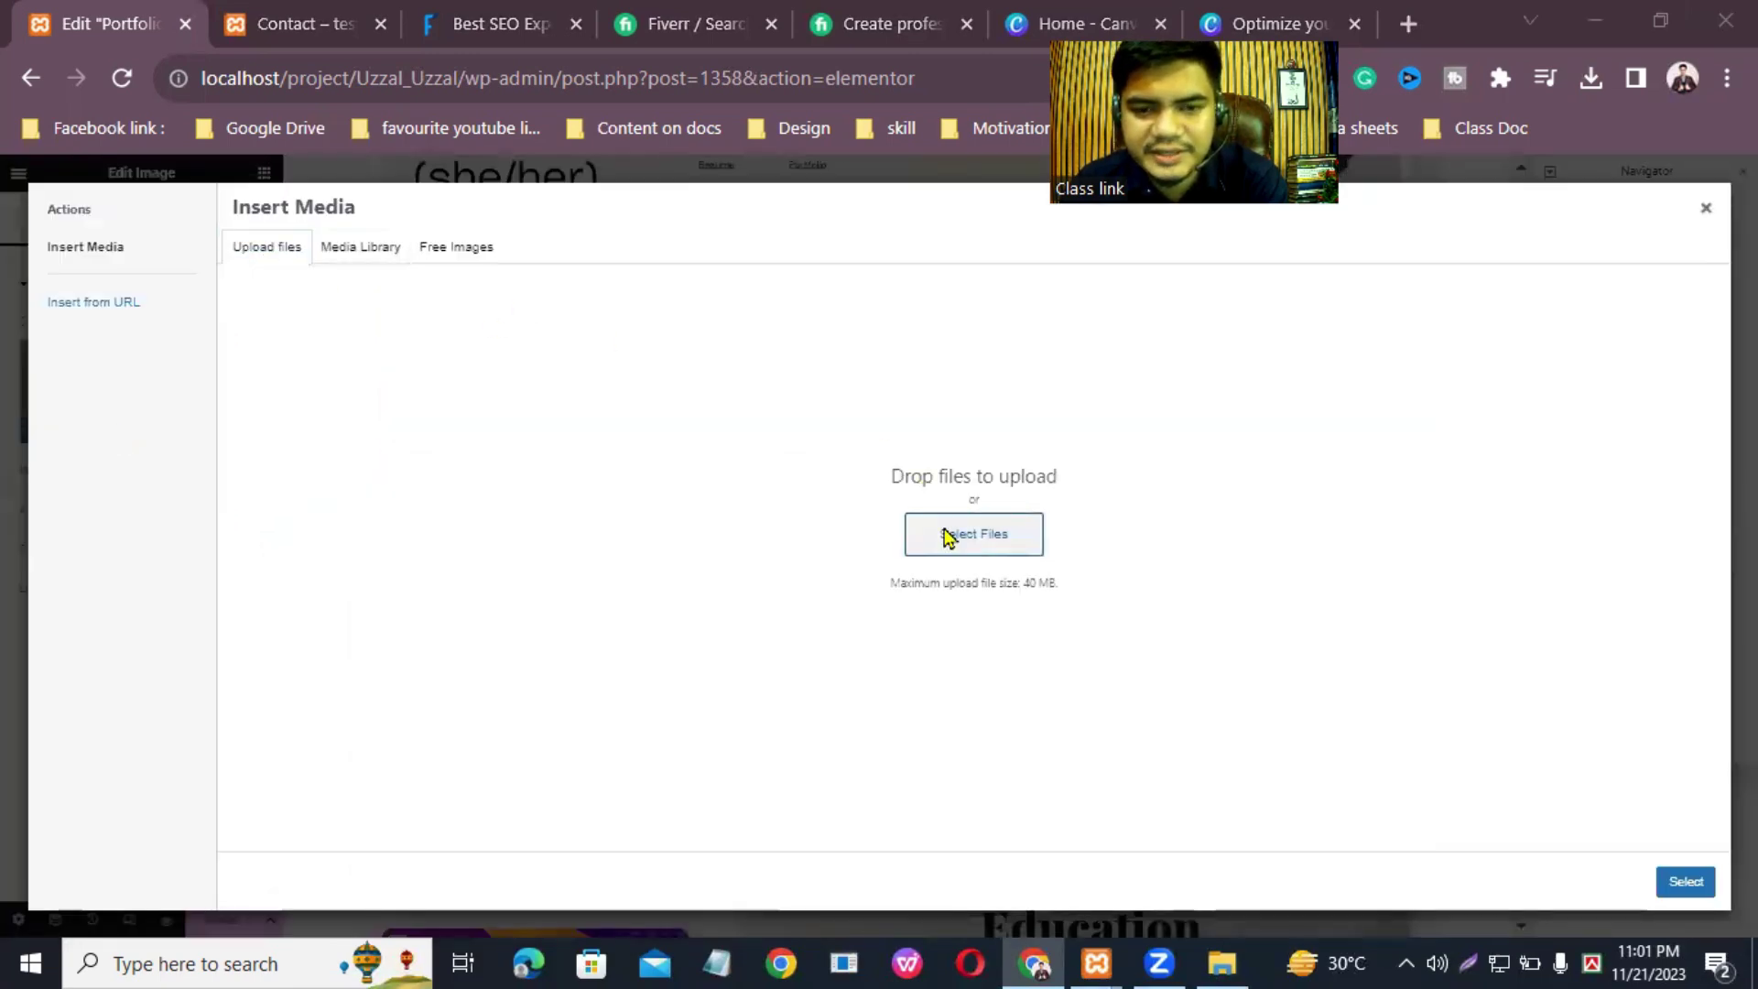
{"action": "scroll", "coordinate": [653, 550], "scroll_direction": "down", "scroll_amount": 1}
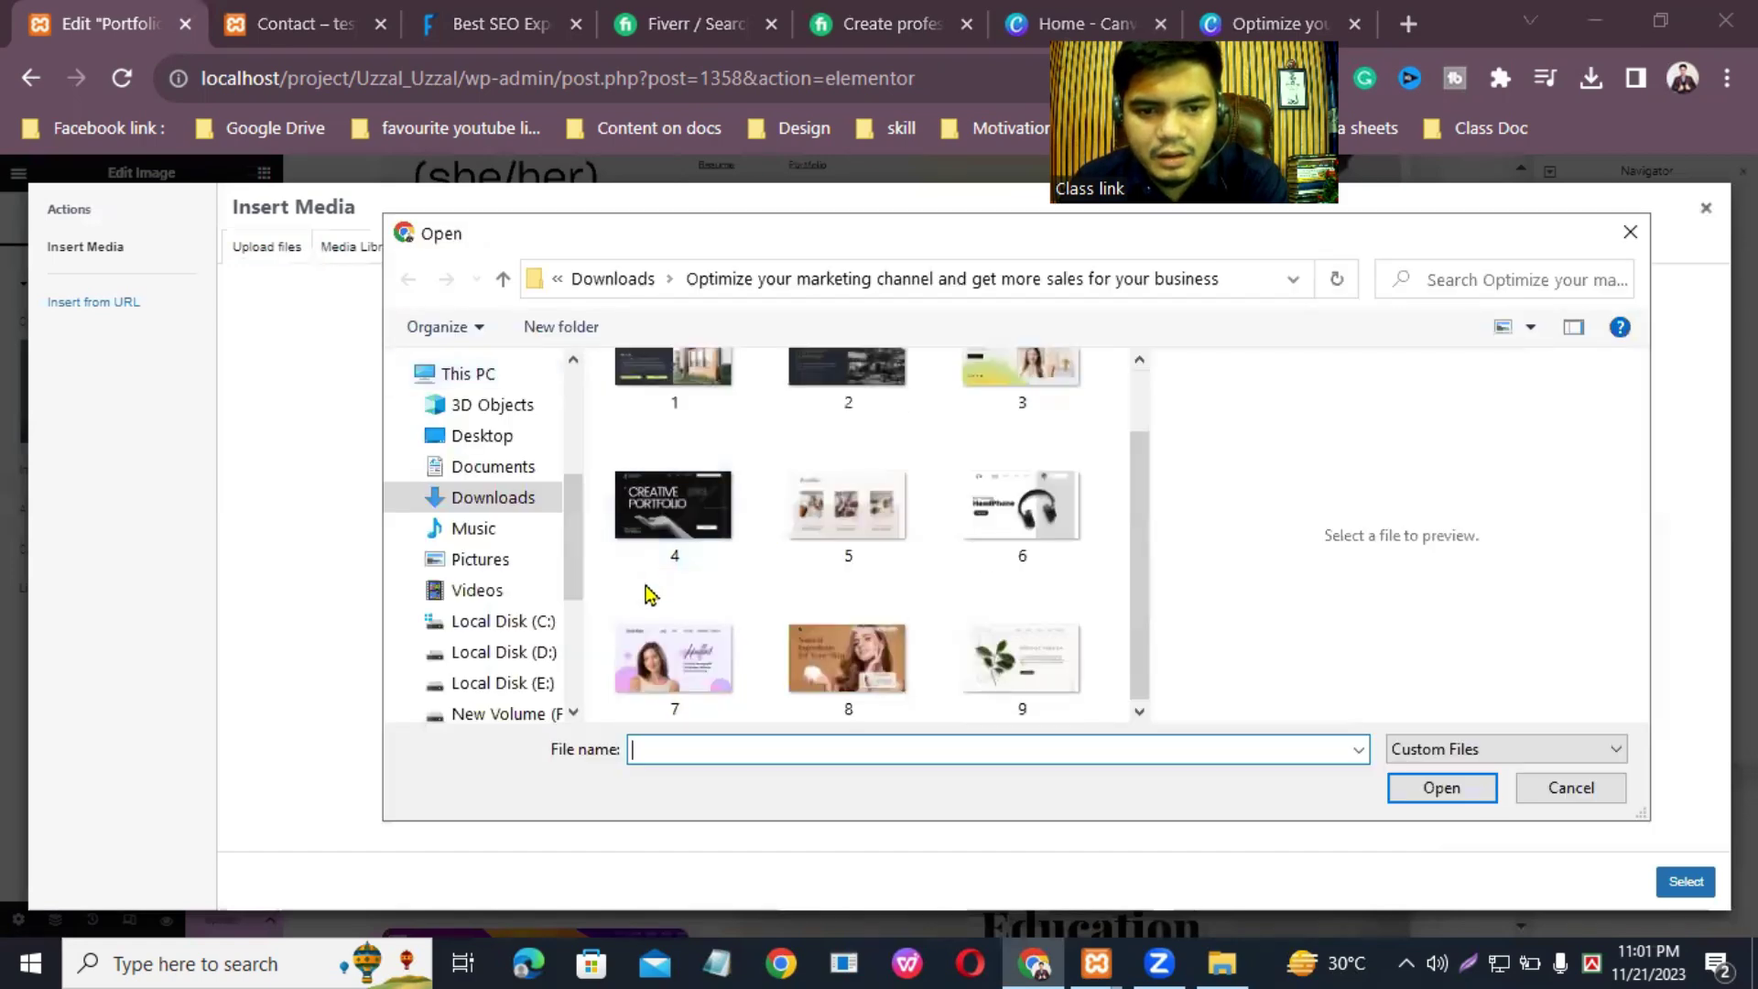
{"action": "scroll", "coordinate": [750, 619], "scroll_direction": "up", "scroll_amount": 1}
{"action": "scroll", "coordinate": [750, 619], "scroll_direction": "down", "scroll_amount": 1}
{"action": "left_click", "coordinate": [688, 672]}
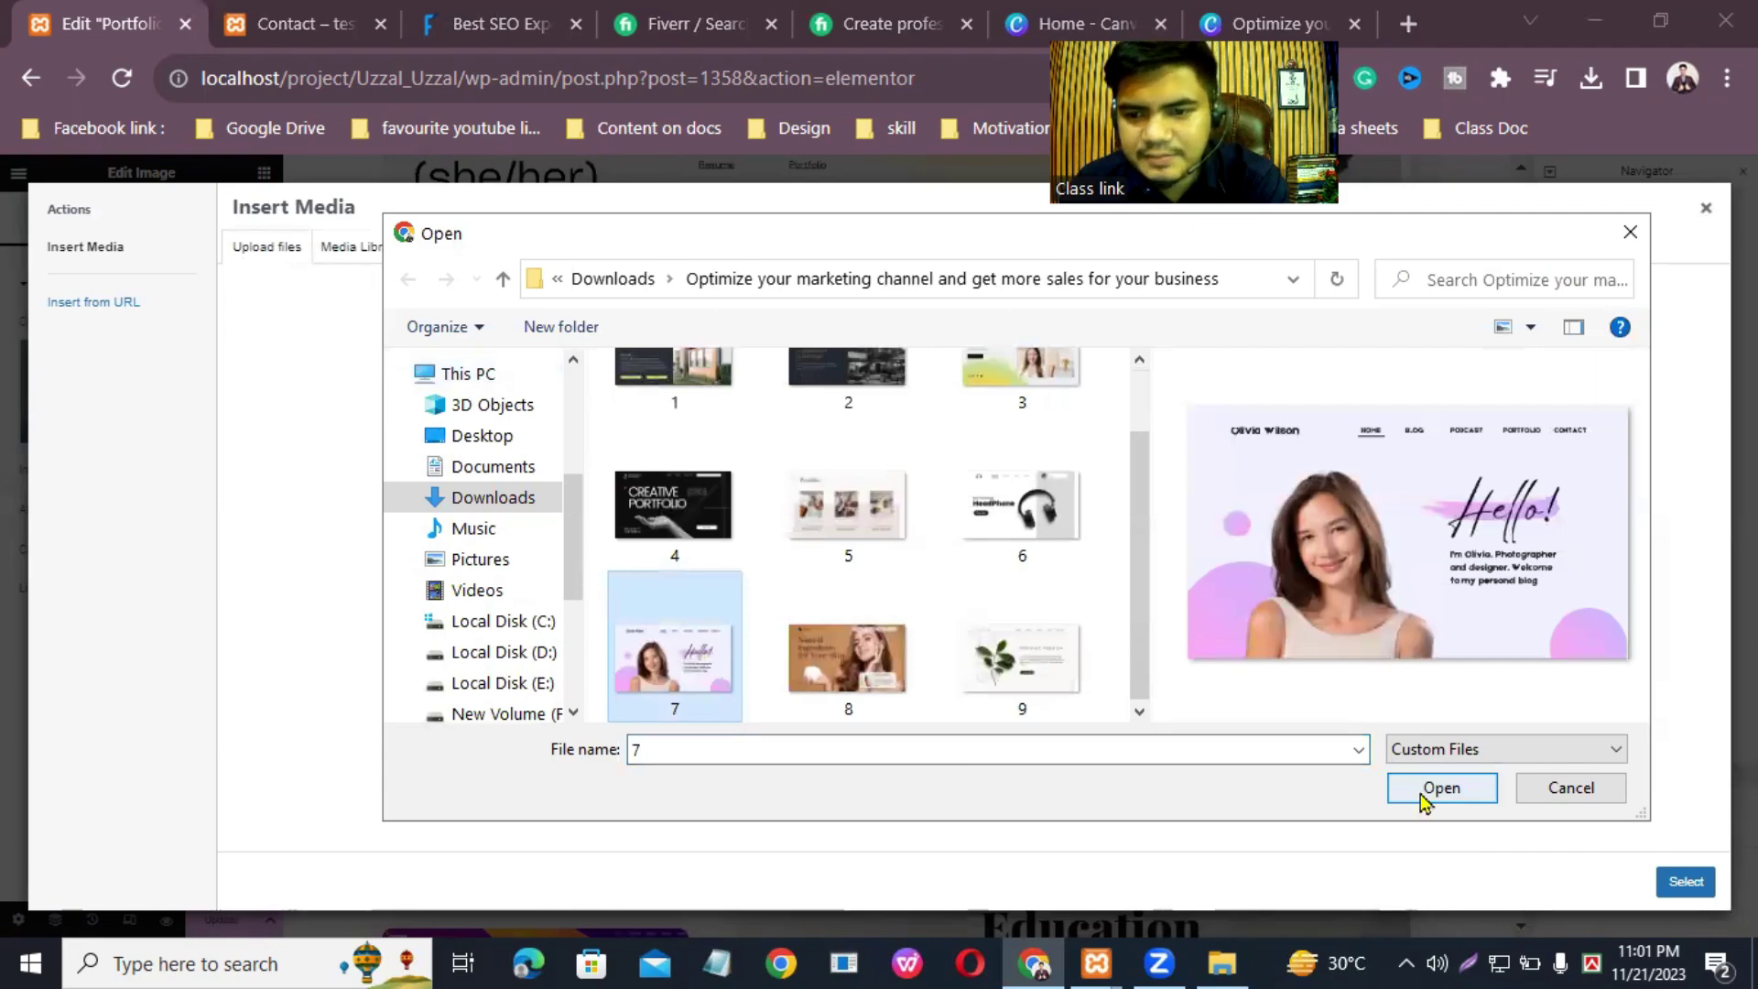
{"action": "left_click", "coordinate": [1422, 797]}
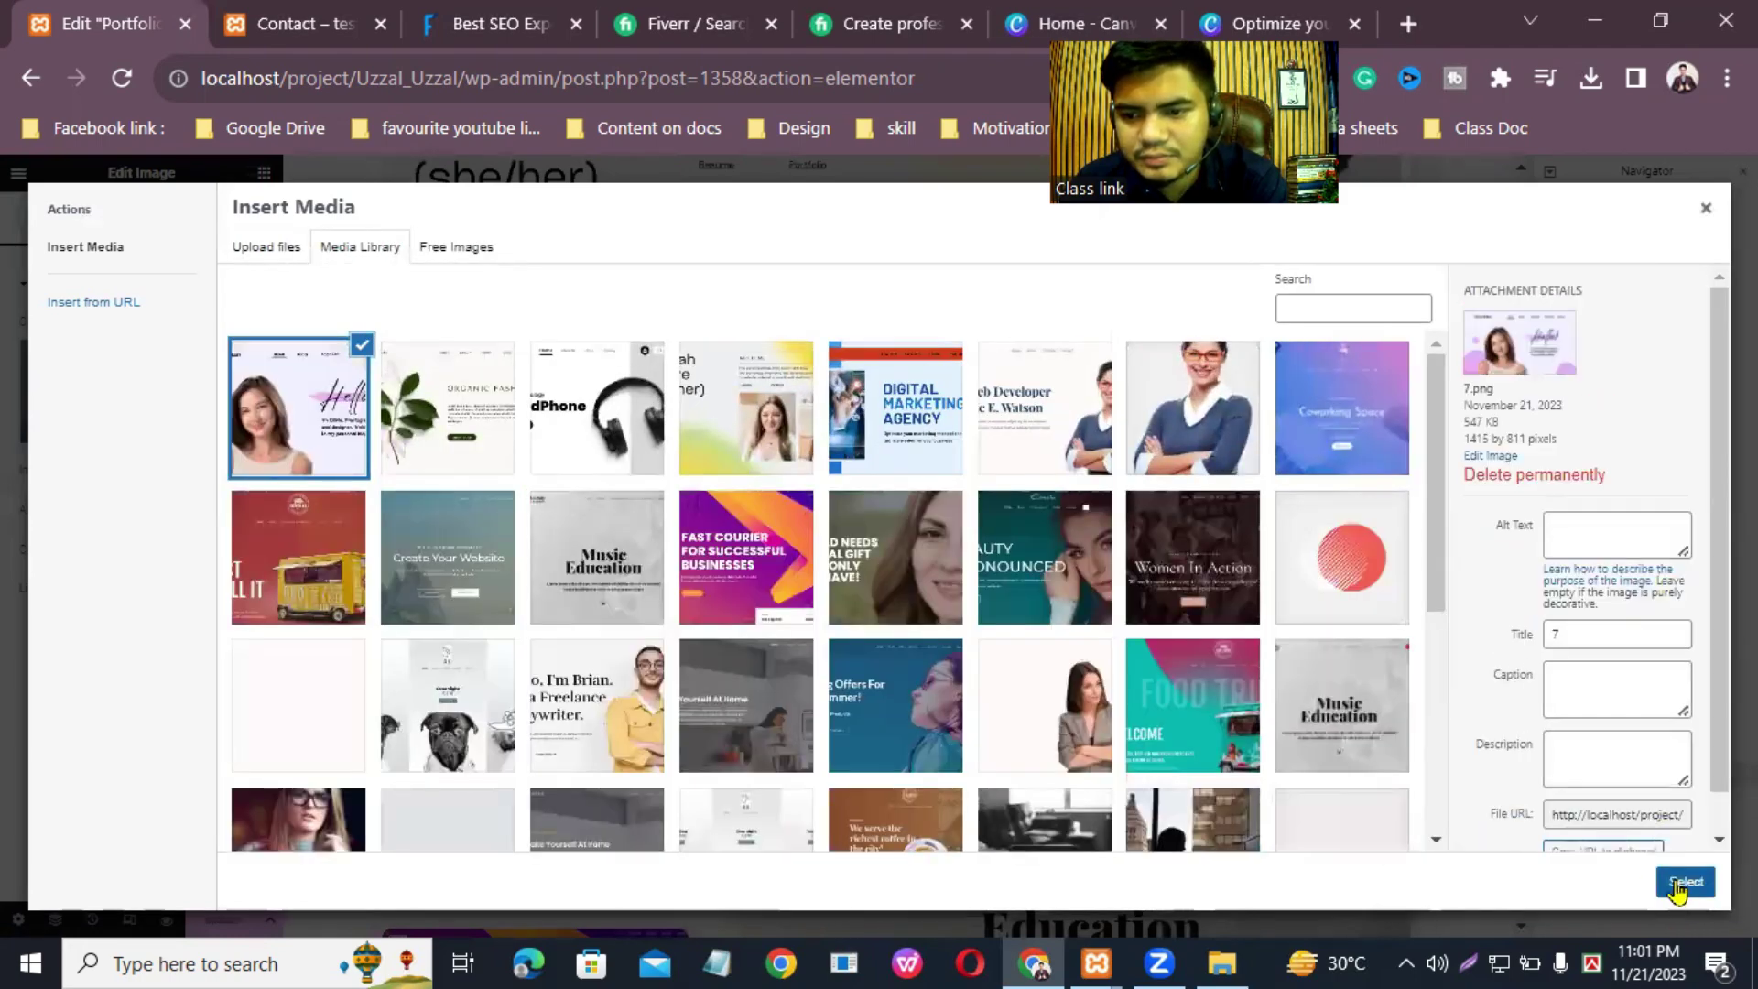
{"action": "left_click", "coordinate": [1684, 881]}
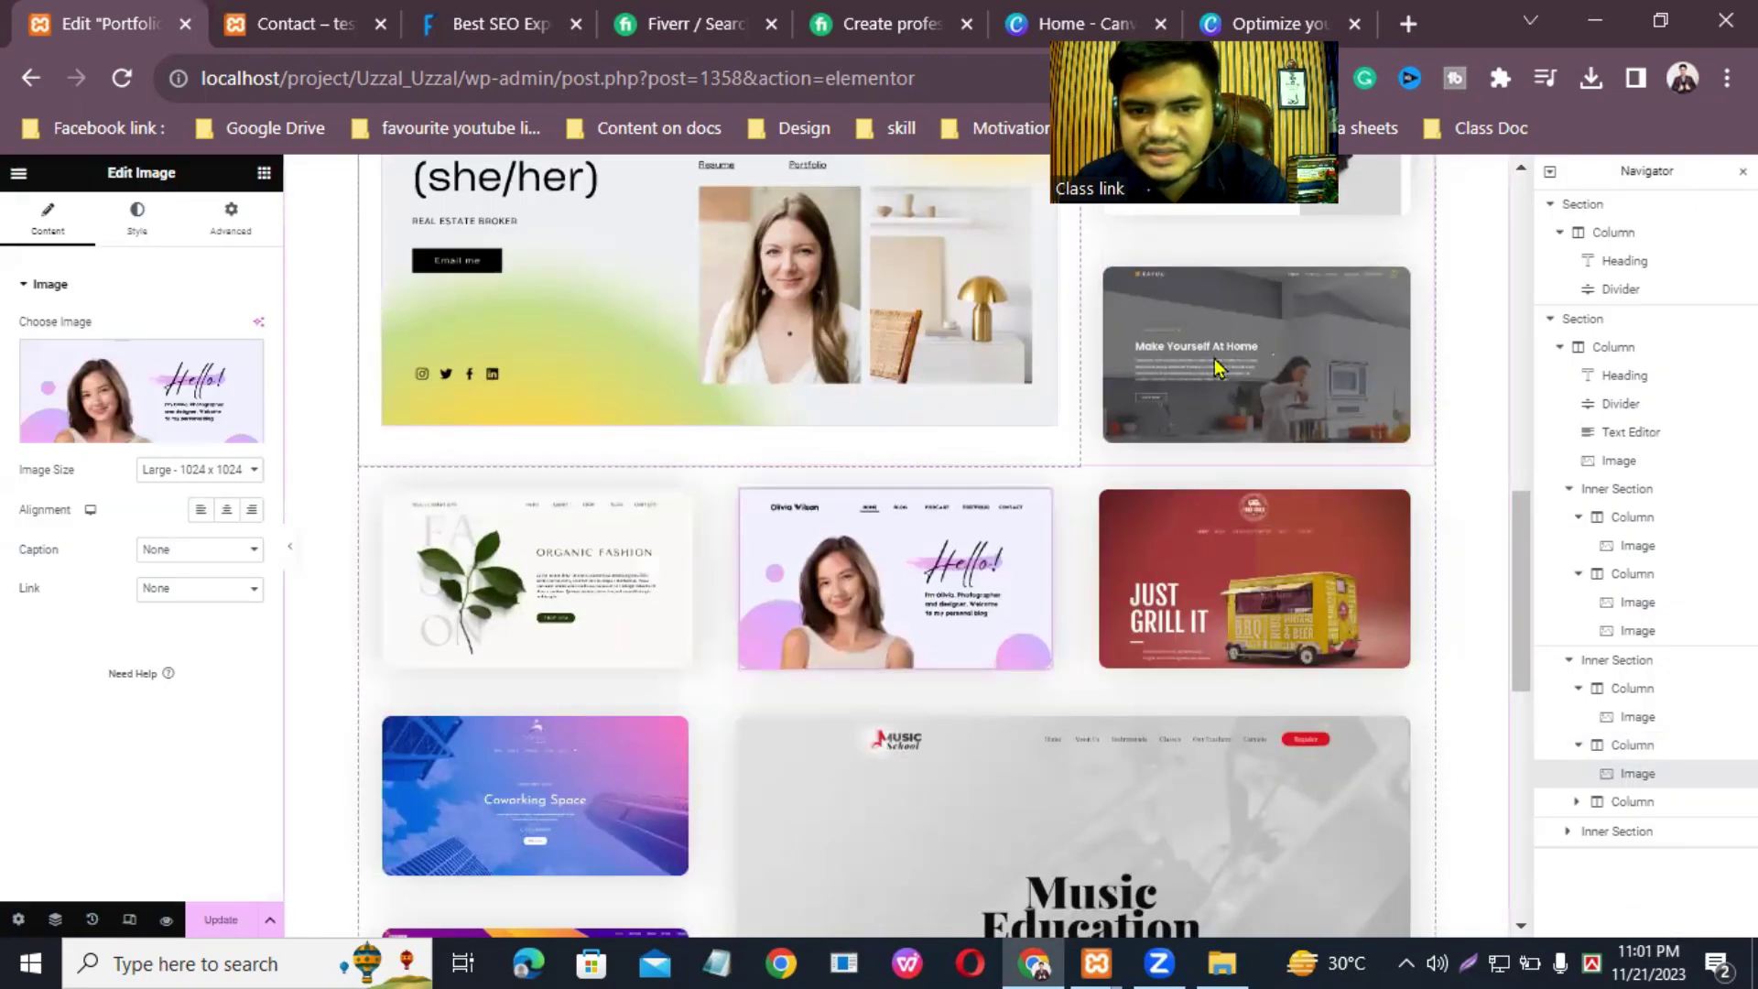
Step: Drag the Music Education image out of the grid and drop an Image widget into the emptied column beside Coworking Space
{"action": "left_click_drag", "start_coordinate": [1518, 556], "coordinate": [1507, 656]}
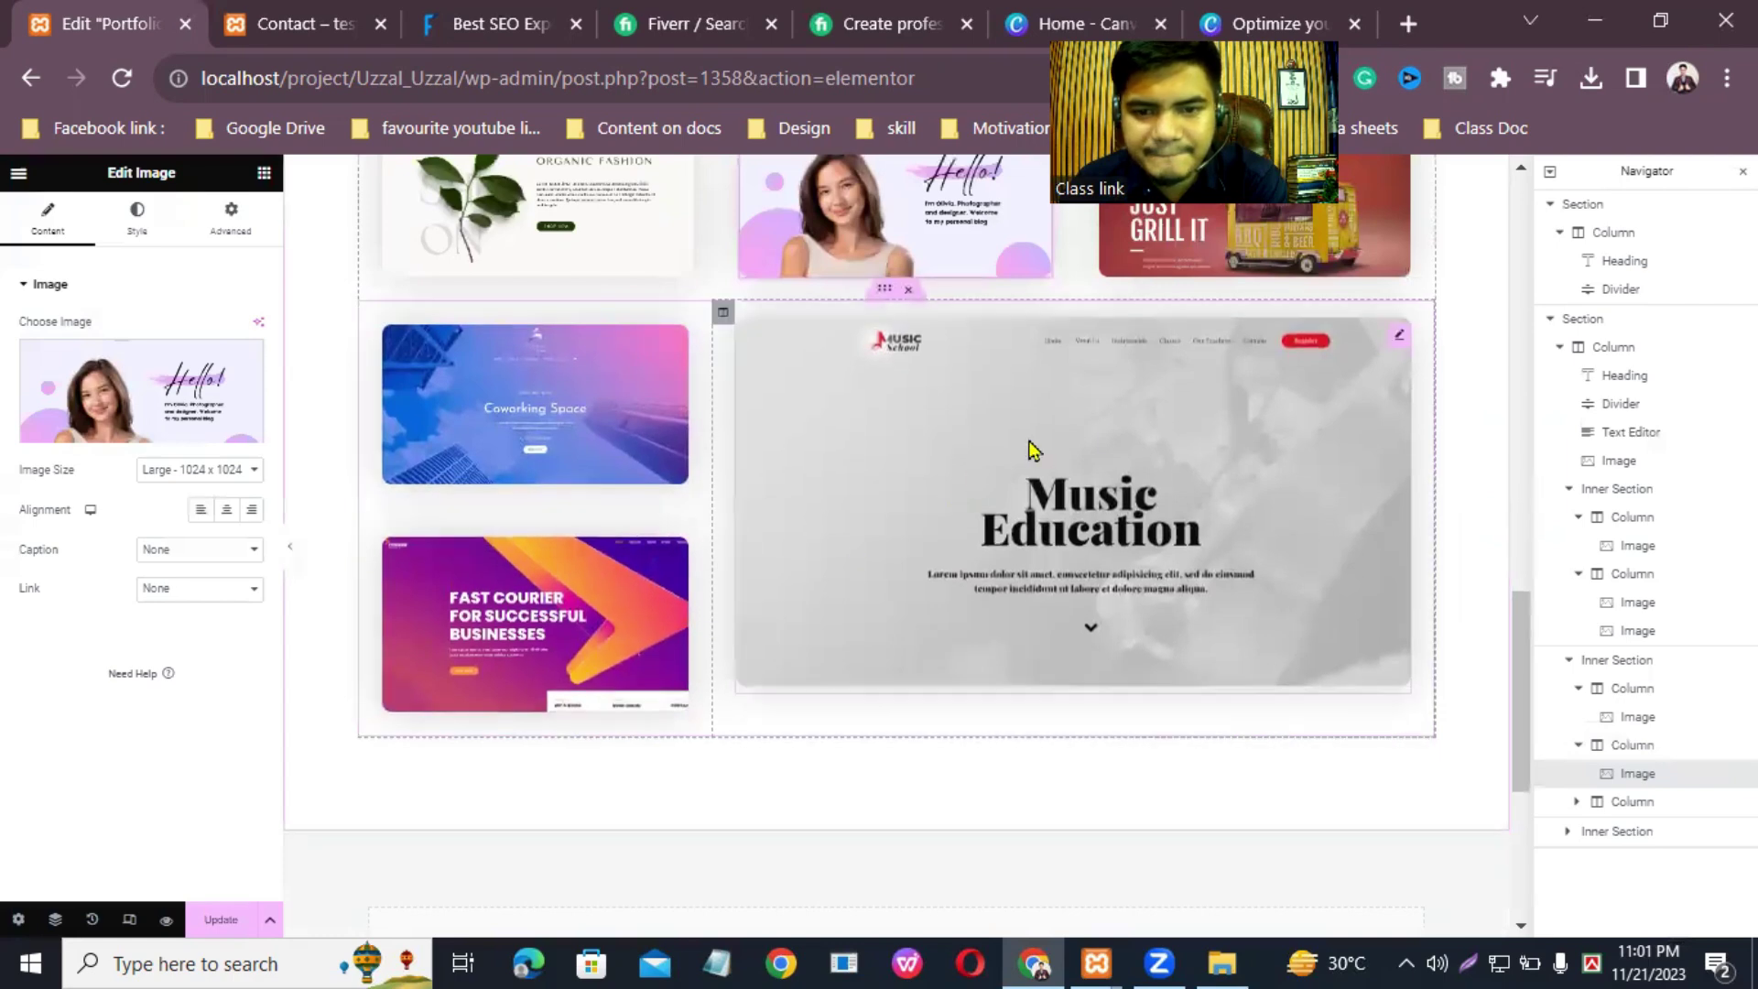
{"action": "left_click_drag", "start_coordinate": [1398, 335], "coordinate": [1405, 345]}
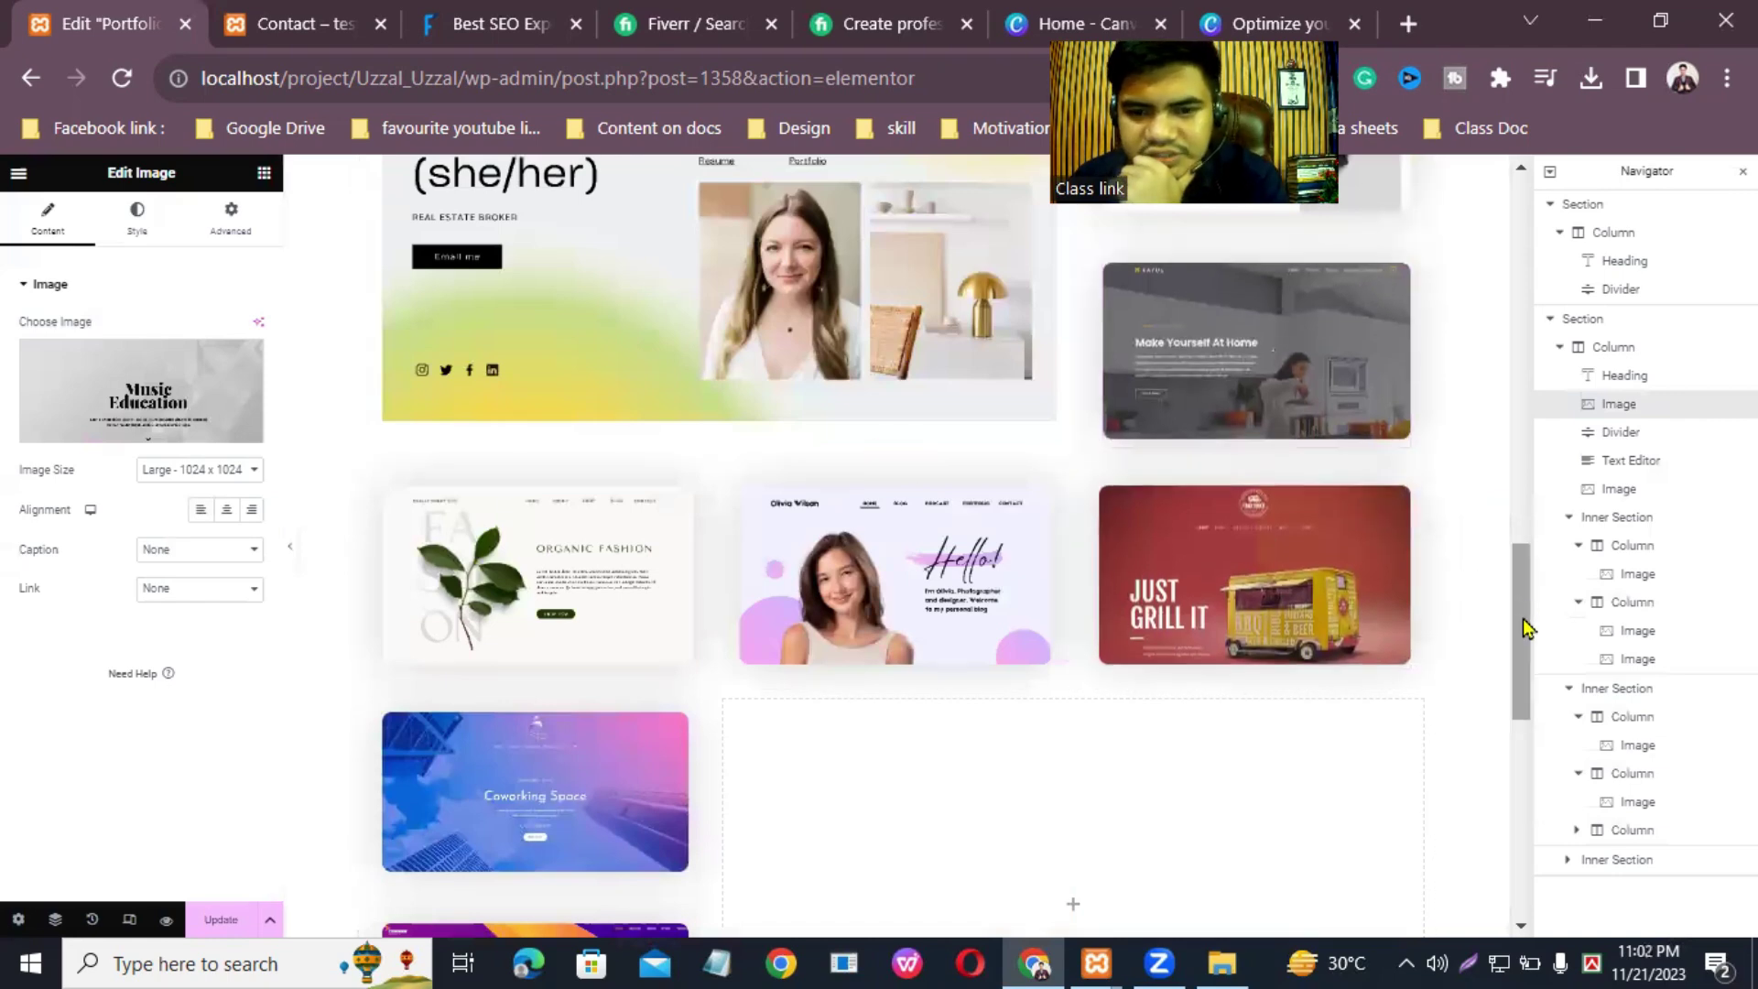
{"action": "left_click_drag", "start_coordinate": [1521, 596], "coordinate": [1201, 644]}
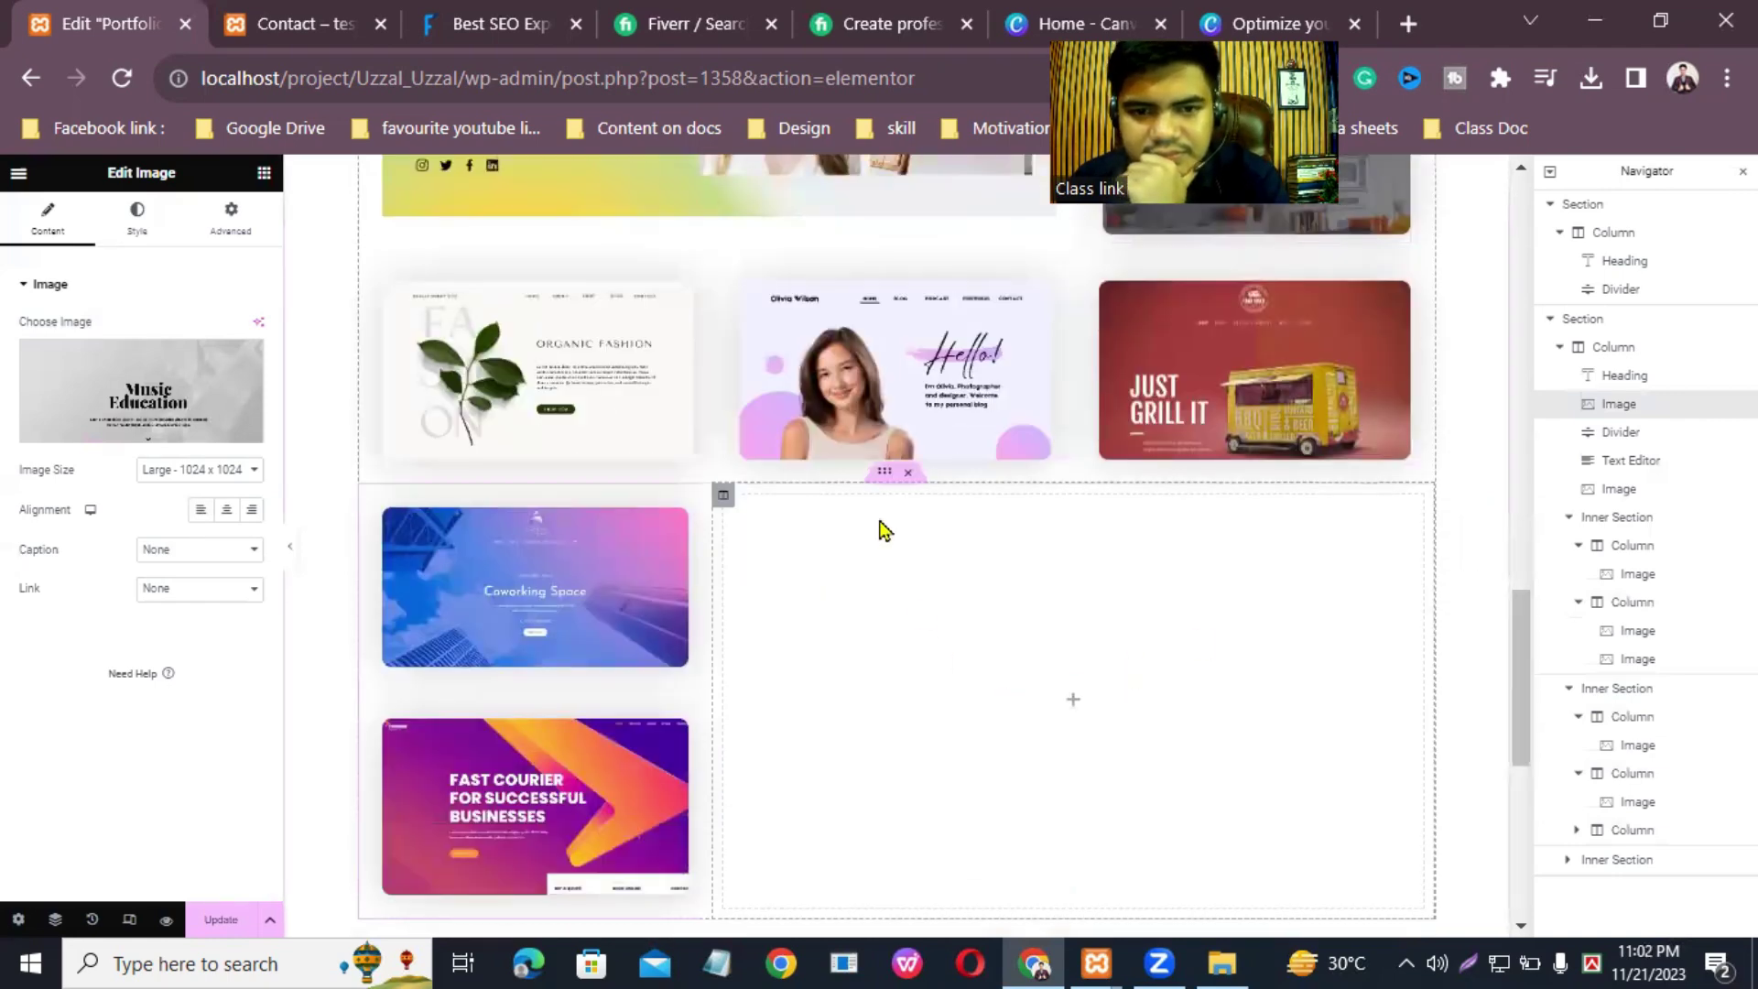
{"action": "scroll", "coordinate": [884, 531], "scroll_direction": "up", "scroll_amount": 7}
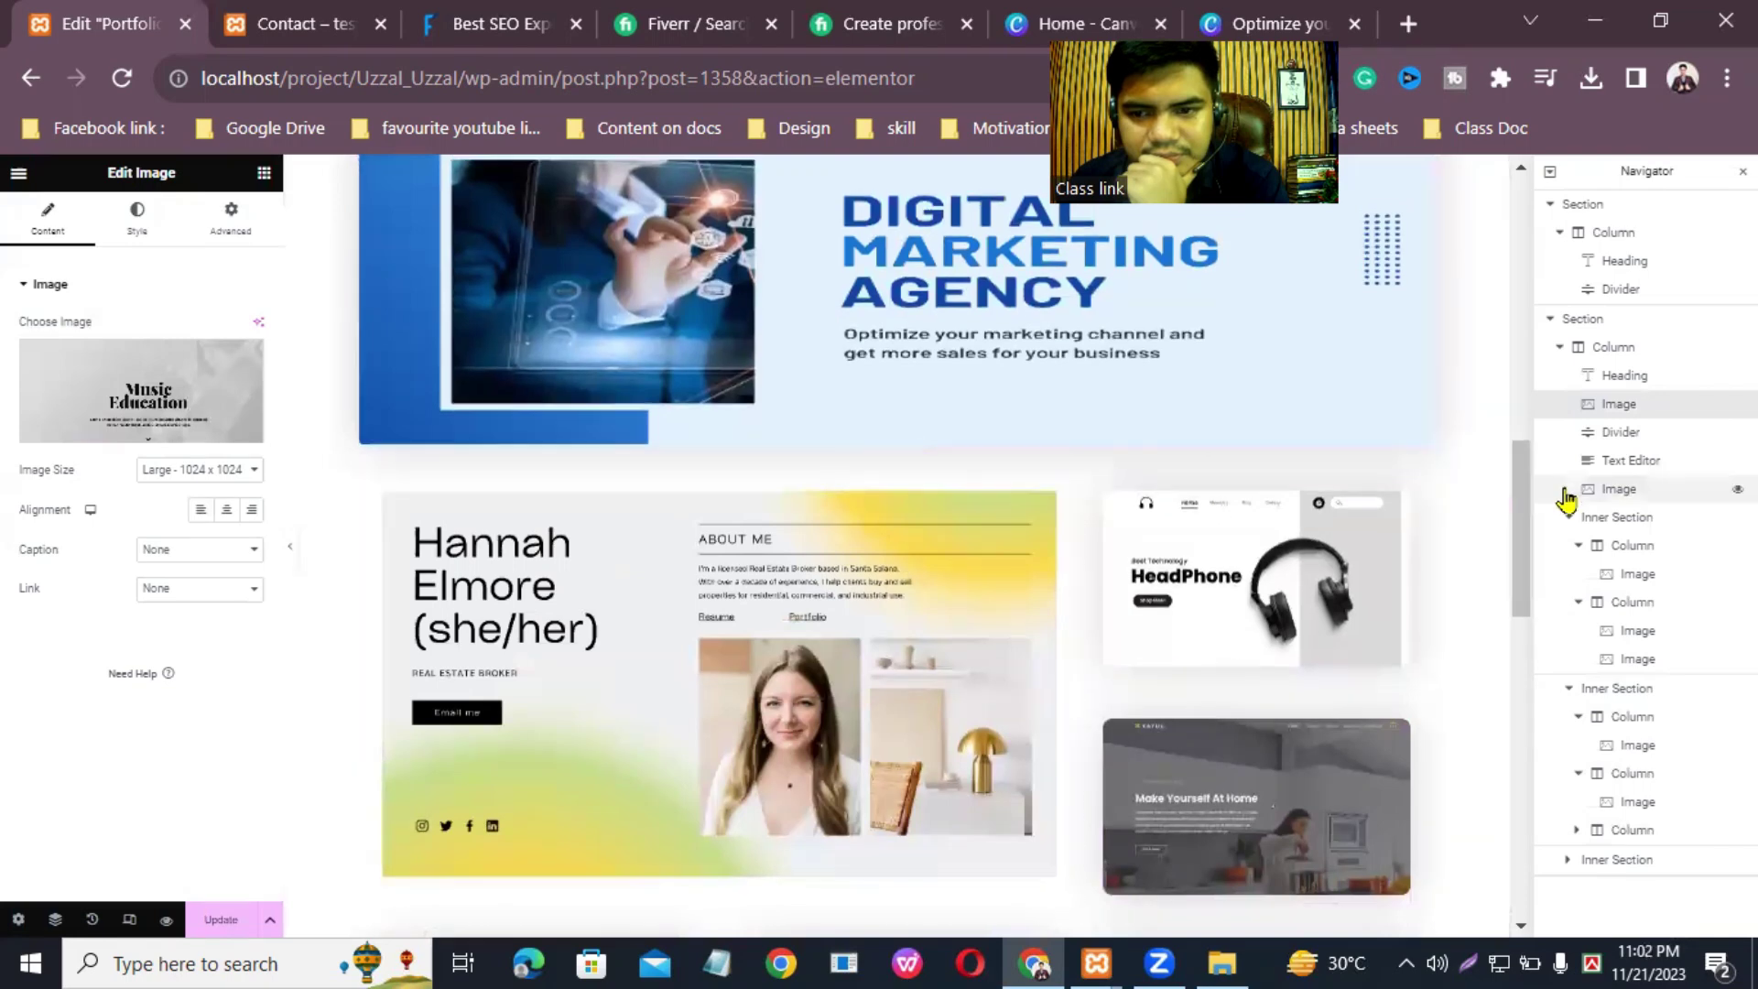
{"action": "left_click_drag", "start_coordinate": [1526, 512], "coordinate": [1523, 667]}
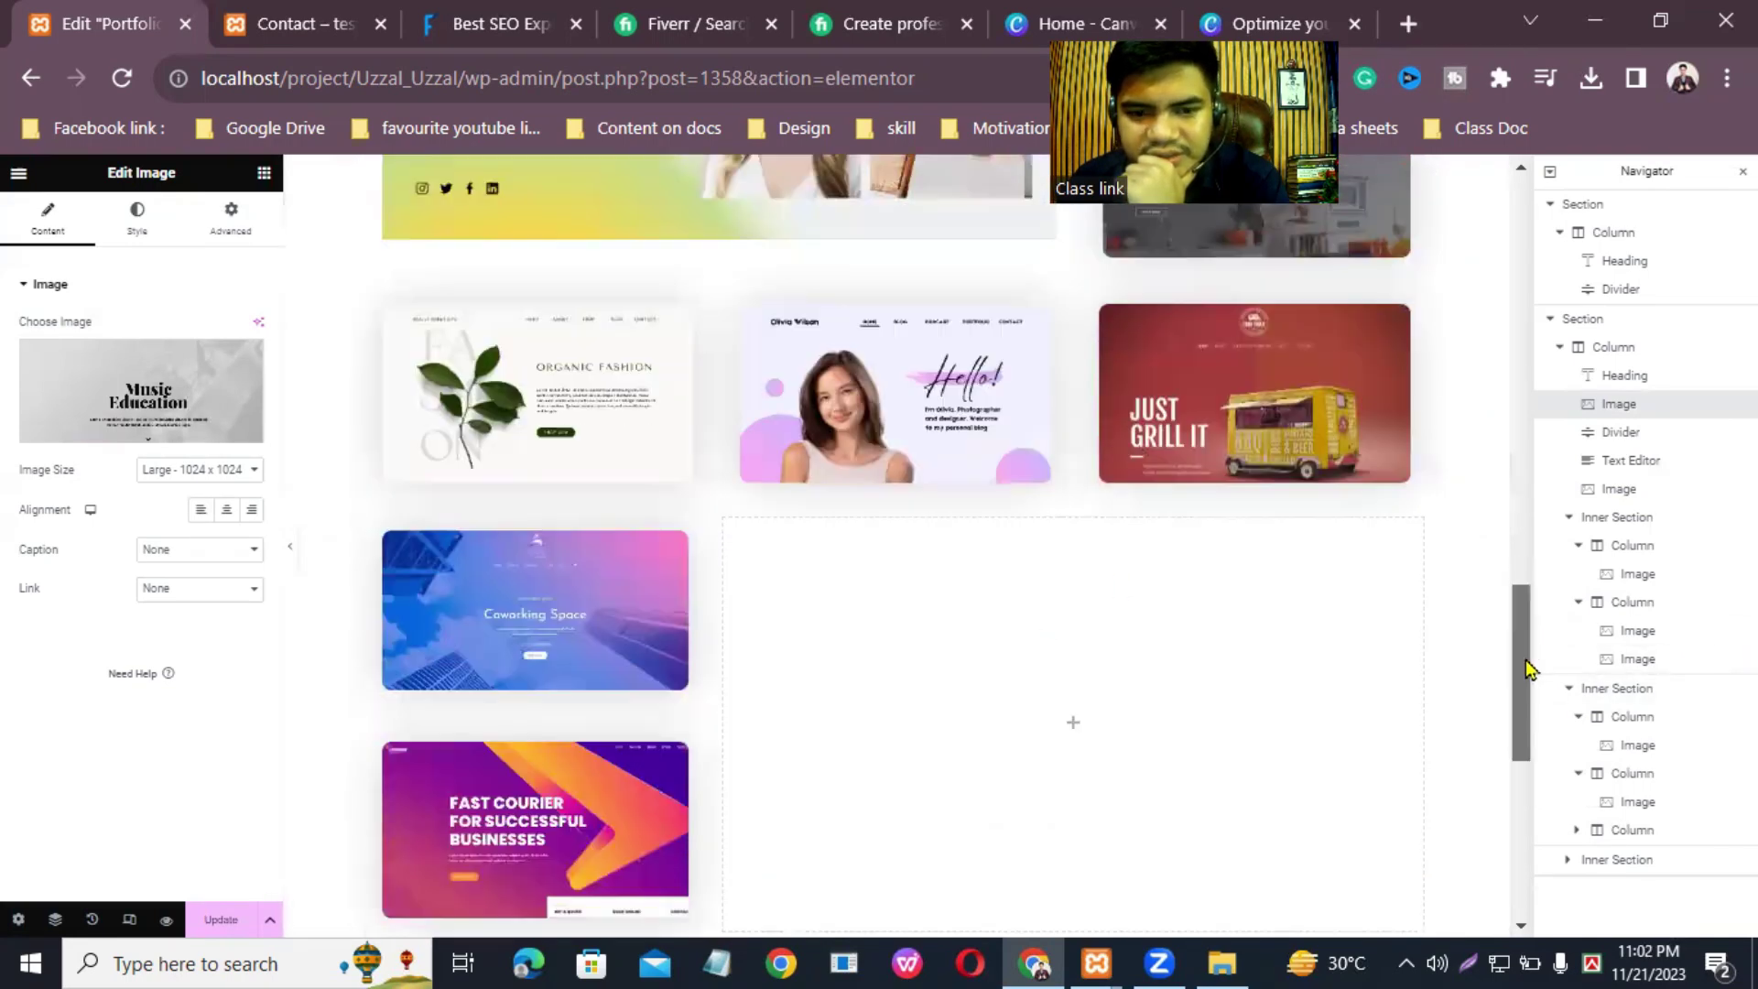
{"action": "left_click", "coordinate": [262, 173]}
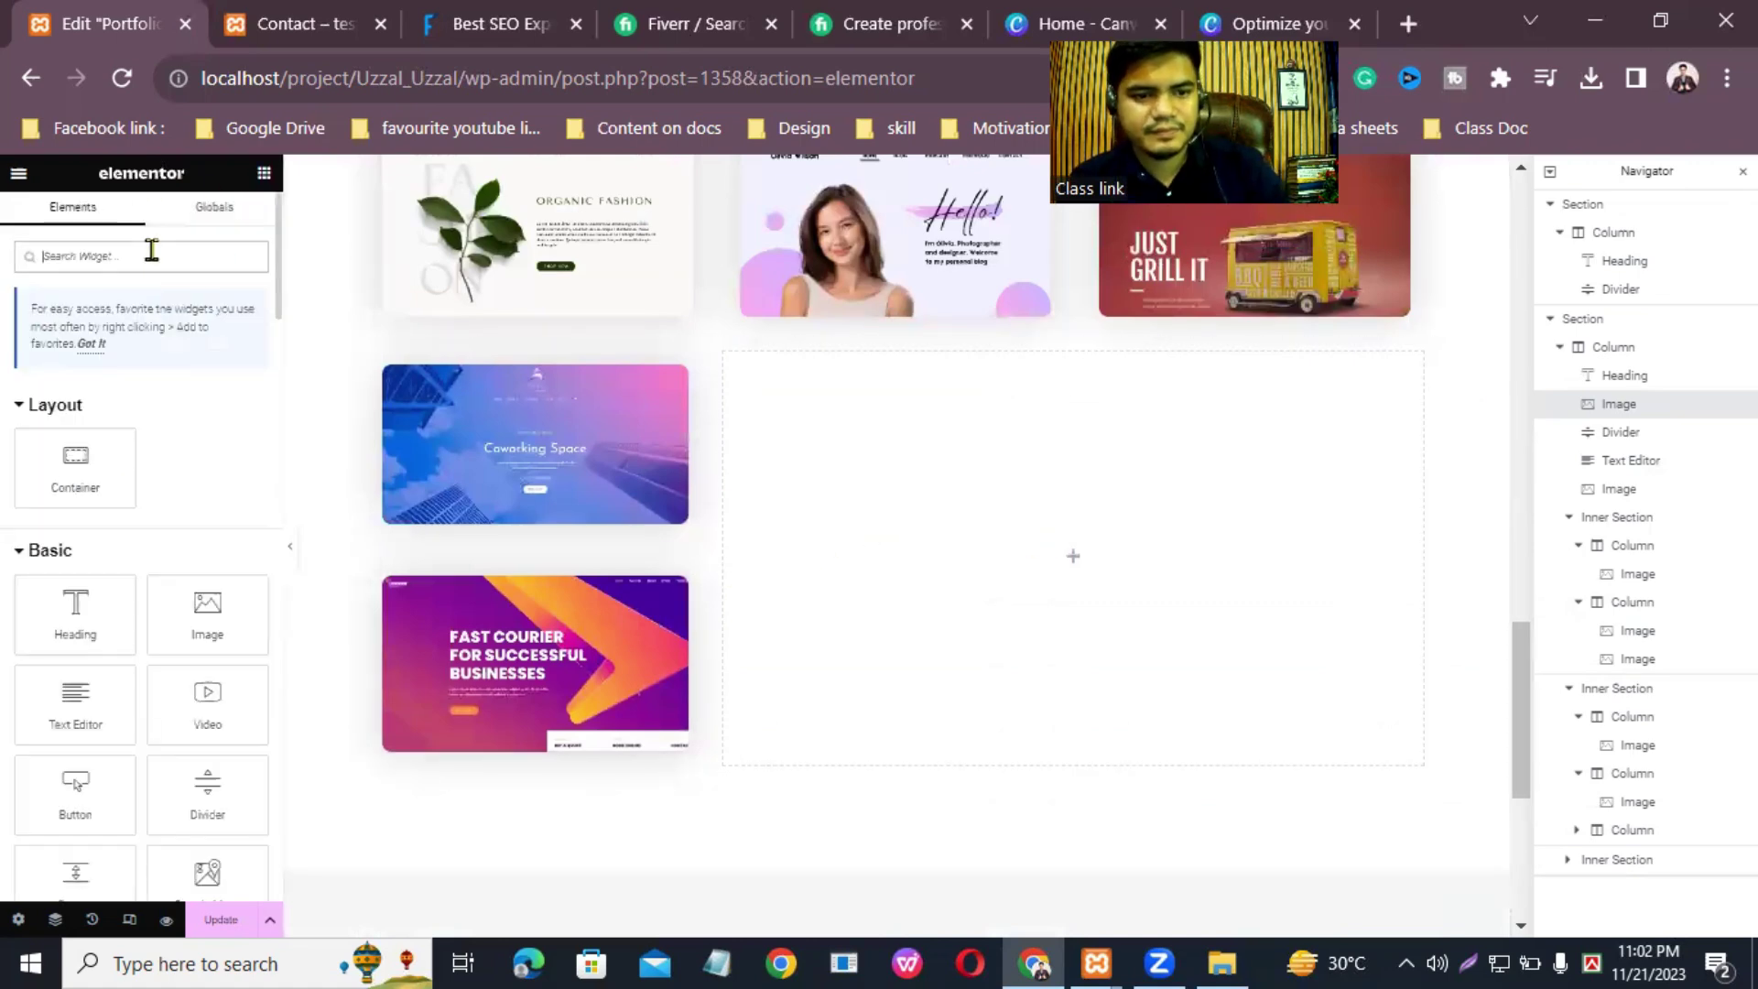
{"action": "left_click_drag", "start_coordinate": [194, 601], "coordinate": [1035, 489]}
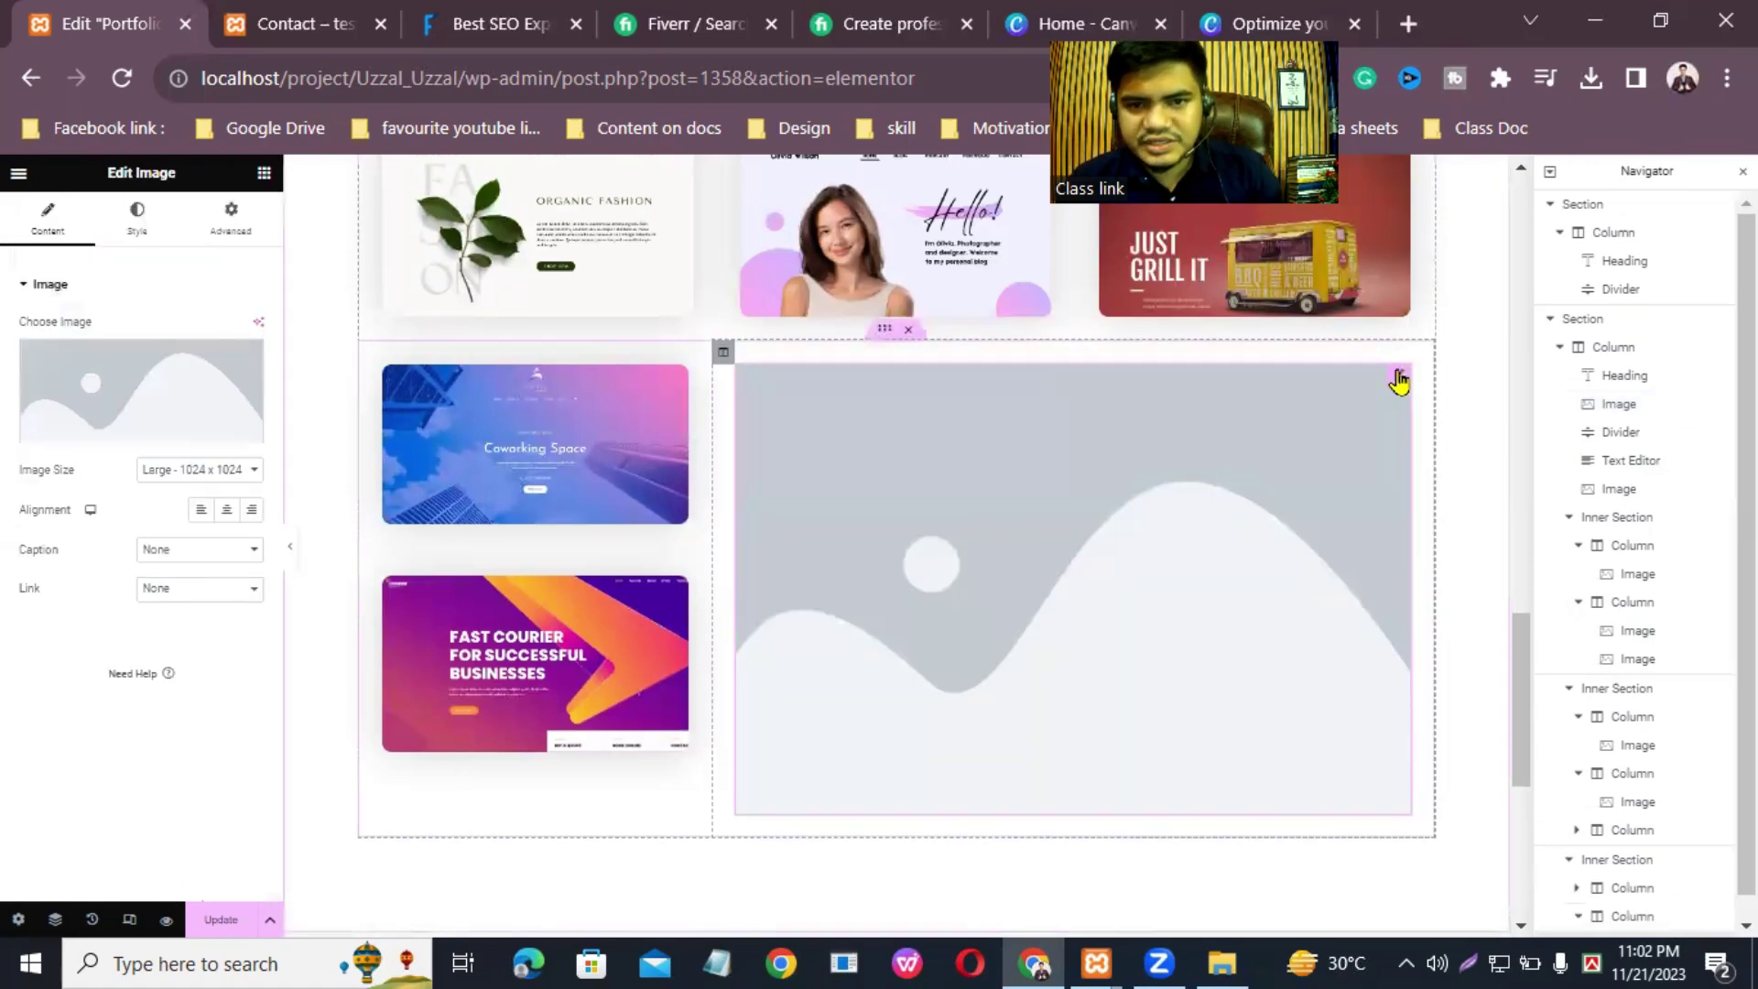
Step: Upload 8.png, the Natural Ingredients skincare design, and place it in the new Image widget
{"action": "left_click", "coordinate": [130, 434]}
{"action": "left_click", "coordinate": [264, 255]}
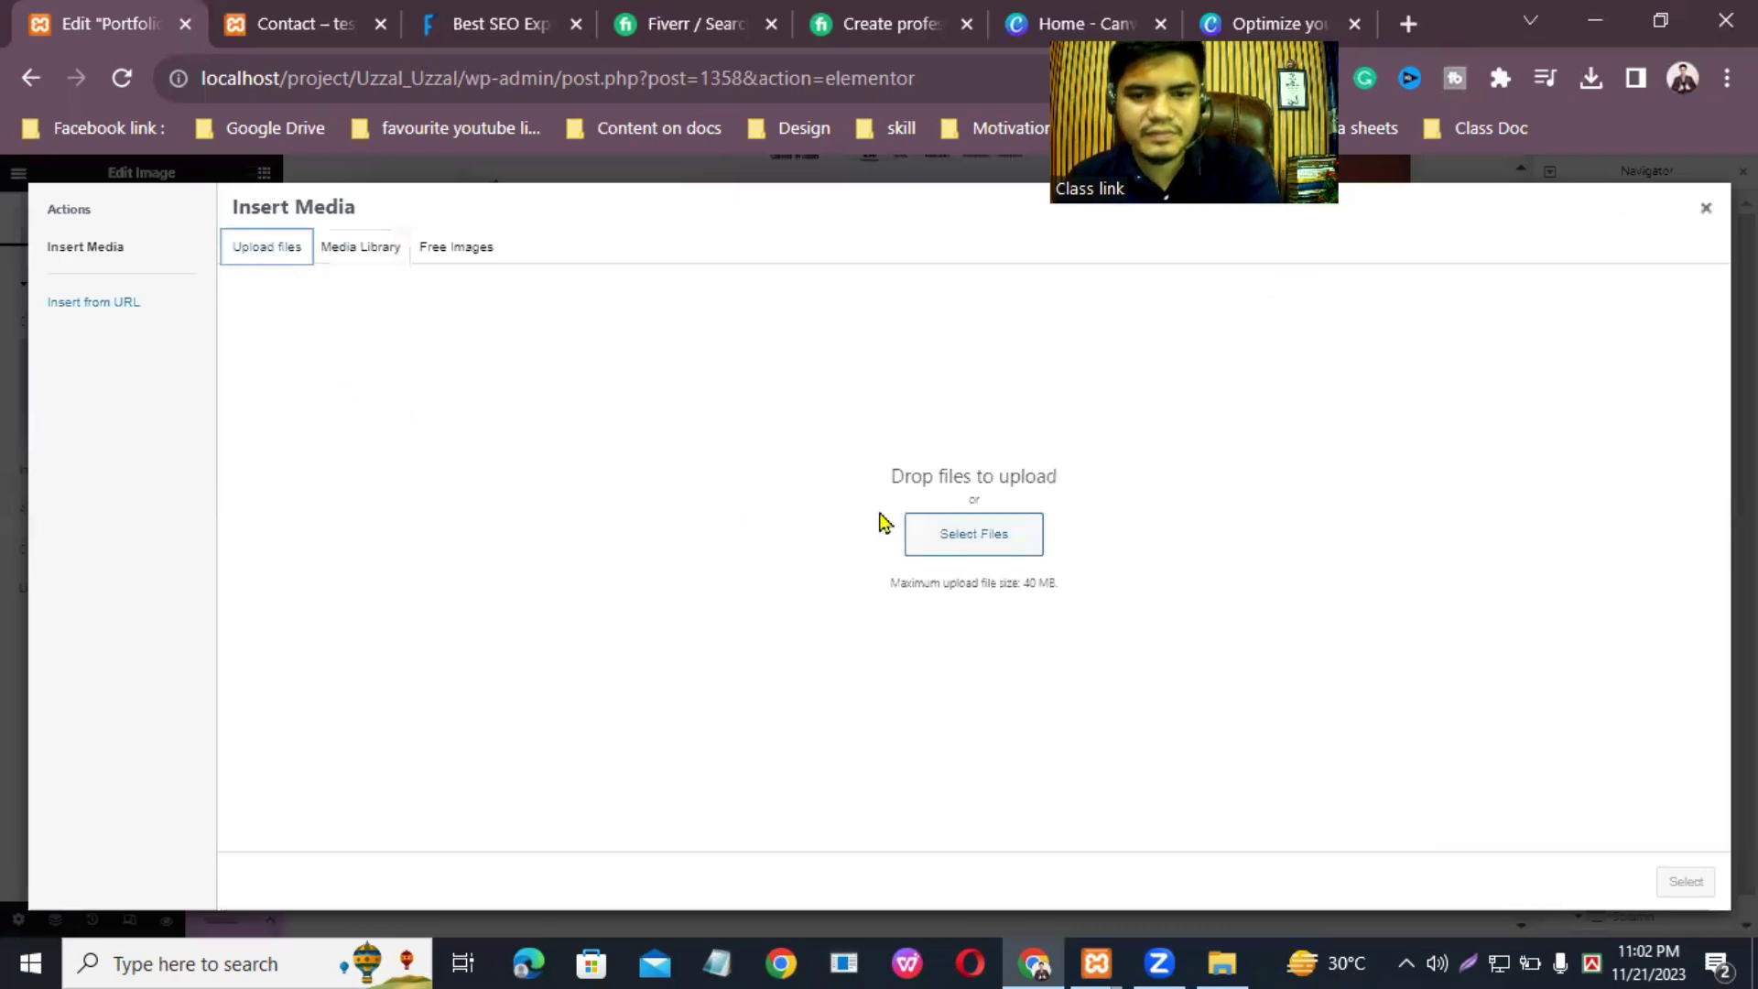
{"action": "left_click", "coordinate": [953, 548]}
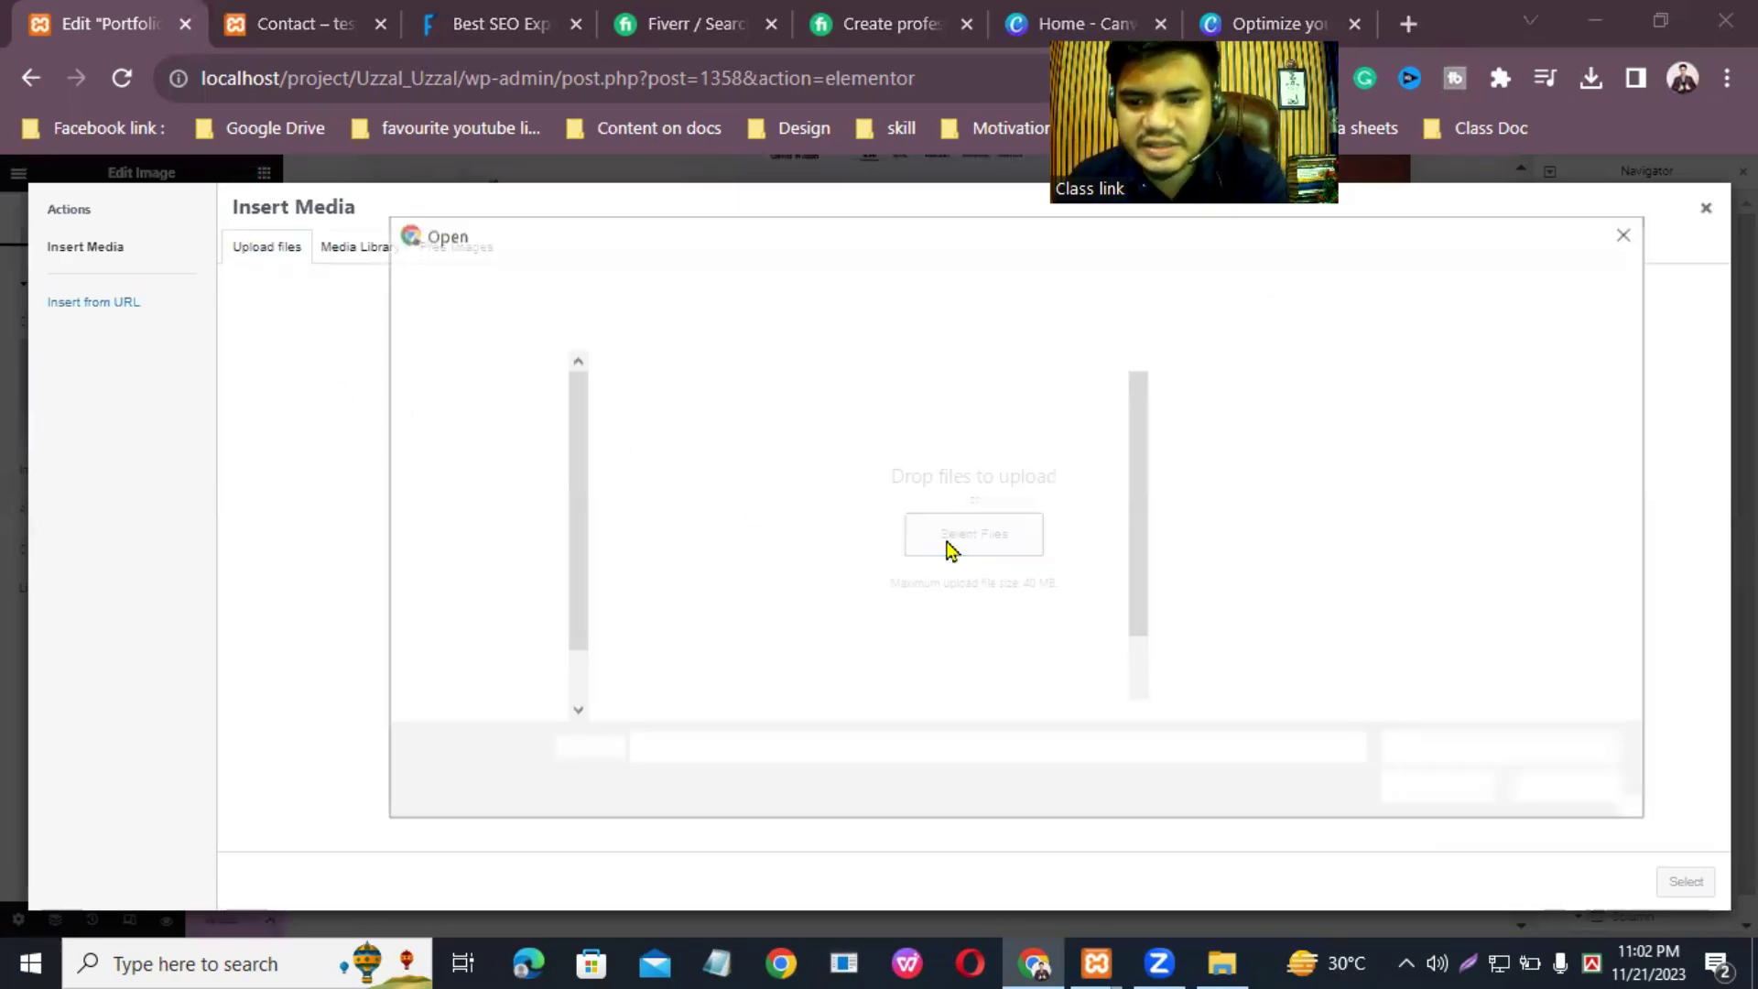
{"action": "scroll", "coordinate": [810, 542], "scroll_direction": "down", "scroll_amount": 1}
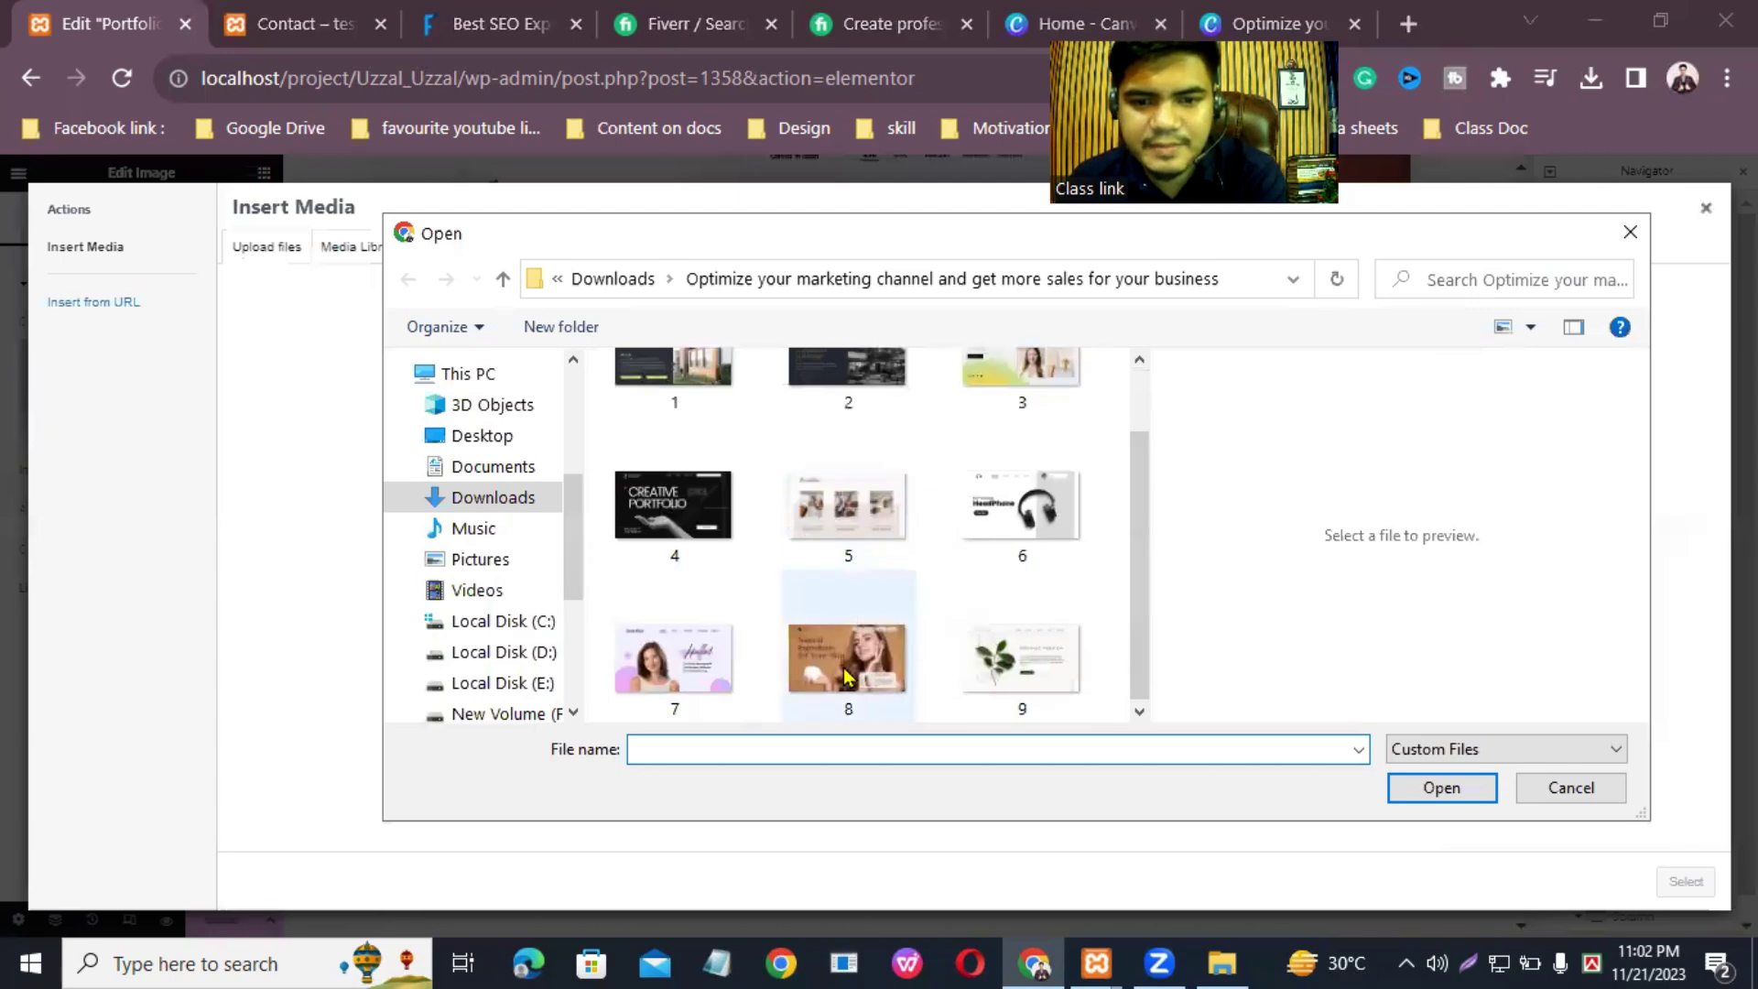
{"action": "left_click", "coordinate": [874, 695]}
{"action": "left_click", "coordinate": [1443, 793]}
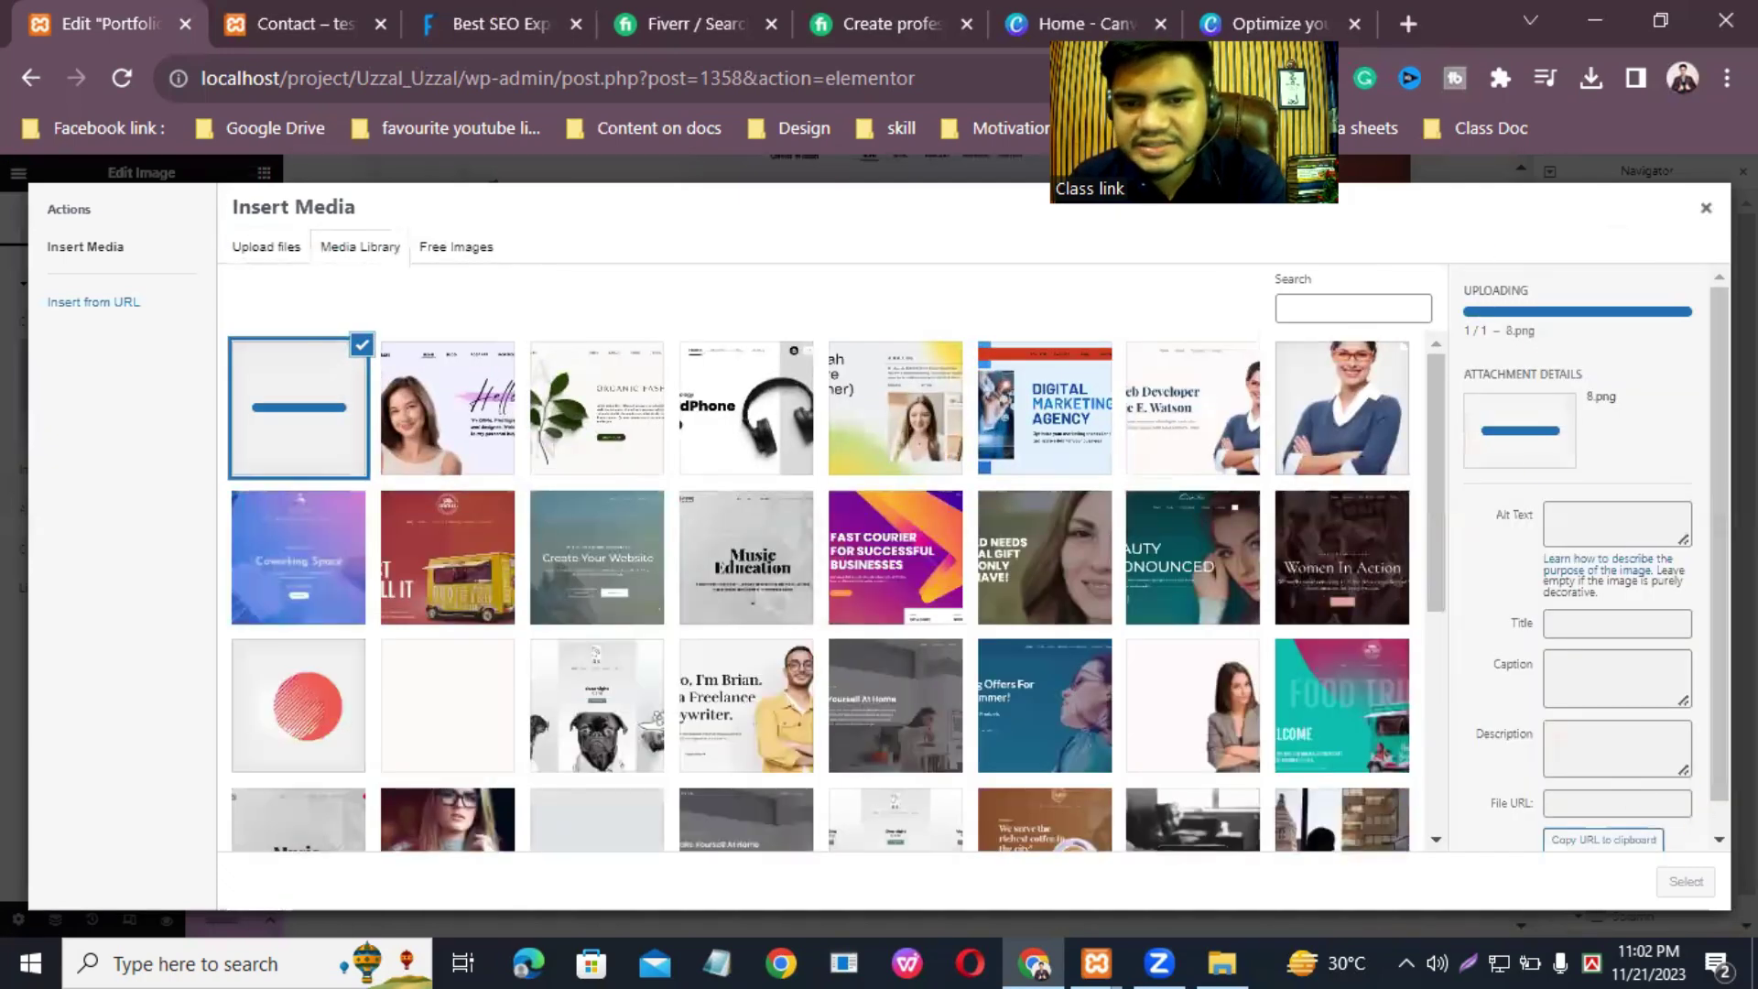
{"action": "left_click", "coordinate": [1684, 881]}
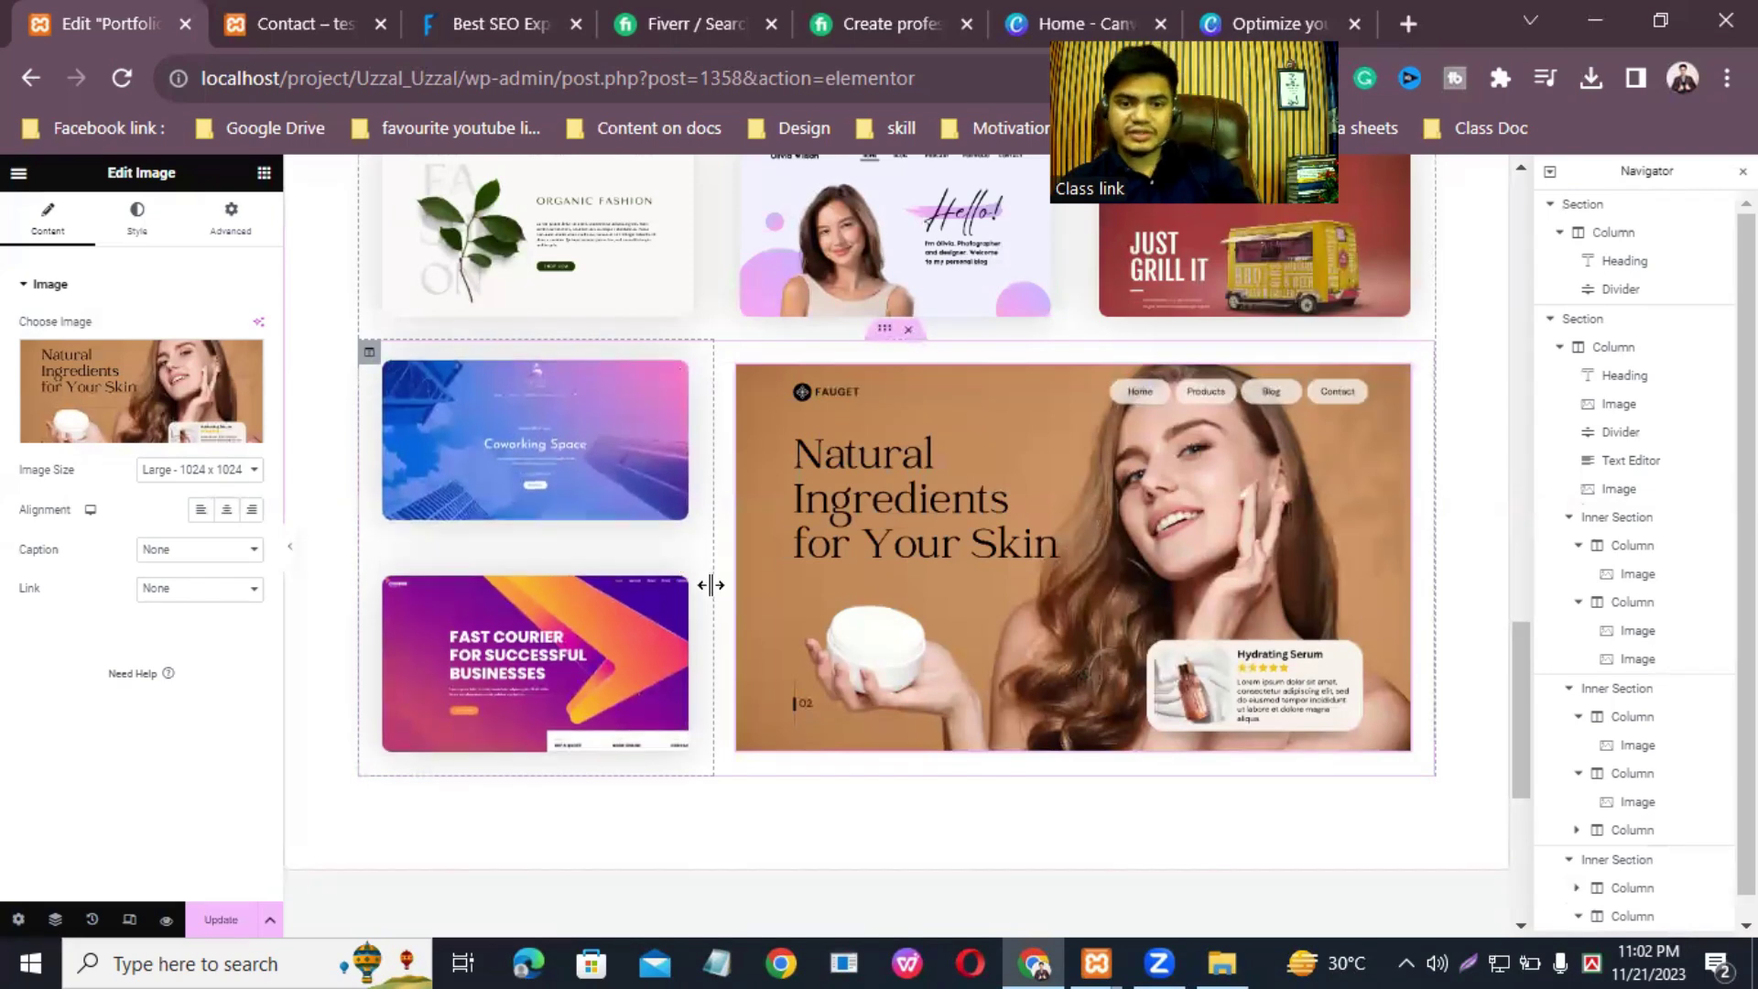
Step: Replace the Fast Courier image with the uploaded beige Portfolio design, 5.png
{"action": "left_click", "coordinate": [675, 560]}
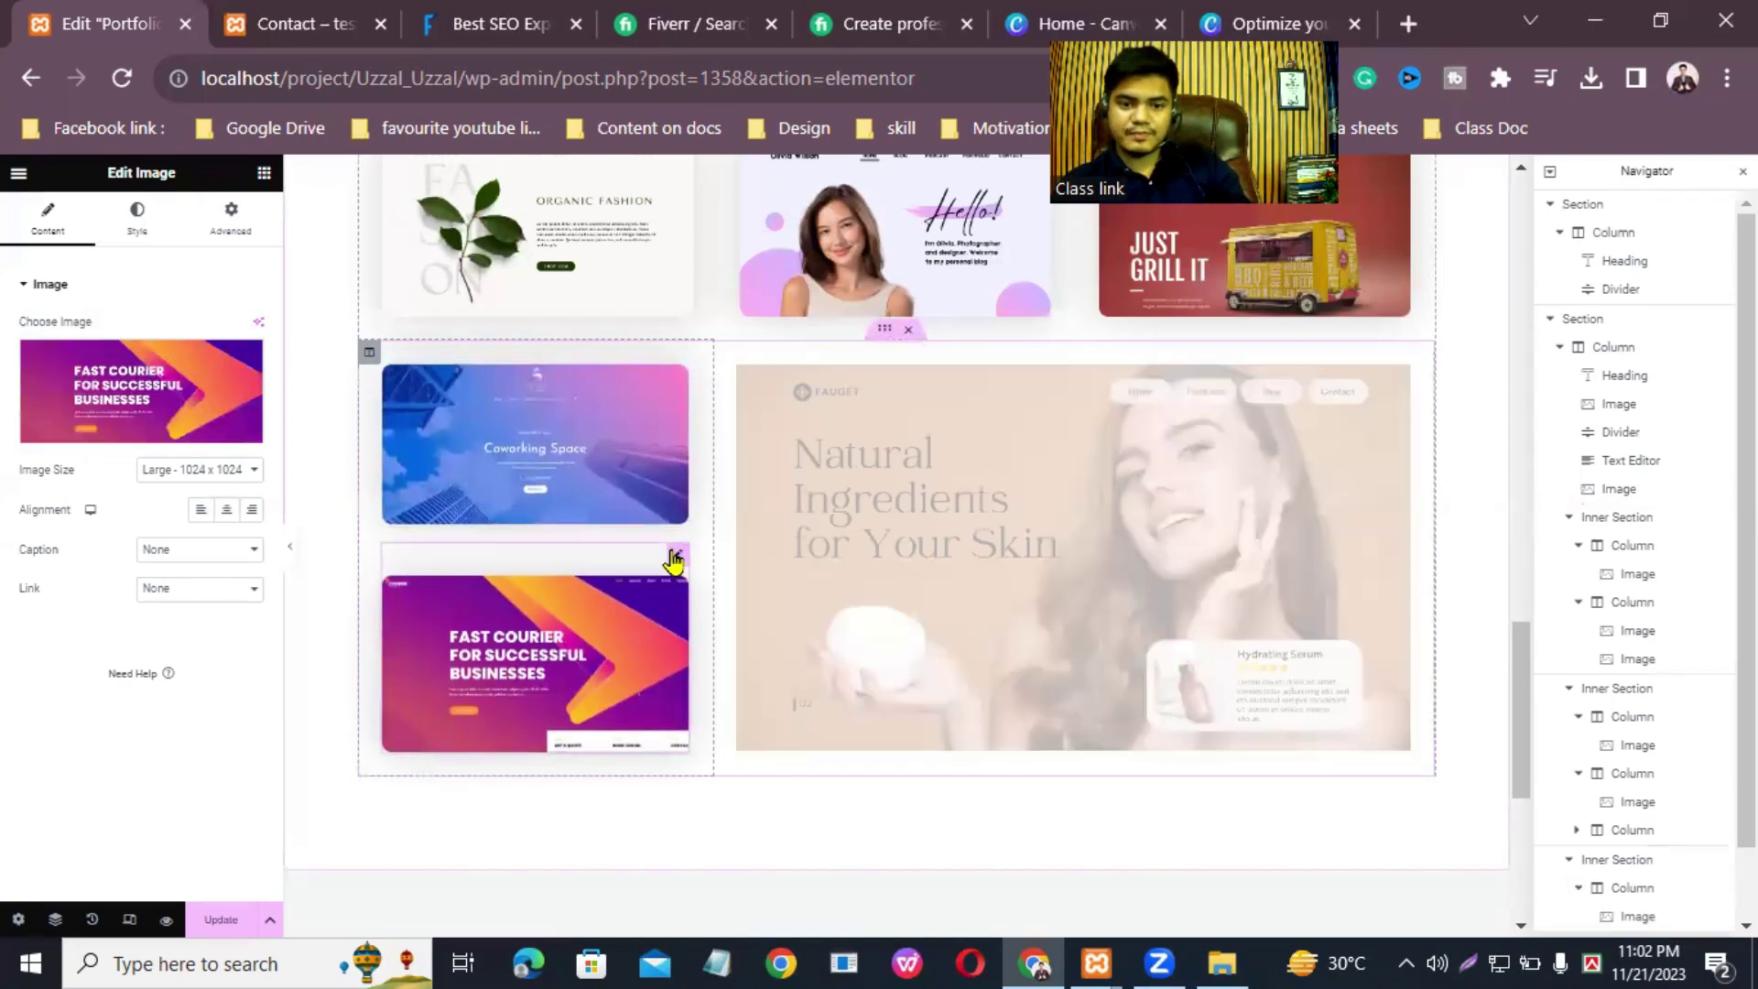
{"action": "left_click", "coordinate": [158, 435]}
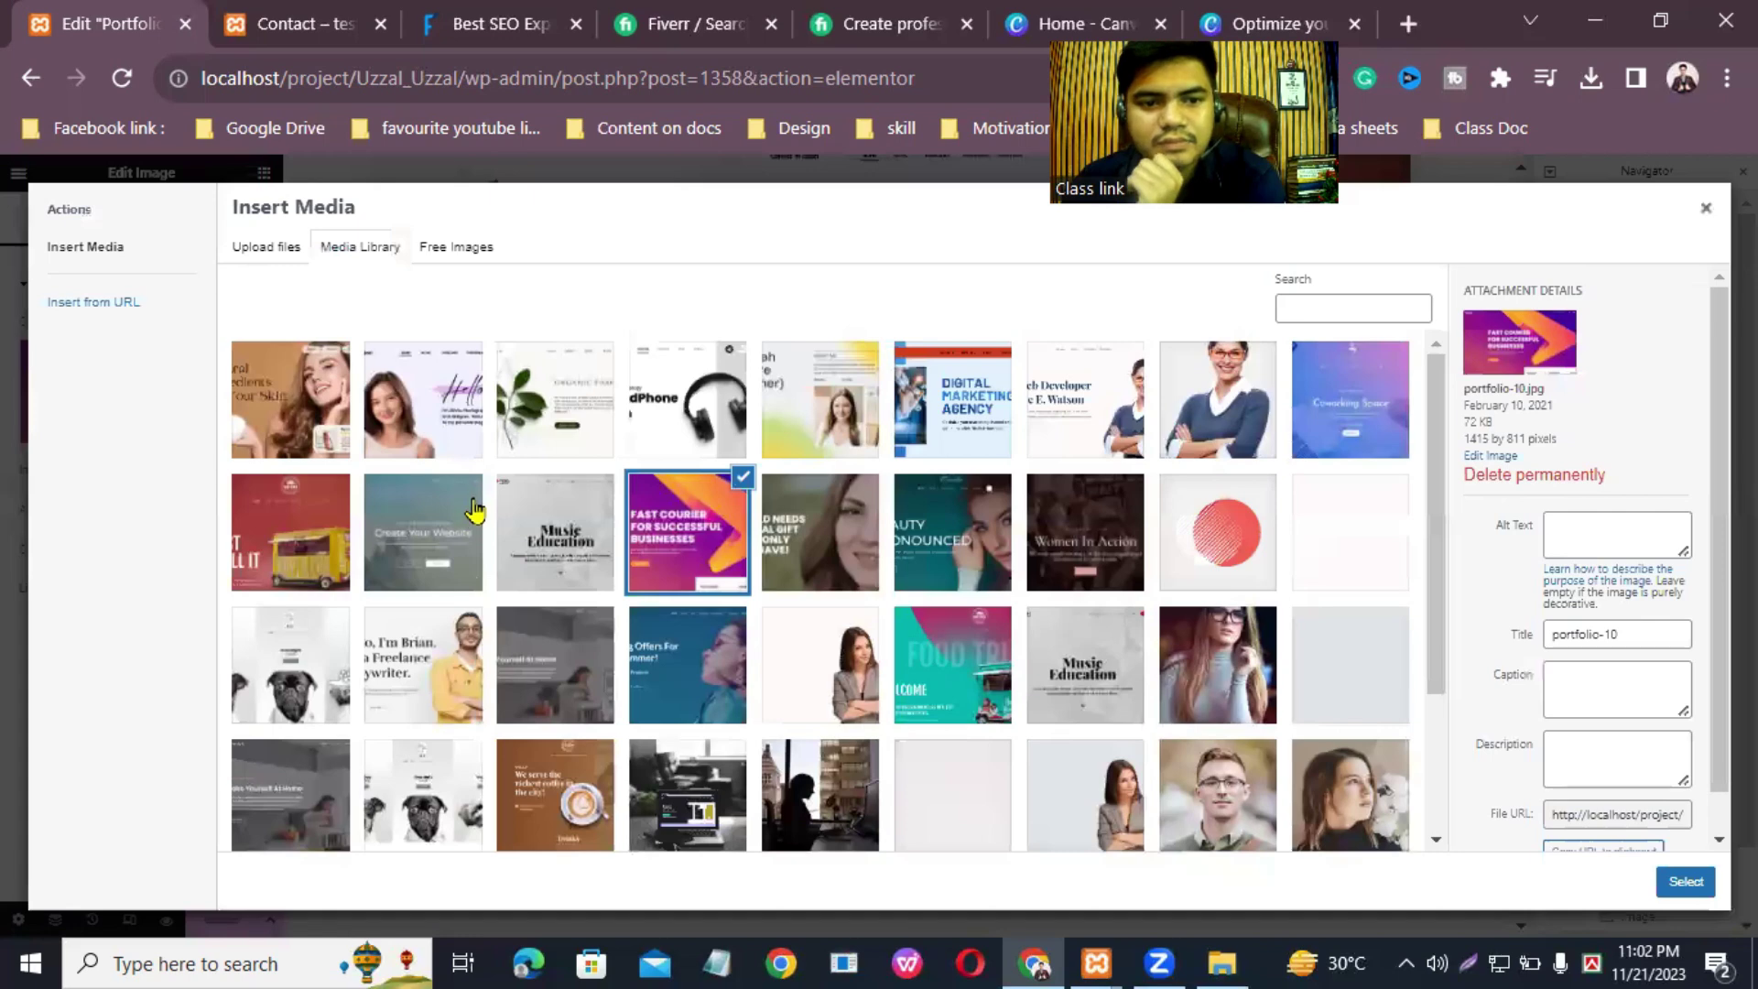
{"action": "left_click", "coordinate": [267, 248]}
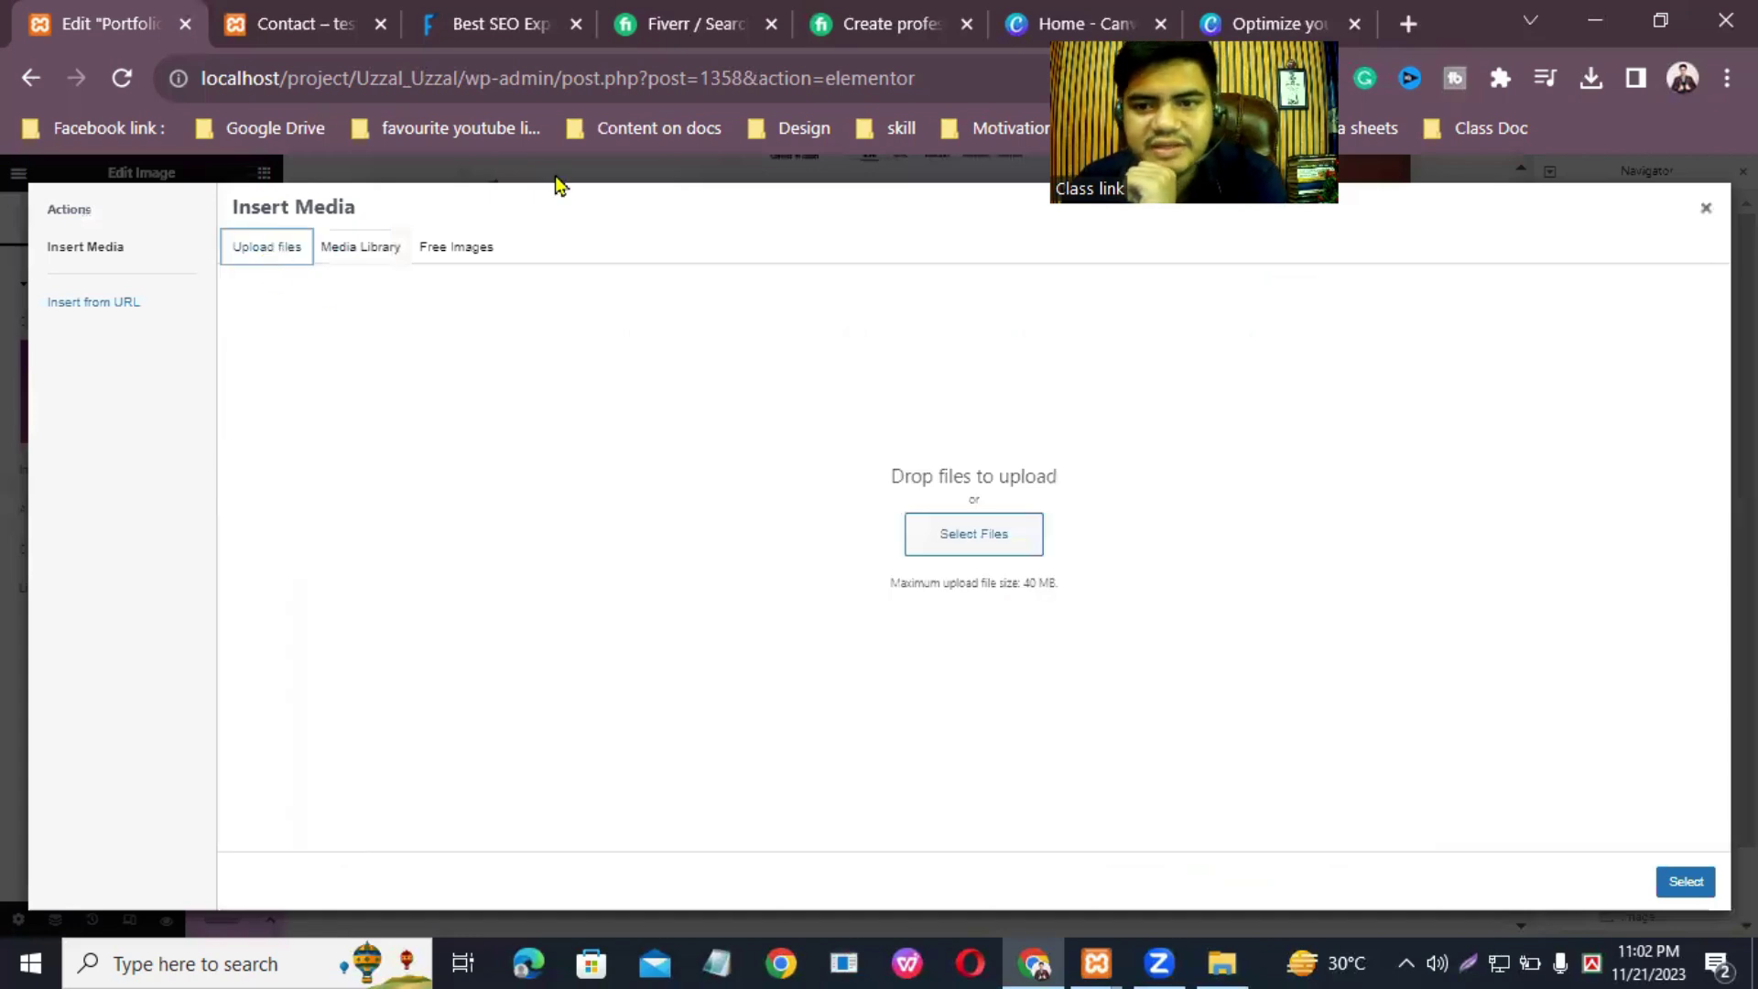
{"action": "left_click", "coordinate": [955, 547]}
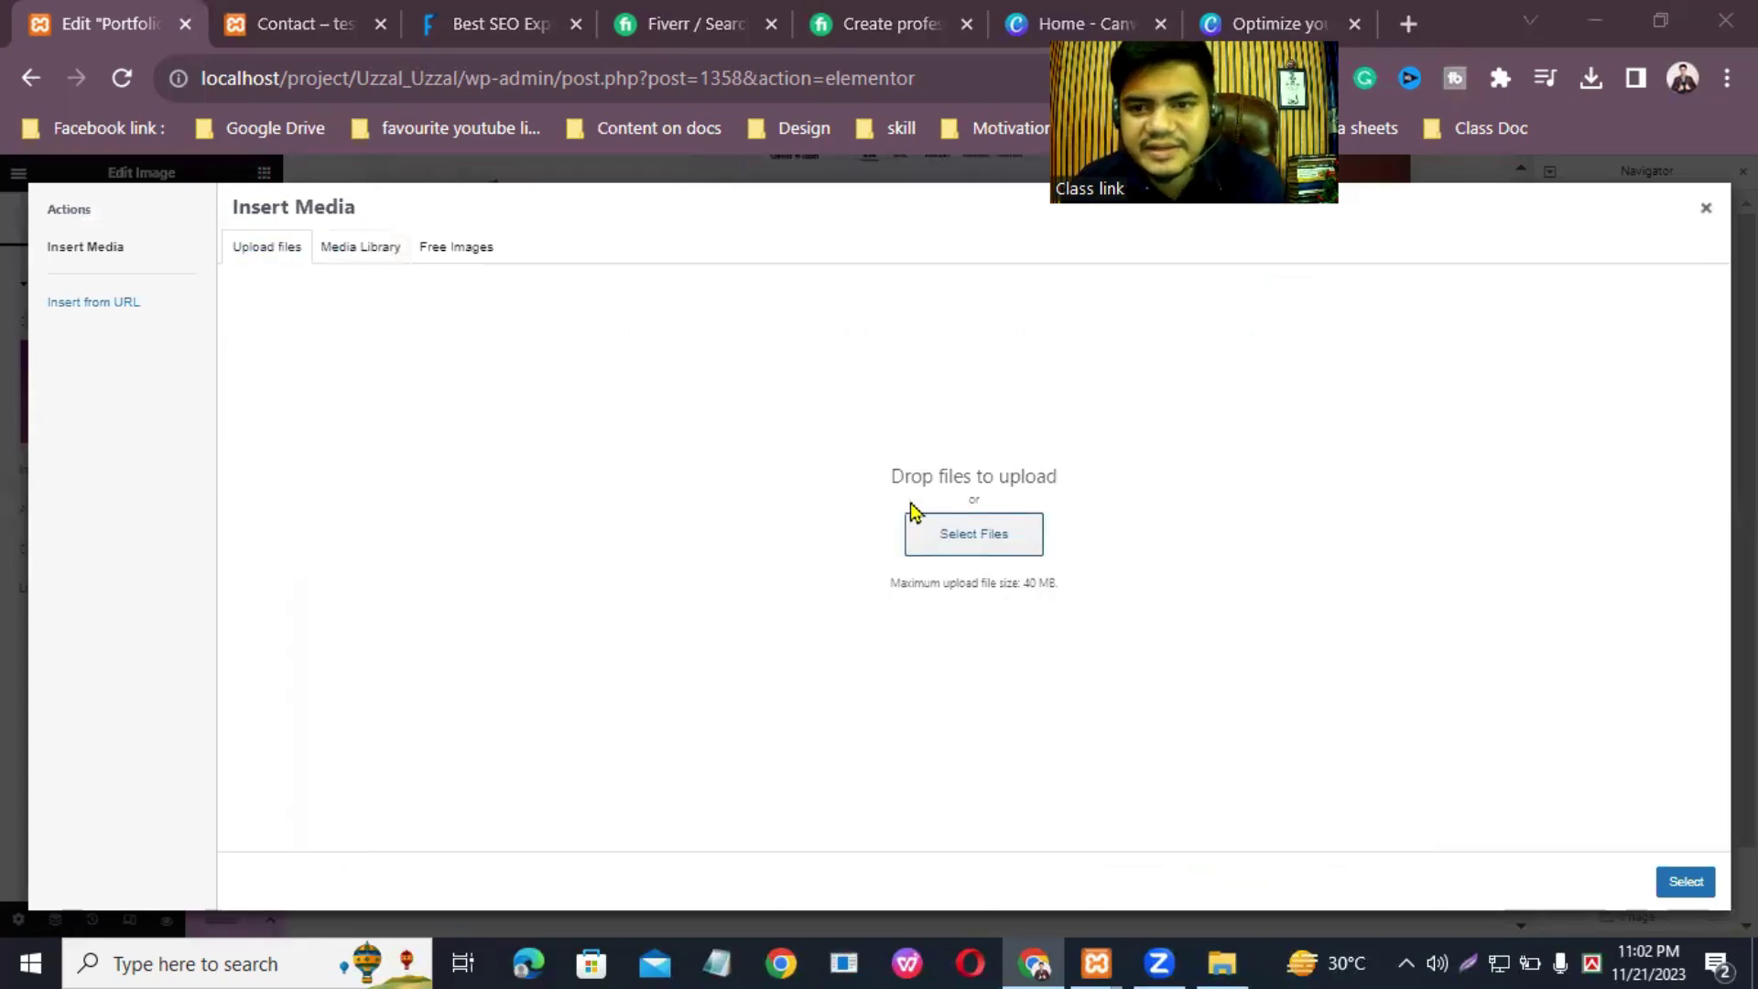
{"action": "scroll", "coordinate": [882, 593], "scroll_direction": "down", "scroll_amount": 1}
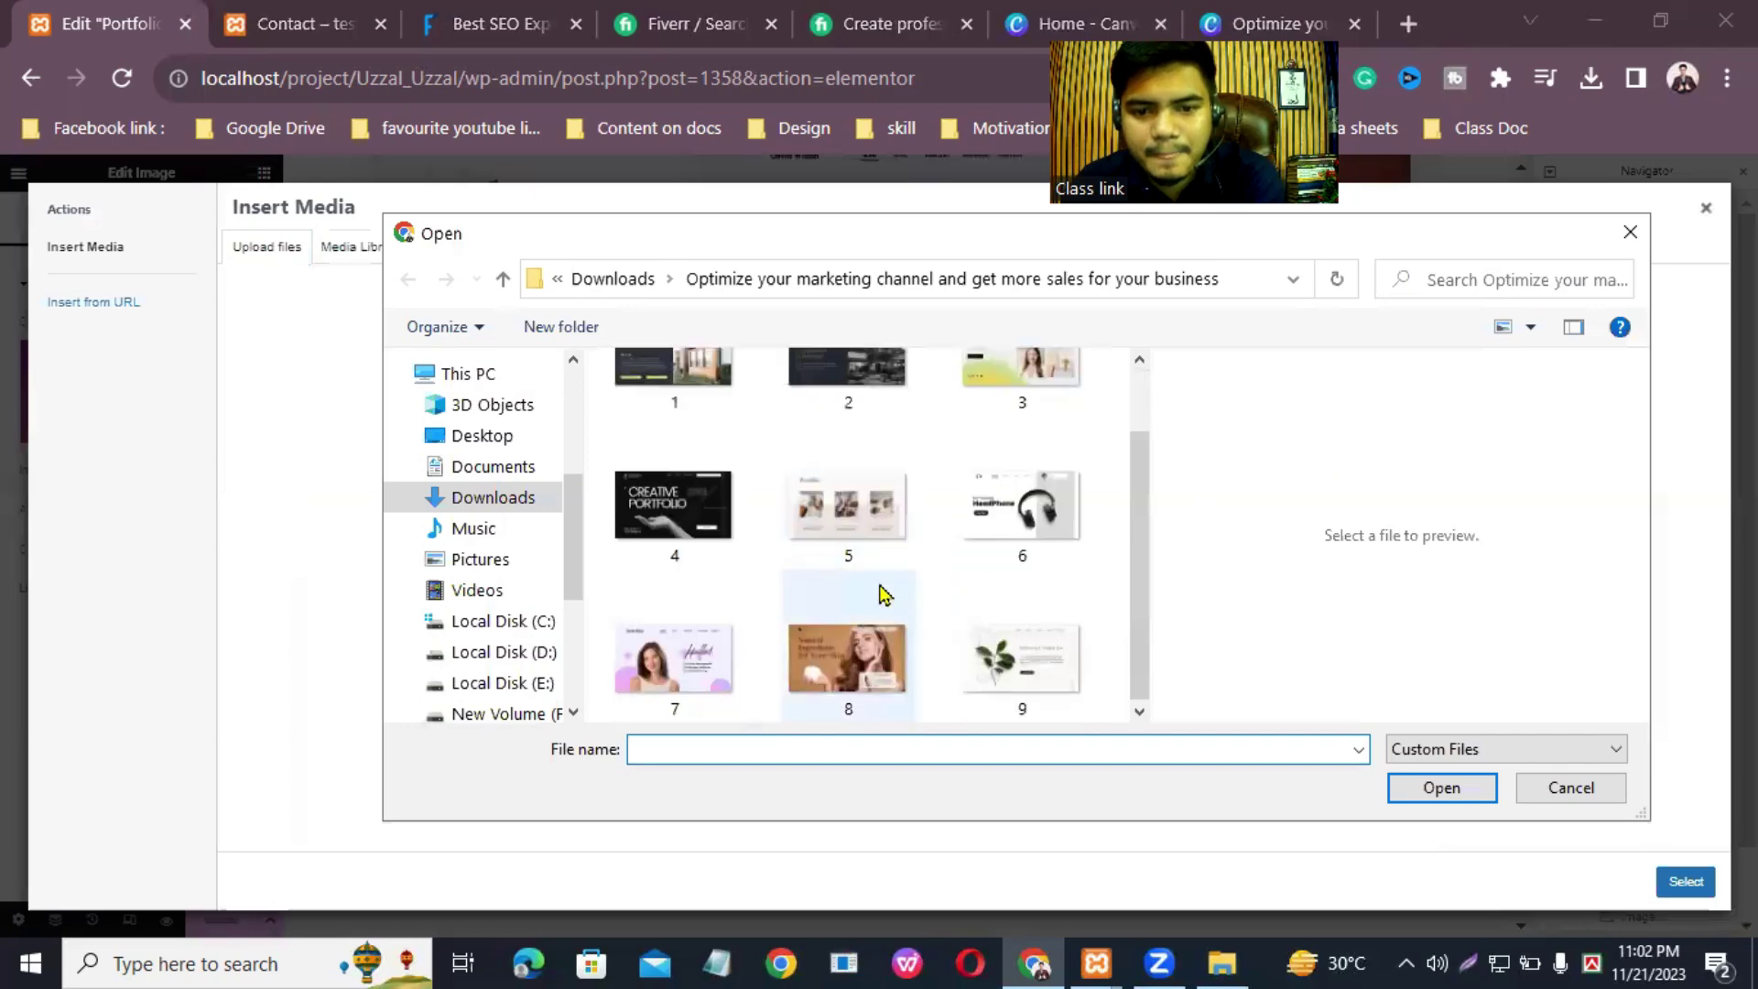
{"action": "left_click", "coordinate": [879, 499]}
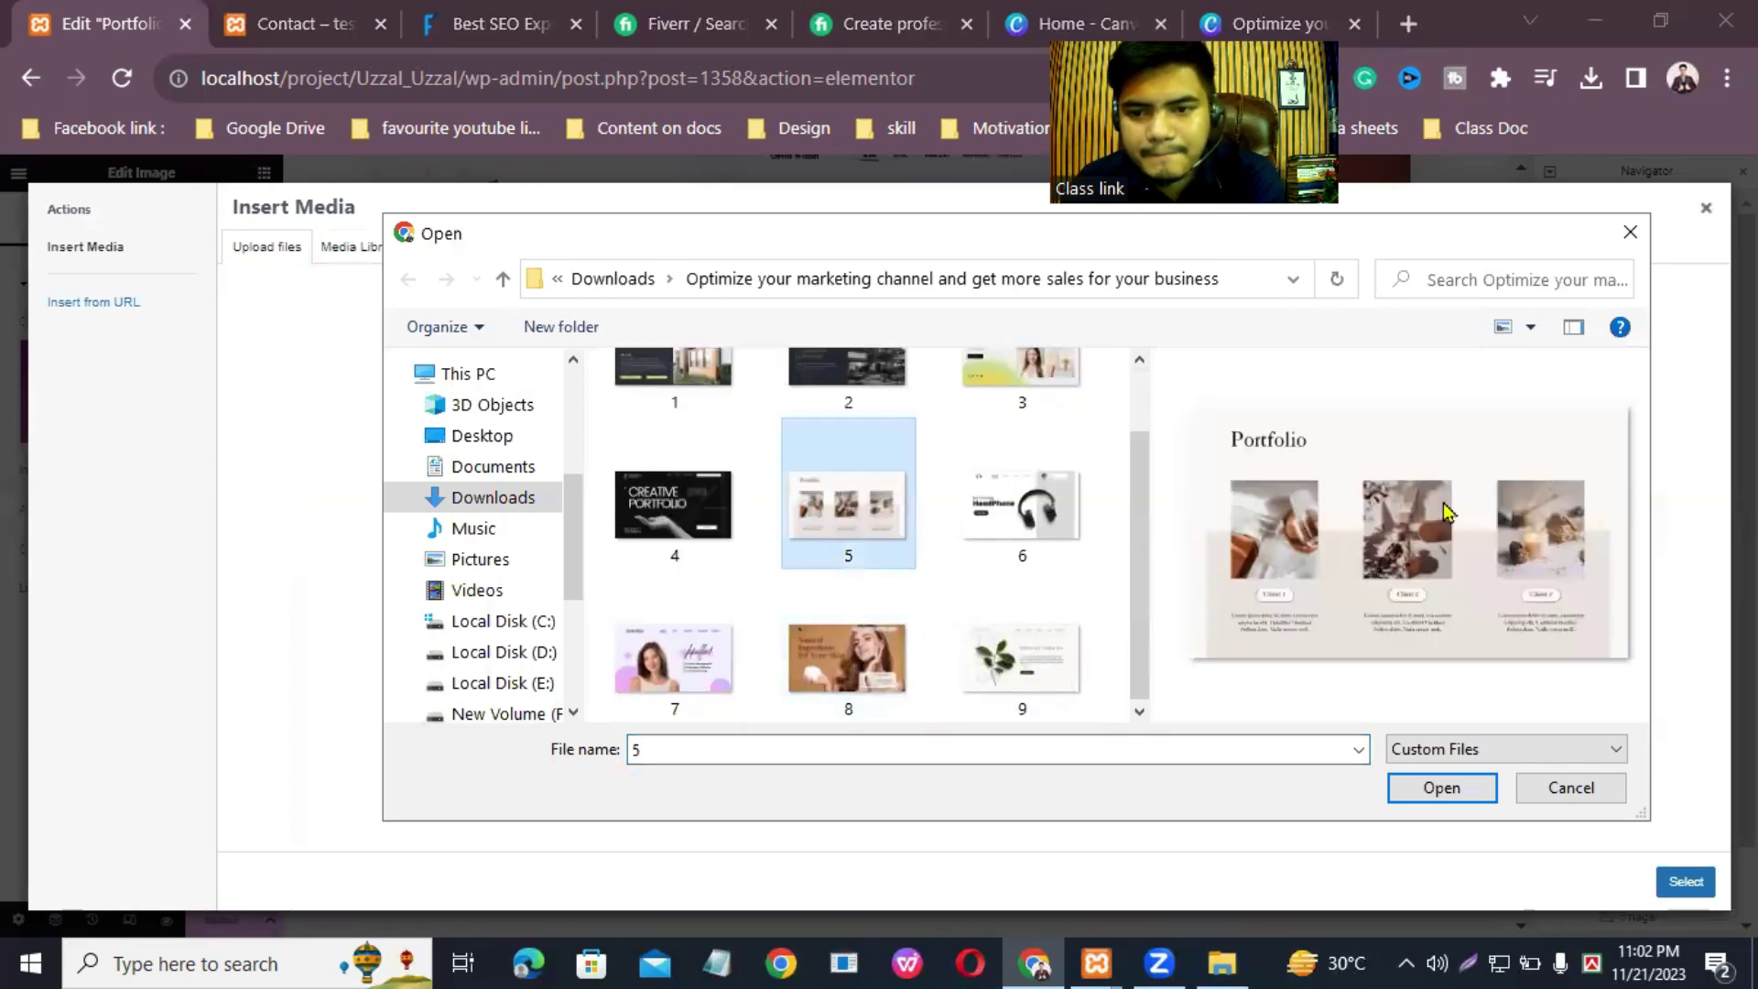
{"action": "left_click", "coordinate": [1435, 792]}
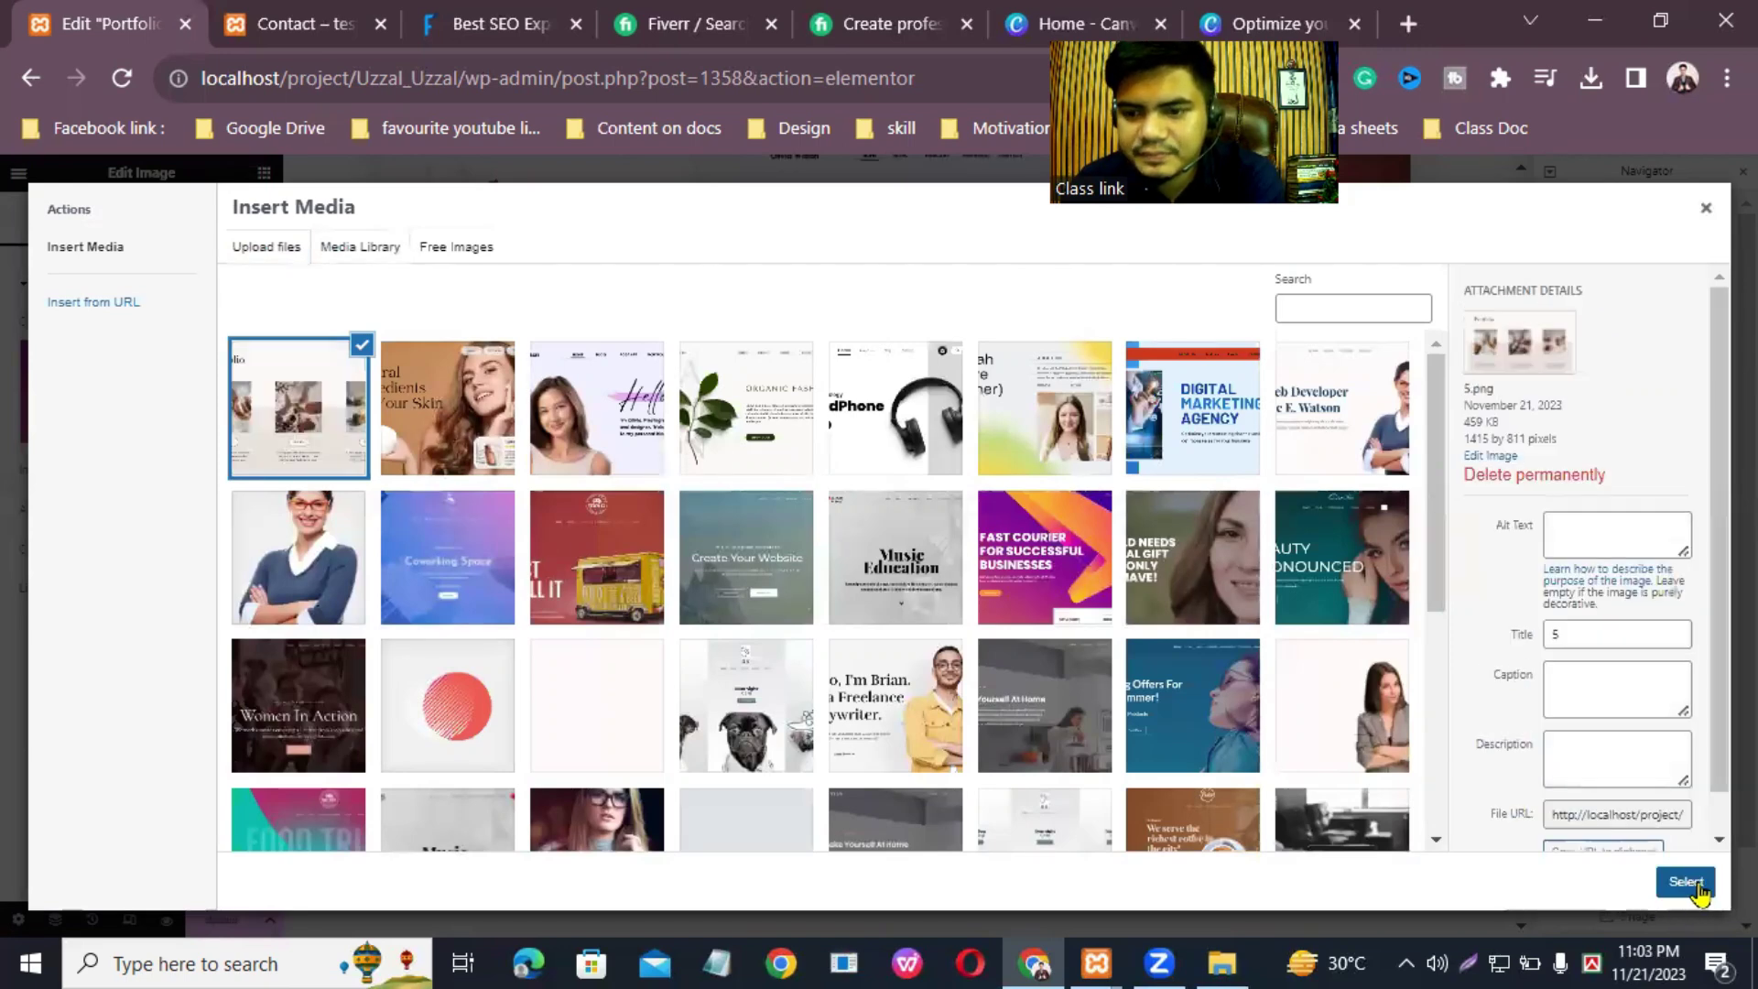
{"action": "left_click", "coordinate": [1686, 881]}
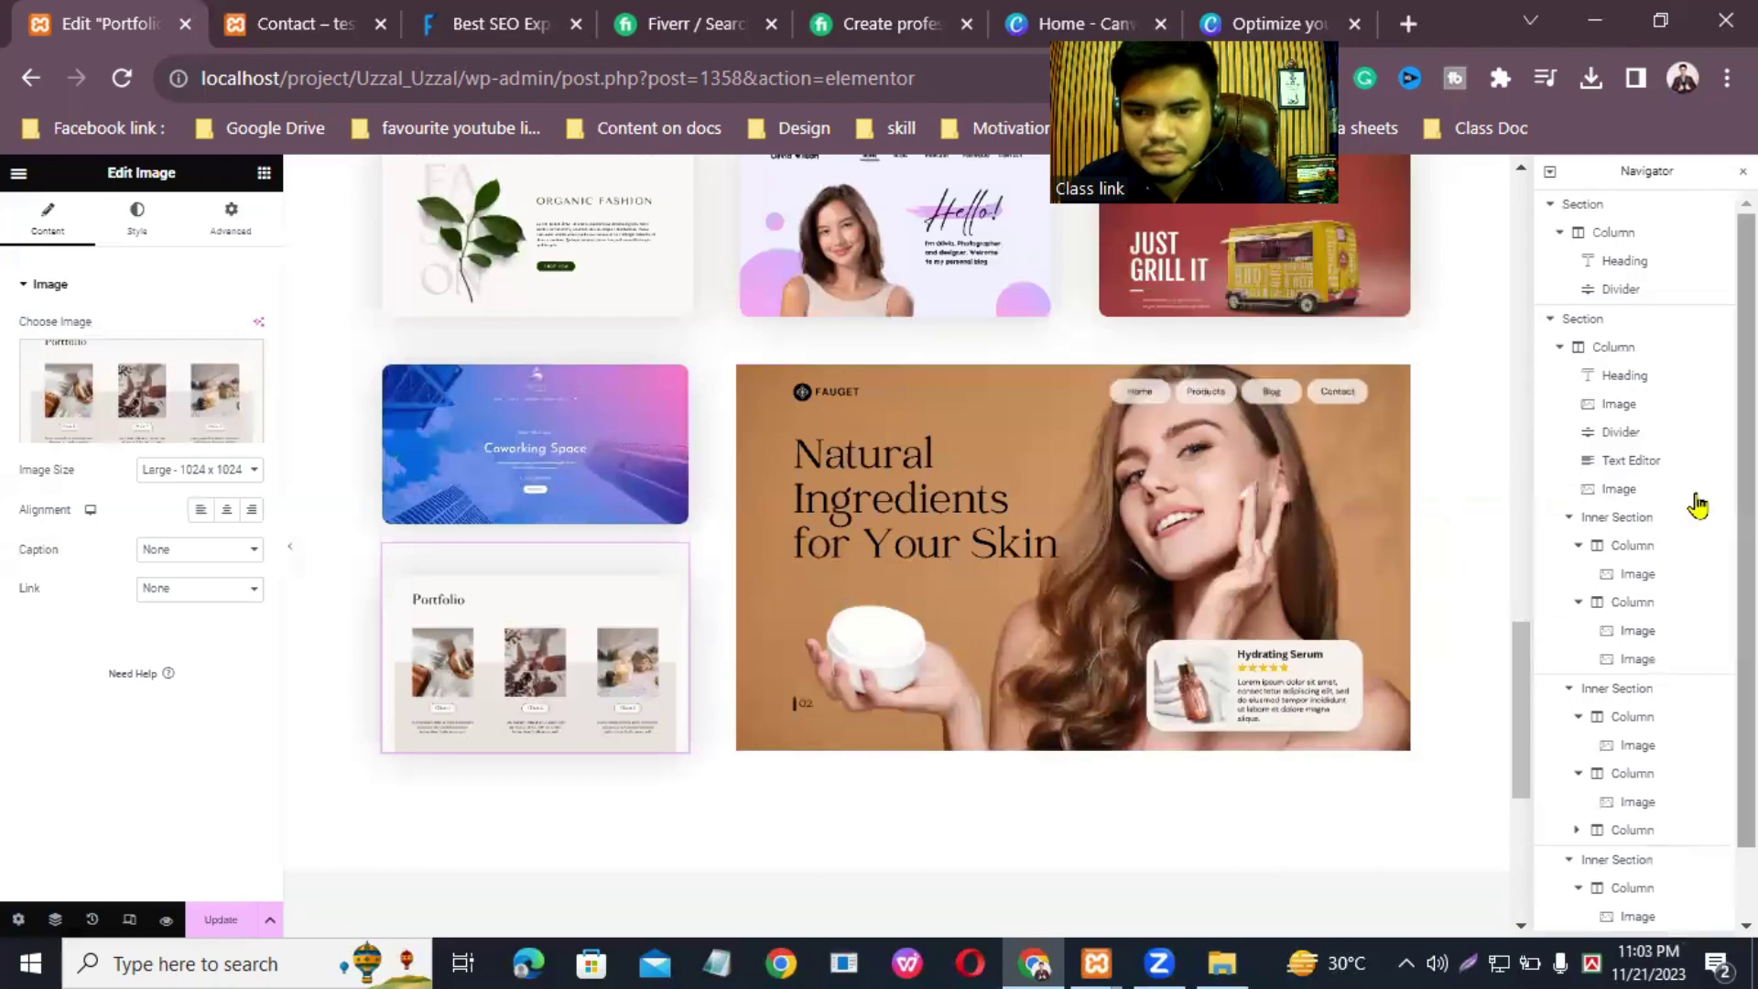
Step: Swap the Just Grill It tile for the uploaded dark real estate design, 2.png
{"action": "left_click_drag", "start_coordinate": [1526, 706], "coordinate": [1495, 600]}
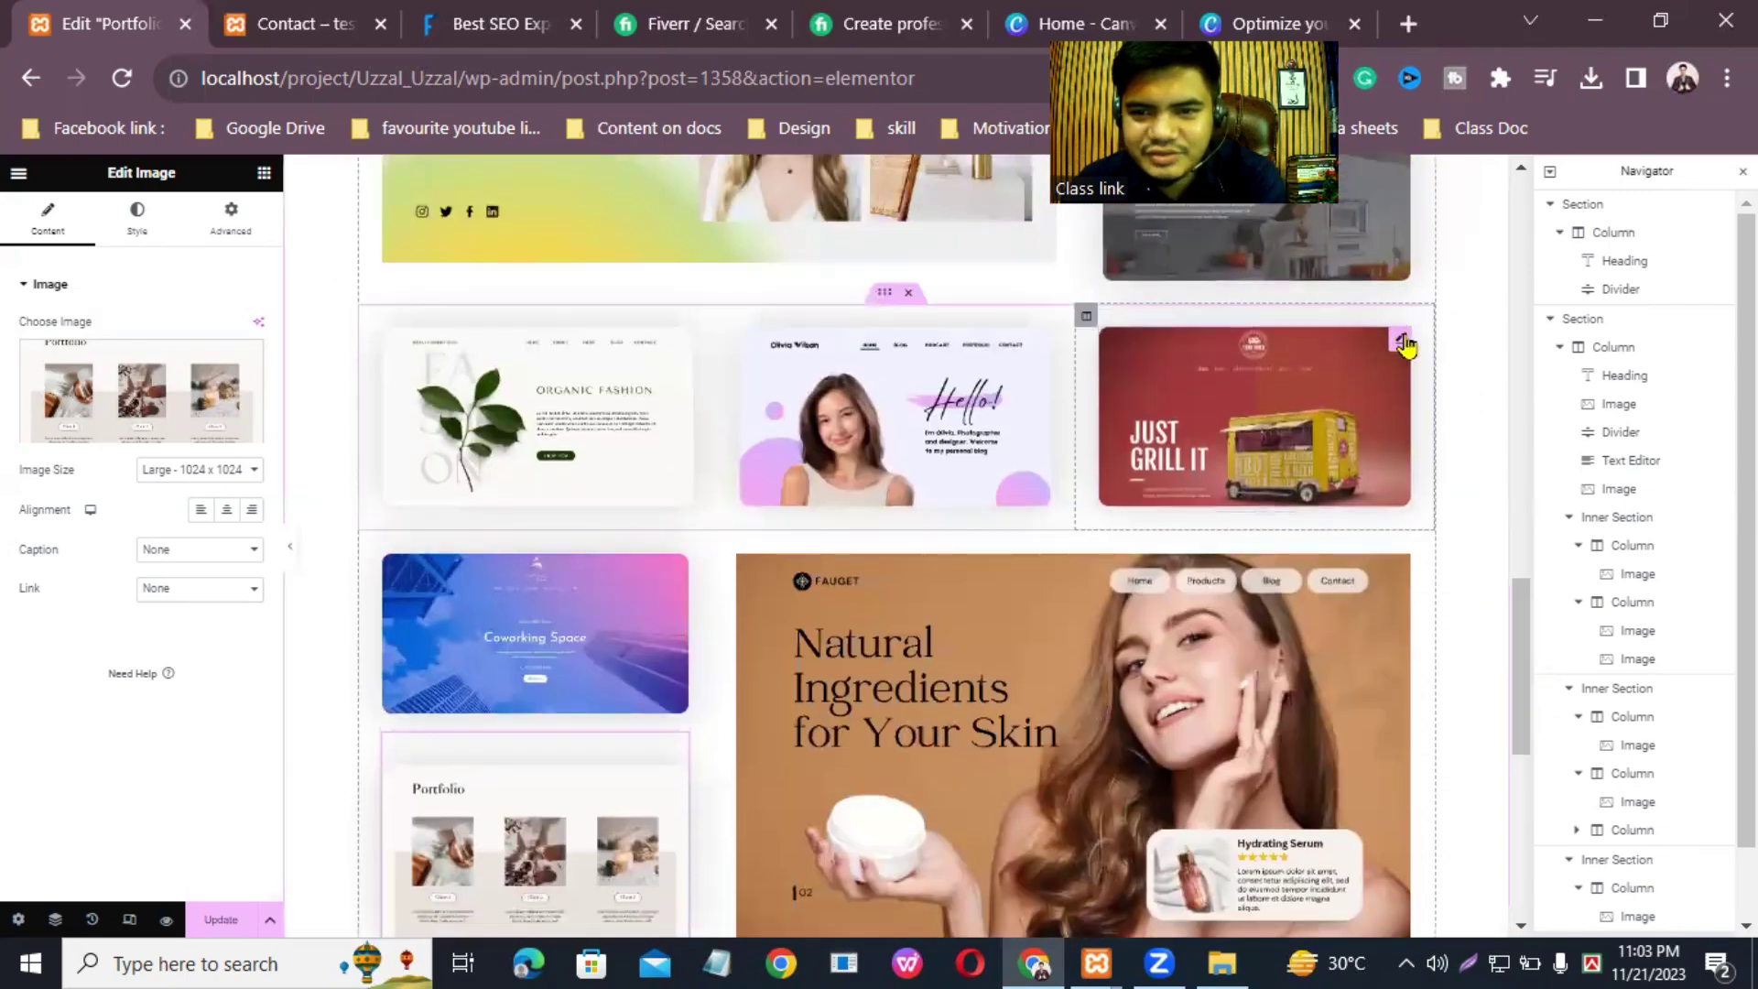
{"action": "left_click", "coordinate": [1405, 345]}
{"action": "left_click", "coordinate": [135, 434]}
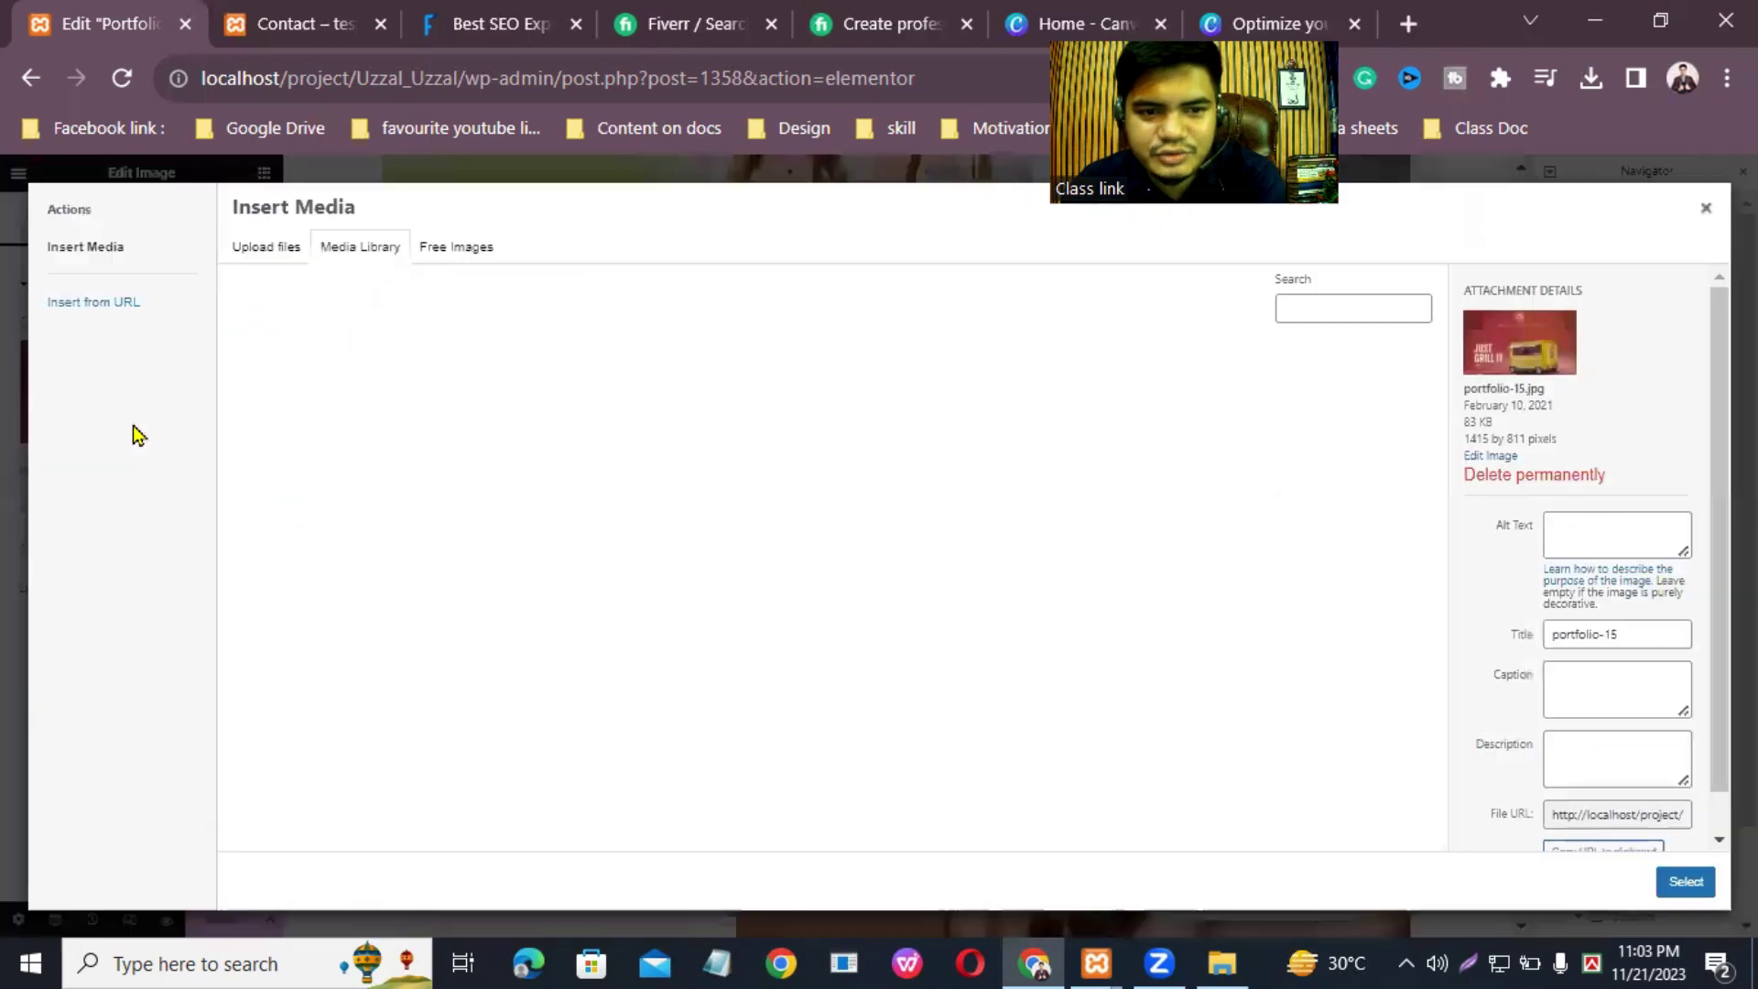
{"action": "left_click", "coordinate": [263, 249]}
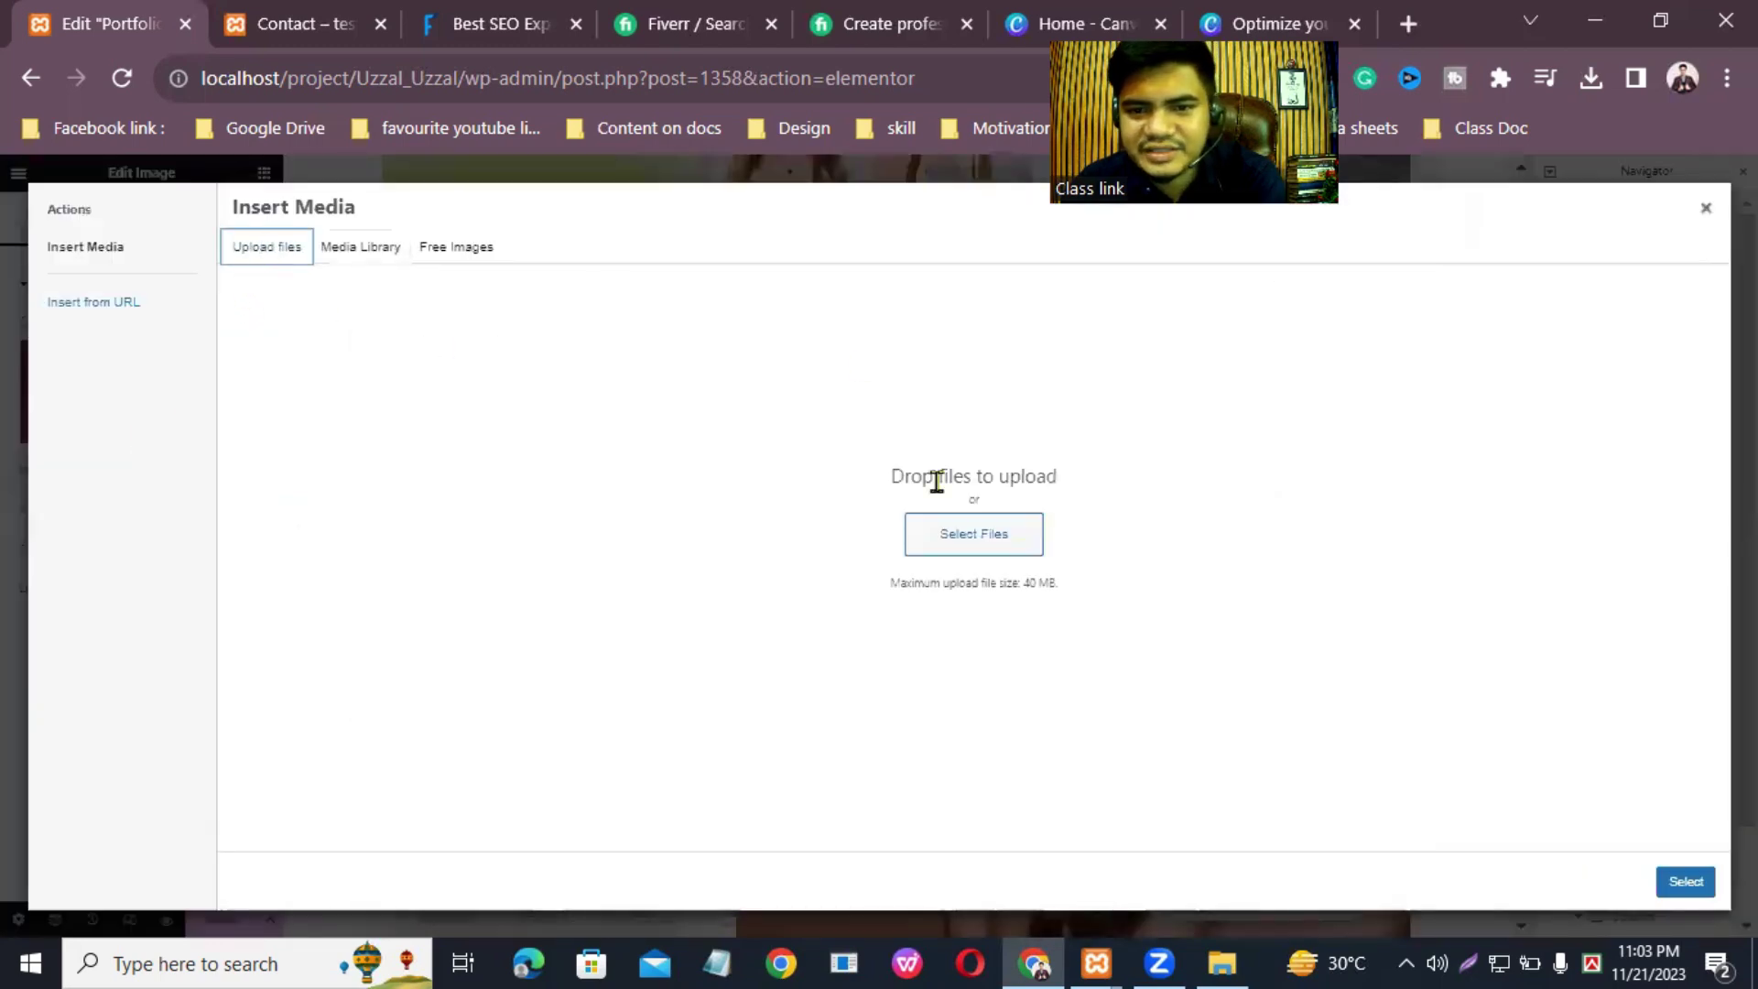
{"action": "left_click", "coordinate": [964, 542]}
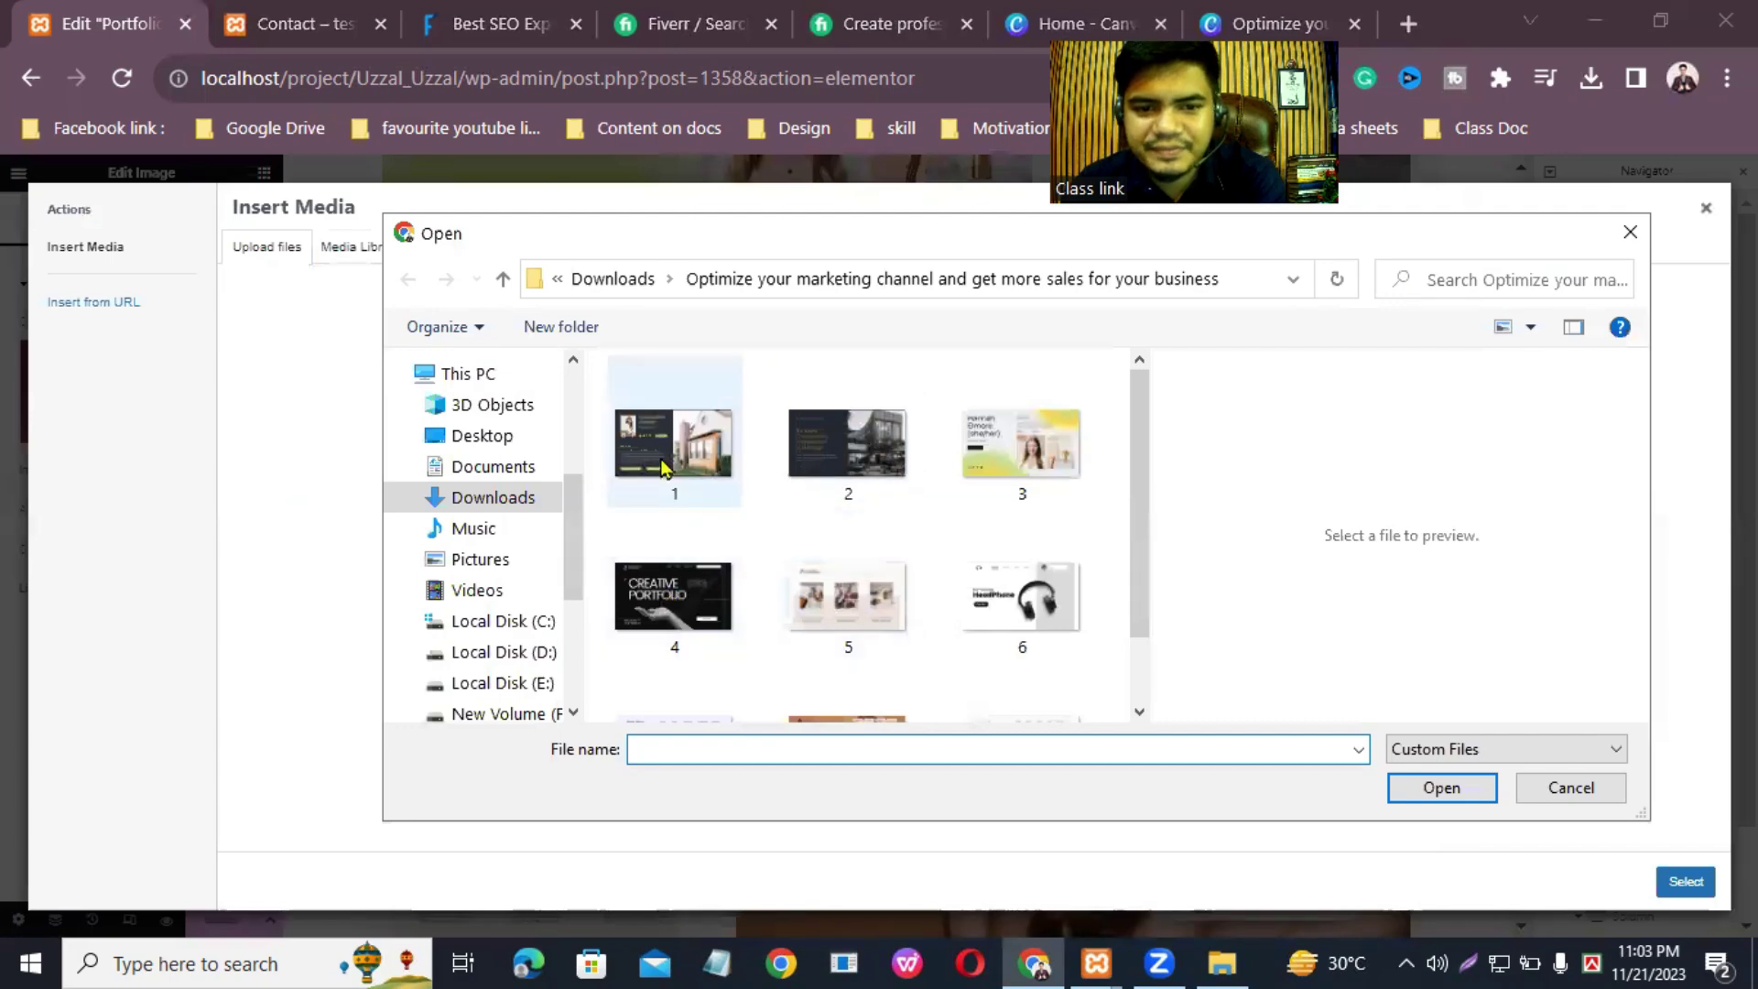
{"action": "left_click", "coordinate": [847, 446]}
{"action": "left_click", "coordinate": [1446, 793]}
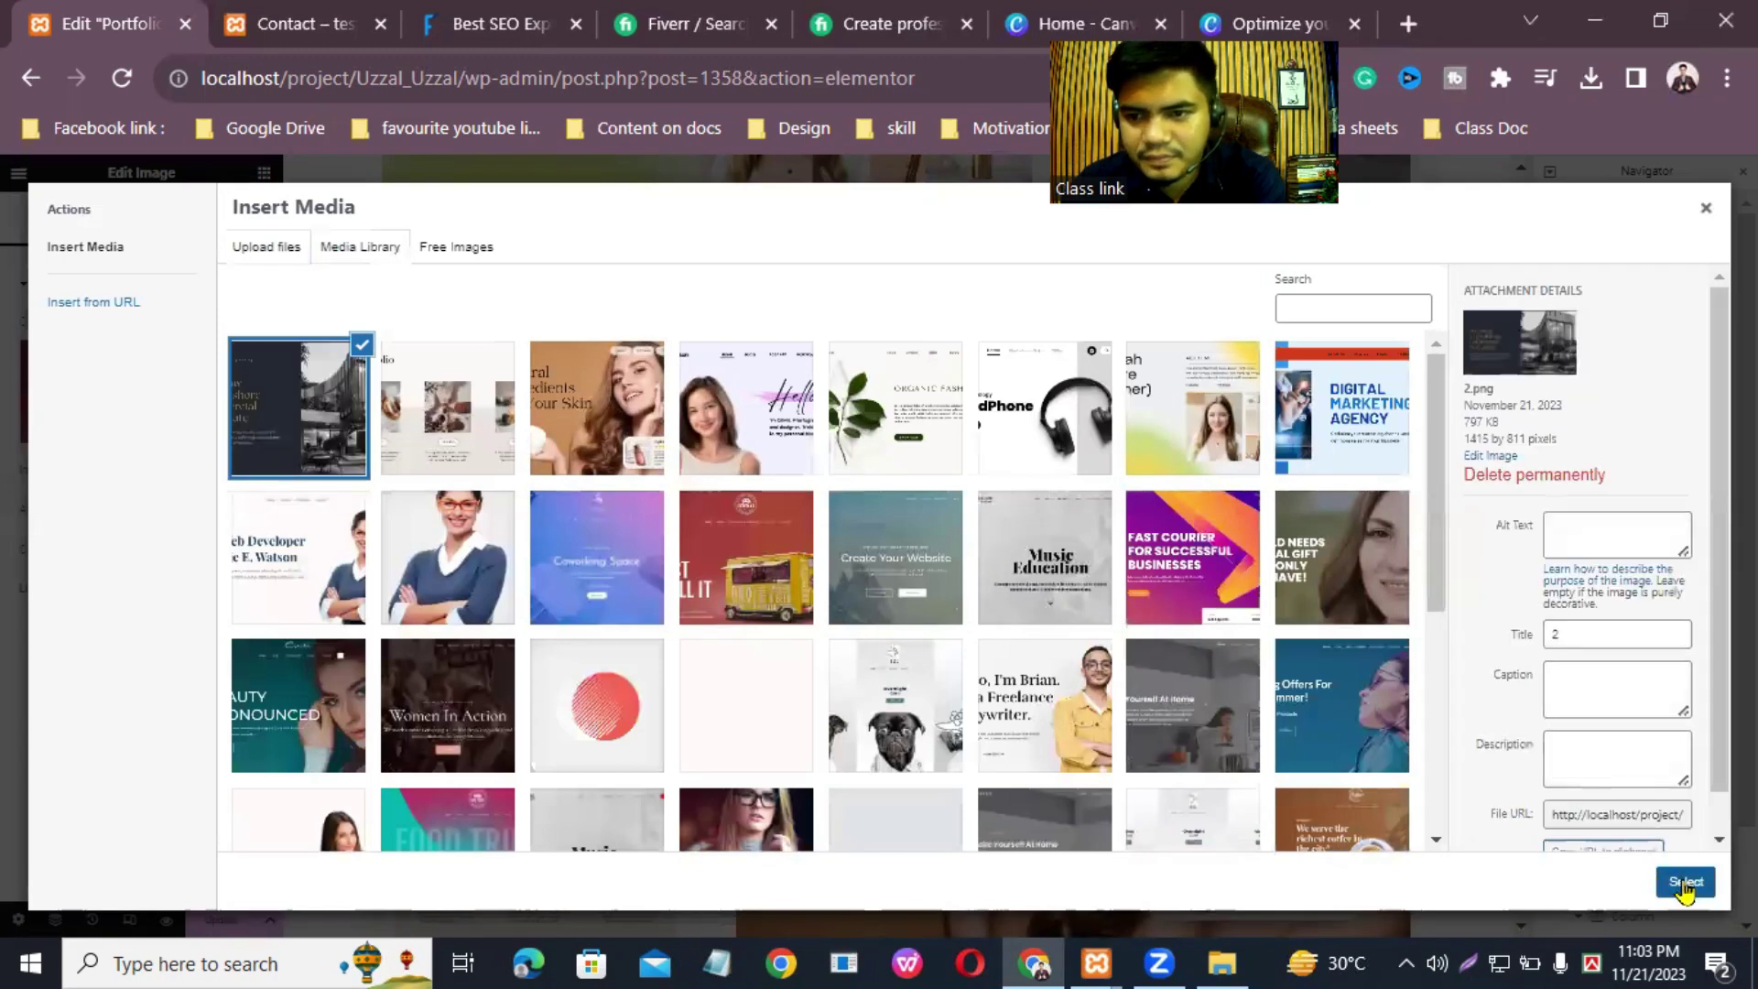
{"action": "left_click", "coordinate": [1685, 882]}
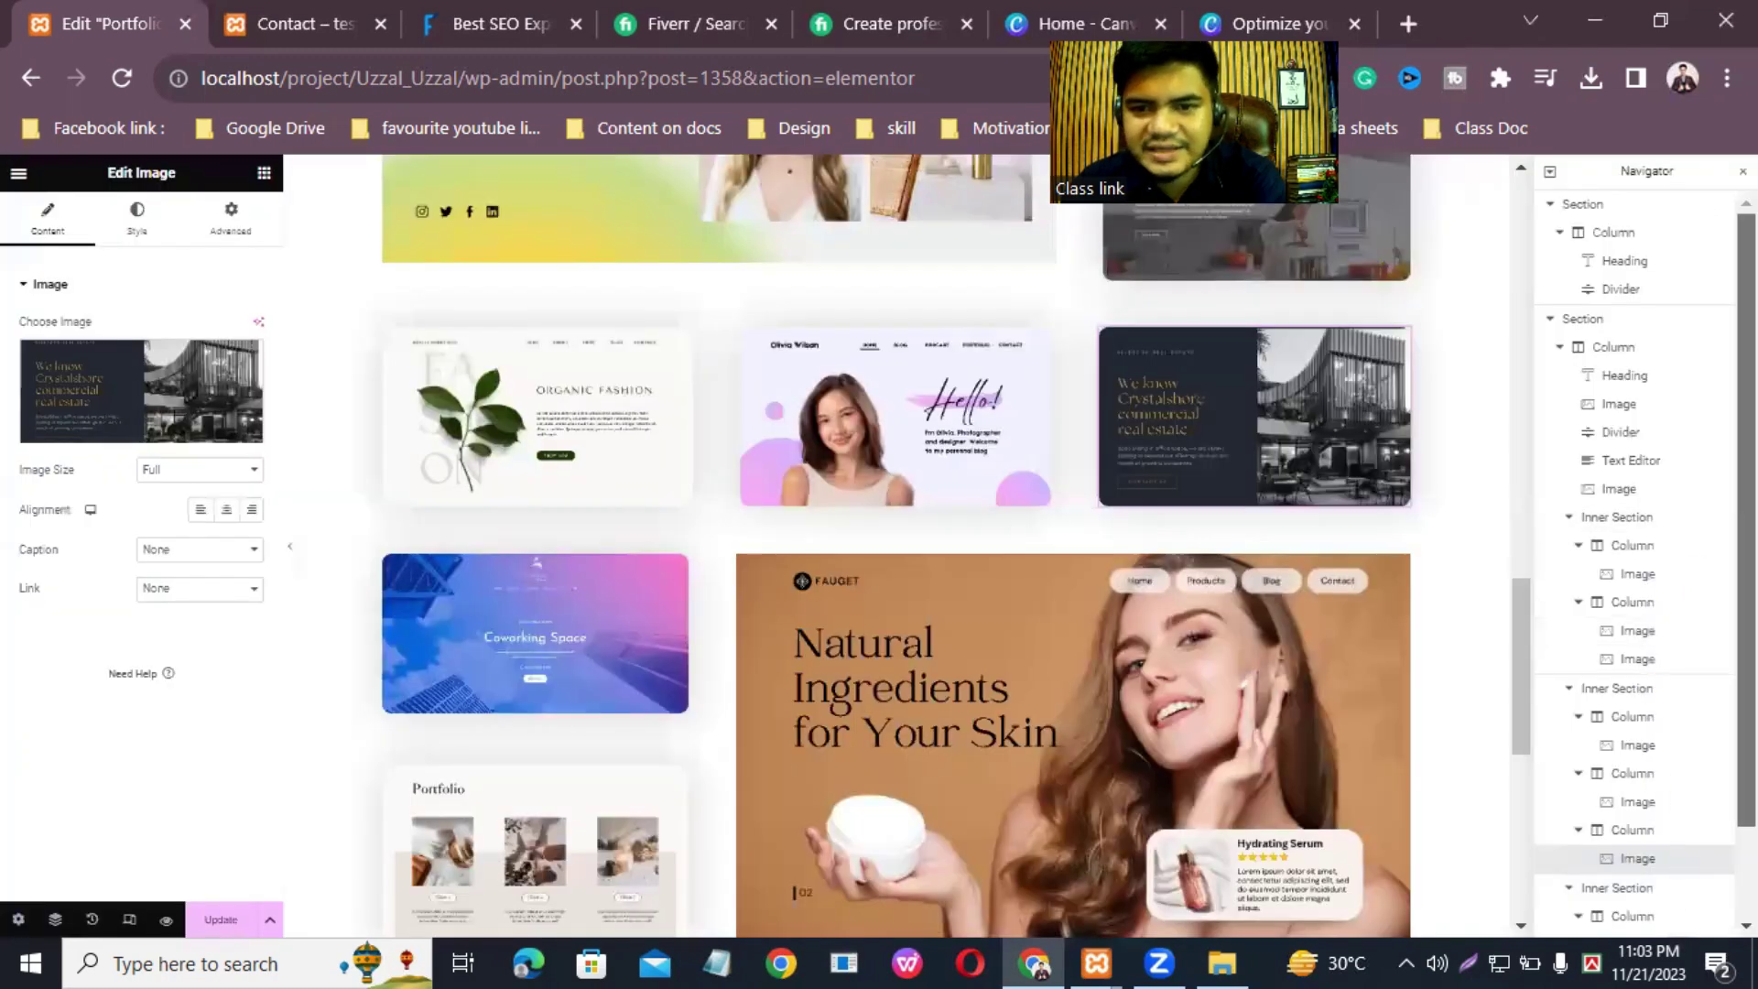
Step: Delete the Music Education image below the 'What service you will get me' heading through the Navigator
{"action": "left_click_drag", "start_coordinate": [1520, 623], "coordinate": [1528, 362]}
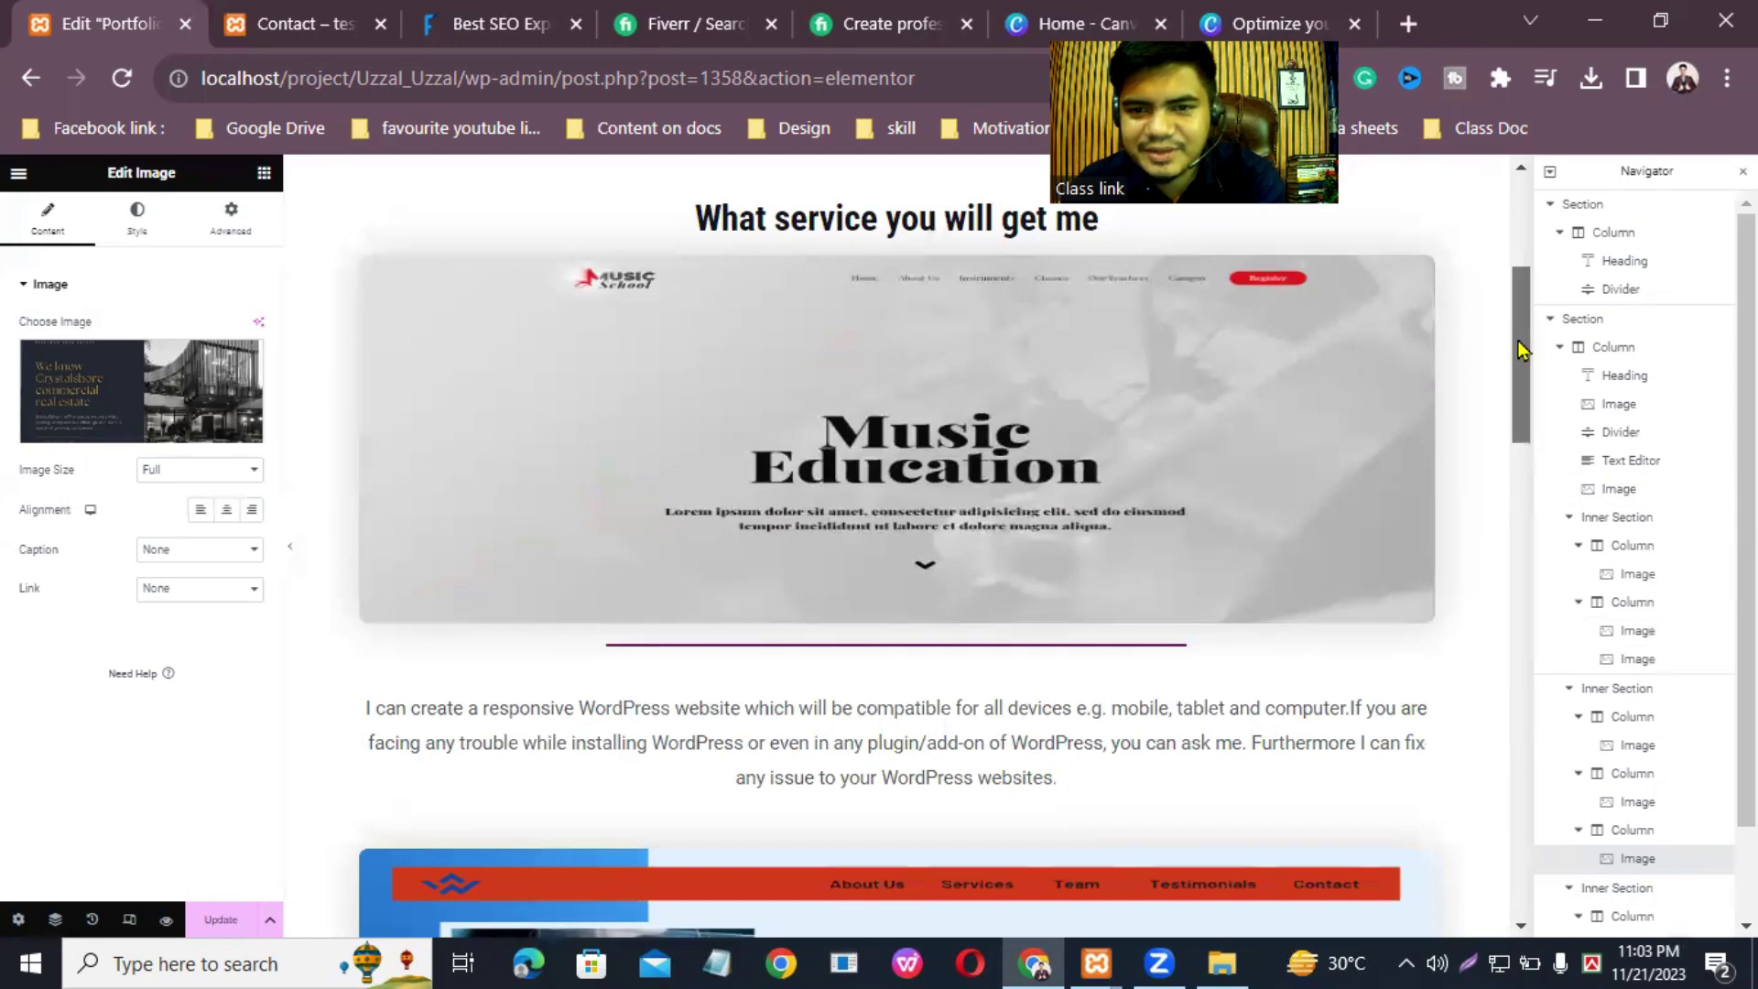
{"action": "scroll", "coordinate": [1519, 367], "scroll_direction": "up", "scroll_amount": 3}
{"action": "scroll", "coordinate": [1518, 330], "scroll_direction": "down", "scroll_amount": 2}
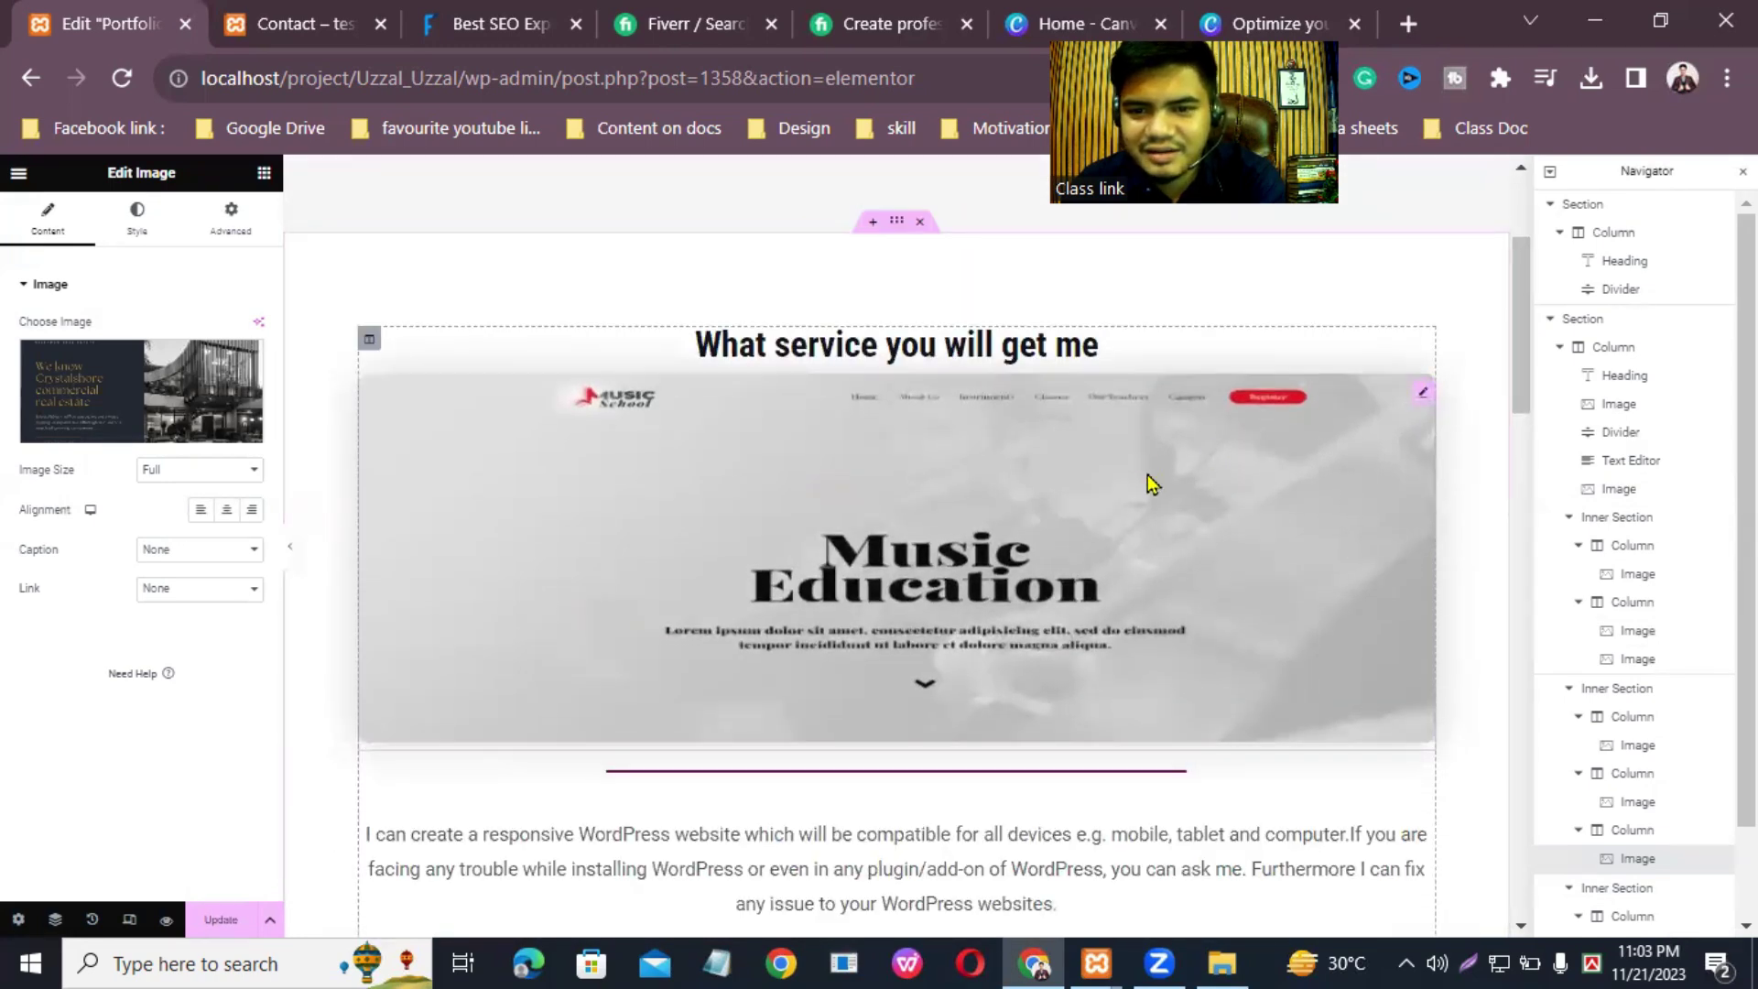
{"action": "left_click", "coordinate": [1584, 320]}
{"action": "left_click", "coordinate": [1617, 356]}
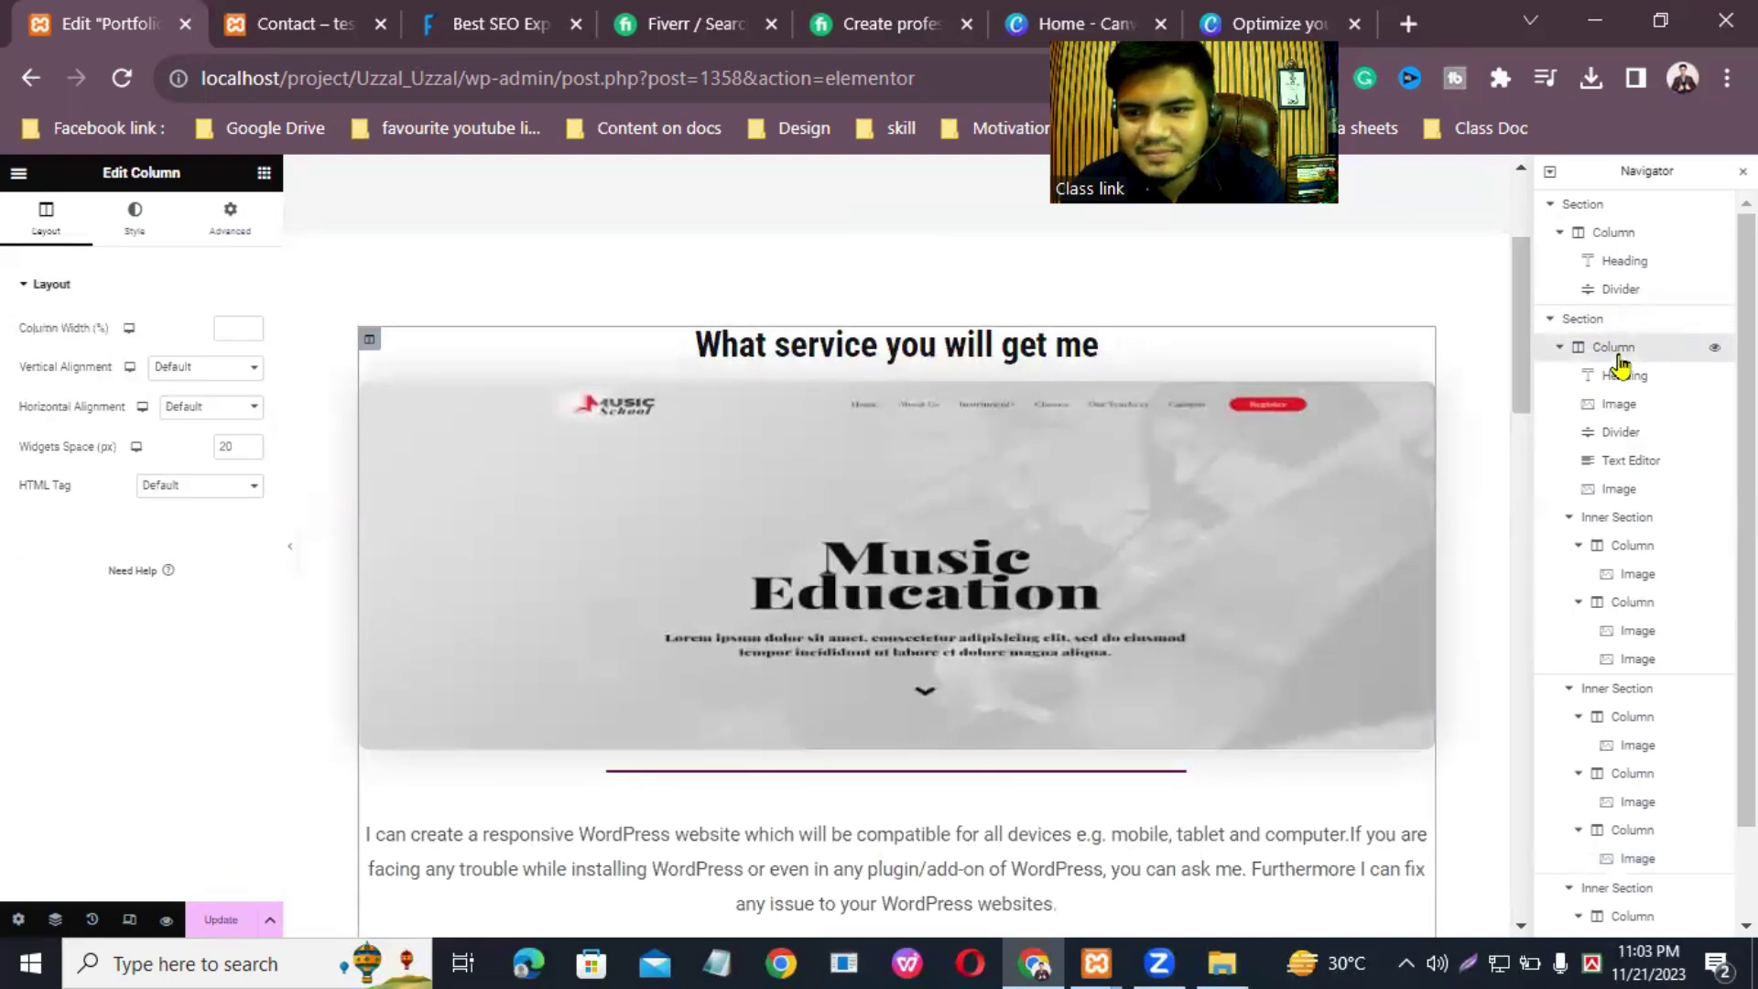
{"action": "left_click", "coordinate": [1649, 381]}
{"action": "left_click", "coordinate": [1649, 408]}
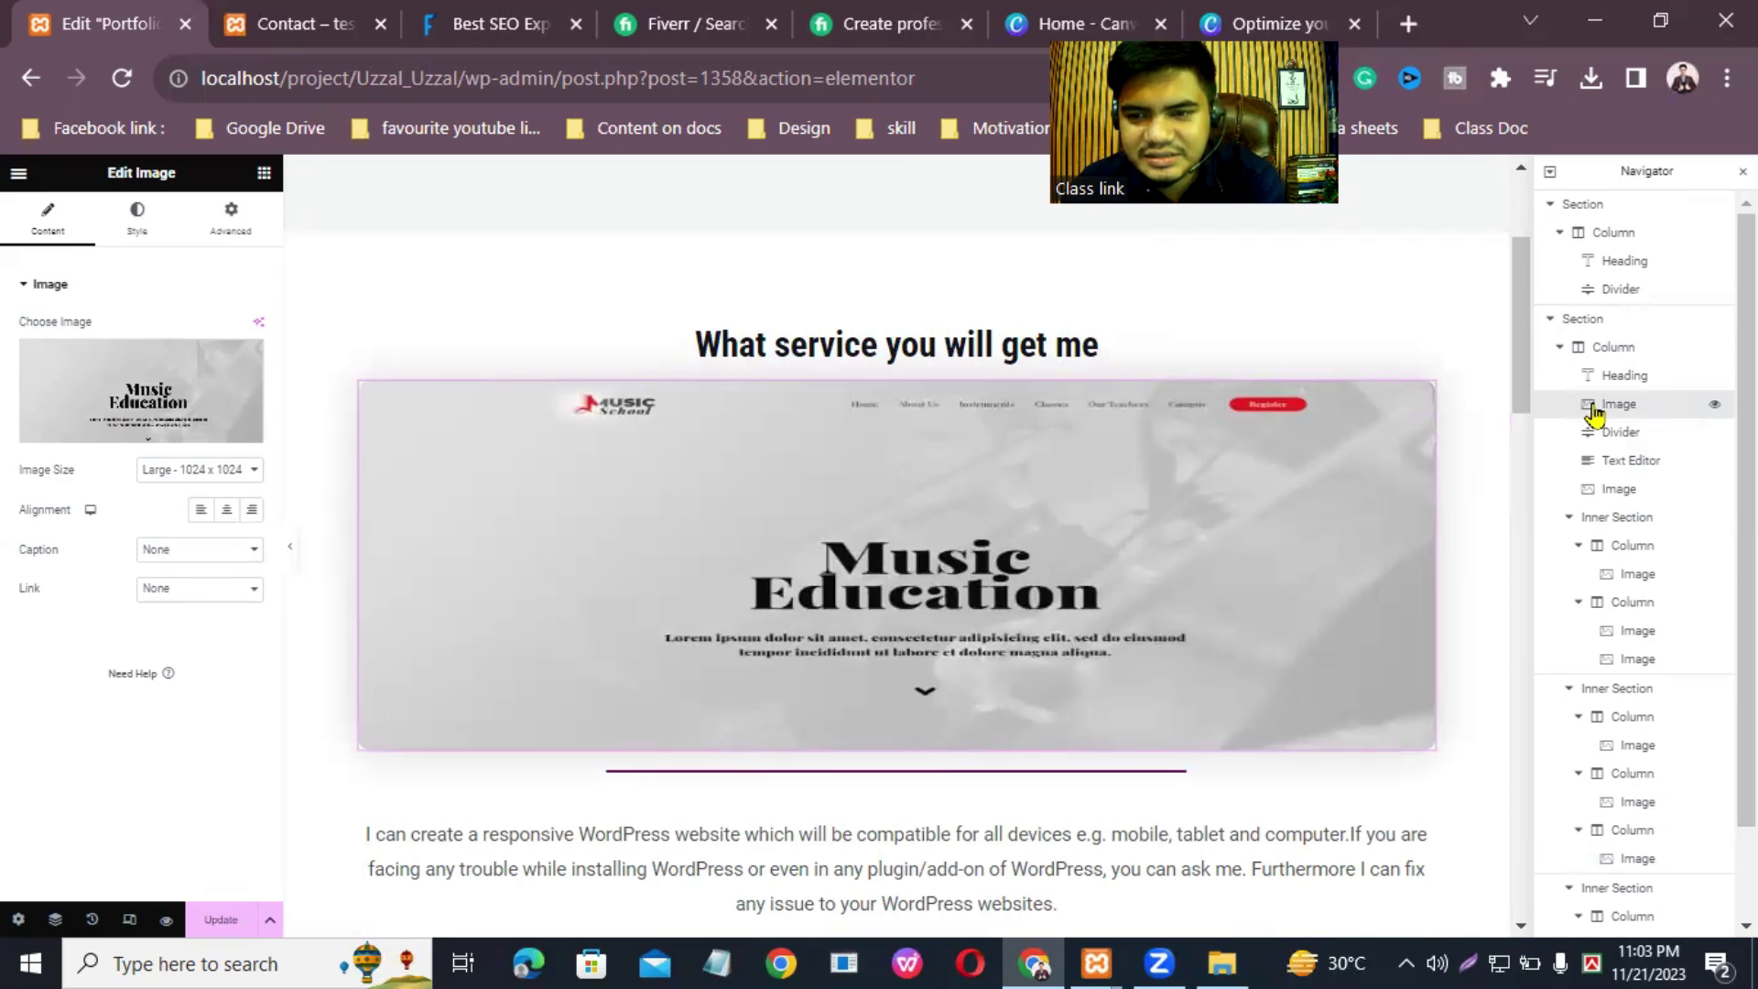
{"action": "right_click", "coordinate": [1594, 414]}
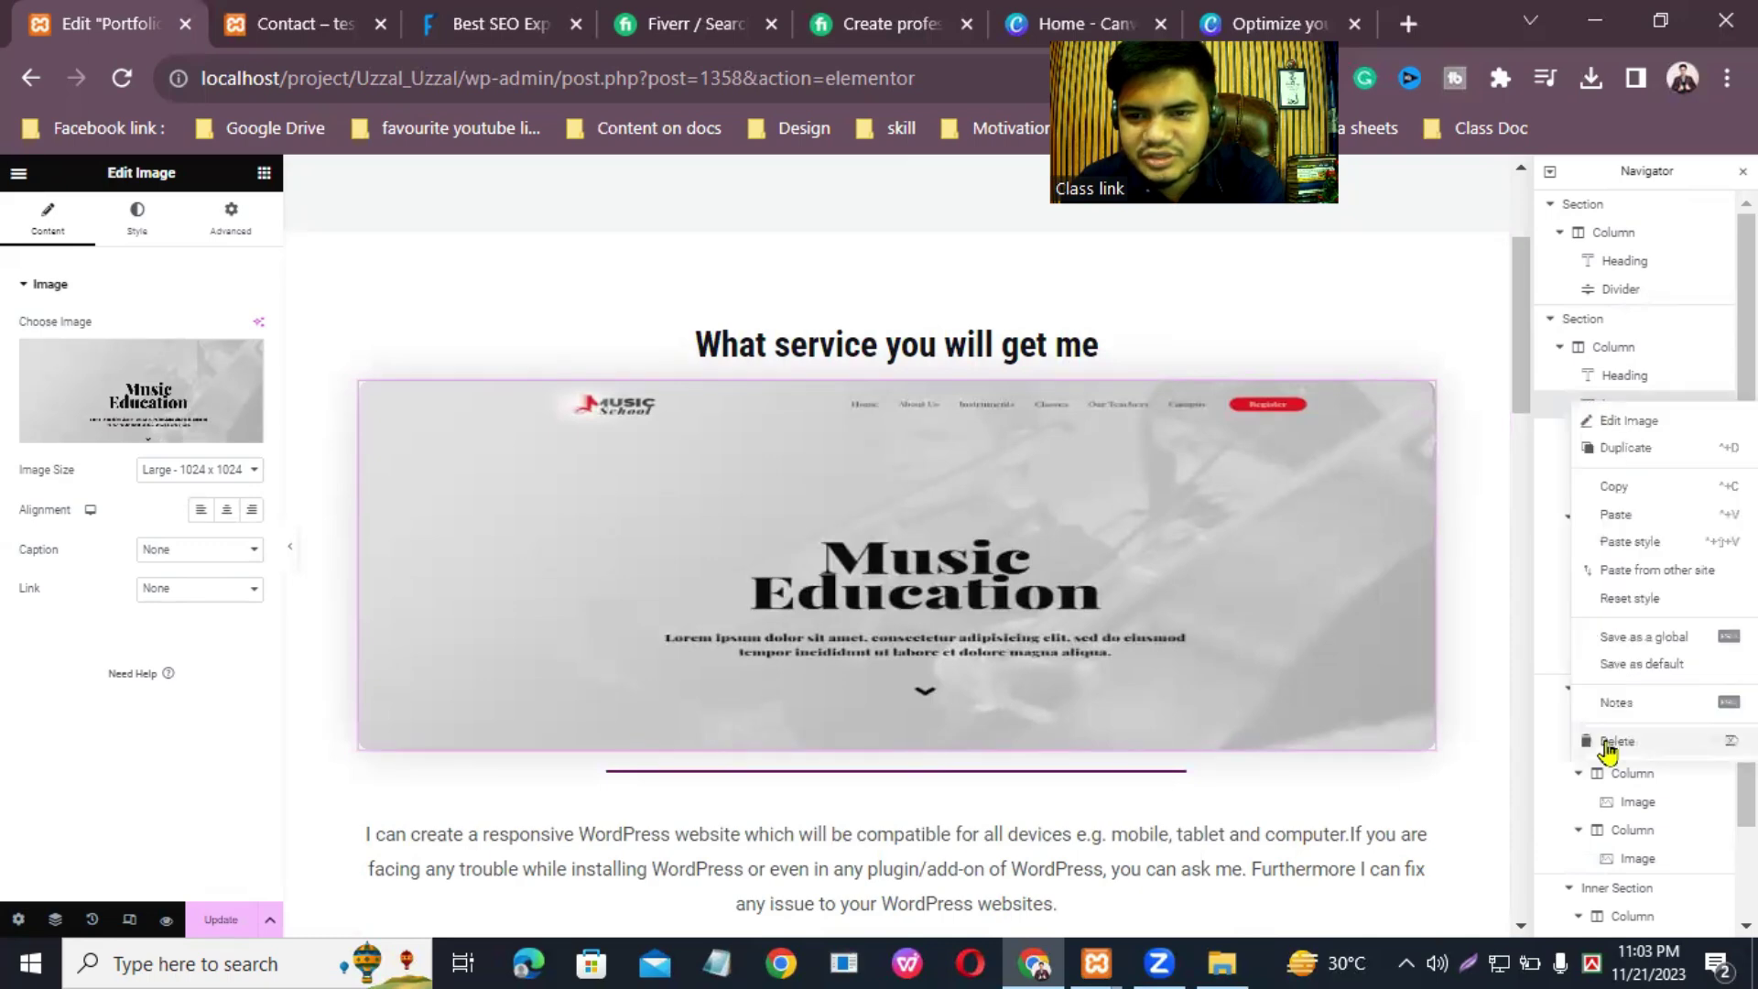
{"action": "left_click", "coordinate": [1609, 740]}
Step: Save the page with Update and scroll to the empty section above the footer
{"action": "scroll", "coordinate": [1634, 558], "scroll_direction": "down", "scroll_amount": 1}
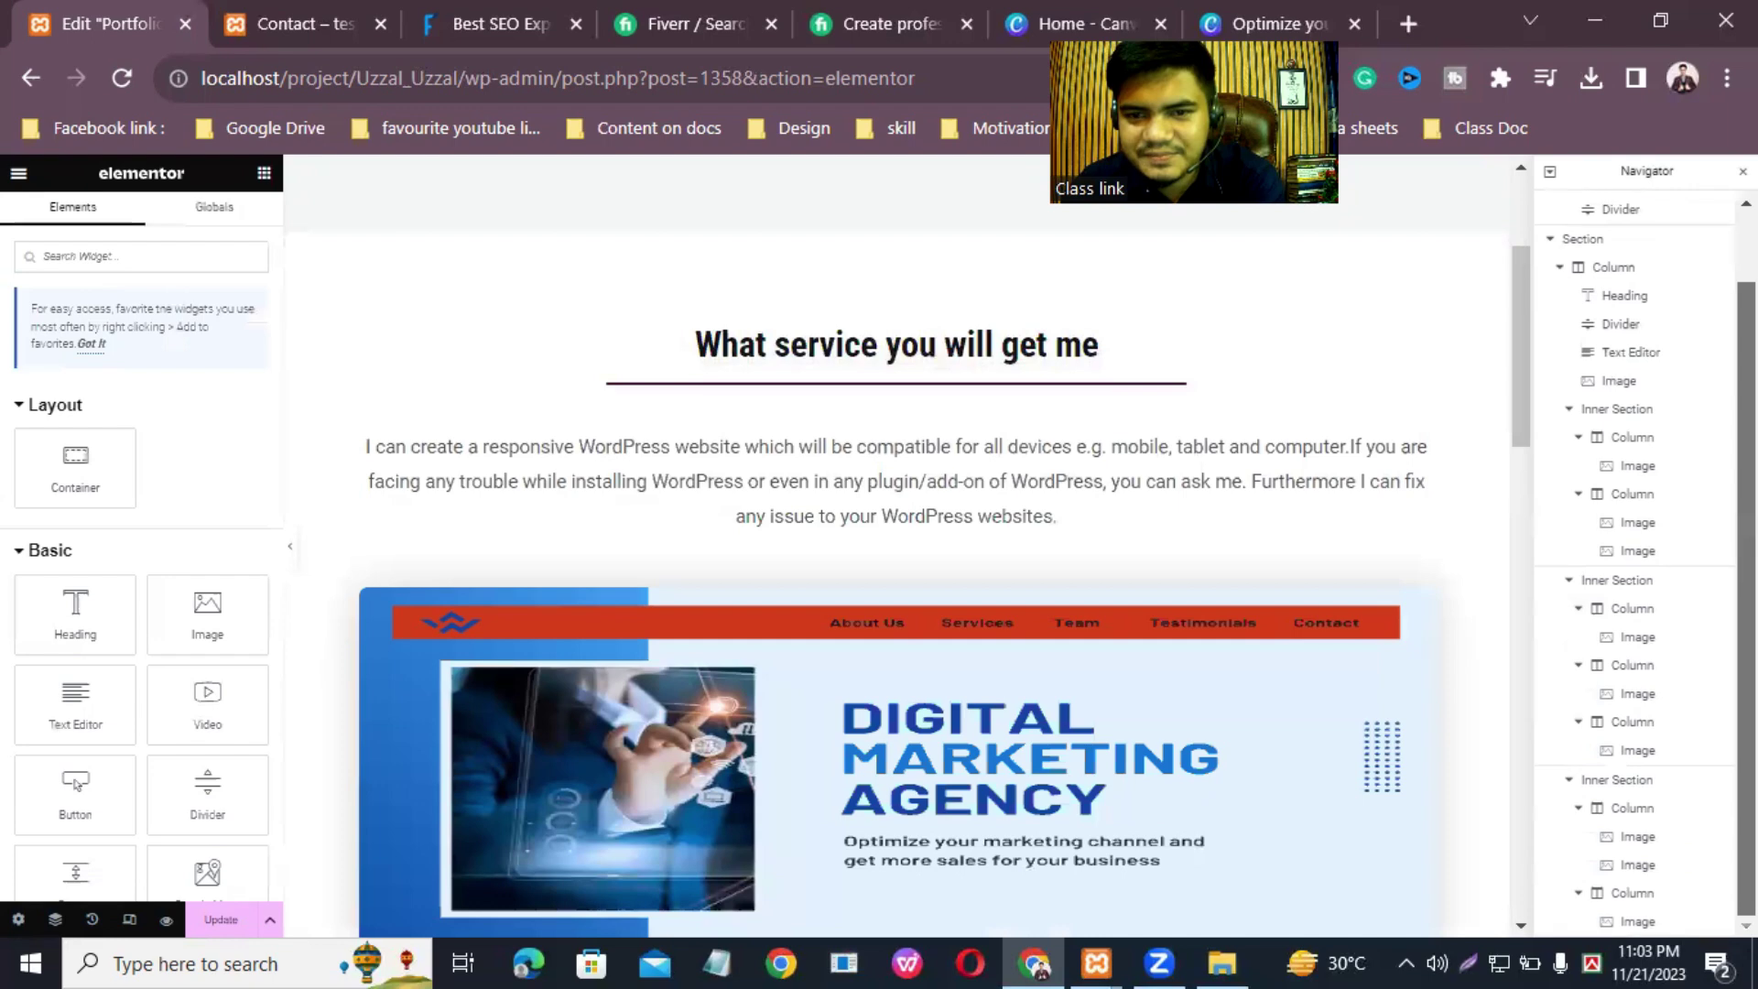
{"action": "left_click_drag", "start_coordinate": [1520, 340], "coordinate": [1597, 522]}
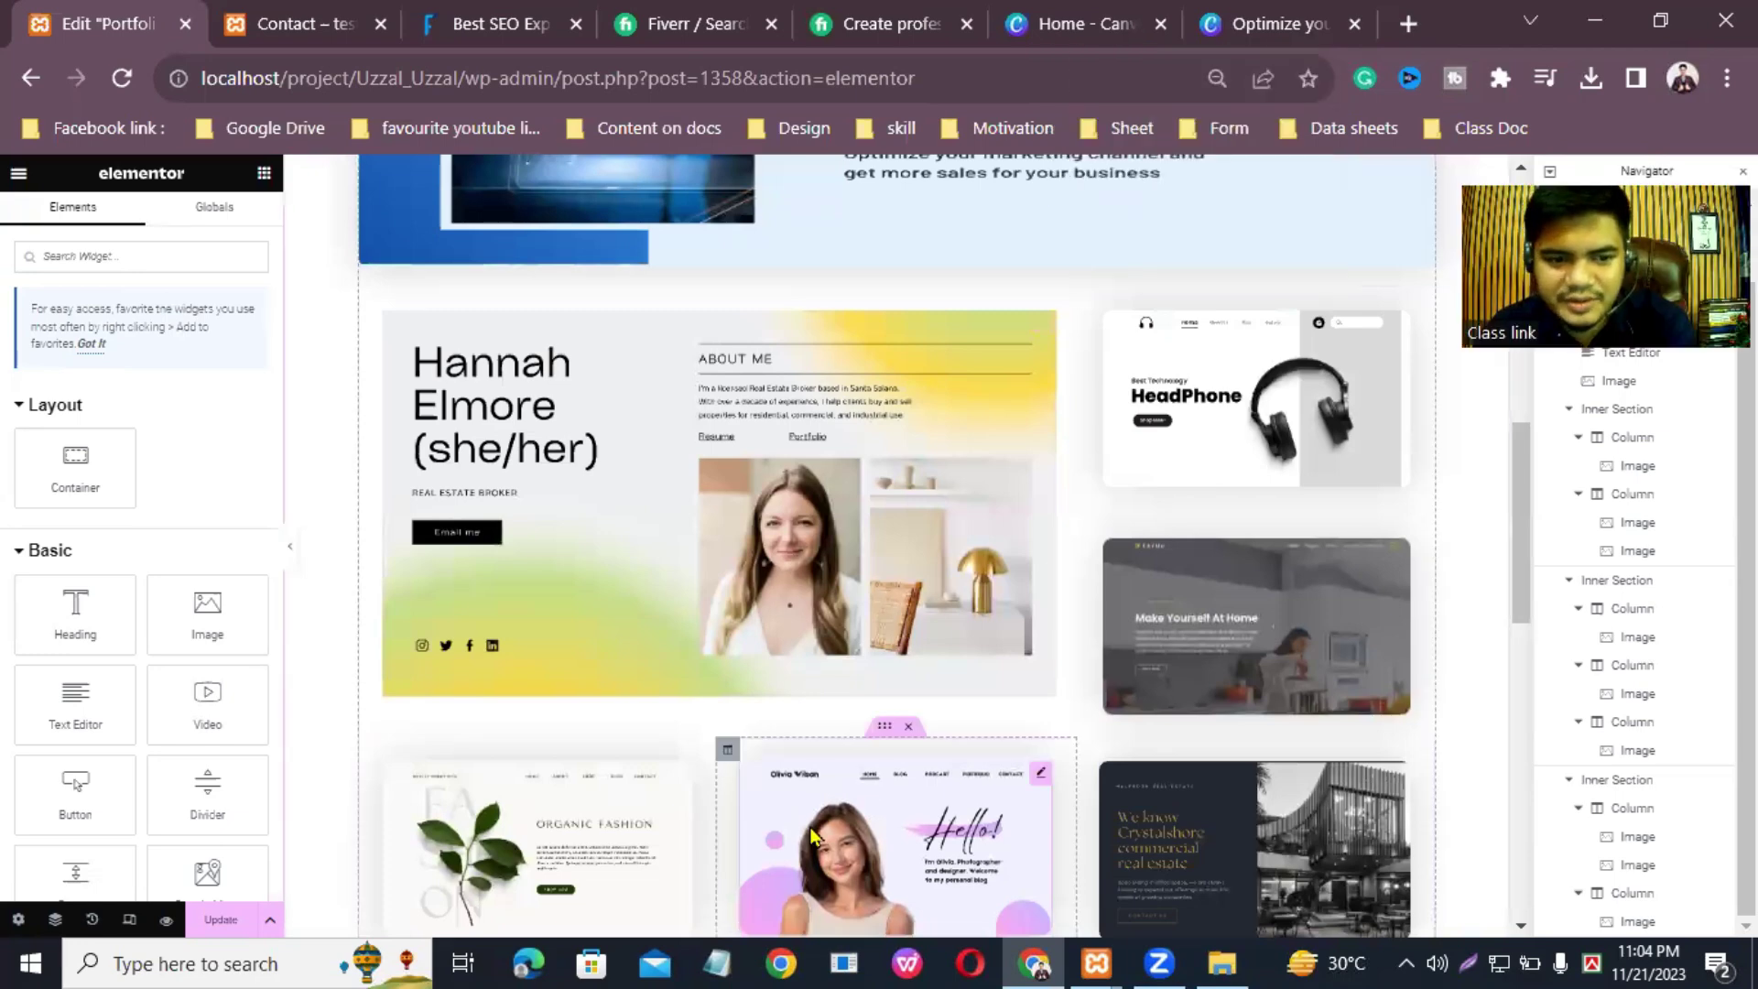
{"action": "left_click", "coordinate": [217, 920]}
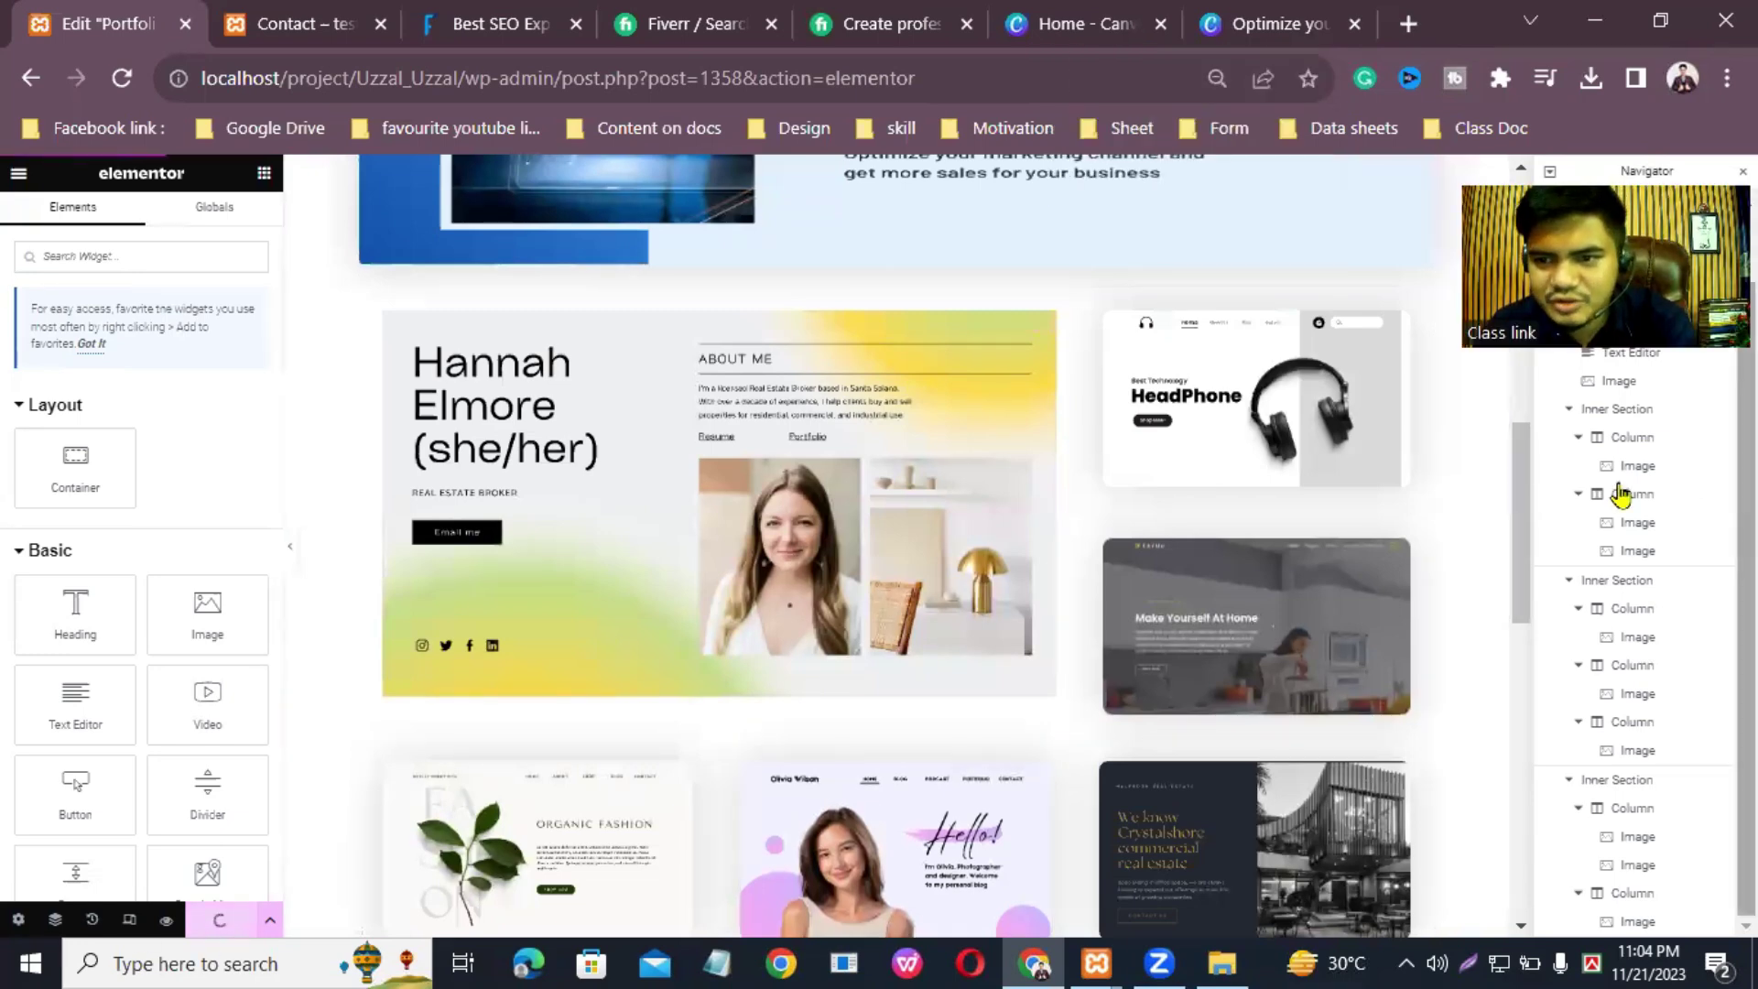
{"action": "left_click_drag", "start_coordinate": [1523, 490], "coordinate": [1556, 760]}
{"action": "scroll", "coordinate": [1556, 759], "scroll_direction": "down", "scroll_amount": 3}
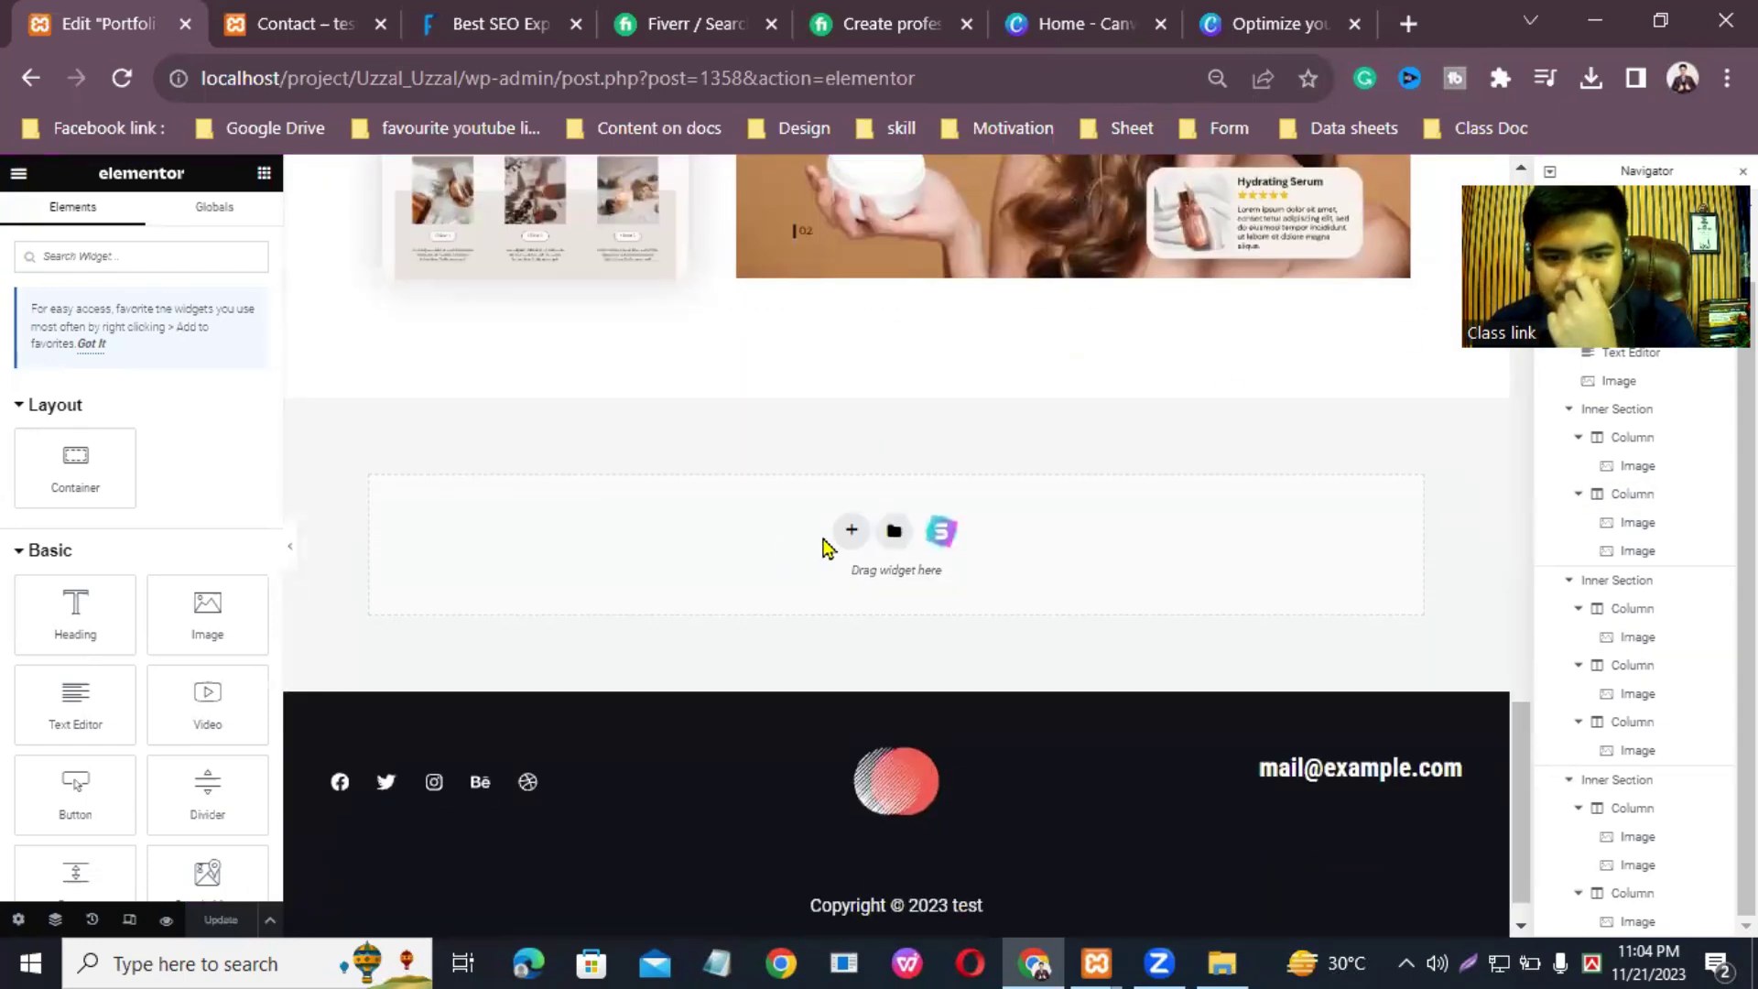
Step: Add a single-column container above the footer containing an Image Carousel widget, found by searching 'image c'
{"action": "left_click", "coordinate": [852, 531]}
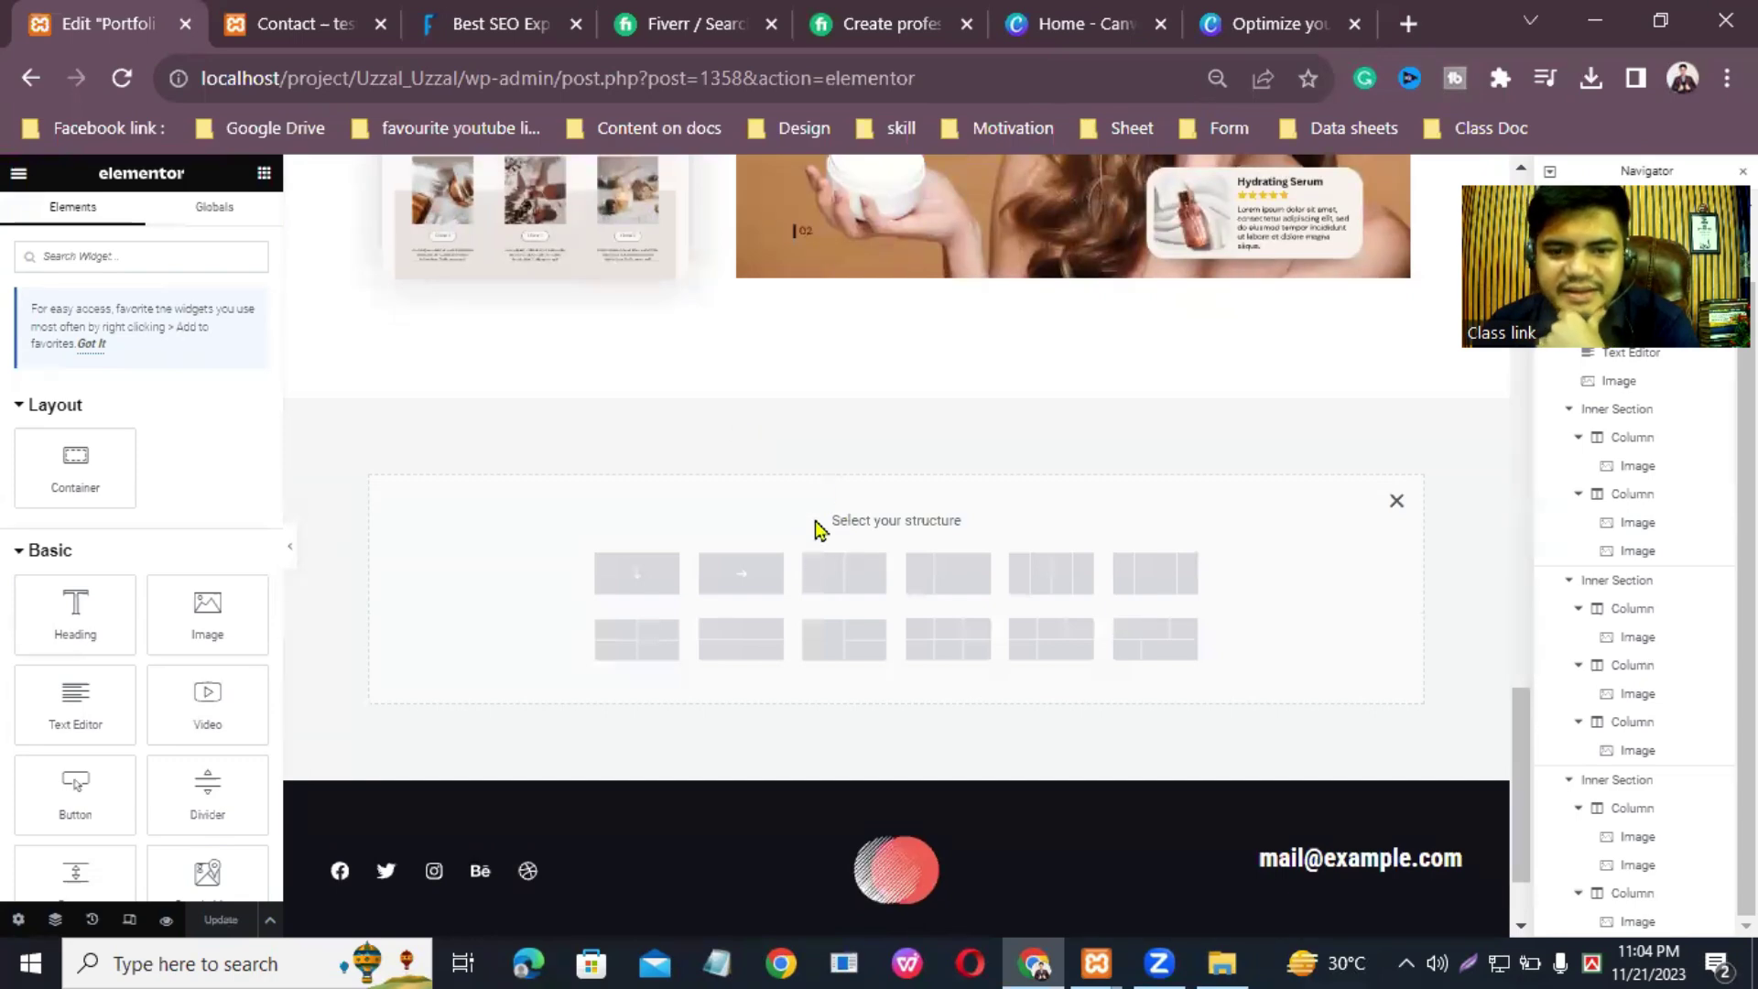
{"action": "left_click", "coordinate": [636, 584]}
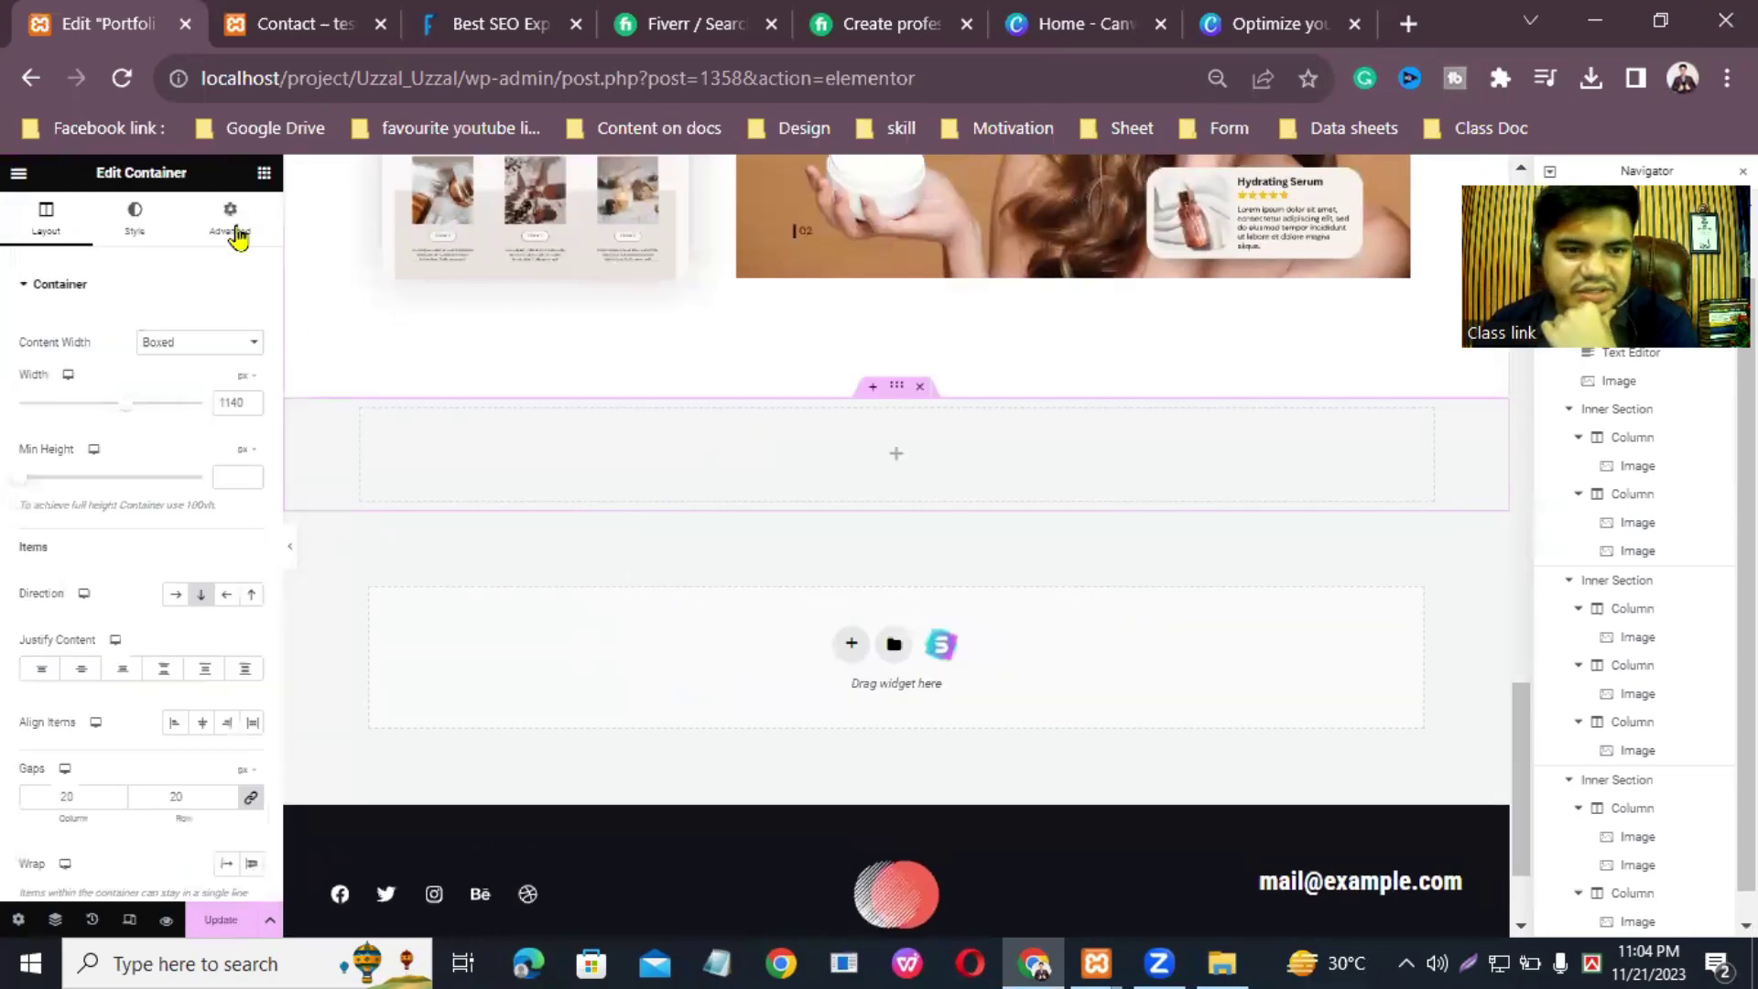
{"action": "left_click", "coordinate": [264, 174]}
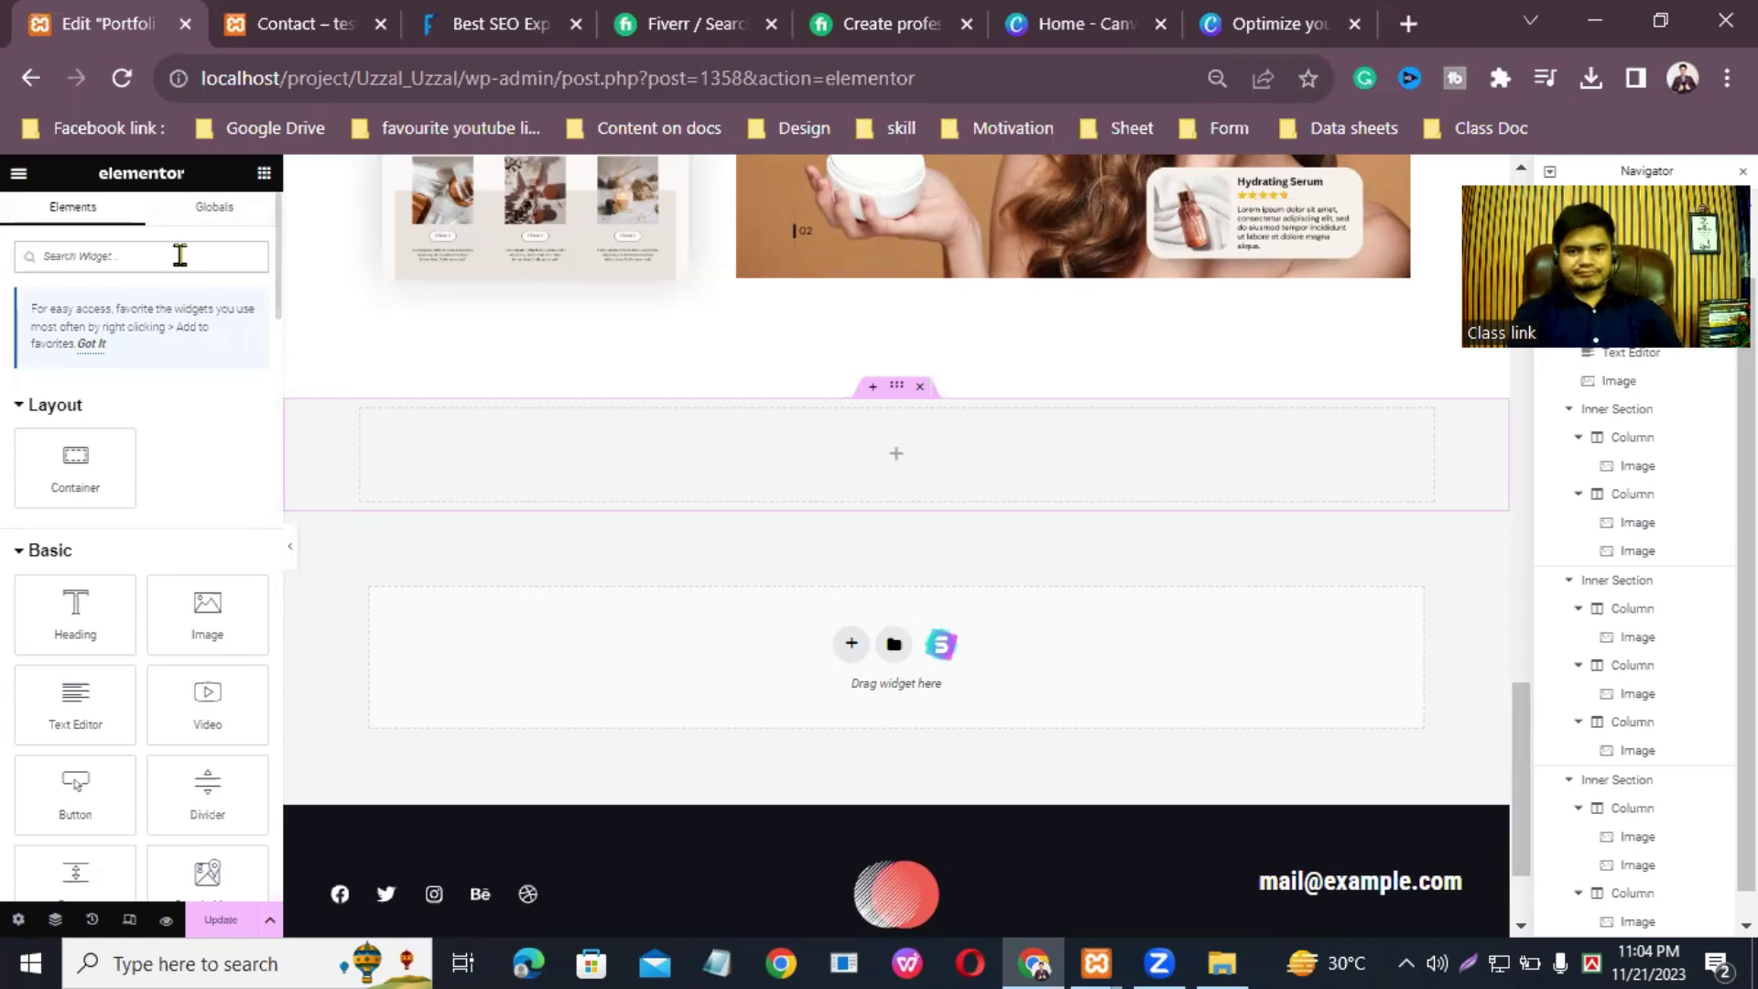
{"action": "type", "text": "image"}
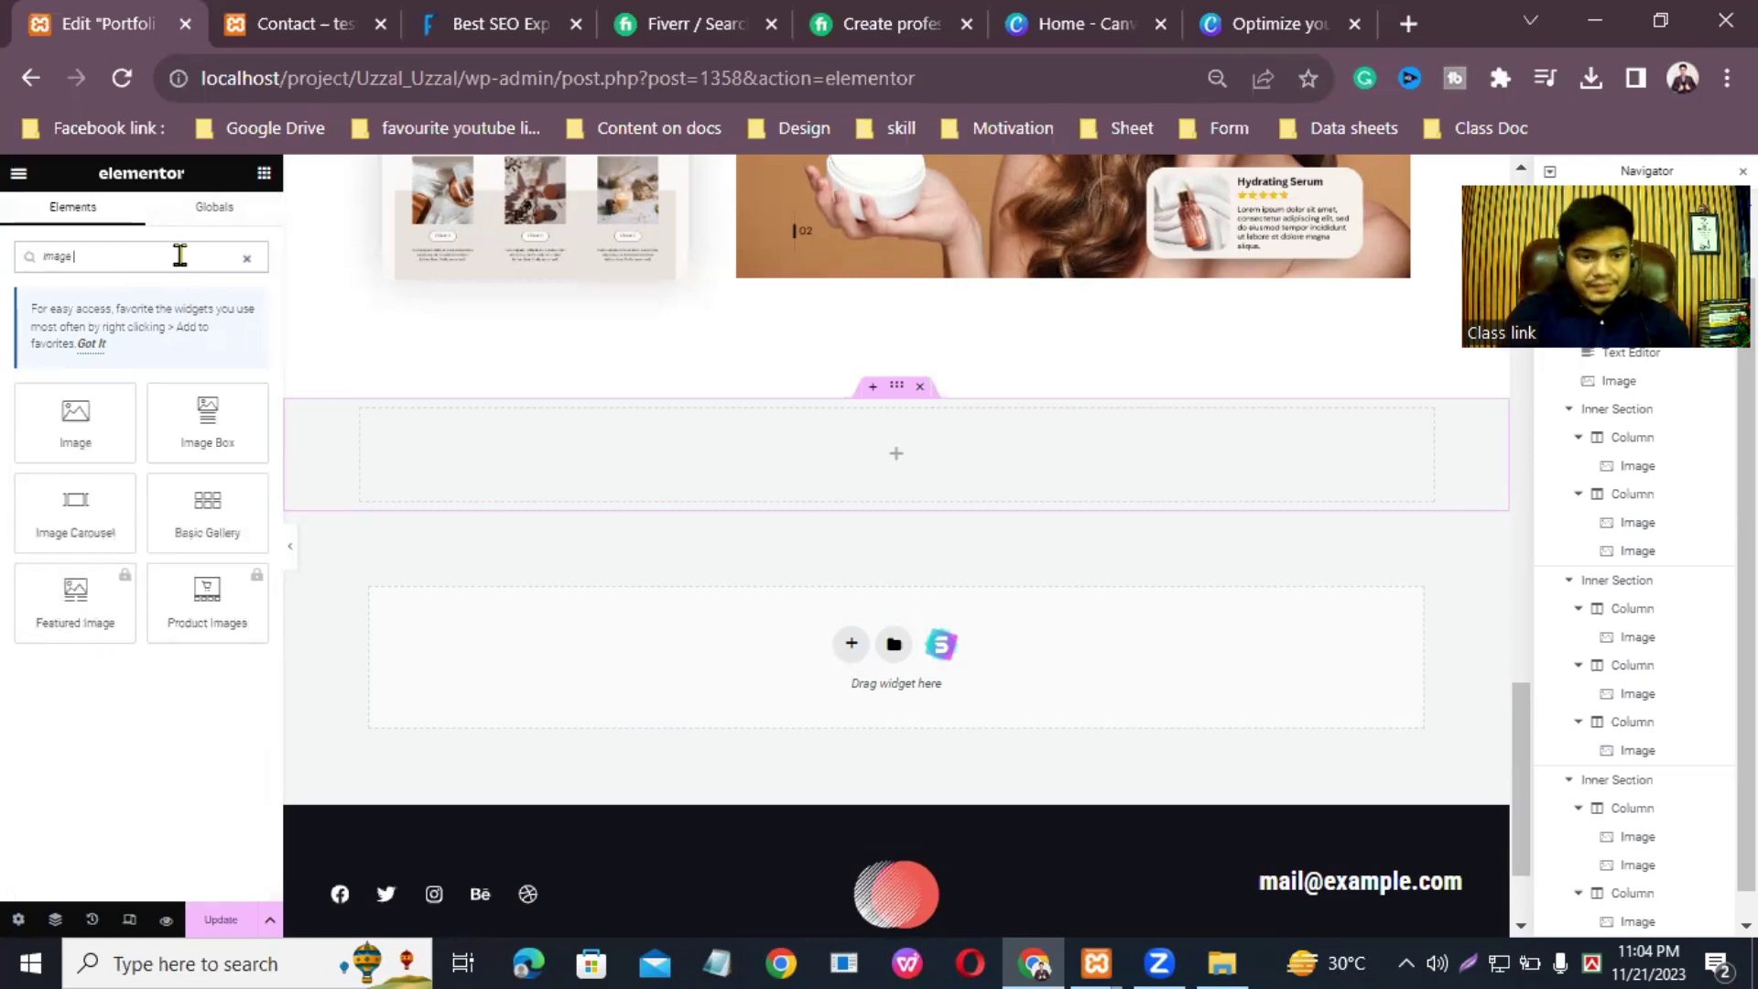
{"action": "type", "text": " ca"}
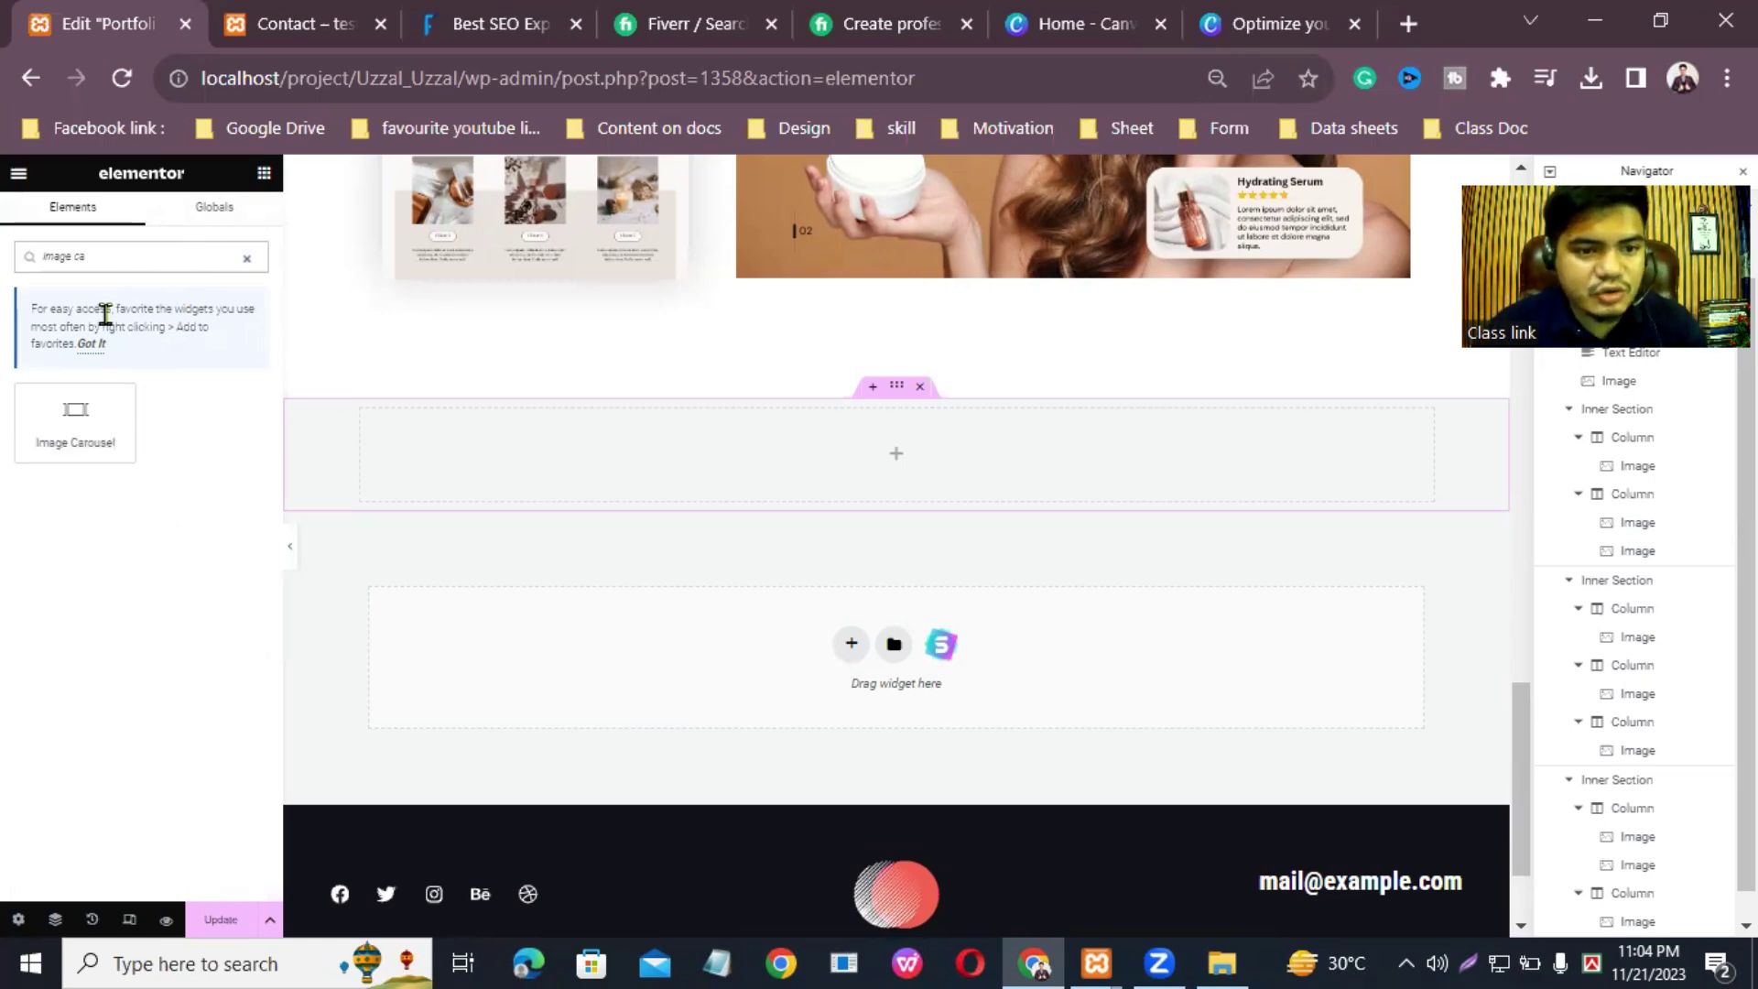
{"action": "left_click_drag", "start_coordinate": [109, 419], "coordinate": [954, 463]}
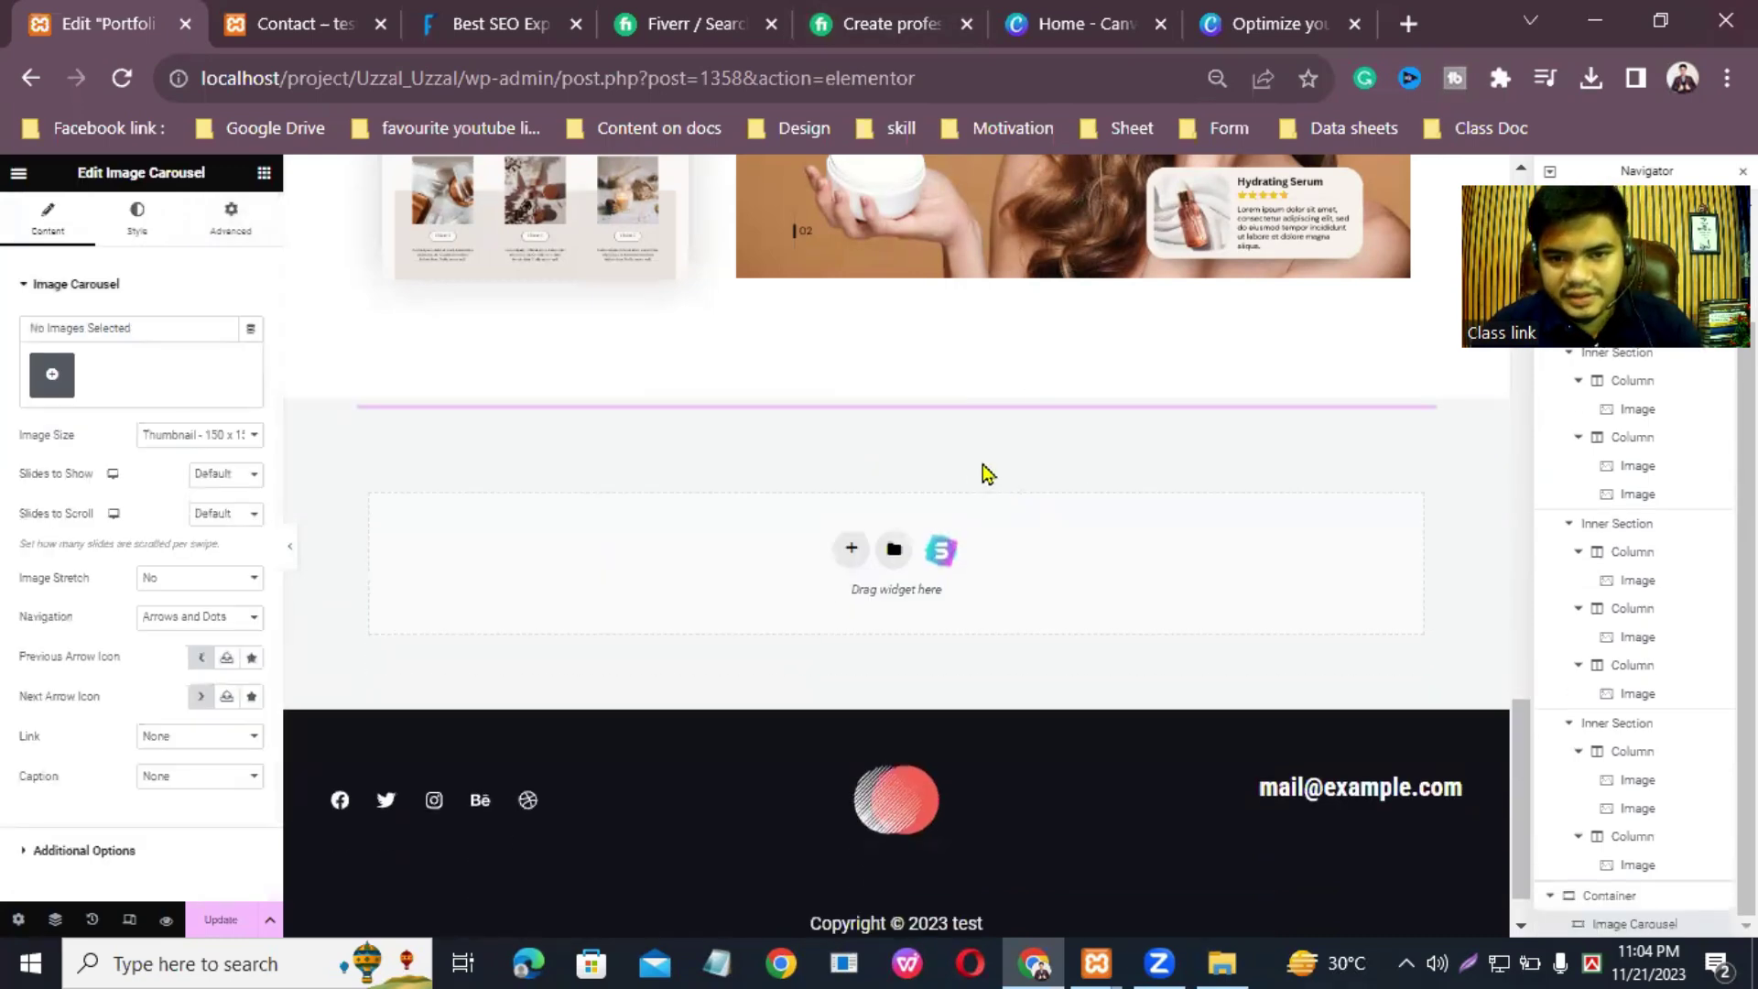
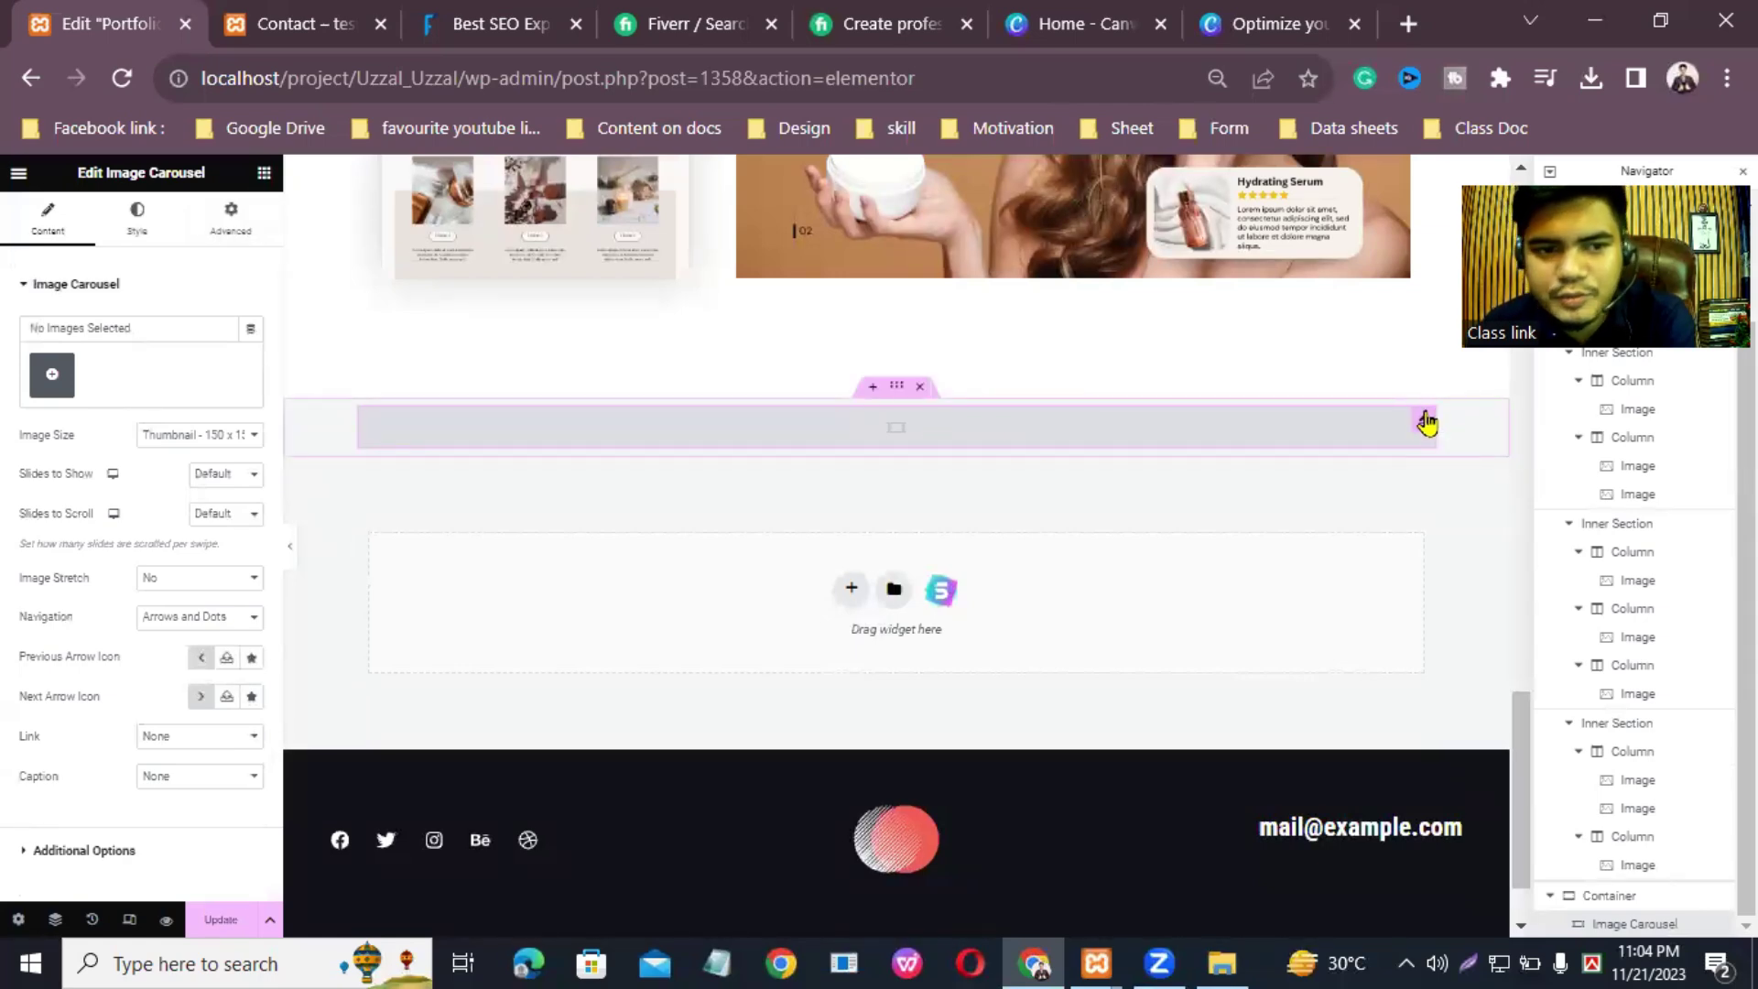
Step: Select seven website screenshots, including the headphones one, in the Media Library
{"action": "left_click", "coordinate": [52, 377]}
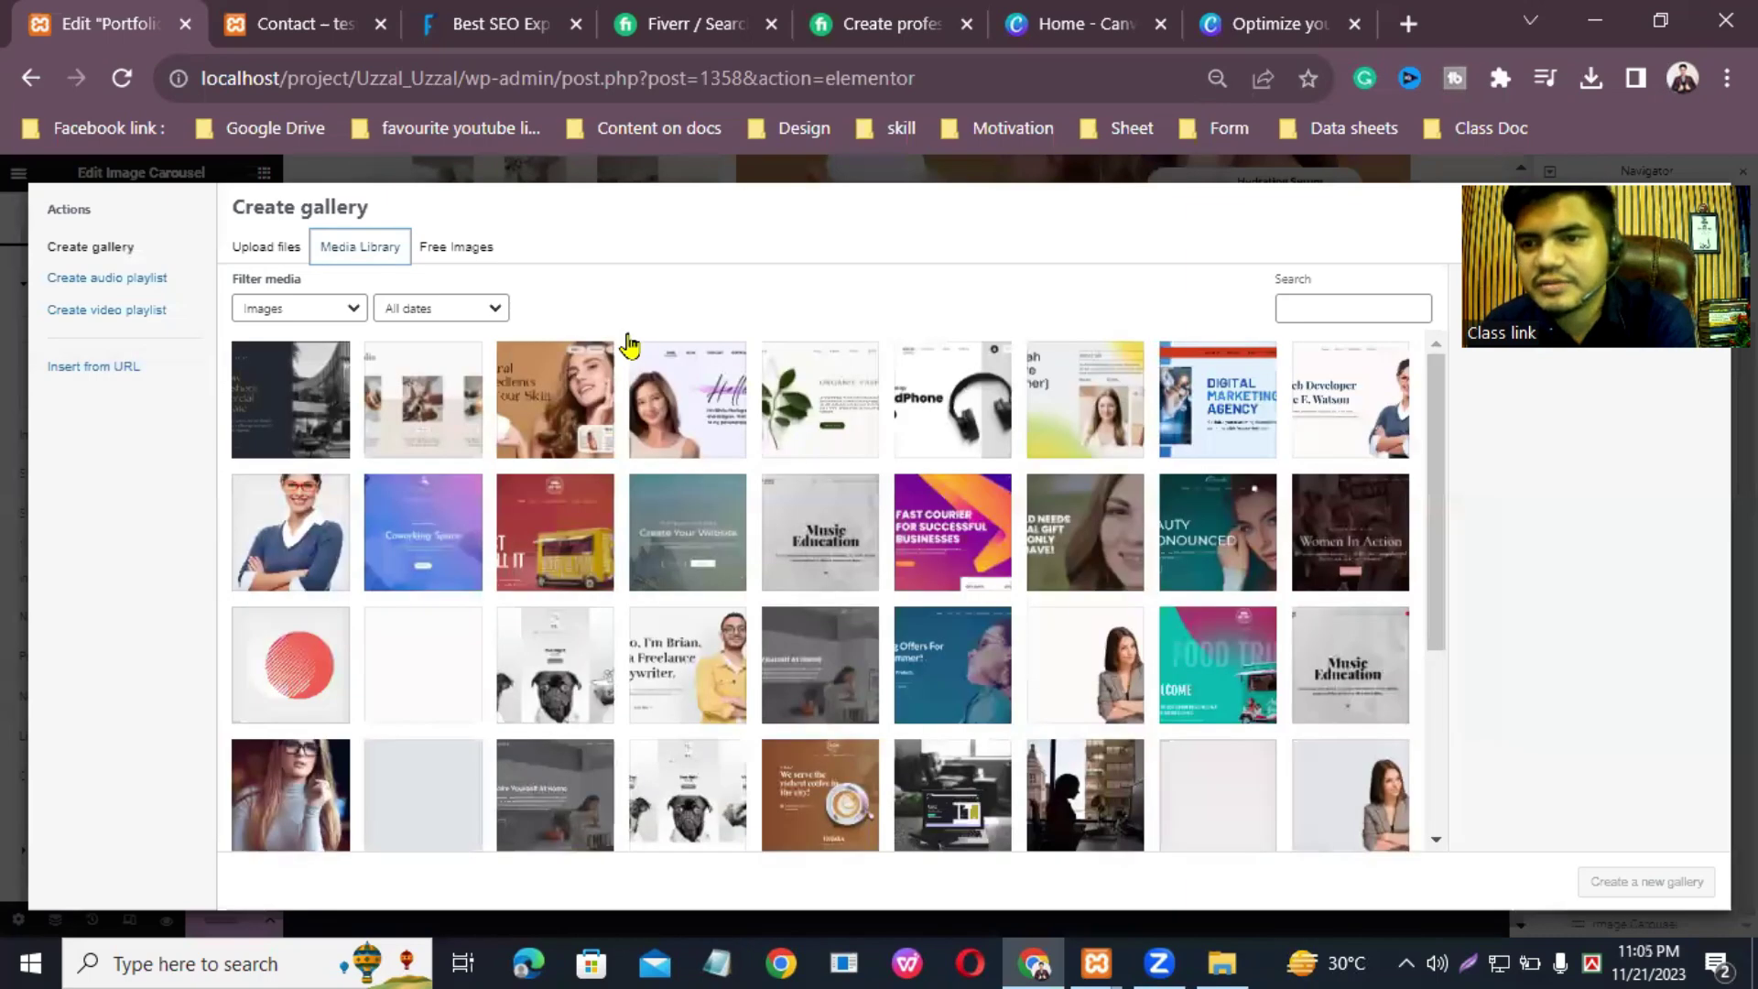
{"action": "left_click", "coordinate": [318, 408]}
{"action": "left_click", "coordinate": [434, 407]}
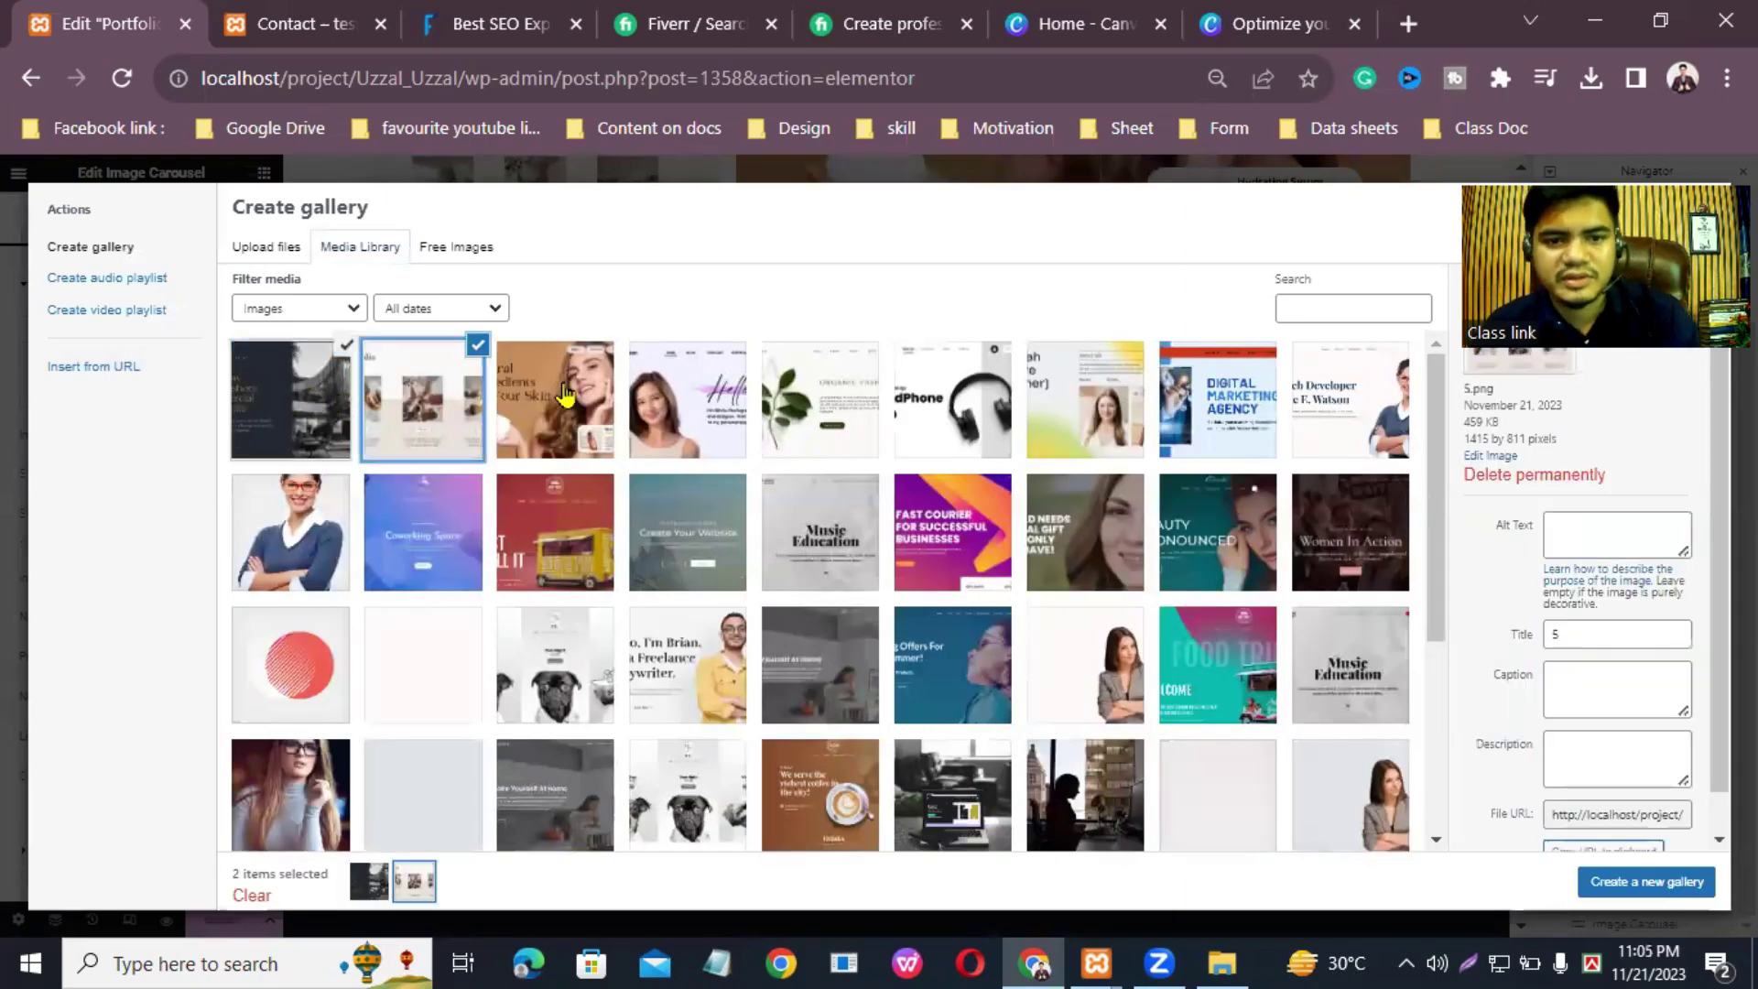
{"action": "left_click", "coordinate": [565, 395]}
{"action": "left_click", "coordinate": [687, 399]}
{"action": "left_click", "coordinate": [819, 400]}
{"action": "left_click", "coordinate": [952, 401]}
{"action": "left_click", "coordinate": [1044, 400]}
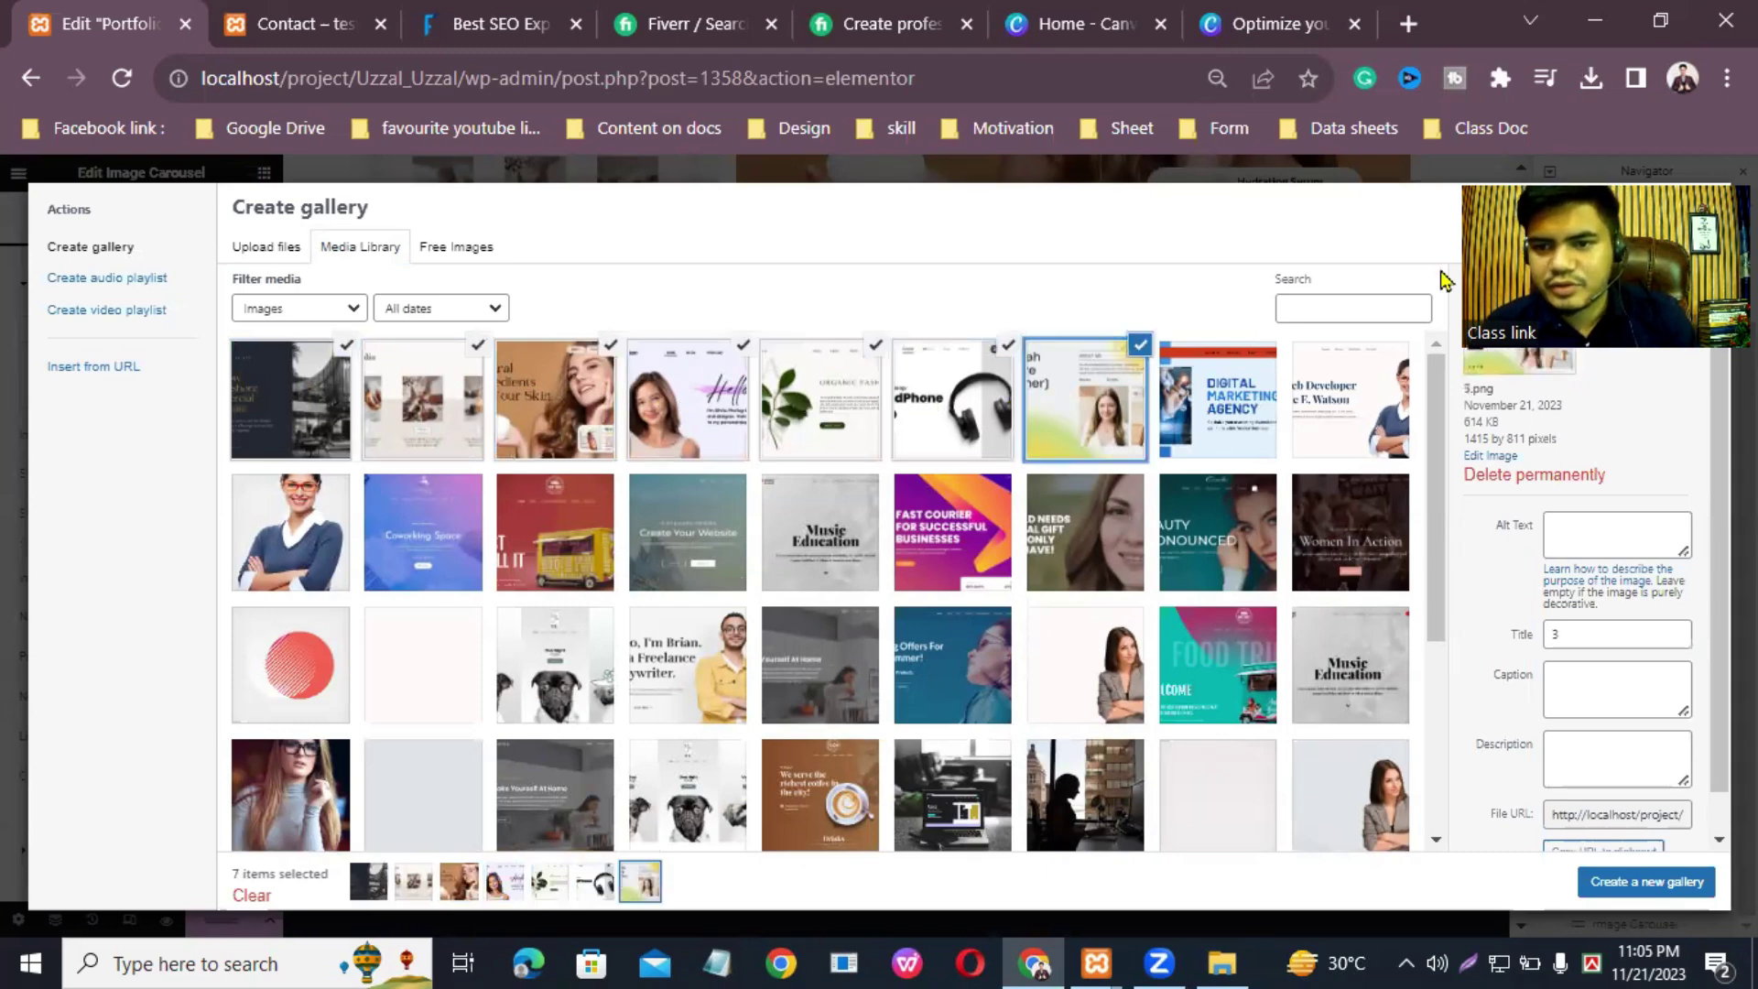
Step: Recheck the top-row screenshots and insert the seven images as a new carousel gallery
{"action": "left_click", "coordinate": [270, 400]}
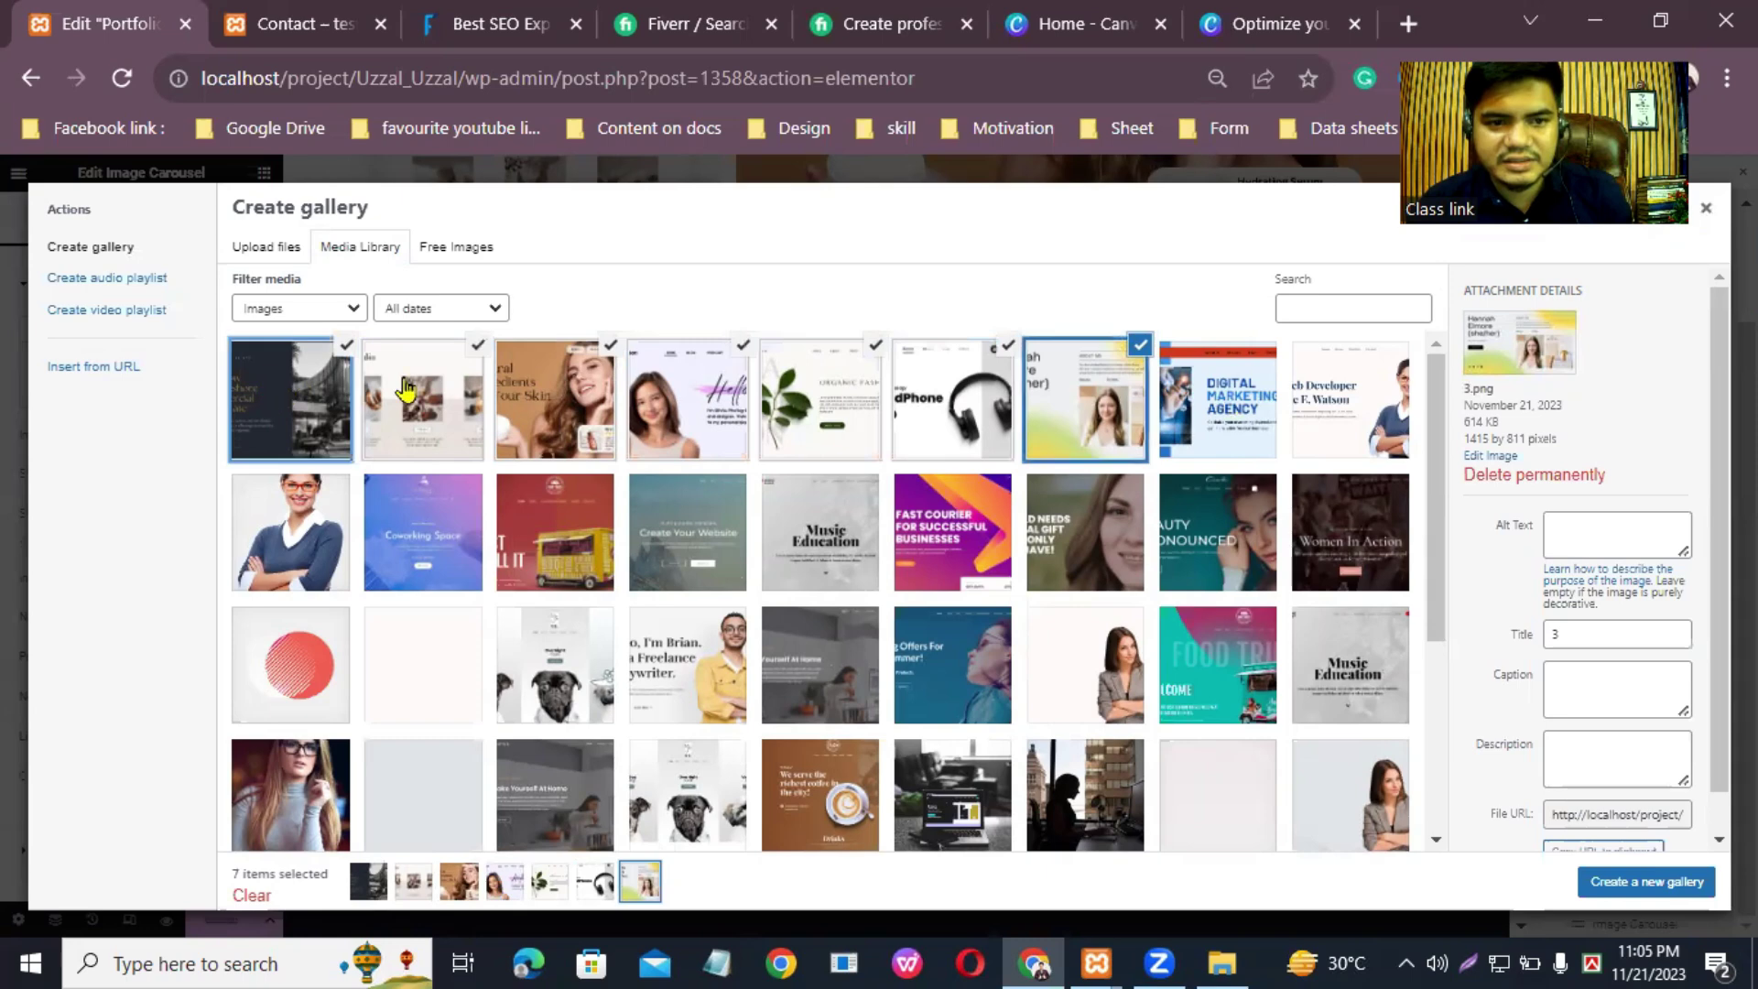
{"action": "left_click", "coordinate": [407, 403]}
{"action": "left_click", "coordinate": [535, 411]}
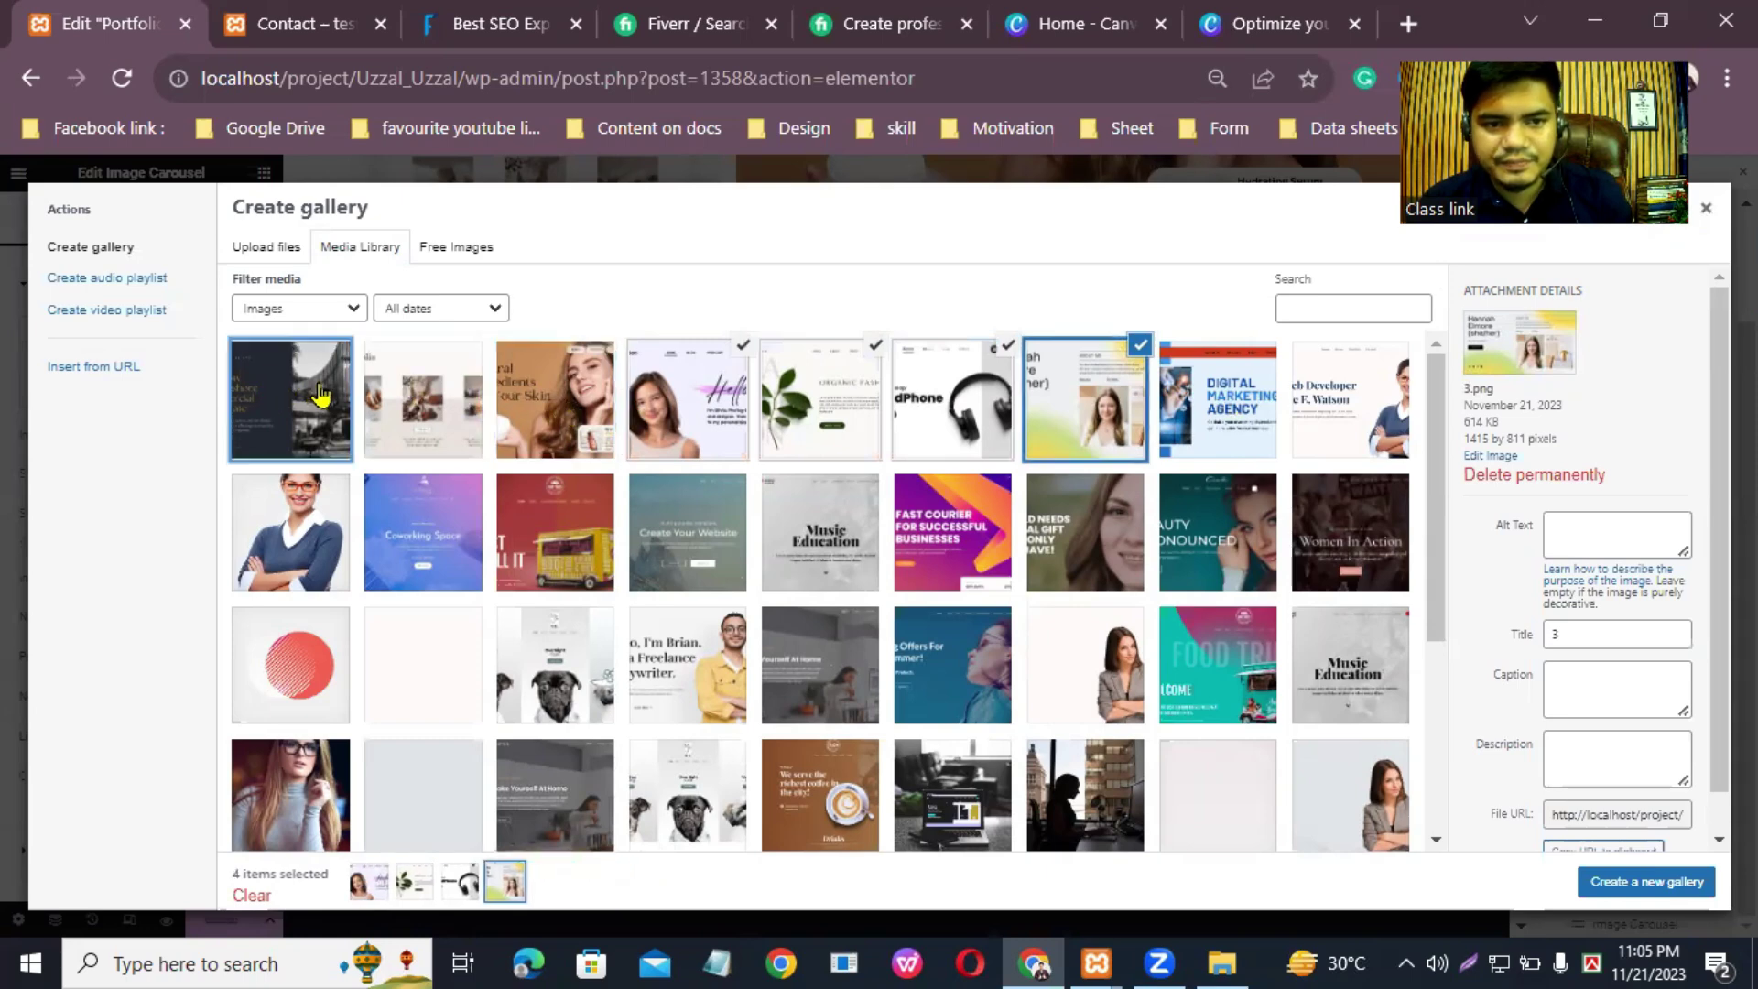
{"action": "left_click", "coordinate": [275, 400]}
{"action": "left_click", "coordinate": [410, 403]}
{"action": "left_click", "coordinate": [540, 410]}
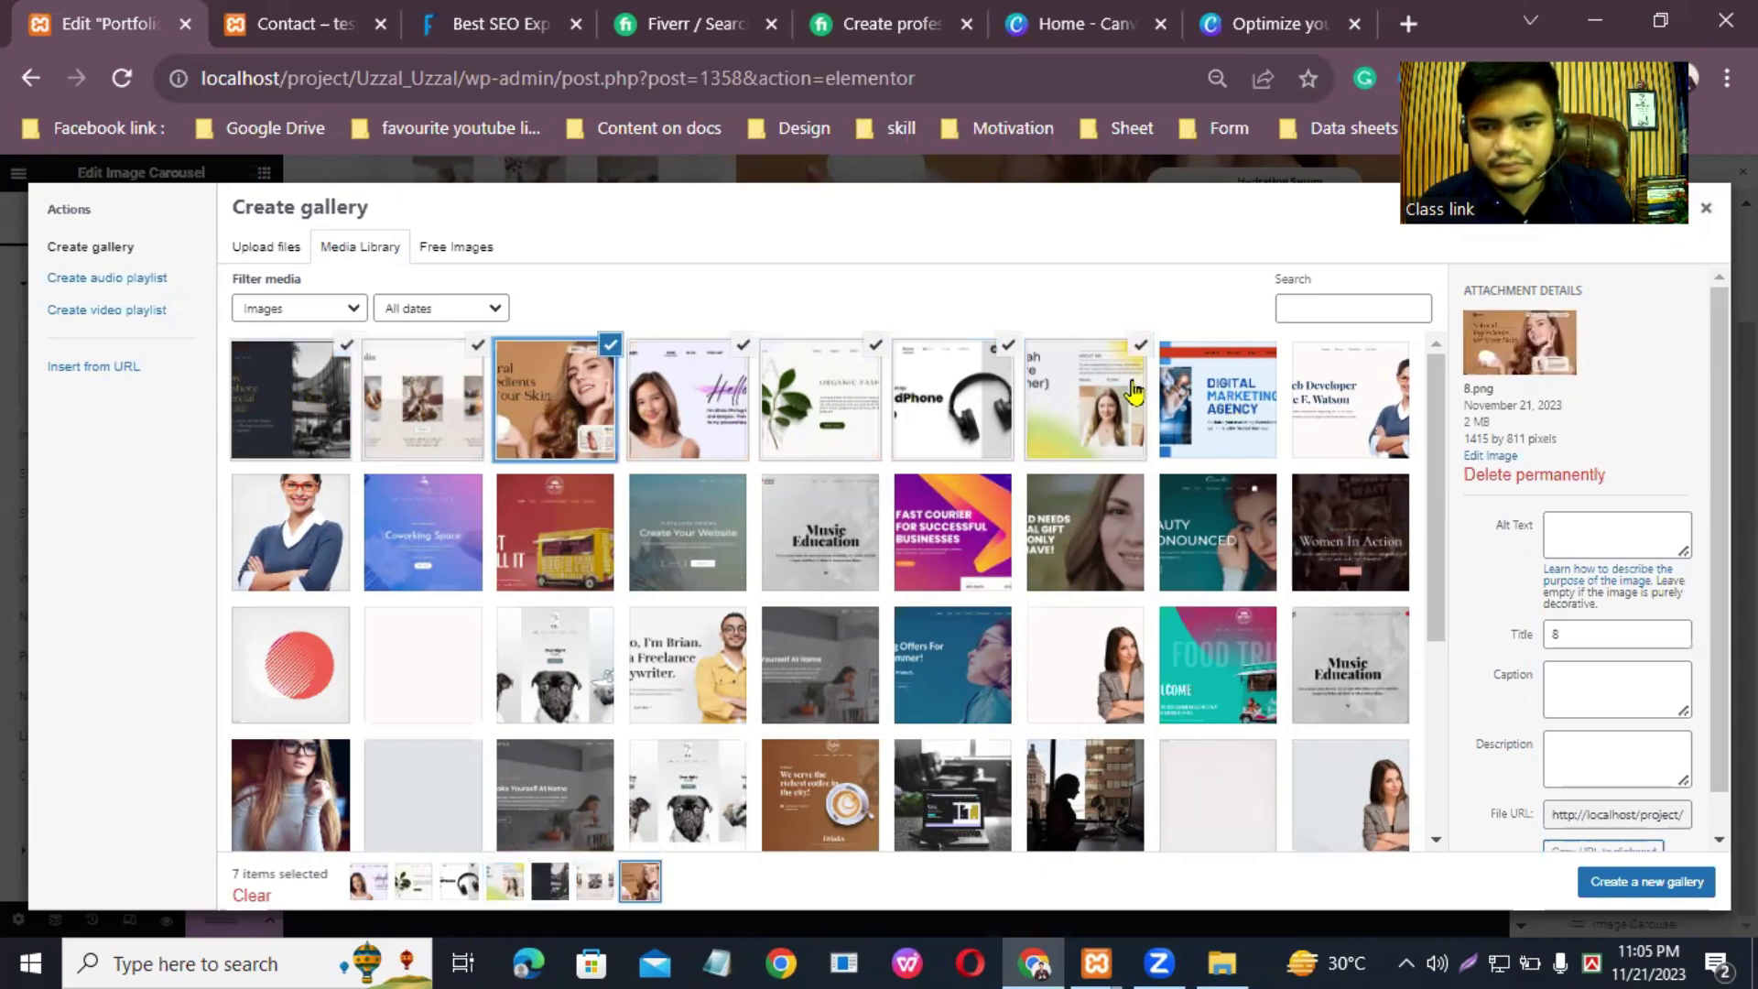
{"action": "left_click", "coordinate": [1634, 881]}
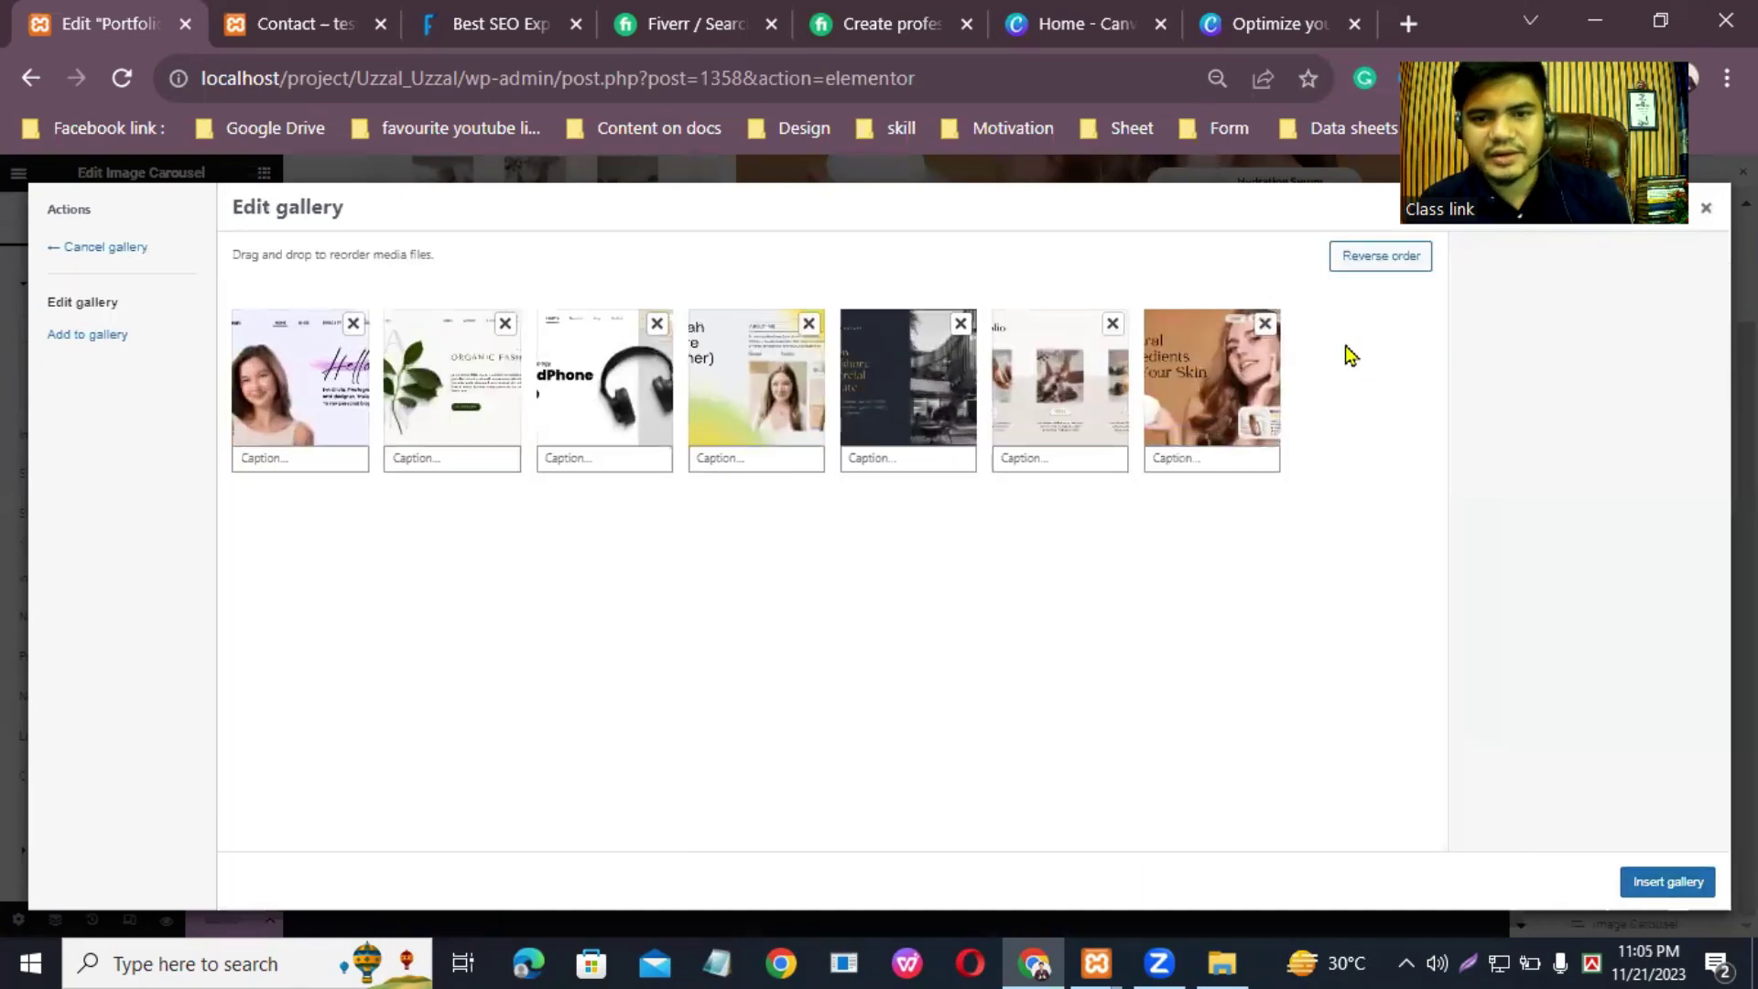
{"action": "left_click", "coordinate": [1674, 883]}
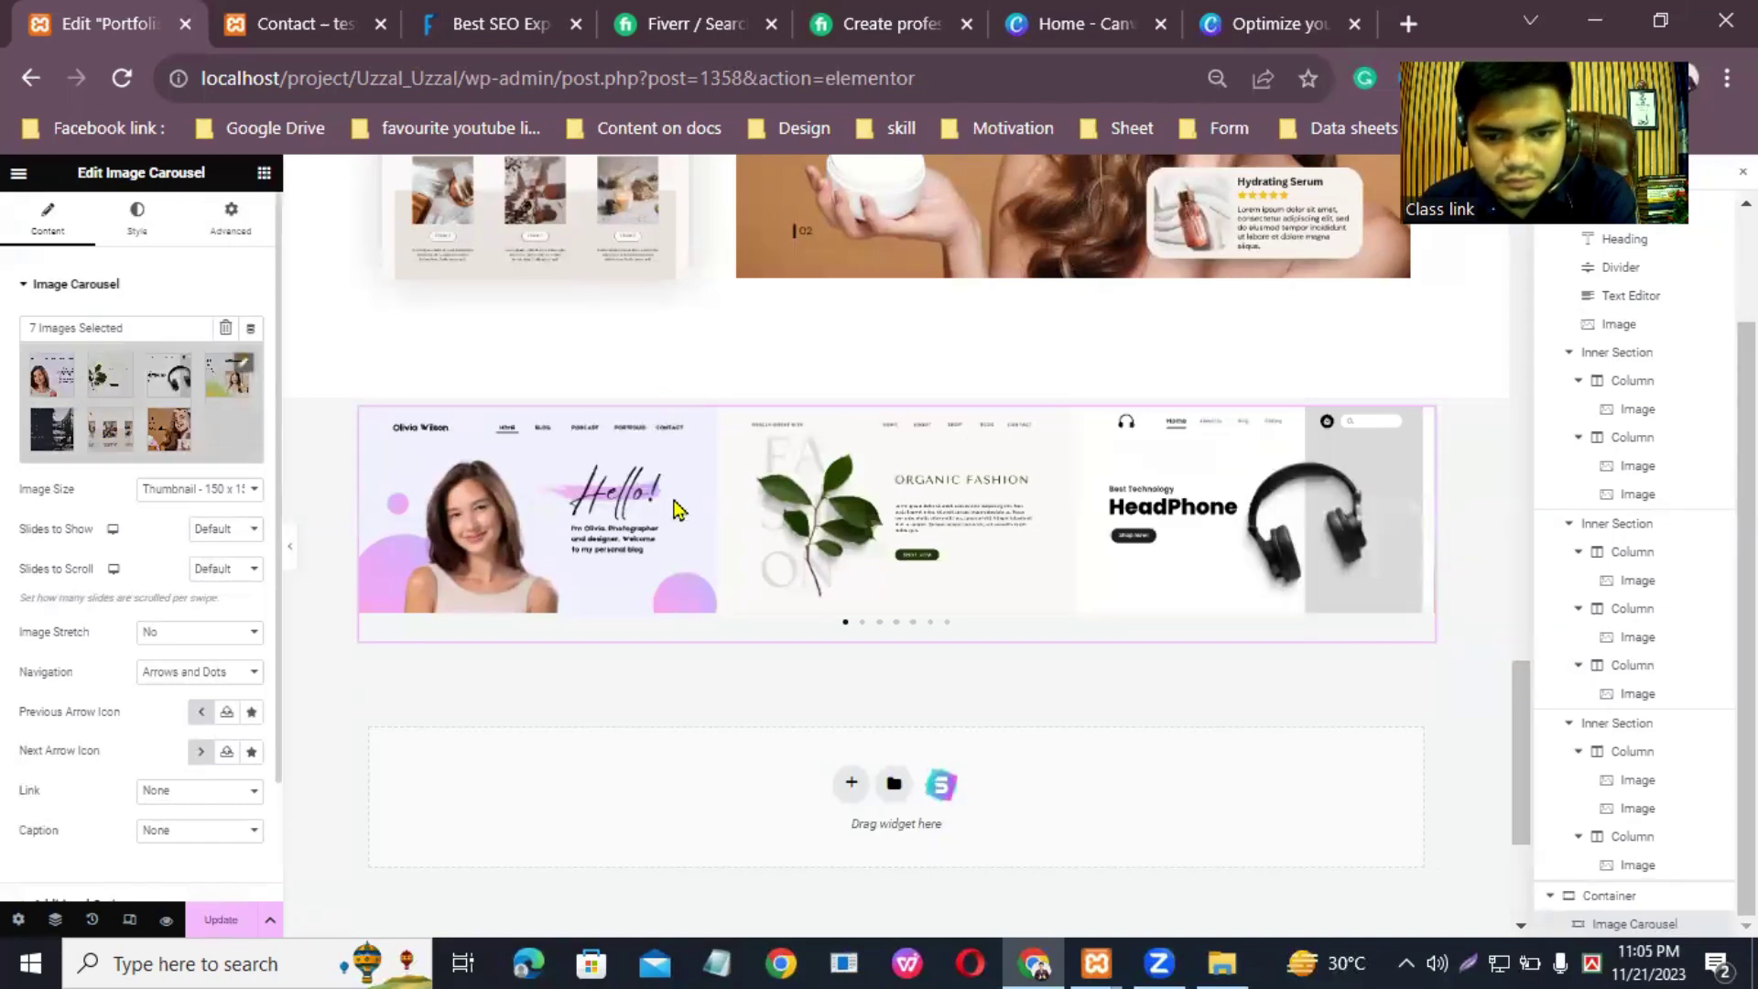
Step: Set the carousel's Image Size to Full
{"action": "scroll", "coordinate": [1520, 742], "scroll_direction": "up", "scroll_amount": 3}
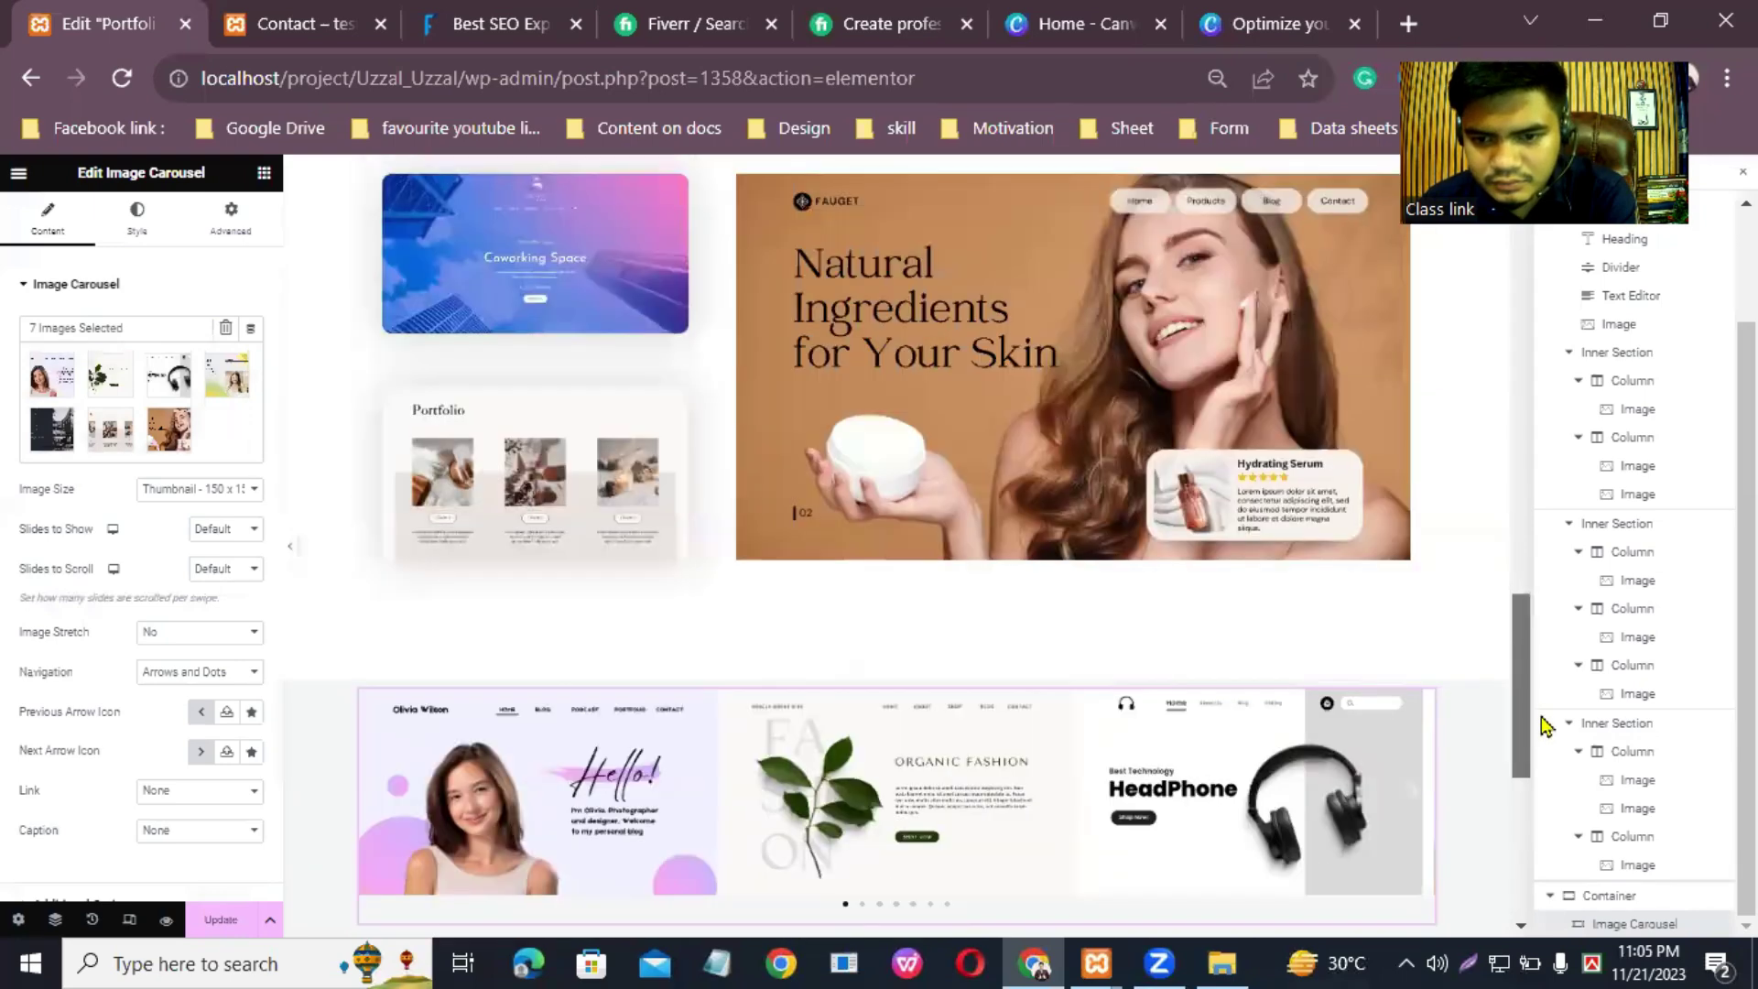
{"action": "scroll", "coordinate": [1052, 541], "scroll_direction": "down", "scroll_amount": 3}
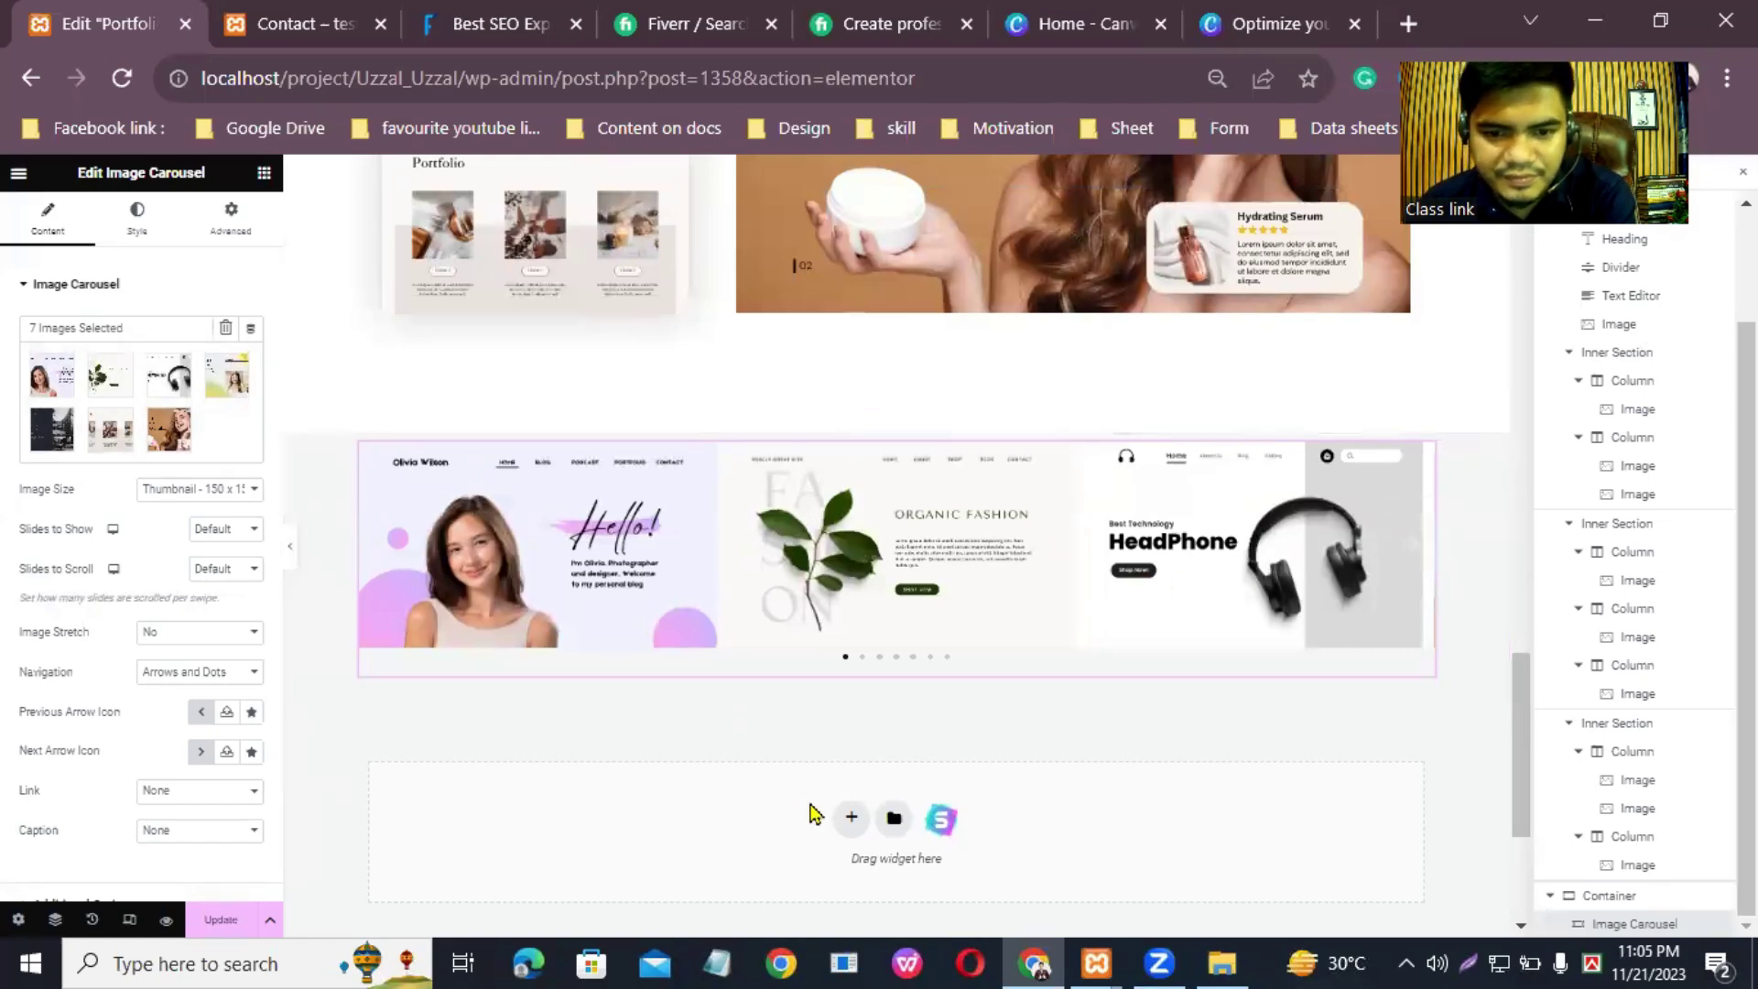
{"action": "scroll", "coordinate": [666, 806], "scroll_direction": "up", "scroll_amount": 10}
{"action": "left_click", "coordinate": [219, 489]}
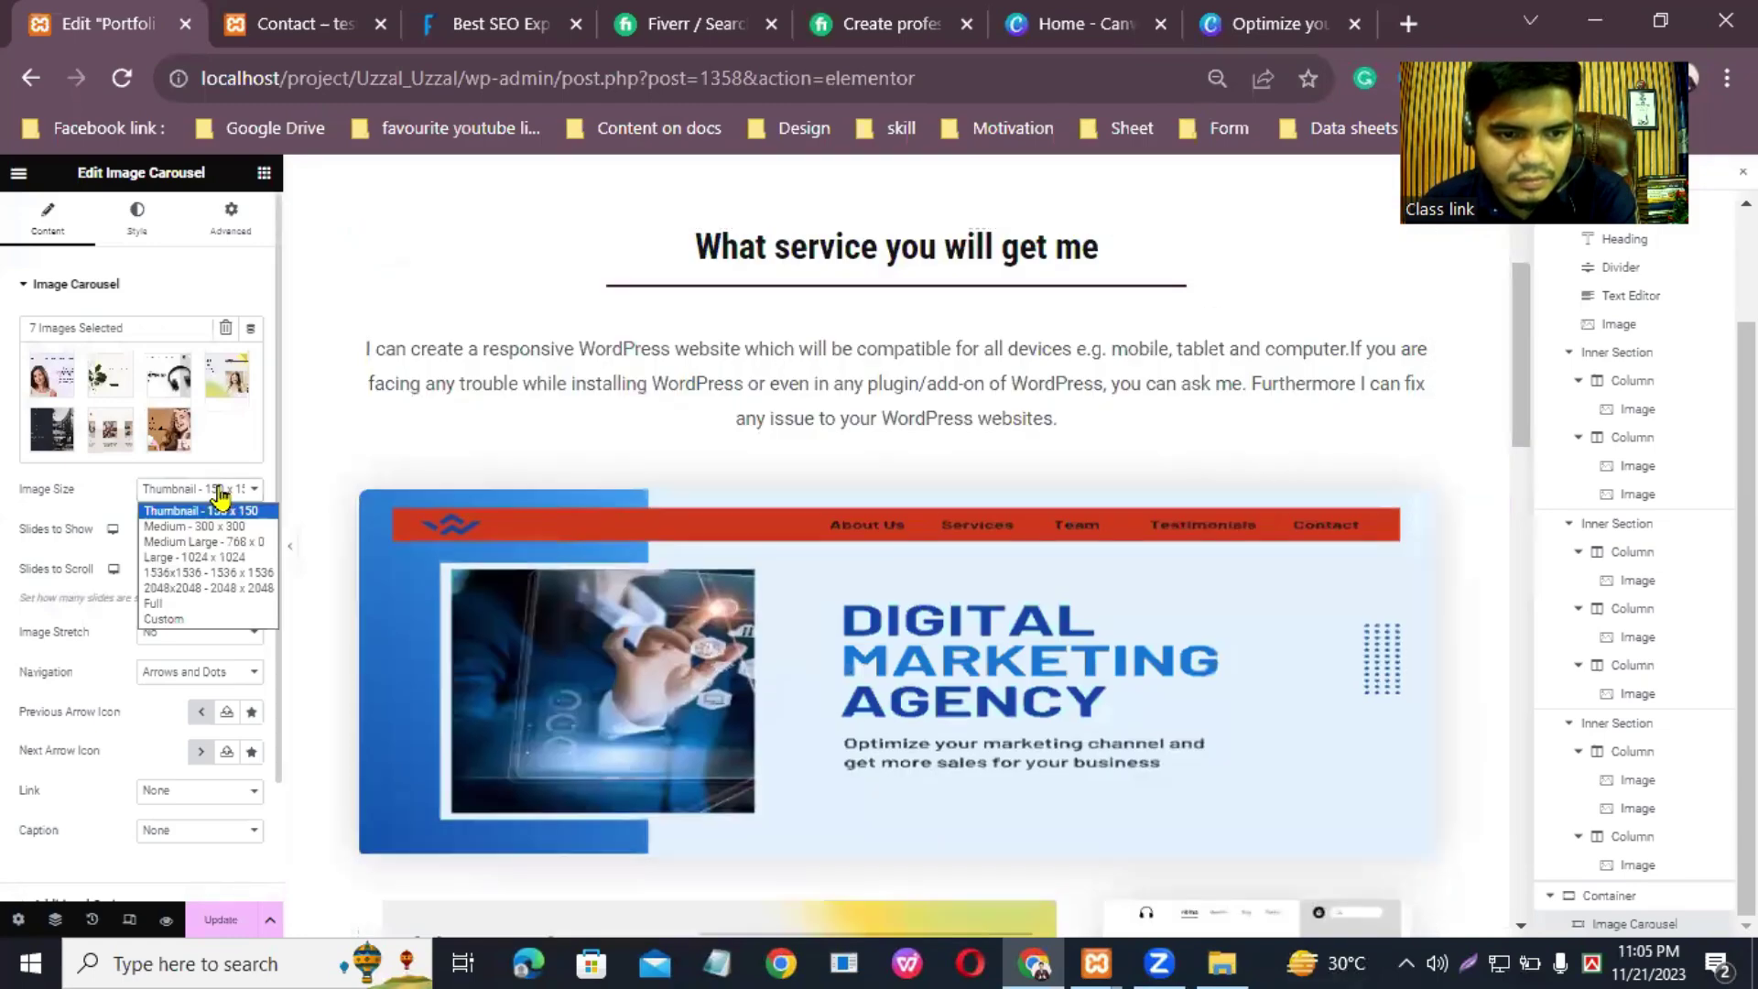
{"action": "left_click", "coordinate": [163, 604]}
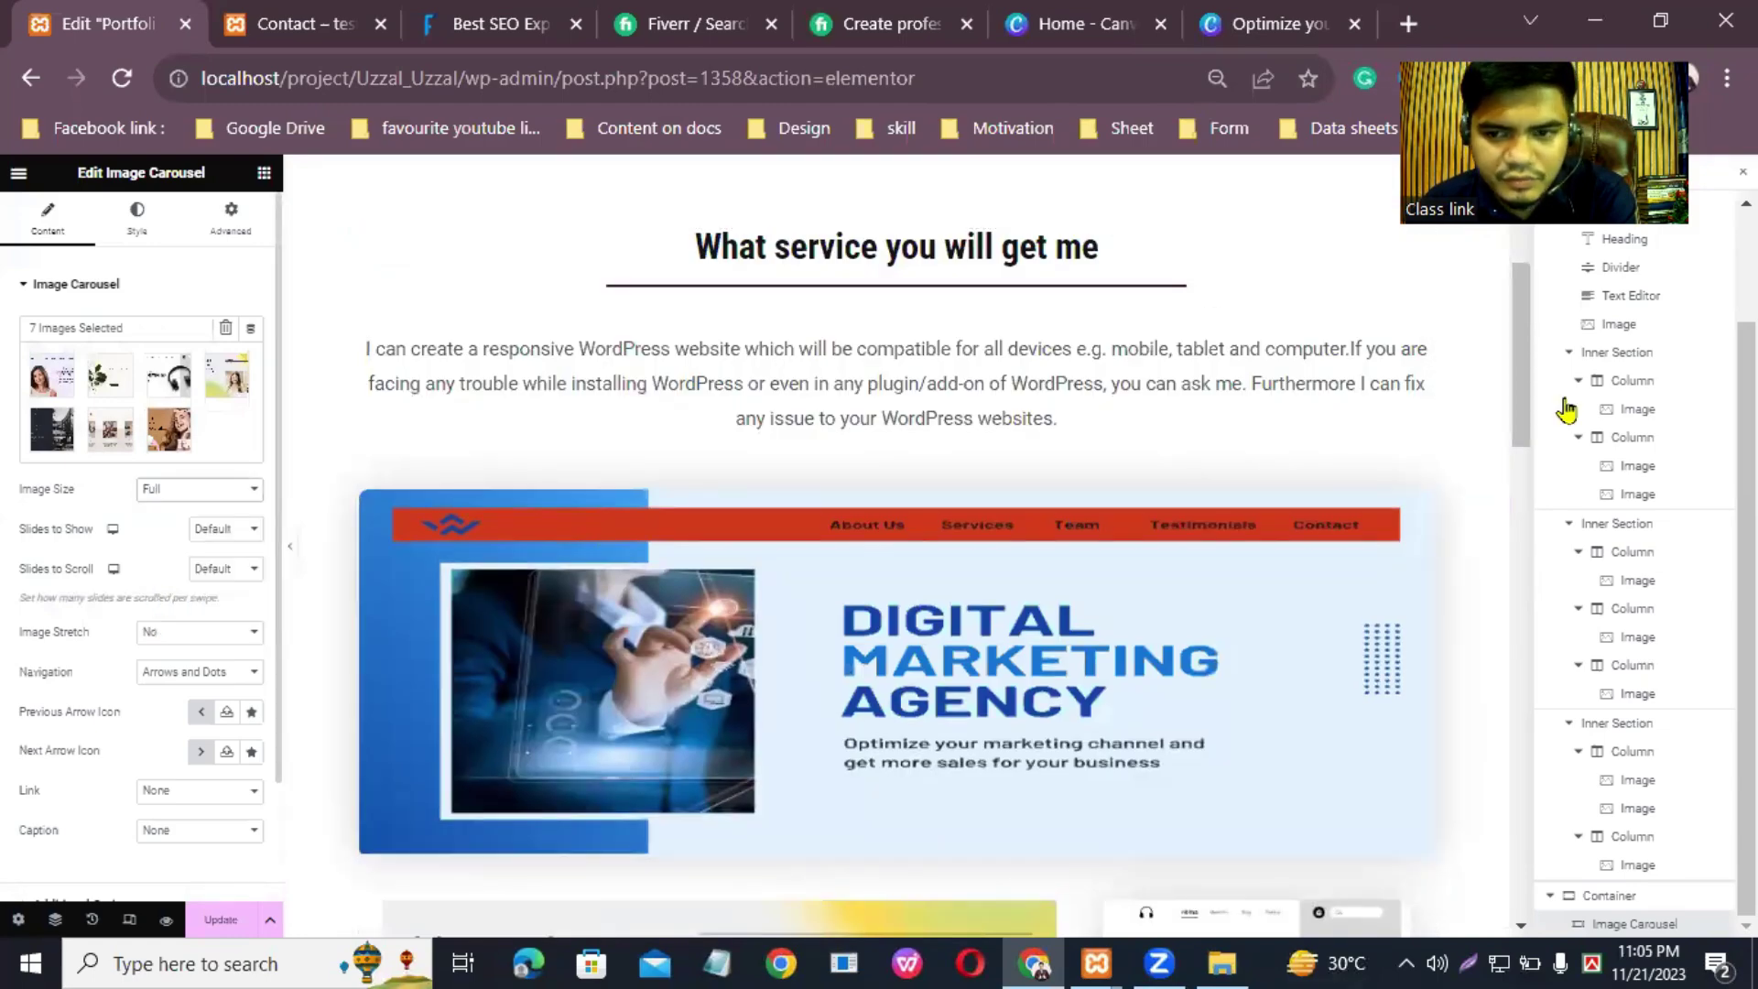
{"action": "left_click_drag", "start_coordinate": [1522, 366], "coordinate": [1537, 799]}
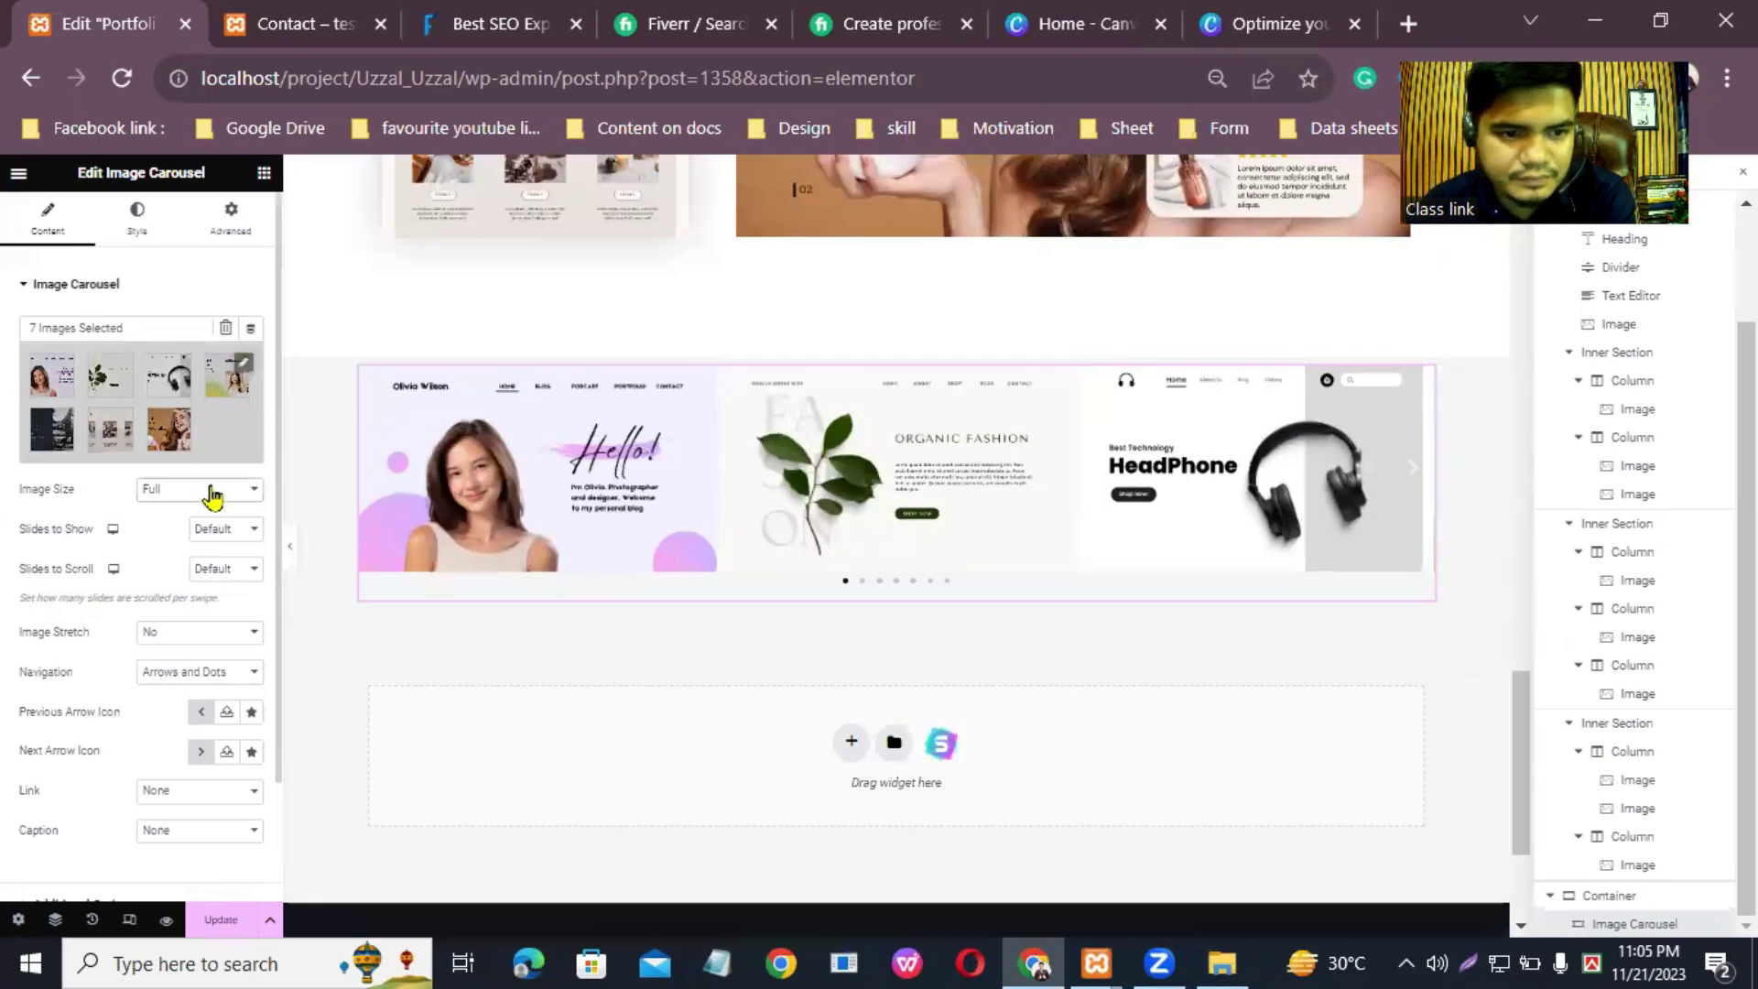
Step: Set Slides to Show to 3, after trying 10 and 5
{"action": "left_click", "coordinate": [249, 536]}
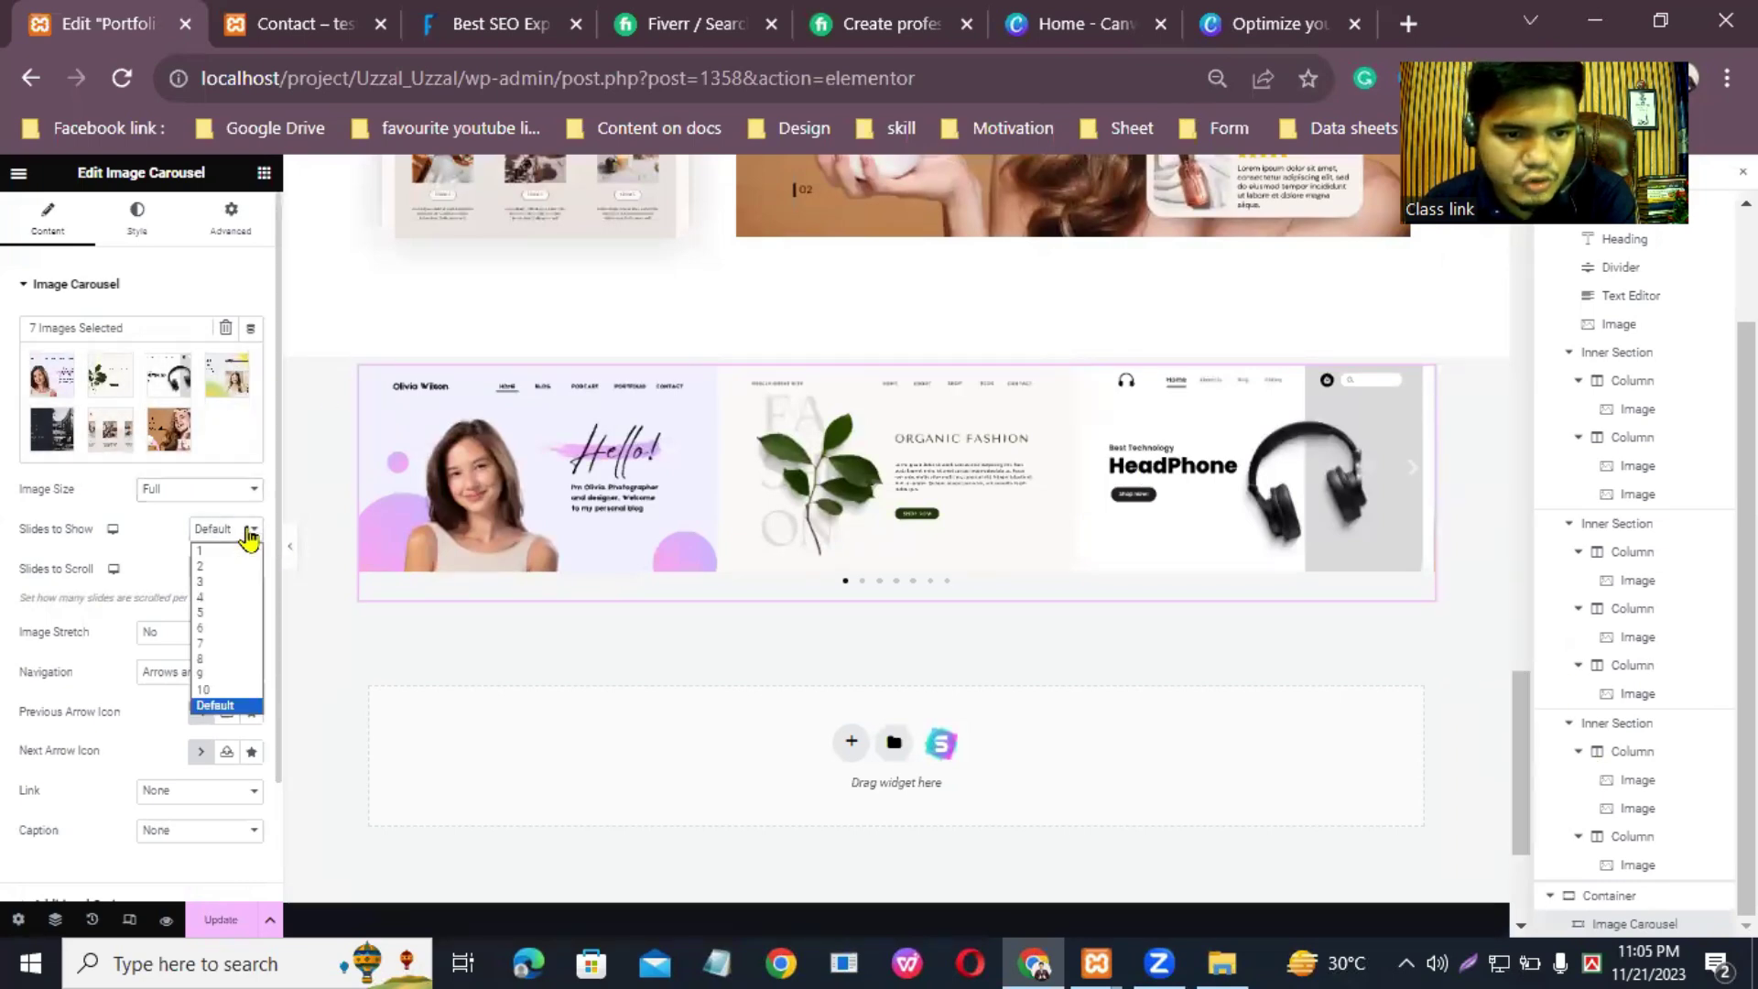
{"action": "left_click", "coordinate": [213, 696]}
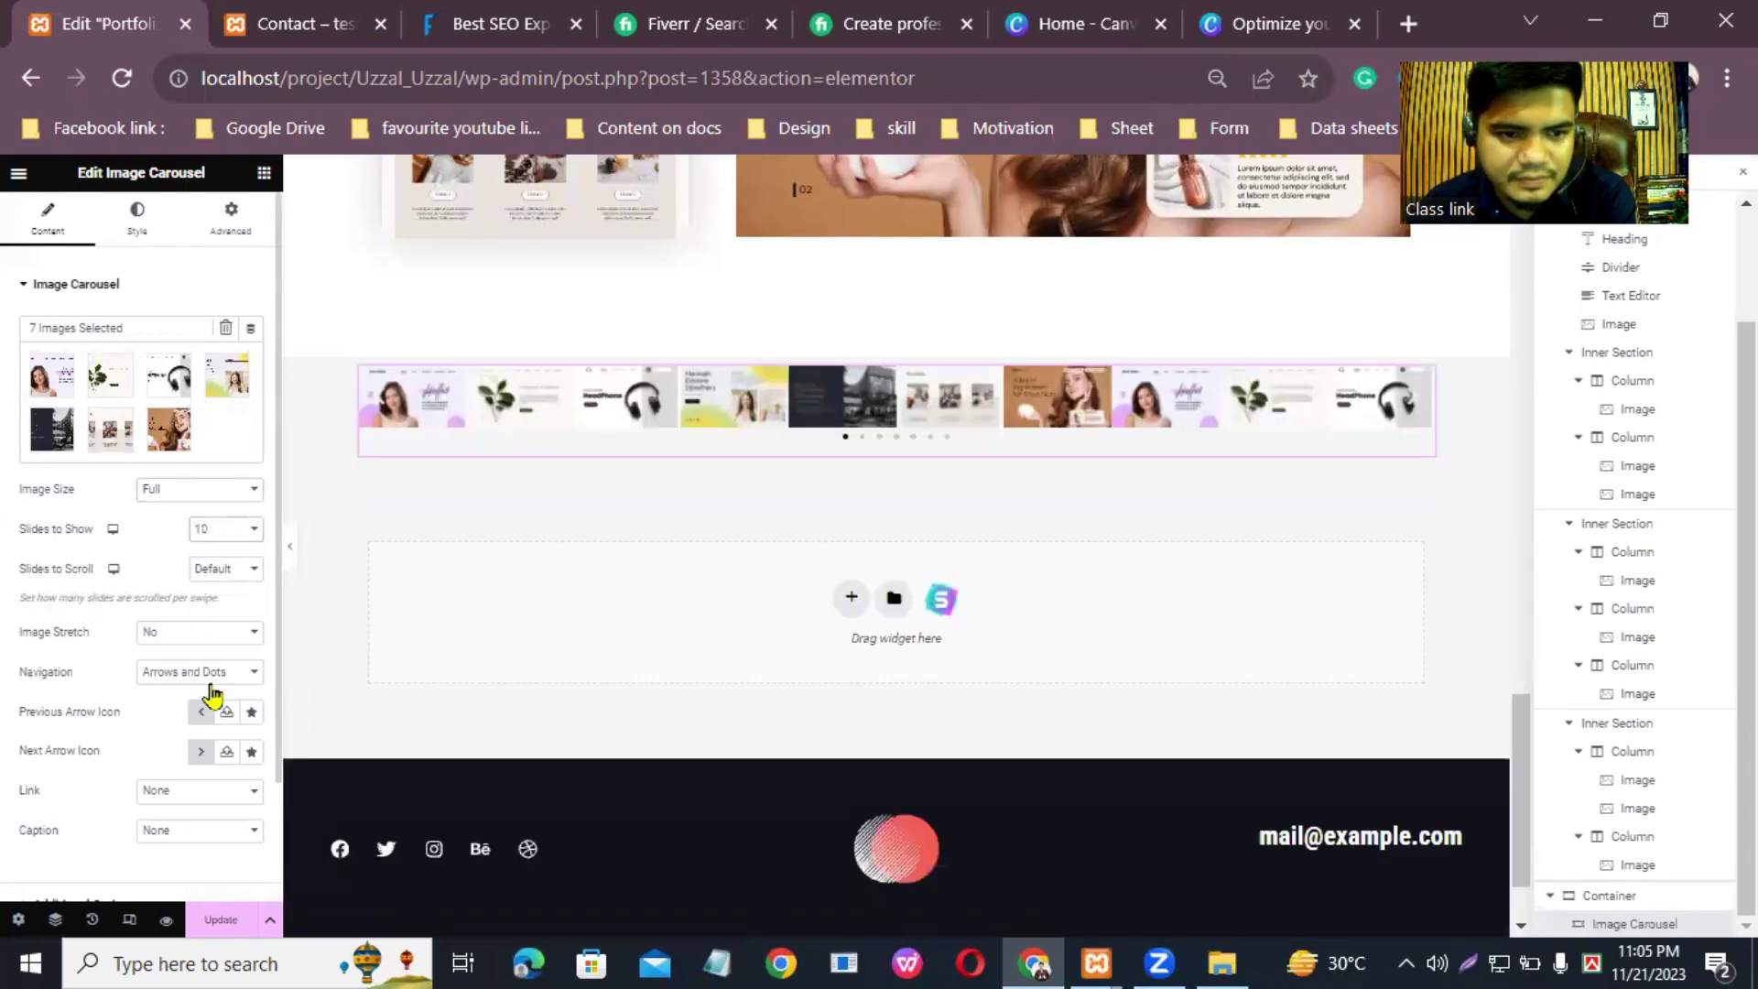
{"action": "left_click", "coordinate": [252, 529]}
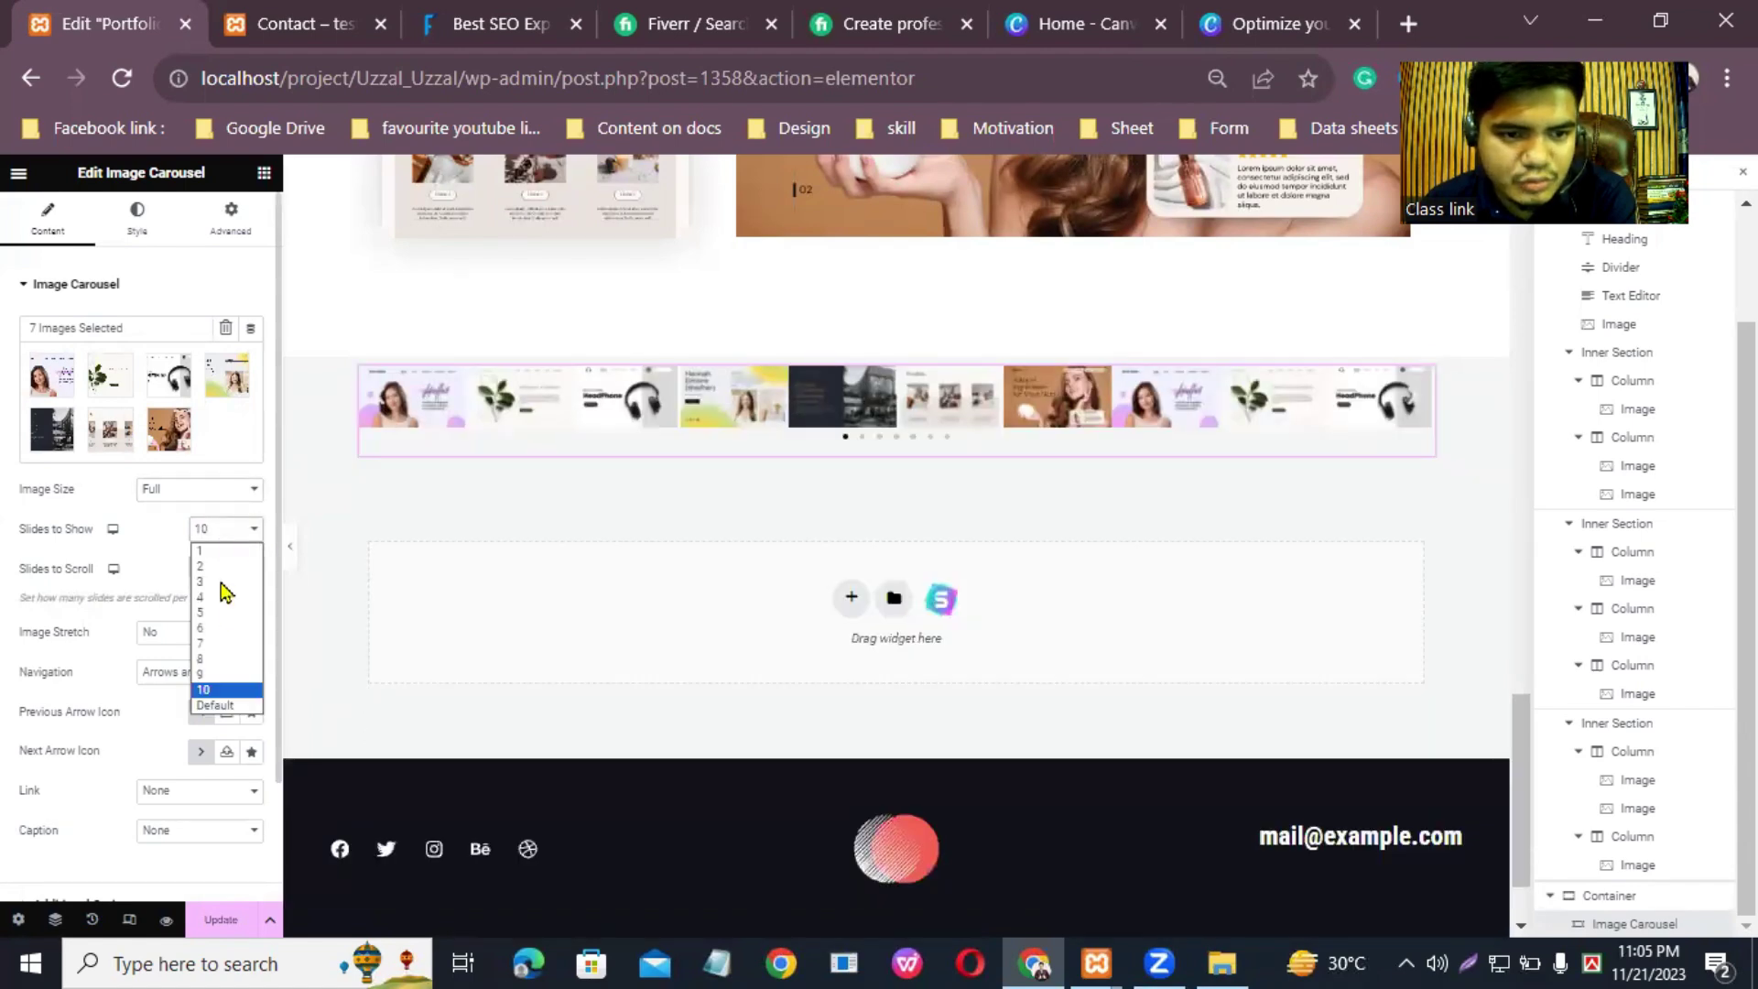
{"action": "left_click", "coordinate": [221, 614]}
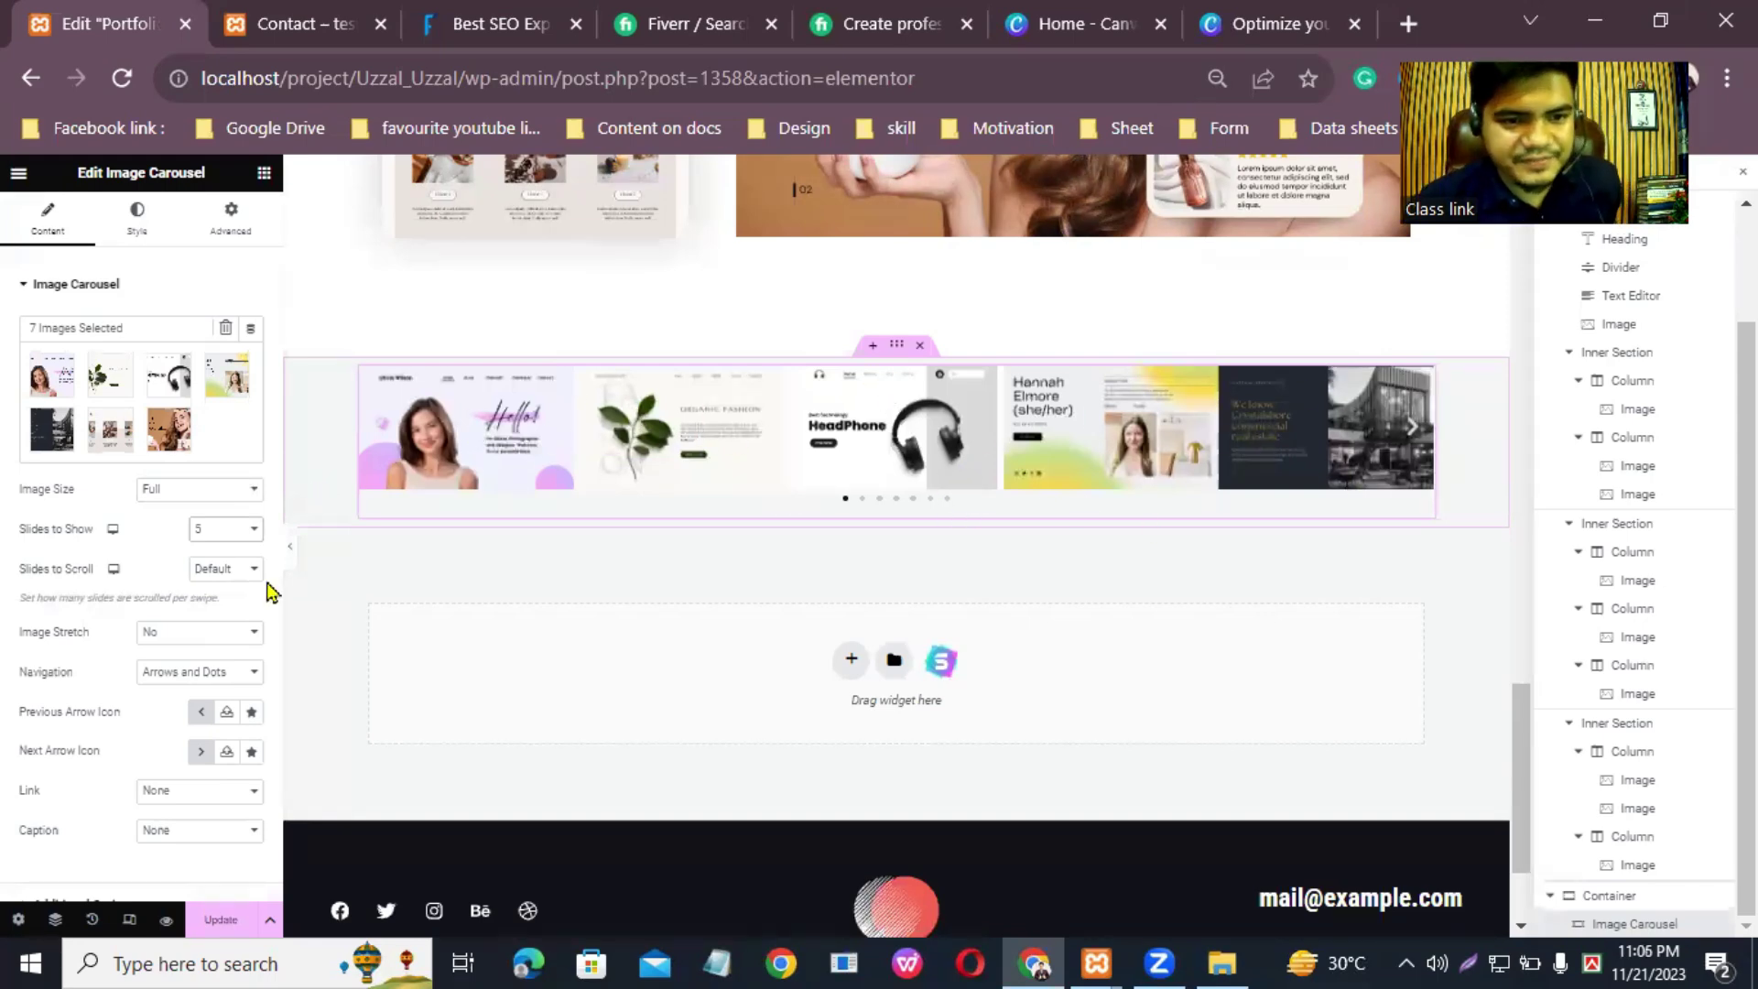
{"action": "left_click", "coordinate": [246, 535]}
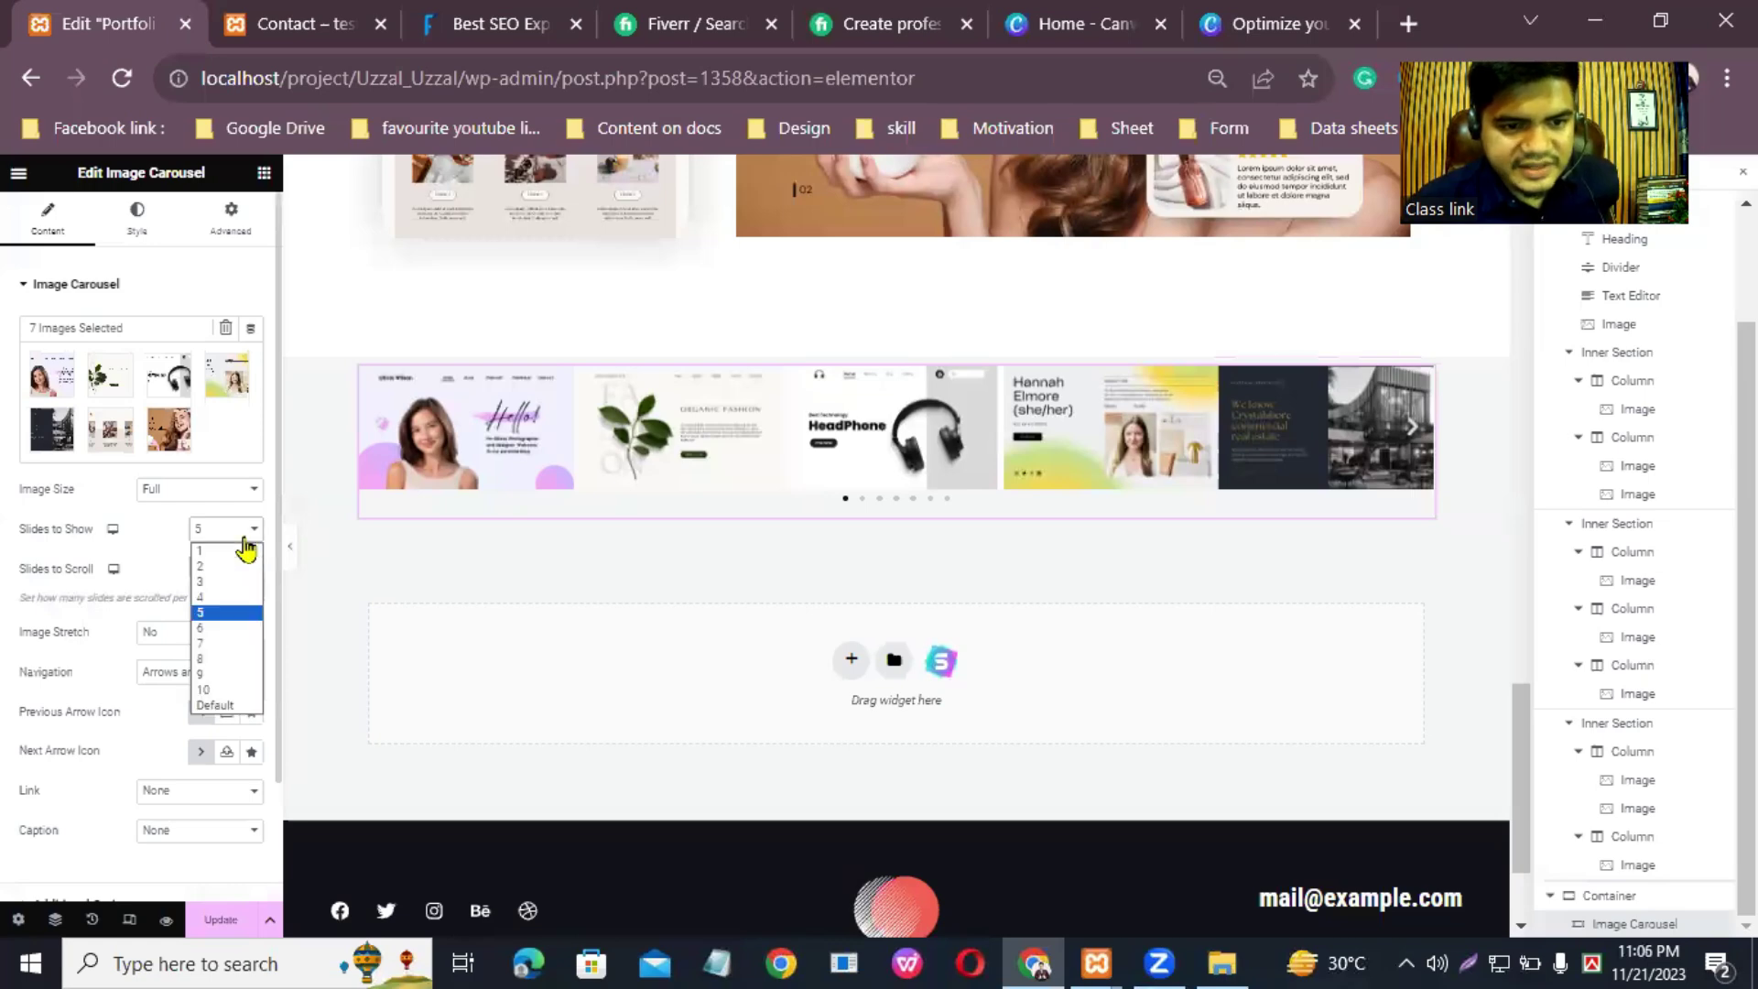
{"action": "left_click", "coordinate": [212, 583]}
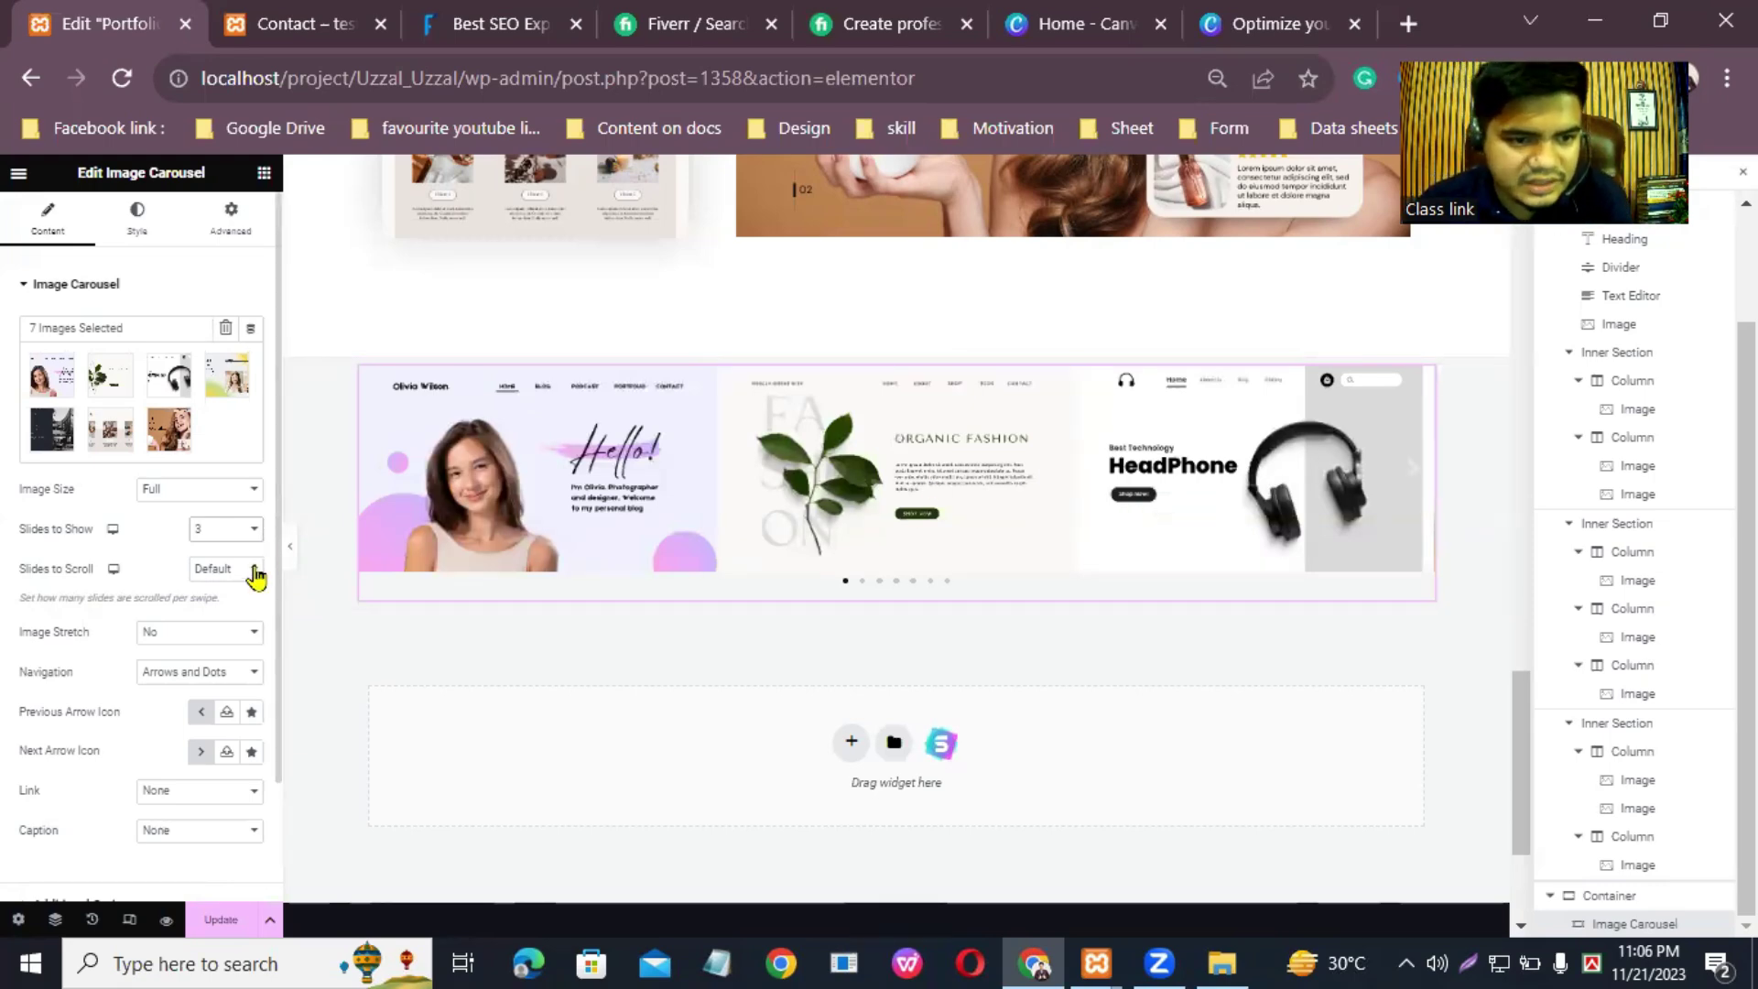
Step: Set Slides to Scroll to 3 and keep Image Stretch at No
{"action": "left_click", "coordinate": [255, 571]}
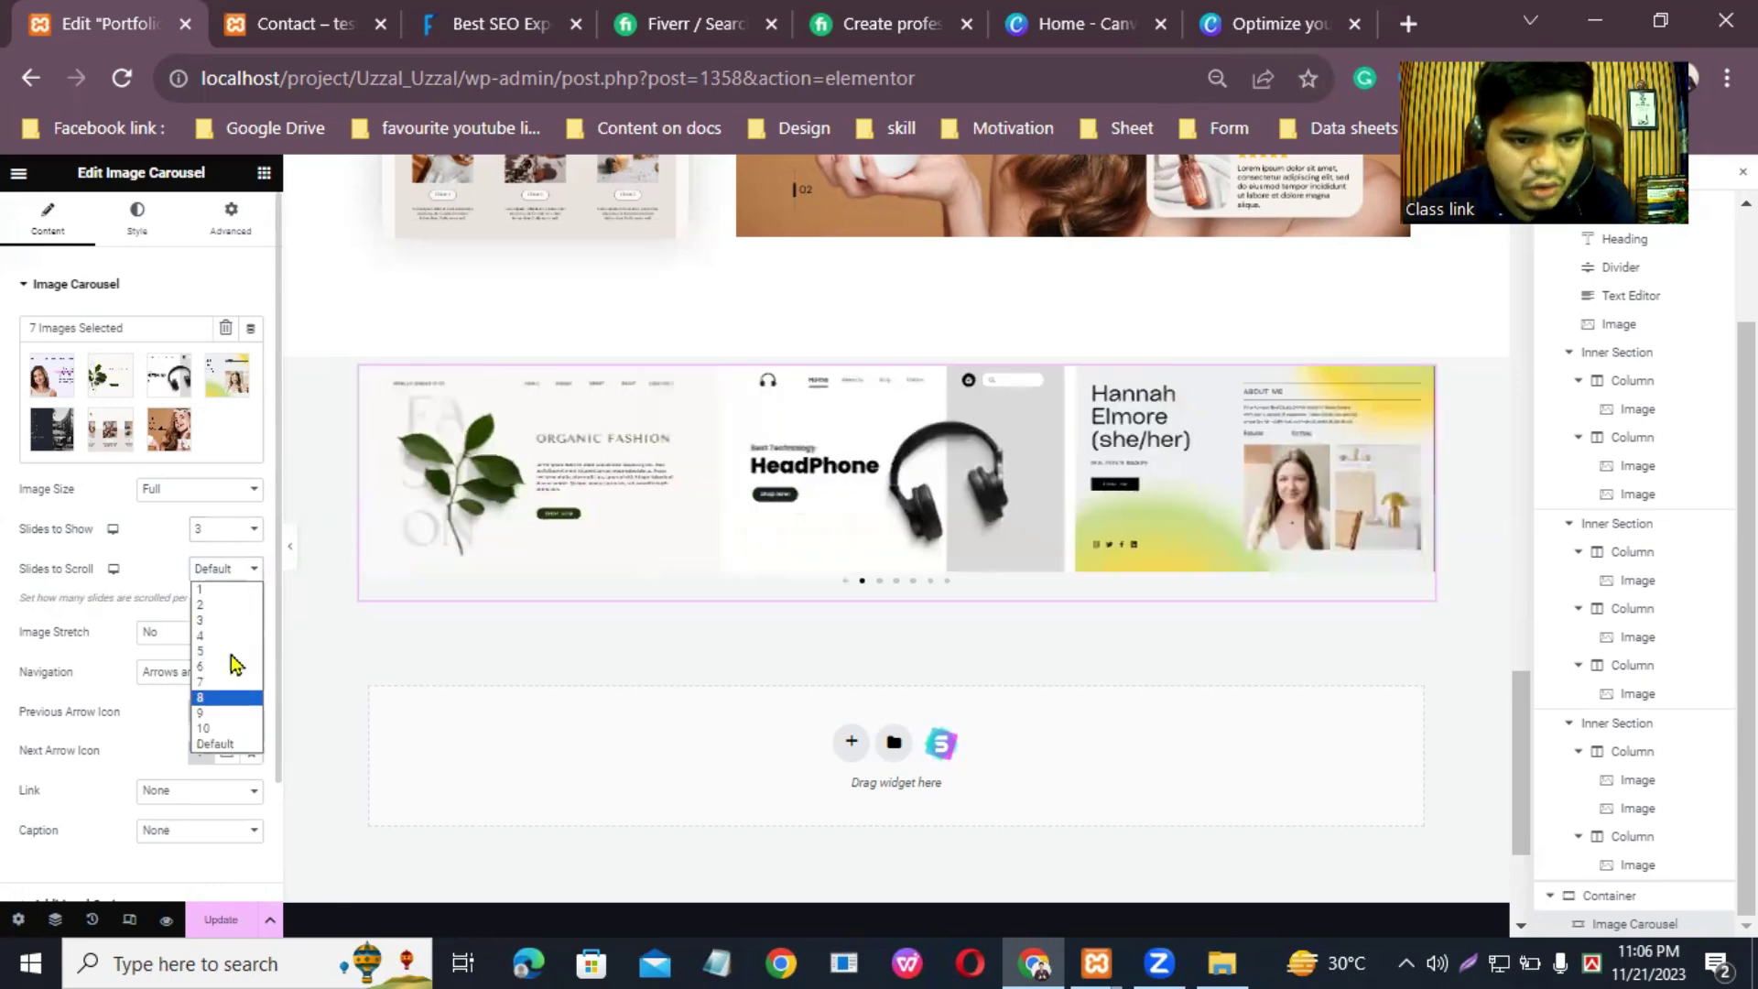
{"action": "left_click", "coordinate": [229, 621]}
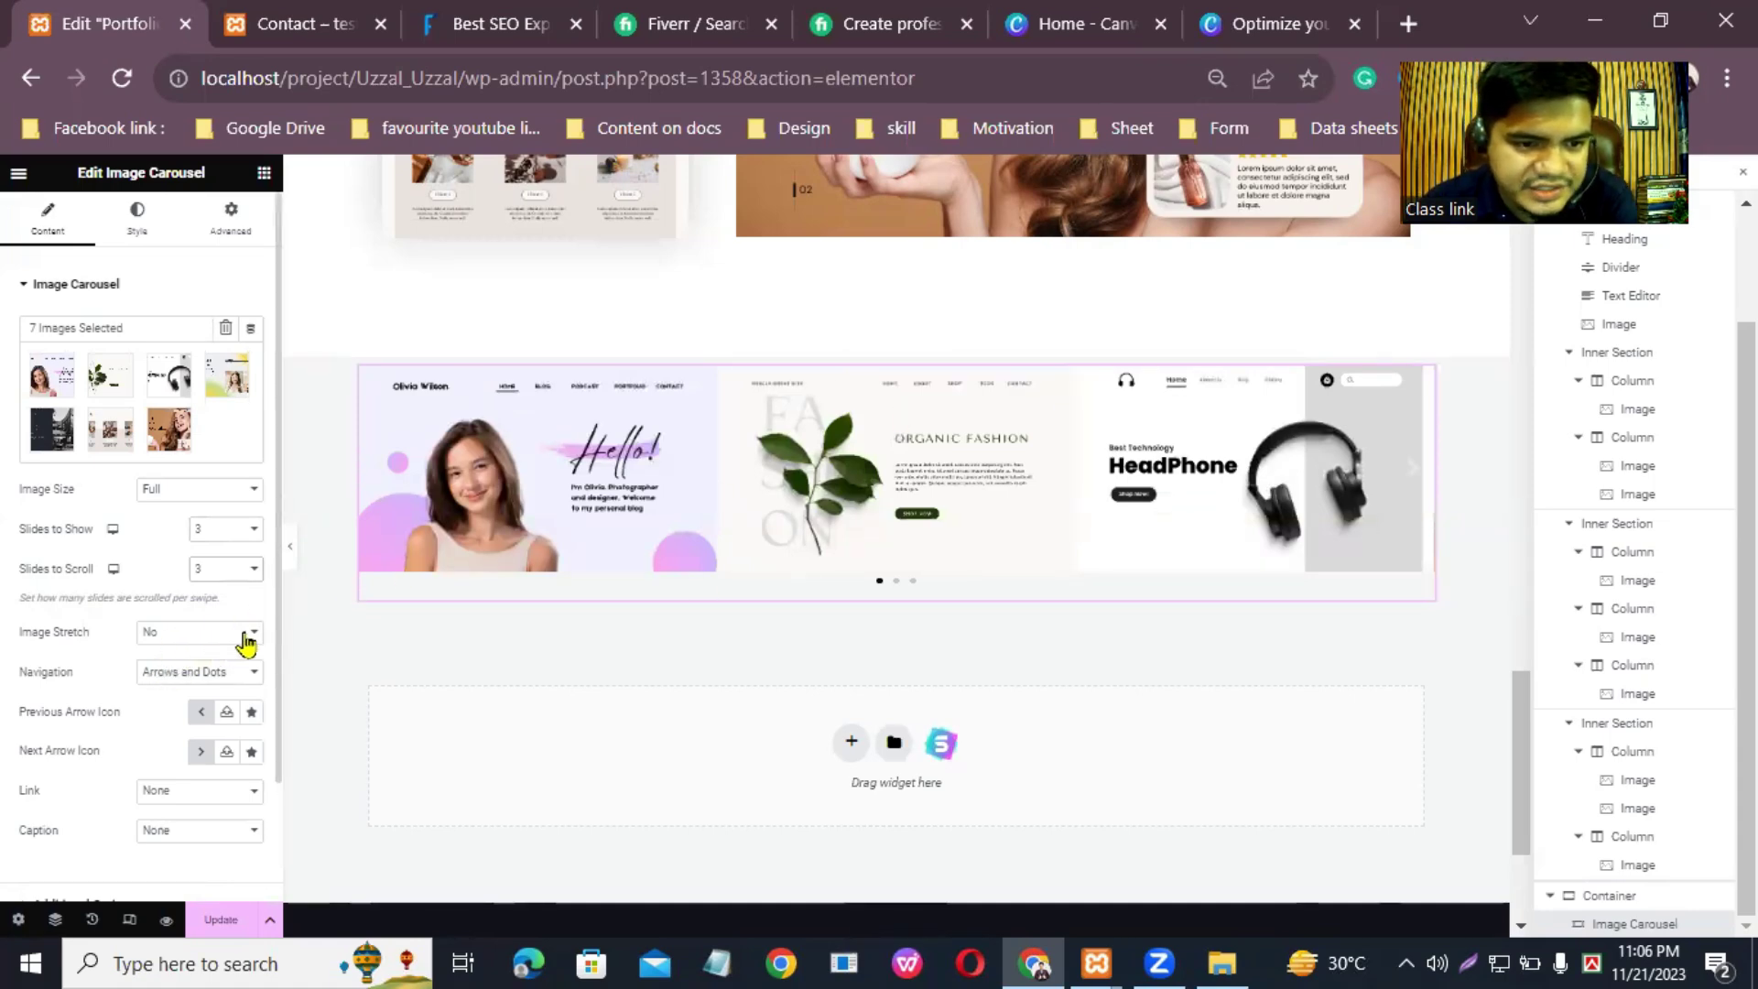
{"action": "left_click", "coordinate": [245, 644]}
{"action": "left_click", "coordinate": [245, 644]}
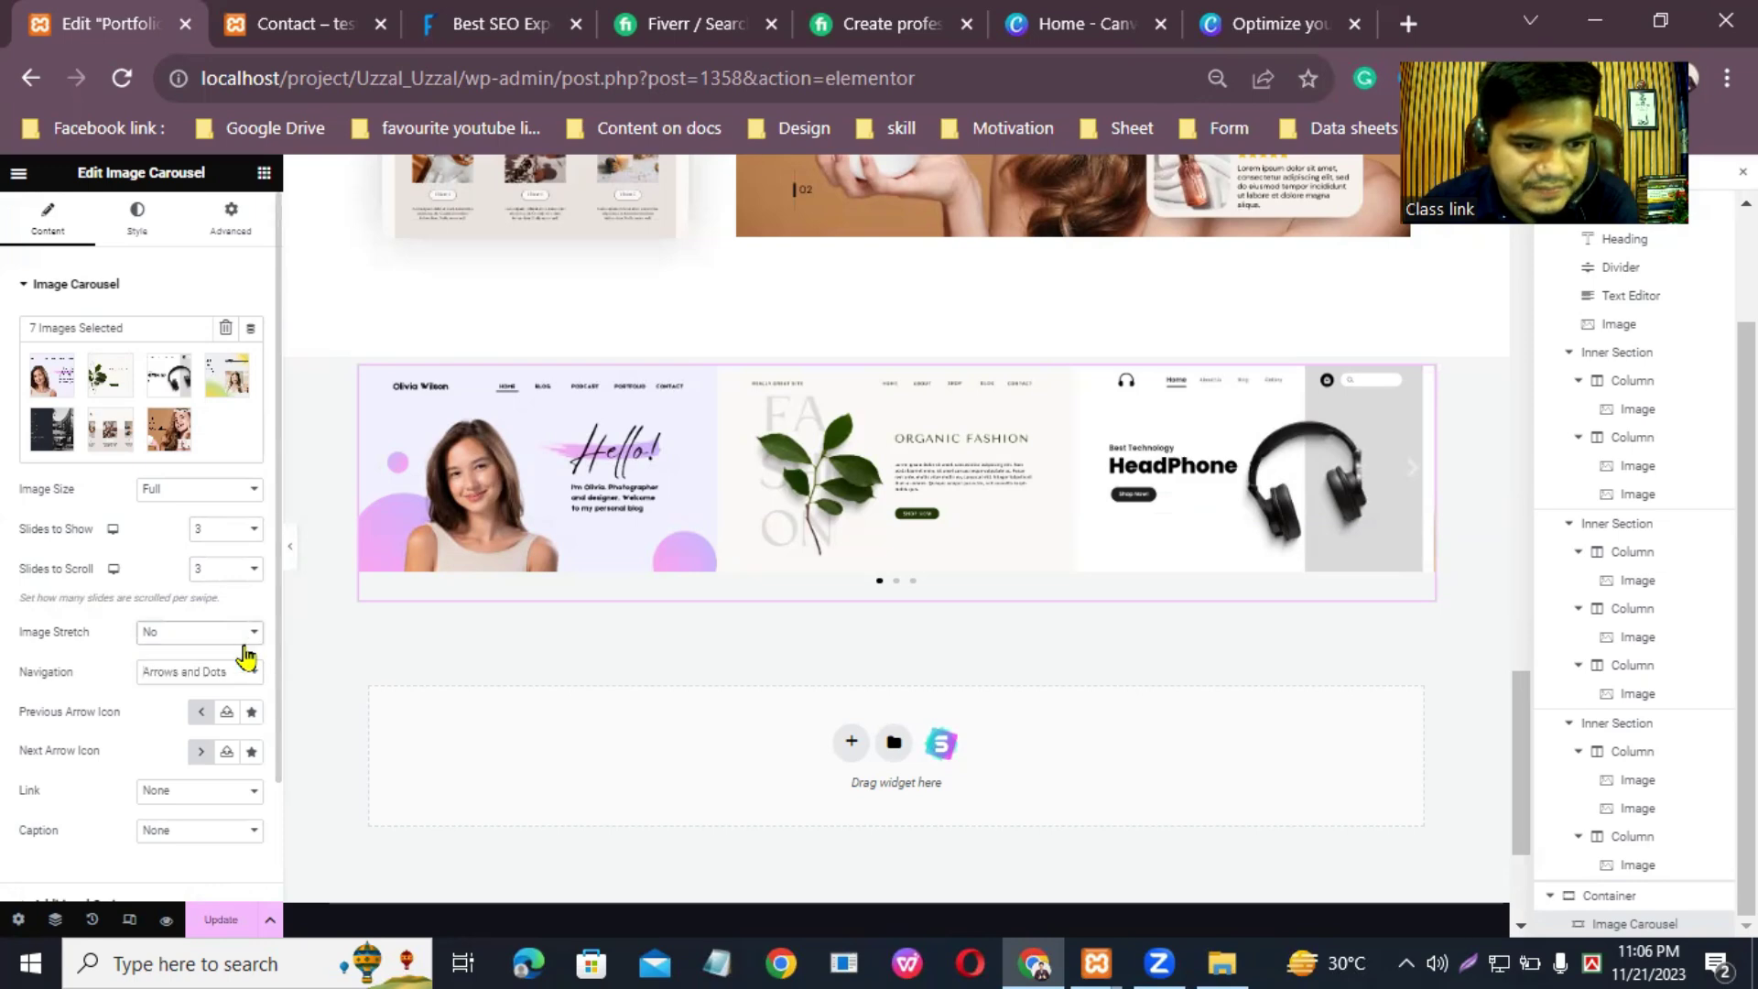
Step: Use arrows-only navigation and give the previous arrow a solid circled left-arrow icon
{"action": "left_click", "coordinate": [242, 673]}
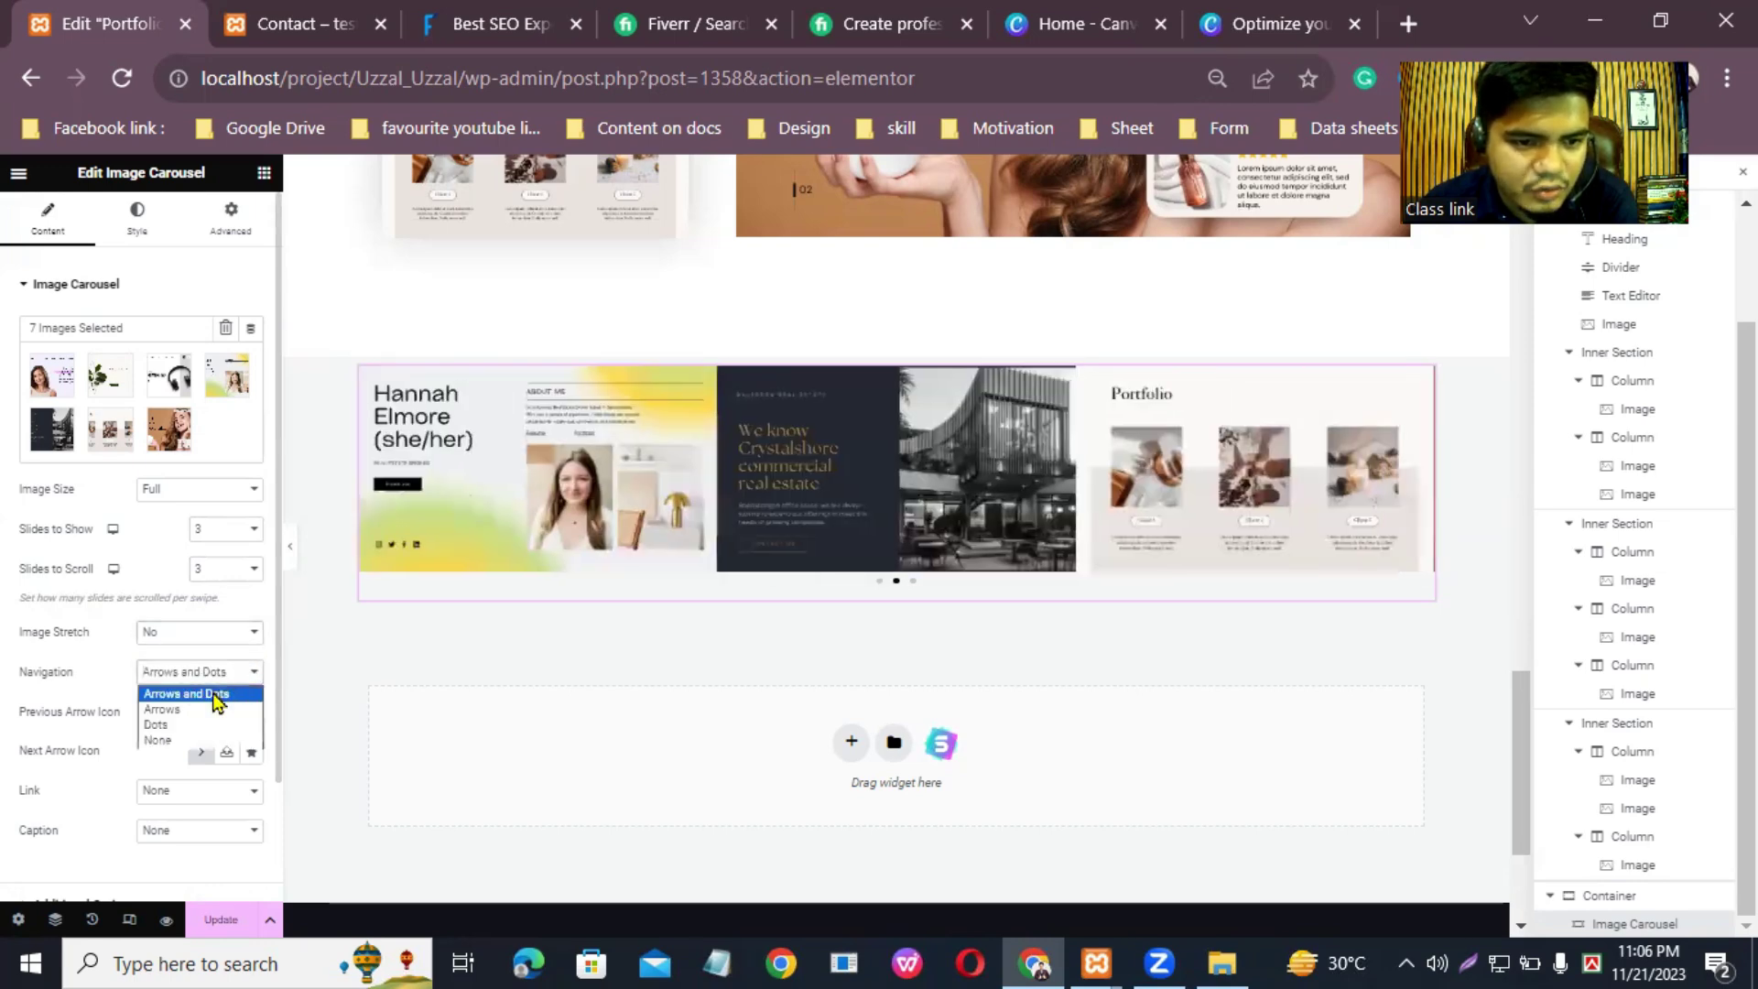
{"action": "left_click", "coordinate": [201, 711]}
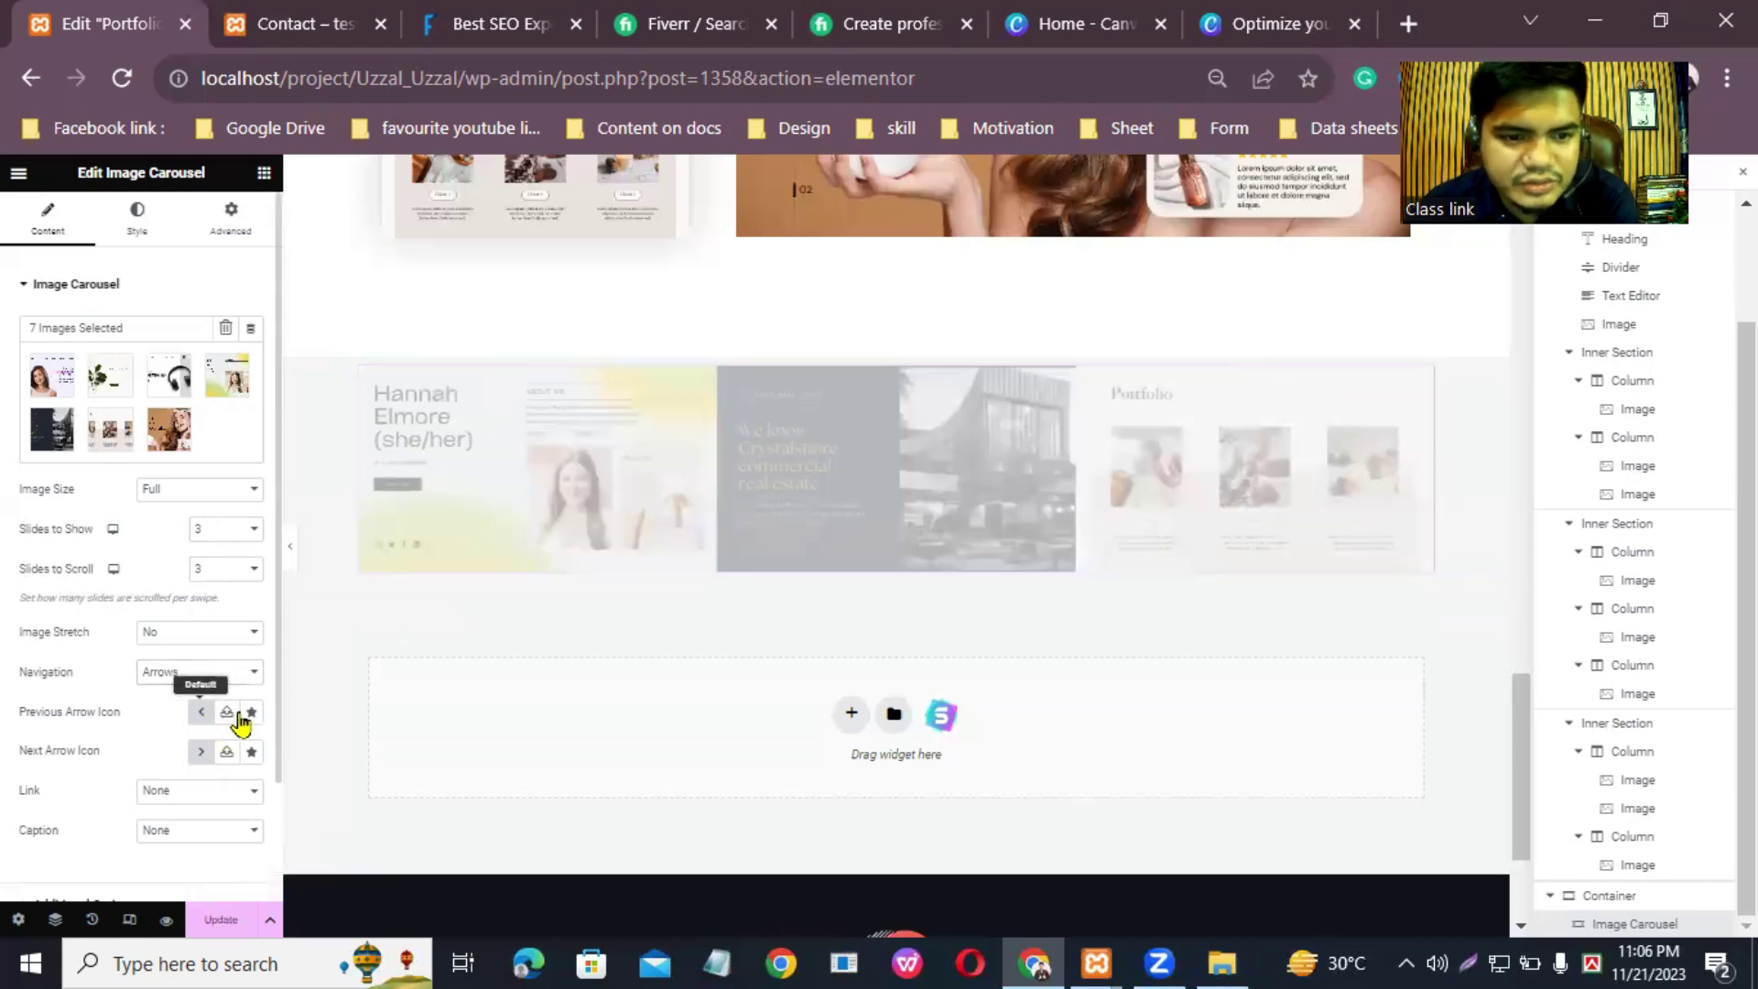
{"action": "left_click", "coordinate": [229, 717]}
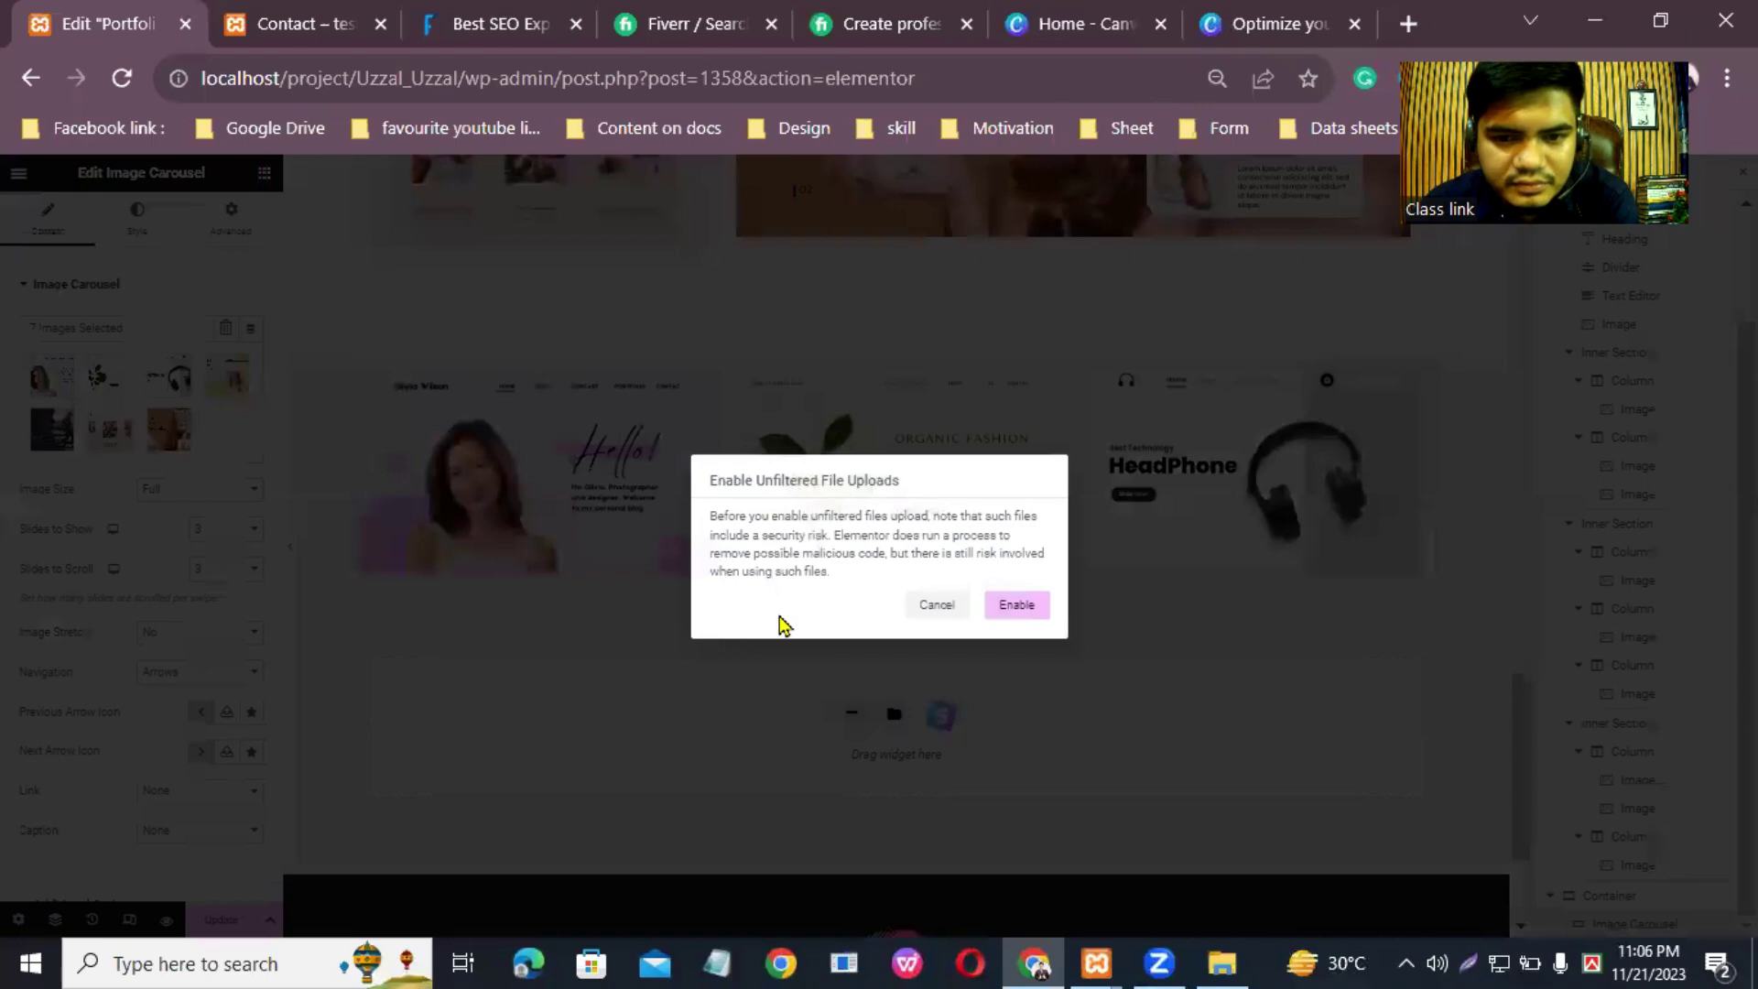
{"action": "left_click", "coordinate": [943, 605]}
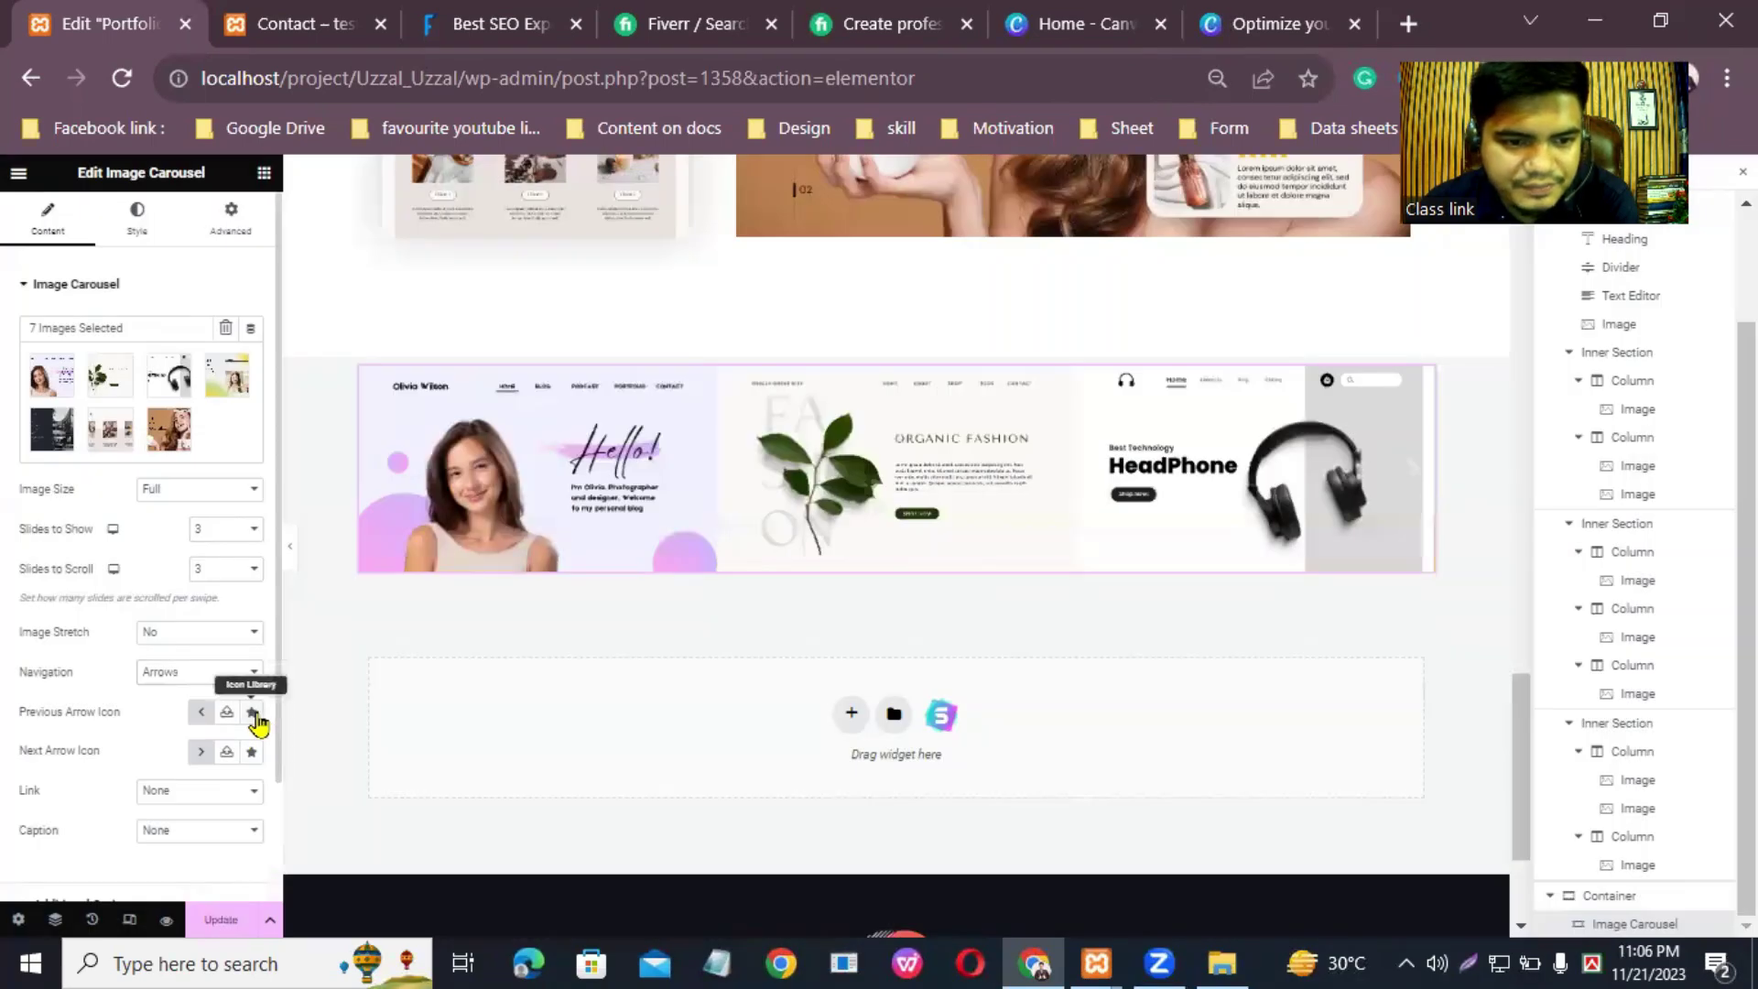
{"action": "left_click", "coordinate": [252, 713]}
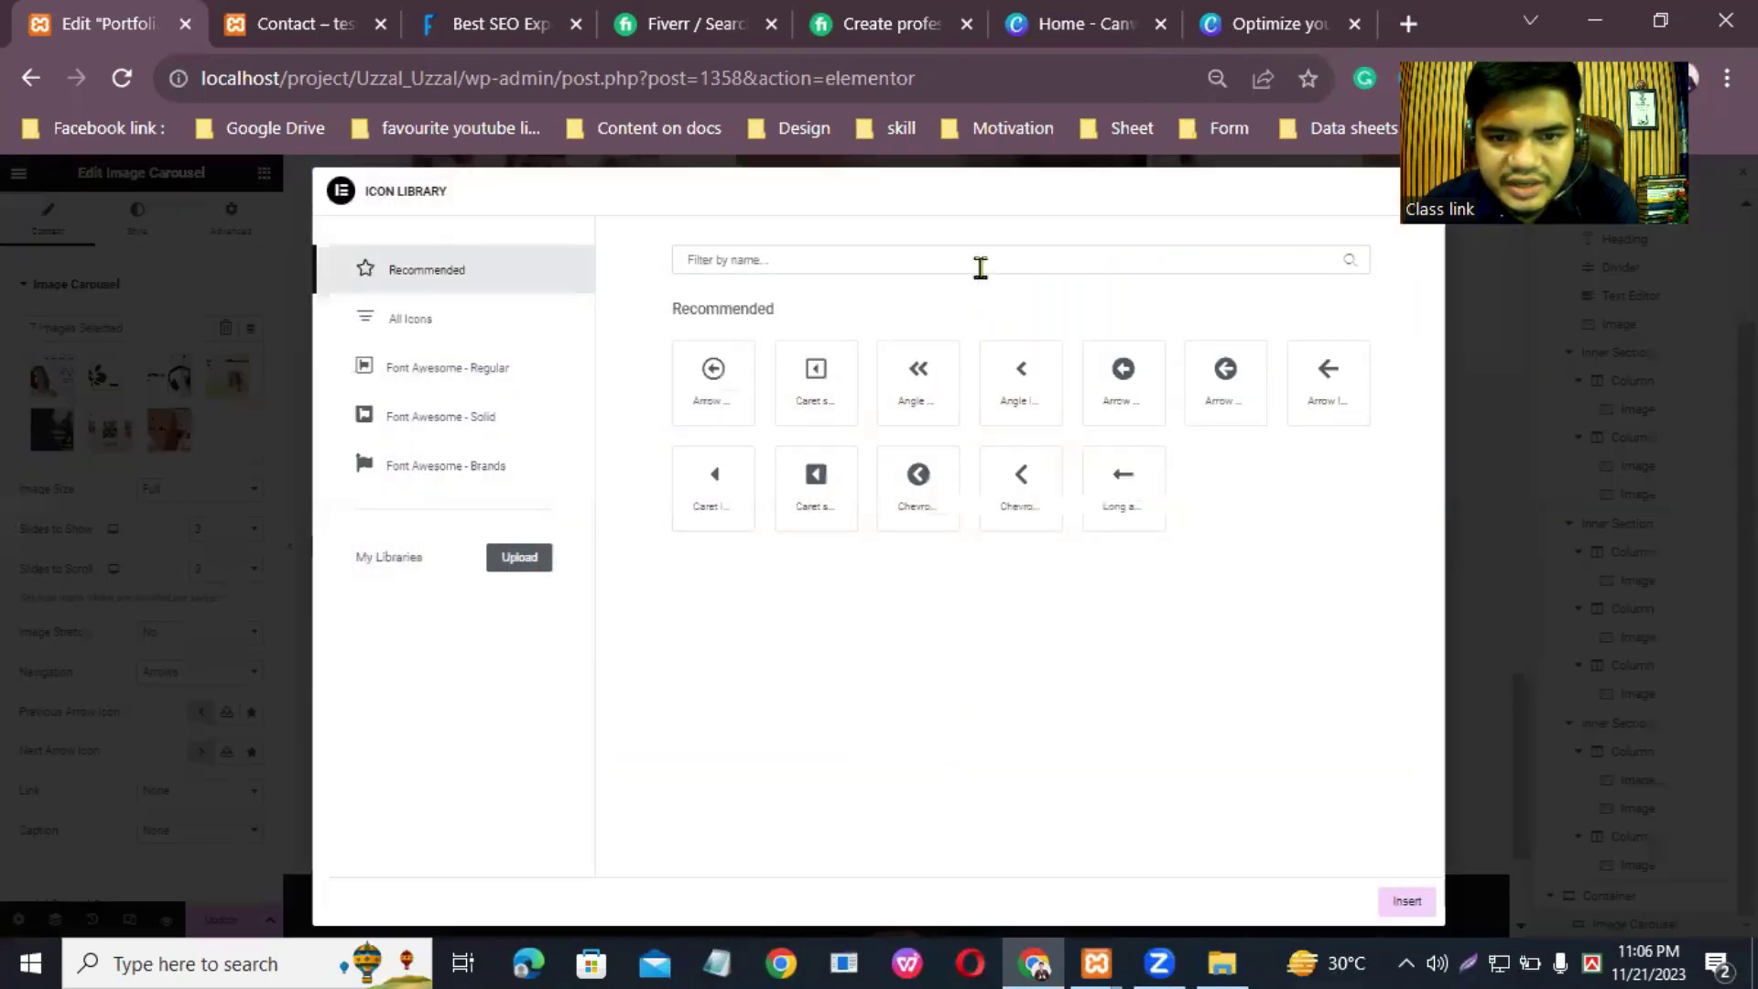
{"action": "left_click", "coordinate": [1125, 378]}
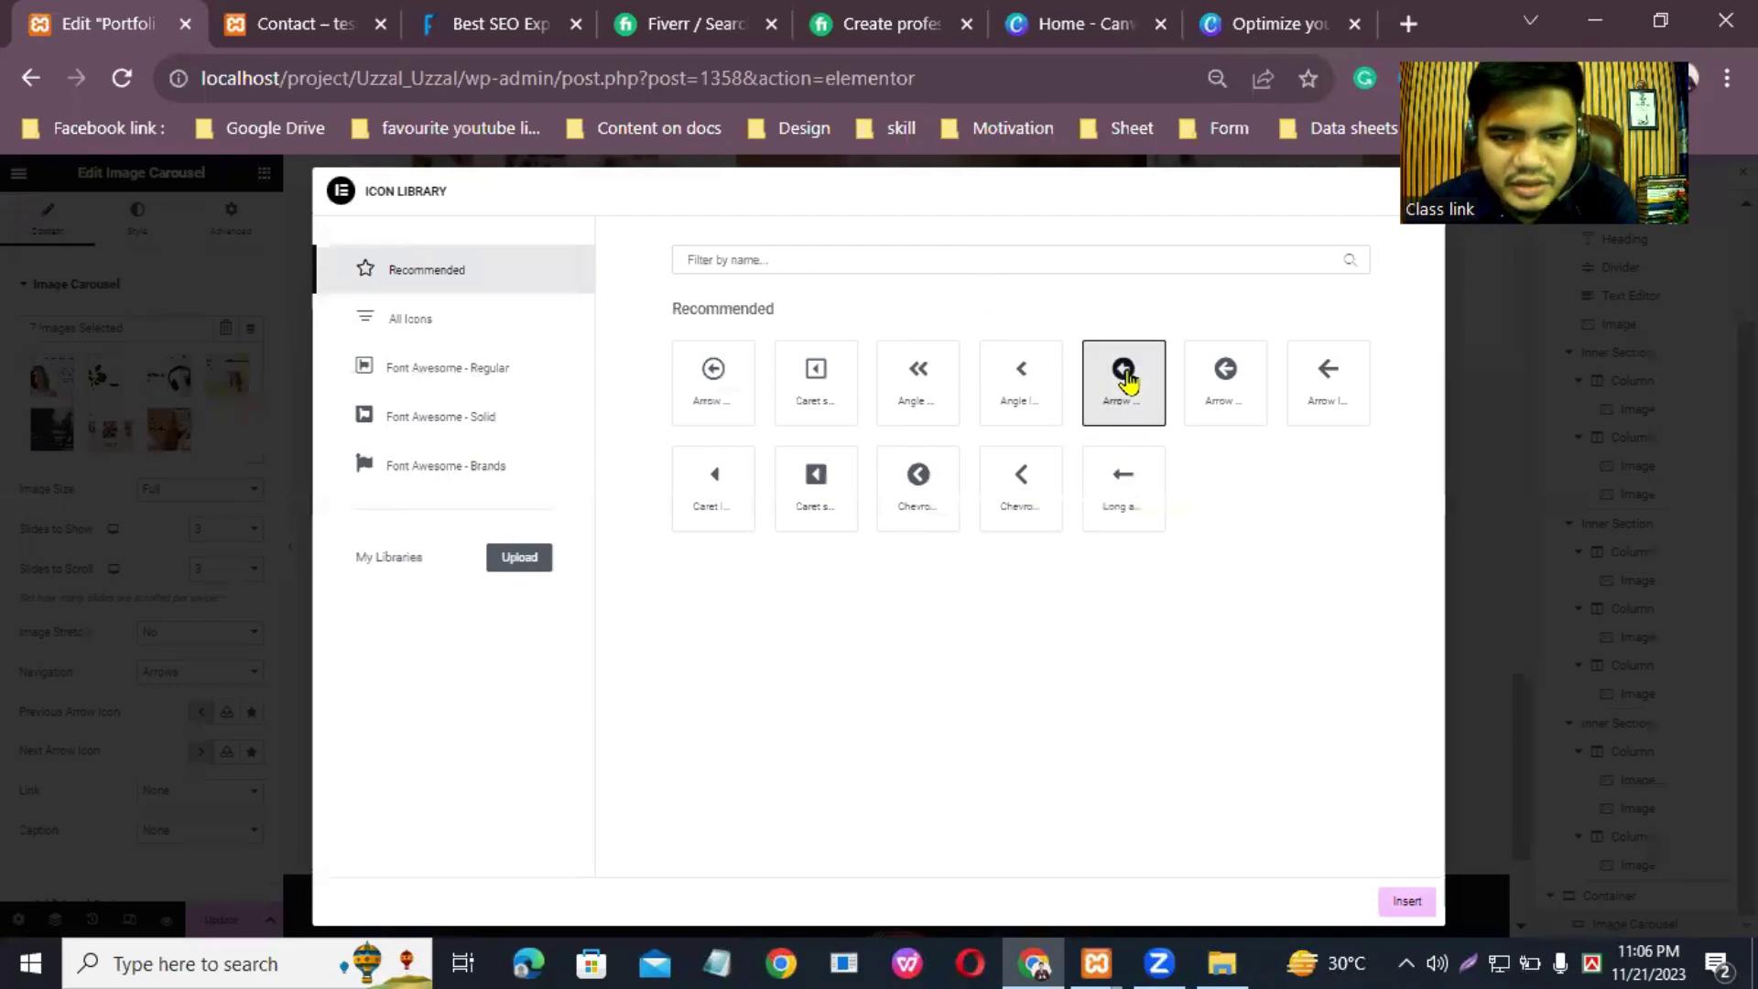
{"action": "left_click", "coordinate": [1407, 904]}
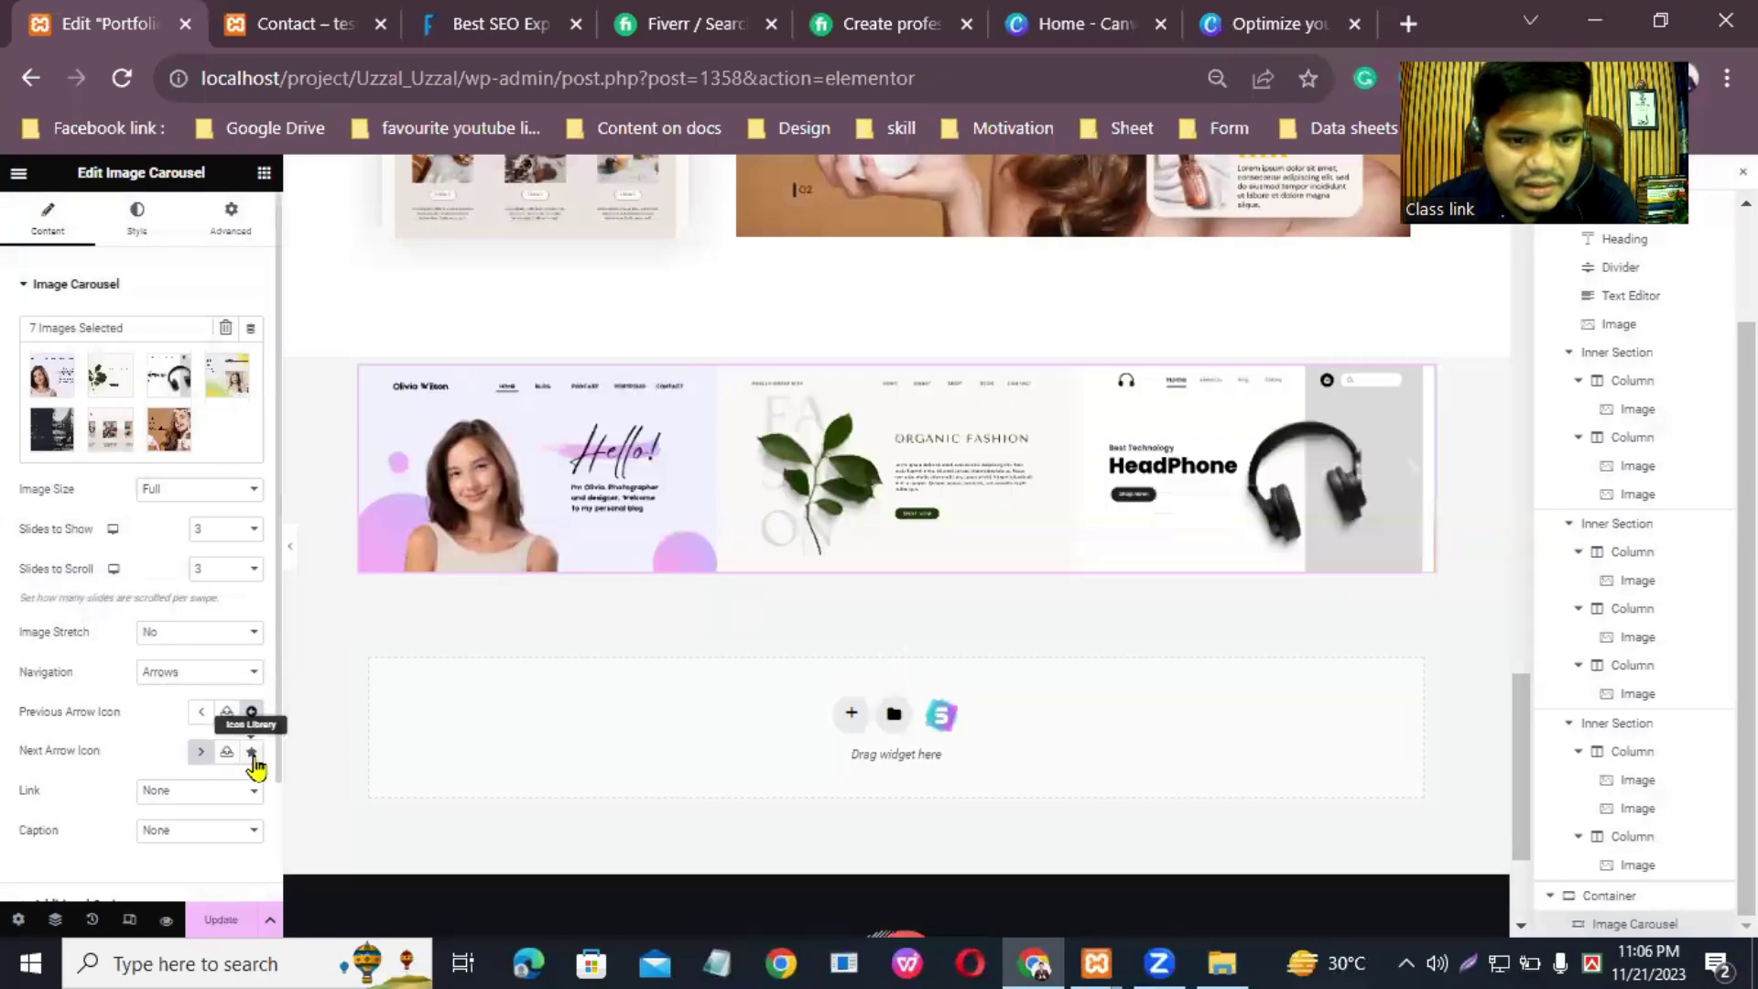
Step: Set the next arrow icon to the filled circled arrow from the Icon Library
{"action": "left_click", "coordinate": [252, 754]}
{"action": "left_click", "coordinate": [1024, 492]}
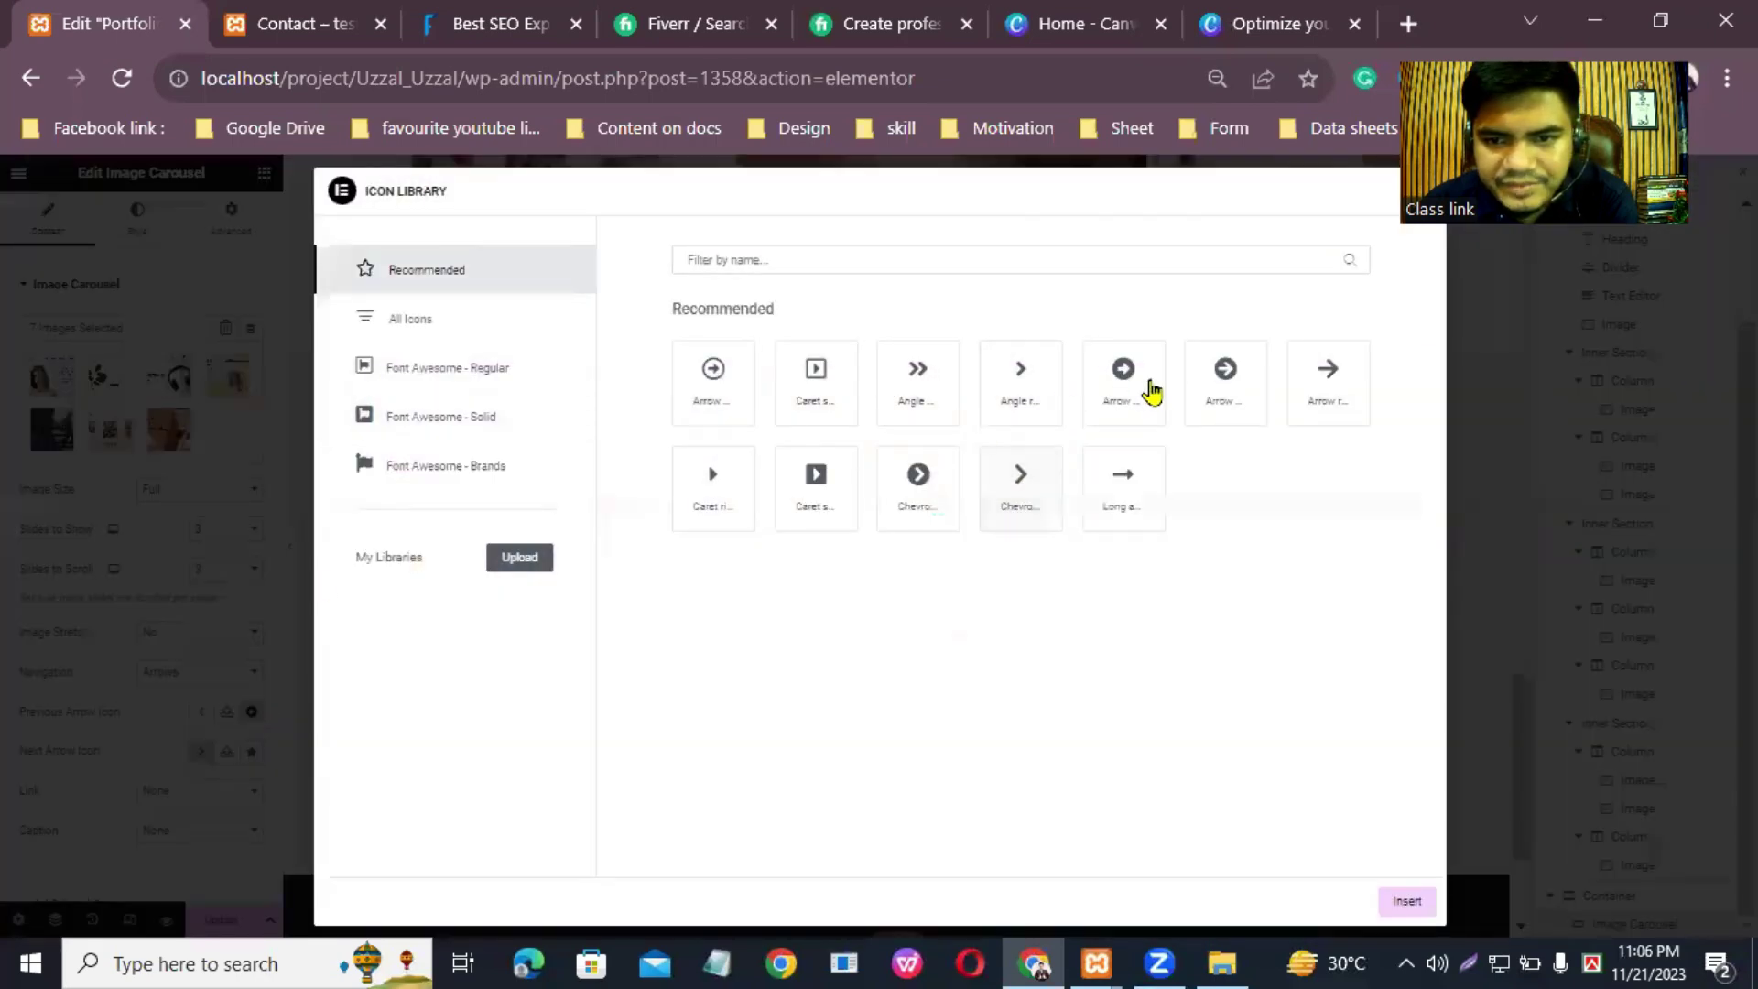
{"action": "left_click", "coordinate": [1225, 388]}
{"action": "left_click", "coordinate": [1227, 384]}
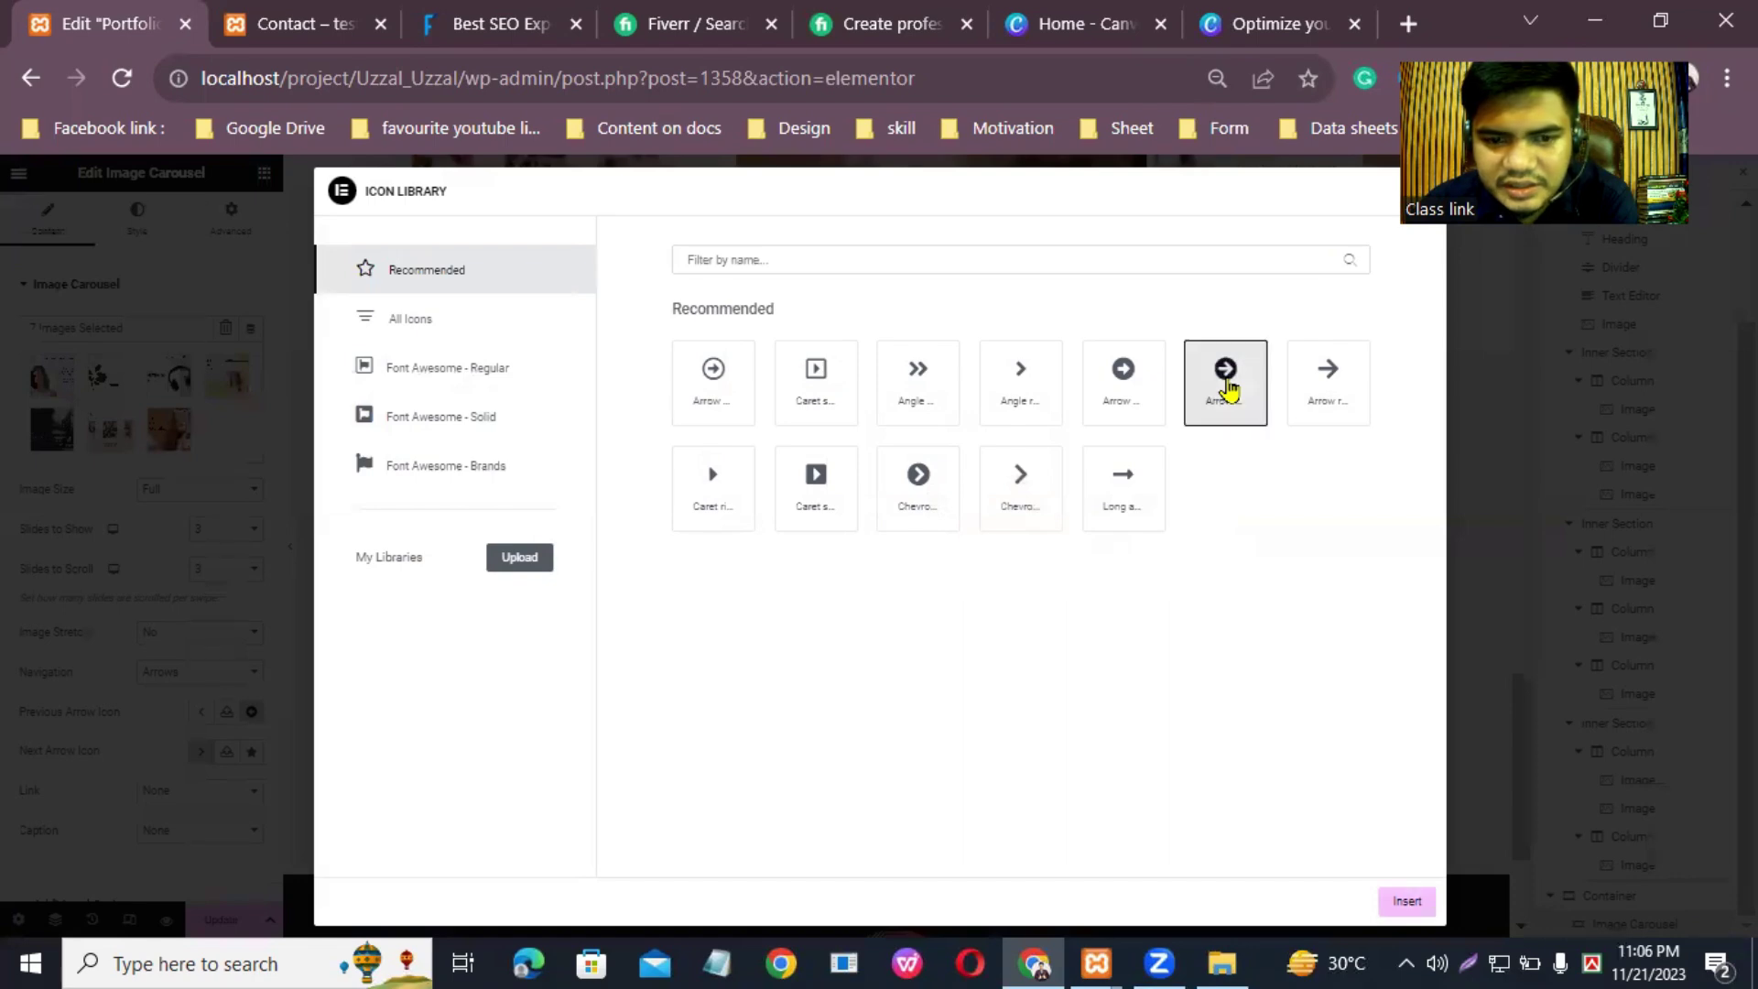
{"action": "left_click", "coordinate": [1407, 902]}
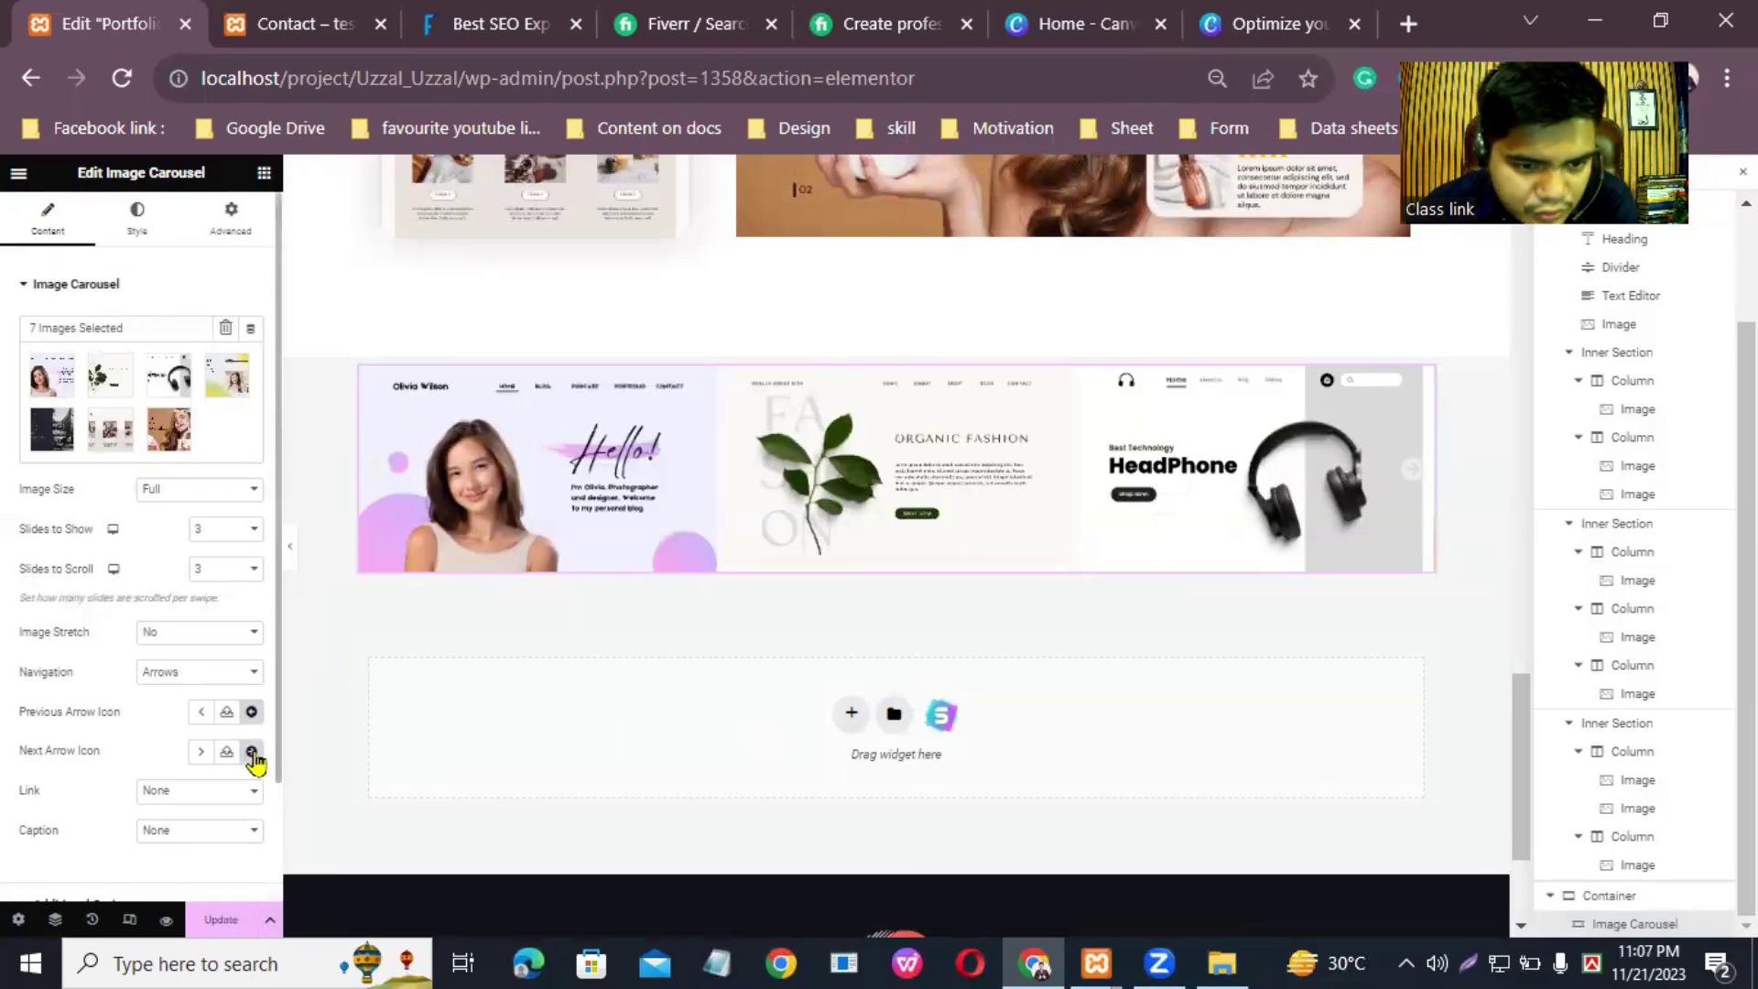
{"action": "left_click", "coordinate": [251, 755]}
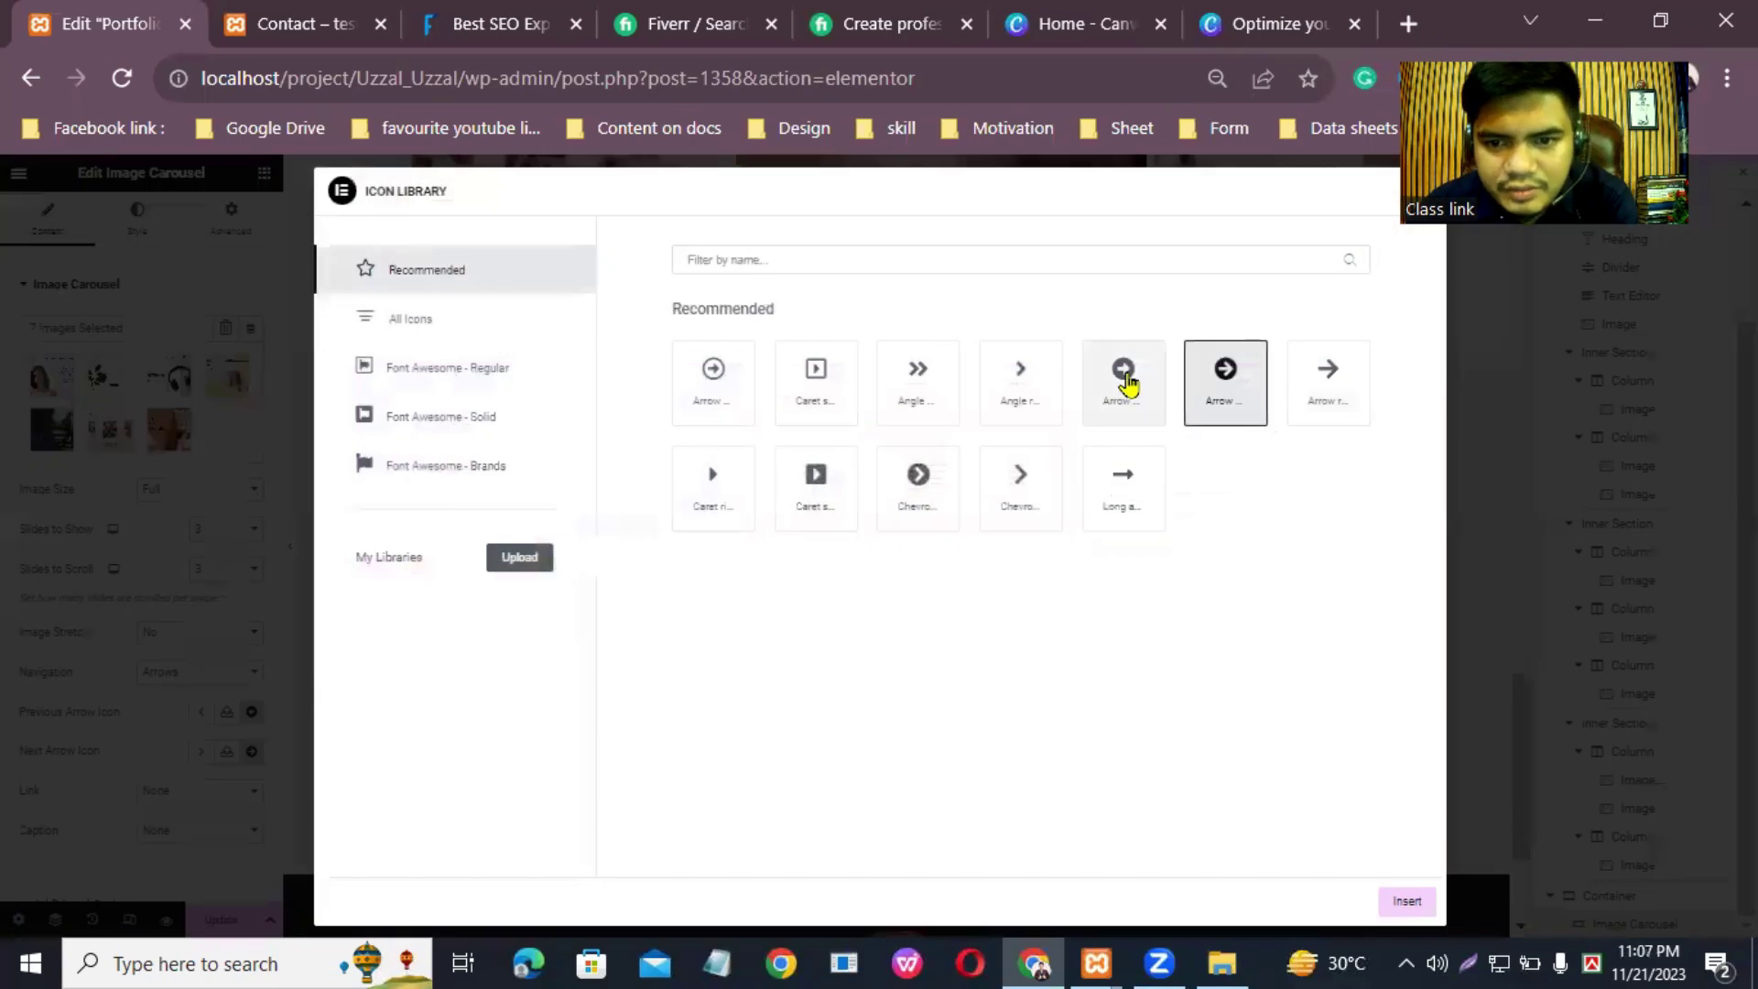
{"action": "left_click", "coordinate": [1127, 380]}
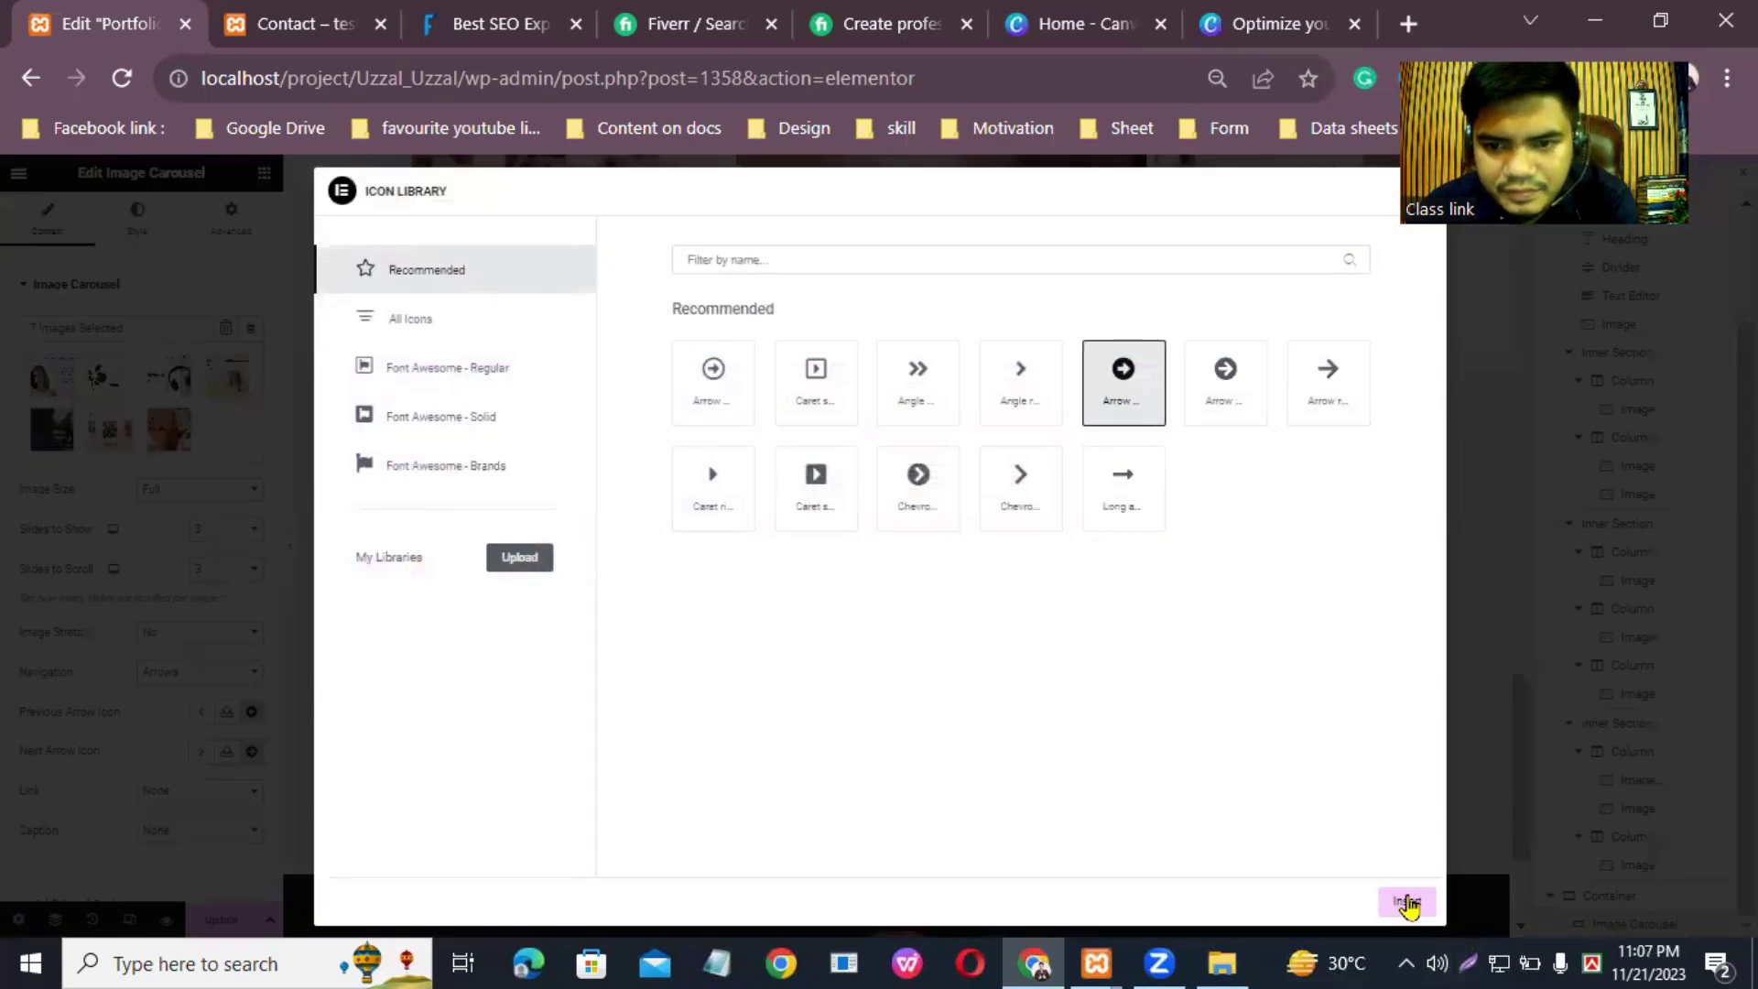
{"action": "left_click", "coordinate": [1406, 900]}
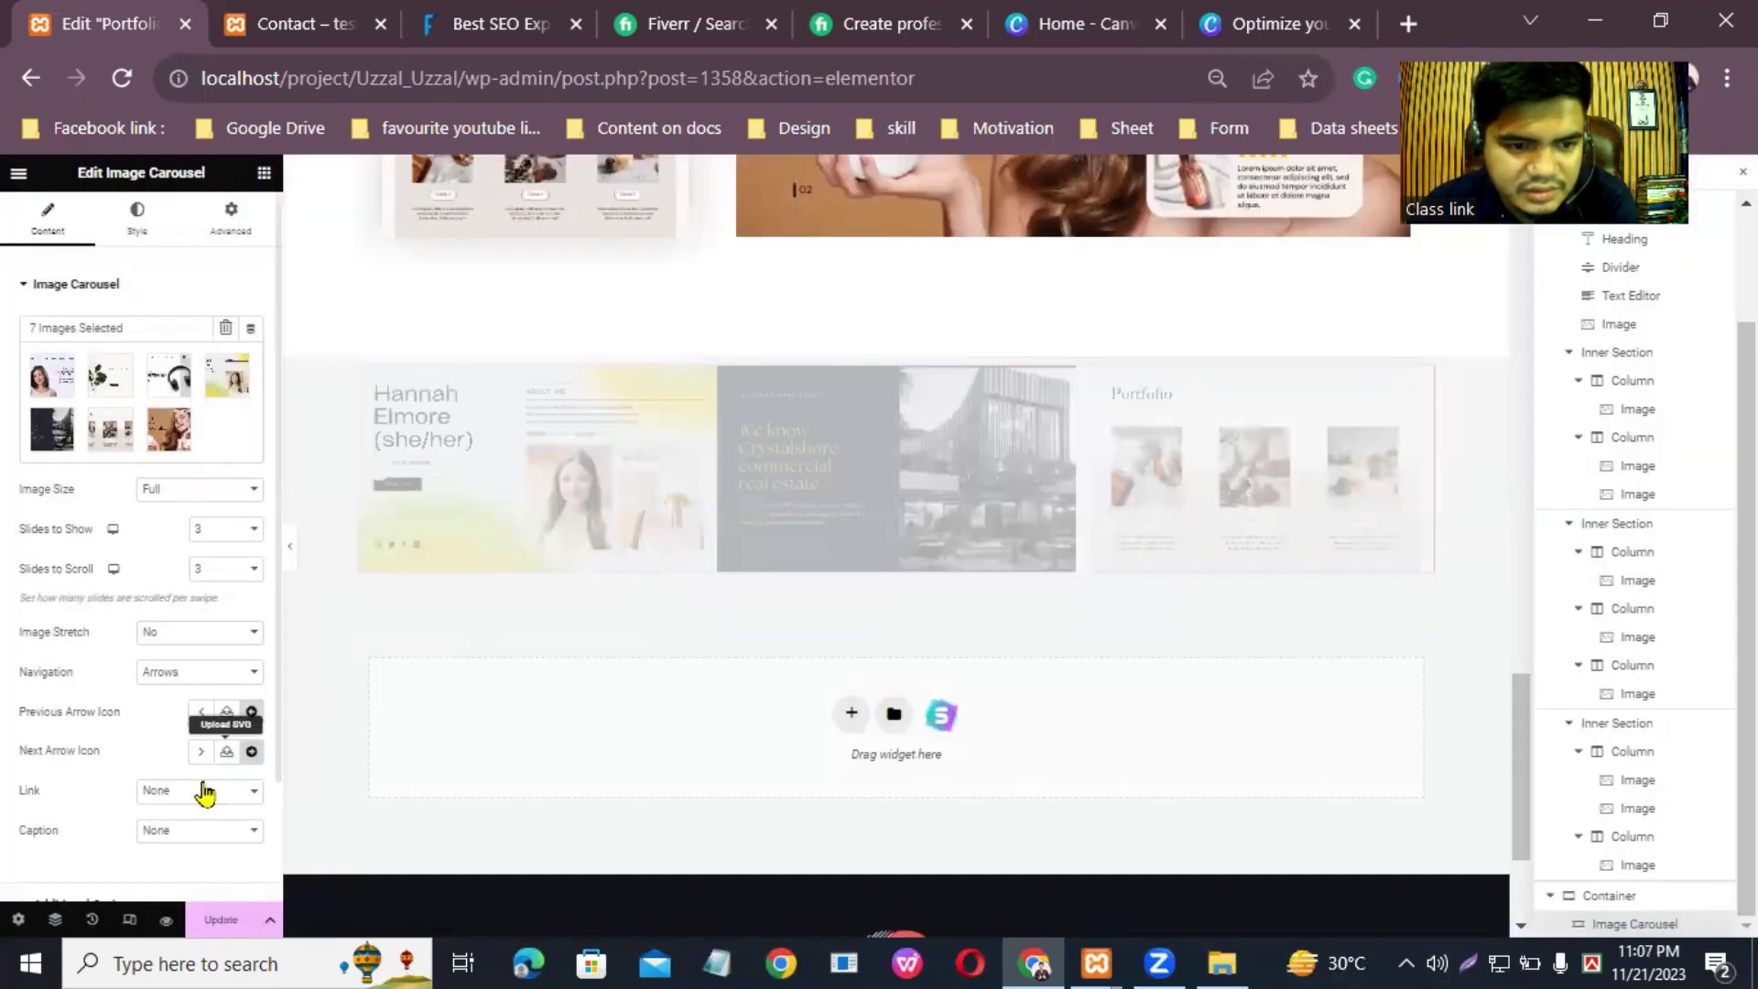
{"action": "scroll", "coordinate": [240, 828], "scroll_direction": "down", "scroll_amount": 2}
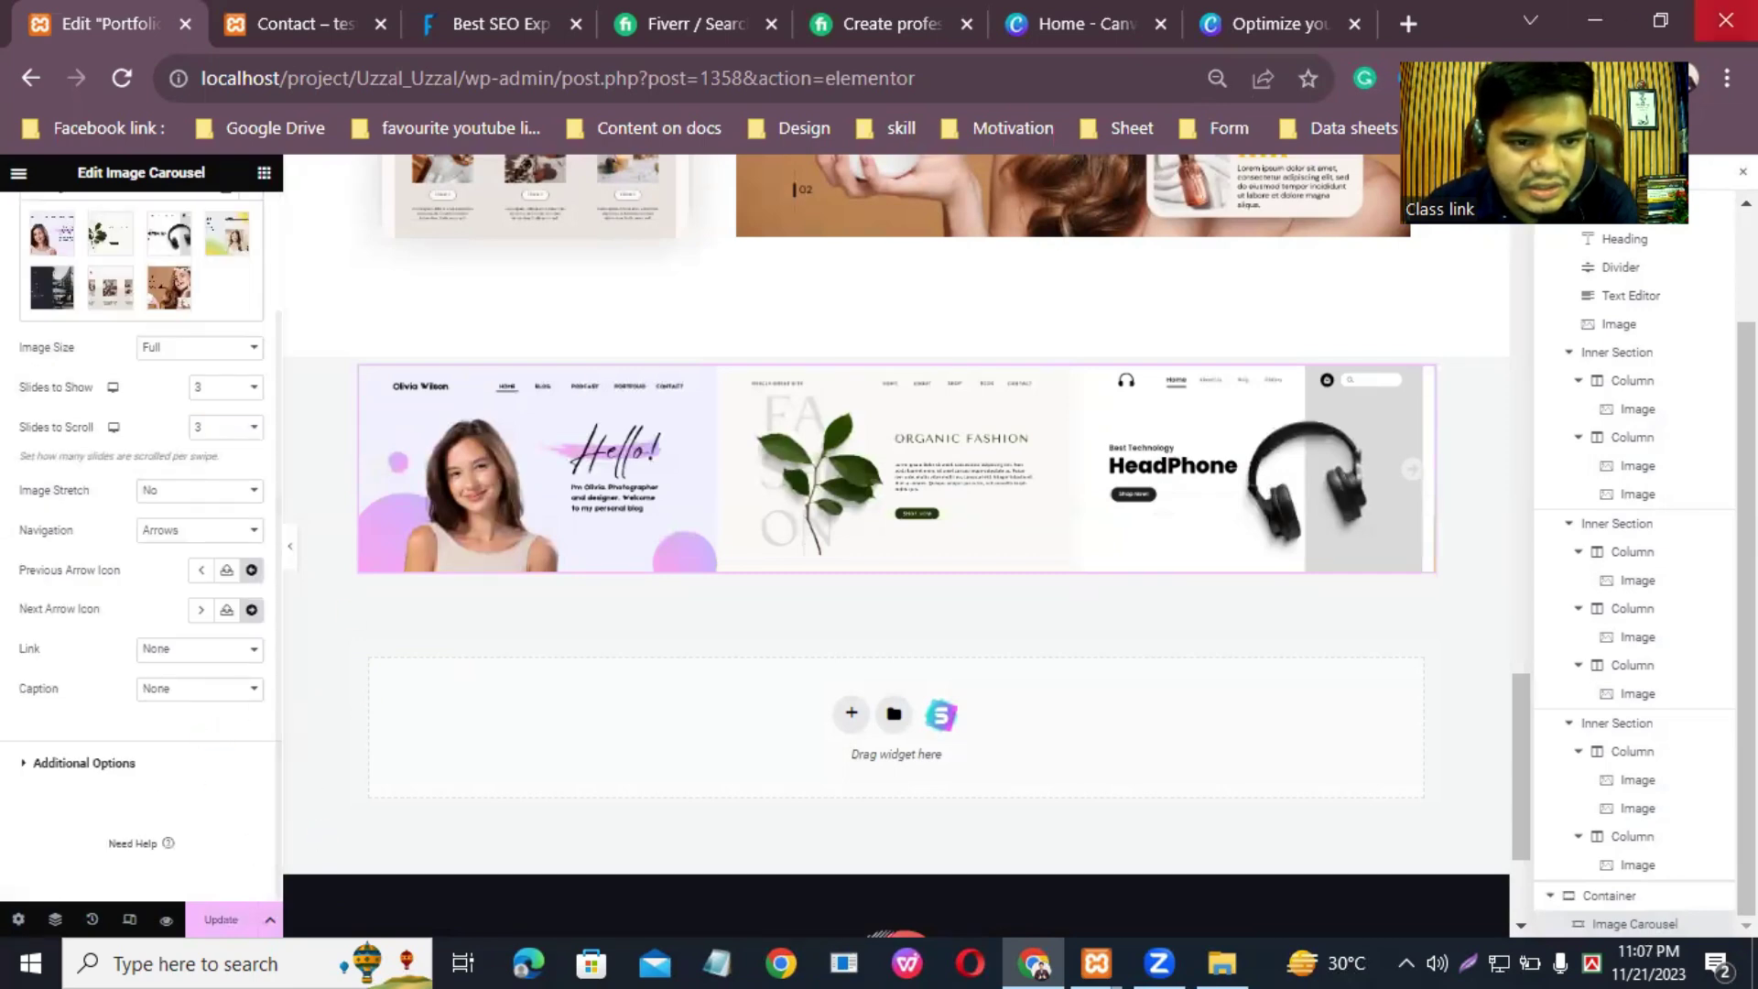
Step: Save the page, then place the navigation arrows Outside at size 22
{"action": "left_click", "coordinate": [220, 920]}
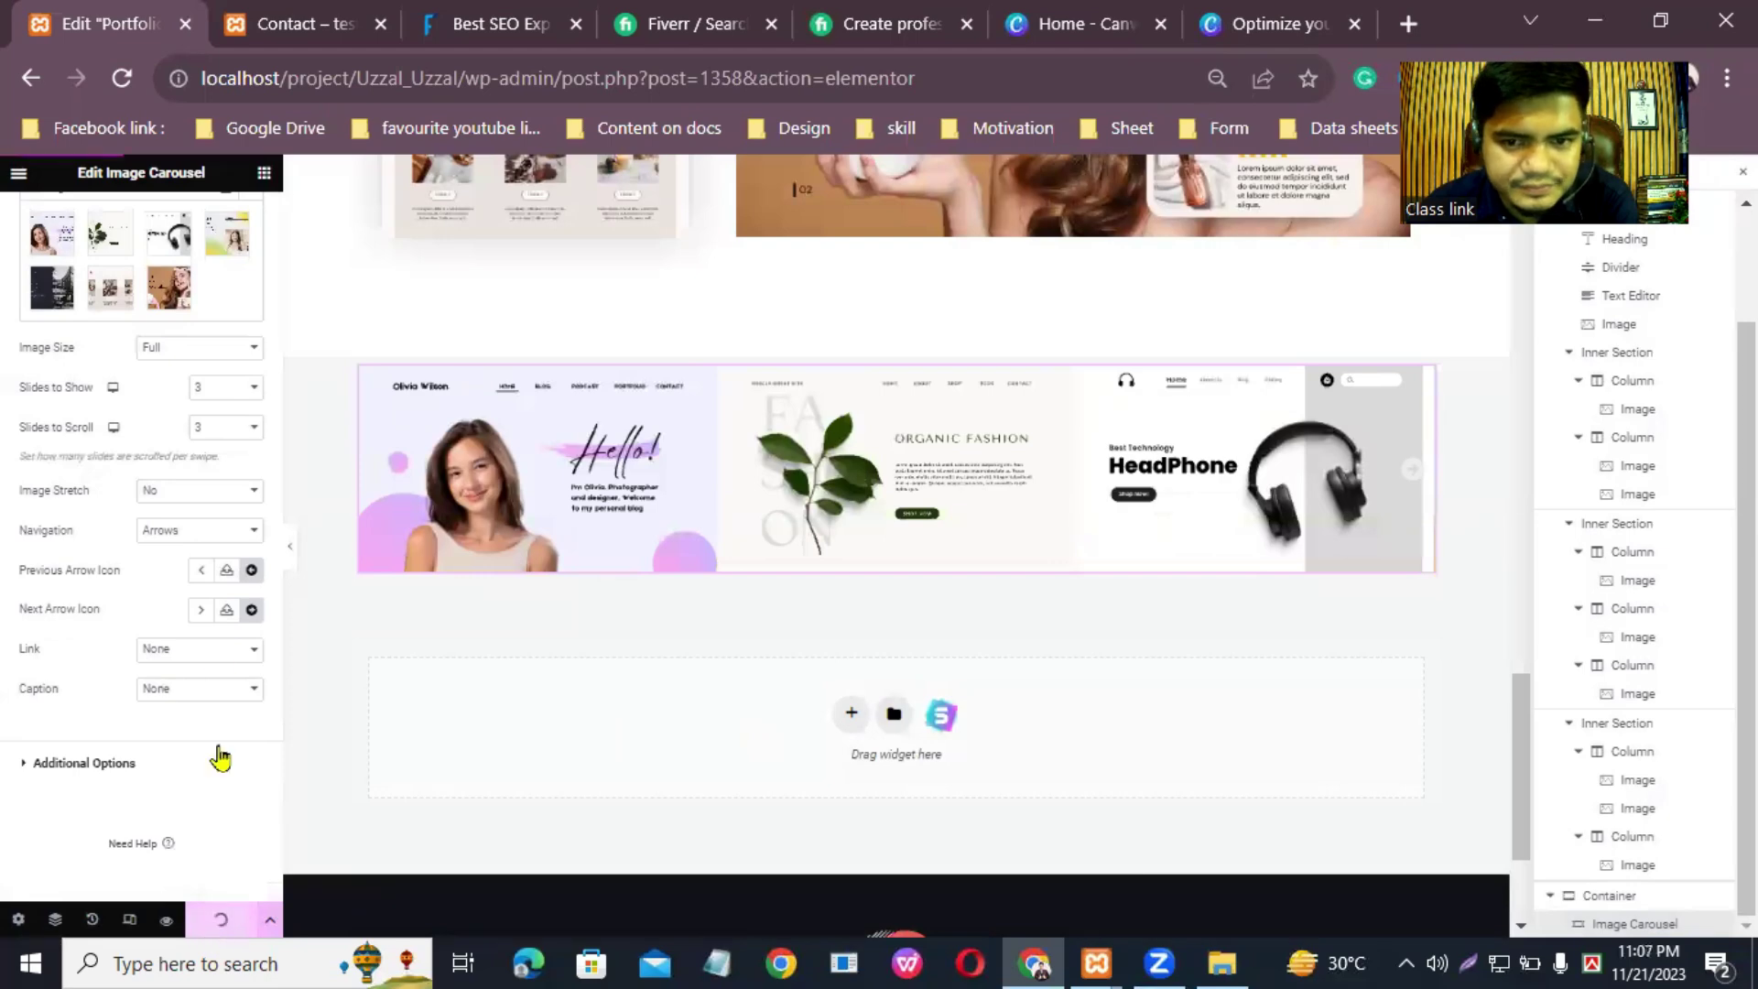
{"action": "scroll", "coordinate": [218, 638], "scroll_direction": "up", "scroll_amount": 2}
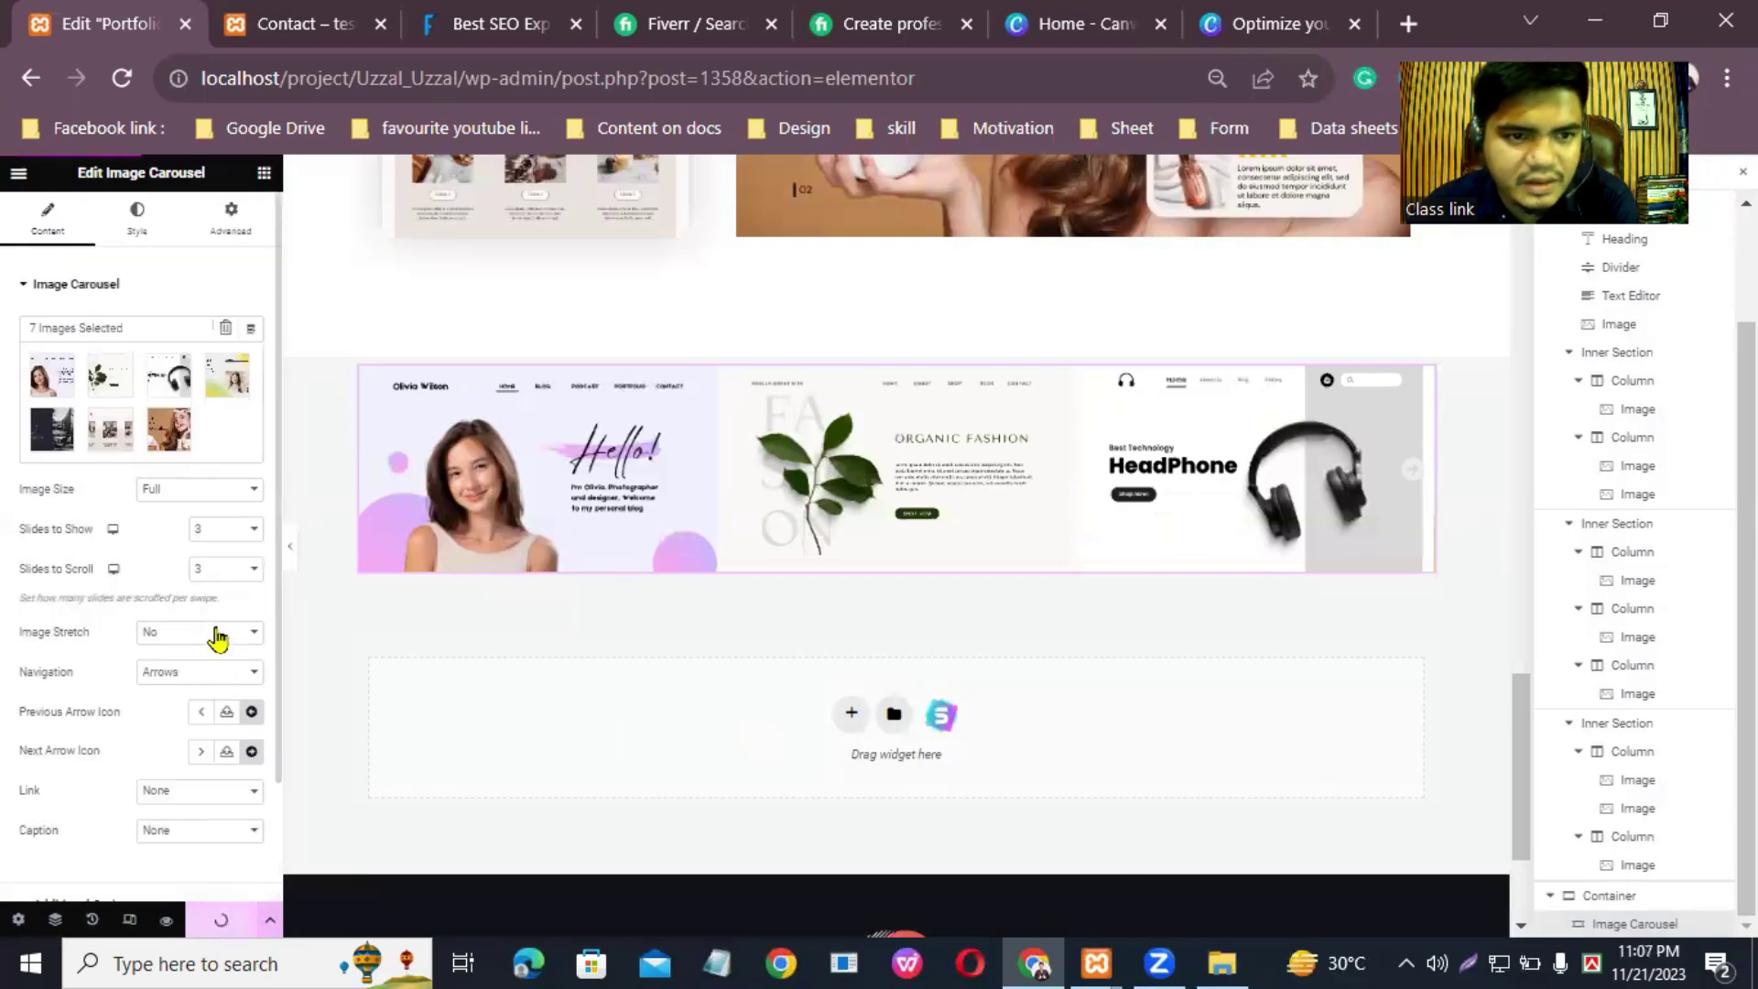
{"action": "left_click", "coordinate": [139, 229]}
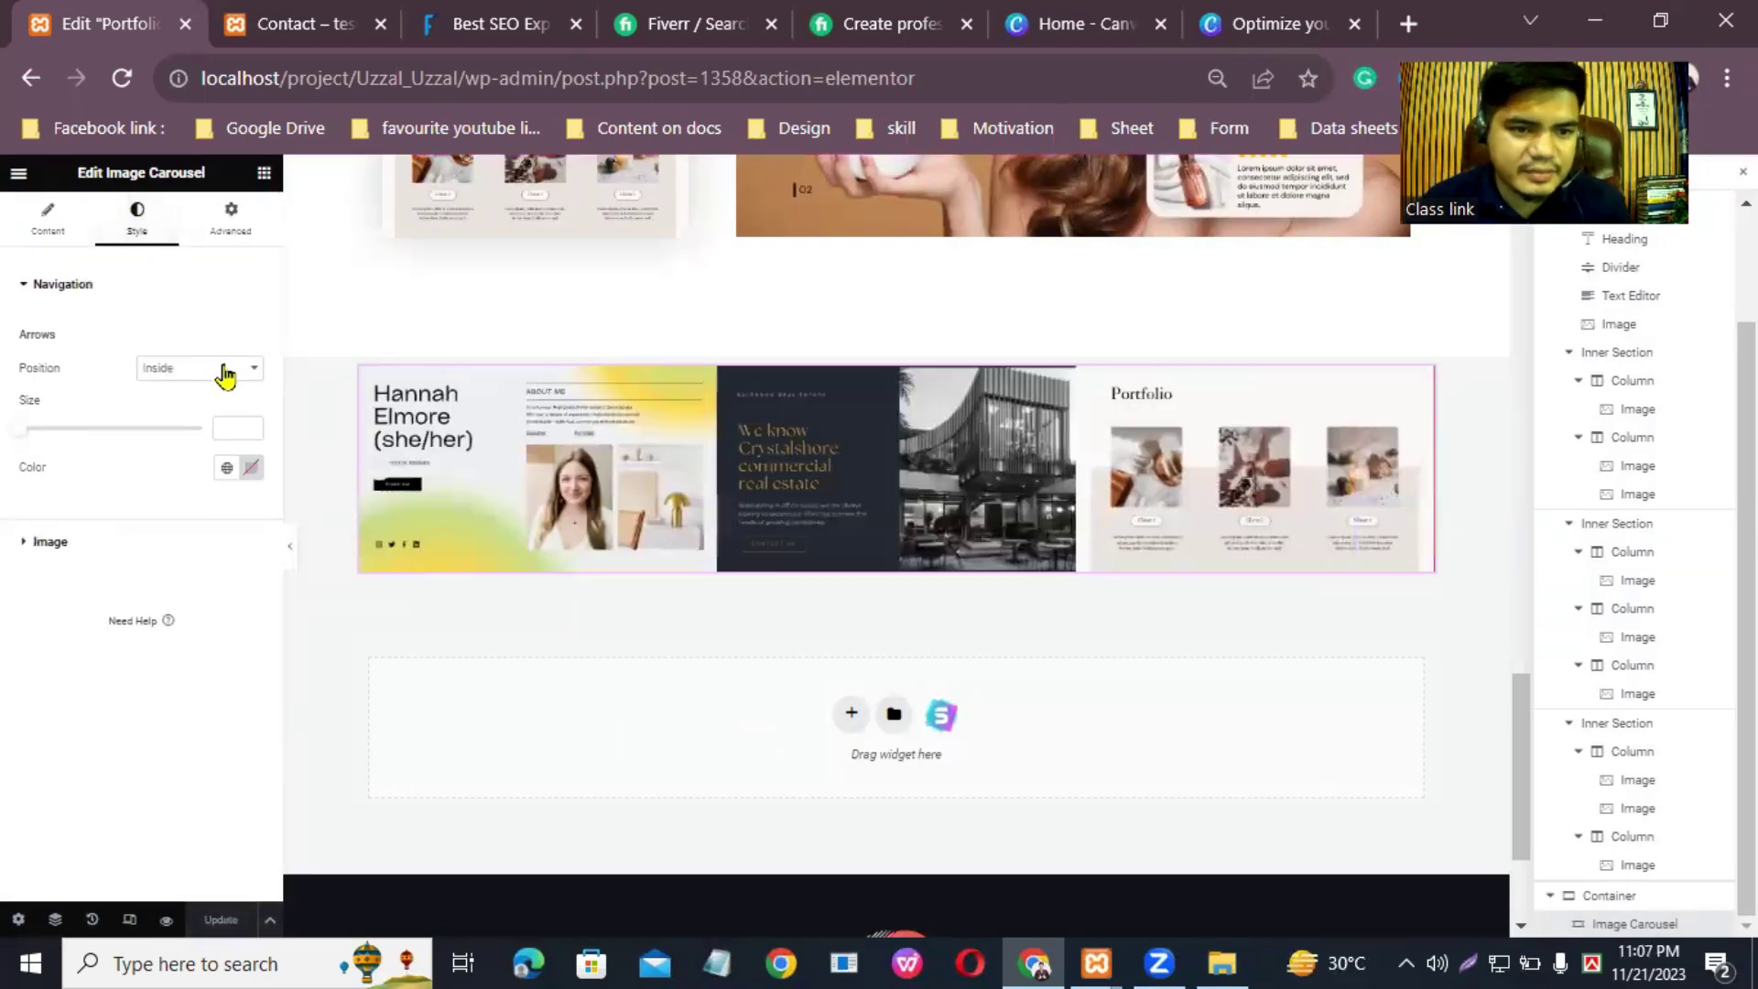
{"action": "left_click", "coordinate": [226, 369]}
{"action": "left_click", "coordinate": [224, 405]}
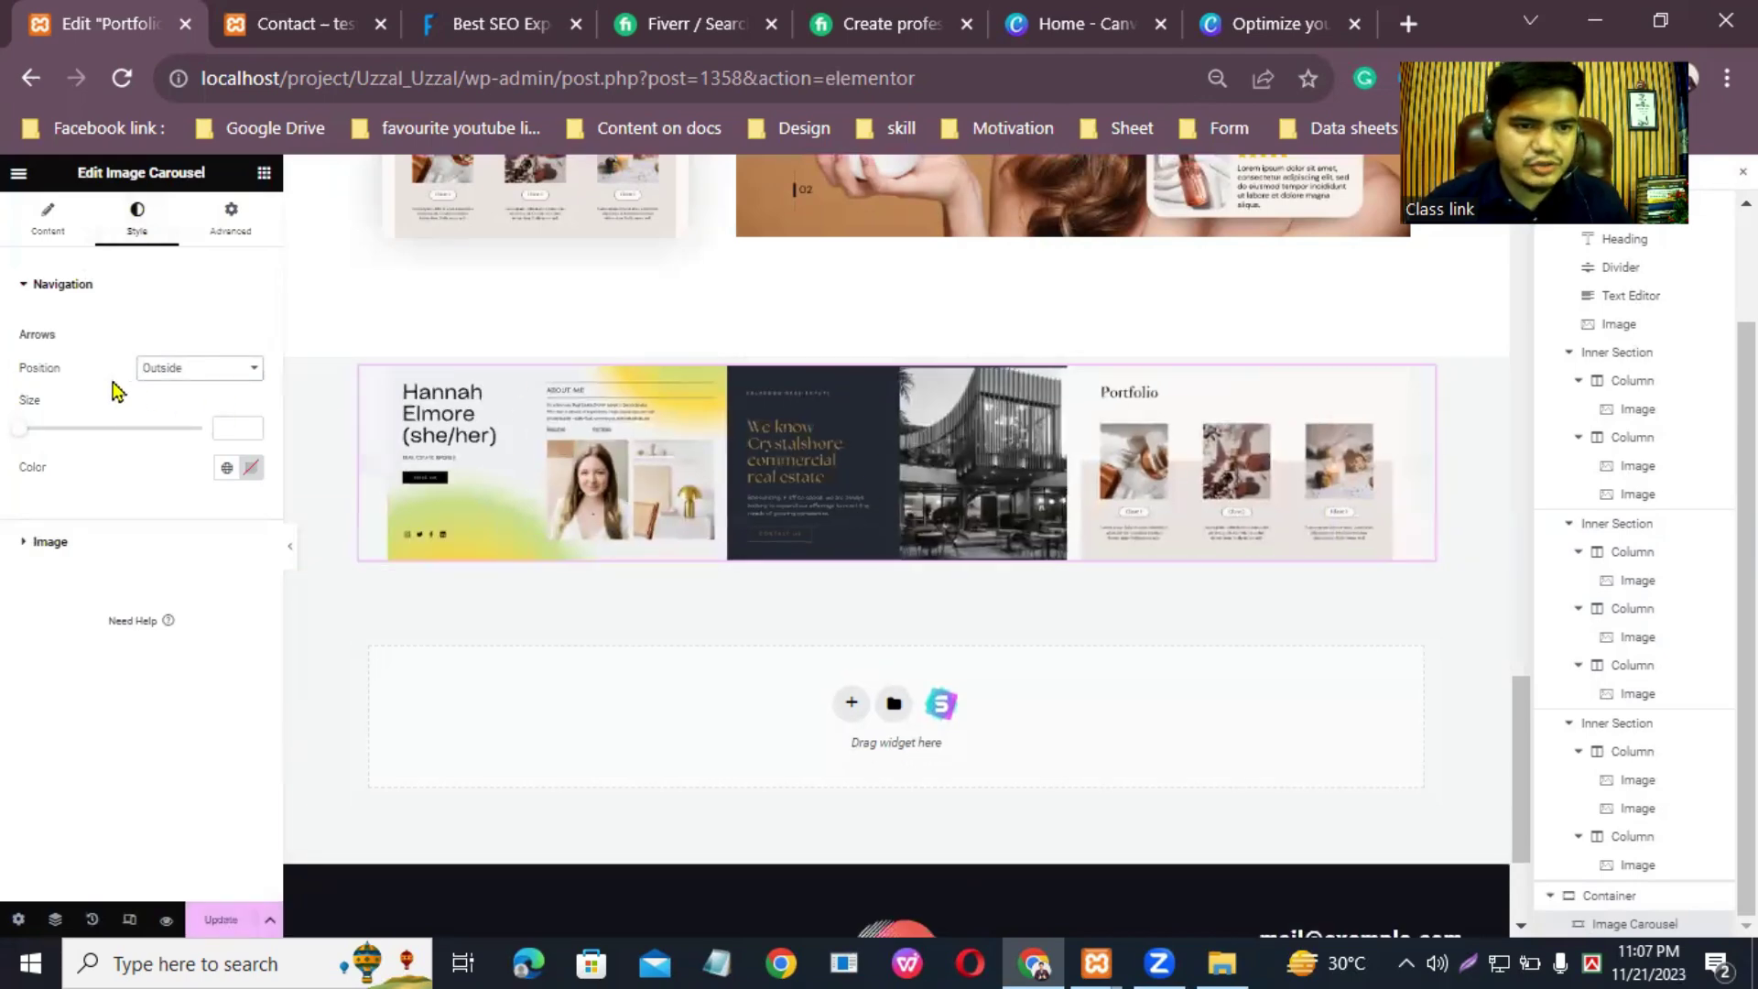
{"action": "mouse_move", "coordinate": [18, 435]}
{"action": "left_mouse_down"}
{"action": "mouse_move", "coordinate": [89, 435]}
{"action": "mouse_move", "coordinate": [26, 435]}
{"action": "left_mouse_up"}
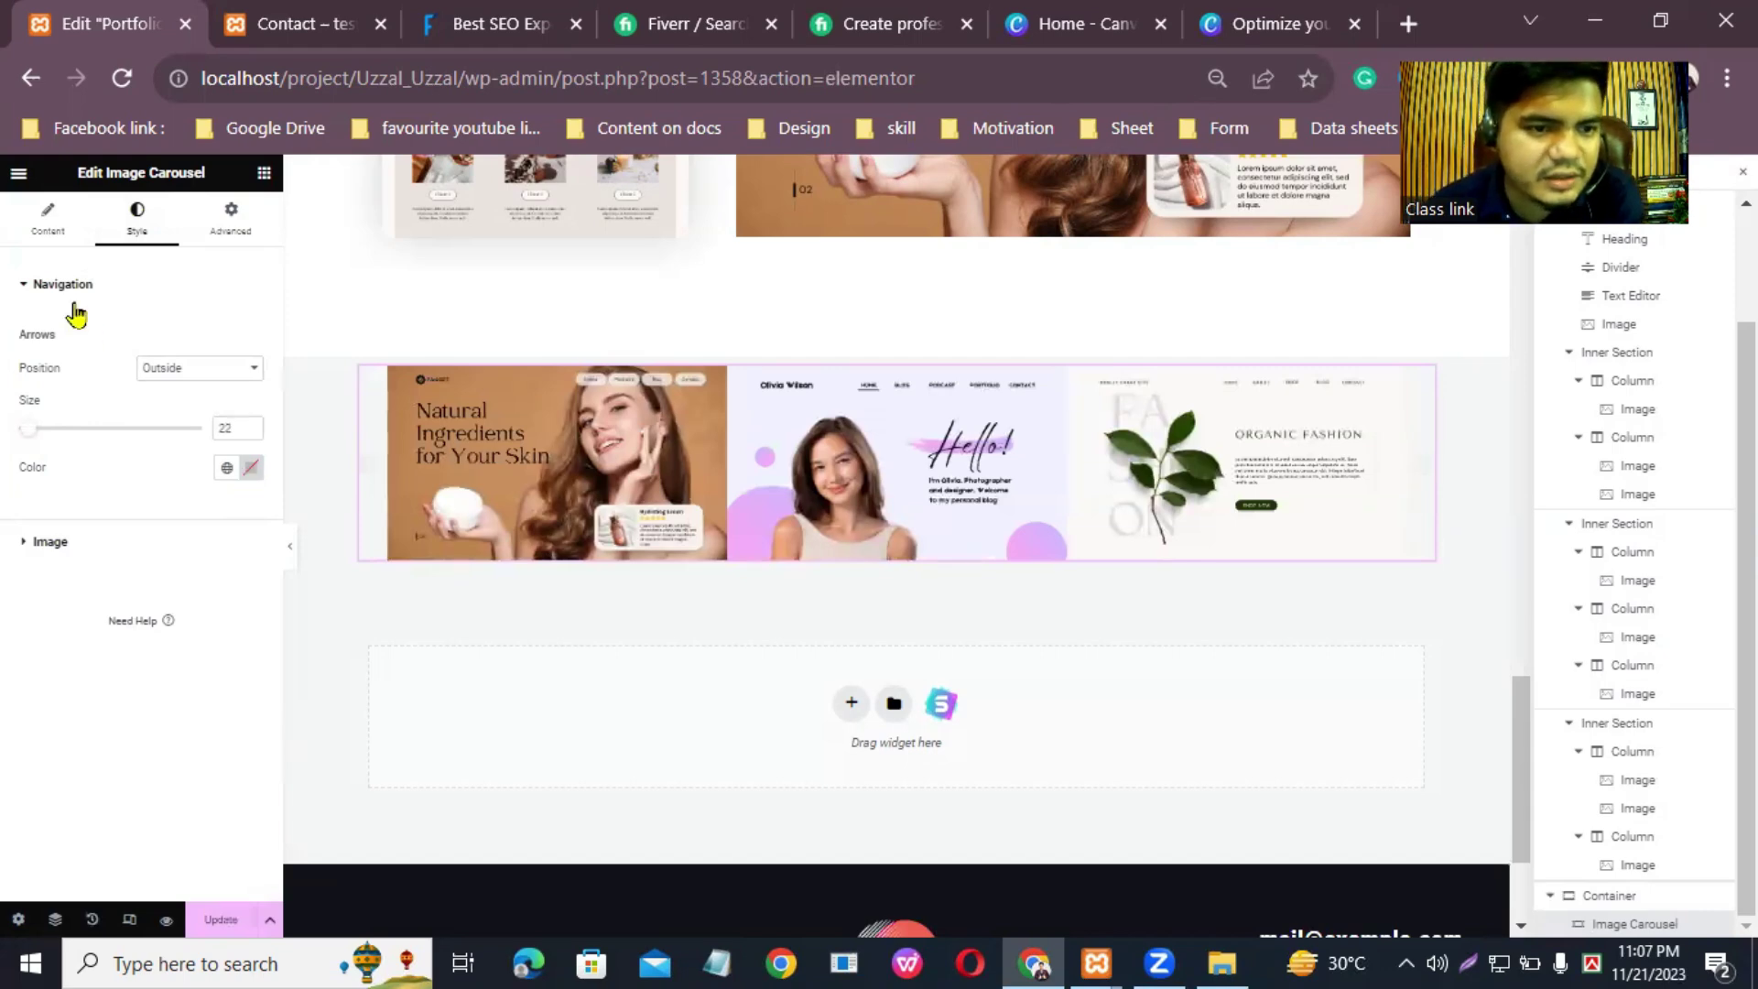
{"action": "left_click", "coordinate": [242, 224]}
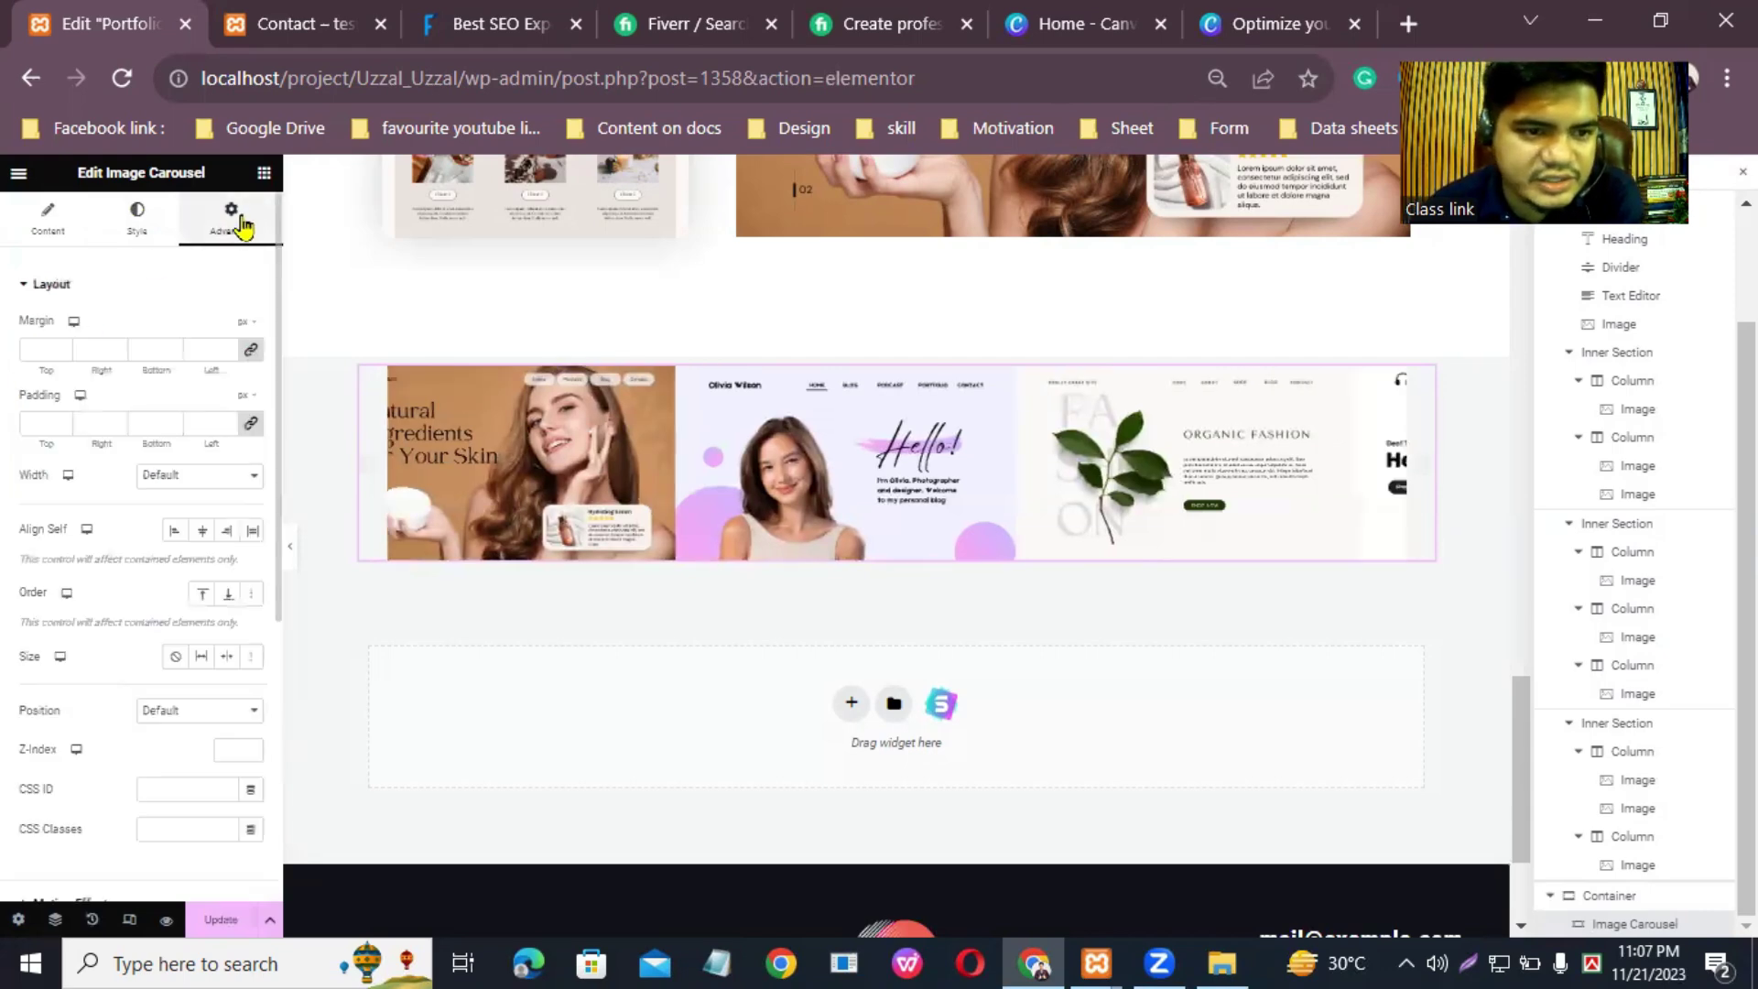
{"action": "left_click", "coordinate": [42, 224]}
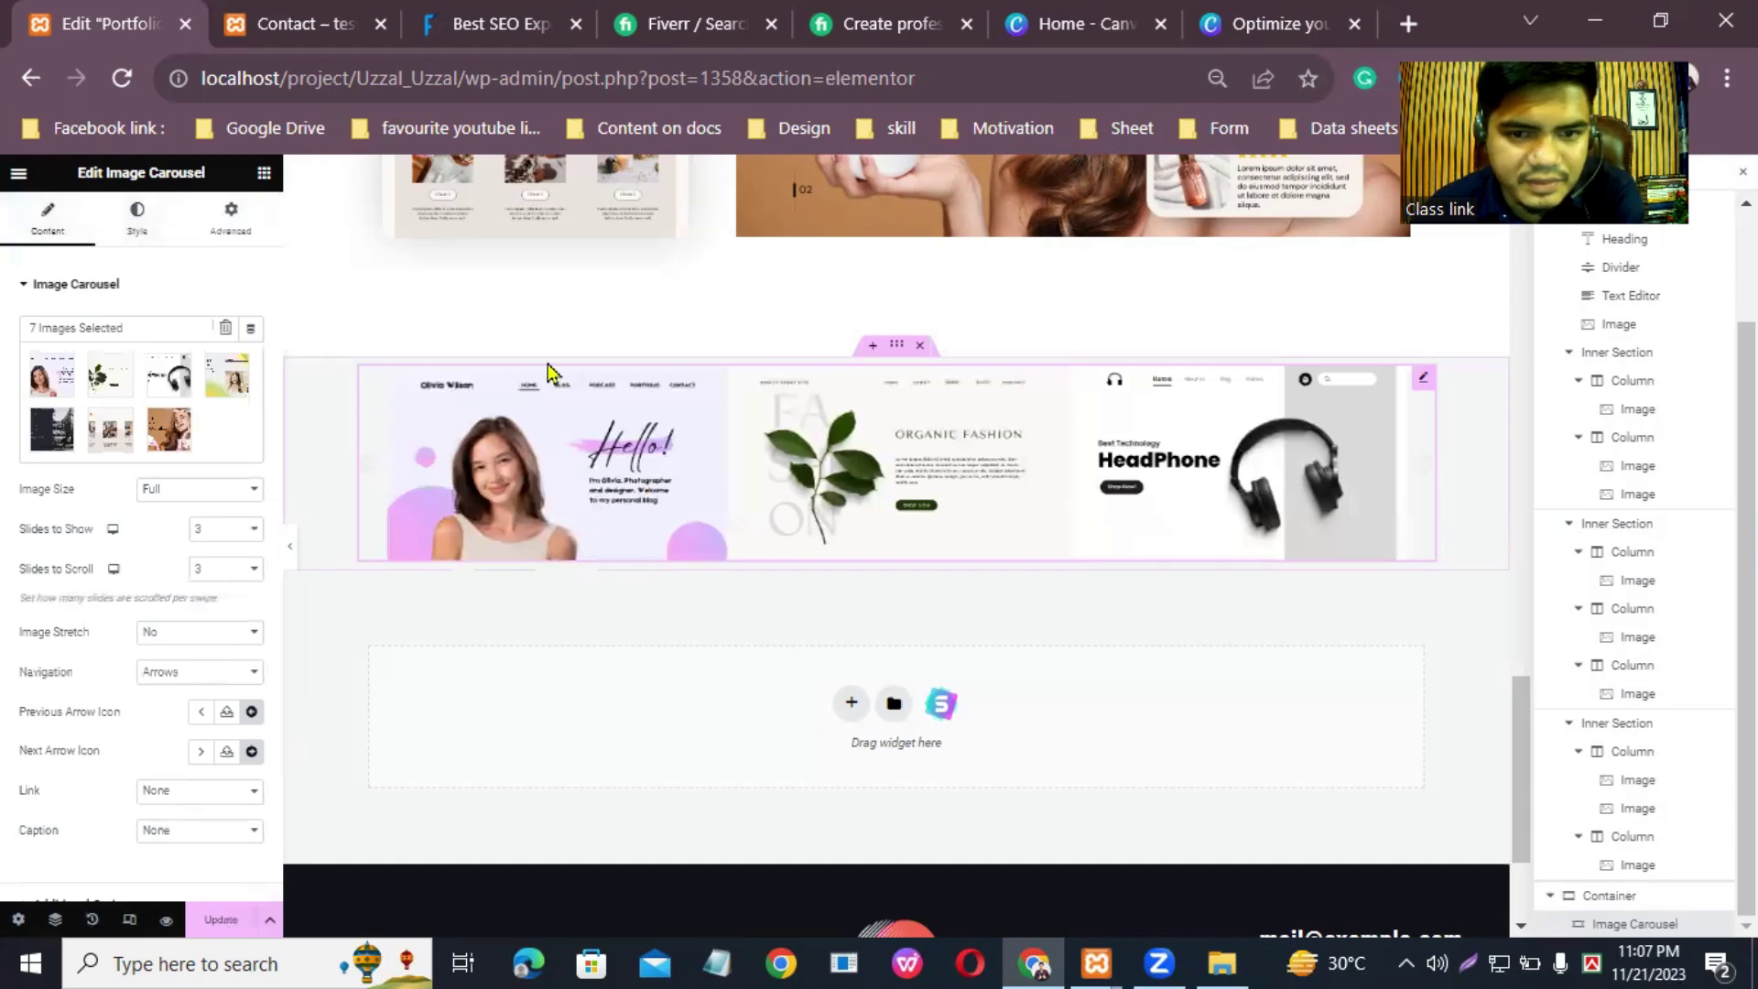
Step: Make the carousel's container Boxed with a width of 1077
{"action": "left_click", "coordinate": [894, 354]}
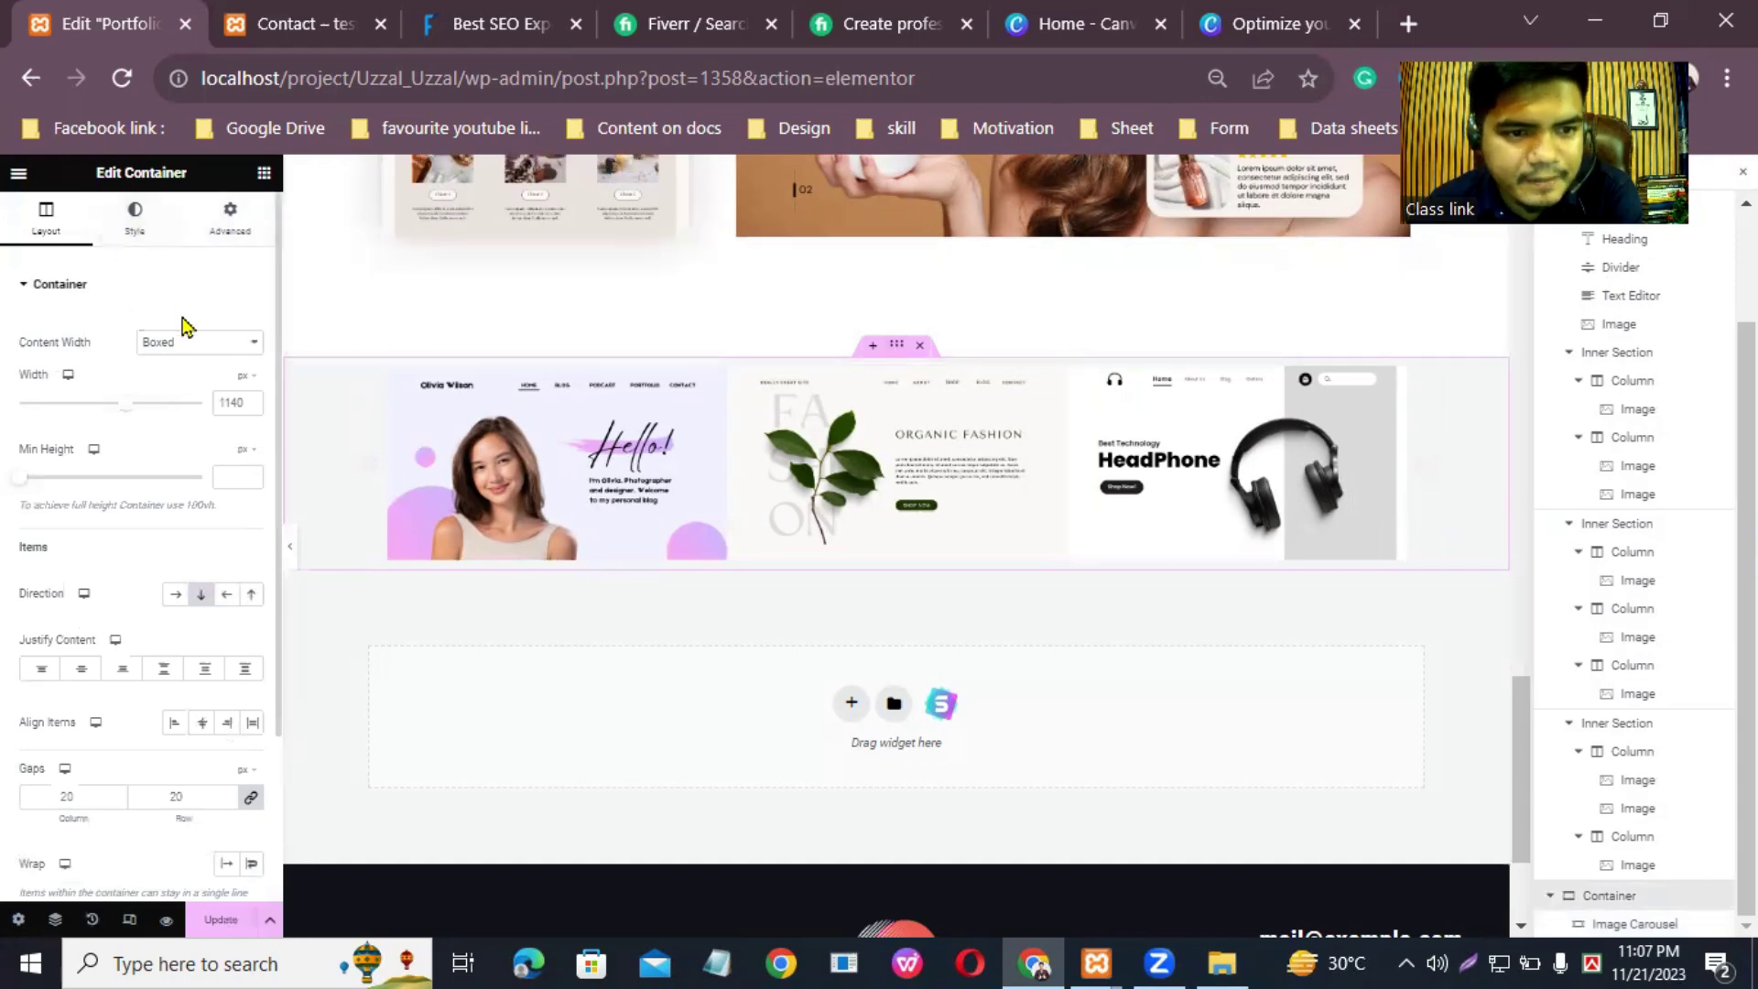
{"action": "left_click", "coordinate": [223, 344]}
{"action": "left_click", "coordinate": [212, 379]}
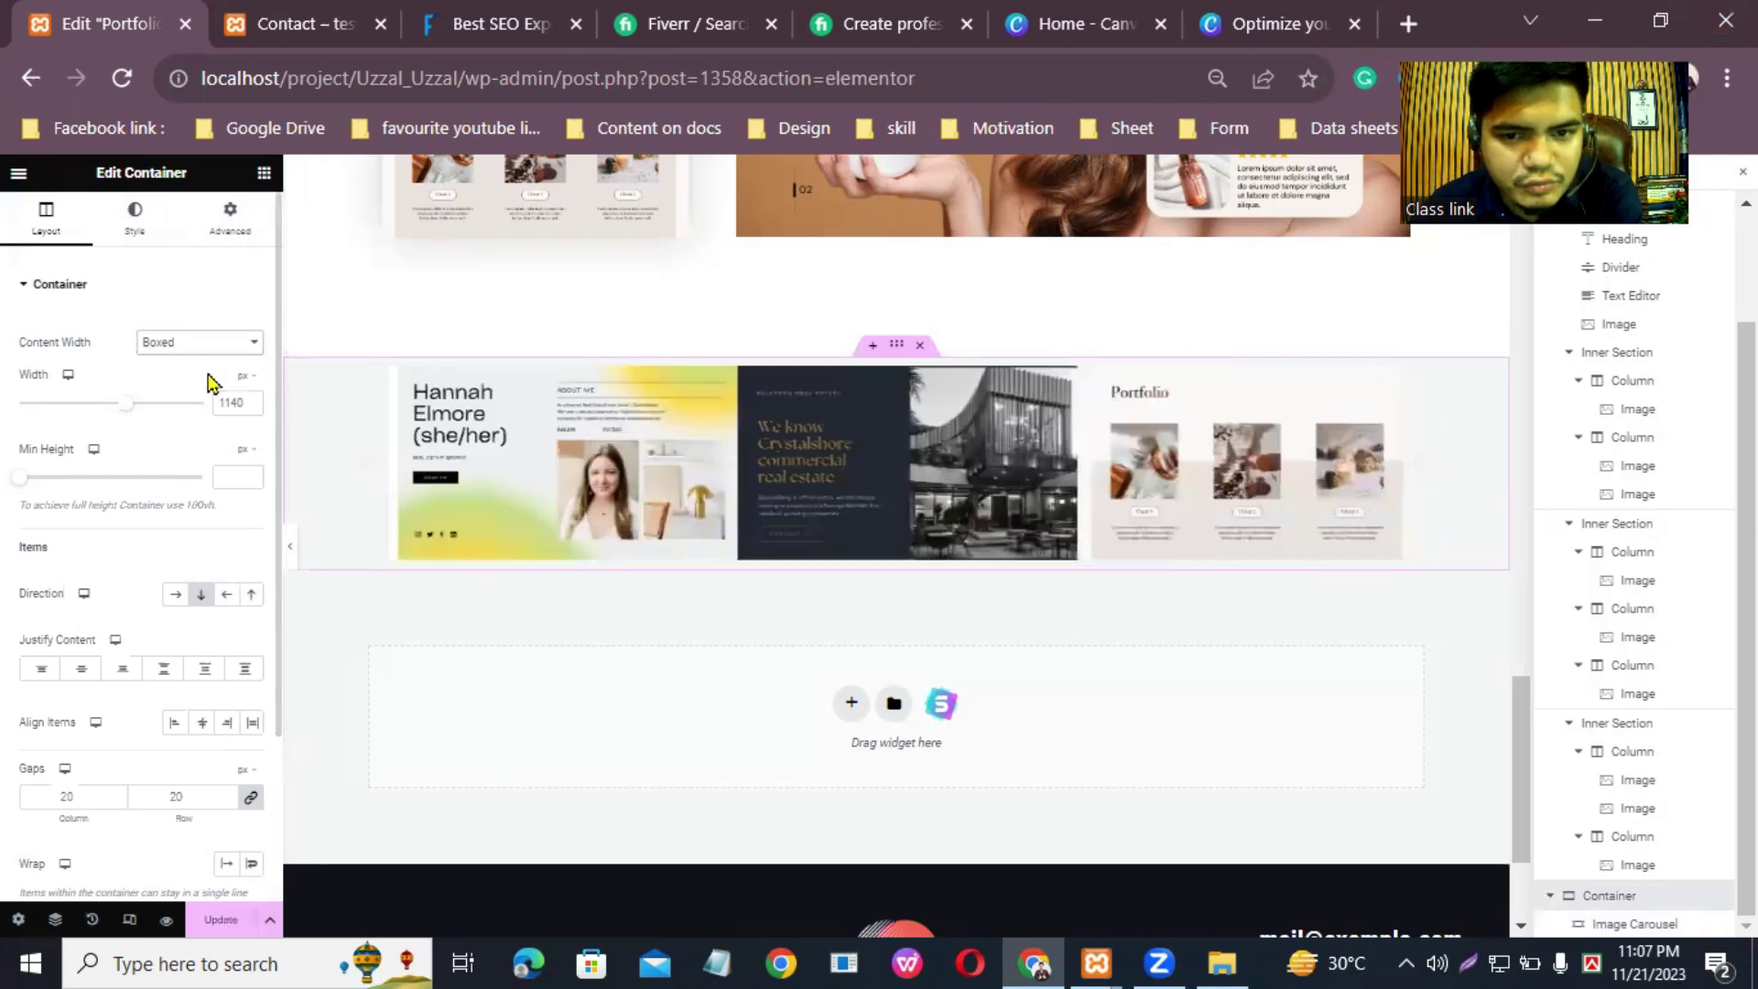
{"action": "left_click", "coordinate": [223, 346]}
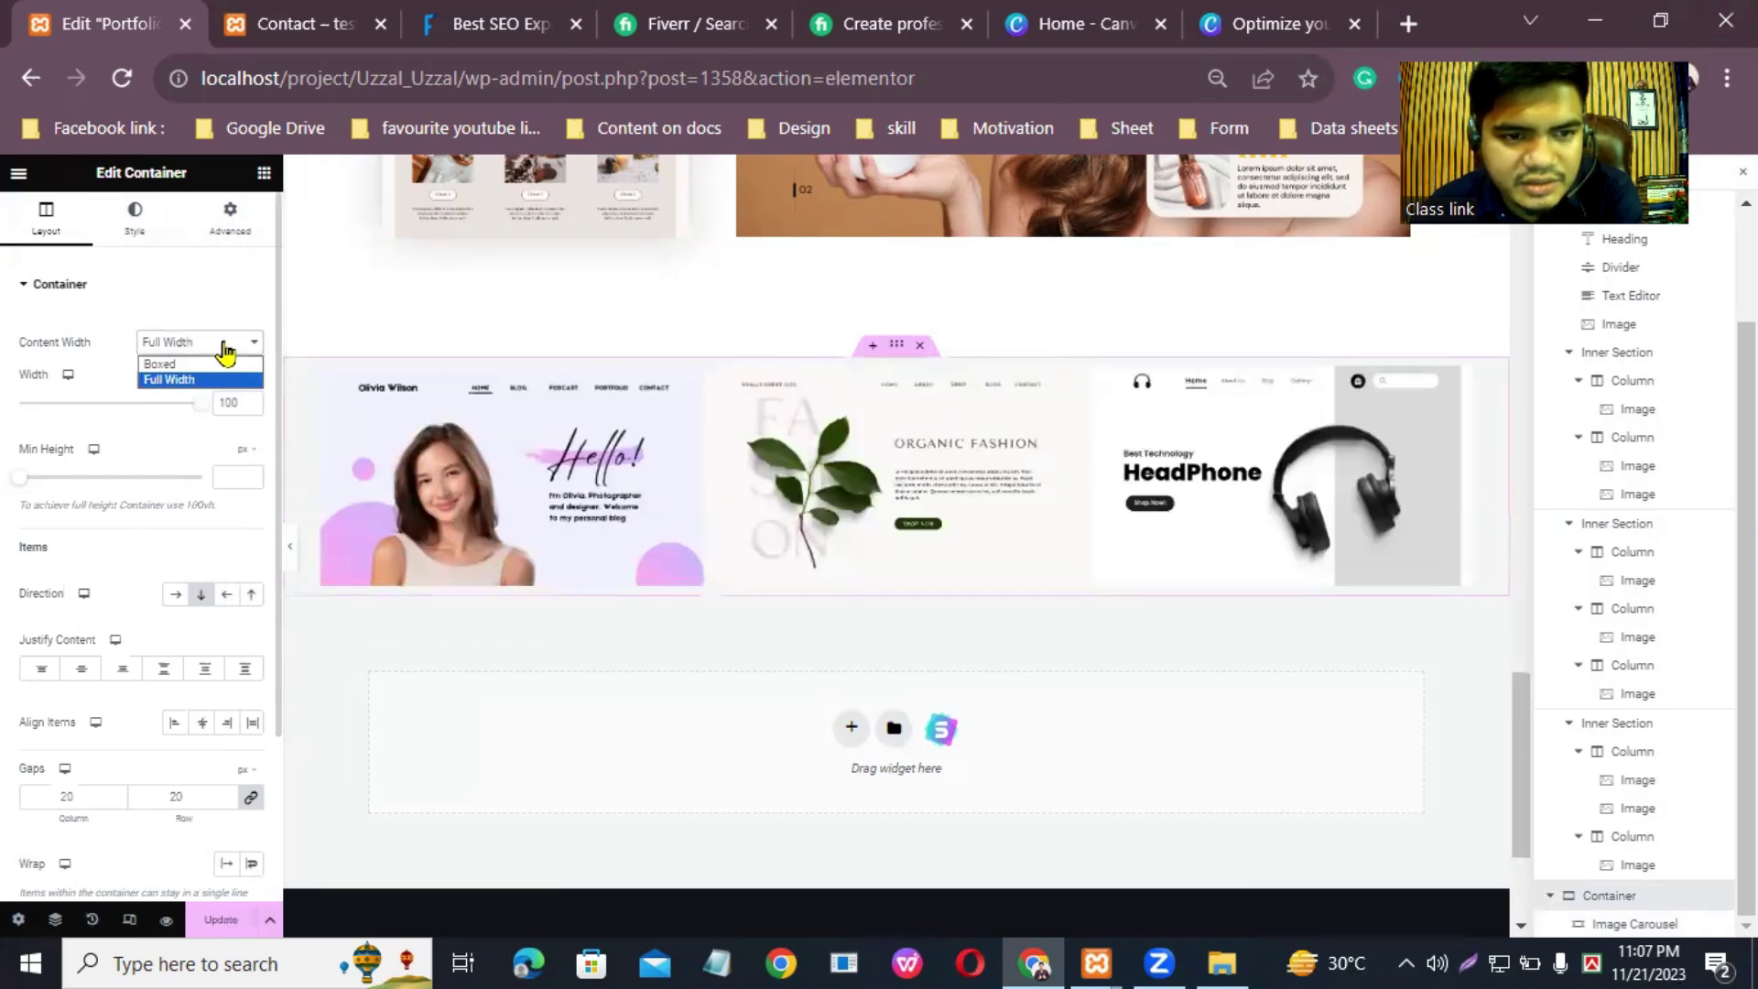
{"action": "left_click", "coordinate": [217, 366]}
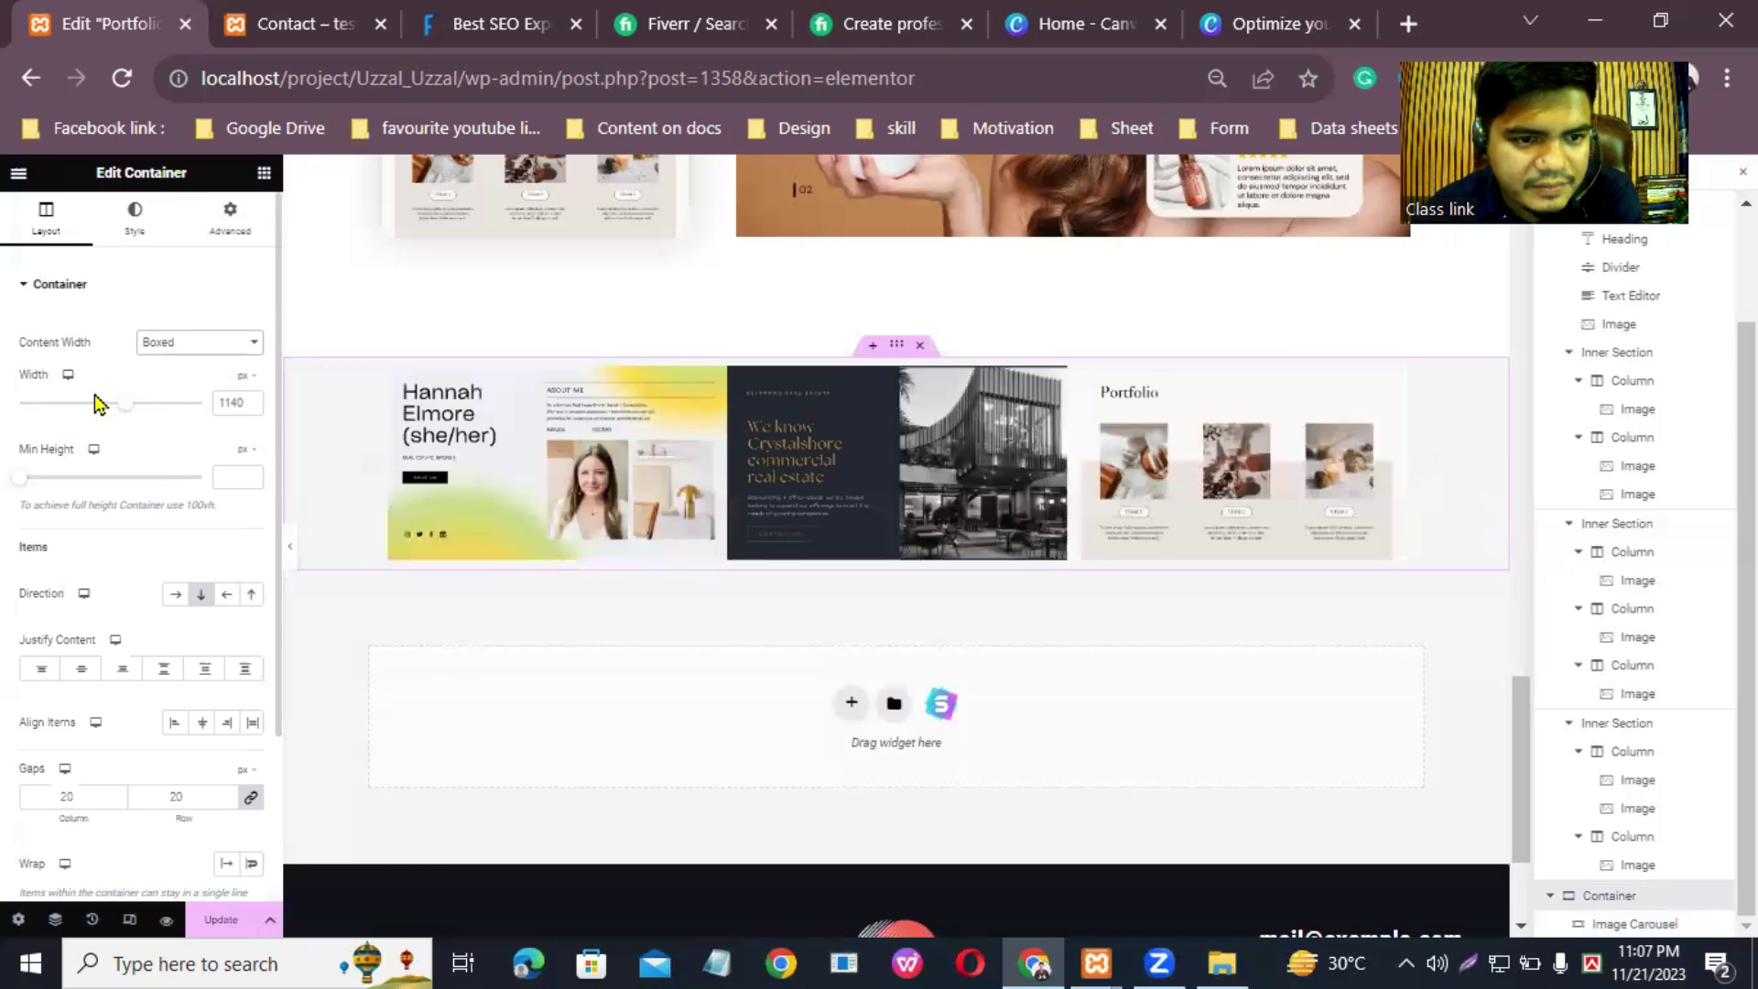
{"action": "mouse_move", "coordinate": [130, 412]}
{"action": "left_mouse_down"}
{"action": "mouse_move", "coordinate": [81, 412]}
{"action": "mouse_move", "coordinate": [169, 428]}
{"action": "mouse_move", "coordinate": [122, 429]}
{"action": "left_mouse_up"}
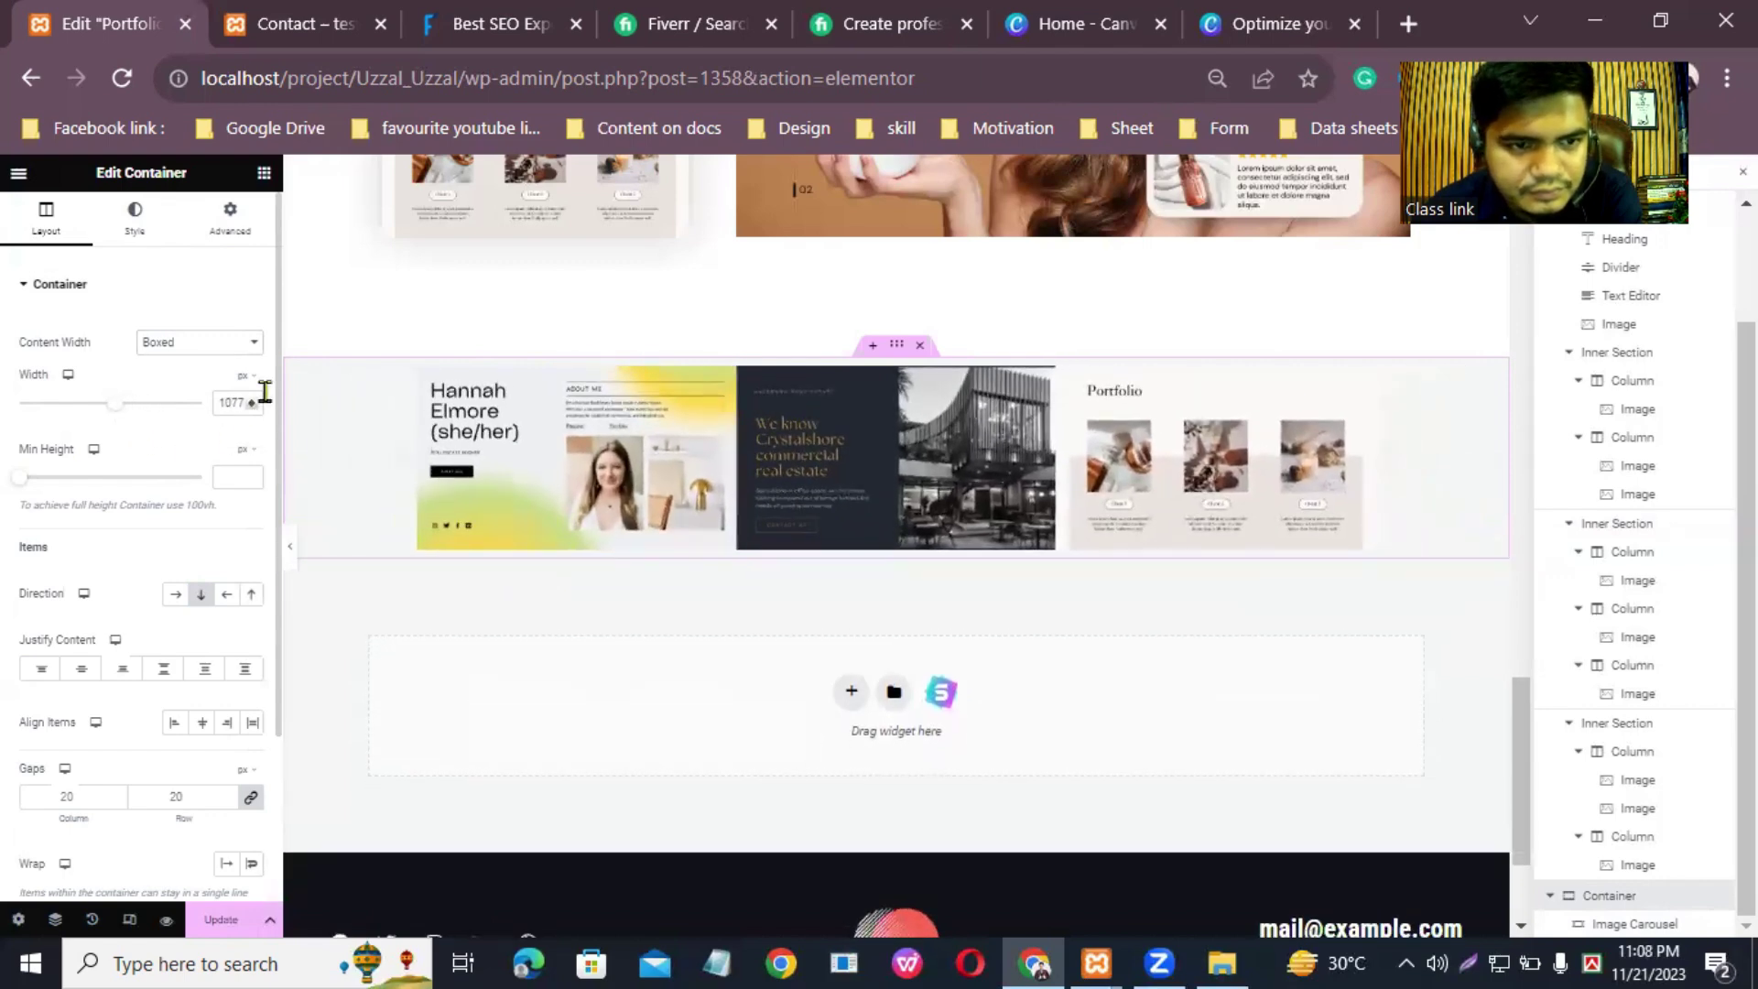
Step: Raise the container's minimum height to 26
{"action": "left_click", "coordinate": [150, 232]}
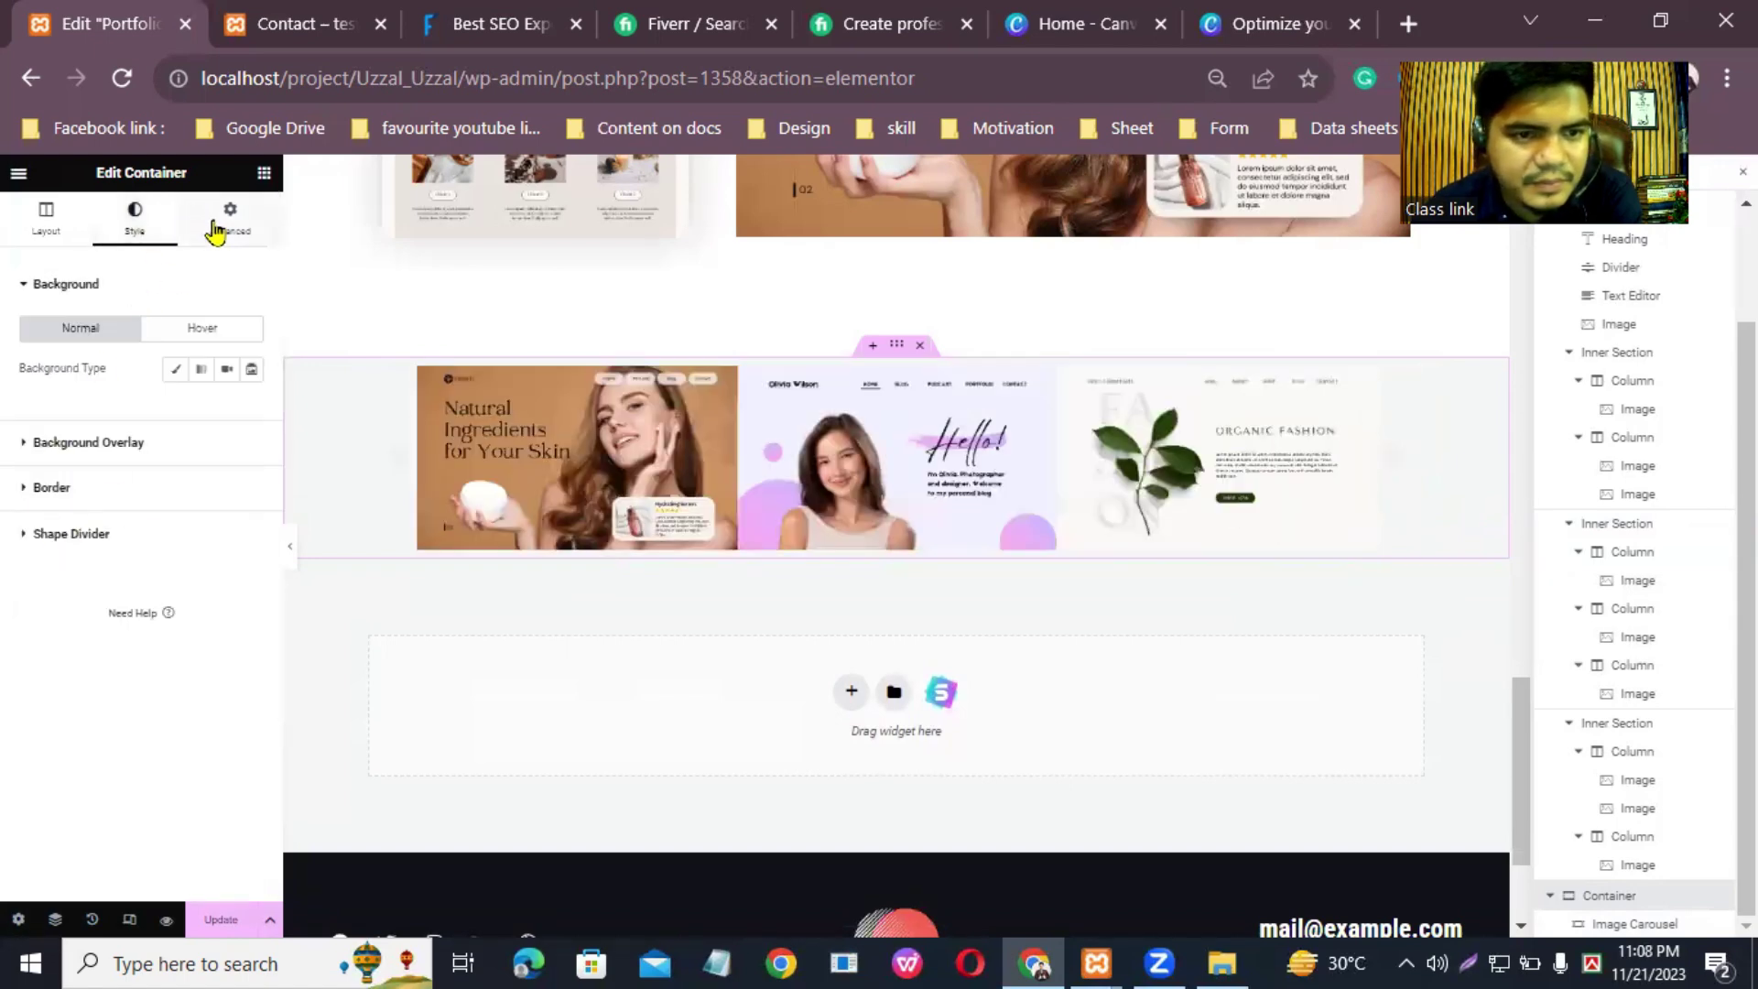
{"action": "left_click", "coordinate": [221, 227]}
{"action": "scroll", "coordinate": [91, 641], "scroll_direction": "down", "scroll_amount": 3}
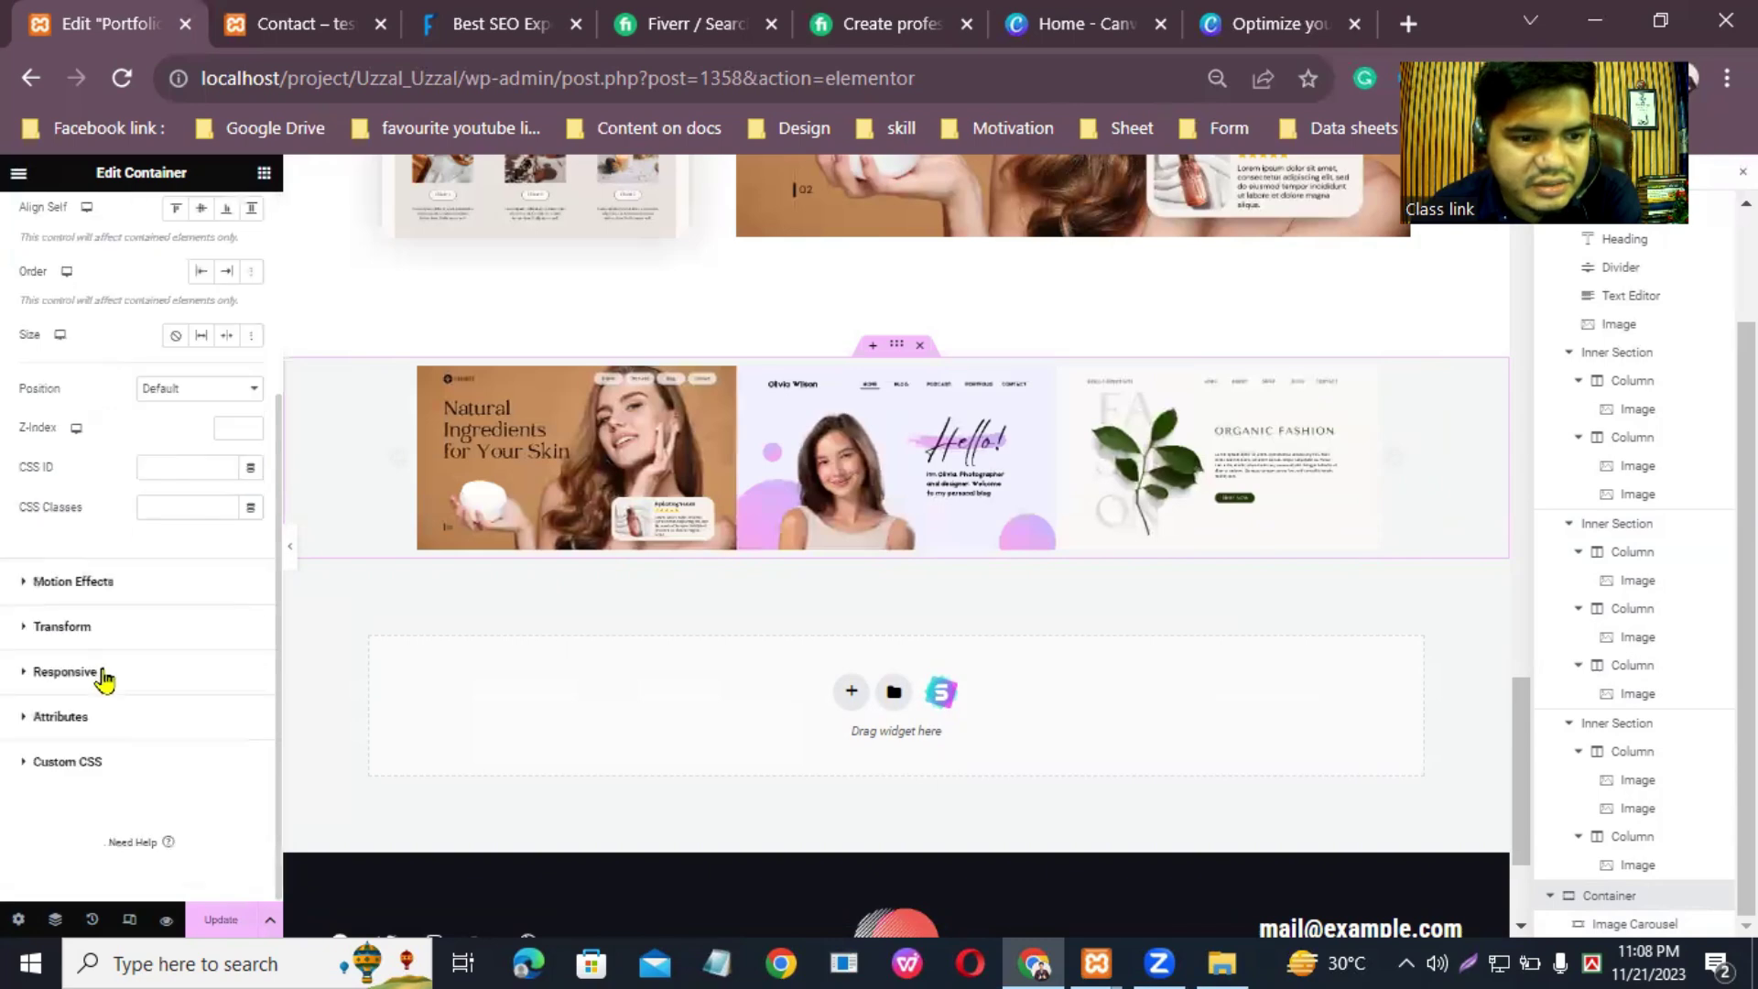
{"action": "scroll", "coordinate": [142, 458], "scroll_direction": "up", "scroll_amount": 3}
{"action": "left_click", "coordinate": [139, 221]}
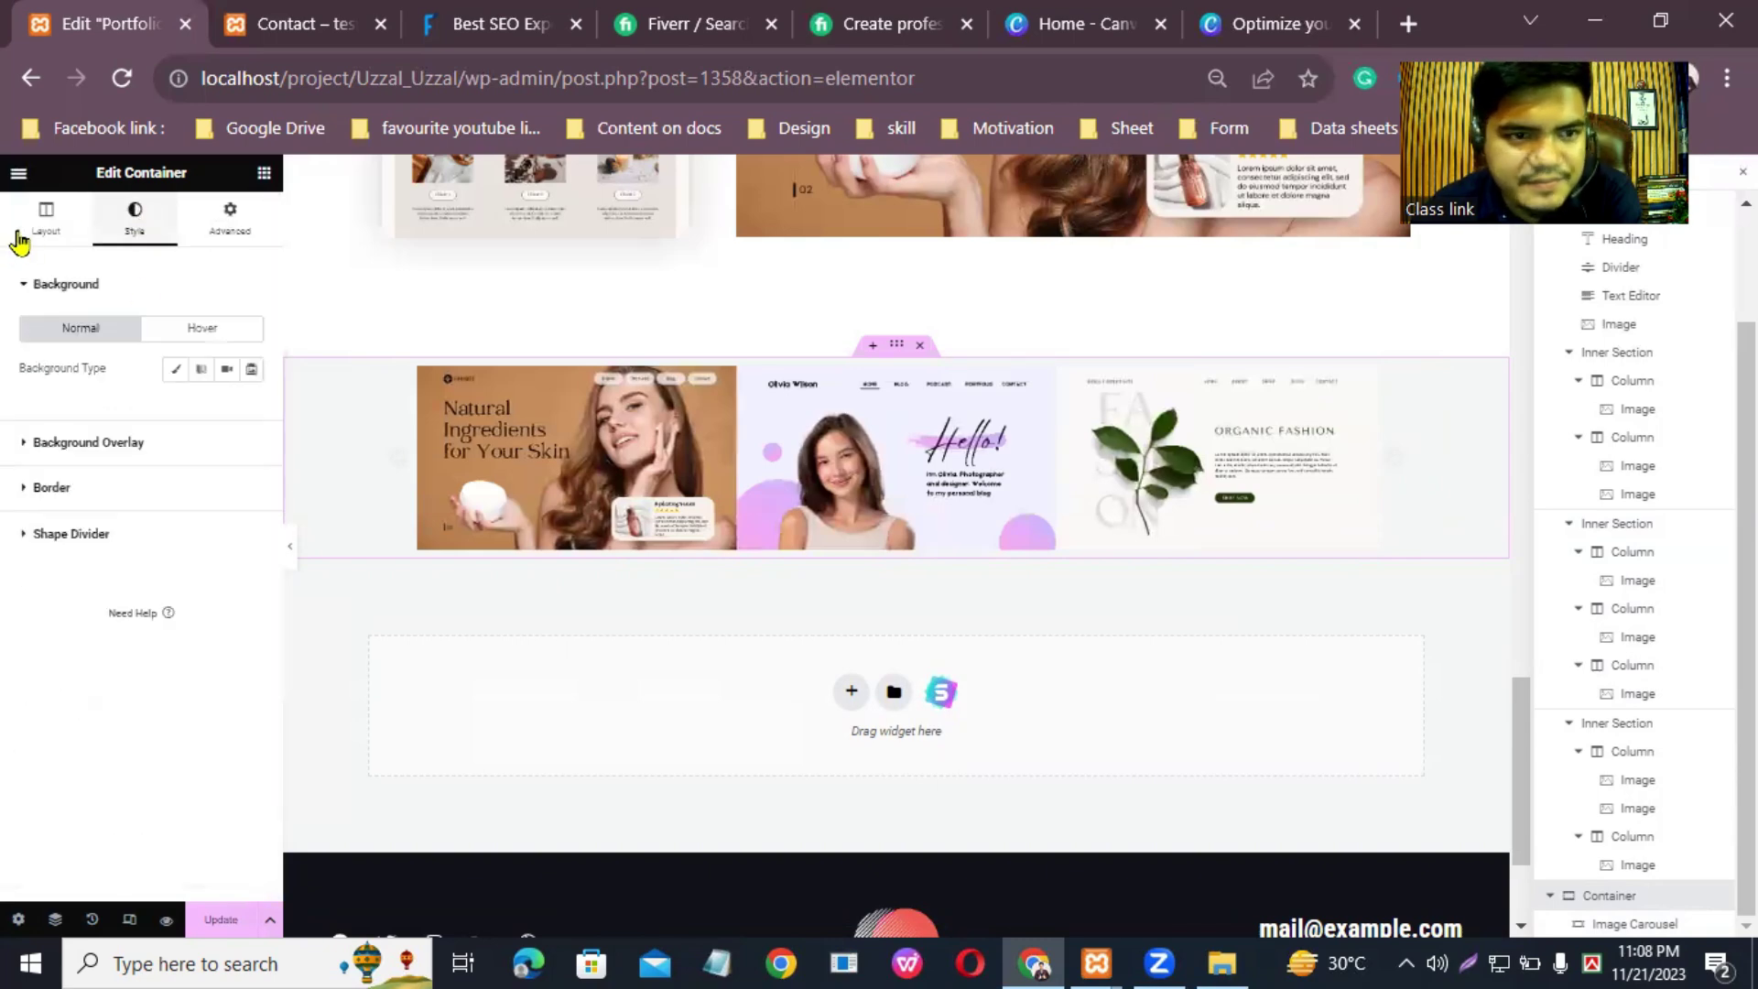
{"action": "left_click", "coordinate": [46, 218]}
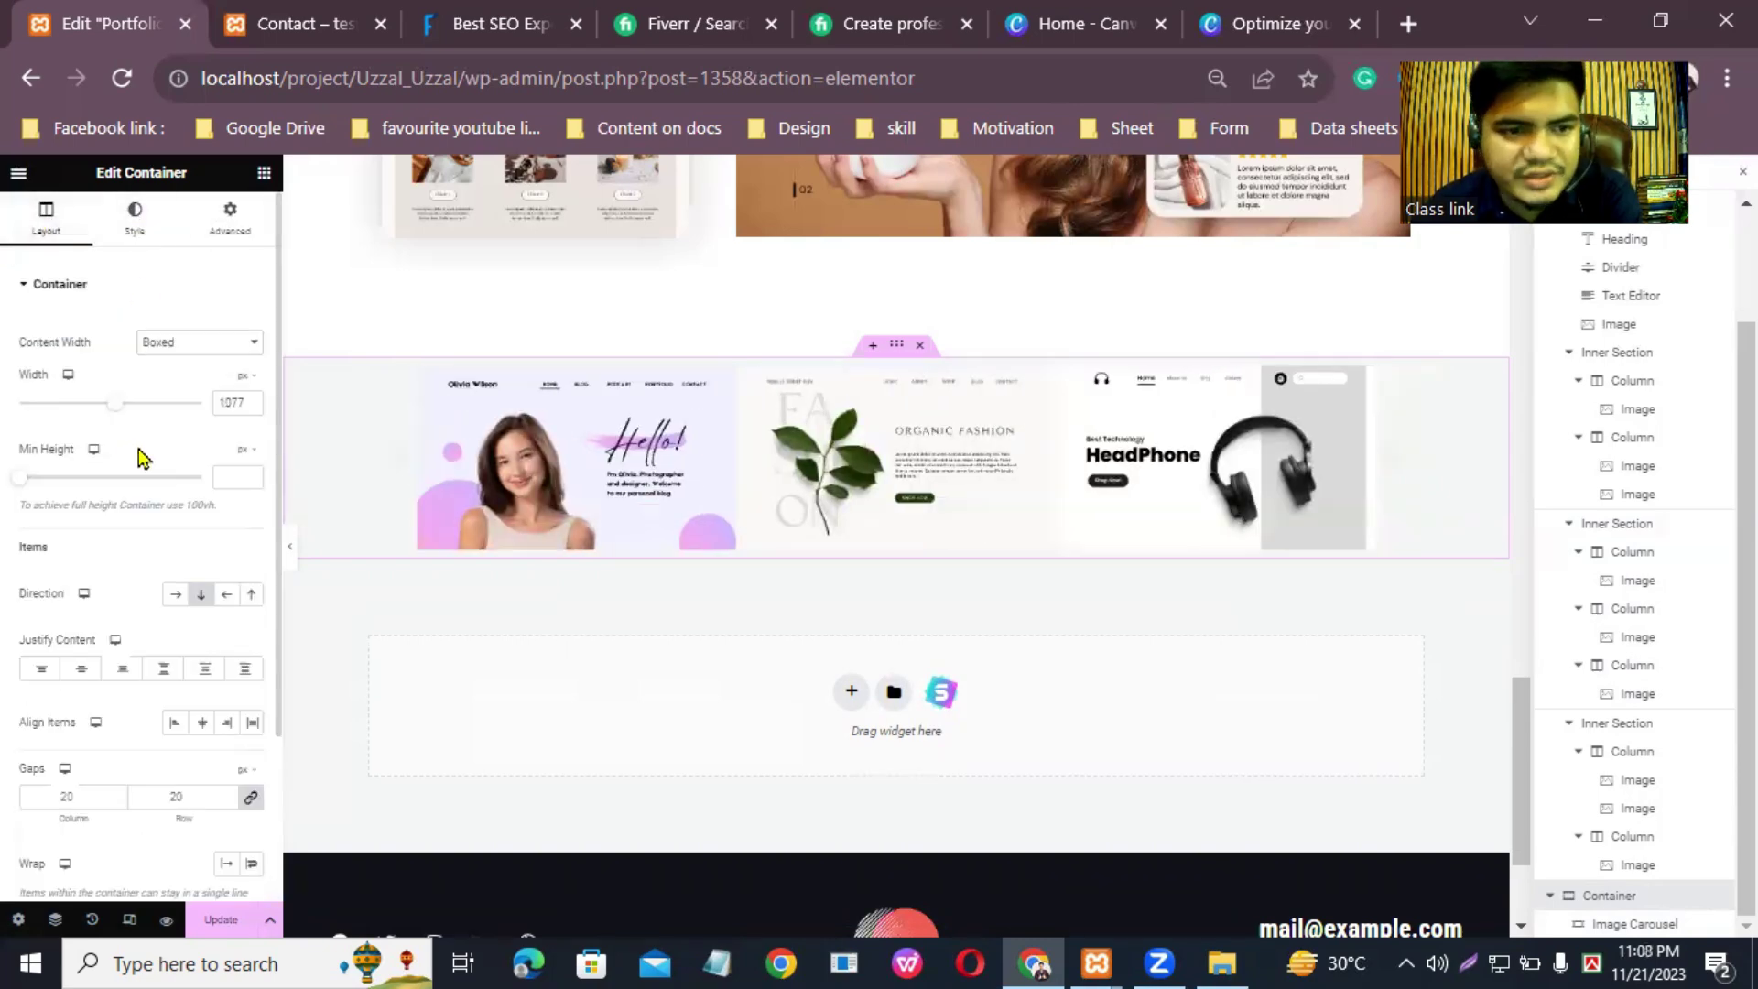
{"action": "left_click", "coordinate": [254, 476]}
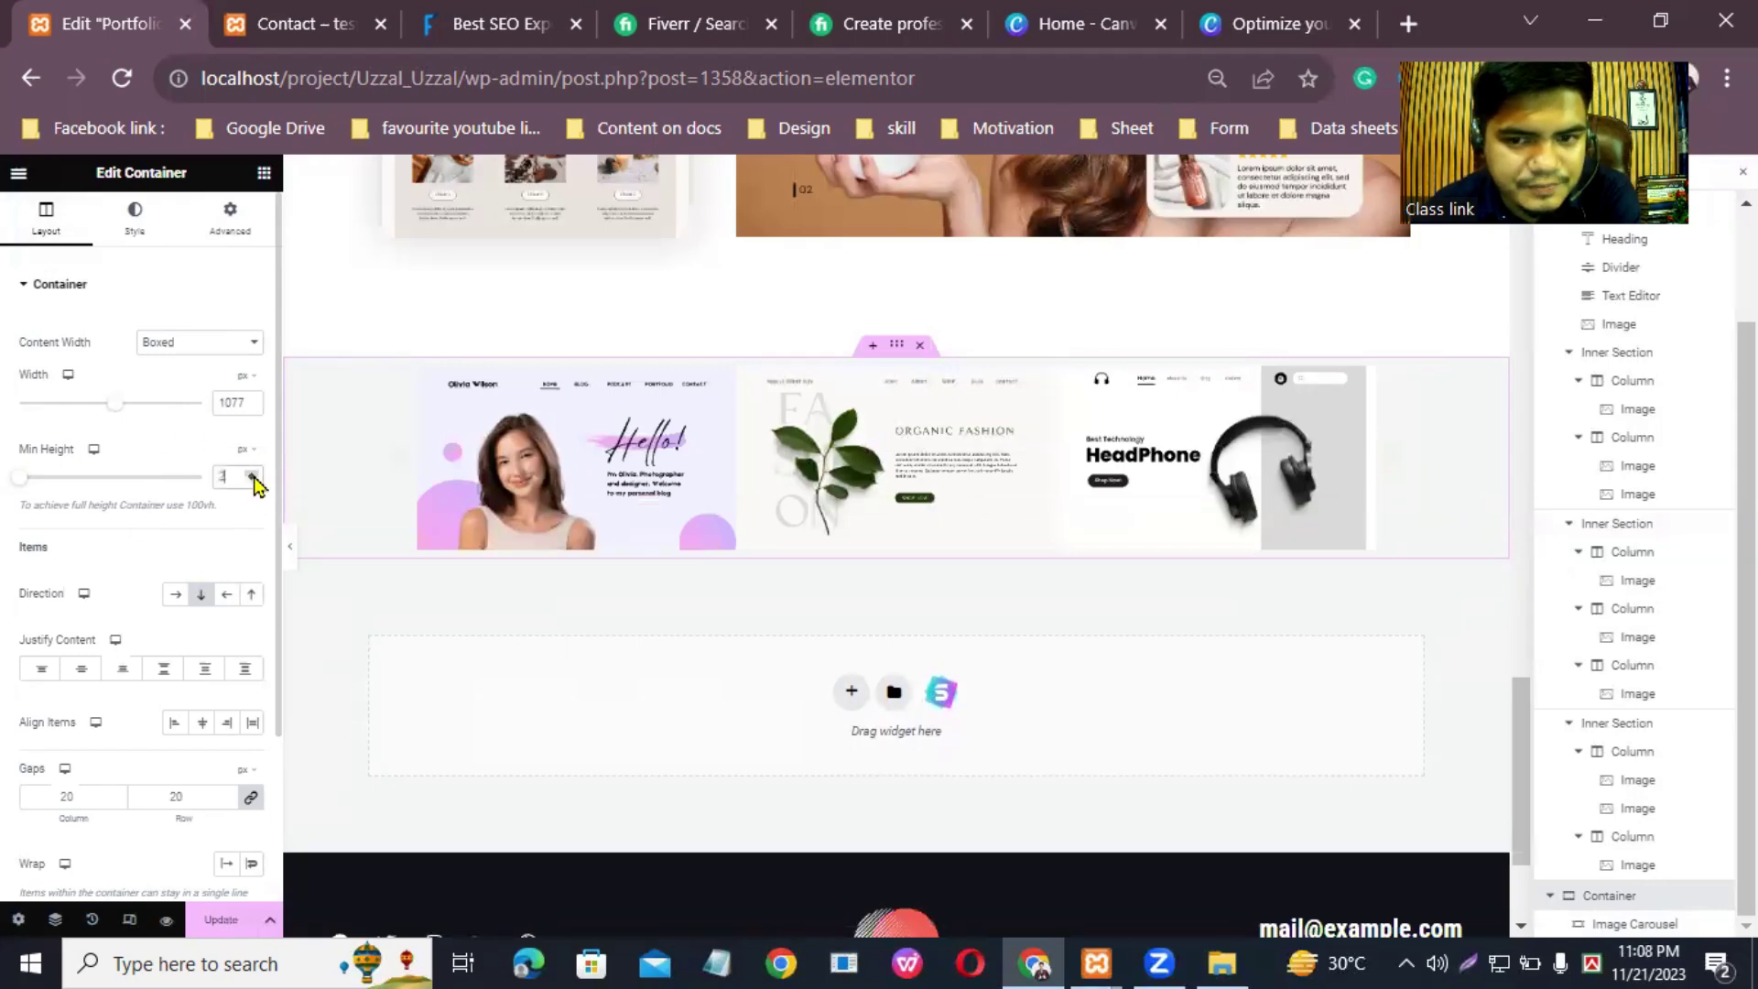
{"action": "left_click", "coordinate": [255, 475]}
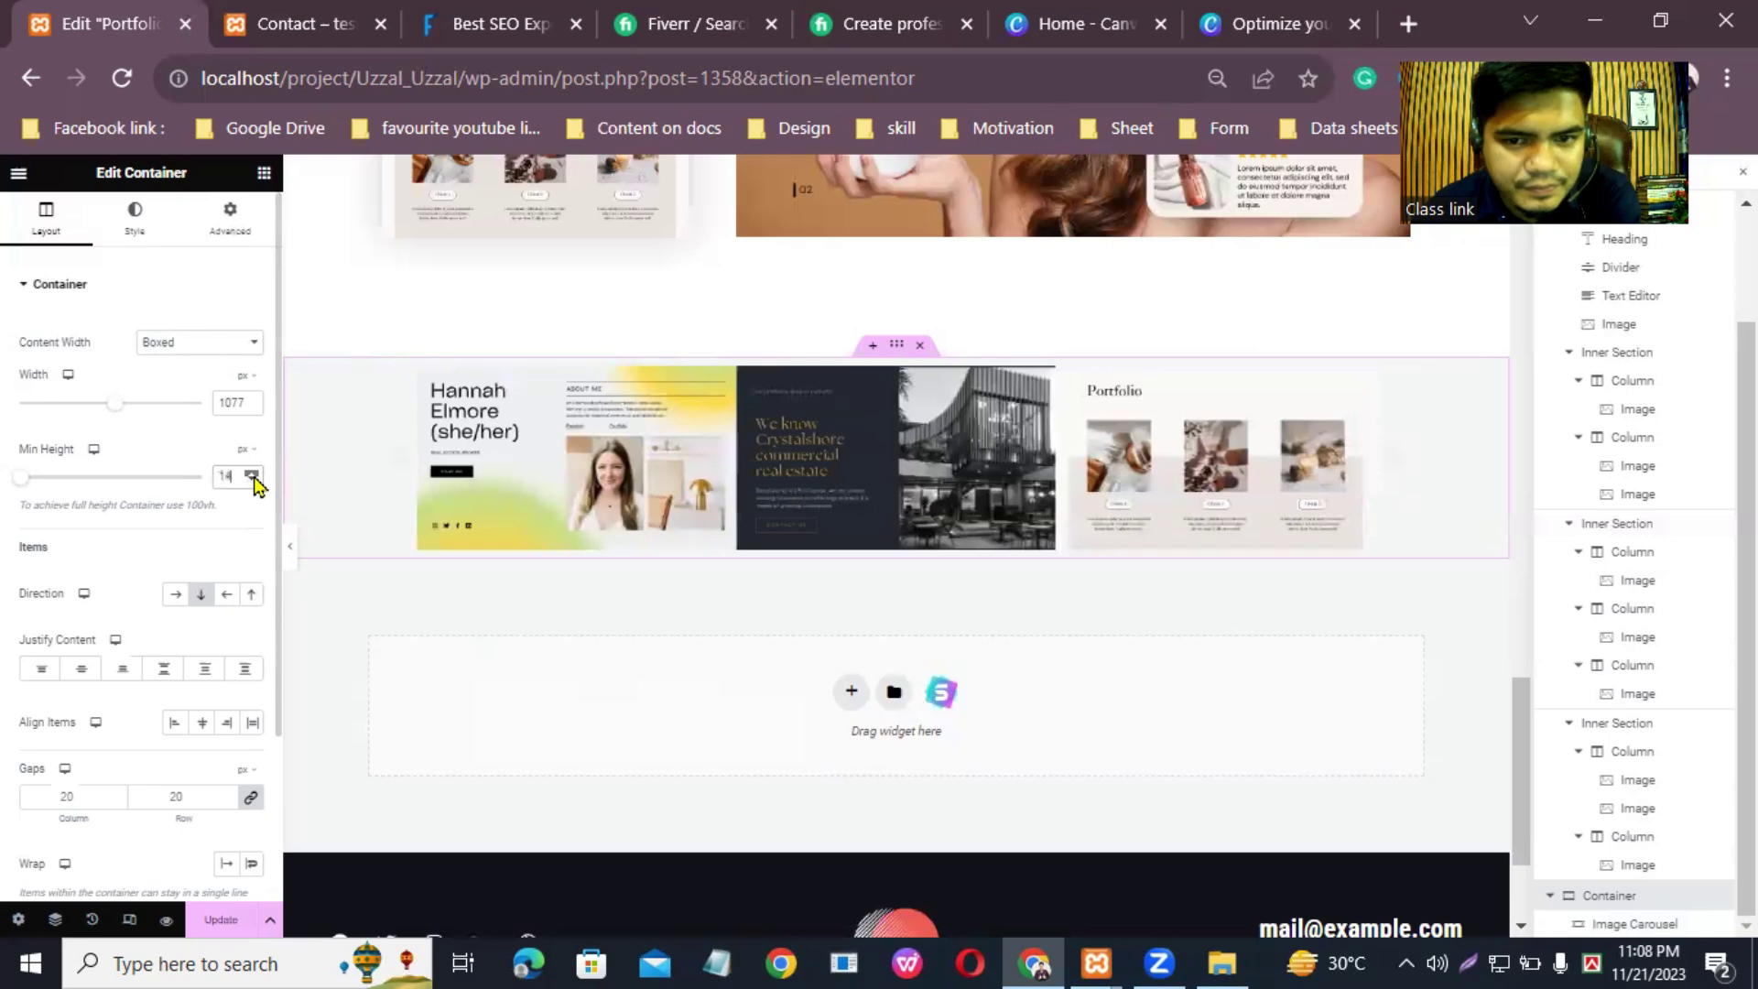
{"action": "double_click", "coordinate": [254, 475]}
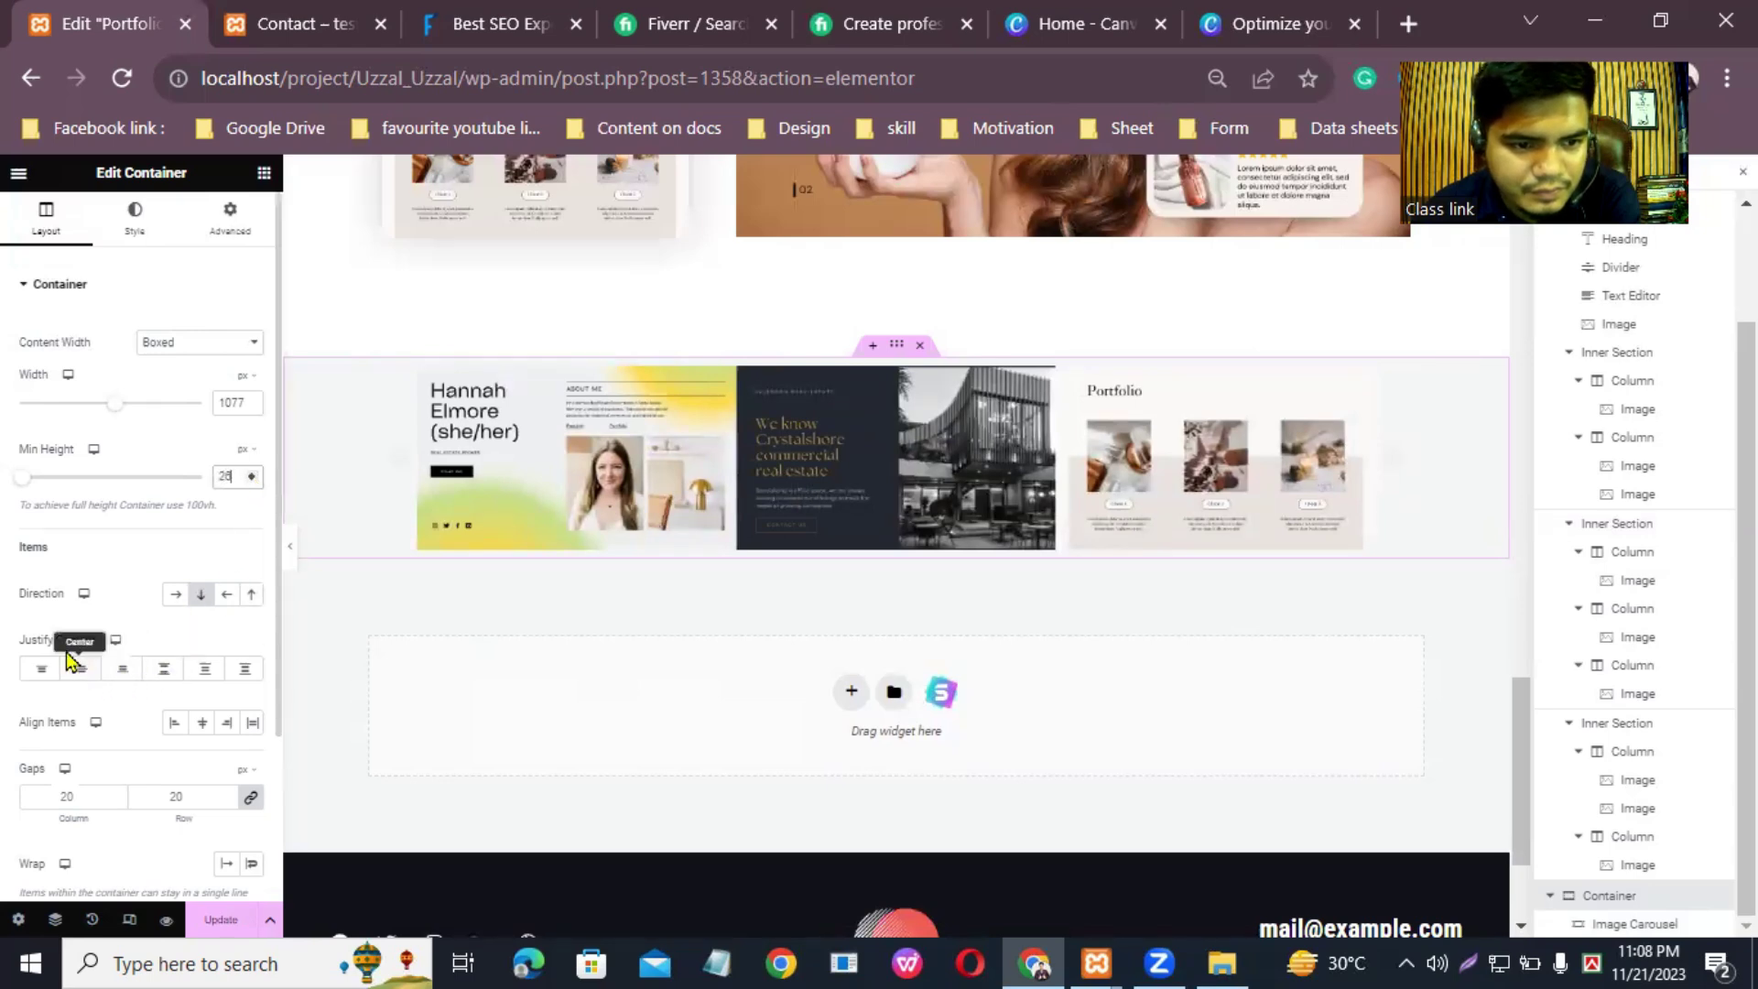
Step: Centre the container's items and set its gaps to 61
{"action": "left_click", "coordinate": [203, 724]}
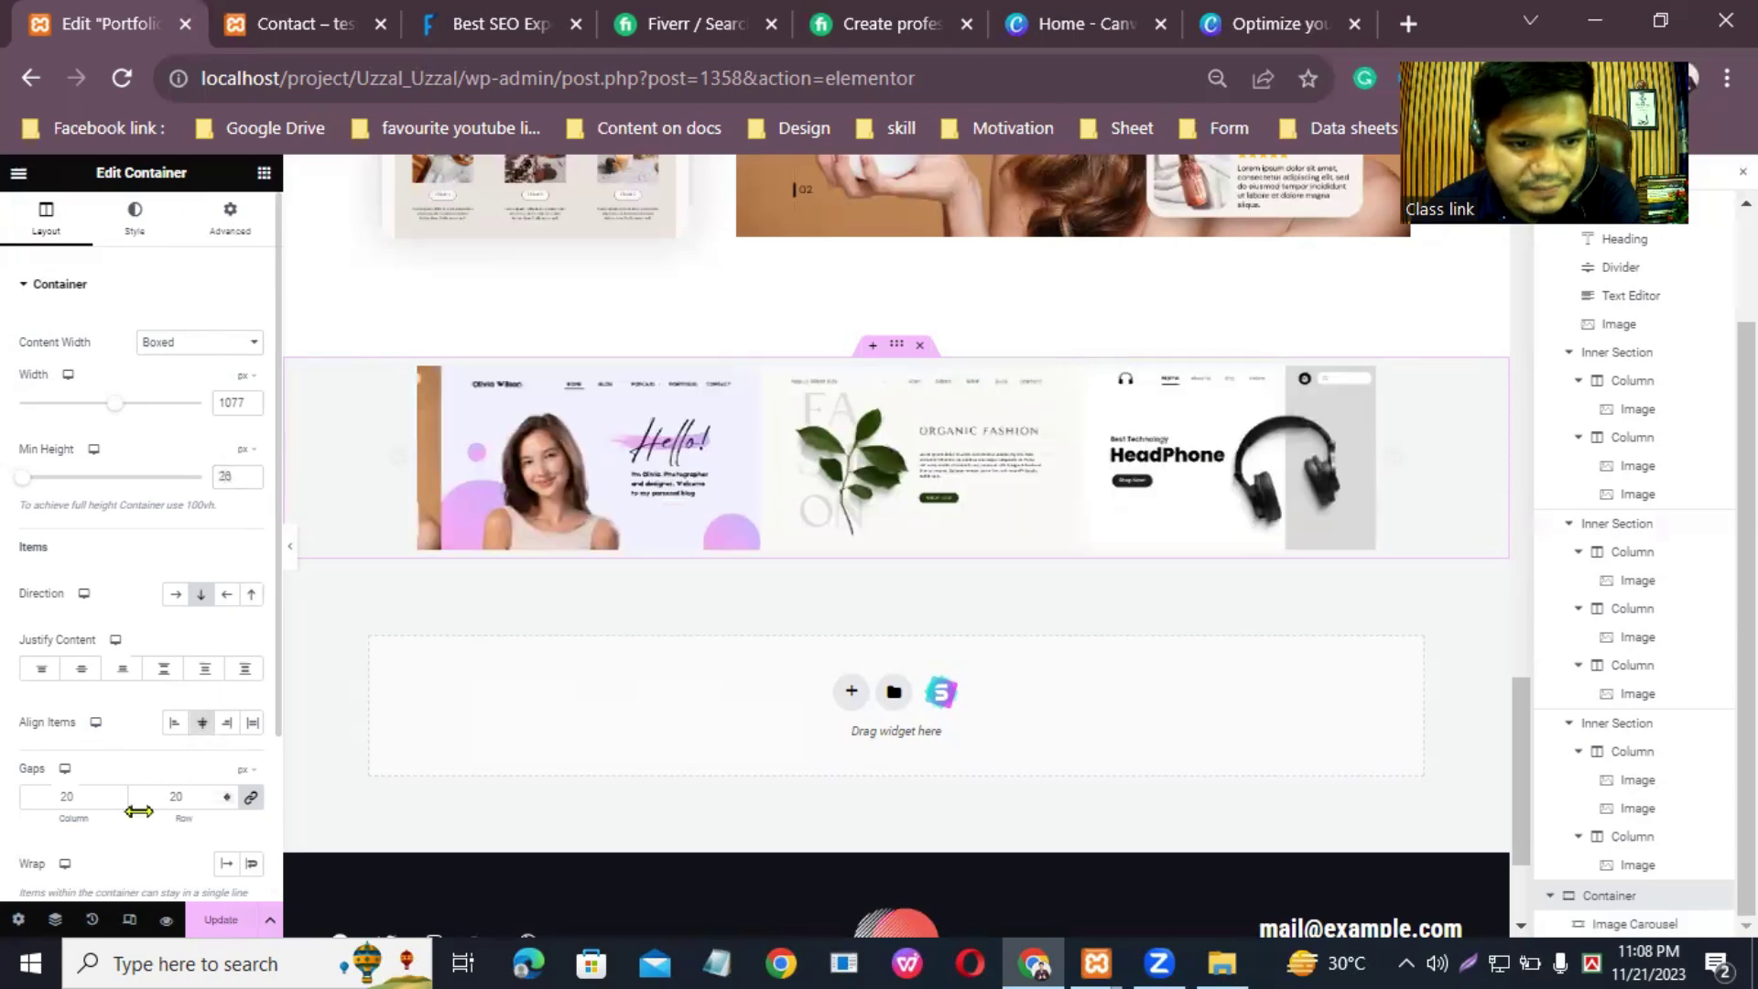
{"action": "scroll", "coordinate": [147, 806], "scroll_direction": "down", "scroll_amount": 2}
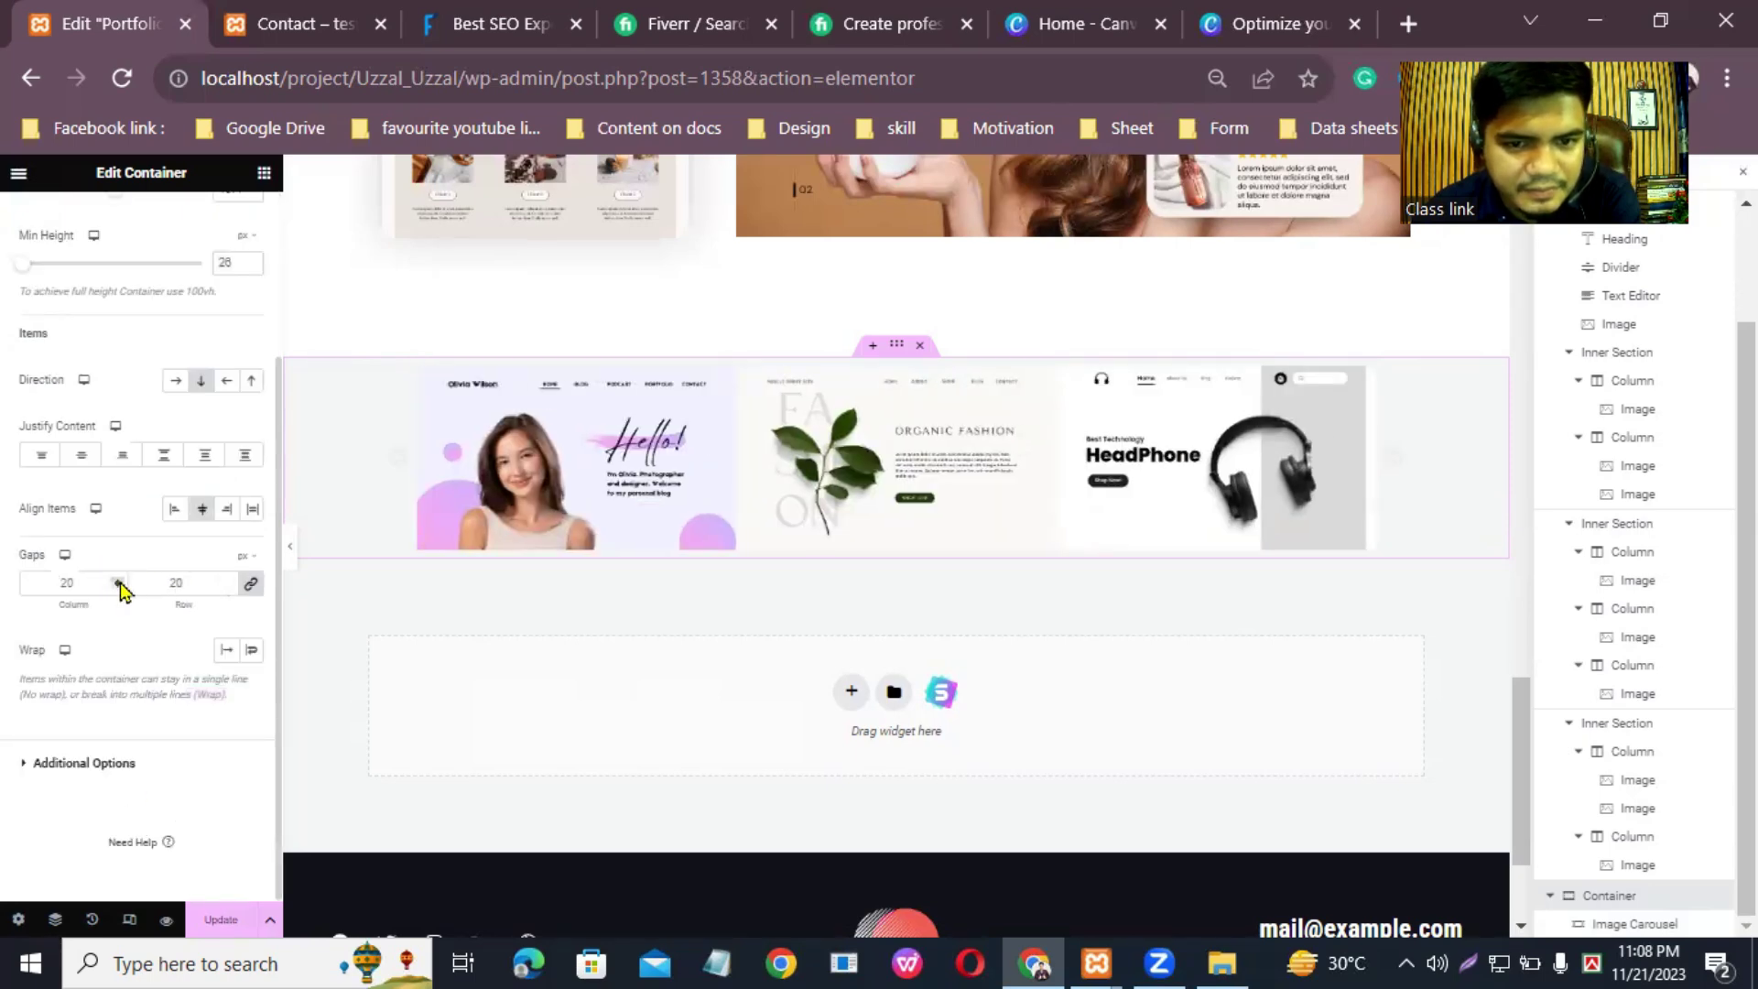
{"action": "scroll", "coordinate": [122, 586], "scroll_direction": "up", "scroll_amount": 4}
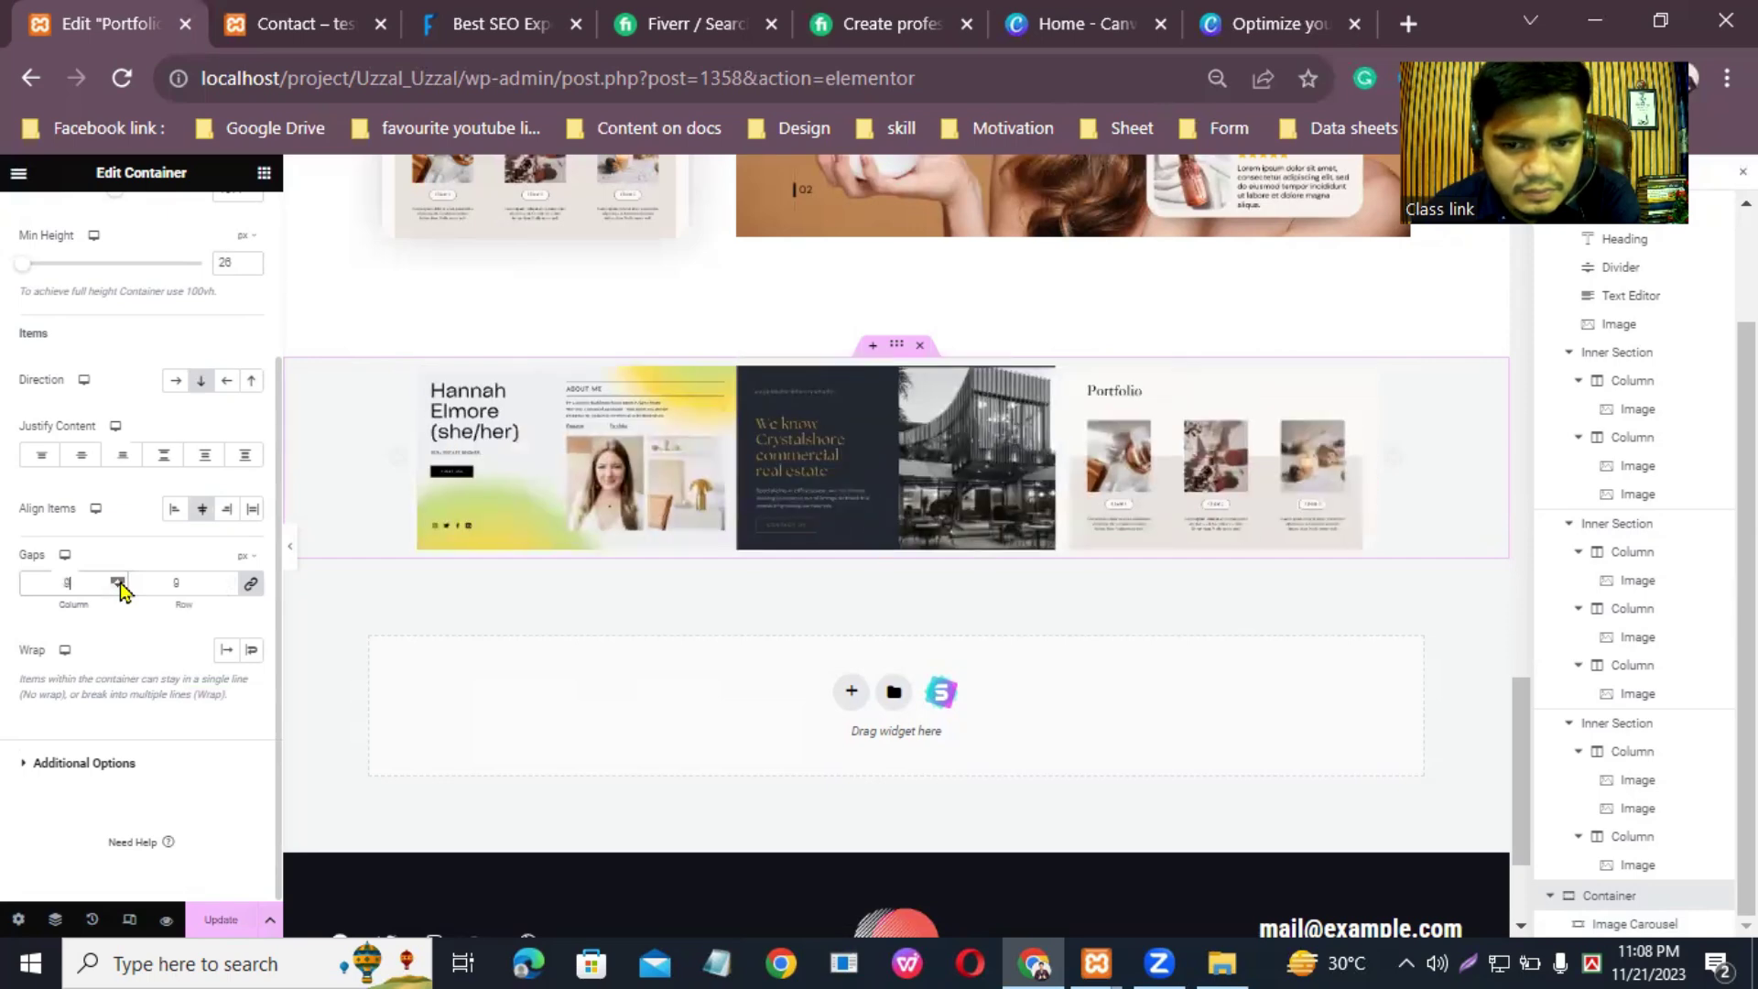
{"action": "scroll", "coordinate": [122, 589], "scroll_direction": "down", "scroll_amount": 2}
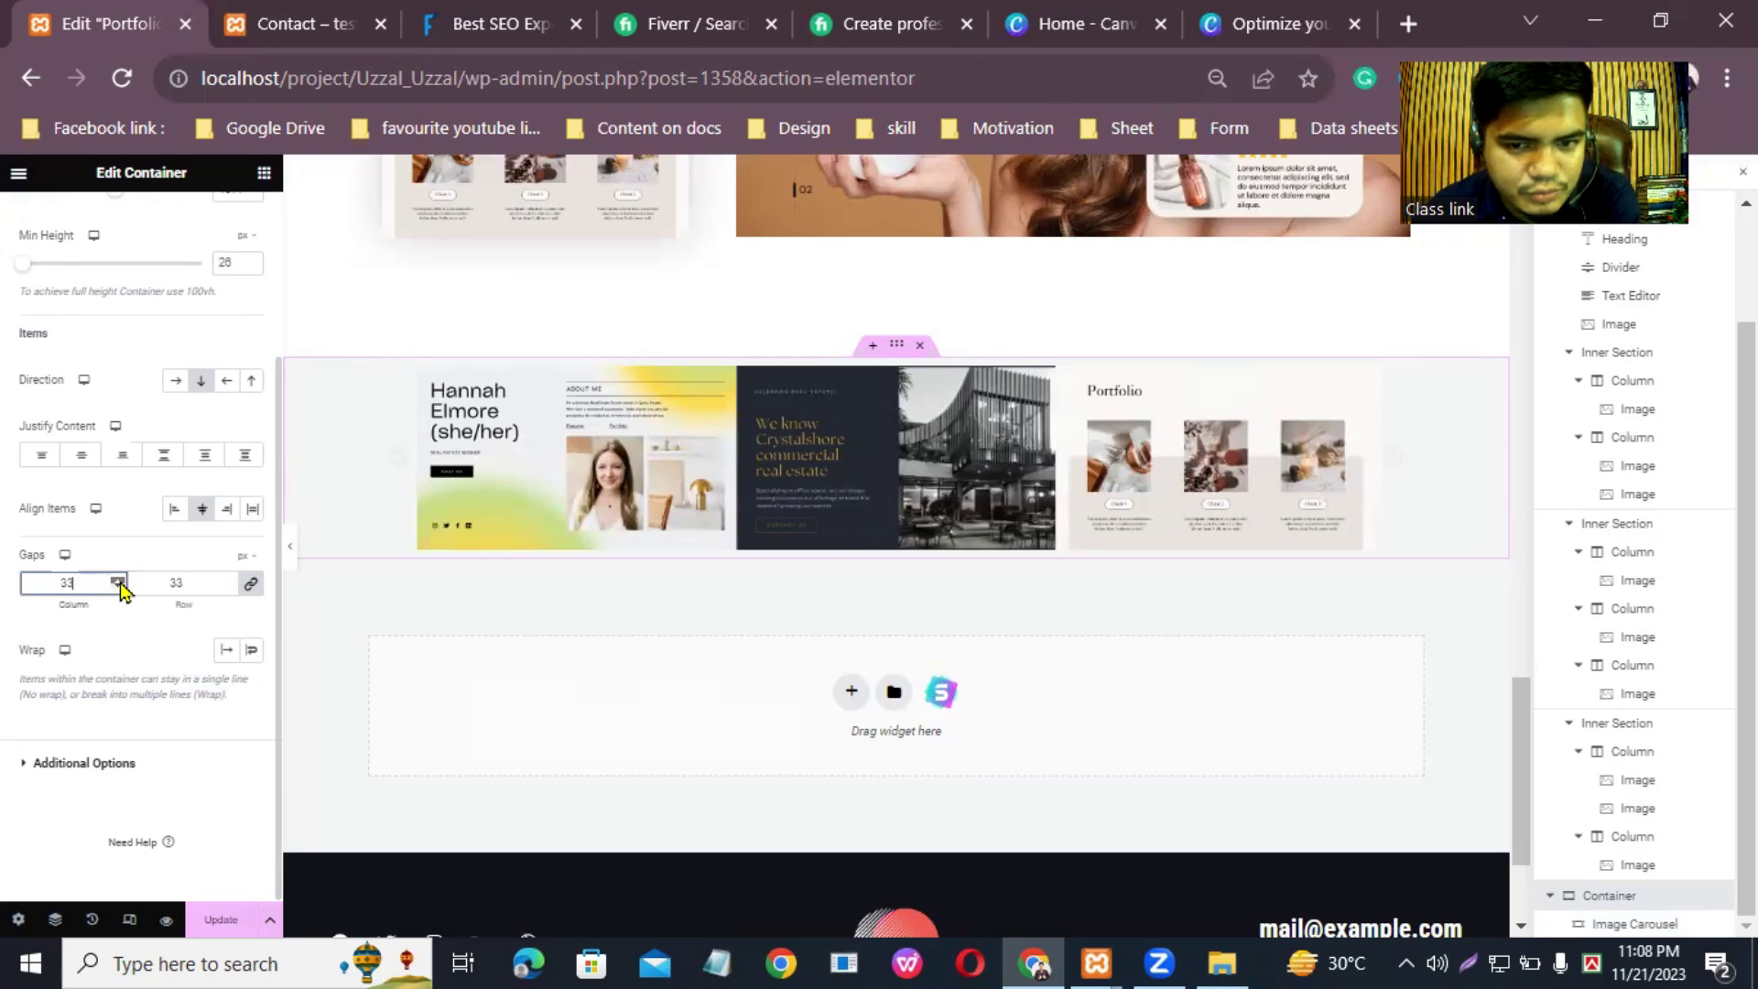
{"action": "scroll", "coordinate": [122, 586], "scroll_direction": "up", "scroll_amount": 6}
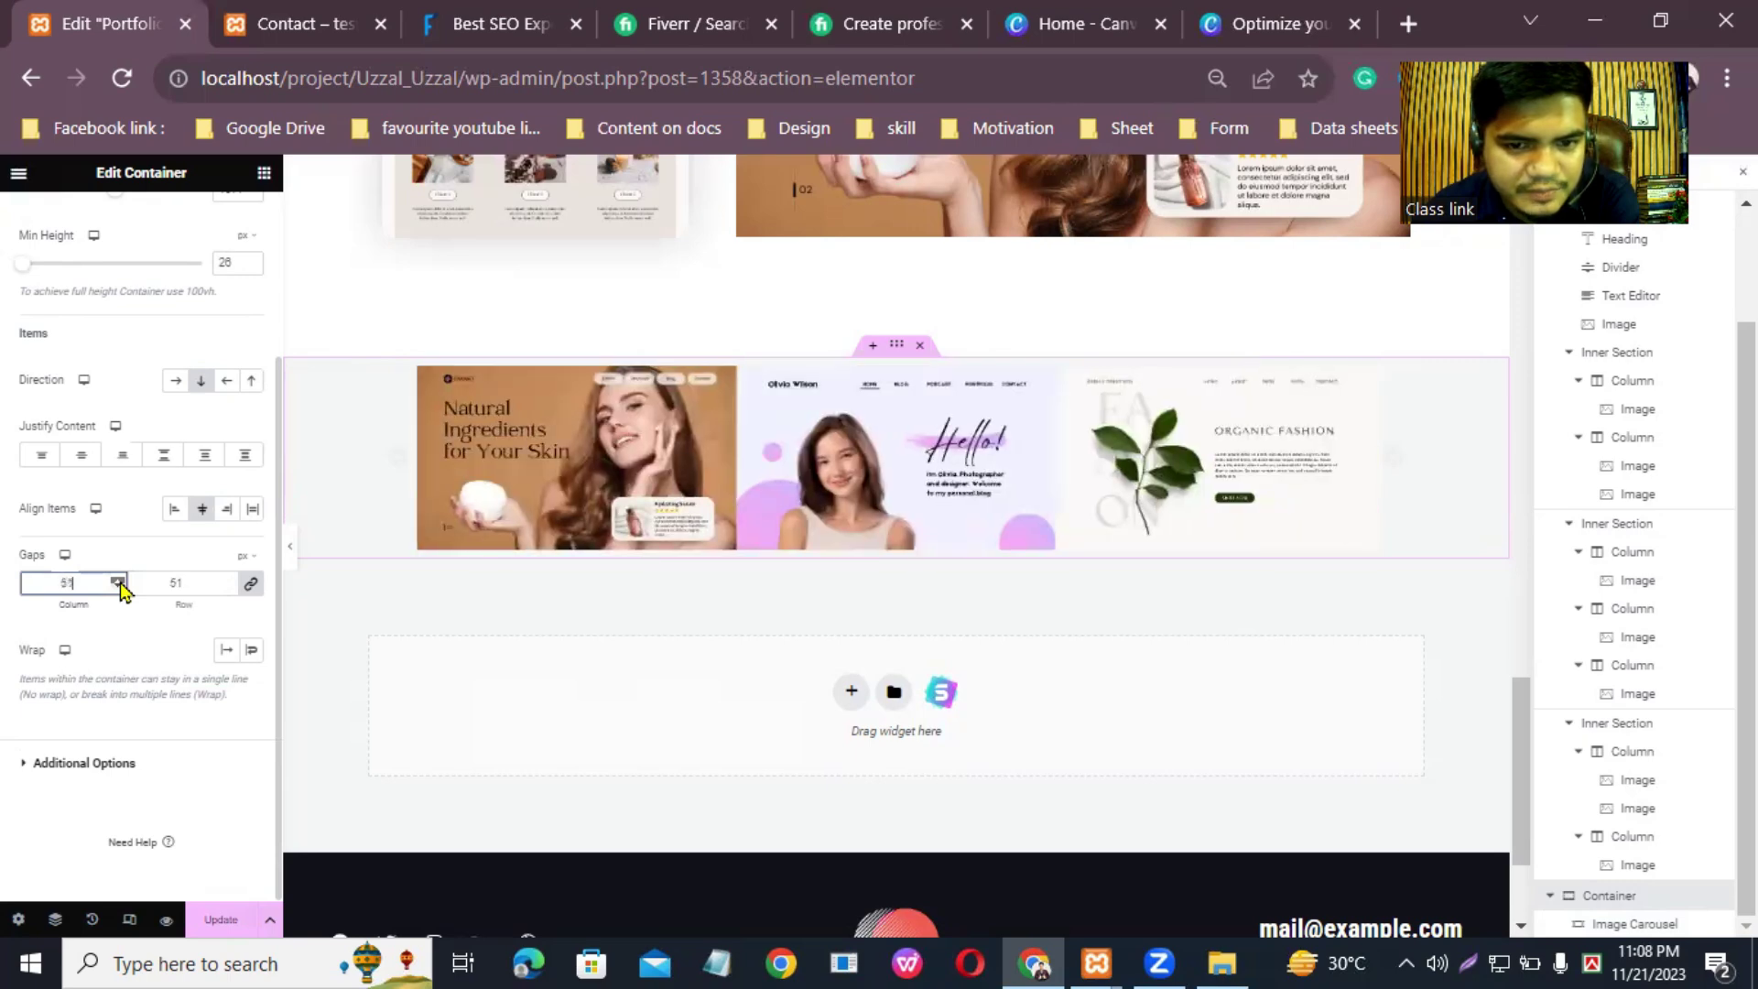
{"action": "scroll", "coordinate": [122, 589], "scroll_direction": "up", "scroll_amount": 4}
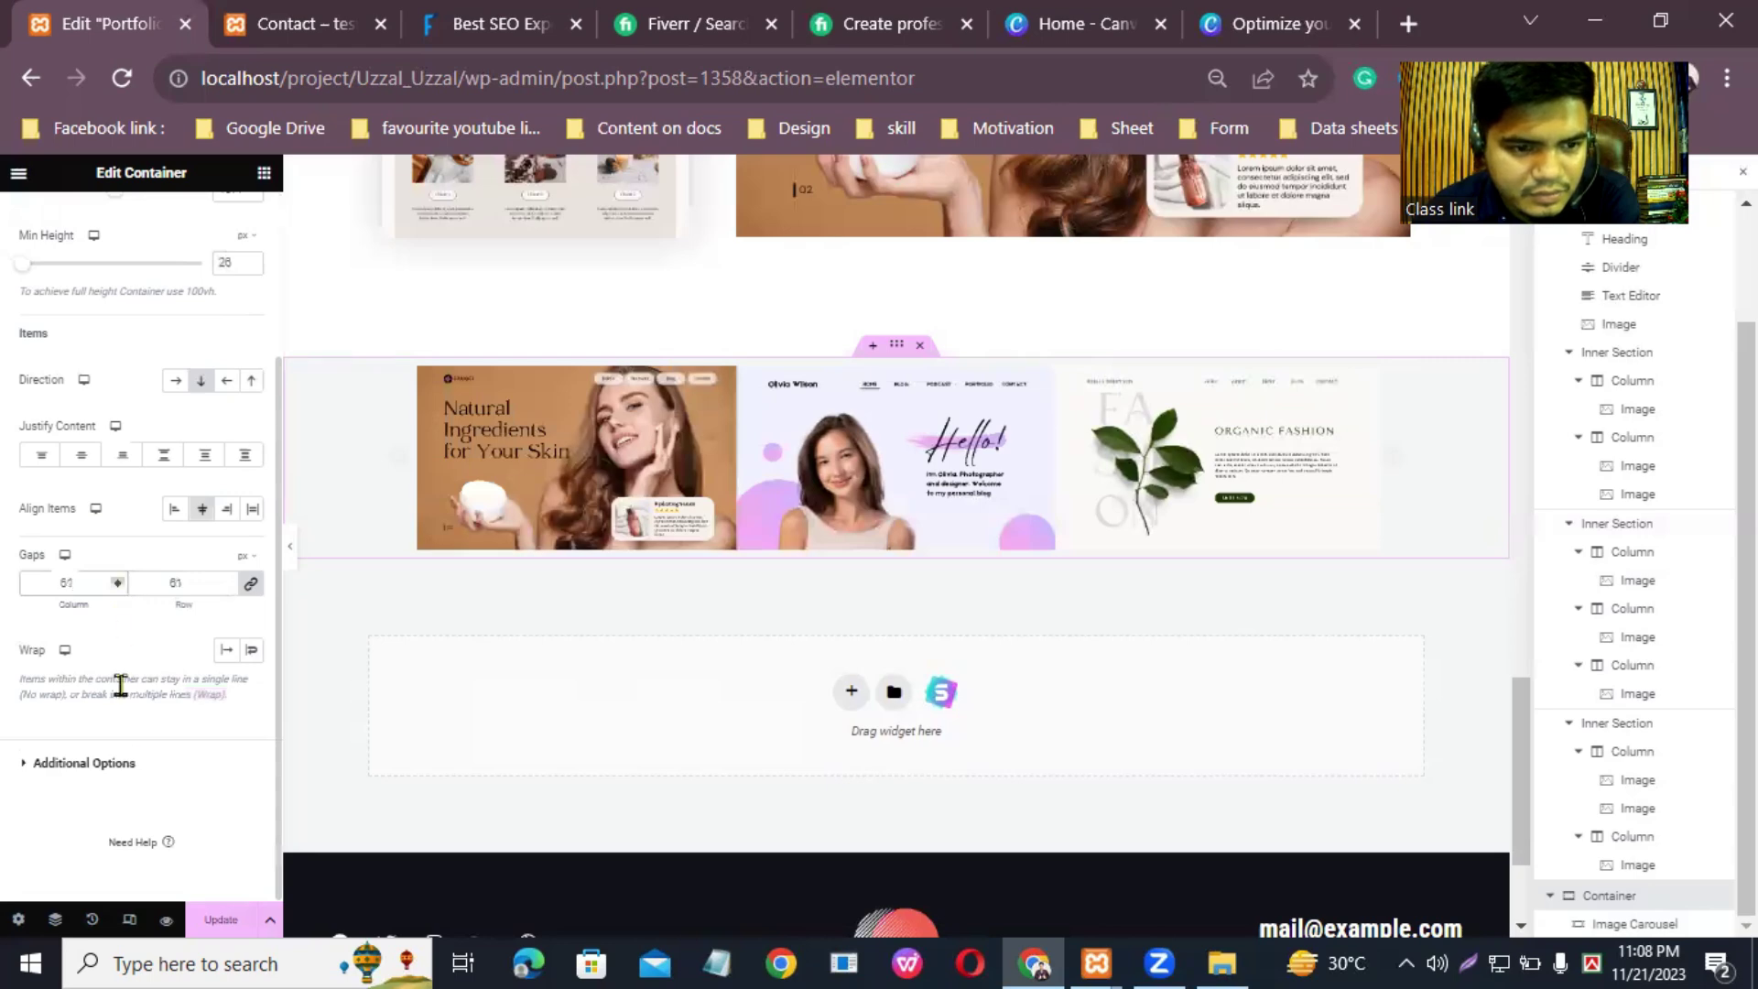
{"action": "scroll", "coordinate": [243, 321], "scroll_direction": "up", "scroll_amount": 3}
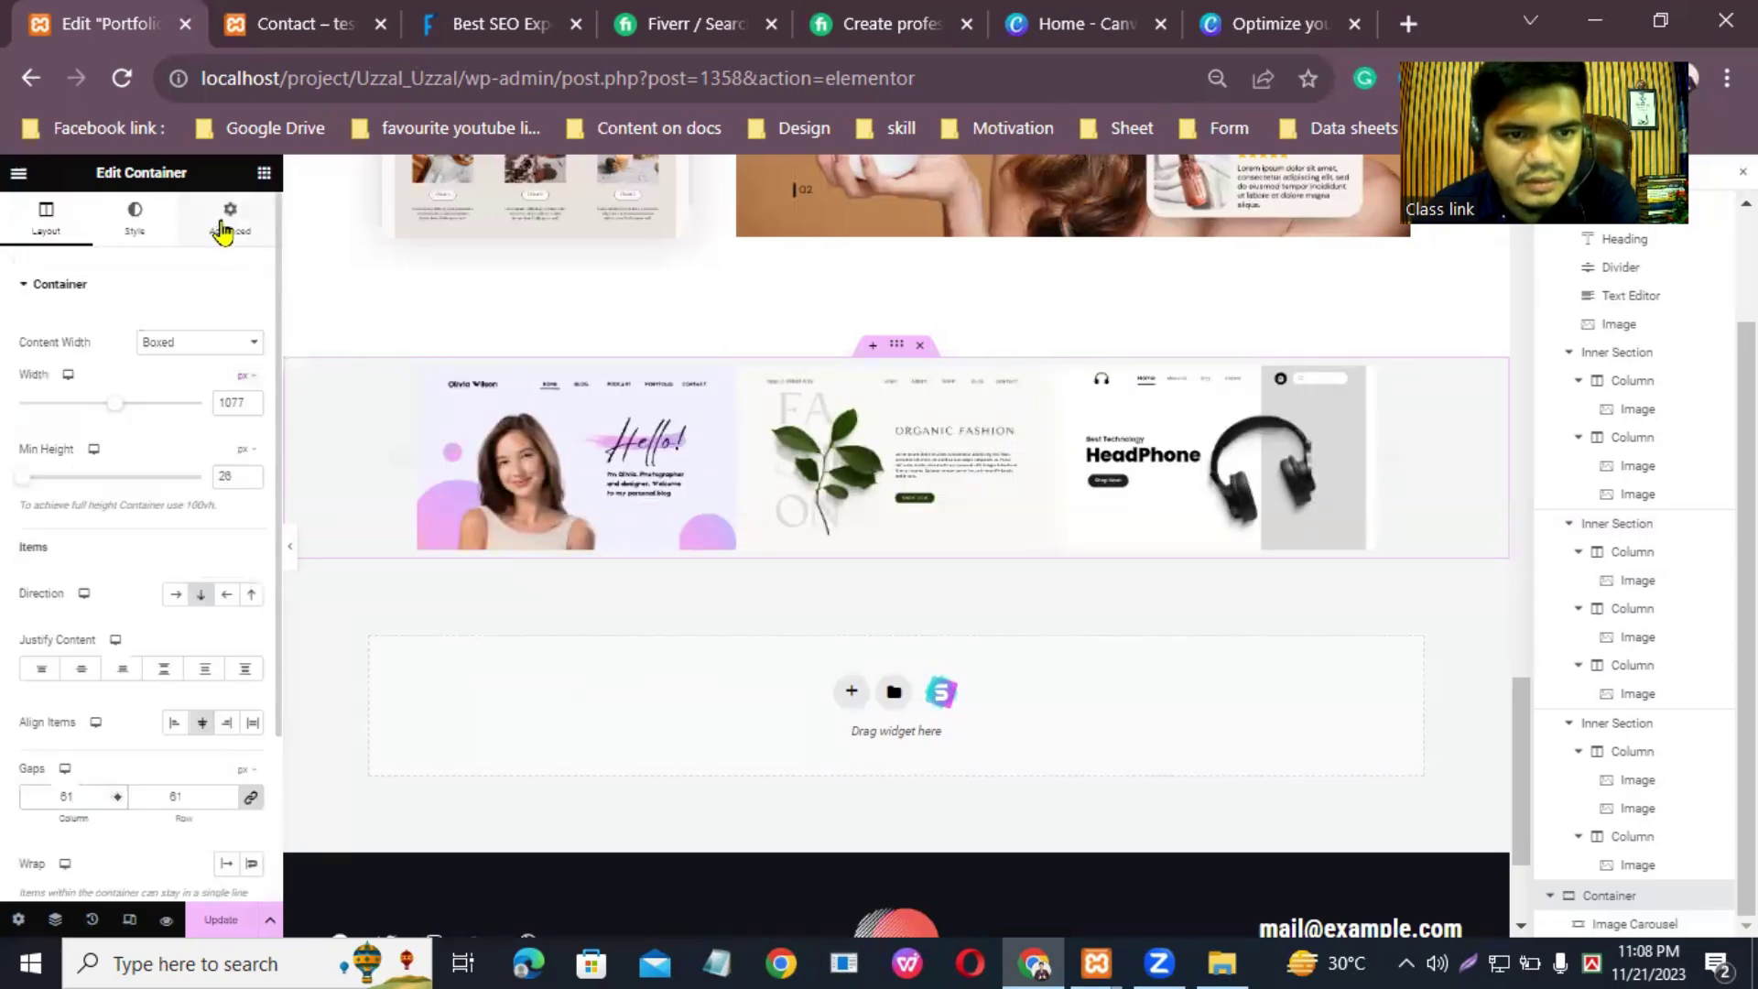
Step: Give the container a linked 25 px margin and 16 px padding
{"action": "left_click", "coordinate": [222, 229]}
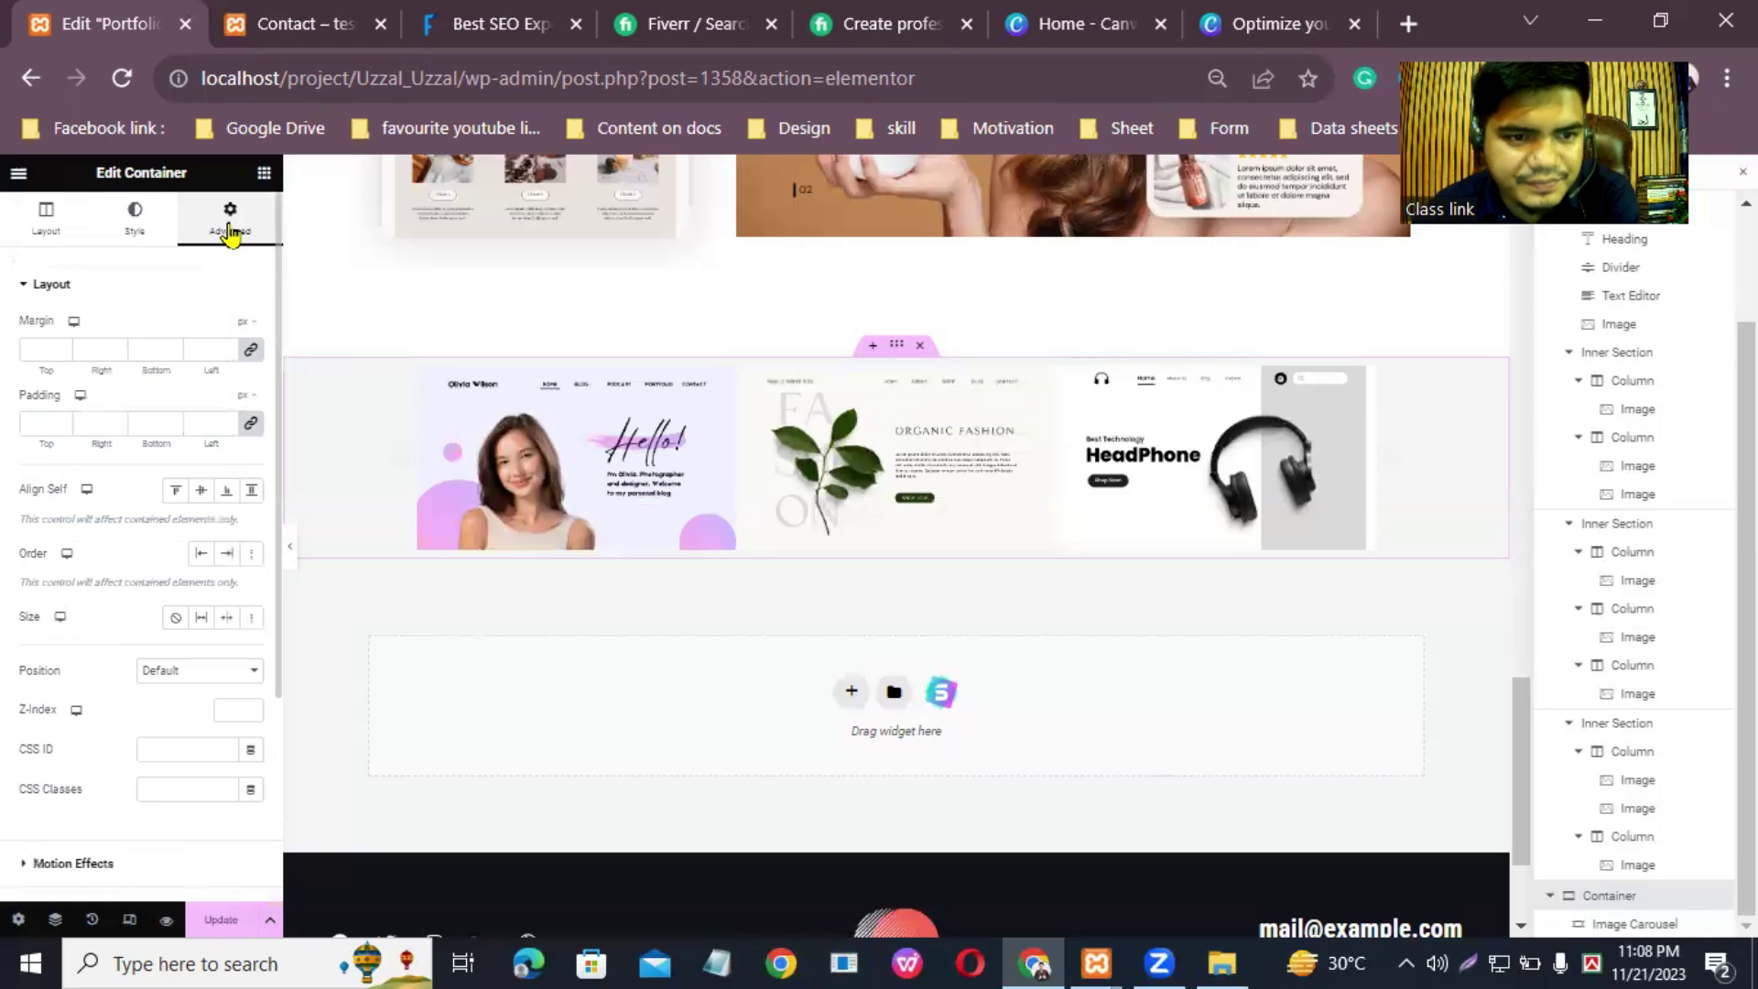
{"action": "left_click", "coordinate": [62, 352]}
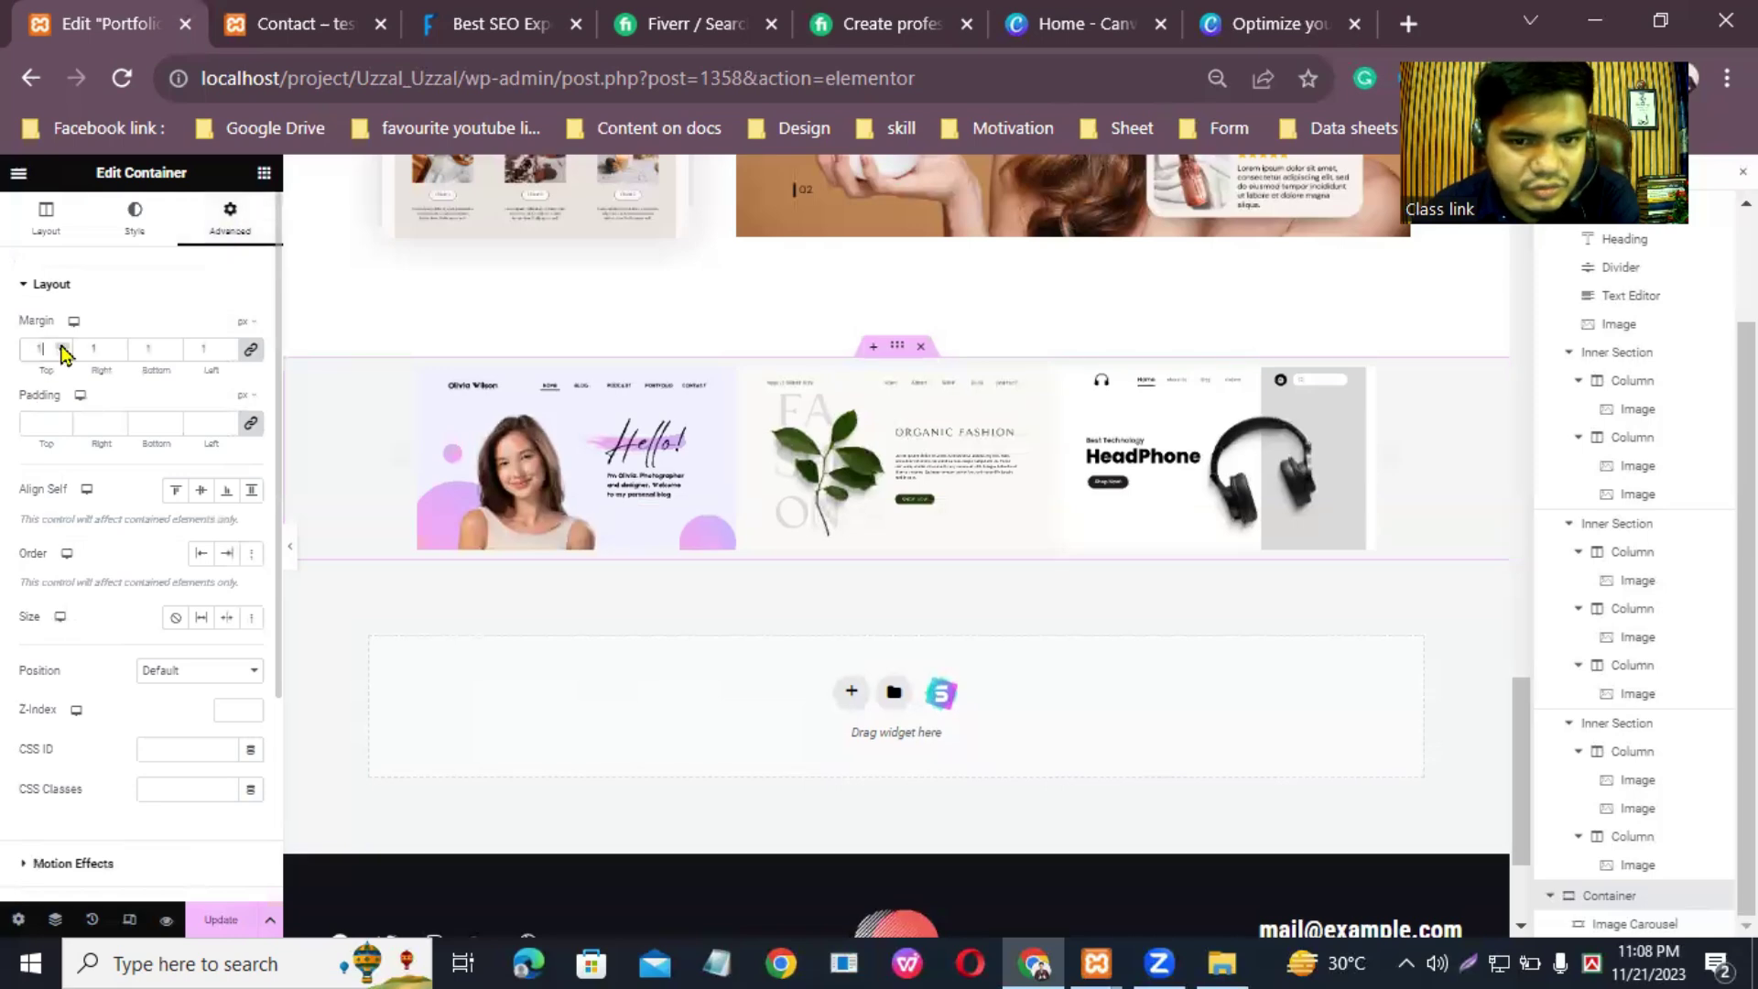
{"action": "type", "text": "2"}
{"action": "key", "text": "BackSpace"}
{"action": "type", "text": "7"}
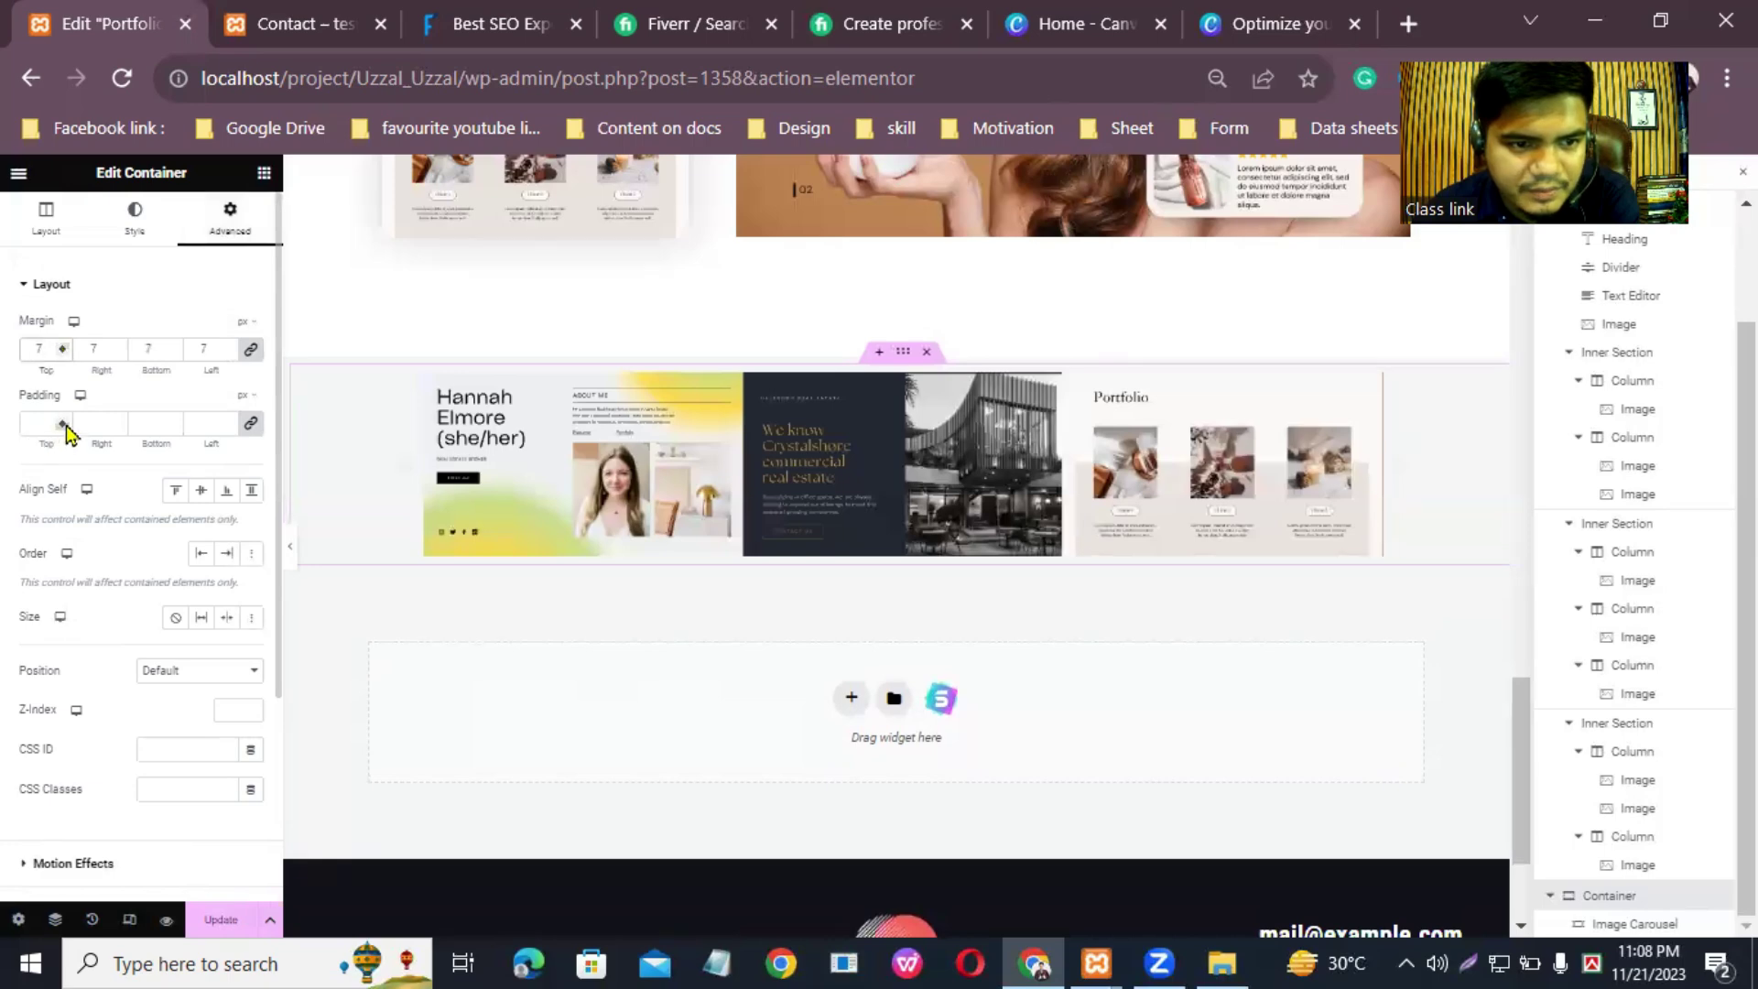
{"action": "left_click", "coordinate": [65, 424]}
{"action": "type", "text": "4"}
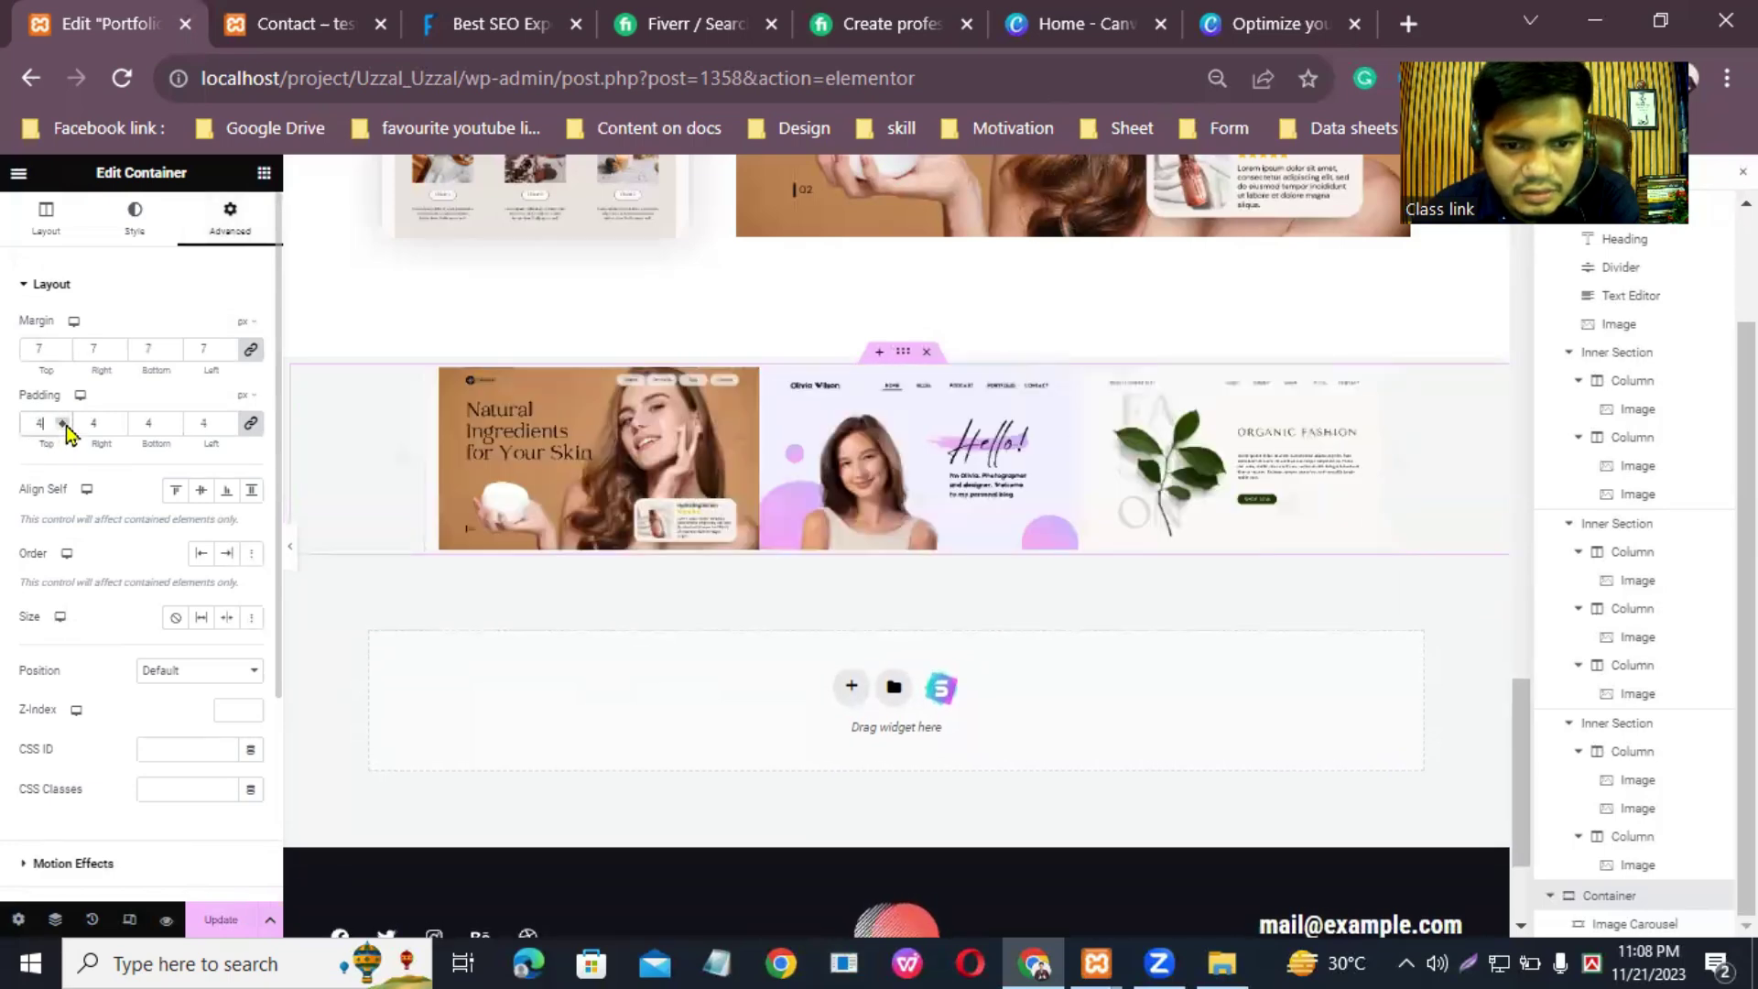
{"action": "key", "text": "Up"}
{"action": "key", "text": "Up"}
{"action": "key", "text": "Up"}
{"action": "key", "text": "Up"}
{"action": "key", "text": "Up"}
{"action": "key", "text": "Up"}
{"action": "key", "text": "Up"}
{"action": "key", "text": "Up"}
{"action": "key", "text": "Up"}
{"action": "key", "text": "Up"}
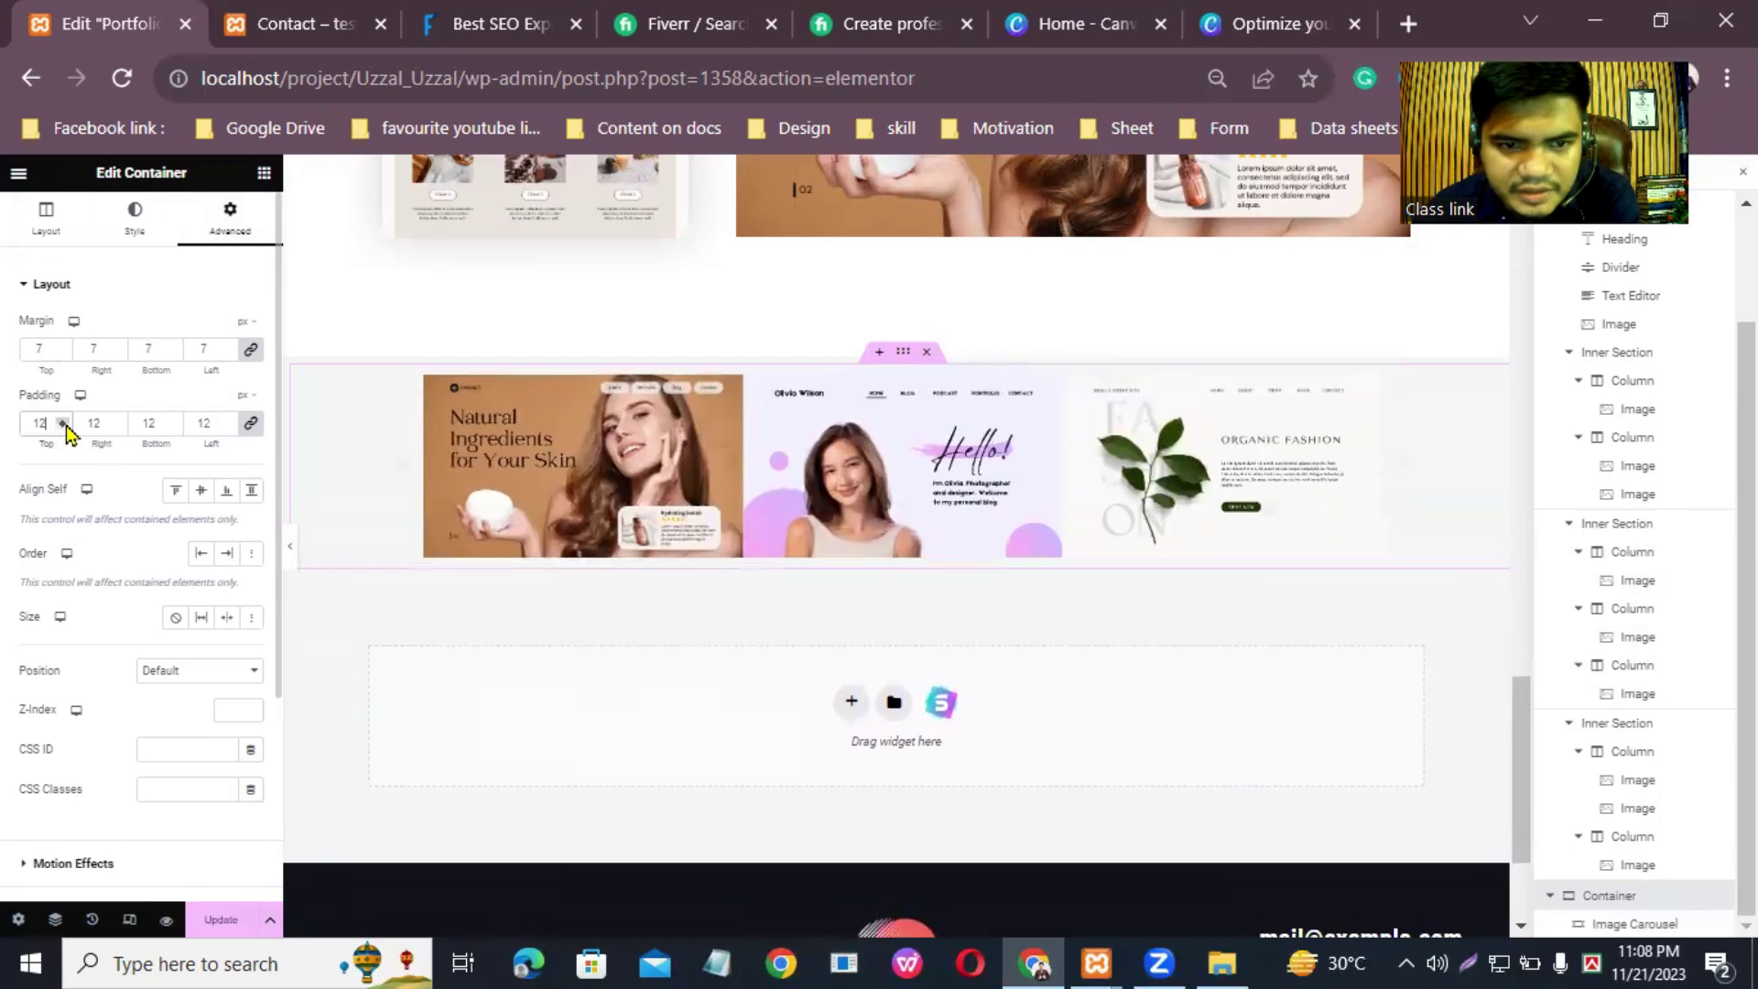
{"action": "left_click", "coordinate": [62, 420]}
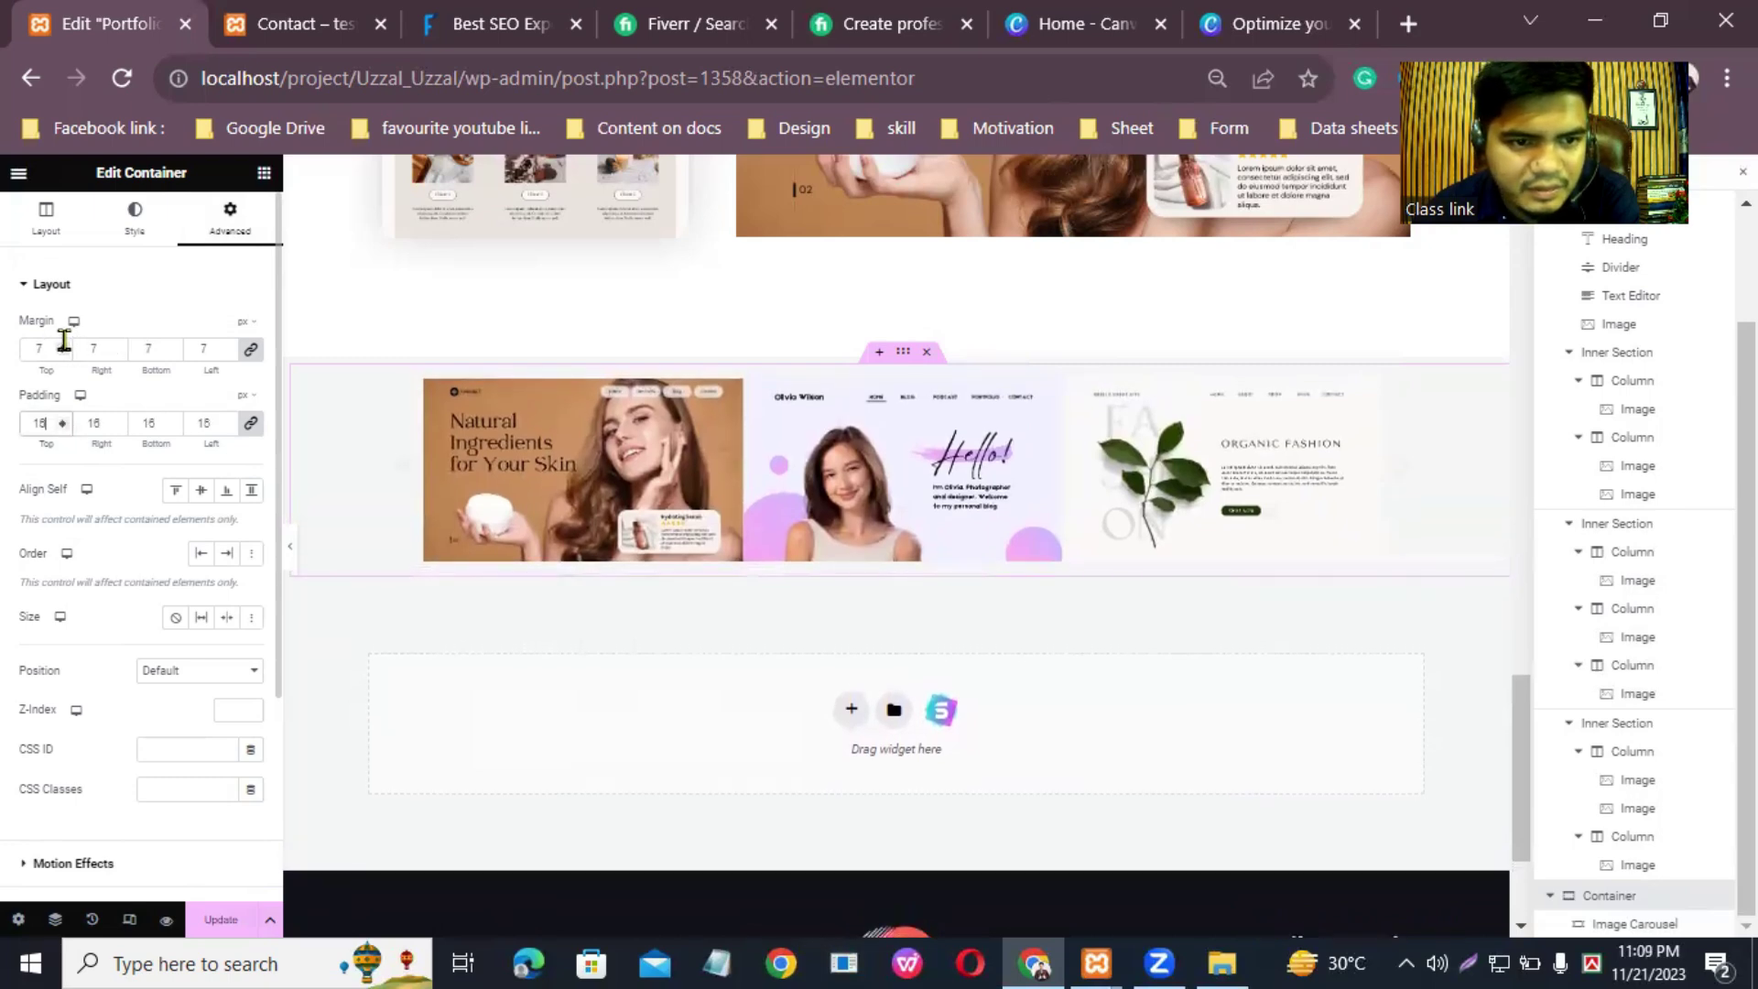
{"action": "left_click", "coordinate": [61, 349]}
{"action": "key", "text": "Up"}
{"action": "key", "text": "Up"}
{"action": "key", "text": "Up"}
{"action": "key", "text": "Up"}
{"action": "key", "text": "Up"}
{"action": "key", "text": "Up"}
{"action": "key", "text": "Up"}
{"action": "key", "text": "Up"}
{"action": "key", "text": "Up"}
{"action": "key", "text": "Up"}
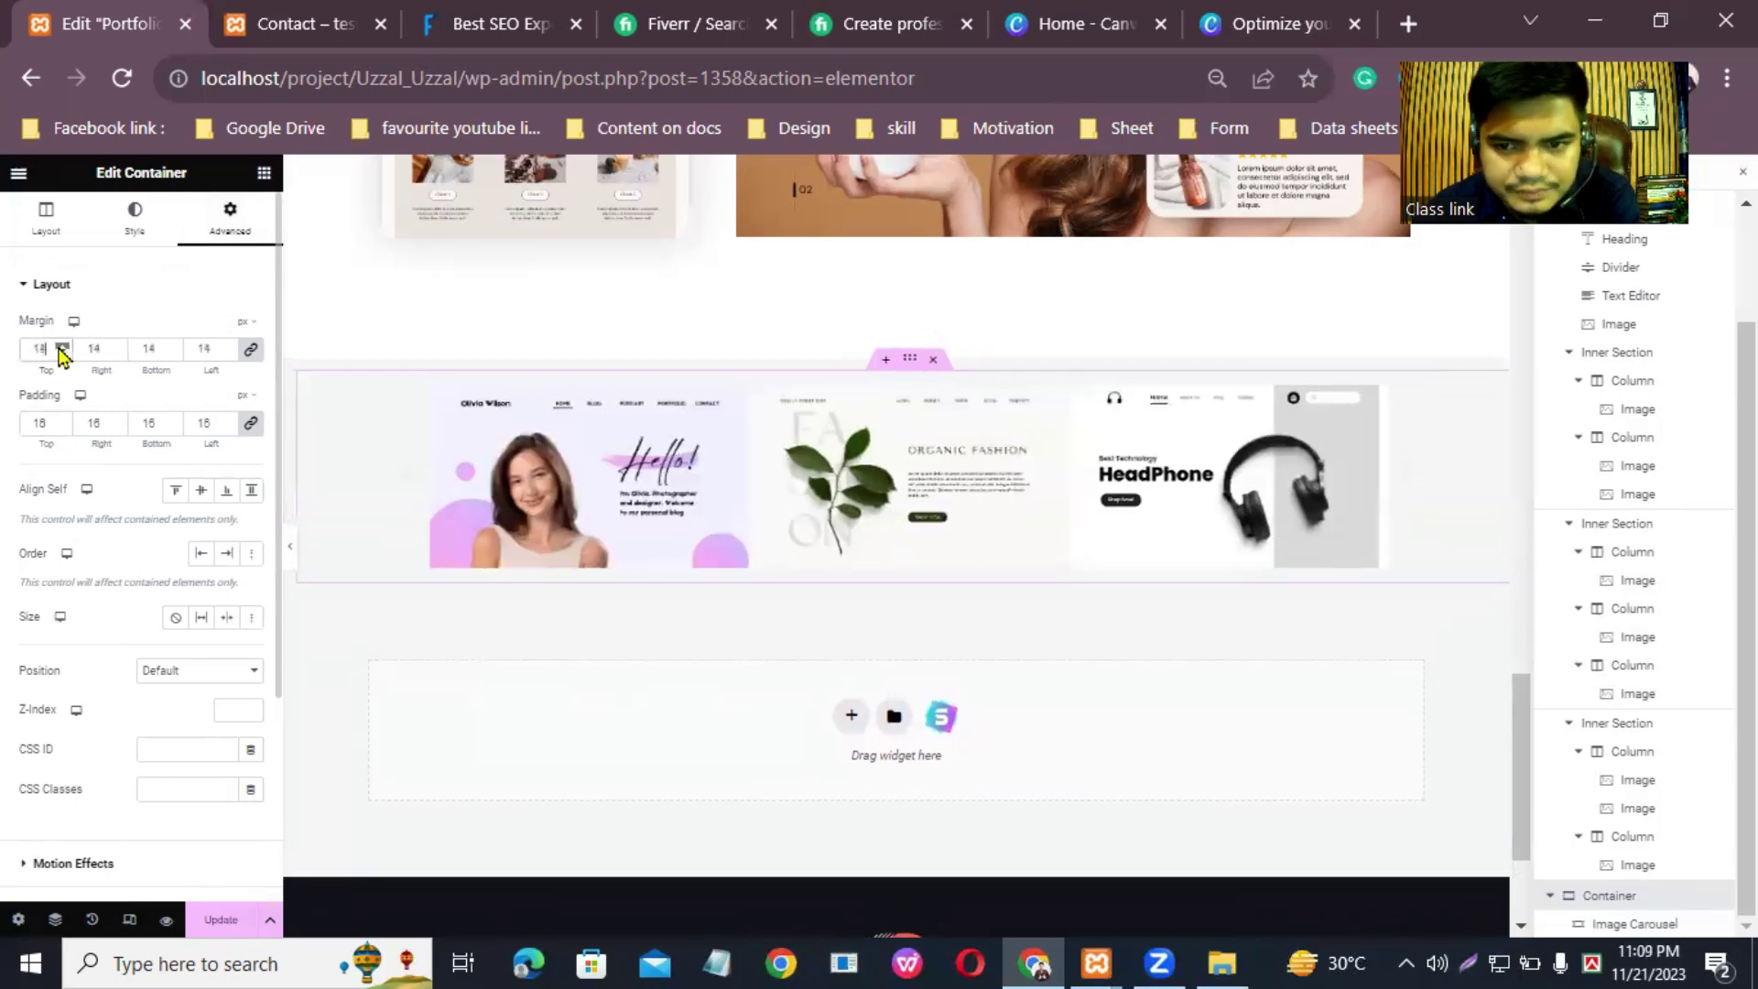
{"action": "key", "text": "Up"}
{"action": "key", "text": "Up"}
{"action": "key", "text": "Up"}
{"action": "key", "text": "Up"}
{"action": "key", "text": "Up"}
{"action": "key", "text": "Up"}
{"action": "key", "text": "Up"}
{"action": "key", "text": "Up"}
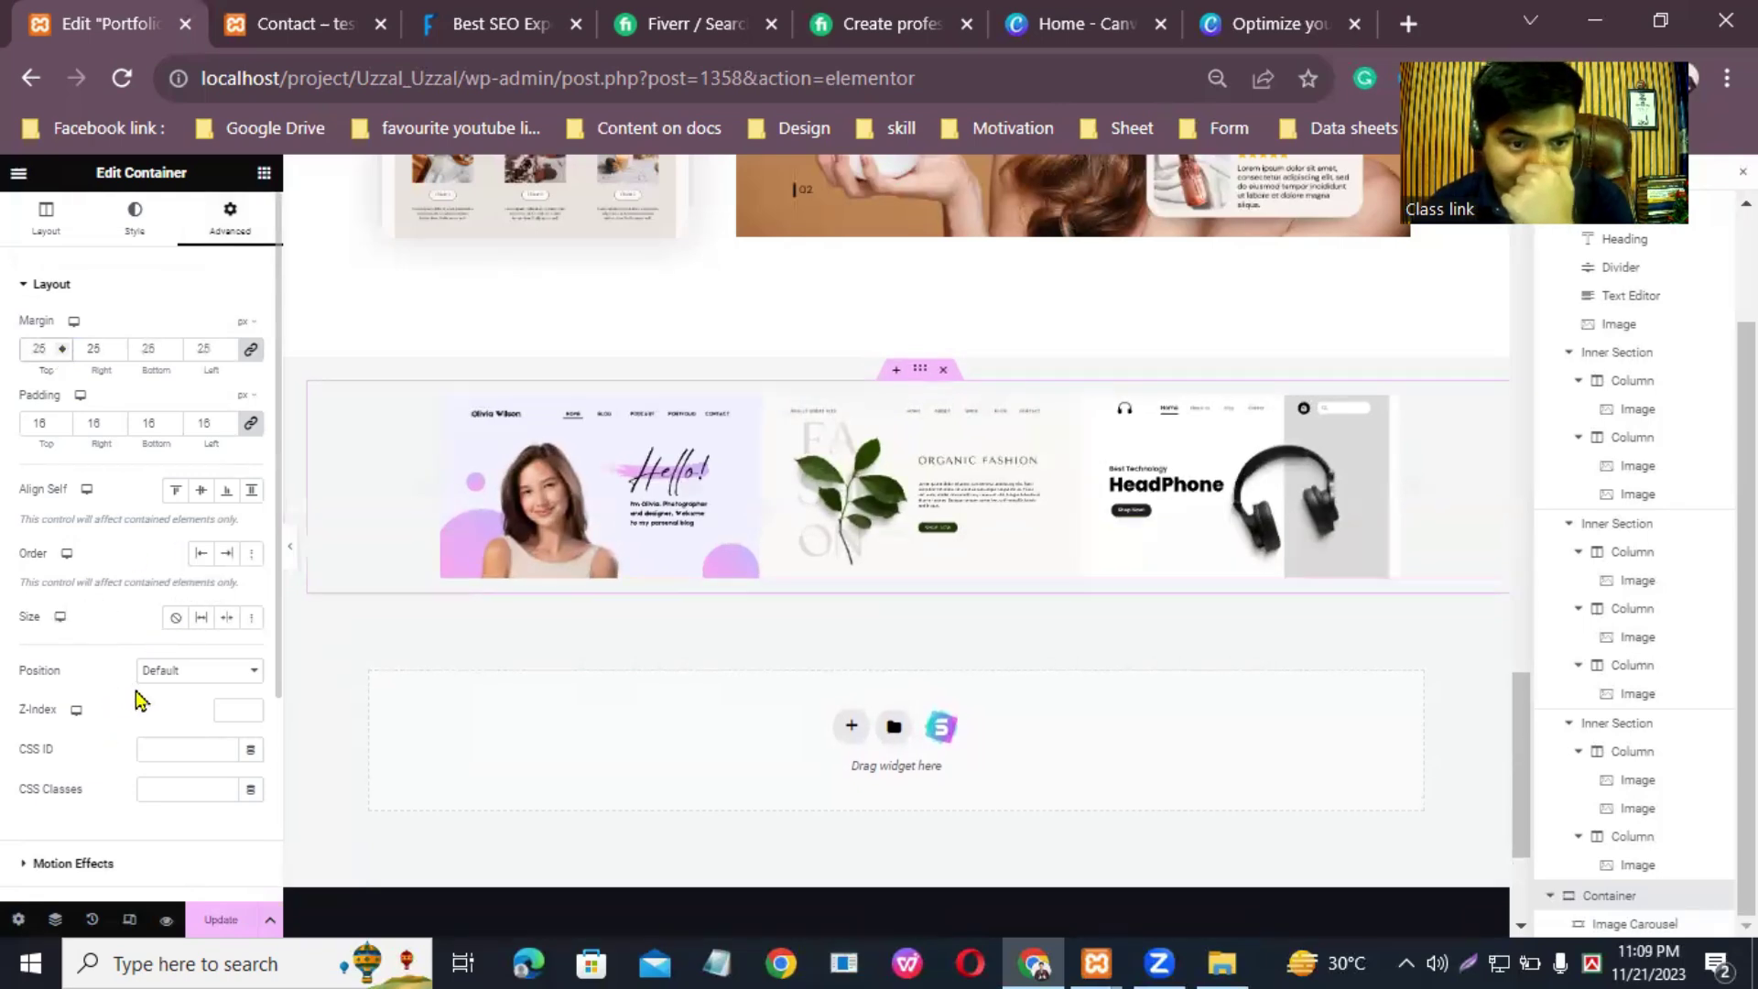
Step: Try Absolute position, revert to Default, and save the page with Update
{"action": "left_click", "coordinate": [207, 680]}
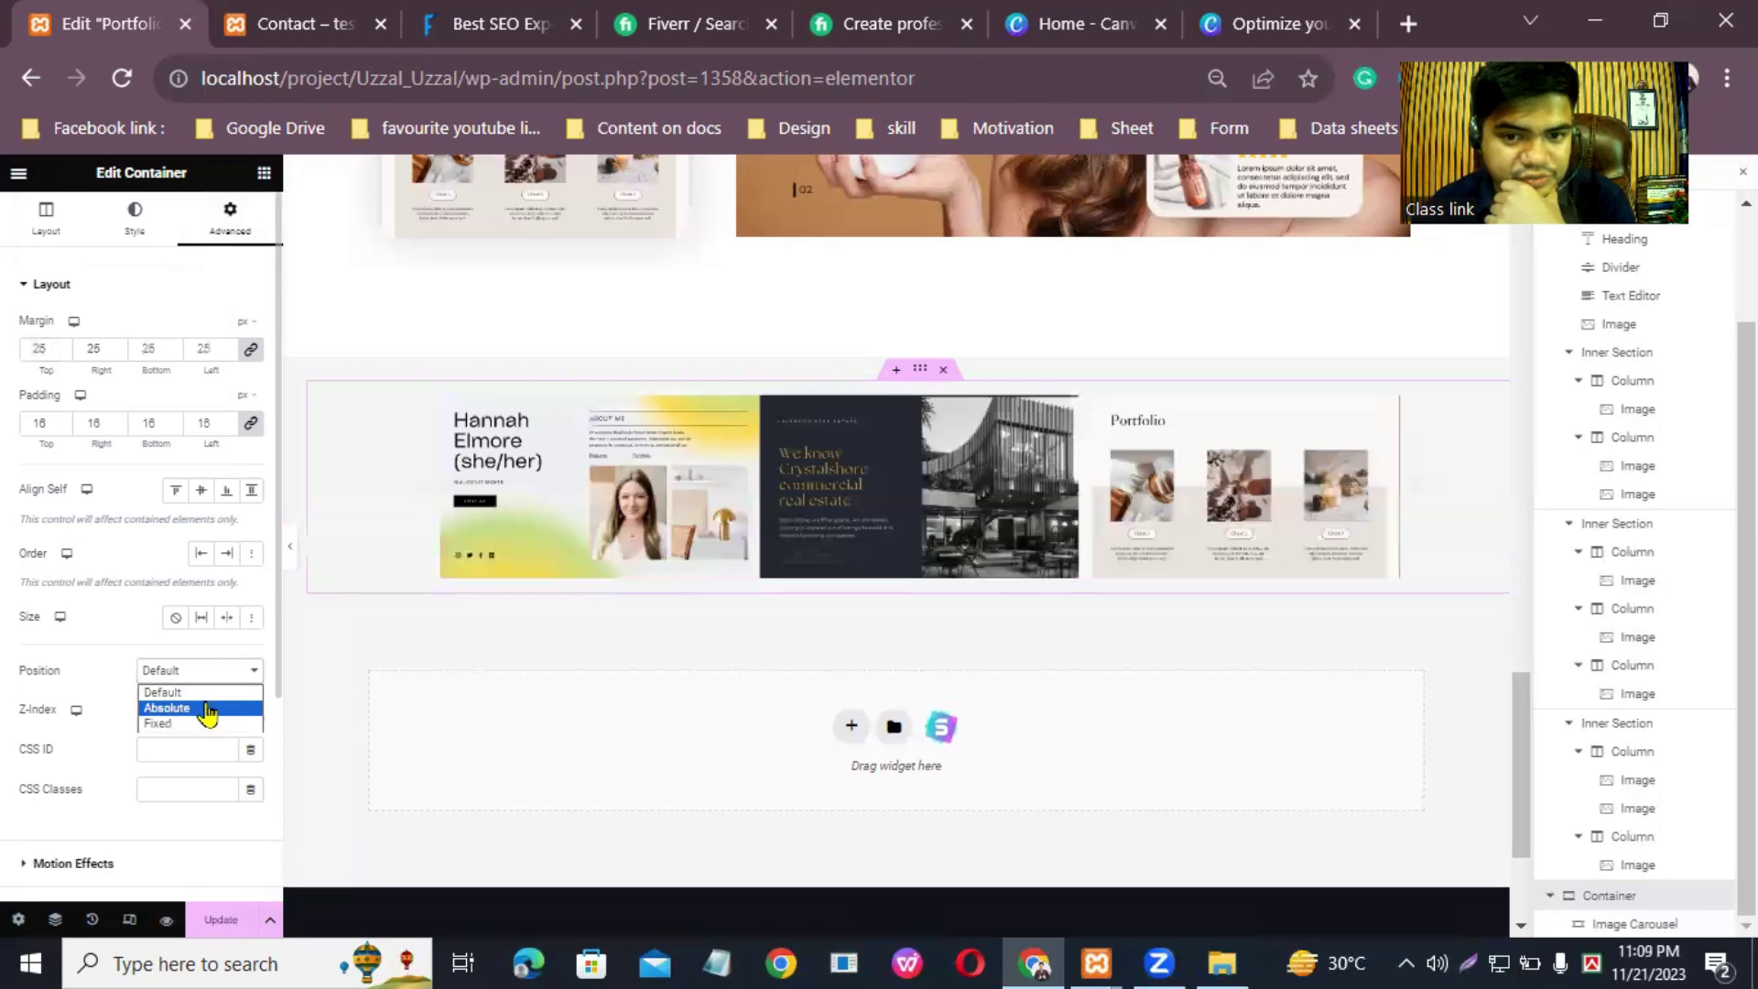
{"action": "left_click", "coordinate": [207, 709]}
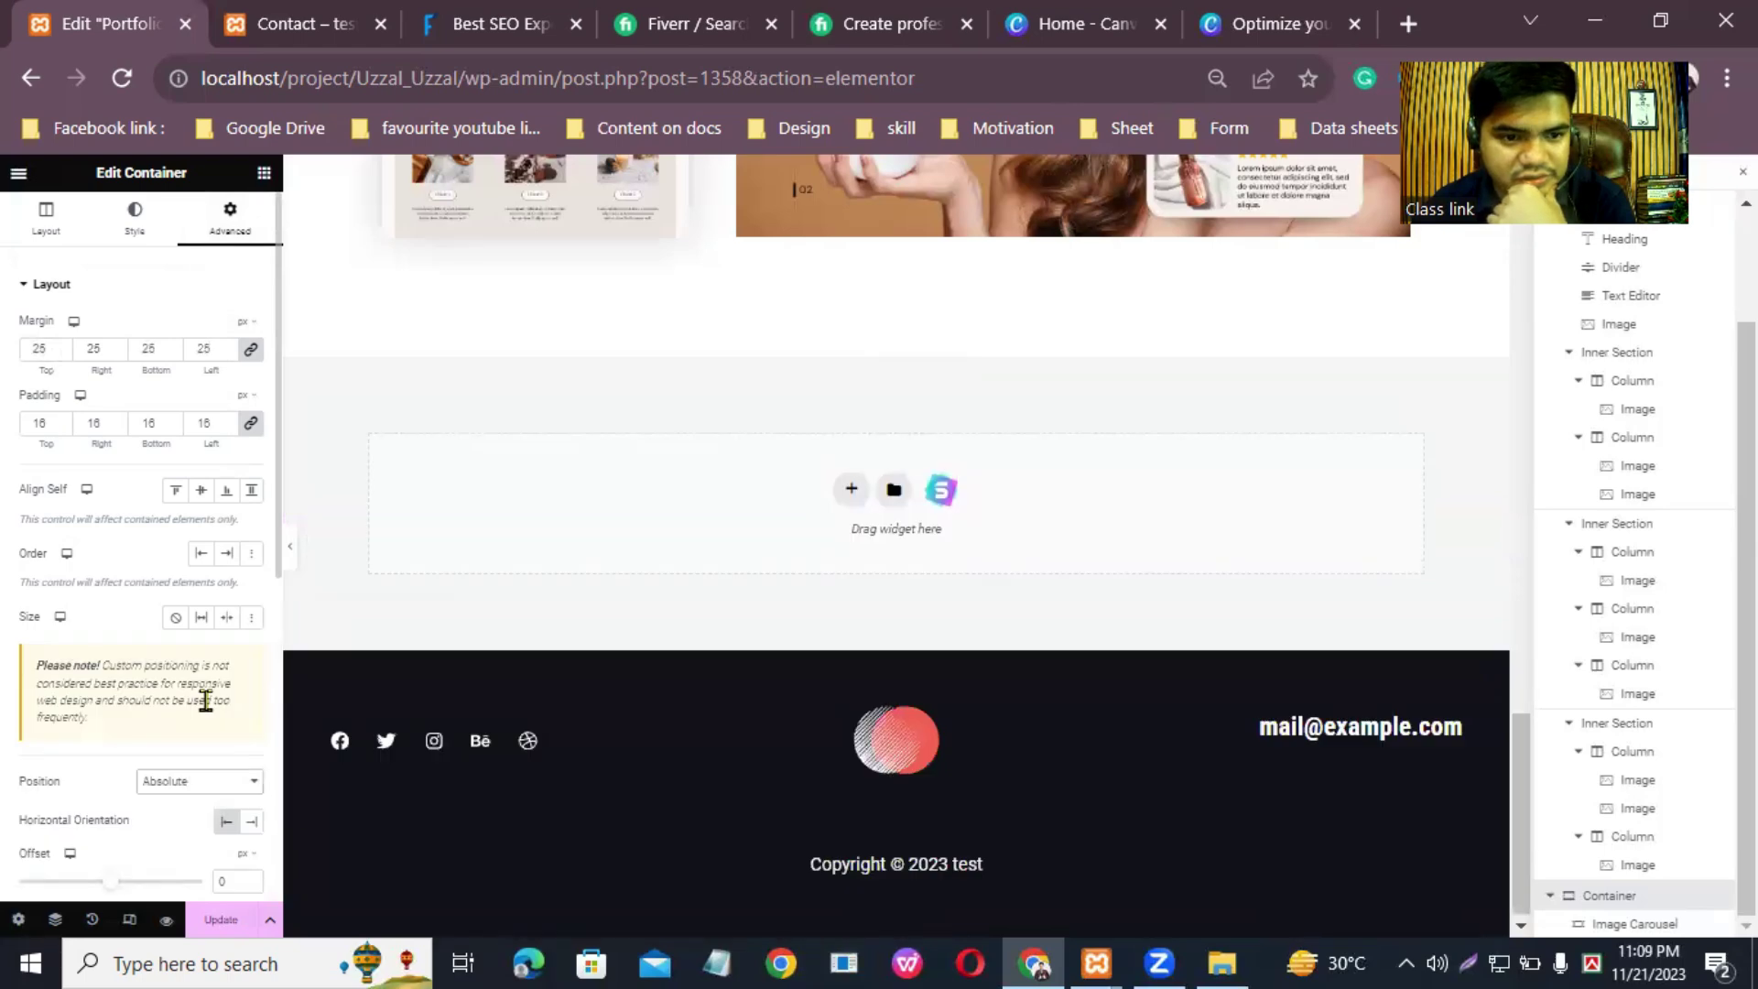
{"action": "left_click", "coordinate": [240, 796]}
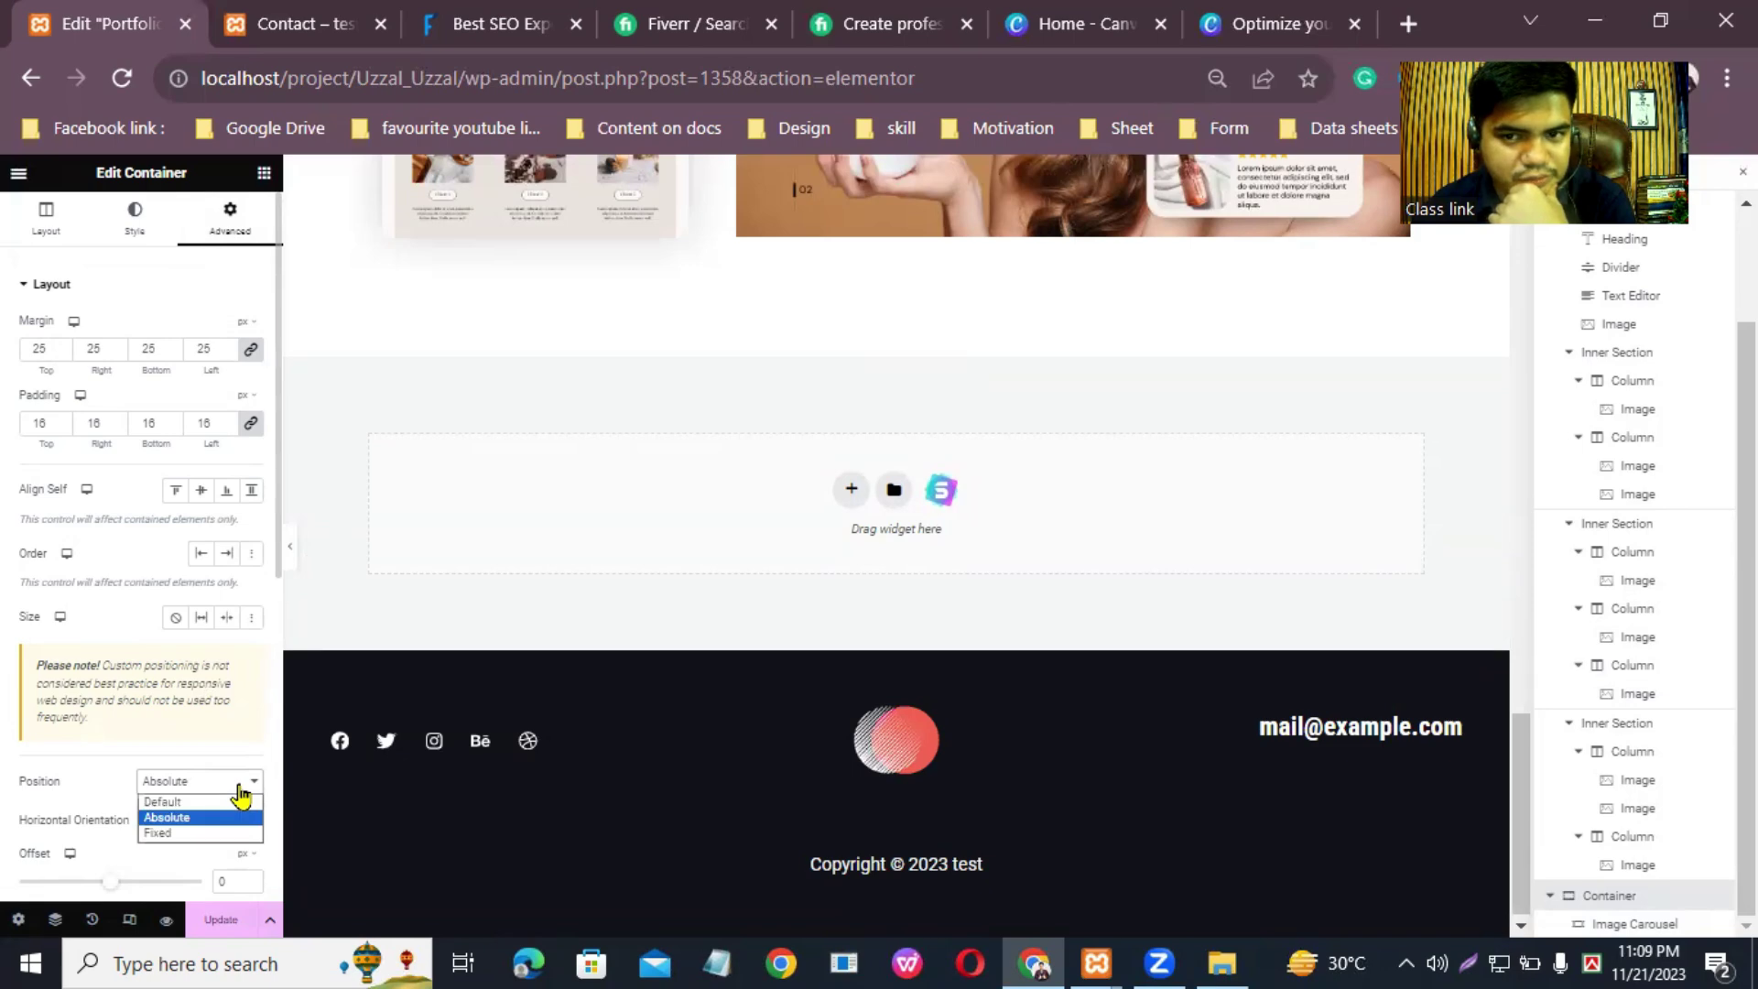
{"action": "left_click", "coordinate": [179, 808]}
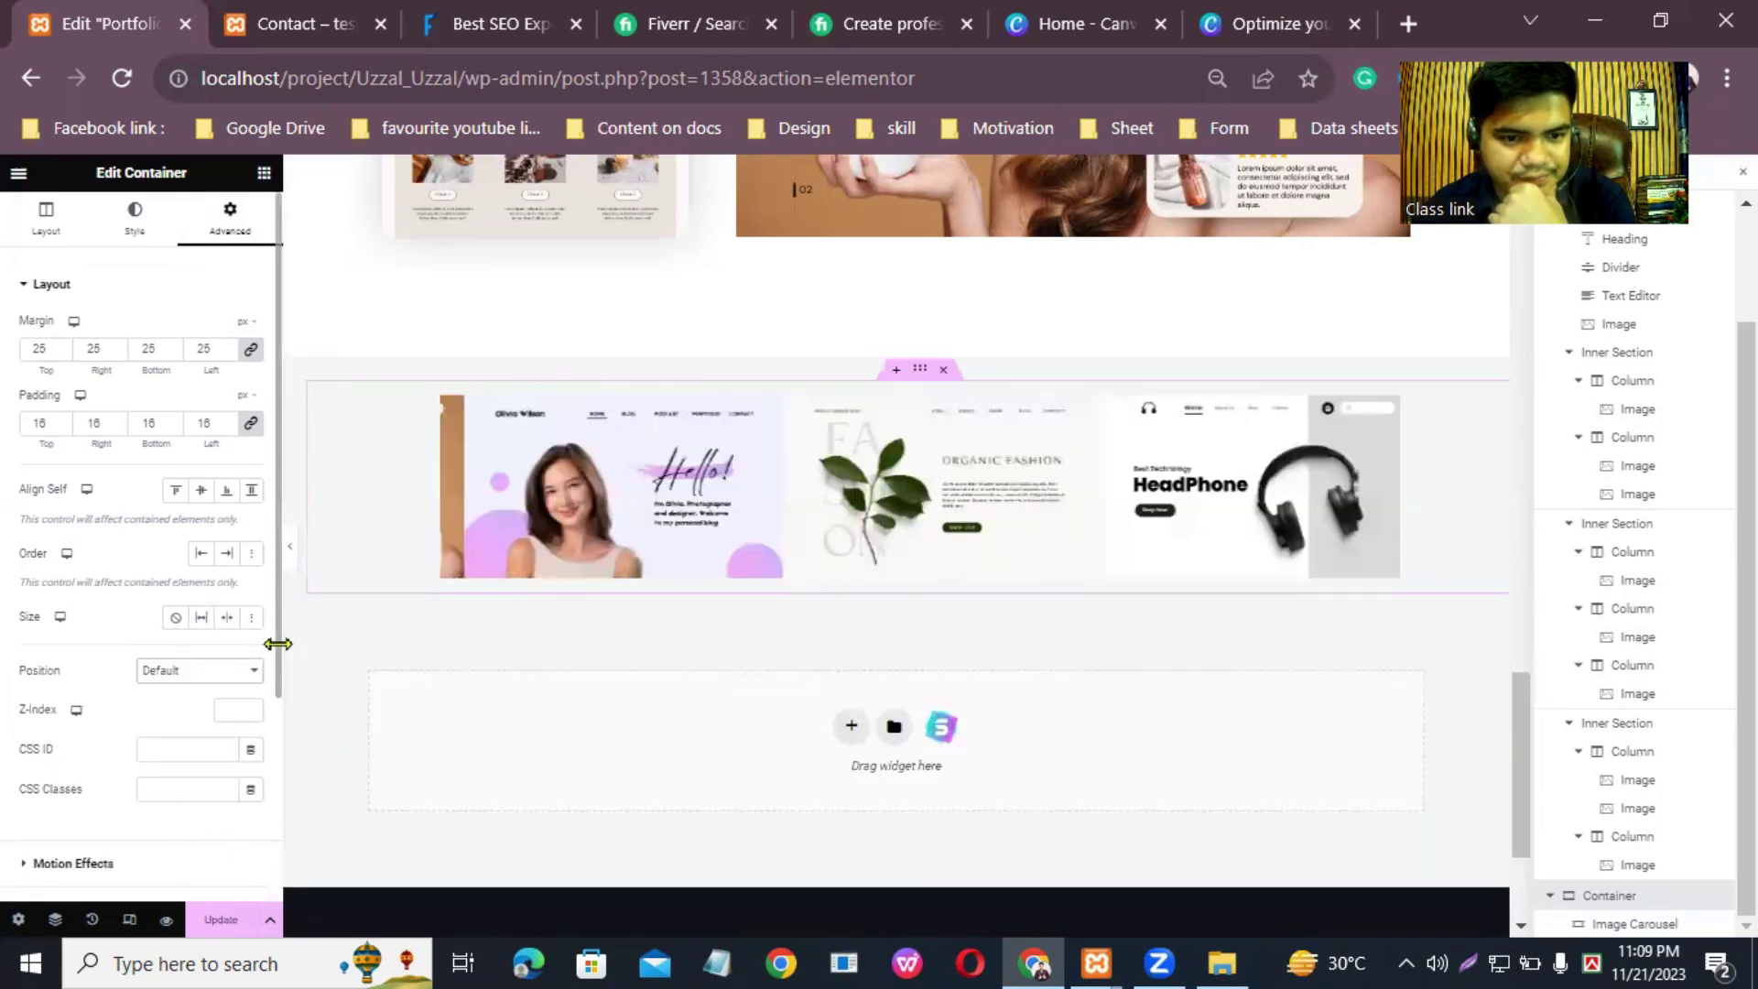
{"action": "scroll", "coordinate": [133, 815], "scroll_direction": "down", "scroll_amount": 3}
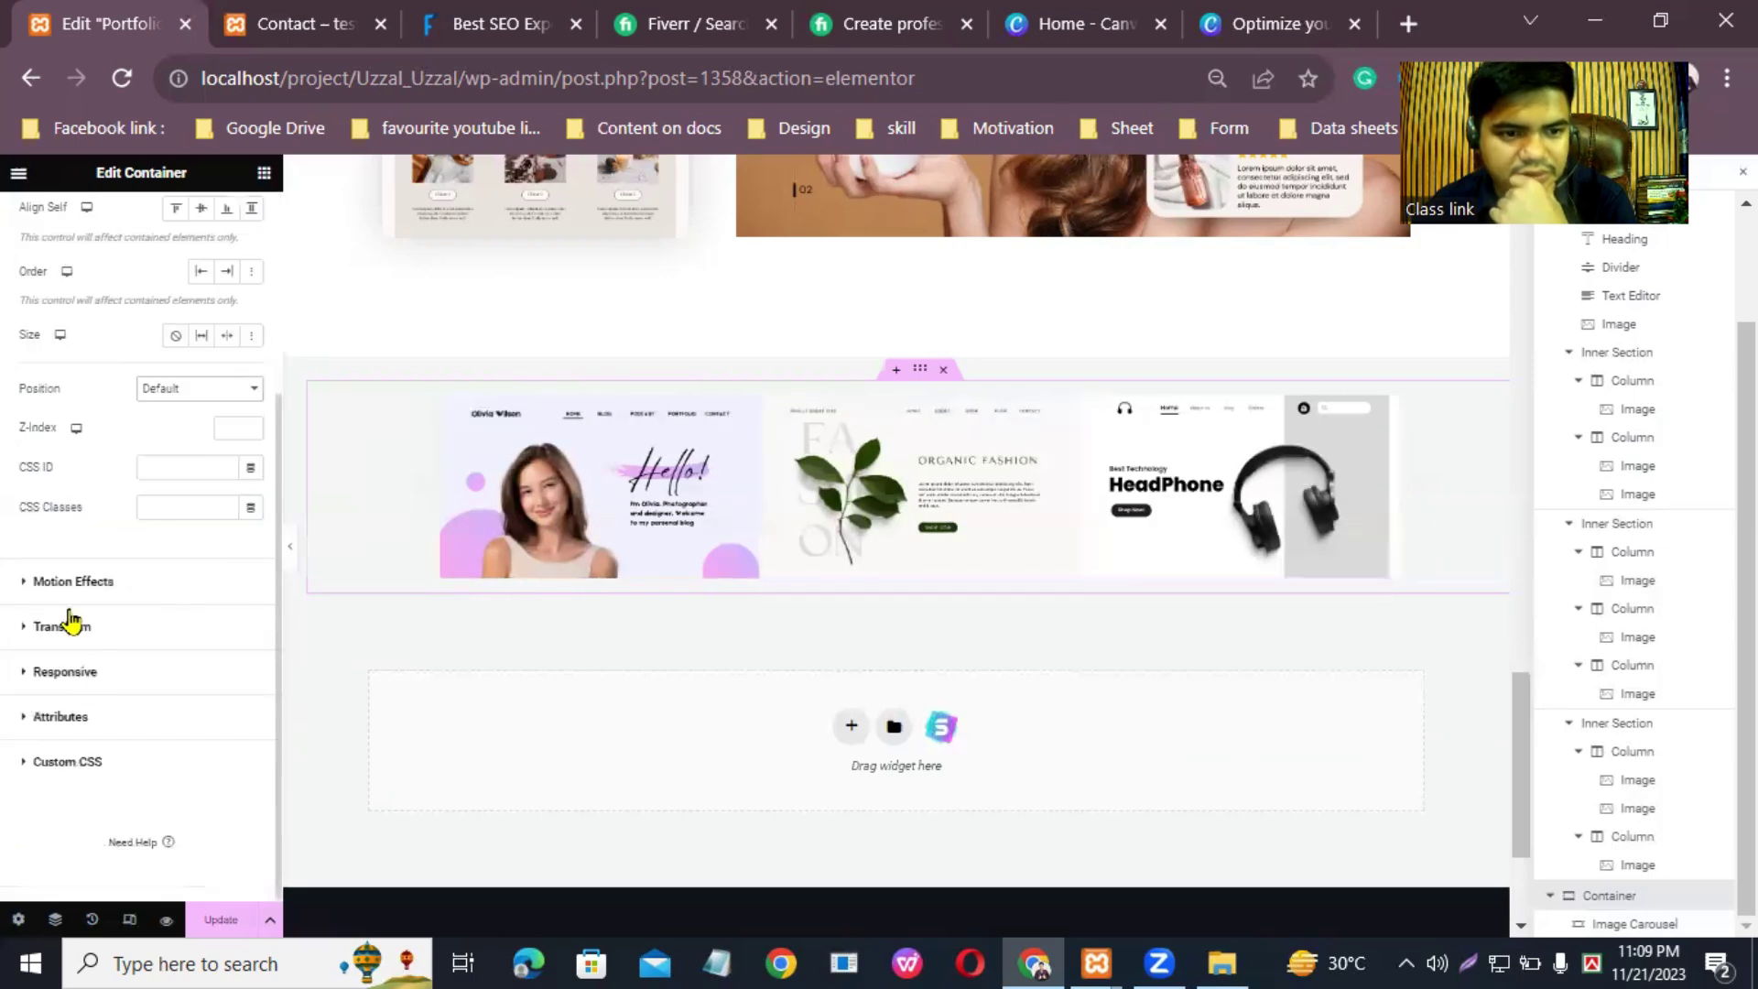
{"action": "scroll", "coordinate": [143, 611], "scroll_direction": "up", "scroll_amount": 3}
{"action": "left_click", "coordinate": [227, 931]}
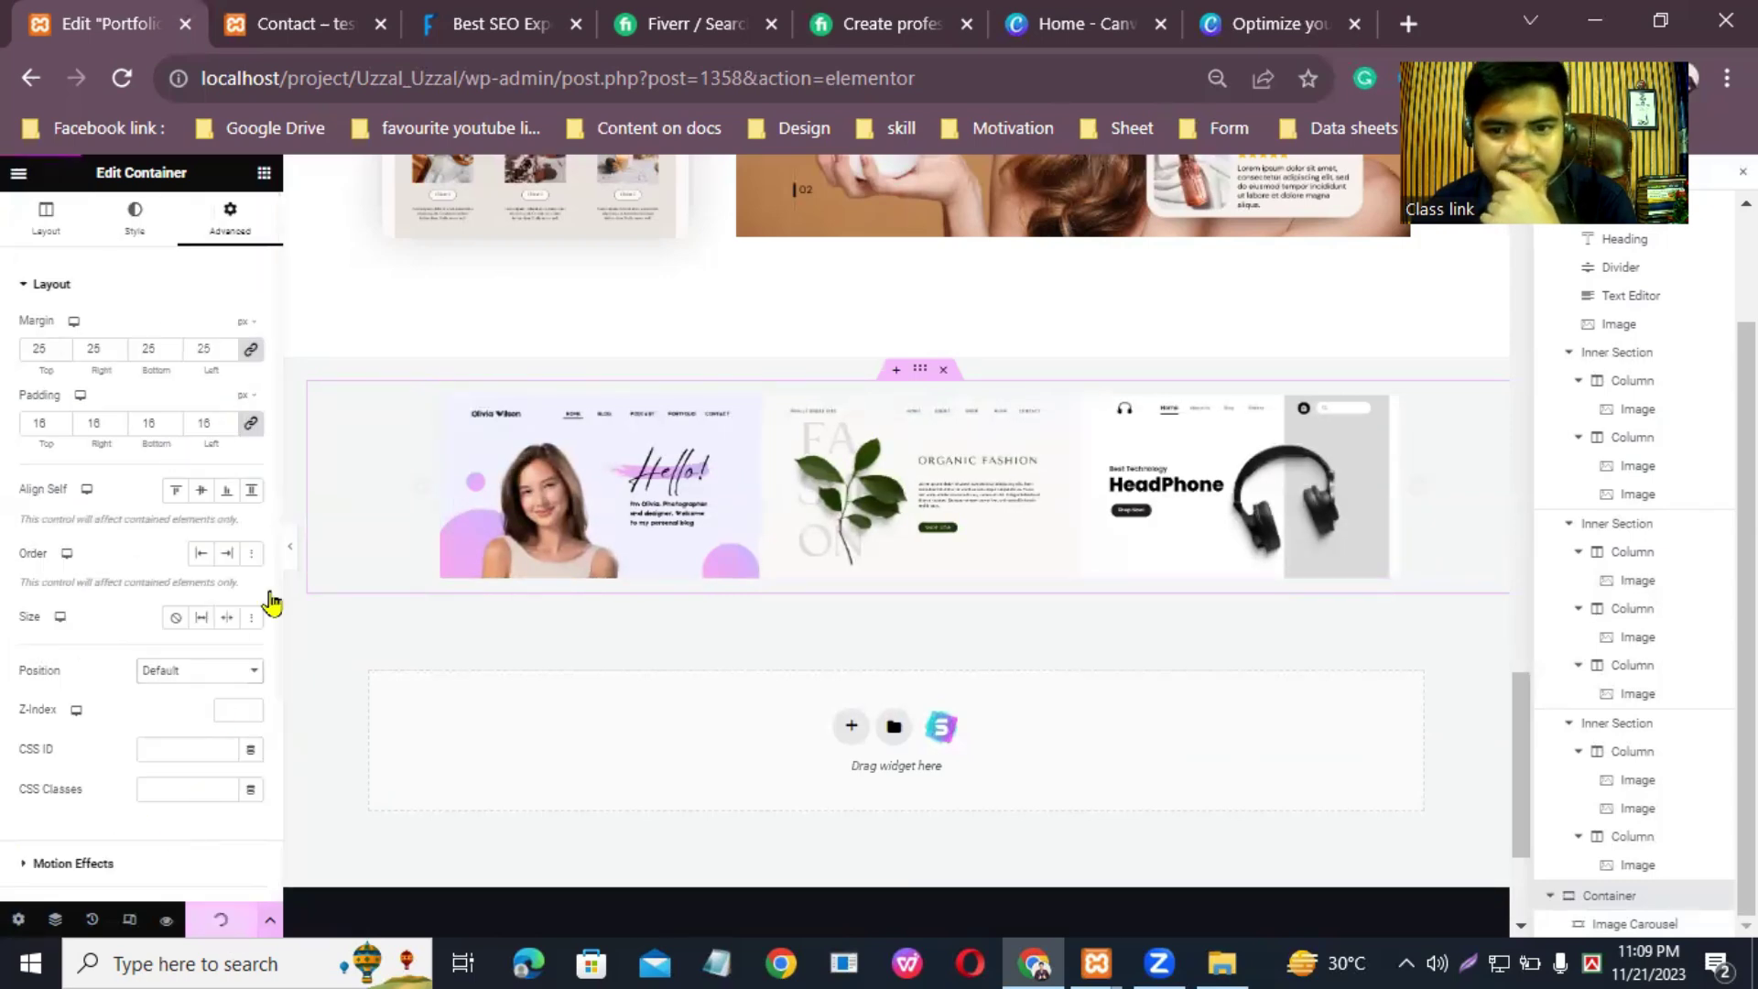
Step: Start a new section in the empty area below the carousel
{"action": "scroll", "coordinate": [1630, 641], "scroll_direction": "up", "scroll_amount": 2}
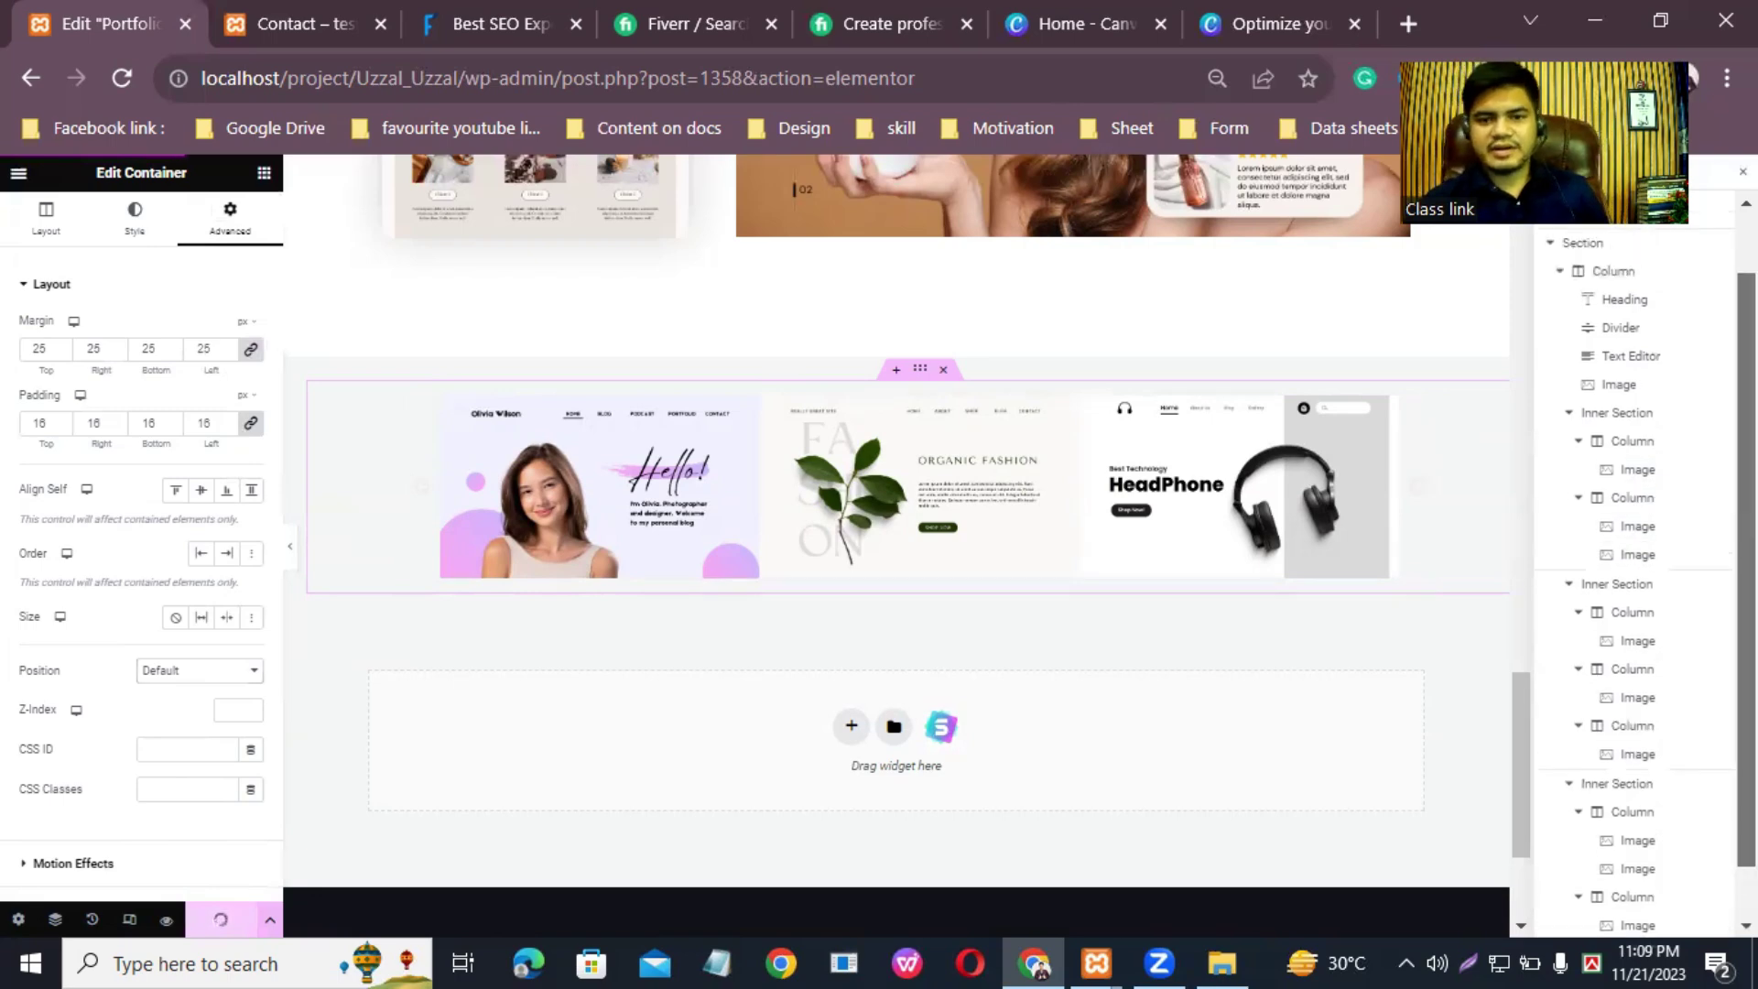
{"action": "left_click_drag", "start_coordinate": [1523, 757], "coordinate": [1520, 710]}
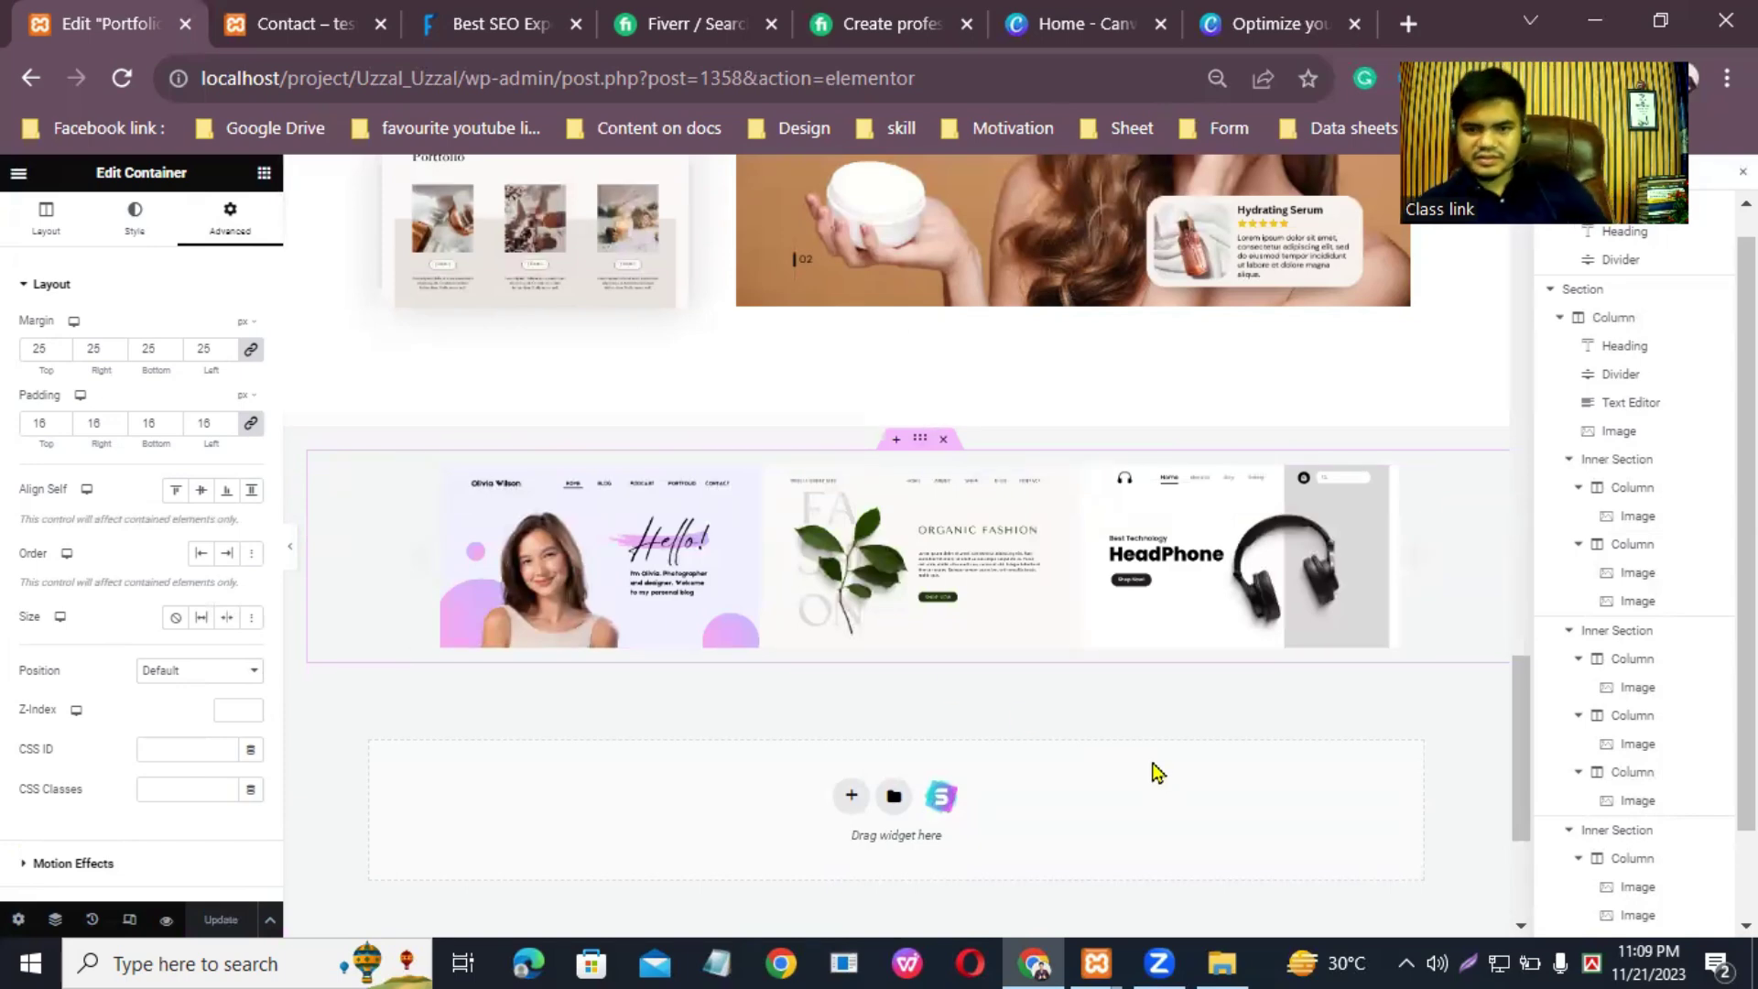
{"action": "scroll", "coordinate": [1062, 577], "scroll_direction": "up", "scroll_amount": 15}
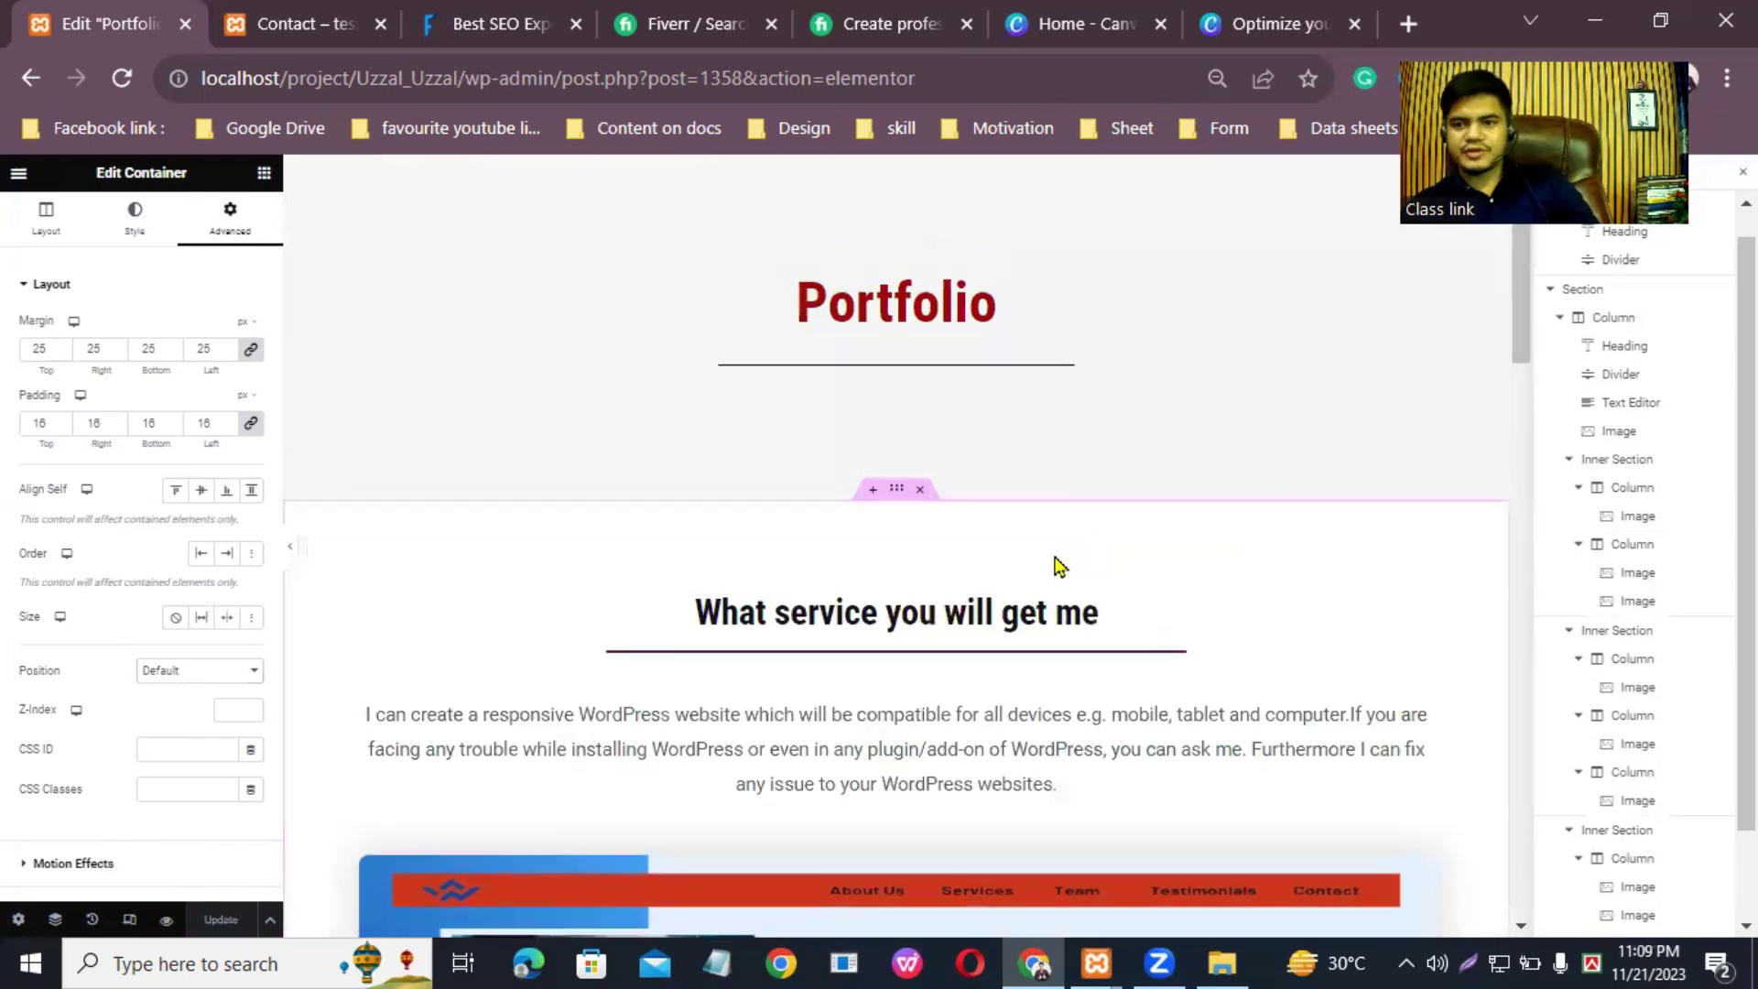
{"action": "scroll", "coordinate": [1053, 564], "scroll_direction": "down", "scroll_amount": 7}
{"action": "scroll", "coordinate": [1055, 564], "scroll_direction": "down", "scroll_amount": 5}
{"action": "scroll", "coordinate": [1051, 559], "scroll_direction": "up", "scroll_amount": 8}
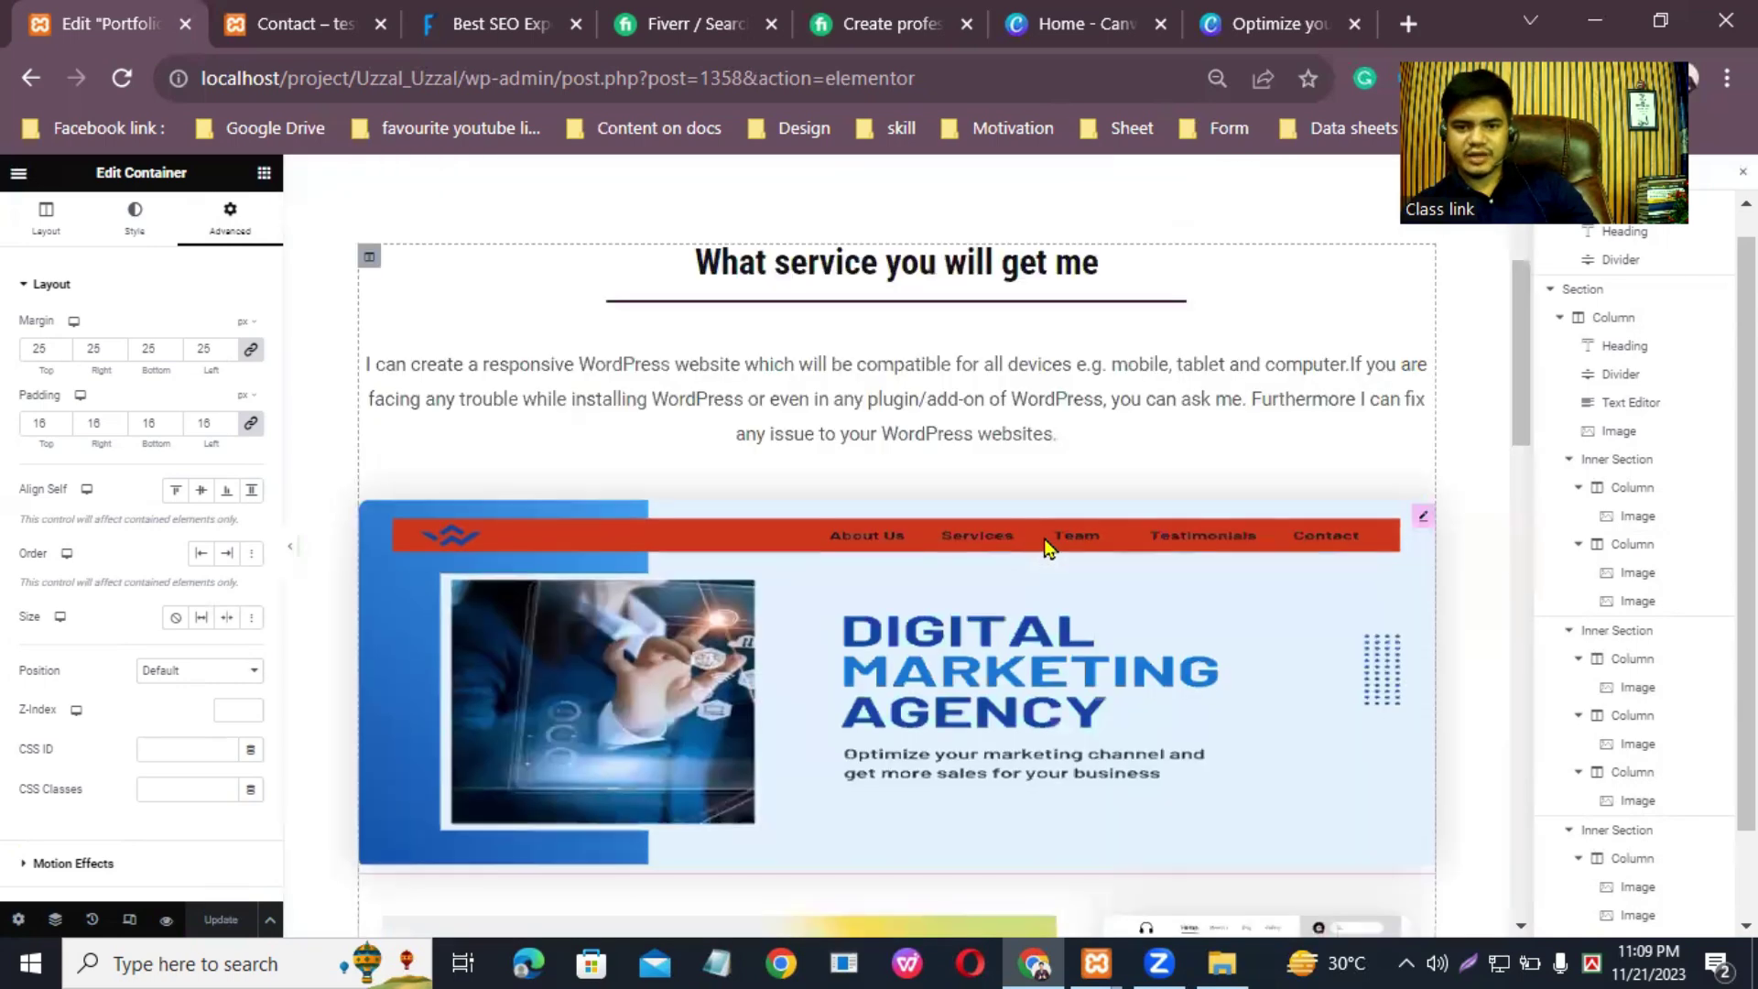
{"action": "scroll", "coordinate": [1049, 547], "scroll_direction": "down", "scroll_amount": 10}
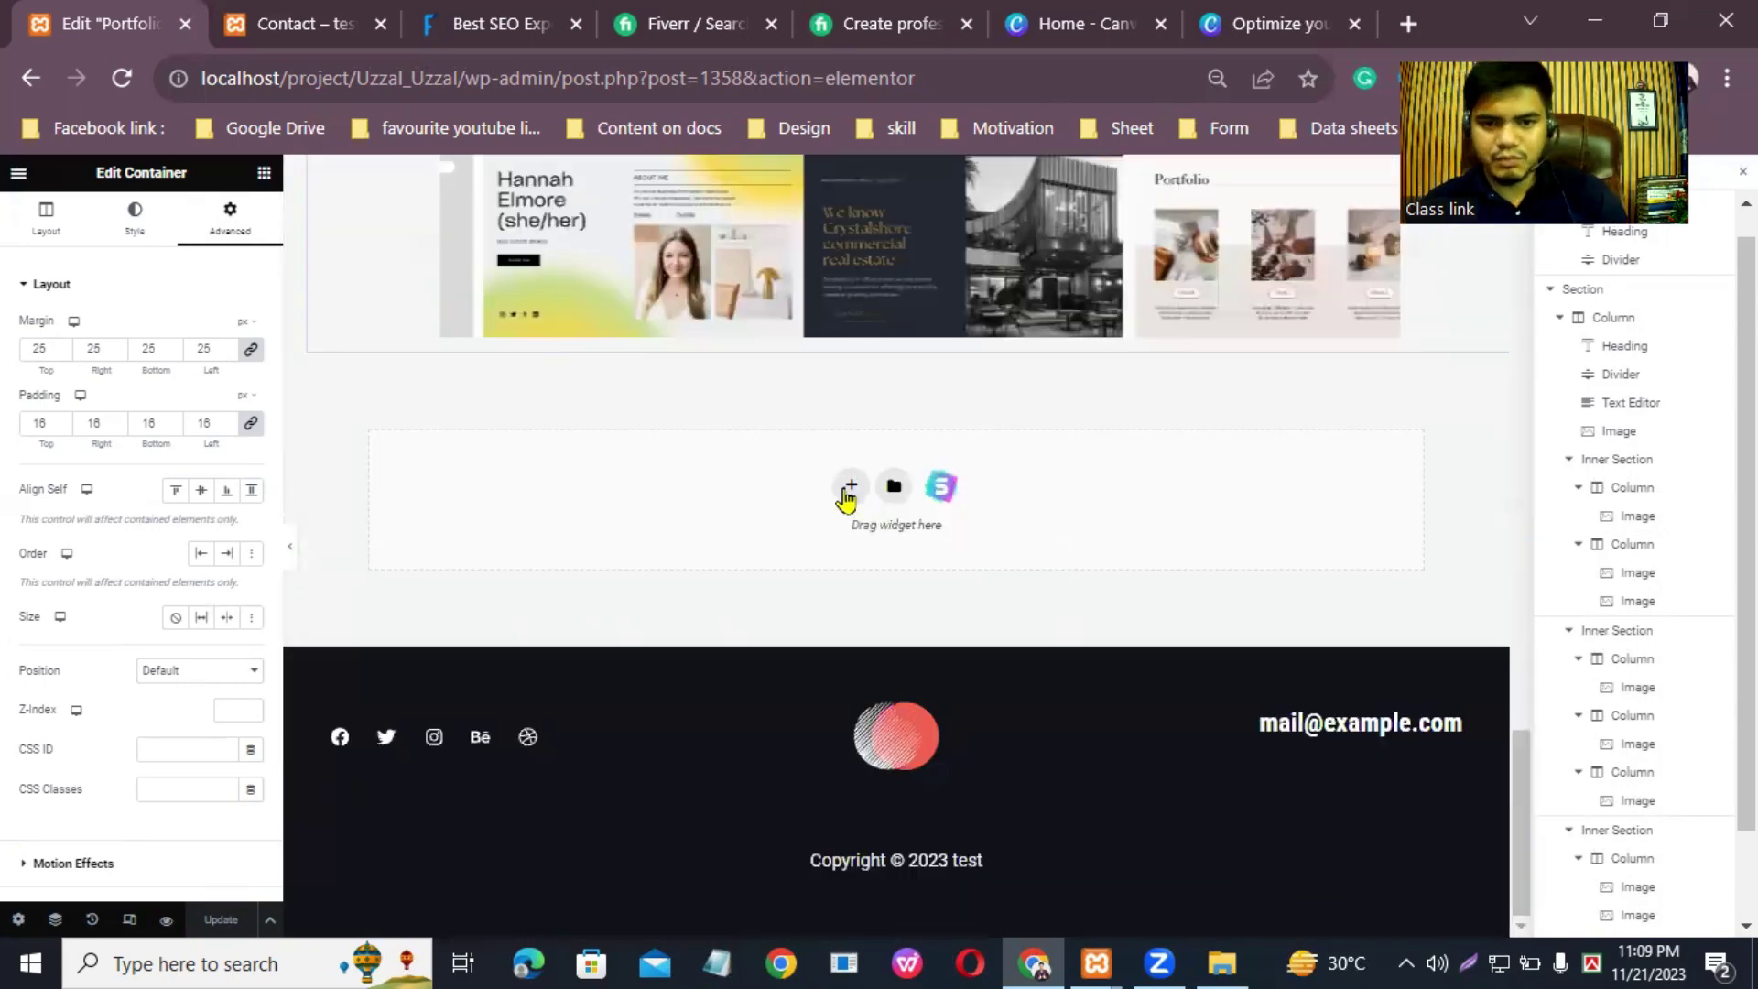
{"action": "left_click", "coordinate": [850, 486]}
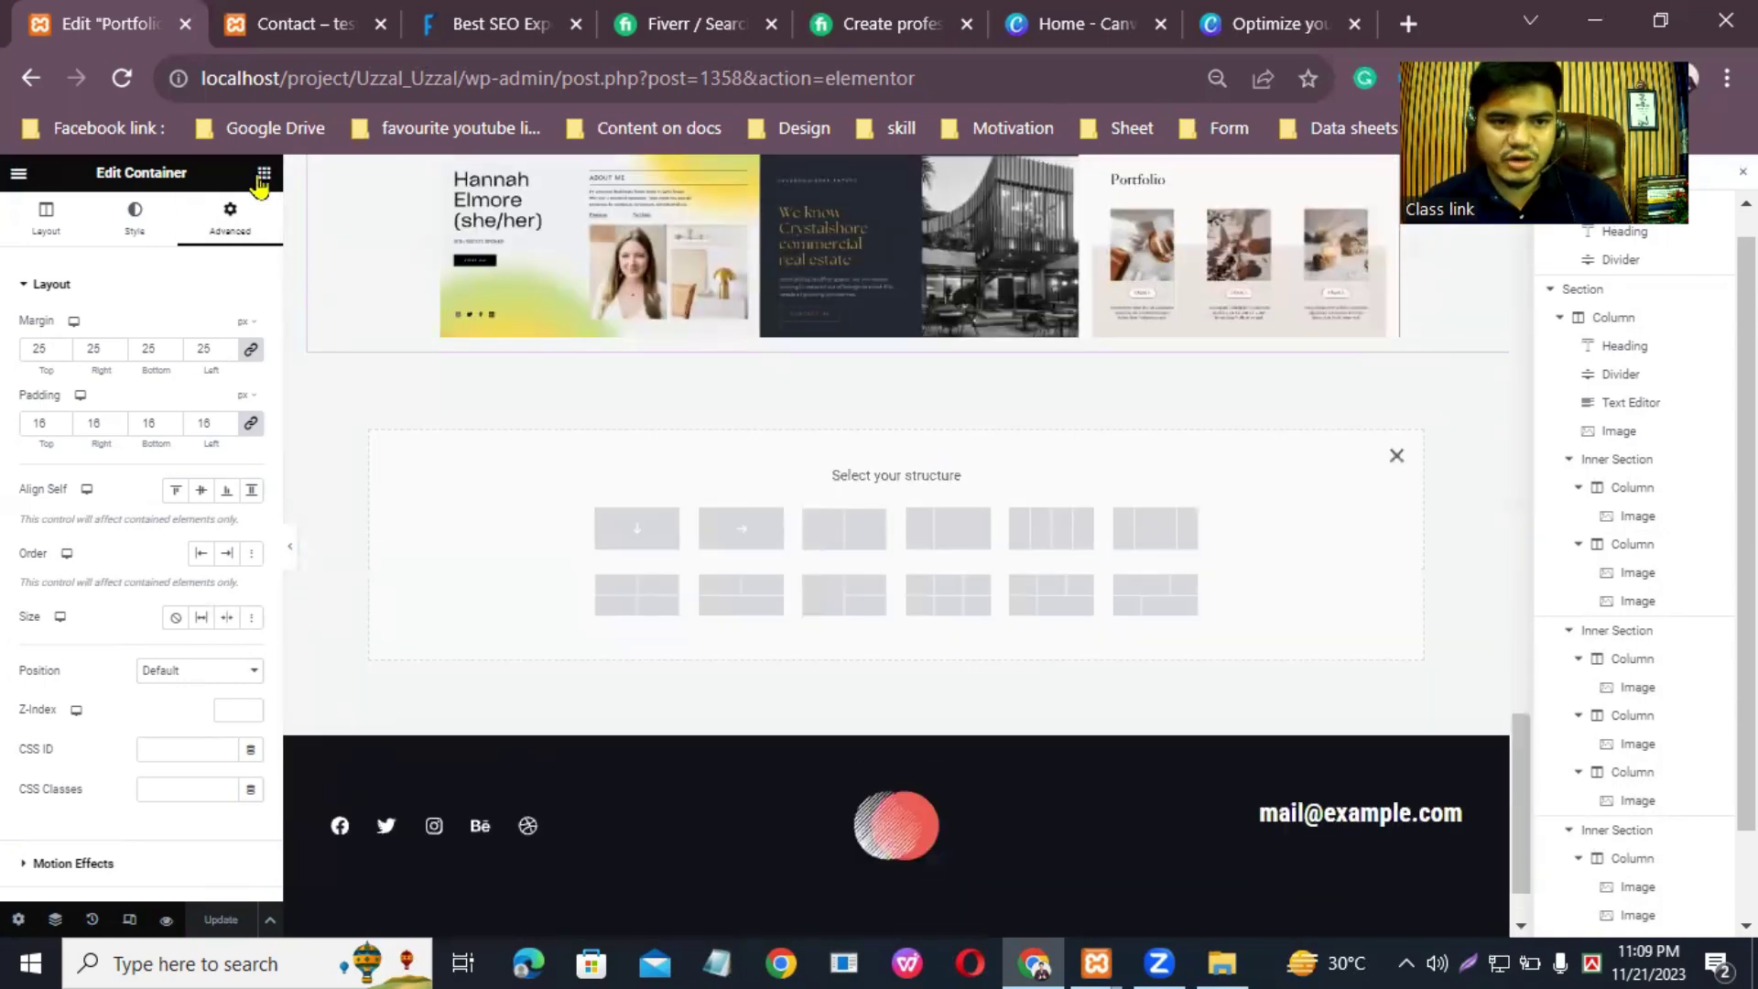
Step: Choose the single-column structure for the new container after a failed Video widget drop
{"action": "left_click", "coordinate": [263, 176]}
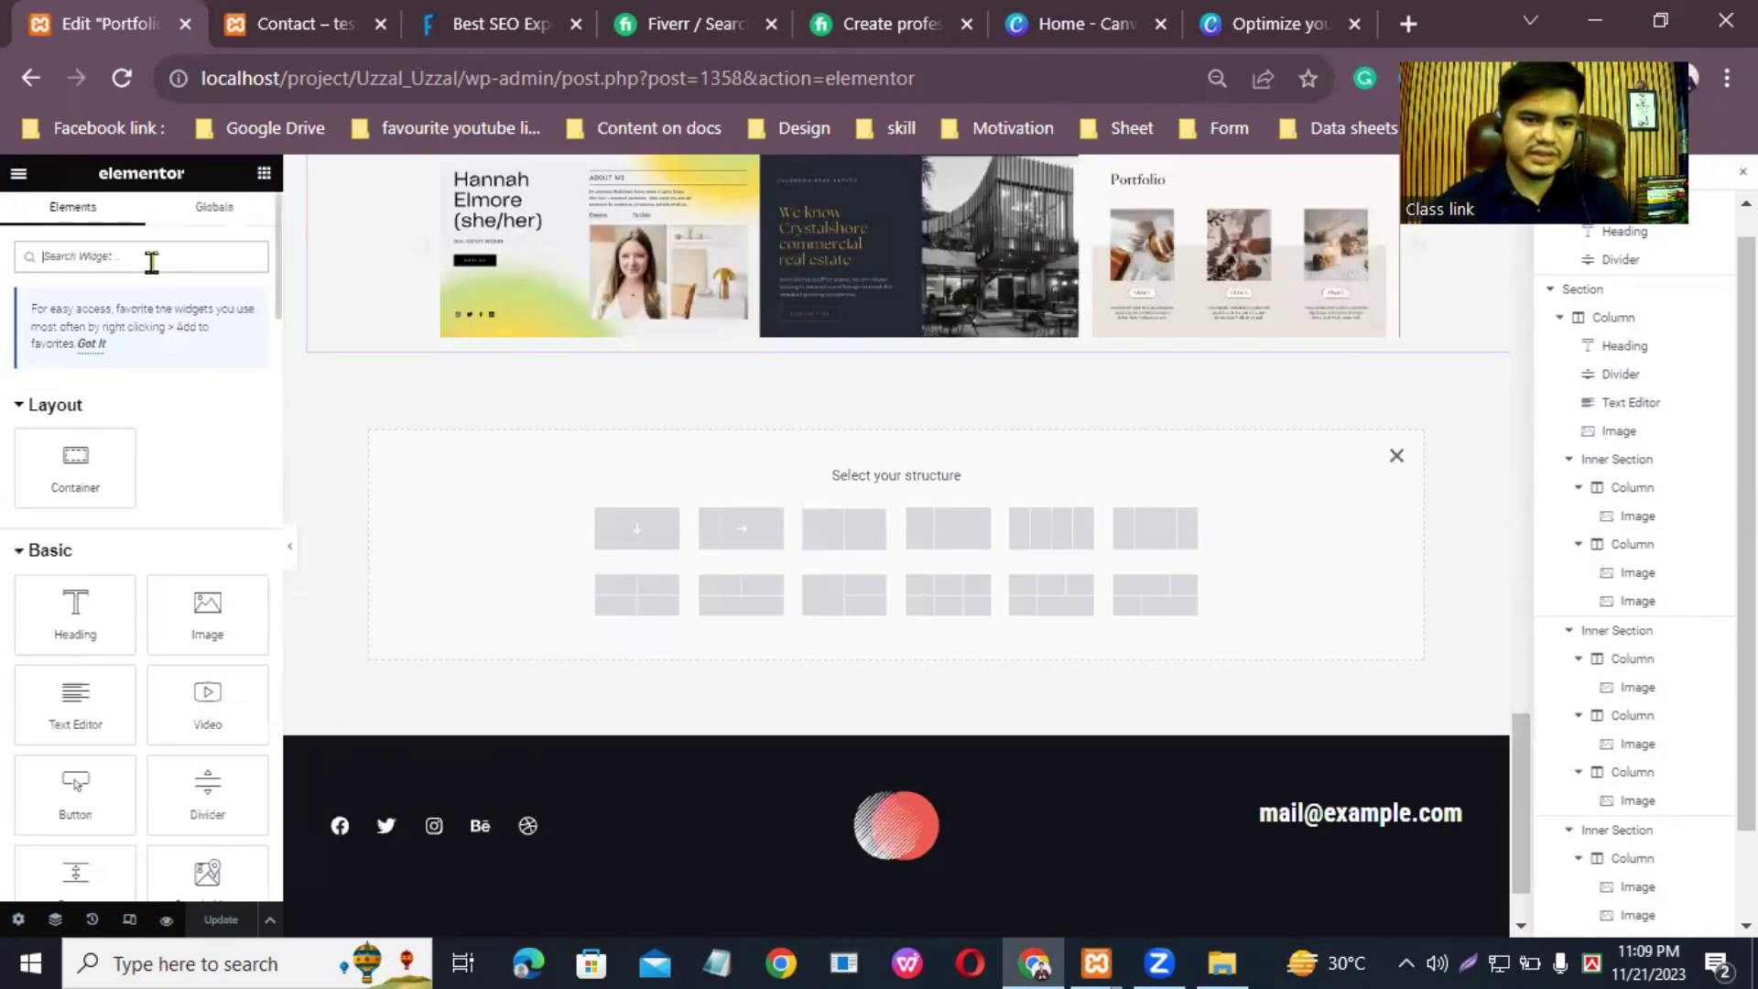
{"action": "left_click_drag", "start_coordinate": [206, 705], "coordinate": [832, 510]}
{"action": "scroll", "coordinate": [1263, 458], "scroll_direction": "up", "scroll_amount": 5}
{"action": "scroll", "coordinate": [1499, 729], "scroll_direction": "down", "scroll_amount": 5}
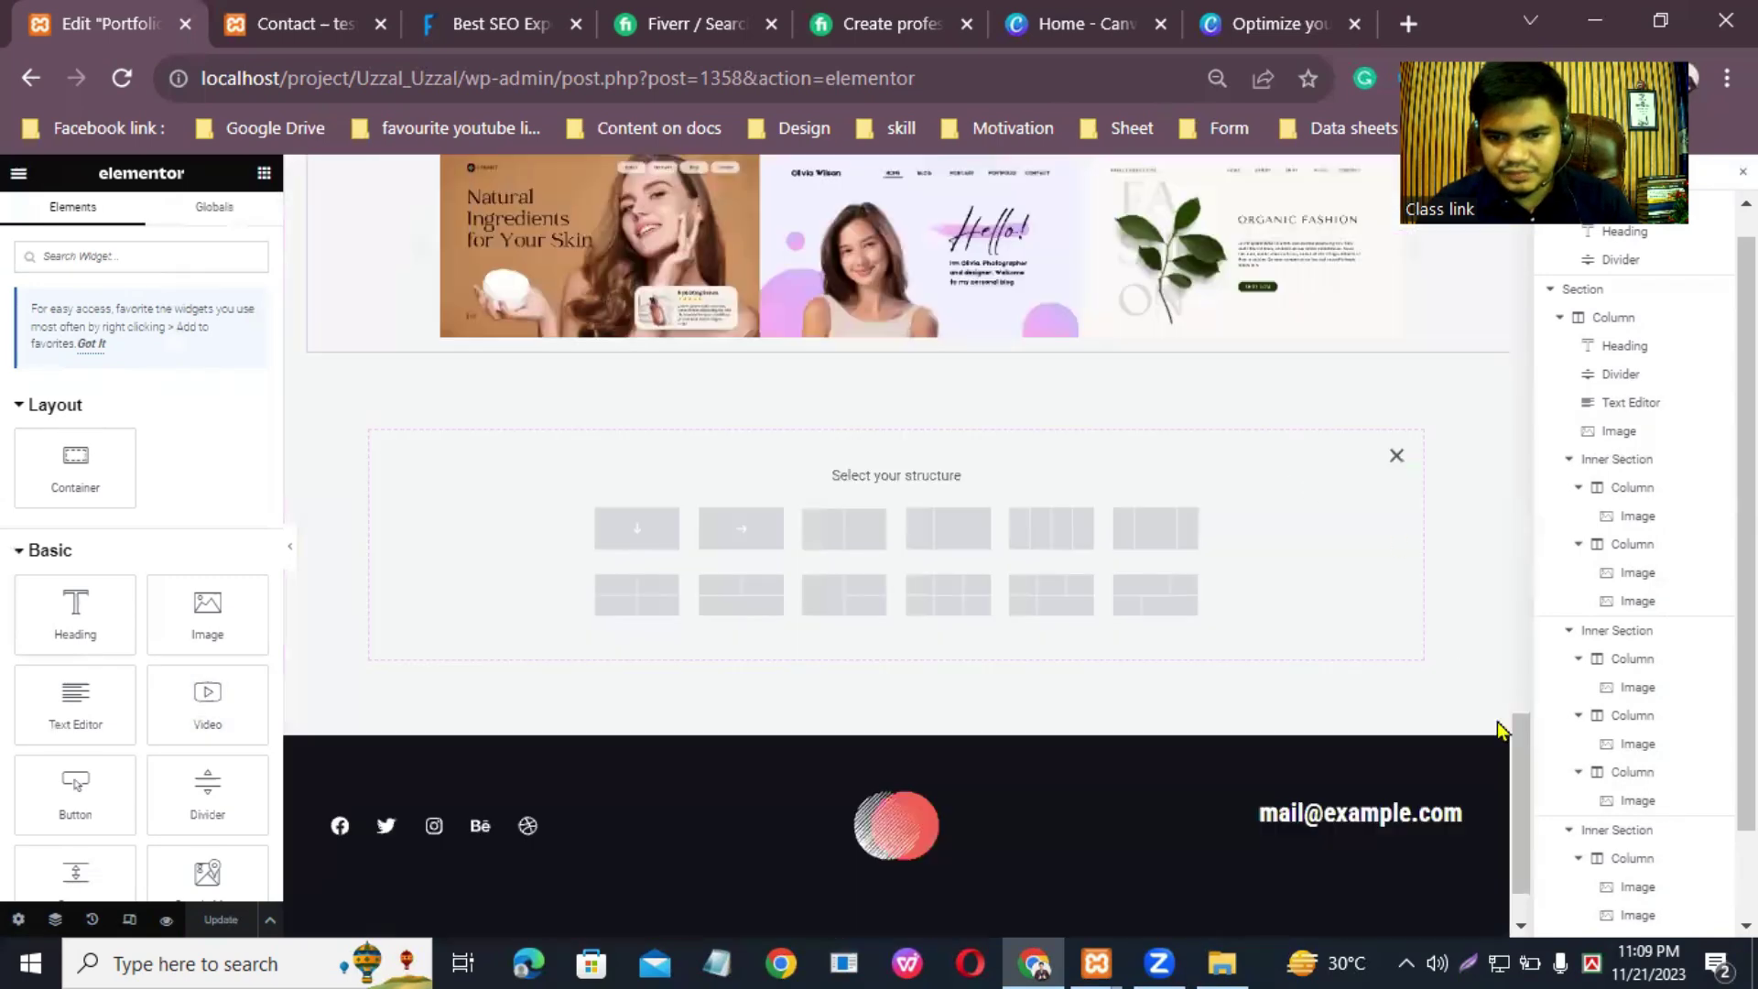
{"action": "scroll", "coordinate": [1522, 744], "scroll_direction": "up", "scroll_amount": 2}
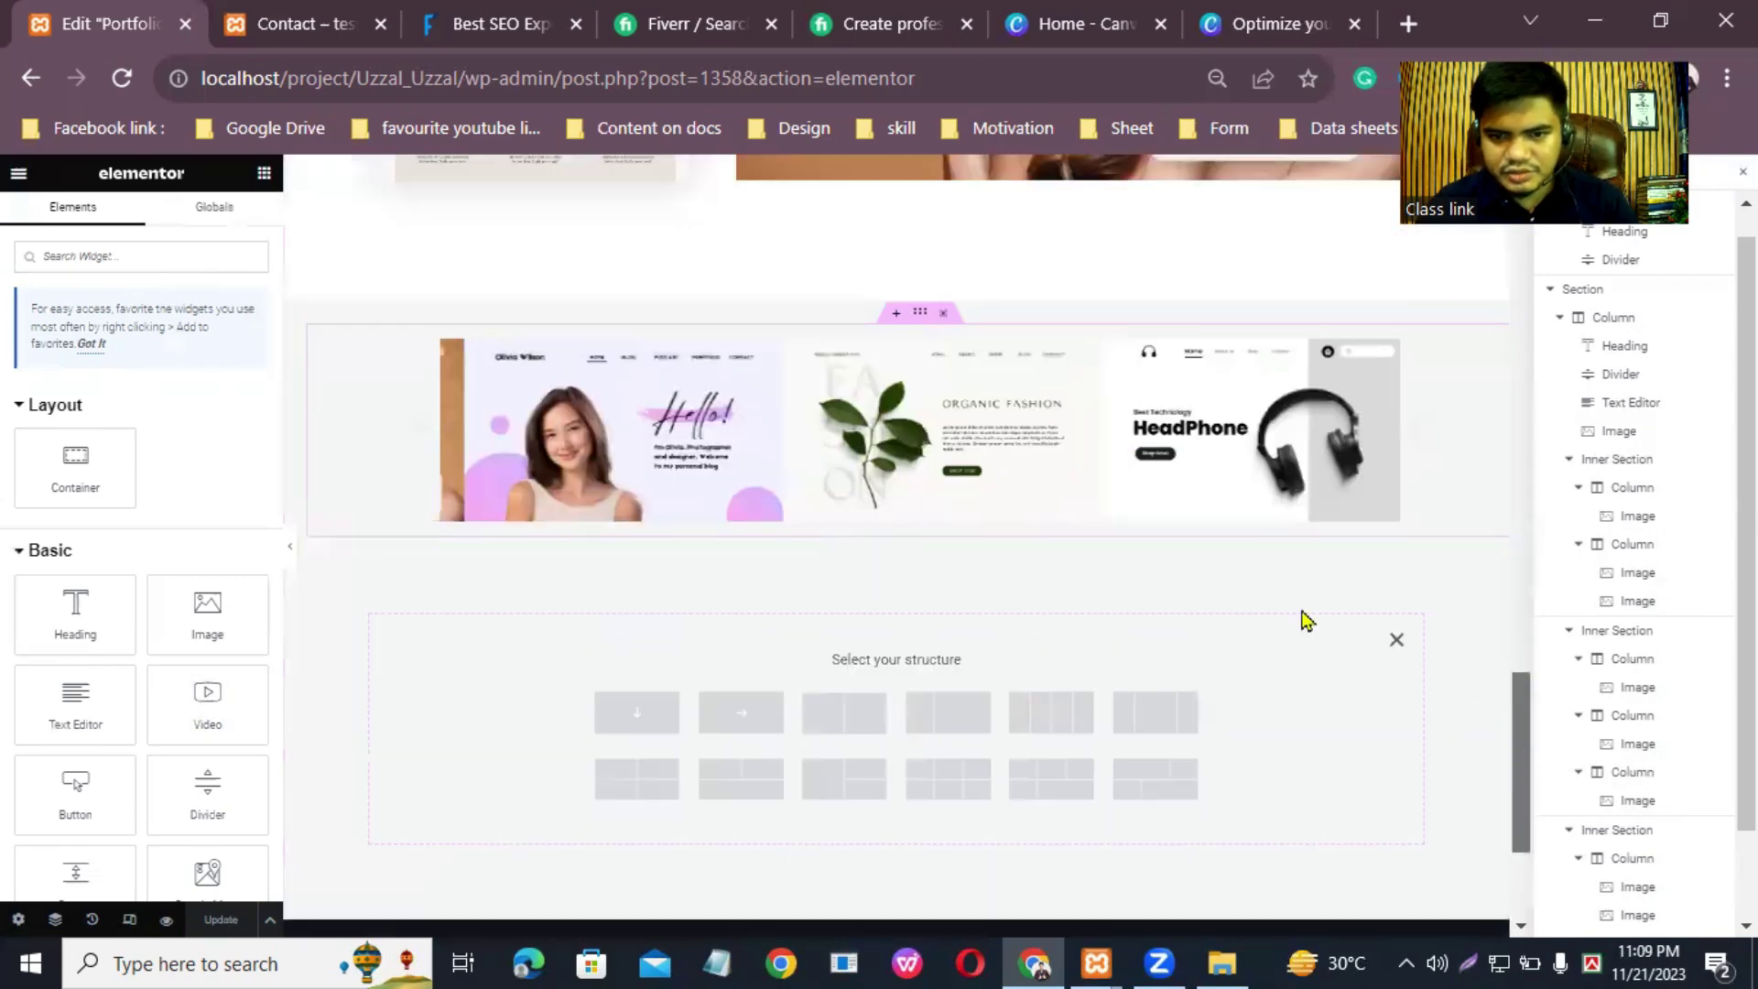
{"action": "left_click", "coordinate": [638, 716]}
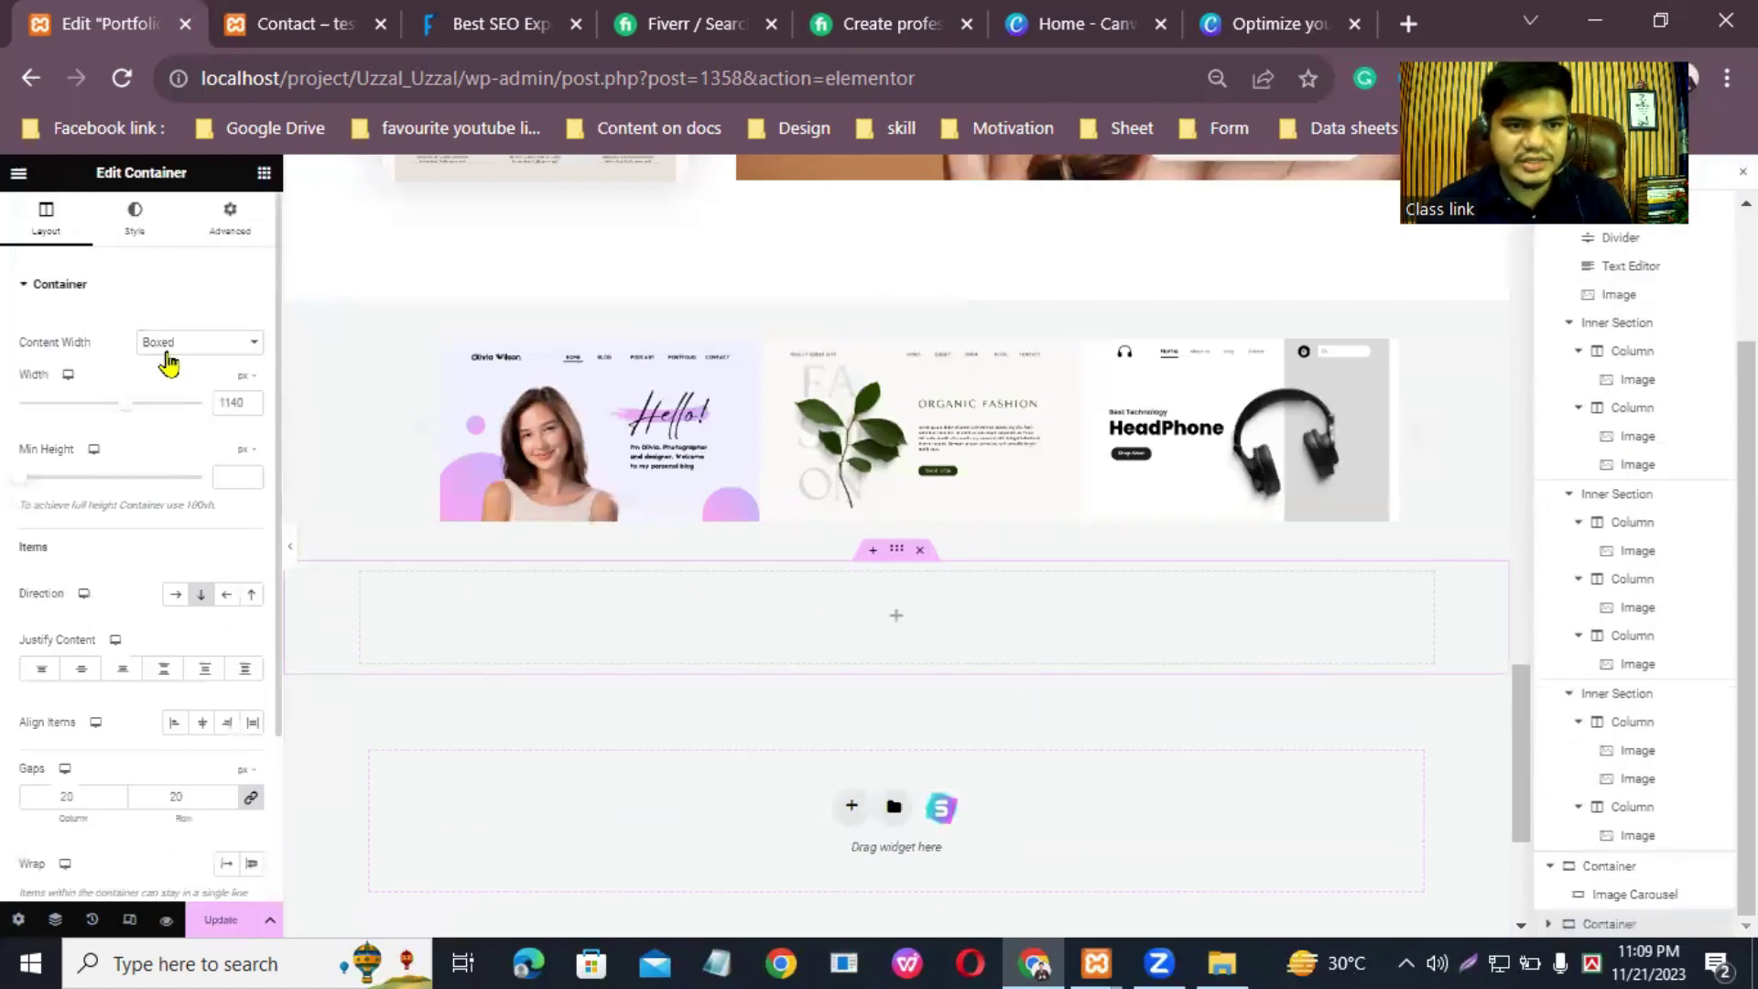
Step: Drag a Video widget into the new container and select its default YouTube link
{"action": "left_click", "coordinate": [263, 172]}
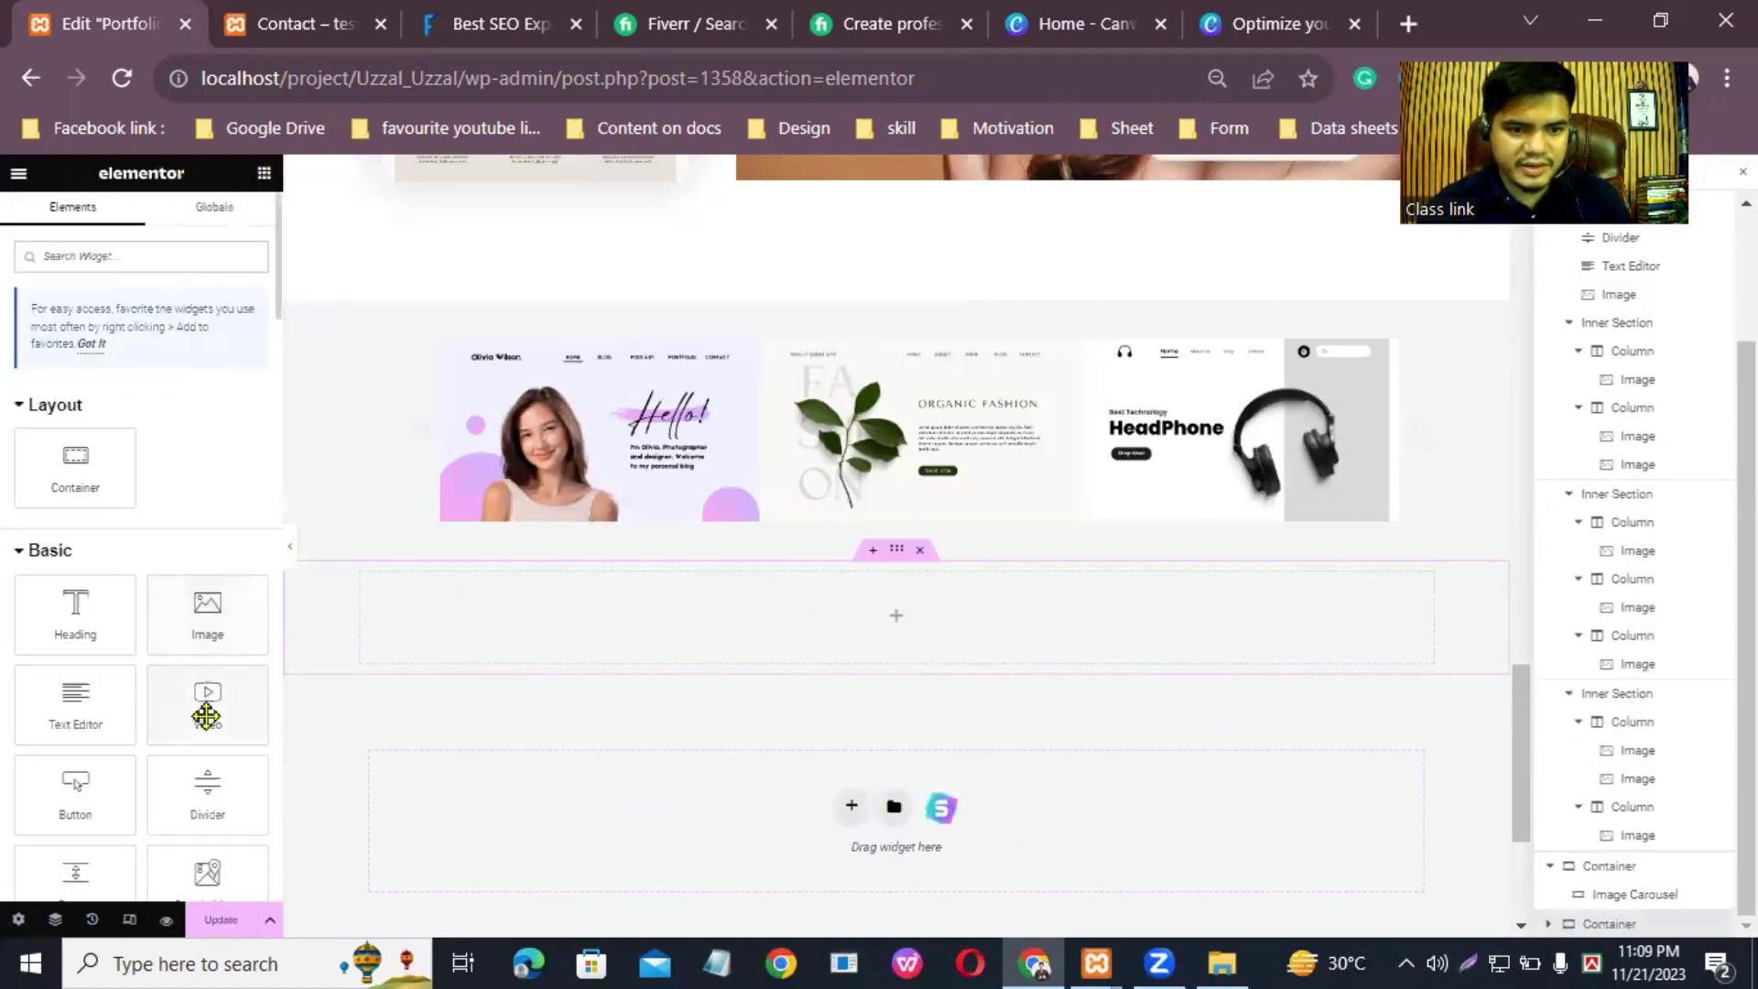
{"action": "left_click_drag", "start_coordinate": [203, 716], "coordinate": [867, 646]}
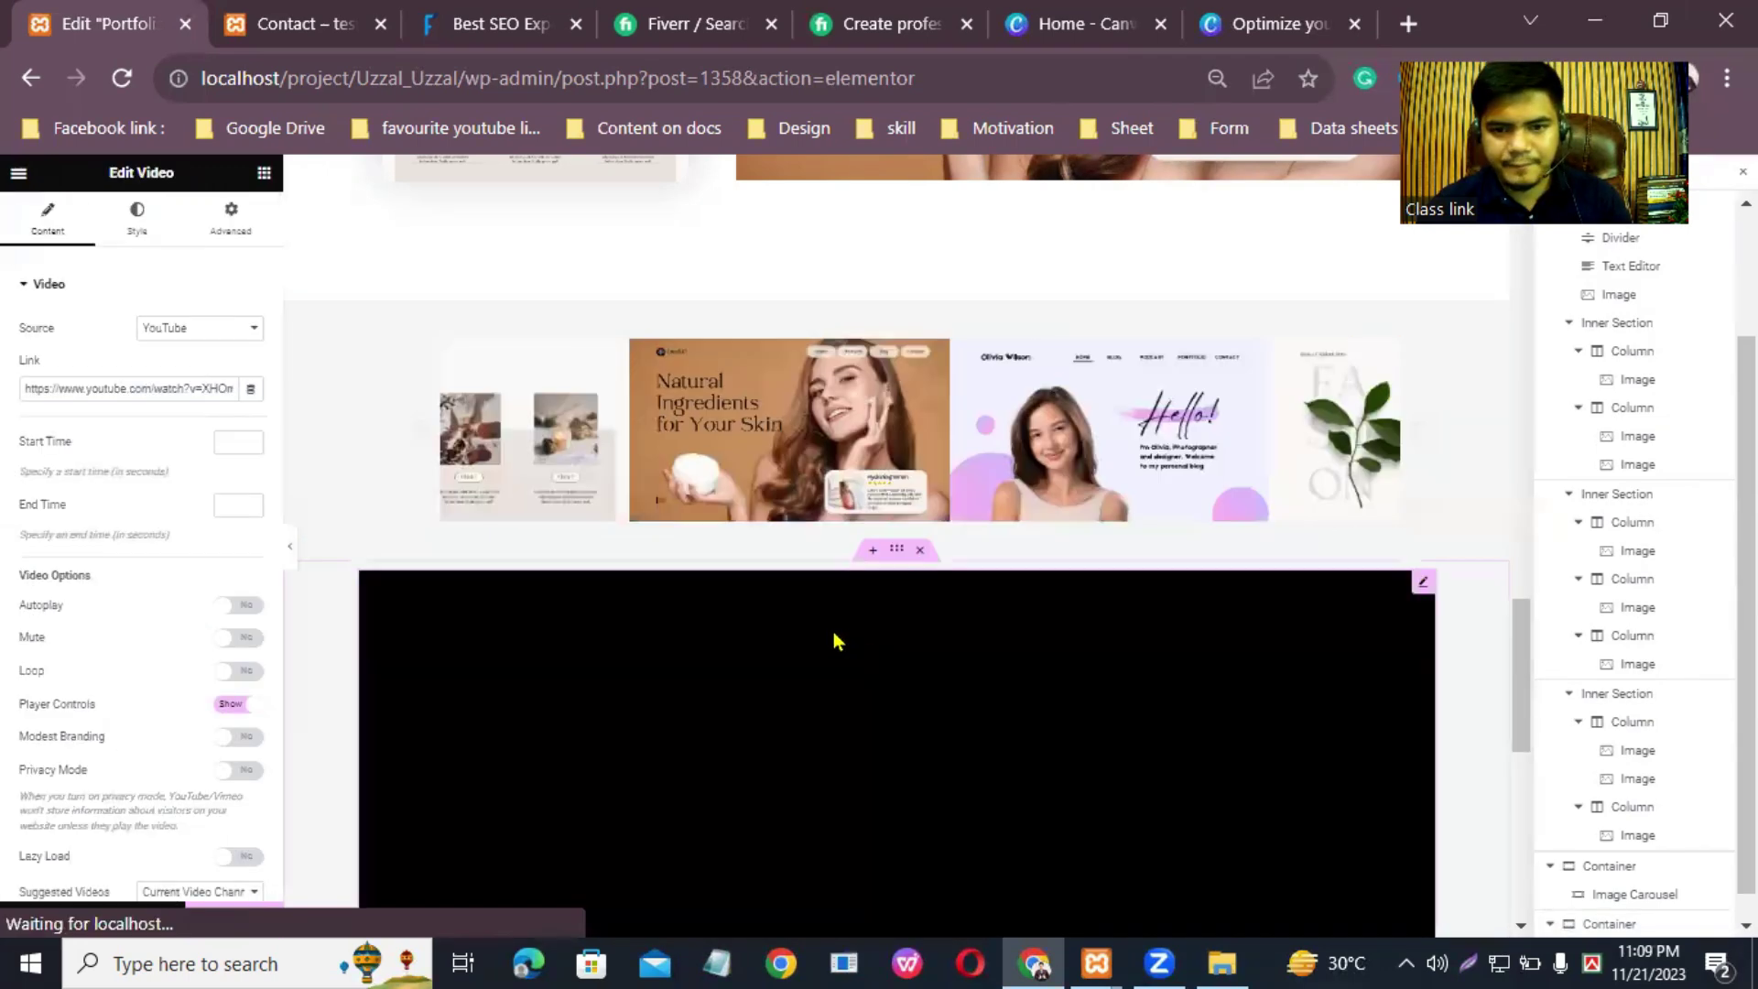
{"action": "scroll", "coordinate": [1527, 705], "scroll_direction": "down", "scroll_amount": 4}
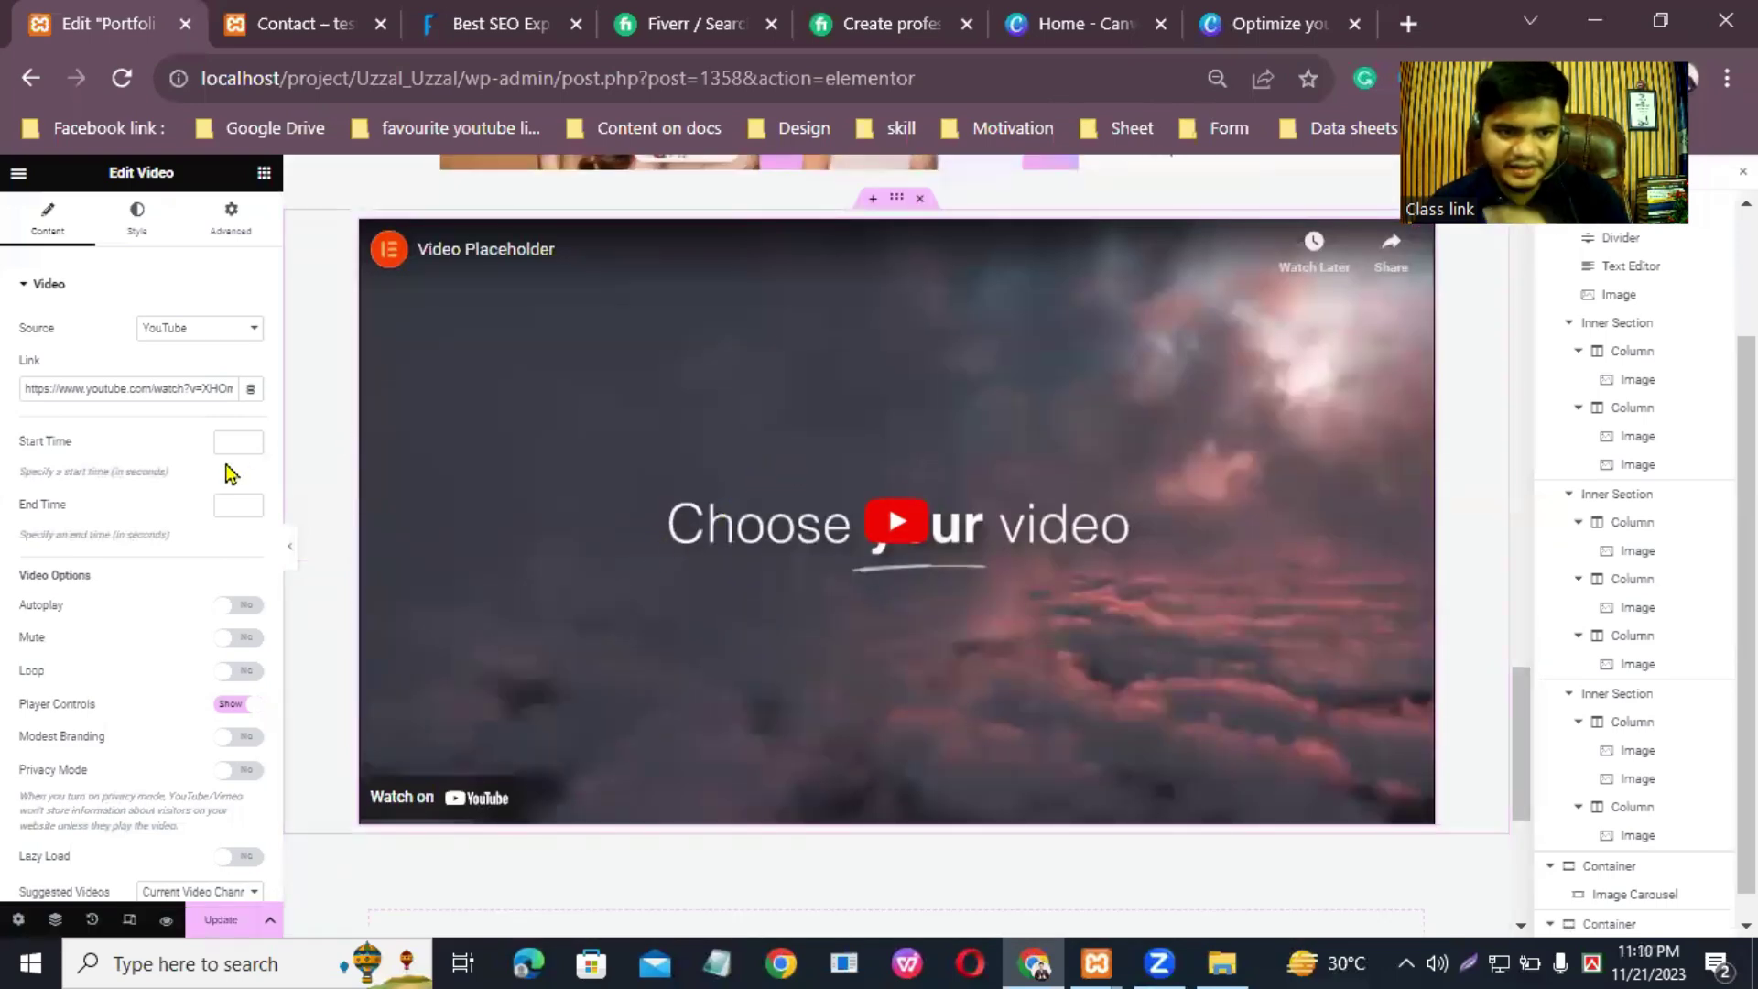
{"action": "triple_click", "coordinate": [141, 390]}
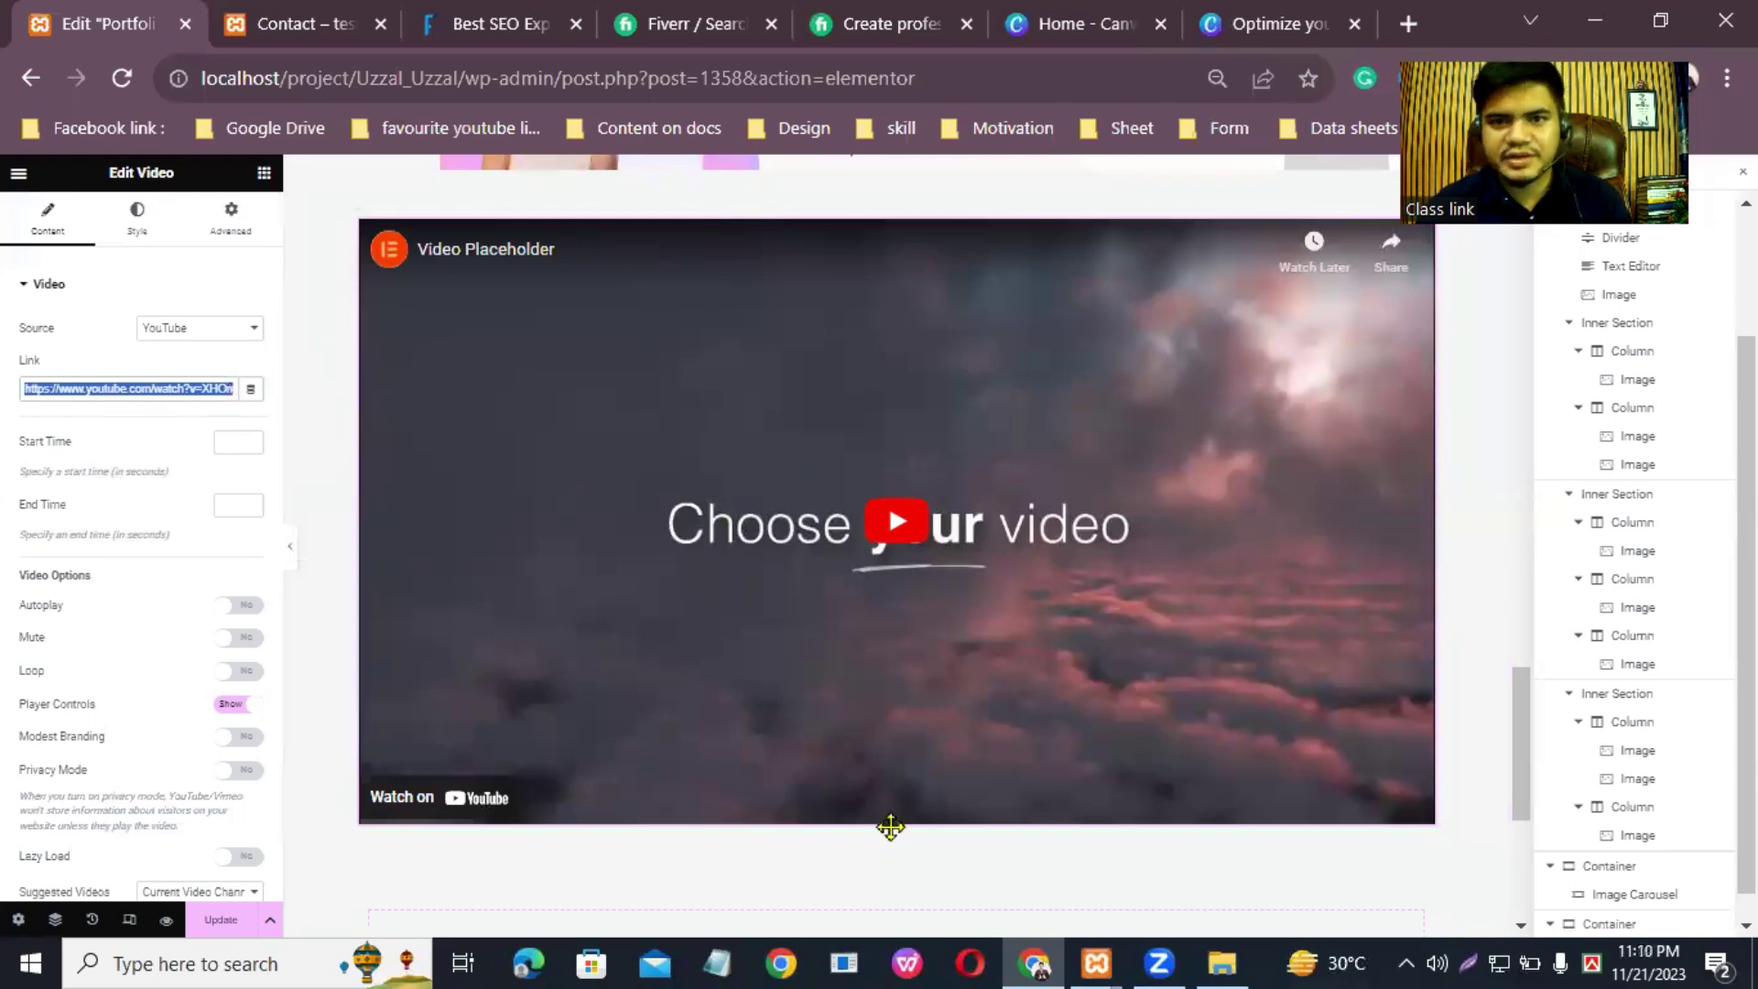
Step: Open youtube.com in a new tab and go to the account's channel page
{"action": "left_click", "coordinate": [1424, 22]}
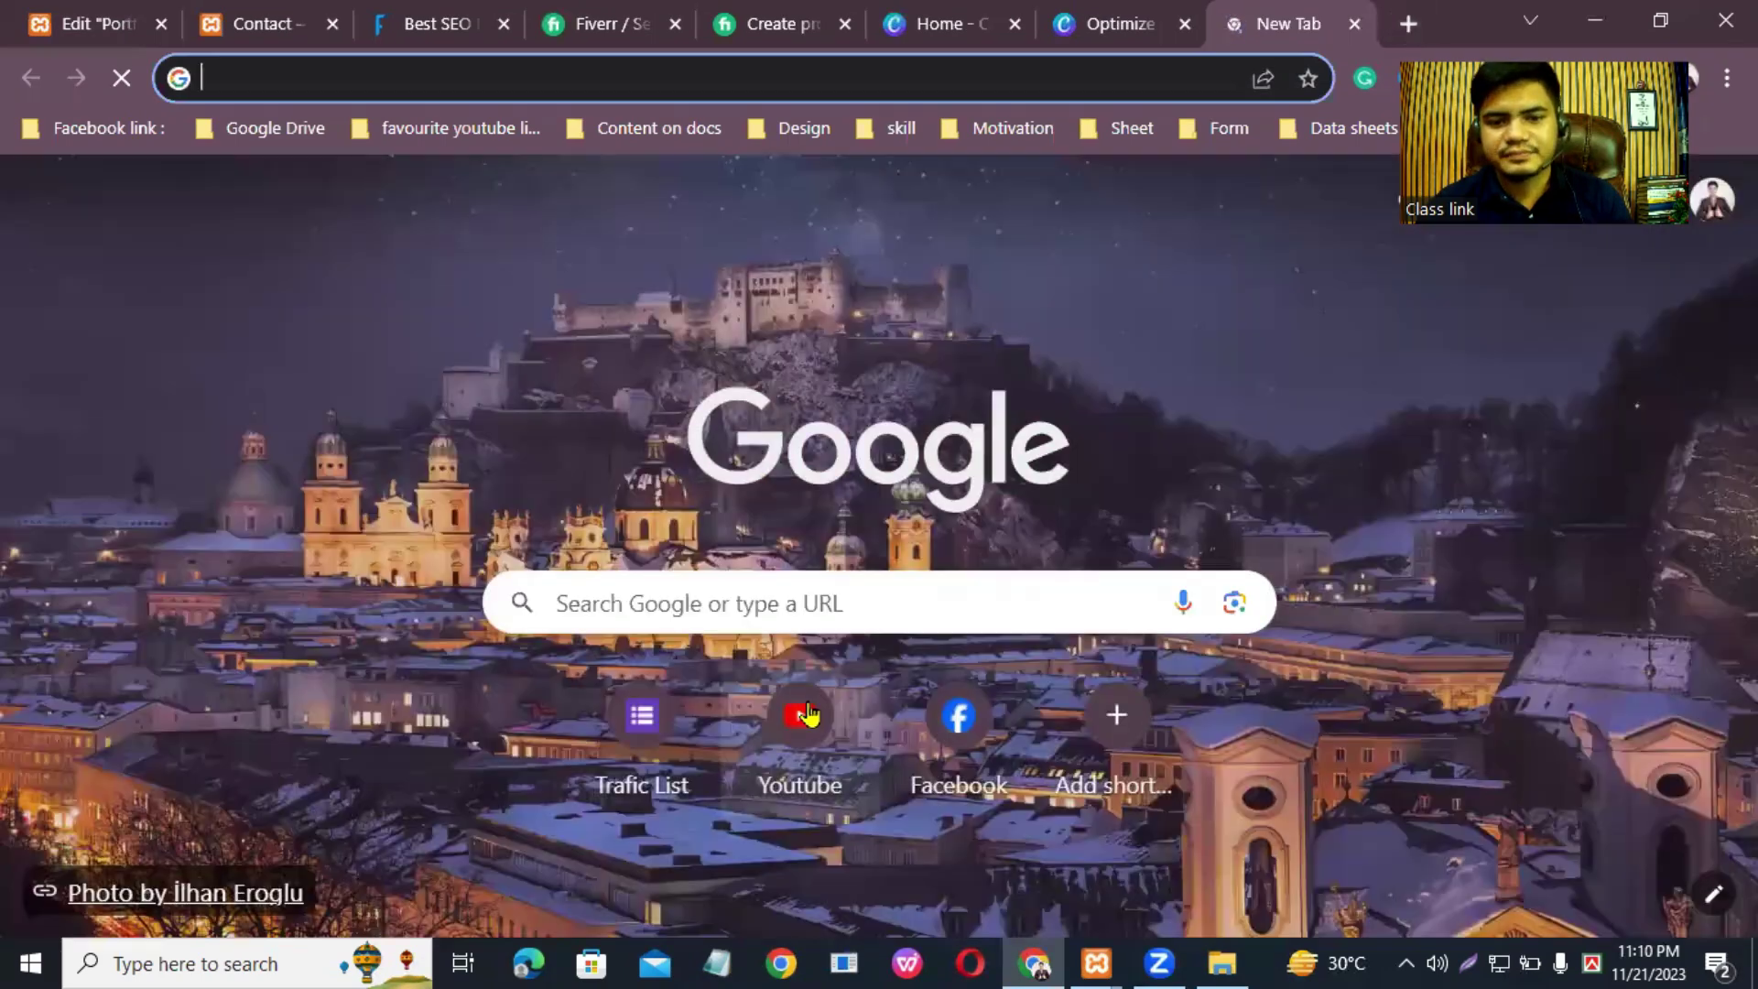
{"action": "type", "text": "youtube.com"}
{"action": "key", "text": "Return"}
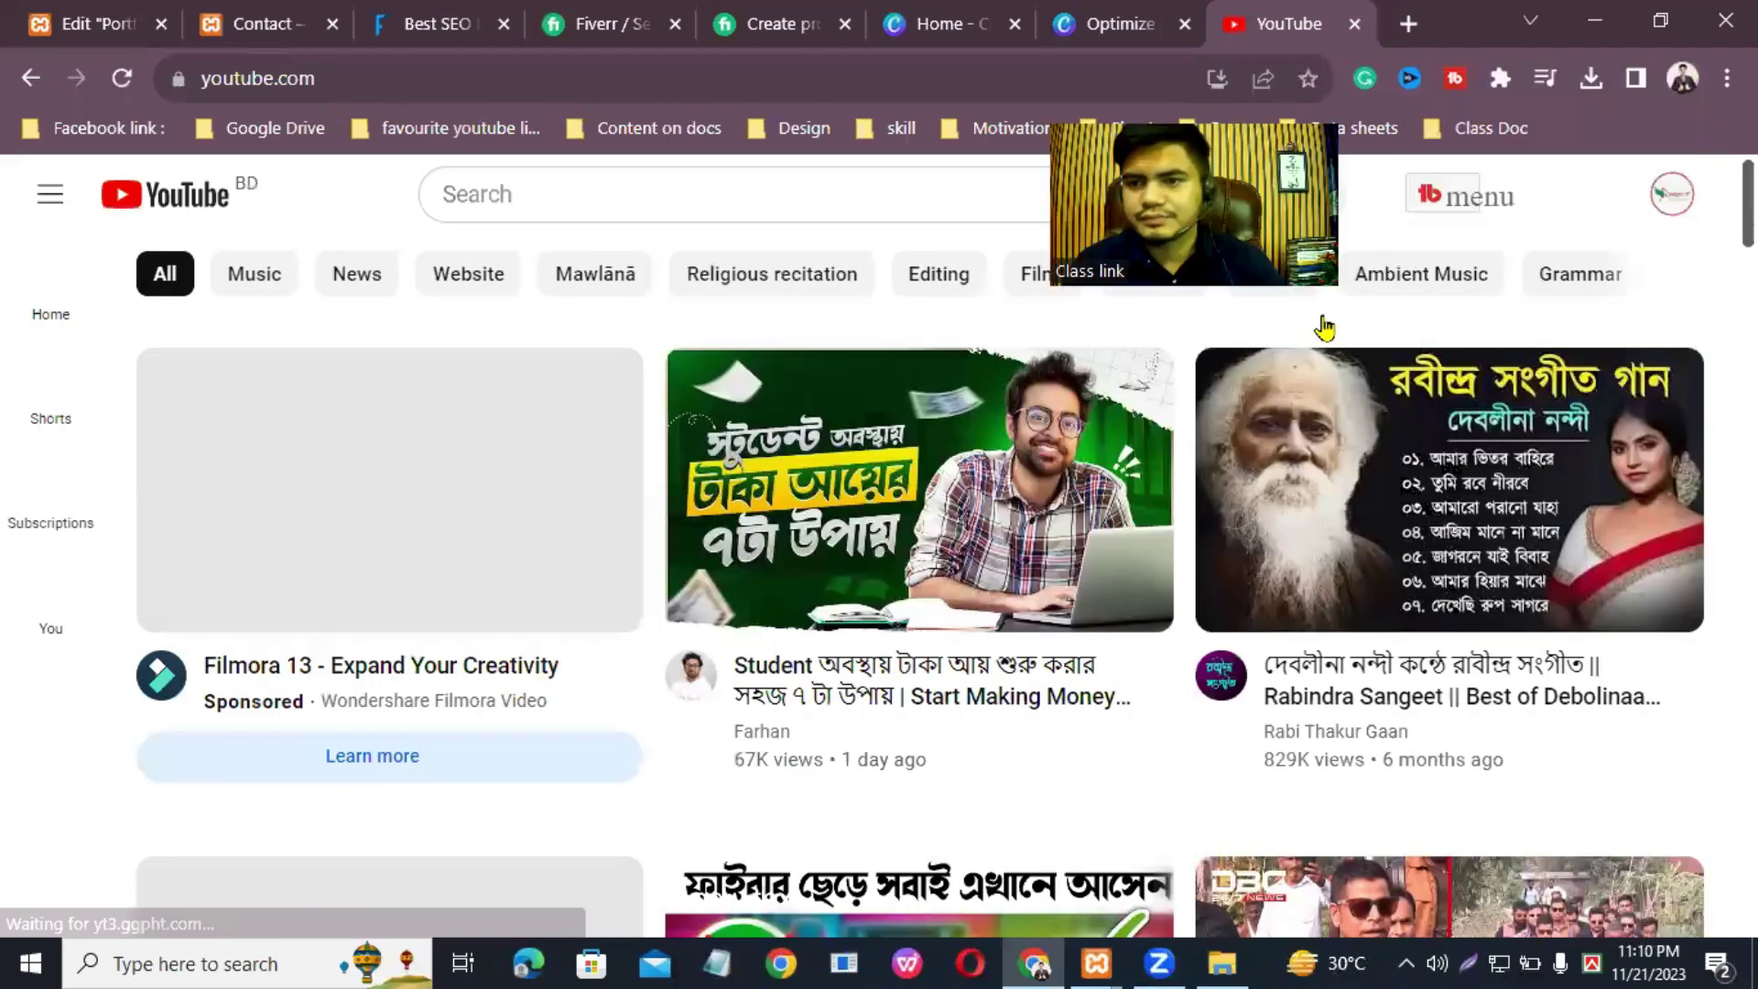
{"action": "left_click", "coordinate": [1672, 194]}
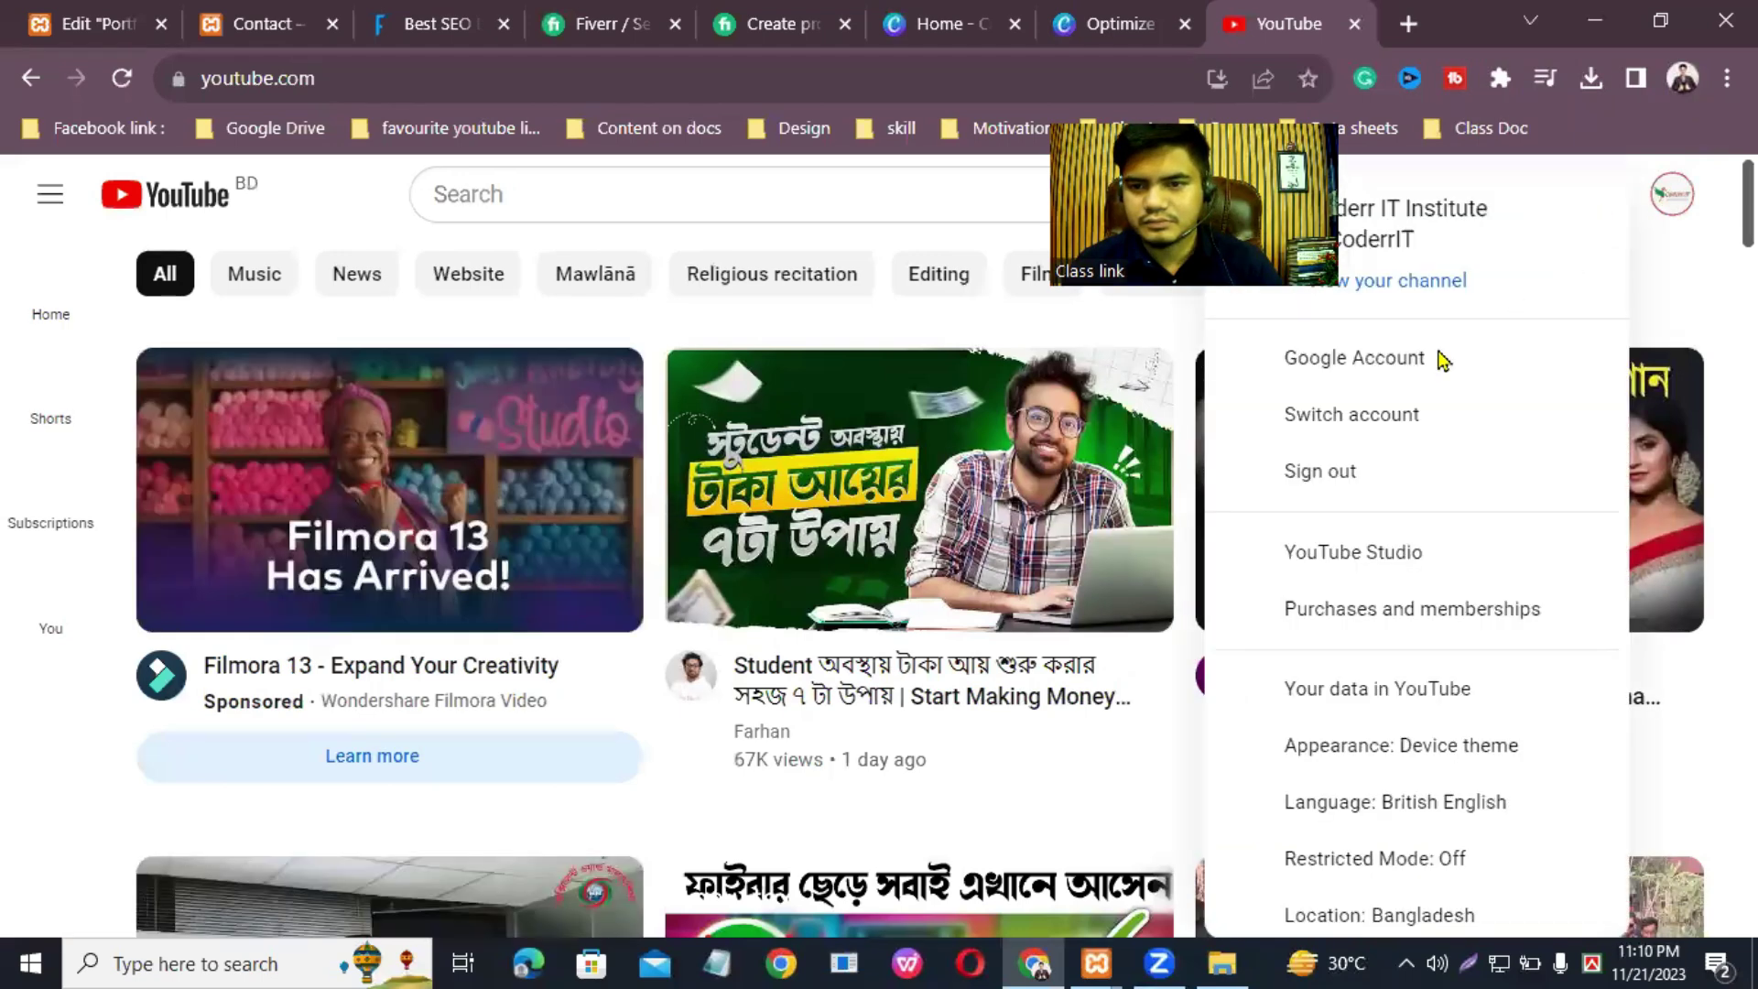
{"action": "left_click", "coordinate": [1439, 284]}
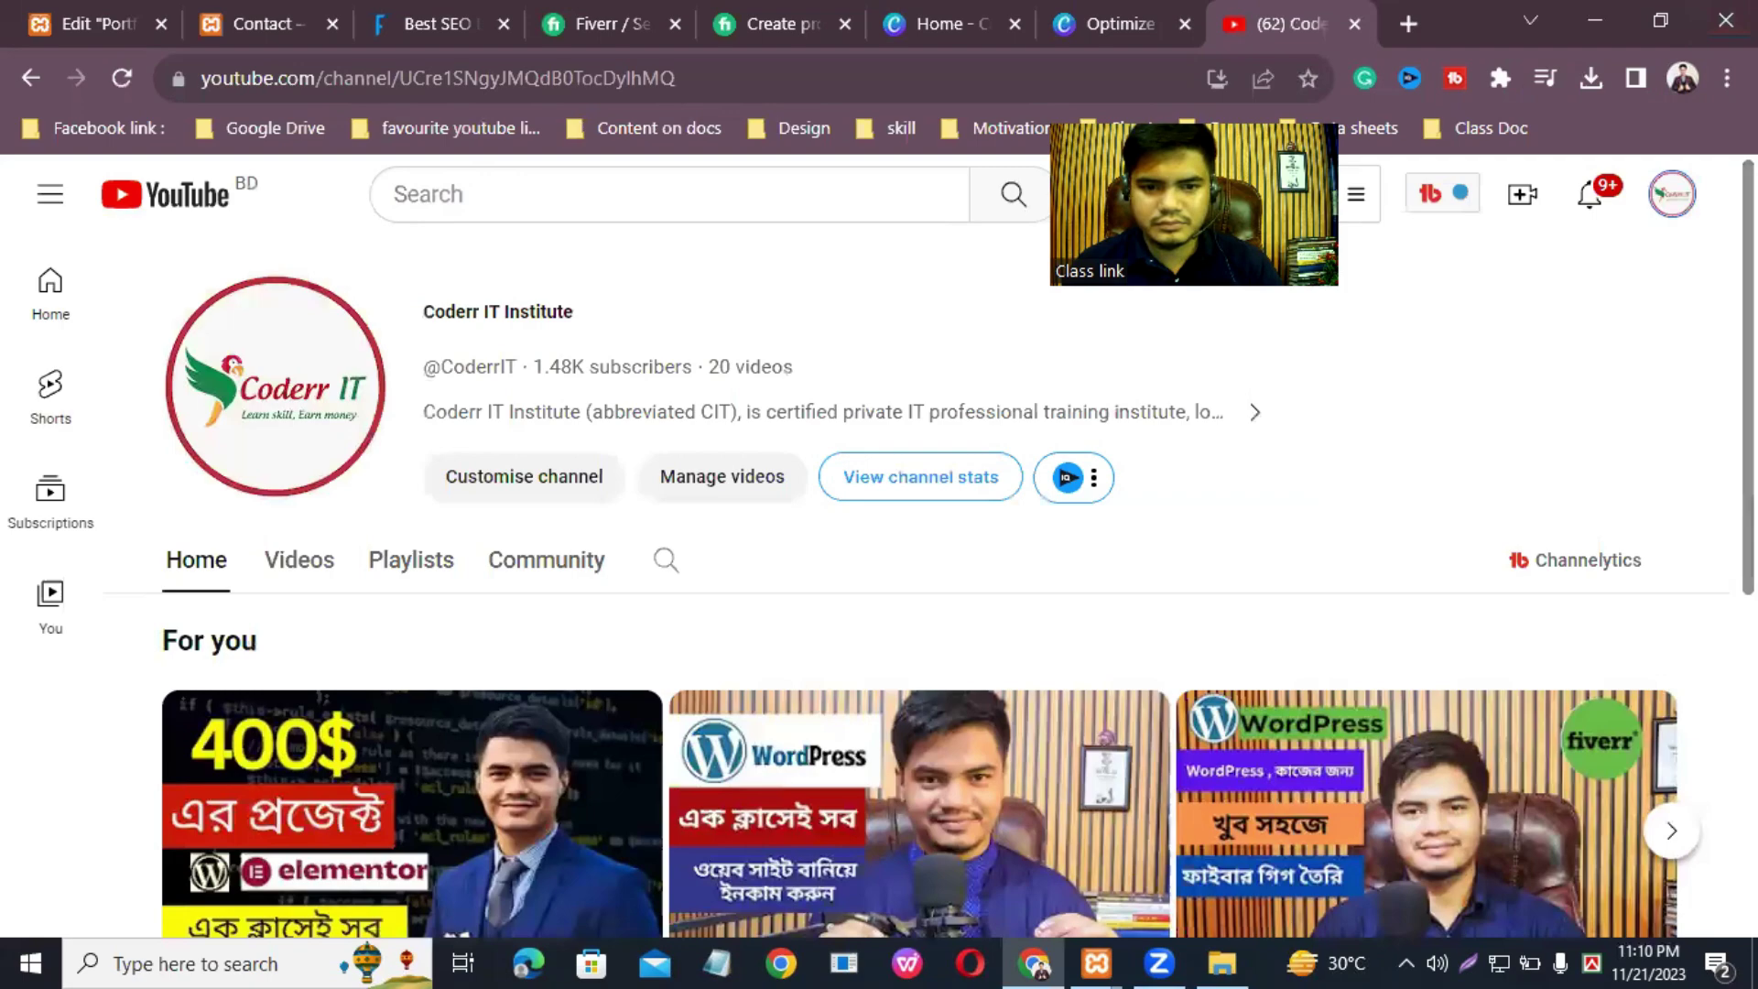
{"action": "scroll", "coordinate": [902, 604], "scroll_direction": "down", "scroll_amount": 3}
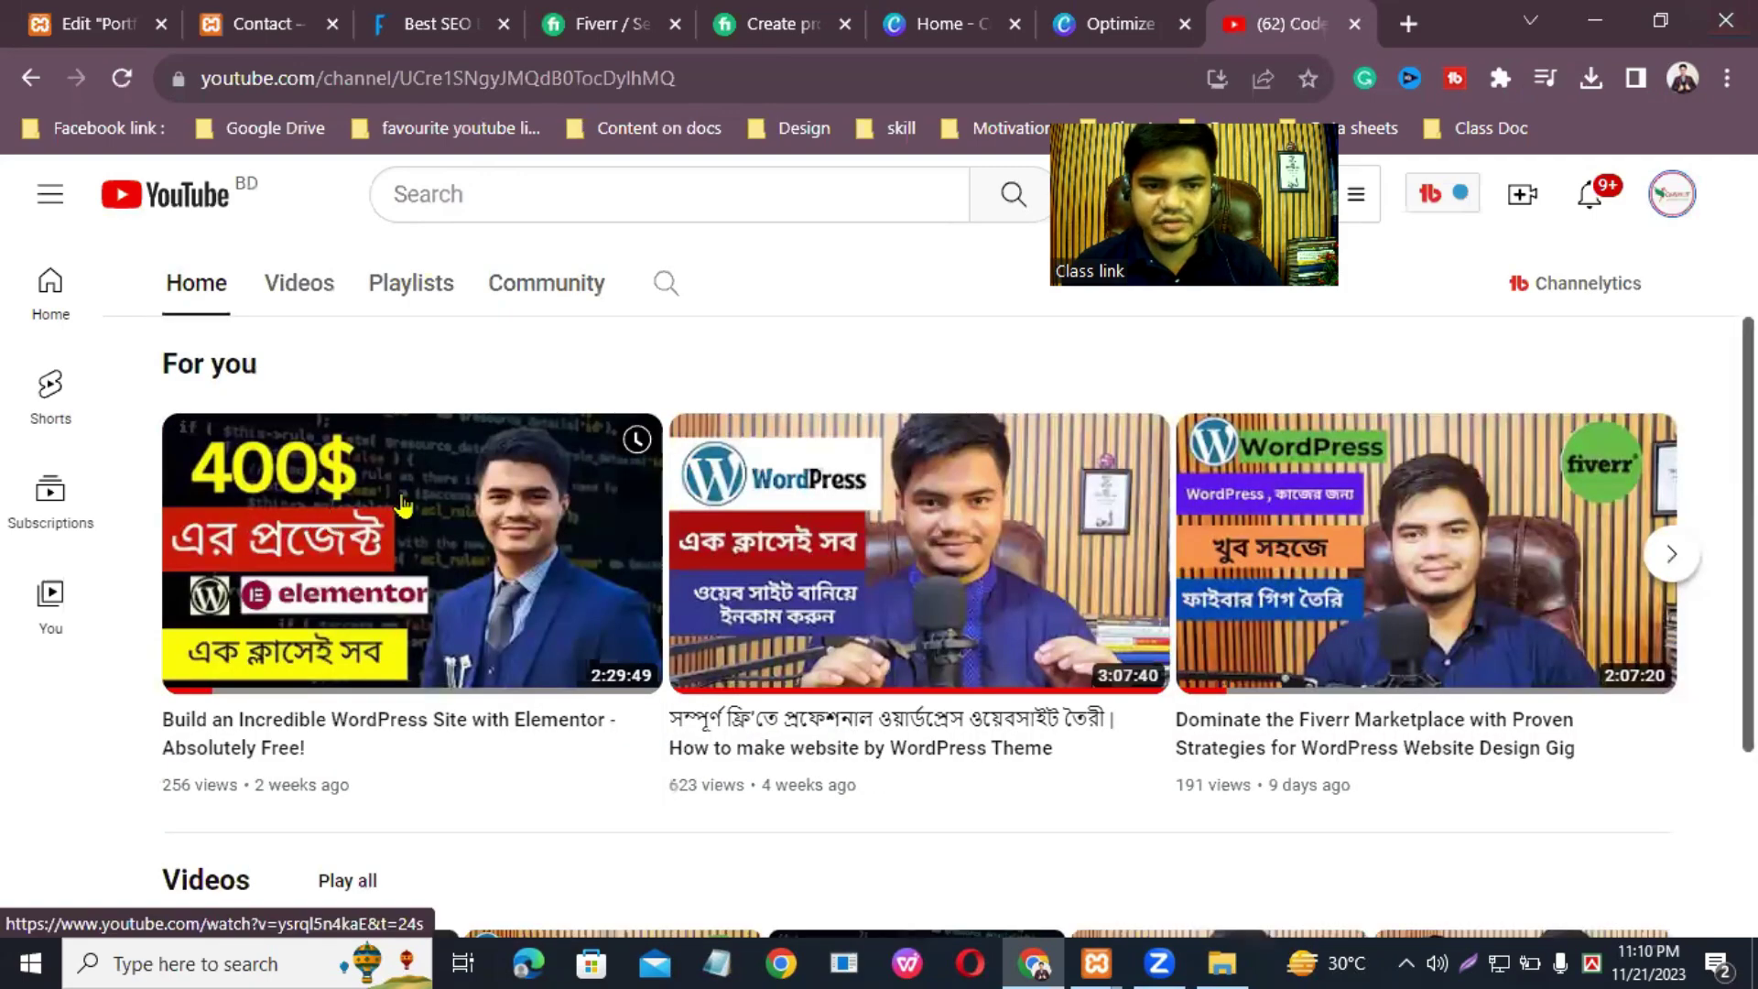
Step: Copy the URL of the 'Build an Incredible WordPress Site with Elementor' video
{"action": "right_click", "coordinate": [403, 504]}
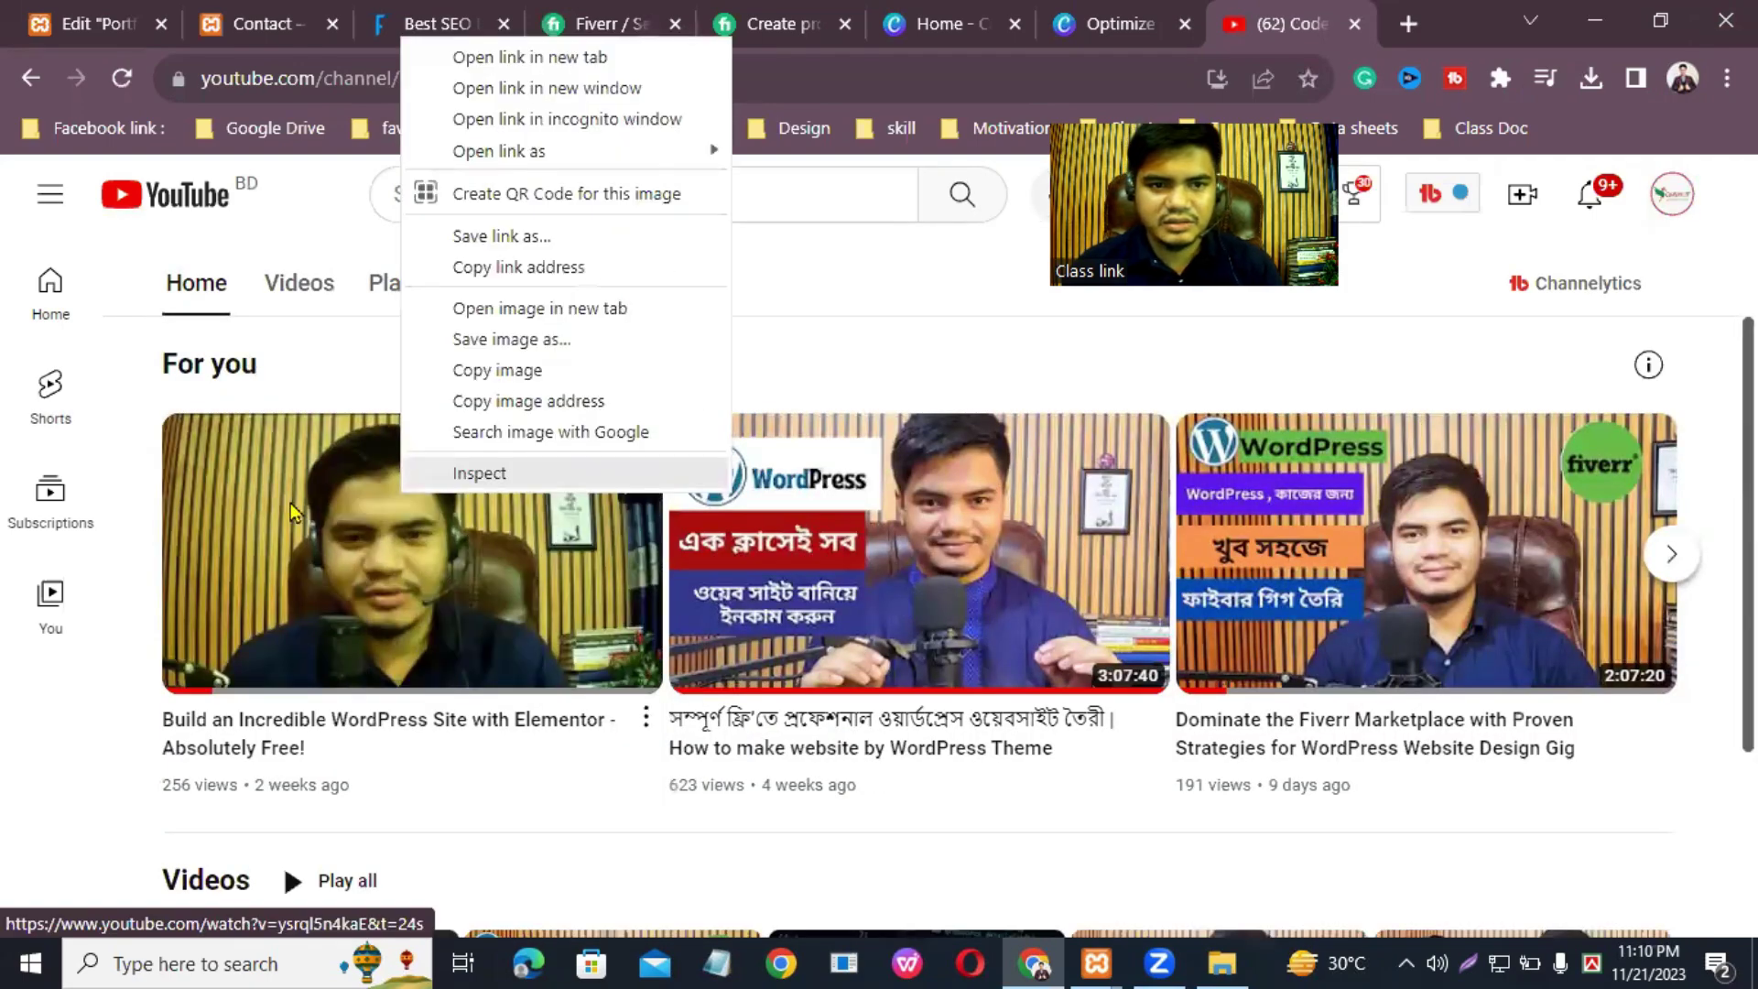
{"action": "left_click", "coordinate": [289, 502]}
{"action": "left_click", "coordinate": [365, 548]}
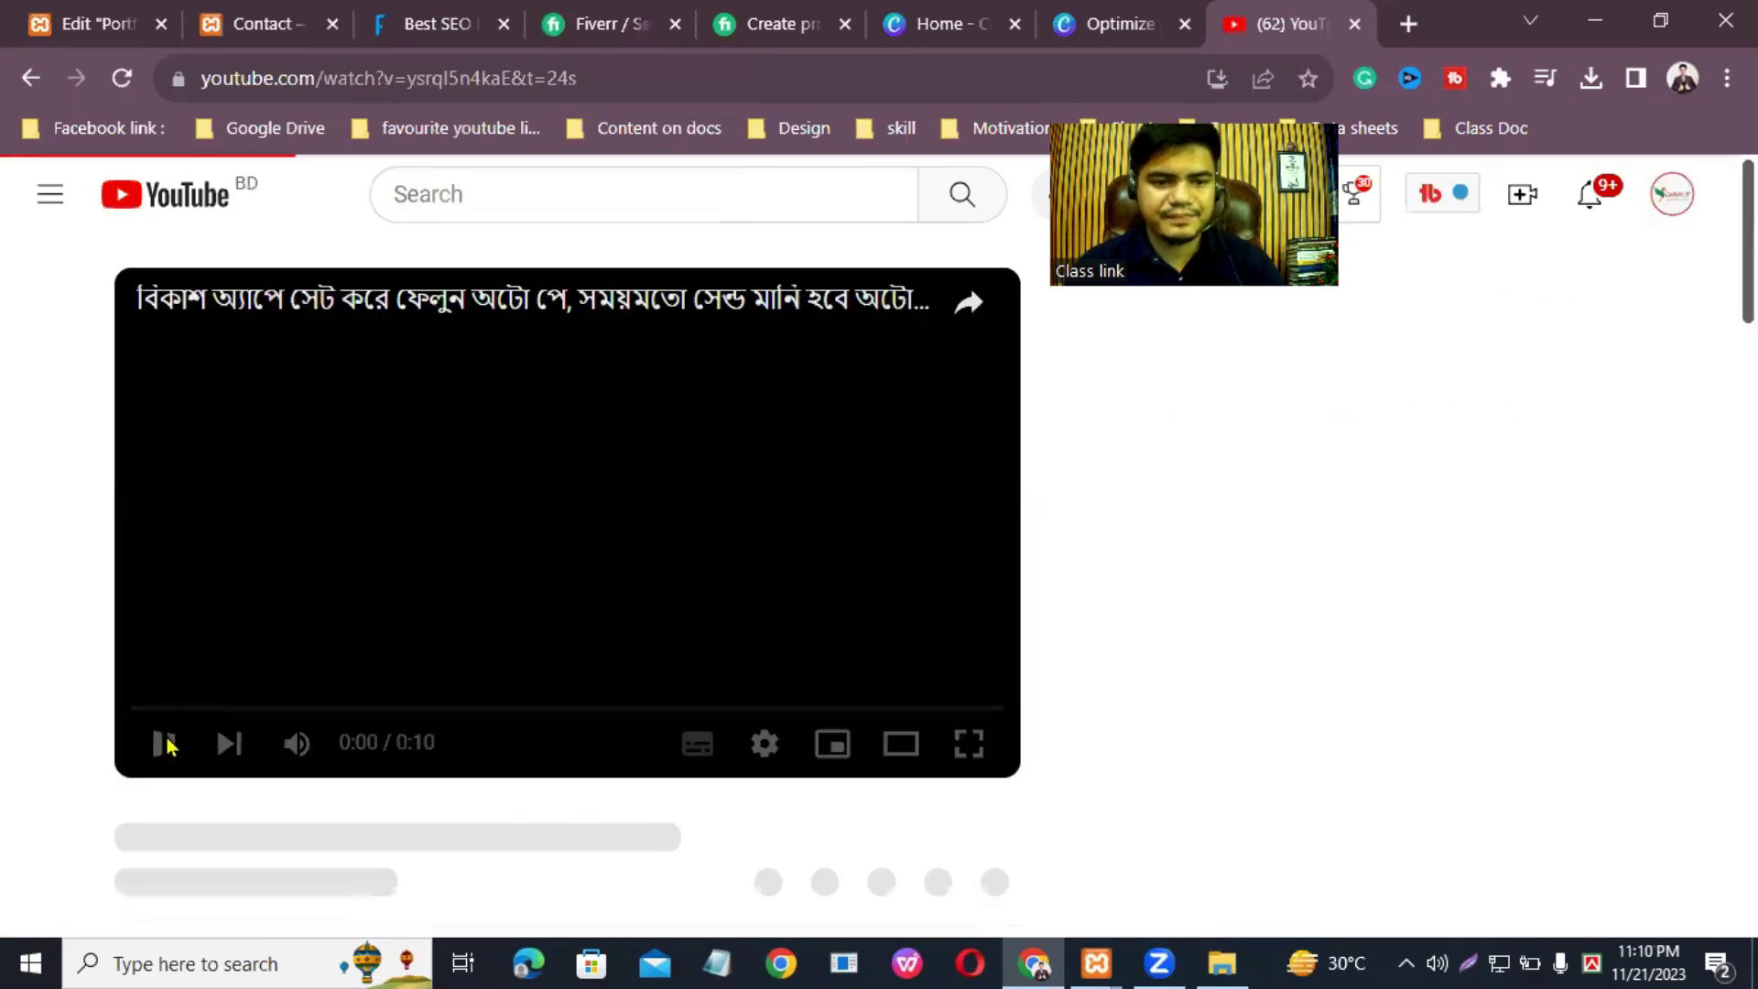
{"action": "left_click", "coordinate": [168, 747]}
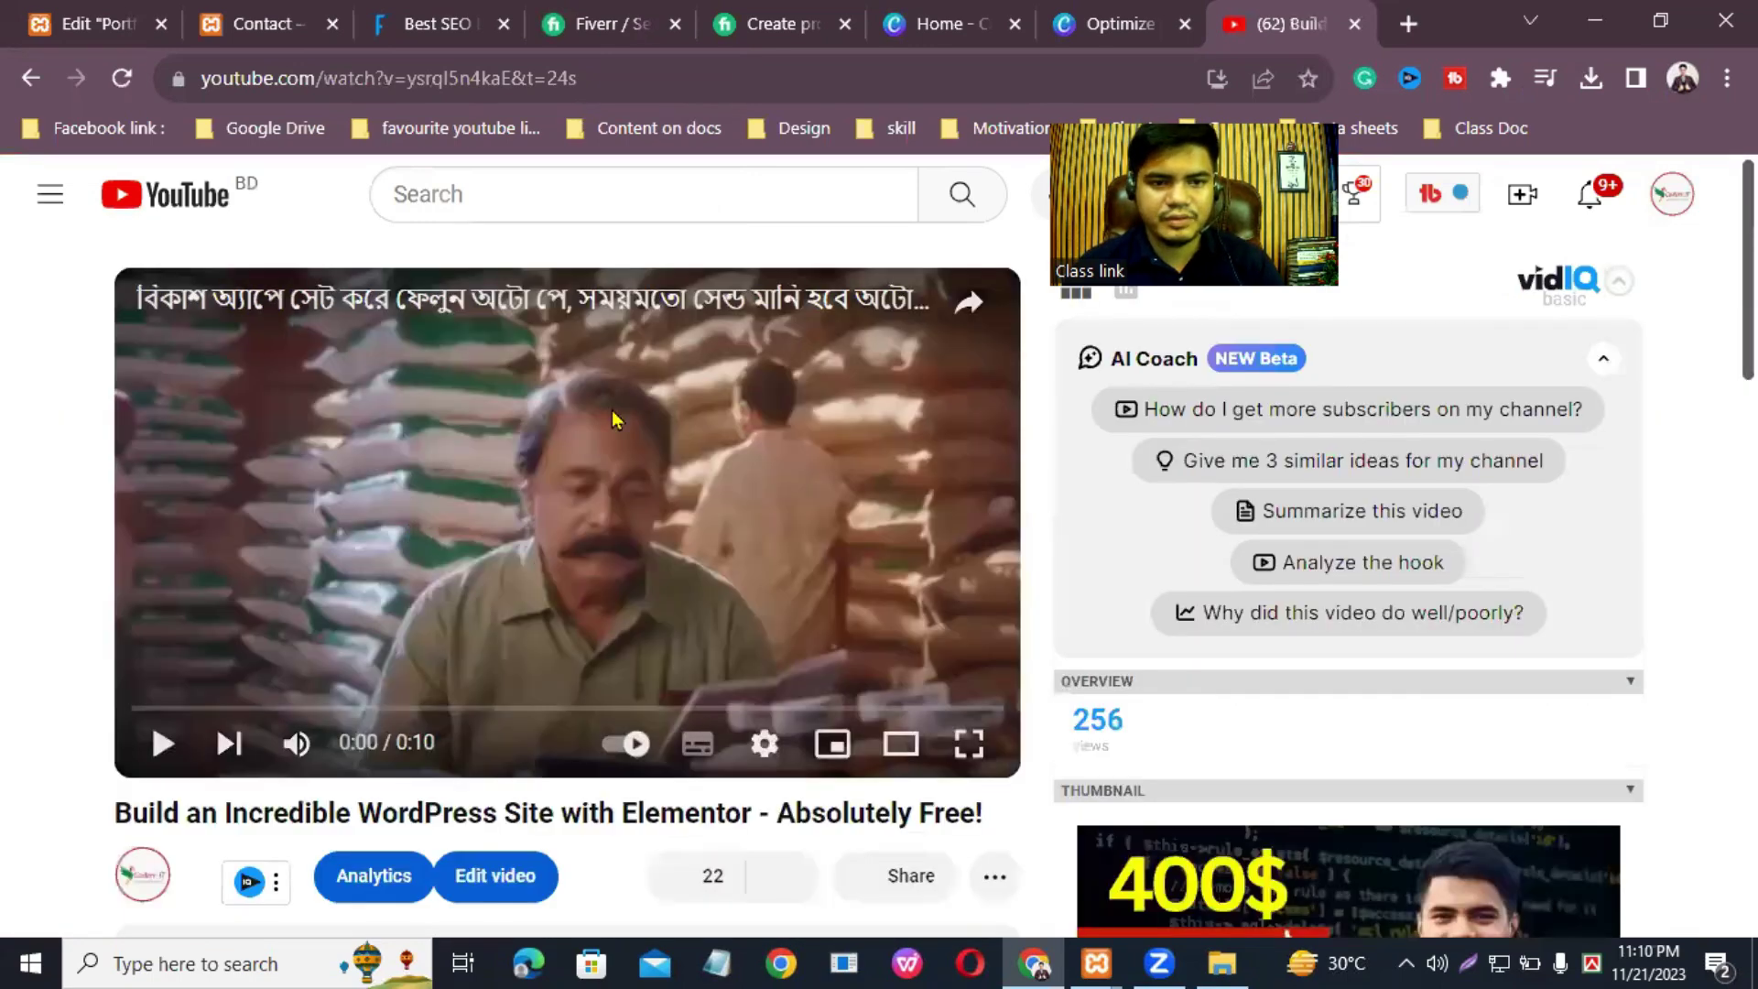
{"action": "right_click", "coordinate": [632, 463]}
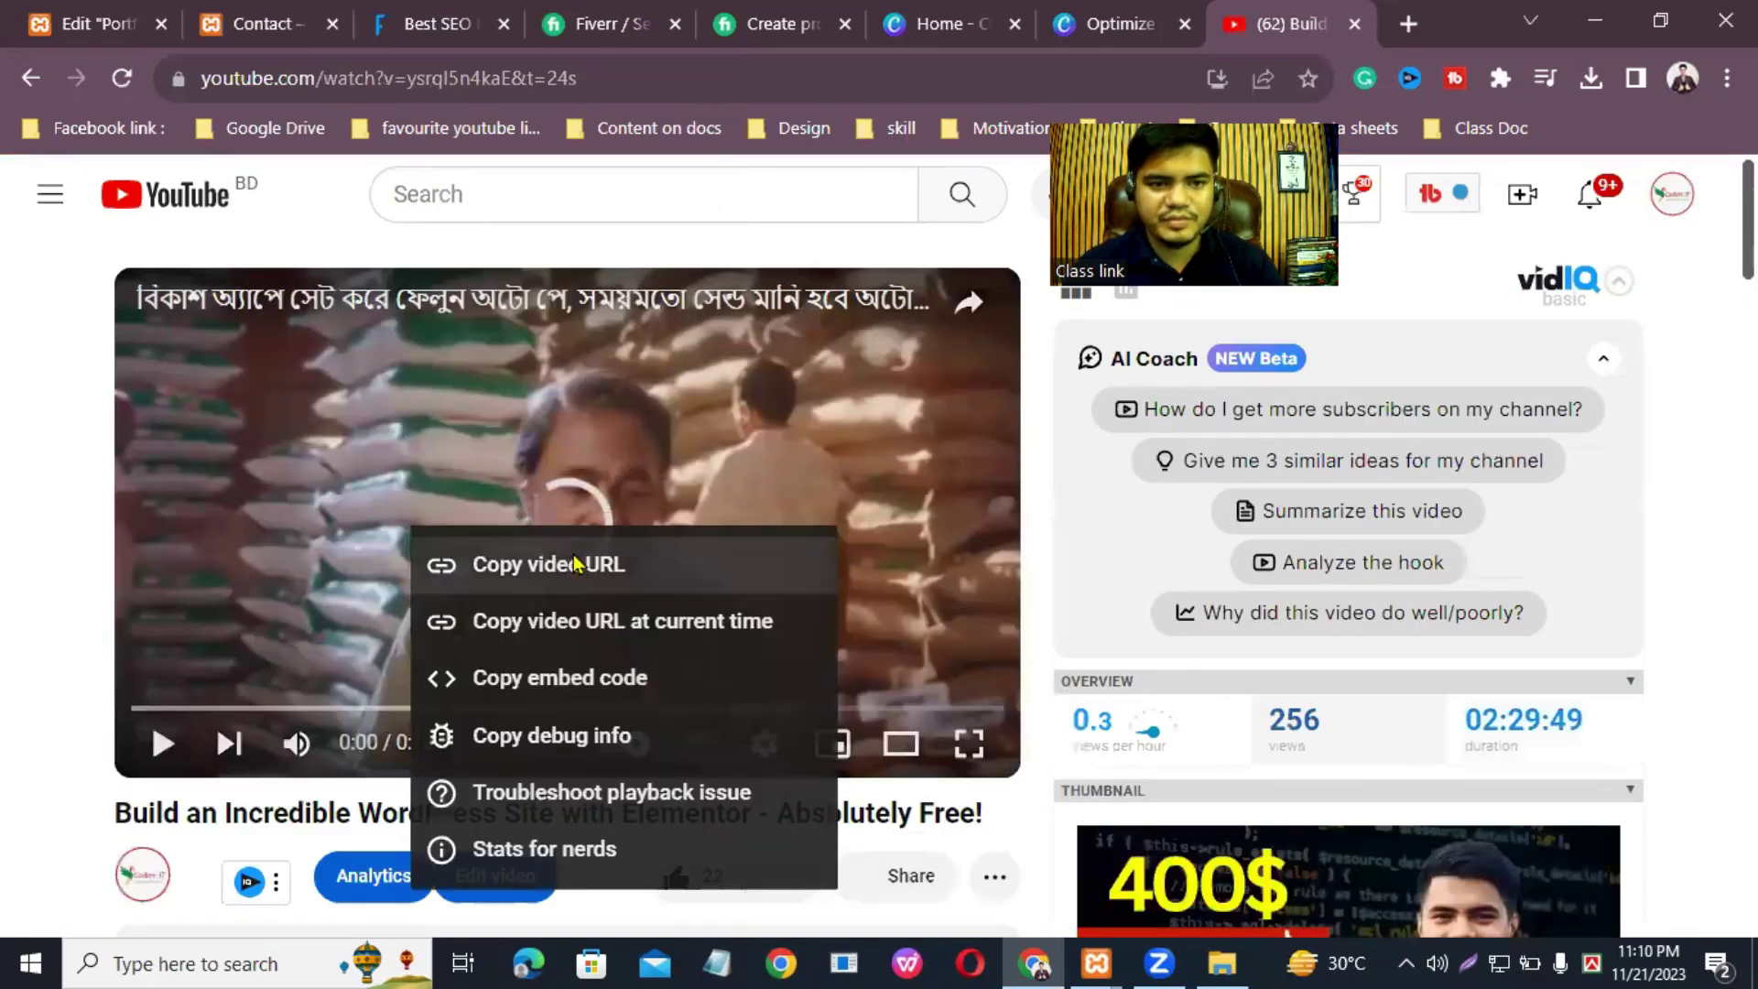
{"action": "left_click", "coordinate": [101, 24]}
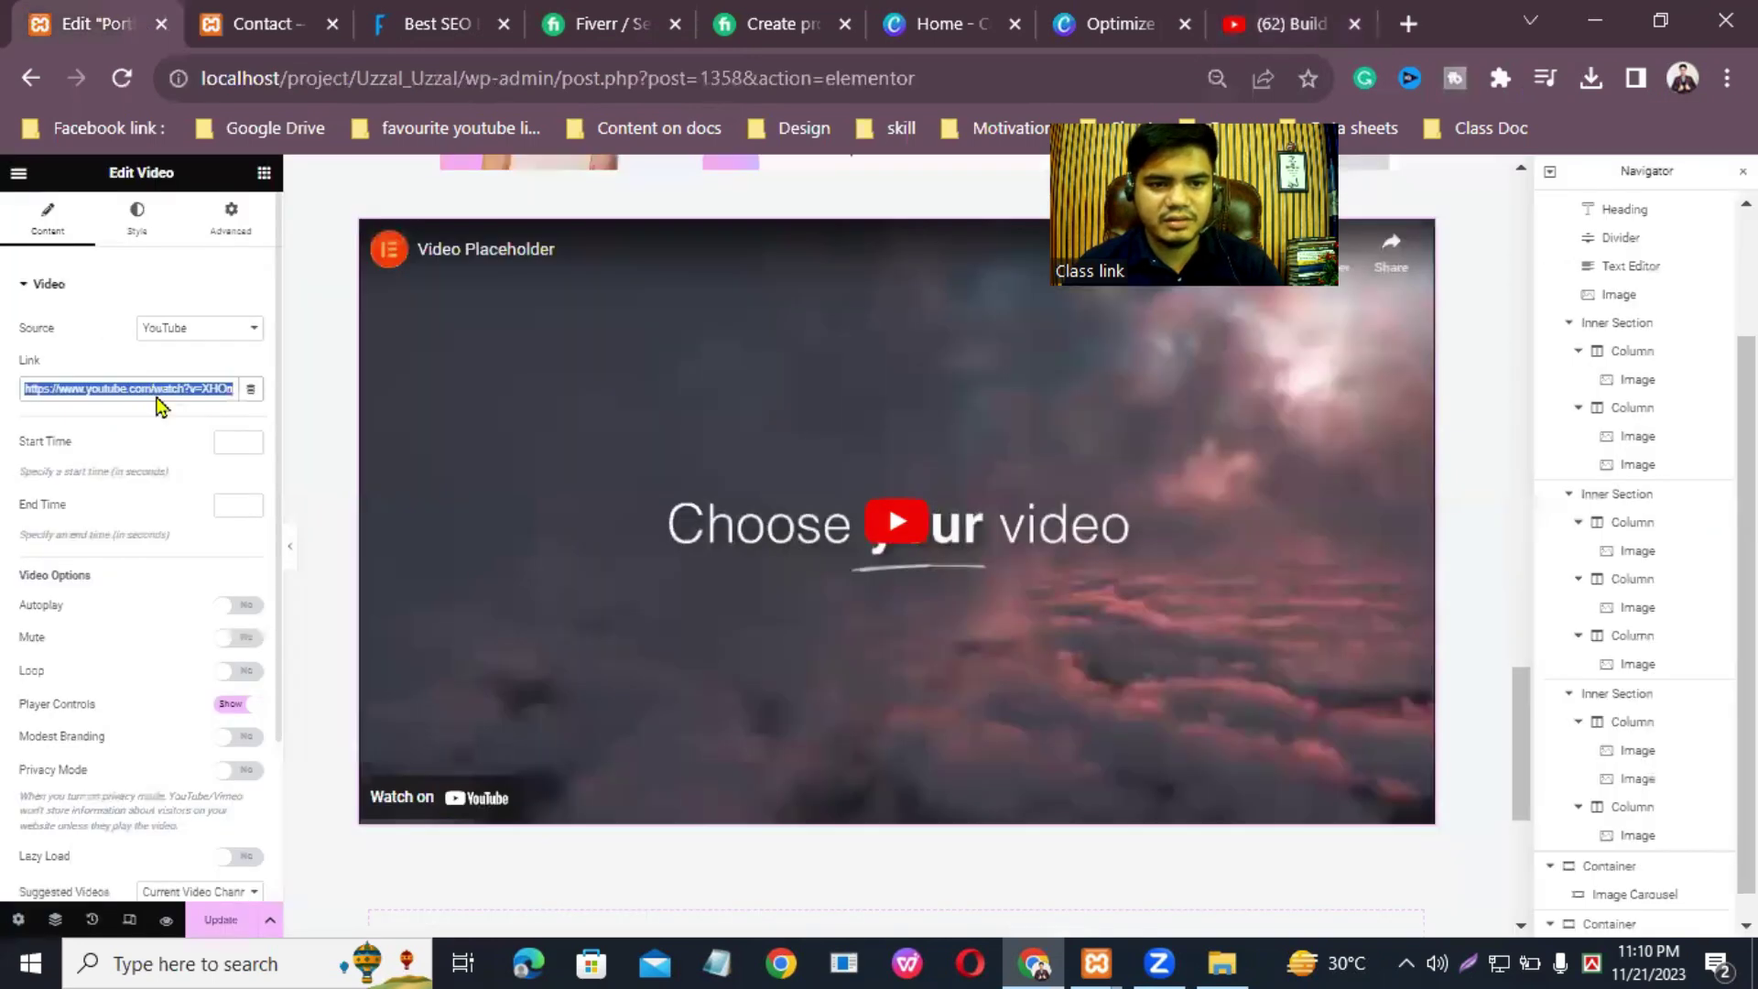
{"action": "right_click", "coordinate": [159, 397]}
{"action": "left_click", "coordinate": [229, 518]}
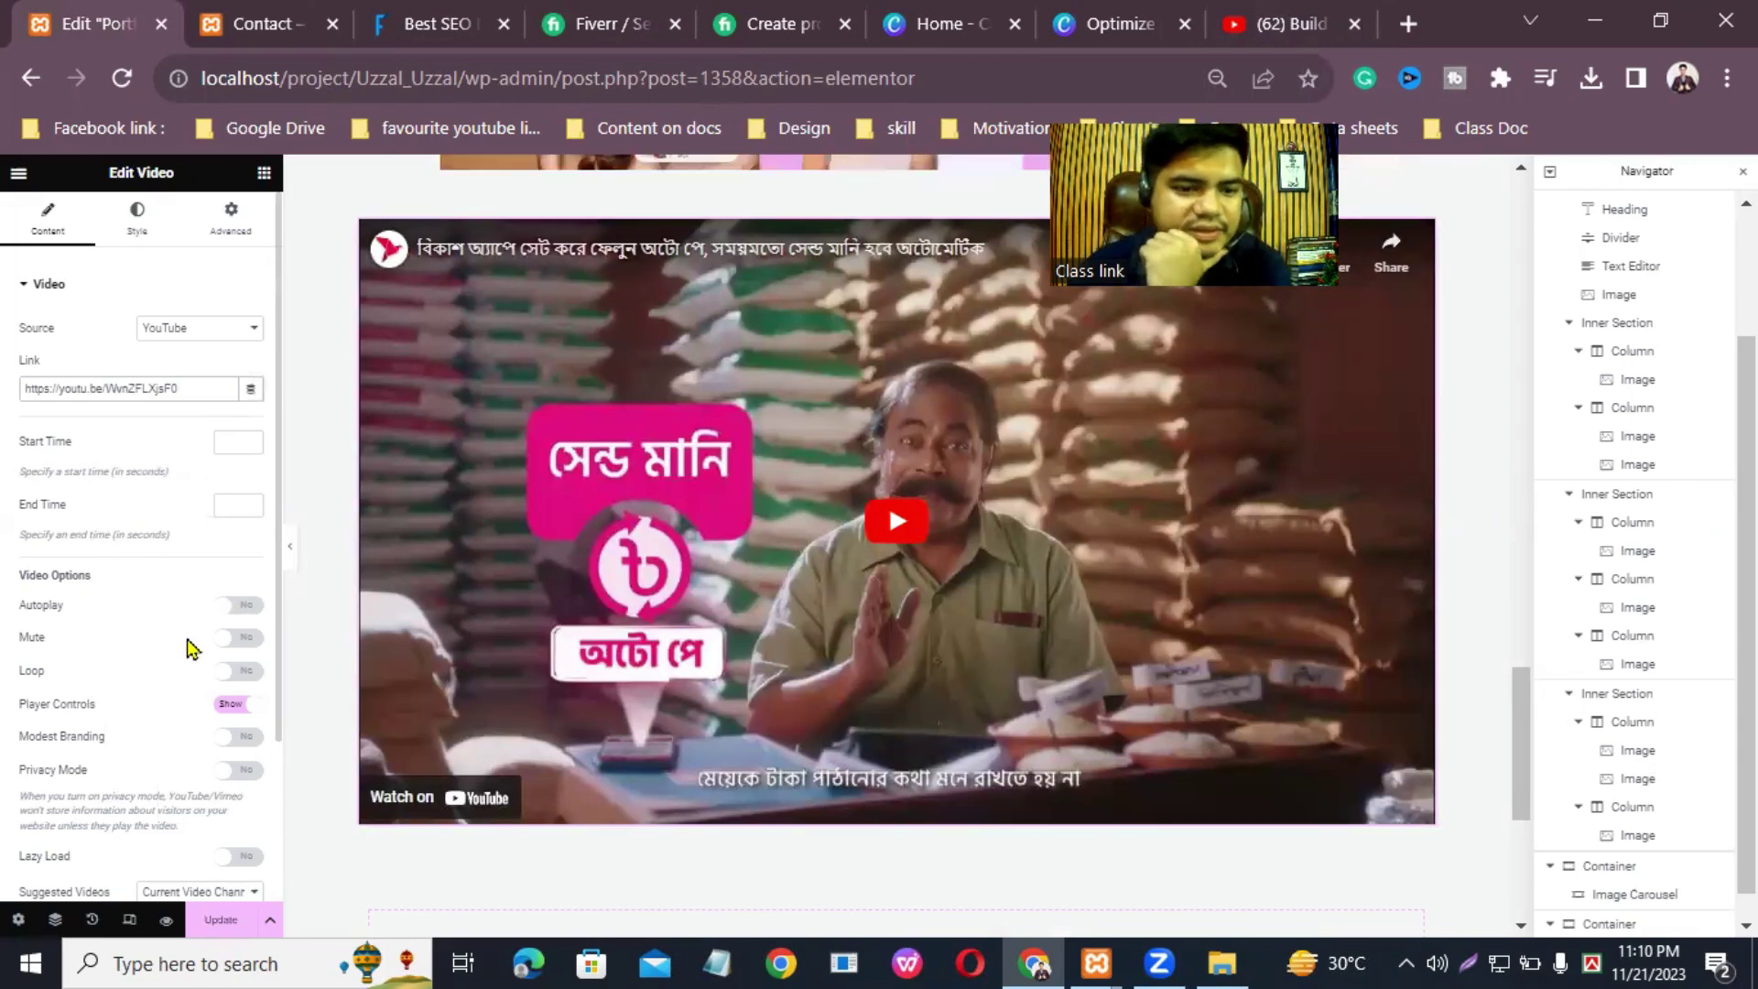
{"action": "scroll", "coordinate": [209, 754], "scroll_direction": "down", "scroll_amount": 2}
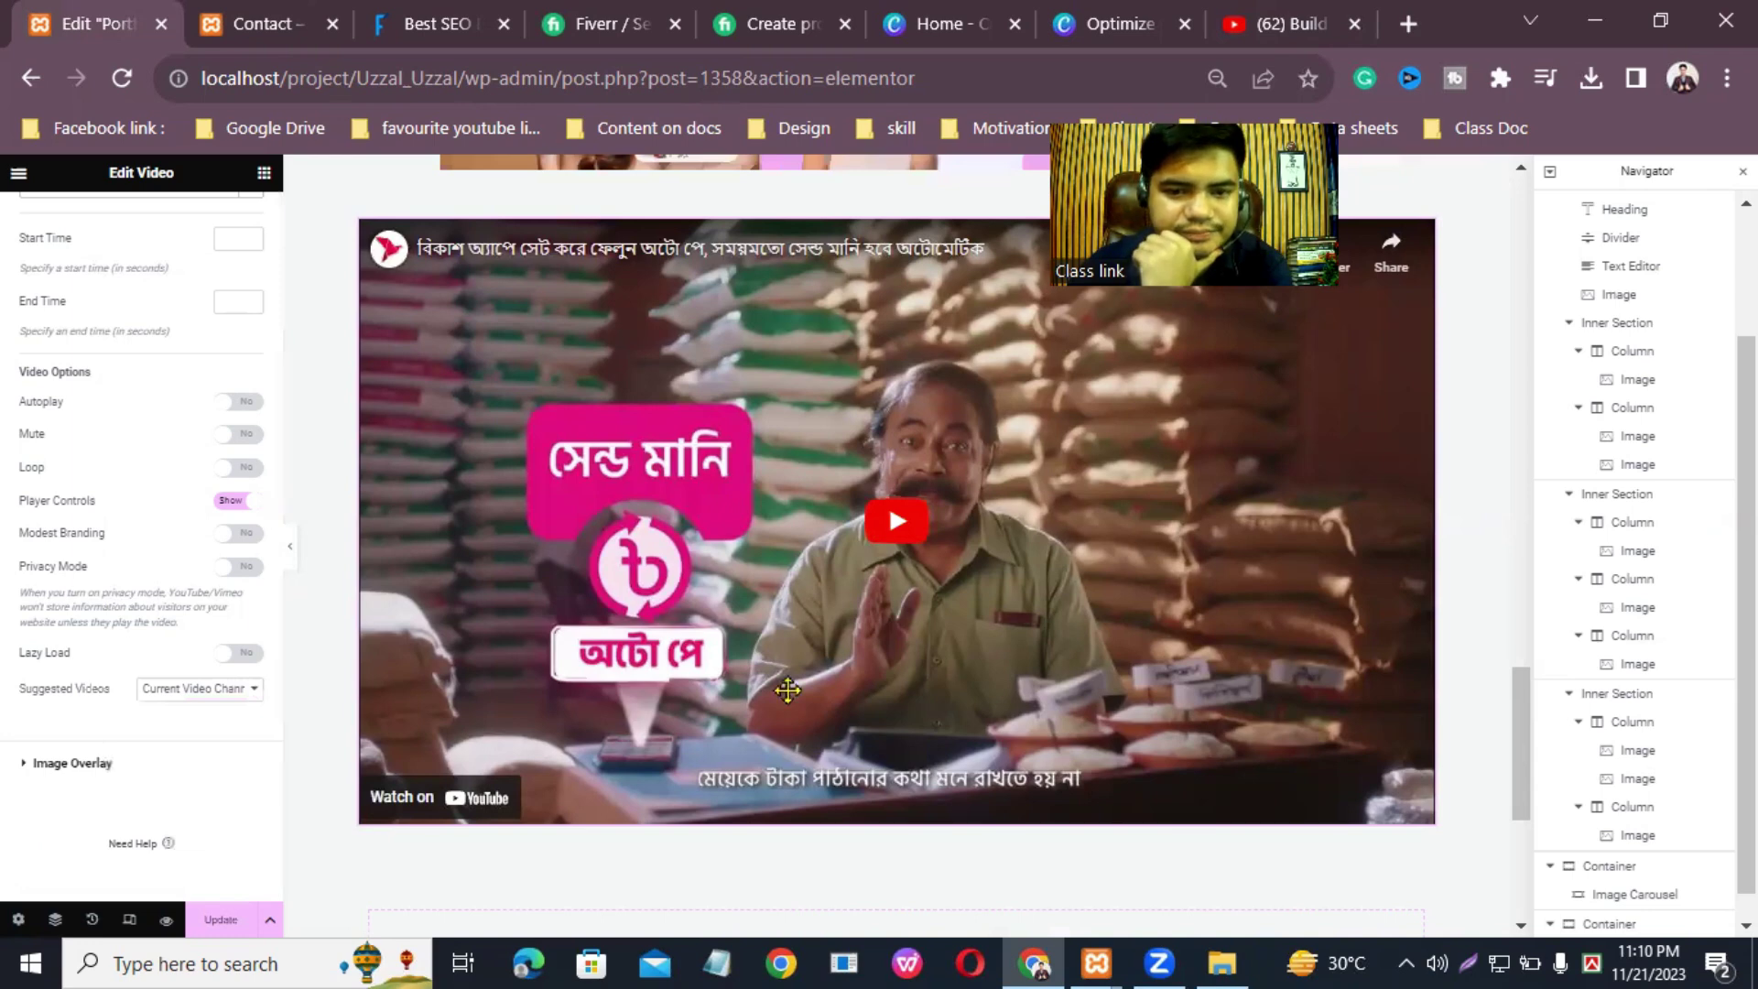
{"action": "left_click", "coordinate": [220, 918]}
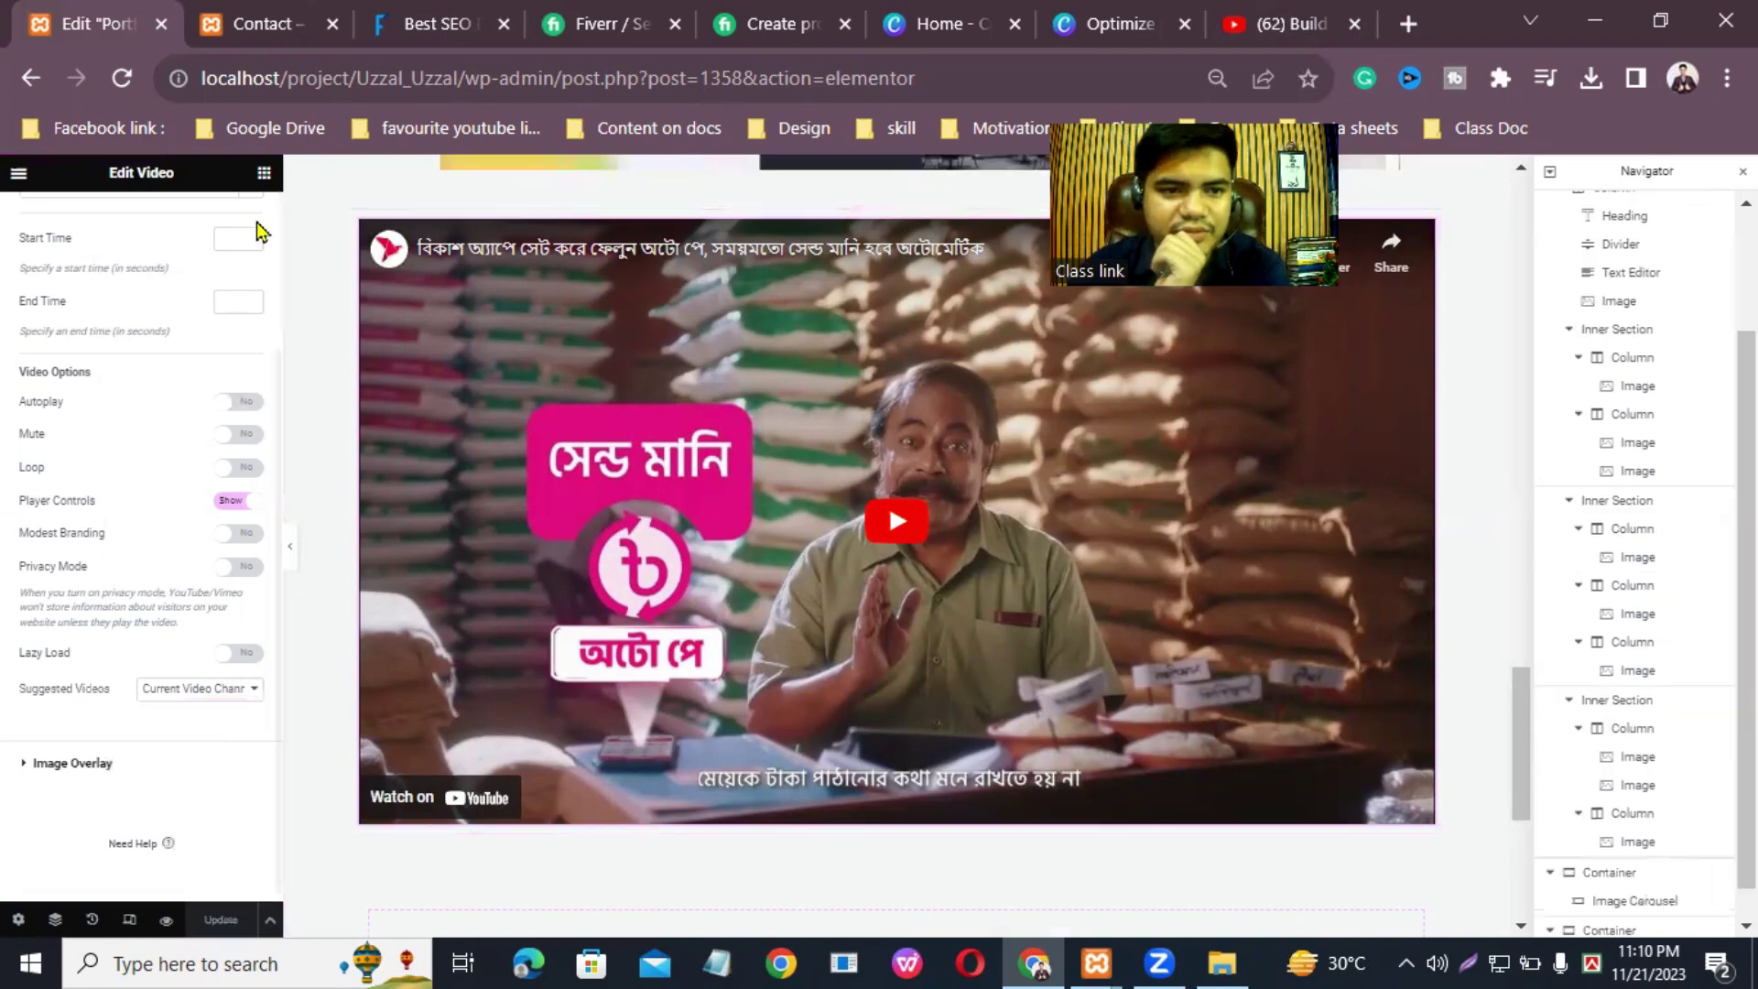
{"action": "scroll", "coordinate": [137, 385], "scroll_direction": "up", "scroll_amount": 5}
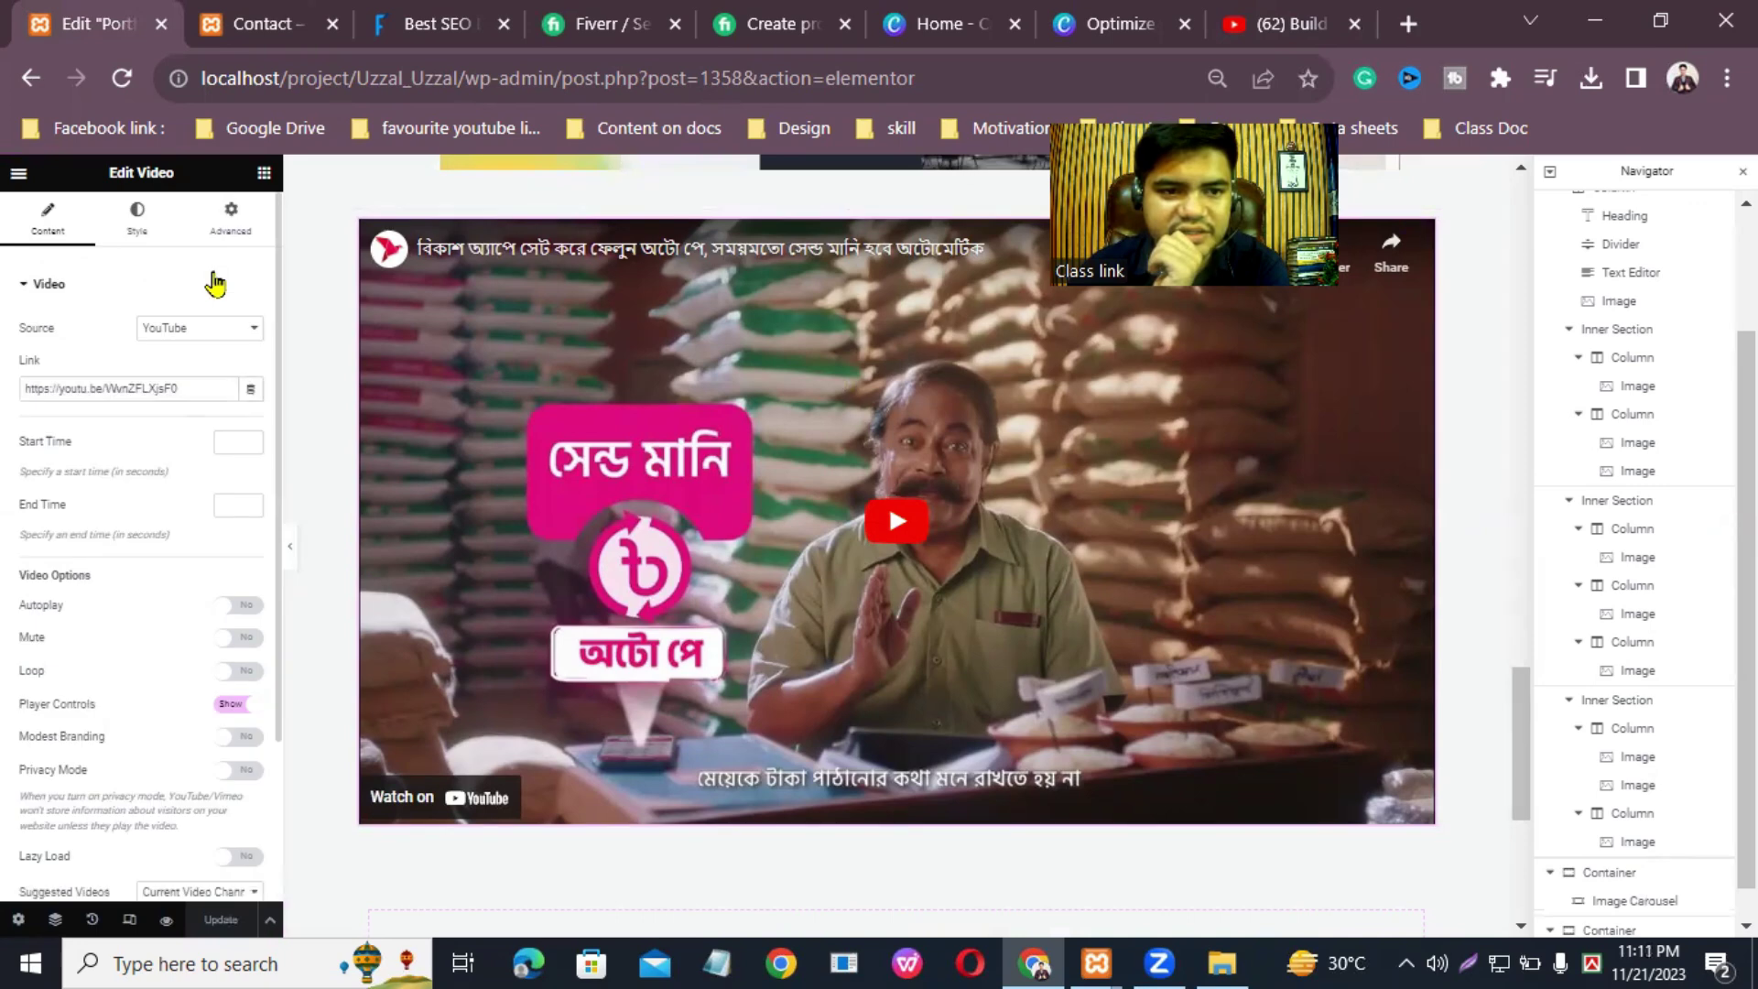
Step: Round the video's corners with a linked 45 px border radius and save the page
{"action": "left_click", "coordinate": [140, 225]}
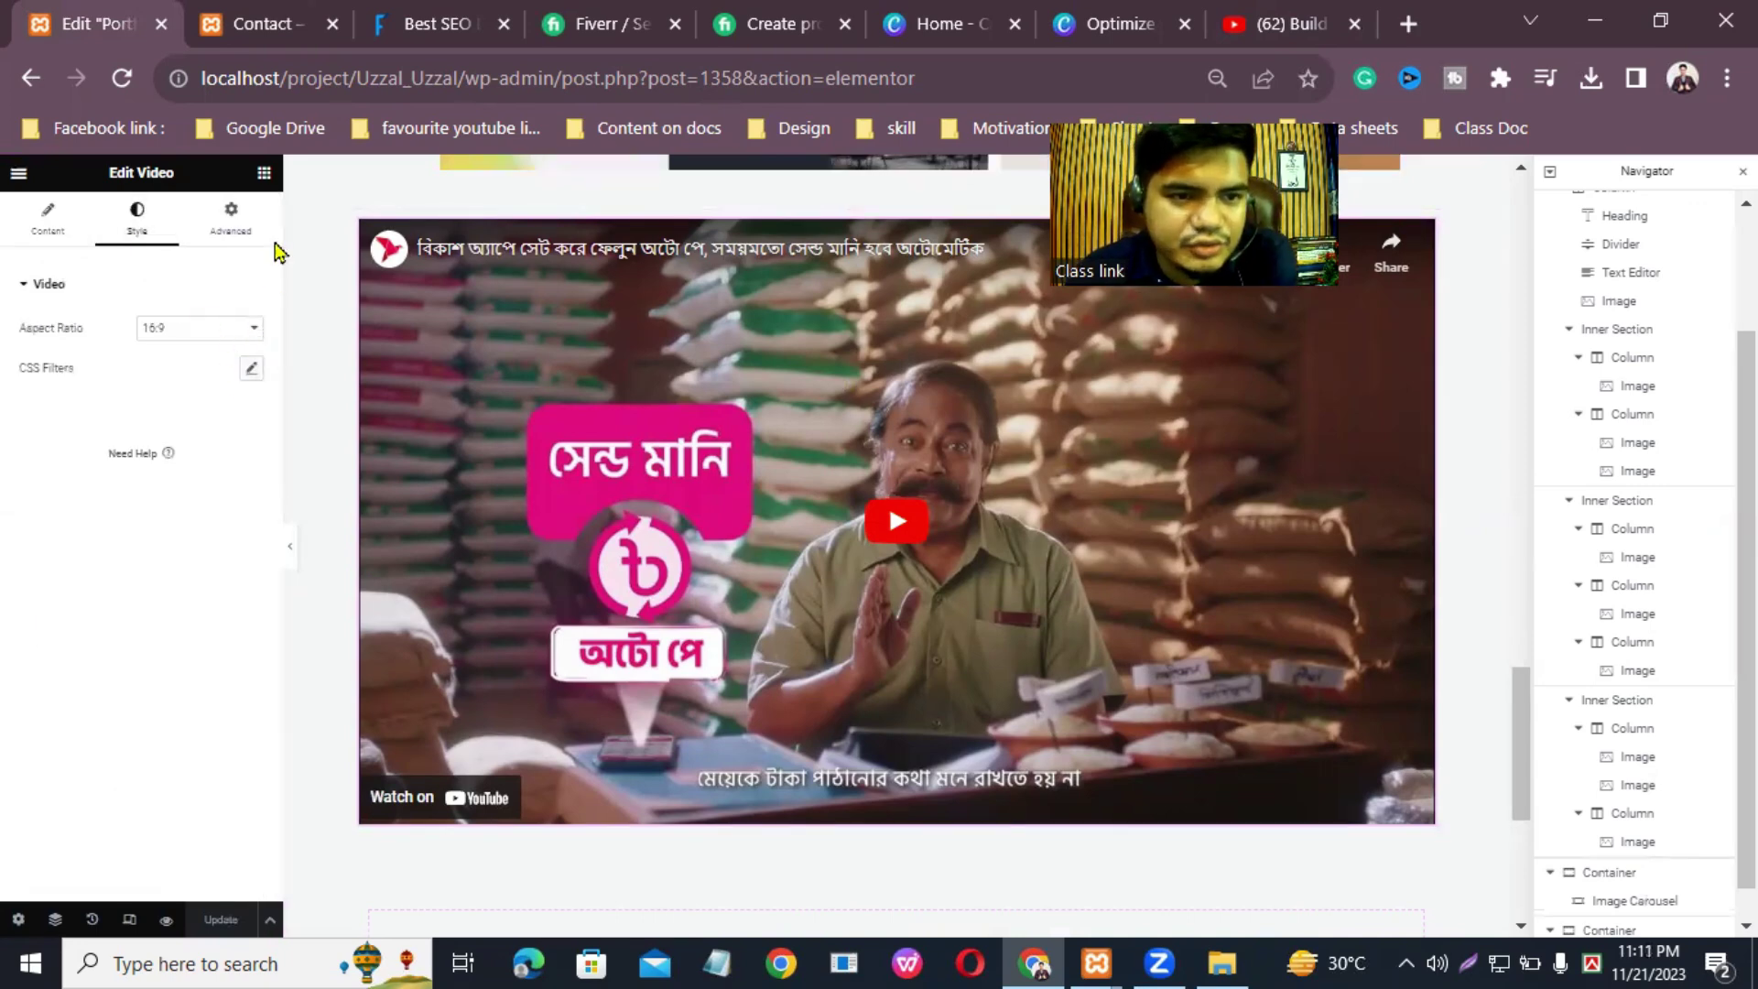
{"action": "left_click", "coordinate": [236, 225]}
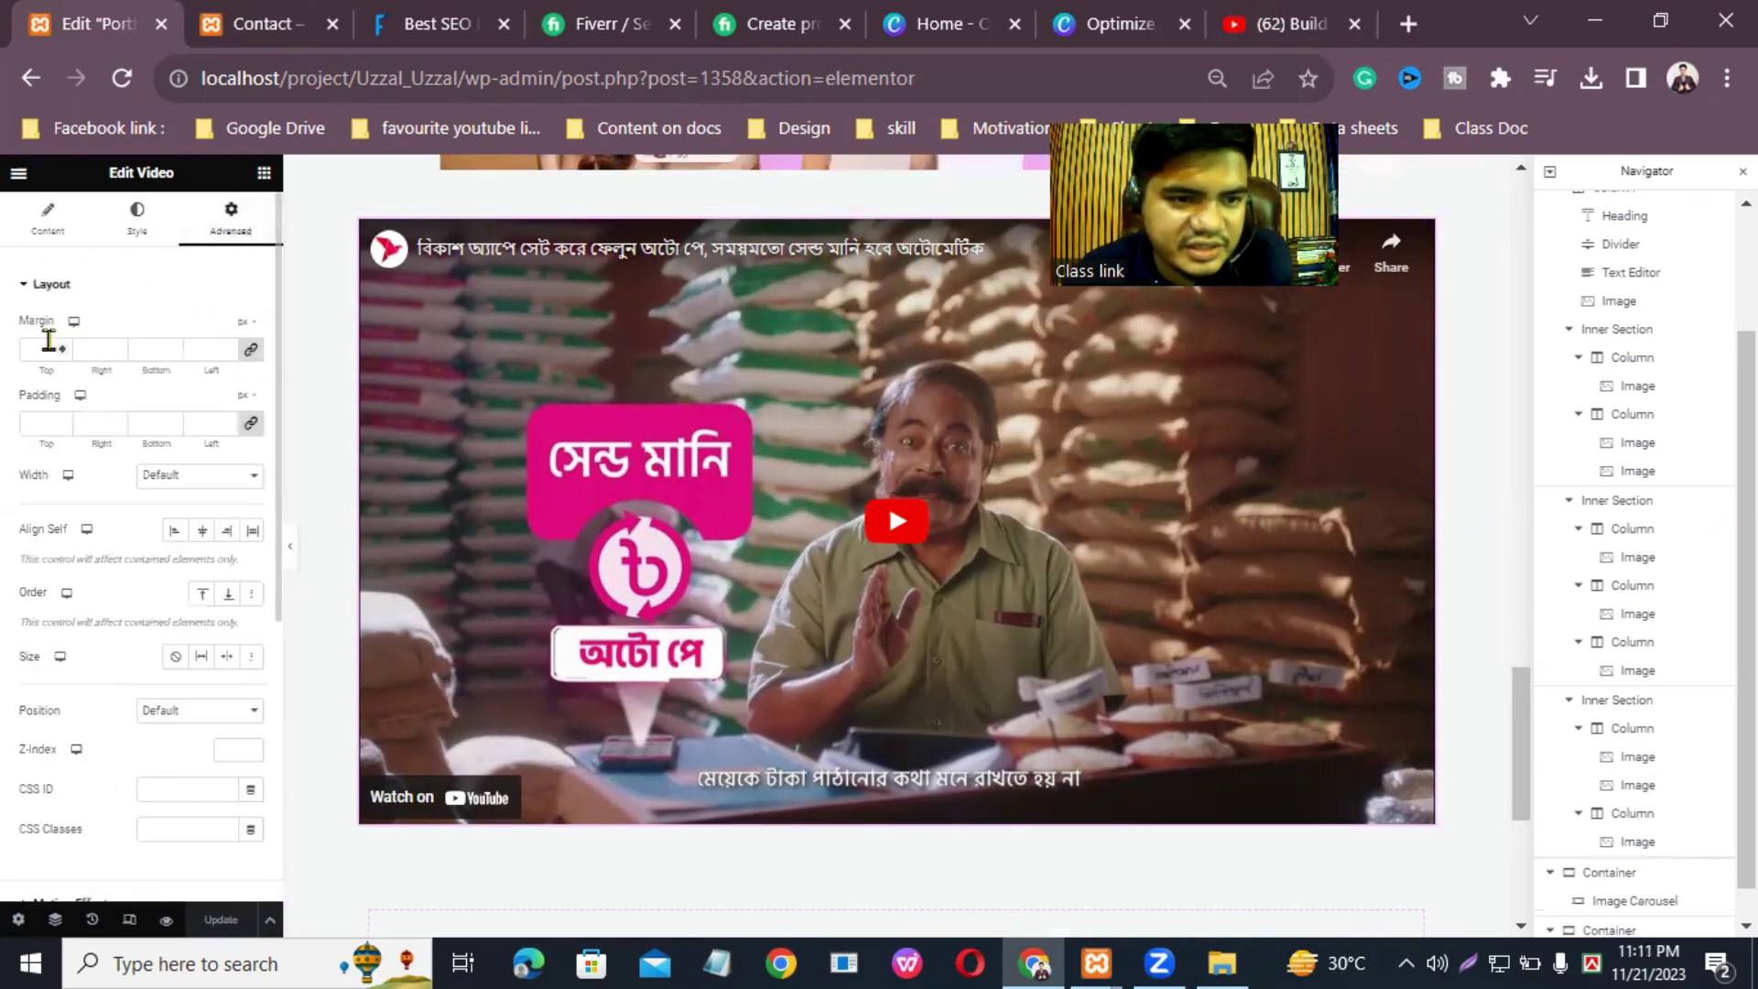
{"action": "scroll", "coordinate": [153, 655], "scroll_direction": "down", "scroll_amount": 5}
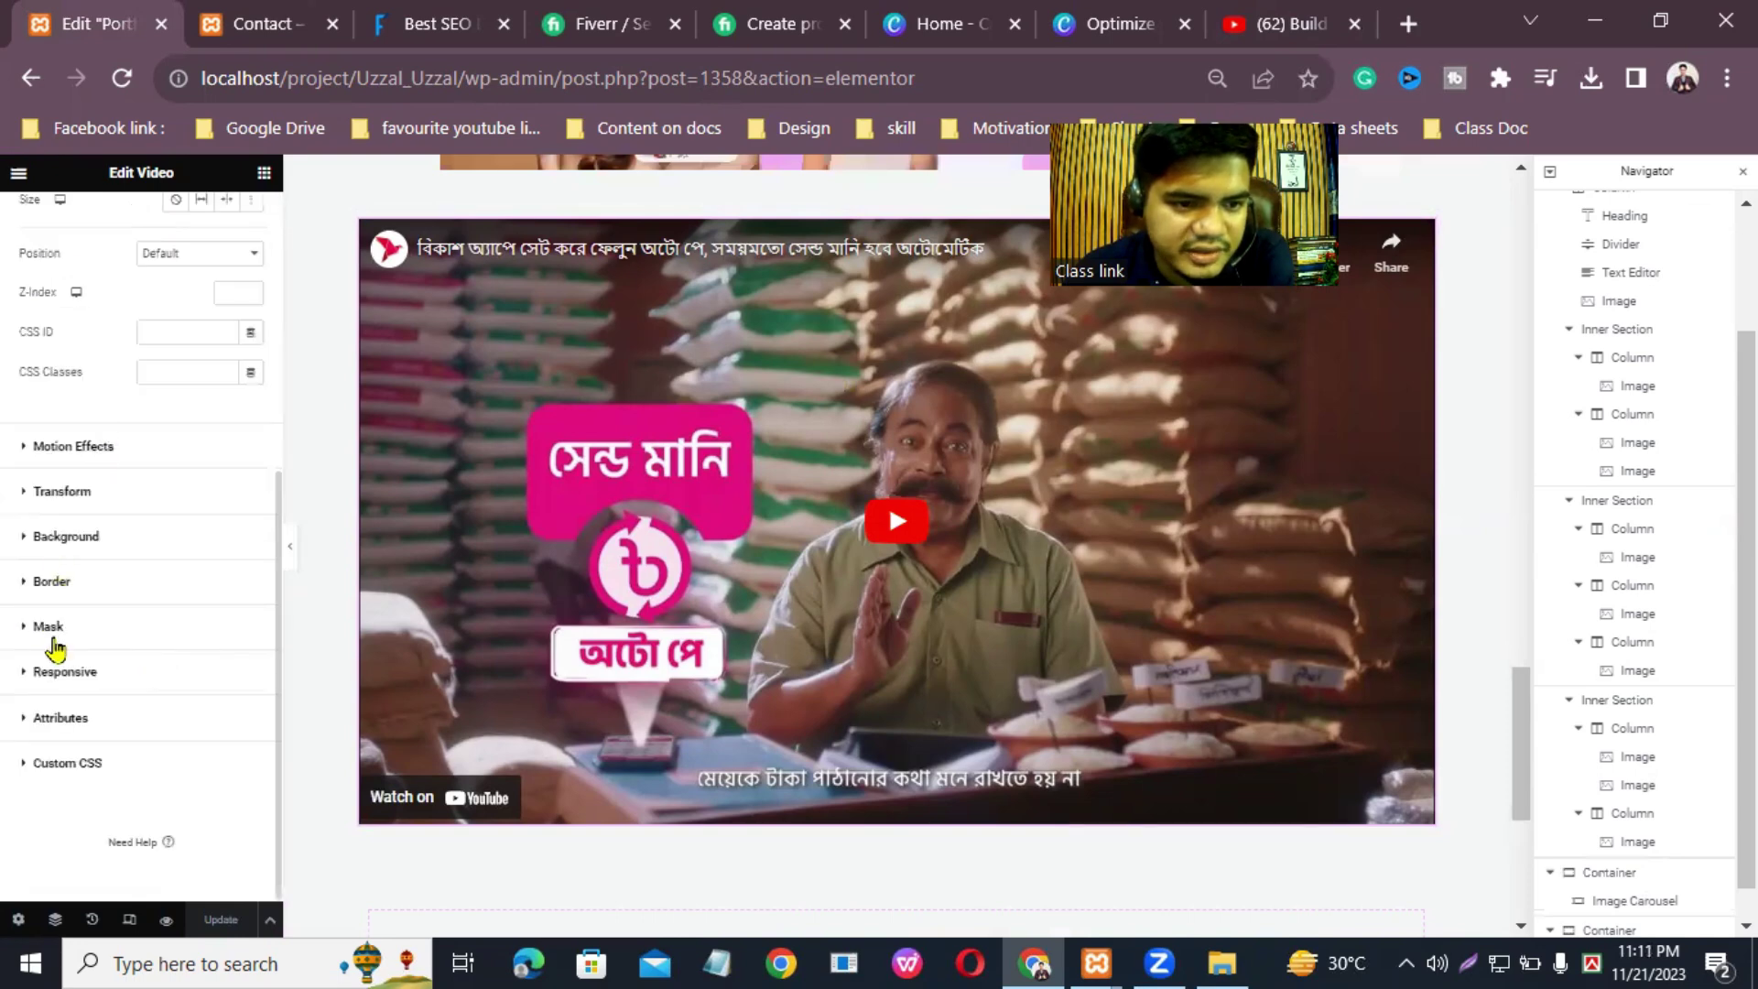
{"action": "left_click", "coordinate": [51, 581]}
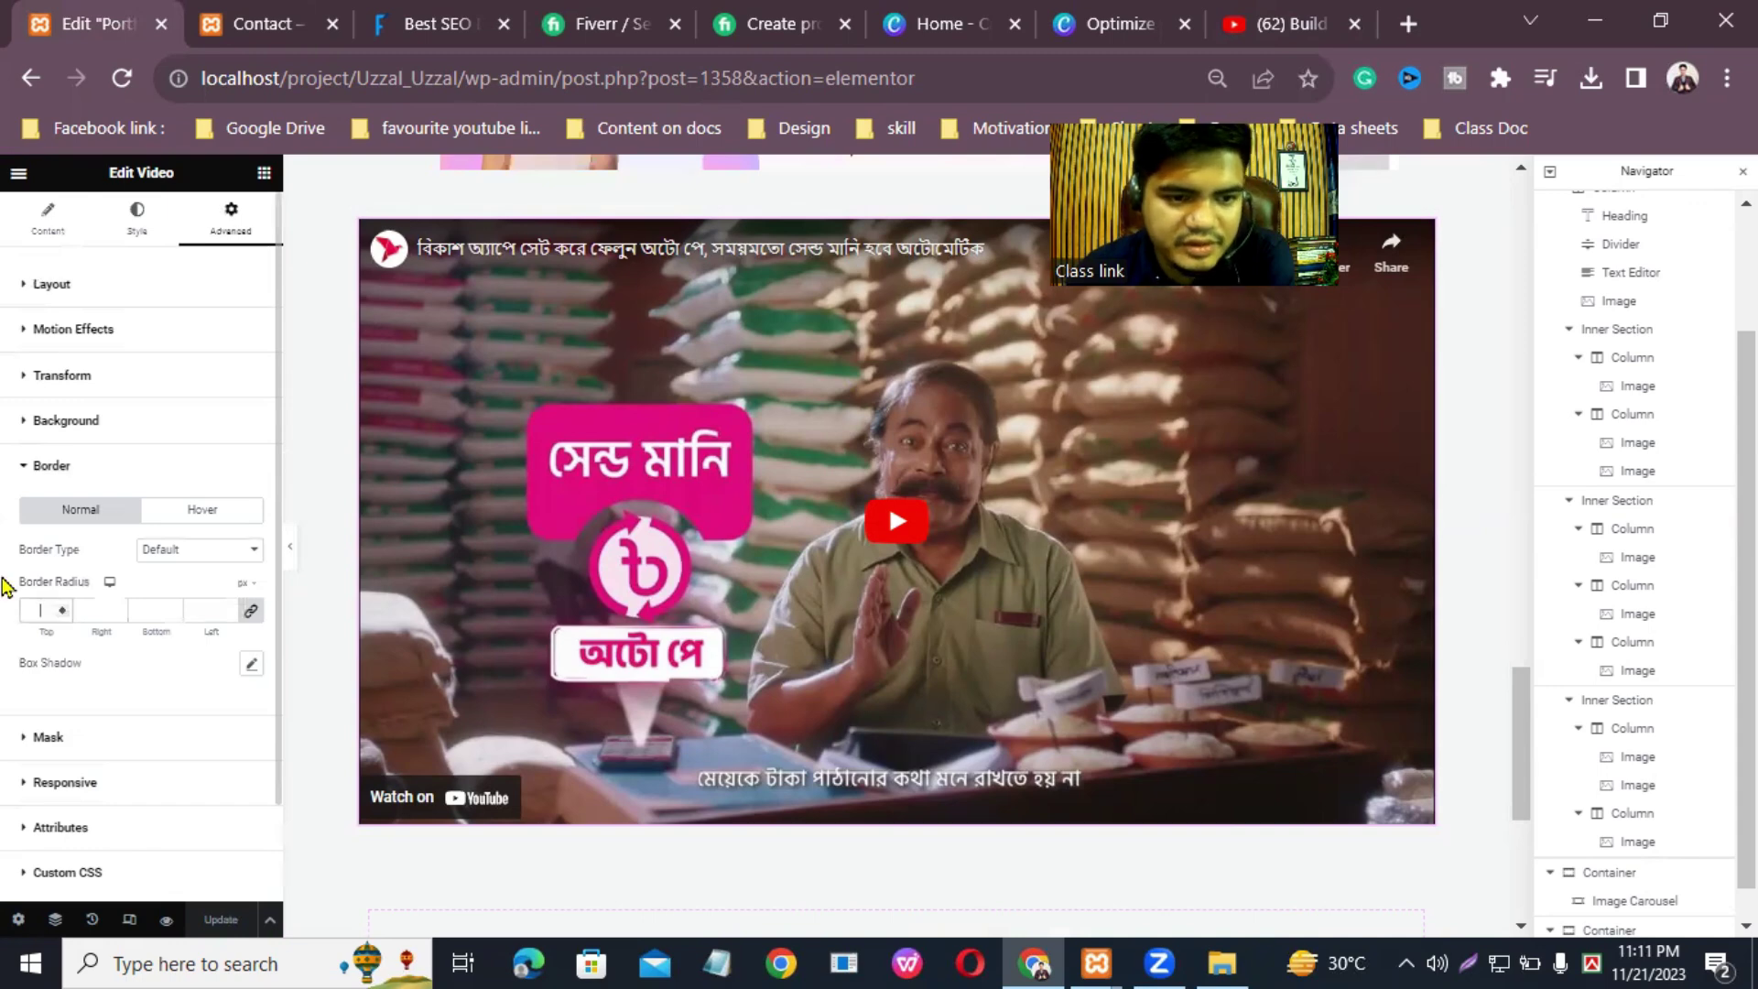
{"action": "type", "text": "45"}
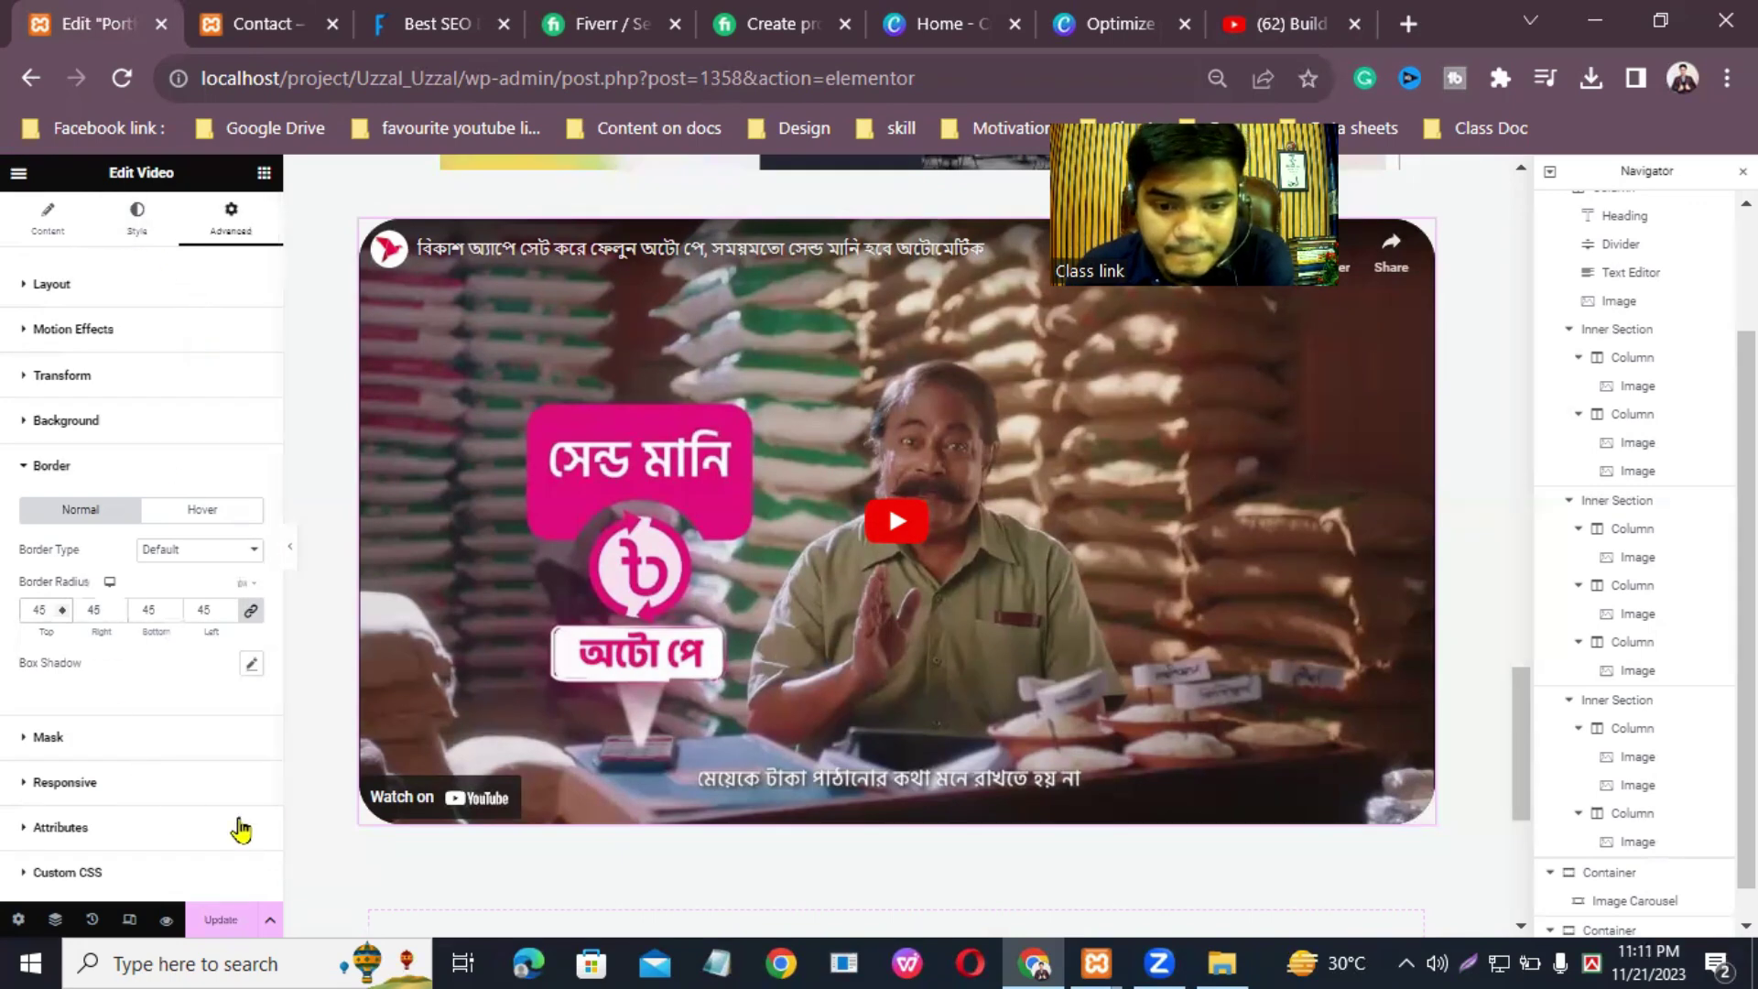
{"action": "left_click", "coordinate": [222, 921]}
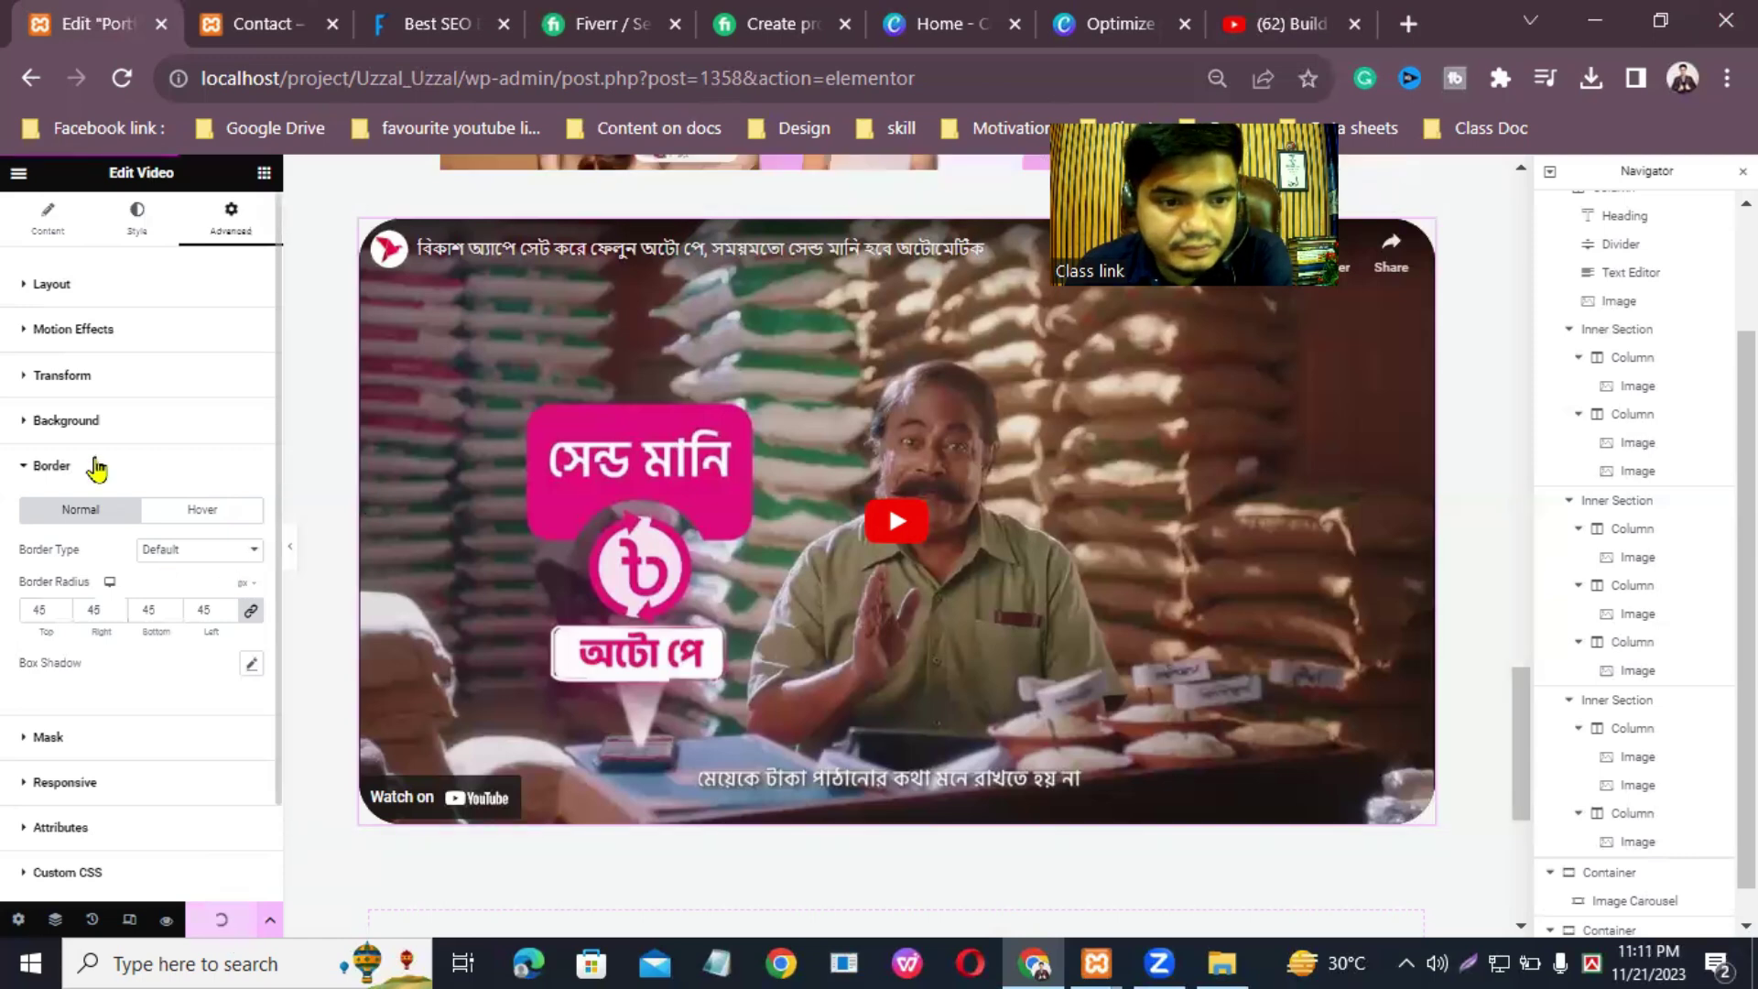
Step: Give the video a 110 px margin on every side so it shrinks within its section
{"action": "left_click", "coordinate": [138, 222]}
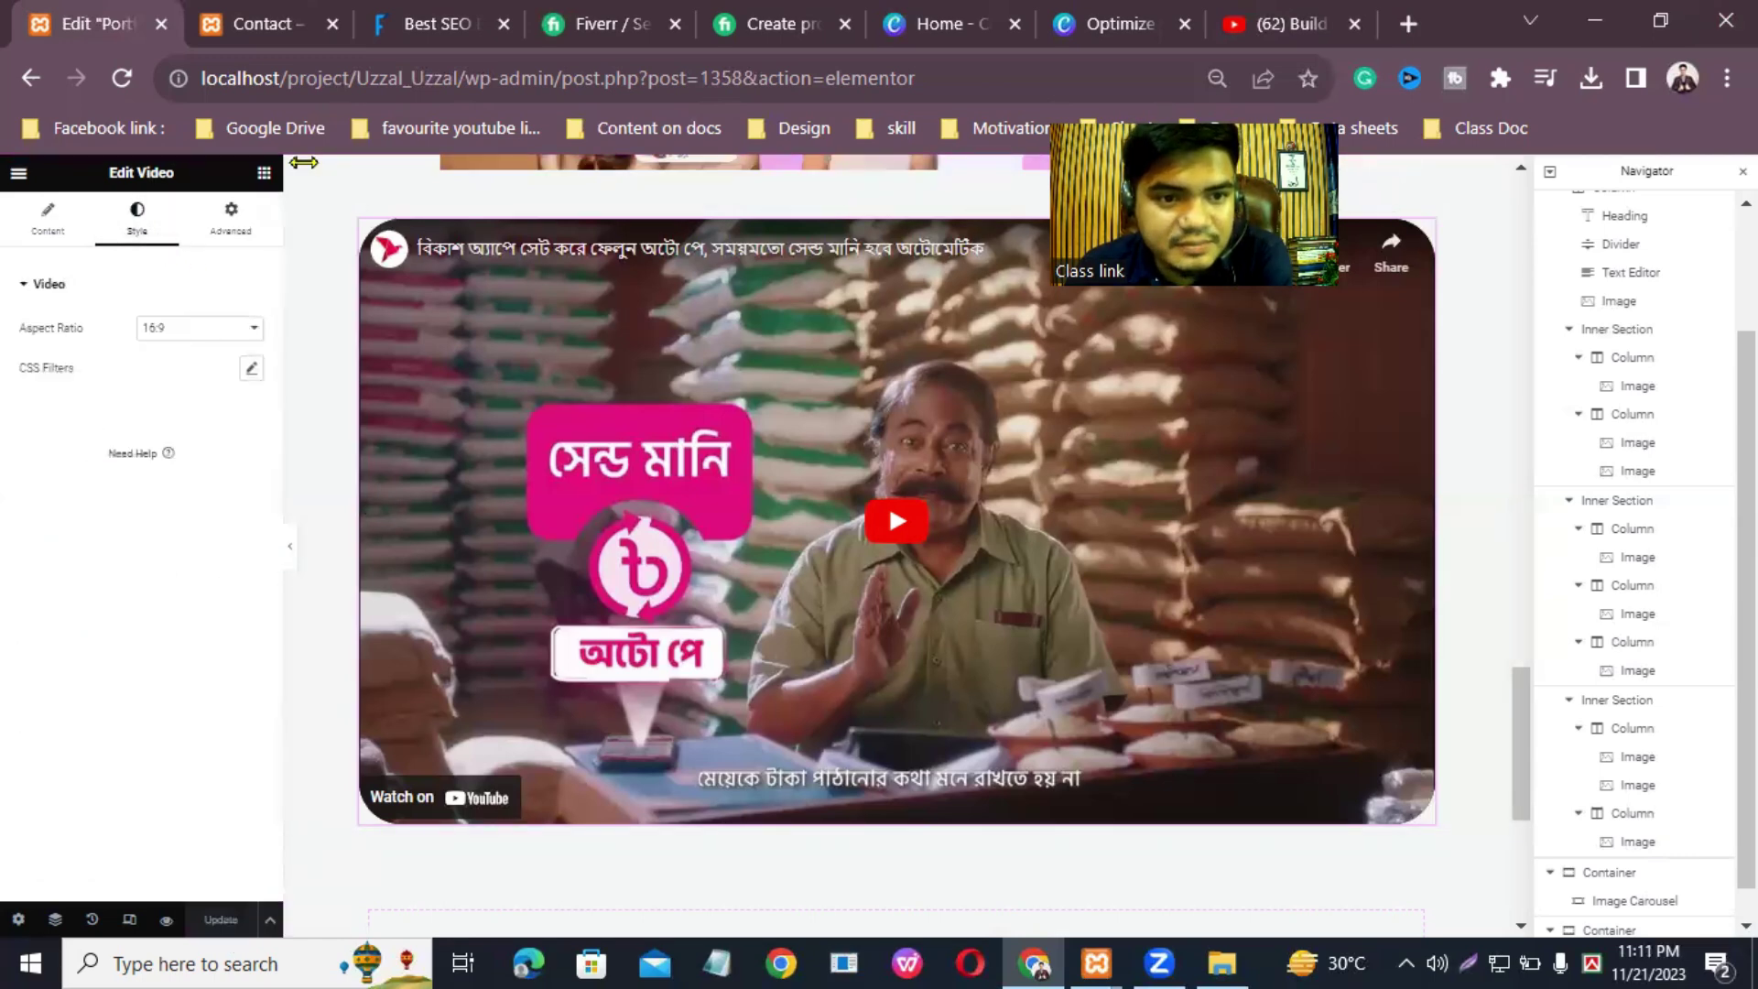
{"action": "left_click", "coordinate": [229, 222]}
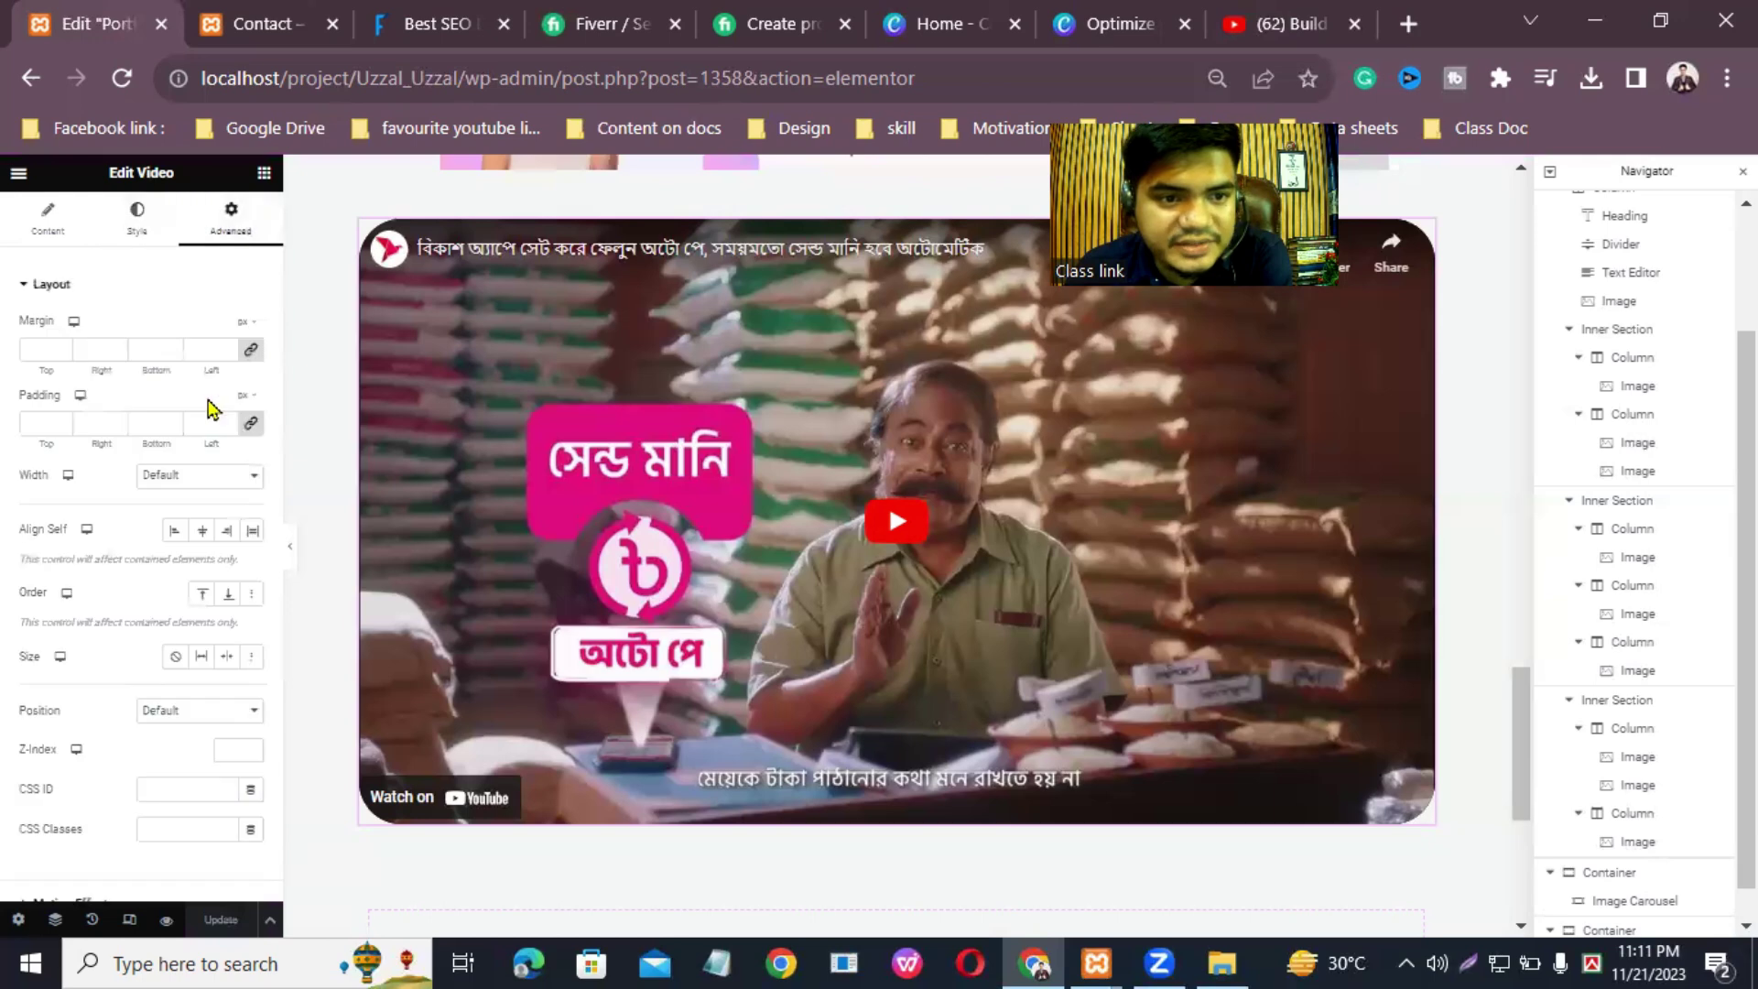
{"action": "left_click", "coordinate": [62, 346]}
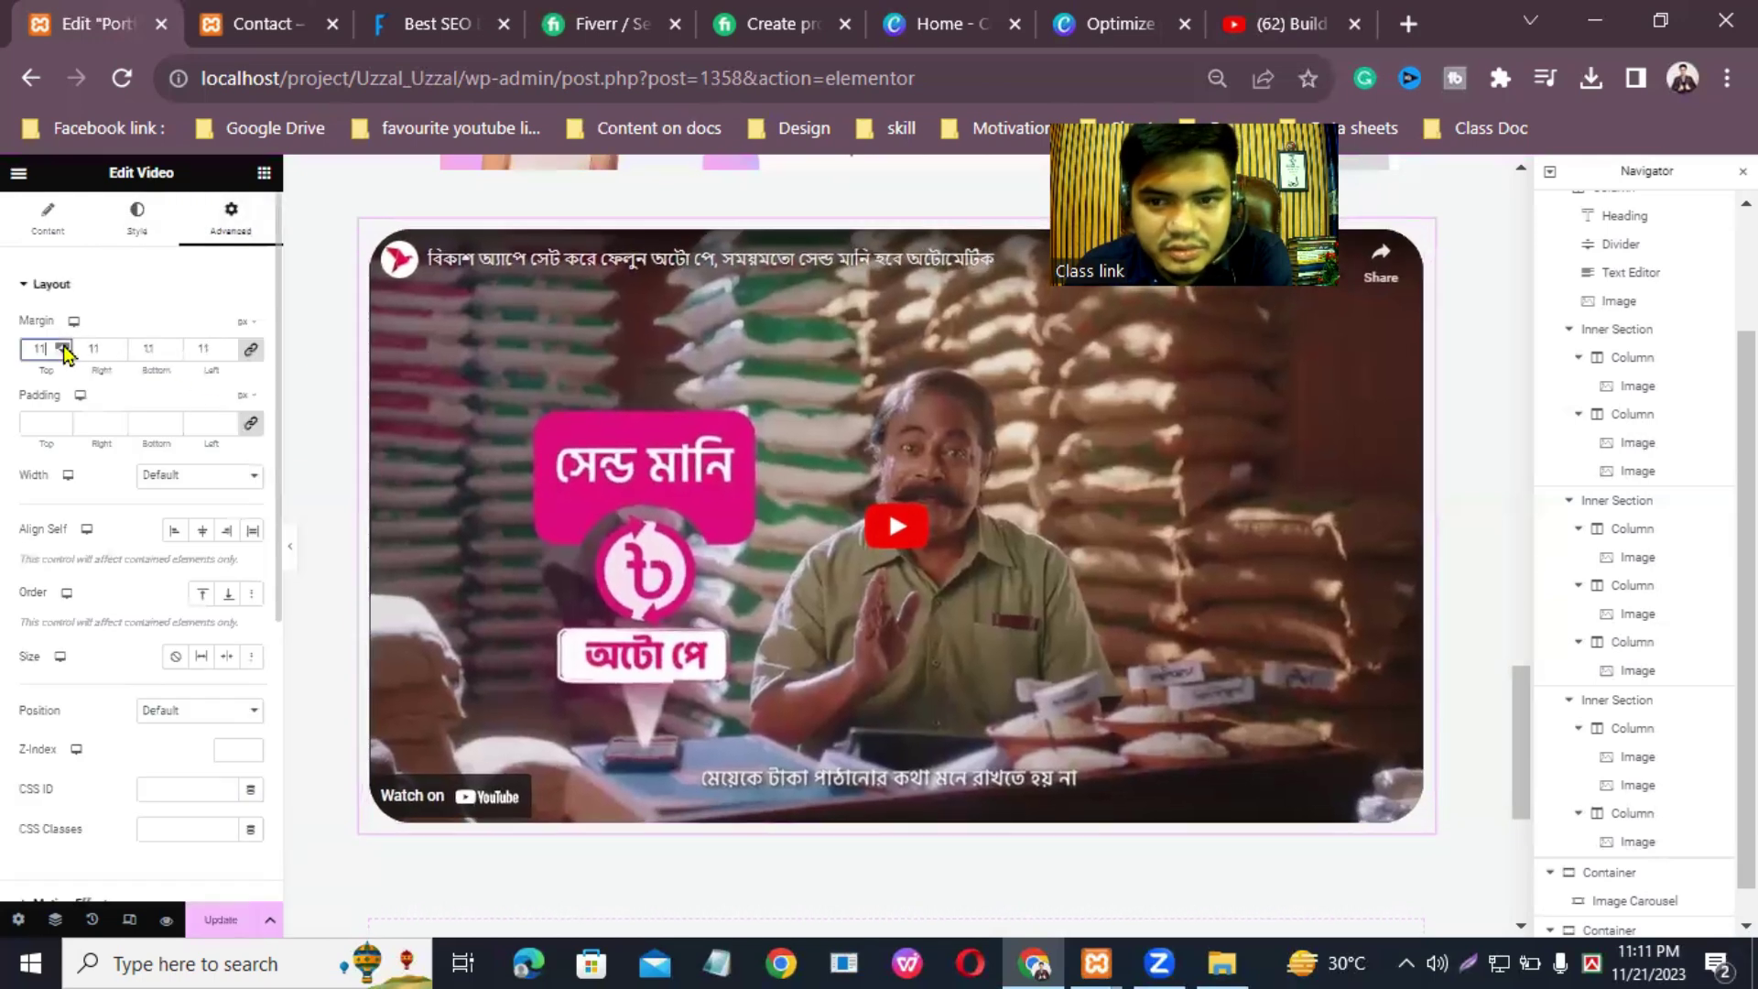
{"action": "left_click_drag", "start_coordinate": [62, 346], "coordinate": [62, 346]}
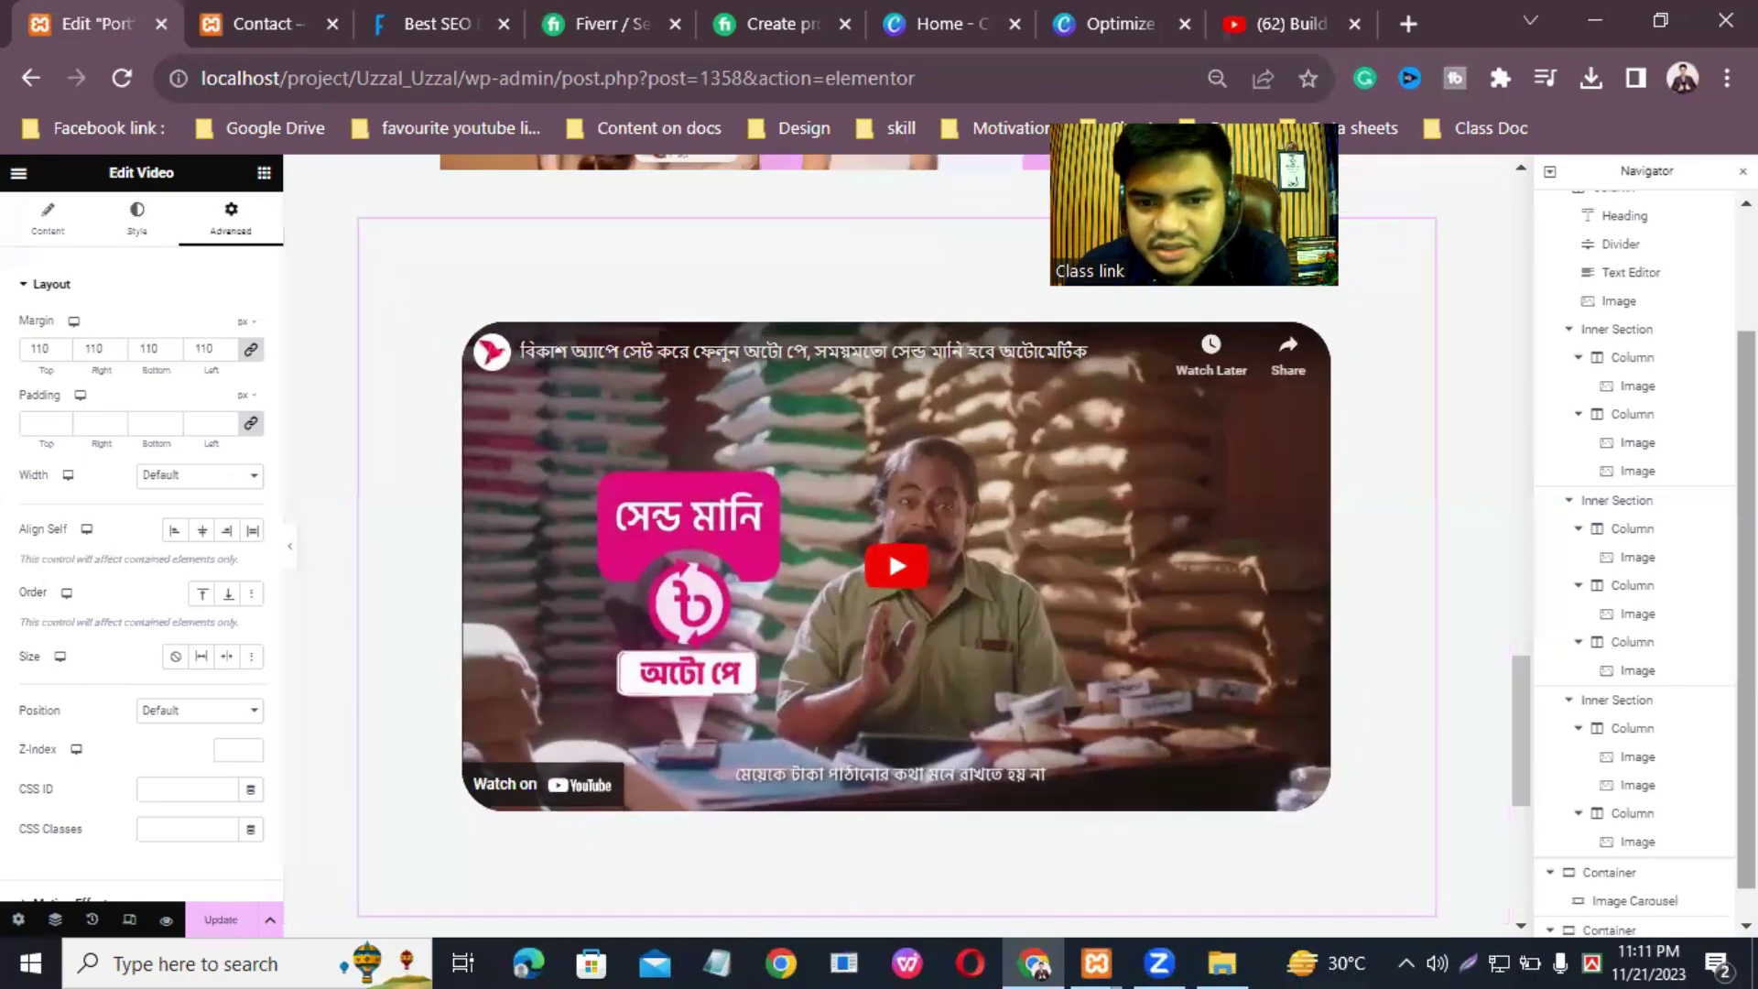
{"action": "left_click_drag", "start_coordinate": [1523, 667], "coordinate": [1639, 217]}
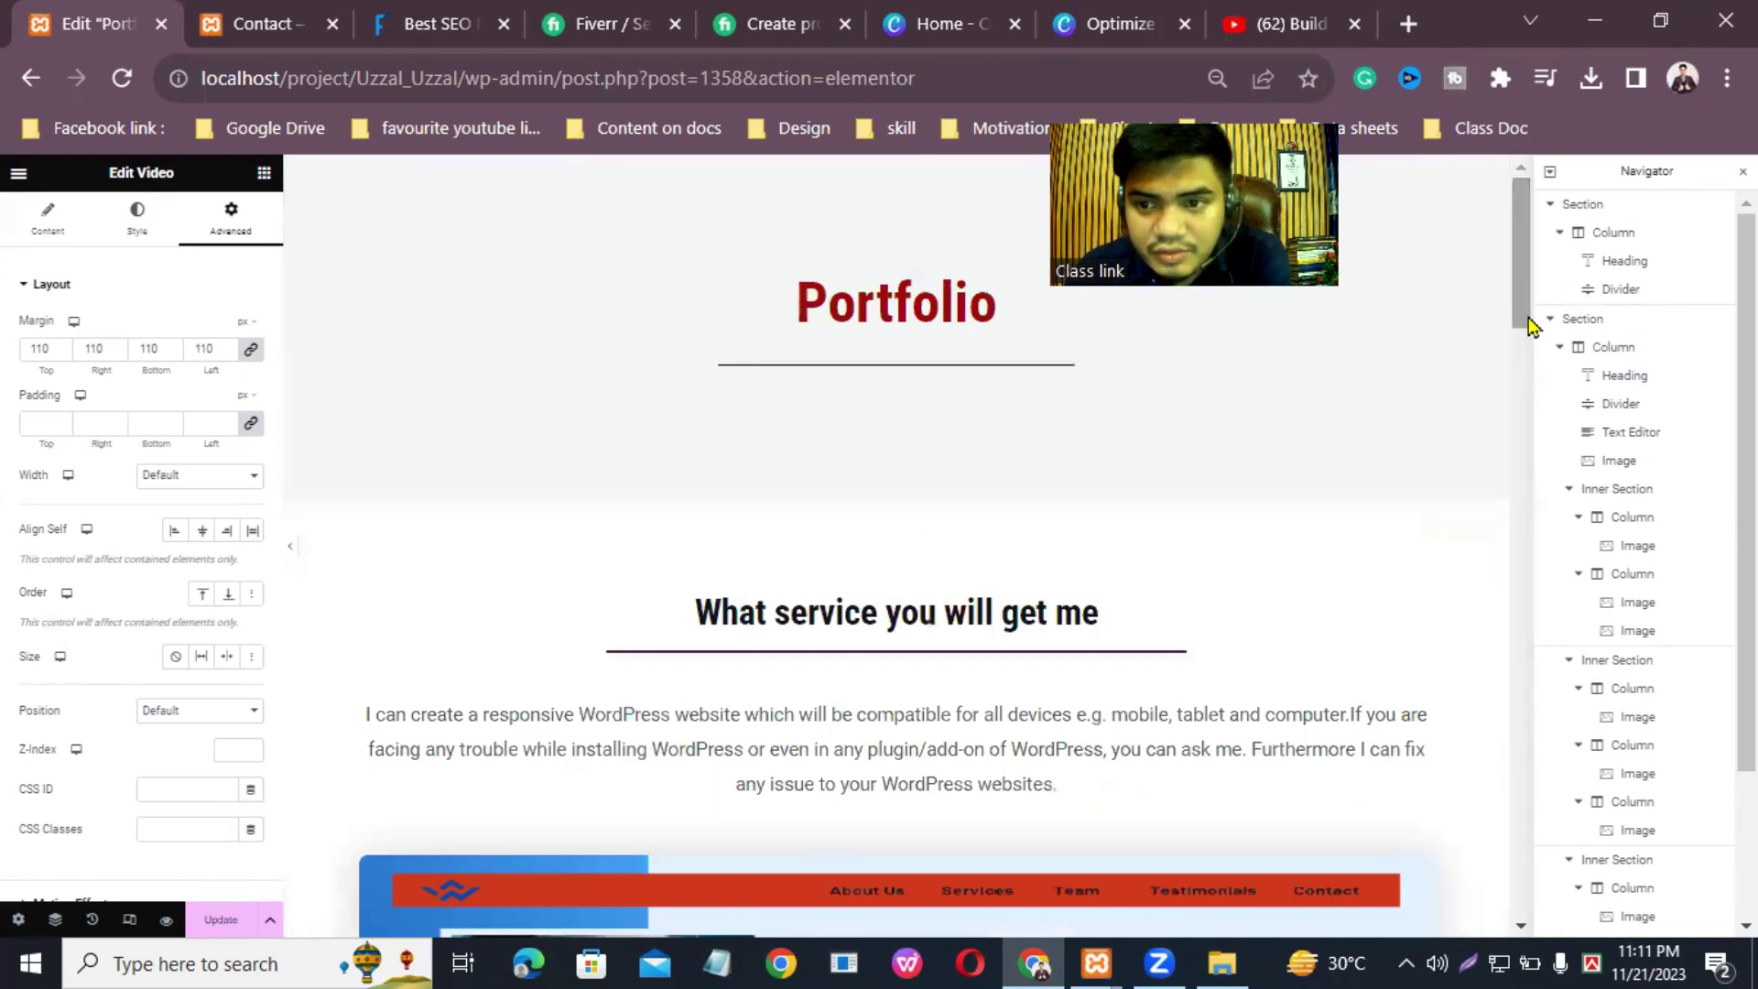
Step: Add a two-column container with one narrow and one wide column below the video section
{"action": "left_click_drag", "start_coordinate": [1534, 274], "coordinate": [1612, 838]}
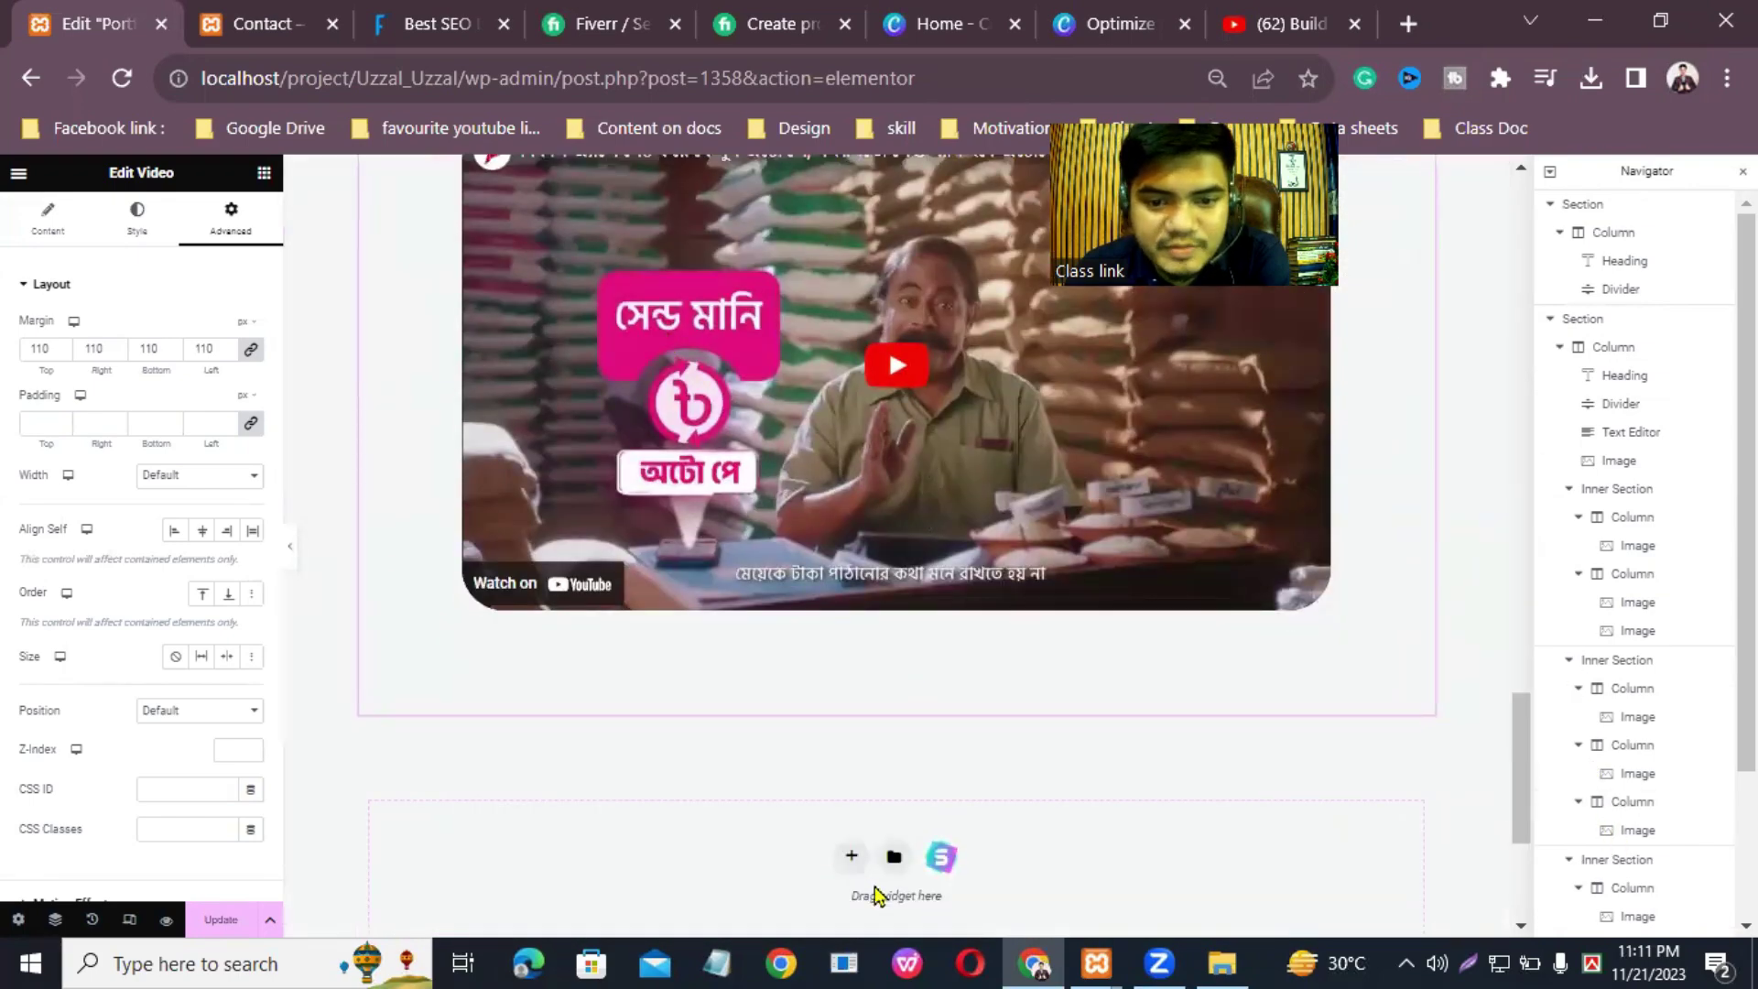
{"action": "left_click", "coordinate": [851, 856]}
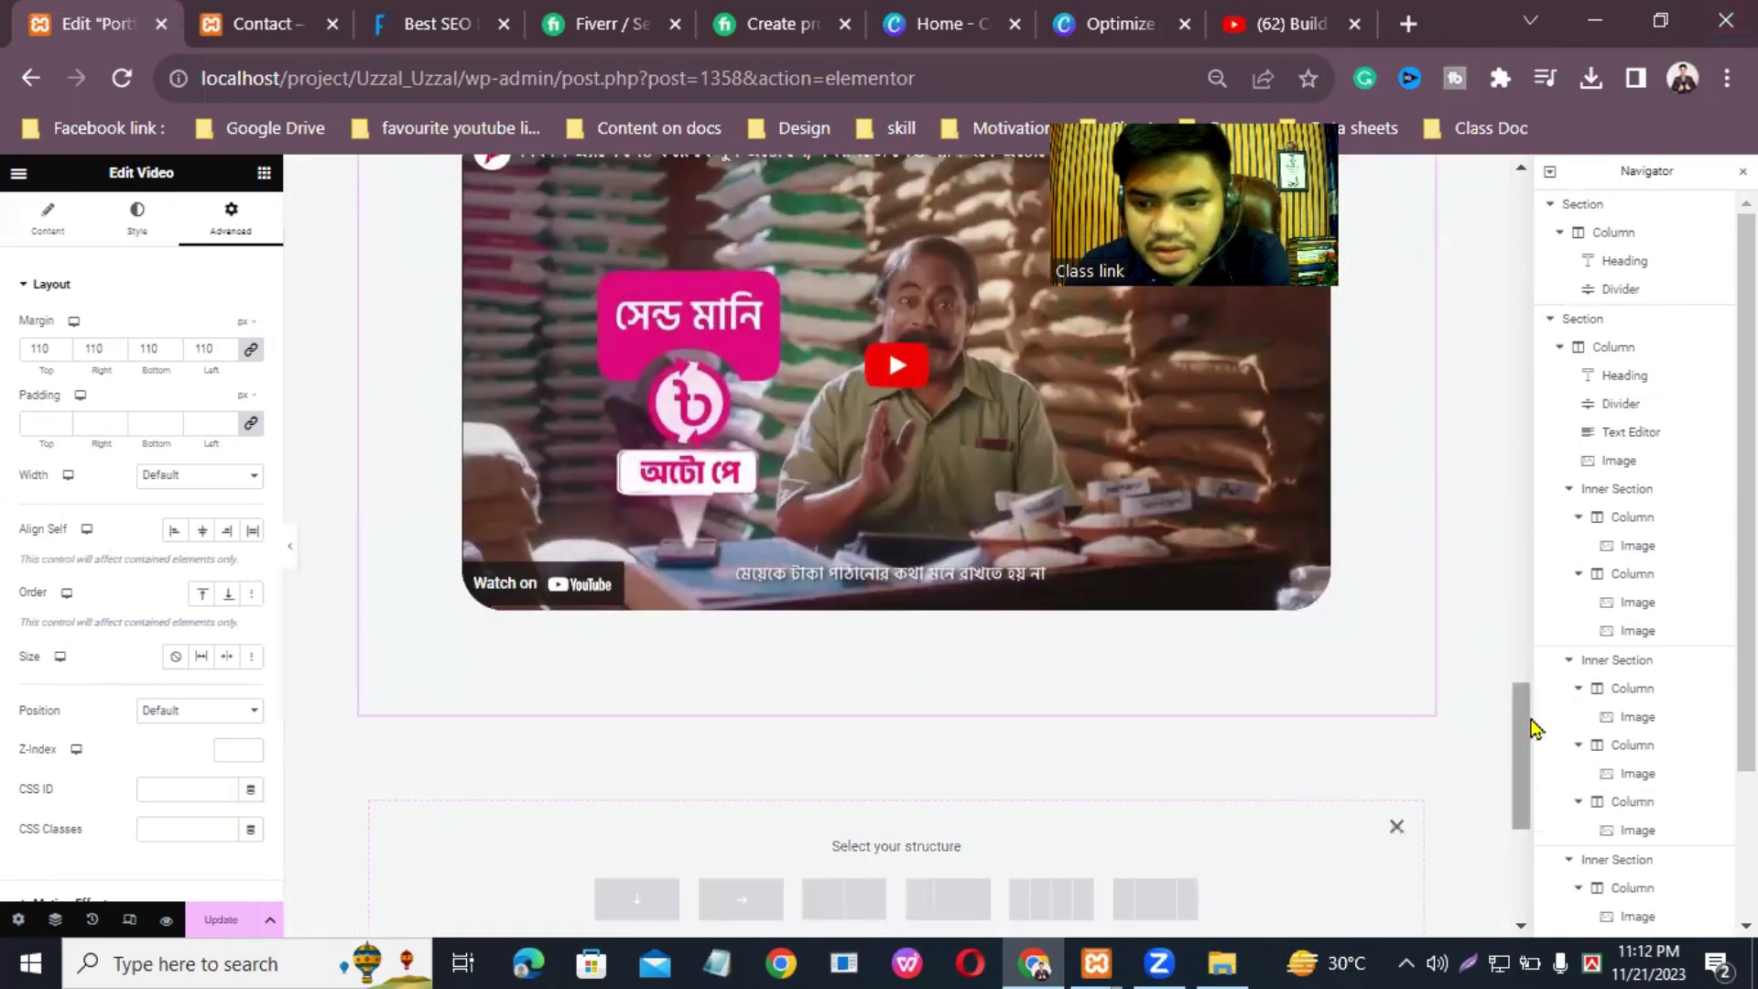
{"action": "left_click_drag", "start_coordinate": [1518, 723], "coordinate": [1518, 780]}
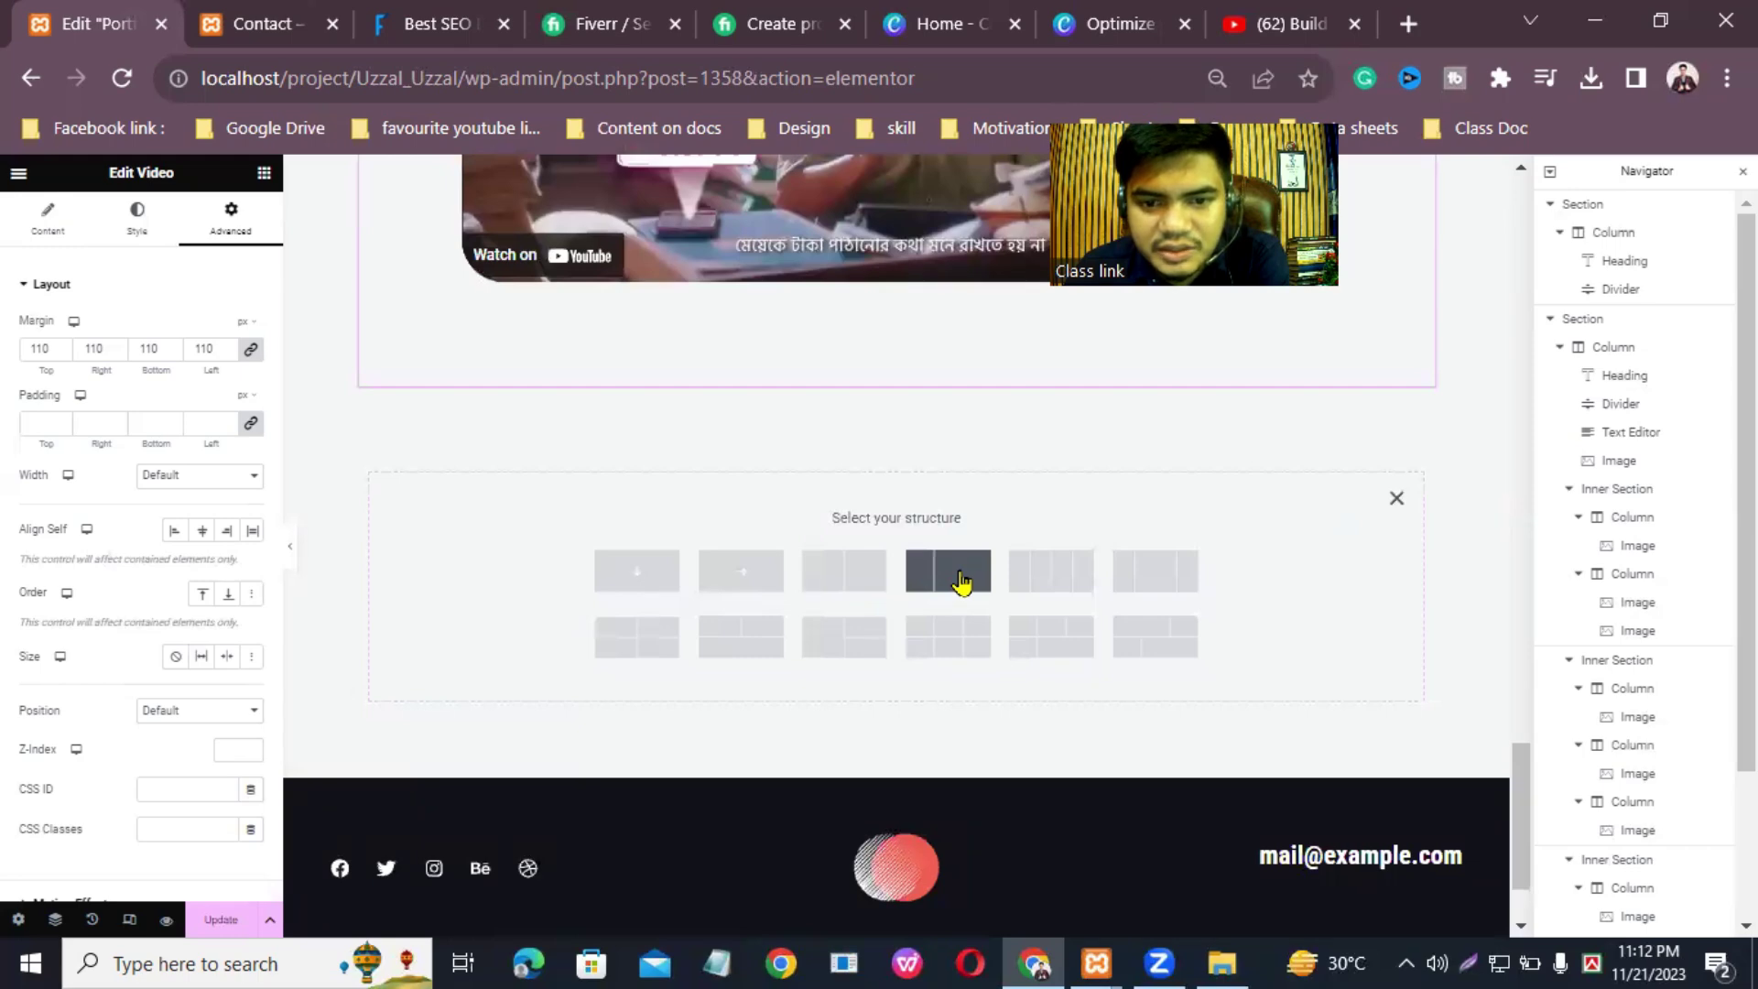
{"action": "left_click", "coordinate": [961, 582]}
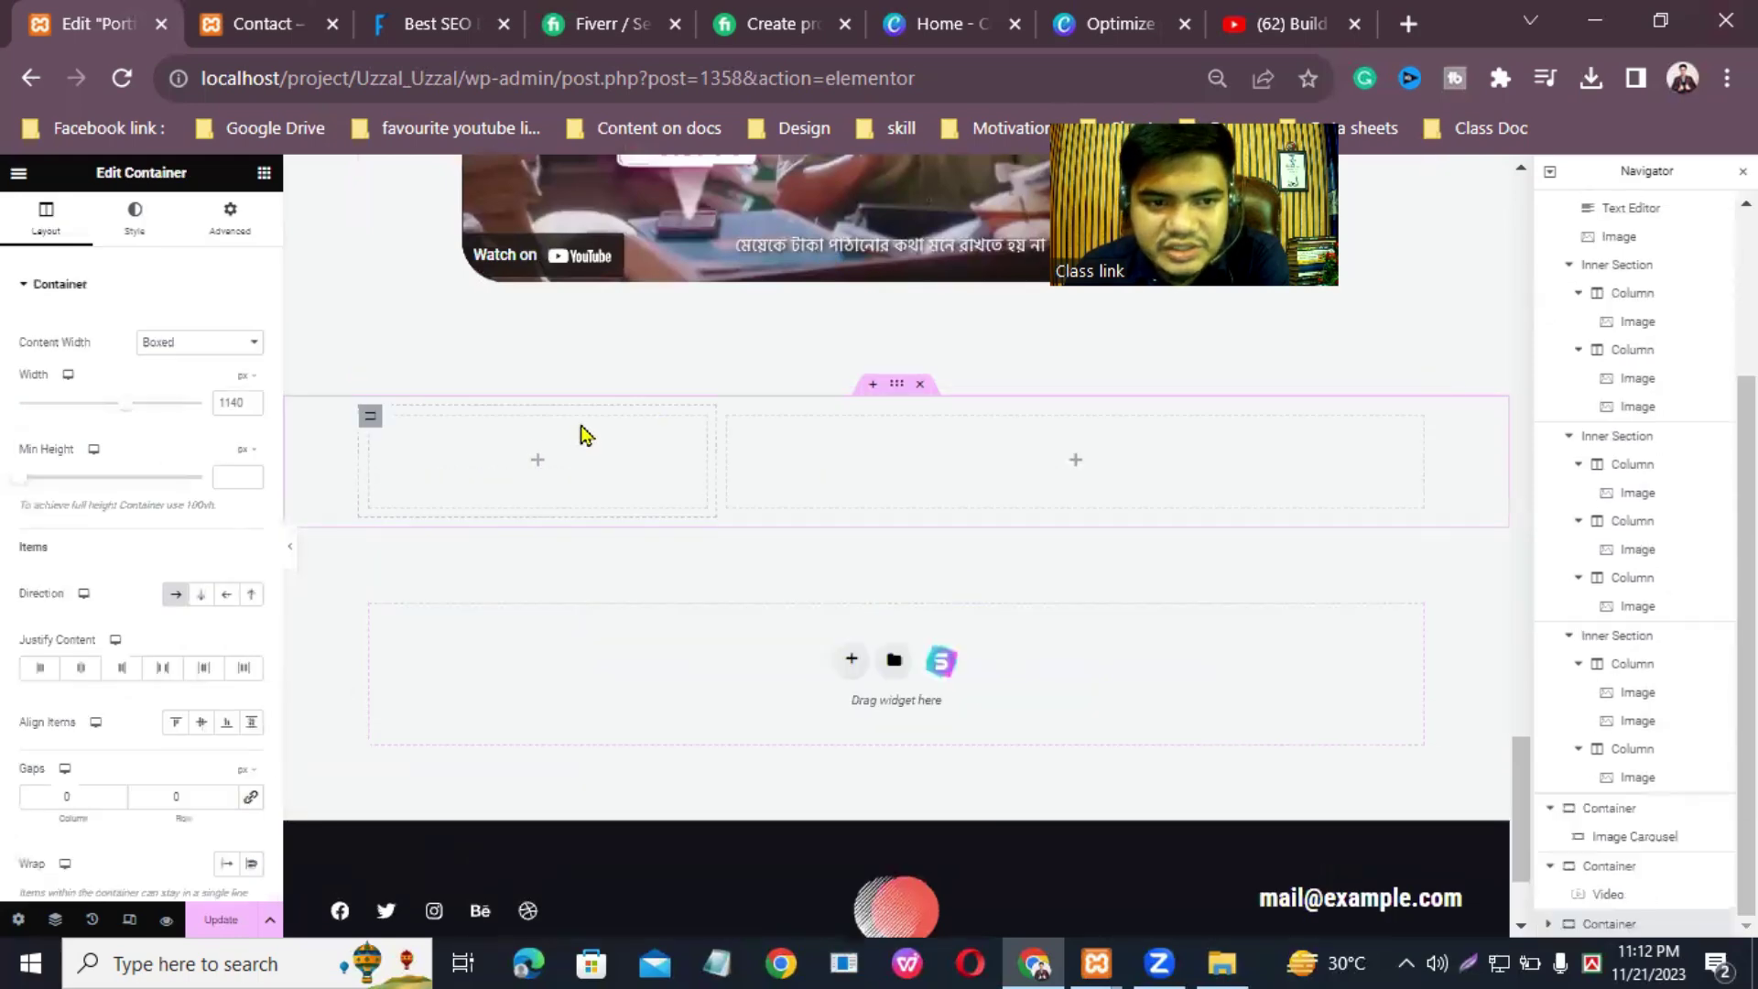
Step: Place a button widget in the narrow left column and label it 'About Me'
{"action": "left_click", "coordinate": [264, 174]}
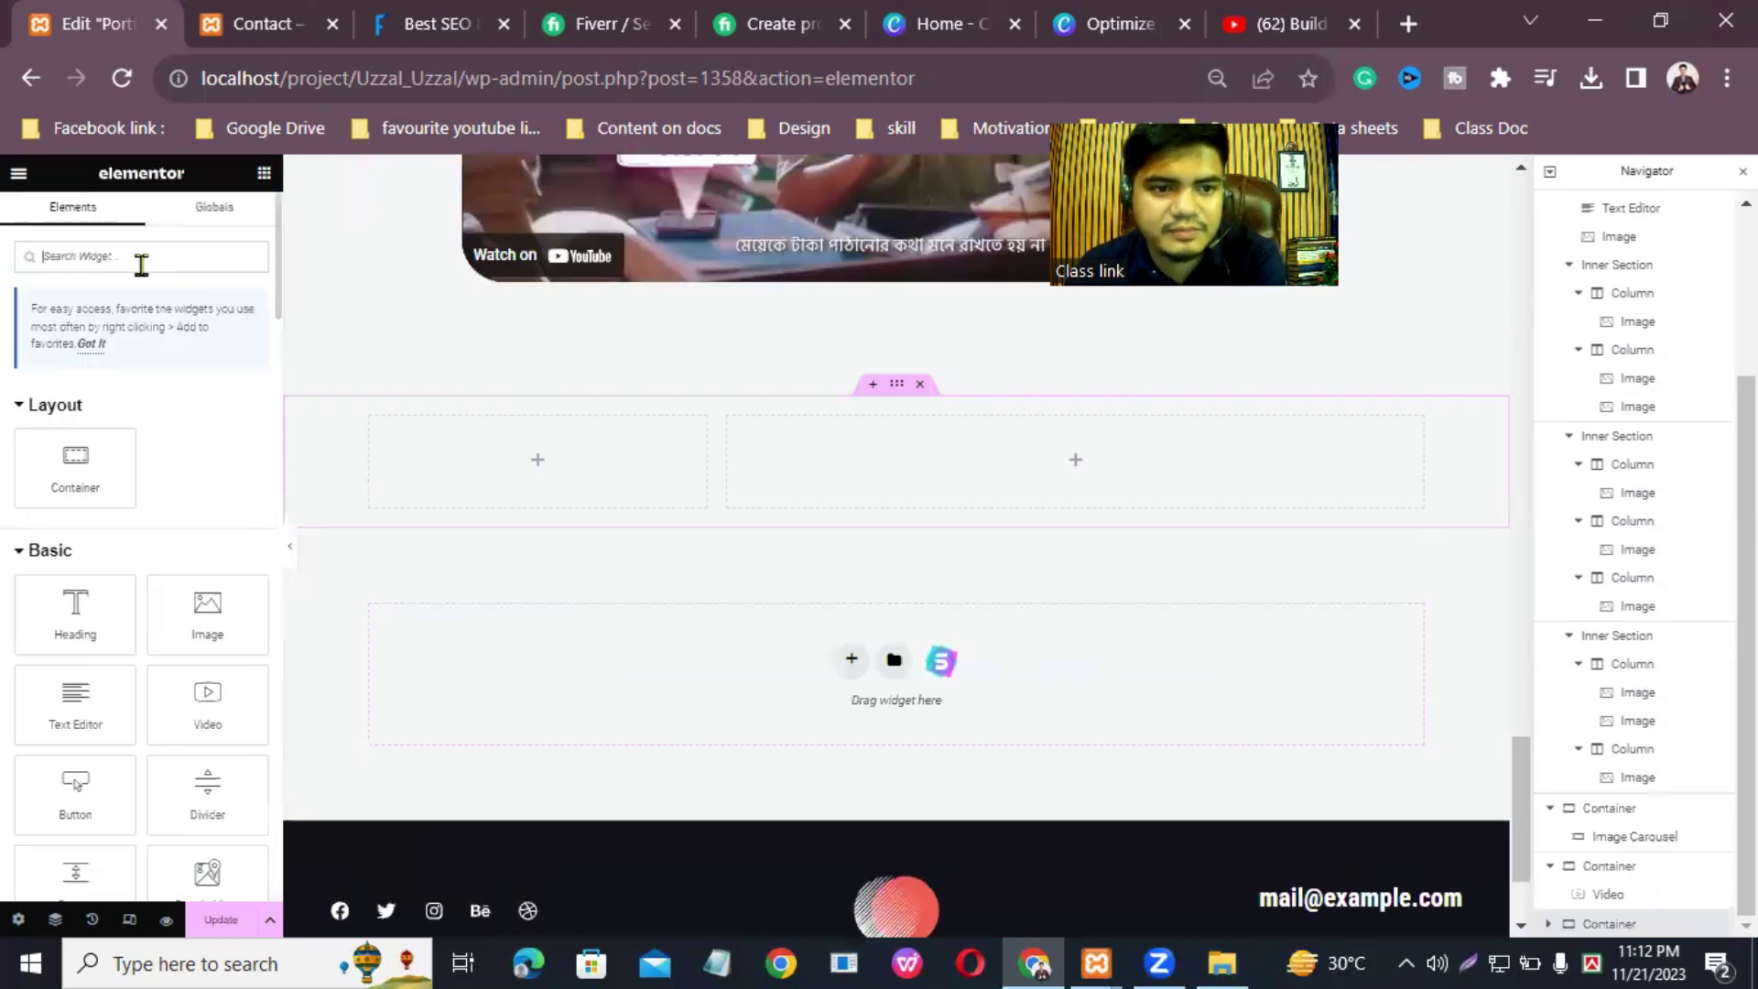
{"action": "left_click_drag", "start_coordinate": [71, 788], "coordinate": [537, 459]}
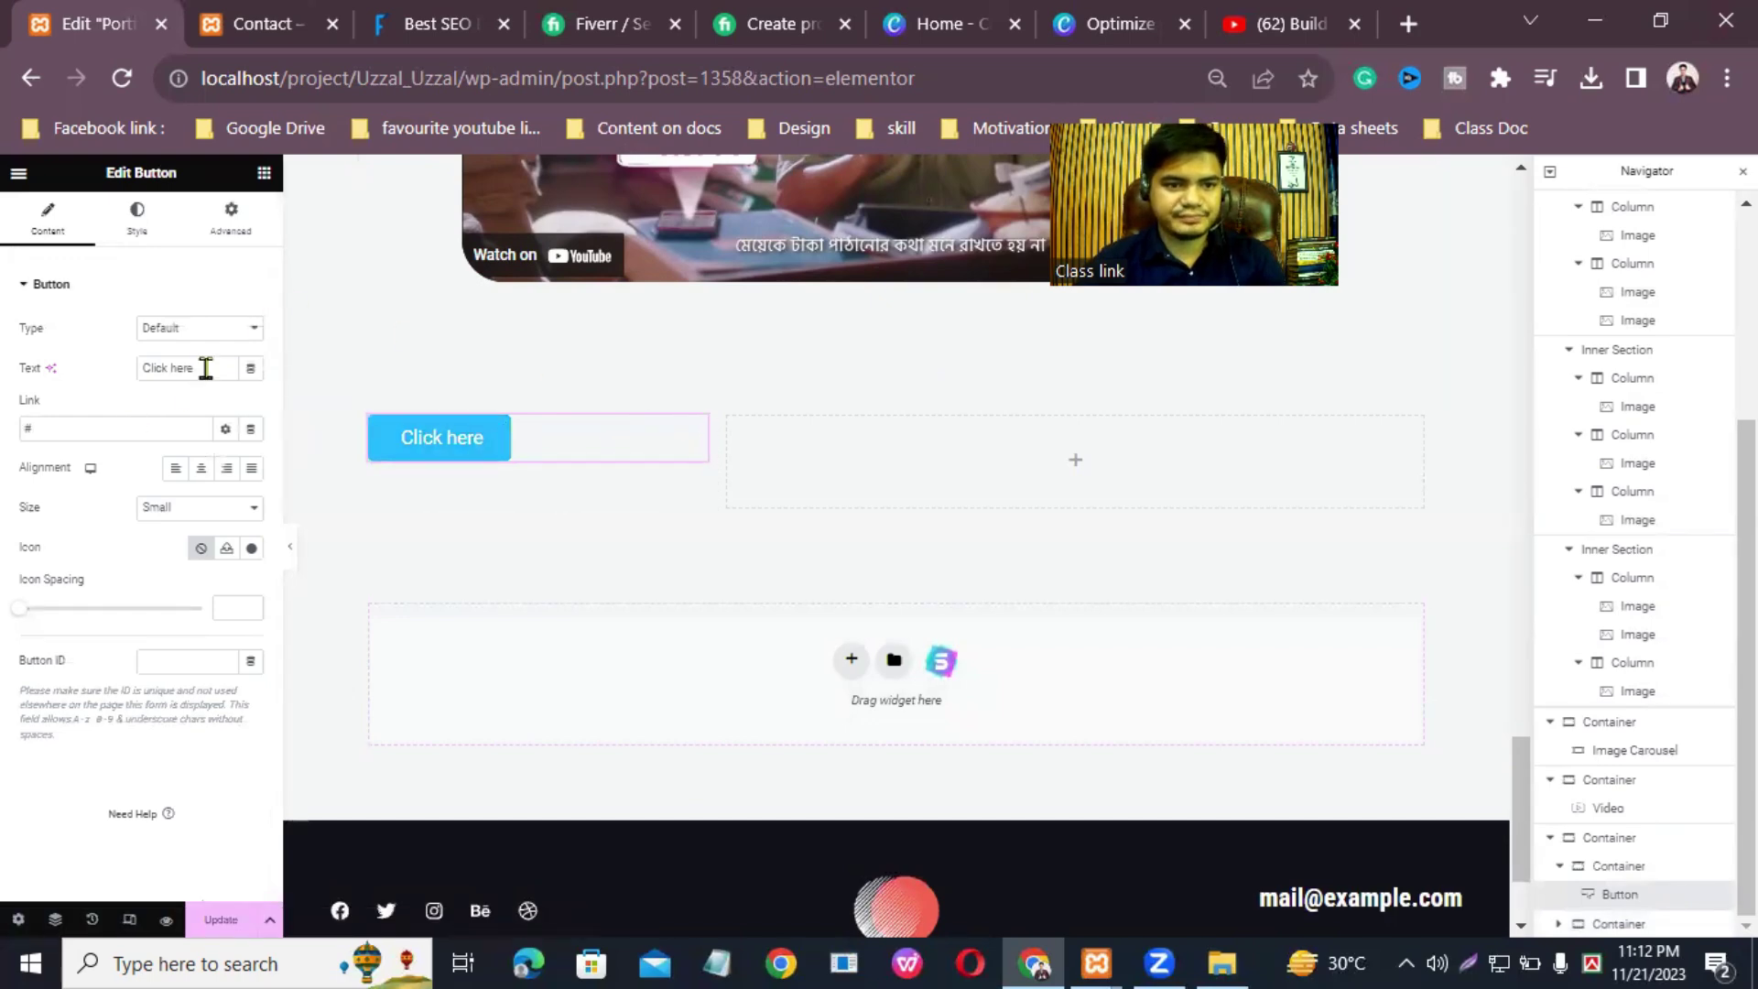
{"action": "left_click", "coordinate": [206, 364]}
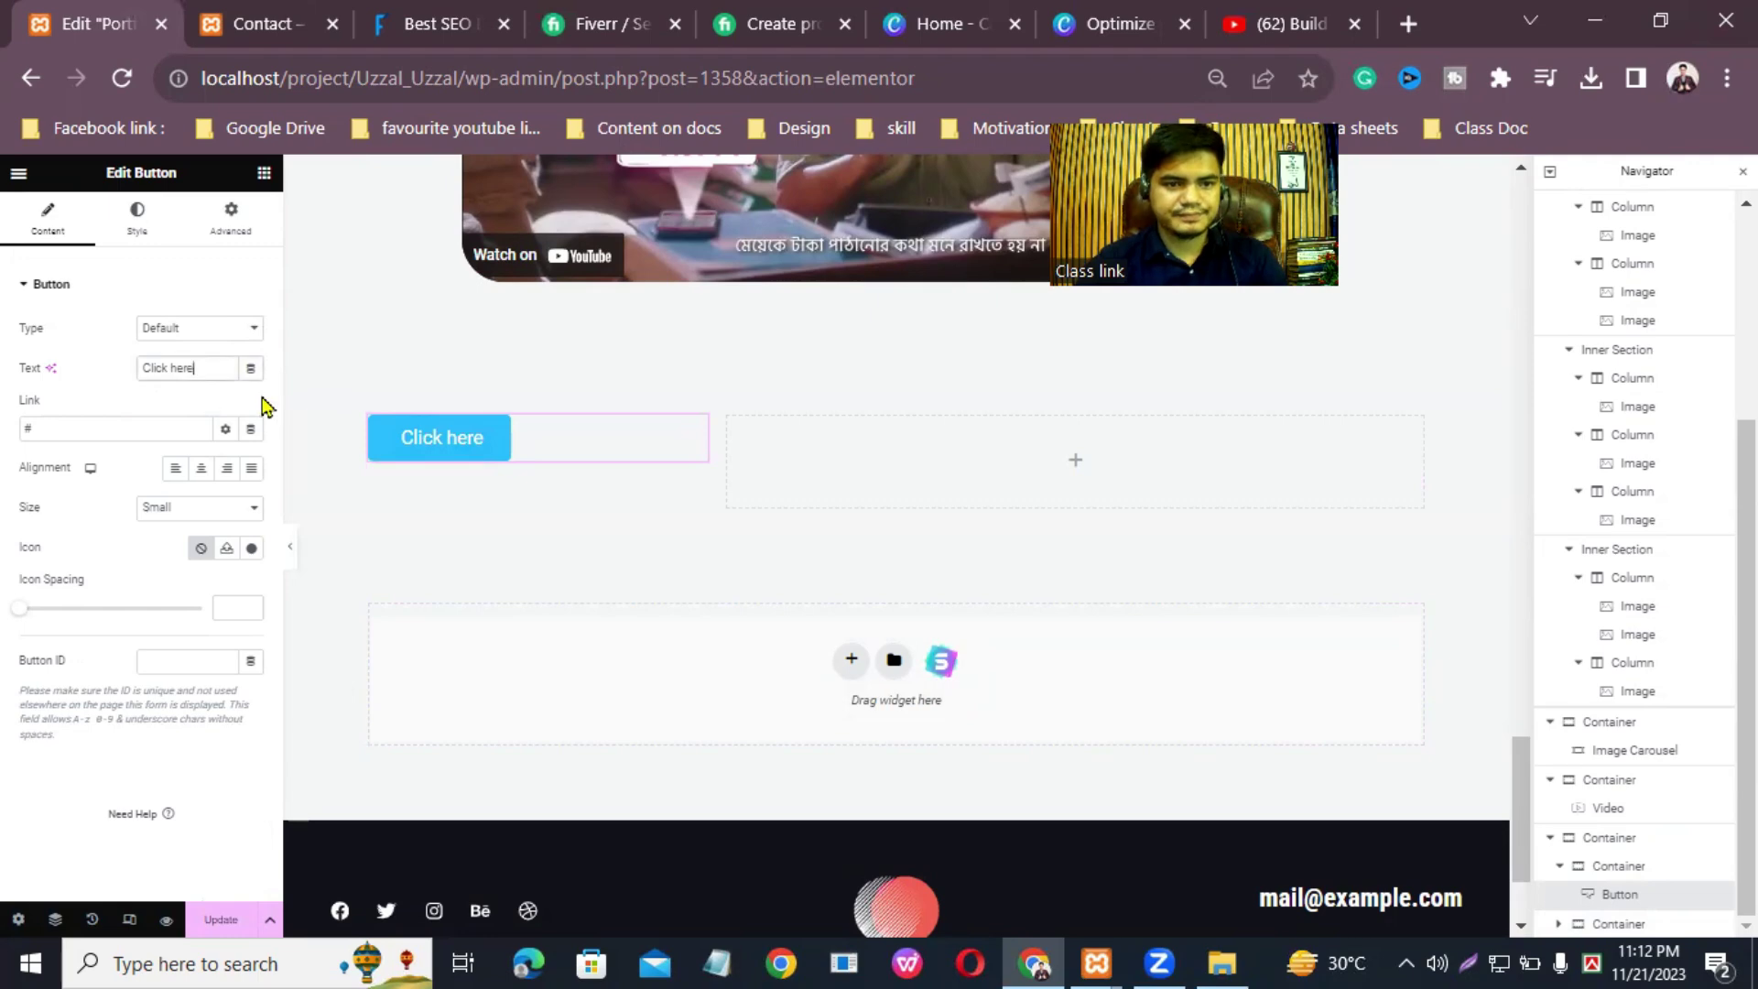
{"action": "key", "text": "BackSpace"}
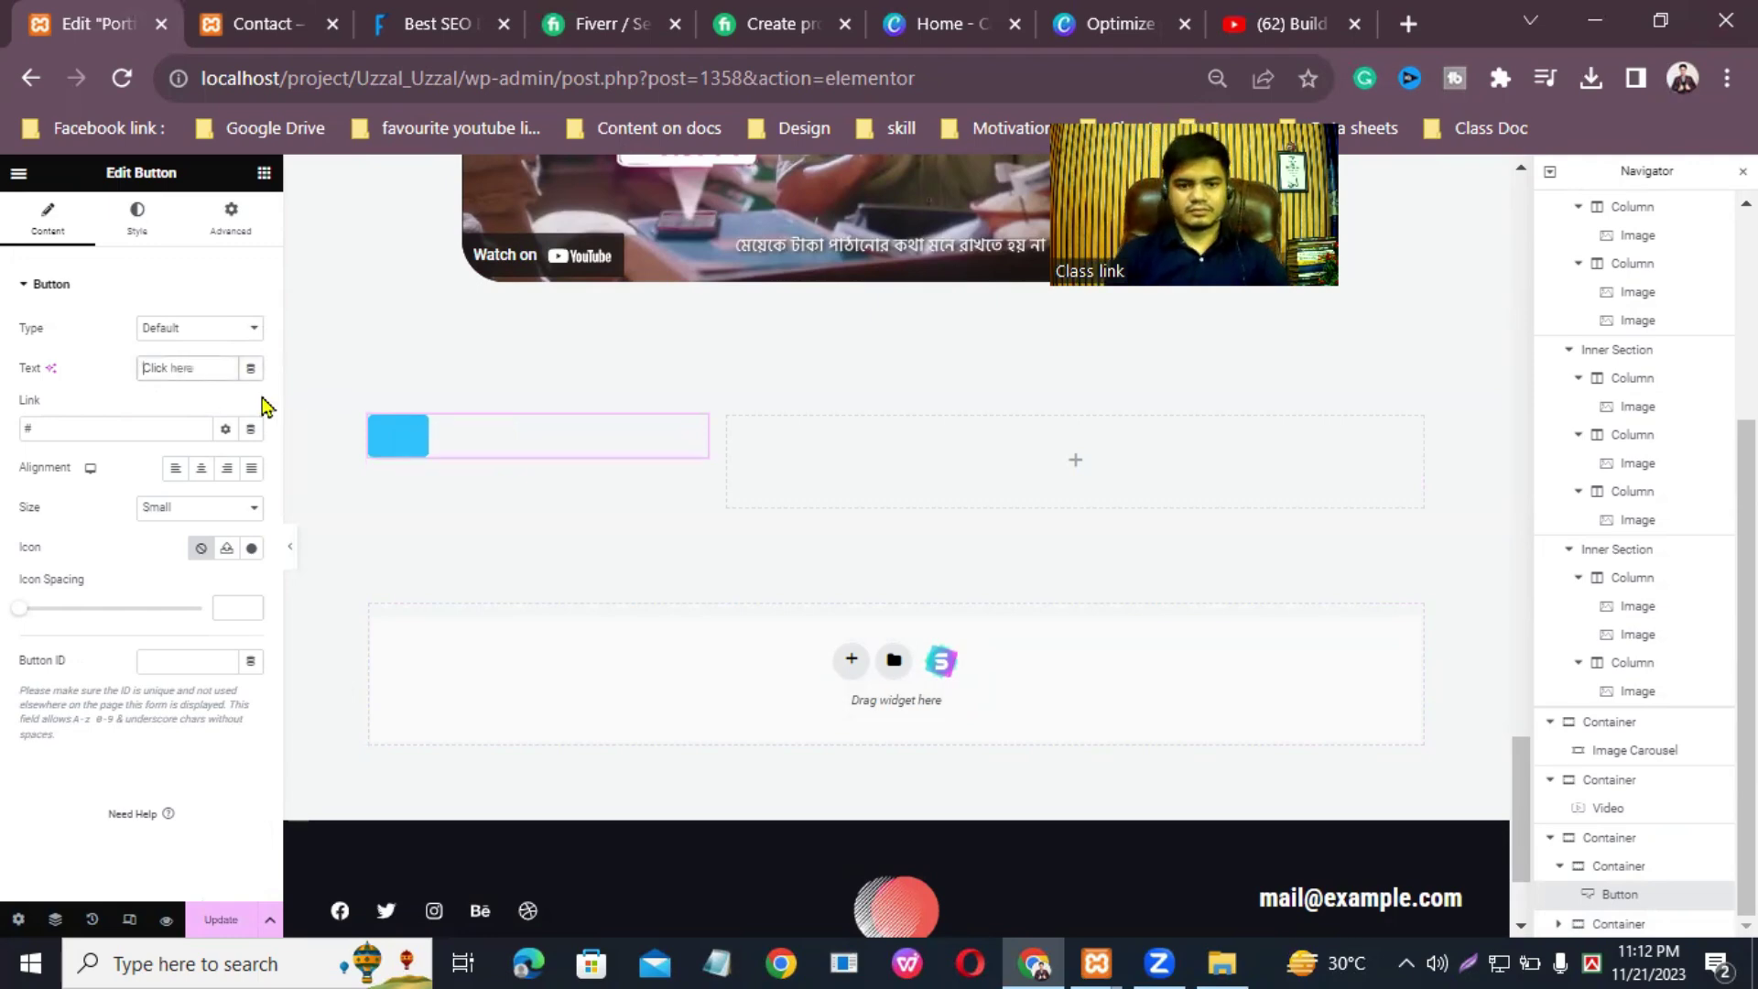
{"action": "type", "text": "Abo"}
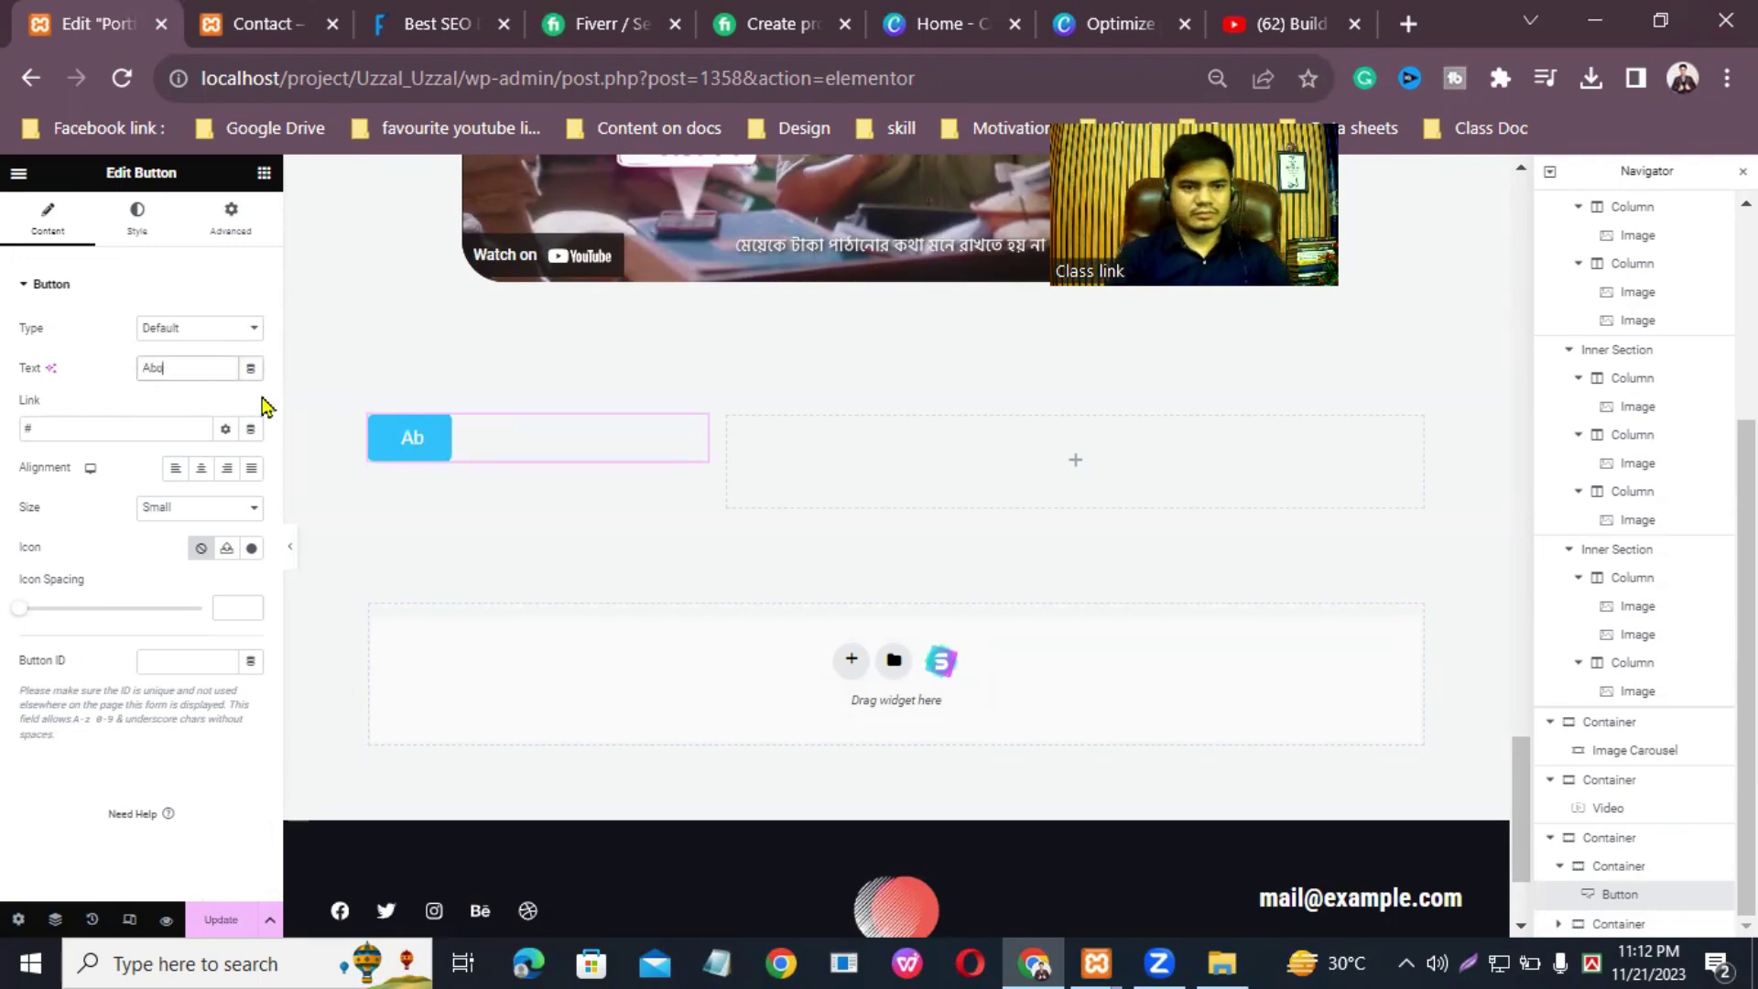
{"action": "type", "text": "ut M"}
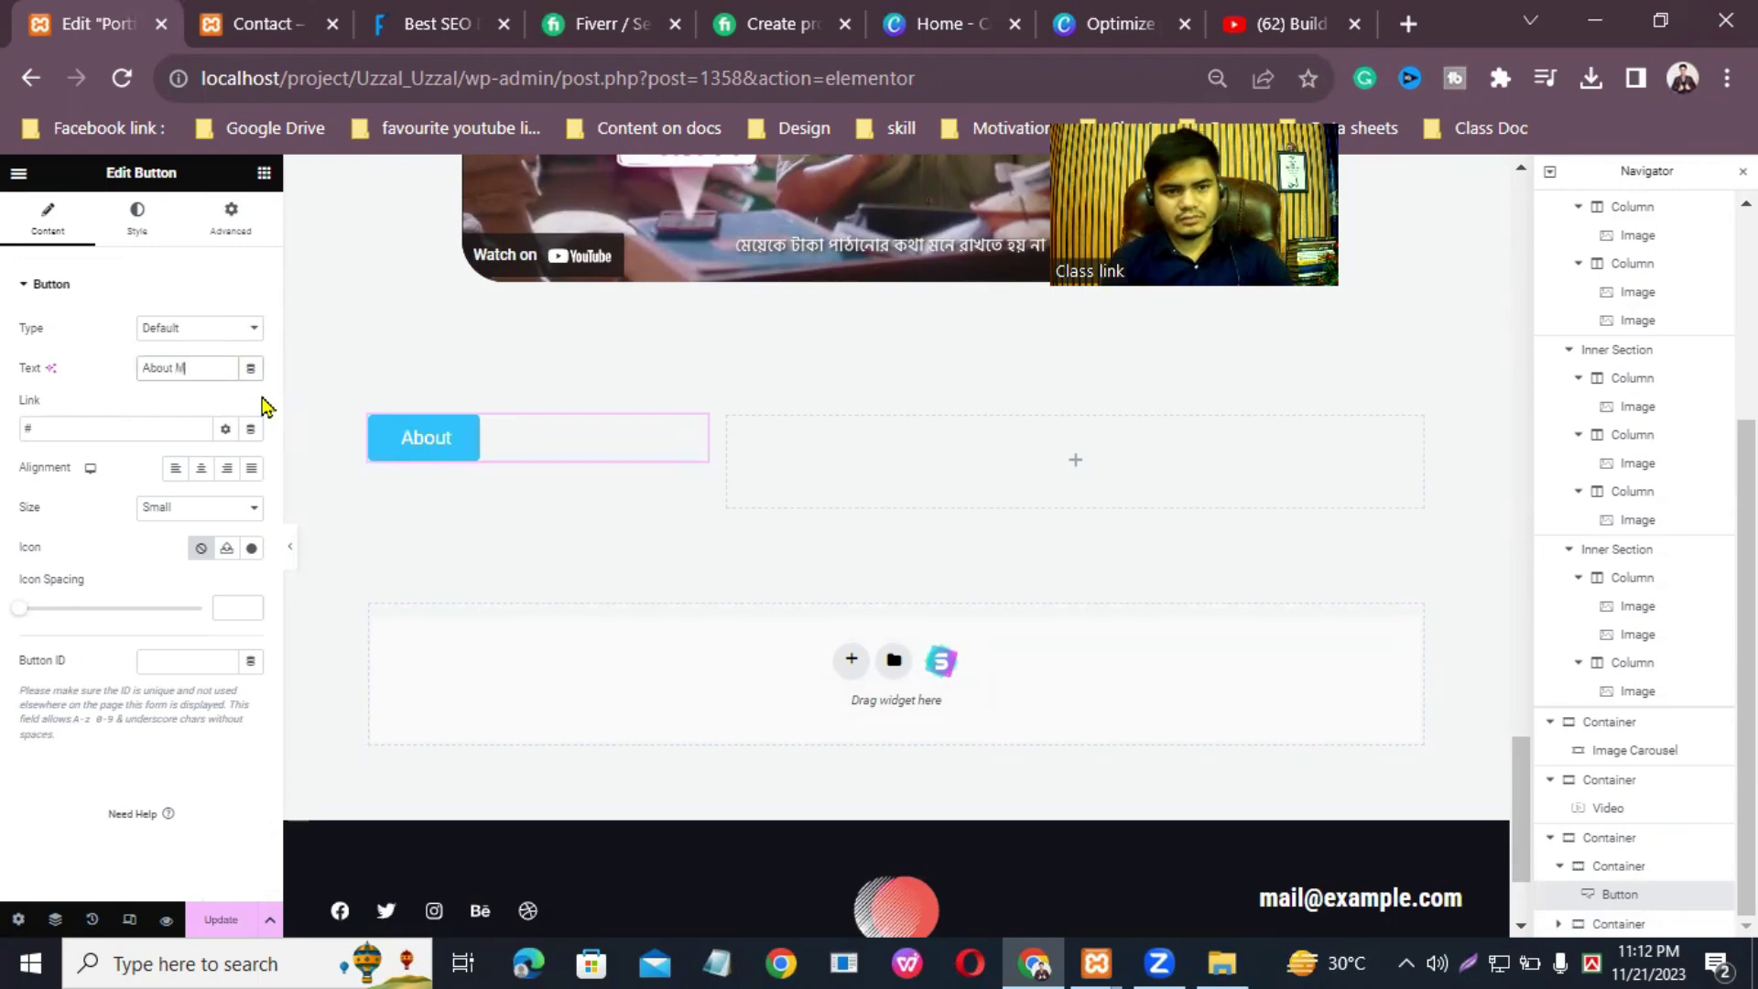
{"action": "type", "text": "e"}
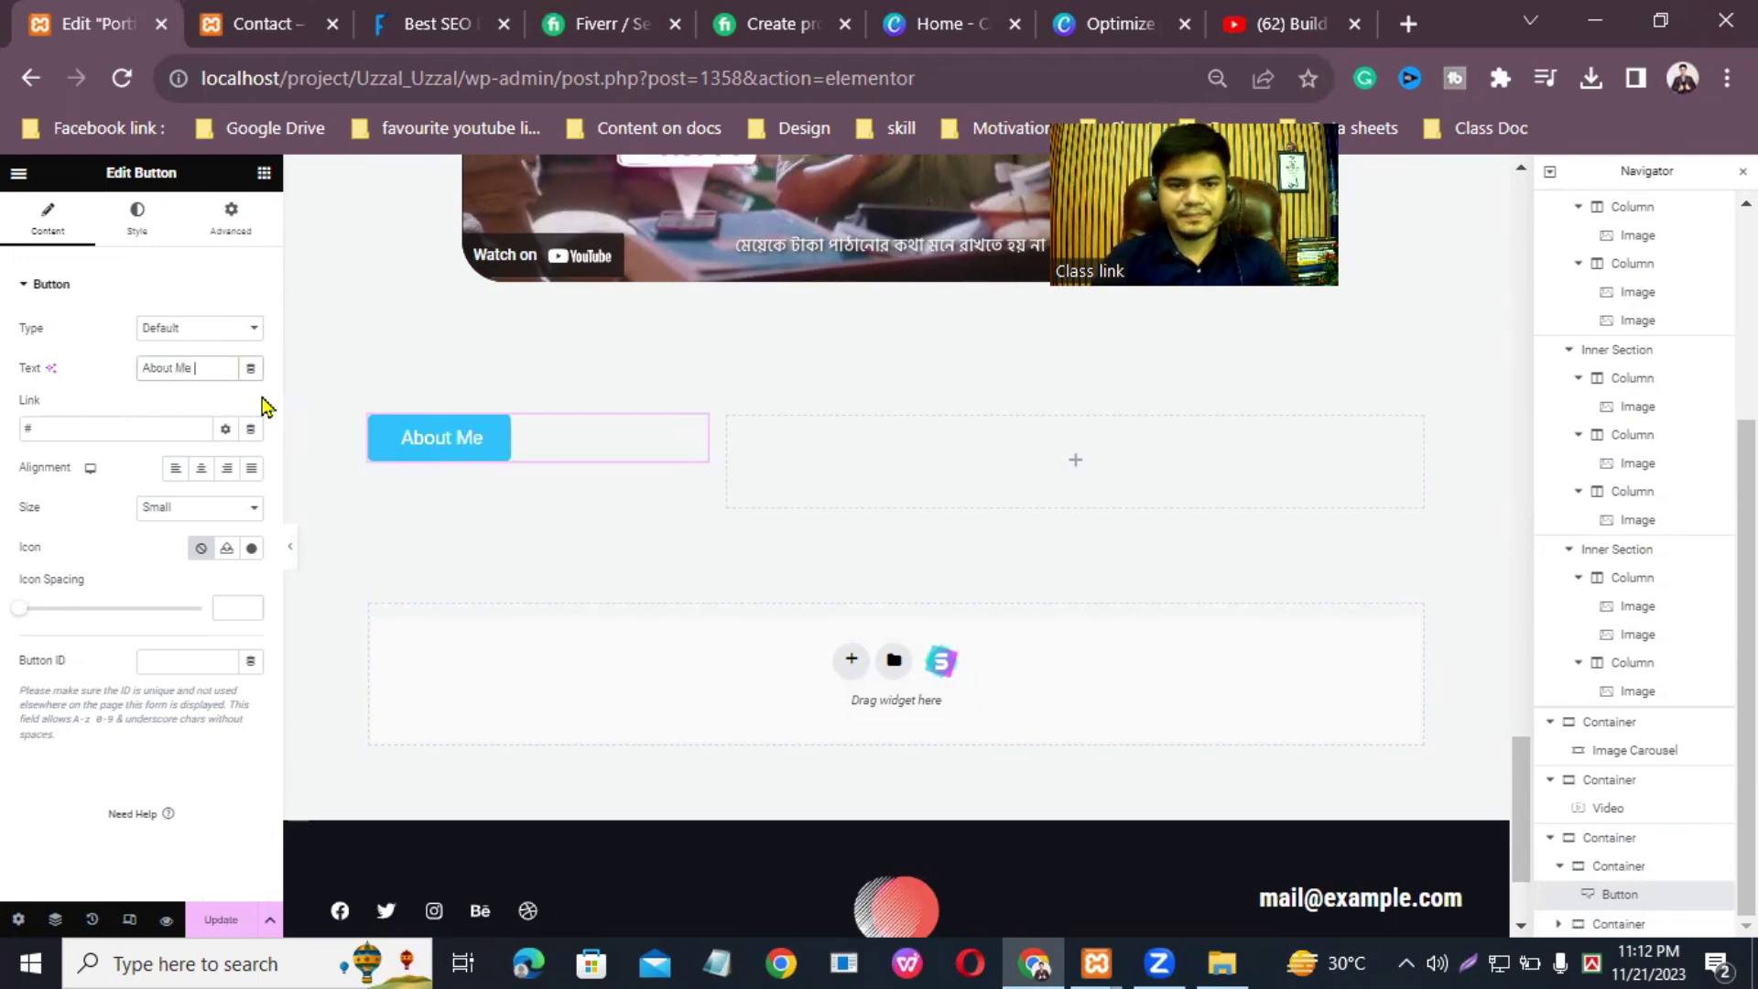
Step: Keep the button type at Default and align the About Me button to the left
{"action": "left_click", "coordinate": [242, 330]}
{"action": "left_click", "coordinate": [243, 330]}
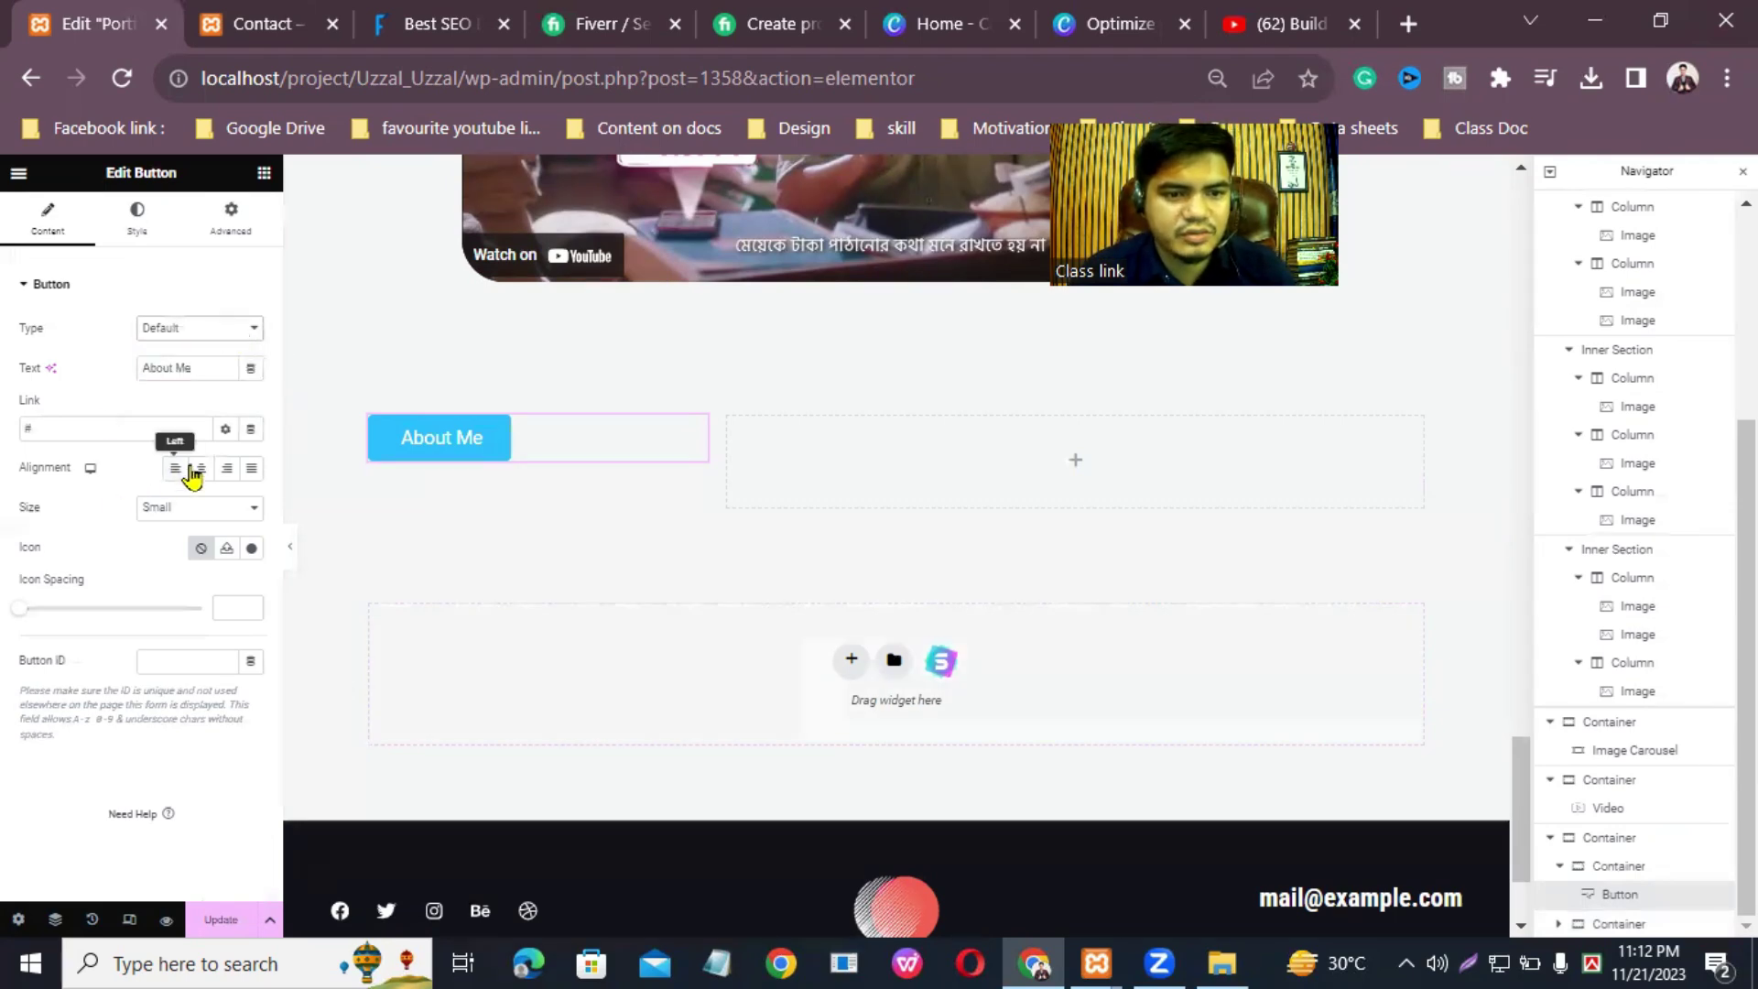
{"action": "left_click", "coordinate": [201, 468]}
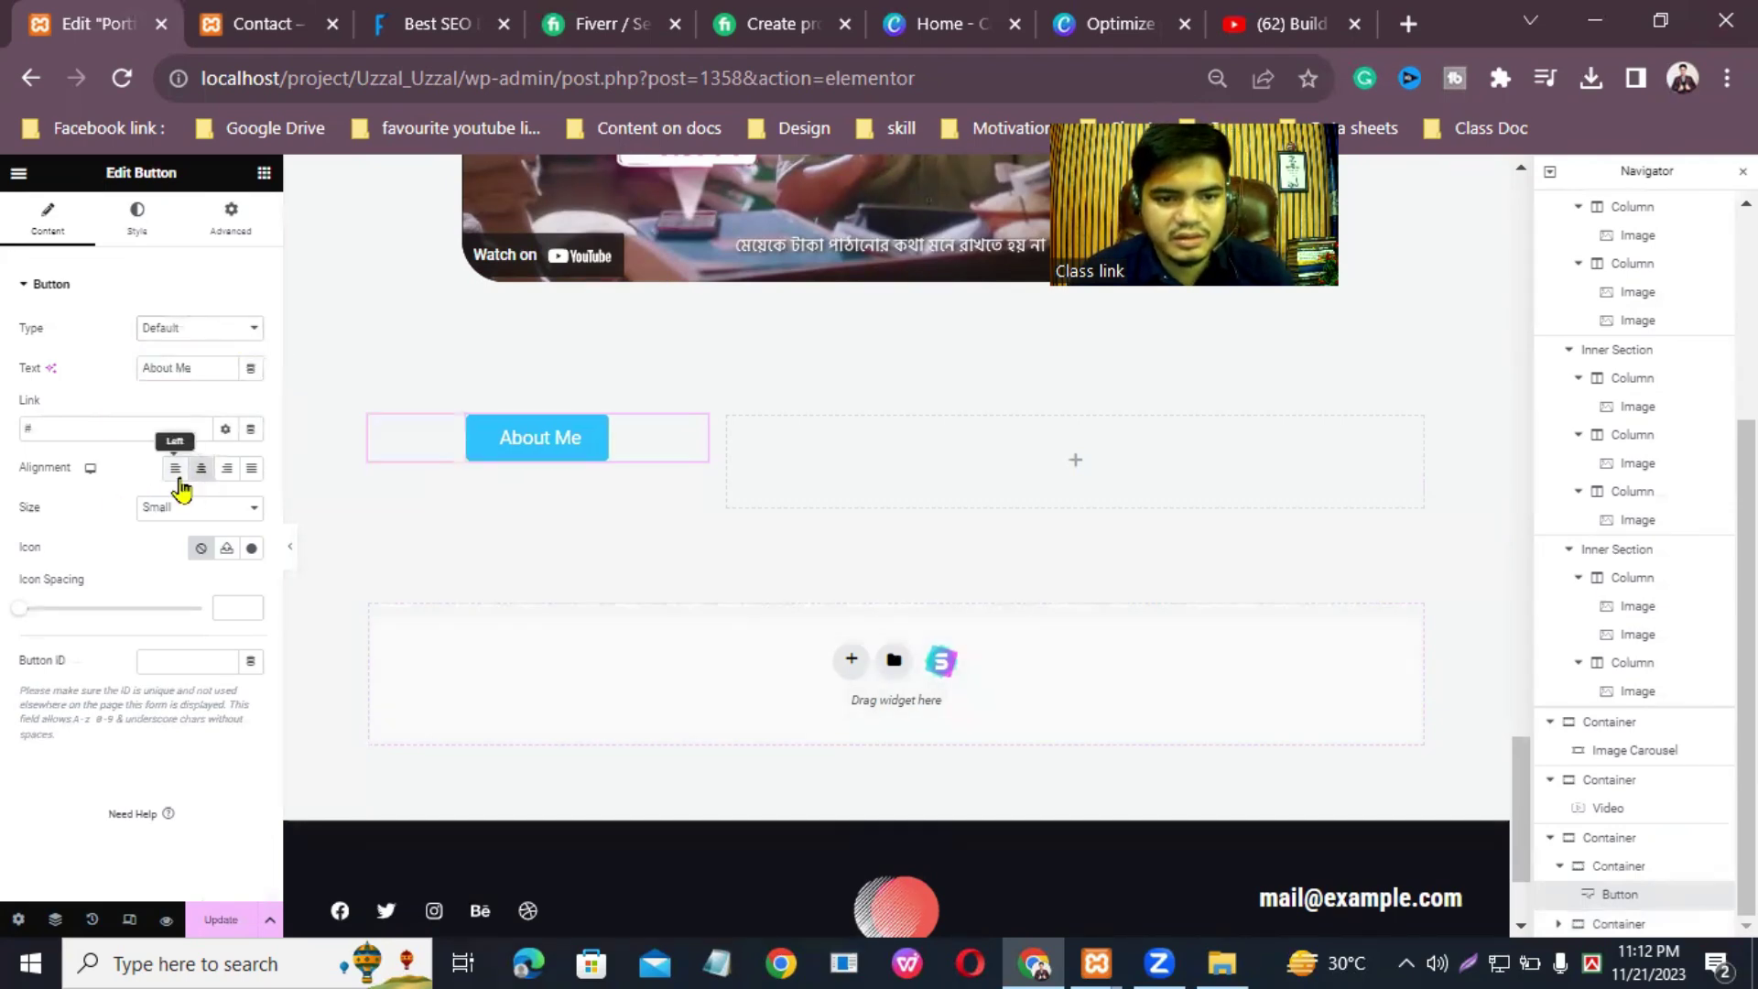
{"action": "left_click", "coordinate": [175, 468]}
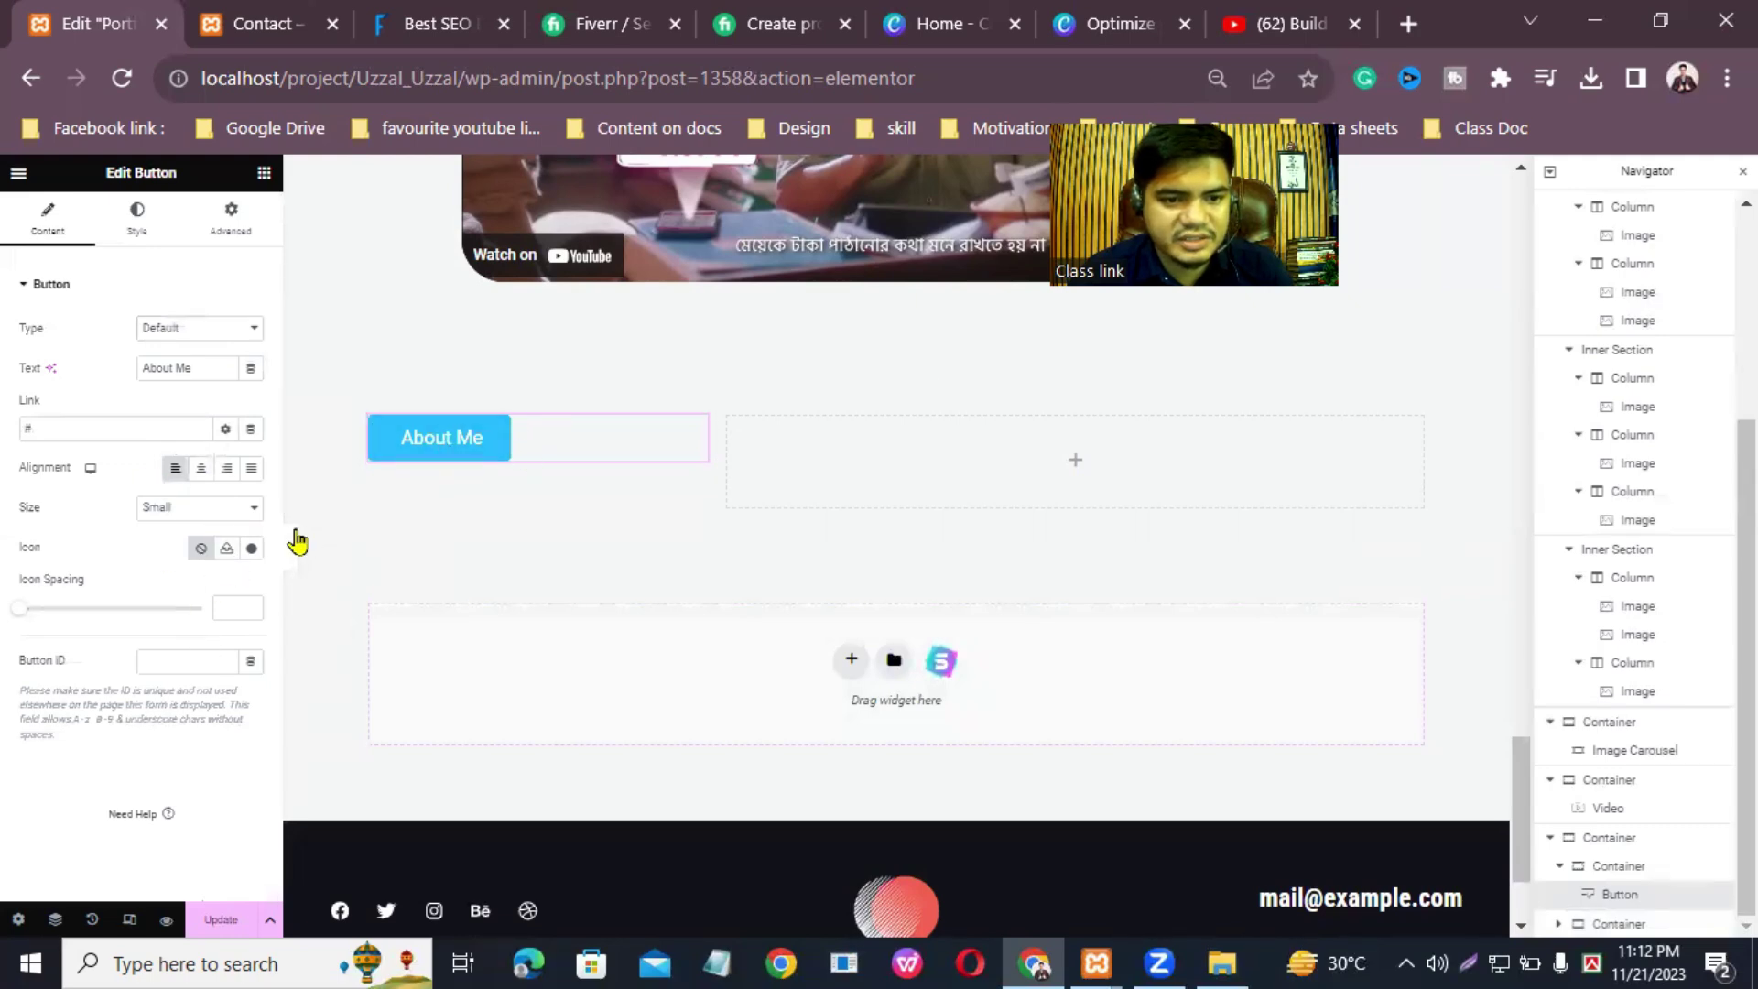
Step: Add the circled right-arrow icon from the Icon Library to the button, positioned after the text
{"action": "left_click", "coordinate": [251, 548]}
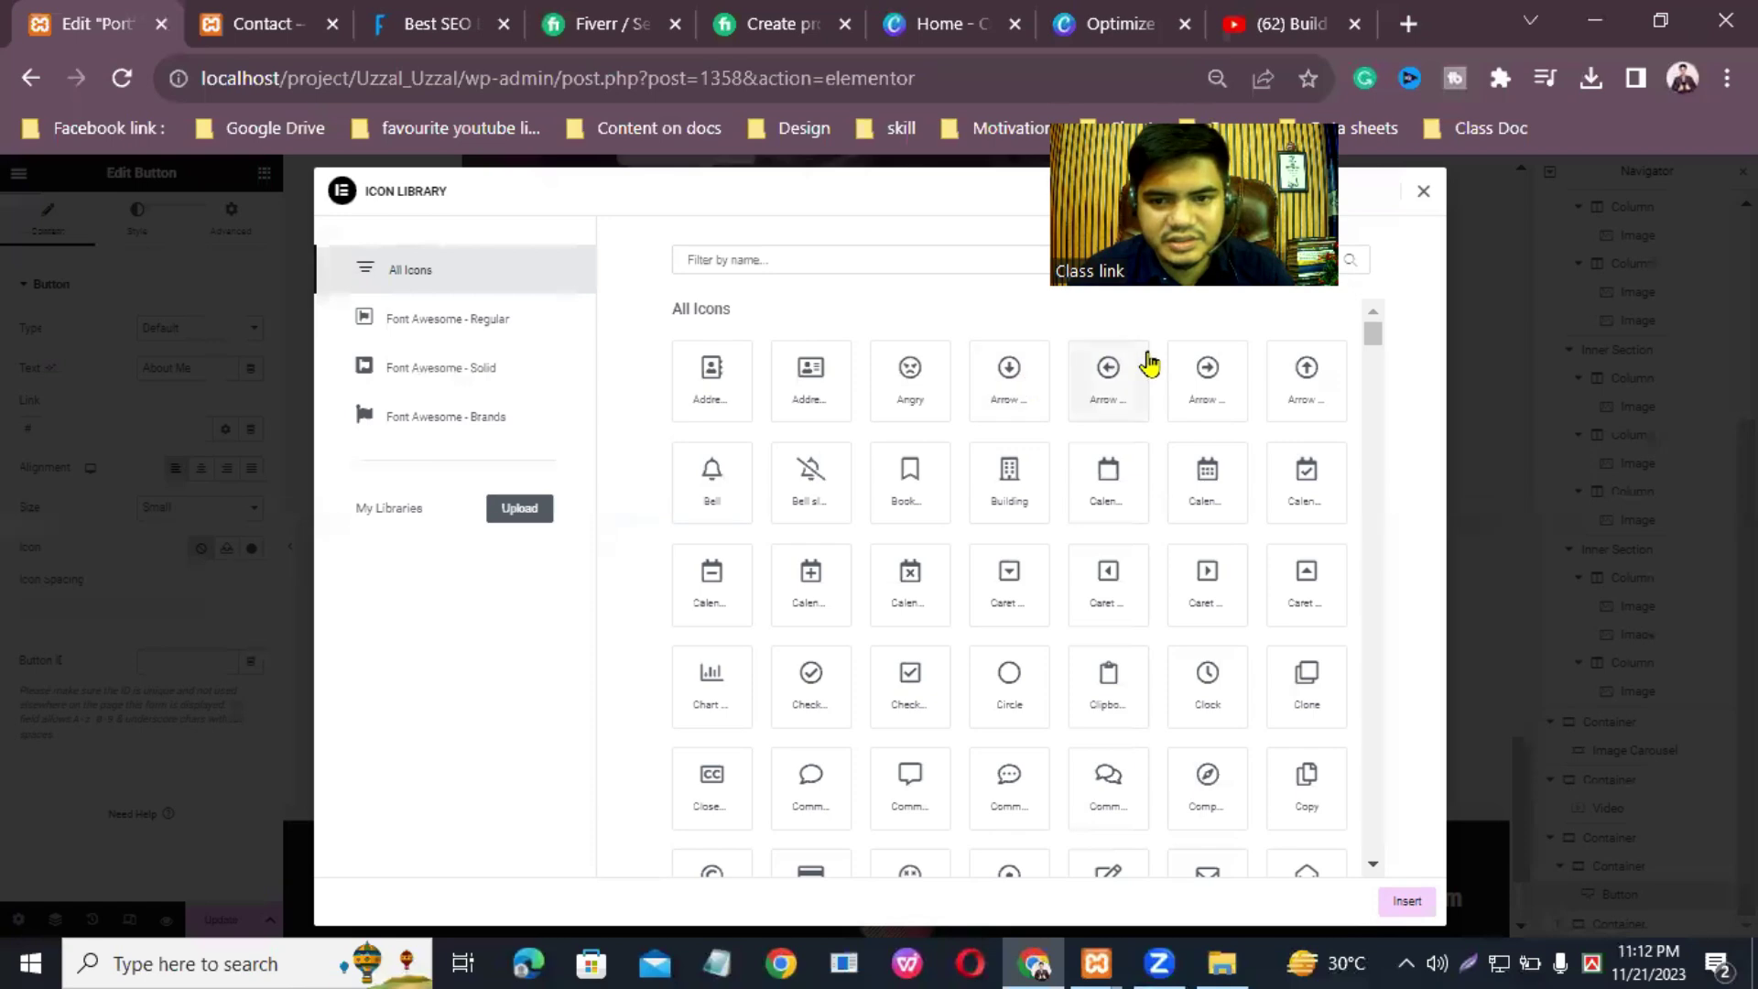
{"action": "left_click", "coordinate": [1213, 372]}
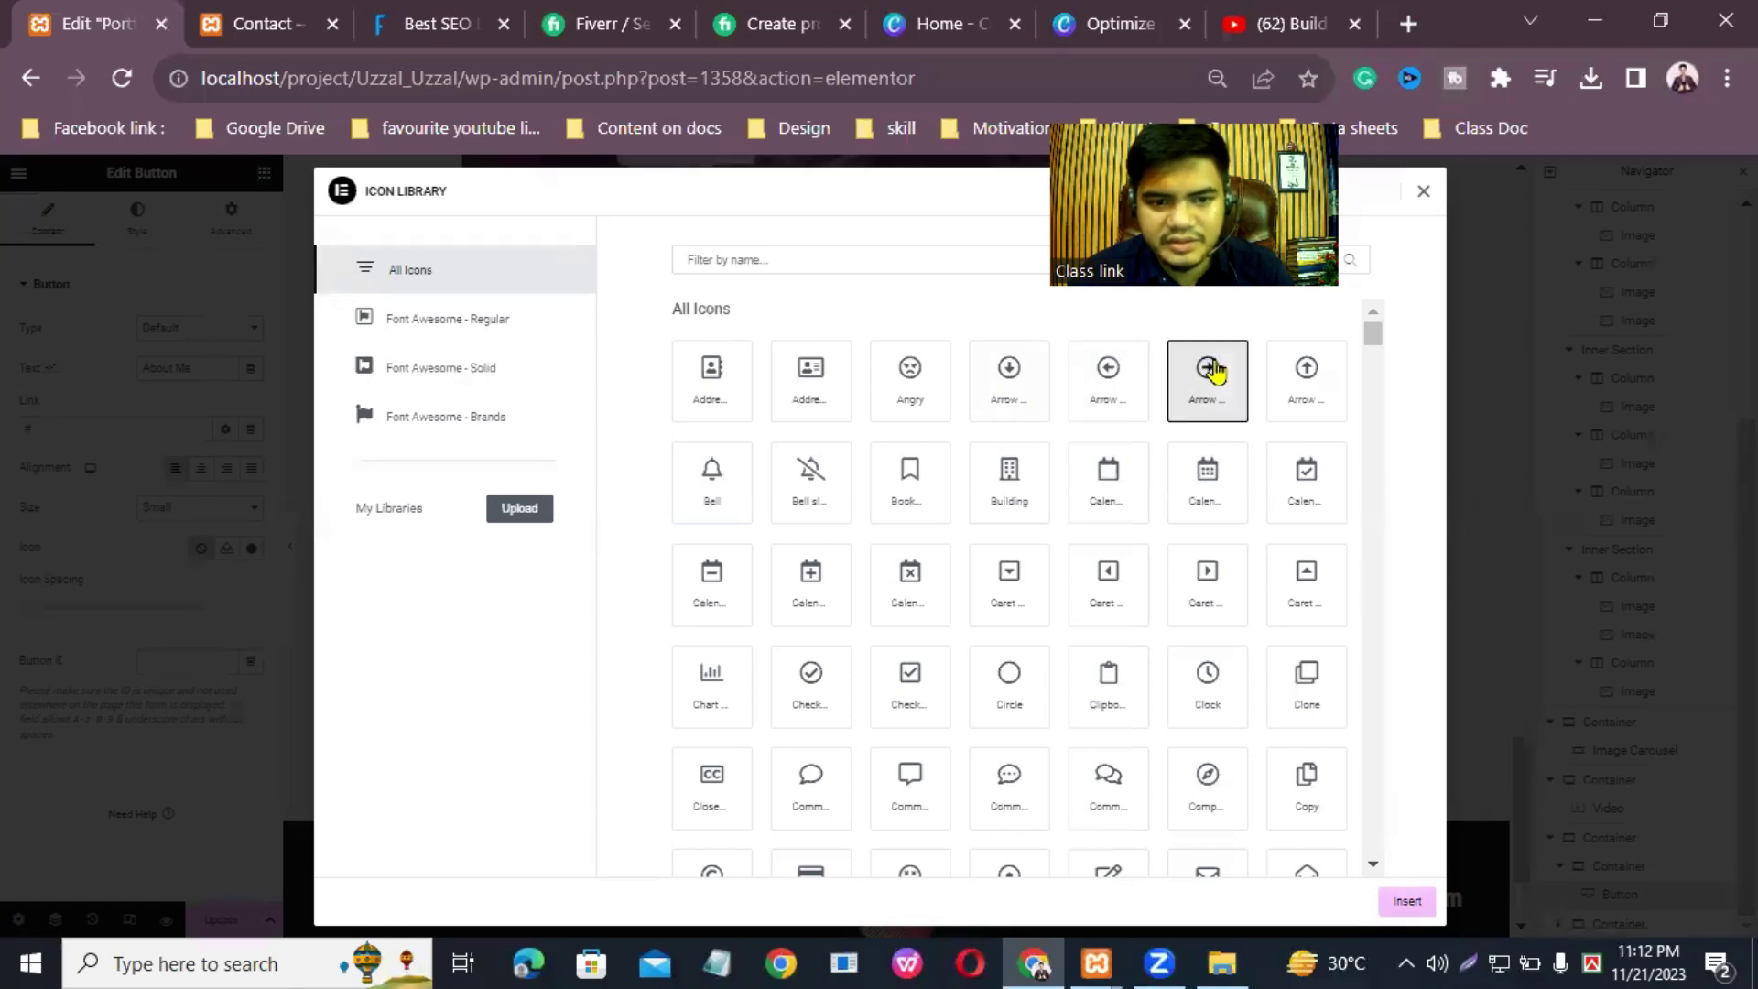
{"action": "left_click", "coordinate": [1404, 899]}
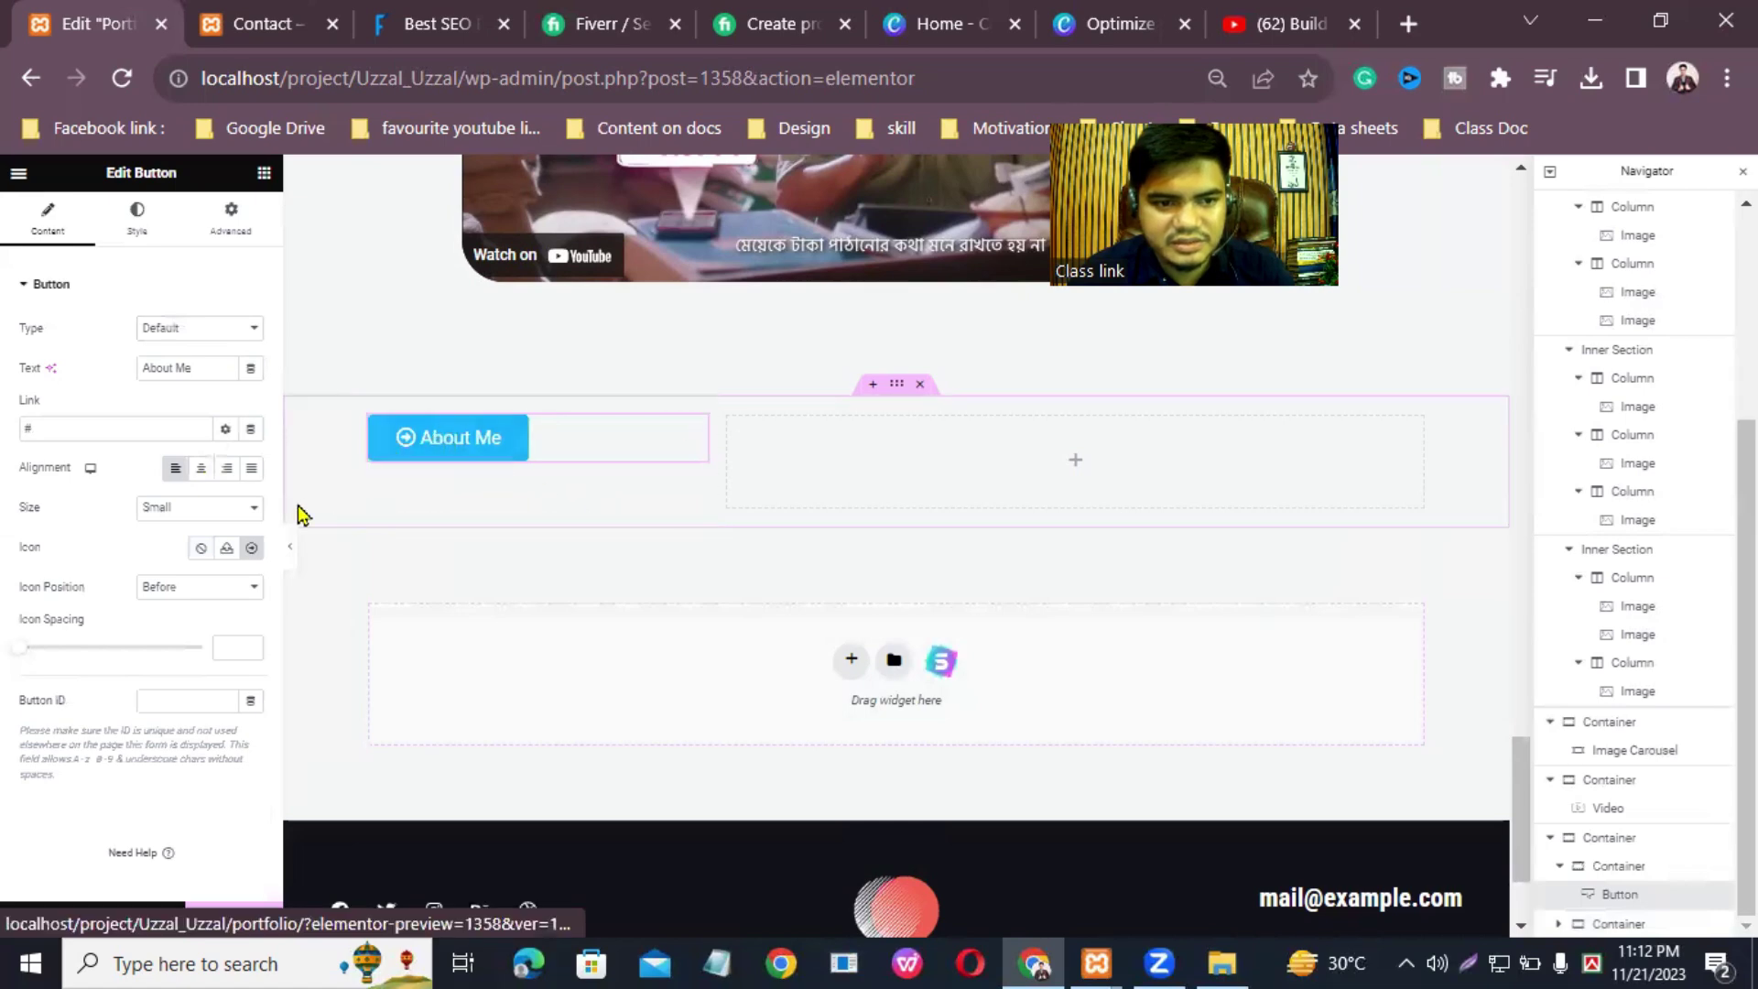
{"action": "left_click", "coordinate": [183, 587]}
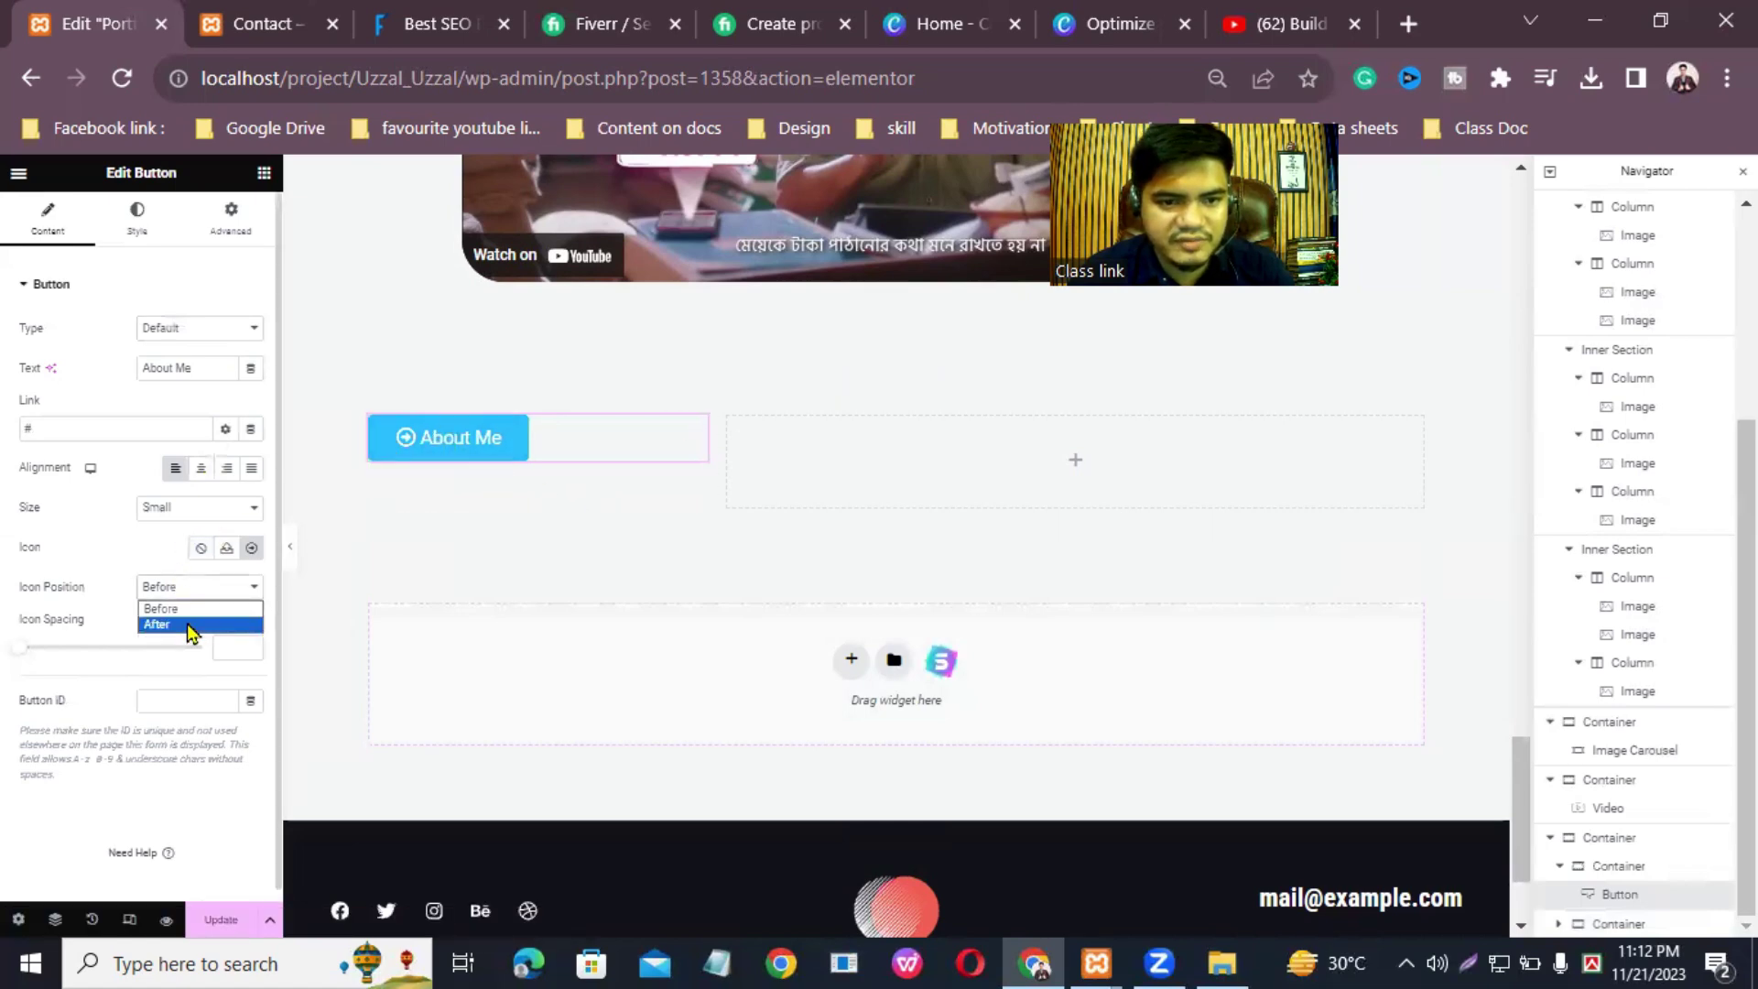
{"action": "left_click", "coordinate": [188, 625]}
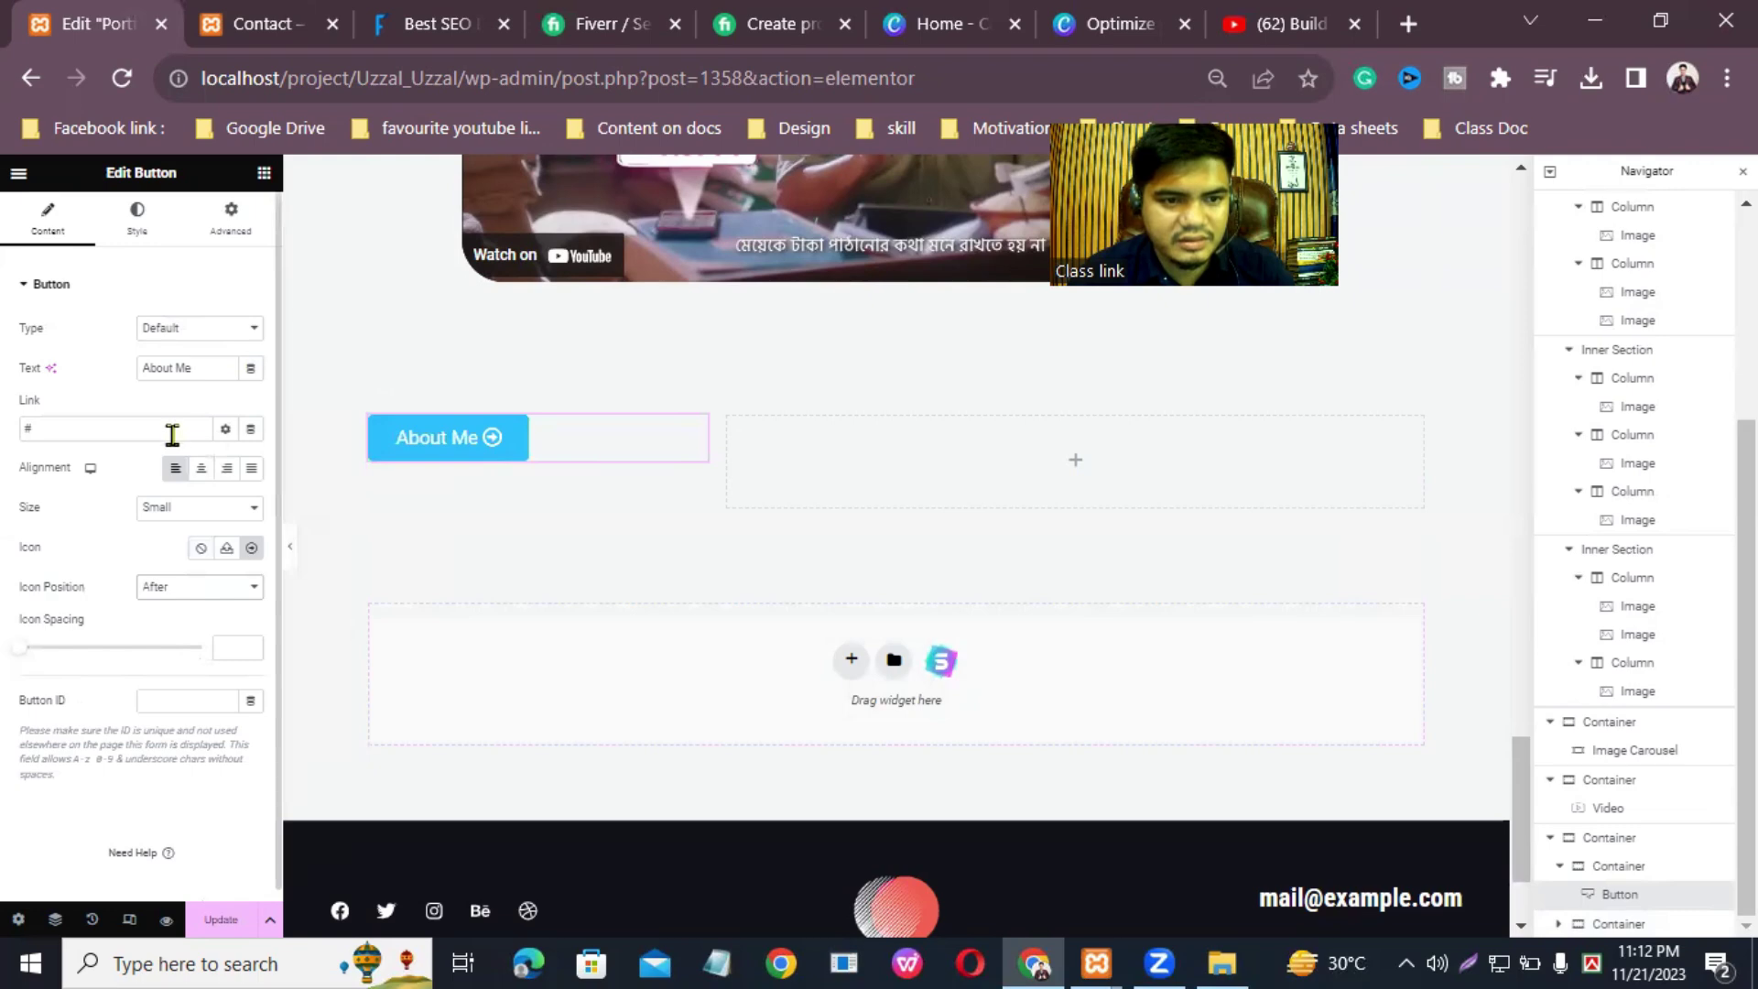
{"action": "left_click", "coordinate": [146, 233]}
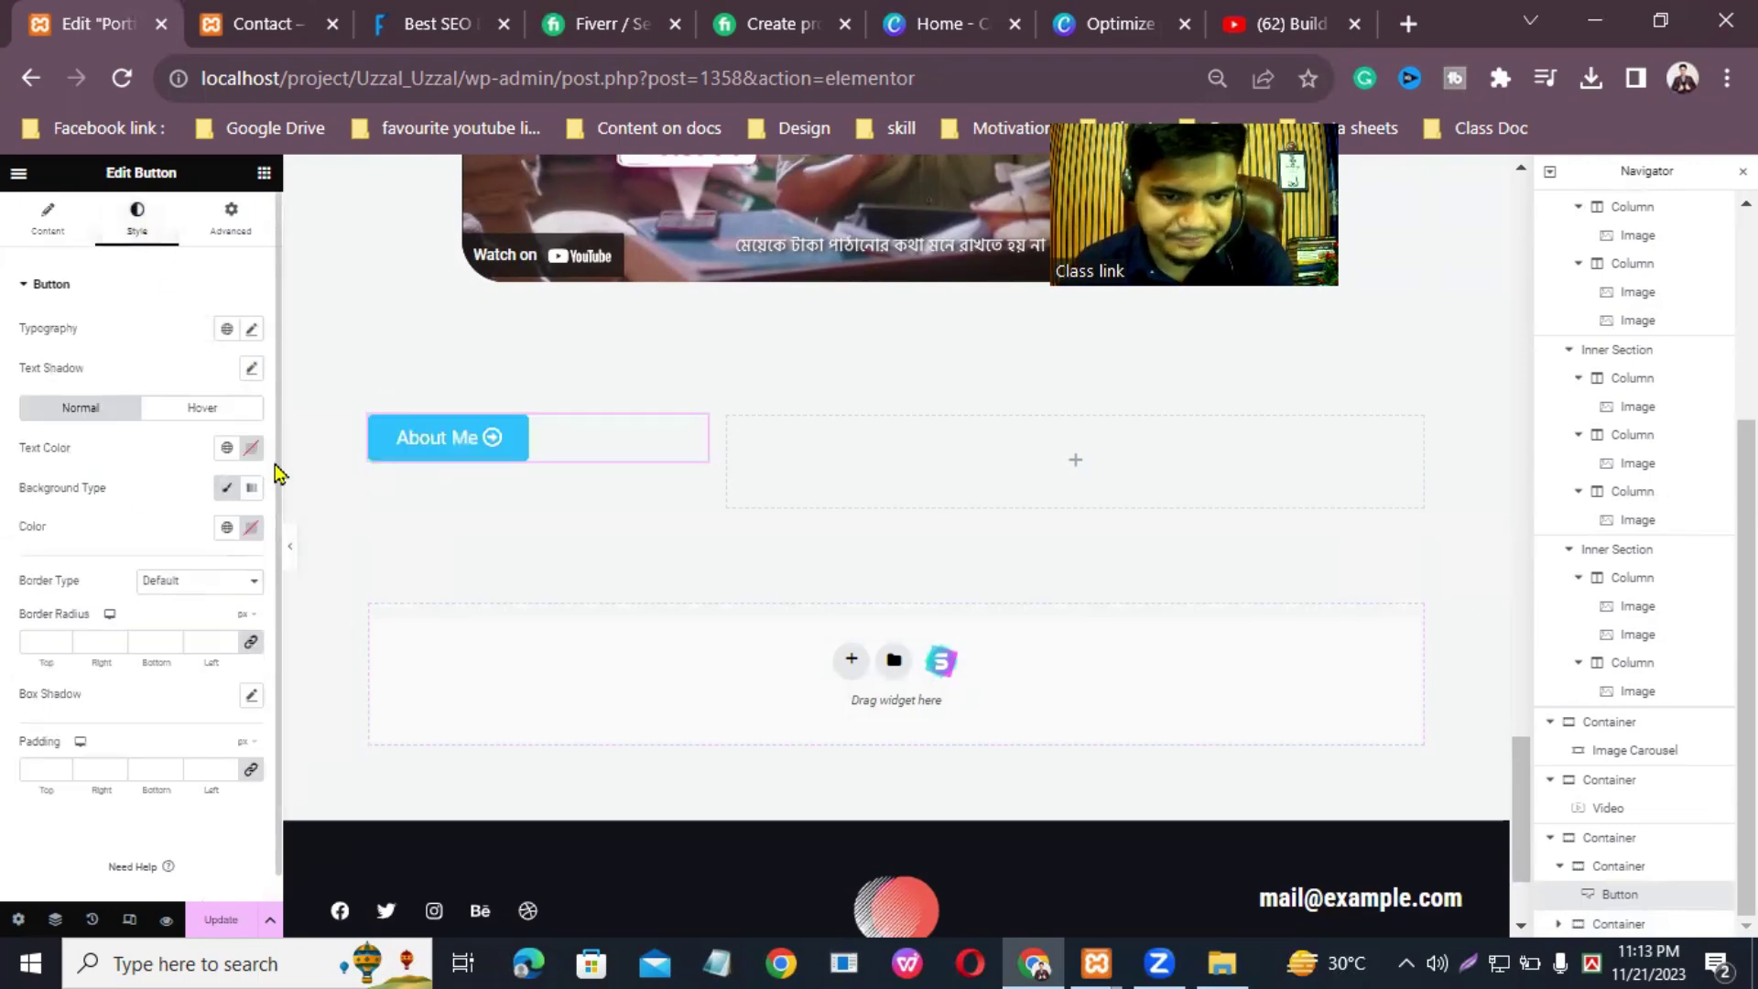
Step: Make the button text black and set its typography to Poppins, weight 500 (Medium)
{"action": "left_click", "coordinate": [249, 449]}
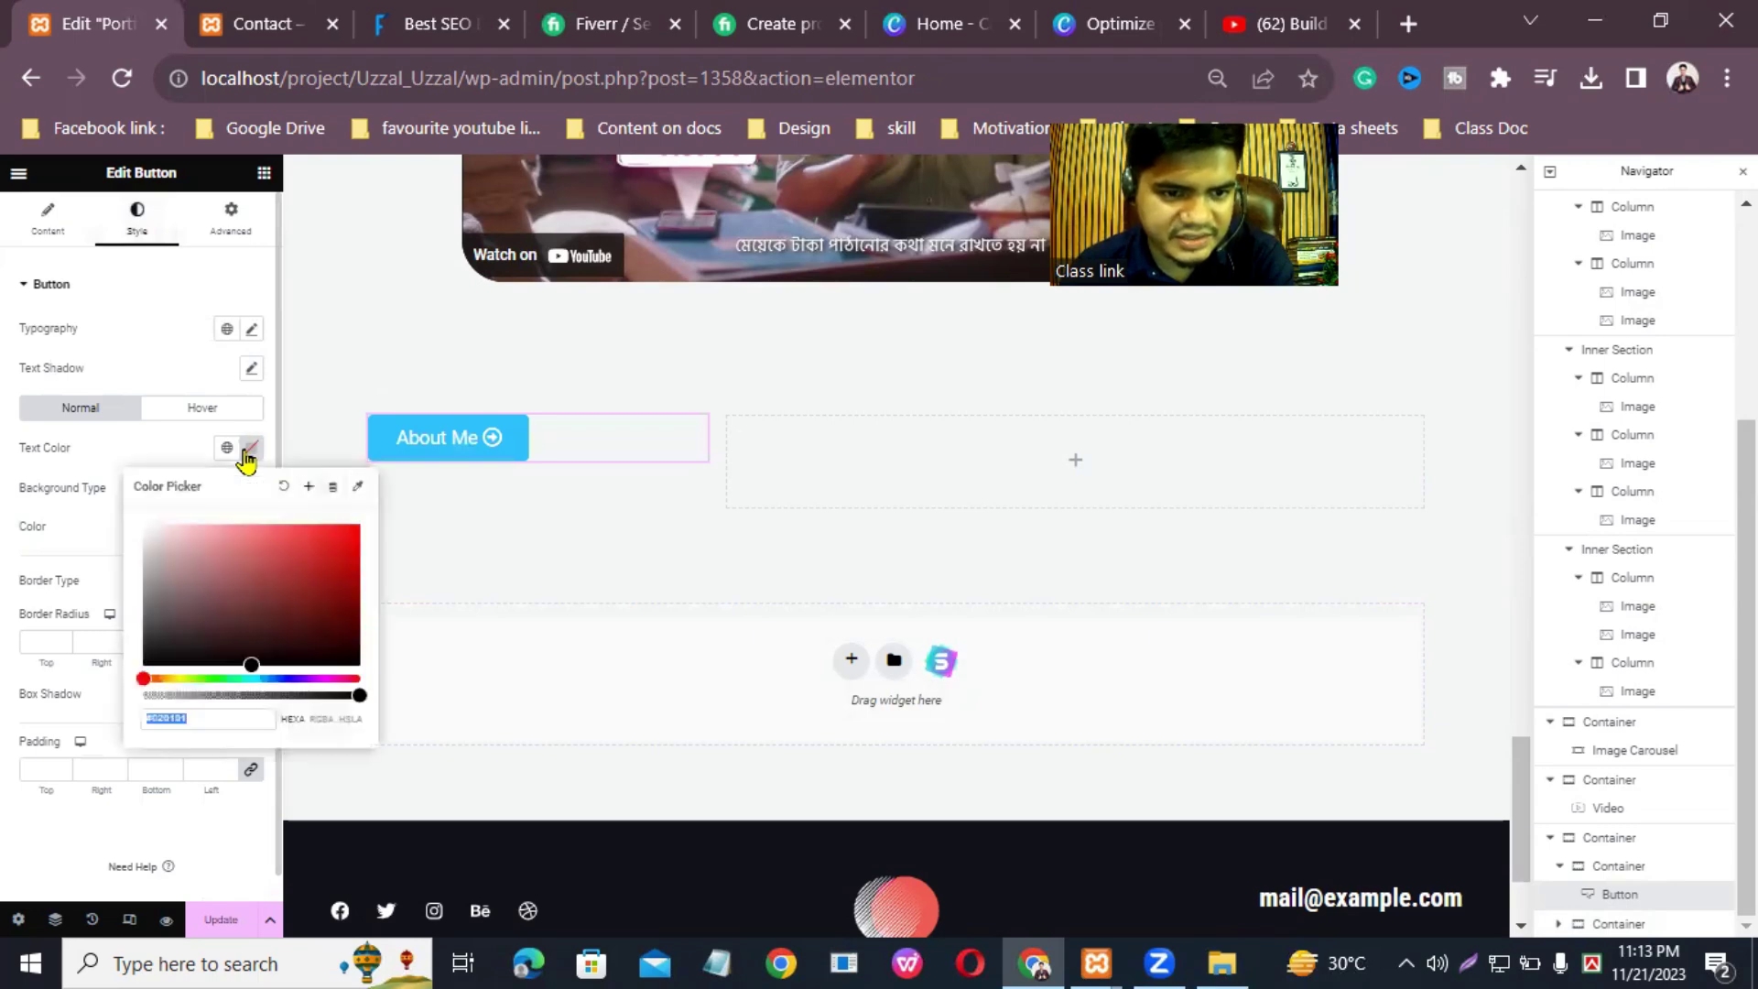
{"action": "left_click", "coordinate": [253, 450]}
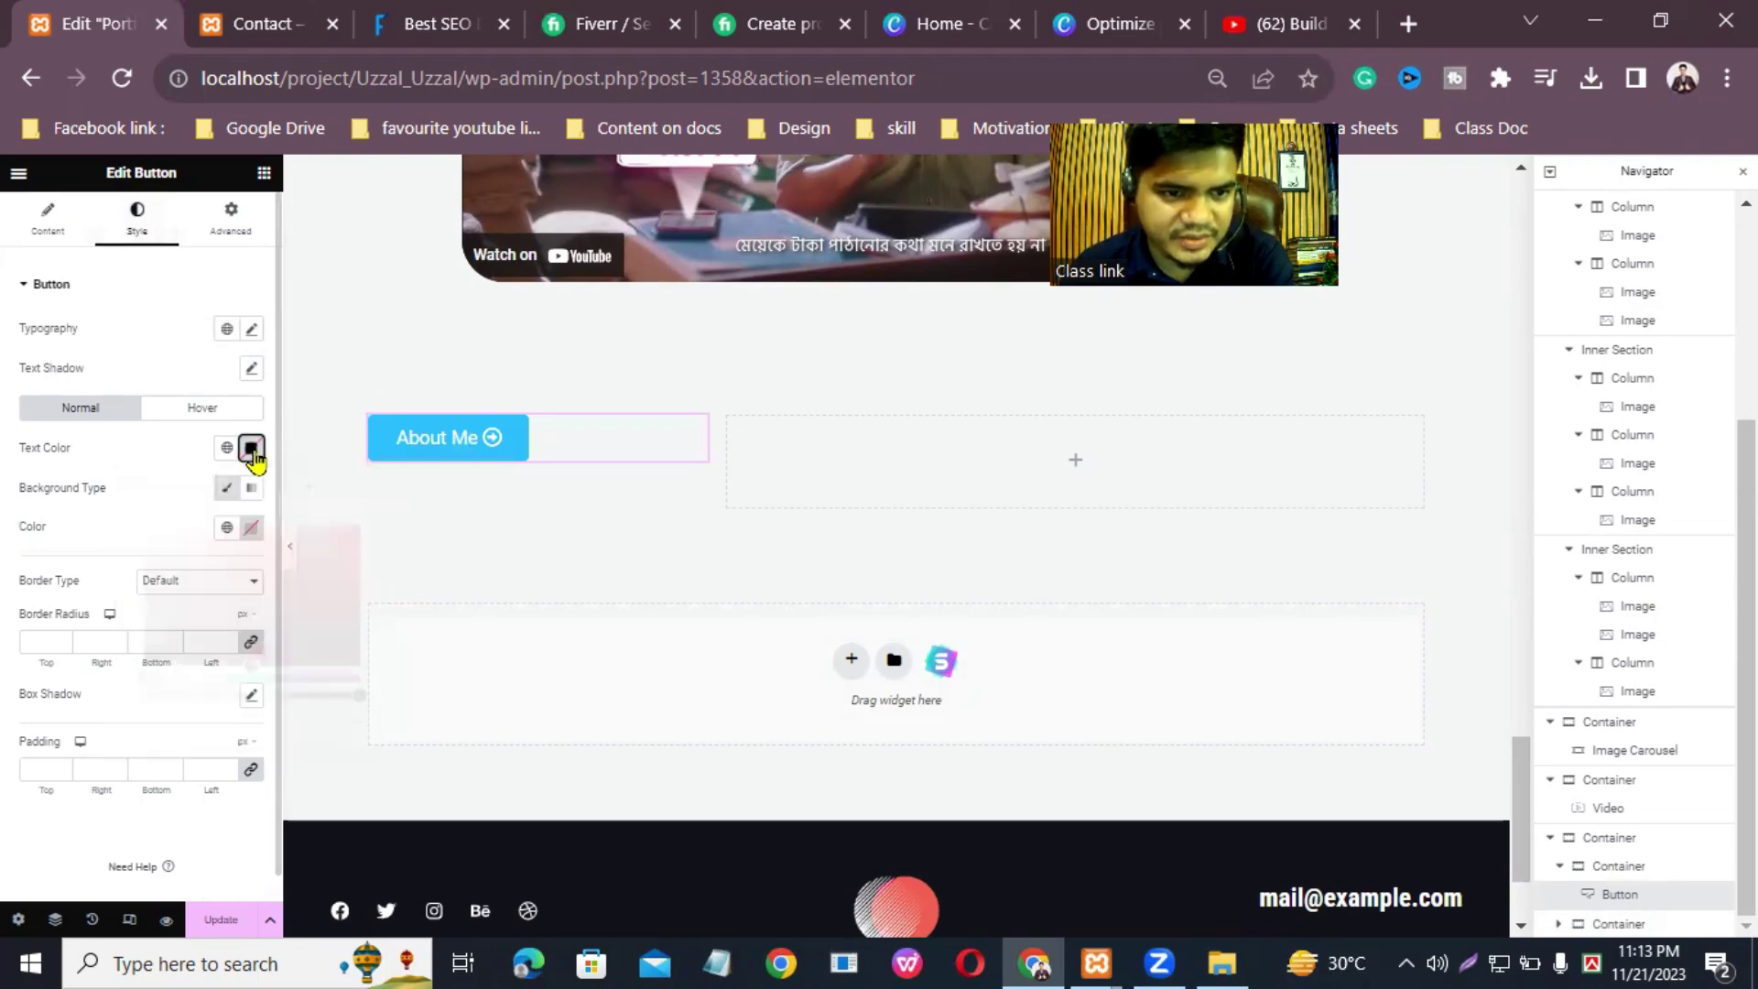
{"action": "left_click", "coordinate": [250, 330]}
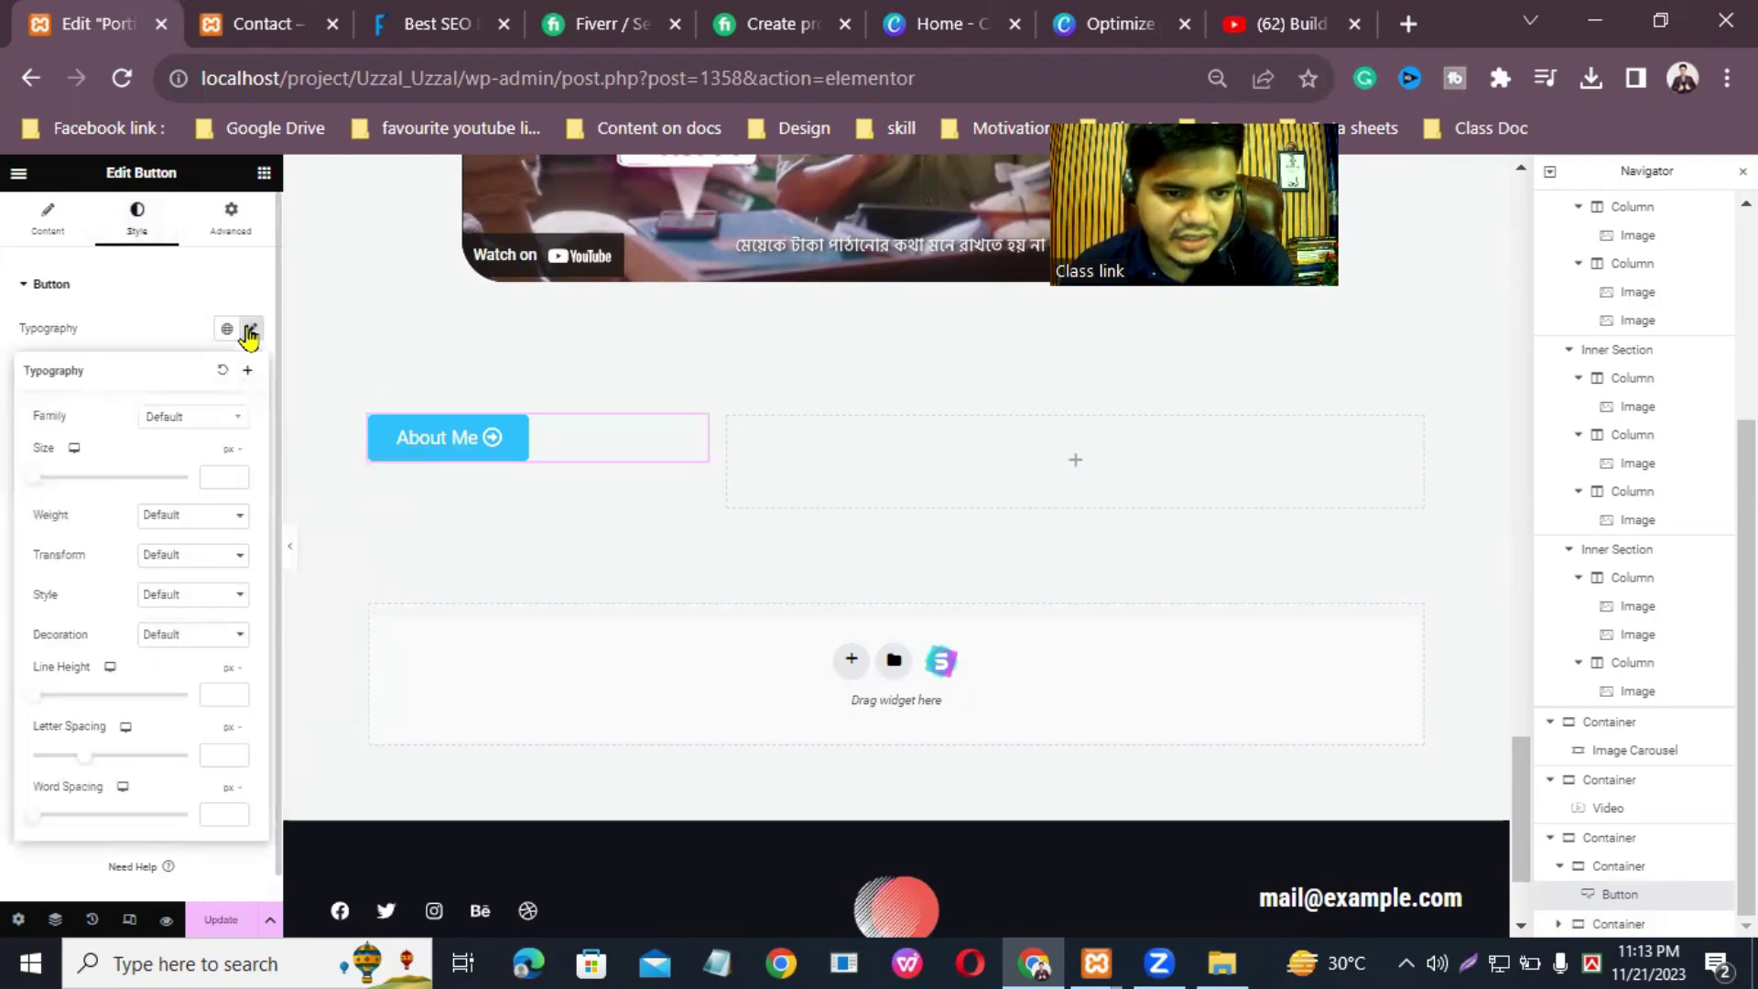
{"action": "left_click", "coordinate": [215, 420]}
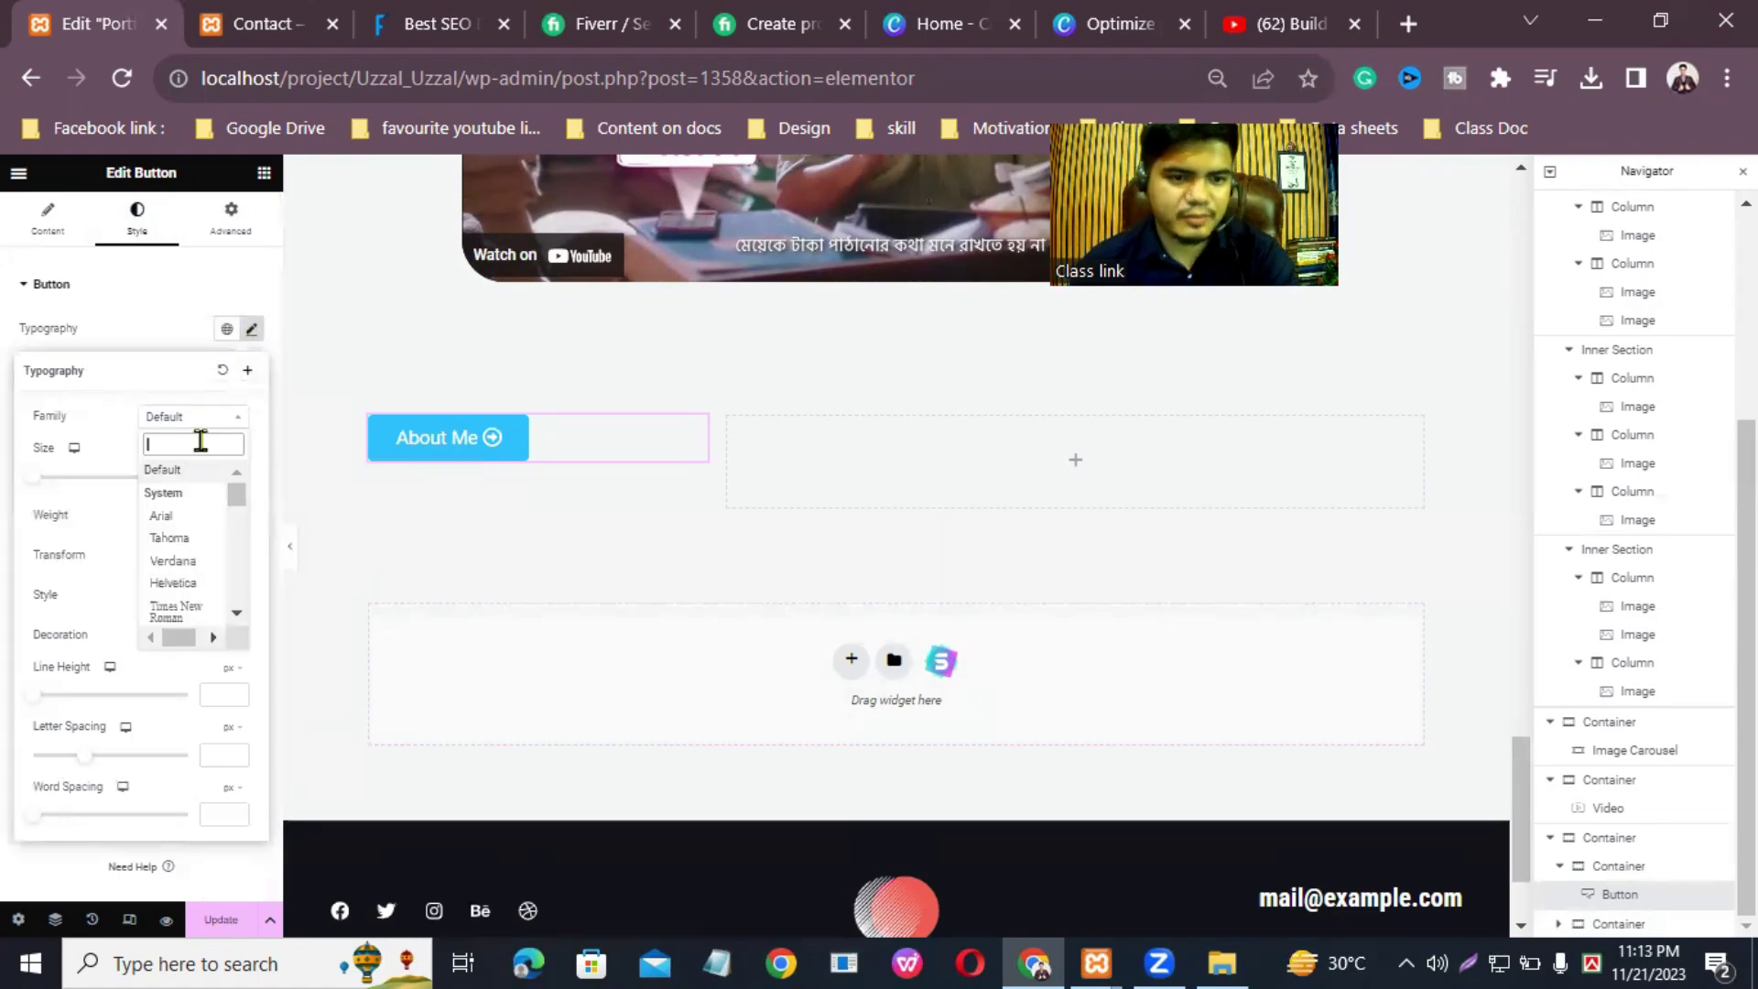
{"action": "type", "text": "pin"}
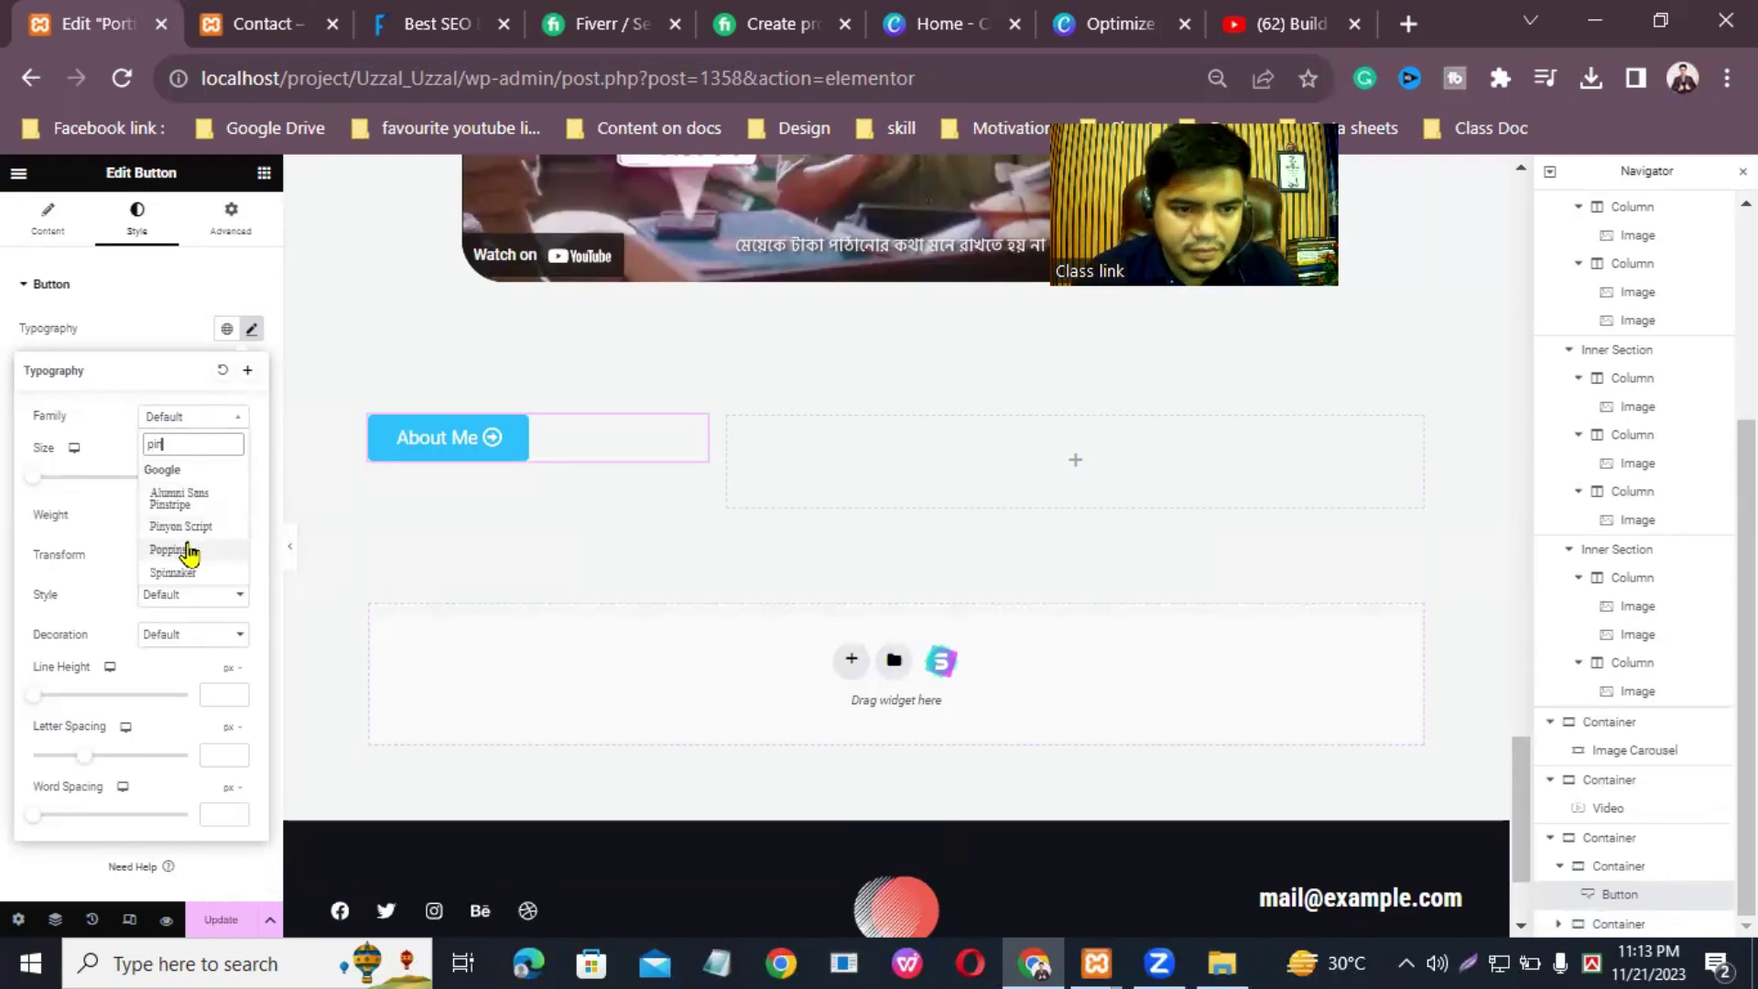
{"action": "left_click", "coordinate": [182, 550]}
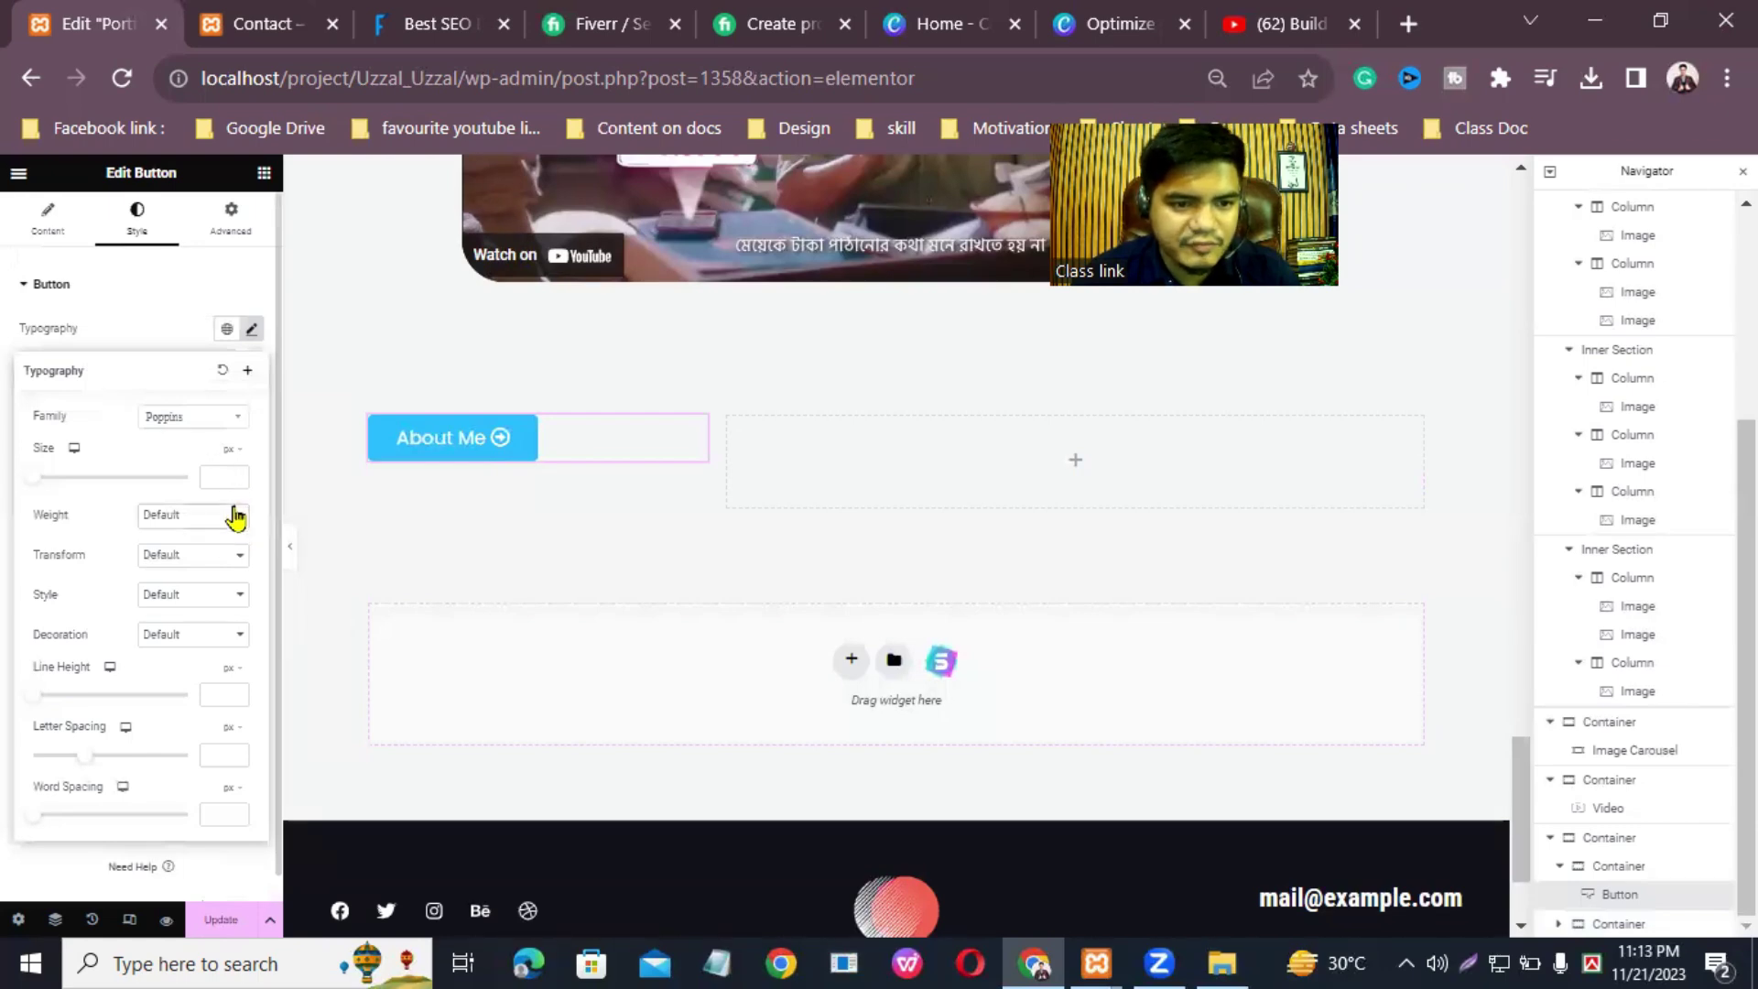
{"action": "left_click", "coordinate": [236, 517]}
{"action": "left_click", "coordinate": [213, 609]}
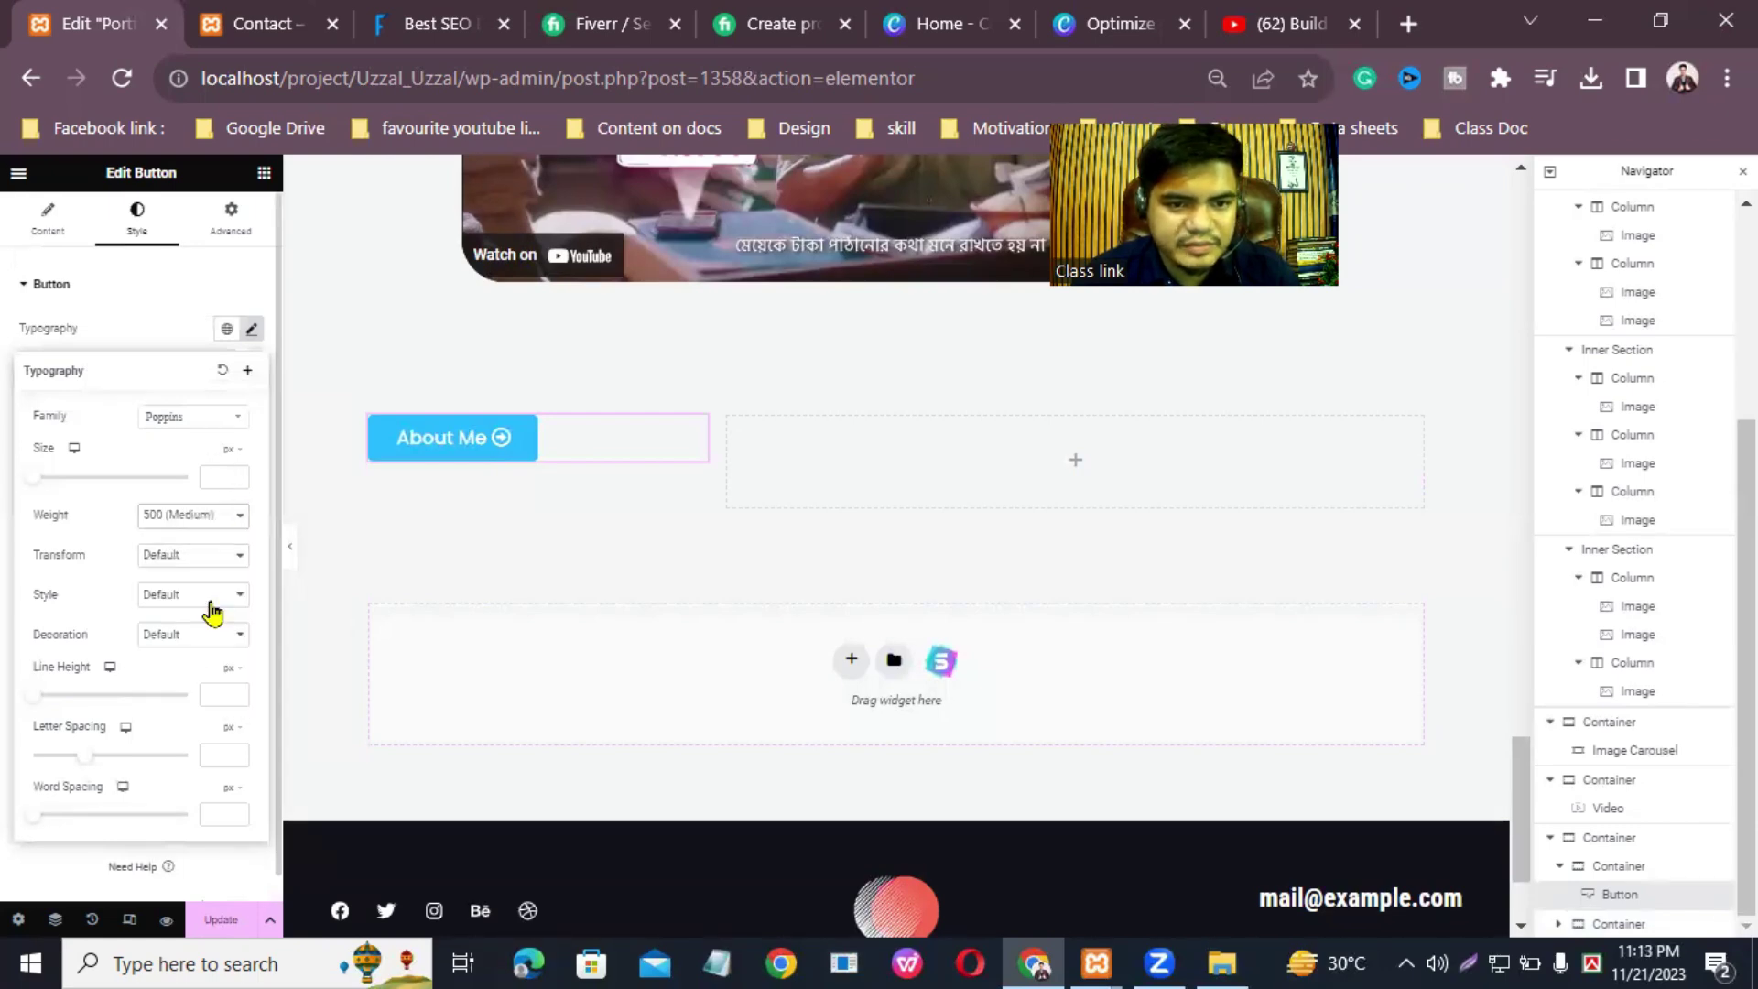
{"action": "scroll", "coordinate": [128, 795], "scroll_direction": "down", "scroll_amount": 1}
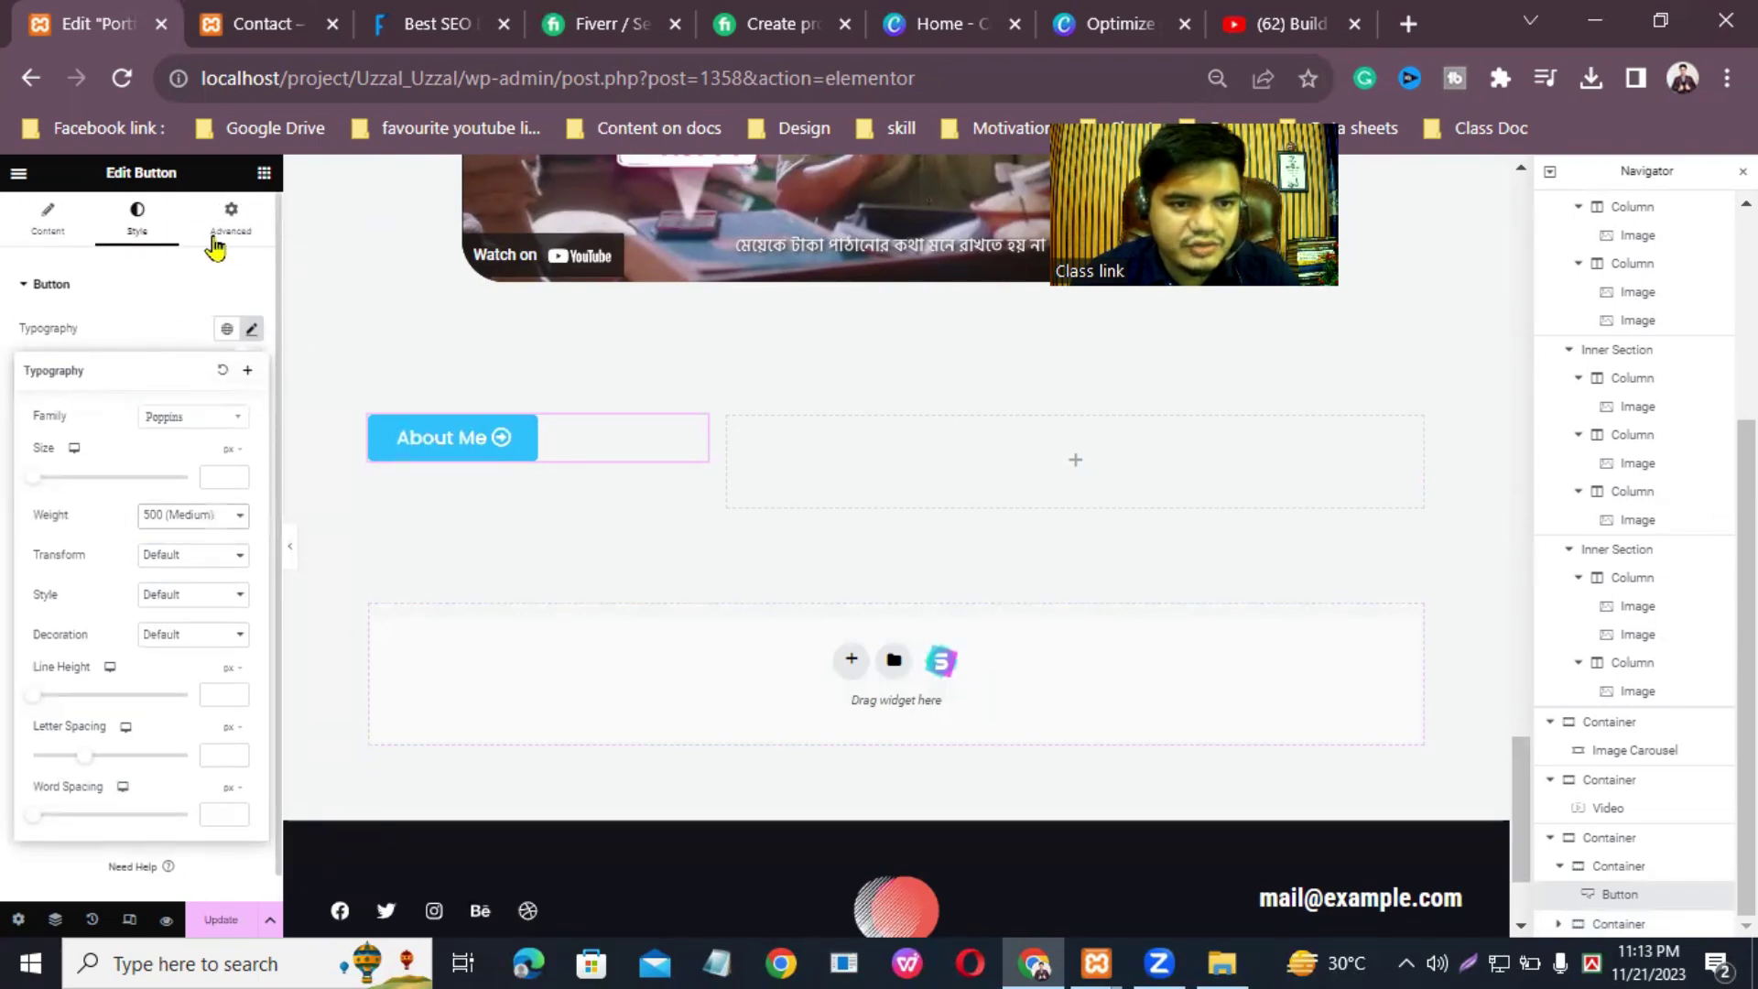
Step: Set a 25 px border radius on all four corners of the button and save the page
{"action": "left_click", "coordinate": [221, 227]}
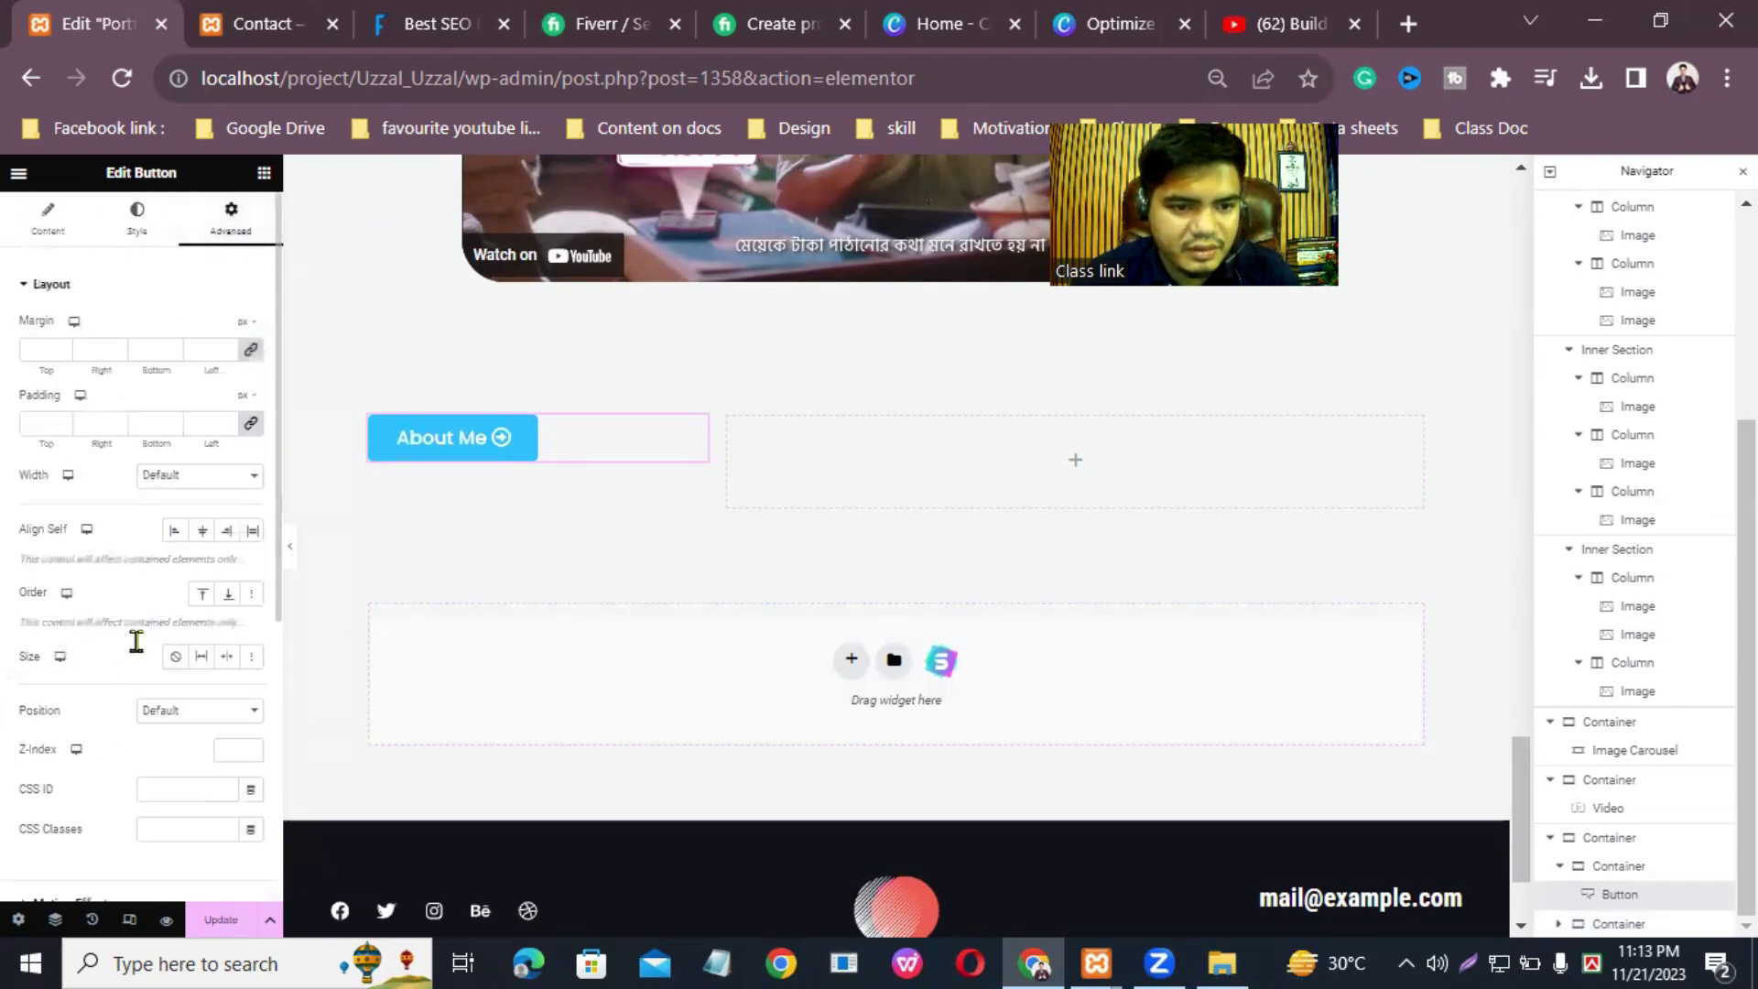
{"action": "scroll", "coordinate": [134, 641], "scroll_direction": "down", "scroll_amount": 3}
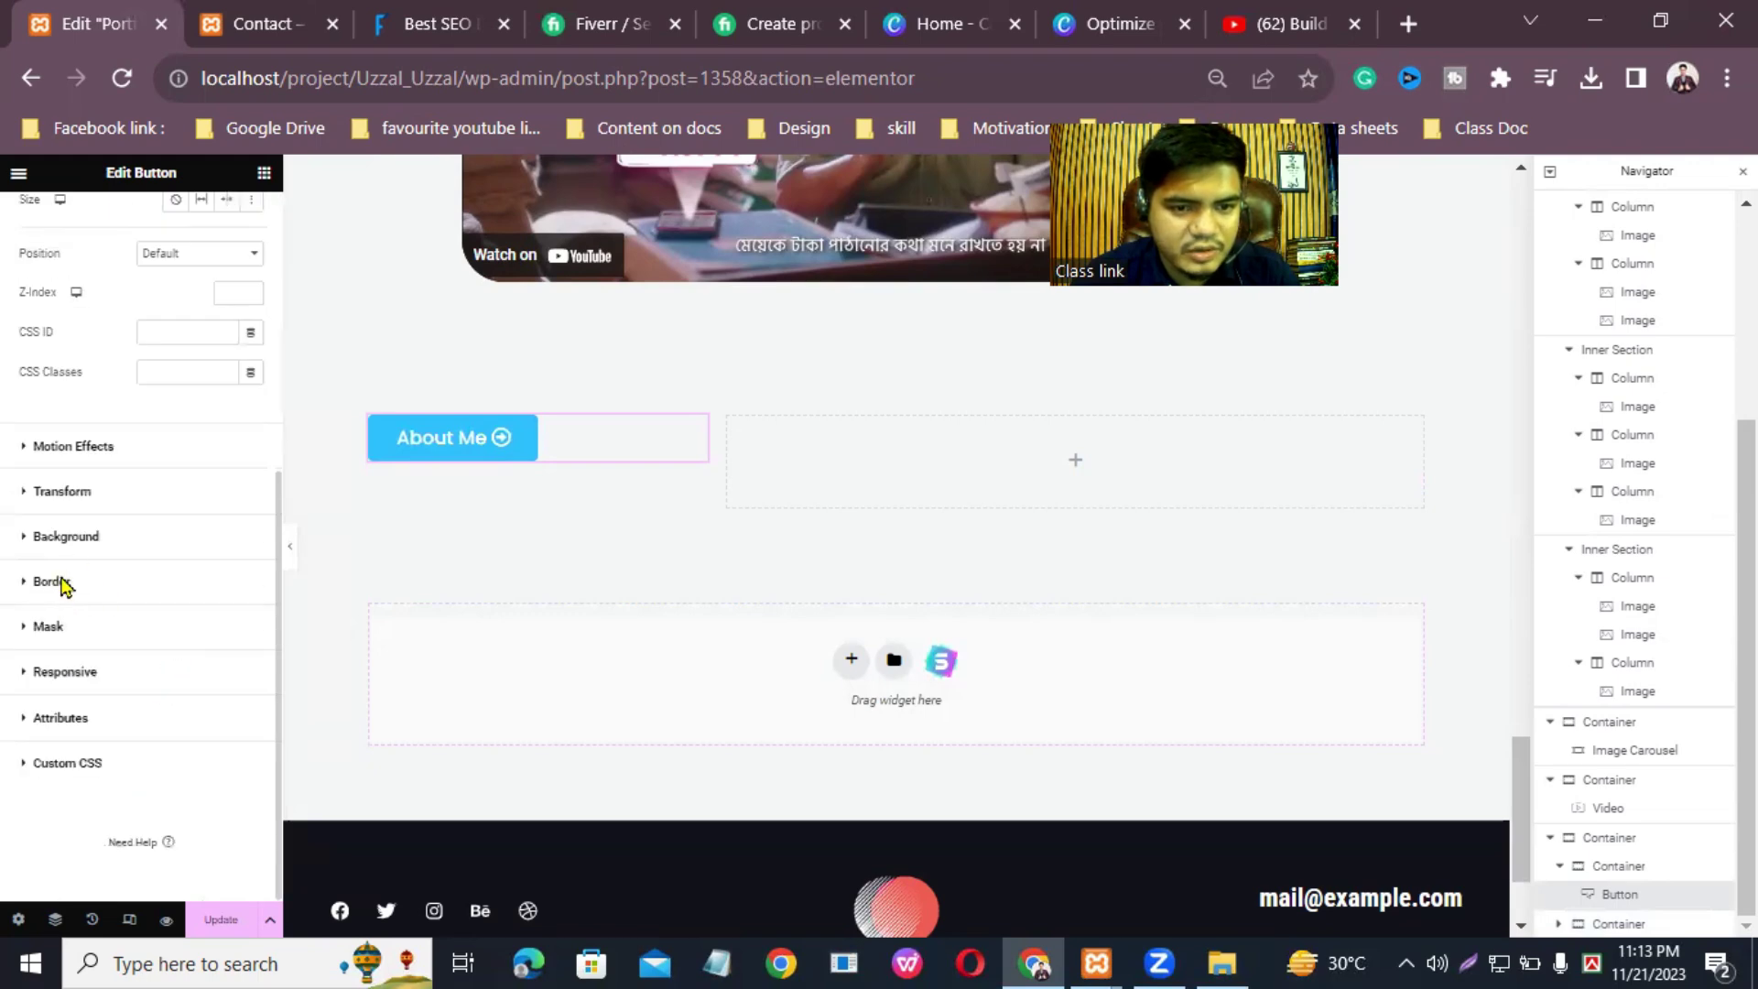
{"action": "left_click", "coordinate": [55, 583]}
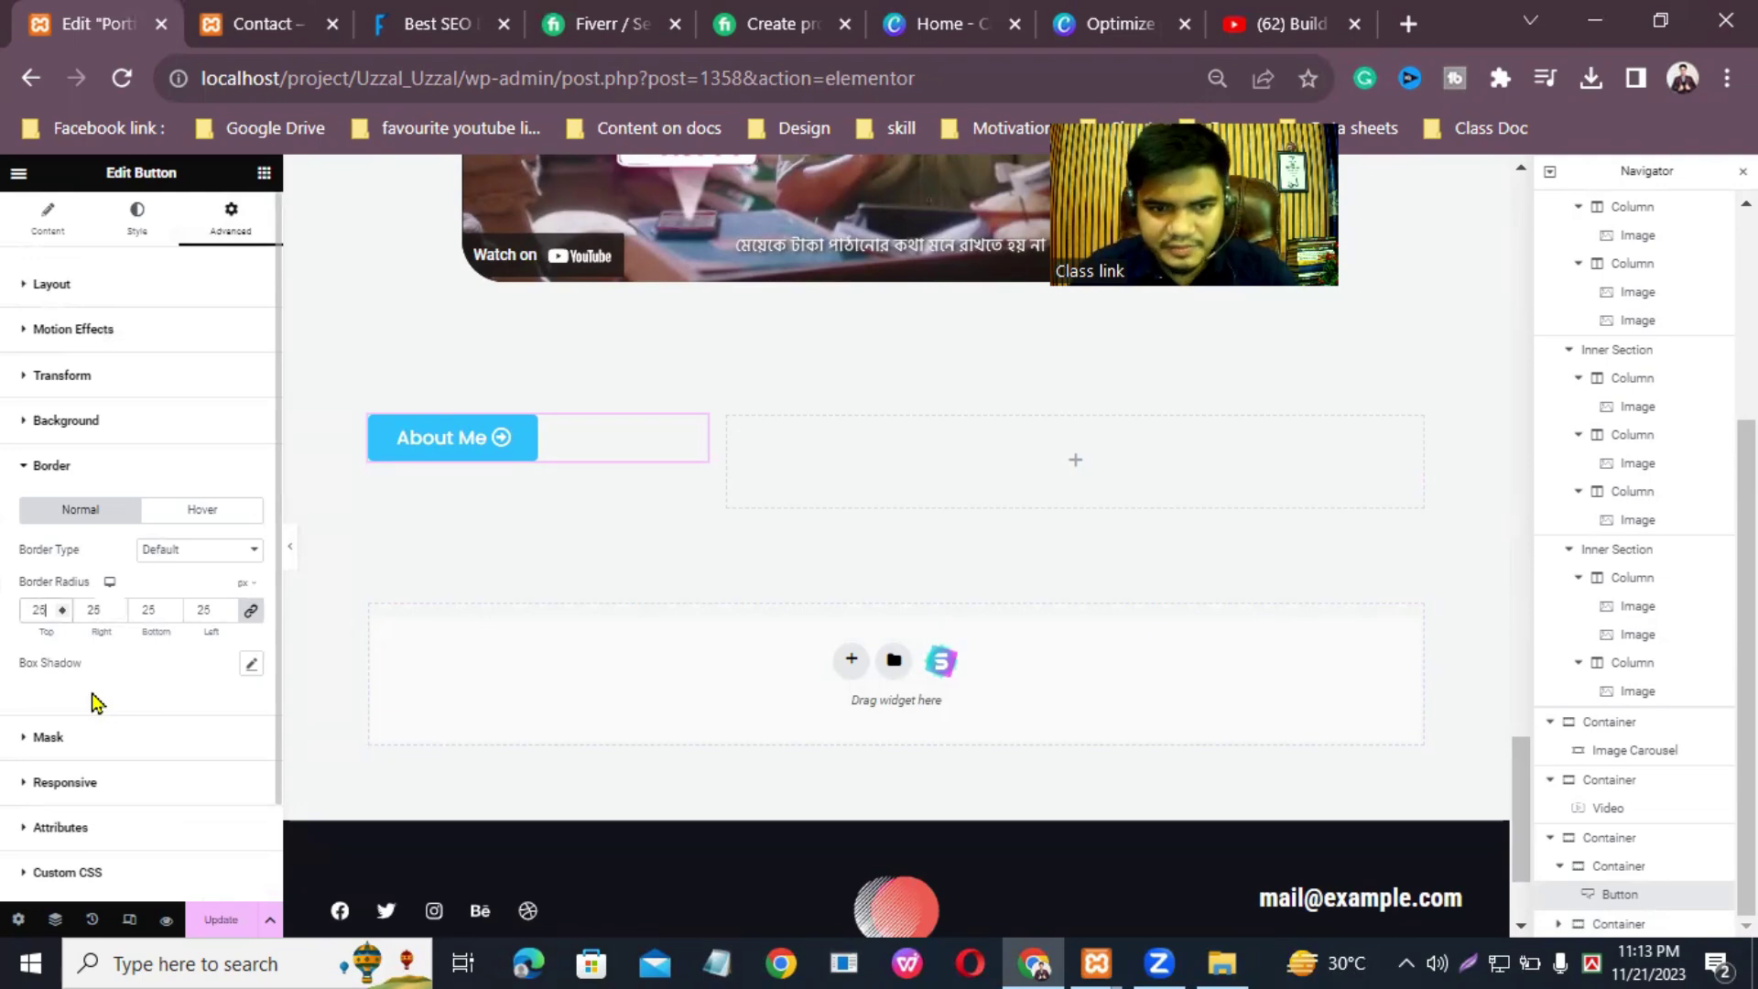
{"action": "left_click", "coordinate": [220, 919]}
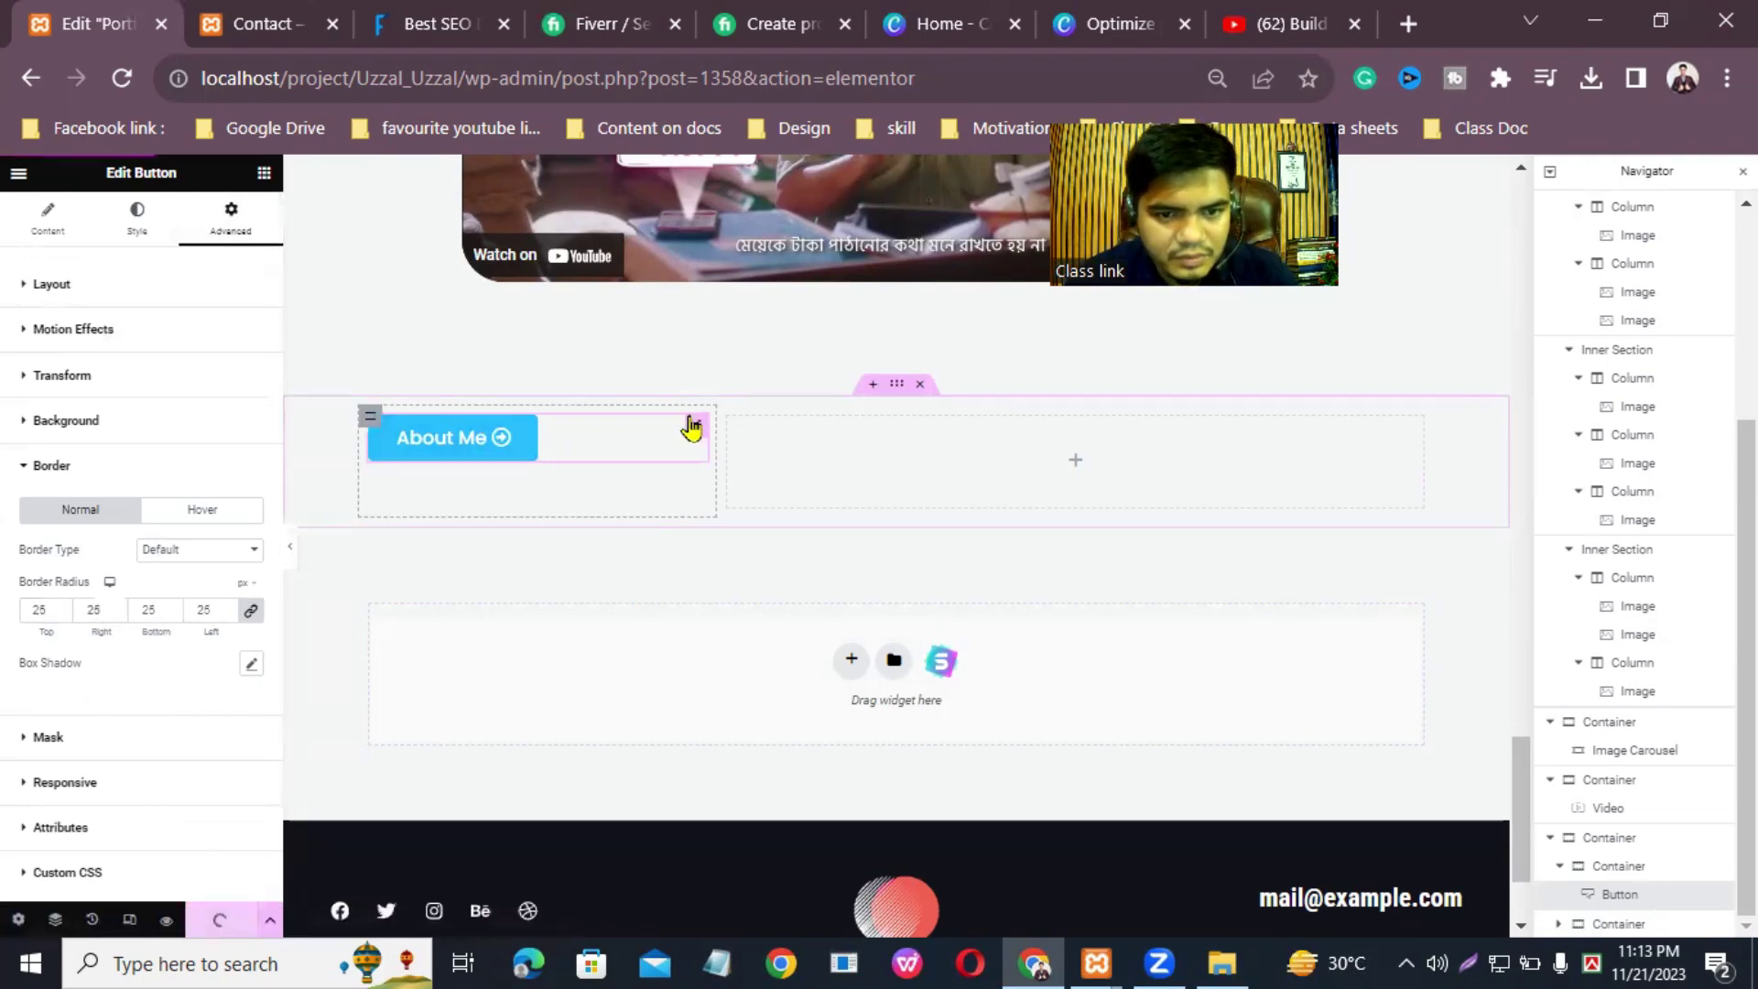
{"action": "left_click", "coordinate": [135, 217]}
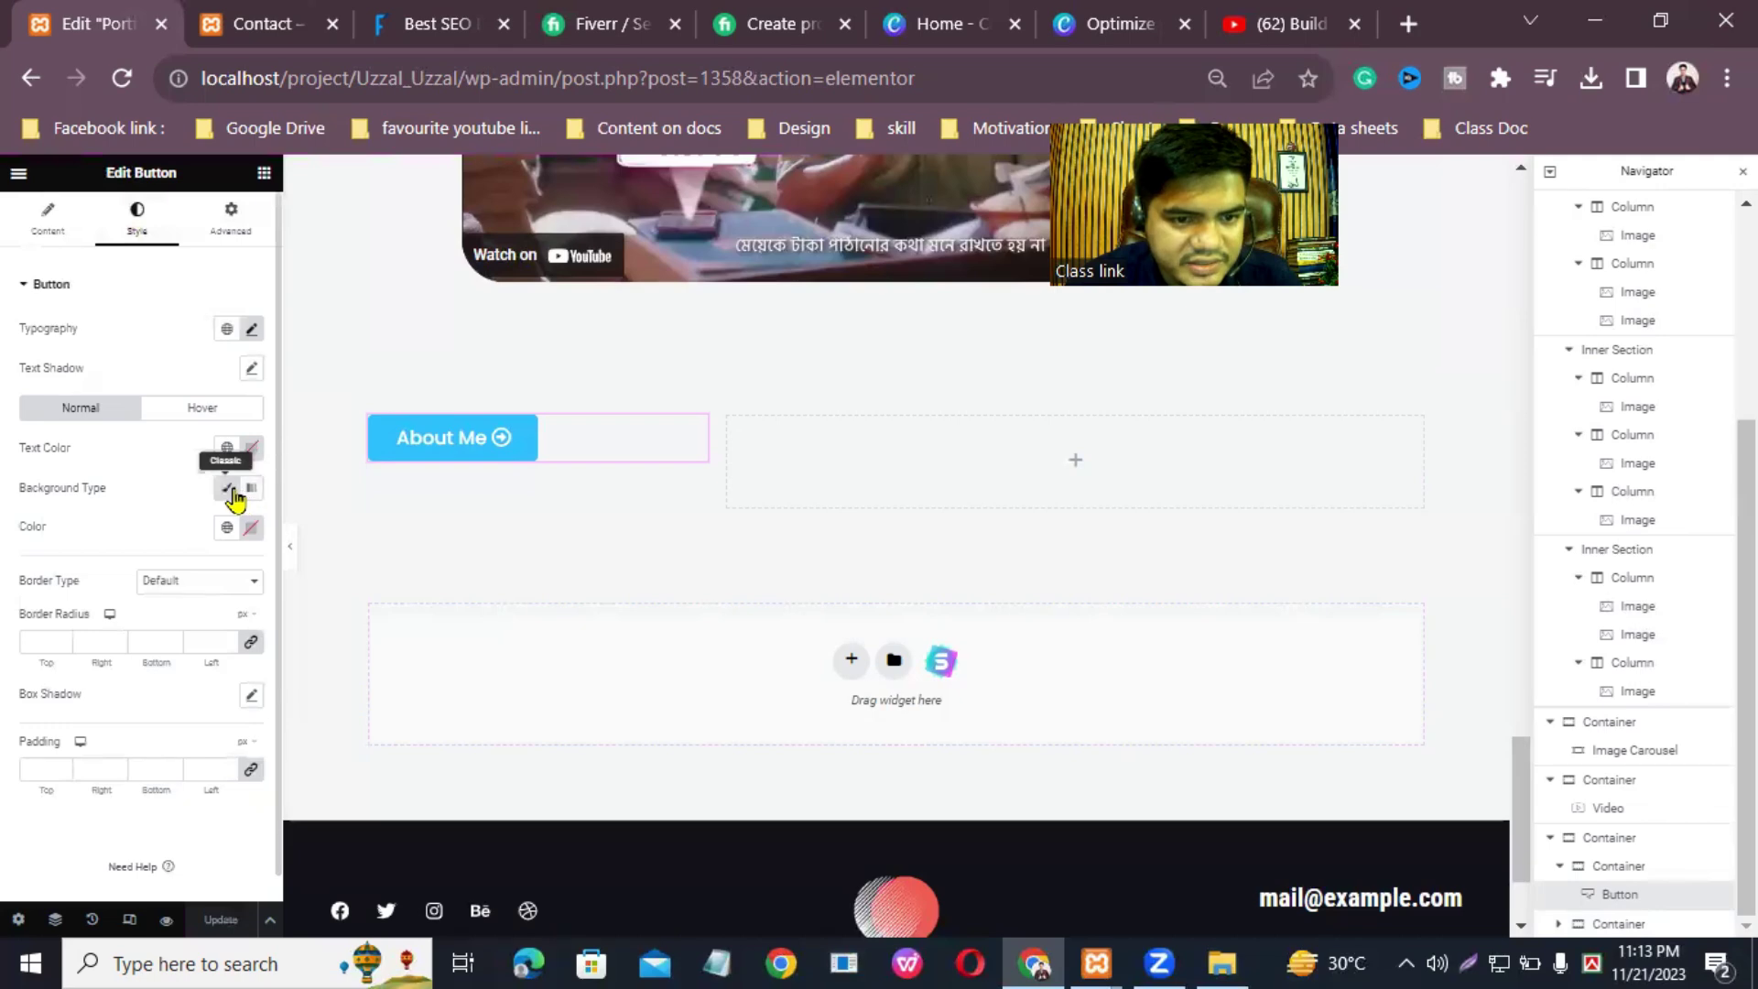
Step: Use a classic background, set the button's border radius to 25, and begin reducing its padding
{"action": "left_click", "coordinate": [234, 497]}
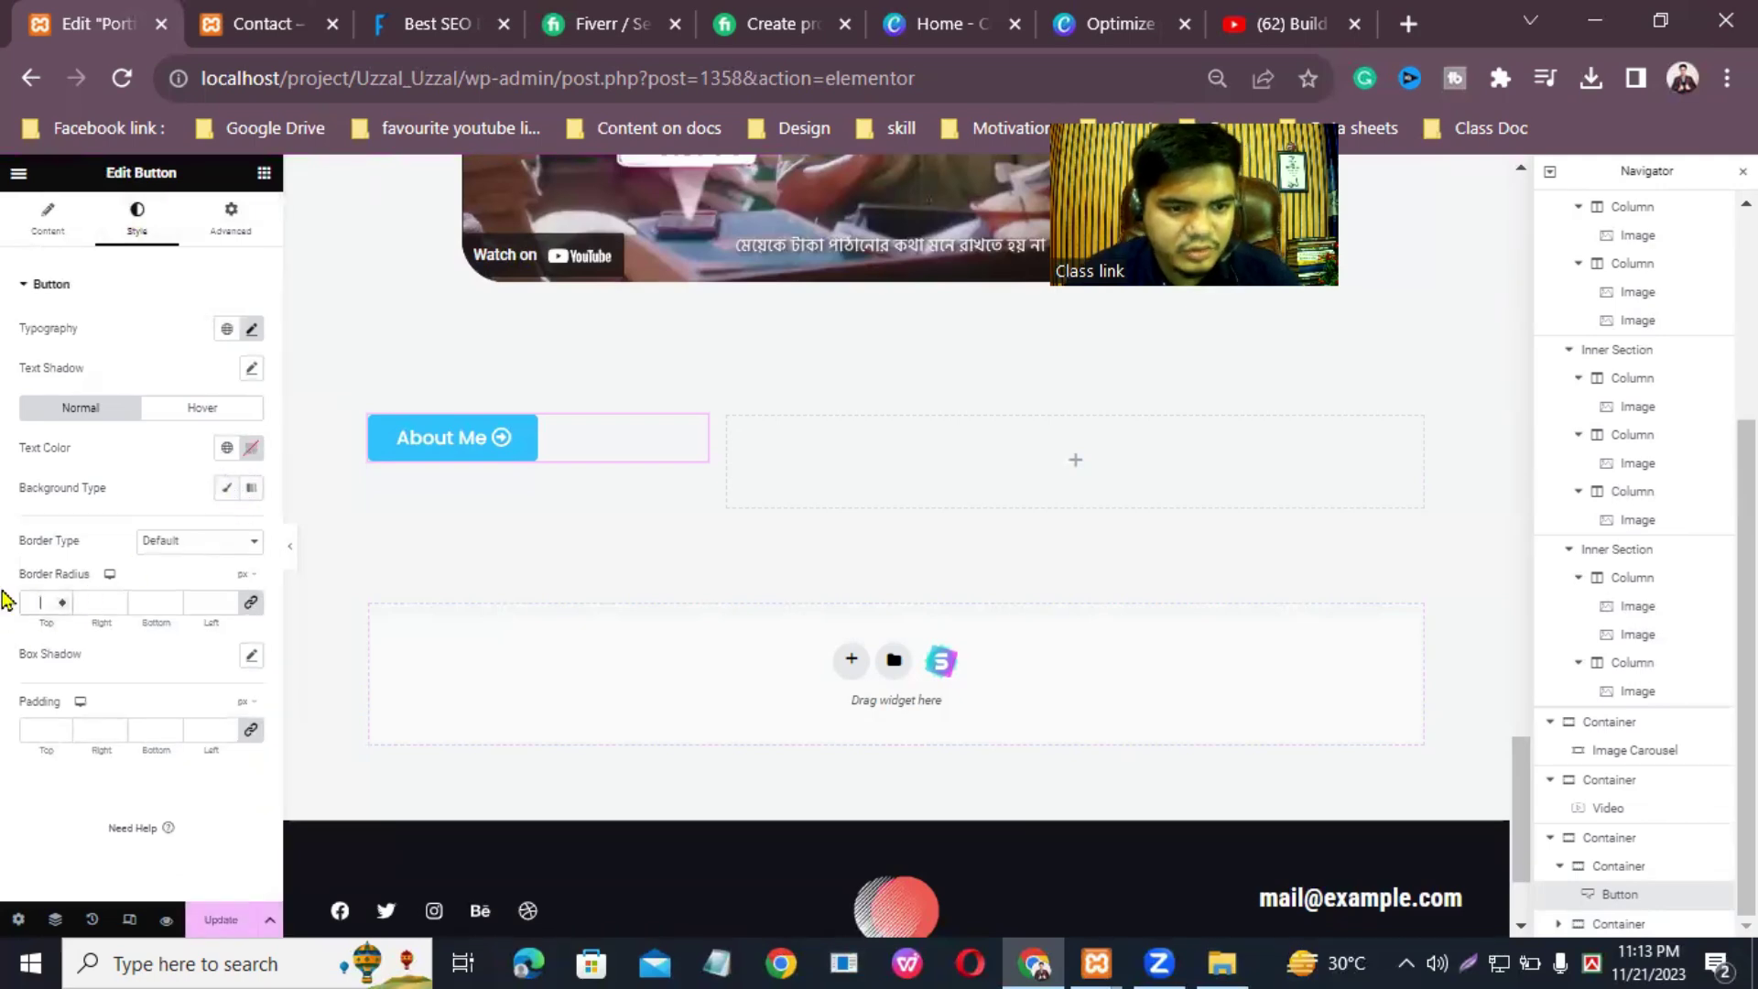
{"action": "type", "text": "25"}
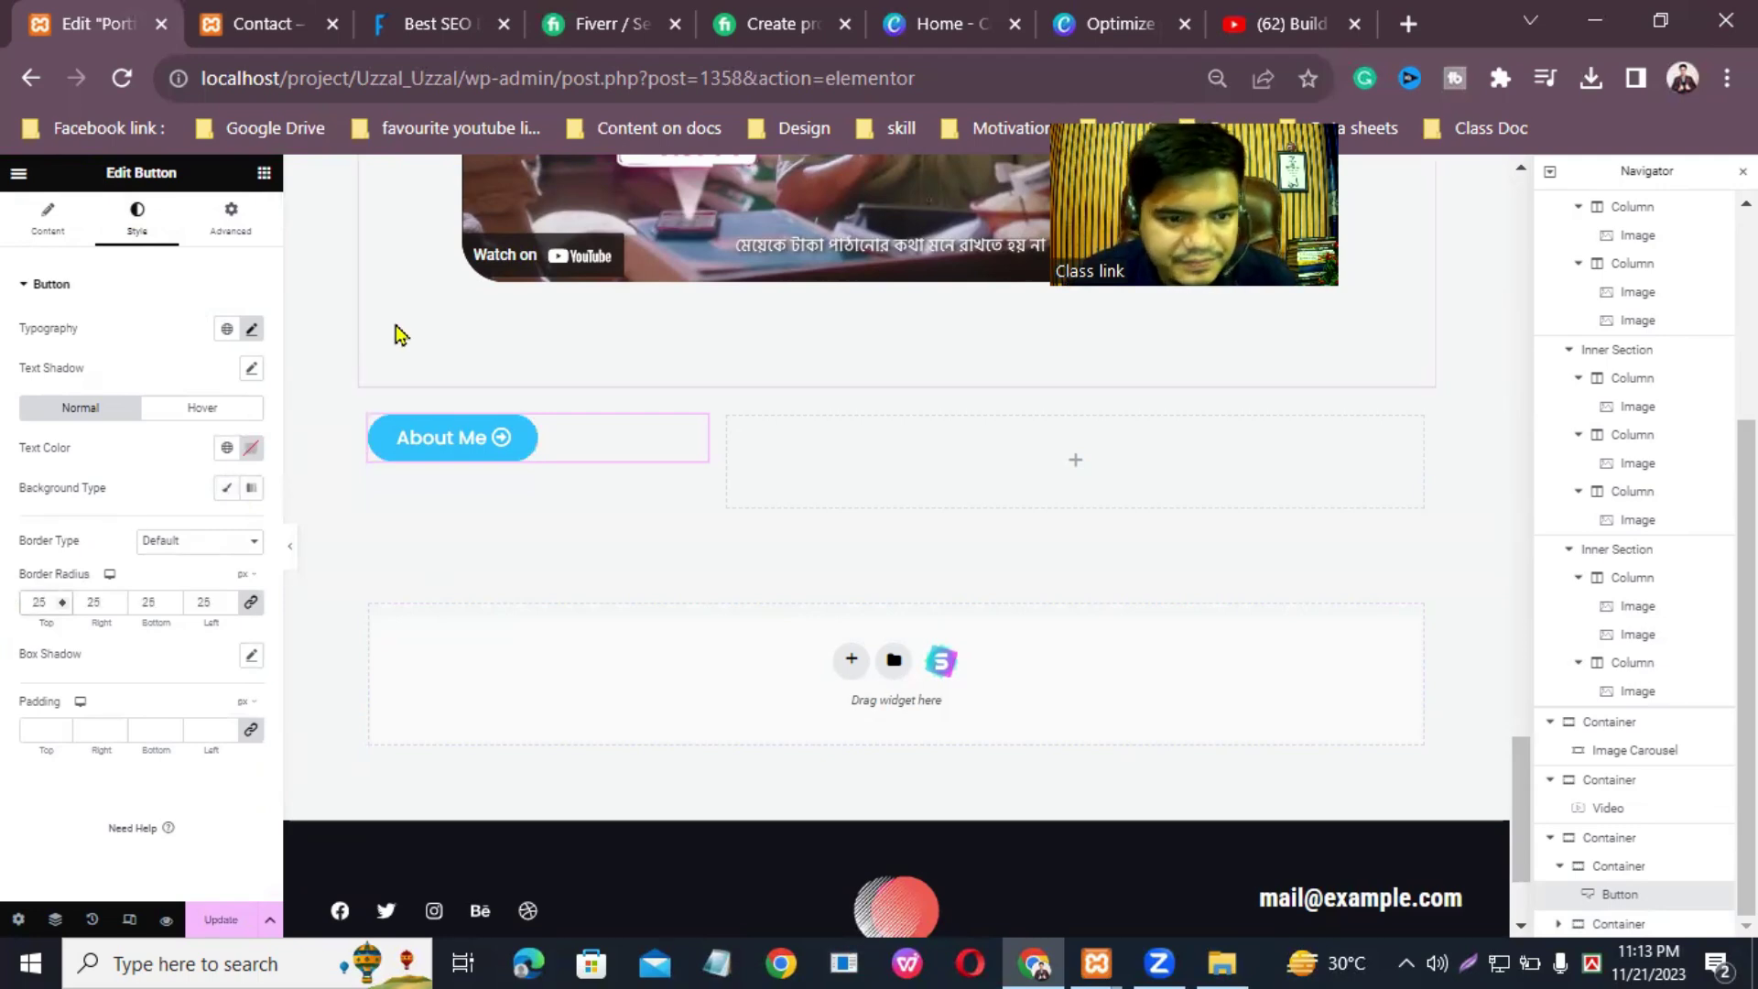
{"action": "left_click", "coordinate": [61, 735]}
{"action": "type", "text": "2"}
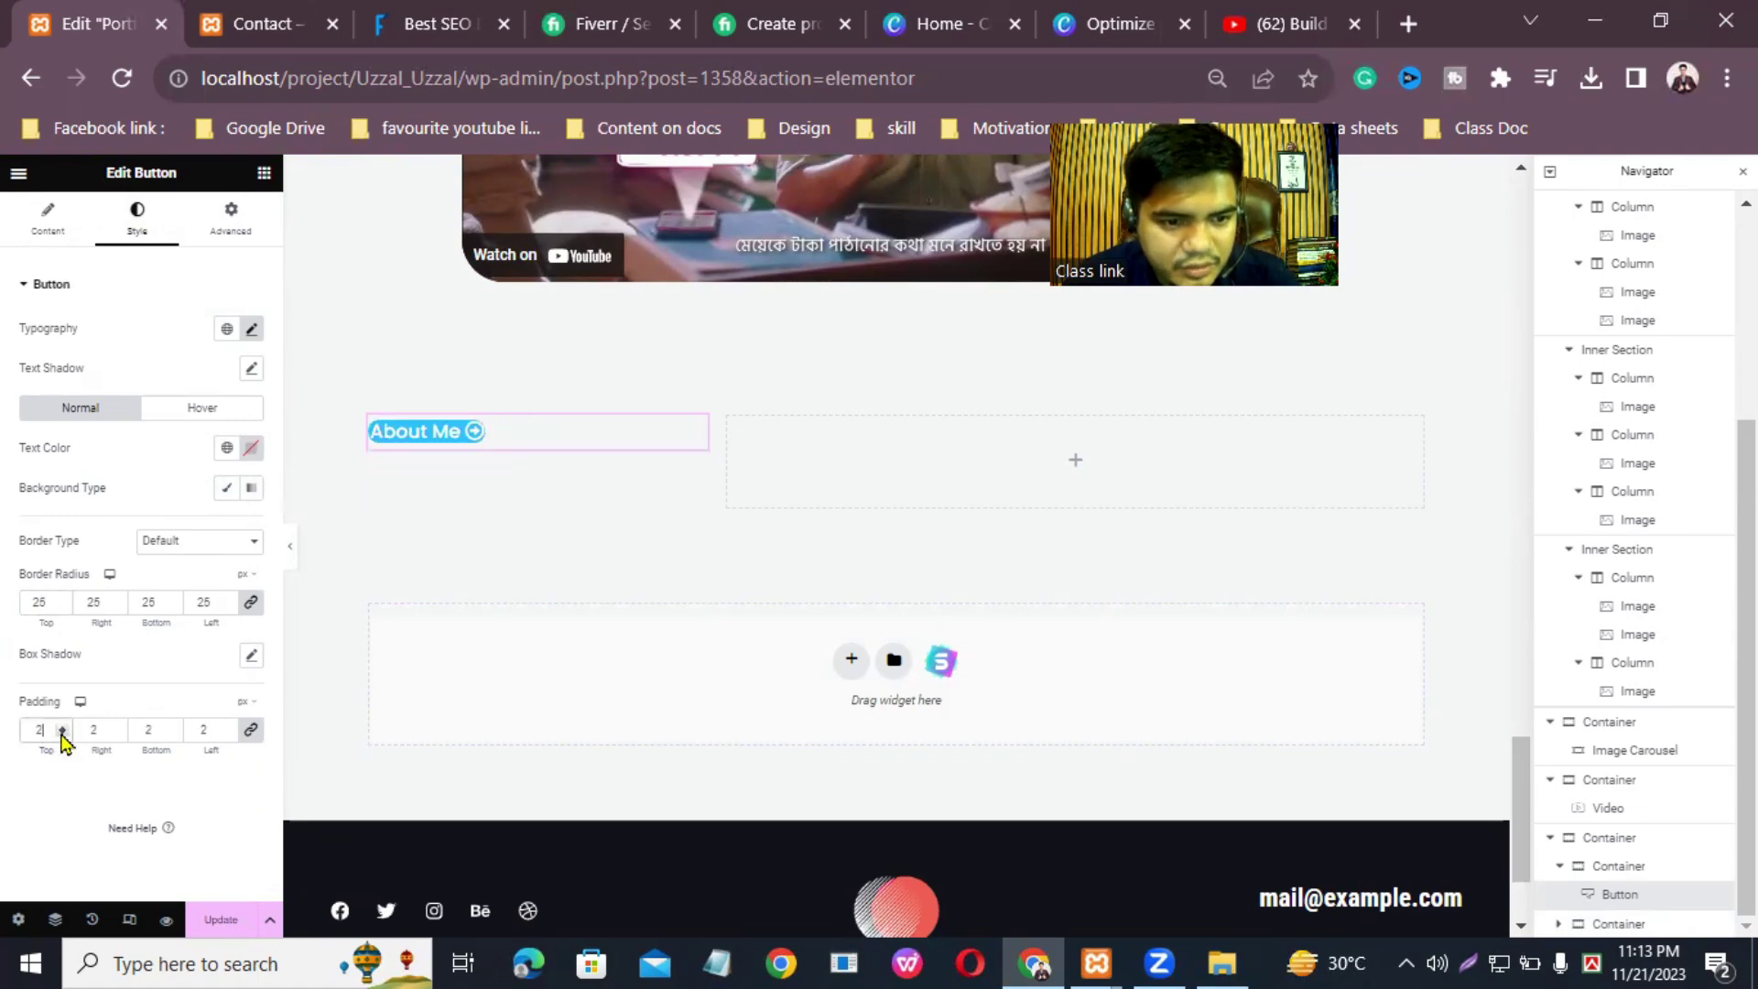
{"action": "left_click", "coordinate": [62, 733]}
{"action": "left_click", "coordinate": [61, 733]}
{"action": "left_click", "coordinate": [61, 734]}
{"action": "left_click", "coordinate": [61, 734]}
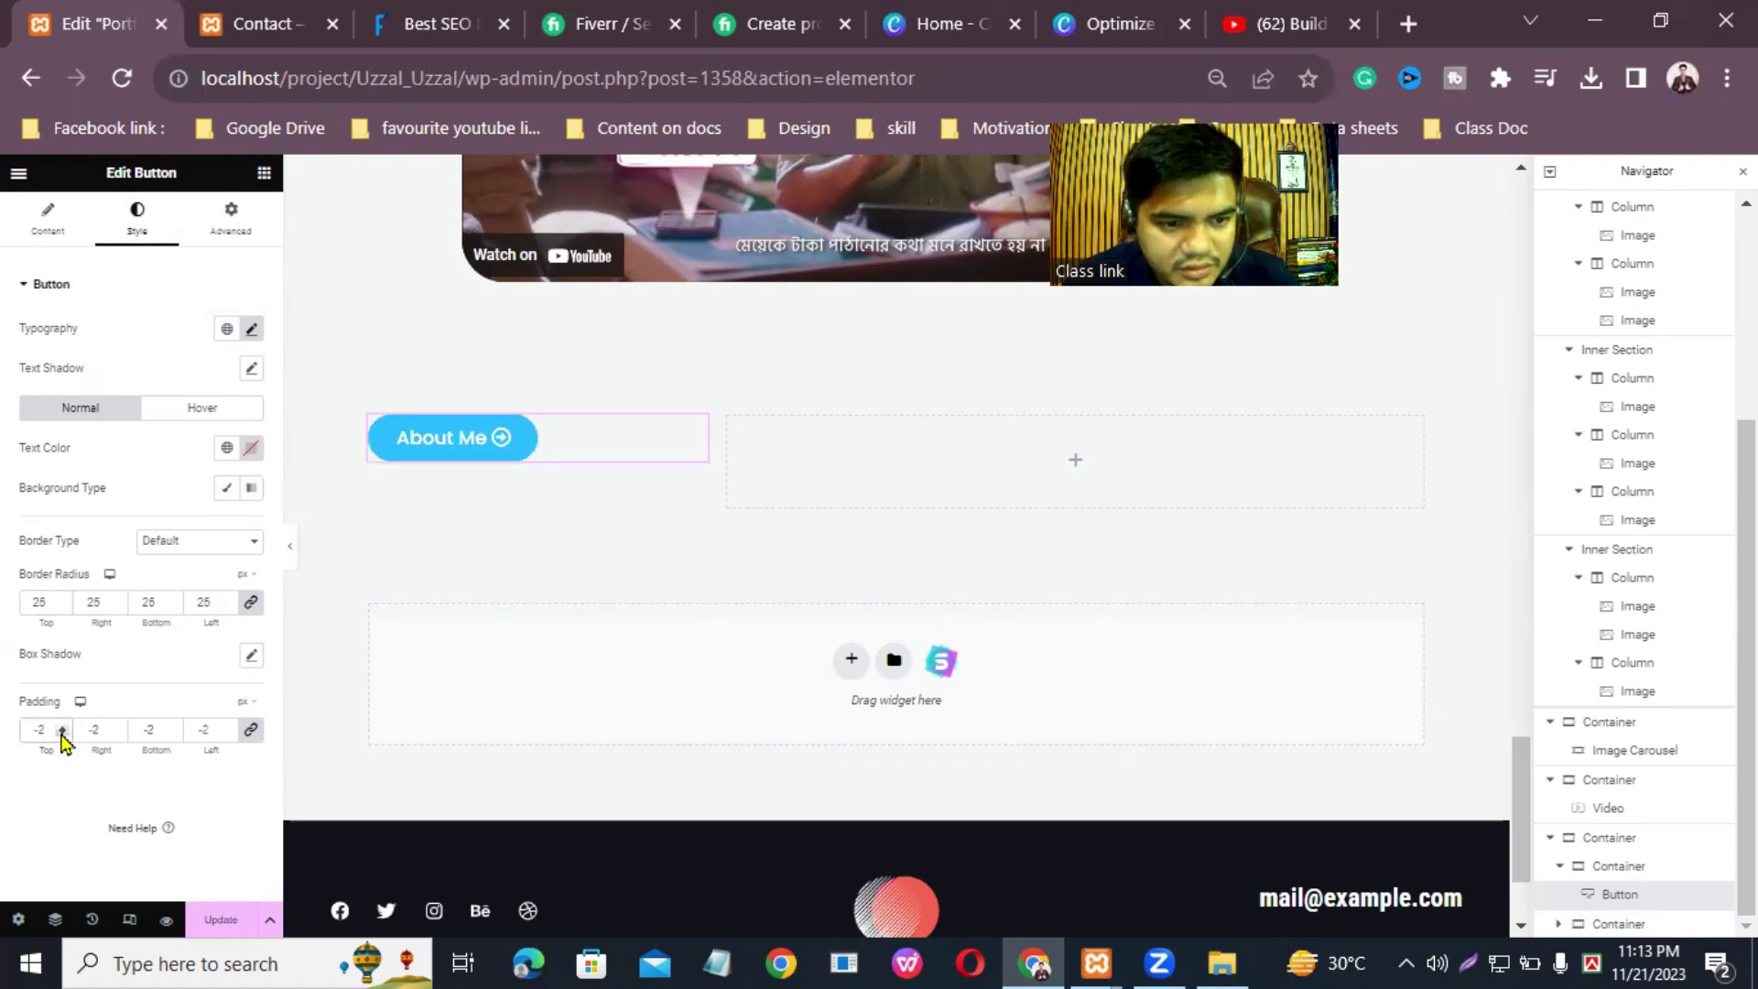
{"action": "left_click", "coordinate": [61, 733]}
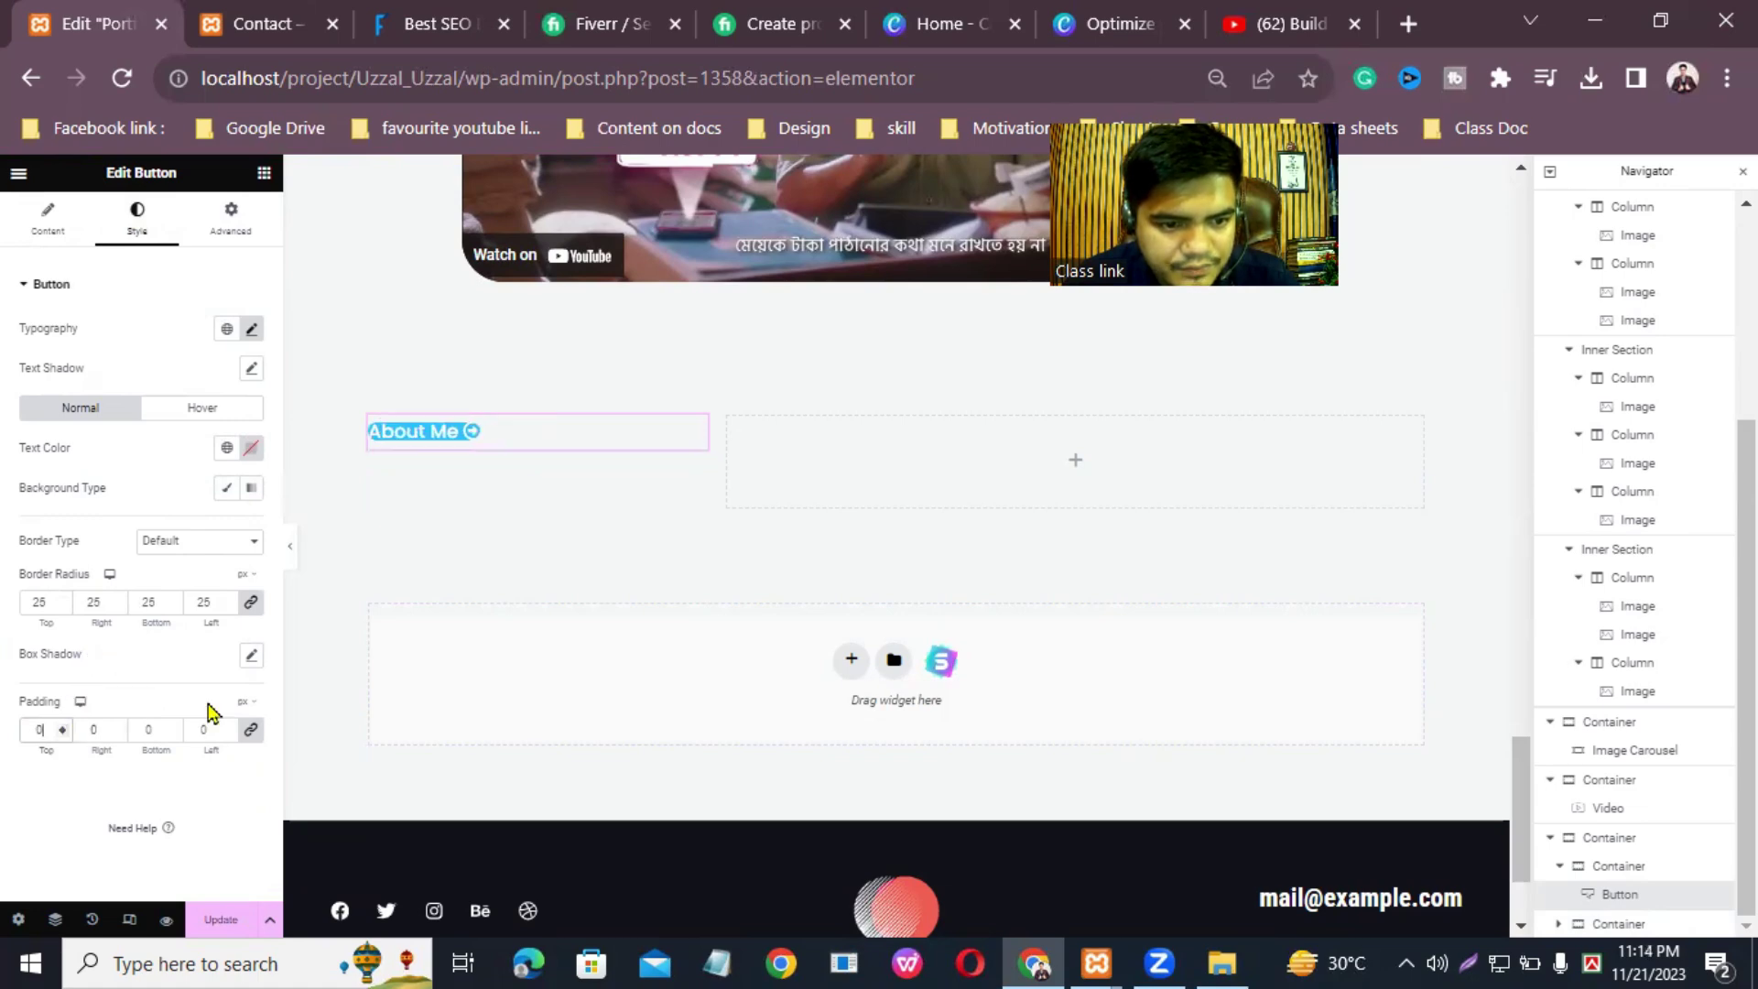
Step: Link the padding values, settle them at 14 on every side, and save the page
{"action": "left_click", "coordinate": [251, 732]}
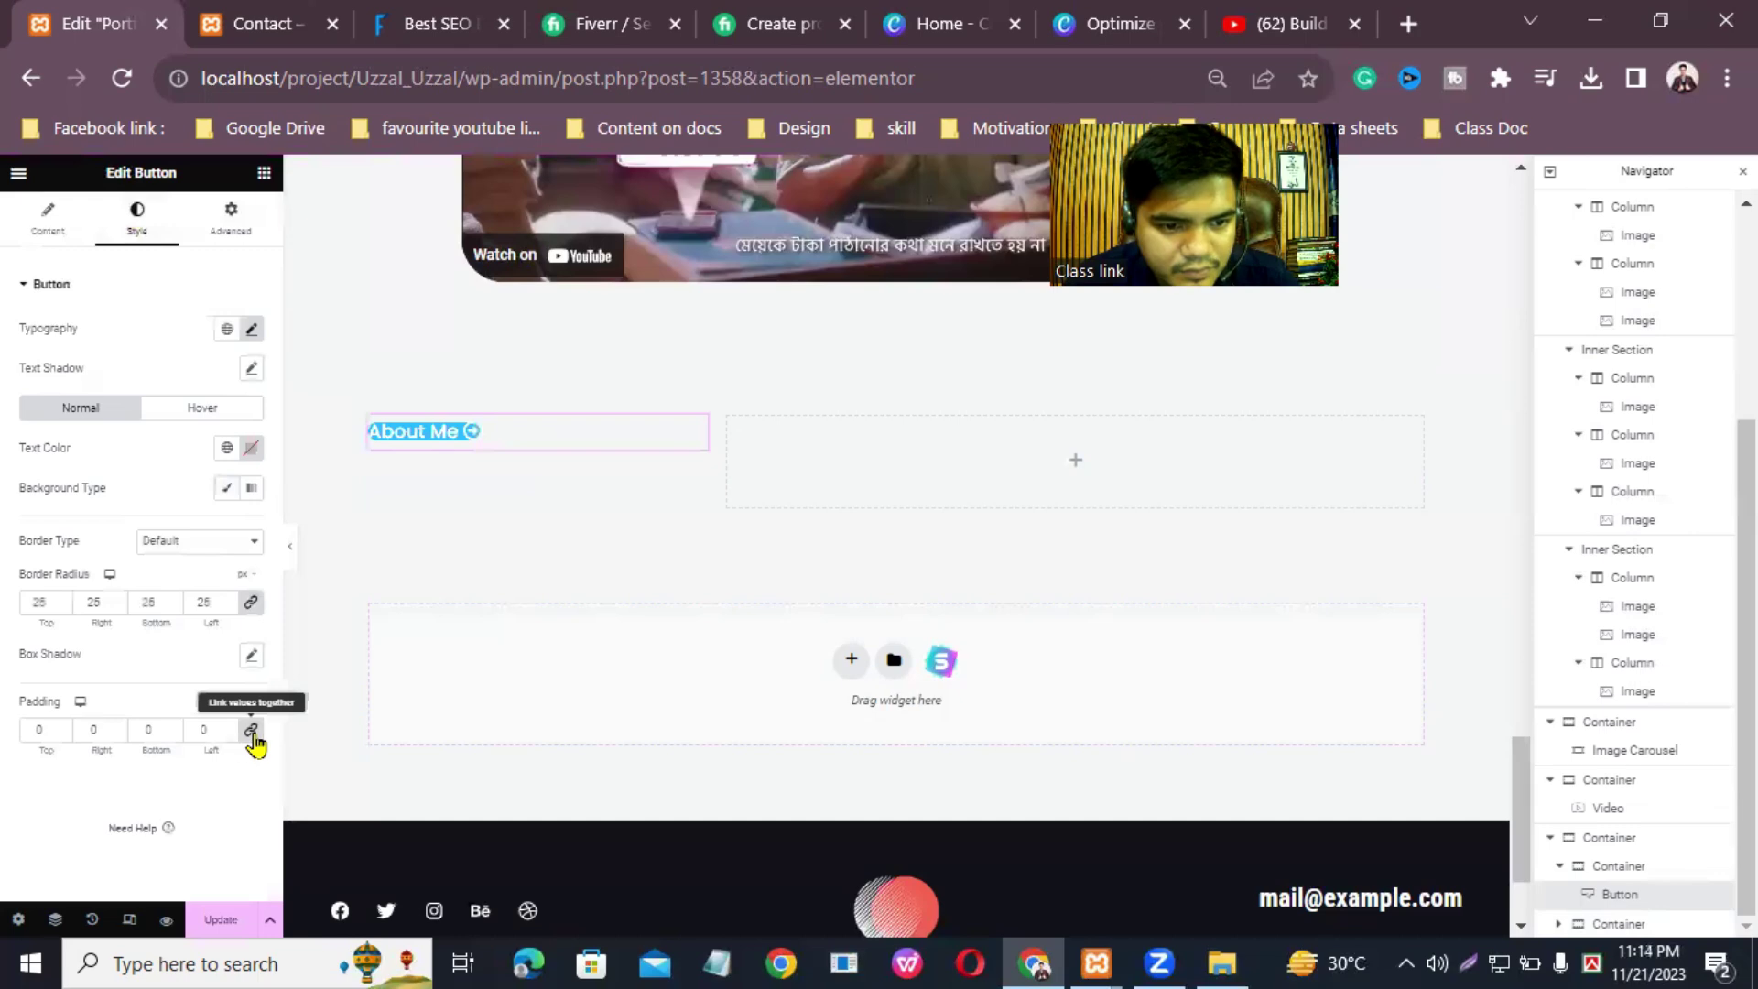
{"action": "left_click", "coordinate": [173, 727]}
{"action": "left_click", "coordinate": [173, 727]}
{"action": "left_click", "coordinate": [173, 727]}
{"action": "left_click", "coordinate": [173, 727]}
{"action": "left_click", "coordinate": [173, 726]}
{"action": "left_click", "coordinate": [173, 727]}
{"action": "left_click", "coordinate": [173, 727]}
{"action": "left_click", "coordinate": [173, 727]}
{"action": "left_click", "coordinate": [173, 727]}
{"action": "left_click", "coordinate": [173, 727]}
{"action": "left_click", "coordinate": [173, 727]}
{"action": "left_click", "coordinate": [173, 727]}
{"action": "left_click", "coordinate": [173, 727]}
{"action": "left_click", "coordinate": [173, 727]}
{"action": "left_click", "coordinate": [173, 727]}
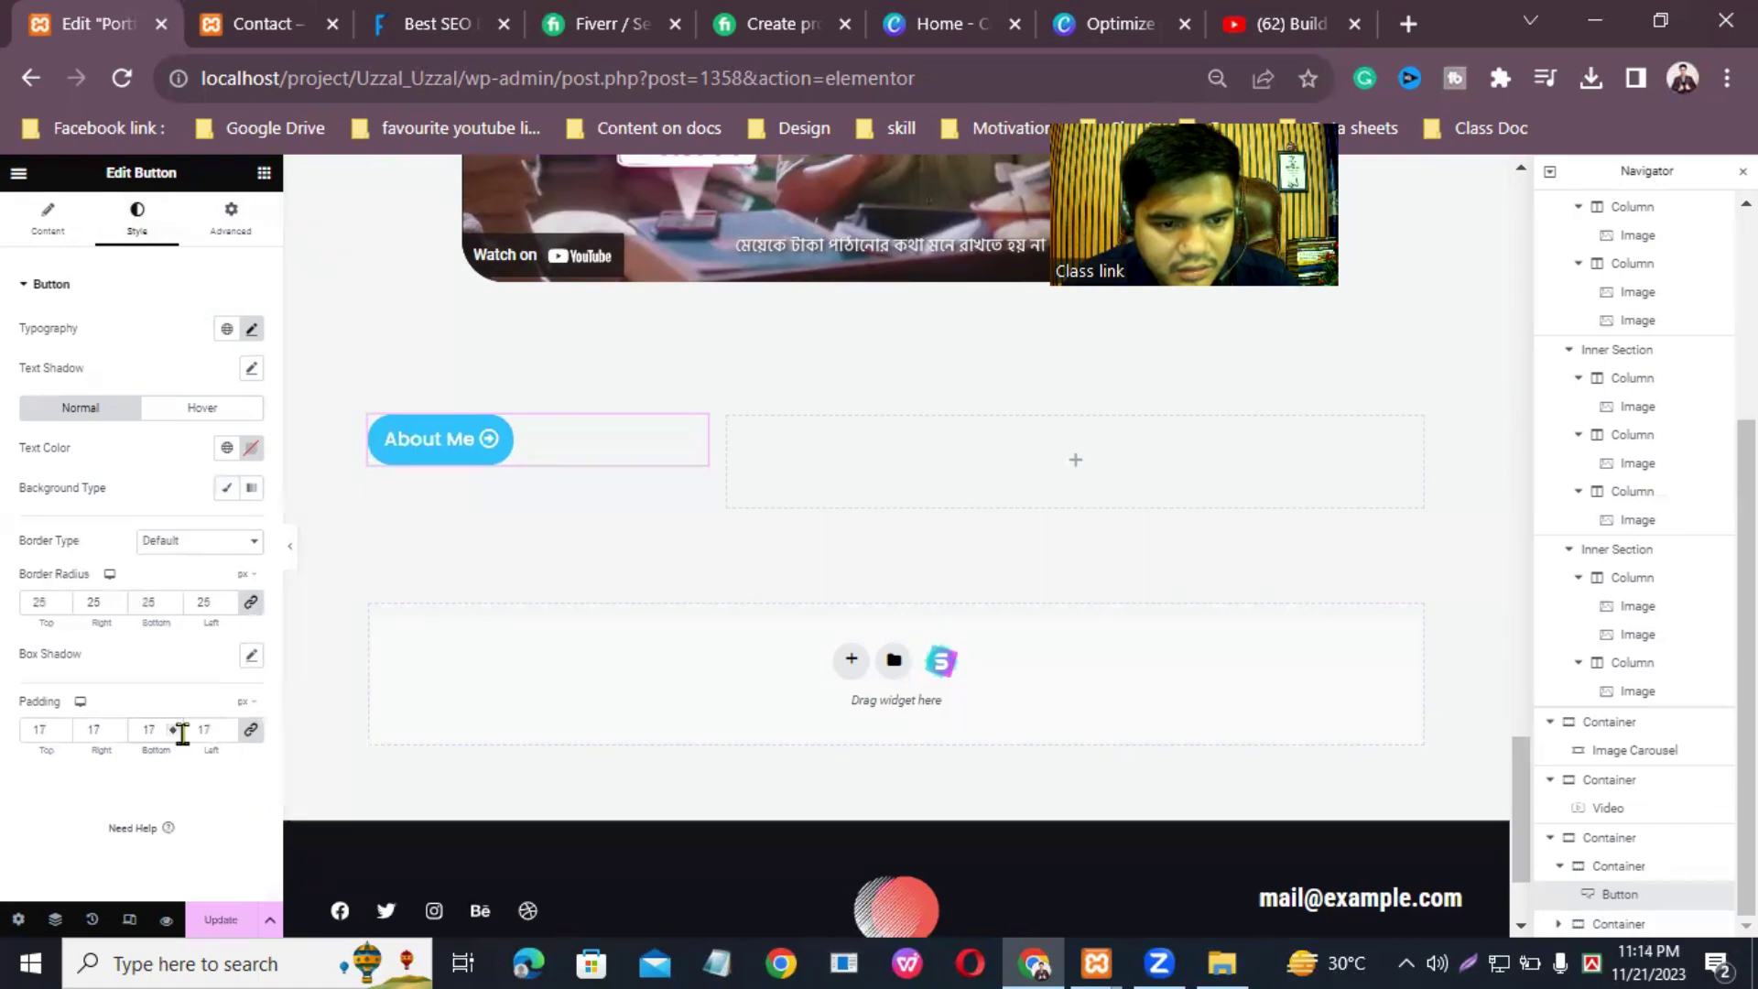
{"action": "left_click", "coordinate": [226, 735]}
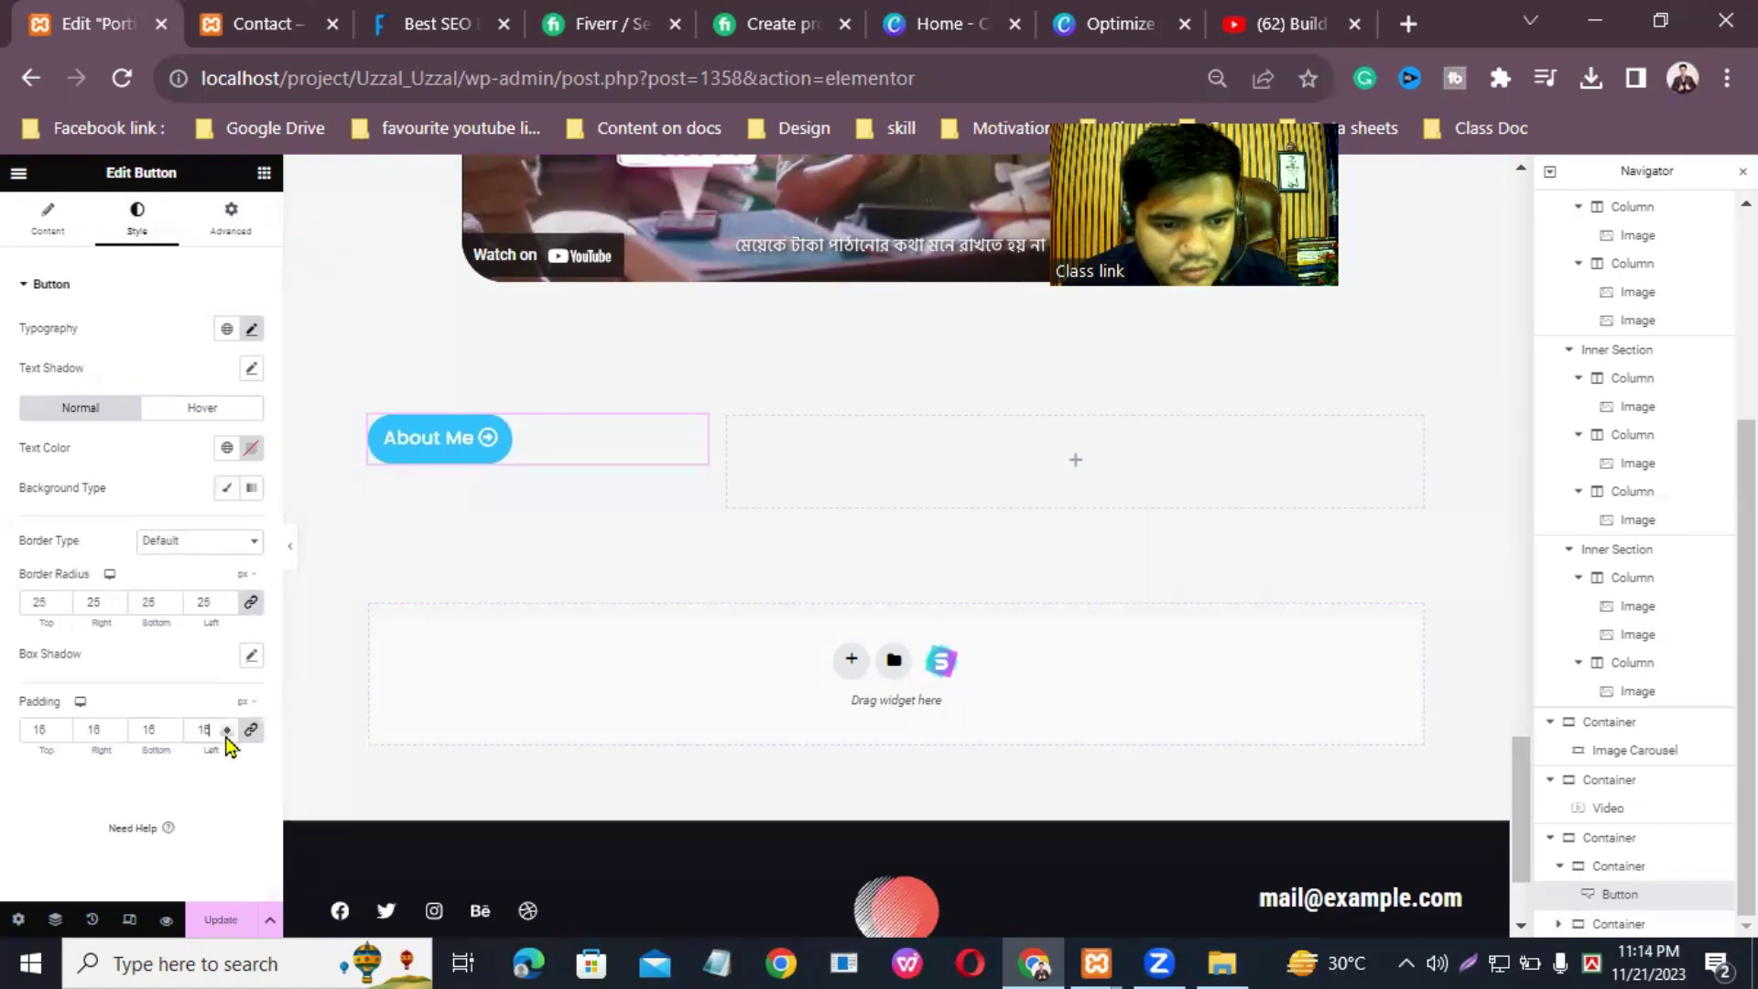
{"action": "left_click", "coordinate": [226, 734]}
{"action": "left_click", "coordinate": [226, 735]}
{"action": "left_click", "coordinate": [221, 920]}
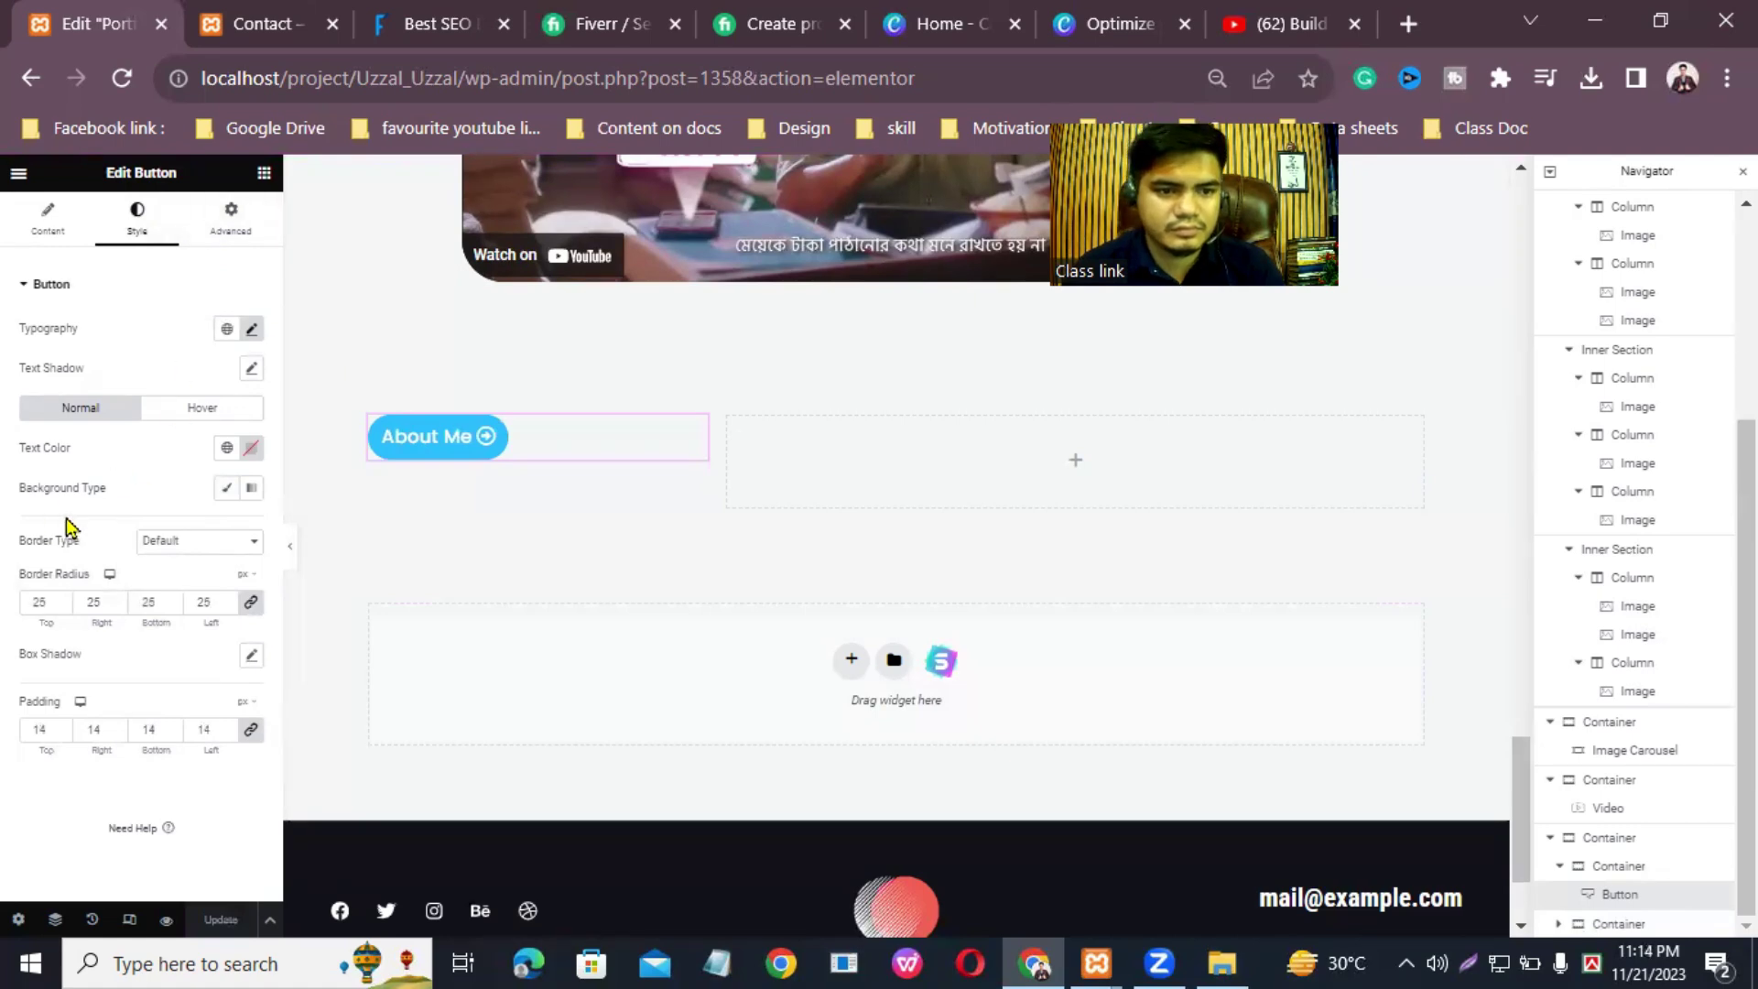
{"action": "left_click", "coordinate": [250, 495]}
Step: Give the button a solid background using the Accent green global colour and save the page
{"action": "left_click", "coordinate": [228, 492]}
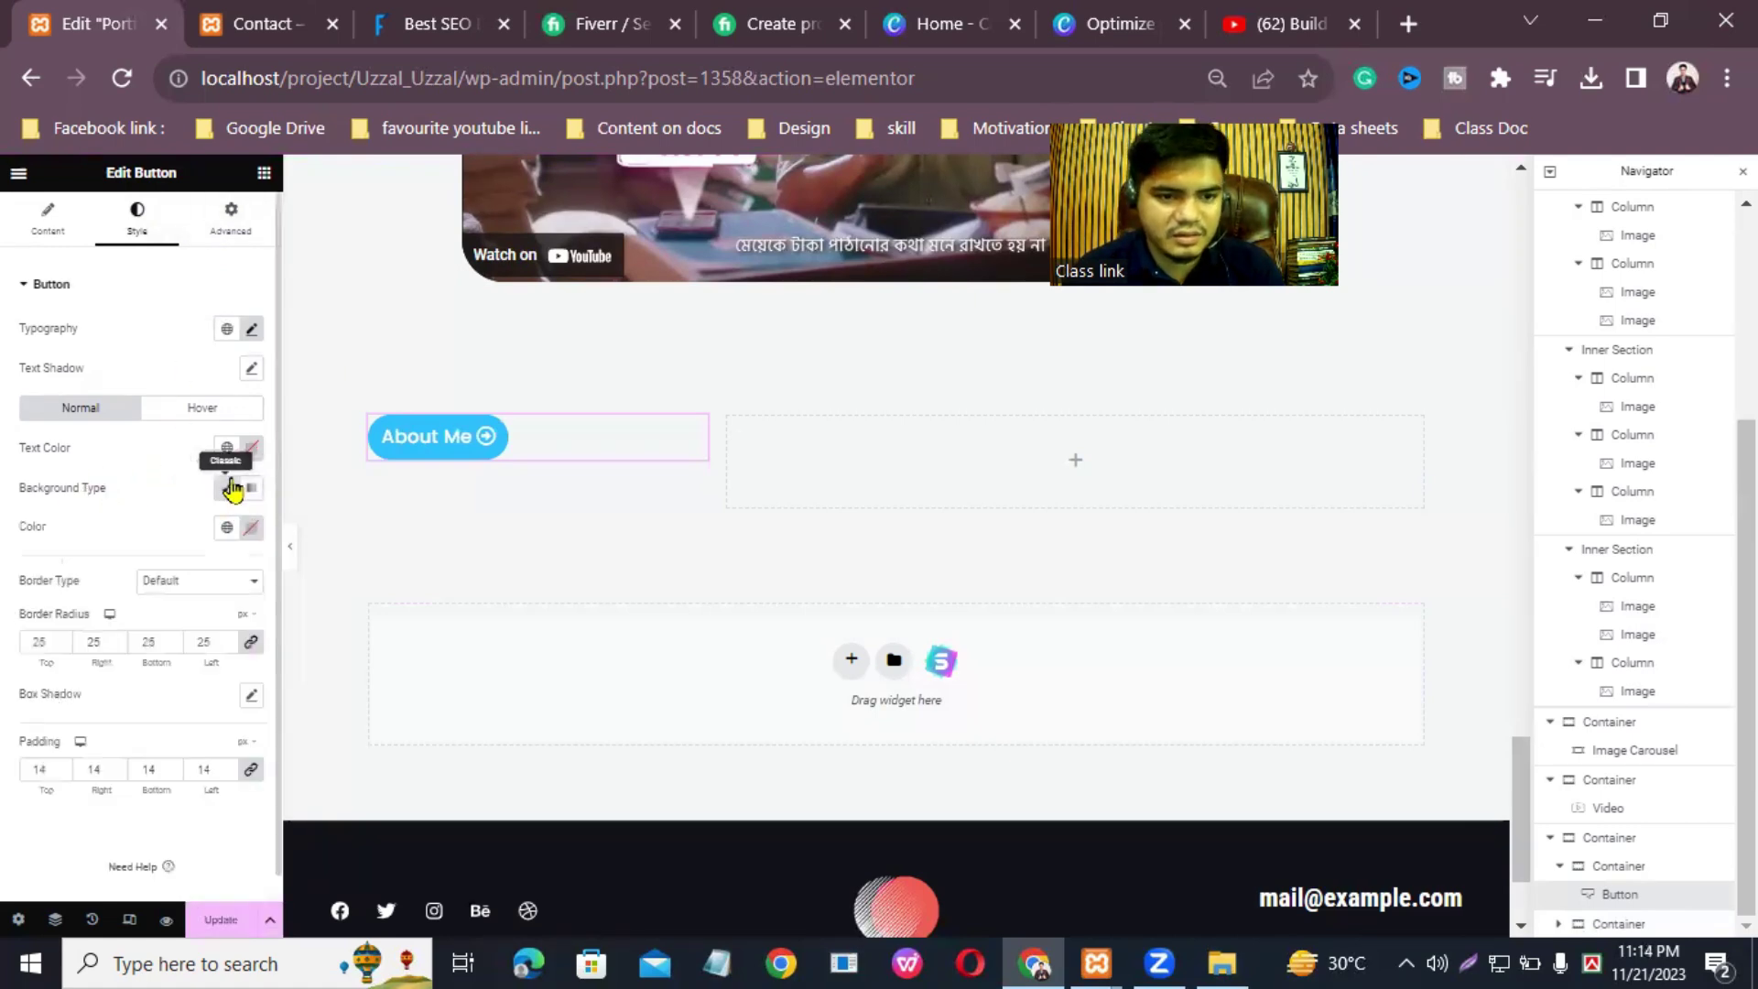
{"action": "left_click", "coordinate": [227, 528]}
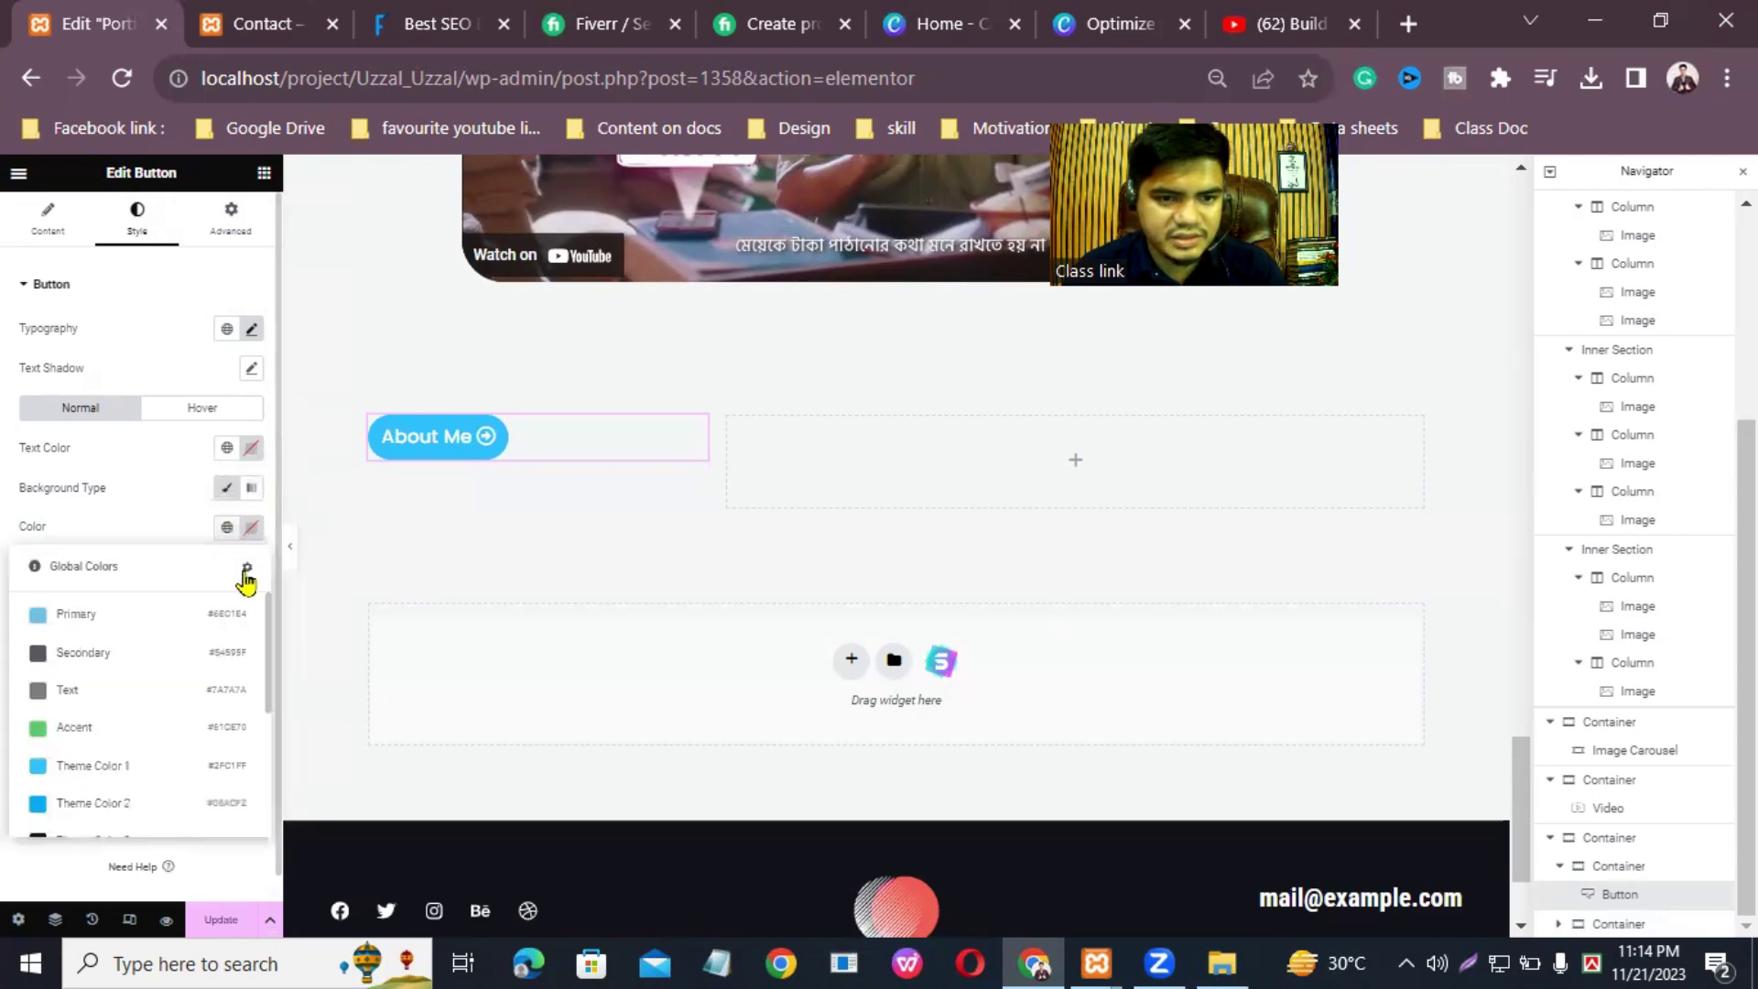
{"action": "left_click", "coordinate": [79, 728]}
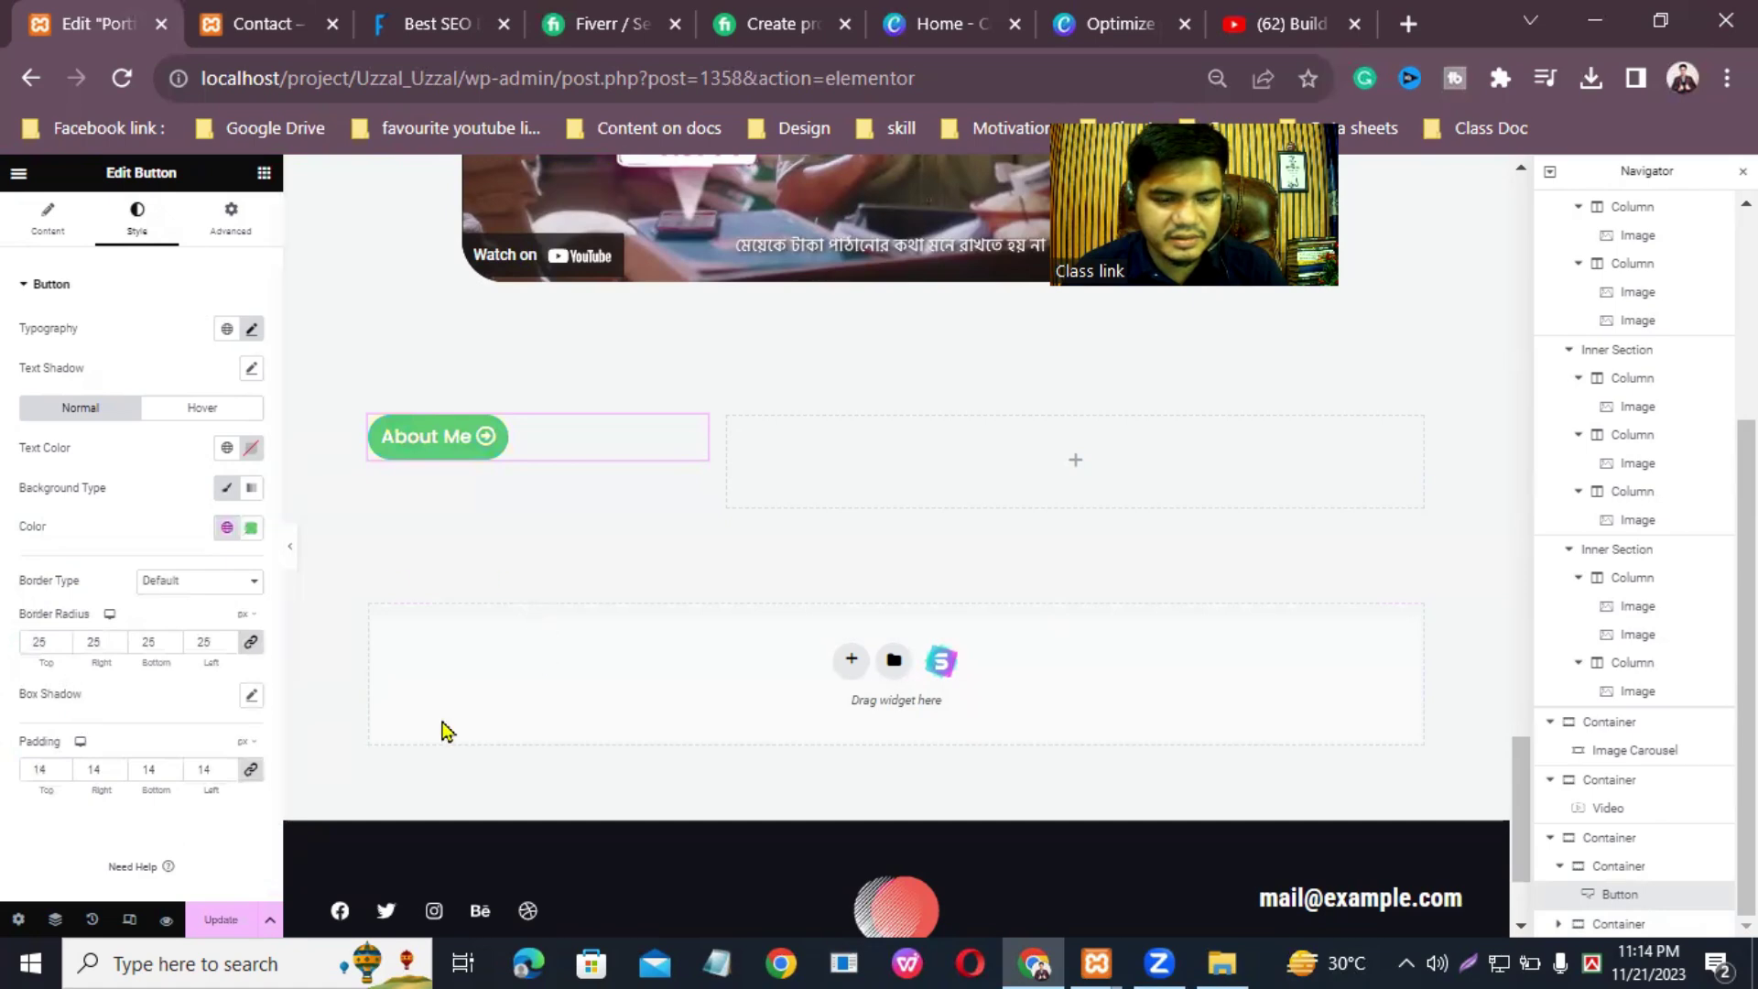
{"action": "left_click", "coordinate": [210, 920]}
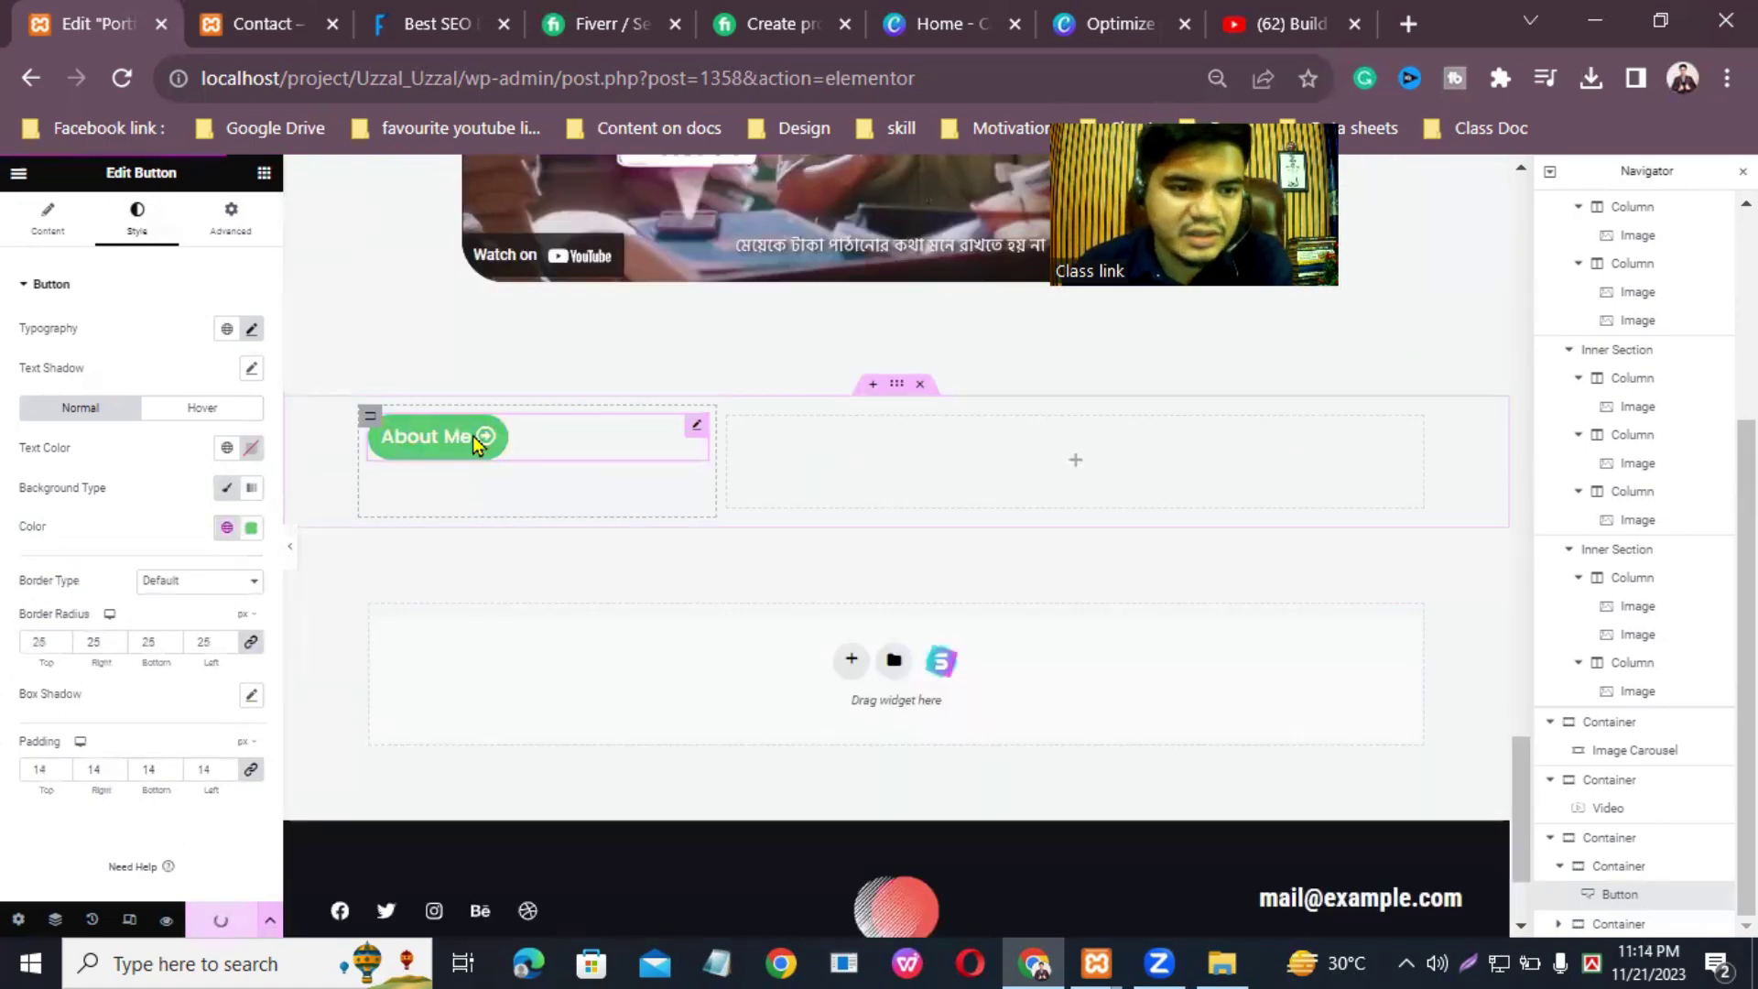
{"action": "left_click", "coordinate": [75, 239]}
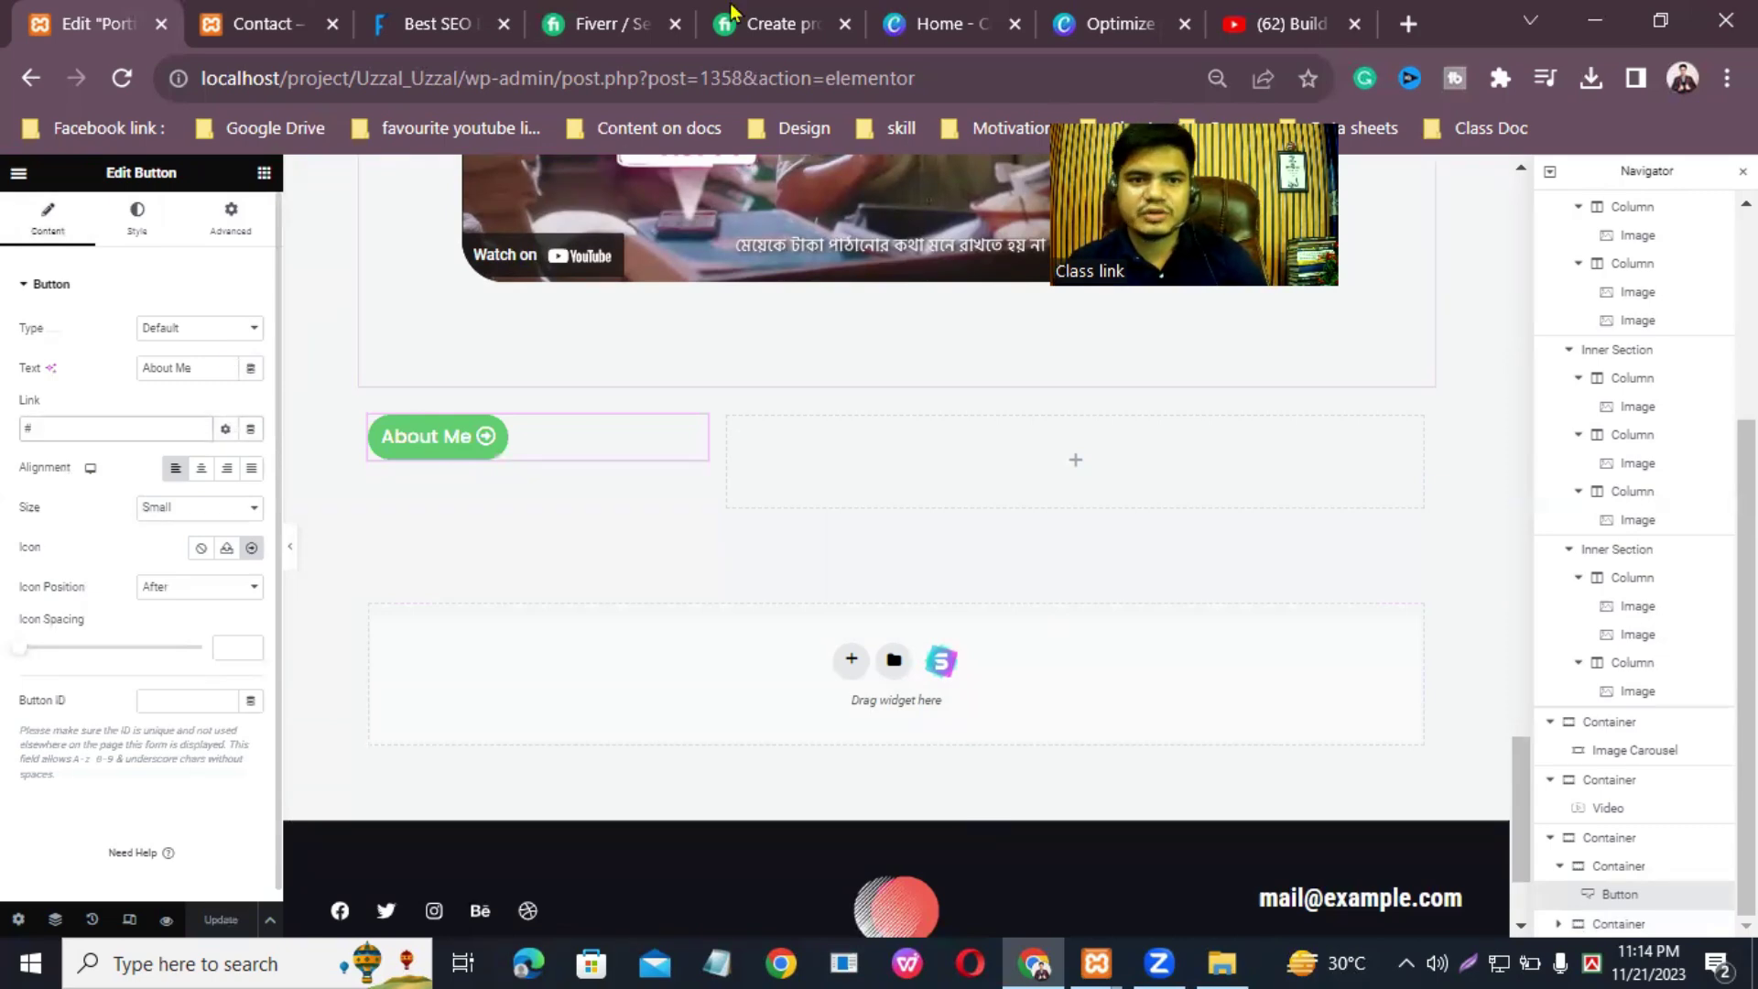
Step: In a new tab, open the about.me profile via an 'aboutme.com login' search and copy its link
{"action": "left_click", "coordinate": [1417, 18]}
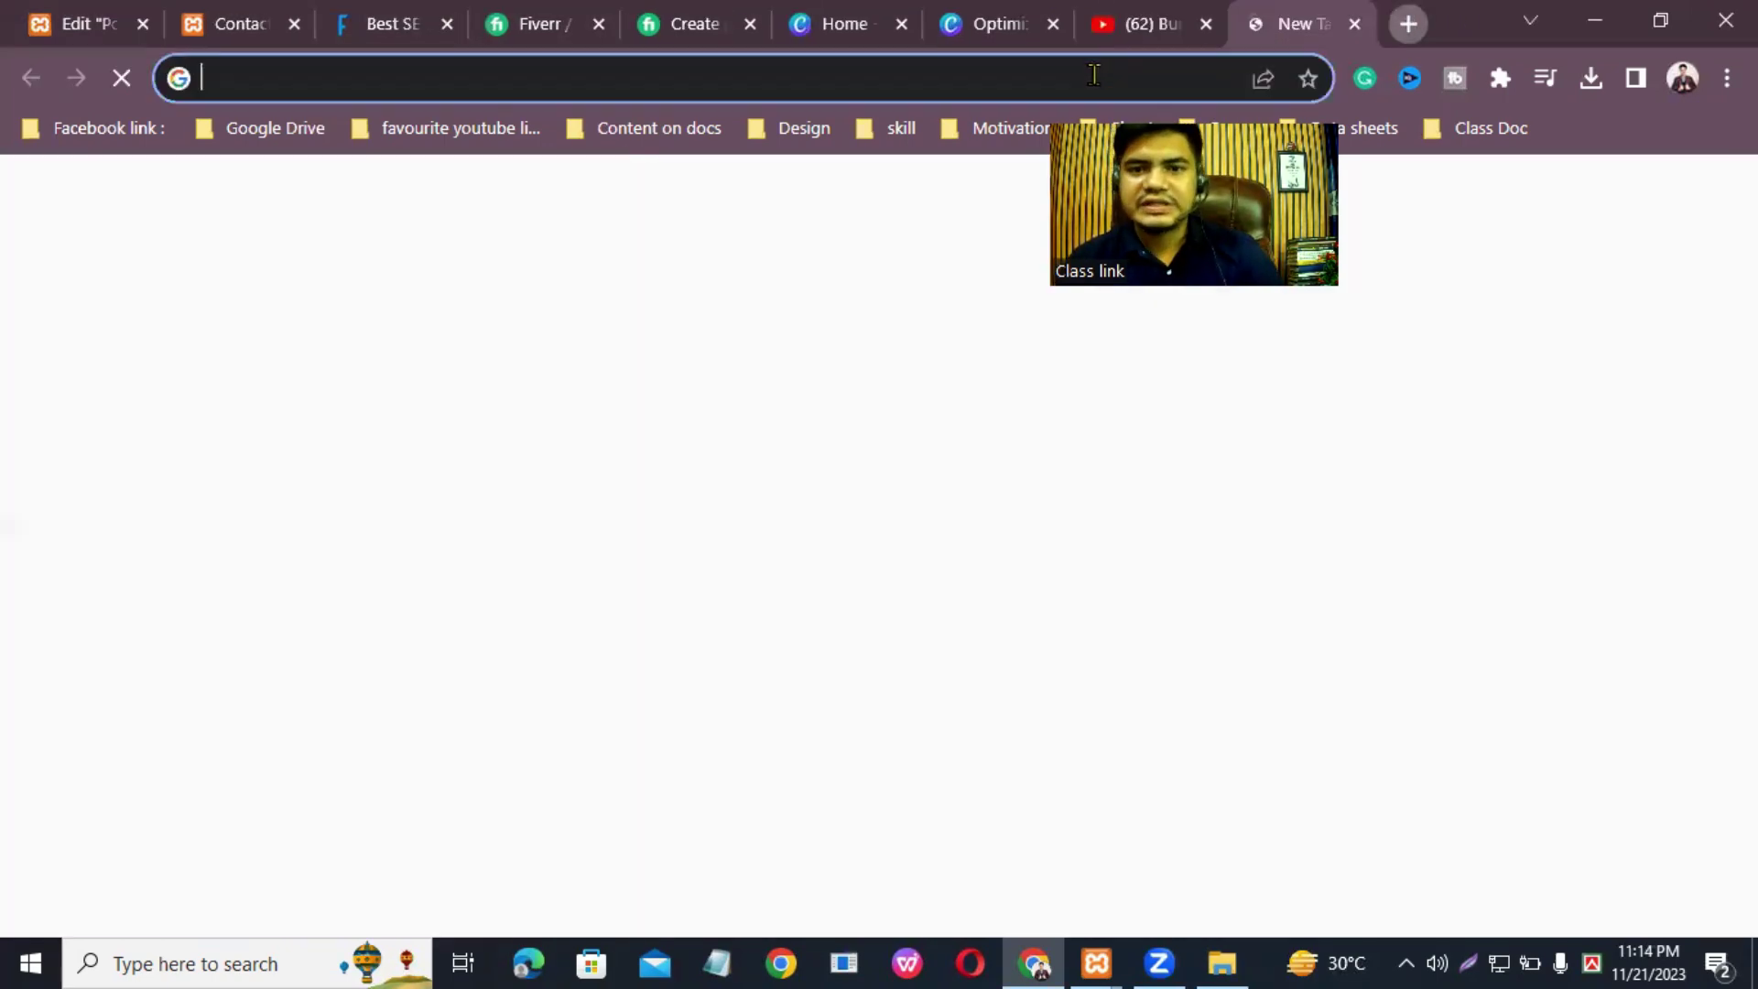
{"action": "left_click", "coordinate": [1029, 74]}
{"action": "type", "text": "ab"}
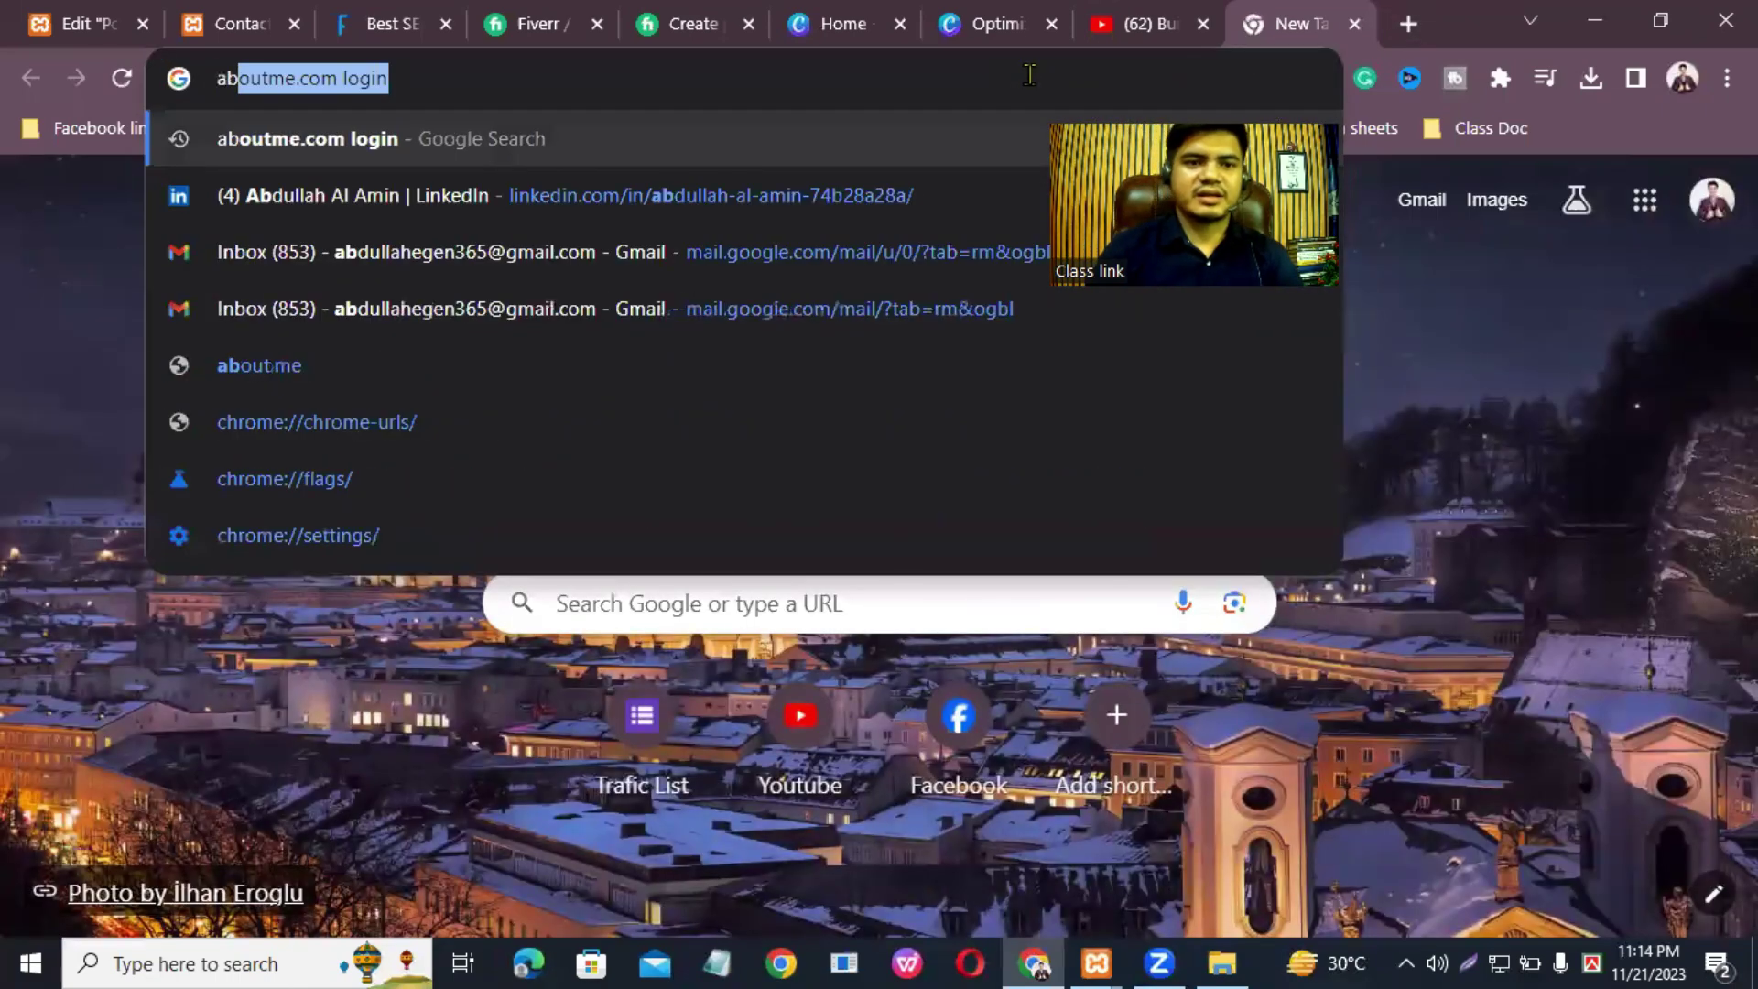
{"action": "key", "text": "Return"}
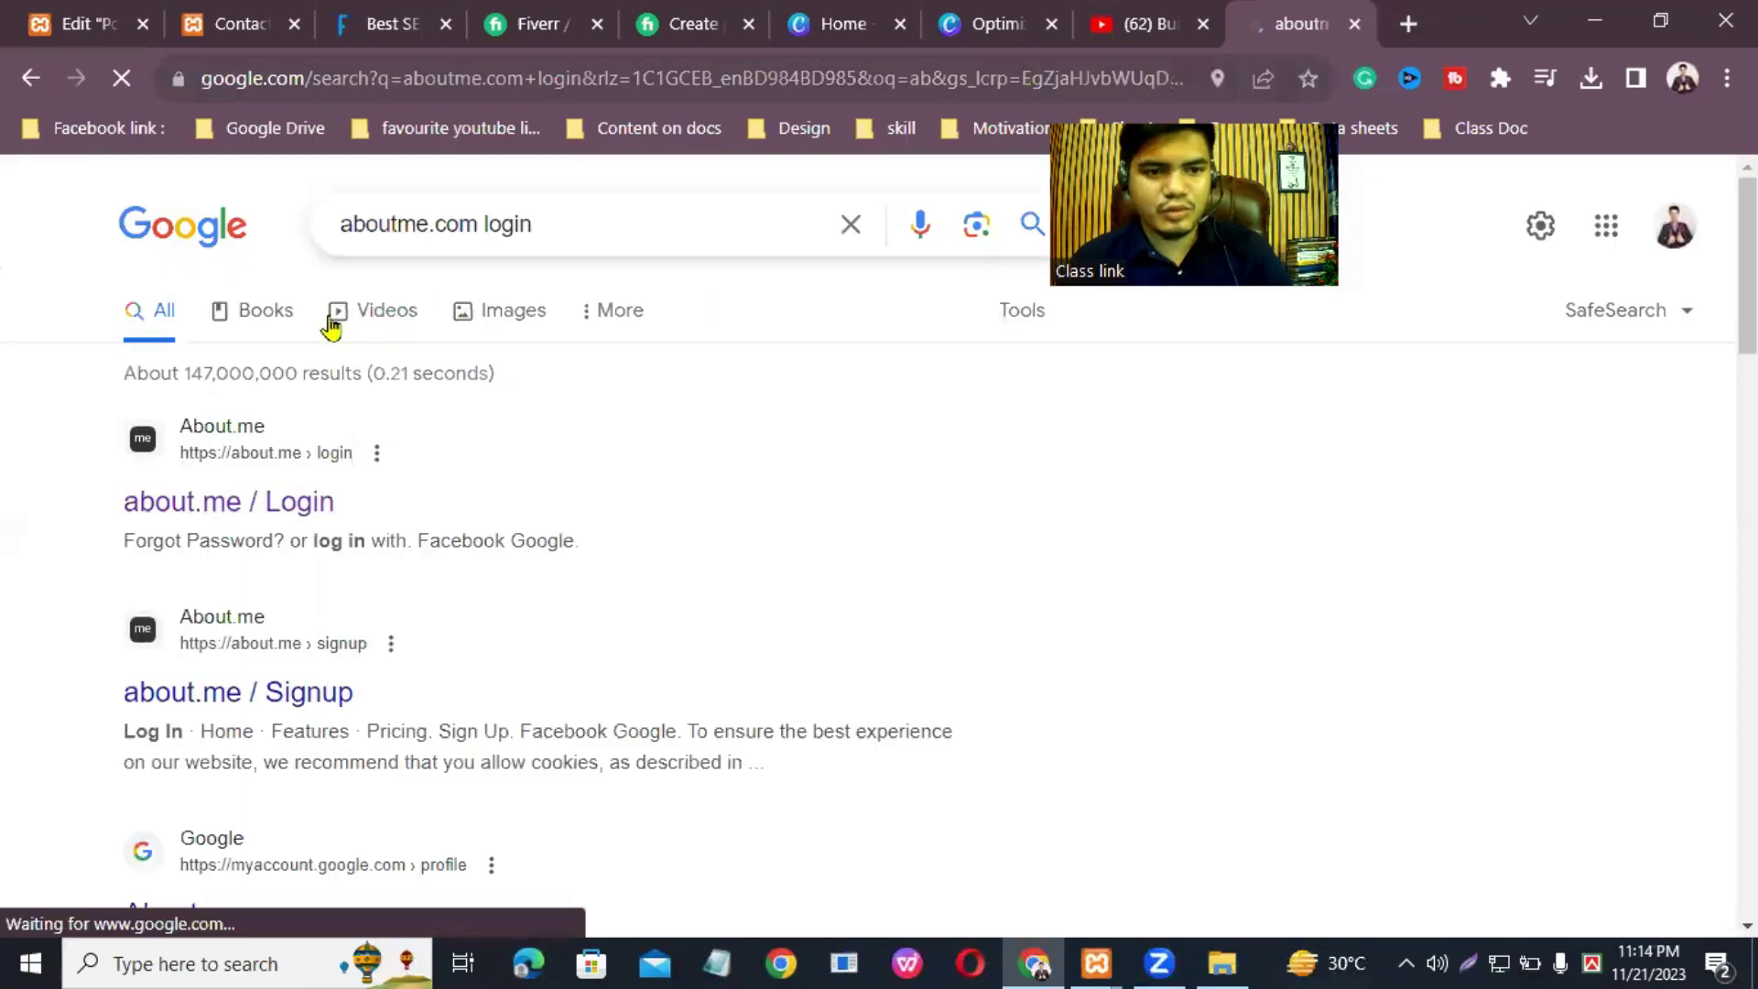
{"action": "left_click", "coordinate": [194, 506]}
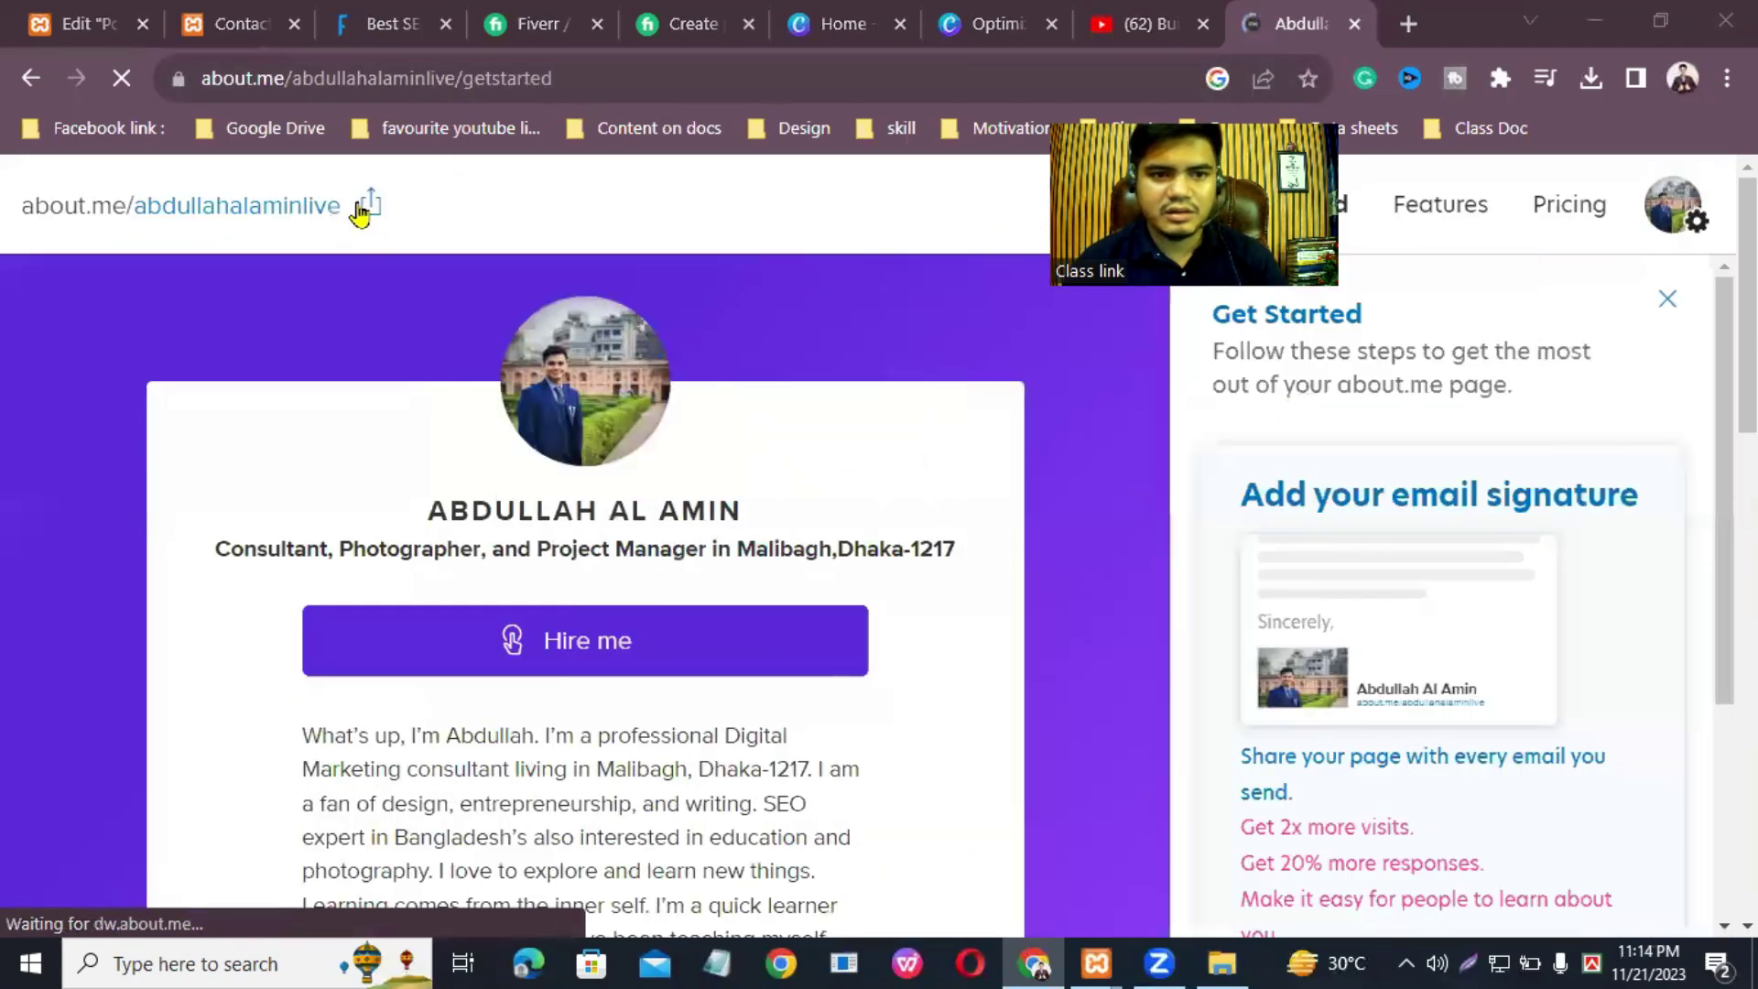
{"action": "left_click", "coordinate": [361, 207]}
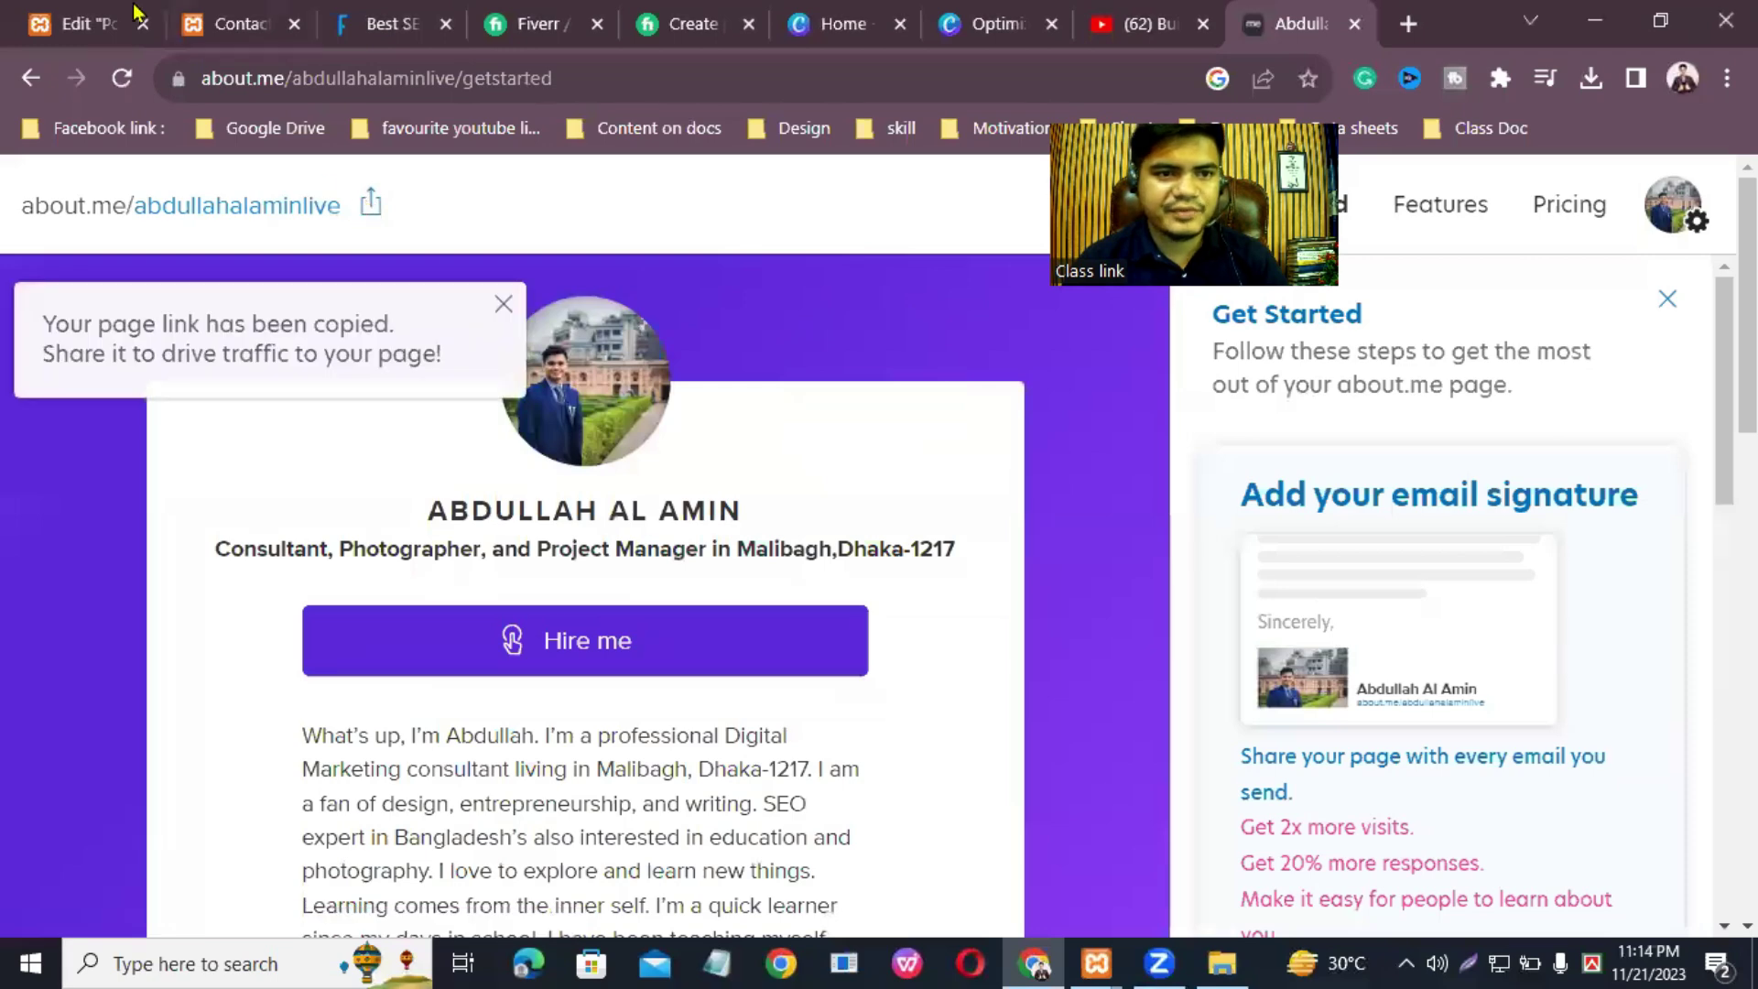
{"action": "left_click", "coordinate": [158, 28]}
Step: Replace the button's # link with the pasted about.me profile URL and update the page
{"action": "left_click", "coordinate": [116, 422]}
{"action": "key", "text": "BackSpace"}
{"action": "right_click", "coordinate": [115, 422]}
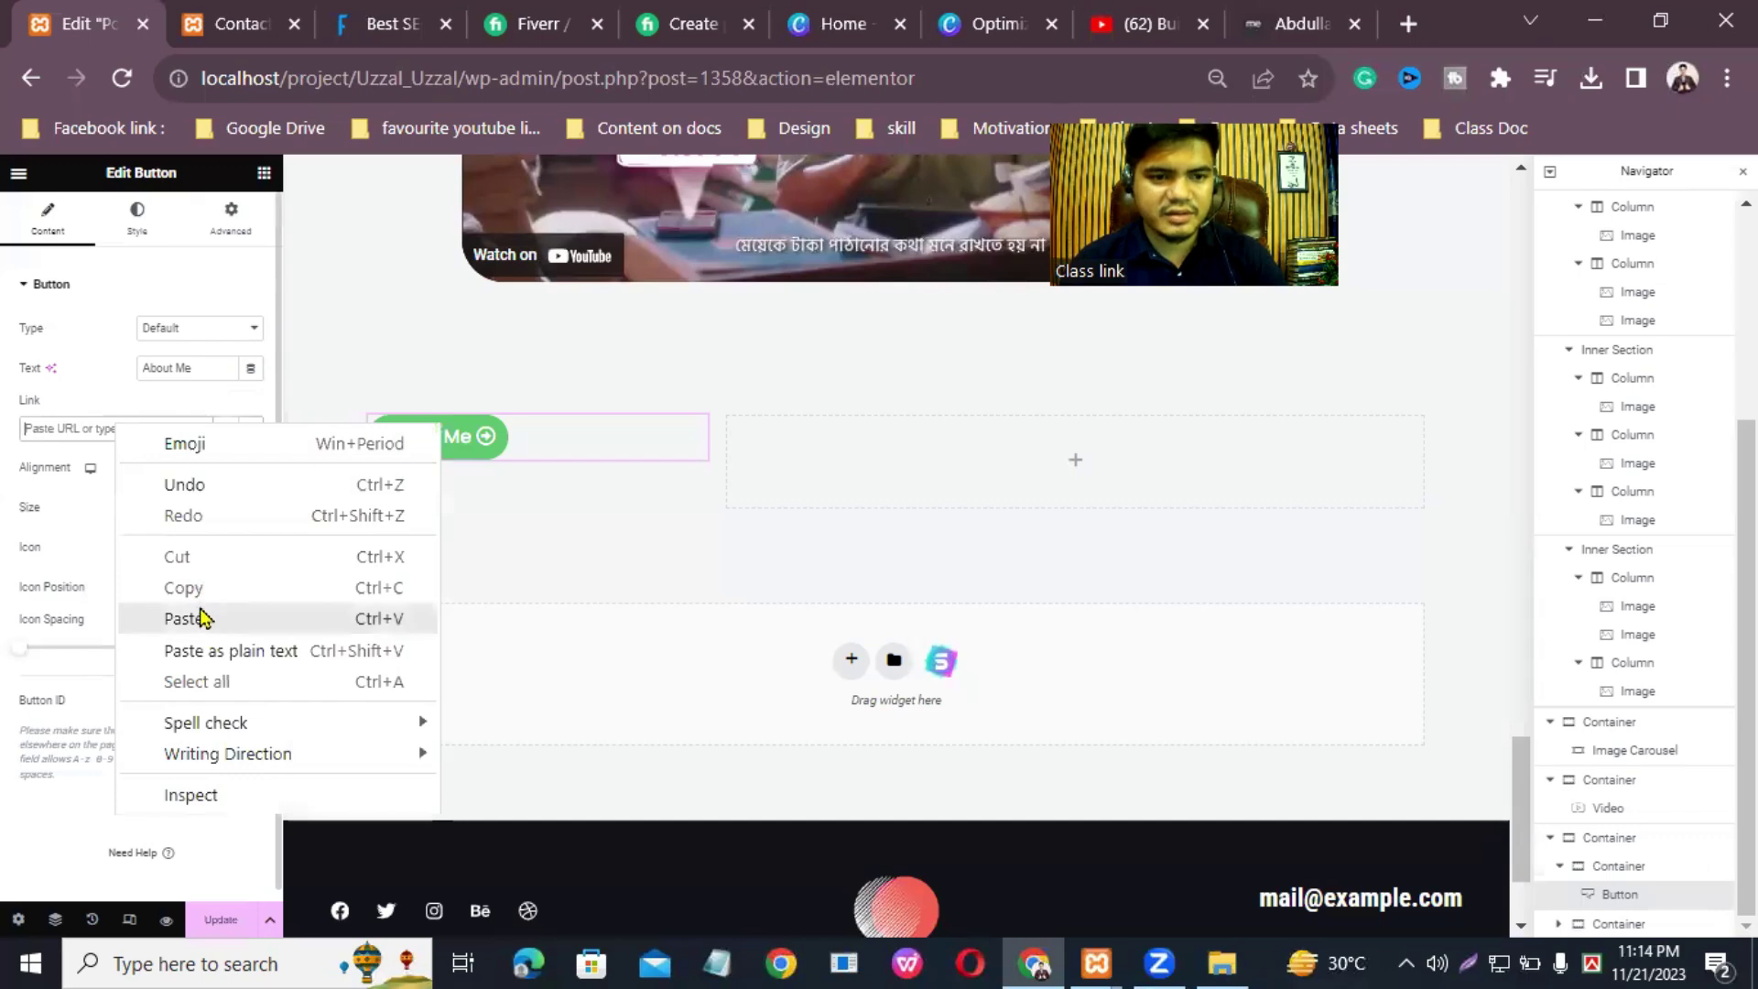
{"action": "left_click", "coordinate": [188, 618]}
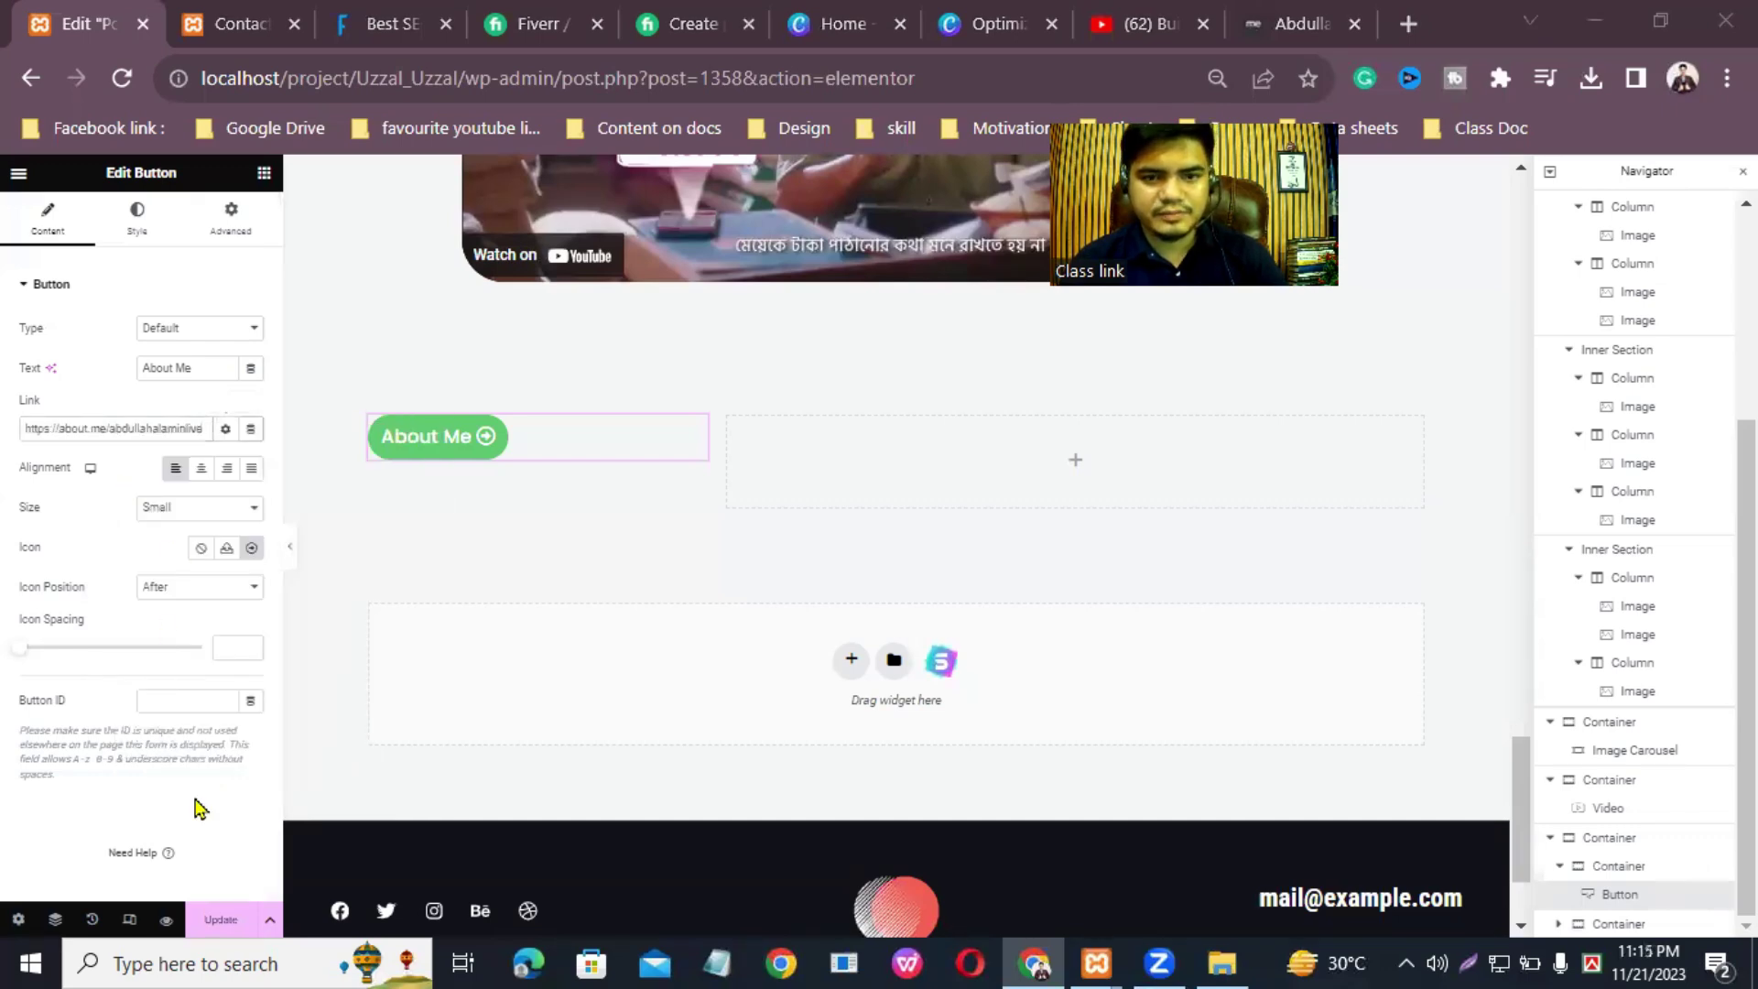
{"action": "left_click", "coordinate": [205, 934]}
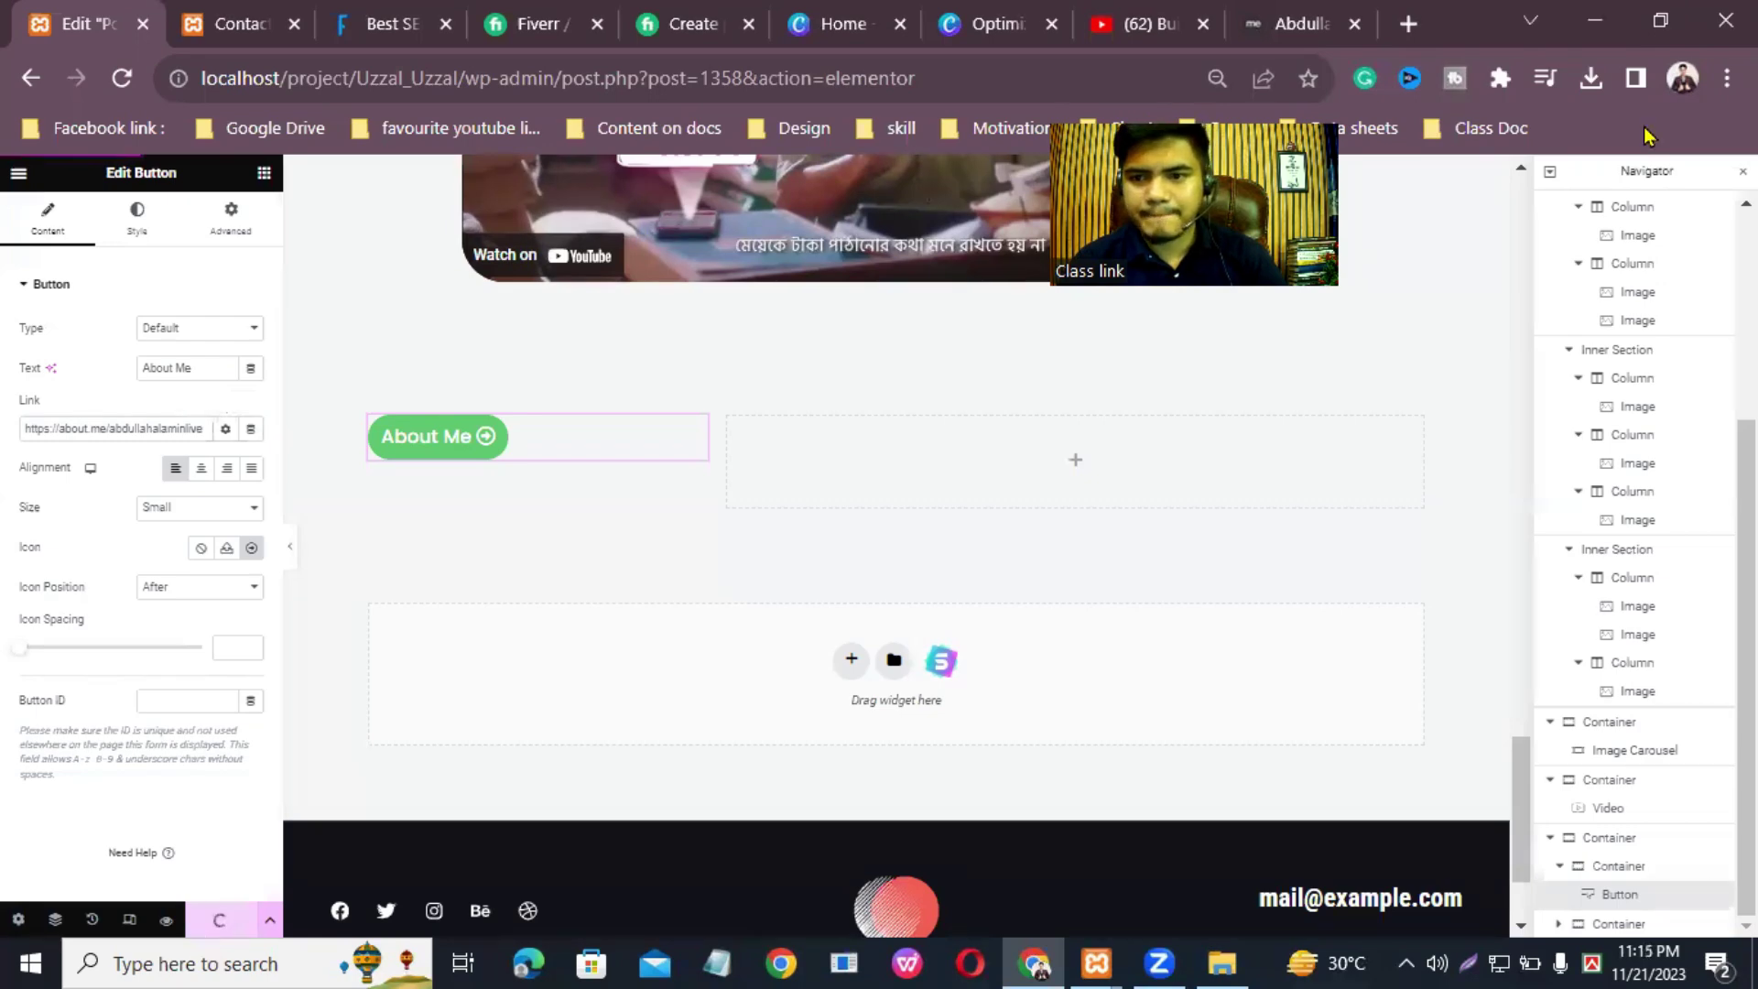
{"action": "scroll", "coordinate": [838, 517], "scroll_direction": "up", "scroll_amount": 15}
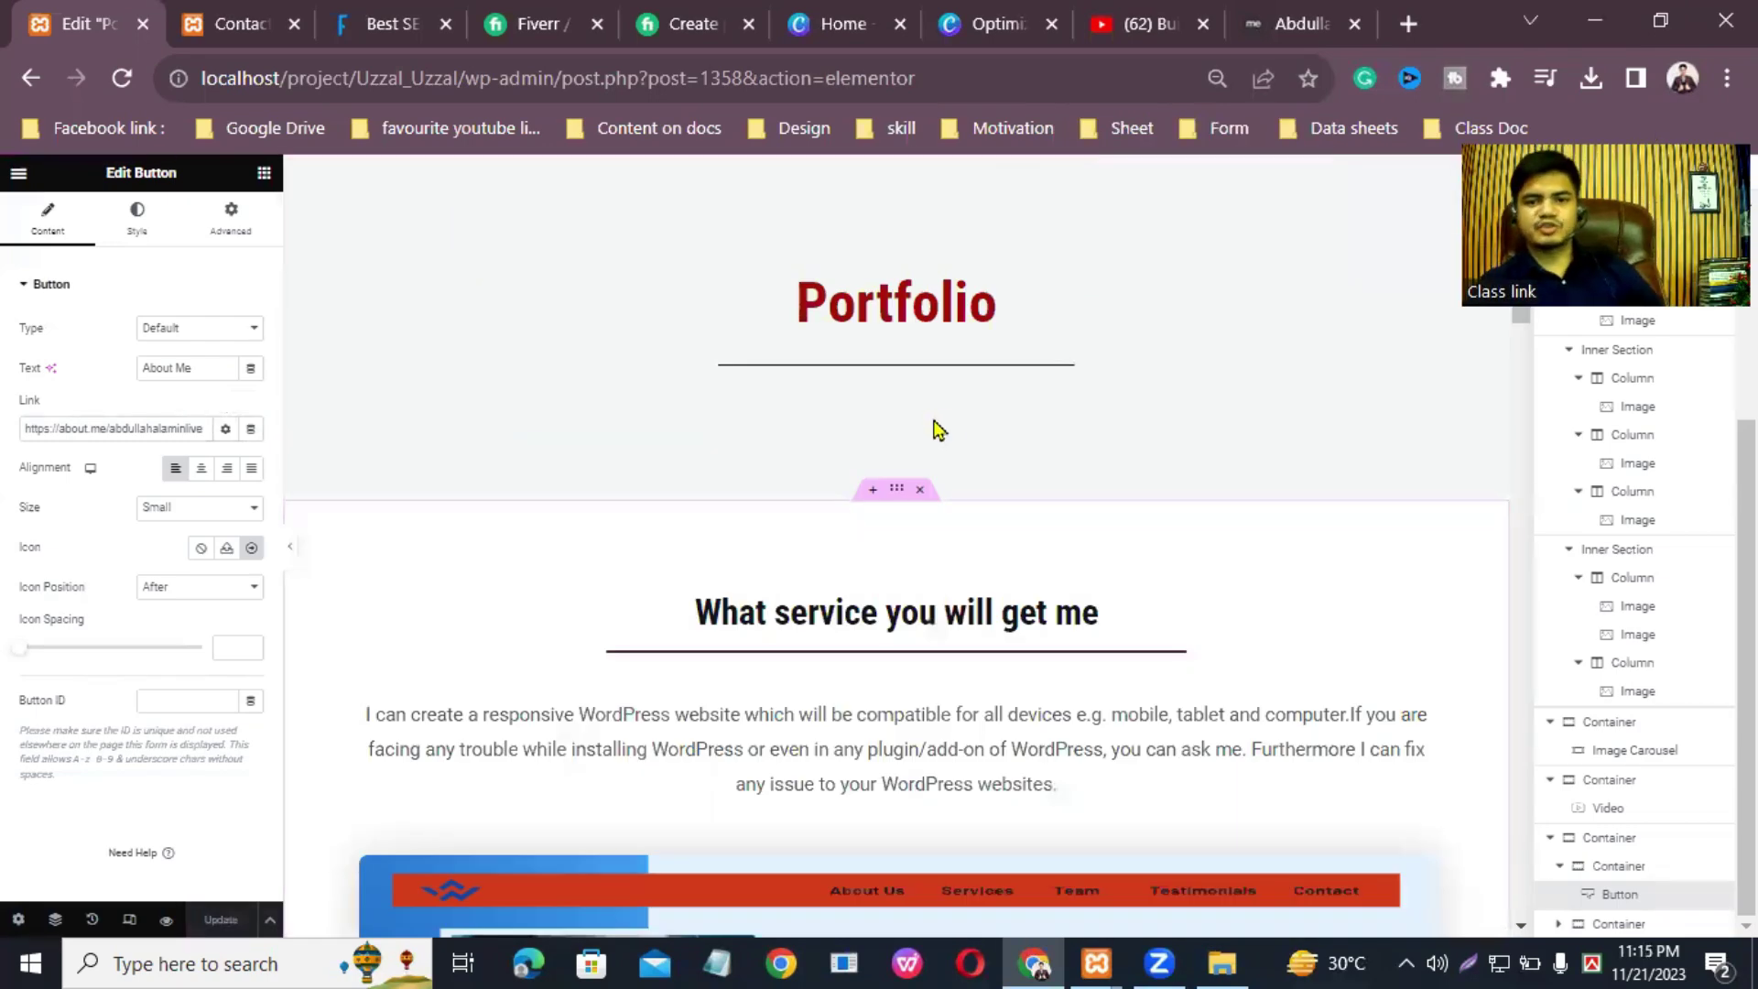
{"action": "scroll", "coordinate": [948, 425], "scroll_direction": "down", "scroll_amount": 8}
{"action": "scroll", "coordinate": [952, 426], "scroll_direction": "down", "scroll_amount": 3}
{"action": "scroll", "coordinate": [952, 427], "scroll_direction": "up", "scroll_amount": 10}
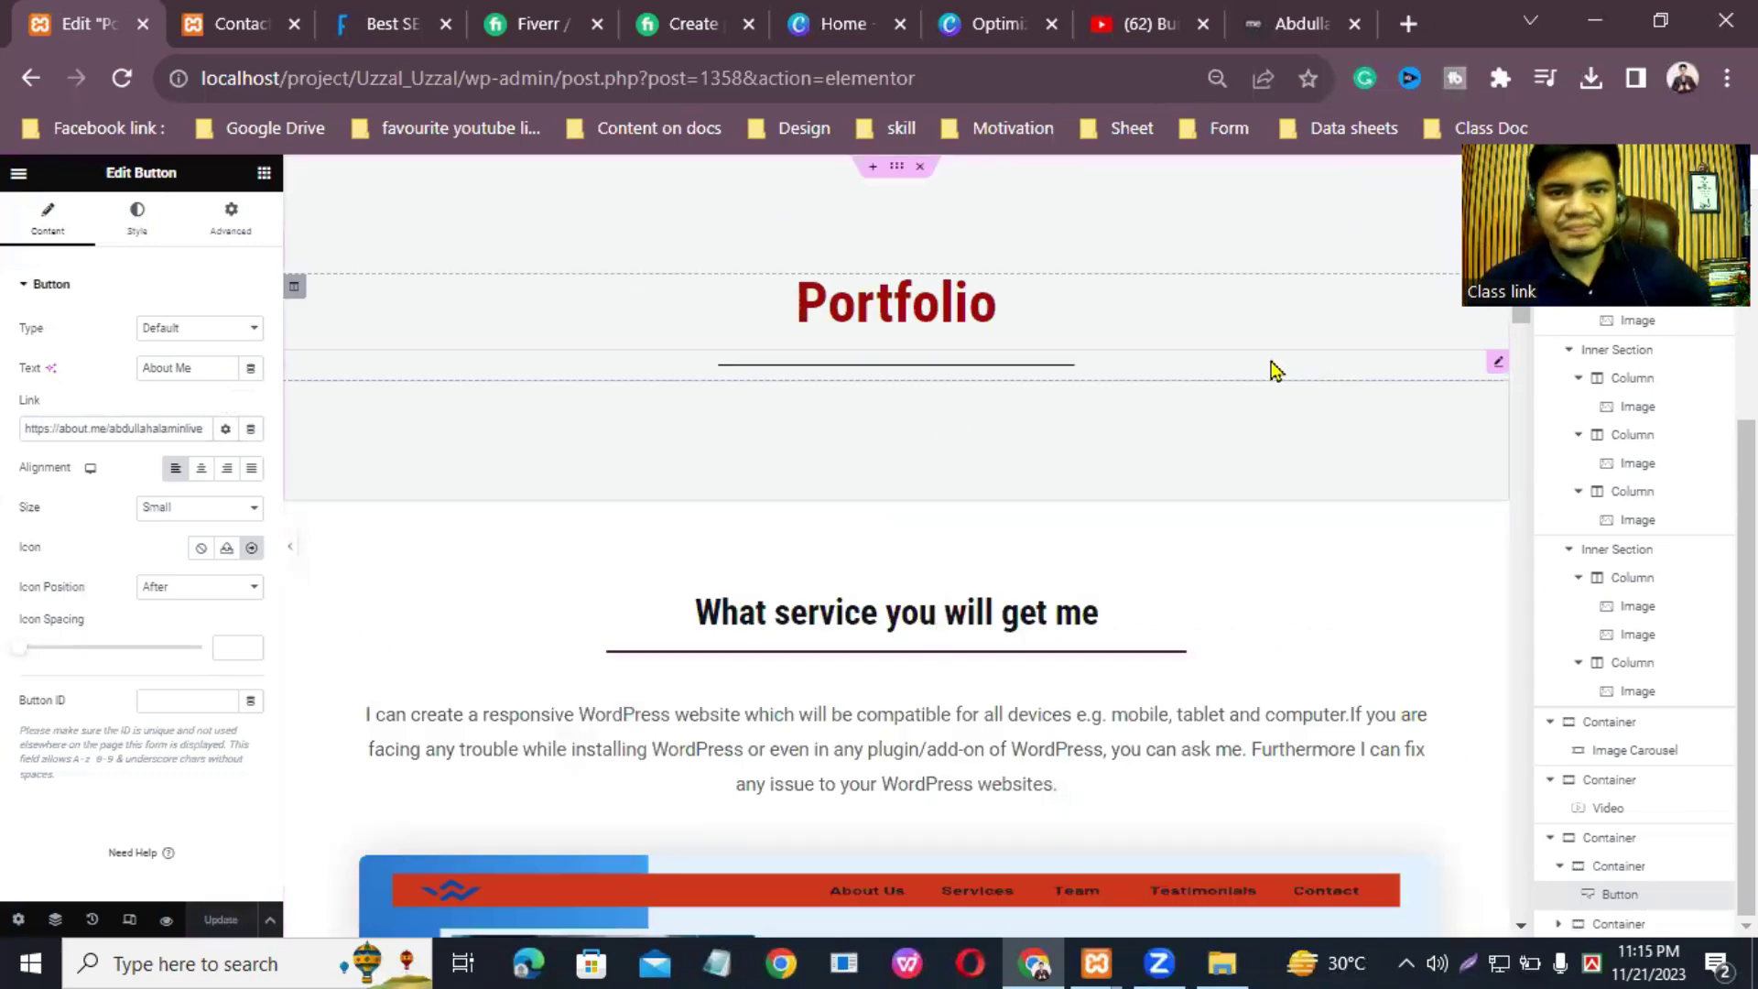
{"action": "scroll", "coordinate": [1232, 372], "scroll_direction": "down", "scroll_amount": 5}
{"action": "scroll", "coordinate": [1318, 275], "scroll_direction": "up", "scroll_amount": 5}
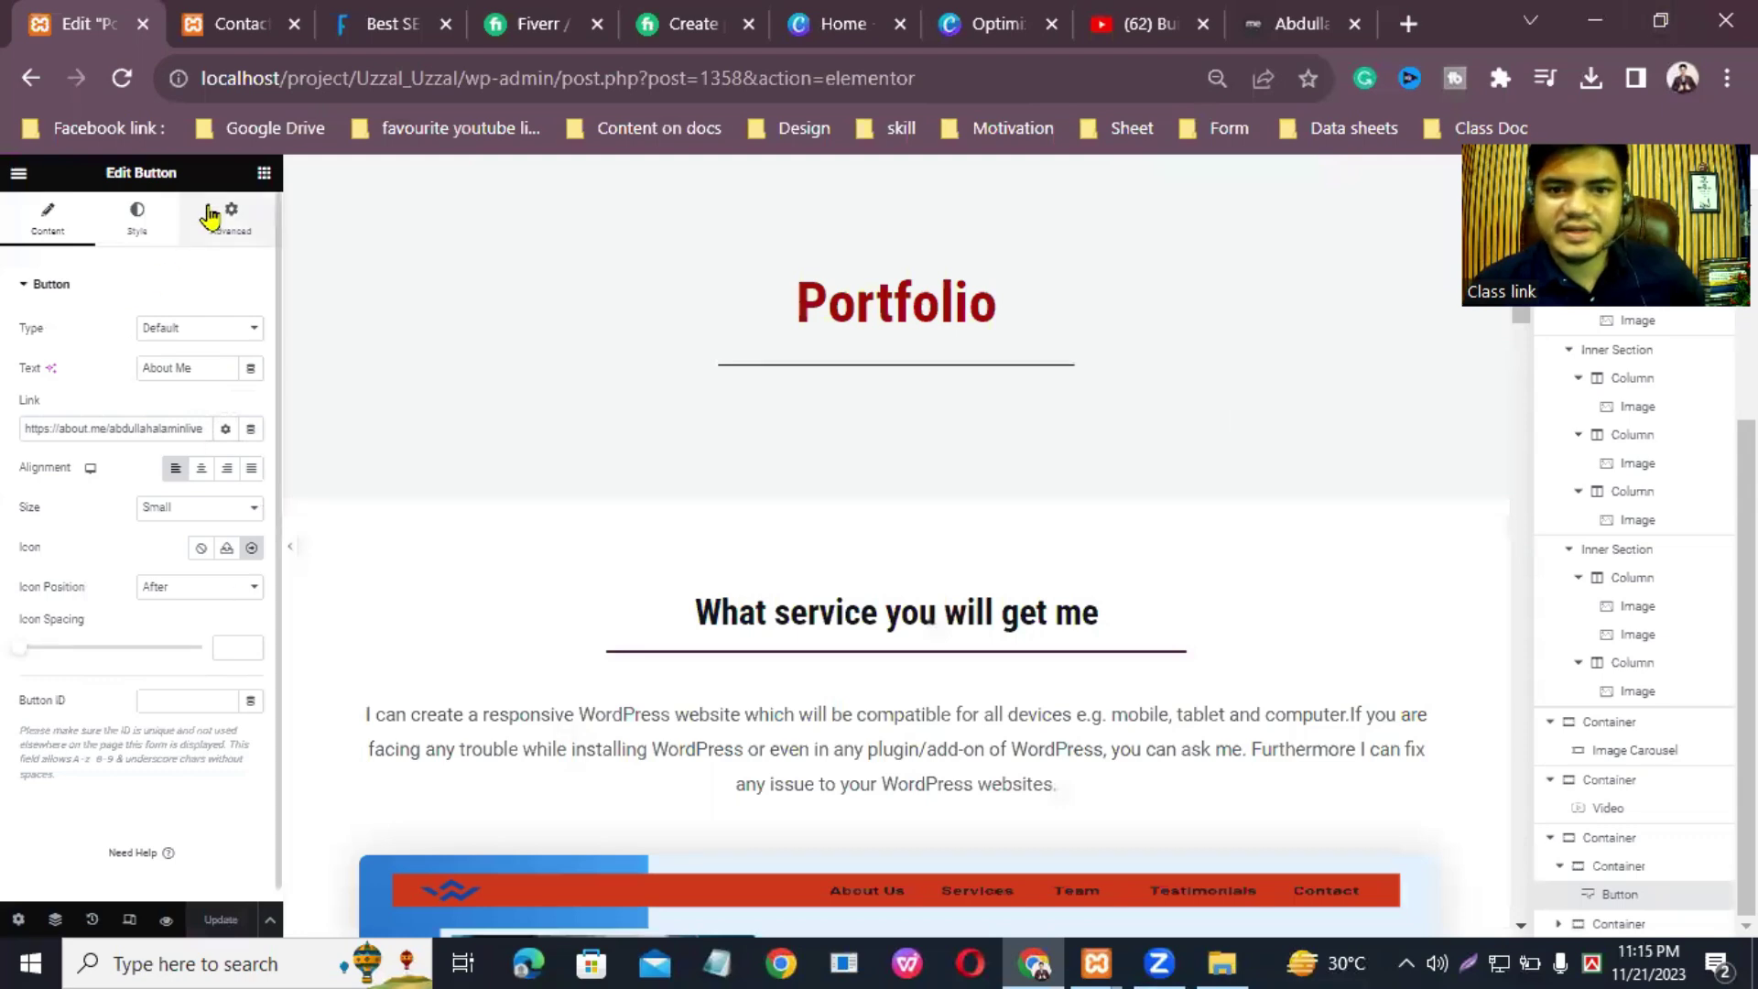
{"action": "left_click", "coordinate": [18, 180]}
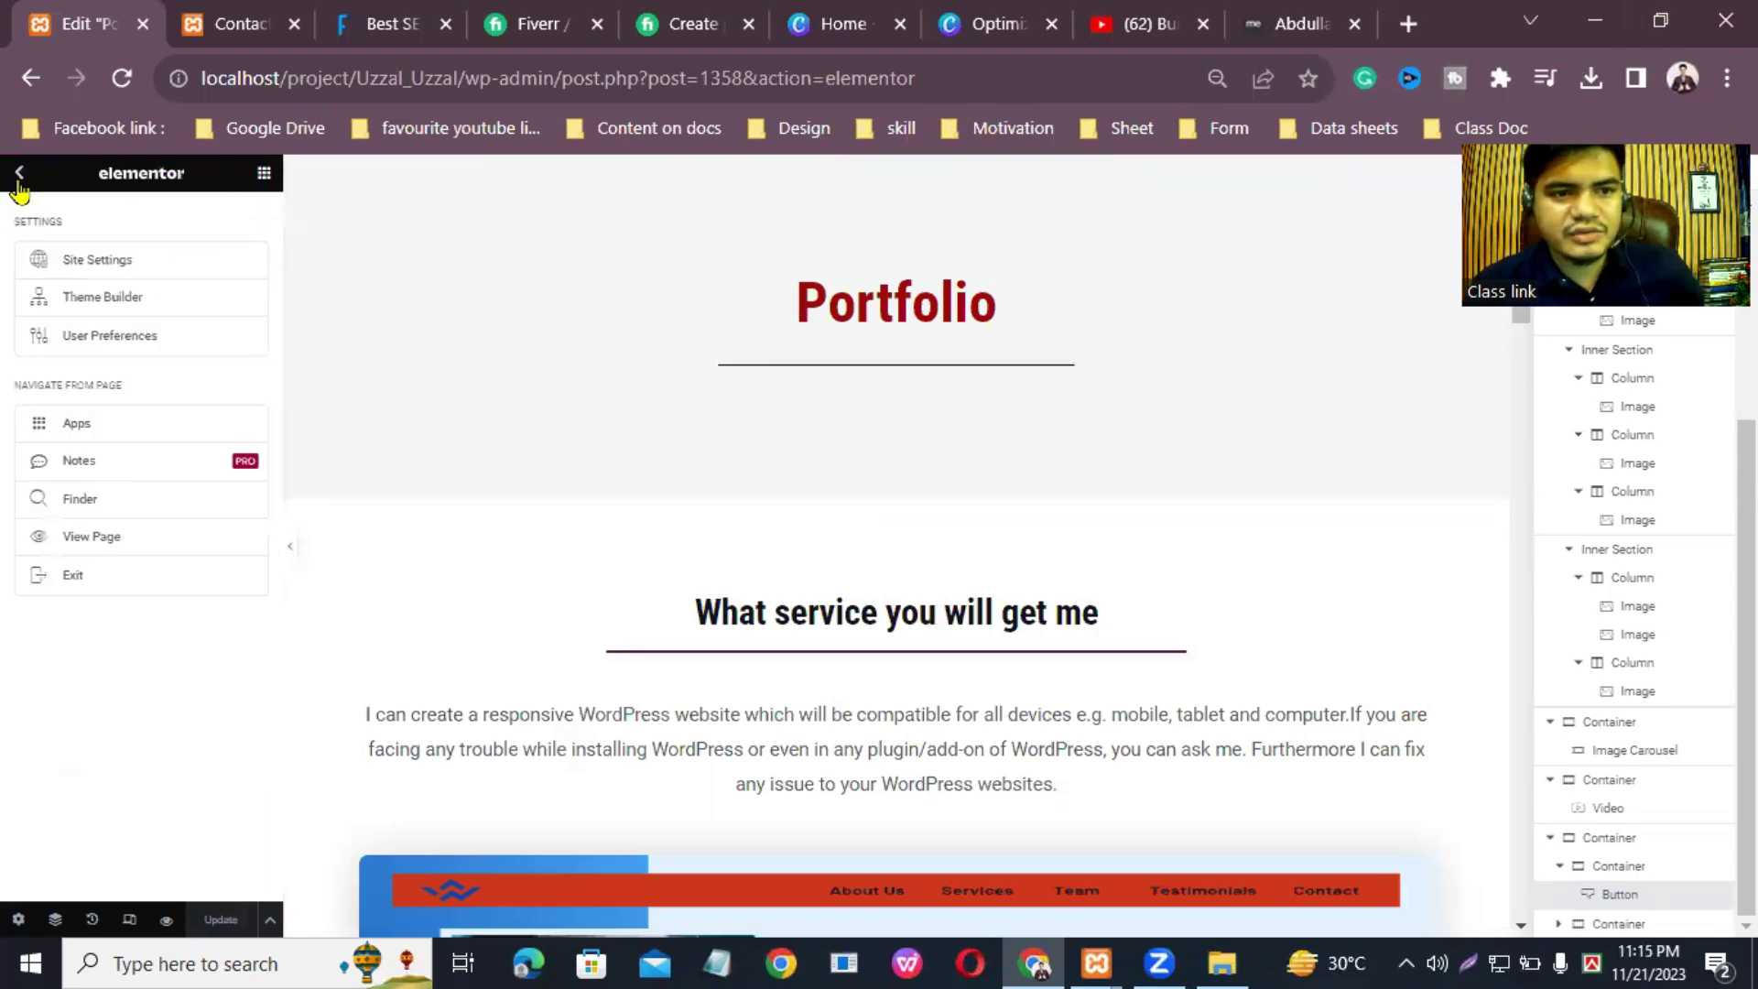
Step: Exit the Elementor editor to the WordPress Pages list and open the site in a new tab
{"action": "left_click", "coordinate": [91, 575]}
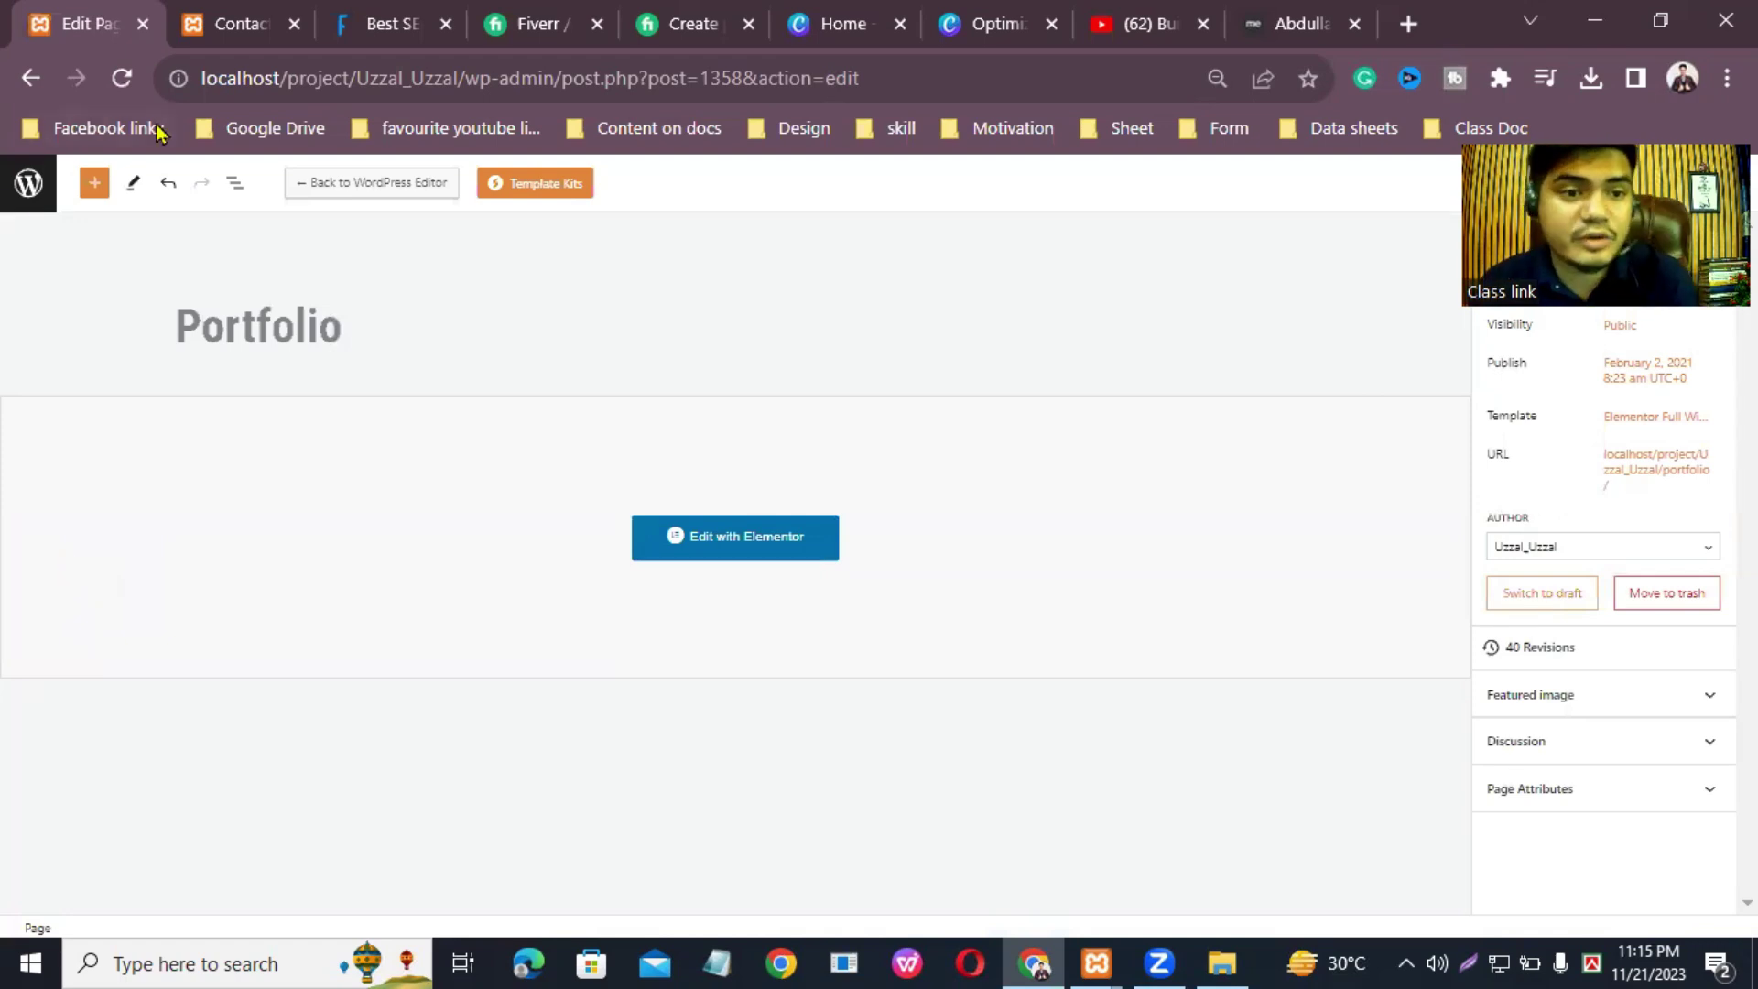
{"action": "left_click", "coordinate": [29, 188]}
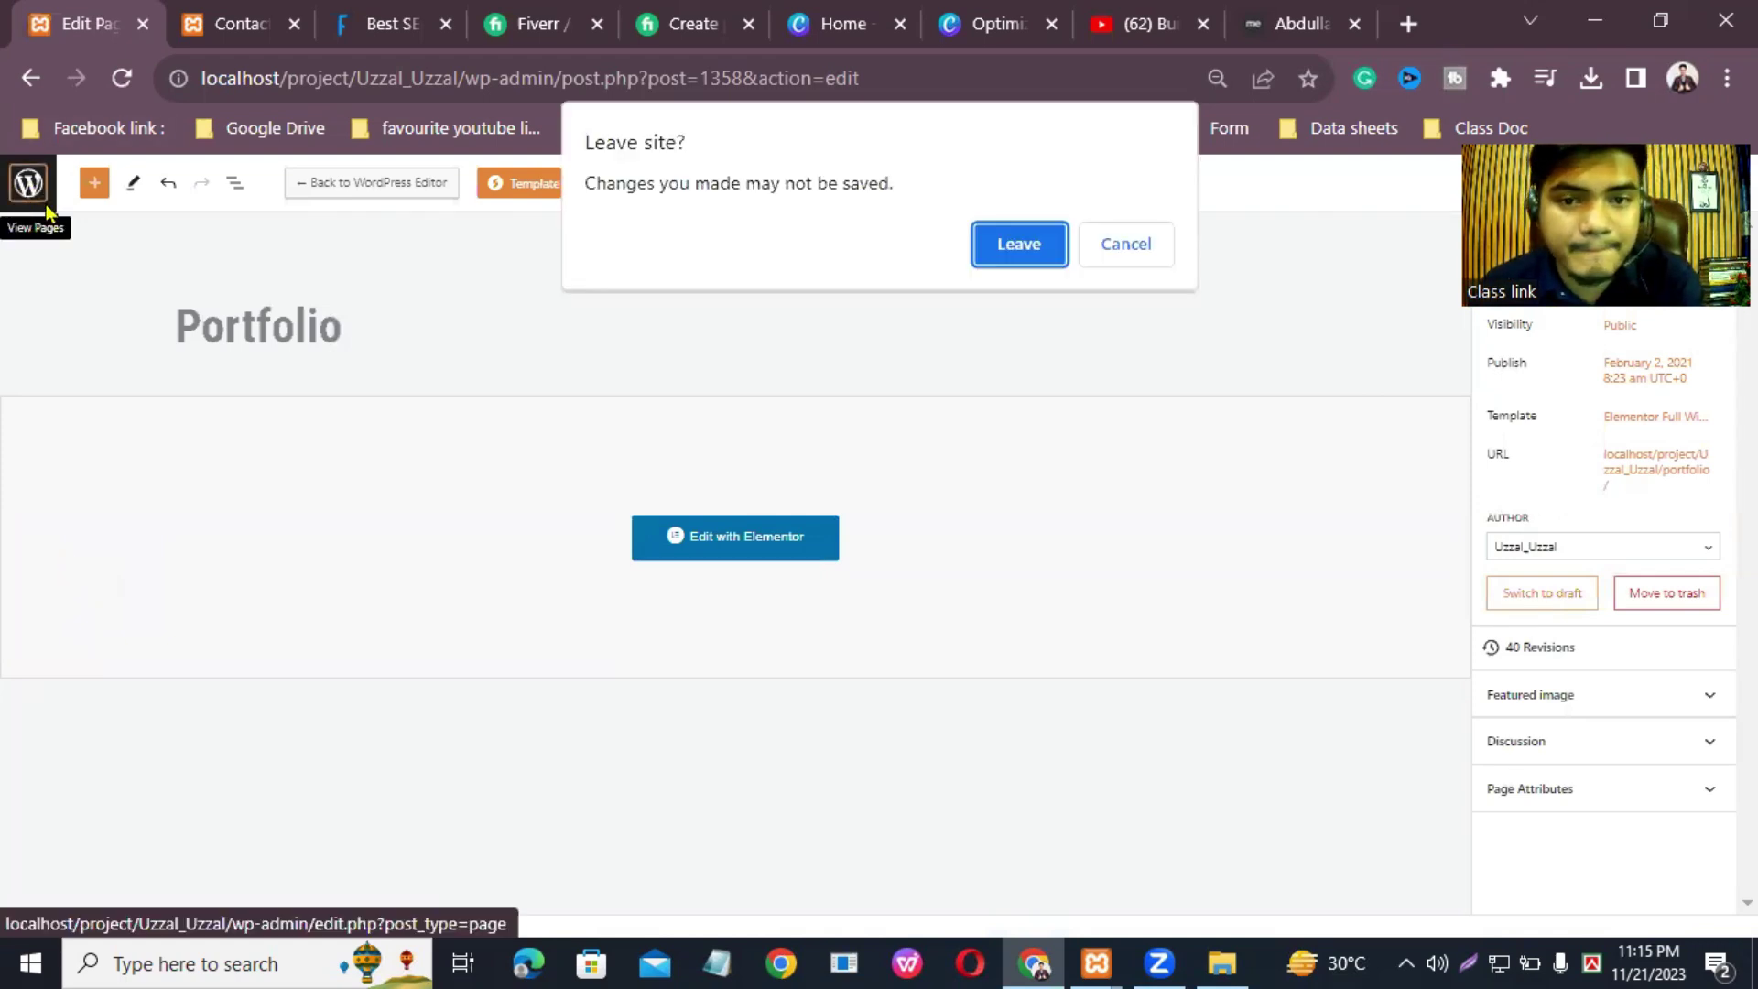
{"action": "left_click", "coordinate": [1022, 245]}
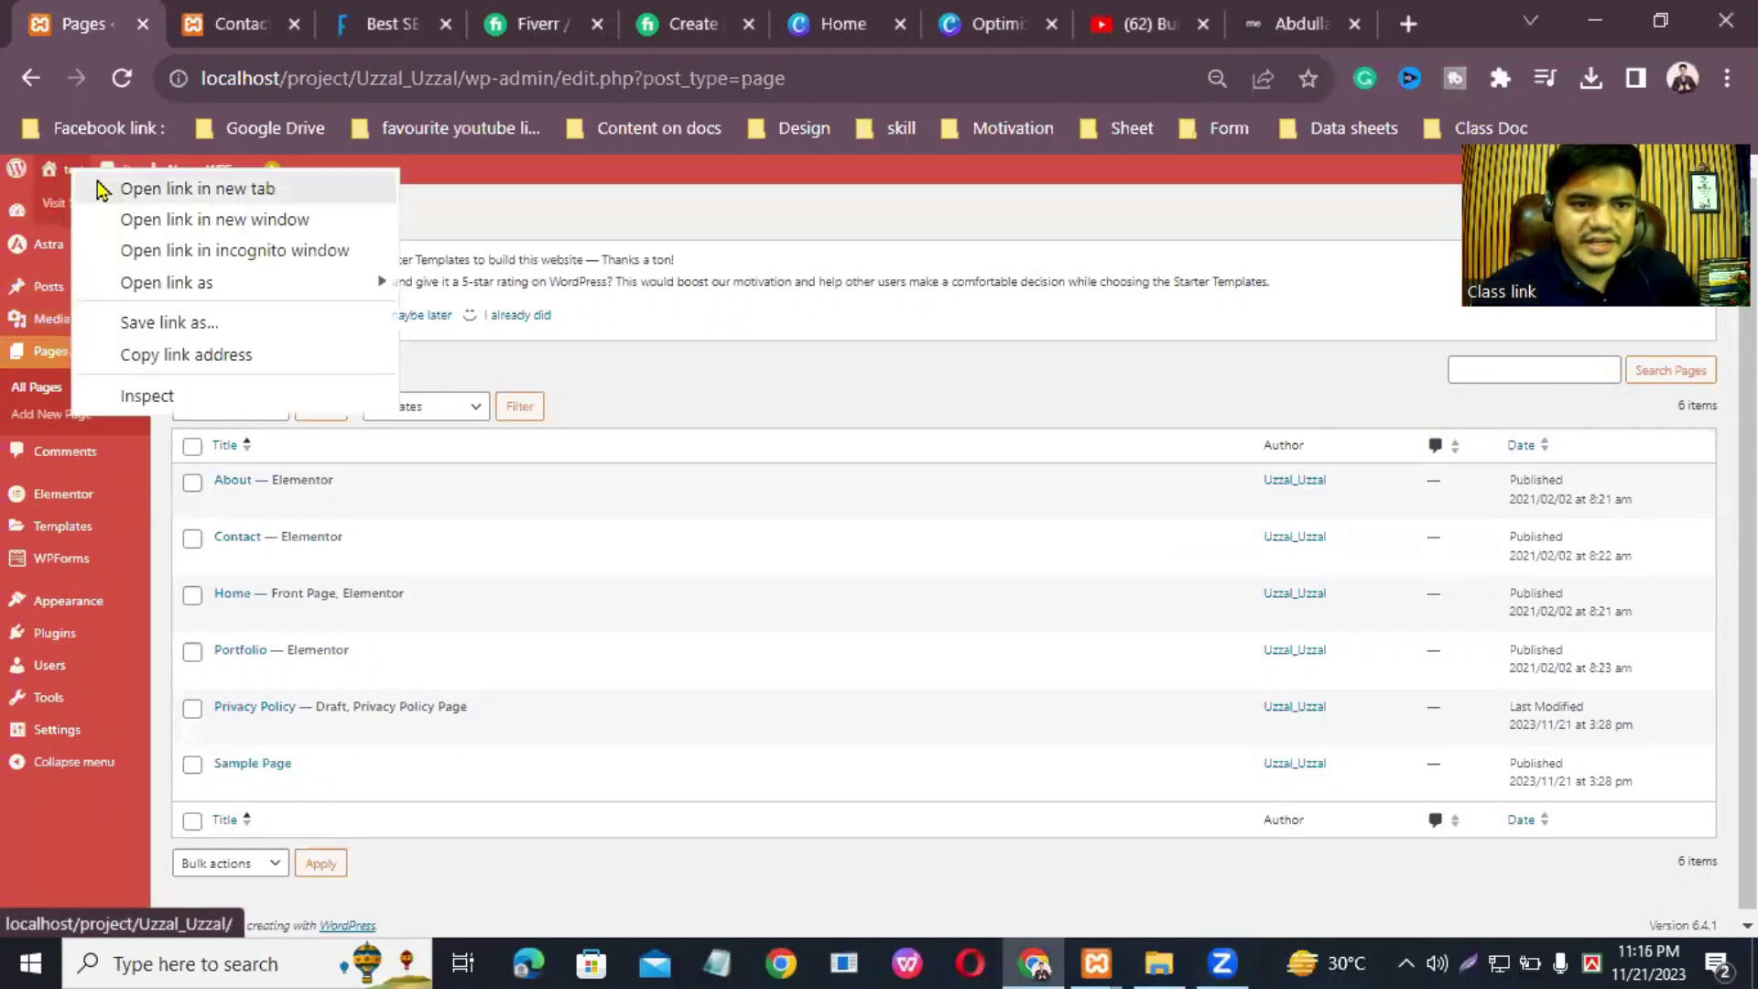
{"action": "left_click", "coordinate": [102, 188]}
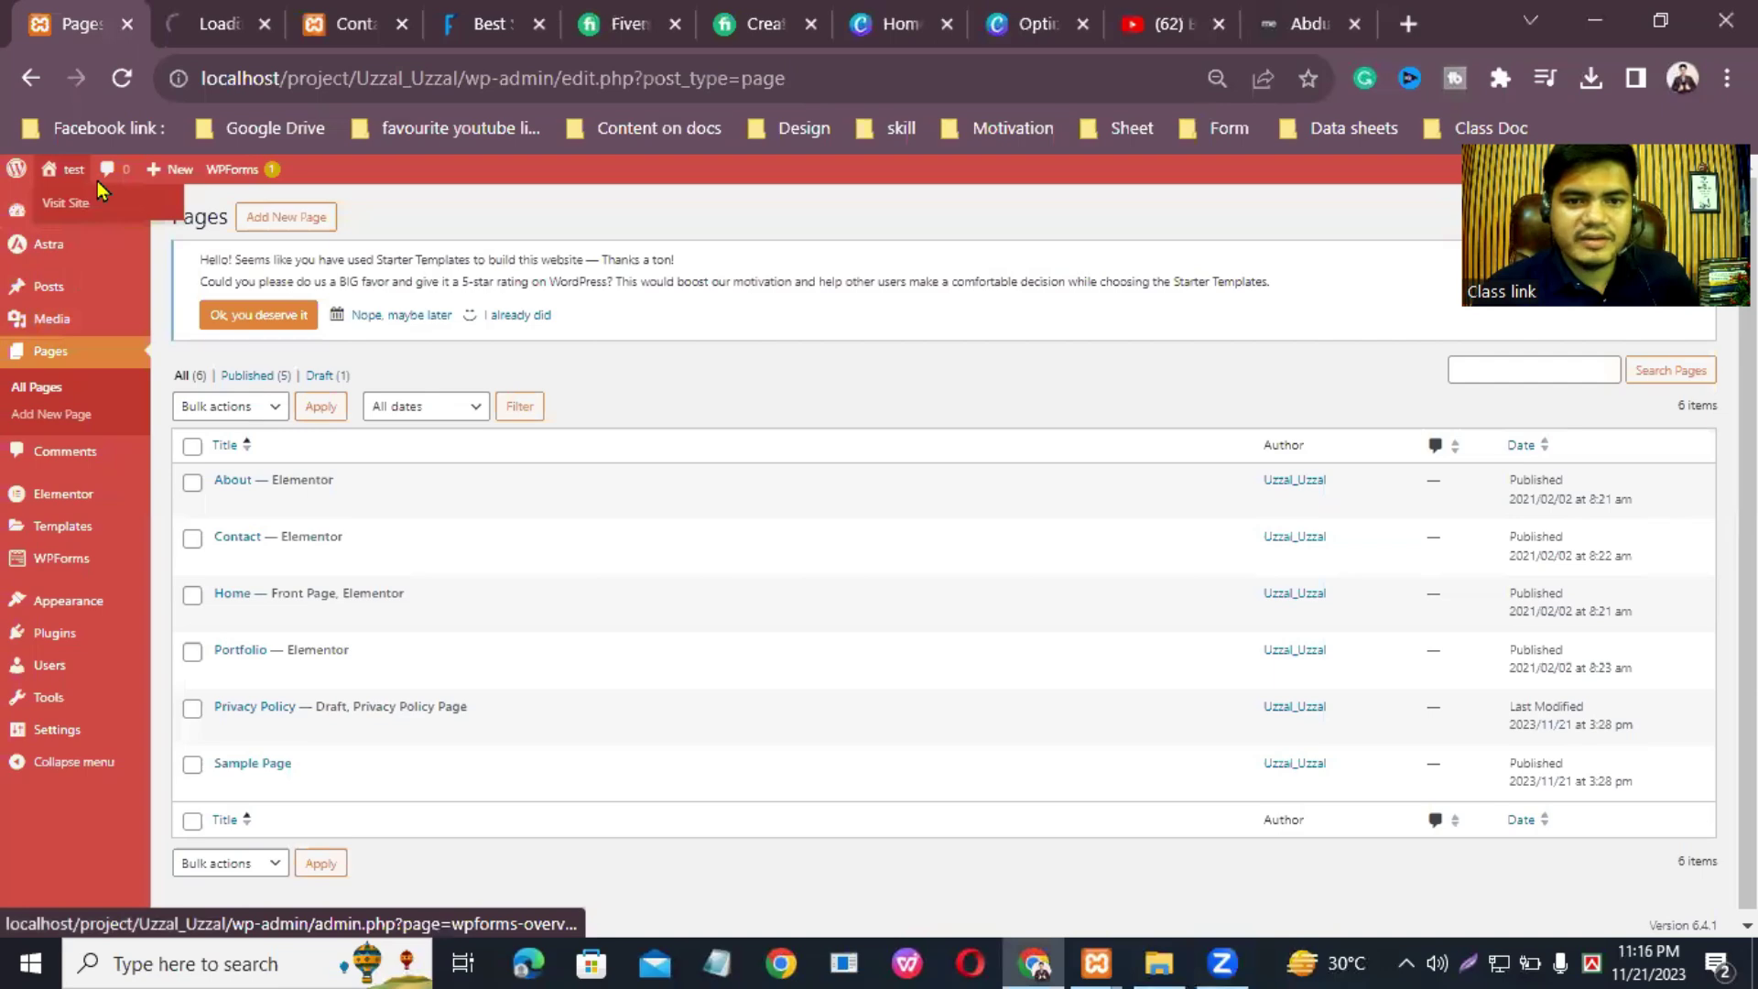
Step: Switch to the site tab and scroll through the live About page
{"action": "left_click", "coordinate": [222, 13]}
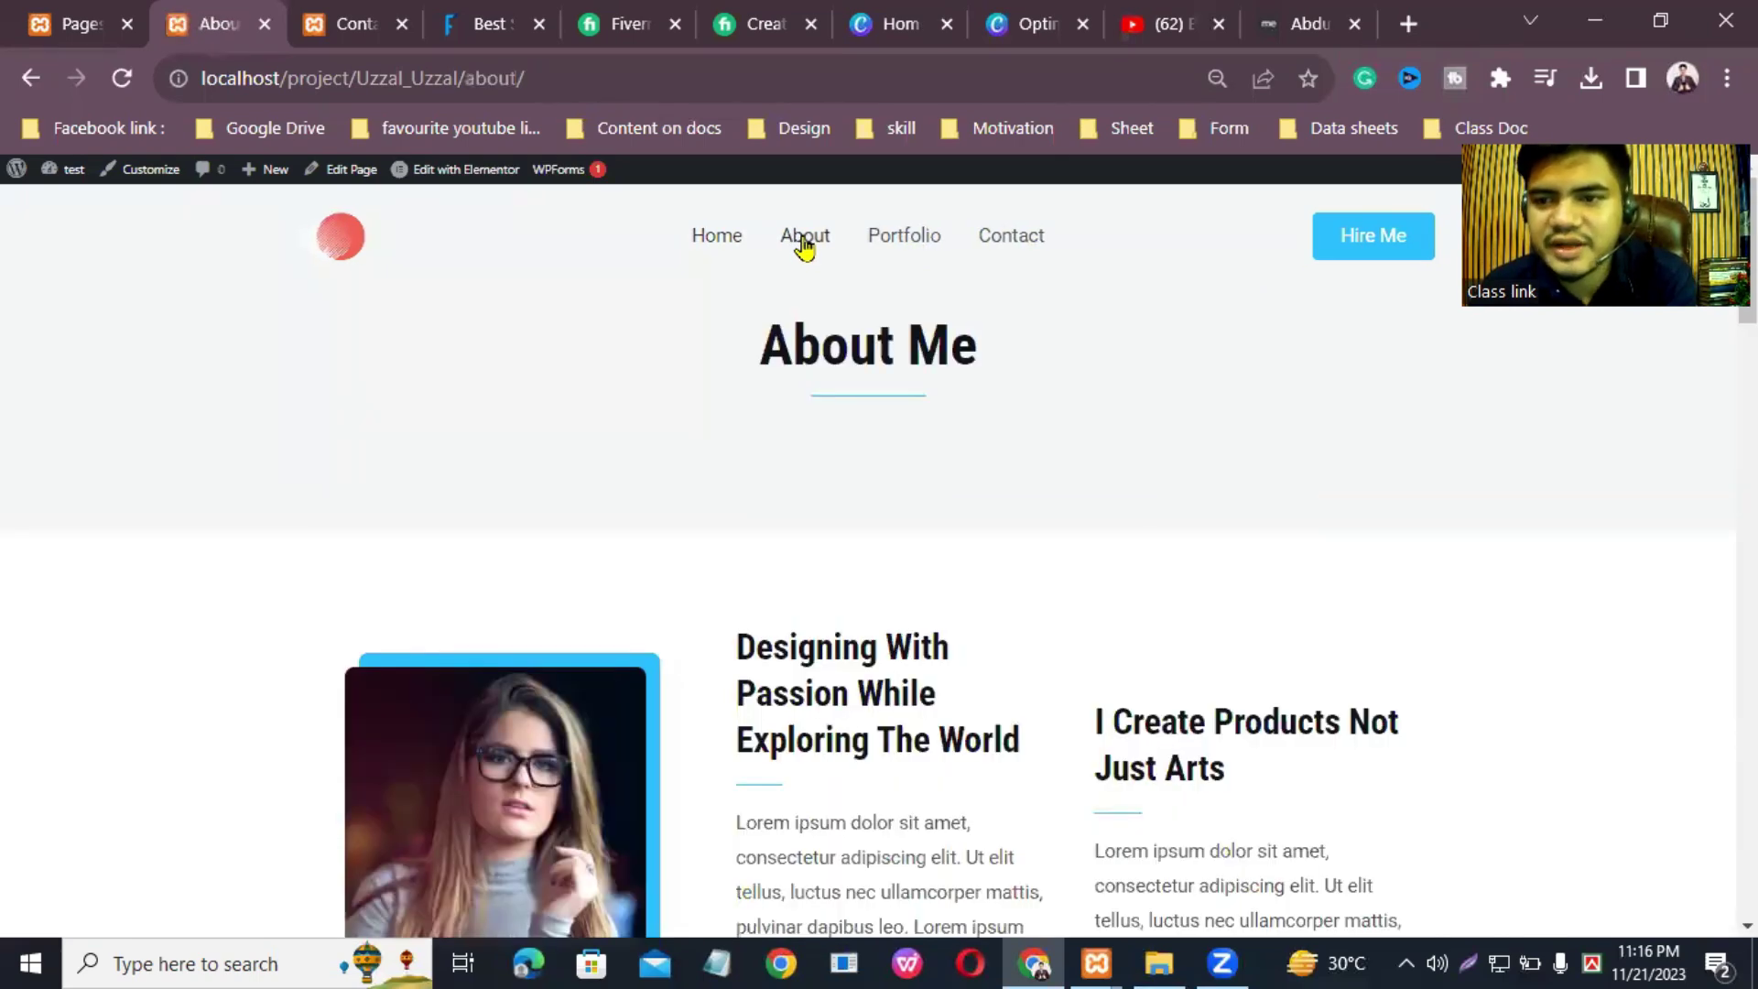
{"action": "scroll", "coordinate": [868, 561], "scroll_direction": "down", "scroll_amount": 10}
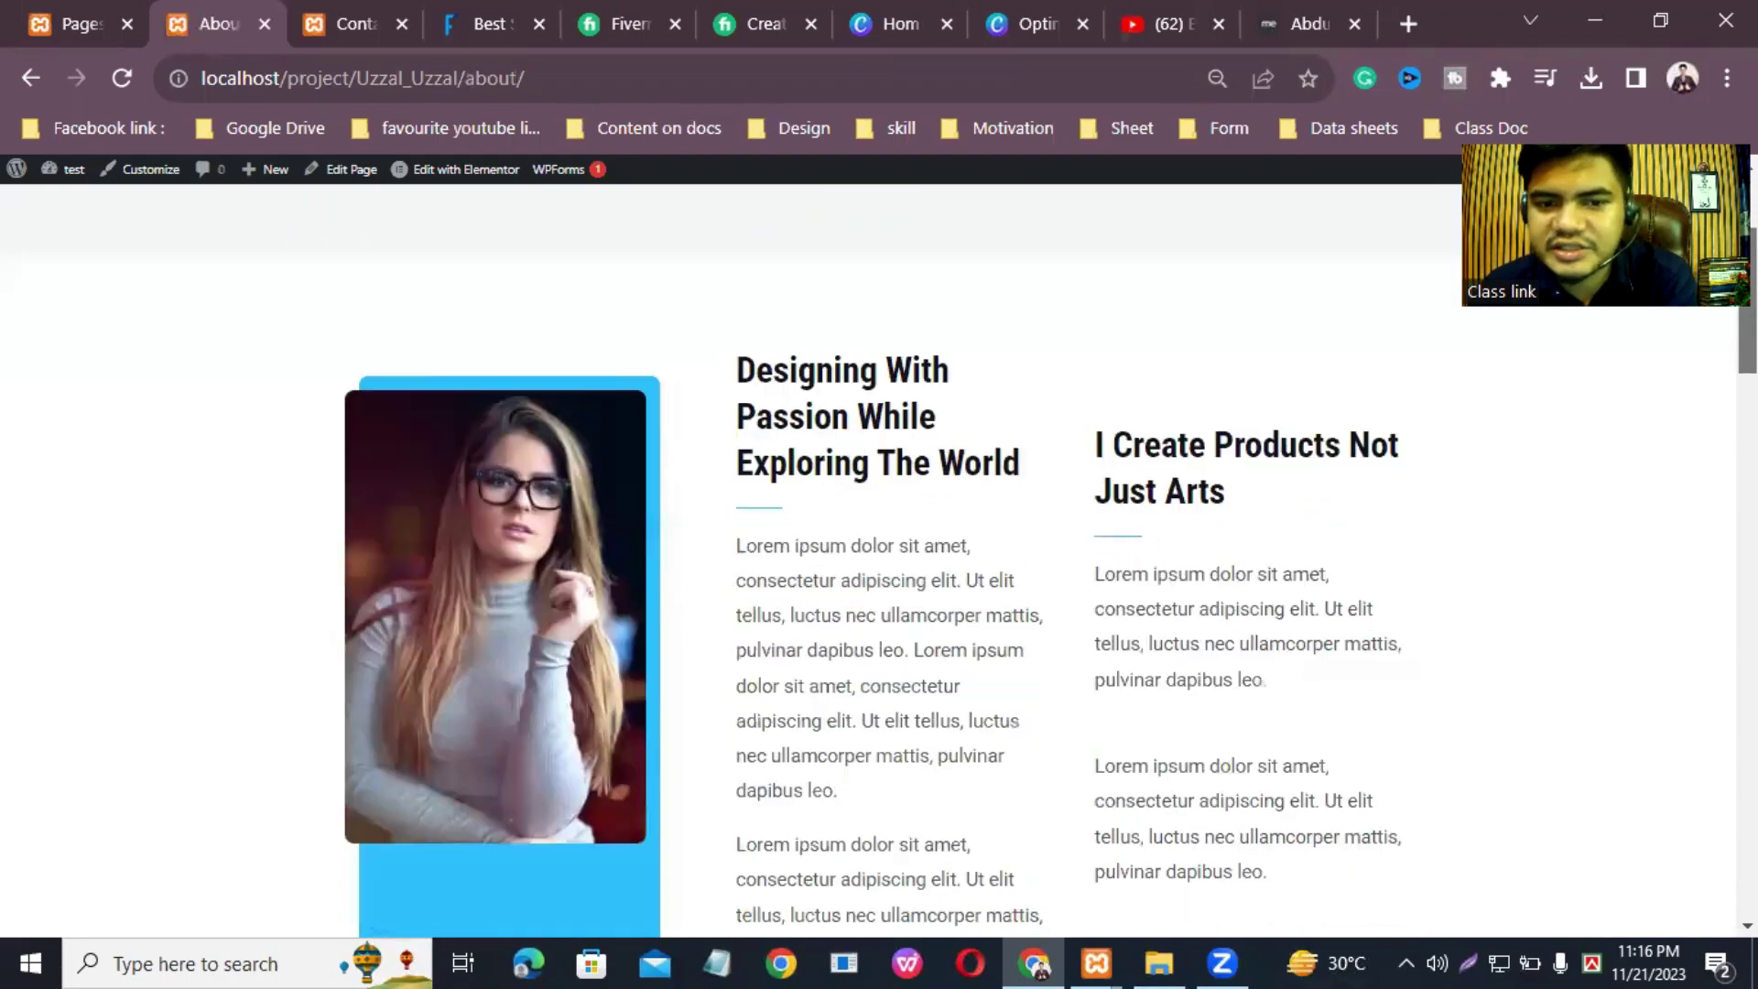
{"action": "scroll", "coordinate": [868, 562], "scroll_direction": "down", "scroll_amount": 10}
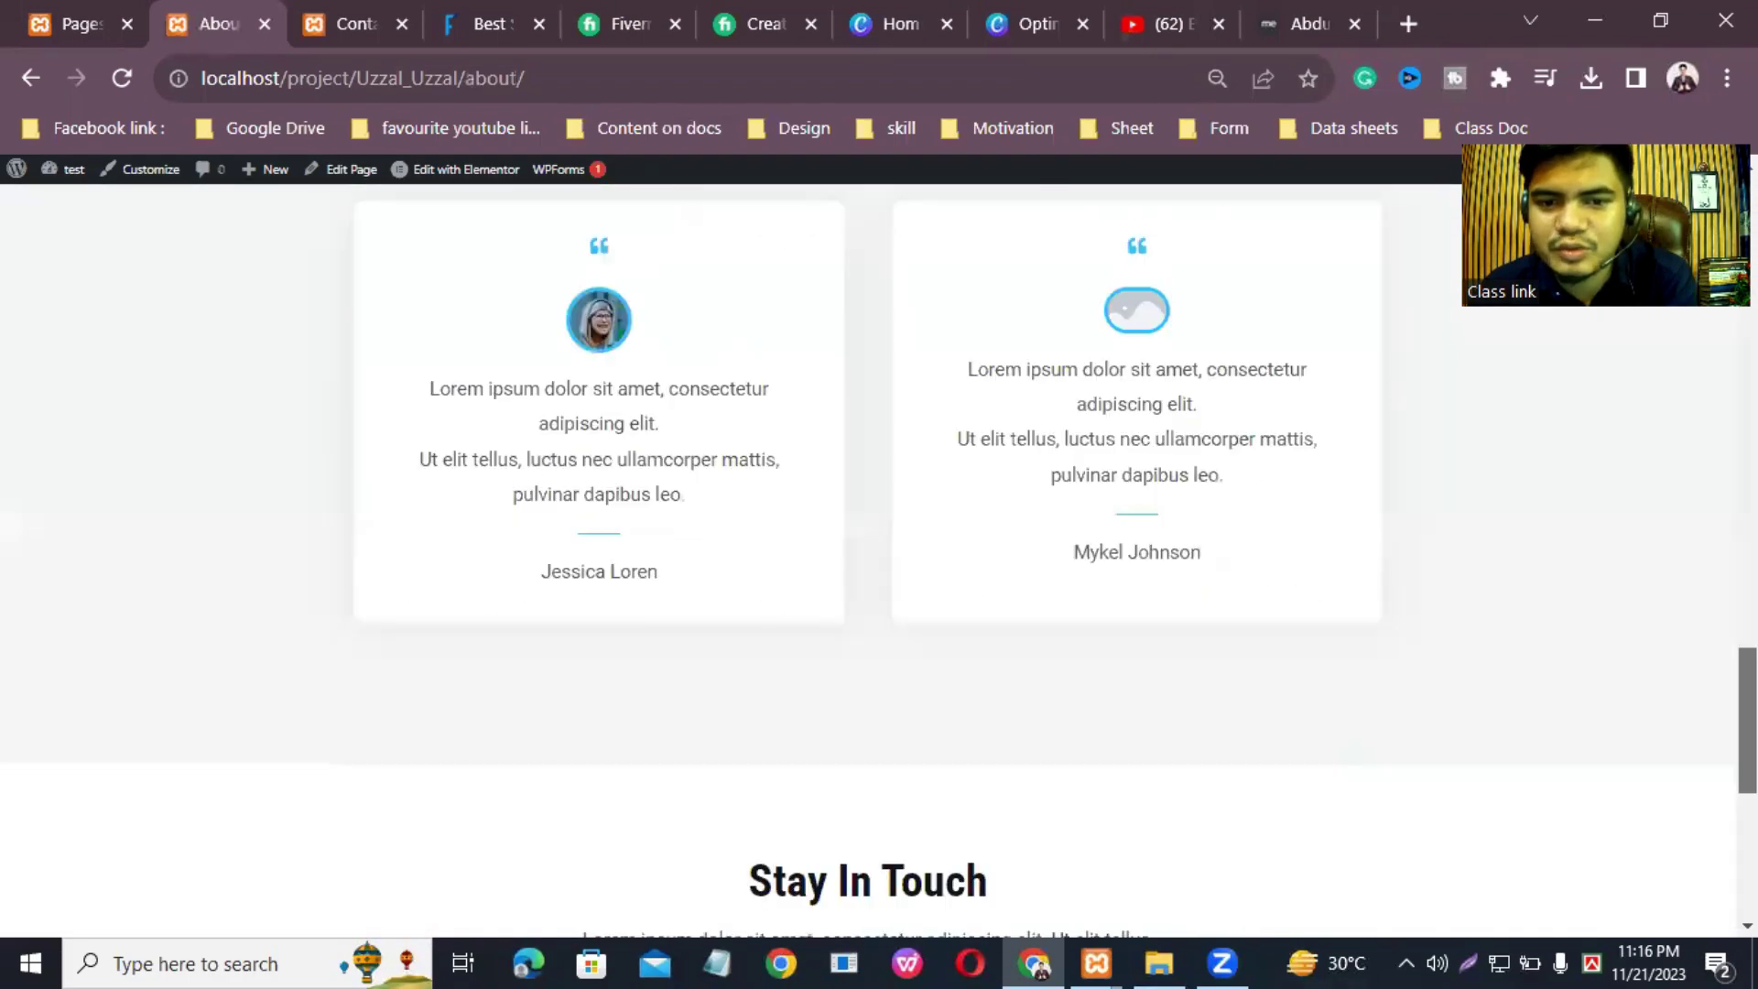
{"action": "scroll", "coordinate": [868, 562], "scroll_direction": "up", "scroll_amount": 4}
{"action": "scroll", "coordinate": [802, 396], "scroll_direction": "up", "scroll_amount": 15}
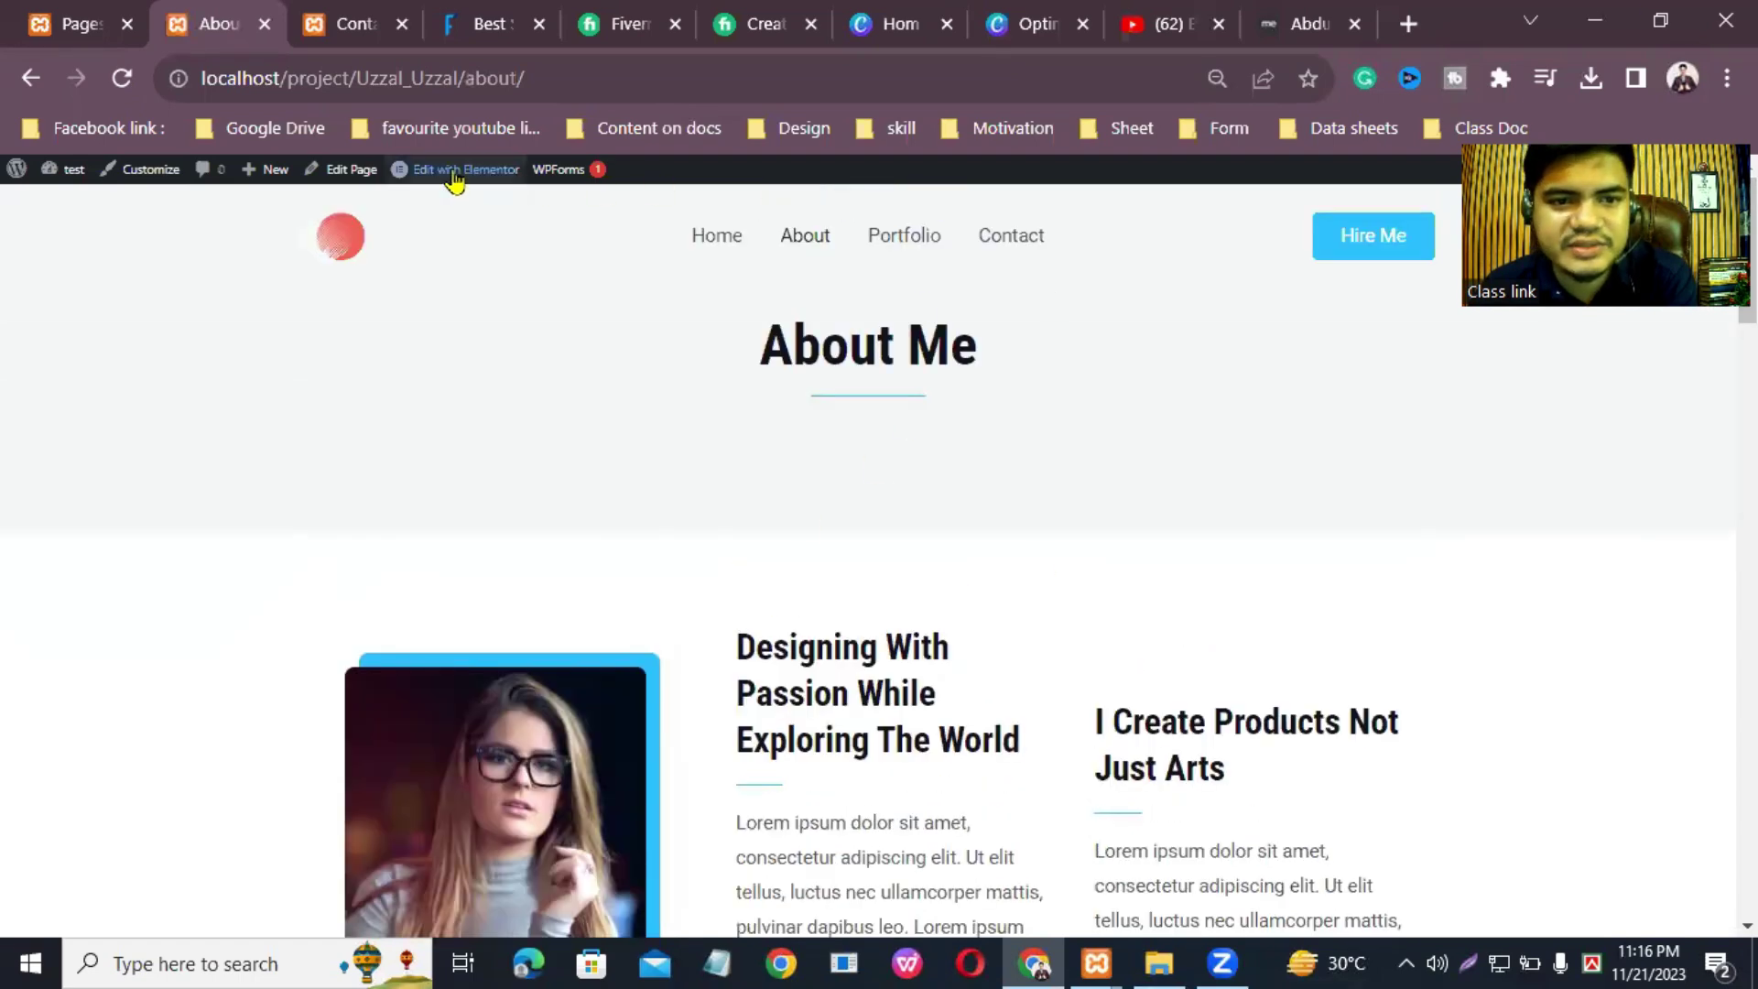
{"action": "mouse_move", "coordinate": [448, 176]}
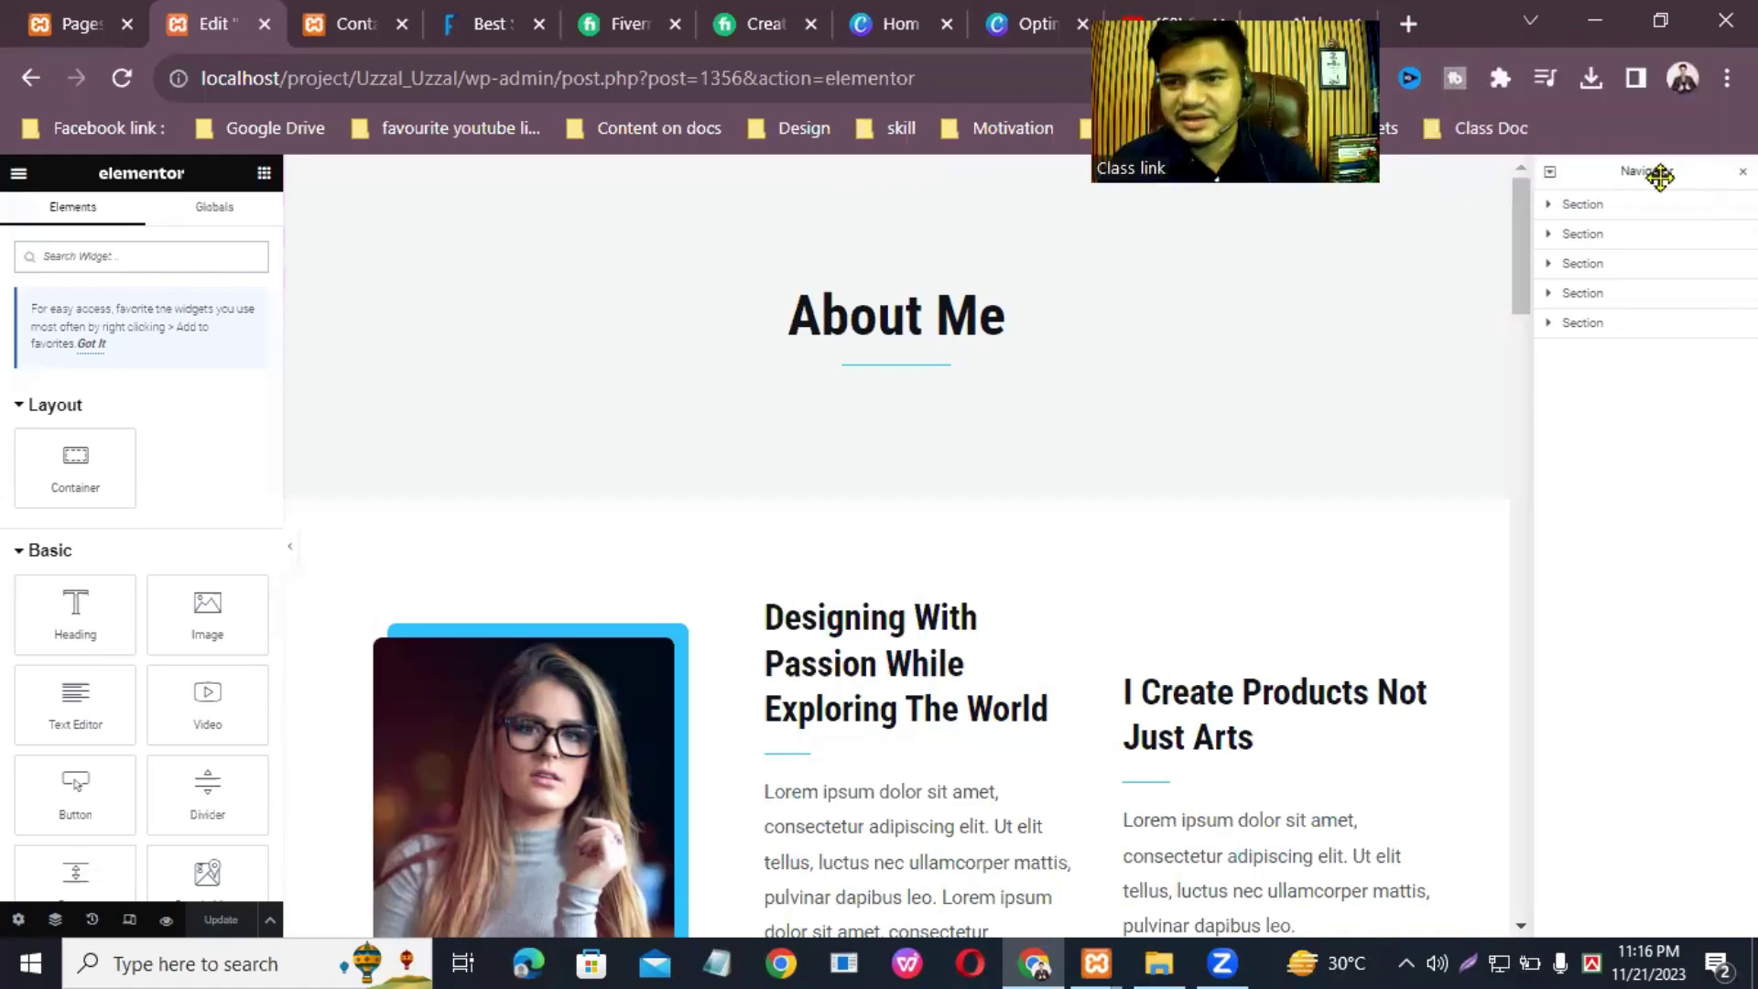
Step: Step through the About page's five sections in the Navigator, including Designing With Passion and Stay In Touch
{"action": "left_click", "coordinate": [1601, 209]}
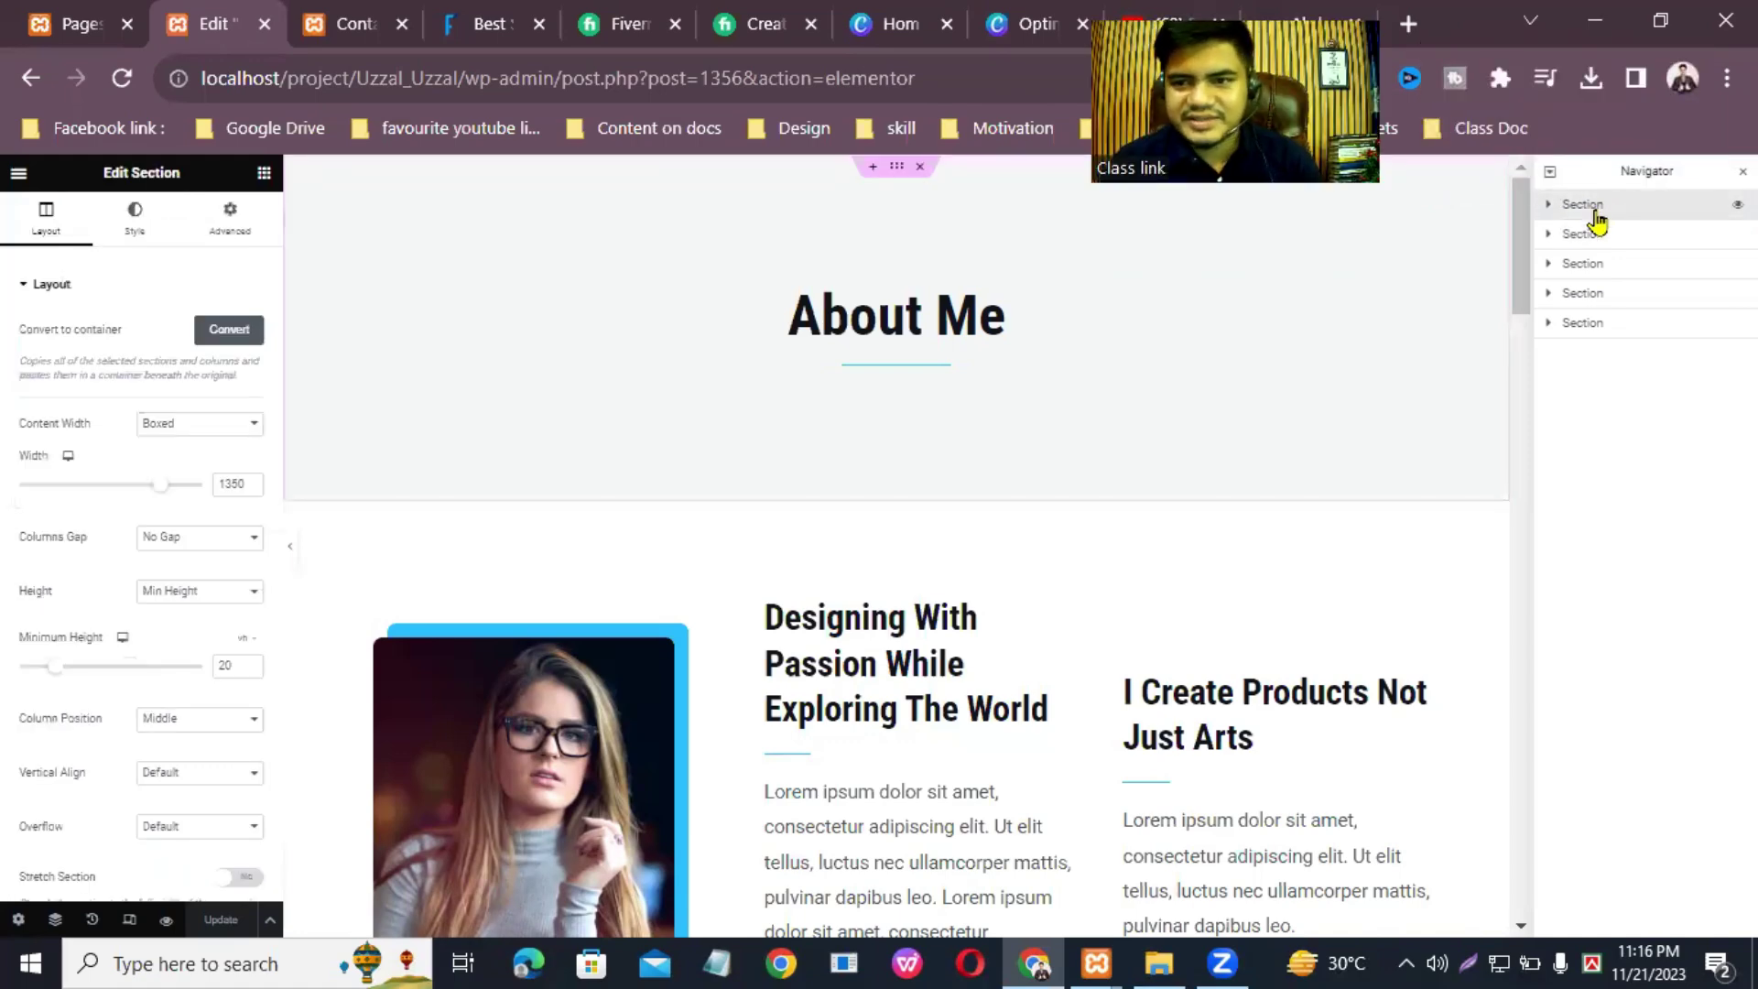
{"action": "left_click", "coordinate": [1593, 235]}
{"action": "left_click", "coordinate": [1593, 266]}
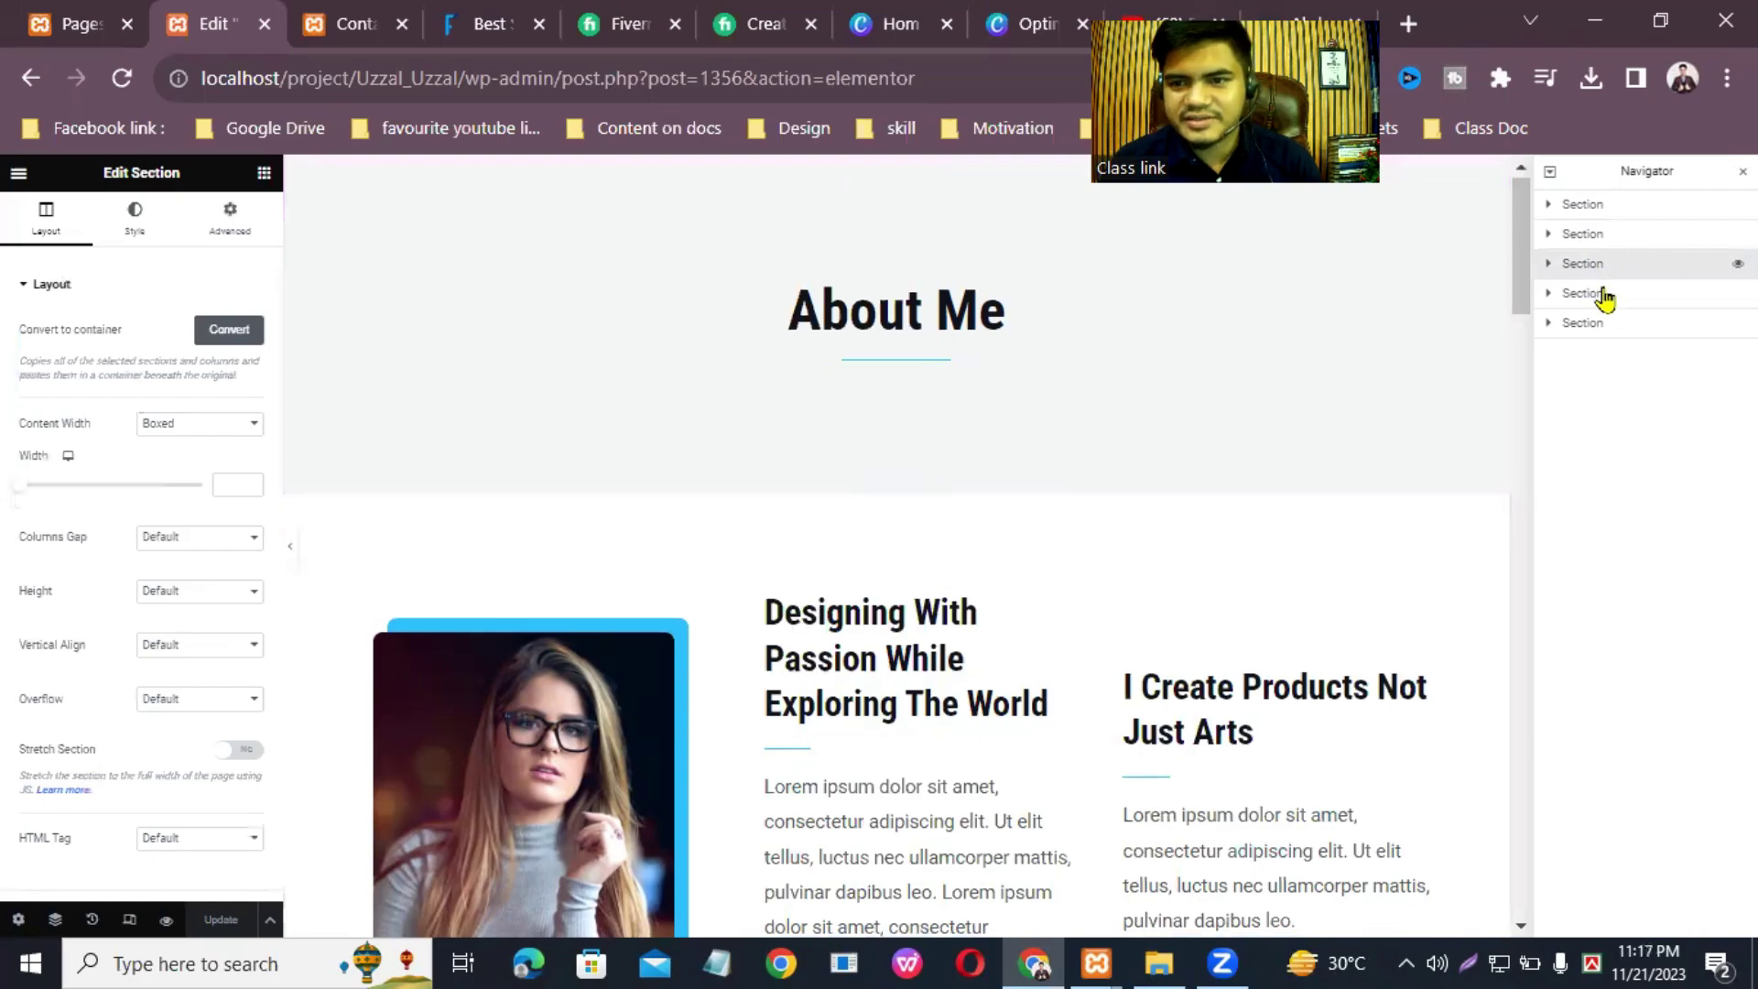
{"action": "left_click", "coordinate": [1601, 324]}
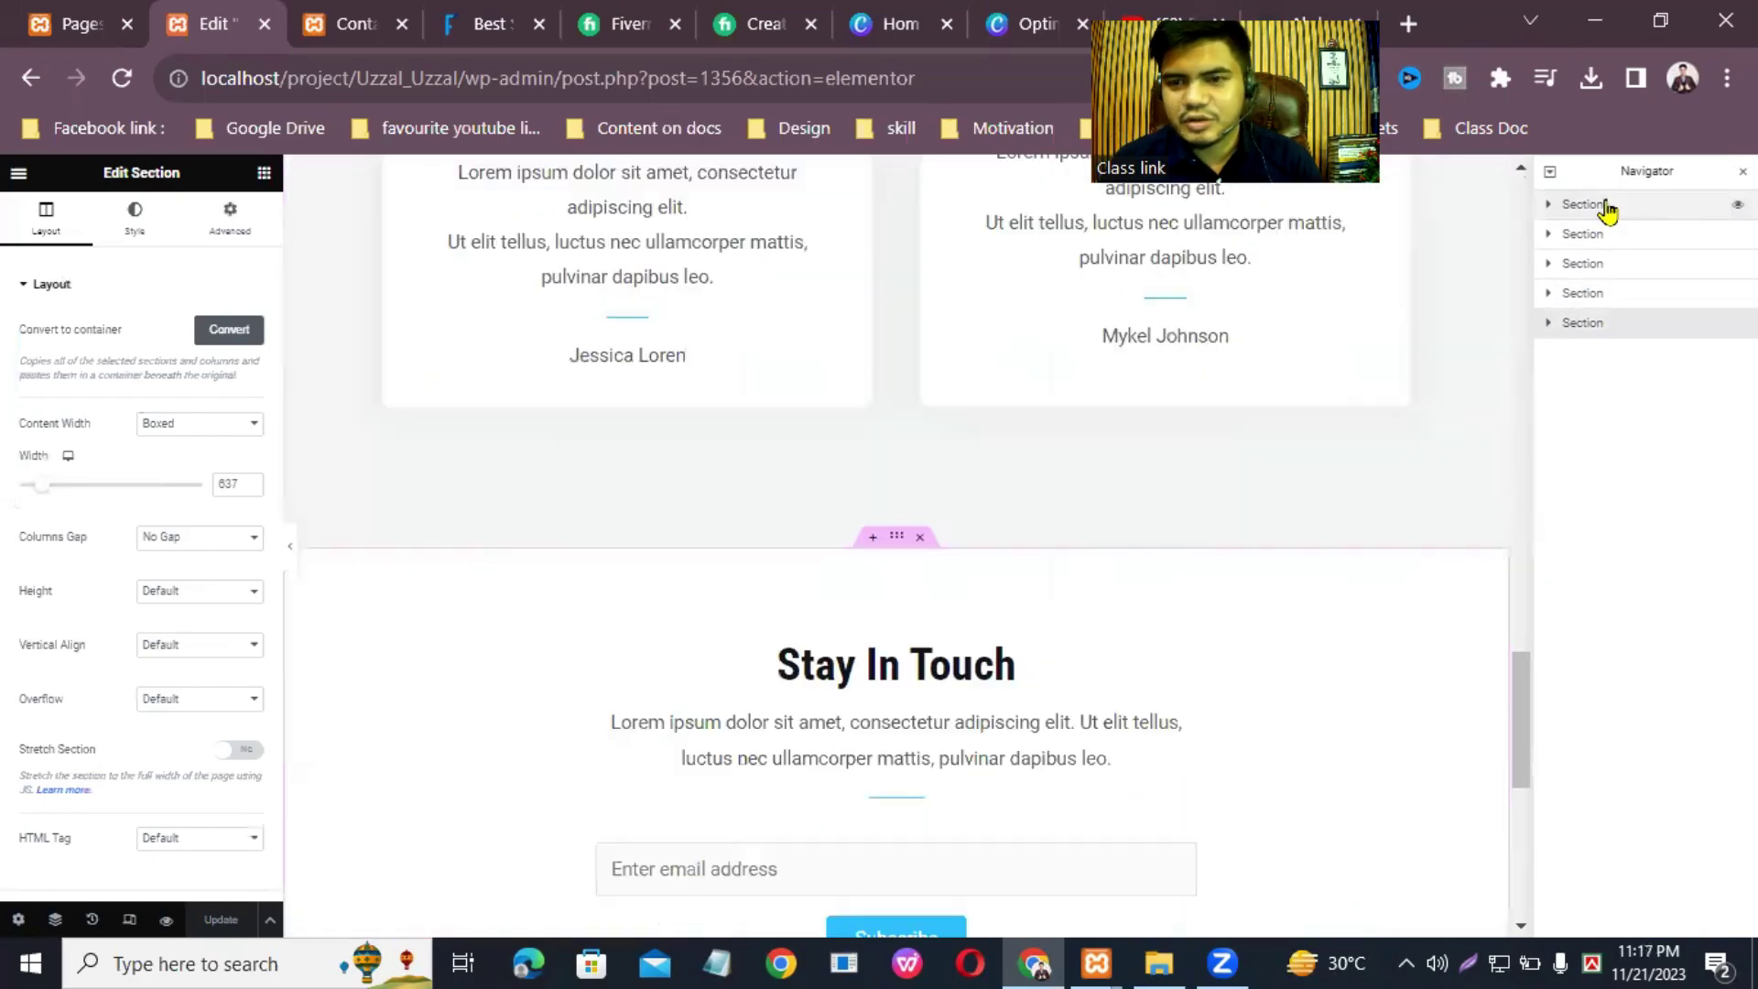
{"action": "left_click", "coordinate": [1605, 208]}
{"action": "left_click", "coordinate": [1606, 235]}
{"action": "left_click", "coordinate": [1607, 265]}
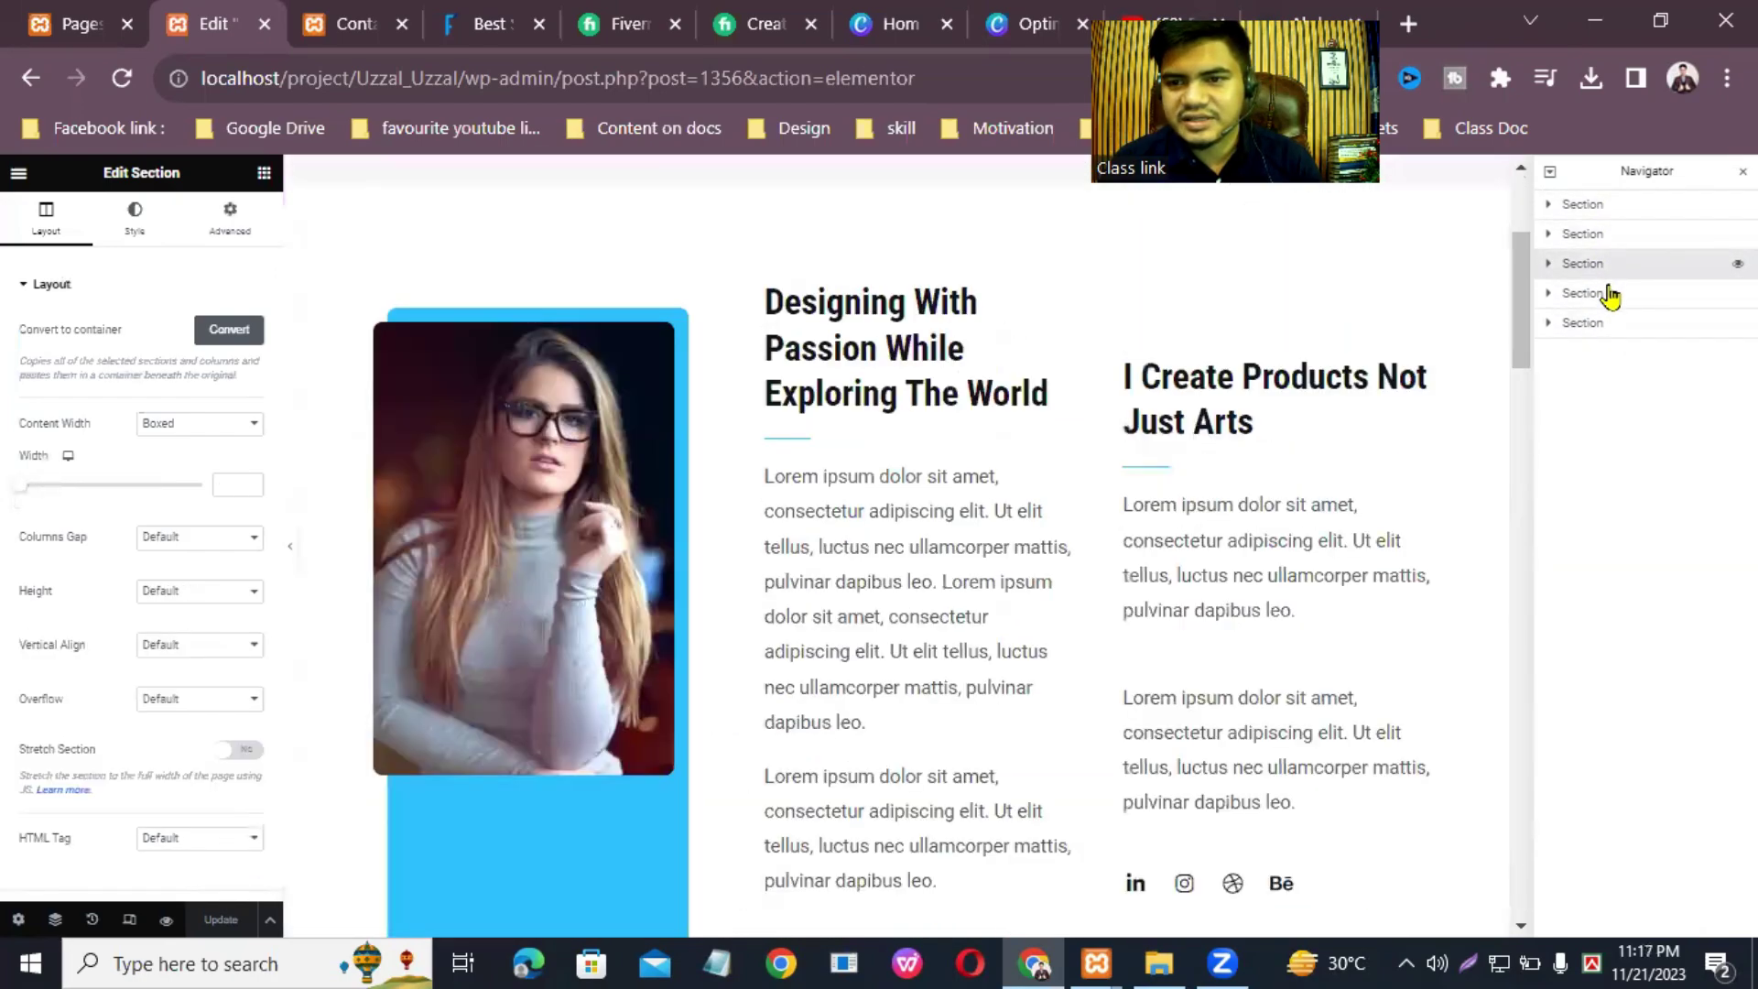
{"action": "left_click", "coordinate": [1609, 293]}
{"action": "left_click", "coordinate": [1601, 323]}
{"action": "scroll", "coordinate": [1067, 364], "scroll_direction": "up", "scroll_amount": 15}
{"action": "scroll", "coordinate": [1107, 271], "scroll_direction": "down", "scroll_amount": 20}
{"action": "scroll", "coordinate": [1123, 475], "scroll_direction": "up", "scroll_amount": 20}
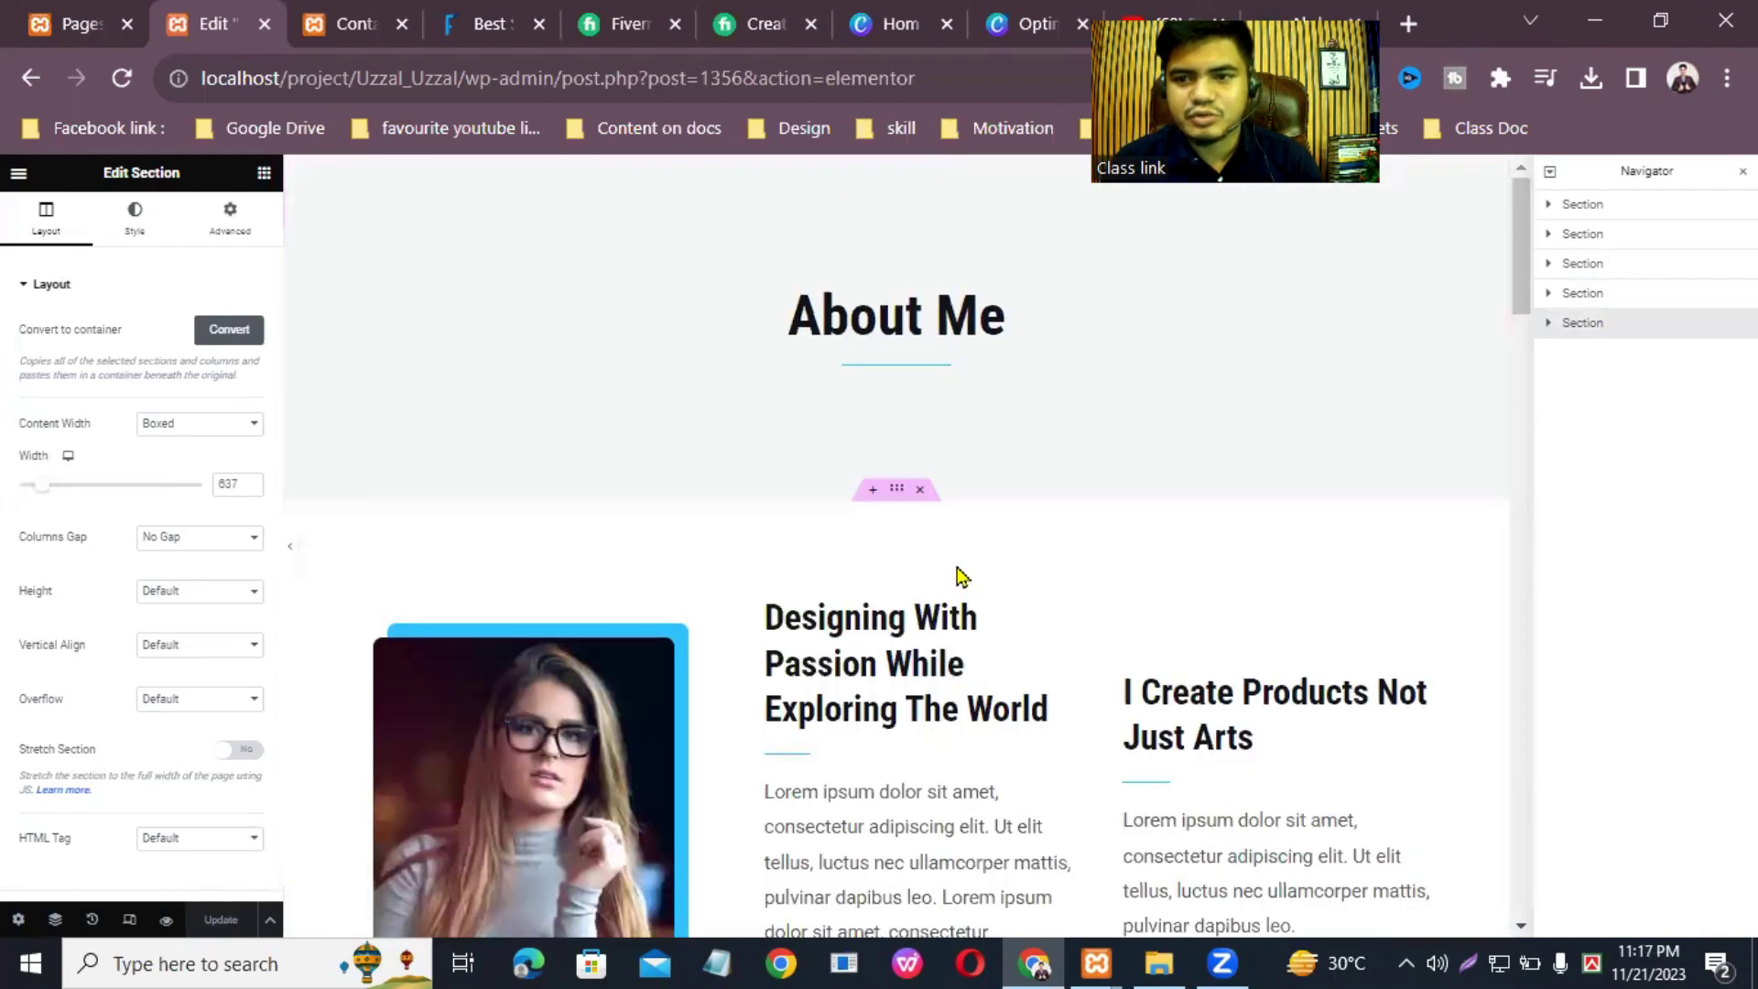
Step: Expand the About Me header section and open the About Me heading for editing
{"action": "left_click", "coordinate": [1639, 204]}
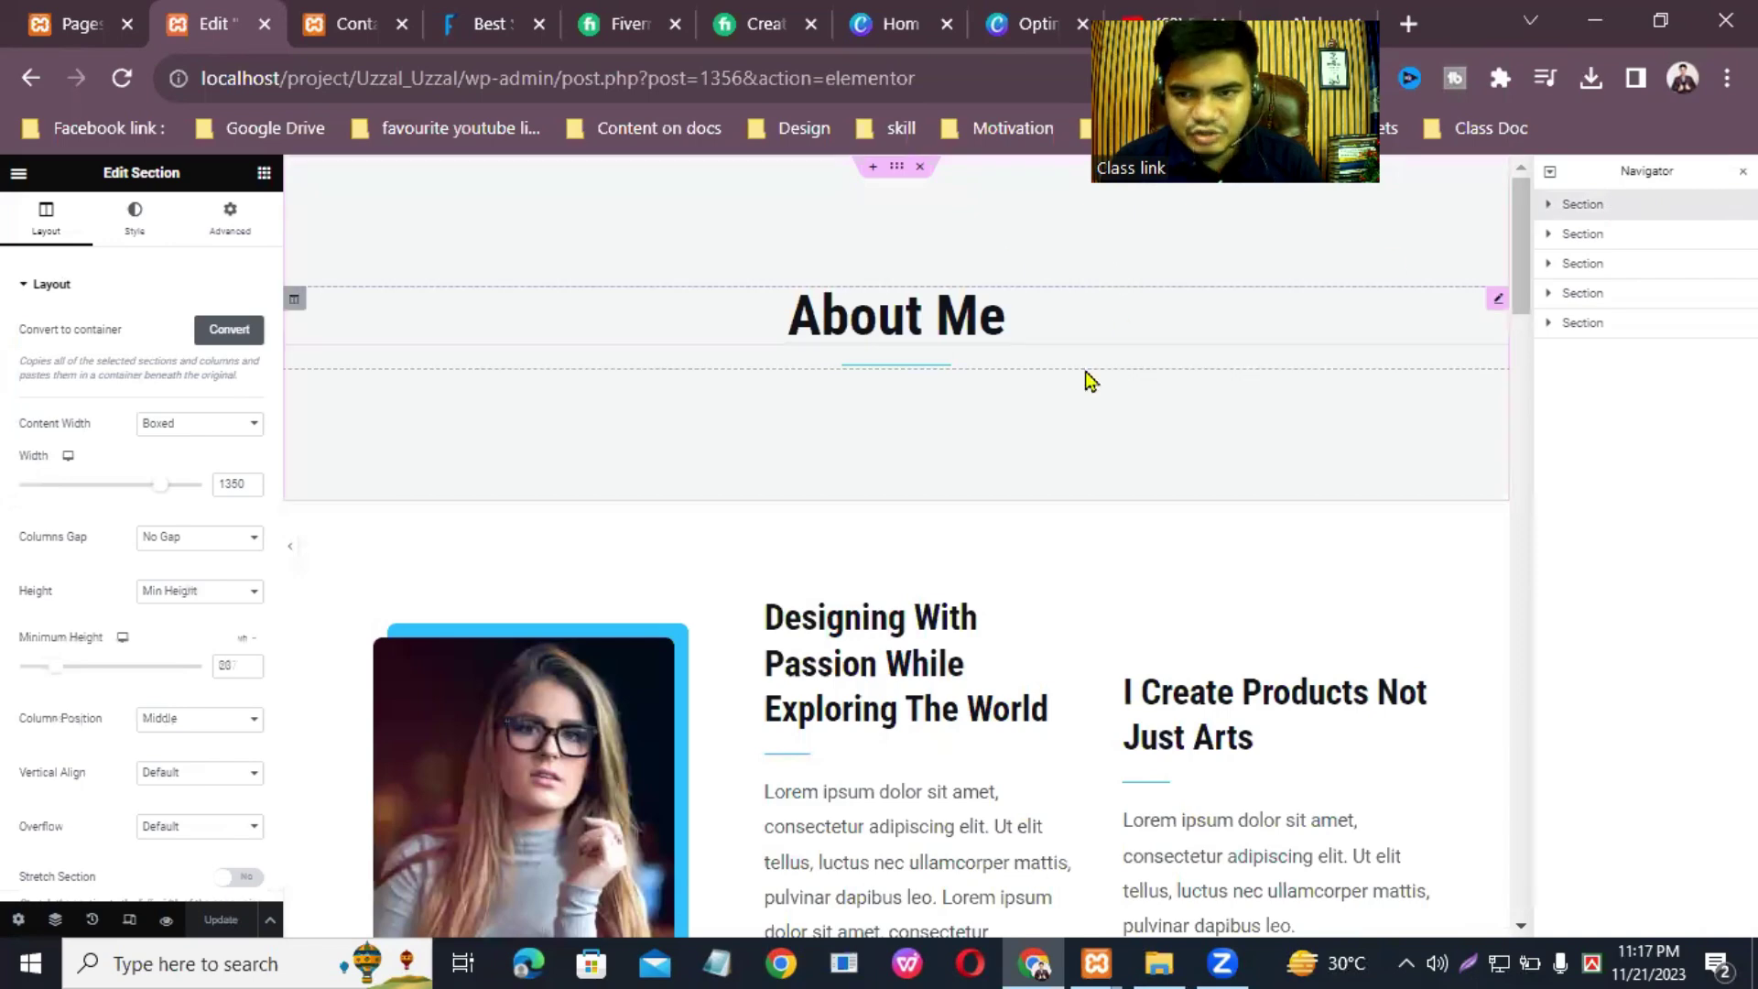
{"action": "left_click", "coordinate": [1547, 204]}
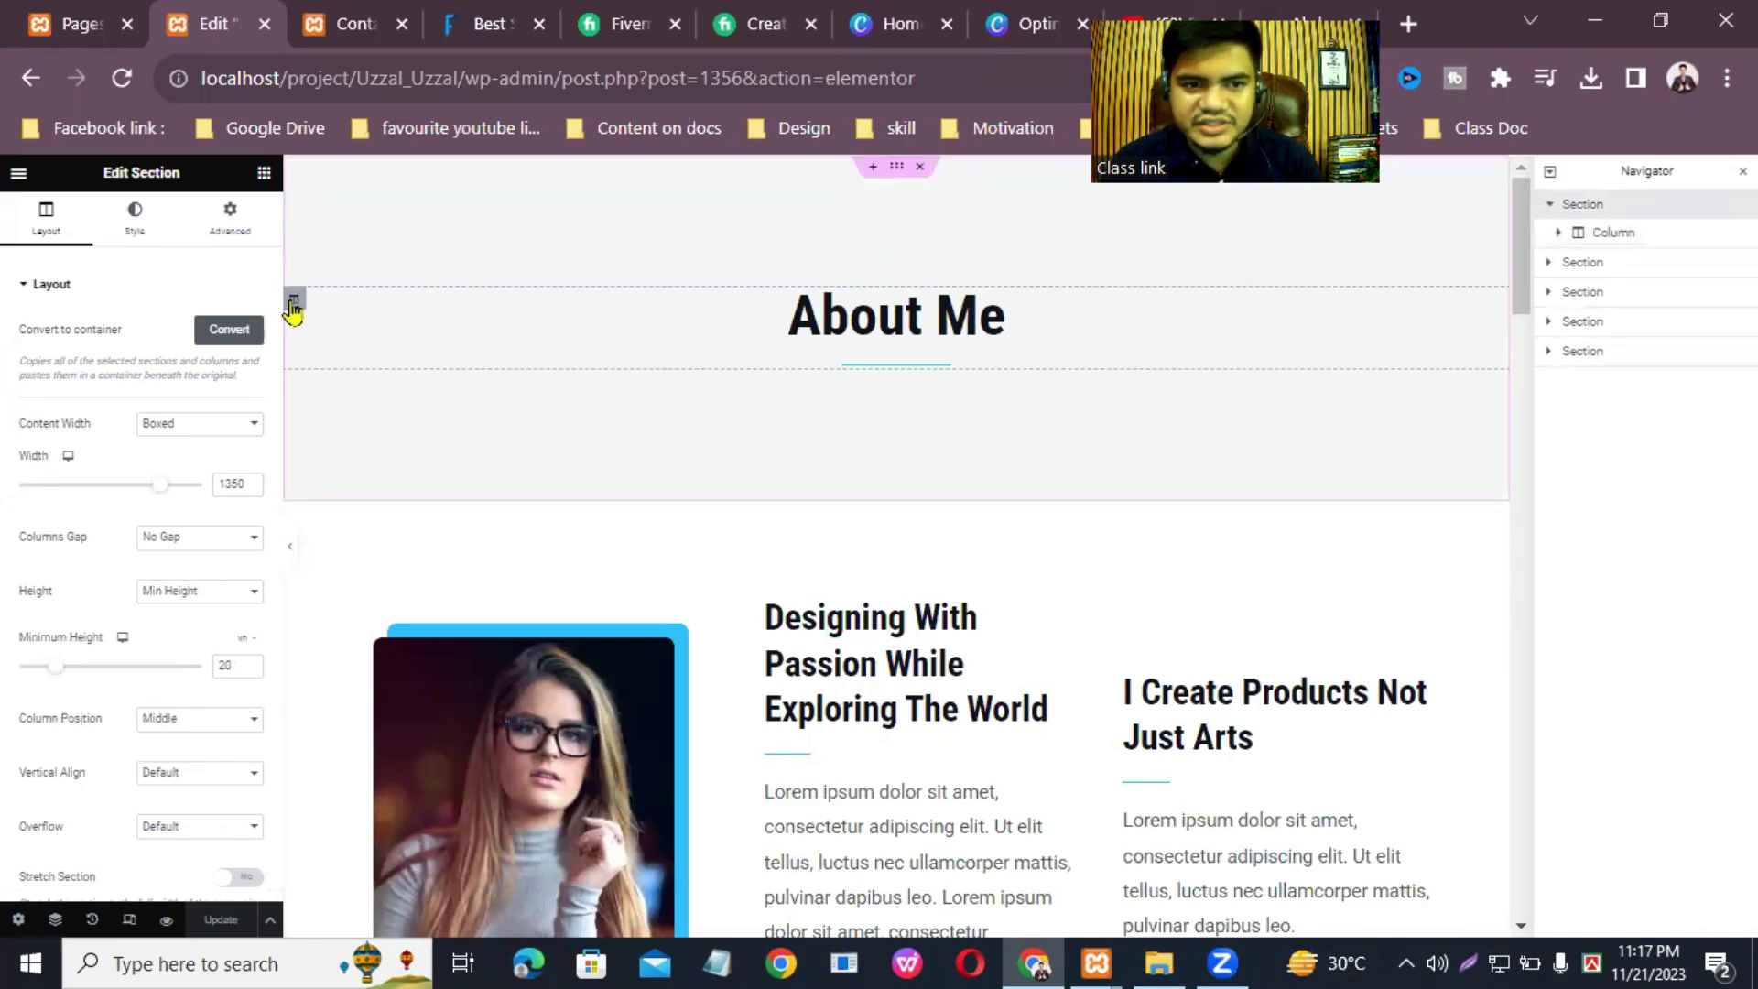
{"action": "left_click", "coordinate": [294, 302]}
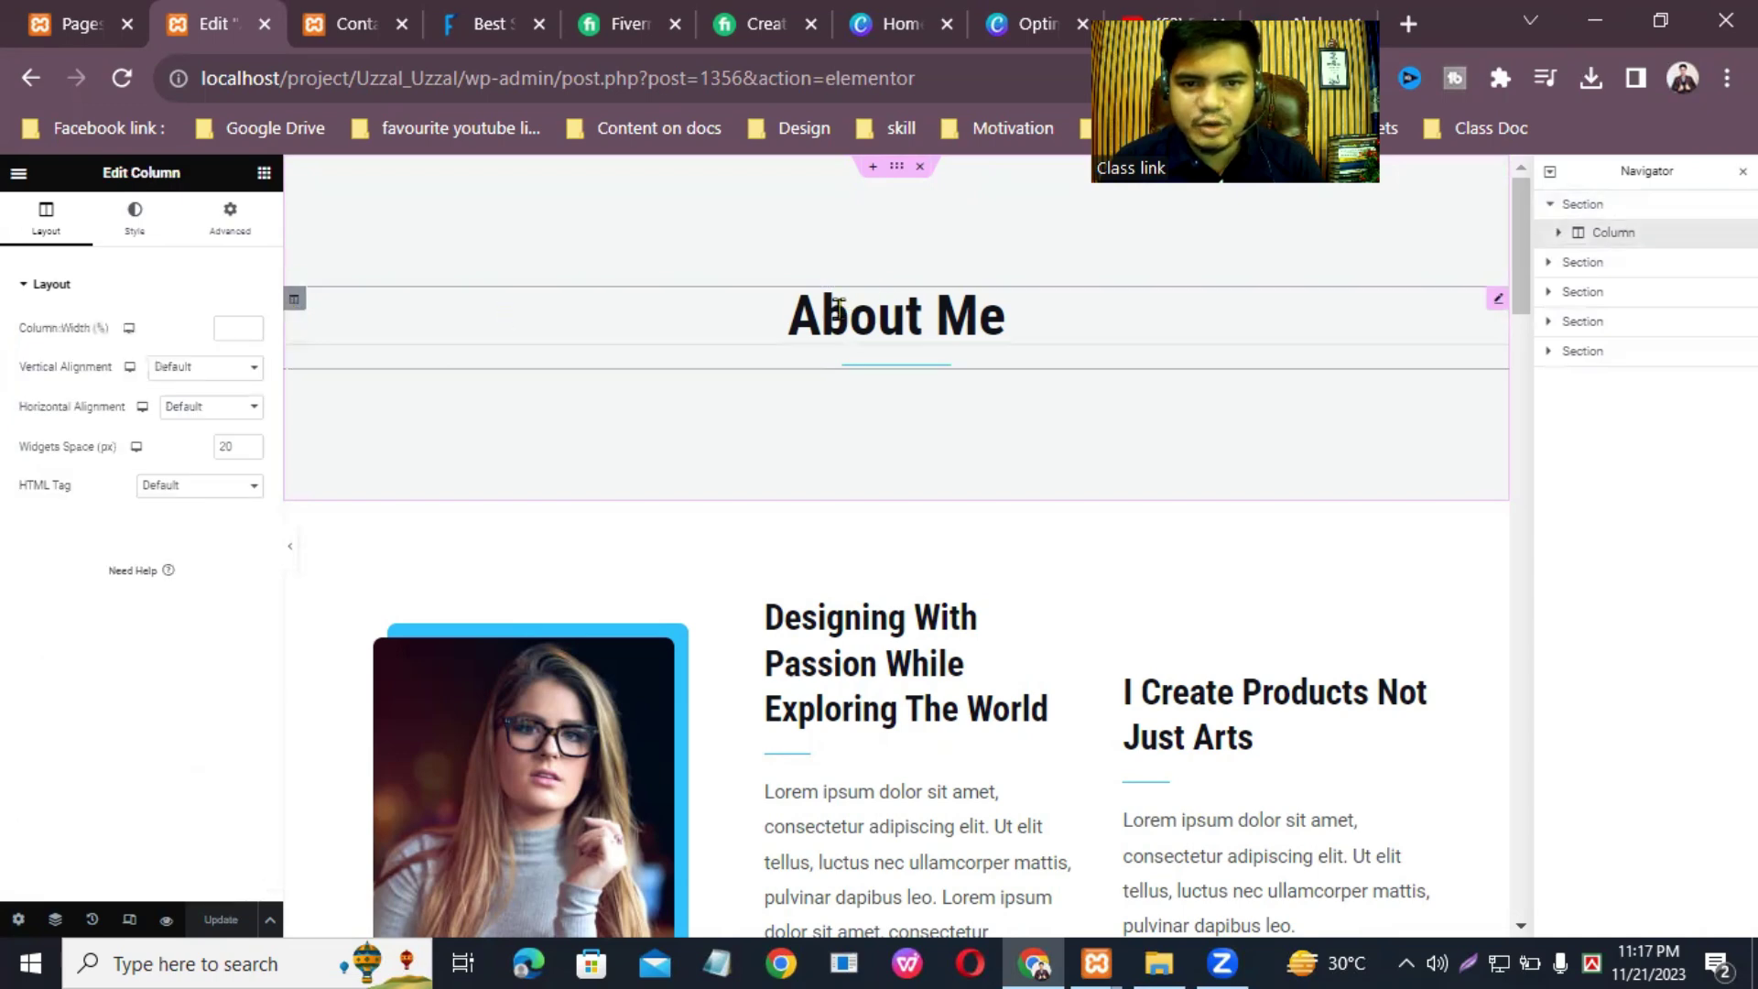
{"action": "left_click", "coordinate": [1499, 303]}
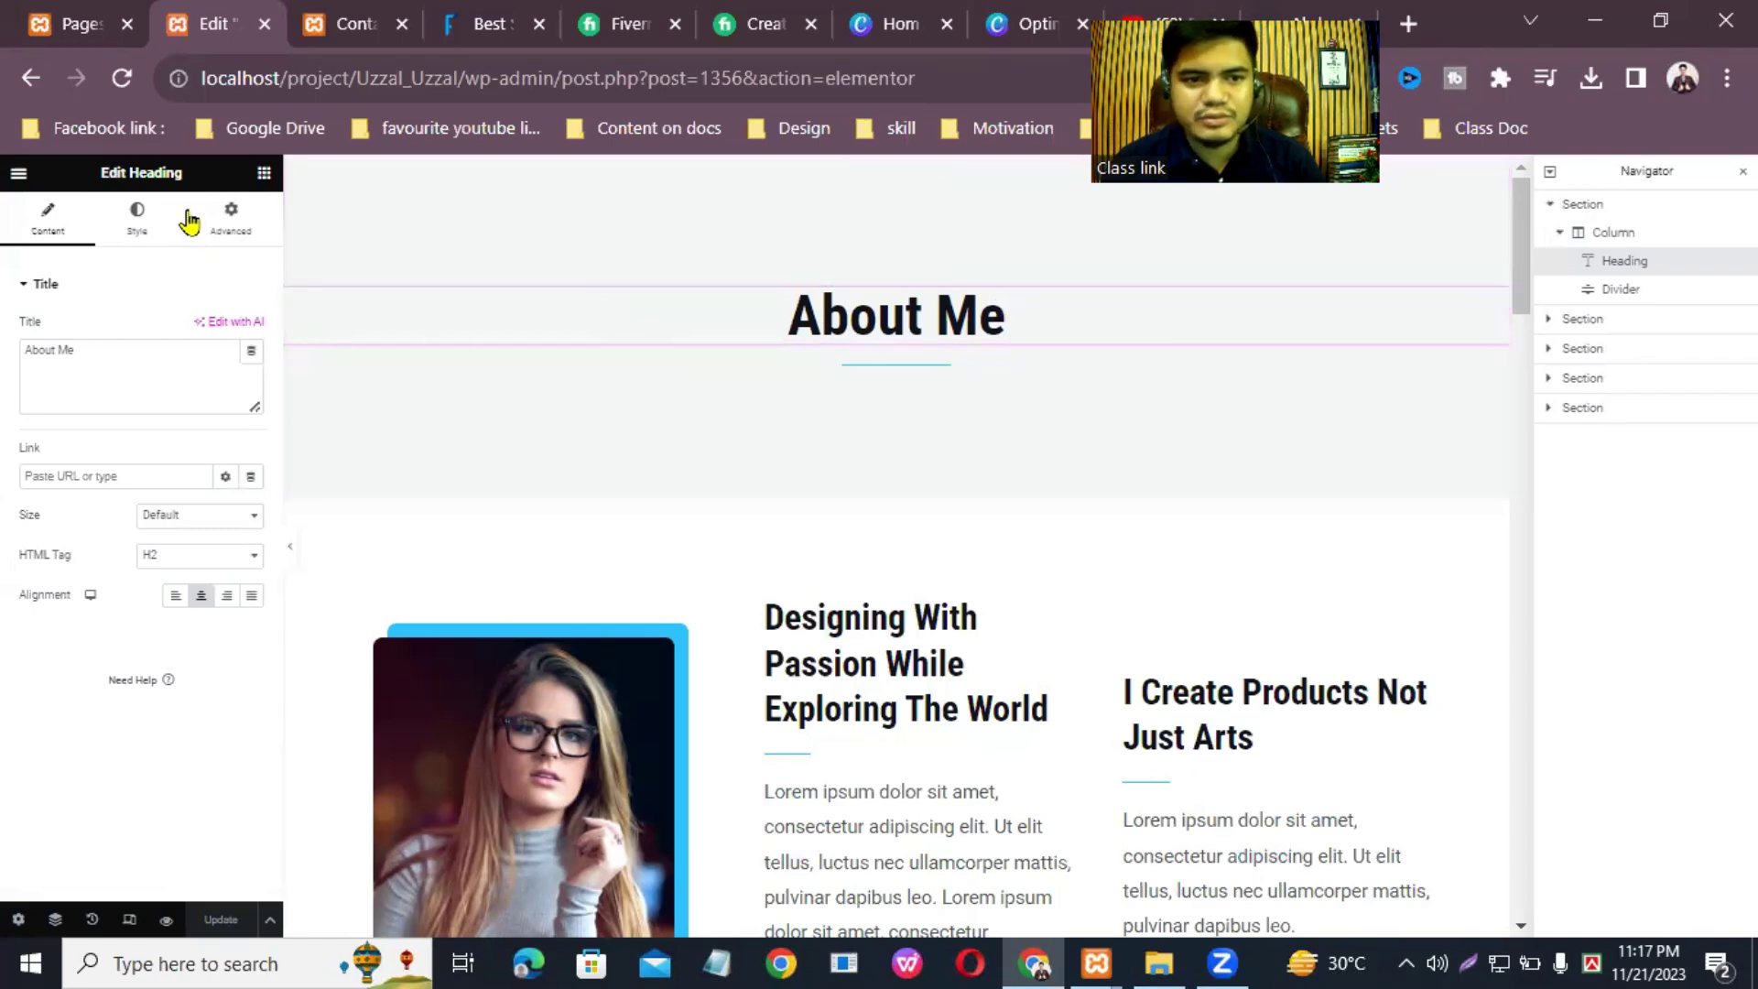
Step: Make the About Me heading text colour dark red
{"action": "left_click", "coordinate": [138, 216]}
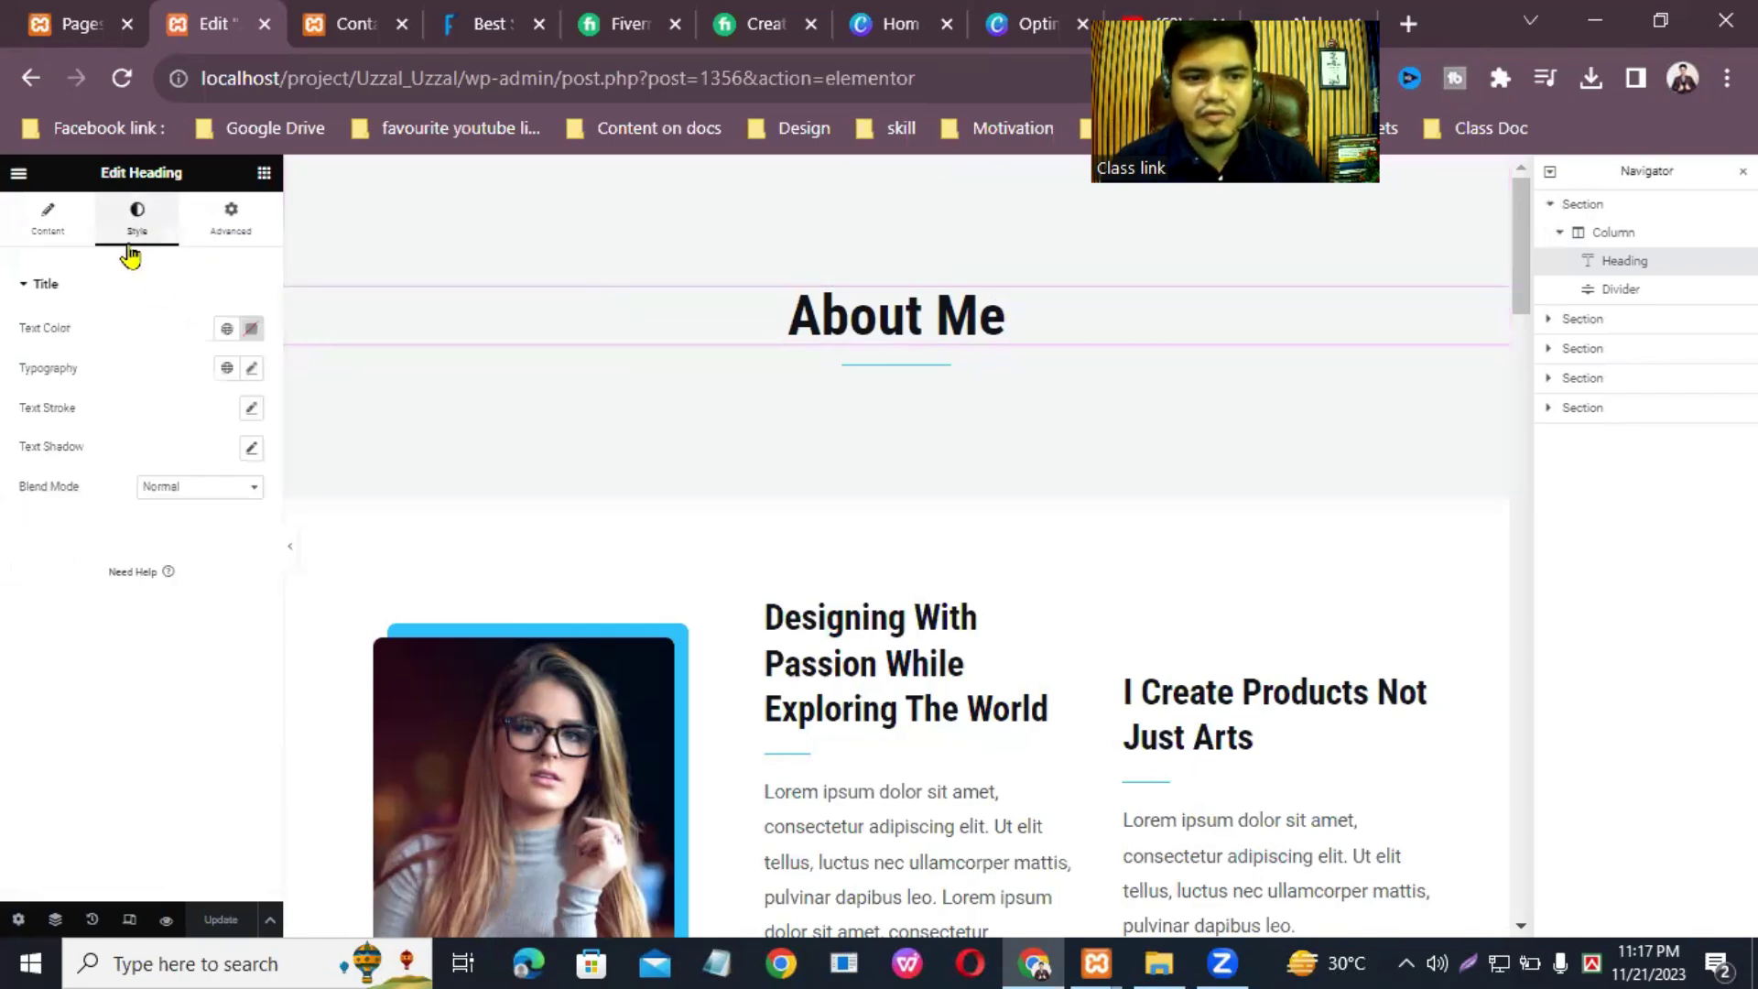
{"action": "left_click", "coordinate": [251, 328]}
{"action": "left_click", "coordinate": [332, 436]}
{"action": "left_click_drag", "start_coordinate": [325, 409], "coordinate": [338, 458]}
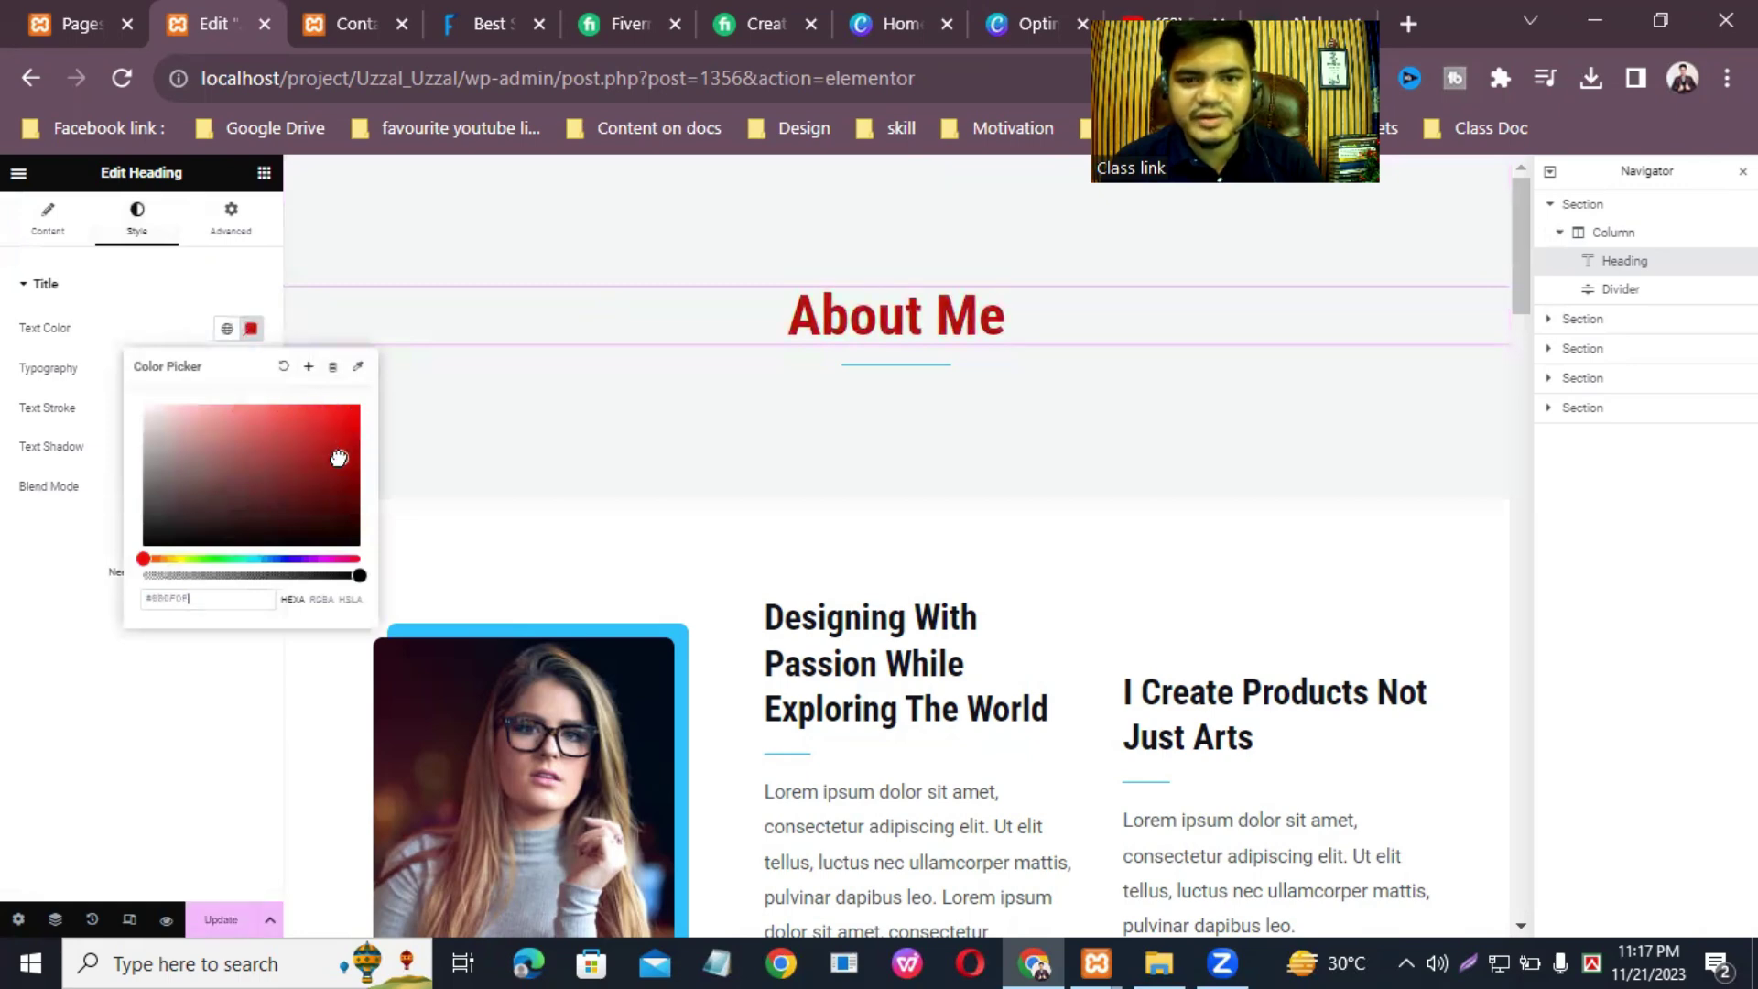
{"action": "left_click", "coordinate": [638, 400]}
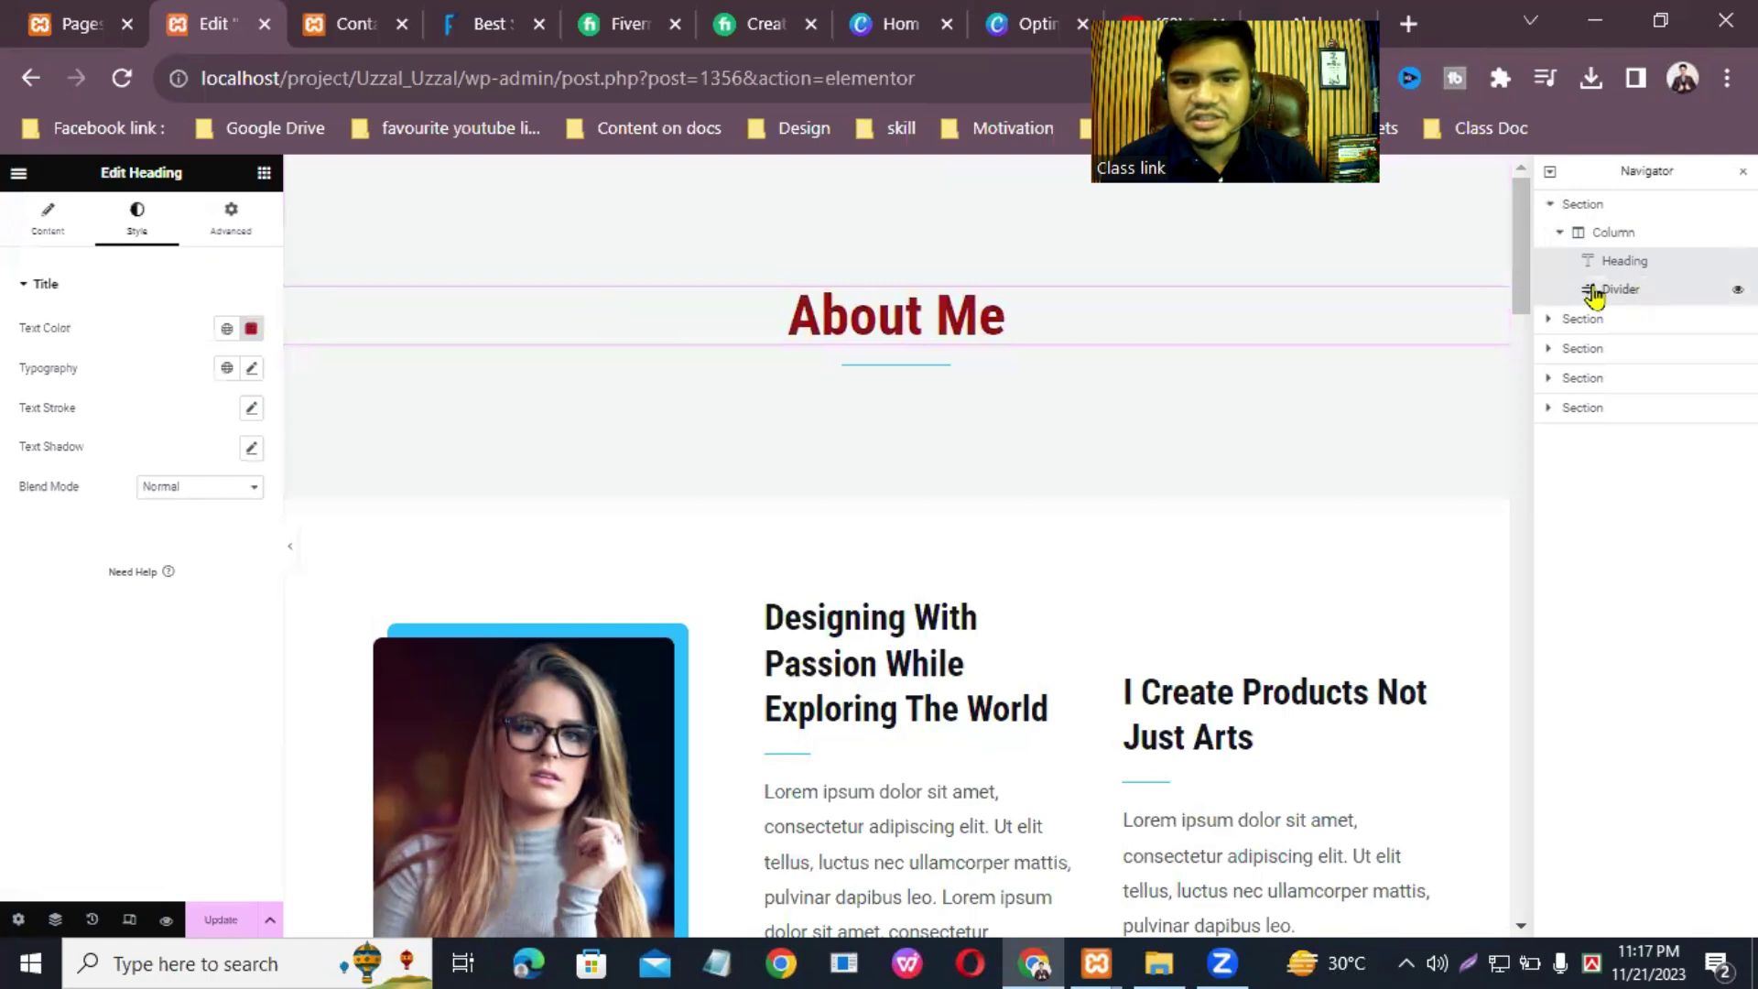
Step: Replace the old divider with a new one at 50% width, centred under About Me
{"action": "left_click", "coordinate": [1634, 292]}
{"action": "right_click", "coordinate": [1634, 302]}
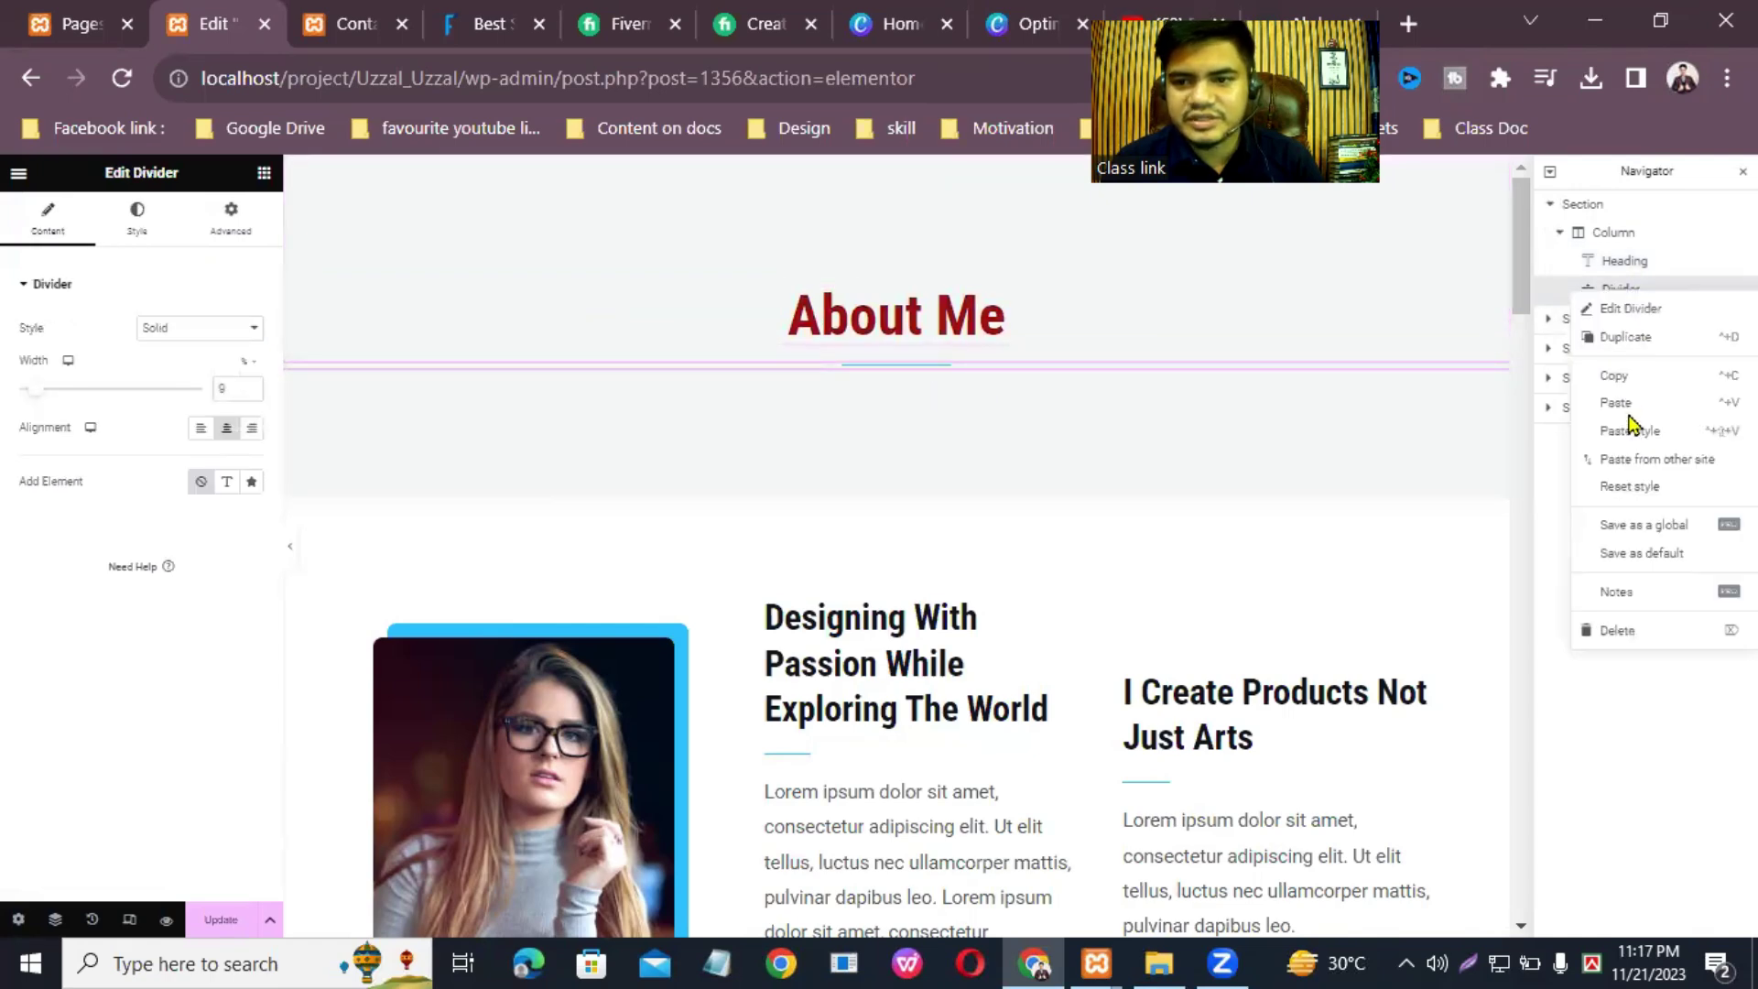
{"action": "left_click", "coordinate": [1617, 631]}
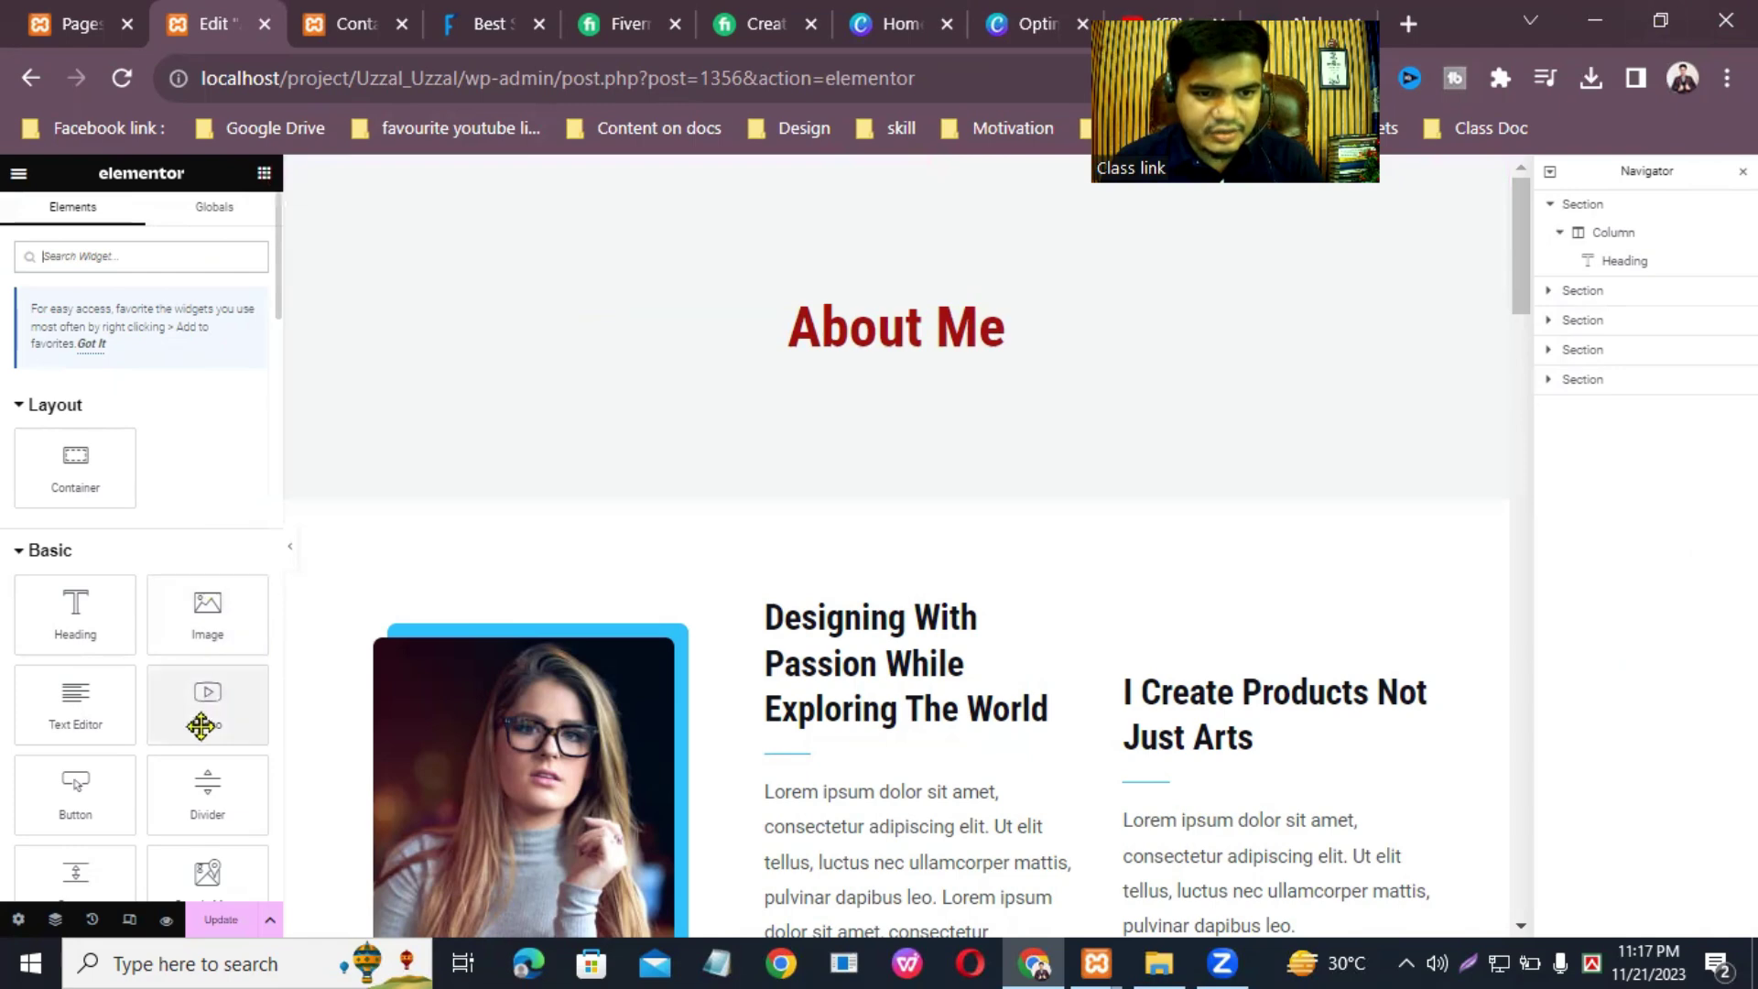
{"action": "left_click_drag", "start_coordinate": [193, 792], "coordinate": [893, 350]}
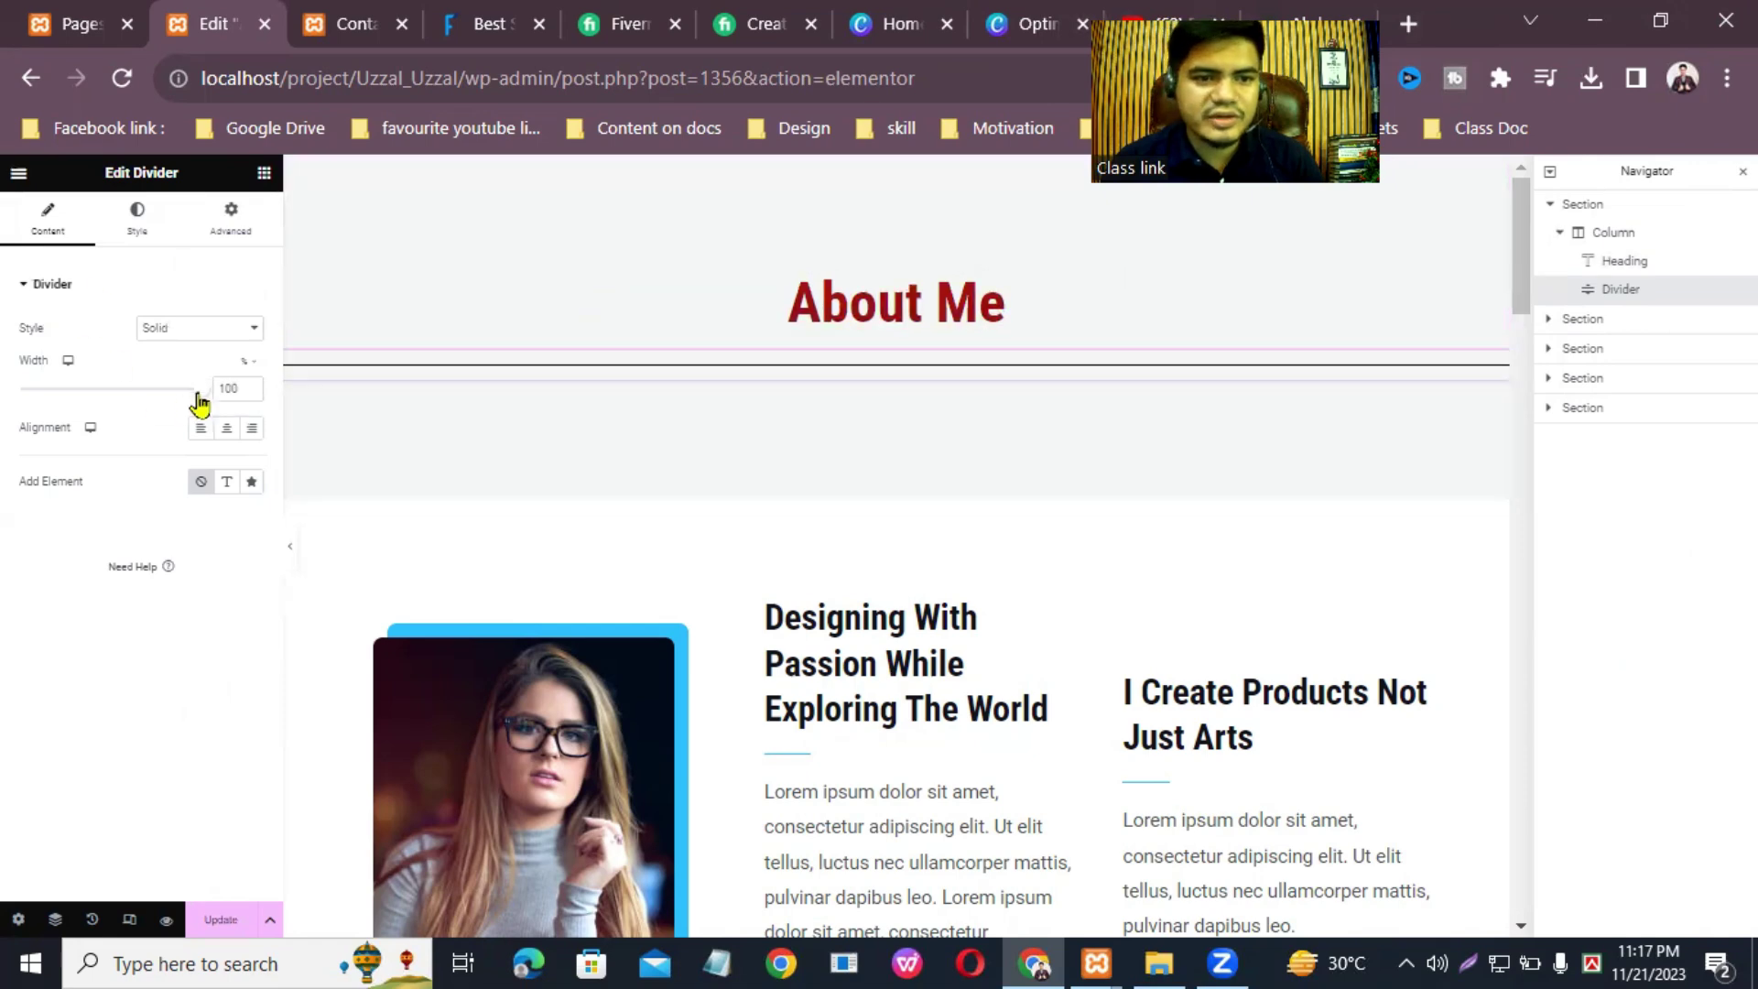
{"action": "left_click_drag", "start_coordinate": [202, 400], "coordinate": [126, 398]}
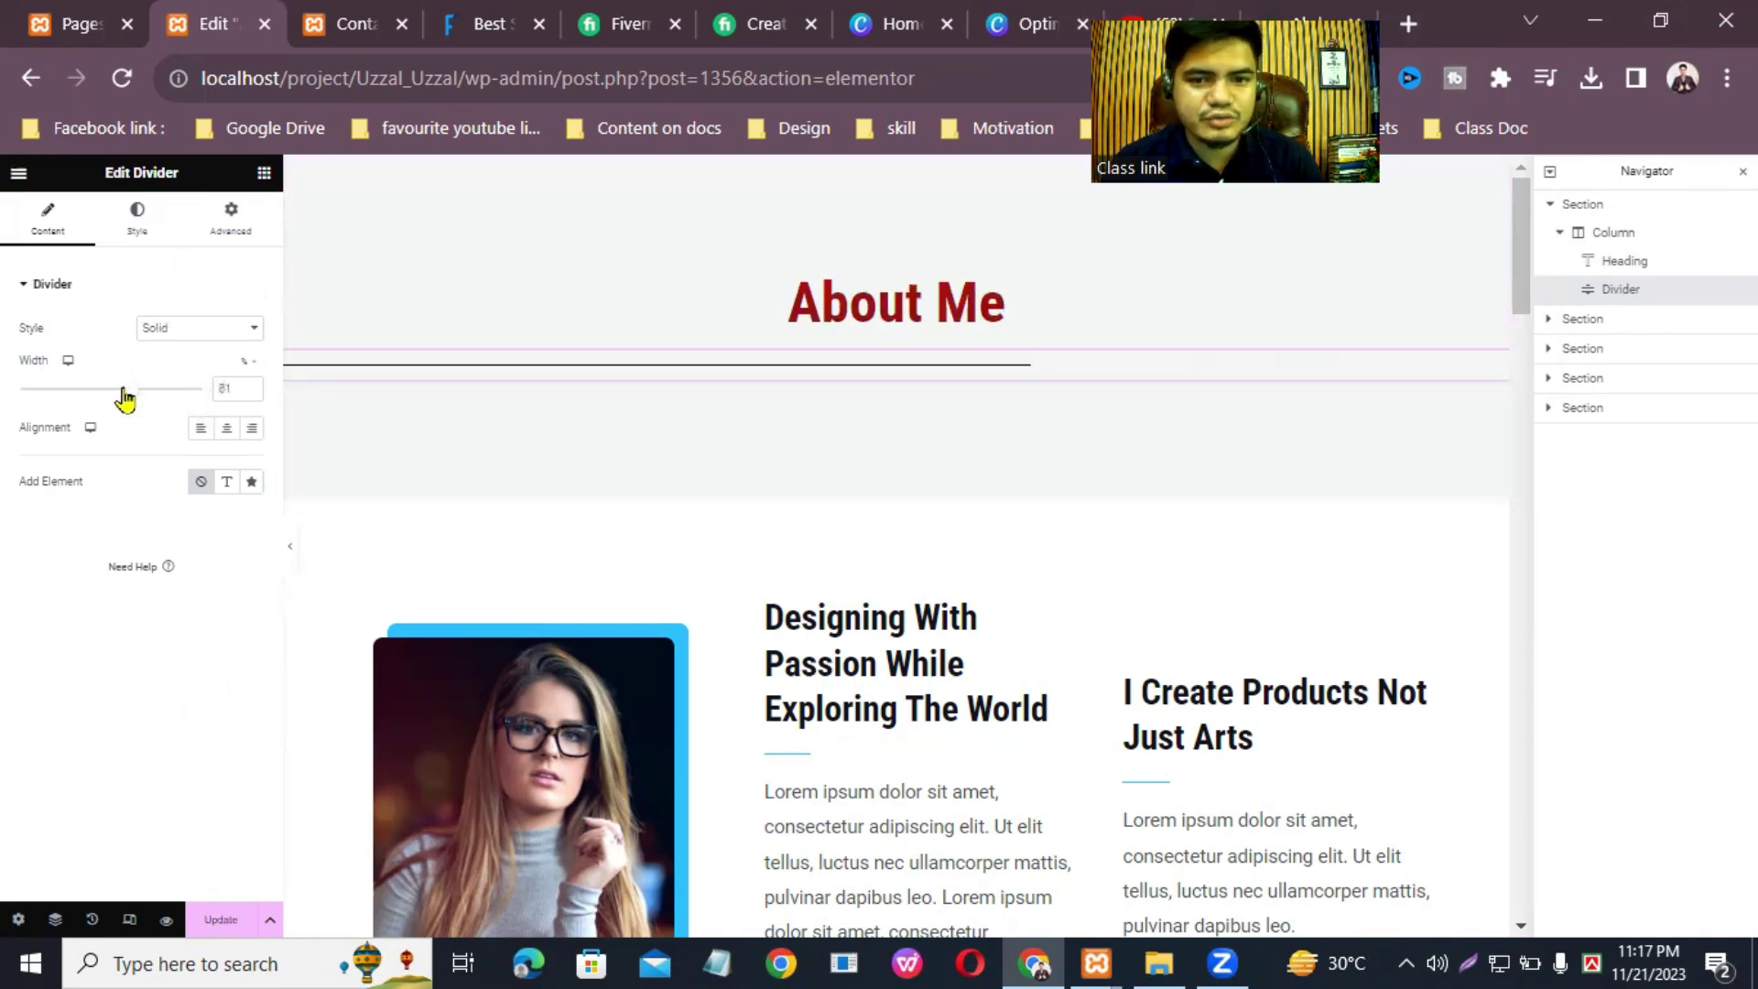
{"action": "left_click", "coordinate": [226, 428]}
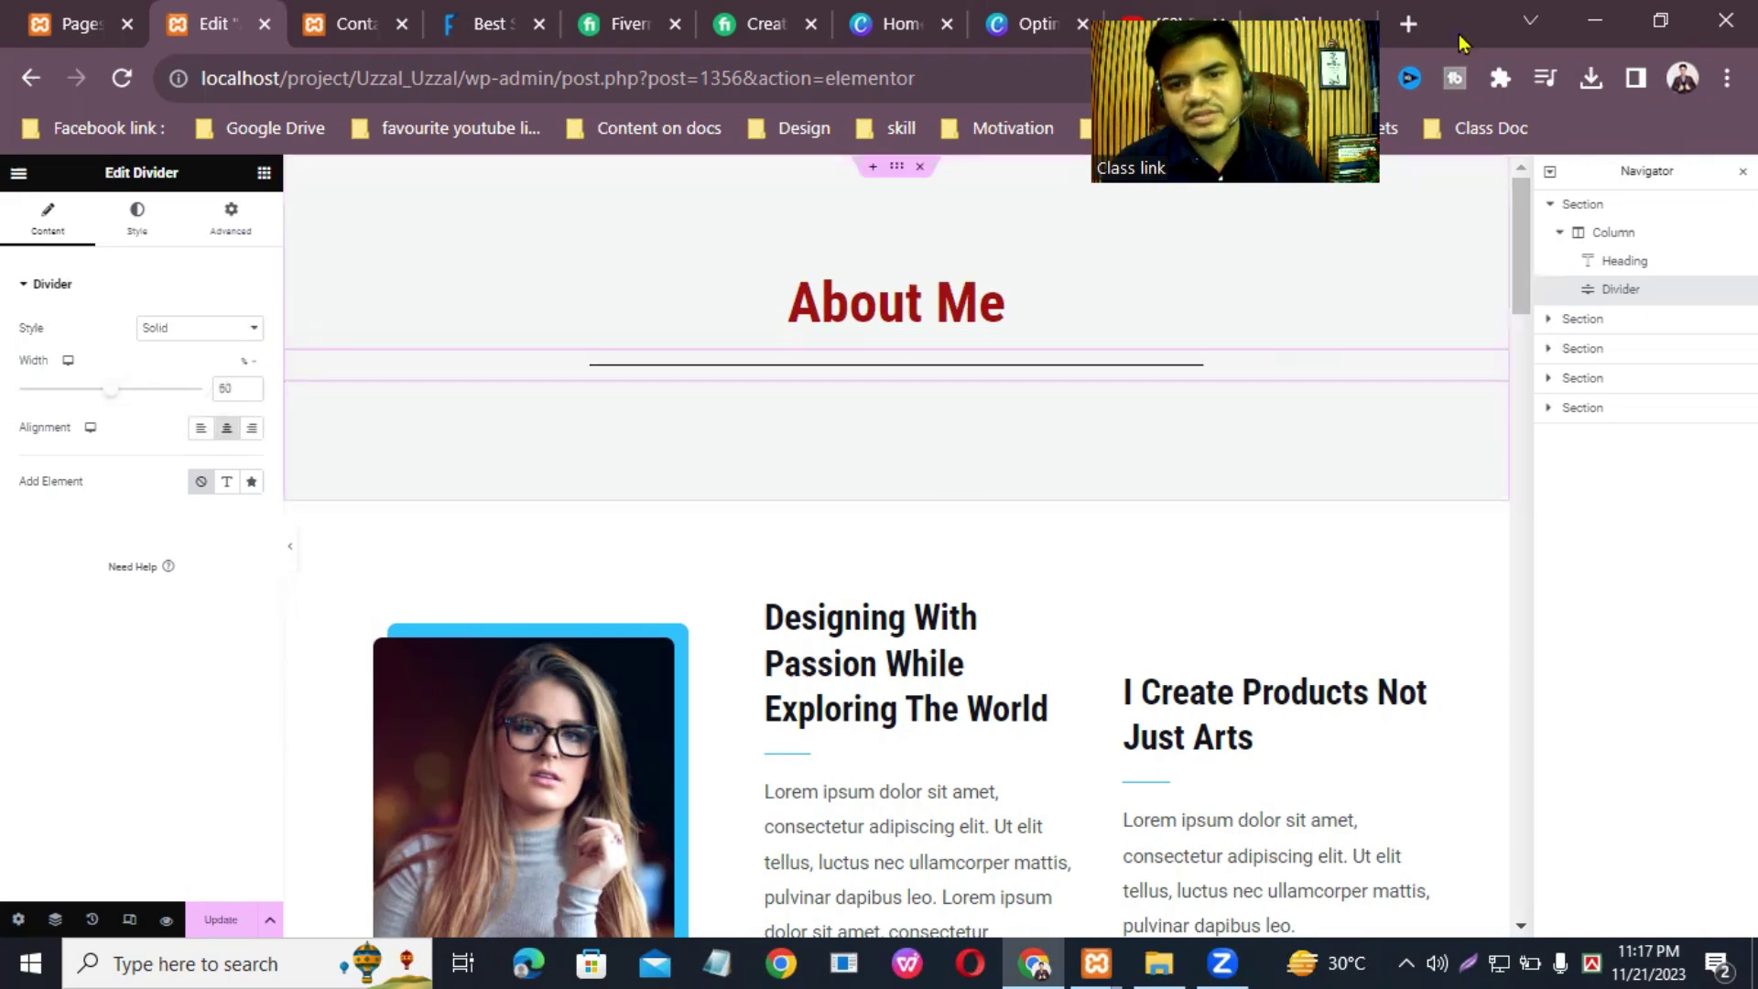
{"action": "scroll", "coordinate": [1522, 233], "scroll_direction": "down", "scroll_amount": 1}
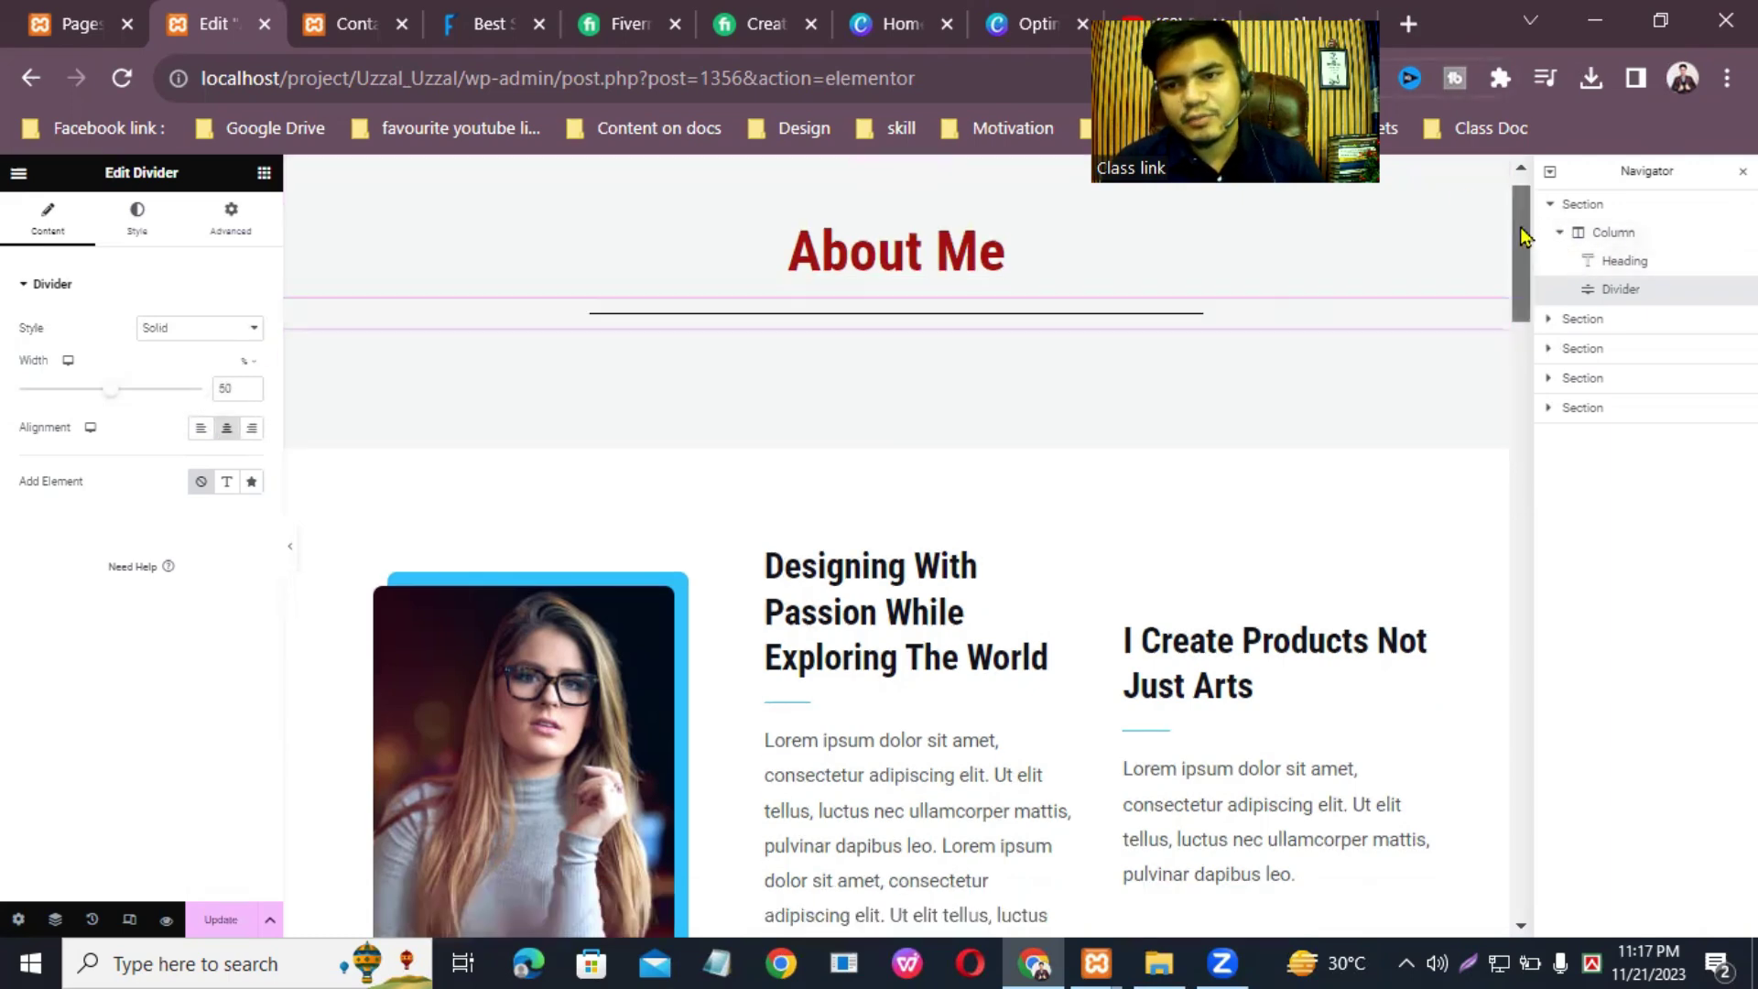
Step: Expand the second section in the Navigator and select the photo's column
{"action": "left_click", "coordinate": [1598, 322]}
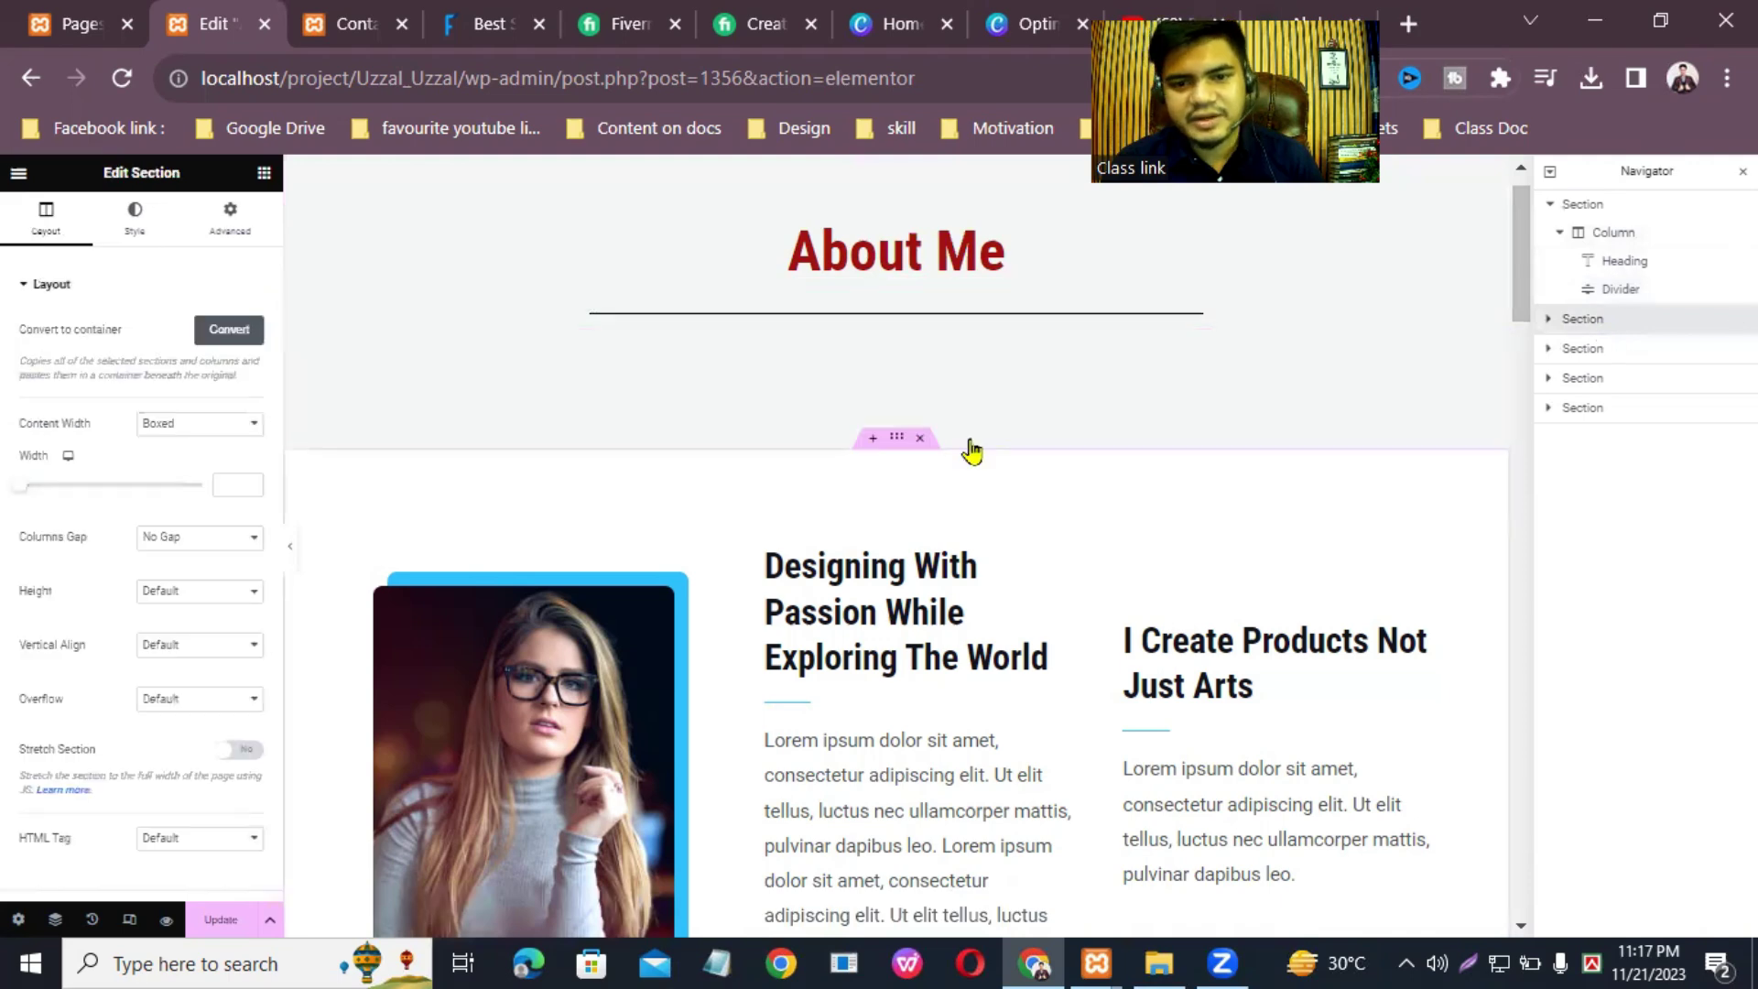
{"action": "left_click", "coordinate": [1550, 320]}
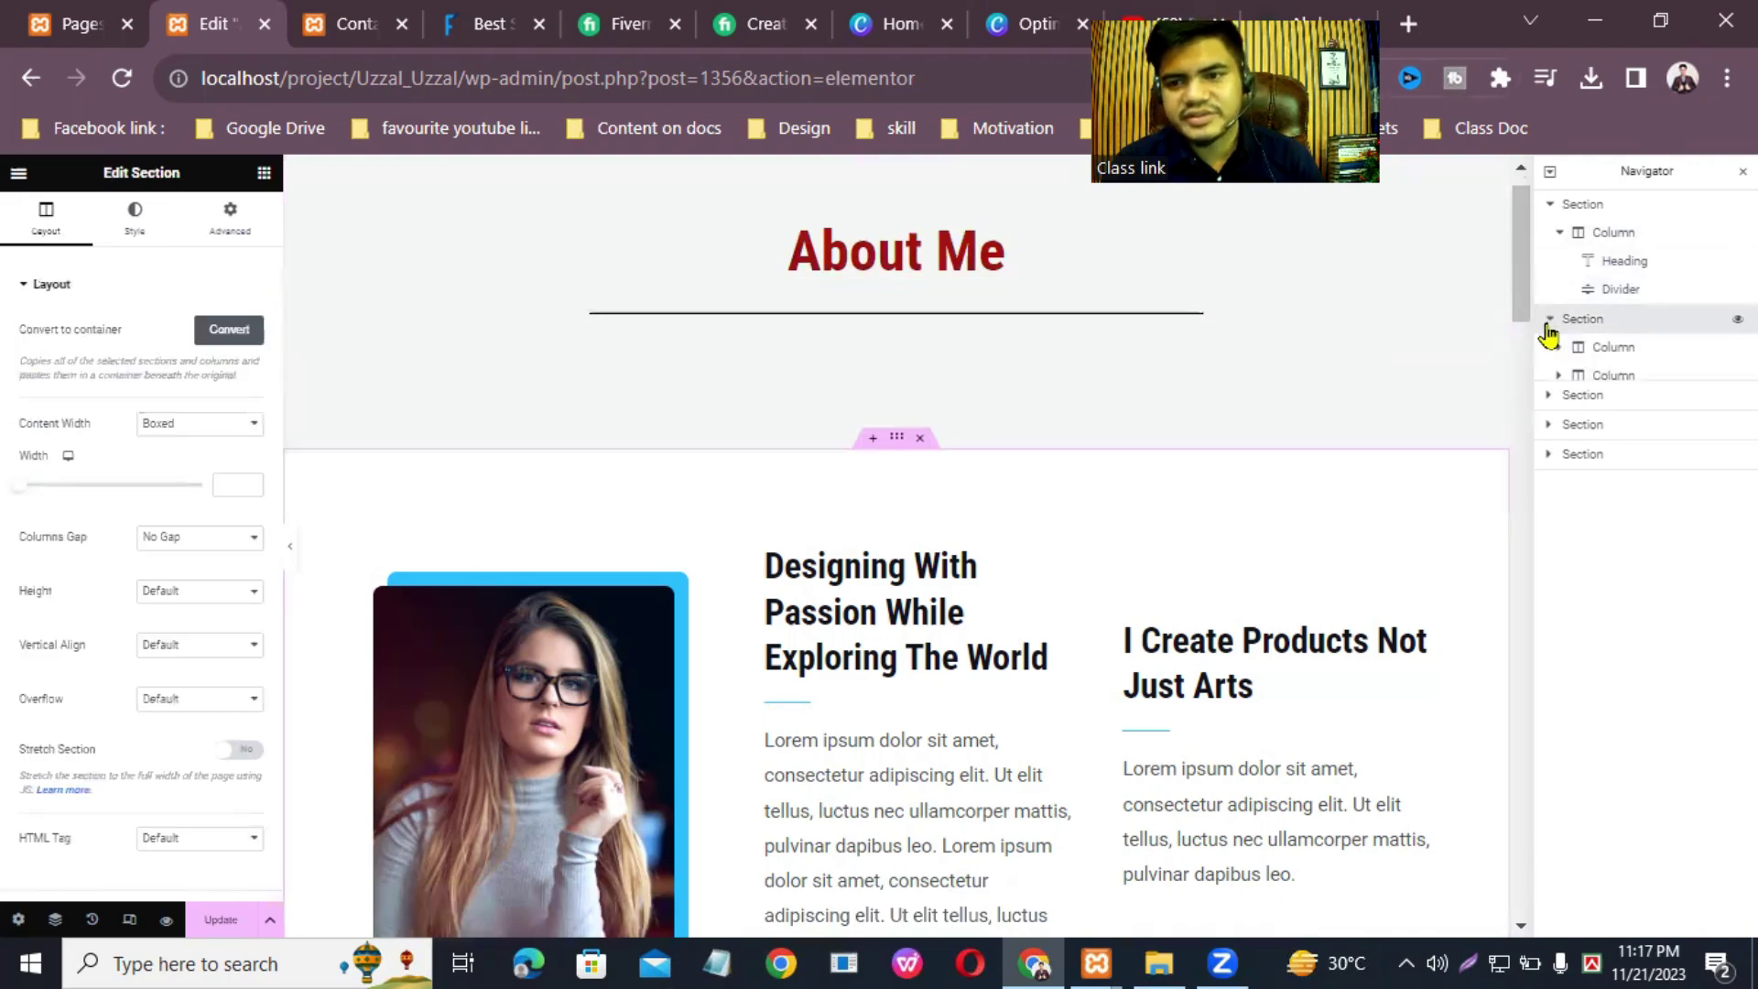
{"action": "left_click", "coordinate": [1622, 349]}
{"action": "left_click", "coordinate": [1614, 376]}
{"action": "left_click", "coordinate": [1614, 404]}
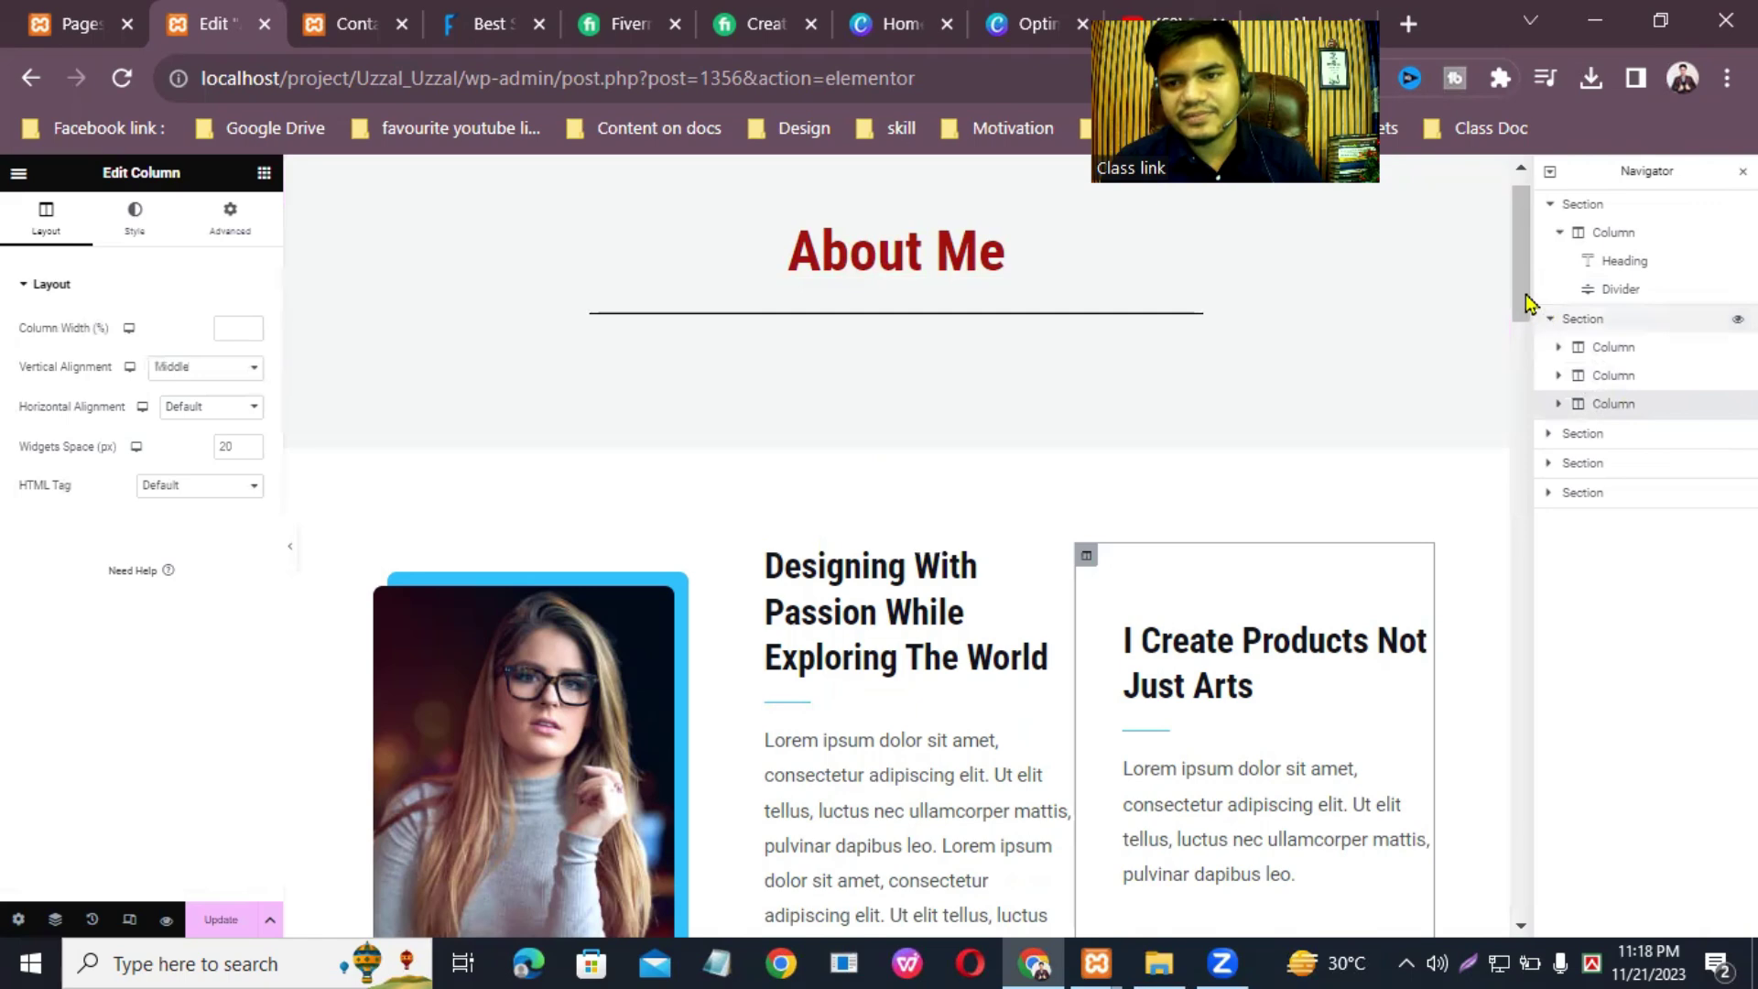
{"action": "scroll", "coordinate": [1521, 297], "scroll_direction": "down", "scroll_amount": 3}
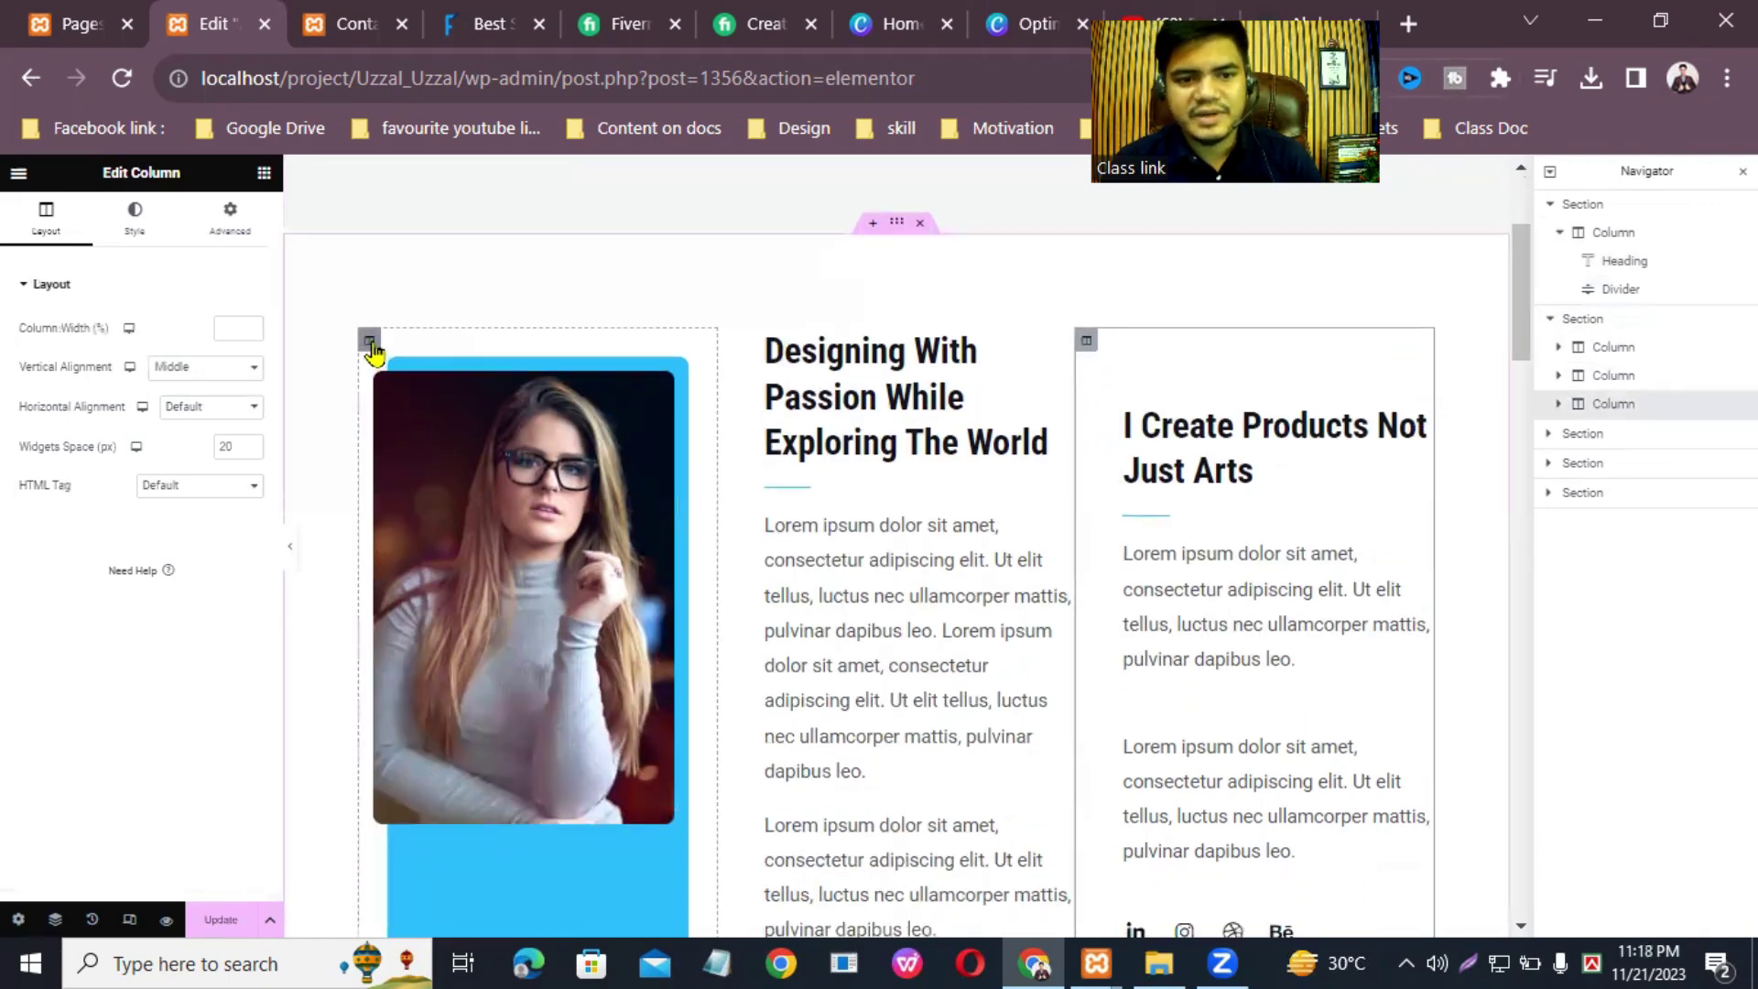
{"action": "left_click", "coordinate": [370, 343]}
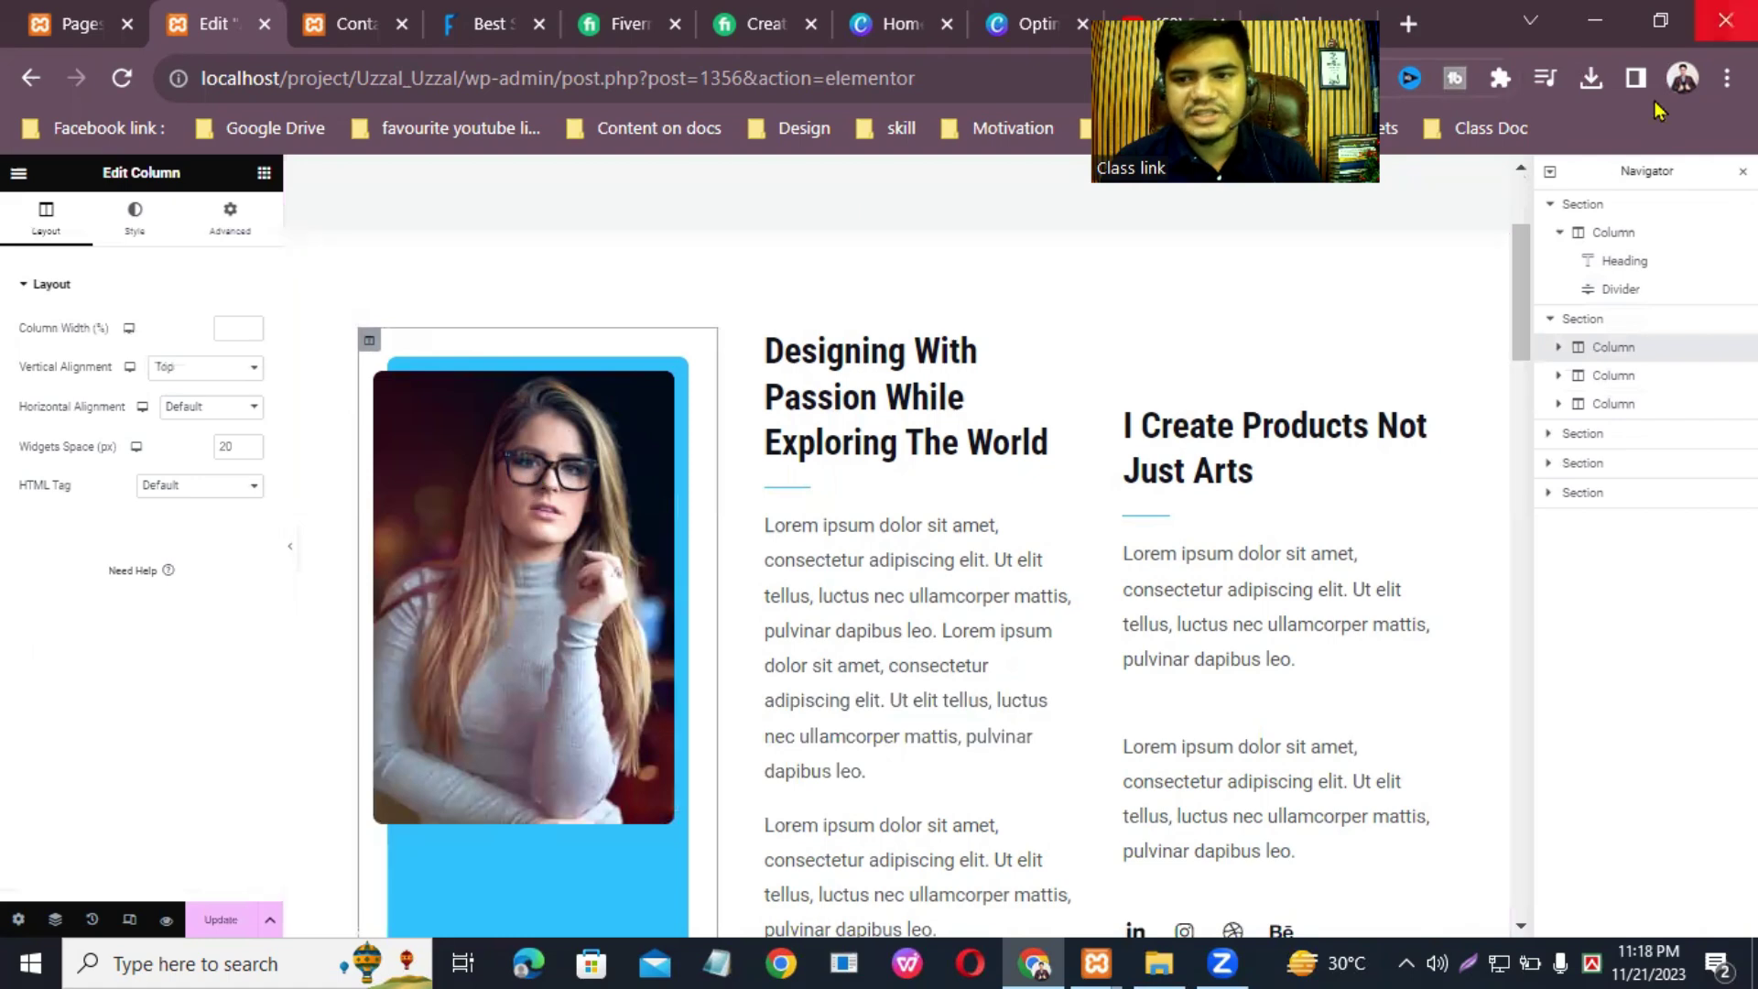
{"action": "scroll", "coordinate": [561, 299], "scroll_direction": "down", "scroll_amount": 1}
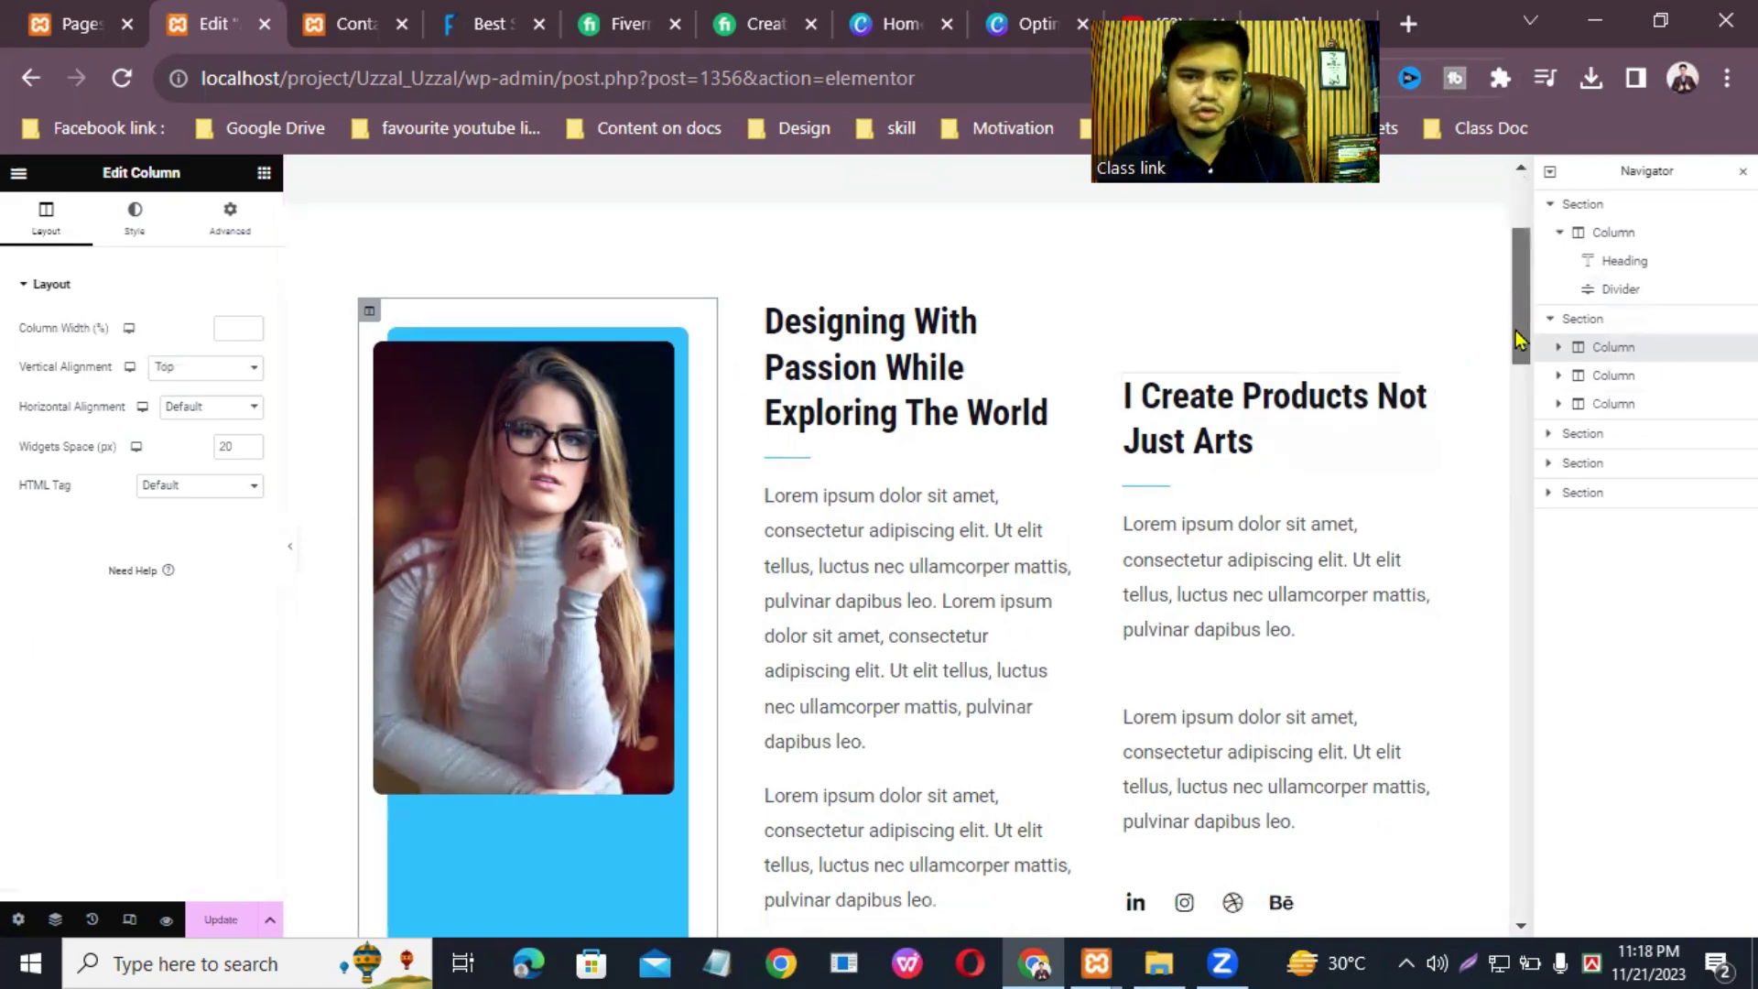
{"action": "scroll", "coordinate": [1517, 343], "scroll_direction": "down", "scroll_amount": 2}
{"action": "scroll", "coordinate": [1517, 344], "scroll_direction": "up", "scroll_amount": 1}
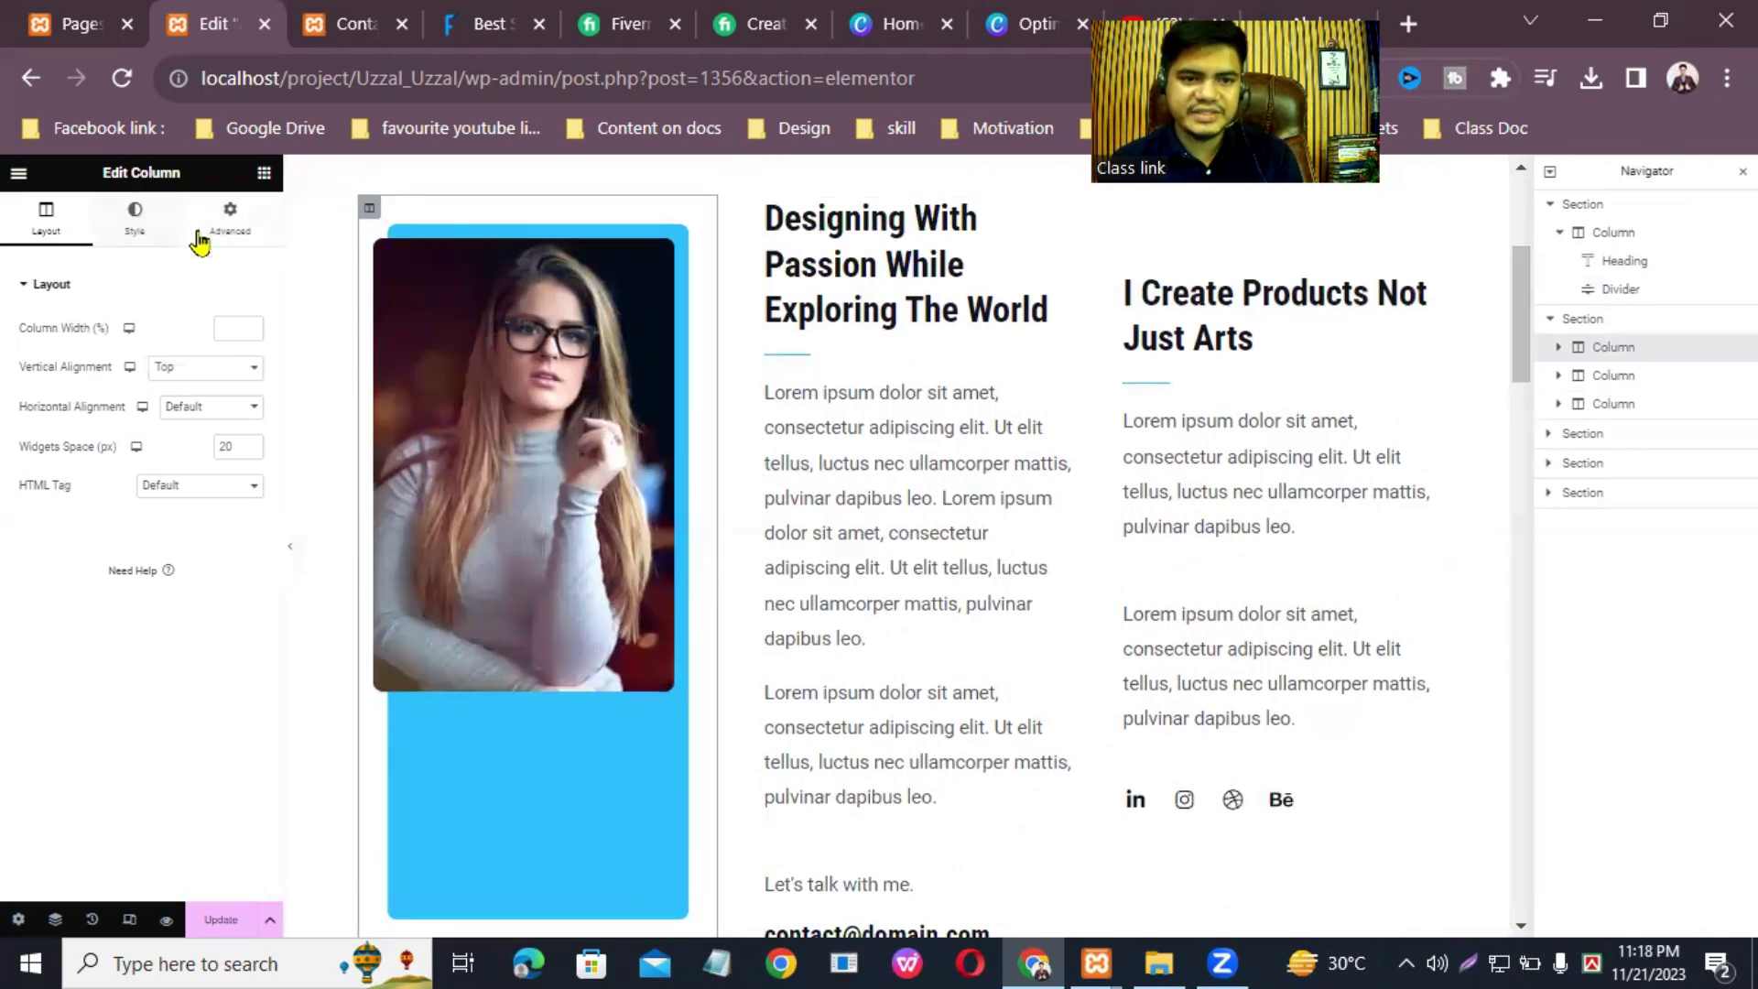
Step: Try Middle vertical alignment for the photo column, revert to Top, and select the profile image
{"action": "left_click", "coordinate": [238, 369]}
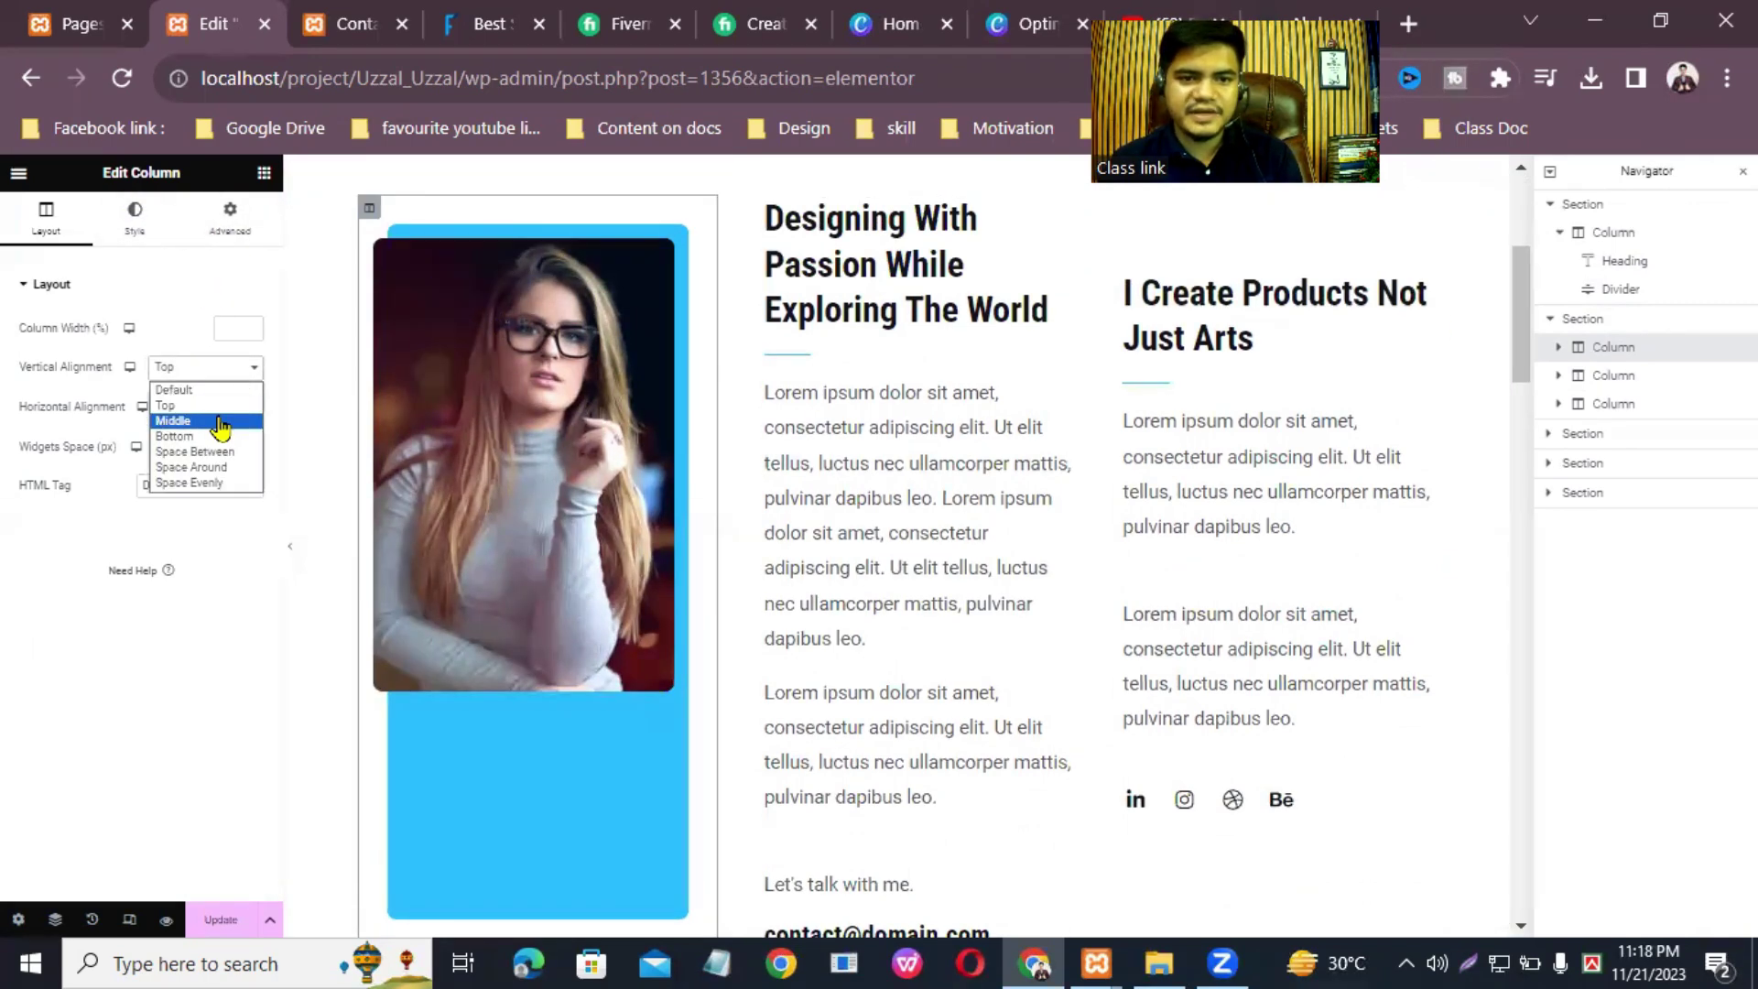
{"action": "left_click", "coordinate": [220, 420]}
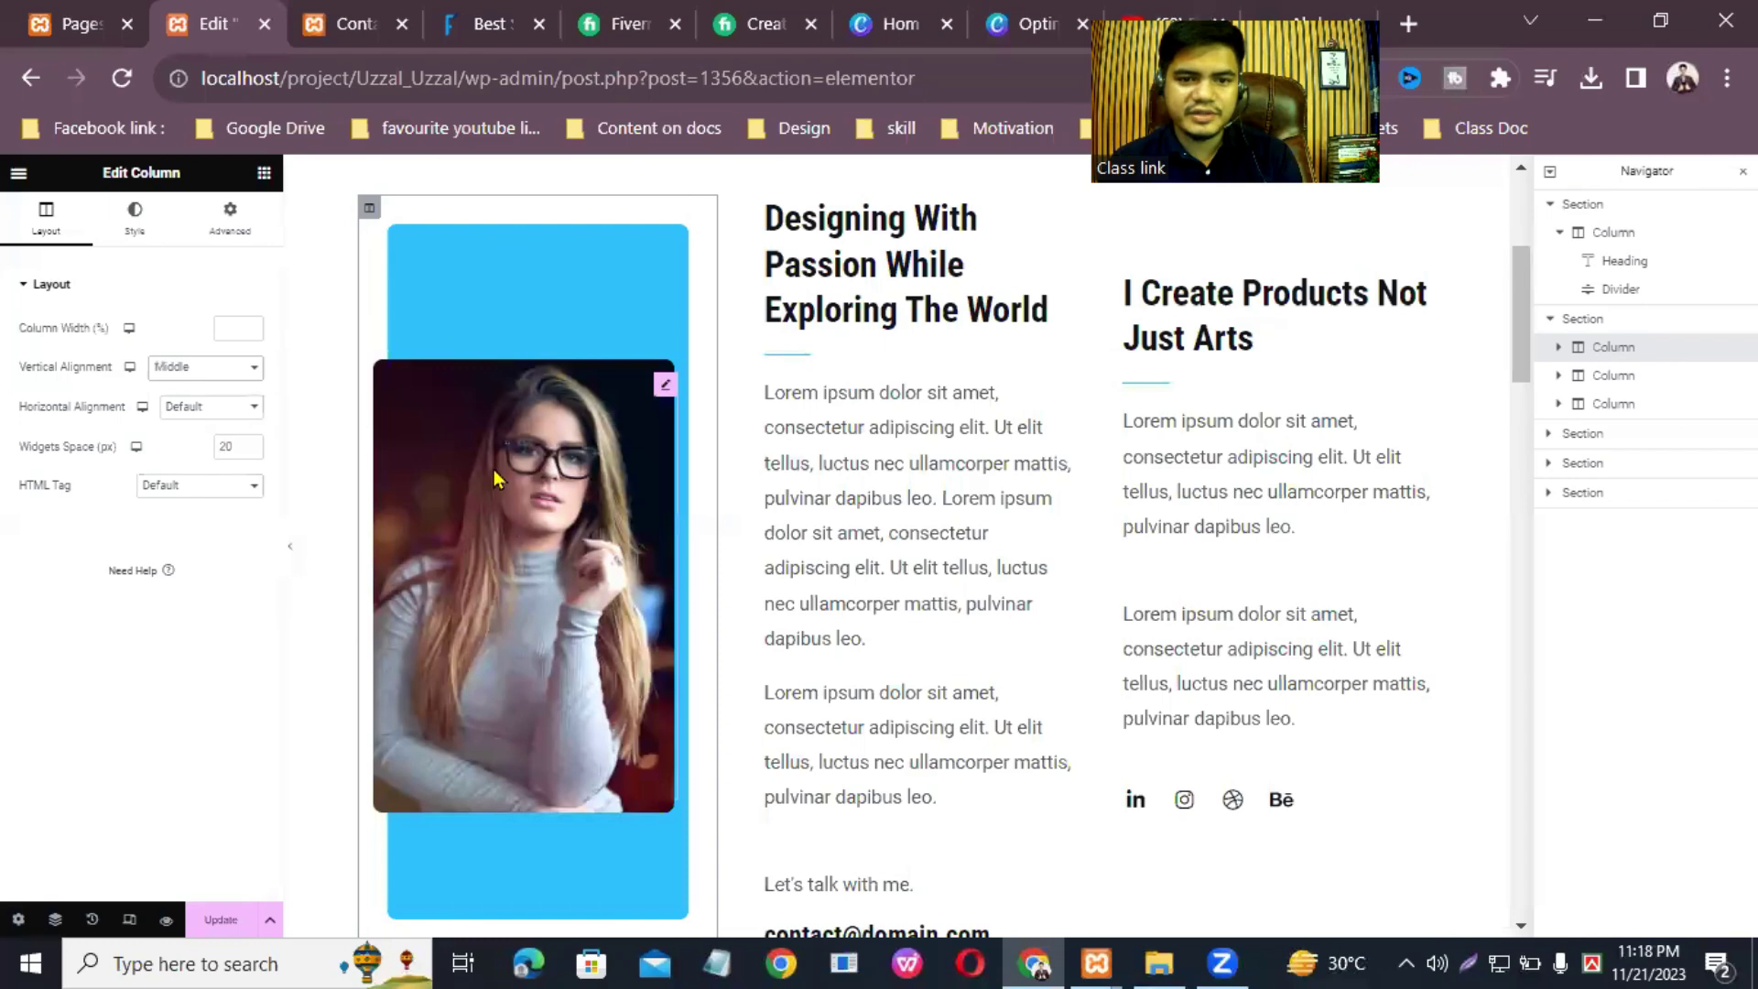
{"action": "left_click", "coordinate": [256, 369]}
{"action": "left_click", "coordinate": [220, 404]}
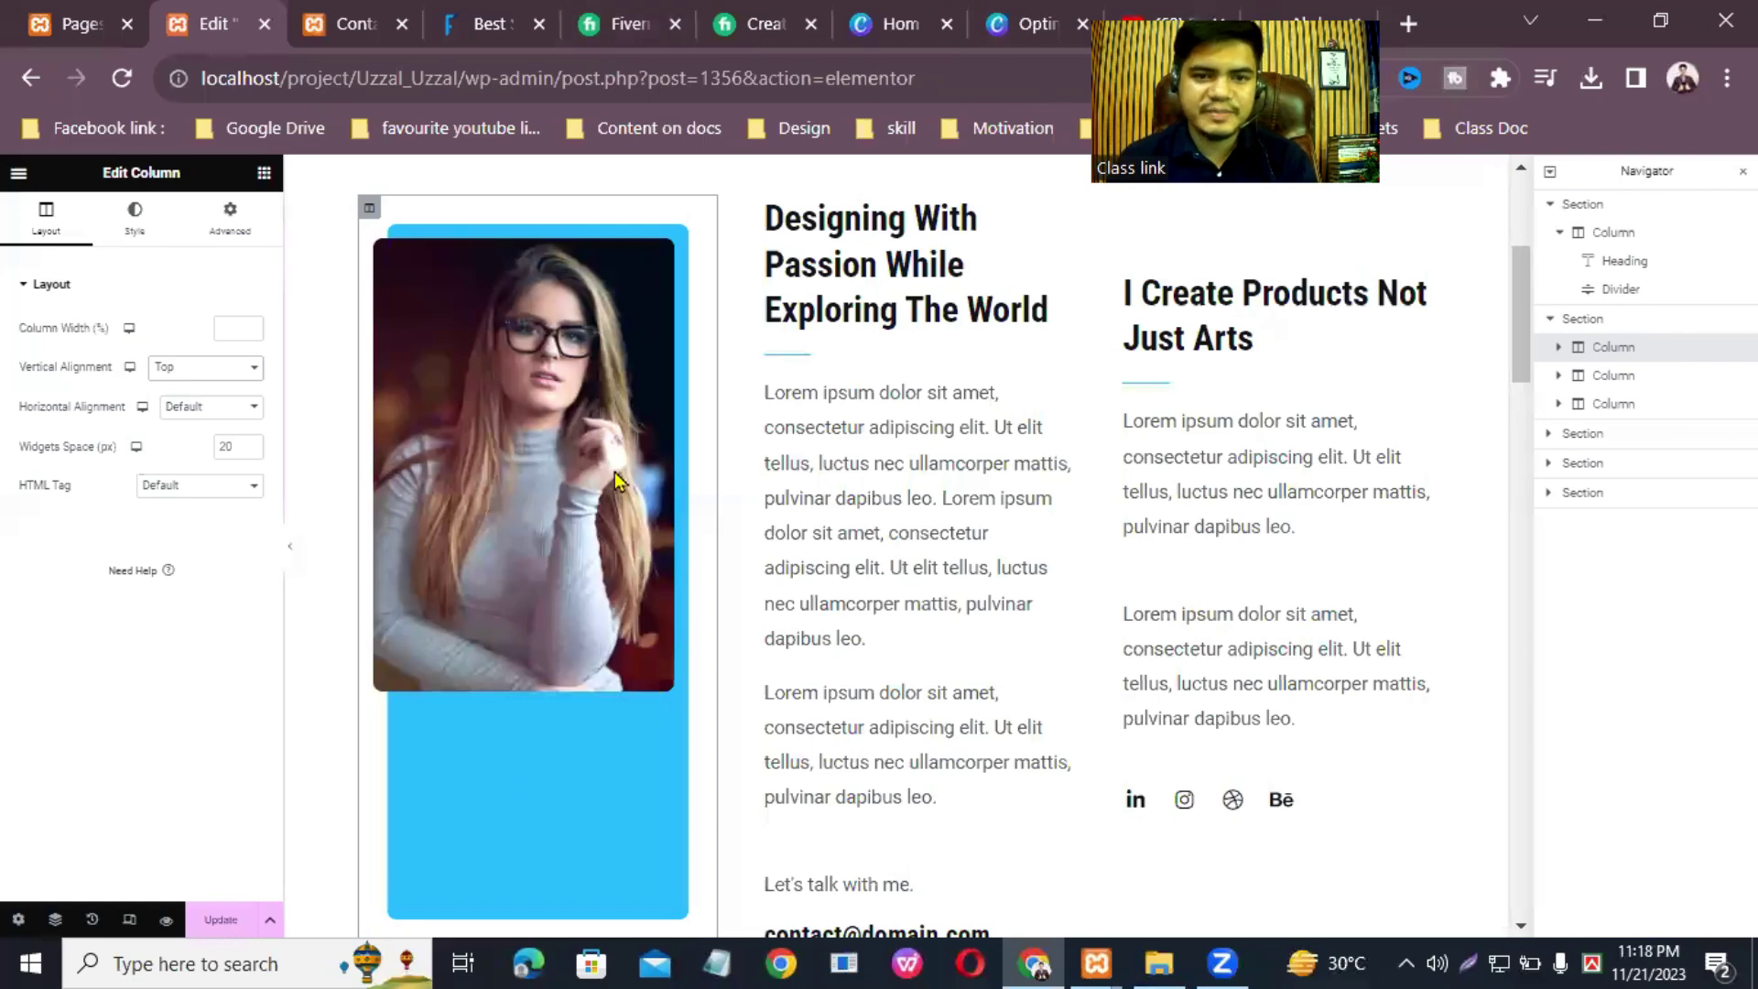
{"action": "left_click", "coordinate": [665, 265]}
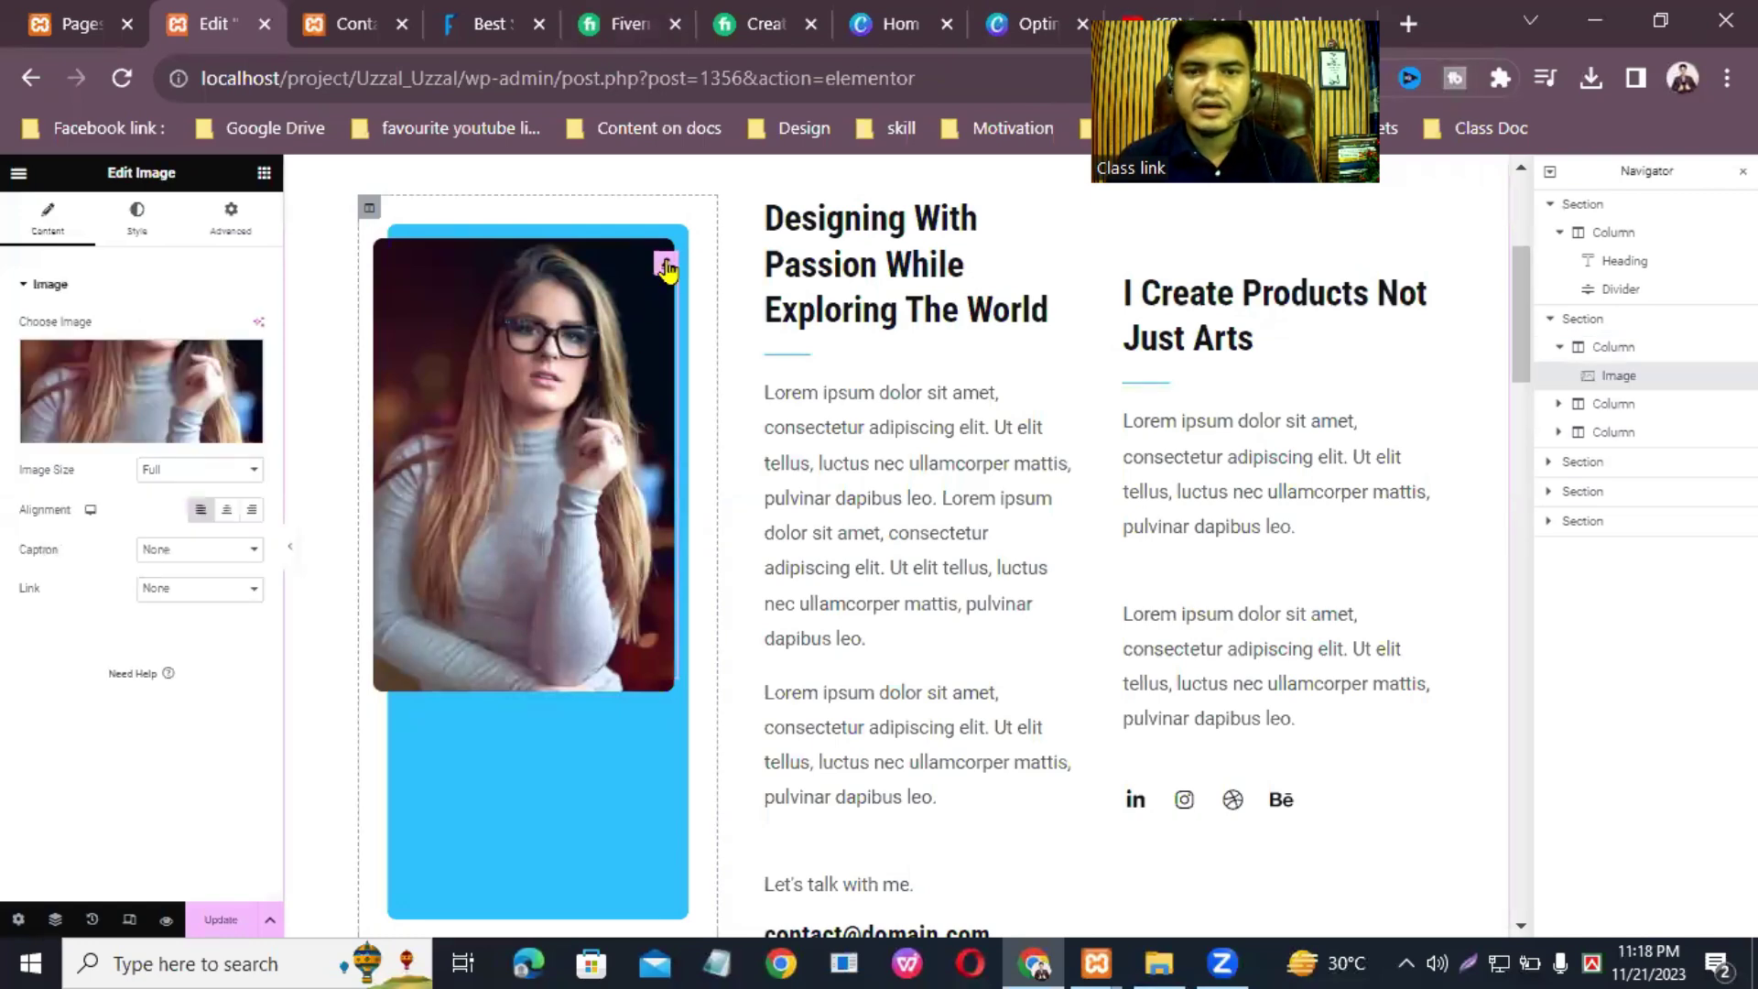
Step: Upload the blue-suit portrait photo from Downloads and insert it as the profile image
{"action": "left_click", "coordinate": [122, 432]}
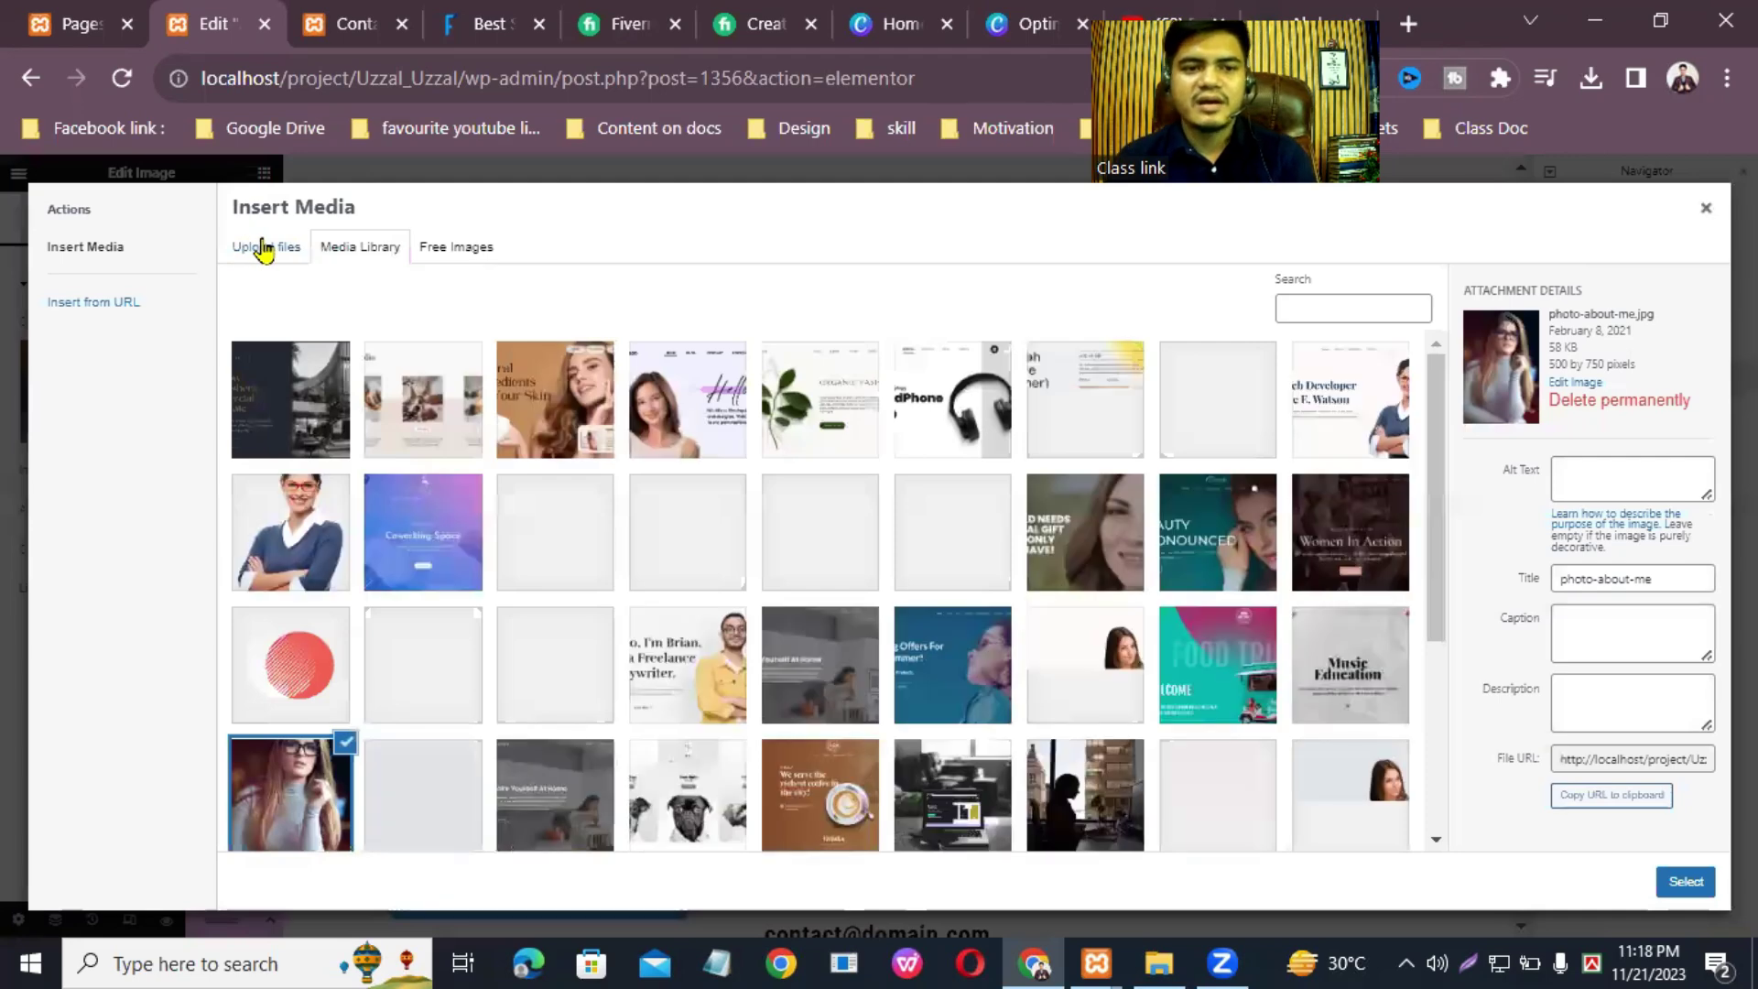
{"action": "left_click", "coordinate": [262, 247]}
{"action": "left_click", "coordinate": [974, 542]}
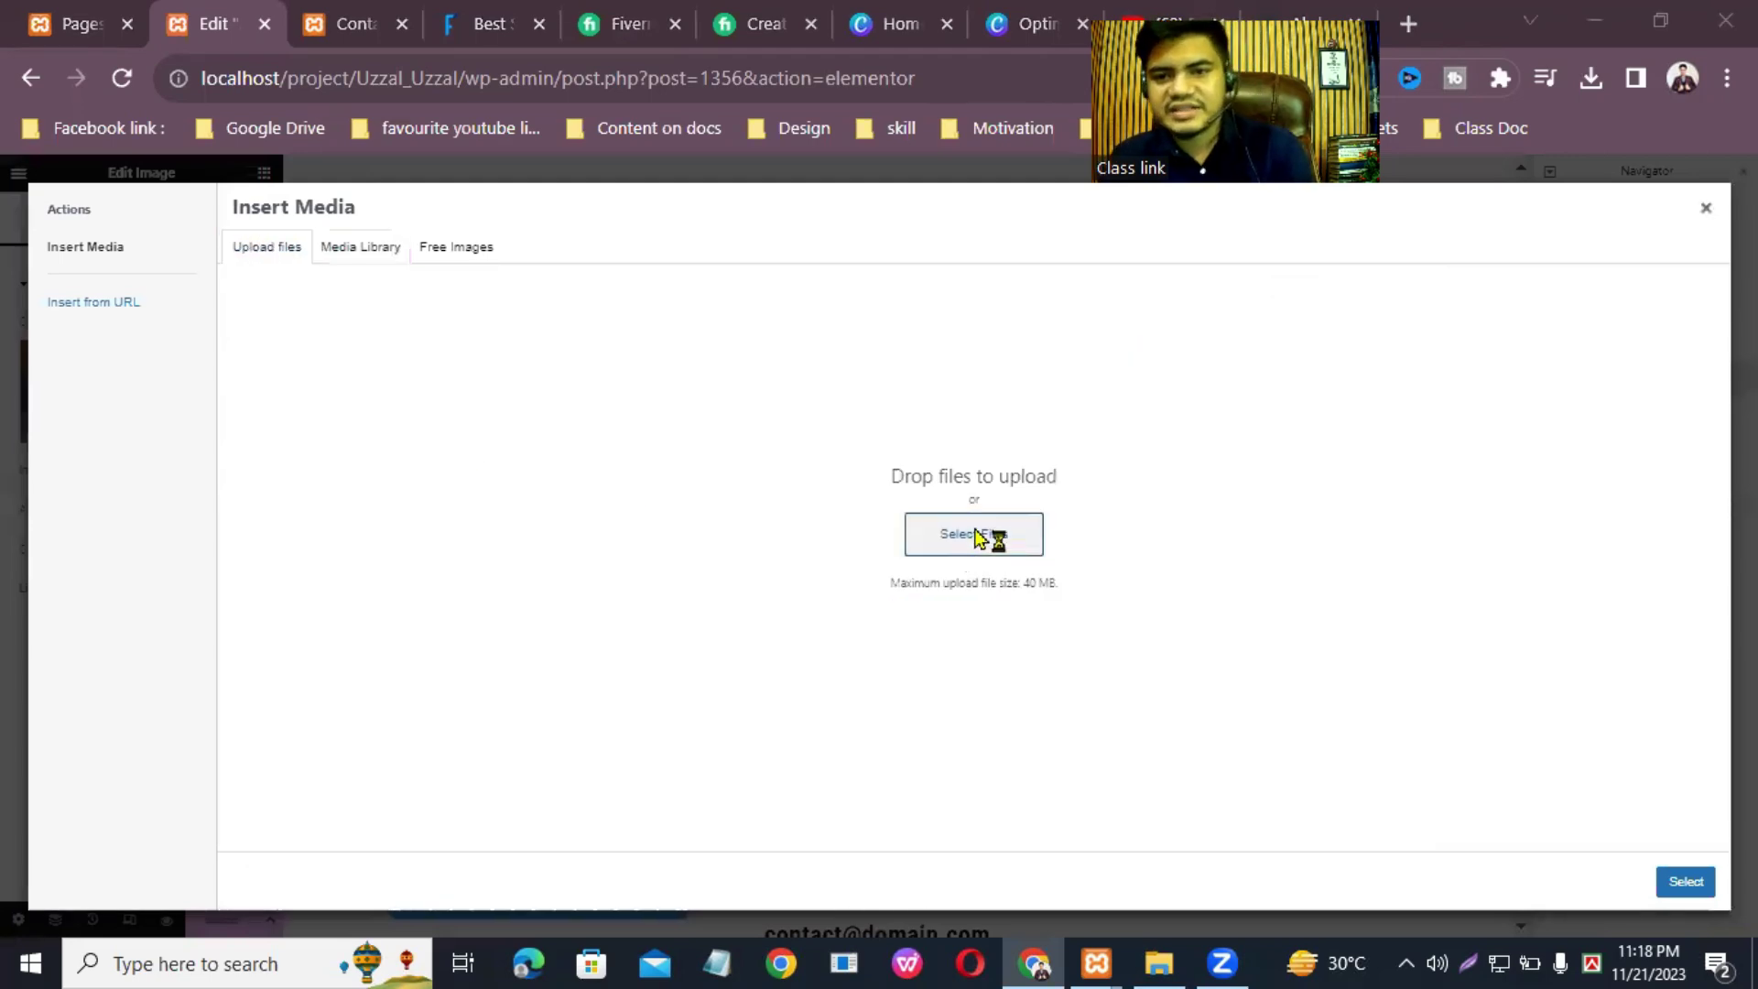
{"action": "scroll", "coordinate": [941, 444], "scroll_direction": "down", "scroll_amount": 1}
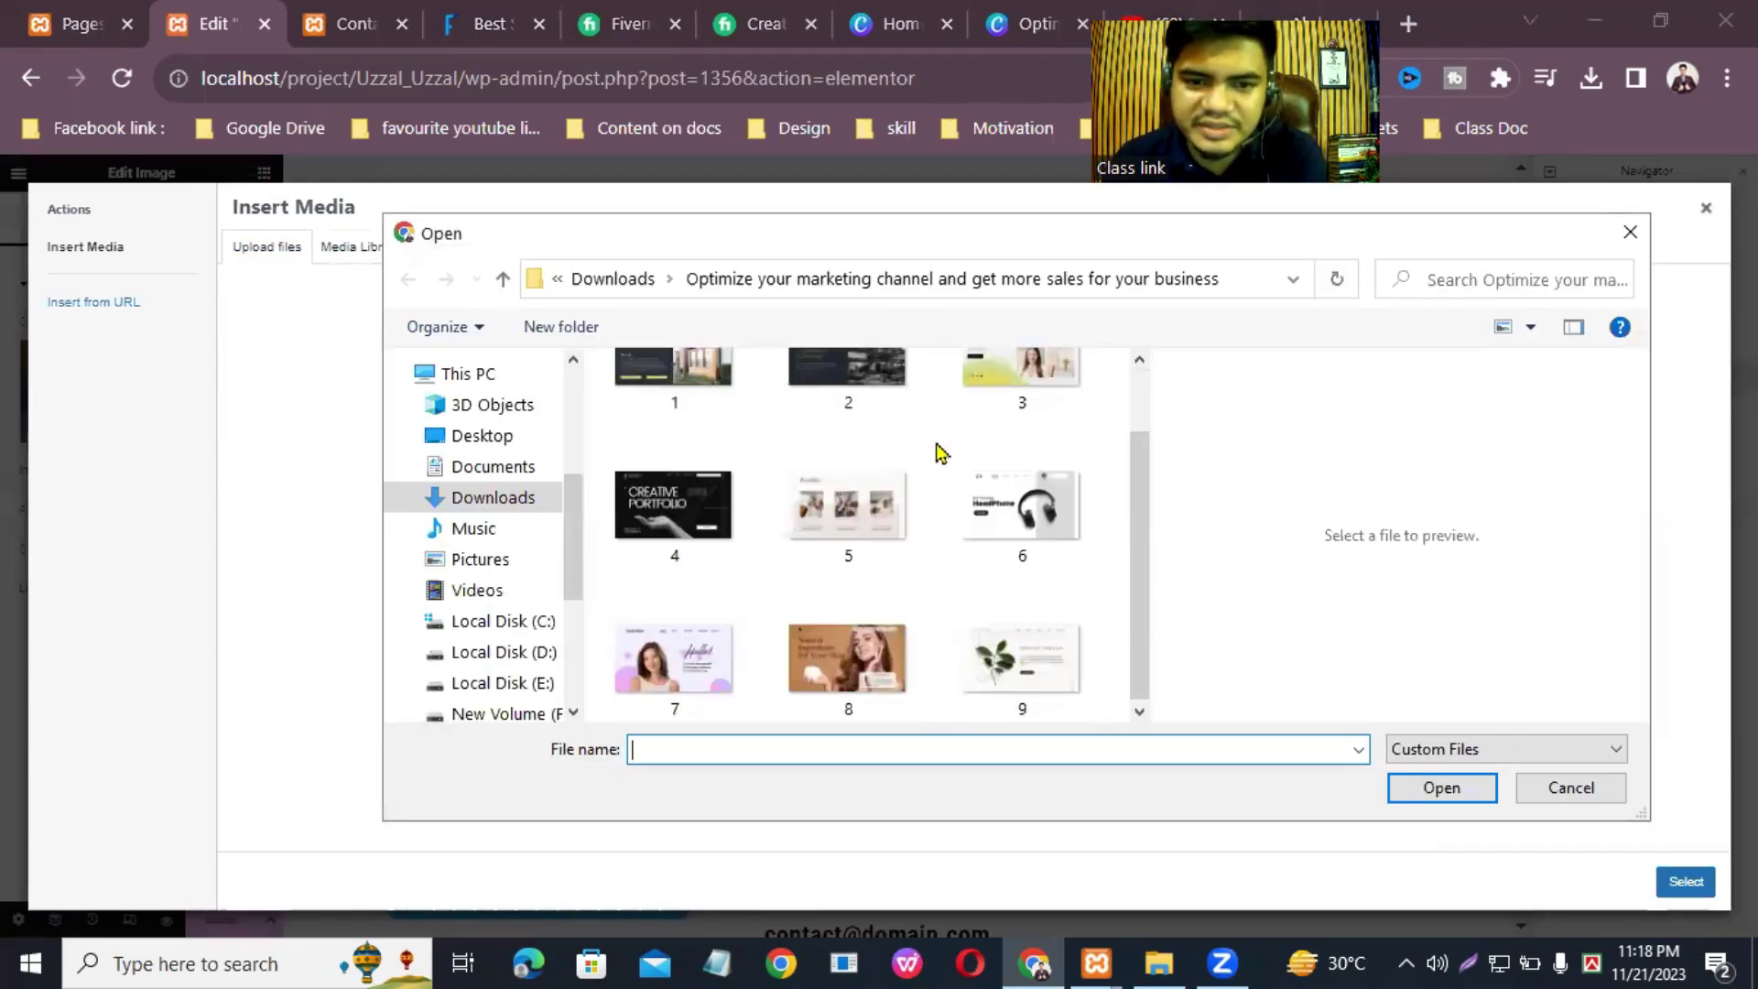
{"action": "left_click", "coordinate": [482, 497]}
{"action": "left_click", "coordinate": [457, 468]}
{"action": "left_click", "coordinate": [495, 499]}
{"action": "scroll", "coordinate": [947, 515], "scroll_direction": "down", "scroll_amount": 5}
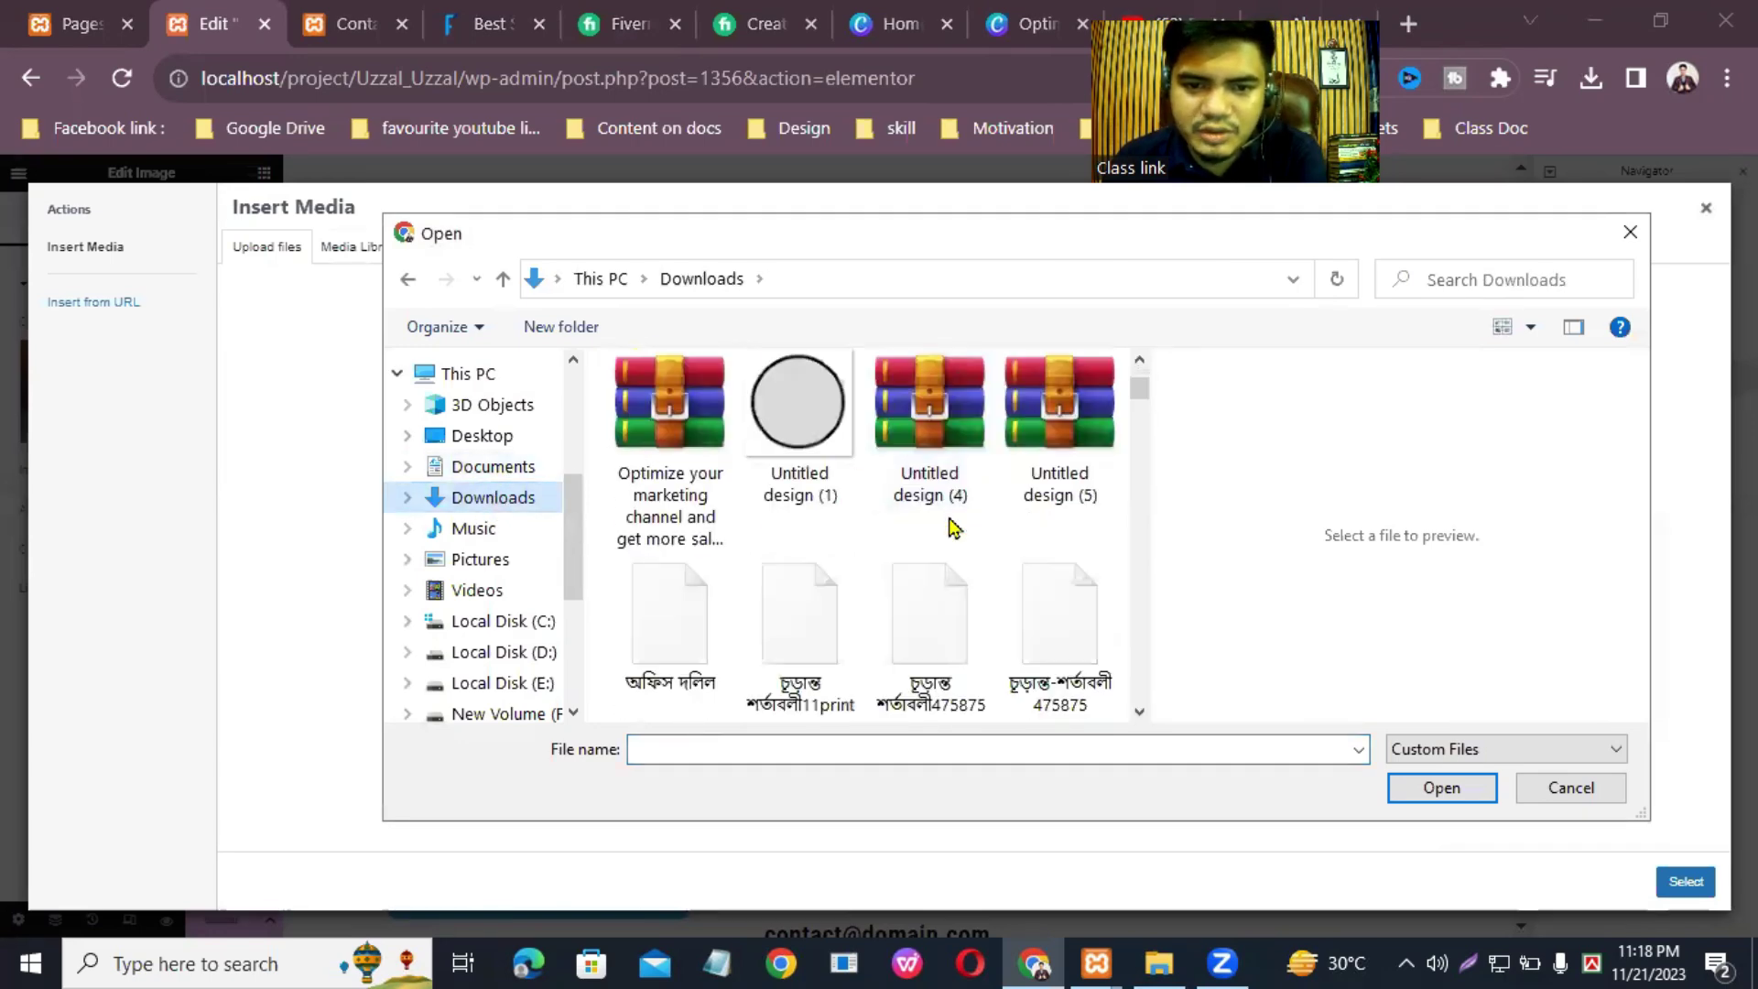
{"action": "scroll", "coordinate": [952, 519], "scroll_direction": "down", "scroll_amount": 10}
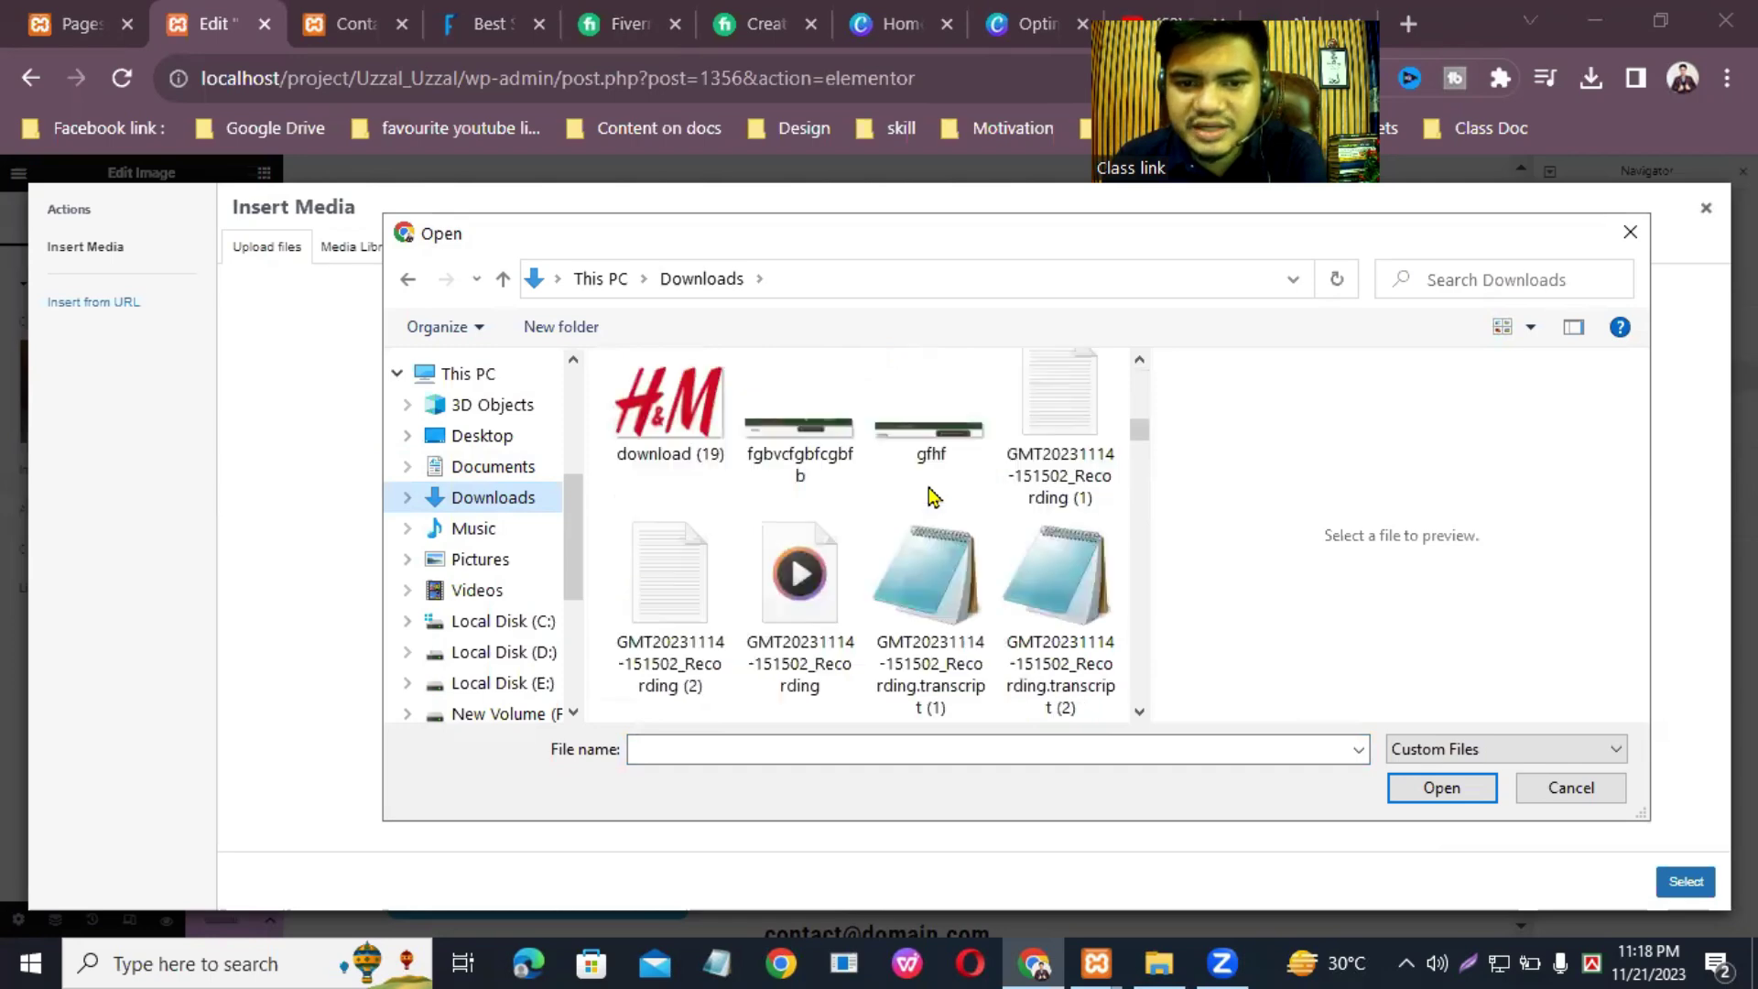
{"action": "scroll", "coordinate": [931, 495], "scroll_direction": "down", "scroll_amount": 10}
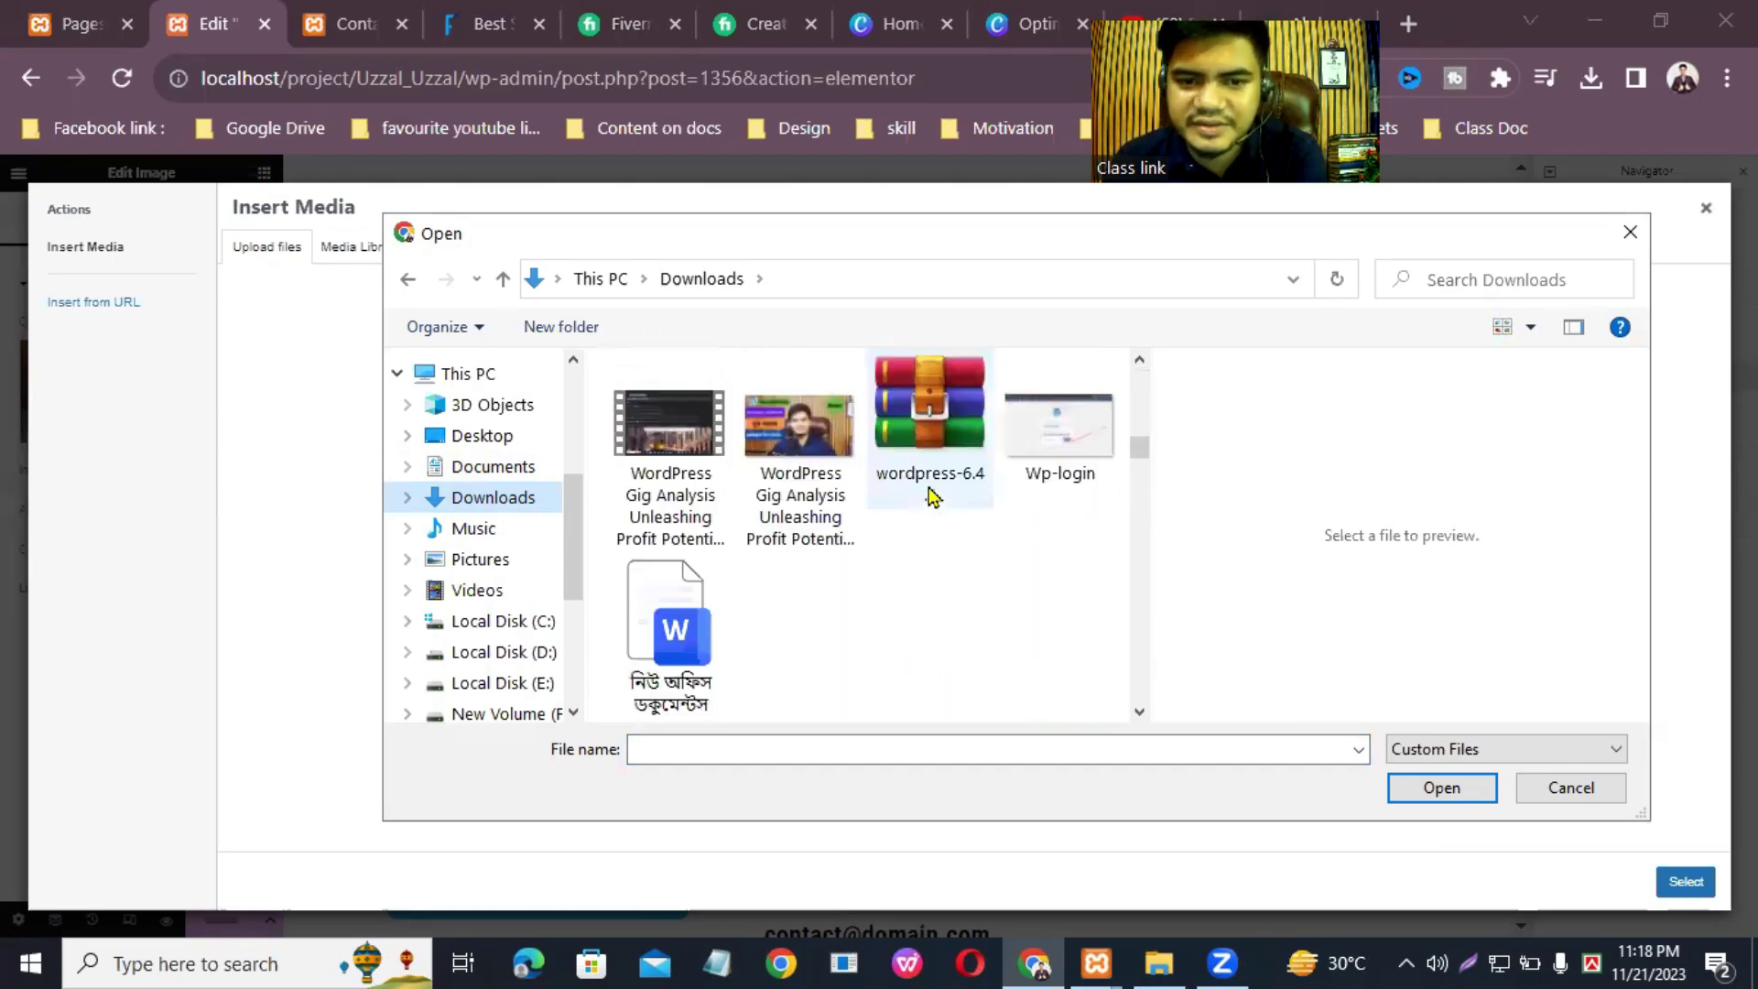
{"action": "scroll", "coordinate": [931, 496], "scroll_direction": "down", "scroll_amount": 8}
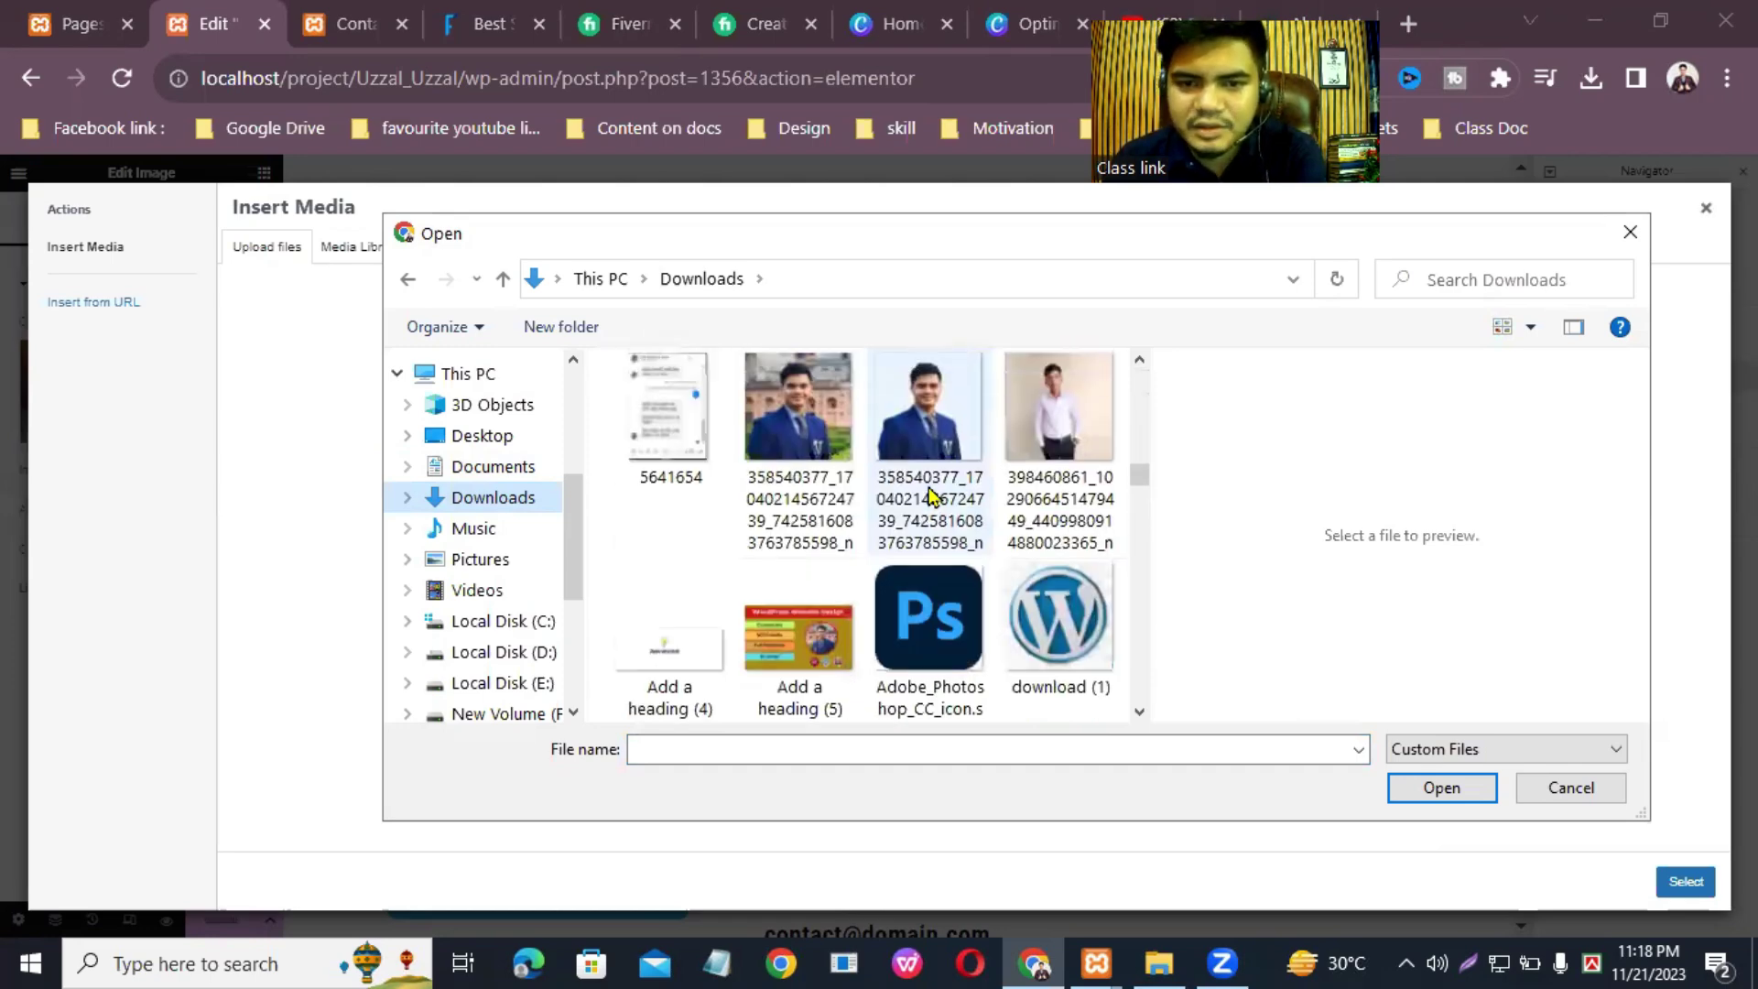
{"action": "left_click", "coordinate": [799, 428]}
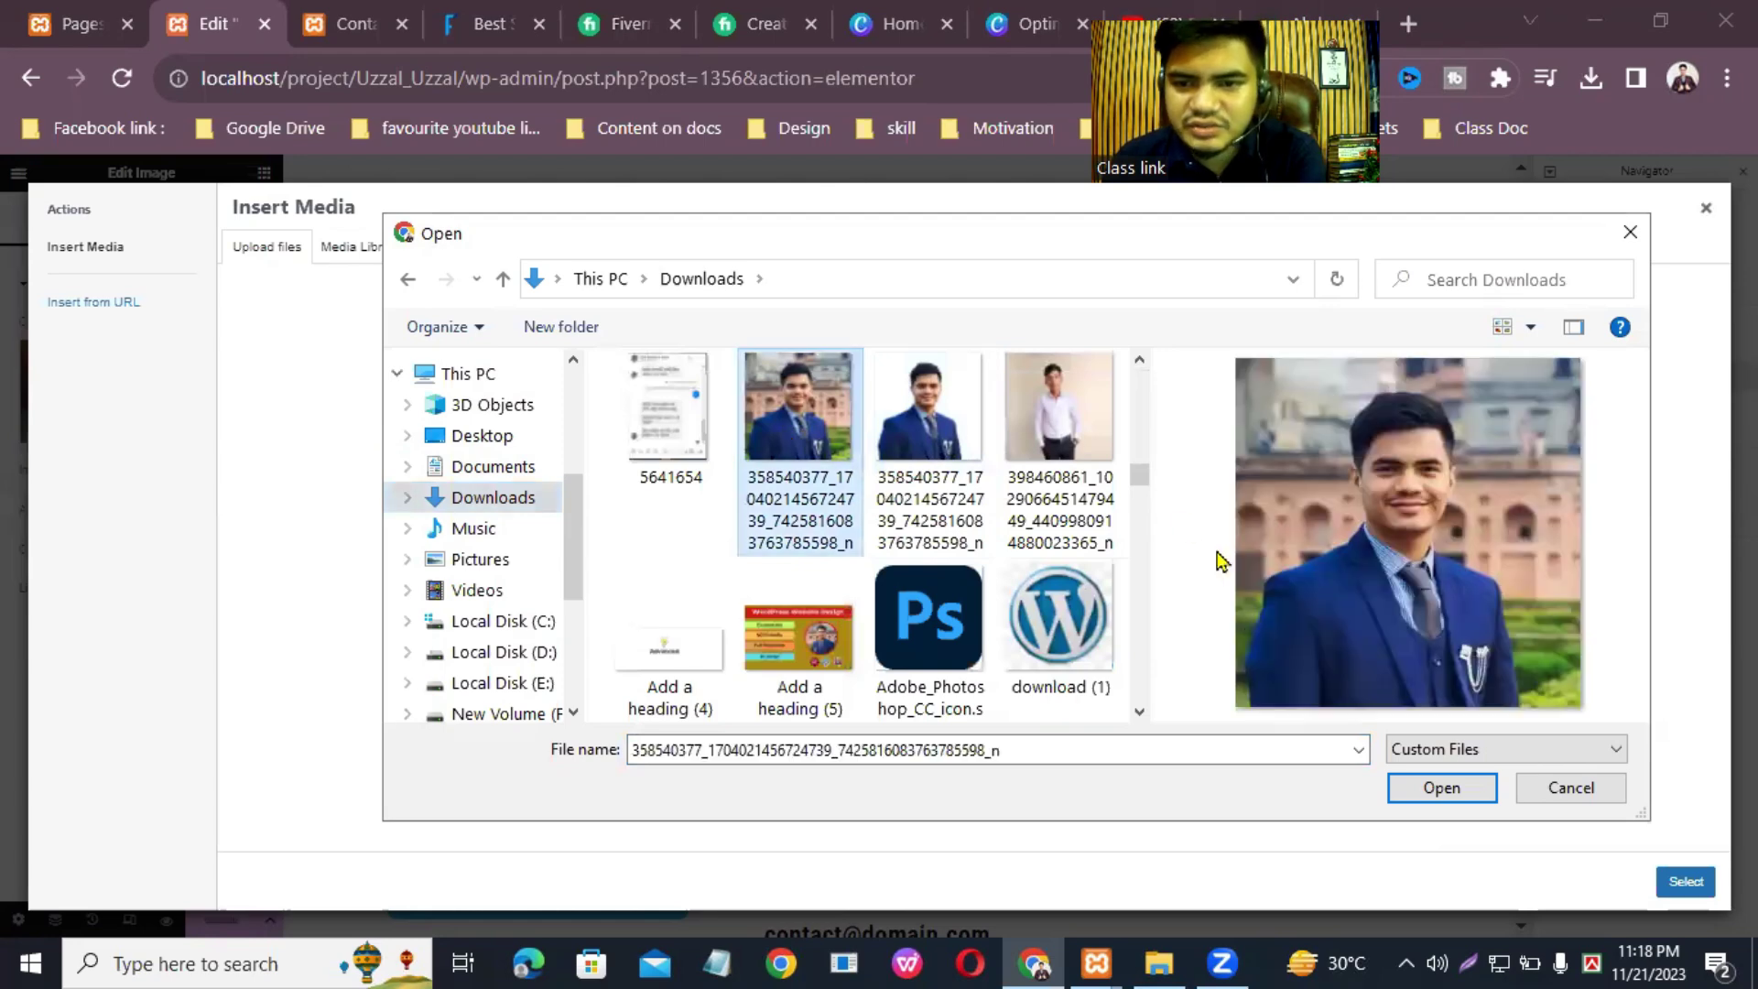
{"action": "left_click", "coordinate": [1426, 793]}
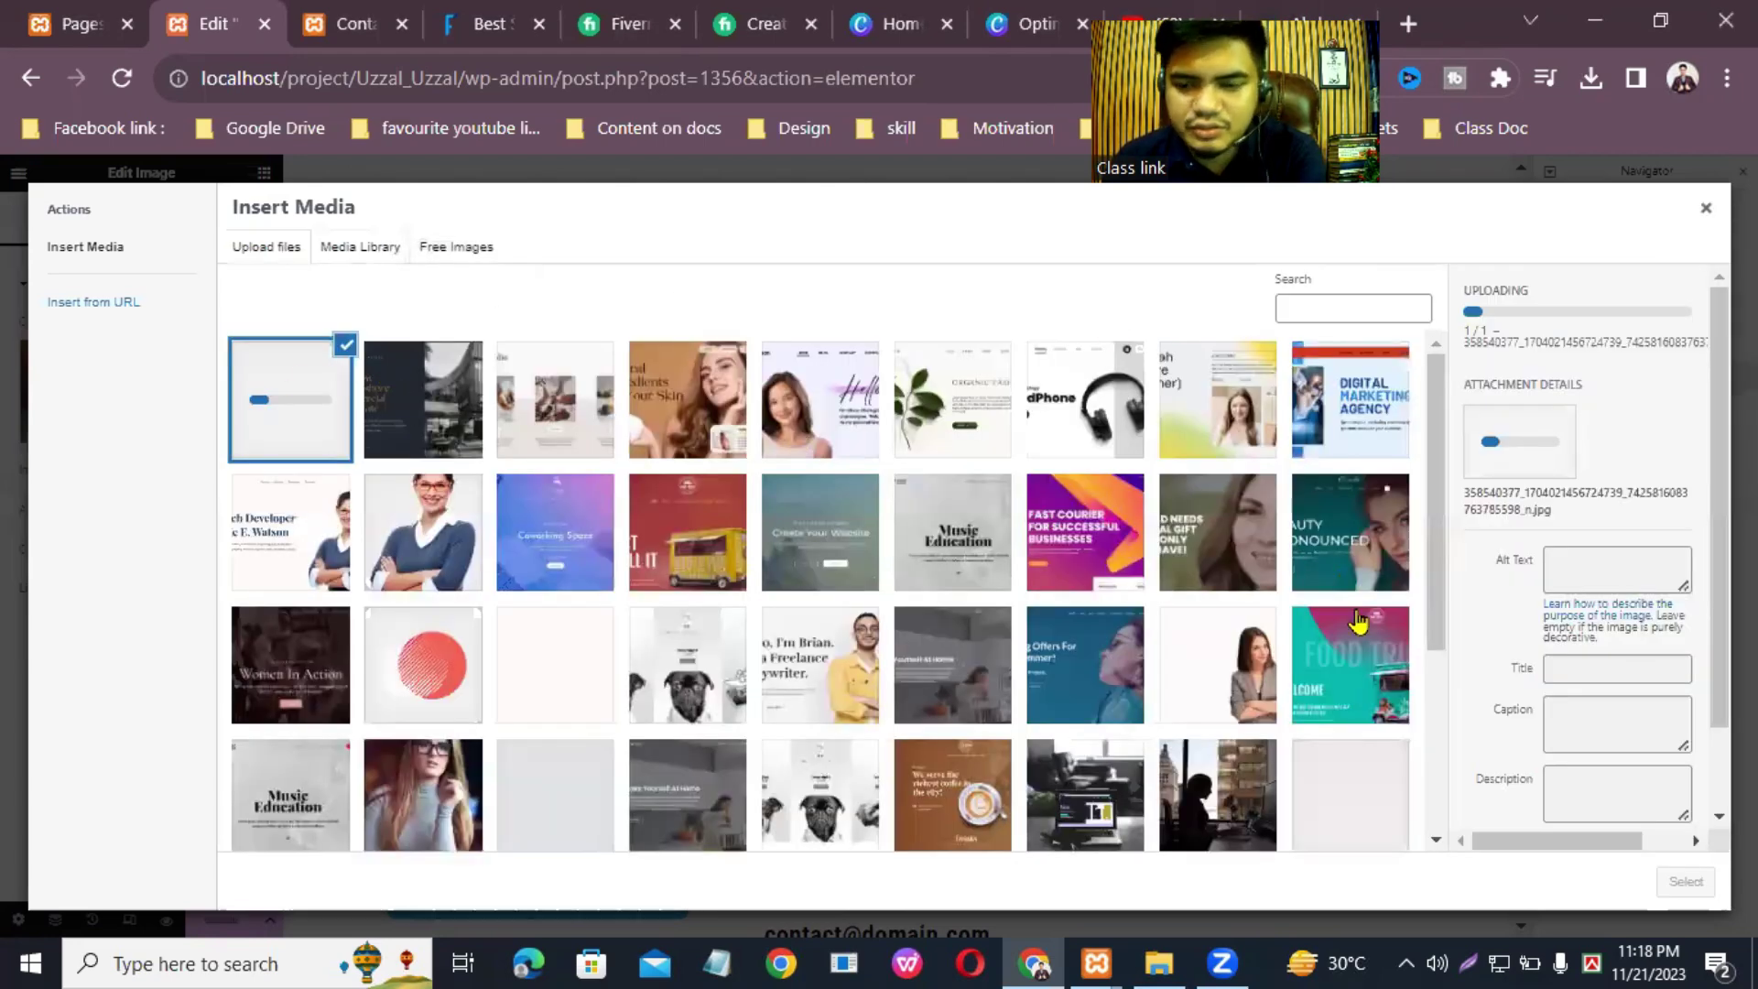
{"action": "left_click", "coordinate": [1686, 884]}
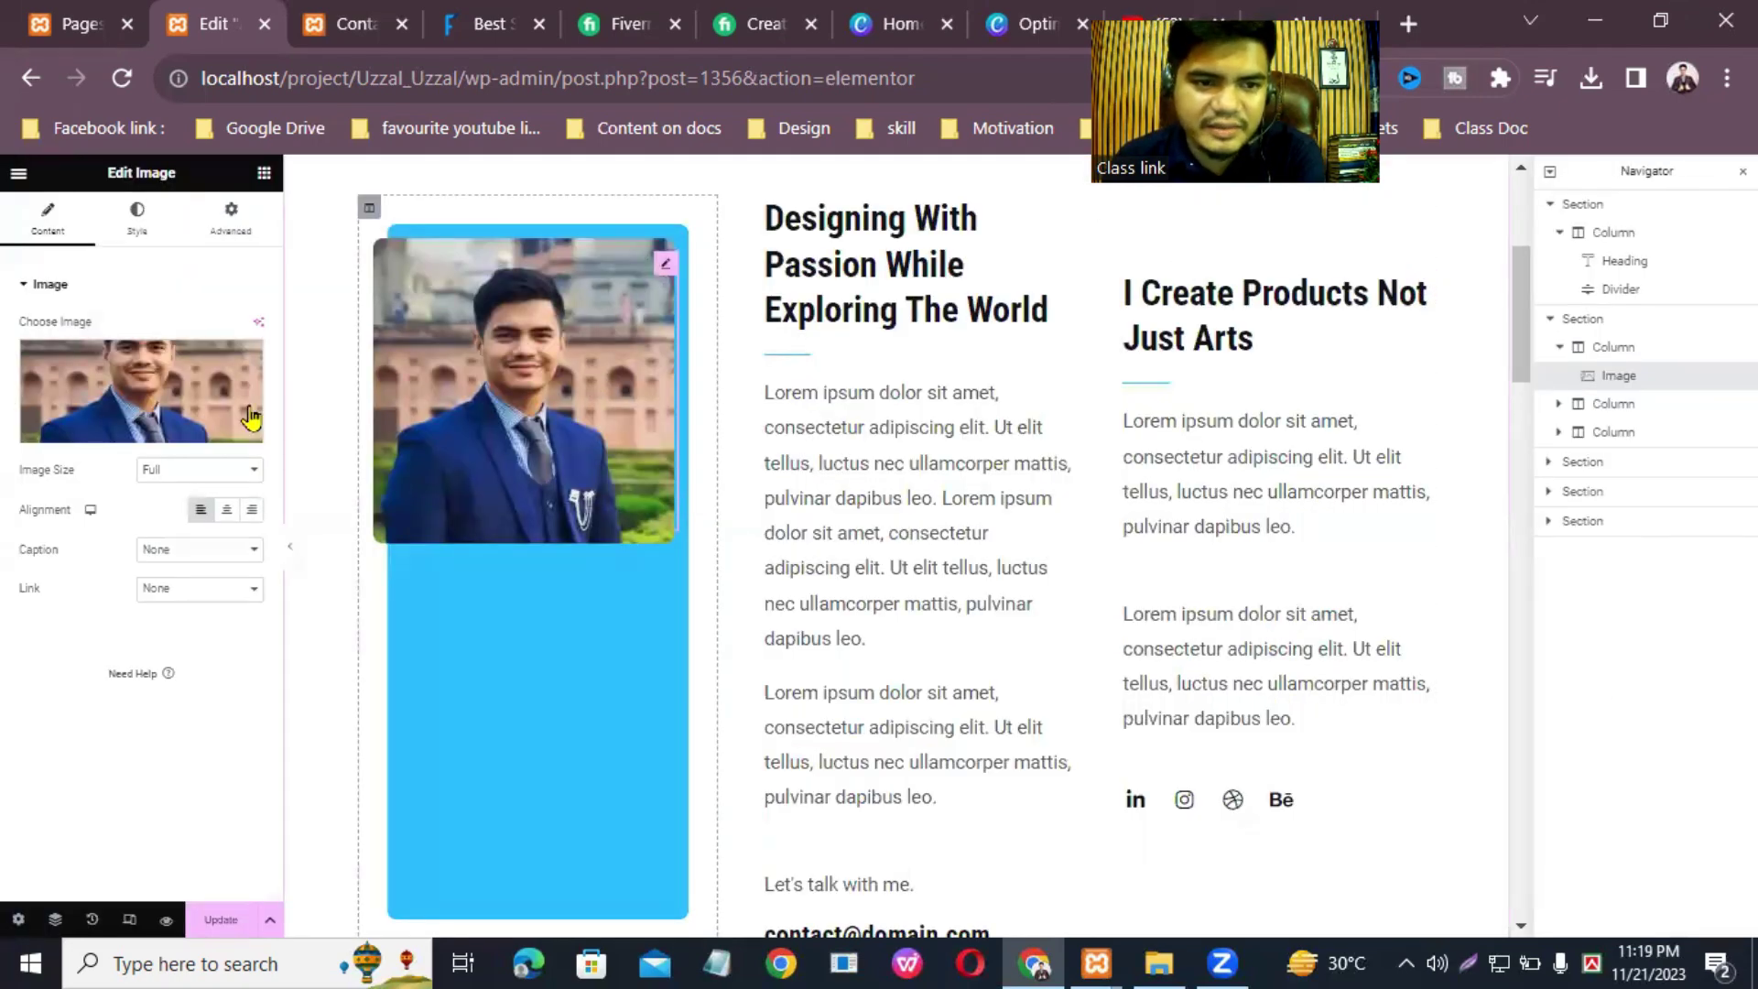
Step: Keep the image size at Full and align the photo to the left
{"action": "left_click", "coordinate": [259, 476]}
{"action": "left_click", "coordinate": [254, 481]}
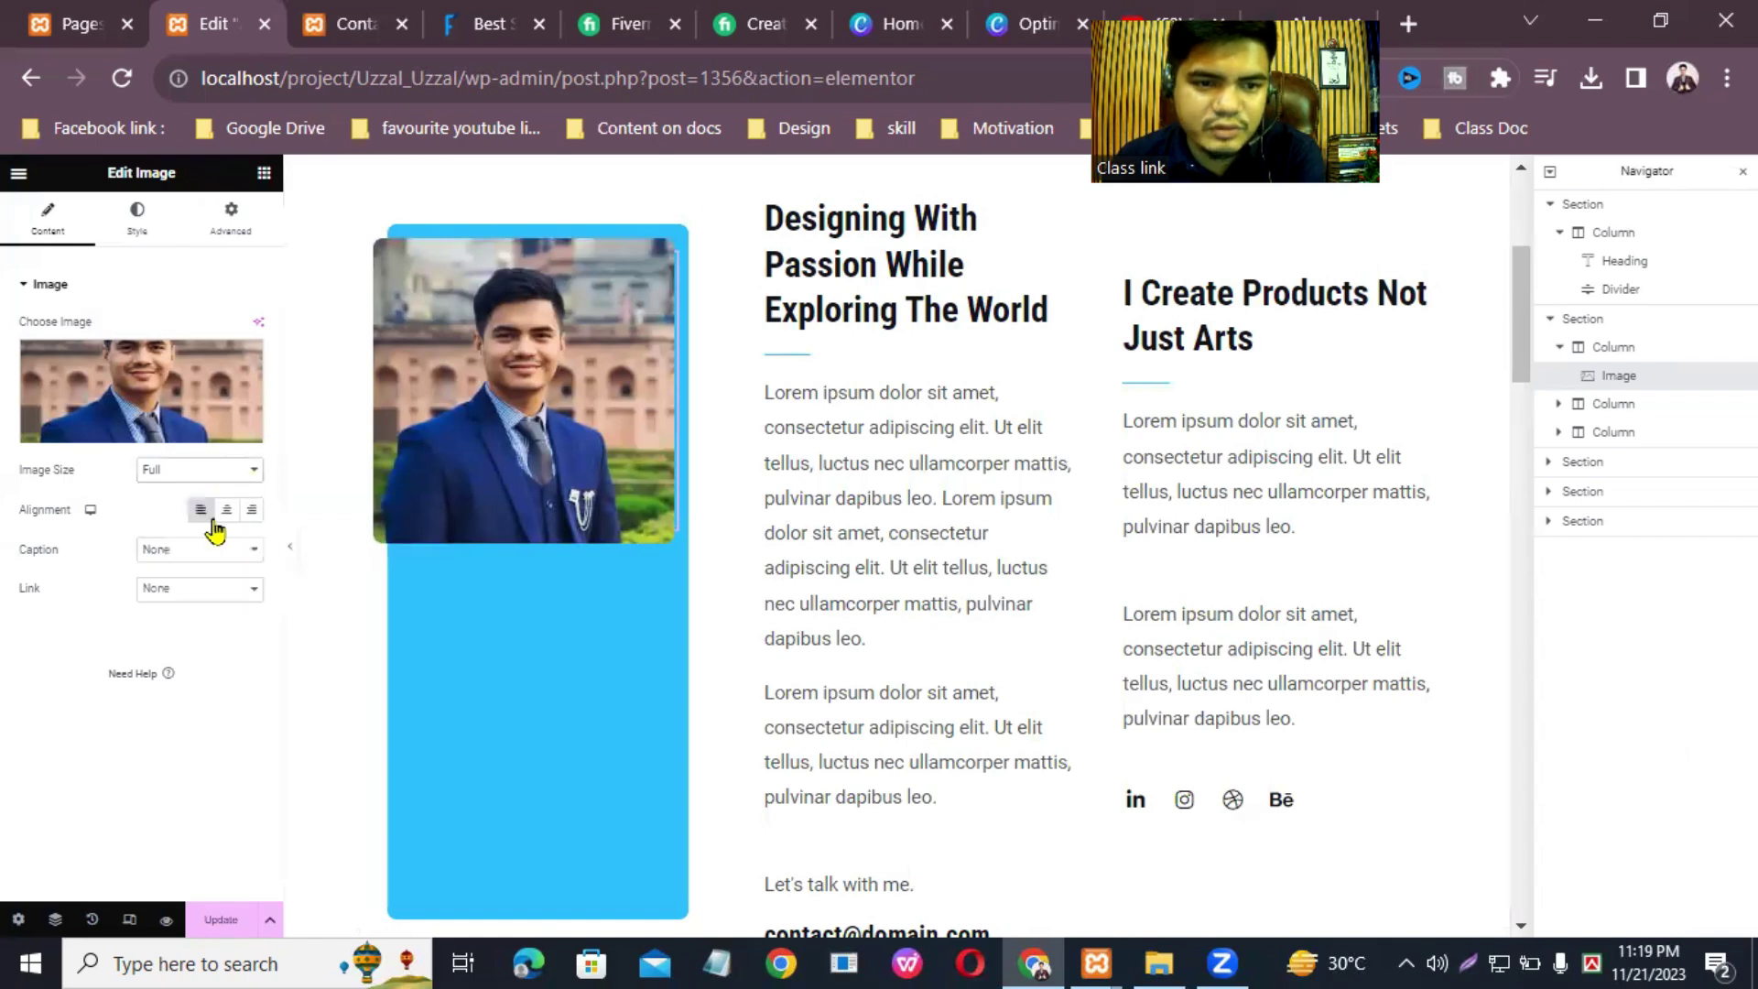
{"action": "left_click", "coordinate": [226, 509]}
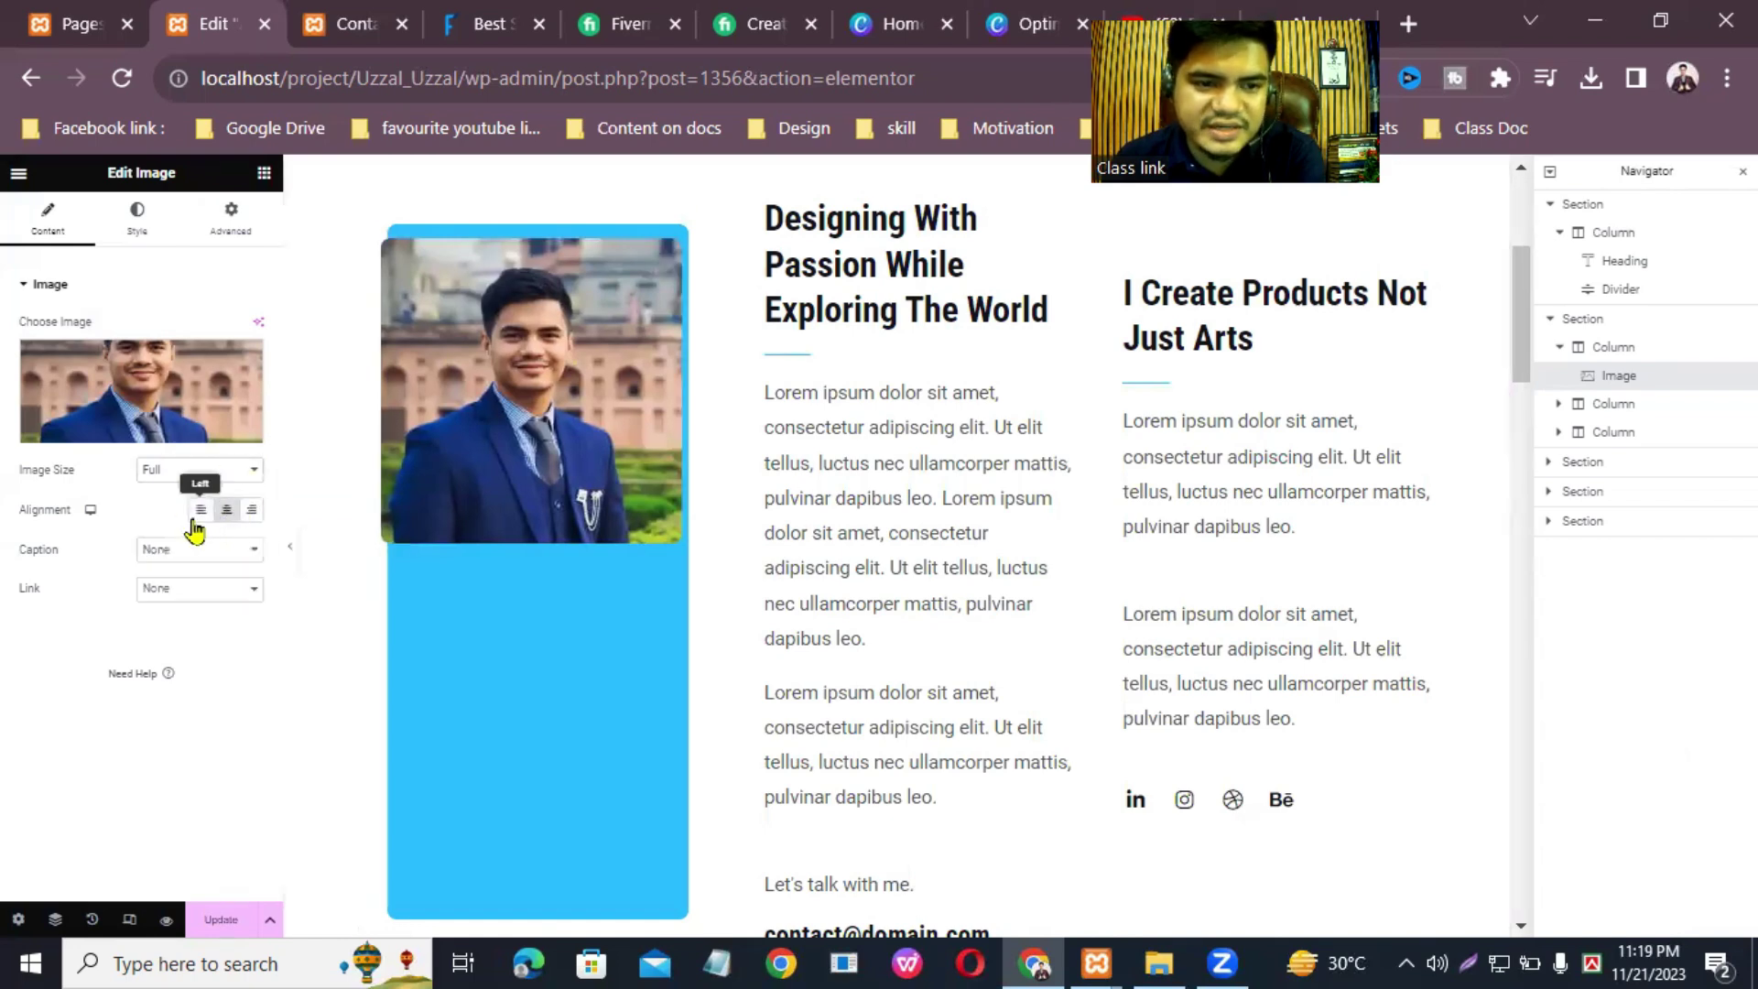
{"action": "left_click", "coordinate": [198, 513]}
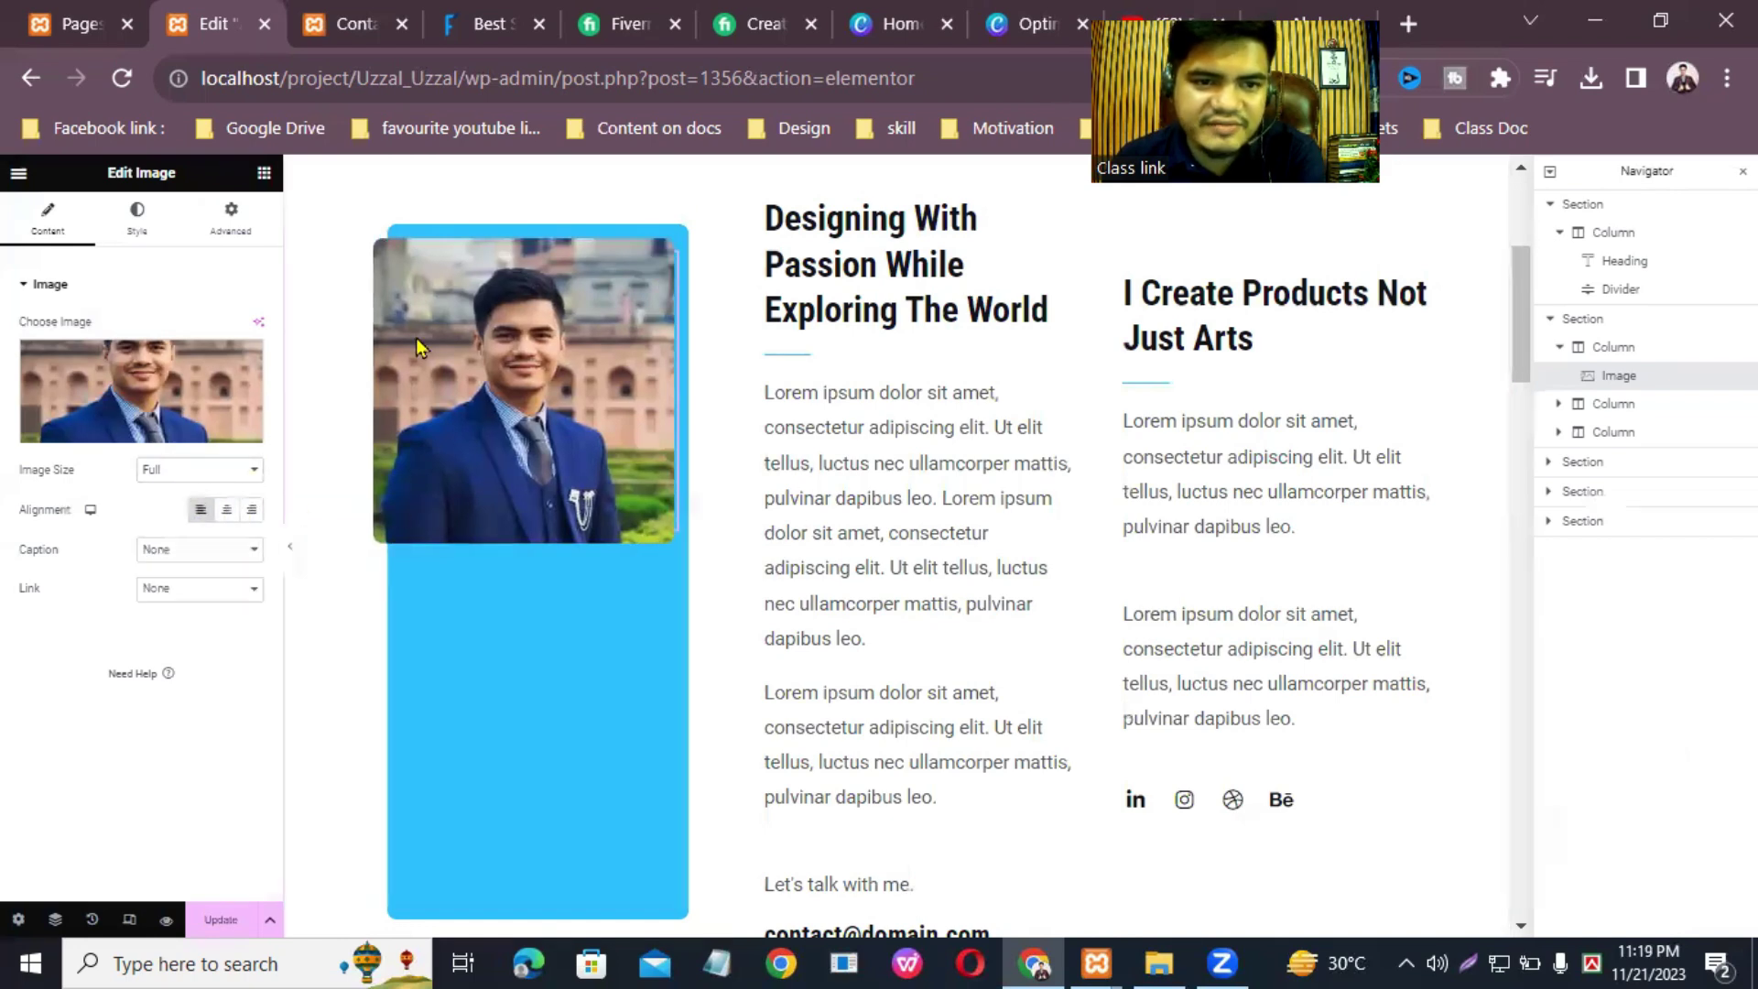
Step: Size the photo to about 95% width and 430 px height
{"action": "left_click", "coordinate": [147, 218]}
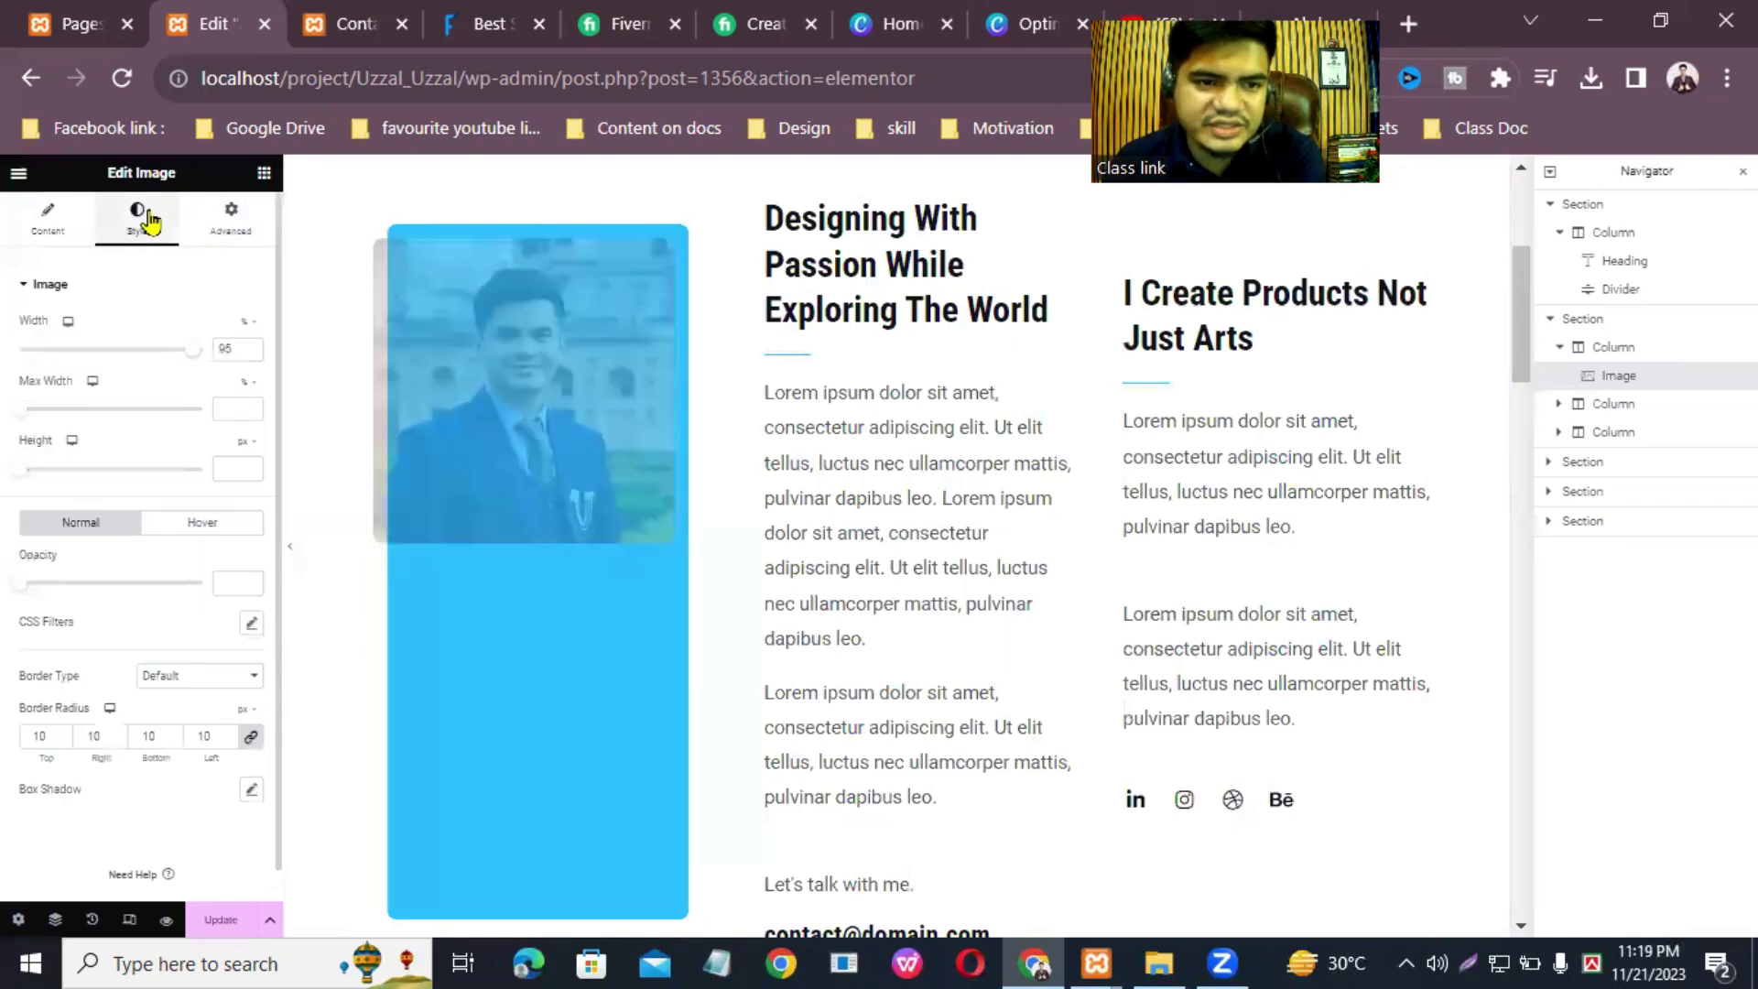
{"action": "left_click", "coordinate": [253, 348]}
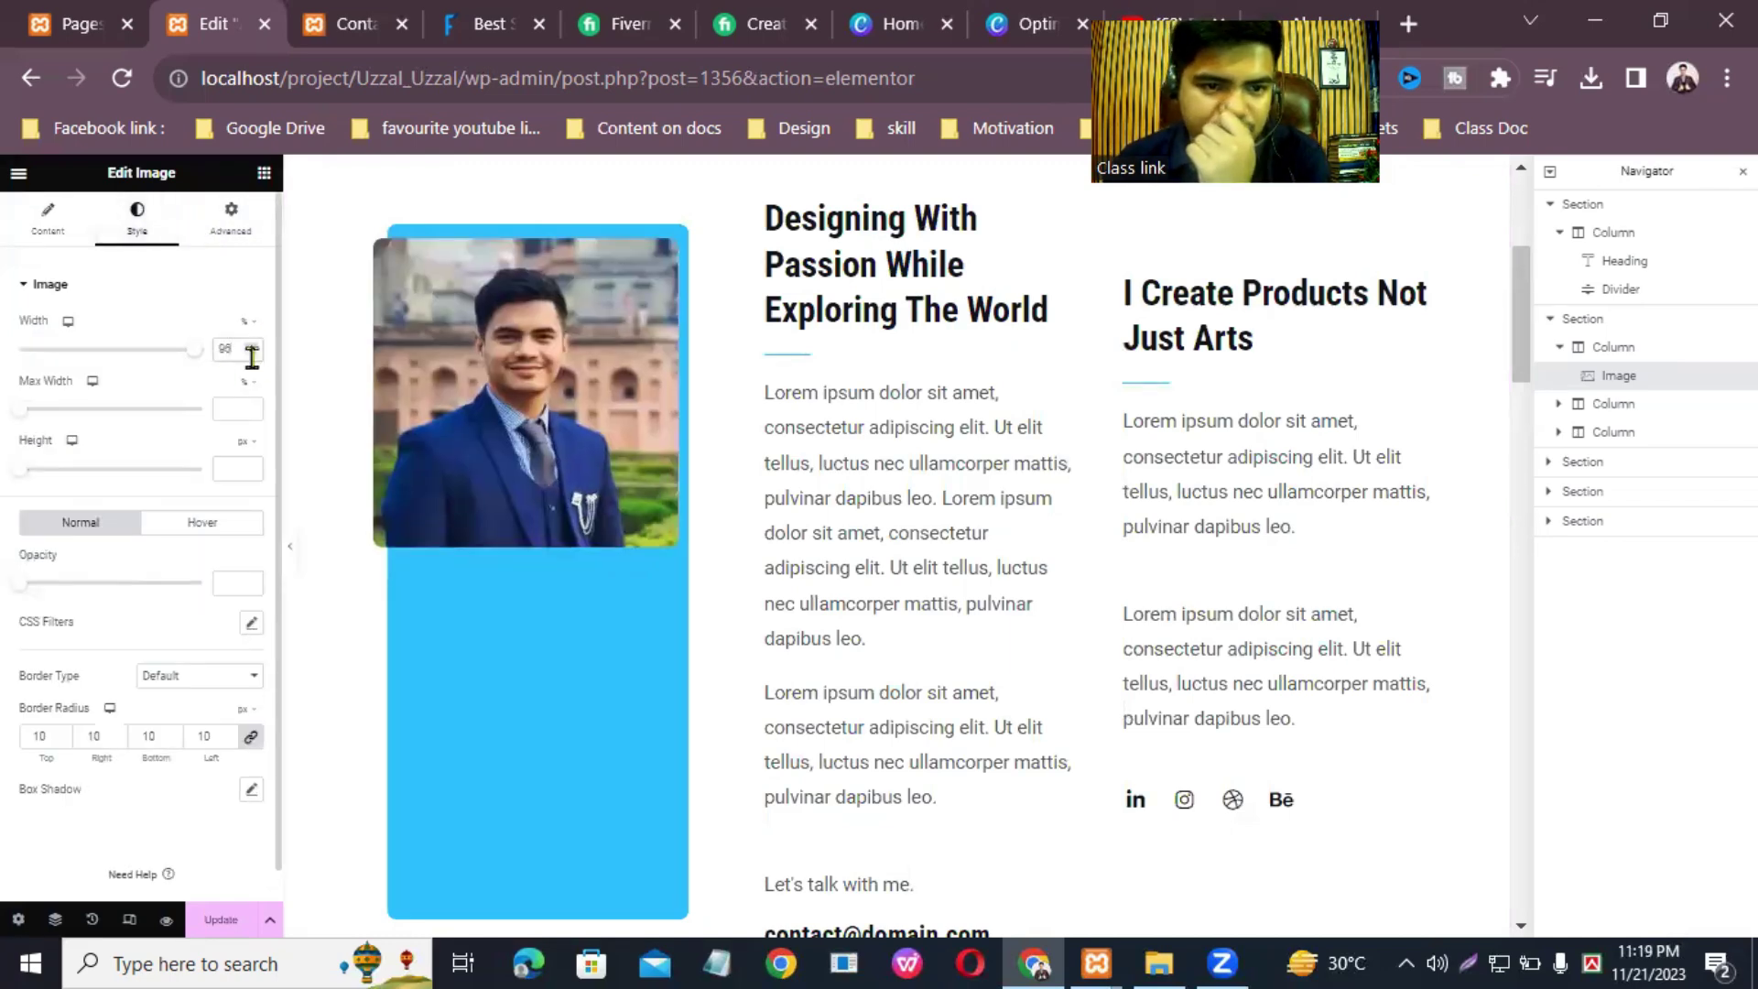
{"action": "left_click", "coordinate": [253, 357]}
{"action": "left_click", "coordinate": [253, 357]}
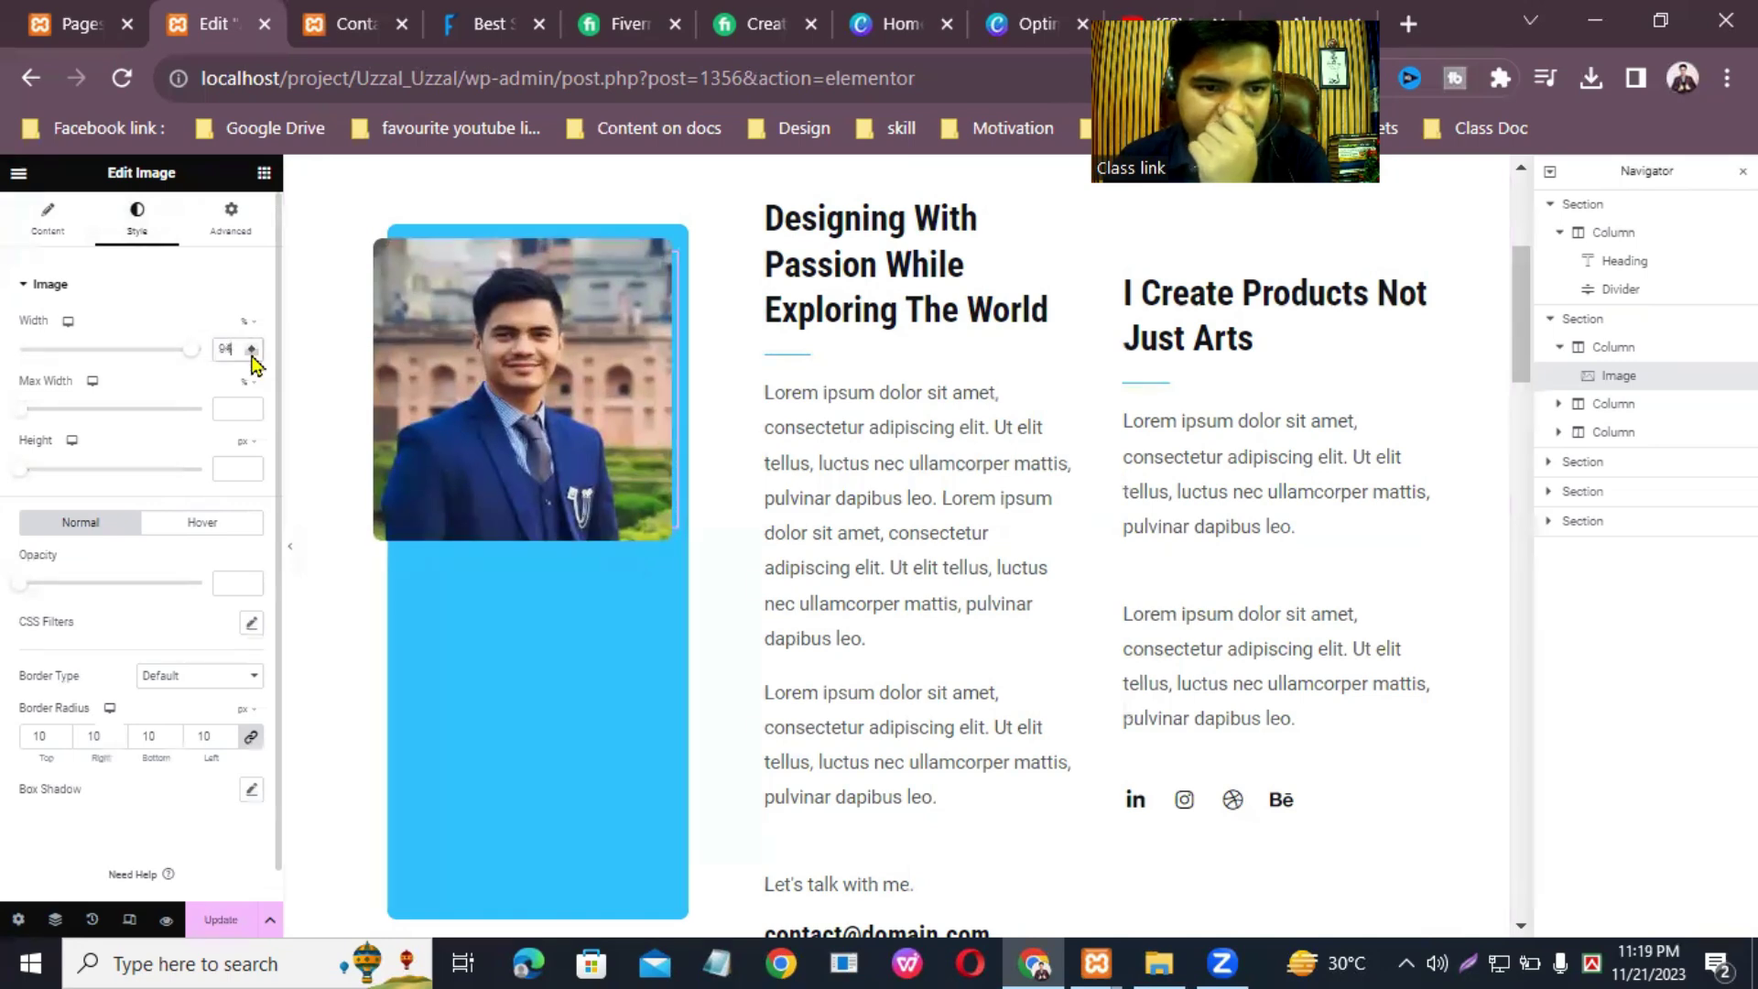
{"action": "left_click", "coordinate": [250, 466]}
{"action": "left_click_drag", "start_coordinate": [254, 467], "coordinate": [235, 464]}
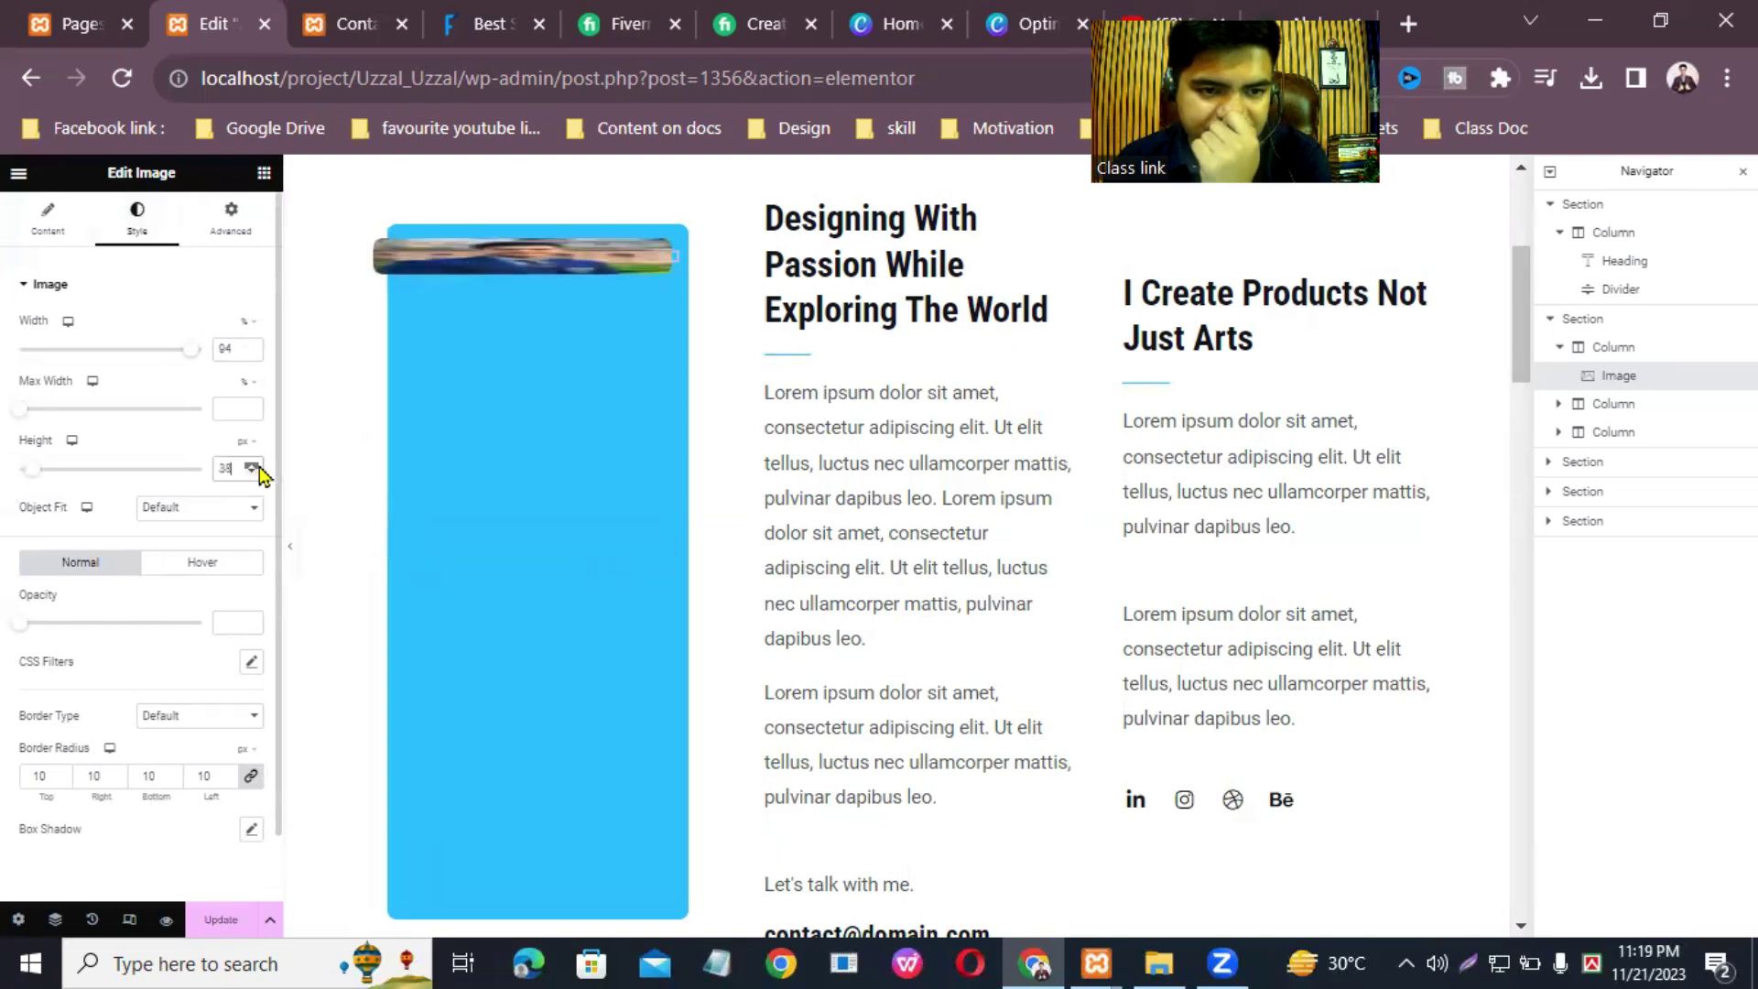
{"action": "left_click_drag", "start_coordinate": [39, 472], "coordinate": [167, 508]}
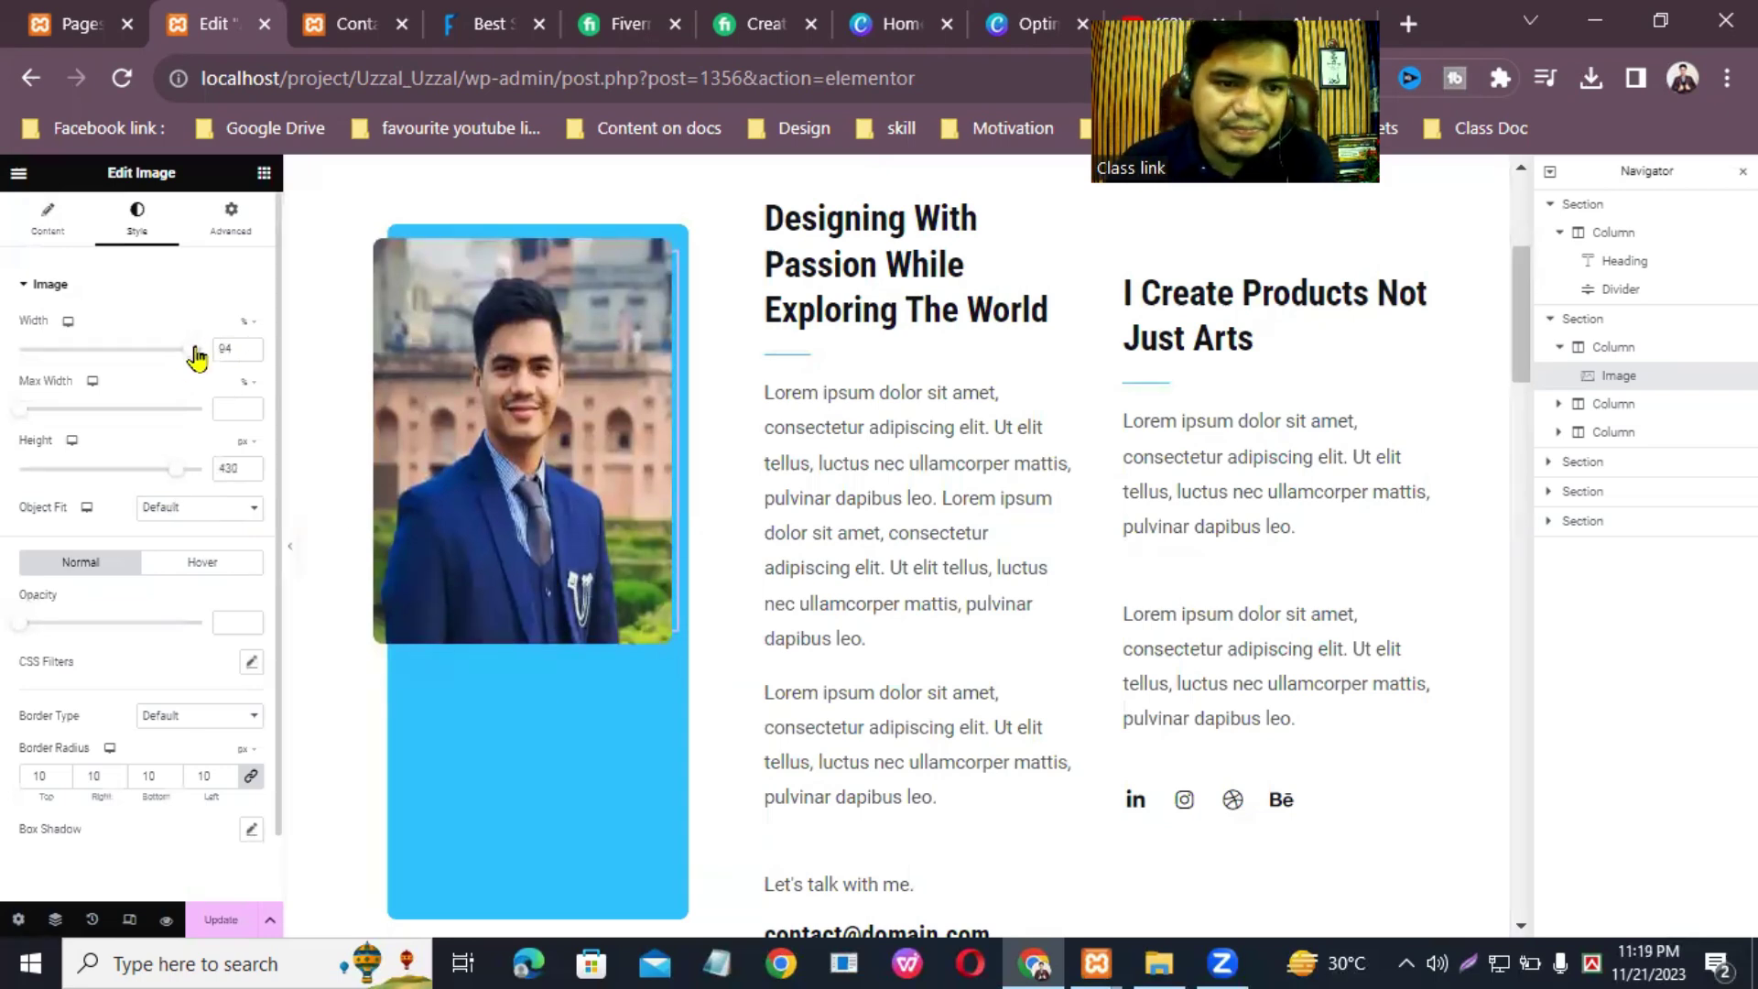
{"action": "mouse_move", "coordinate": [195, 357]}
{"action": "left_mouse_down"}
{"action": "mouse_move", "coordinate": [220, 364]}
{"action": "mouse_move", "coordinate": [196, 370]}
{"action": "left_mouse_up"}
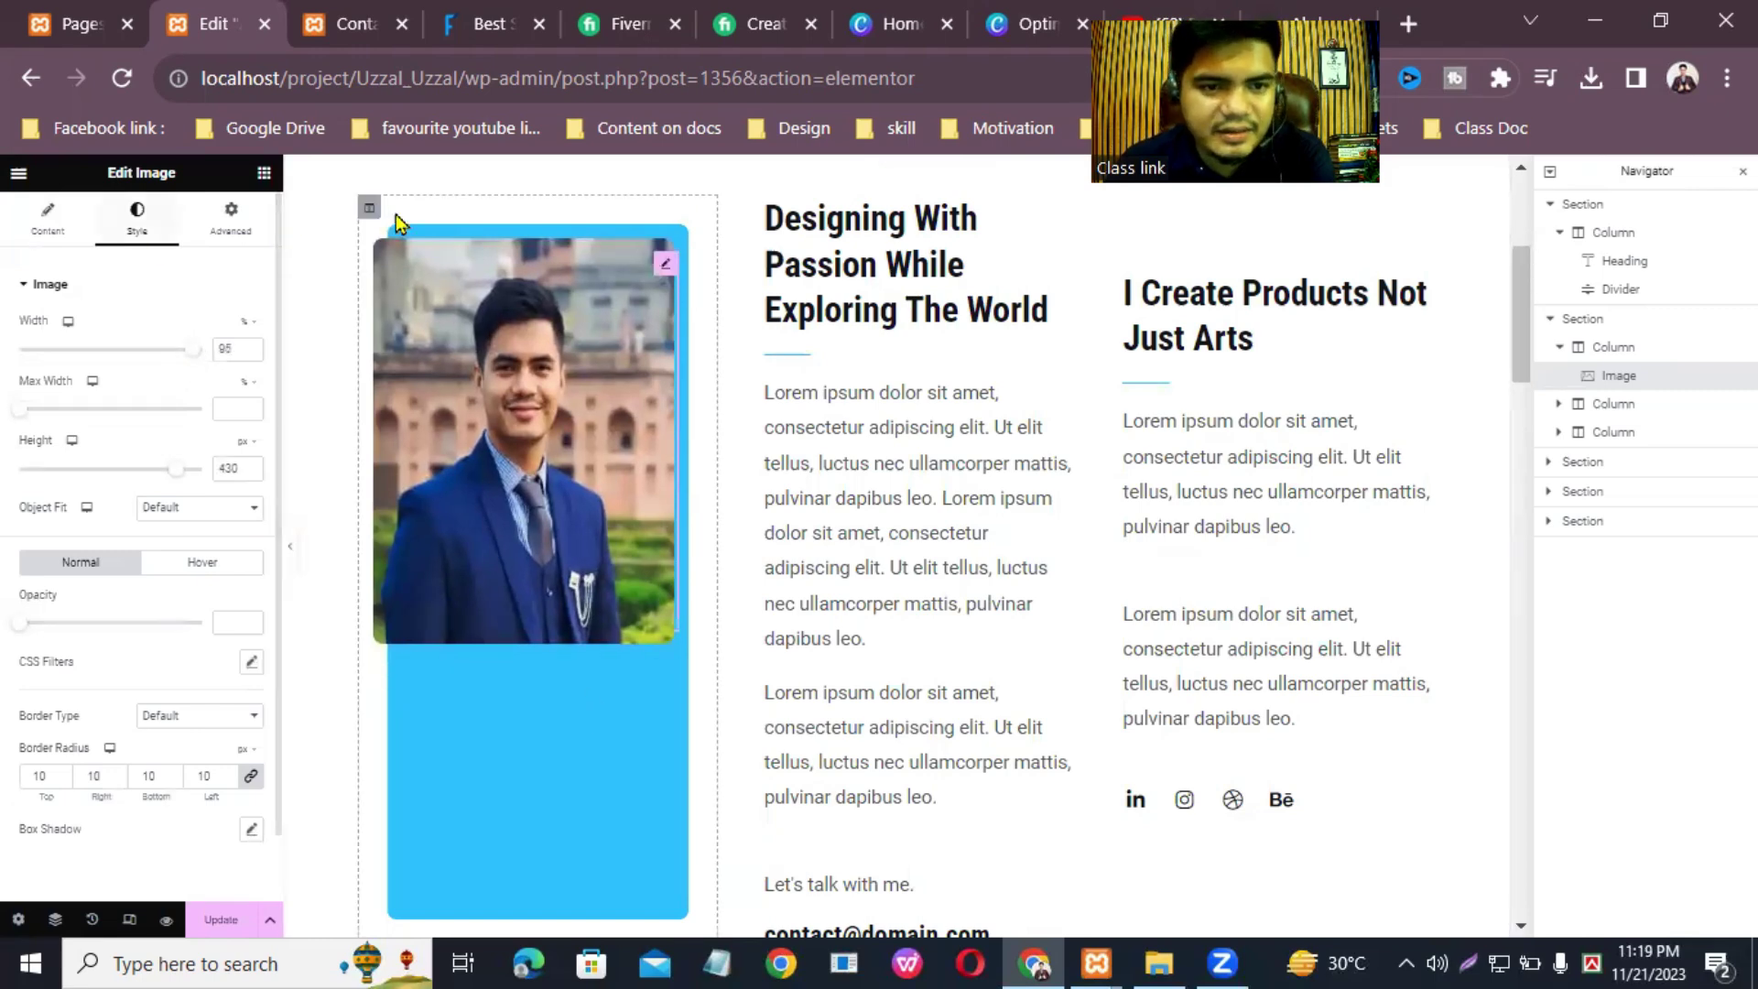
Step: Open the photo column's settings, trial Middle vertical alignment, then restore Top
{"action": "left_click", "coordinate": [369, 207]}
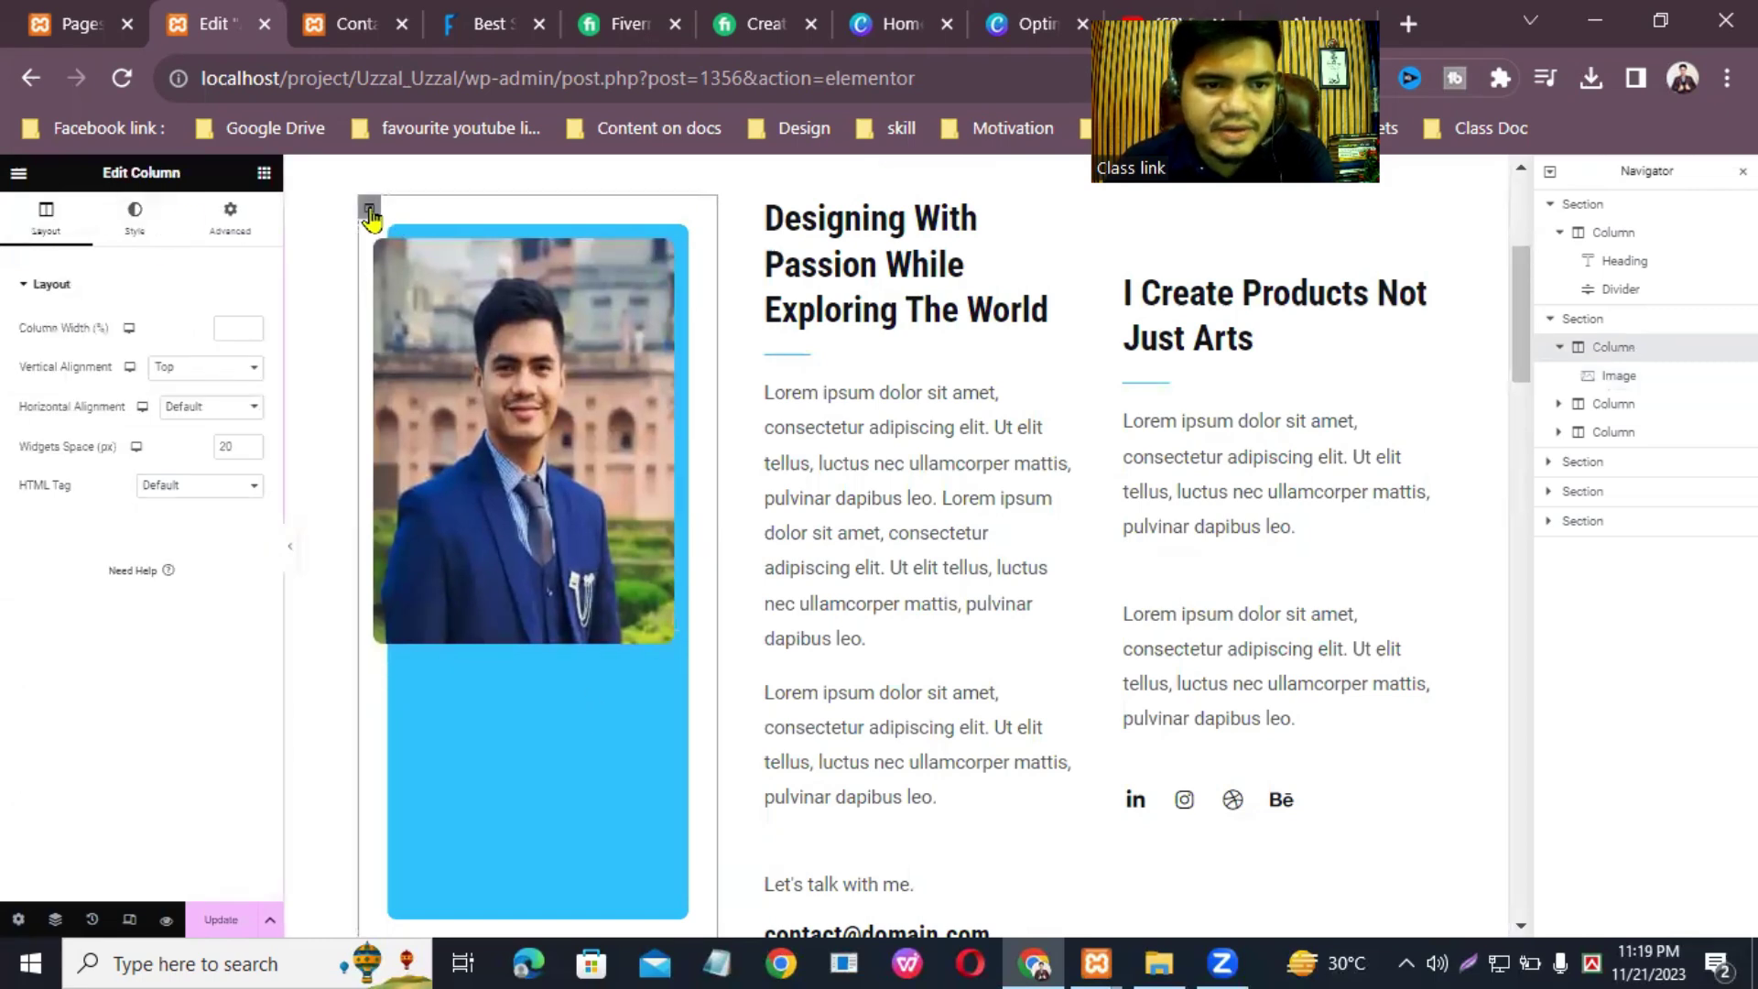
{"action": "left_click", "coordinate": [234, 369]}
{"action": "left_click", "coordinate": [216, 422]}
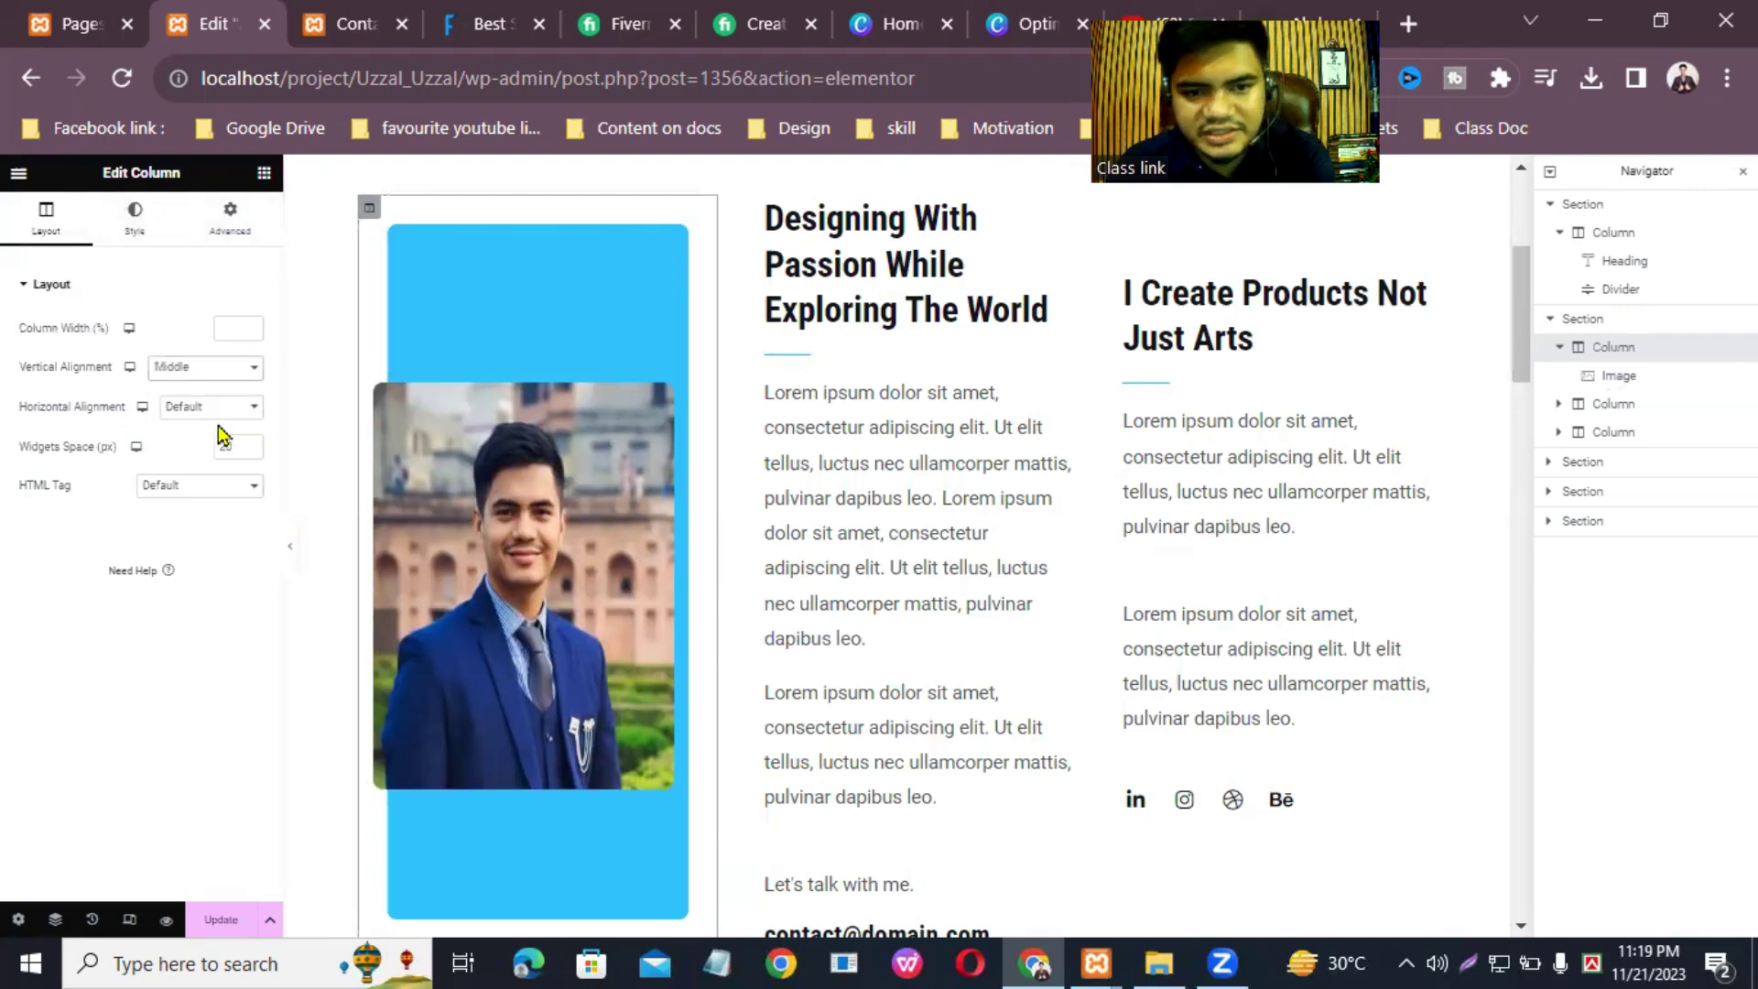
{"action": "left_click", "coordinate": [254, 366]}
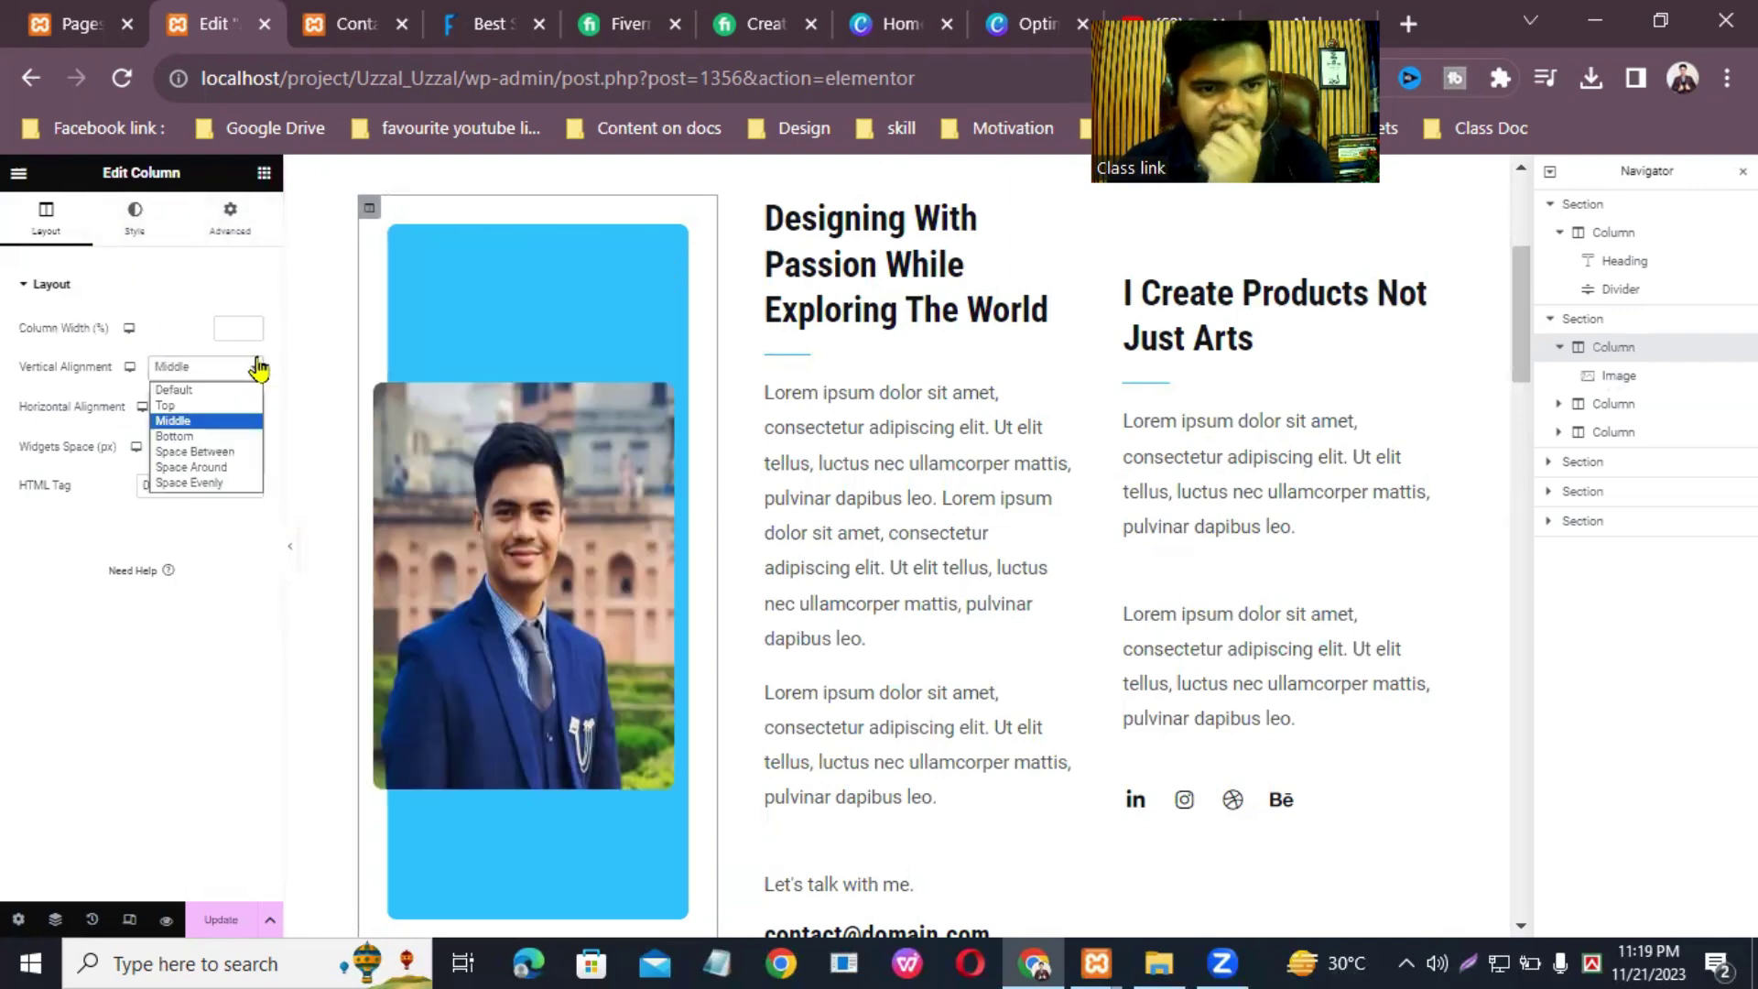
{"action": "left_click", "coordinate": [174, 408]}
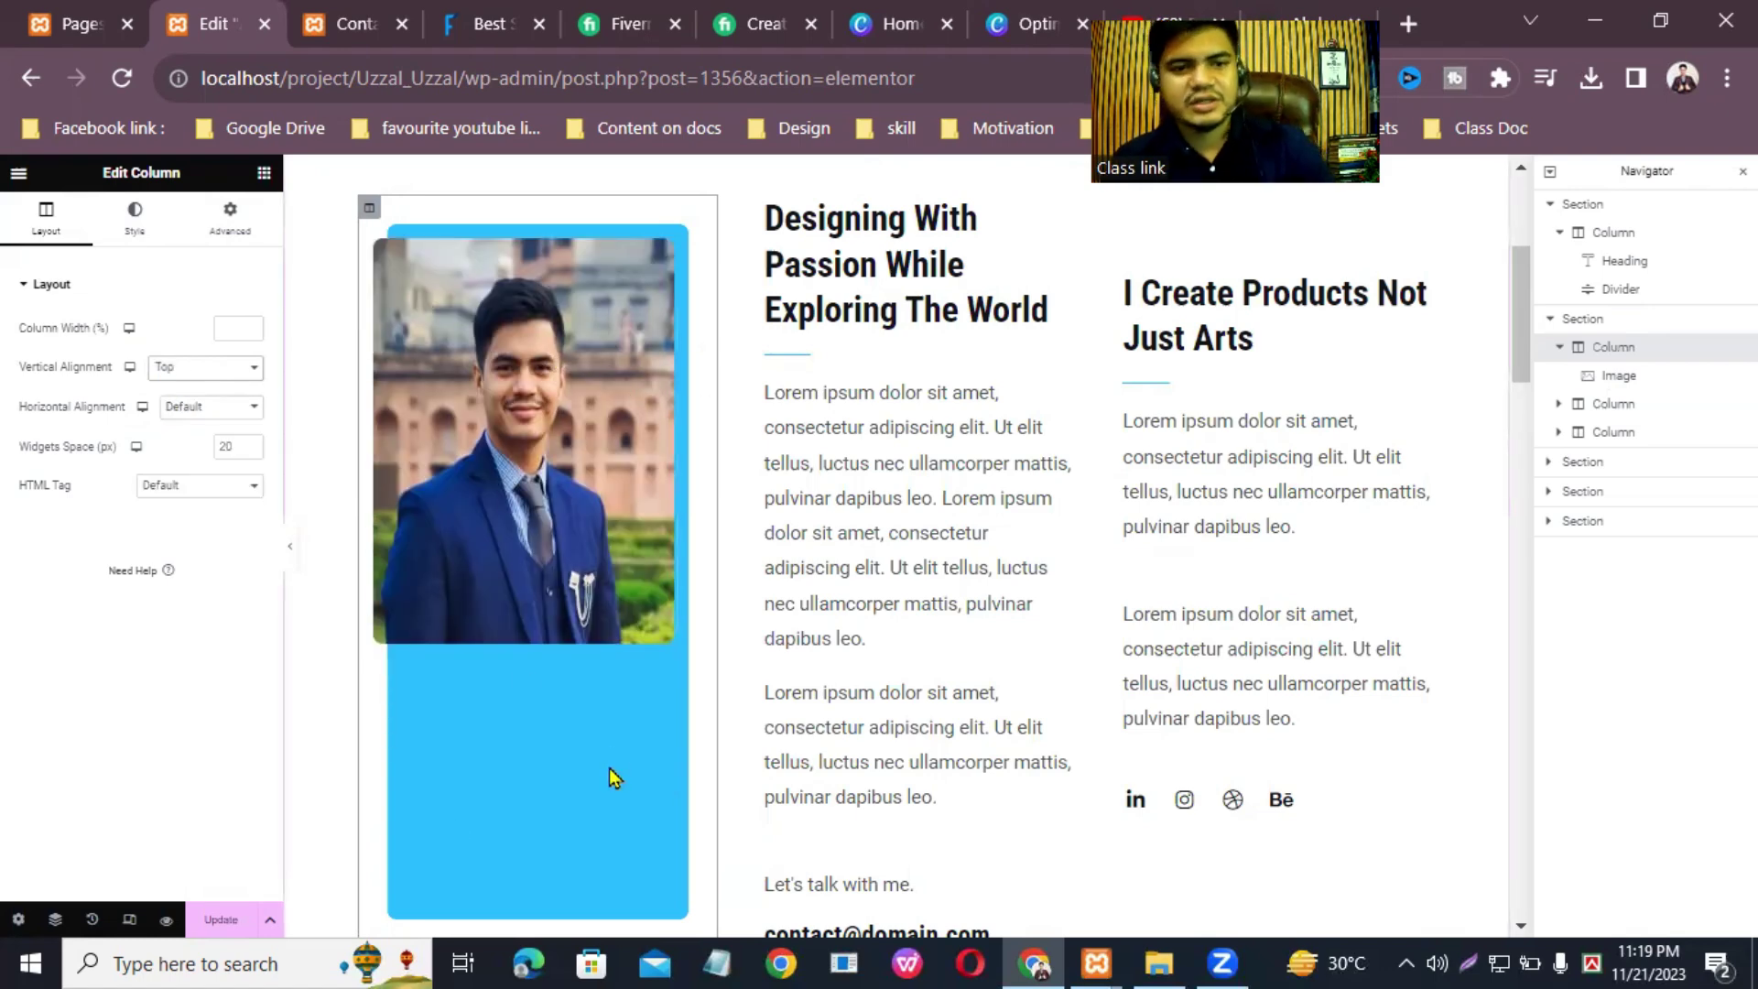
Step: Change the photo column's background from blue to olive-yellow and save with Ctrl+S
{"action": "left_click", "coordinate": [133, 212]}
{"action": "left_click", "coordinate": [251, 408]}
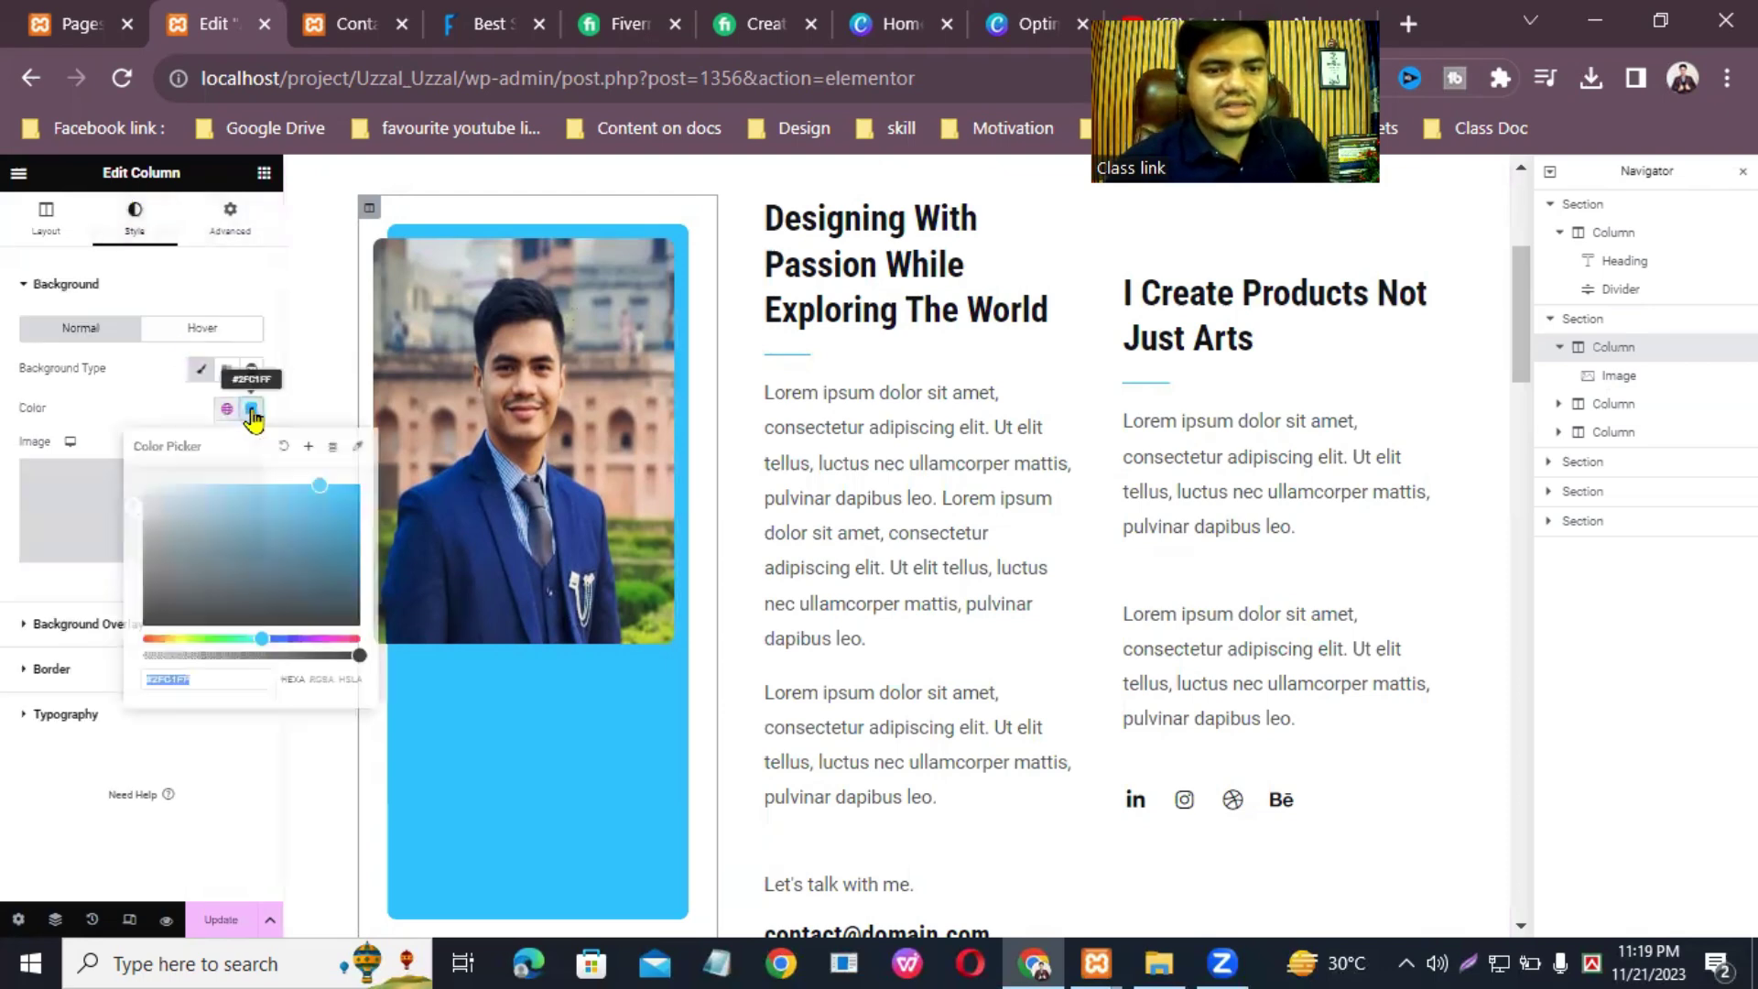
{"action": "left_click_drag", "start_coordinate": [332, 495], "coordinate": [166, 555]}
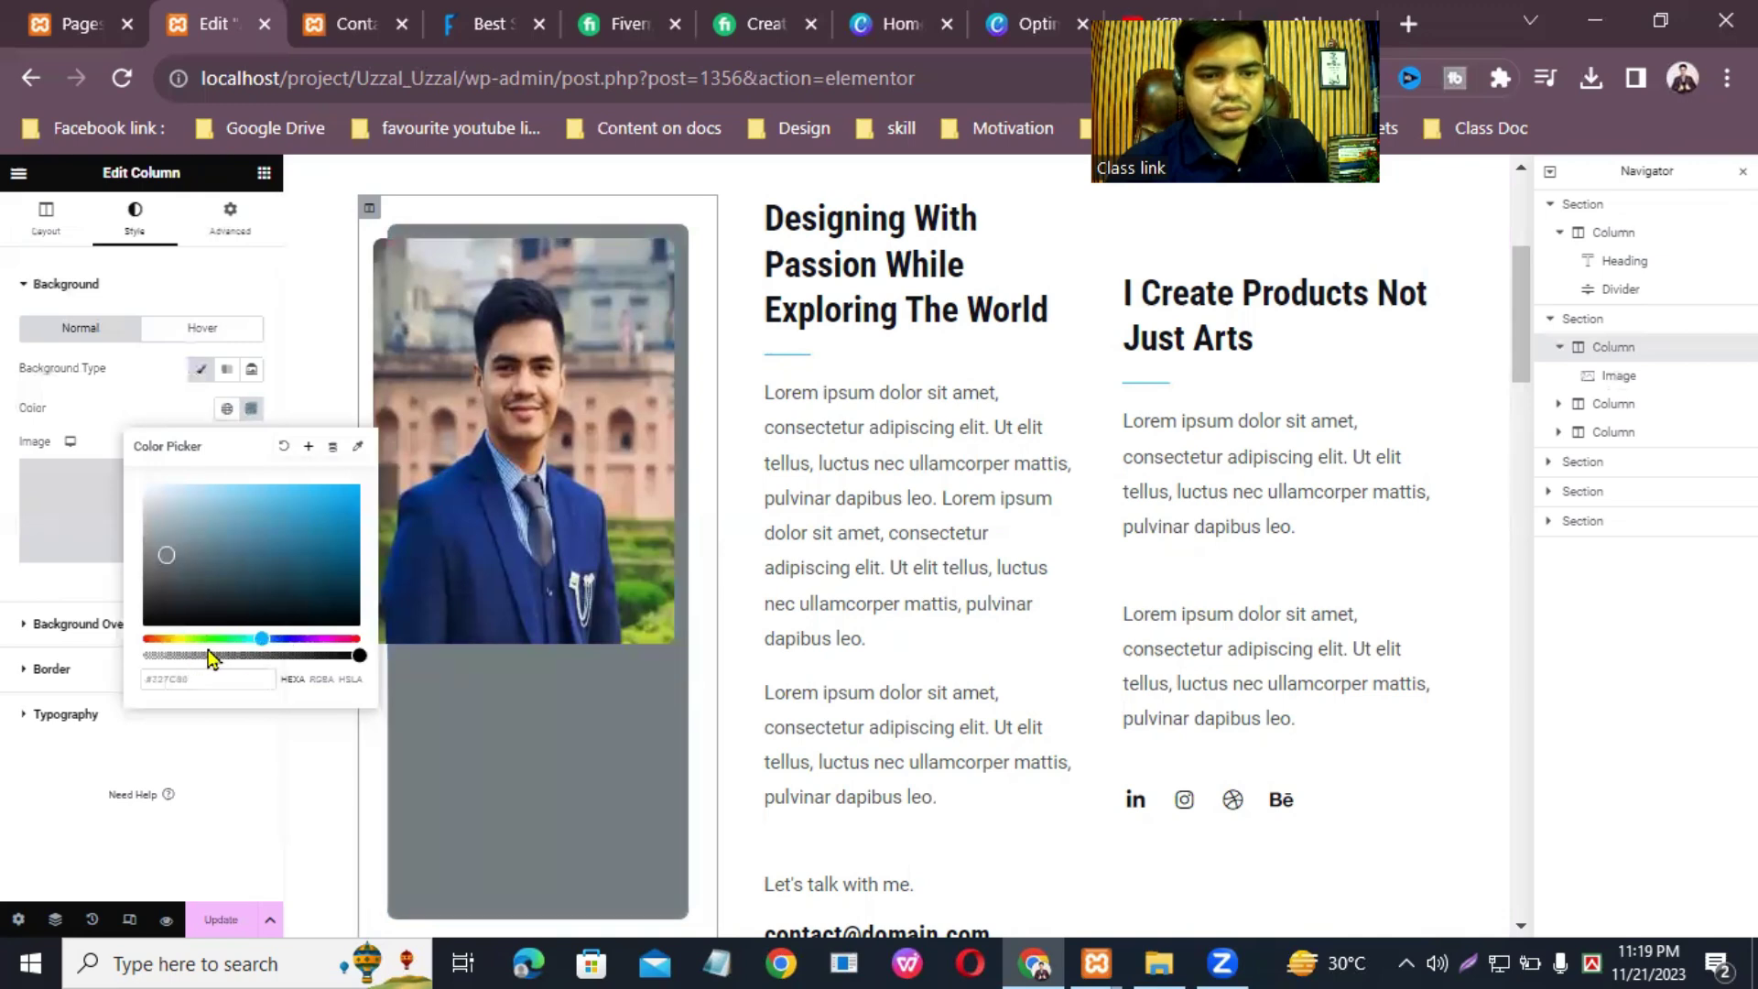
{"action": "left_click_drag", "start_coordinate": [208, 634], "coordinate": [174, 638]}
{"action": "mouse_move", "coordinate": [329, 526]}
{"action": "left_mouse_down"}
{"action": "mouse_move", "coordinate": [357, 514]}
{"action": "mouse_move", "coordinate": [320, 524]}
{"action": "left_mouse_up"}
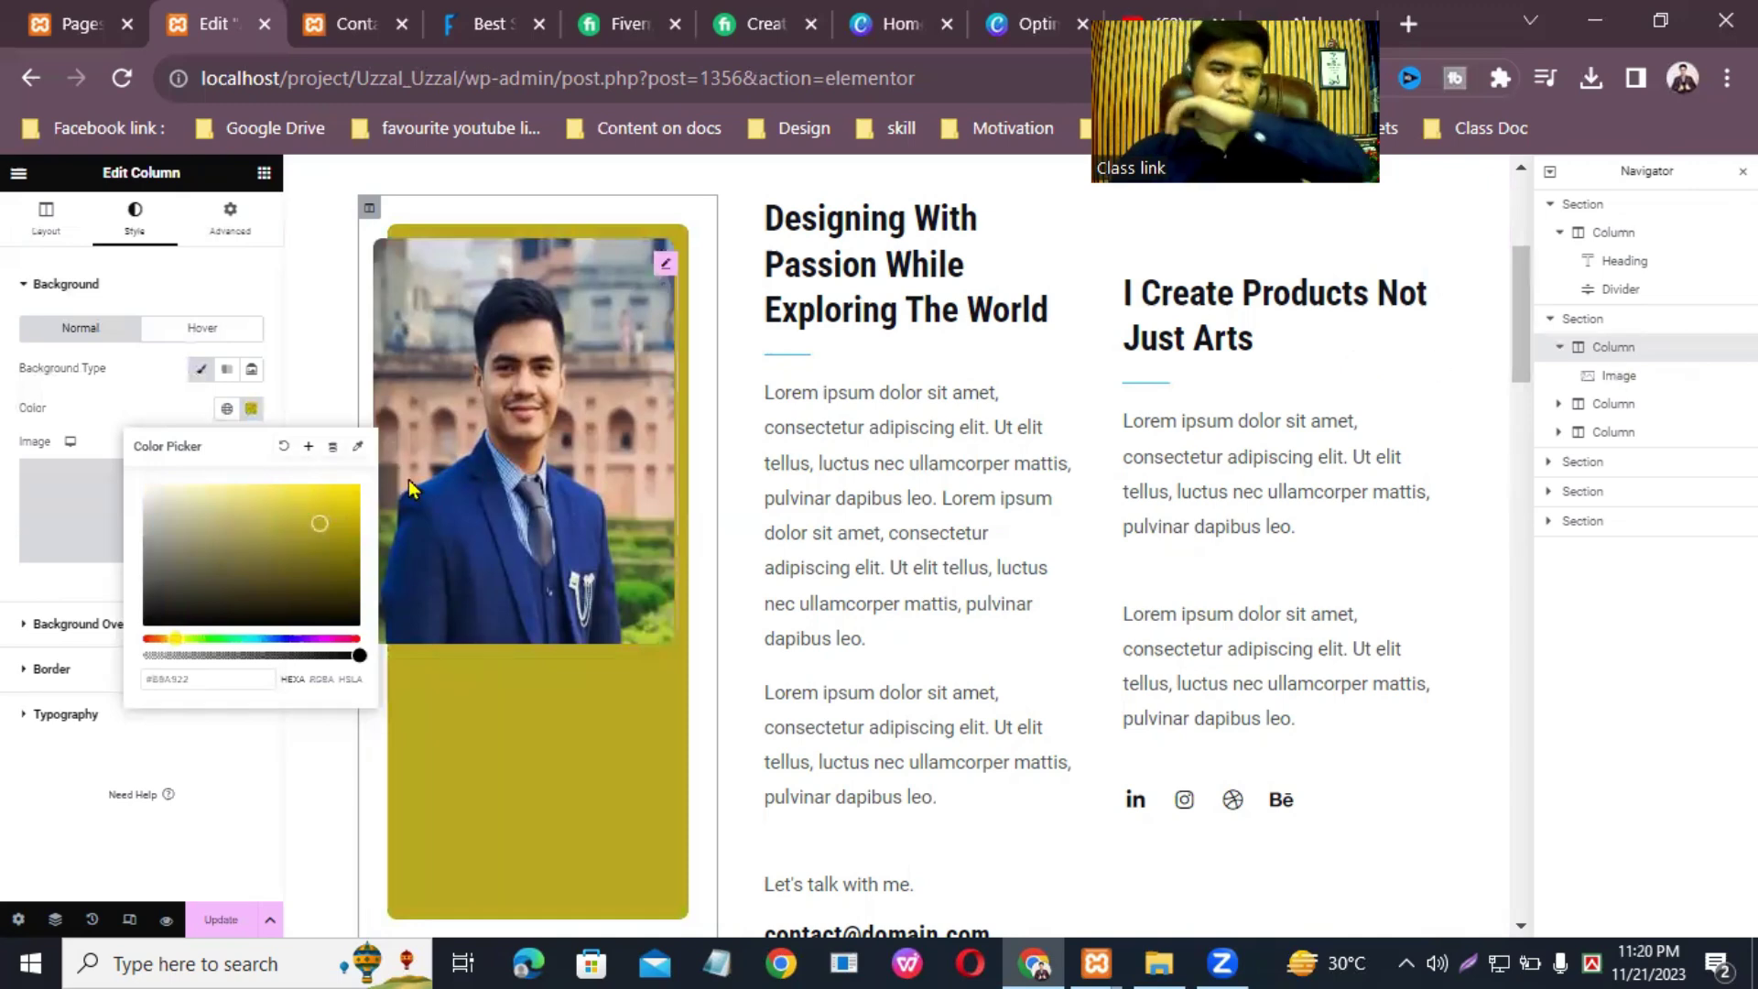
{"action": "left_click", "coordinate": [311, 344]}
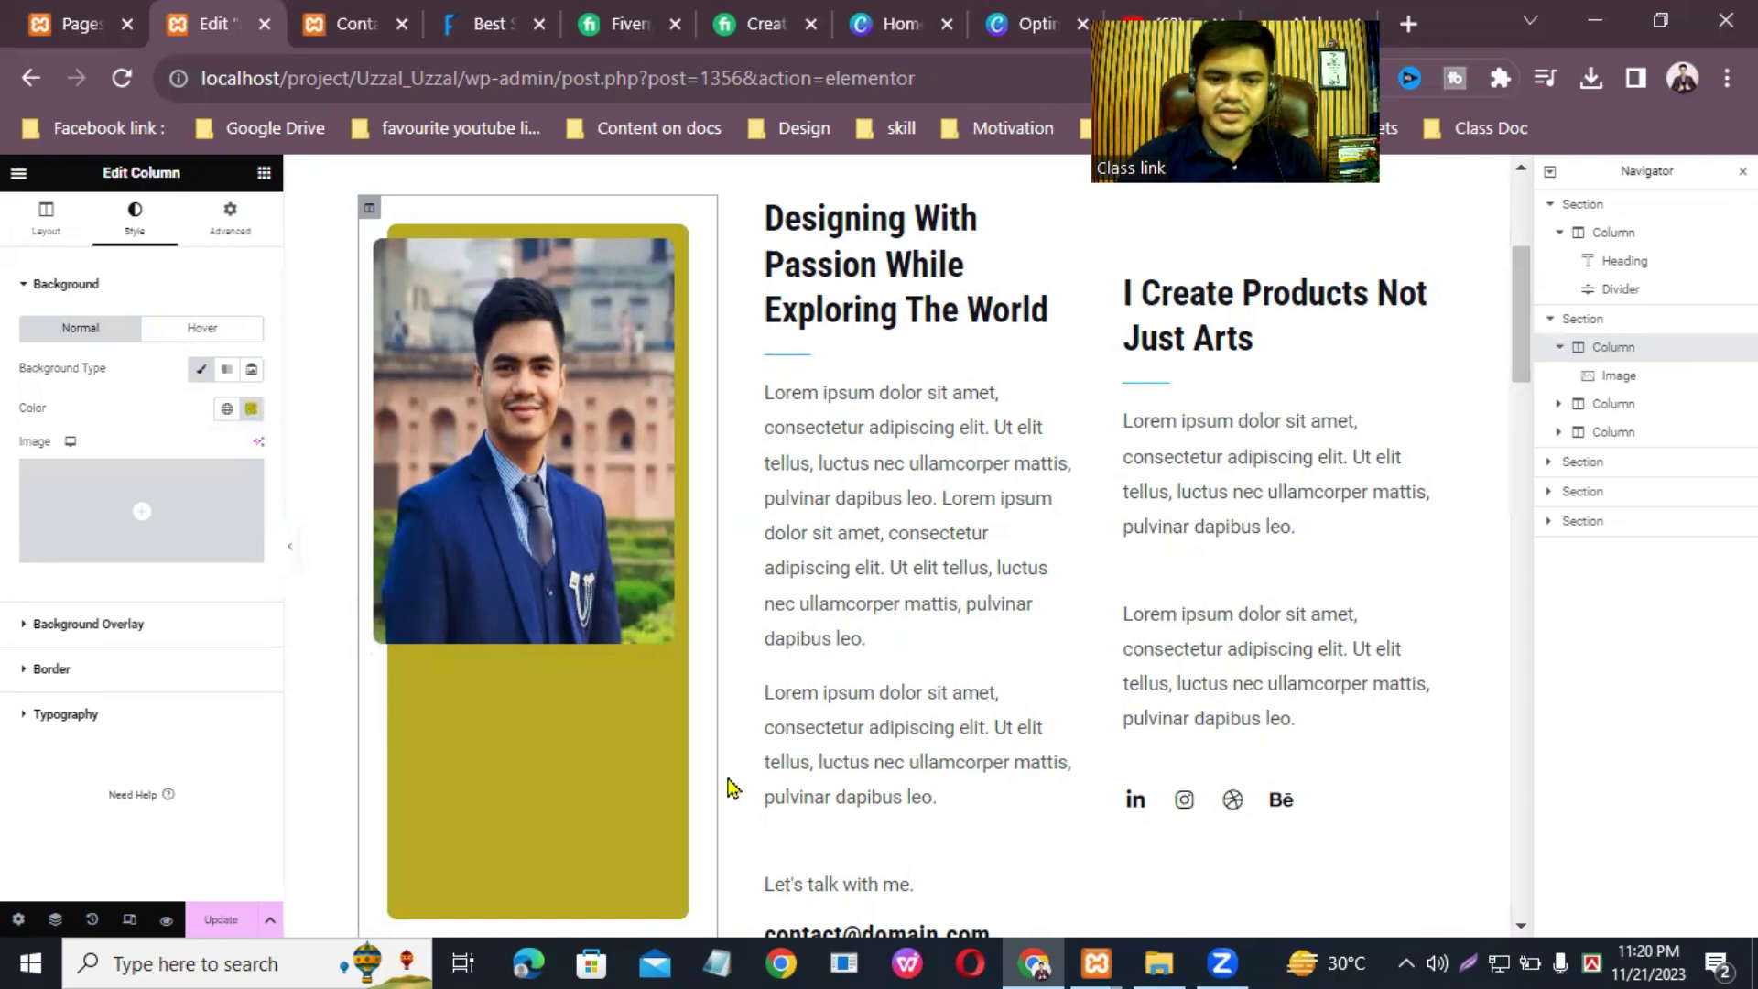
{"action": "key", "text": "ctrl+s"}
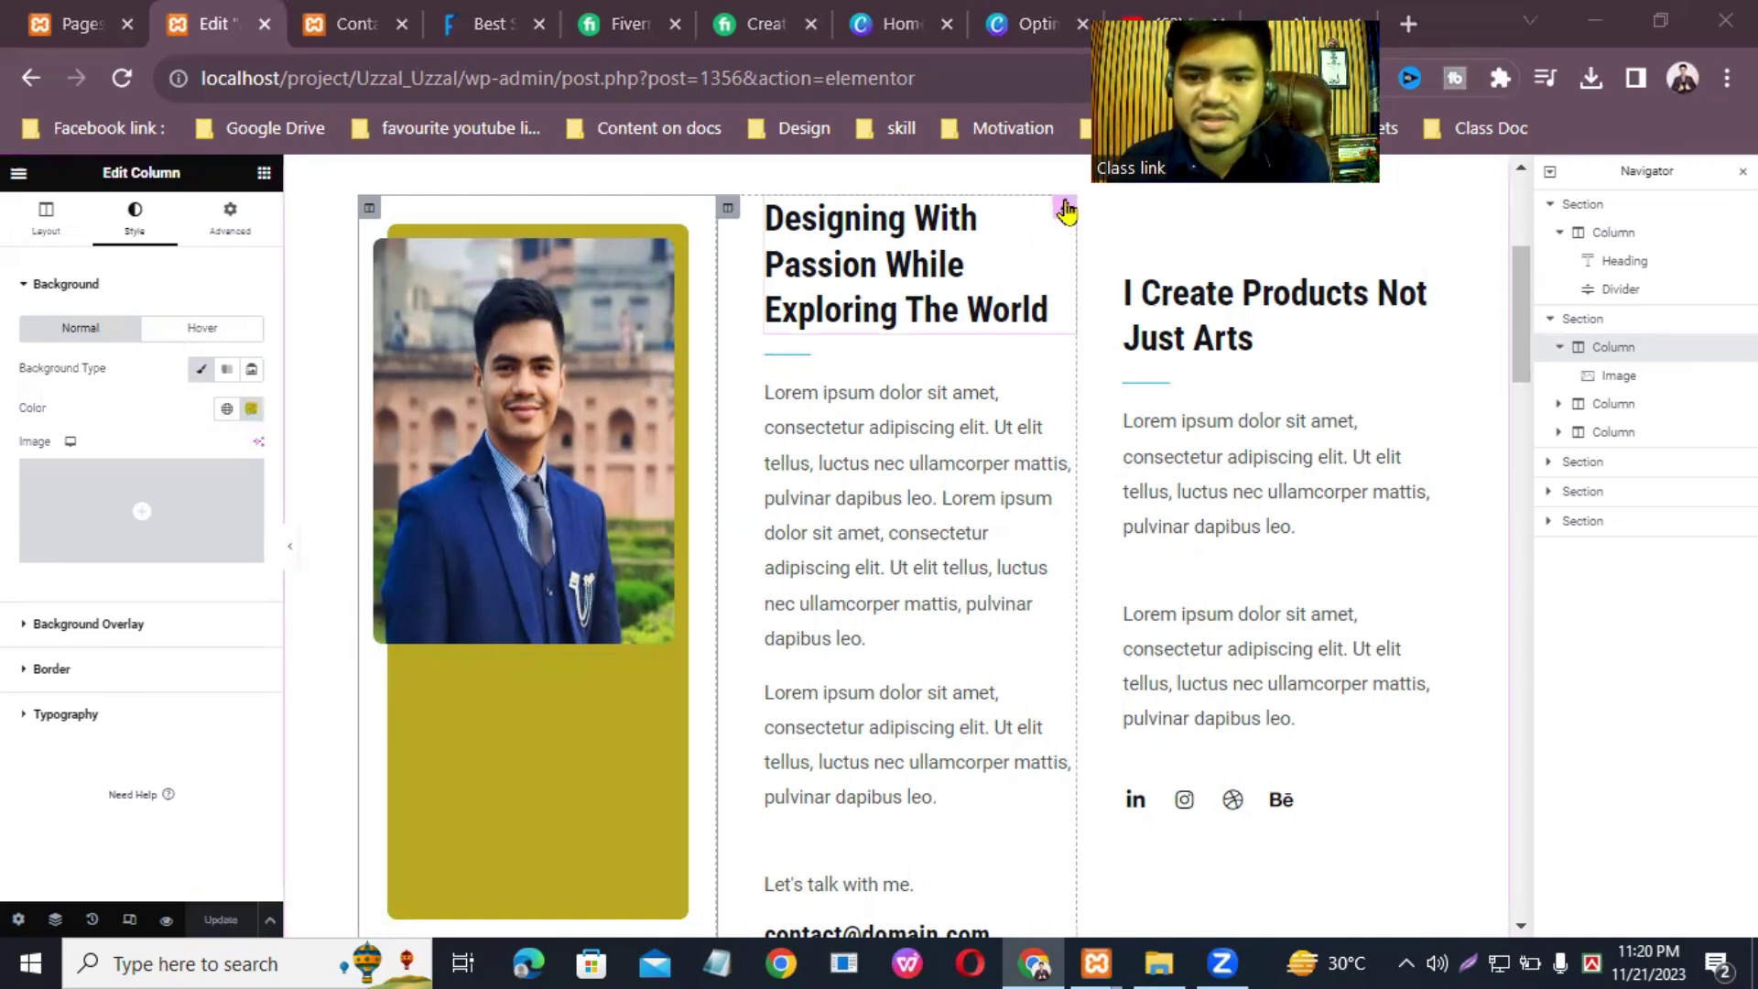
Step: Check the heading and first paragraph settings, then switch to the Fiverr WordPress gig page
{"action": "left_click", "coordinate": [1064, 209]}
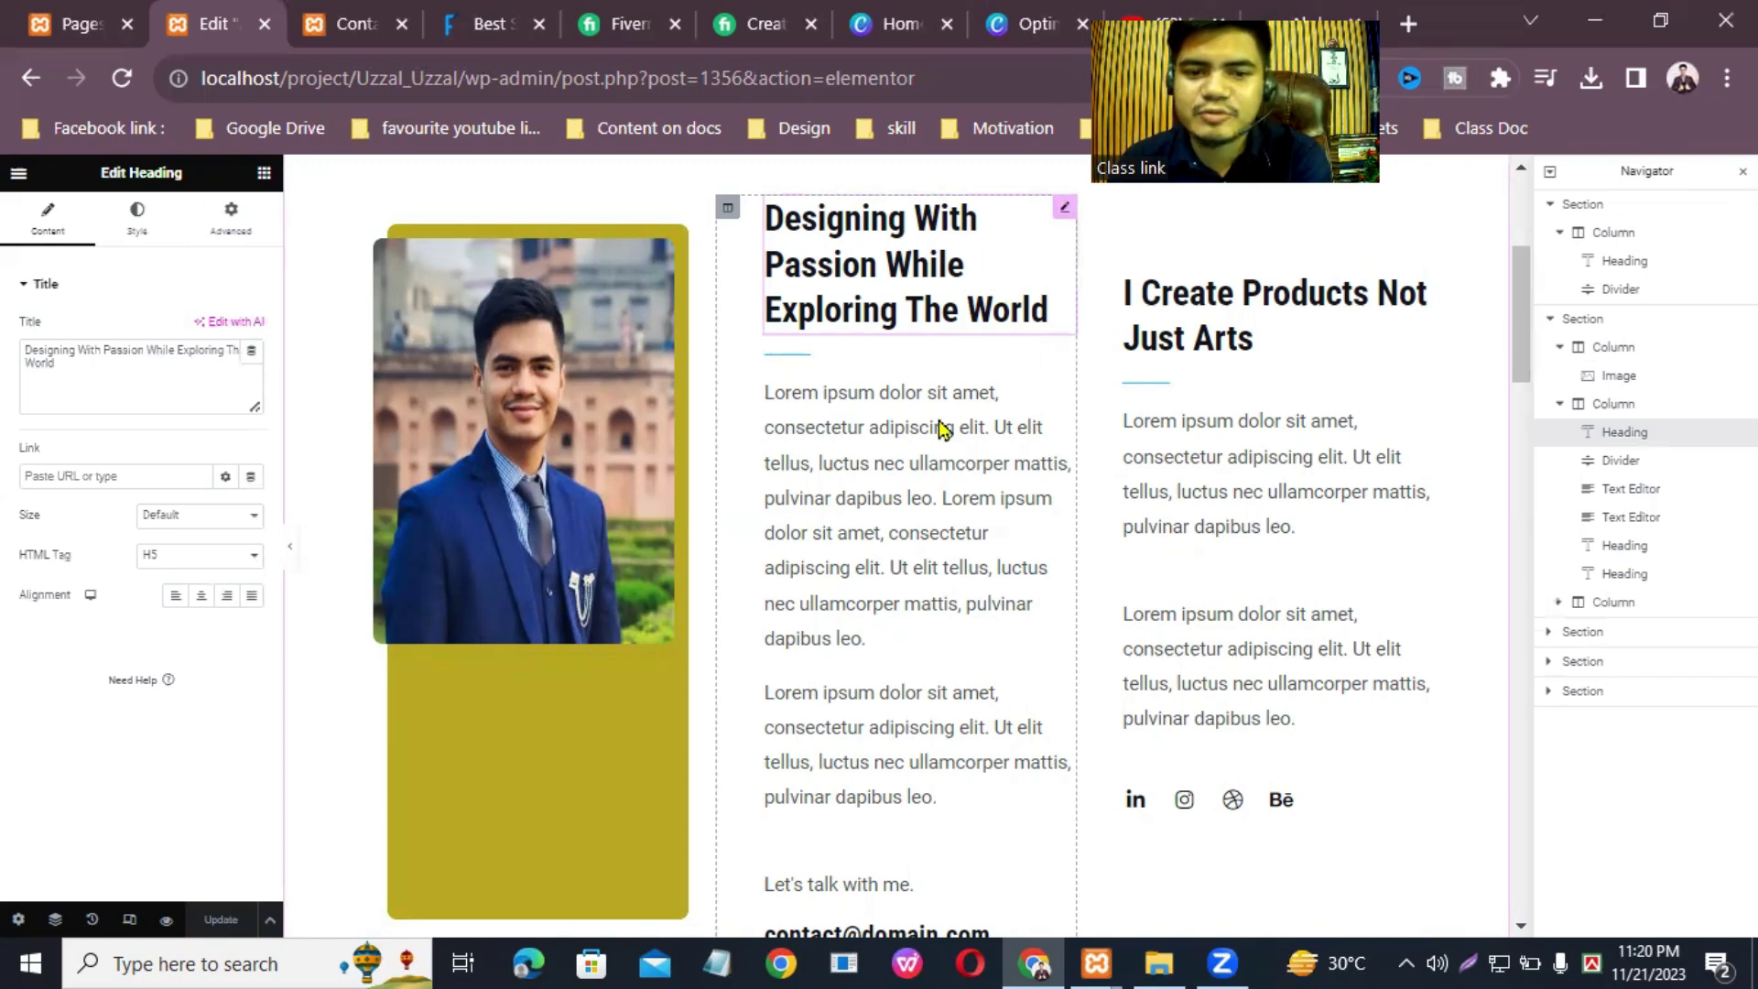
{"action": "left_click", "coordinate": [1064, 387]}
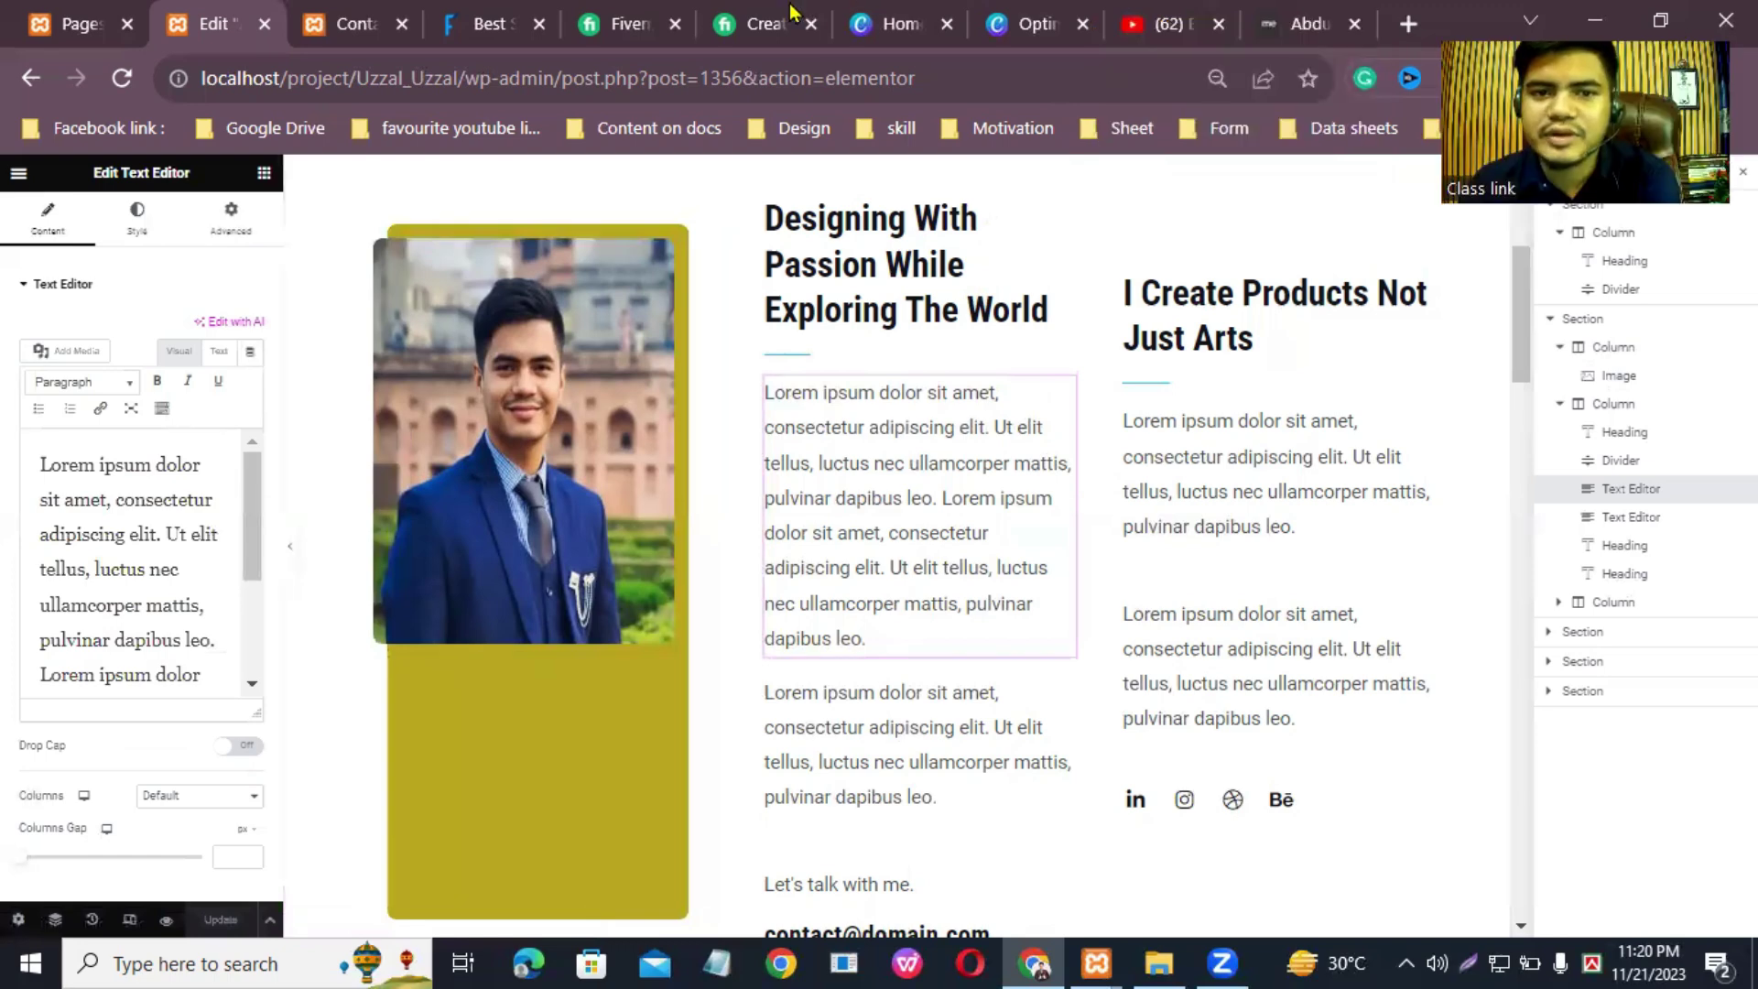
{"action": "left_click", "coordinate": [629, 10]}
{"action": "left_click", "coordinate": [748, 11]}
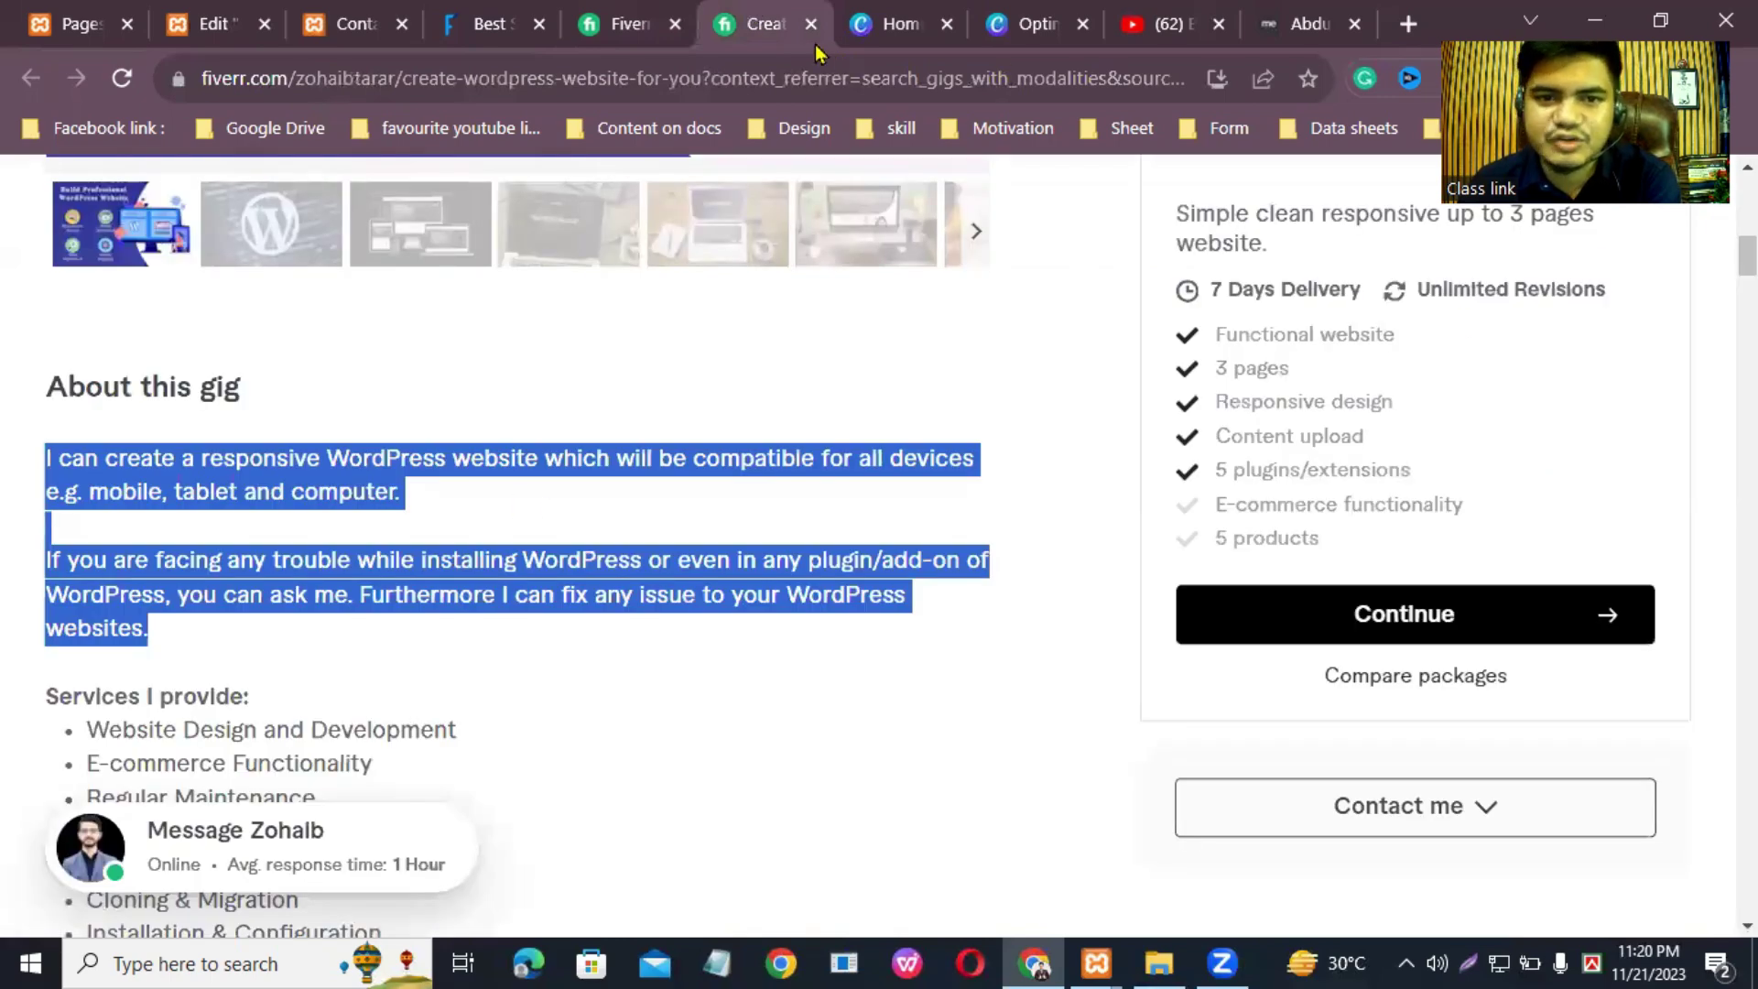
Step: From the Fiverr search results, open two more WordPress website gigs in new tabs
{"action": "left_click", "coordinate": [632, 12]}
{"action": "scroll", "coordinate": [711, 503], "scroll_direction": "down", "scroll_amount": 4}
{"action": "scroll", "coordinate": [666, 600], "scroll_direction": "down", "scroll_amount": 10}
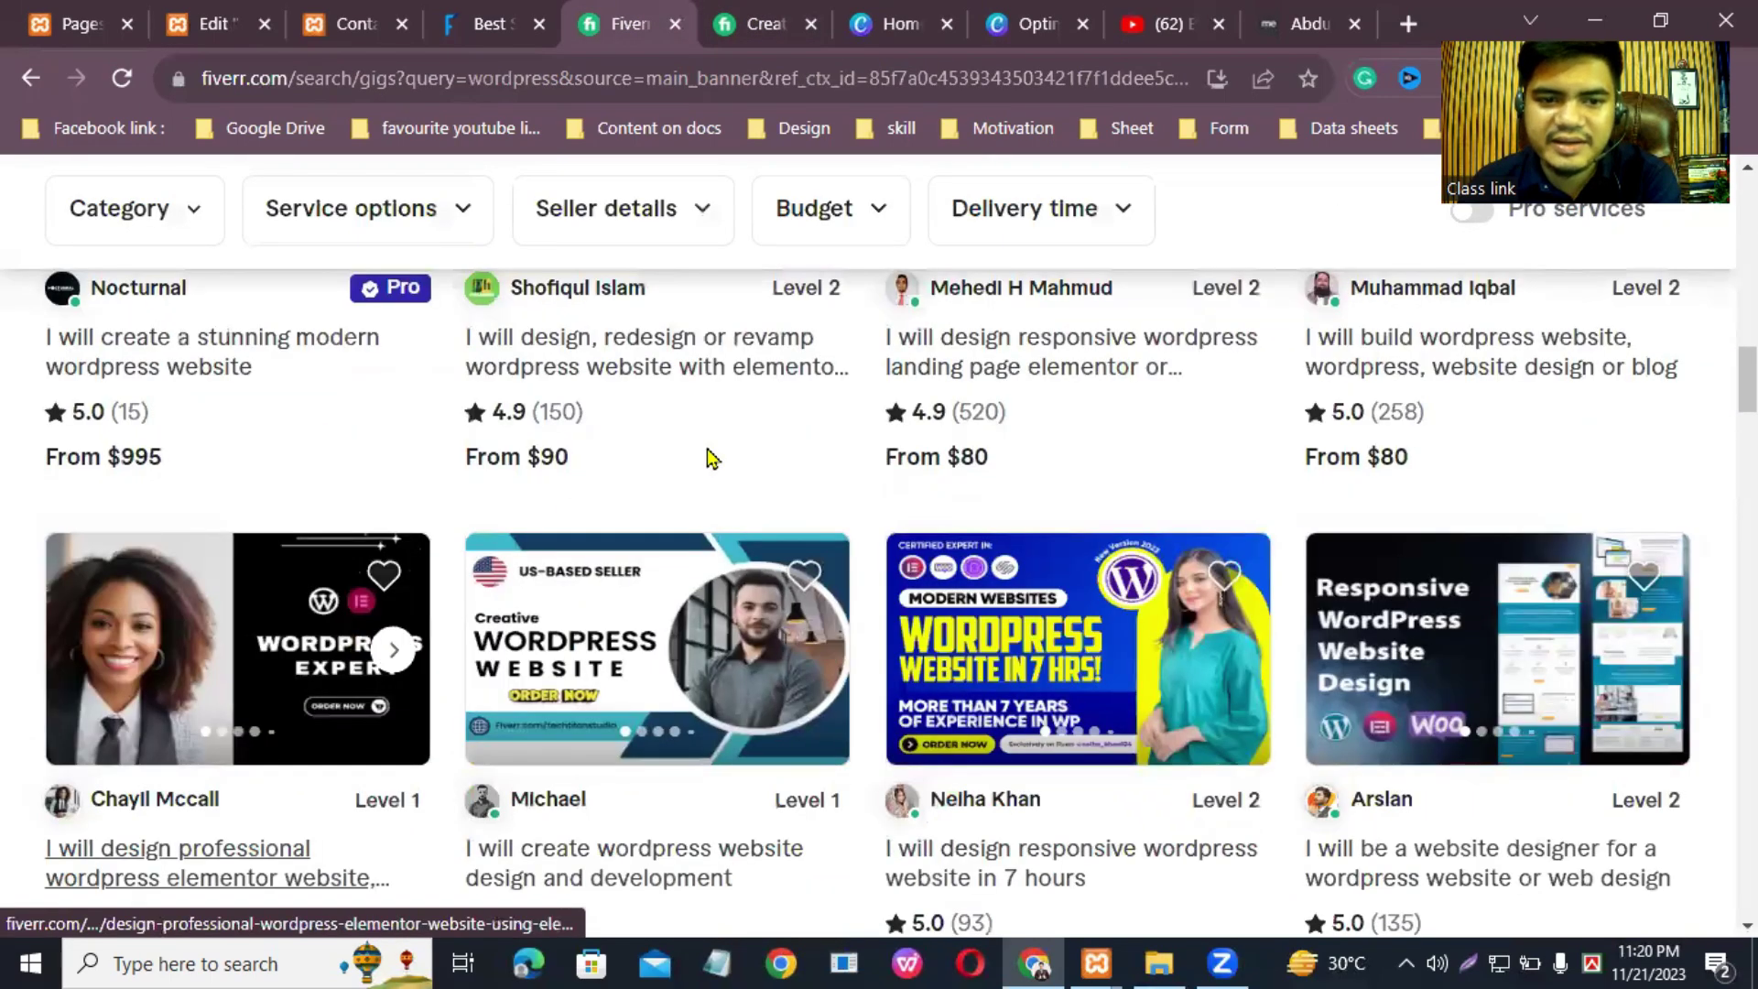
{"action": "right_click", "coordinate": [635, 685]}
{"action": "left_click", "coordinate": [732, 257]}
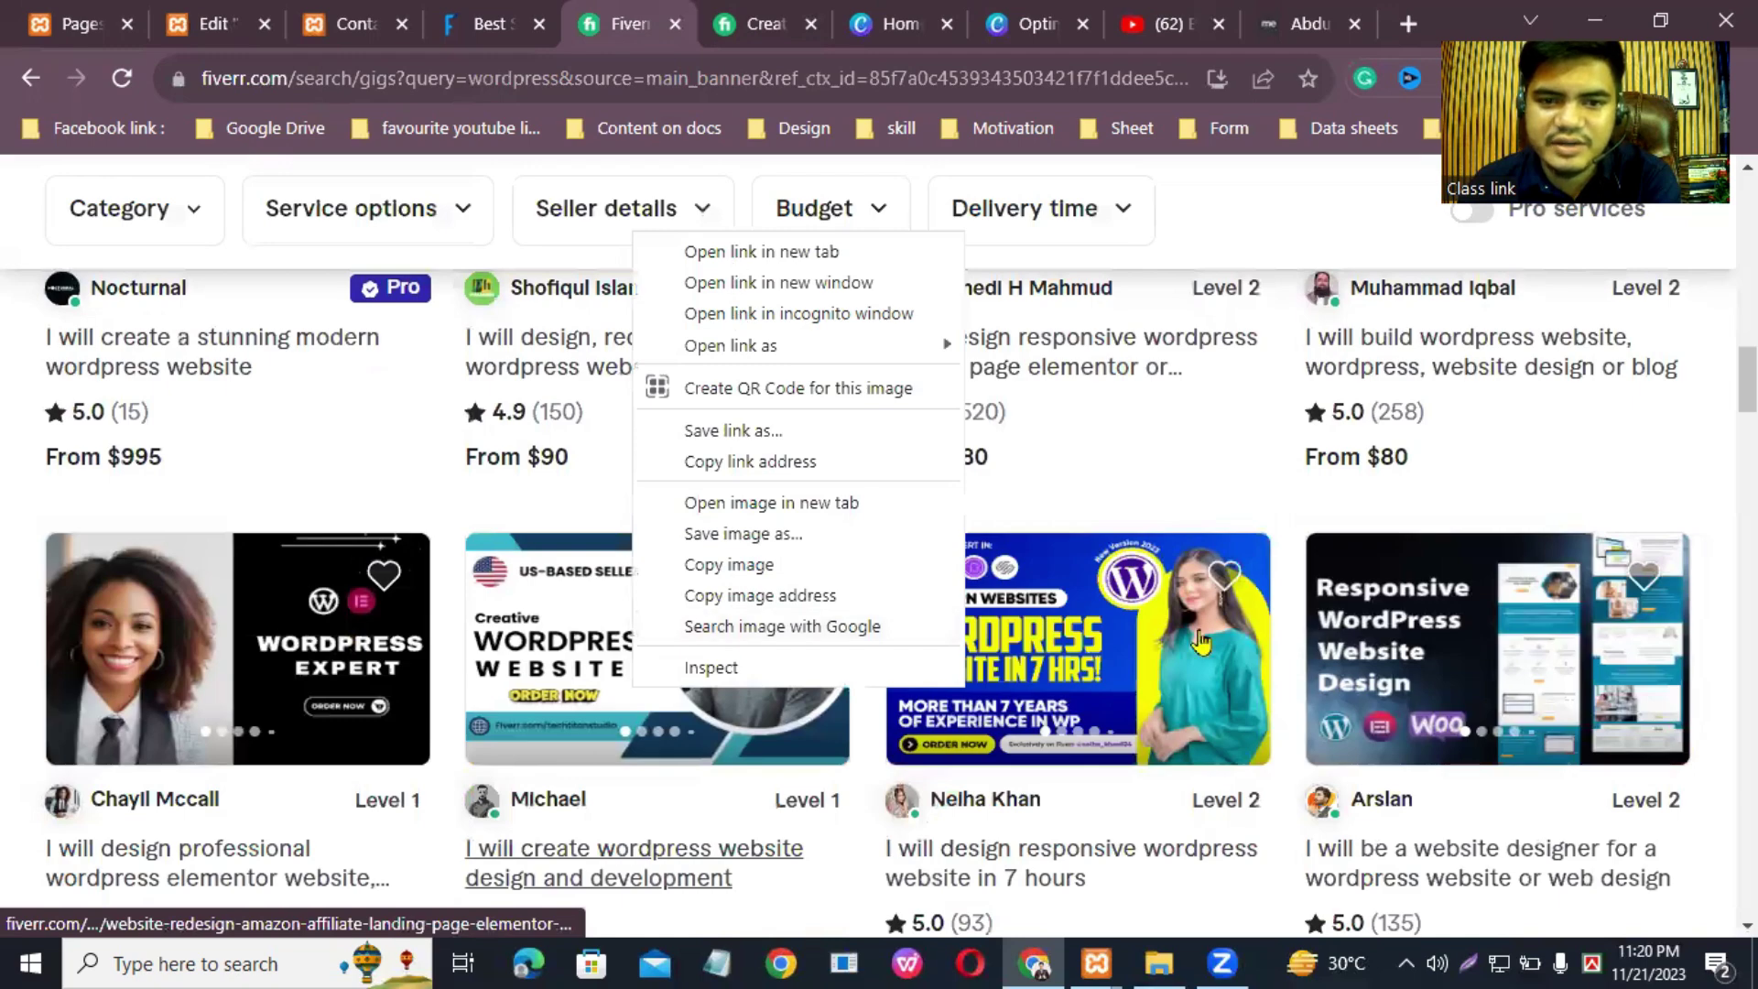
{"action": "scroll", "coordinate": [1062, 545], "scroll_direction": "down", "scroll_amount": 5}
{"action": "right_click", "coordinate": [1062, 533]}
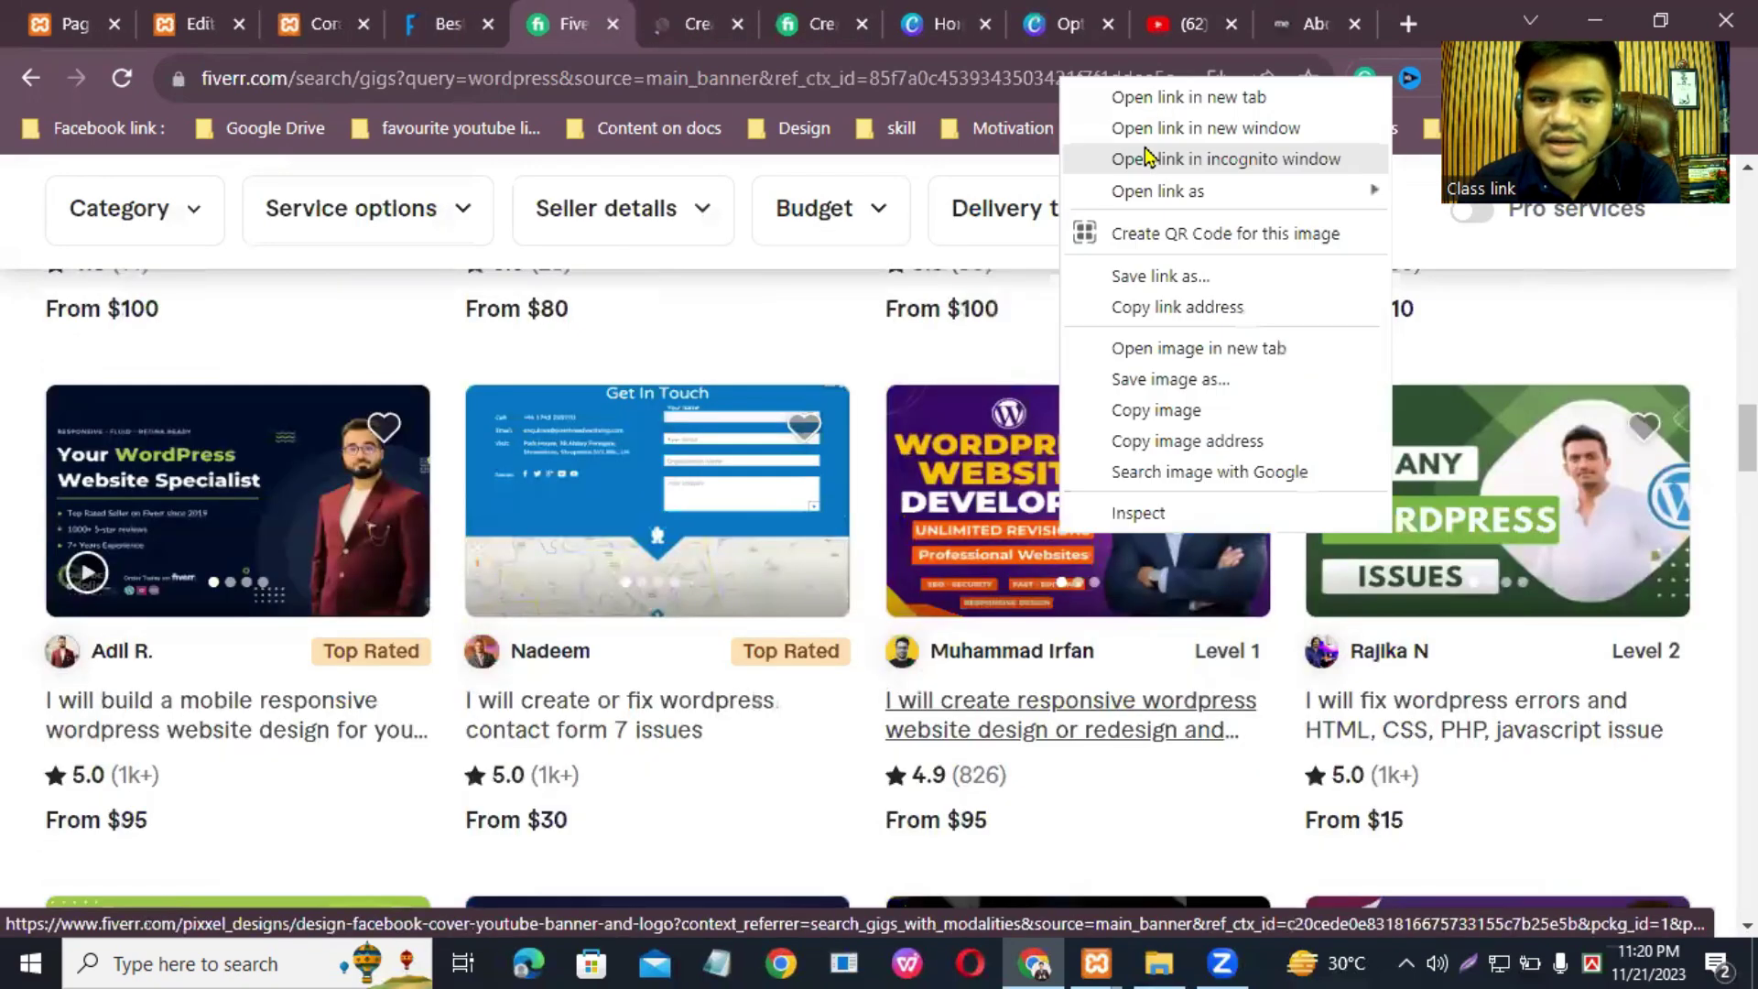
{"action": "left_click", "coordinate": [1189, 97]}
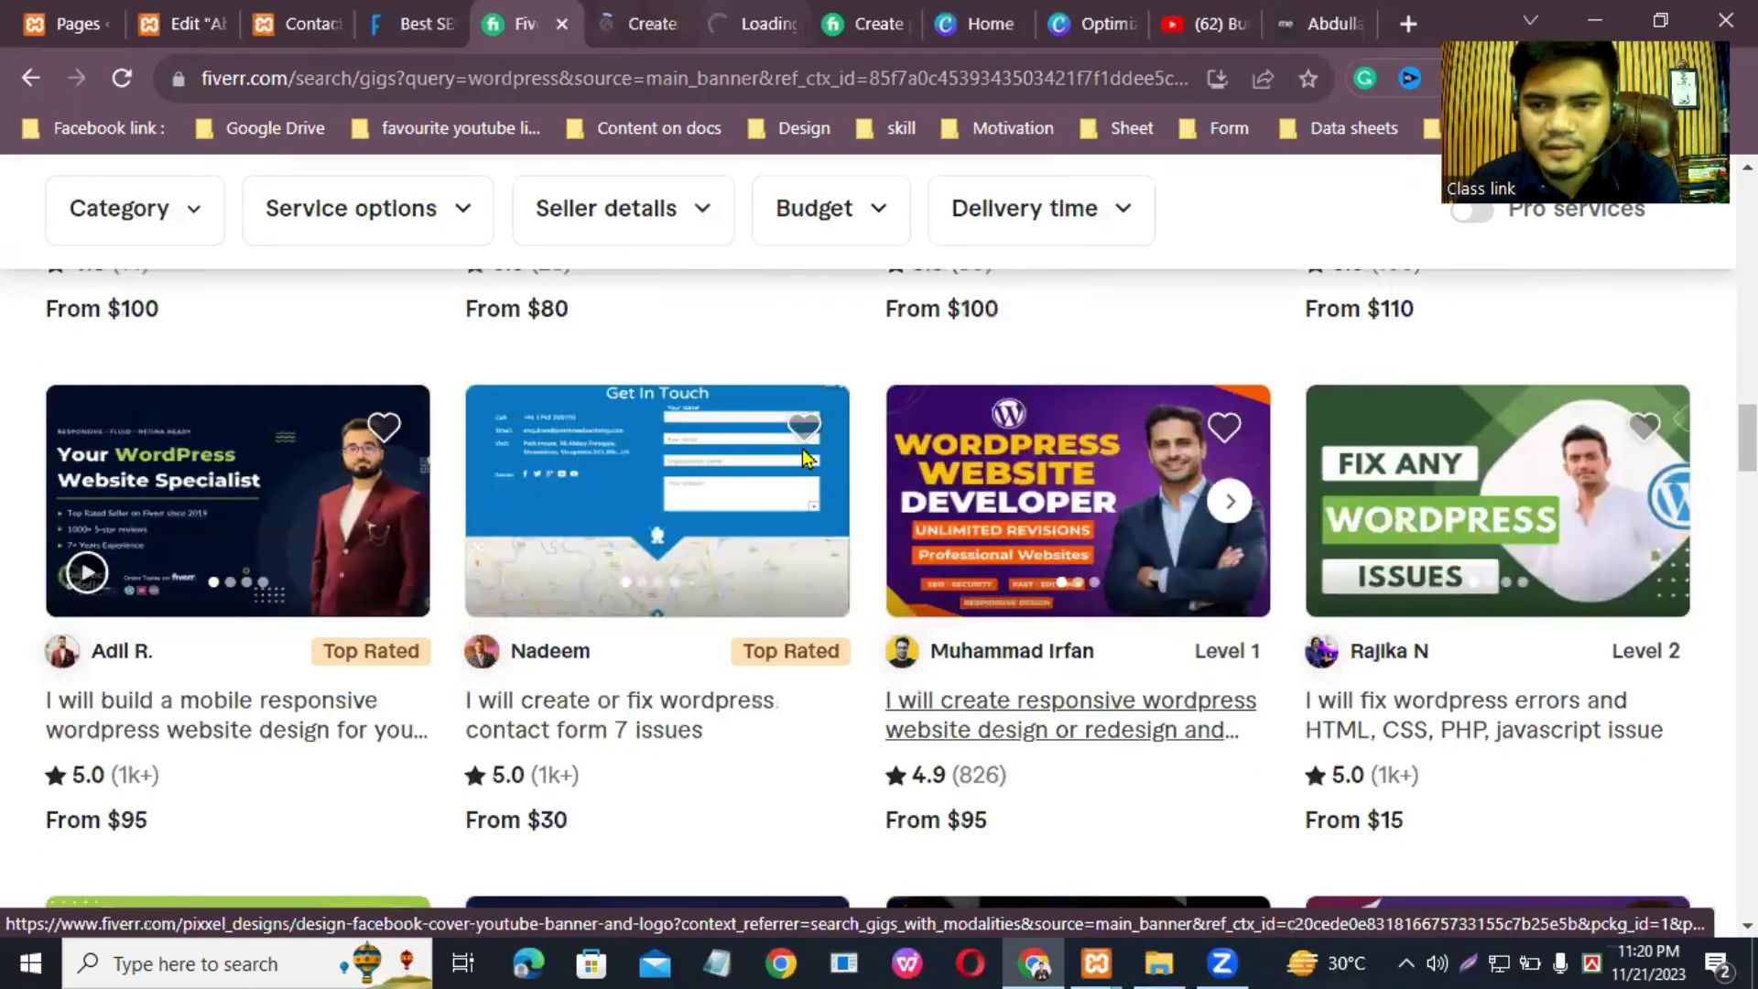
Step: Switch to the newly opened gig page and scroll down to its About the seller section
{"action": "key", "text": "ctrl+Tab"}
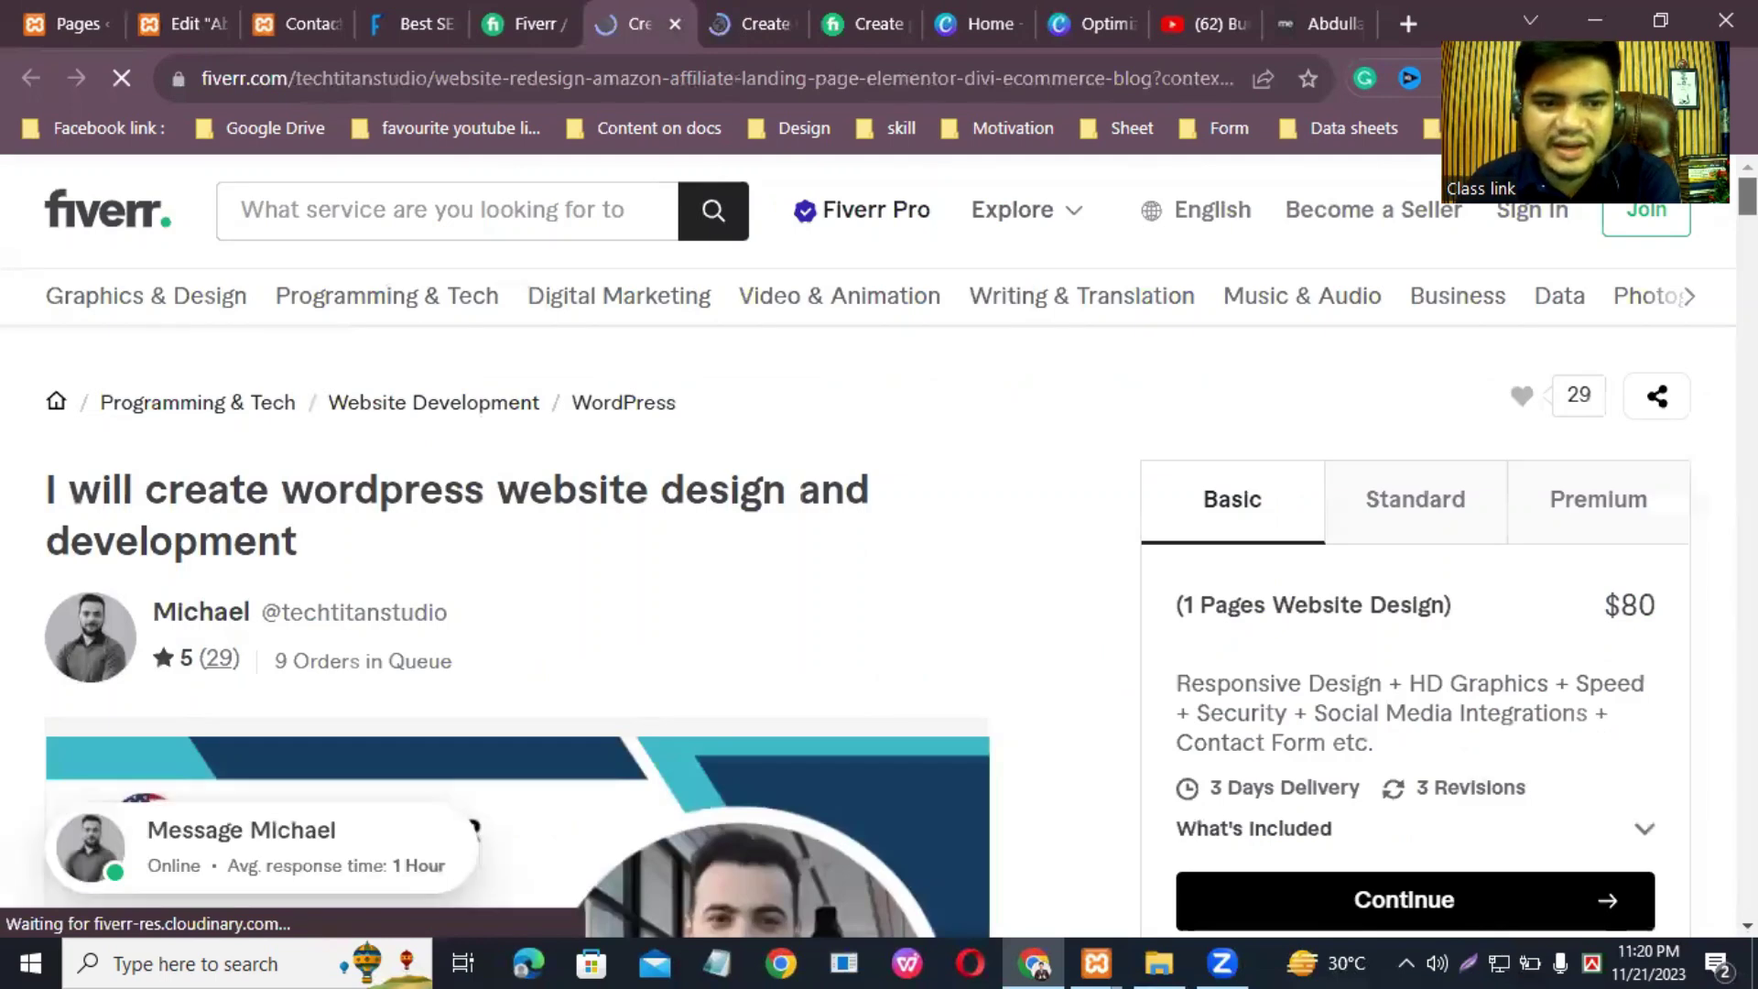
{"action": "scroll", "coordinate": [879, 549], "scroll_direction": "down", "scroll_amount": 10}
{"action": "scroll", "coordinate": [513, 549], "scroll_direction": "up", "scroll_amount": 3}
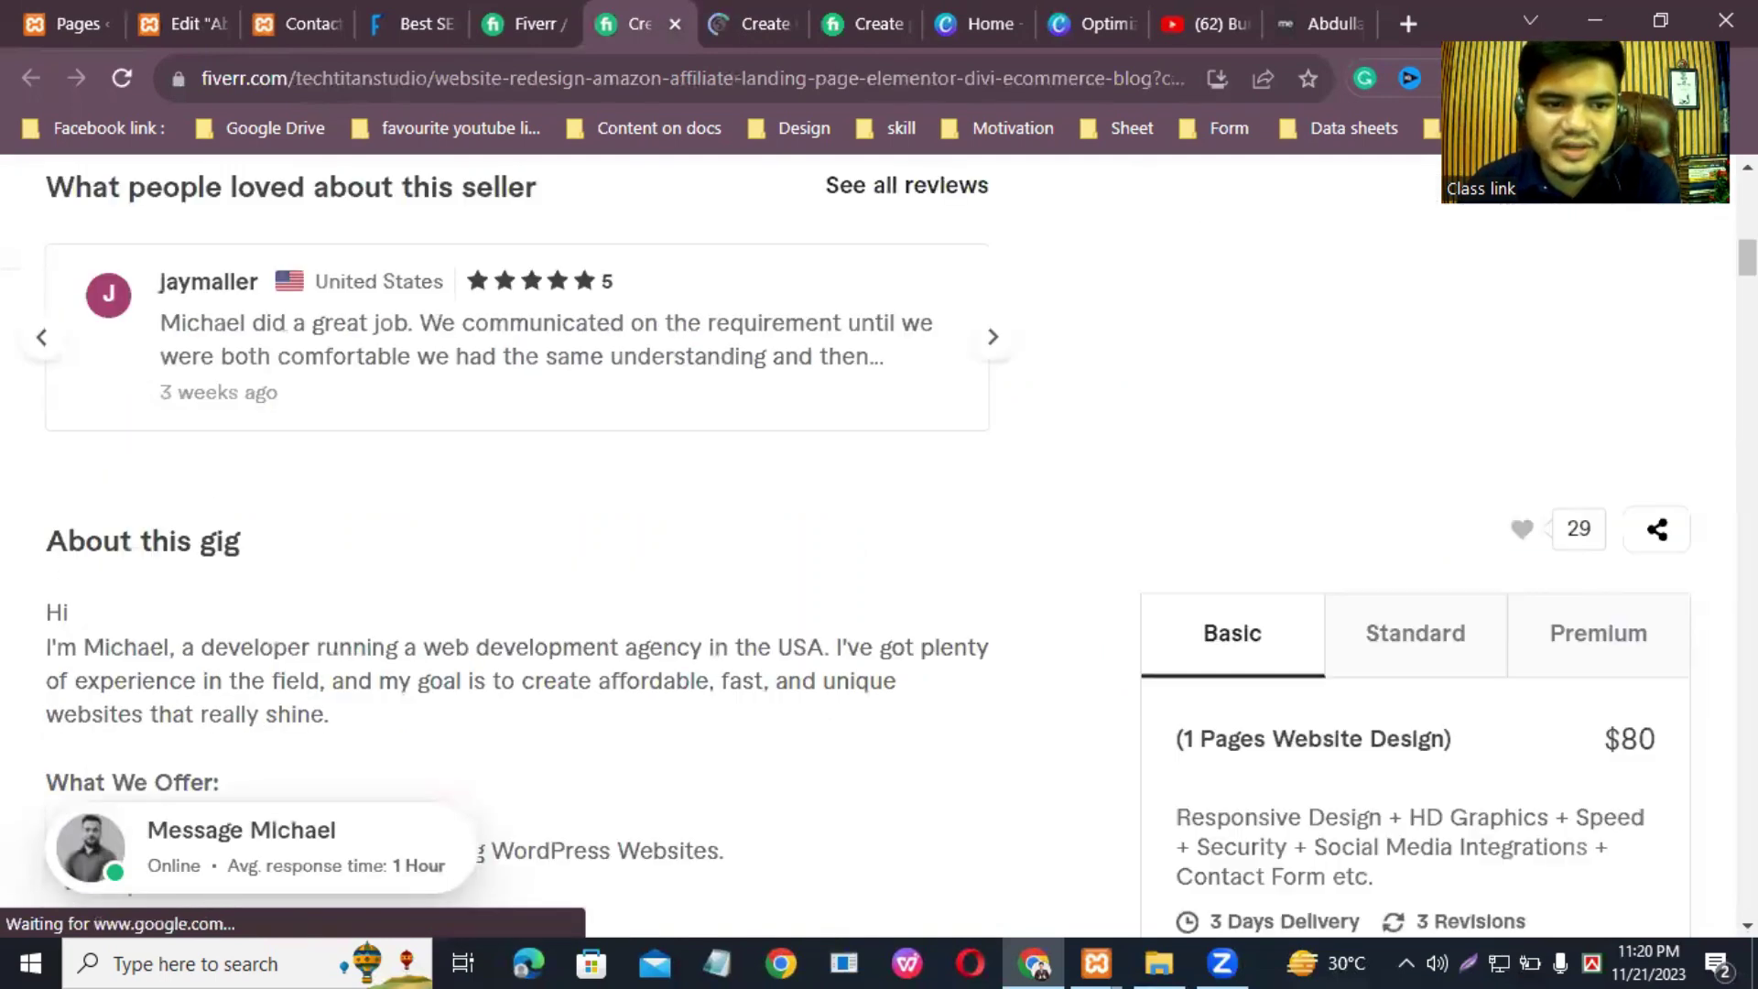
{"action": "scroll", "coordinate": [131, 424], "scroll_direction": "down", "scroll_amount": 2}
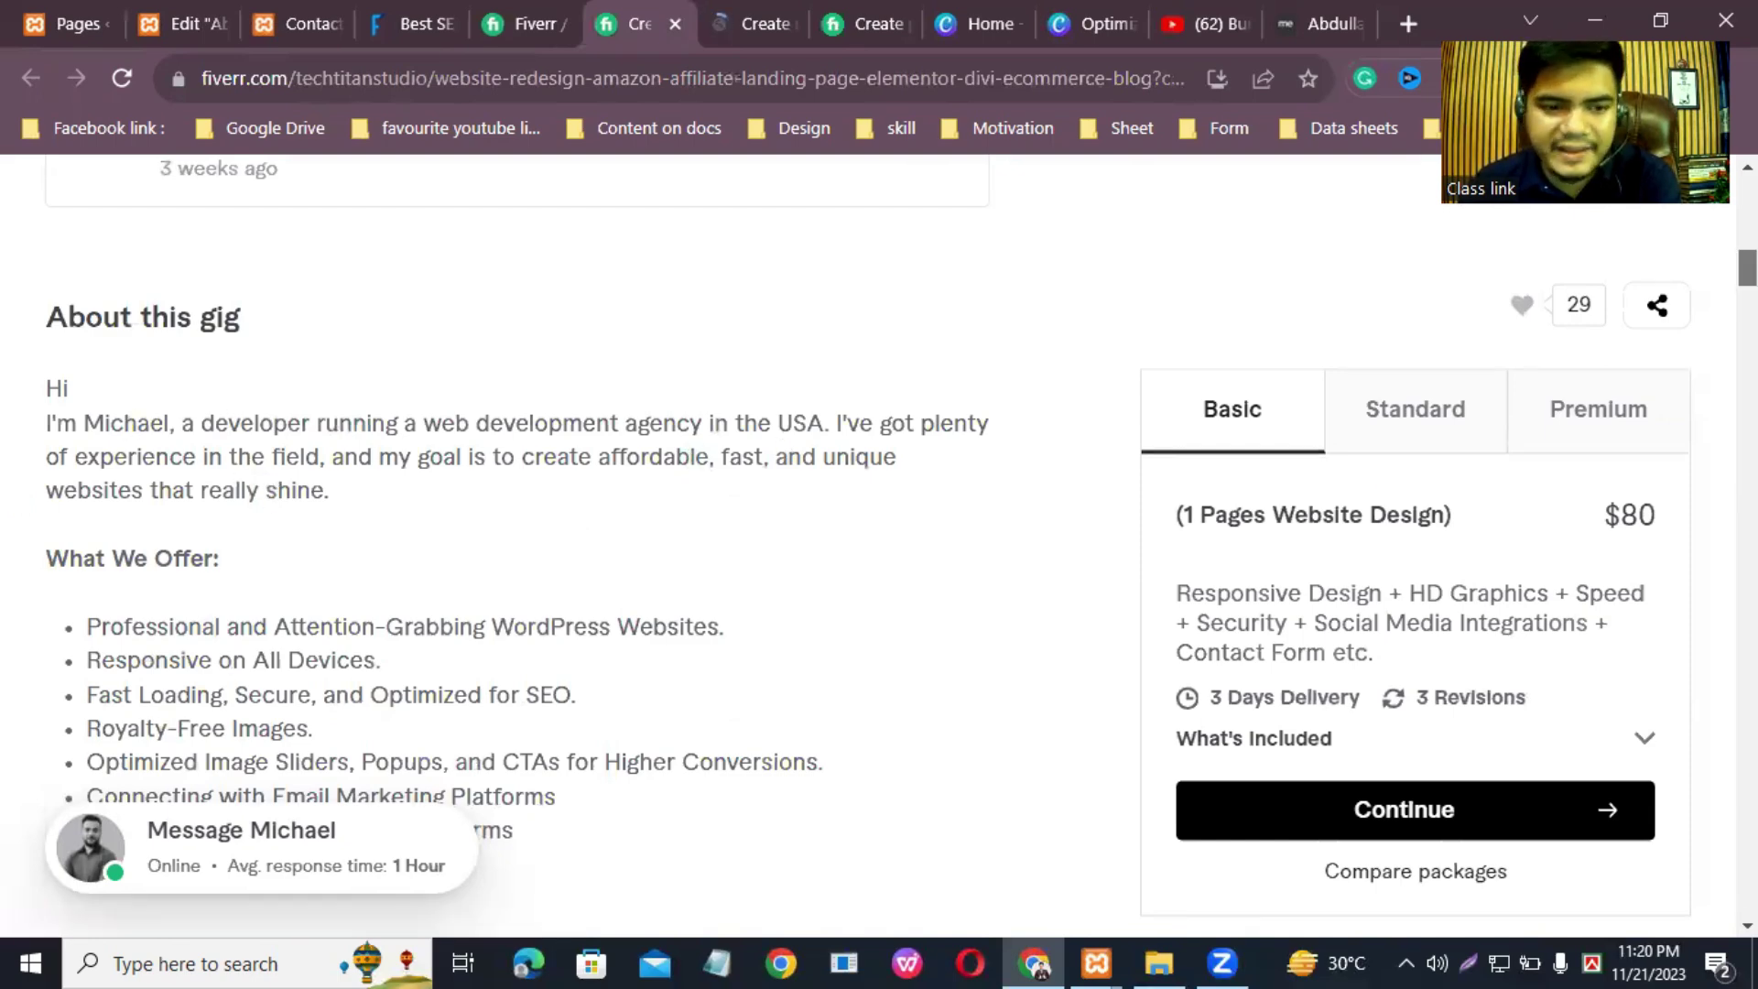
{"action": "scroll", "coordinate": [879, 549], "scroll_direction": "down", "scroll_amount": 5}
{"action": "scroll", "coordinate": [512, 550], "scroll_direction": "down", "scroll_amount": 8}
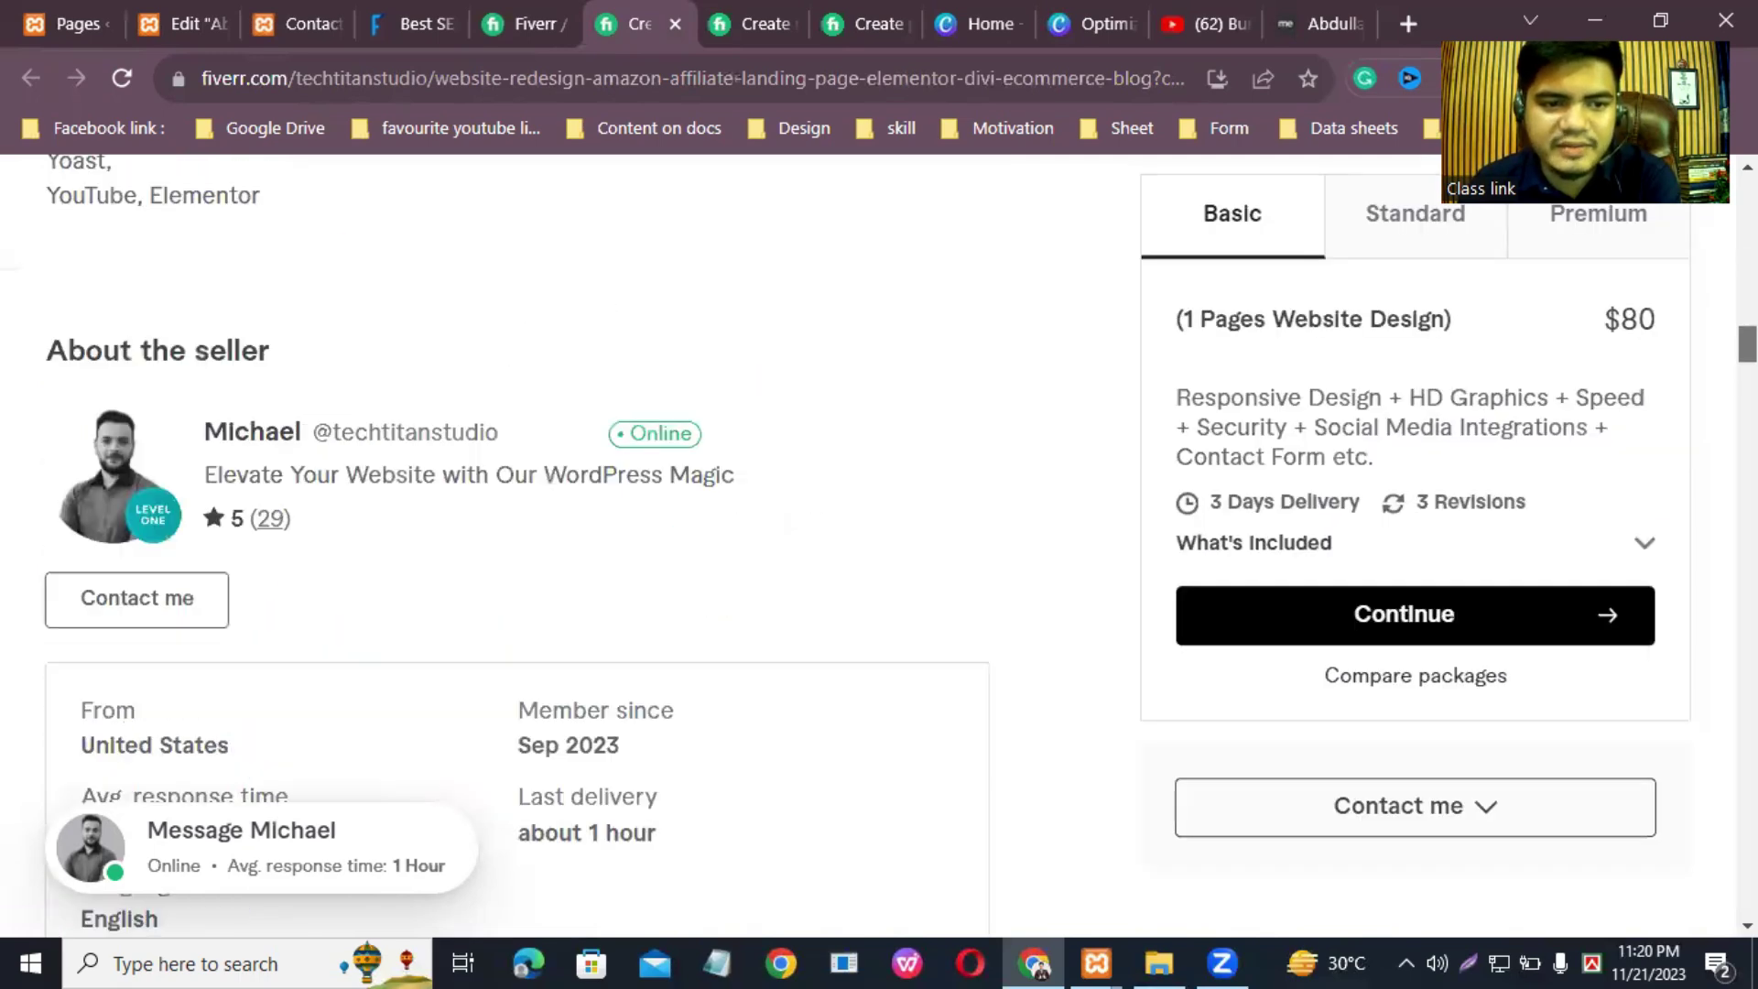
{"action": "scroll", "coordinate": [183, 501], "scroll_direction": "down", "scroll_amount": 5}
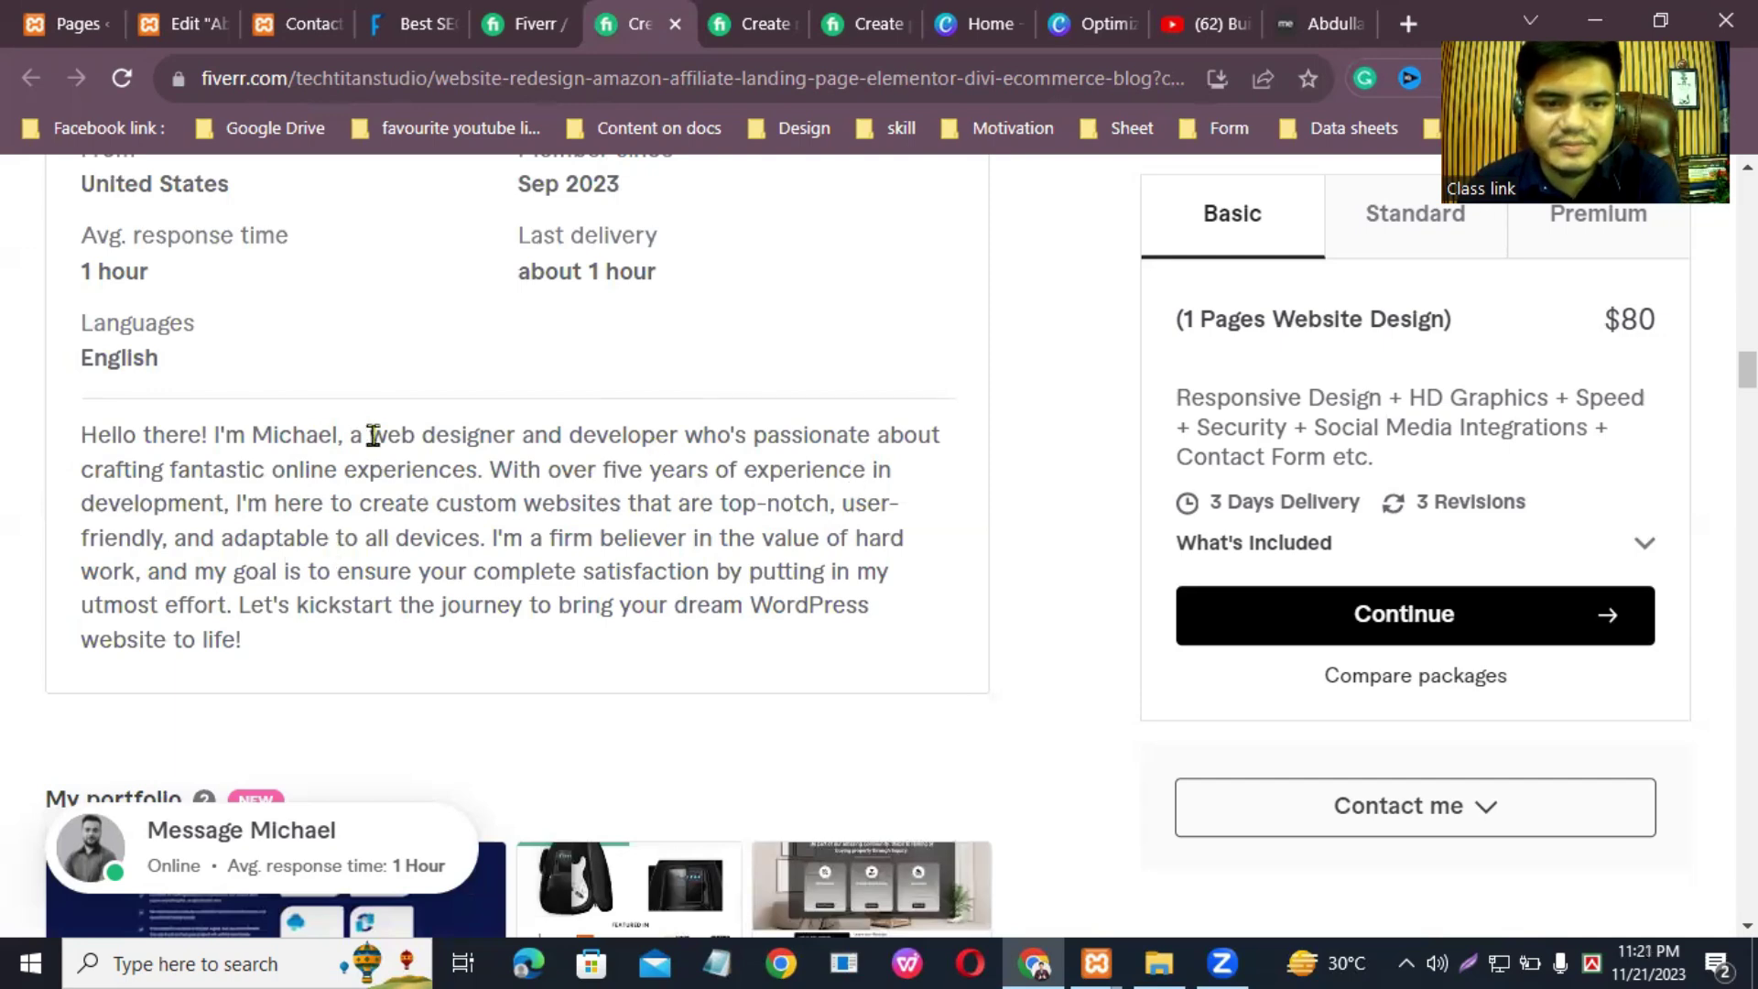
Step: Select and copy the seller's bio about five years of custom website development
{"action": "left_click", "coordinate": [746, 604], "text": "shift"}
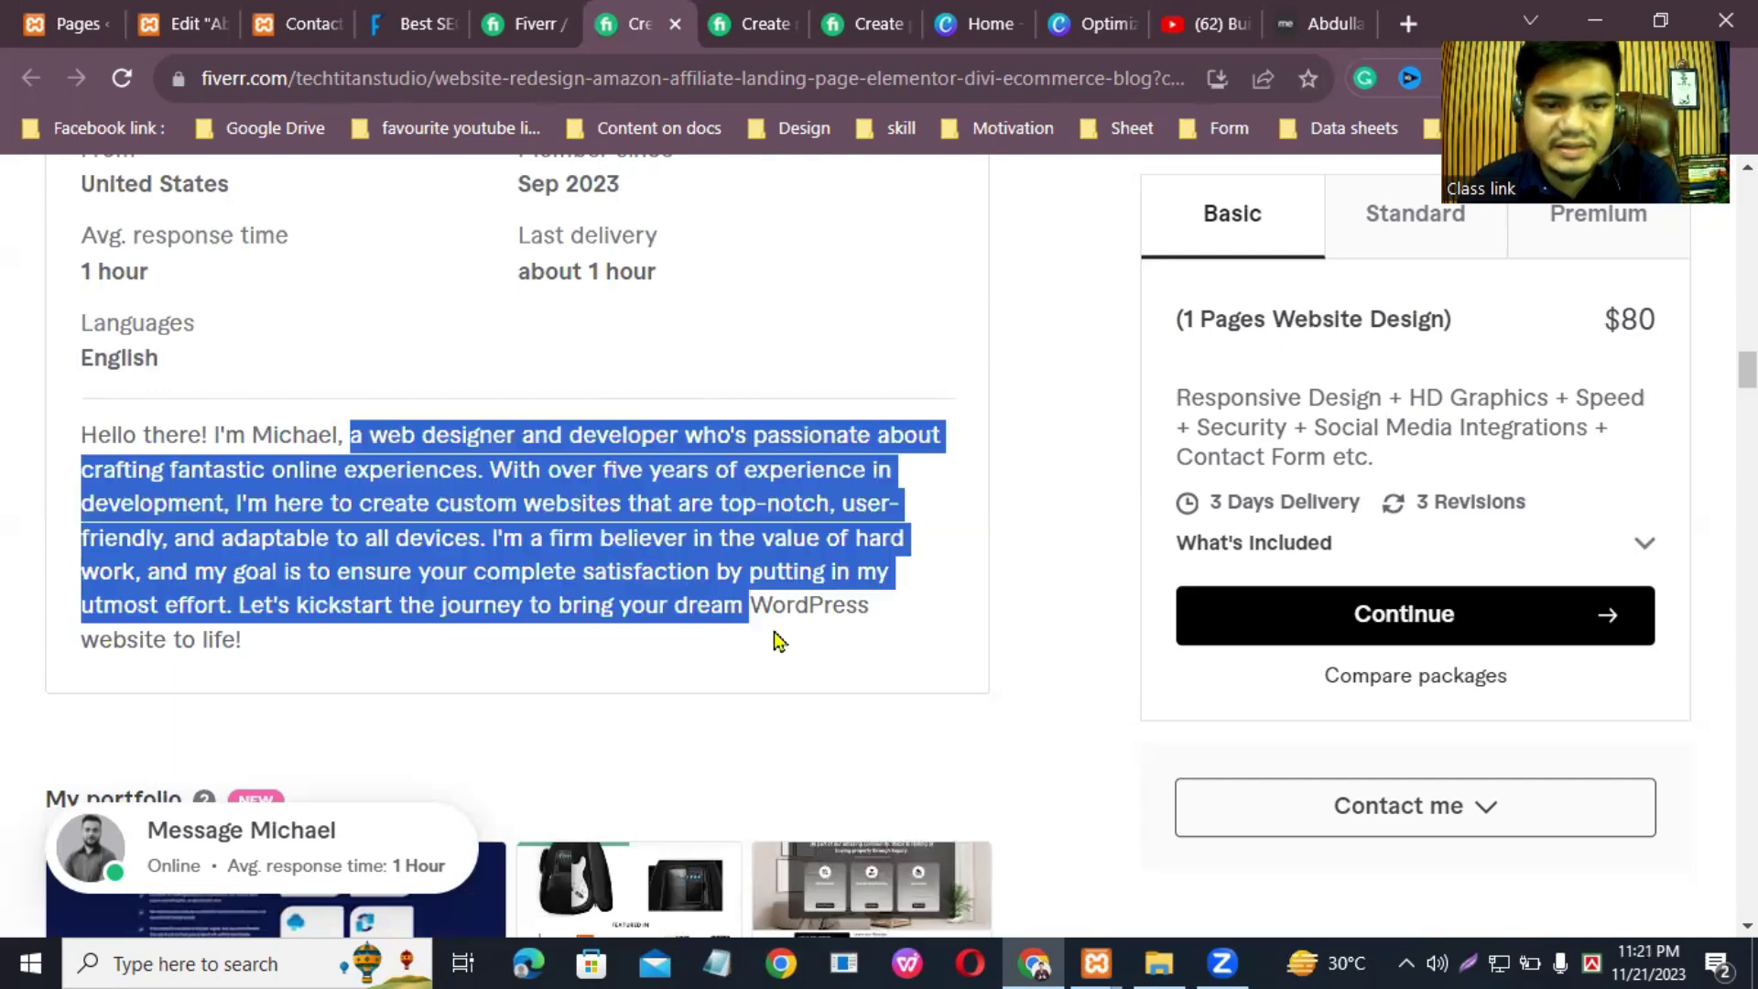
{"action": "key", "text": "shift+Down"}
{"action": "right_click", "coordinate": [703, 538]}
{"action": "left_click", "coordinate": [768, 557]}
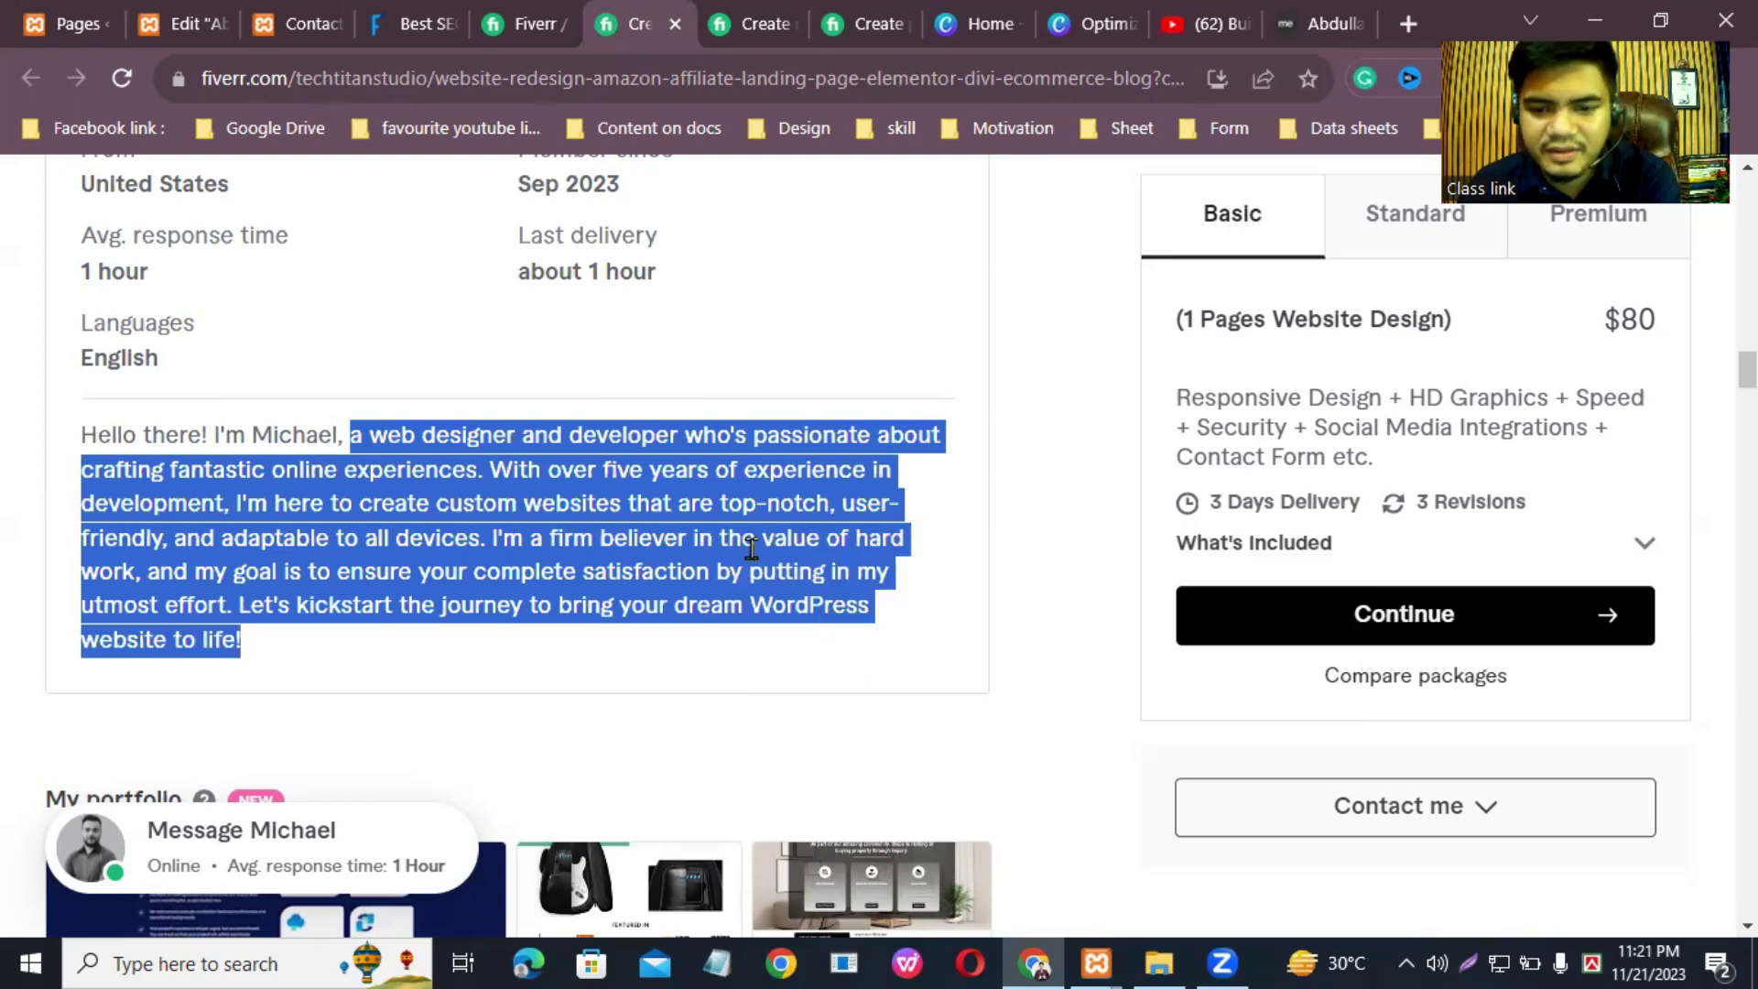
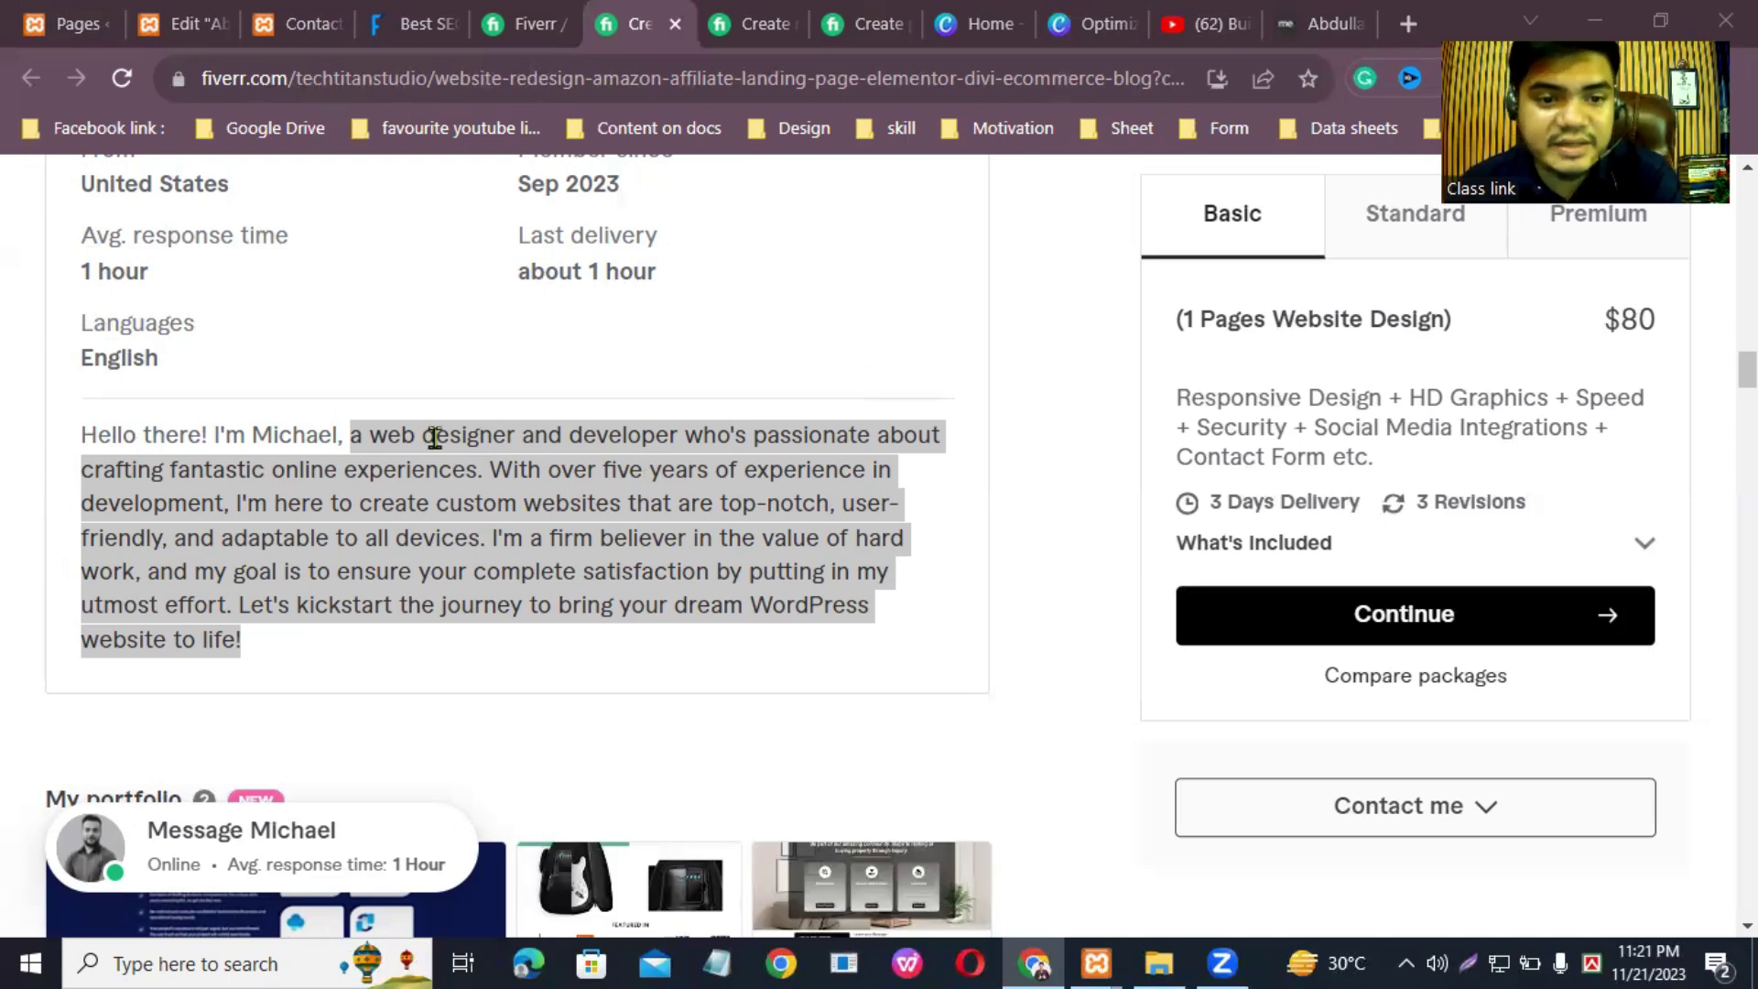
Step: Copy the seller's bio paragraph from Fiverr and go back to the Elementor About page editor
{"action": "right_click", "coordinate": [502, 493]}
{"action": "left_click", "coordinate": [570, 509]}
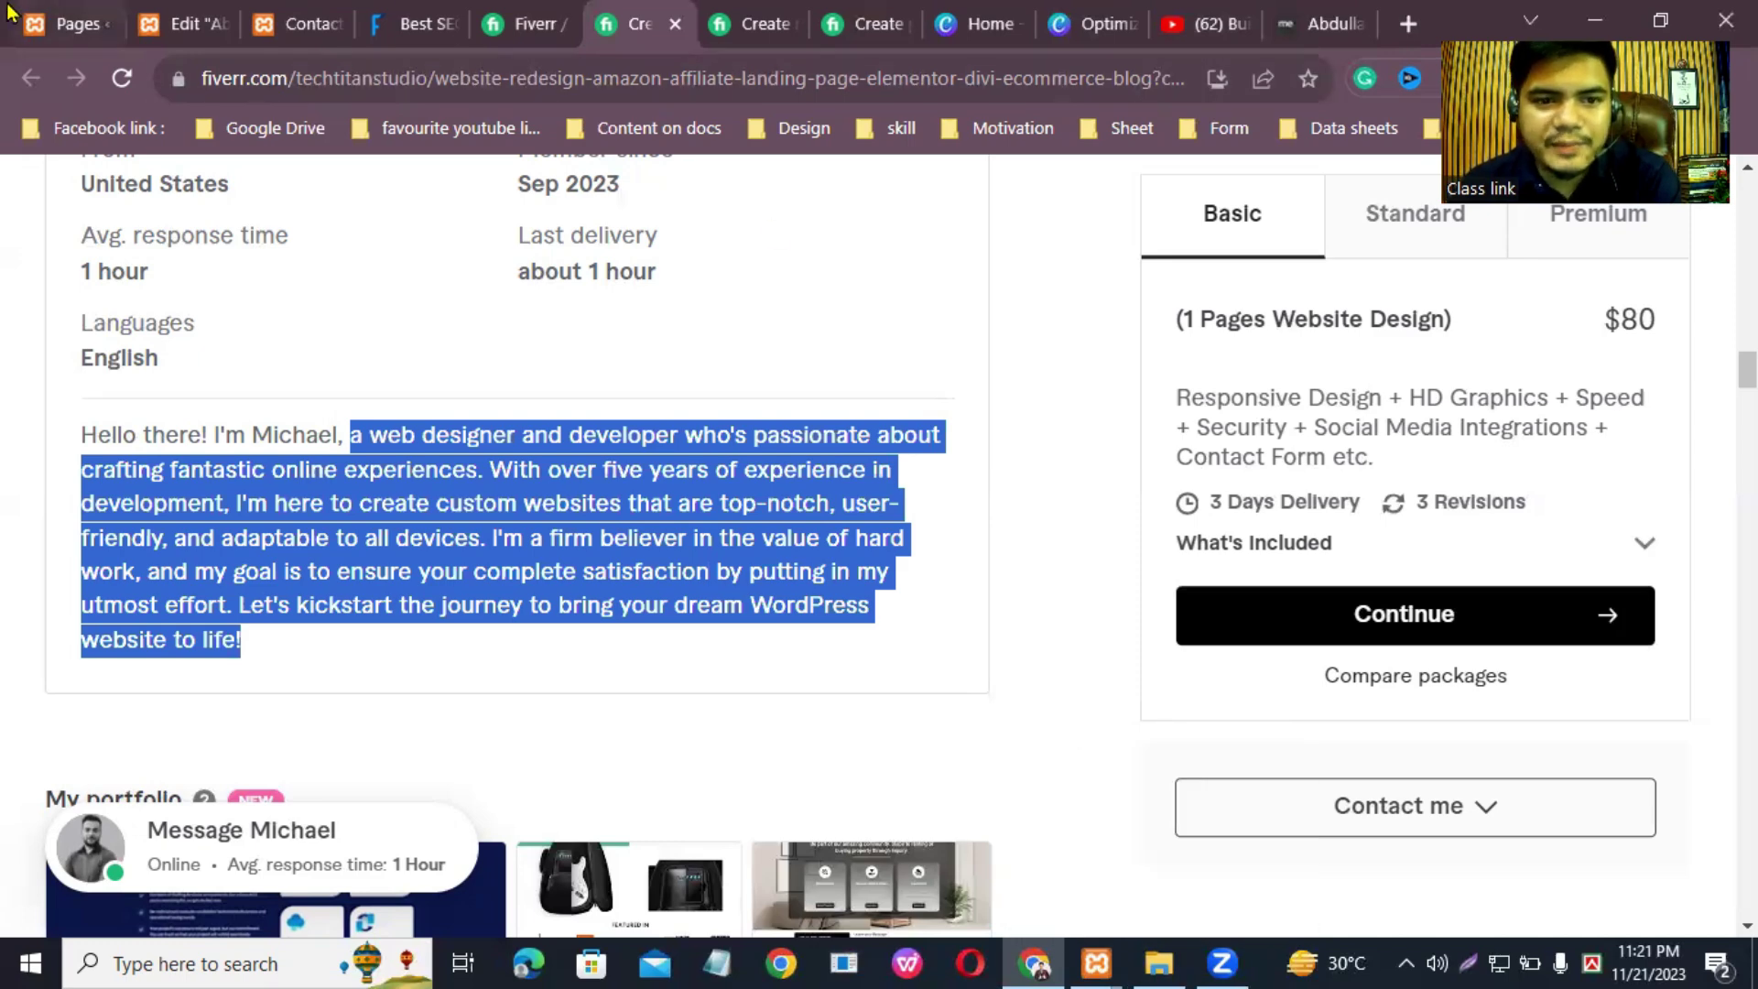
{"action": "left_click", "coordinate": [68, 24]}
{"action": "left_click", "coordinate": [188, 22]}
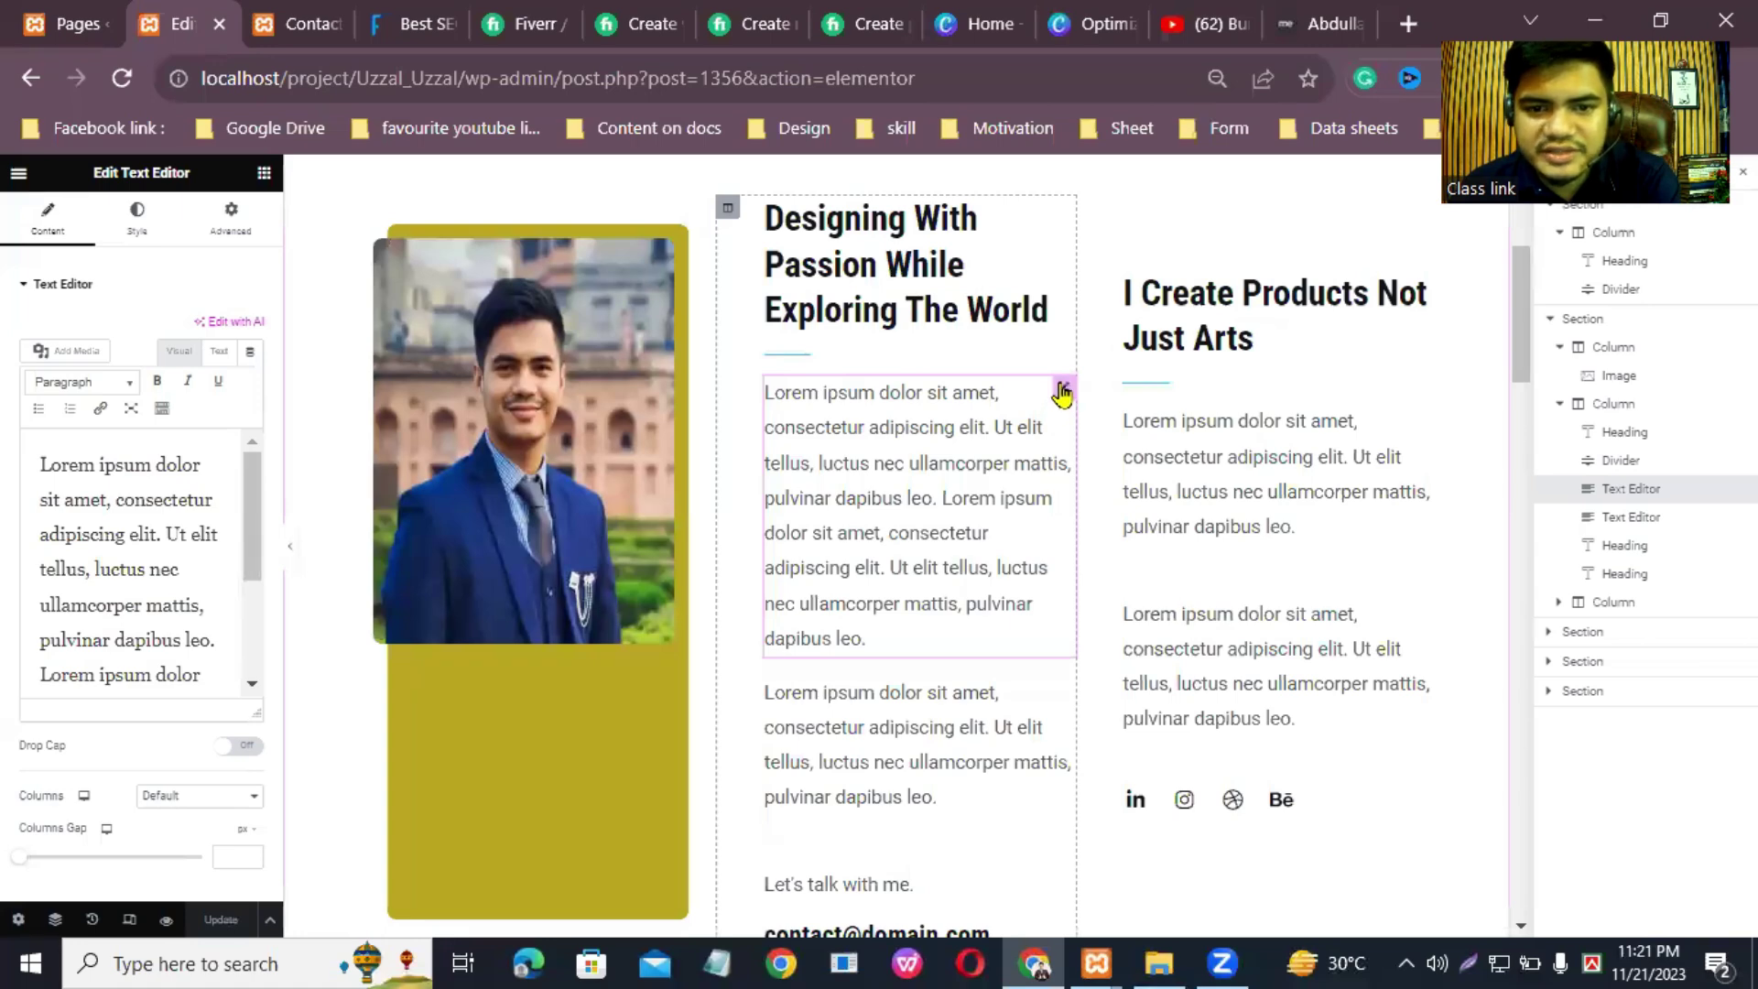
Step: Paste the copied bio over the placeholder paragraph in the Text Editor
{"action": "triple_click", "coordinate": [58, 495]}
{"action": "right_click", "coordinate": [151, 540]}
{"action": "left_click", "coordinate": [189, 231]}
{"action": "scroll", "coordinate": [175, 595], "scroll_direction": "up", "scroll_amount": 5}
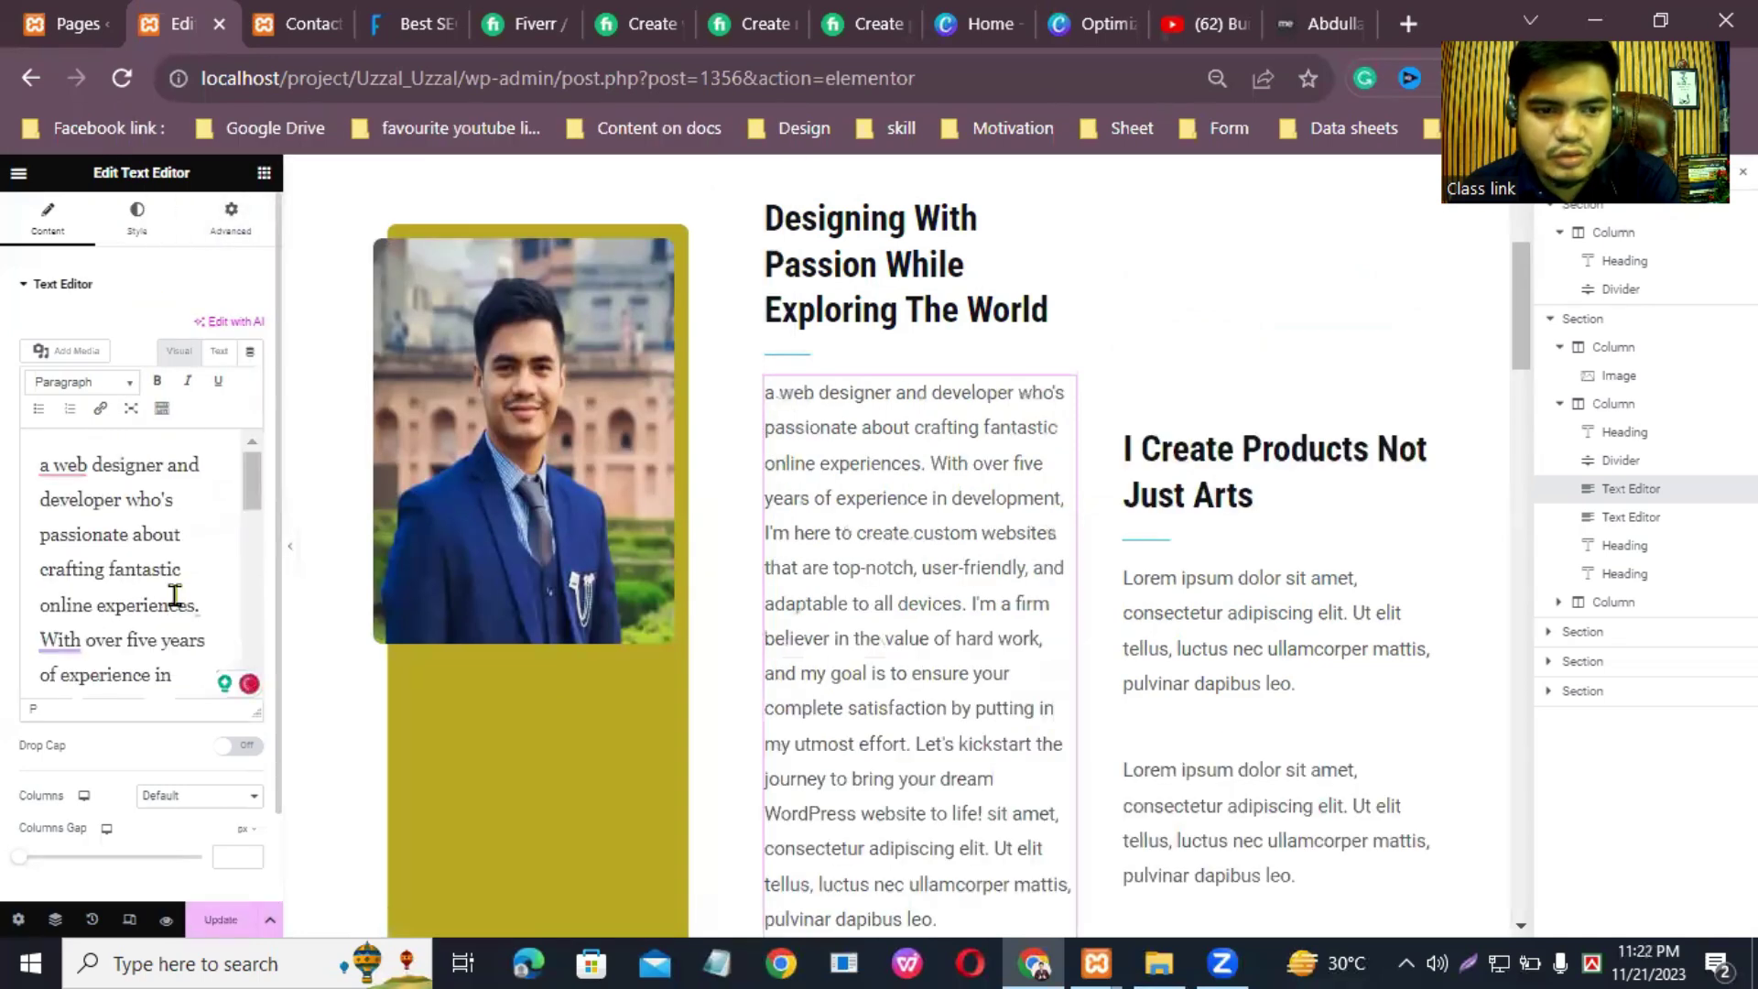
{"action": "scroll", "coordinate": [175, 595], "scroll_direction": "down", "scroll_amount": 5}
{"action": "scroll", "coordinate": [142, 517], "scroll_direction": "up", "scroll_amount": 5}
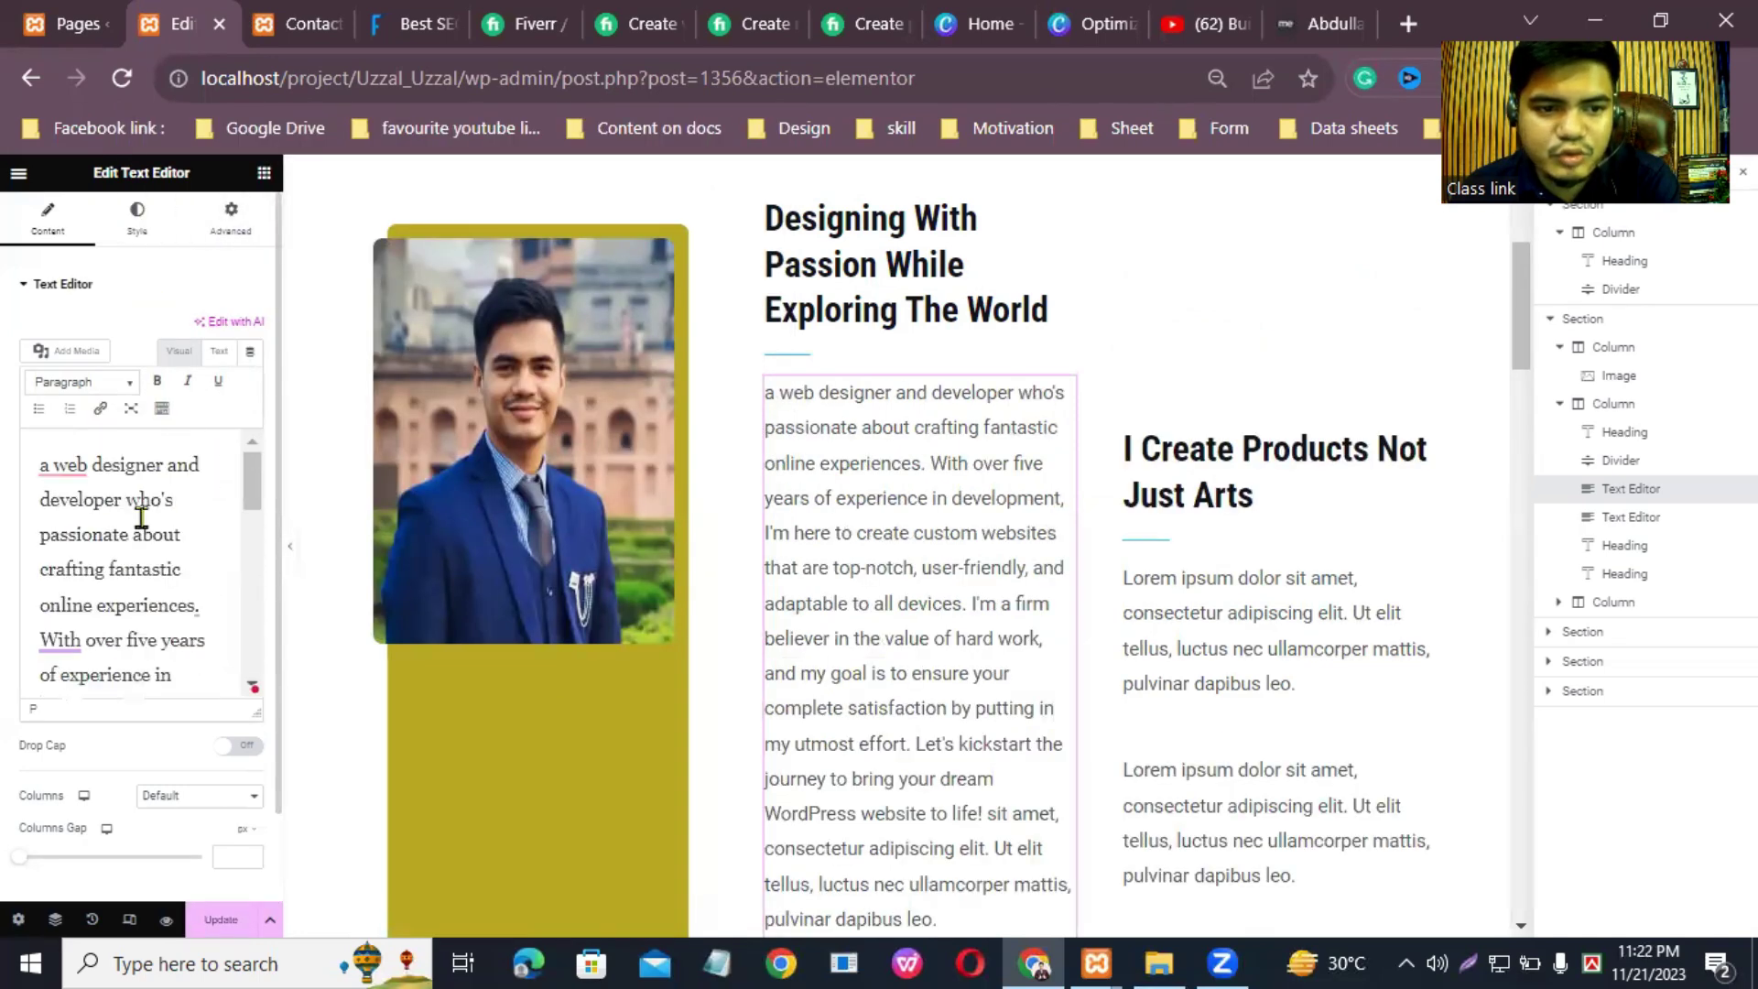
Step: Capitalise the bio's first word, accept the Grammarly fix, and update the page
{"action": "left_click", "coordinate": [63, 464]}
{"action": "left_click", "coordinate": [69, 513]}
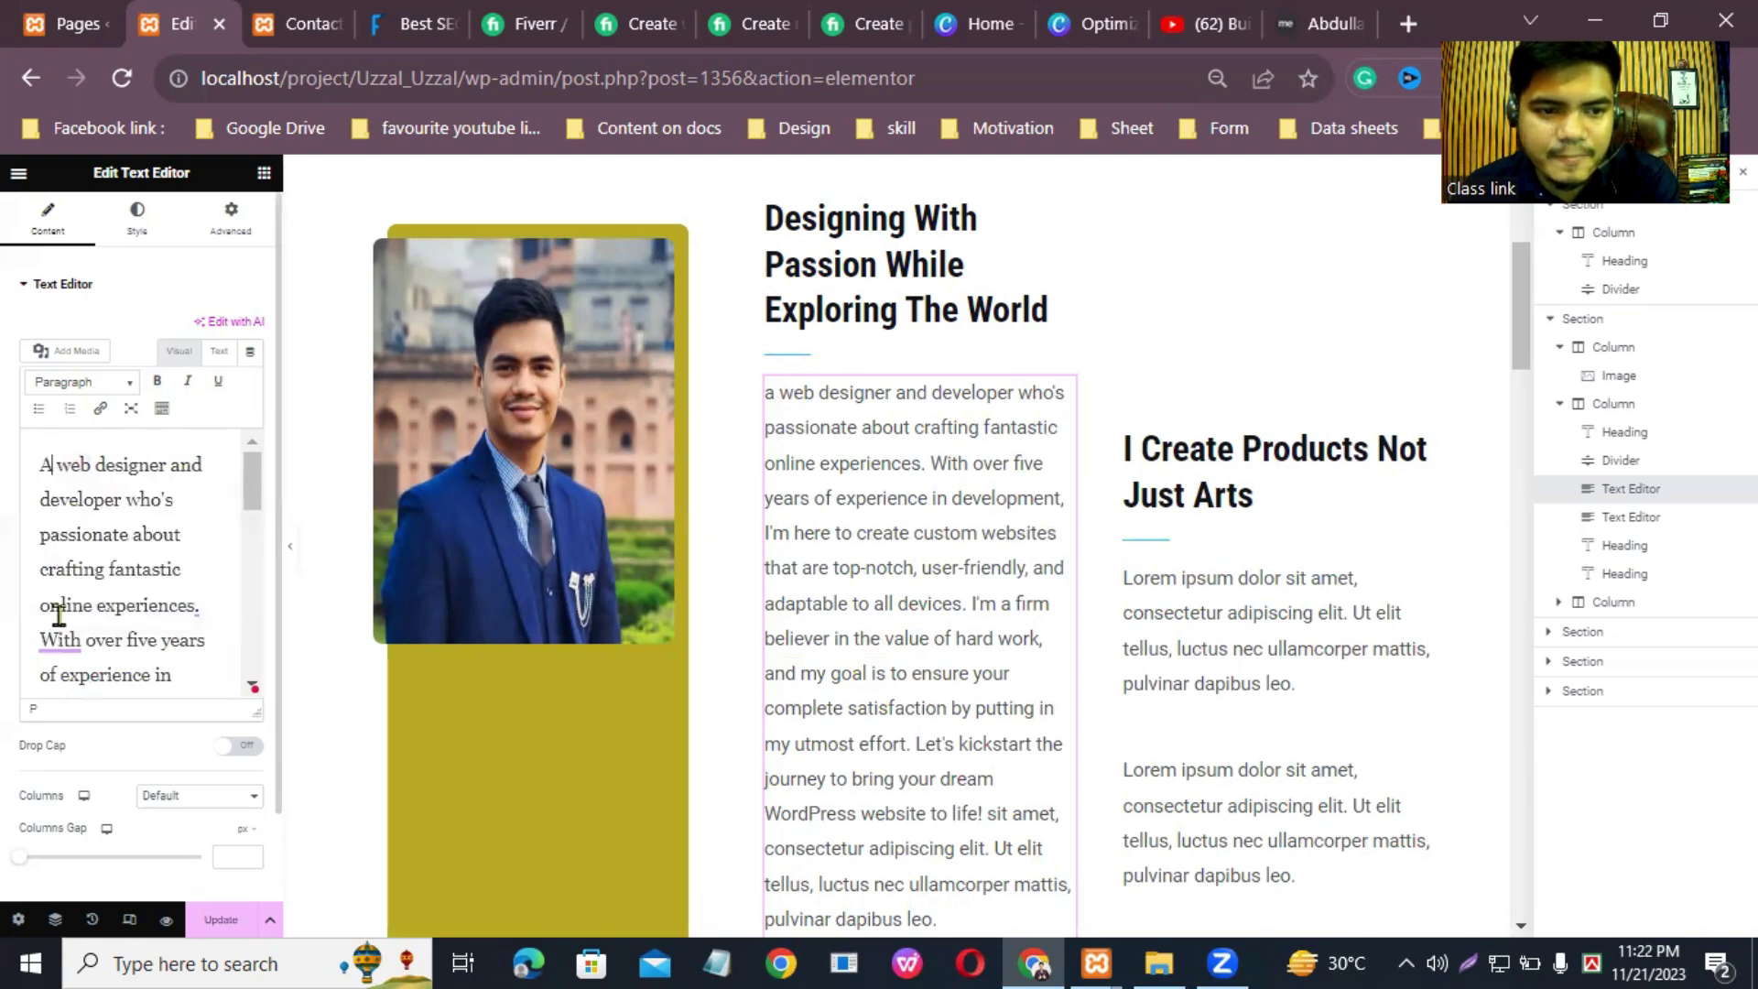
{"action": "scroll", "coordinate": [128, 595], "scroll_direction": "down", "scroll_amount": 5}
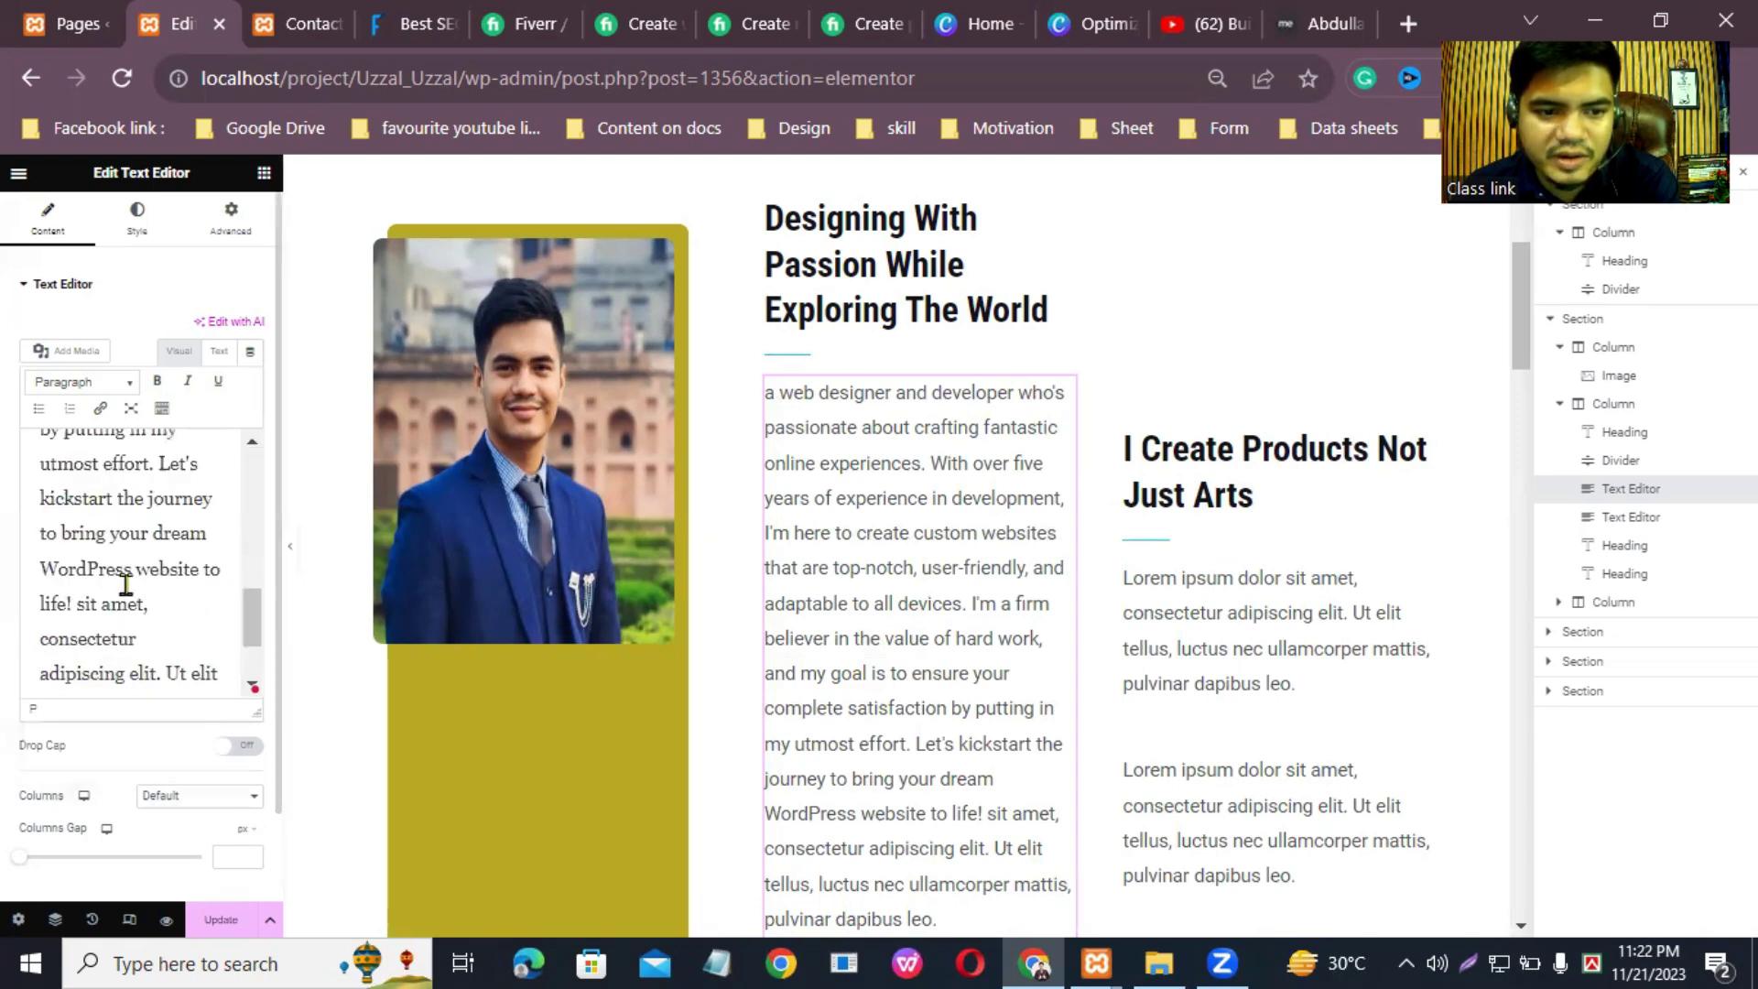
{"action": "scroll", "coordinate": [131, 605], "scroll_direction": "down", "scroll_amount": 3}
{"action": "scroll", "coordinate": [133, 622], "scroll_direction": "up", "scroll_amount": 8}
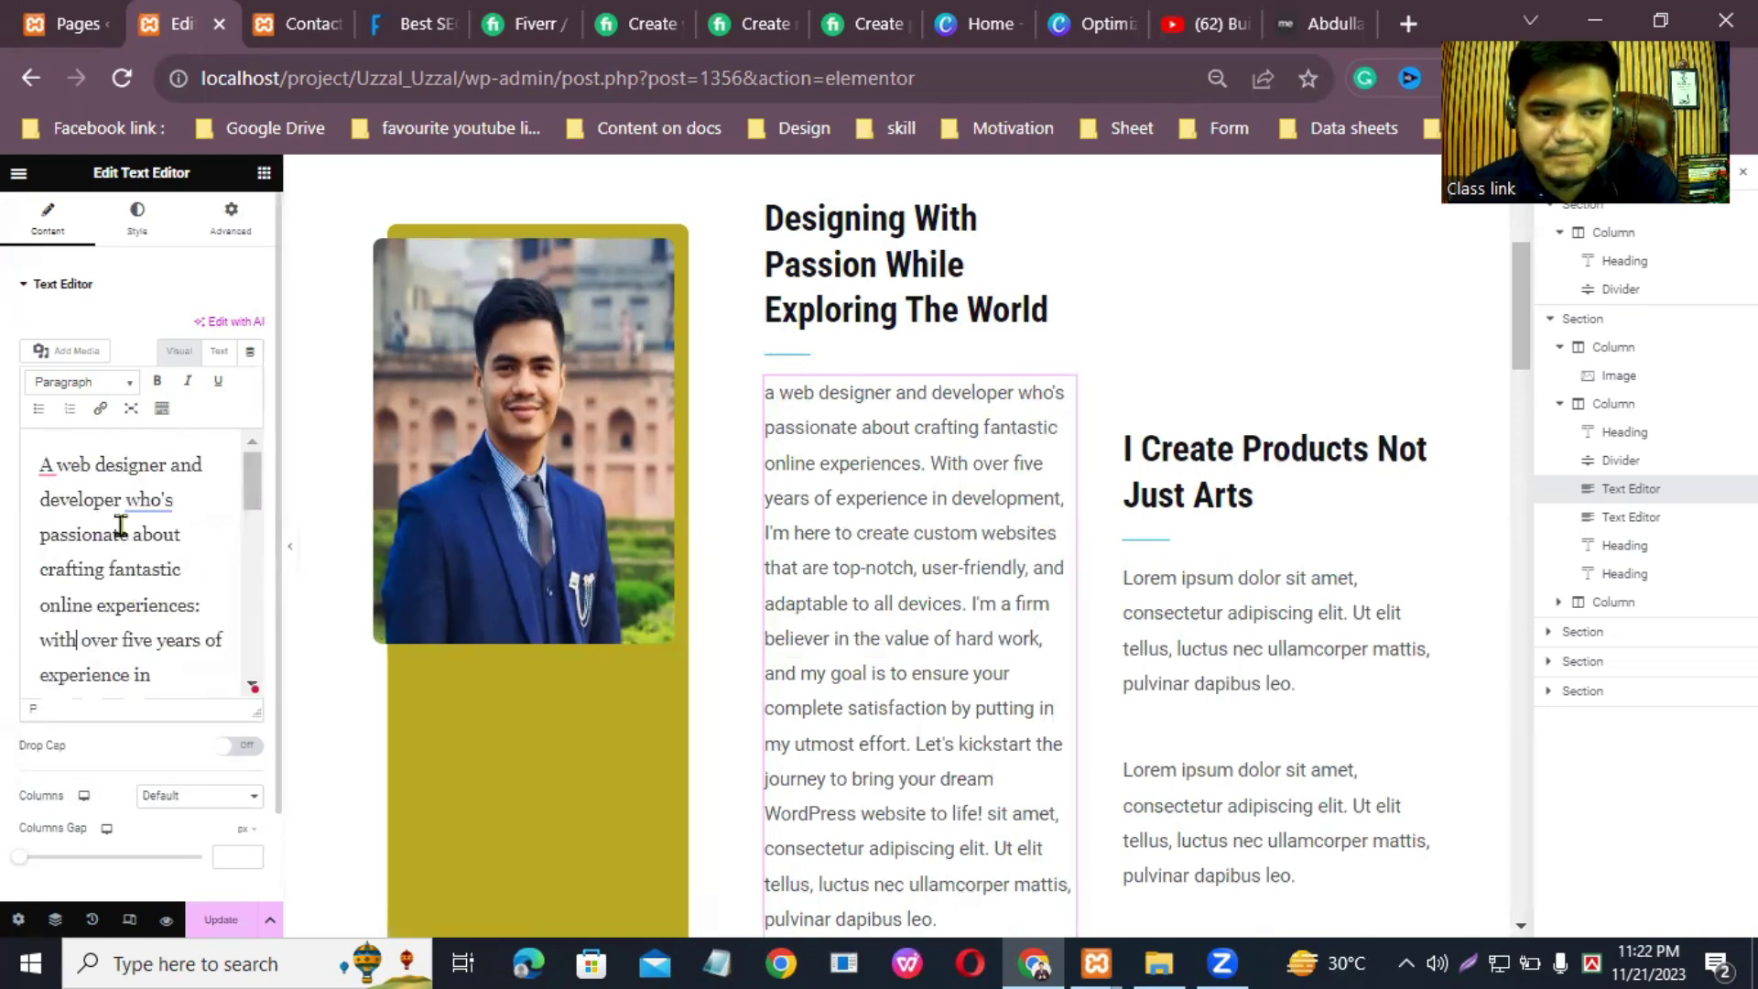
{"action": "mouse_move", "coordinate": [148, 502]}
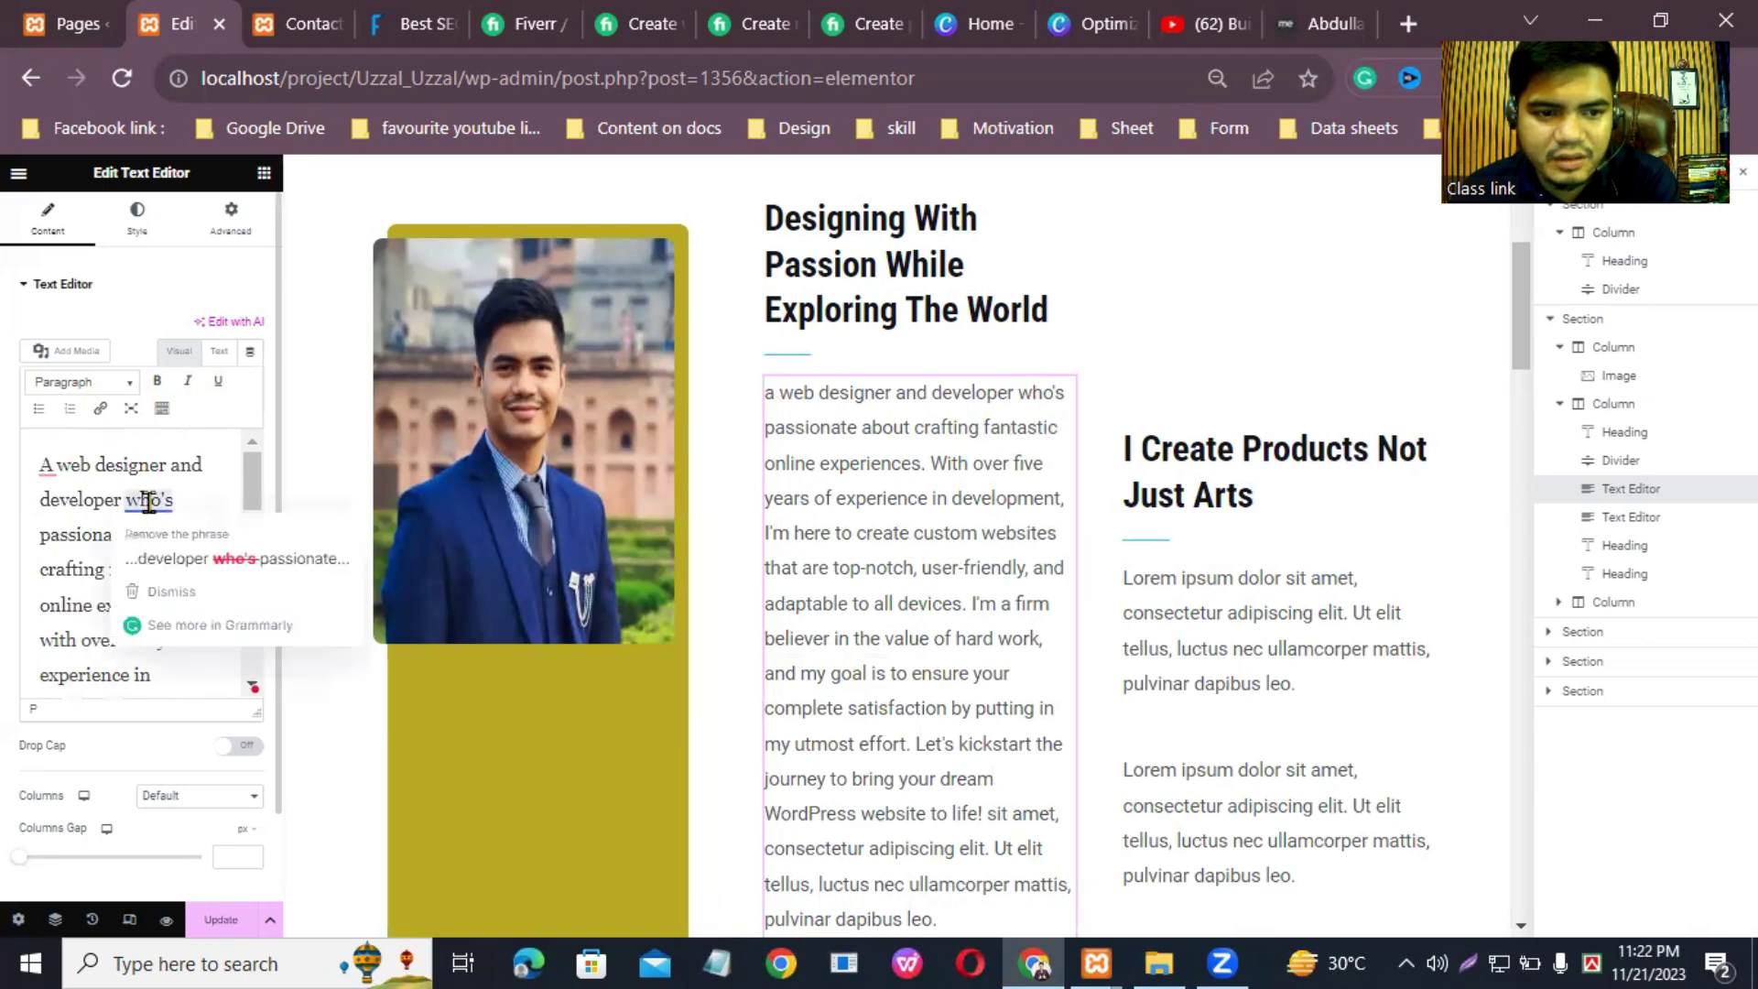
{"action": "left_click", "coordinate": [197, 561]}
{"action": "scroll", "coordinate": [202, 577], "scroll_direction": "down", "scroll_amount": 10}
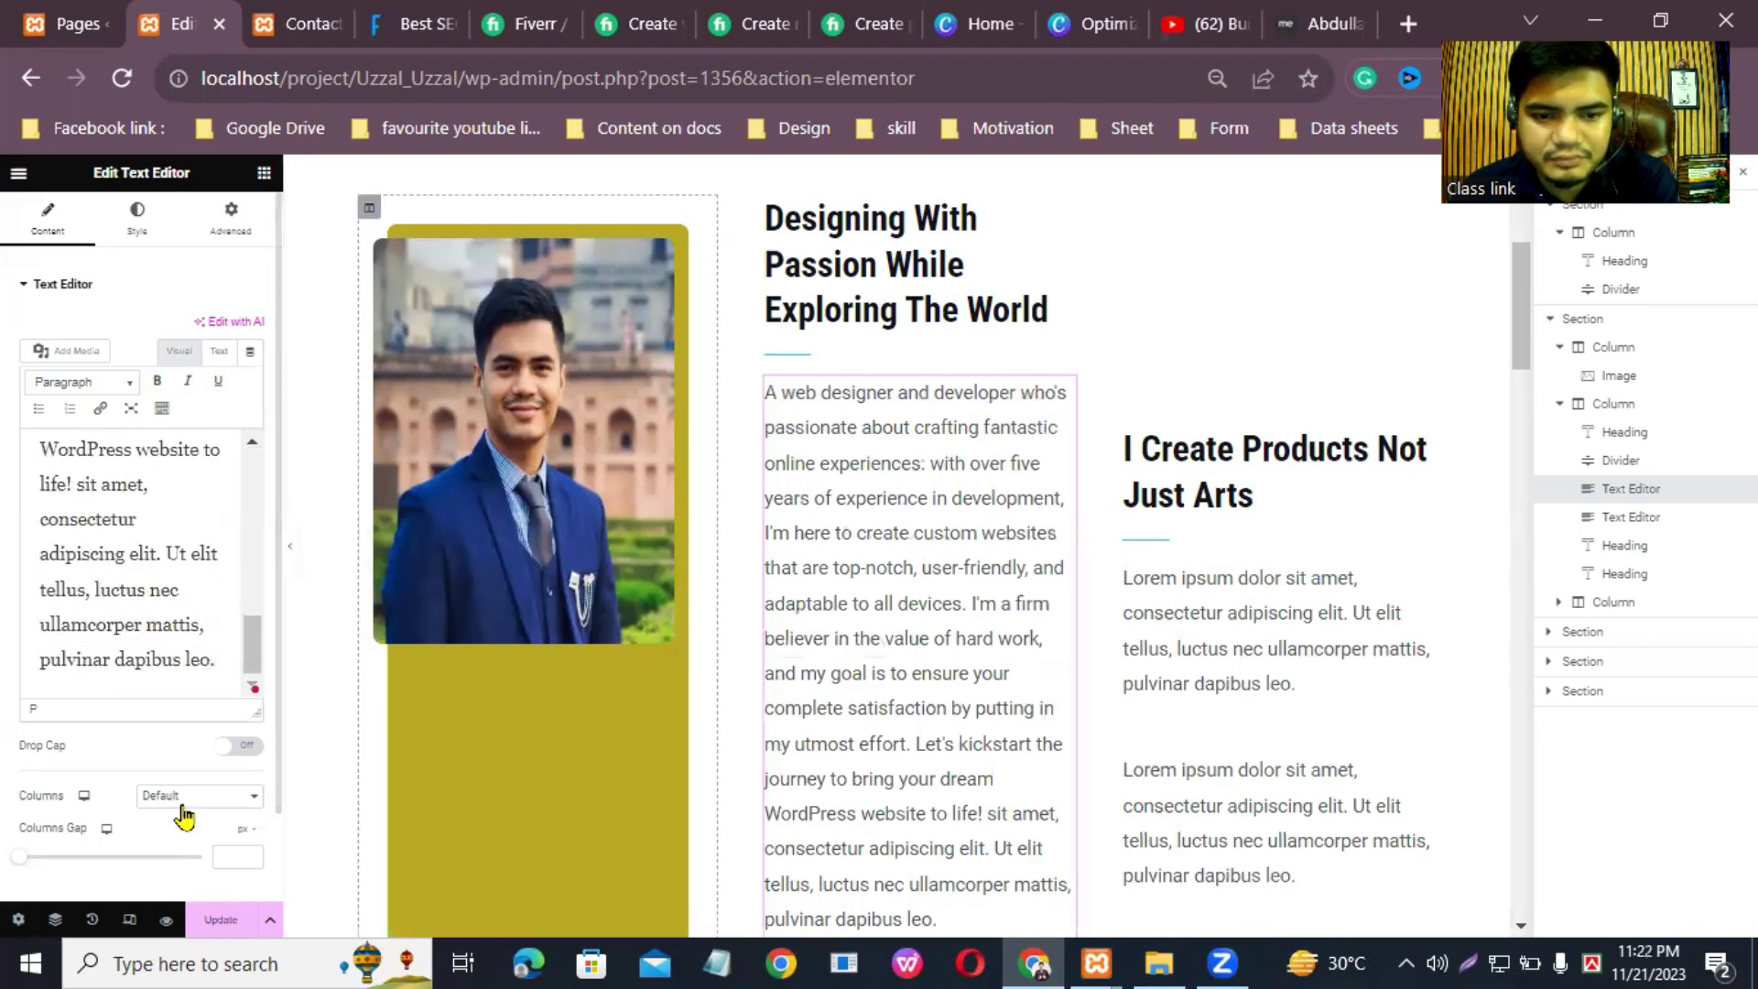
{"action": "left_click", "coordinate": [220, 919]}
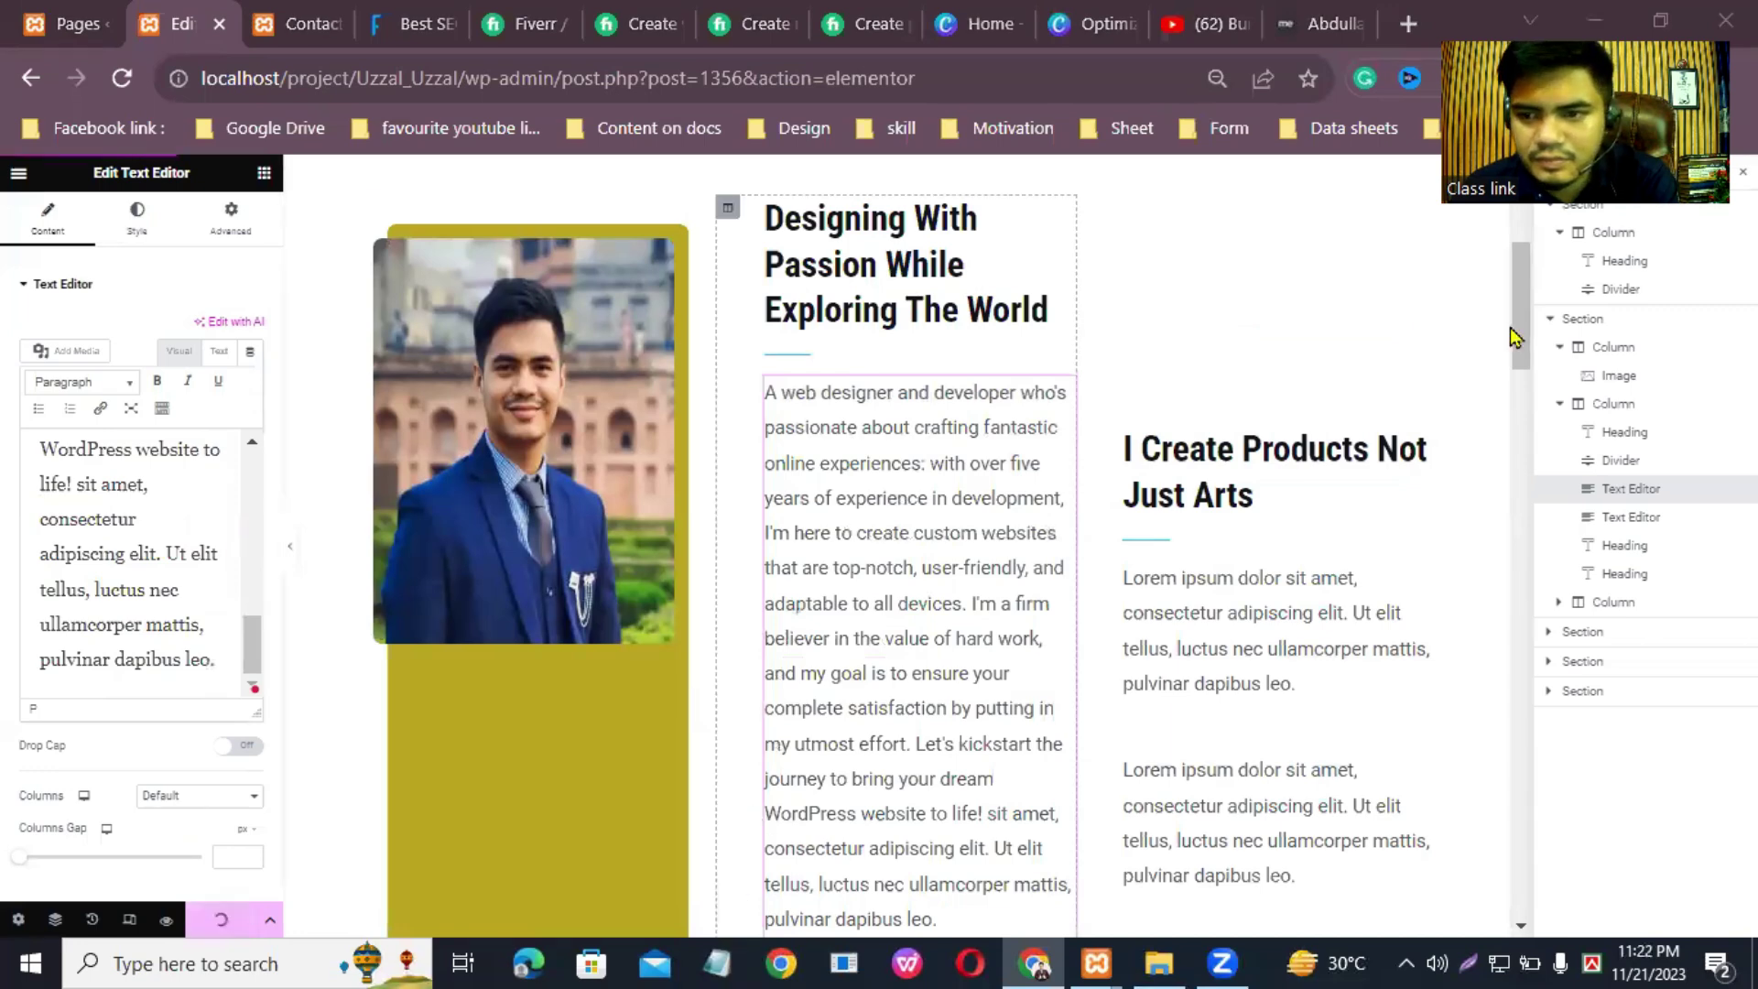
Step: Delete the first text block from the Navigator
{"action": "left_click_drag", "start_coordinate": [1522, 320], "coordinate": [1541, 419]}
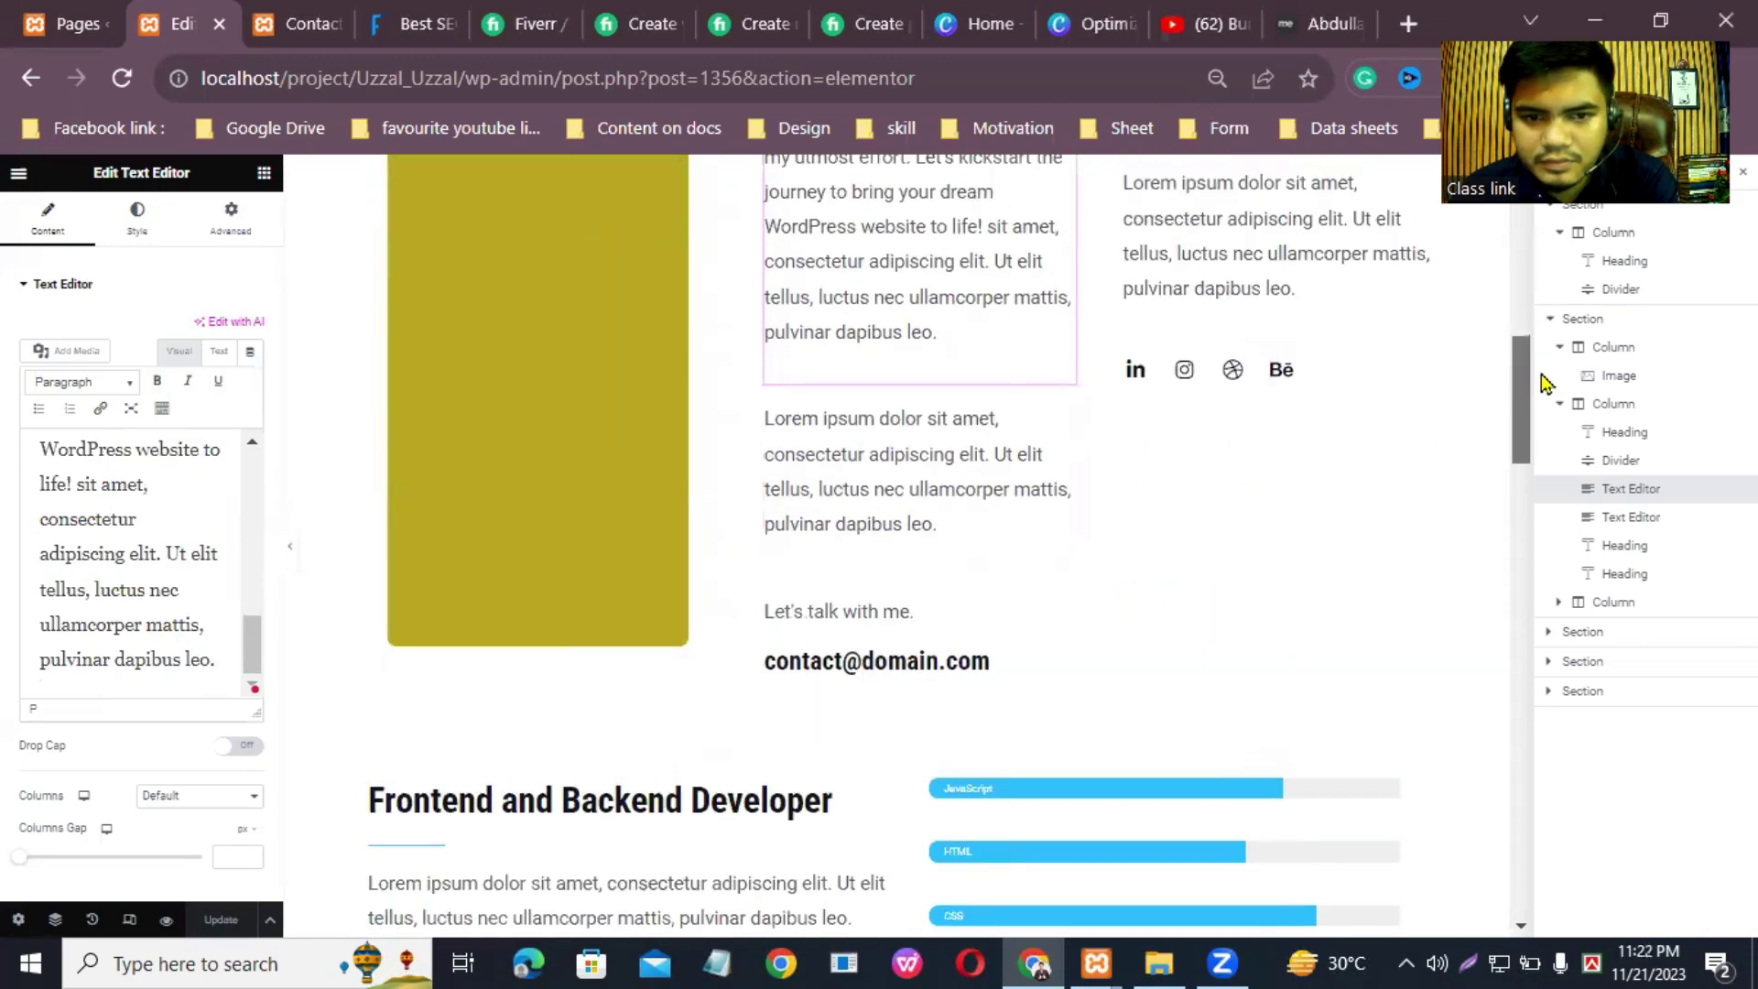
{"action": "scroll", "coordinate": [1465, 348], "scroll_direction": "up", "scroll_amount": 6}
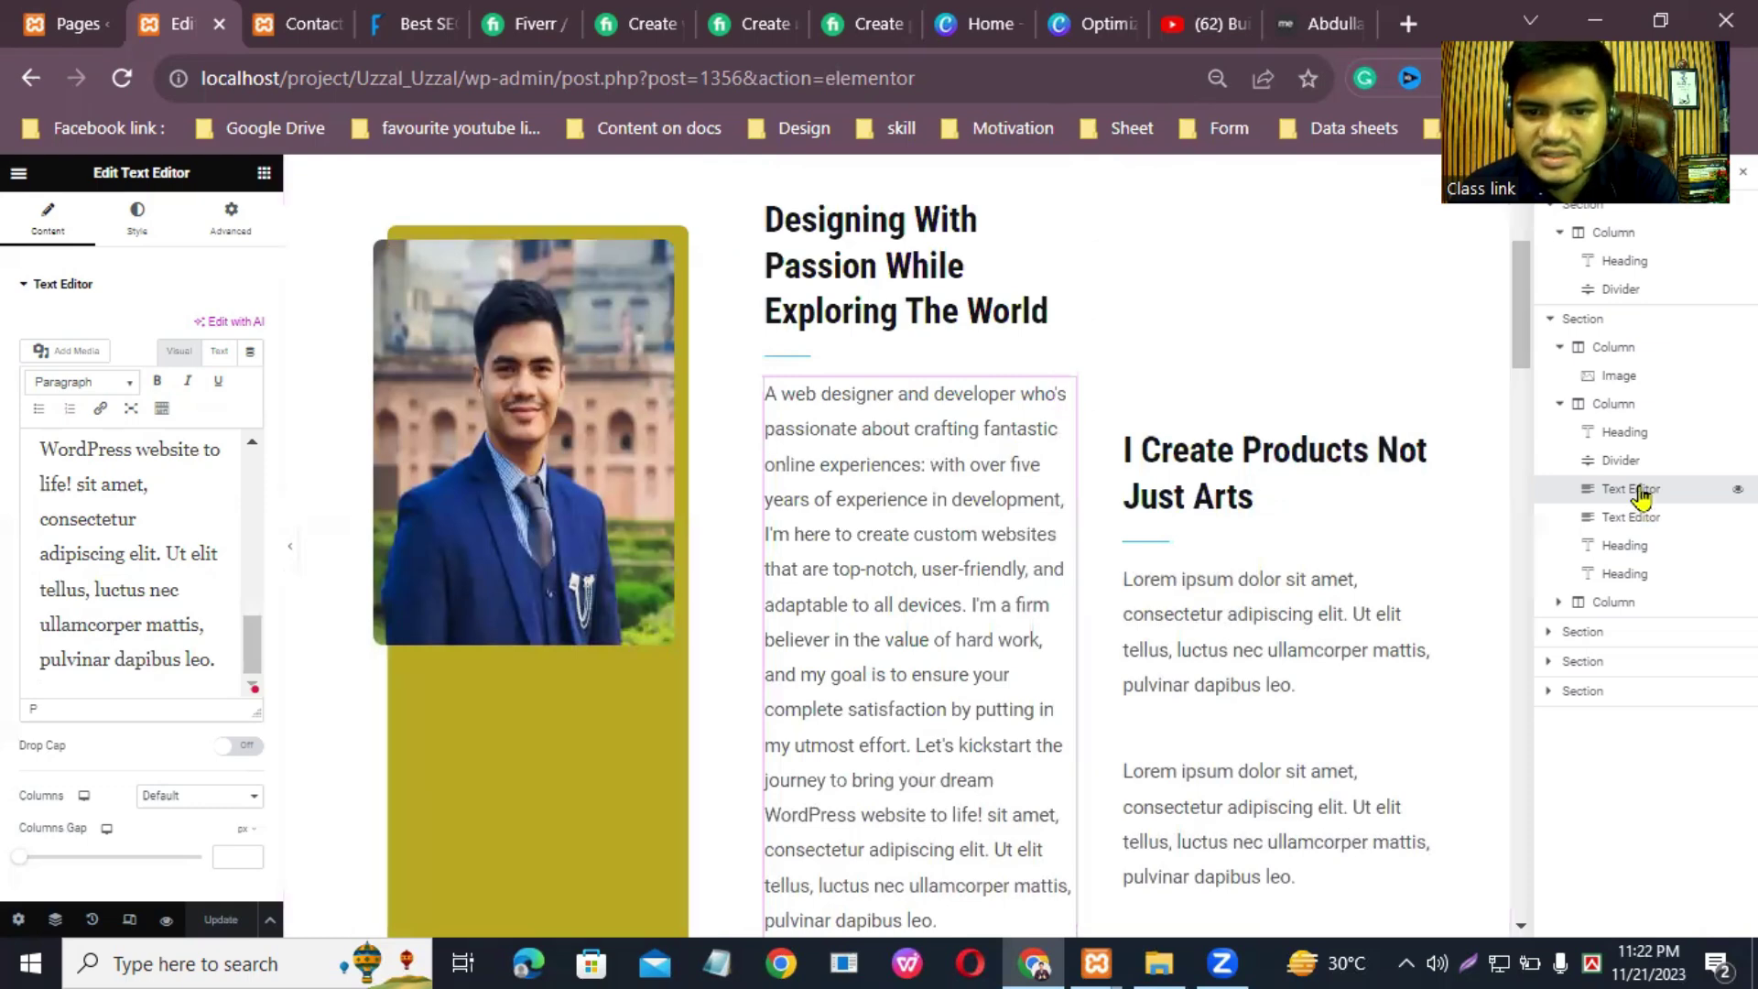
{"action": "right_click", "coordinate": [1641, 497]}
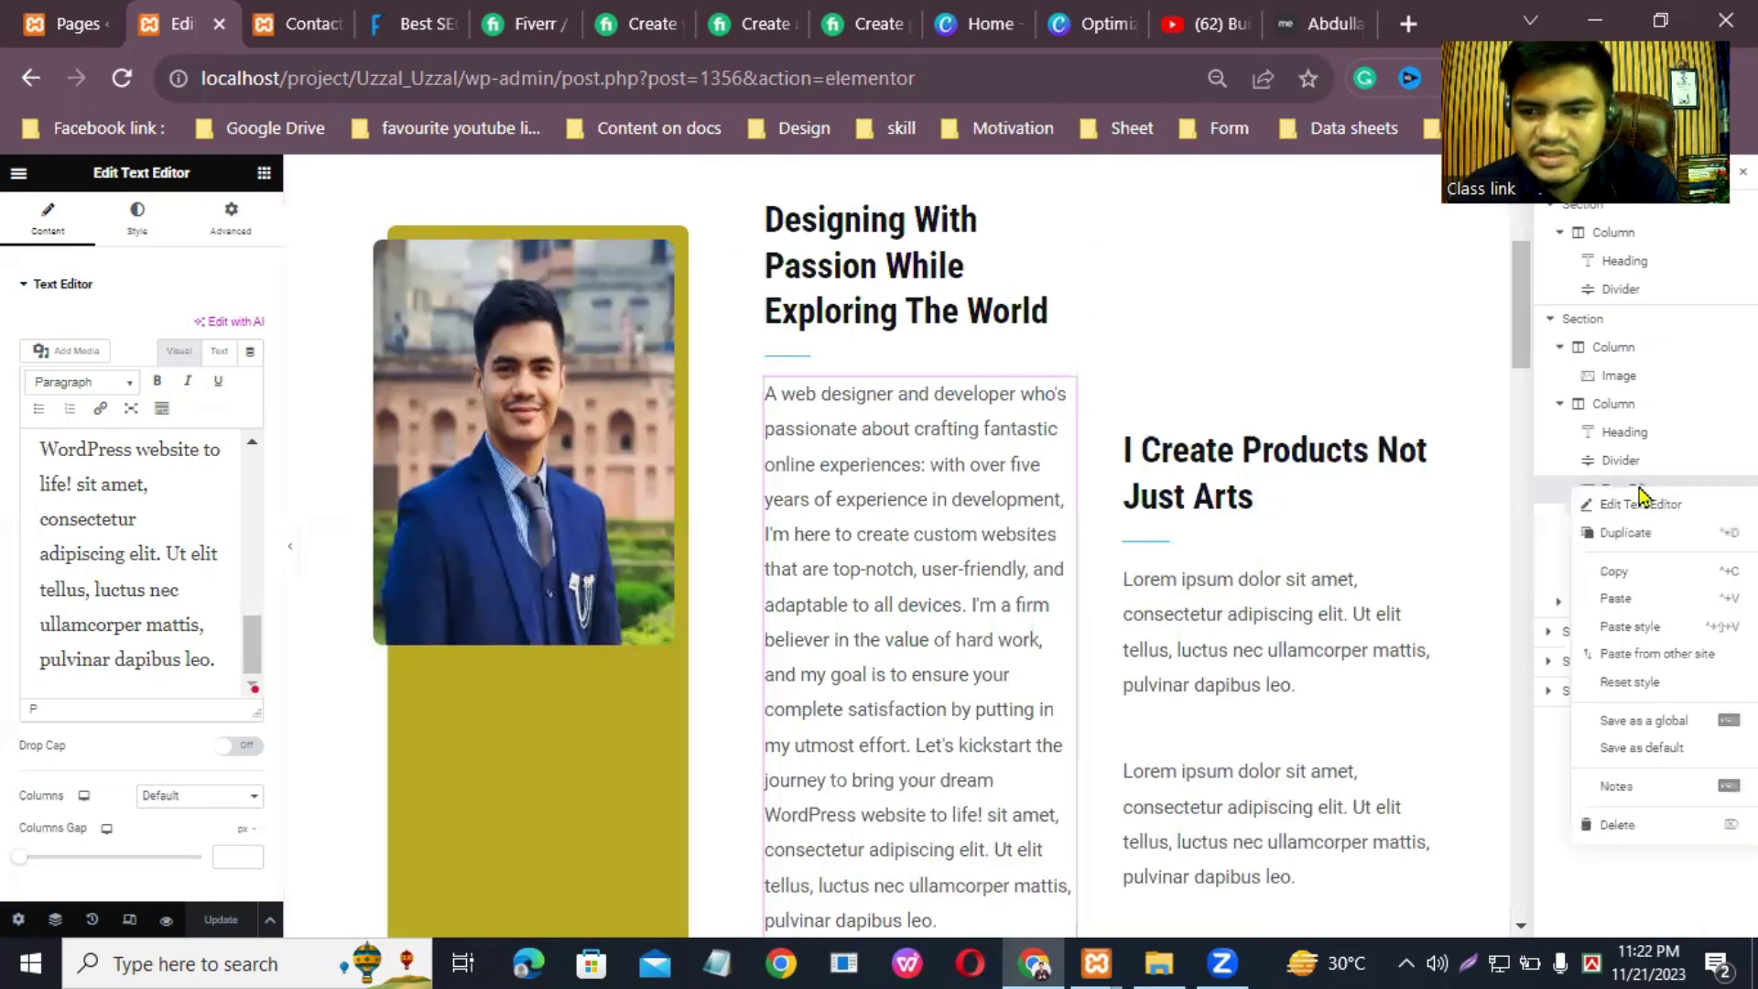
{"action": "left_click", "coordinate": [1624, 822]}
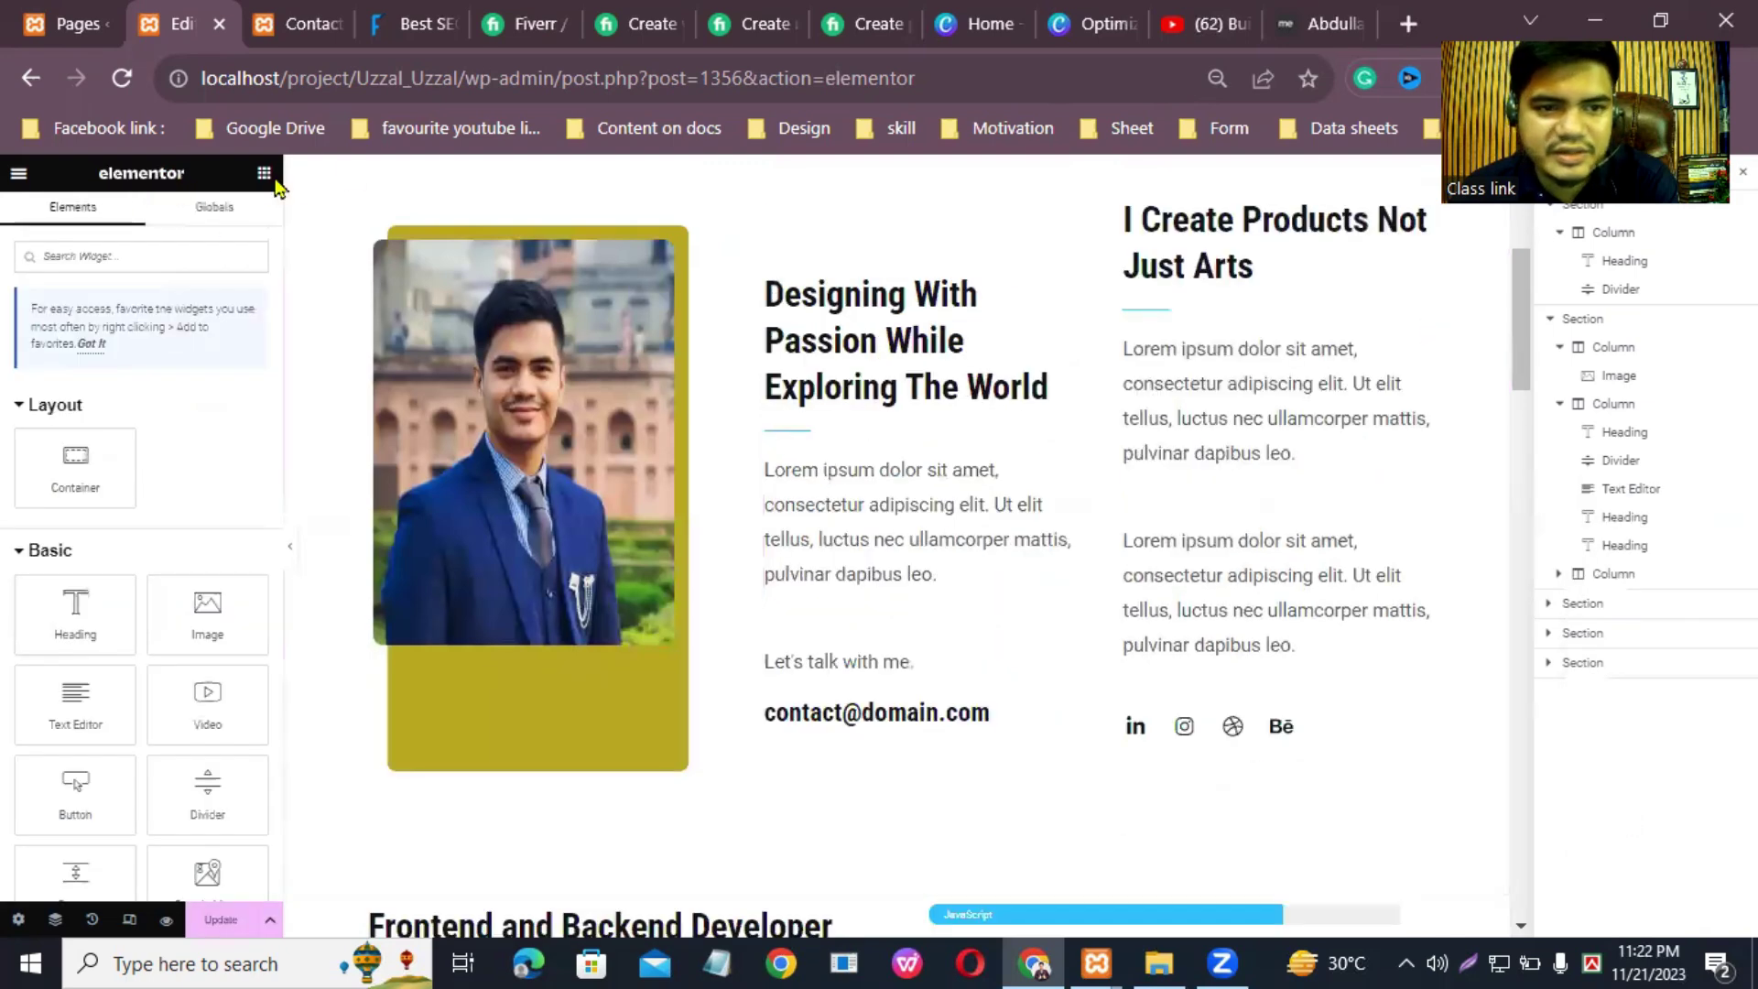
Step: Add a new Text Editor under the heading and paste the bio into it
{"action": "left_click_drag", "start_coordinate": [74, 705], "coordinate": [895, 442]}
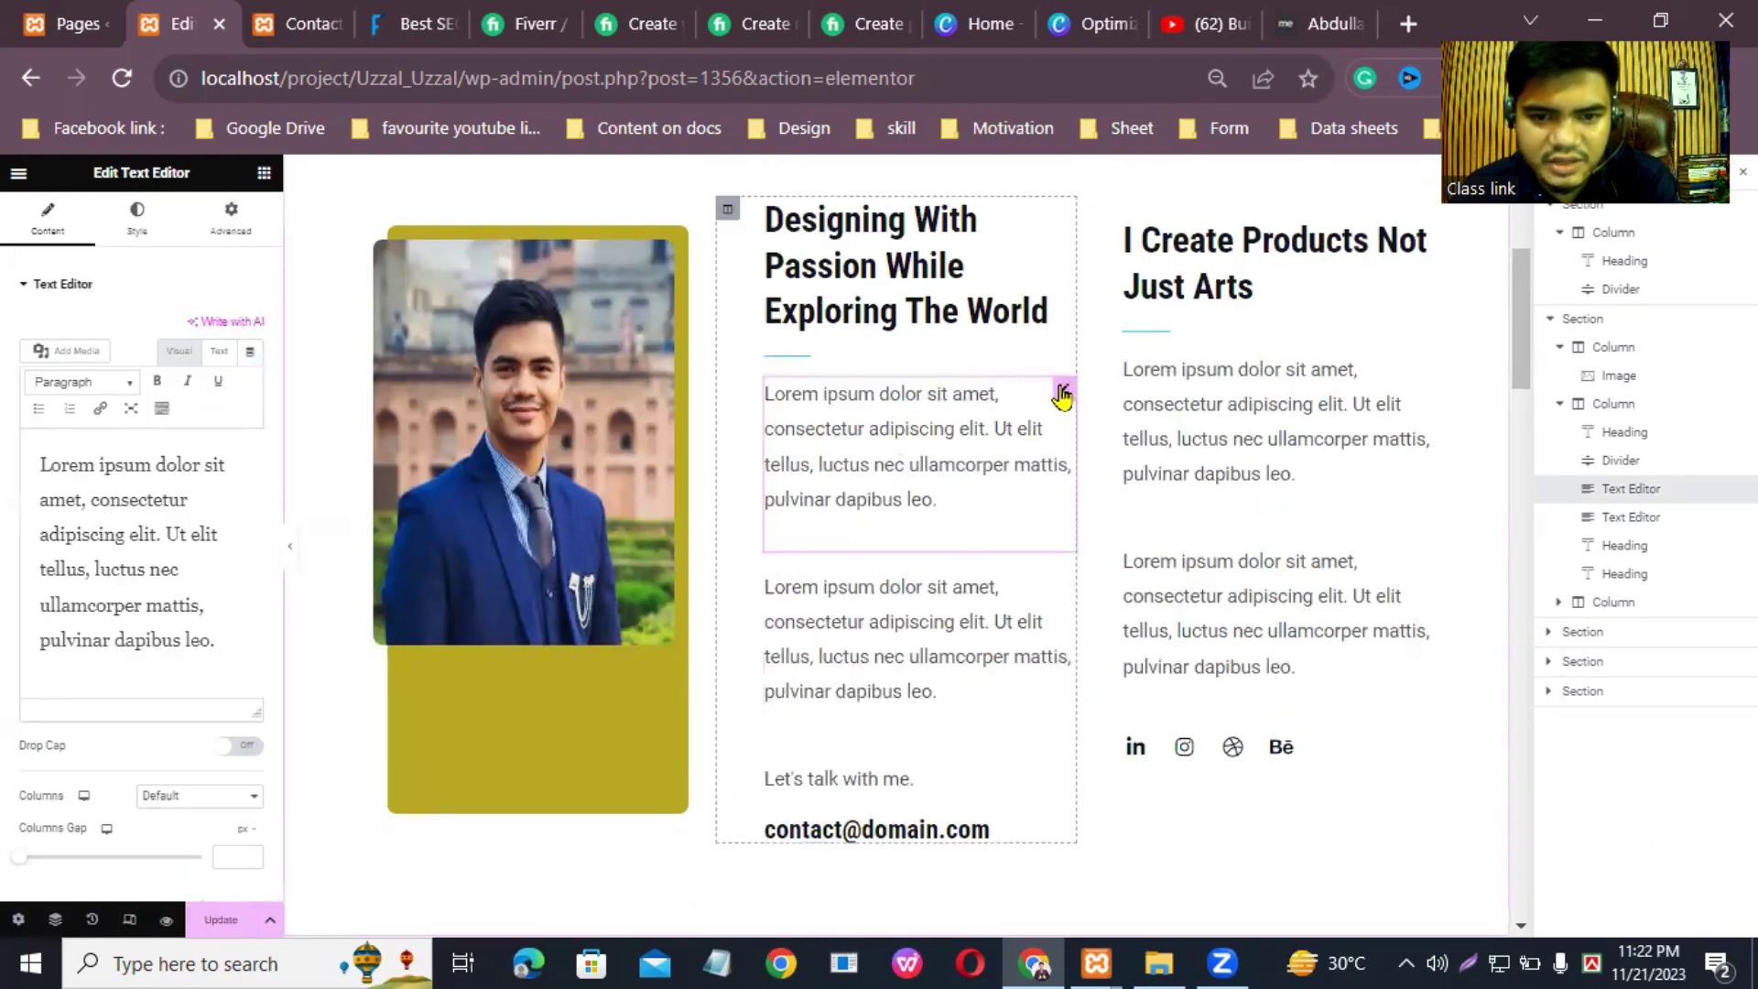
{"action": "left_click_drag", "start_coordinate": [218, 641], "coordinate": [21, 399]}
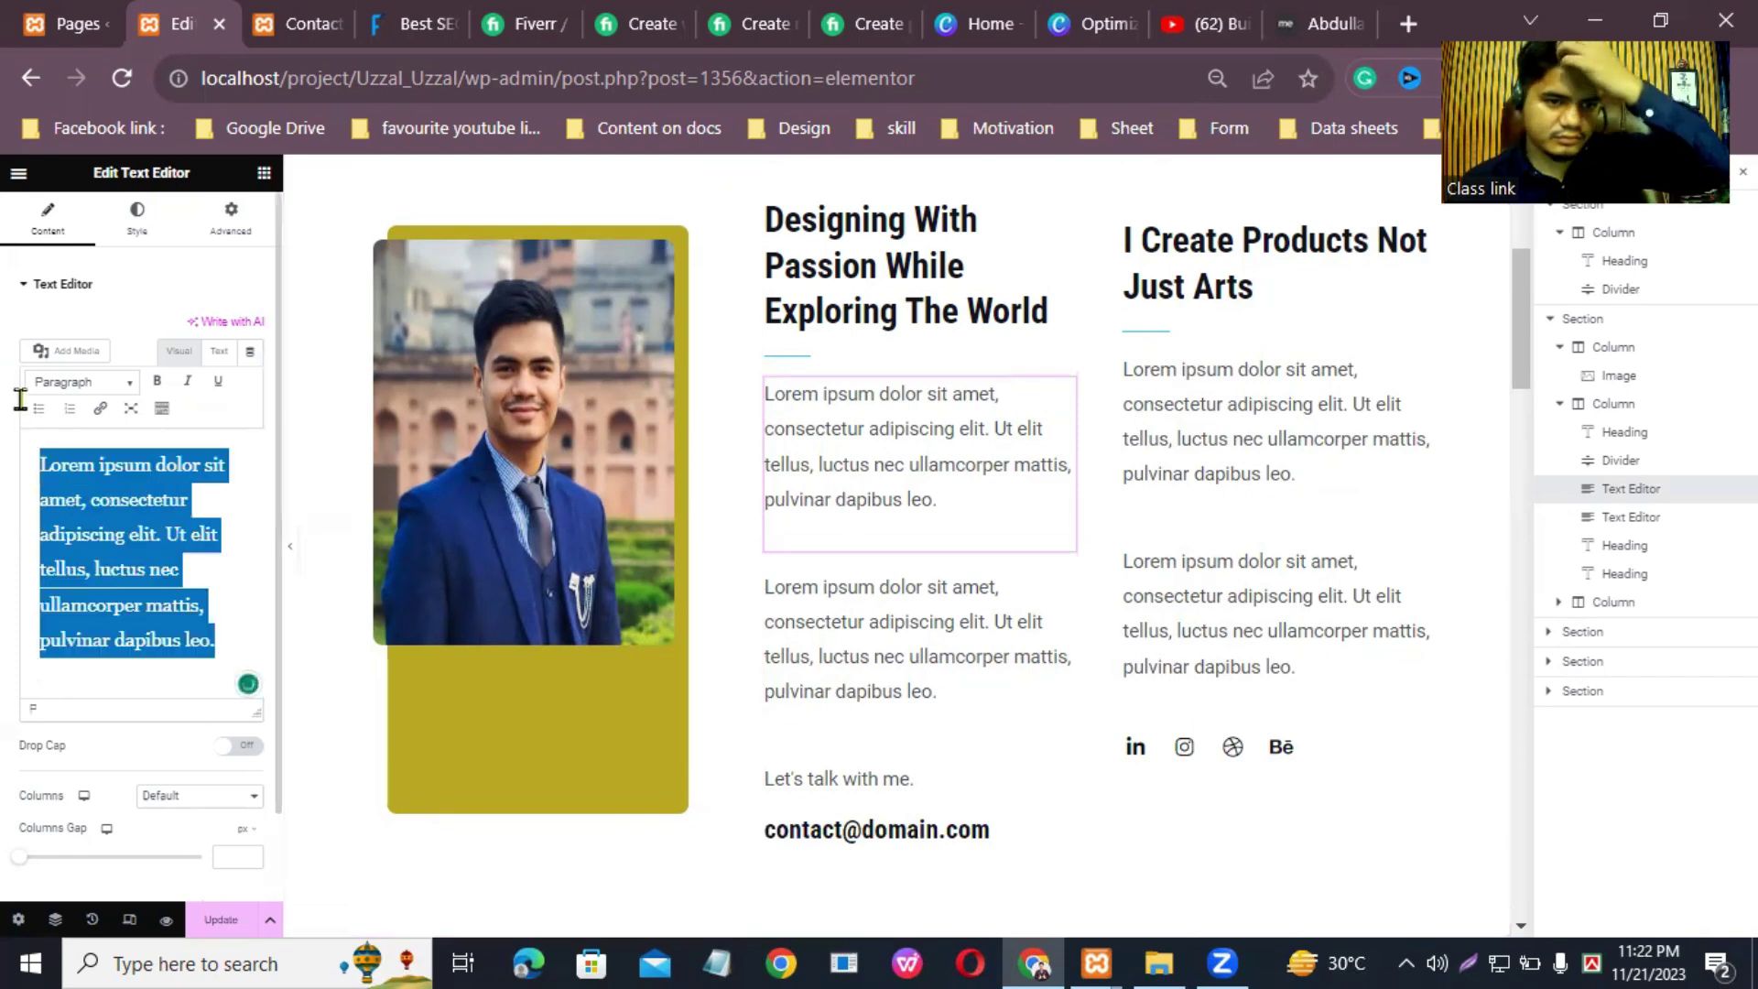
{"action": "right_click", "coordinate": [110, 540]}
{"action": "left_click", "coordinate": [155, 238]}
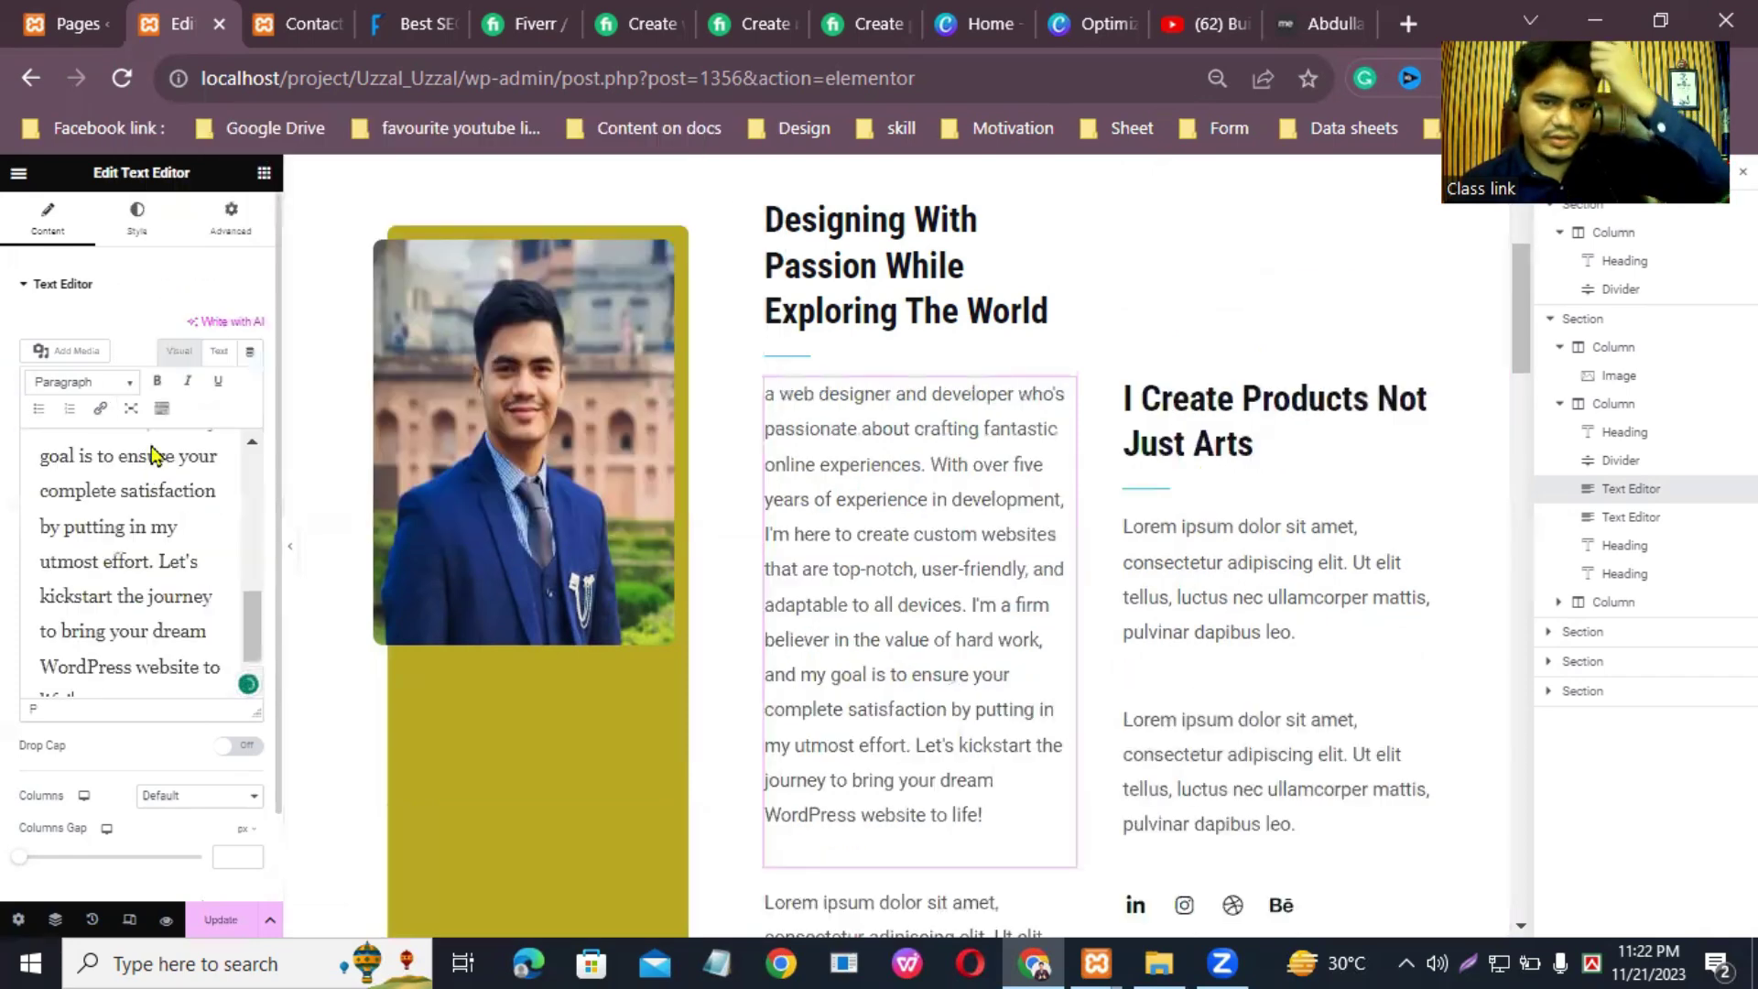
Step: Cut the bio from 'I'm a firm' onward so it ends at 'adaptable to all devices.', then update
{"action": "left_click_drag", "start_coordinate": [245, 641], "coordinate": [259, 599]}
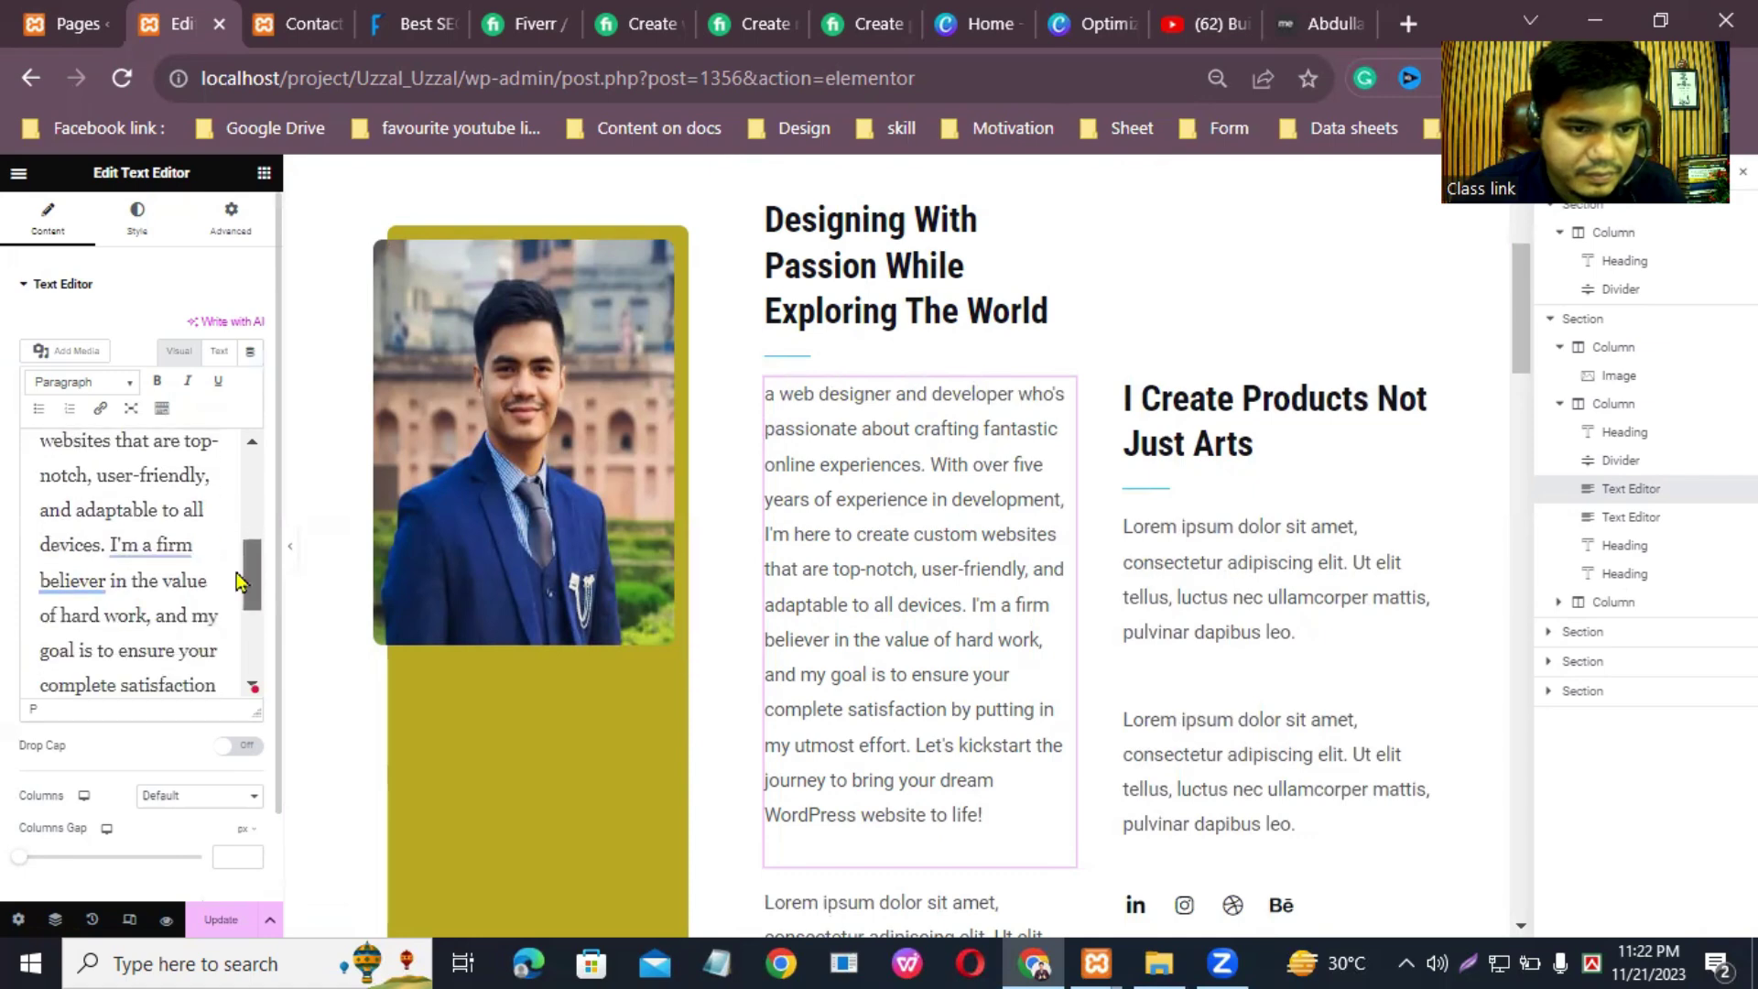
{"action": "left_click_drag", "start_coordinate": [108, 546], "coordinate": [195, 713]}
{"action": "key", "text": "super+c"}
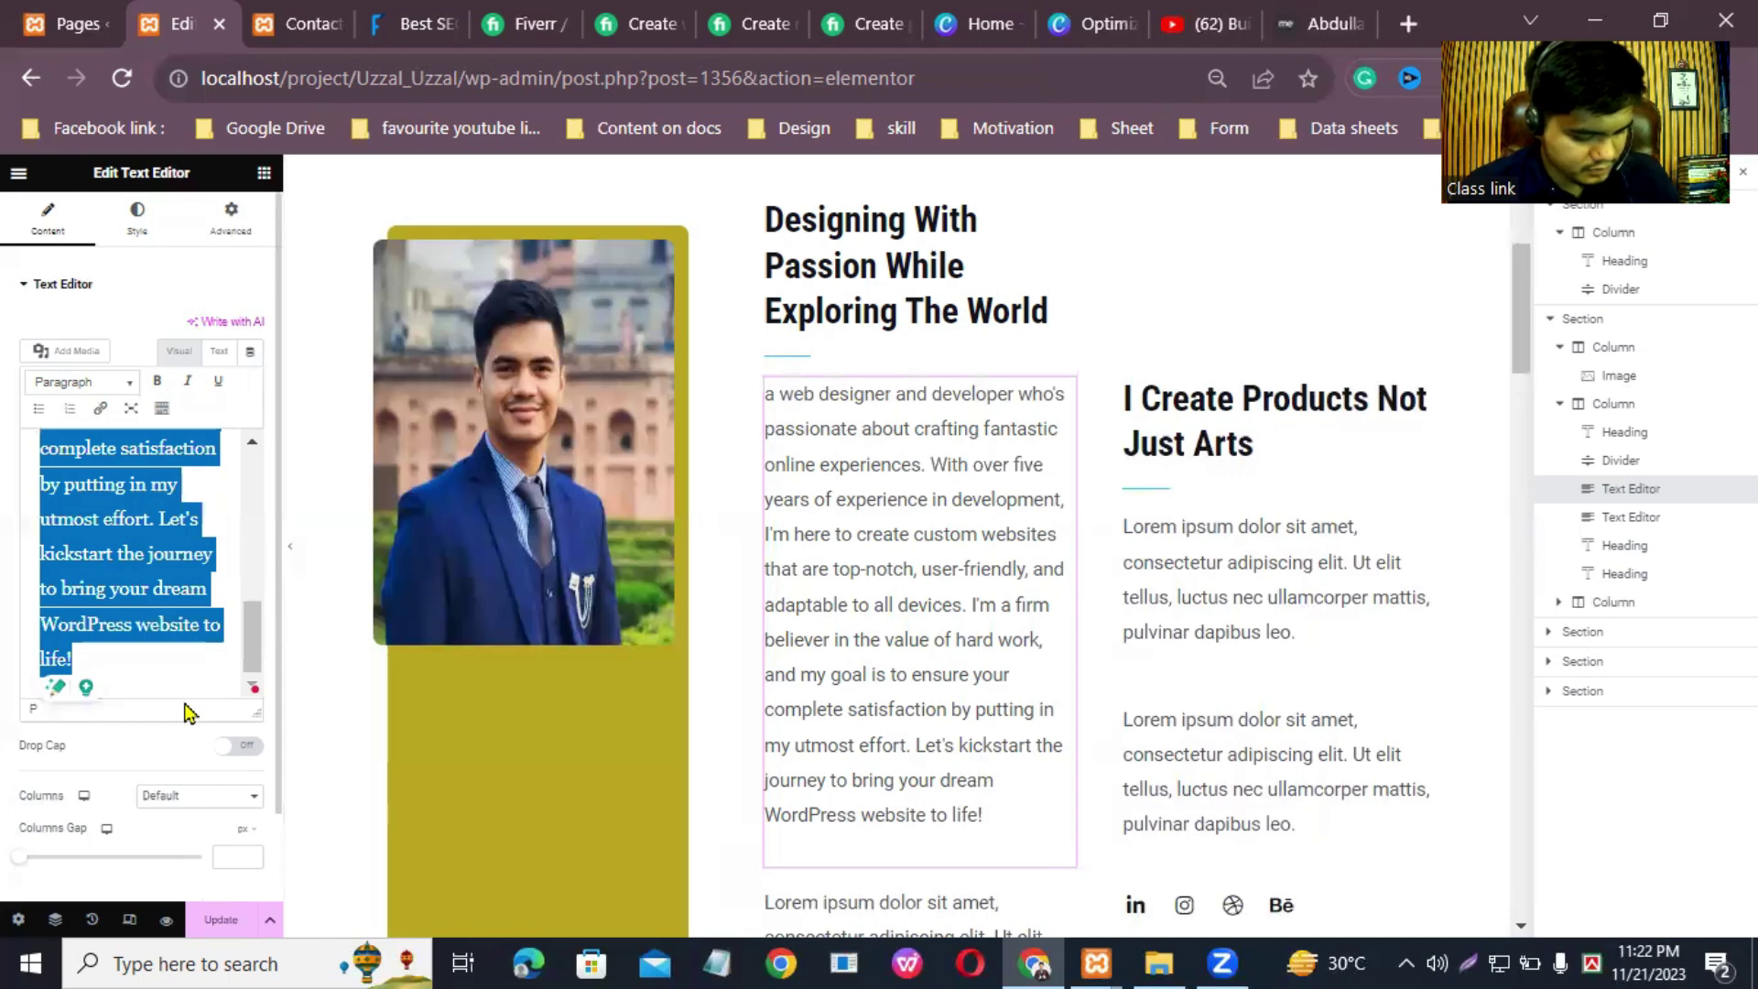
{"action": "key", "text": "BackSpace"}
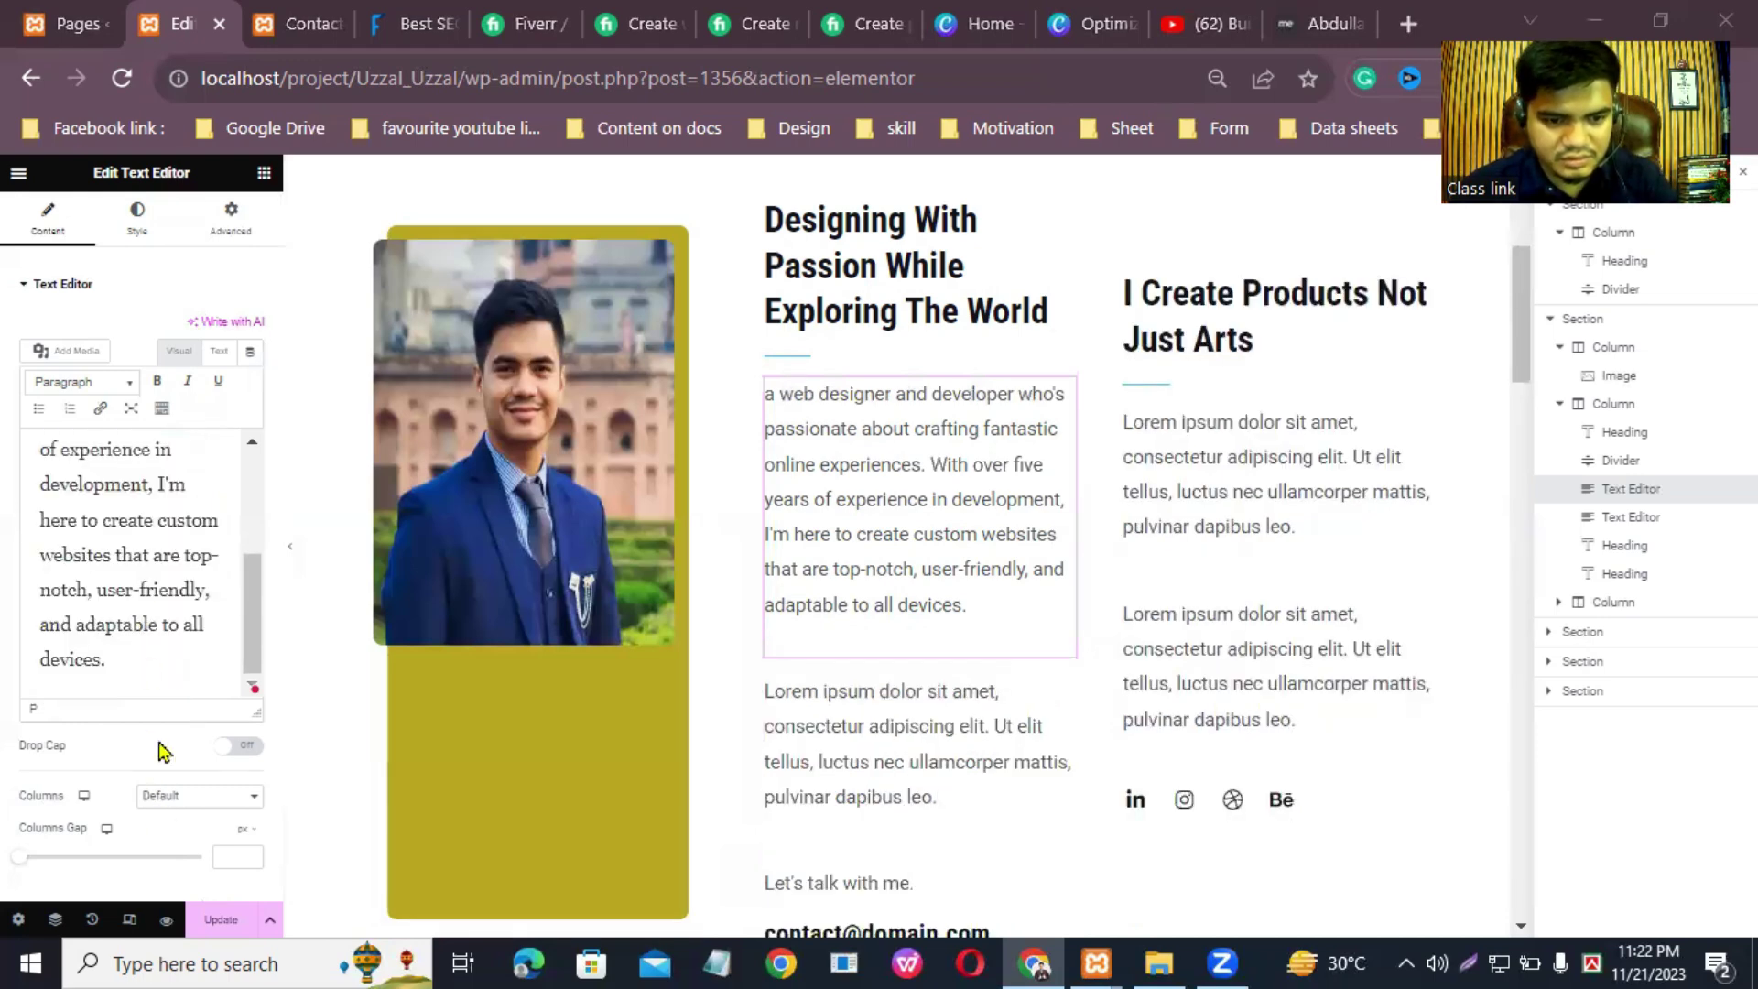
{"action": "left_click", "coordinate": [221, 919]}
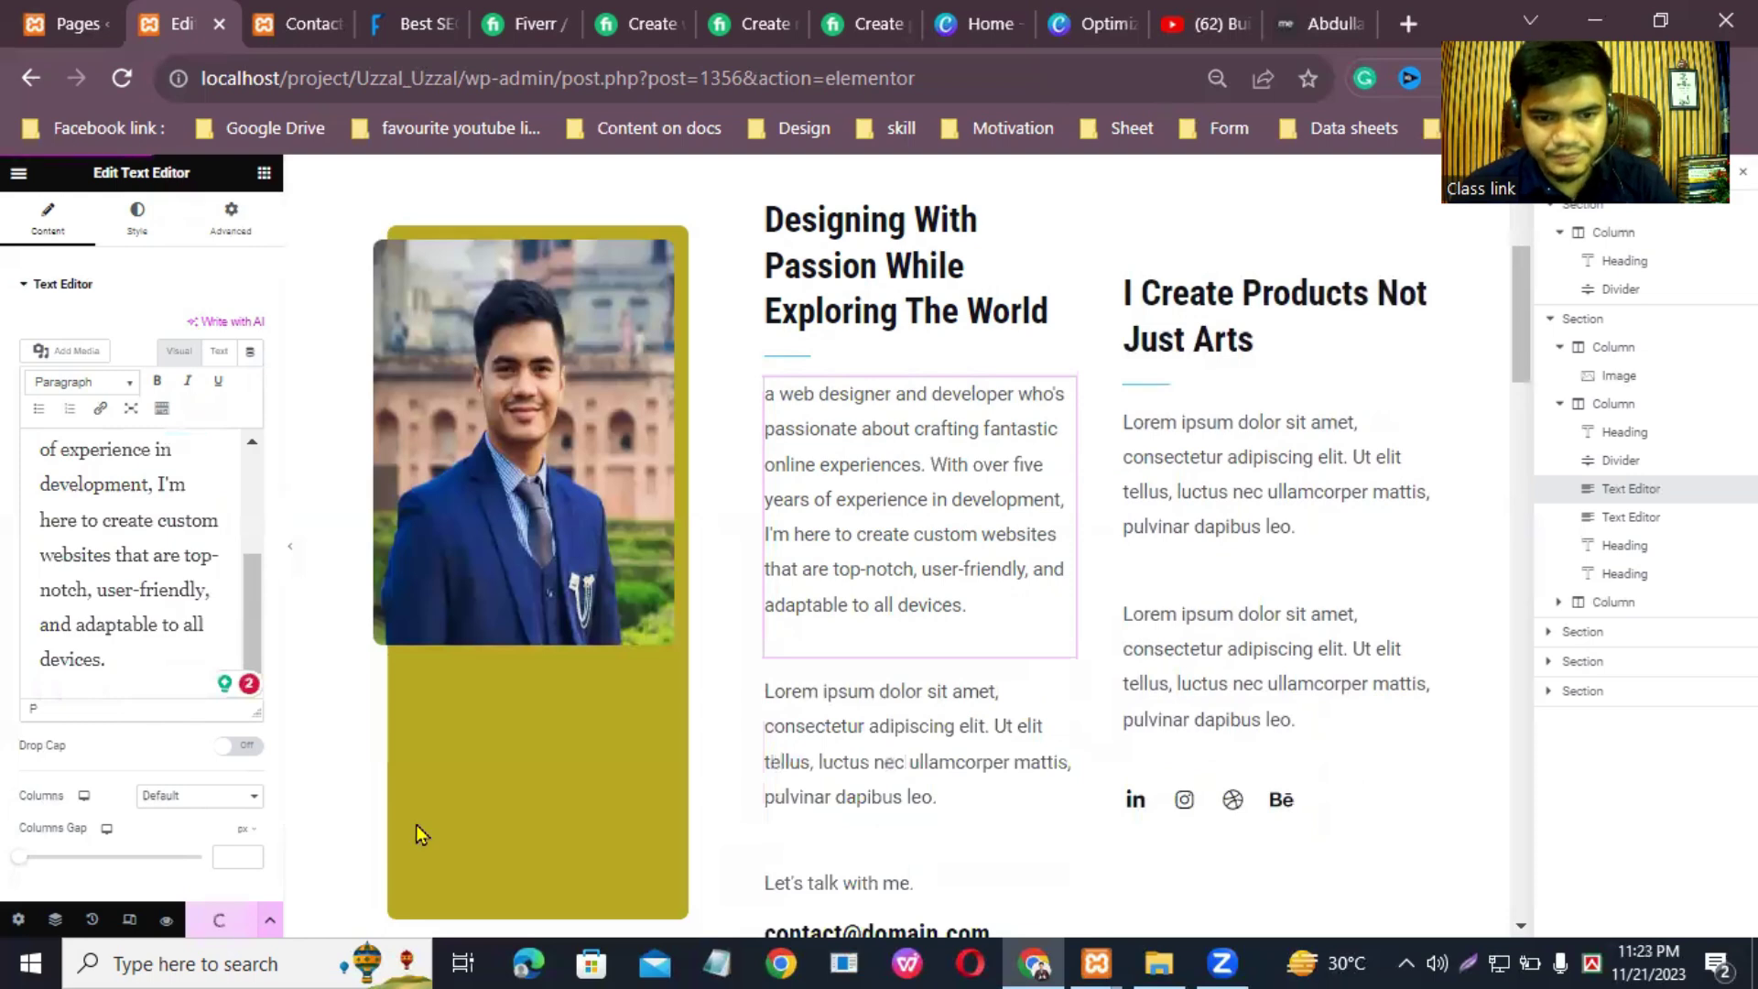
Step: Centre-align the bio paragraph and open the Lorem paragraph below for editing
{"action": "left_click", "coordinate": [137, 230]}
{"action": "left_click", "coordinate": [177, 331]}
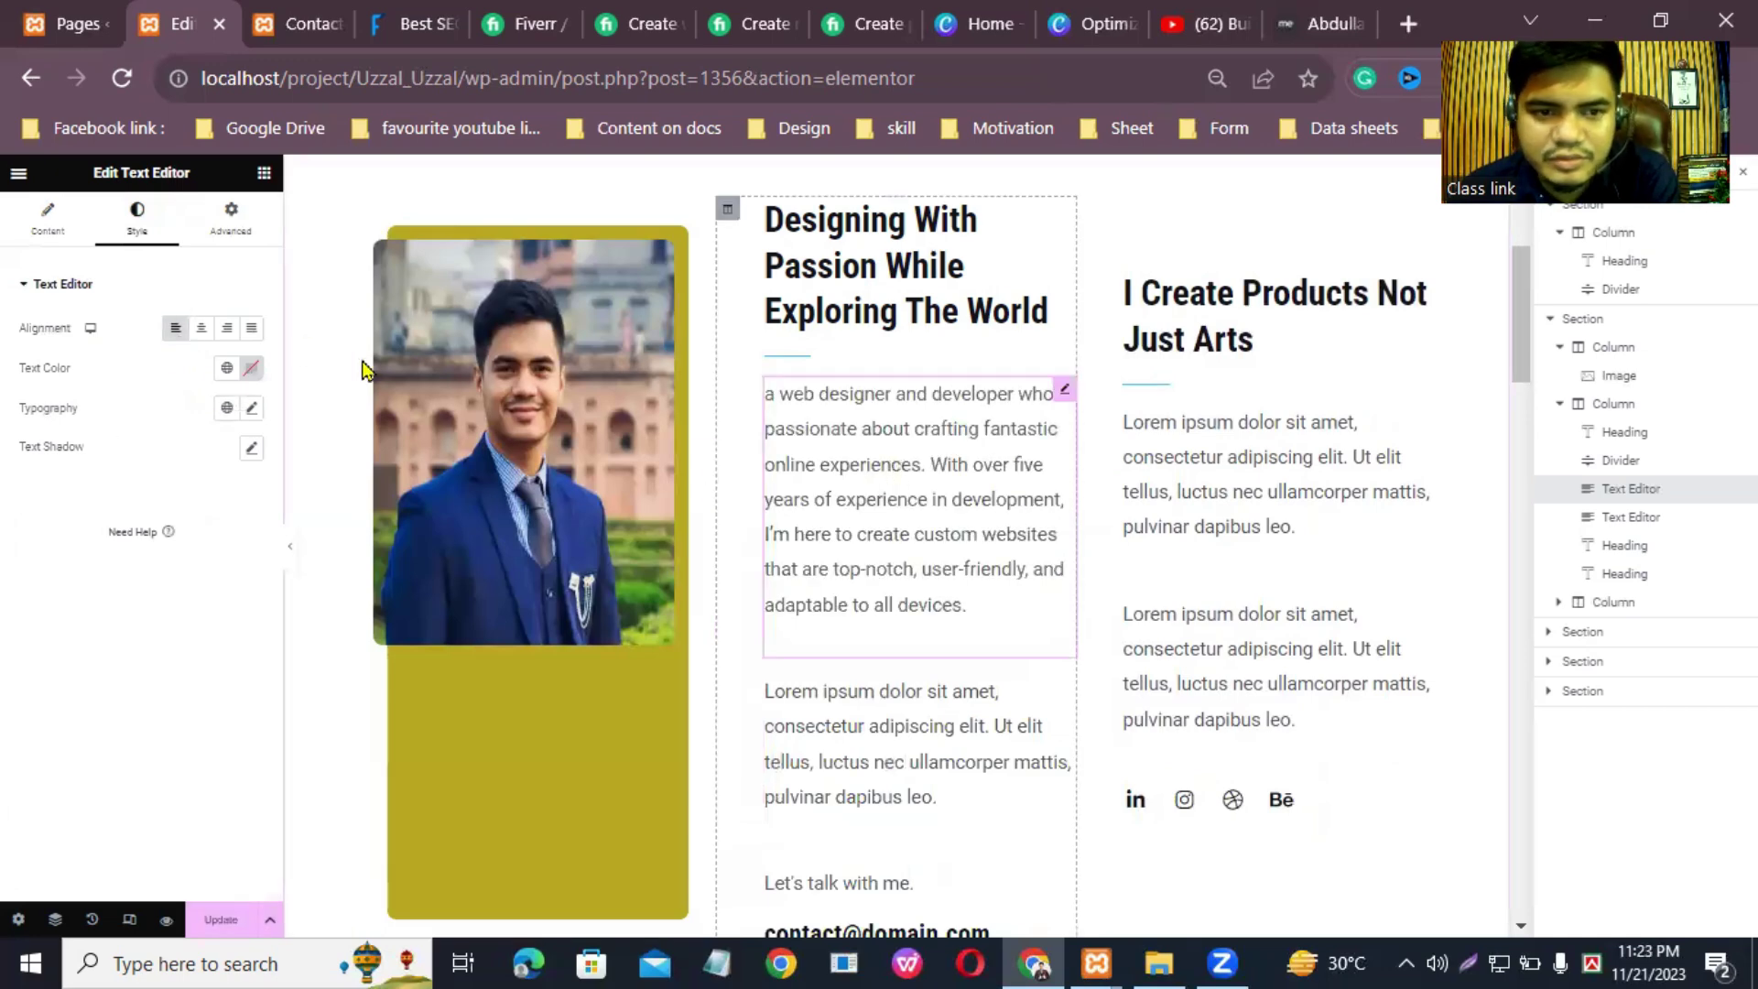
{"action": "left_click", "coordinate": [201, 328]}
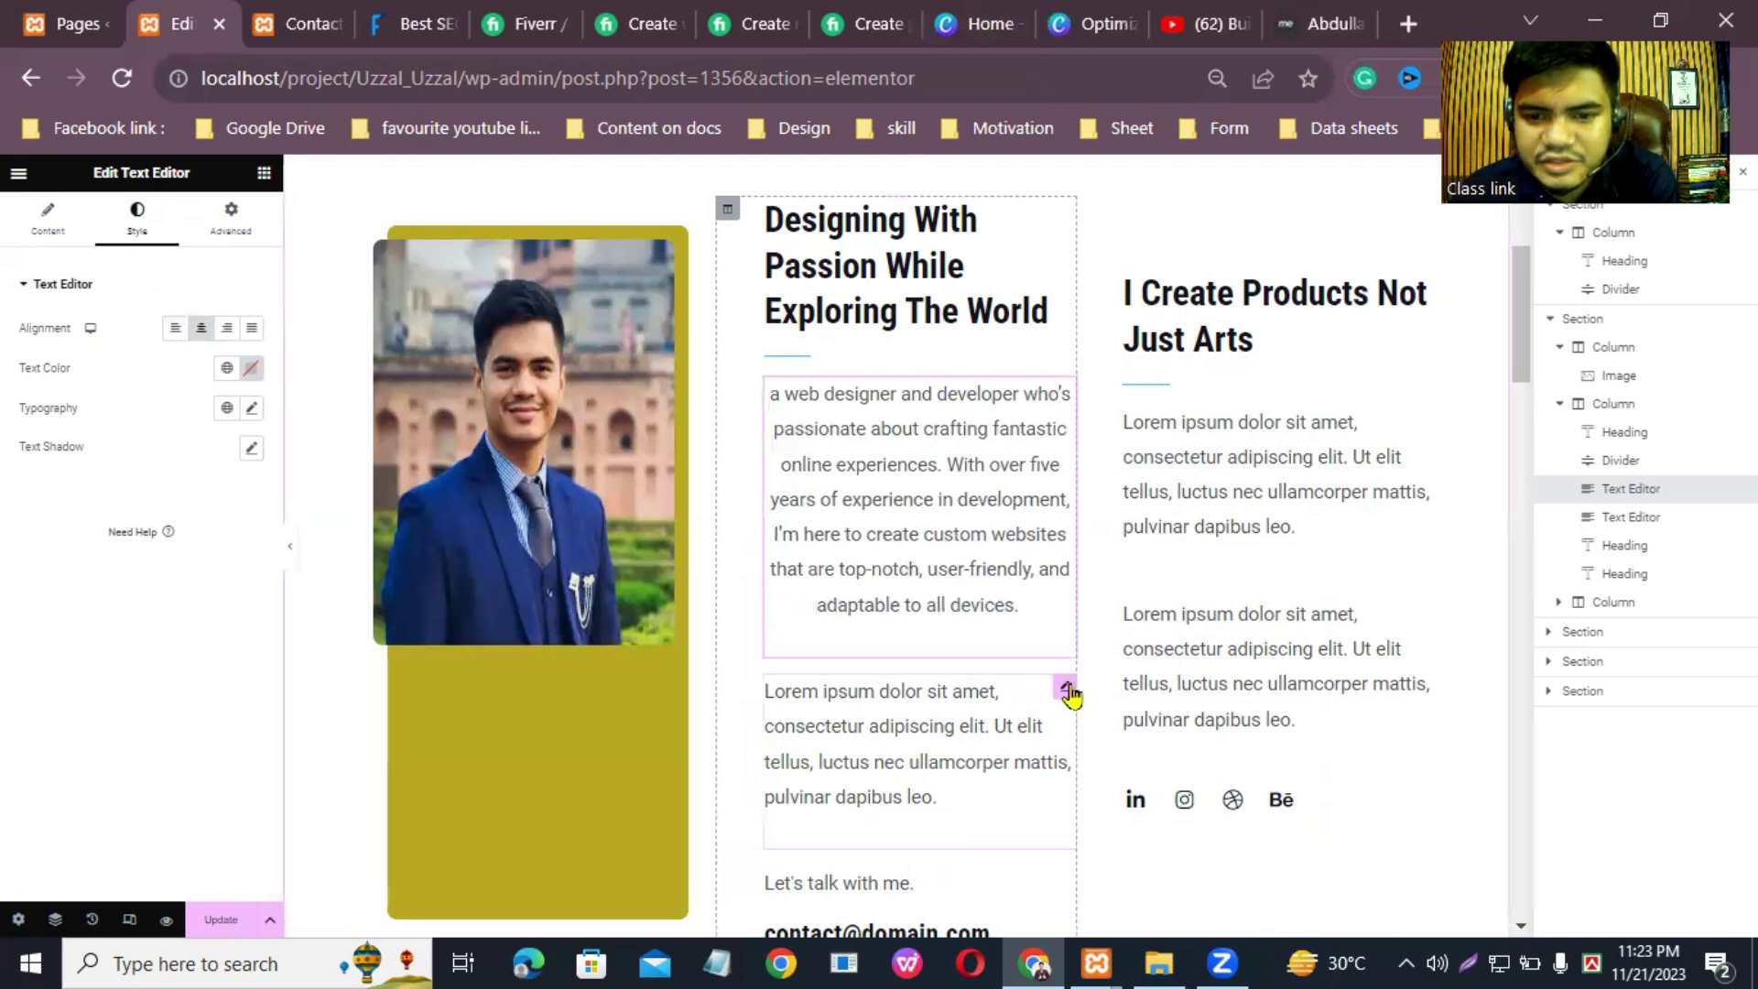
{"action": "left_click", "coordinate": [1068, 688]}
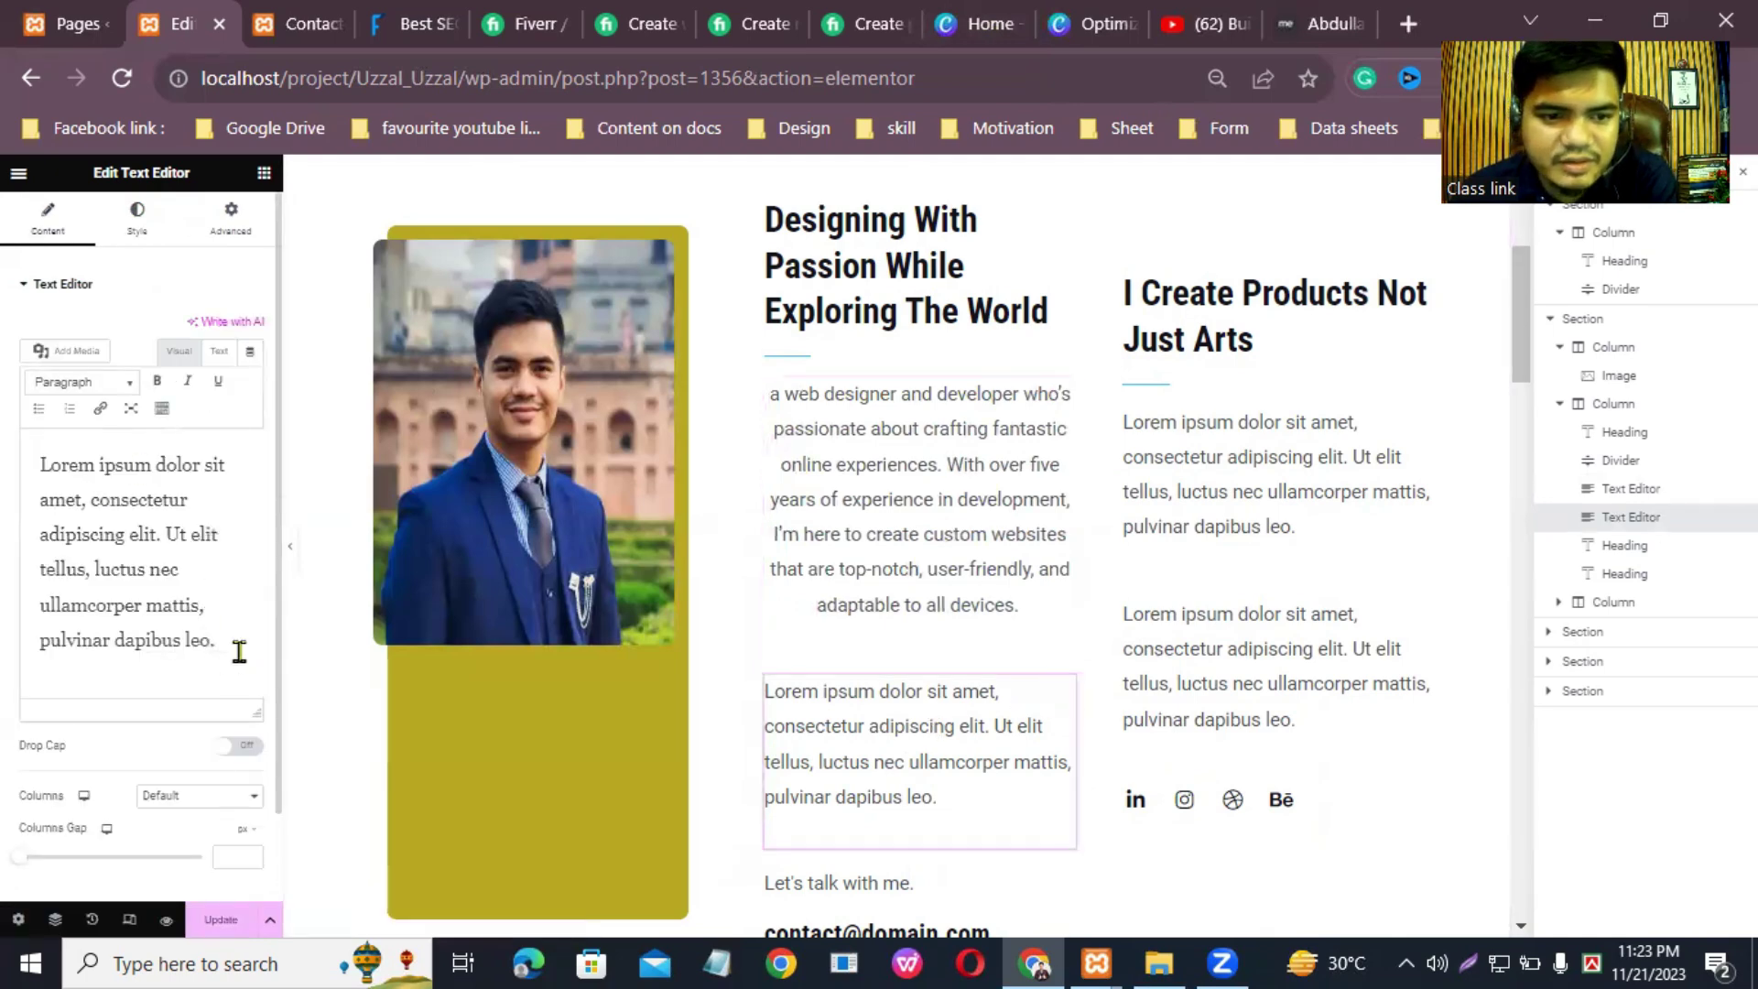
Step: Paste the rest of the bio over the Lorem paragraph
{"action": "left_click_drag", "start_coordinate": [237, 651], "coordinate": [20, 427]}
{"action": "right_click", "coordinate": [138, 495]}
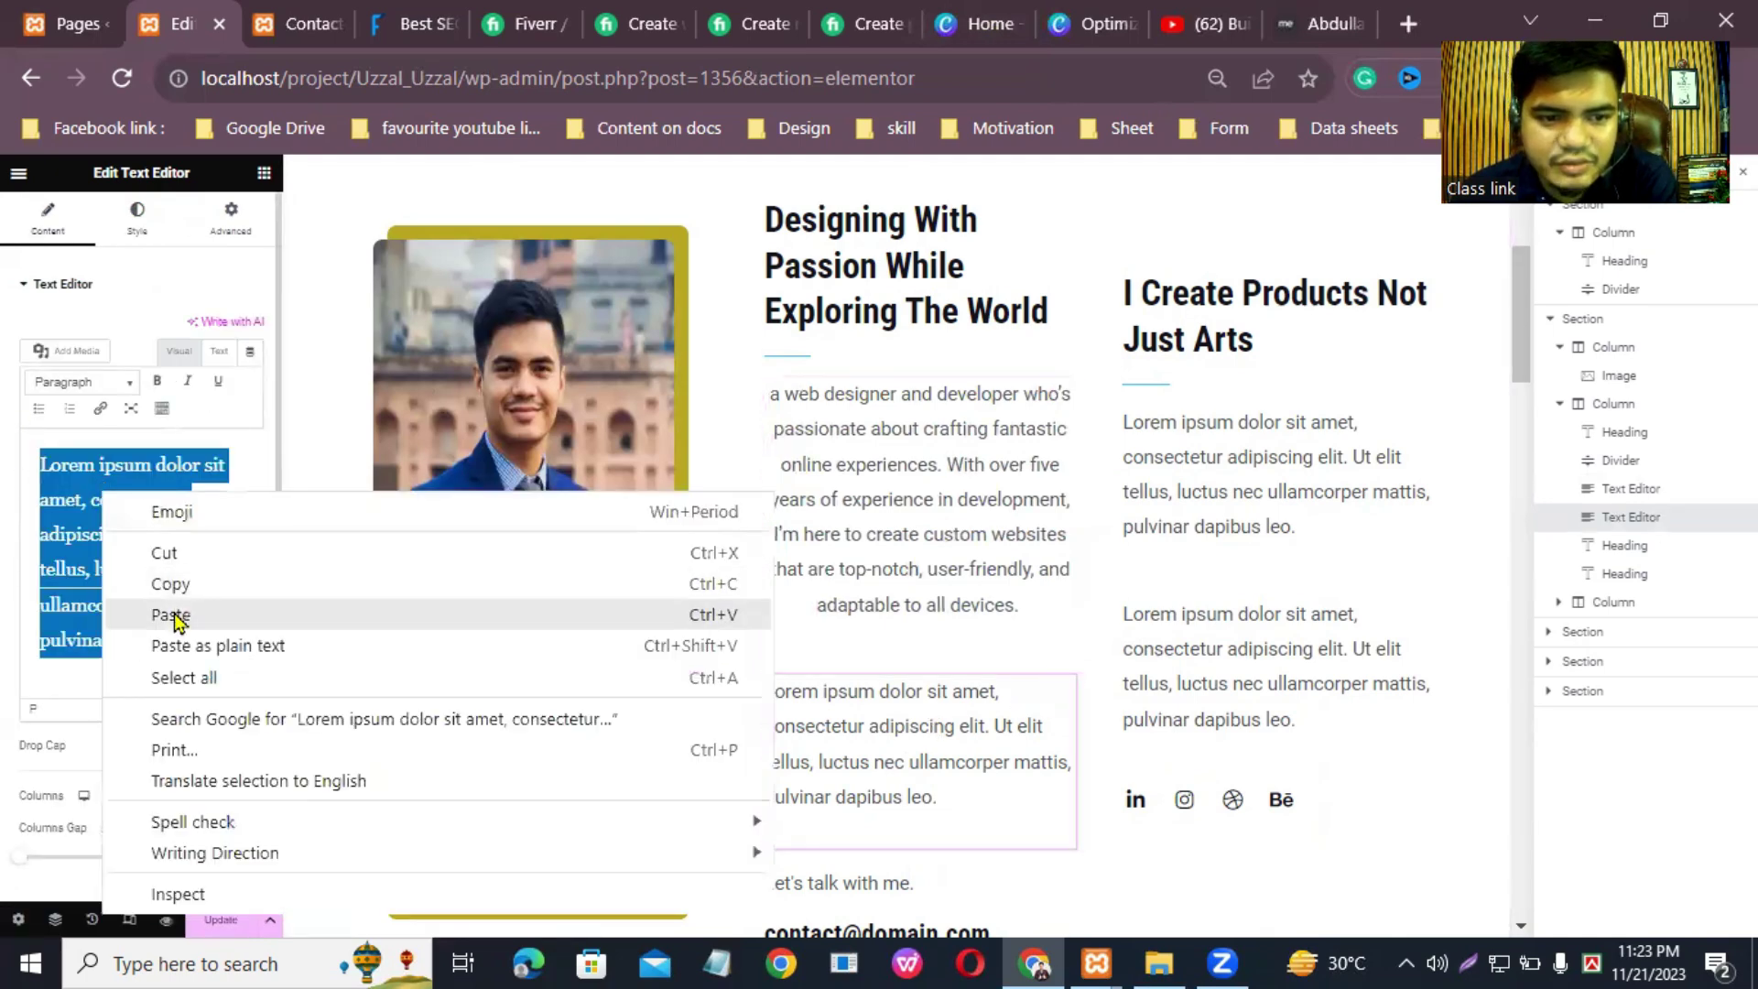
{"action": "left_click", "coordinate": [173, 612]}
{"action": "scroll", "coordinate": [893, 732], "scroll_direction": "down", "scroll_amount": 8}
{"action": "scroll", "coordinate": [879, 715], "scroll_direction": "up", "scroll_amount": 8}
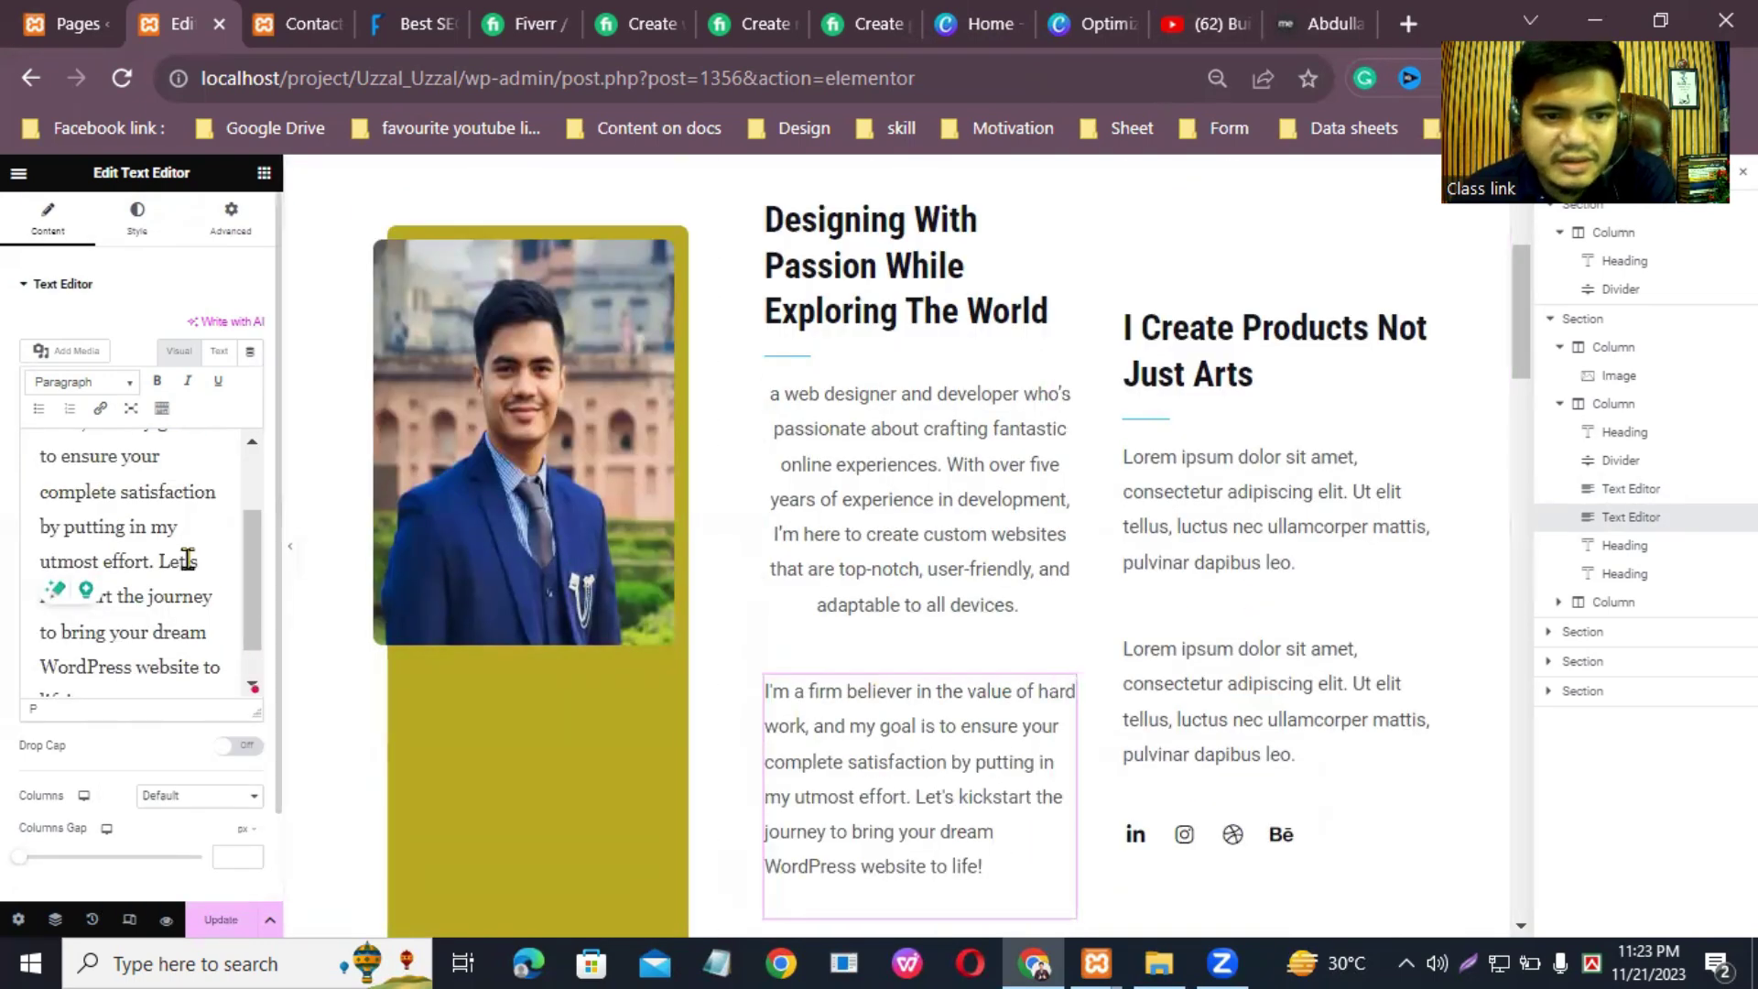
{"action": "scroll", "coordinate": [247, 568], "scroll_direction": "up", "scroll_amount": 1}
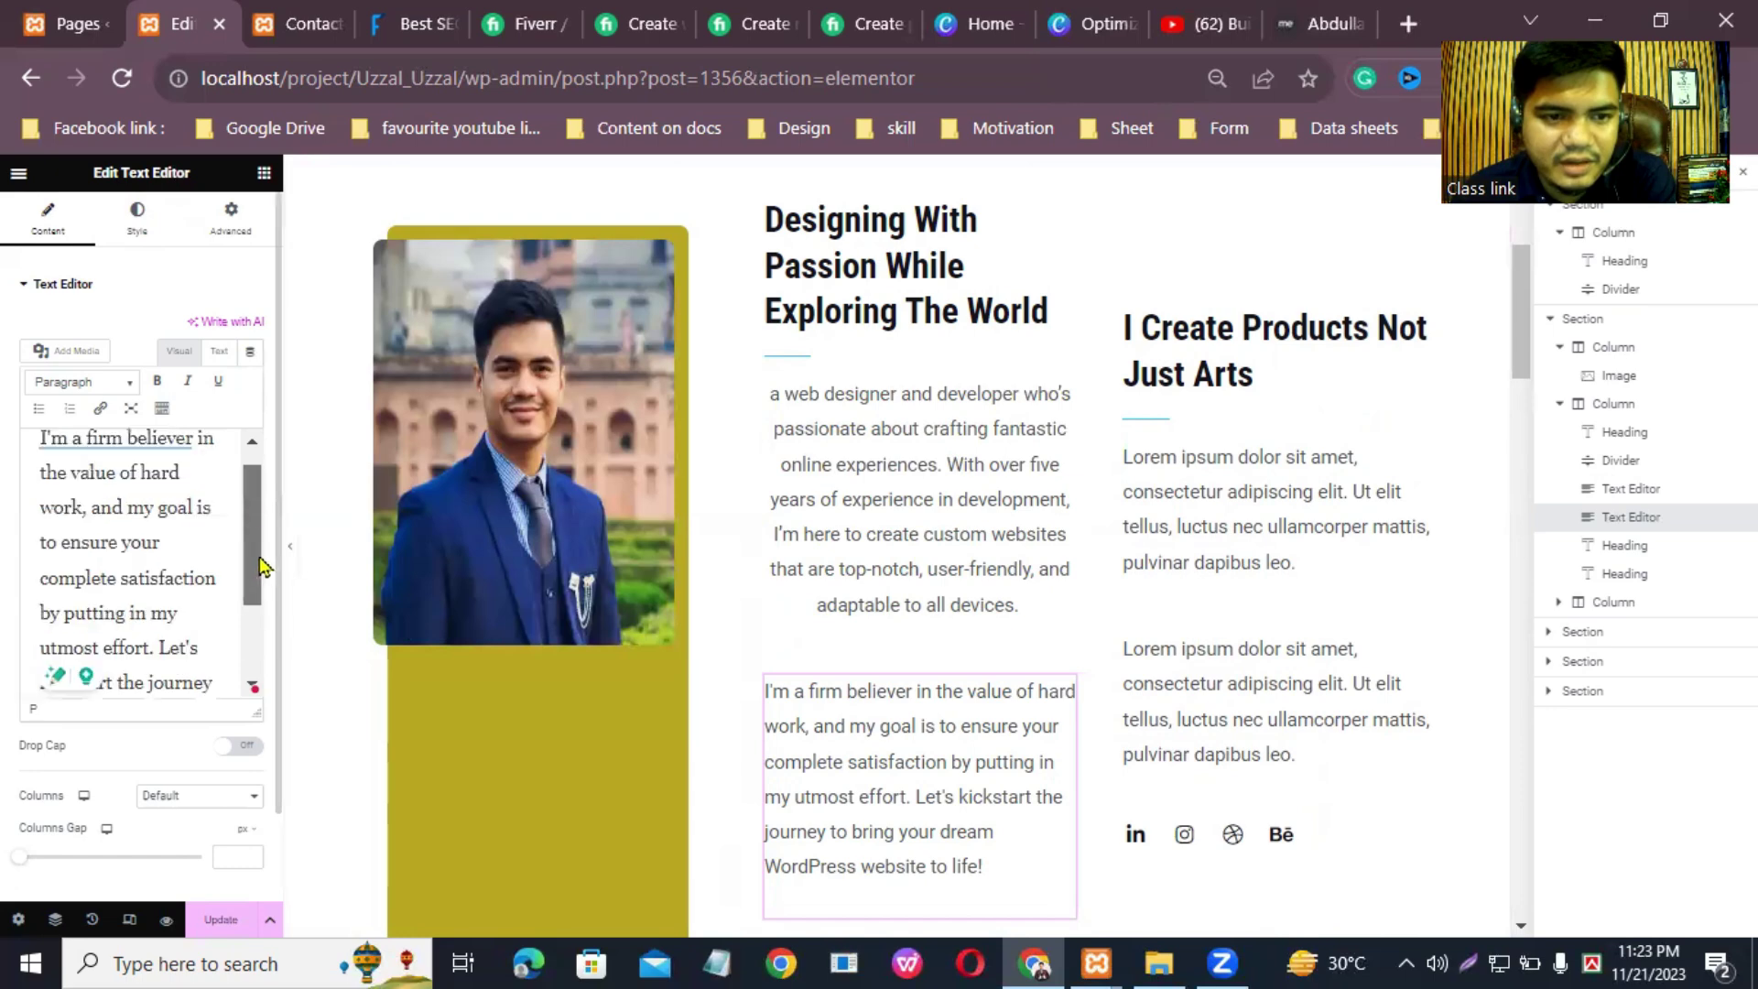
Step: Style the second paragraph left-aligned with dark text colour and 14 px font size
{"action": "left_click", "coordinate": [137, 219]}
{"action": "left_click", "coordinate": [203, 333]}
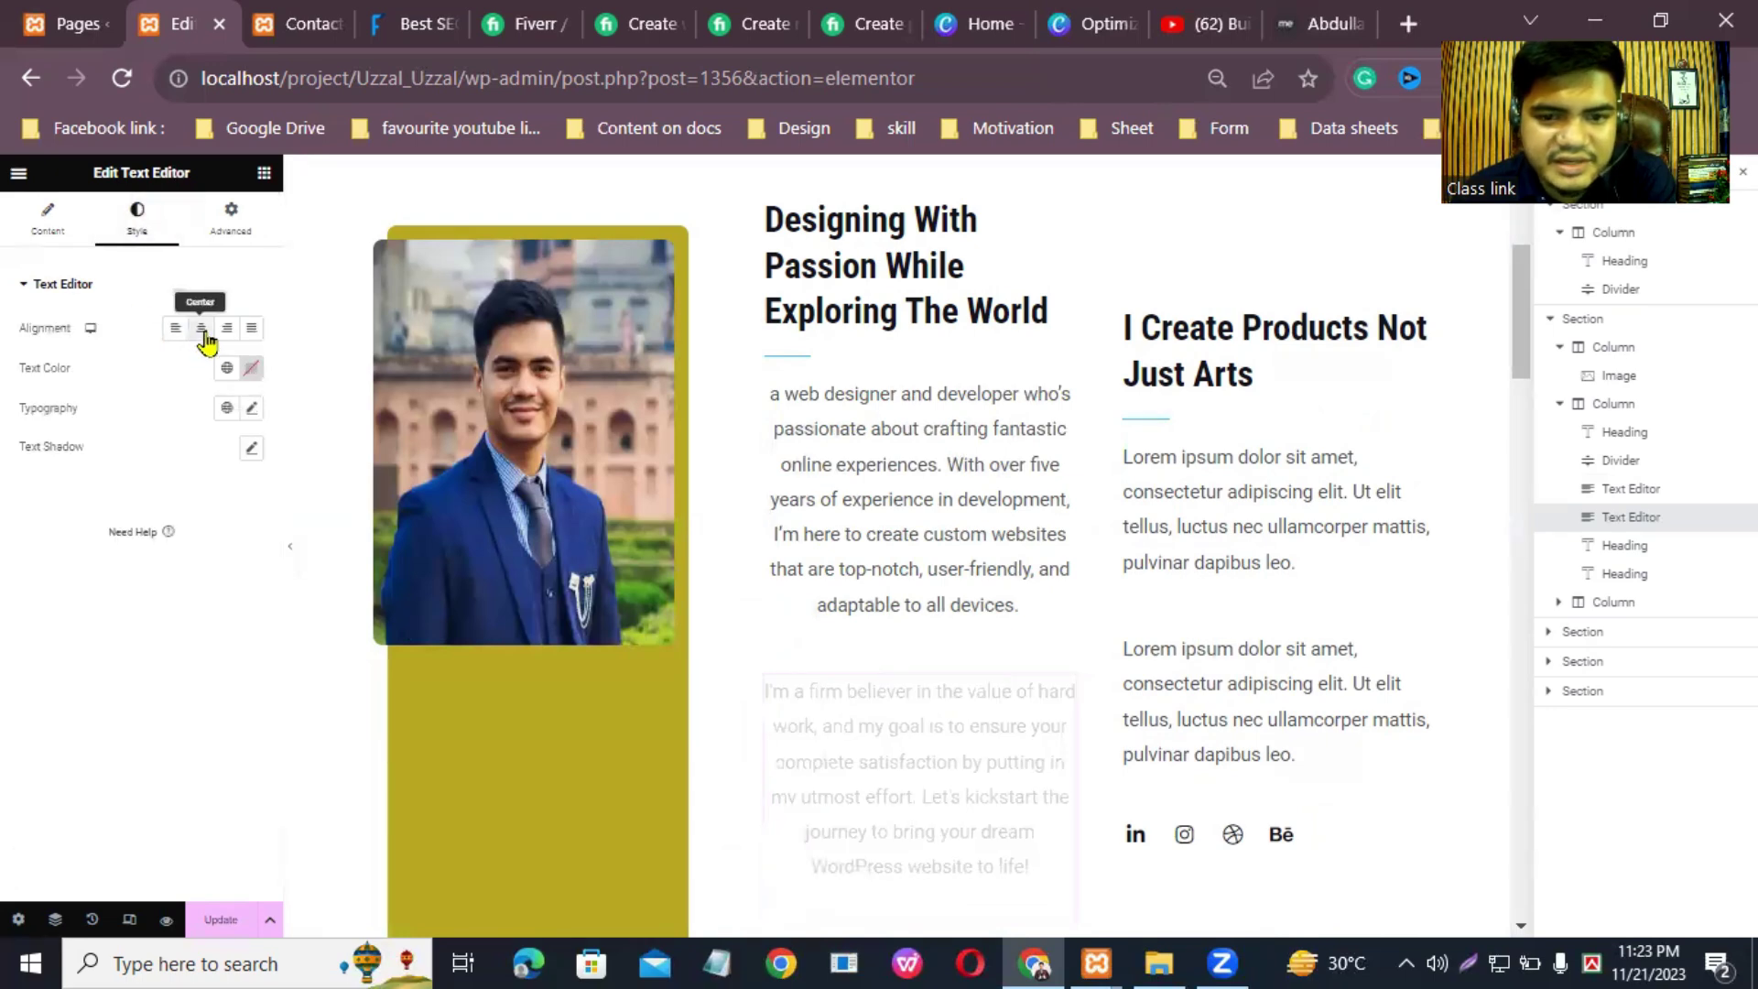
{"action": "left_click", "coordinate": [174, 330]}
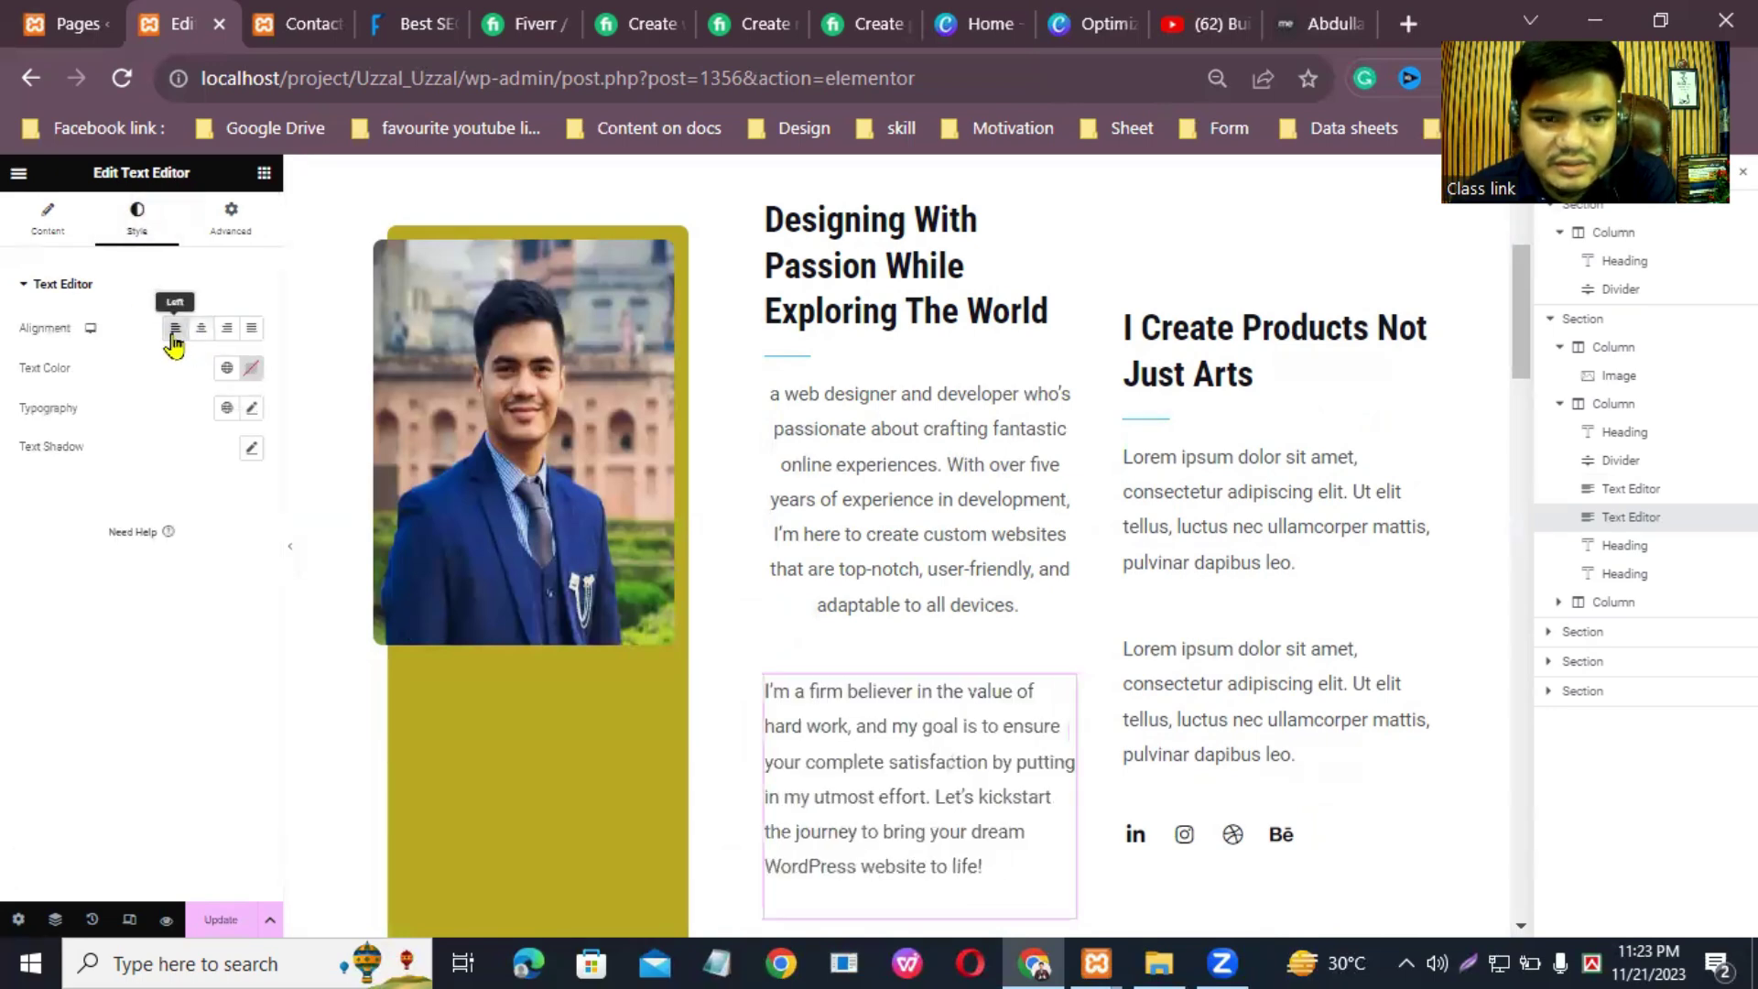
{"action": "left_click", "coordinate": [249, 370]}
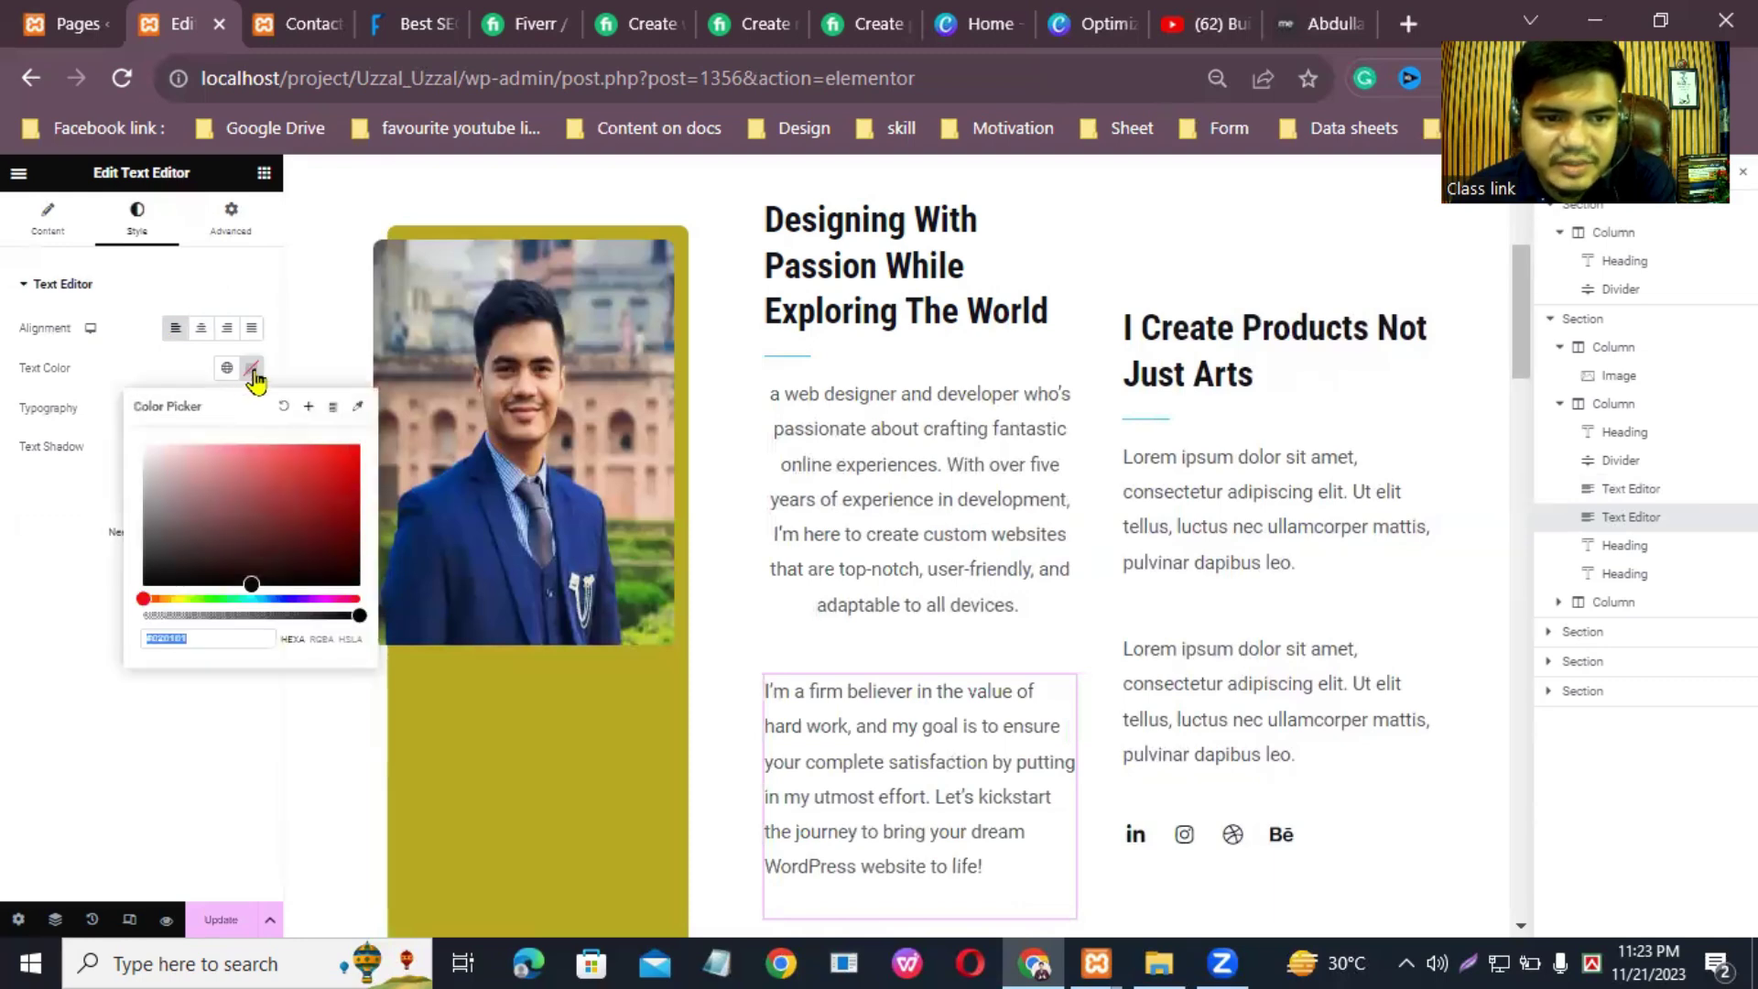
{"action": "left_click", "coordinate": [249, 370]}
{"action": "left_click", "coordinate": [253, 409]}
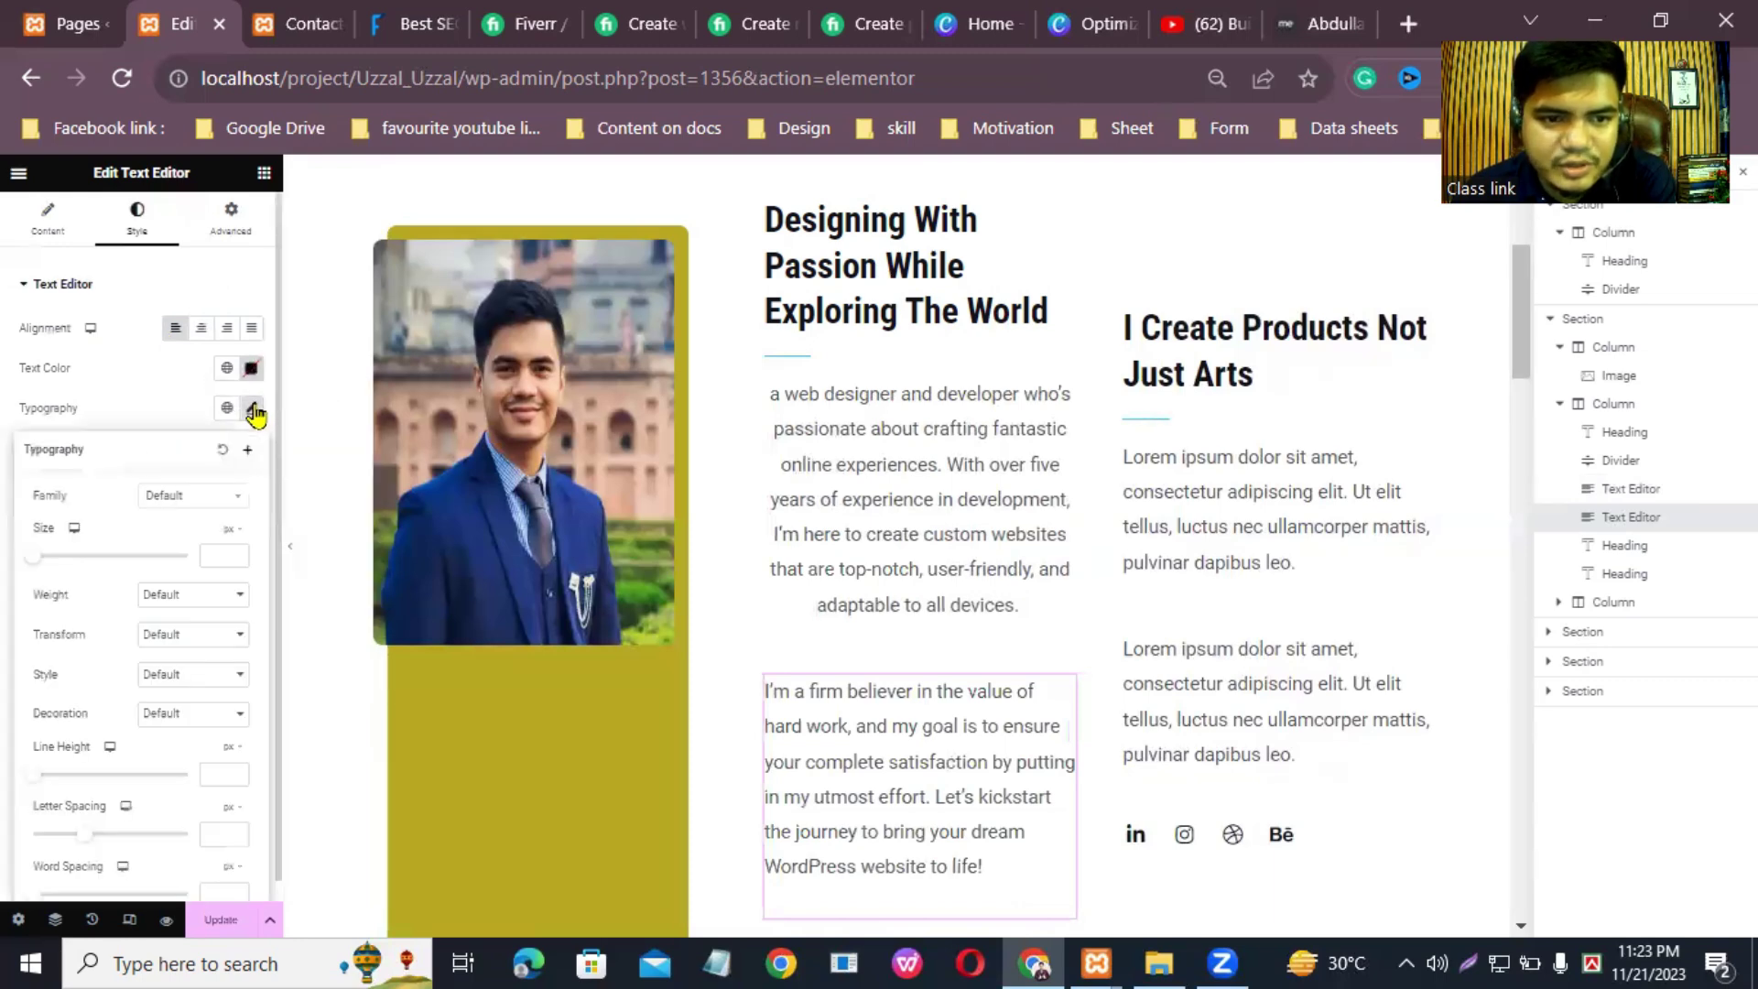
{"action": "left_click", "coordinate": [238, 553]}
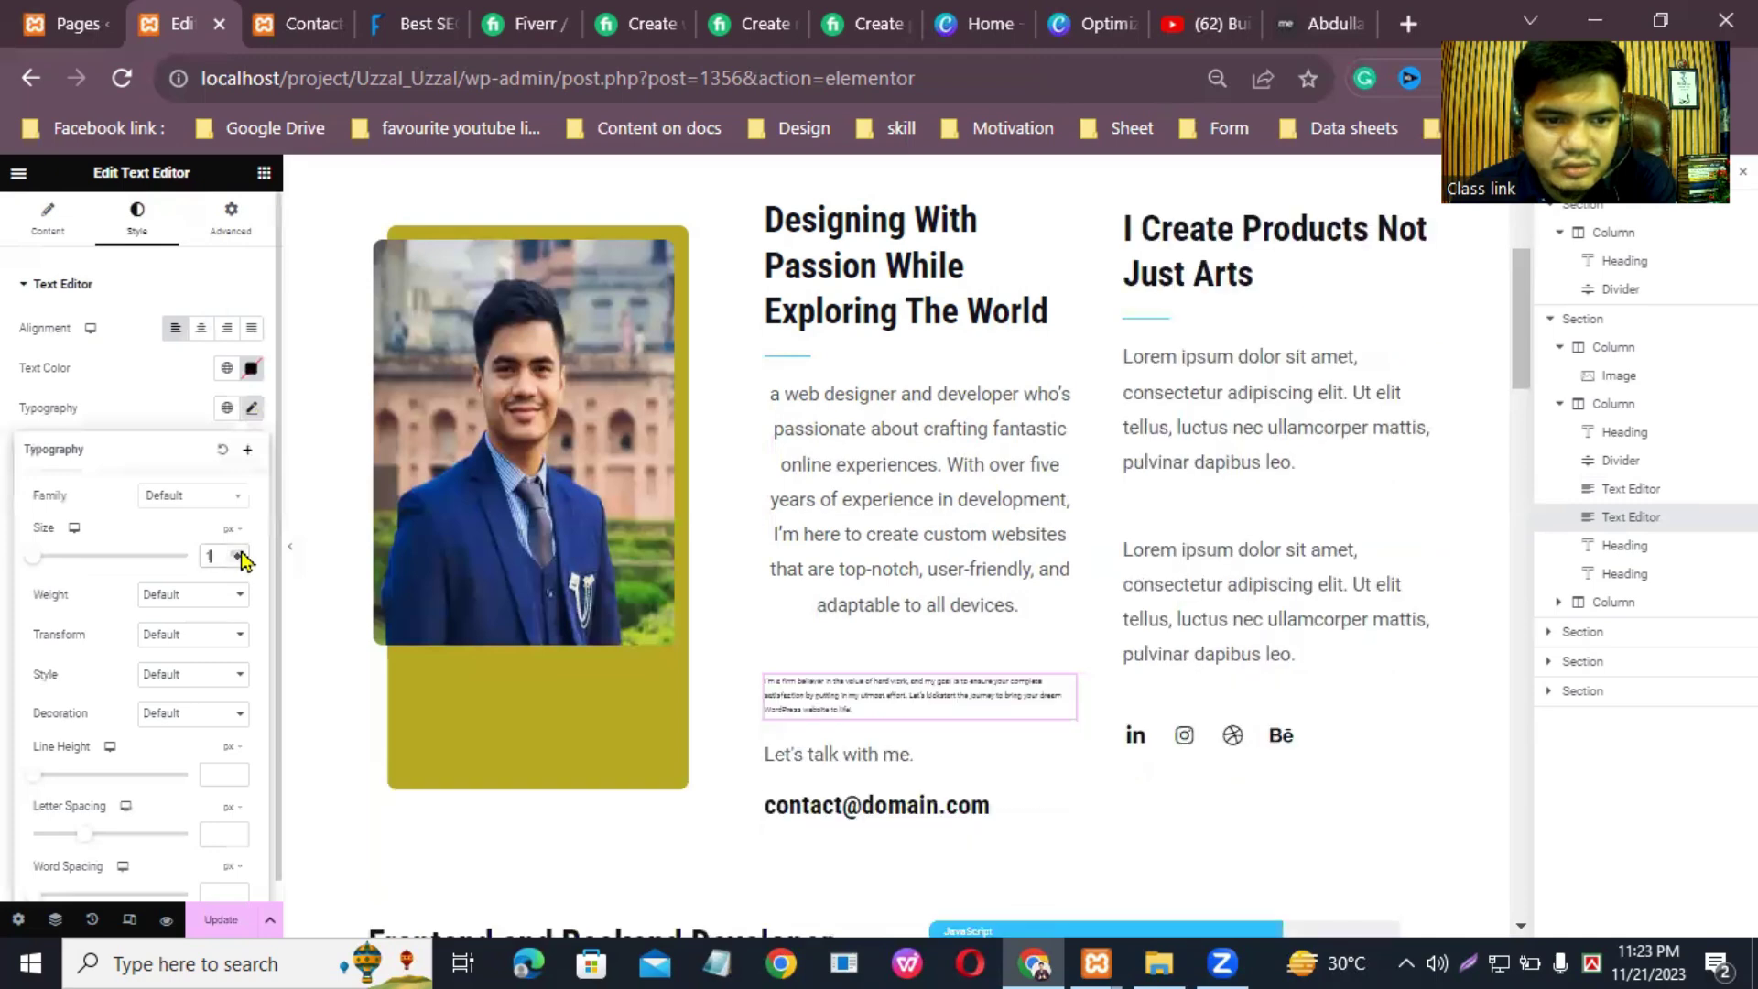
{"action": "left_click", "coordinate": [240, 560]}
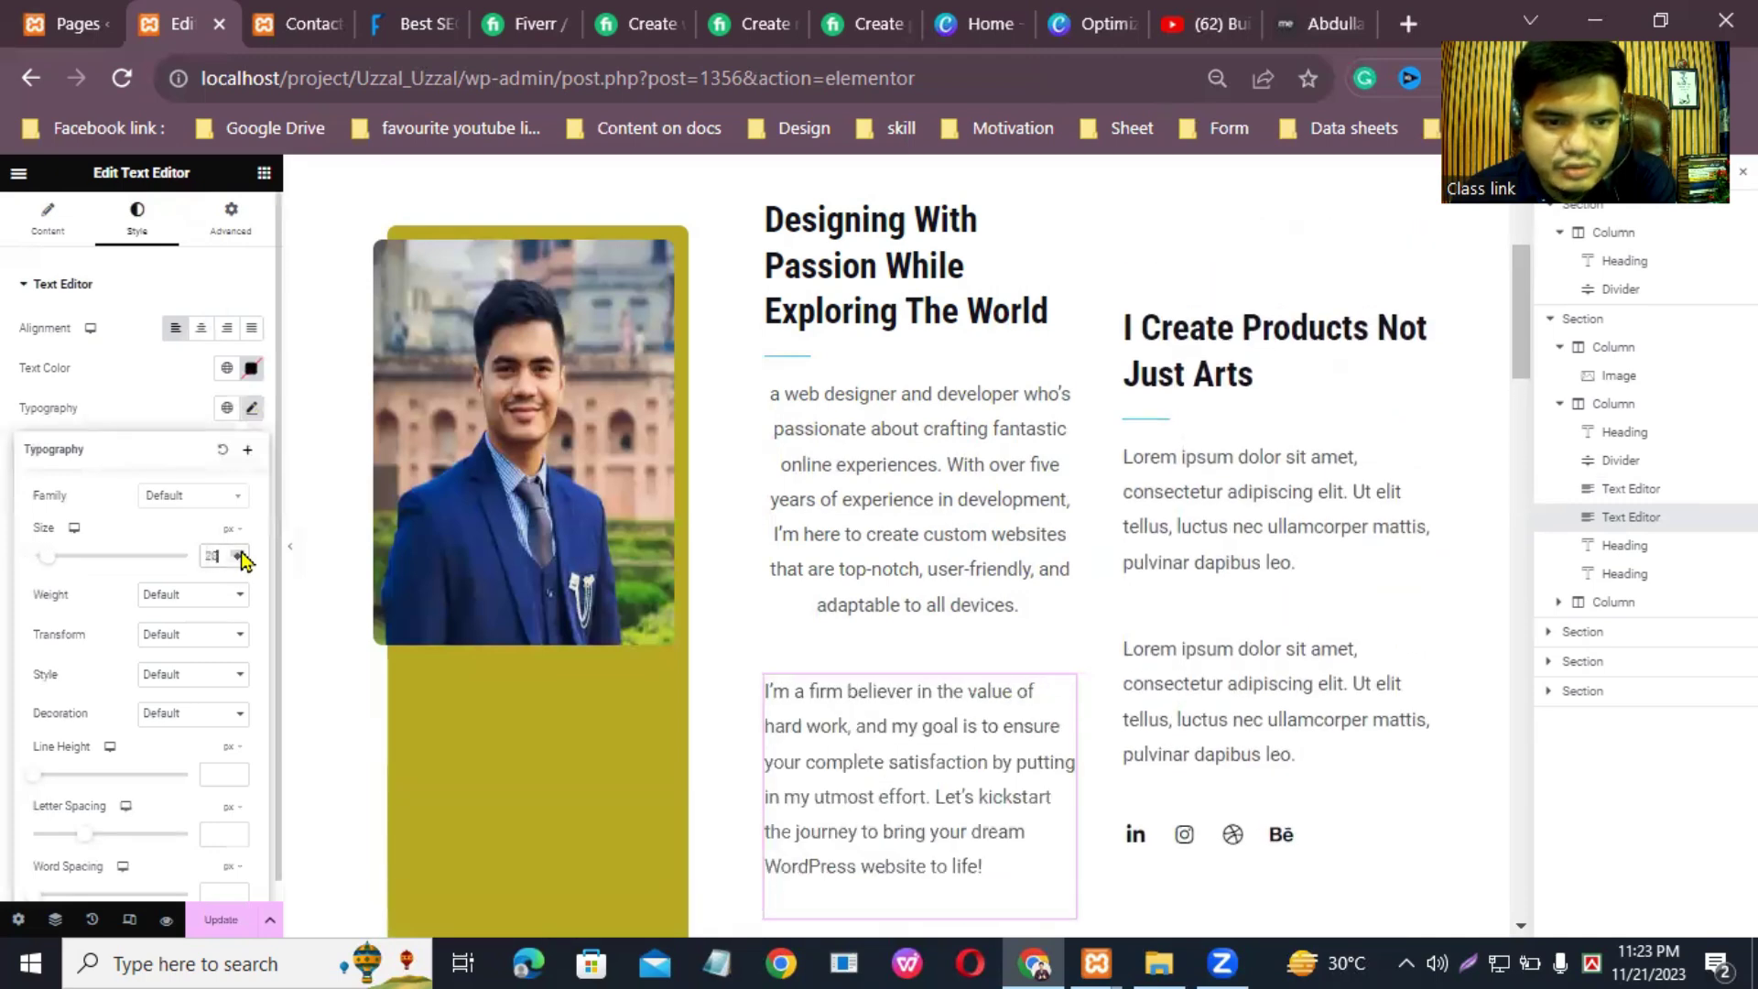
{"action": "left_click", "coordinate": [240, 560]}
{"action": "left_click", "coordinate": [238, 562]}
{"action": "left_click", "coordinate": [237, 561]}
{"action": "left_click", "coordinate": [237, 561]}
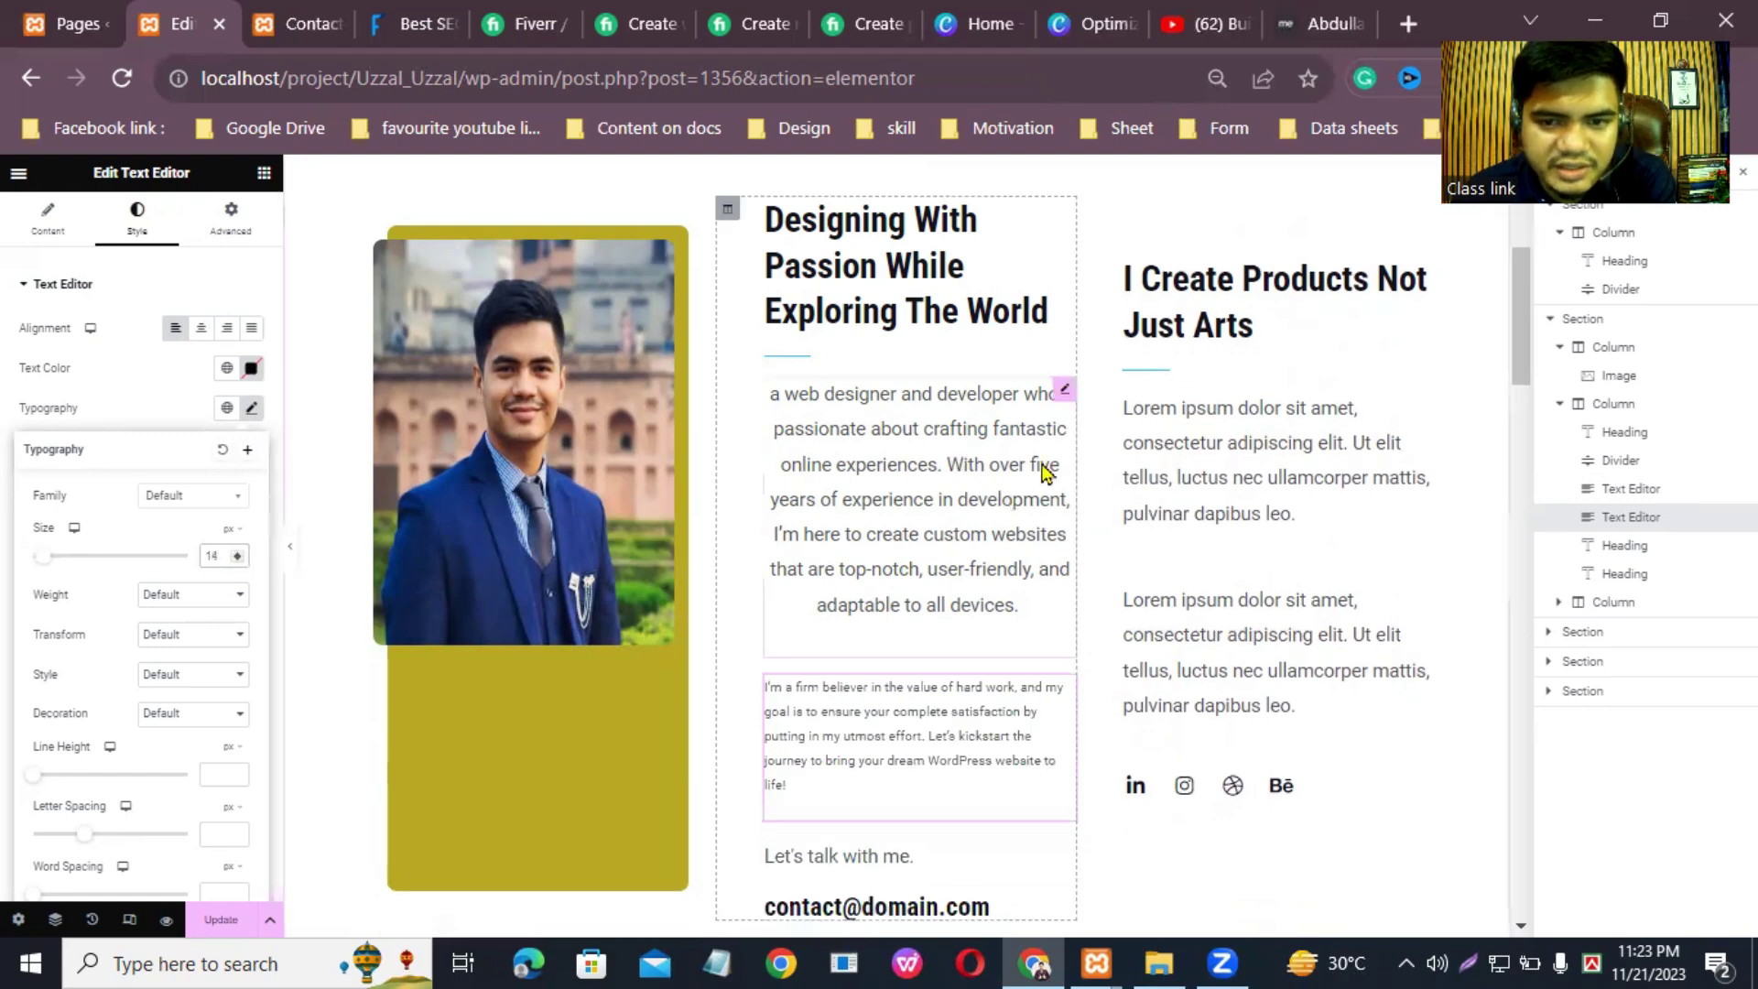
Step: Set the bio paragraph above to a 15 px font size
{"action": "left_click", "coordinate": [1066, 393]}
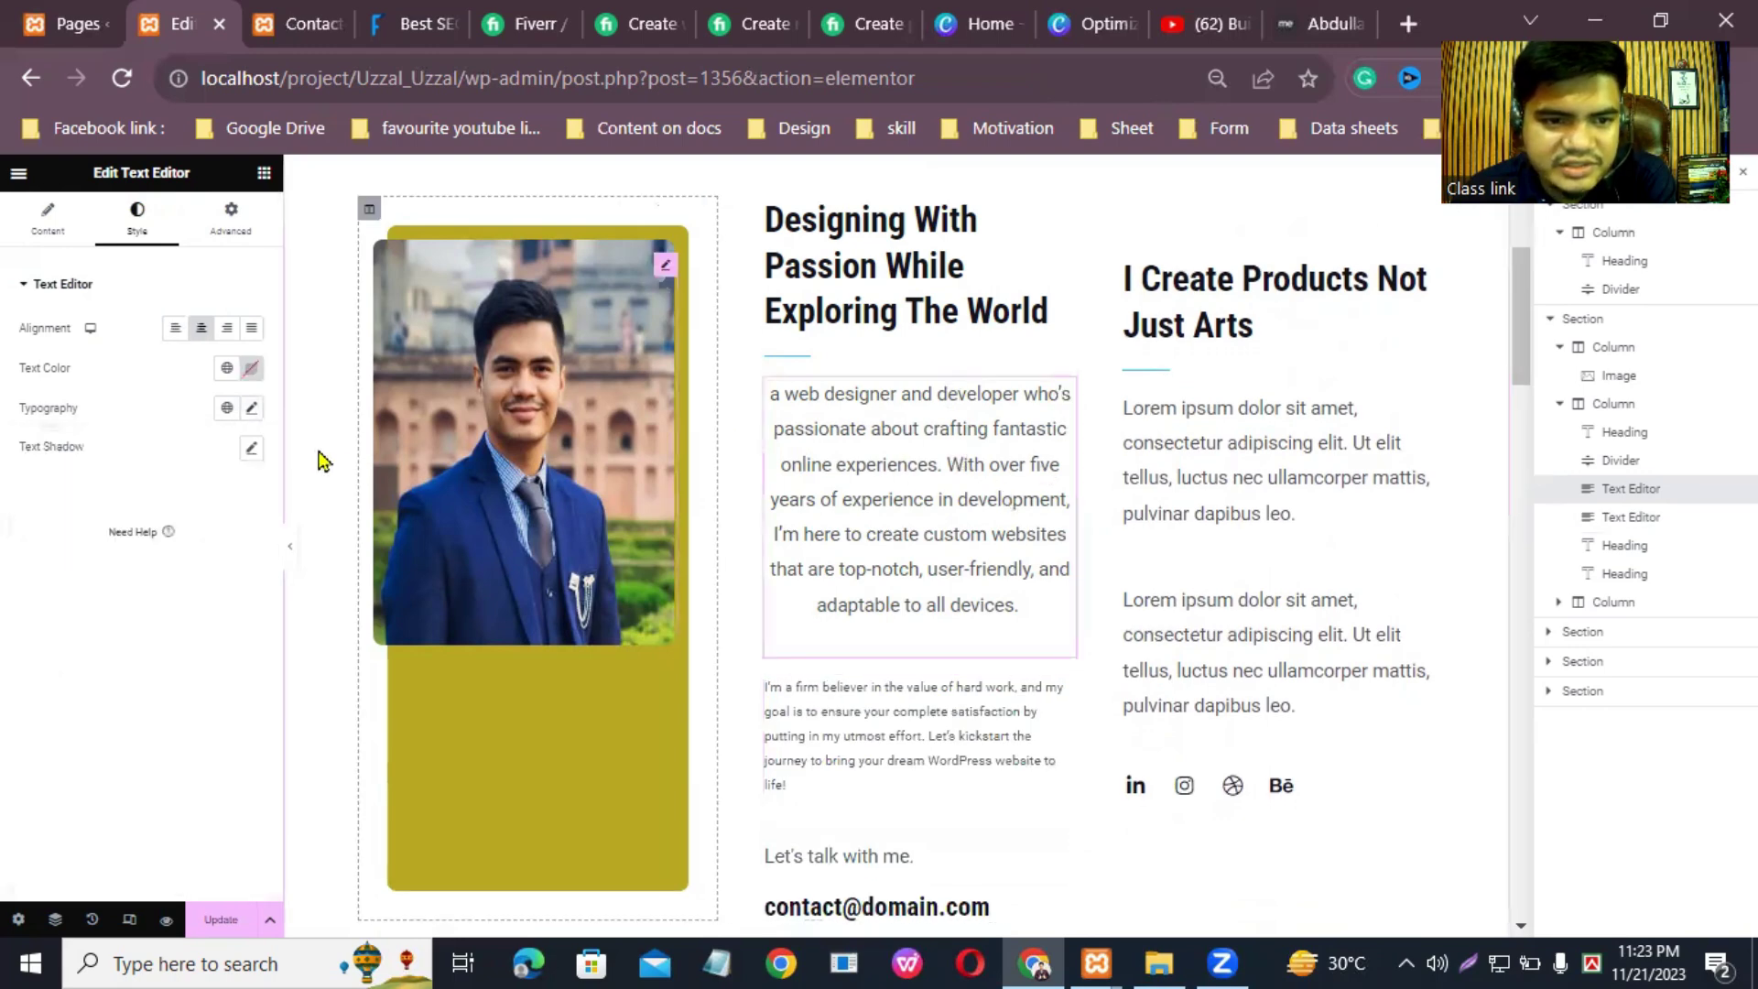
{"action": "left_click", "coordinate": [253, 410]}
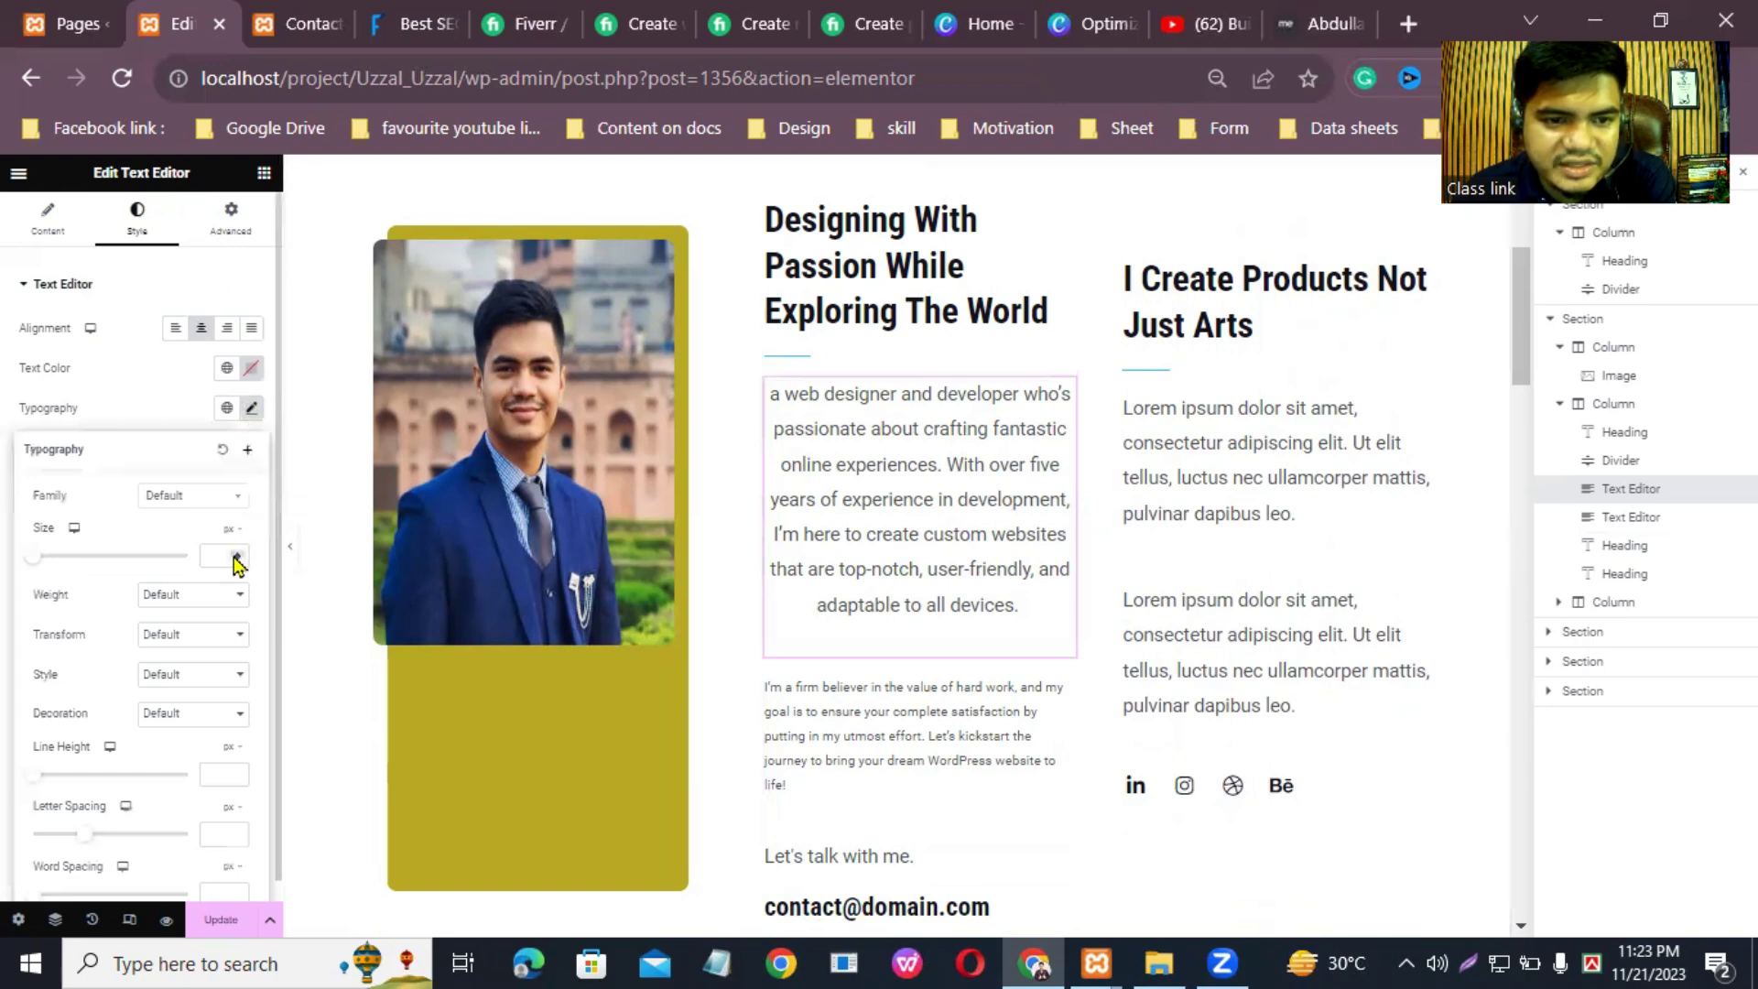
{"action": "type", "text": "15"}
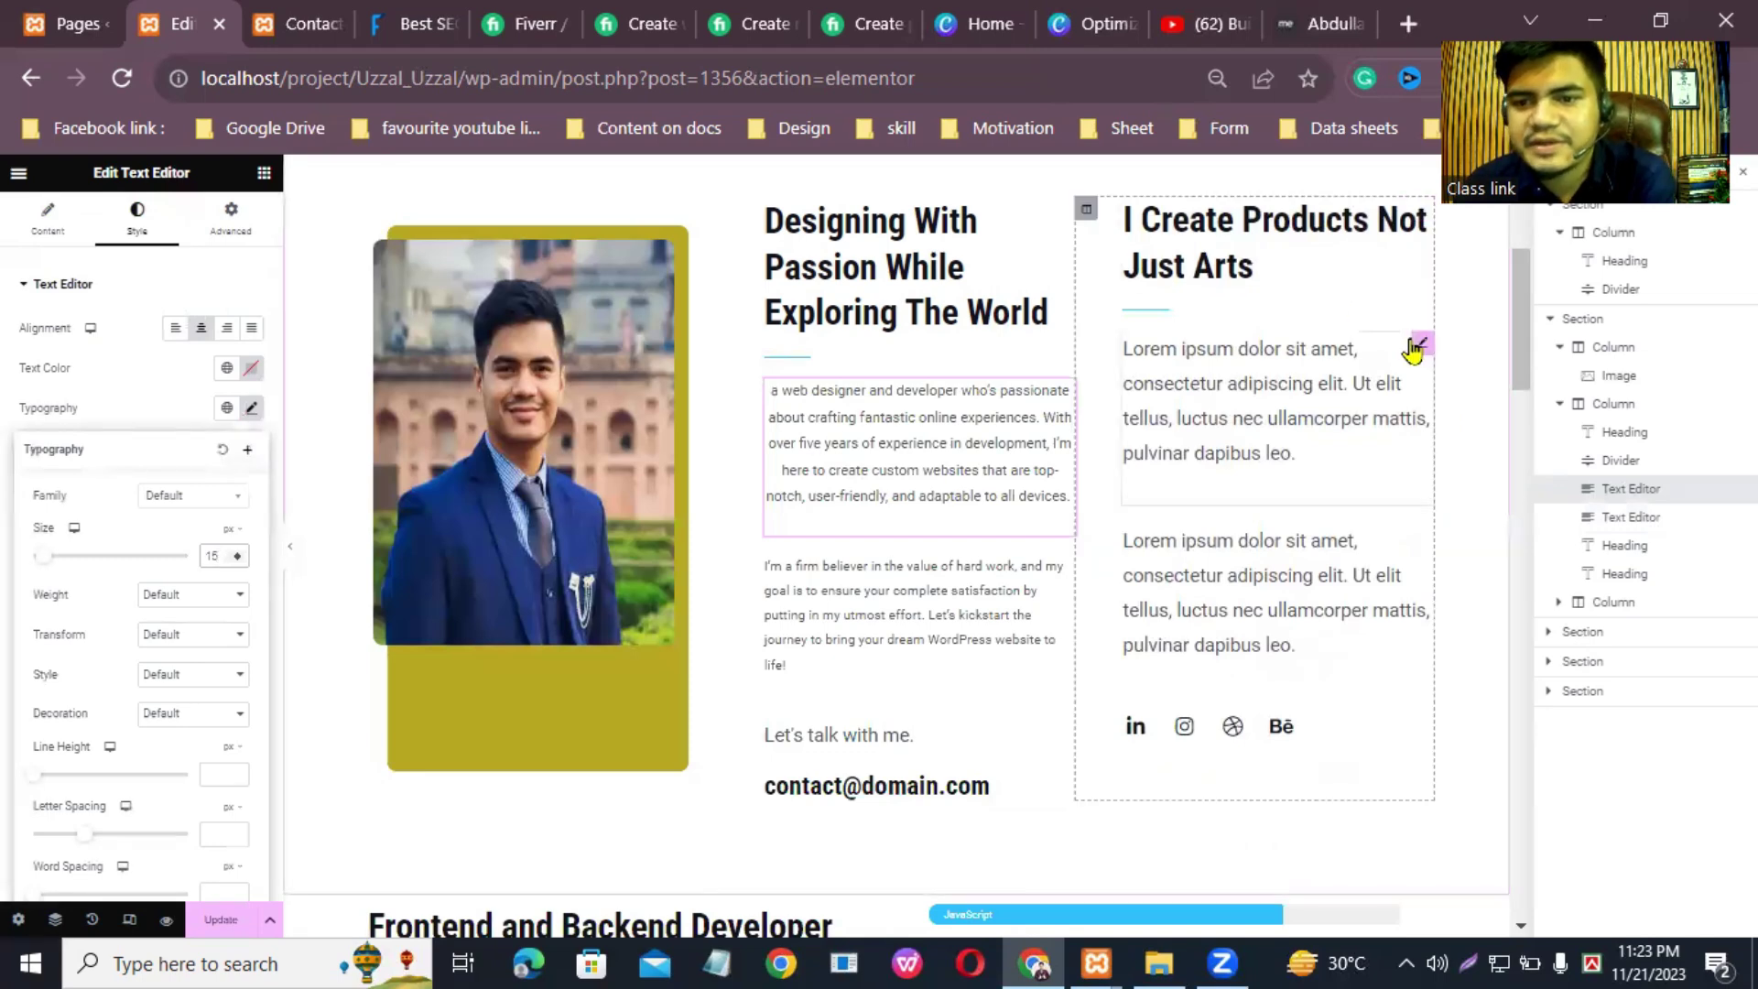
Step: Replace the right column's first Lorem paragraph with the 'firm believer' text trimmed to 'your complete', and save
{"action": "left_click", "coordinate": [1414, 348]}
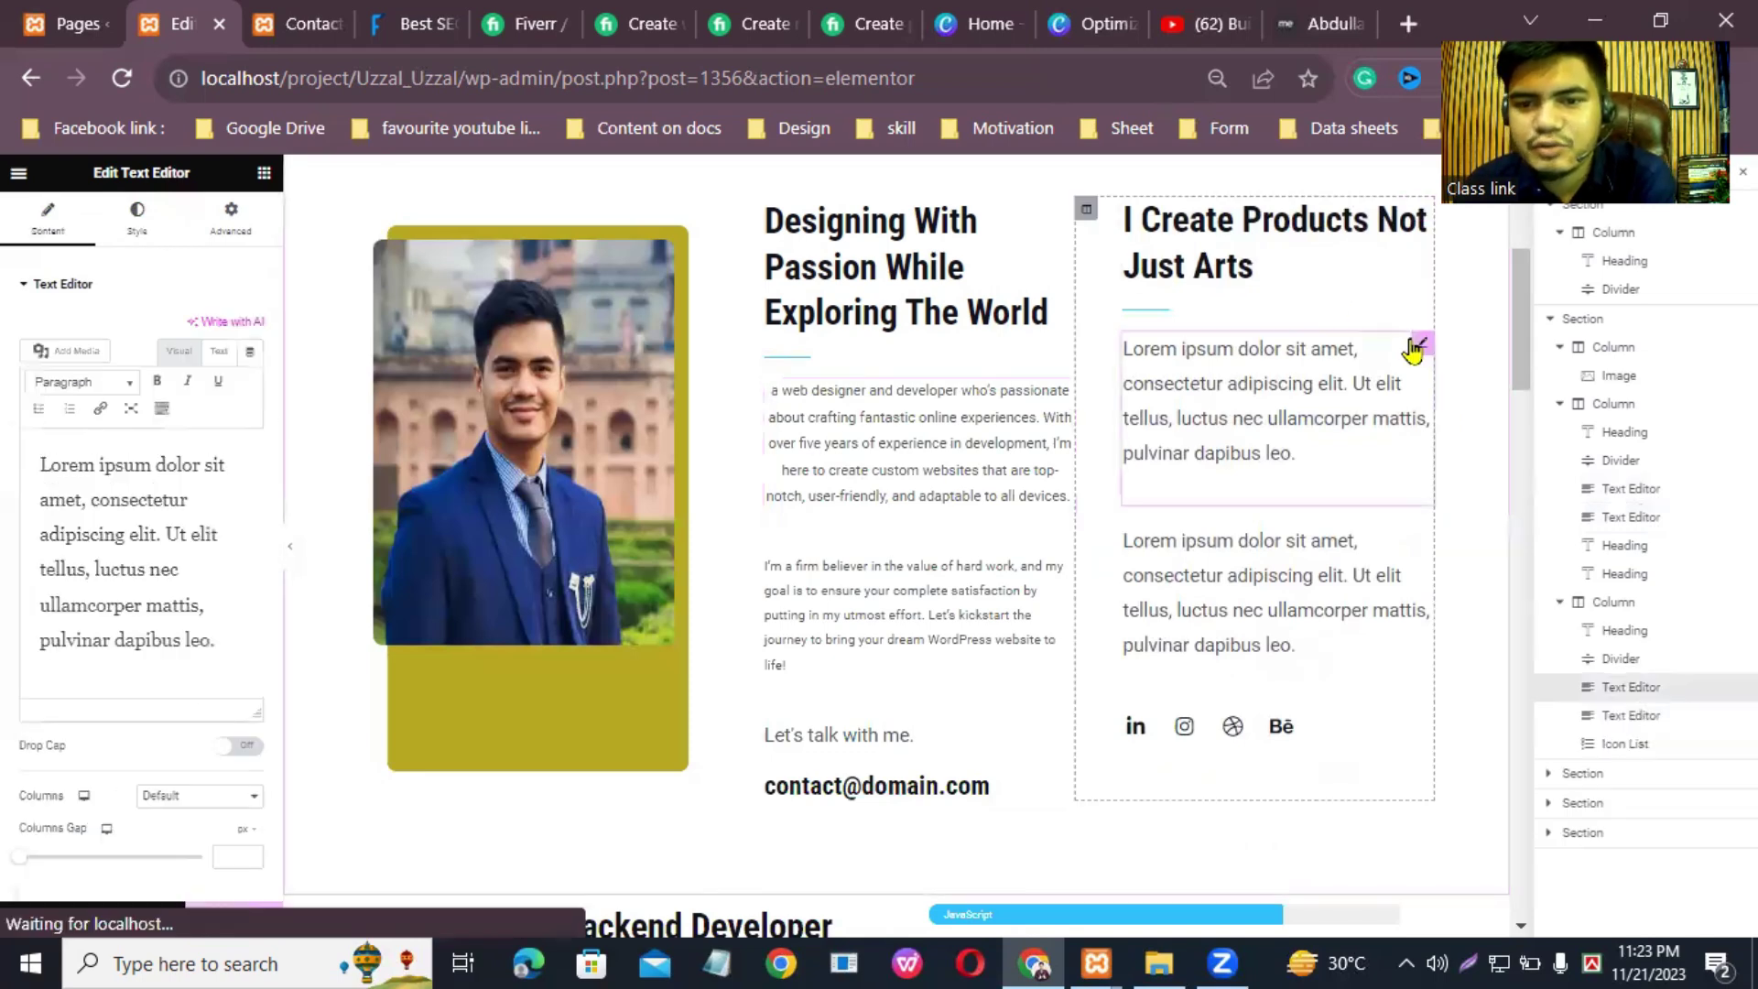
{"action": "triple_click", "coordinate": [134, 531]}
{"action": "right_click", "coordinate": [82, 503]}
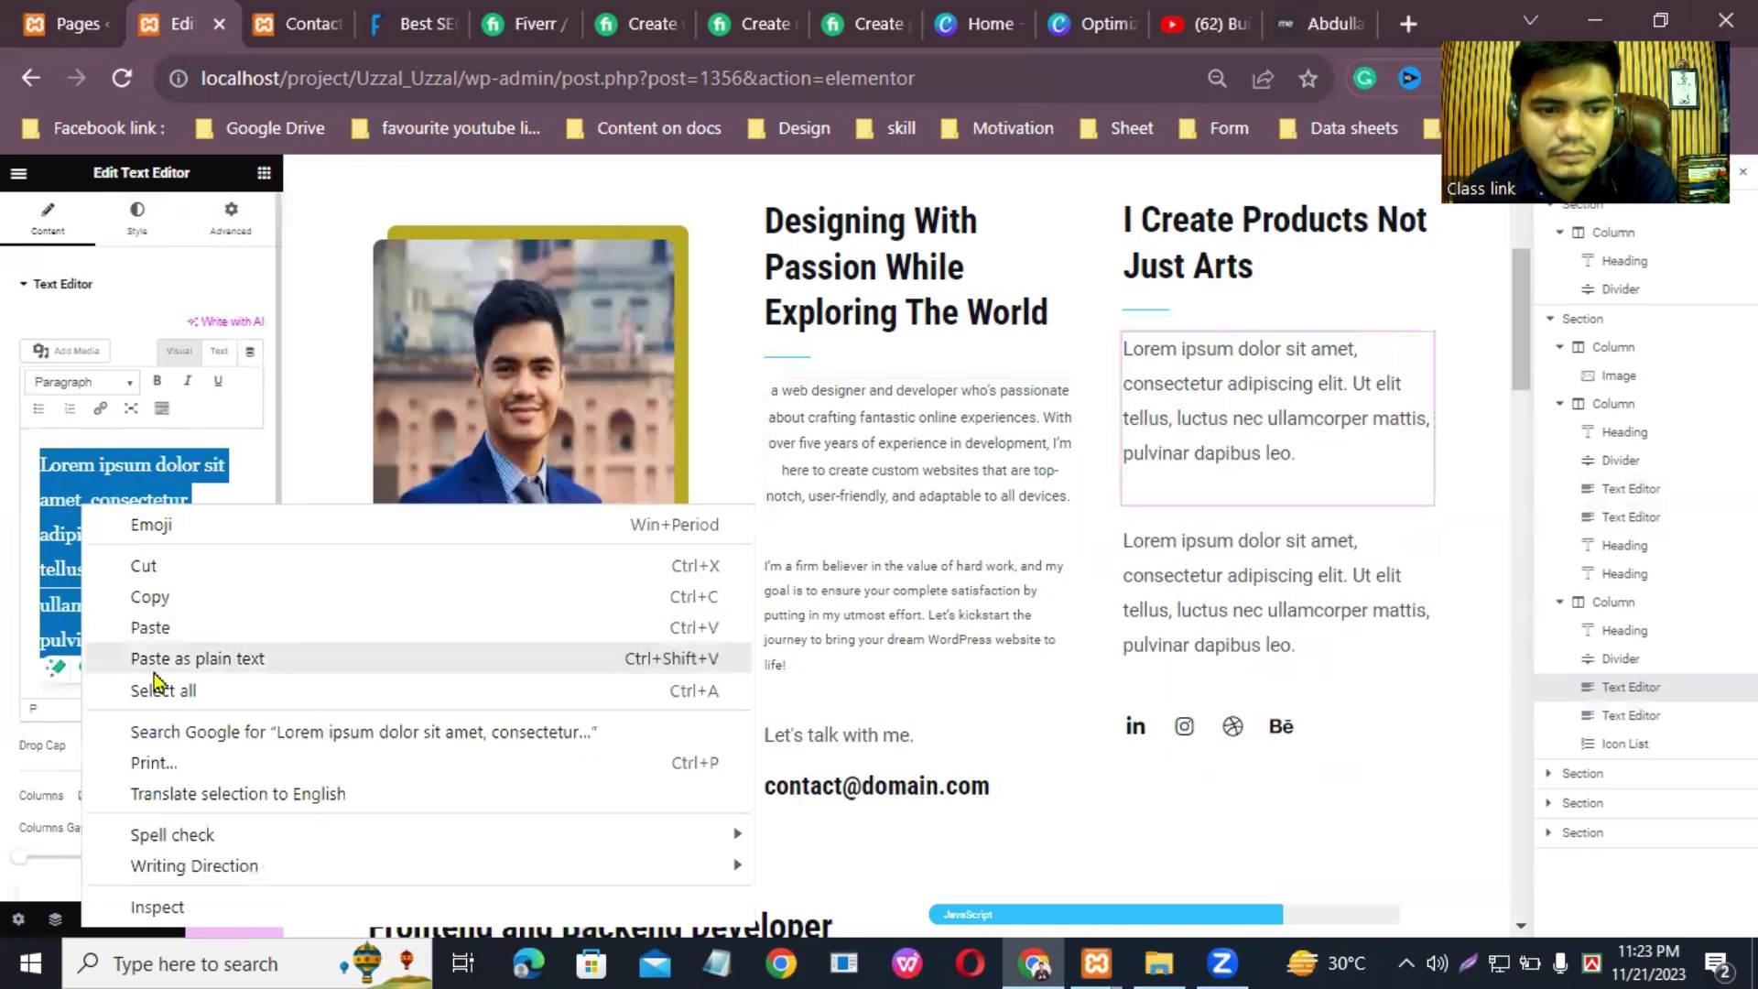
{"action": "left_click", "coordinate": [150, 628]}
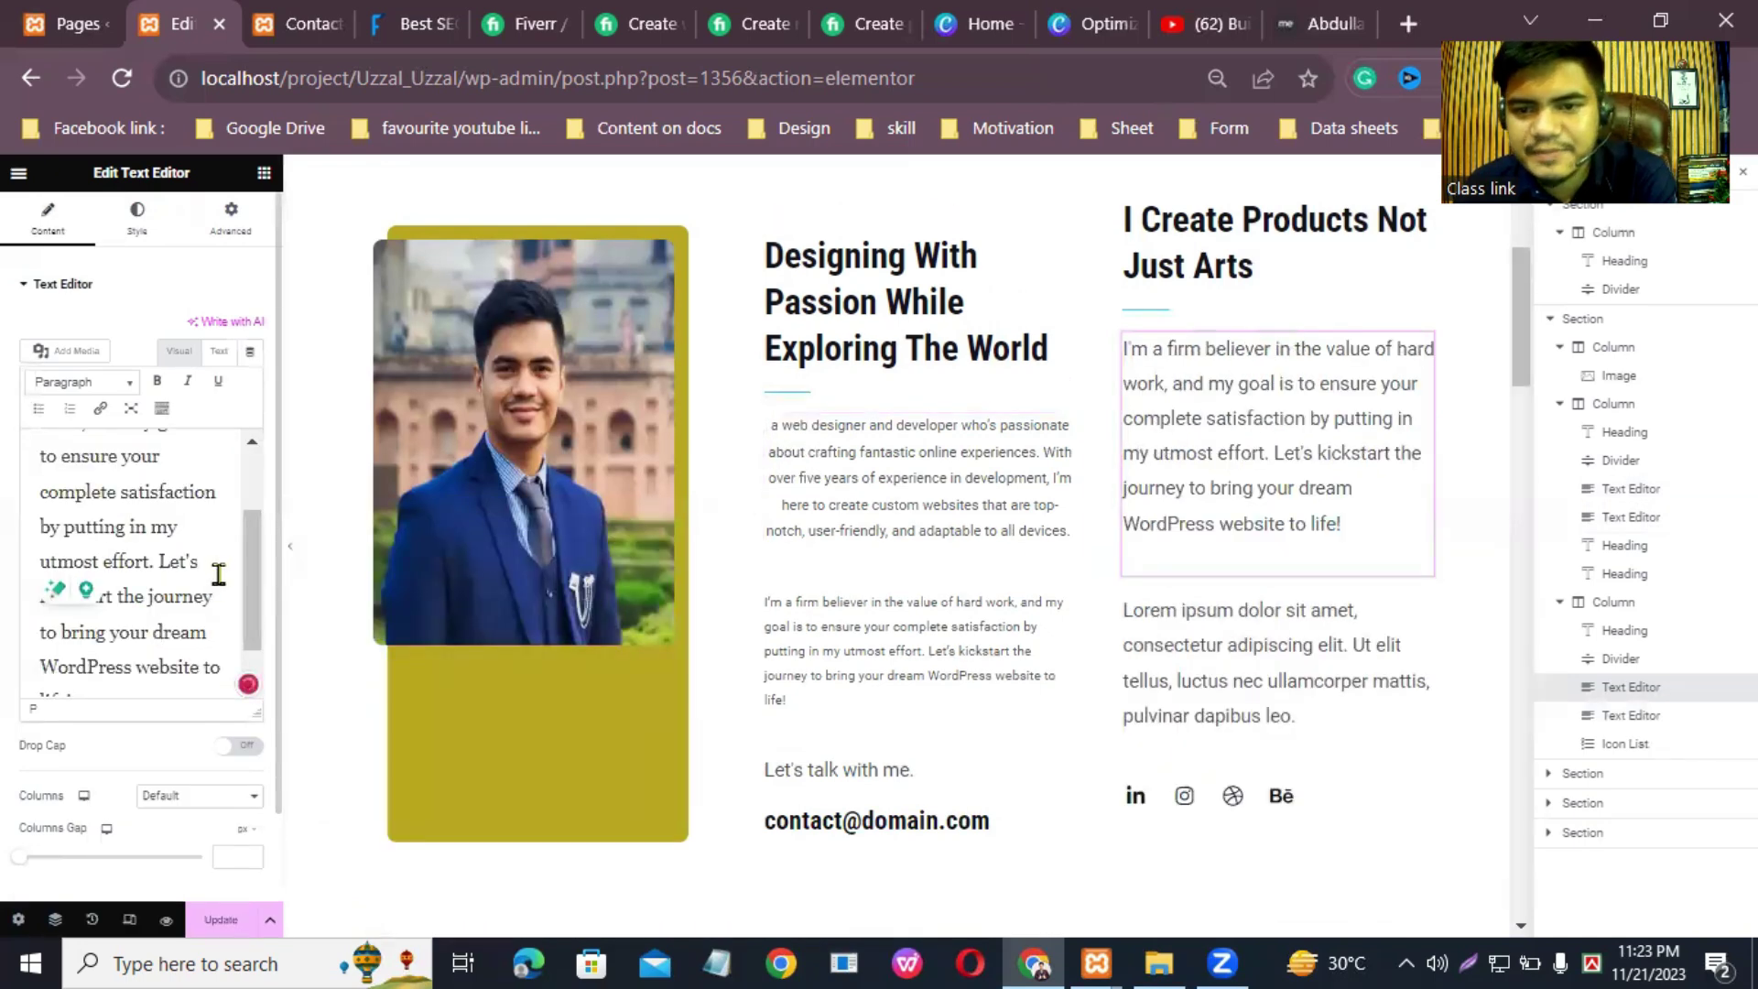
{"action": "key", "text": "BackSpace"}
{"action": "key", "text": "BackSpace"}
{"action": "key", "text": "BackSpace"}
{"action": "key", "text": "BackSpace"}
{"action": "key", "text": "BackSpace"}
{"action": "key", "text": "BackSpace"}
{"action": "key", "text": "BackSpace"}
{"action": "key", "text": "BackSpace"}
{"action": "key", "text": "BackSpace"}
{"action": "key", "text": "BackSpace"}
{"action": "key", "text": "BackSpace"}
{"action": "key", "text": "BackSpace"}
{"action": "key", "text": "BackSpace"}
{"action": "key", "text": "BackSpace"}
{"action": "key", "text": "BackSpace"}
{"action": "key", "text": "BackSpace"}
{"action": "key", "text": "BackSpace"}
{"action": "key", "text": "BackSpace"}
{"action": "key", "text": "BackSpace"}
{"action": "key", "text": "BackSpace"}
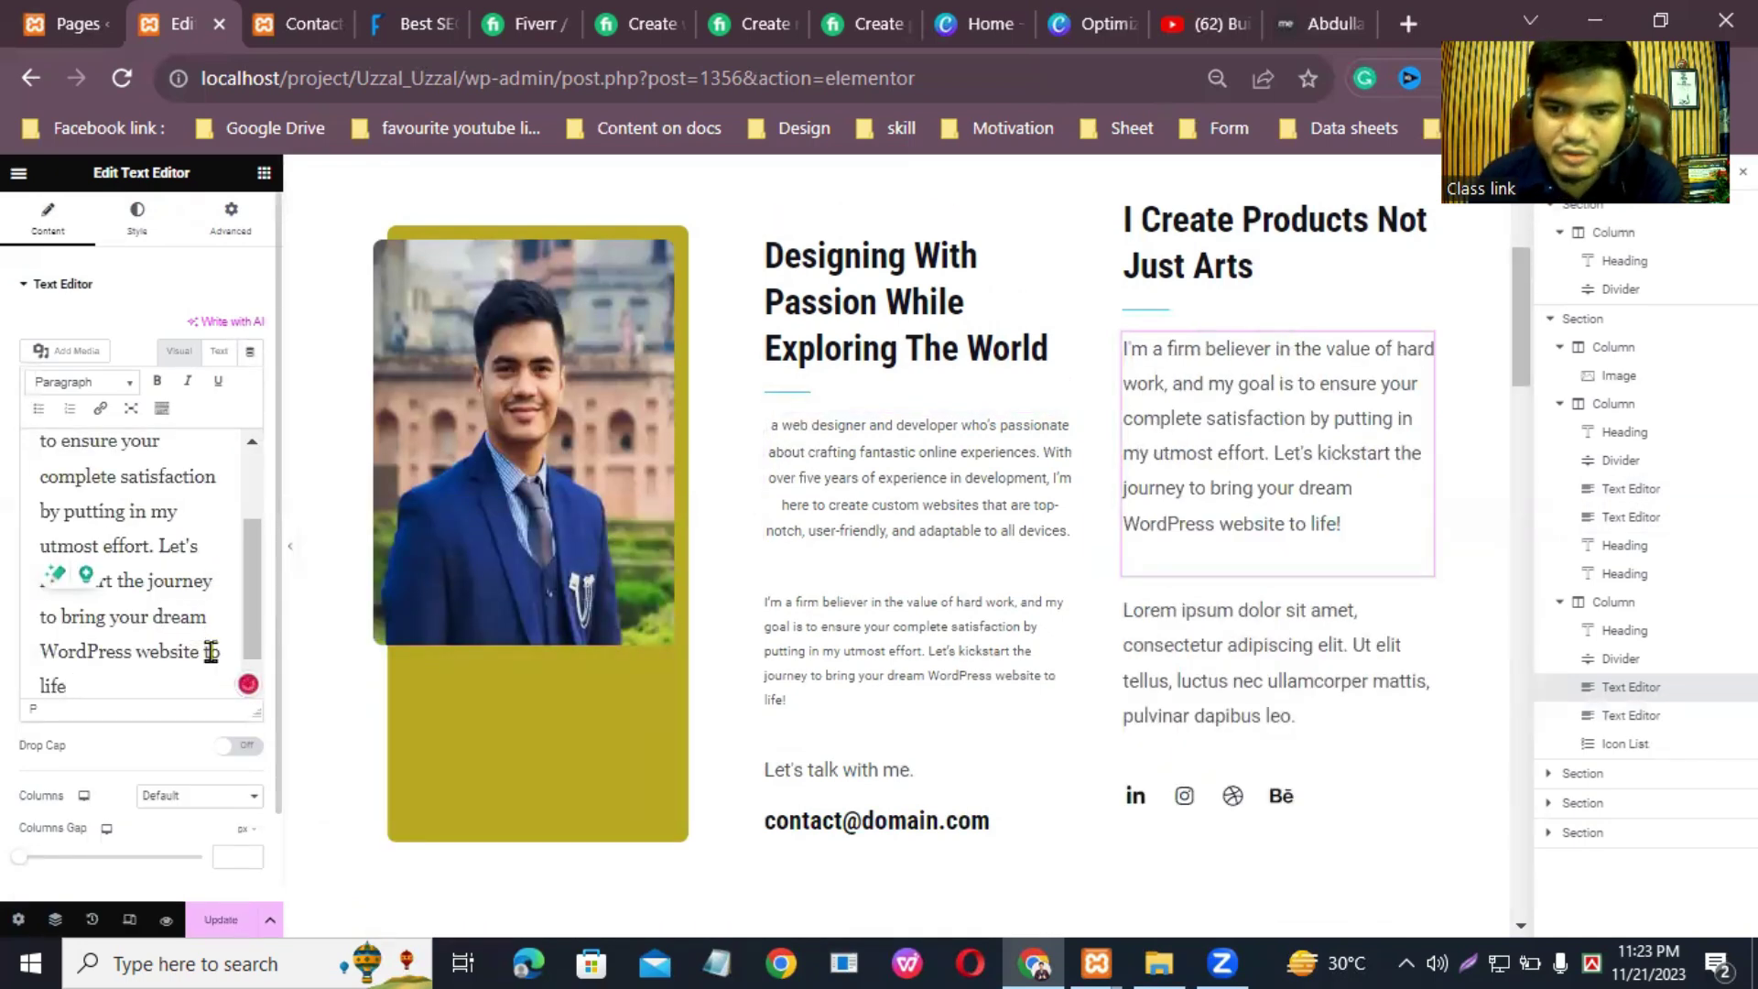
{"action": "key", "text": "BackSpace"}
{"action": "key", "text": "BackSpace"}
{"action": "key", "text": "BackSpace"}
{"action": "key", "text": "BackSpace"}
{"action": "key", "text": "BackSpace"}
{"action": "key", "text": "BackSpace"}
{"action": "key", "text": "BackSpace"}
{"action": "key", "text": "BackSpace"}
{"action": "key", "text": "BackSpace"}
{"action": "key", "text": "BackSpace"}
{"action": "key", "text": "BackSpace"}
{"action": "key", "text": "BackSpace"}
{"action": "key", "text": "BackSpace"}
{"action": "key", "text": "BackSpace"}
{"action": "key", "text": "BackSpace"}
{"action": "key", "text": "BackSpace"}
{"action": "key", "text": "BackSpace"}
{"action": "key", "text": "BackSpace"}
{"action": "key", "text": "BackSpace"}
{"action": "key", "text": "BackSpace"}
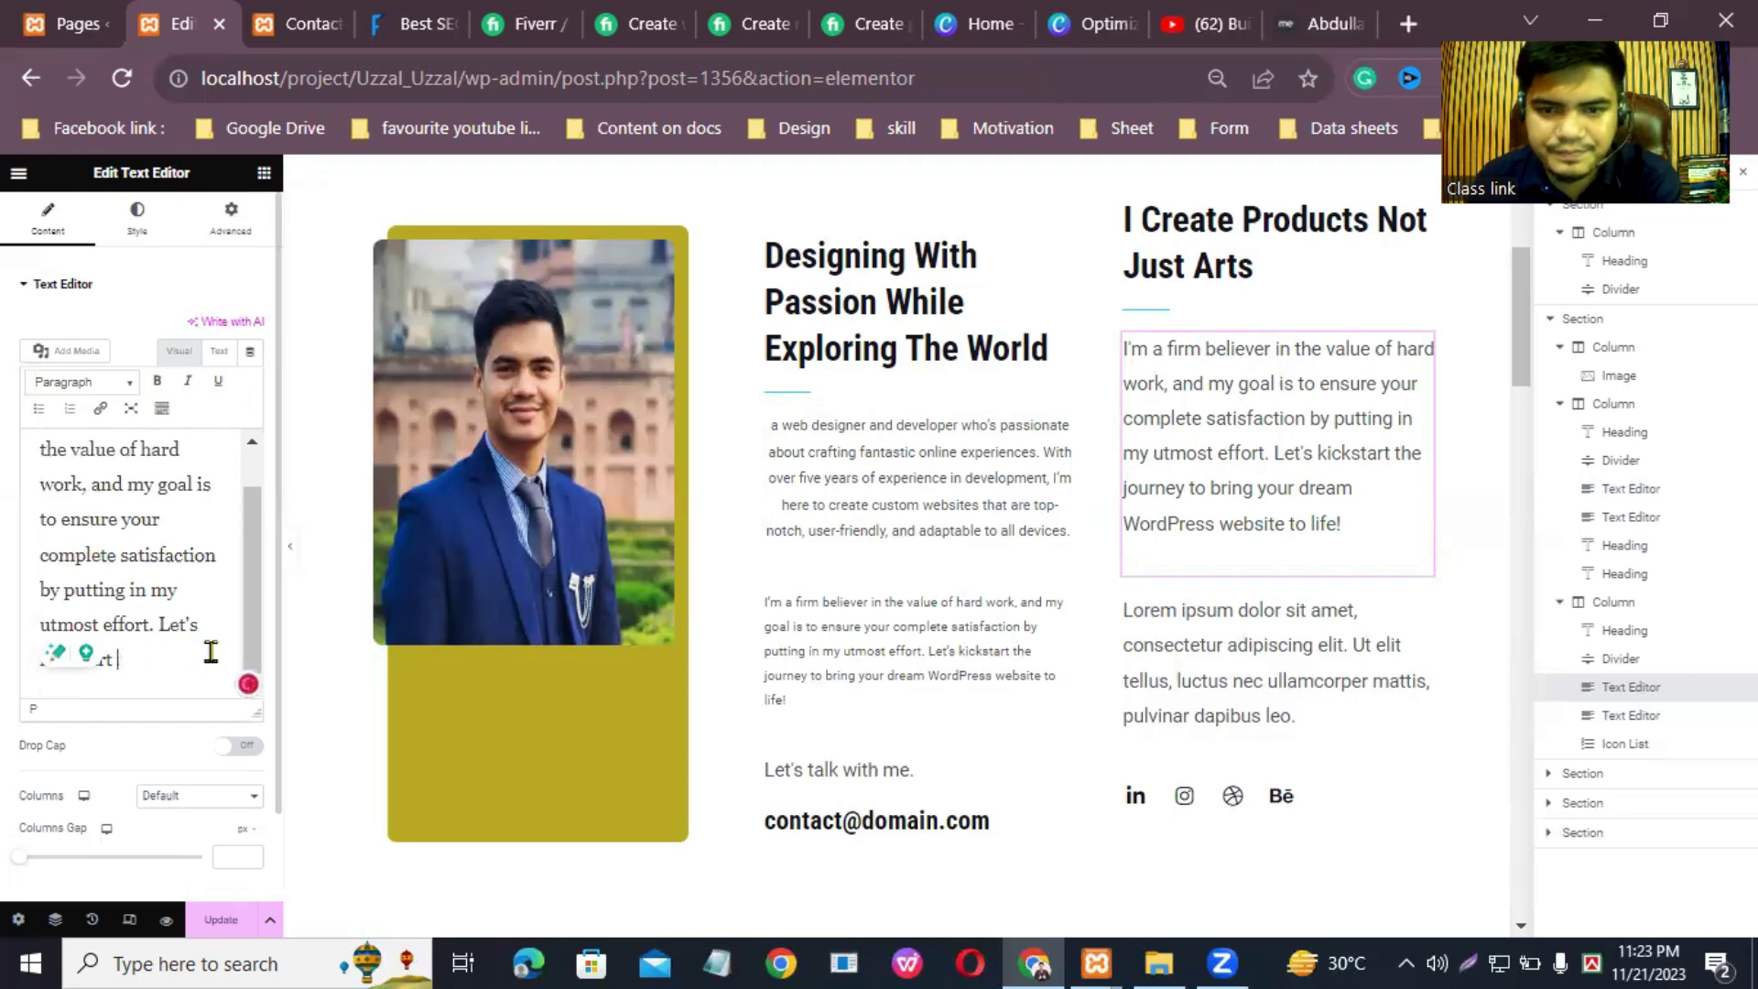
{"action": "key", "text": "BackSpace"}
{"action": "key", "text": "BackSpace"}
{"action": "key", "text": "BackSpace"}
{"action": "key", "text": "BackSpace"}
{"action": "key", "text": "BackSpace"}
{"action": "key", "text": "BackSpace"}
{"action": "key", "text": "BackSpace"}
{"action": "key", "text": "BackSpace"}
{"action": "key", "text": "BackSpace"}
{"action": "key", "text": "BackSpace"}
{"action": "key", "text": "BackSpace"}
{"action": "key", "text": "BackSpace"}
{"action": "key", "text": "BackSpace"}
{"action": "key", "text": "BackSpace"}
{"action": "key", "text": "BackSpace"}
{"action": "key", "text": "BackSpace"}
{"action": "key", "text": "BackSpace"}
{"action": "key", "text": "BackSpace"}
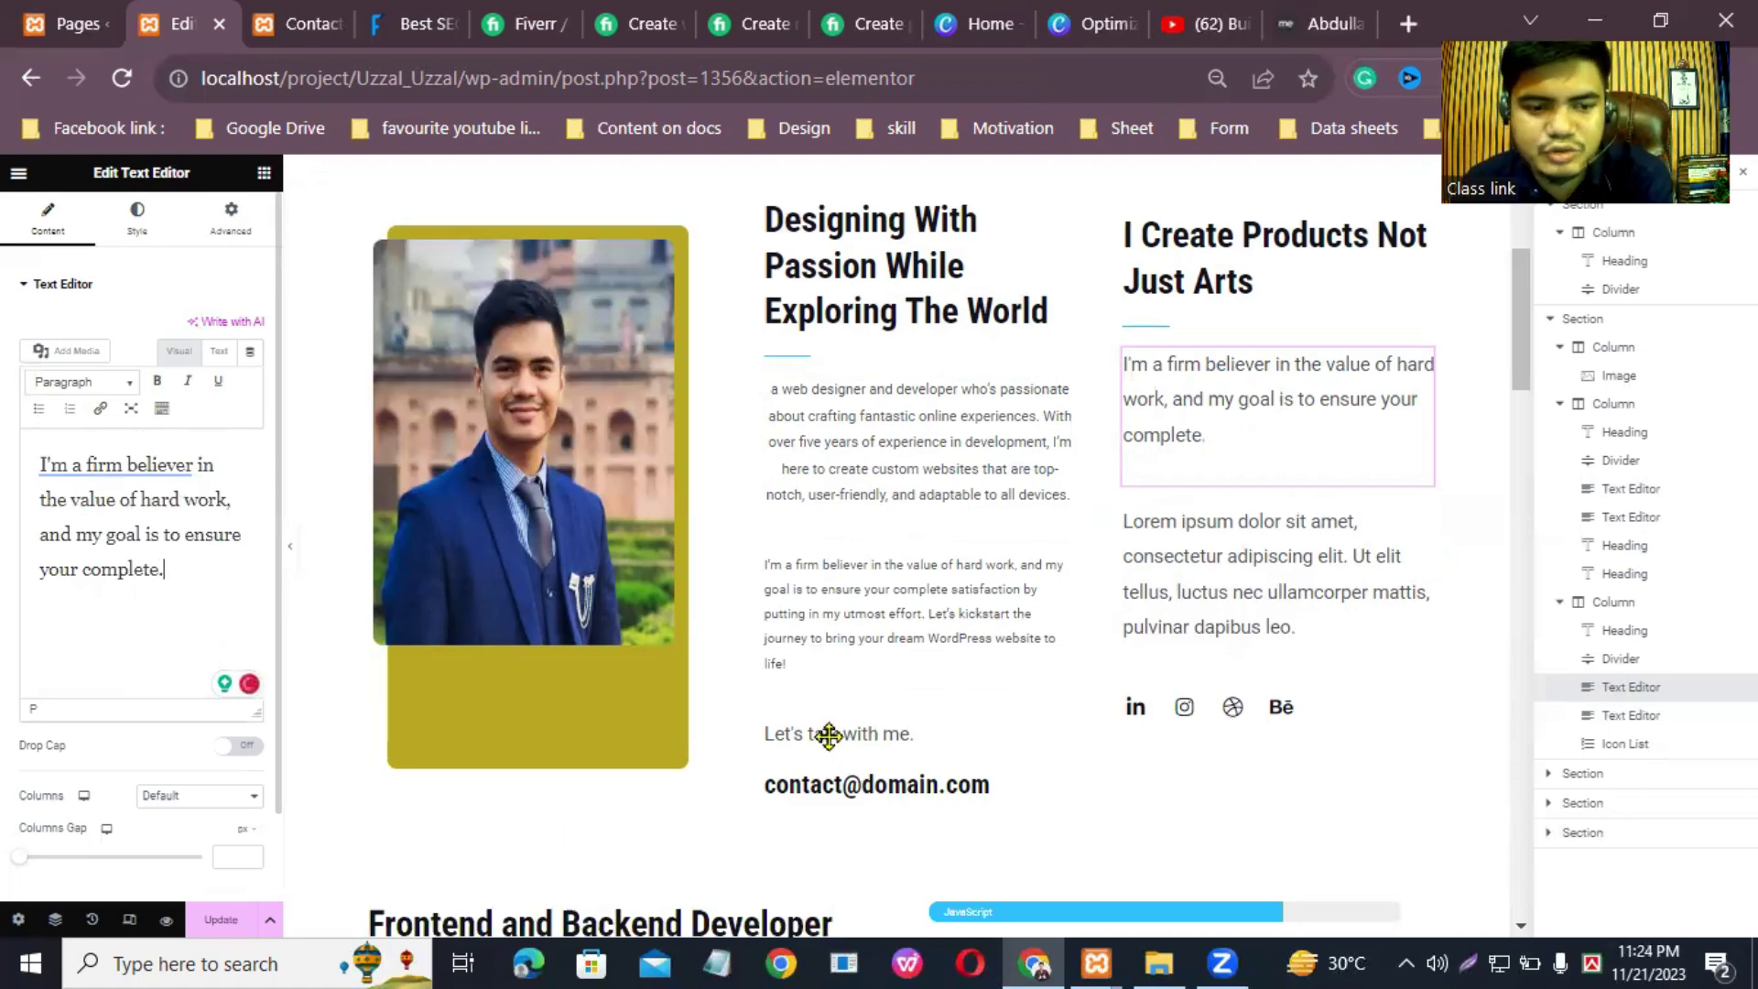
{"action": "key", "text": "ctrl+s"}
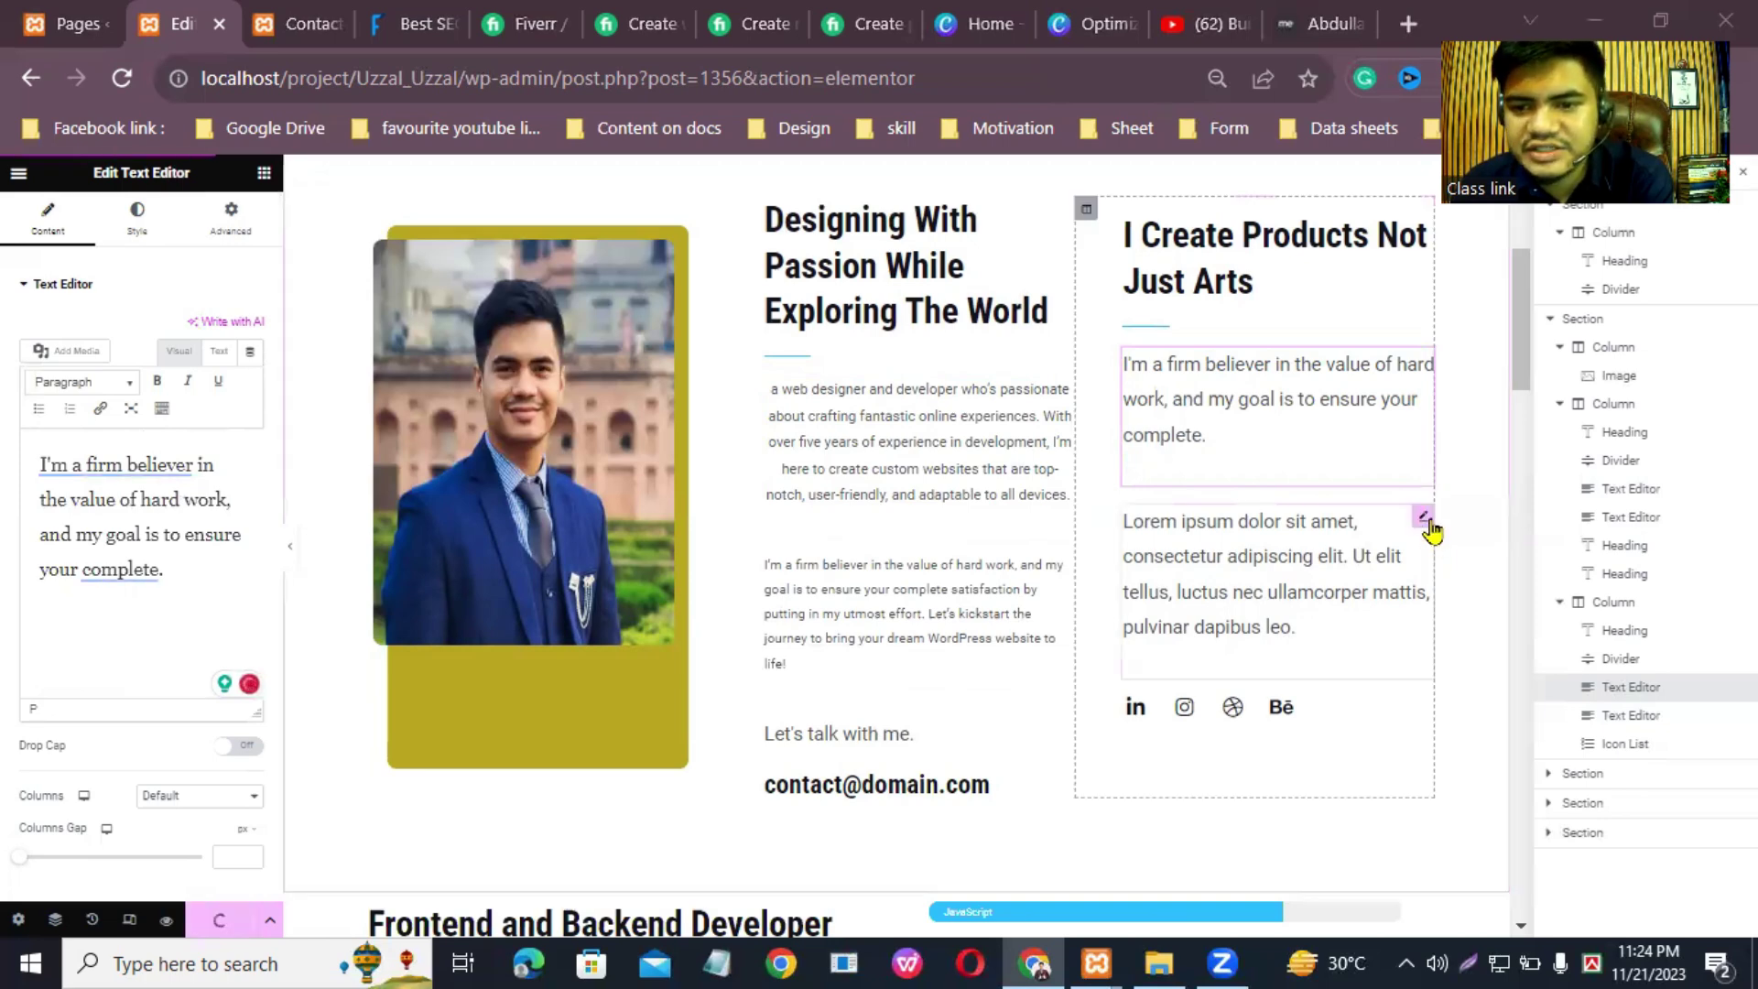
Step: Paste the 'firm believer' text into the second Lorem paragraph, remove the dream WordPress website phrase, and update
{"action": "left_click", "coordinate": [1430, 531]}
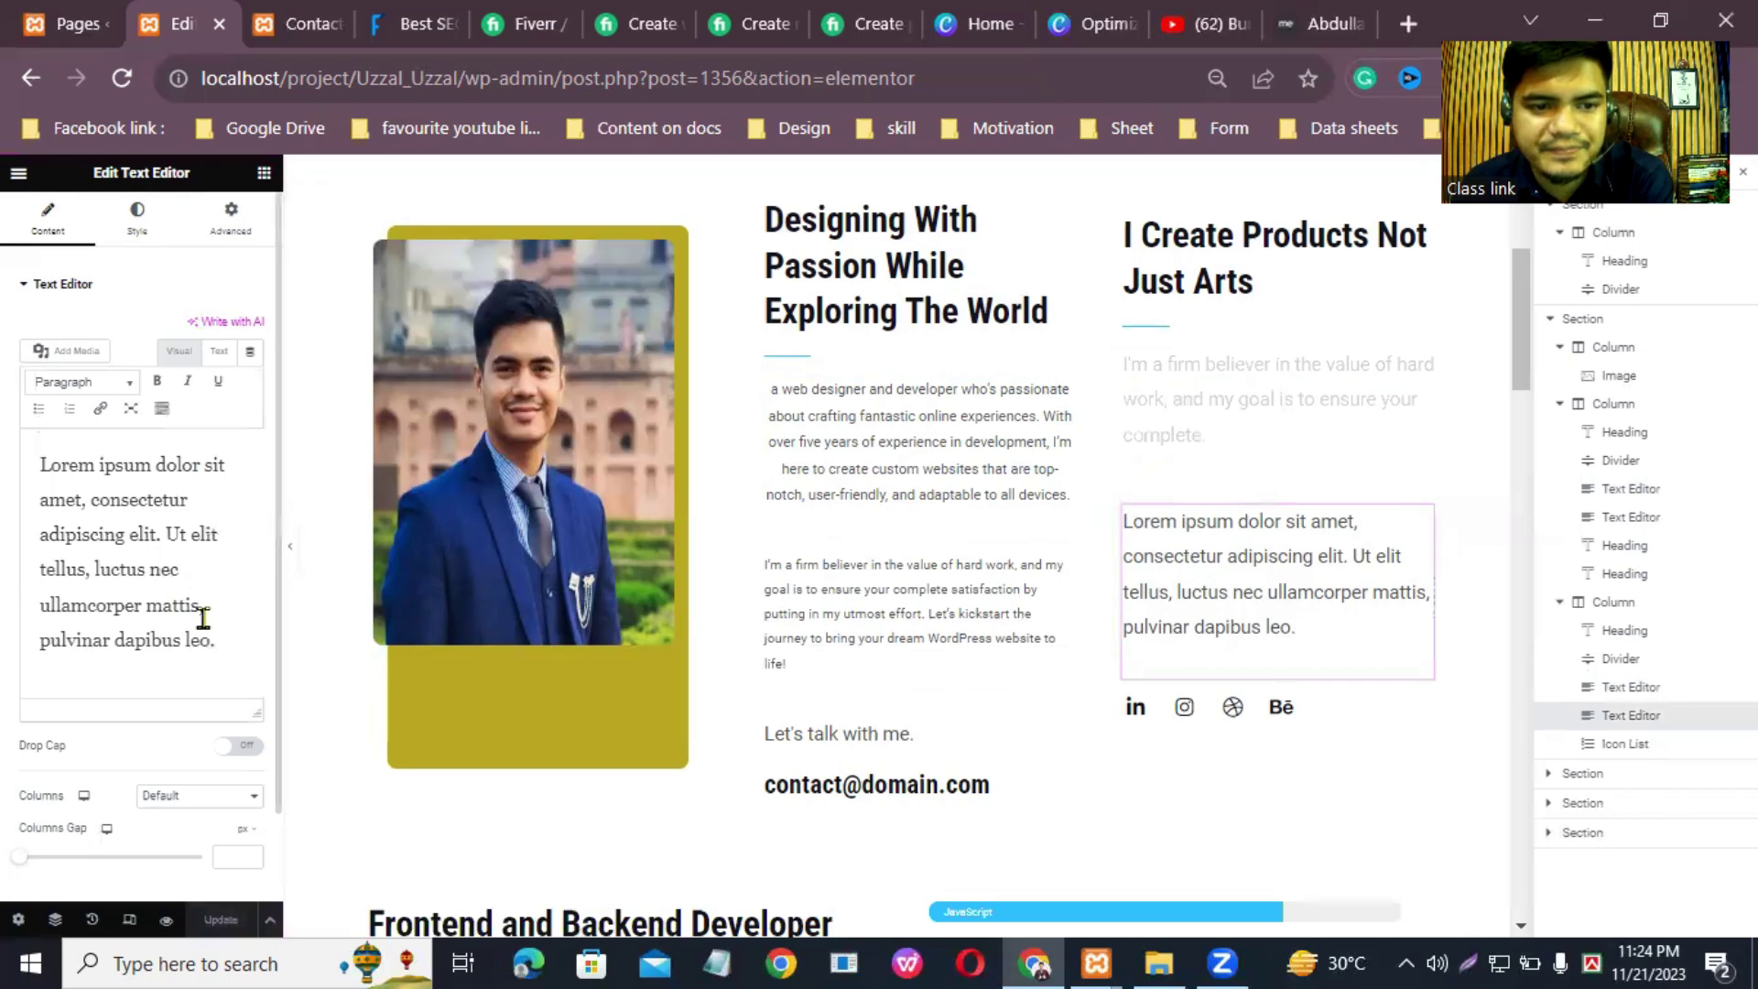
{"action": "key", "text": "ctrl+a"}
{"action": "right_click", "coordinate": [64, 485]}
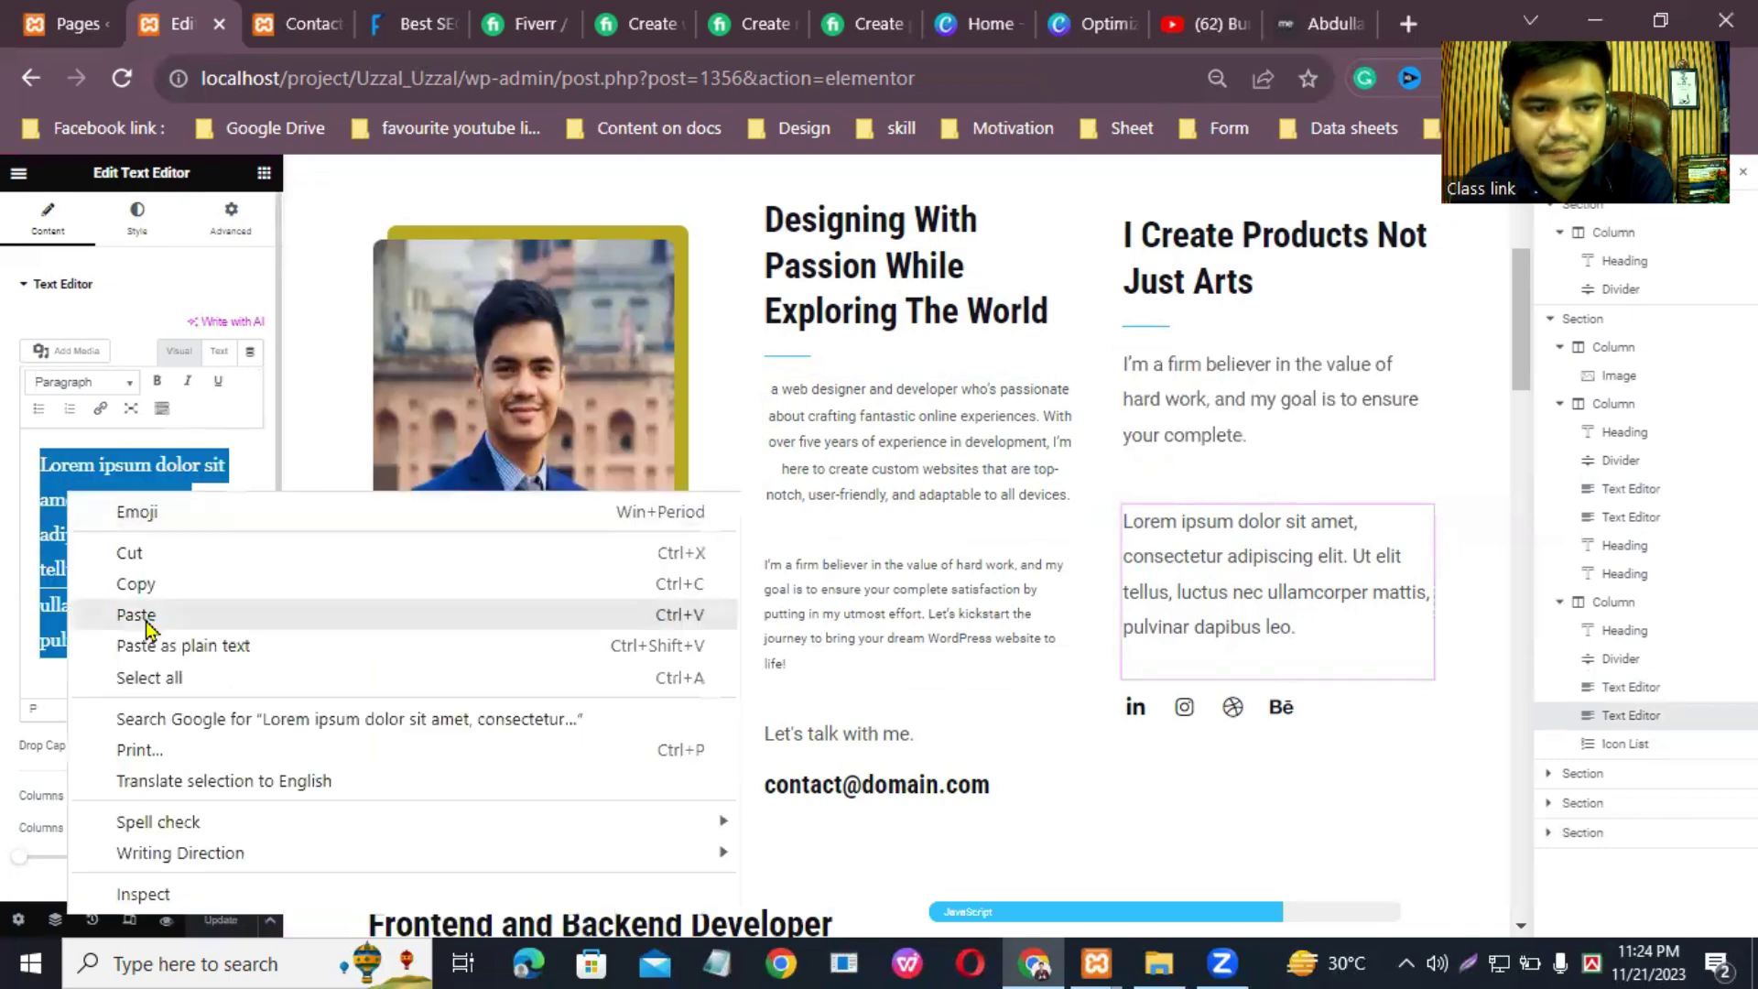
{"action": "left_click", "coordinate": [142, 616]}
{"action": "left_click_drag", "start_coordinate": [203, 667], "coordinate": [21, 621]}
{"action": "key", "text": "BackSpace"}
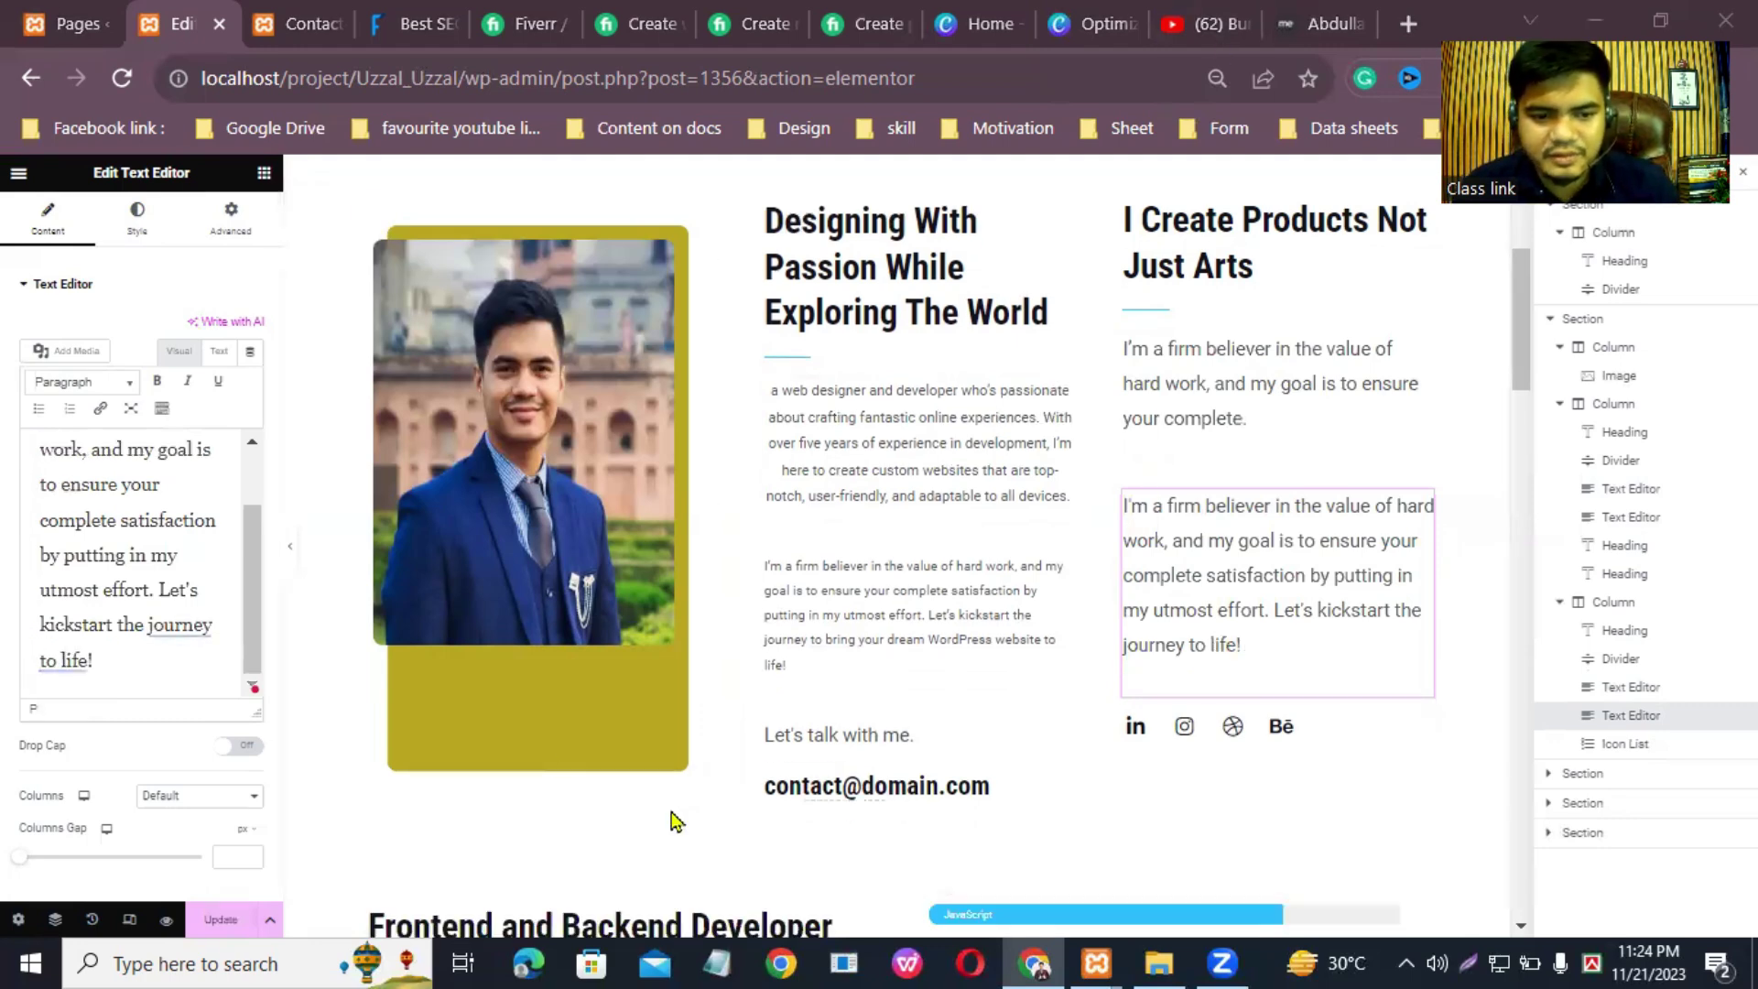
{"action": "left_click", "coordinate": [221, 919]}
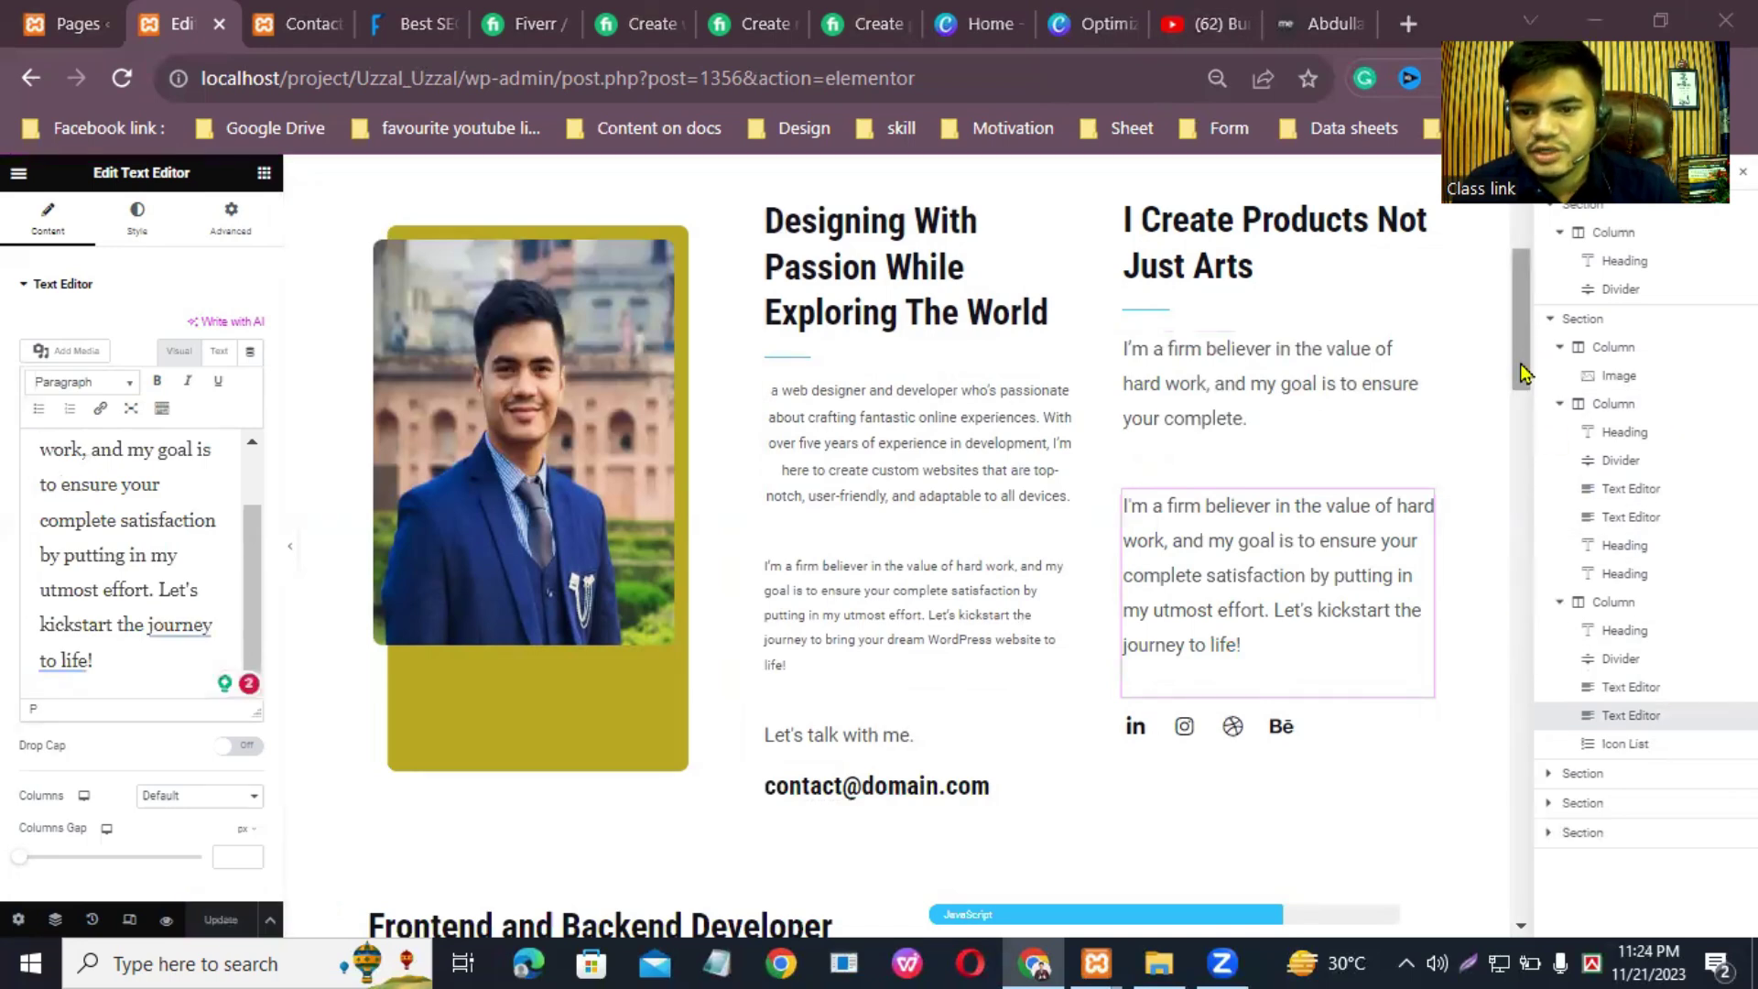
{"action": "scroll", "coordinate": [1264, 440], "scroll_direction": "down", "scroll_amount": 3}
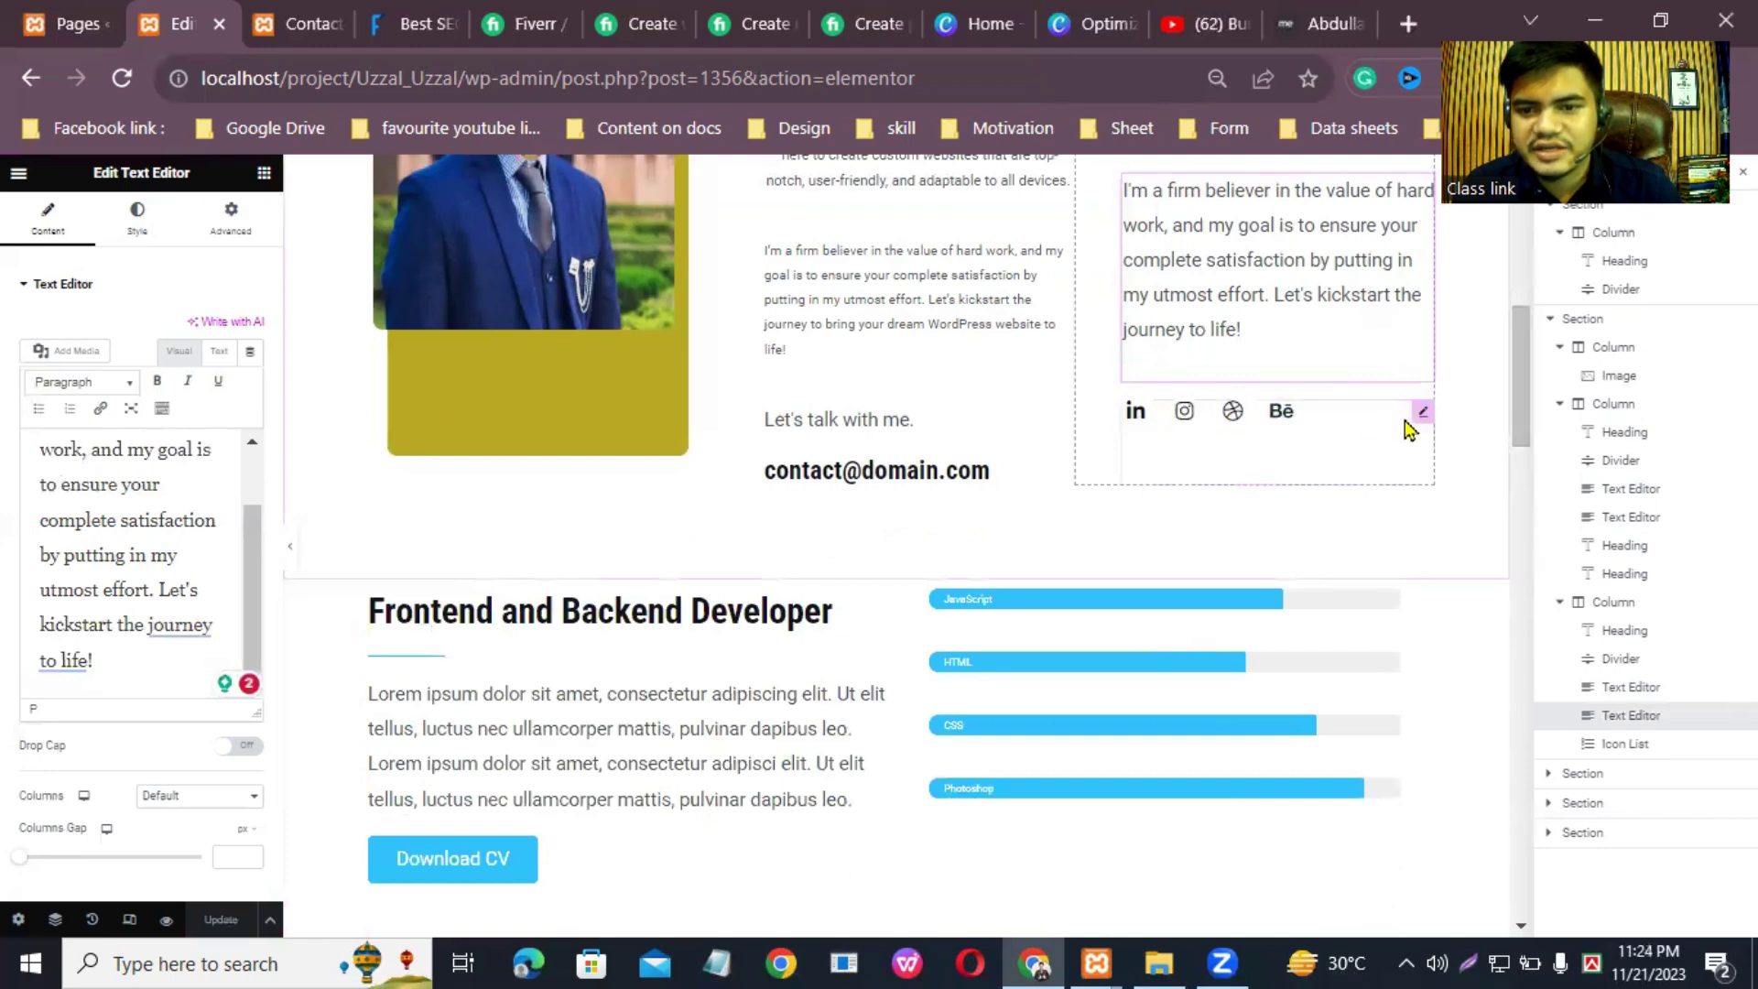
Step: Open the social icons list and inspect the LinkedIn item, leaving its text unchanged
{"action": "left_click", "coordinate": [1418, 420]}
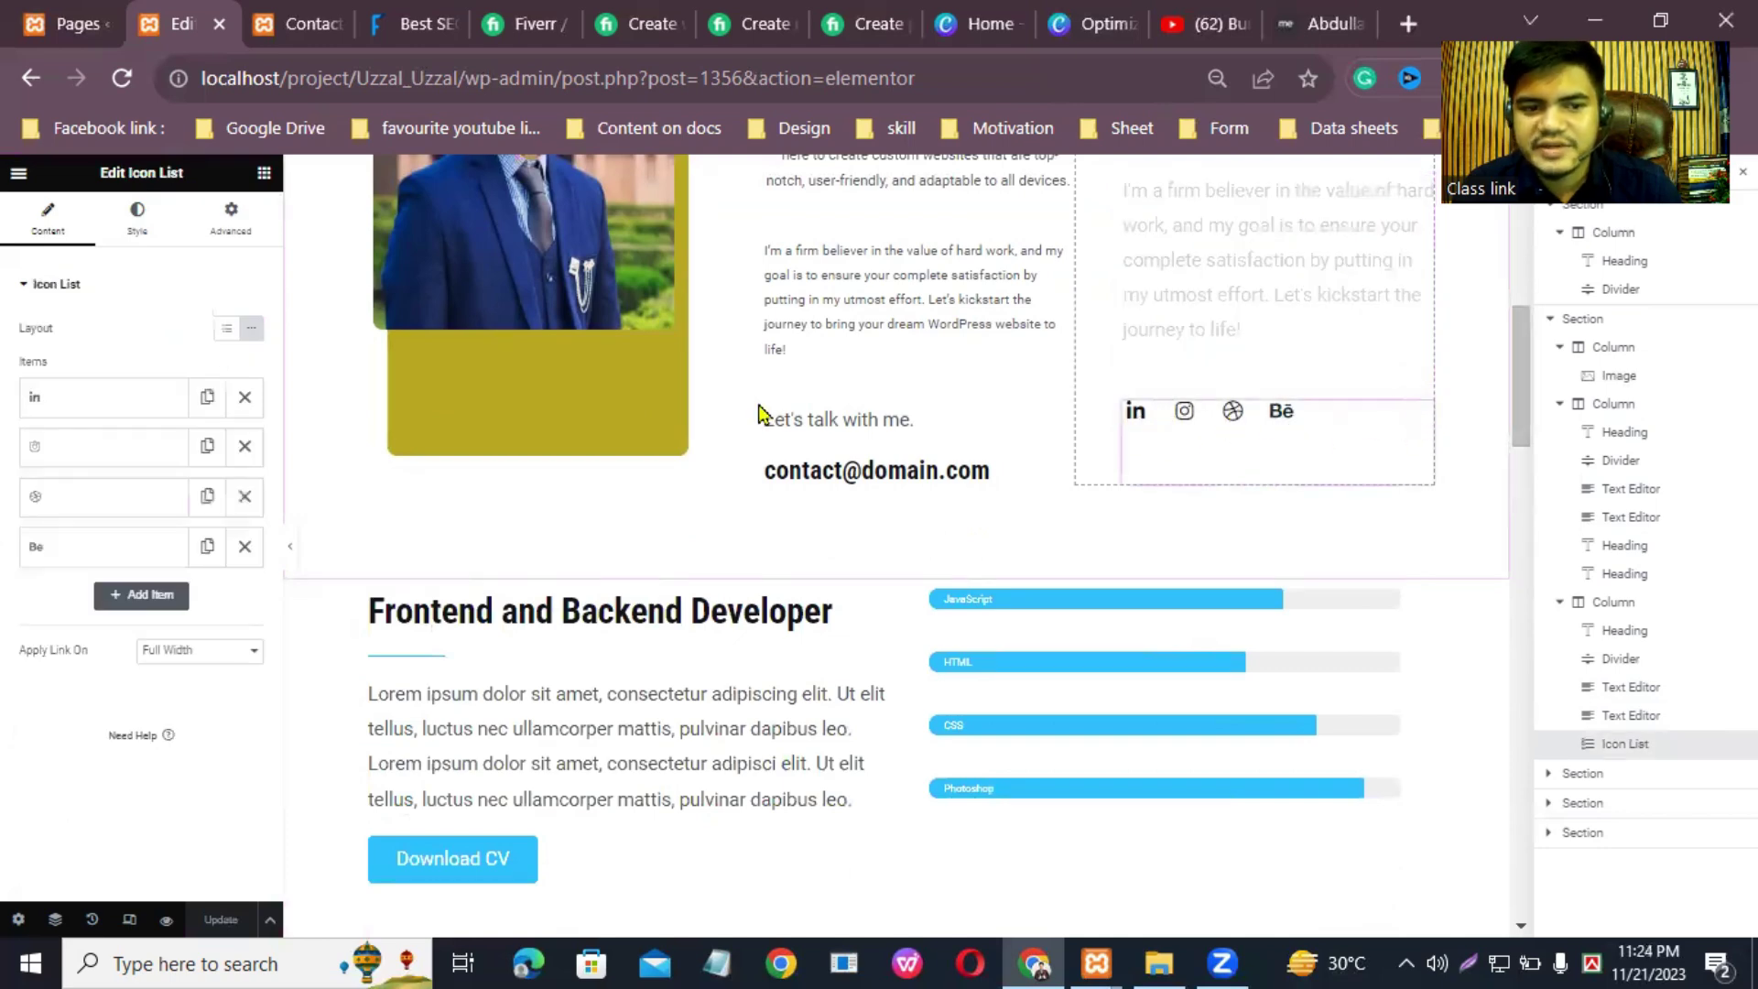
{"action": "left_click", "coordinate": [122, 407]}
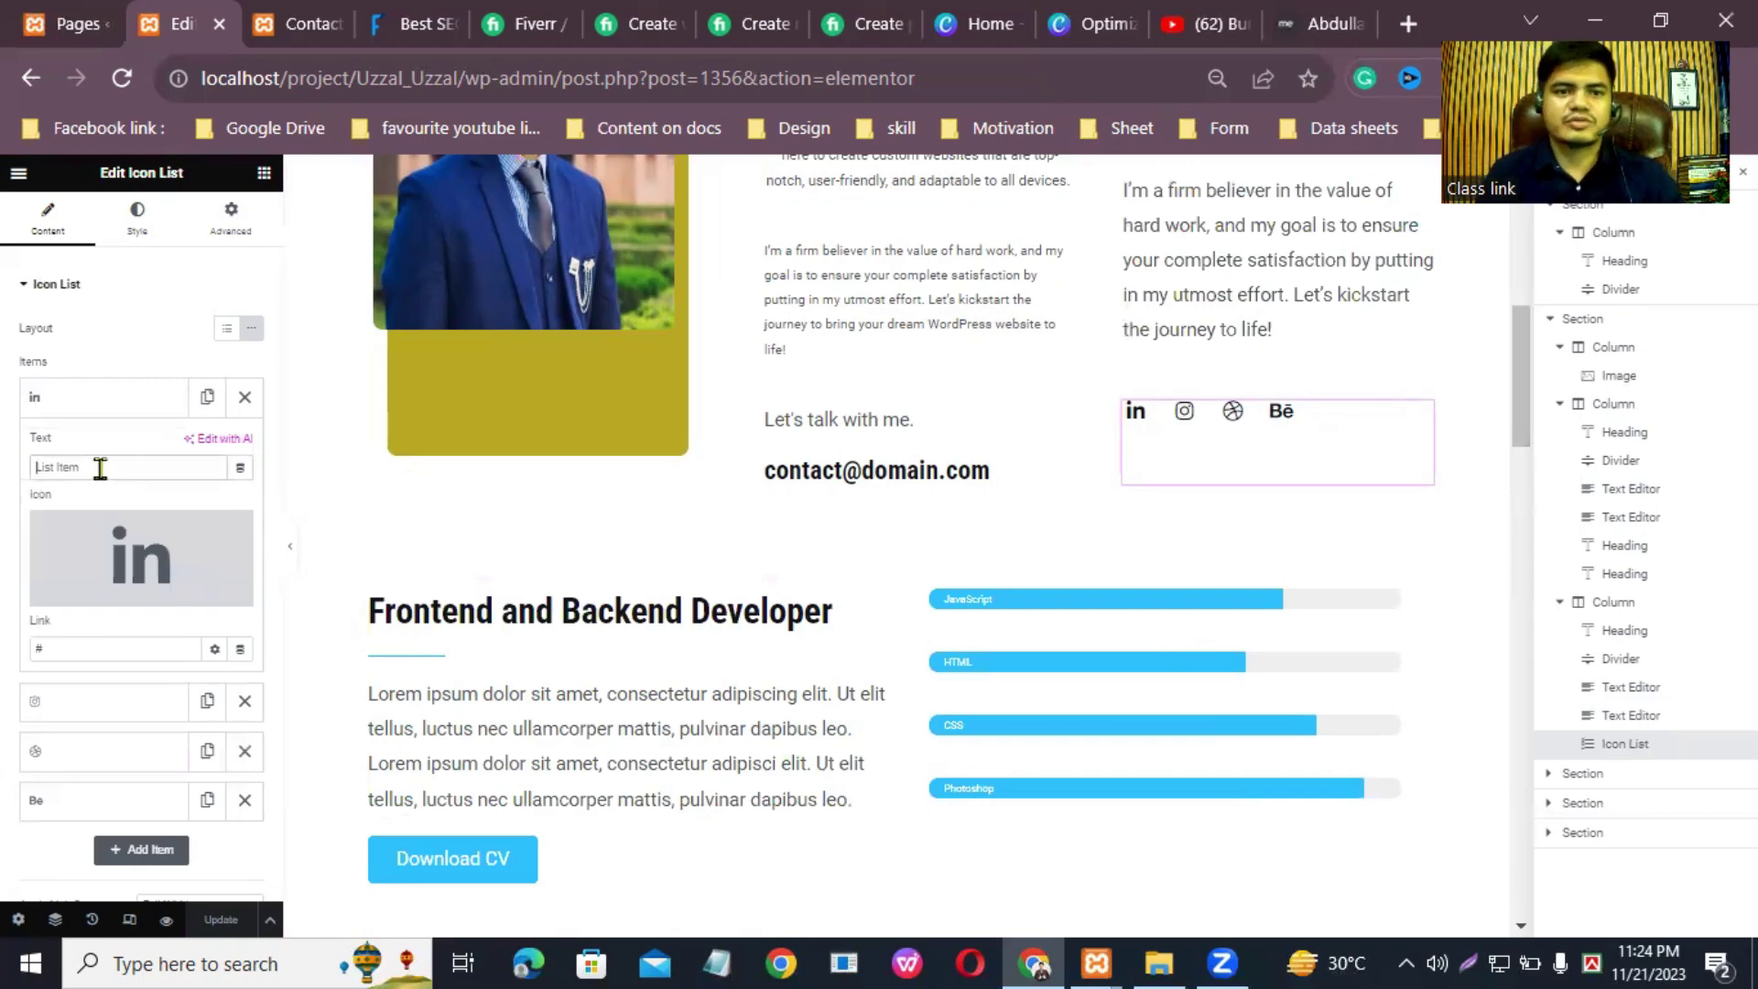
{"action": "type", "text": "Text"}
{"action": "key", "text": "BackSpace"}
{"action": "key", "text": "BackSpace"}
{"action": "key", "text": "BackSpace"}
{"action": "key", "text": "BackSpace"}
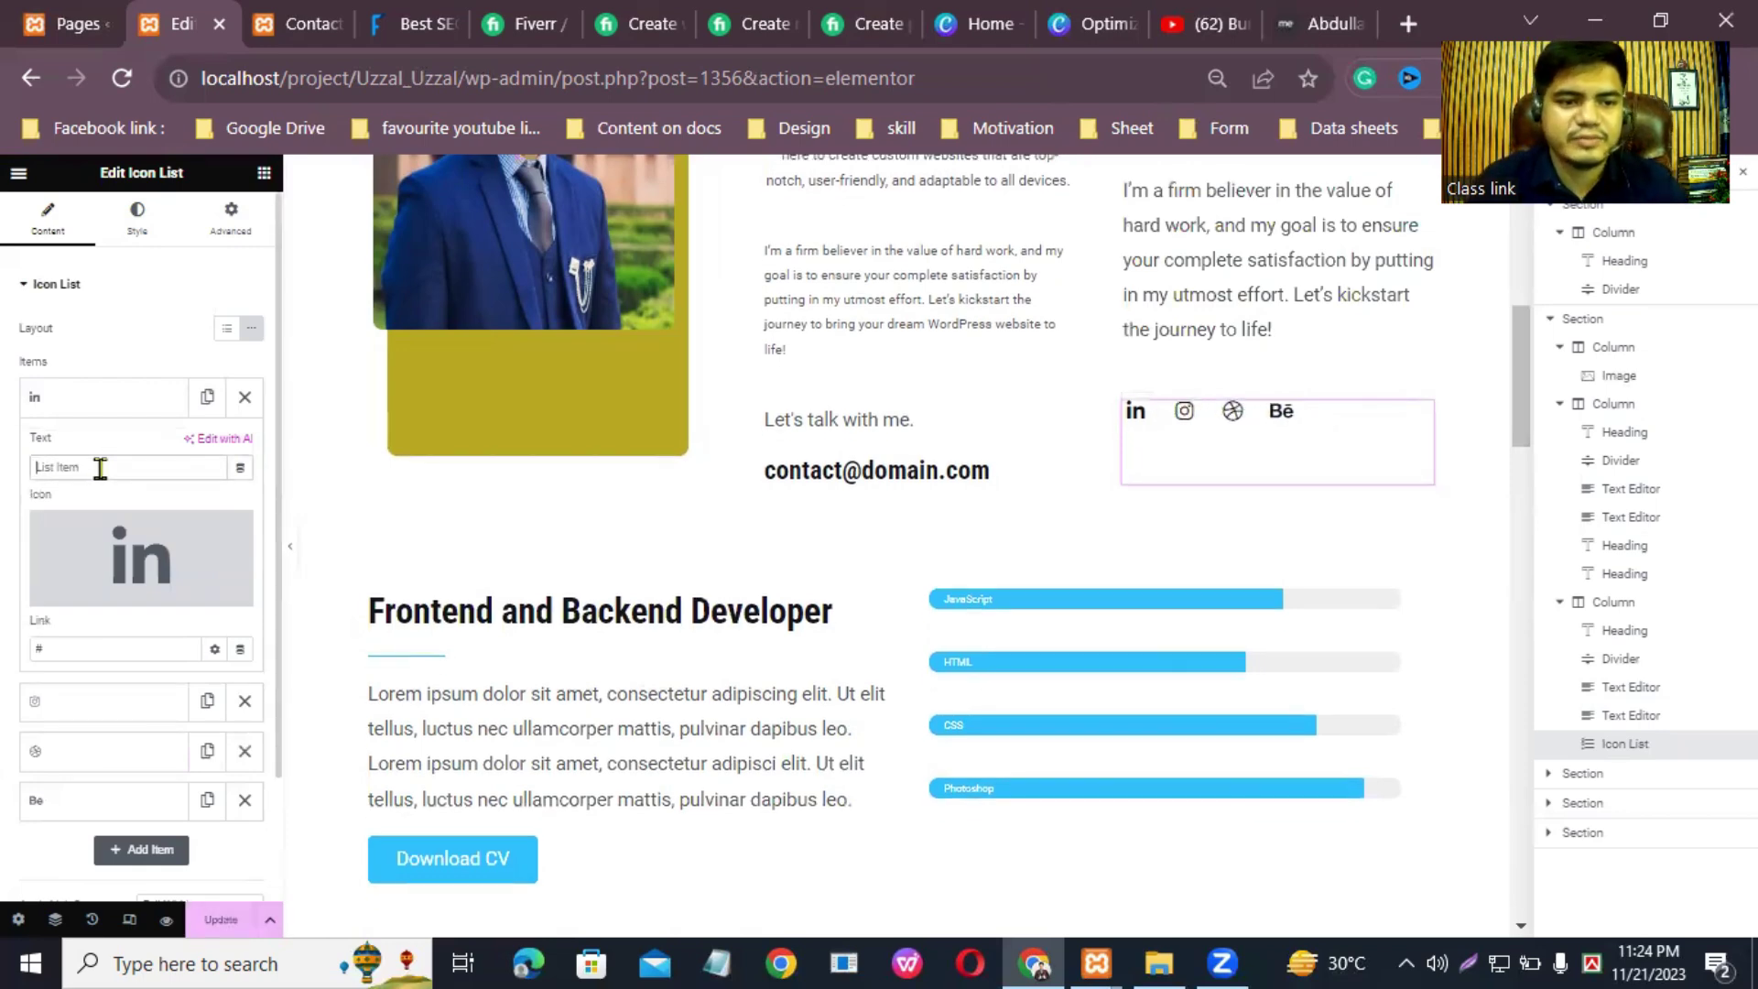
{"action": "left_click", "coordinate": [112, 396]}
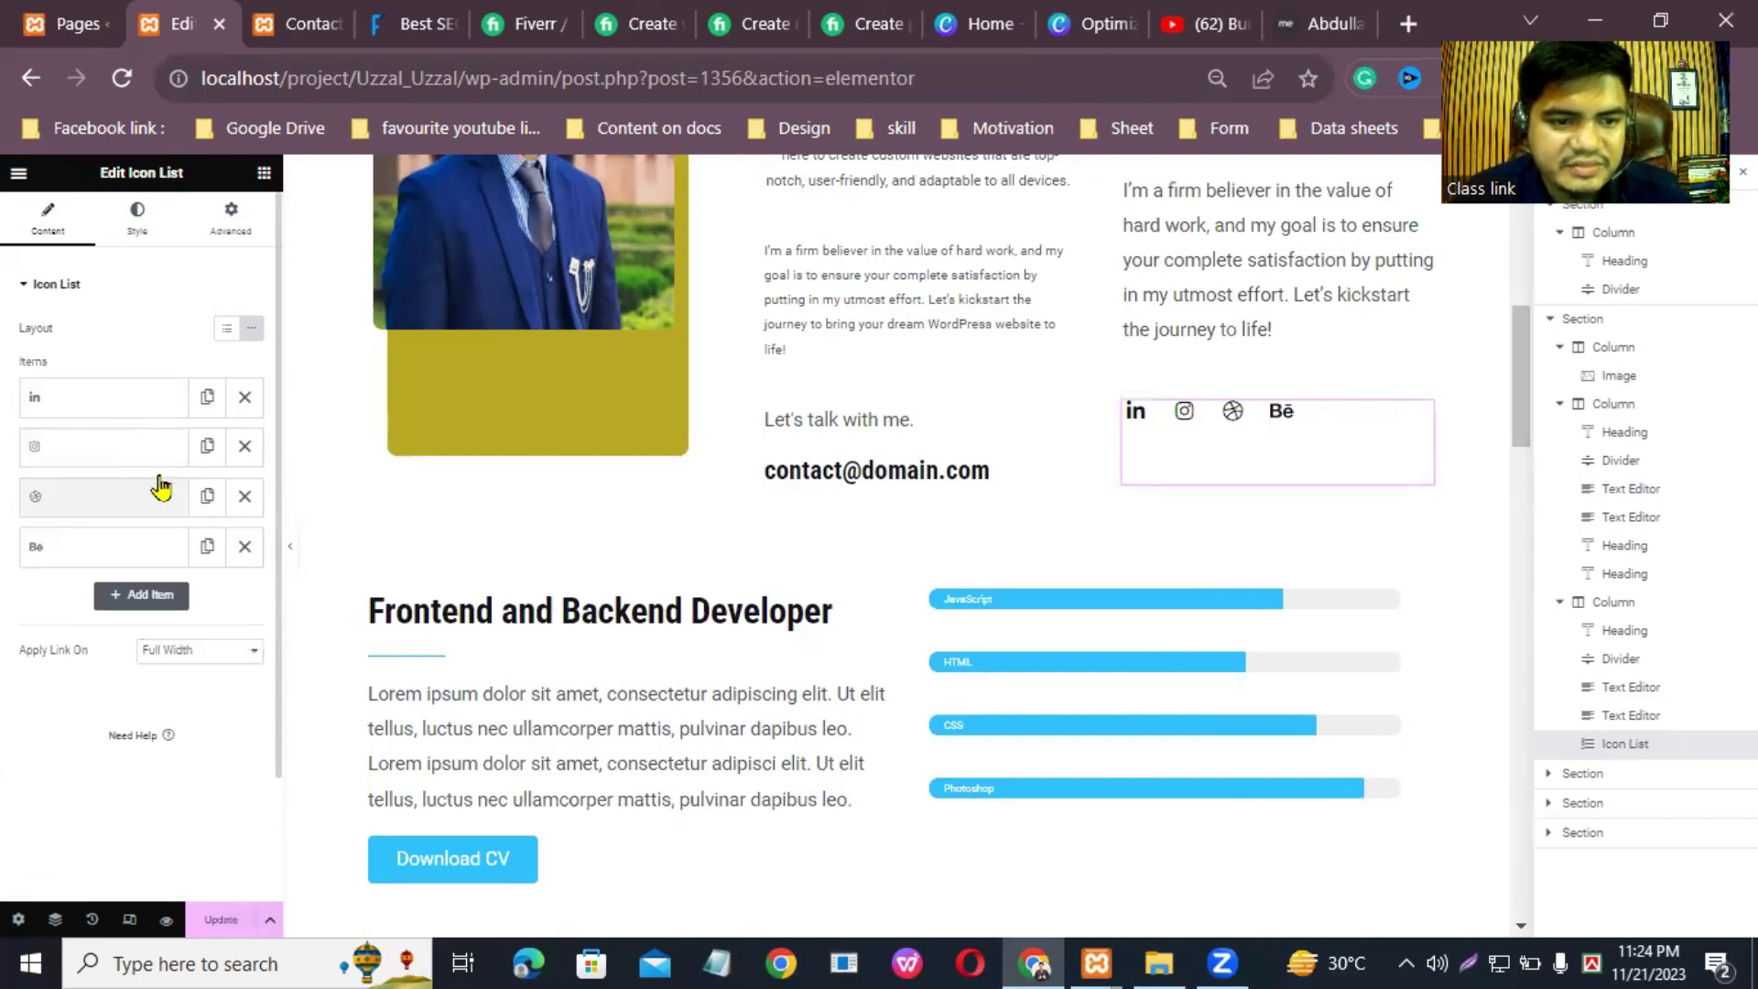
Step: Open LinkedIn and Facebook in new tabs, then return to the WordPress Pages list tab
{"action": "left_click", "coordinate": [1408, 24]}
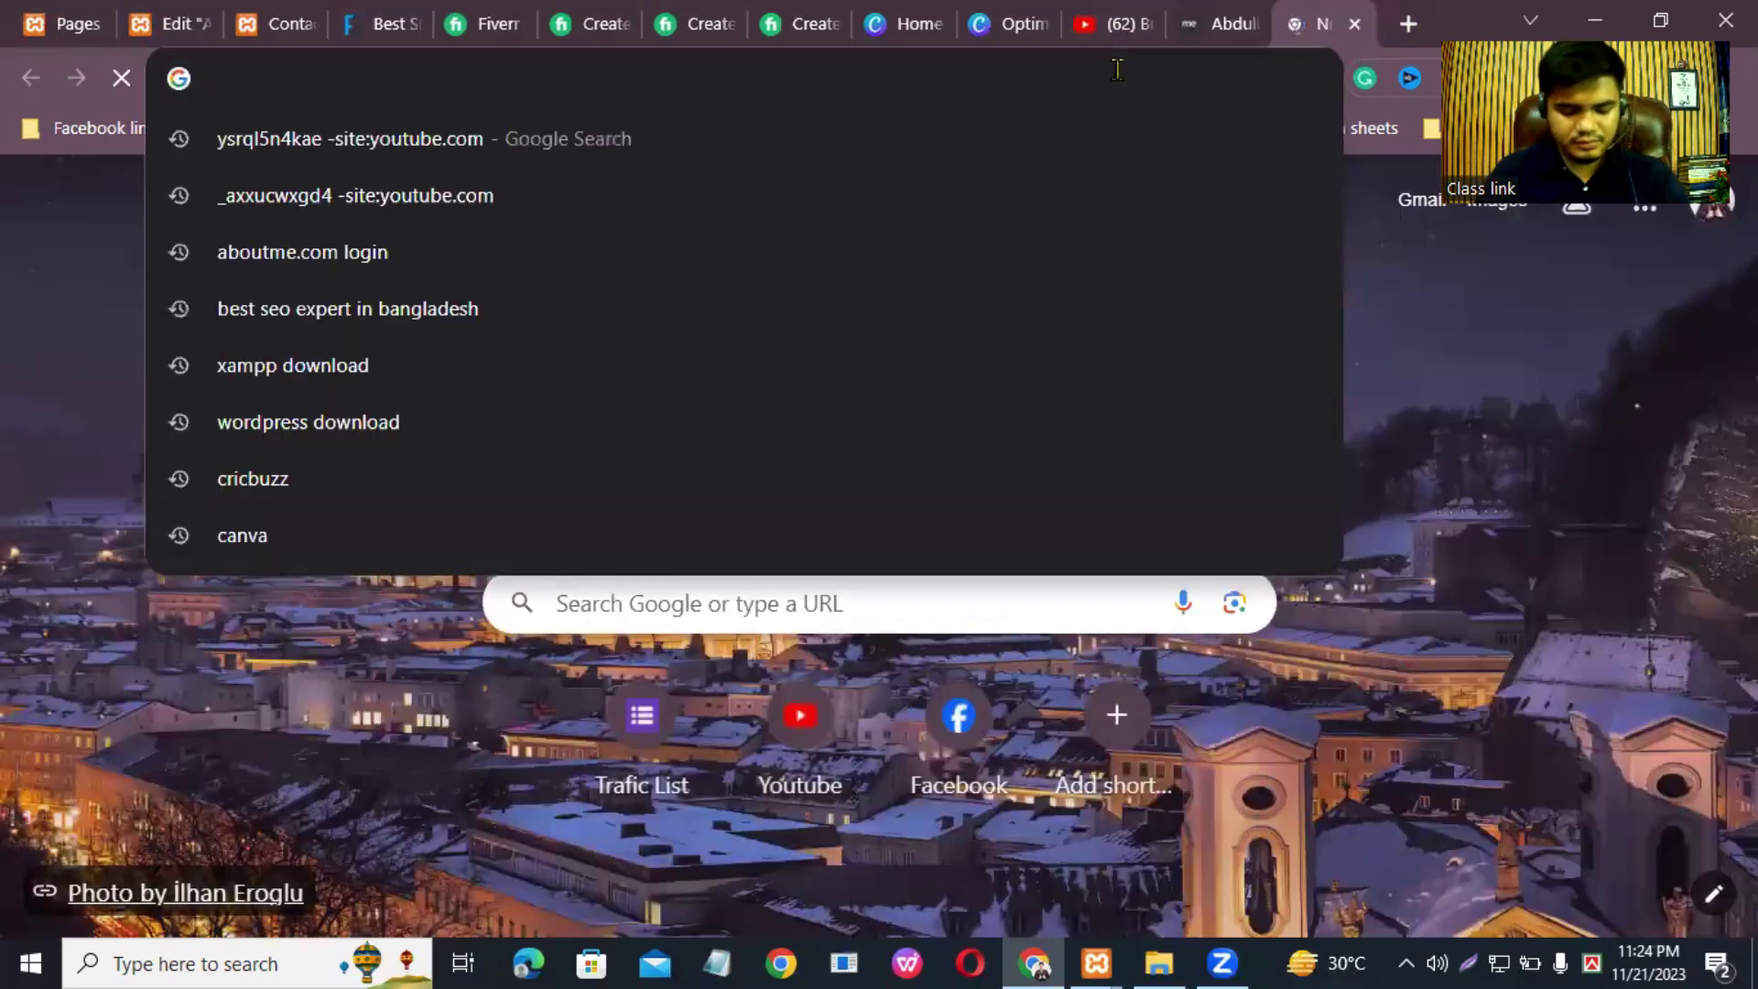
{"action": "type", "text": "link"}
{"action": "key", "text": "Return"}
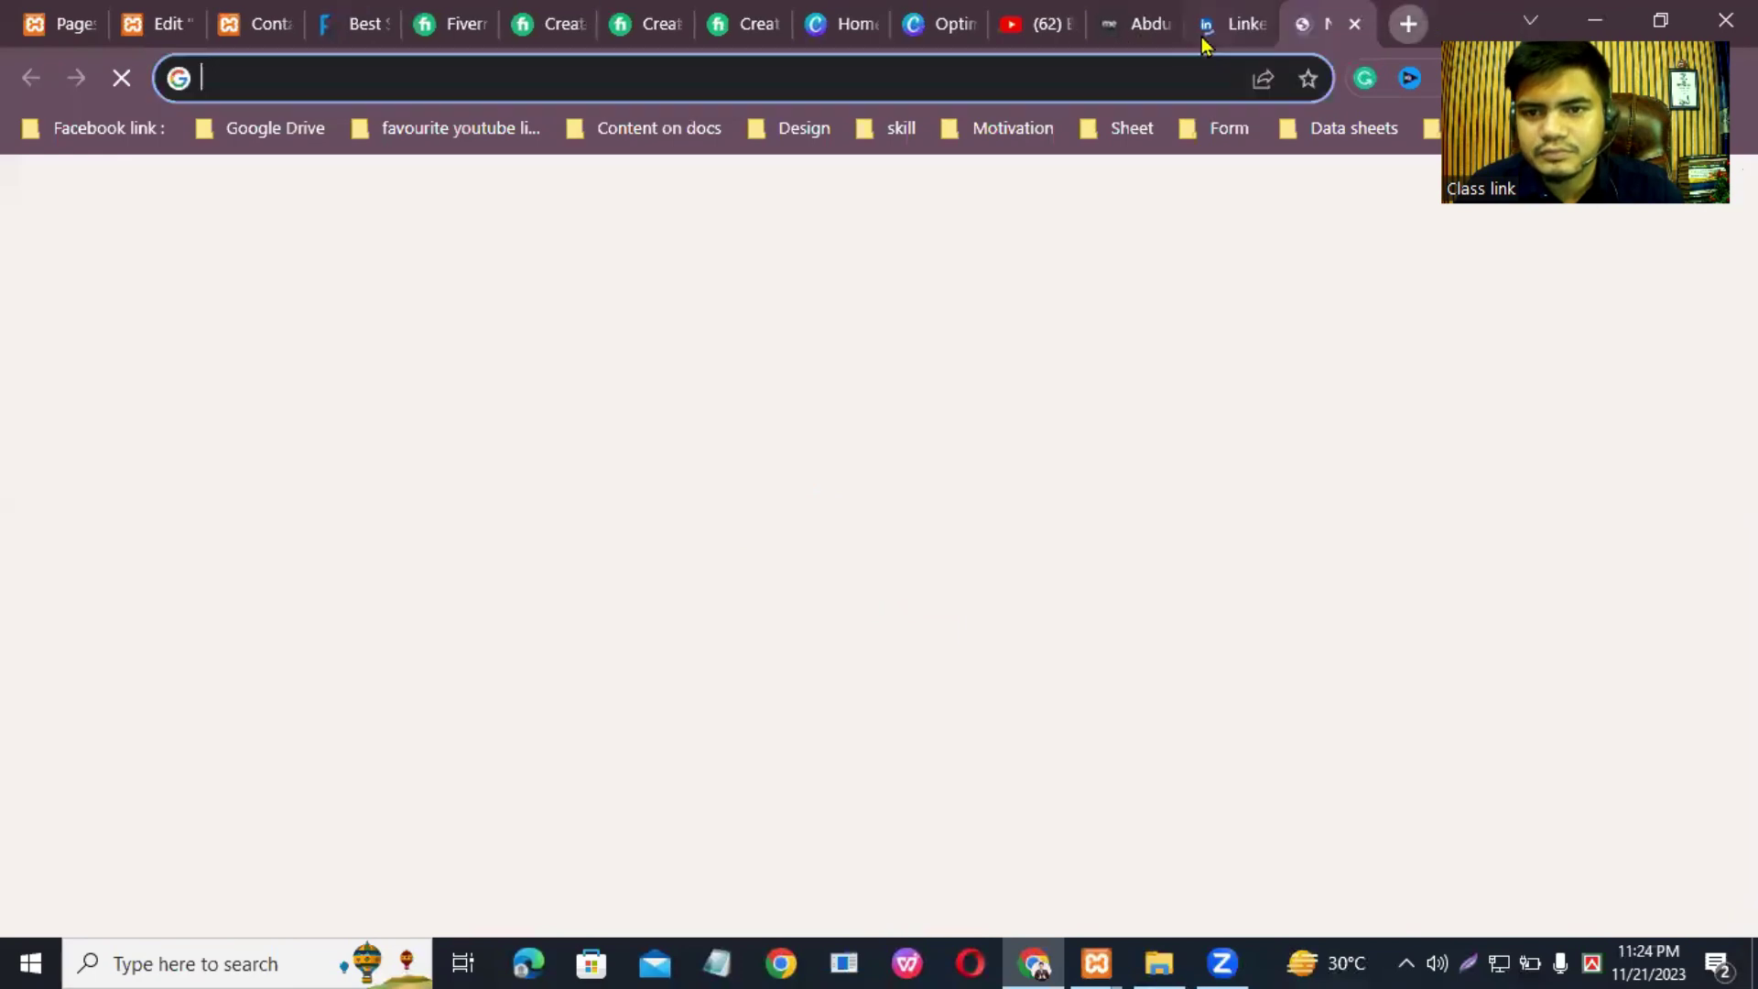
{"action": "left_click", "coordinate": [1409, 23]}
{"action": "type", "text": "facebook.com"}
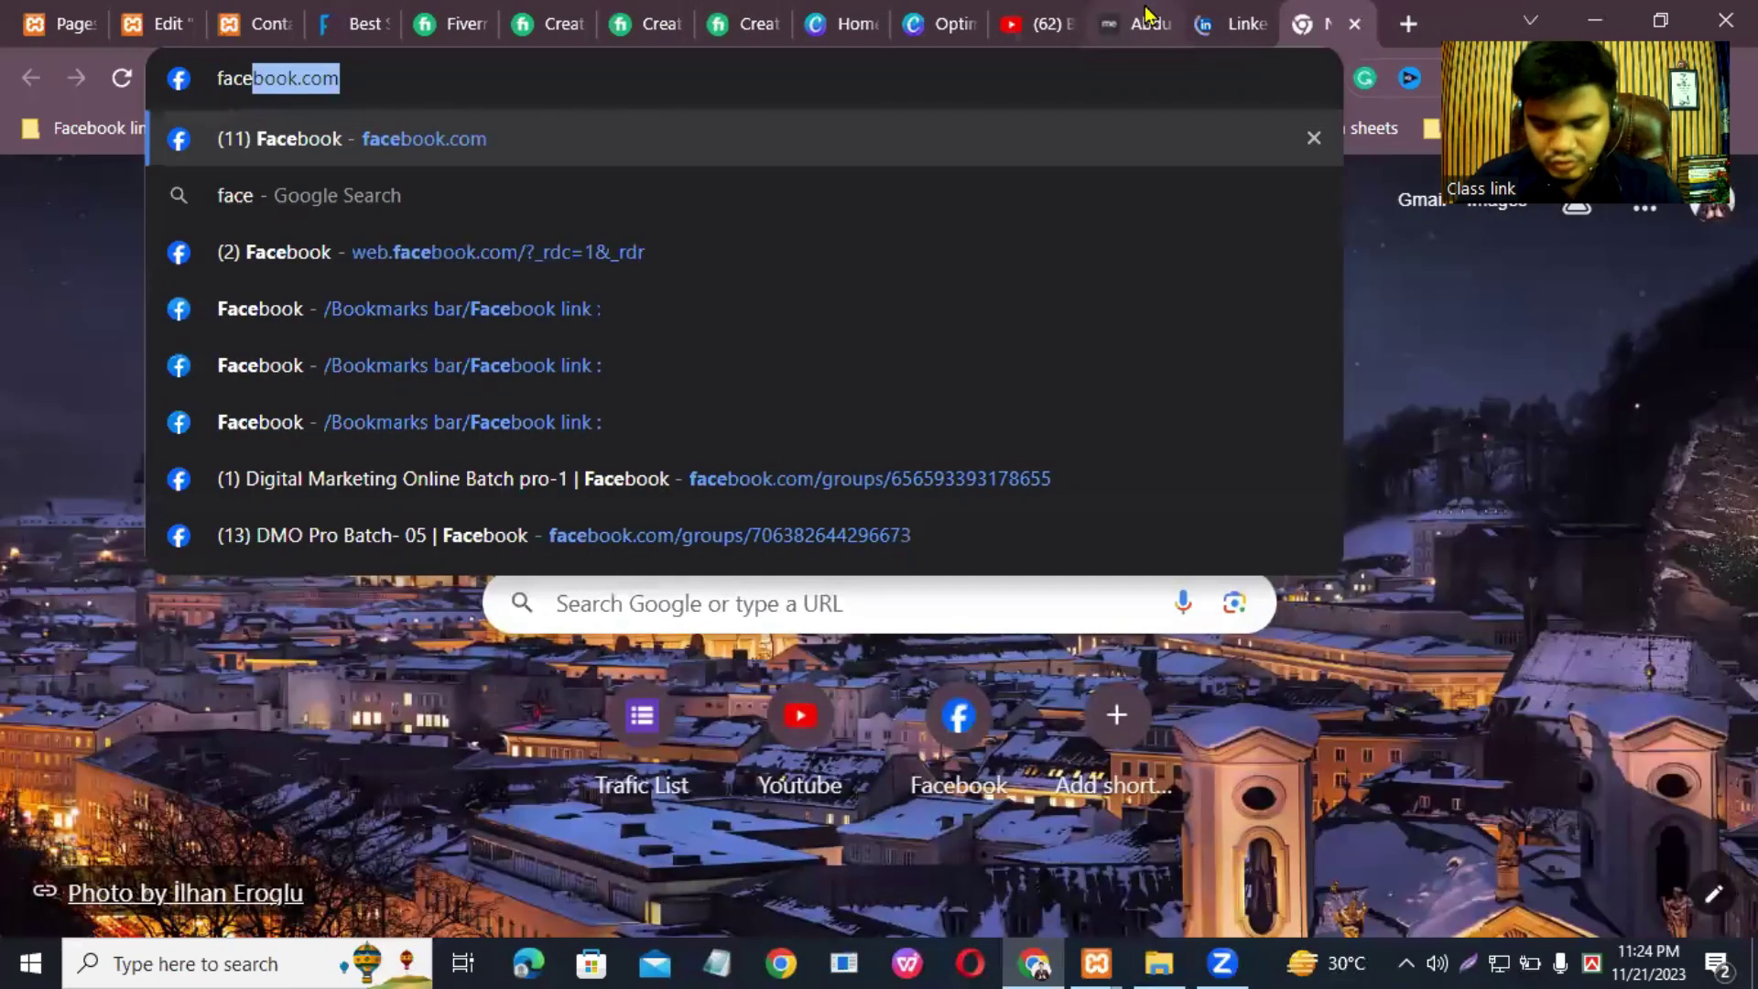
{"action": "key", "text": "Return"}
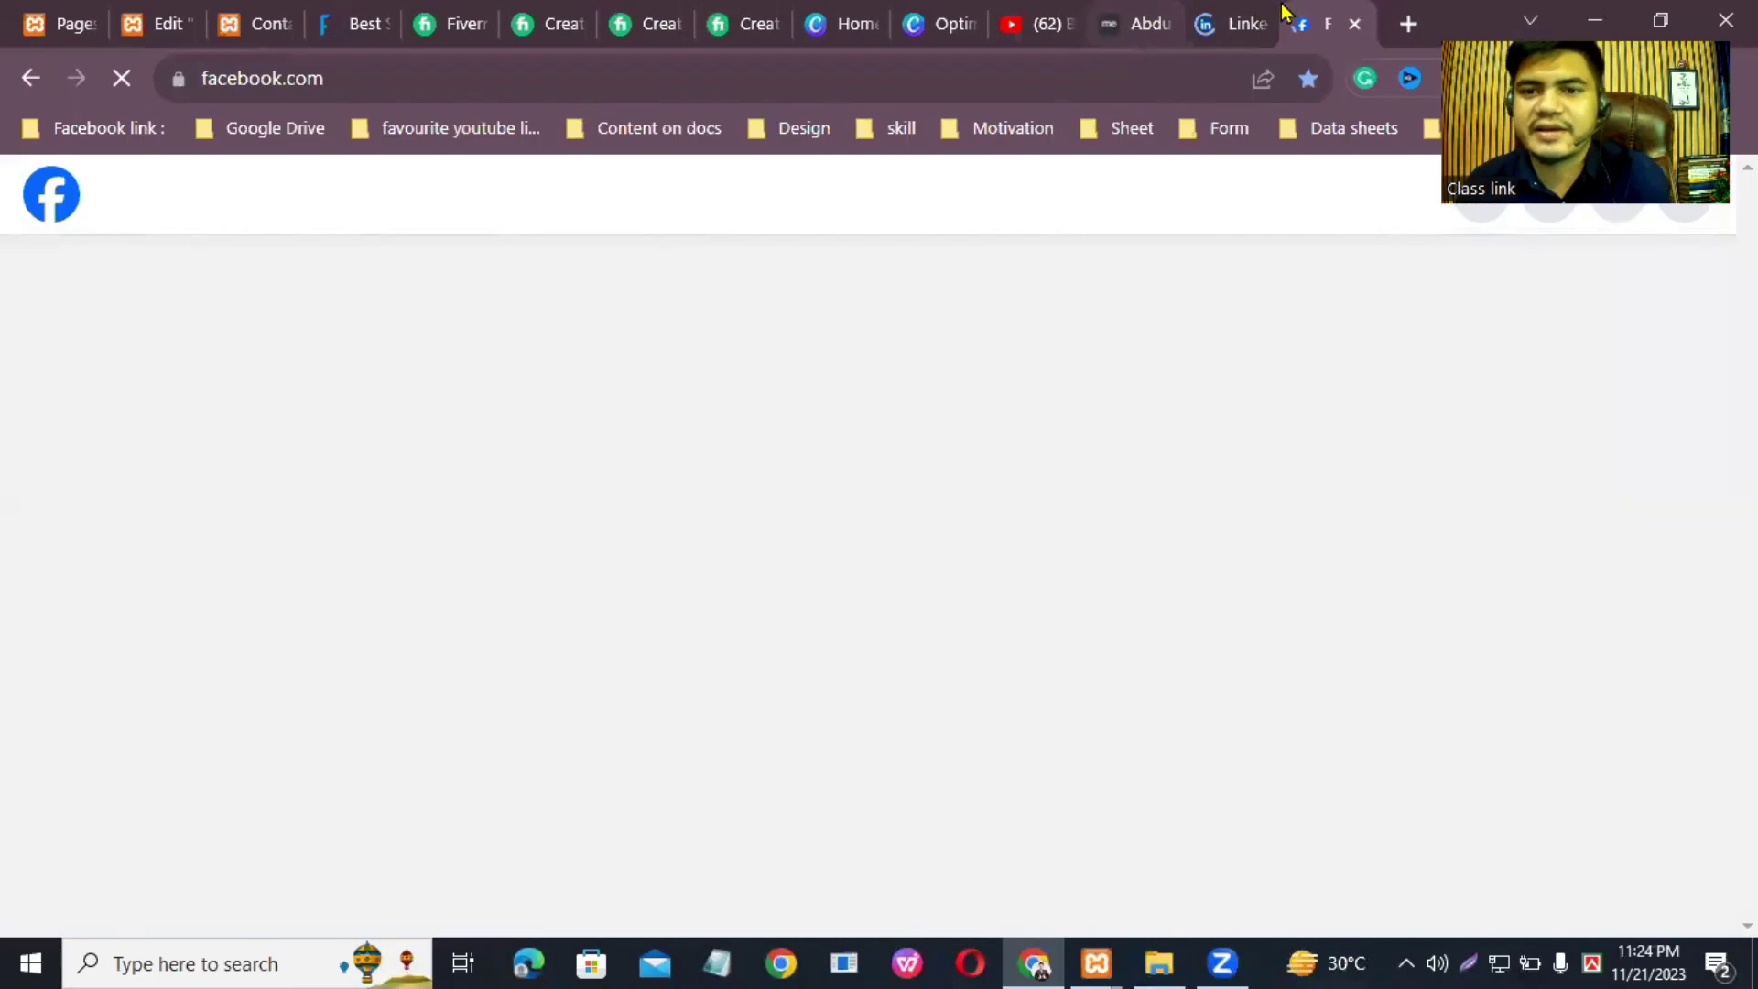
{"action": "left_click", "coordinate": [1209, 14]}
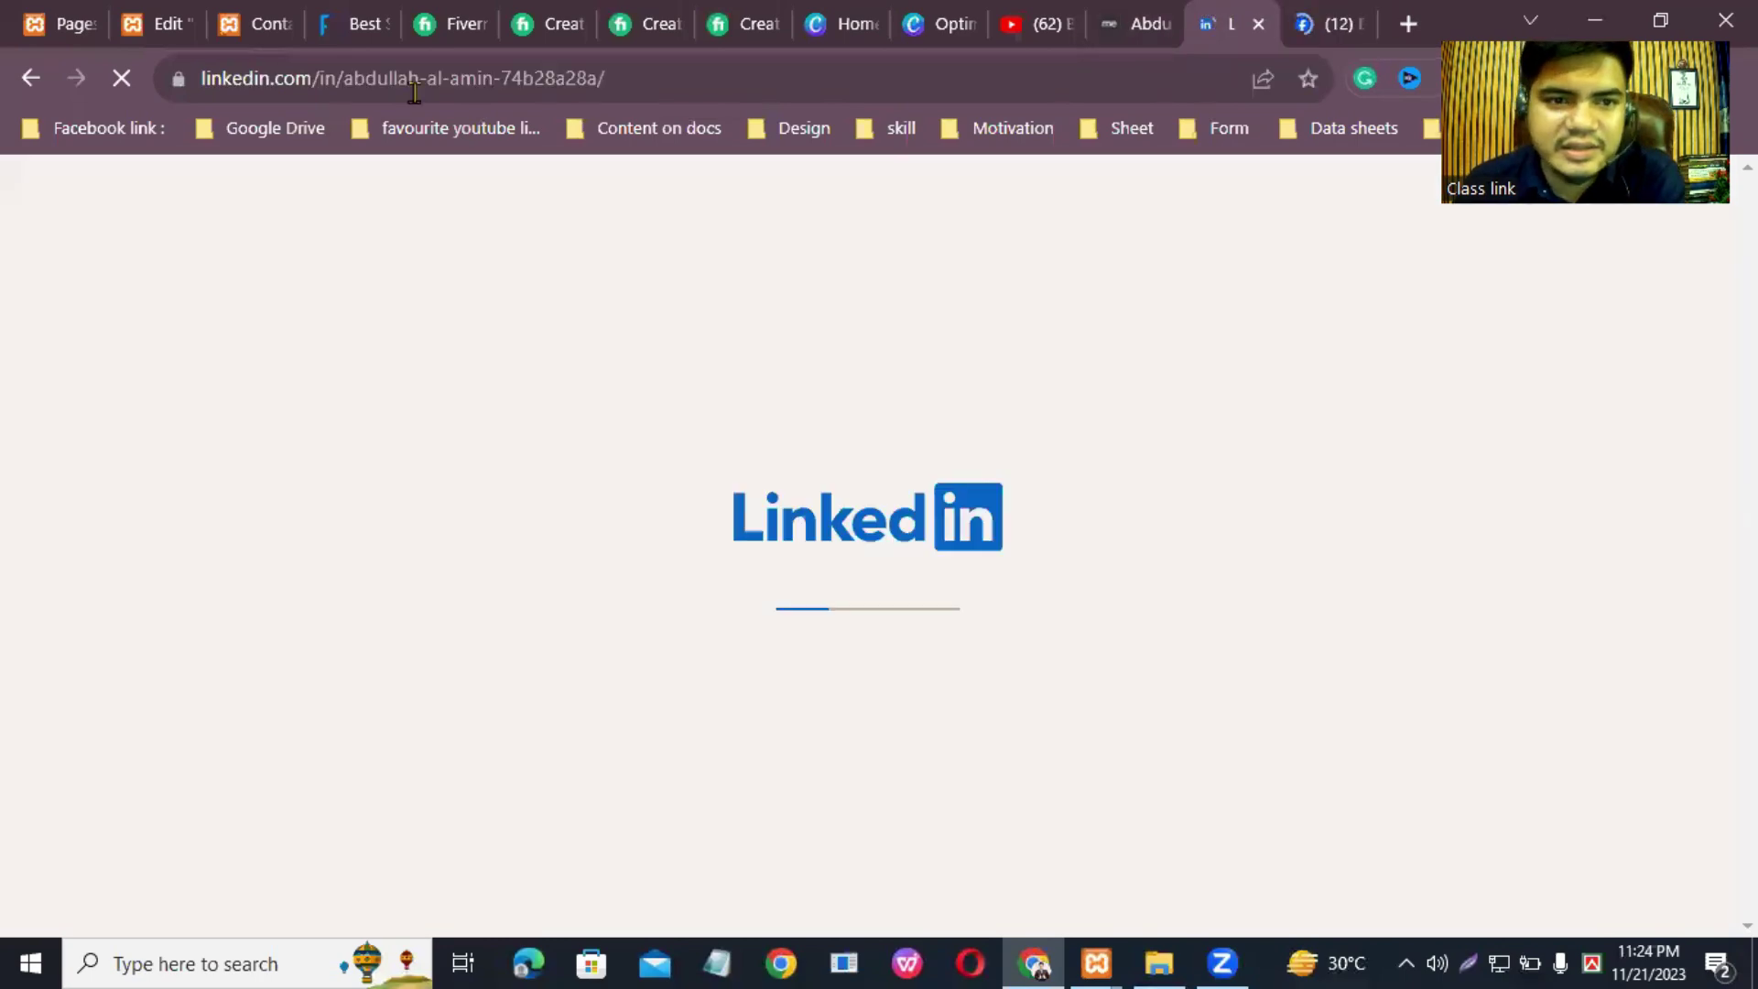
{"action": "key", "text": "ctrl+1"}
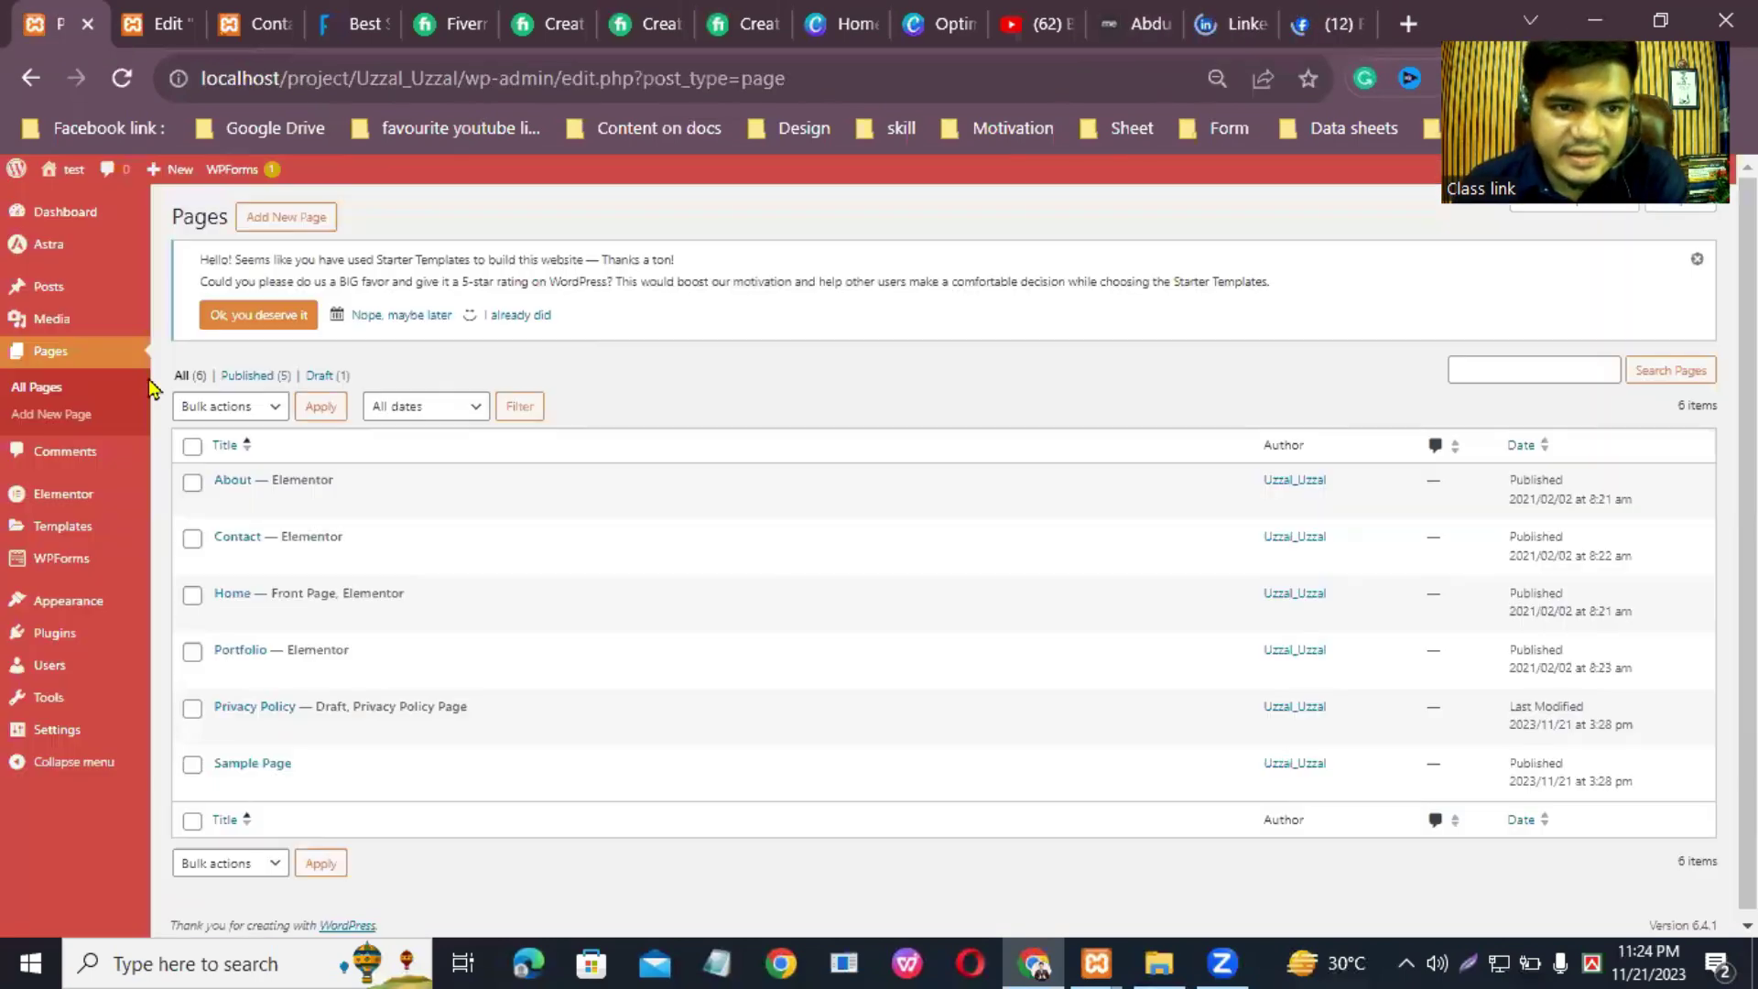
Step: Replace the first social item's icon with the square LinkedIn icon from the Icon Library
{"action": "left_click", "coordinate": [167, 13]}
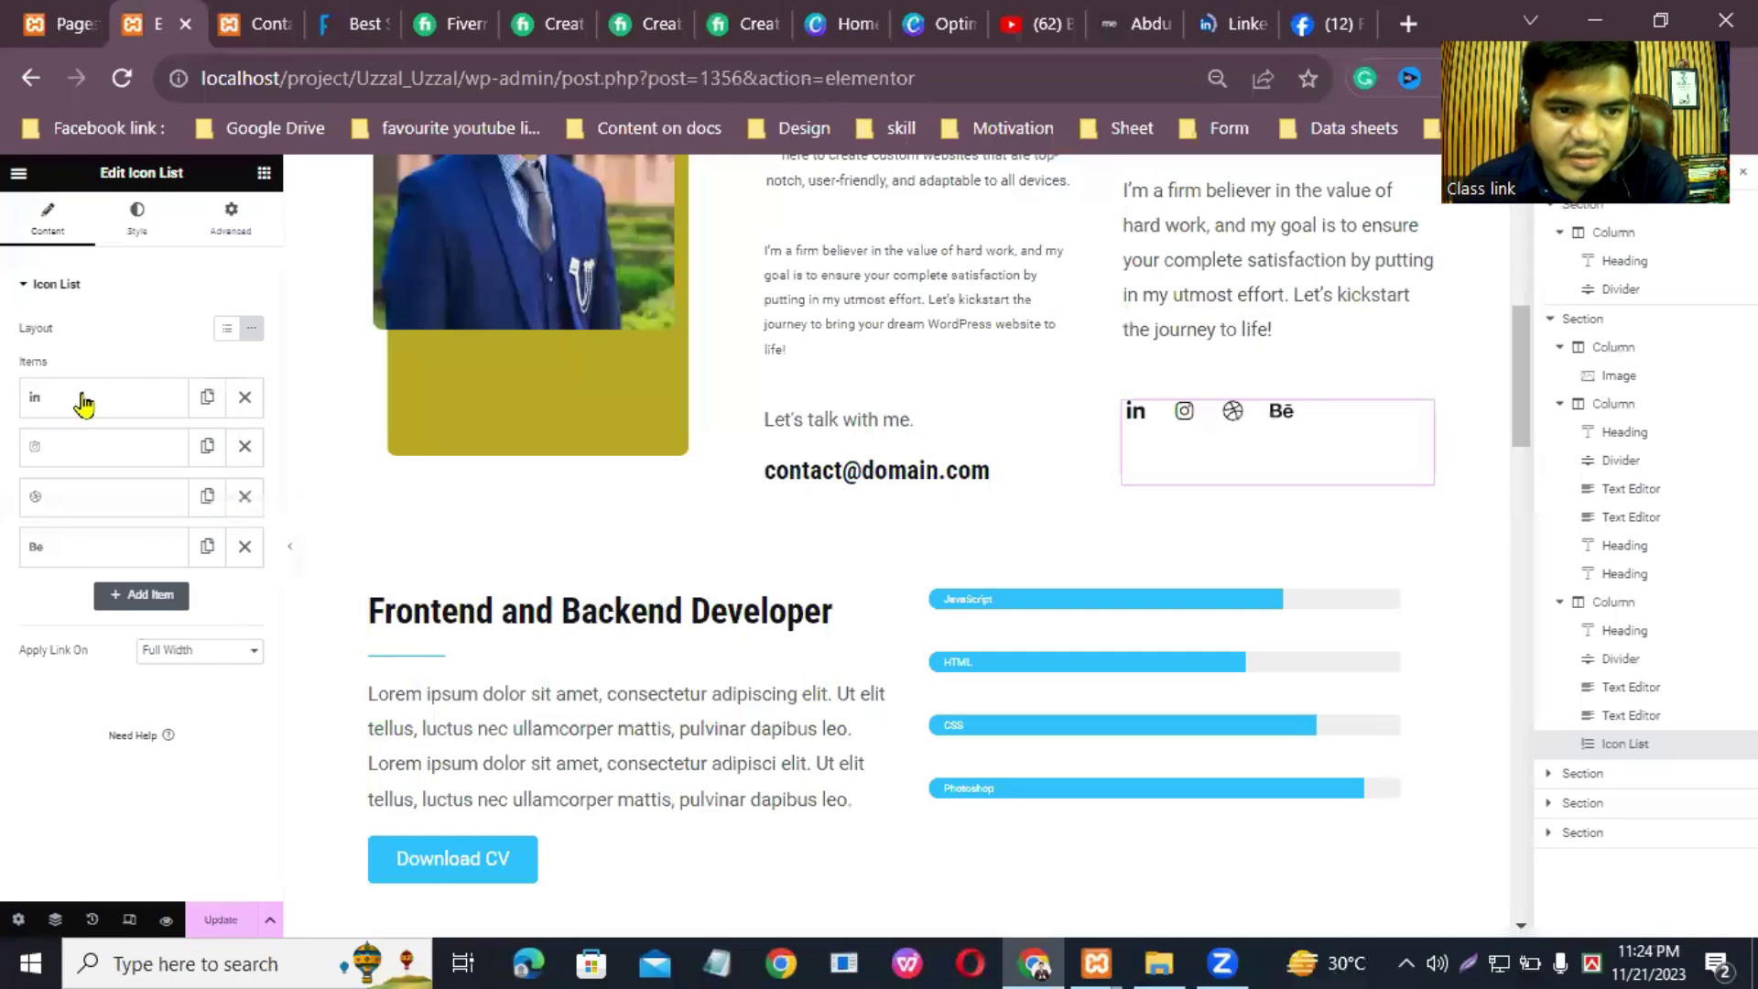
{"action": "left_click", "coordinate": [83, 400]}
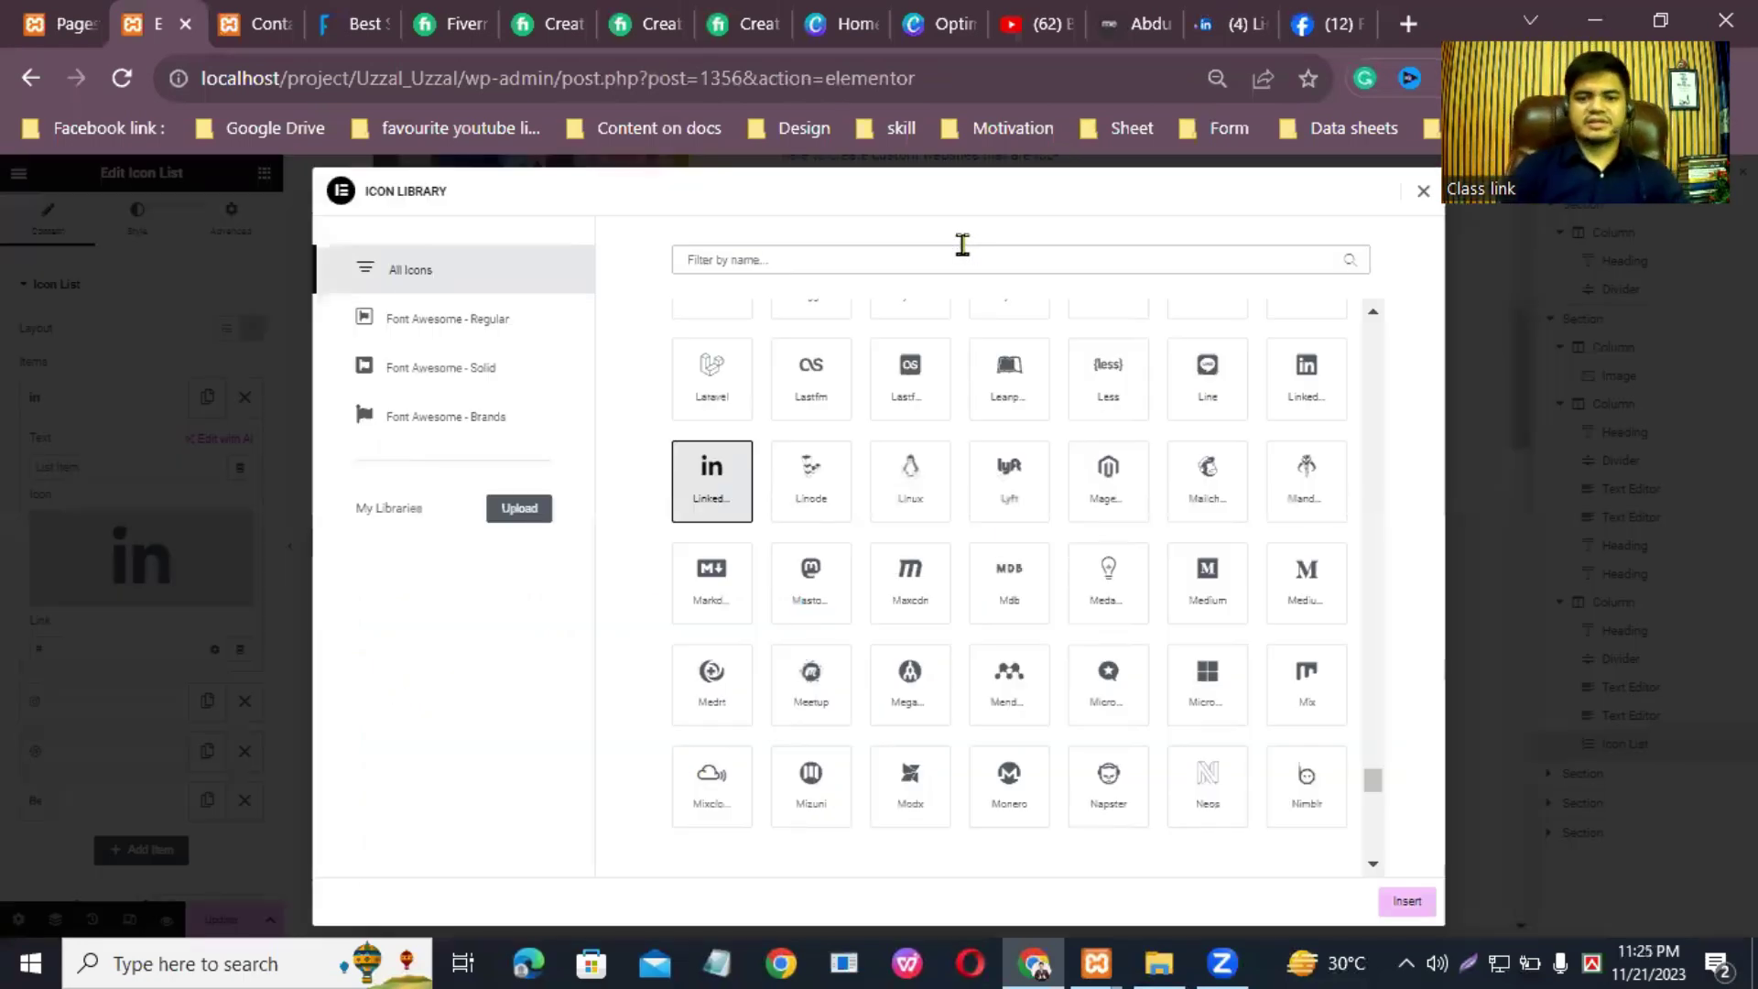
{"action": "type", "text": "linked"}
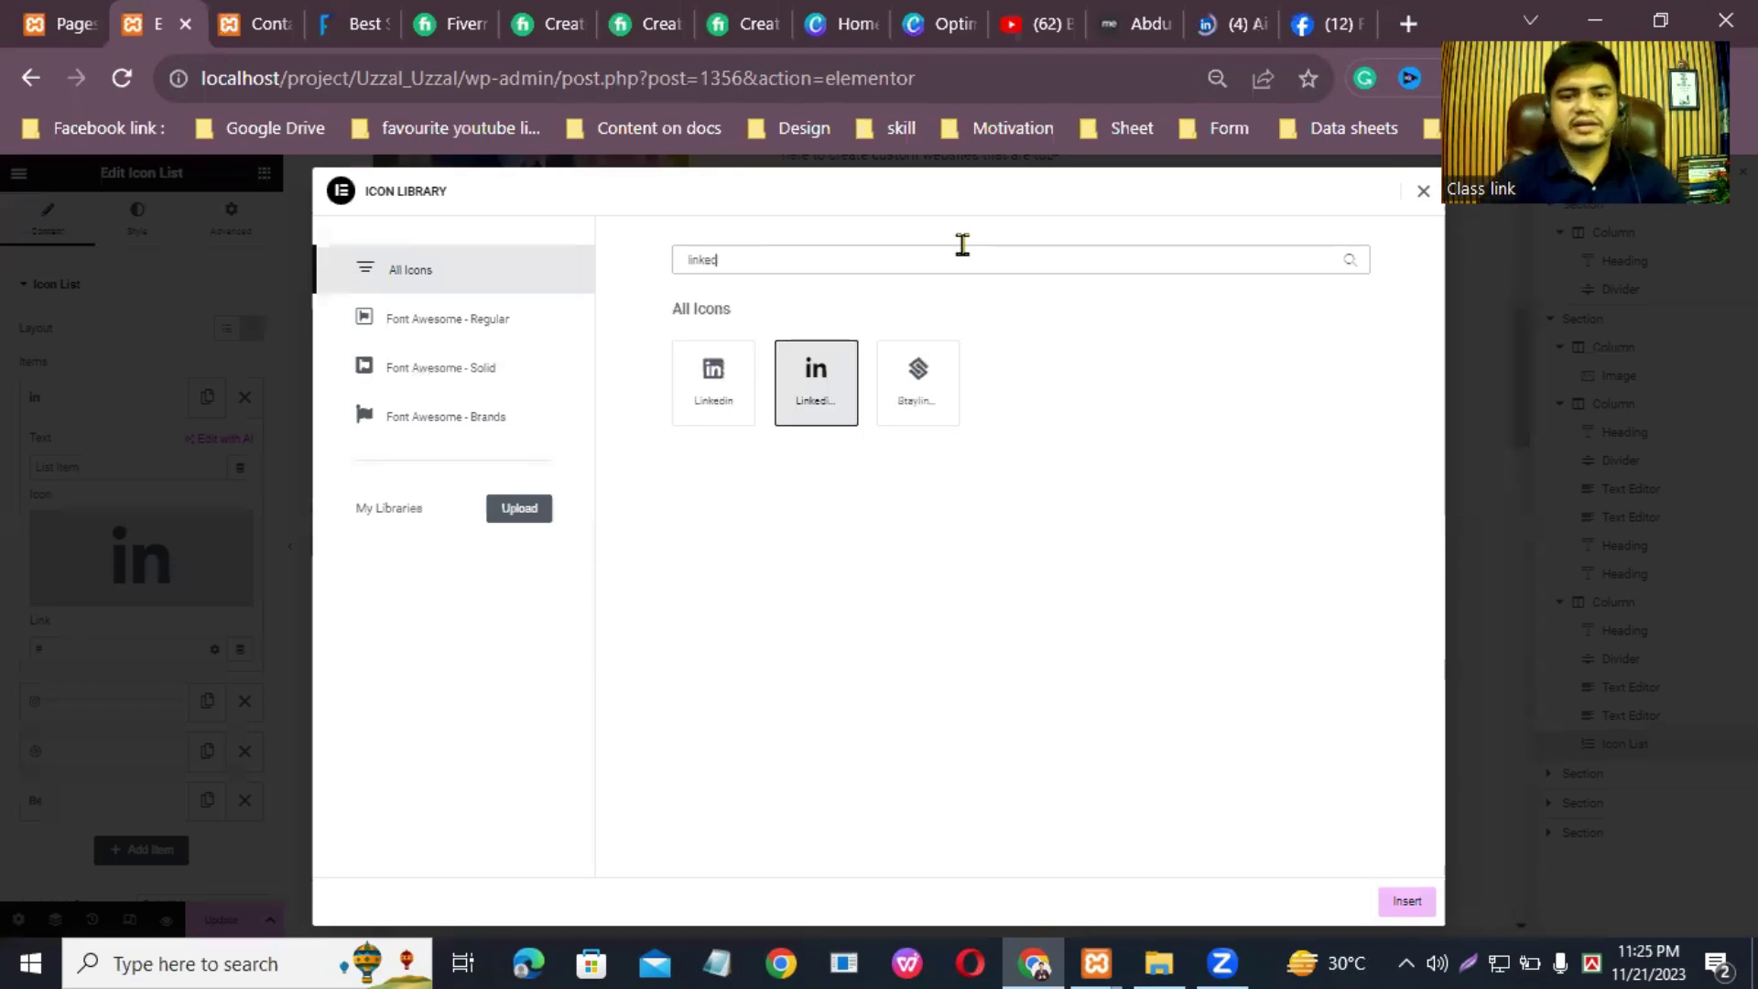
{"action": "left_click", "coordinate": [717, 389]}
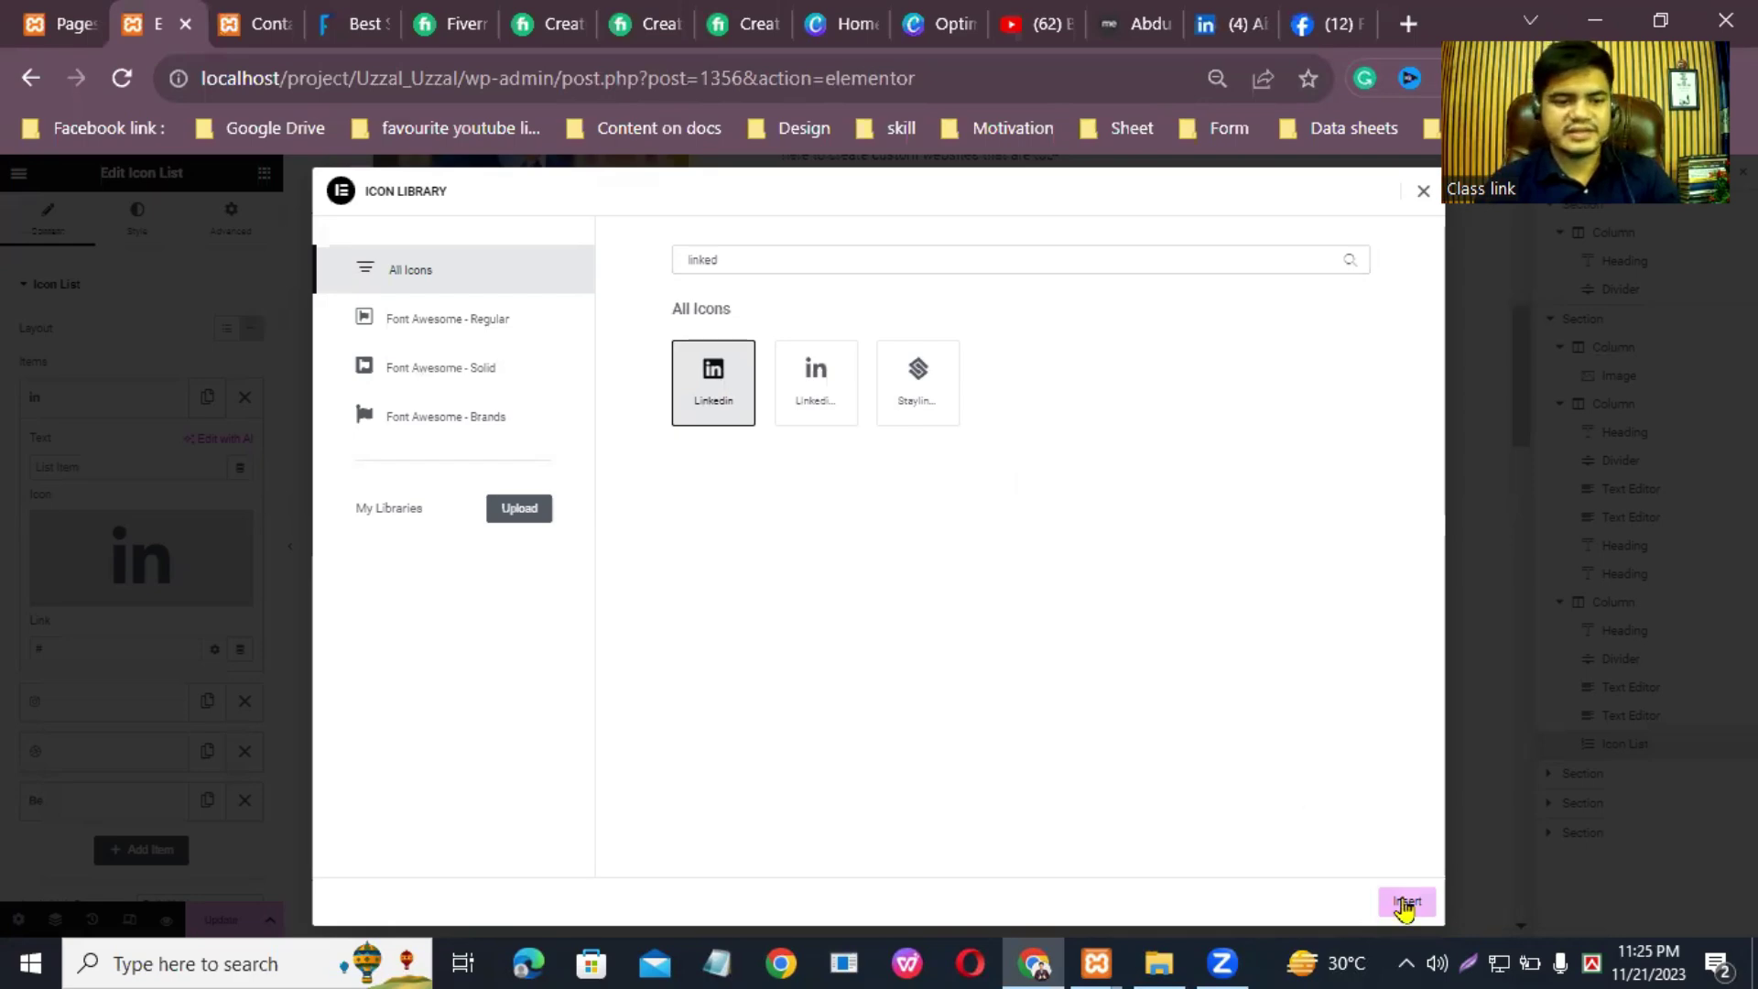
{"action": "left_click", "coordinate": [100, 654]}
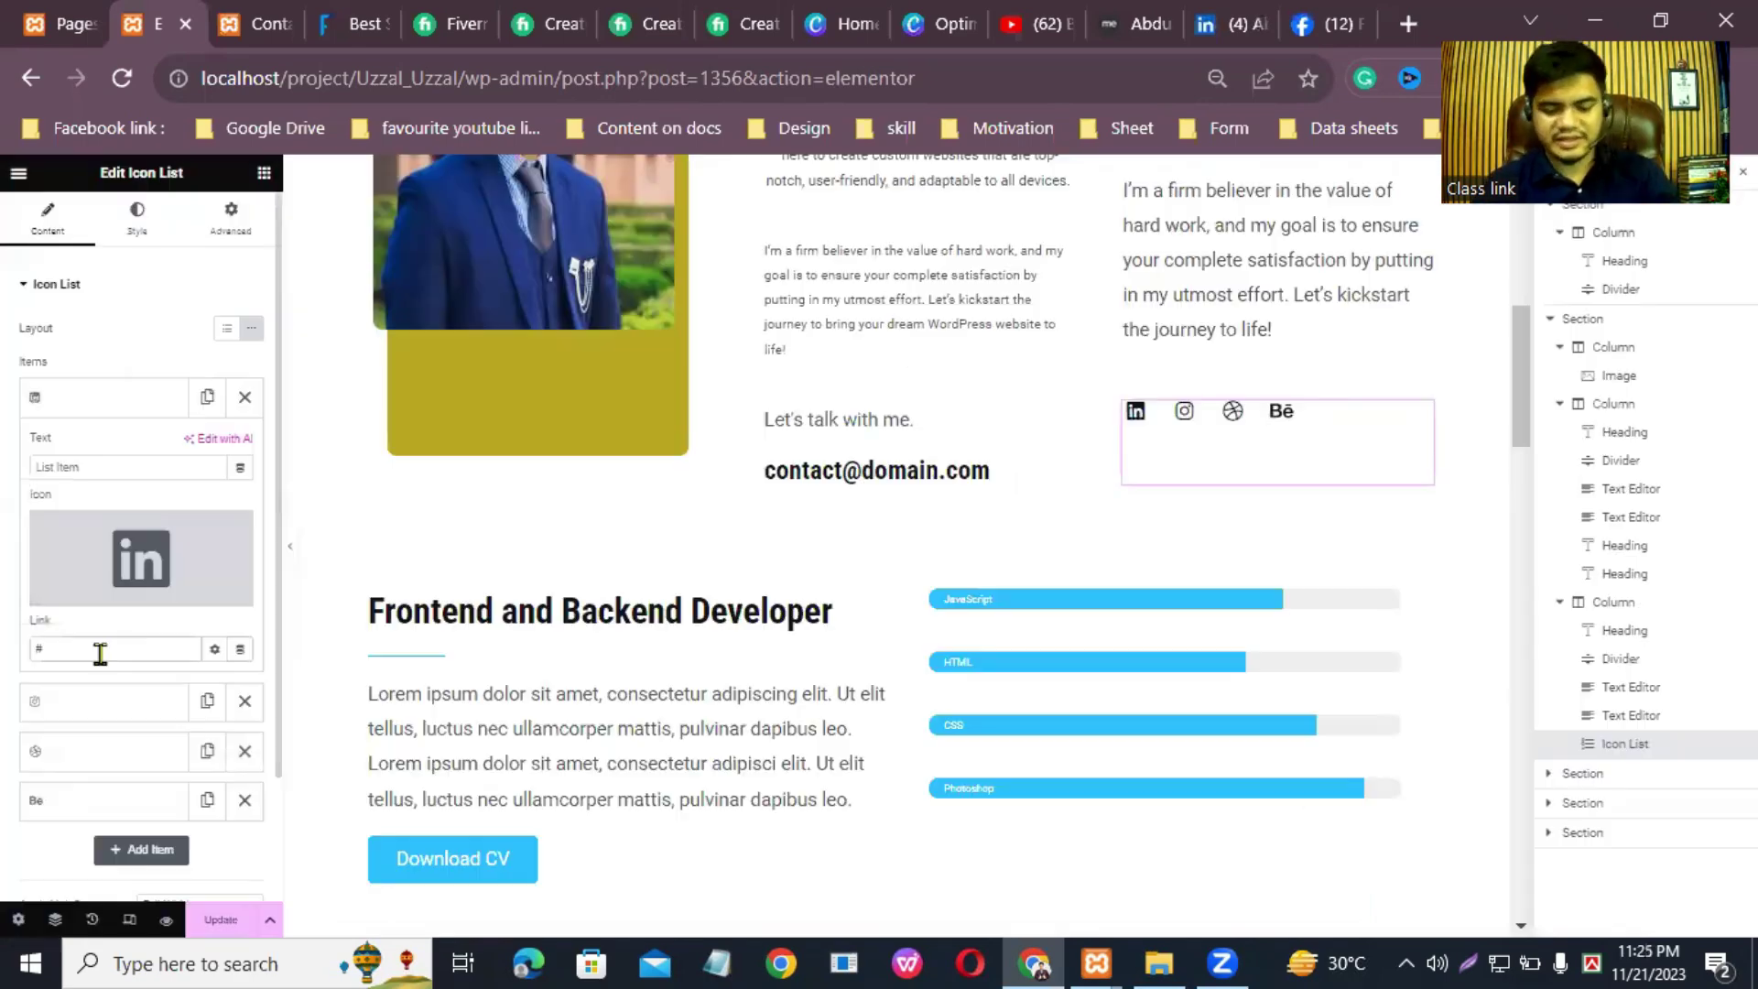
Step: Select the LinkedIn profile's web address, then return to the Elementor editor
{"action": "left_click", "coordinate": [1231, 24]}
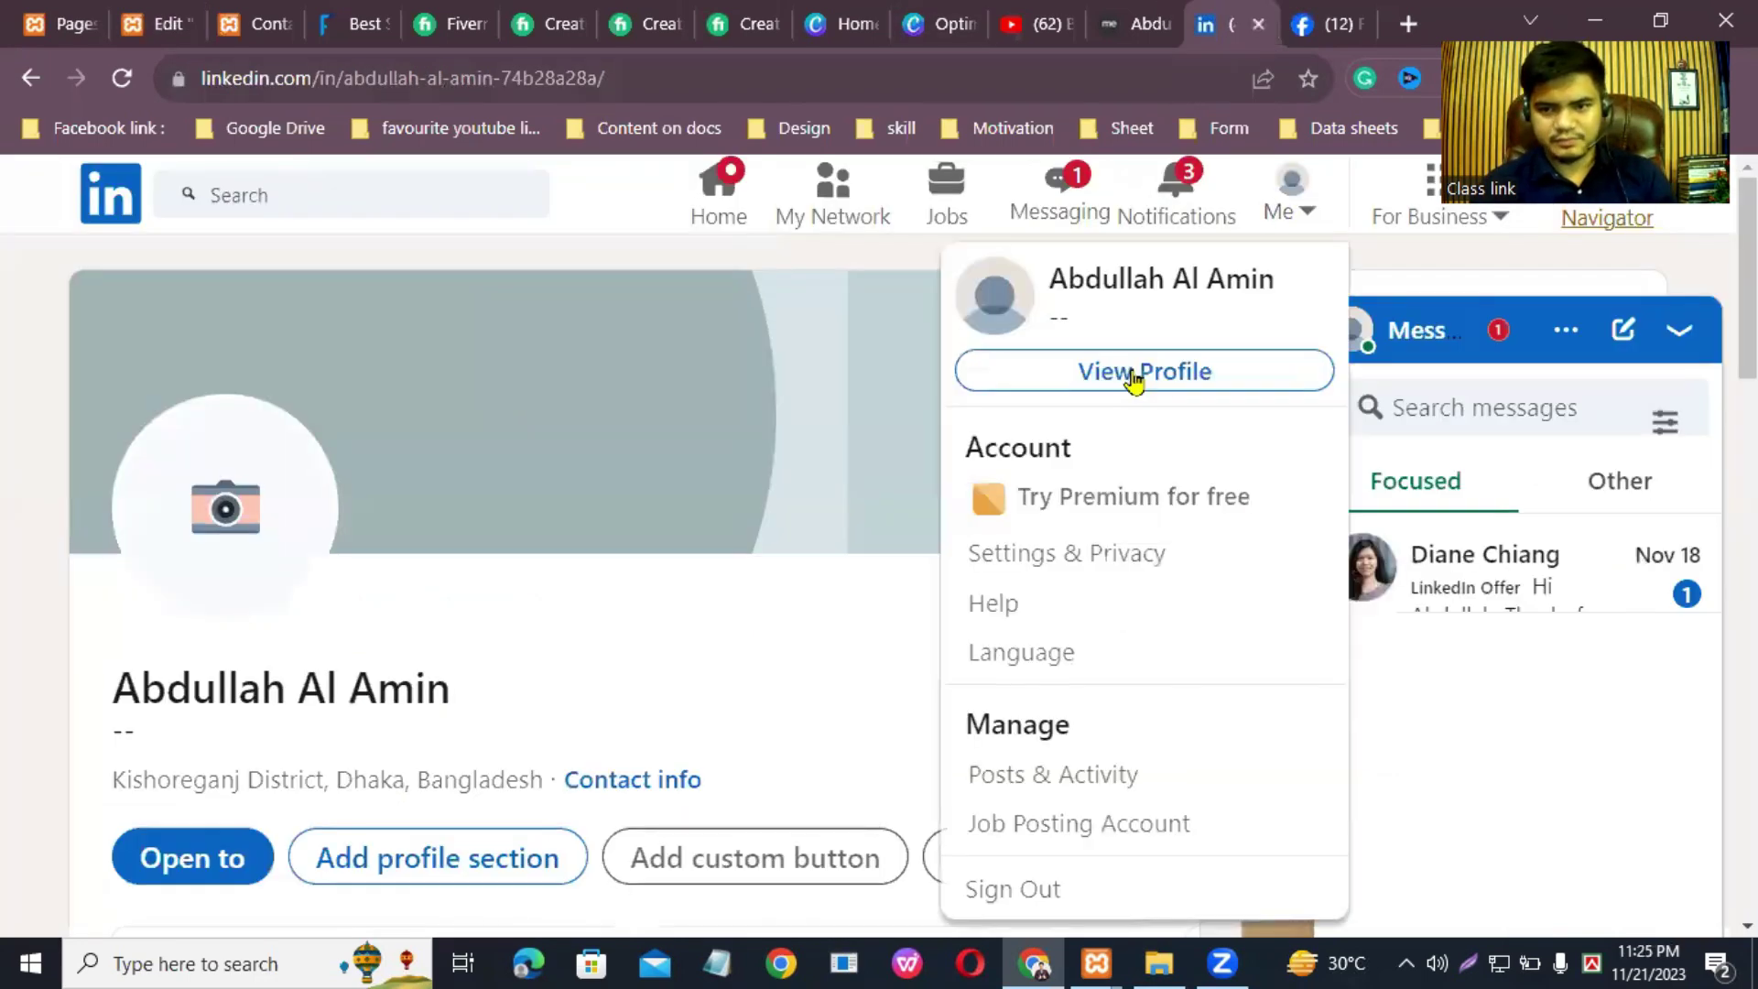
{"action": "left_click", "coordinate": [1139, 373]}
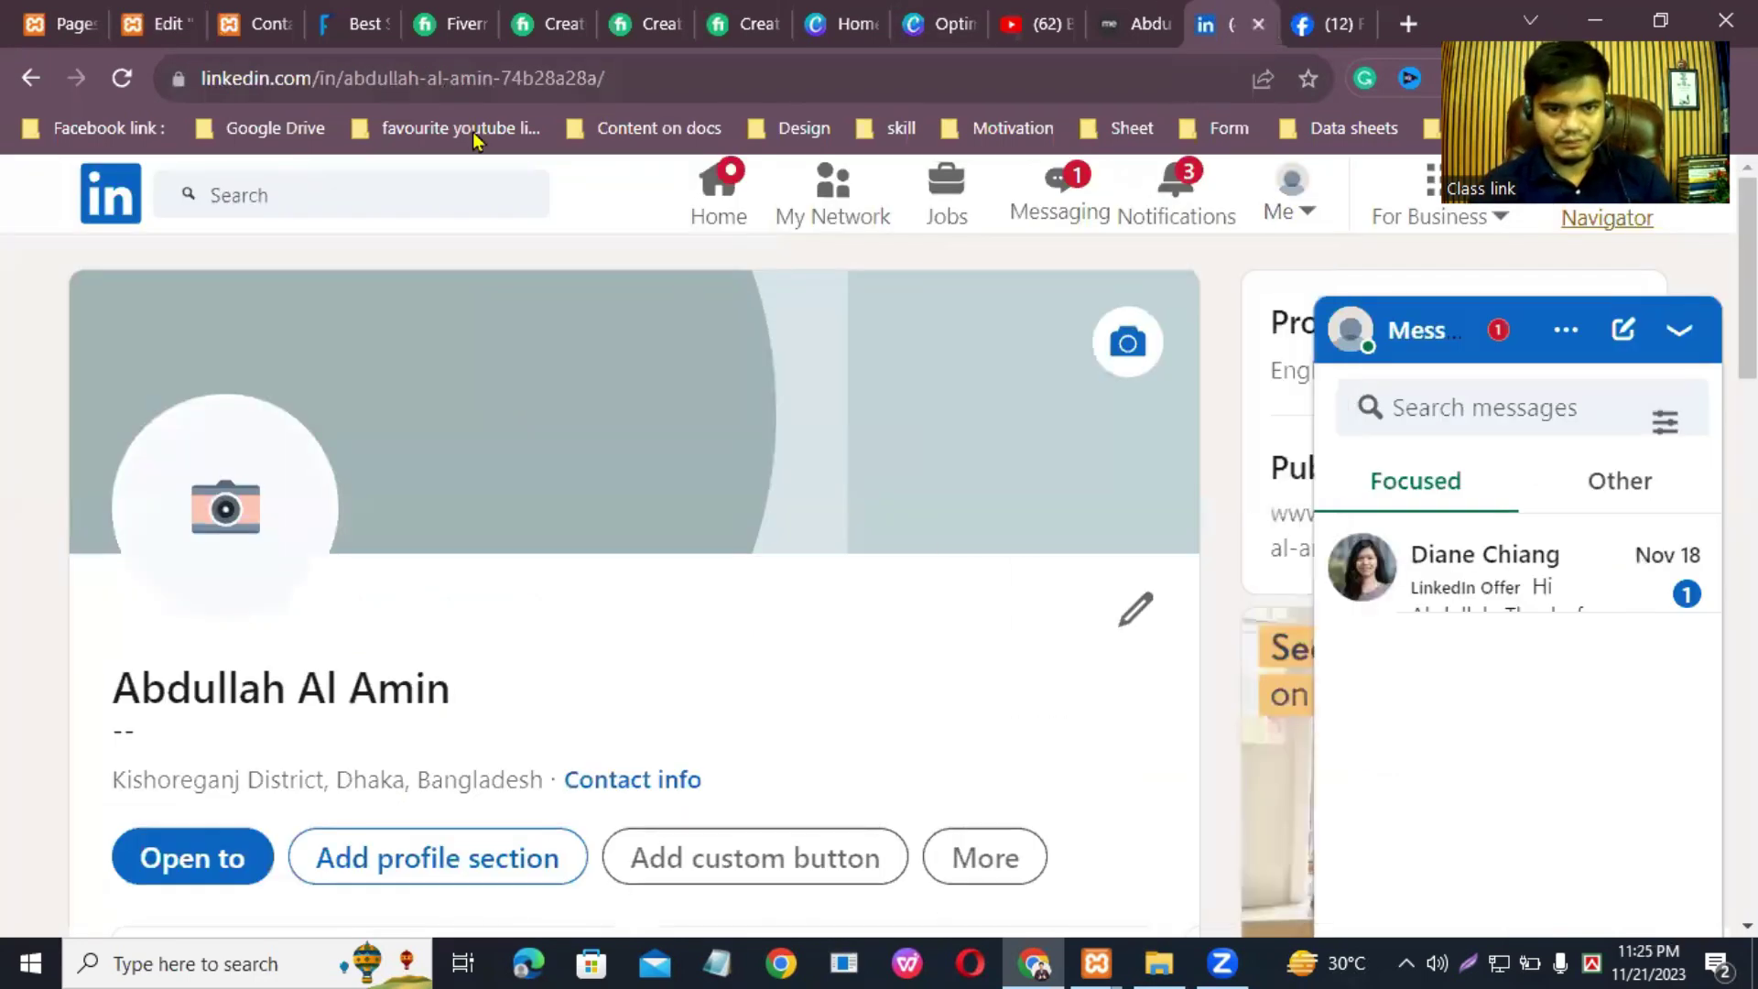
{"action": "left_click", "coordinate": [458, 78]}
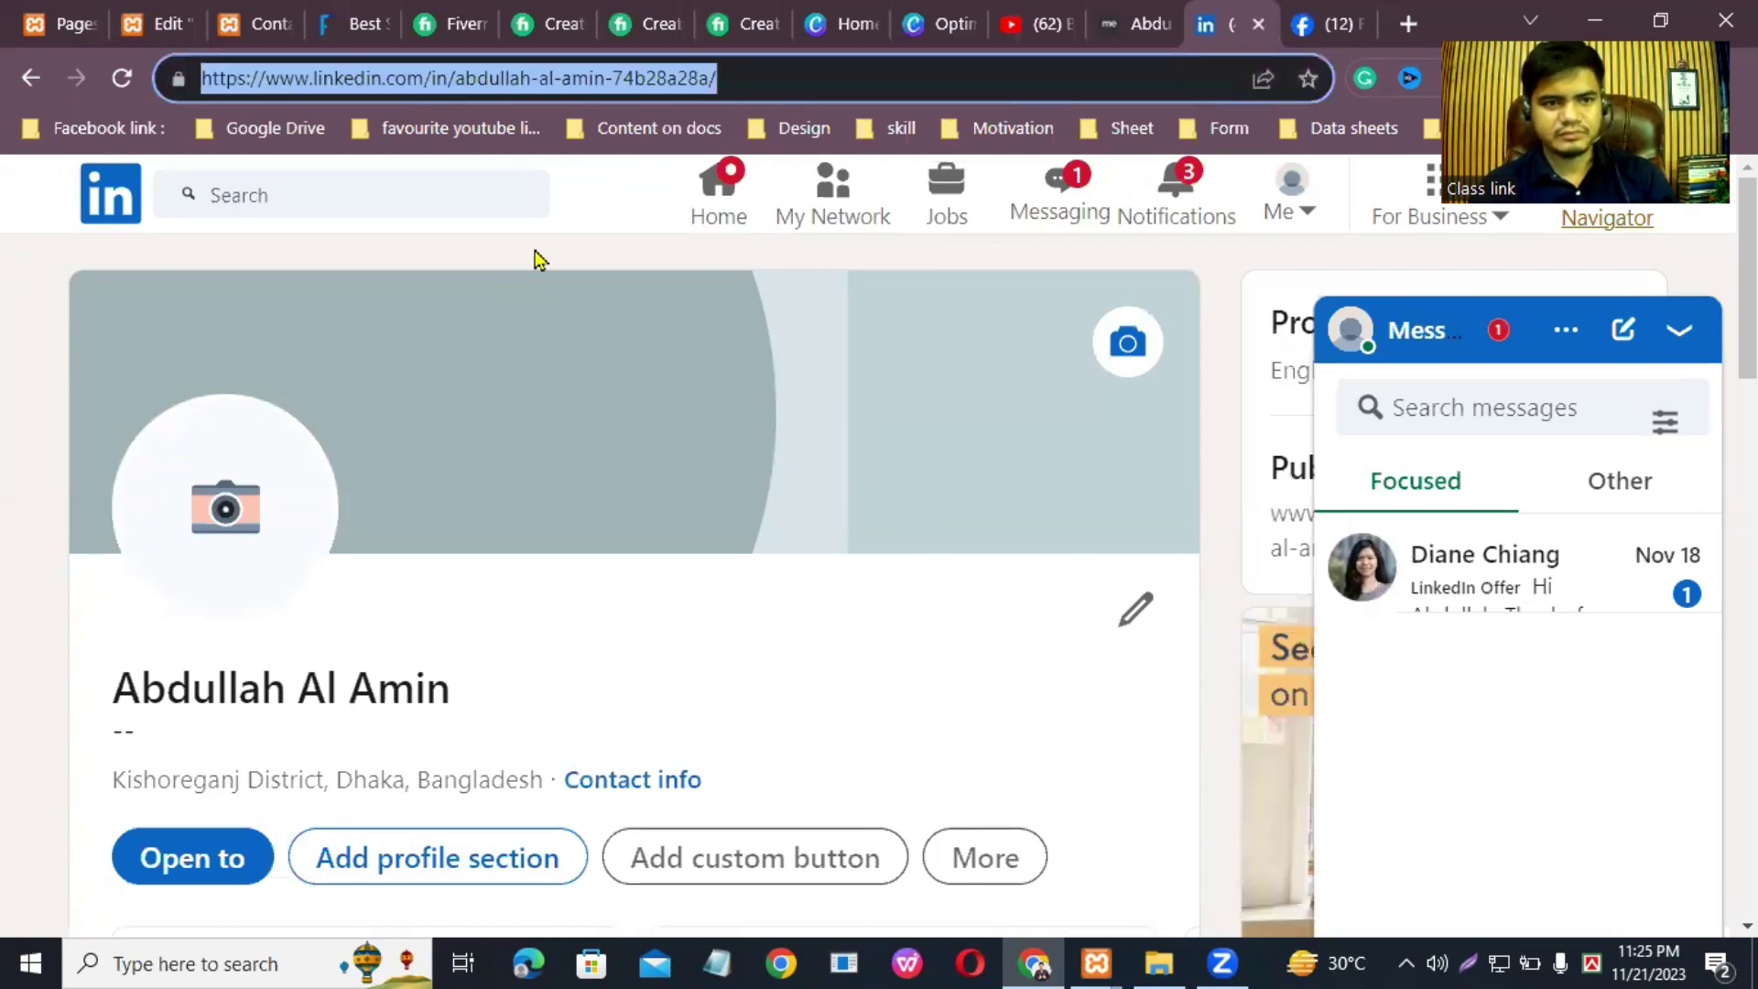
{"action": "mouse_move", "coordinate": [52, 12]}
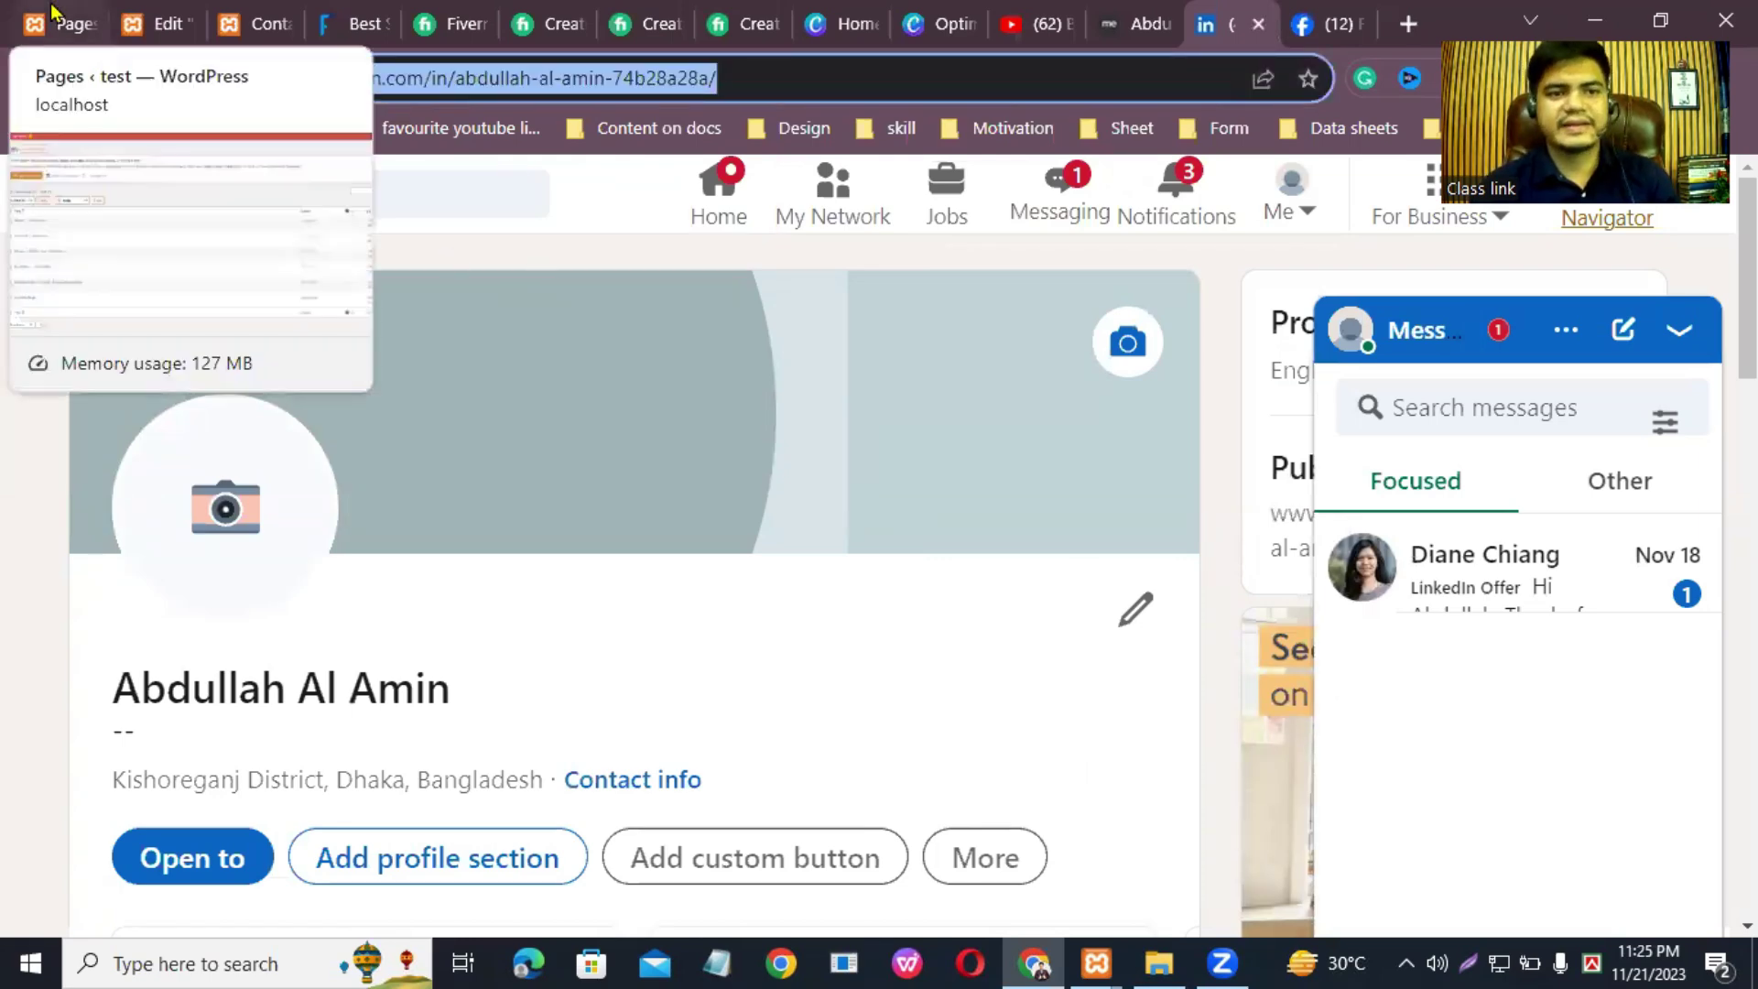
{"action": "left_click", "coordinate": [190, 20]}
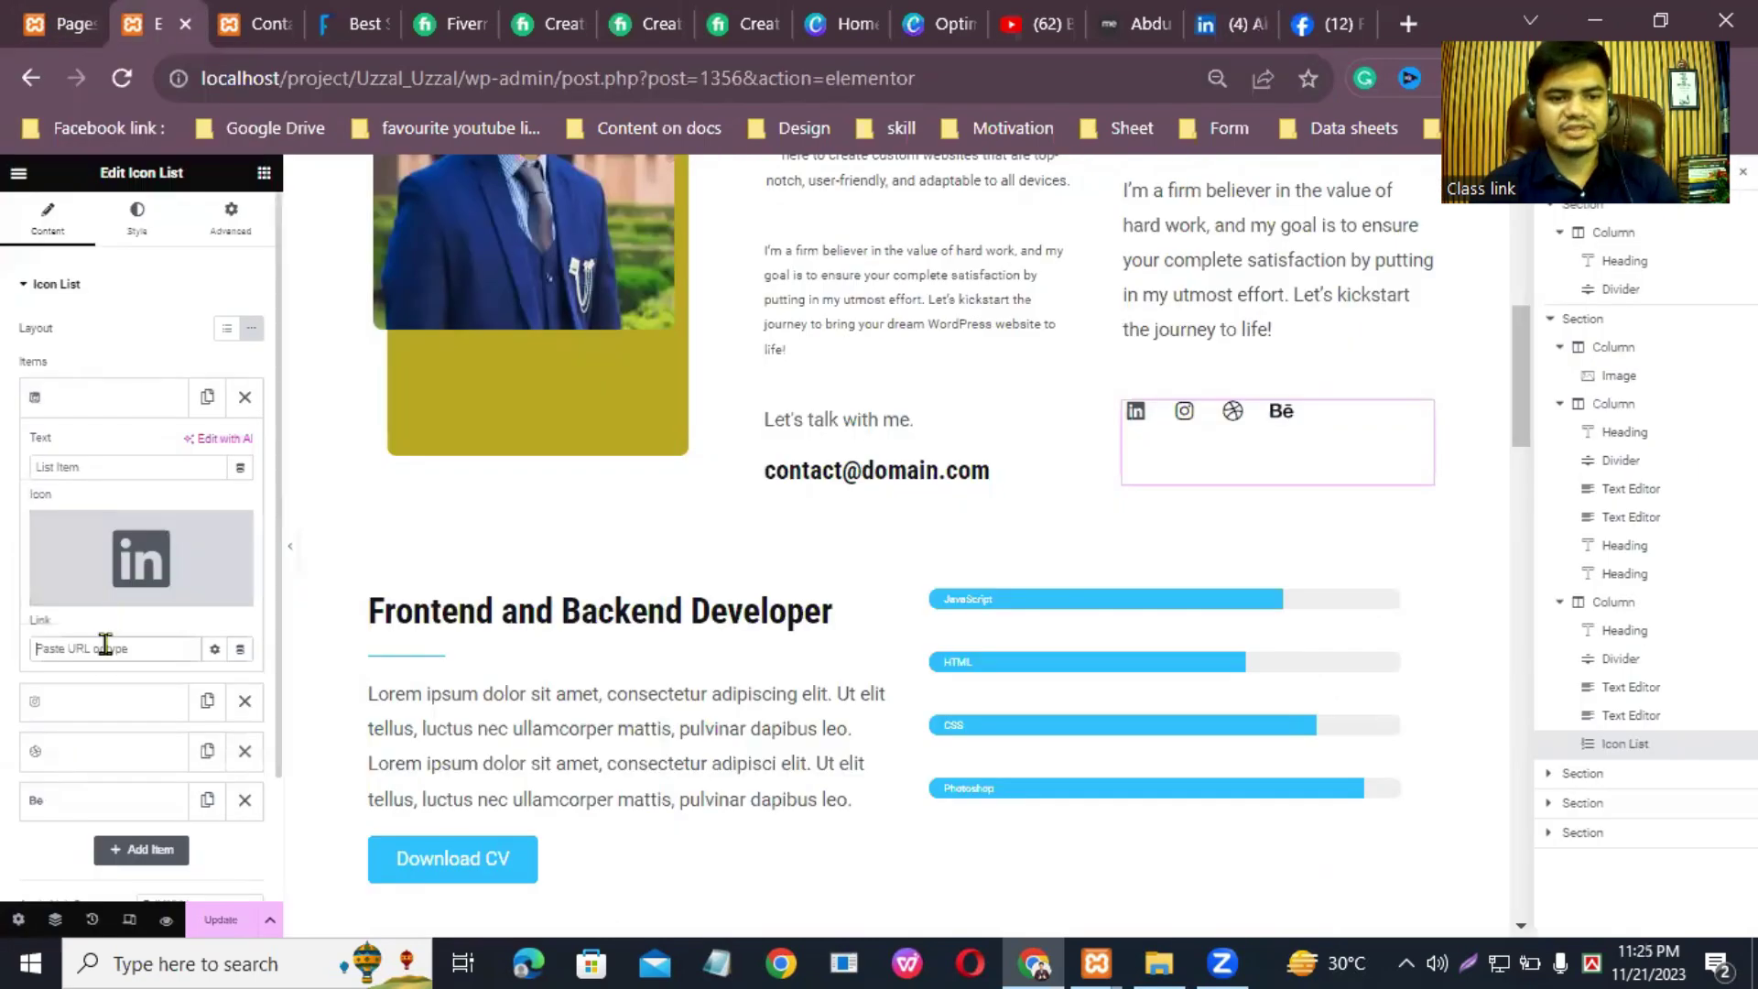
Step: Paste the copied LinkedIn profile address into the LinkedIn item's Link field
{"action": "right_click", "coordinate": [189, 467]}
{"action": "left_click", "coordinate": [220, 481]}
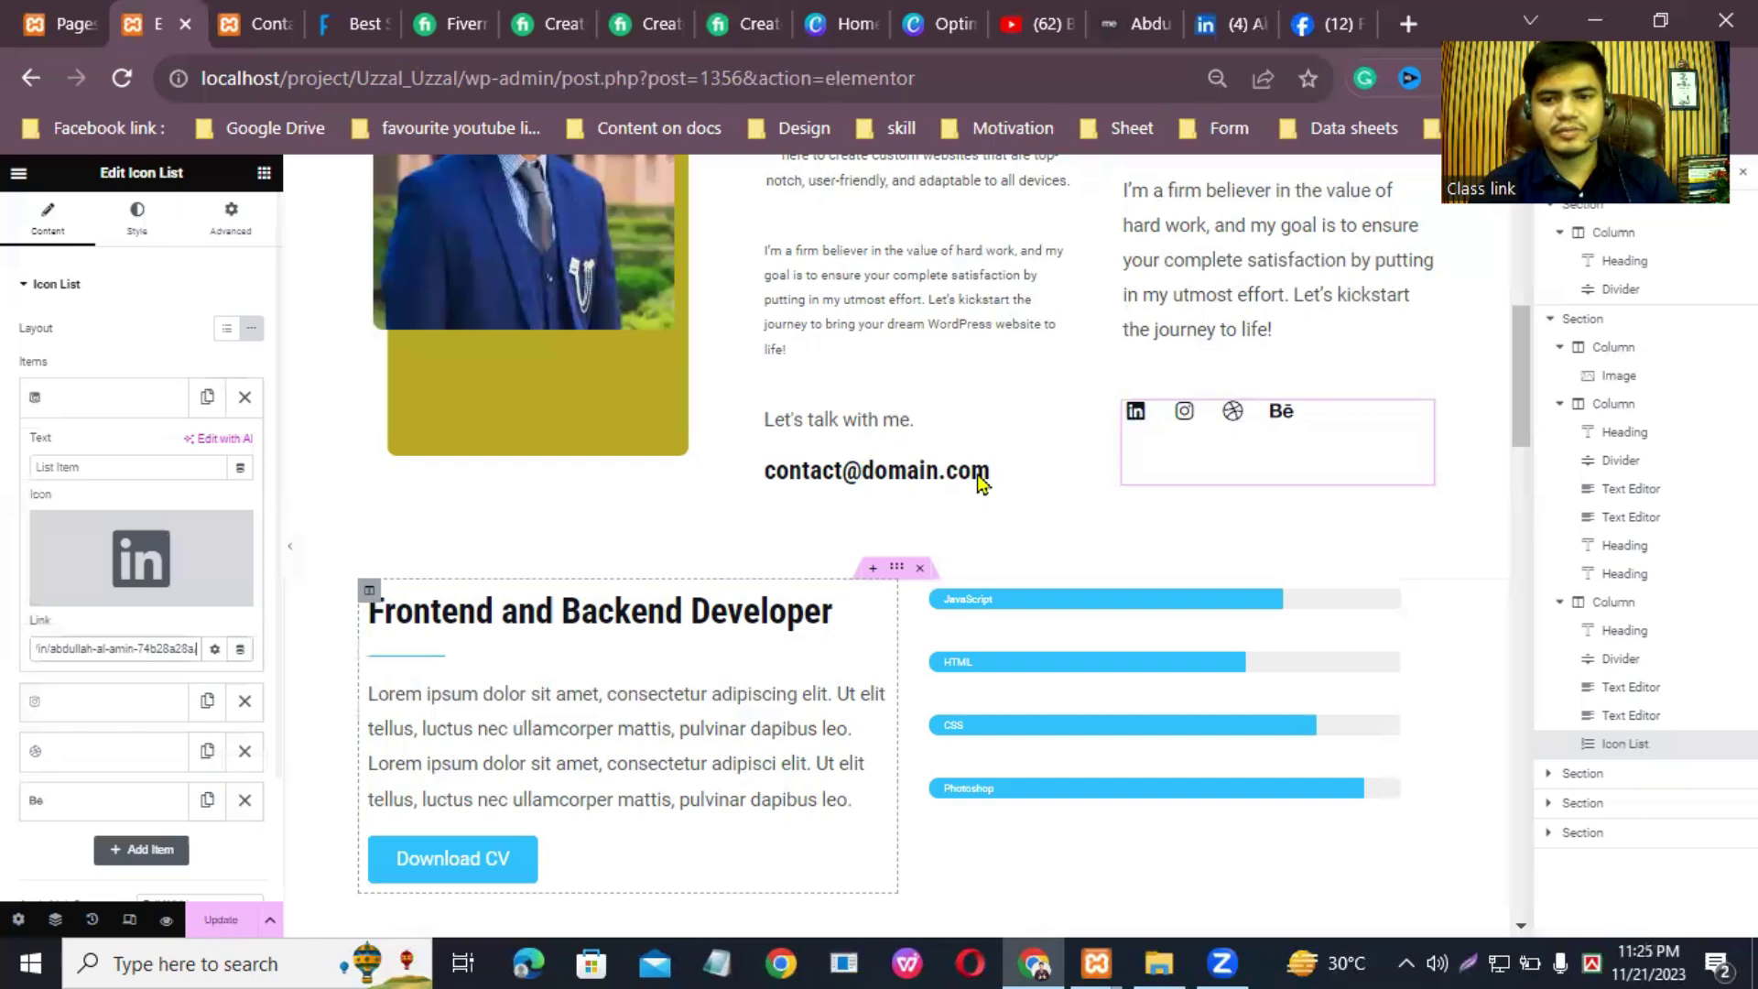
{"action": "left_click", "coordinate": [1225, 463]}
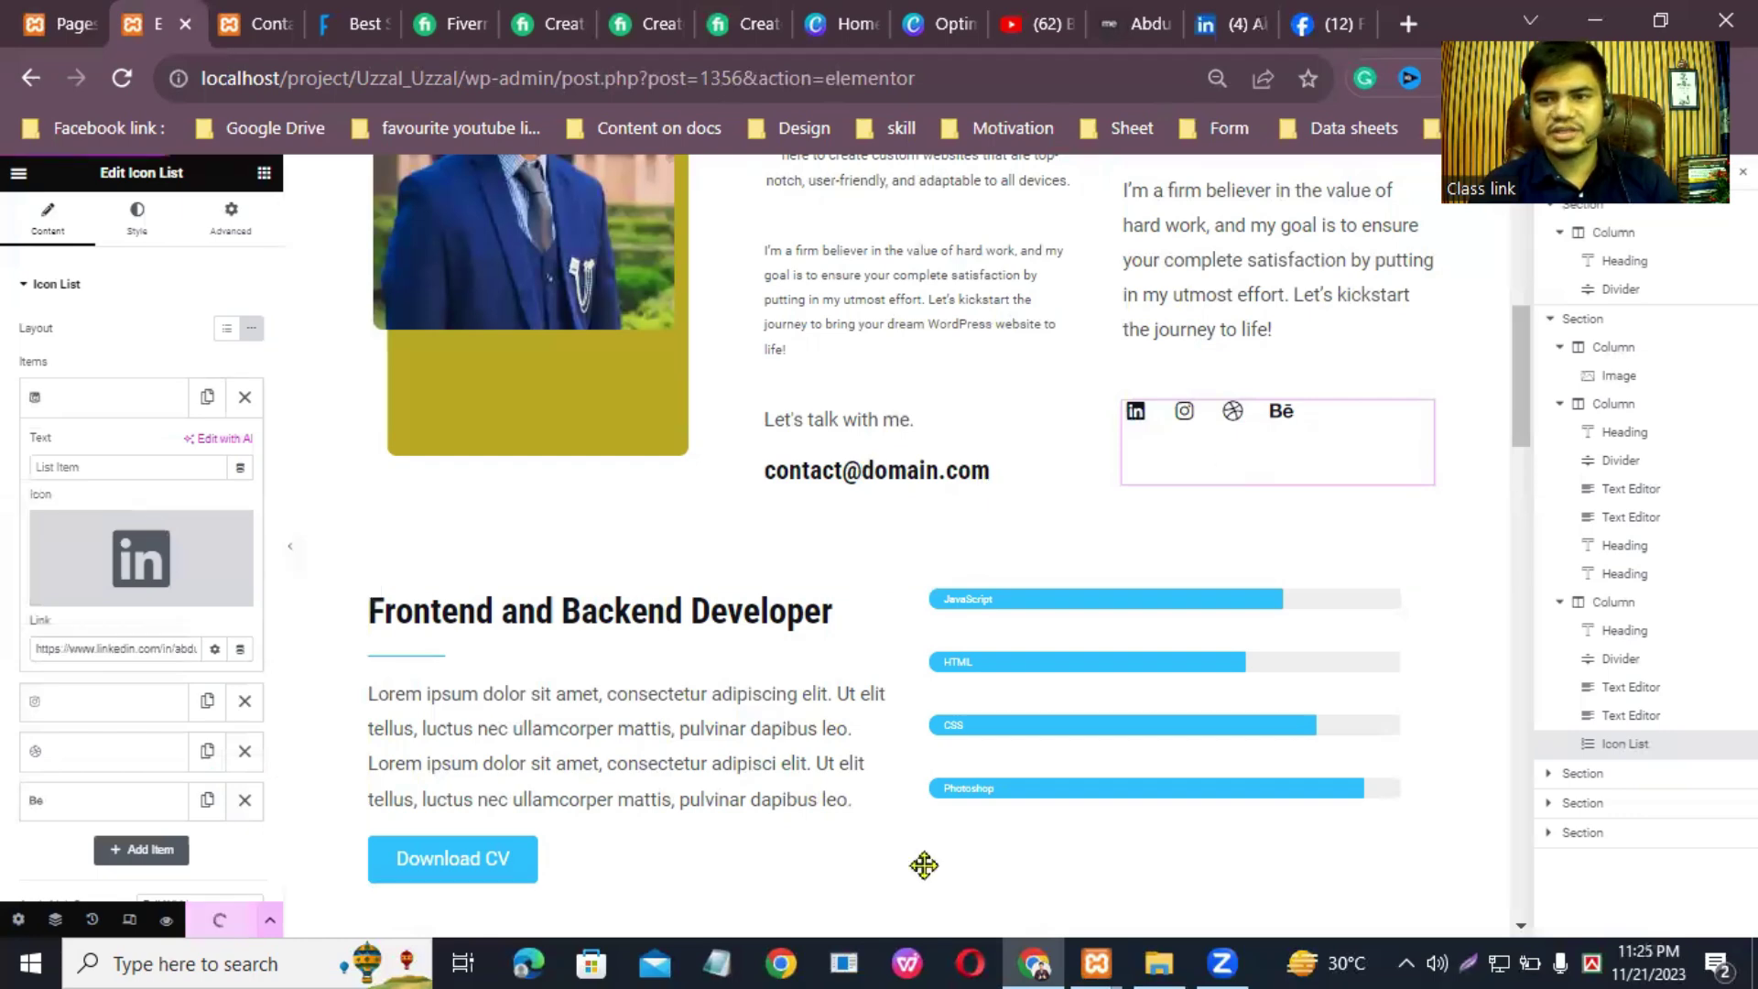
Step: Open the Facebook profile page, close the chat, and select its web address
{"action": "key", "text": "ctrl+9"}
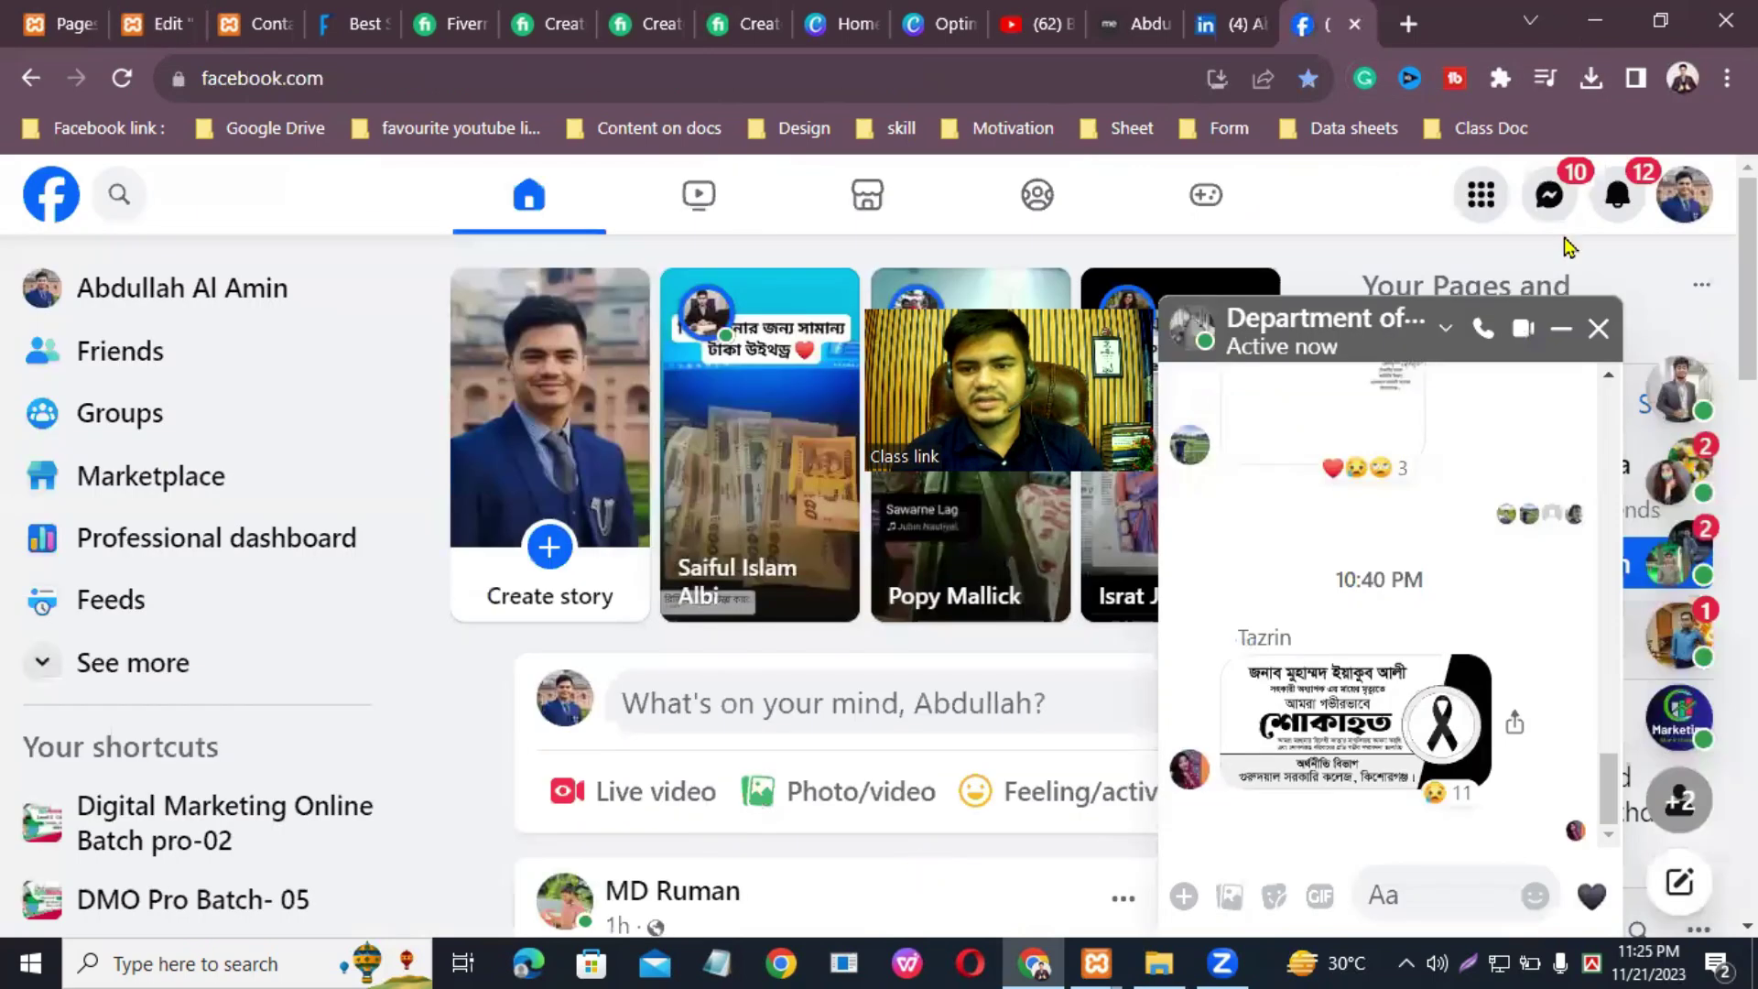
{"action": "left_click", "coordinate": [1374, 254]}
{"action": "left_click", "coordinate": [138, 287]}
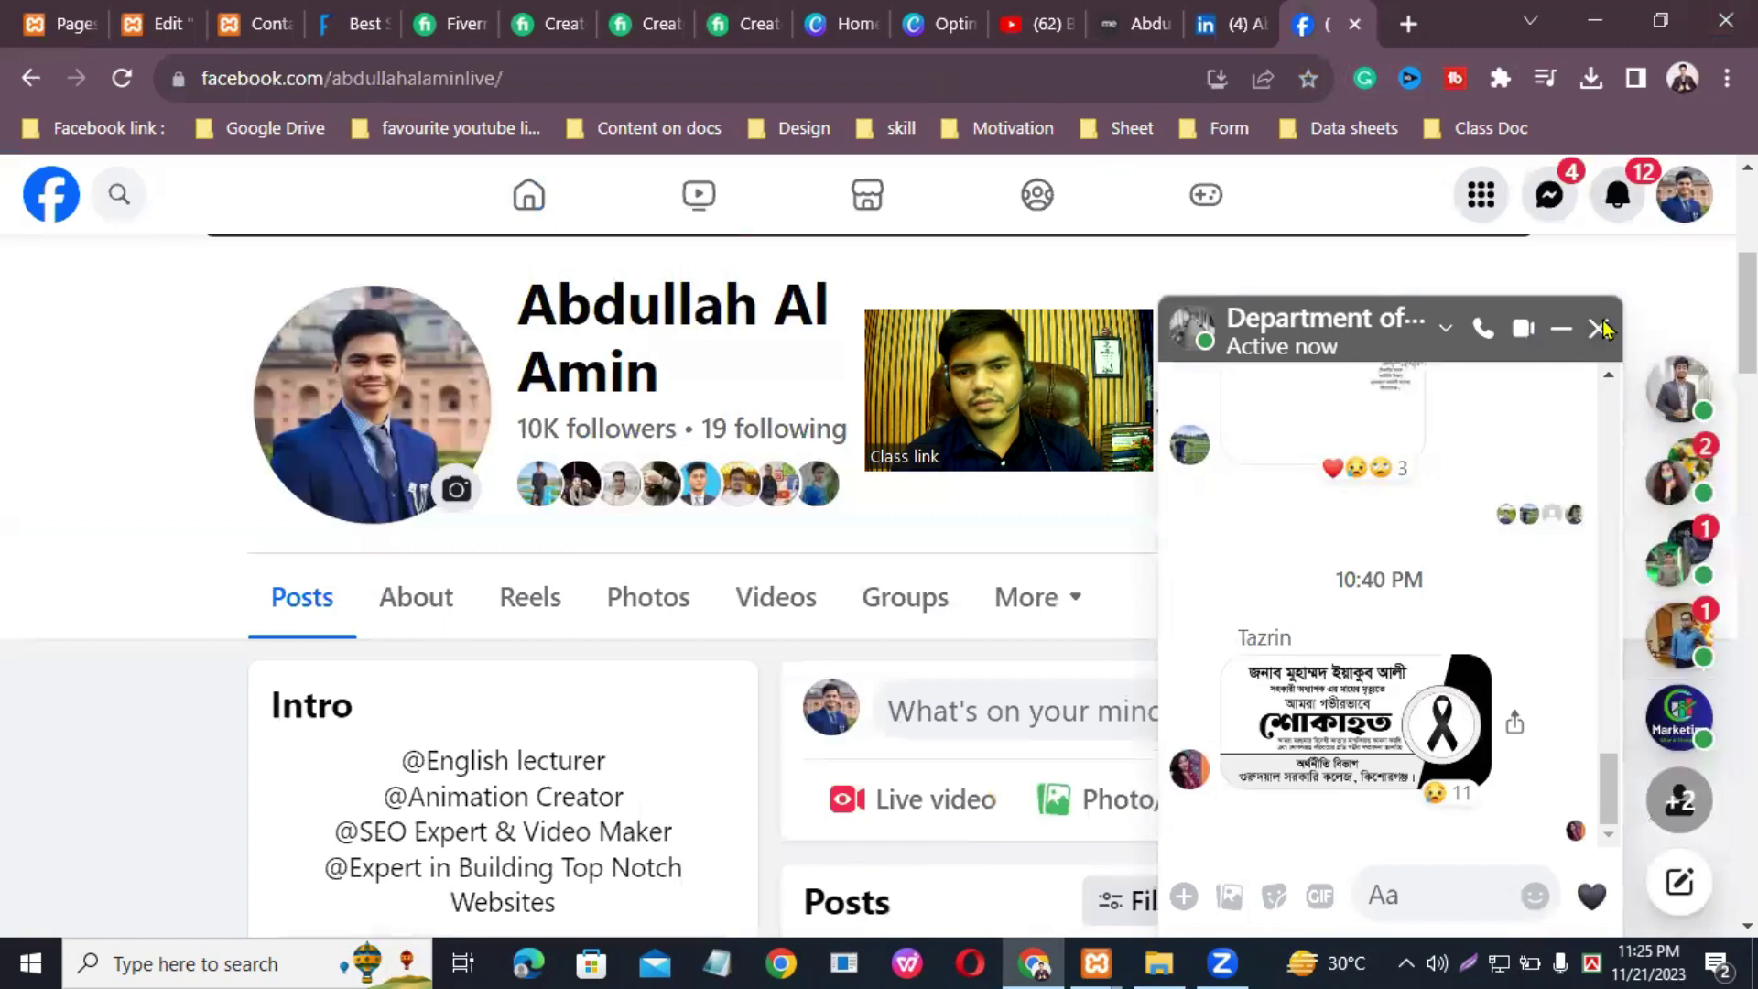
{"action": "left_click", "coordinate": [1599, 329]}
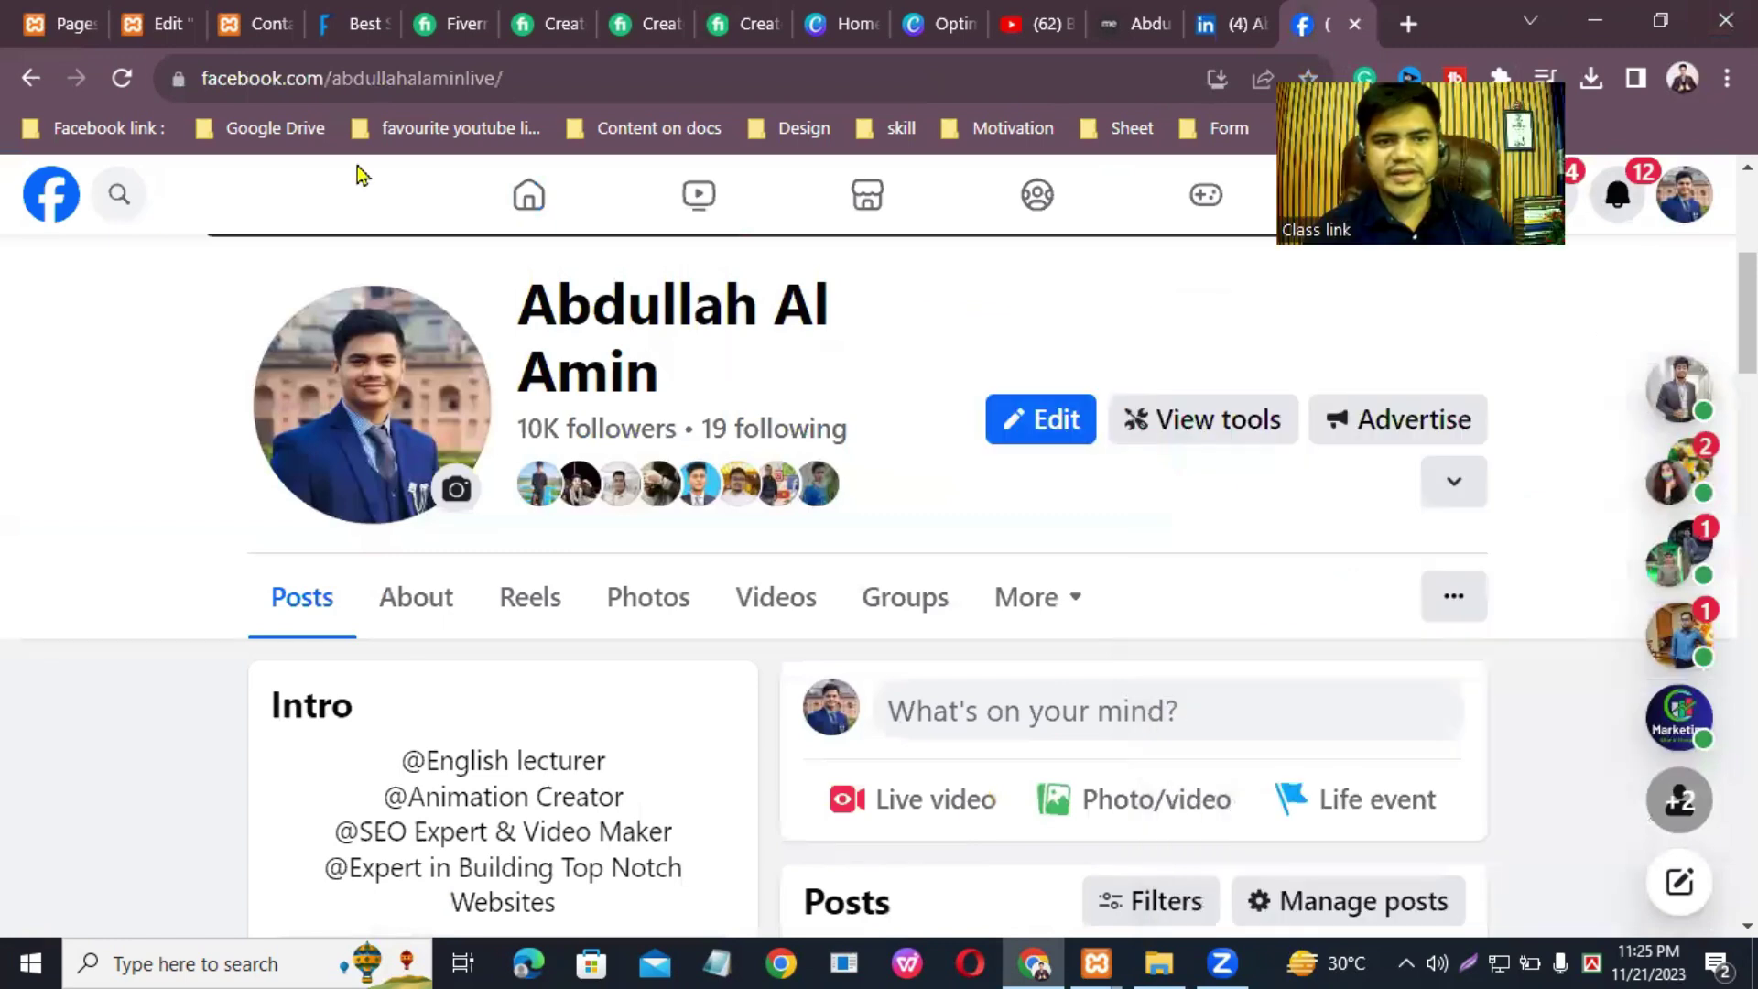
{"action": "key", "text": "ctrl+l"}
{"action": "key", "text": "super+c"}
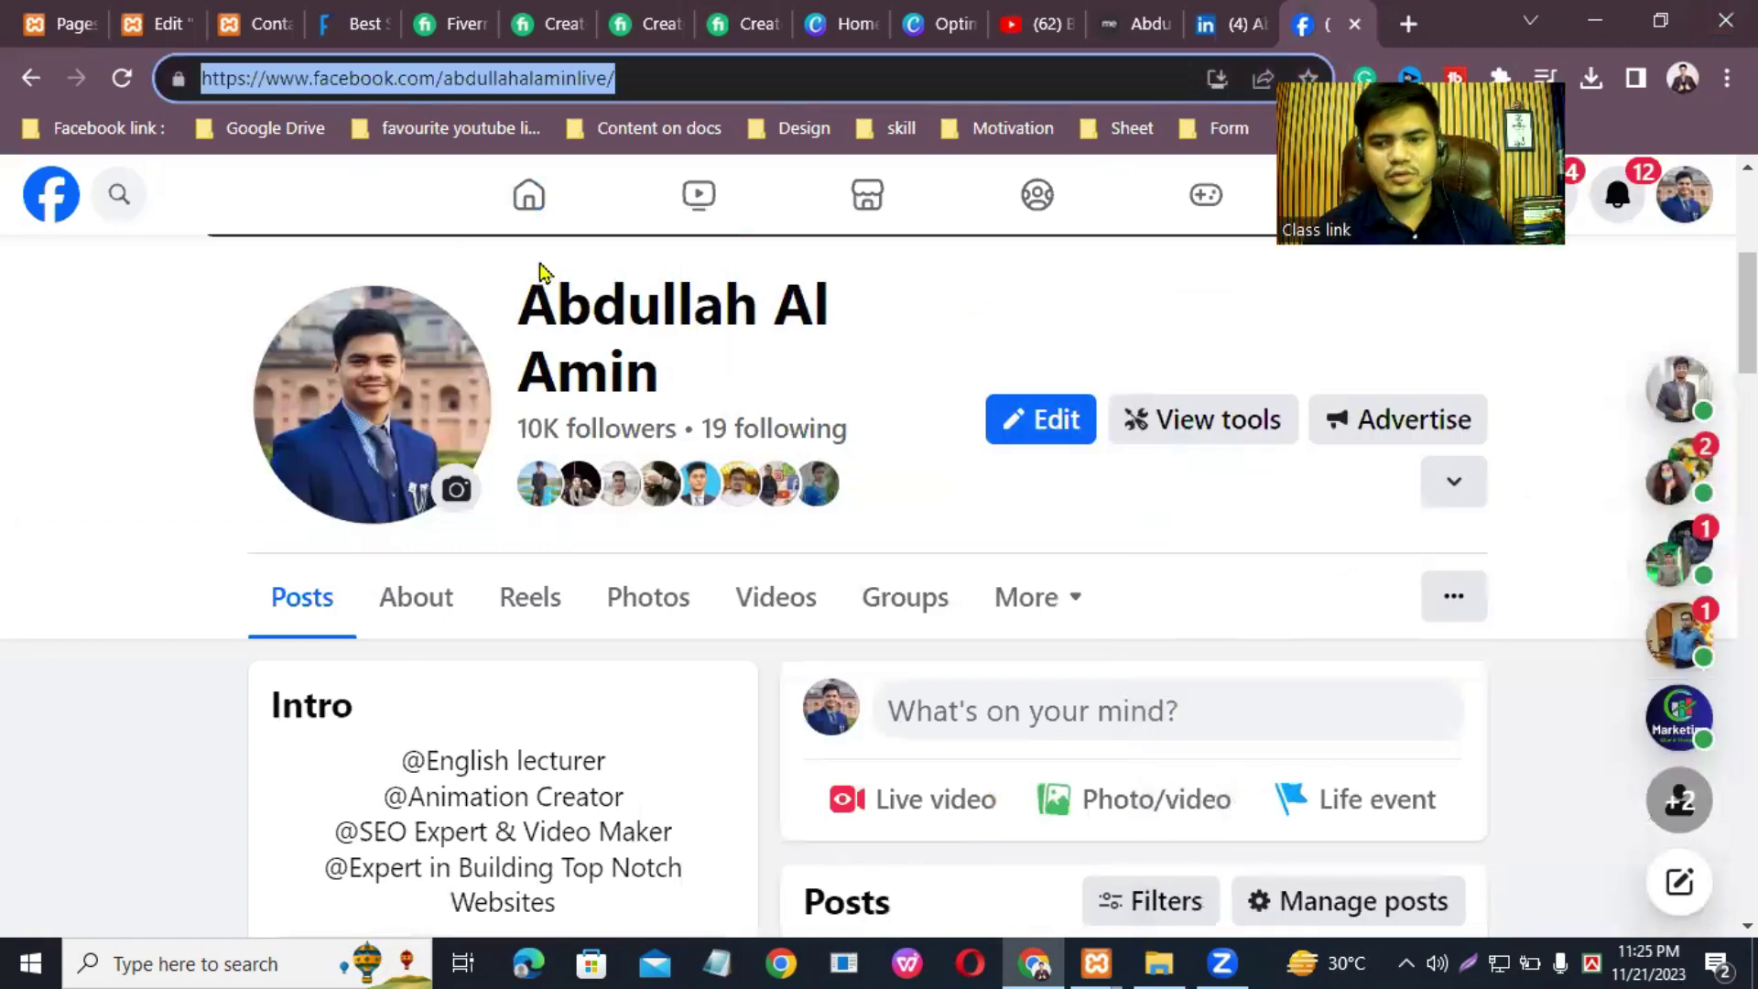
{"action": "left_click", "coordinate": [183, 17]}
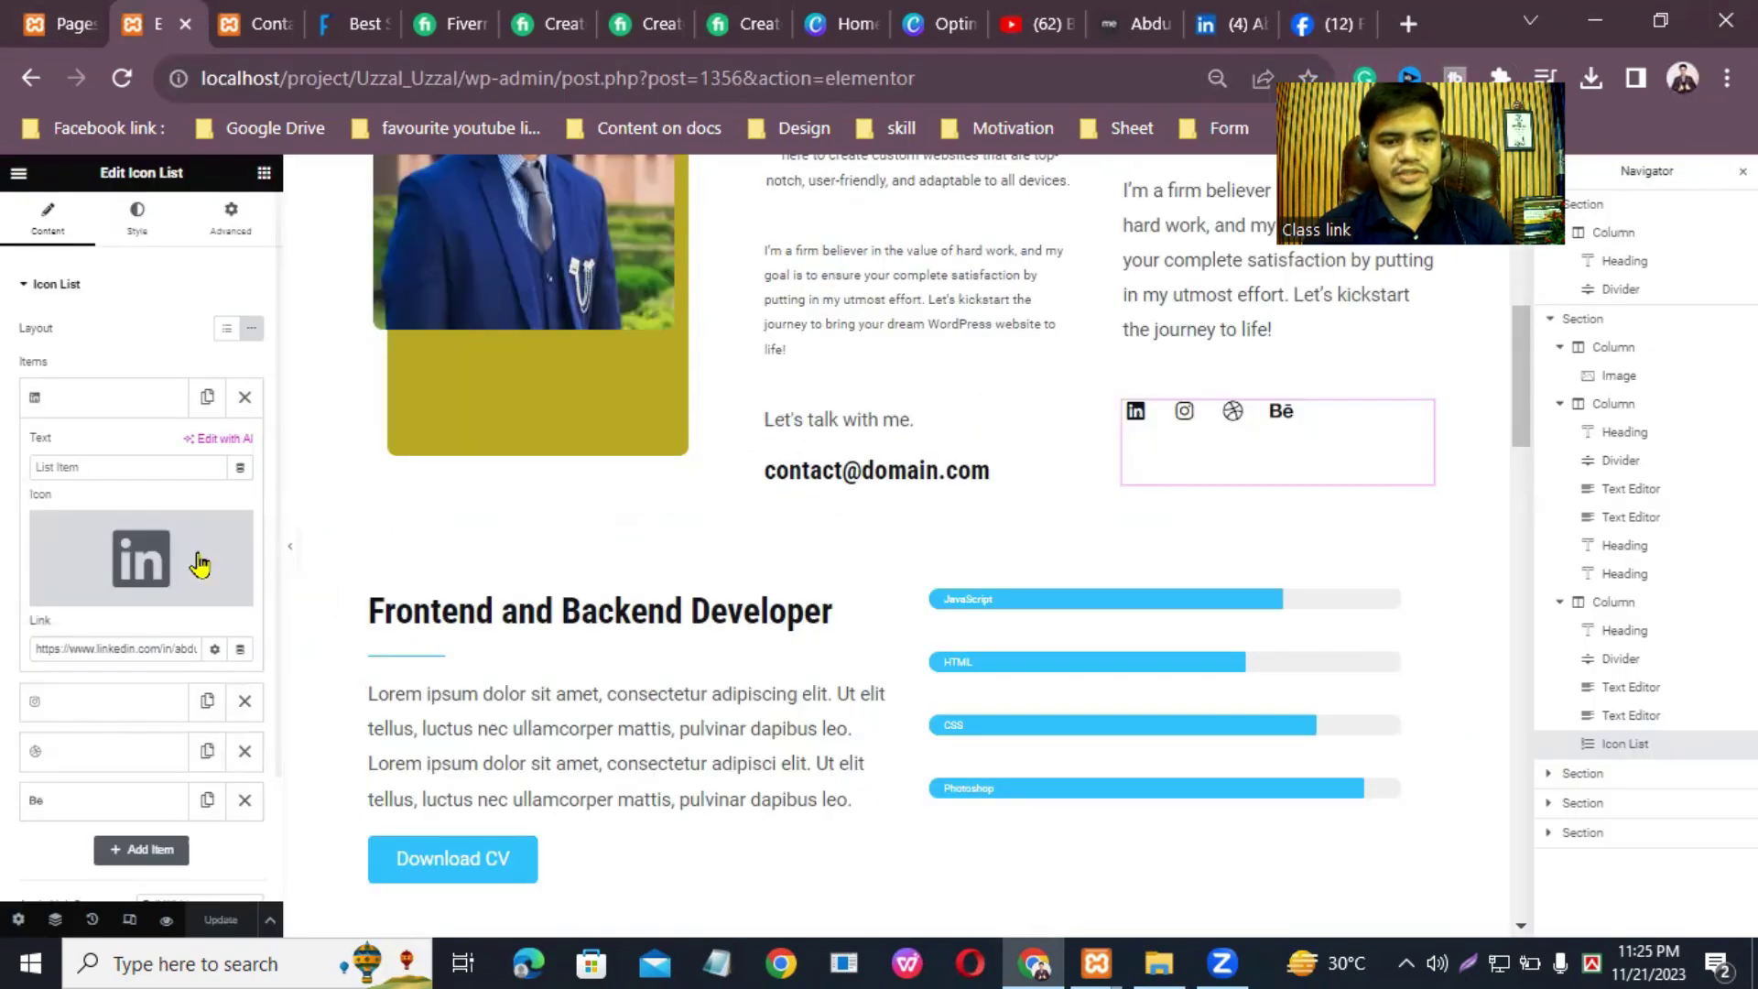
Step: Replace the Instagram item's icon with the round Facebook icon from the Icon Library
{"action": "left_click", "coordinate": [111, 701]}
{"action": "left_click", "coordinate": [87, 652]}
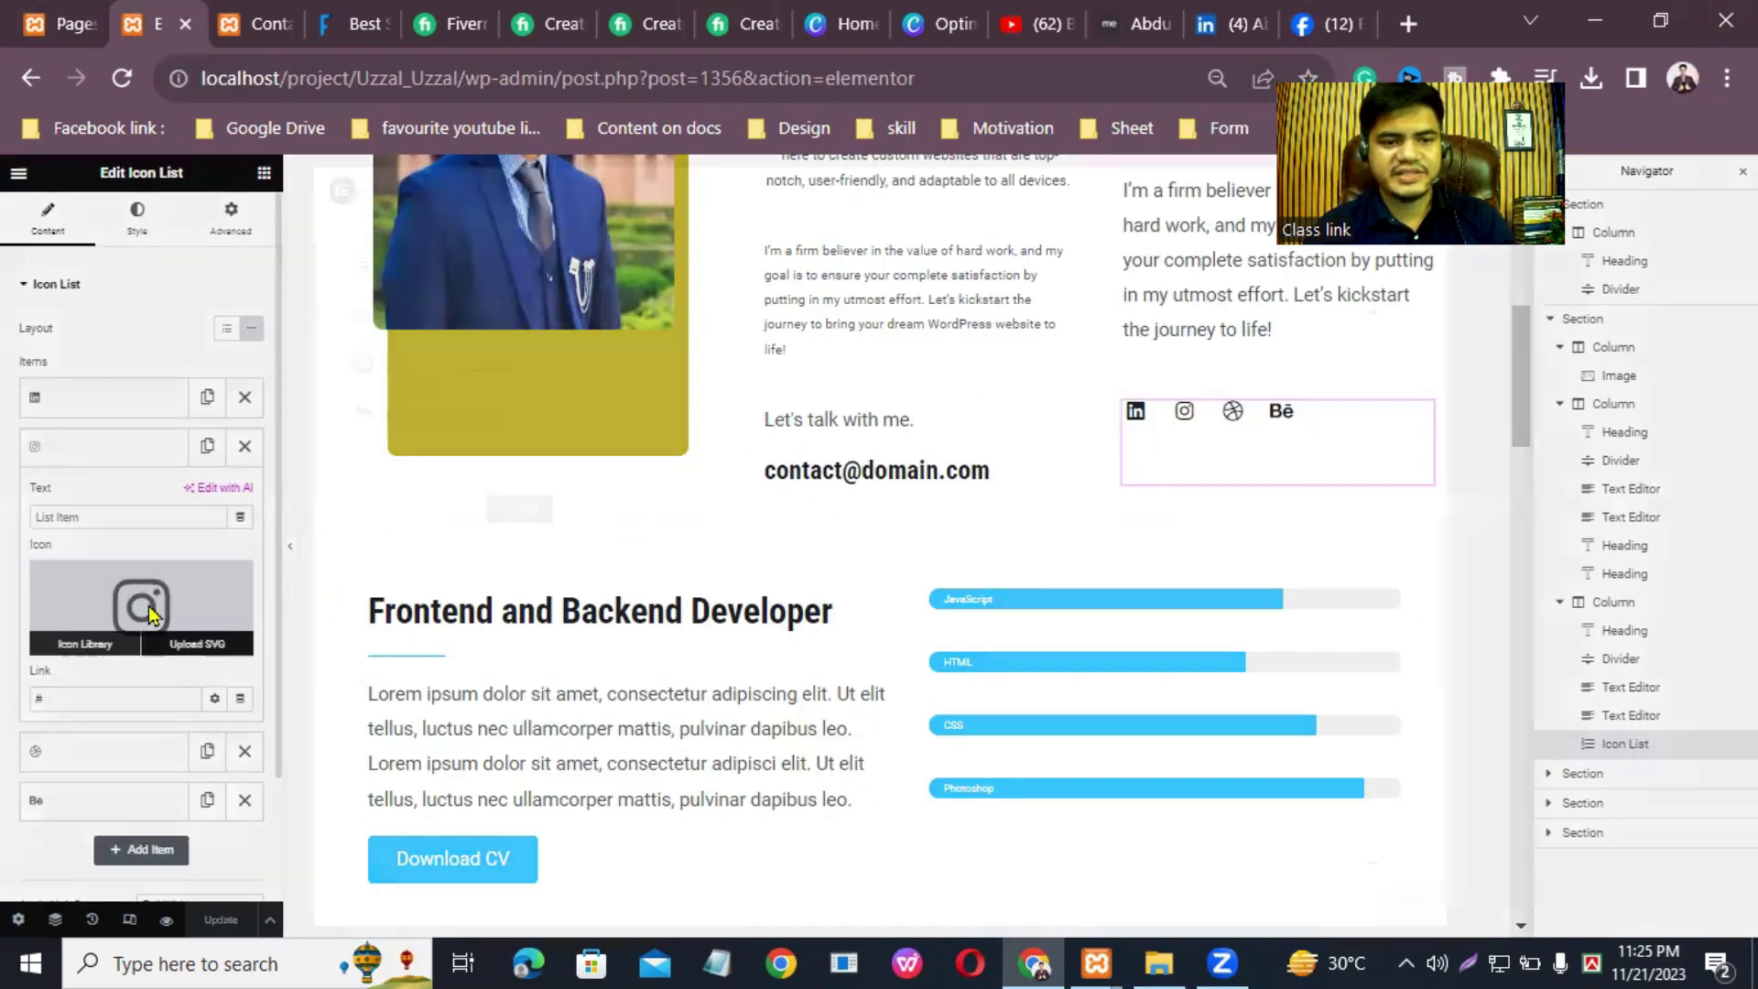
{"action": "left_click", "coordinate": [978, 260]}
{"action": "type", "text": "face"}
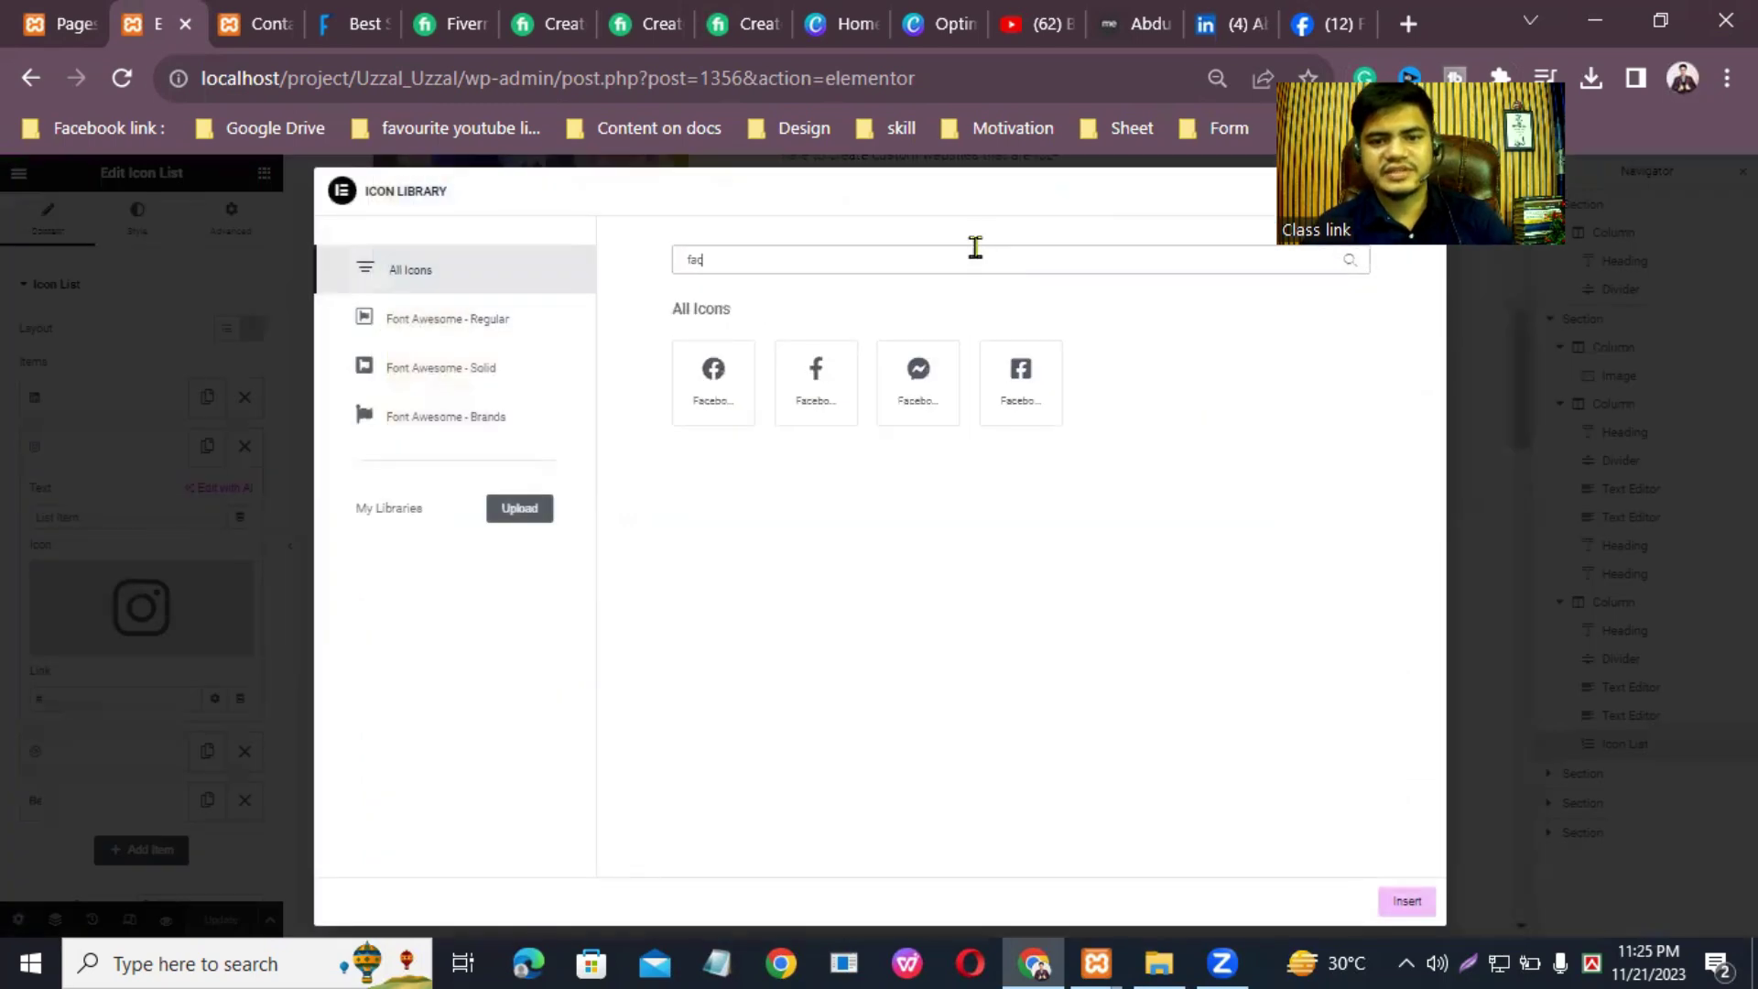
{"action": "left_click", "coordinate": [714, 385]}
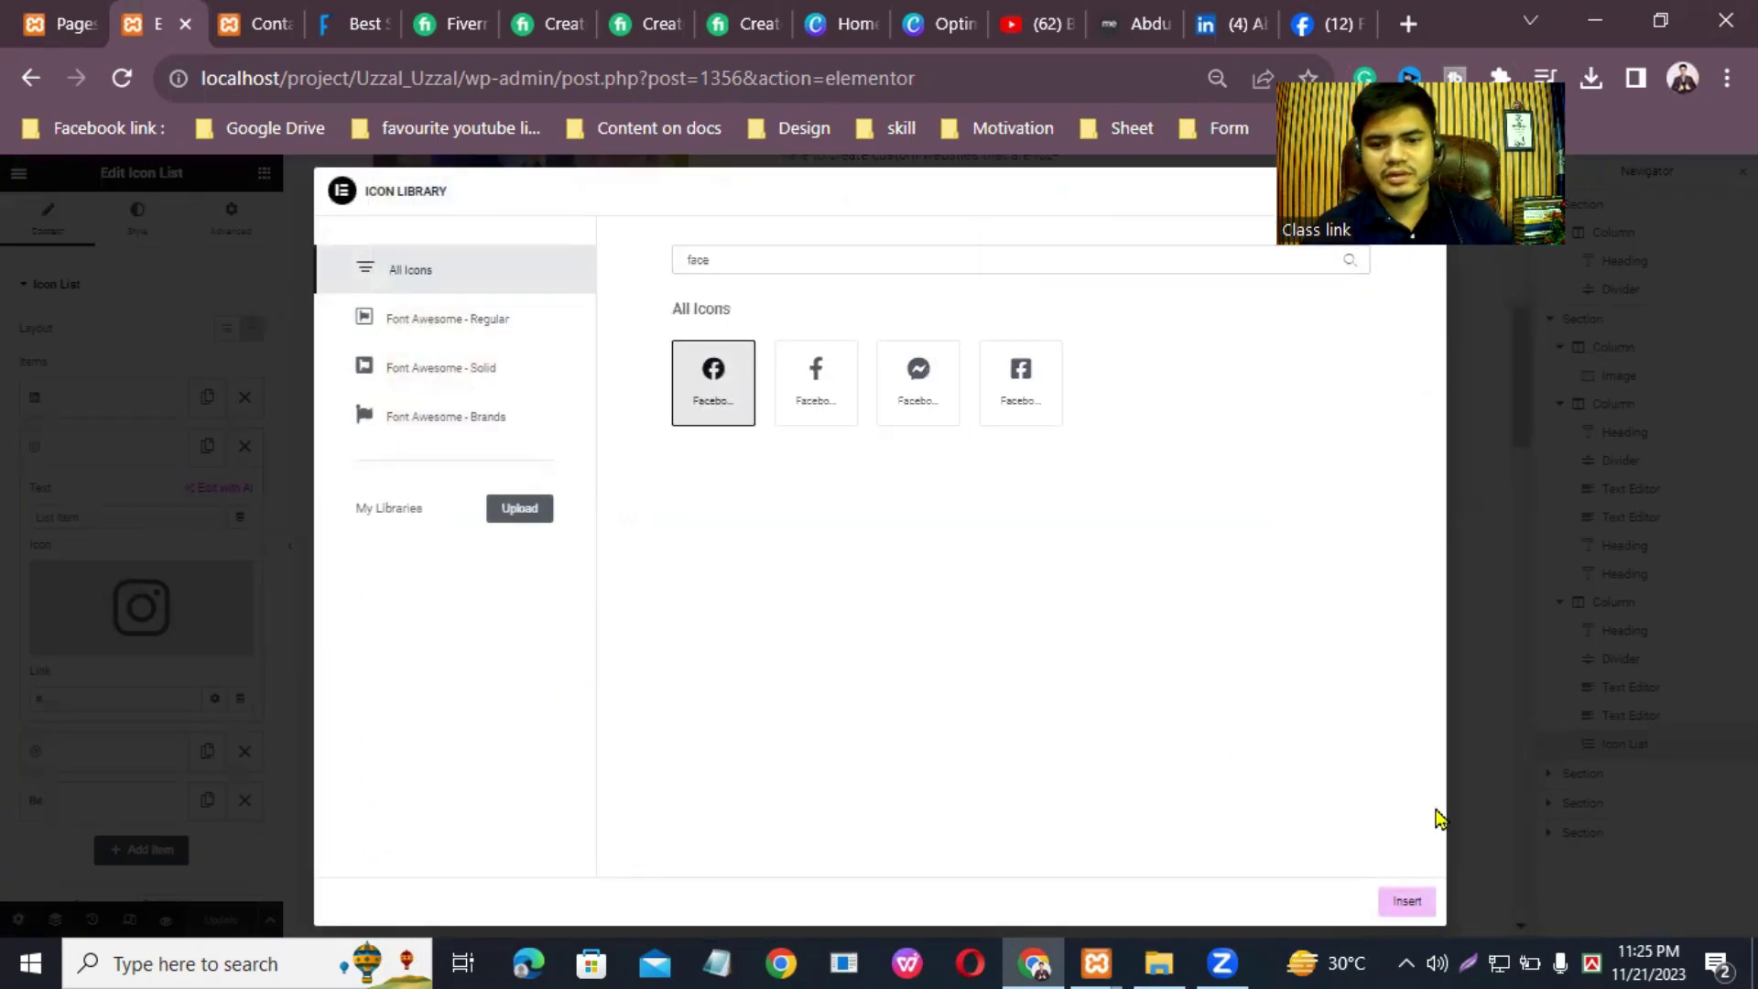
{"action": "left_click", "coordinate": [1408, 901]}
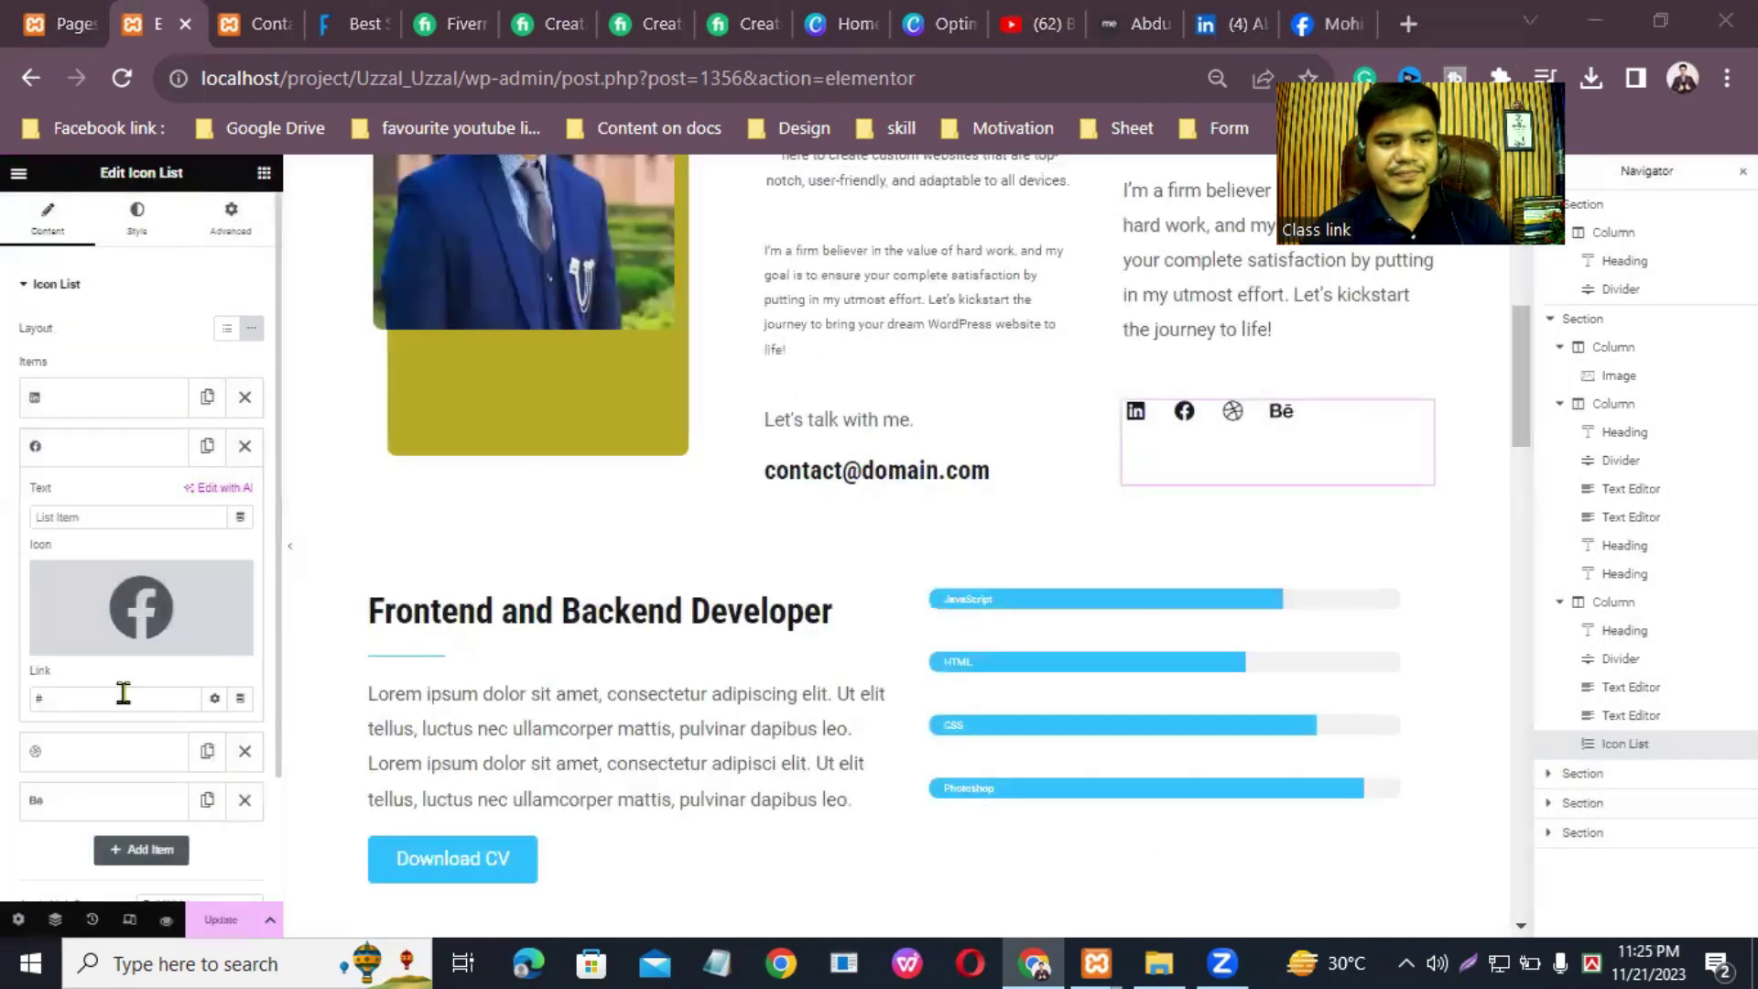
Step: Replace the Facebook item's # link with the pasted Facebook profile address
{"action": "left_click", "coordinate": [109, 705]}
{"action": "key", "text": "BackSpace"}
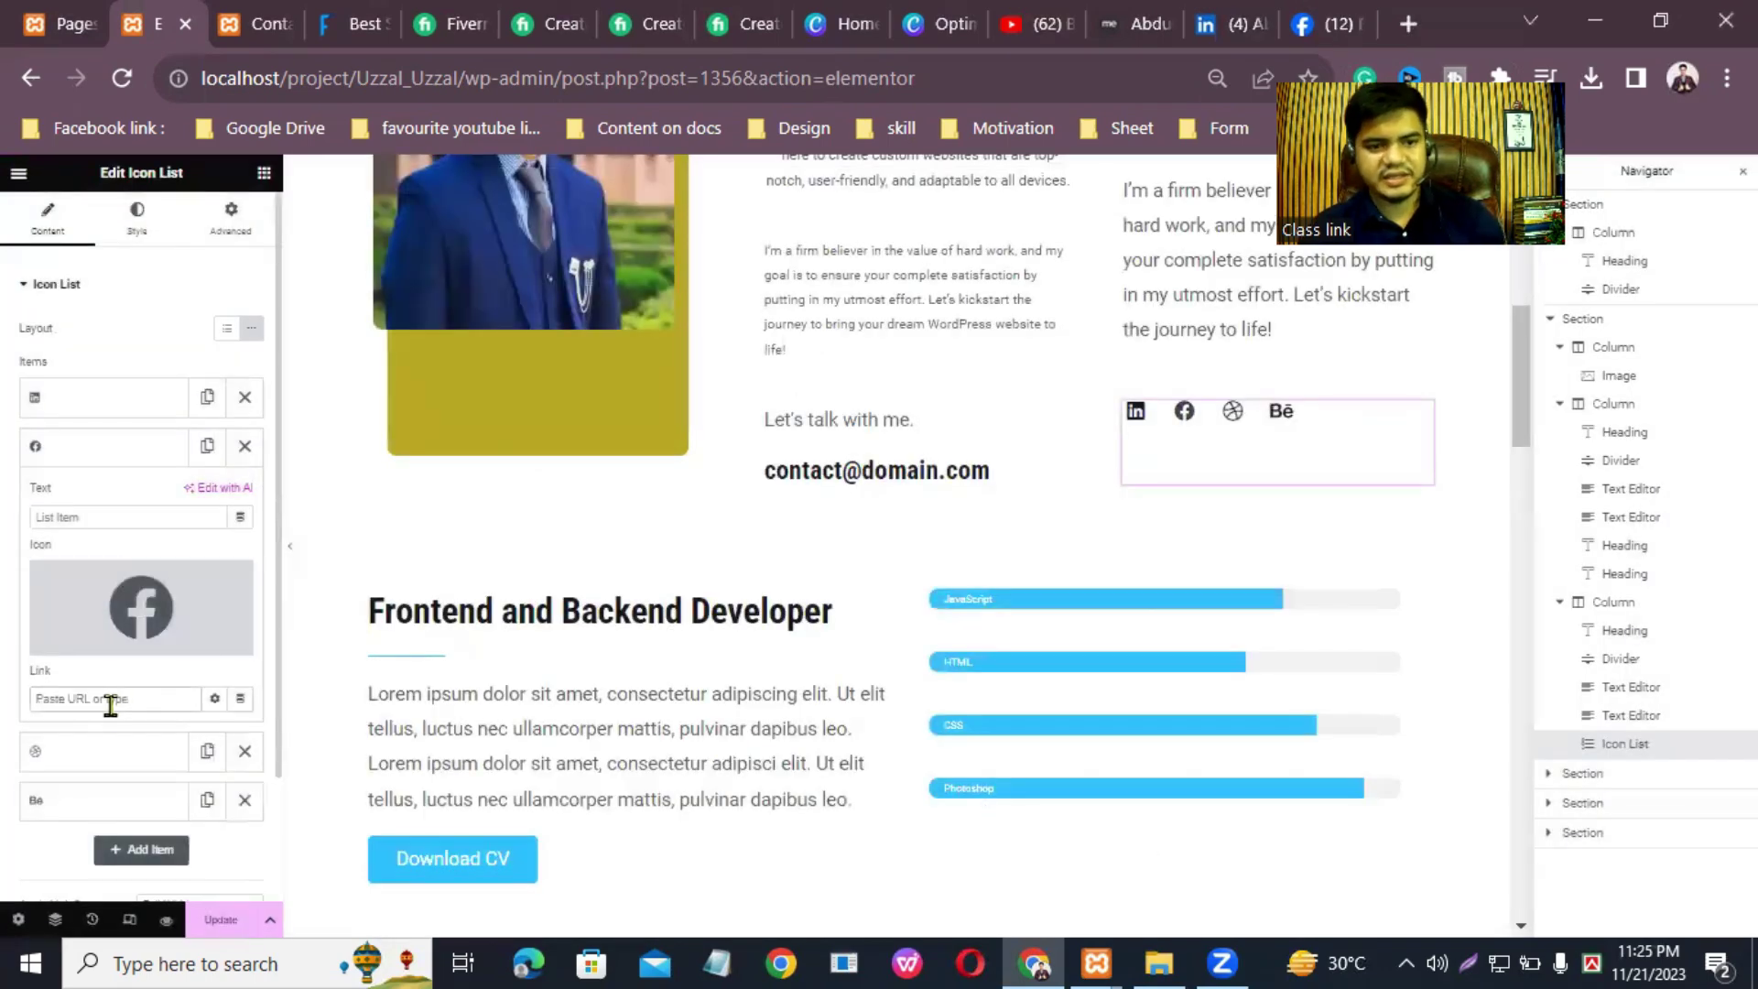
{"action": "right_click", "coordinate": [112, 705]}
{"action": "left_click", "coordinate": [177, 506]}
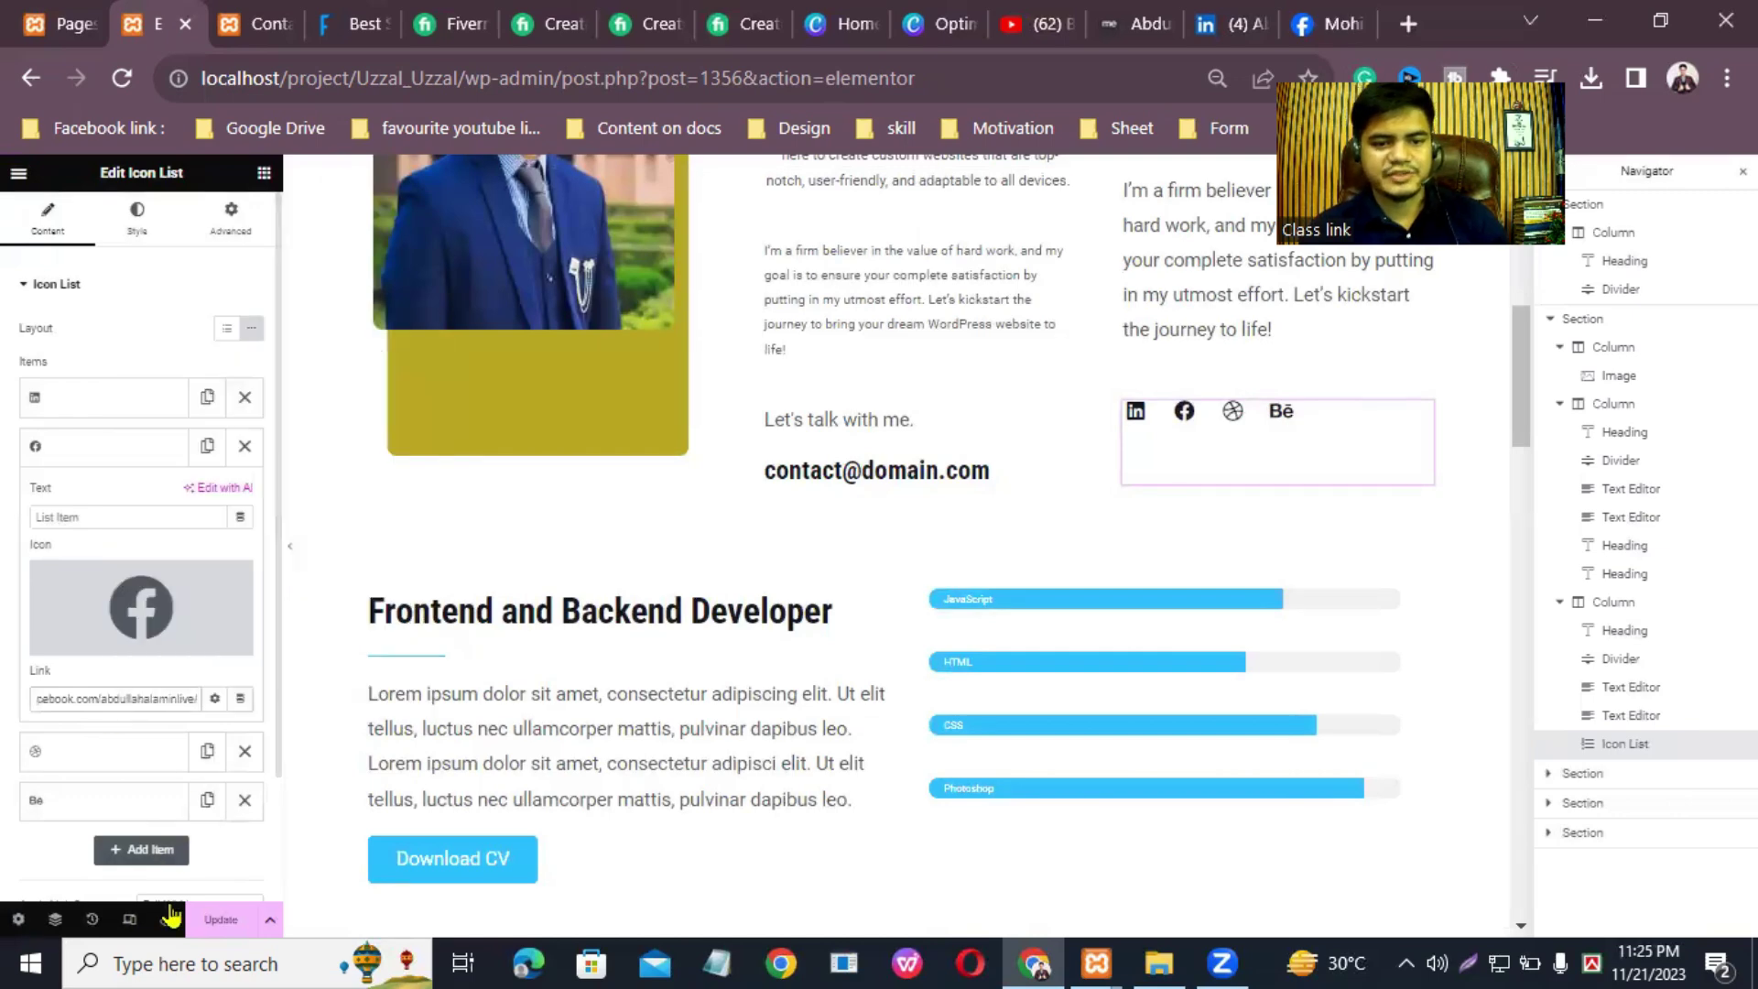
{"action": "left_click", "coordinate": [220, 919]}
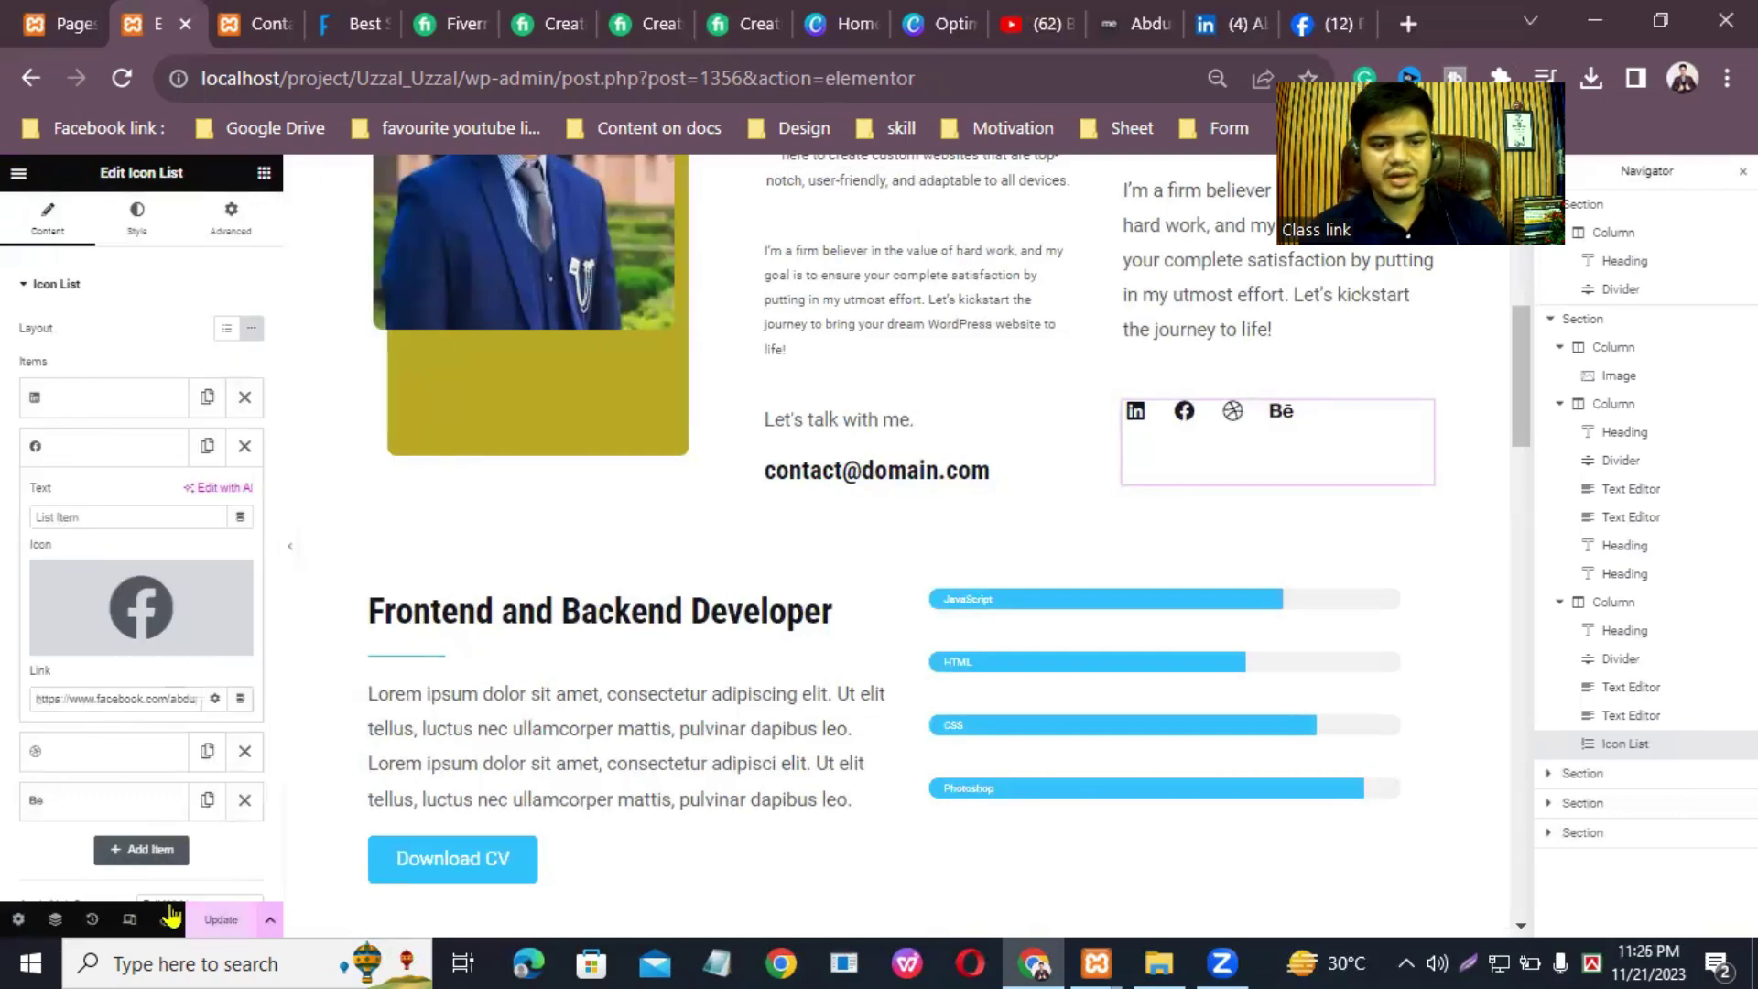
Step: Delete the dribbble and Behance items and update the page
{"action": "left_click", "coordinate": [244, 753]}
{"action": "left_click", "coordinate": [244, 753]}
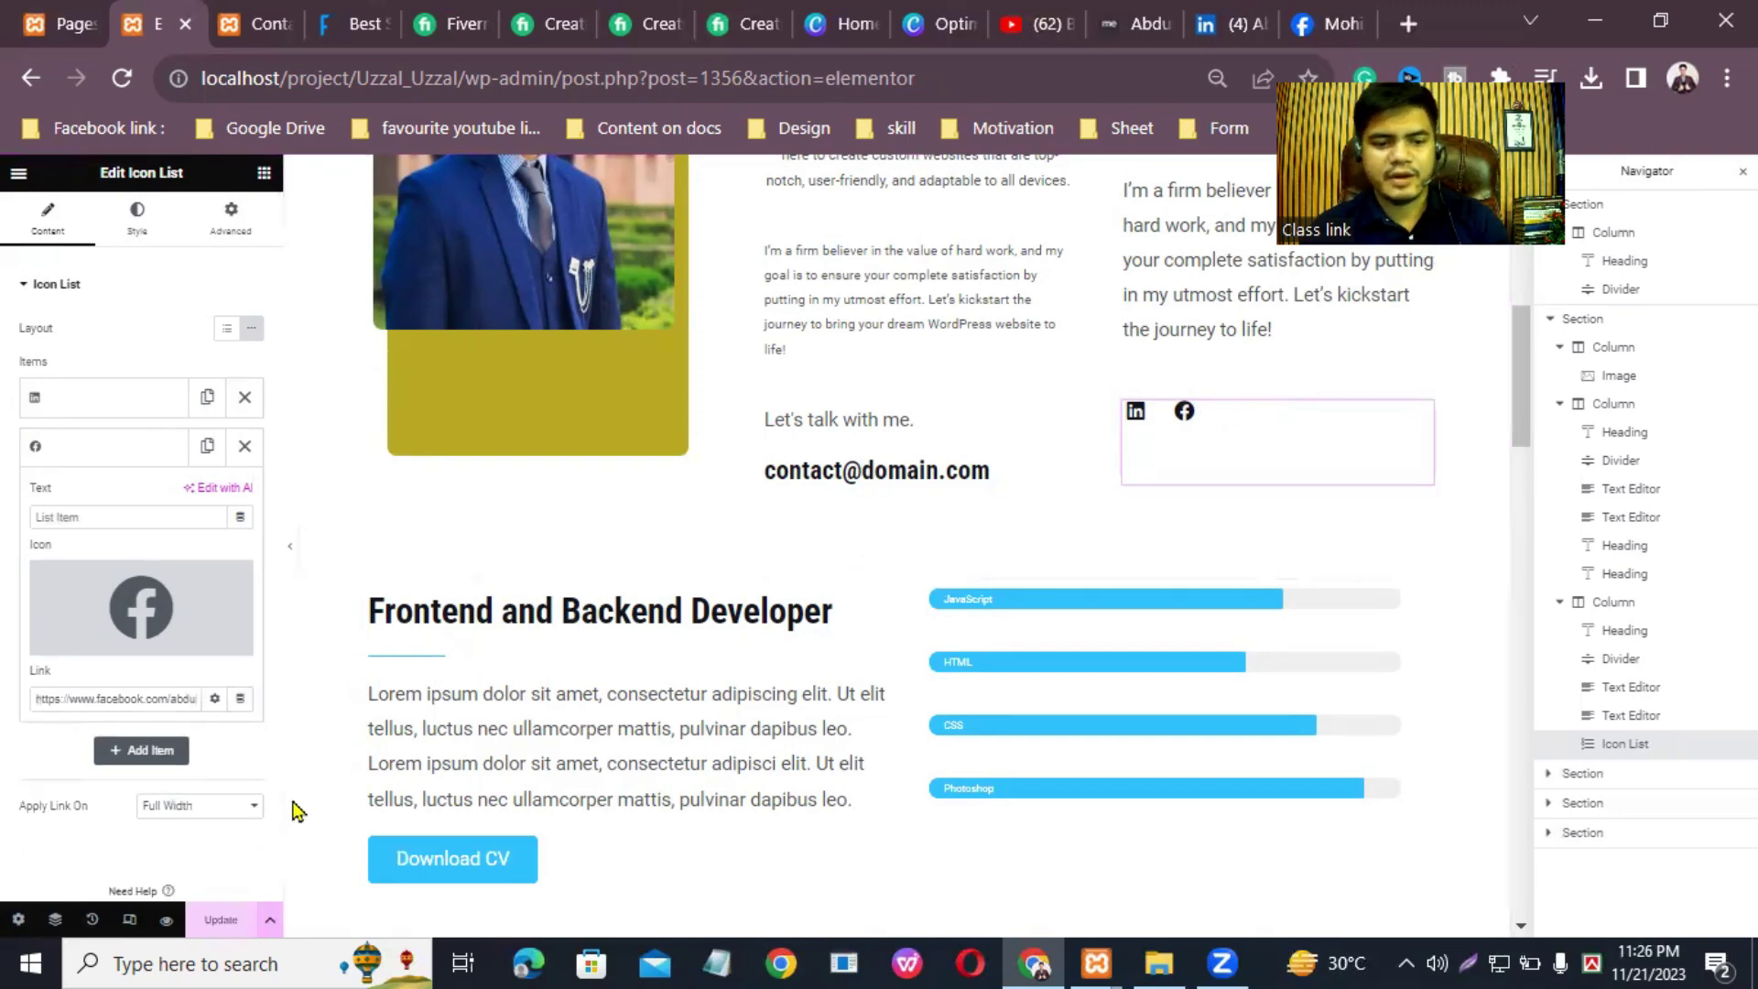
{"action": "left_click", "coordinate": [220, 929]}
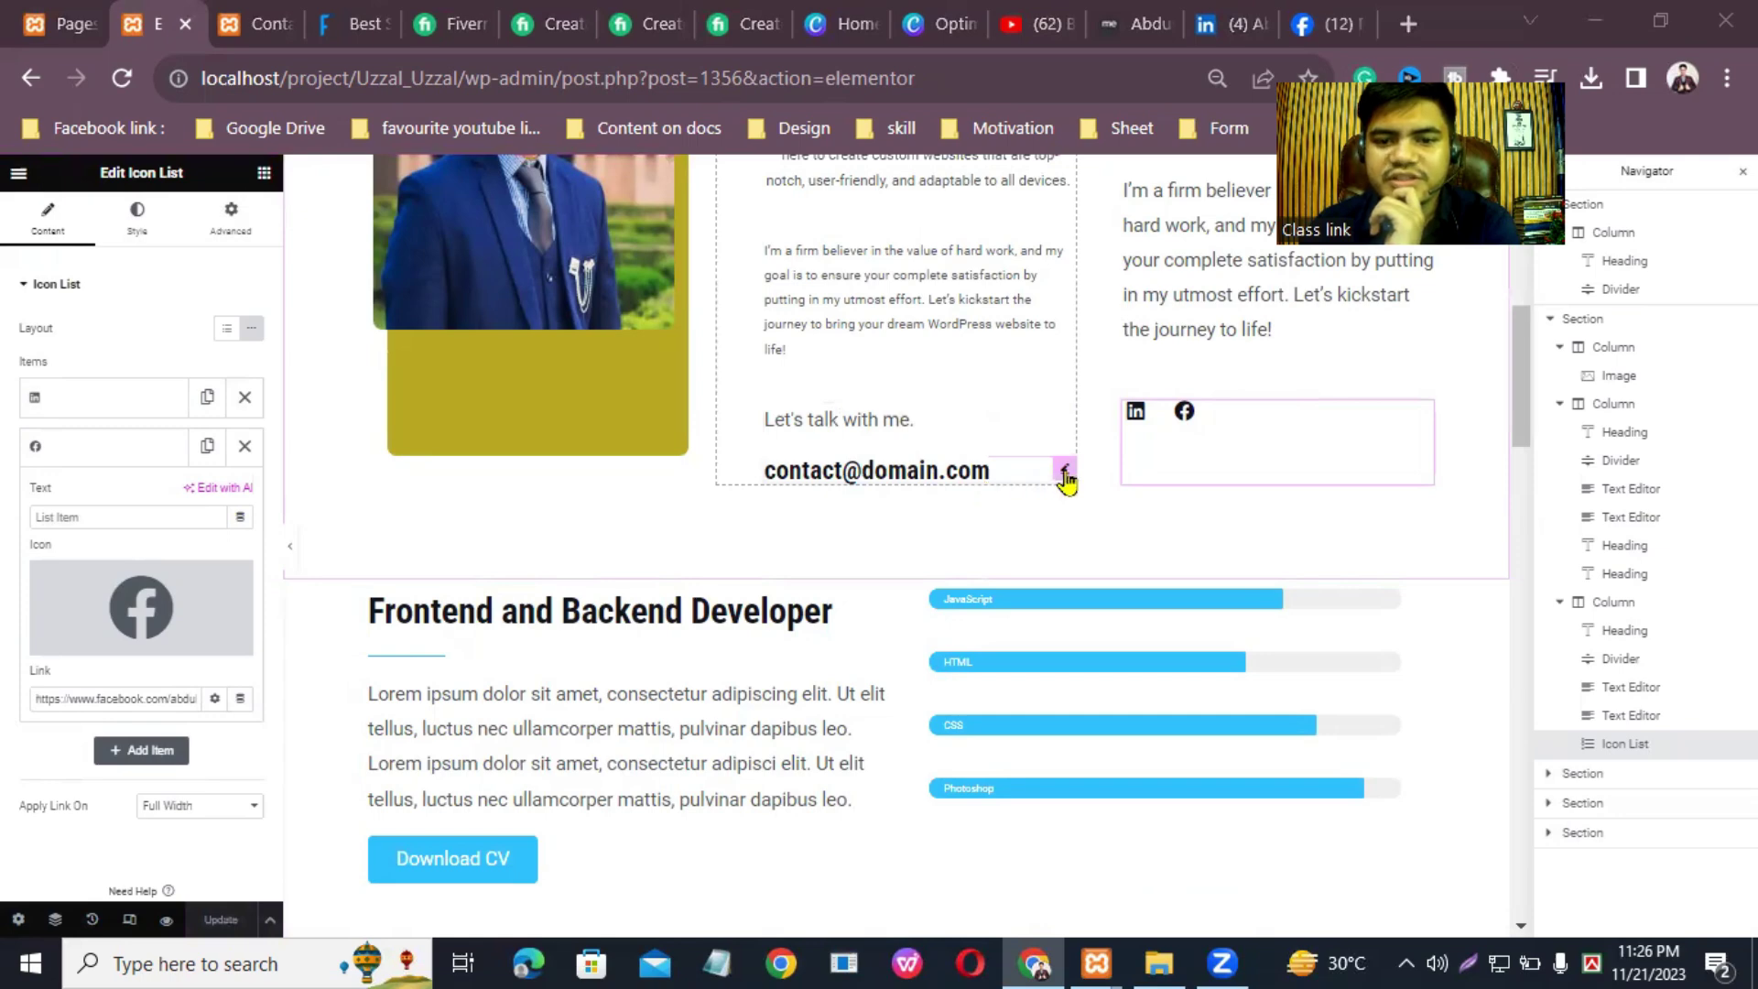
{"action": "left_click", "coordinate": [1063, 469]}
{"action": "left_click", "coordinate": [154, 351]}
{"action": "key", "text": "BackSpace"}
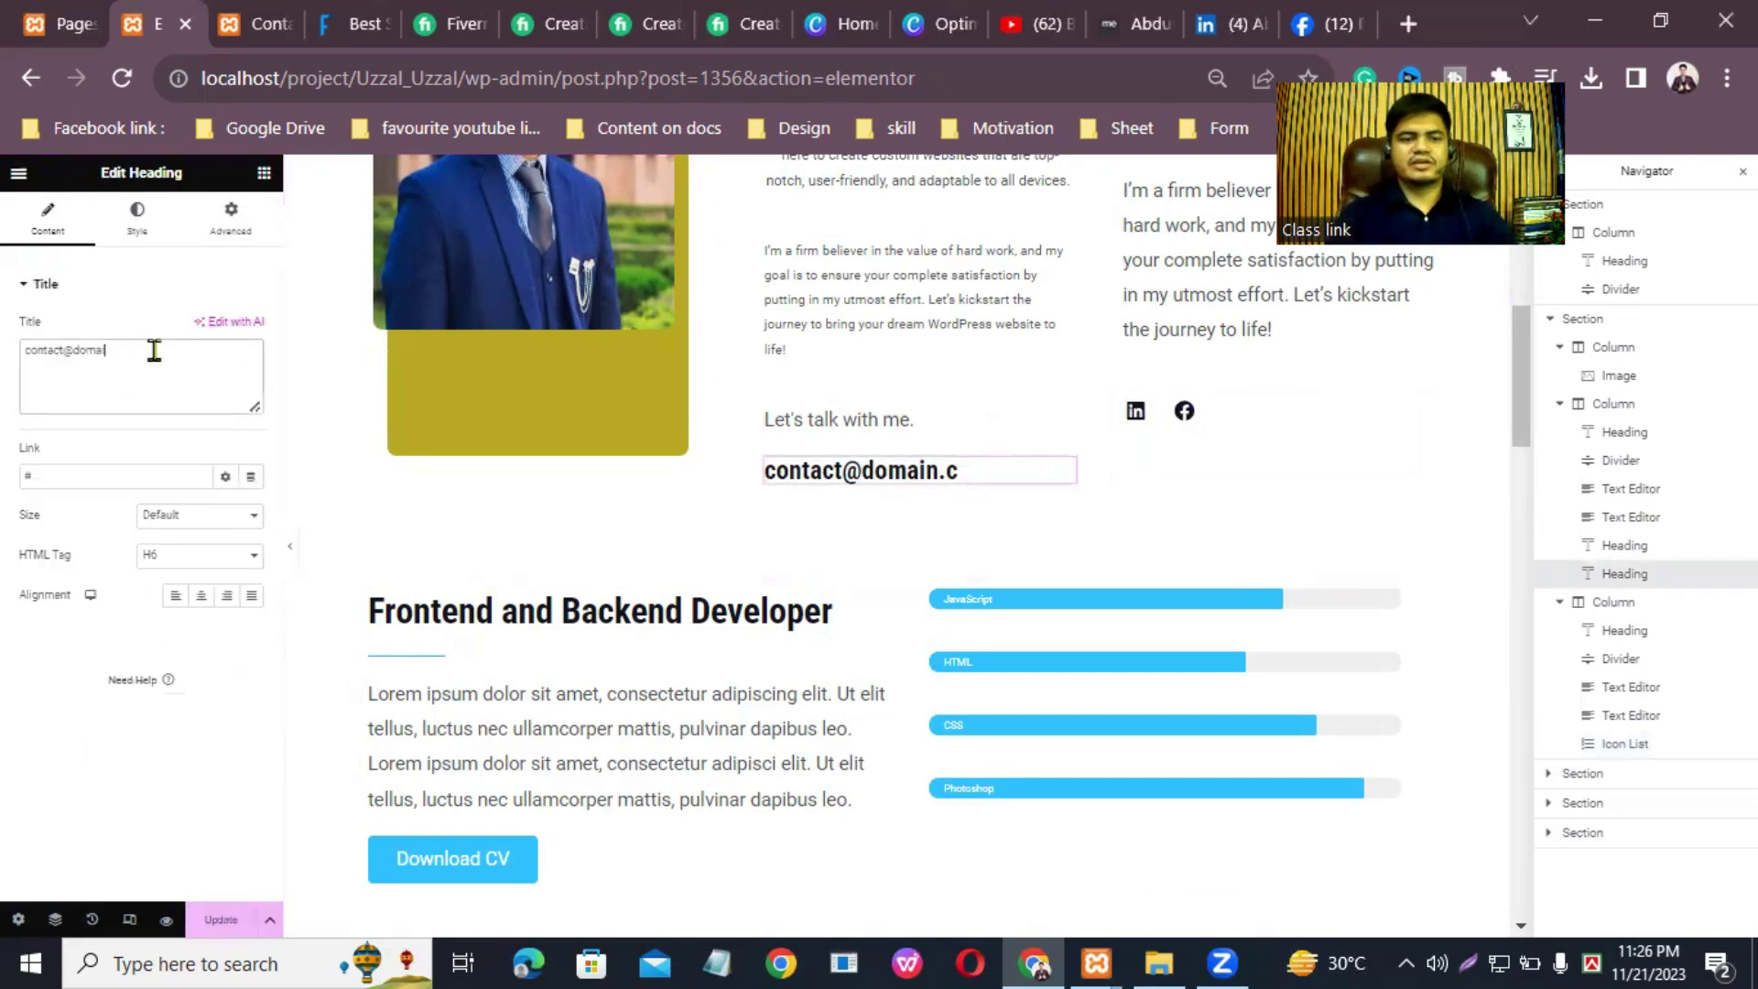
{"action": "key", "text": "BackSpace"}
{"action": "key", "text": "BackSpace"}
{"action": "key", "text": "BackSpace"}
{"action": "key", "text": "BackSpace"}
{"action": "key", "text": "BackSpace"}
{"action": "key", "text": "BackSpace"}
{"action": "key", "text": "BackSpace"}
{"action": "key", "text": "BackSpace"}
{"action": "key", "text": "BackSpace"}
{"action": "key", "text": "BackSpace"}
{"action": "key", "text": "BackSpace"}
{"action": "key", "text": "BackSpace"}
{"action": "key", "text": "BackSpace"}
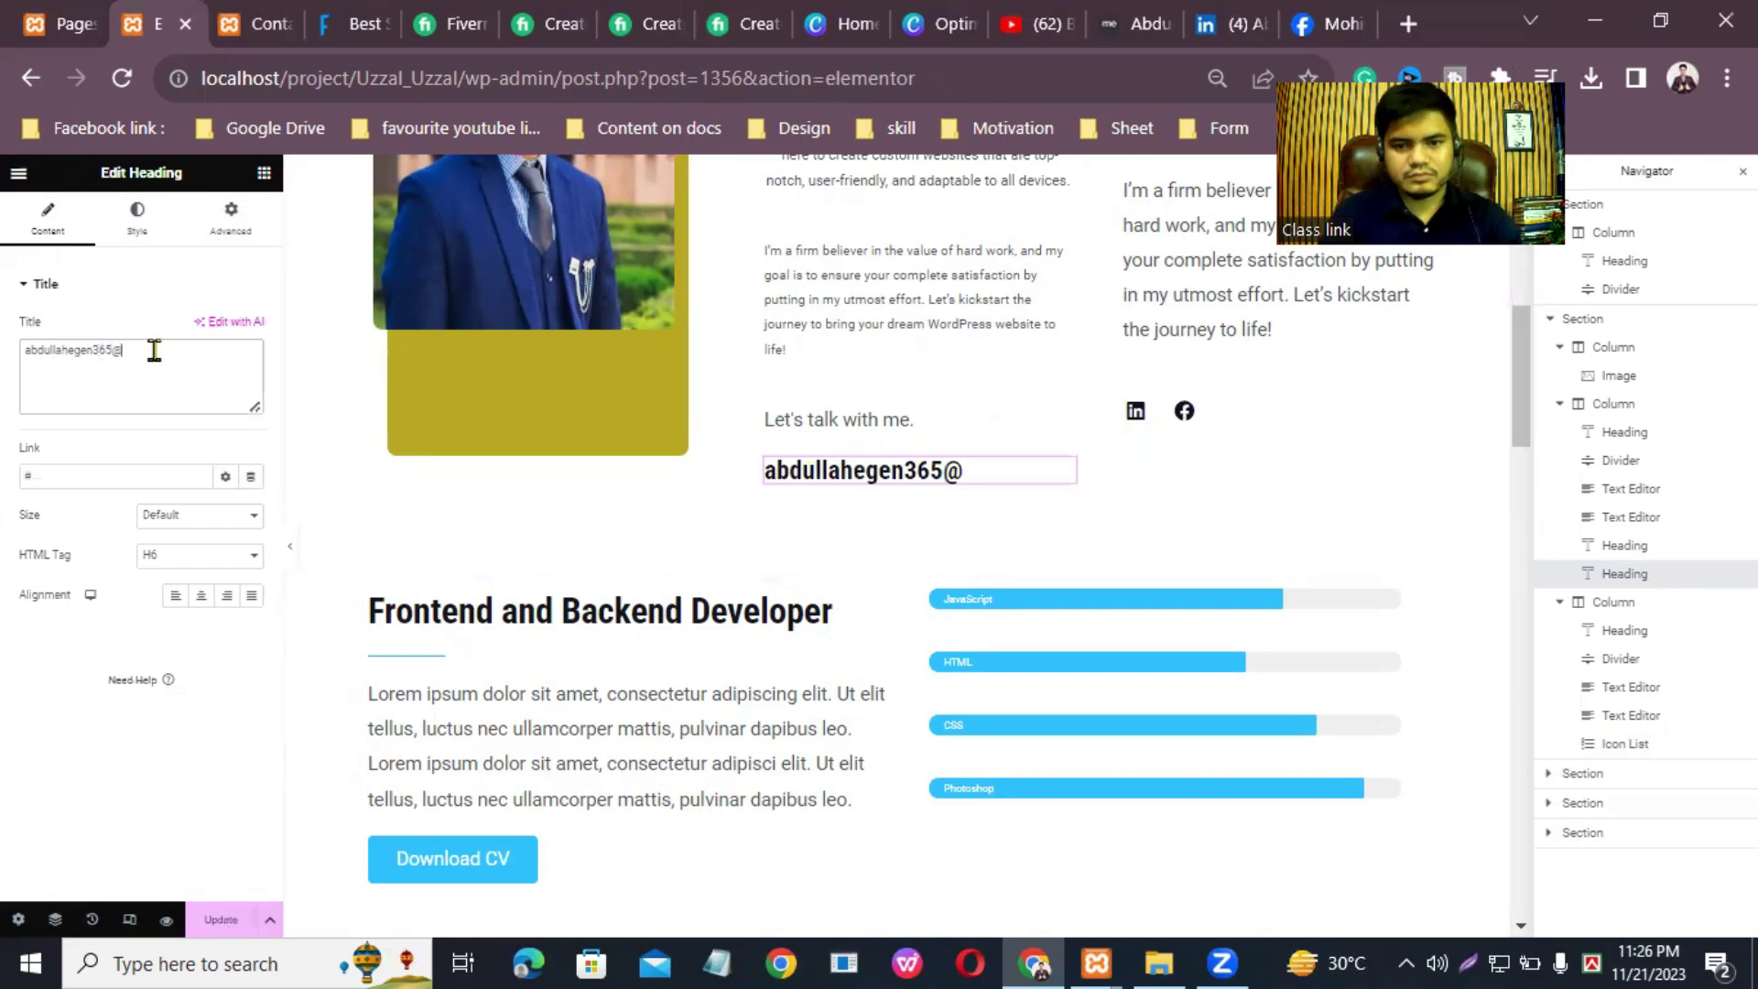
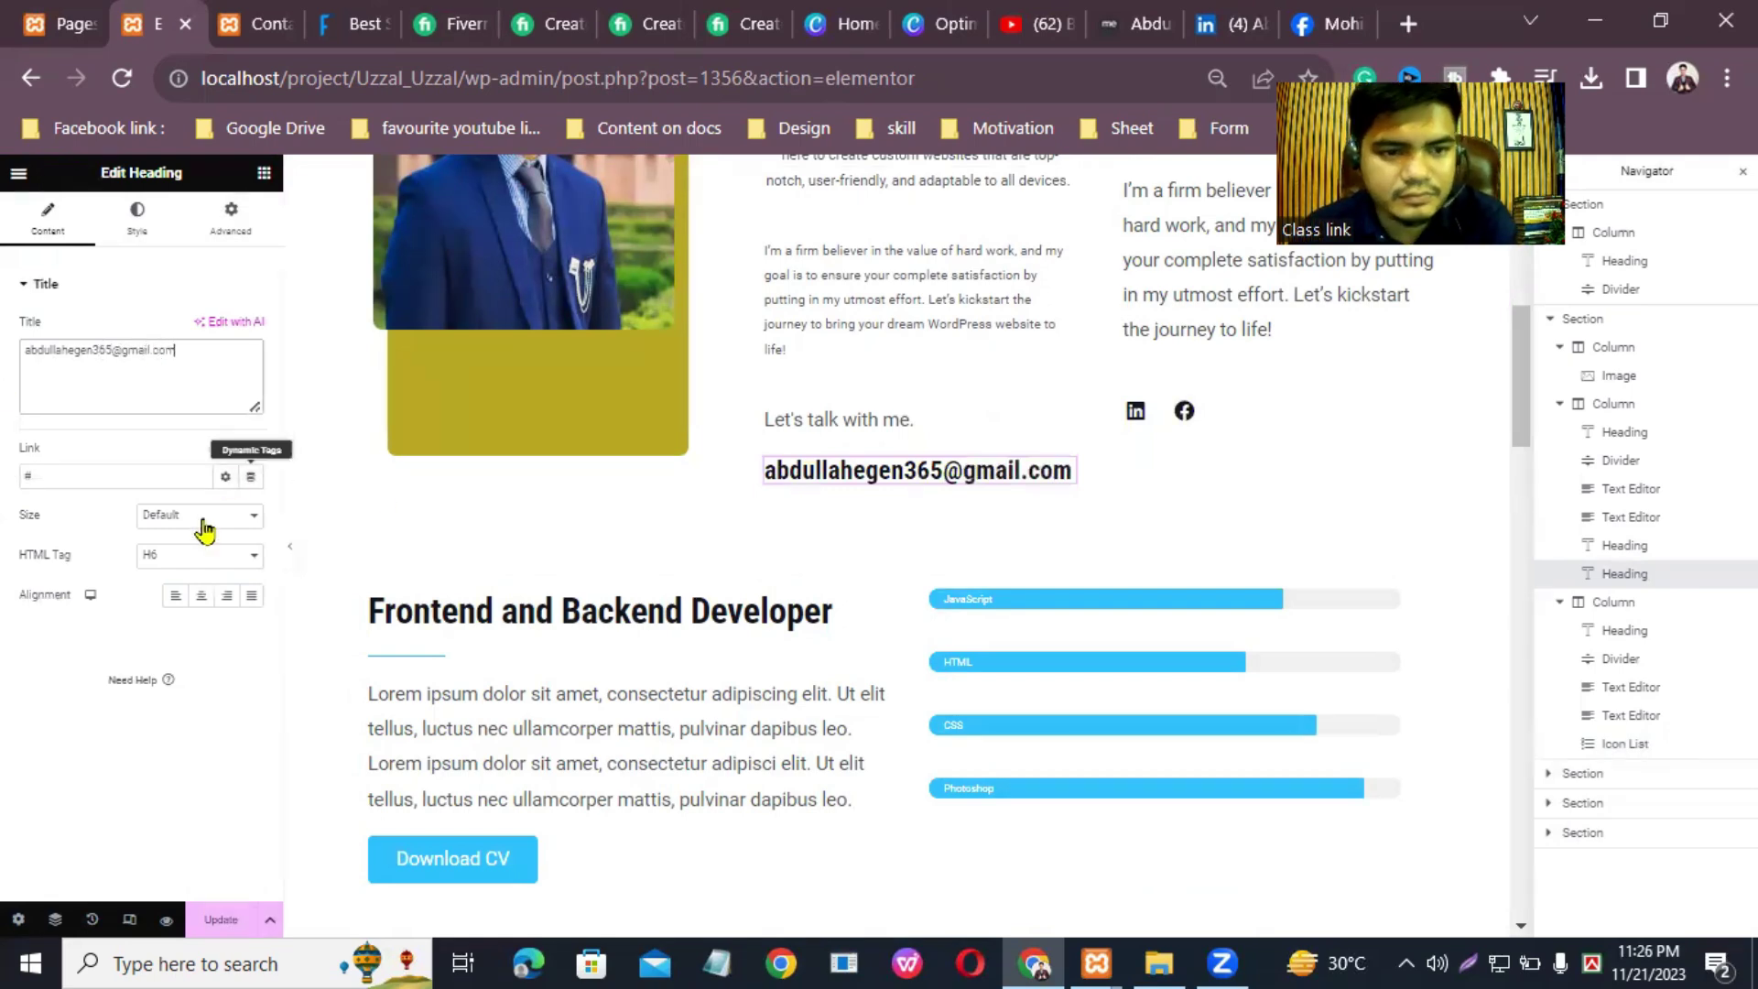
{"action": "left_click", "coordinate": [100, 469]}
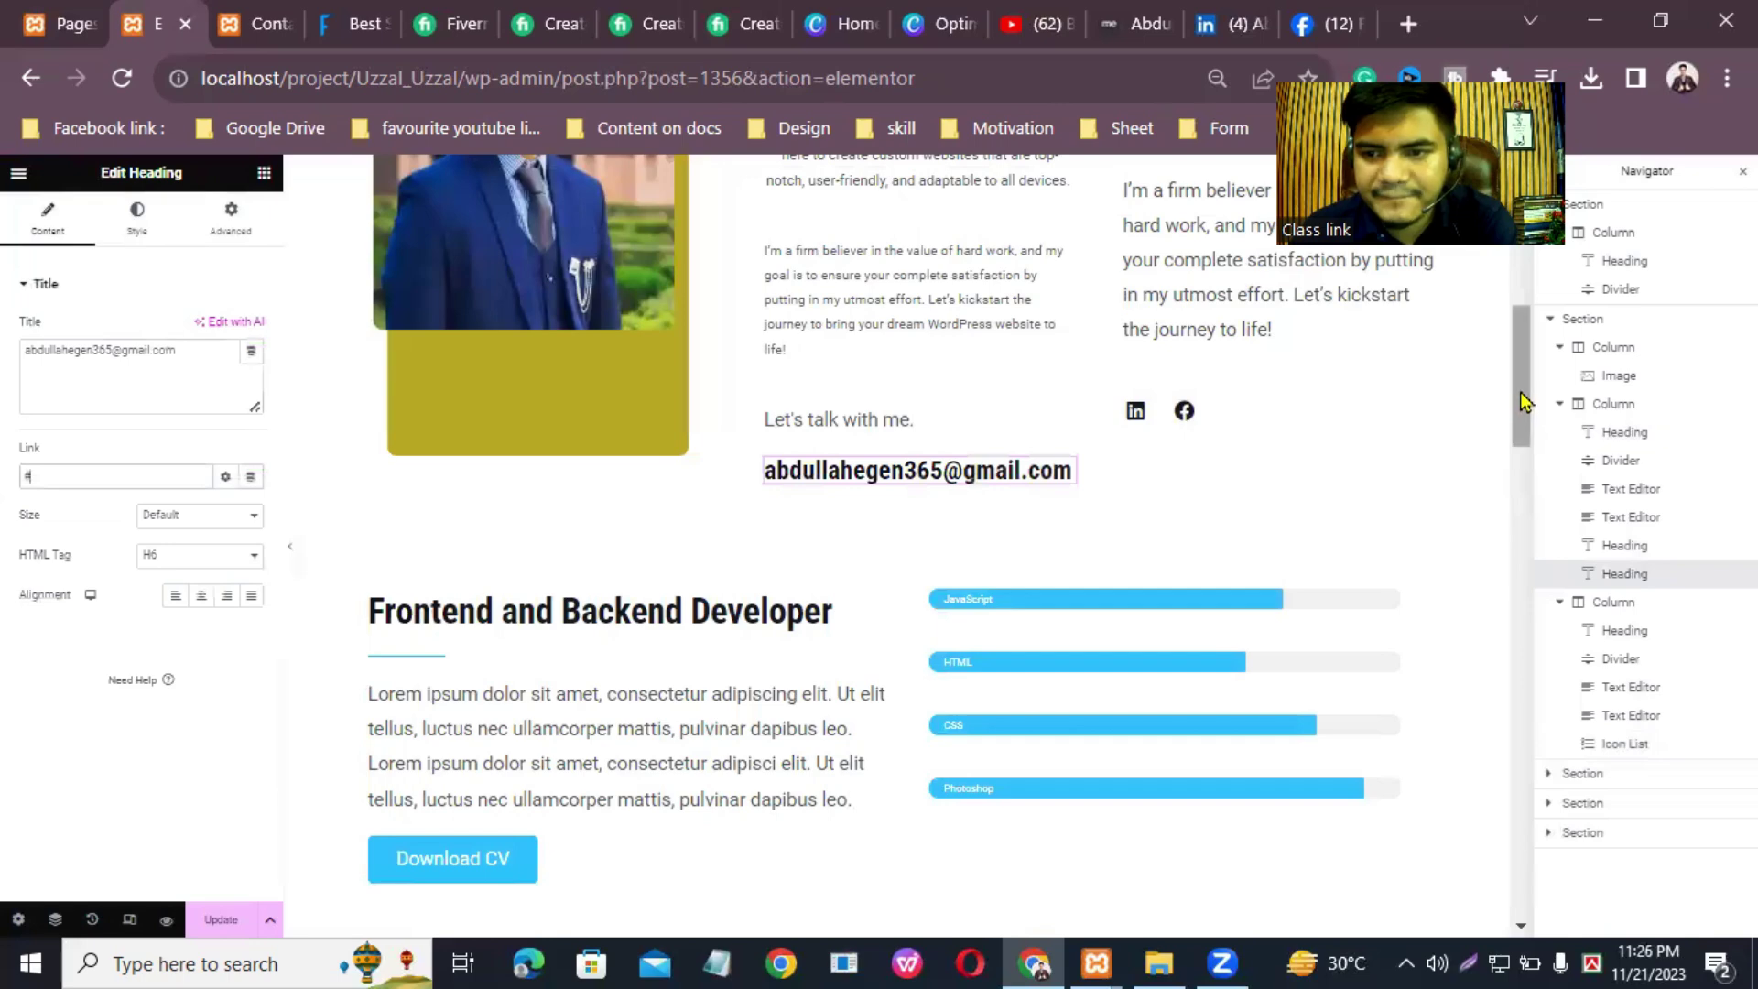
{"action": "scroll", "coordinate": [1522, 458], "scroll_direction": "down", "scroll_amount": 4}
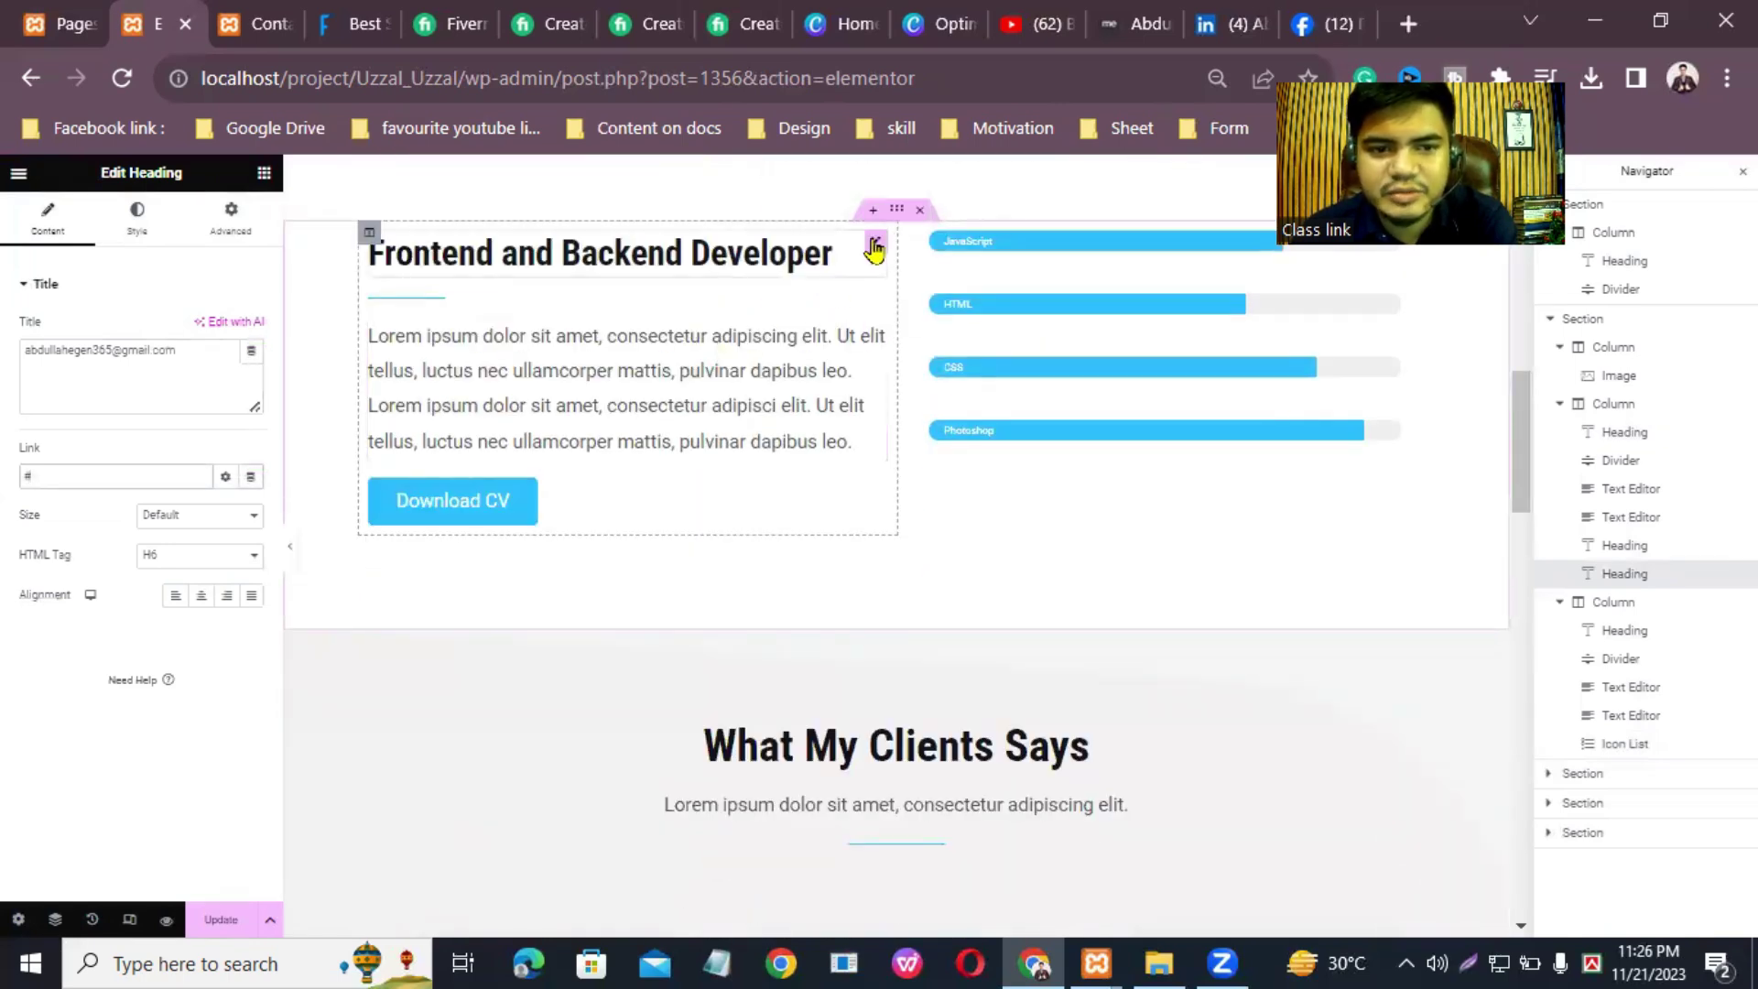
Step: Widen the divider under 'Frontend and Backend Developer' using its Width slider
{"action": "left_click", "coordinate": [687, 270]}
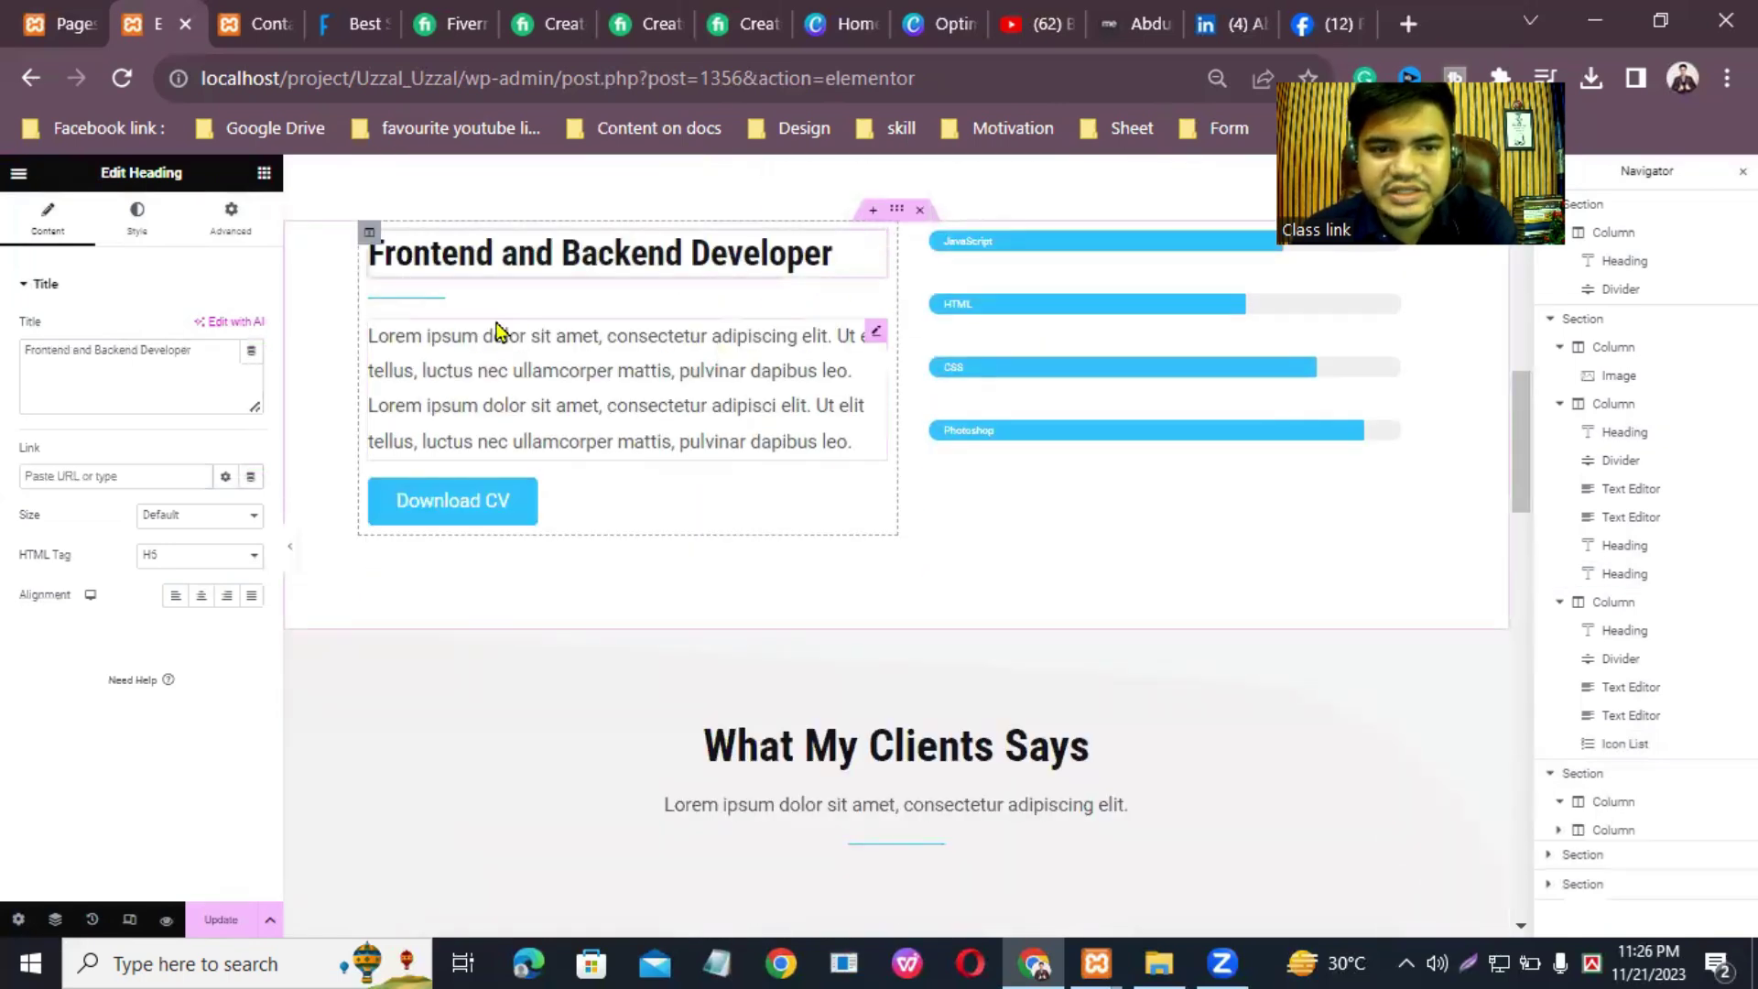
{"action": "left_click", "coordinate": [872, 308]}
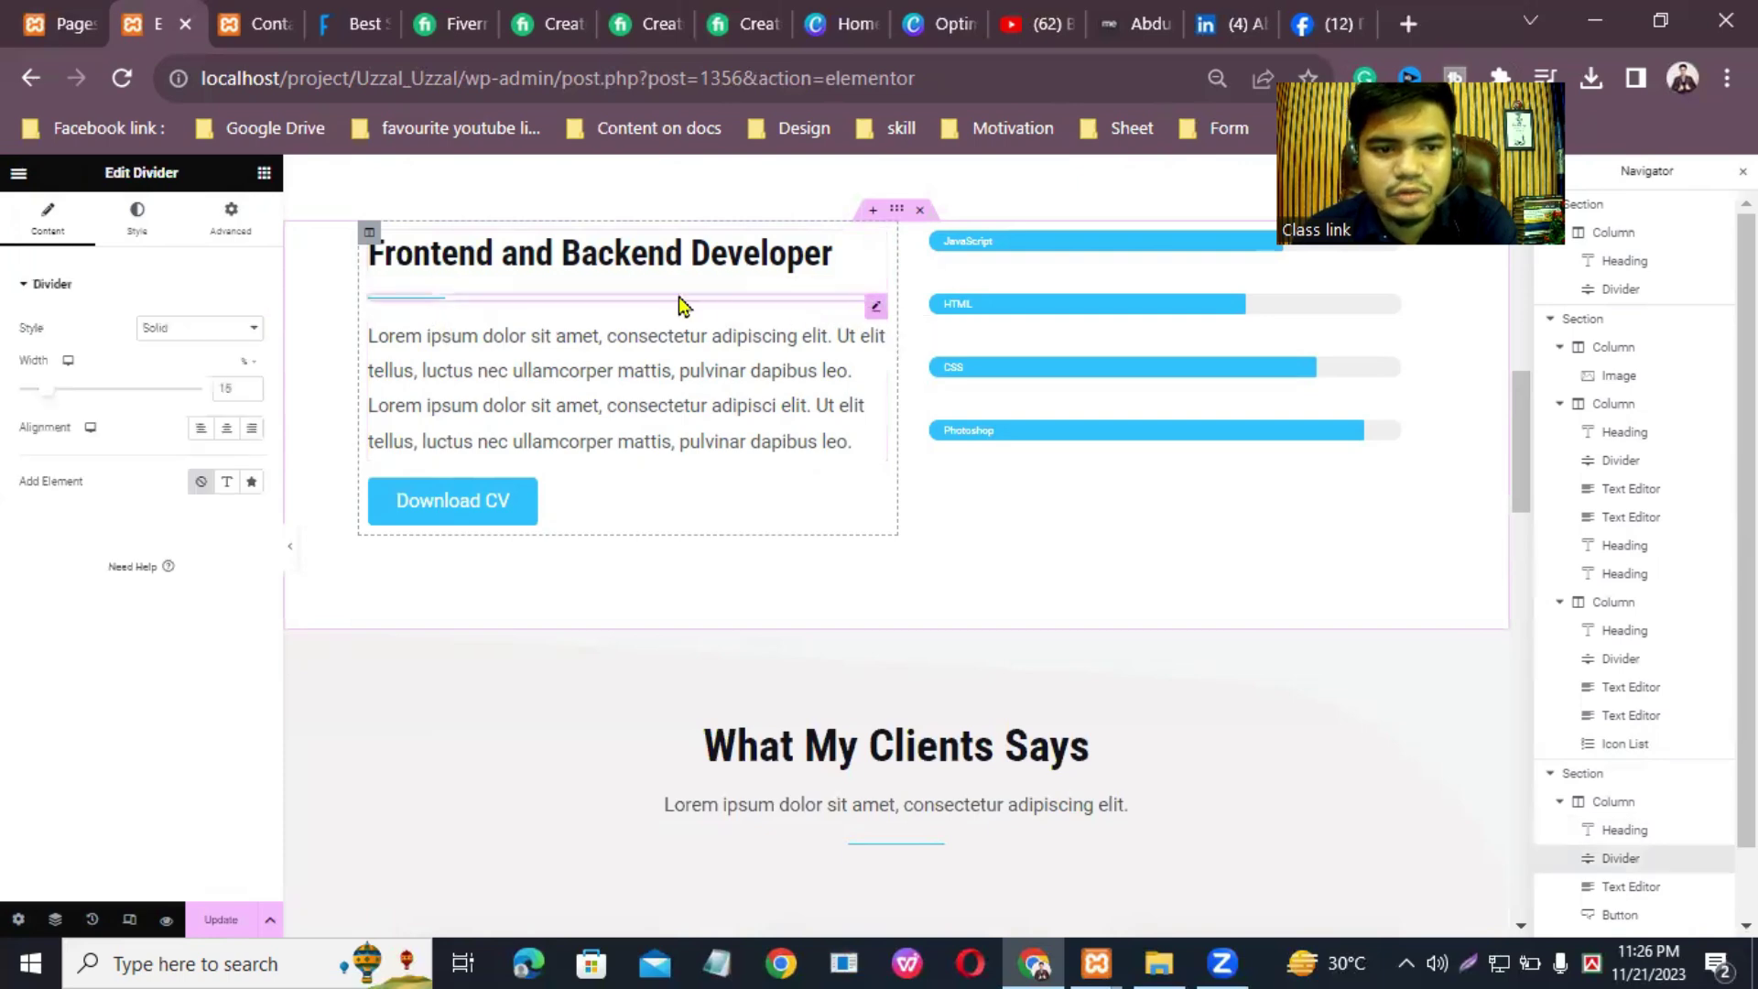
{"action": "left_click_drag", "start_coordinate": [51, 393], "coordinate": [107, 383]}
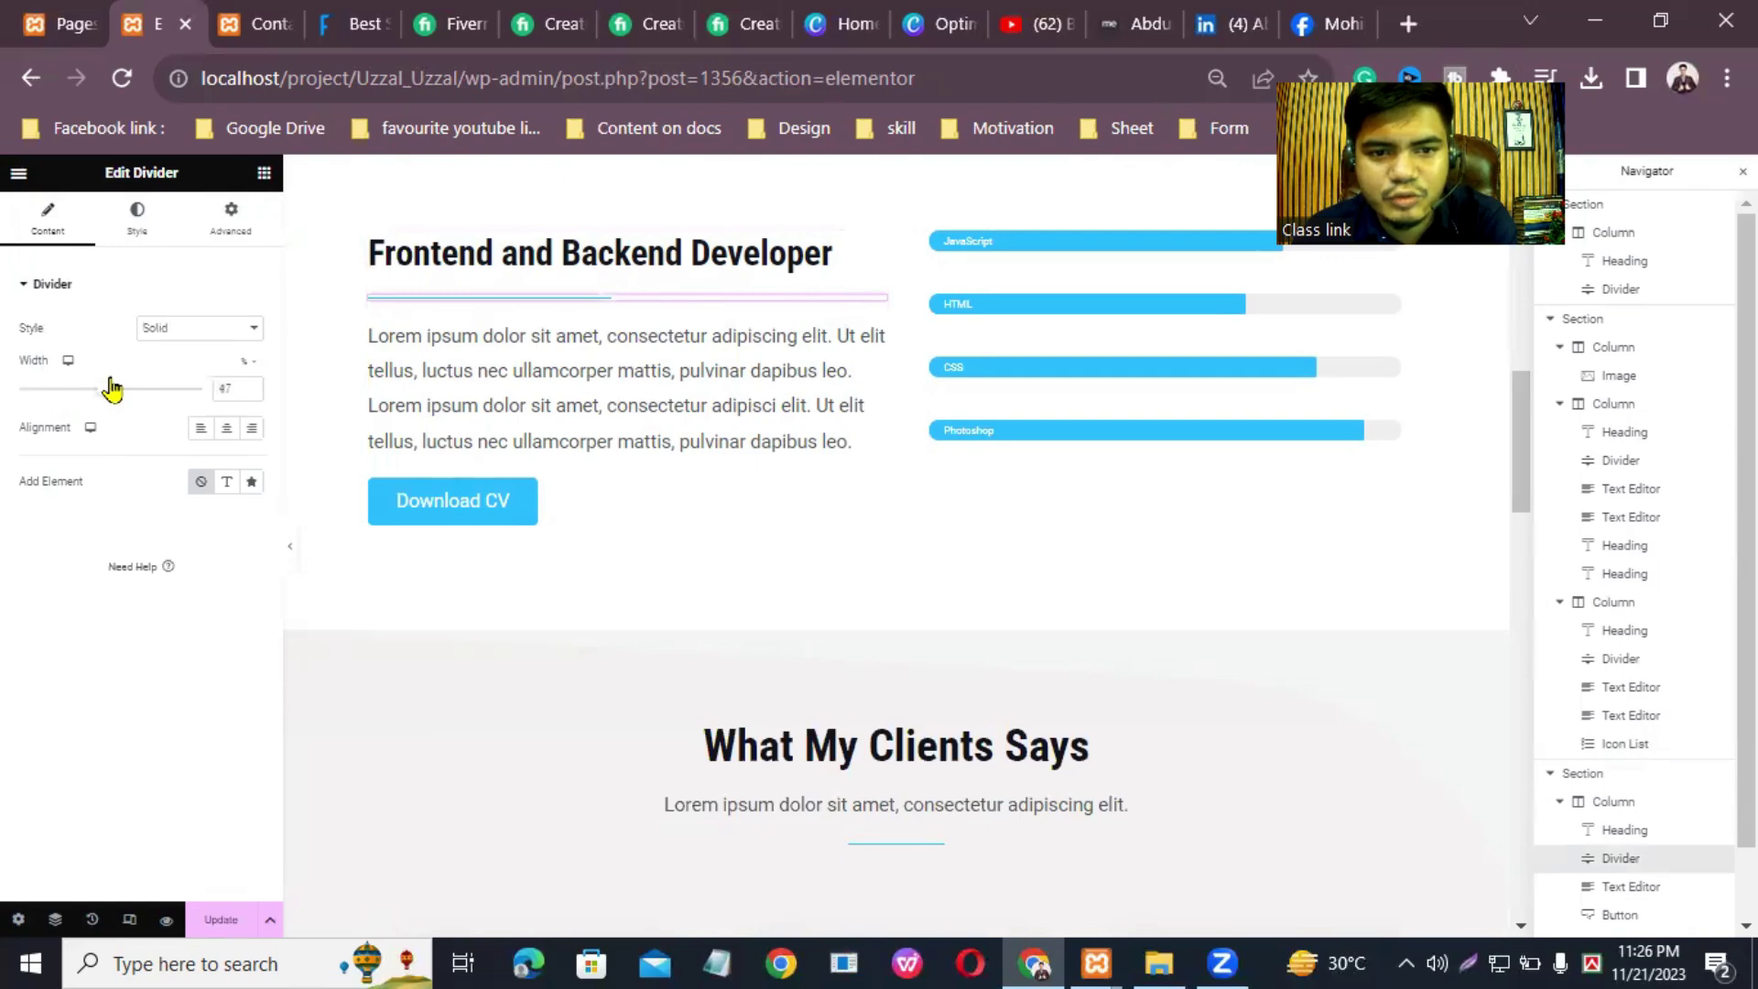
{"action": "left_click", "coordinate": [877, 333]}
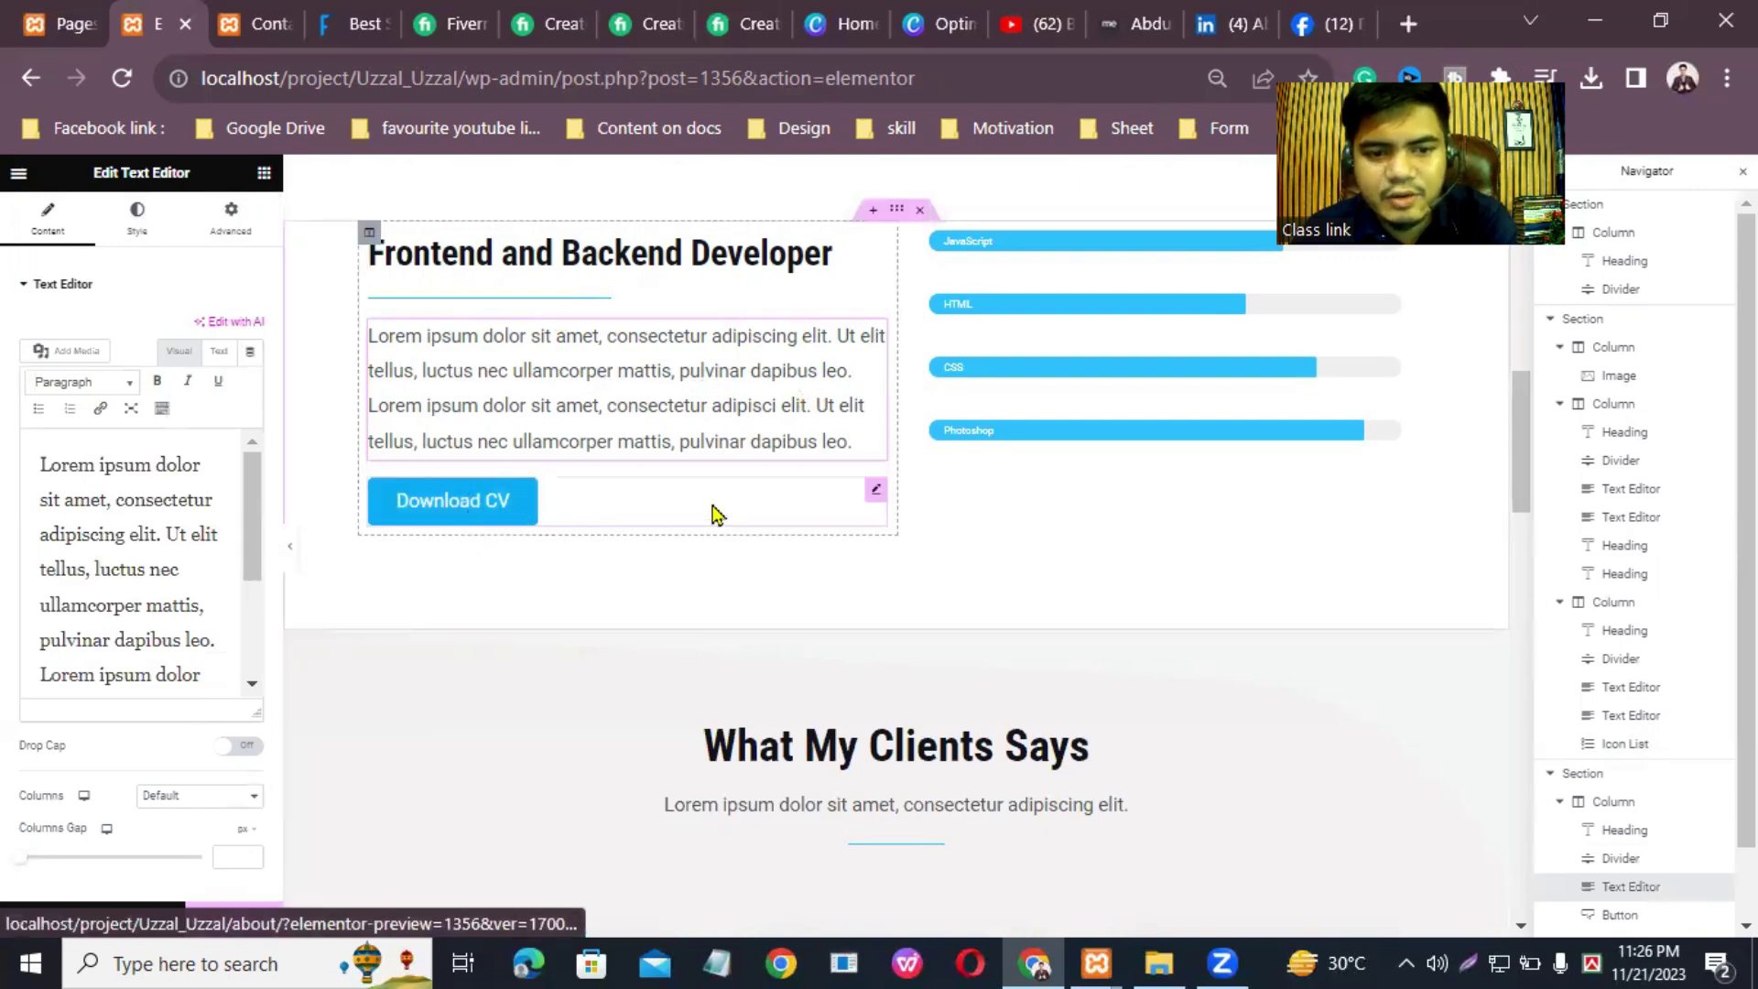
{"action": "left_click", "coordinate": [877, 492]}
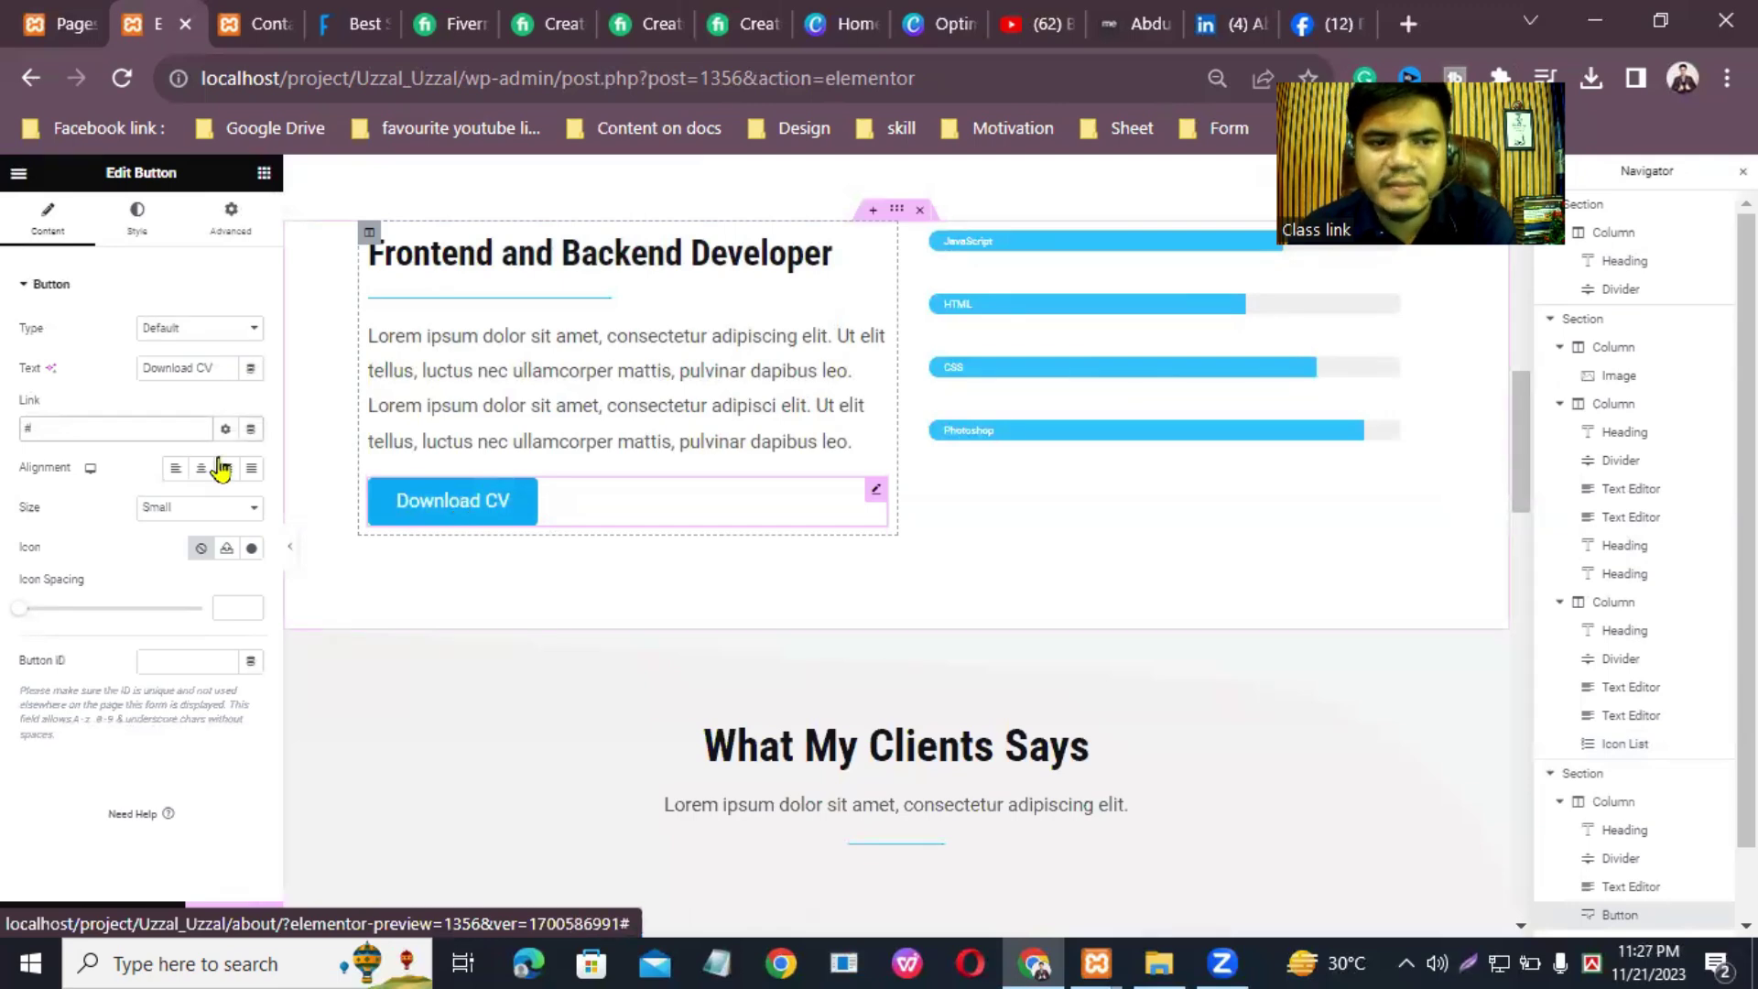
Step: Set the CV button's link to the about.me profile address copied from its tab
{"action": "left_click", "coordinate": [1135, 24]}
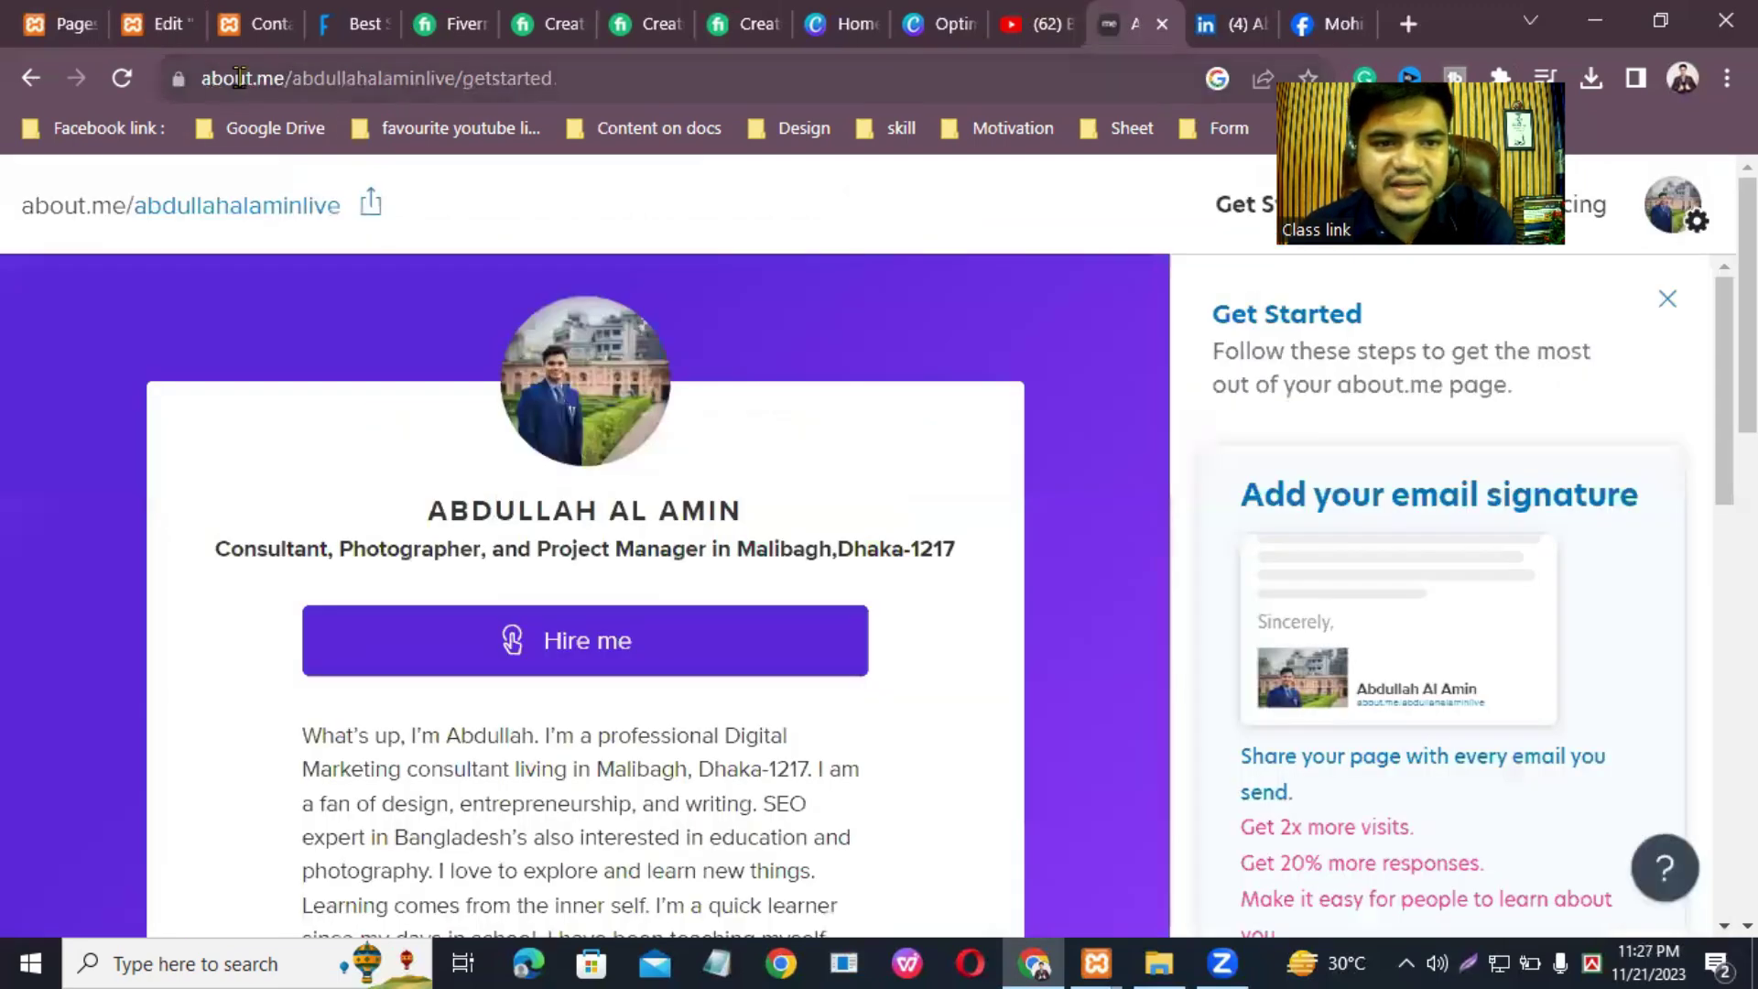
{"action": "left_click", "coordinate": [240, 79]}
{"action": "right_click", "coordinate": [242, 79]}
{"action": "left_click", "coordinate": [309, 250]}
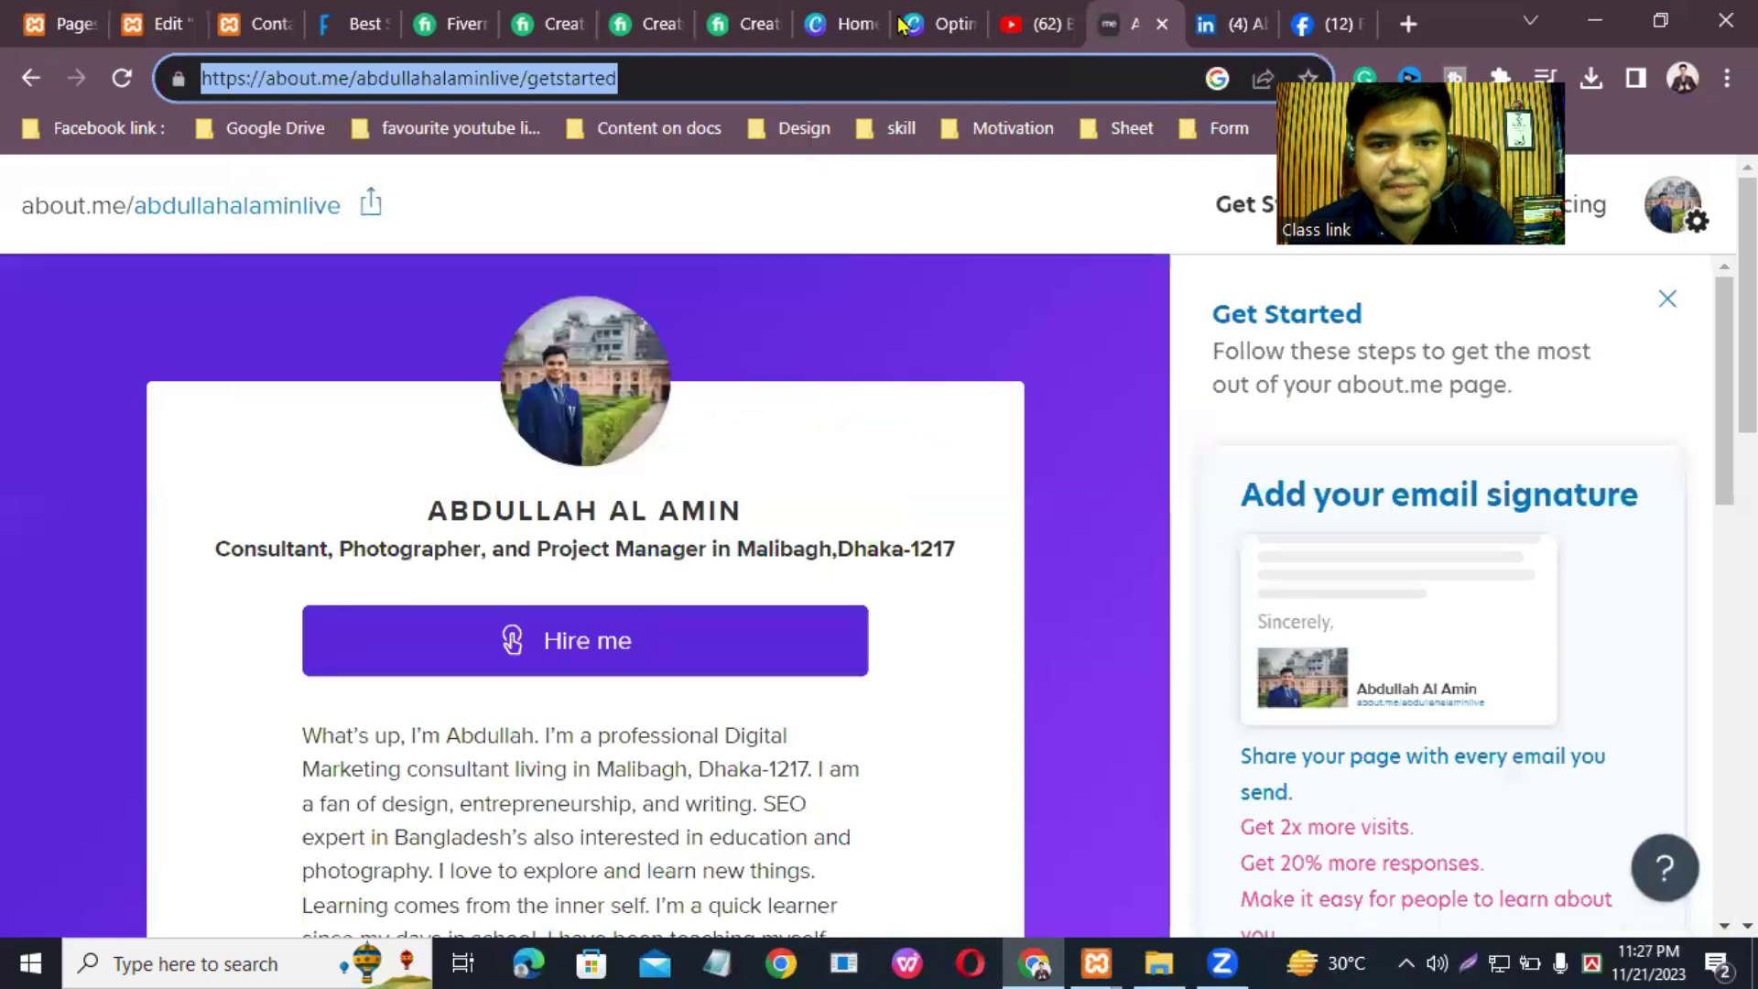
{"action": "left_click", "coordinate": [165, 23]}
{"action": "left_click", "coordinate": [125, 429]}
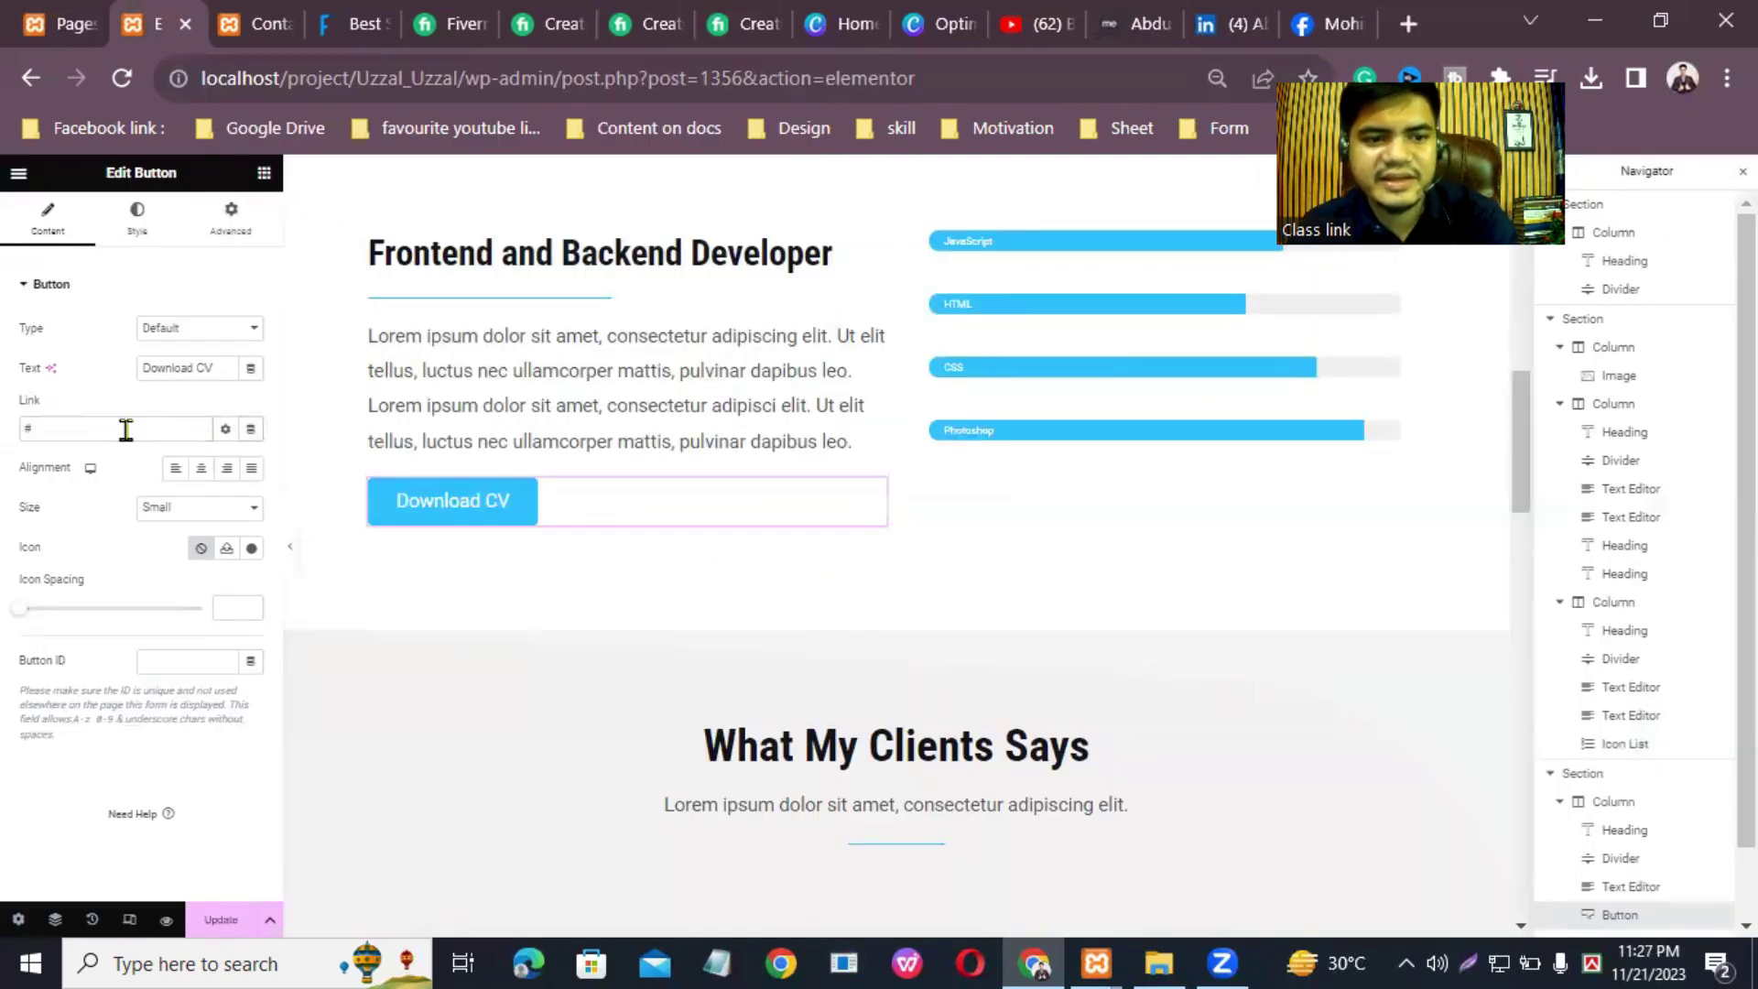
{"action": "key", "text": "BackSpace"}
{"action": "right_click", "coordinate": [128, 432]}
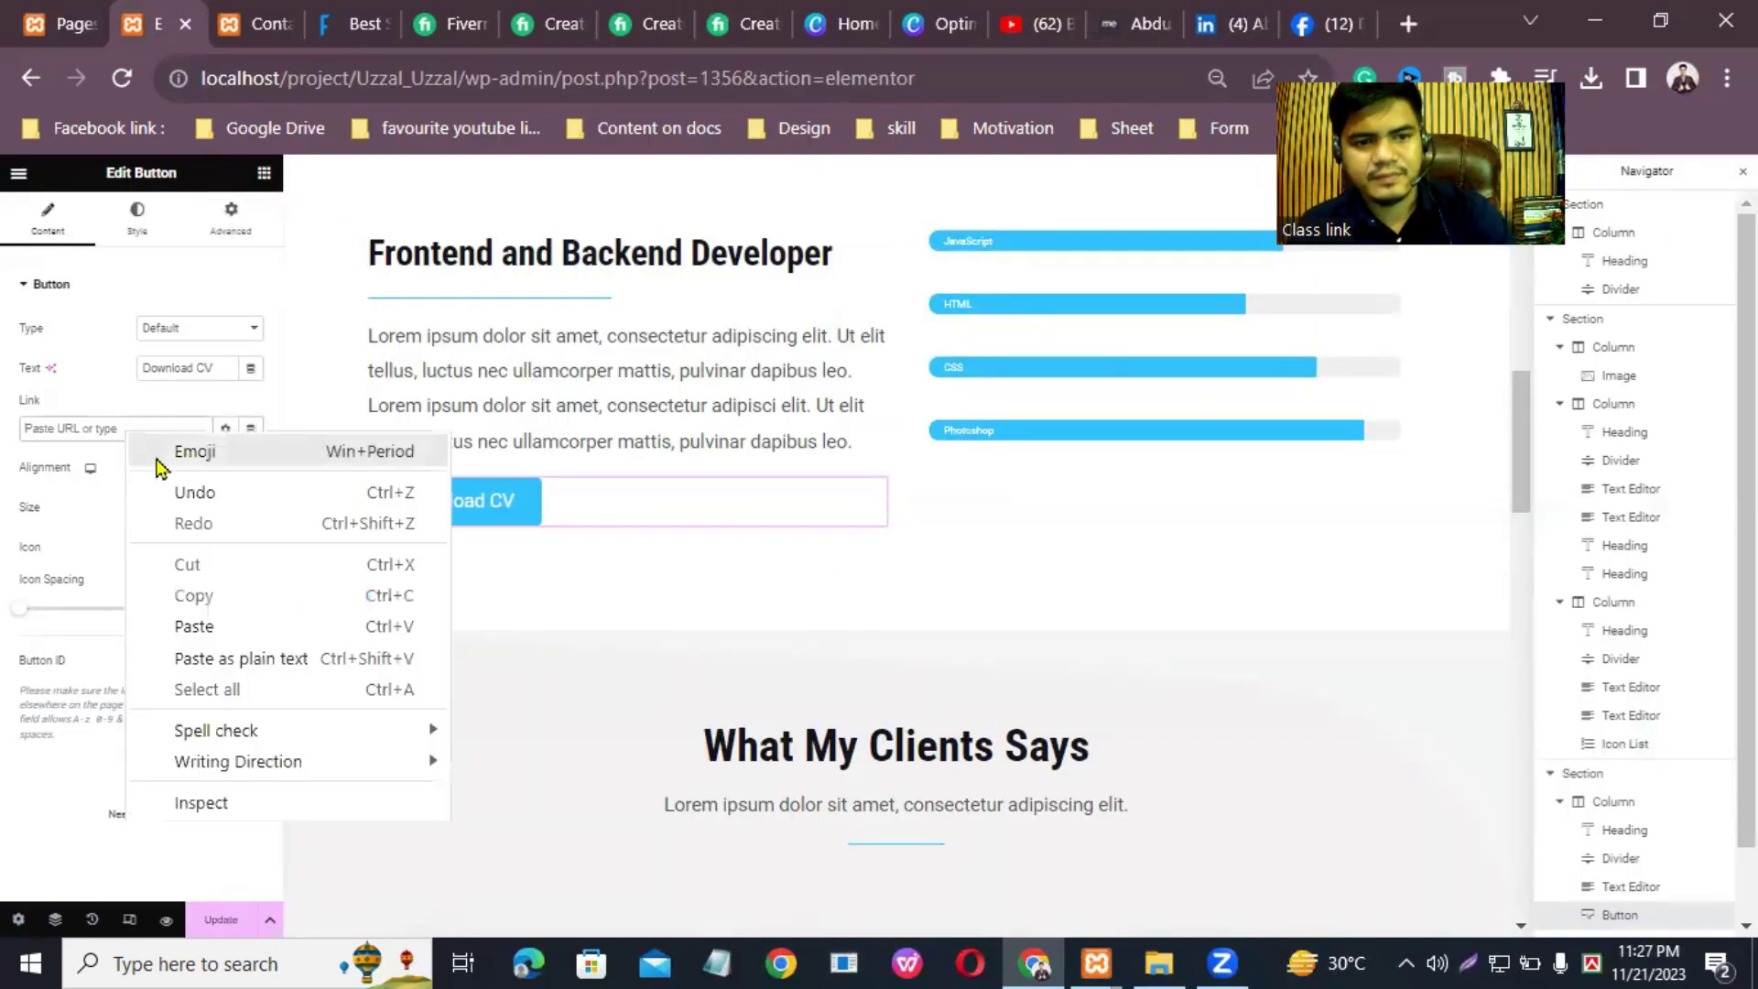
{"action": "left_click", "coordinate": [211, 627]}
Step: Change the button label to 'See My CV' and update the page
{"action": "left_click", "coordinate": [208, 369]}
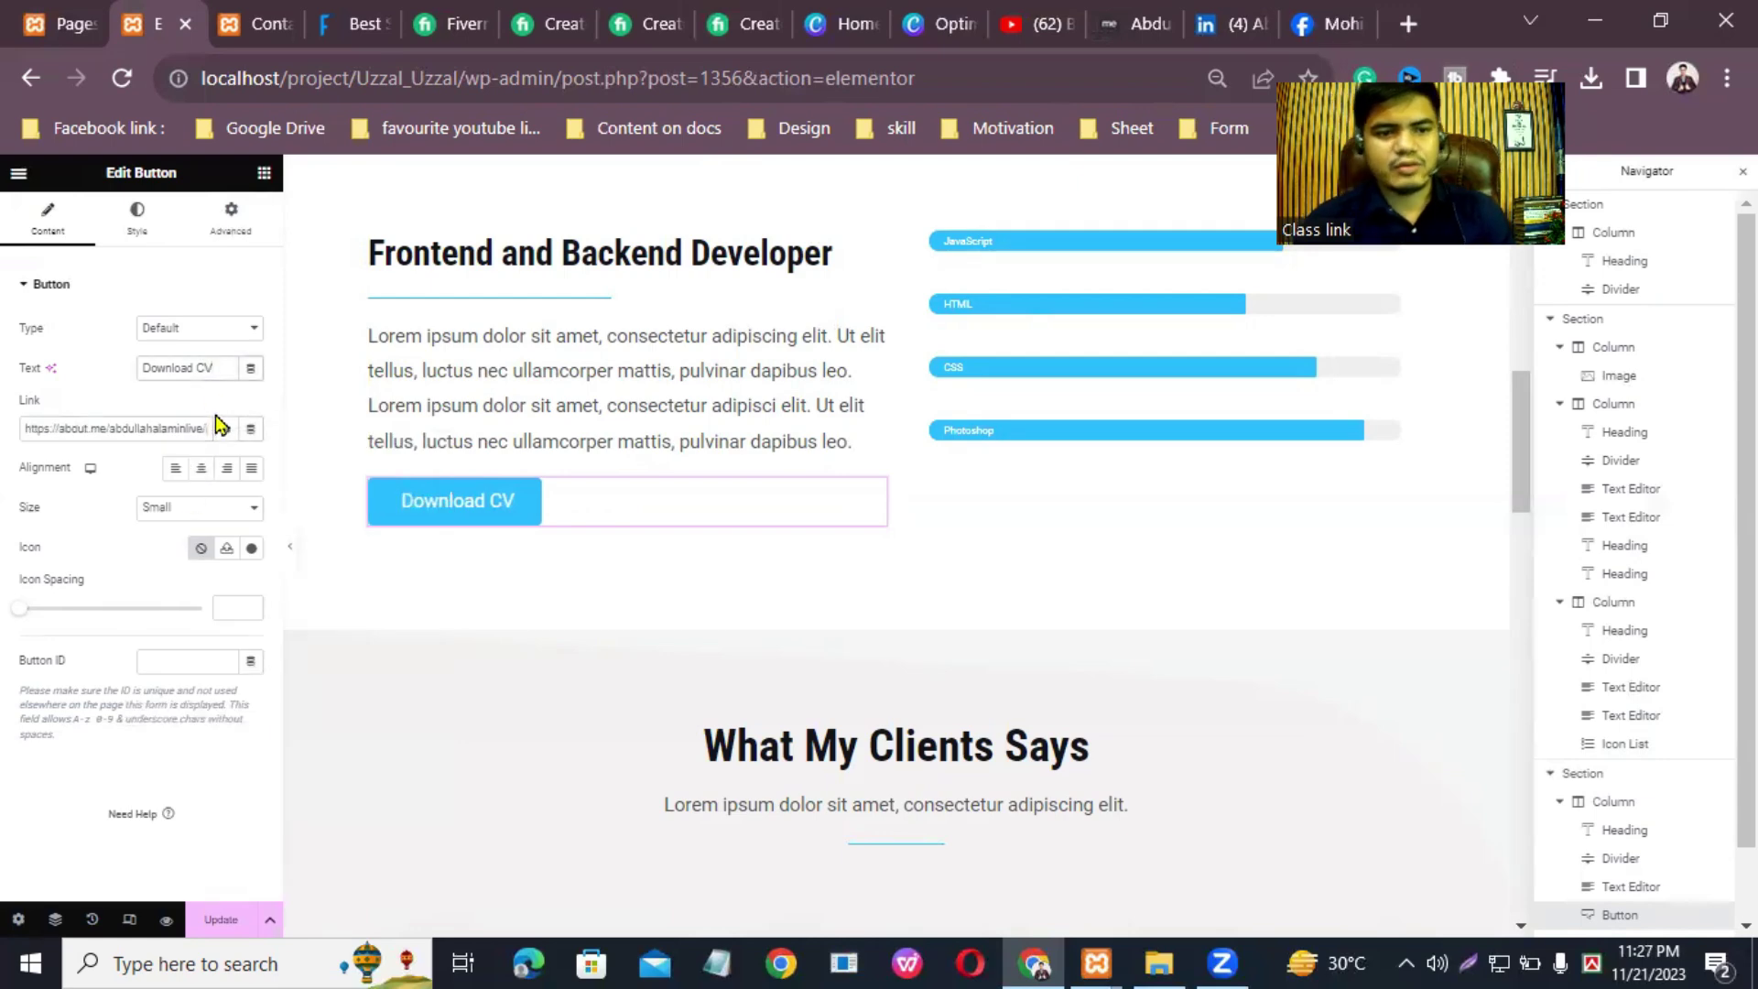
{"action": "key", "text": "BackSpace"}
{"action": "key", "text": "BackSpace"}
{"action": "key", "text": "BackSpace"}
{"action": "key", "text": "BackSpace"}
{"action": "key", "text": "BackSpace"}
{"action": "key", "text": "BackSpace"}
{"action": "key", "text": "BackSpace"}
{"action": "key", "text": "BackSpace"}
{"action": "key", "text": "BackSpace"}
{"action": "key", "text": "BackSpace"}
{"action": "key", "text": "BackSpace"}
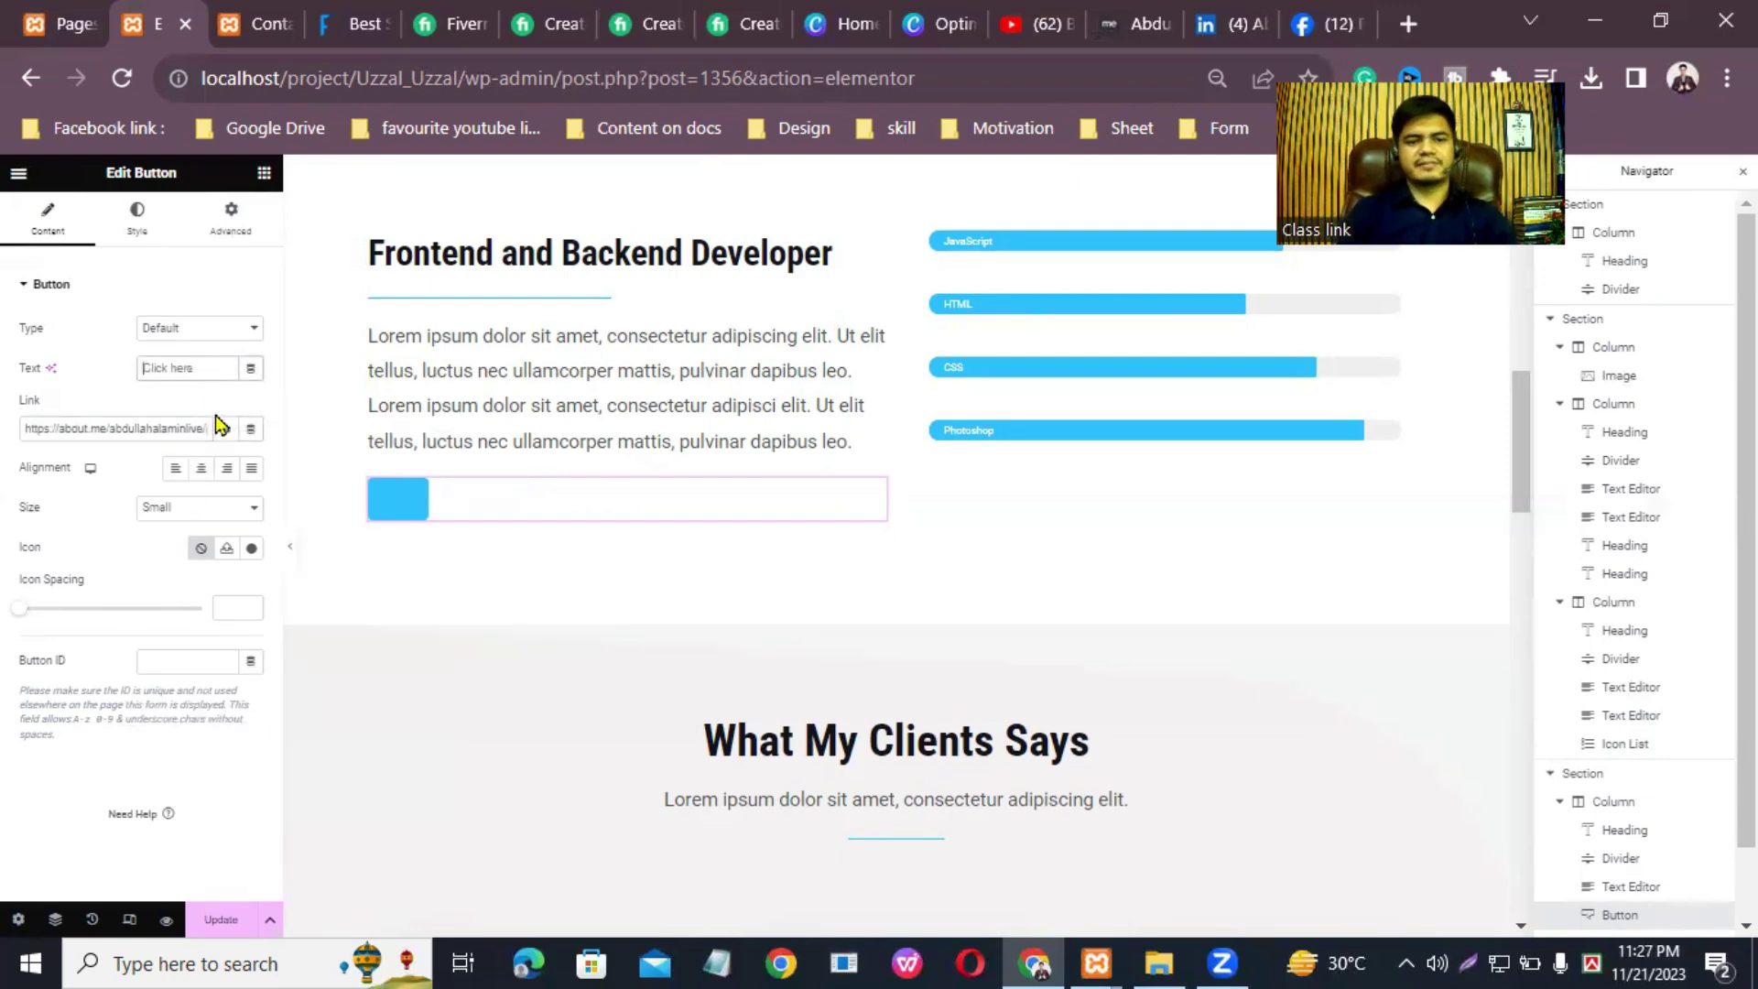
{"action": "type", "text": "See "}
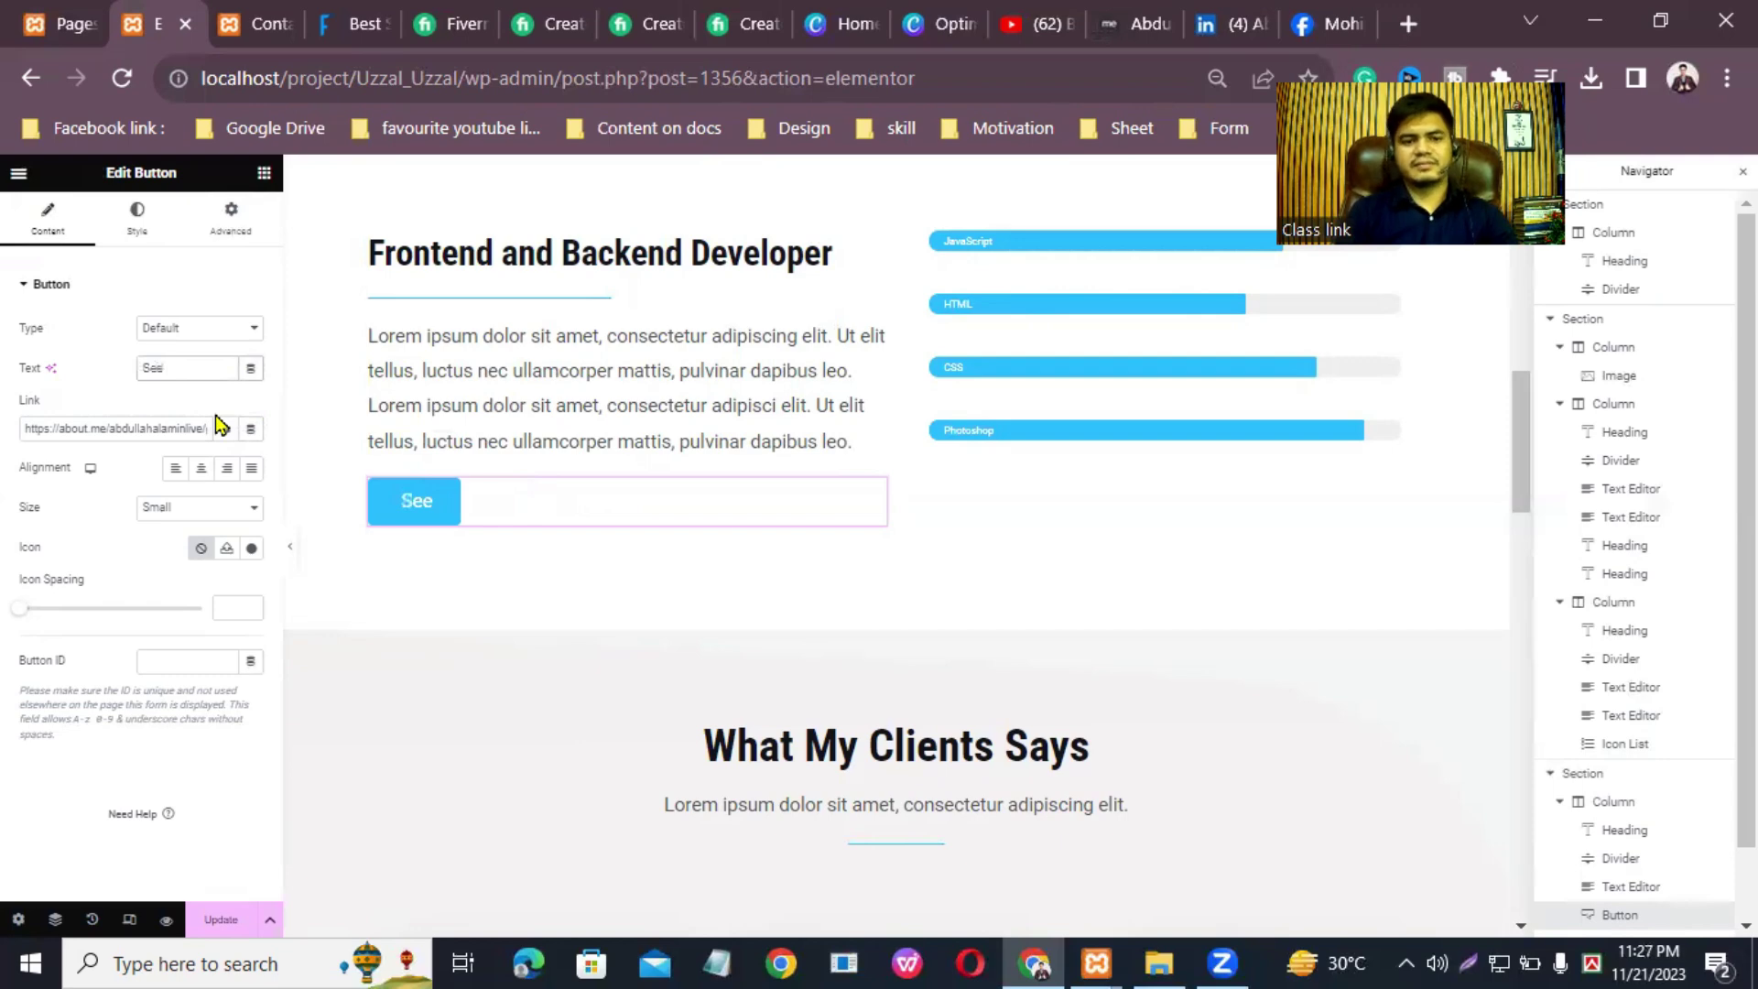
{"action": "type", "text": "My CV"}
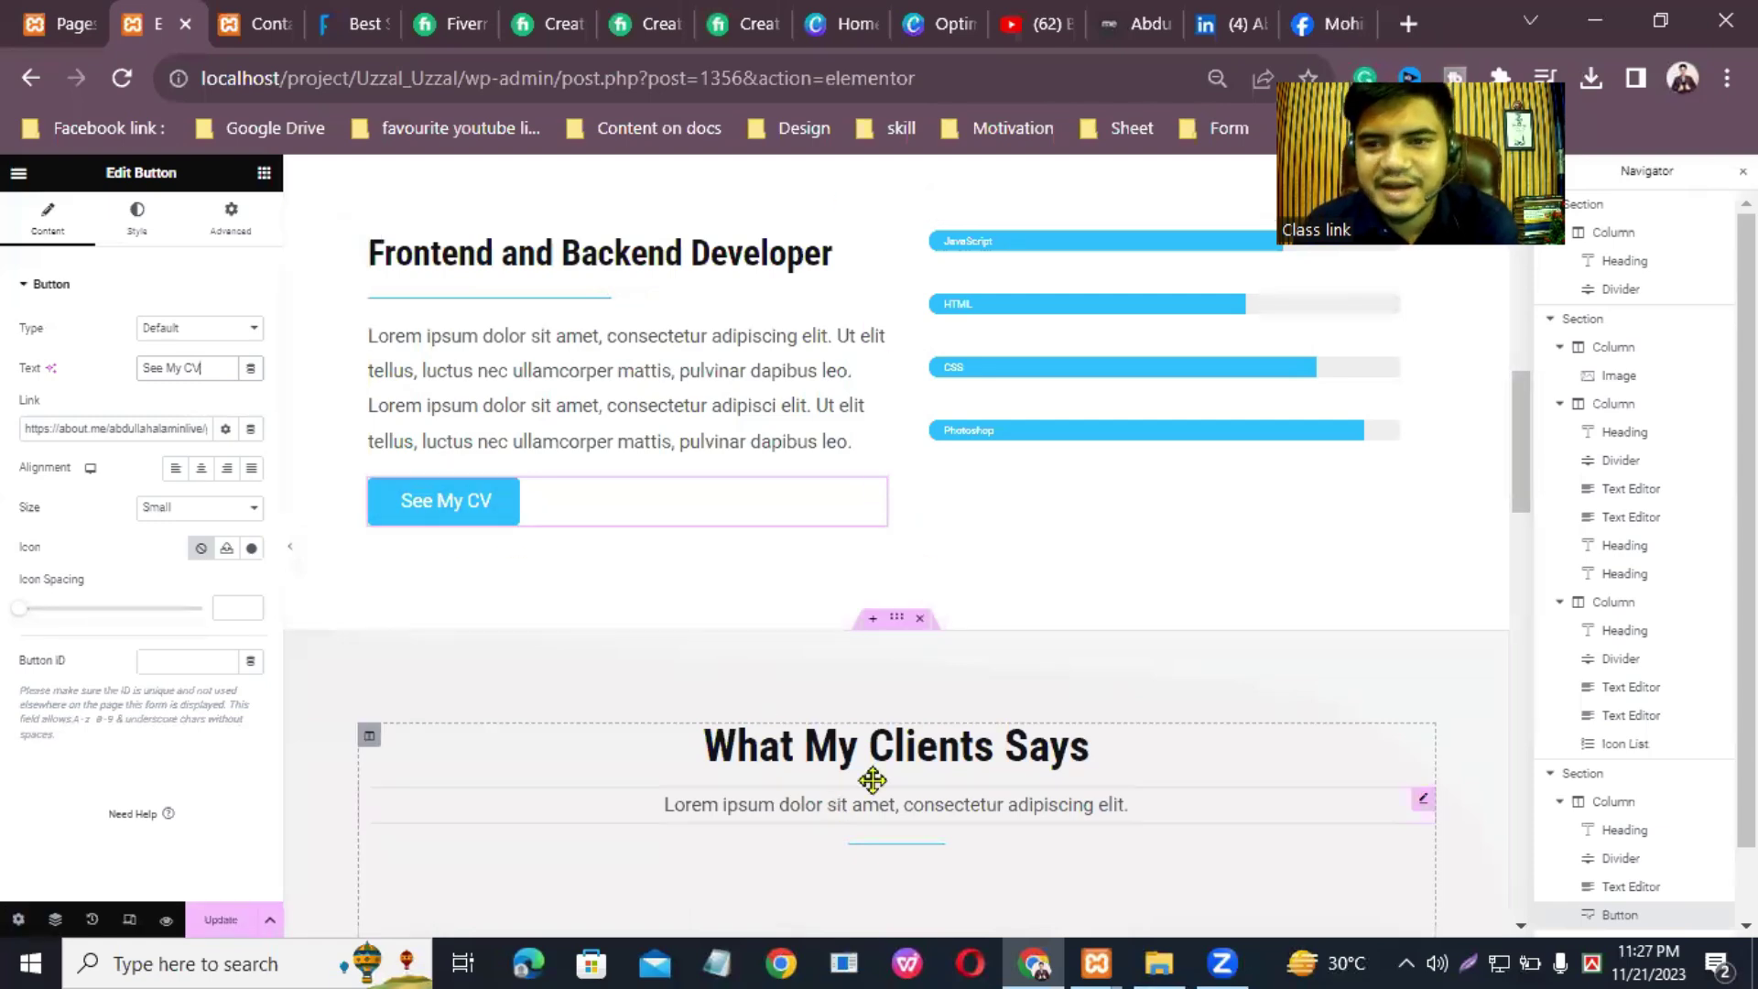
{"action": "left_click", "coordinate": [221, 919]}
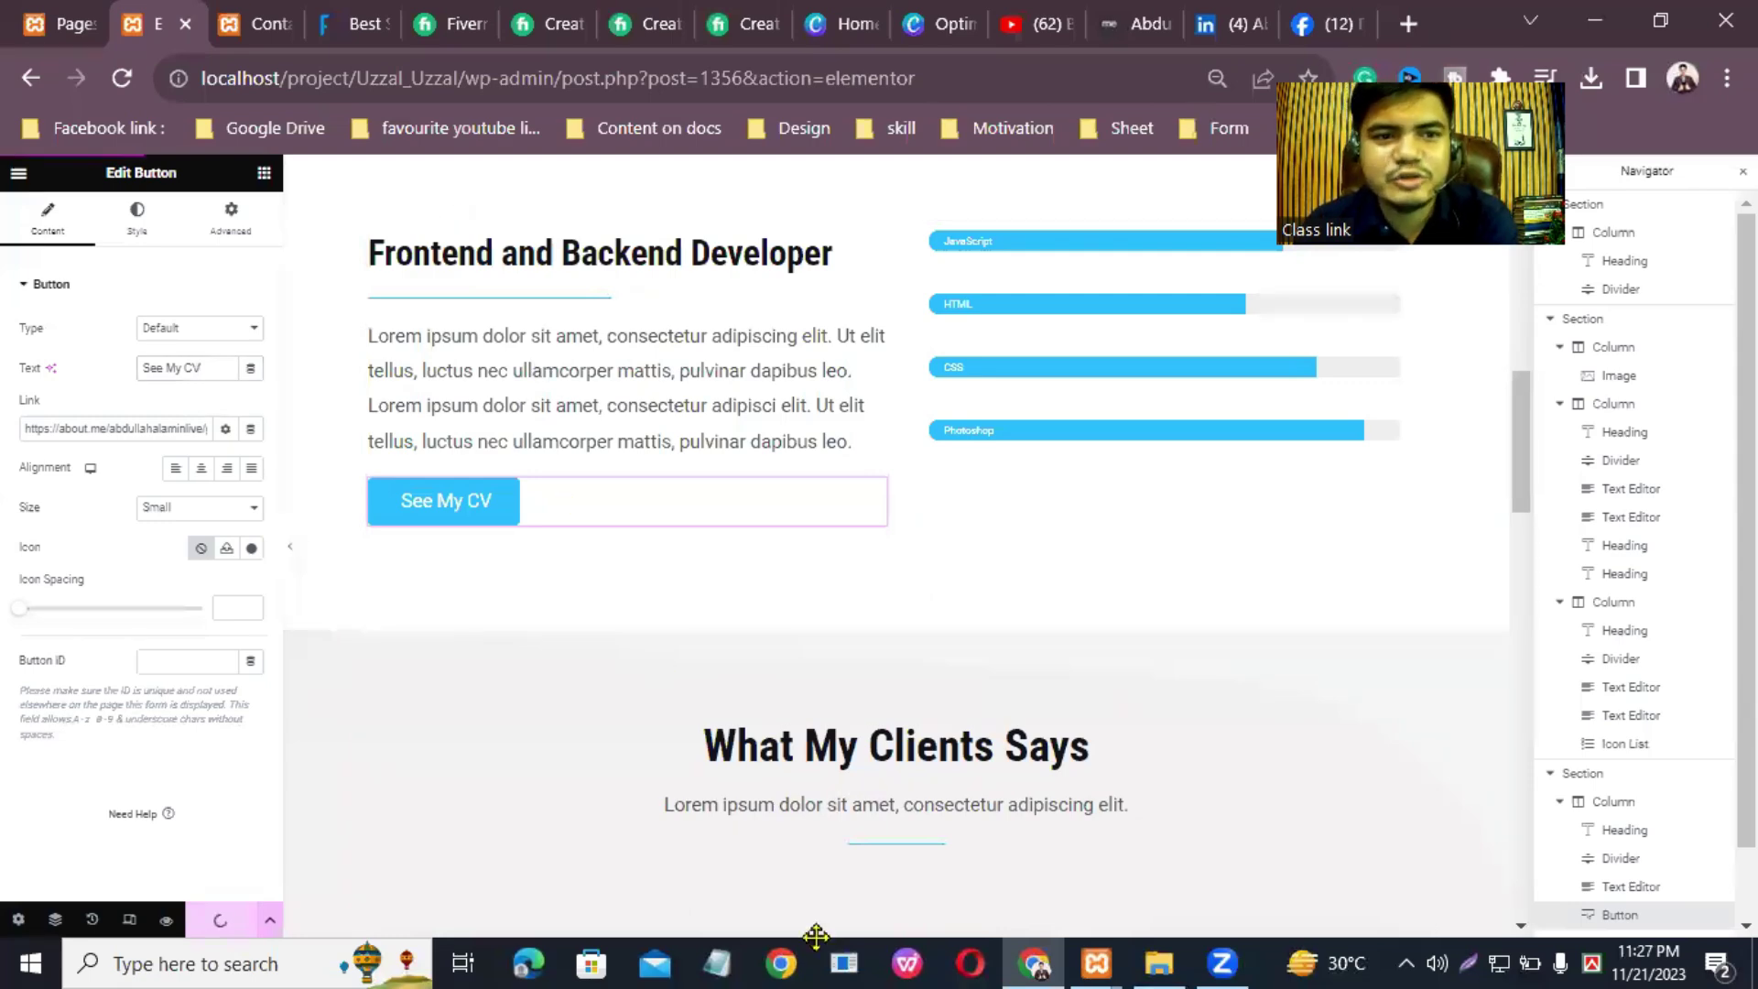
{"action": "left_click", "coordinate": [231, 27]}
Step: Reload the live About page and open the See My CV link's about.me page in a new tab
{"action": "left_click", "coordinate": [123, 79]}
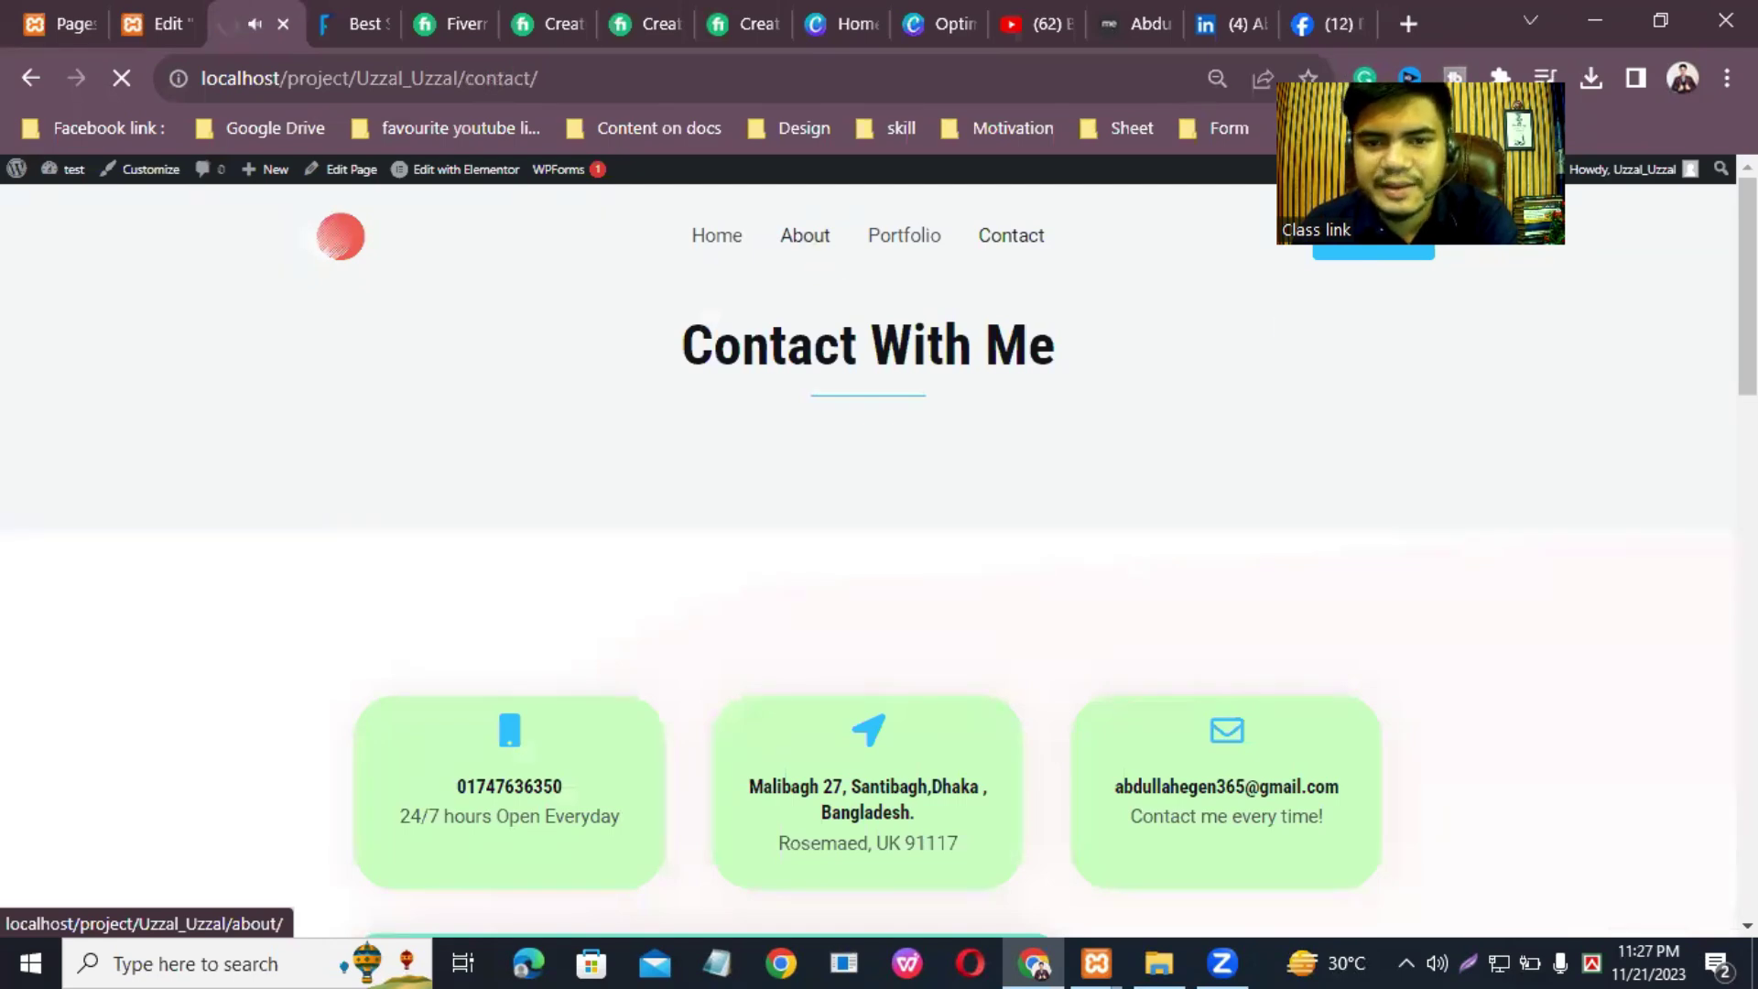
{"action": "scroll", "coordinate": [879, 559], "scroll_direction": "down", "scroll_amount": 4}
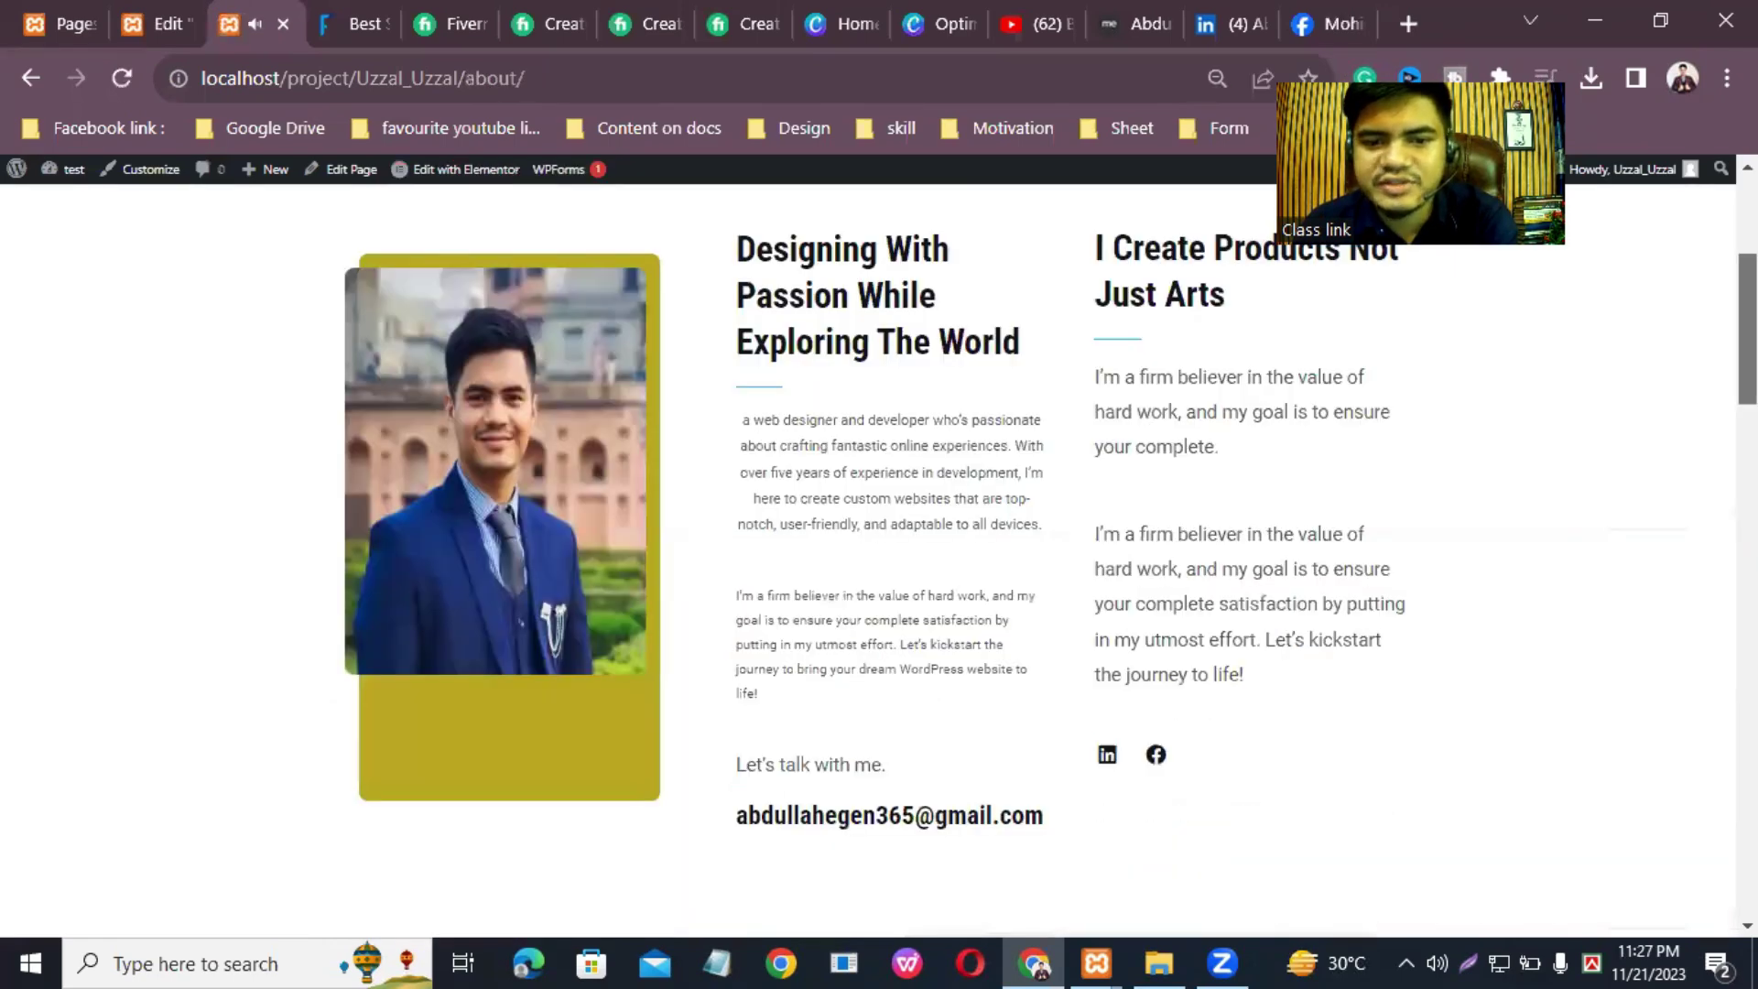
{"action": "scroll", "coordinate": [879, 558], "scroll_direction": "down", "scroll_amount": 4}
{"action": "scroll", "coordinate": [408, 616], "scroll_direction": "down", "scroll_amount": 2}
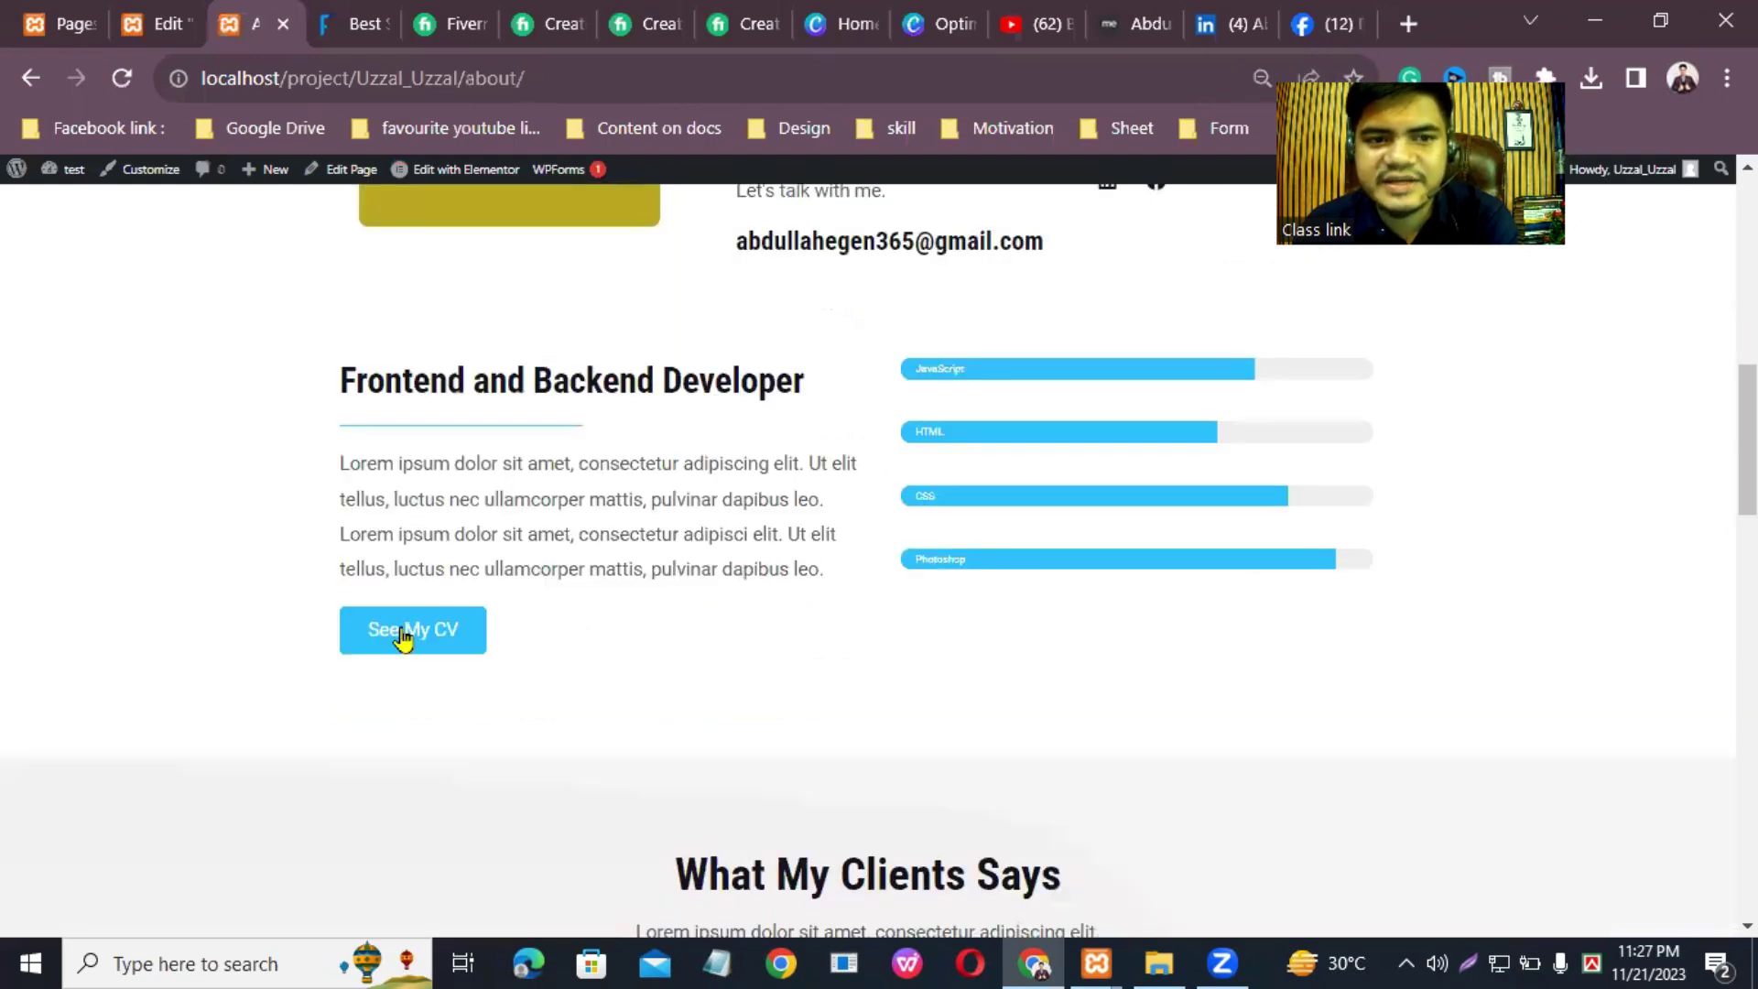
{"action": "right_click", "coordinate": [401, 629]}
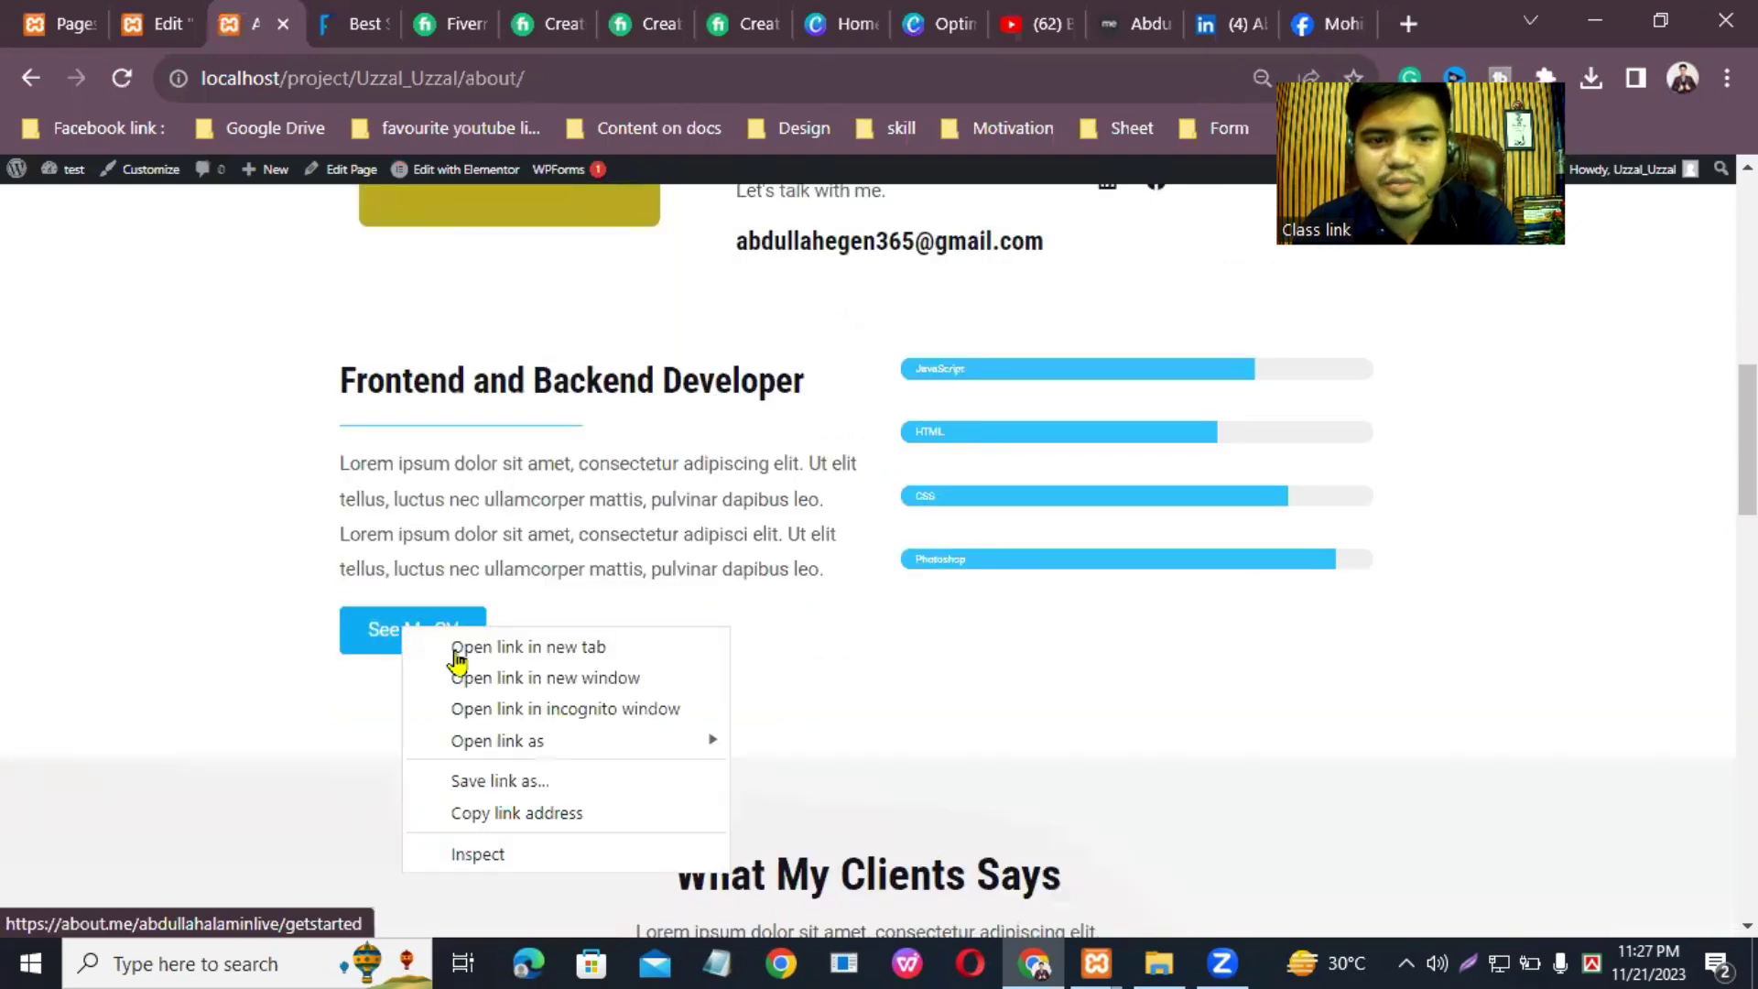
{"action": "left_click", "coordinate": [458, 647]}
{"action": "left_click", "coordinate": [346, 16]}
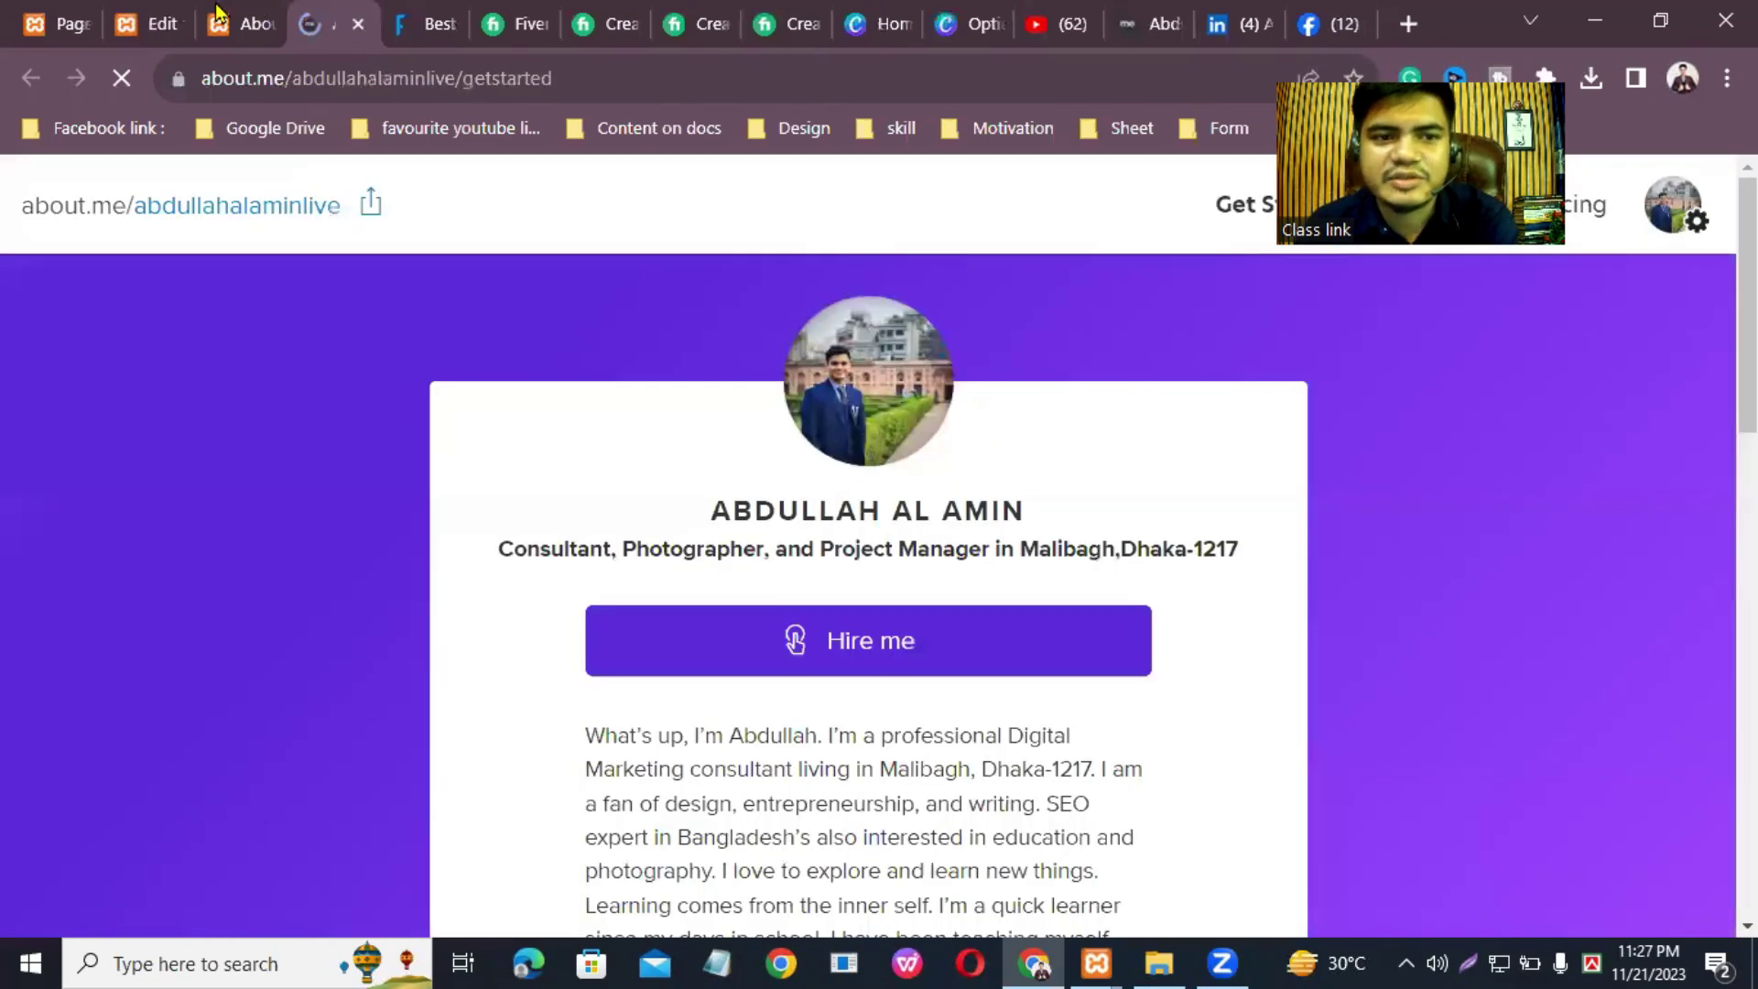
{"action": "left_click", "coordinate": [218, 13]}
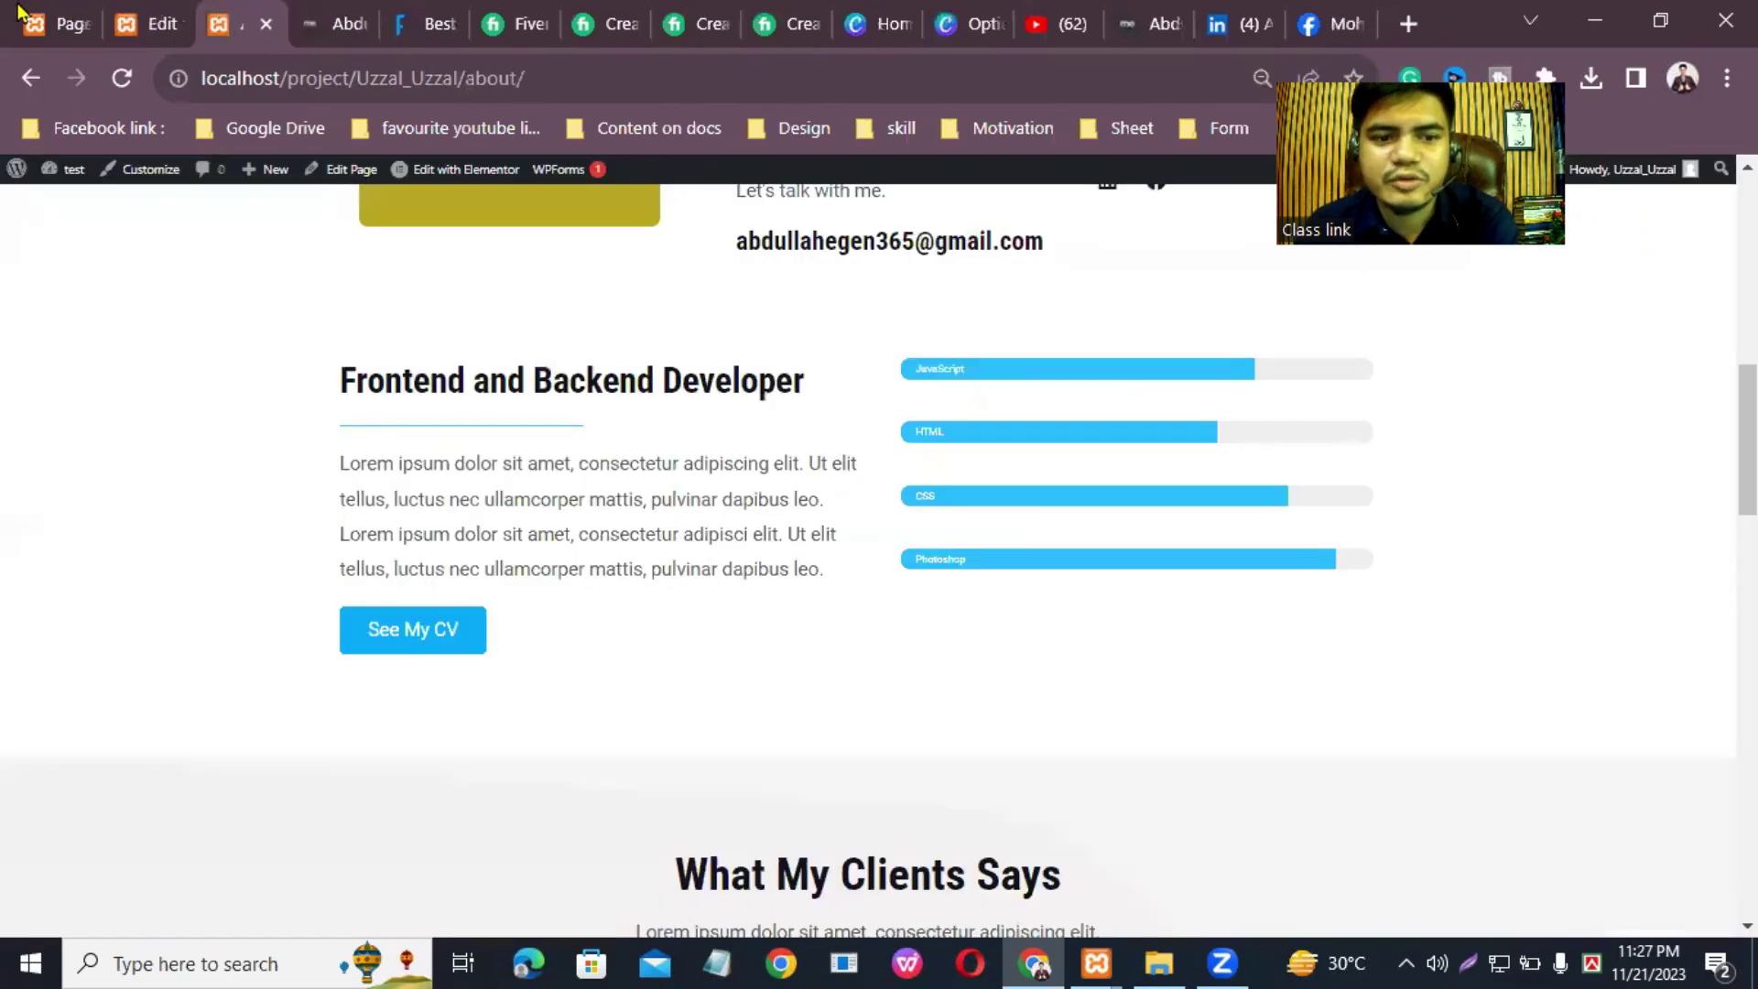
{"action": "left_click", "coordinate": [73, 13]}
{"action": "left_click", "coordinate": [168, 20]}
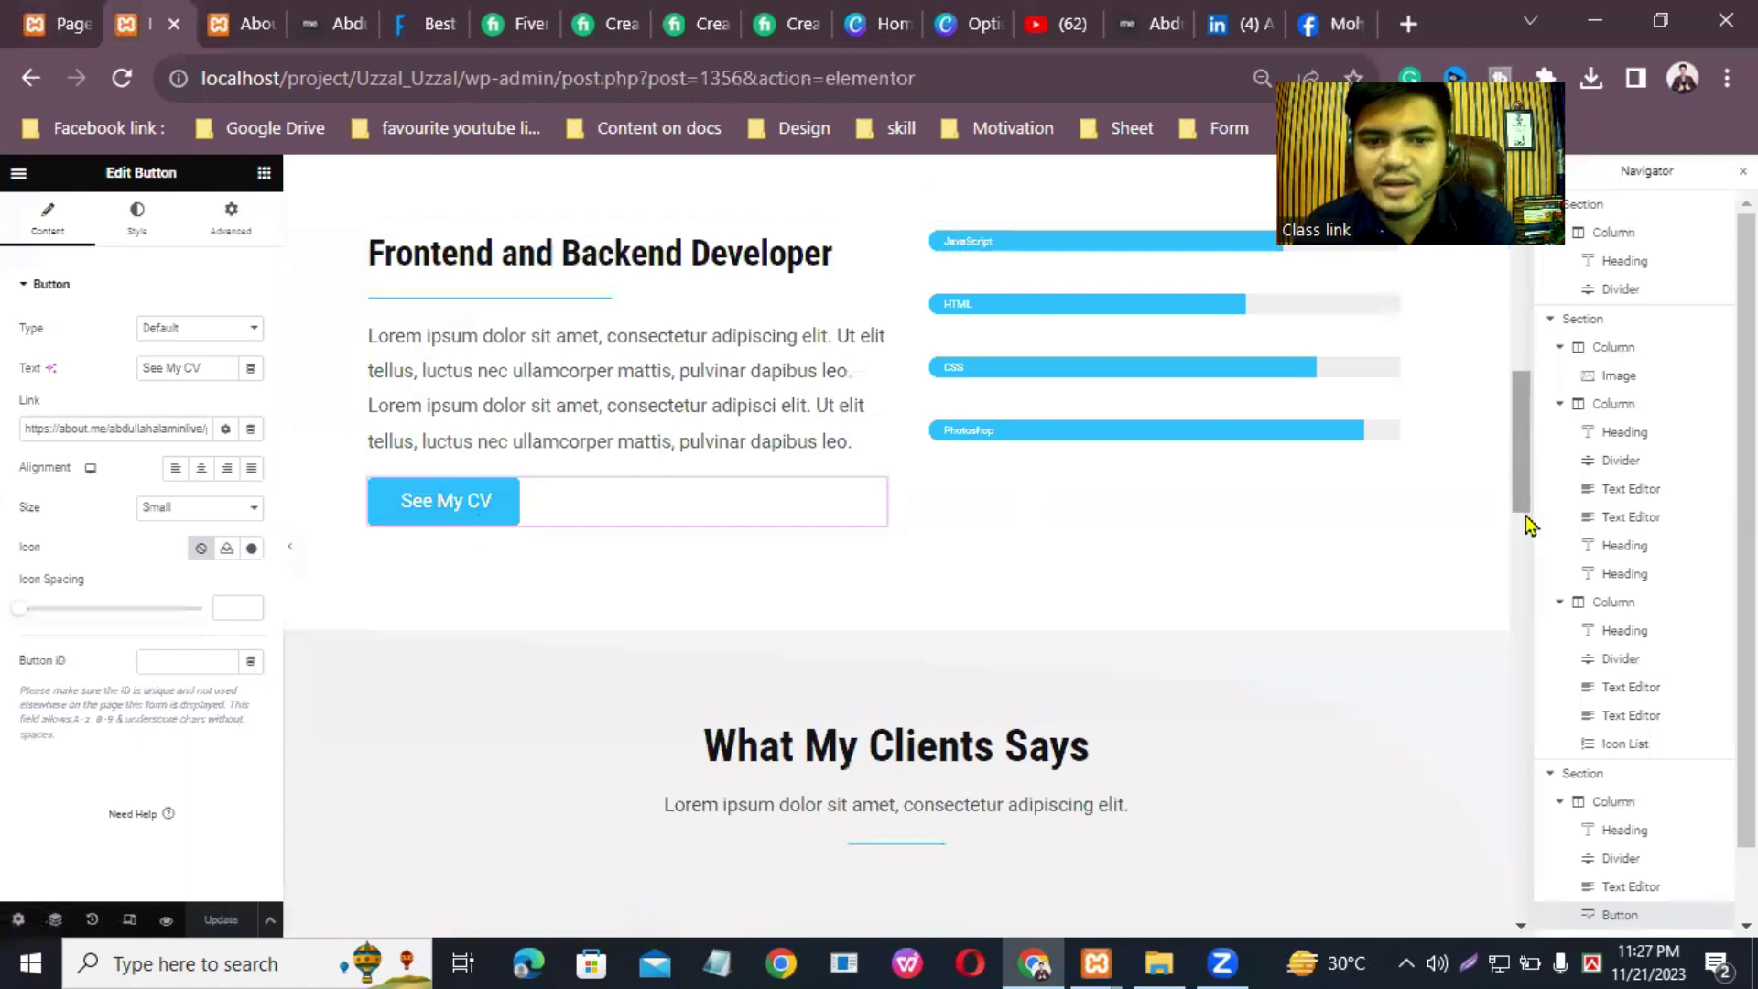
Step: Replace the subtitle text under 'What My Clients Says' with 100
{"action": "scroll", "coordinate": [829, 378], "scroll_direction": "down", "scroll_amount": 4}
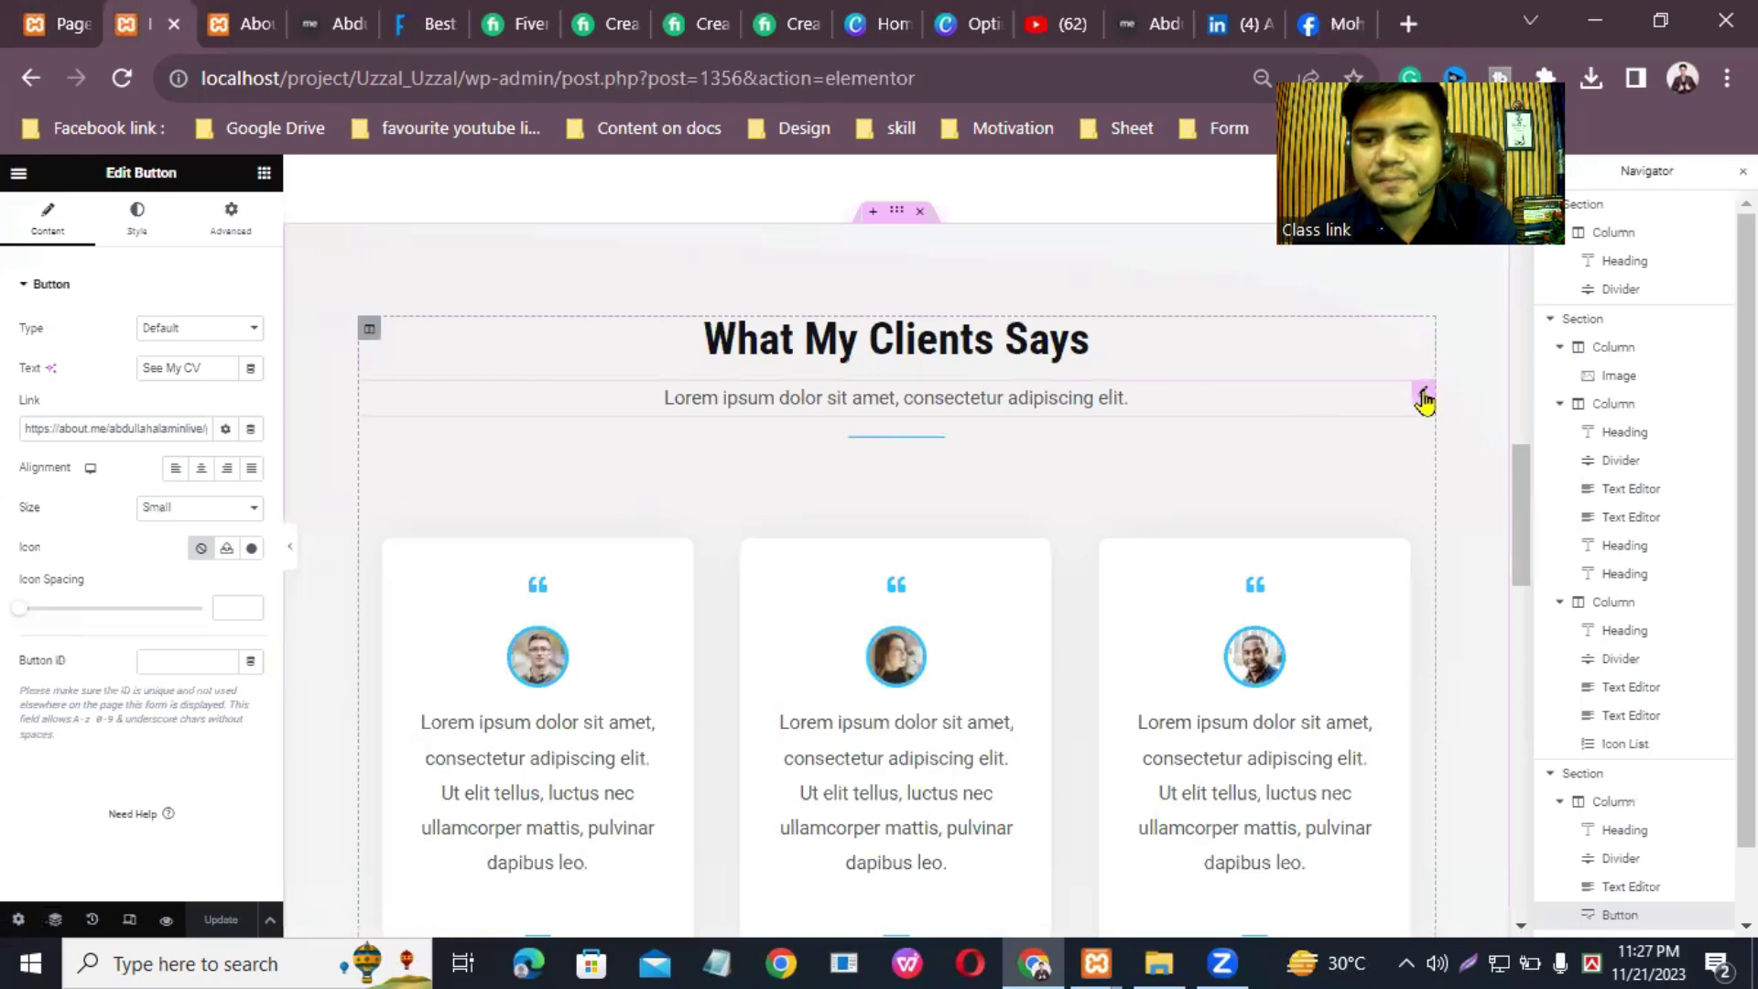
{"action": "left_click", "coordinate": [1424, 401]}
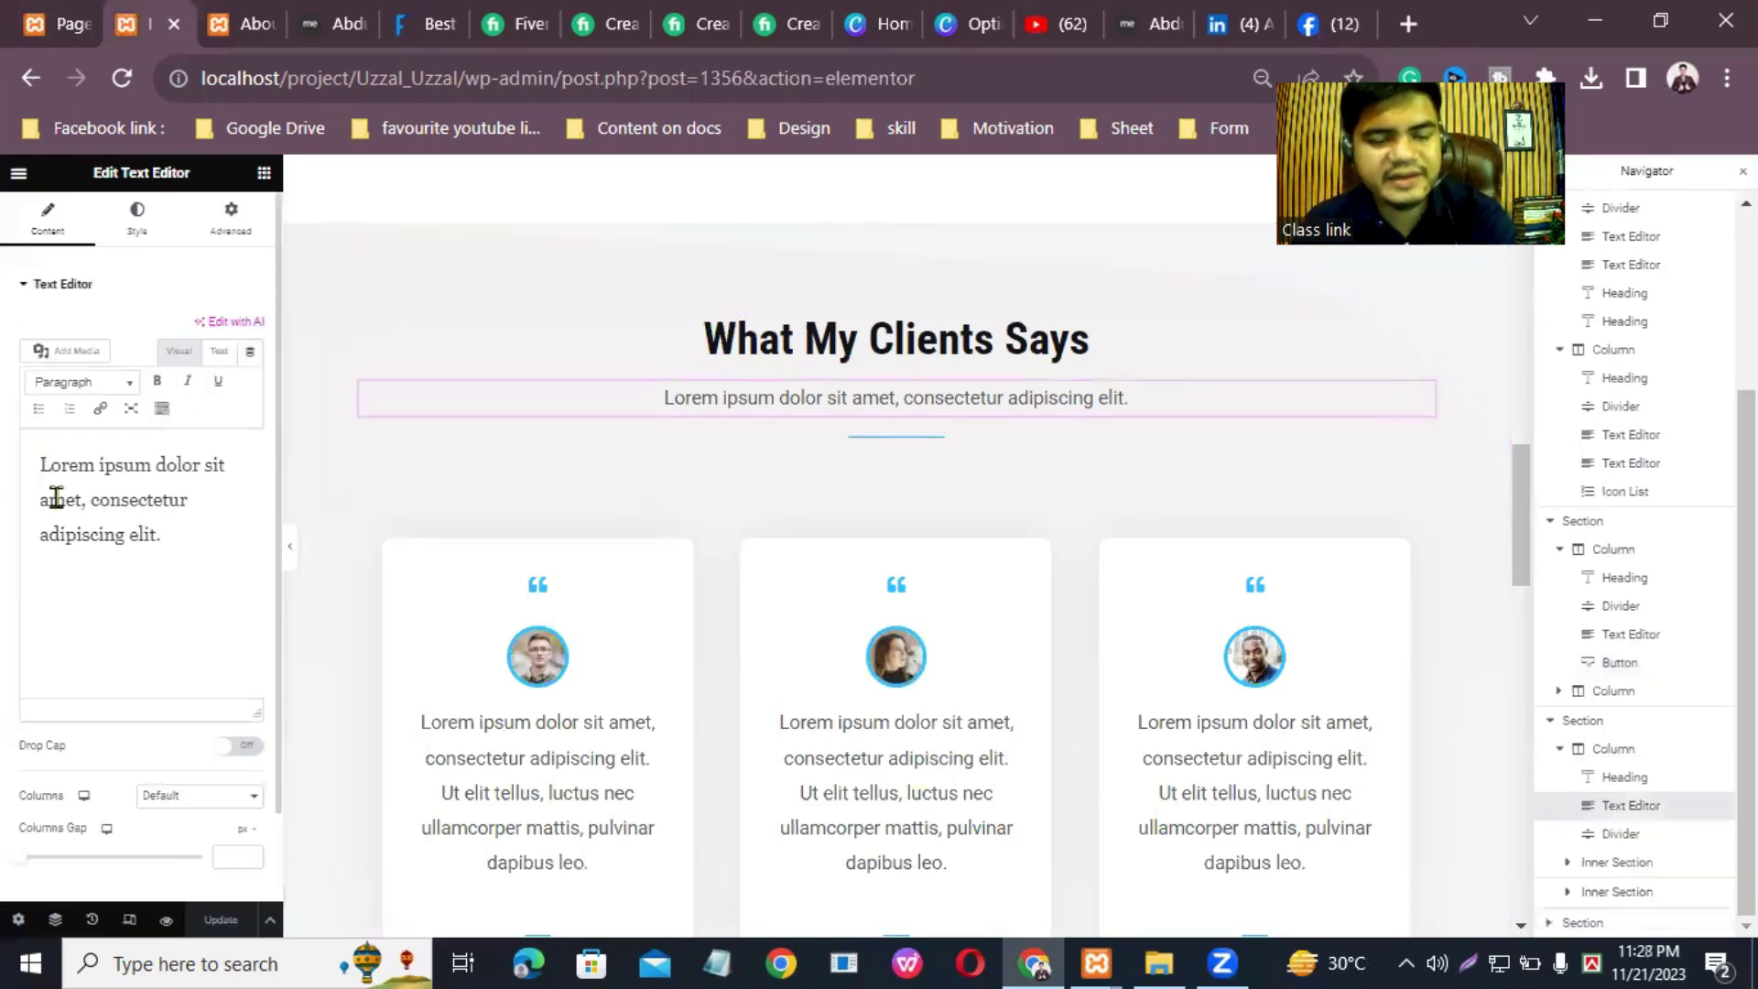
{"action": "triple_click", "coordinate": [35, 473]}
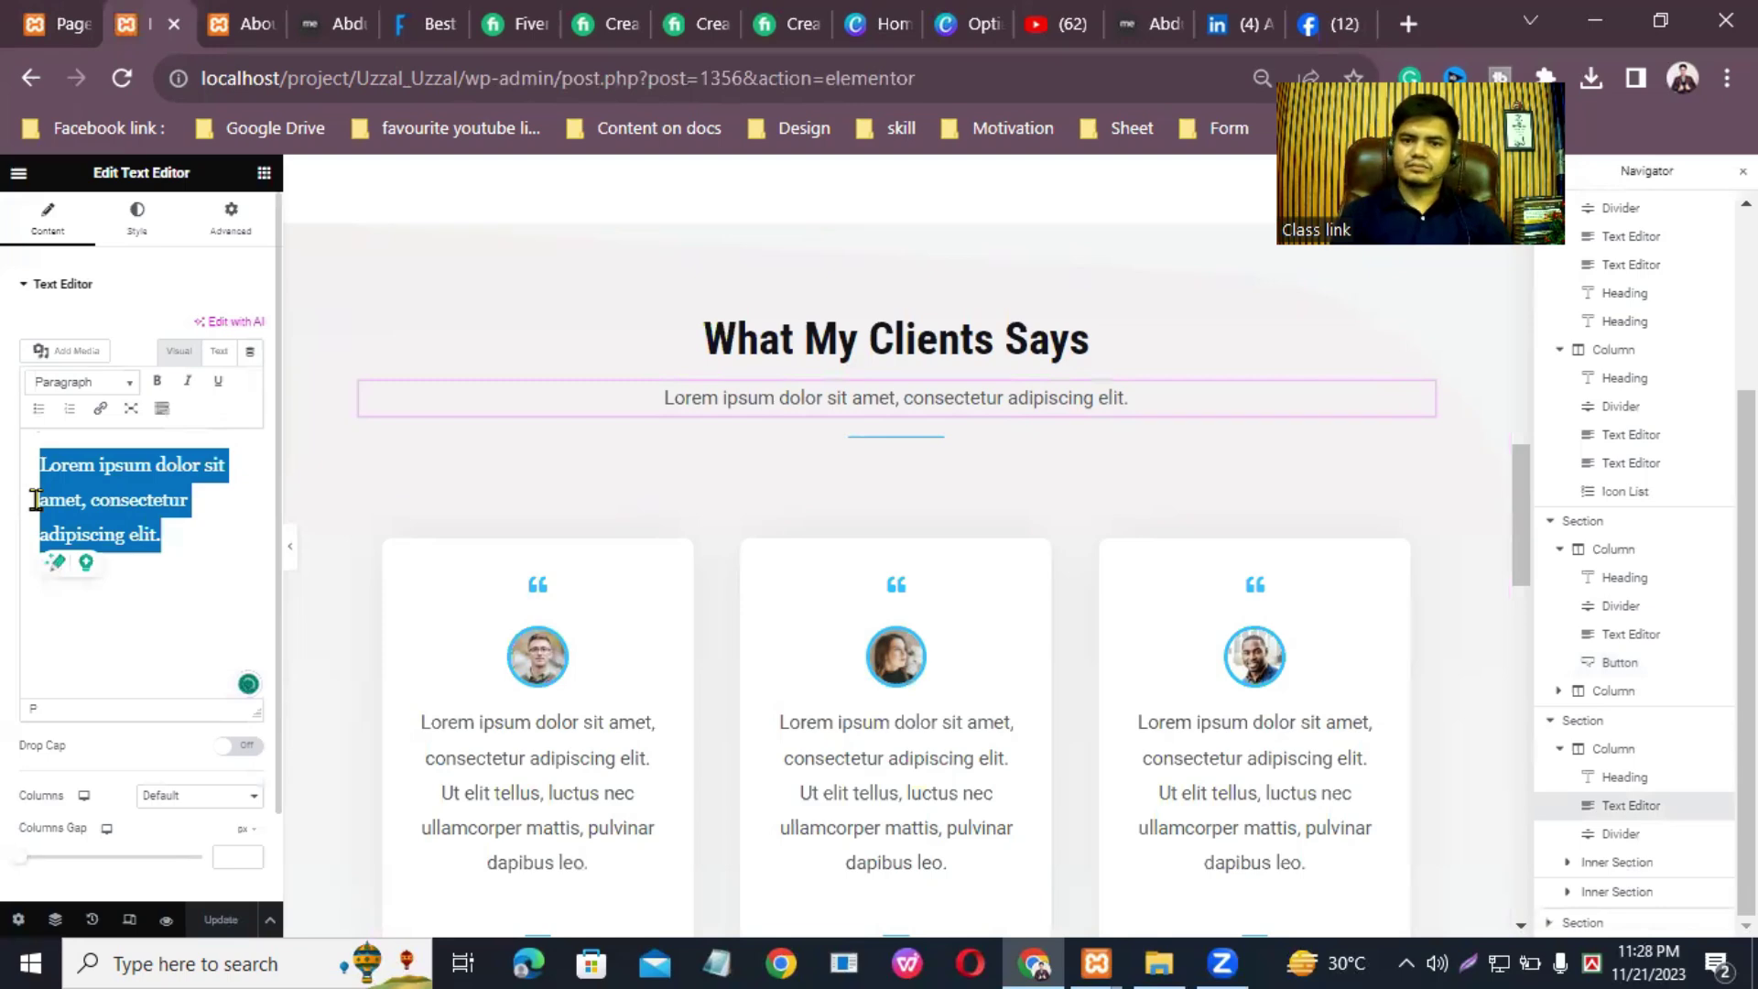
{"action": "type", "text": "the cli"}
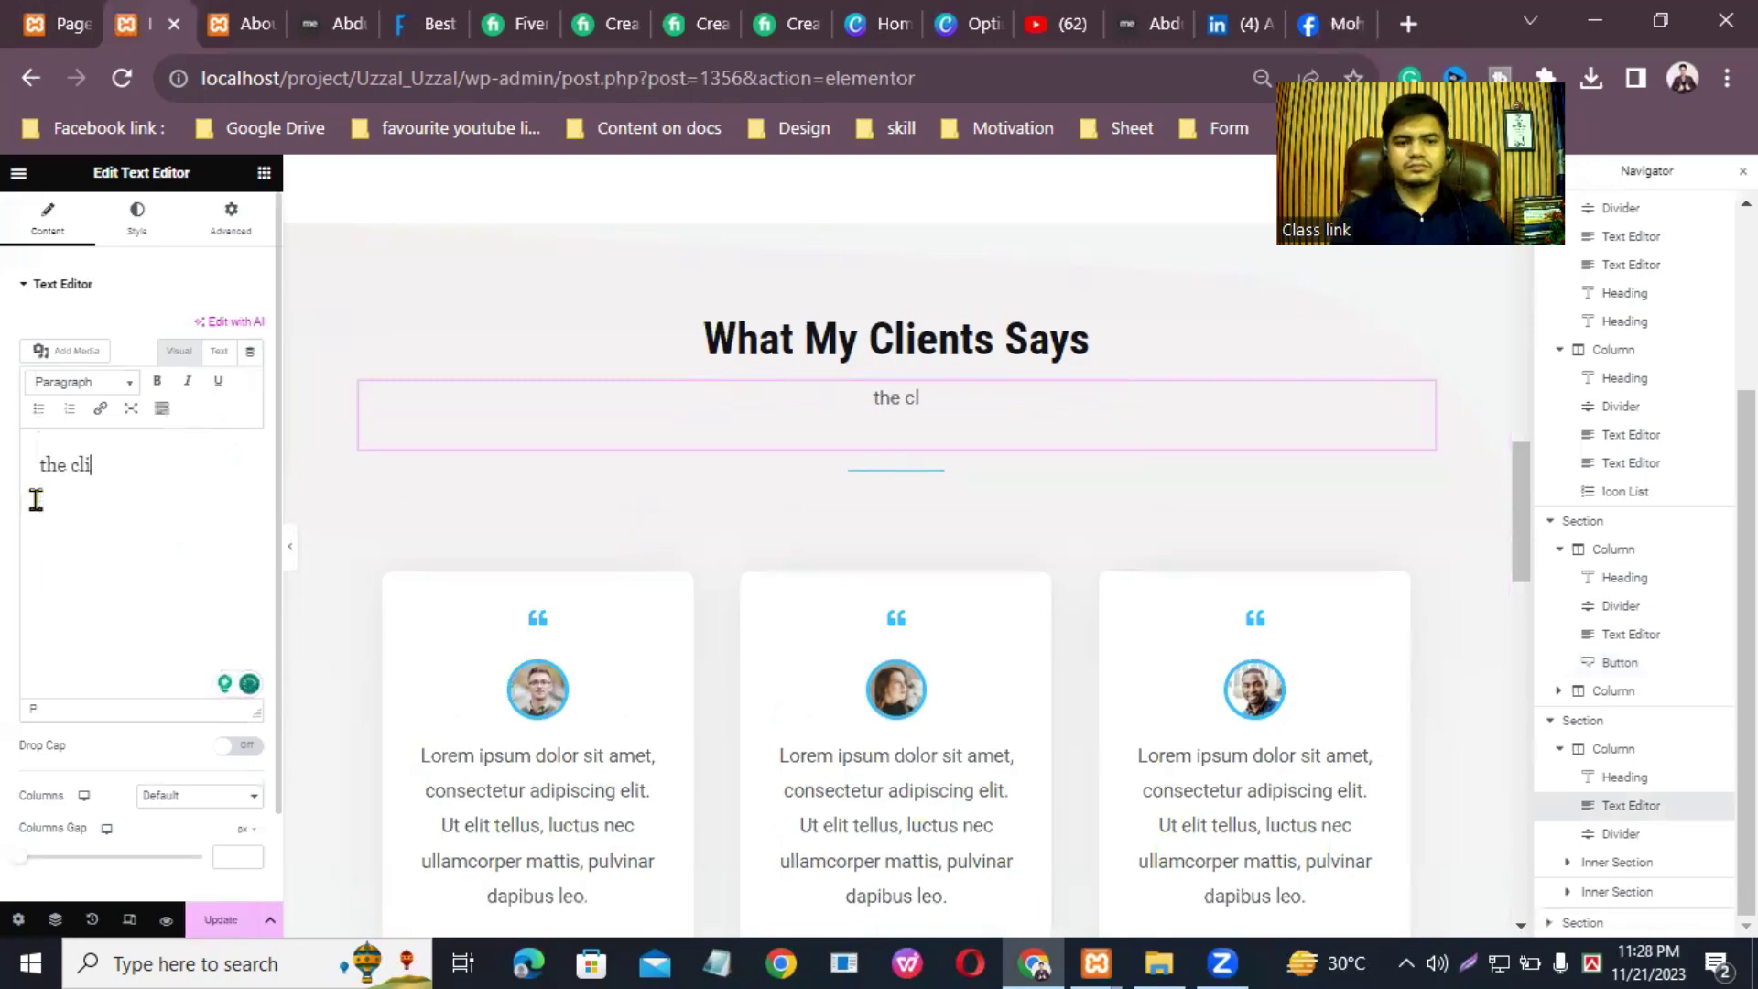
{"action": "type", "text": "ents"}
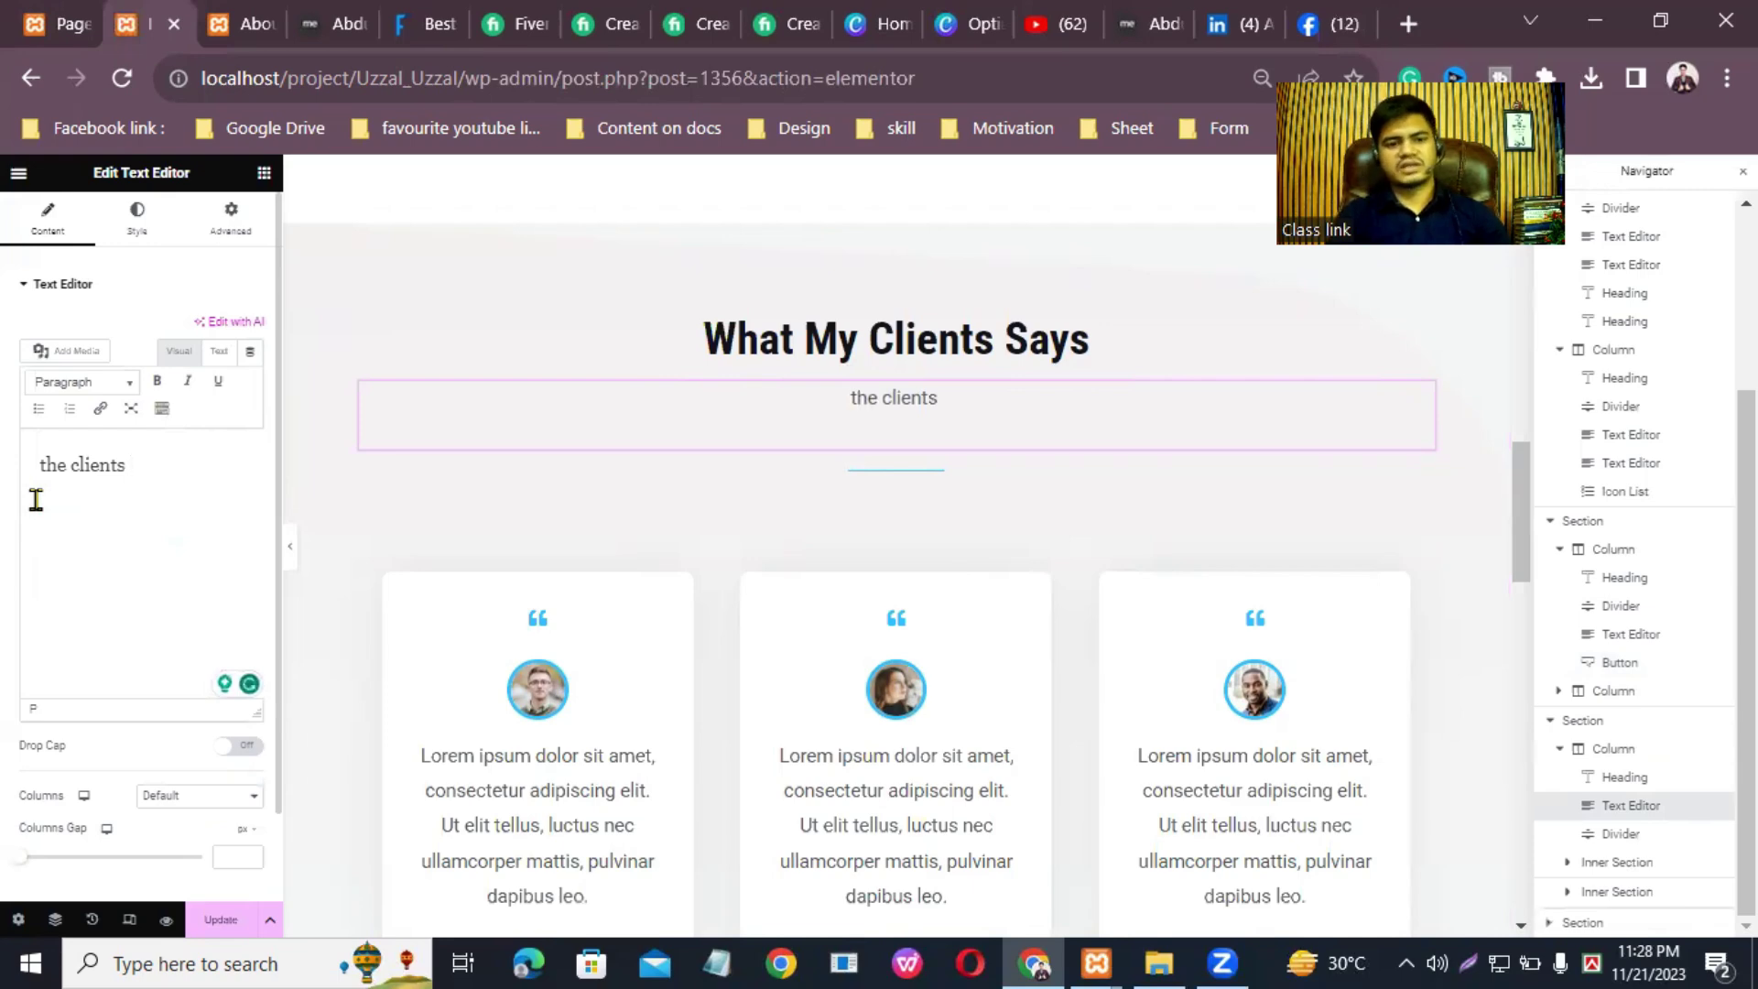
{"action": "key", "text": "ctrl+a"}
{"action": "key", "text": "BackSpace"}
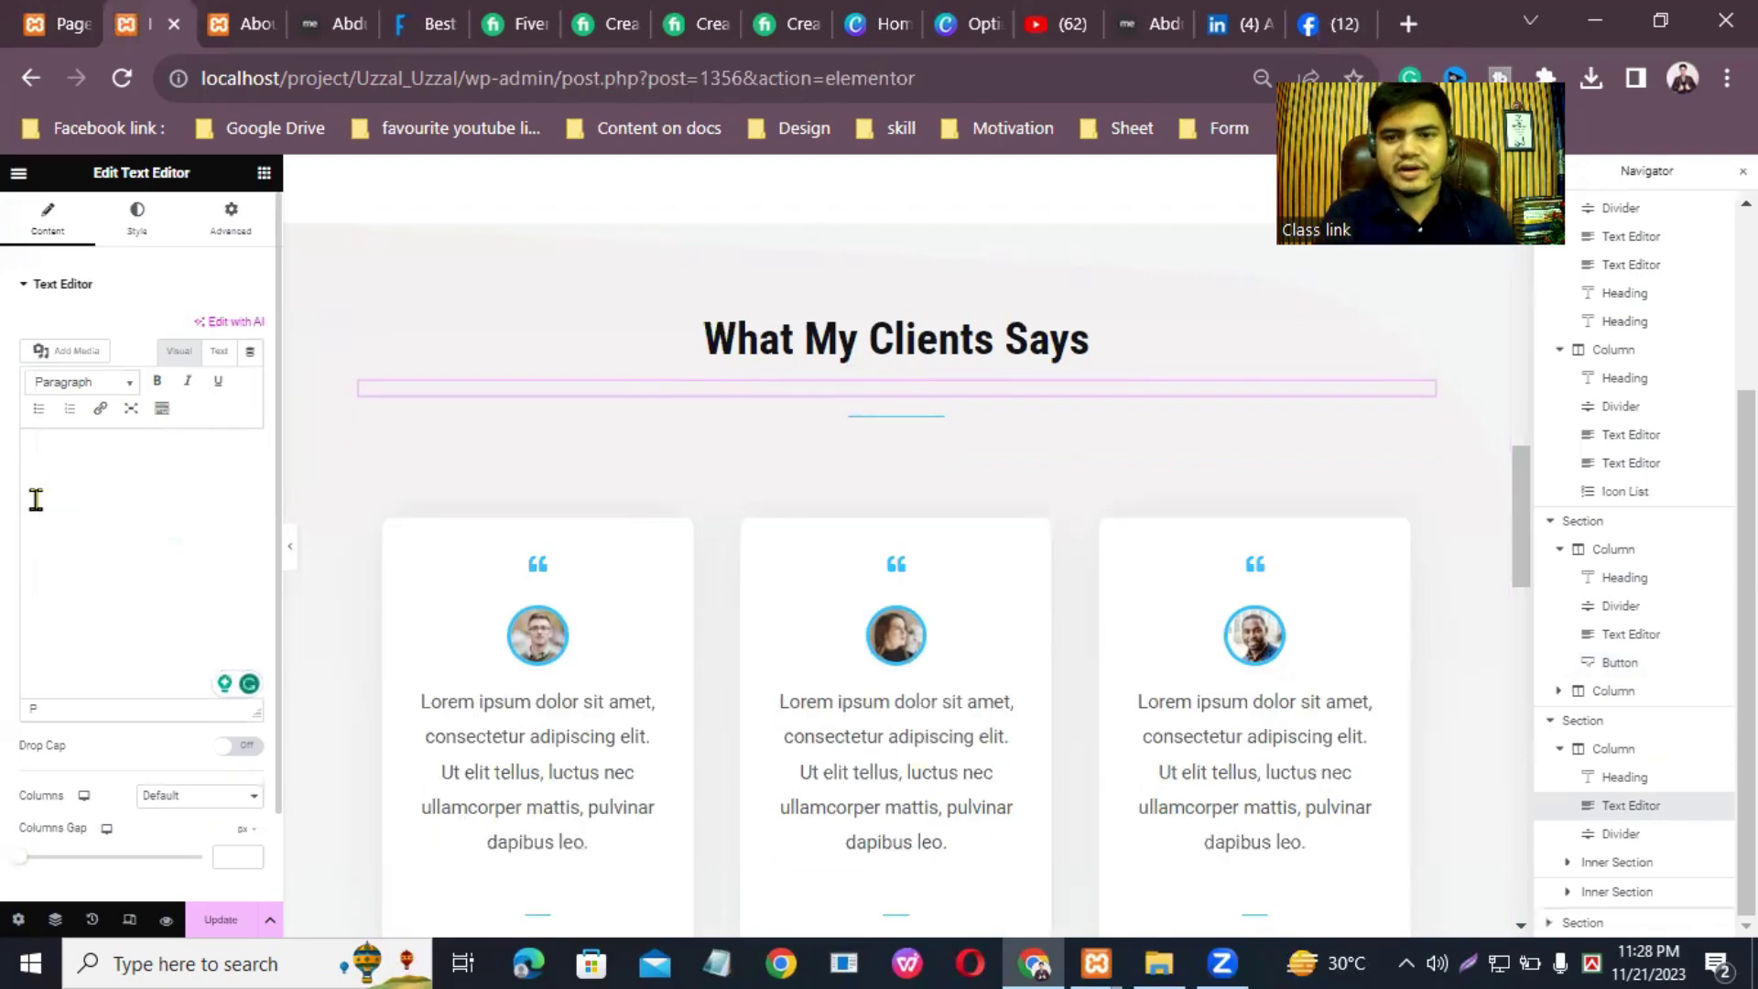
{"action": "type", "text": "100"}
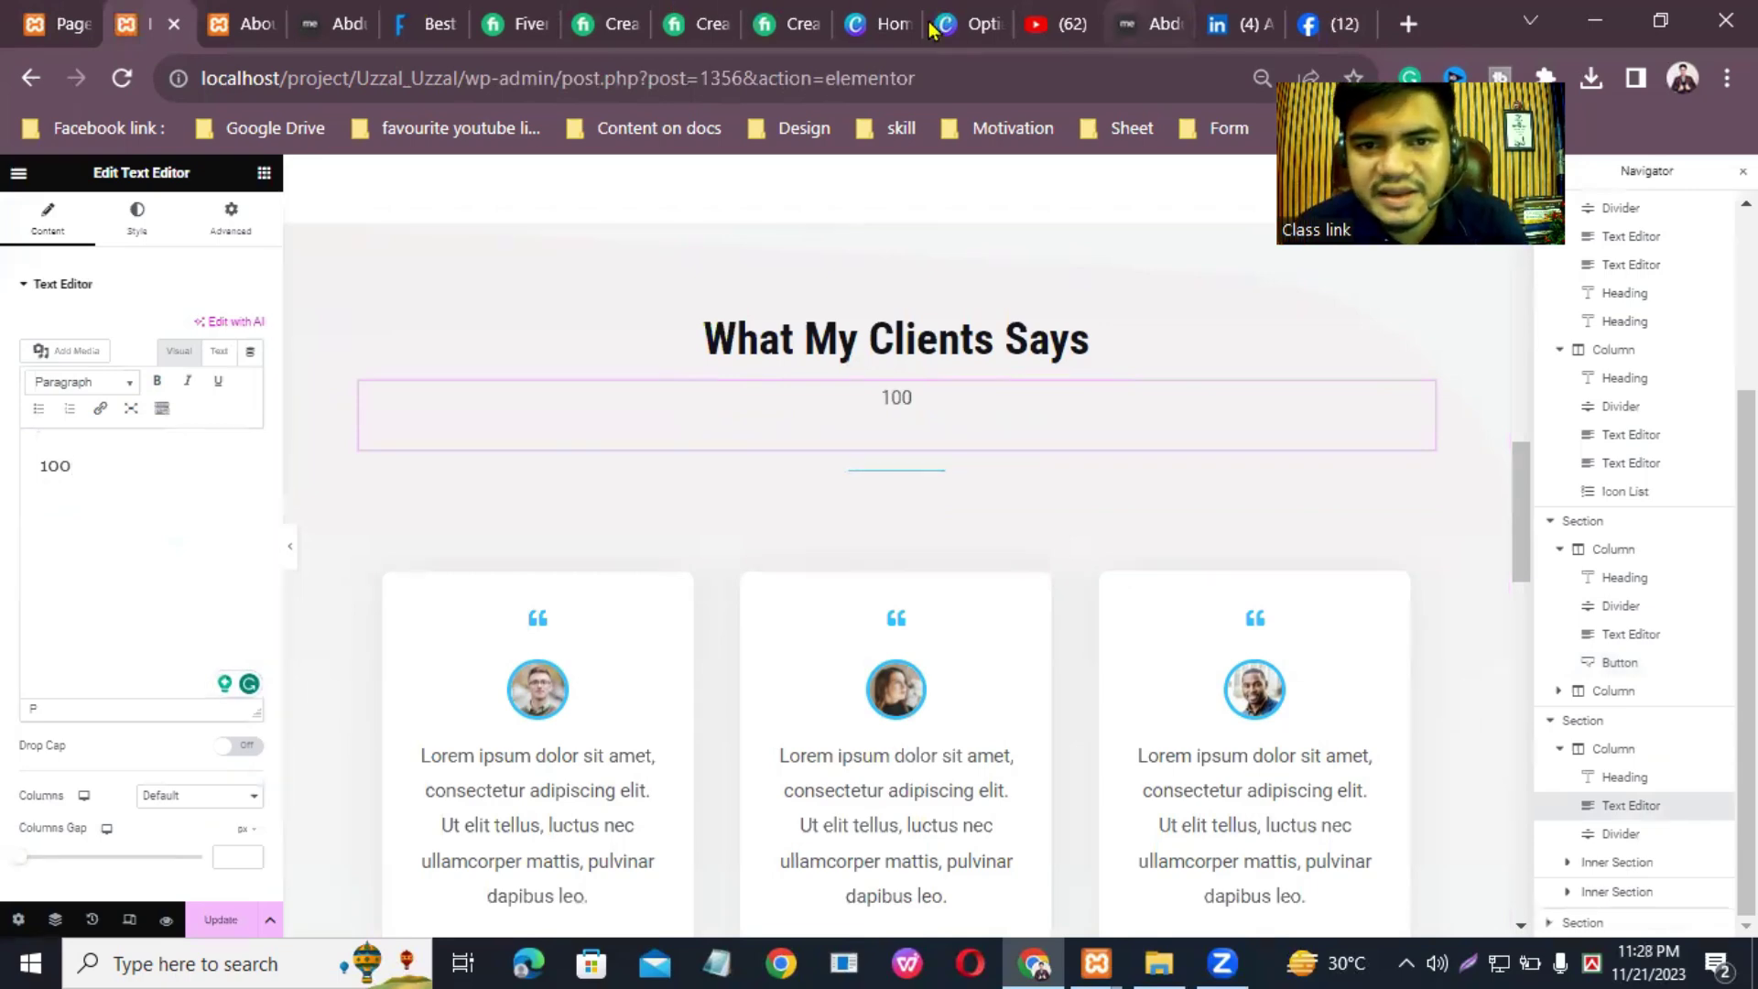
Step: Scroll through the mdfarukkhan.com homepage for reference
{"action": "left_click", "coordinate": [426, 24]}
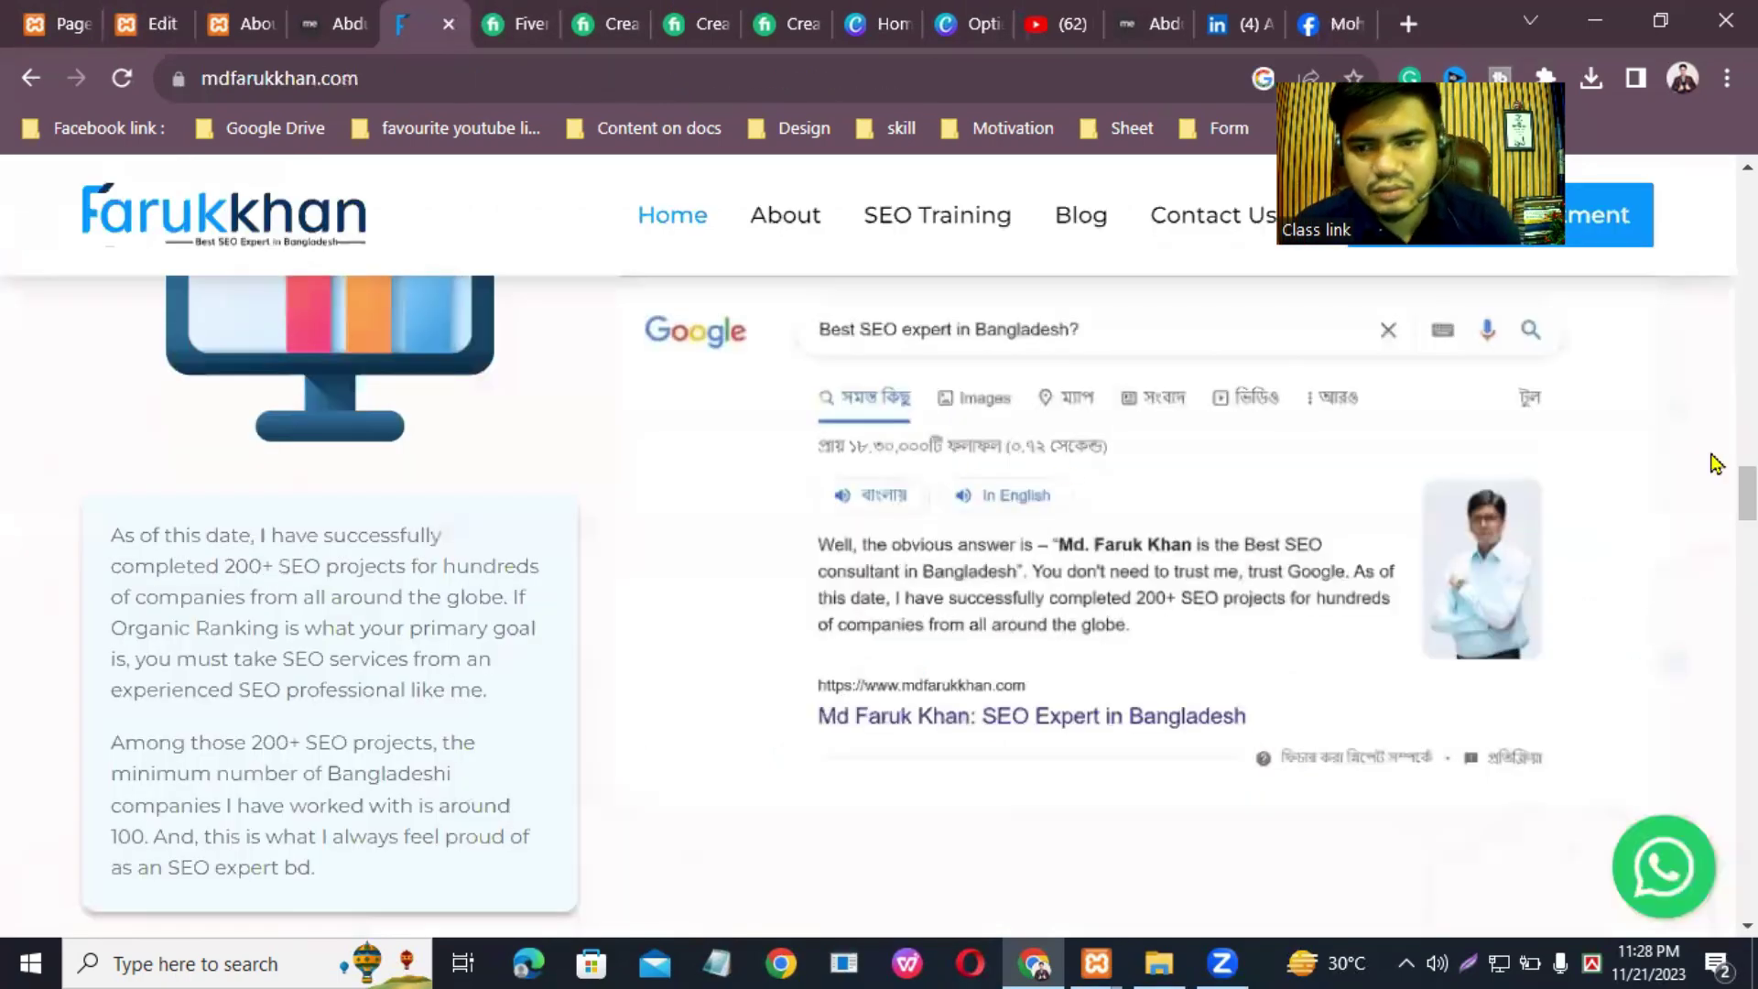
{"action": "scroll", "coordinate": [879, 604], "scroll_direction": "up", "scroll_amount": 11}
{"action": "scroll", "coordinate": [879, 604], "scroll_direction": "down", "scroll_amount": 5}
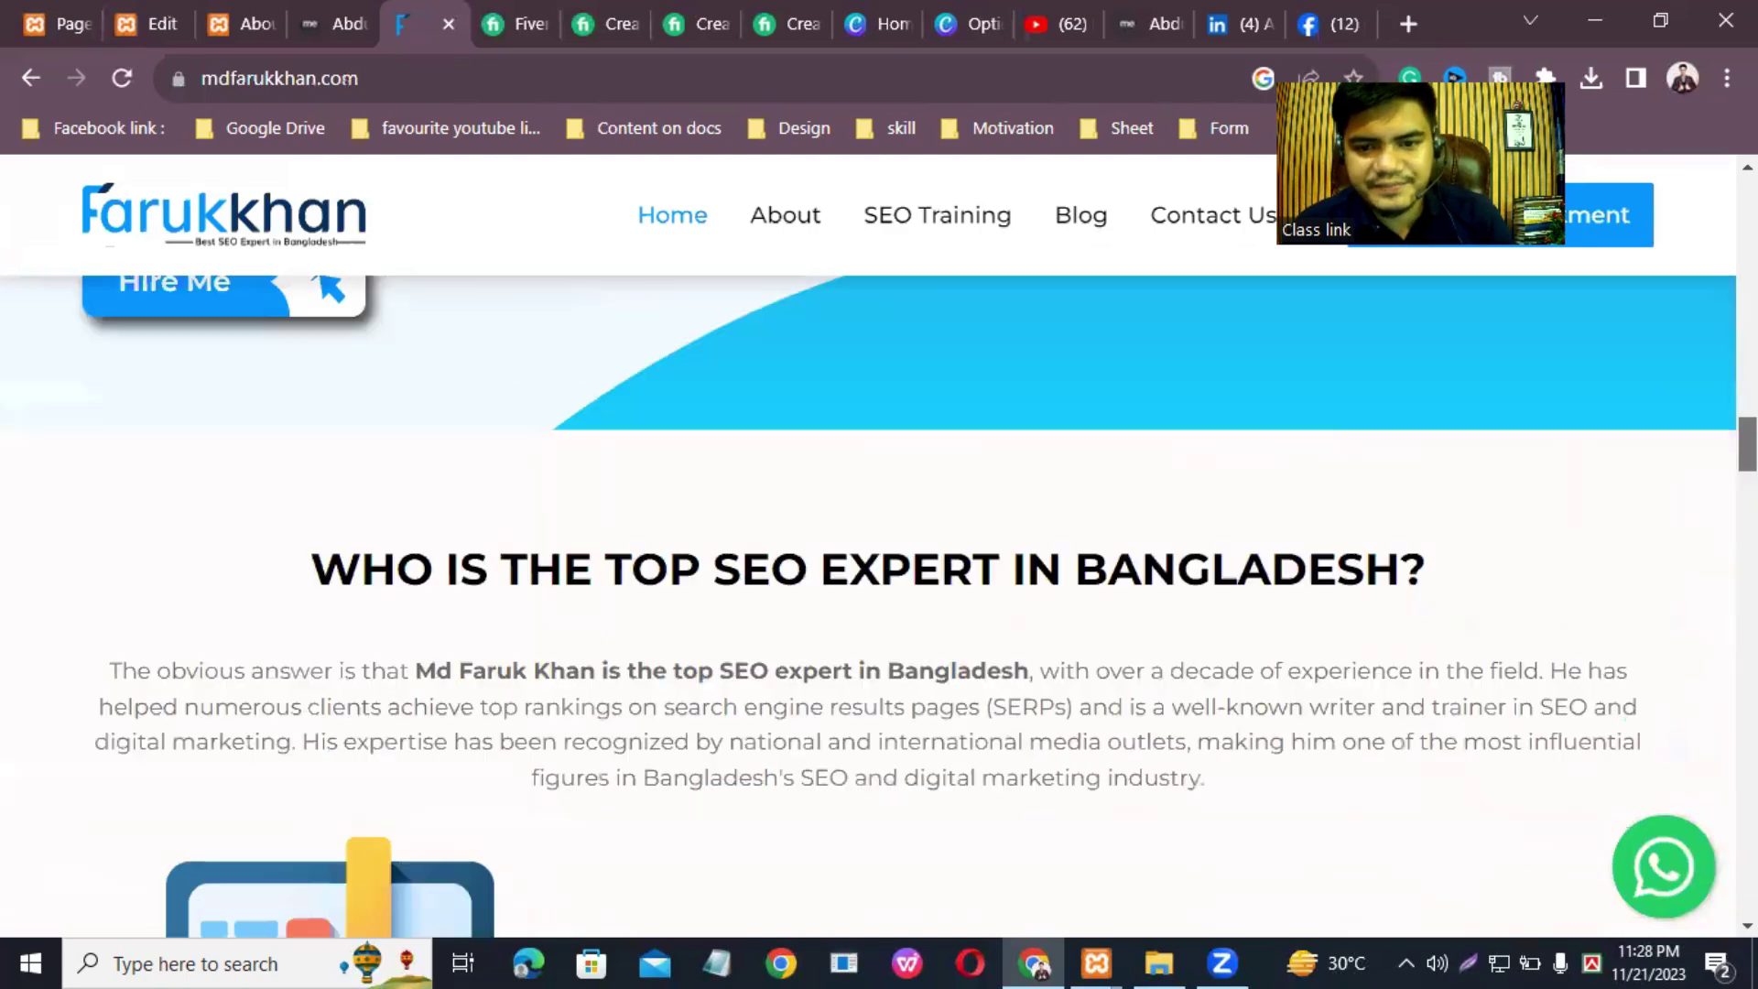
{"action": "scroll", "coordinate": [879, 604], "scroll_direction": "up", "scroll_amount": 10}
{"action": "scroll", "coordinate": [878, 604], "scroll_direction": "down", "scroll_amount": 1}
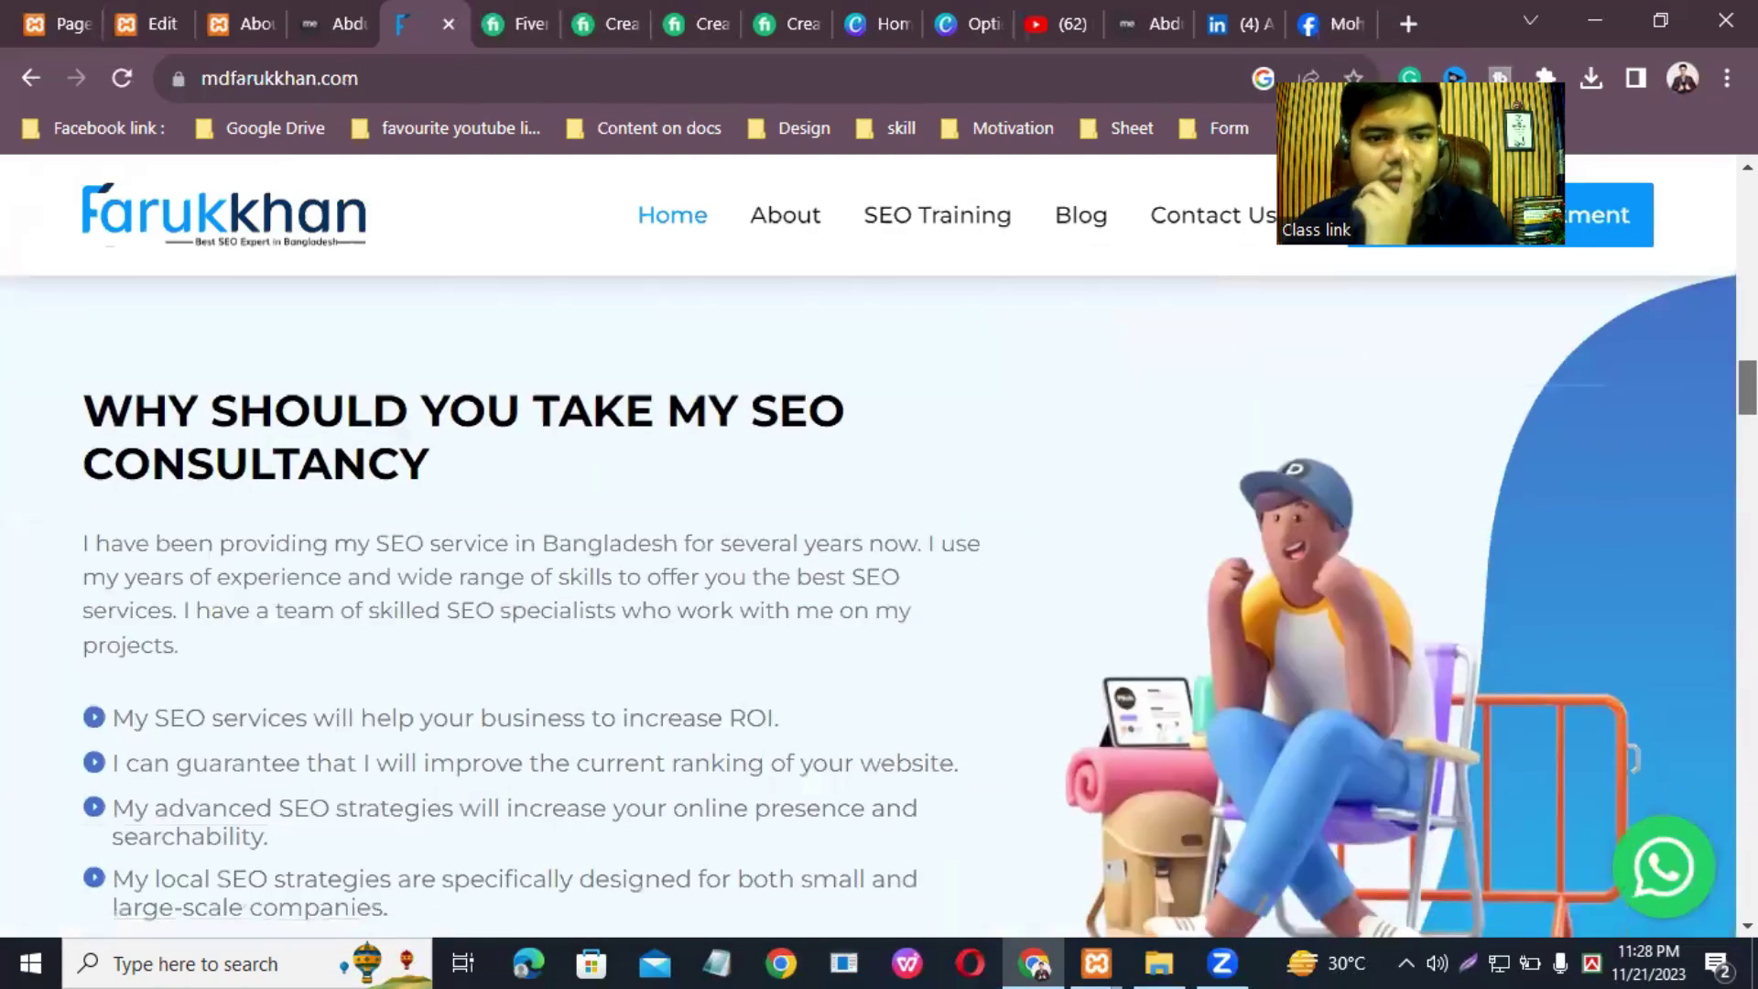
{"action": "scroll", "coordinate": [879, 604], "scroll_direction": "down", "scroll_amount": 2}
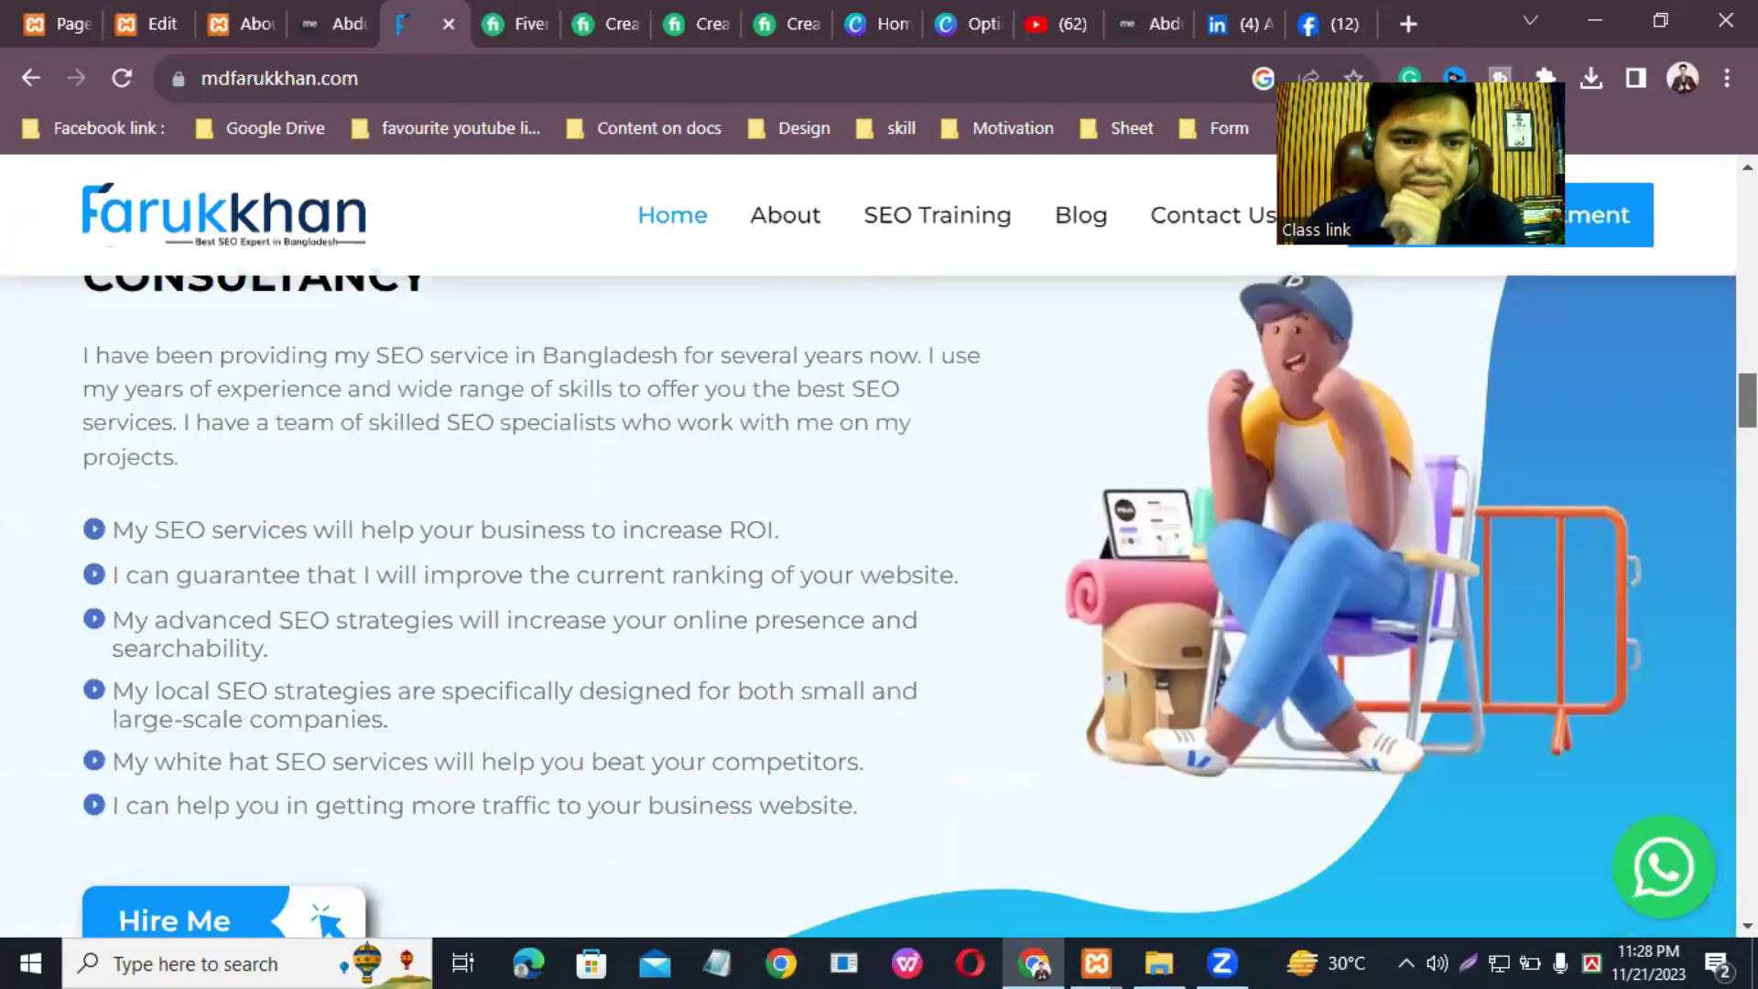
{"action": "scroll", "coordinate": [879, 604], "scroll_direction": "down", "scroll_amount": 10}
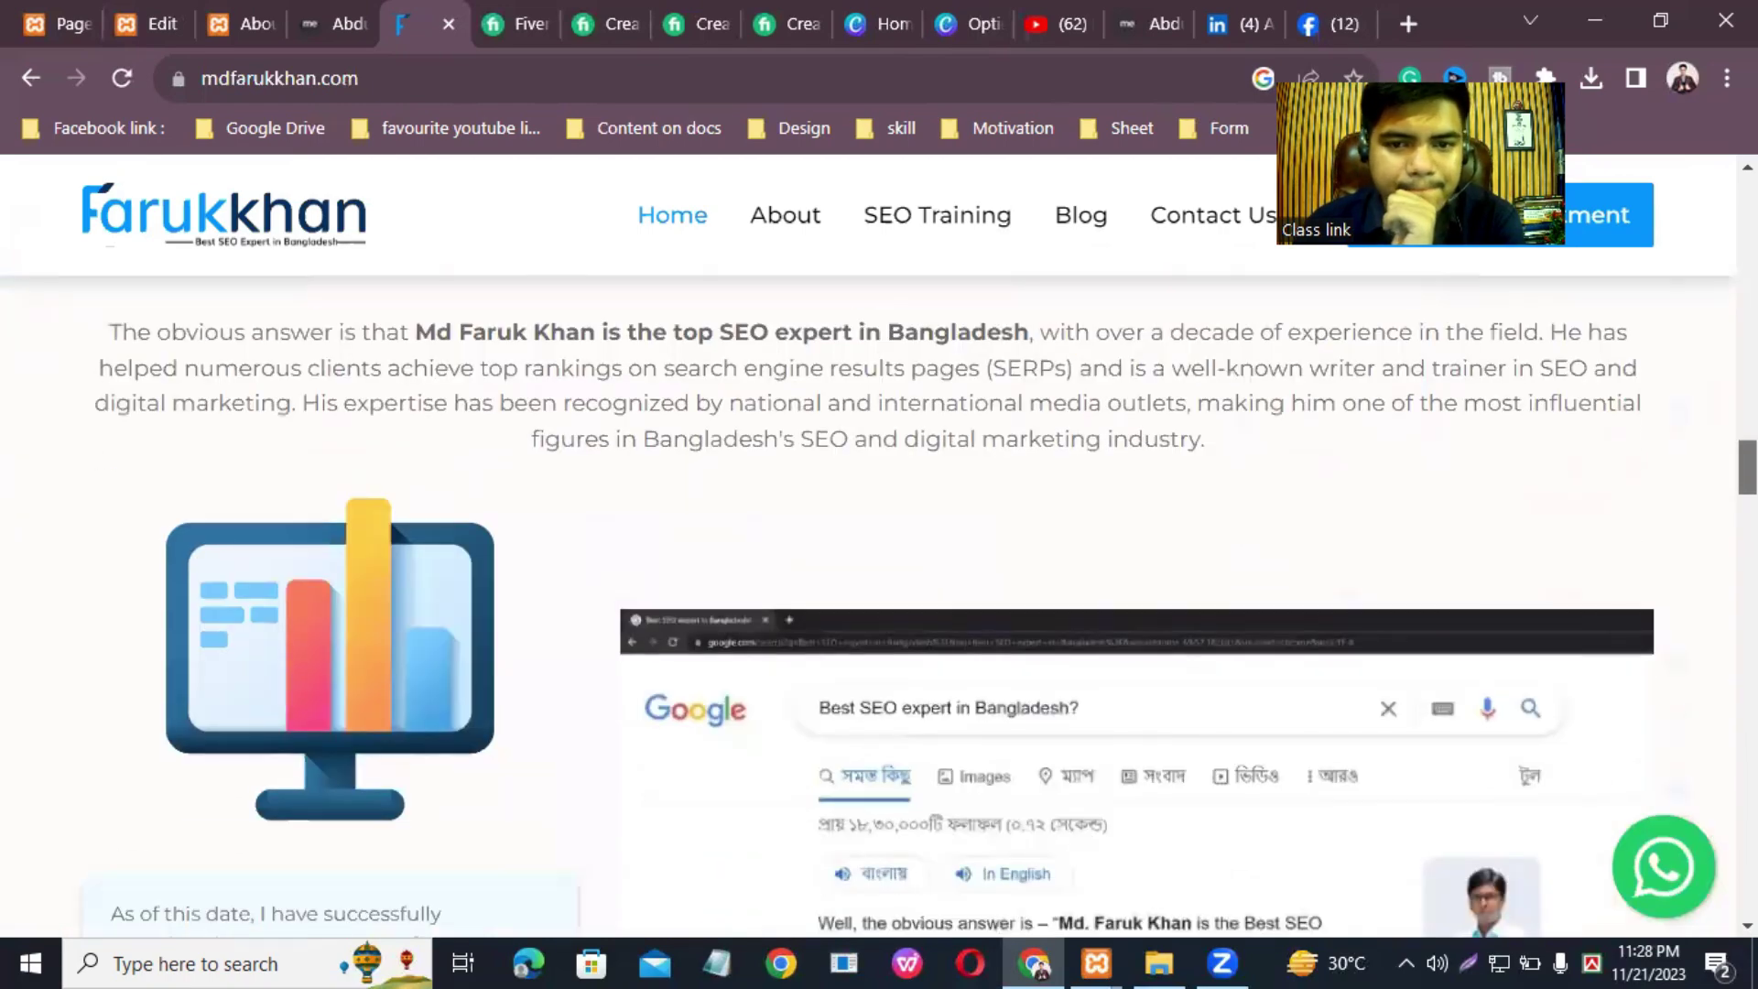
{"action": "scroll", "coordinate": [879, 604], "scroll_direction": "down", "scroll_amount": 15}
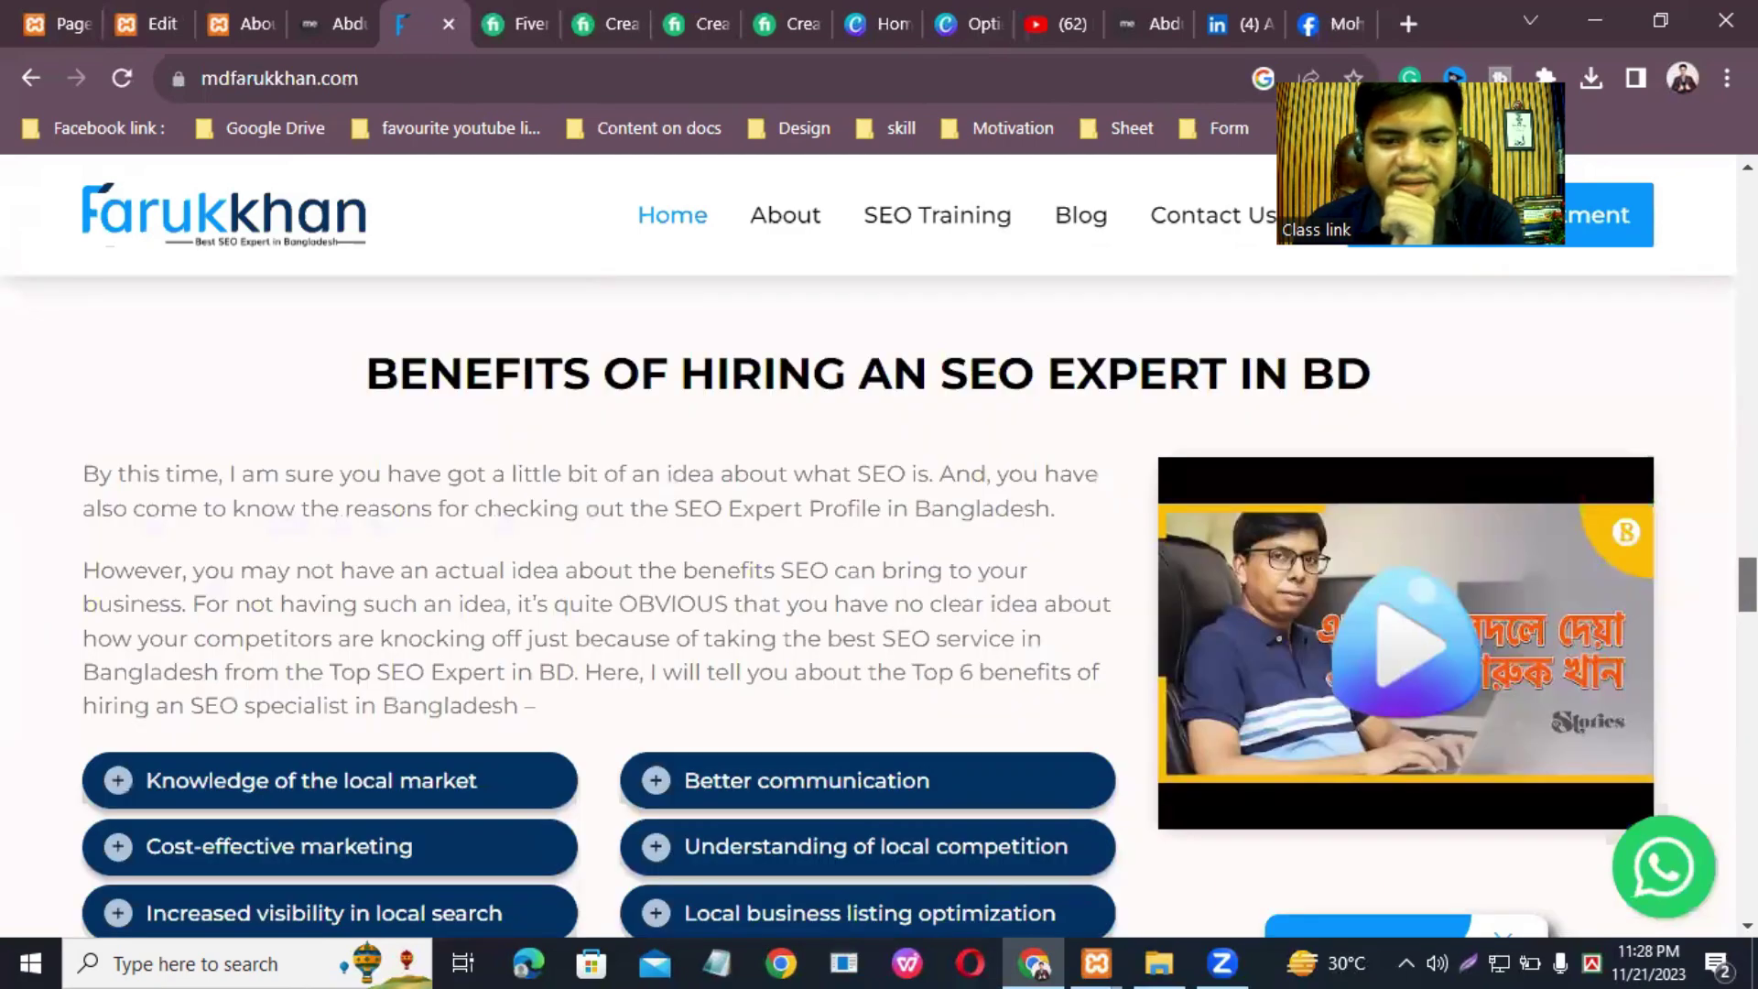
{"action": "scroll", "coordinate": [879, 604], "scroll_direction": "down", "scroll_amount": 15}
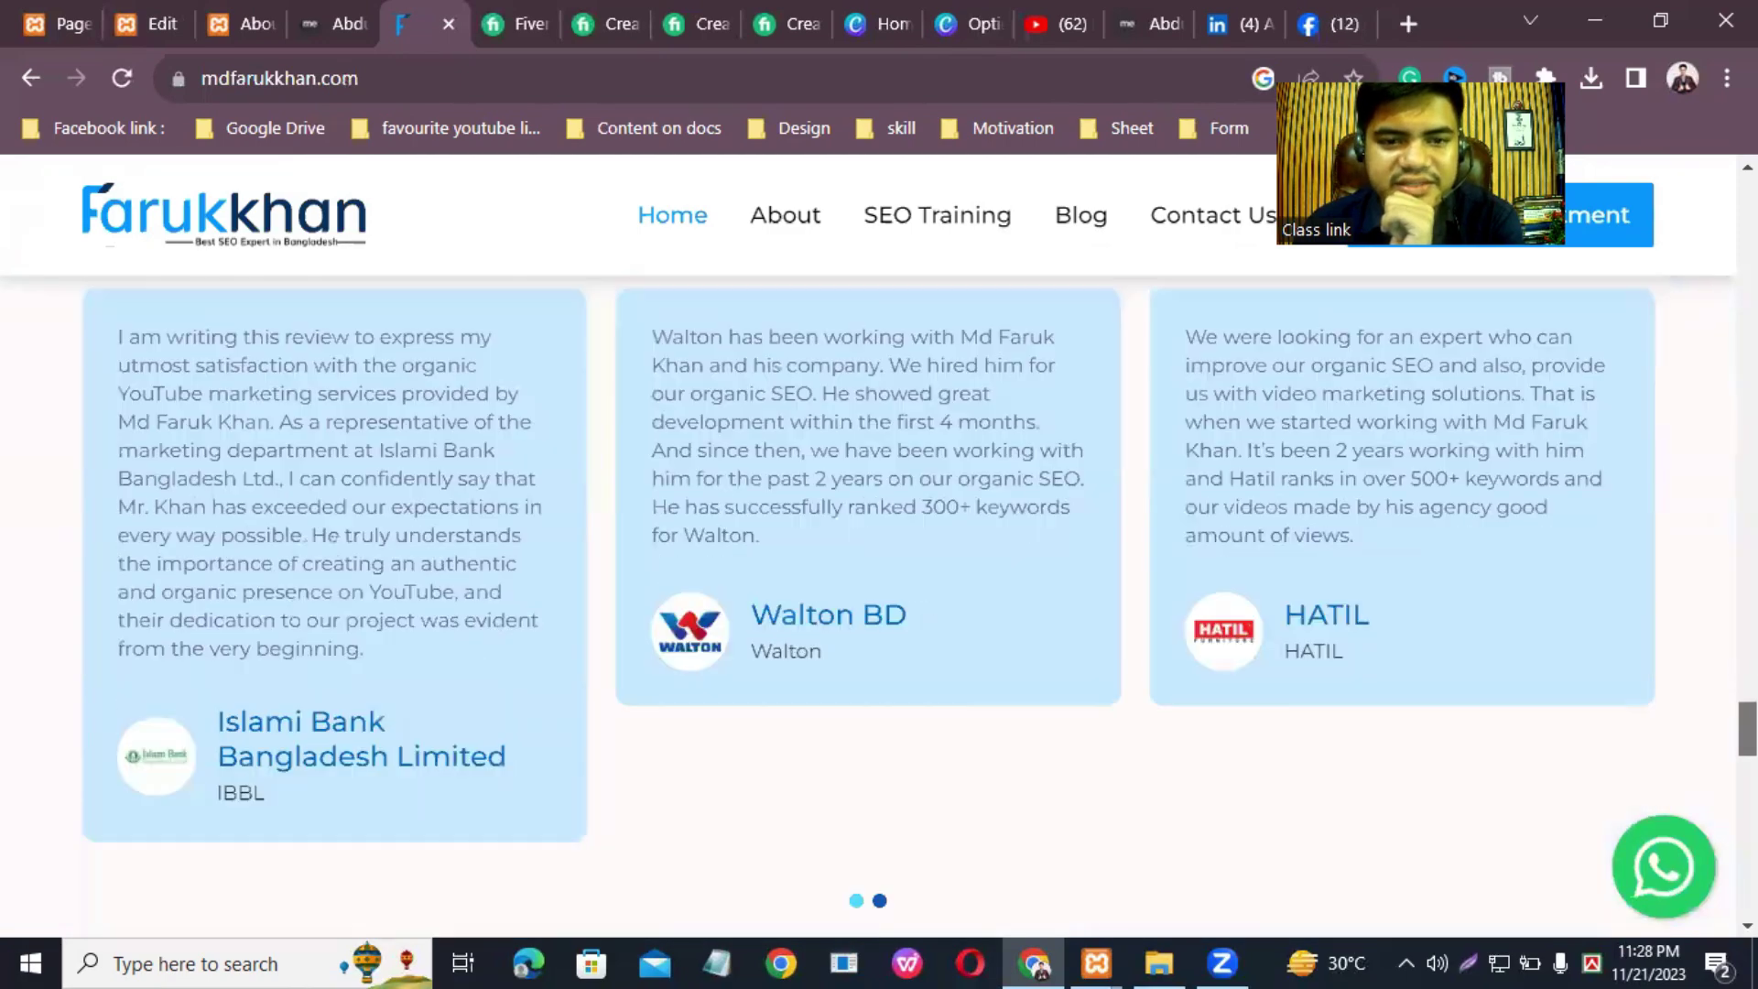
{"action": "scroll", "coordinate": [879, 605], "scroll_direction": "up", "scroll_amount": 2}
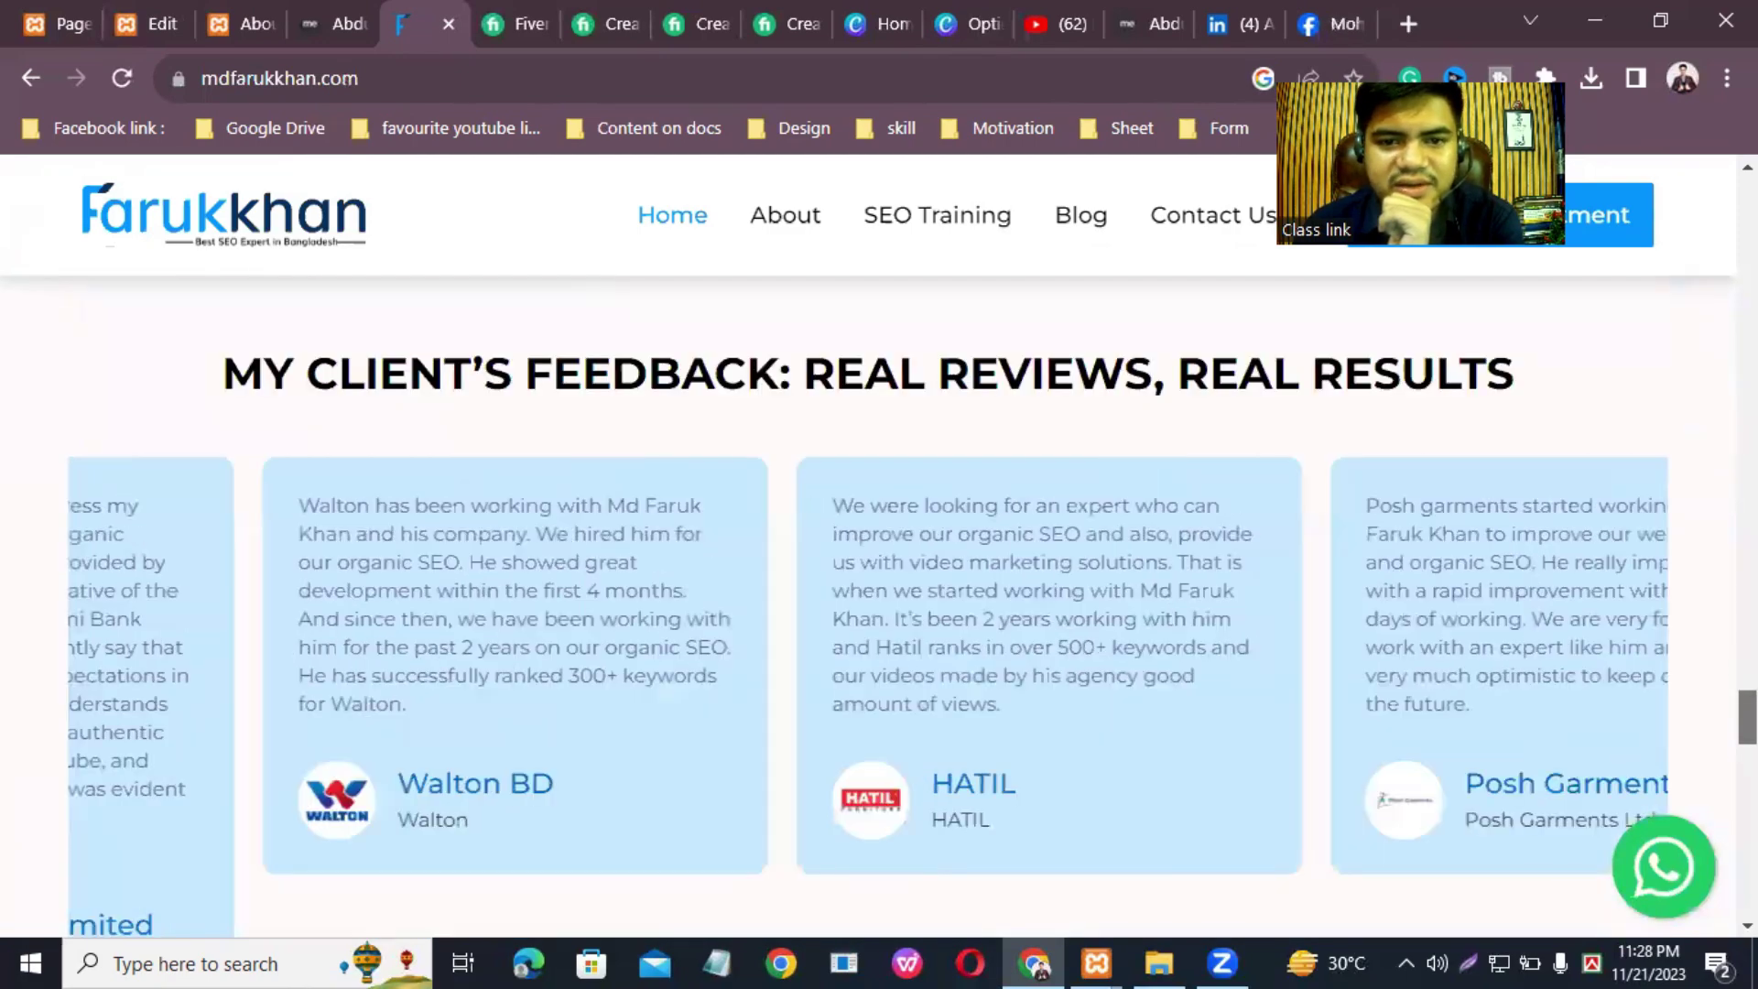
{"action": "scroll", "coordinate": [879, 604], "scroll_direction": "down", "scroll_amount": 12}
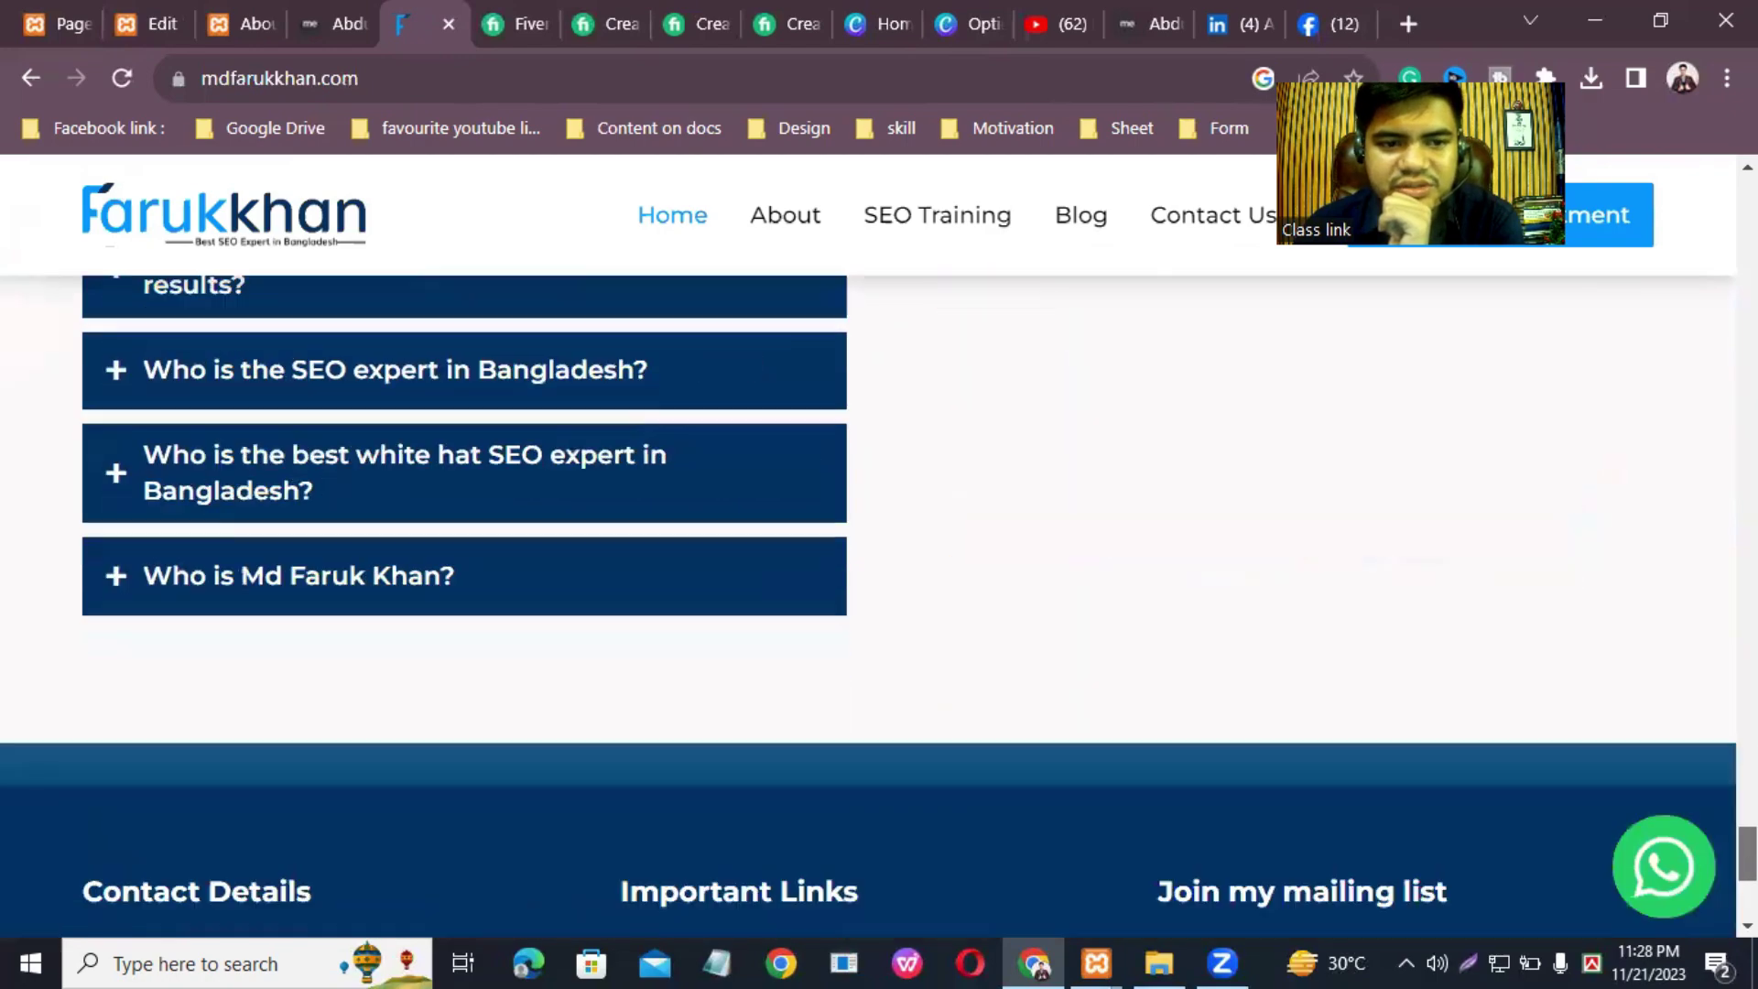
{"action": "scroll", "coordinate": [796, 366], "scroll_direction": "down", "scroll_amount": 5}
Step: Browse the site's About and SEO Training pages
{"action": "left_click", "coordinate": [789, 216]}
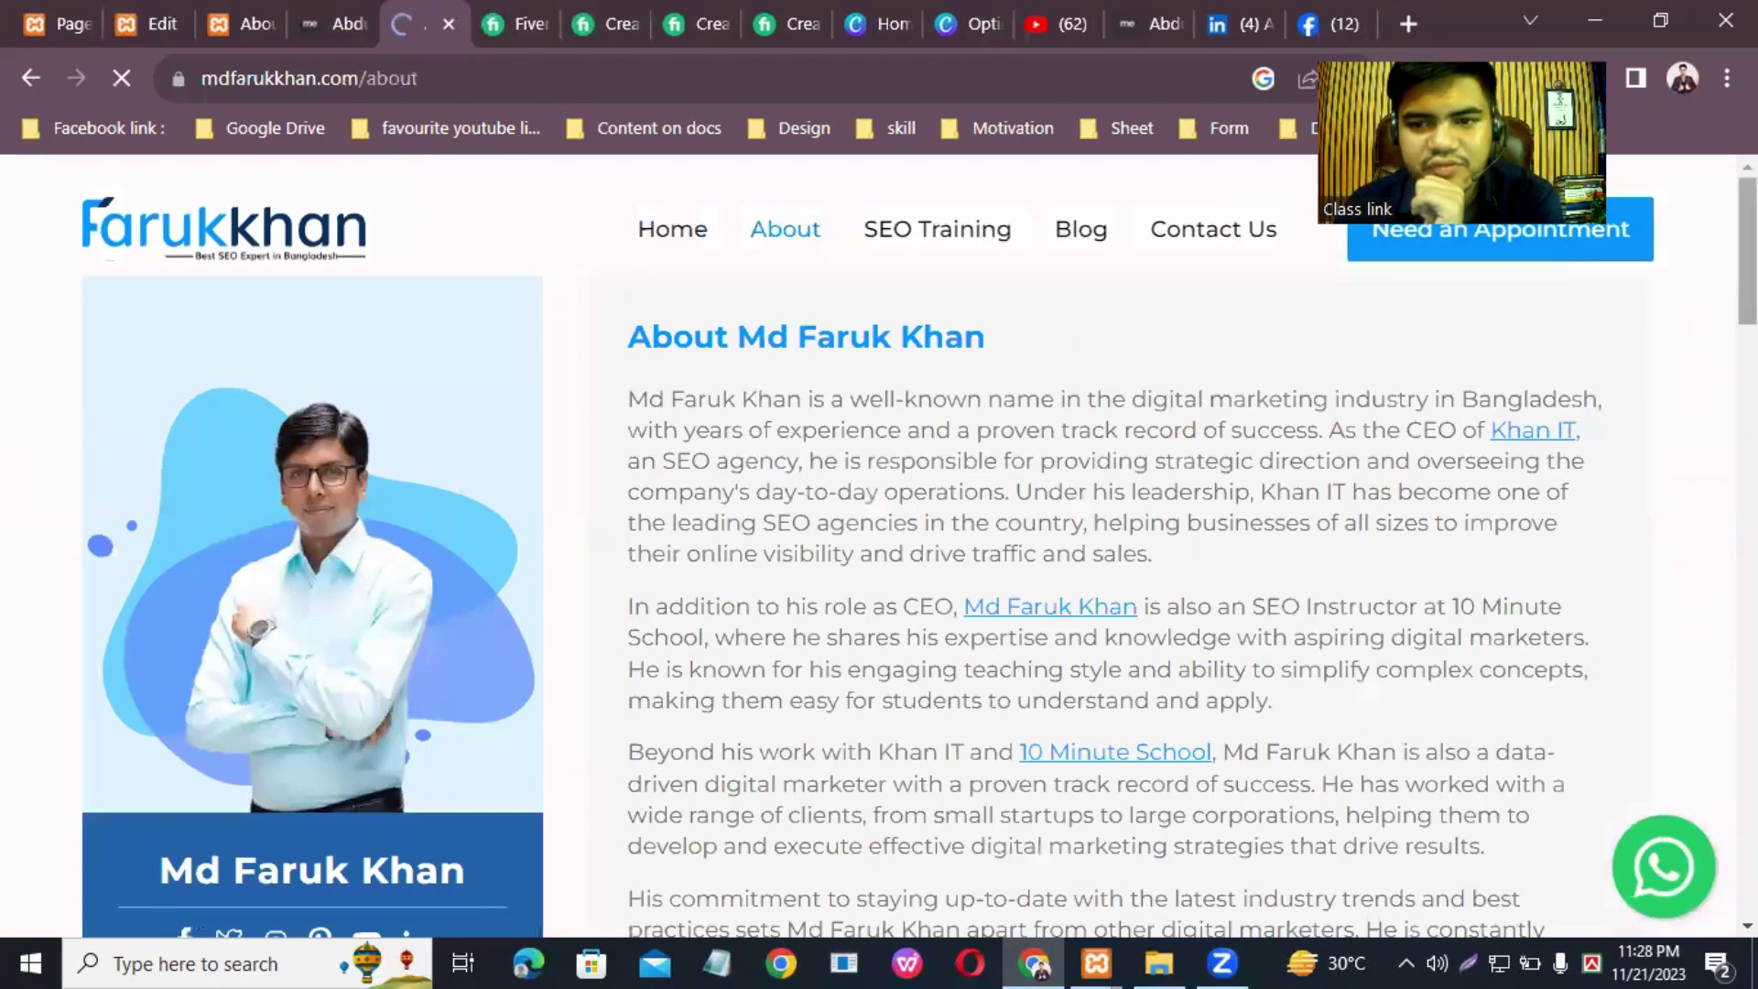
{"action": "scroll", "coordinate": [879, 549], "scroll_direction": "down", "scroll_amount": 10}
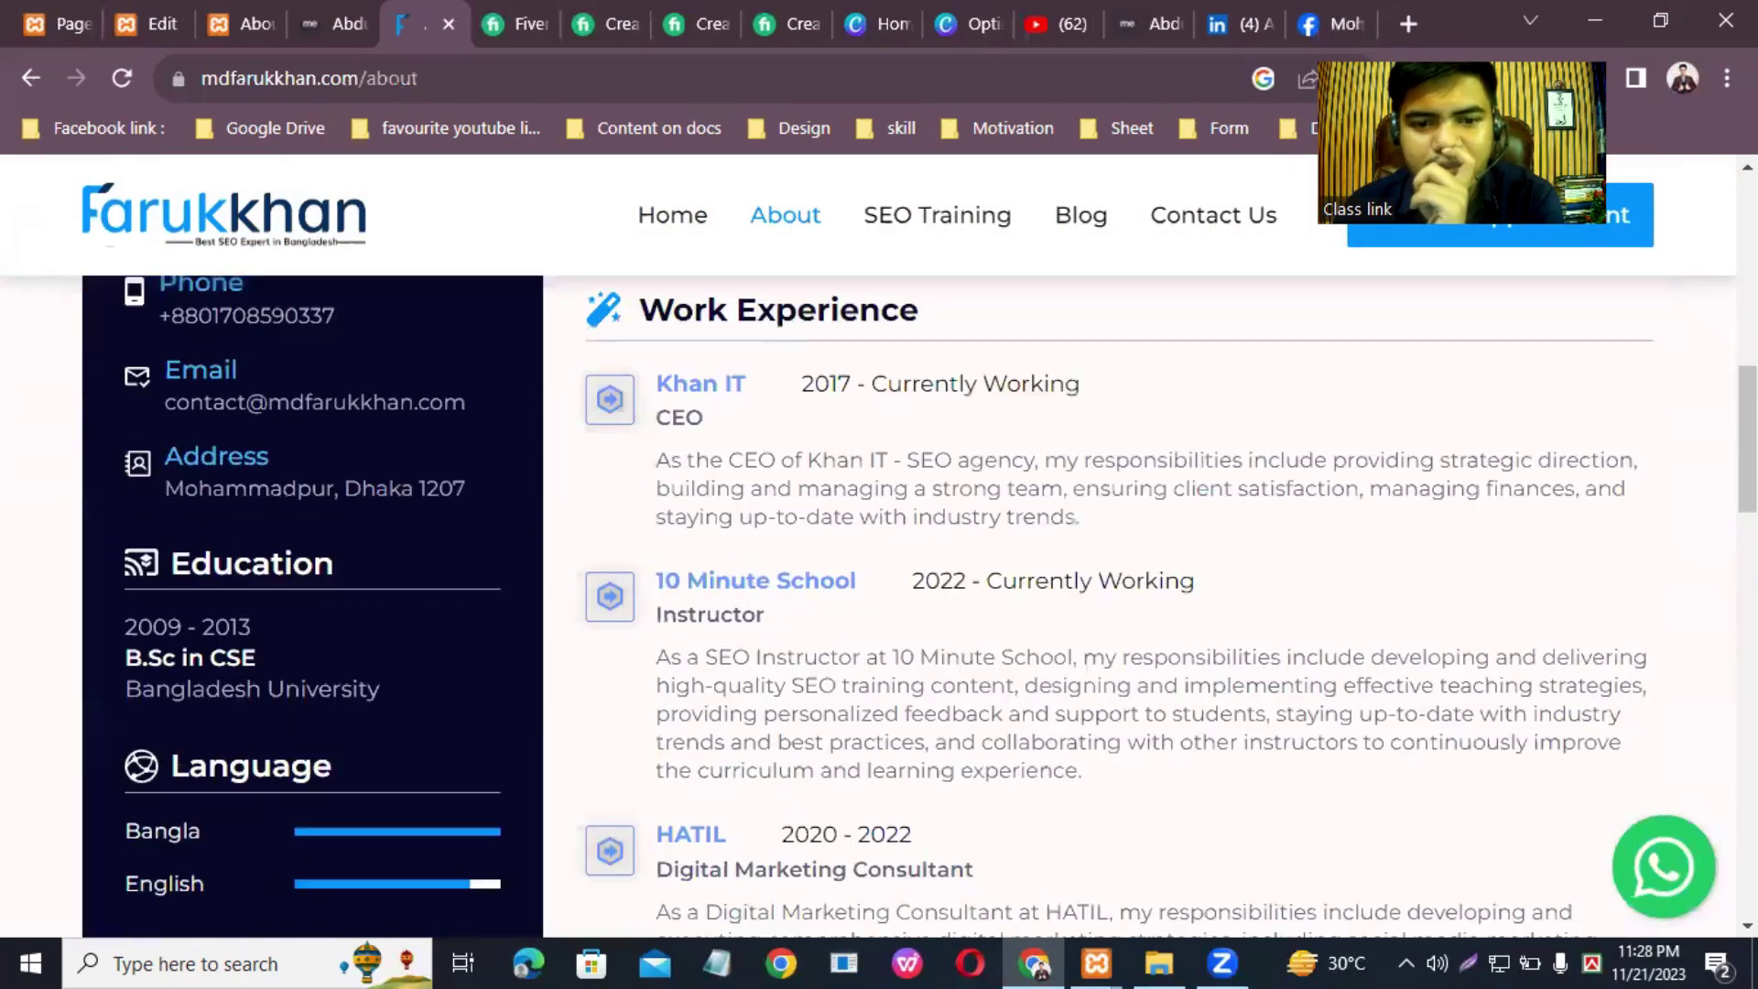
{"action": "scroll", "coordinate": [879, 549], "scroll_direction": "down", "scroll_amount": 10}
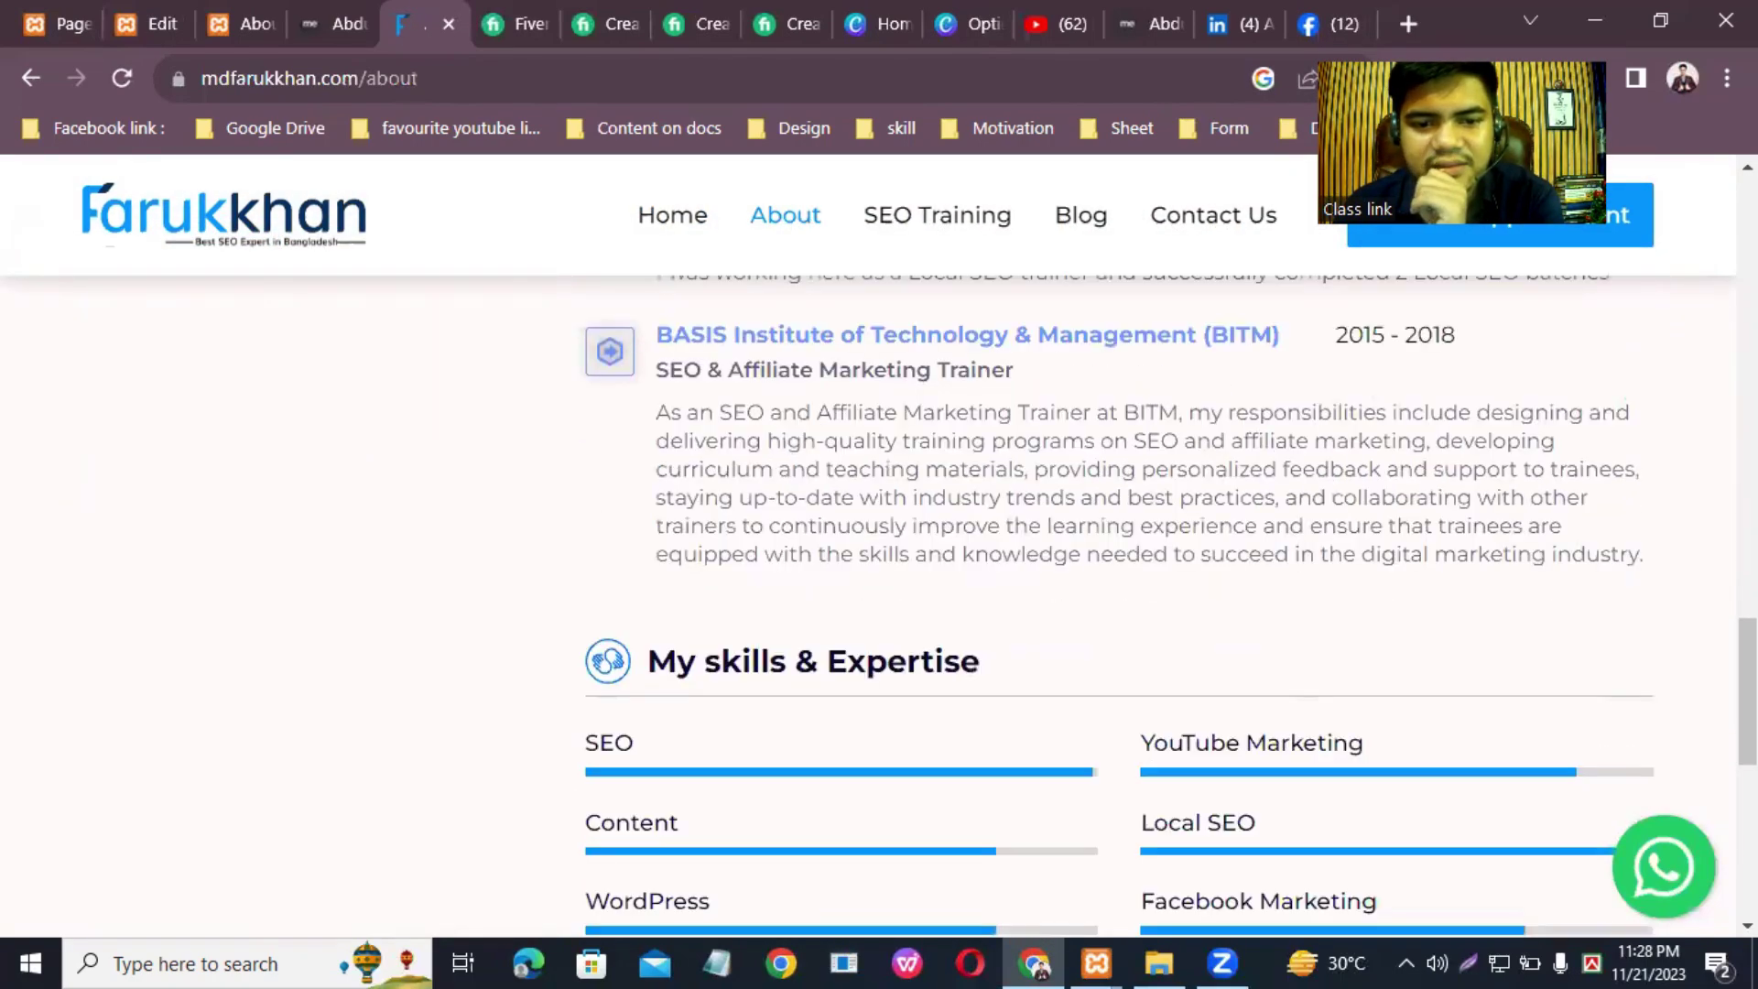
{"action": "scroll", "coordinate": [879, 550], "scroll_direction": "down", "scroll_amount": 5}
{"action": "scroll", "coordinate": [879, 549], "scroll_direction": "up", "scroll_amount": 15}
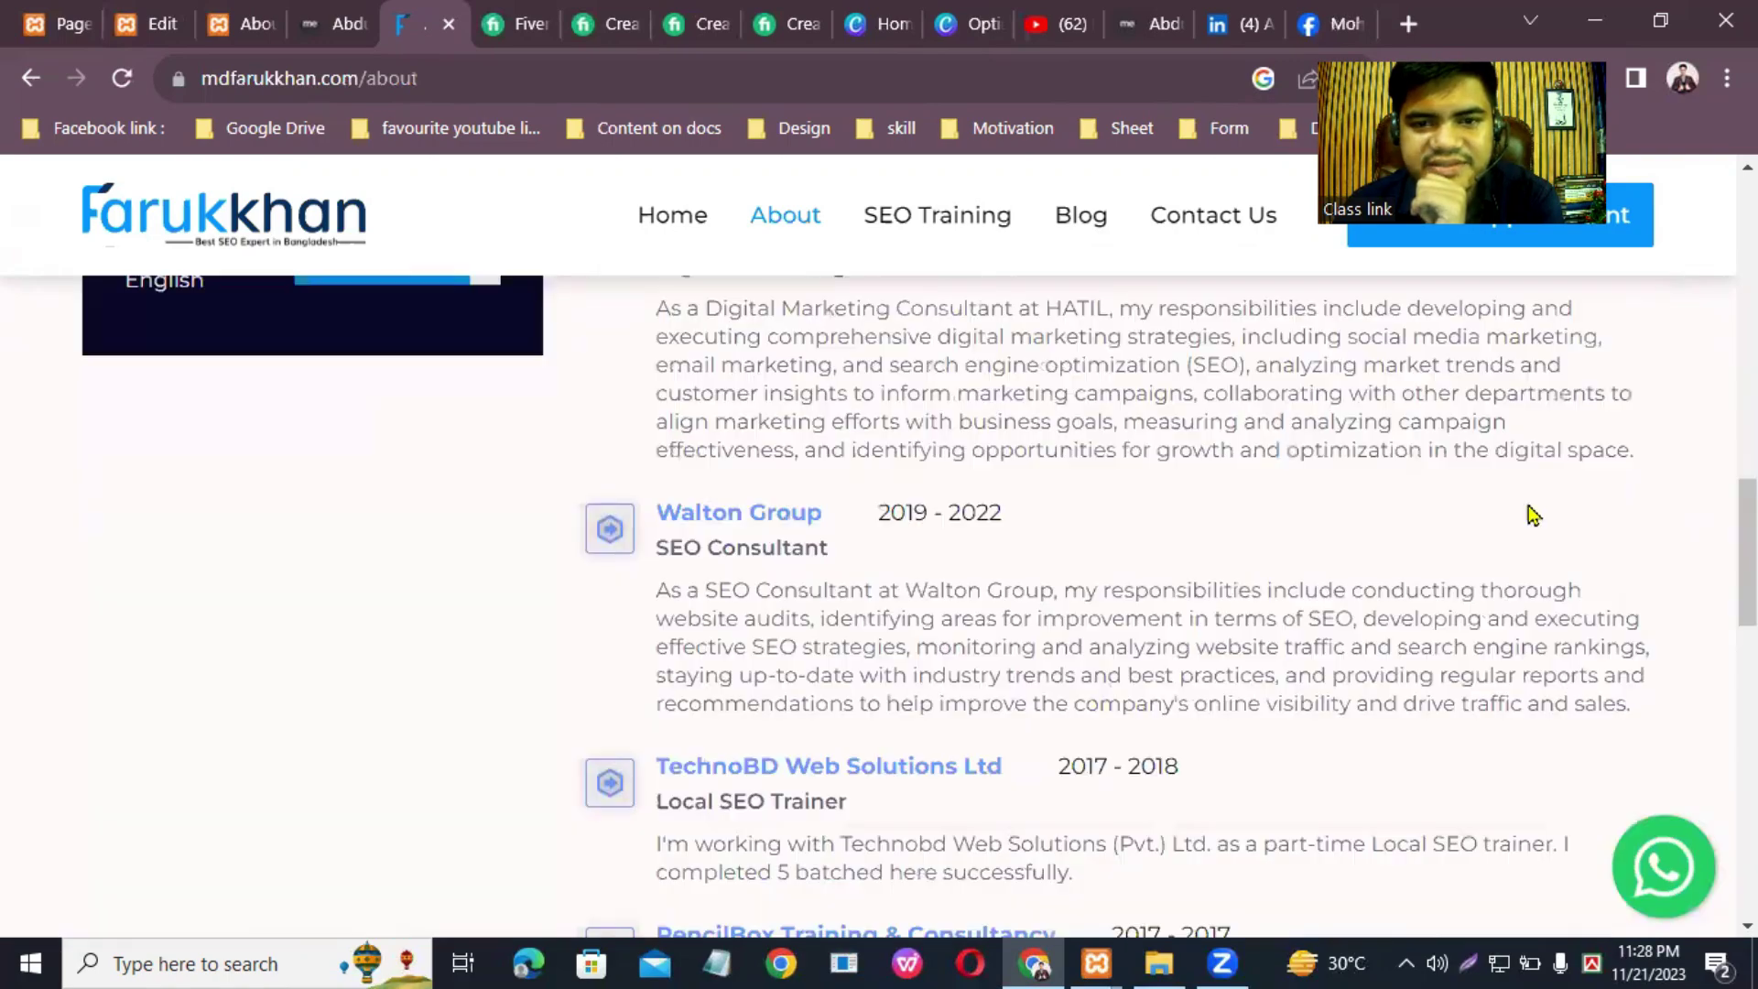
{"action": "left_click", "coordinate": [977, 203]}
{"action": "scroll", "coordinate": [1135, 623], "scroll_direction": "down", "scroll_amount": 10}
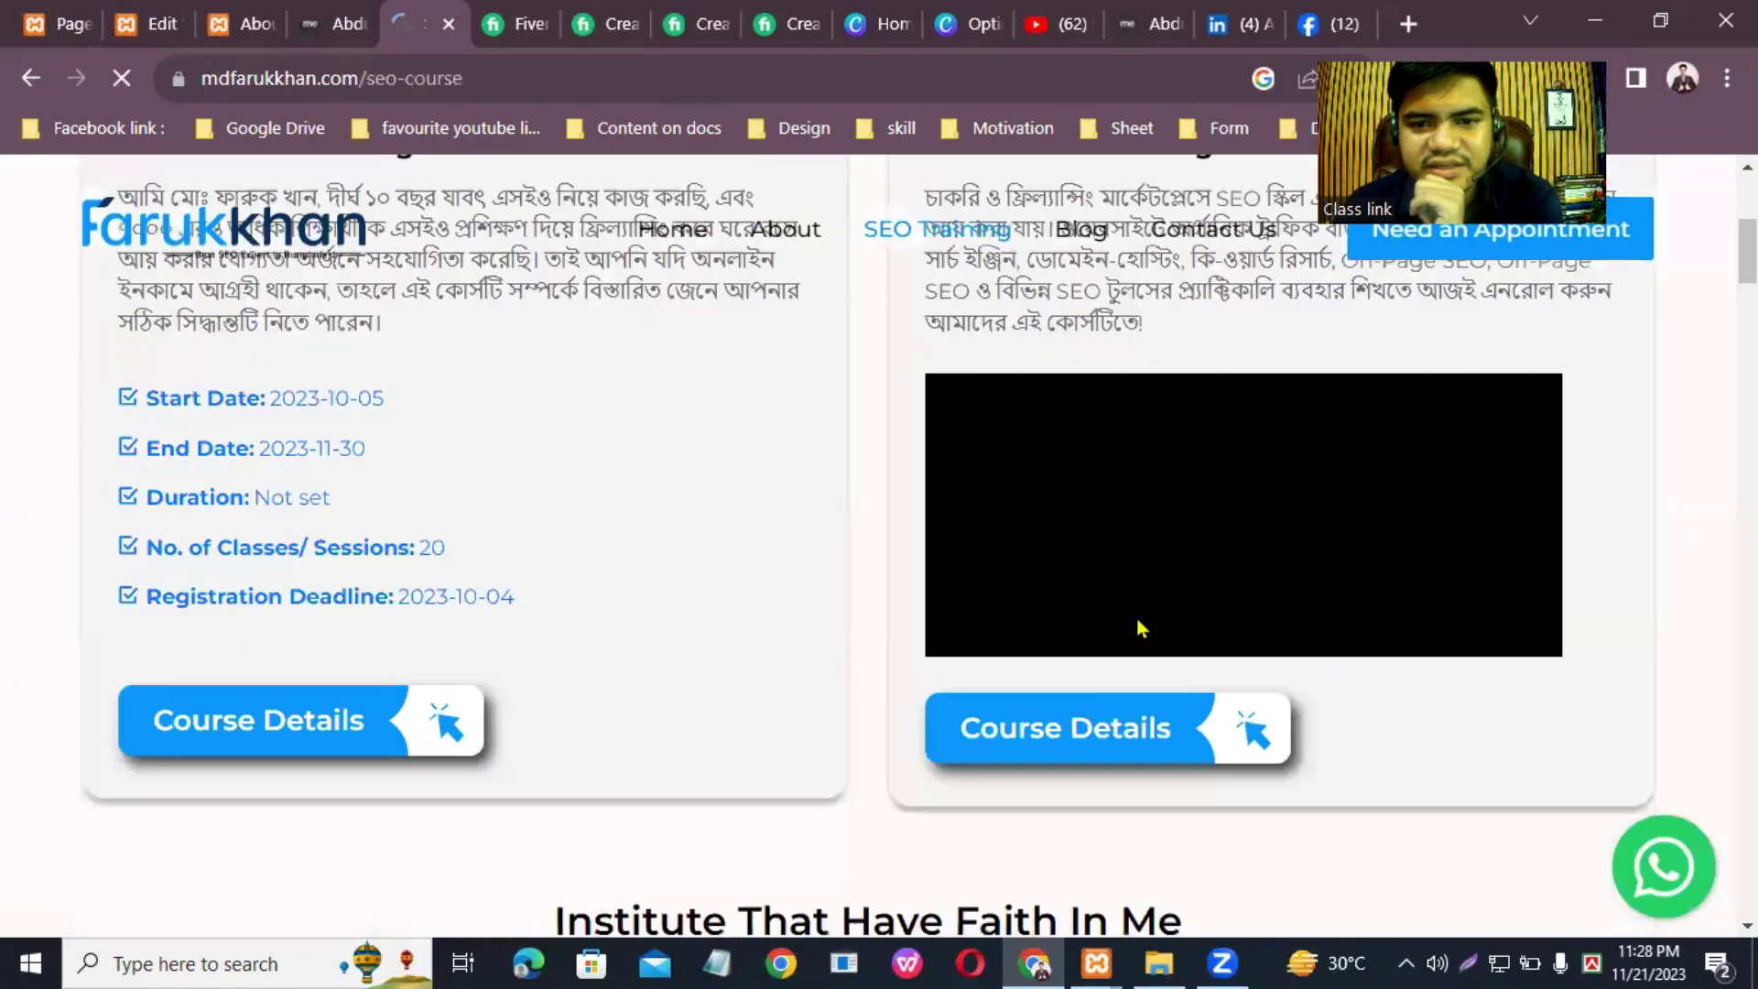
{"action": "scroll", "coordinate": [1137, 641], "scroll_direction": "down", "scroll_amount": 3}
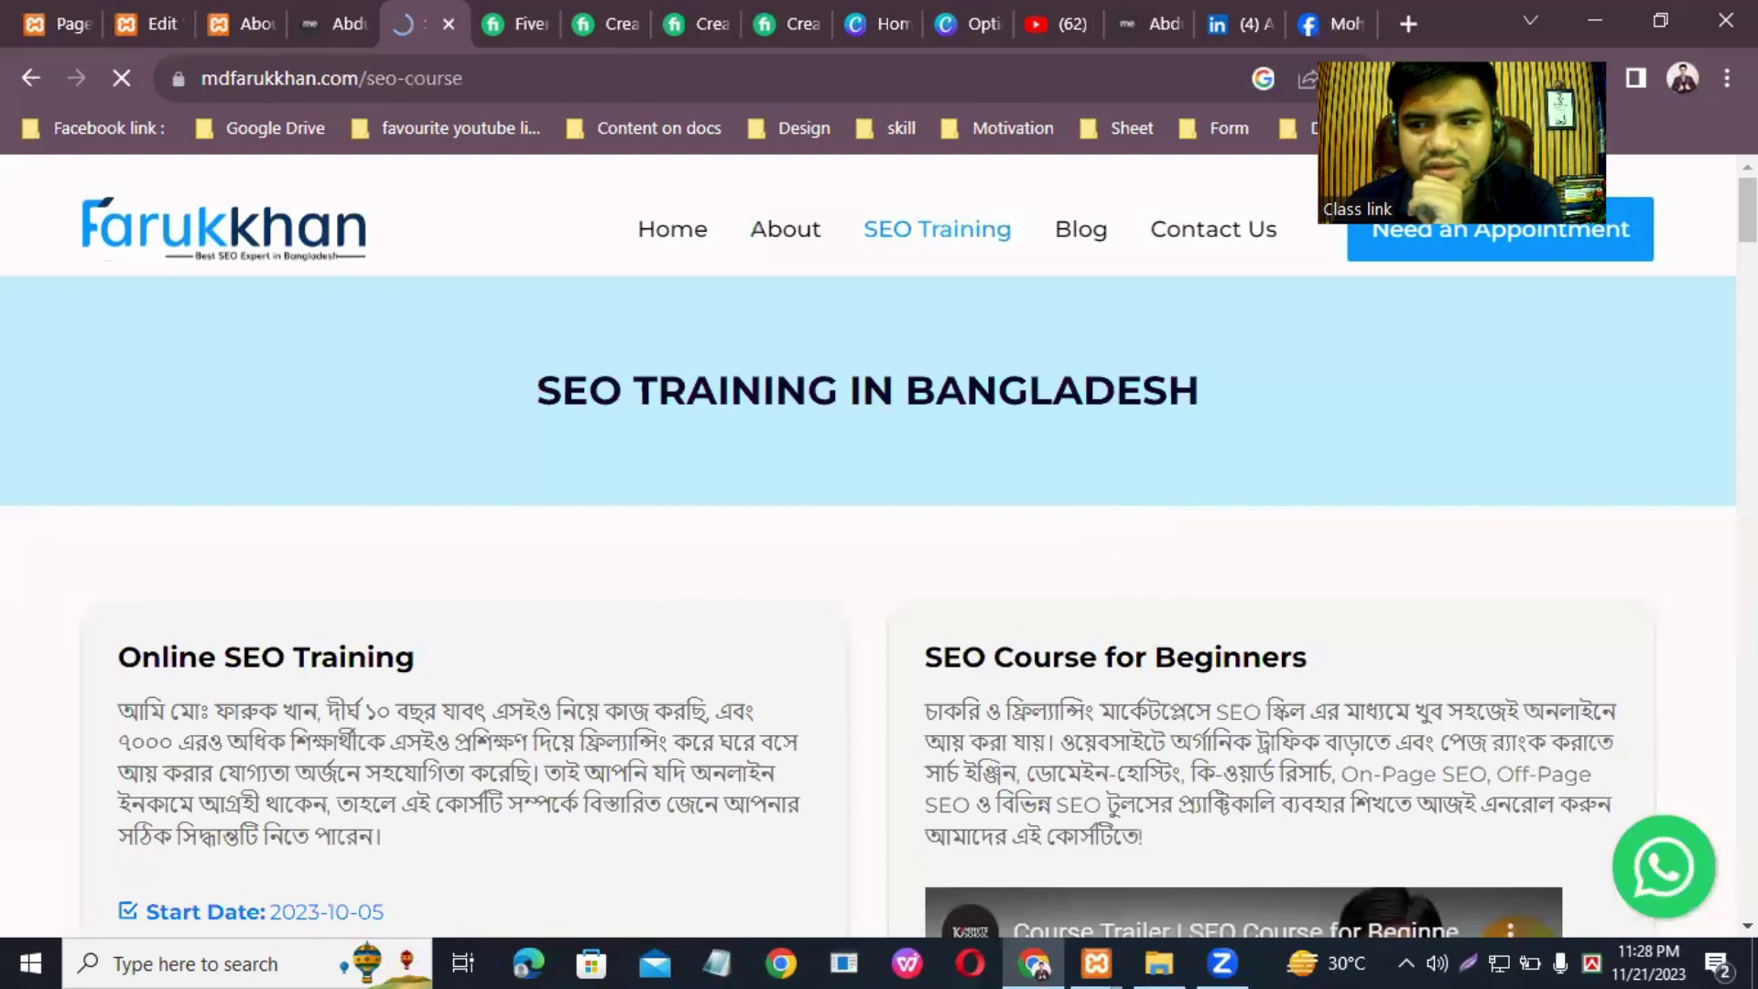
{"action": "scroll", "coordinate": [1143, 641], "scroll_direction": "down", "scroll_amount": 10}
{"action": "scroll", "coordinate": [916, 604], "scroll_direction": "down", "scroll_amount": 15}
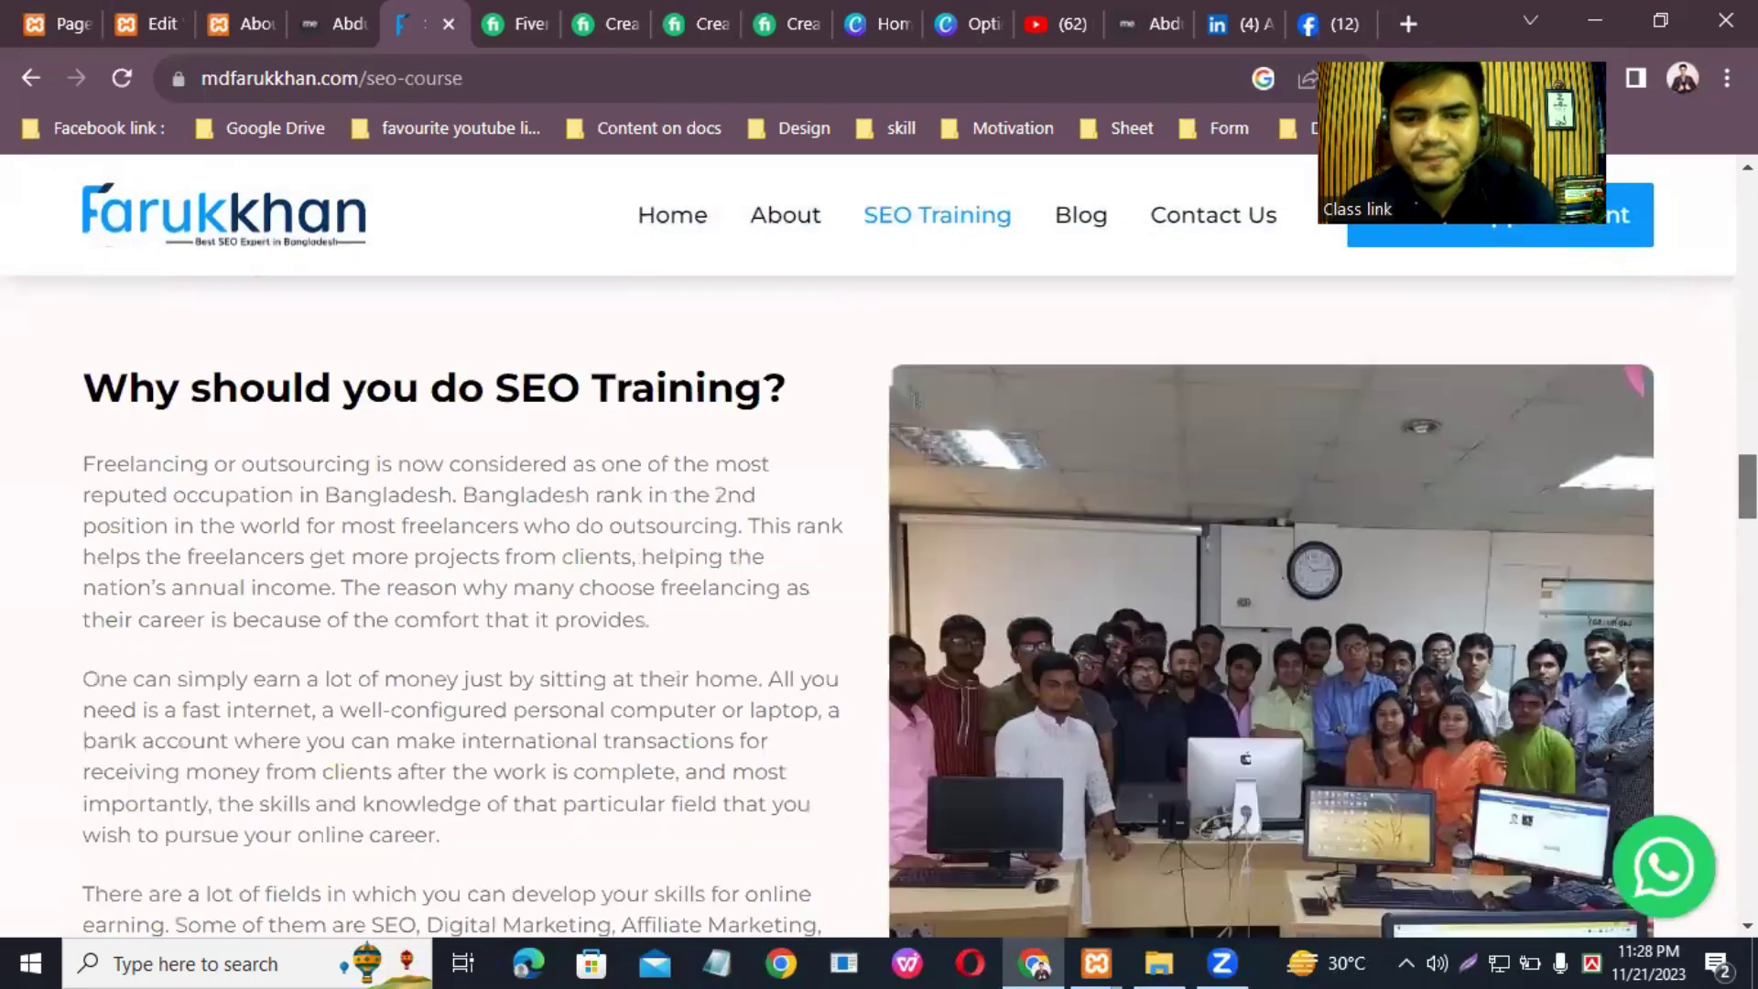
{"action": "scroll", "coordinate": [1294, 329], "scroll_direction": "down", "scroll_amount": 8}
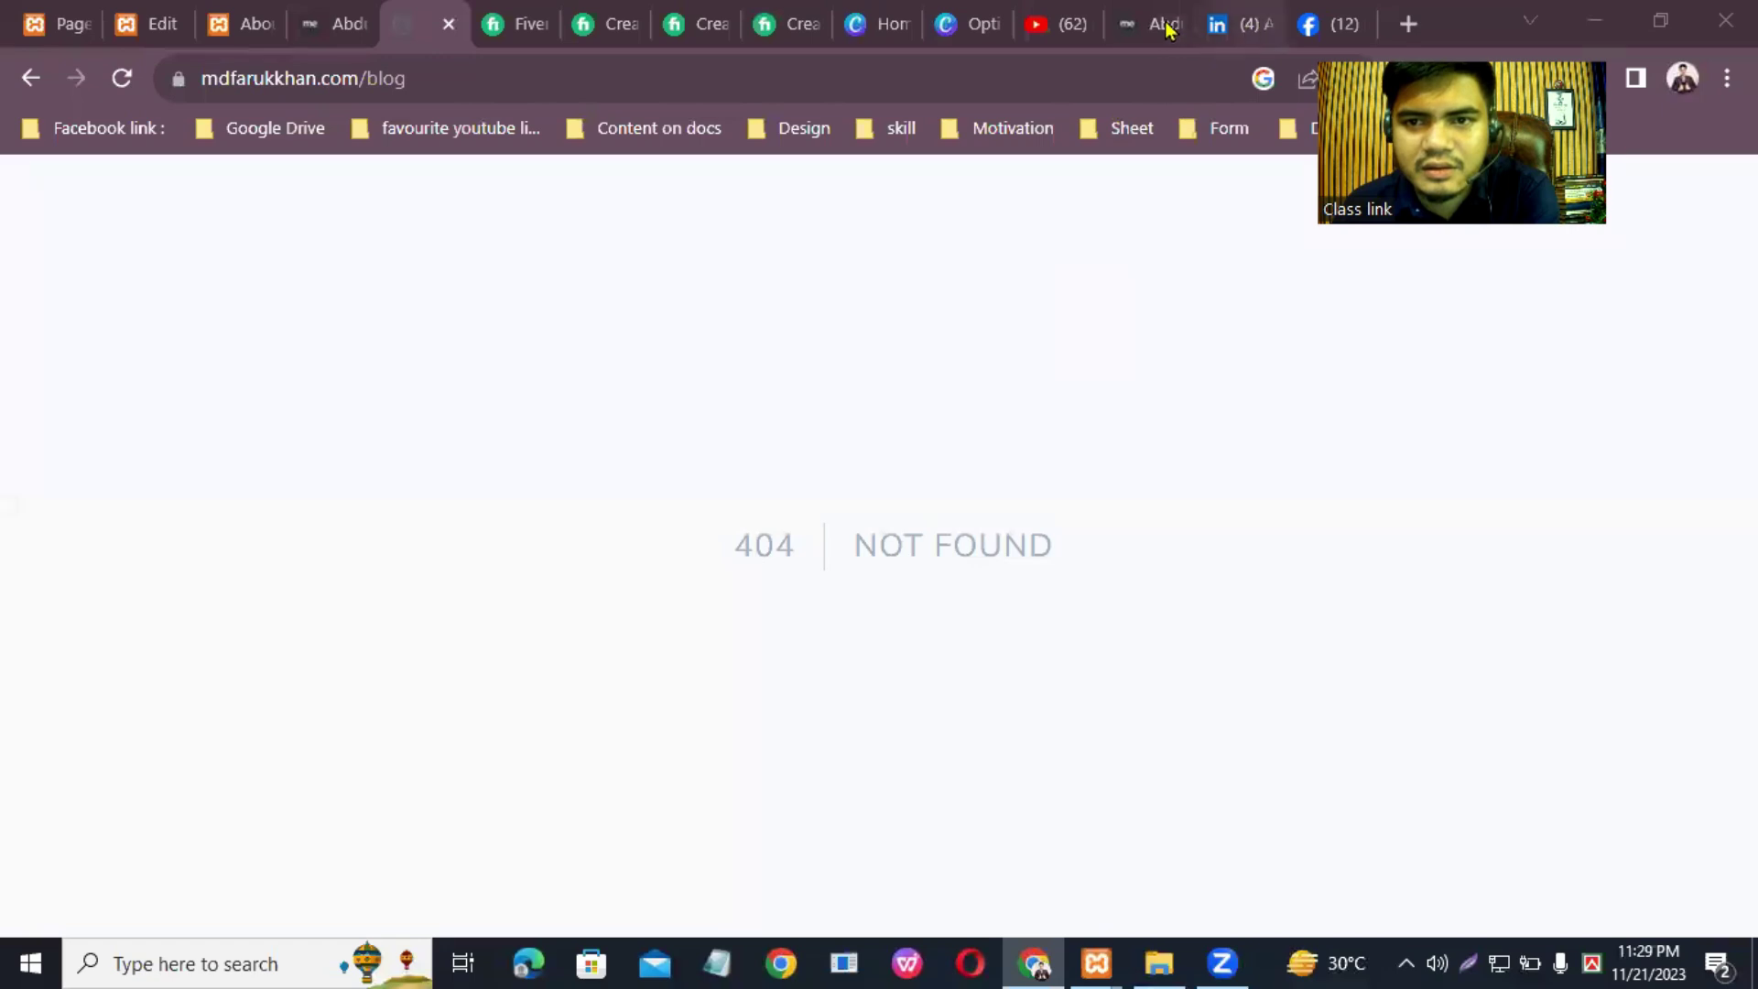
{"action": "left_click", "coordinate": [27, 80]}
Step: Check the Contact page, then review the homepage down to the FAQ and open a new tab
{"action": "left_click", "coordinate": [1204, 218]}
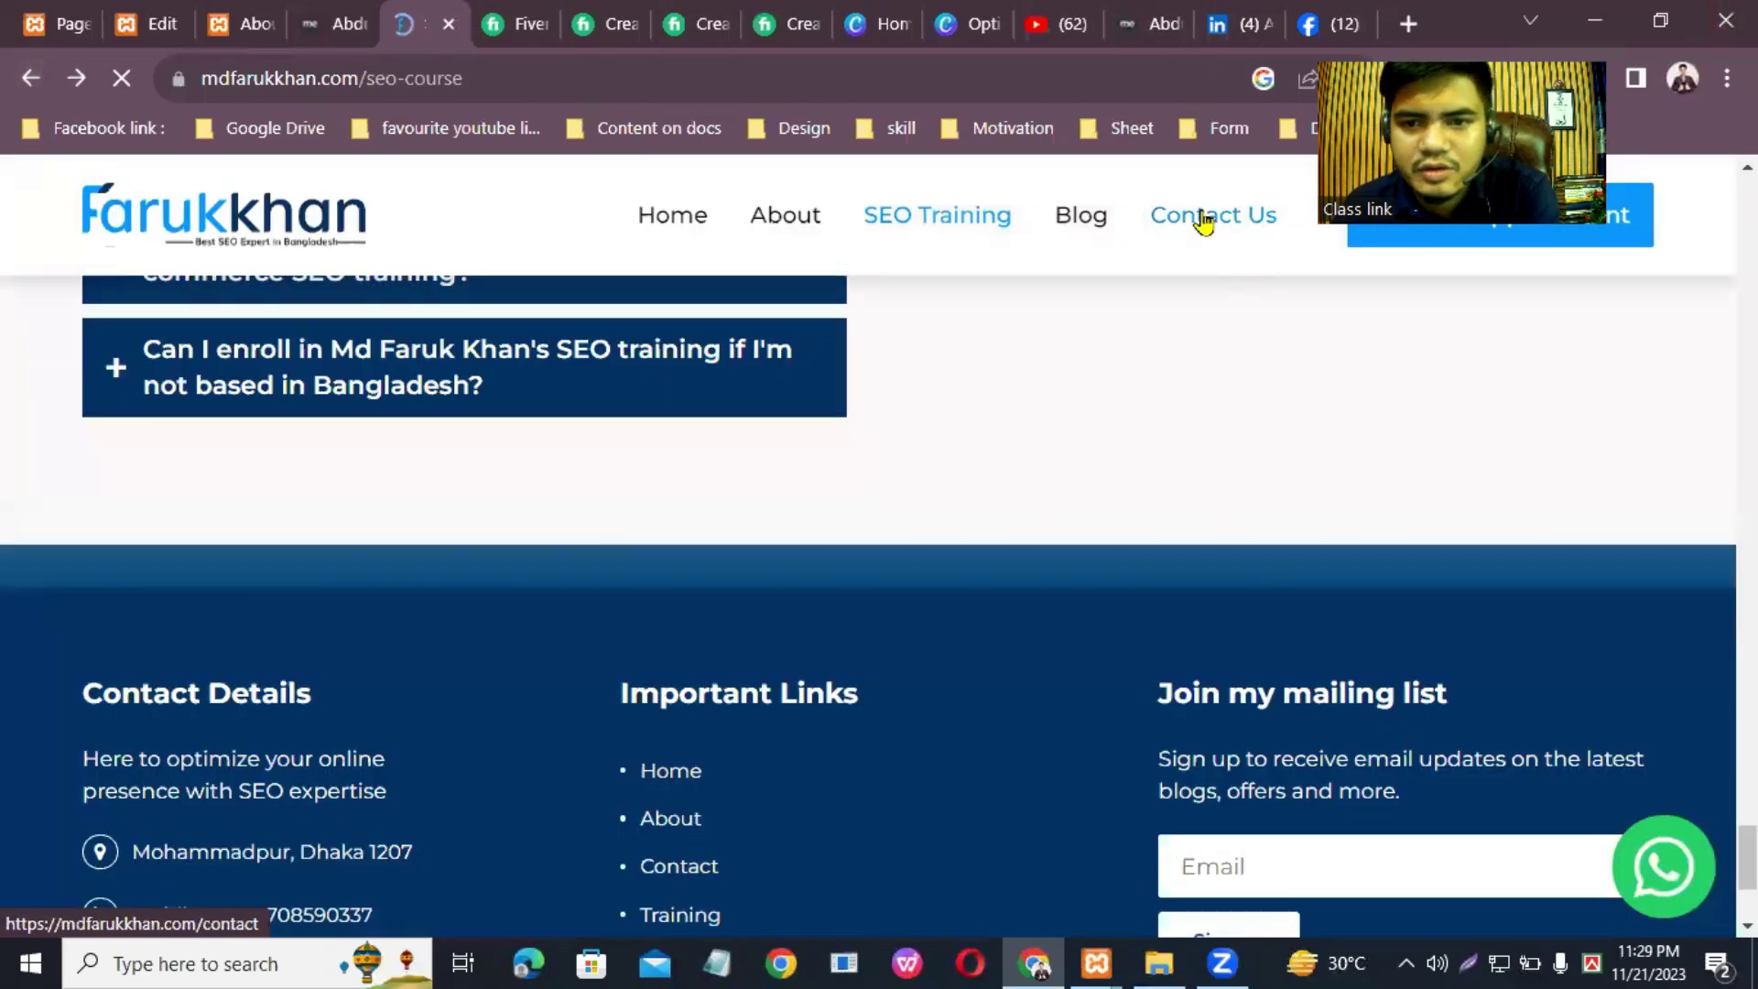
{"action": "scroll", "coordinate": [879, 549], "scroll_direction": "down", "scroll_amount": 10}
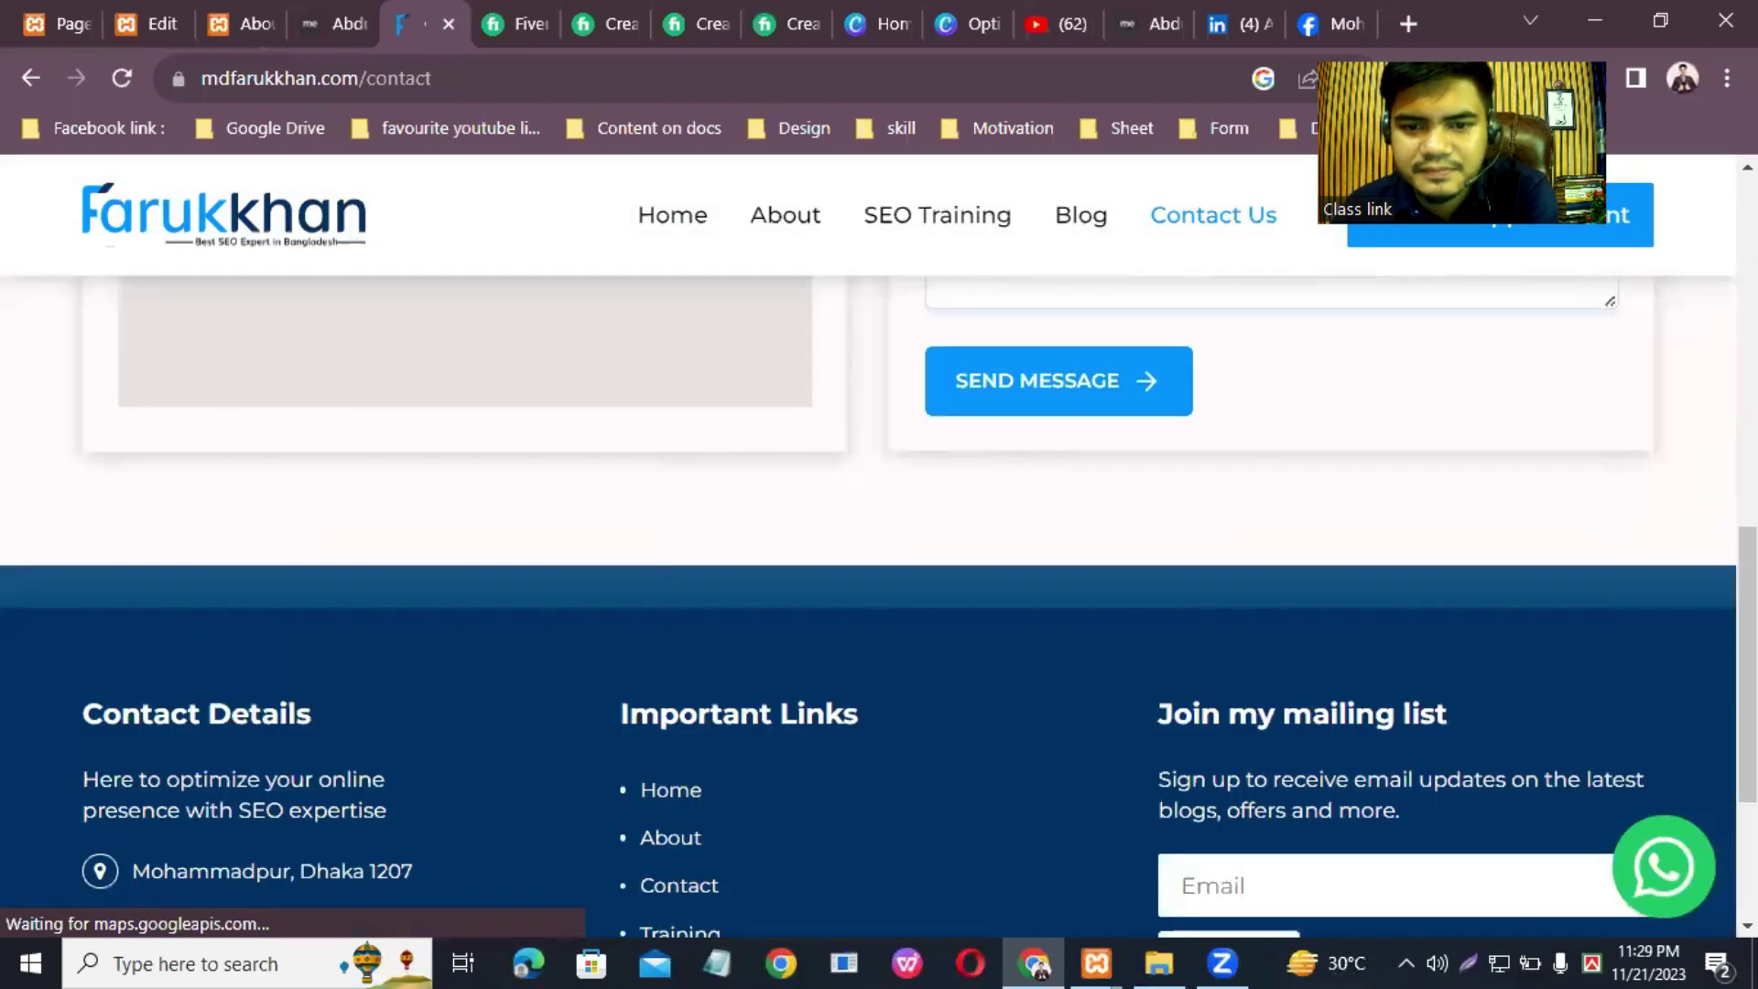
{"action": "scroll", "coordinate": [879, 550], "scroll_direction": "up", "scroll_amount": 7}
{"action": "scroll", "coordinate": [849, 228], "scroll_direction": "up", "scroll_amount": 7}
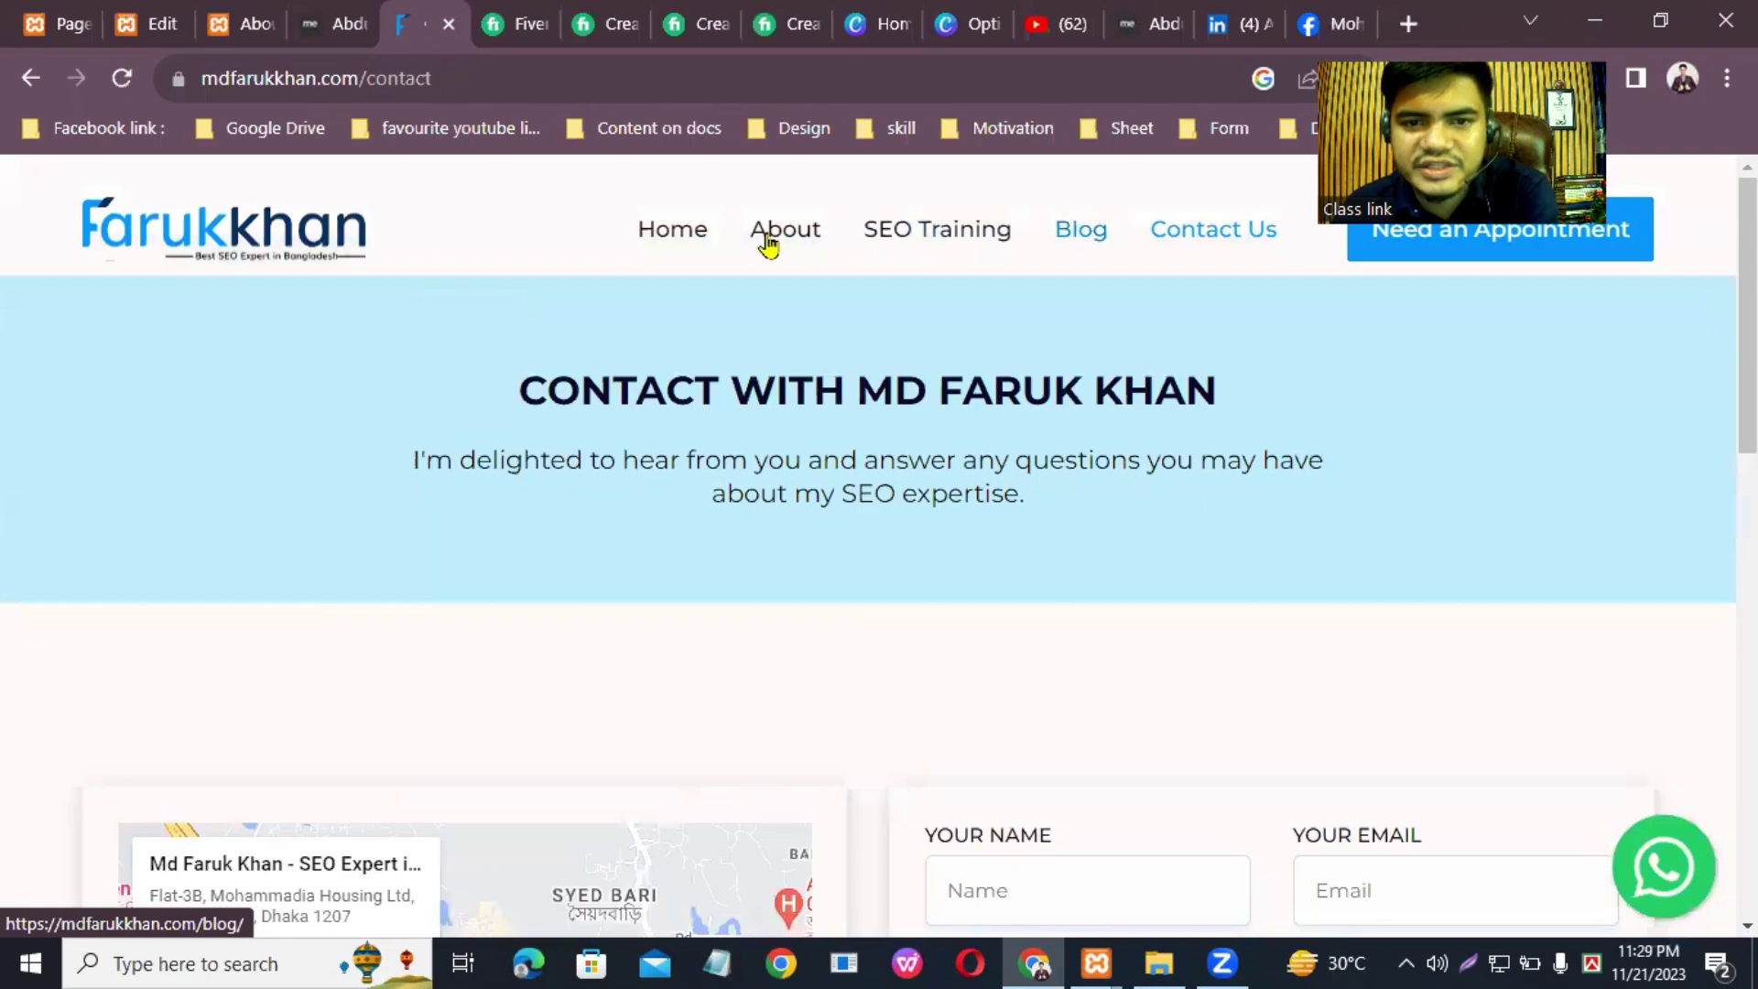
{"action": "left_click", "coordinate": [769, 239]}
{"action": "scroll", "coordinate": [1276, 475], "scroll_direction": "down", "scroll_amount": 15}
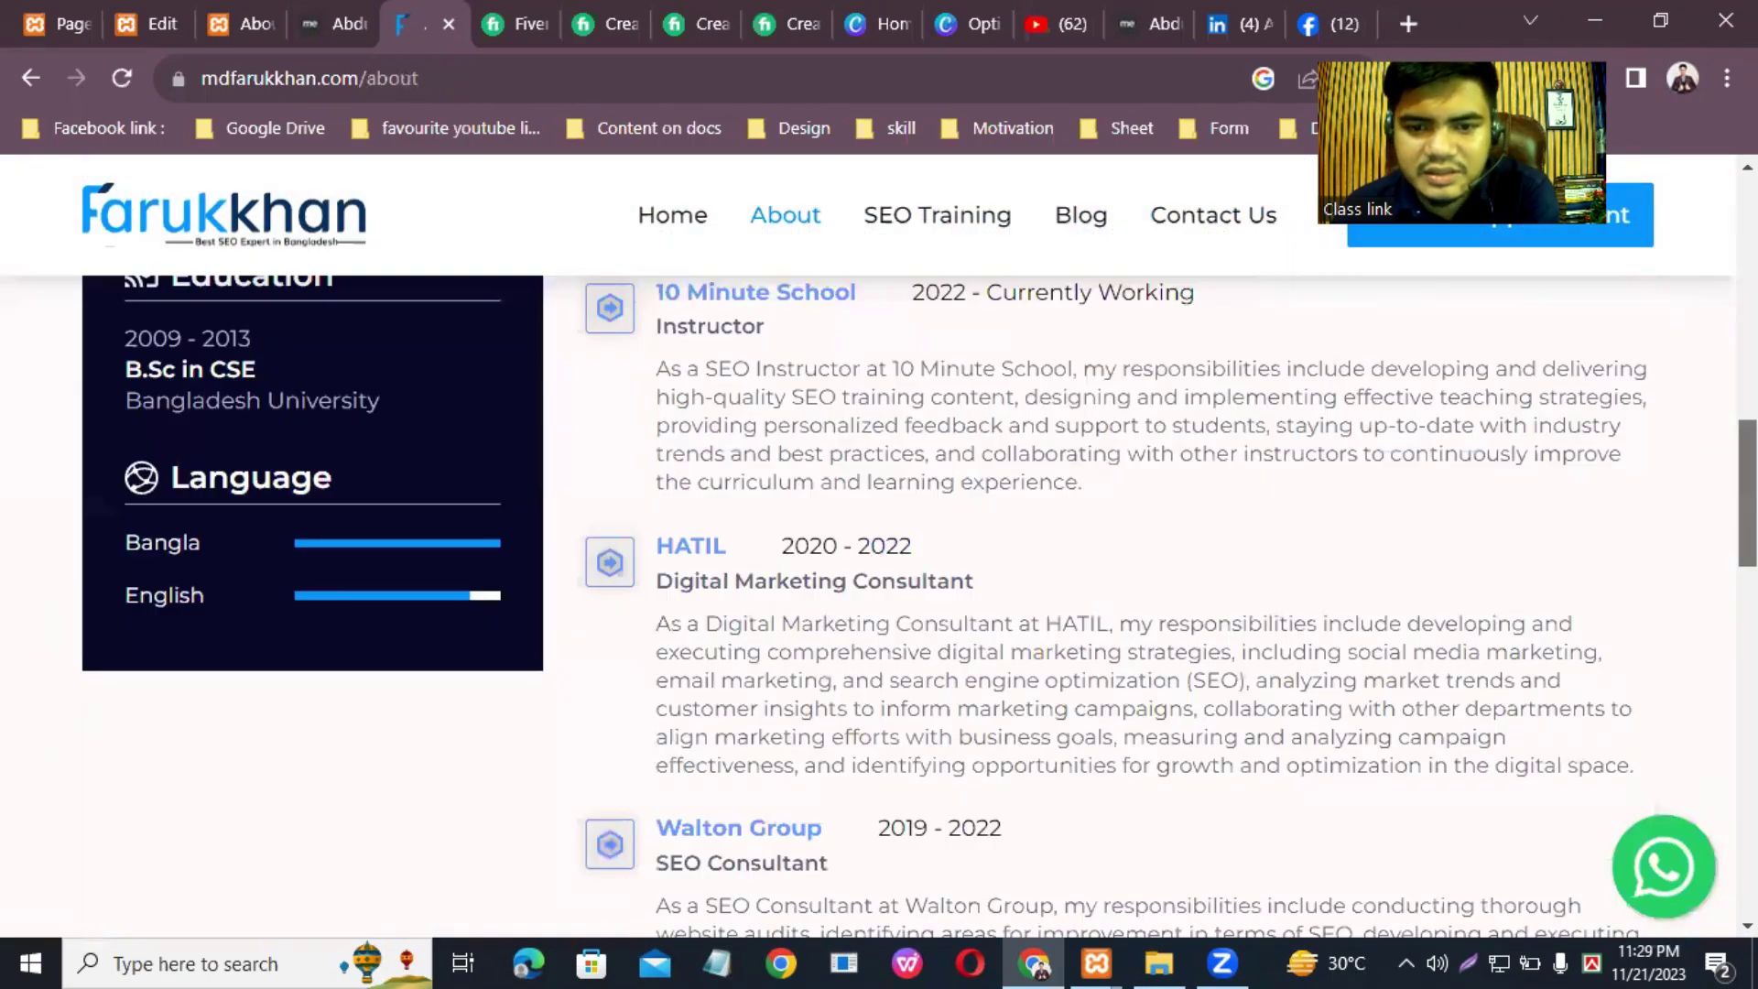
{"action": "left_click", "coordinate": [688, 218]}
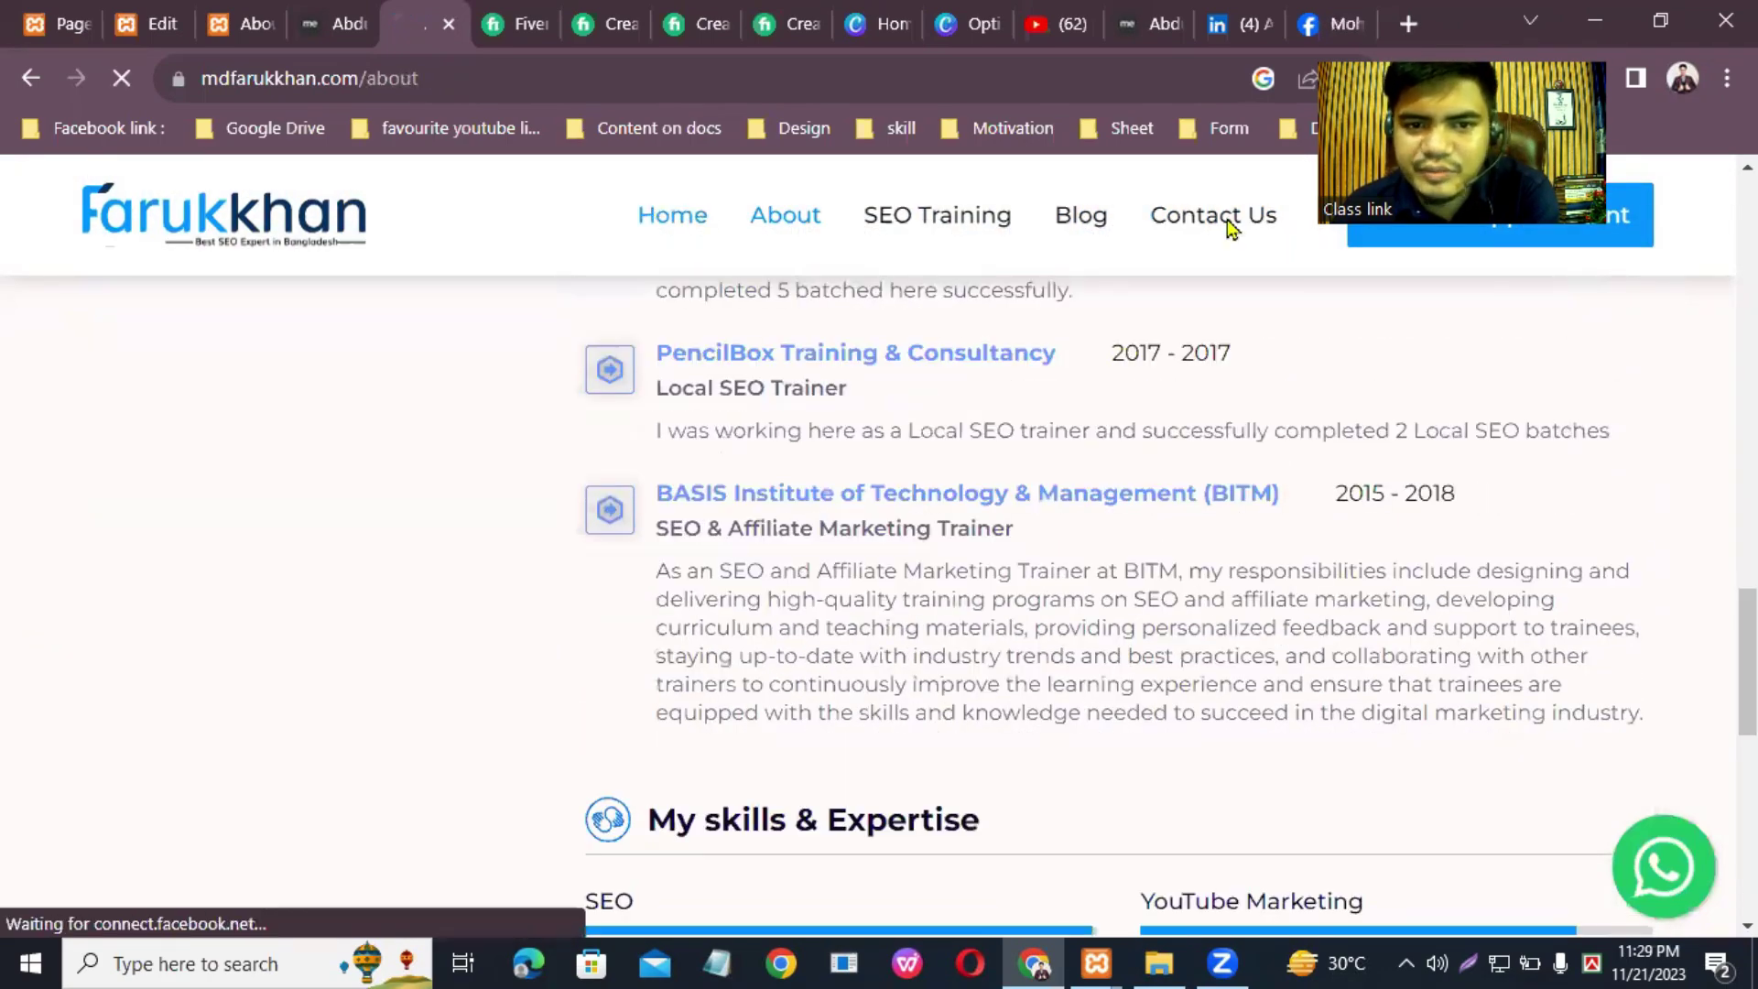
{"action": "scroll", "coordinate": [870, 550], "scroll_direction": "down", "scroll_amount": 15}
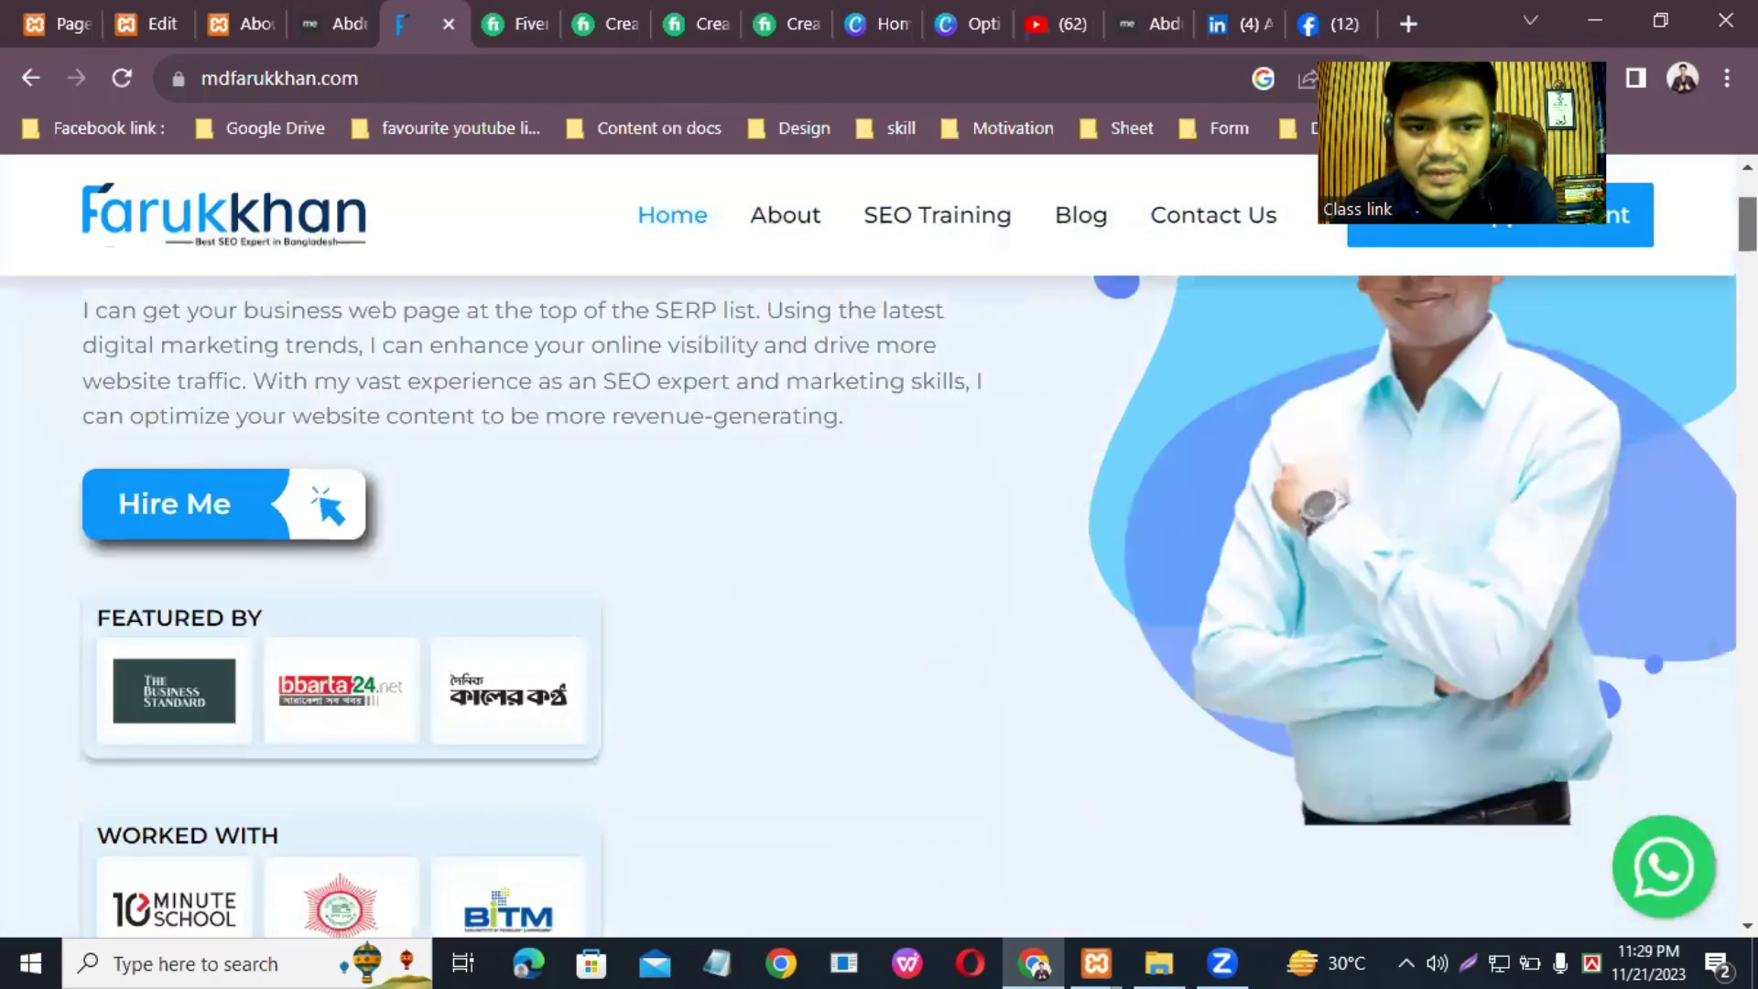
{"action": "scroll", "coordinate": [870, 550], "scroll_direction": "down", "scroll_amount": 11}
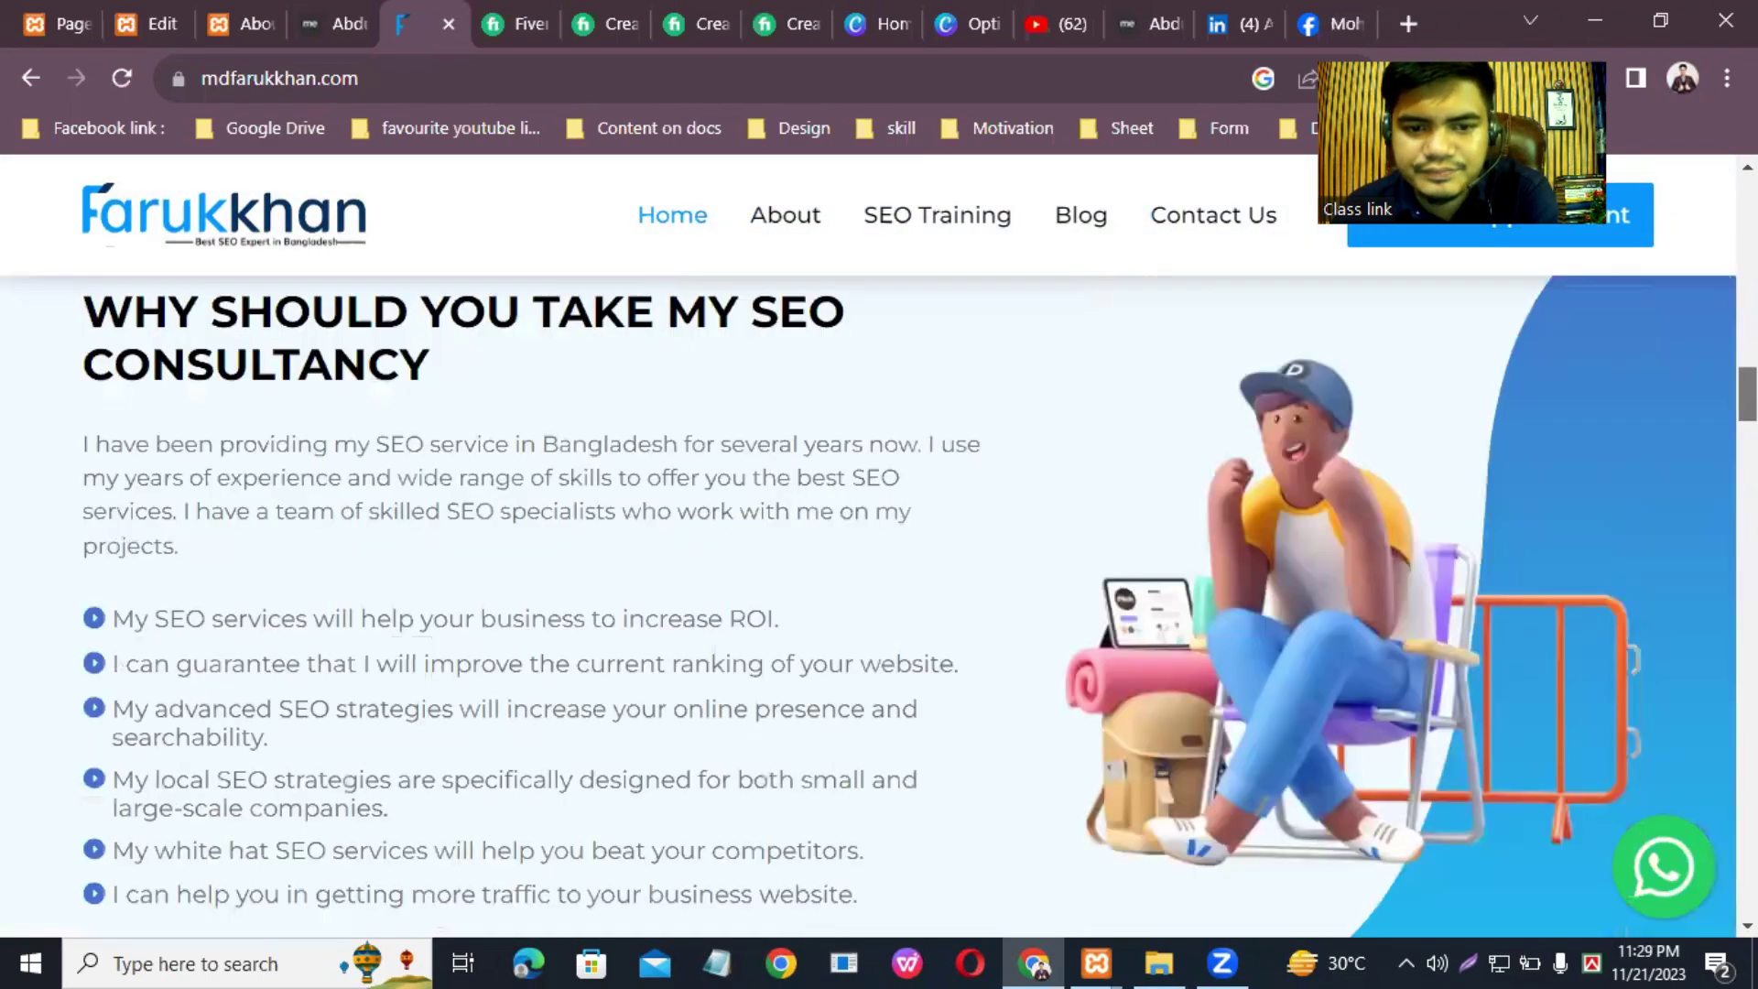
{"action": "scroll", "coordinate": [870, 549], "scroll_direction": "up", "scroll_amount": 4}
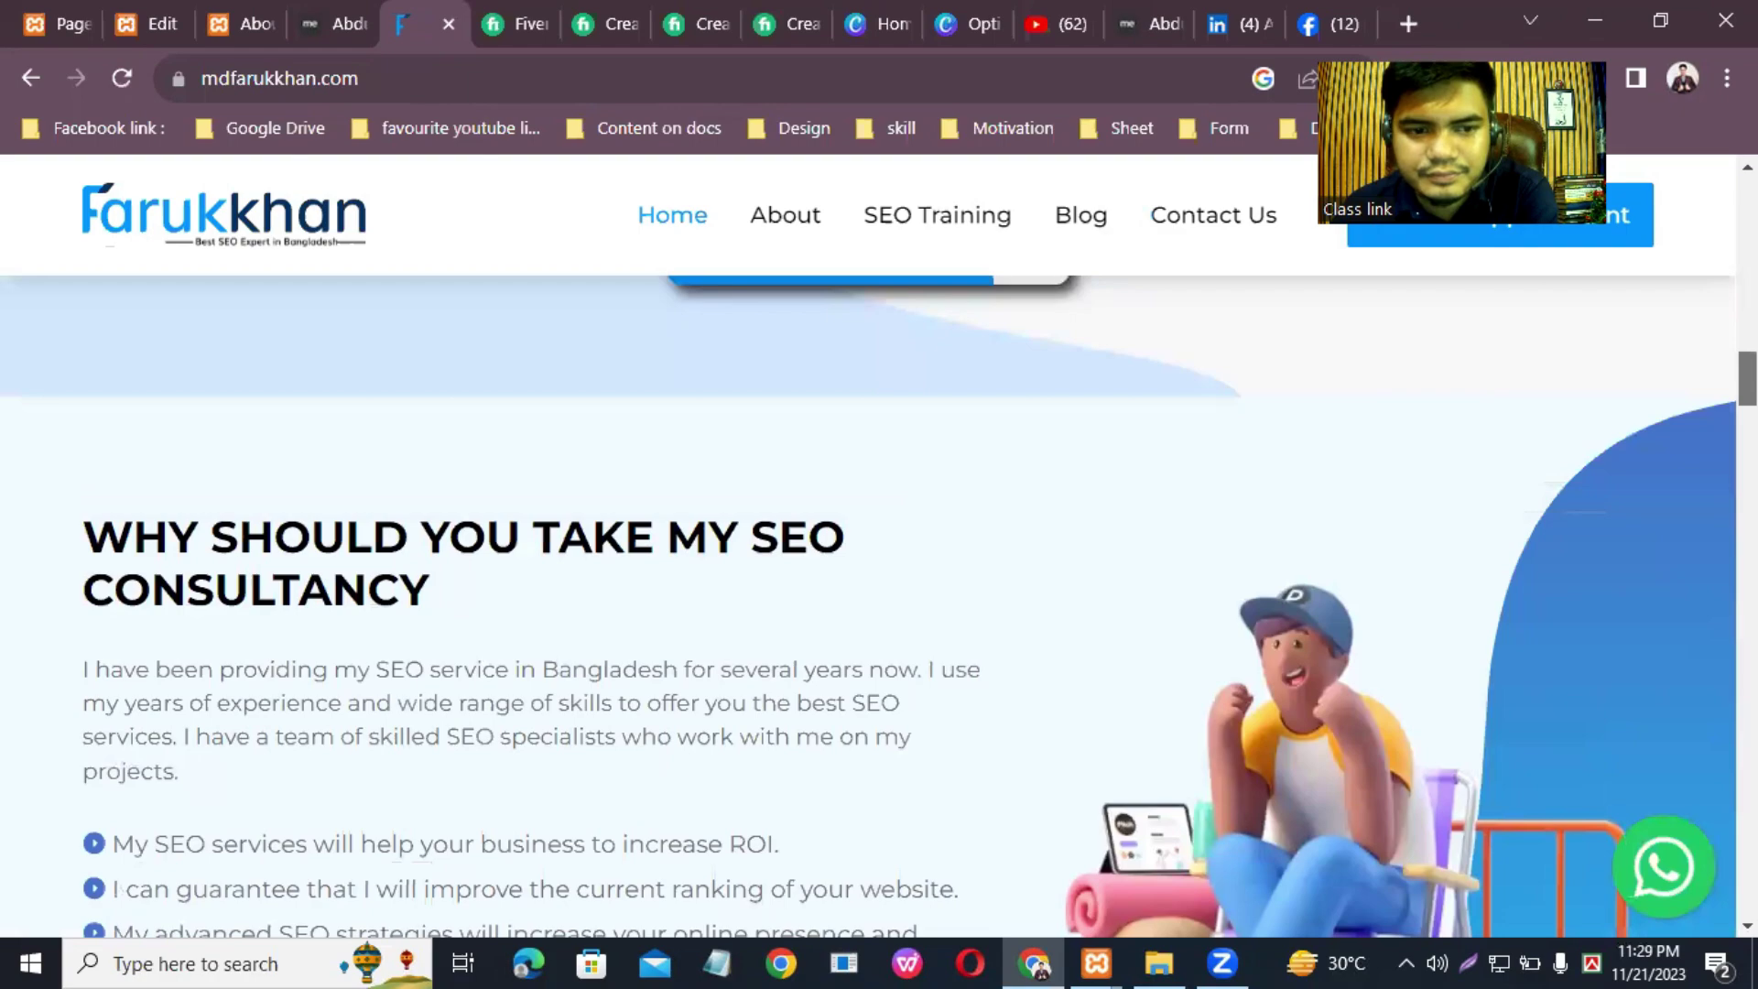
{"action": "scroll", "coordinate": [870, 549], "scroll_direction": "down", "scroll_amount": 10}
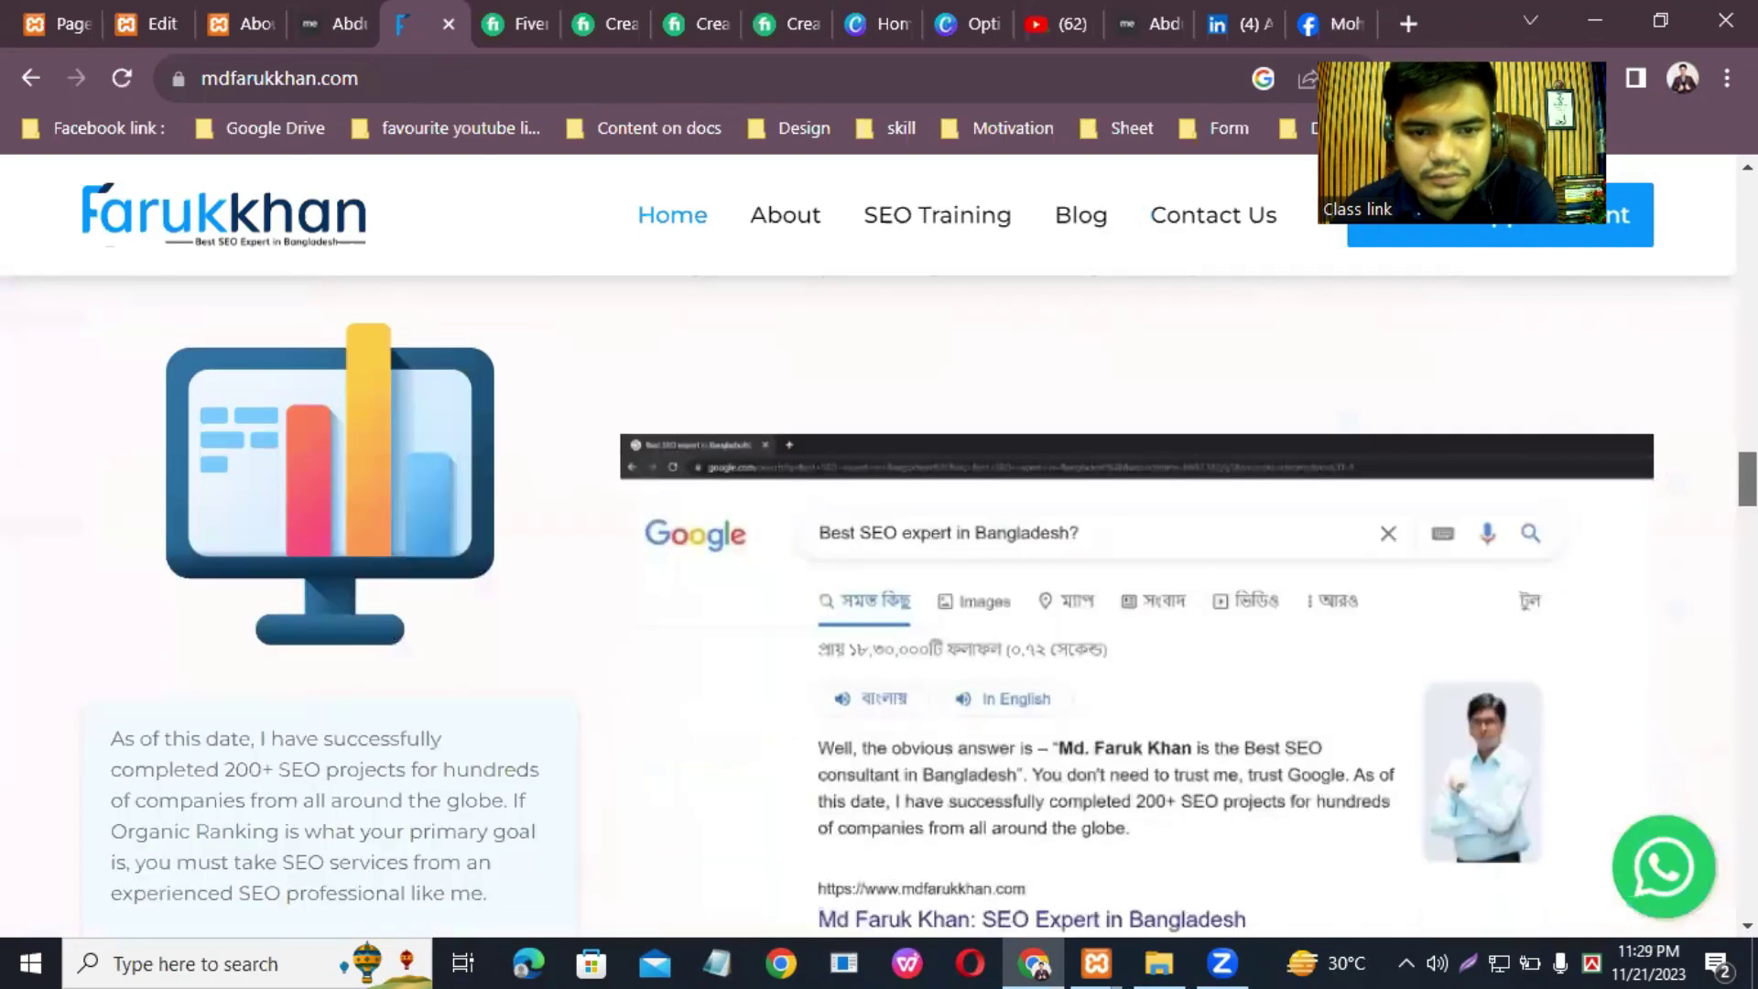
{"action": "scroll", "coordinate": [870, 549], "scroll_direction": "down", "scroll_amount": 5}
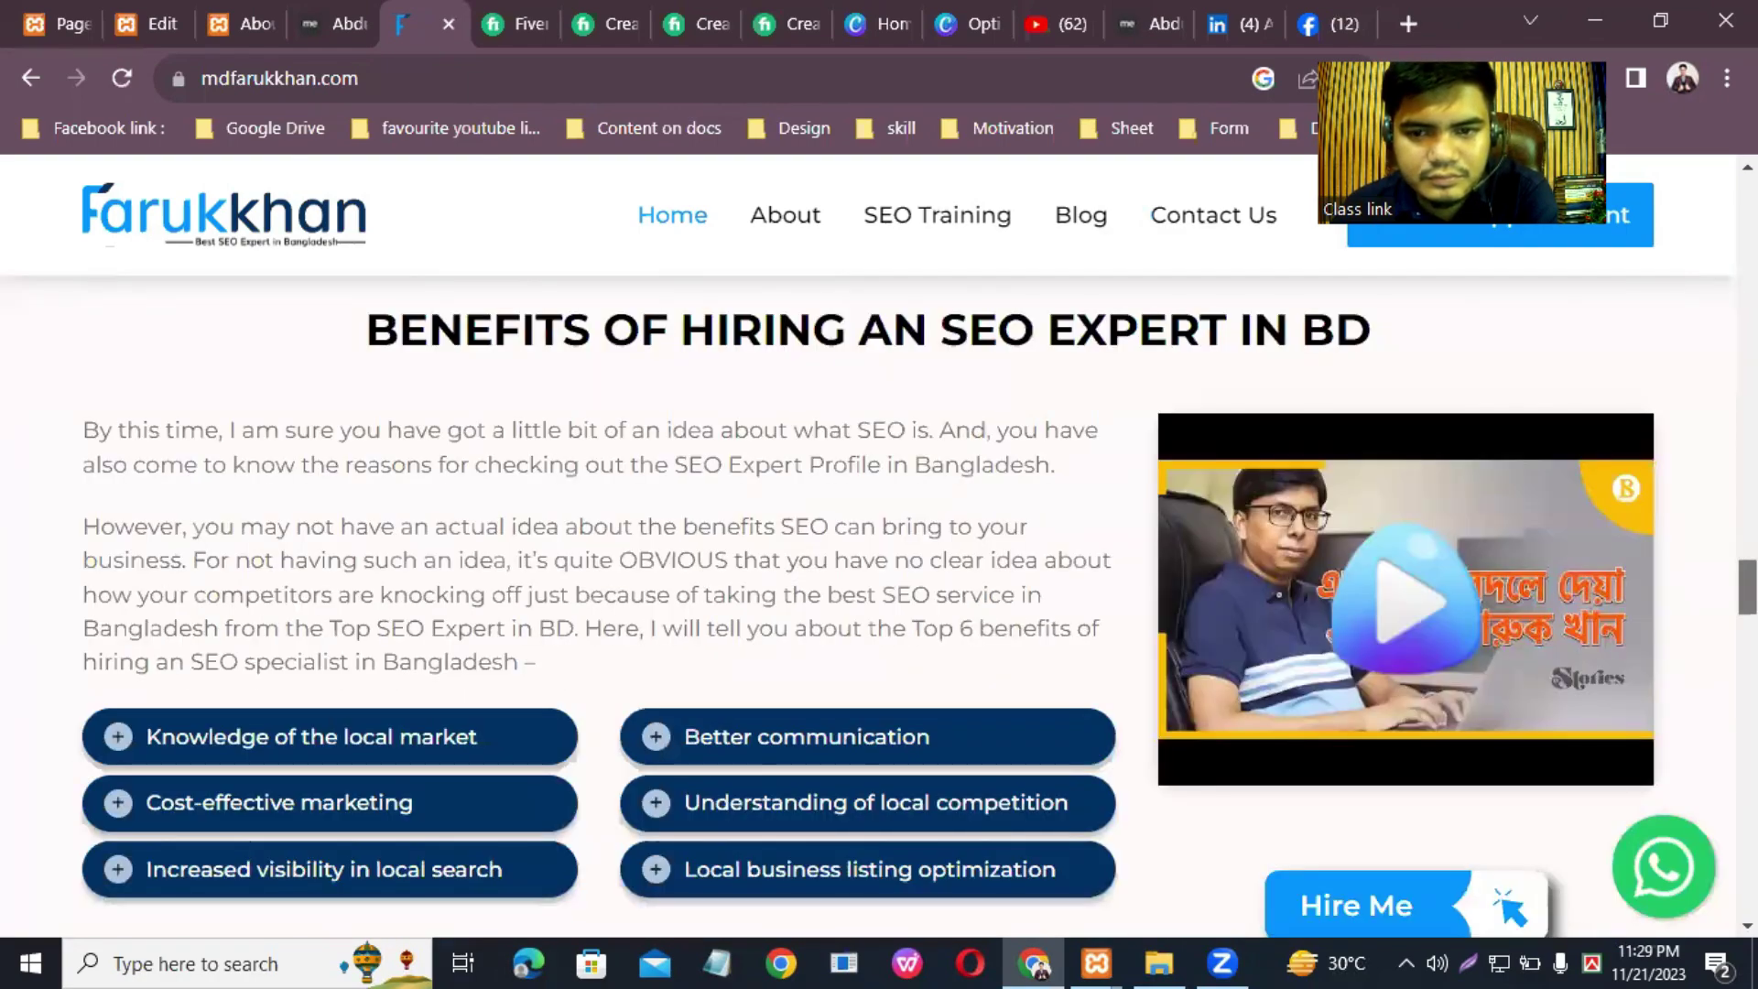
{"action": "scroll", "coordinate": [869, 549], "scroll_direction": "down", "scroll_amount": 9}
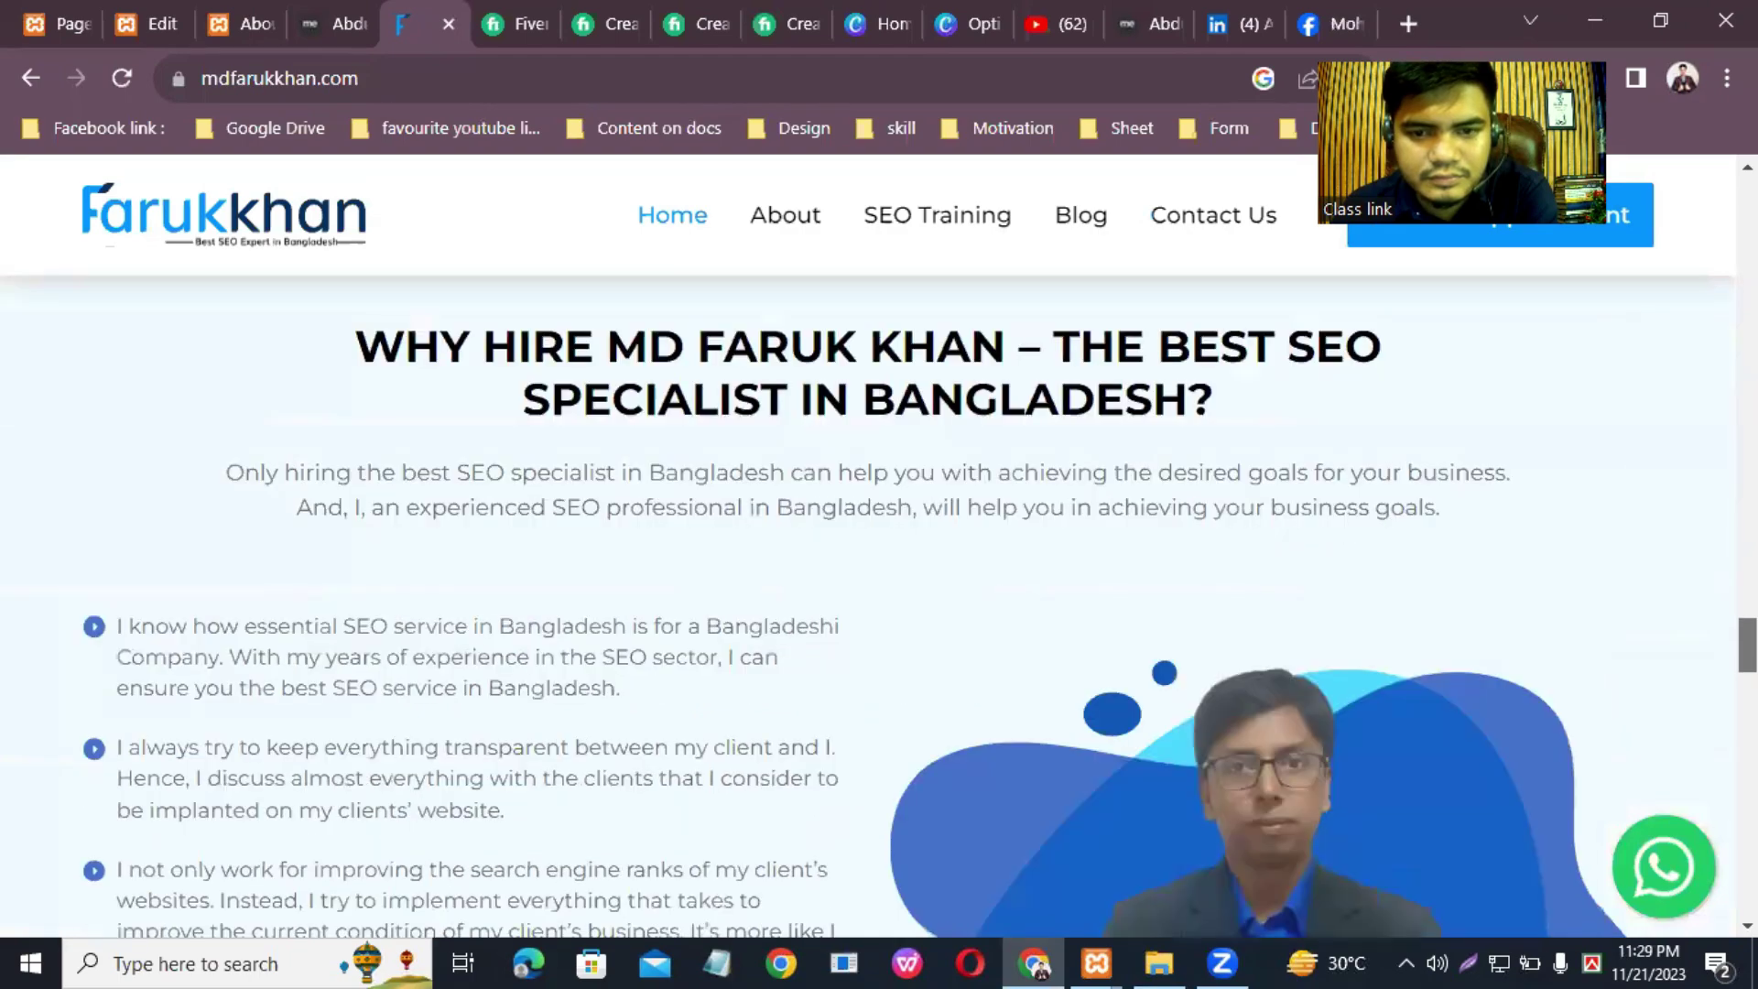
{"action": "scroll", "coordinate": [869, 549], "scroll_direction": "down", "scroll_amount": 3}
{"action": "scroll", "coordinate": [870, 549], "scroll_direction": "down", "scroll_amount": 18}
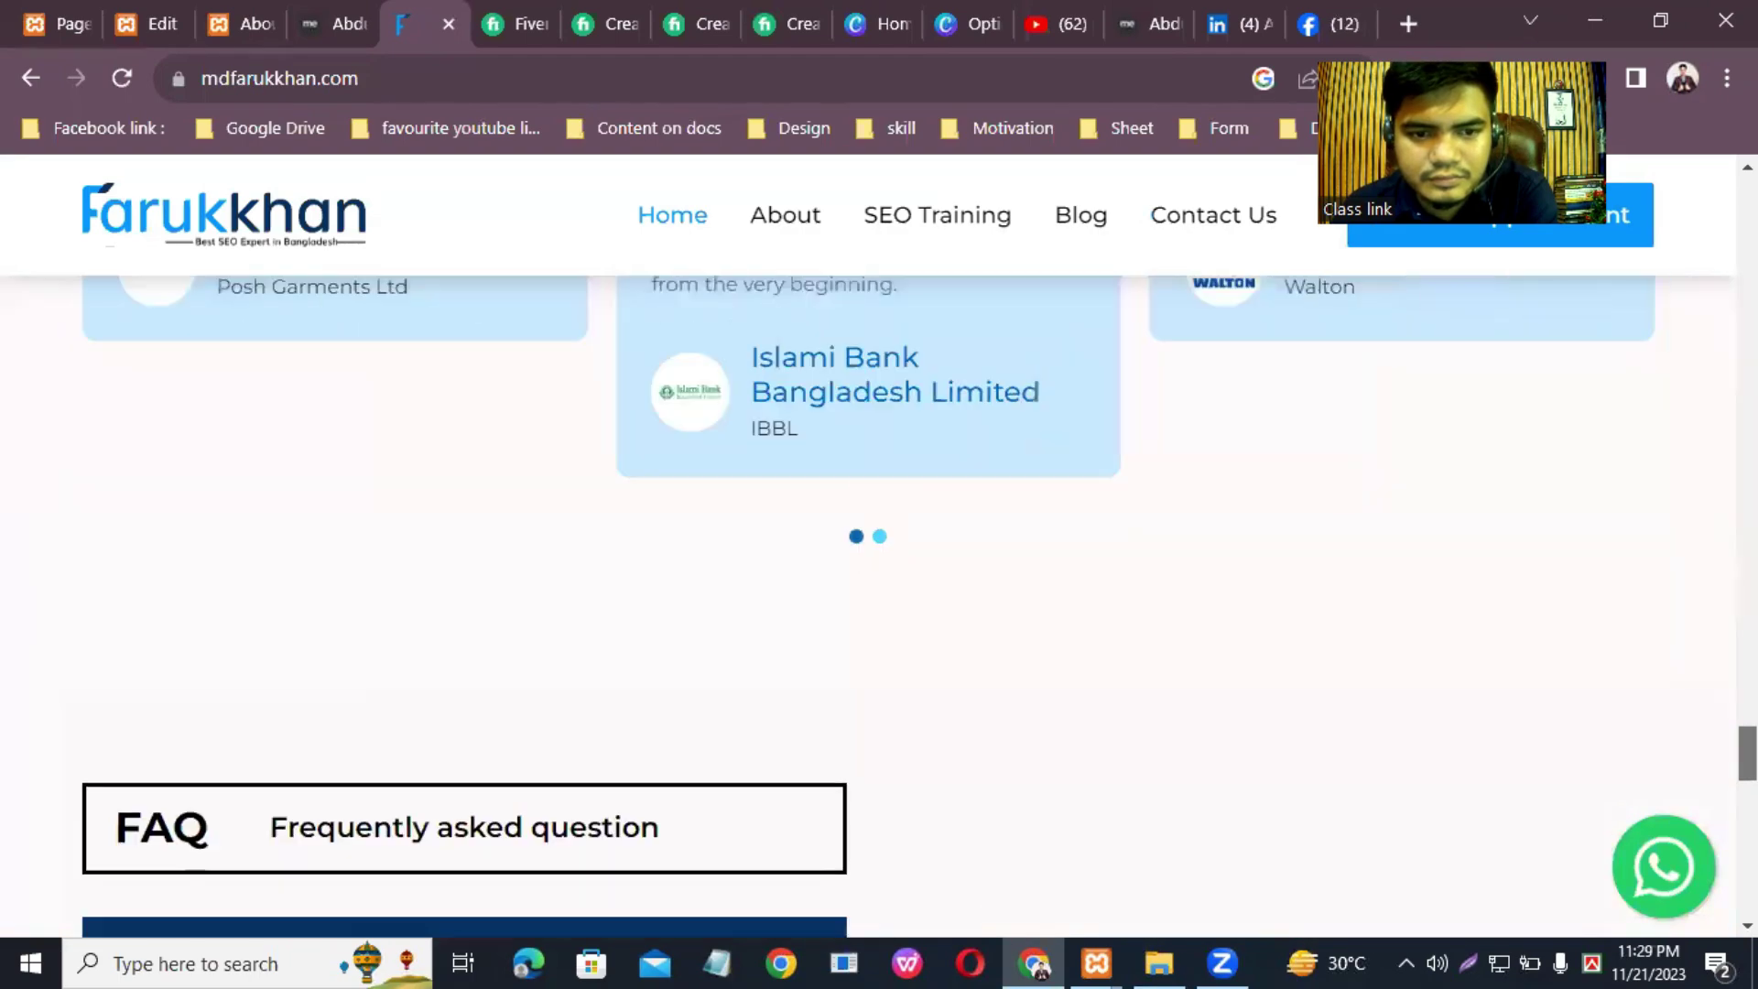
{"action": "scroll", "coordinate": [870, 549], "scroll_direction": "up", "scroll_amount": 4}
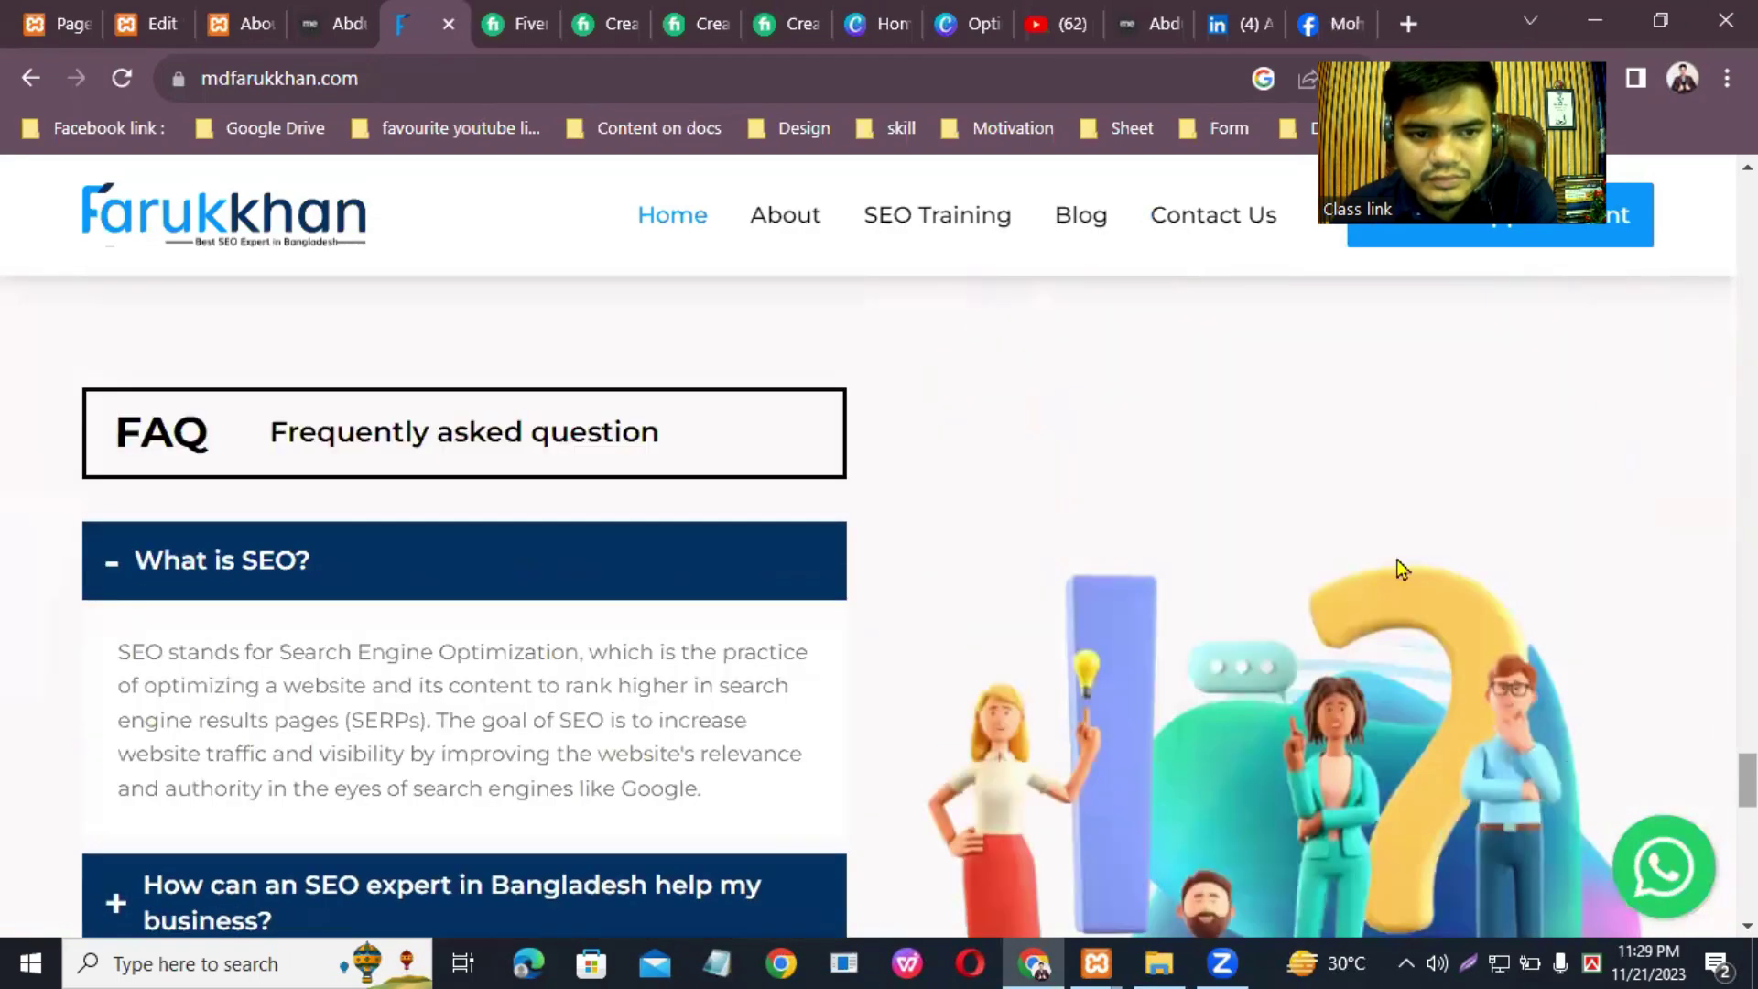
{"action": "left_click", "coordinate": [1408, 22]}
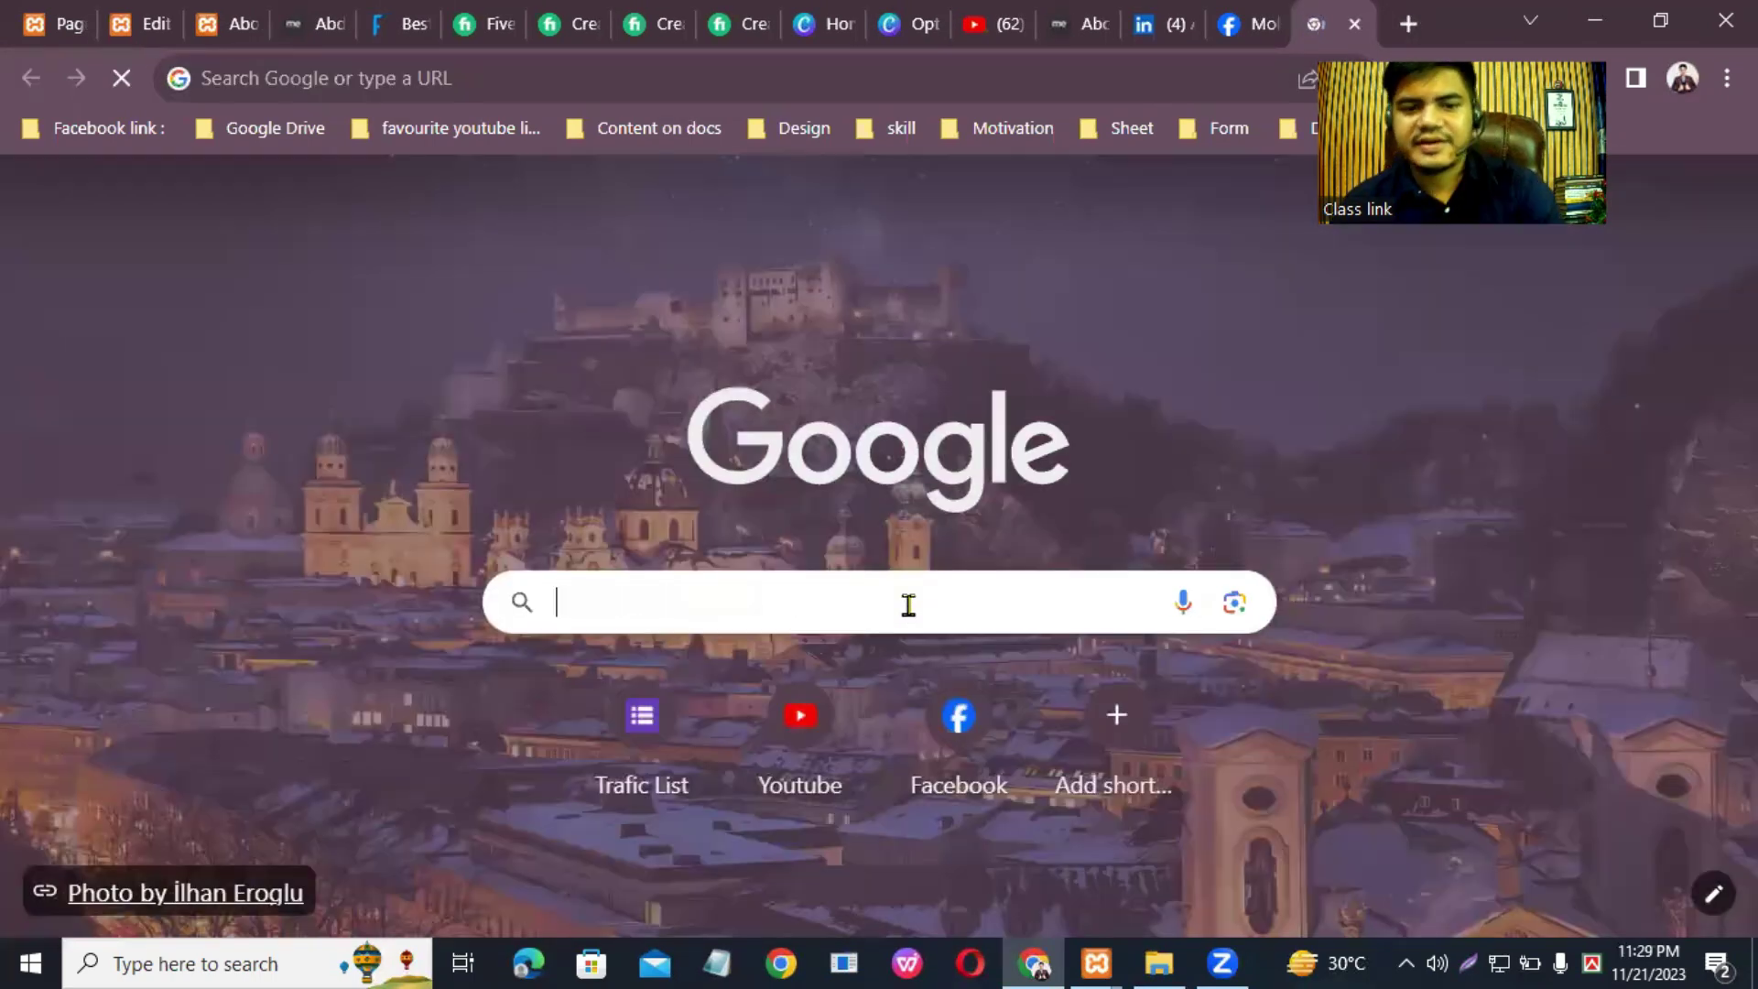
Step: Search Google for 'clients review' and expand 'How do you write a client review?'
{"action": "left_click", "coordinate": [908, 605]}
{"action": "type", "text": "C"}
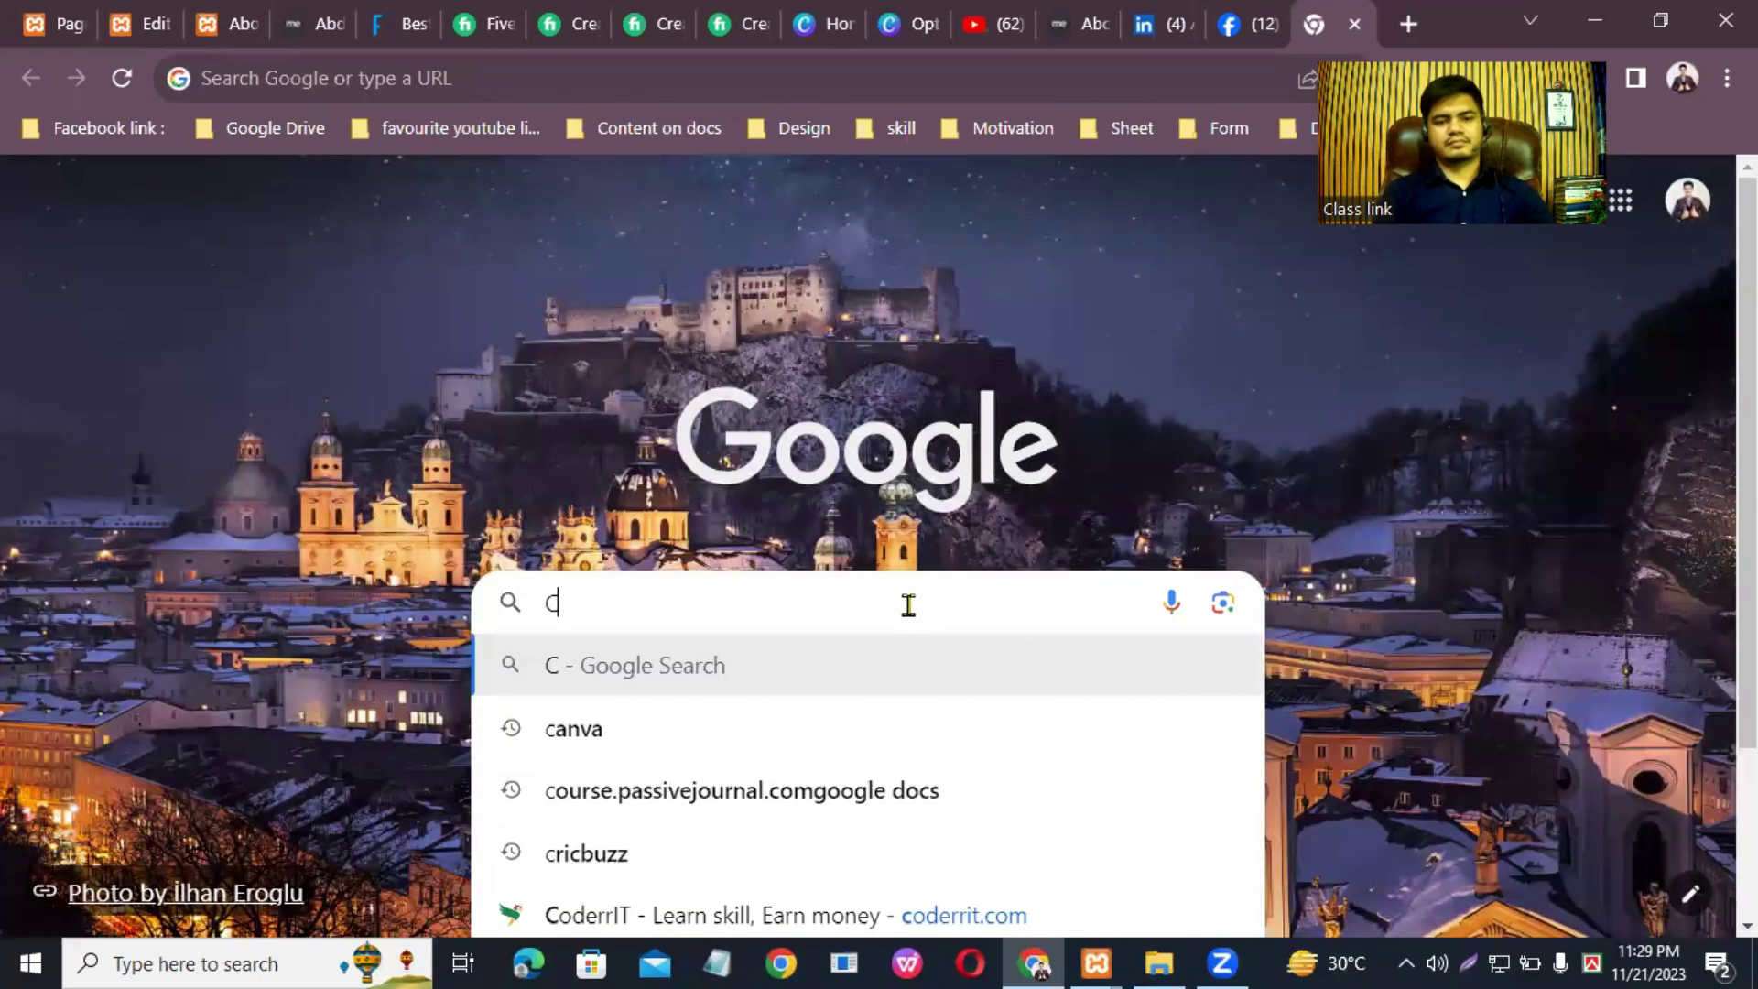
{"action": "type", "text": "lients reve"}
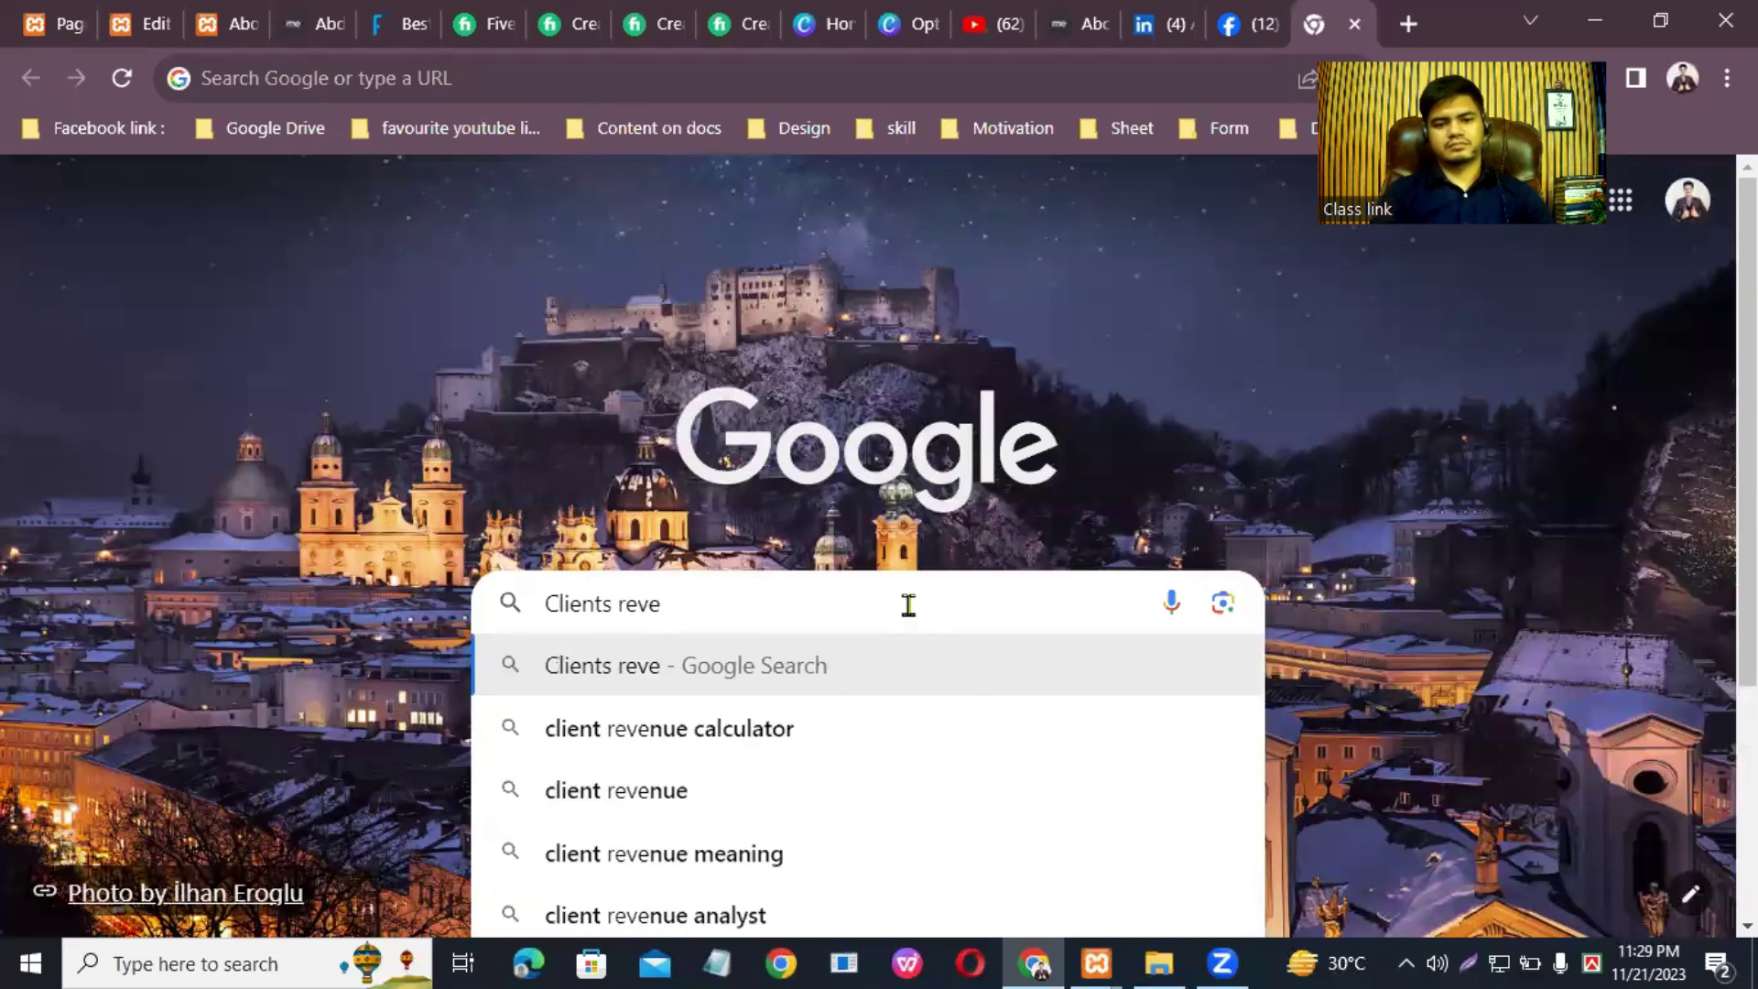
{"action": "key", "text": "BackSpace"}
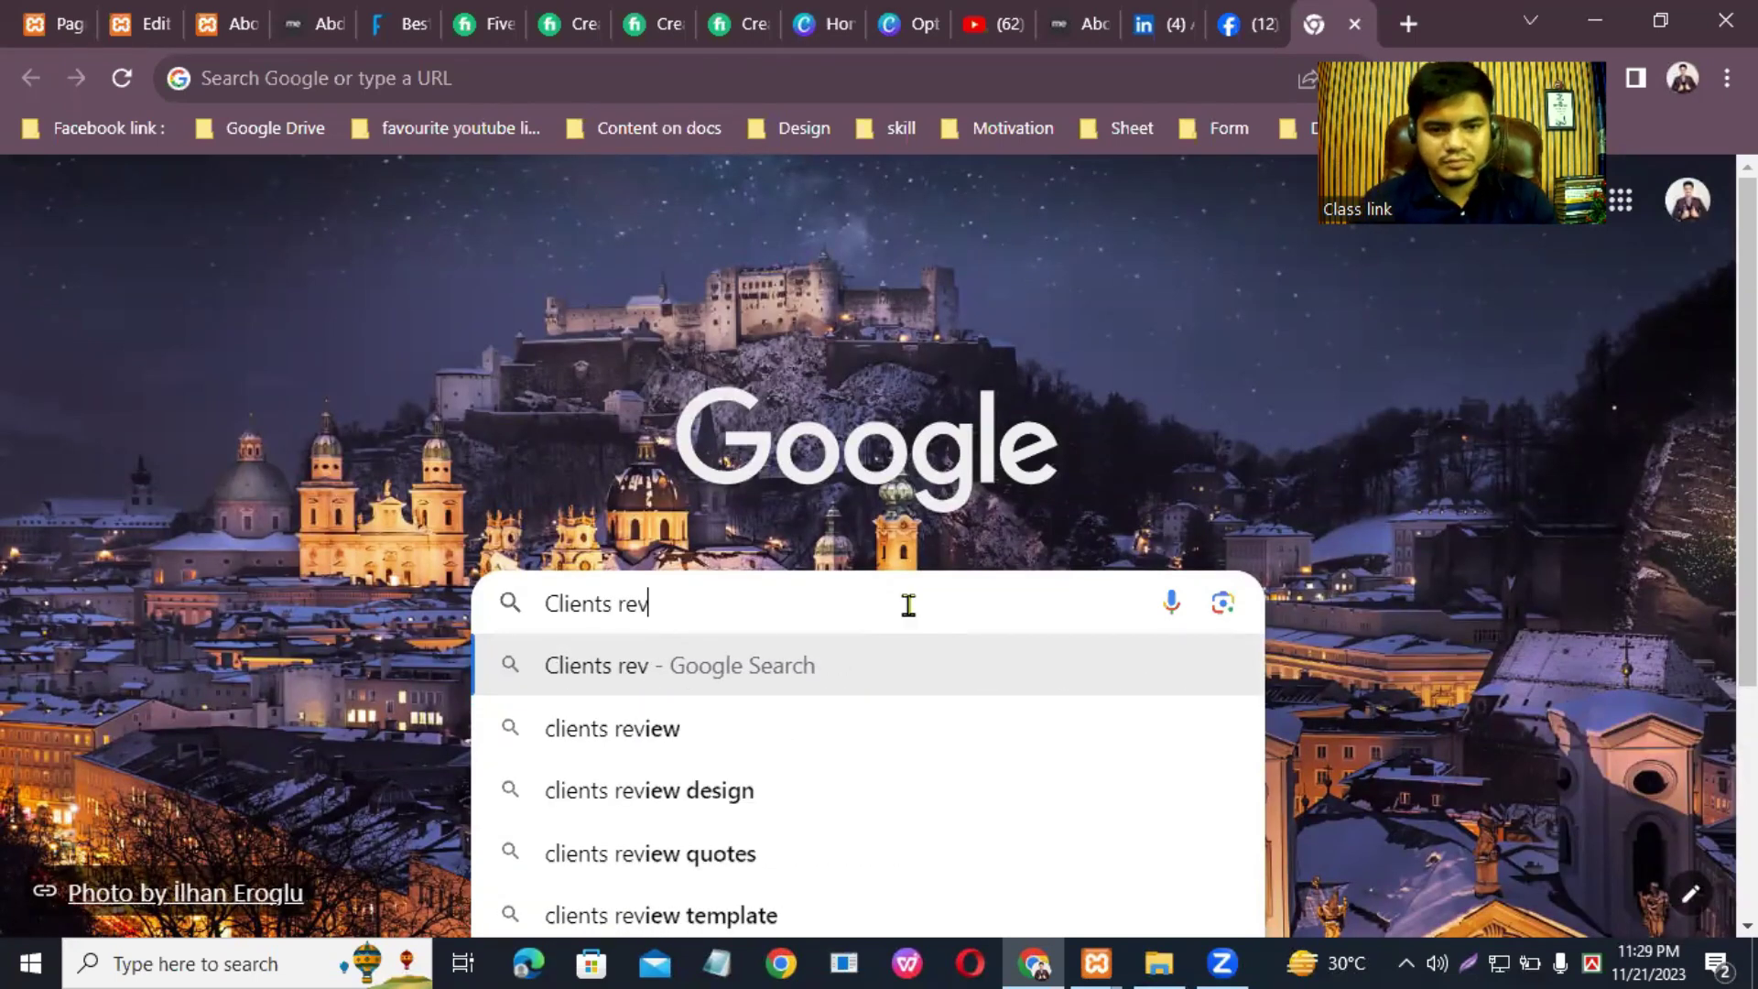
{"action": "type", "text": "ew"}
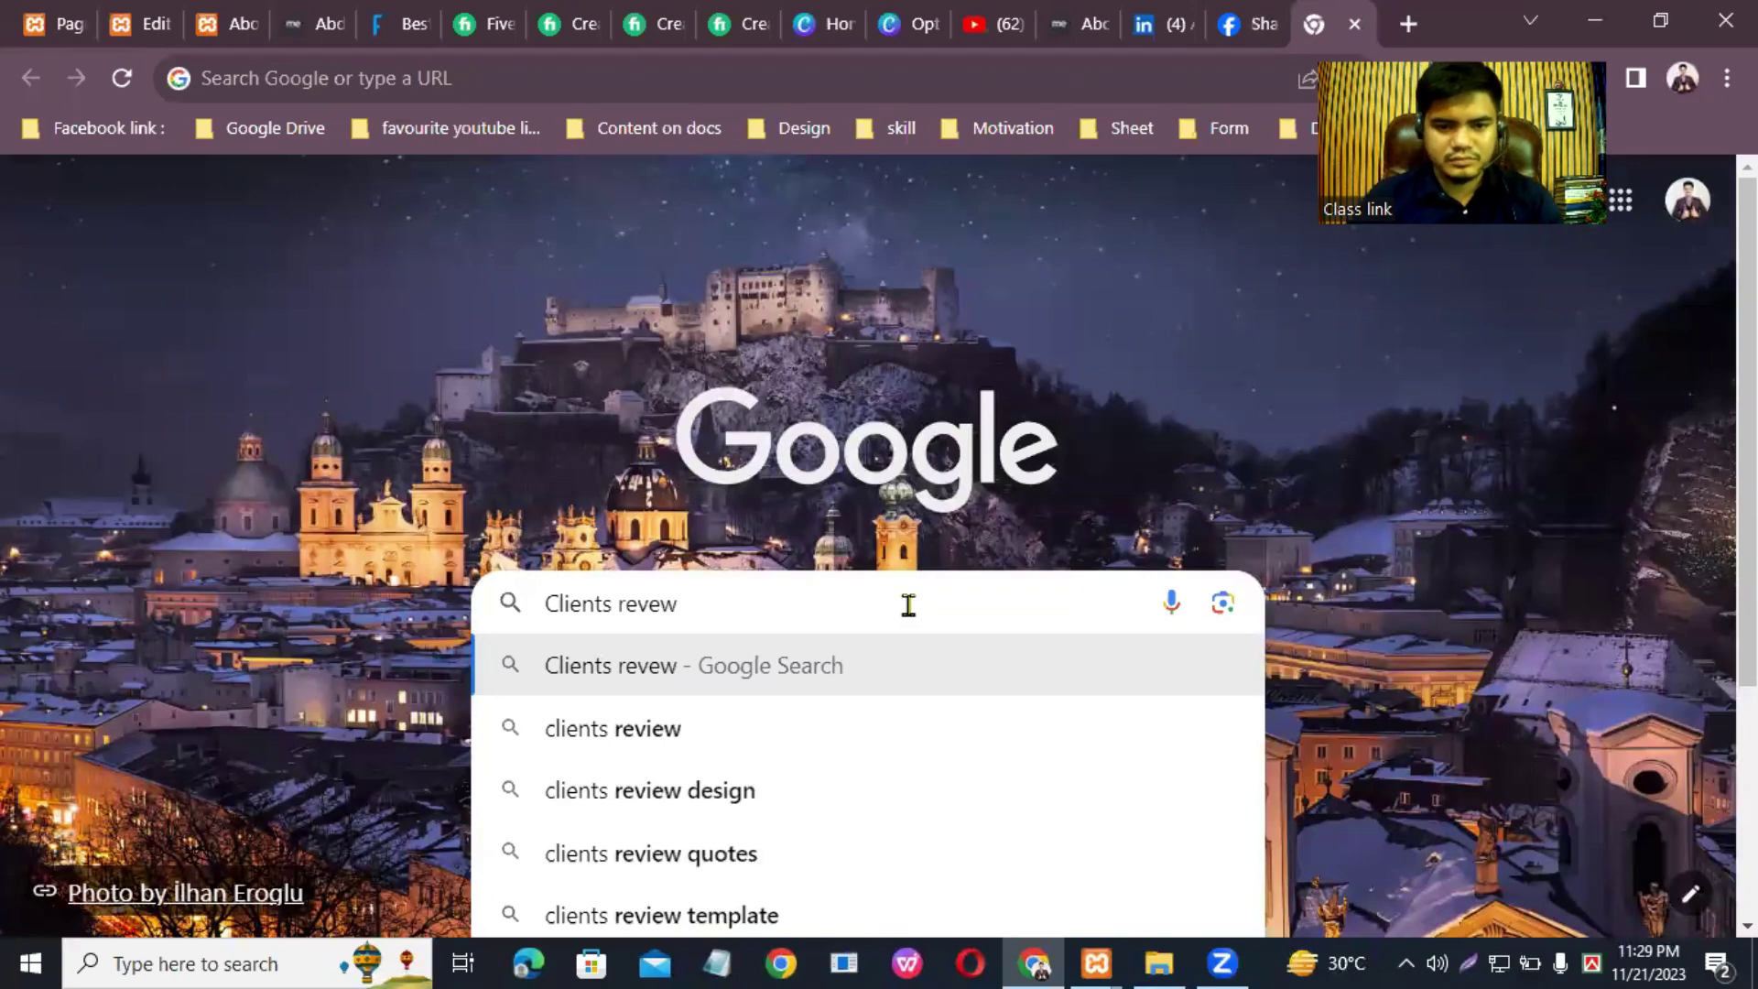
{"action": "key", "text": "BackSpace"}
{"action": "key", "text": "BackSpace"}
{"action": "type", "text": "ie"}
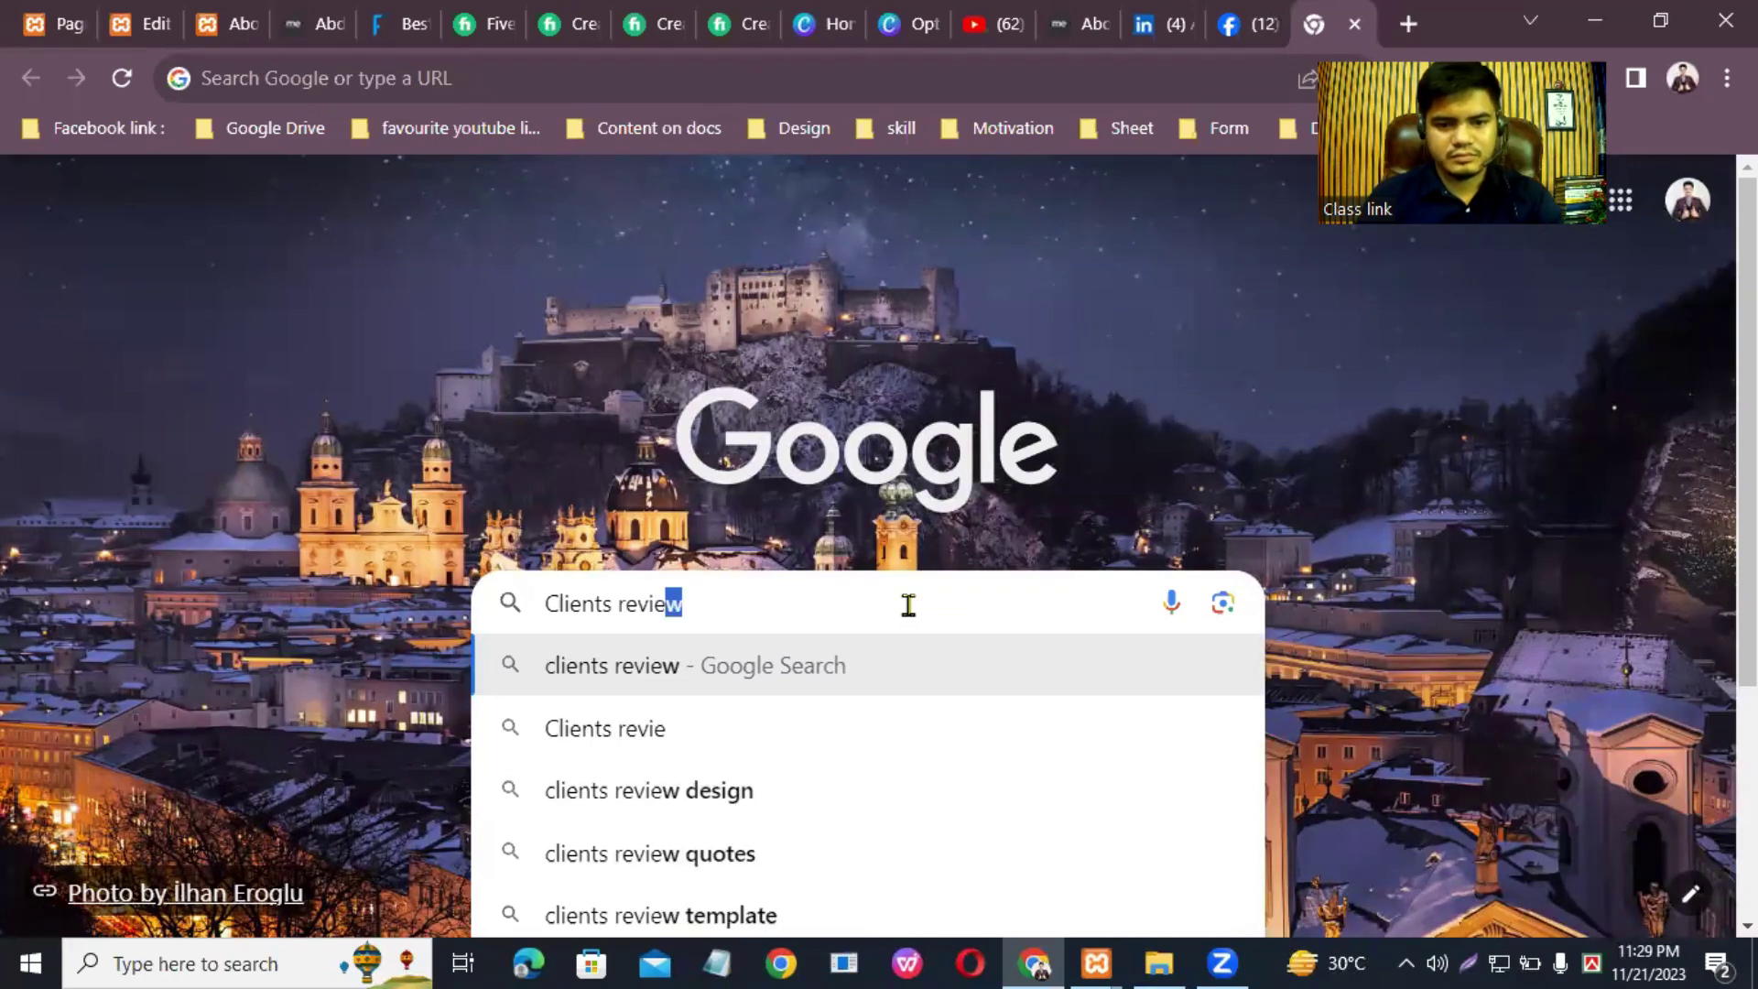
{"action": "type", "text": "w"}
{"action": "key", "text": "Return"}
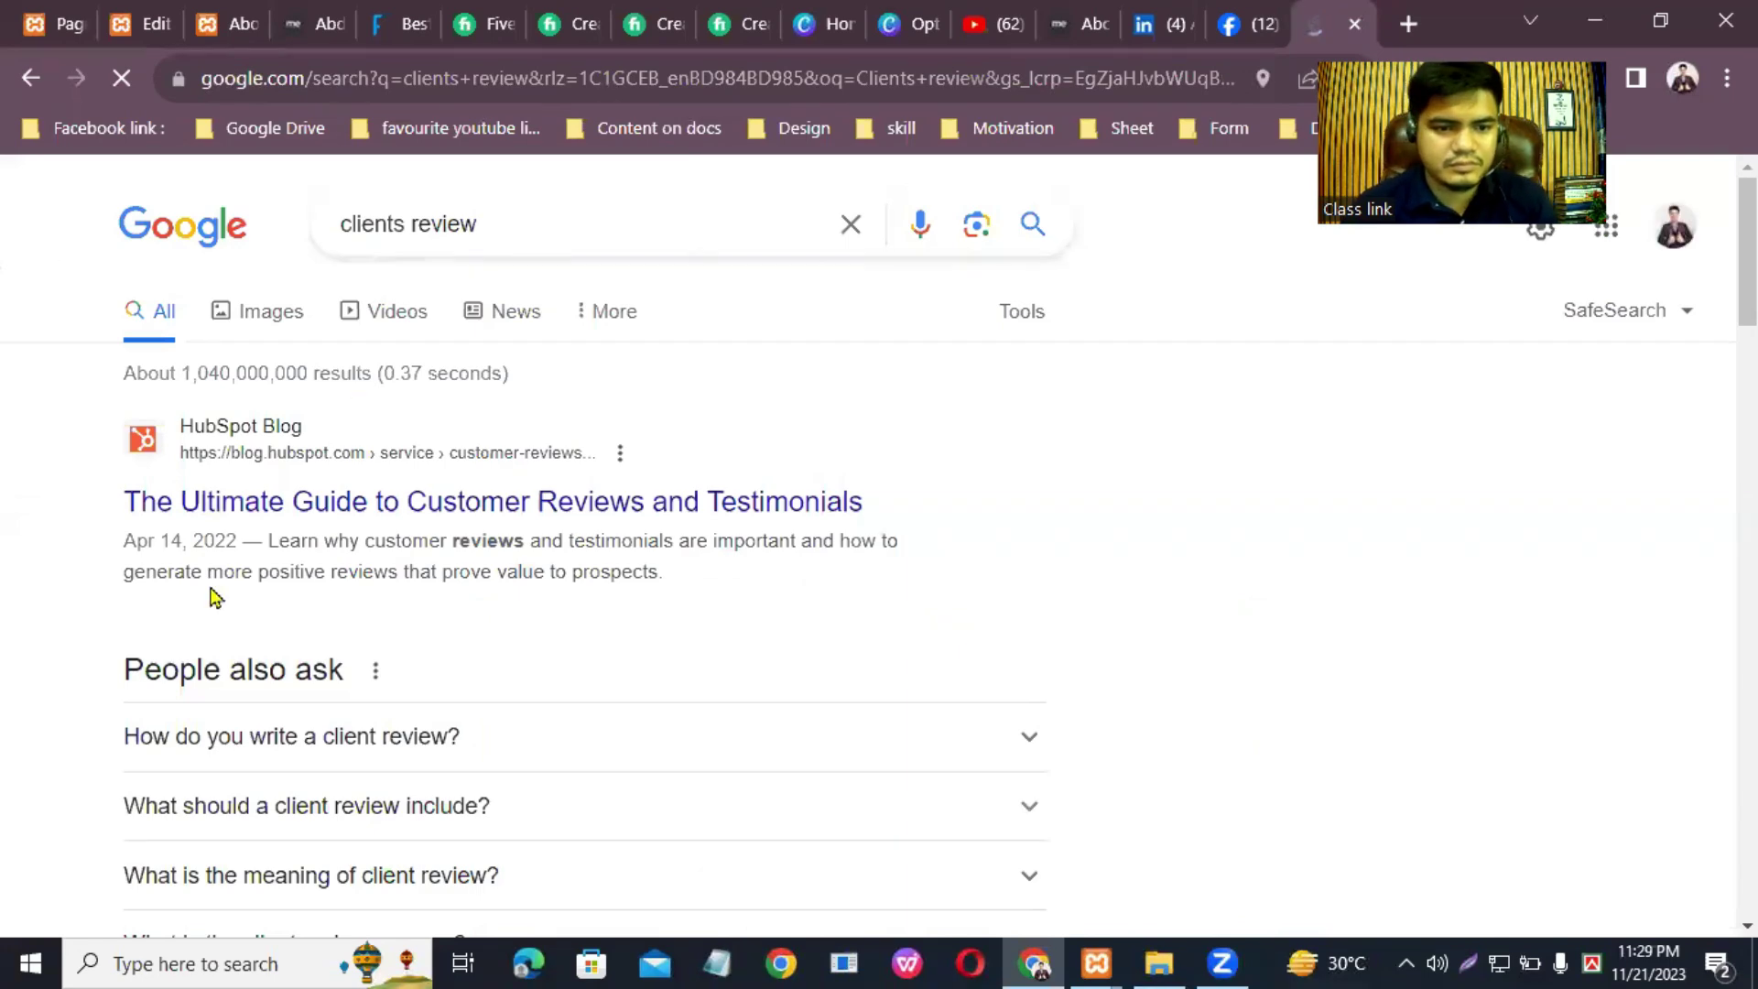
{"action": "left_click", "coordinate": [1028, 744]}
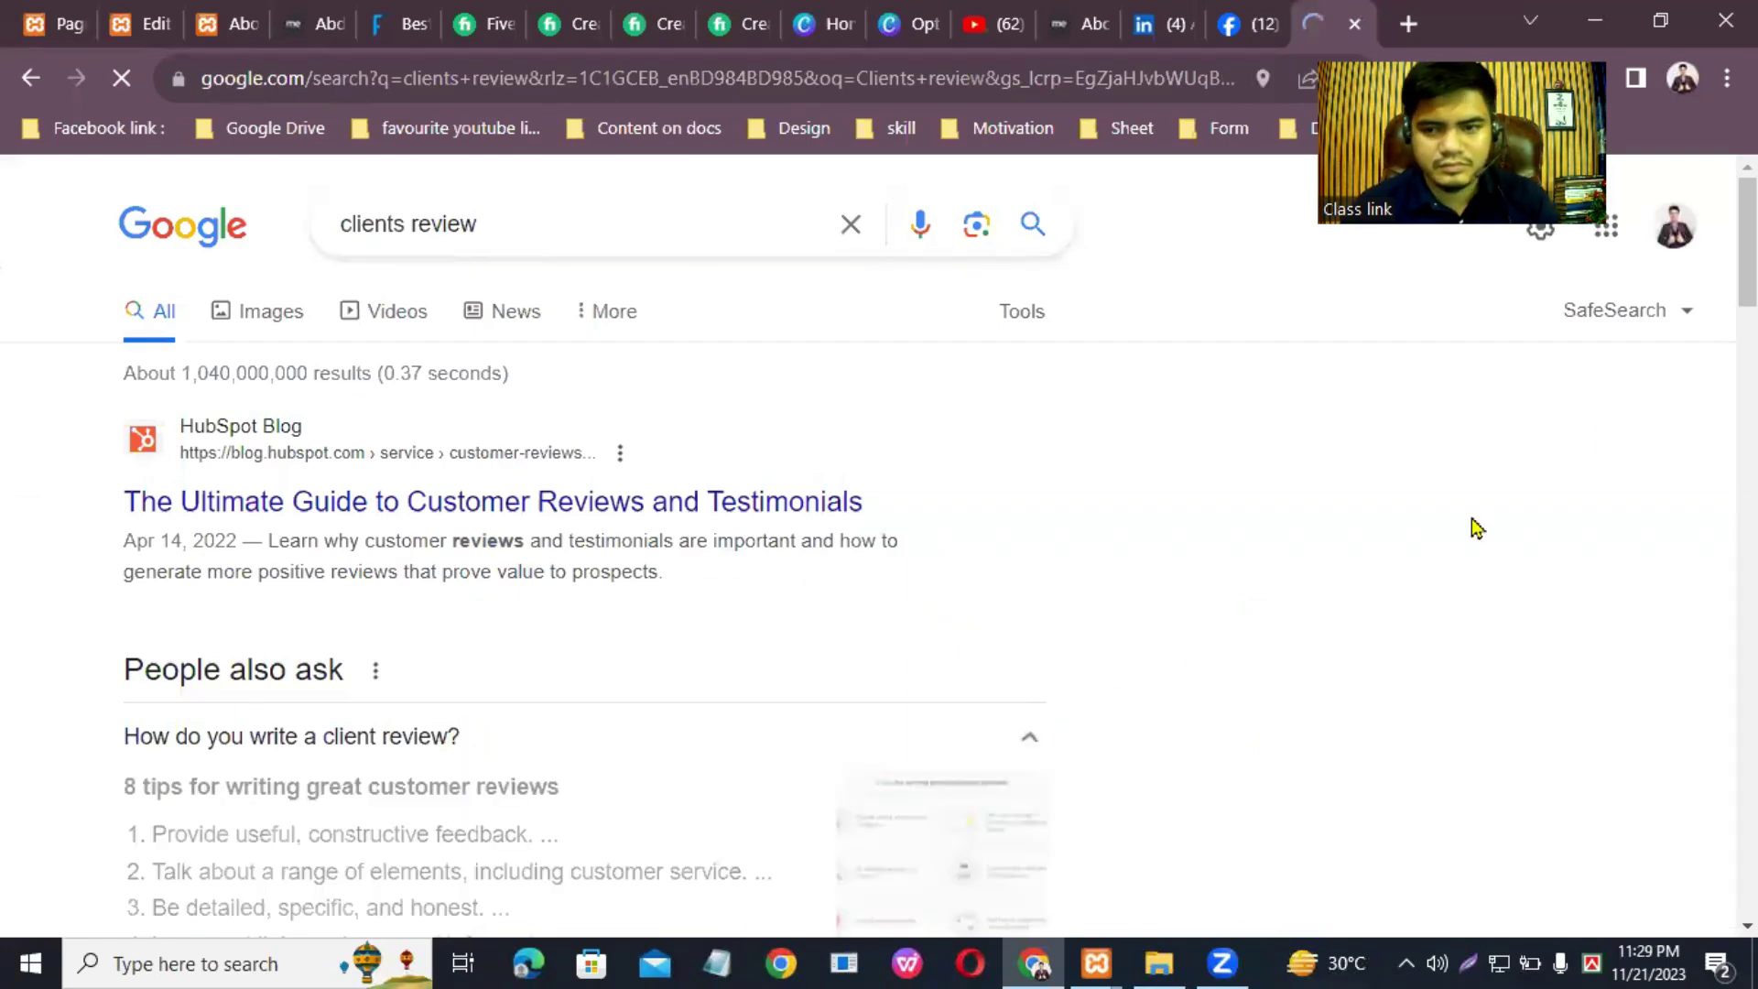
{"action": "scroll", "coordinate": [1263, 648], "scroll_direction": "down", "scroll_amount": 3}
{"action": "scroll", "coordinate": [586, 550], "scroll_direction": "down", "scroll_amount": 1}
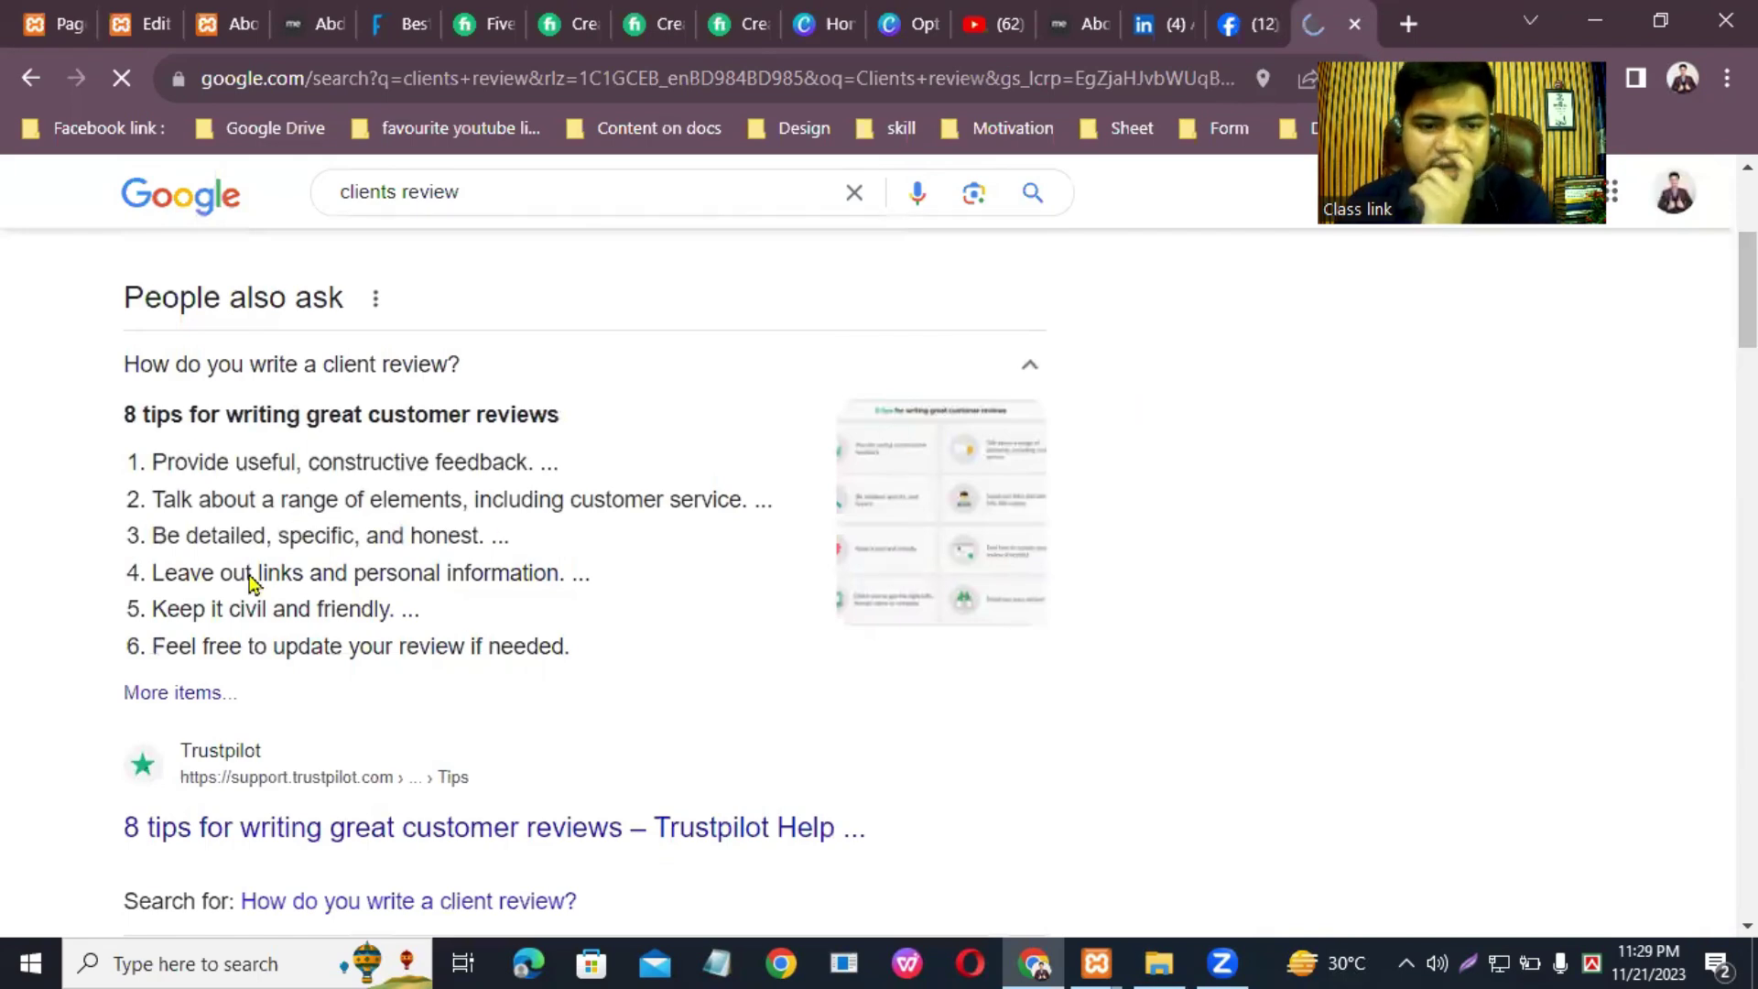
Step: Replace the '100' subtitle under What My Clients Says with 'I have worked with these clients what they say about me.'
{"action": "left_click", "coordinate": [137, 22]}
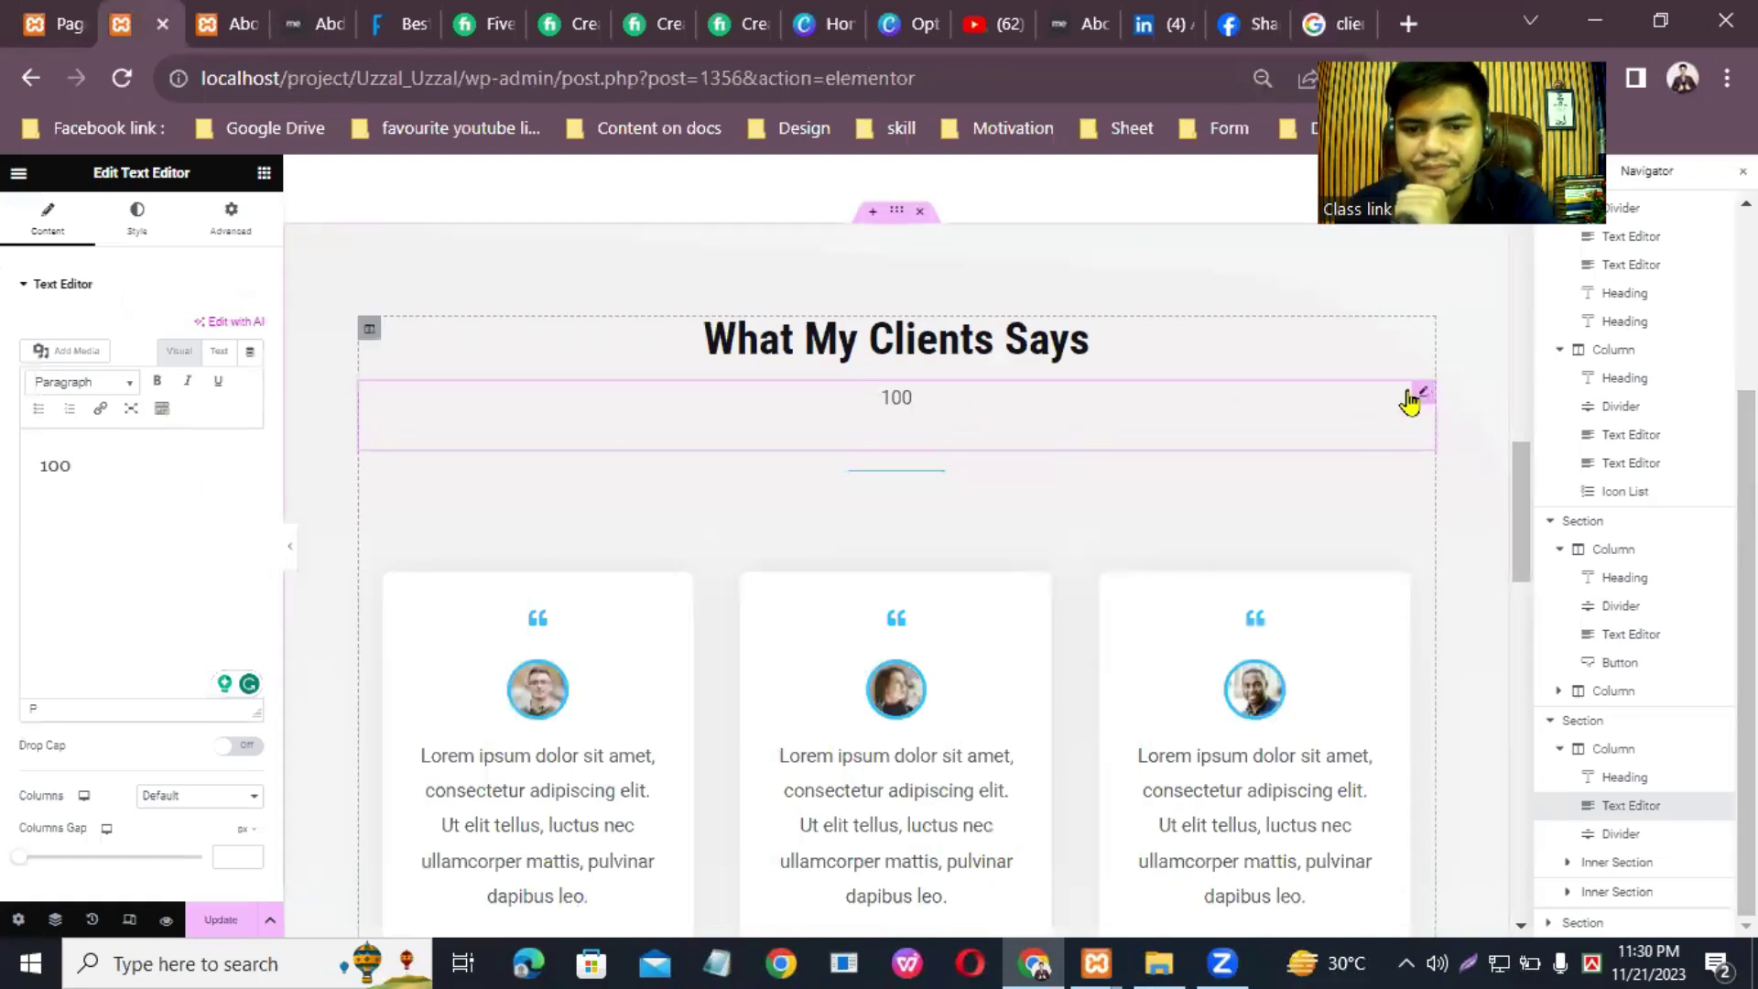
{"action": "left_click_drag", "start_coordinate": [22, 468], "coordinate": [198, 510]}
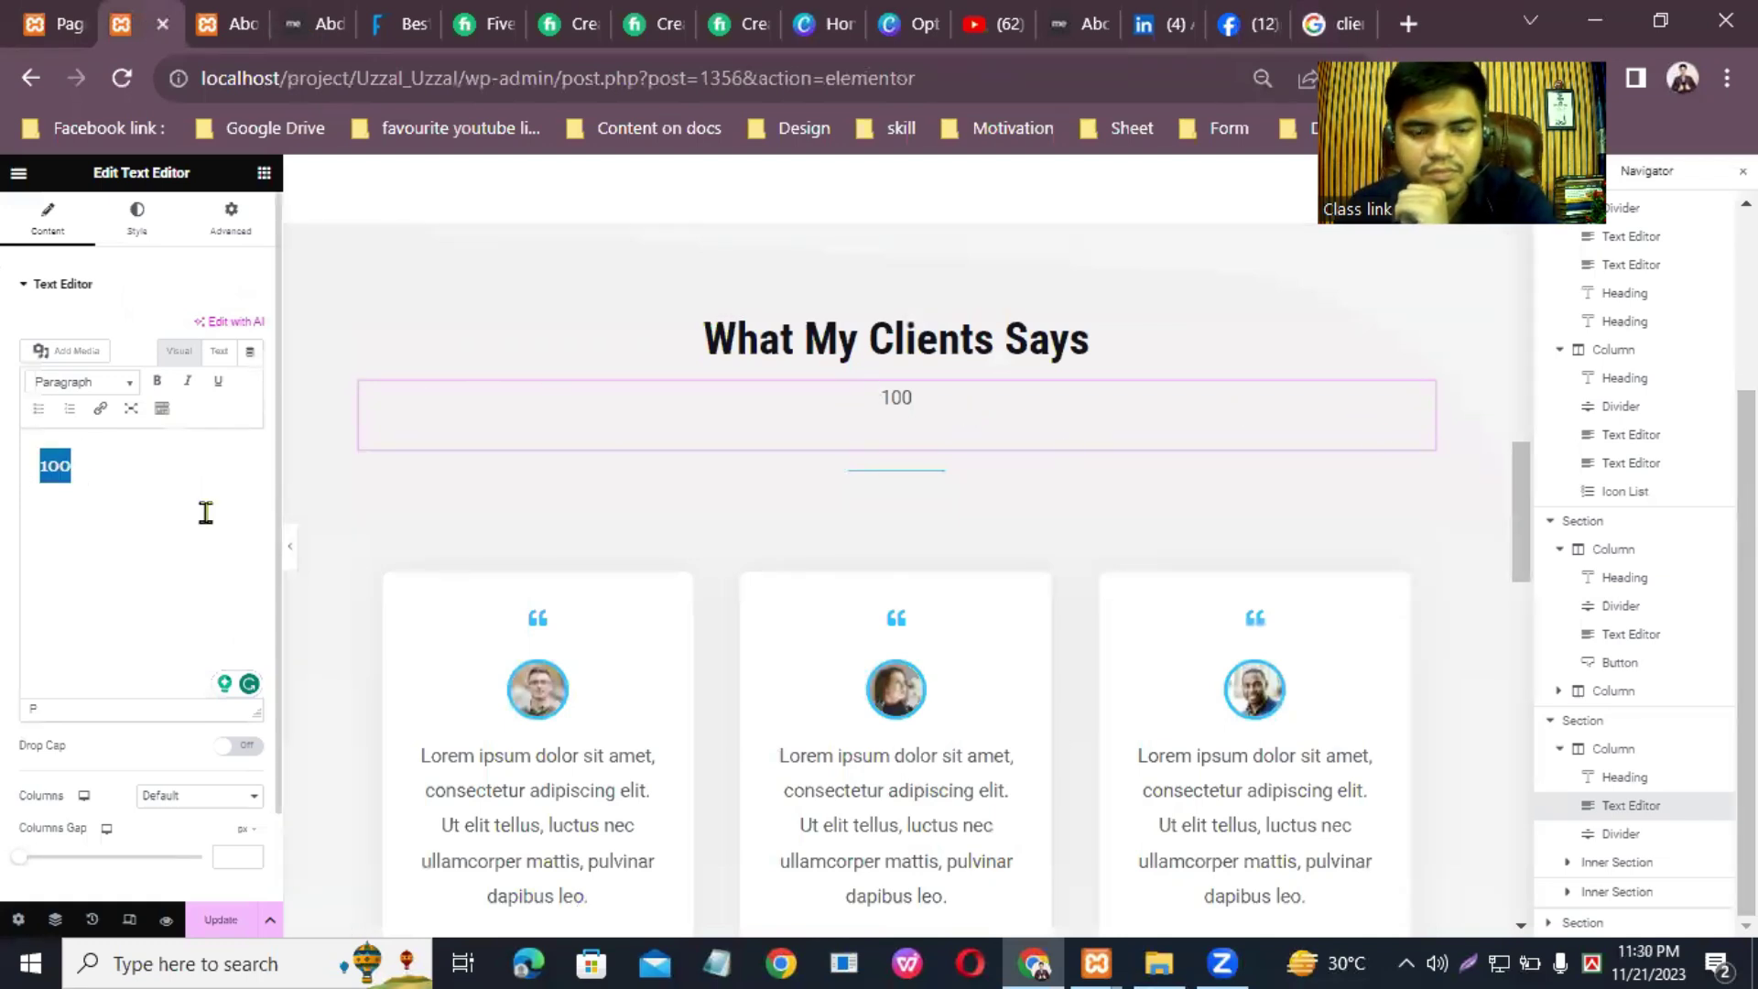
{"action": "key", "text": "BackSpace"}
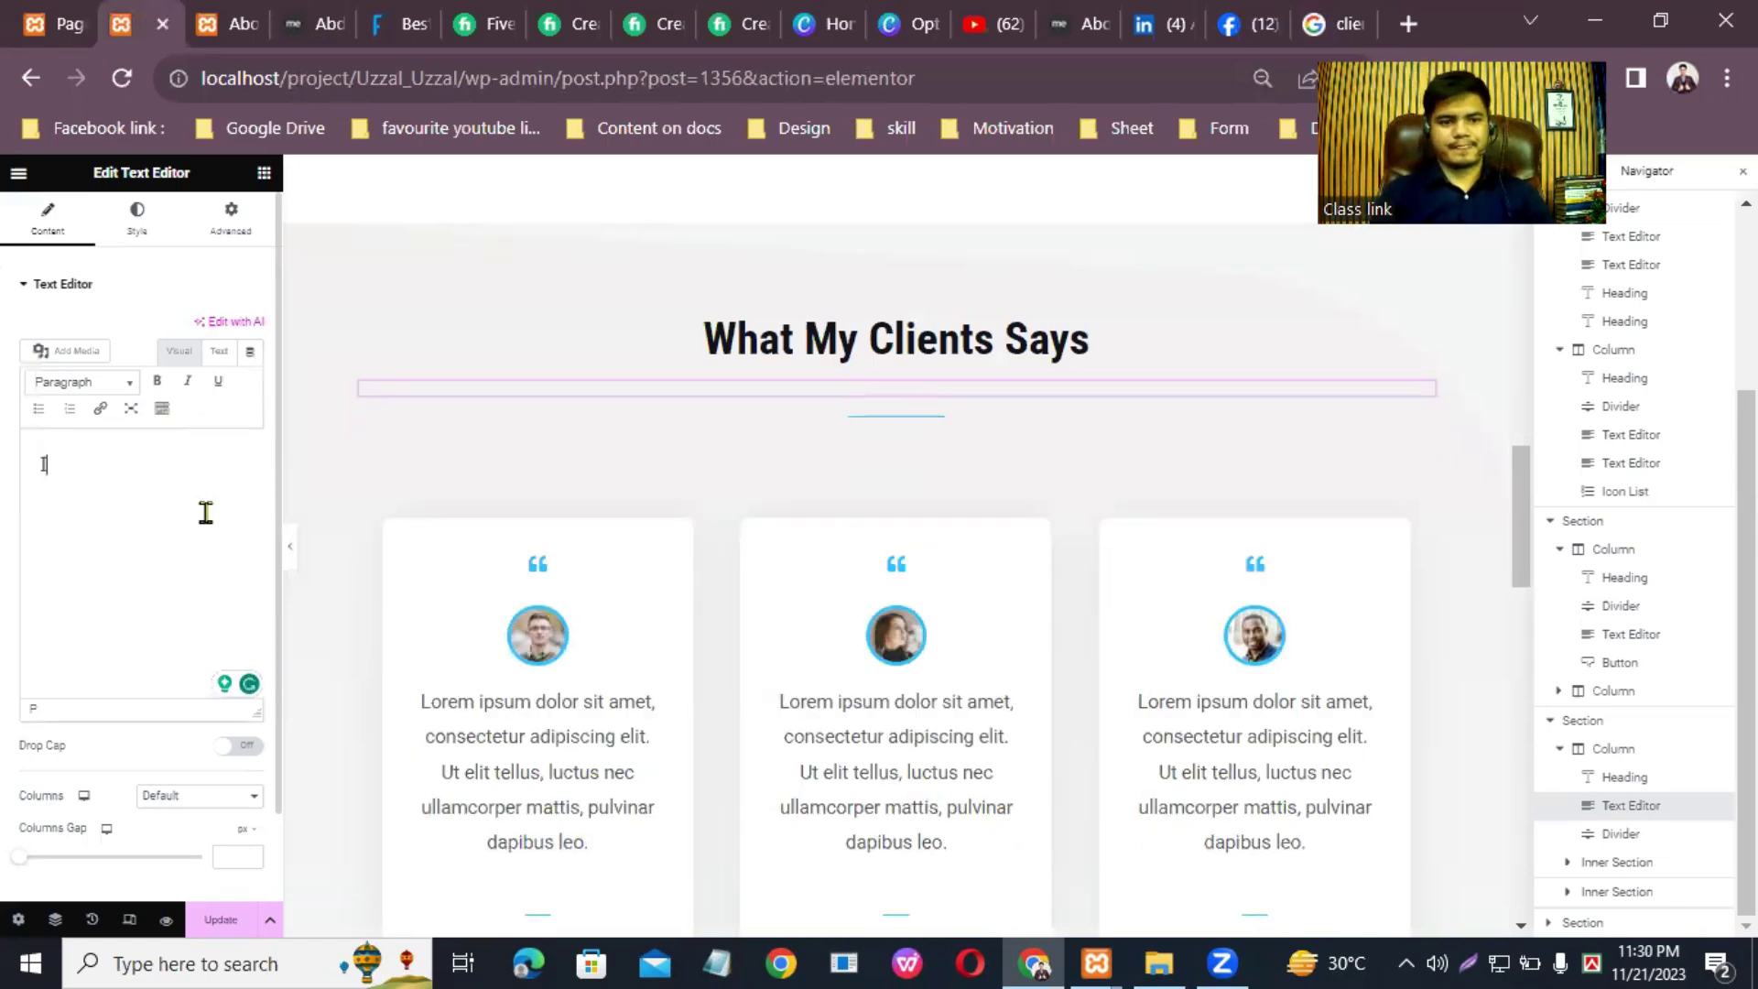
{"action": "type", "text": "rd"}
{"action": "key", "text": "BackSpace"}
{"action": "type", "text": "ked with t"}
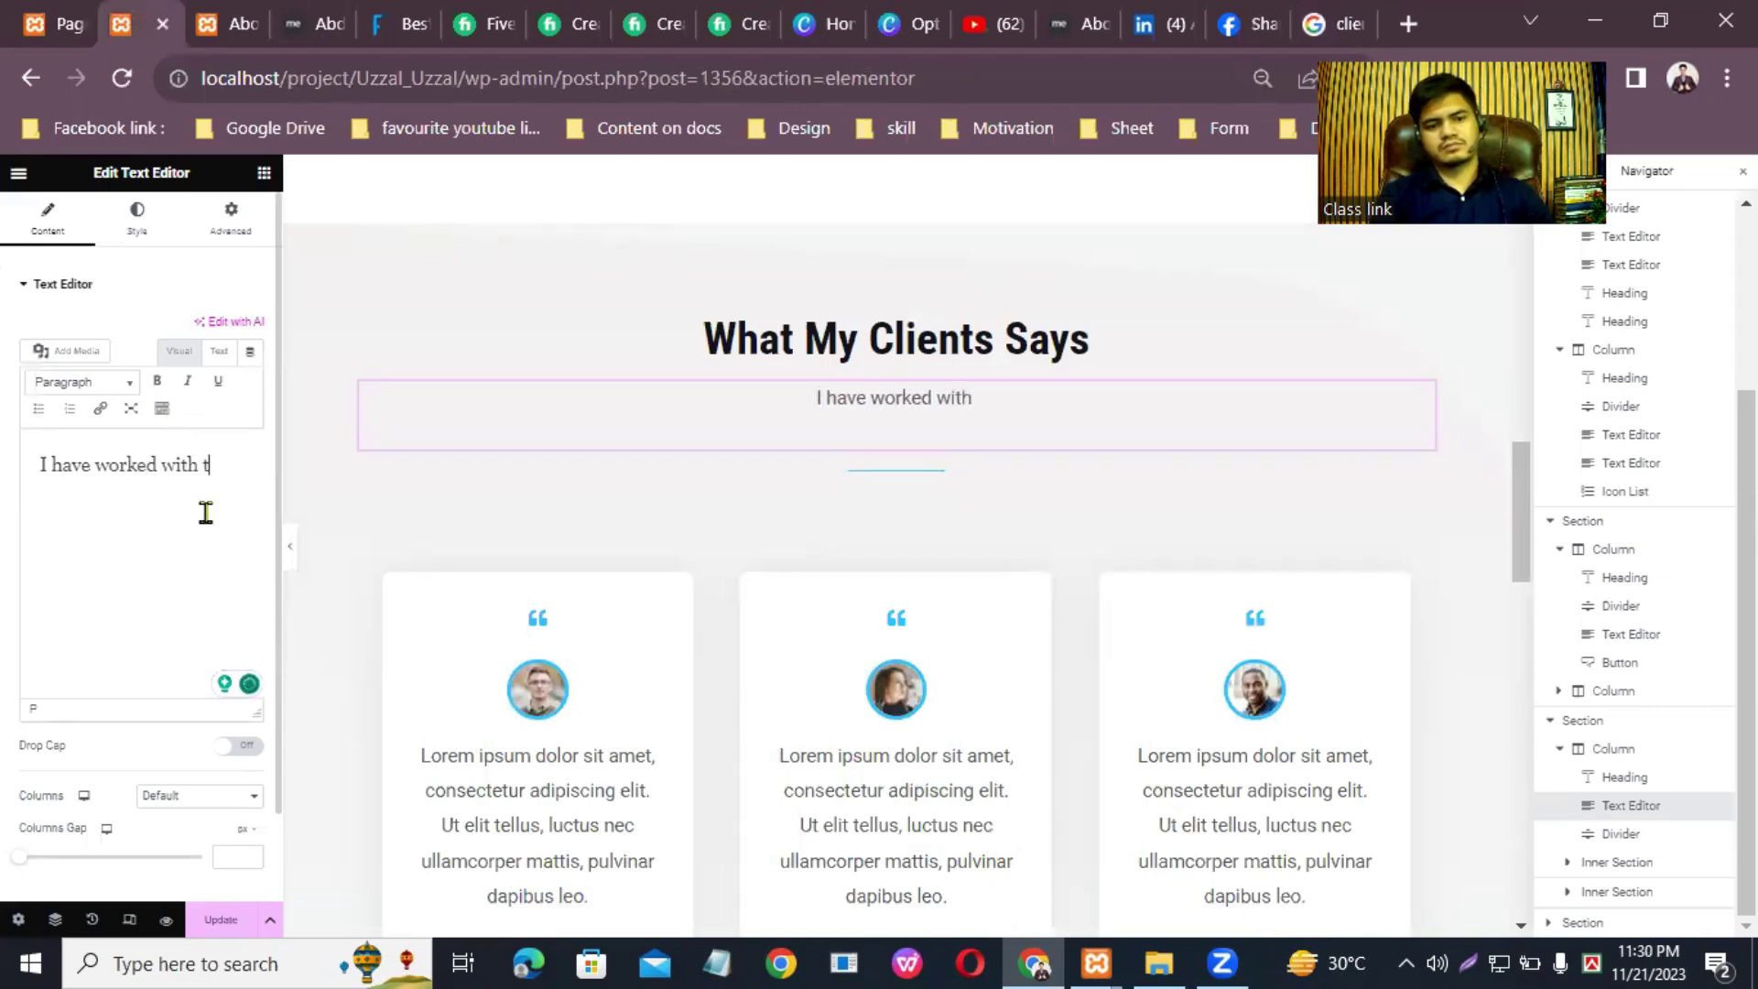
{"action": "type", "text": "hese clients "}
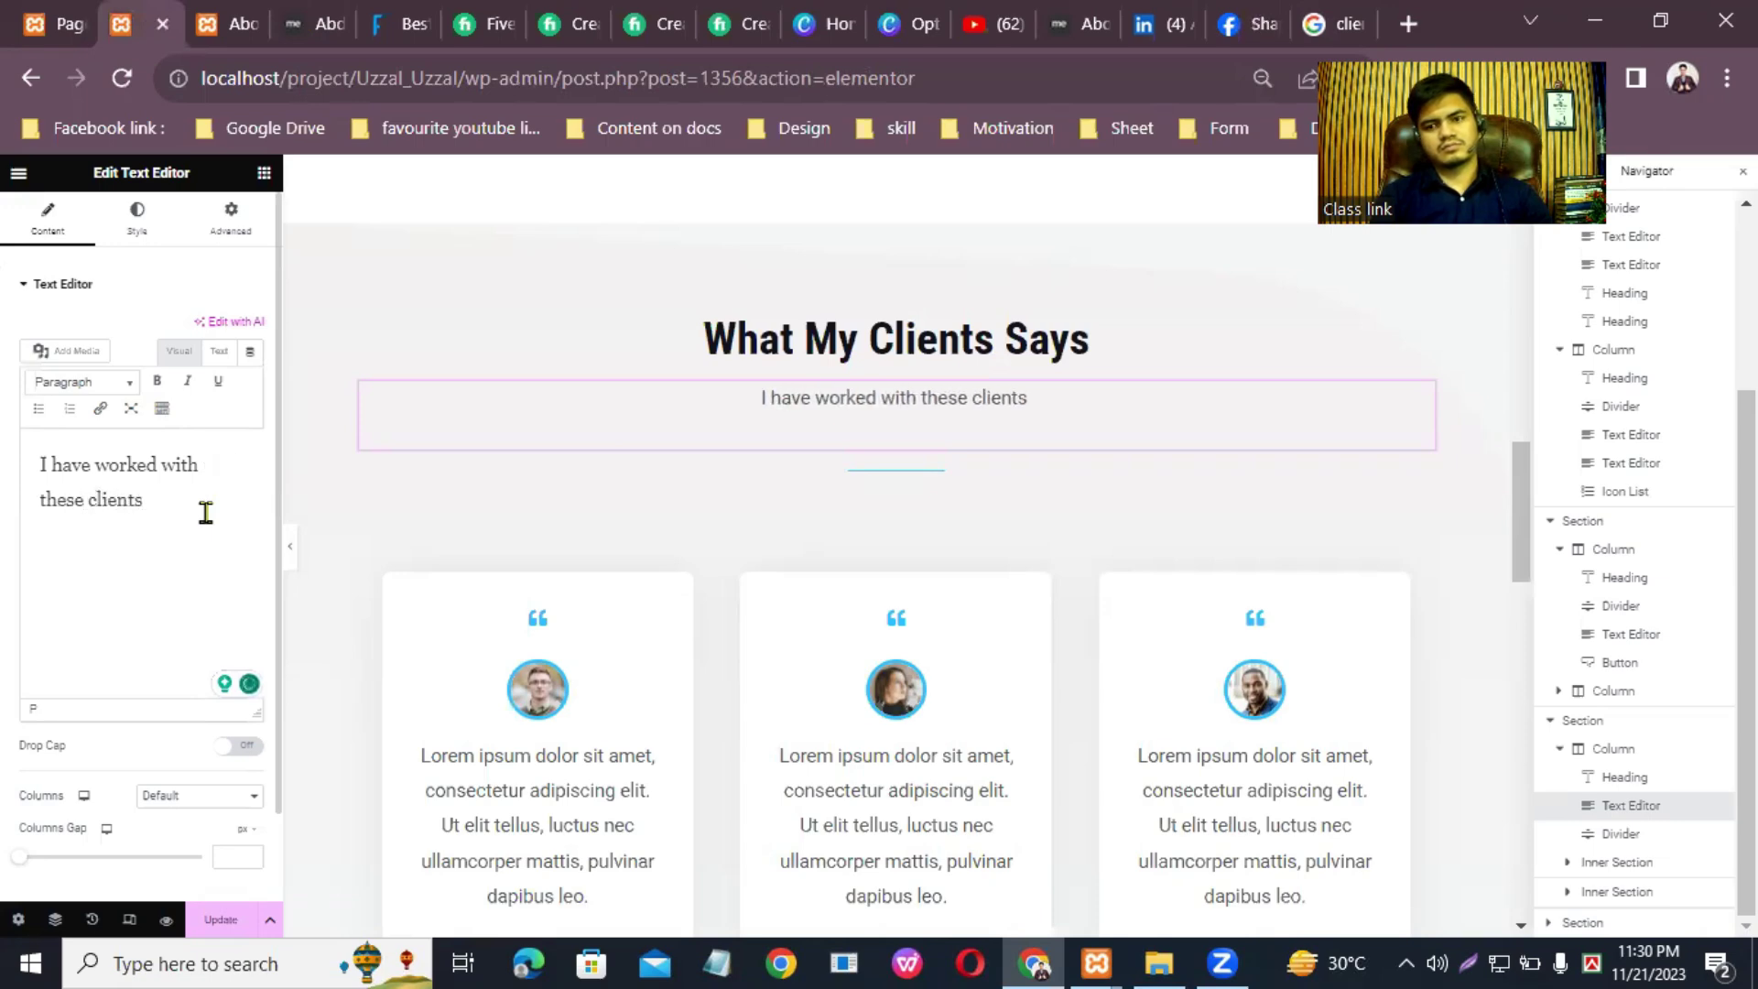
{"action": "type", "text": "what s"}
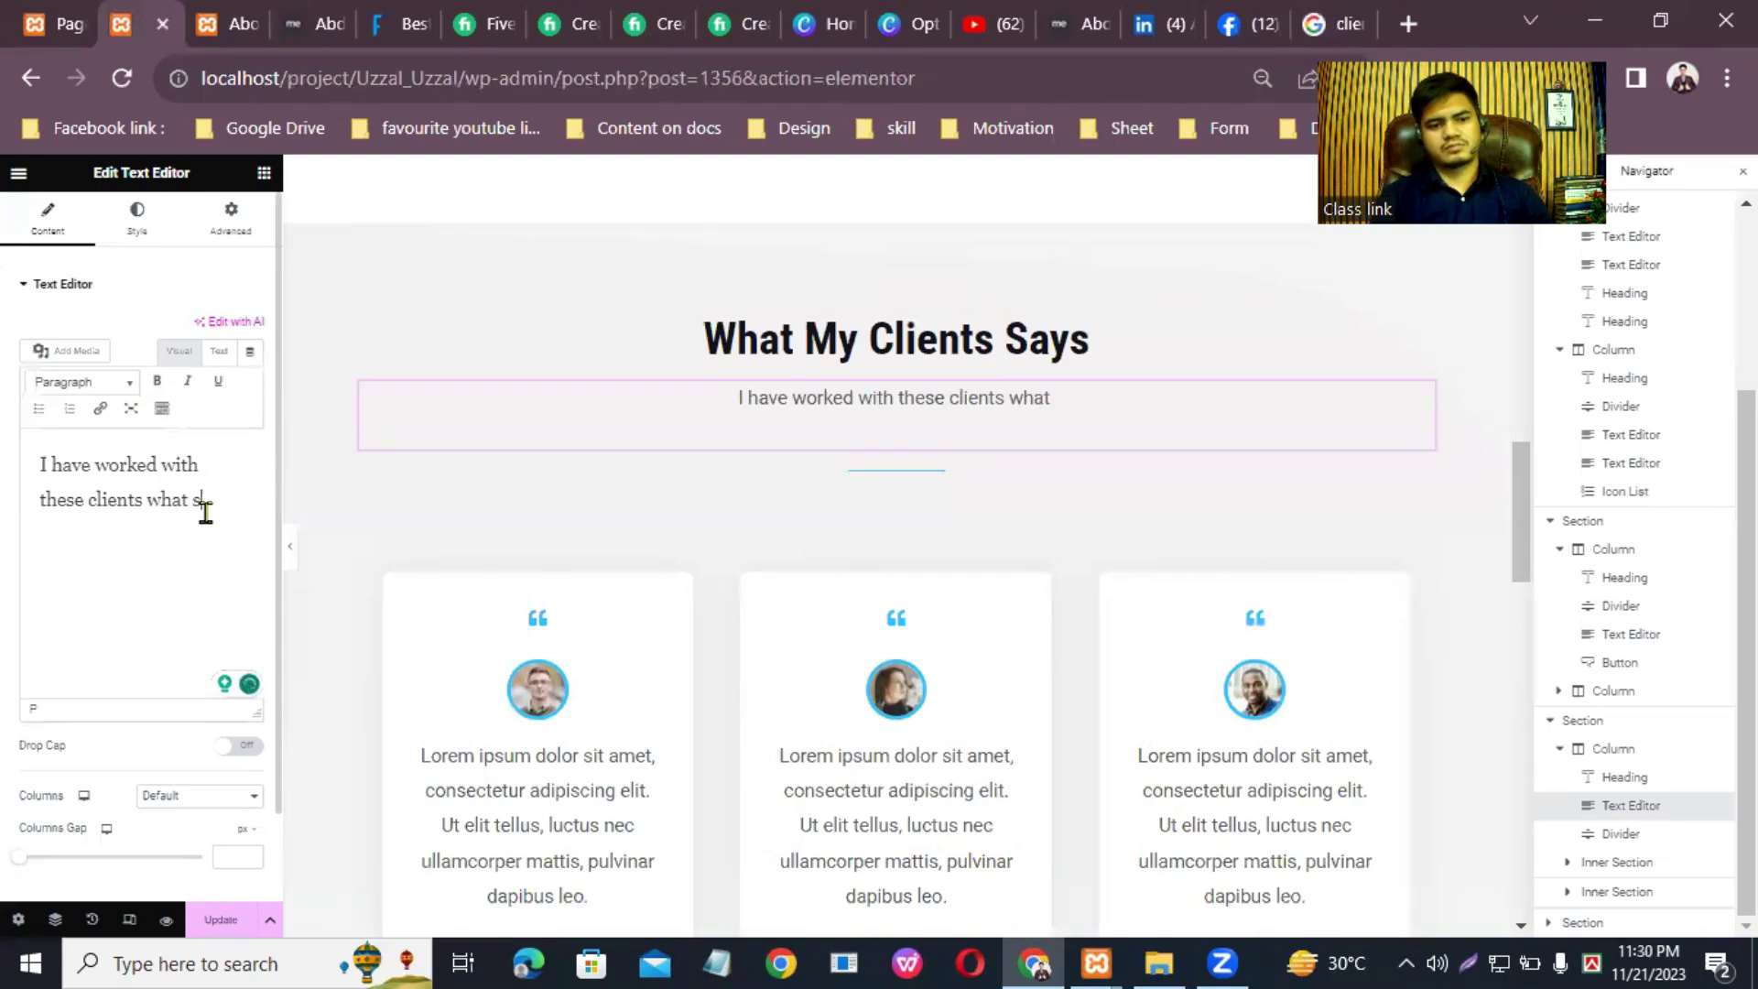
{"action": "key", "text": "BackSpace"}
{"action": "type", "text": "they say a"}
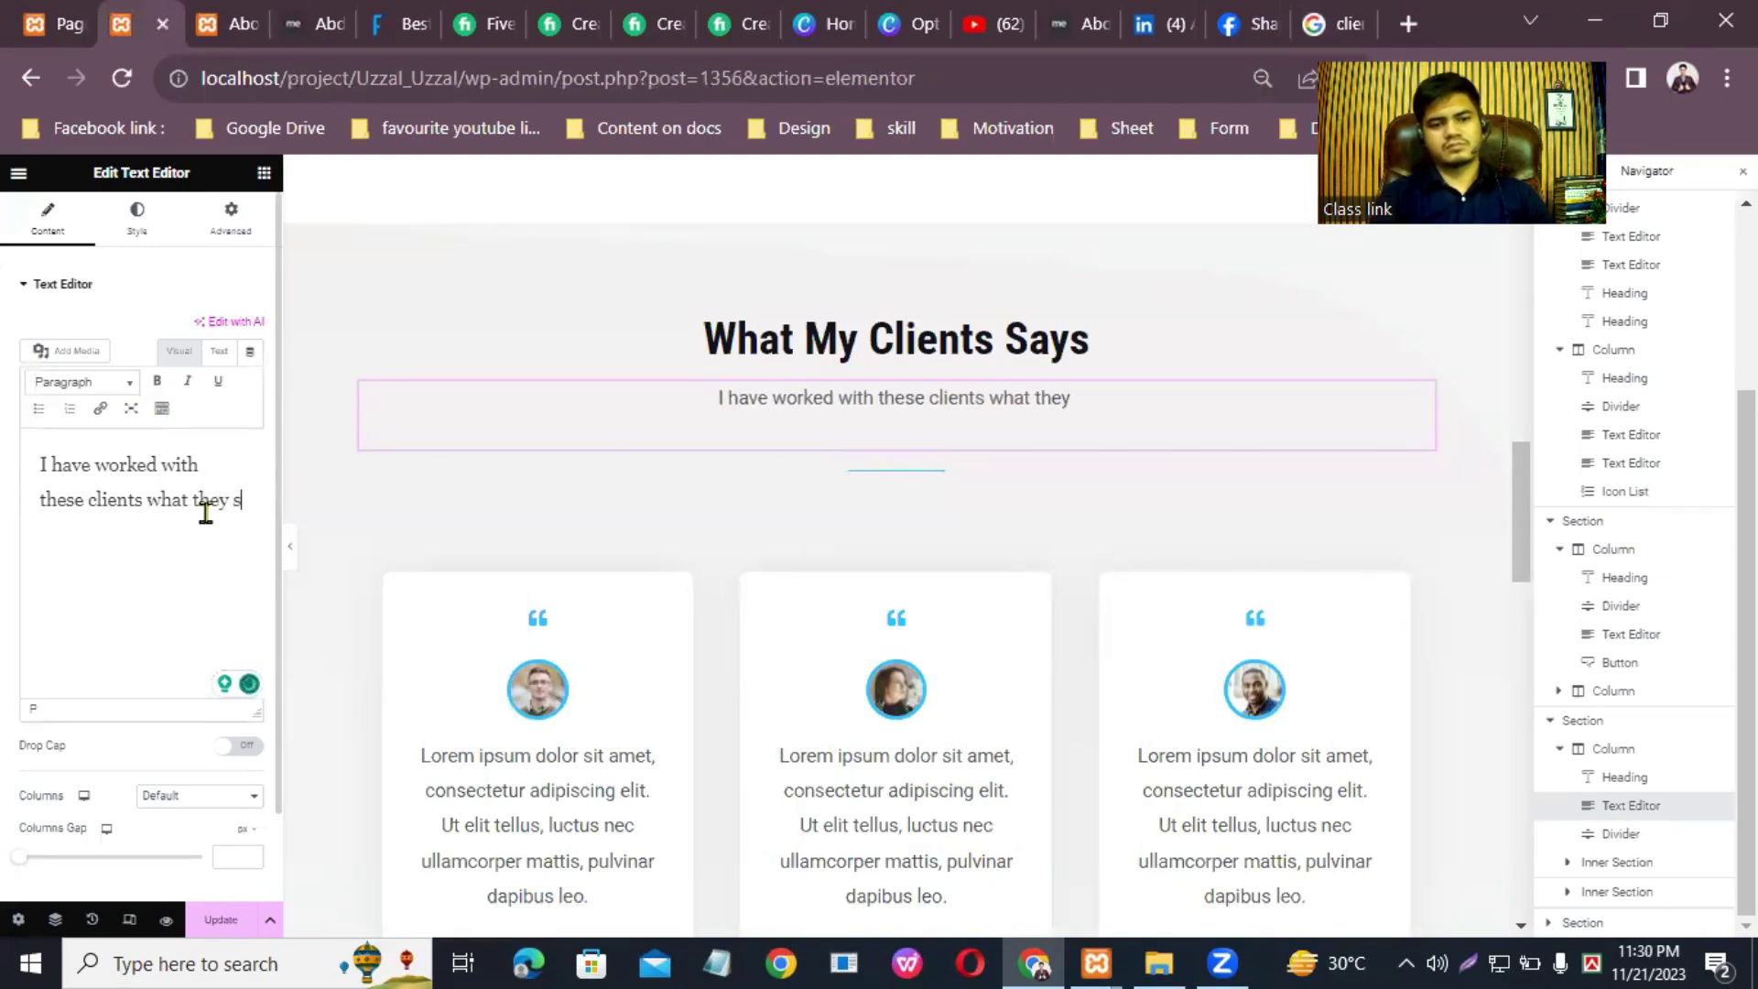
{"action": "type", "text": "b"}
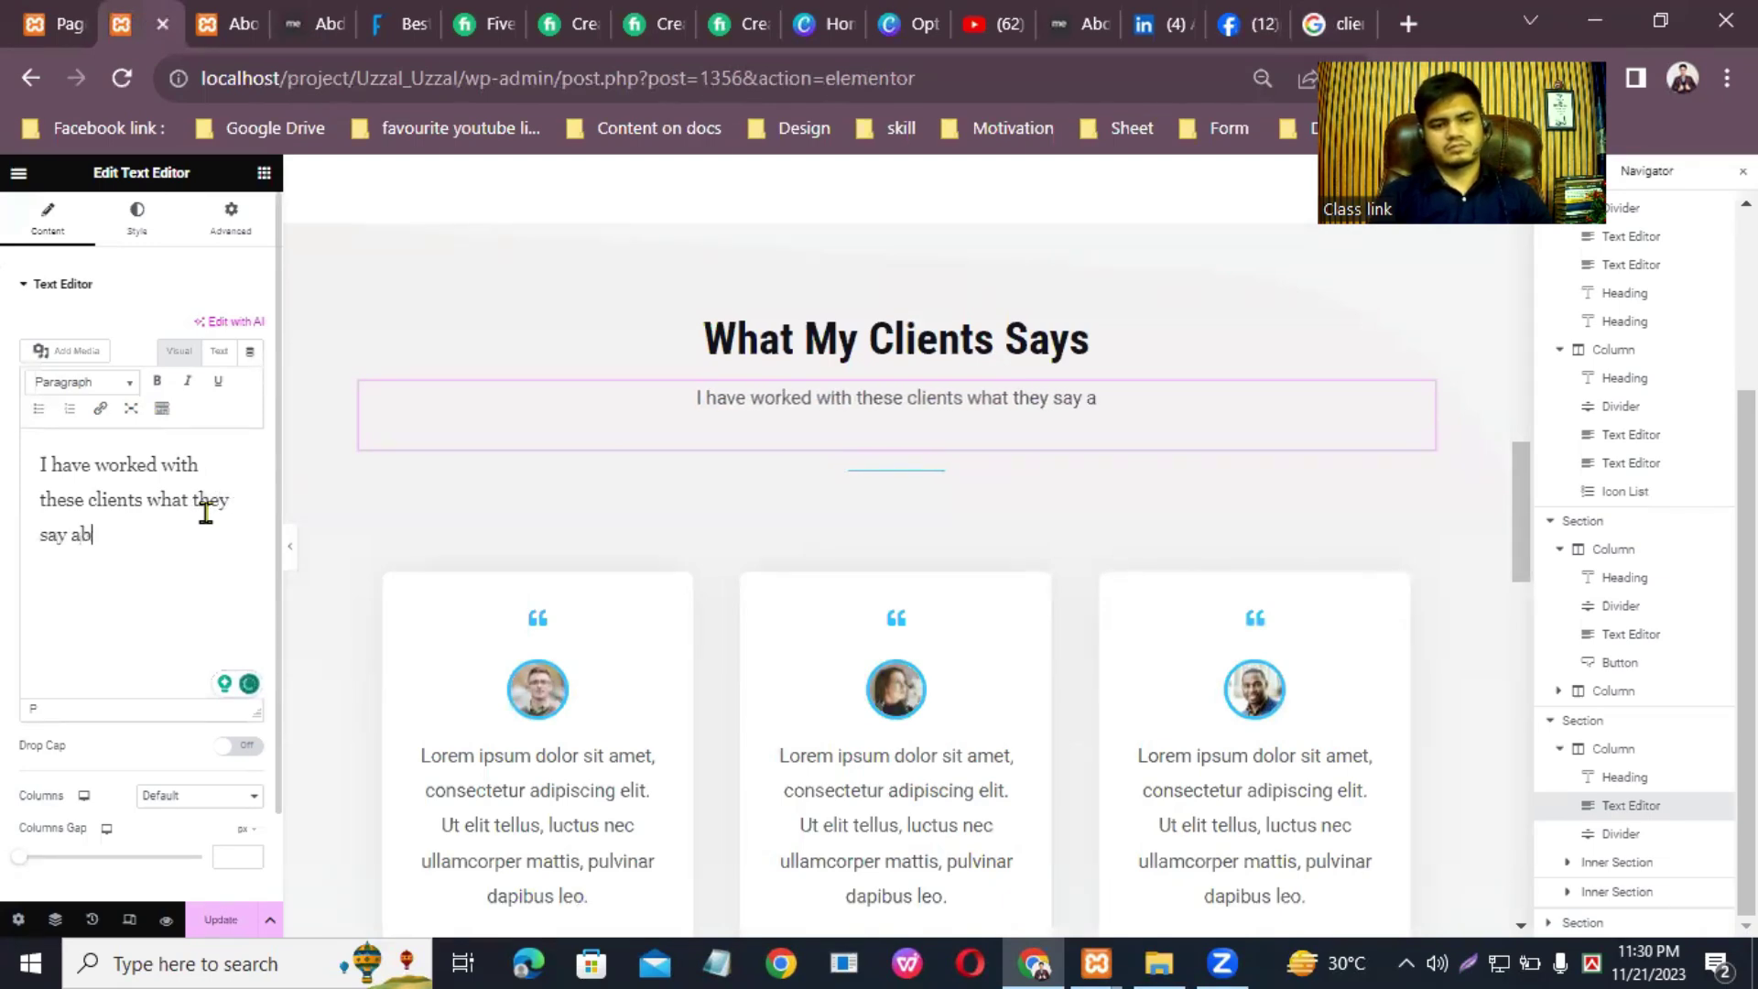
{"action": "type", "text": "out me."}
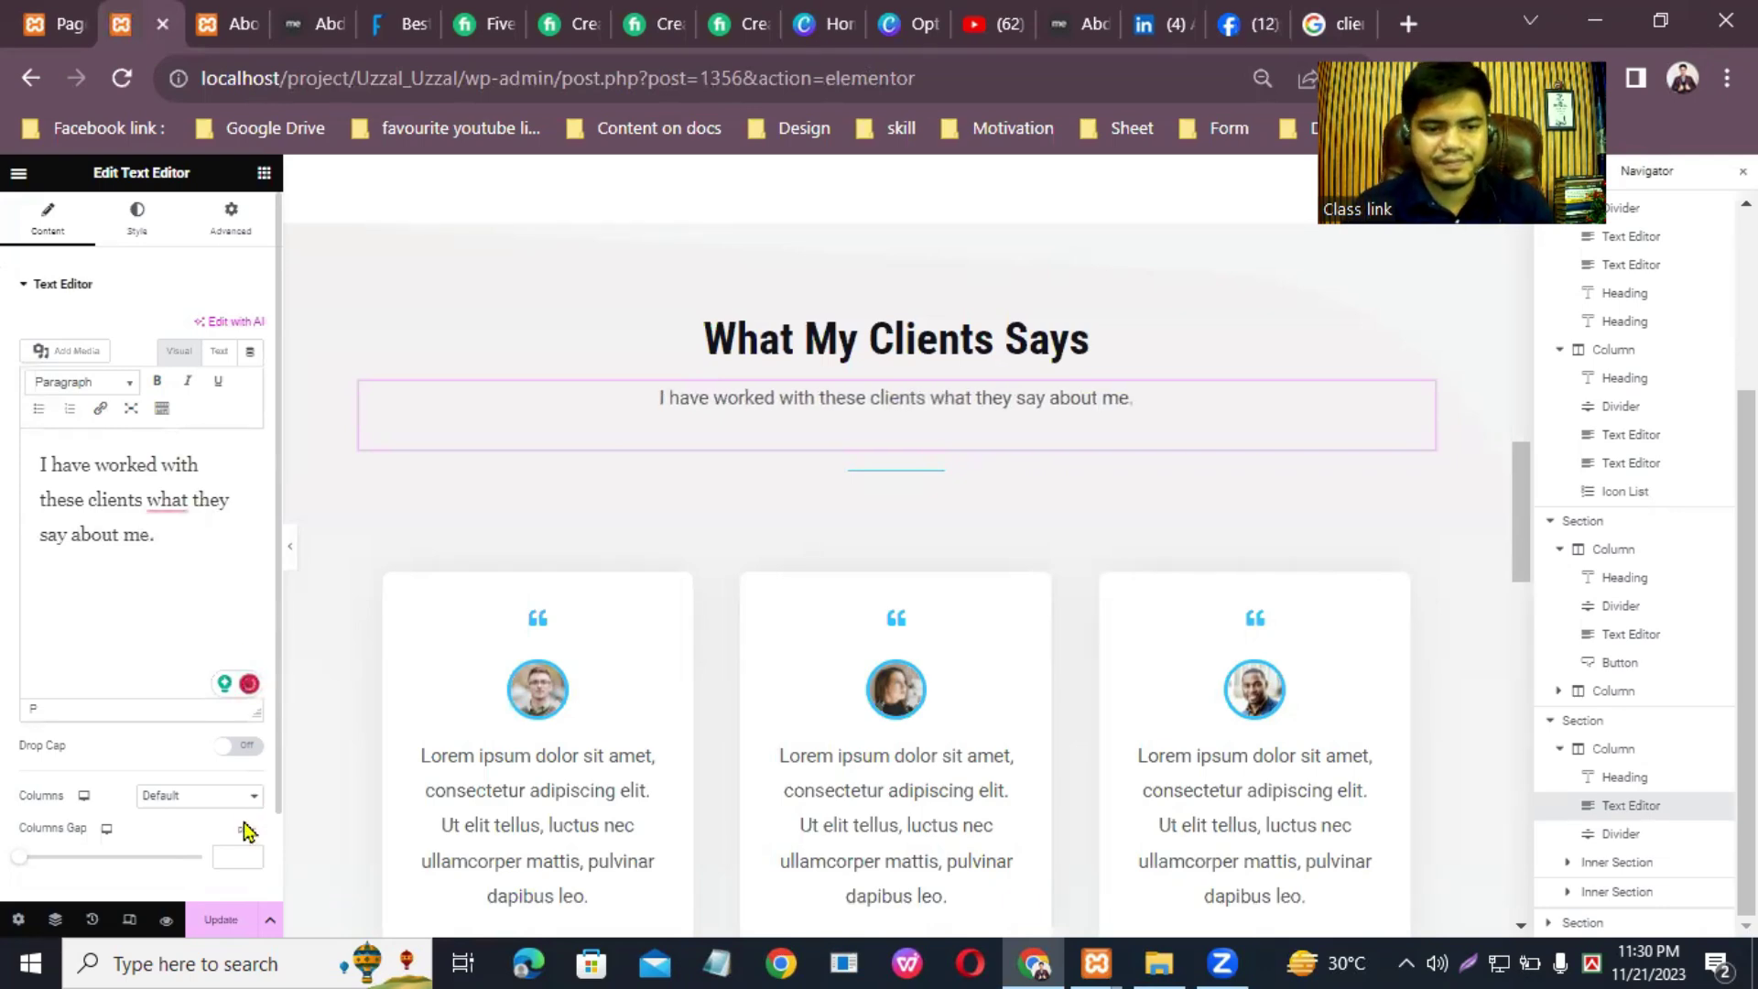
Step: Update the page, then open the media library to replace the first testimonial's male-3.jpg photo
{"action": "left_click", "coordinate": [221, 920]}
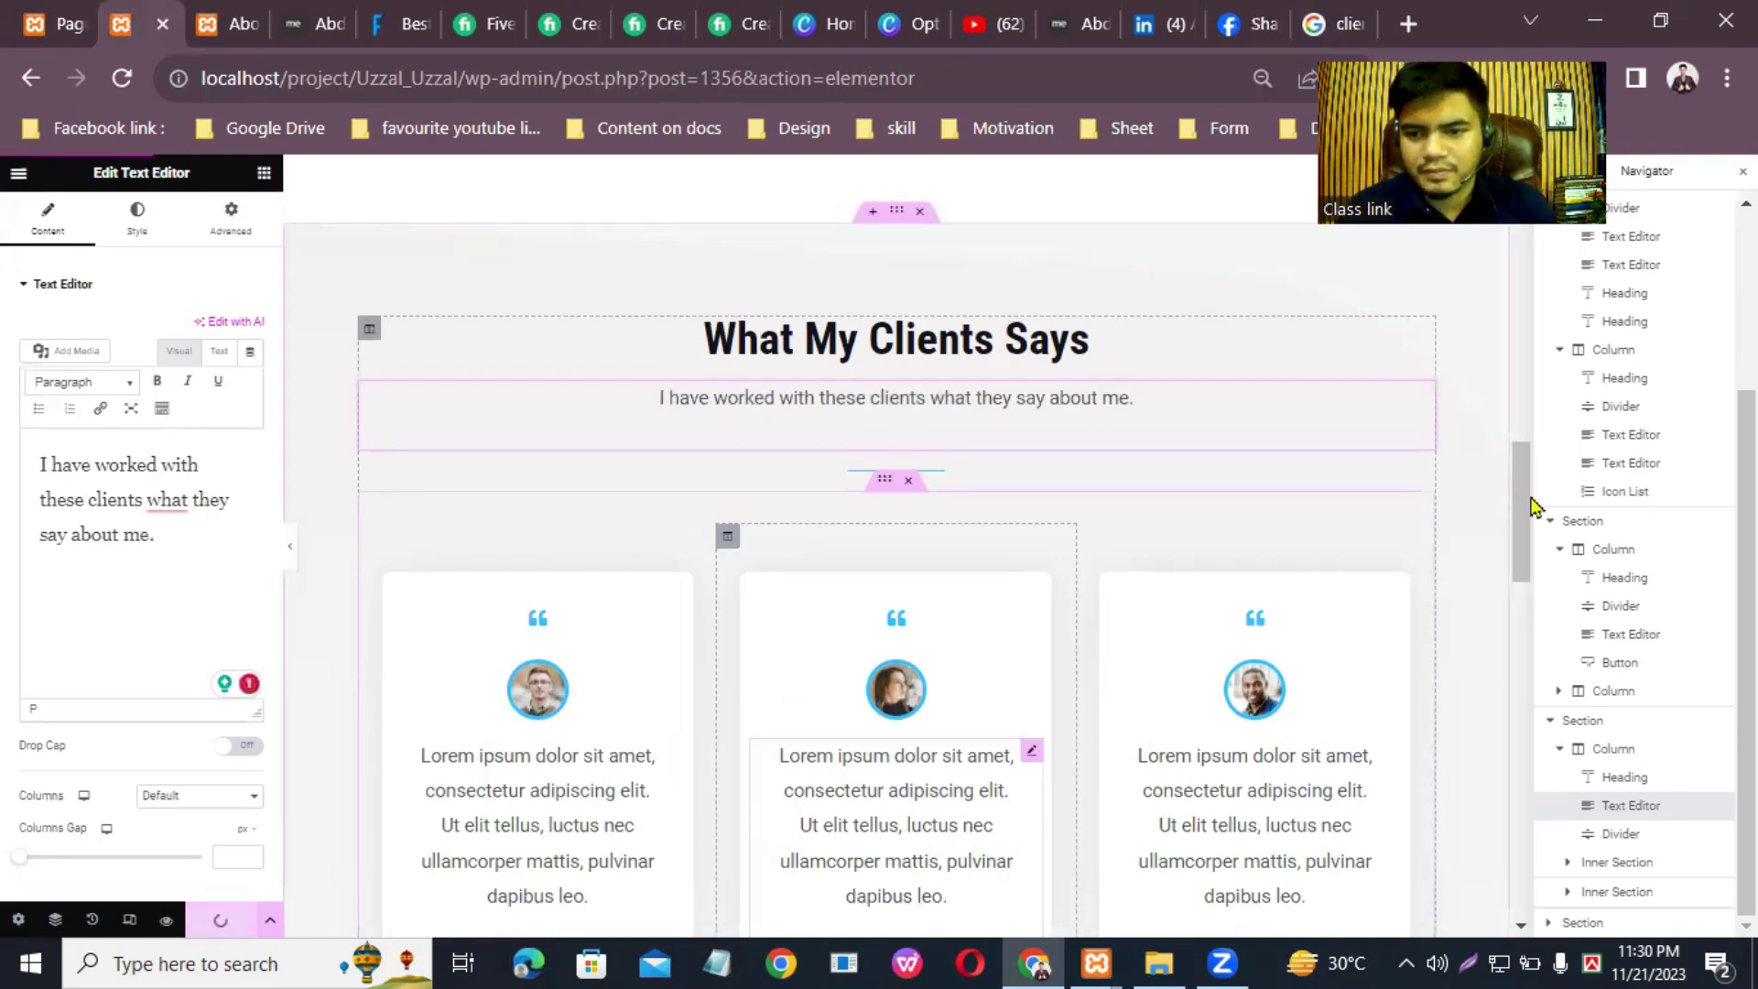
{"action": "scroll", "coordinate": [1526, 550], "scroll_direction": "down", "scroll_amount": 3}
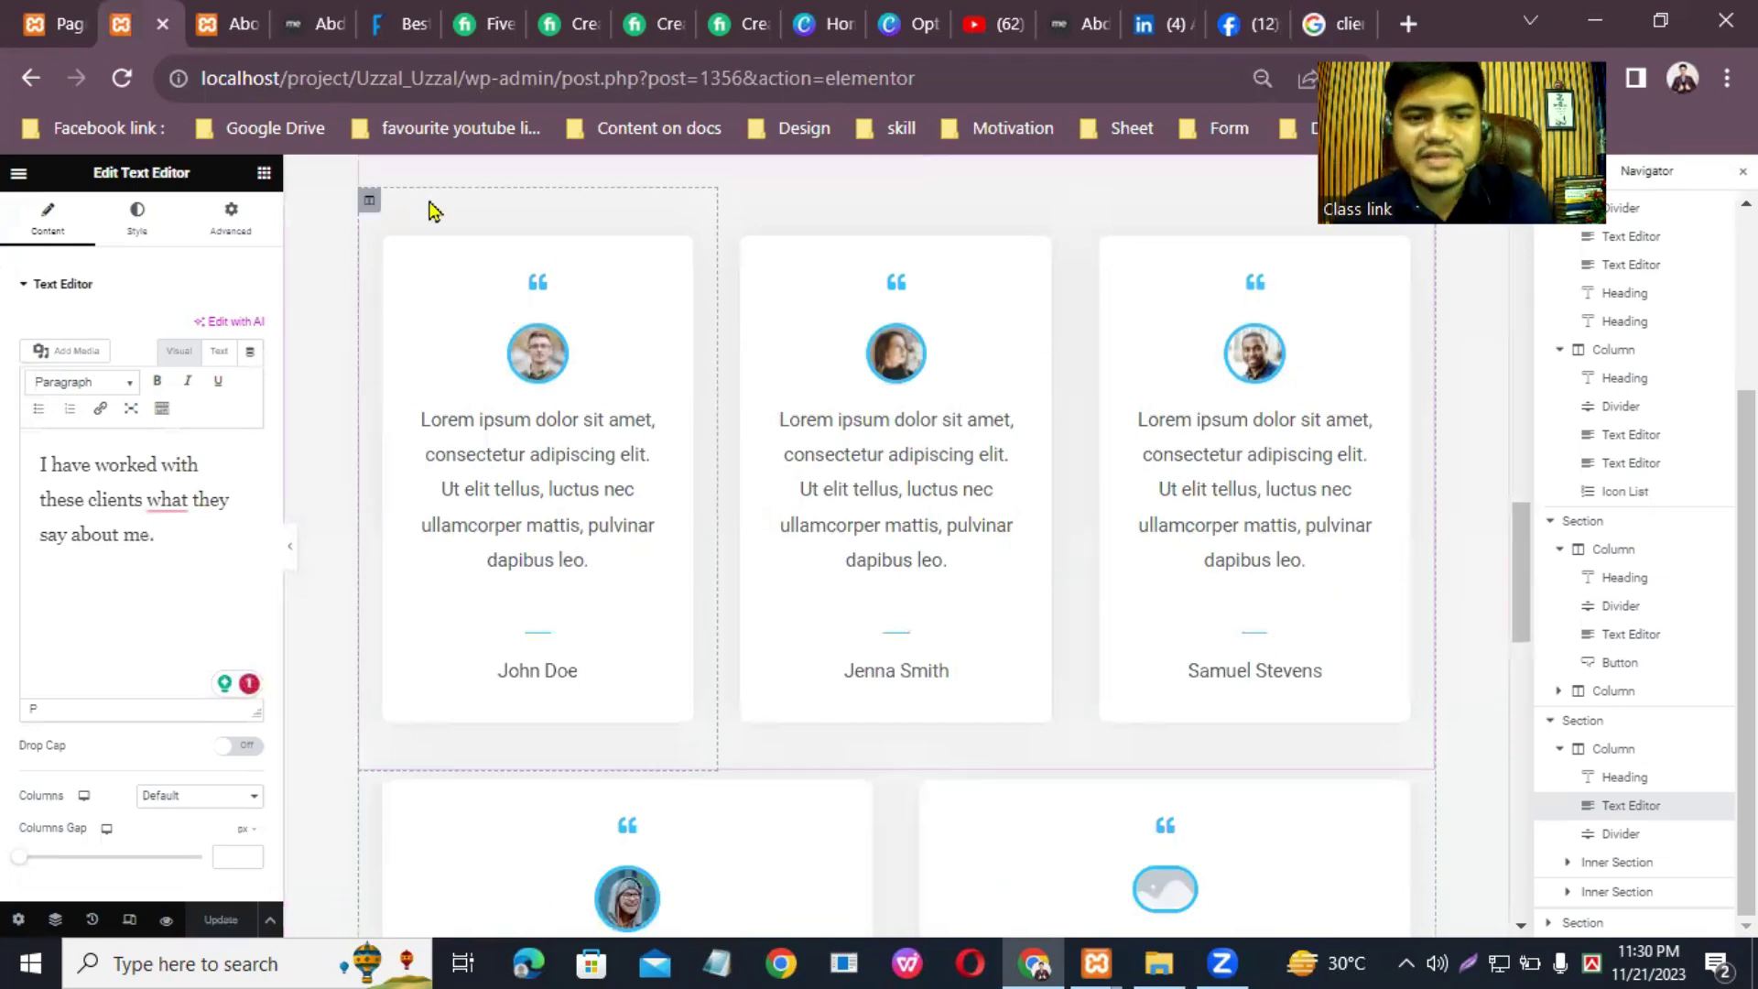
{"action": "left_click", "coordinate": [368, 208]}
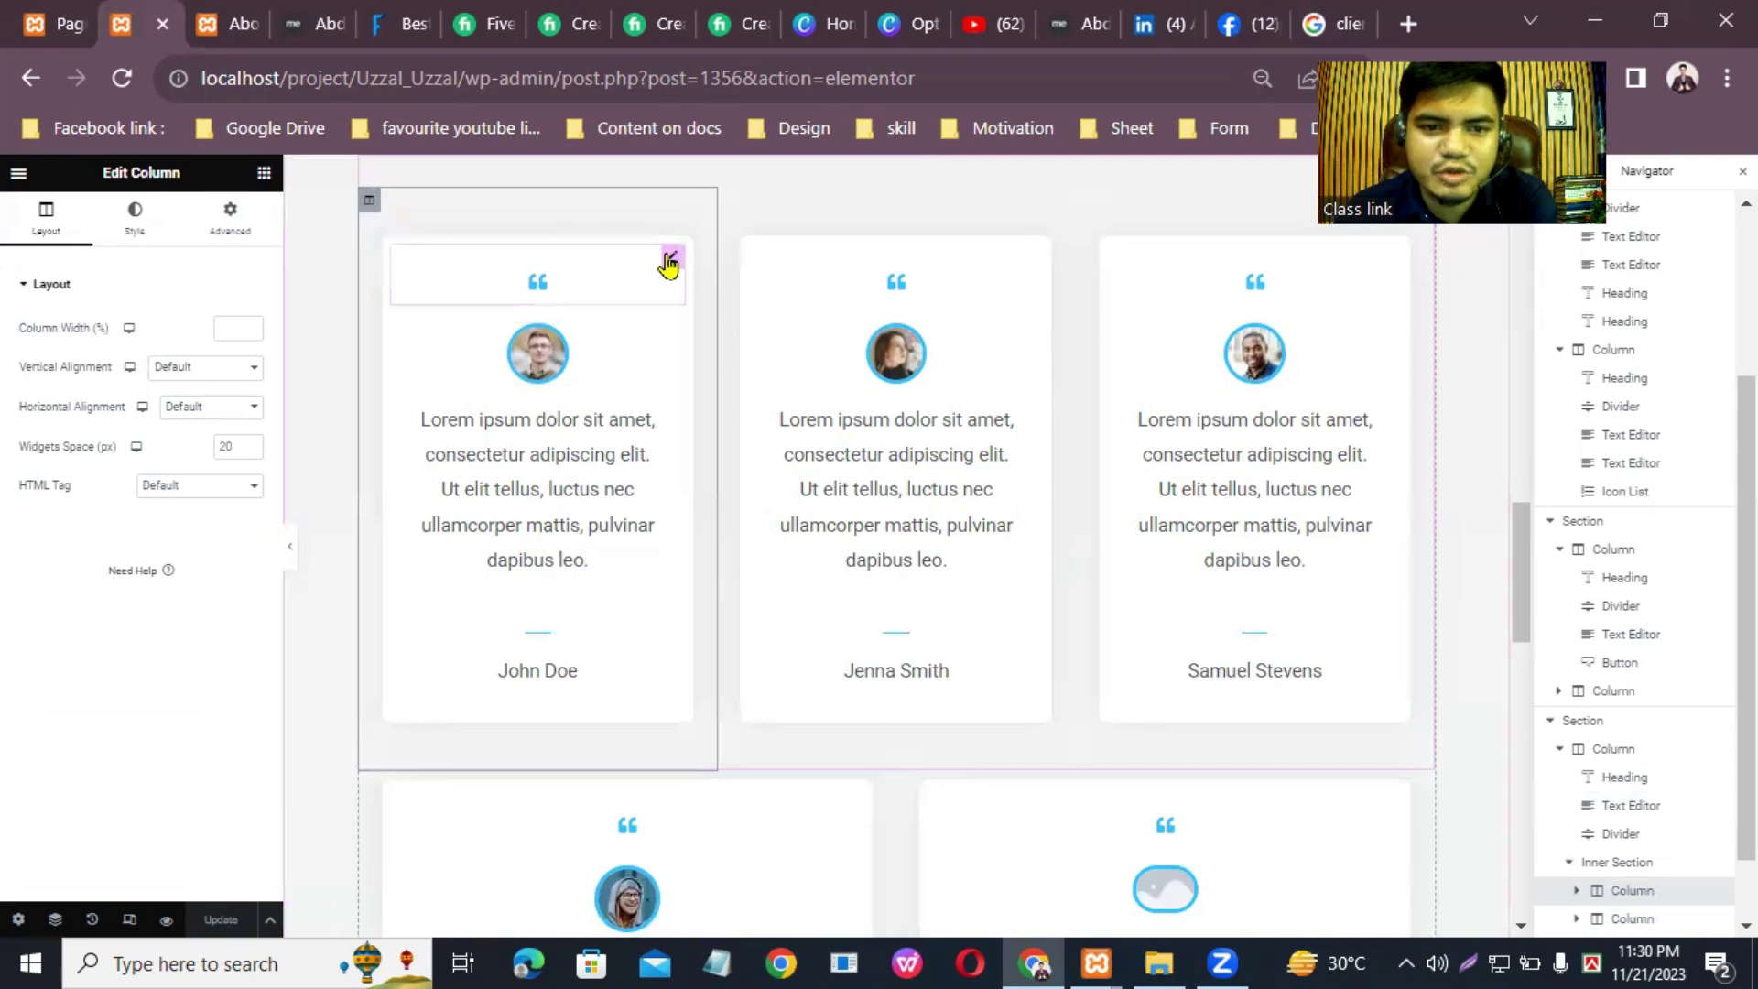
{"action": "left_click", "coordinate": [671, 258]}
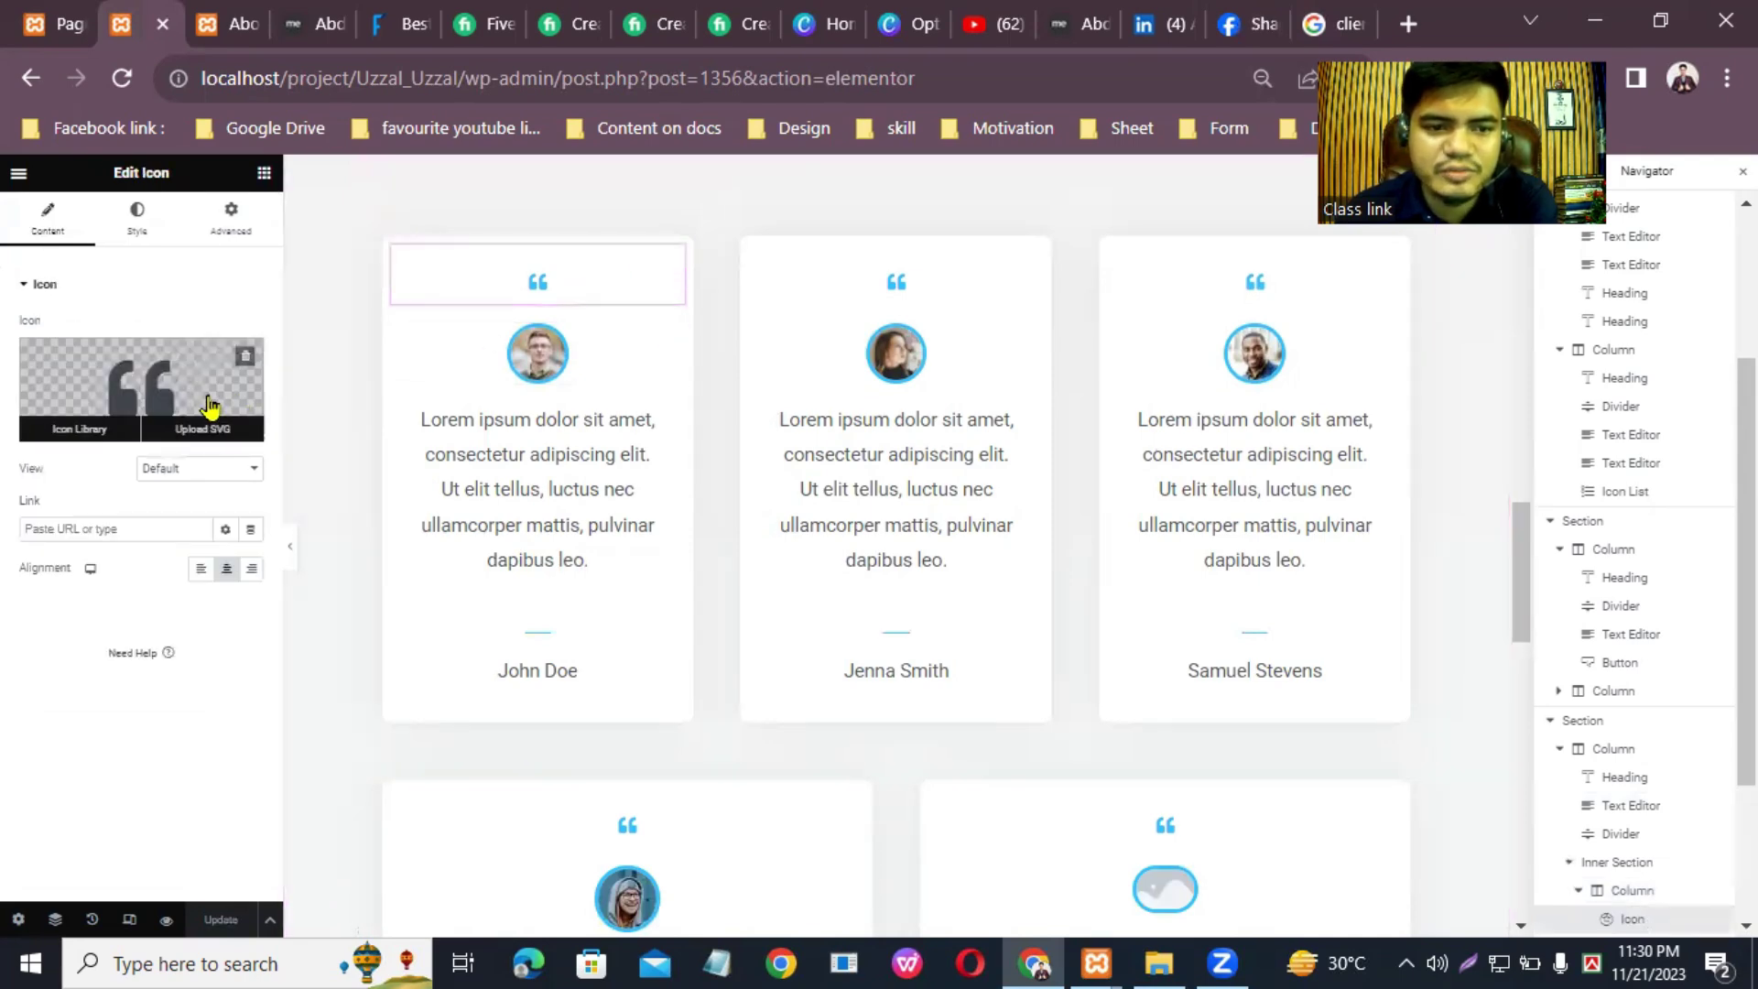
{"action": "left_click", "coordinate": [671, 339]}
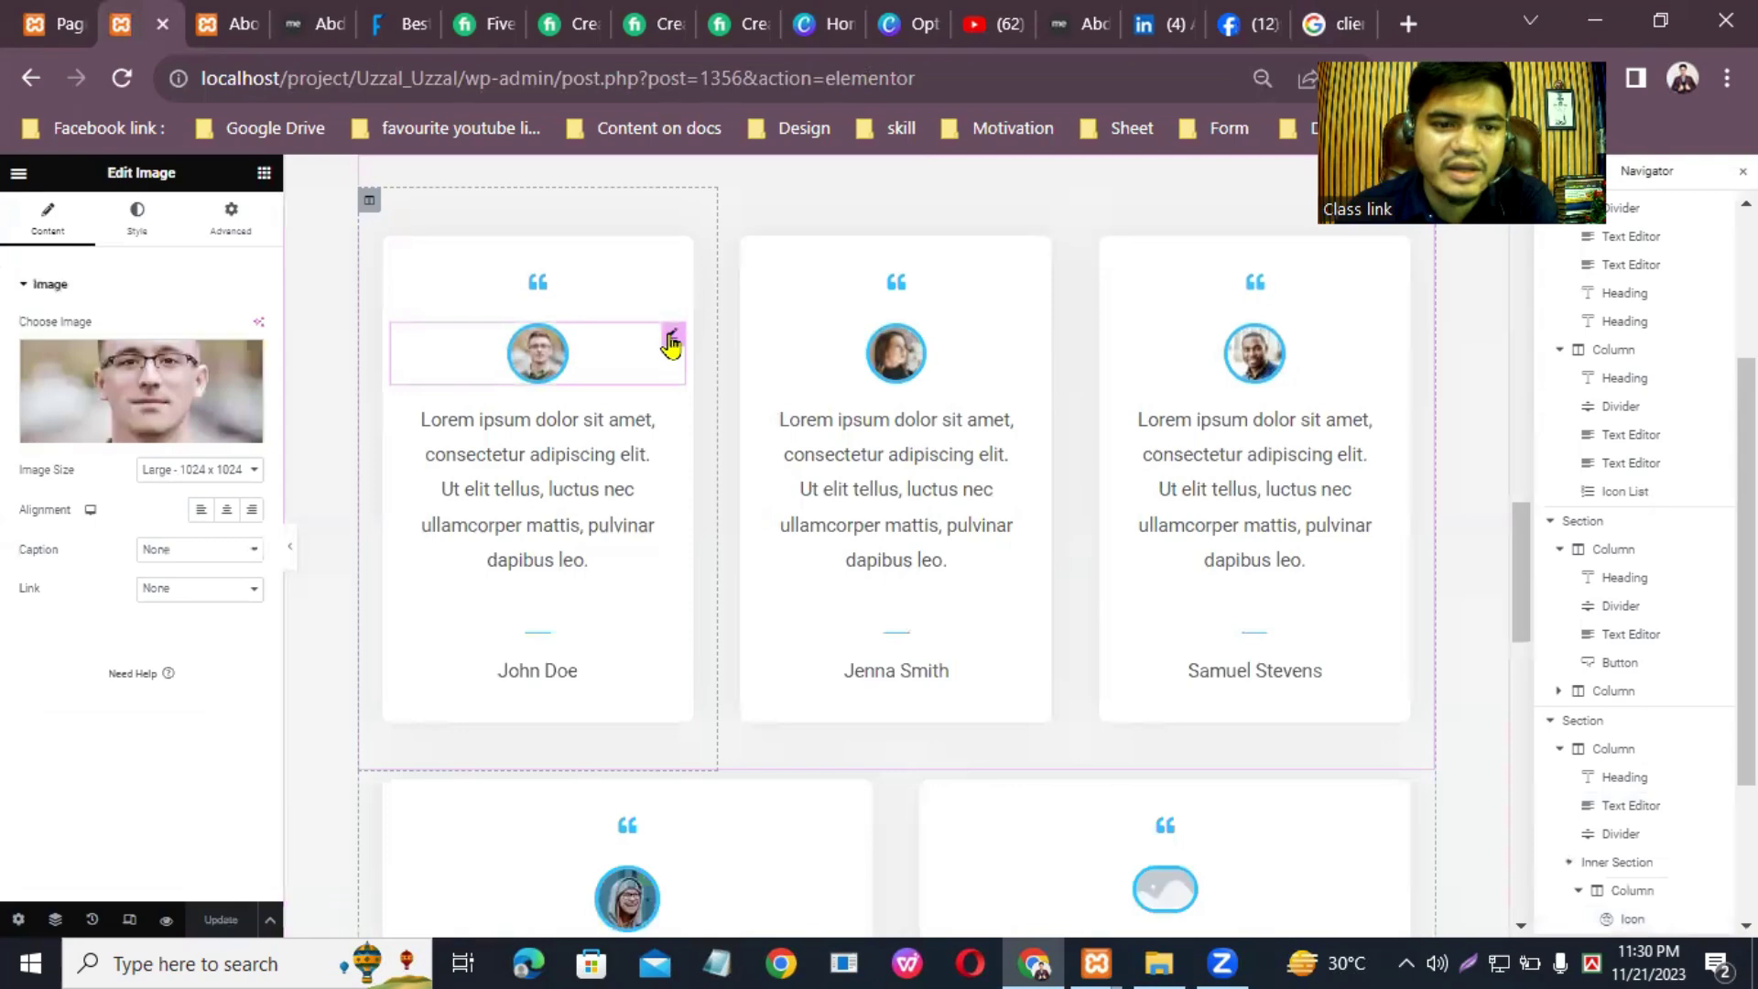
{"action": "left_click", "coordinate": [145, 434]}
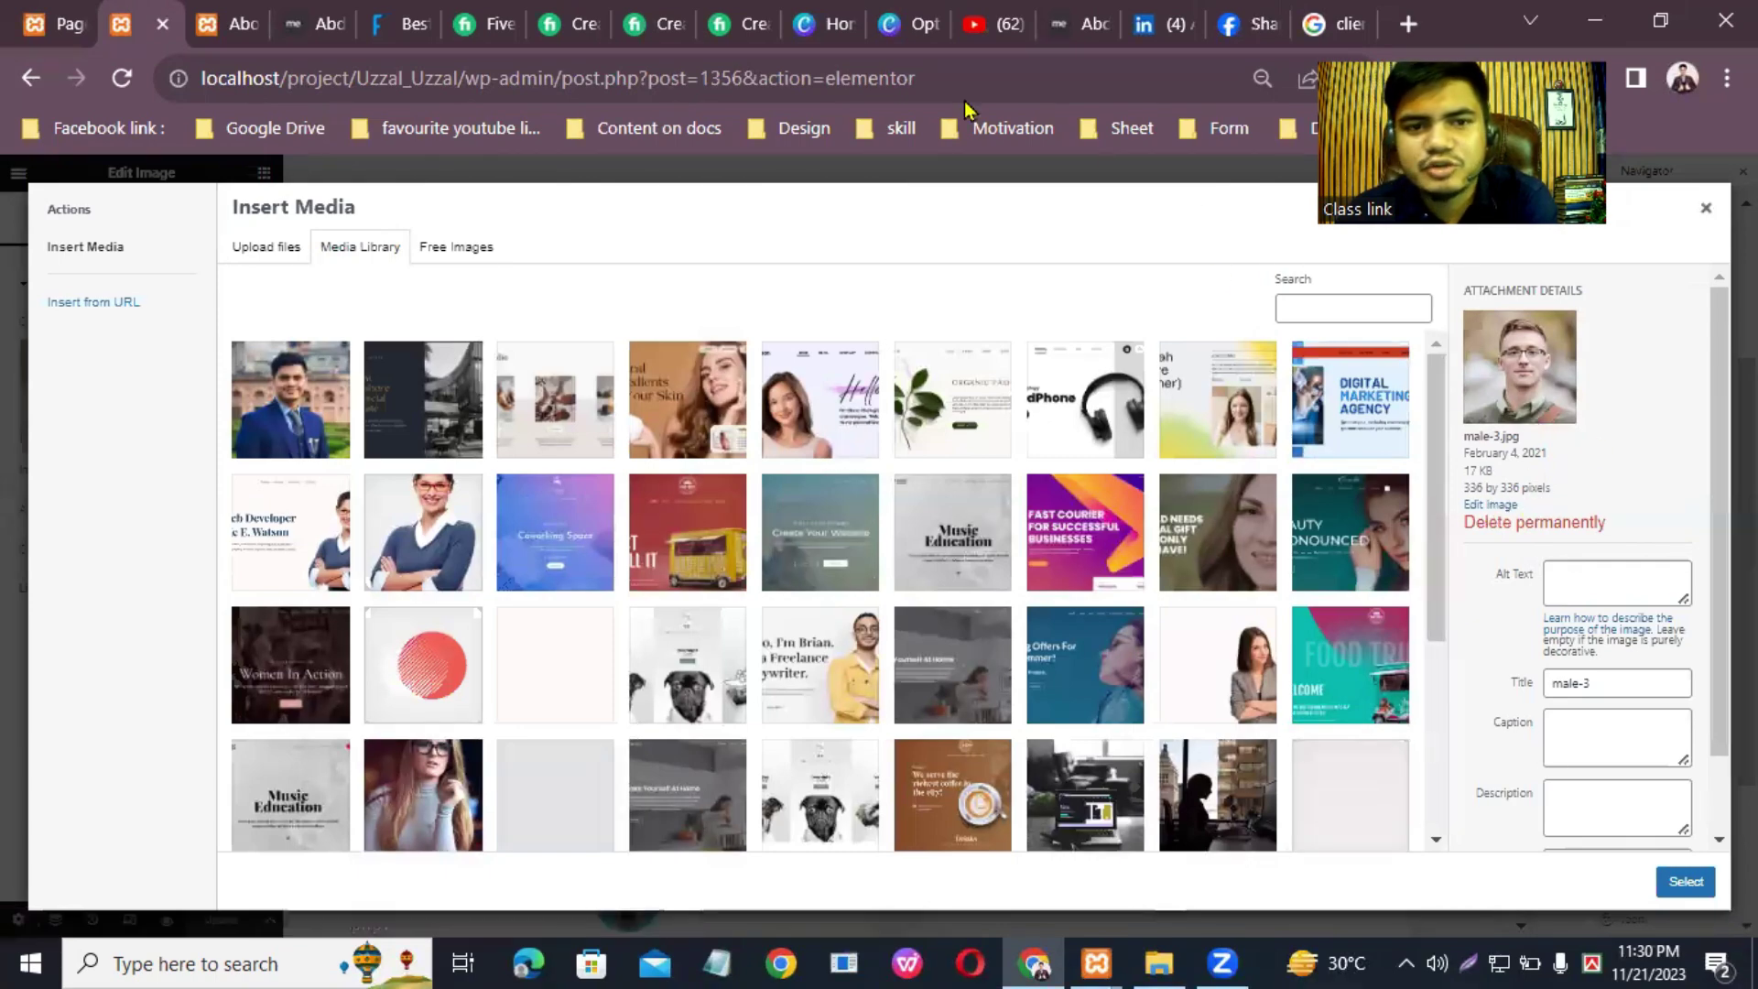
Step: Create a new blank Canva design with a custom size of 336 × 336 px
{"action": "left_click", "coordinate": [829, 24]}
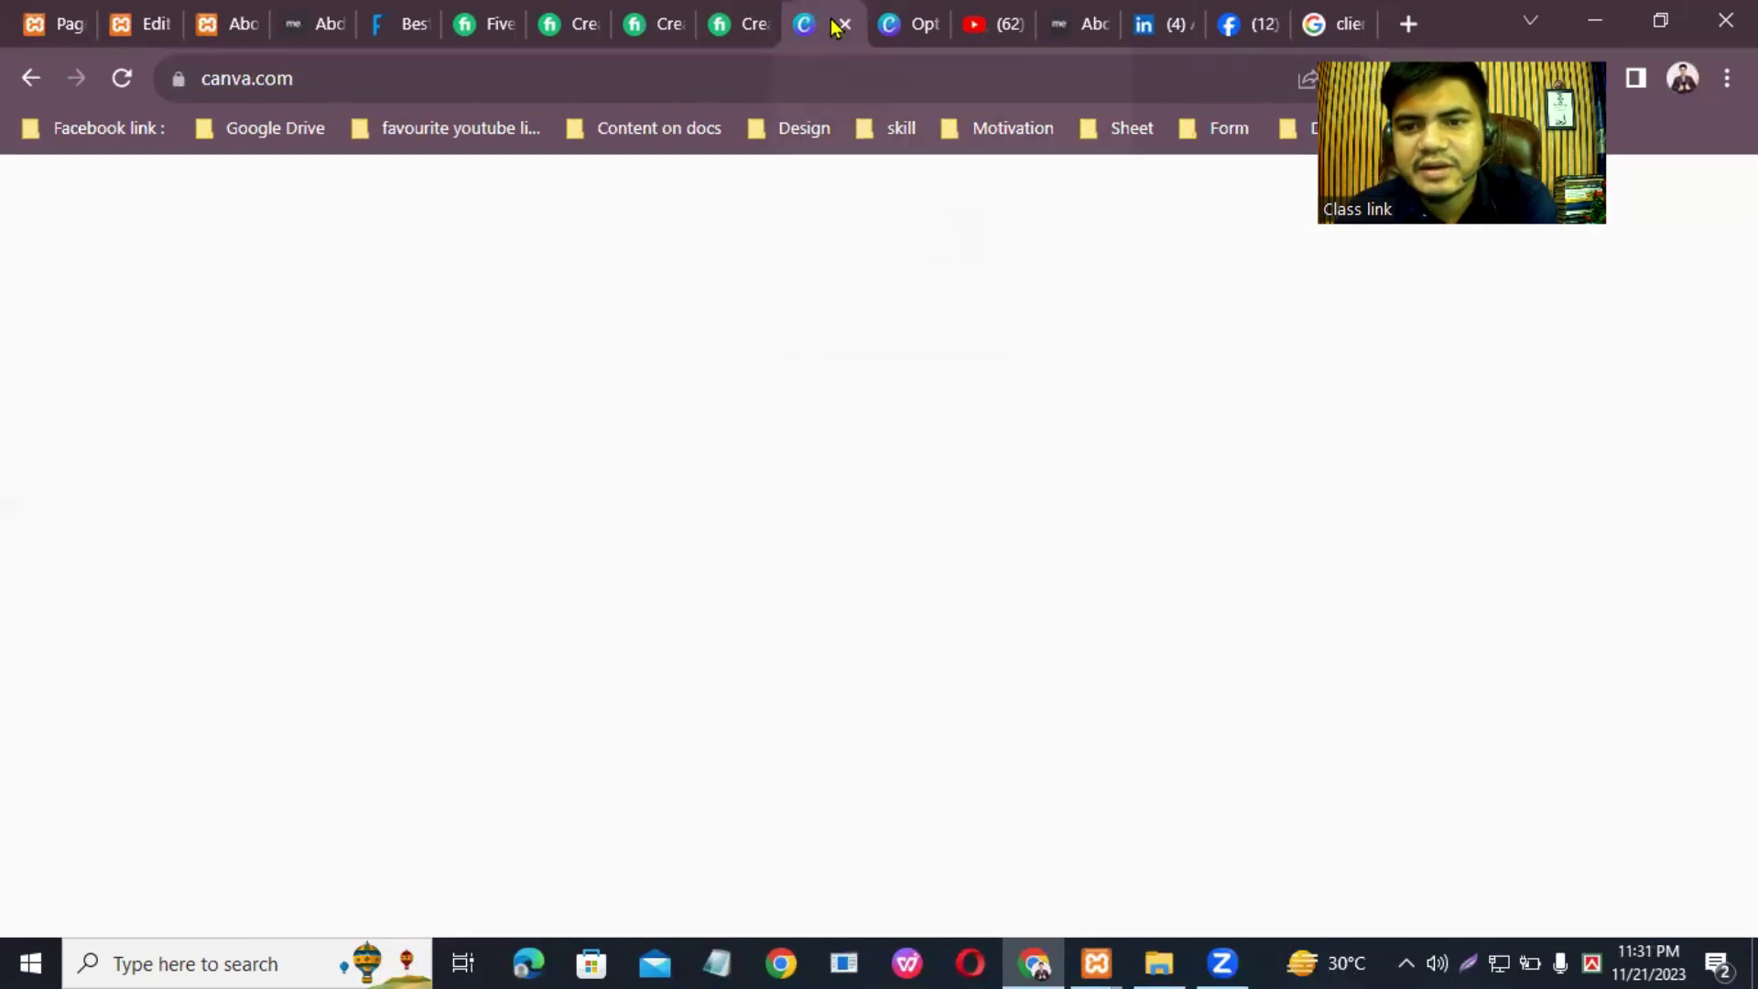
{"action": "left_click", "coordinate": [1431, 346]}
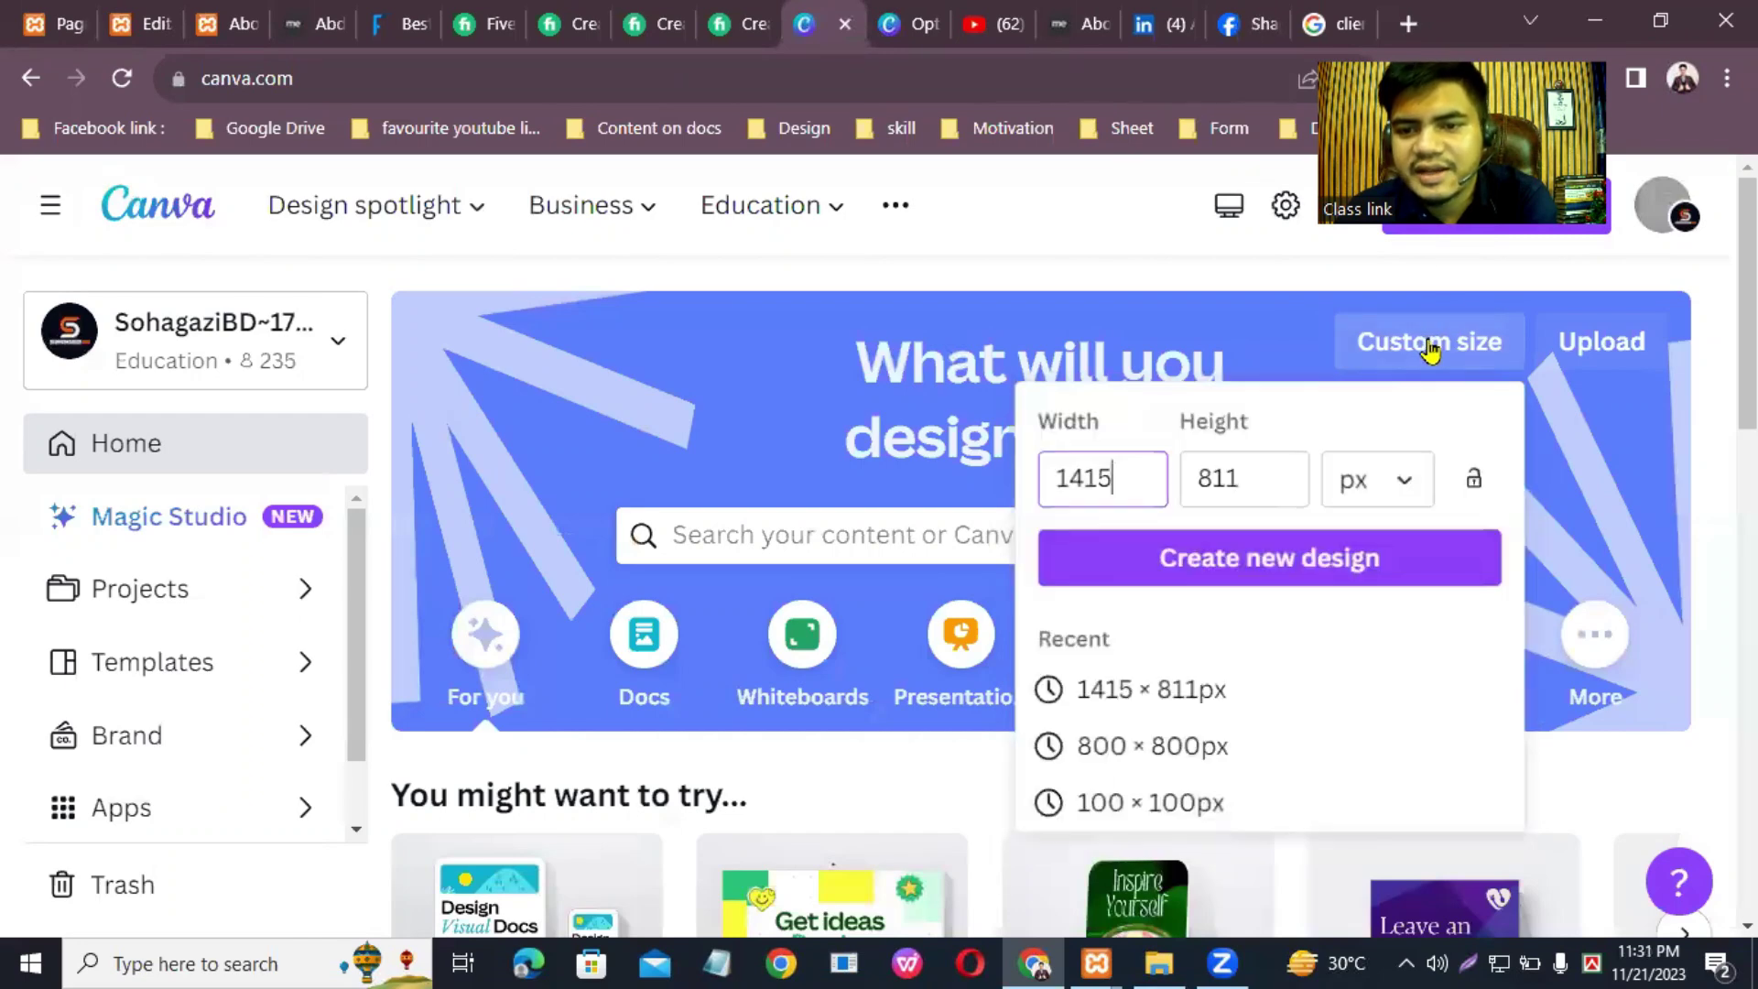
{"action": "key", "text": "BackSpace"}
{"action": "key", "text": "BackSpace"}
{"action": "key", "text": "BackSpace"}
{"action": "key", "text": "BackSpace"}
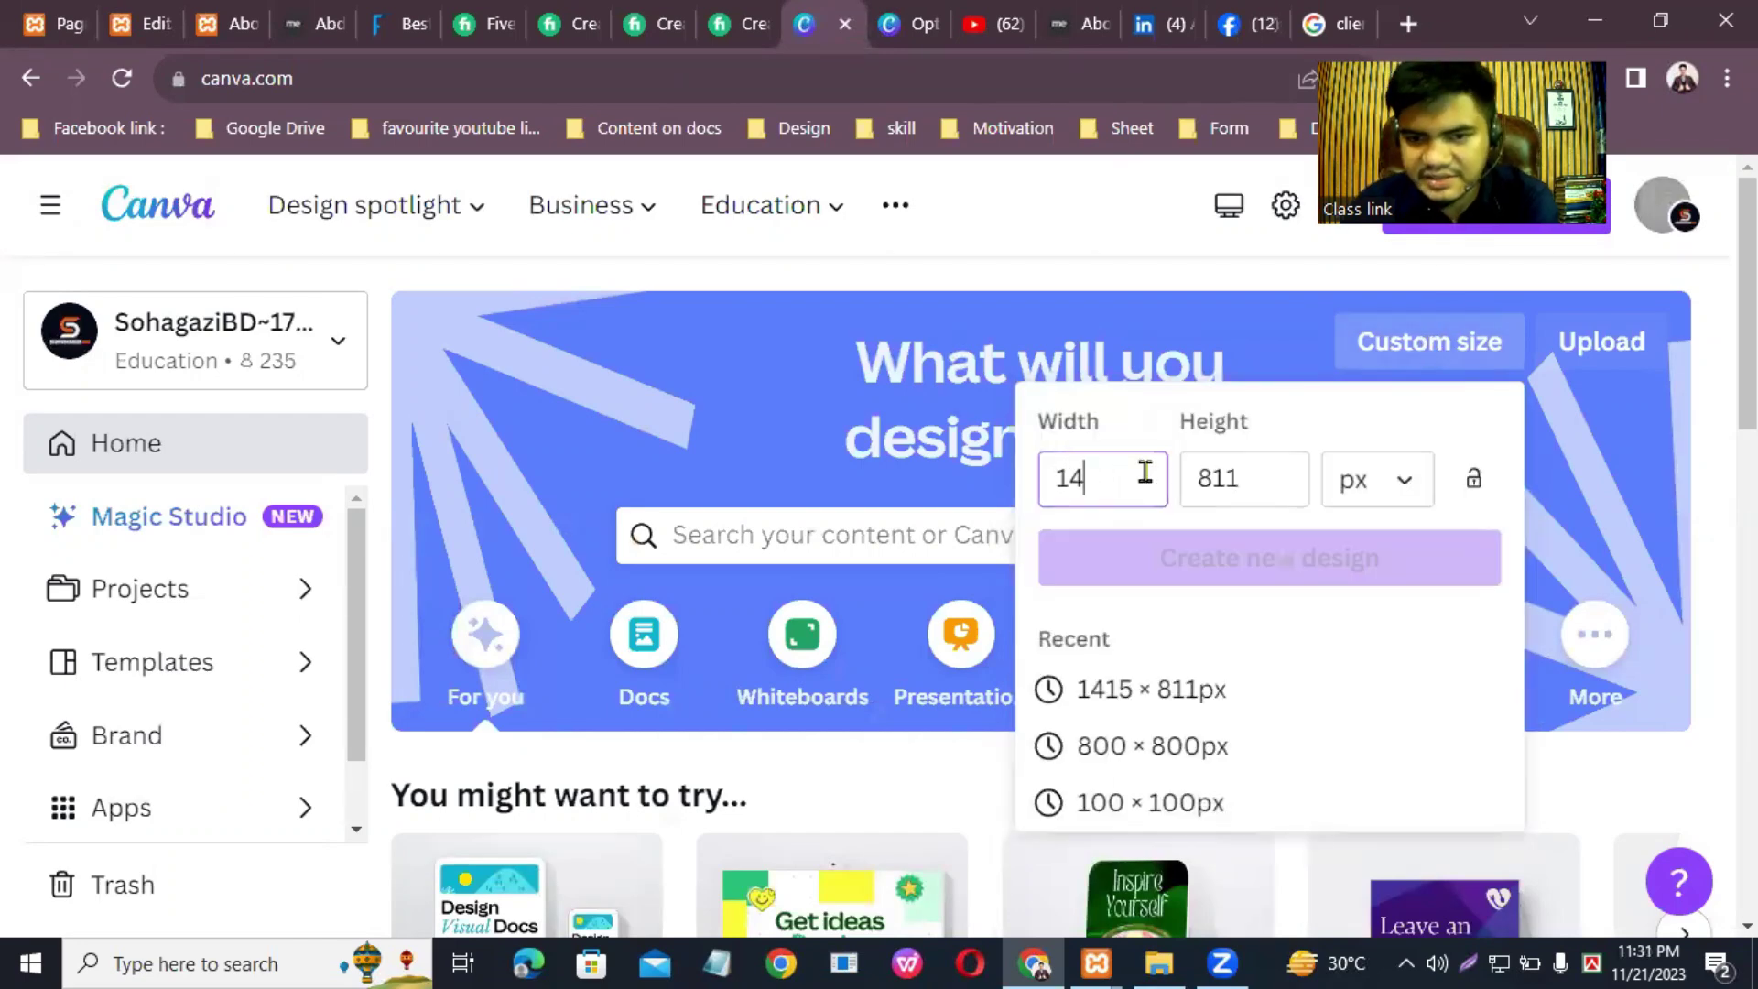
{"action": "type", "text": "33"}
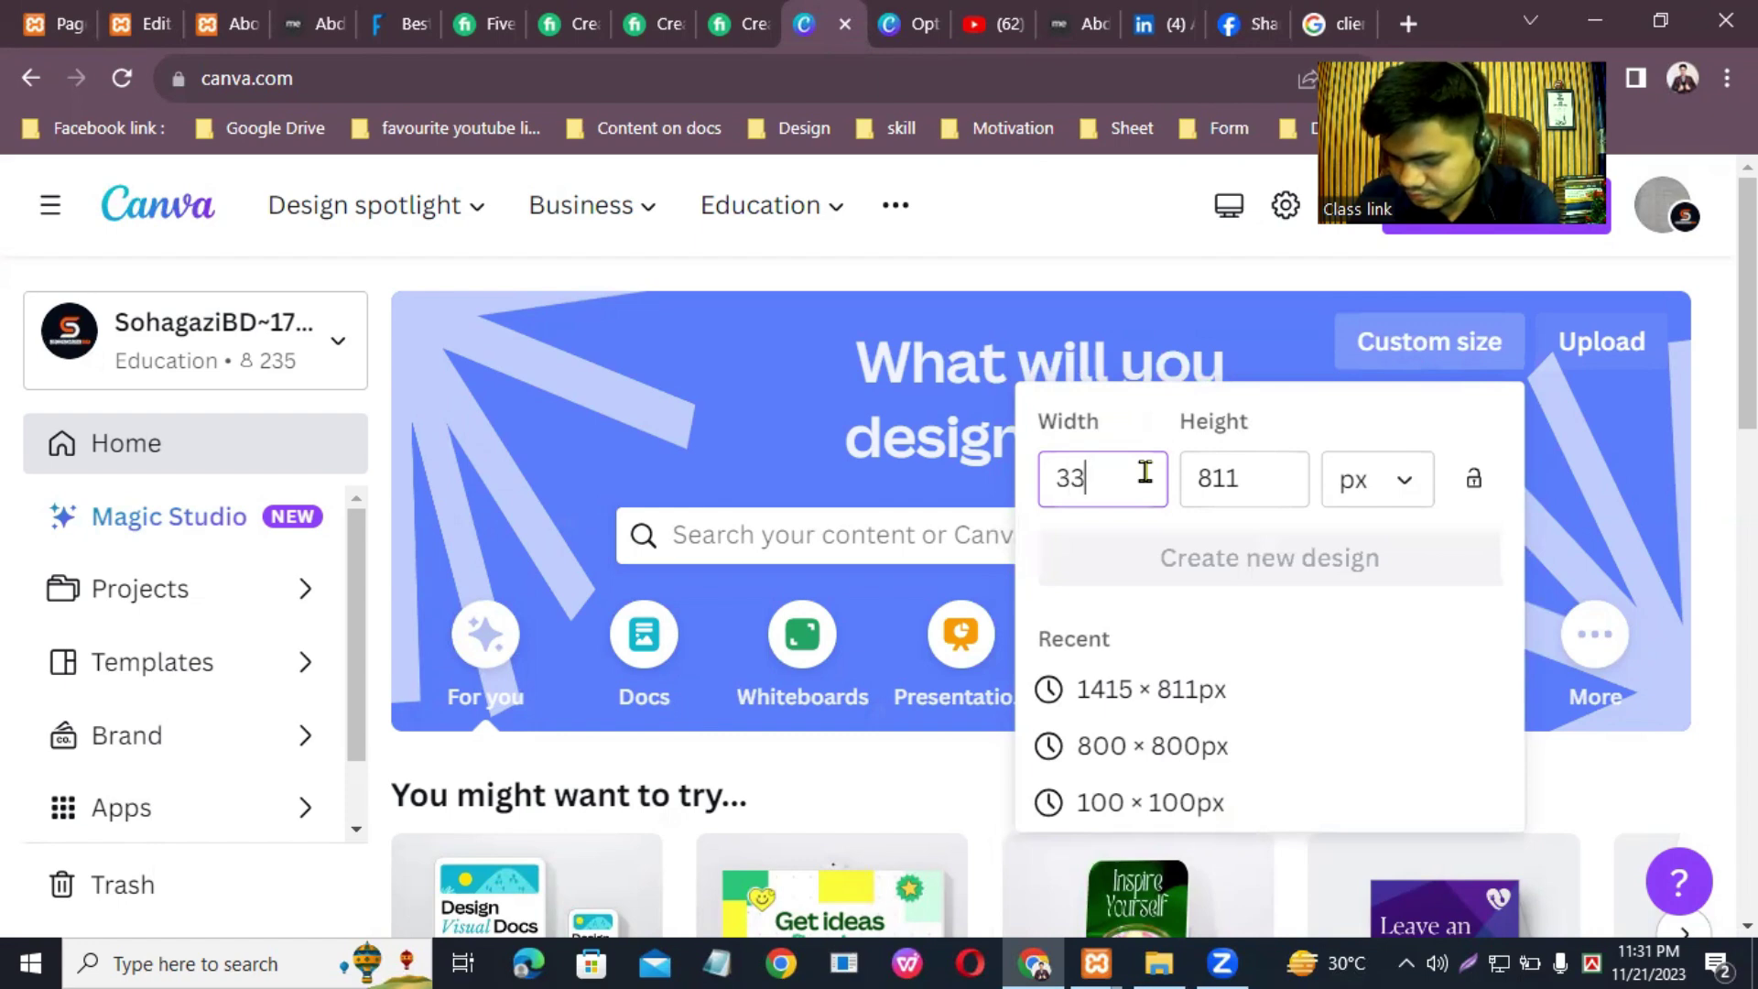
{"action": "type", "text": "6"}
{"action": "left_click", "coordinate": [1257, 478]}
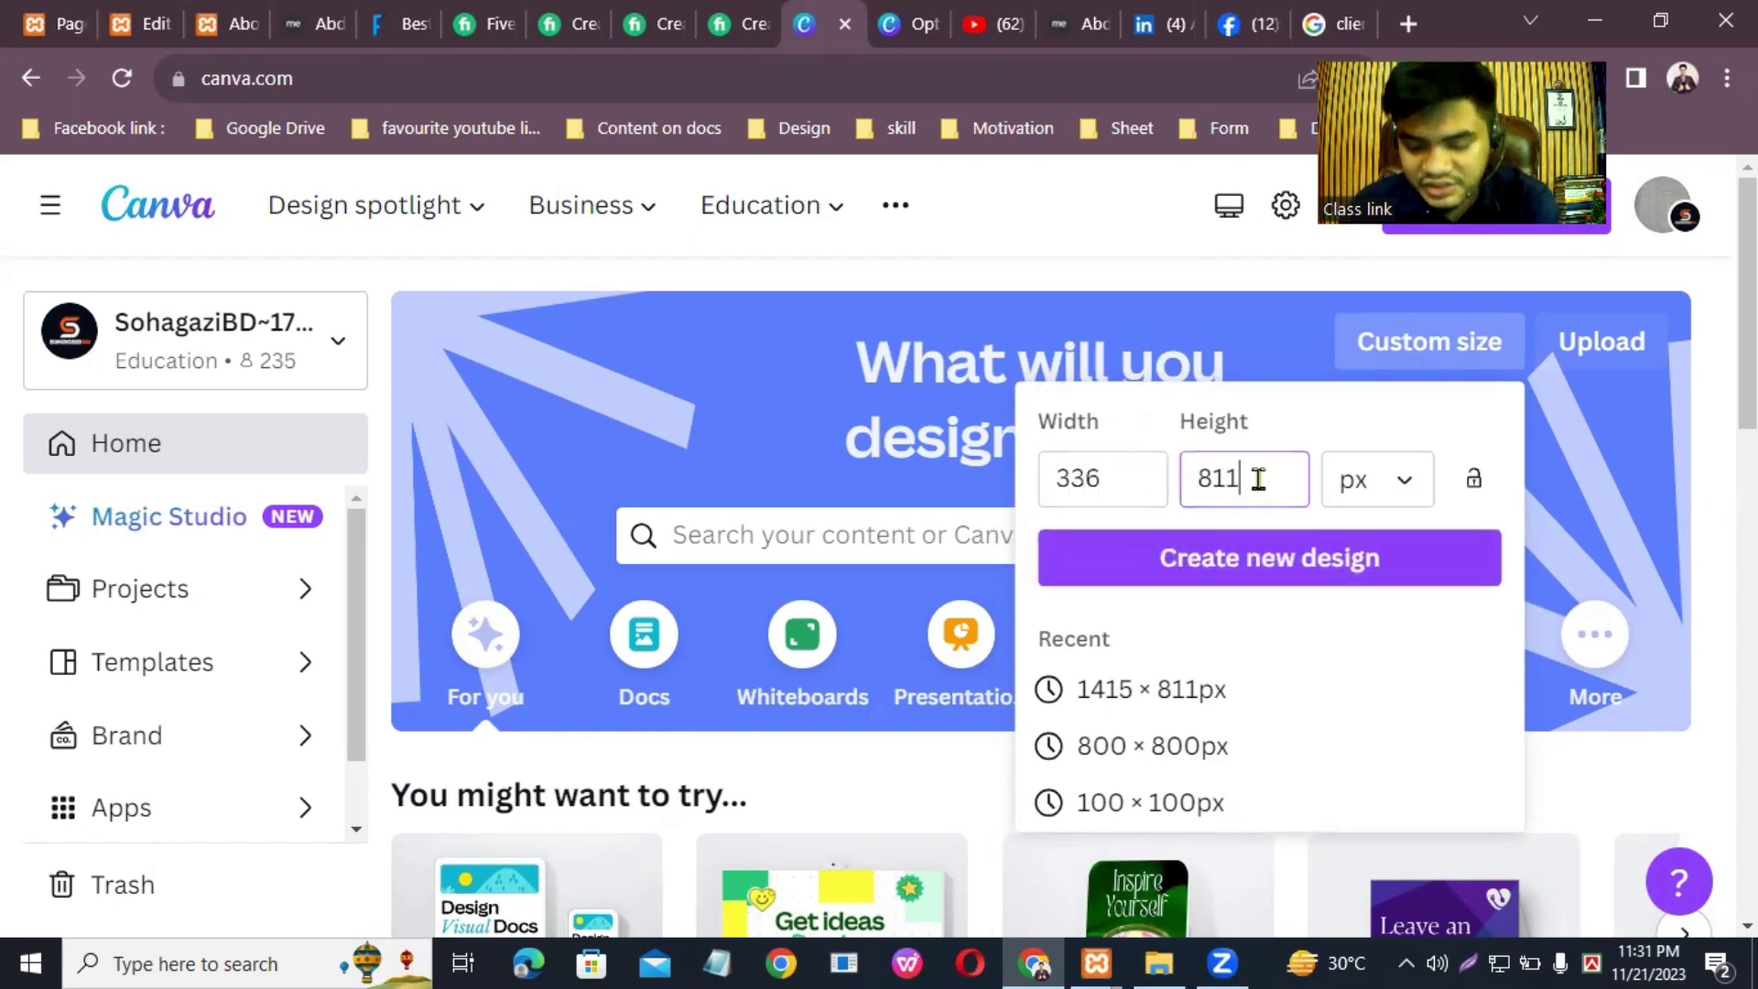
{"action": "key", "text": "BackSpace"}
{"action": "key", "text": "BackSpace"}
{"action": "key", "text": "BackSpace"}
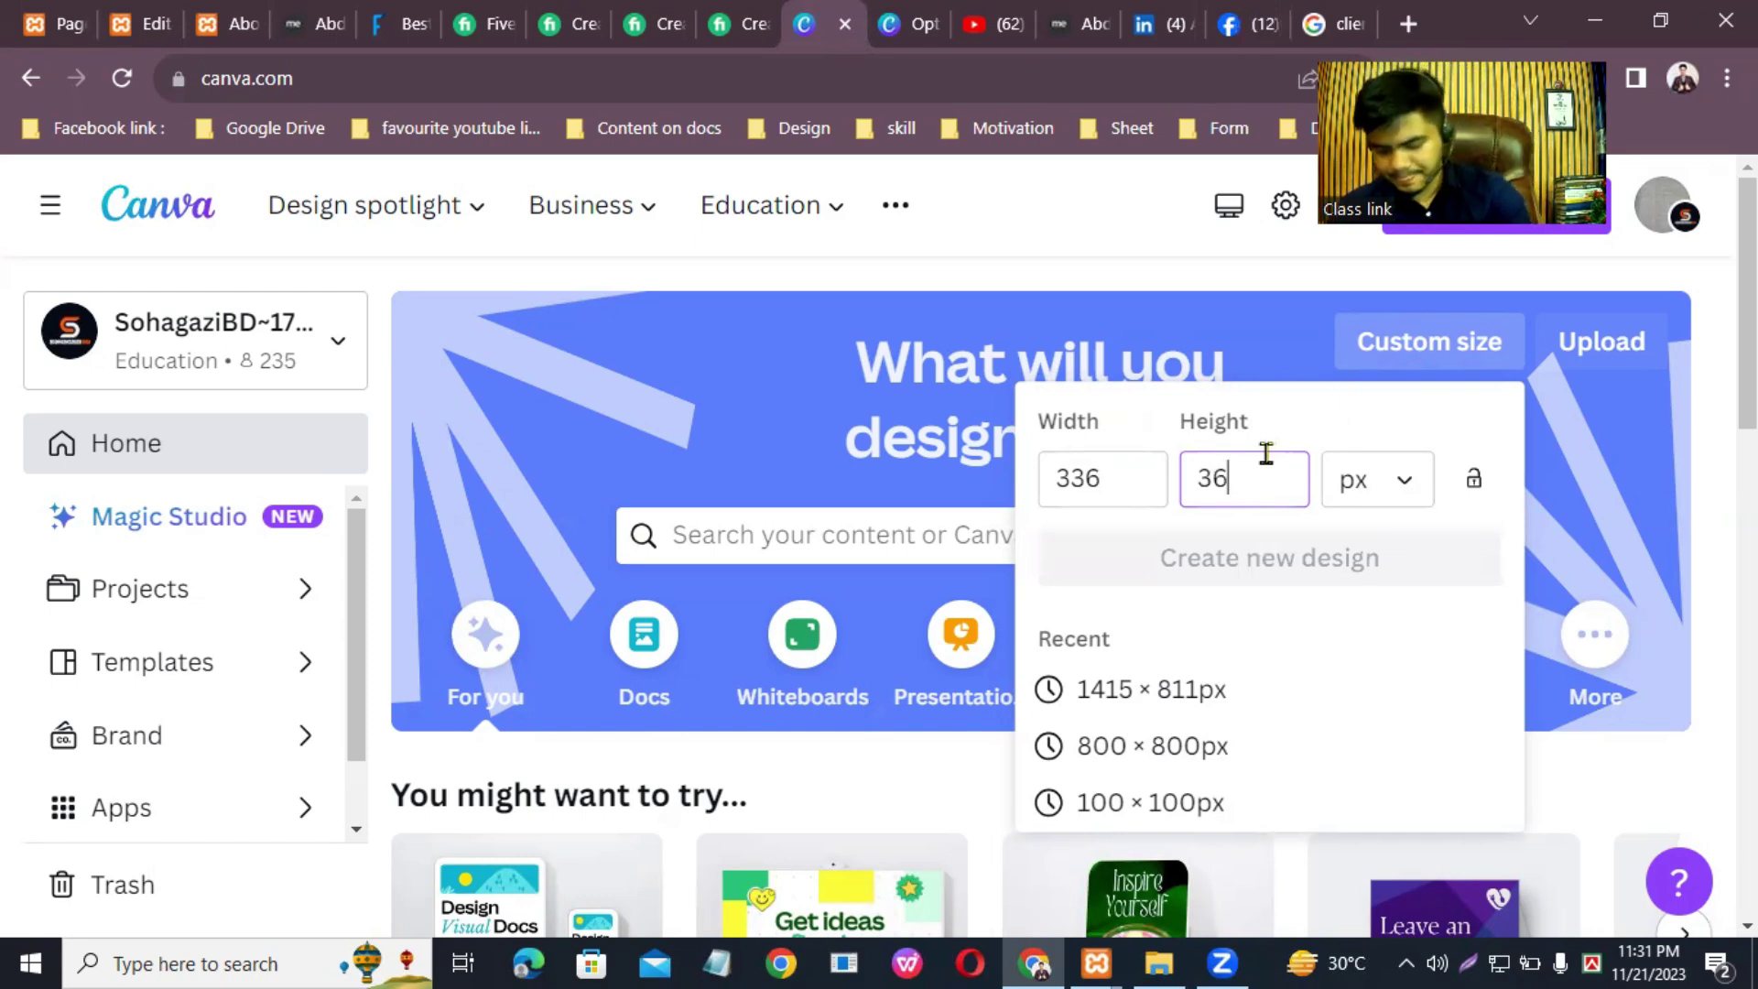
{"action": "key", "text": "Home"}
{"action": "type", "text": "3"}
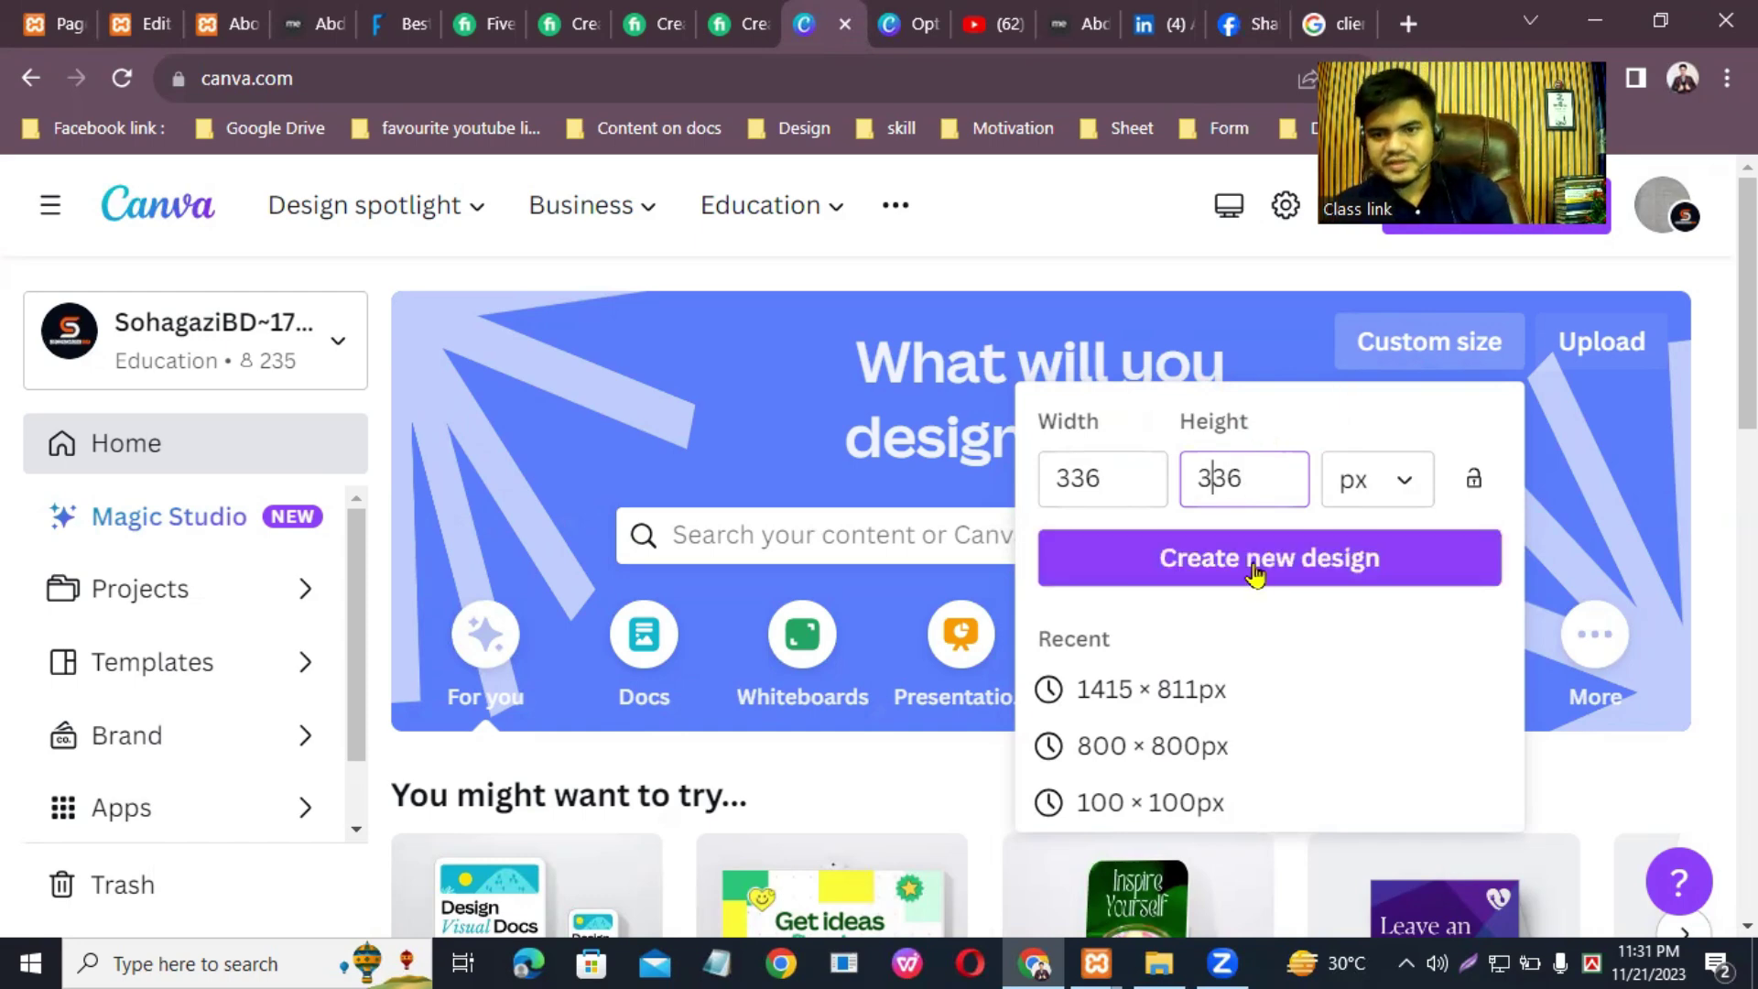
{"action": "left_click", "coordinate": [1262, 575]}
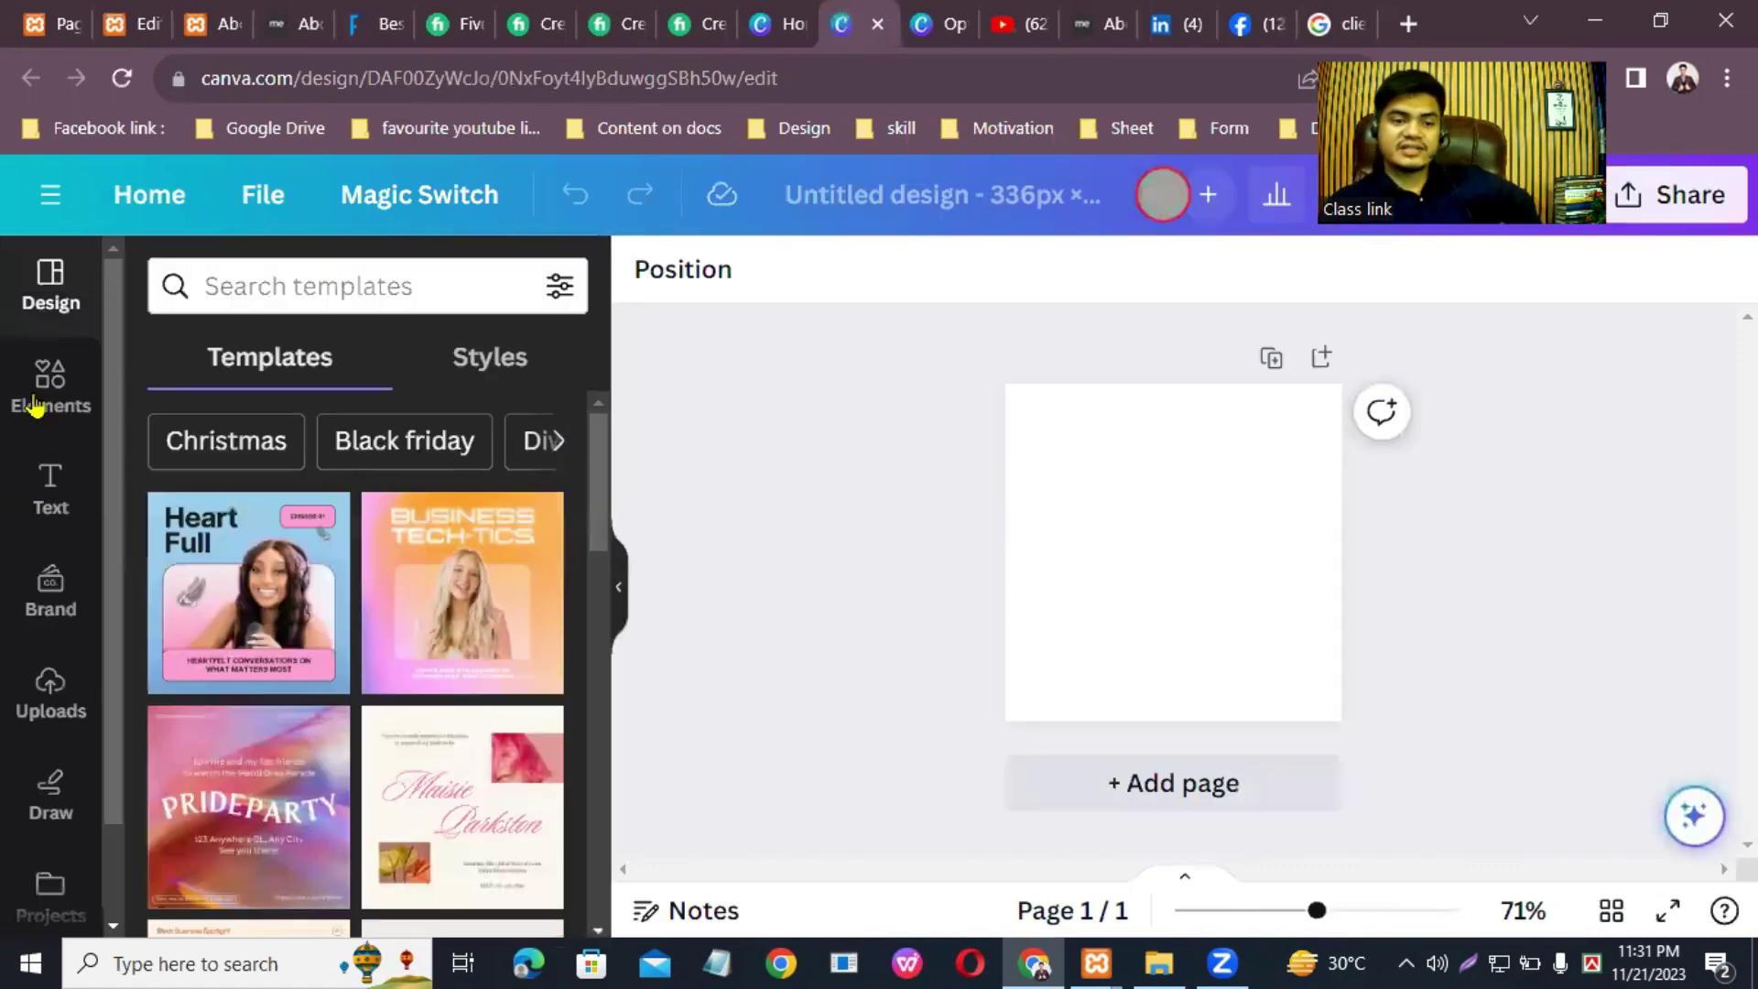
Step: Search Elements for 'man' and set a blue-shirt man photo as page 1's background
{"action": "left_click", "coordinate": [61, 394]}
{"action": "left_click", "coordinate": [274, 289]}
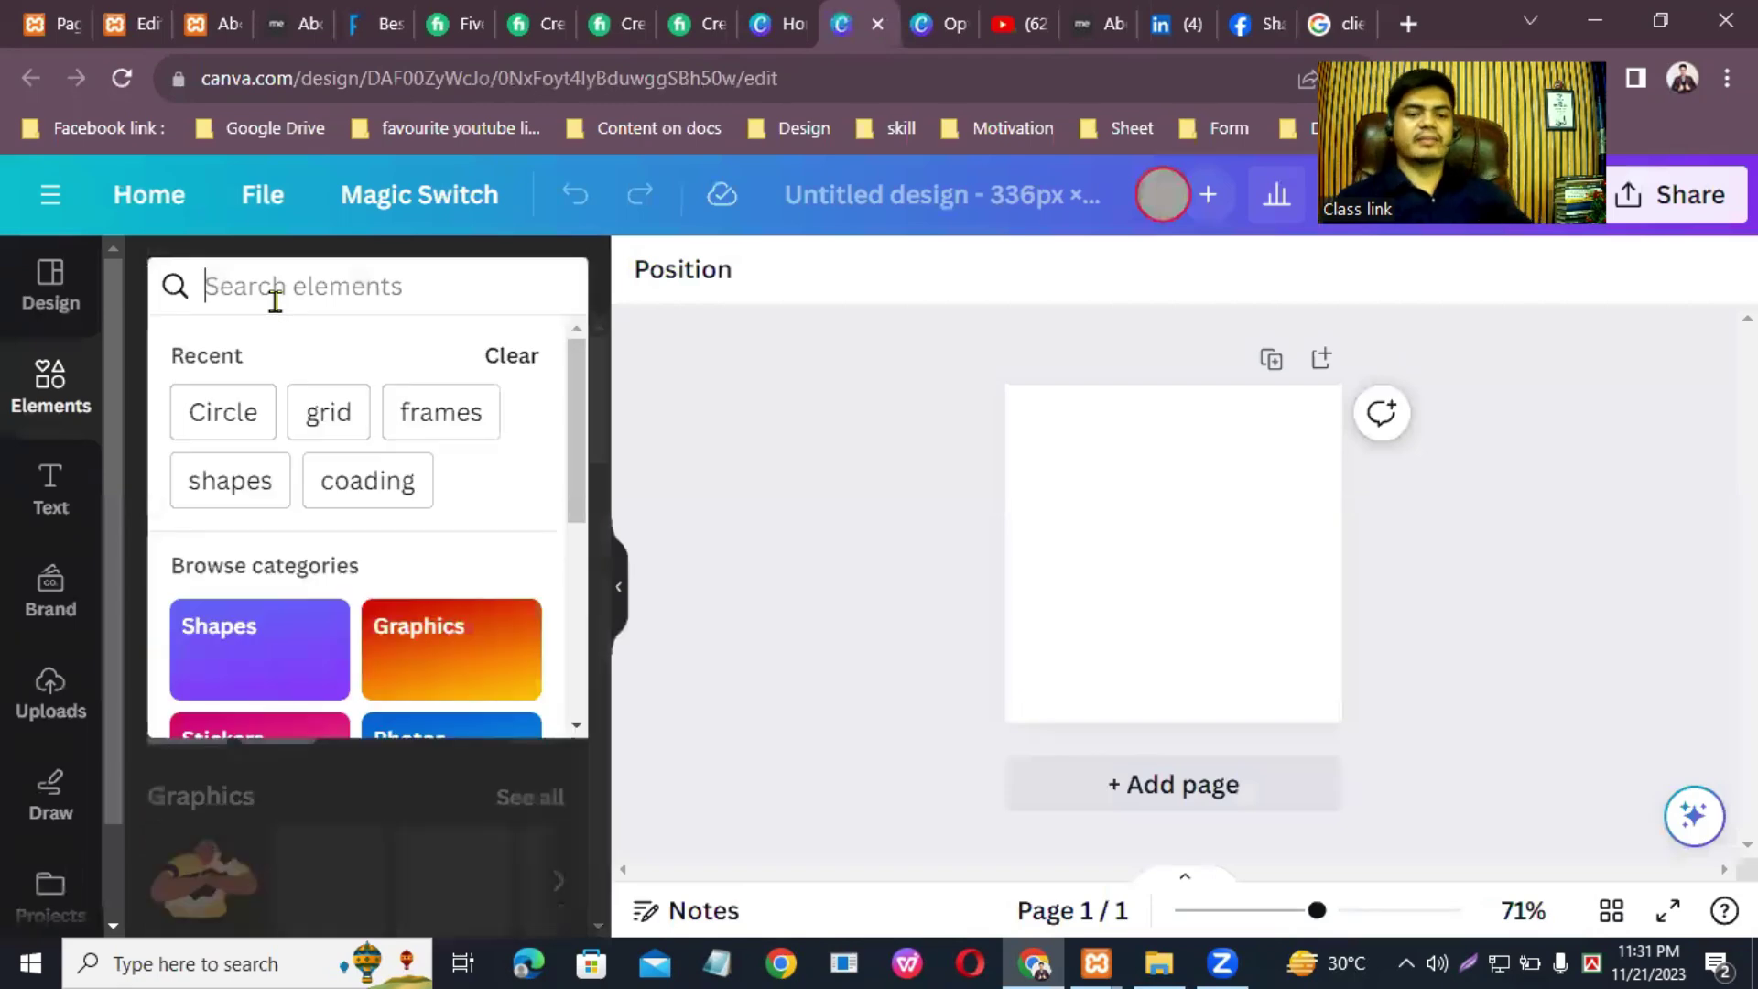
{"action": "type", "text": "man"}
{"action": "key", "text": "Return"}
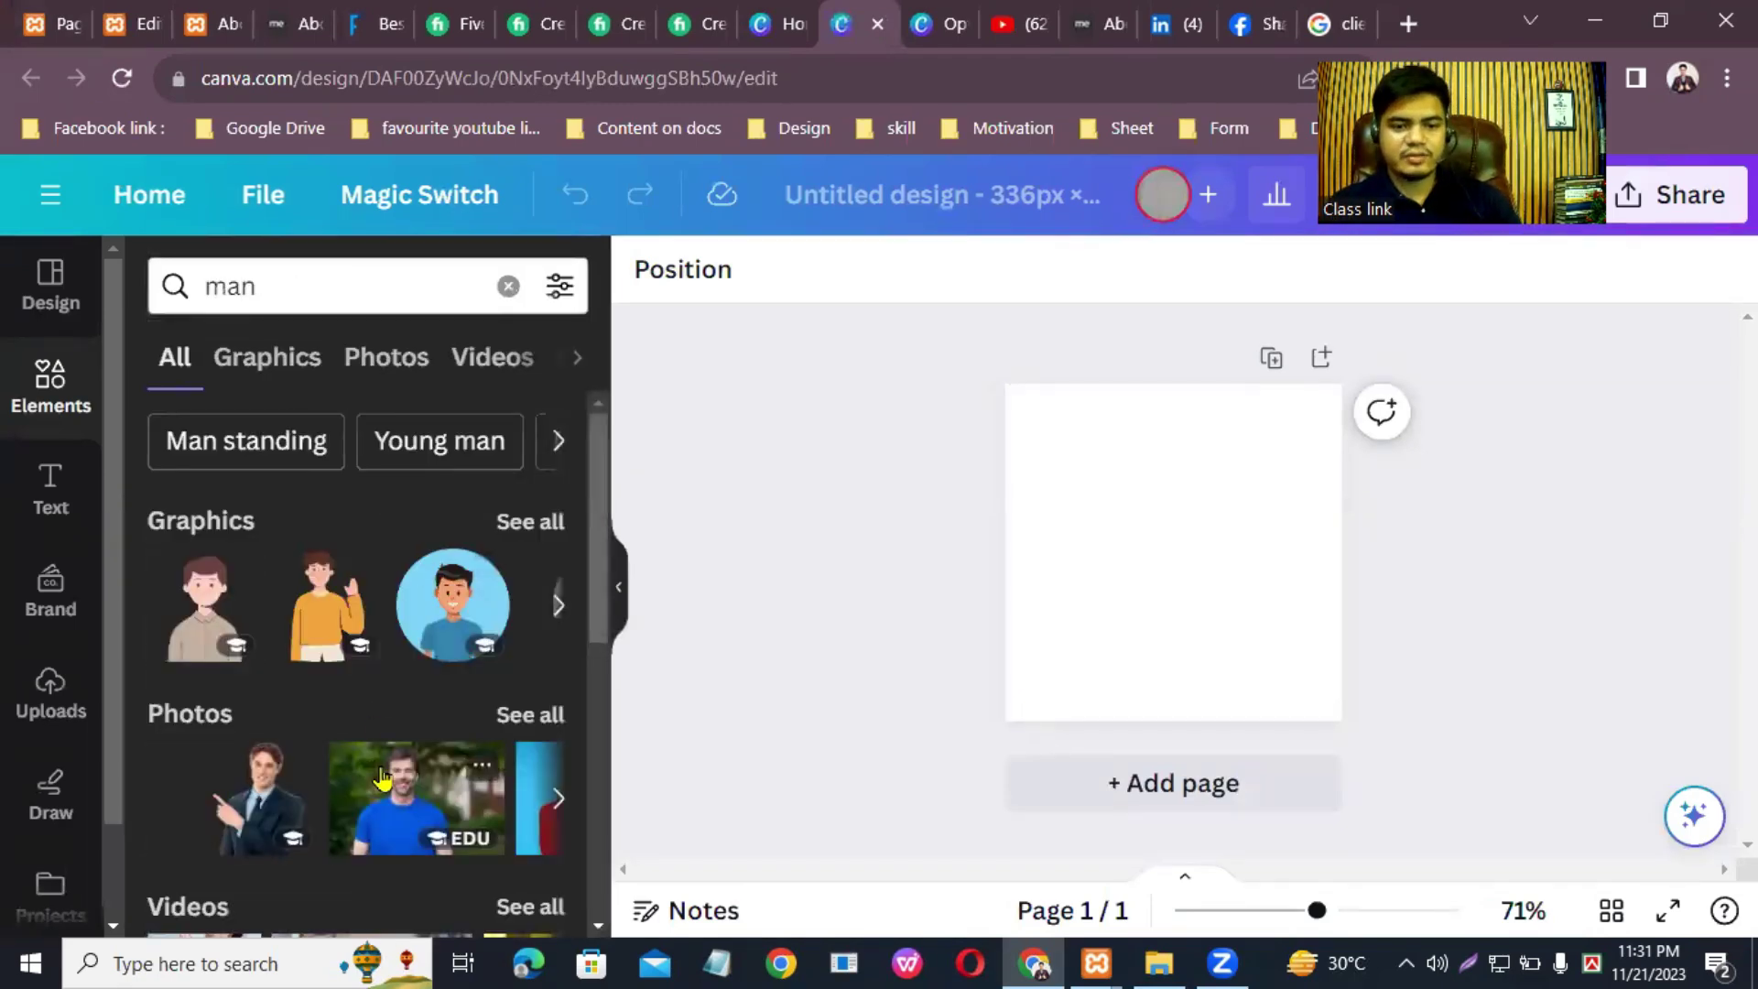
{"action": "left_click", "coordinate": [395, 806]}
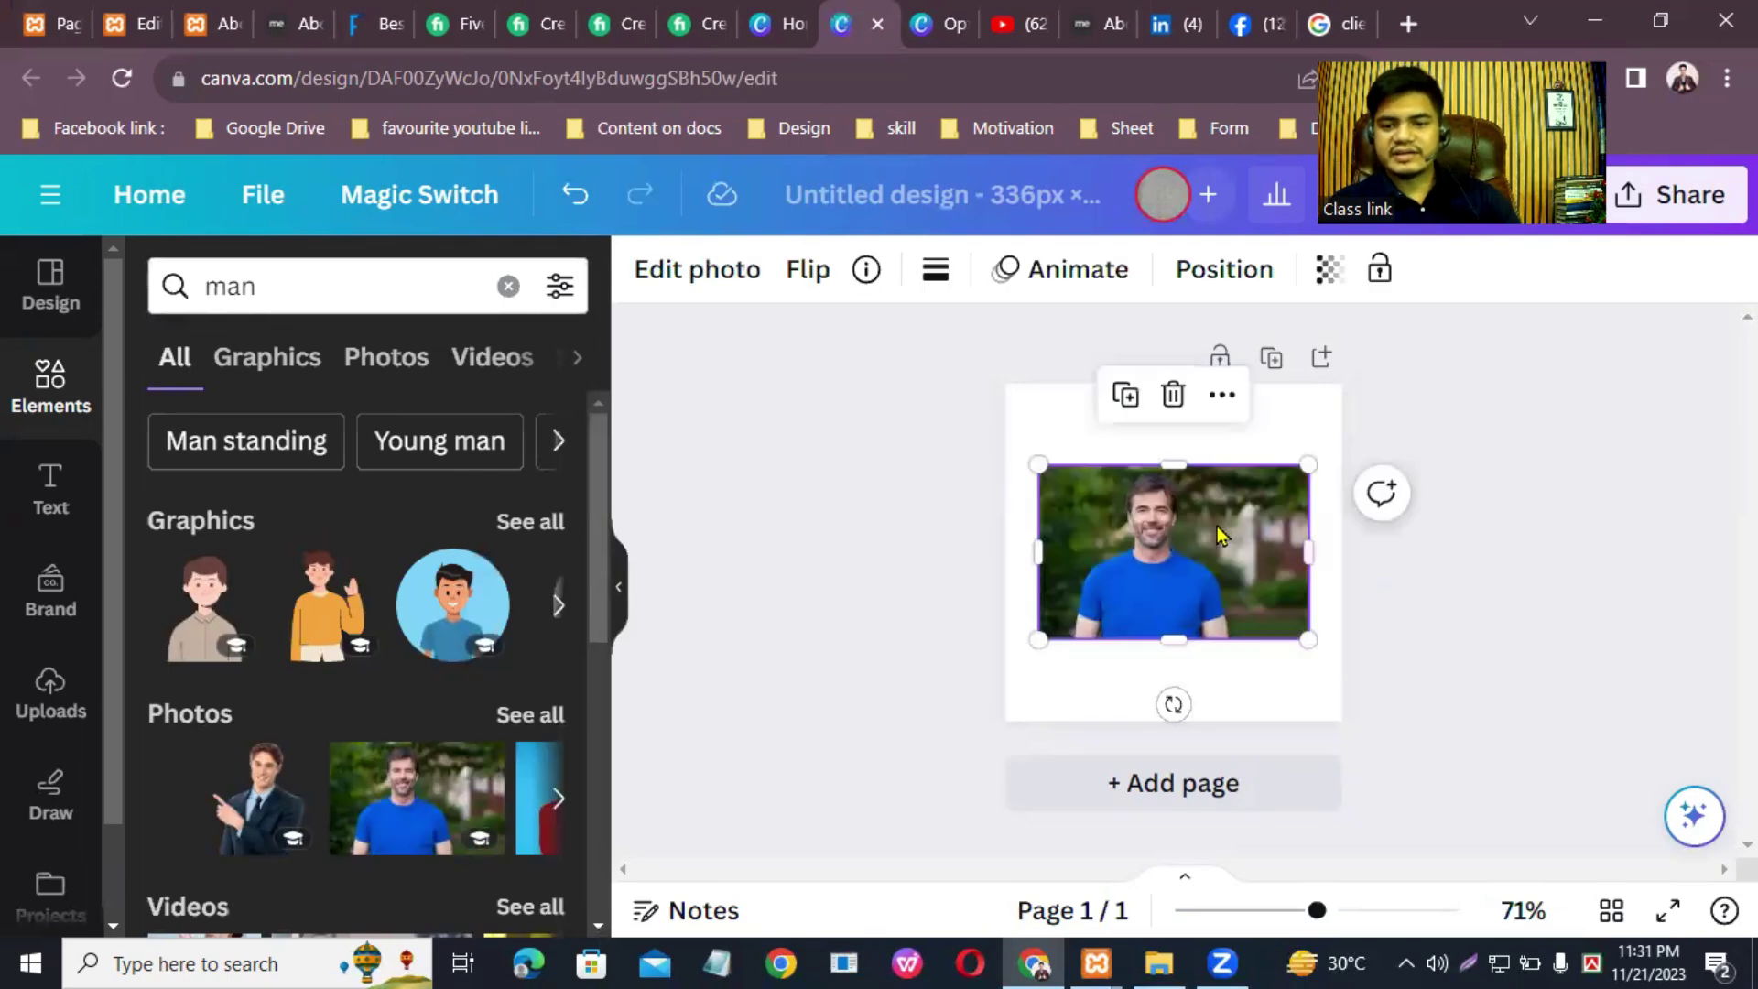
{"action": "right_click", "coordinate": [1217, 534]}
{"action": "left_click", "coordinate": [1363, 835]}
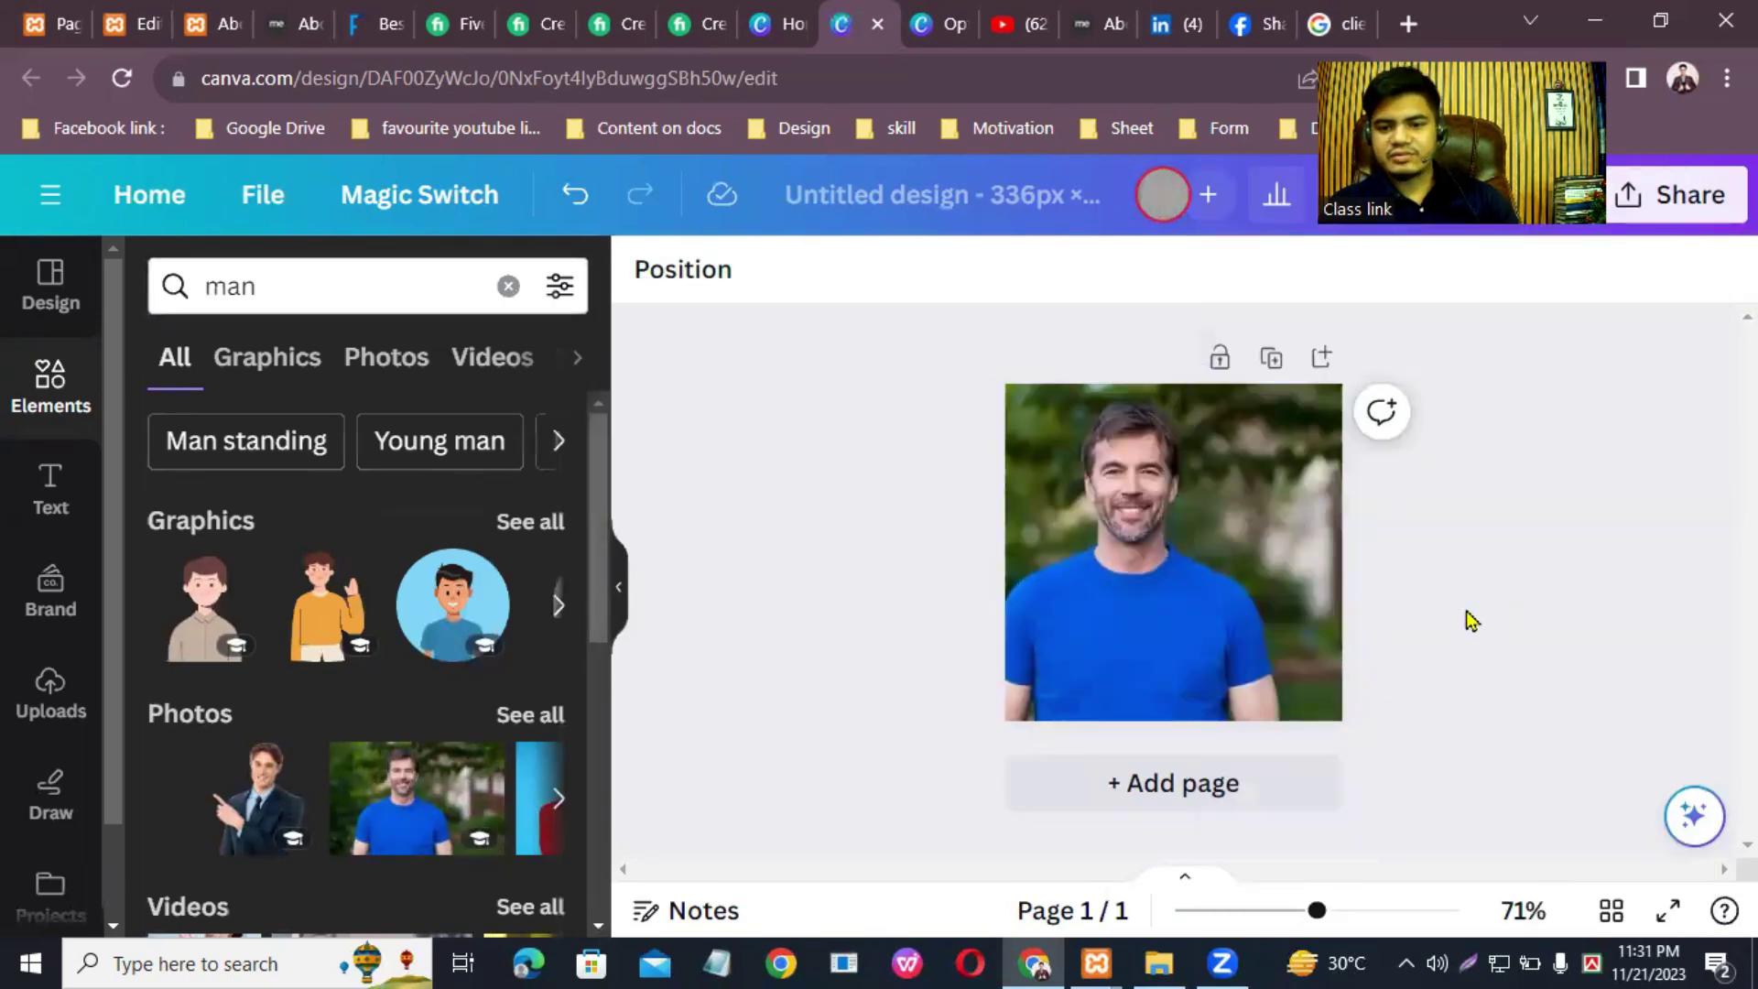
{"action": "left_click", "coordinate": [1239, 542]}
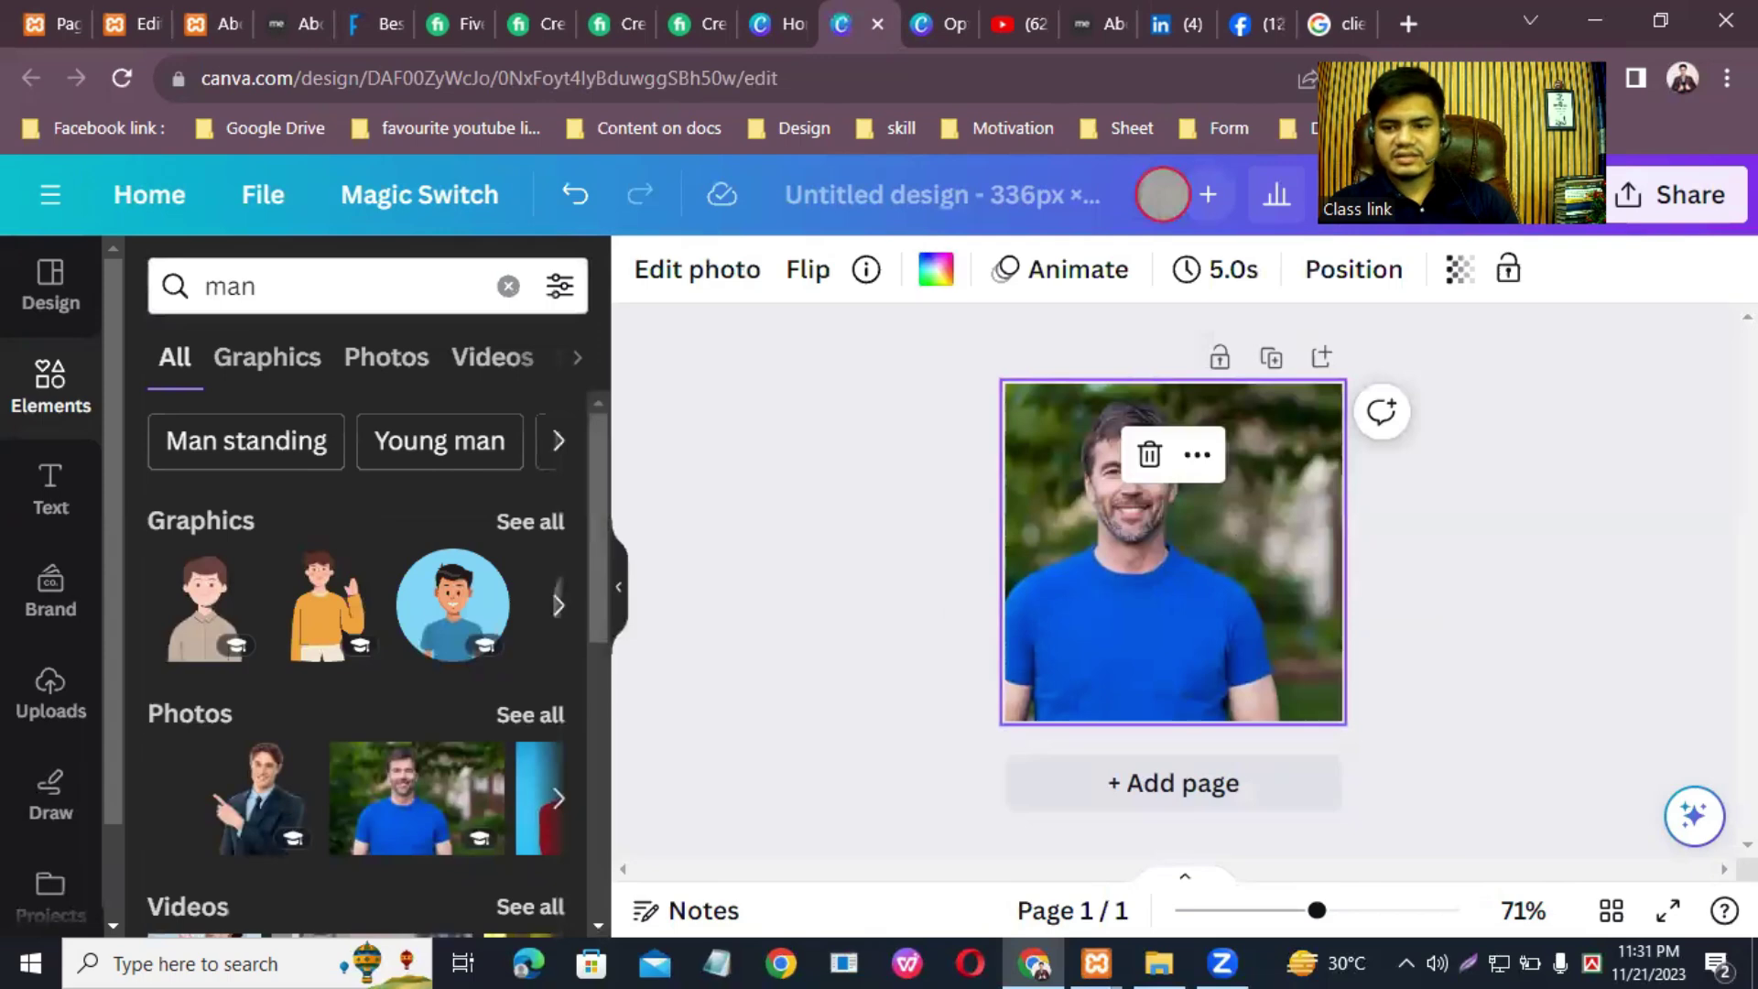
Step: Add a second page filled with a grey-shirt man photo as its background
{"action": "left_click", "coordinate": [1220, 783]}
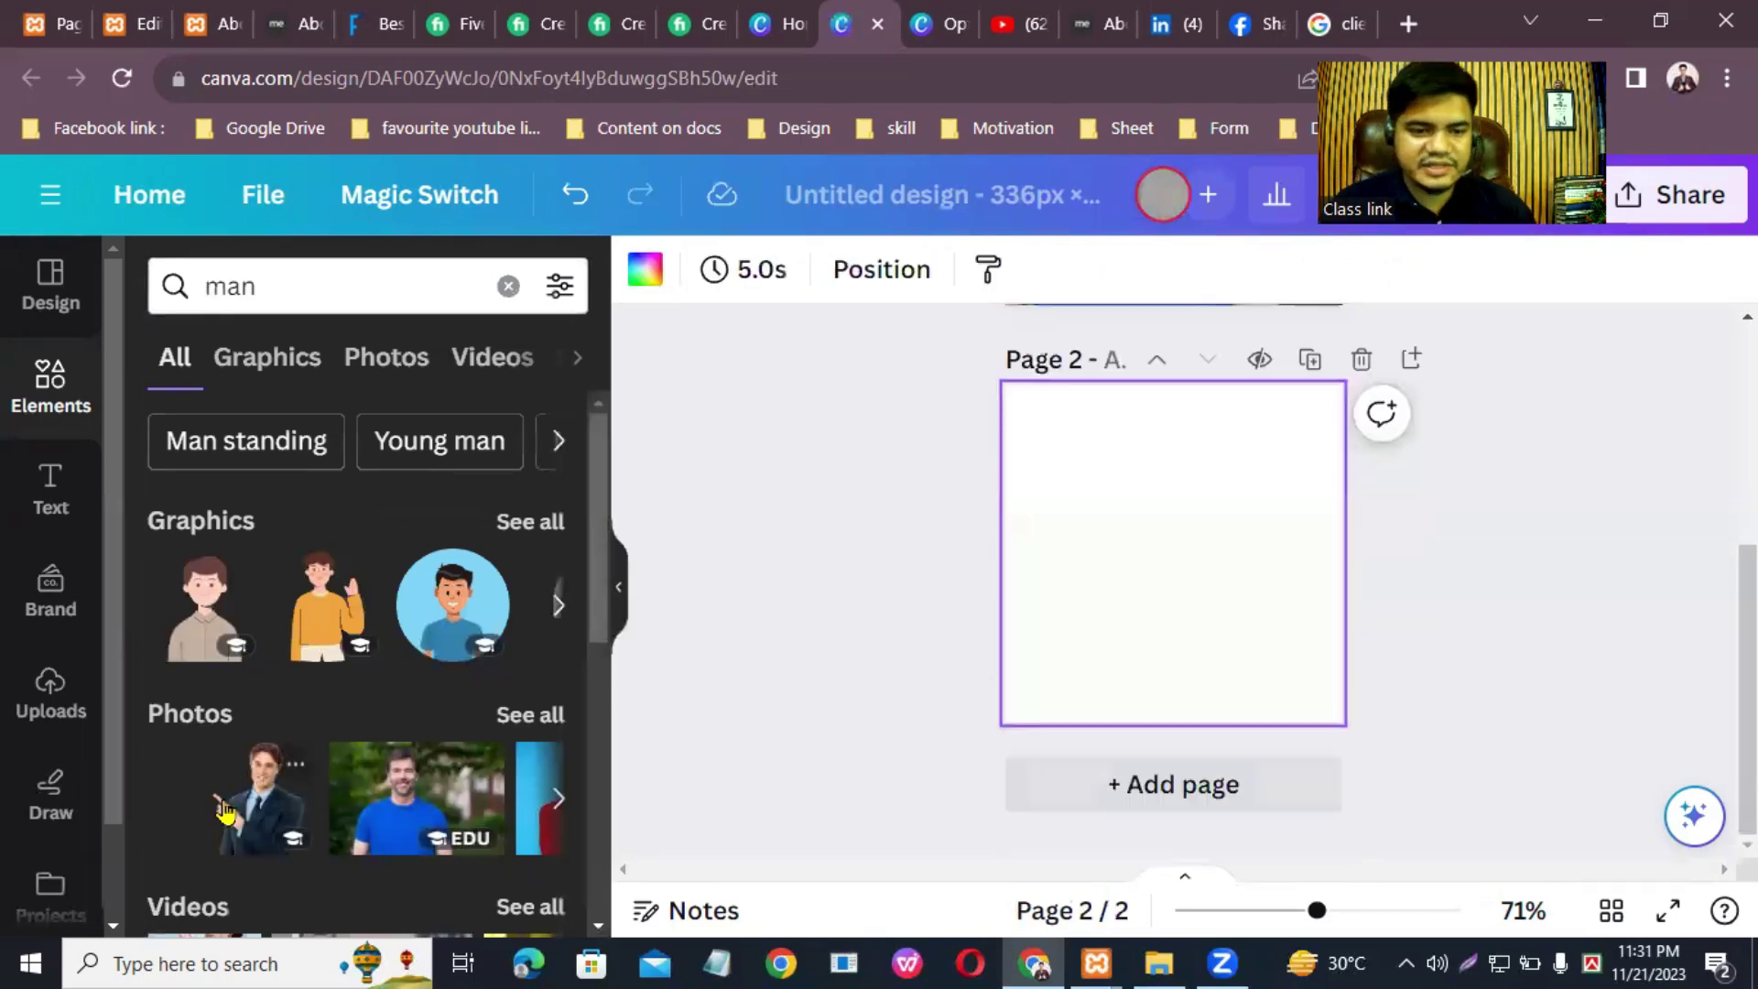
{"action": "left_click", "coordinate": [520, 716]}
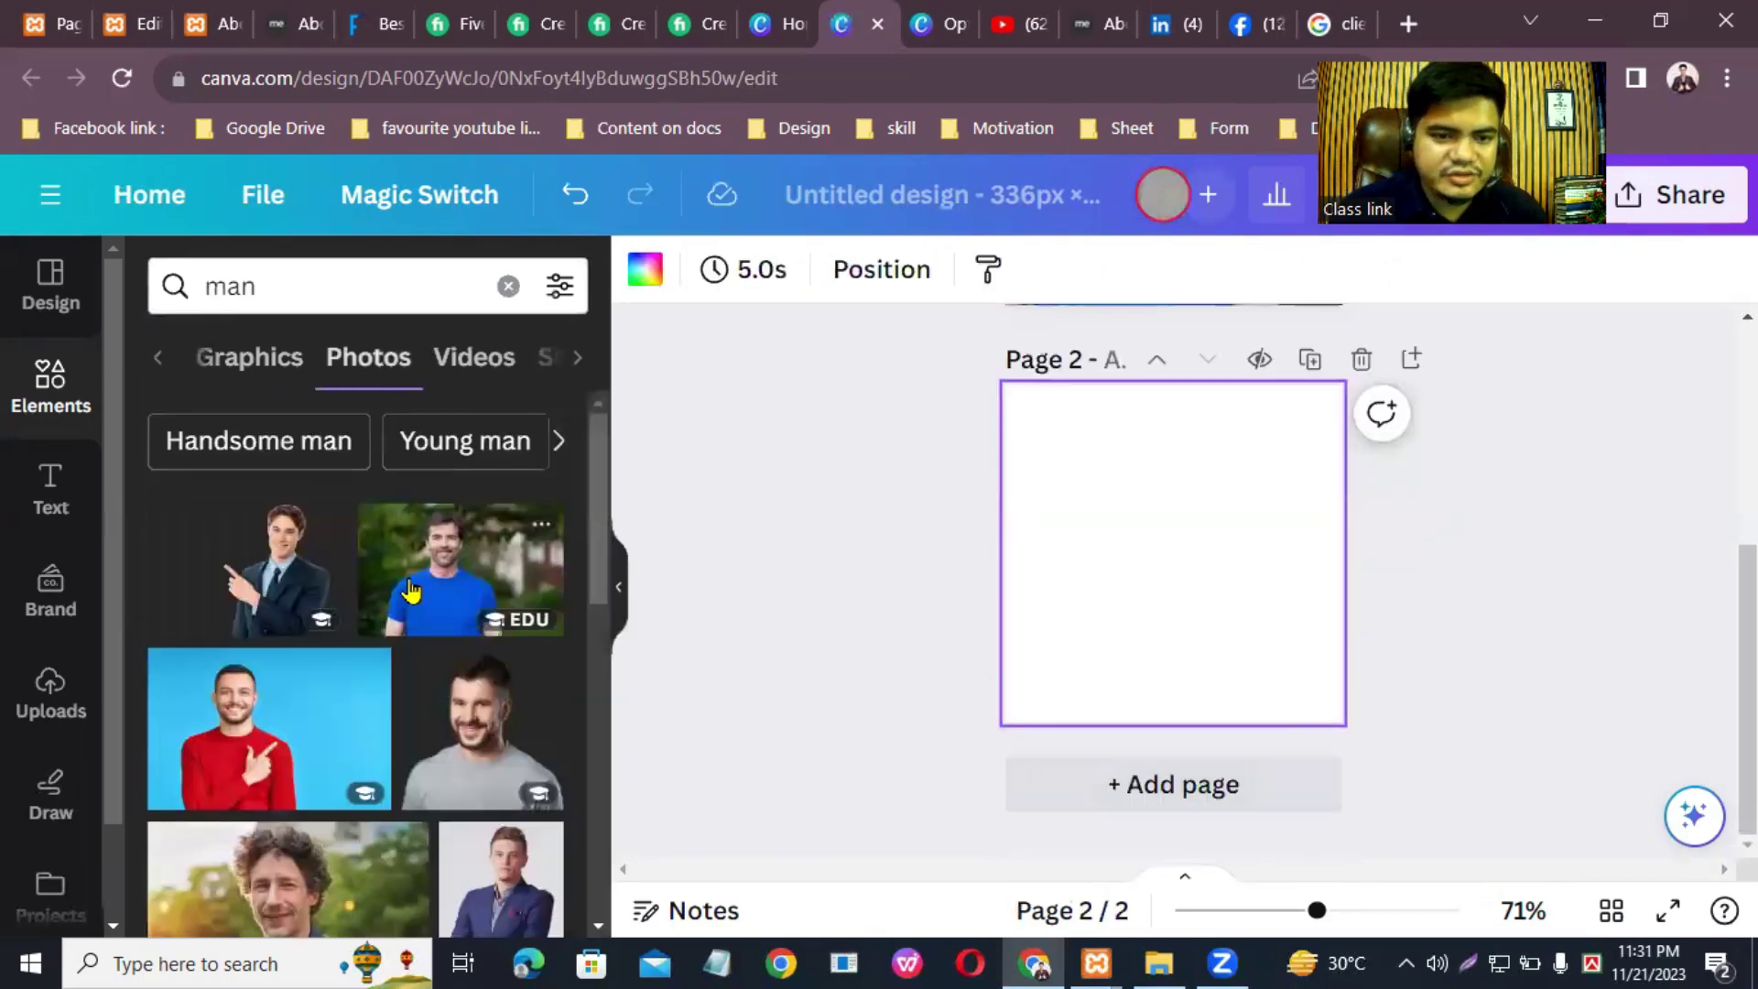
{"action": "left_click", "coordinate": [479, 736]}
{"action": "right_click", "coordinate": [1197, 504]}
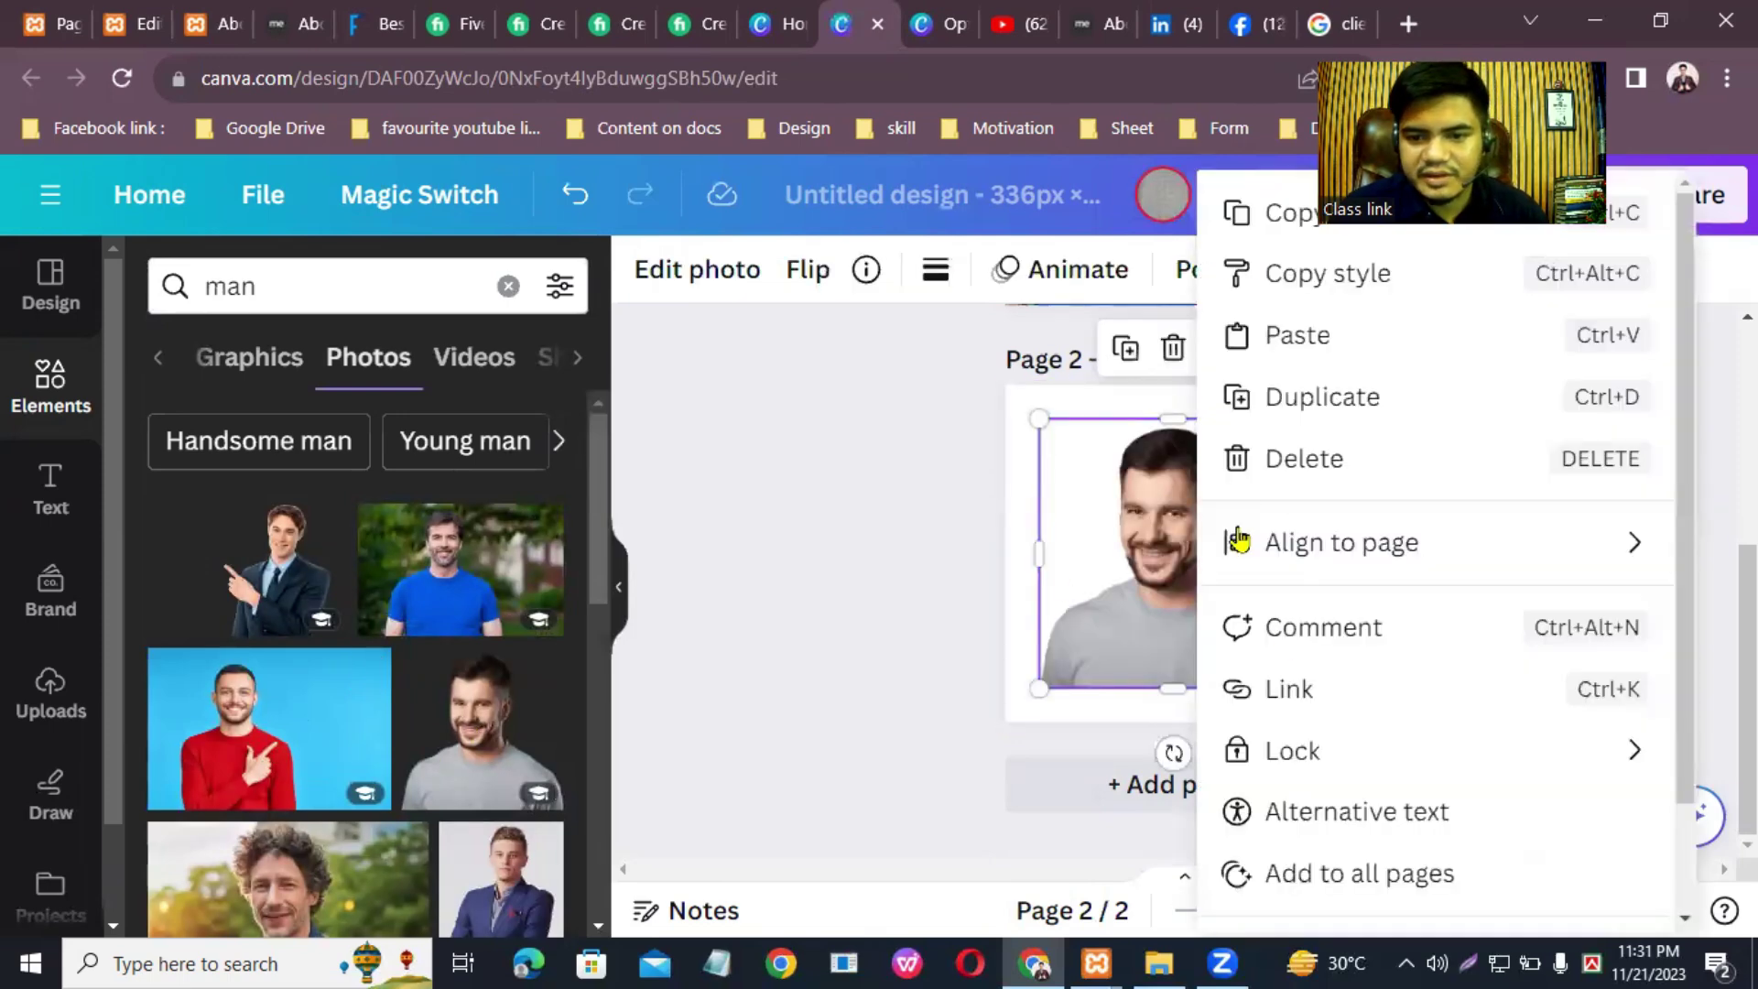
{"action": "scroll", "coordinate": [1322, 819], "scroll_direction": "down", "scroll_amount": 2}
{"action": "left_click", "coordinate": [1370, 829]}
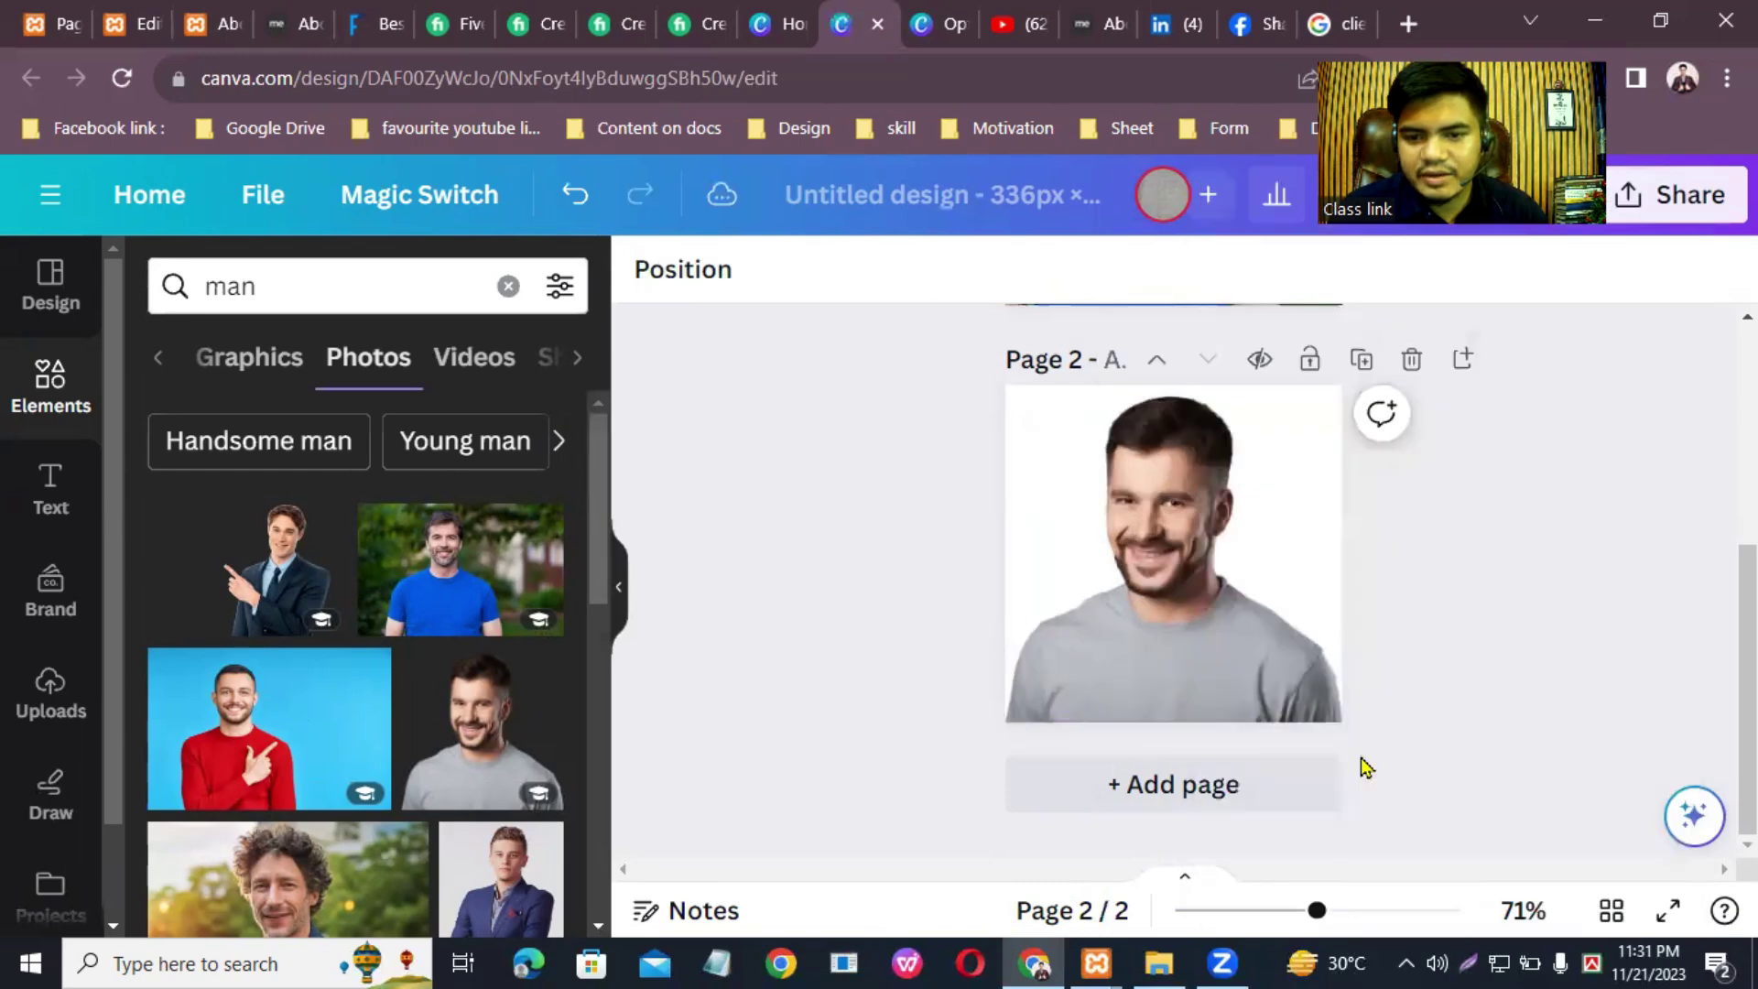
{"action": "scroll", "coordinate": [1107, 687], "scroll_direction": "up", "scroll_amount": 5}
Step: Replace page 1's photo with a suited, pointing man set as the background
{"action": "left_click", "coordinate": [1170, 514]}
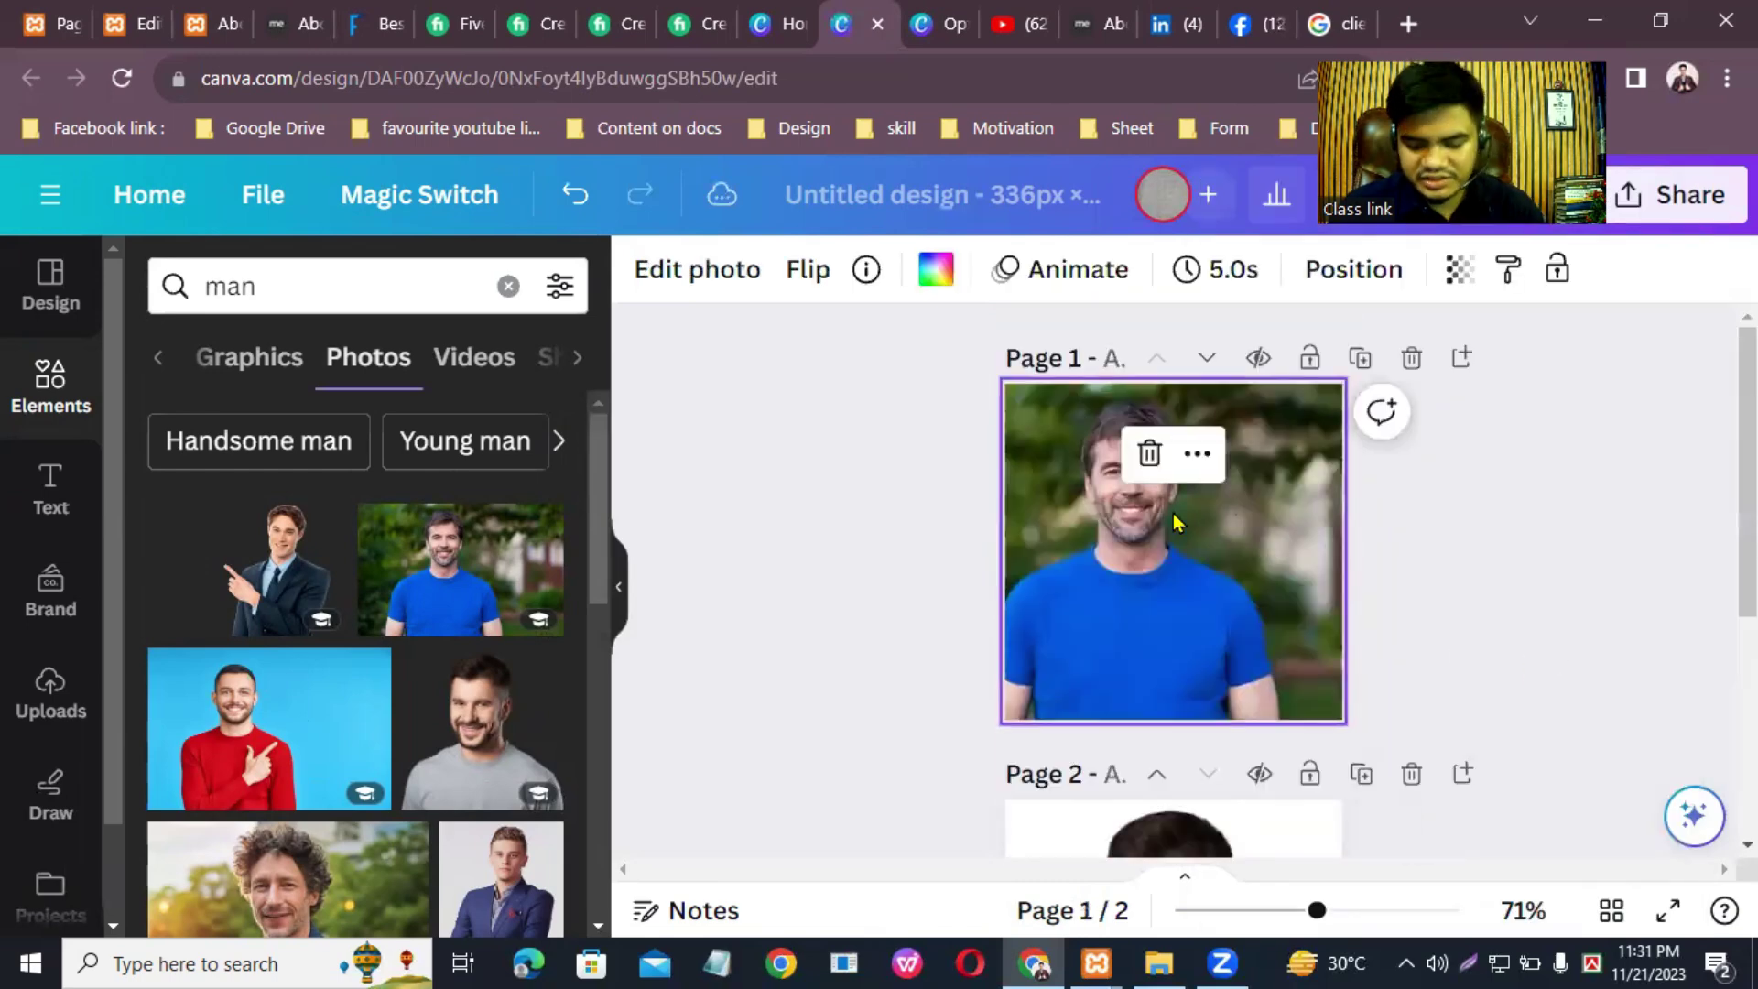
{"action": "key", "text": "Delete"}
{"action": "left_click", "coordinate": [274, 563]}
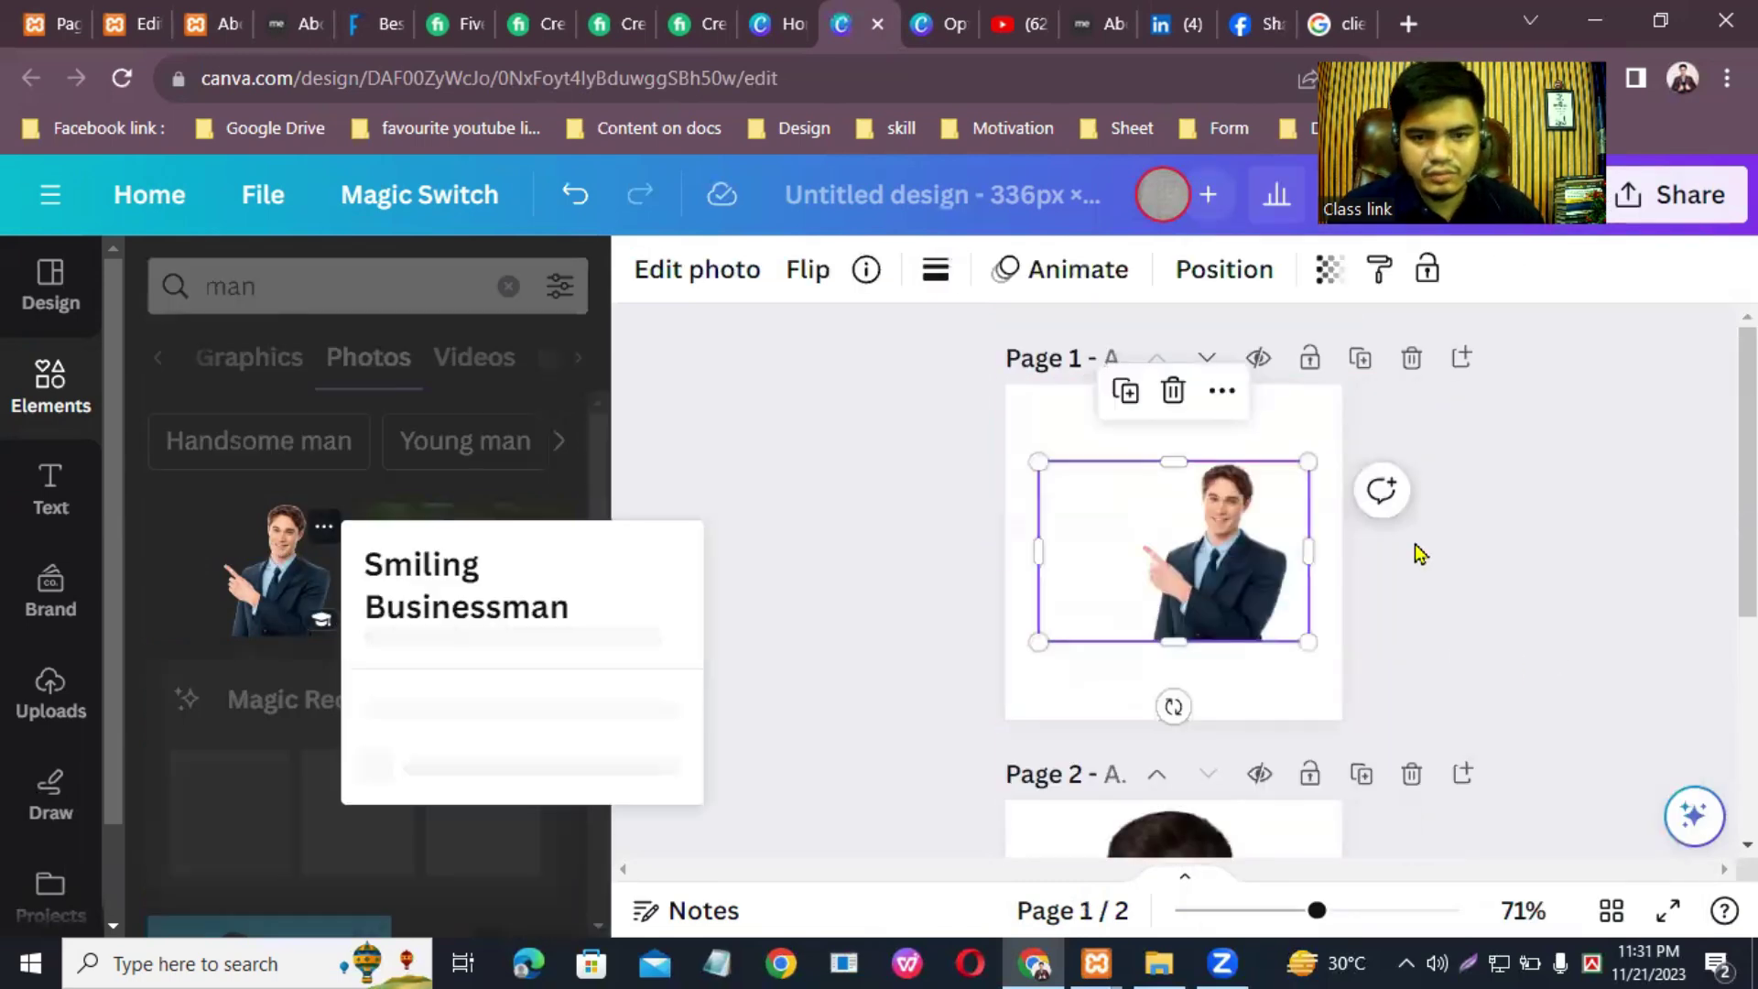
{"action": "right_click", "coordinate": [1168, 568]}
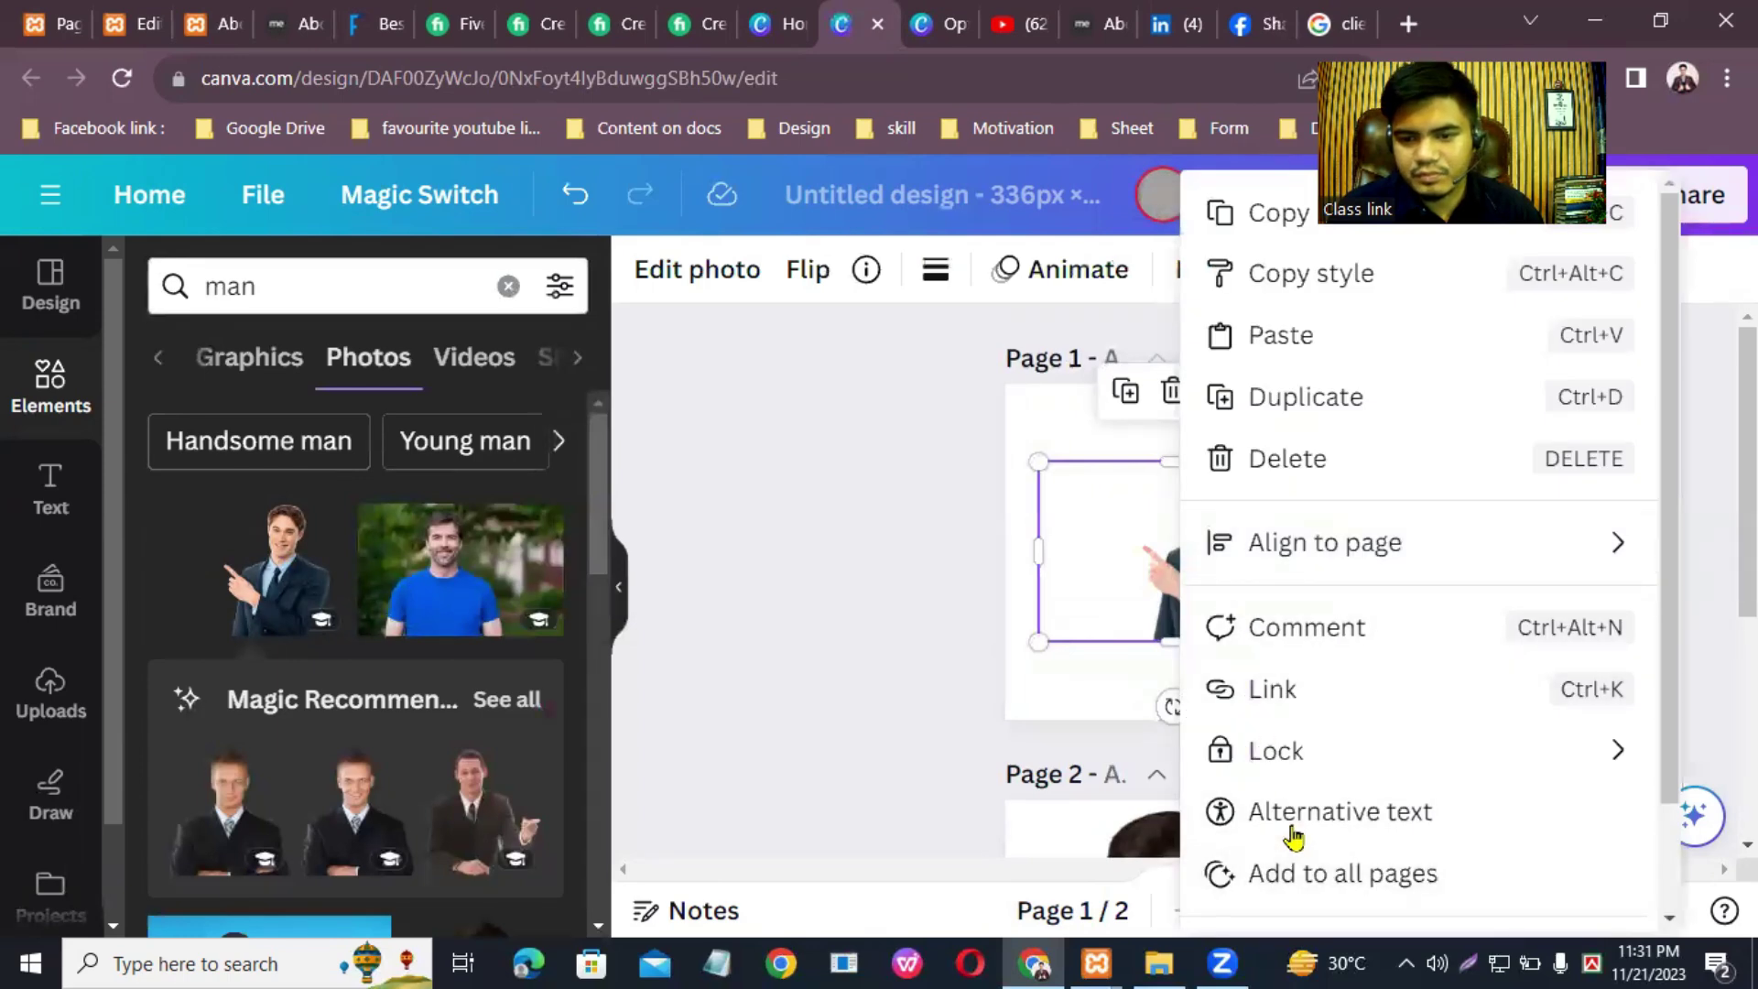
{"action": "scroll", "coordinate": [1294, 836], "scroll_direction": "down", "scroll_amount": 2}
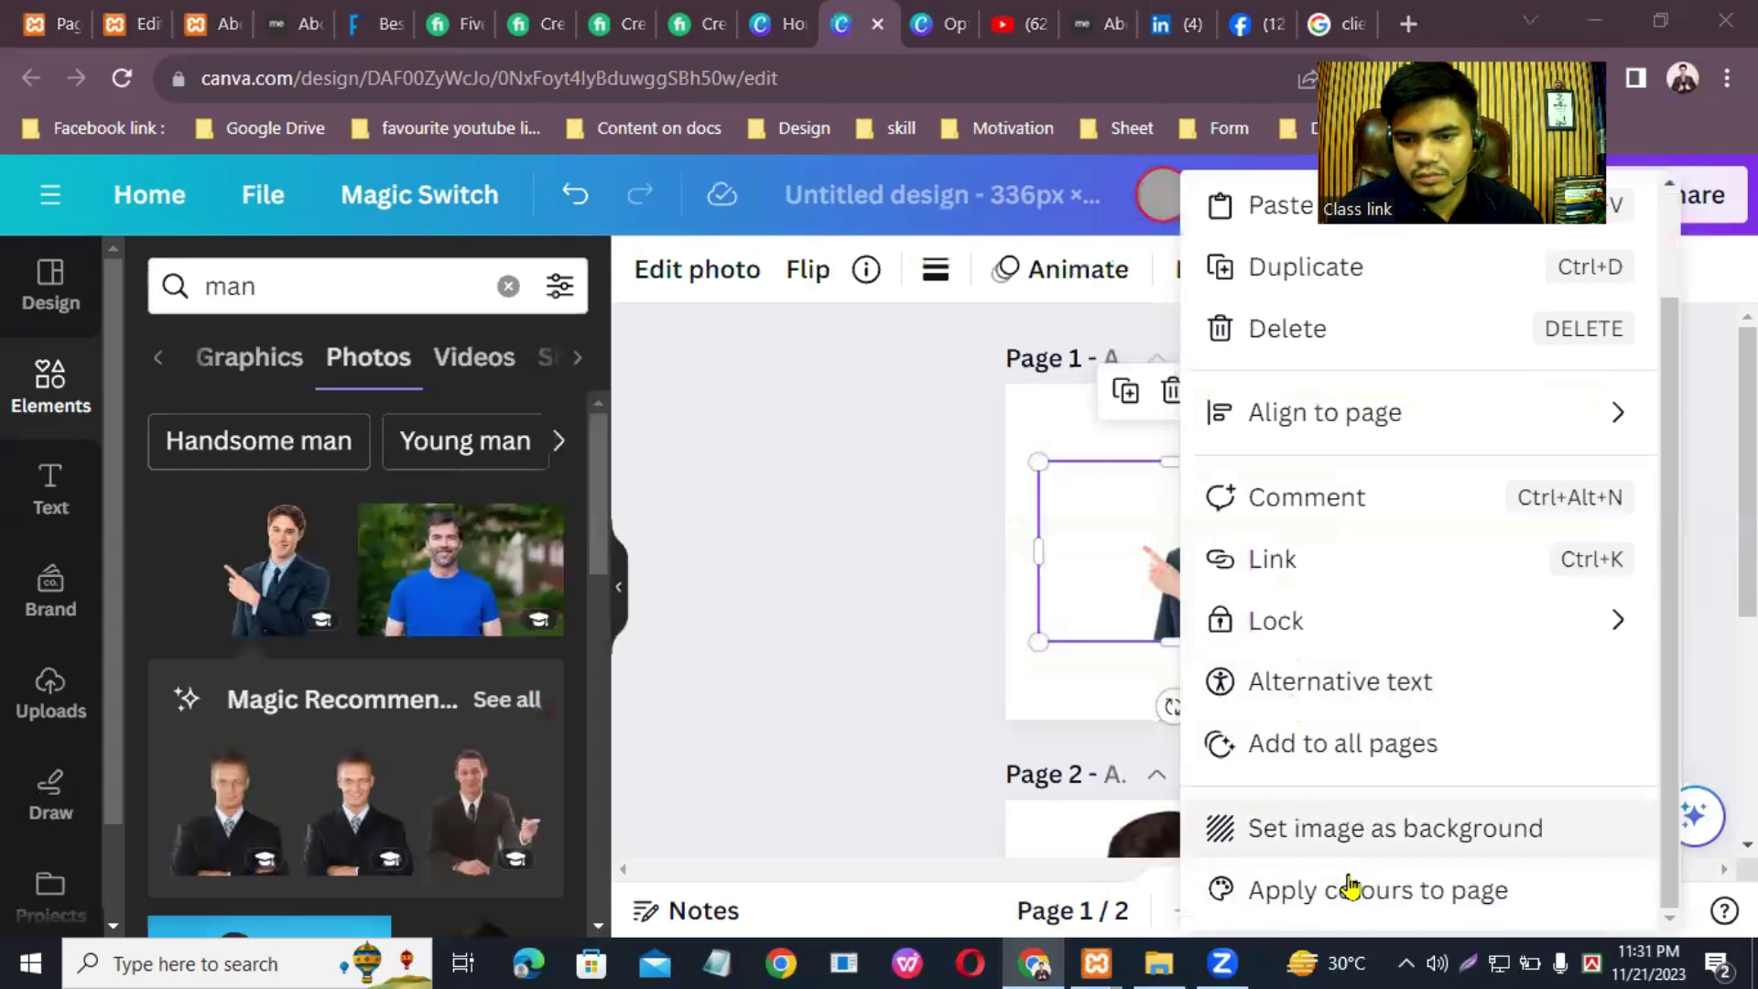
{"action": "left_click", "coordinate": [1346, 859]}
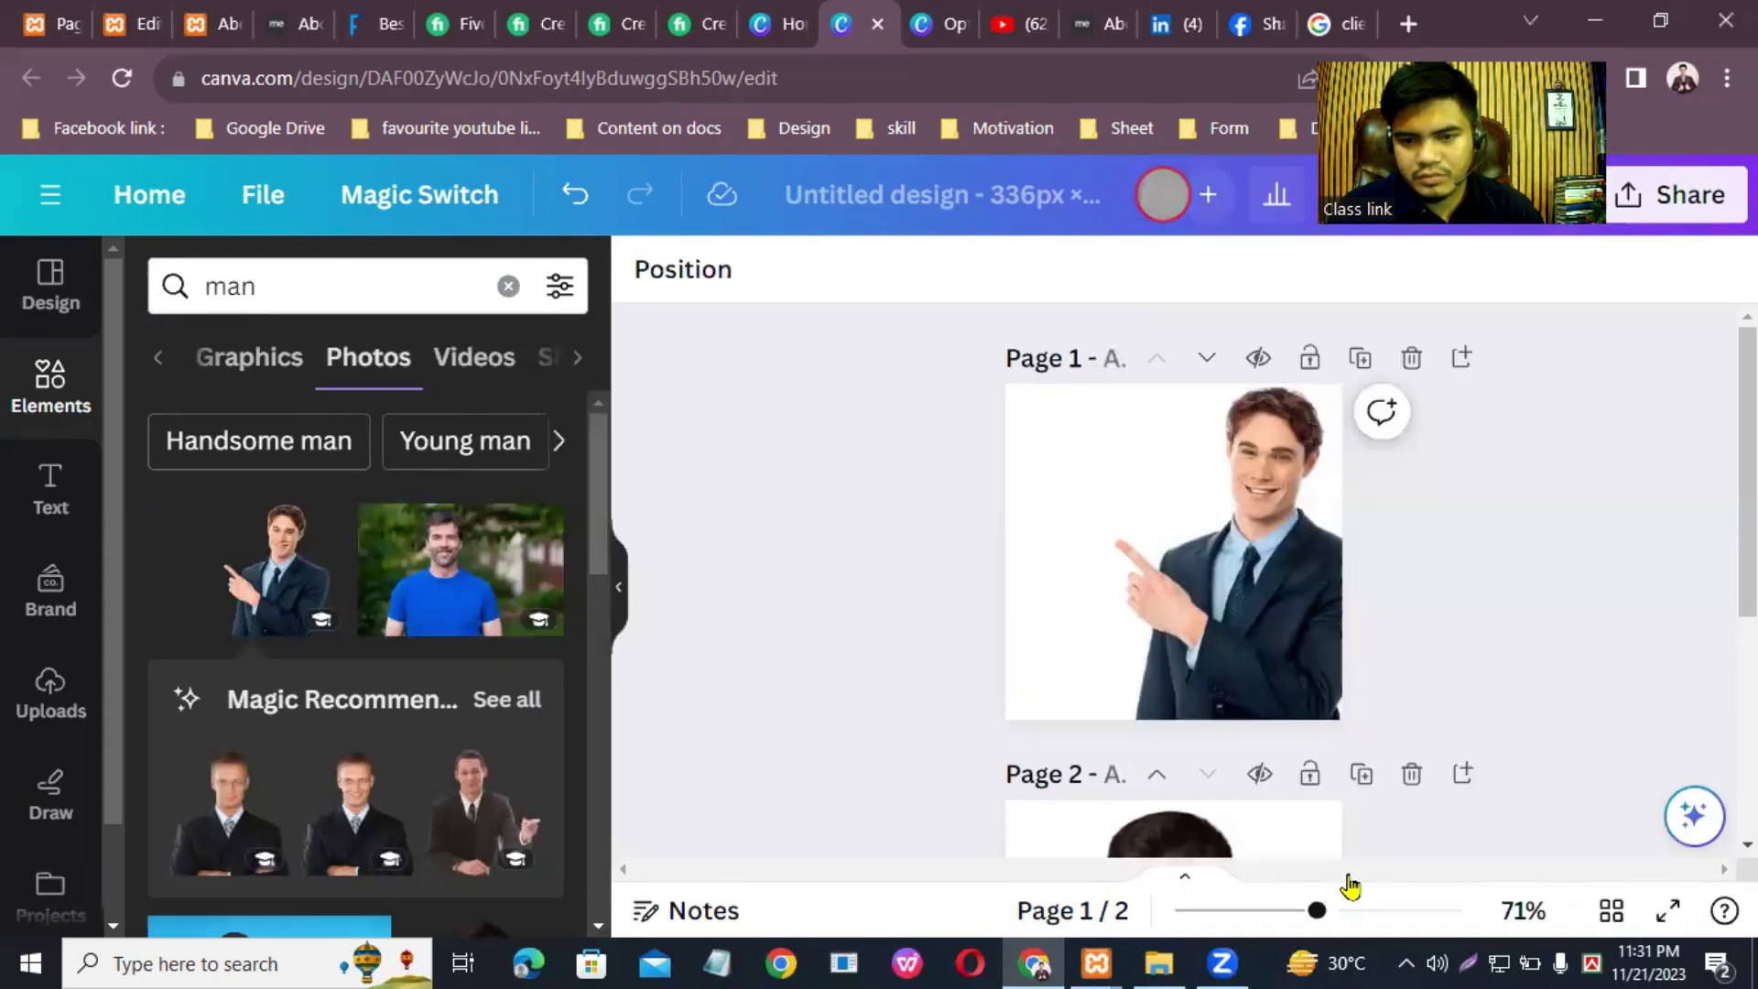
Step: Add a third page with a suited man photo set as its background
{"action": "scroll", "coordinate": [1185, 801], "scroll_direction": "down", "scroll_amount": 5}
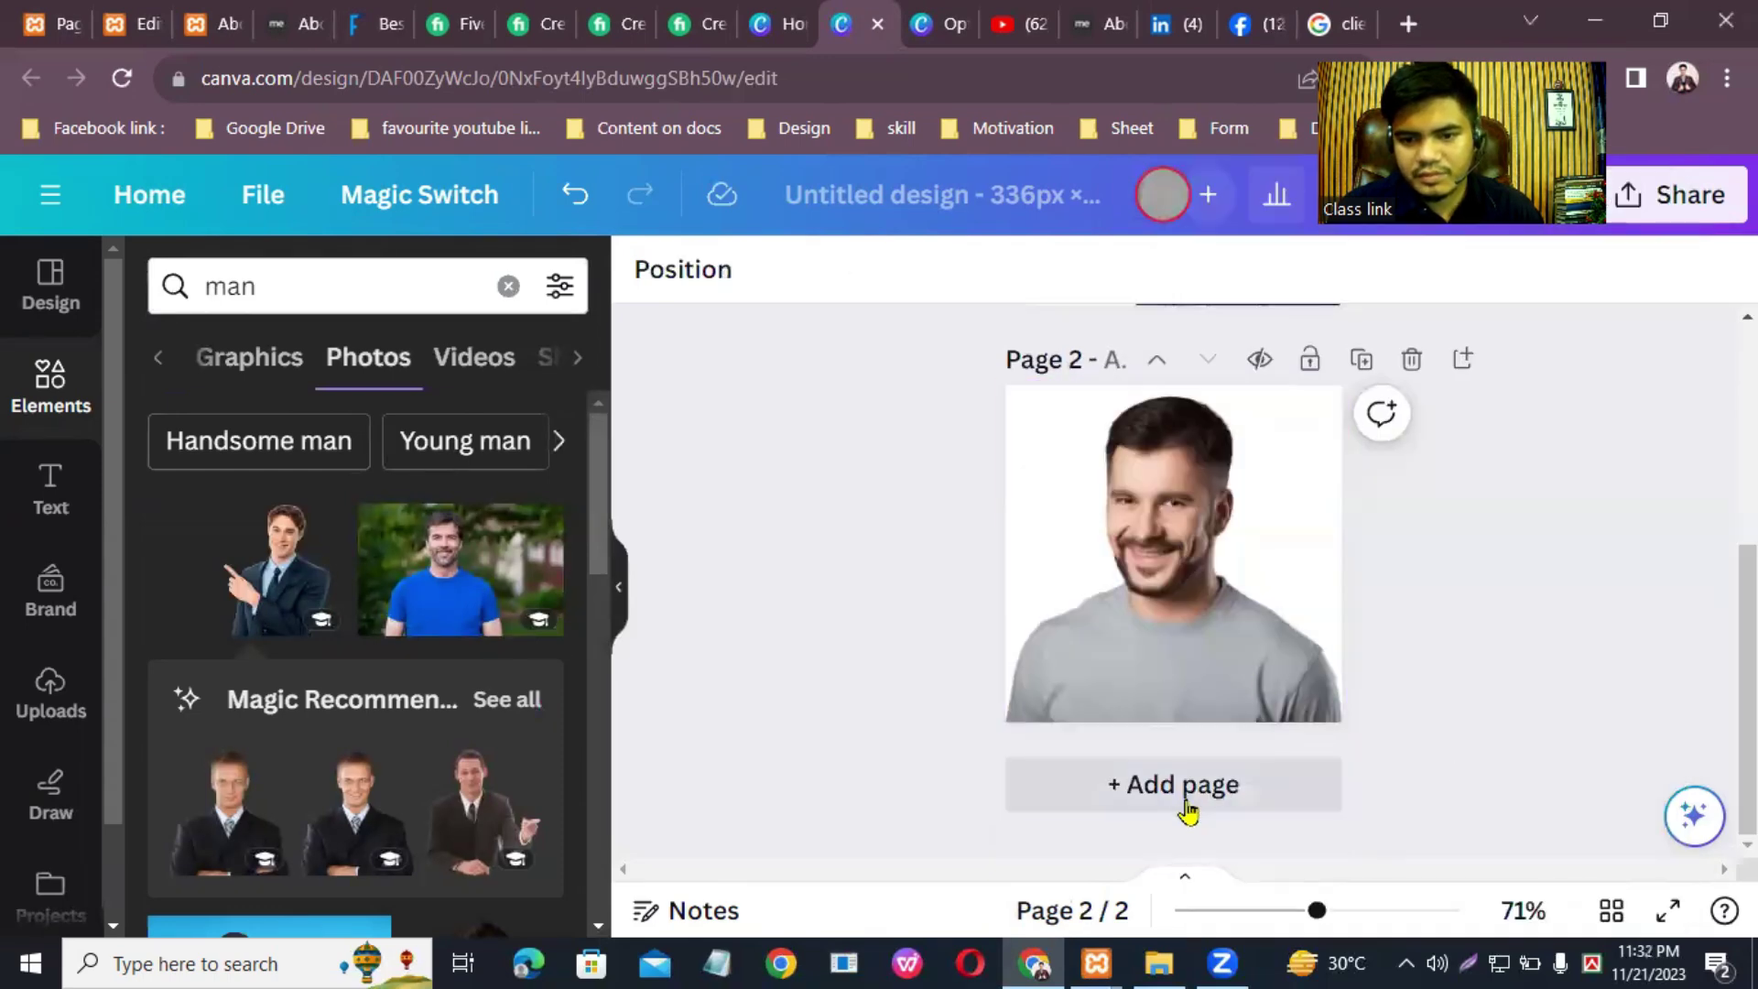
{"action": "left_click", "coordinate": [1181, 786]}
{"action": "scroll", "coordinate": [345, 664], "scroll_direction": "down", "scroll_amount": 6}
{"action": "scroll", "coordinate": [342, 661], "scroll_direction": "up", "scroll_amount": 6}
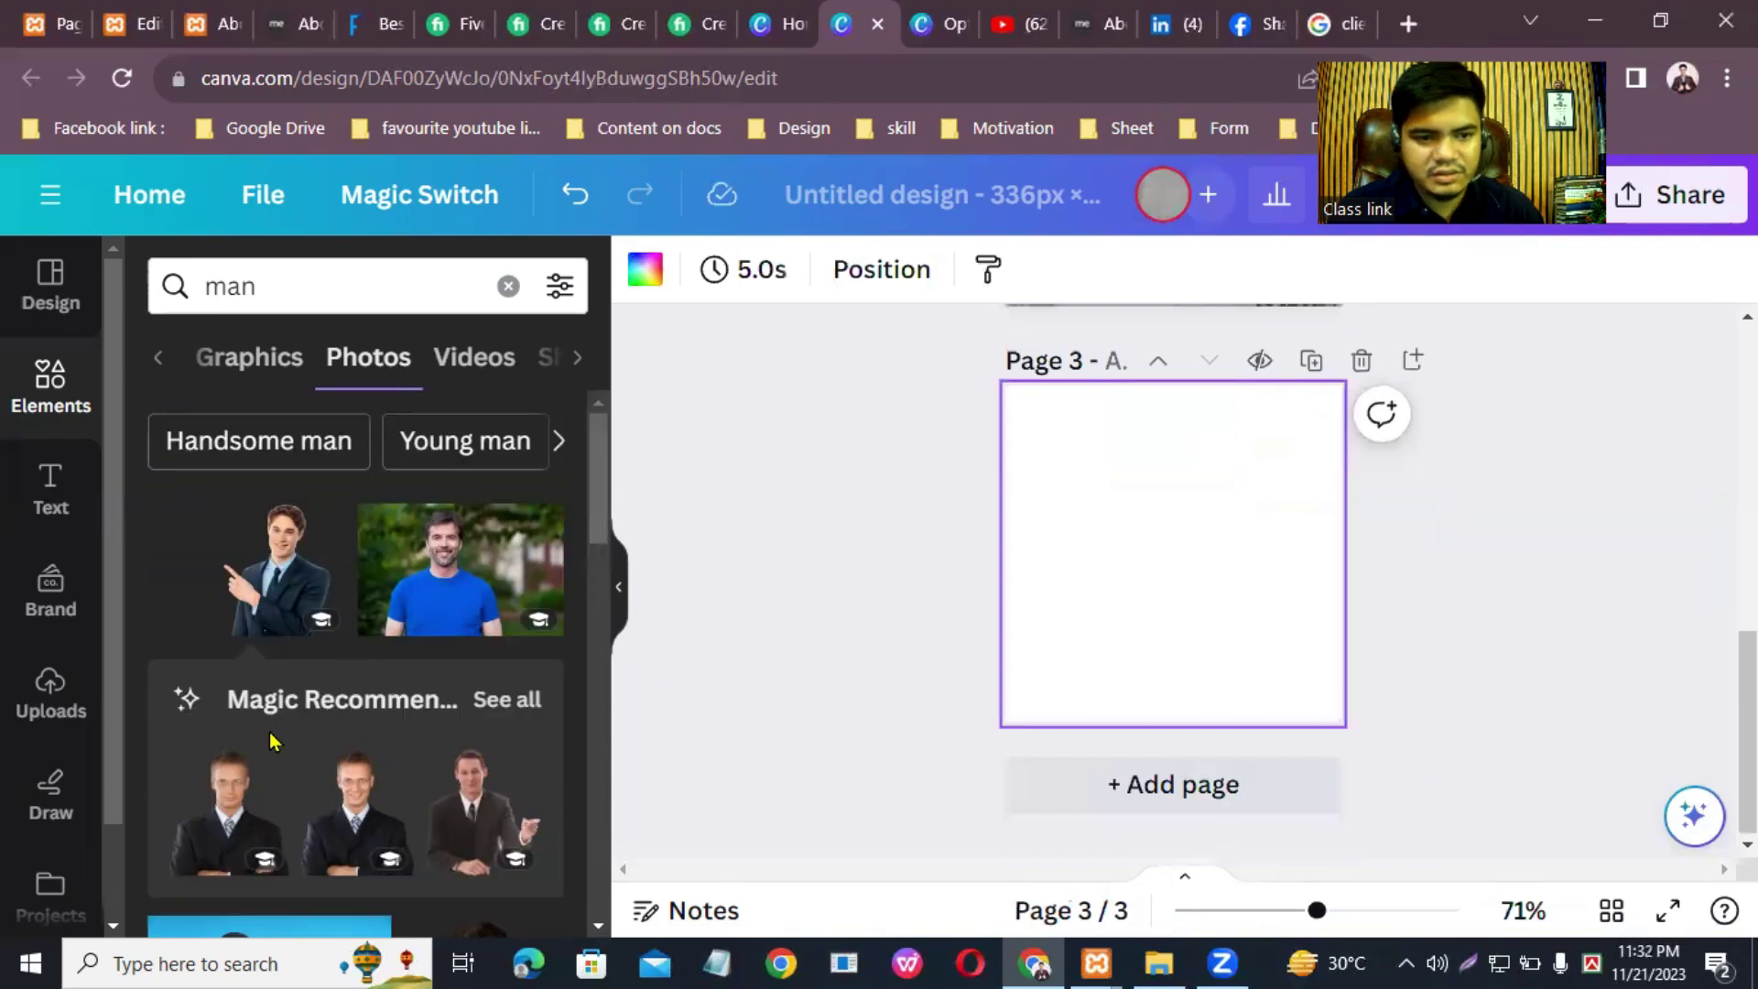
{"action": "left_click", "coordinate": [247, 789]}
{"action": "right_click", "coordinate": [1238, 546]}
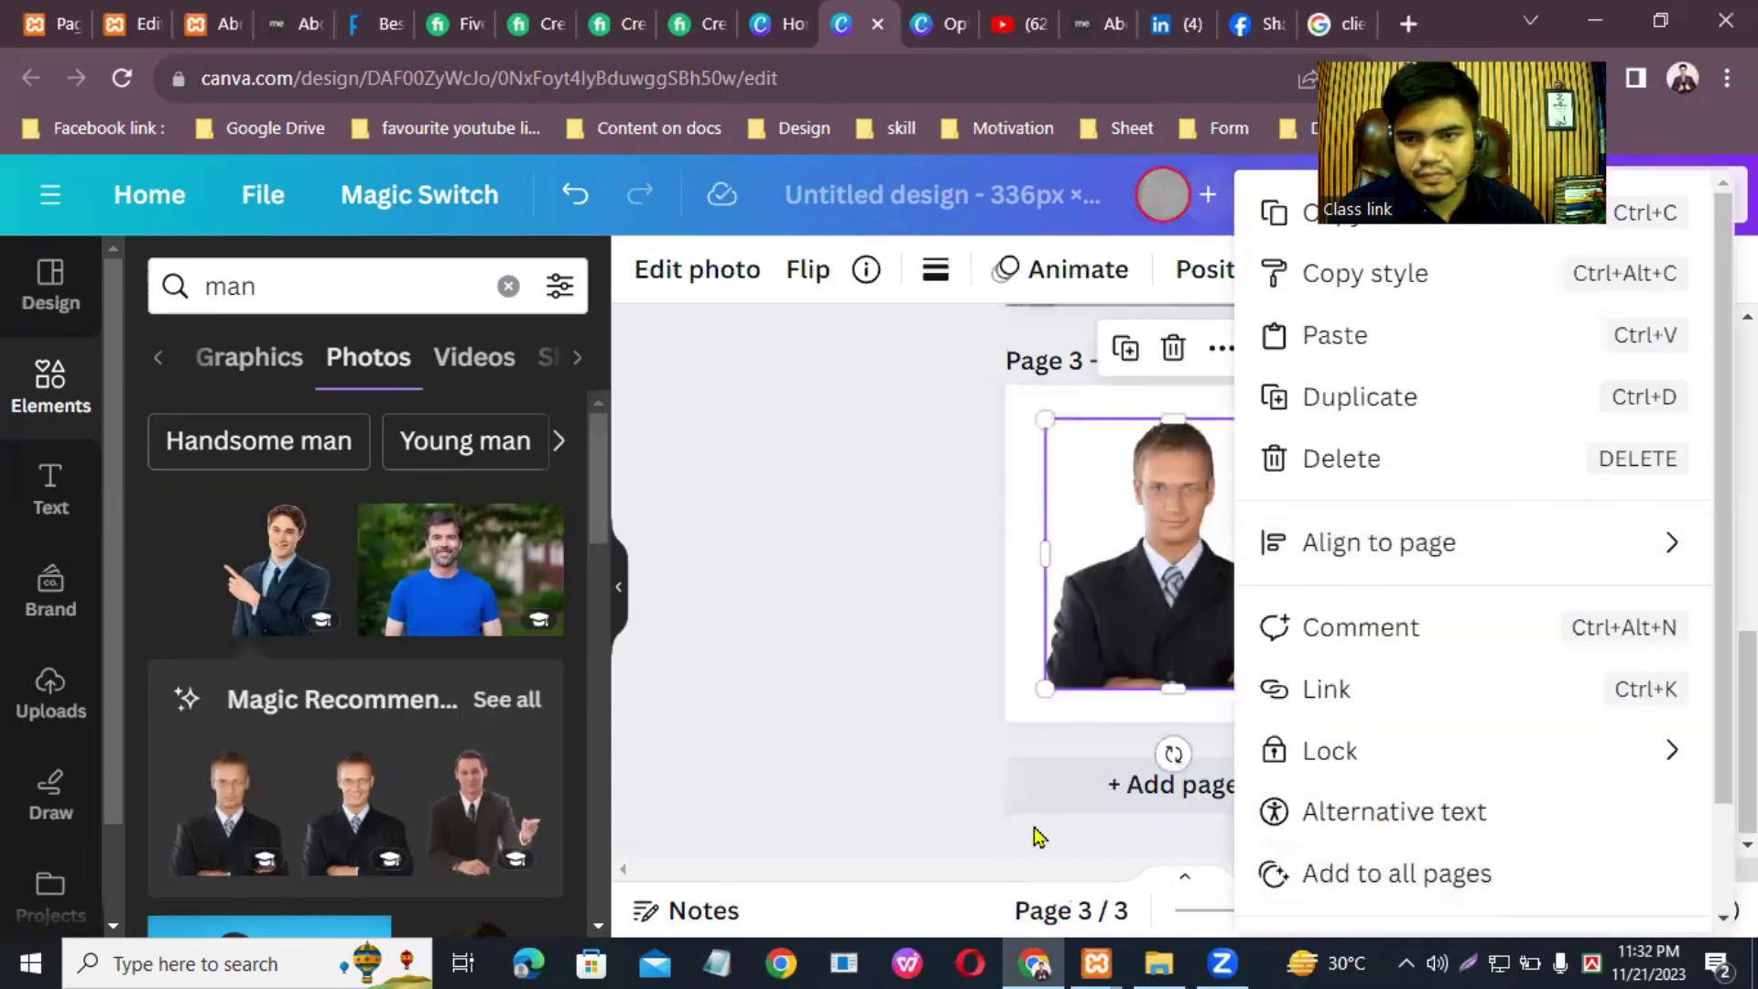
{"action": "scroll", "coordinate": [1392, 757], "scroll_direction": "down", "scroll_amount": 2}
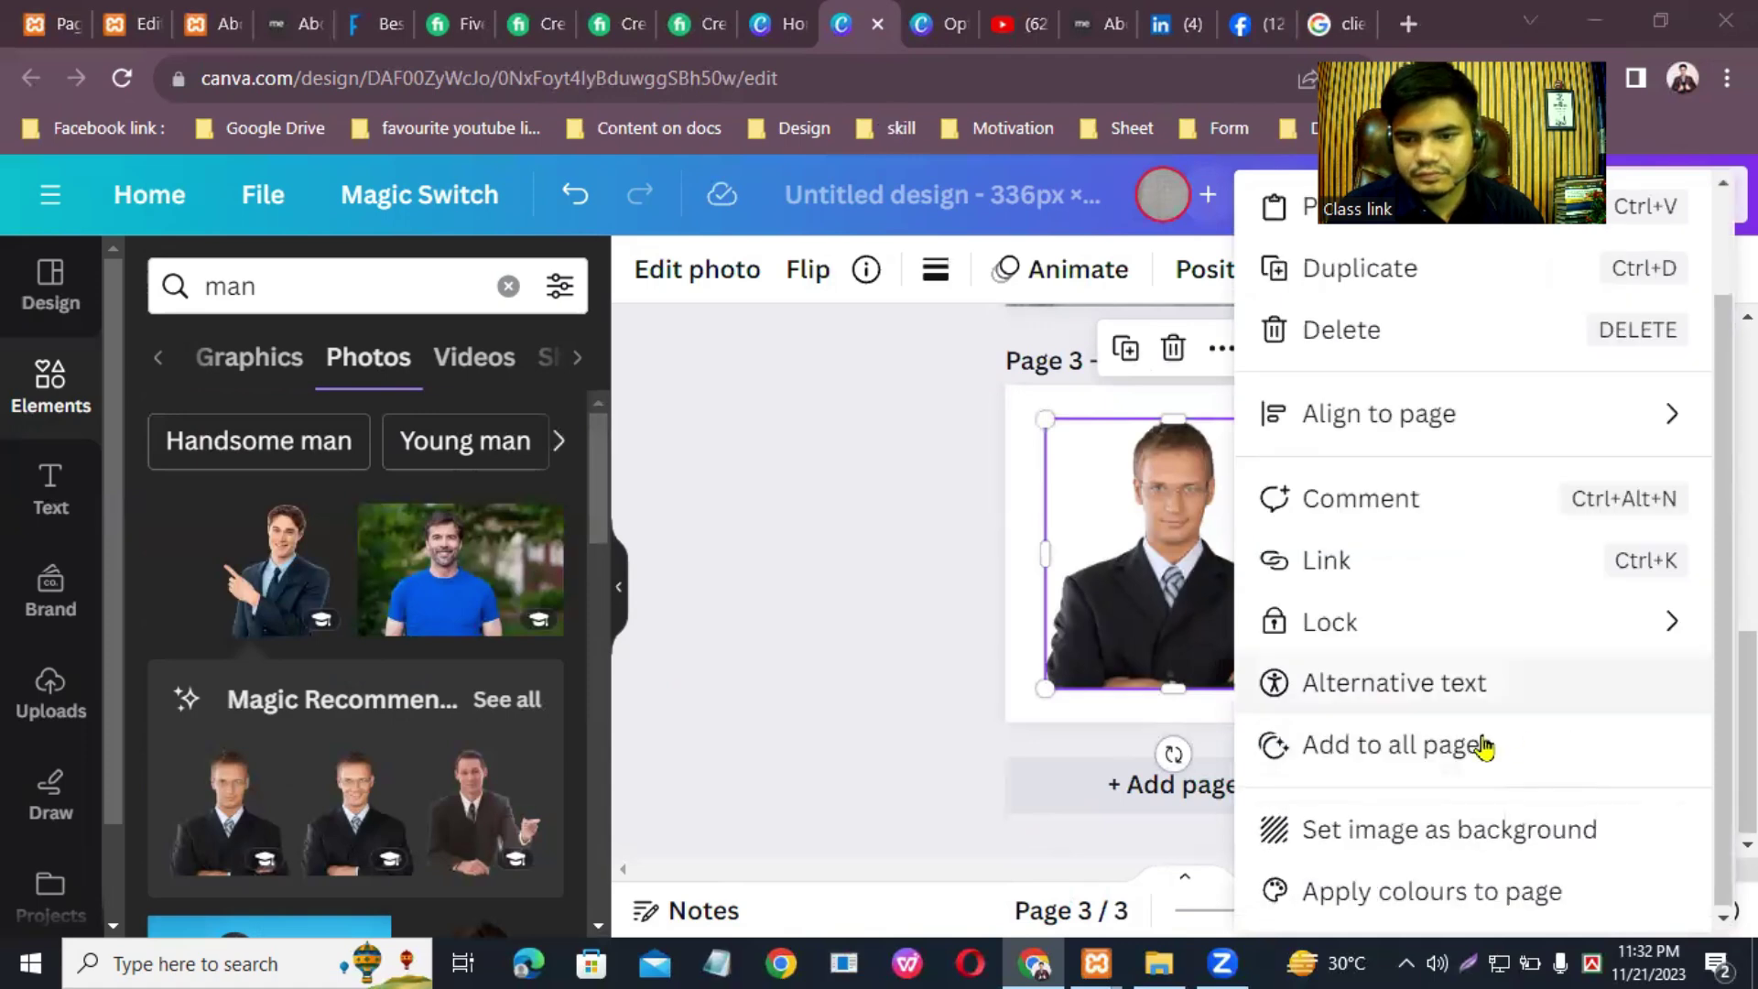
{"action": "left_click", "coordinate": [1389, 828]}
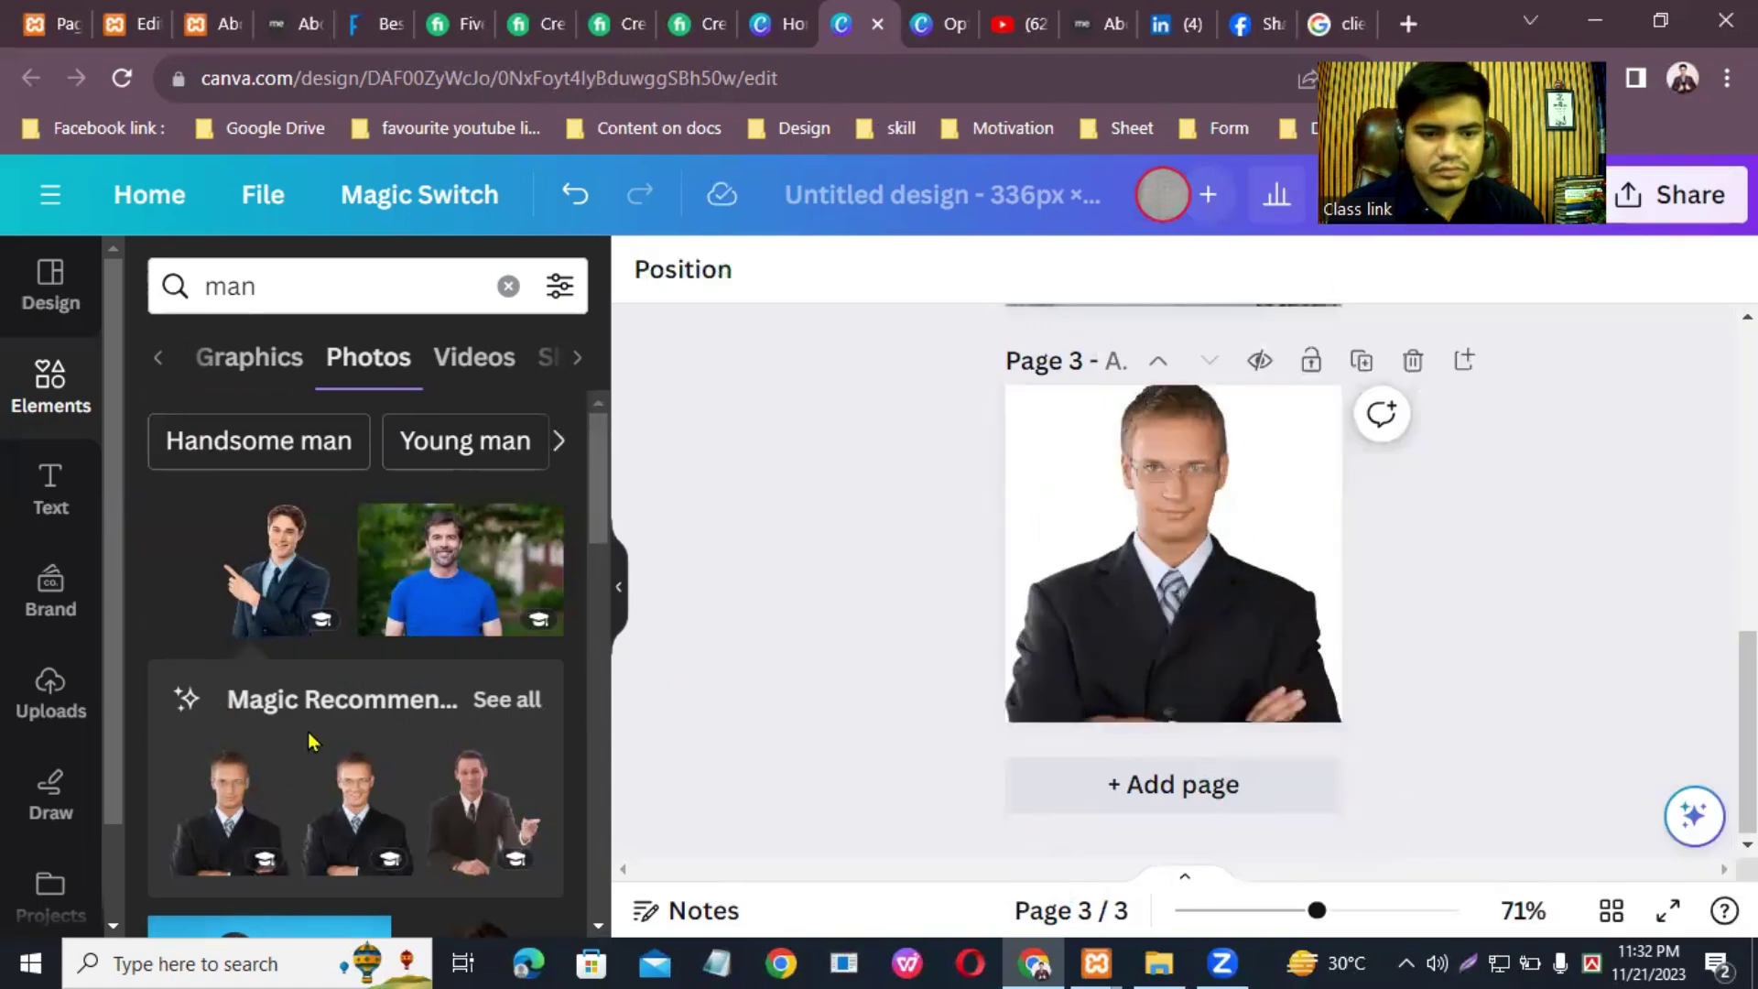
Step: Add a fourth page with a smiling black-shirt man photo set as its background
{"action": "left_click", "coordinate": [1168, 804]}
{"action": "scroll", "coordinate": [325, 719], "scroll_direction": "down", "scroll_amount": 5}
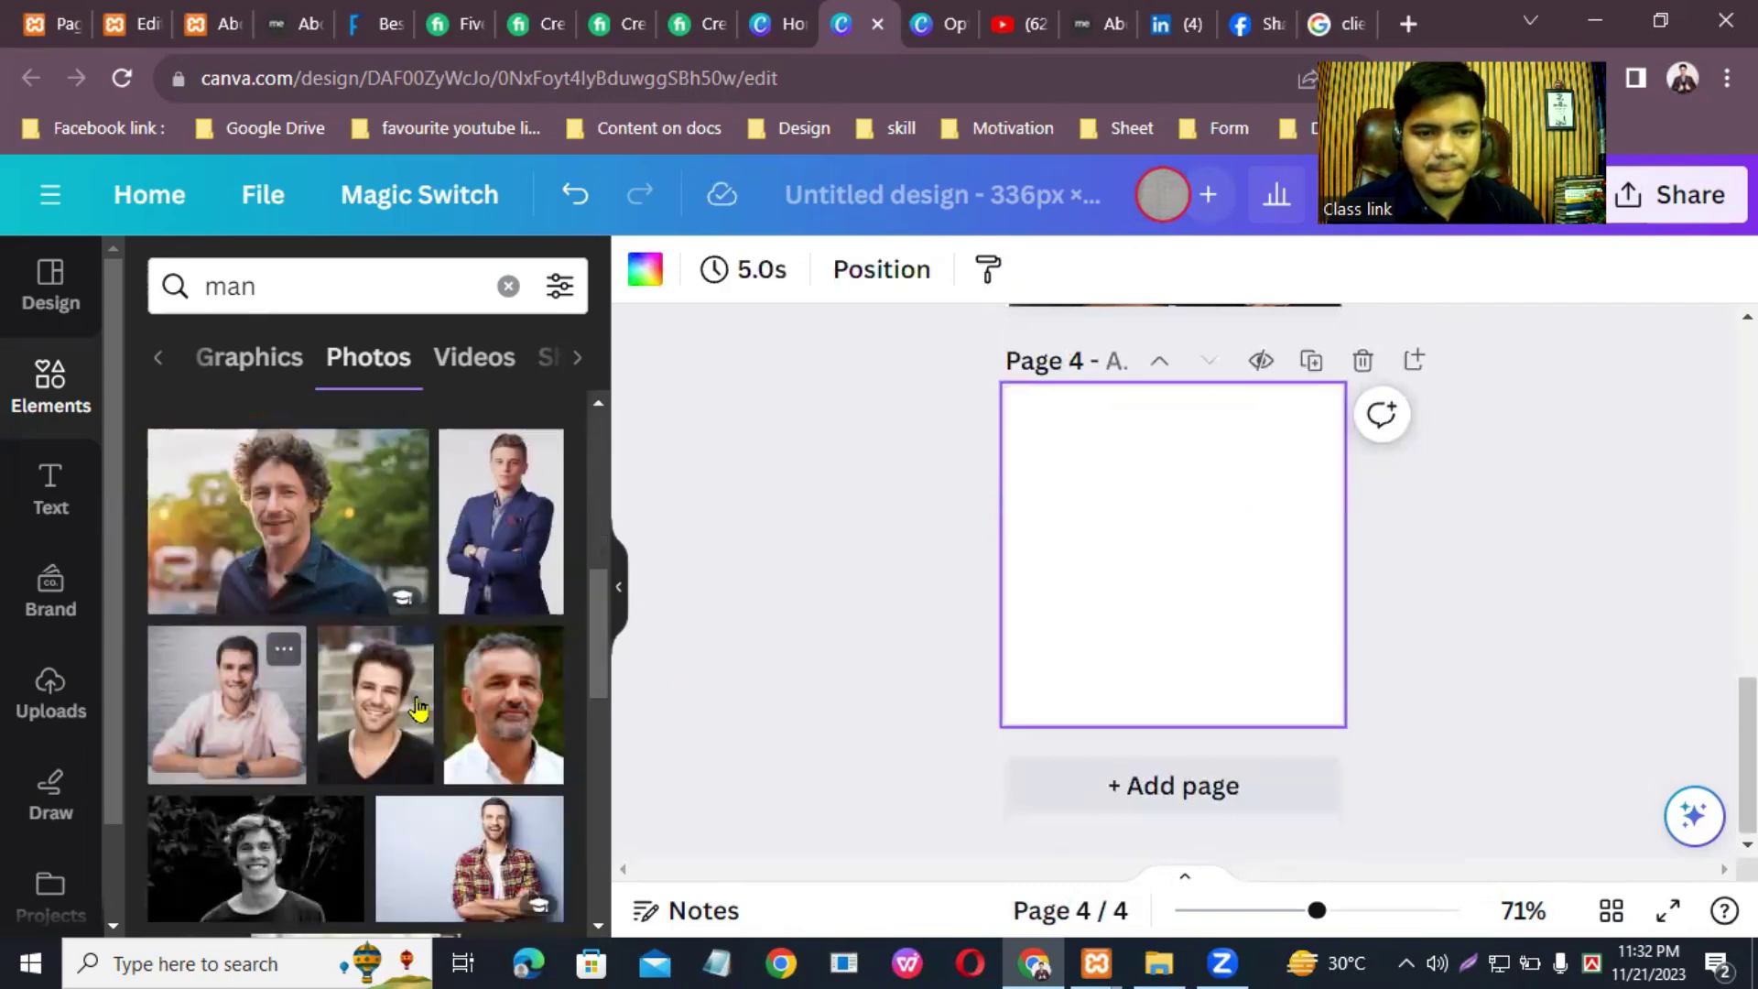
{"action": "left_click", "coordinate": [389, 728]}
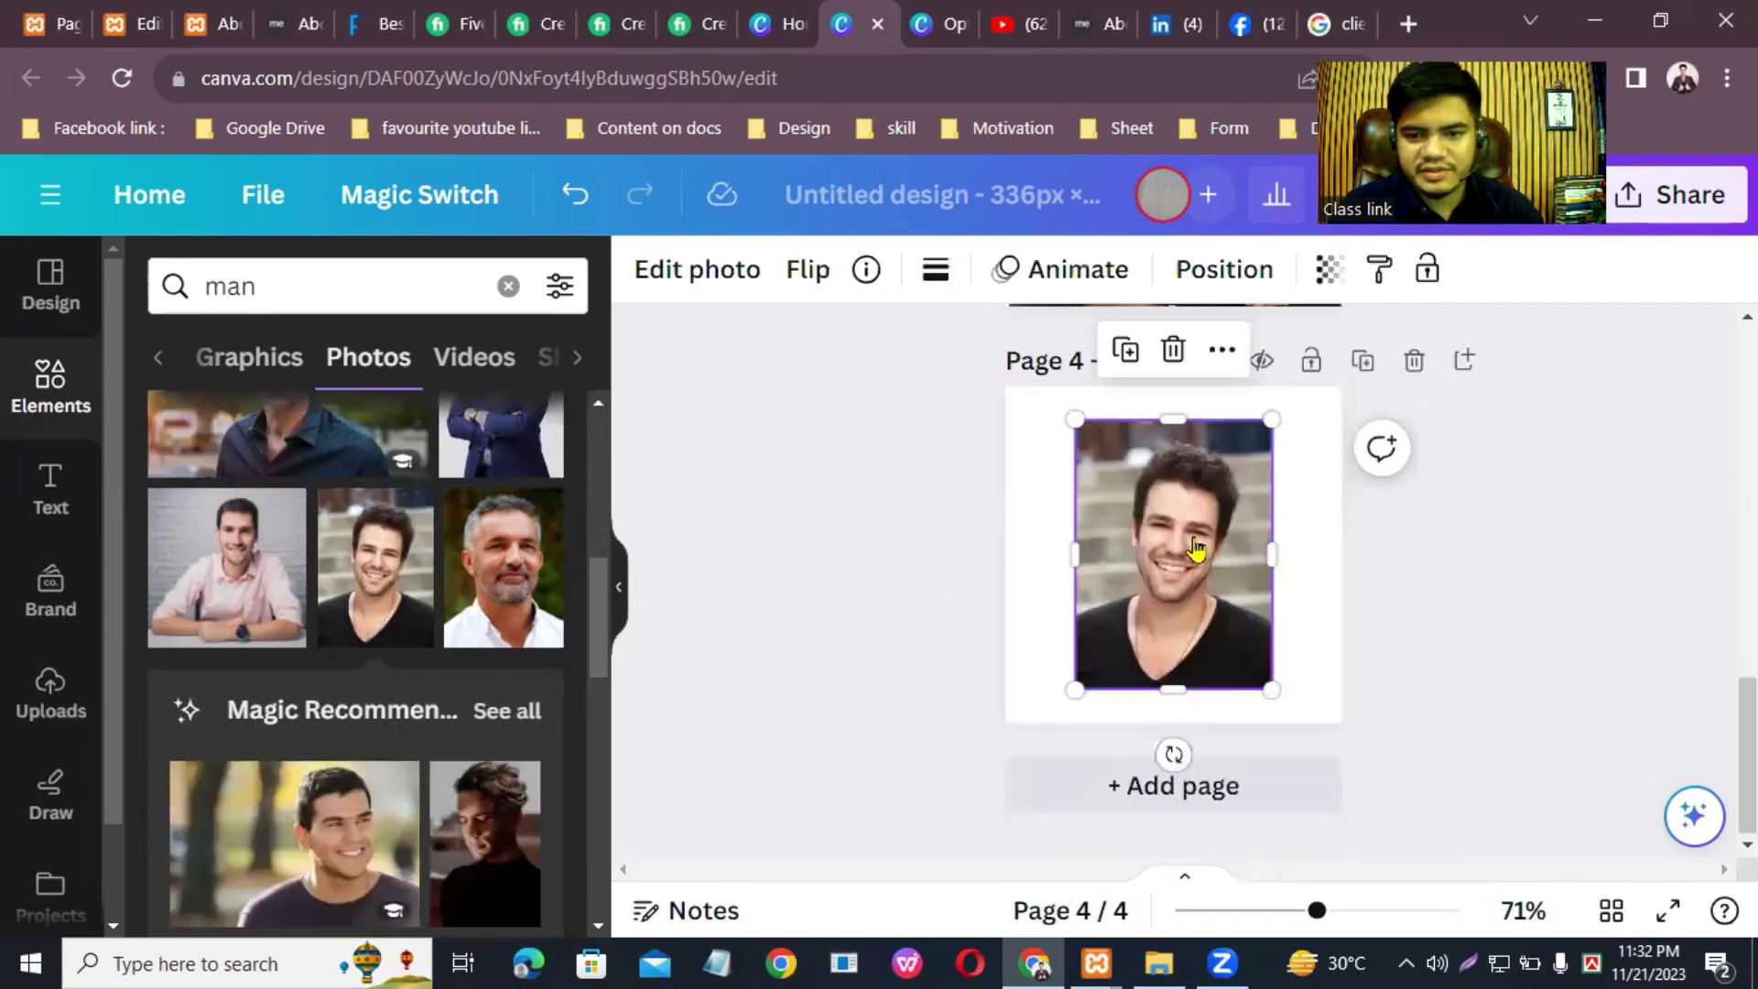
{"action": "right_click", "coordinate": [1185, 549]}
{"action": "scroll", "coordinate": [1264, 847], "scroll_direction": "down", "scroll_amount": 2}
{"action": "left_click", "coordinate": [1306, 828]}
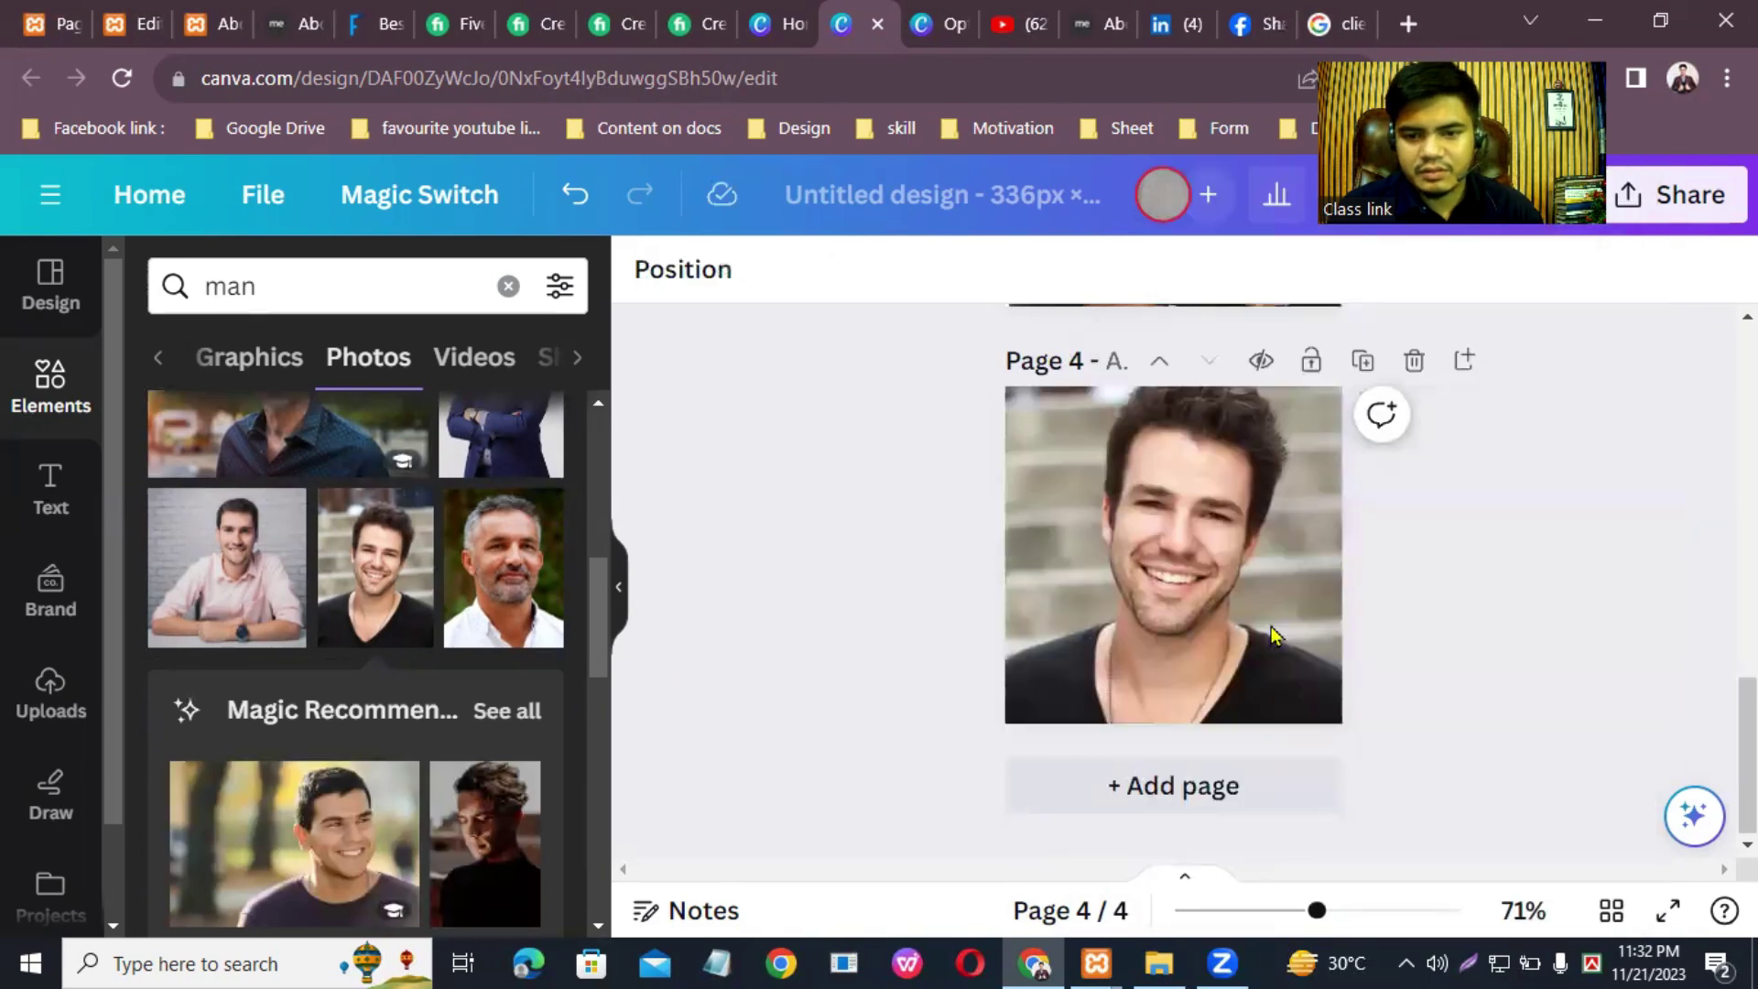
{"action": "left_click", "coordinate": [1655, 195]}
Step: Download all four design pages as PNG in Untitled design (6).zip
{"action": "scroll", "coordinate": [1484, 781], "scroll_direction": "down", "scroll_amount": 4}
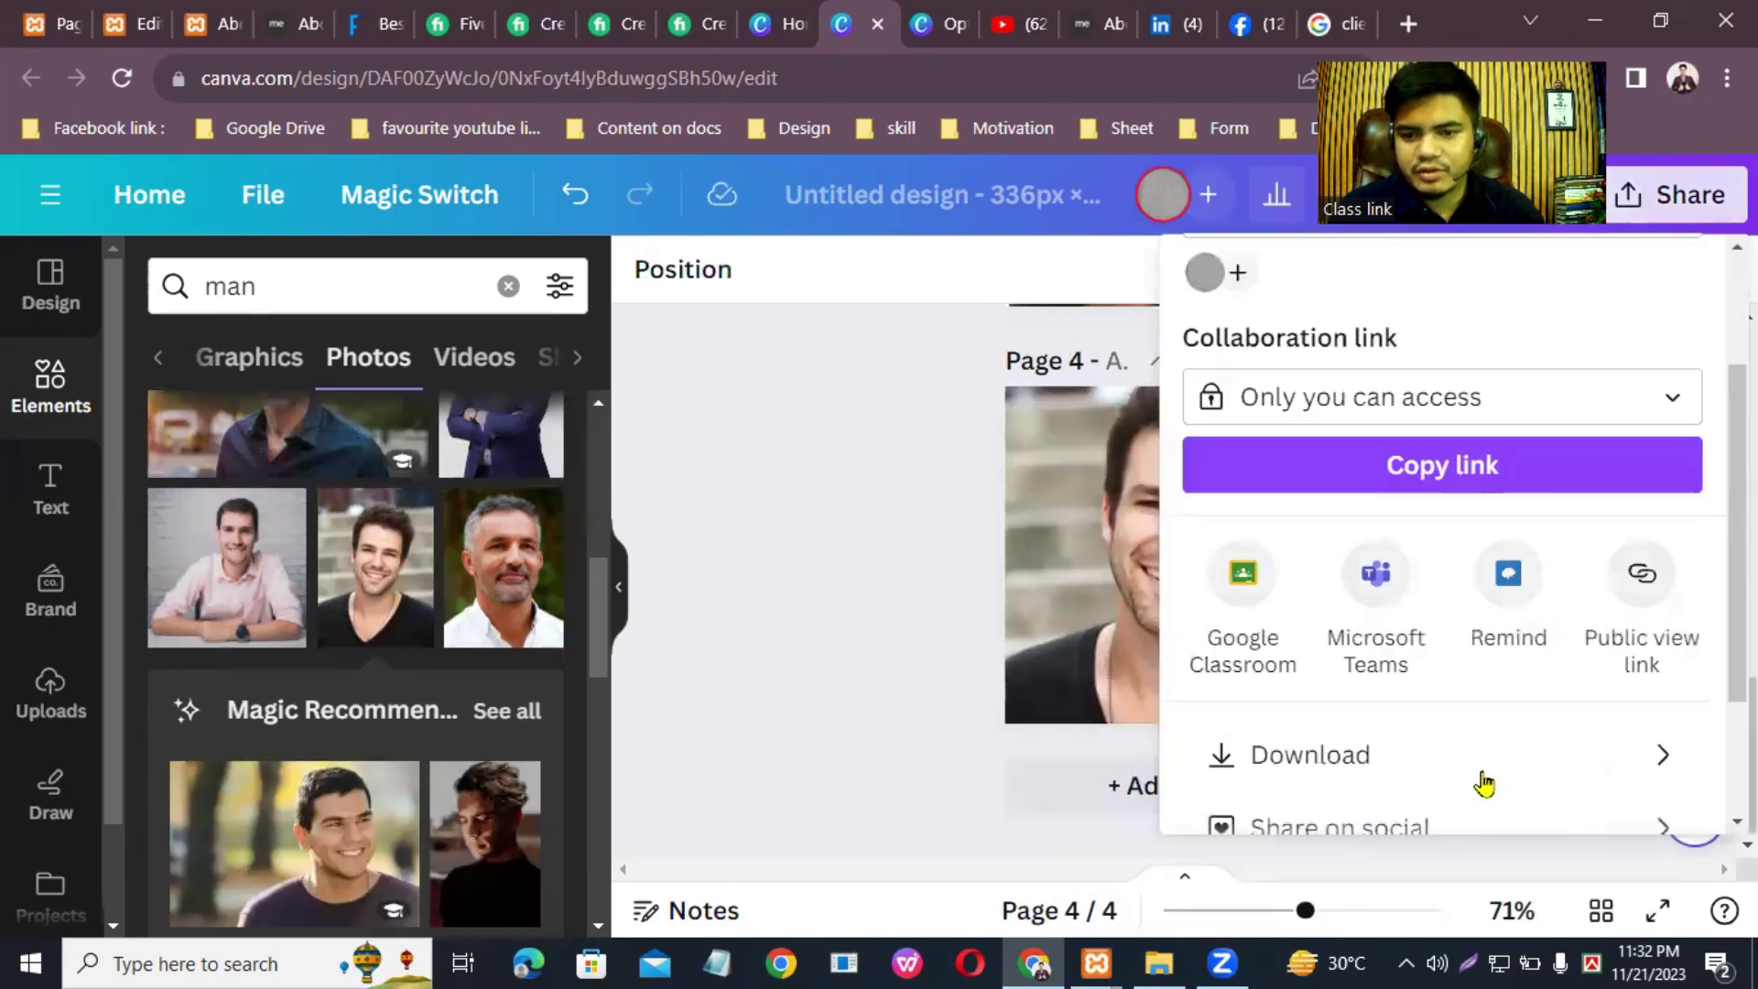
{"action": "left_click", "coordinate": [1311, 572]}
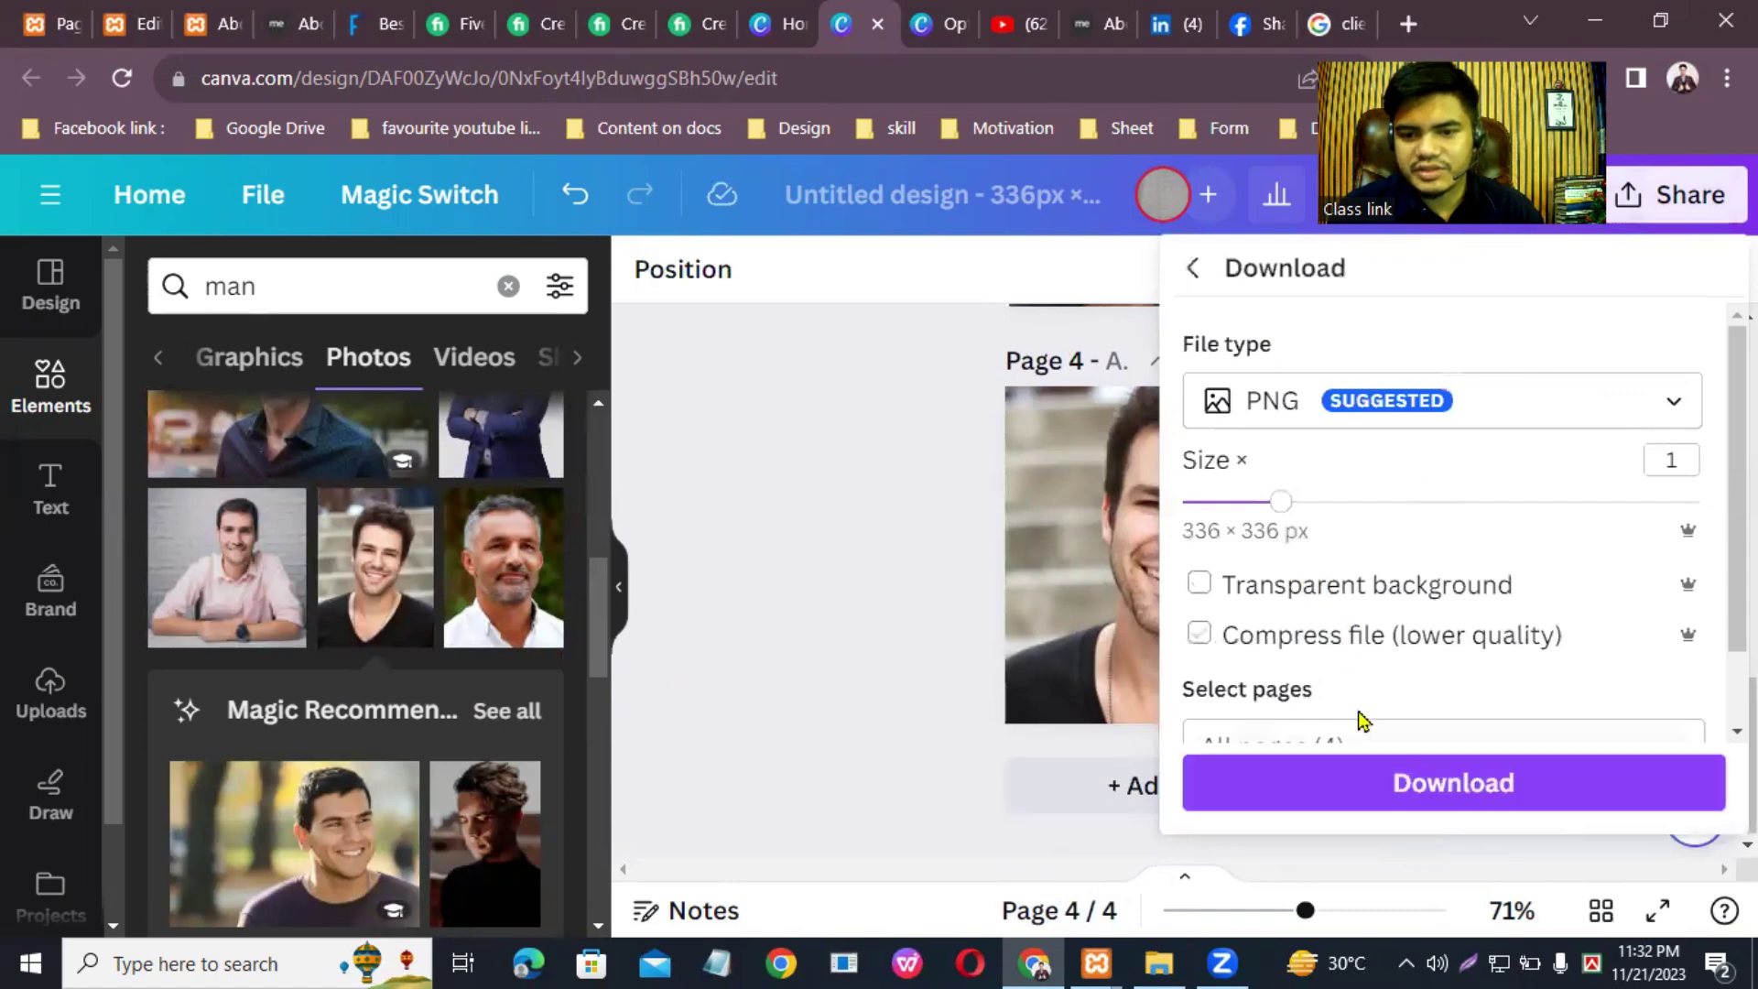
{"action": "scroll", "coordinate": [1358, 717], "scroll_direction": "down", "scroll_amount": 1}
{"action": "left_click", "coordinate": [1431, 793]}
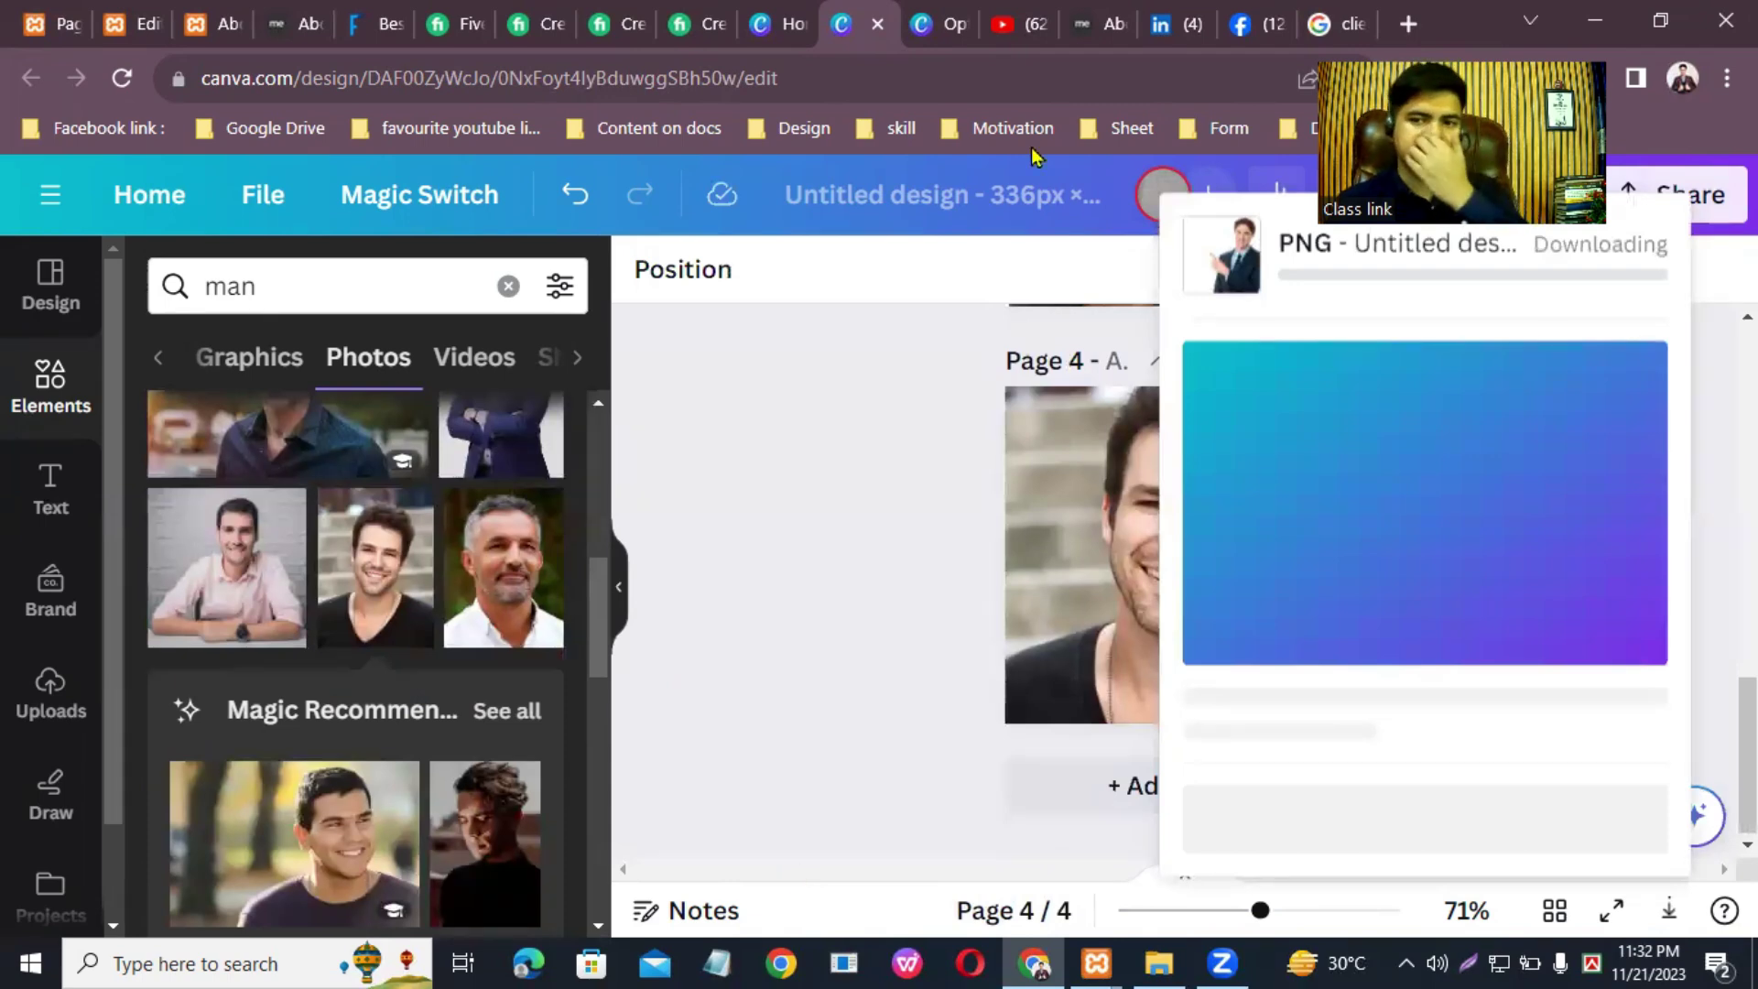
{"action": "left_click", "coordinate": [129, 15]}
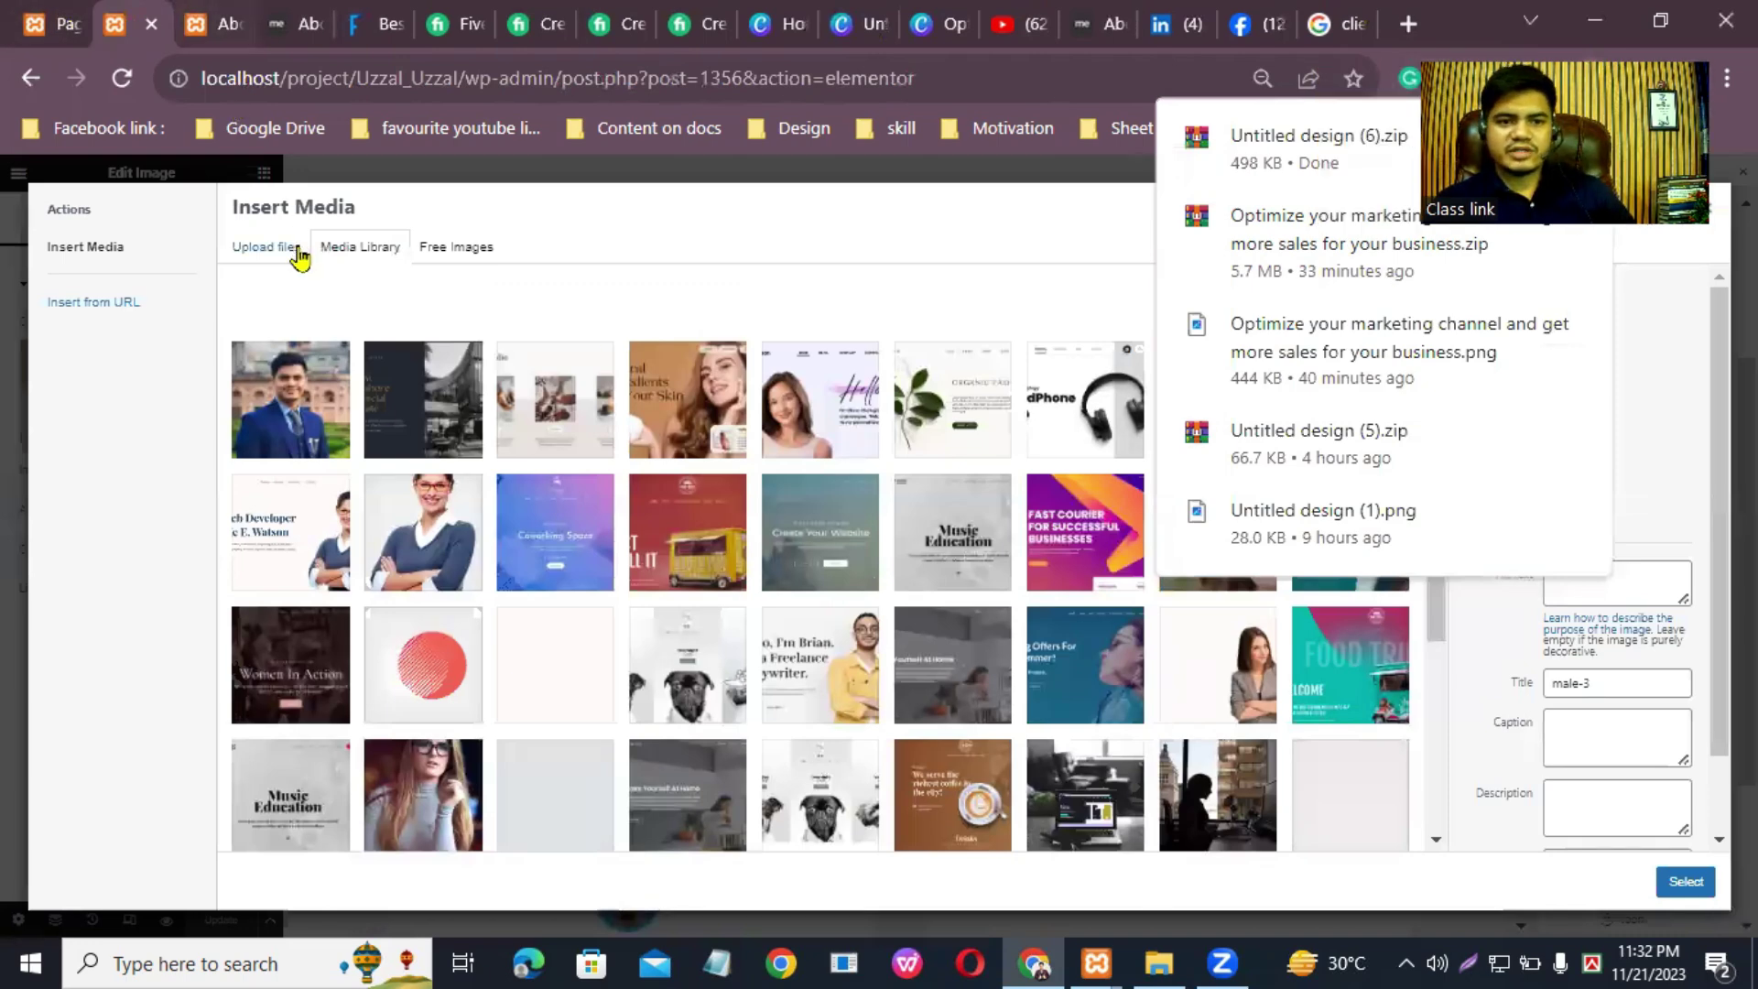
Step: Browse to Downloads in the Insert Media file picker, then cancel without uploading a file
{"action": "left_click", "coordinate": [269, 244]}
{"action": "left_click", "coordinate": [998, 549]}
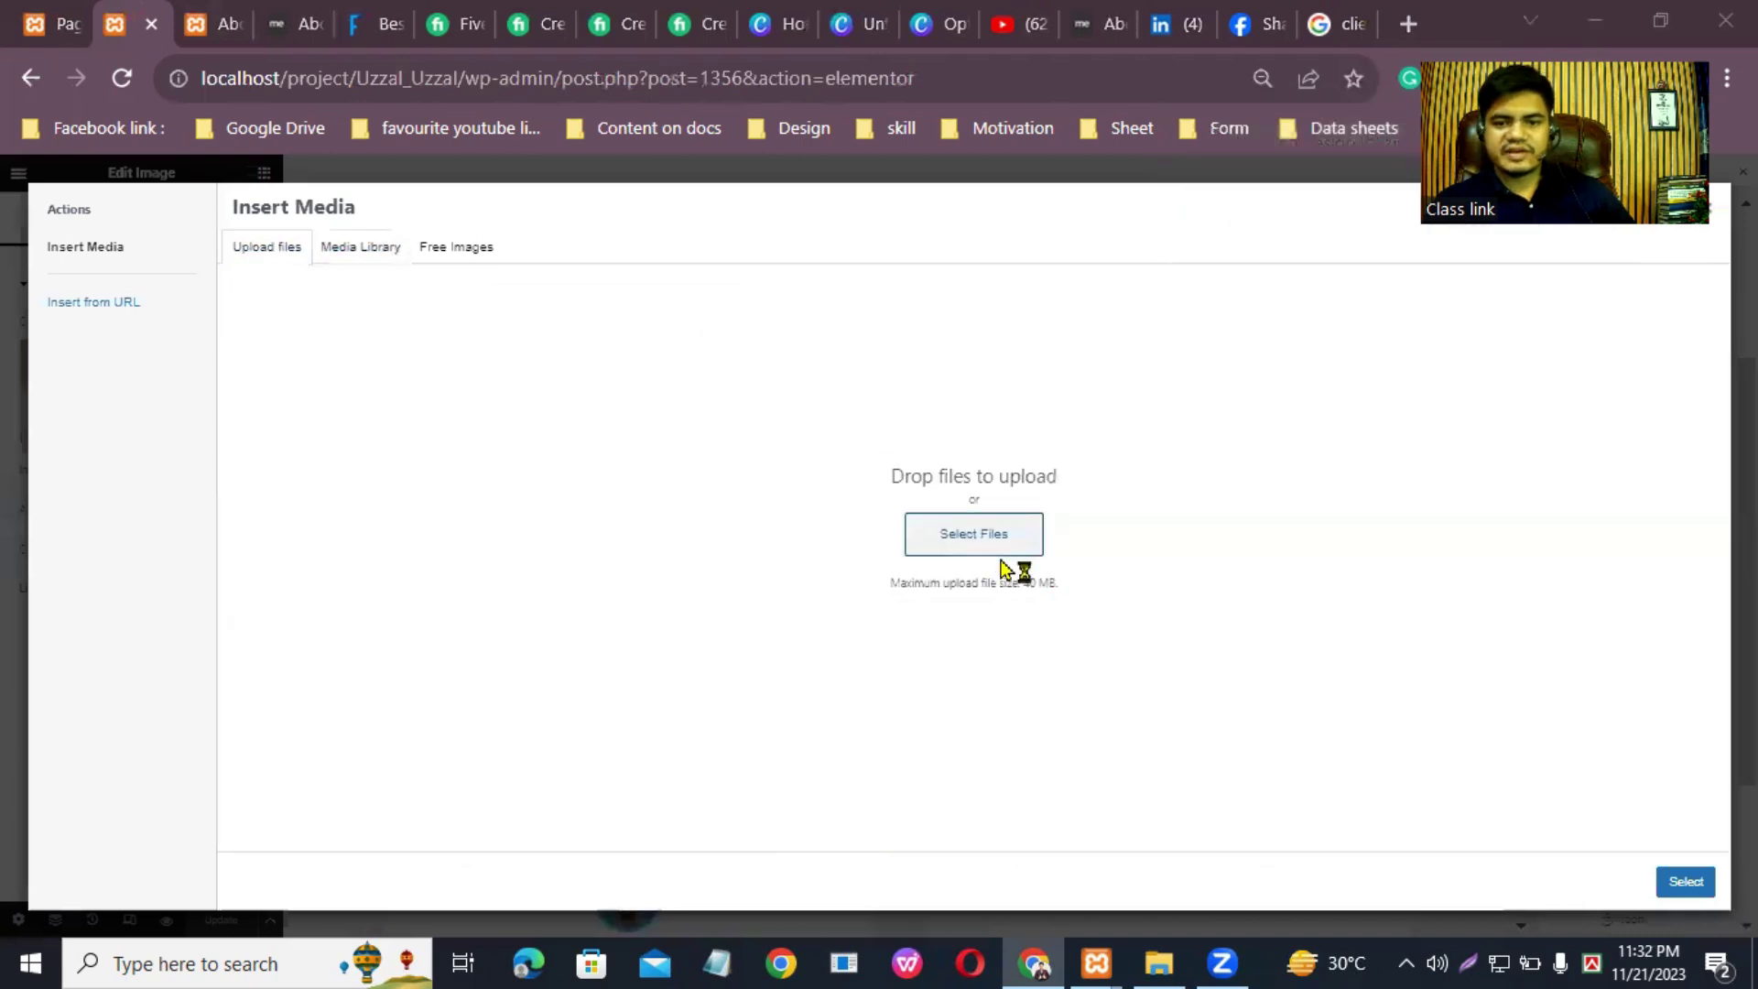
{"action": "left_click", "coordinate": [479, 559]}
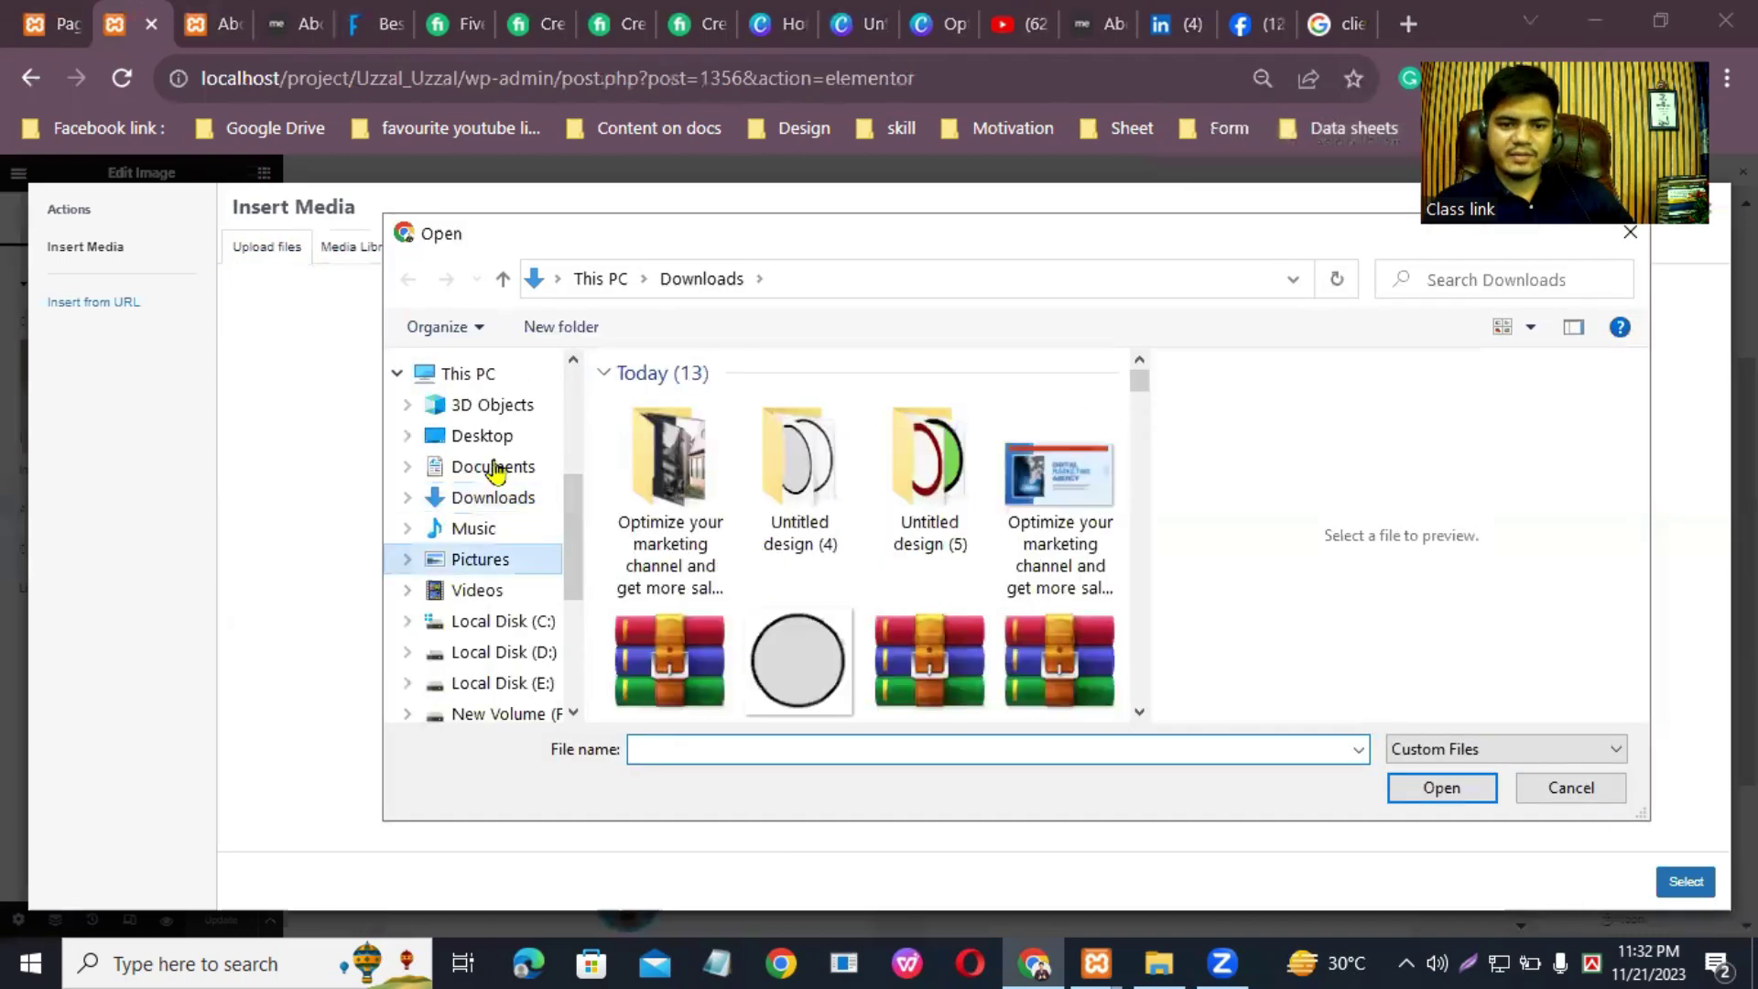
{"action": "left_click", "coordinate": [505, 497]}
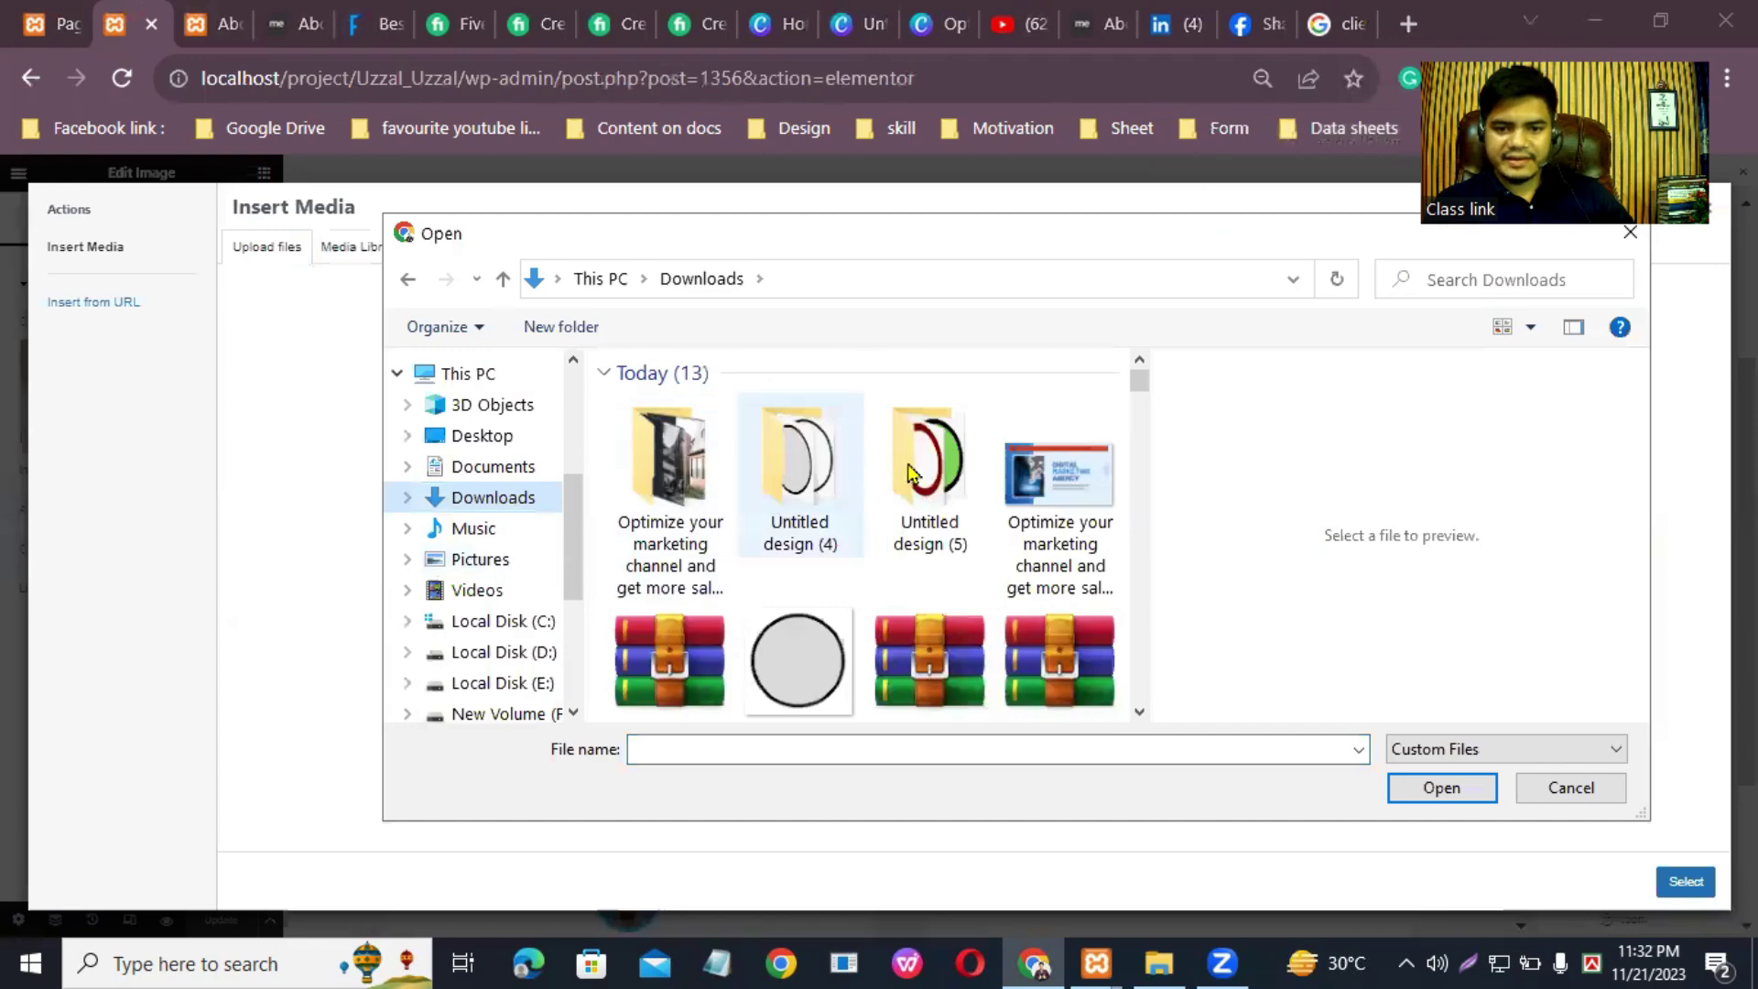
{"action": "scroll", "coordinate": [1140, 407], "scroll_direction": "down", "scroll_amount": 5}
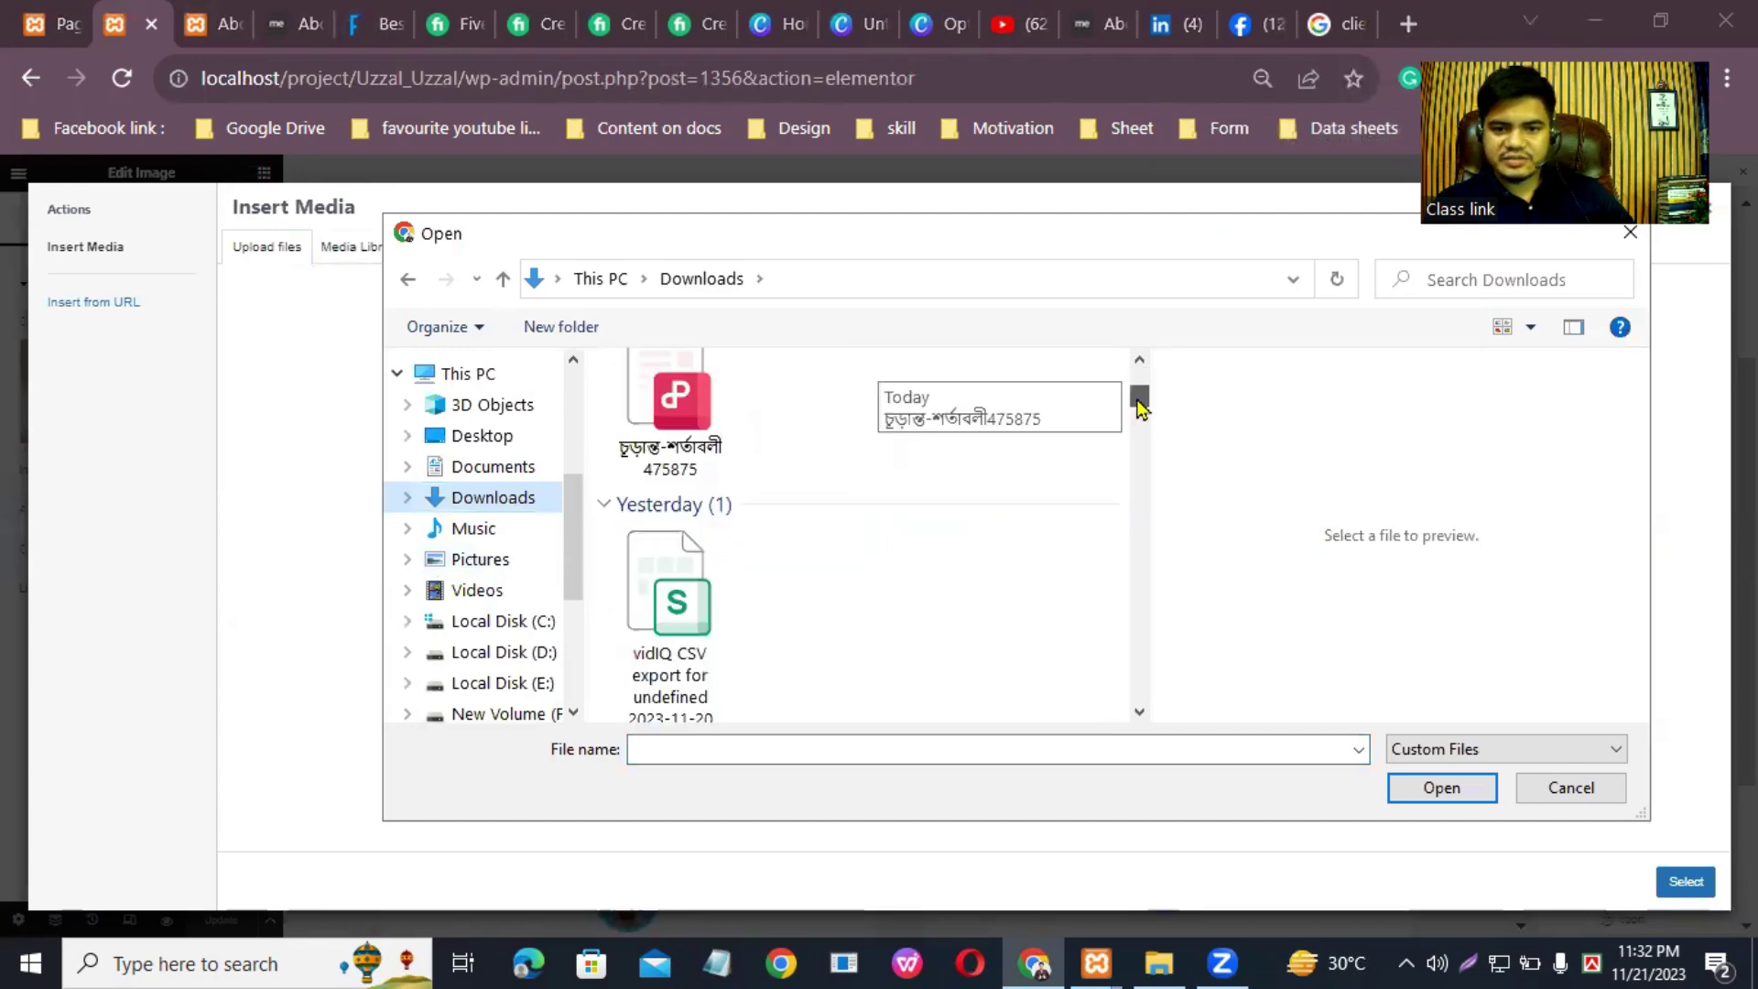
{"action": "scroll", "coordinate": [1135, 370], "scroll_direction": "up", "scroll_amount": 3}
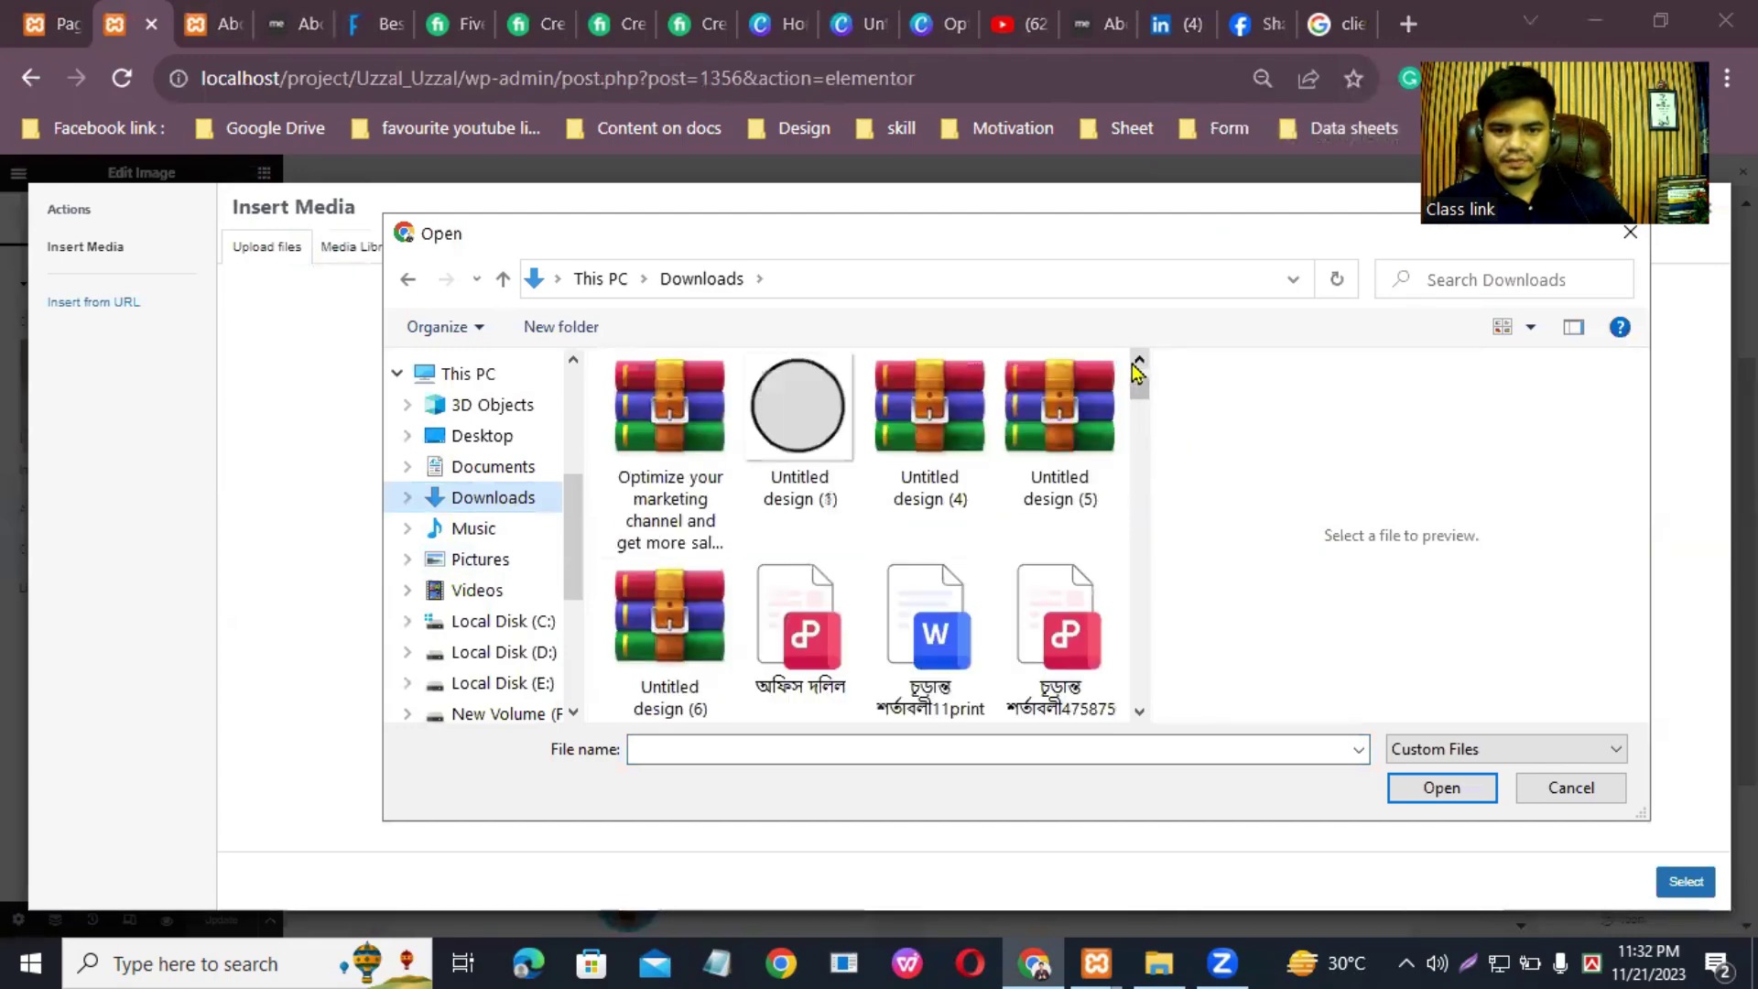
{"action": "left_click", "coordinate": [1137, 361]}
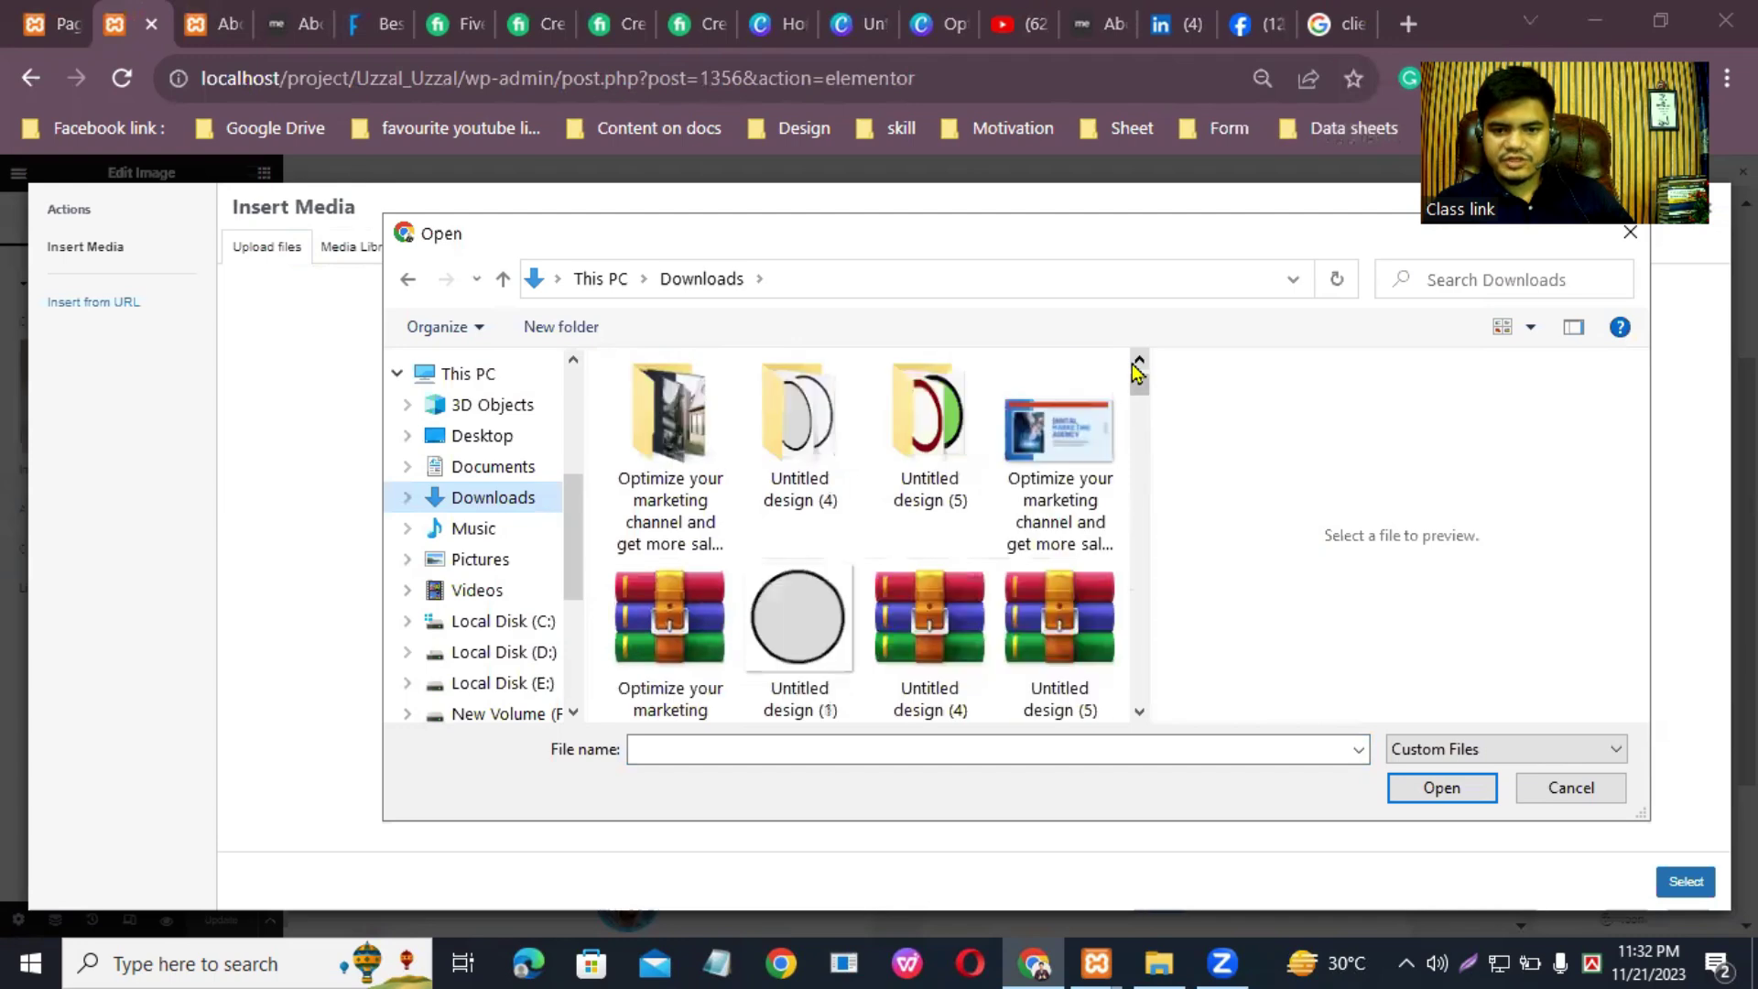
{"action": "left_click", "coordinate": [1587, 788]}
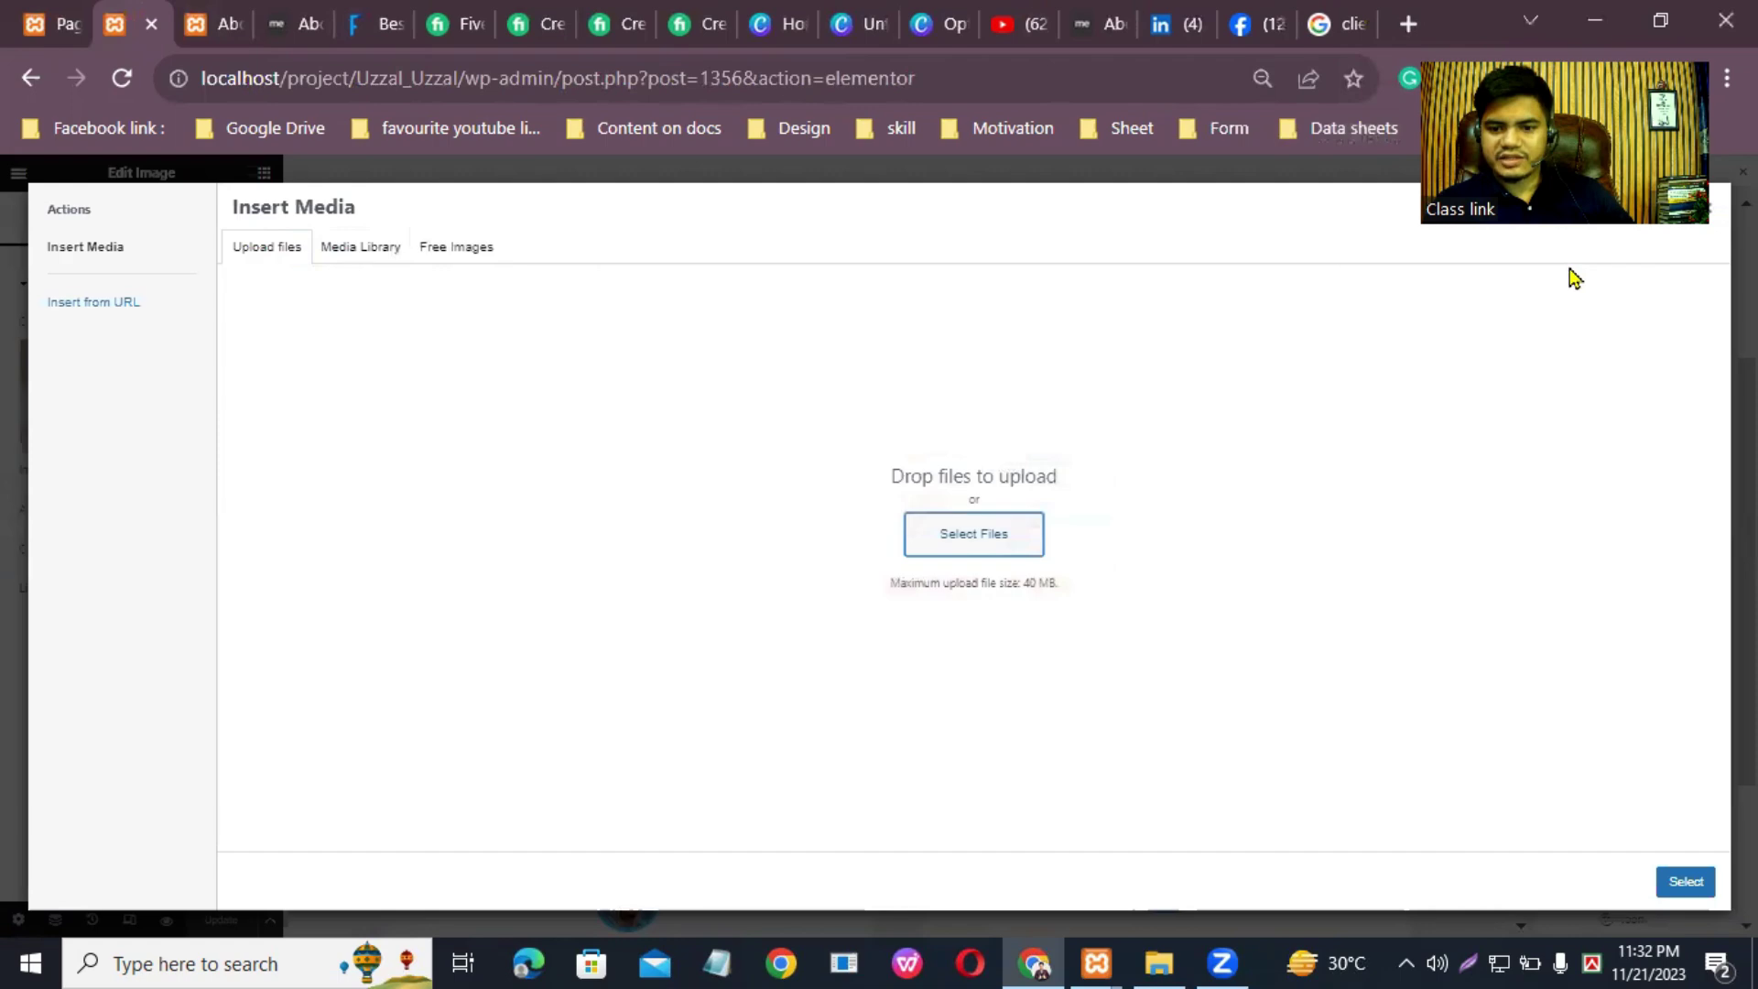
{"action": "left_click", "coordinate": [1159, 961]}
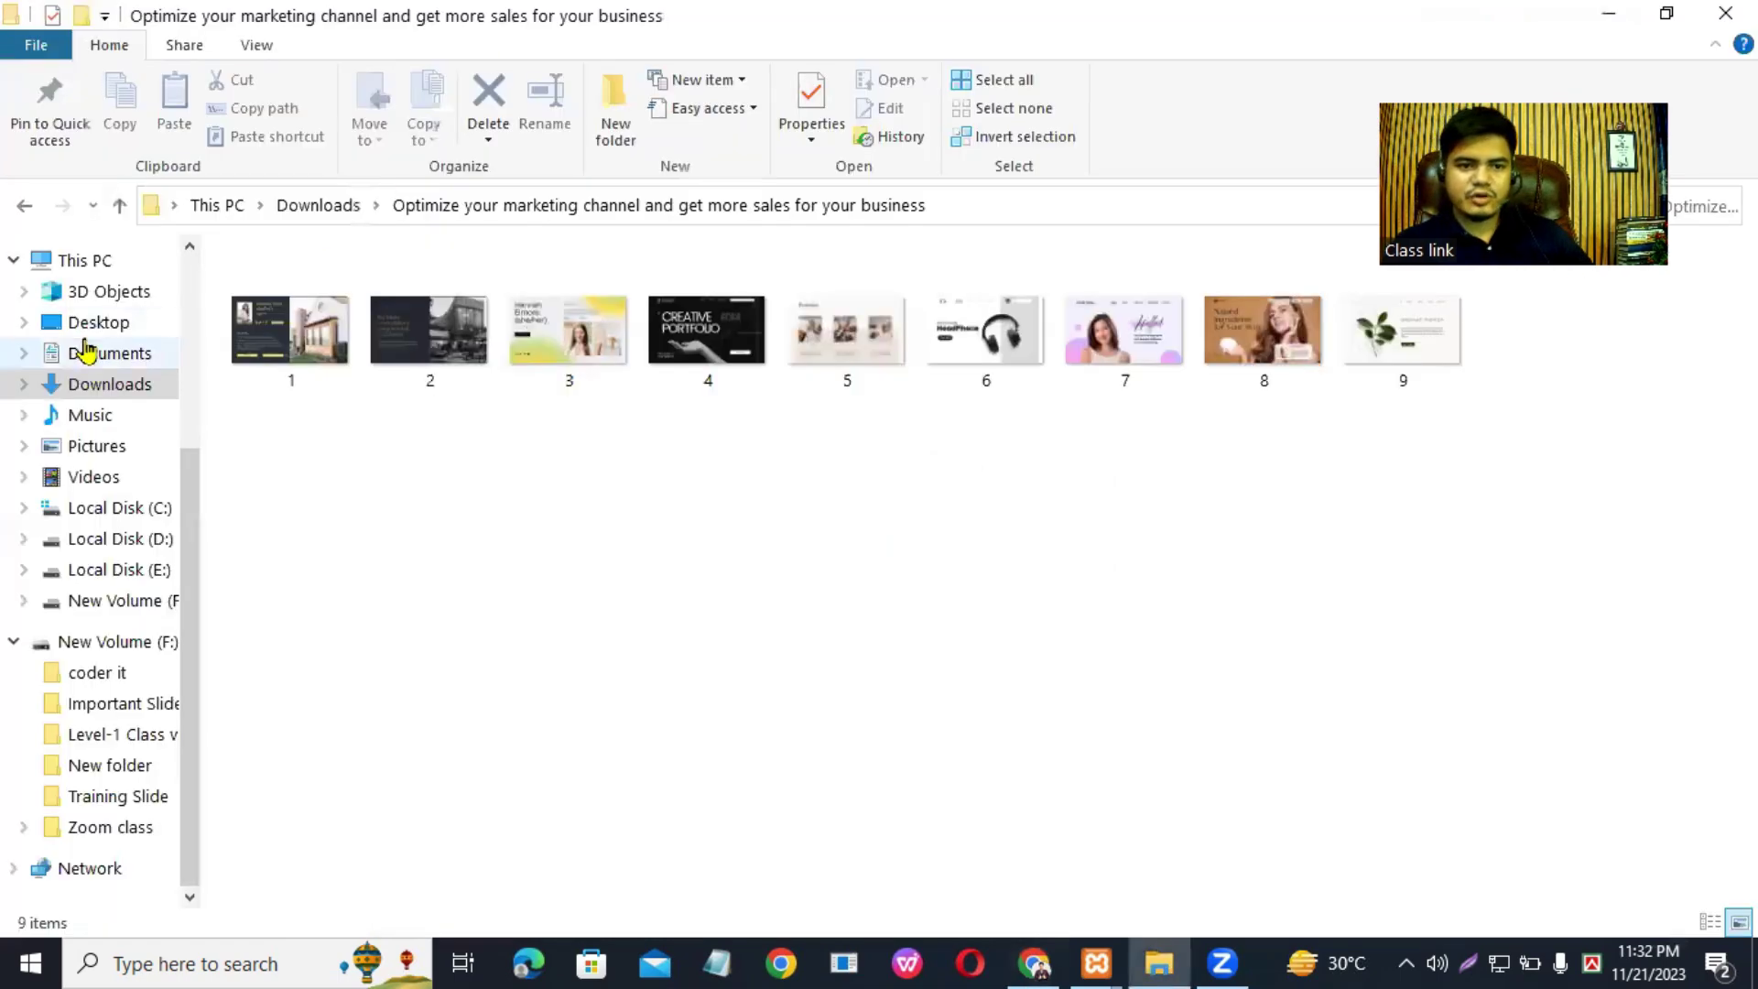
Step: Extract Untitled design (6).zip in Downloads into a folder of four photos
{"action": "left_click", "coordinate": [119, 382]}
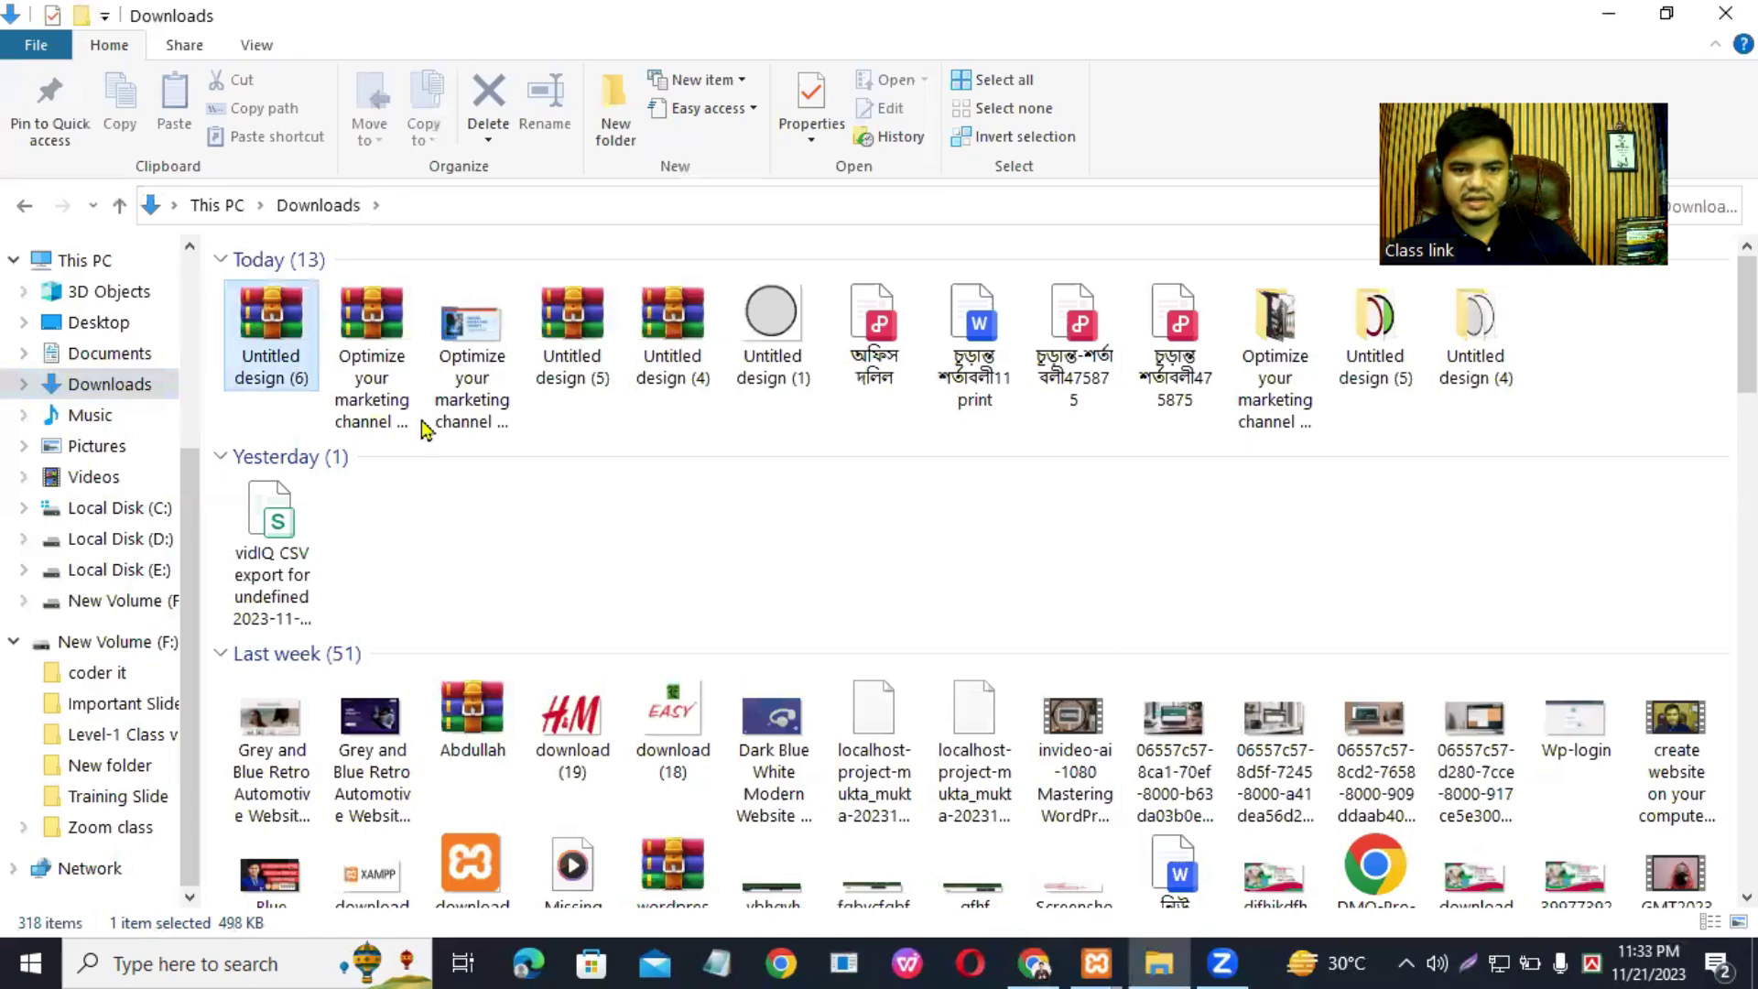
{"action": "right_click", "coordinate": [291, 355]}
{"action": "left_click", "coordinate": [401, 357]}
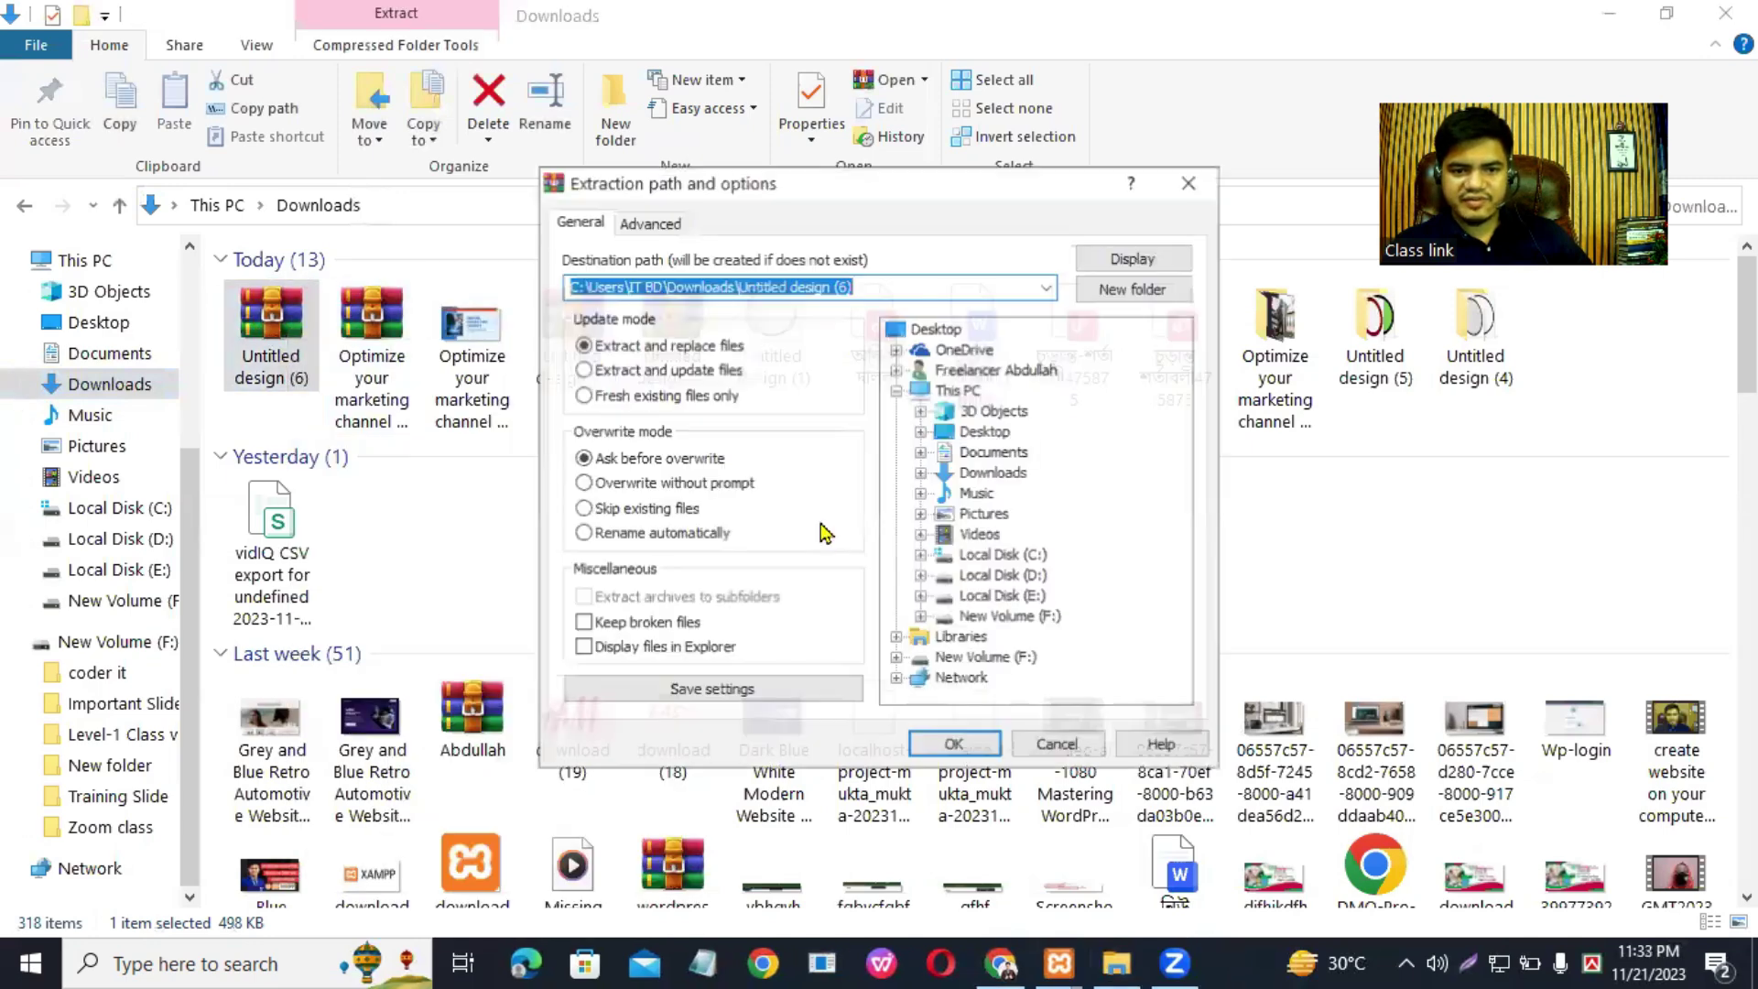
{"action": "left_click", "coordinate": [953, 742]}
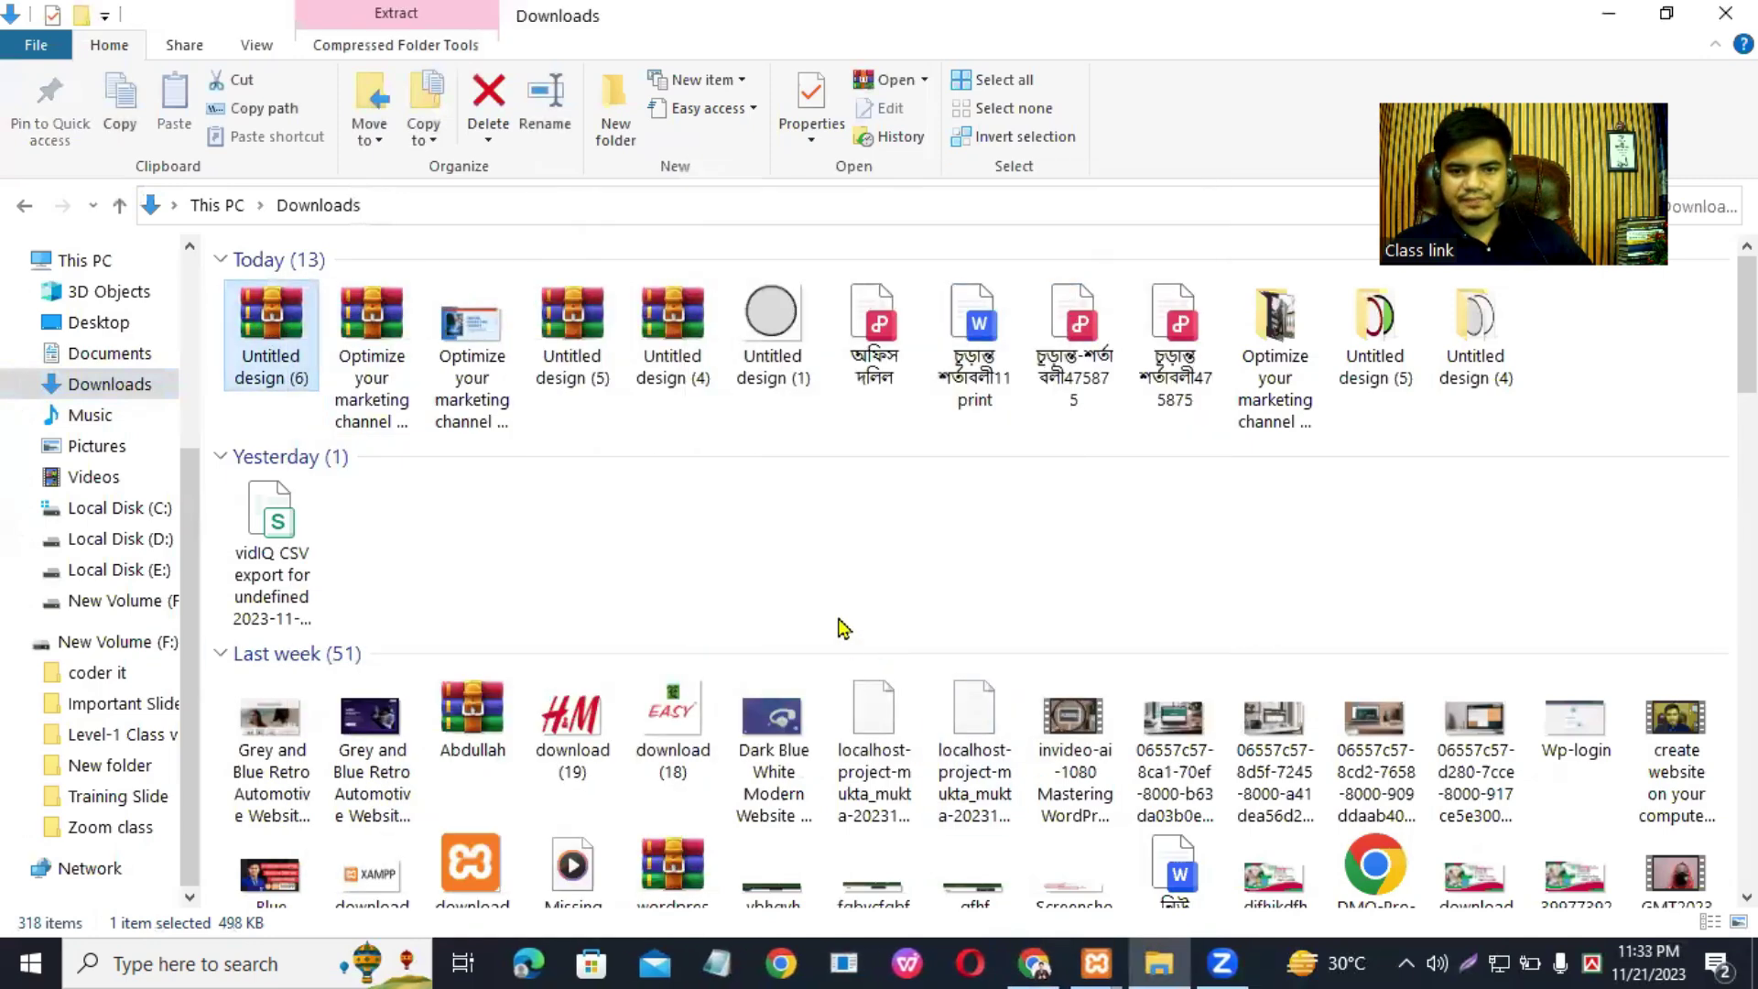
{"action": "double_click", "coordinate": [1562, 340]}
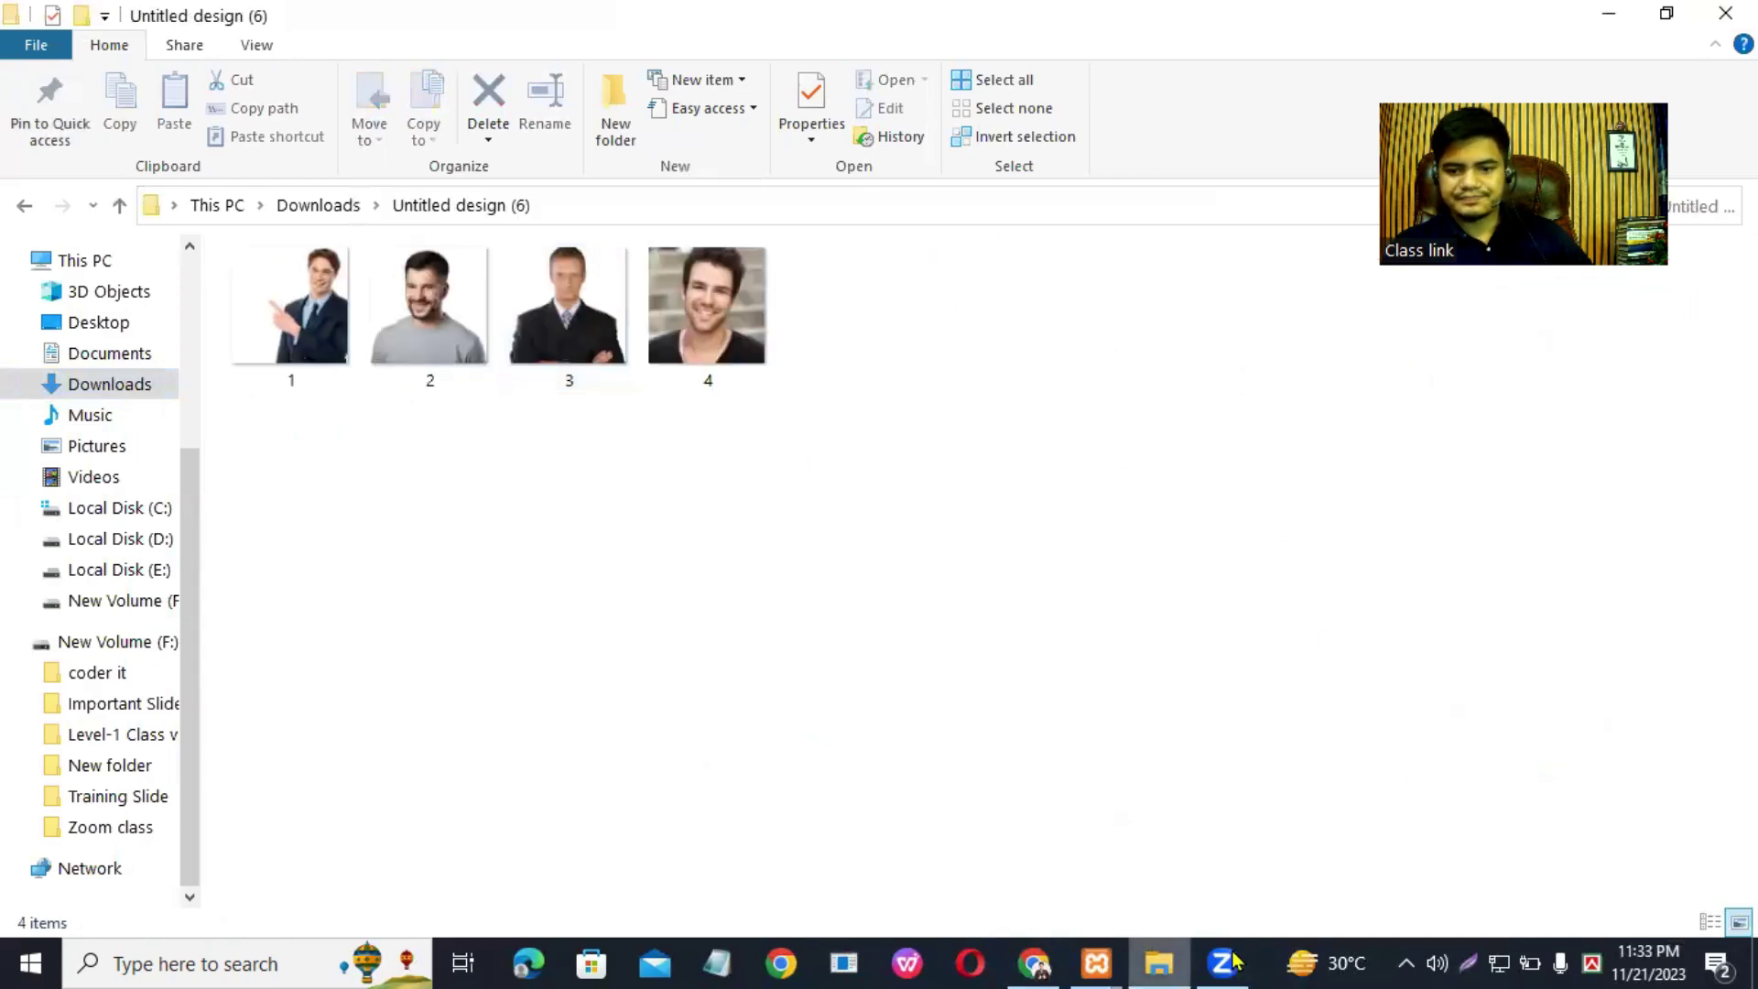
{"action": "left_click", "coordinate": [1059, 958]}
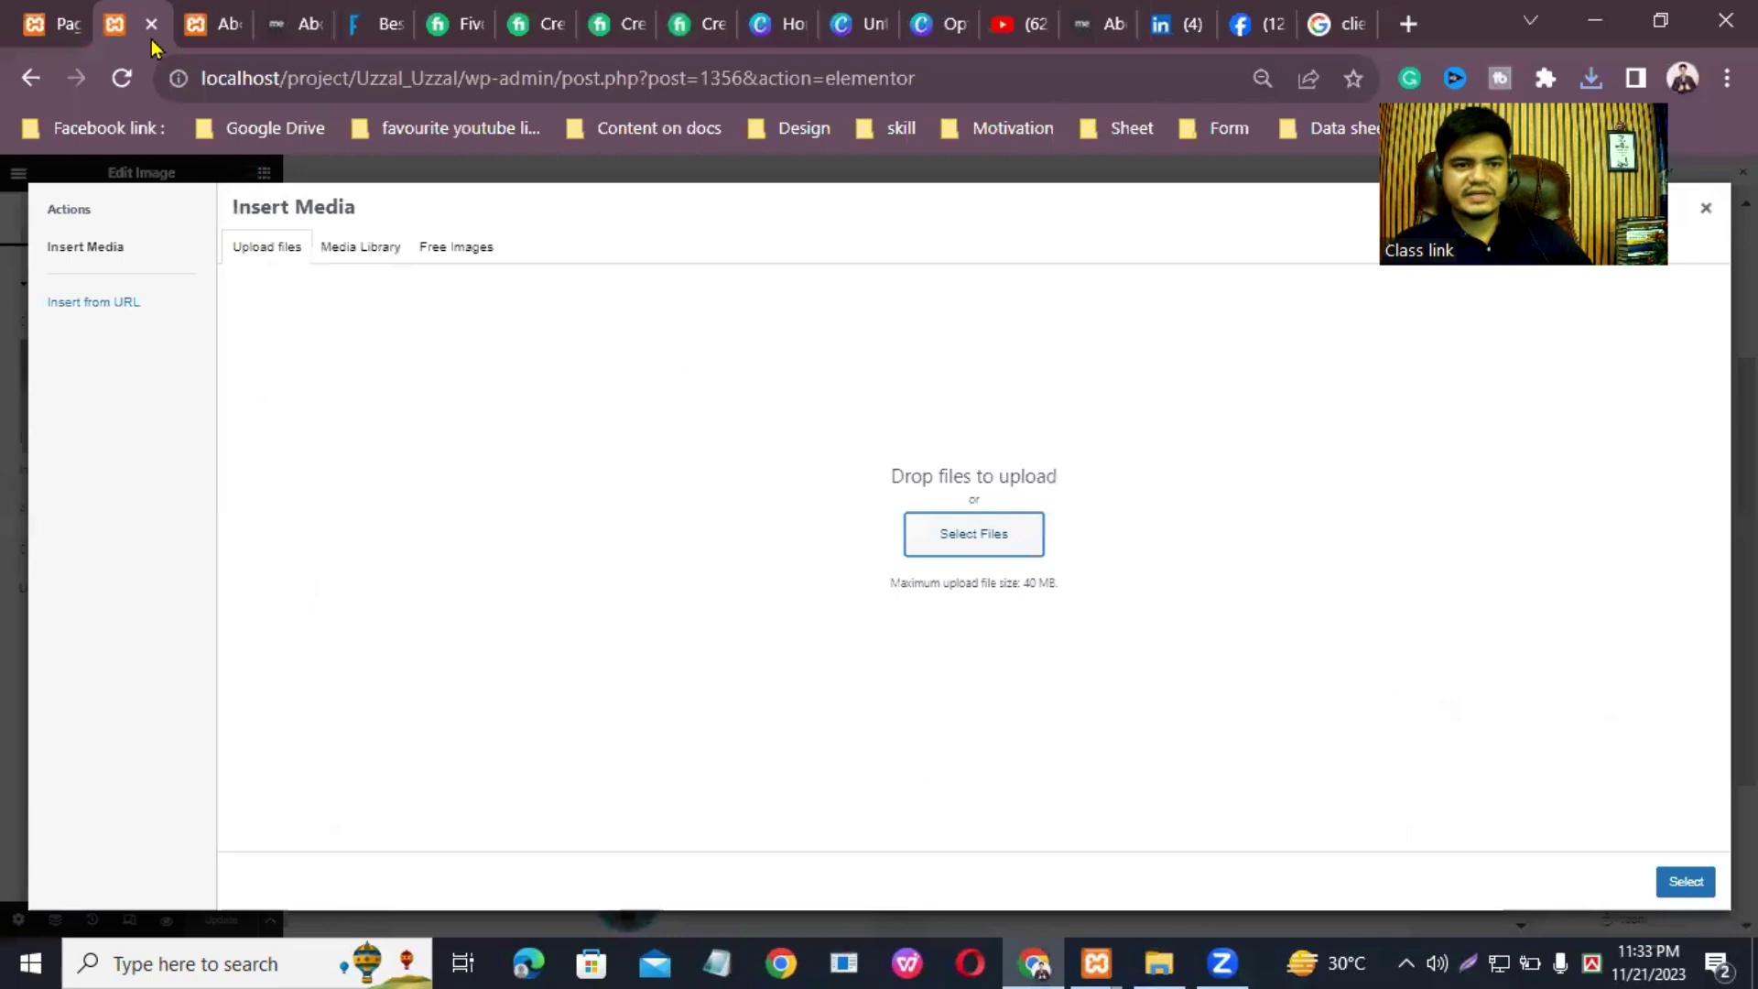
Step: Upload 3.png from Untitled design (6) and insert it as John Doe's testimonial photo
{"action": "left_click", "coordinate": [296, 257]}
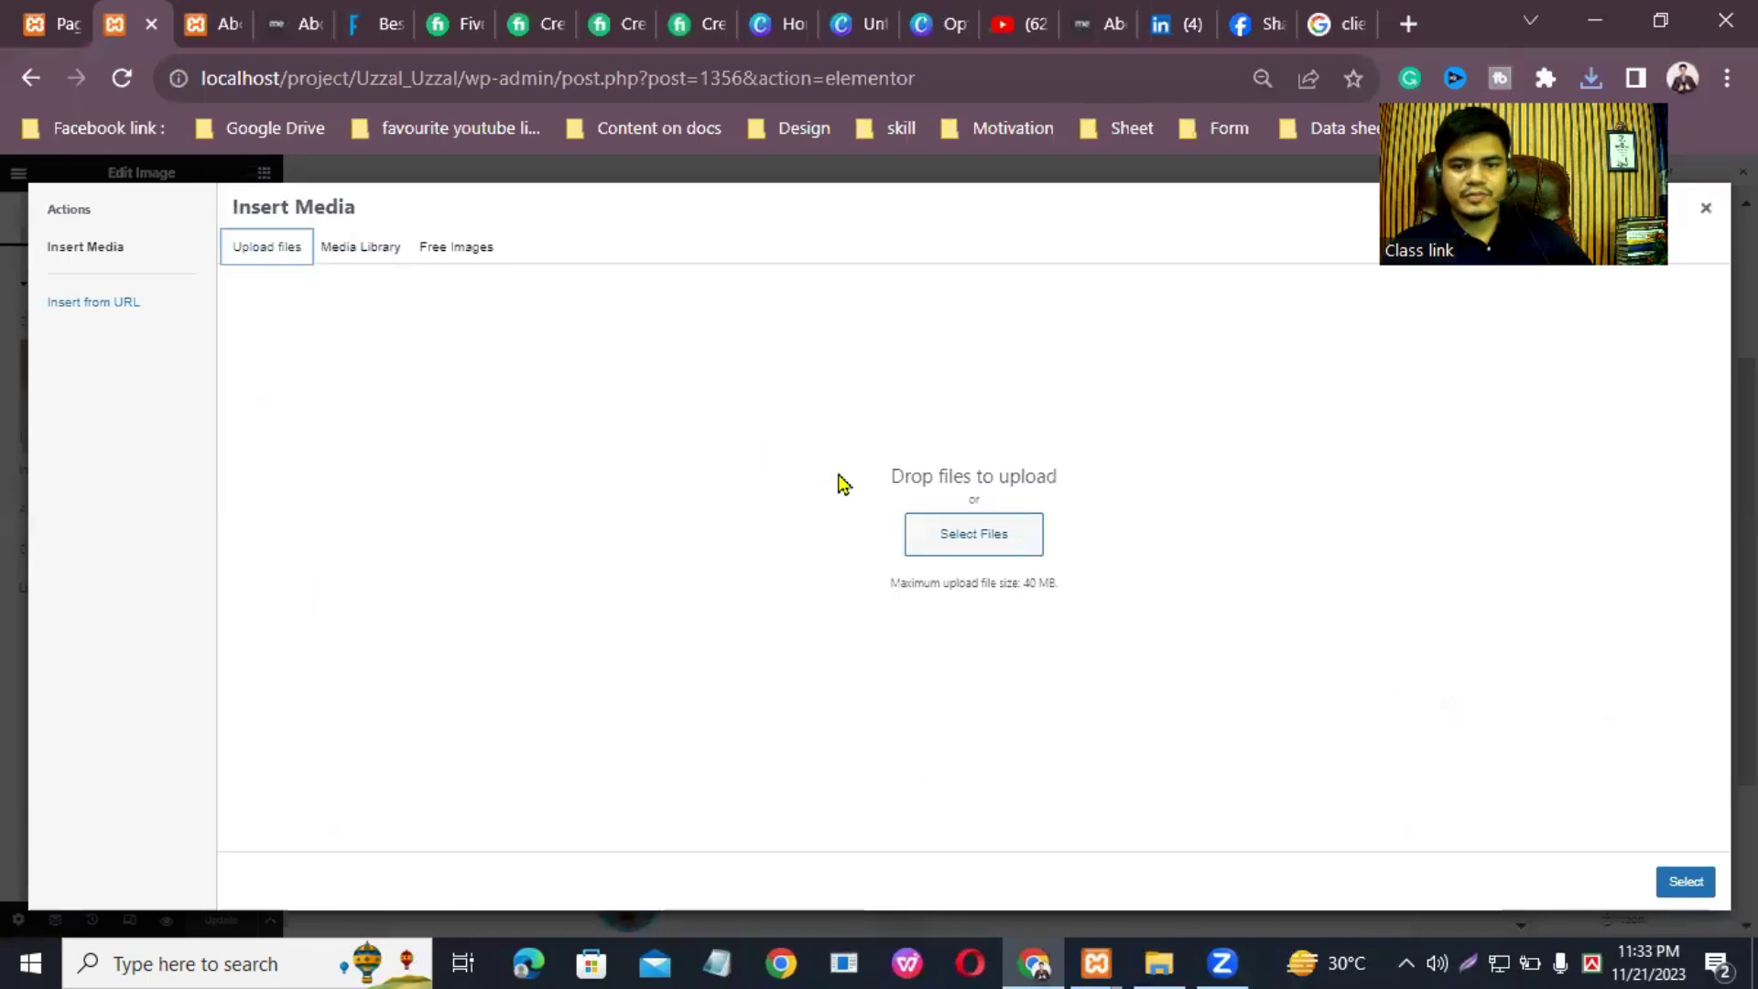
{"action": "left_click", "coordinate": [946, 538]}
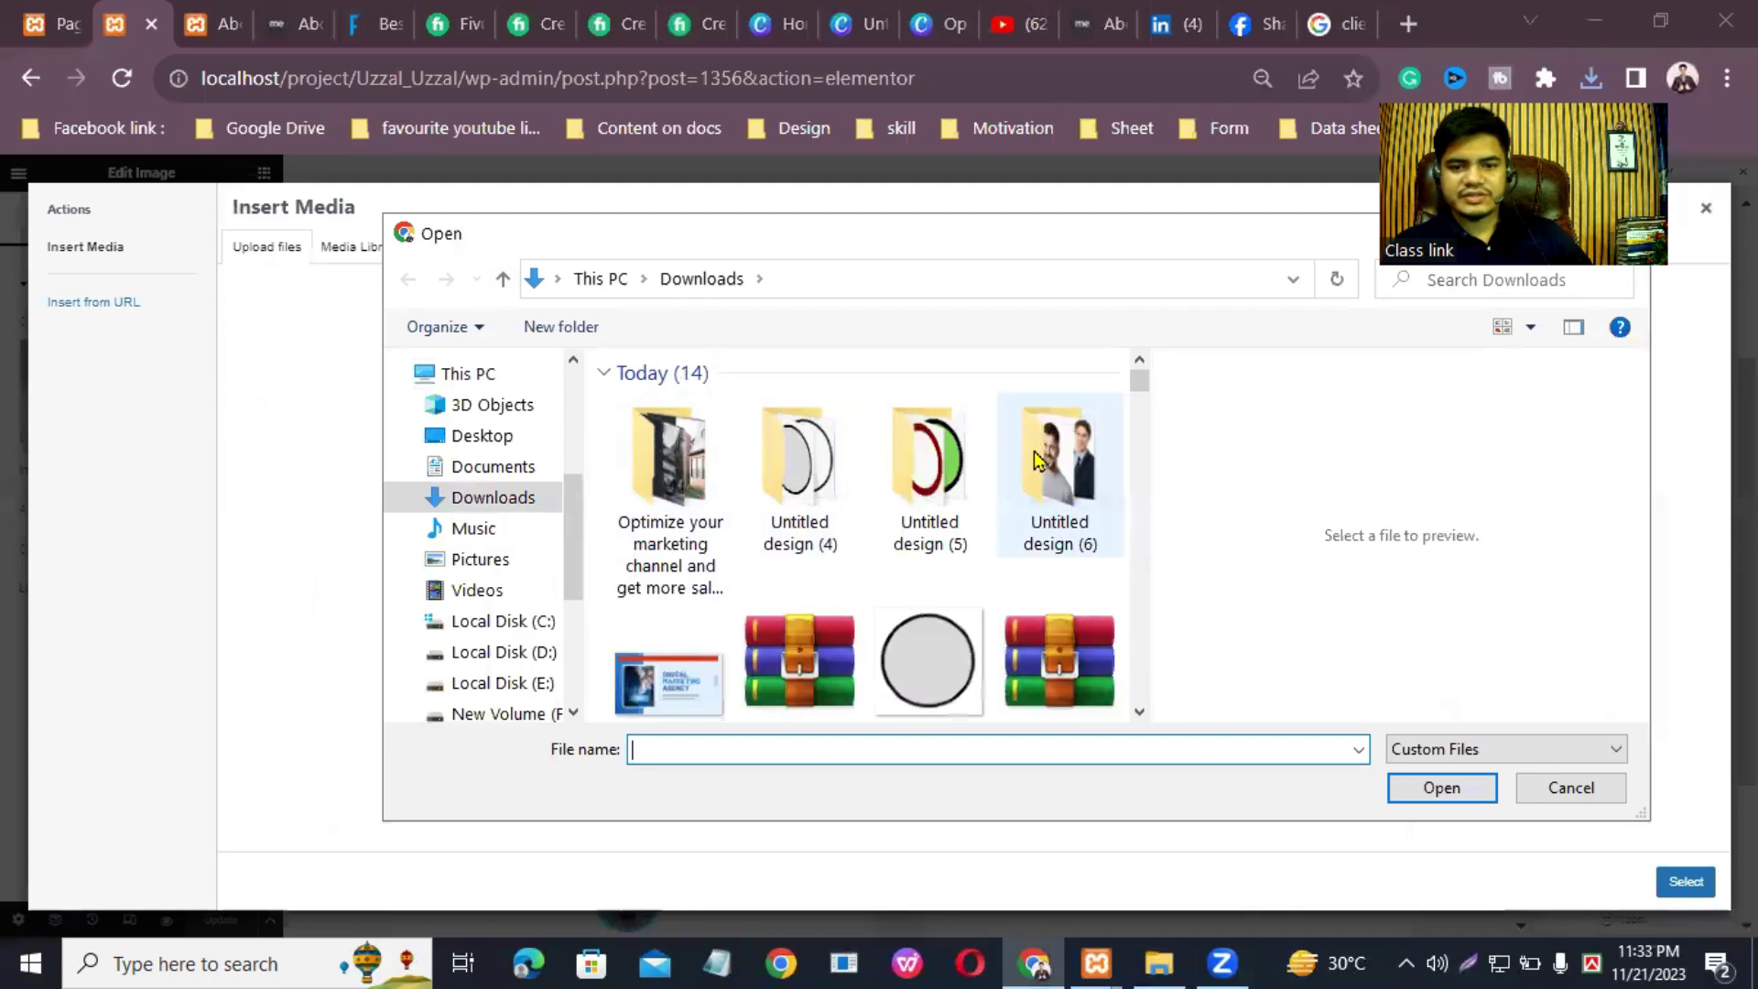
{"action": "double_click", "coordinate": [1054, 460]}
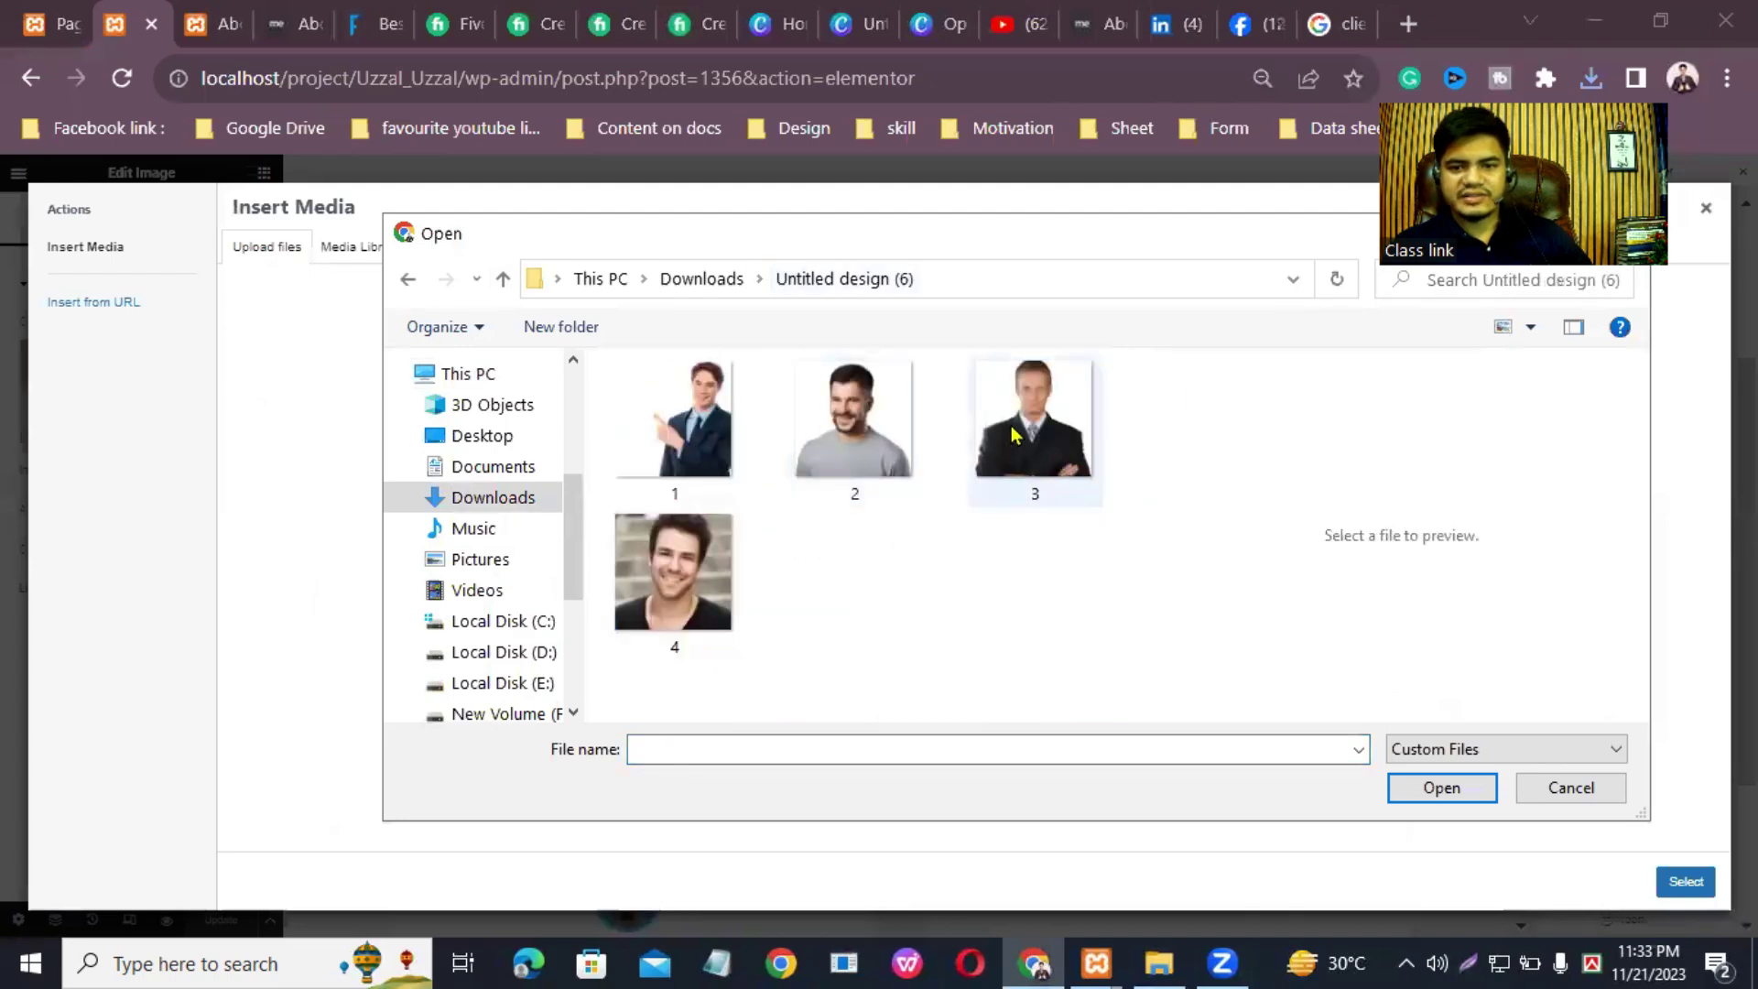
{"action": "left_click", "coordinate": [1032, 426]}
{"action": "left_click", "coordinate": [1407, 790]}
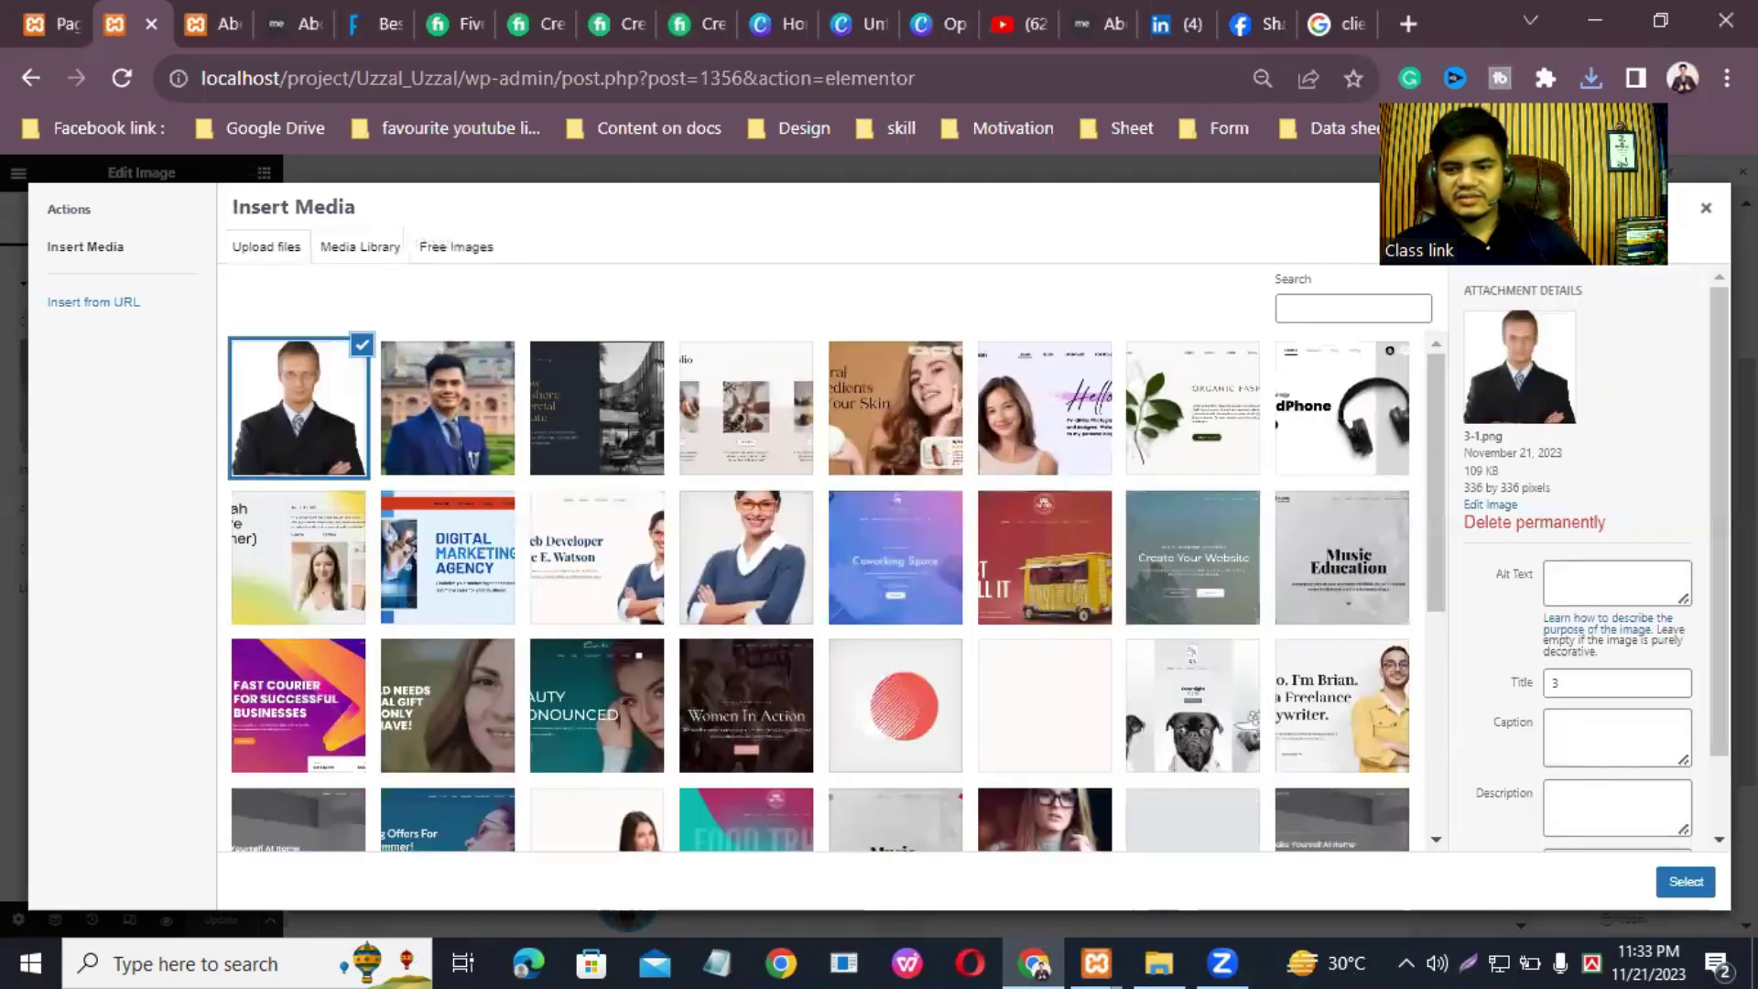
{"action": "left_click", "coordinate": [1687, 877]}
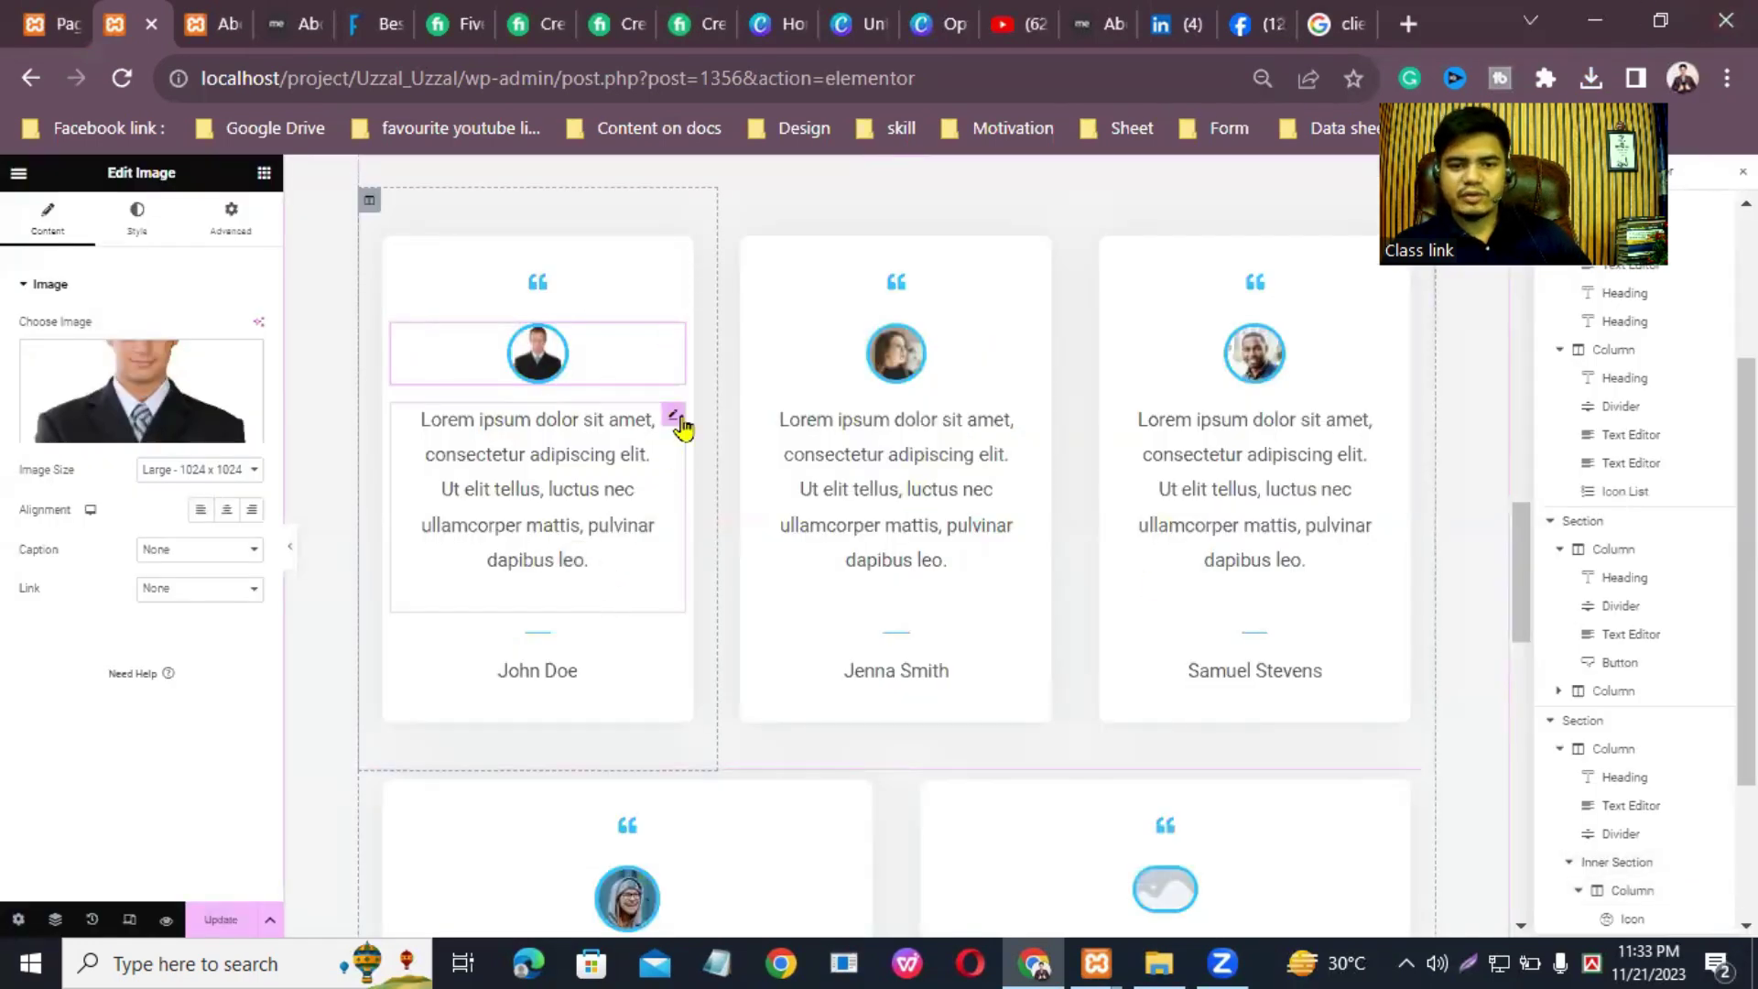
Step: Replace John Doe's Lorem testimonial with 'This guy is very telented and work with friendly.'
{"action": "left_click", "coordinate": [675, 416]}
{"action": "left_click_drag", "start_coordinate": [210, 641], "coordinate": [20, 432]}
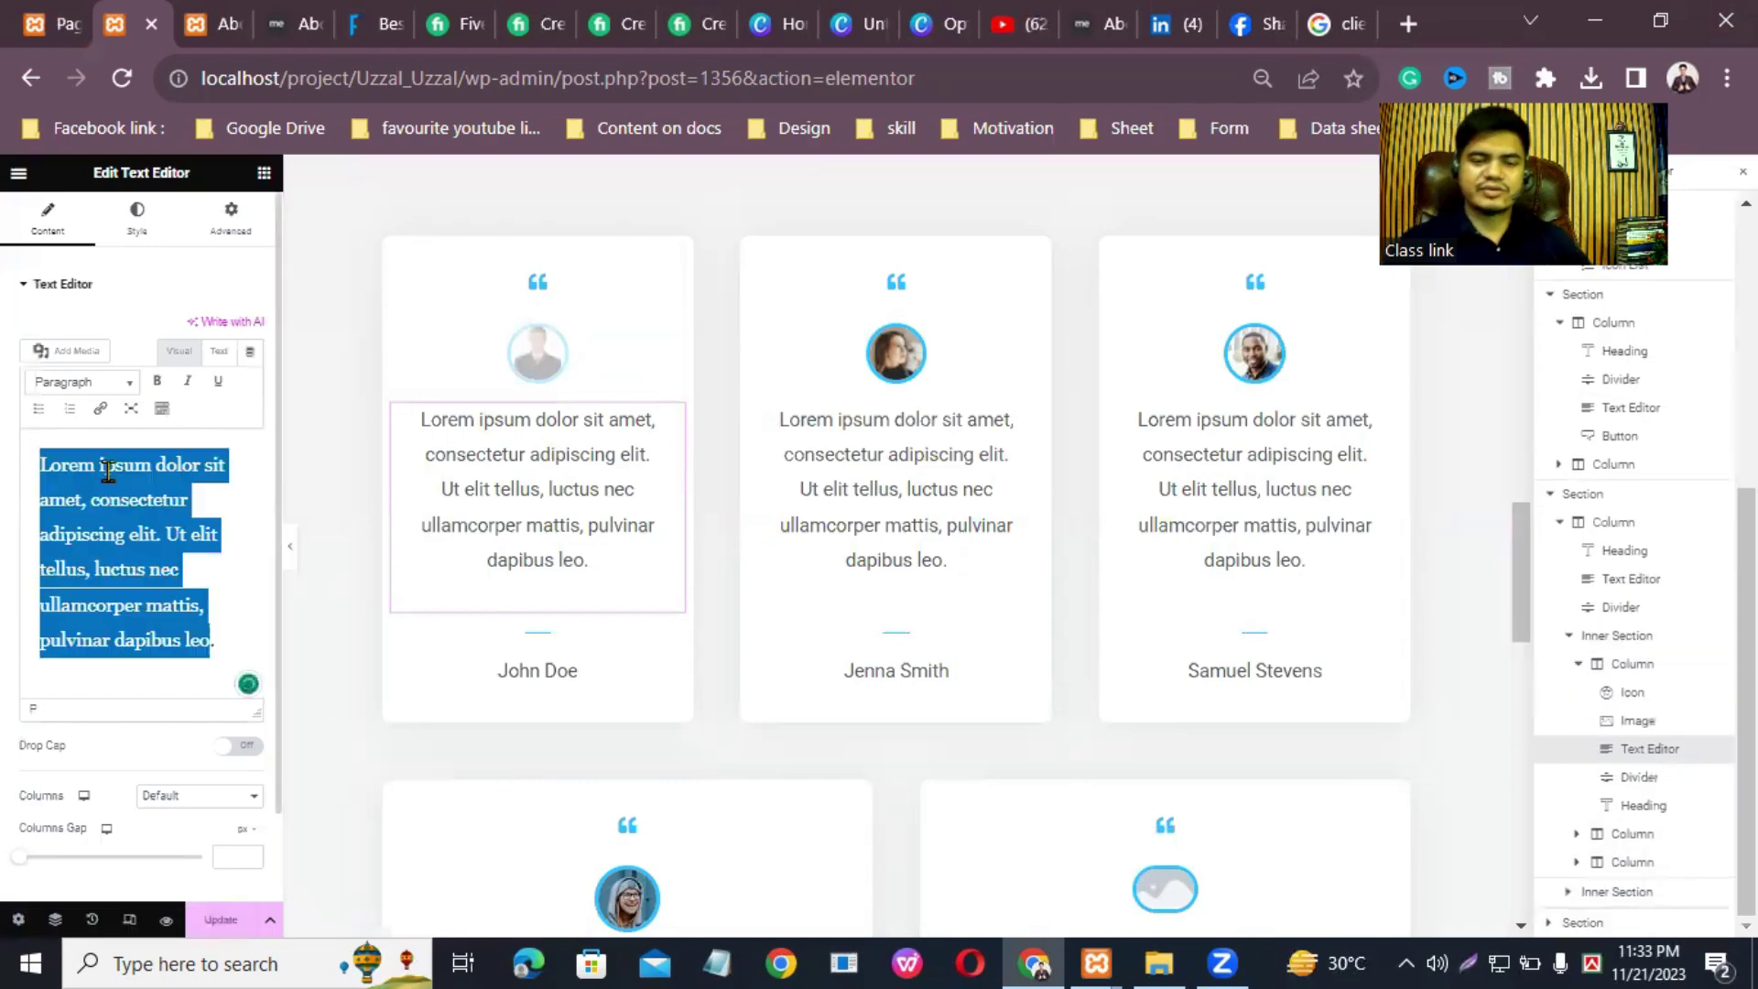
{"action": "key", "text": "BackSpace"}
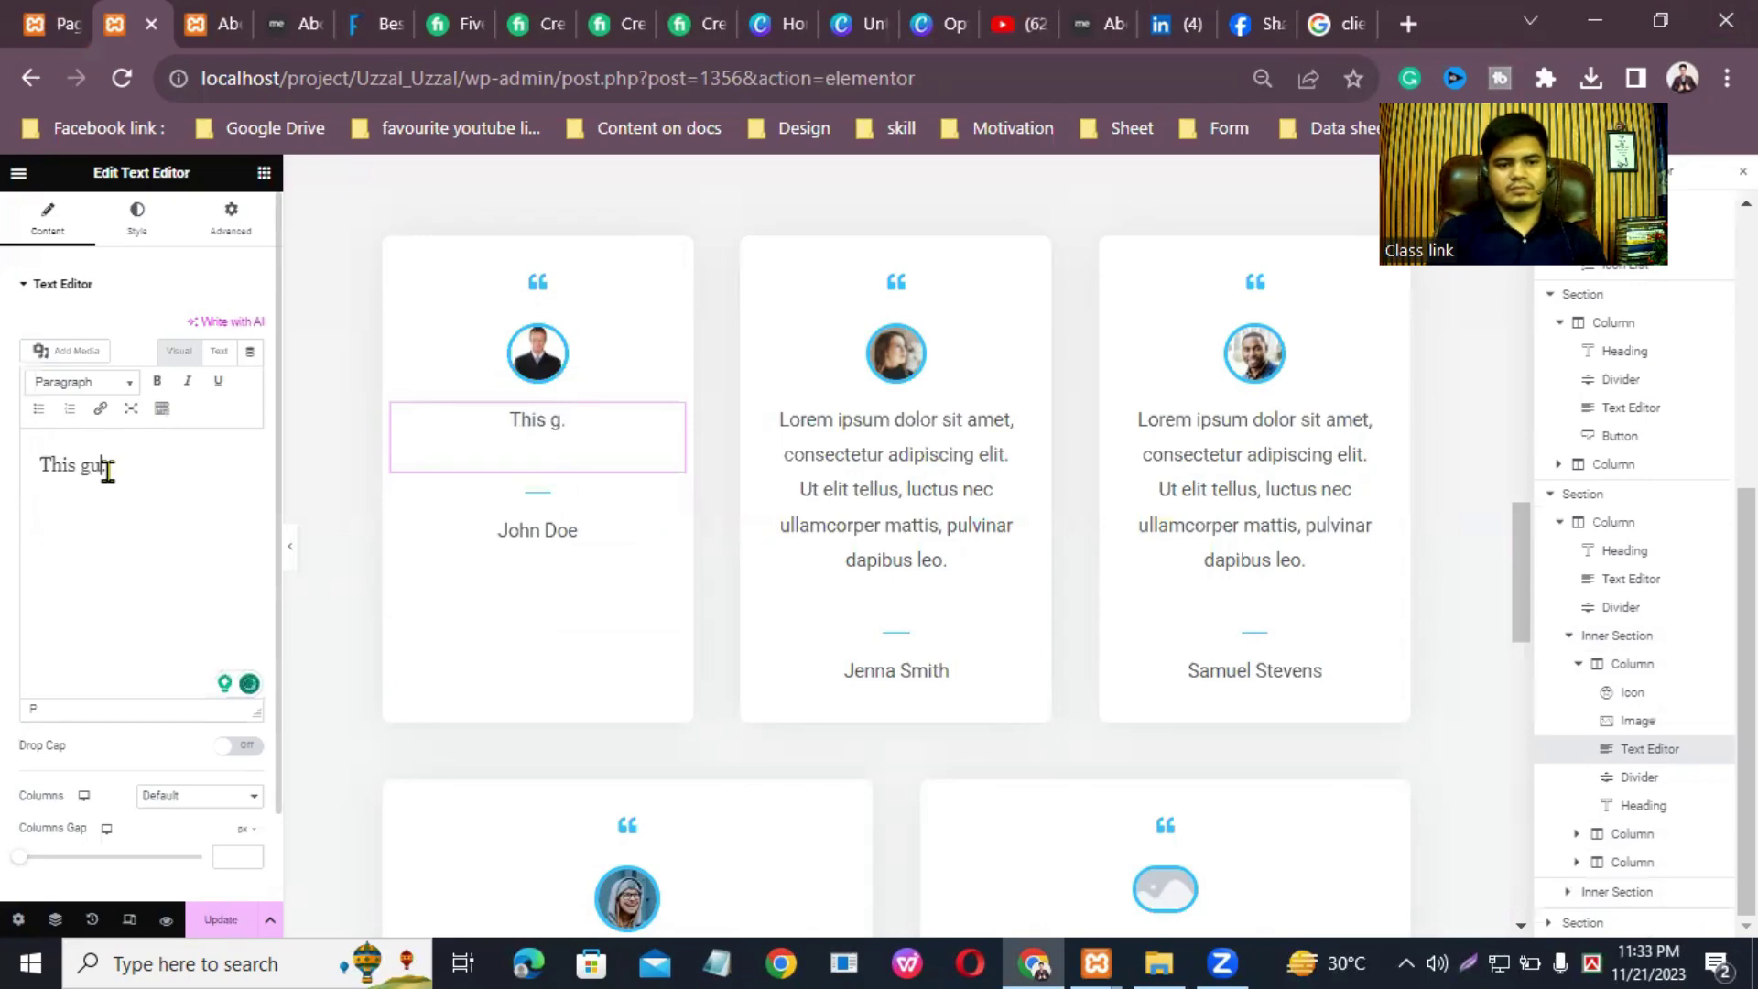
{"action": "type", "text": "This guy is very"}
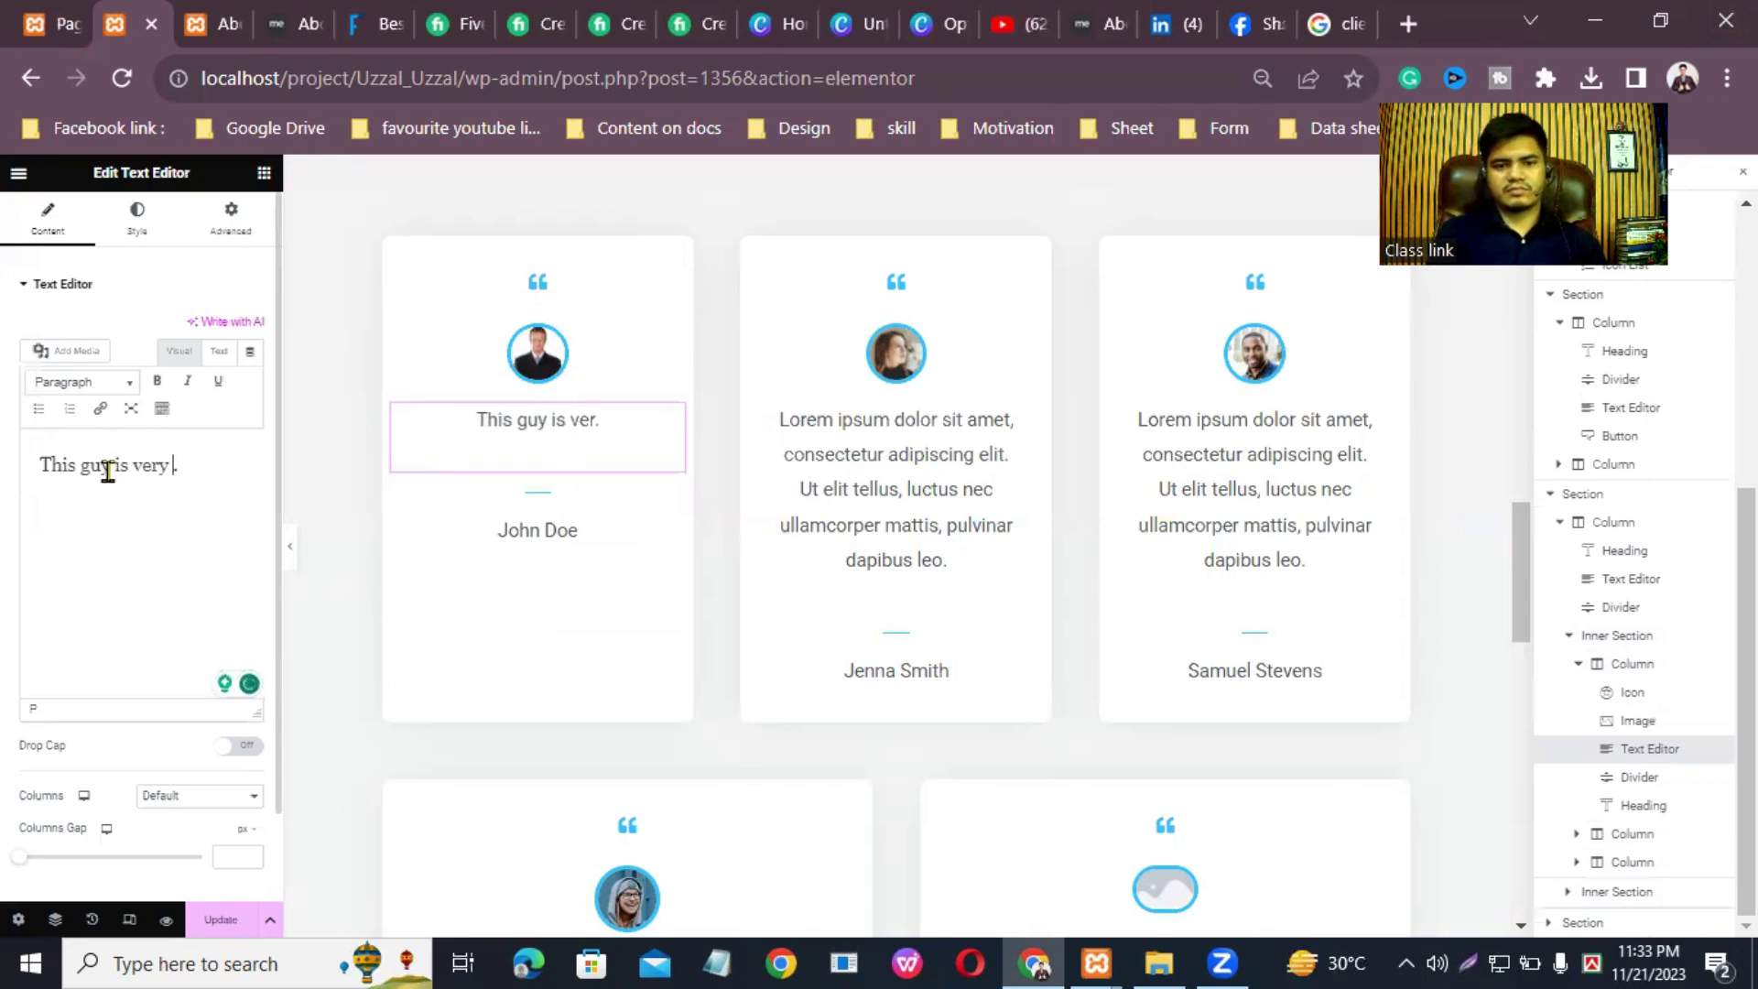
{"action": "type", "text": " telented and work"}
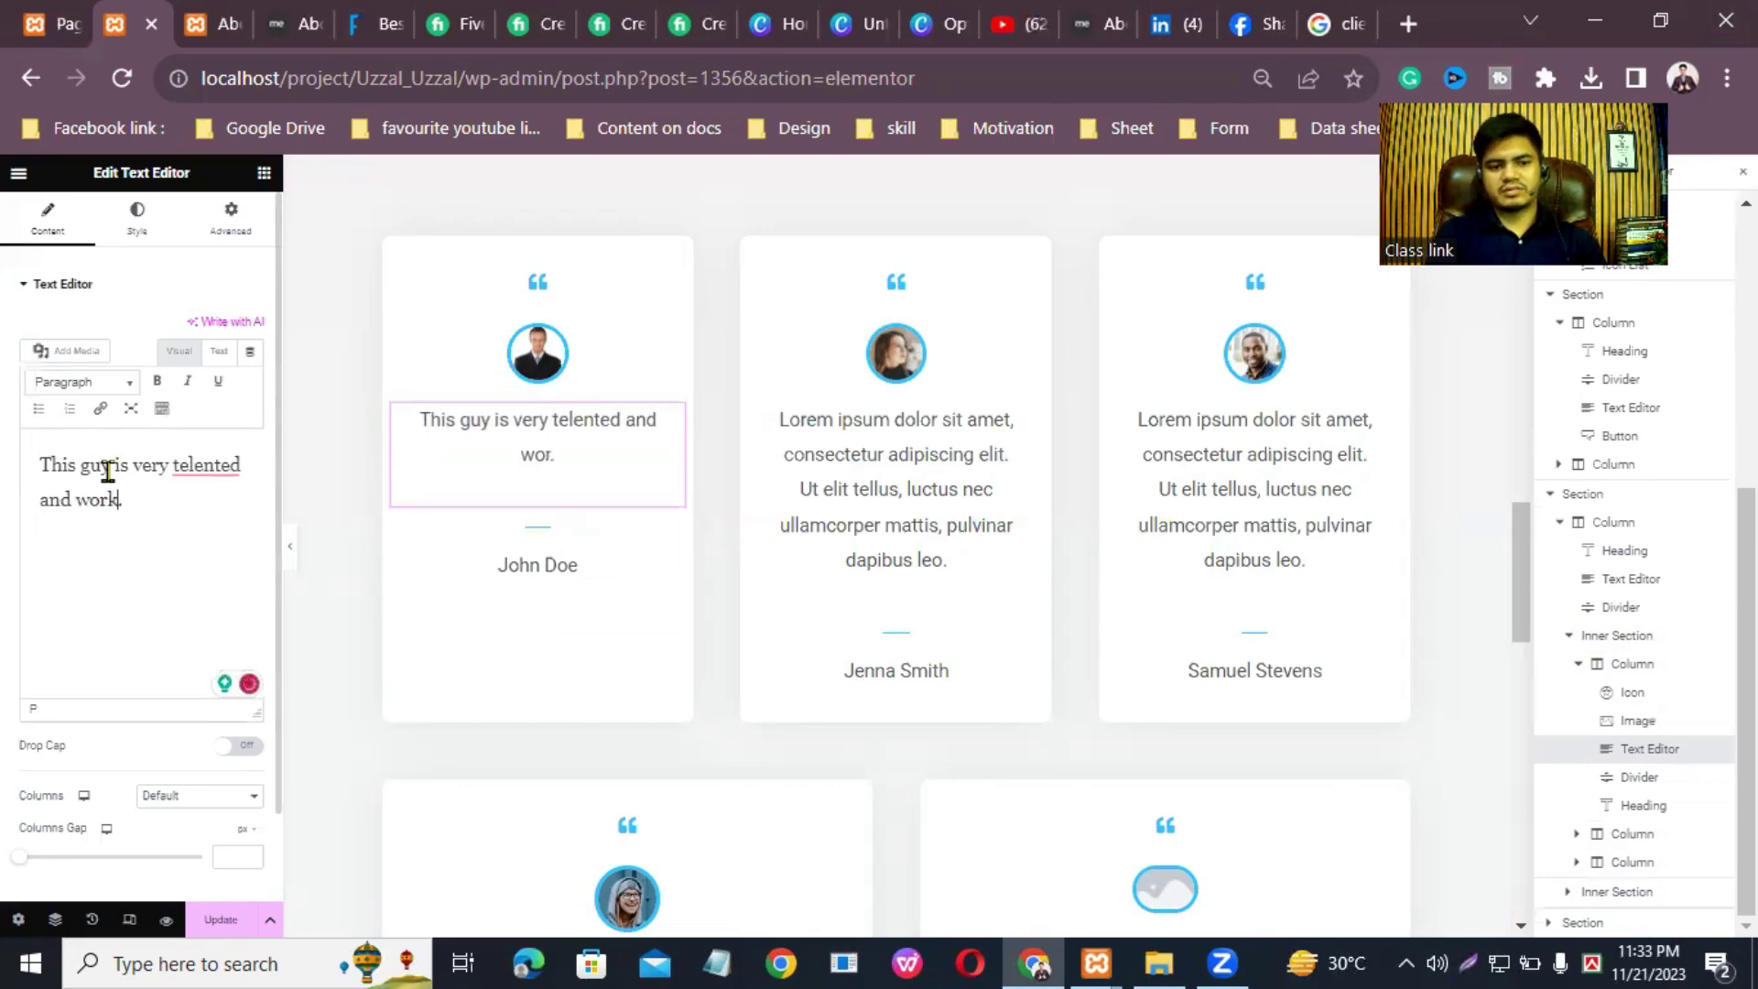
{"action": "type", "text": " with "}
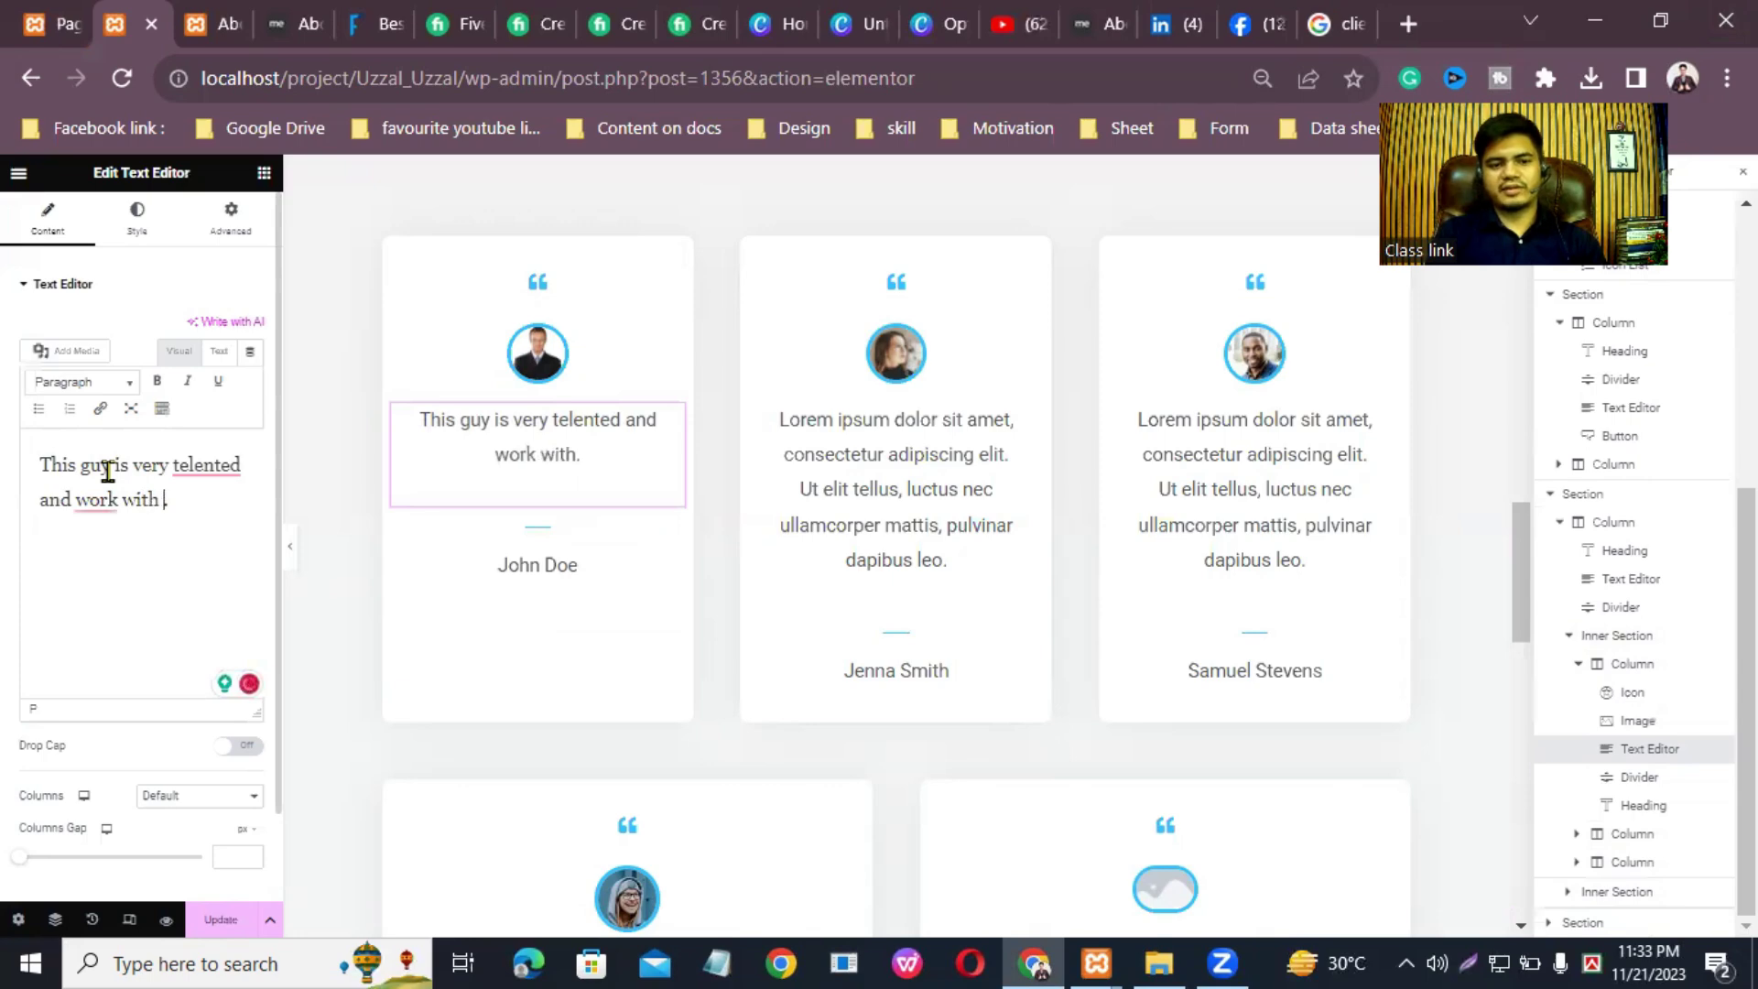
{"action": "type", "text": "friendly"}
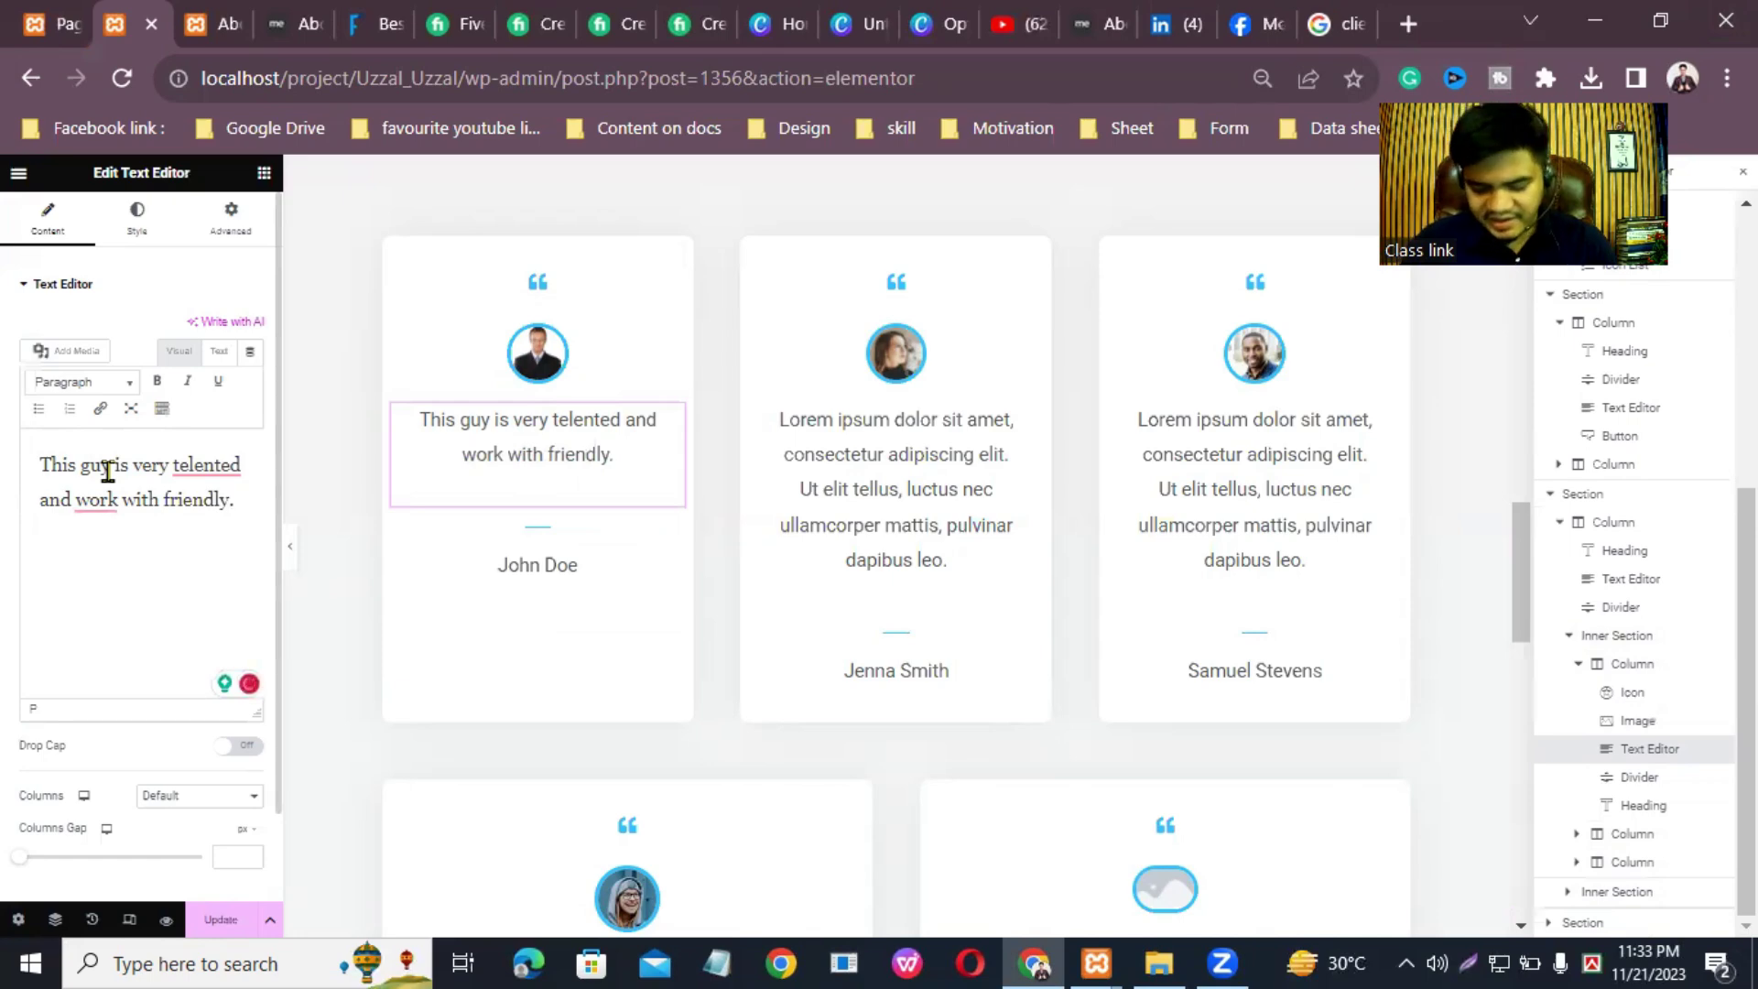
{"action": "type", "text": "."}
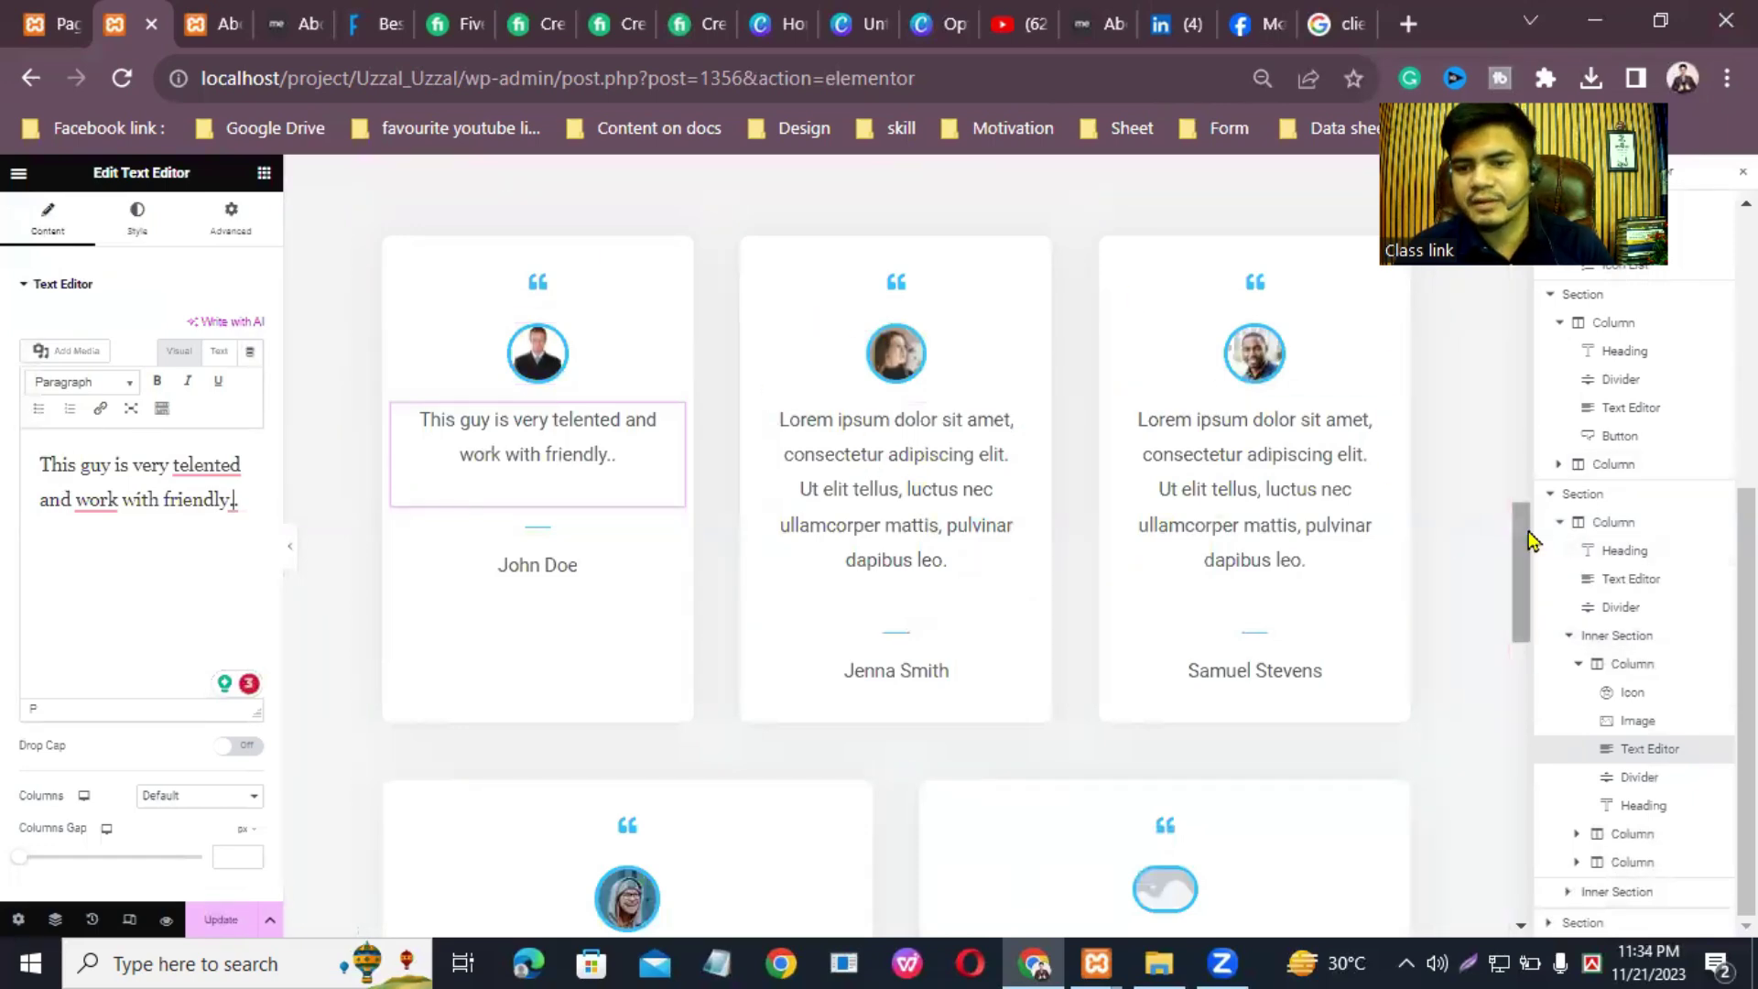
{"action": "left_click_drag", "start_coordinate": [1526, 553], "coordinate": [1523, 620]}
{"action": "scroll", "coordinate": [1523, 619], "scroll_direction": "down", "scroll_amount": 2}
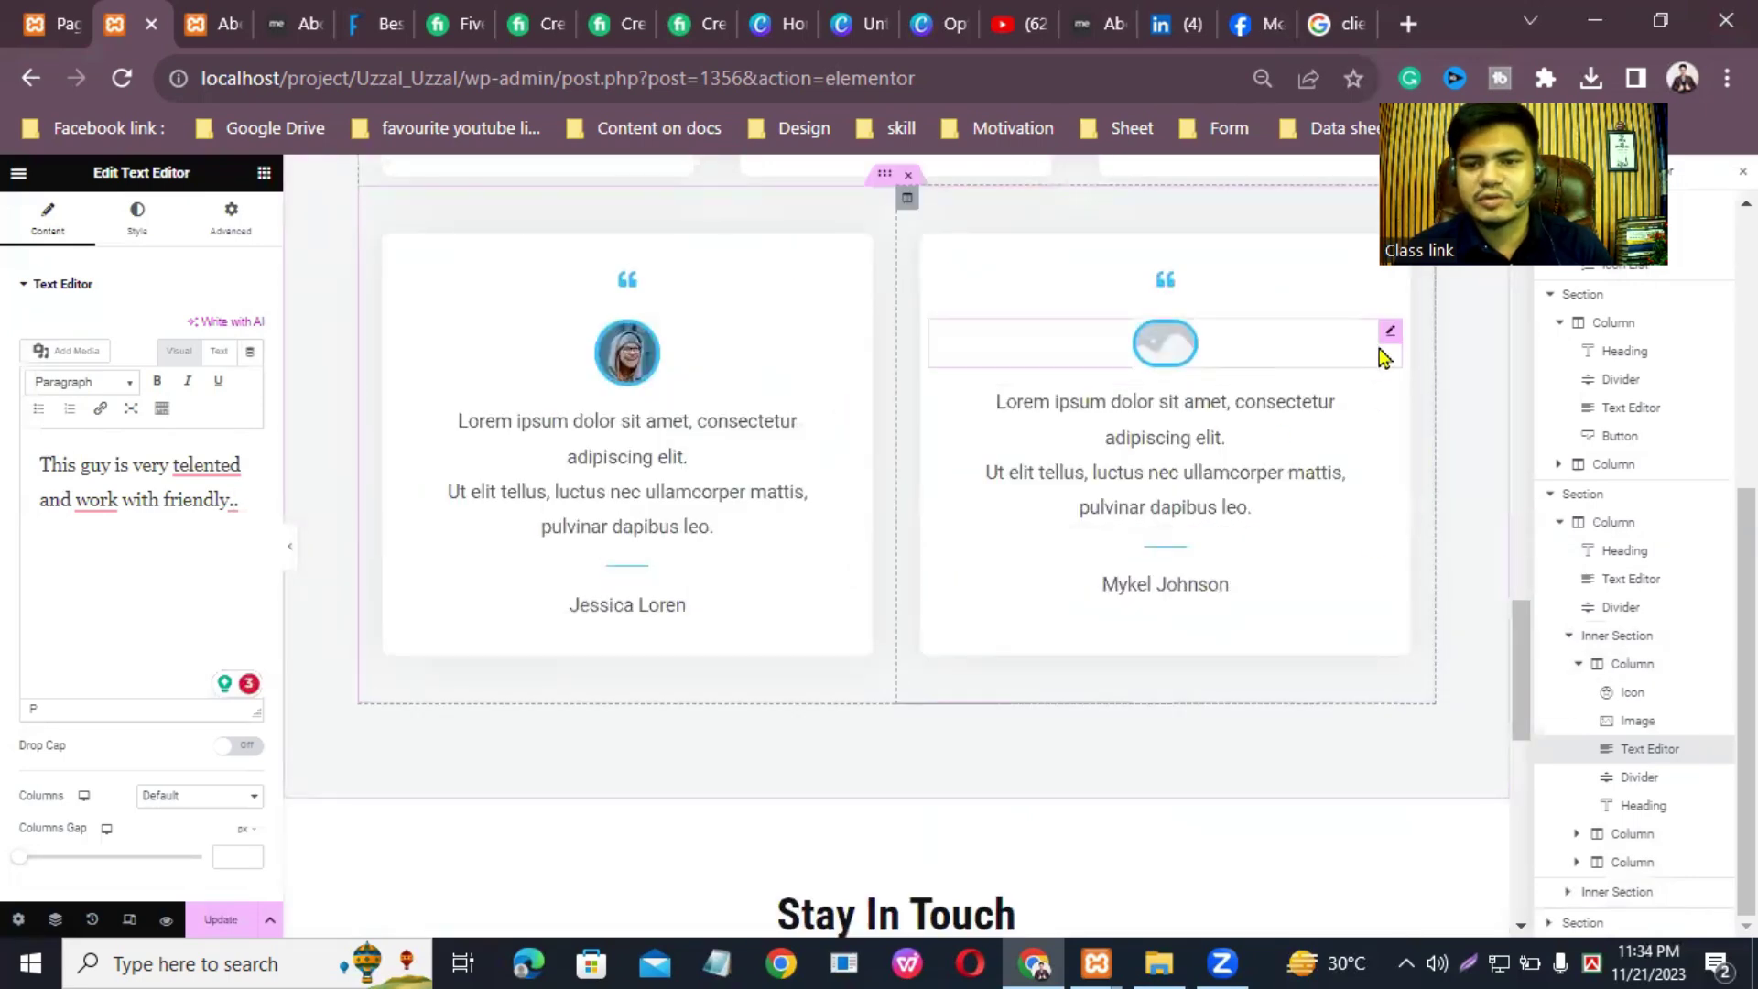
Step: Delete the second, two-card testimonial row
{"action": "left_click", "coordinate": [1388, 340]}
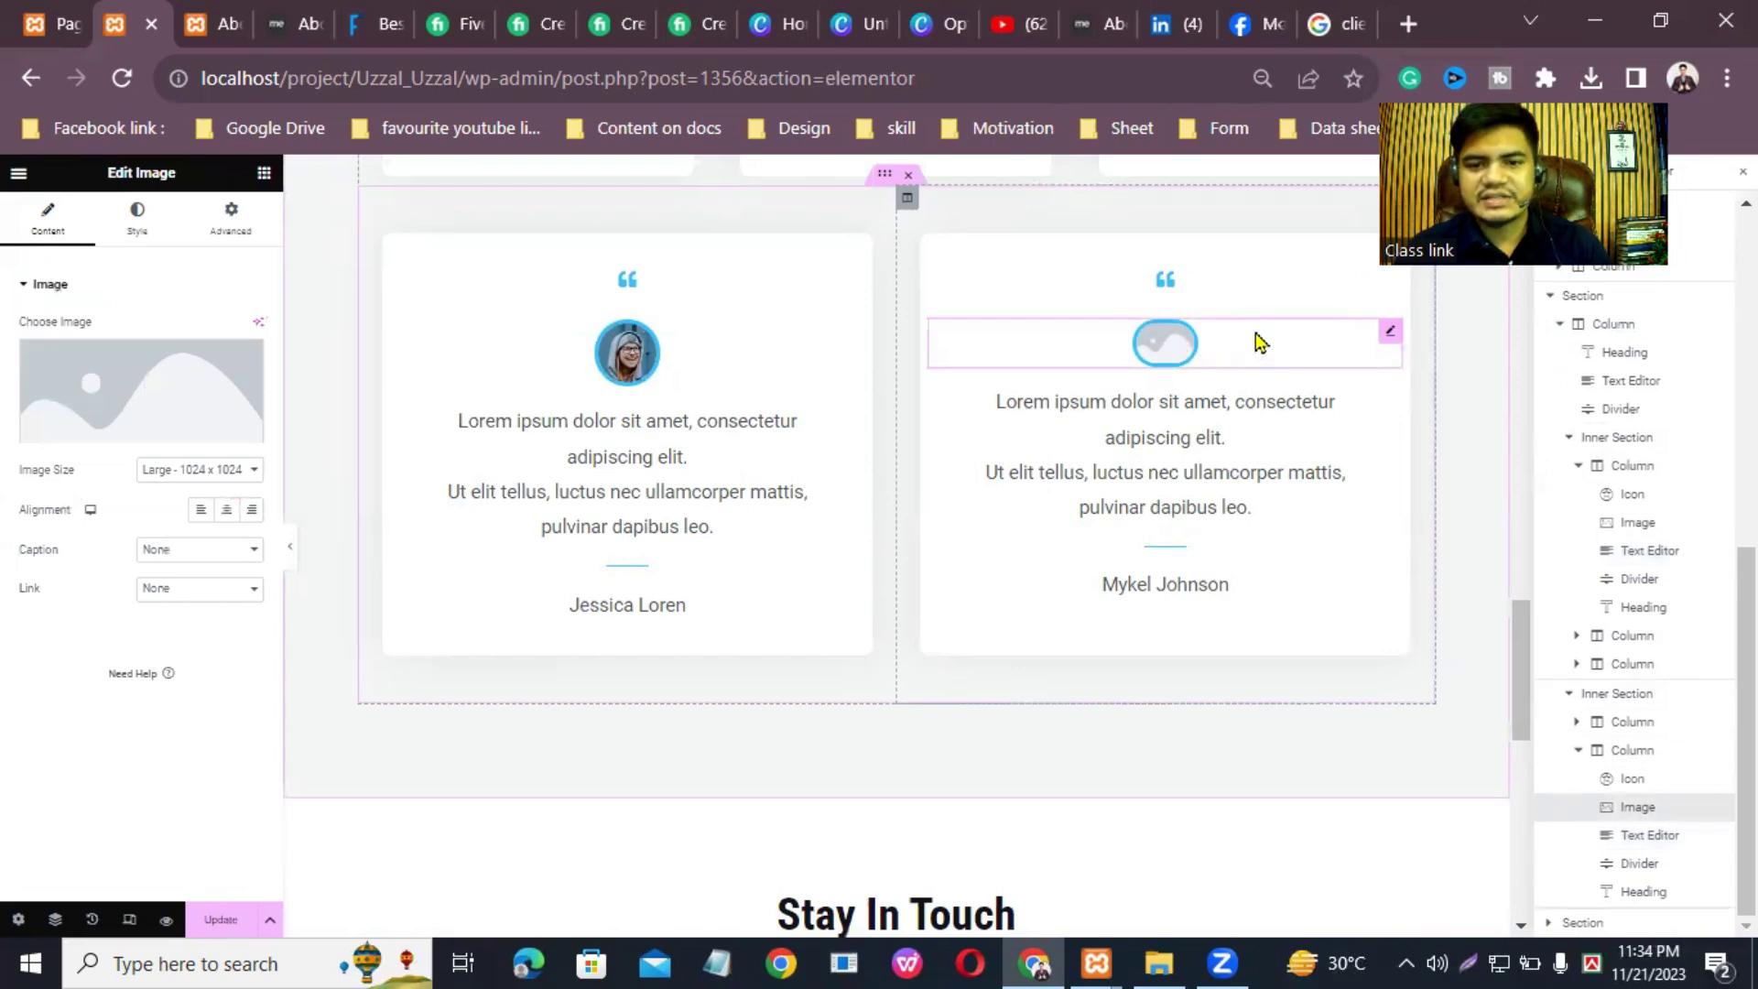
{"action": "scroll", "coordinate": [1529, 675], "scroll_direction": "up", "scroll_amount": 8}
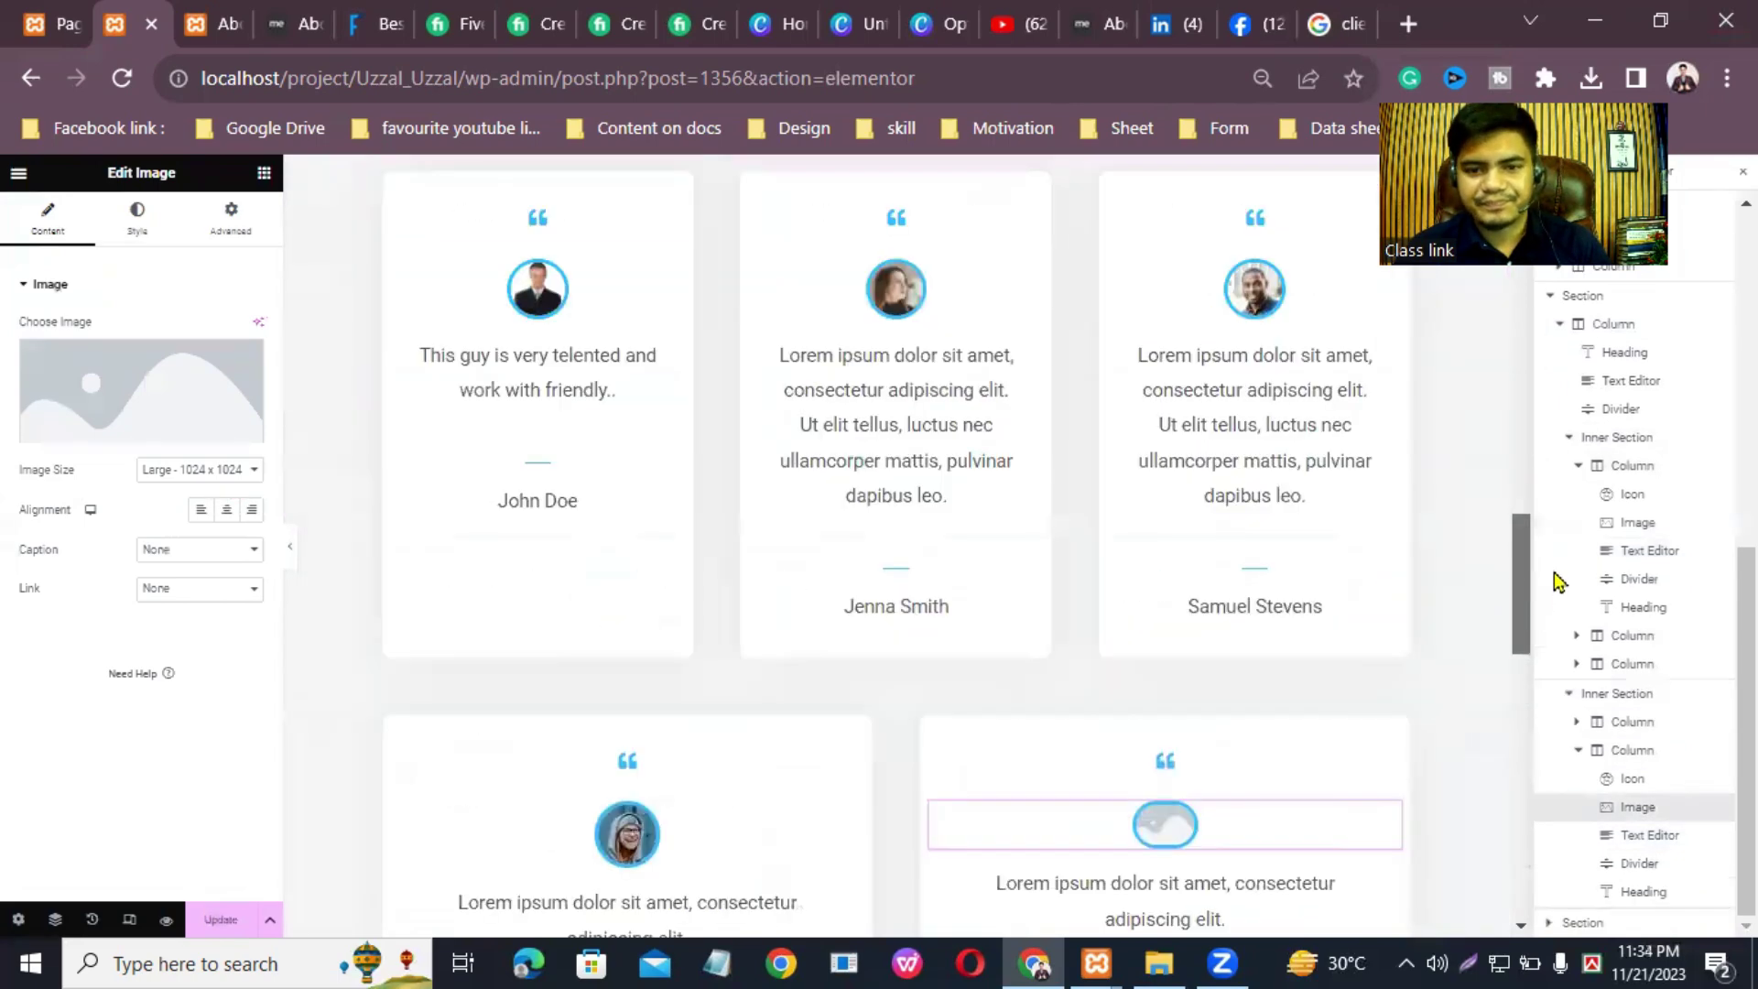
{"action": "scroll", "coordinate": [1566, 605], "scroll_direction": "down", "scroll_amount": 5}
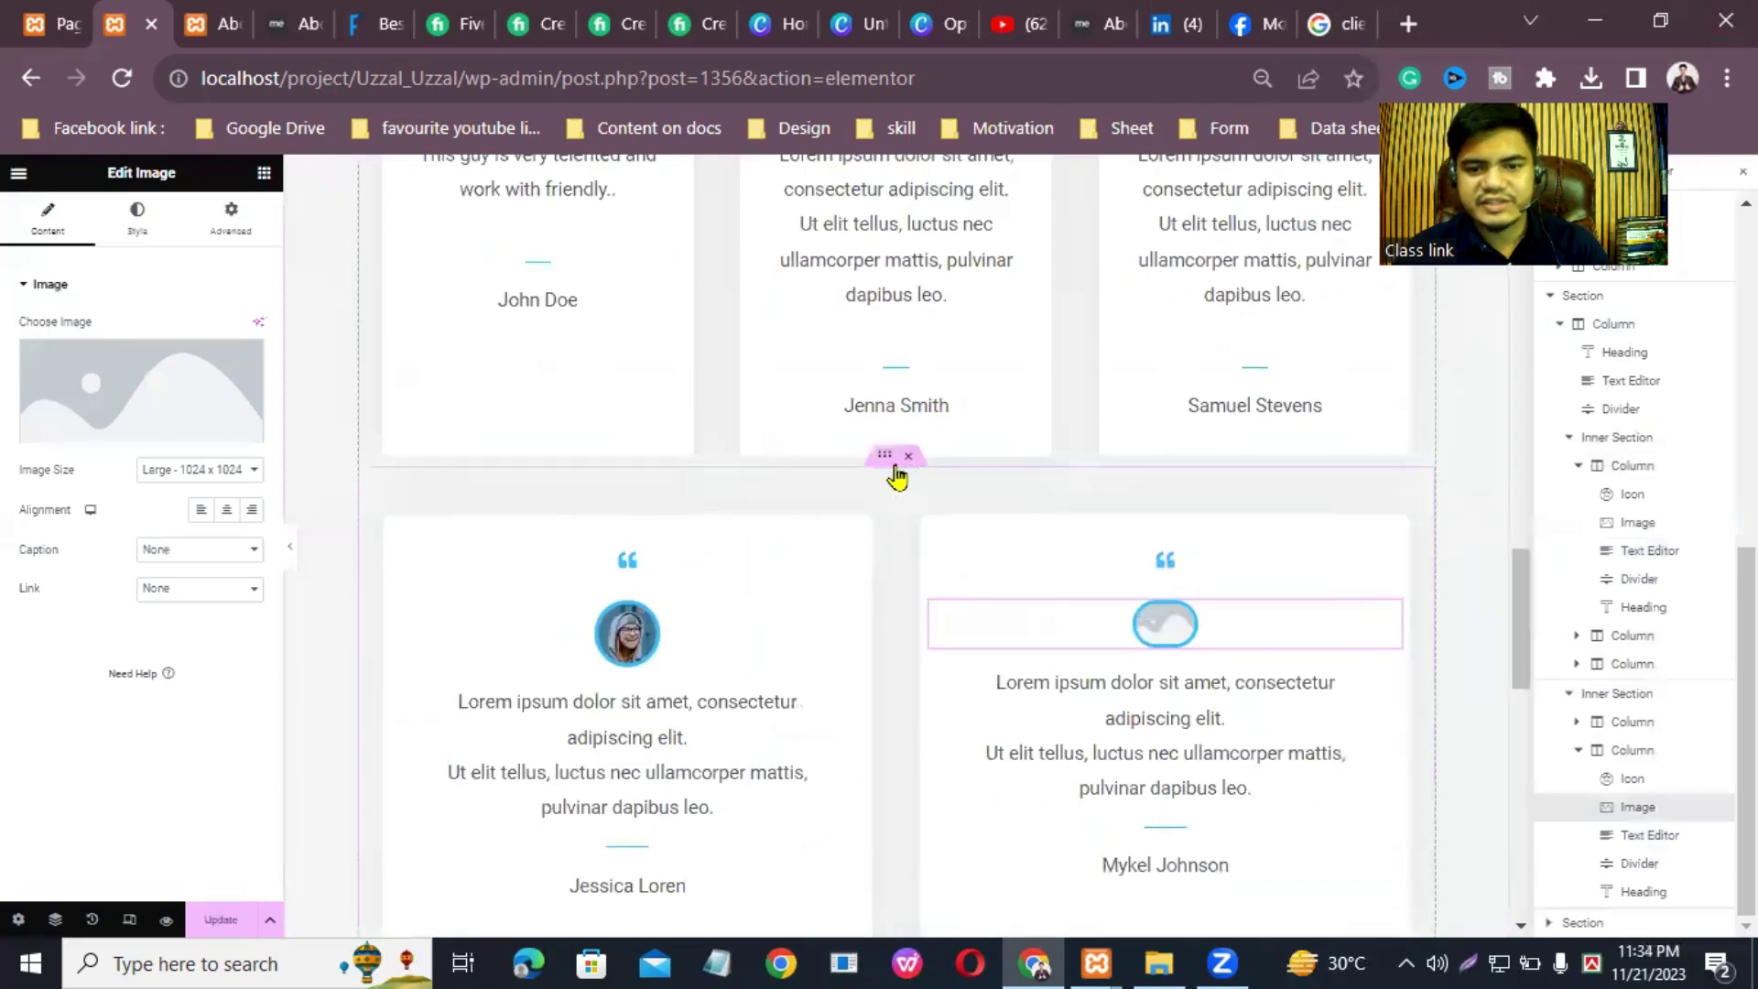
{"action": "left_click", "coordinate": [885, 457]}
{"action": "right_click", "coordinate": [884, 457]}
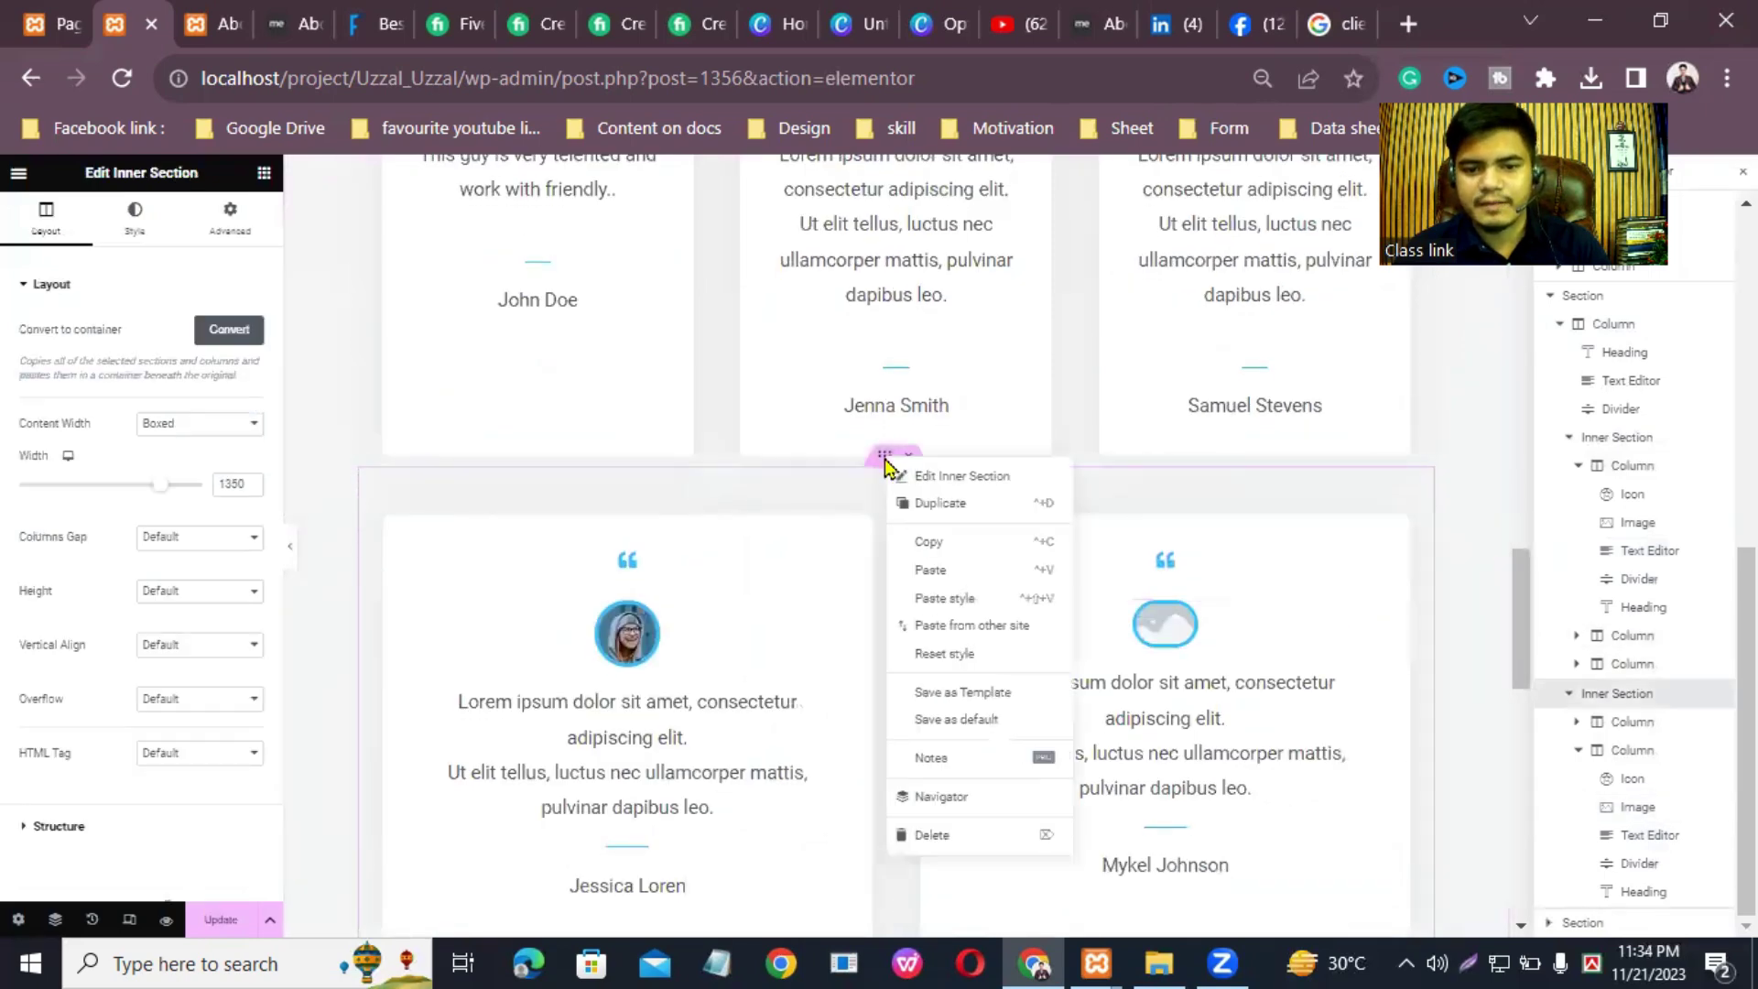
{"action": "left_click", "coordinate": [933, 834]}
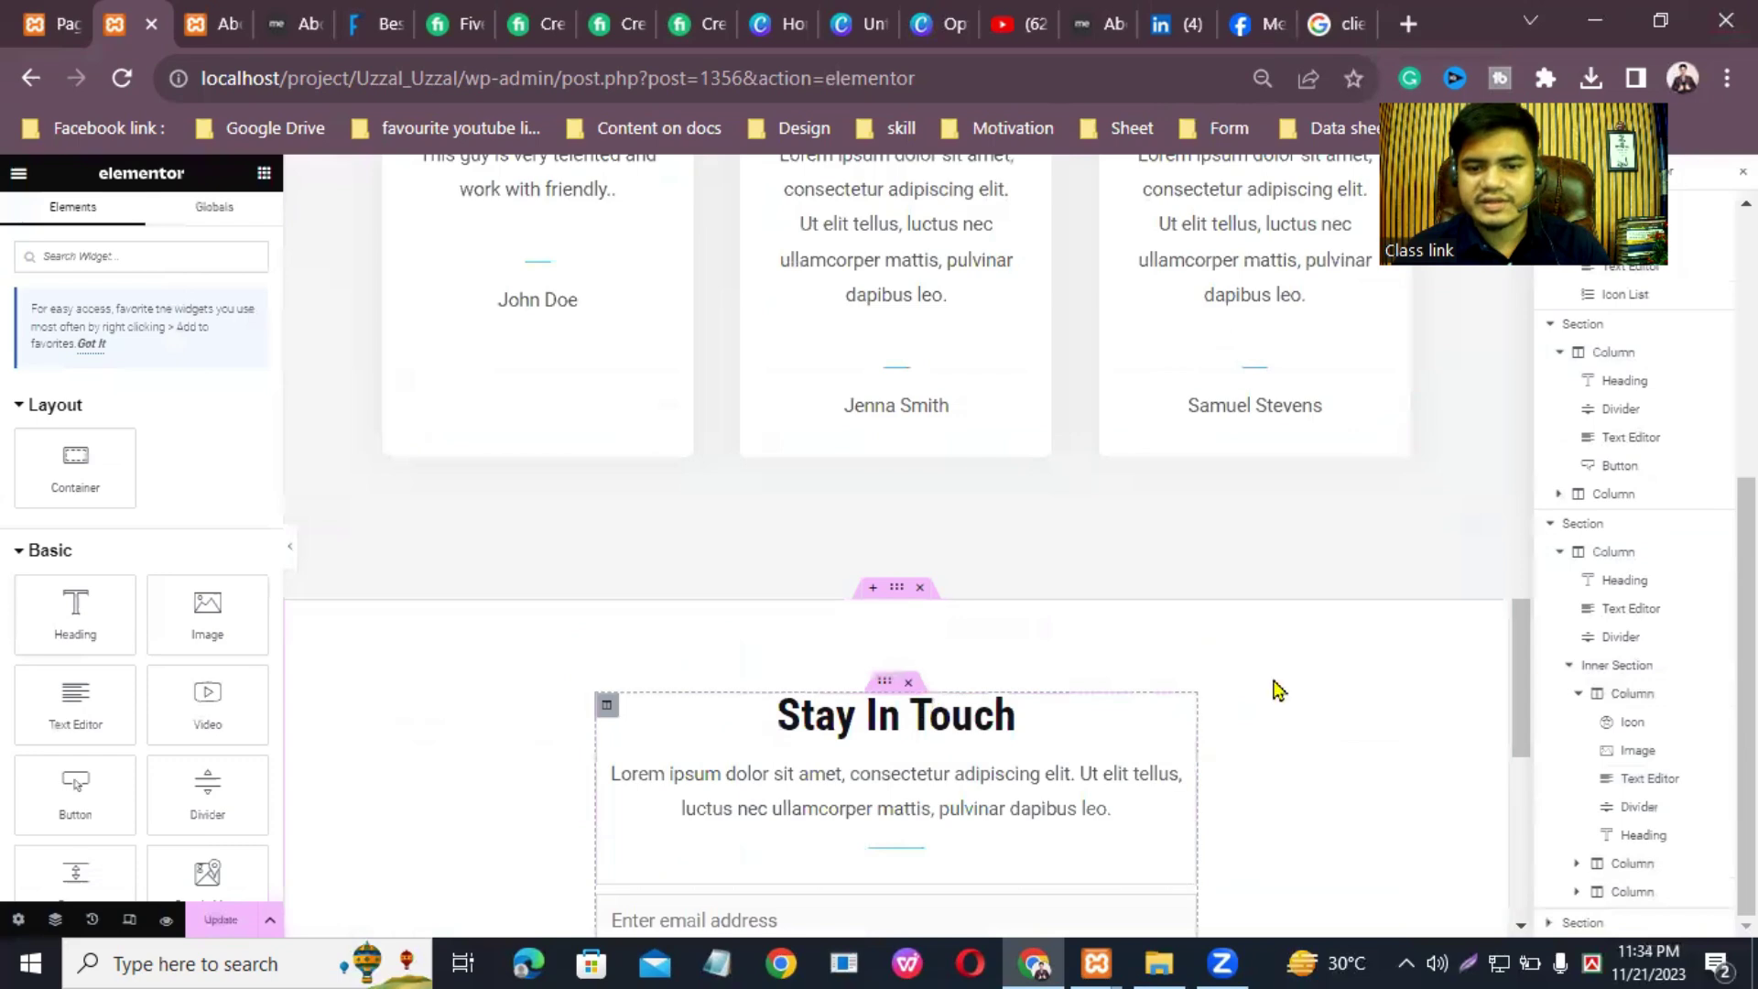
{"action": "left_click_drag", "start_coordinate": [1524, 677], "coordinate": [1524, 613]}
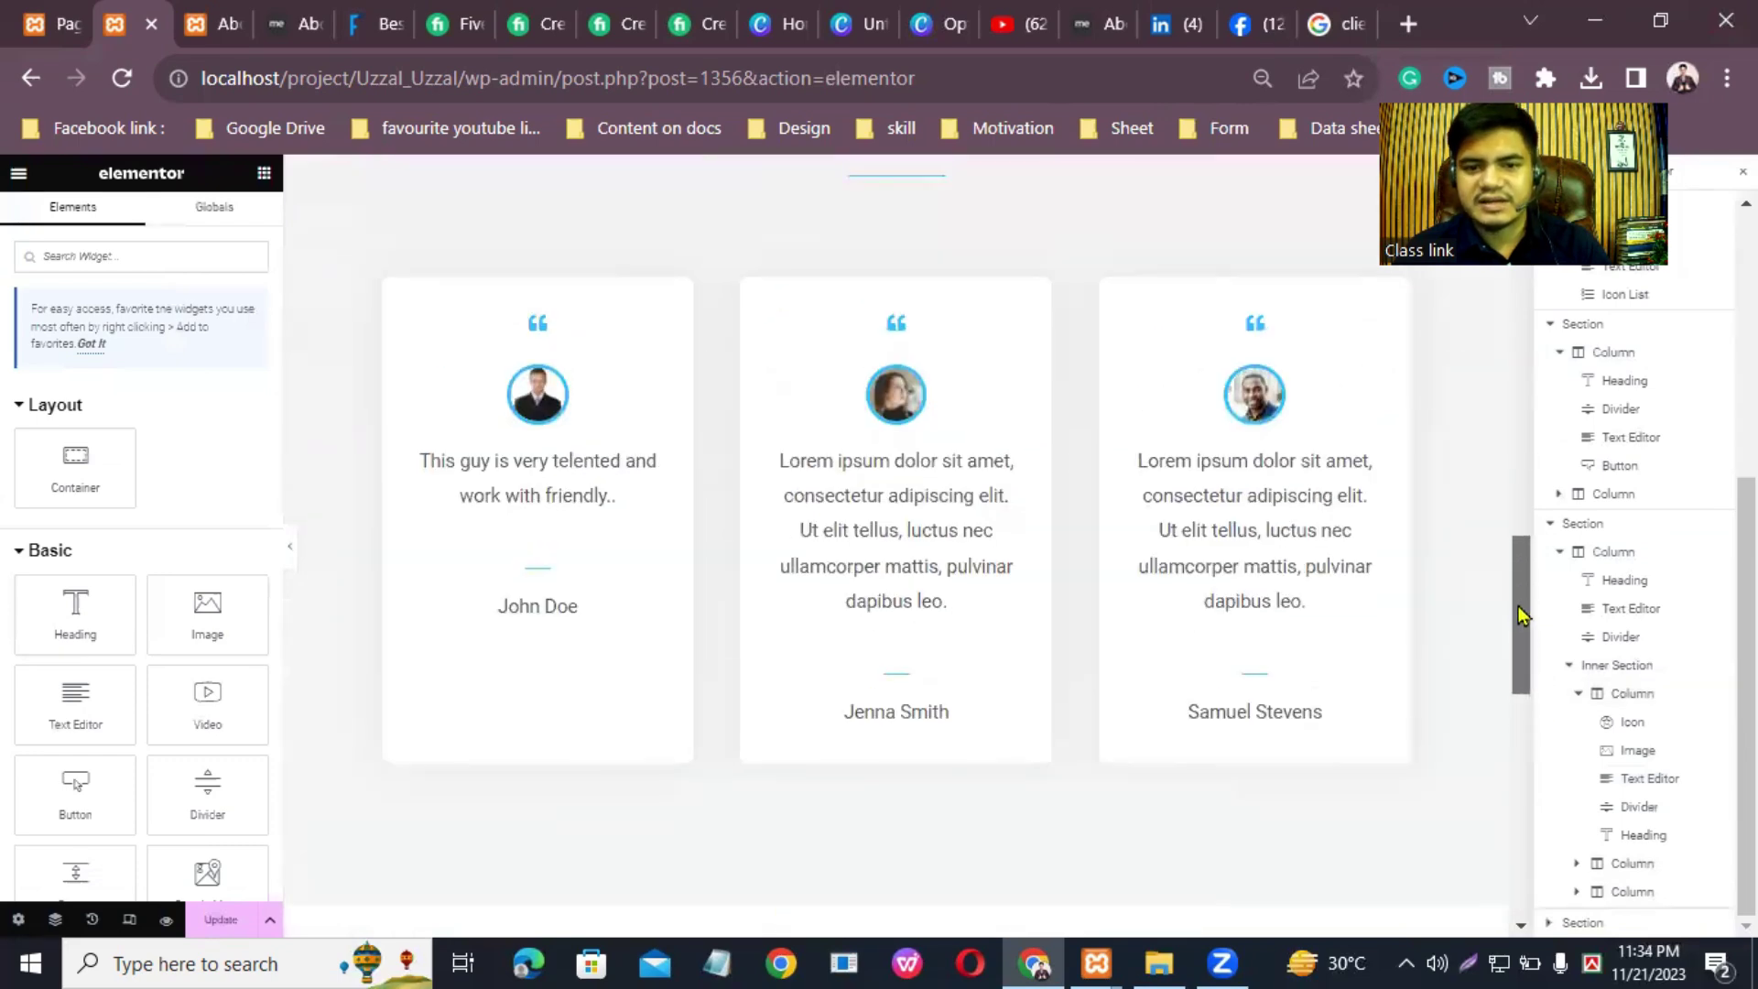
Step: Duplicate the three-card testimonial row so it appears twice above Stay In Touch
{"action": "left_click", "coordinate": [884, 187]}
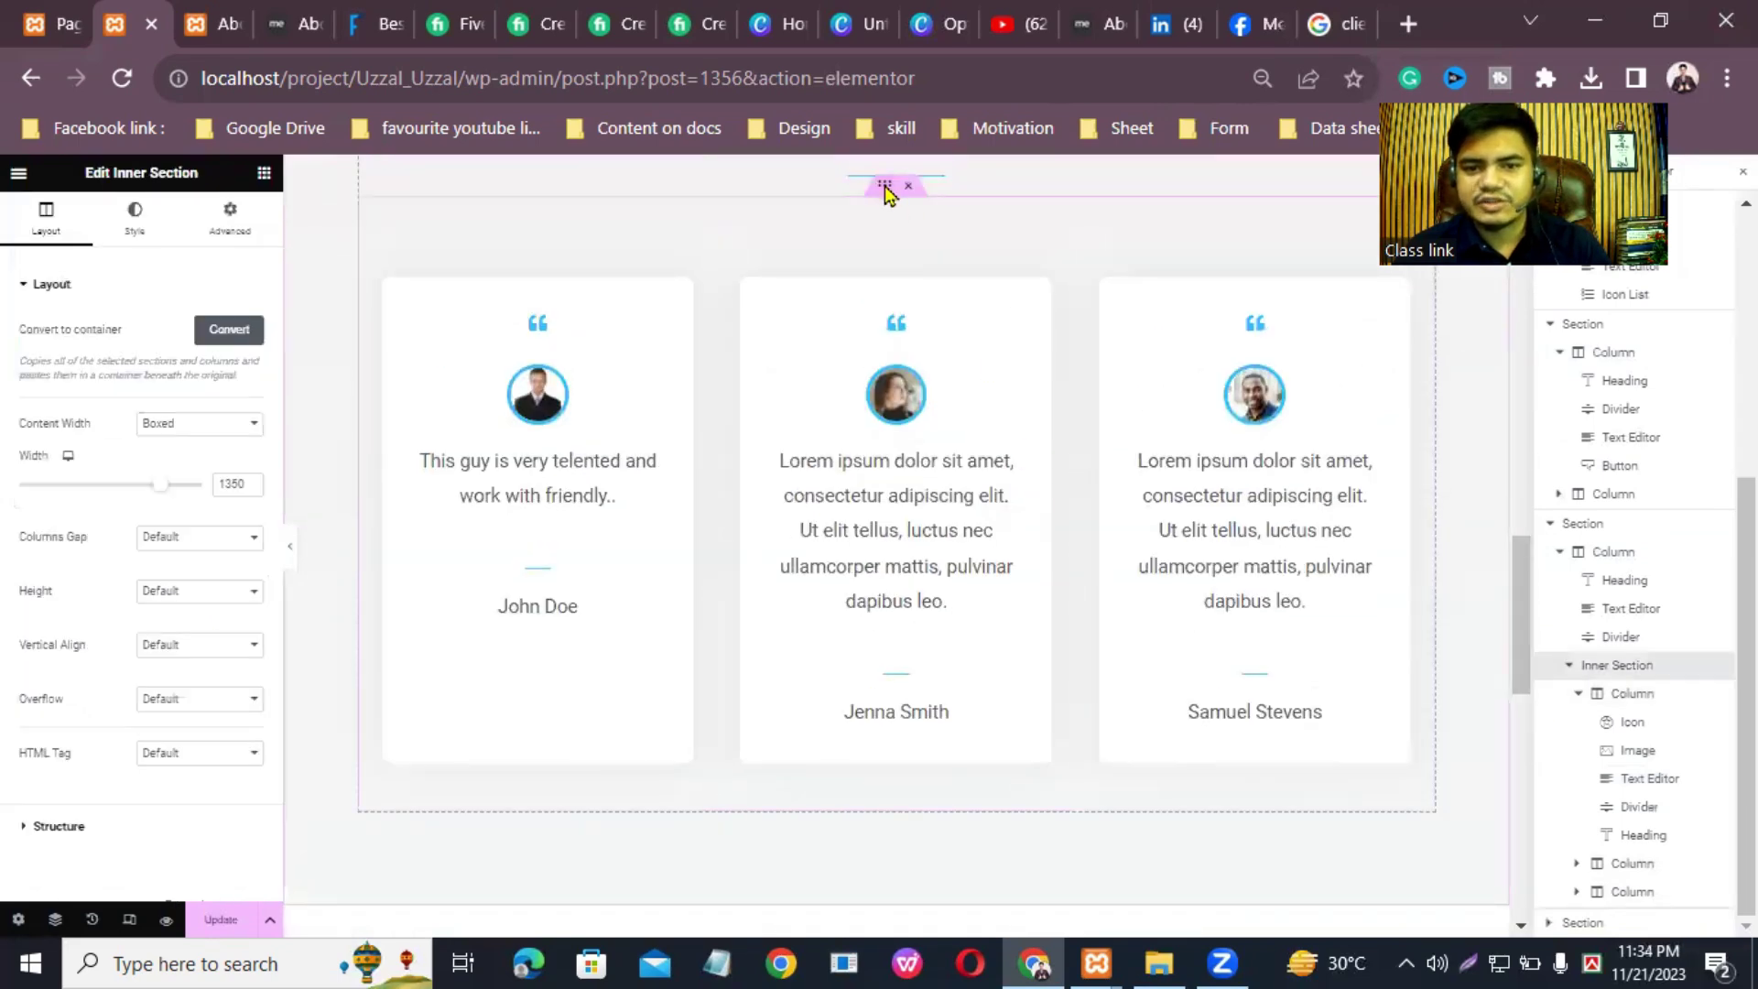
{"action": "right_click", "coordinate": [884, 188]}
{"action": "left_click", "coordinate": [913, 232]}
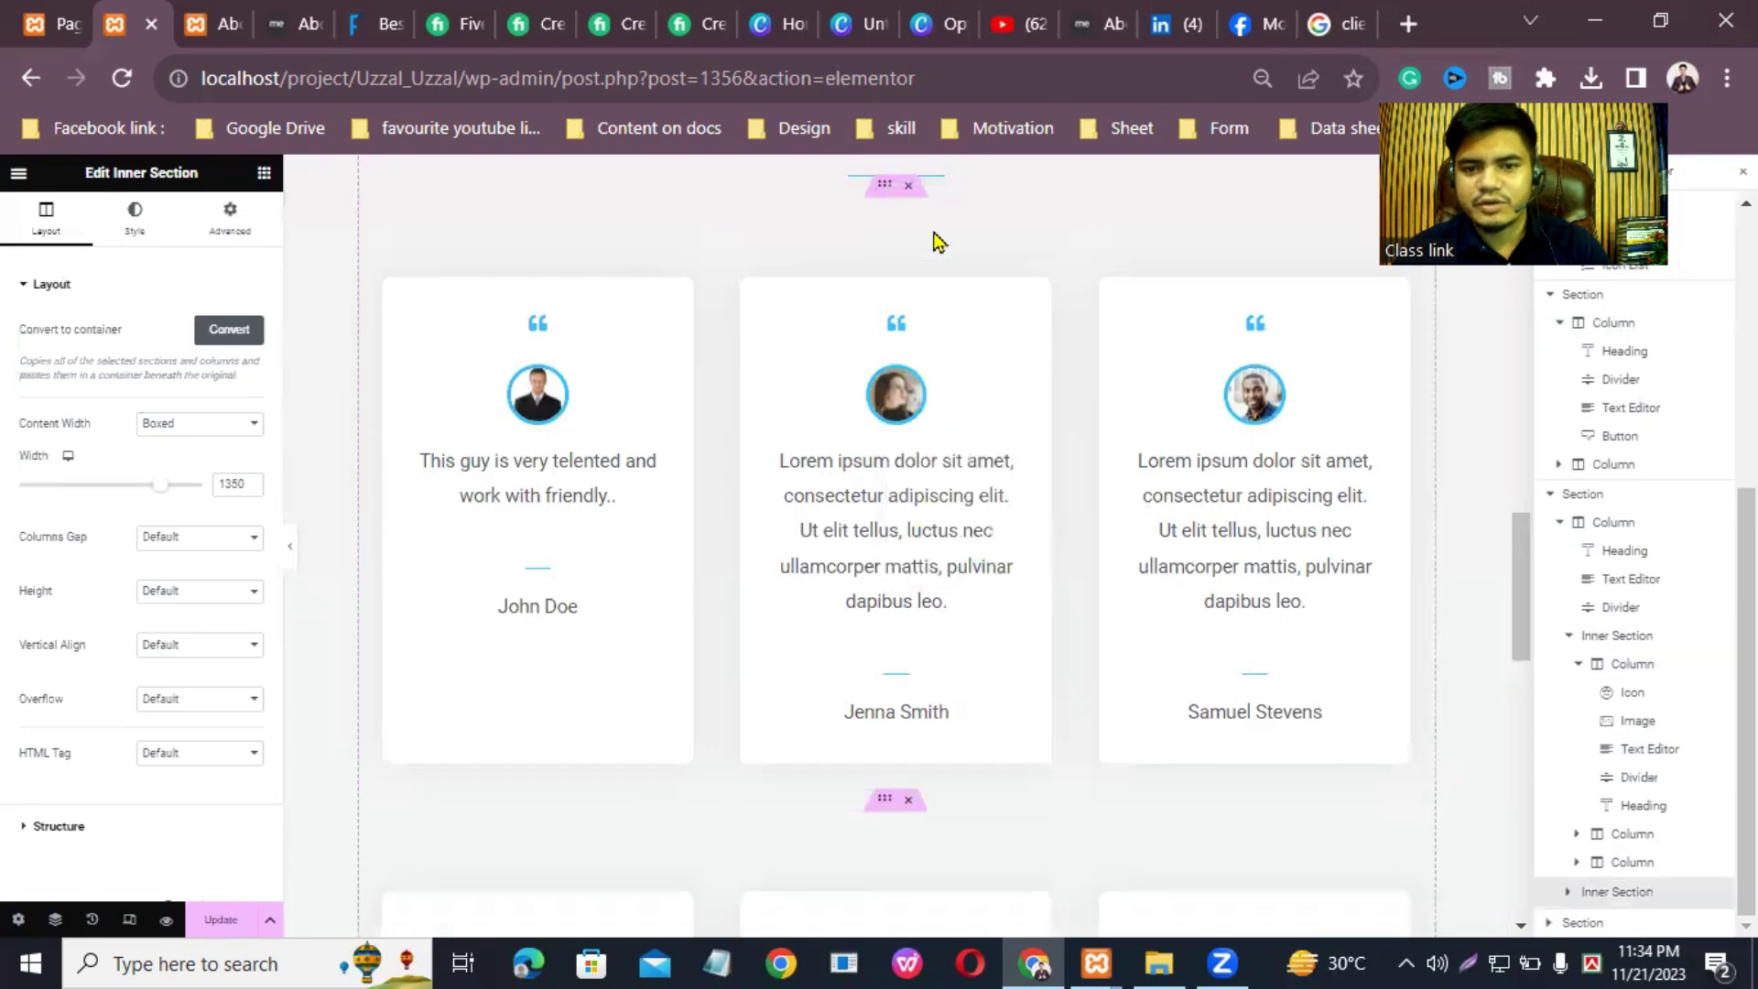
{"action": "left_click_drag", "start_coordinate": [1522, 518], "coordinate": [1553, 652]}
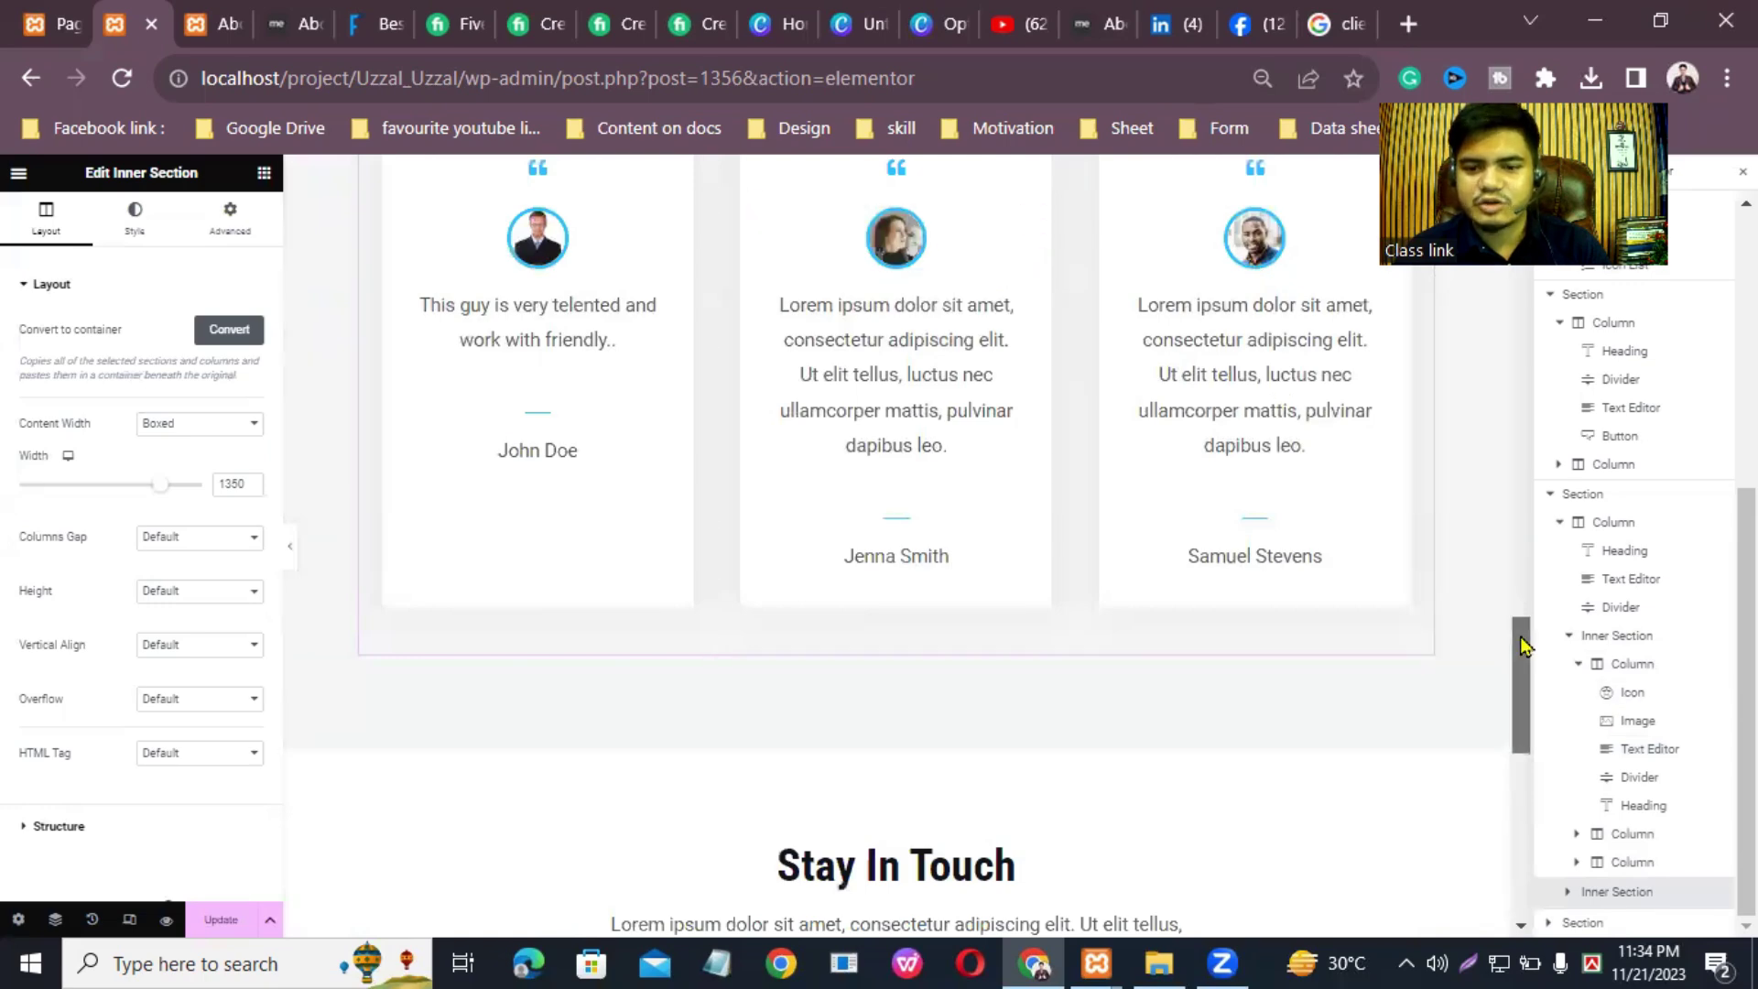
{"action": "scroll", "coordinate": [1524, 696], "scroll_direction": "down", "scroll_amount": 4}
{"action": "scroll", "coordinate": [1254, 385], "scroll_direction": "up", "scroll_amount": 8}
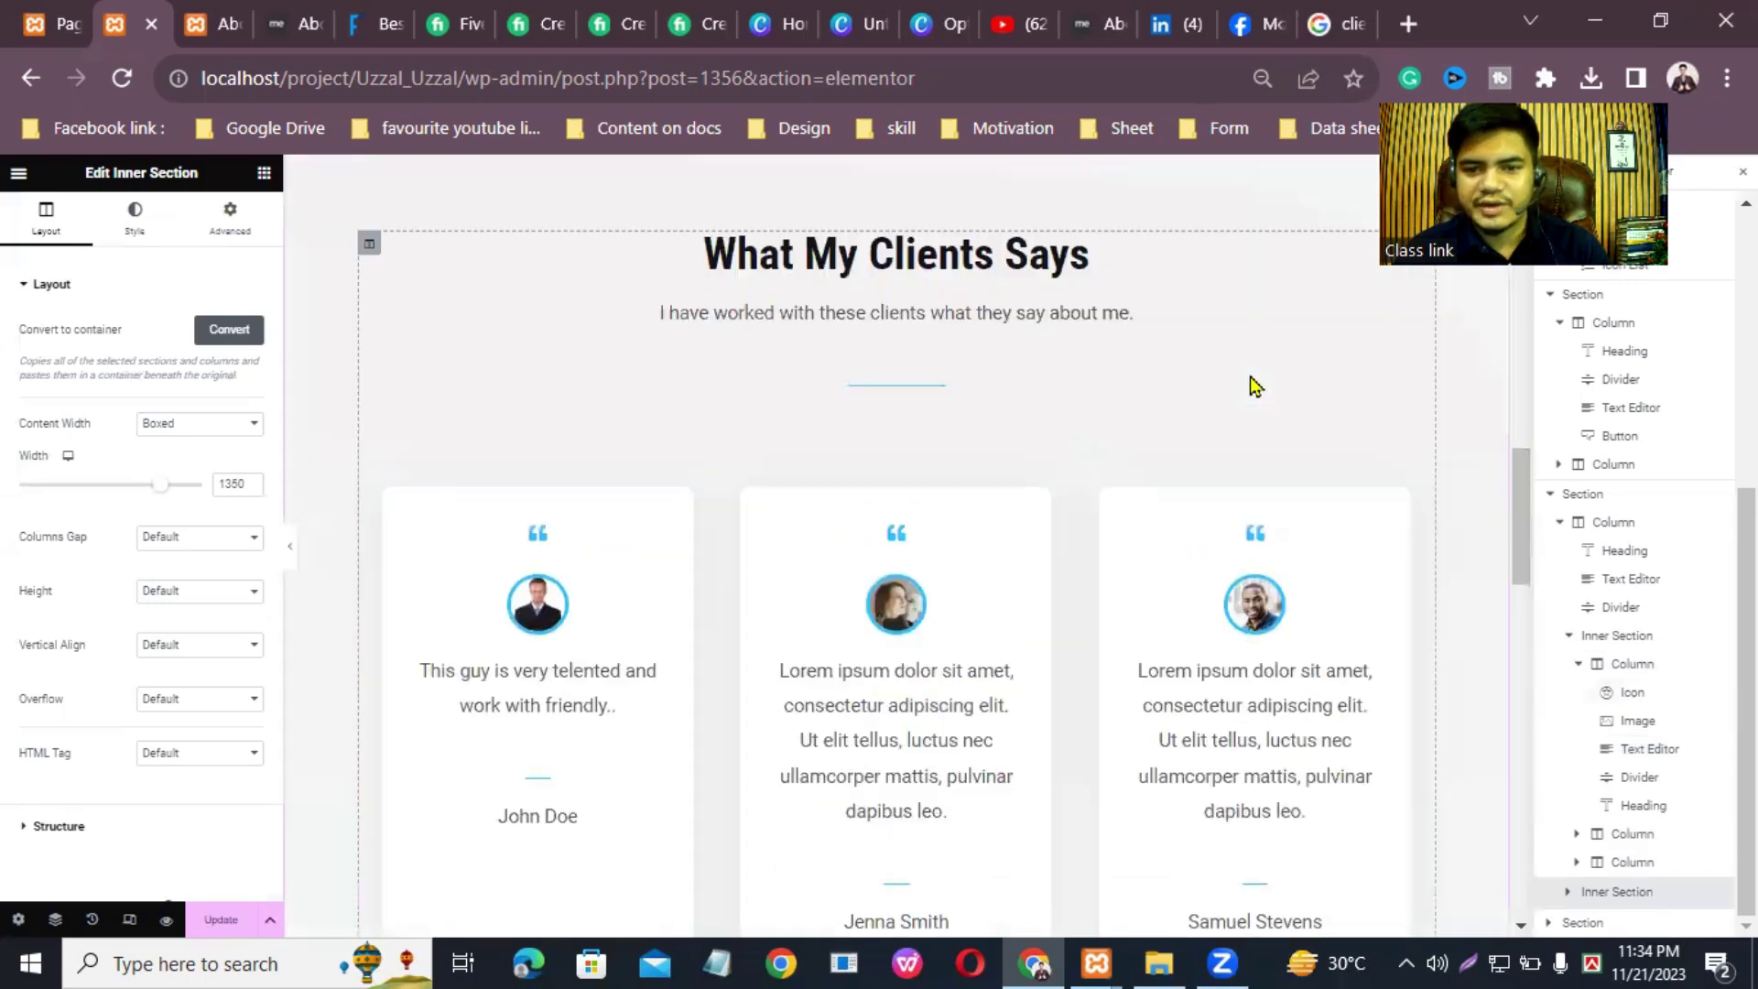
{"action": "left_click_drag", "start_coordinate": [1519, 550], "coordinate": [1683, 746]}
{"action": "scroll", "coordinate": [1683, 747], "scroll_direction": "down", "scroll_amount": 5}
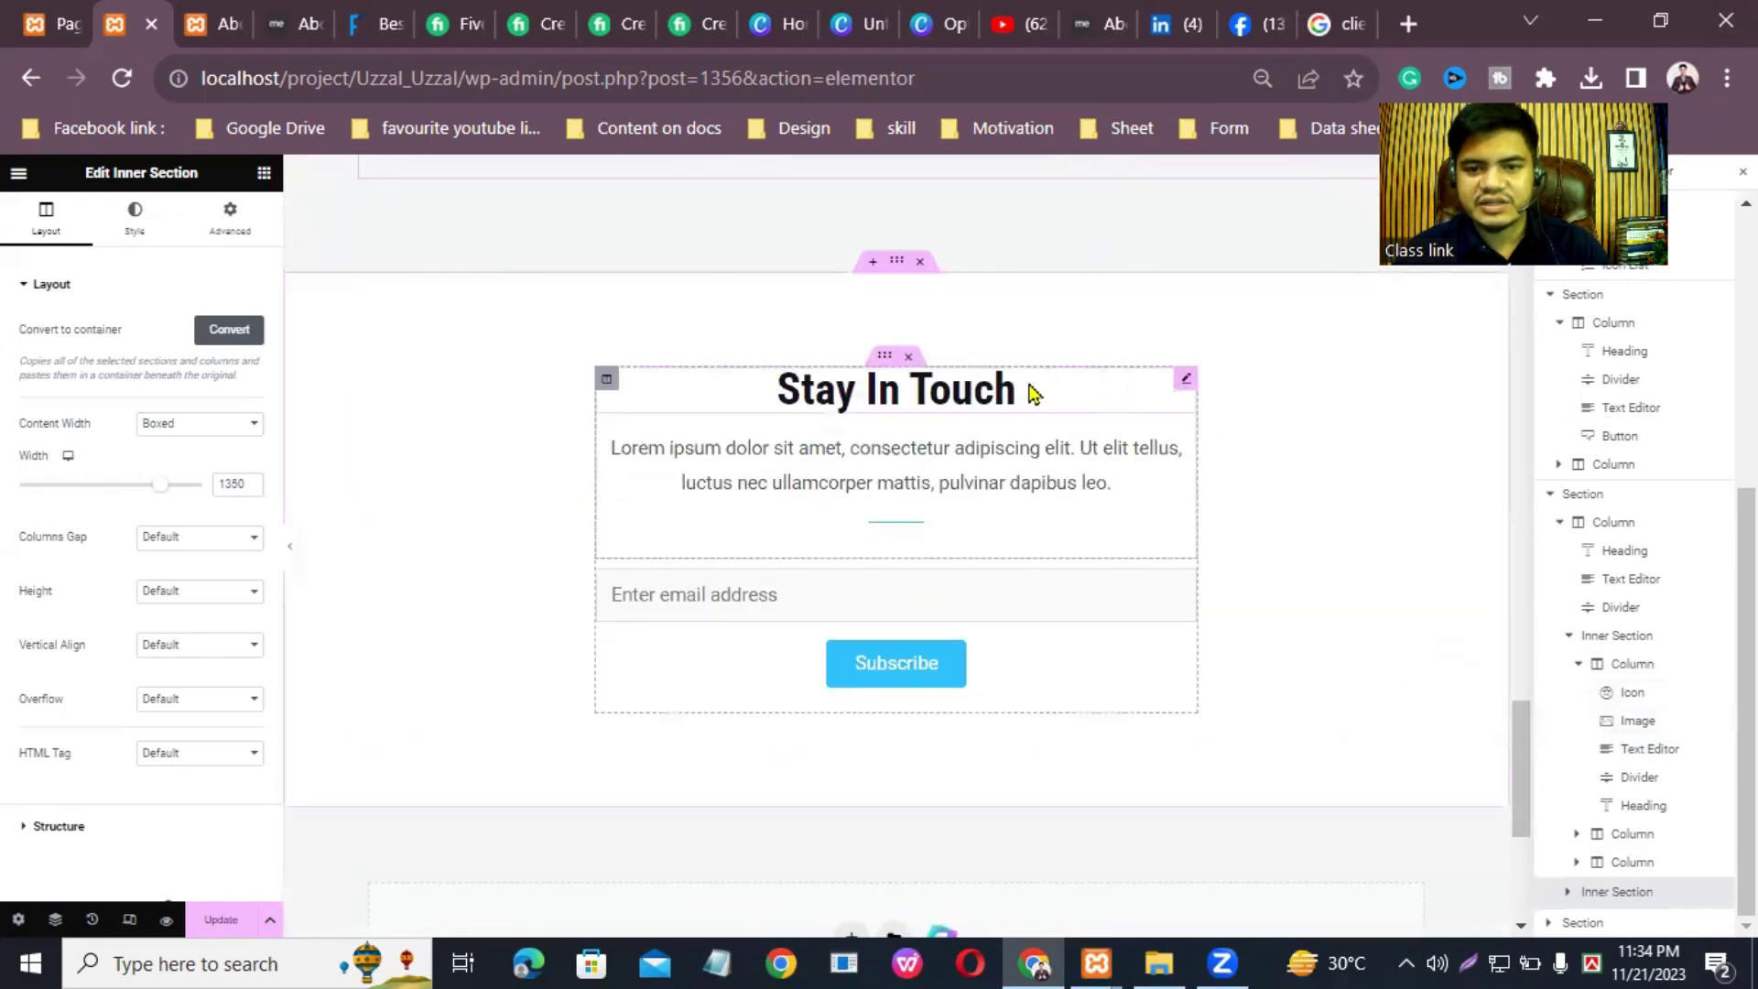
Step: Change the signup heading text from 'Stay In Touch' to 'Keep in Touch'
{"action": "left_click", "coordinate": [1187, 381]}
{"action": "left_click_drag", "start_coordinate": [137, 348], "coordinate": [5, 368]}
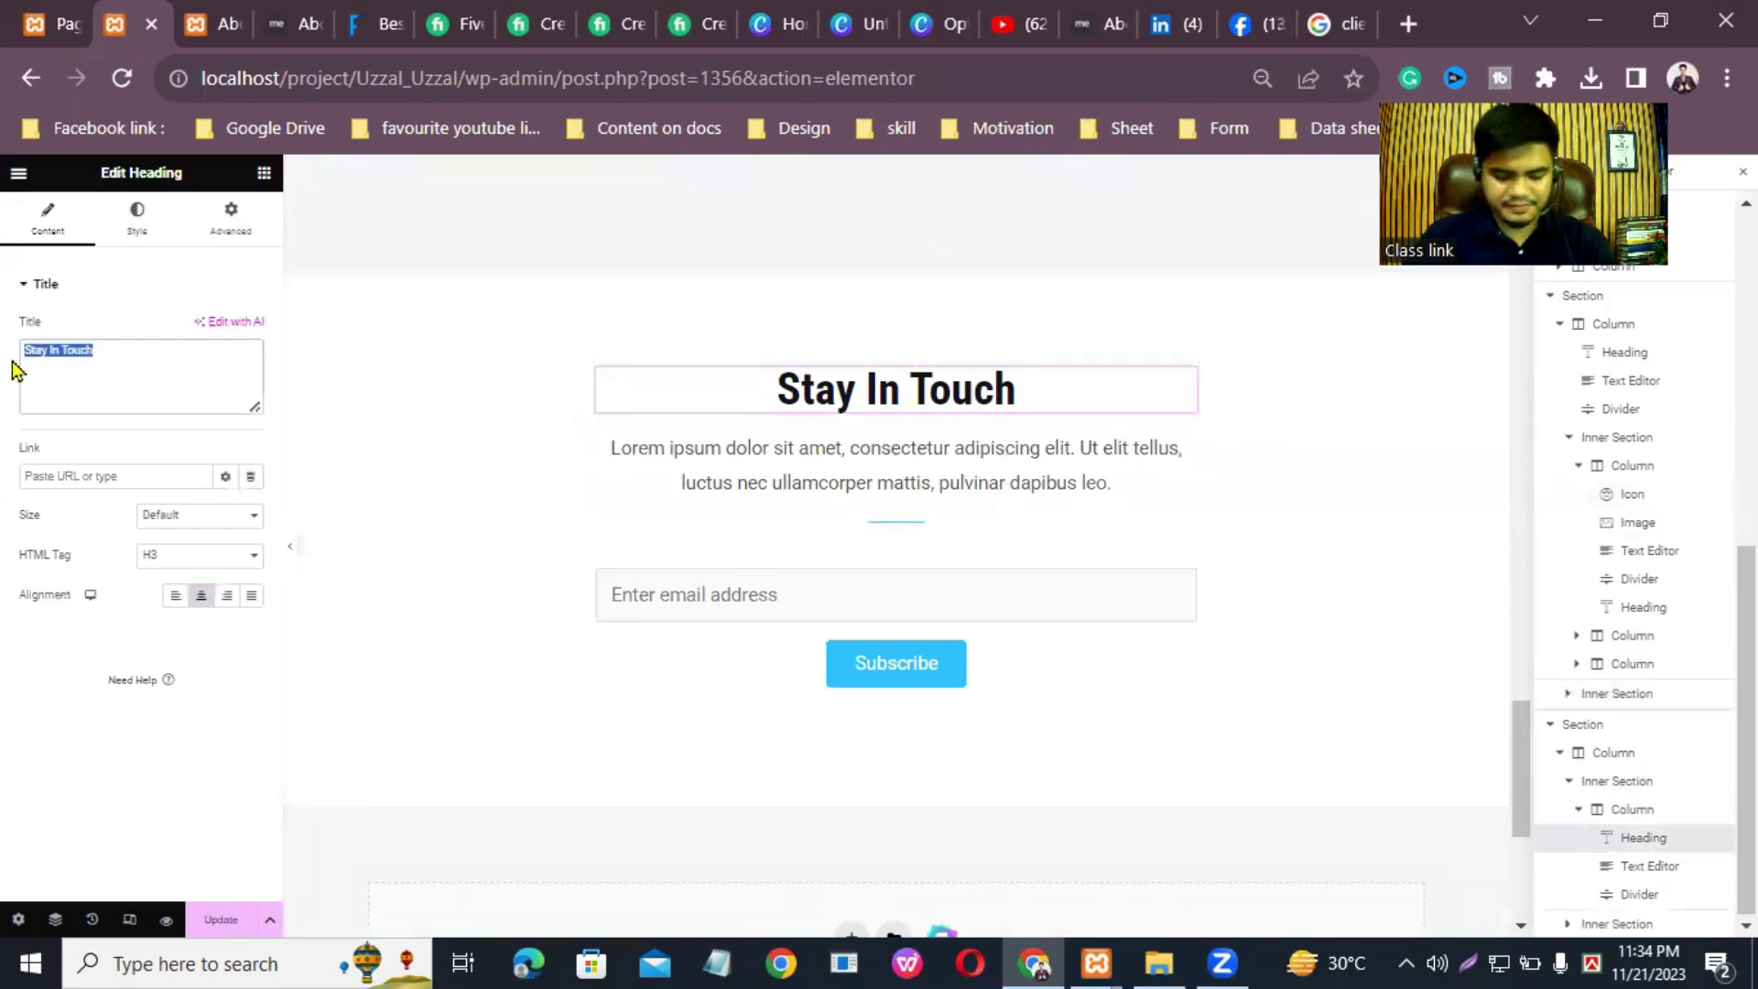
{"action": "type", "text": "Keep"}
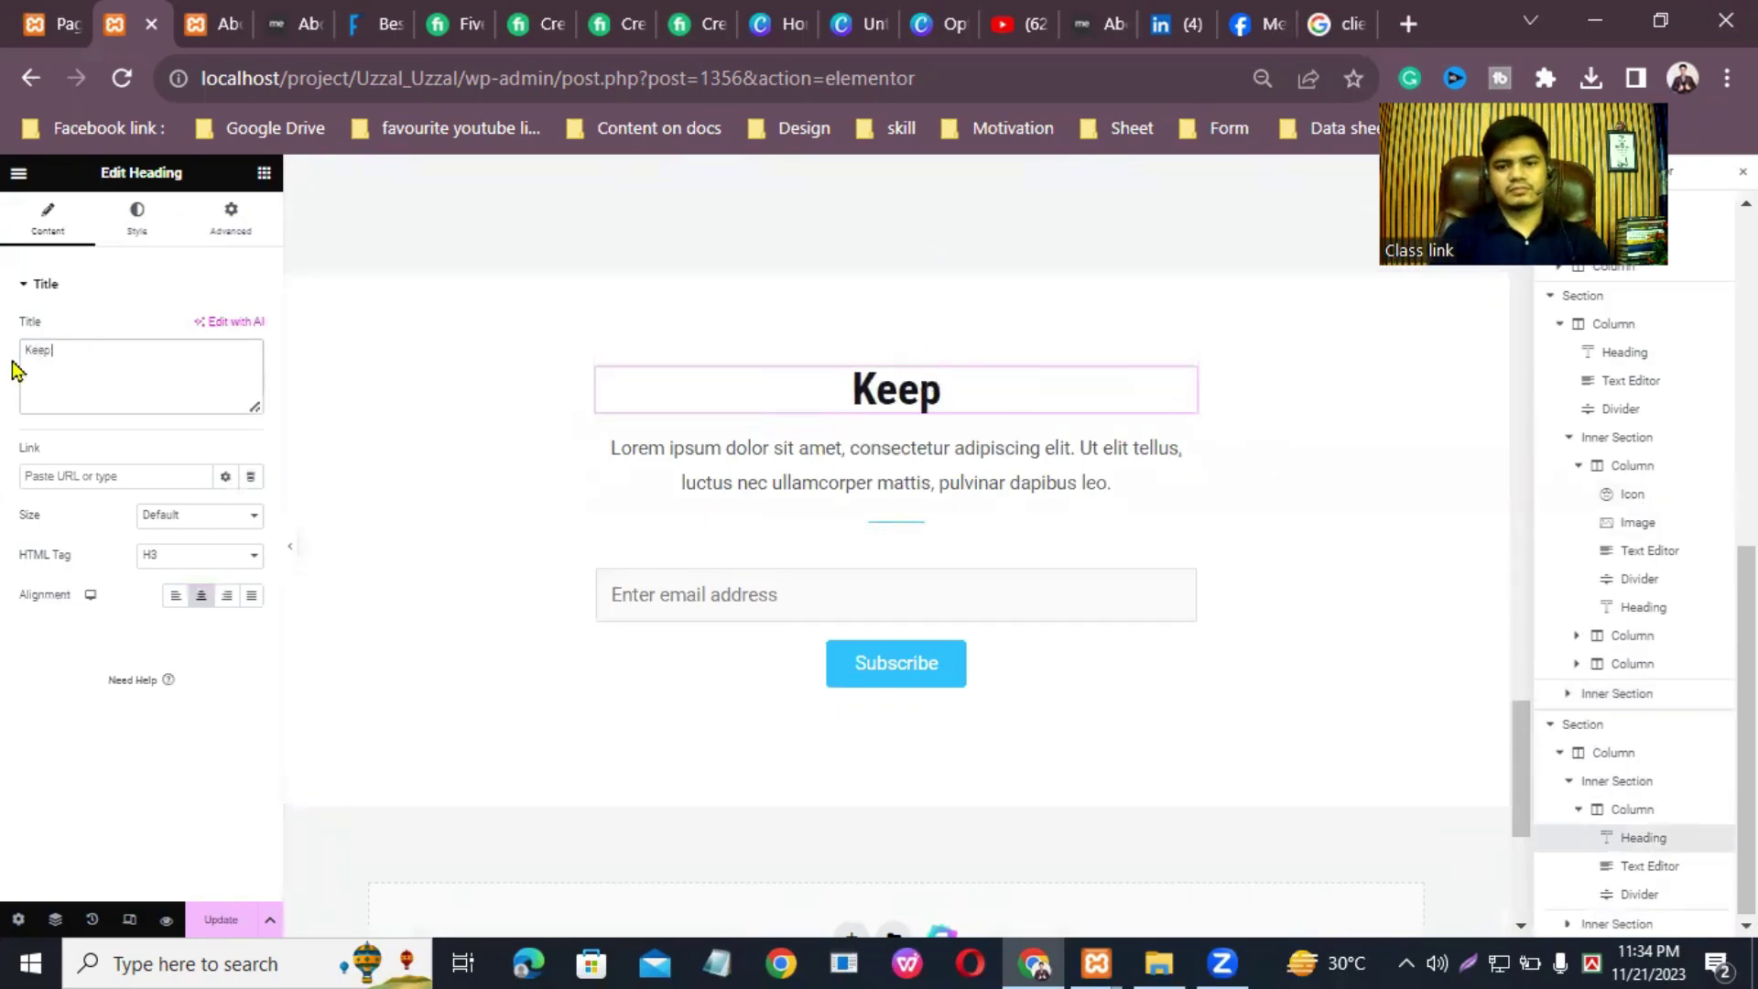
{"action": "type", "text": " in Touch"}
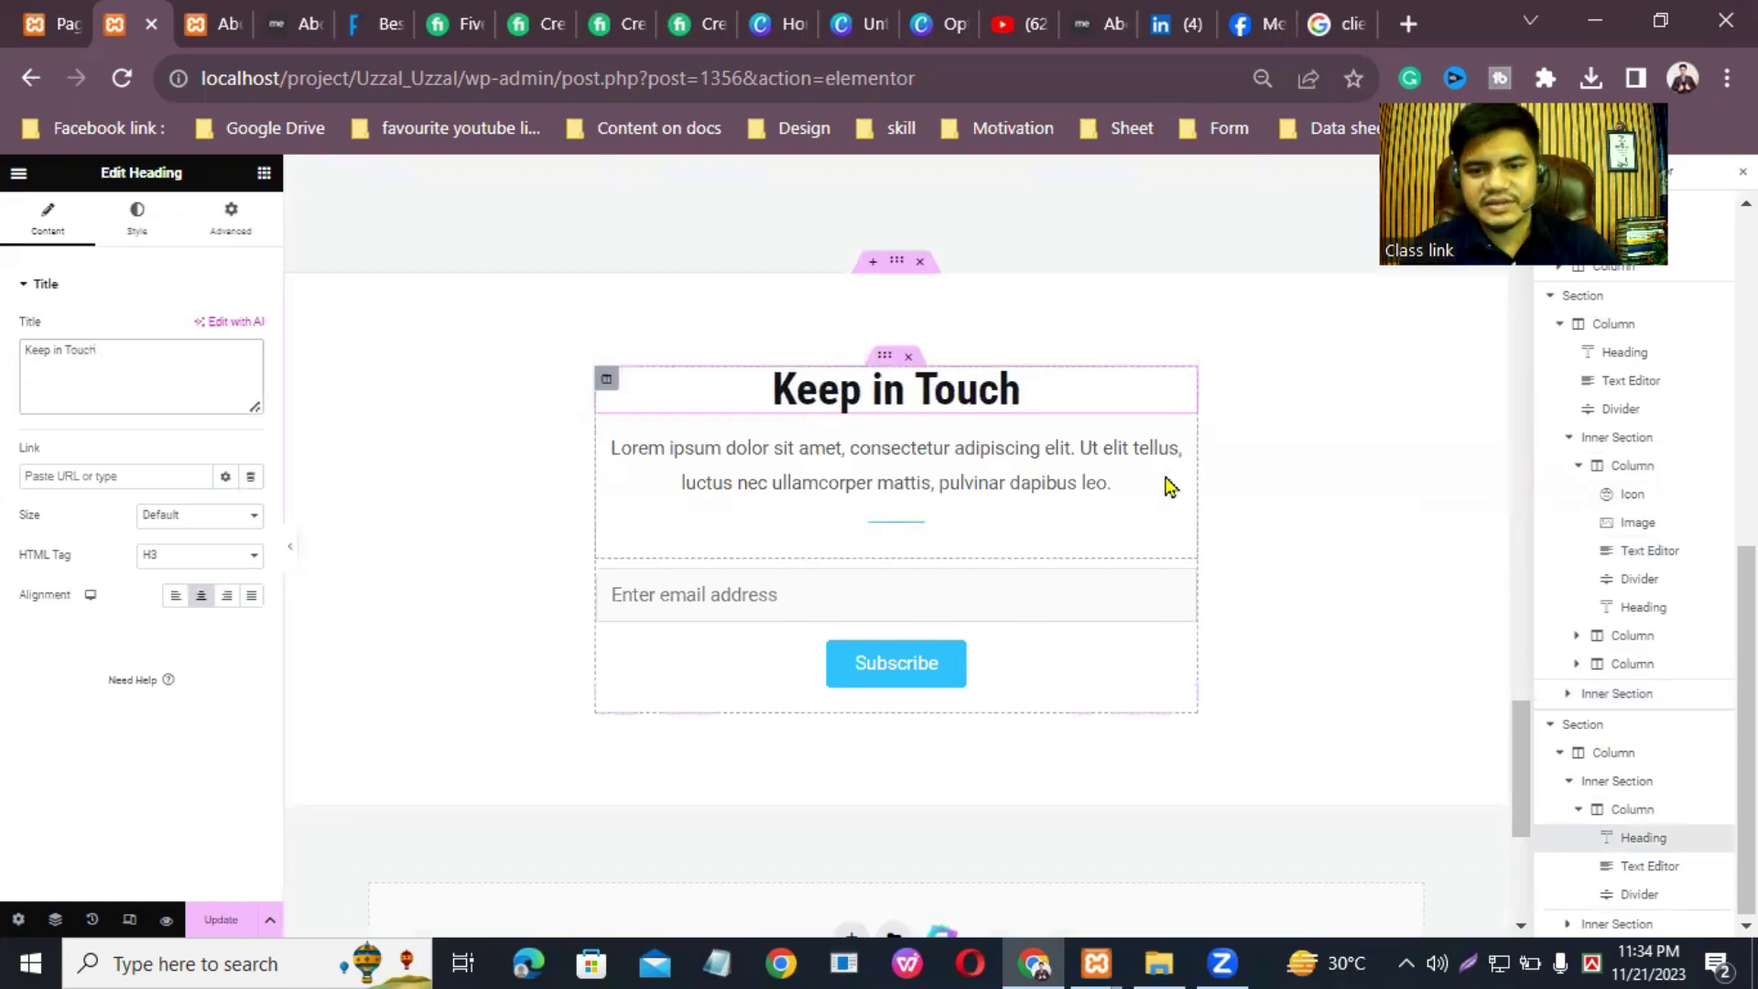
{"action": "left_click", "coordinate": [779, 596]}
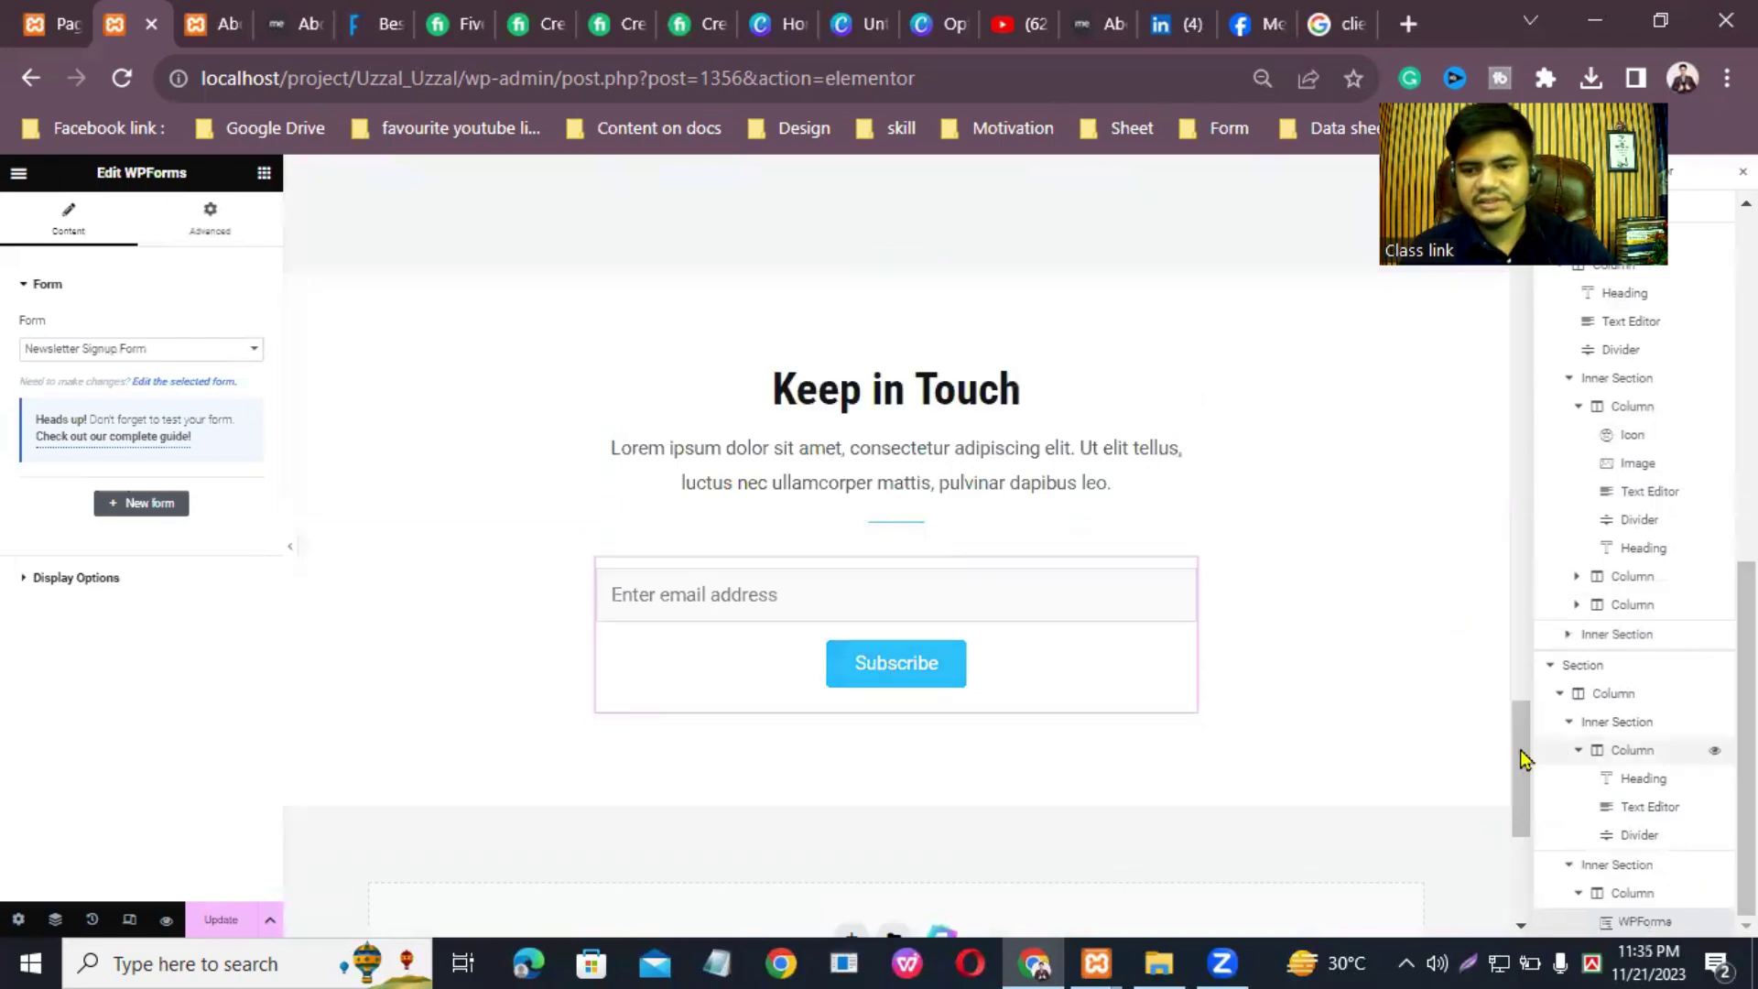
{"action": "scroll", "coordinate": [1519, 778], "scroll_direction": "down", "scroll_amount": 3}
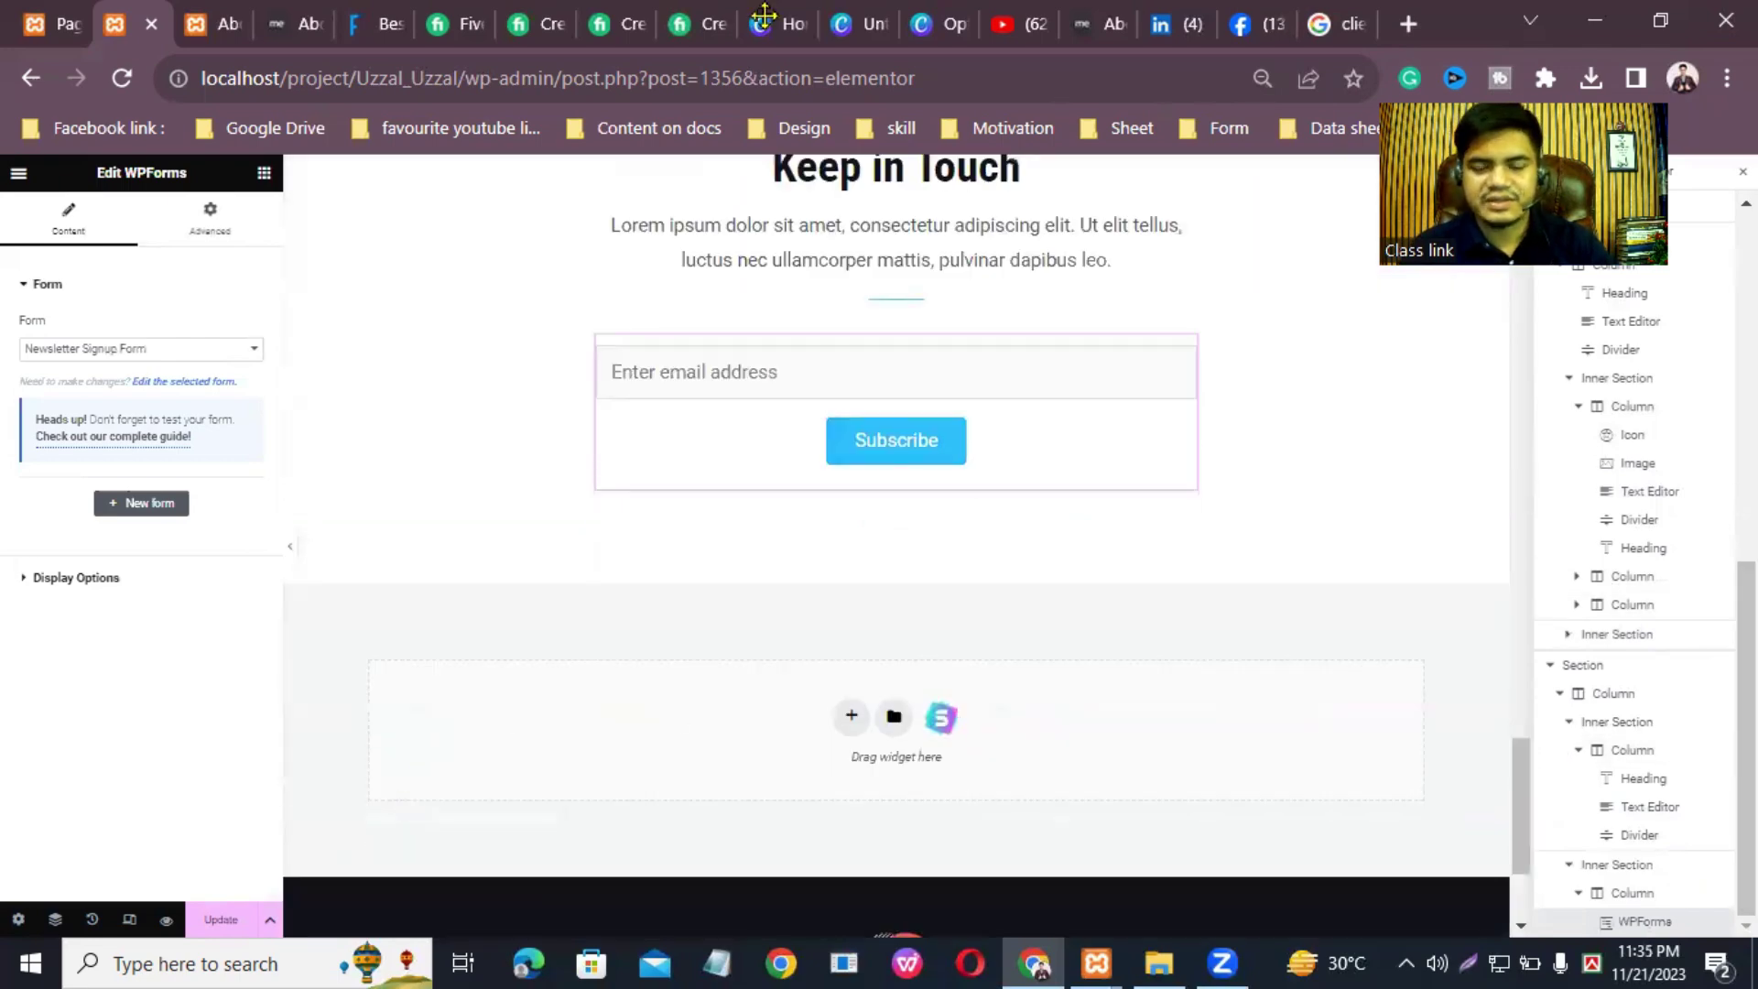
Step: Save the page with Update and exit the Elementor editor
{"action": "left_click", "coordinate": [221, 919]}
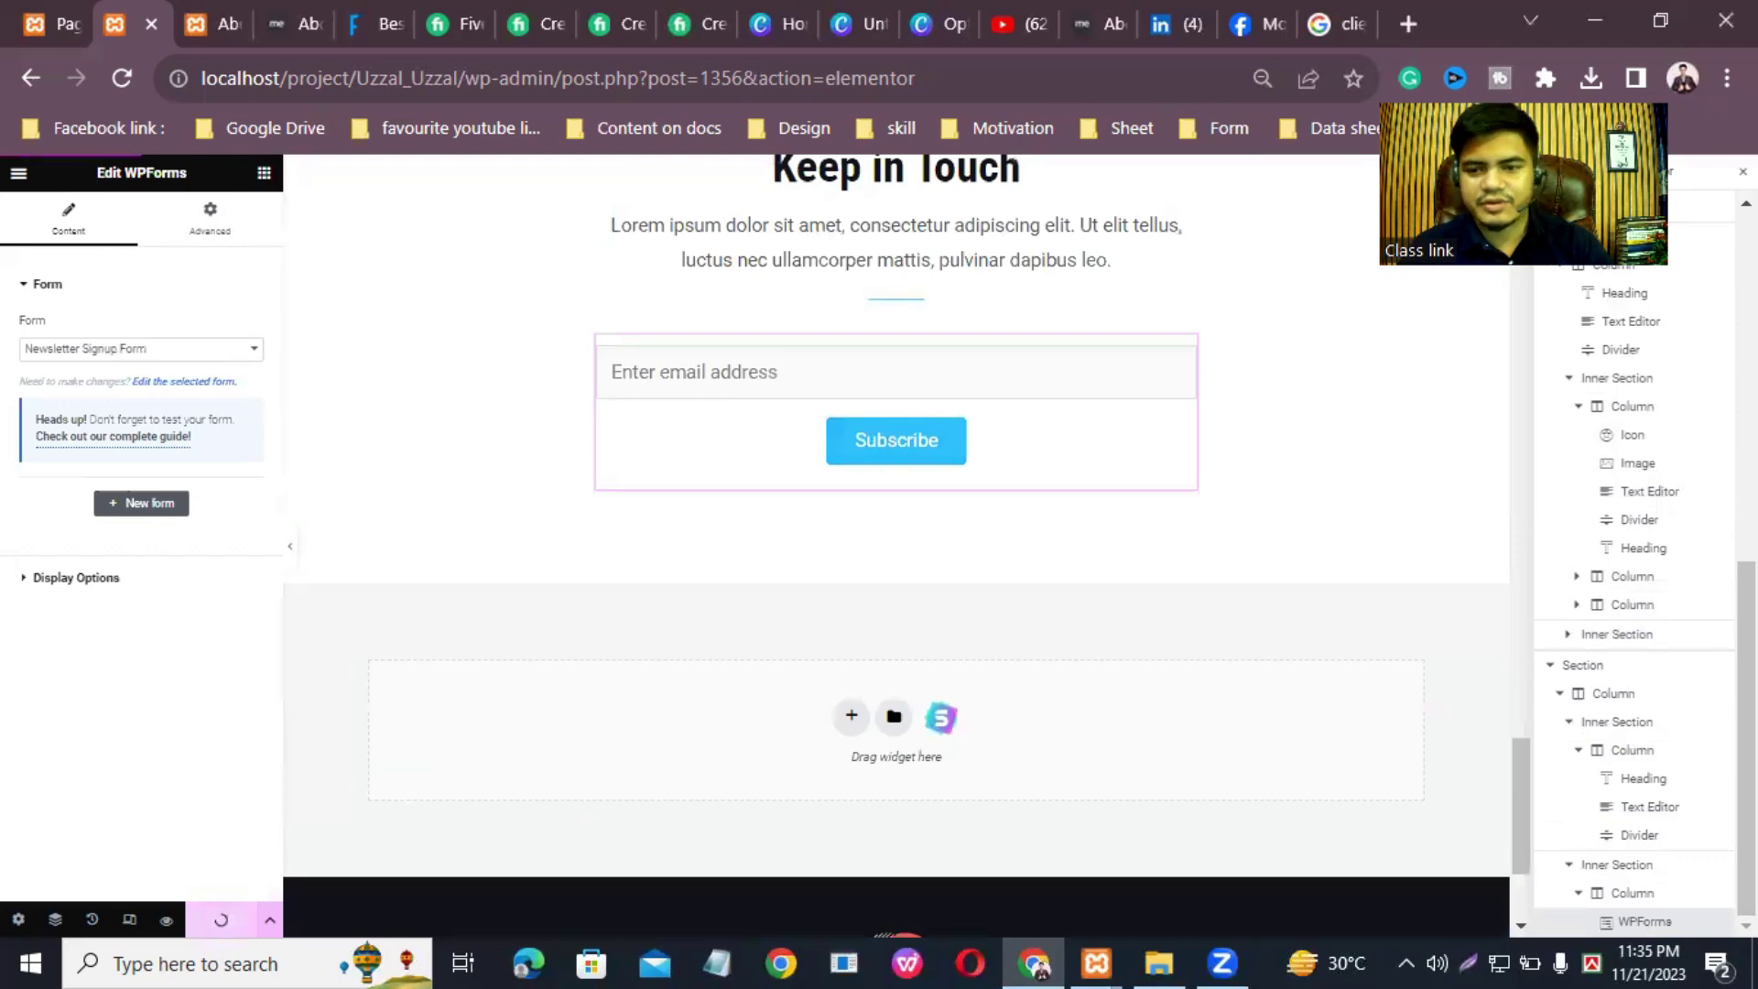
{"action": "left_click_drag", "start_coordinate": [1521, 765], "coordinate": [1565, 330]}
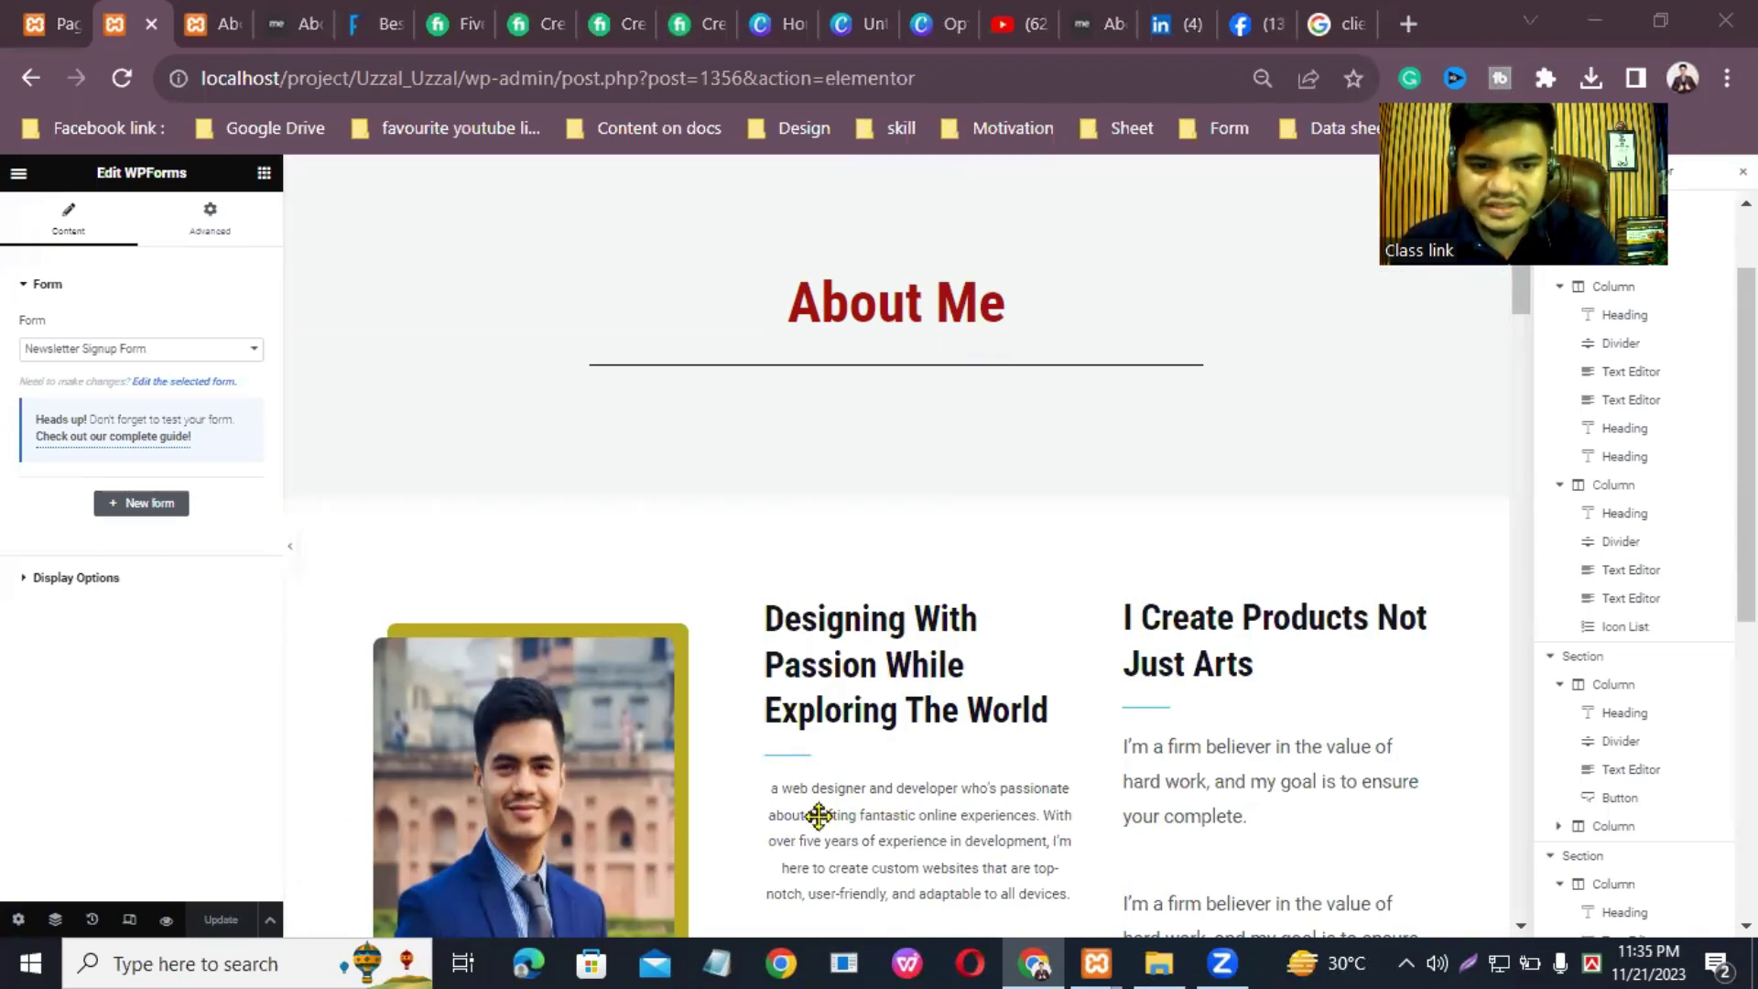
{"action": "left_click", "coordinate": [18, 175]}
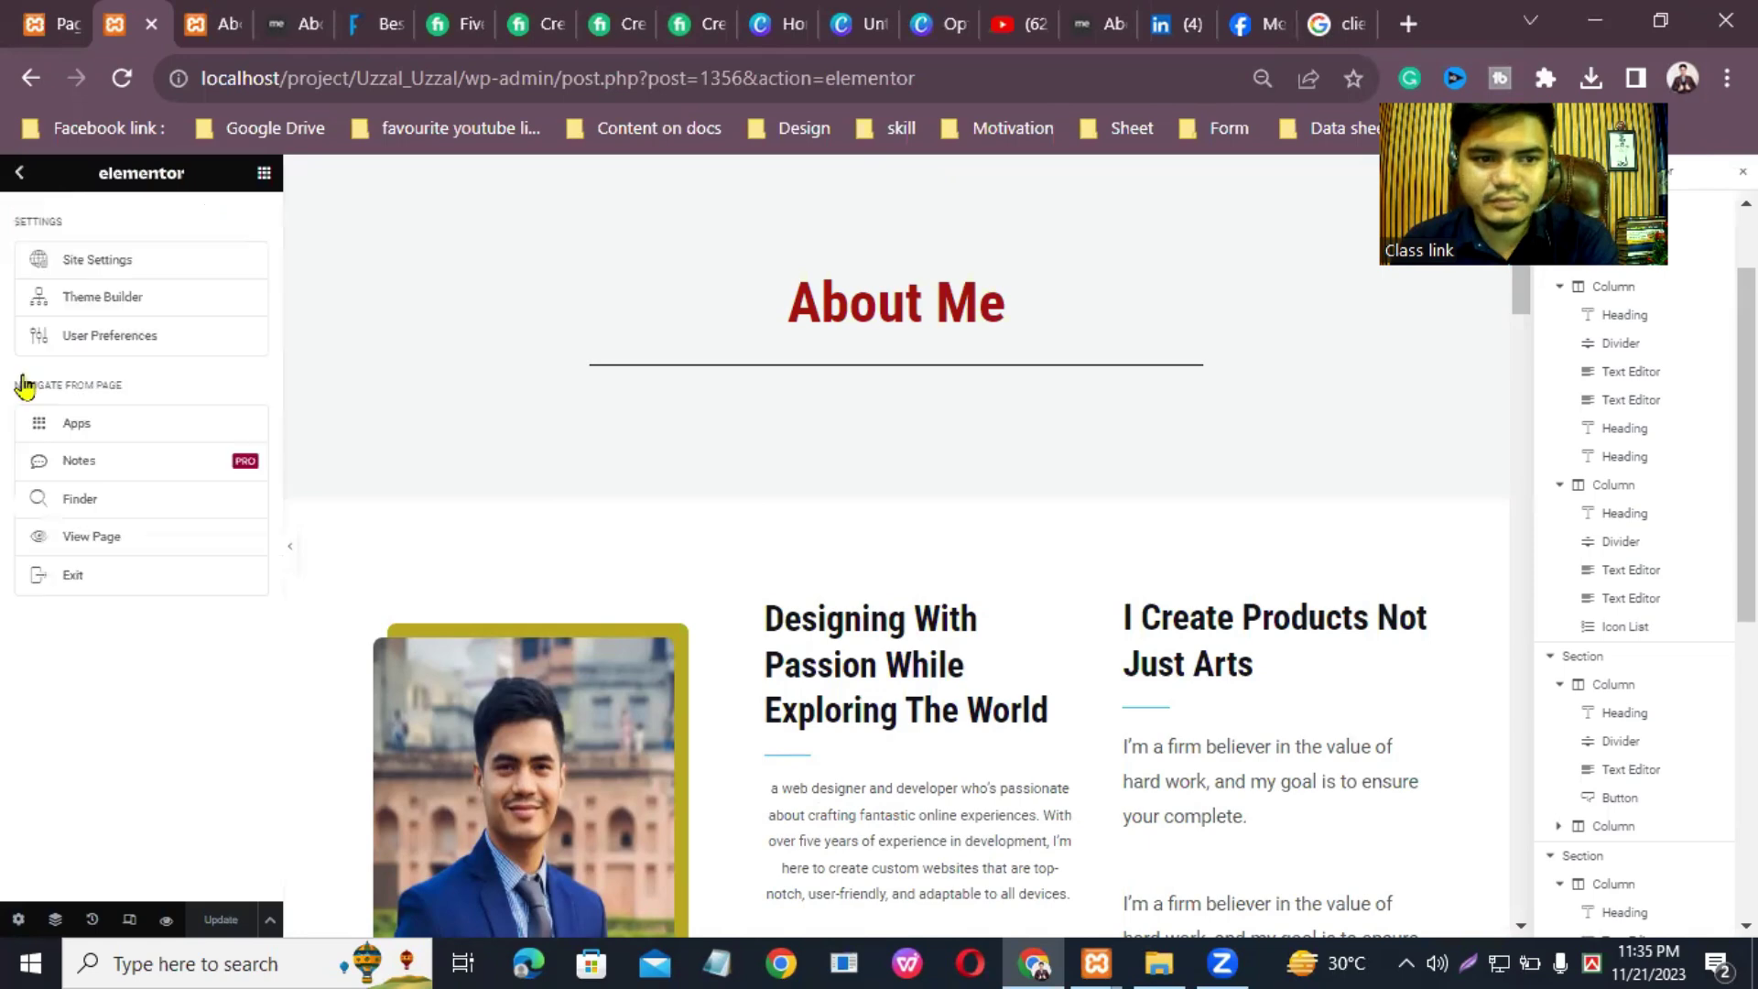
{"action": "left_click", "coordinate": [66, 580]}
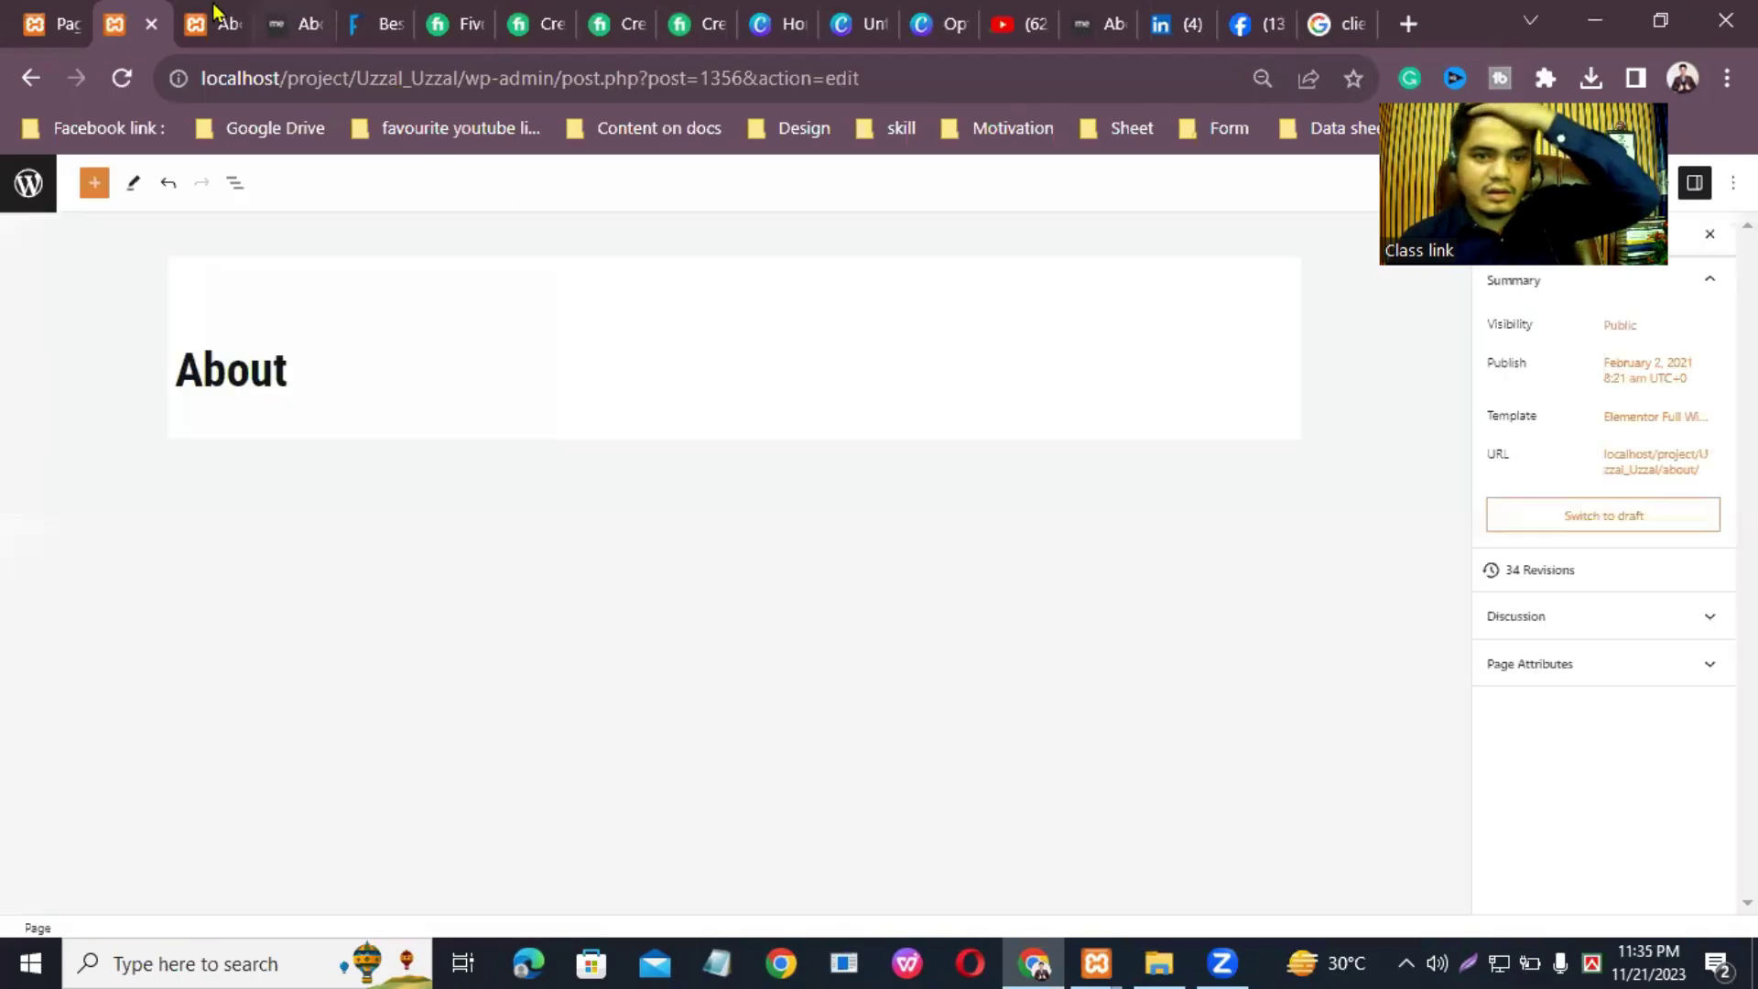
Step: On the live About page, navigate to the site's Home page
{"action": "left_click", "coordinate": [209, 24]}
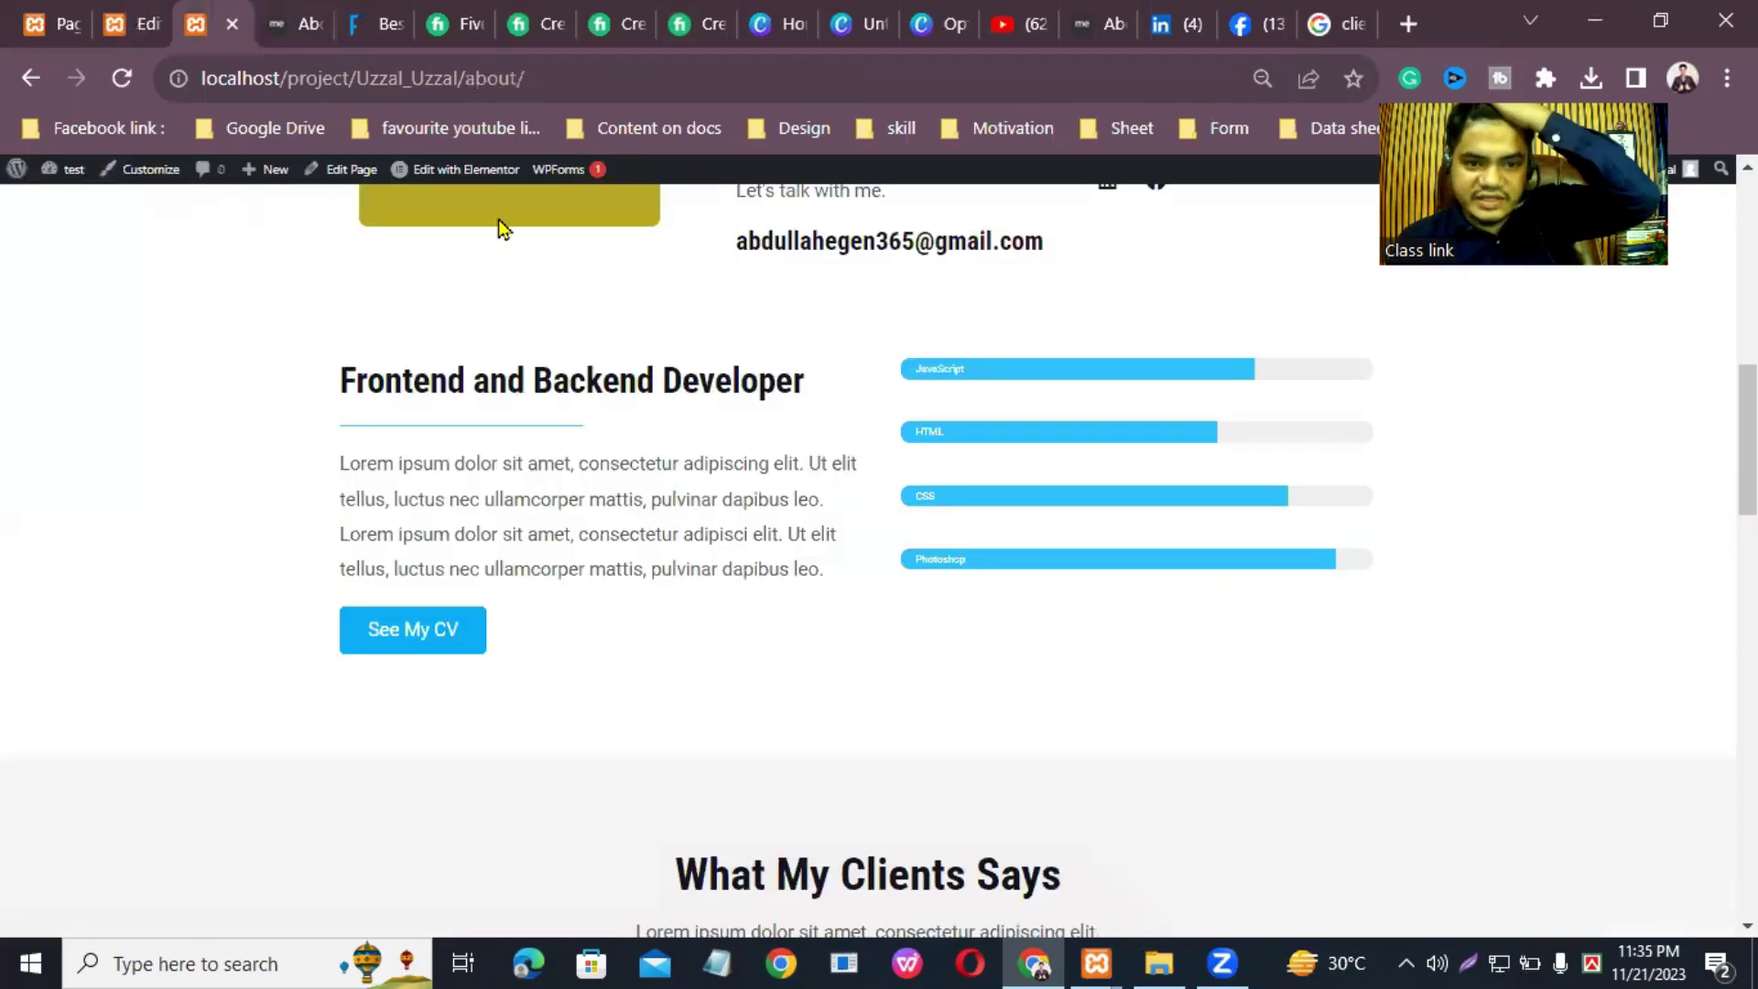
{"action": "scroll", "coordinate": [461, 354], "scroll_direction": "up", "scroll_amount": 10}
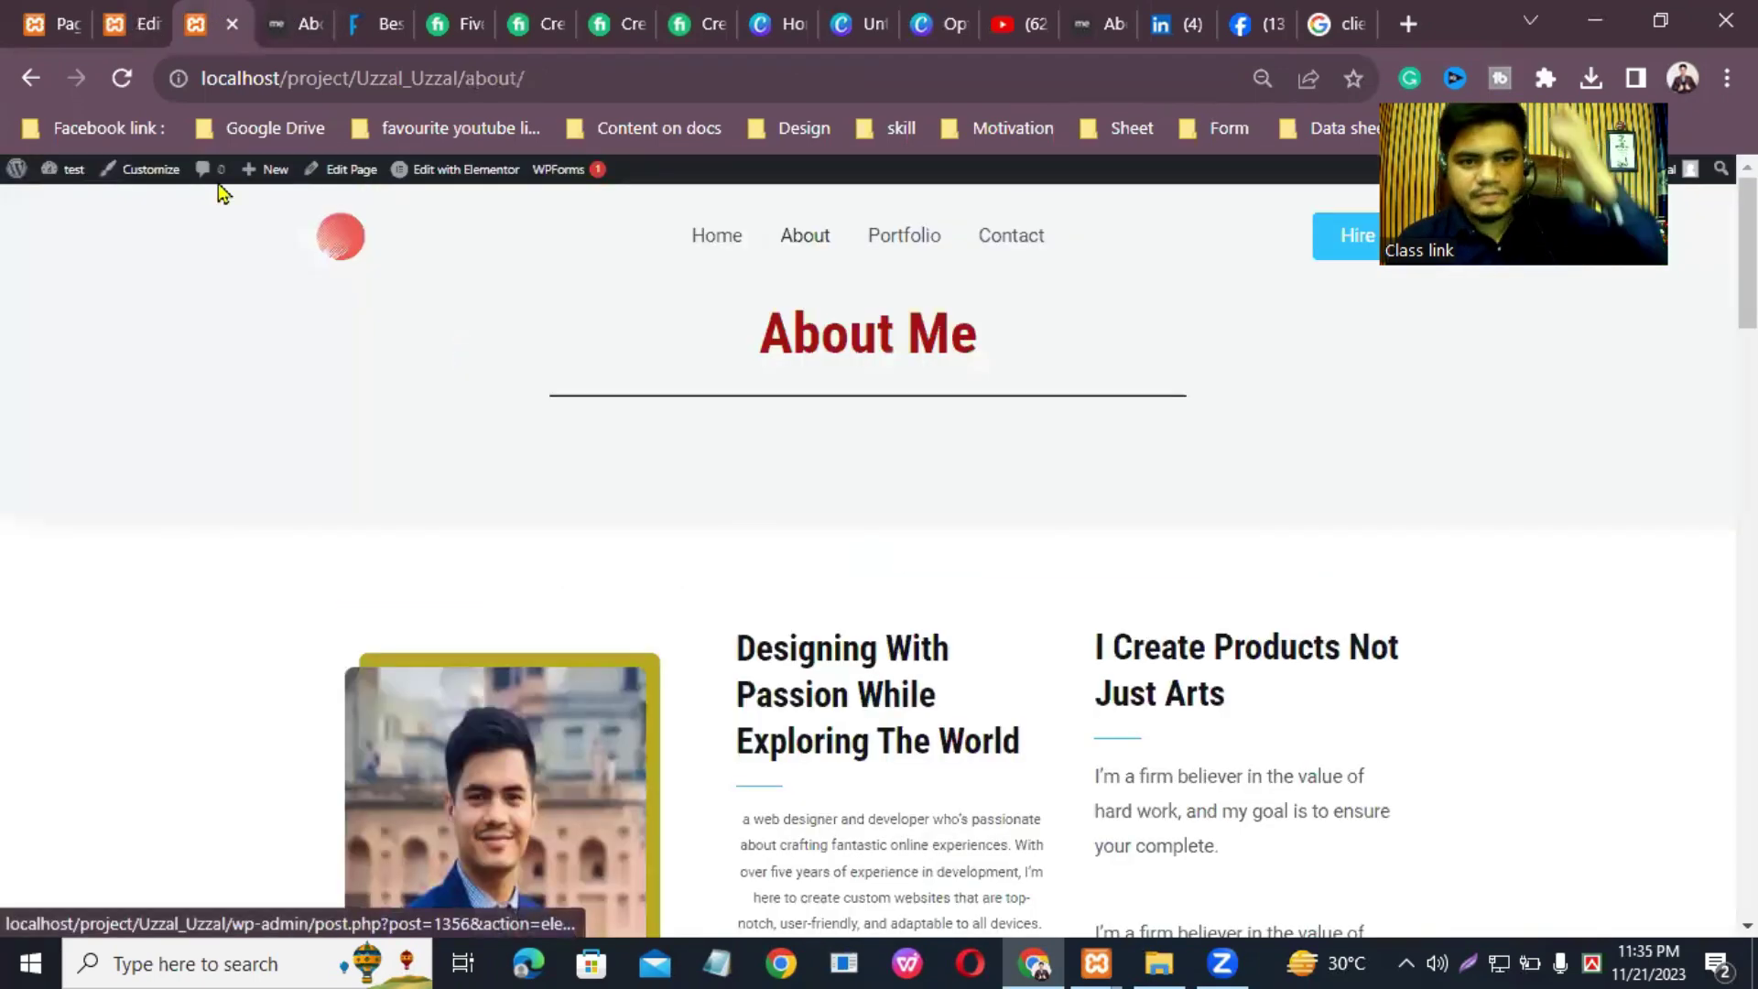
{"action": "left_click", "coordinate": [717, 252]}
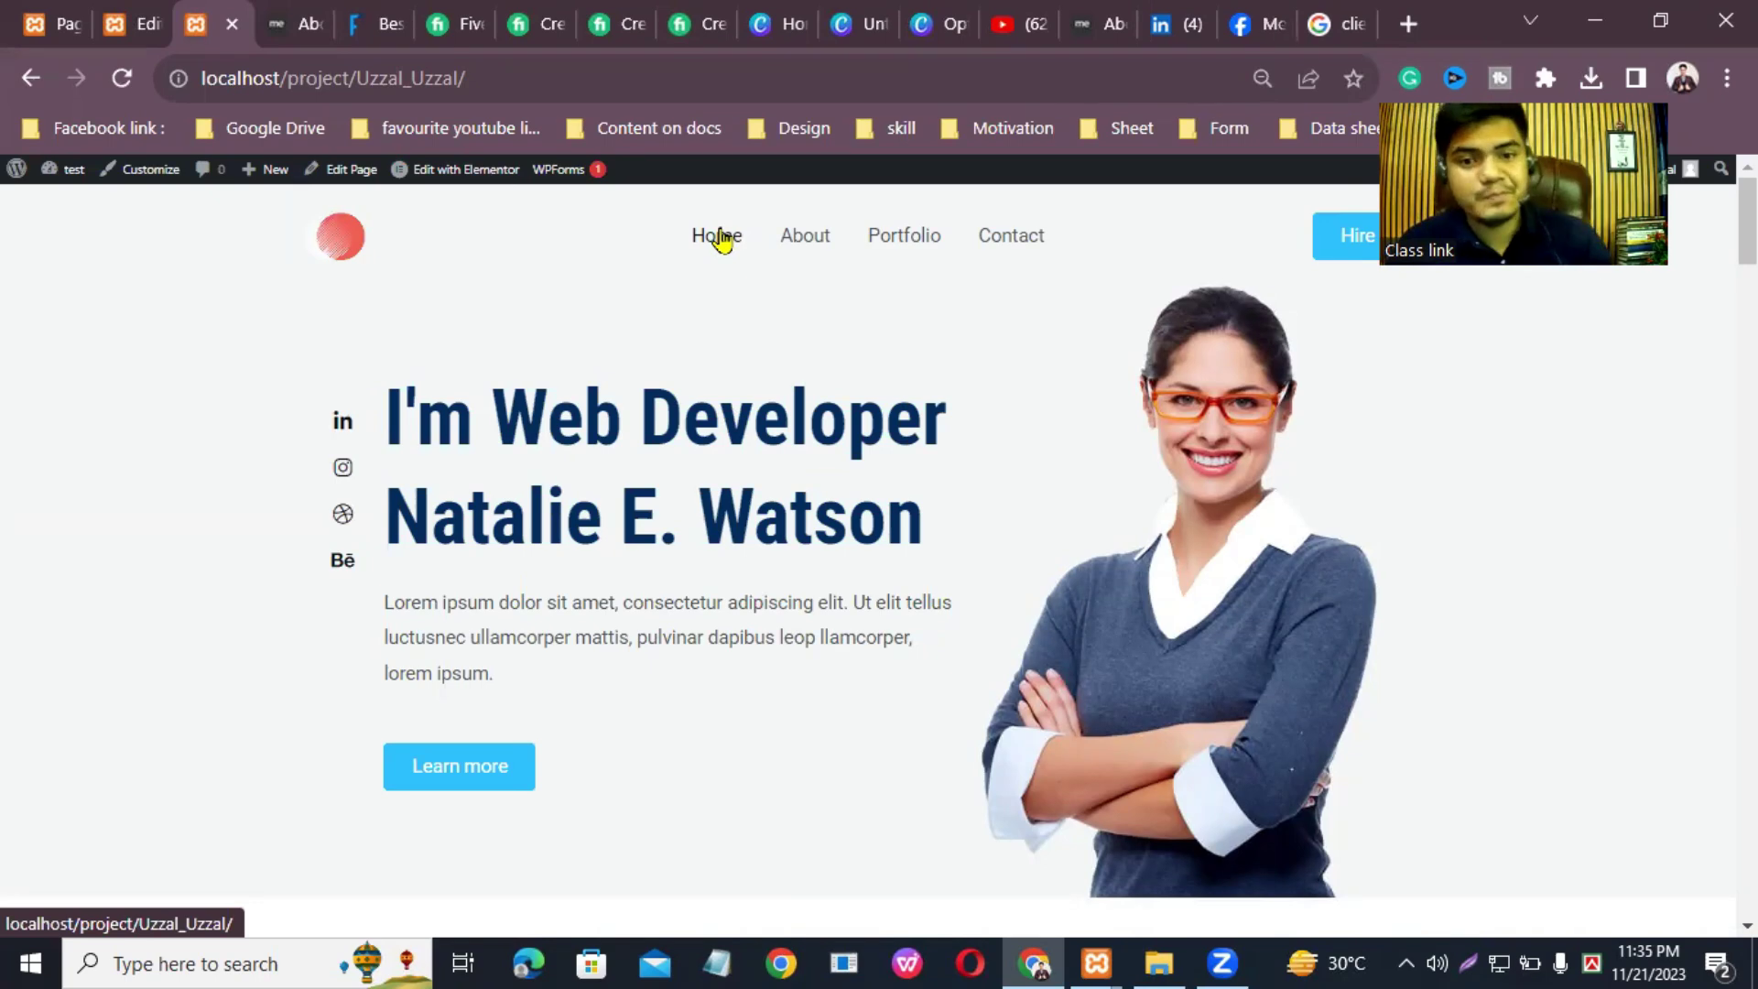
{"action": "scroll", "coordinate": [870, 556], "scroll_direction": "down", "scroll_amount": 10}
{"action": "scroll", "coordinate": [867, 541], "scroll_direction": "up", "scroll_amount": 10}
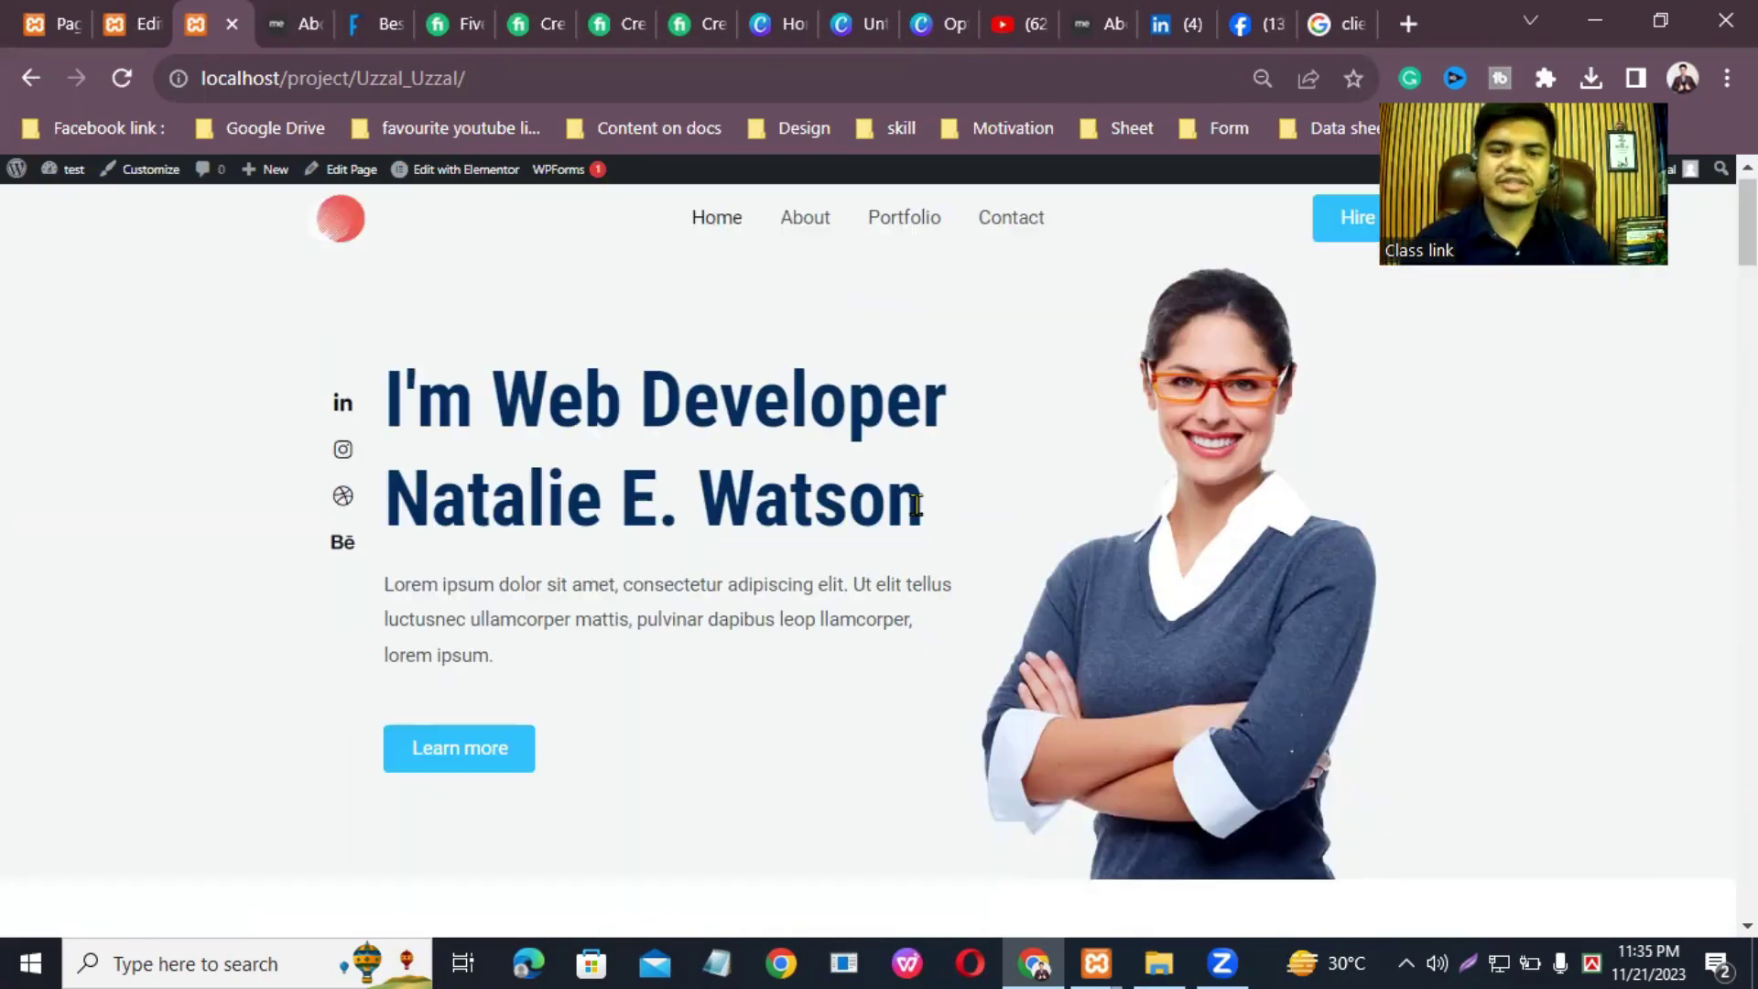
Step: Close the About page editor tab and open the Home page in Elementor
{"action": "key", "text": "ctrl+1"}
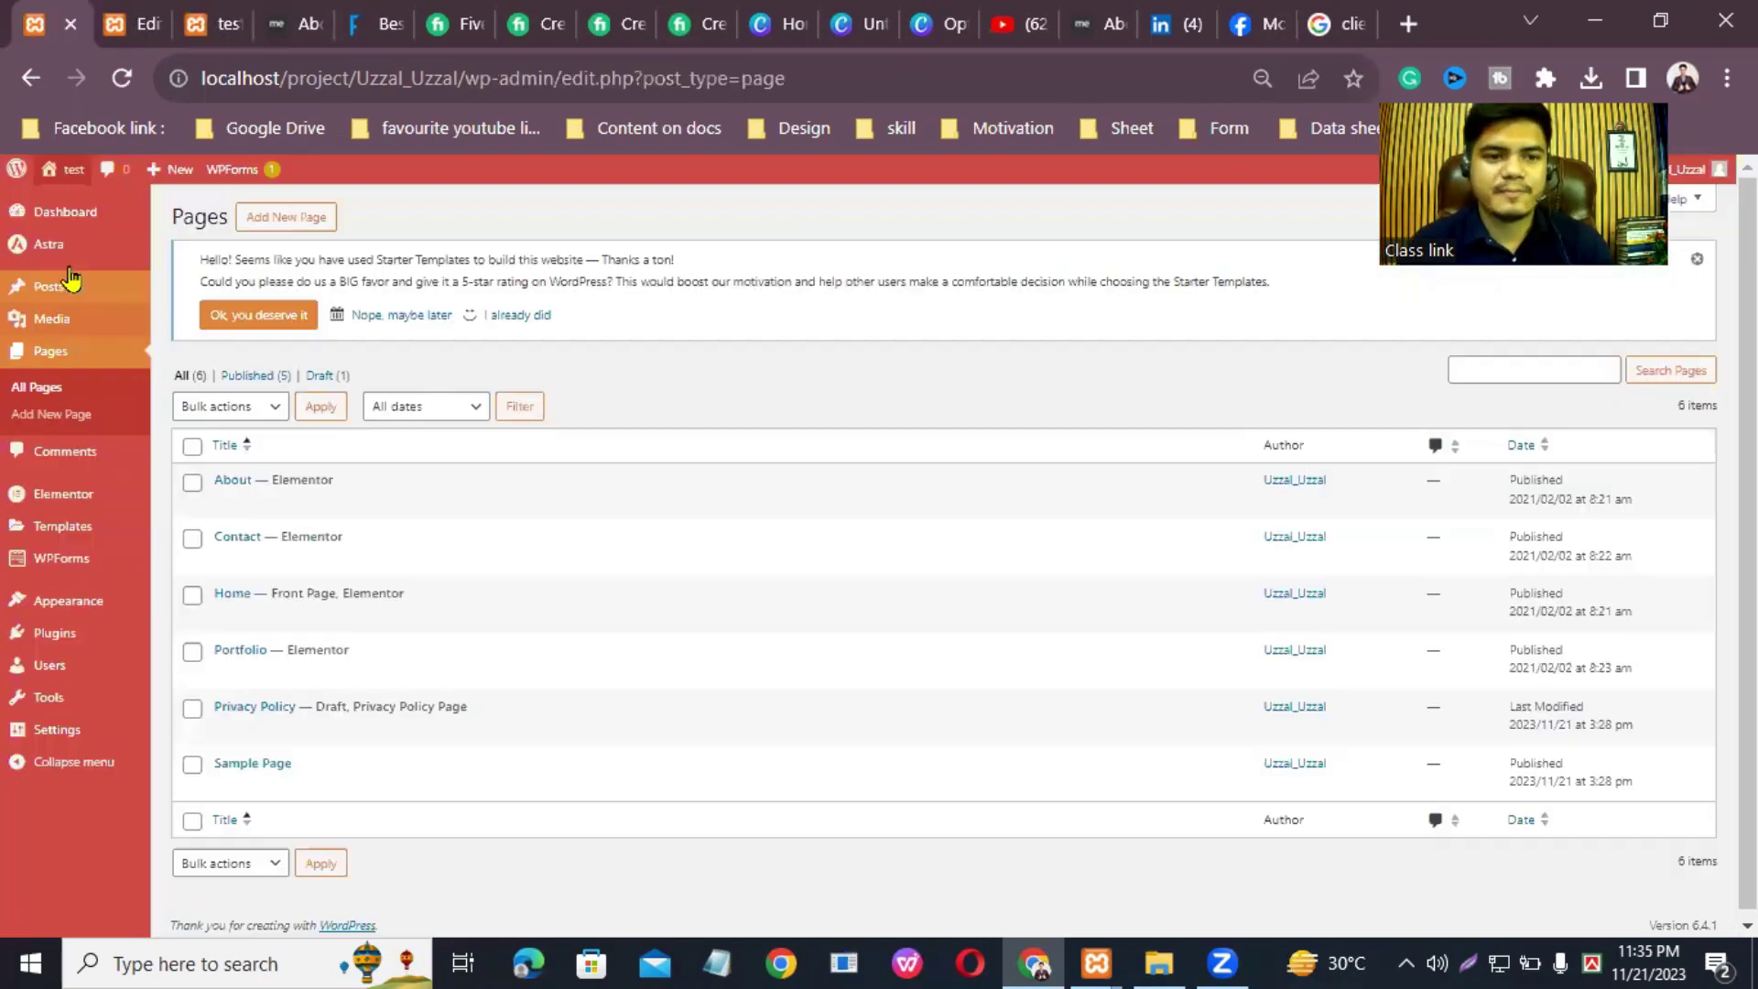
{"action": "left_click", "coordinate": [69, 173]}
{"action": "left_click", "coordinate": [149, 24]}
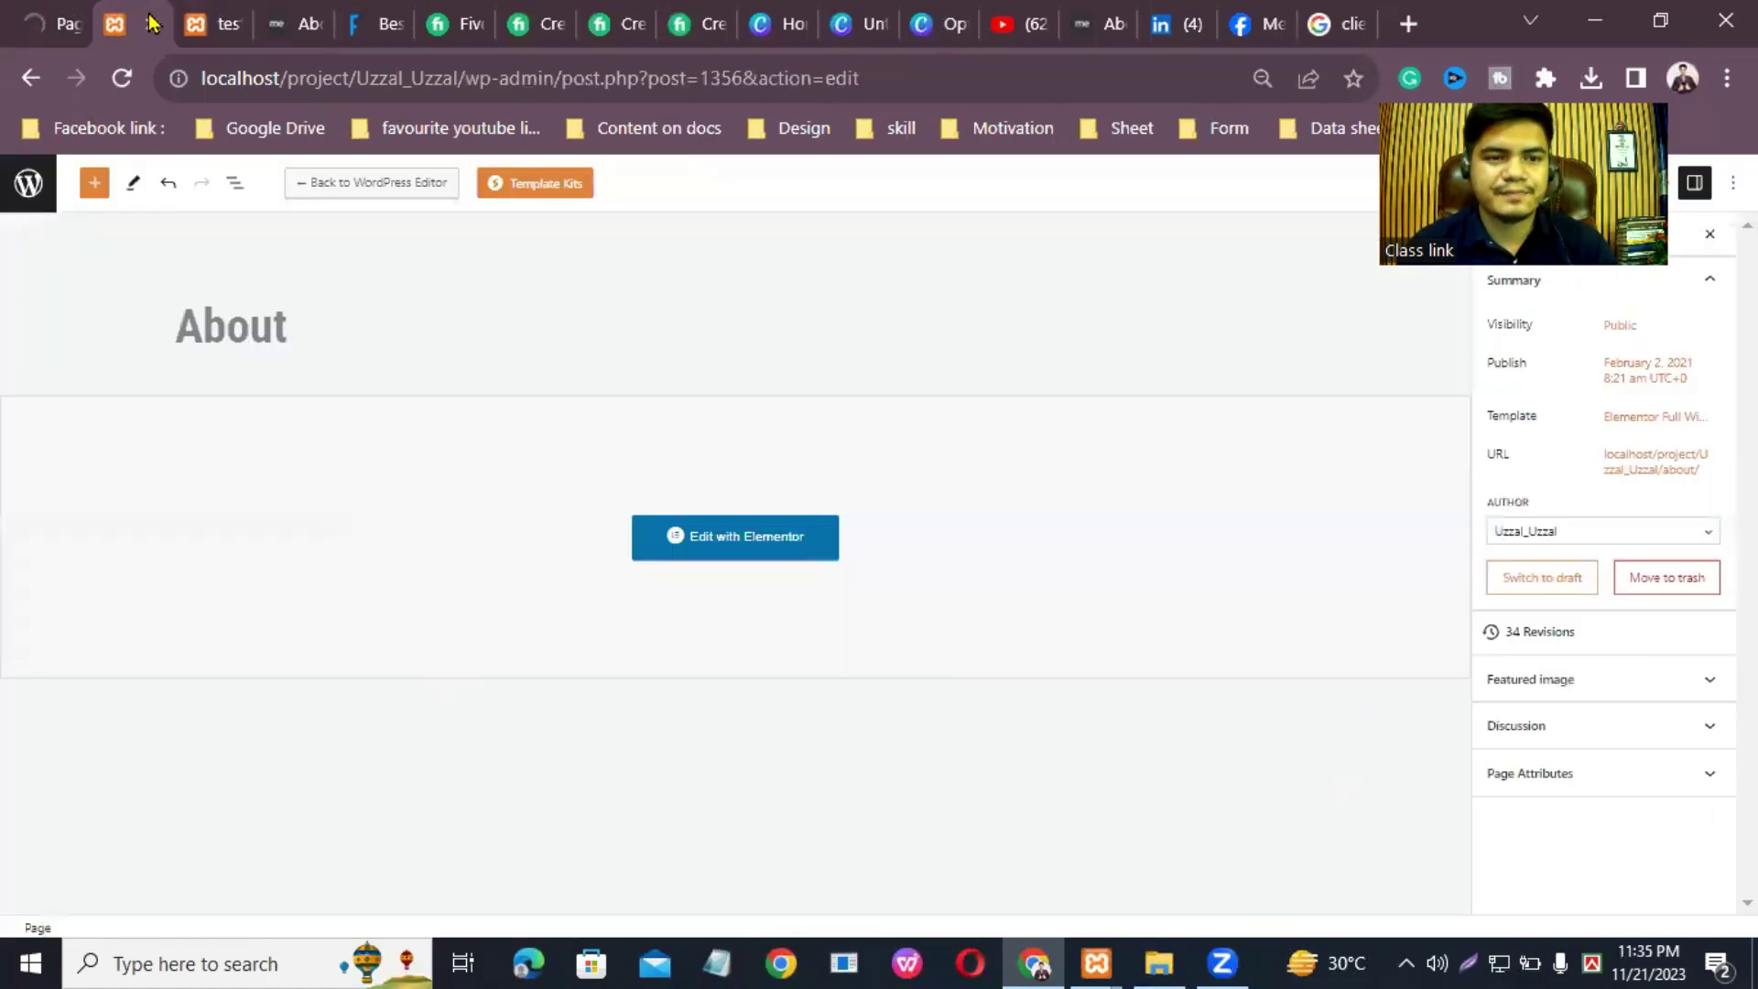
{"action": "left_click", "coordinate": [149, 24]}
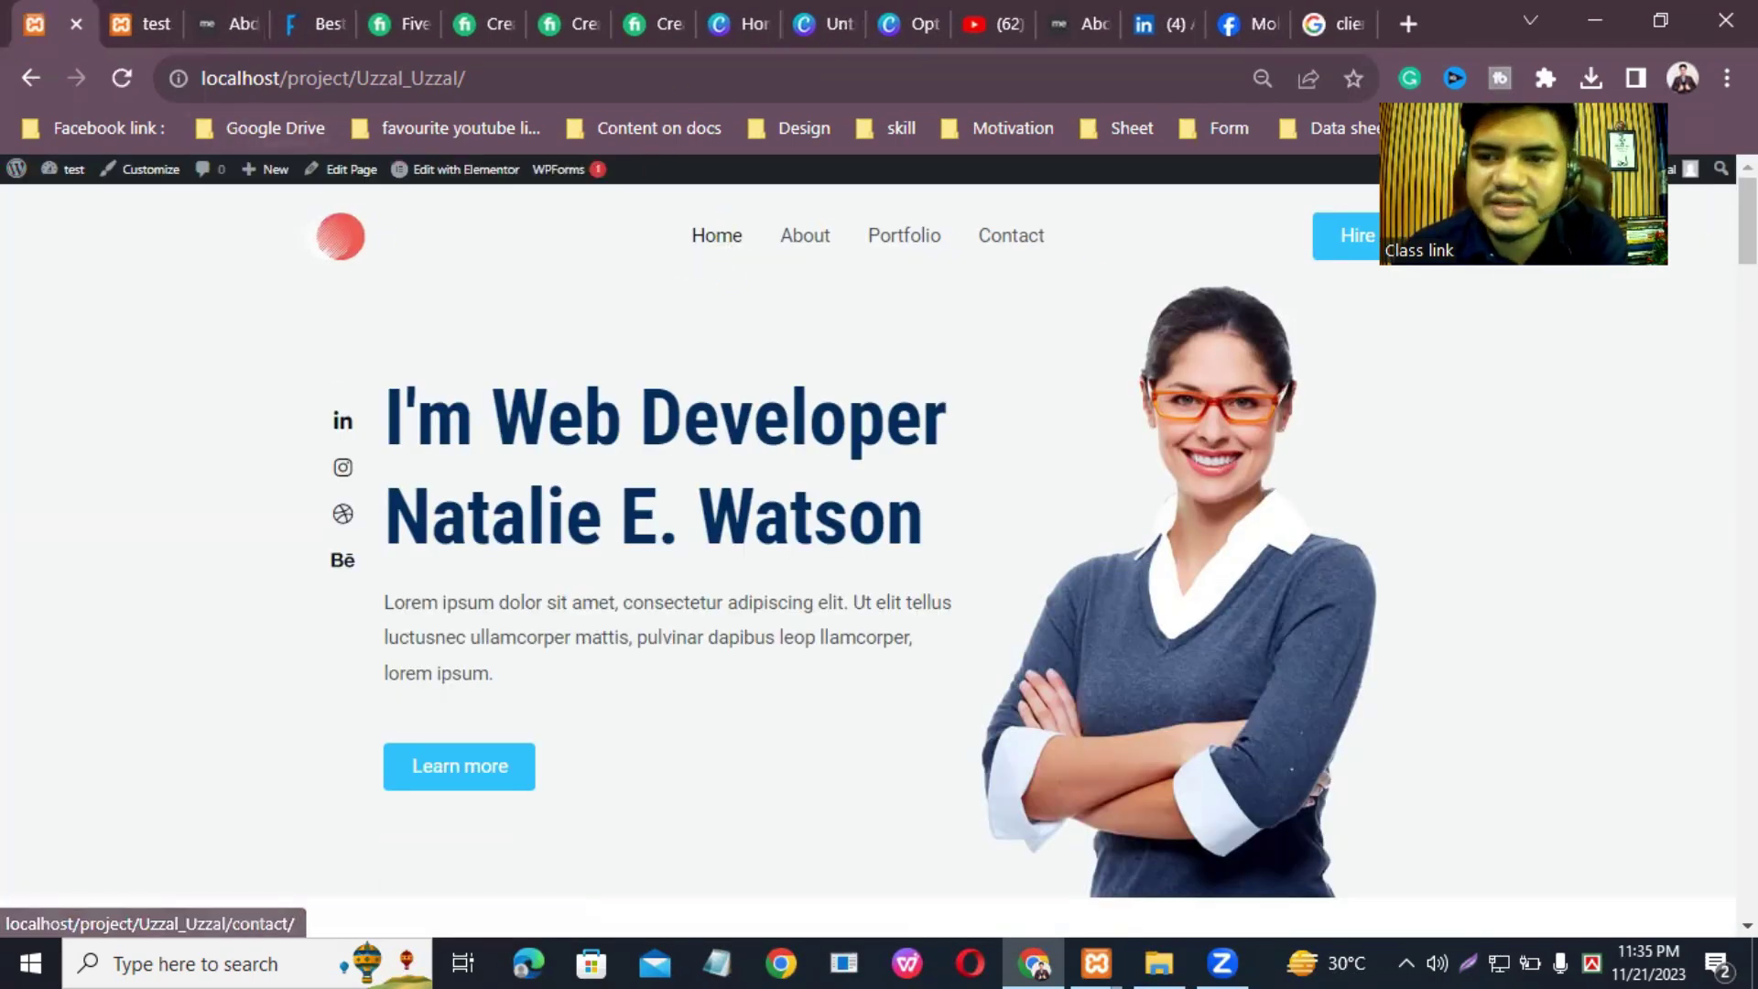
{"action": "left_click", "coordinate": [469, 174]}
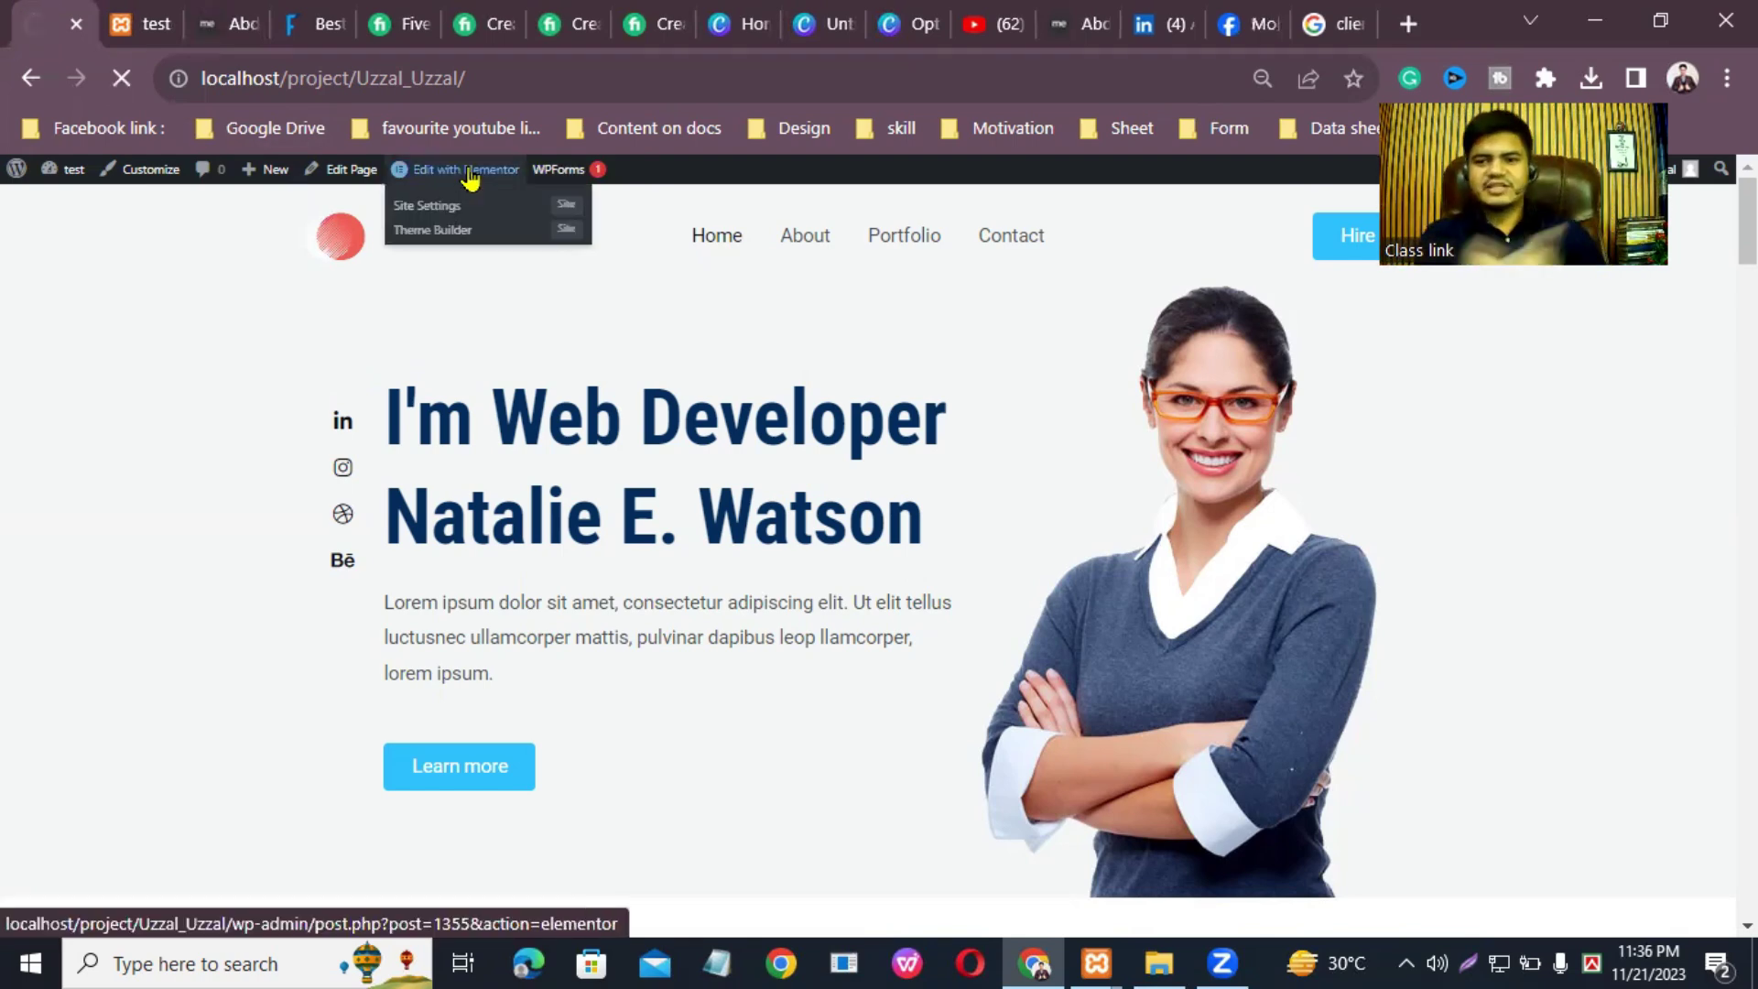
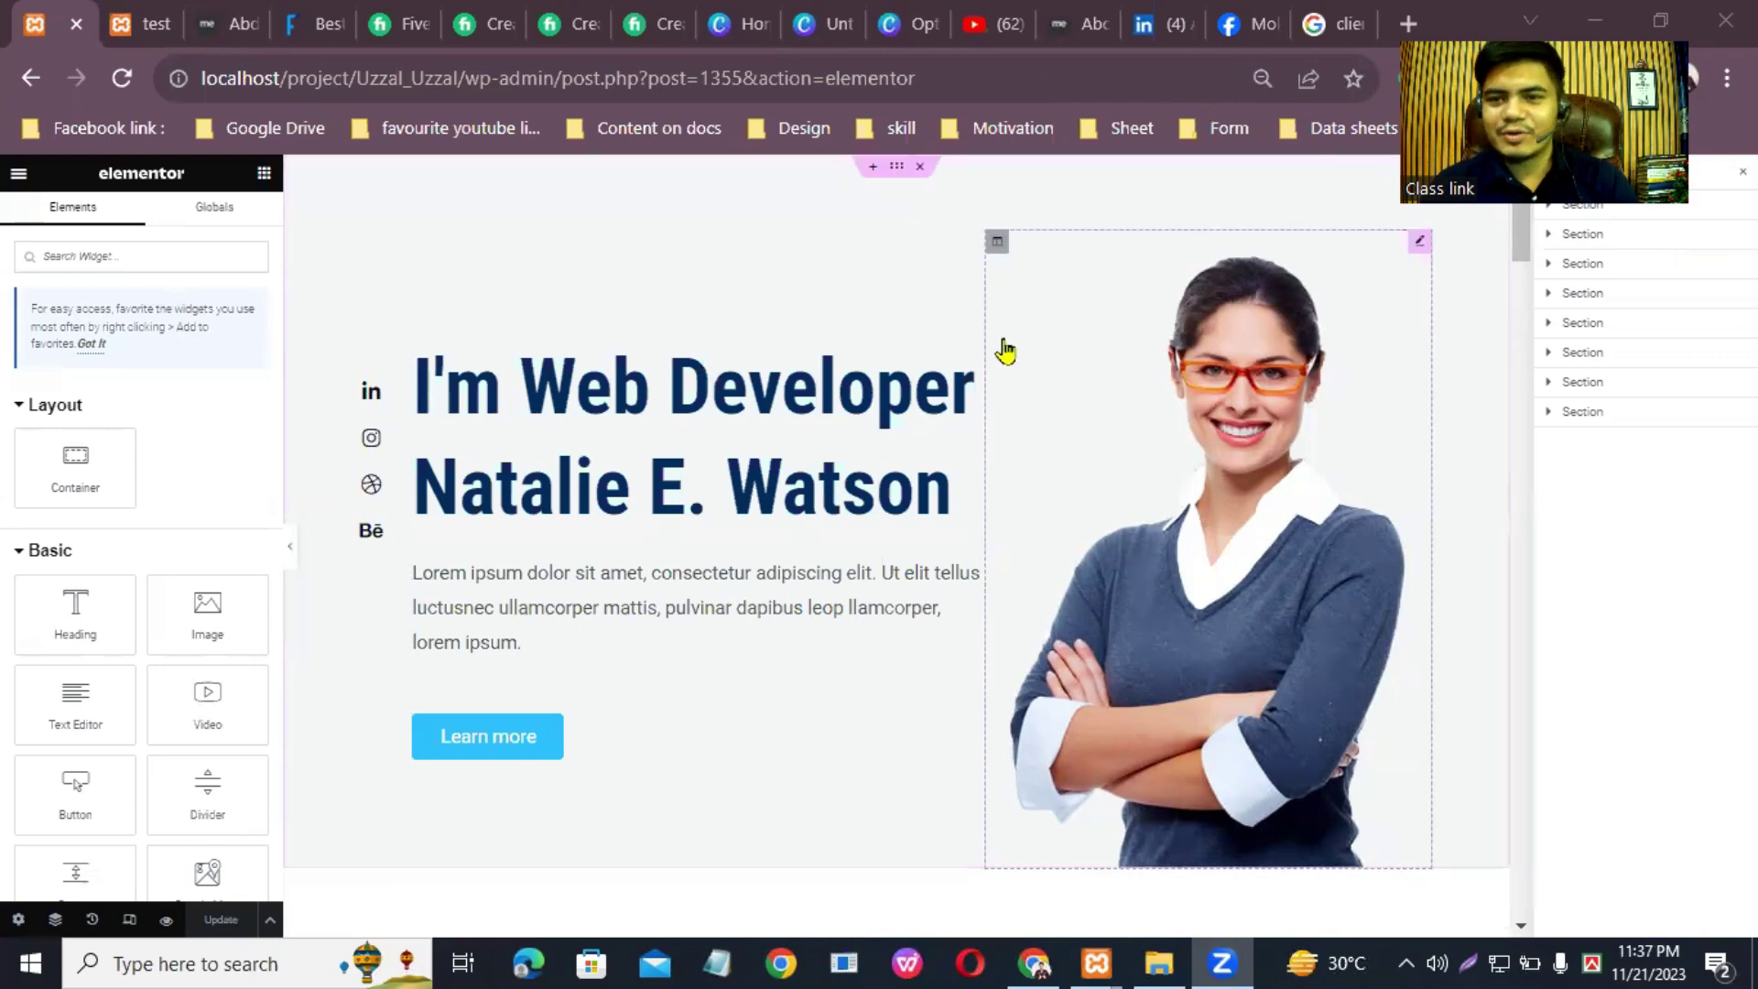
Step: Upload the blue-suit portrait photo from Downloads to replace the hero image
{"action": "left_click", "coordinate": [1419, 245]}
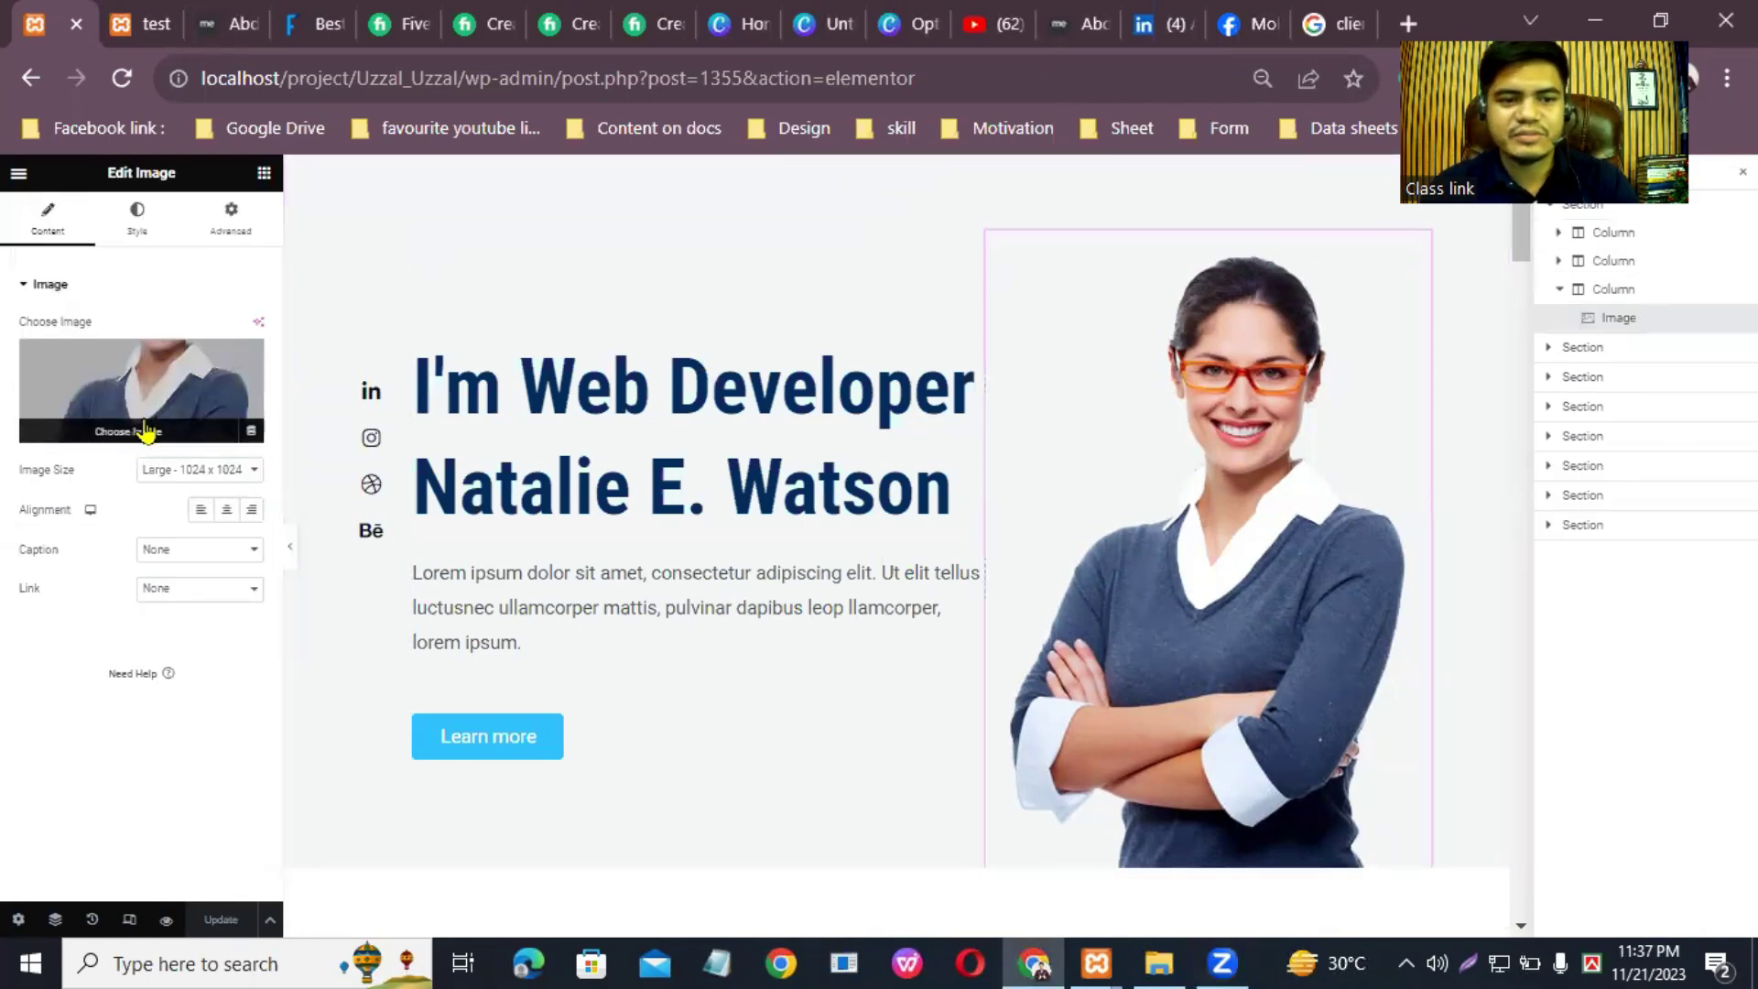
{"action": "left_click", "coordinate": [147, 431]}
{"action": "left_click", "coordinate": [275, 256]}
{"action": "left_click", "coordinate": [975, 544]}
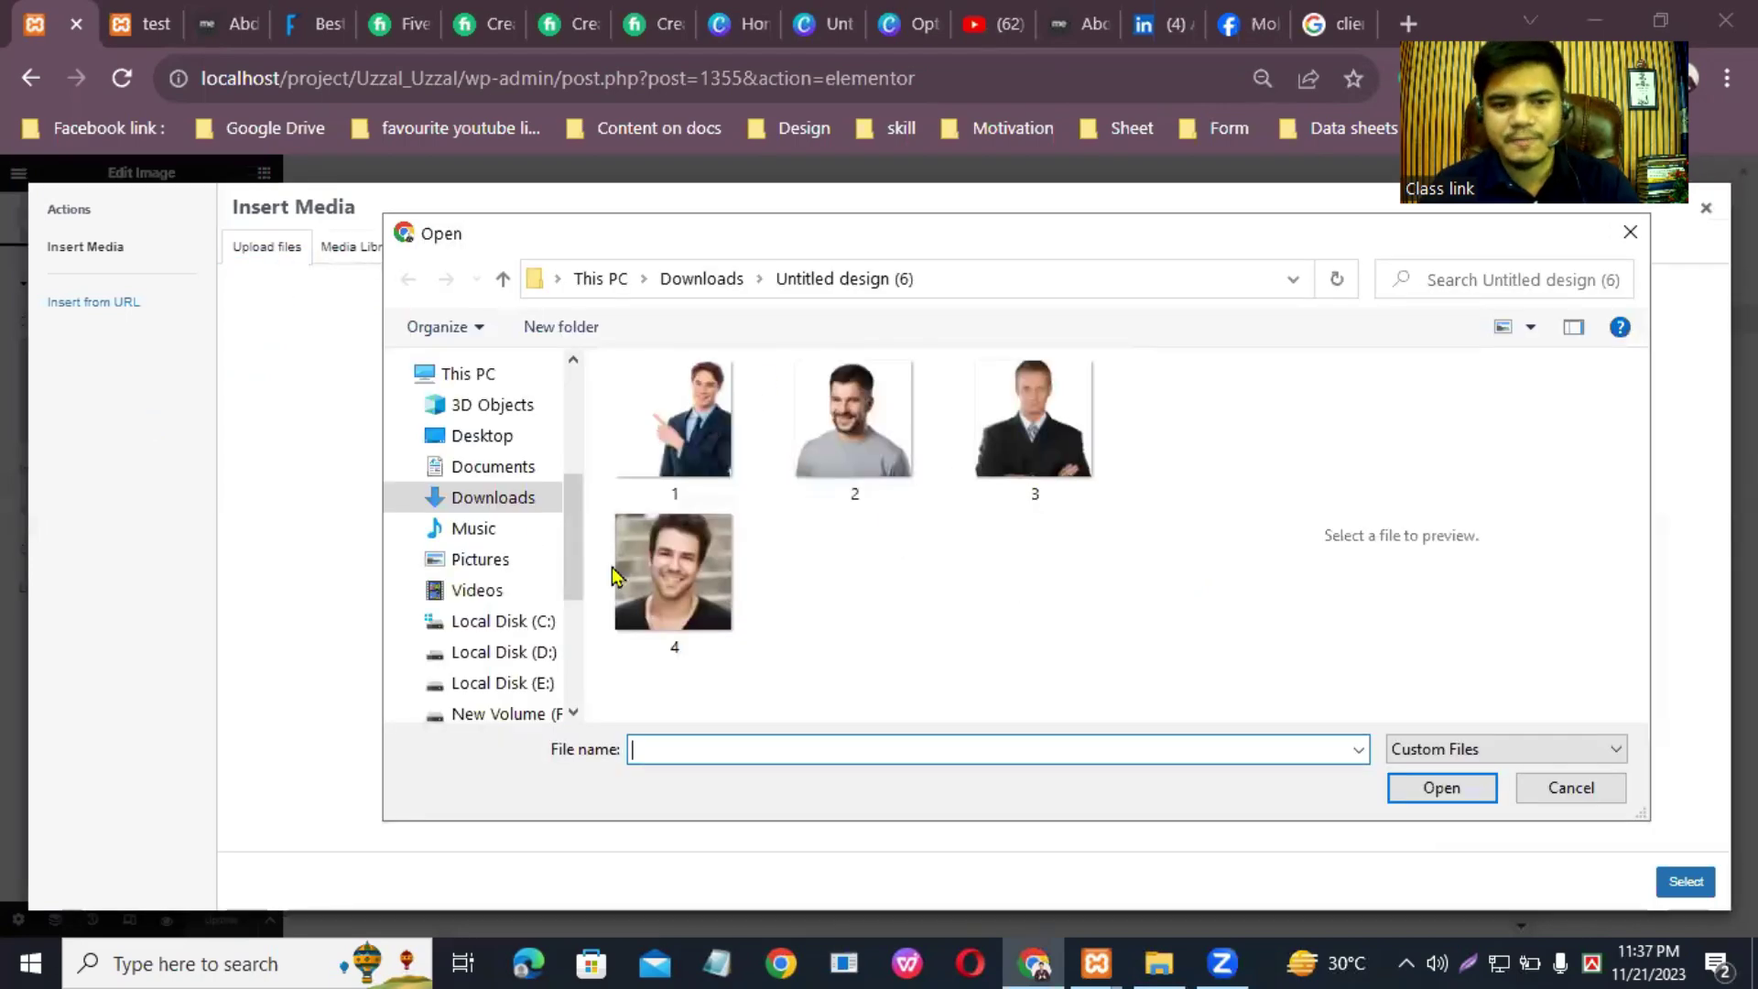
{"action": "scroll", "coordinate": [485, 458], "scroll_direction": "up", "scroll_amount": 3}
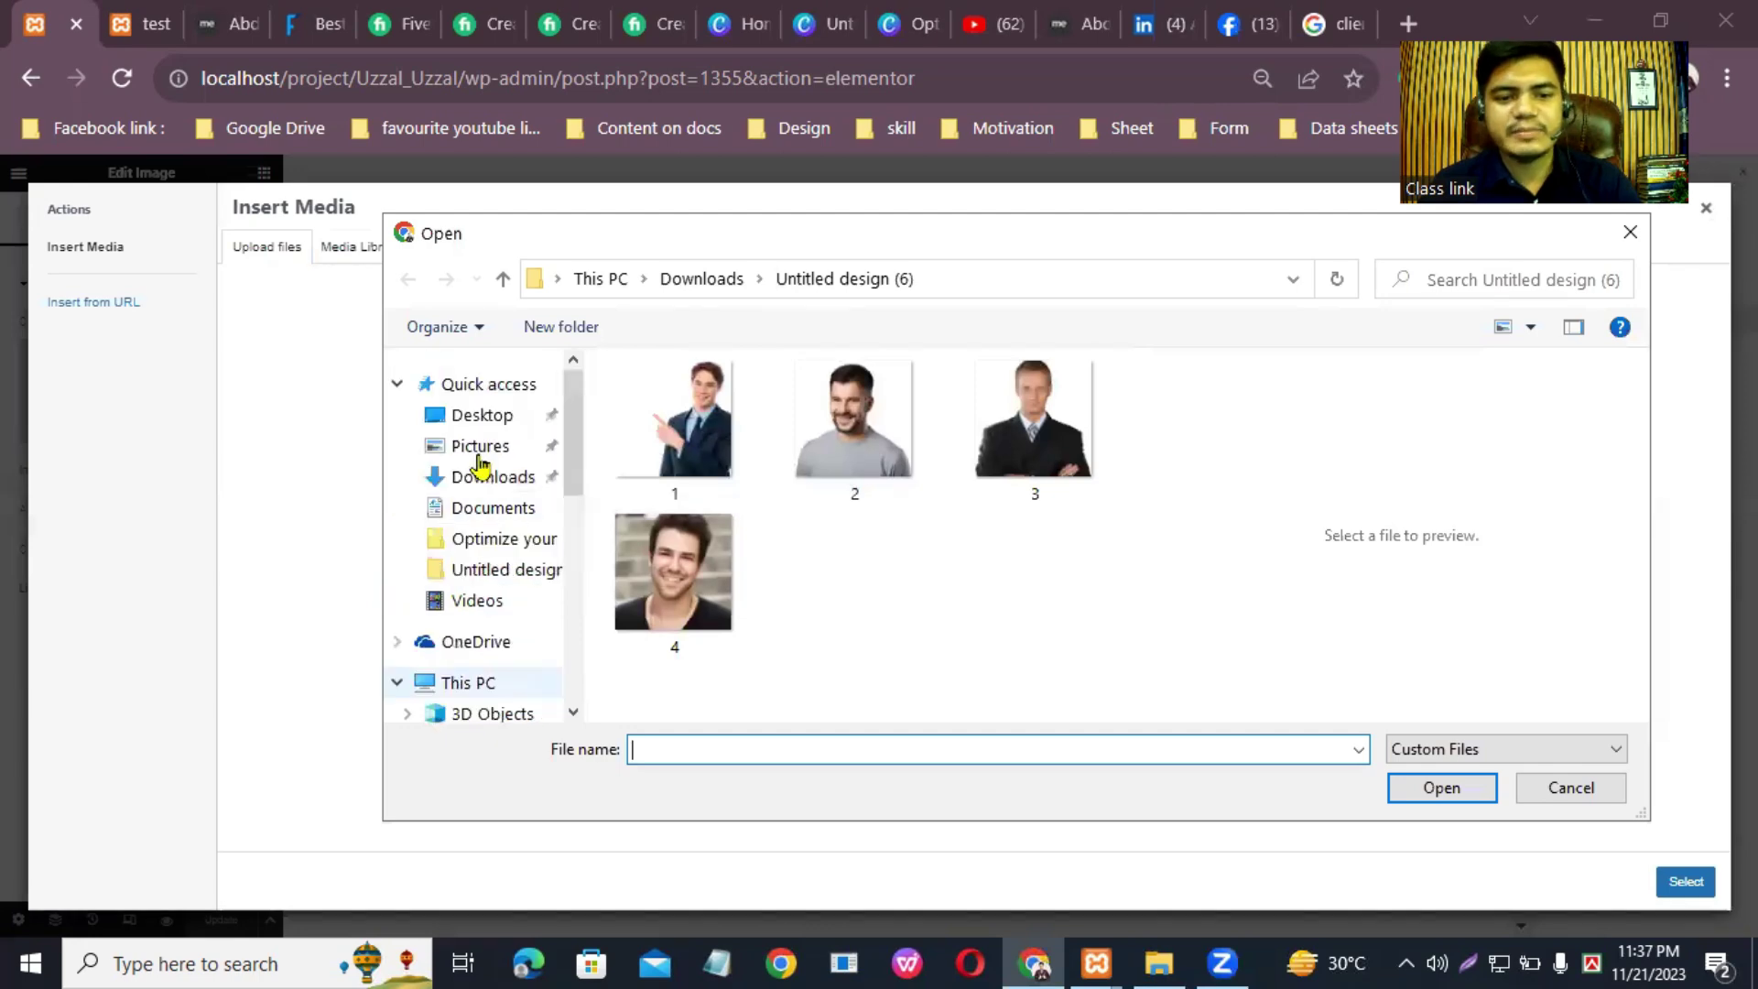
{"action": "left_click", "coordinate": [499, 478]}
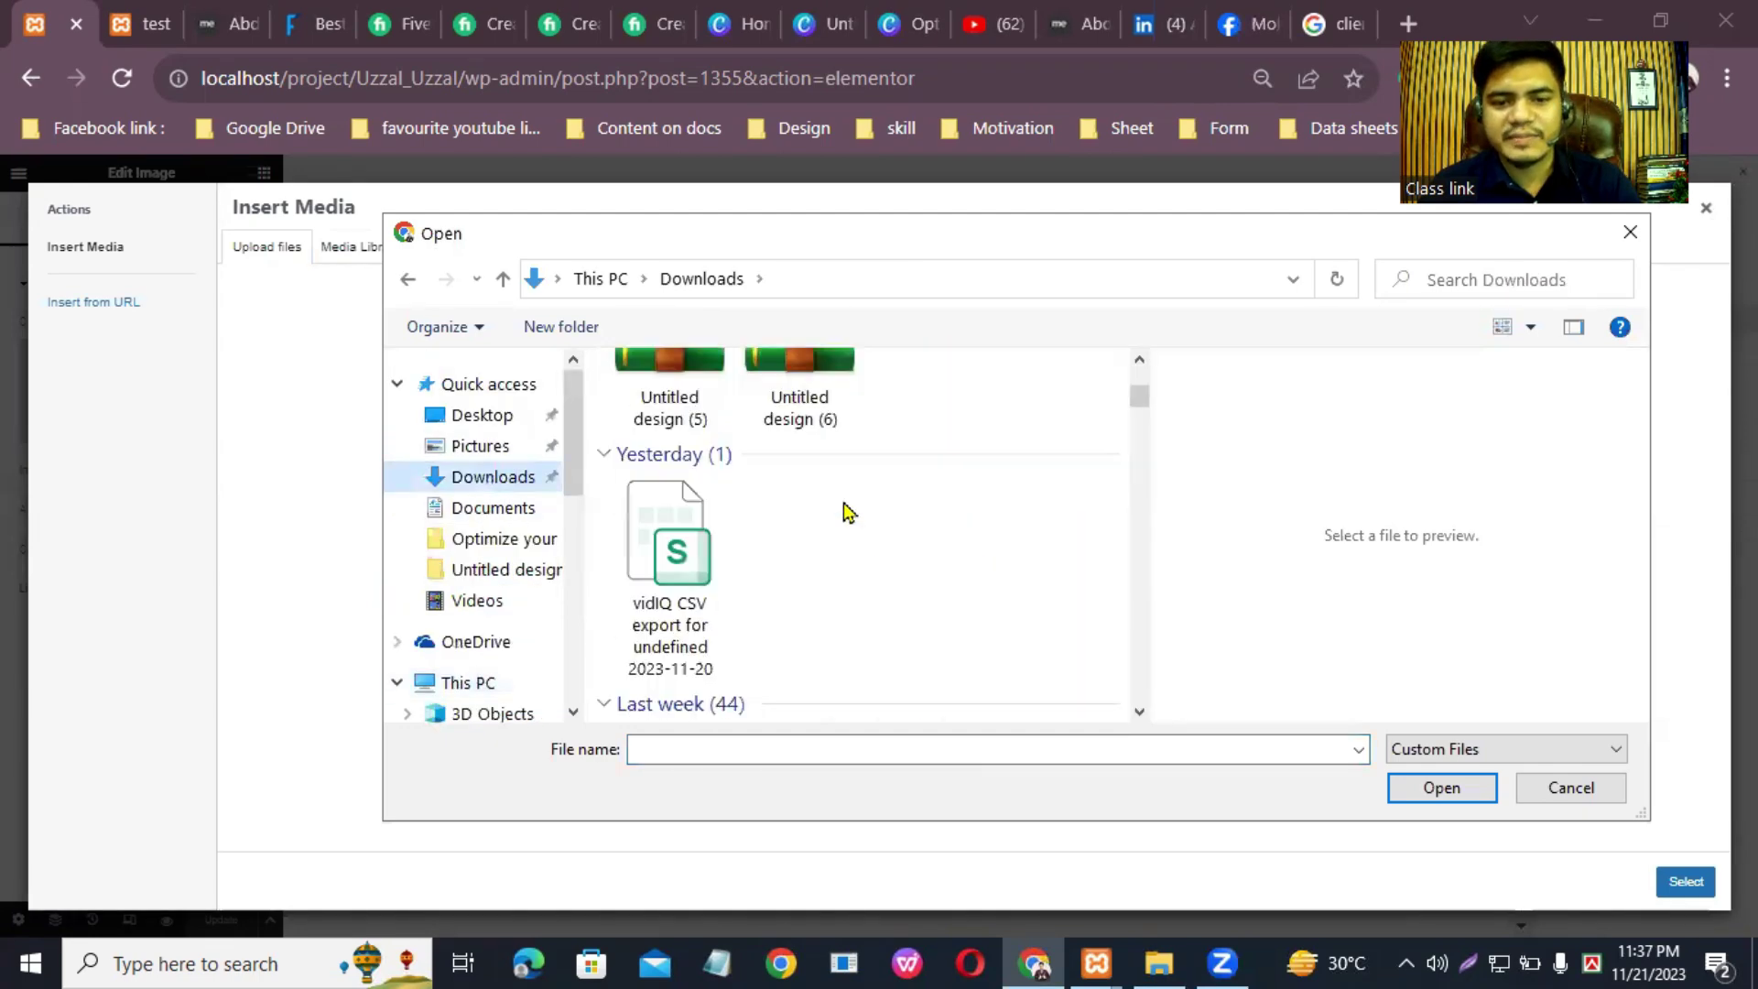
{"action": "scroll", "coordinate": [847, 554], "scroll_direction": "down", "scroll_amount": 10}
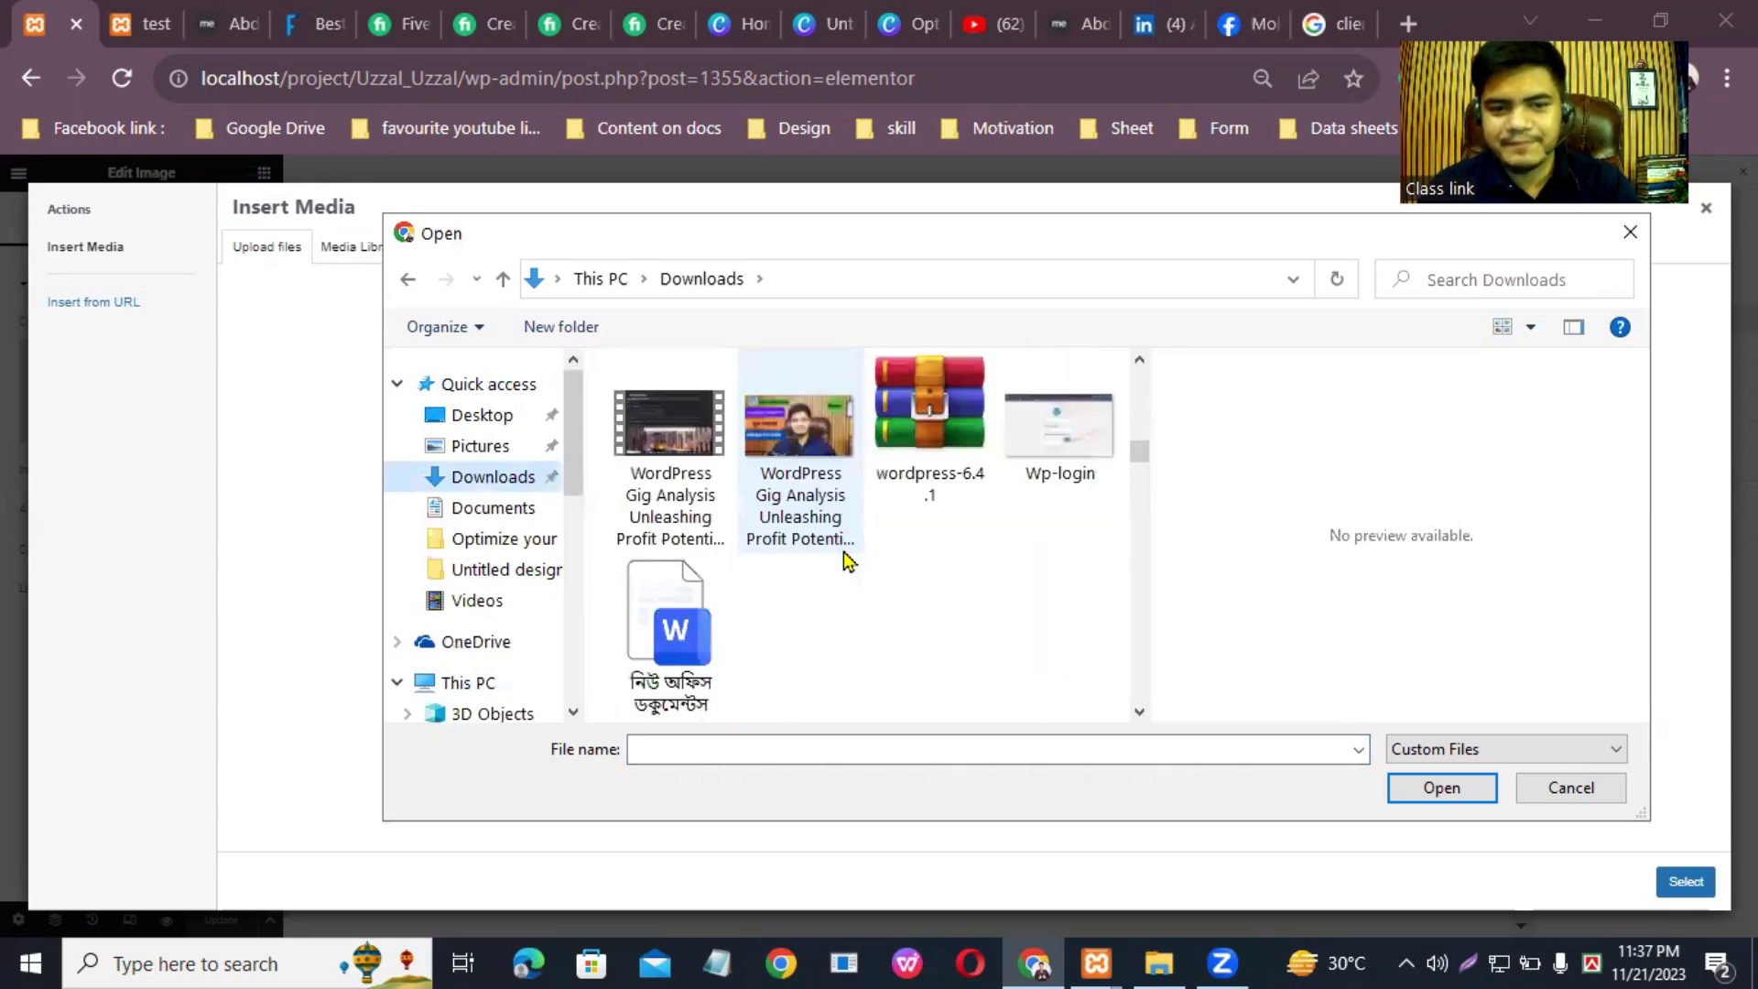
{"action": "scroll", "coordinate": [845, 557], "scroll_direction": "down", "scroll_amount": 6}
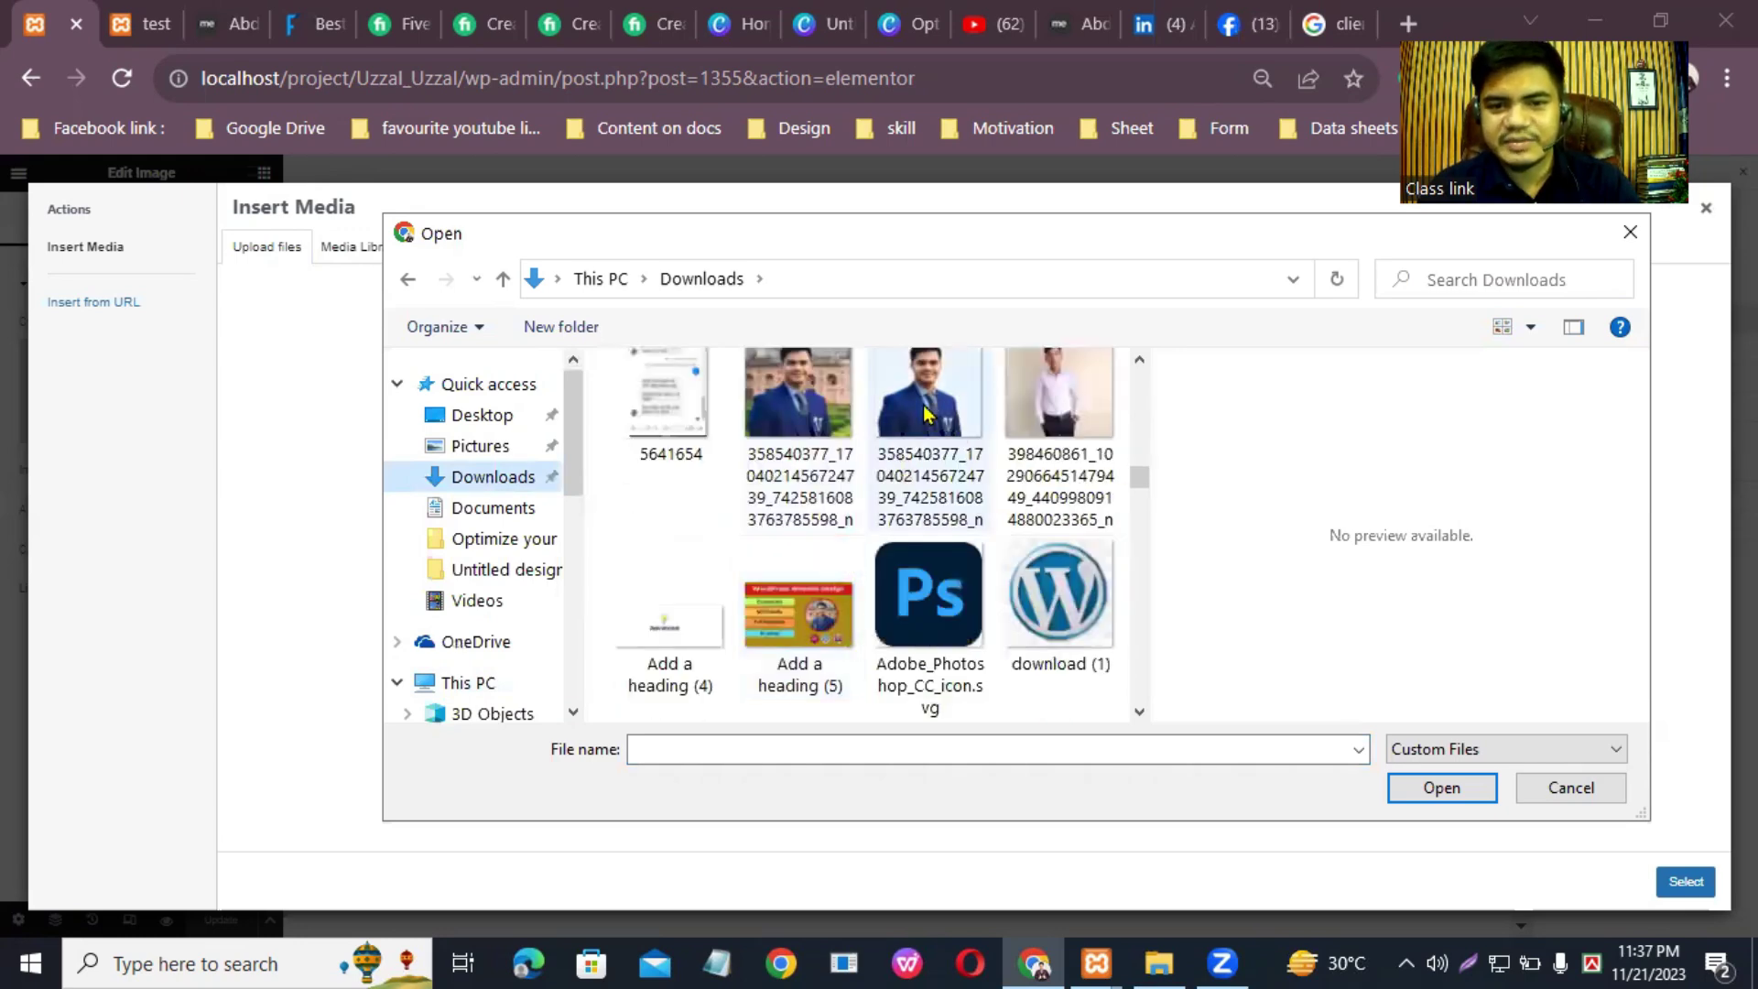
{"action": "left_click", "coordinate": [926, 414]}
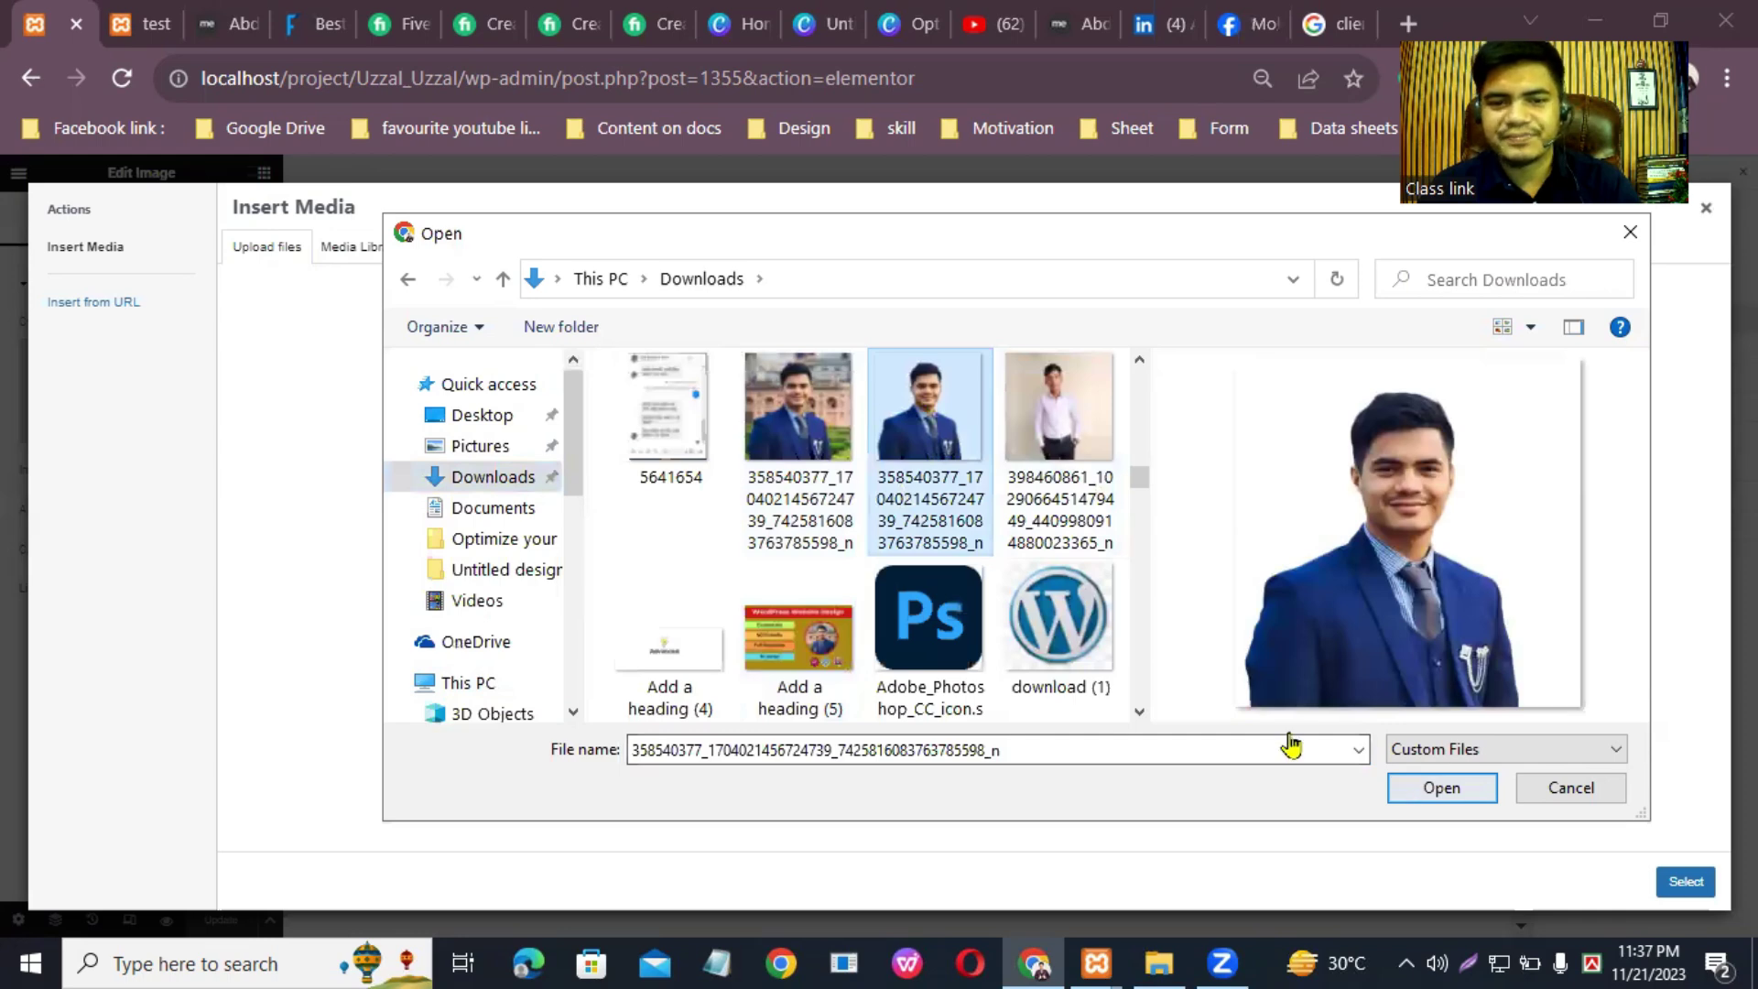
{"action": "left_click", "coordinate": [1401, 784]}
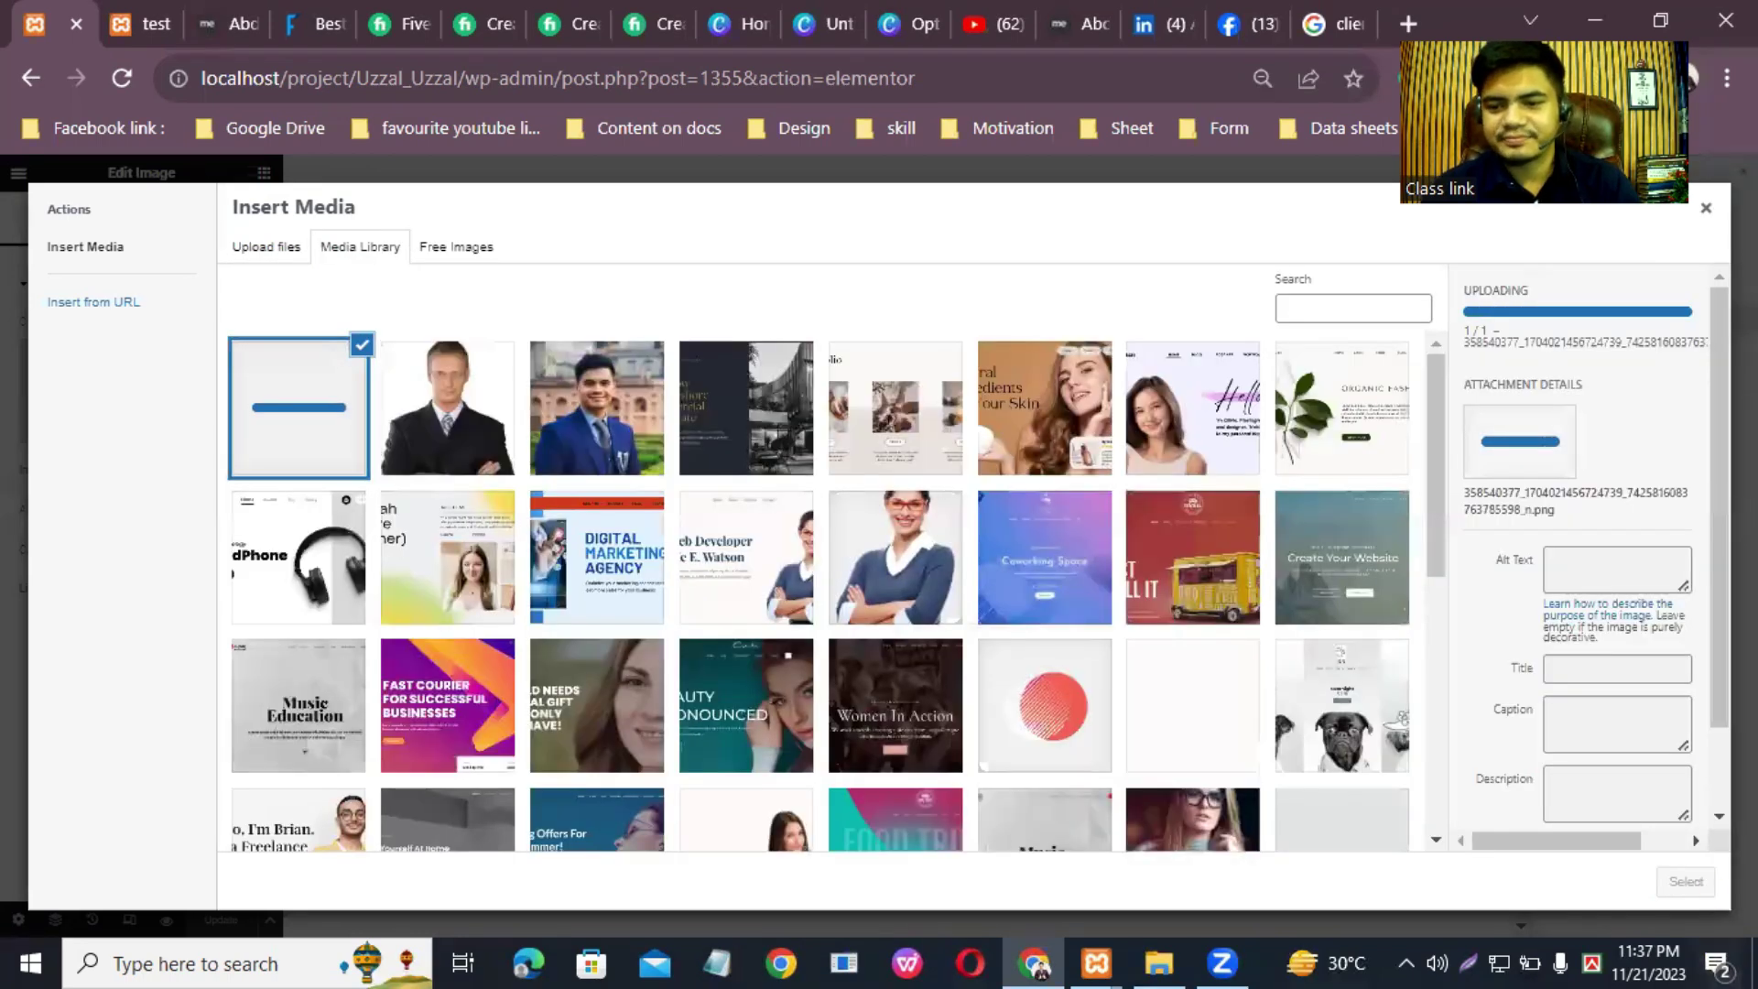
Step: Insert the uploaded portrait into the hero image at Full image size
{"action": "left_click", "coordinate": [1687, 884]}
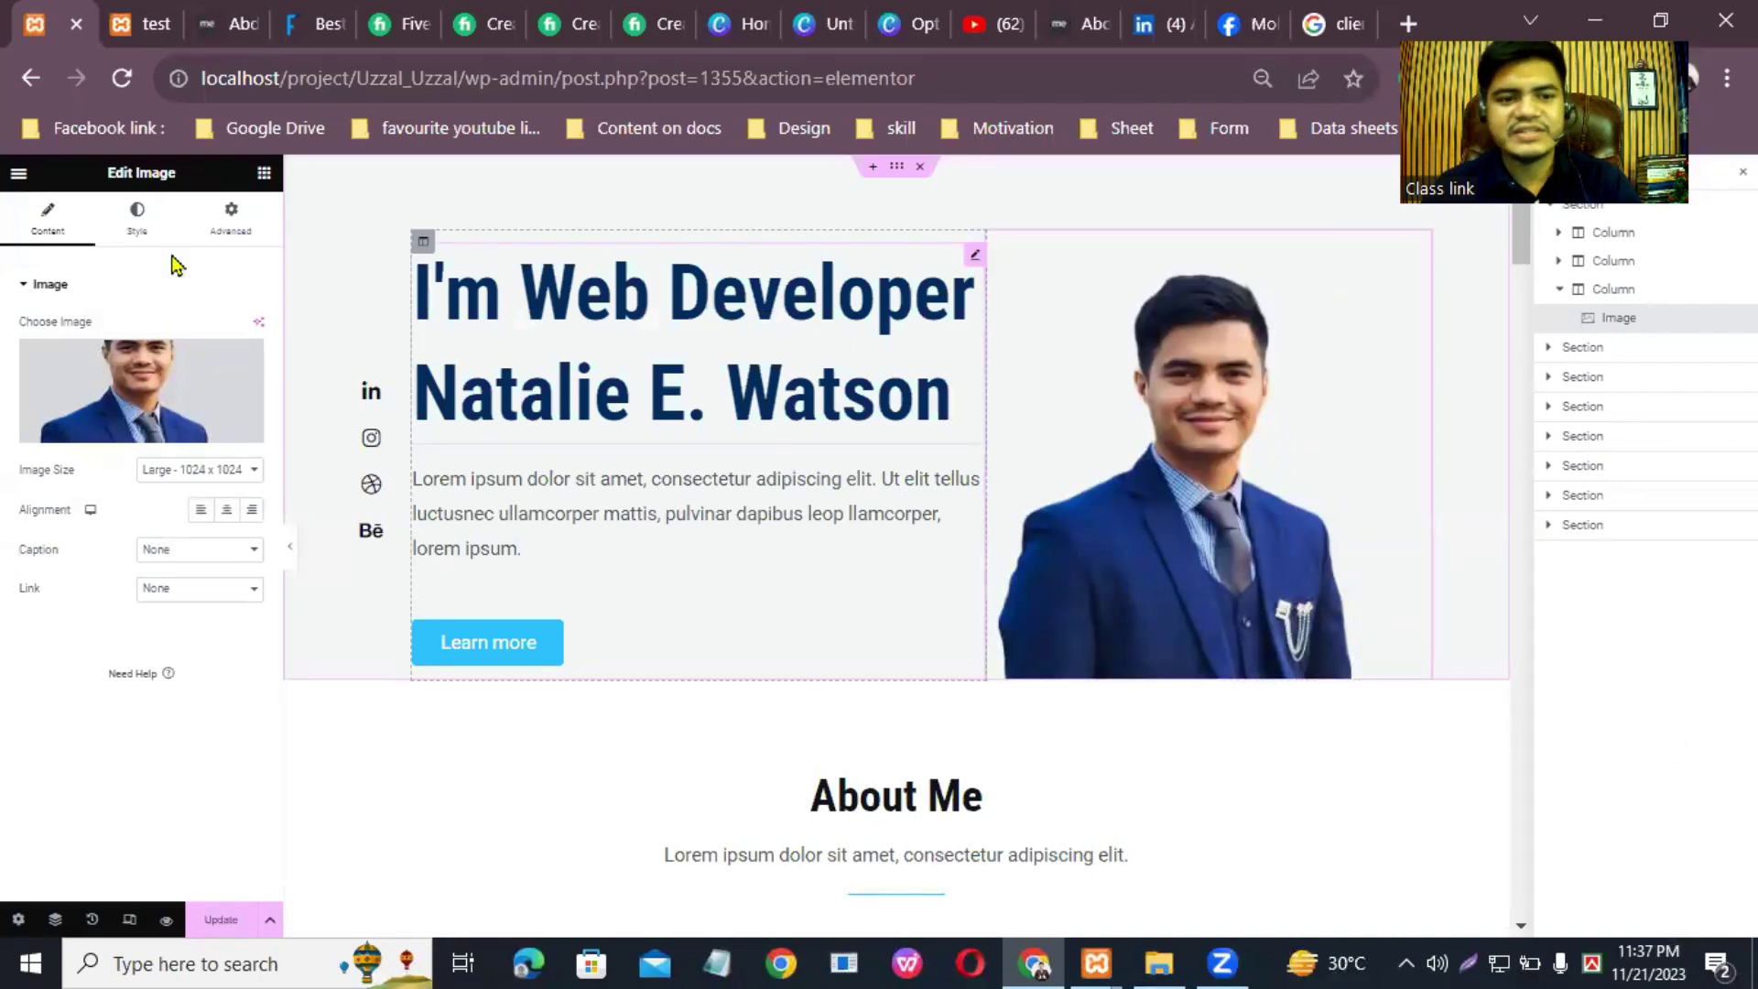
{"action": "left_click", "coordinate": [235, 482]}
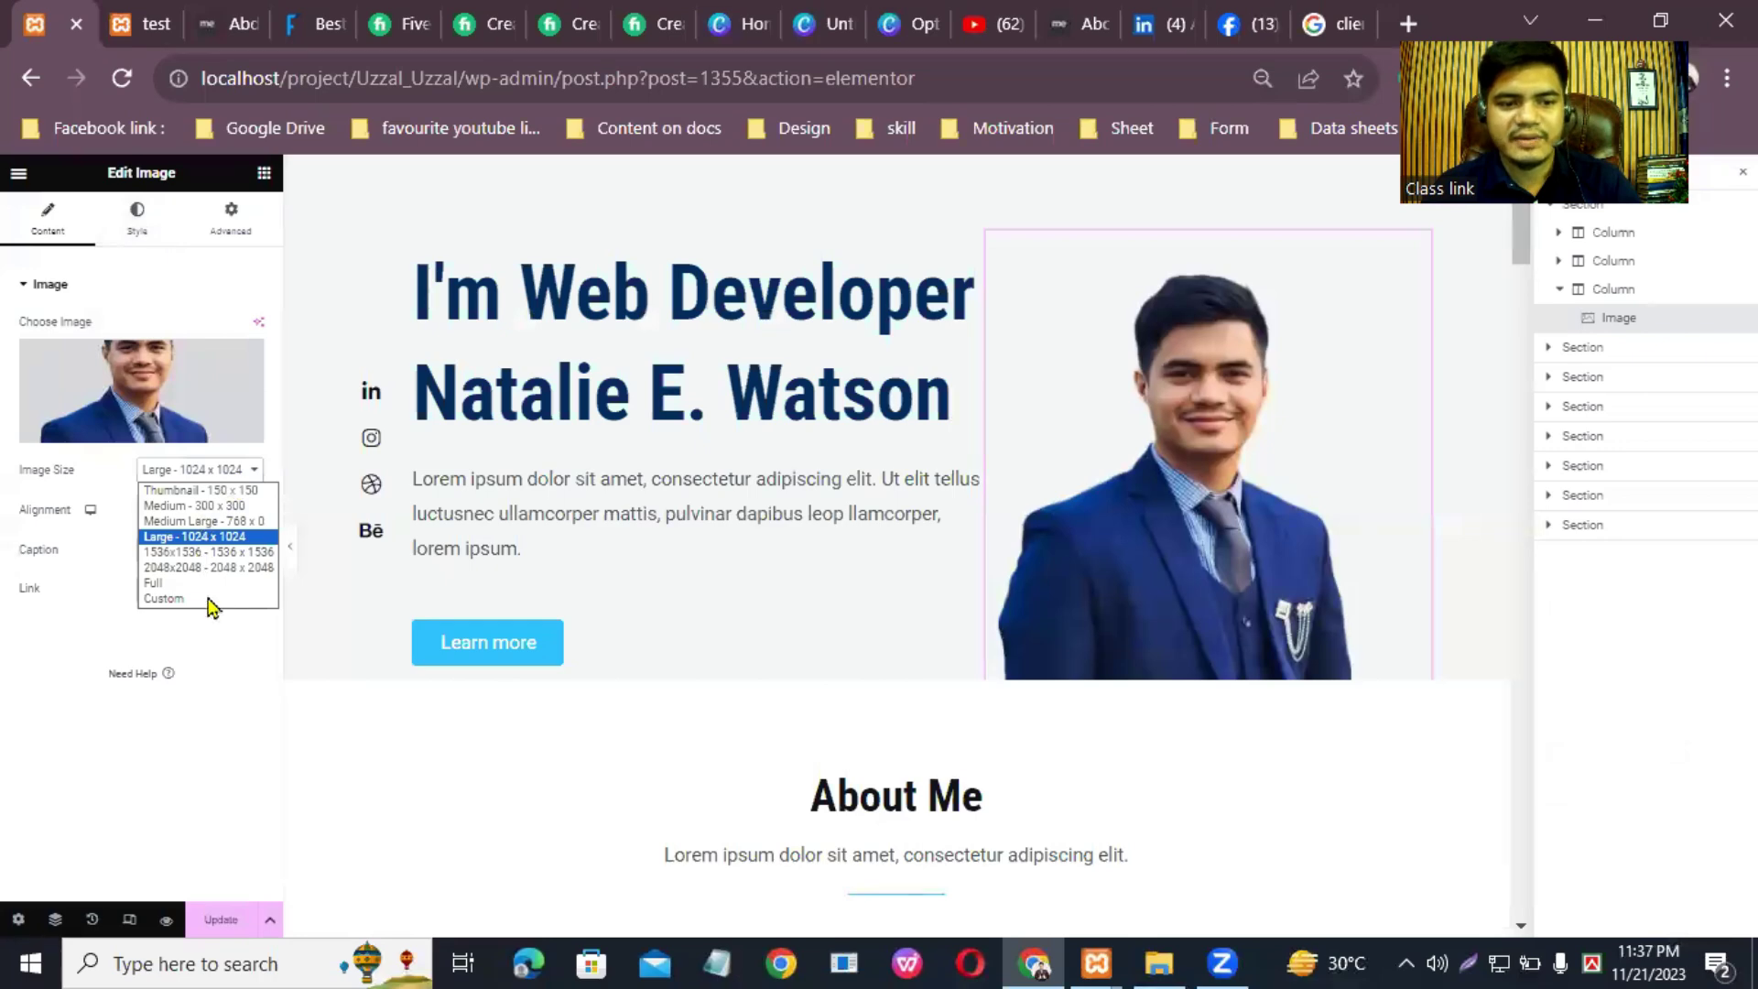
{"action": "left_click", "coordinate": [210, 597]}
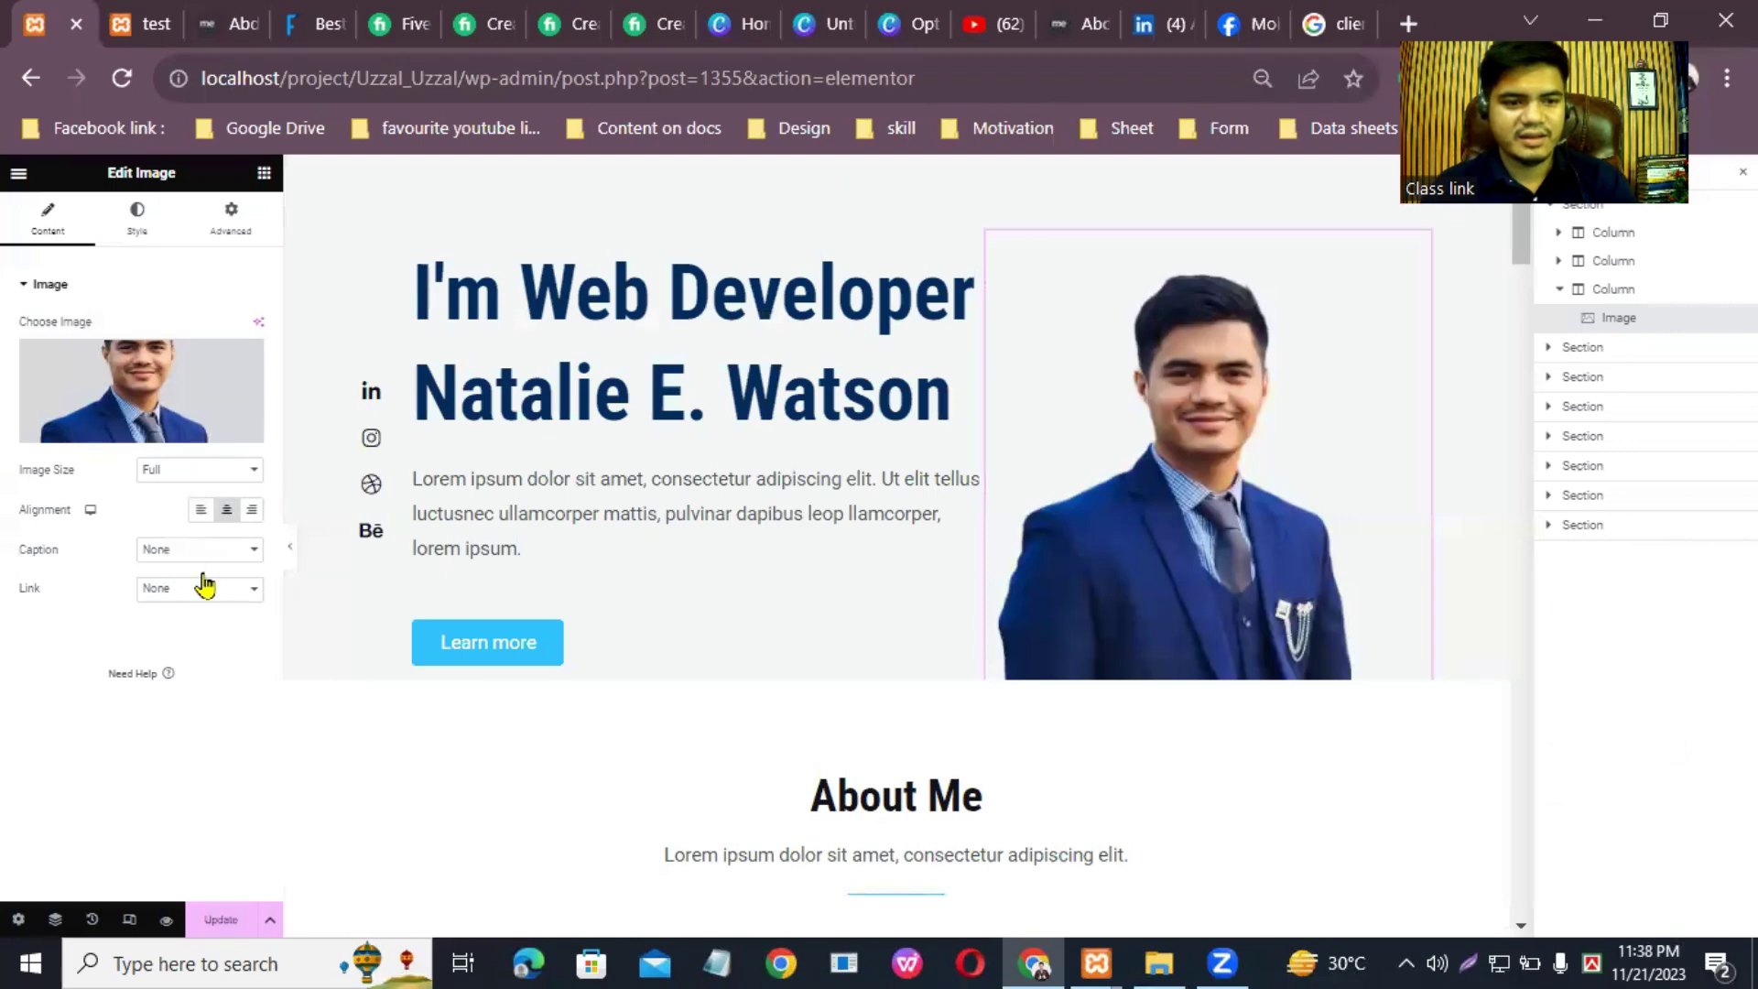
Step: Set the hero image's height to 500 px in the Style settings
{"action": "left_click", "coordinate": [141, 243]}
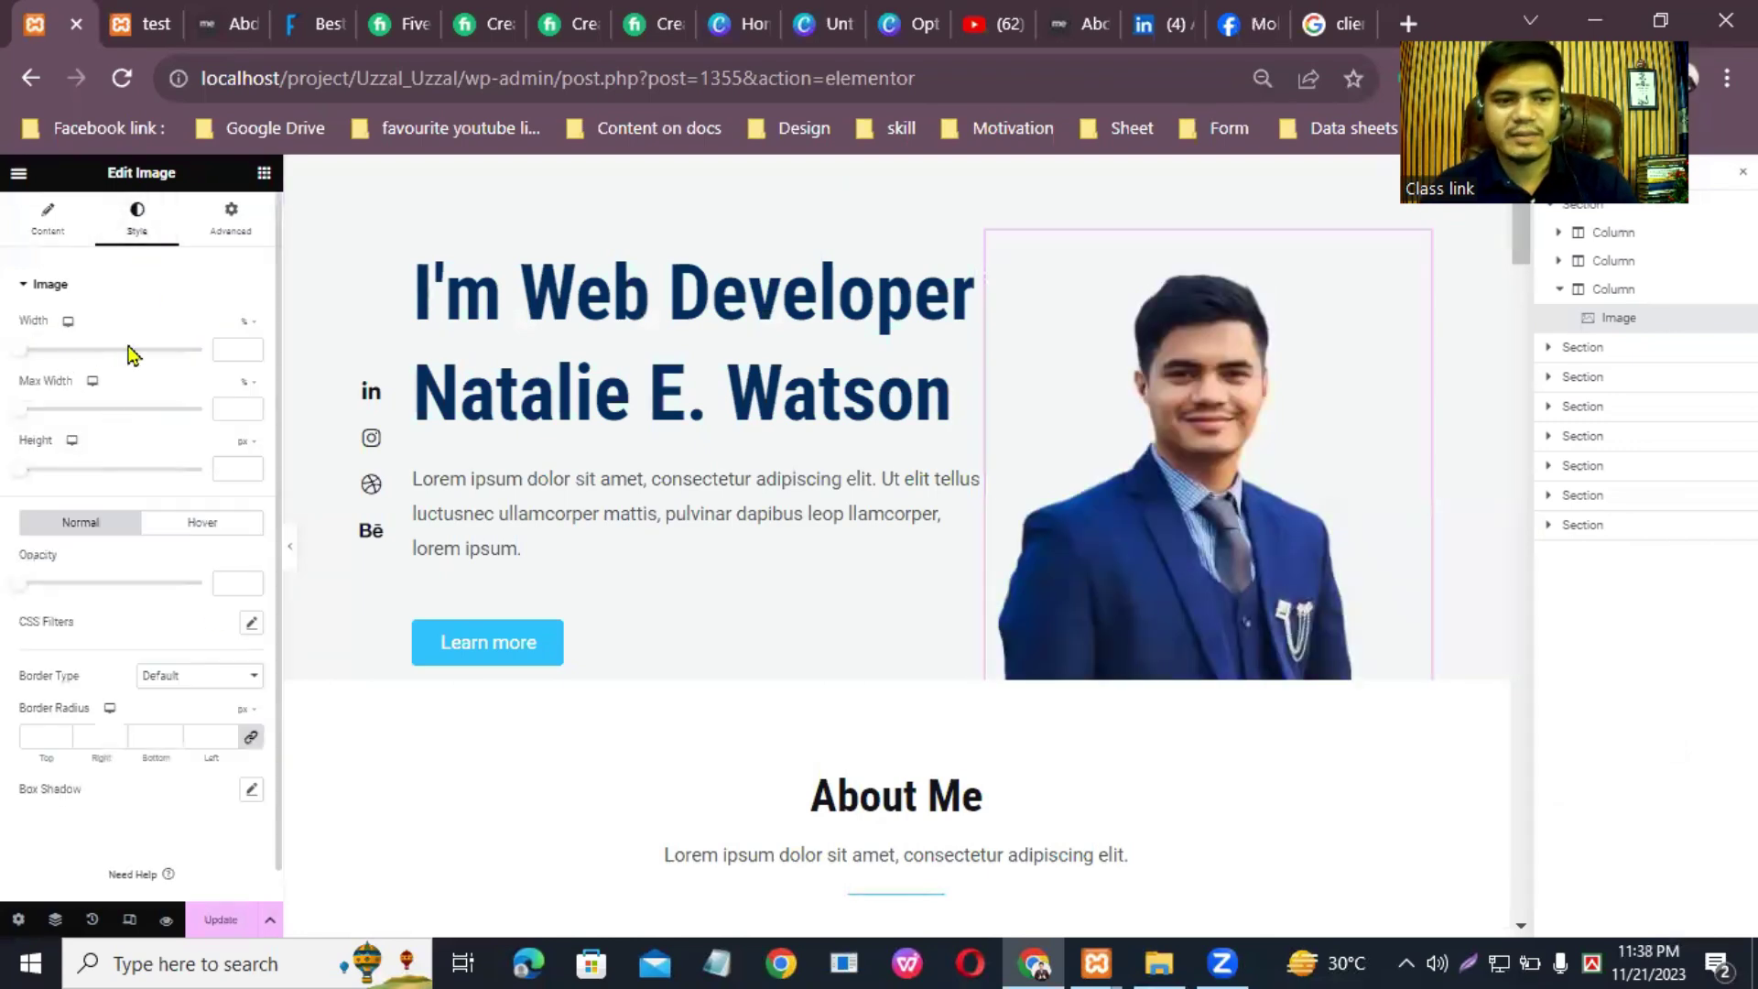
{"action": "left_click", "coordinate": [254, 466]}
{"action": "left_click", "coordinate": [255, 467]}
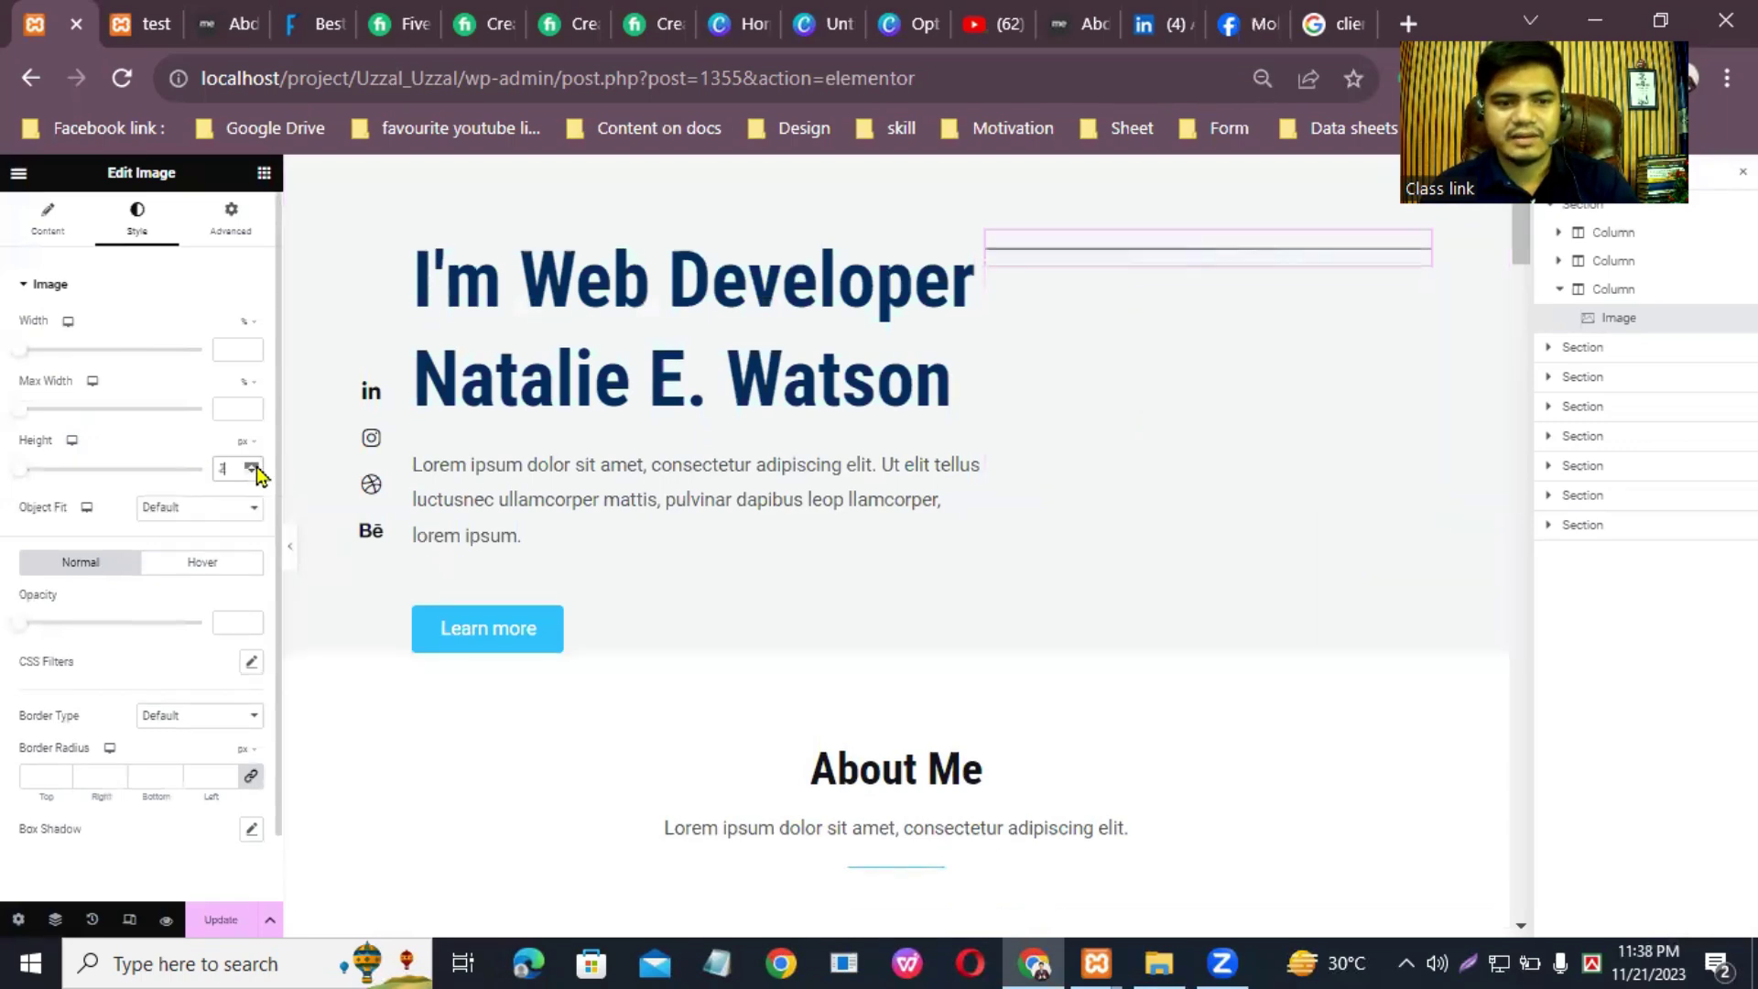
{"action": "left_click_drag", "start_coordinate": [25, 467], "coordinate": [241, 541]}
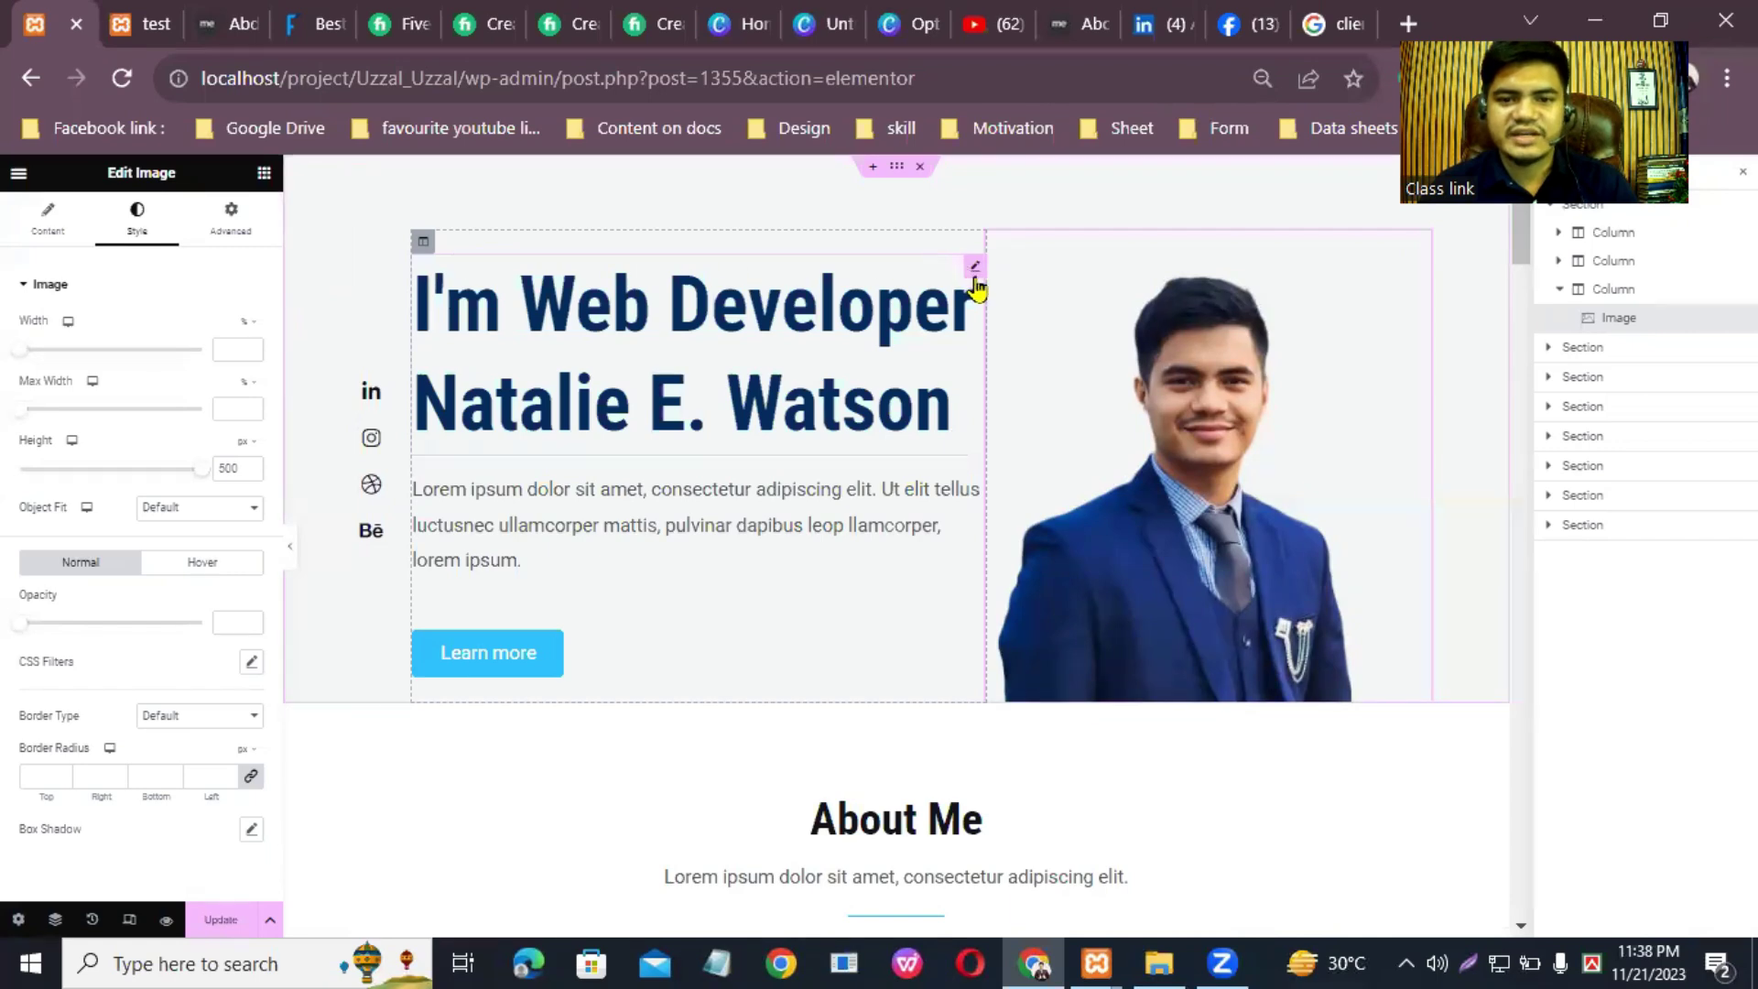
Step: Replace the hero heading text with "I'm a wordPress website designer."
{"action": "left_click", "coordinate": [975, 271]}
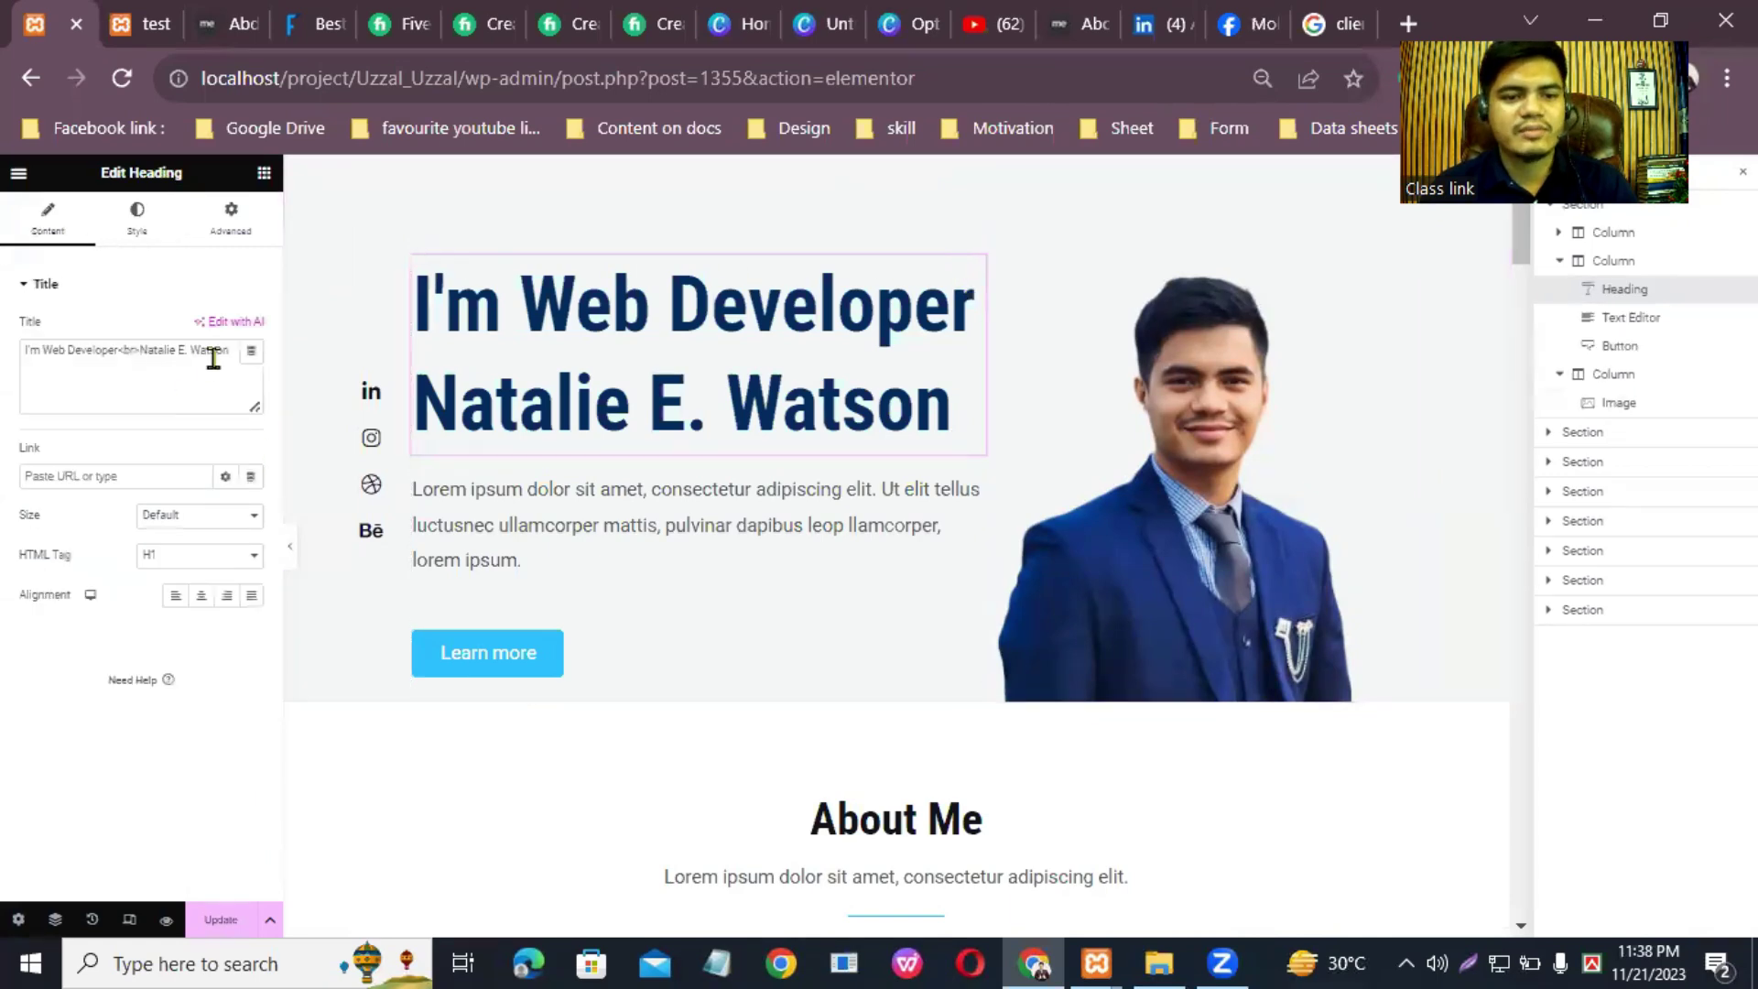
{"action": "left_click_drag", "start_coordinate": [20, 355], "coordinate": [90, 368]}
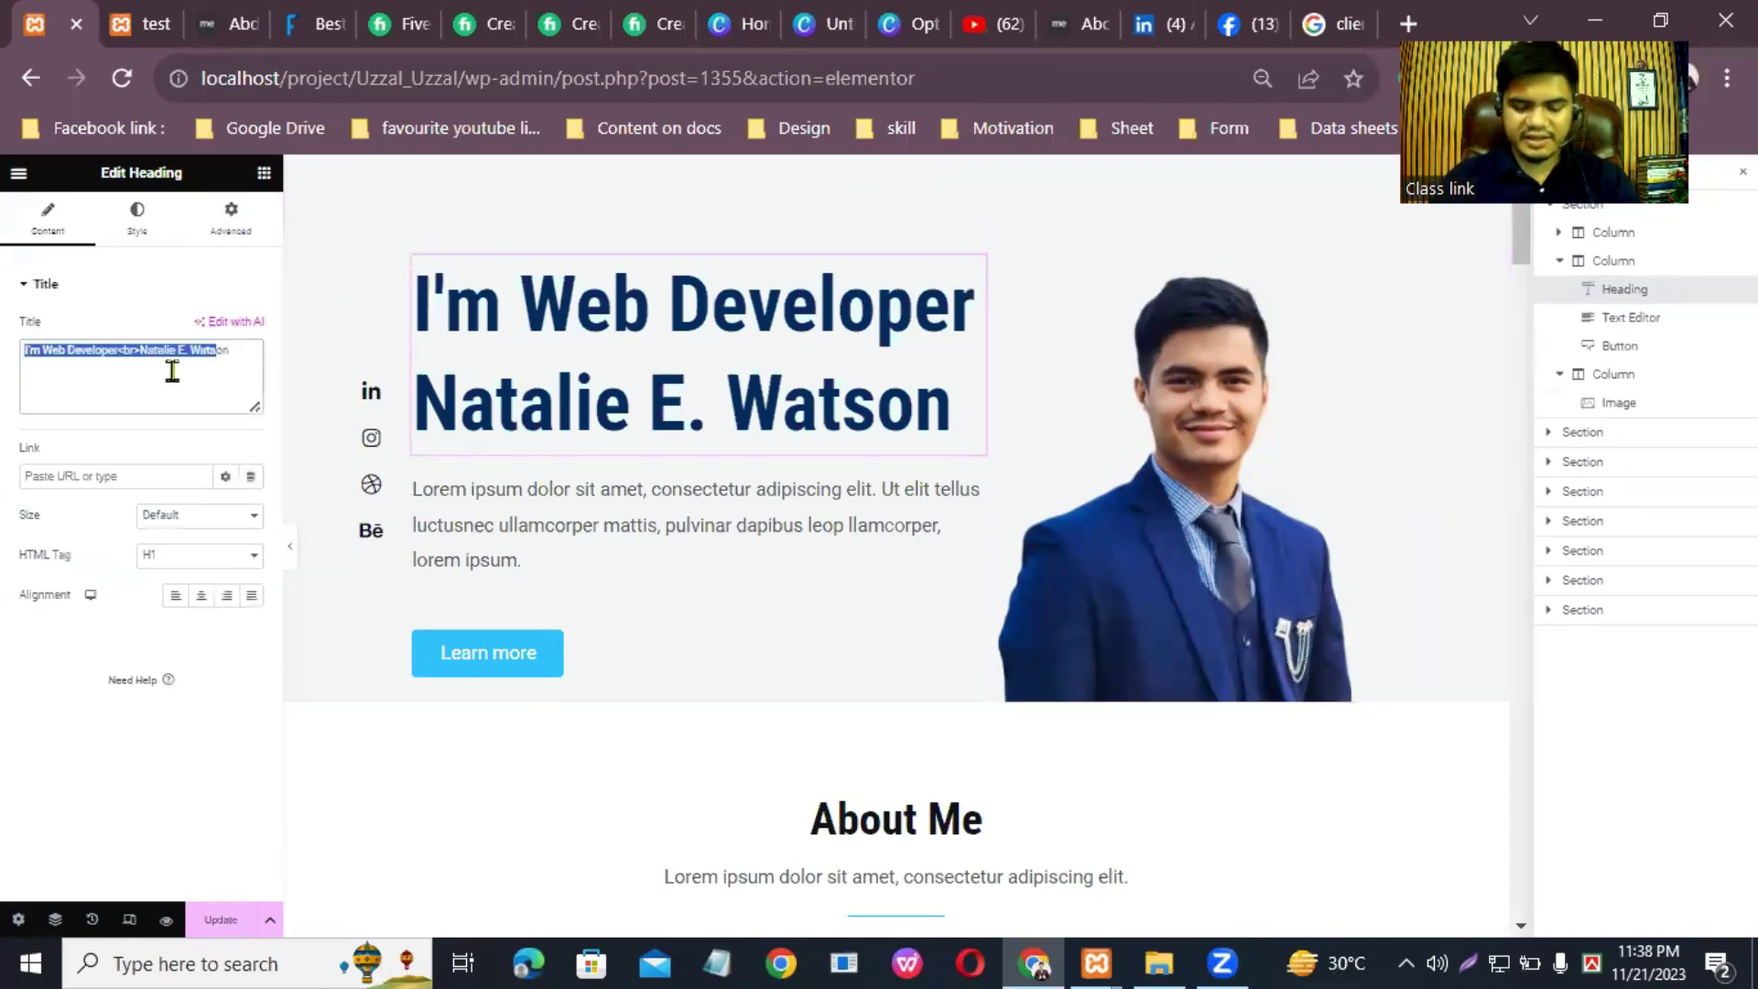
{"action": "key", "text": "BackSpace"}
{"action": "key", "text": "BackSpace"}
{"action": "key", "text": "BackSpace"}
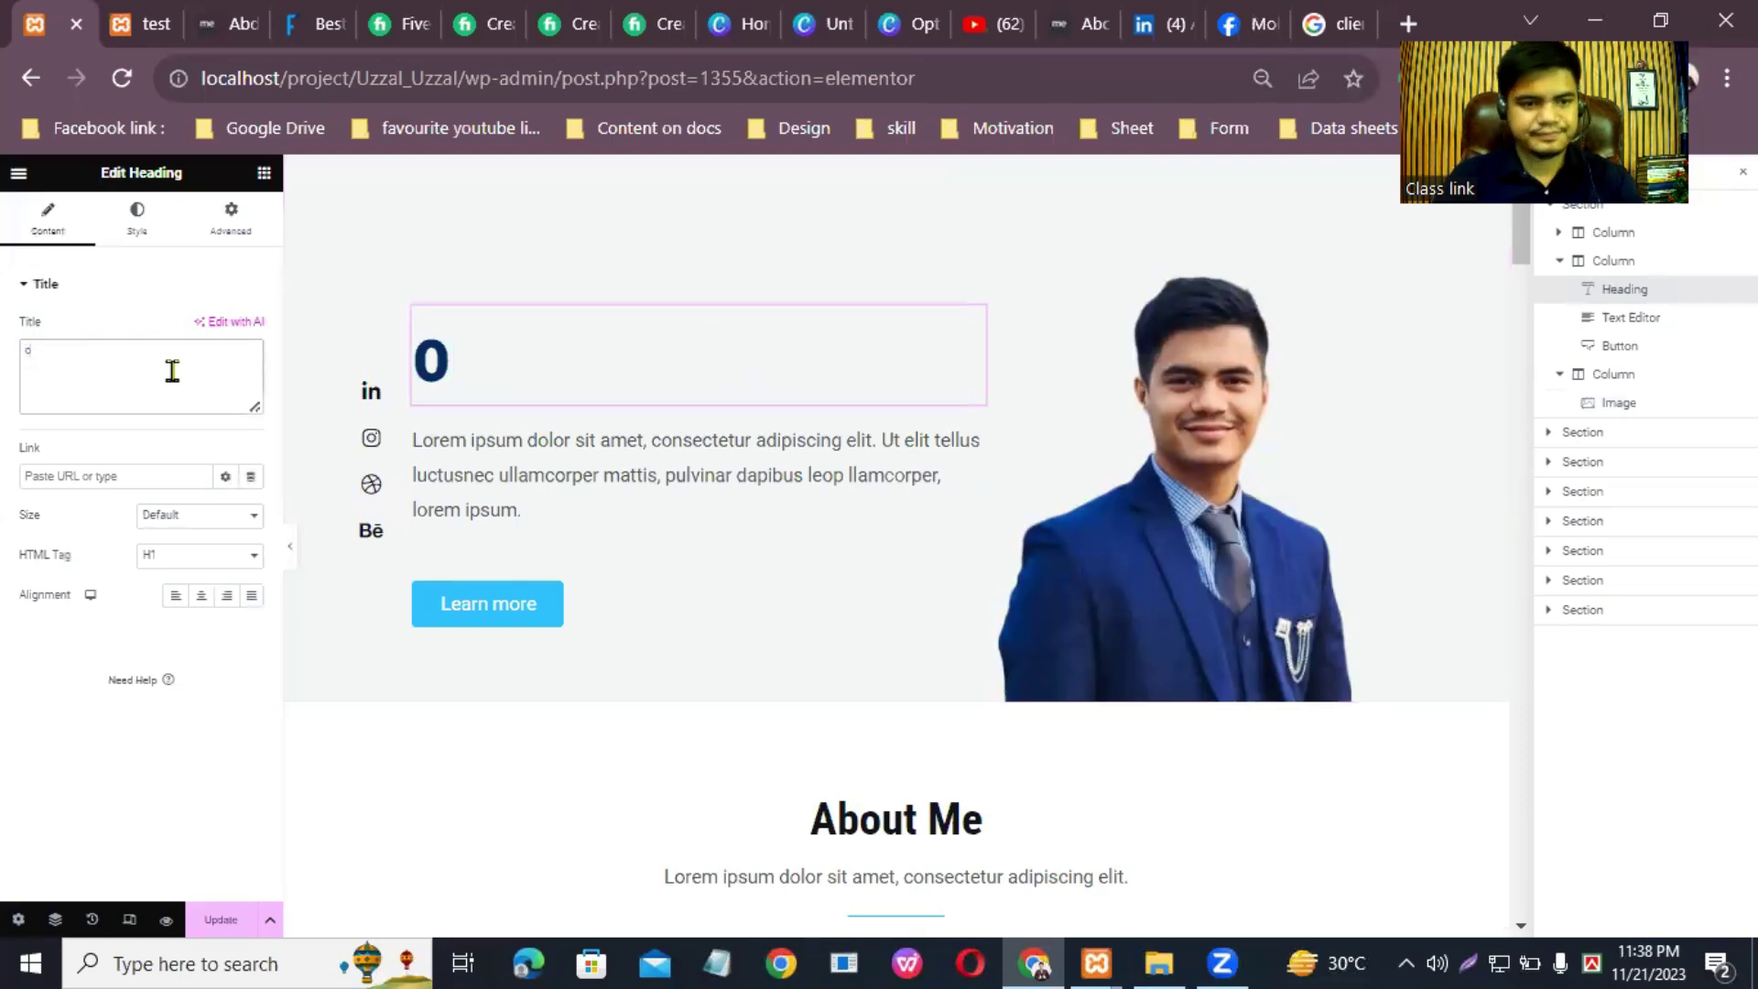
{"action": "type", "text": "I'm an"}
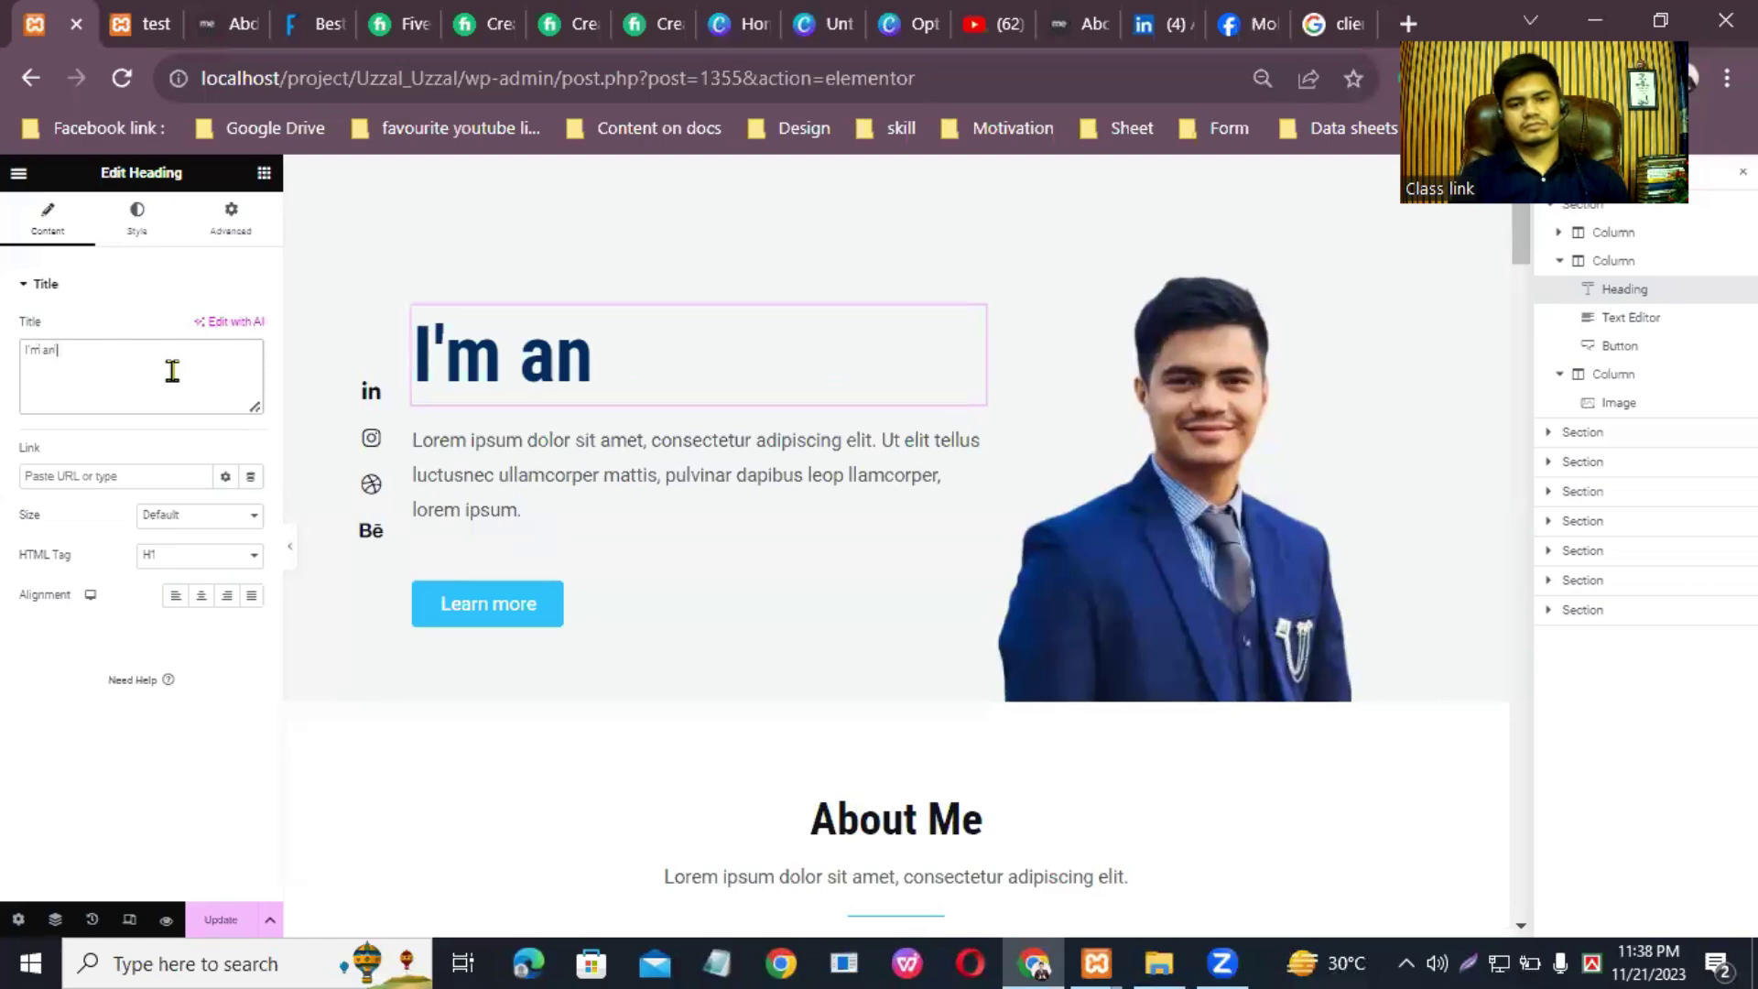
{"action": "type", "text": " word"}
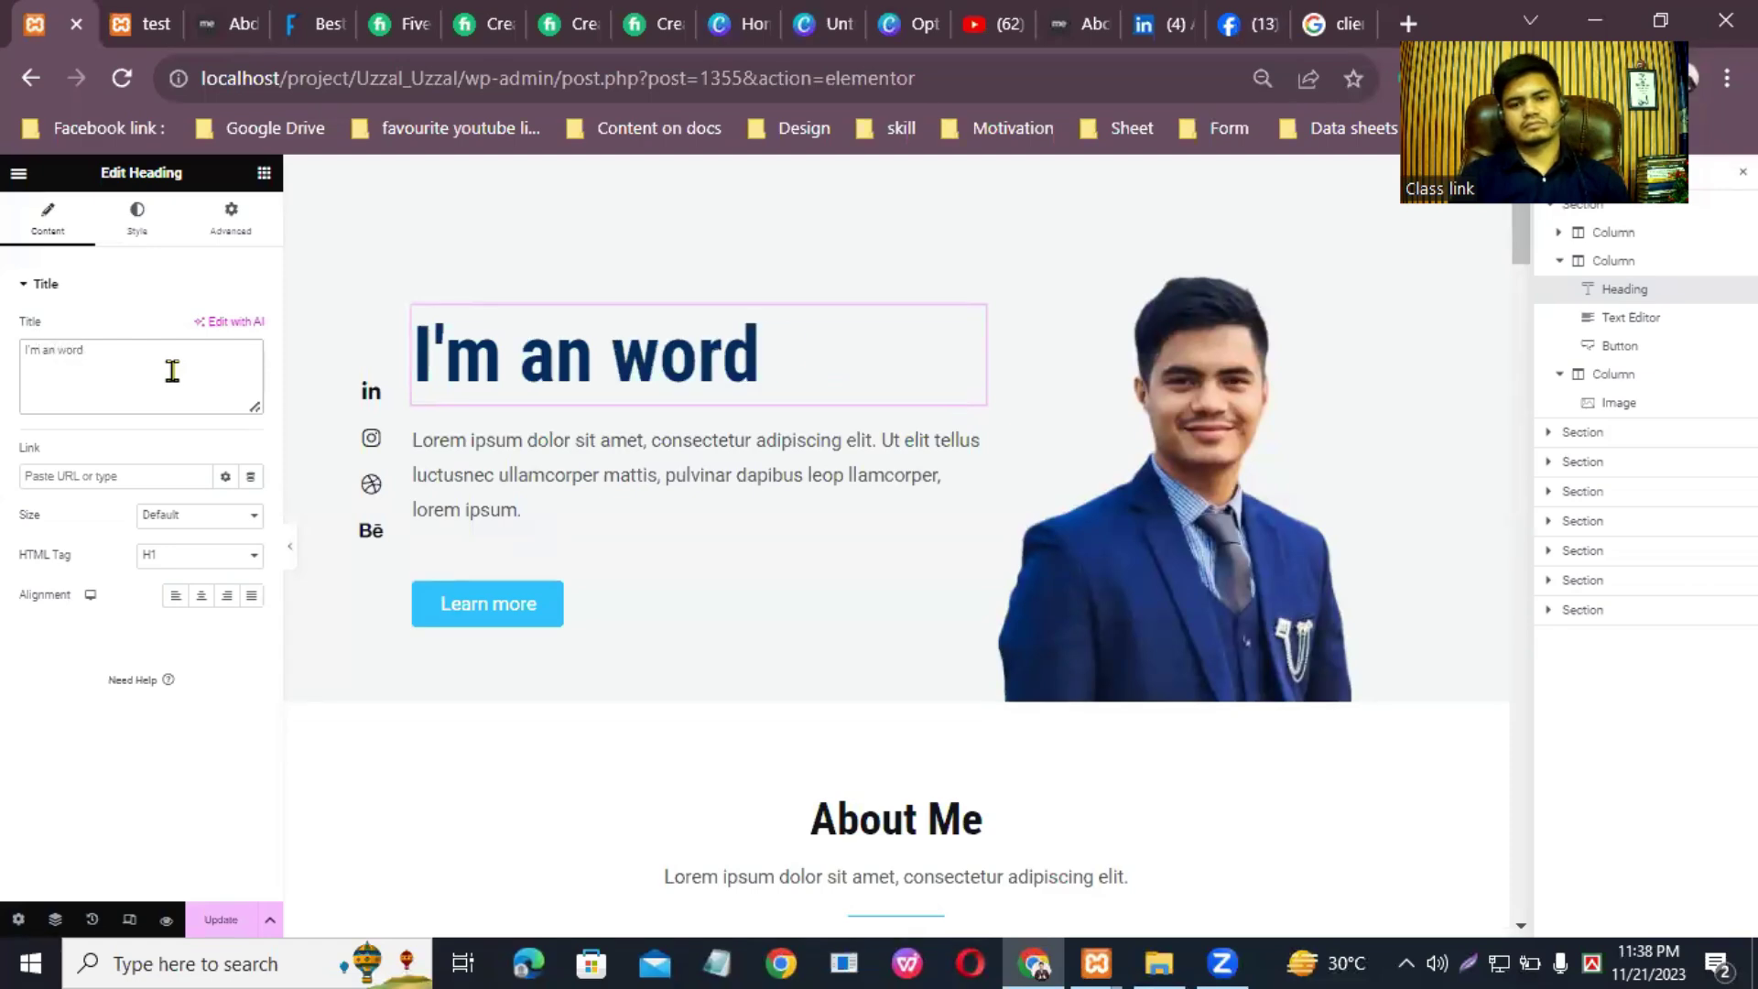
{"action": "type", "text": "Press wieb"}
{"action": "key", "text": "BackSpace"}
{"action": "key", "text": "BackSpace"}
{"action": "key", "text": "BackSpace"}
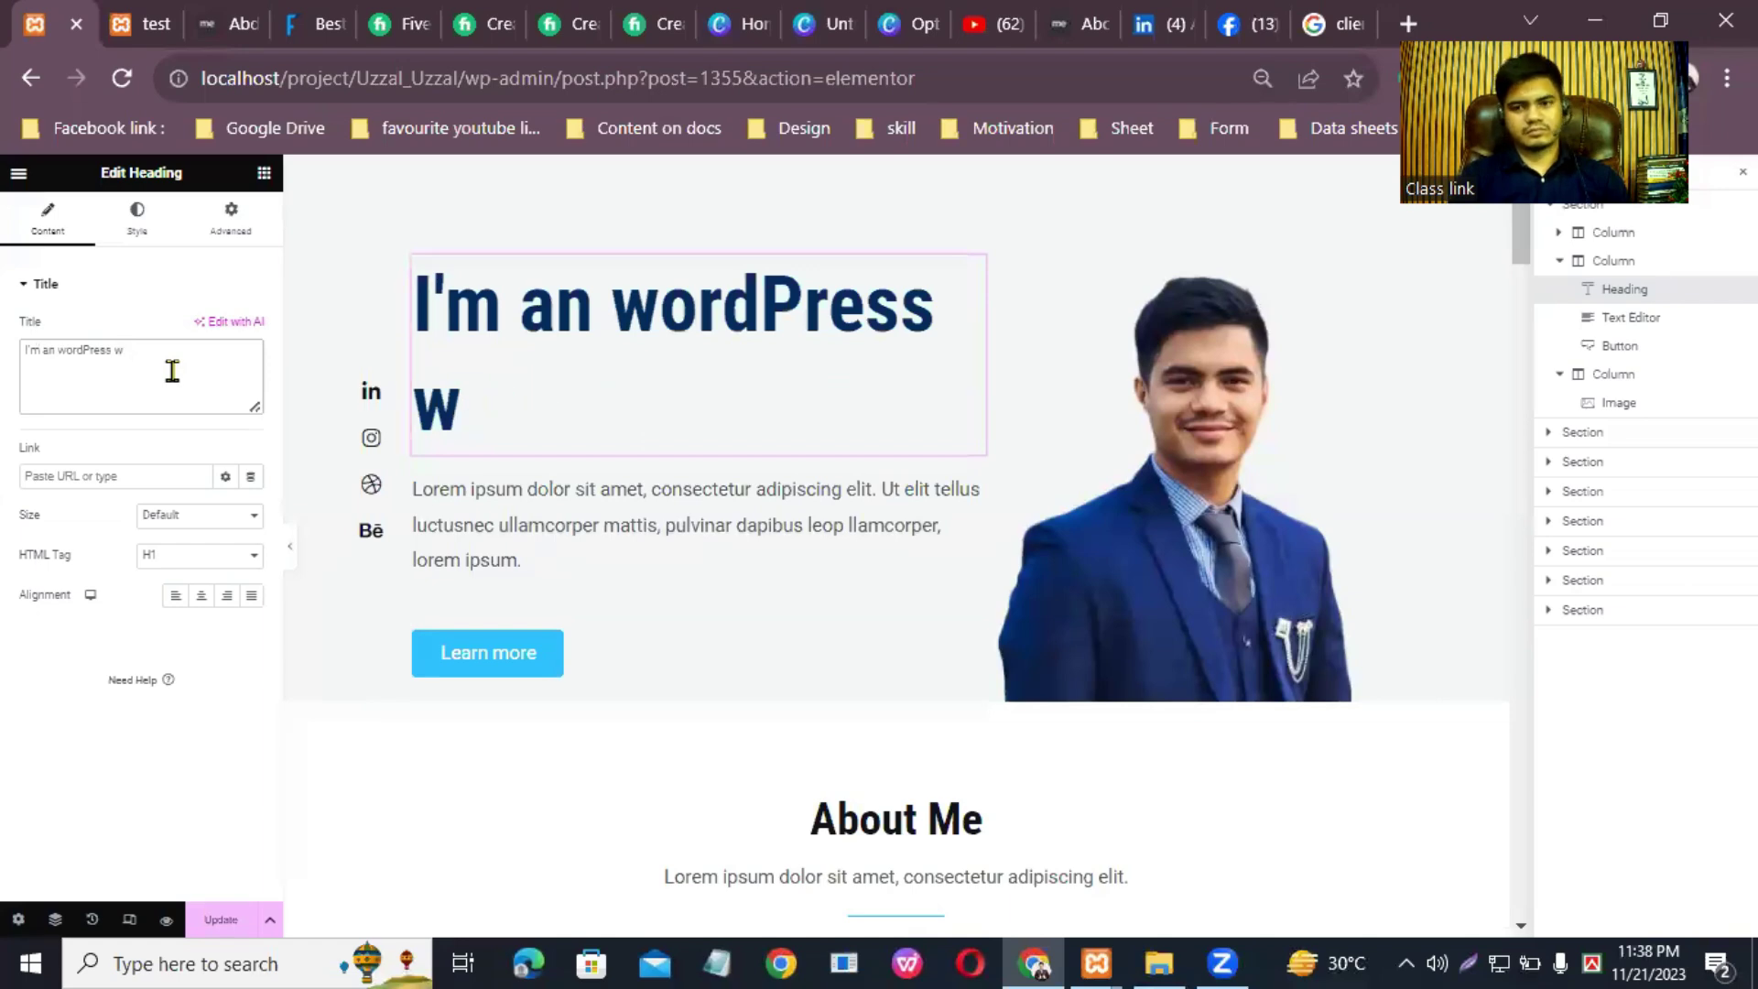
{"action": "type", "text": "ebsite de"}
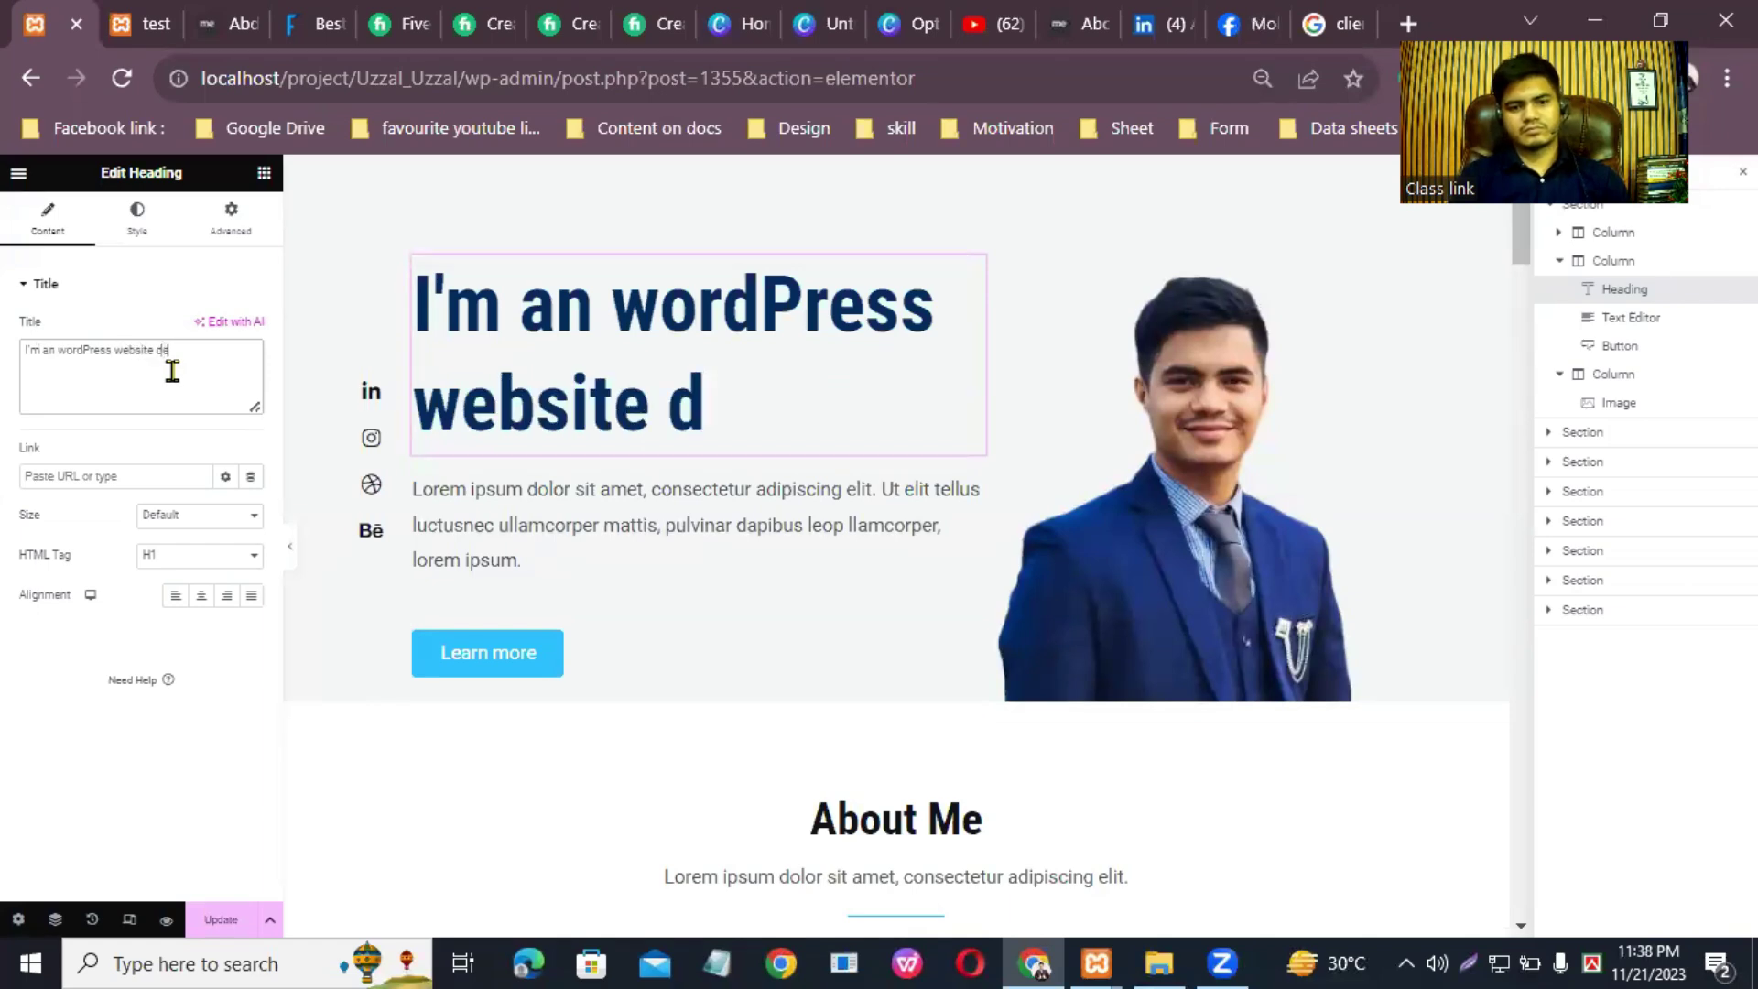
{"action": "type", "text": "signer."}
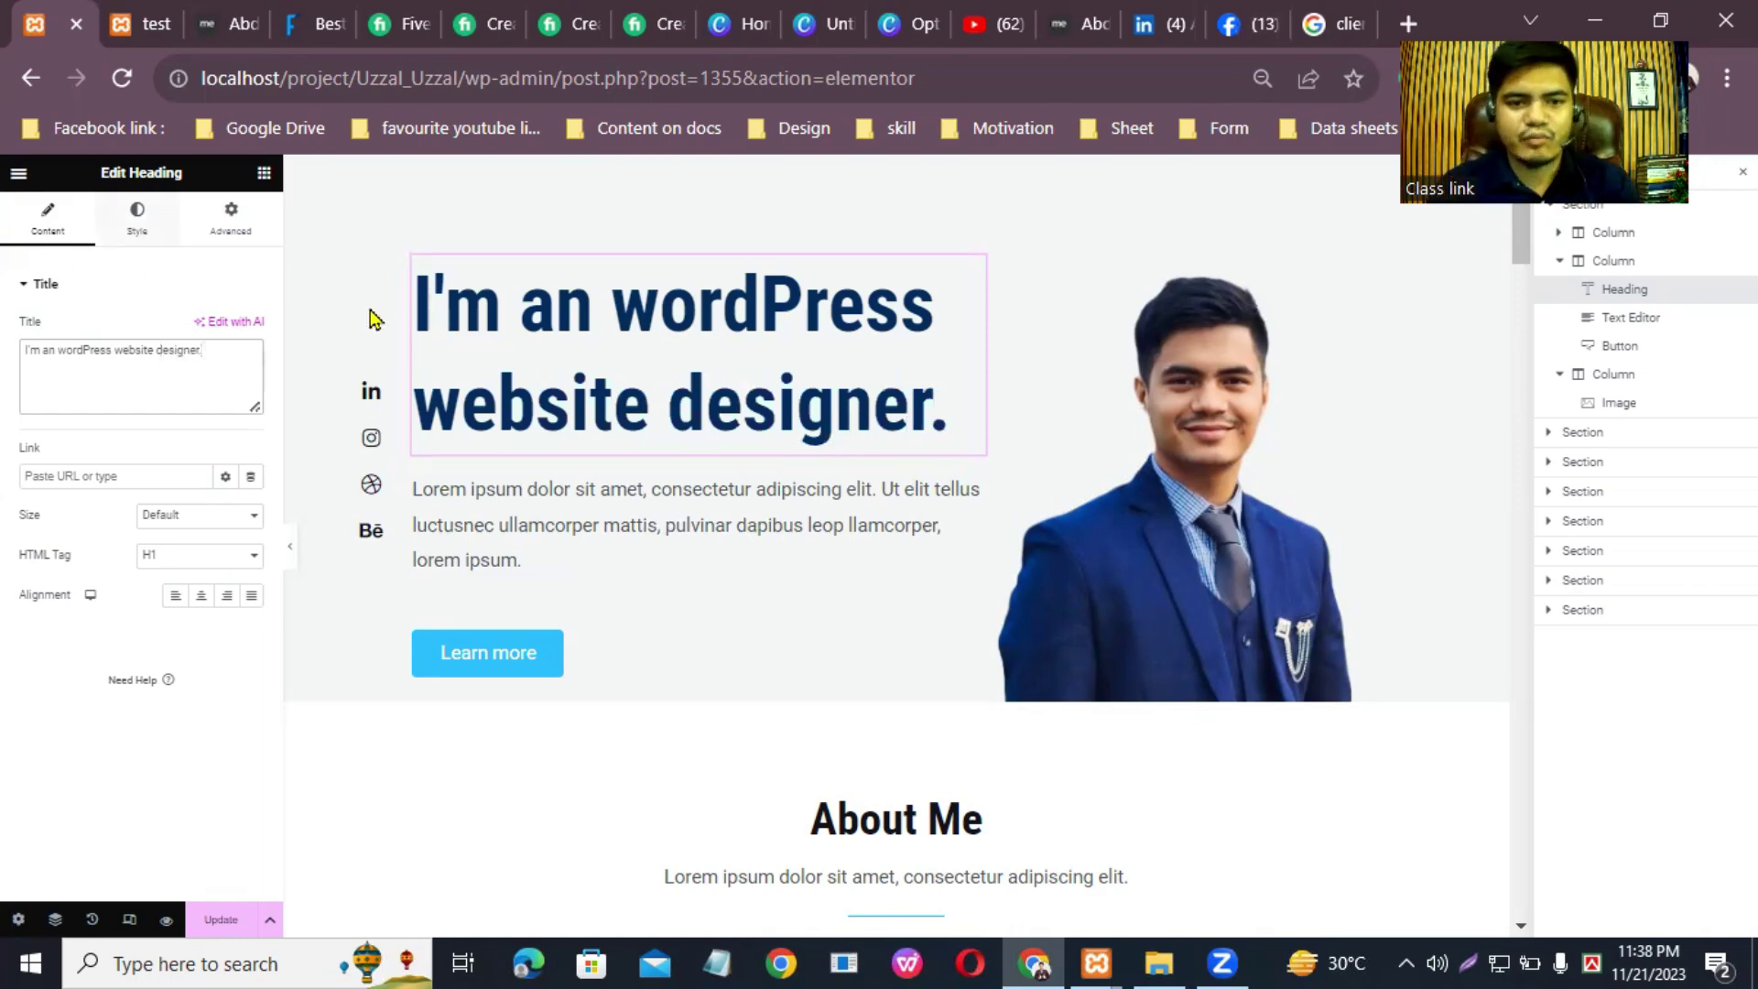
{"action": "left_click", "coordinate": [586, 313]}
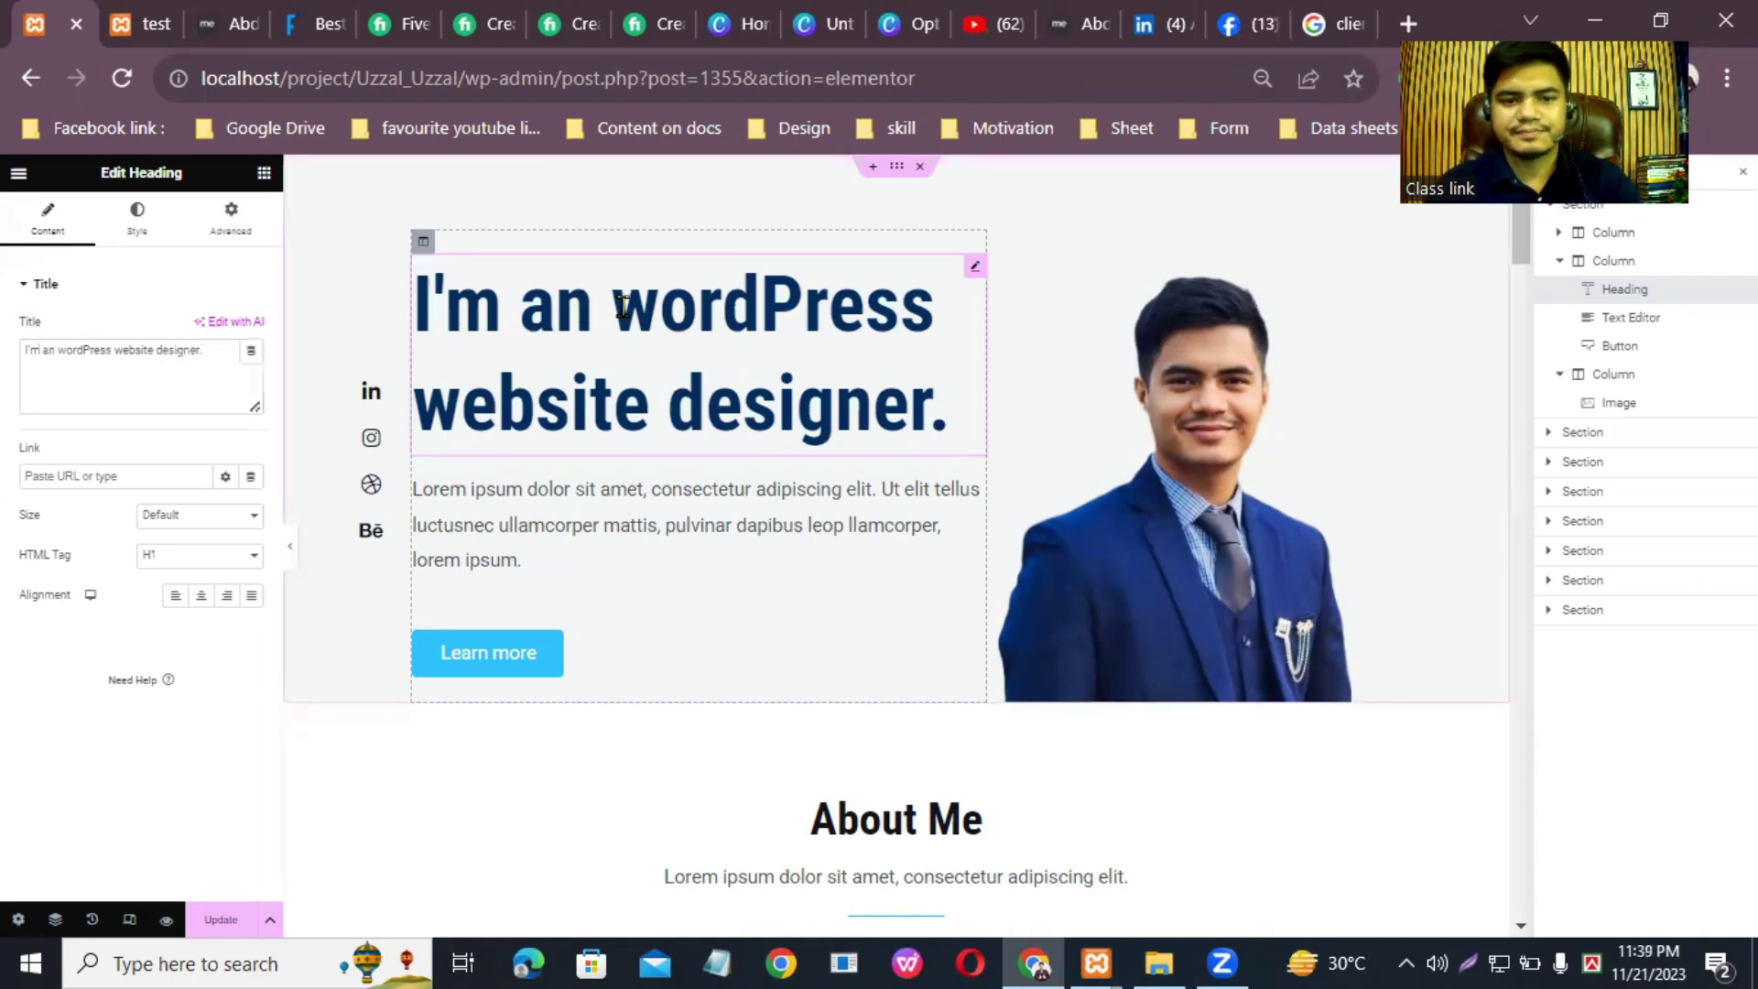
{"action": "left_click", "coordinate": [623, 307]}
{"action": "key", "text": "BackSpace"}
{"action": "key", "text": "BackSpace"}
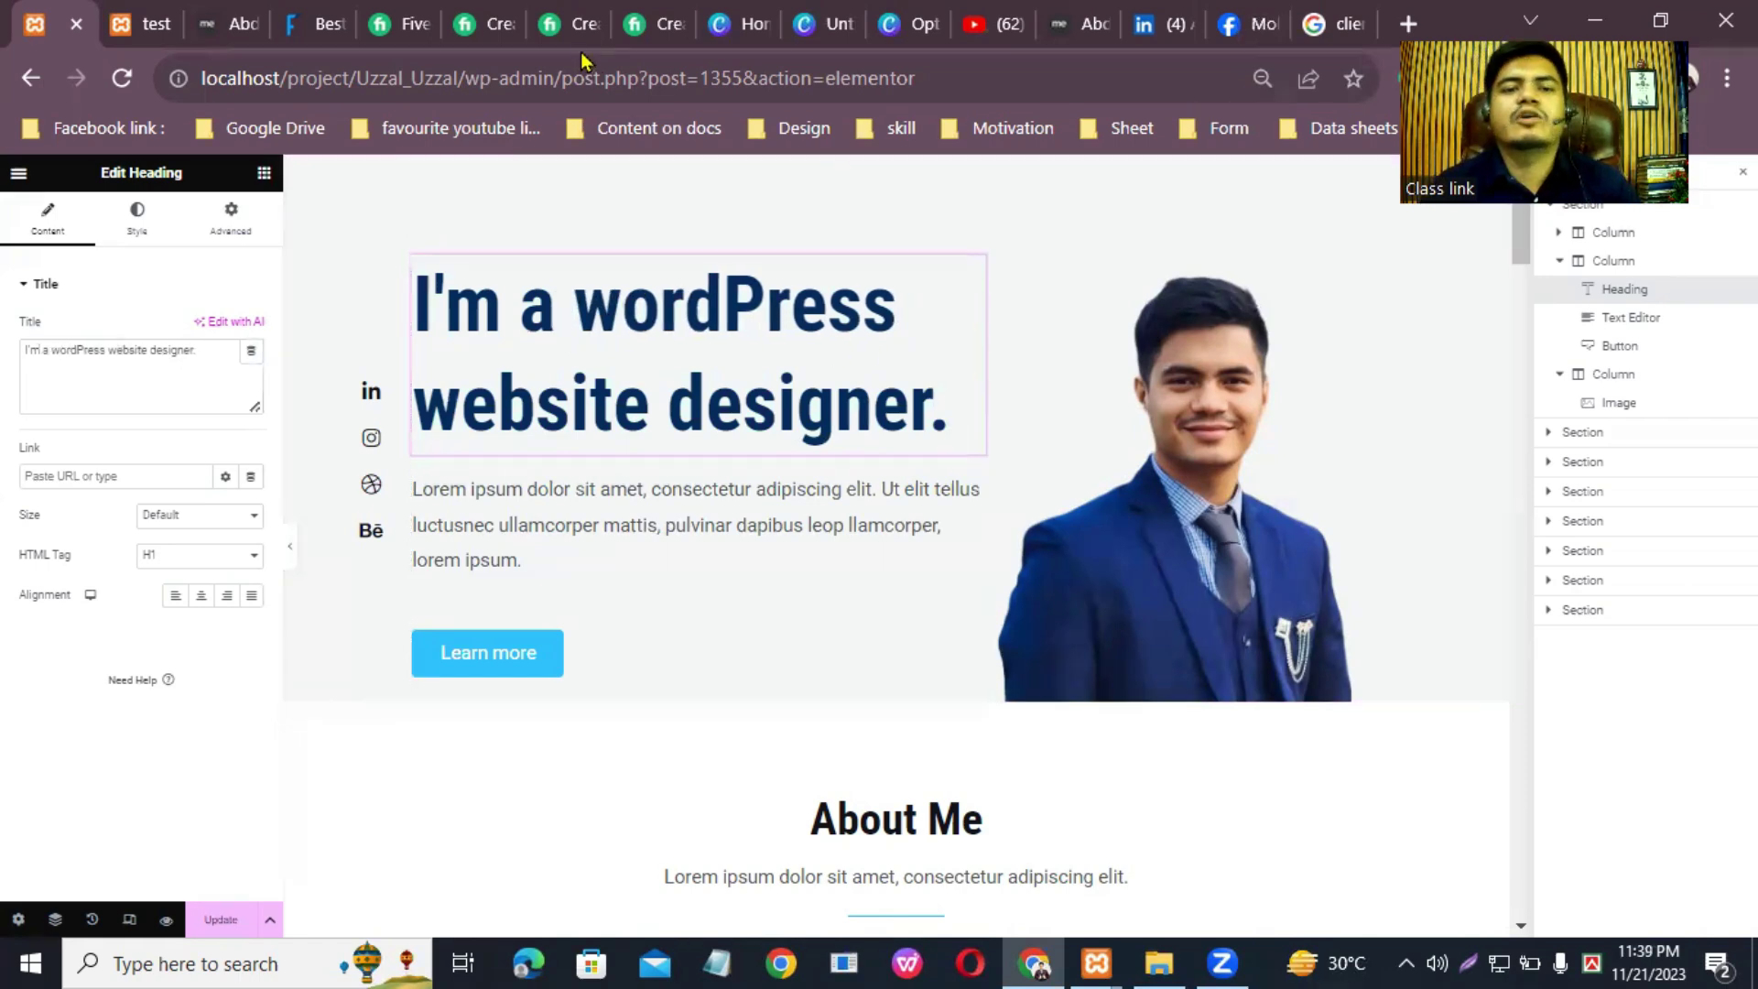
Step: Browse the Fiverr gig tabs to find the gig with the agency introduction
{"action": "left_click", "coordinate": [570, 24]}
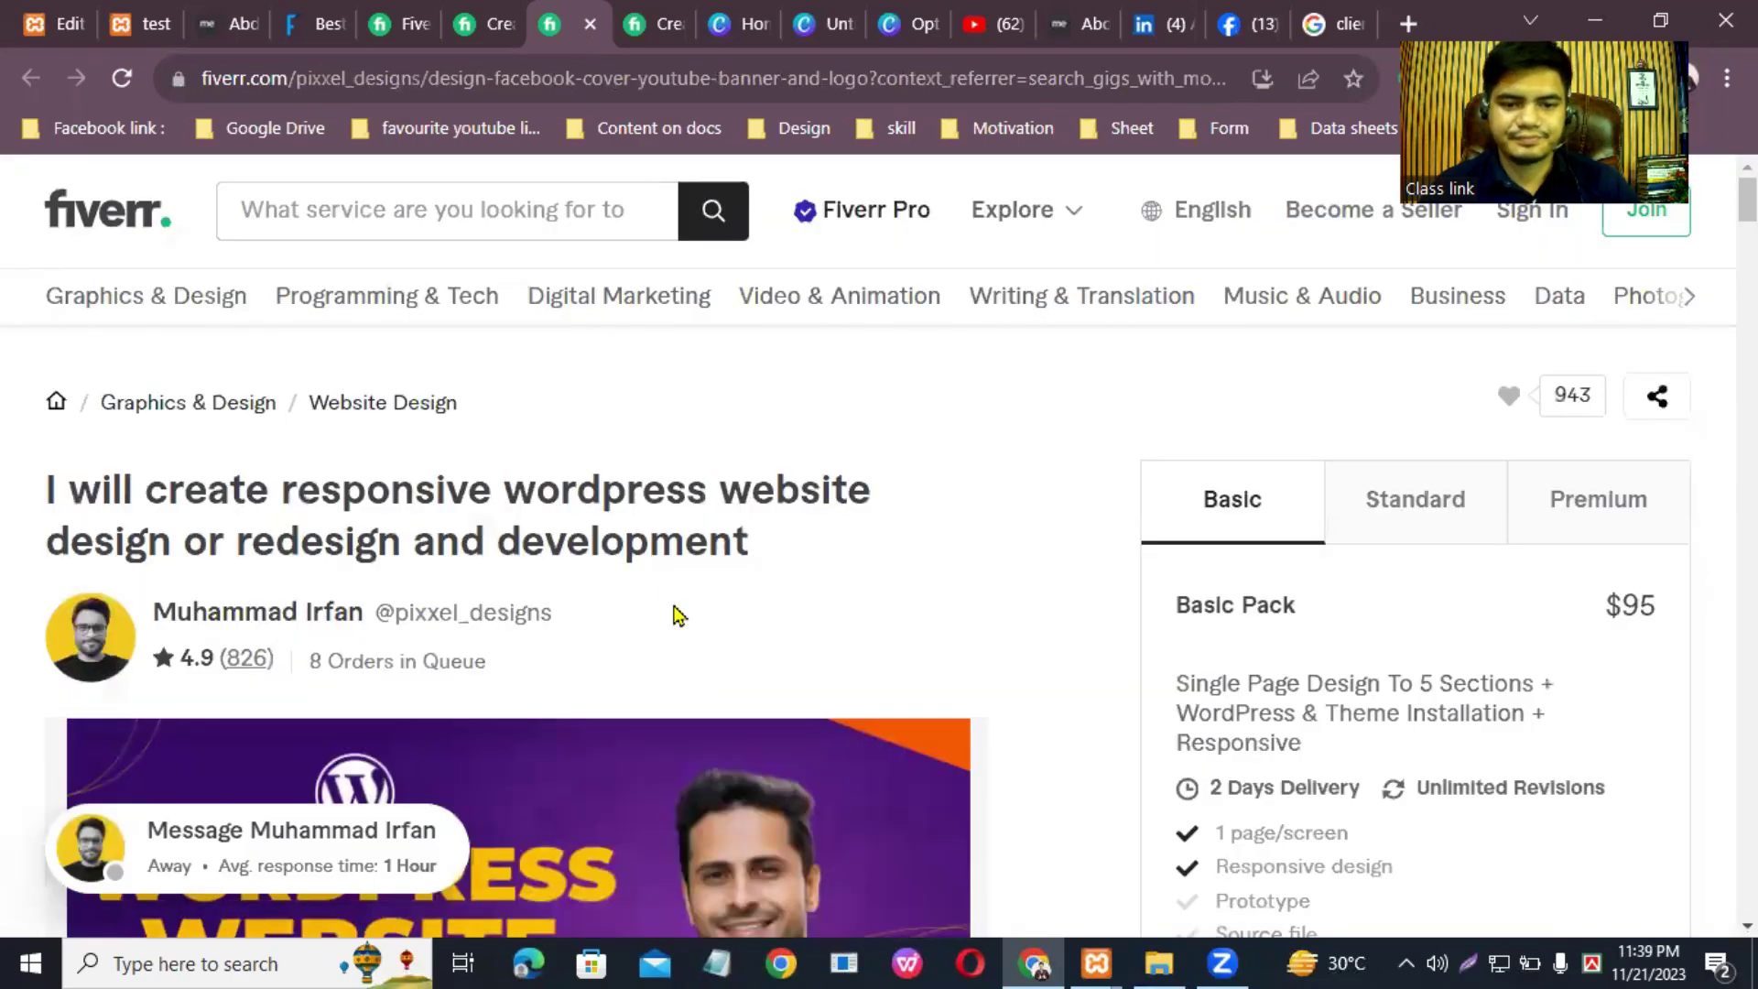
{"action": "scroll", "coordinate": [675, 608], "scroll_direction": "down", "scroll_amount": 10}
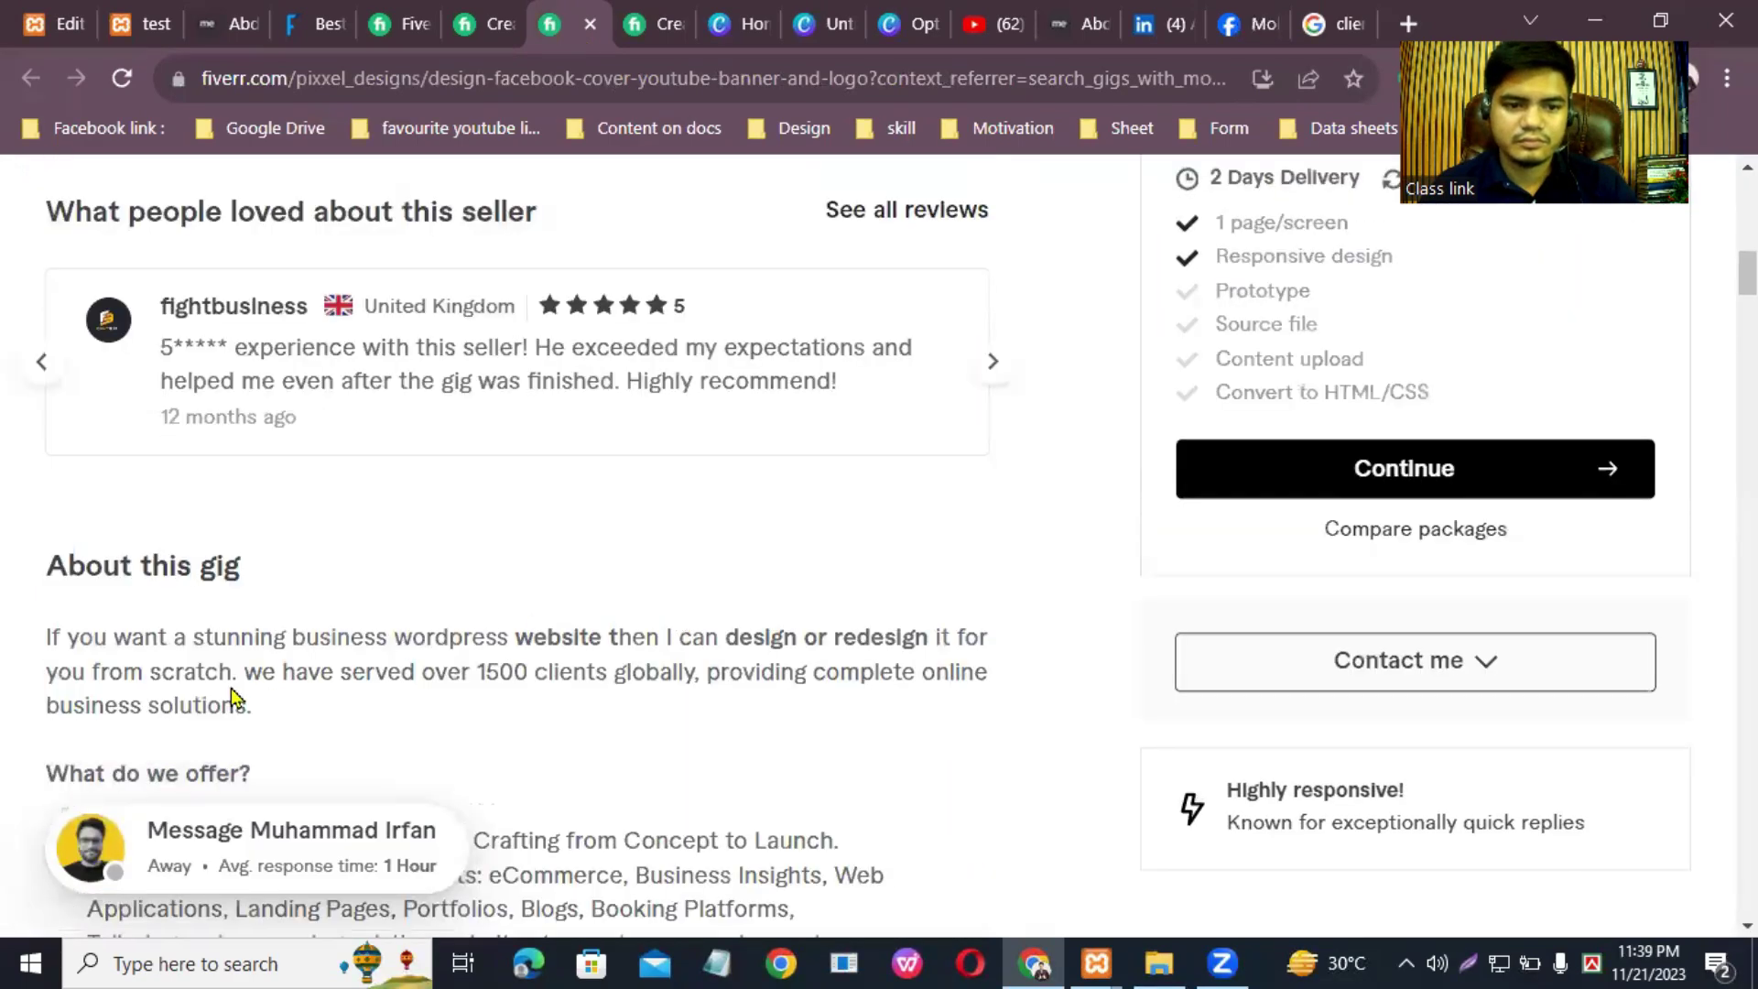
{"action": "scroll", "coordinate": [595, 641], "scroll_direction": "down", "scroll_amount": 6}
{"action": "scroll", "coordinate": [425, 249], "scroll_direction": "up", "scroll_amount": 15}
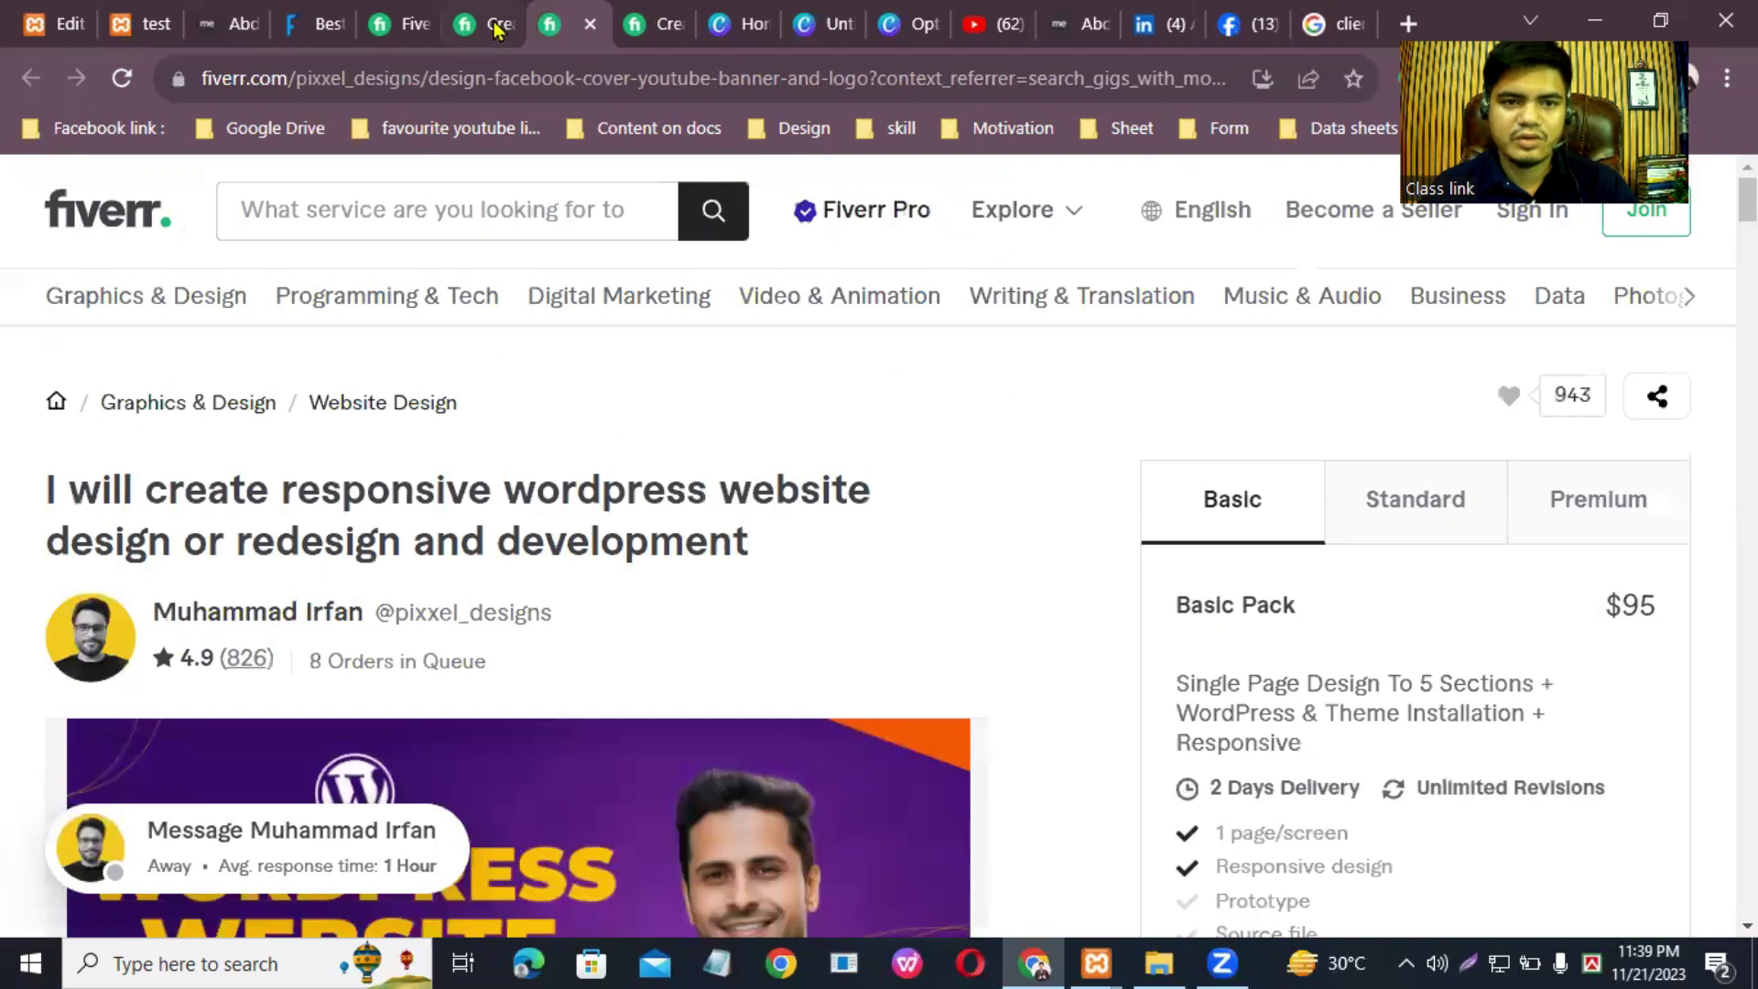
{"action": "key", "text": "ctrl+shift+Tab"}
{"action": "left_click", "coordinate": [267, 469]}
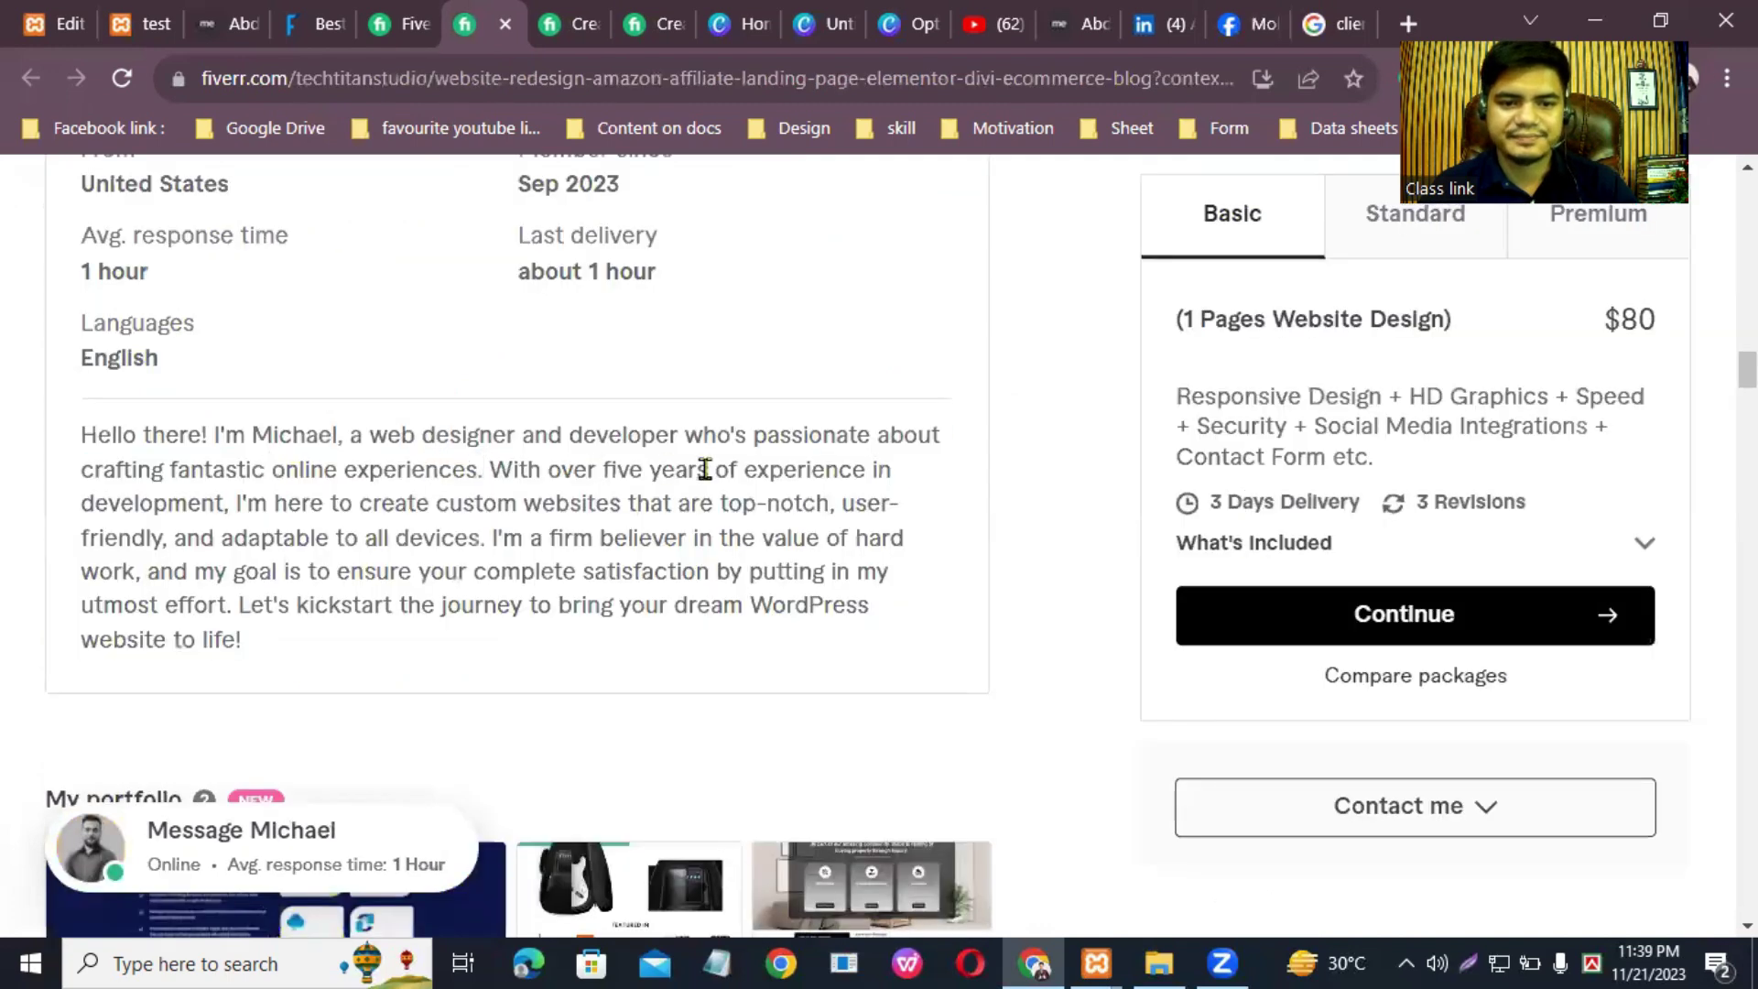
{"action": "scroll", "coordinate": [457, 339], "scroll_direction": "up", "scroll_amount": 15}
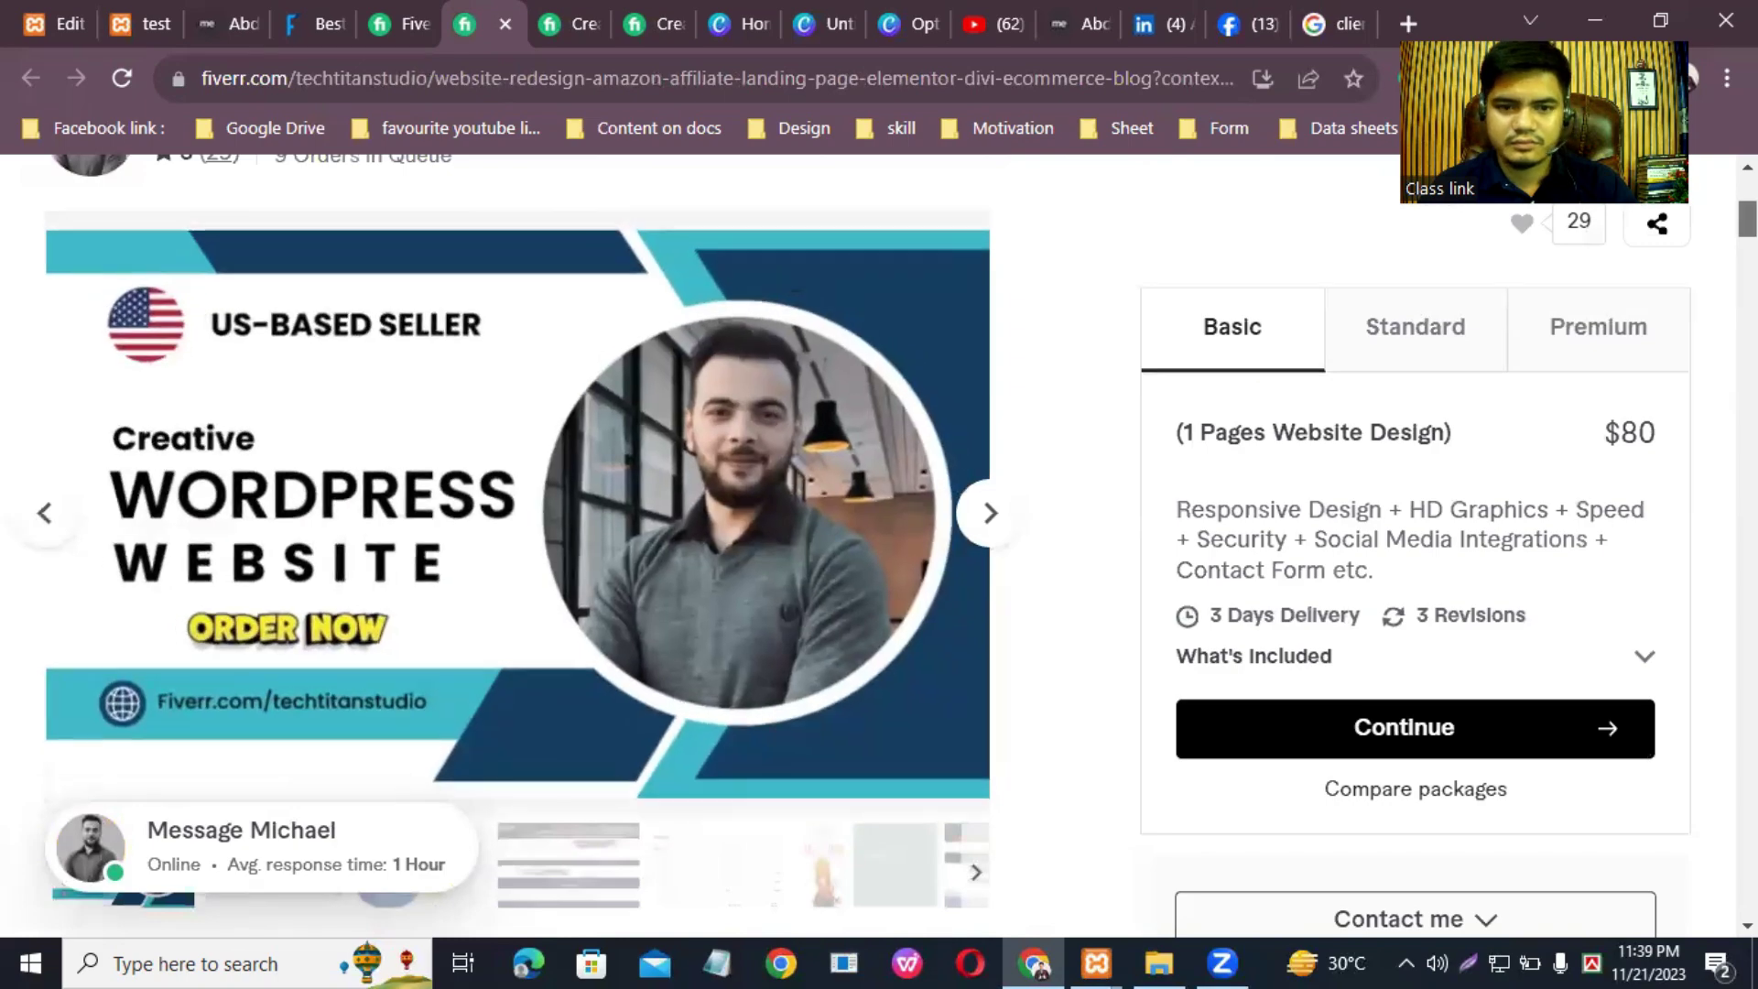
{"action": "scroll", "coordinate": [857, 546], "scroll_direction": "down", "scroll_amount": 1}
{"action": "scroll", "coordinate": [517, 540], "scroll_direction": "down", "scroll_amount": 8}
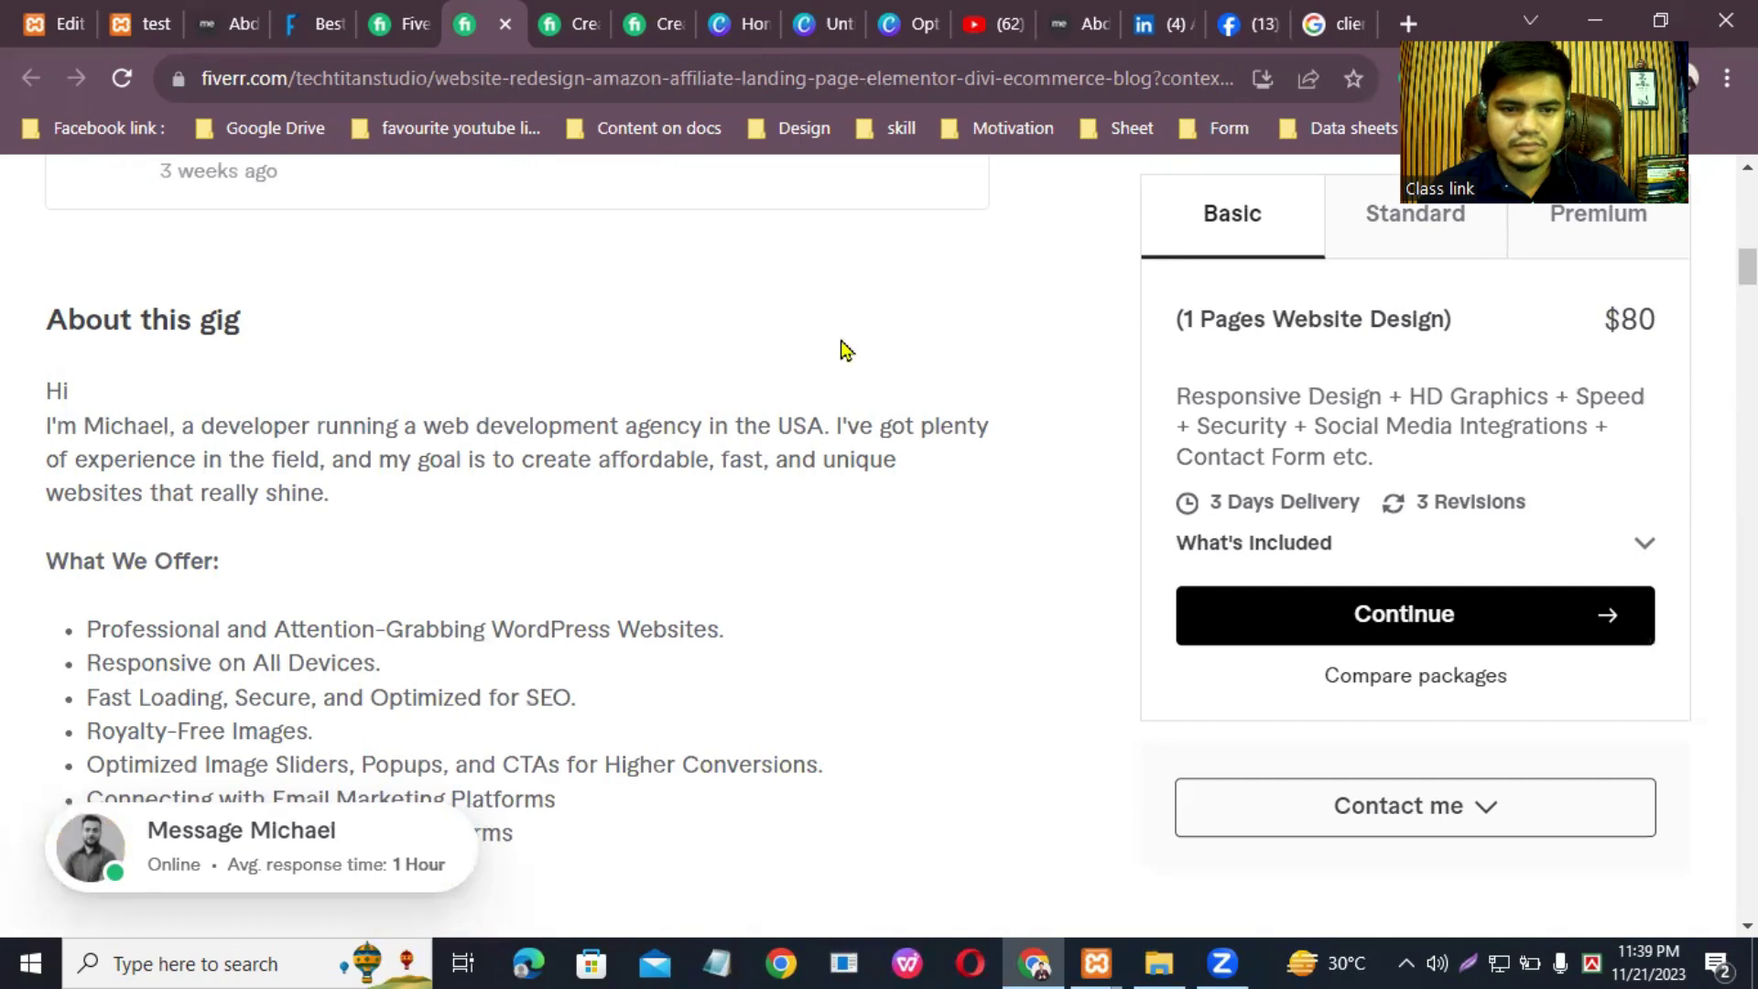
Step: Copy the gig's opening sentence about the web development agency and return to Elementor
{"action": "left_click_drag", "start_coordinate": [41, 426], "coordinate": [829, 430]}
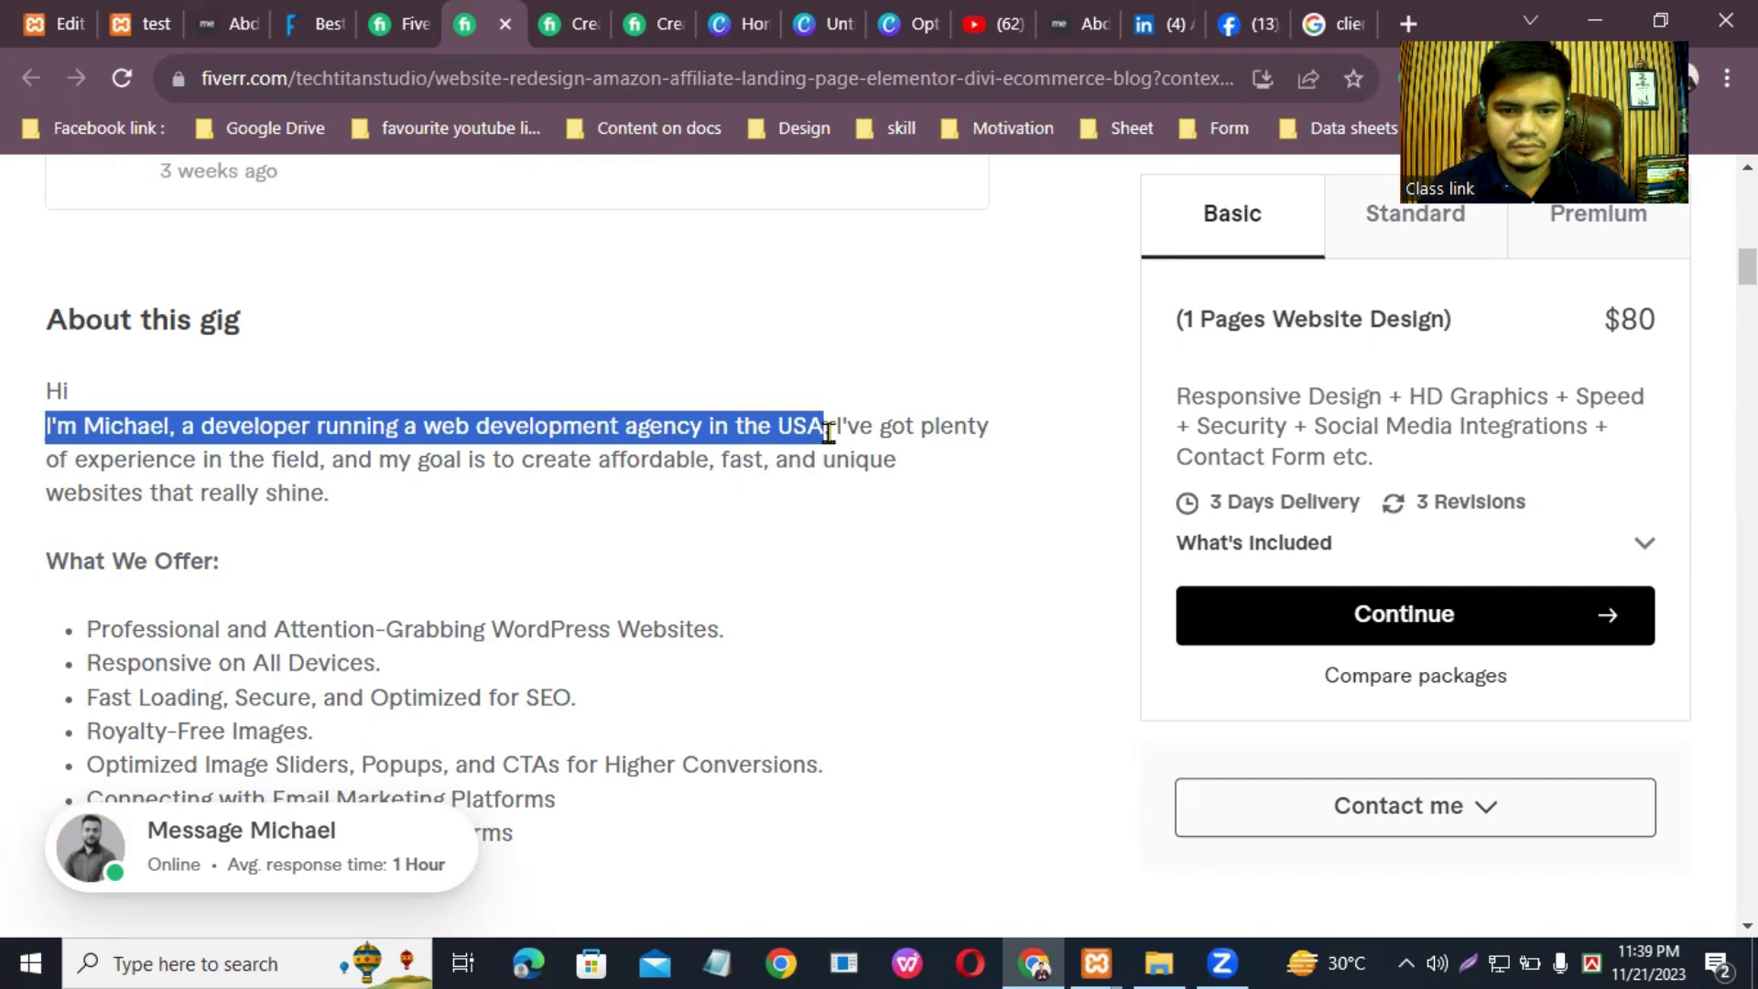
{"action": "left_click", "coordinate": [746, 428]}
{"action": "left_click_drag", "start_coordinate": [27, 424], "coordinate": [828, 430]}
{"action": "right_click", "coordinate": [793, 428]}
{"action": "left_click", "coordinate": [828, 449]}
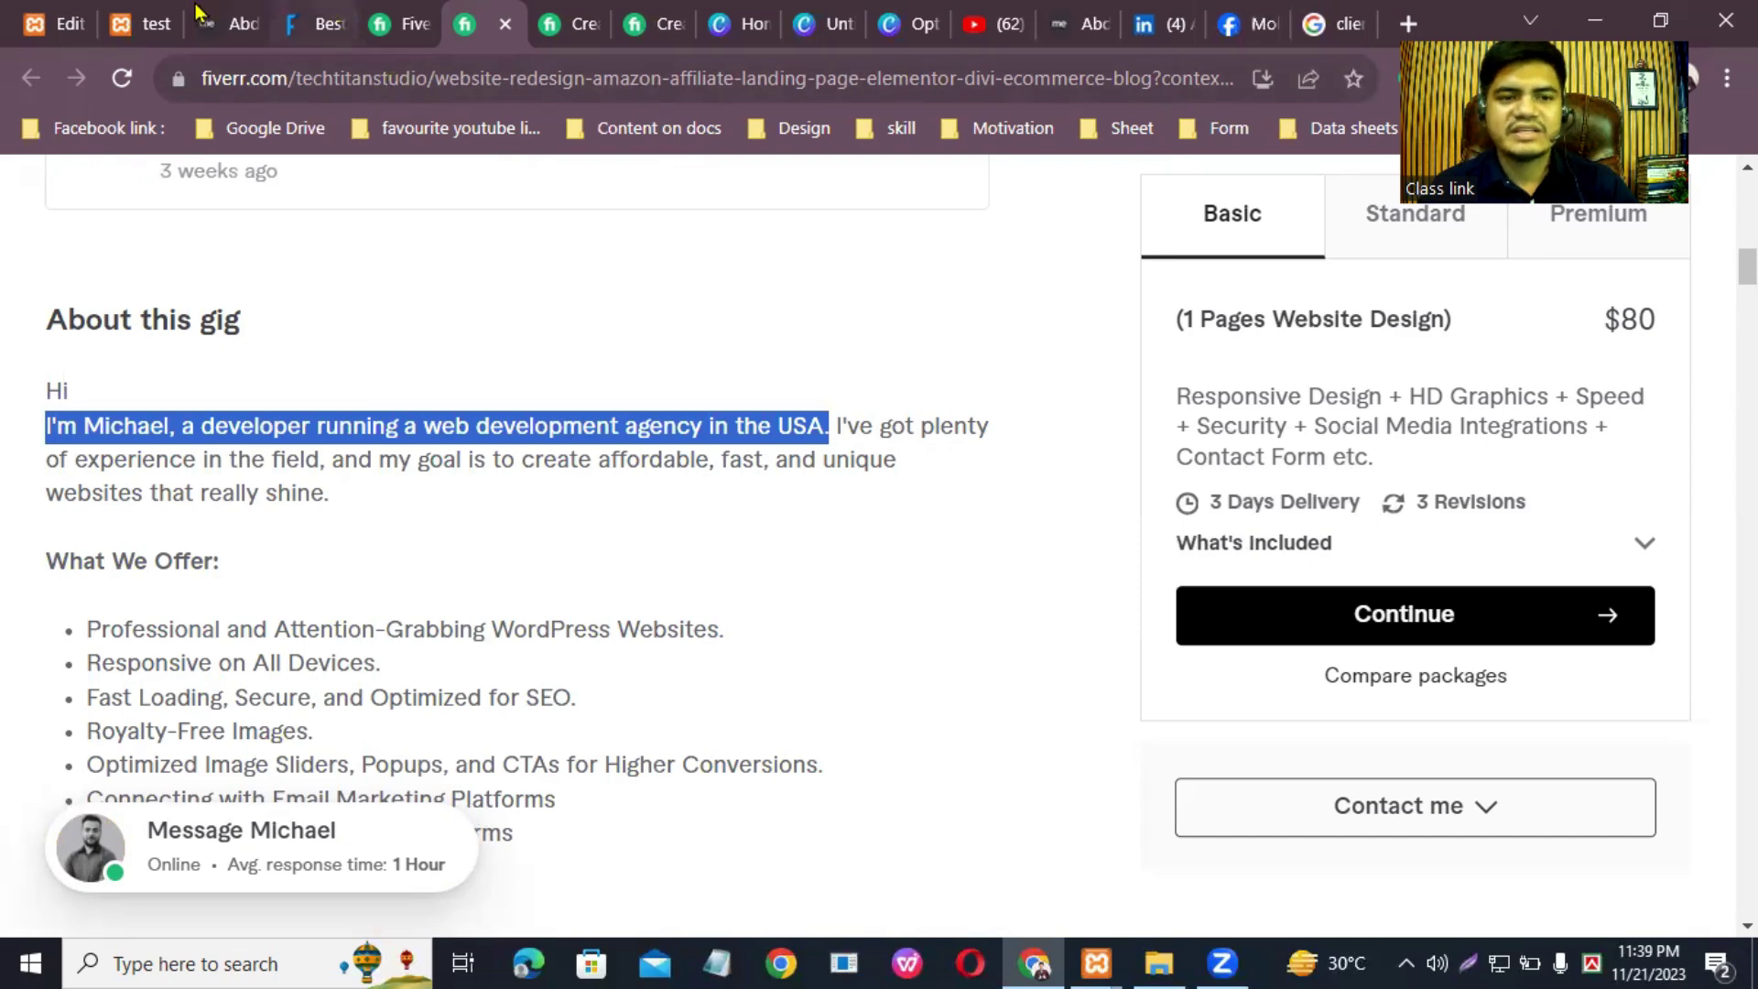
{"action": "left_click", "coordinate": [136, 20]}
{"action": "left_click", "coordinate": [90, 22]}
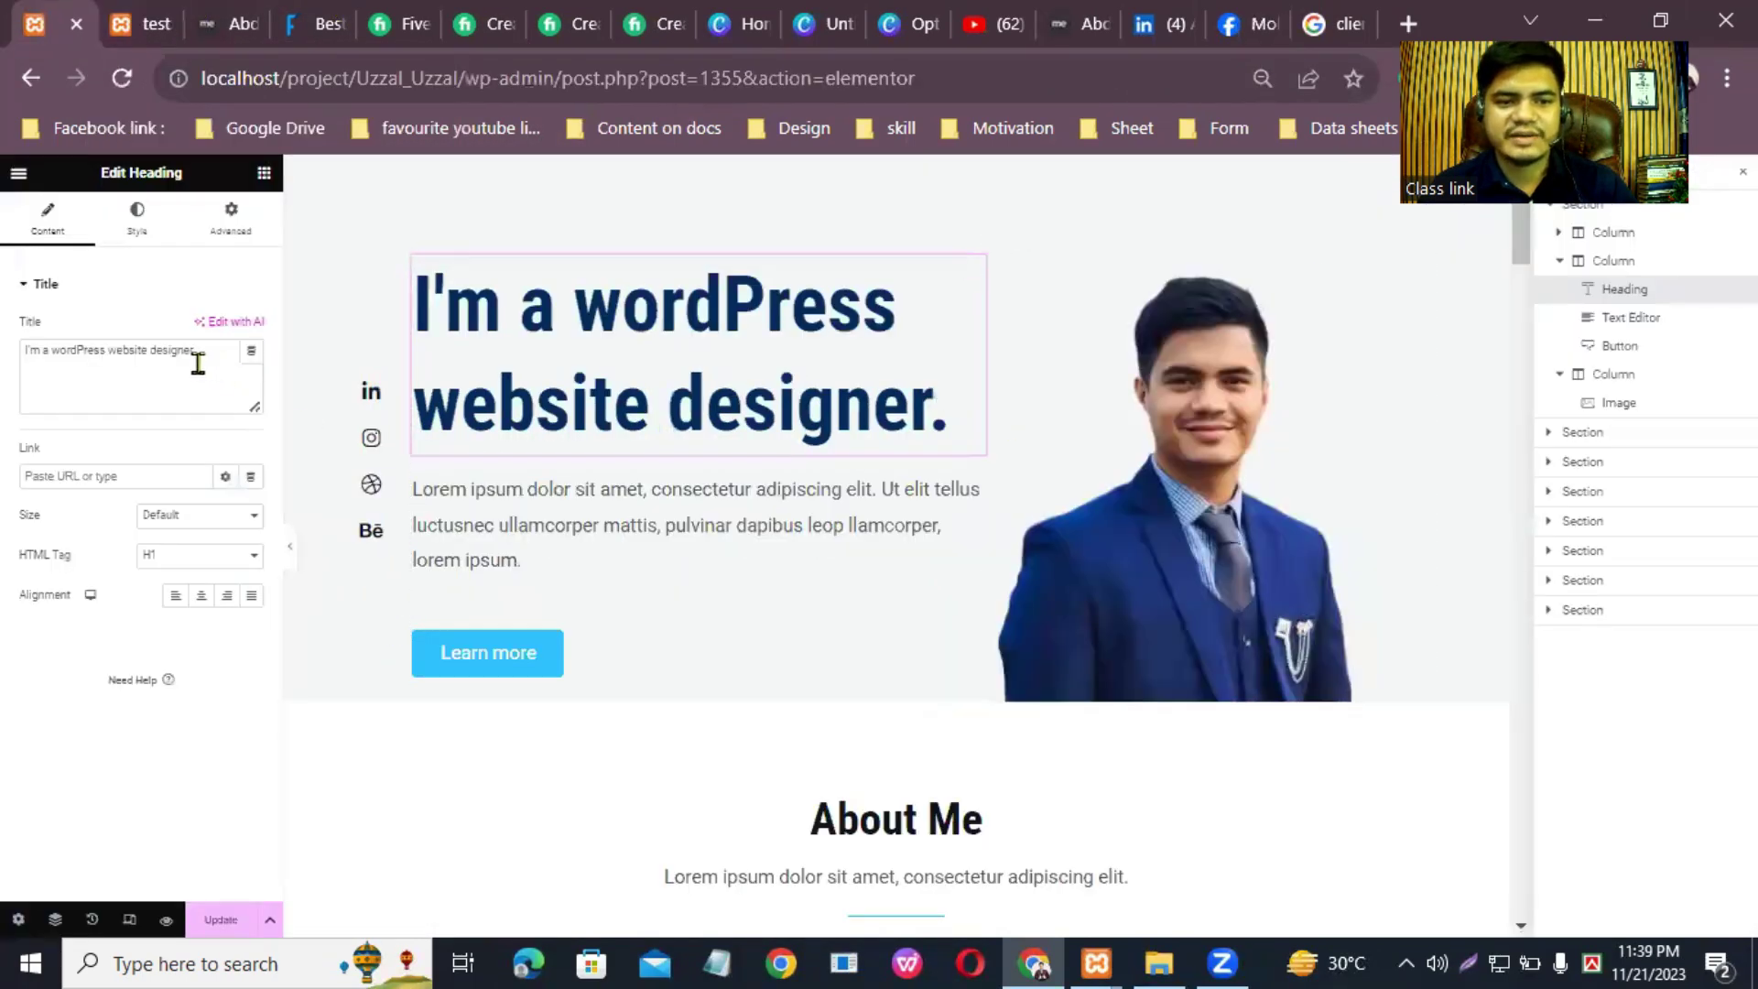
Step: Paste the copied agency sentence into the heading and replace the name with the owner's
{"action": "left_click_drag", "start_coordinate": [216, 366], "coordinate": [4, 373]}
{"action": "right_click", "coordinate": [149, 345]}
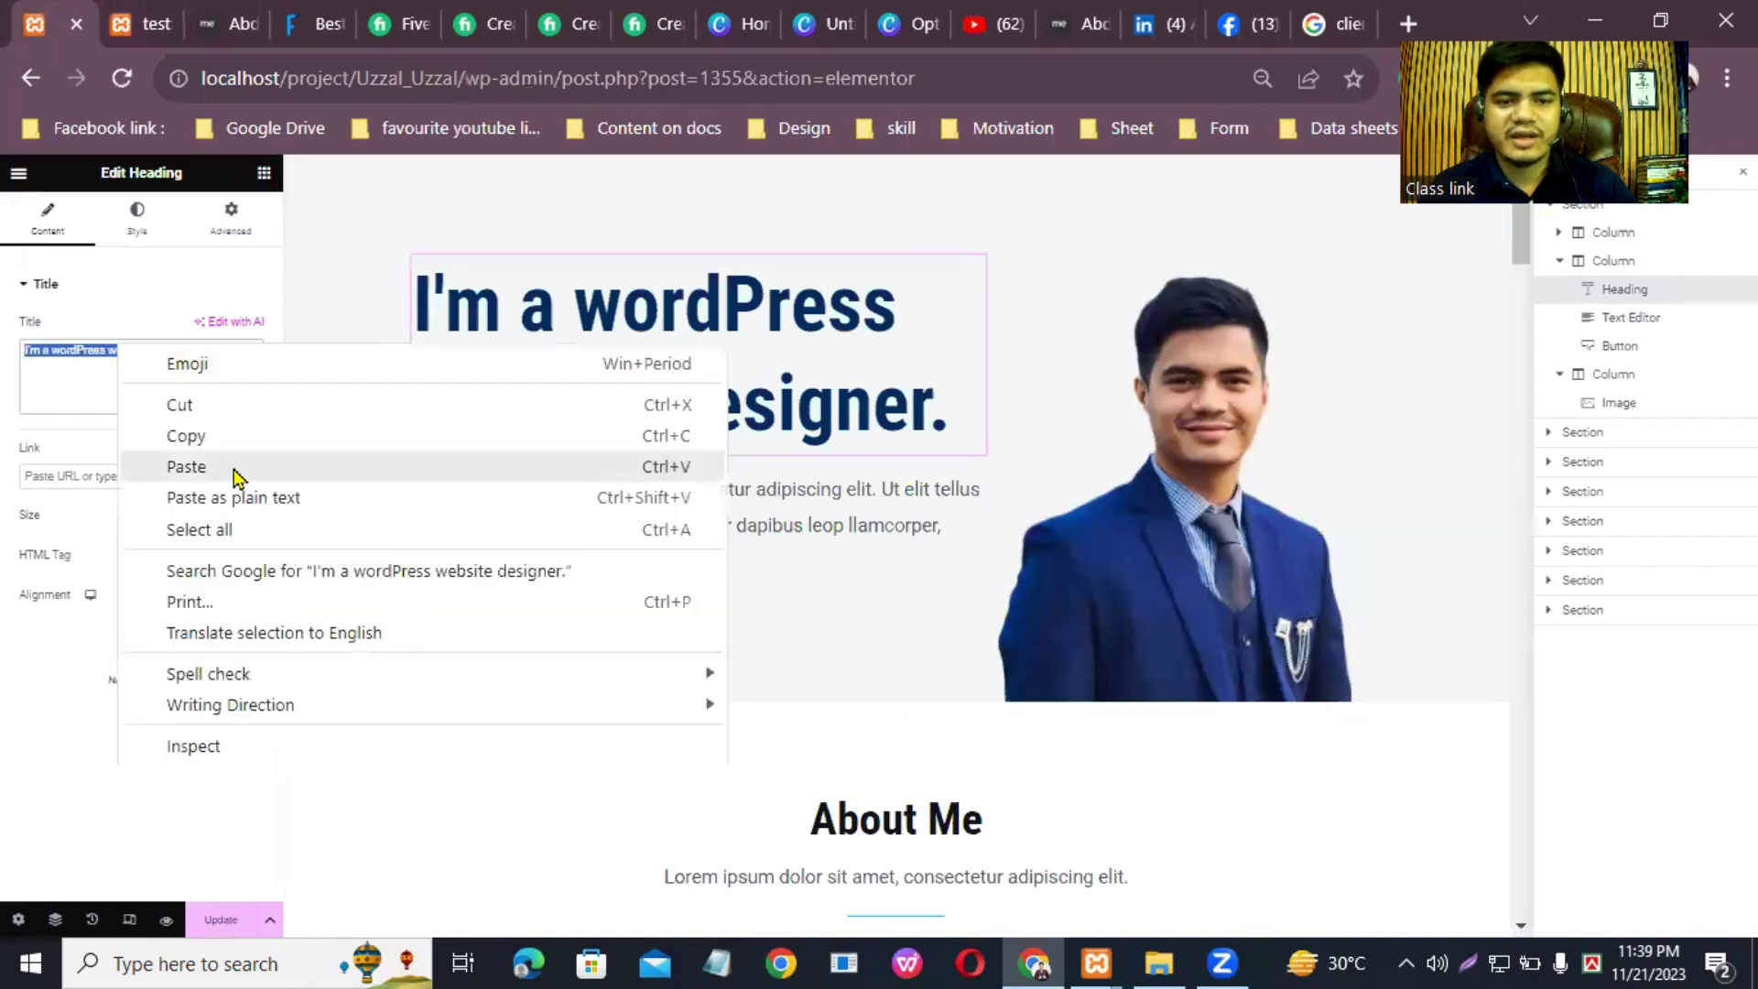
{"action": "left_click", "coordinate": [232, 471]}
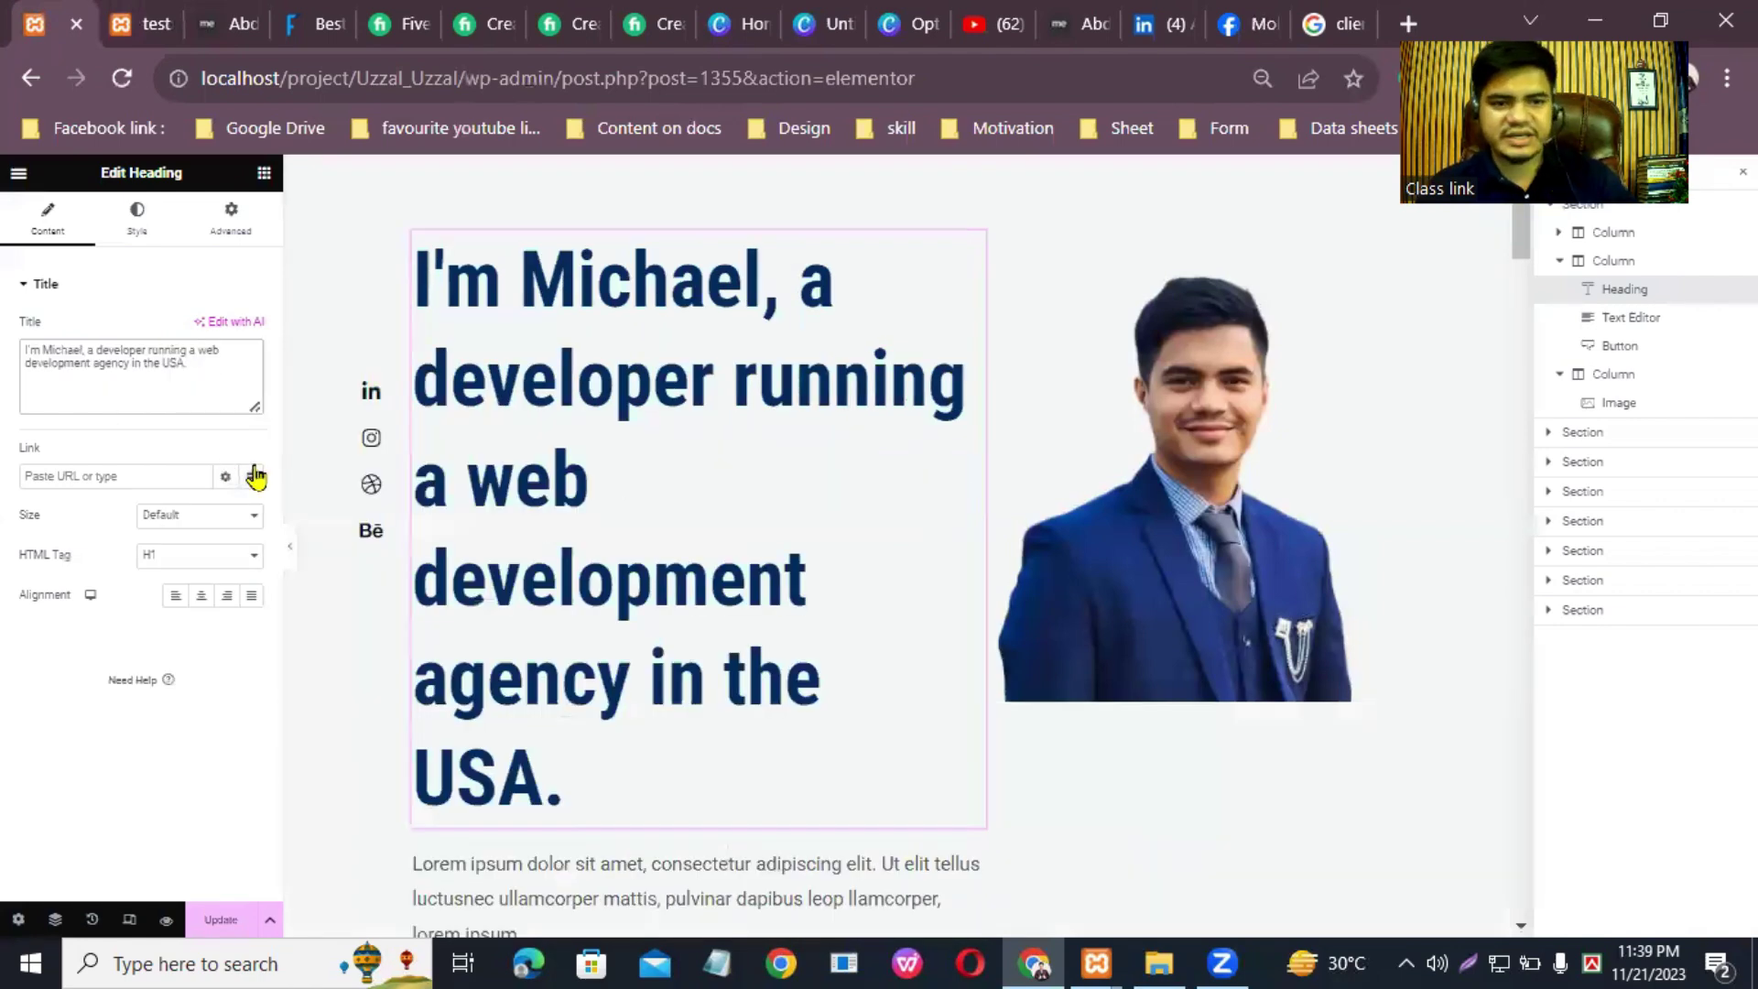
{"action": "key", "text": "BackSpace"}
{"action": "key", "text": "BackSpace"}
{"action": "key", "text": "BackSpace"}
{"action": "key", "text": "BackSpace"}
{"action": "key", "text": "BackSpace"}
{"action": "key", "text": "BackSpace"}
{"action": "key", "text": "BackSpace"}
{"action": "key", "text": "BackSpace"}
{"action": "key", "text": "BackSpace"}
{"action": "key", "text": "BackSpace"}
{"action": "key", "text": "BackSpace"}
{"action": "key", "text": "BackSpace"}
{"action": "key", "text": "BackSpace"}
{"action": "key", "text": "BackSpace"}
{"action": "key", "text": "BackSpace"}
{"action": "key", "text": "BackSpace"}
{"action": "key", "text": "BackSpace"}
{"action": "key", "text": "BackSpace"}
{"action": "key", "text": "BackSpace"}
{"action": "key", "text": "BackSpace"}
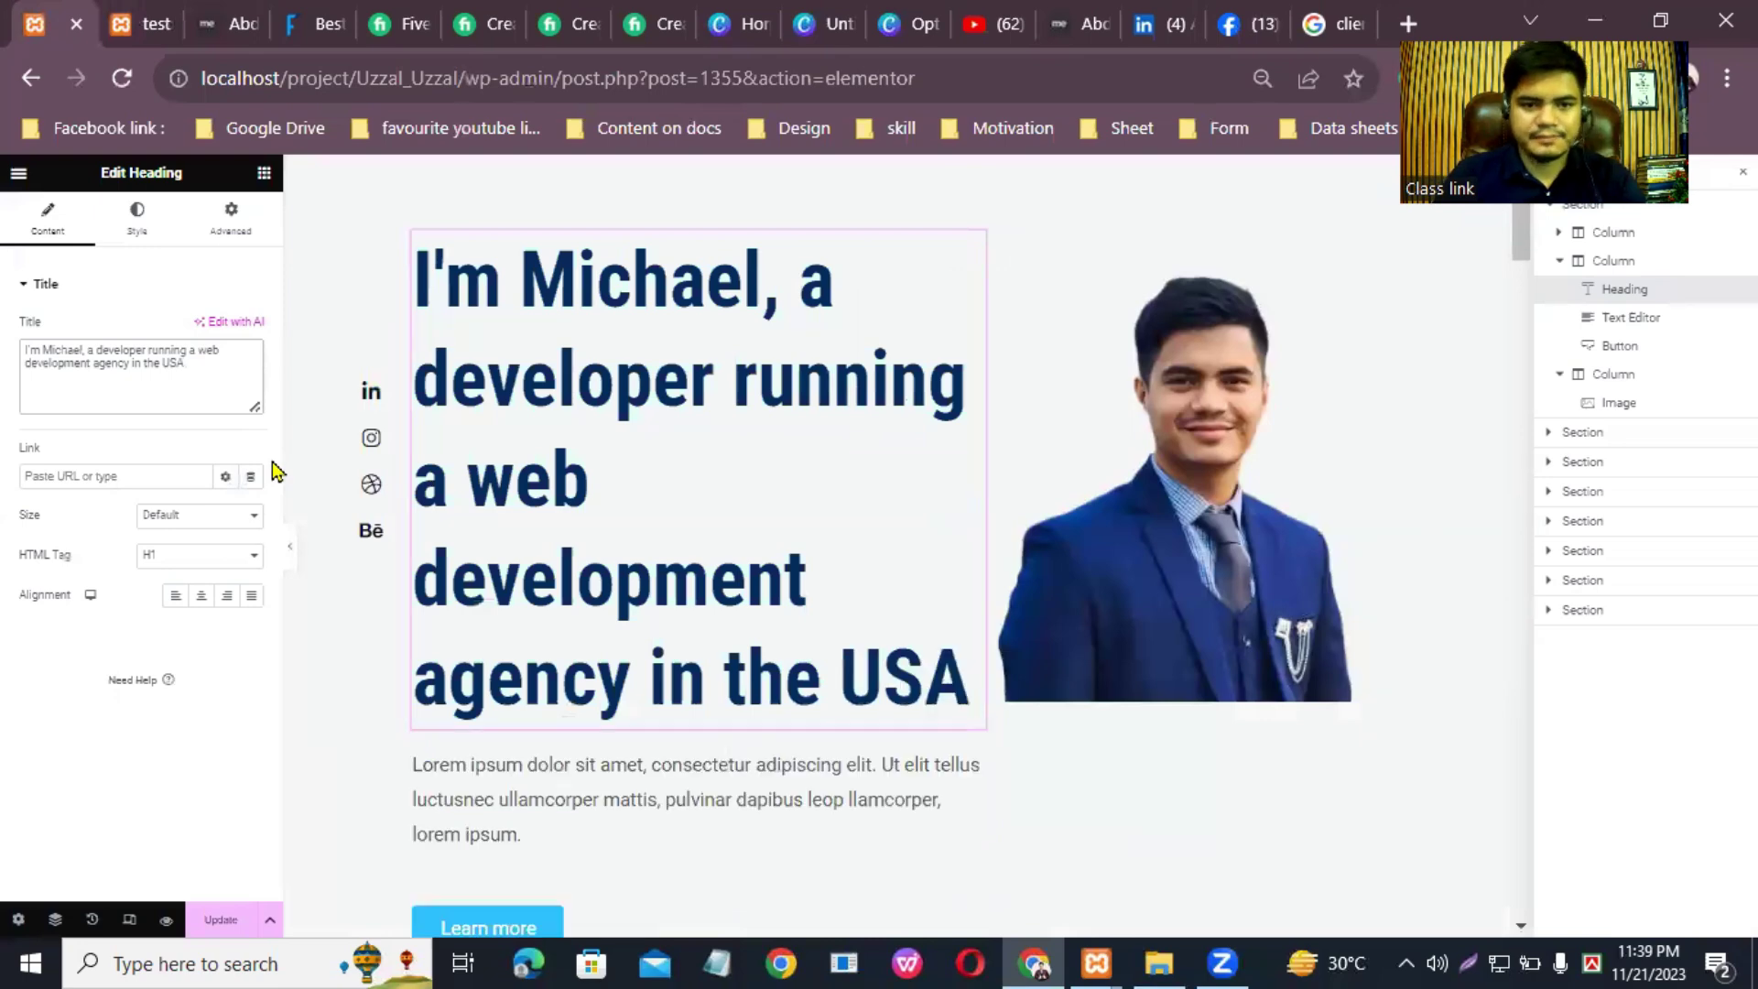
{"action": "key", "text": "BackSpace"}
{"action": "key", "text": "BackSpace"}
{"action": "key", "text": "BackSpace"}
{"action": "key", "text": "BackSpace"}
{"action": "key", "text": "BackSpace"}
{"action": "key", "text": "BackSpace"}
{"action": "key", "text": "BackSpace"}
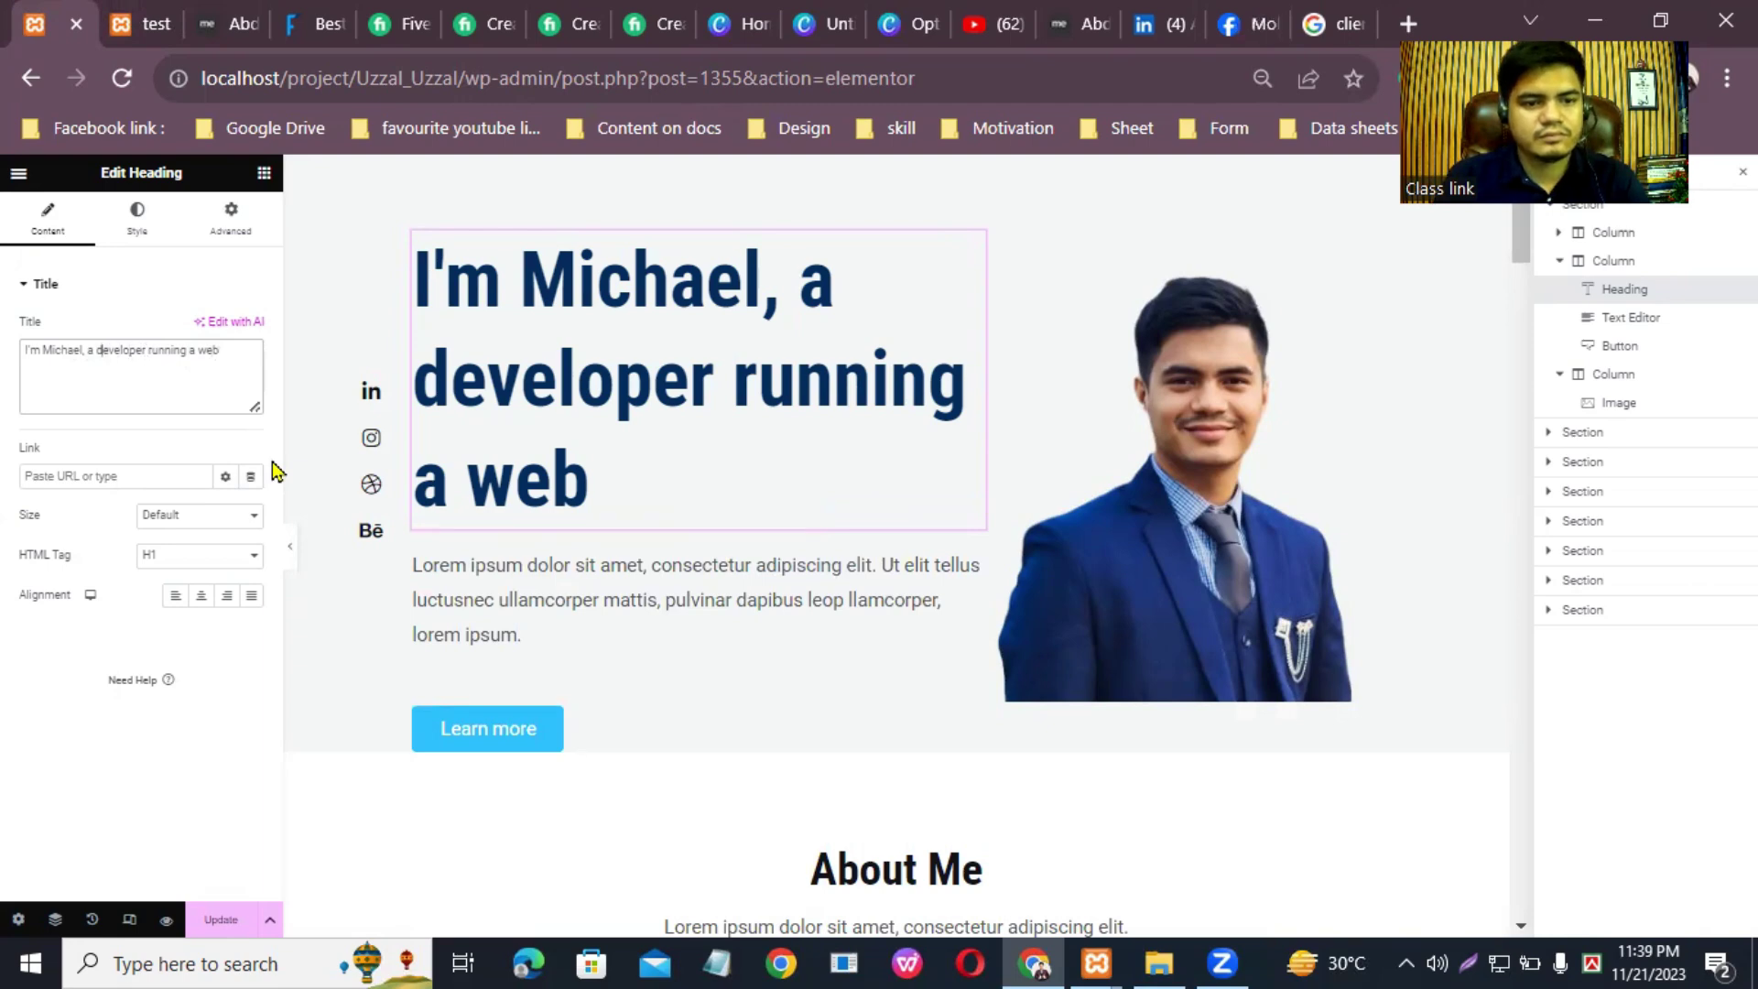
{"action": "key", "text": "BackSpace"}
{"action": "key", "text": "BackSpace"}
{"action": "key", "text": "BackSpace"}
{"action": "key", "text": "BackSpace"}
{"action": "key", "text": "BackSpace"}
{"action": "key", "text": "BackSpace"}
{"action": "key", "text": "BackSpace"}
{"action": "key", "text": "BackSpace"}
{"action": "key", "text": "BackSpace"}
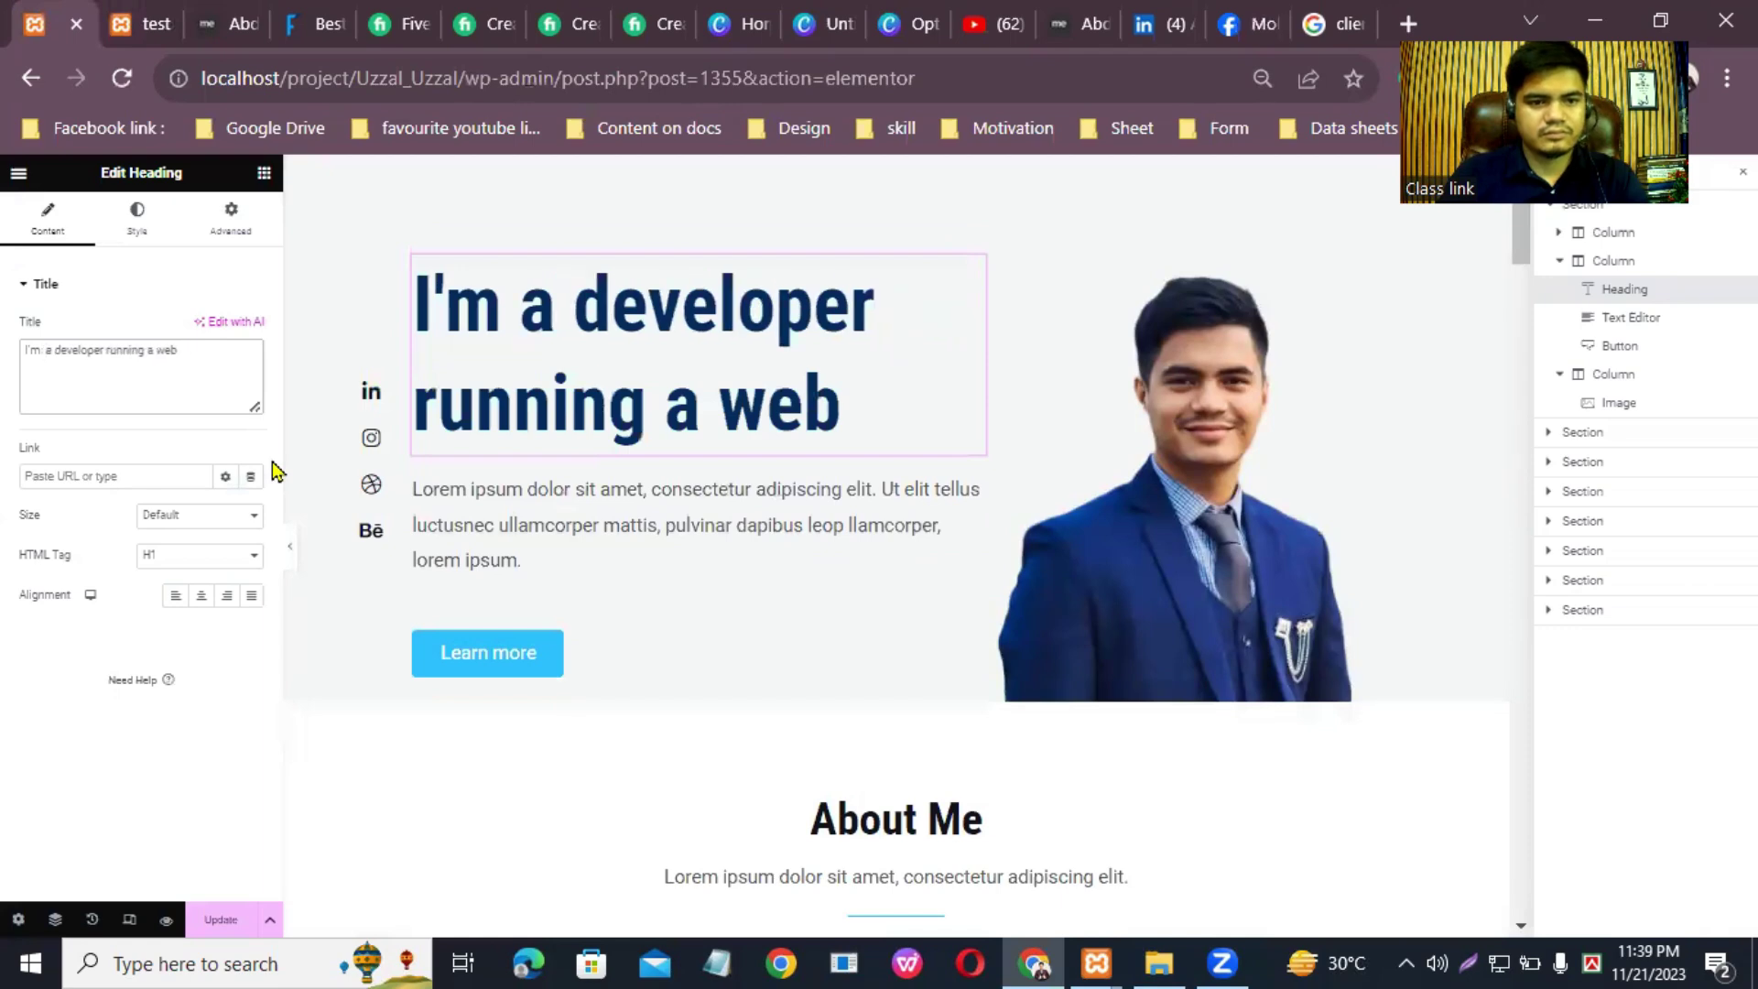
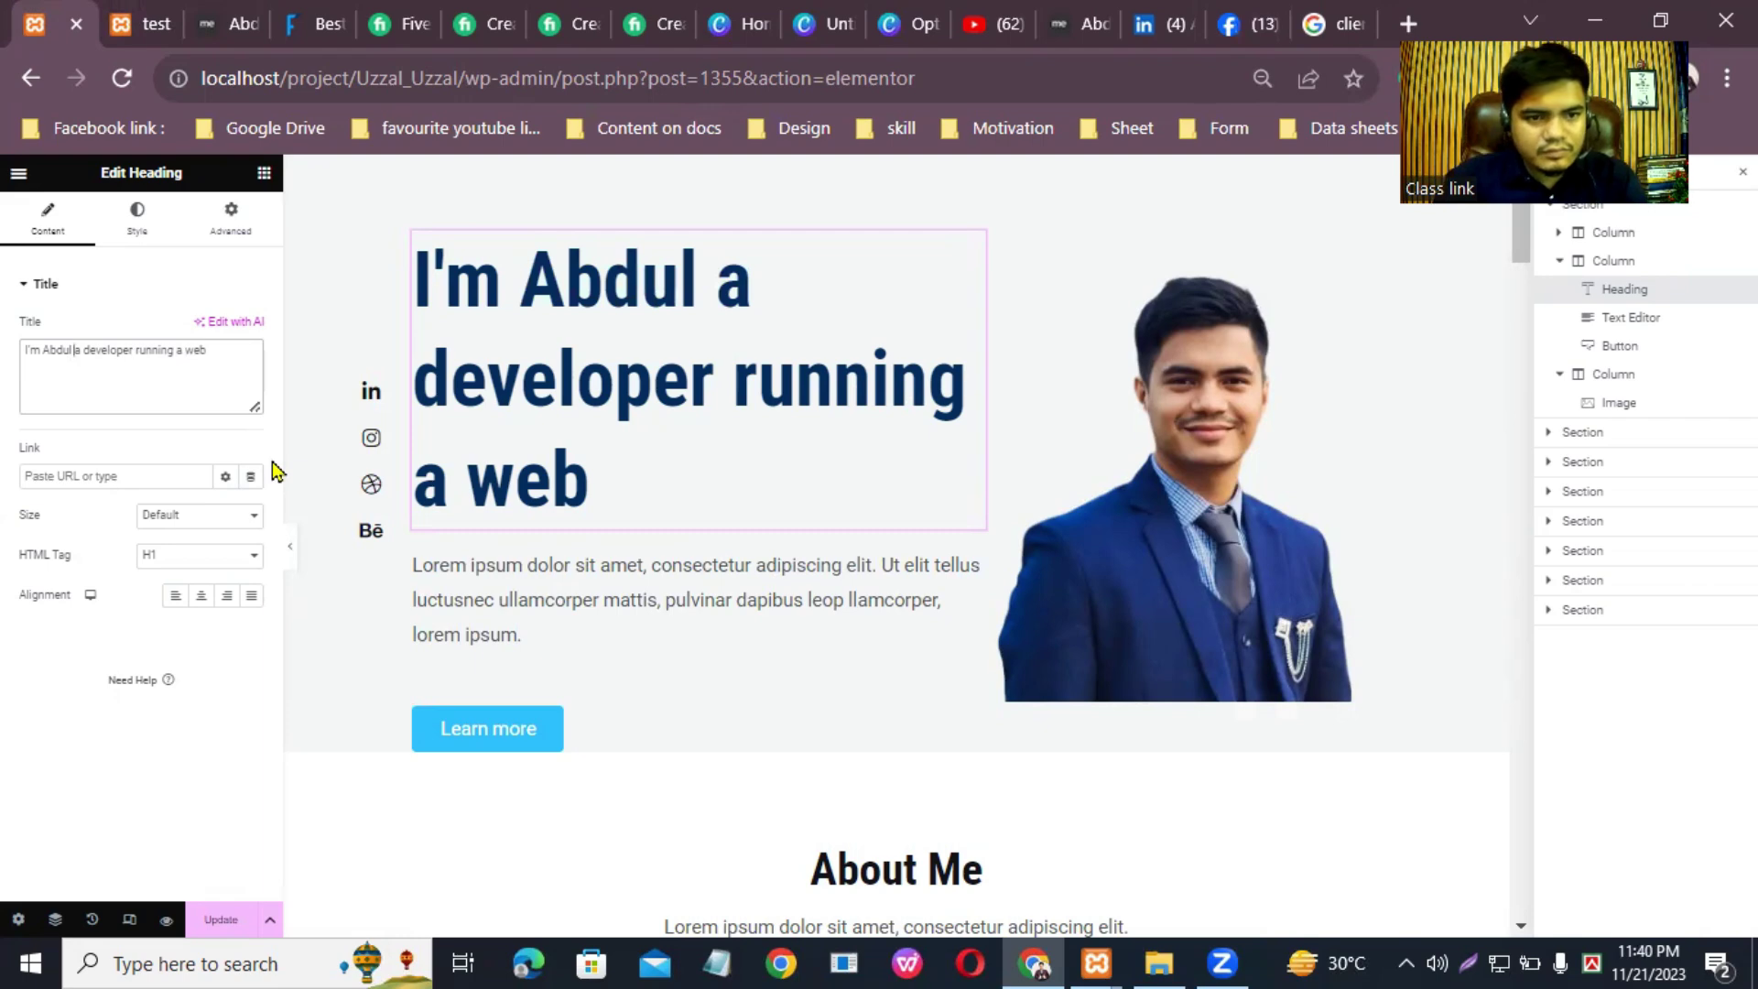
{"action": "key", "text": "Delete"}
{"action": "key", "text": "Delete"}
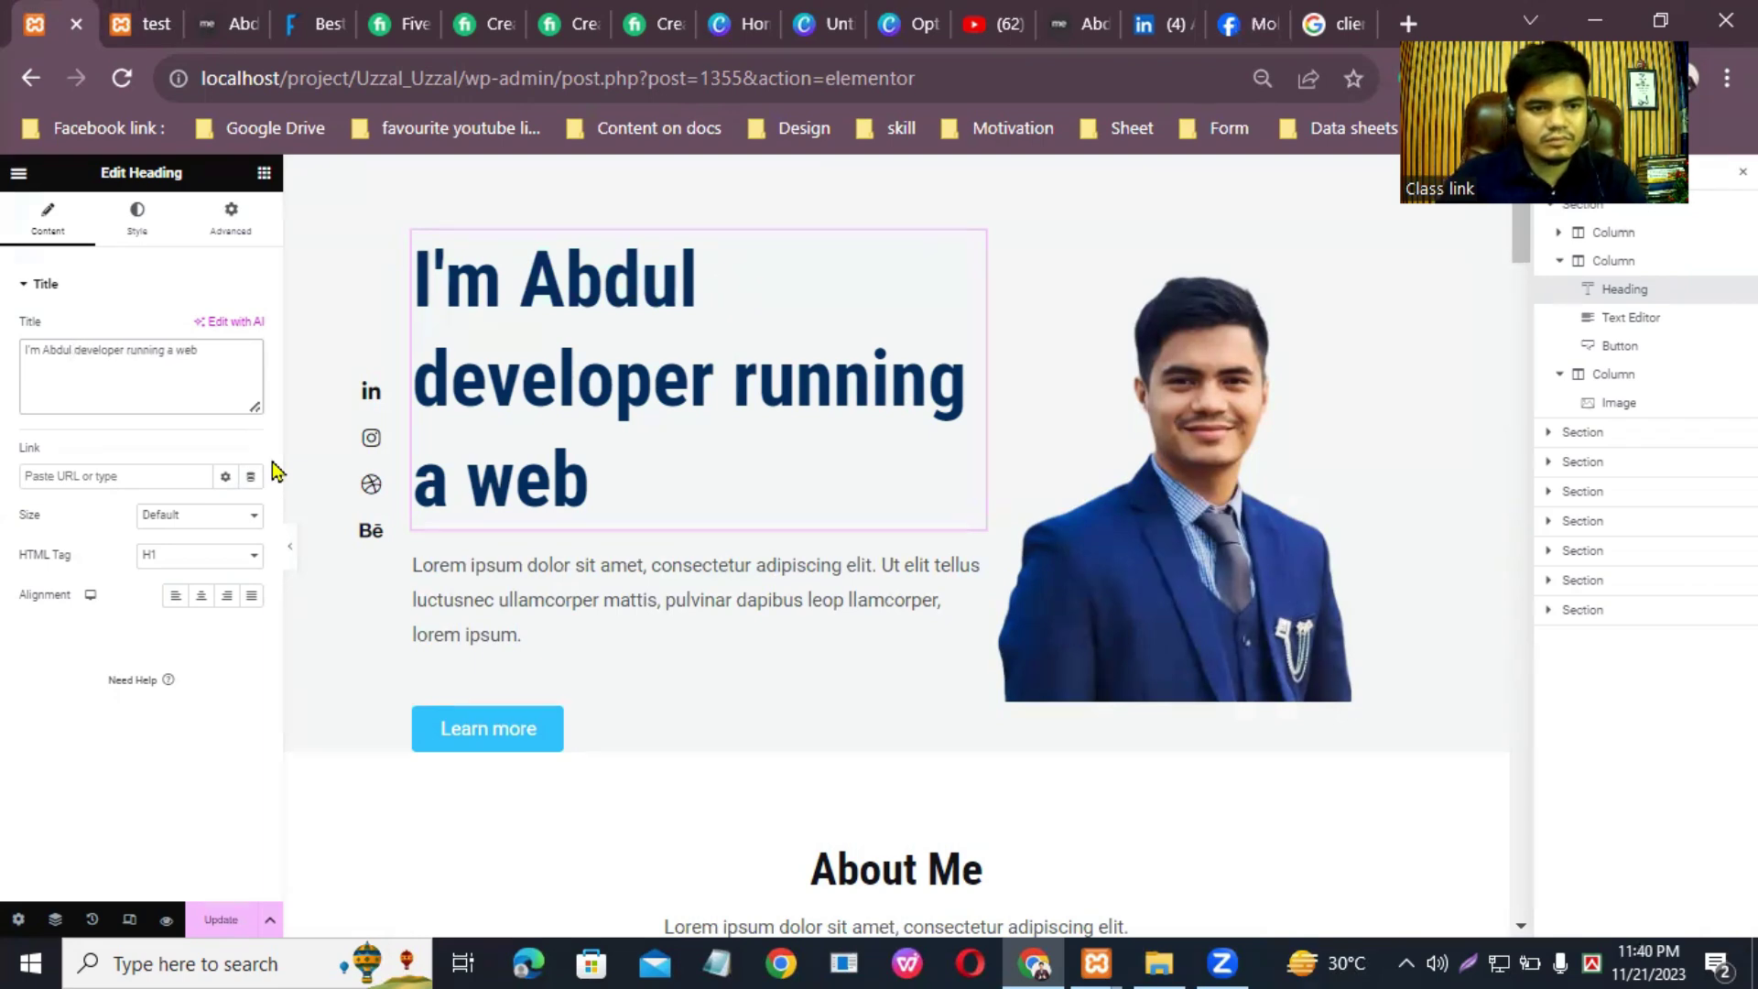
{"action": "type", "text": "lah"}
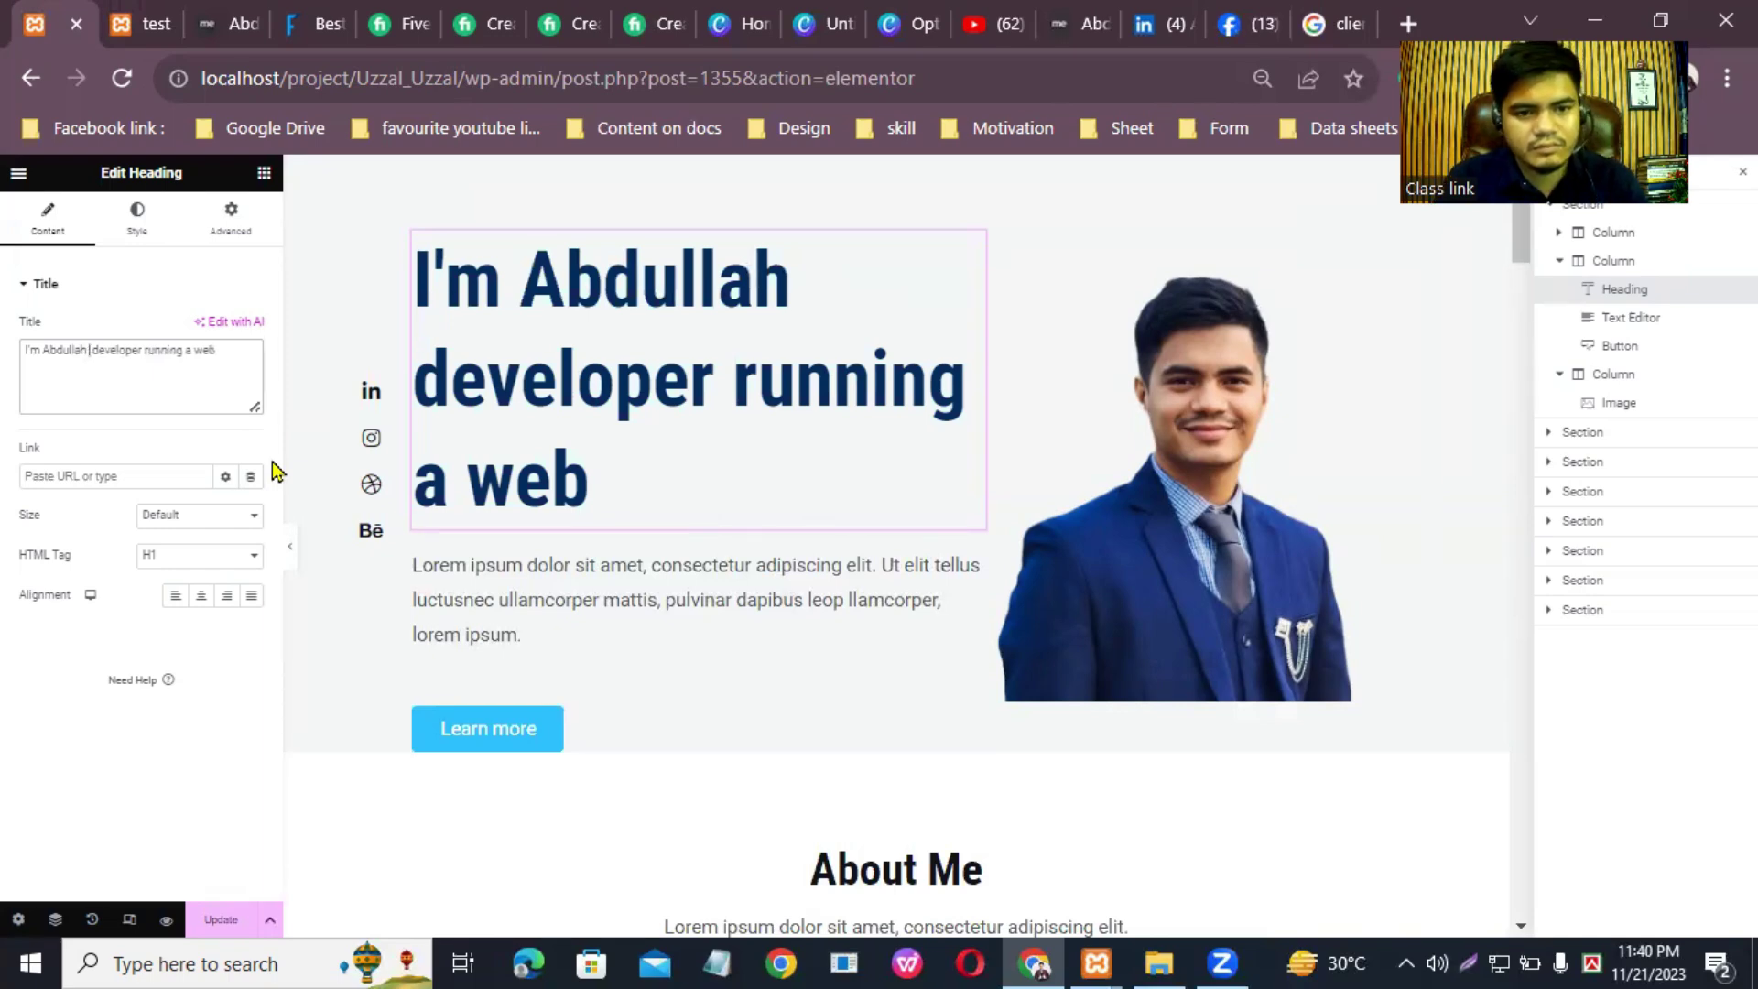
{"action": "type", "text": " websit"}
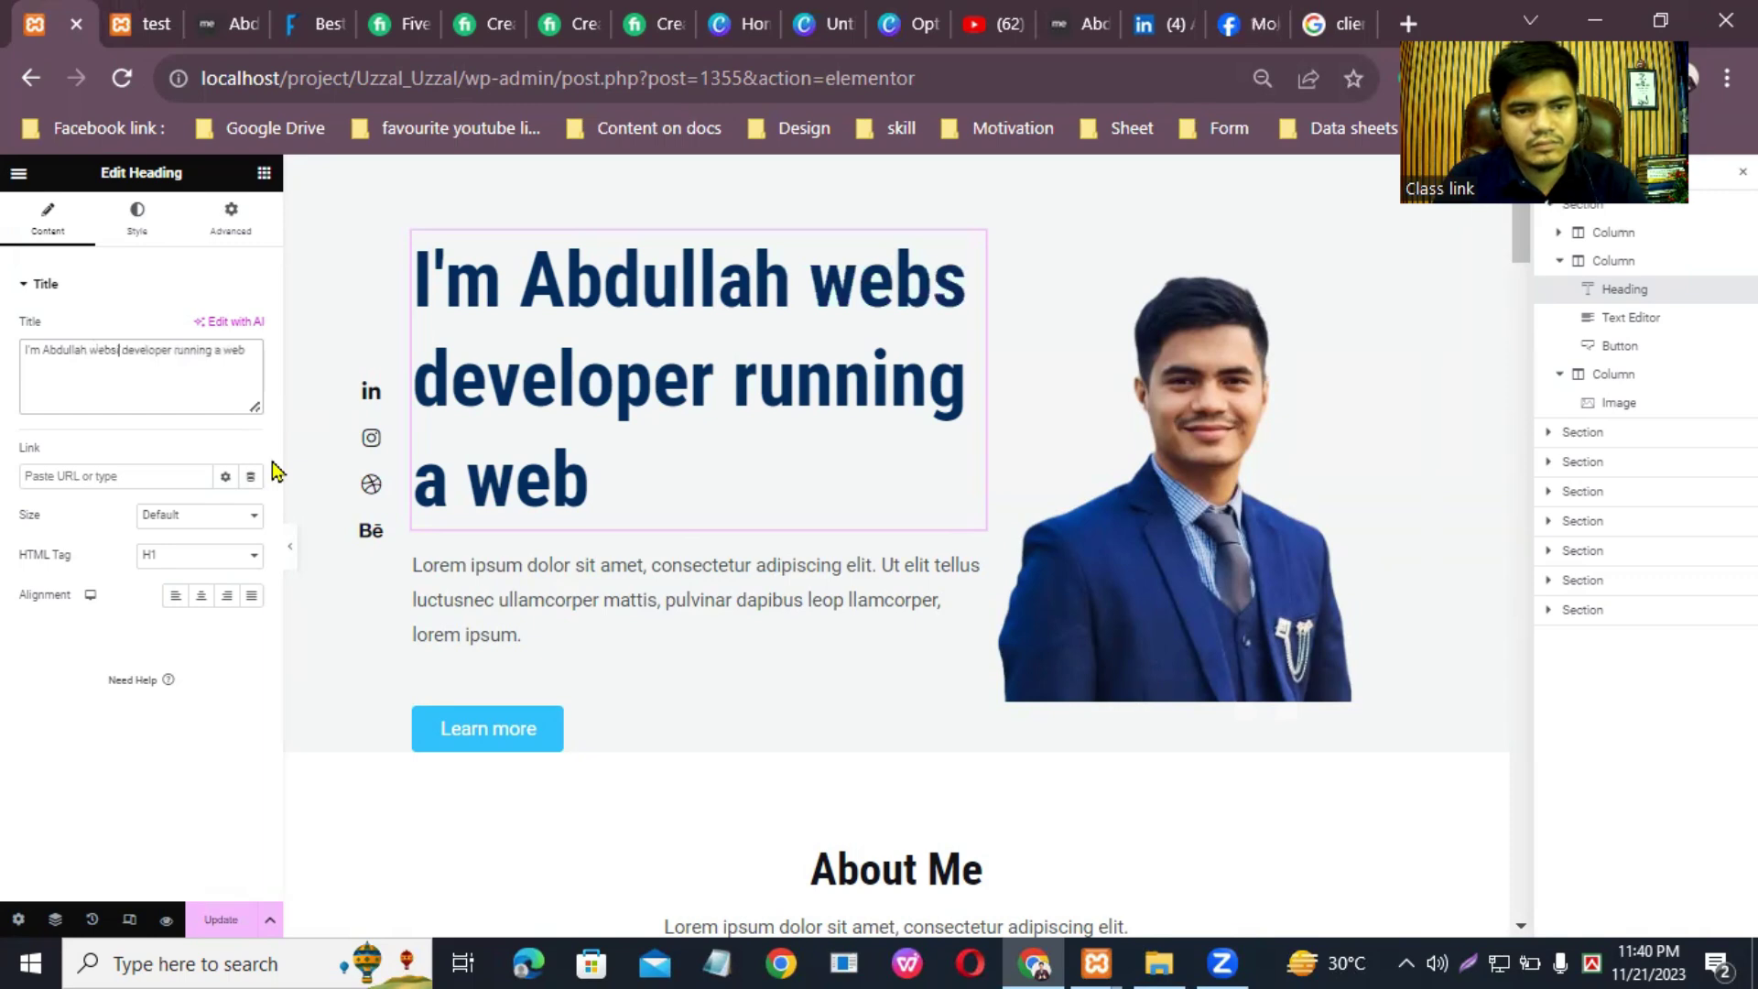
{"action": "type", "text": "e des"}
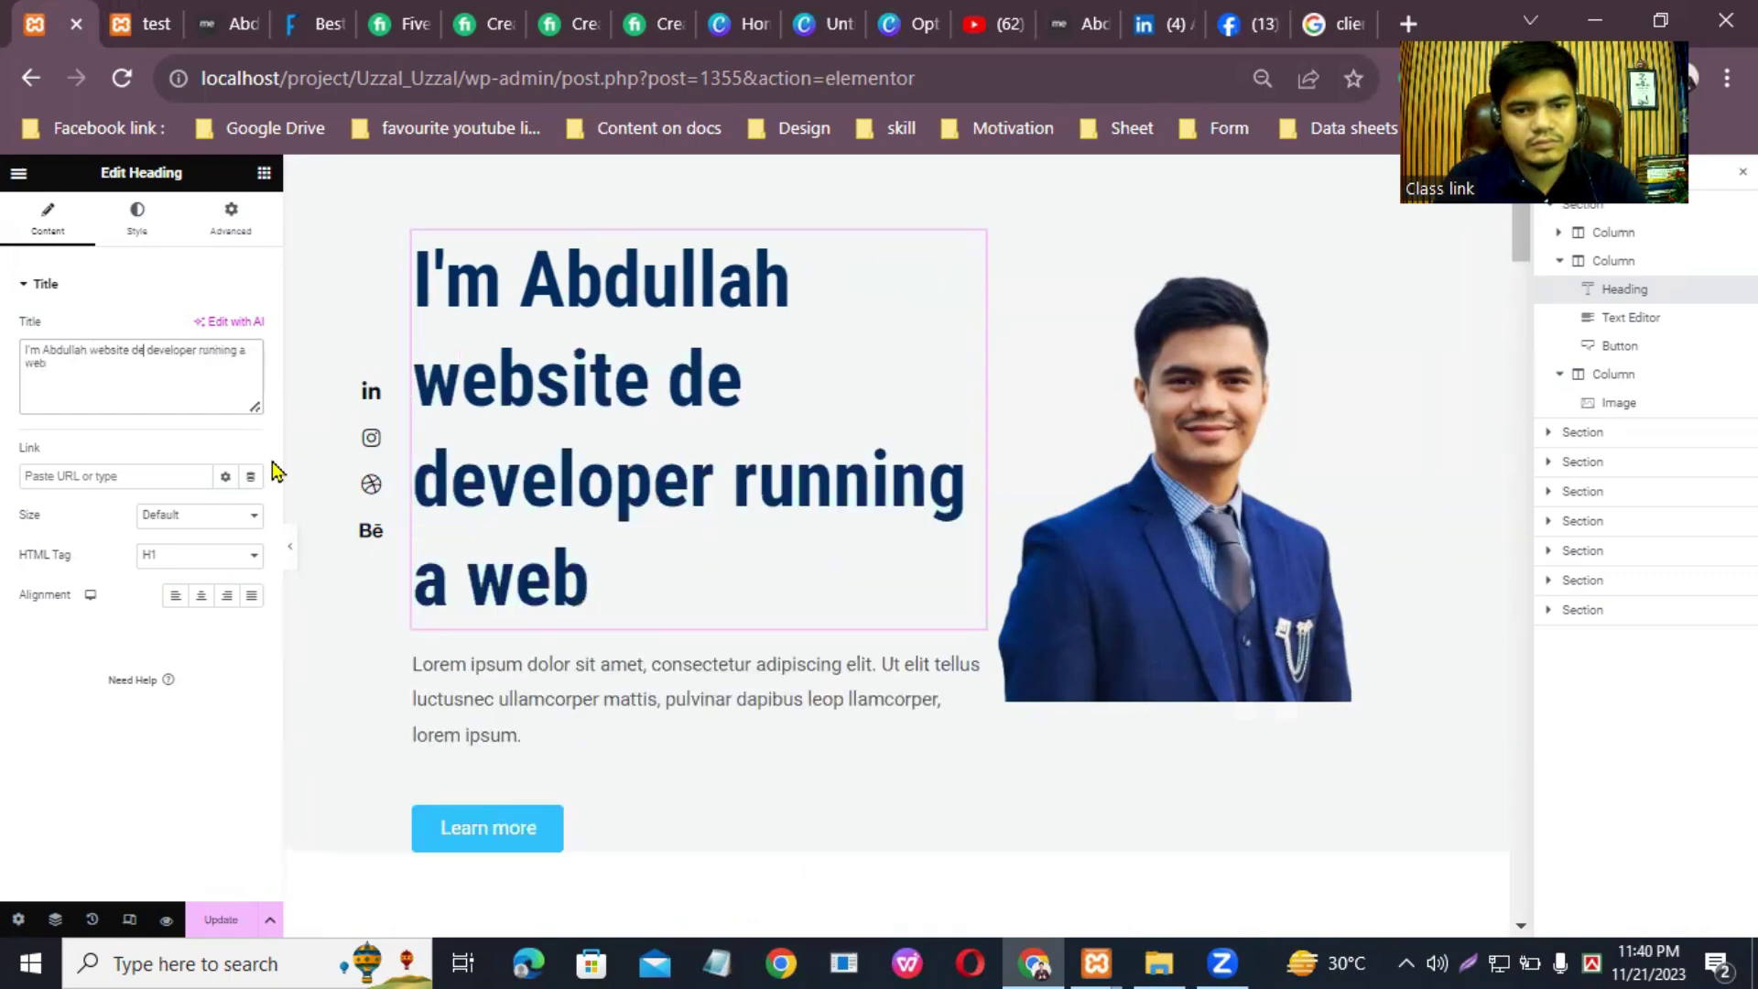
{"action": "type", "text": "ign"}
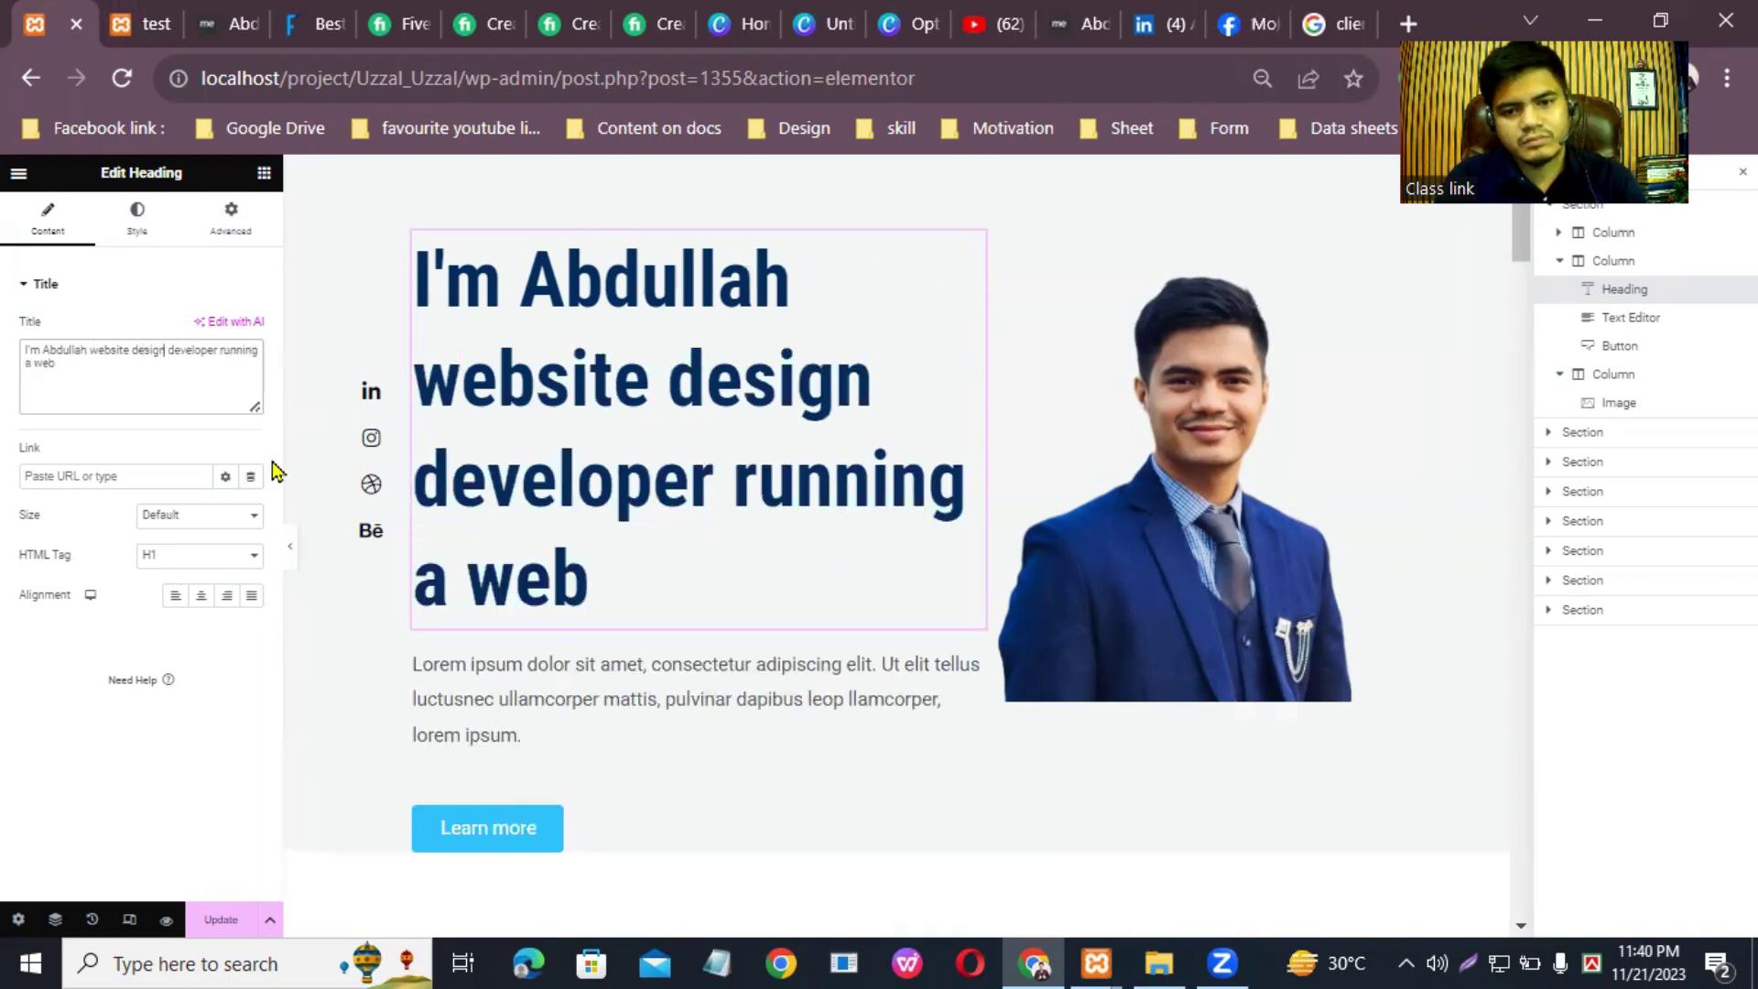
{"action": "type", "text": "er"}
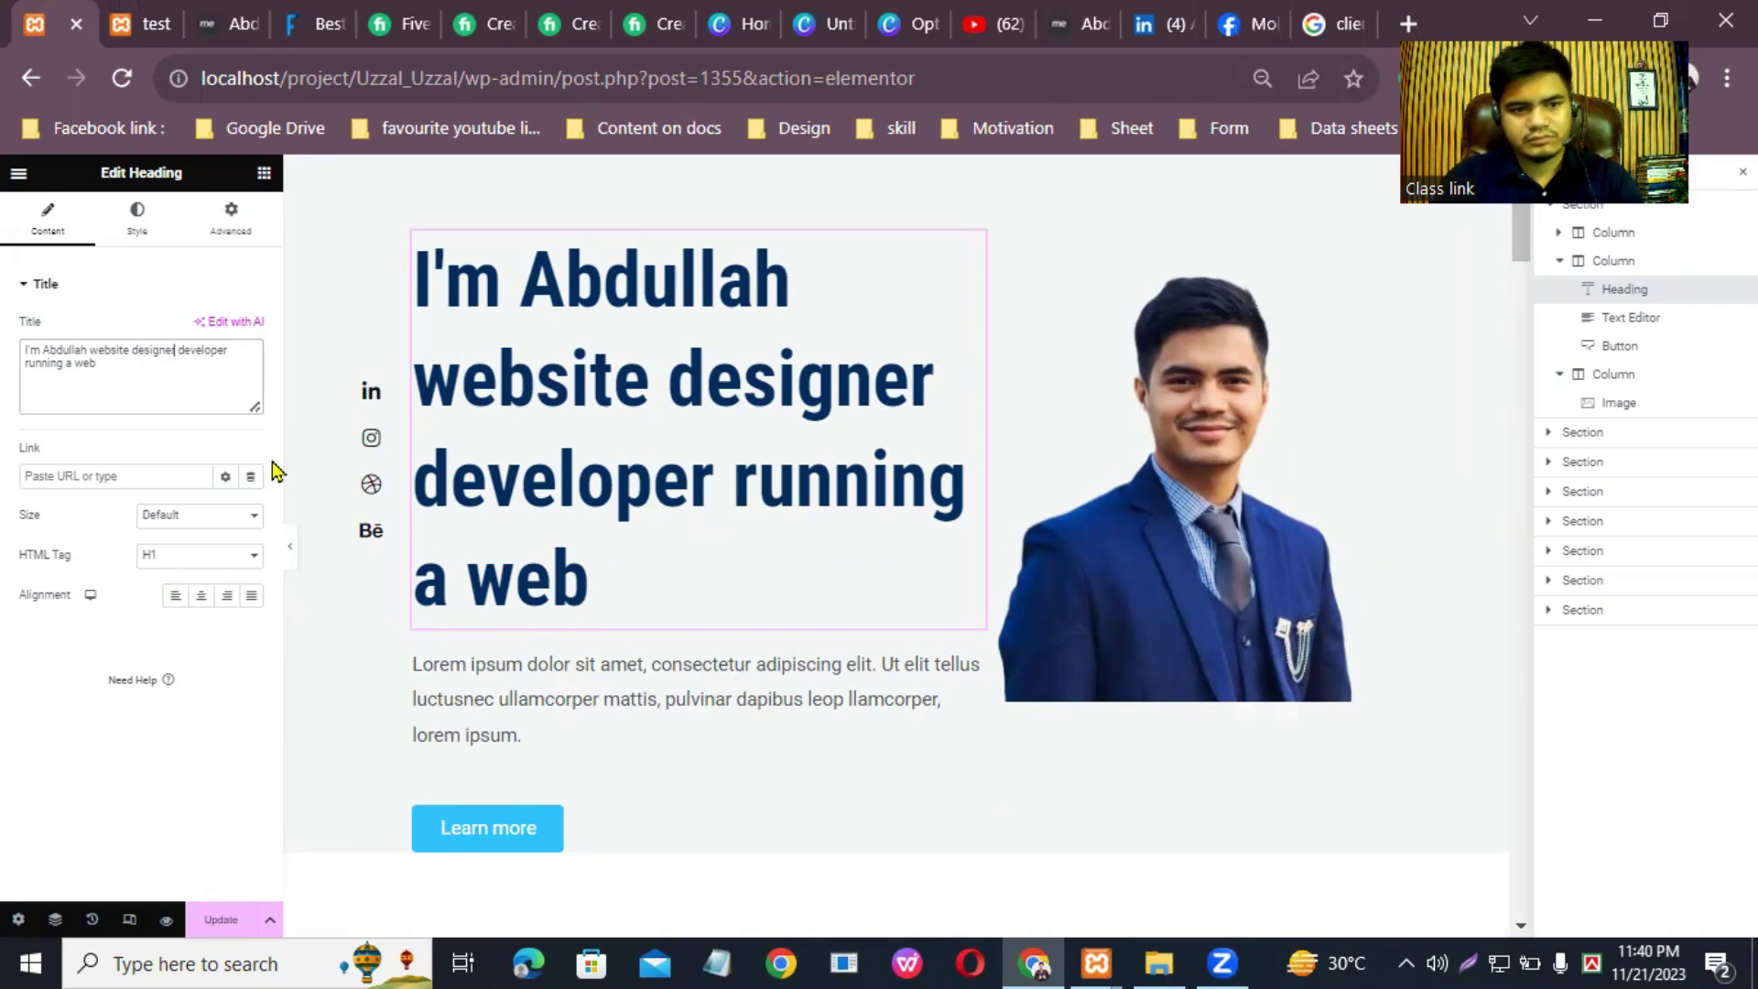
Step: Re-paste the sentence, insert the owner's first name, and change 'USA' to 'Bangladesh'
{"action": "left_click_drag", "start_coordinate": [151, 382], "coordinate": [8, 325]}
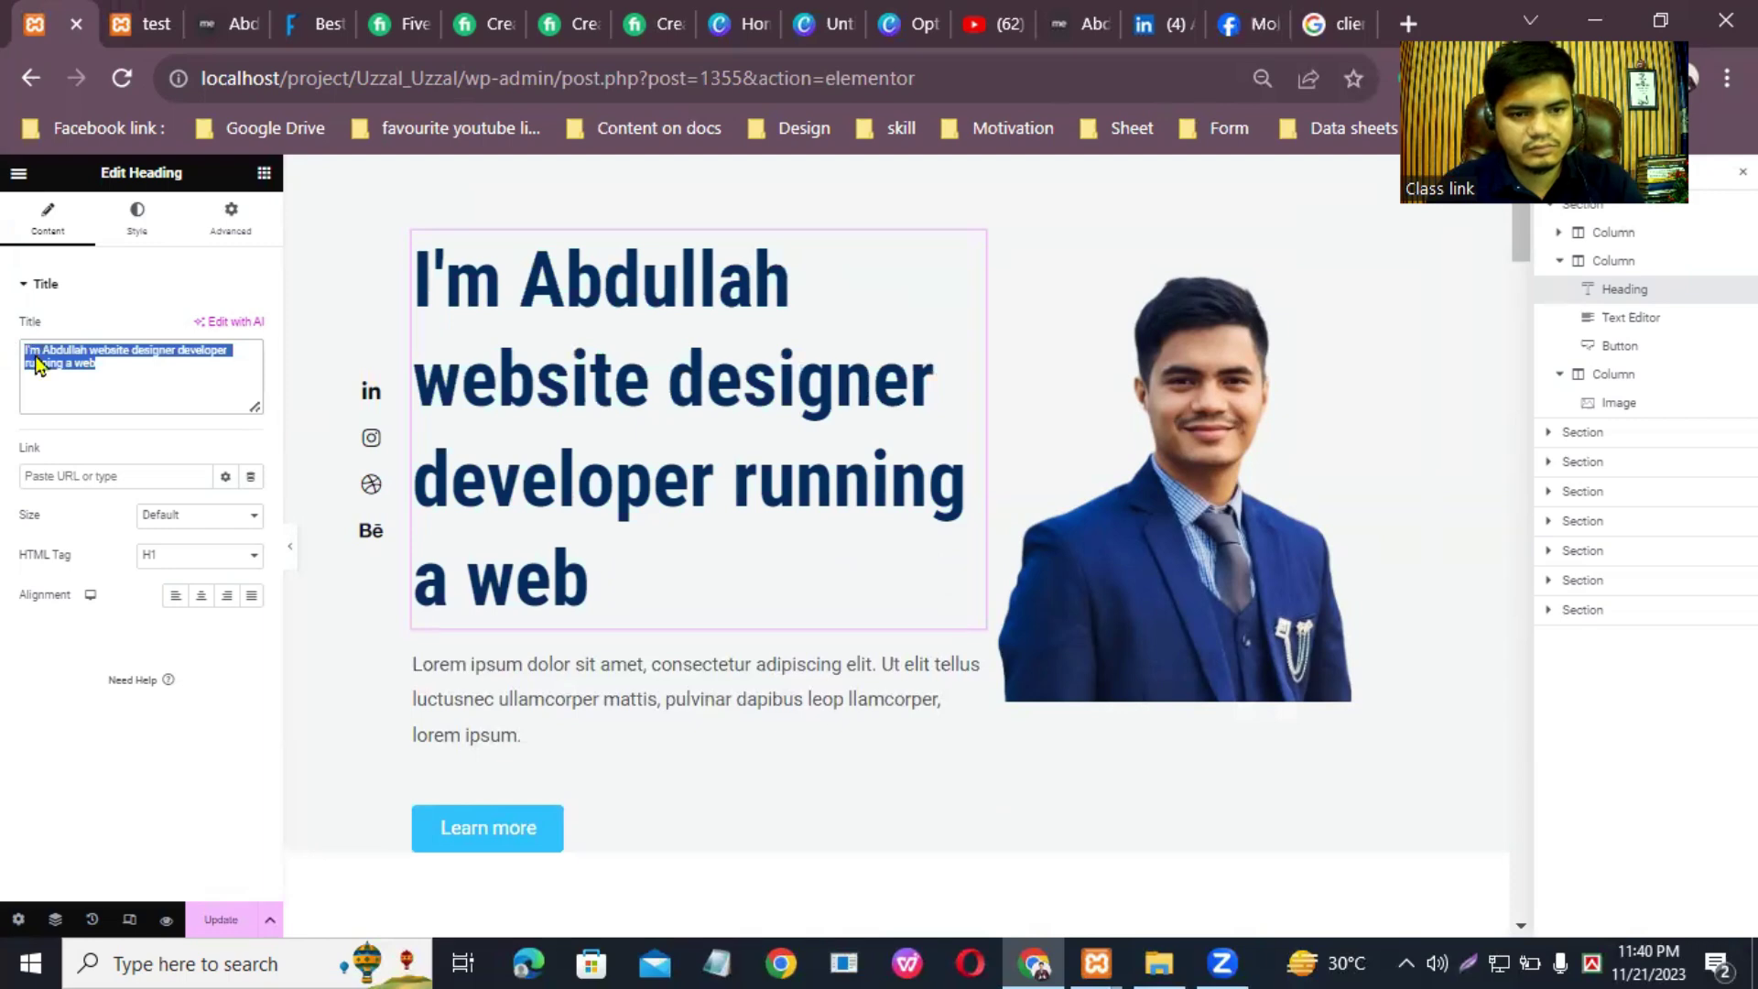
{"action": "right_click", "coordinate": [36, 357]}
{"action": "left_click", "coordinate": [138, 467]}
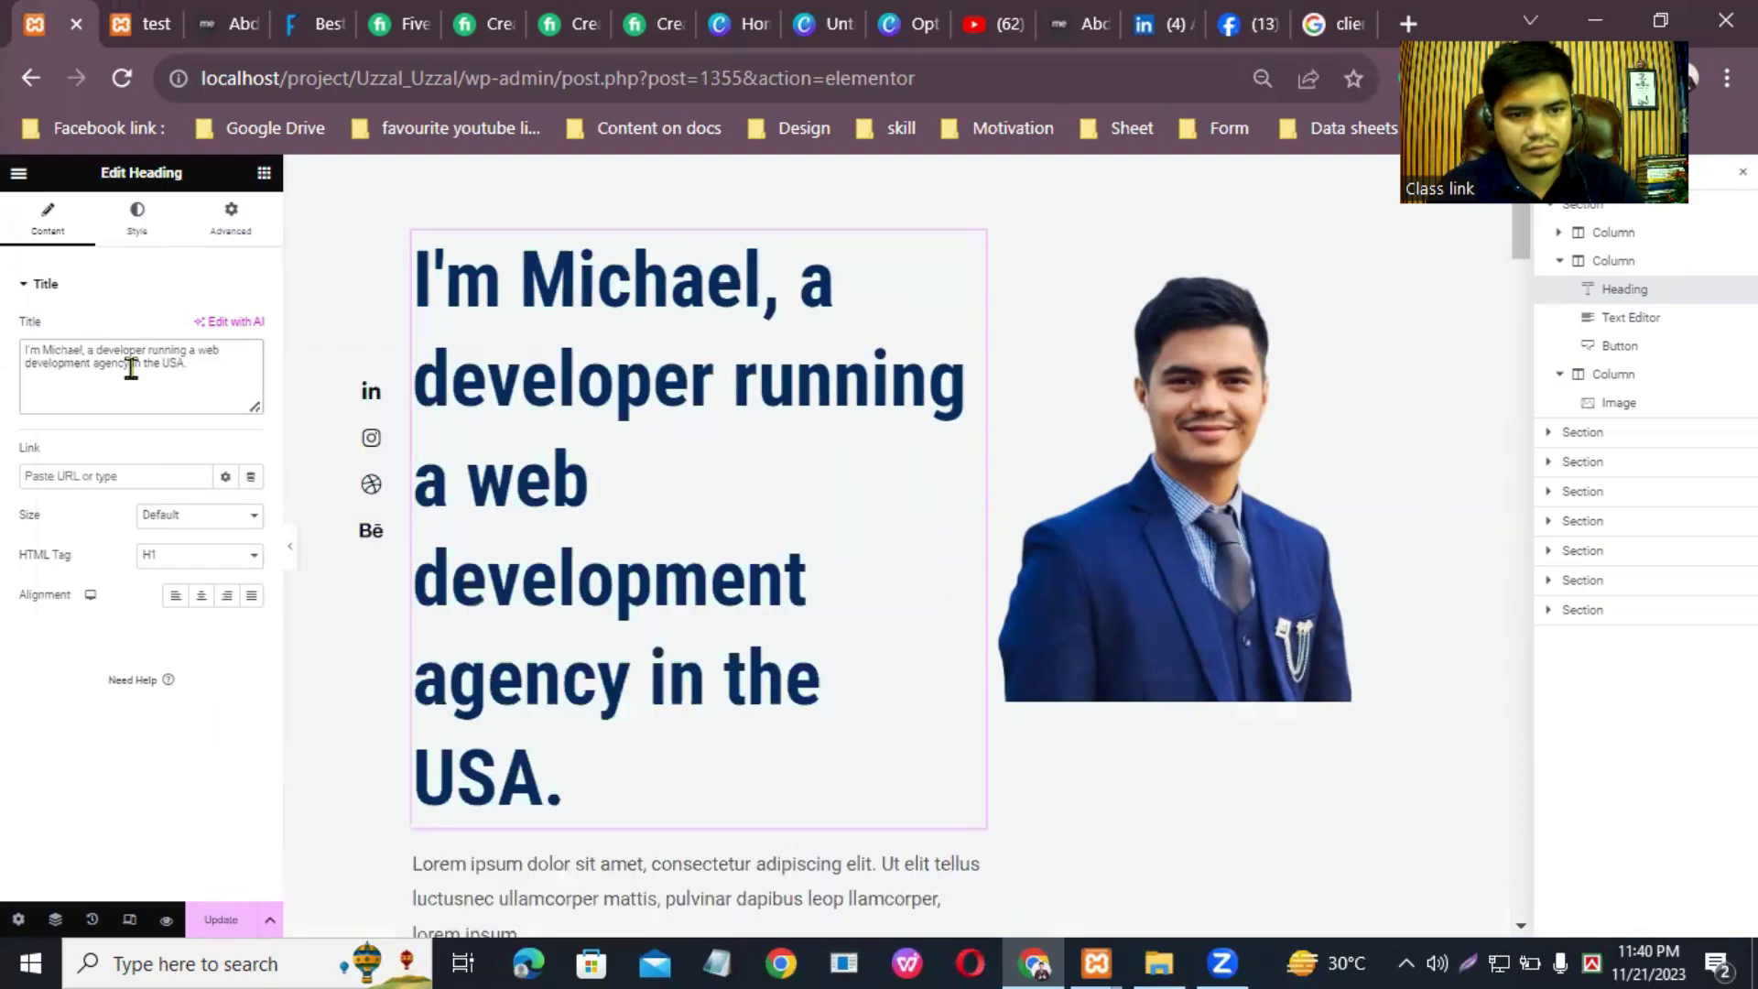
{"action": "left_click", "coordinate": [82, 349]}
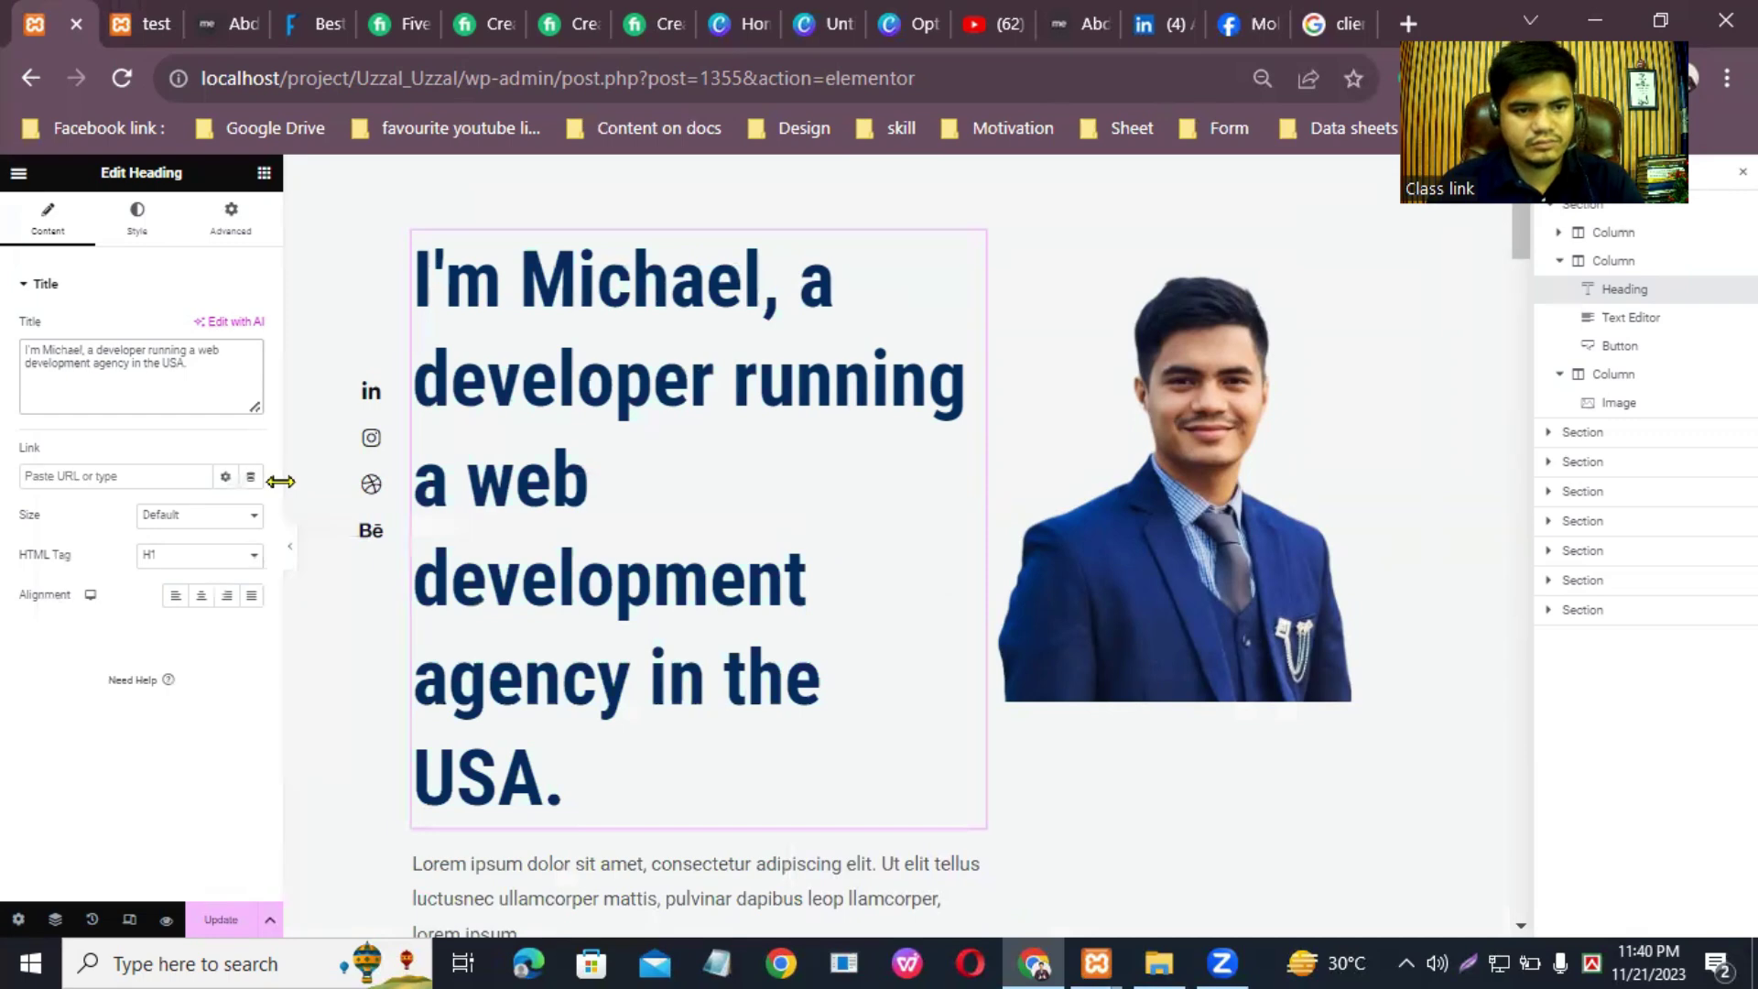
{"action": "key", "text": "BackSpace"}
{"action": "key", "text": "BackSpace"}
{"action": "key", "text": "BackSpace"}
{"action": "key", "text": "BackSpace"}
{"action": "key", "text": "BackSpace"}
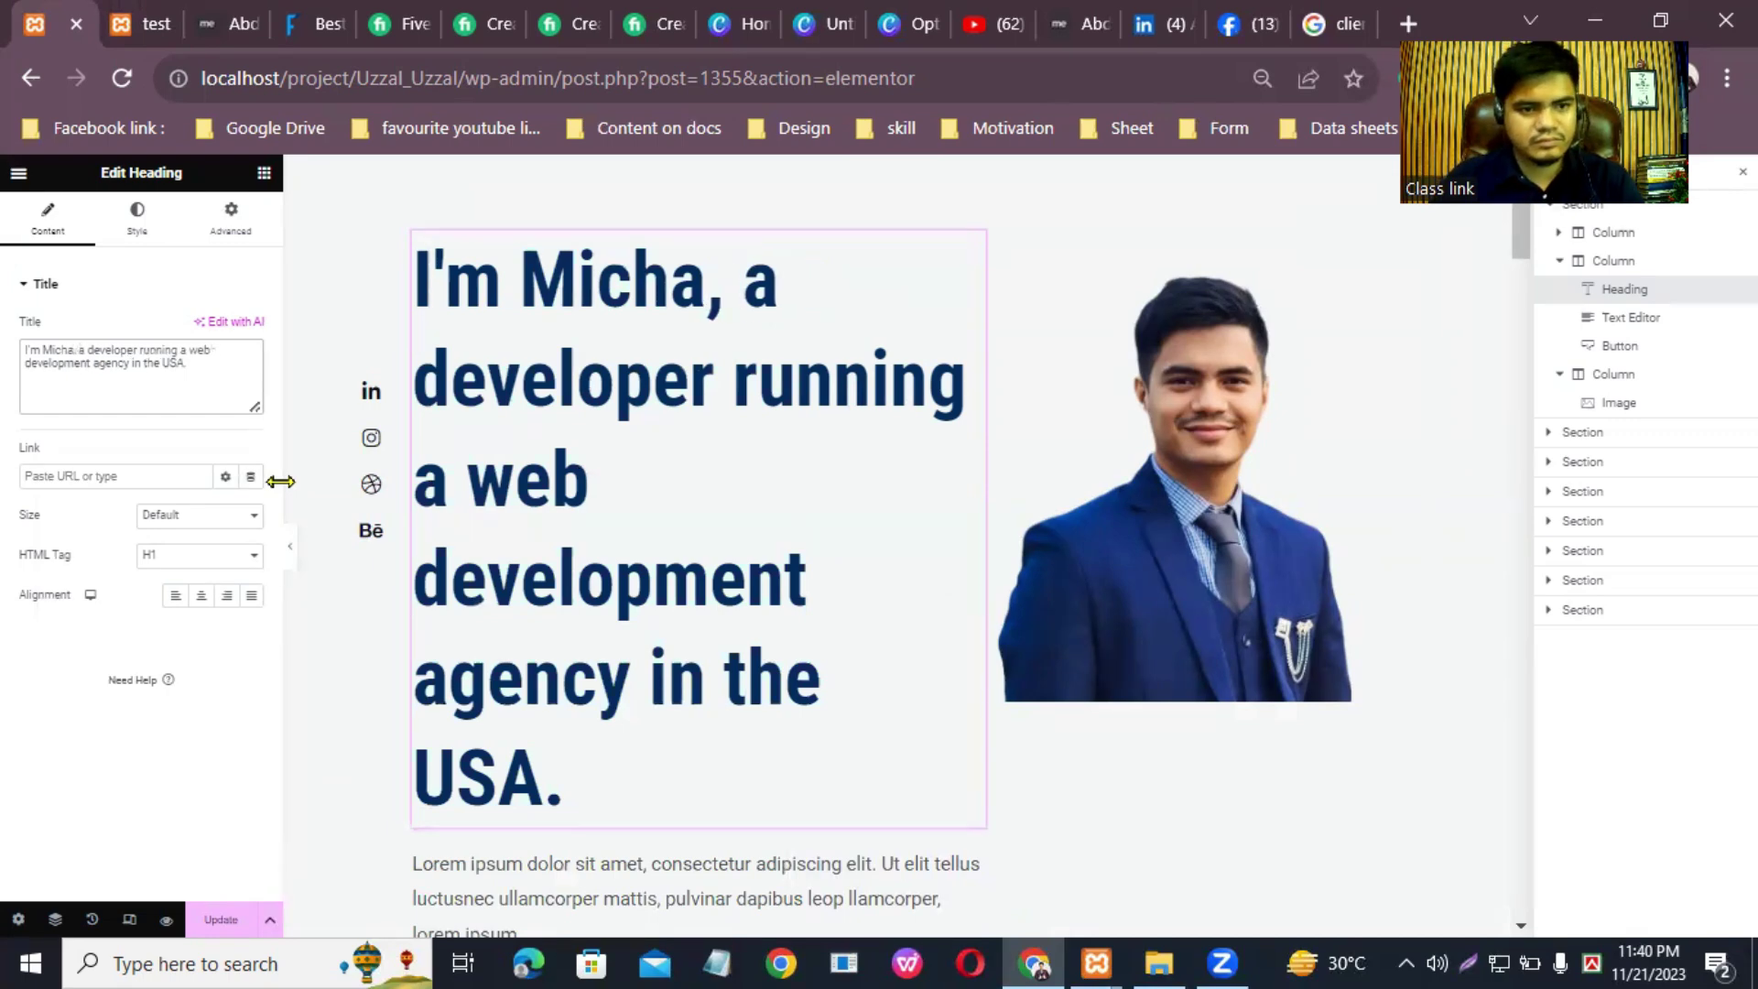
{"action": "key", "text": "BackSpace"}
{"action": "key", "text": "BackSpace"}
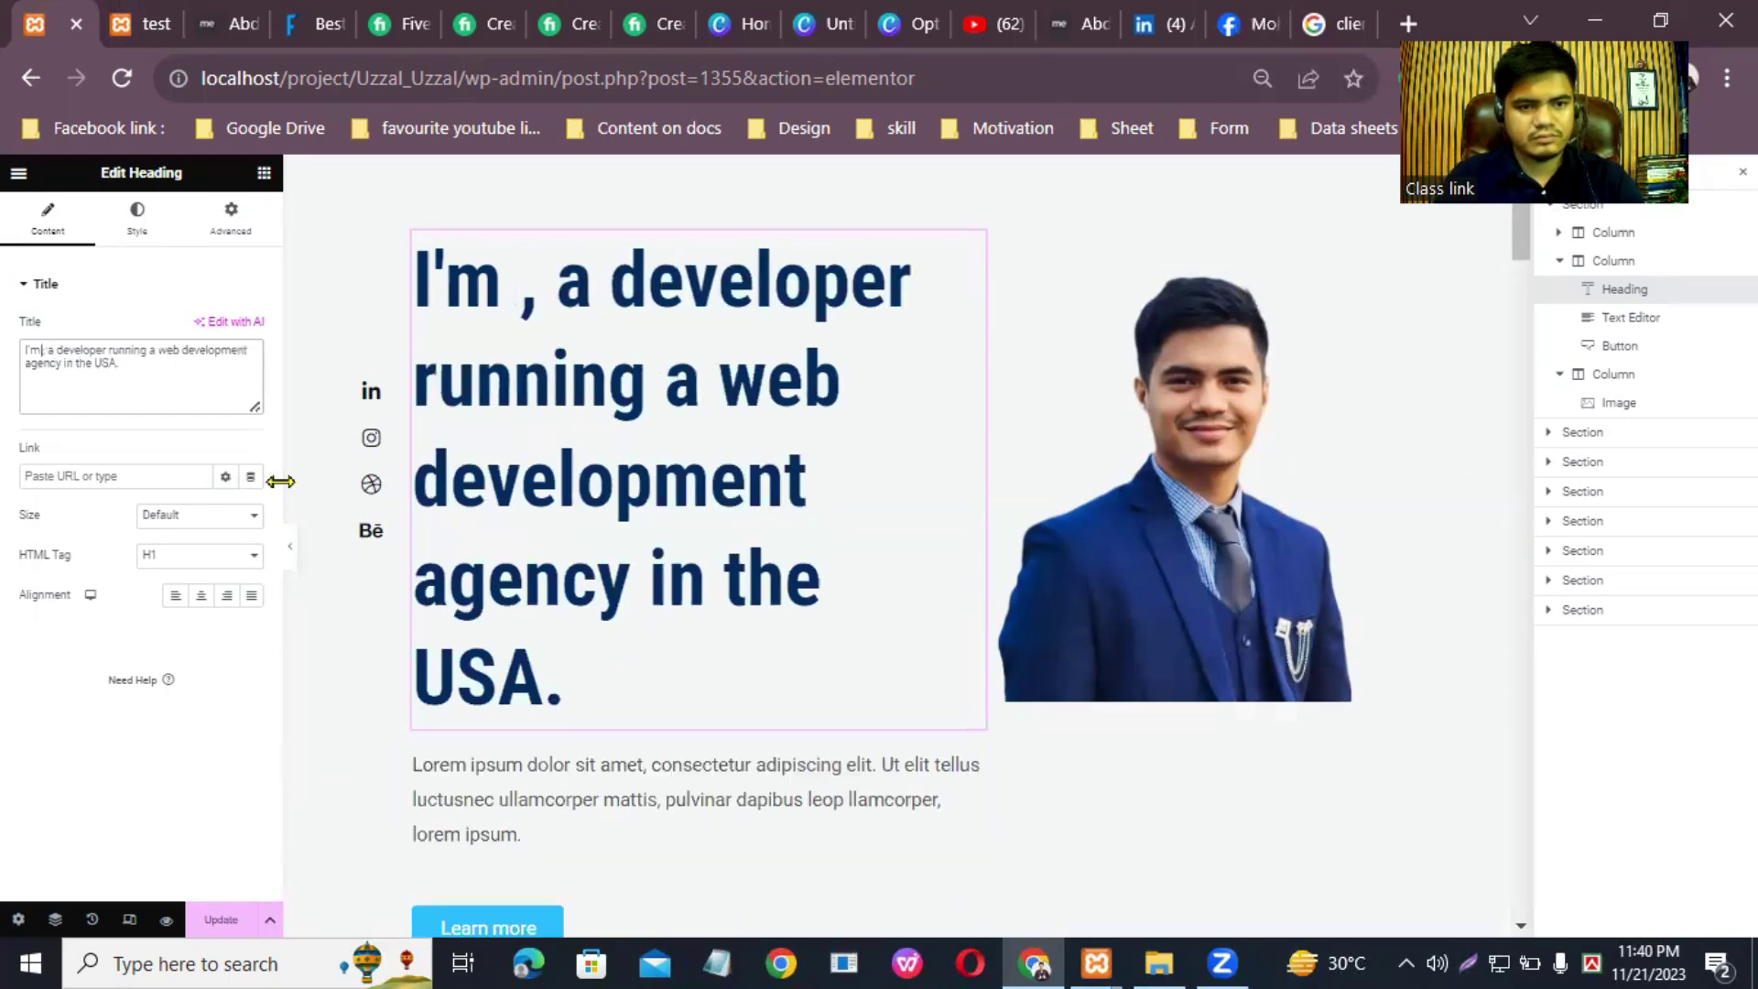
{"action": "type", "text": "Abdullah"}
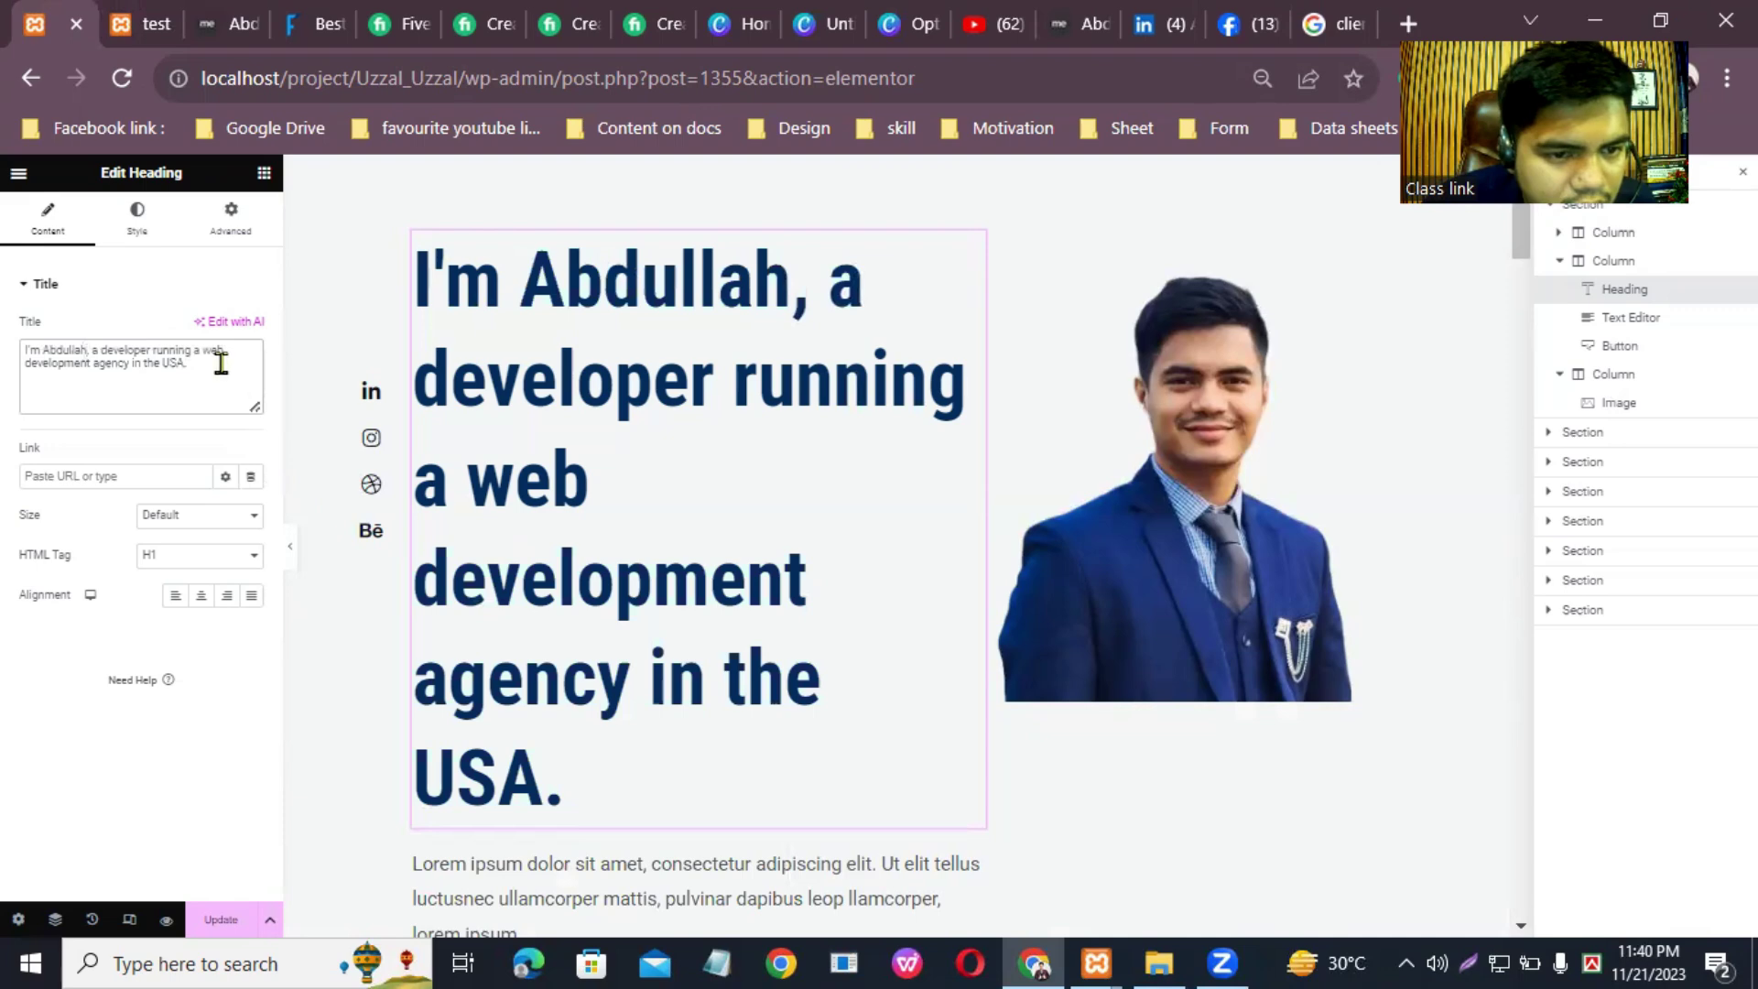
{"action": "key", "text": "BackSpace"}
{"action": "key", "text": "BackSpace"}
{"action": "key", "text": "BackSpace"}
{"action": "key", "text": "BackSpace"}
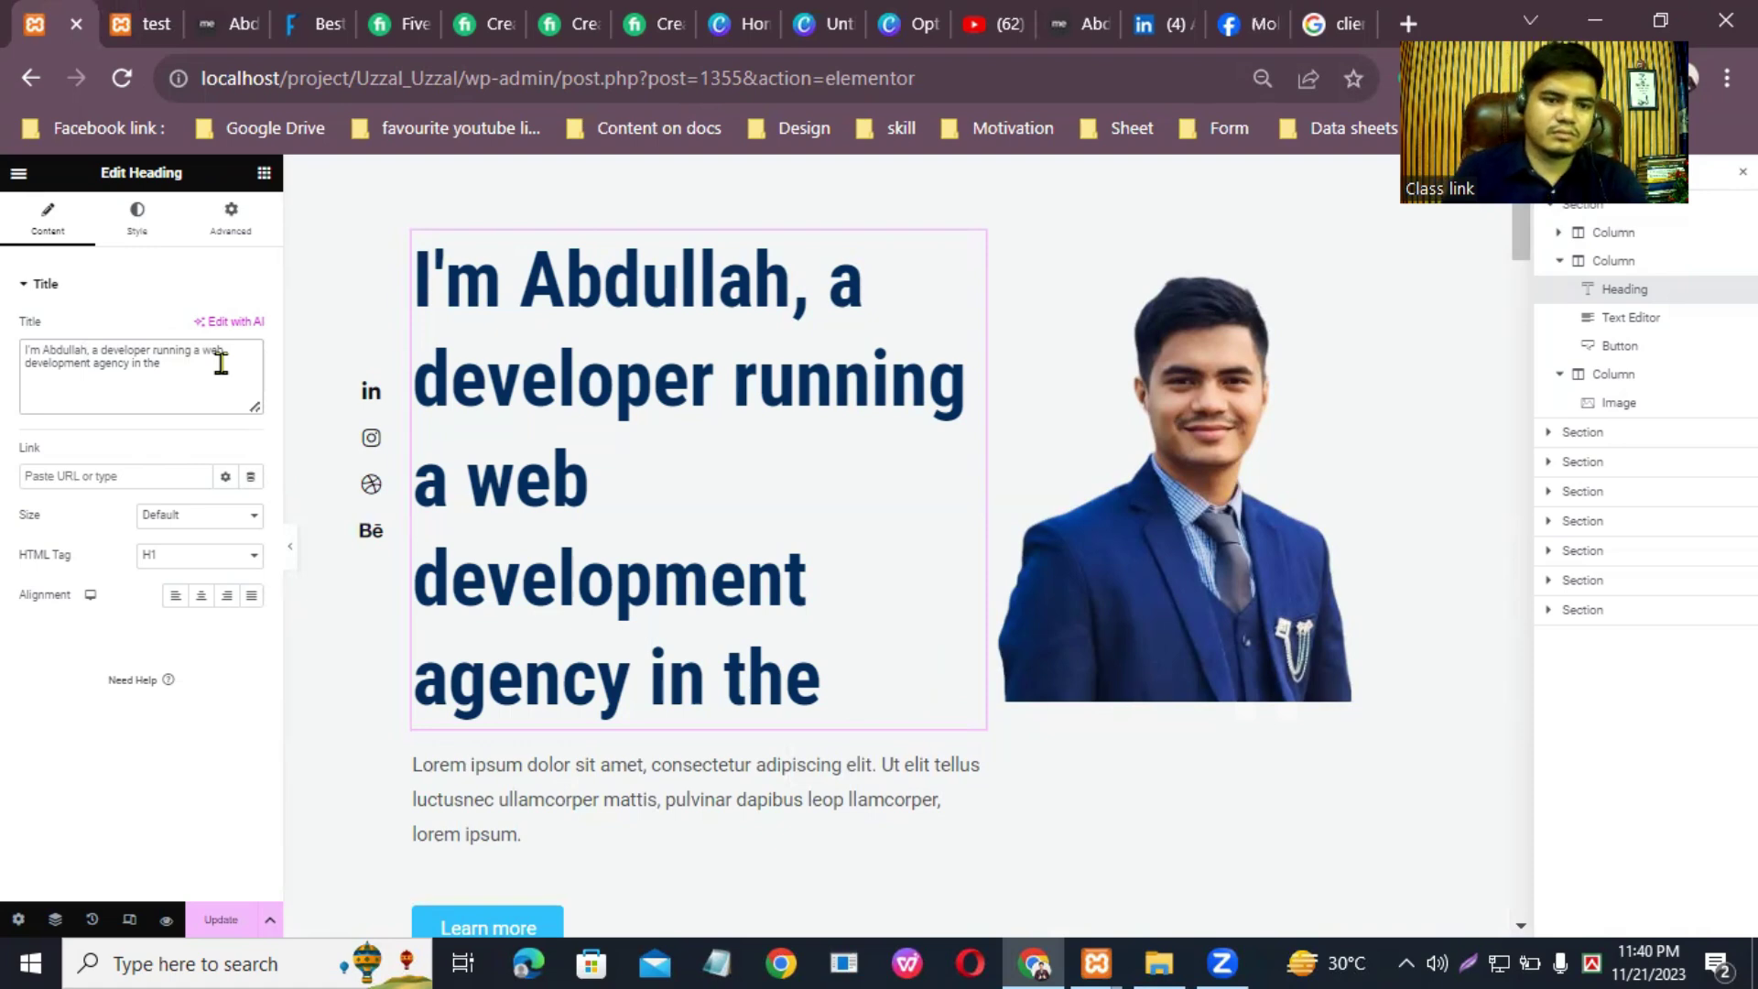
{"action": "type", "text": "Bangl"}
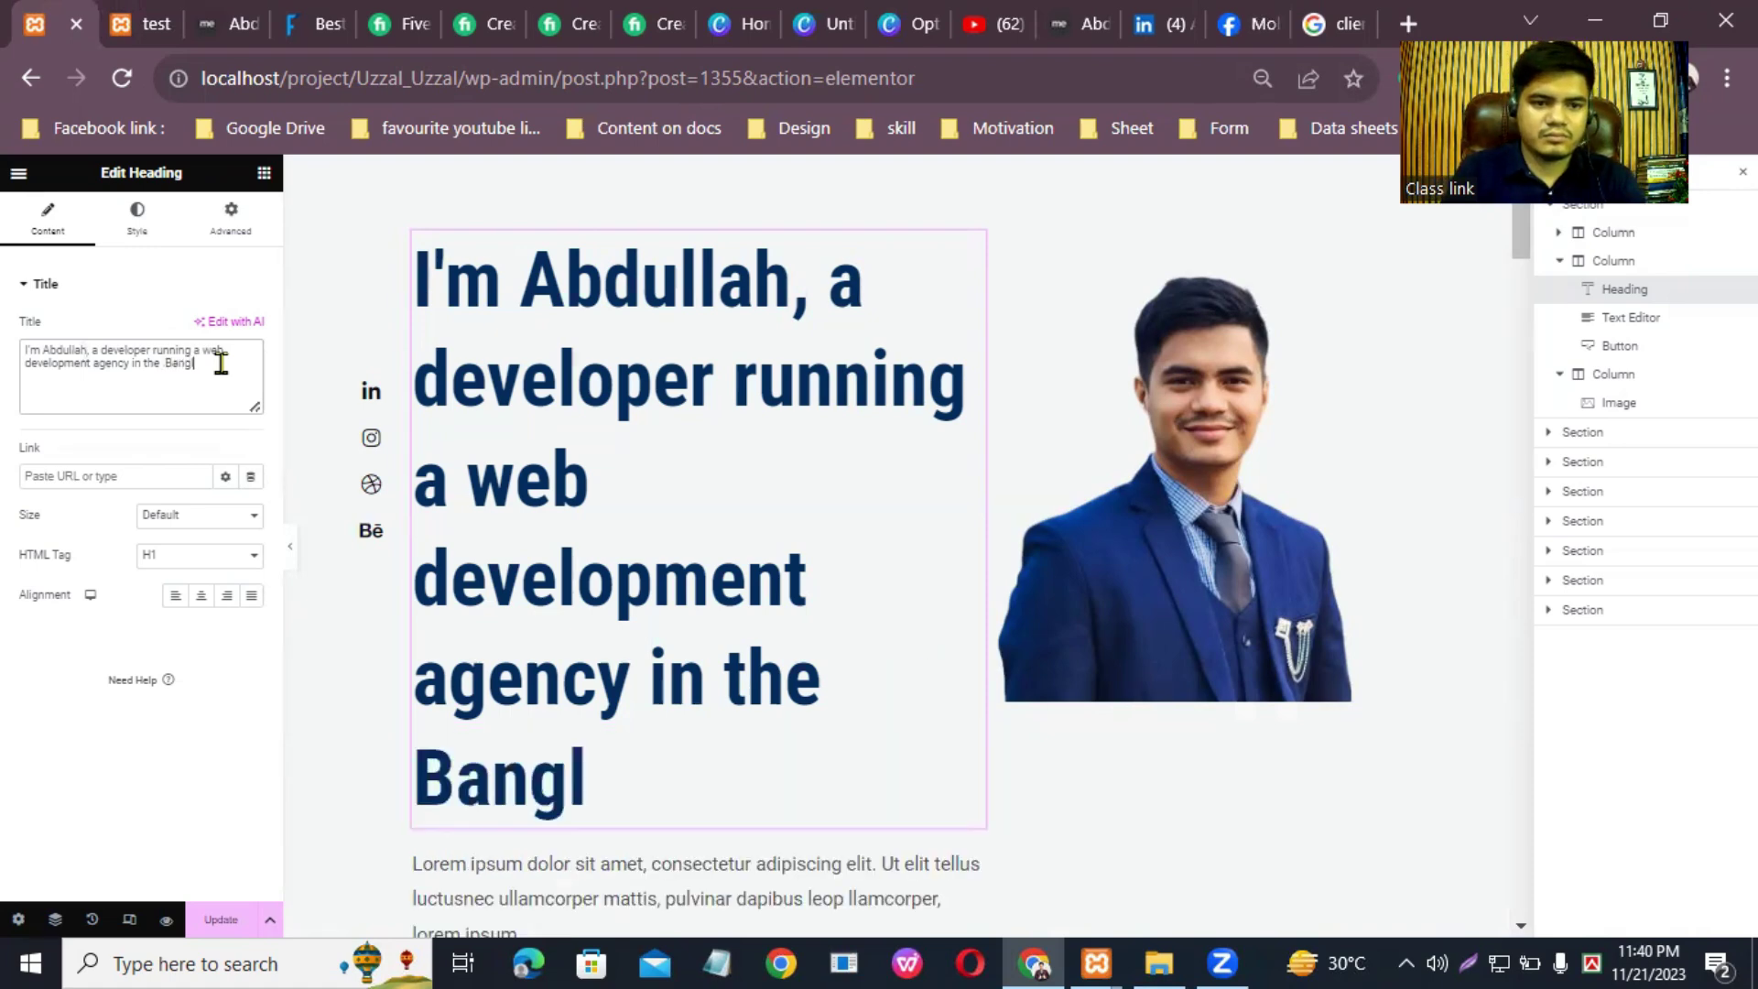
{"action": "type", "text": "adesh"}
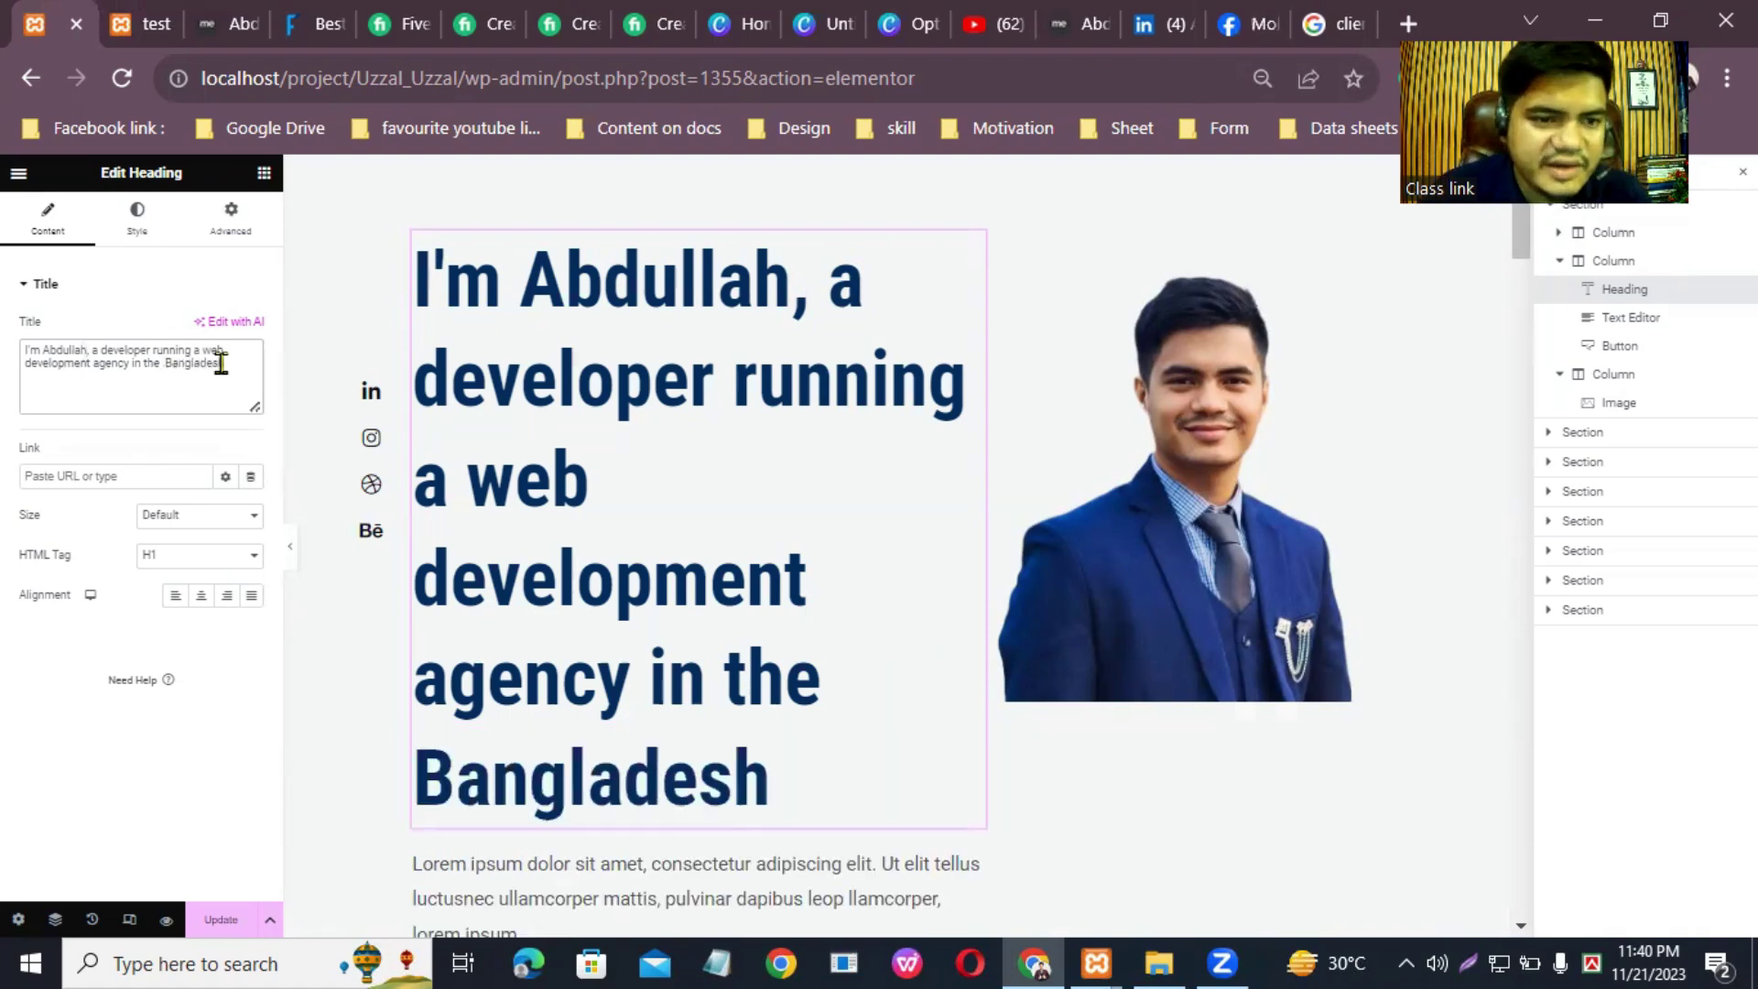
Step: Set the heading's typography size to 50 px
{"action": "left_click", "coordinate": [140, 218]}
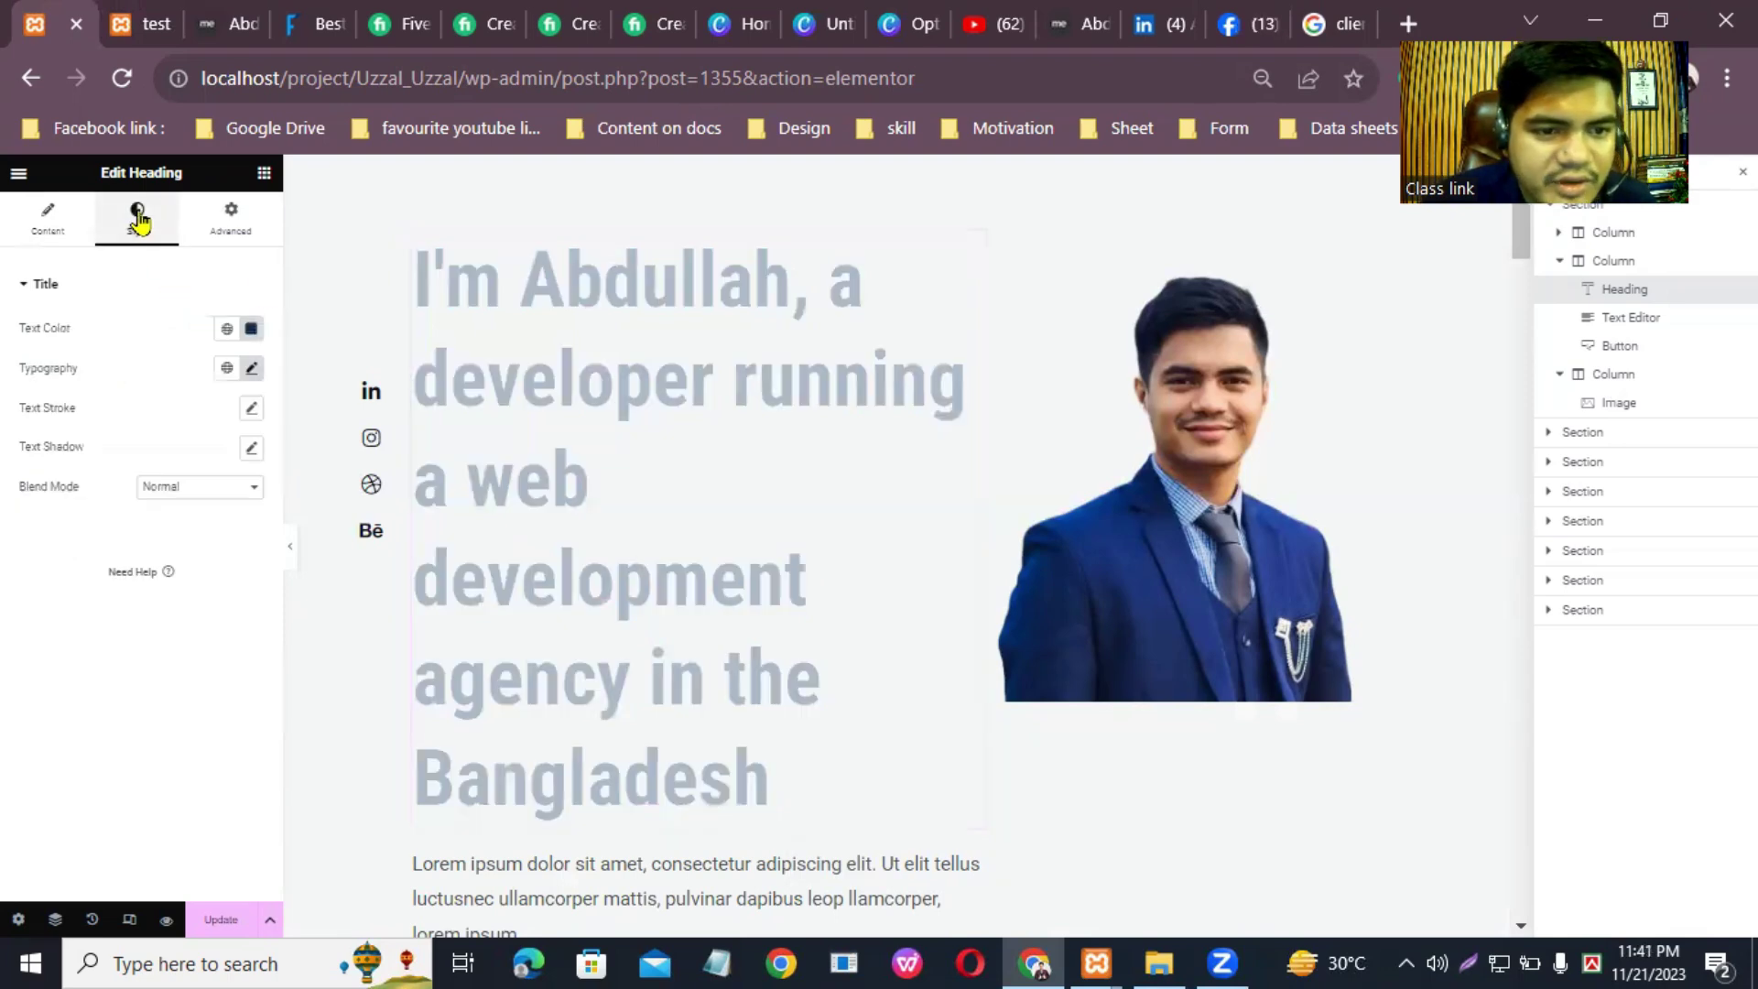
{"action": "left_click", "coordinate": [251, 367]}
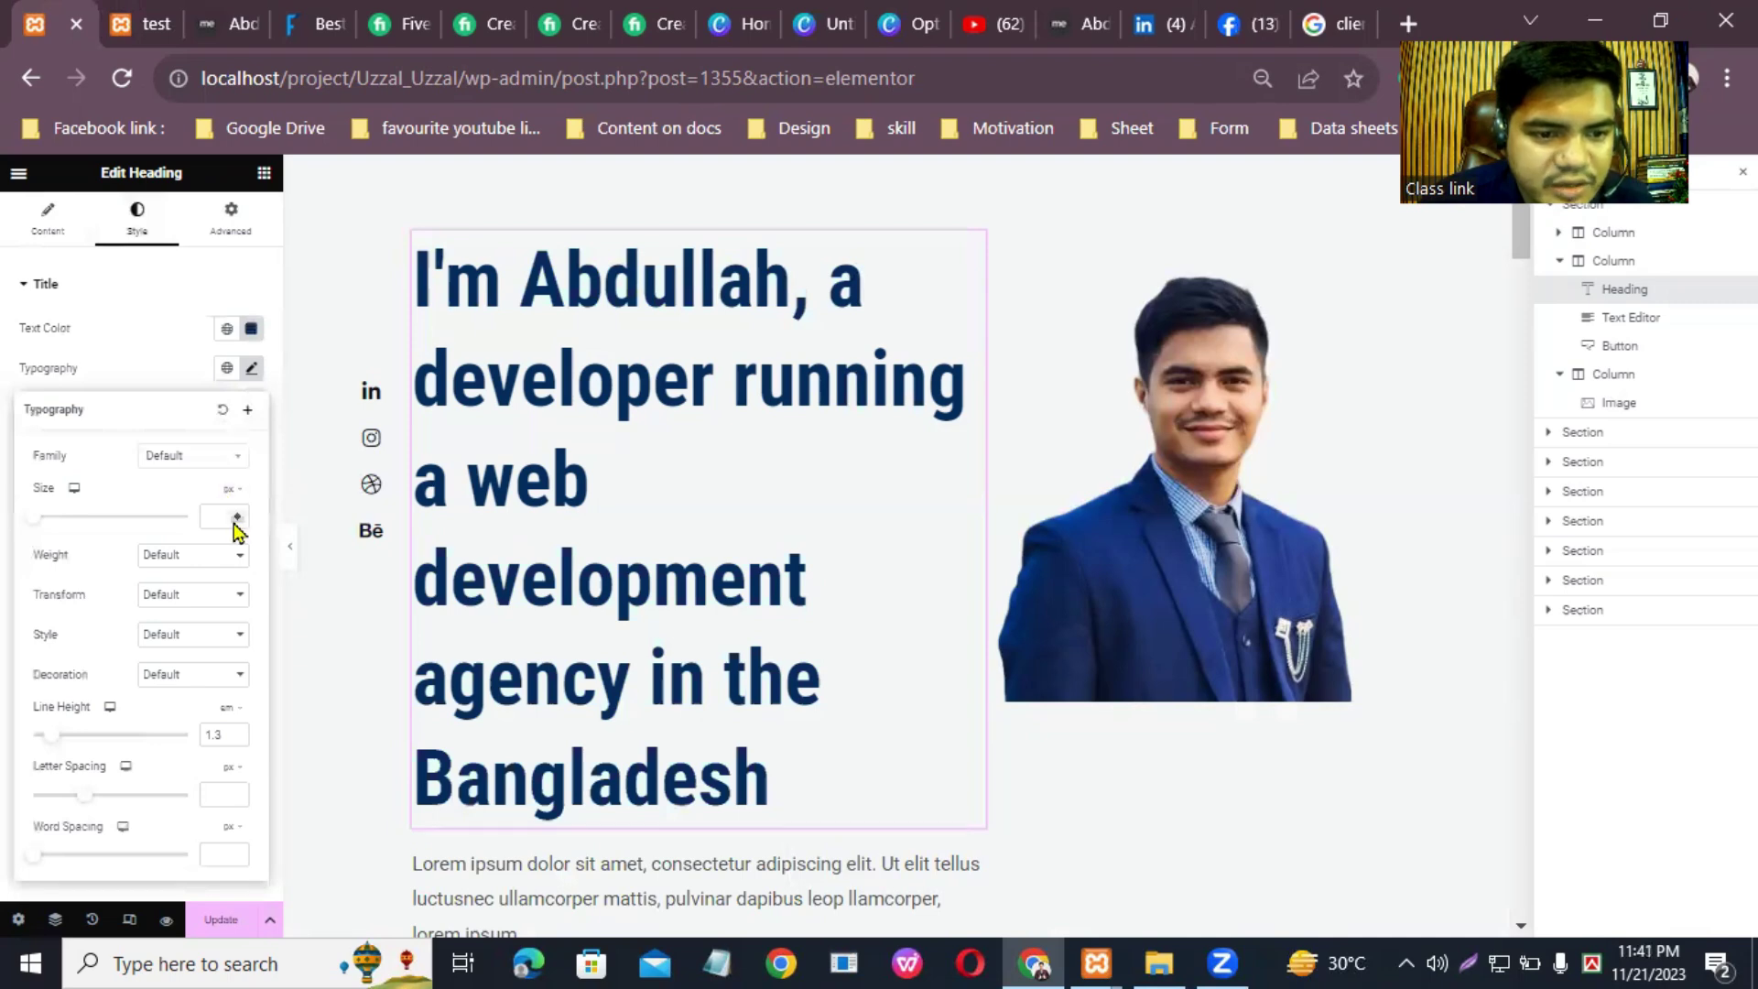
{"action": "left_click_drag", "start_coordinate": [34, 518], "coordinate": [71, 537]}
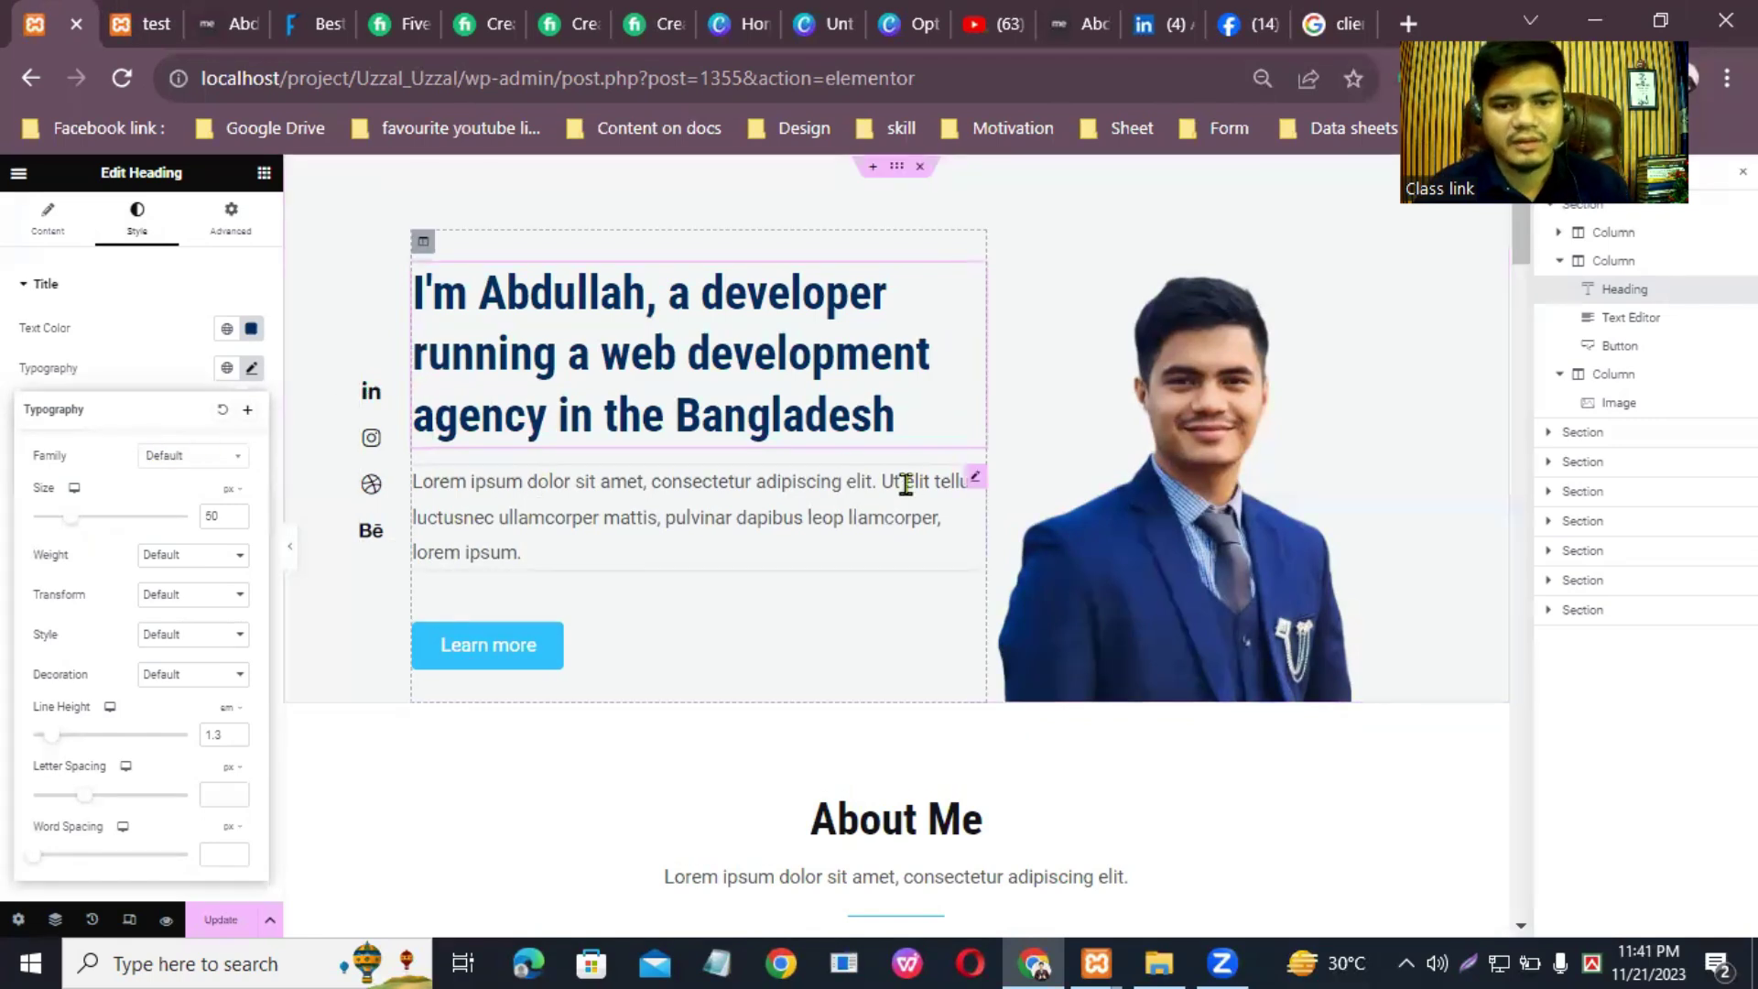
{"action": "left_click", "coordinate": [967, 485]}
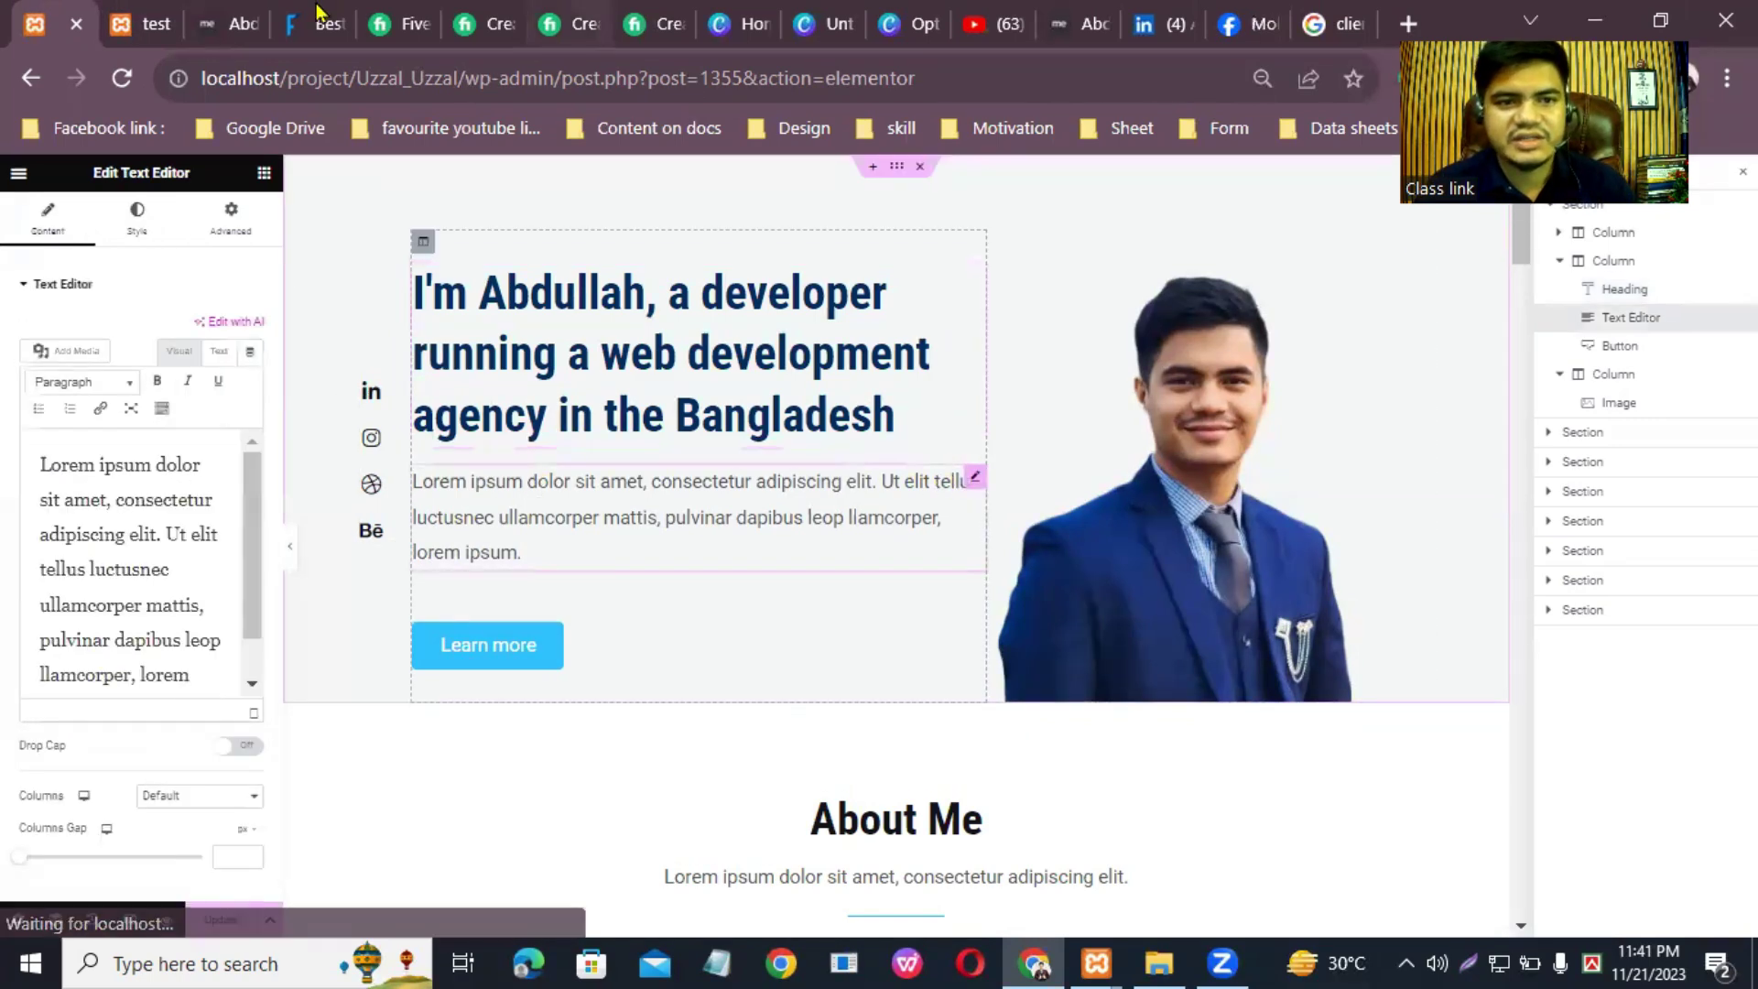
Step: Look through the reference site and Fiverr gig tabs for a suitable description
{"action": "key", "text": "ctrl+4"}
{"action": "scroll", "coordinate": [742, 239], "scroll_direction": "up", "scroll_amount": 10}
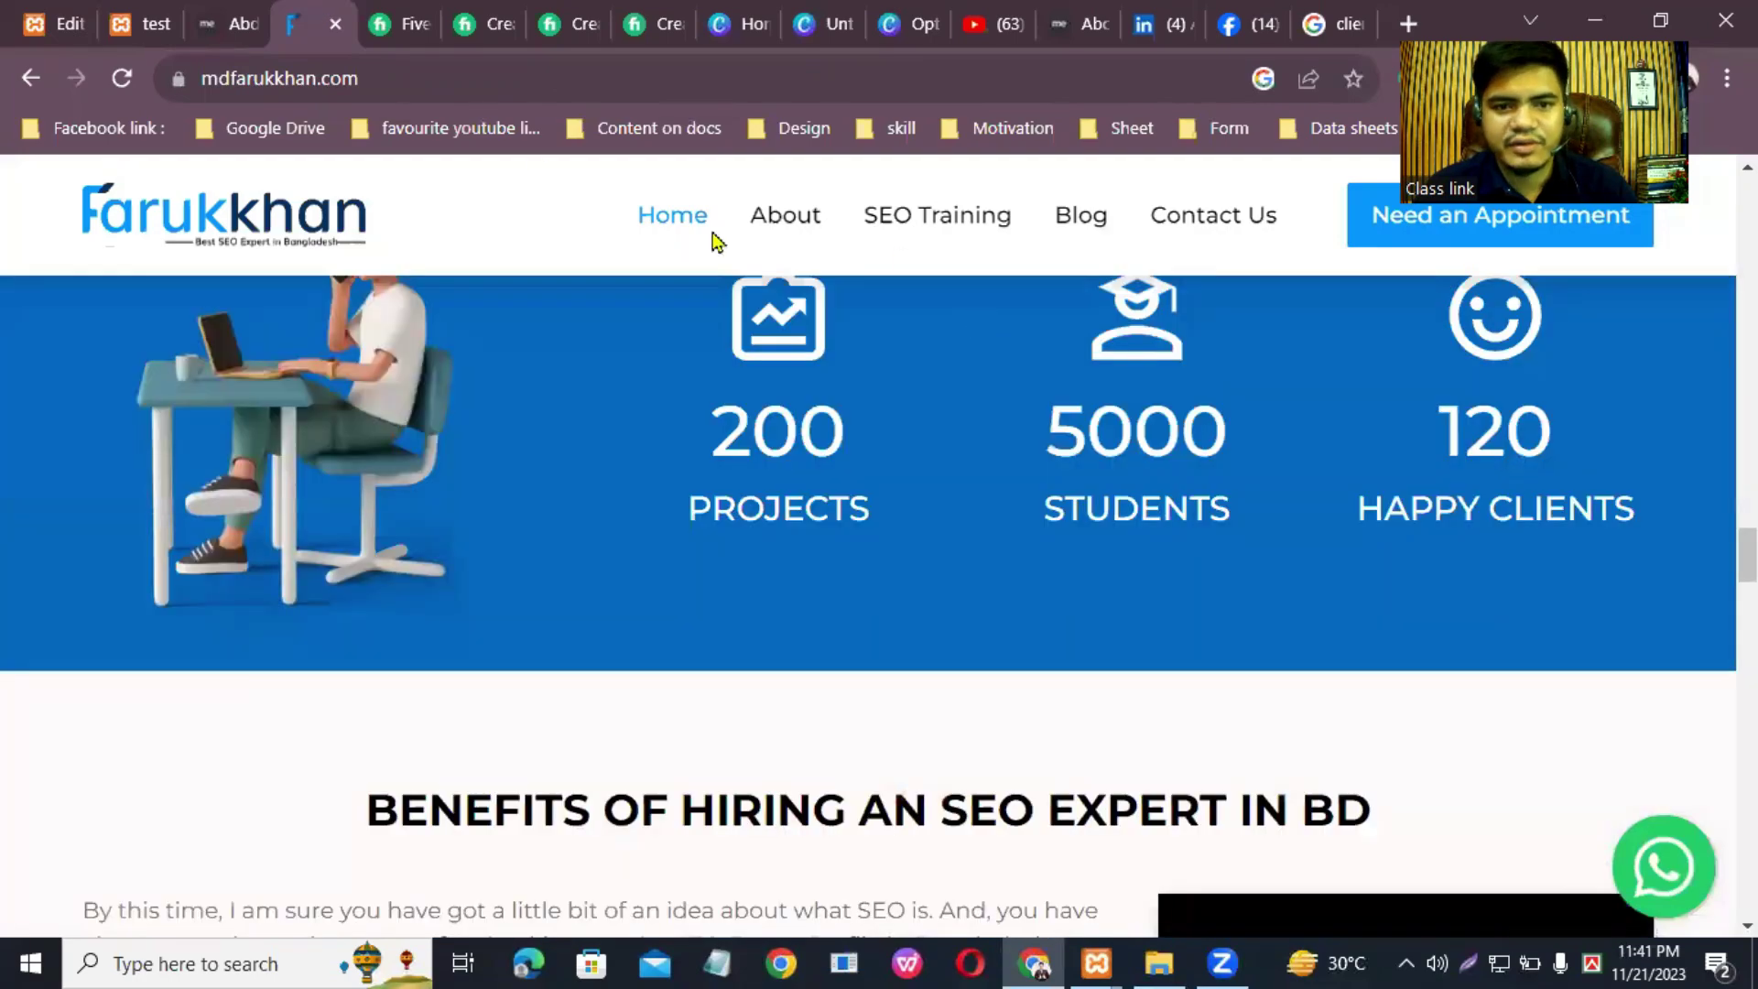
{"action": "scroll", "coordinate": [182, 481], "scroll_direction": "up", "scroll_amount": 5}
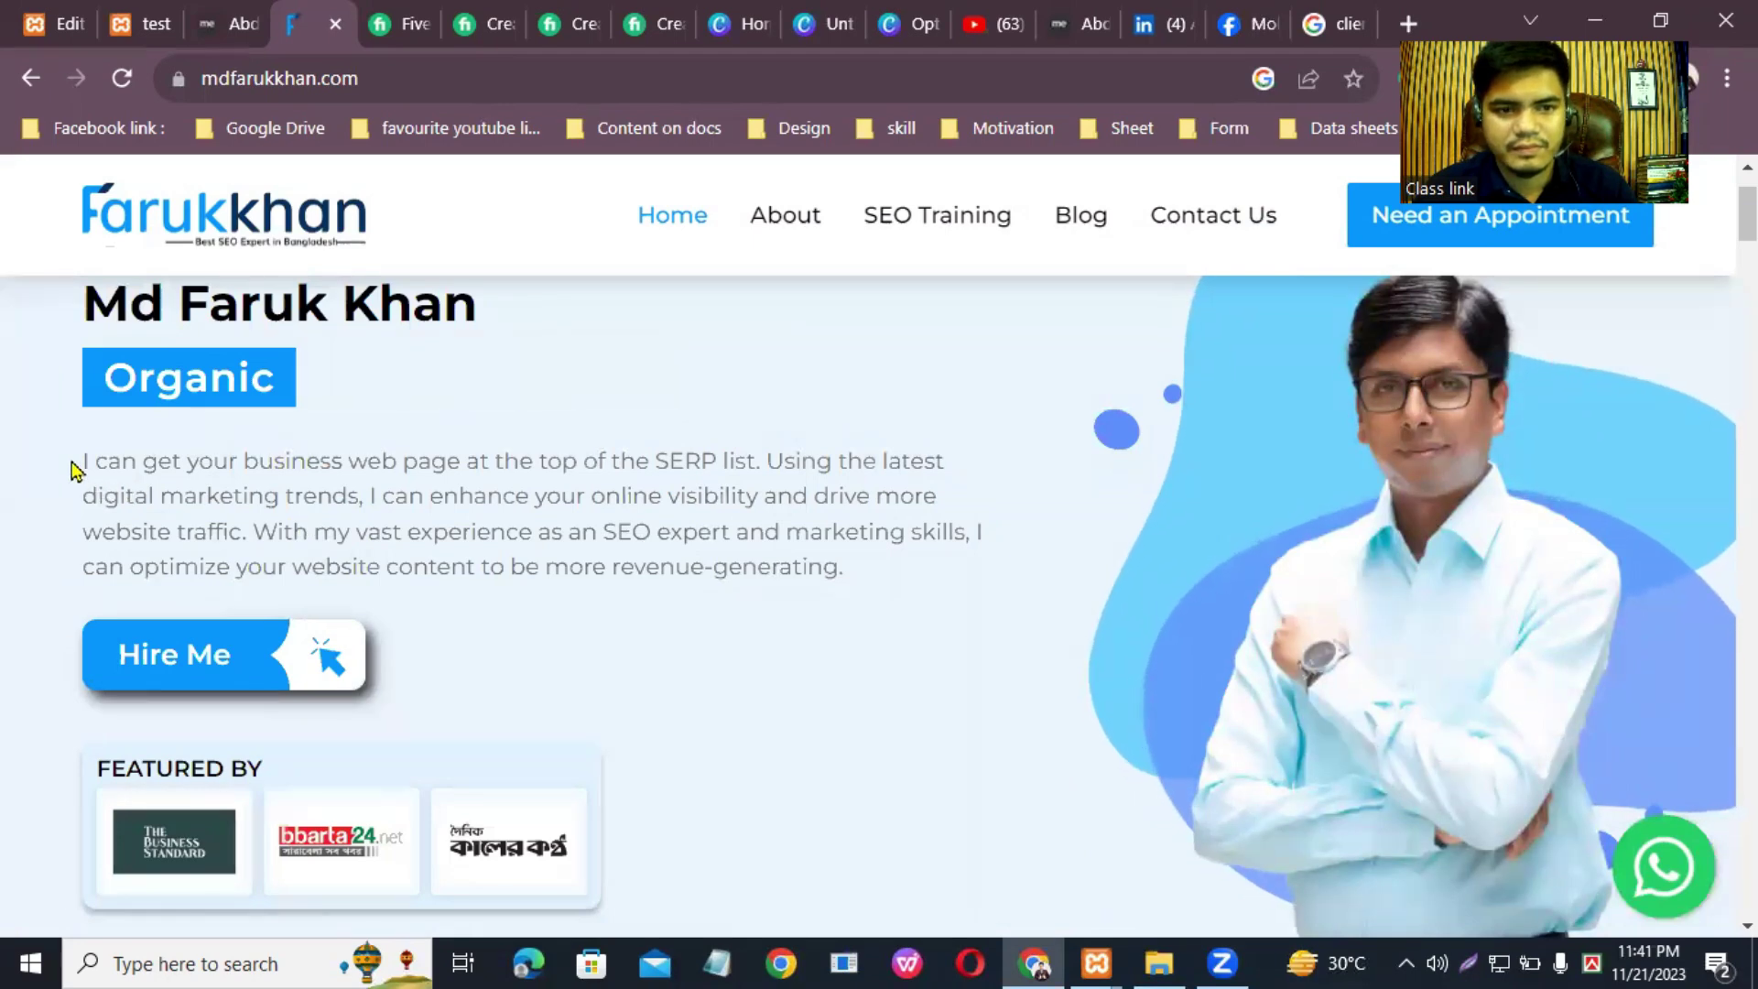
{"action": "left_click", "coordinate": [400, 24]}
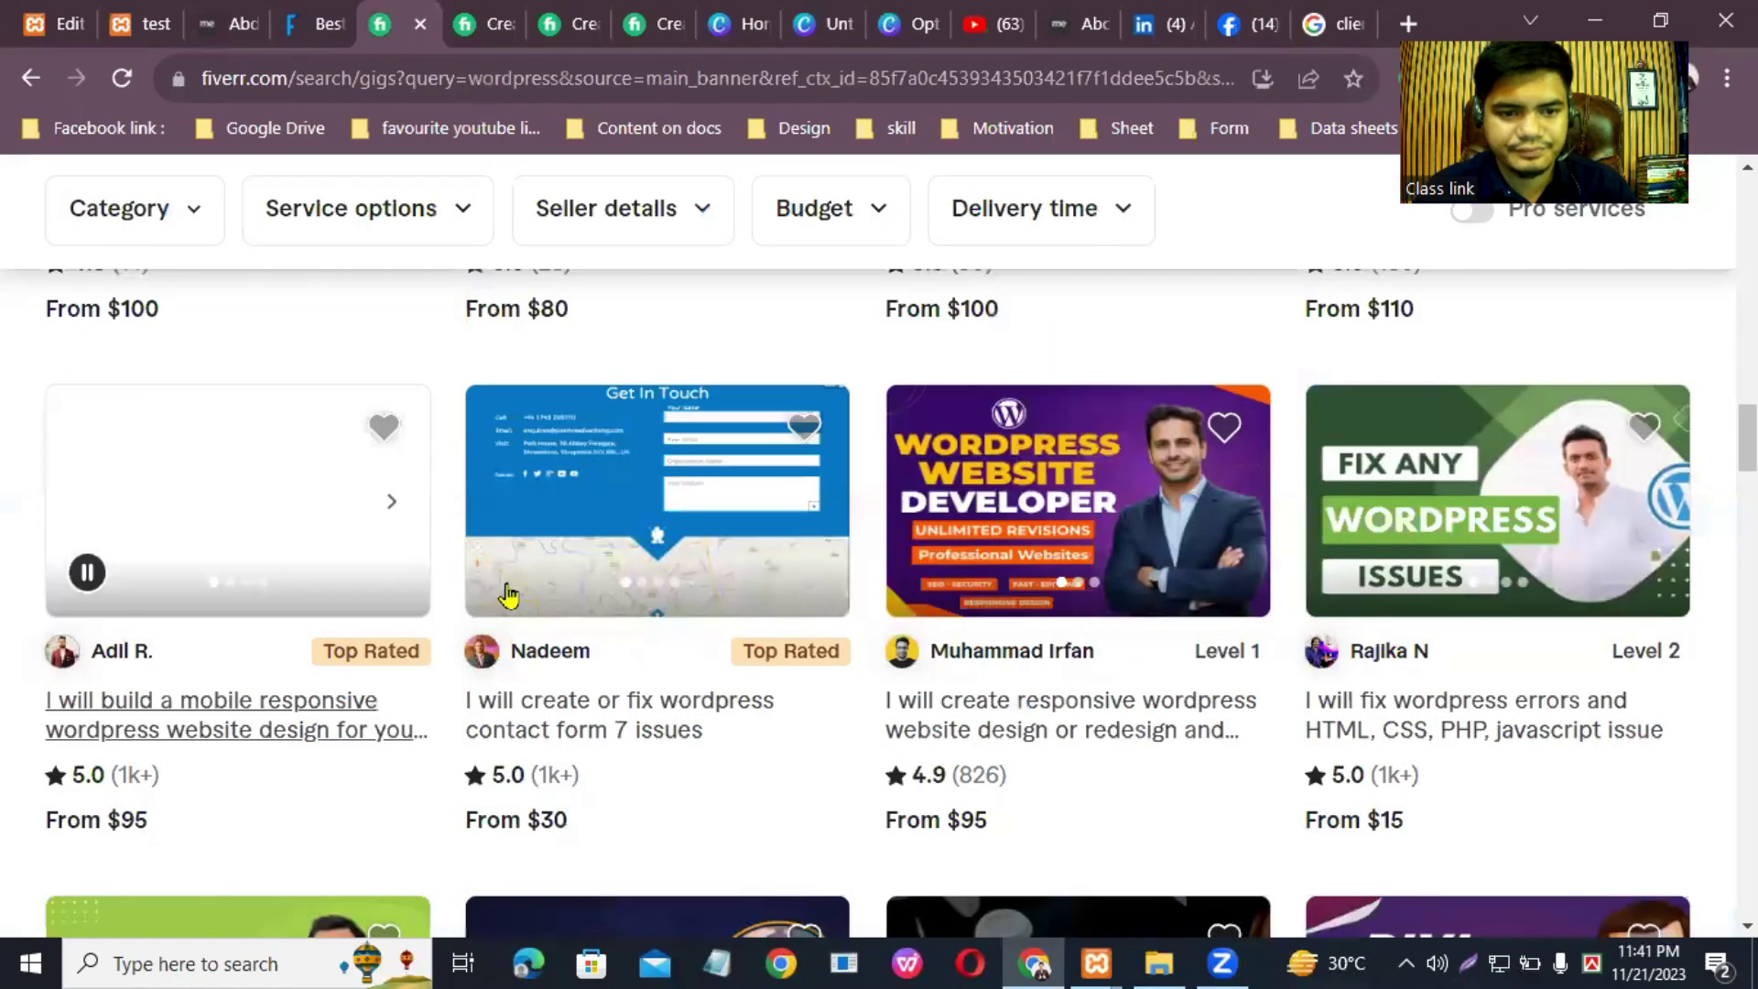
{"action": "key", "text": "ctrl+Tab"}
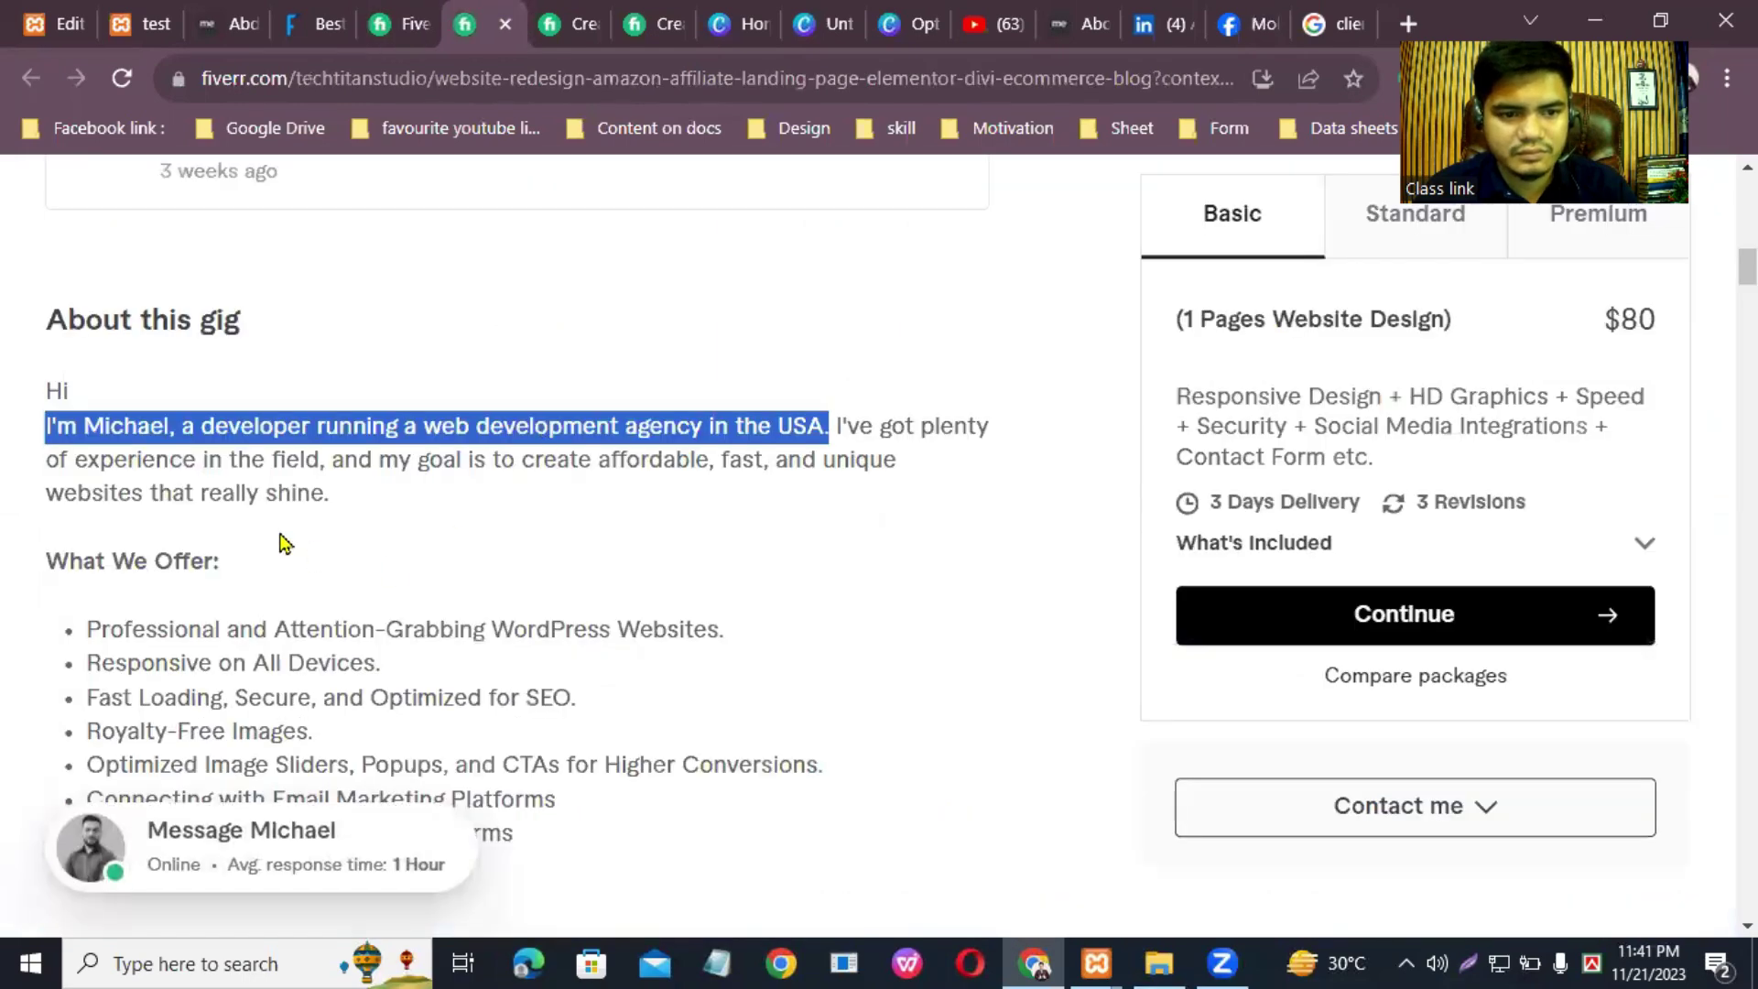
{"action": "left_click", "coordinate": [277, 535]}
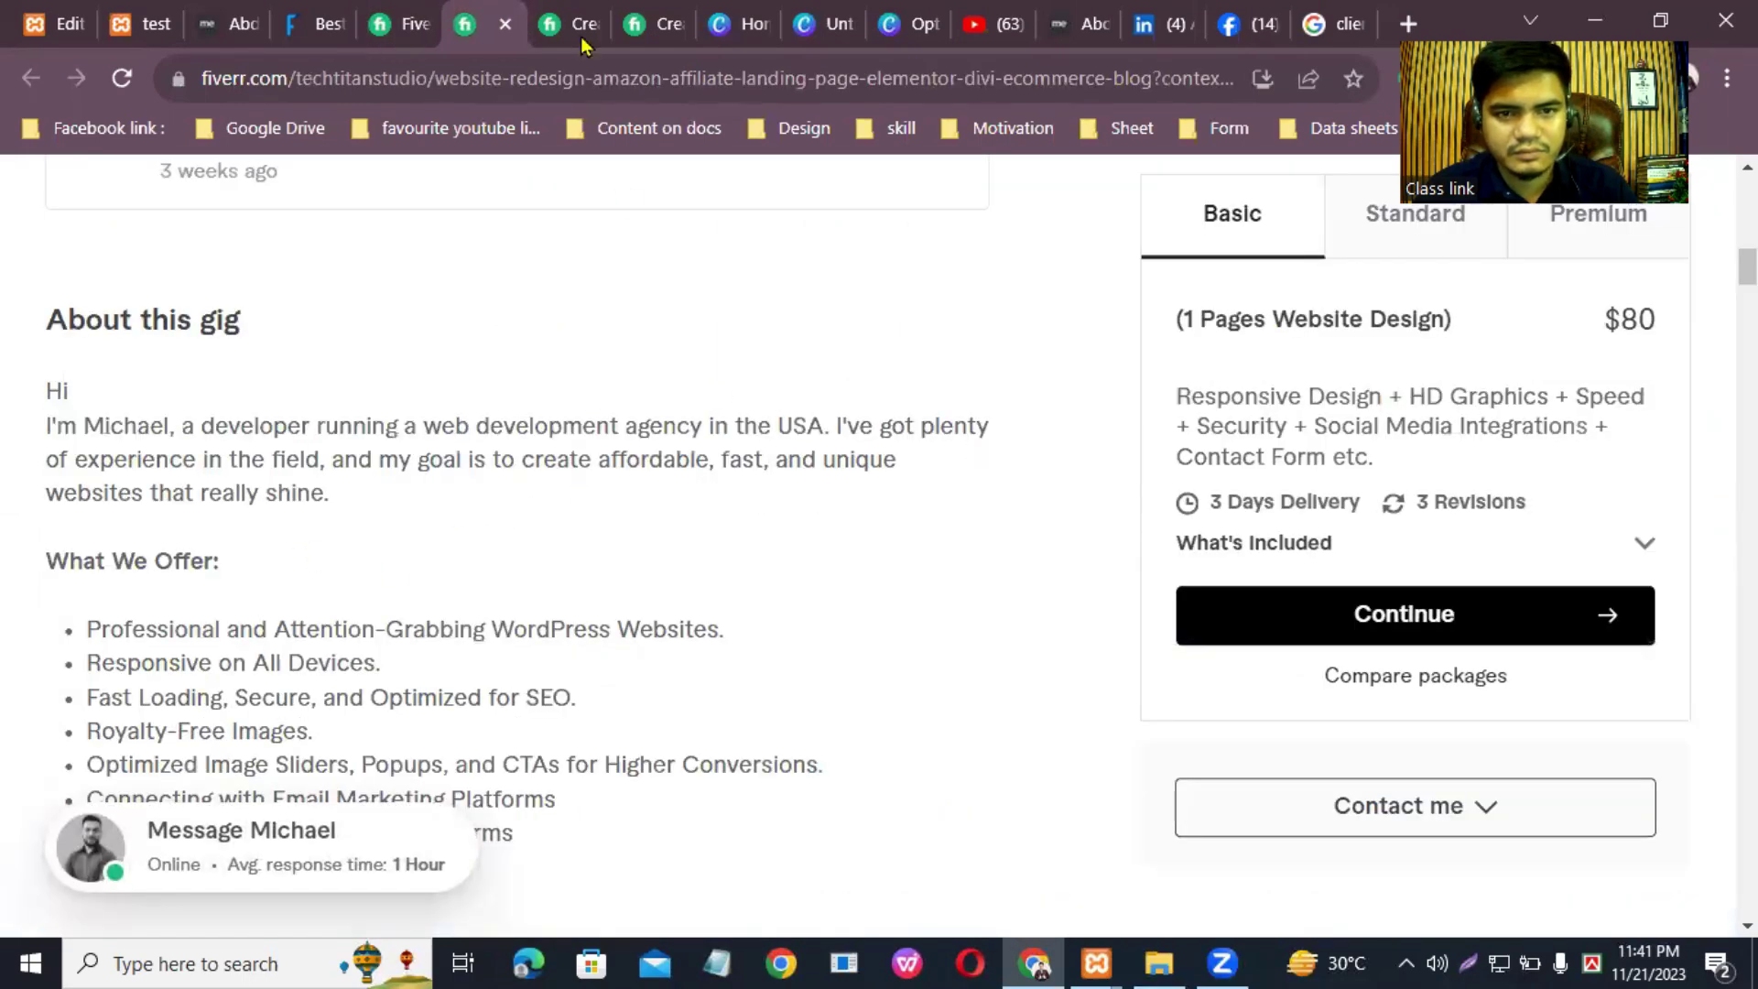
{"action": "left_click", "coordinate": [573, 20]}
{"action": "scroll", "coordinate": [432, 580], "scroll_direction": "down", "scroll_amount": 6}
{"action": "scroll", "coordinate": [432, 600], "scroll_direction": "down", "scroll_amount": 7}
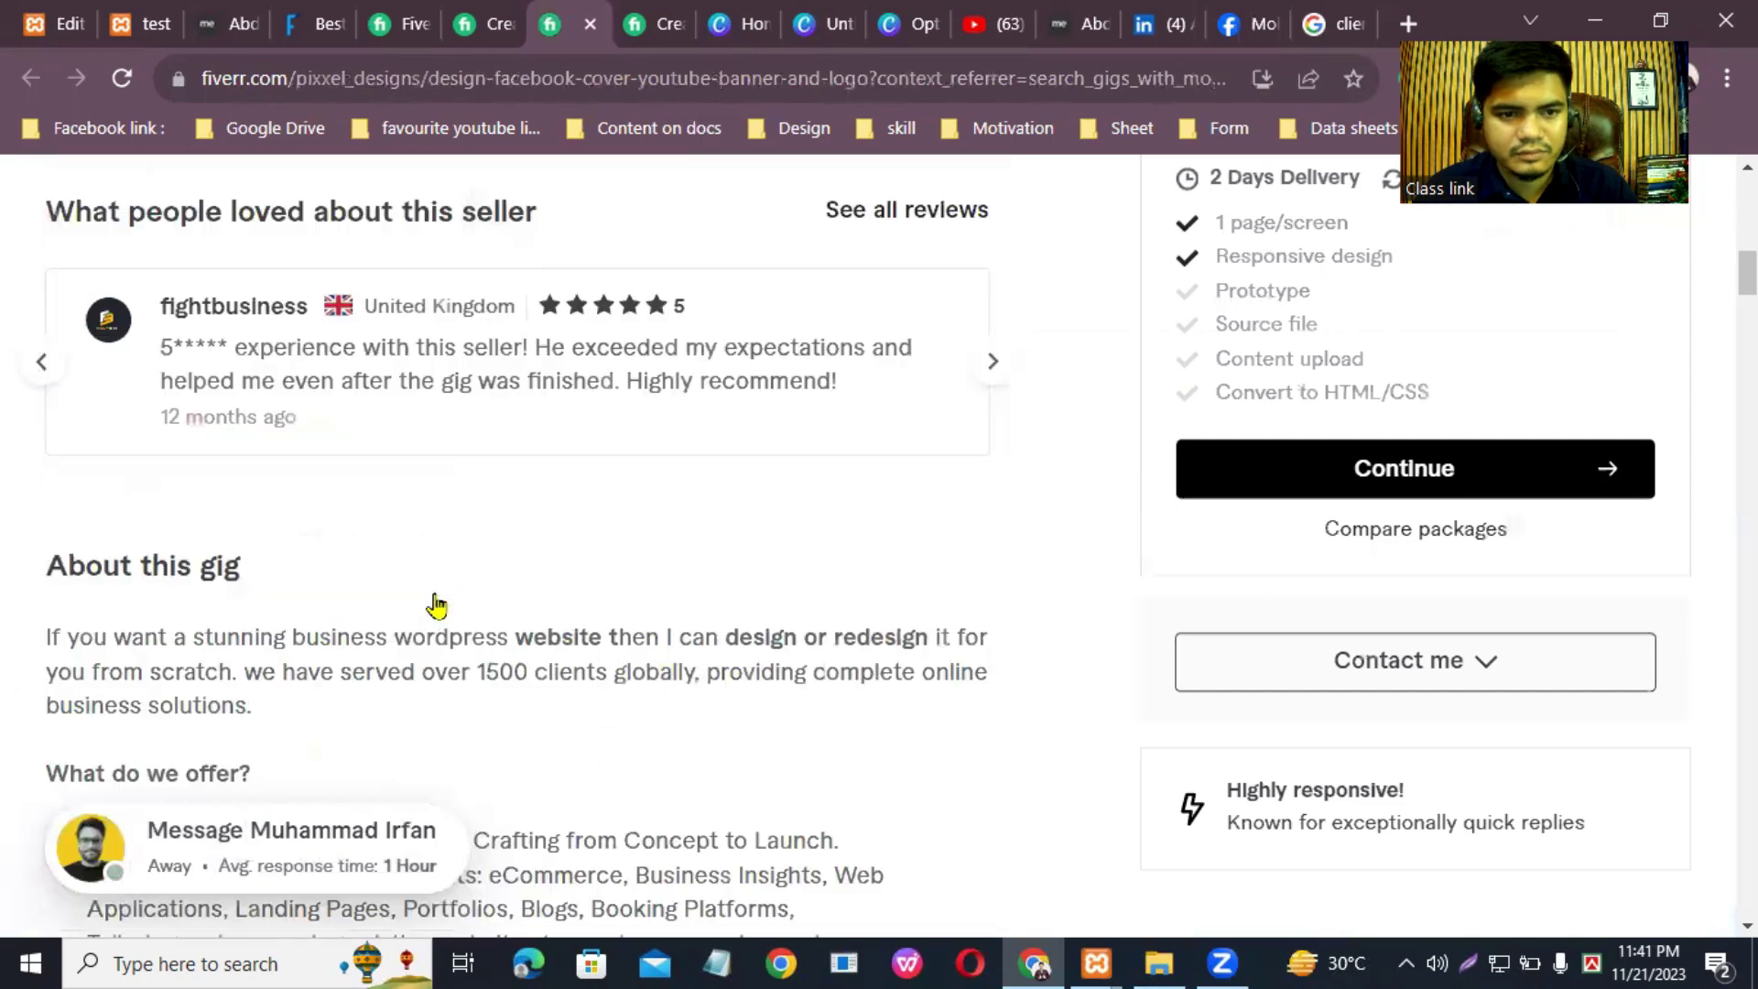
Step: Copy the WordPress gig's 'About this gig' description and return to Elementor
{"action": "left_click", "coordinate": [645, 23]}
{"action": "triple_click", "coordinate": [478, 593]}
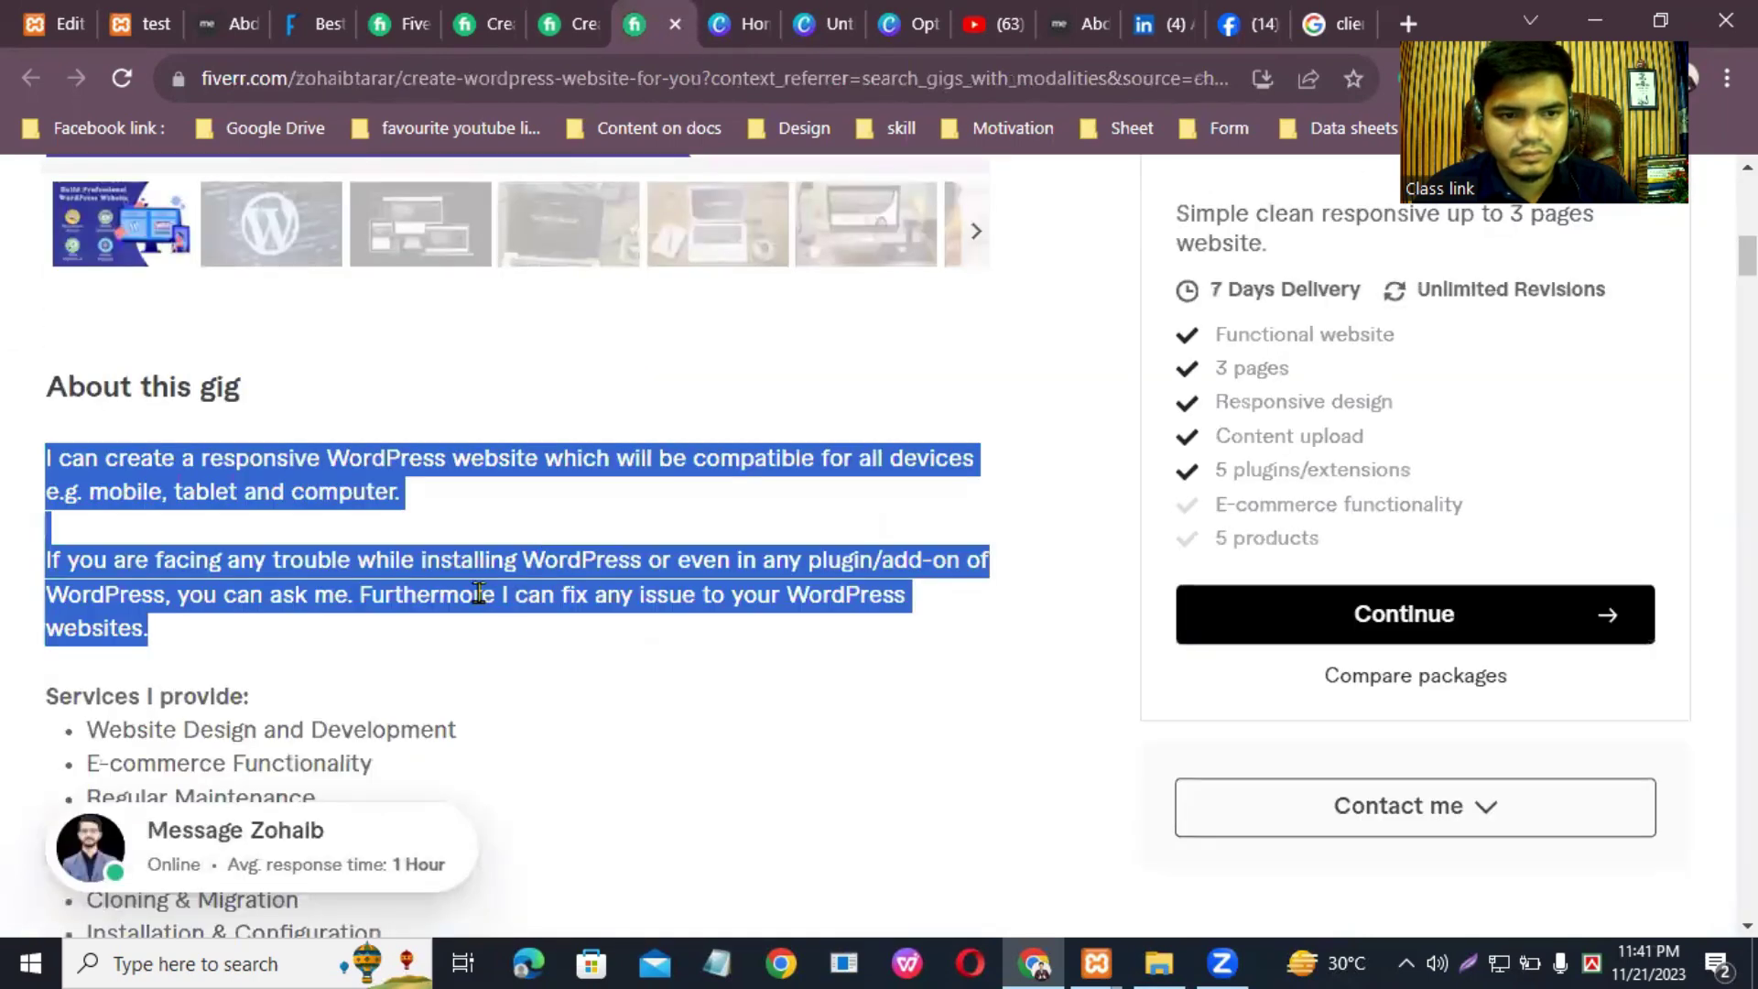
{"action": "right_click", "coordinate": [272, 465]}
{"action": "left_click", "coordinate": [351, 486]}
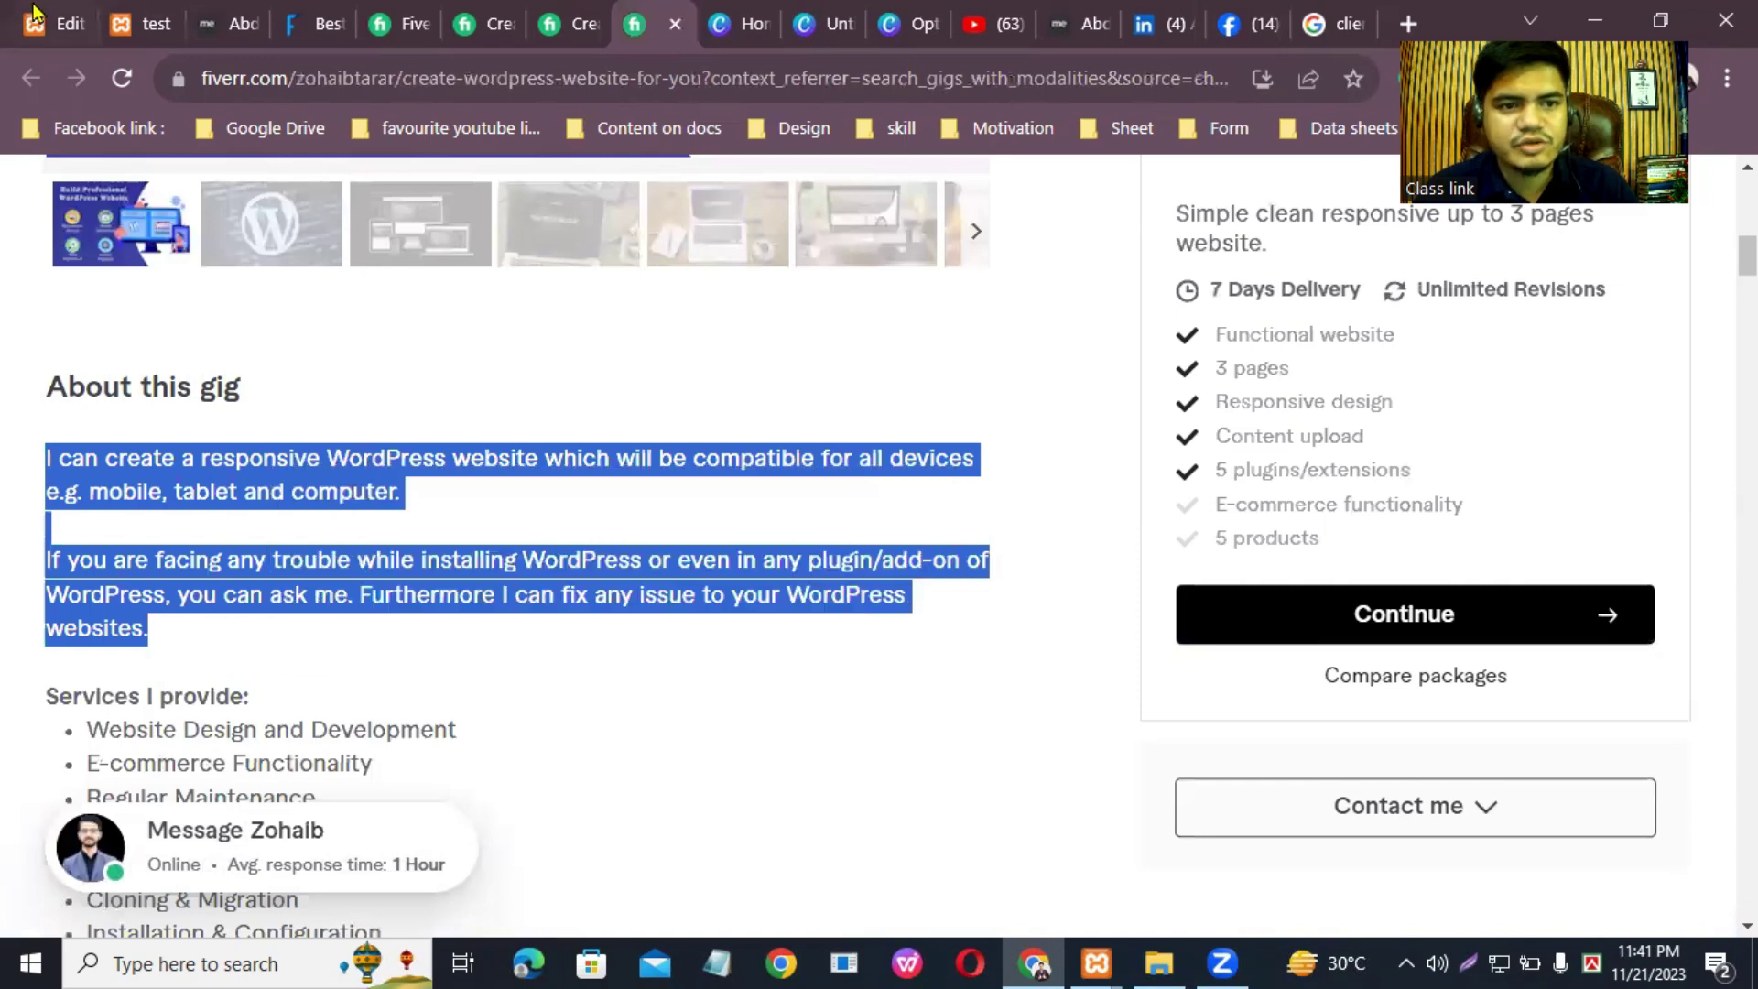
{"action": "left_click", "coordinate": [32, 12]}
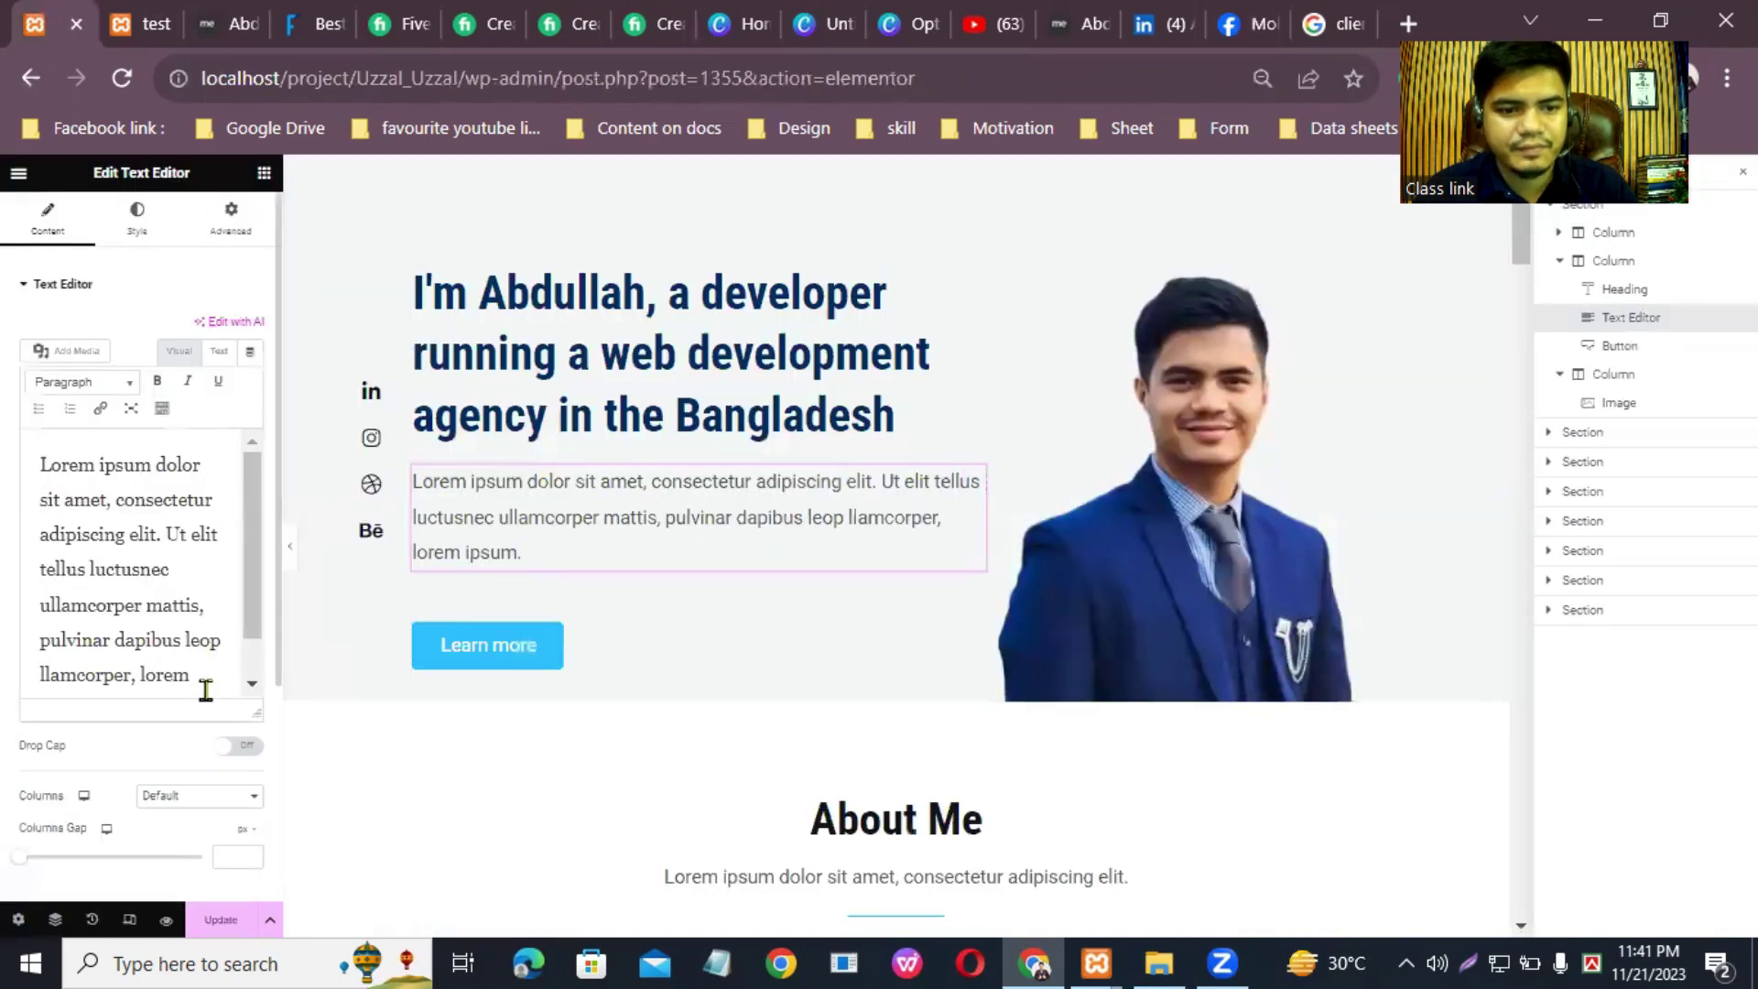
Step: Paste the copied gig description over the Lorem ipsum paragraph
{"action": "triple_click", "coordinate": [34, 513]}
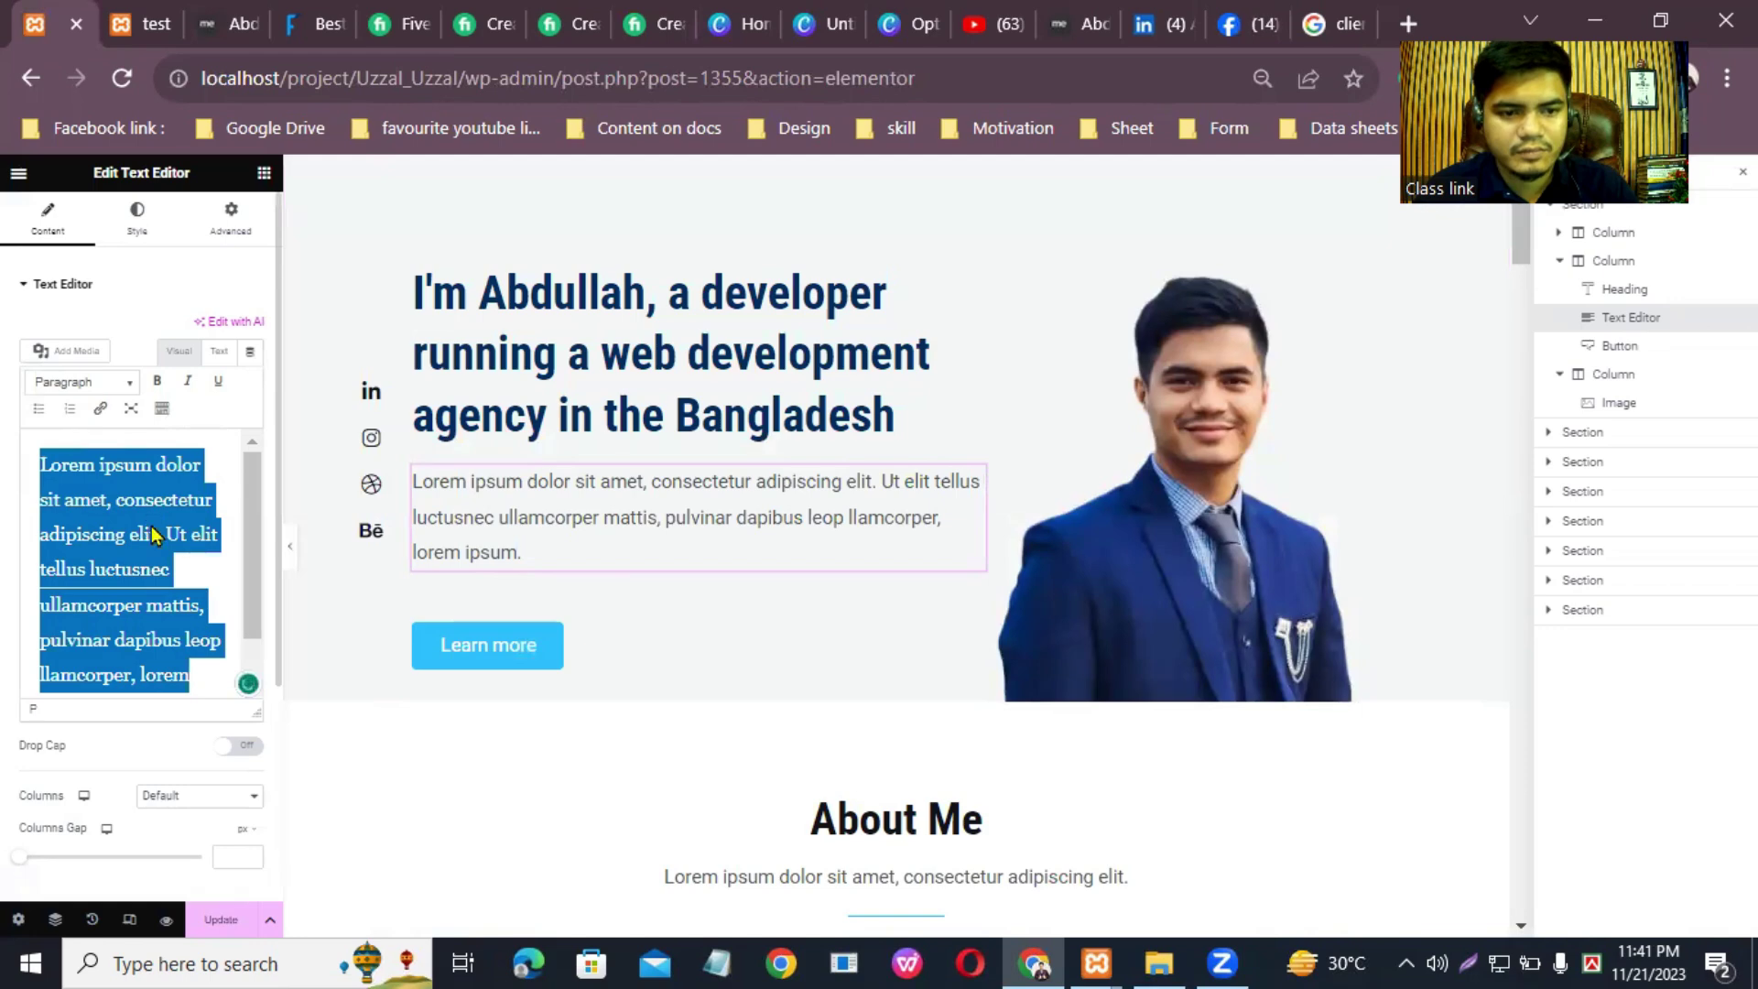
{"action": "right_click", "coordinate": [151, 522]}
{"action": "left_click", "coordinate": [224, 226]}
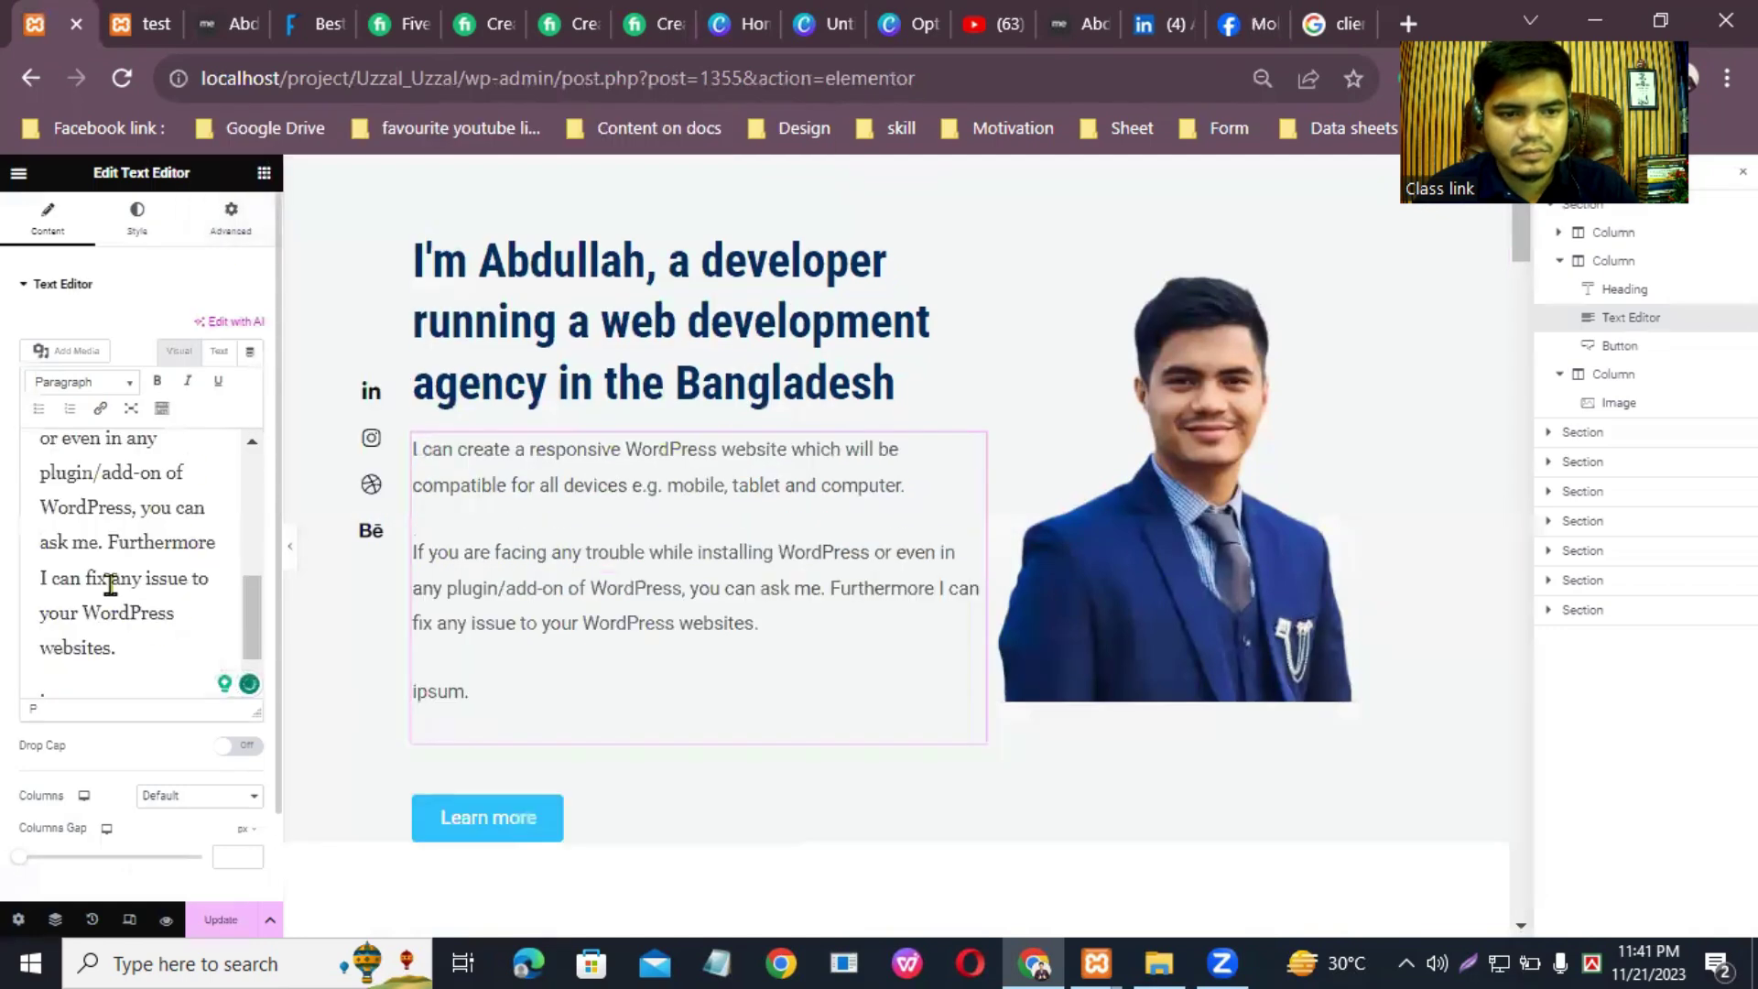
{"action": "scroll", "coordinate": [131, 561], "scroll_direction": "up", "scroll_amount": 5}
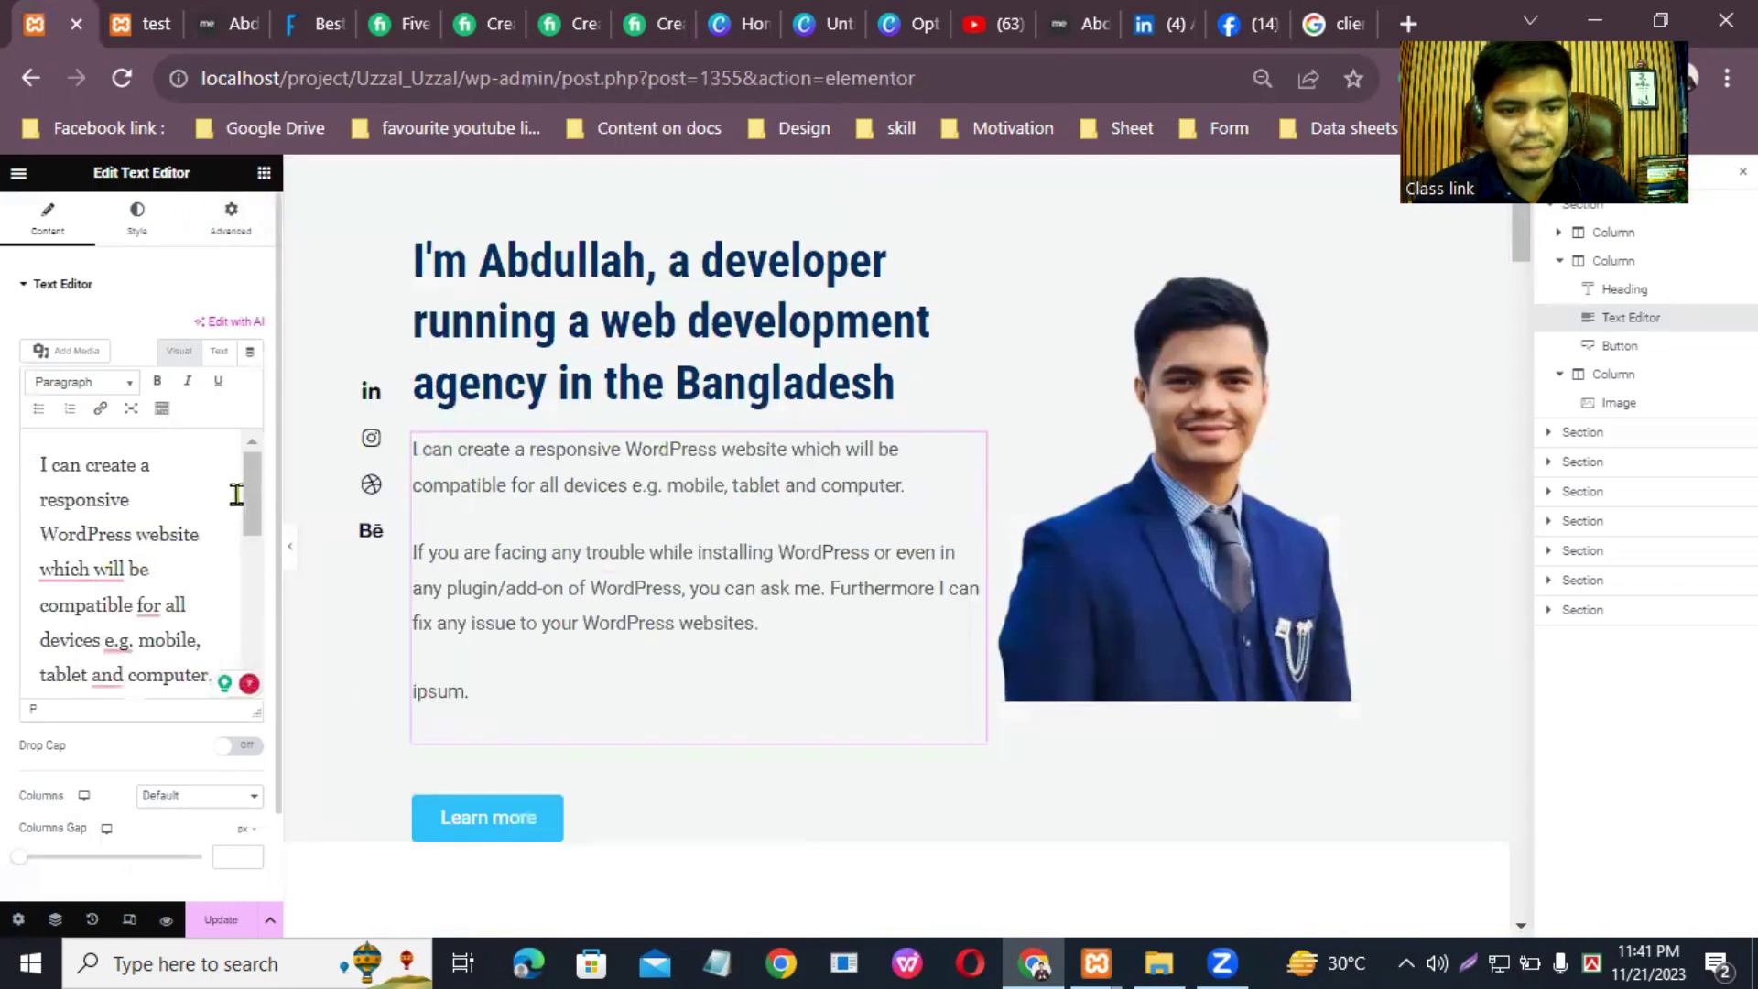
Step: Apply grammar fixes: 'which' to 'that', 'for' to 'with', 'e.g.,', and a comma after 'tablet'
{"action": "left_click", "coordinate": [93, 584]}
{"action": "left_click", "coordinate": [82, 619]}
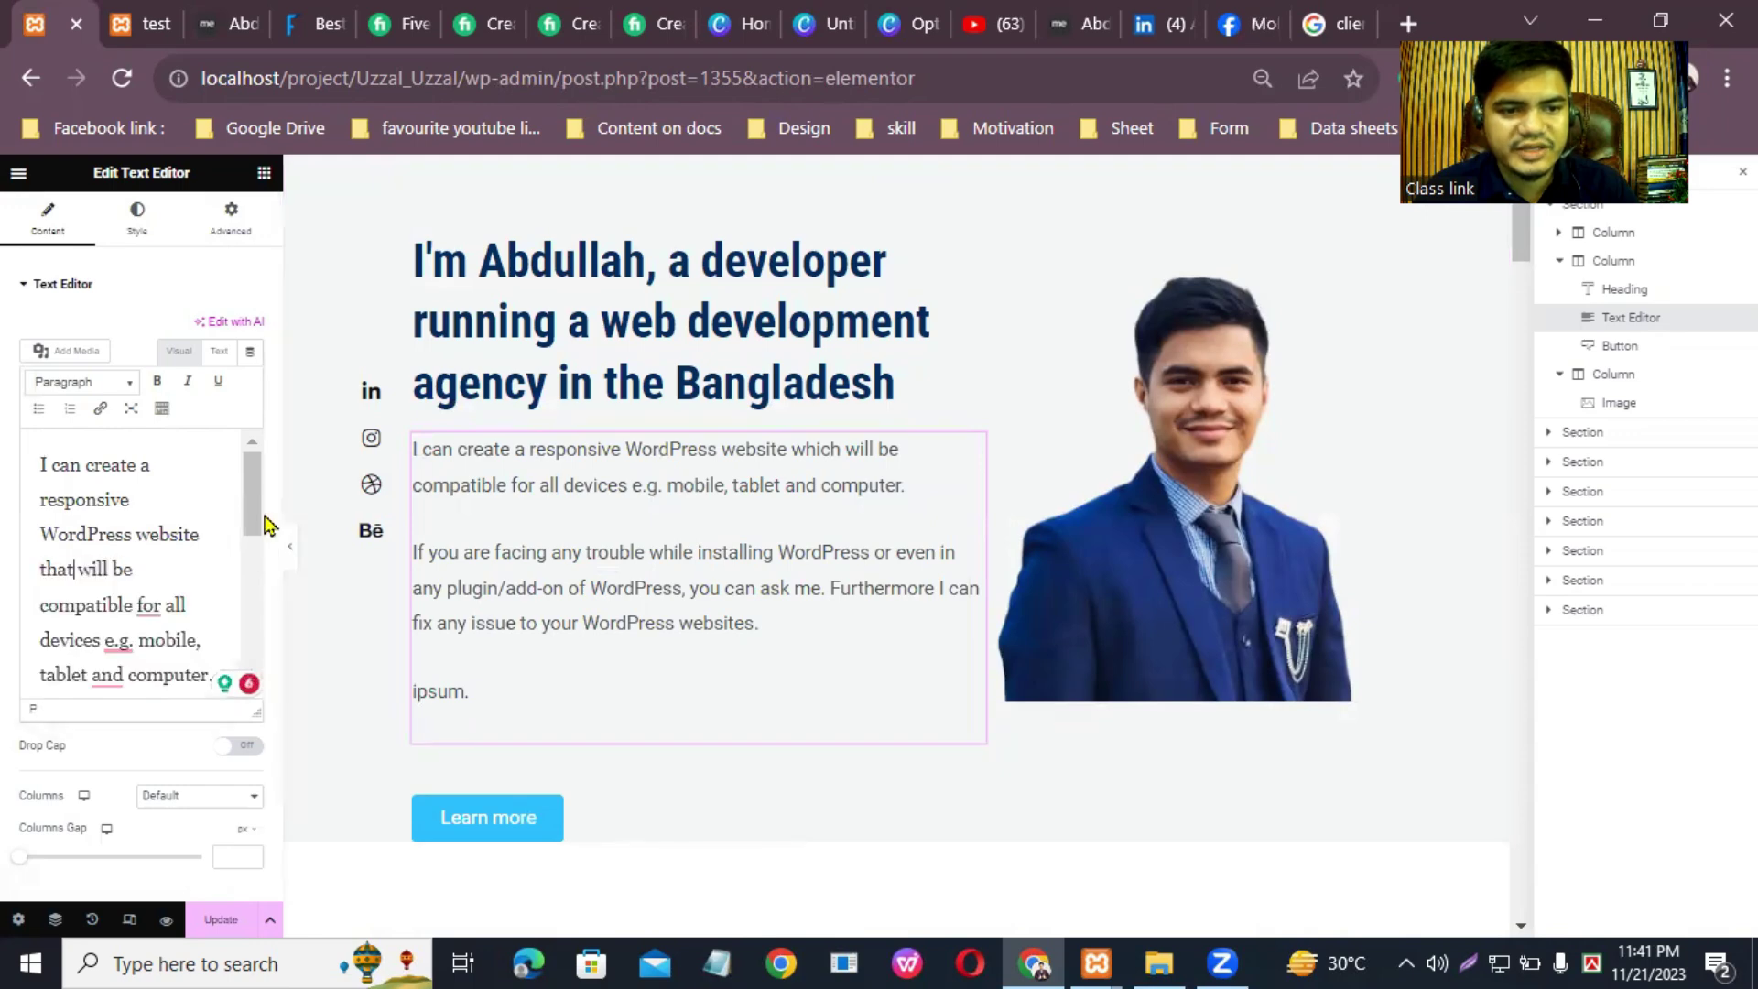
{"action": "scroll", "coordinate": [255, 510], "scroll_direction": "down", "scroll_amount": 1}
{"action": "left_click", "coordinate": [148, 551]}
{"action": "left_click", "coordinate": [130, 599]}
{"action": "left_click", "coordinate": [128, 588]}
{"action": "left_click", "coordinate": [112, 632]}
{"action": "left_click", "coordinate": [110, 623]}
{"action": "left_click", "coordinate": [117, 675]}
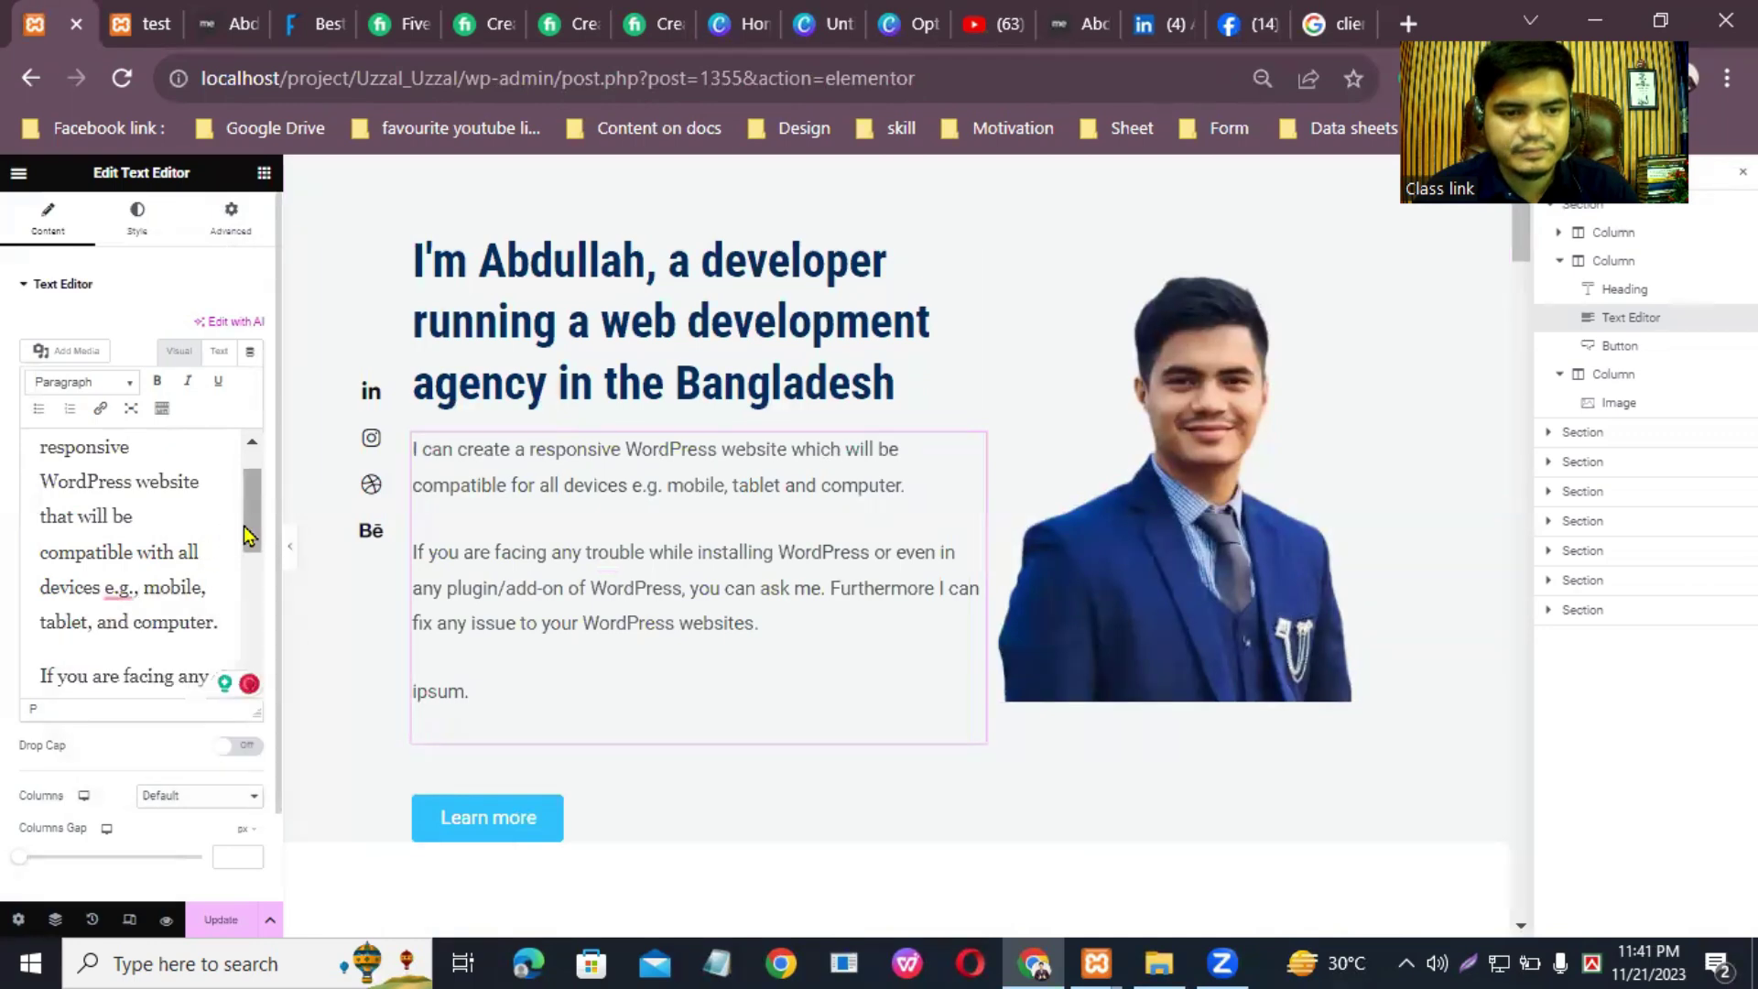
{"action": "scroll", "coordinate": [255, 503], "scroll_direction": "up", "scroll_amount": 1}
{"action": "scroll", "coordinate": [254, 513], "scroll_direction": "down", "scroll_amount": 5}
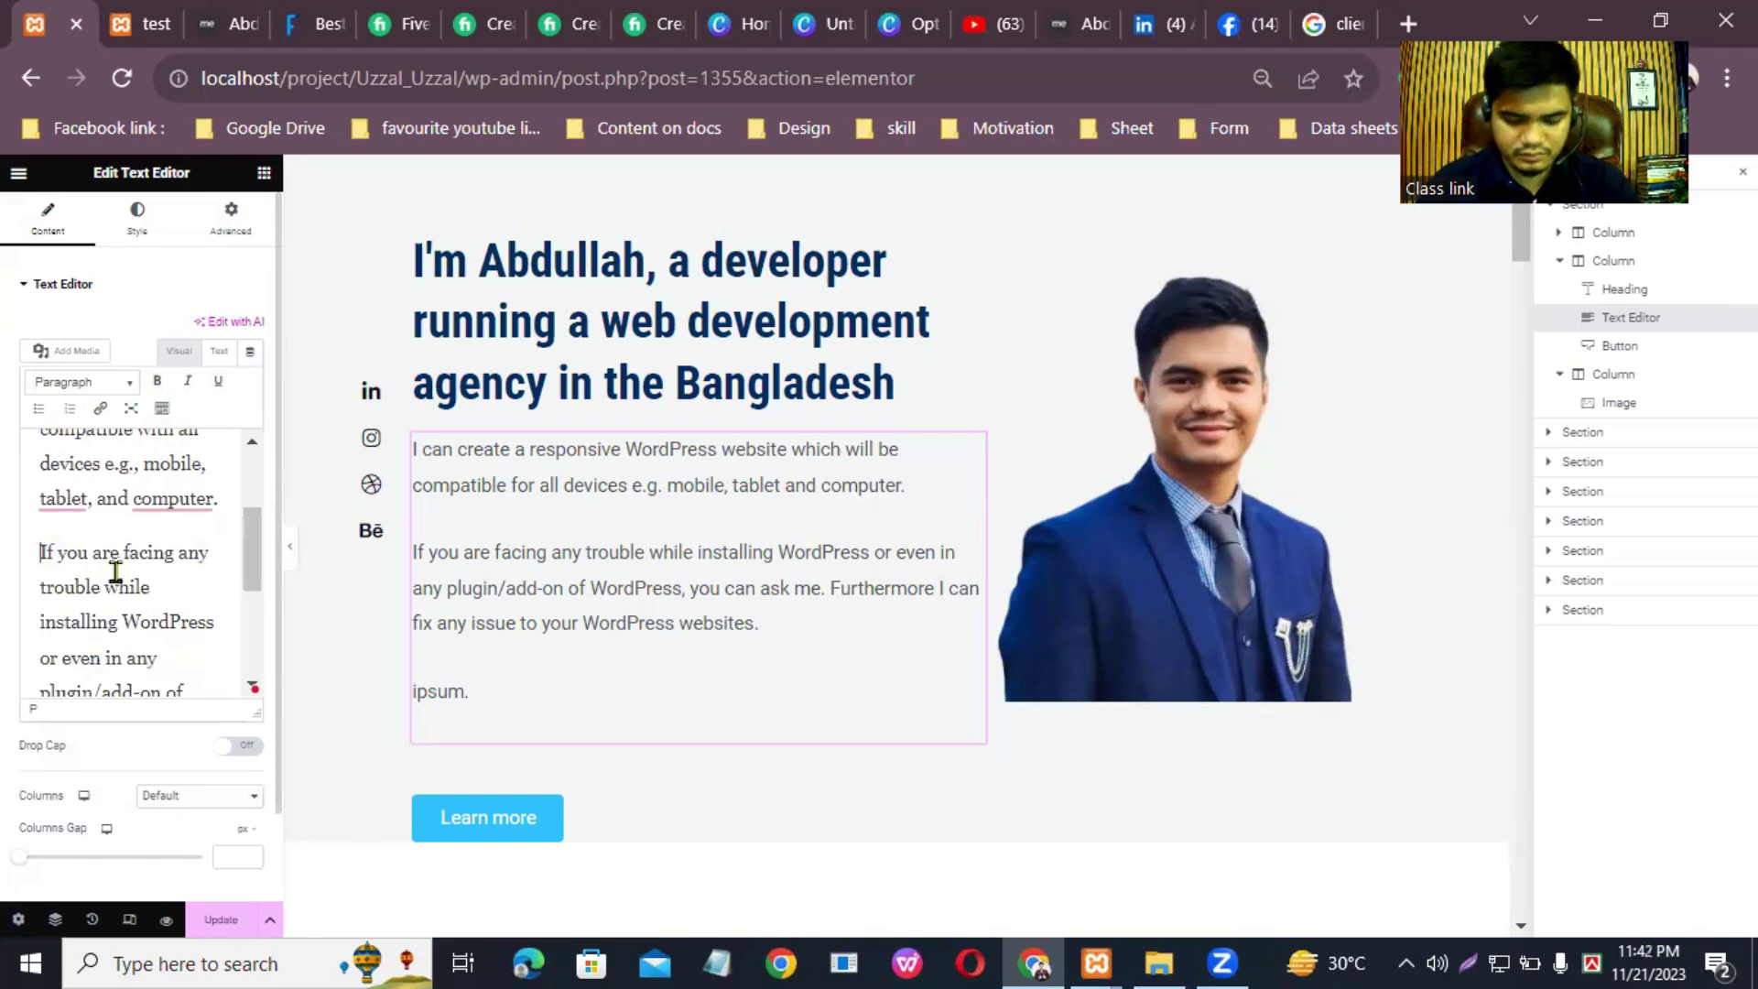
Step: Join the description into one paragraph and delete the leftover 'ipsum.' text
{"action": "key", "text": "BackSpace"}
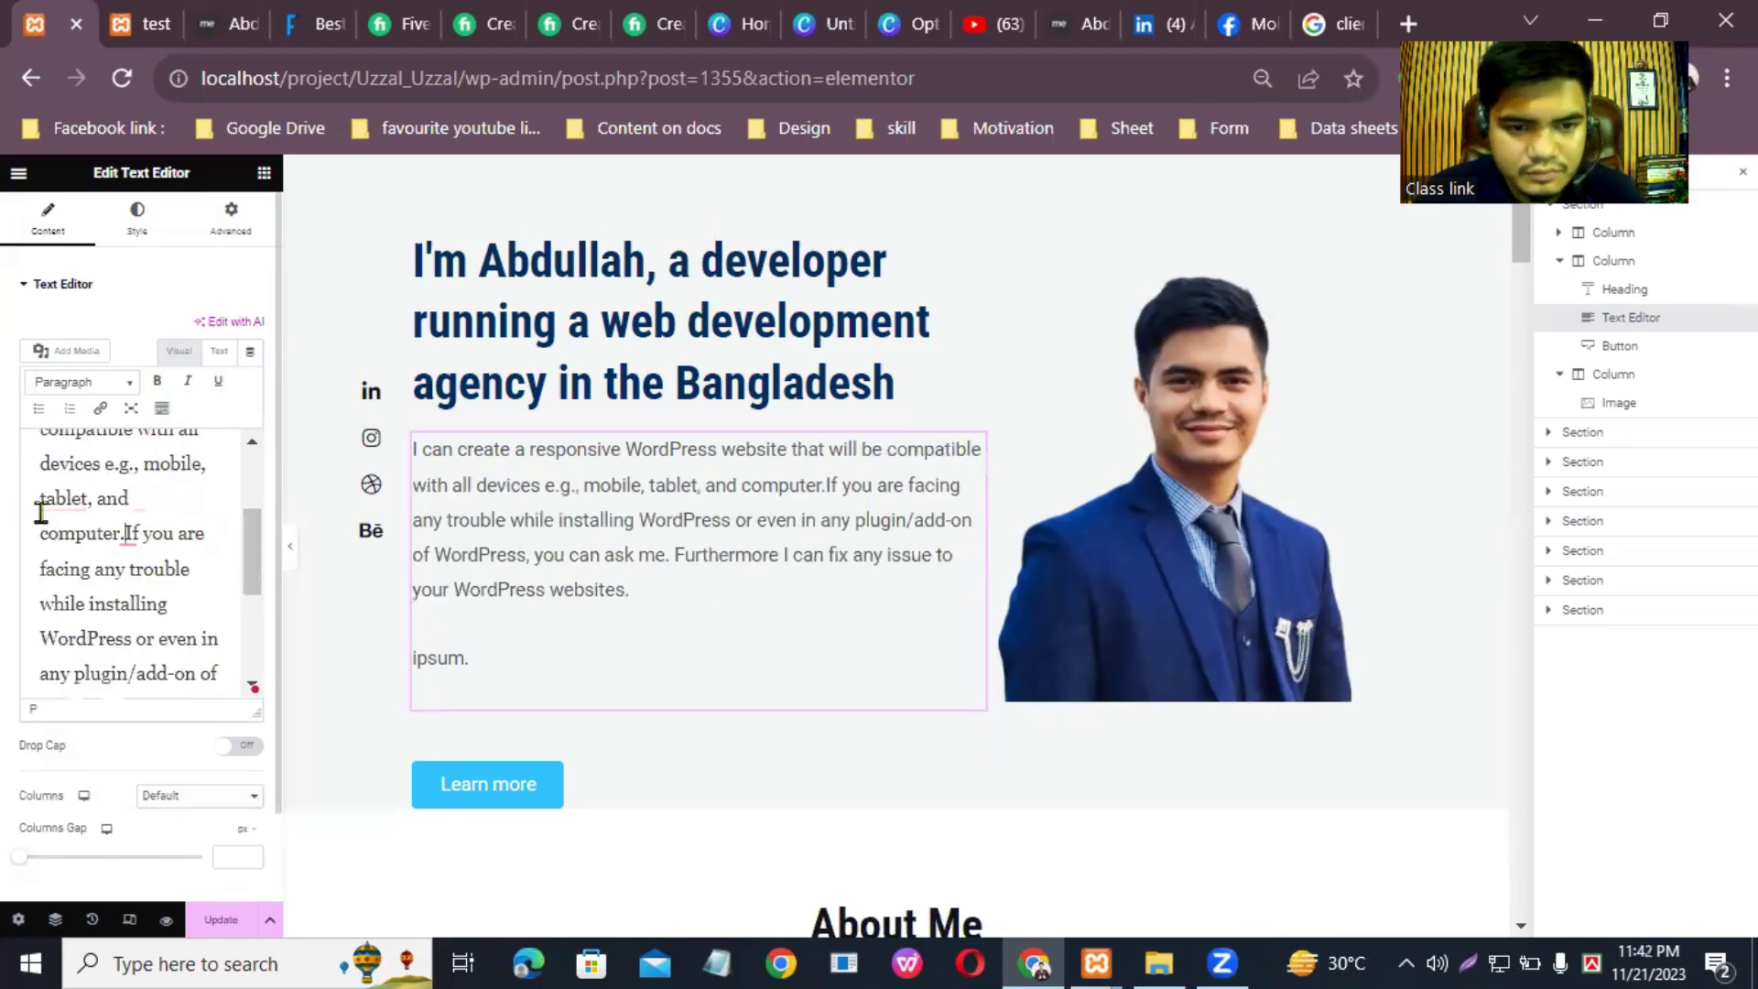
{"action": "scroll", "coordinate": [68, 558], "scroll_direction": "down", "scroll_amount": 3}
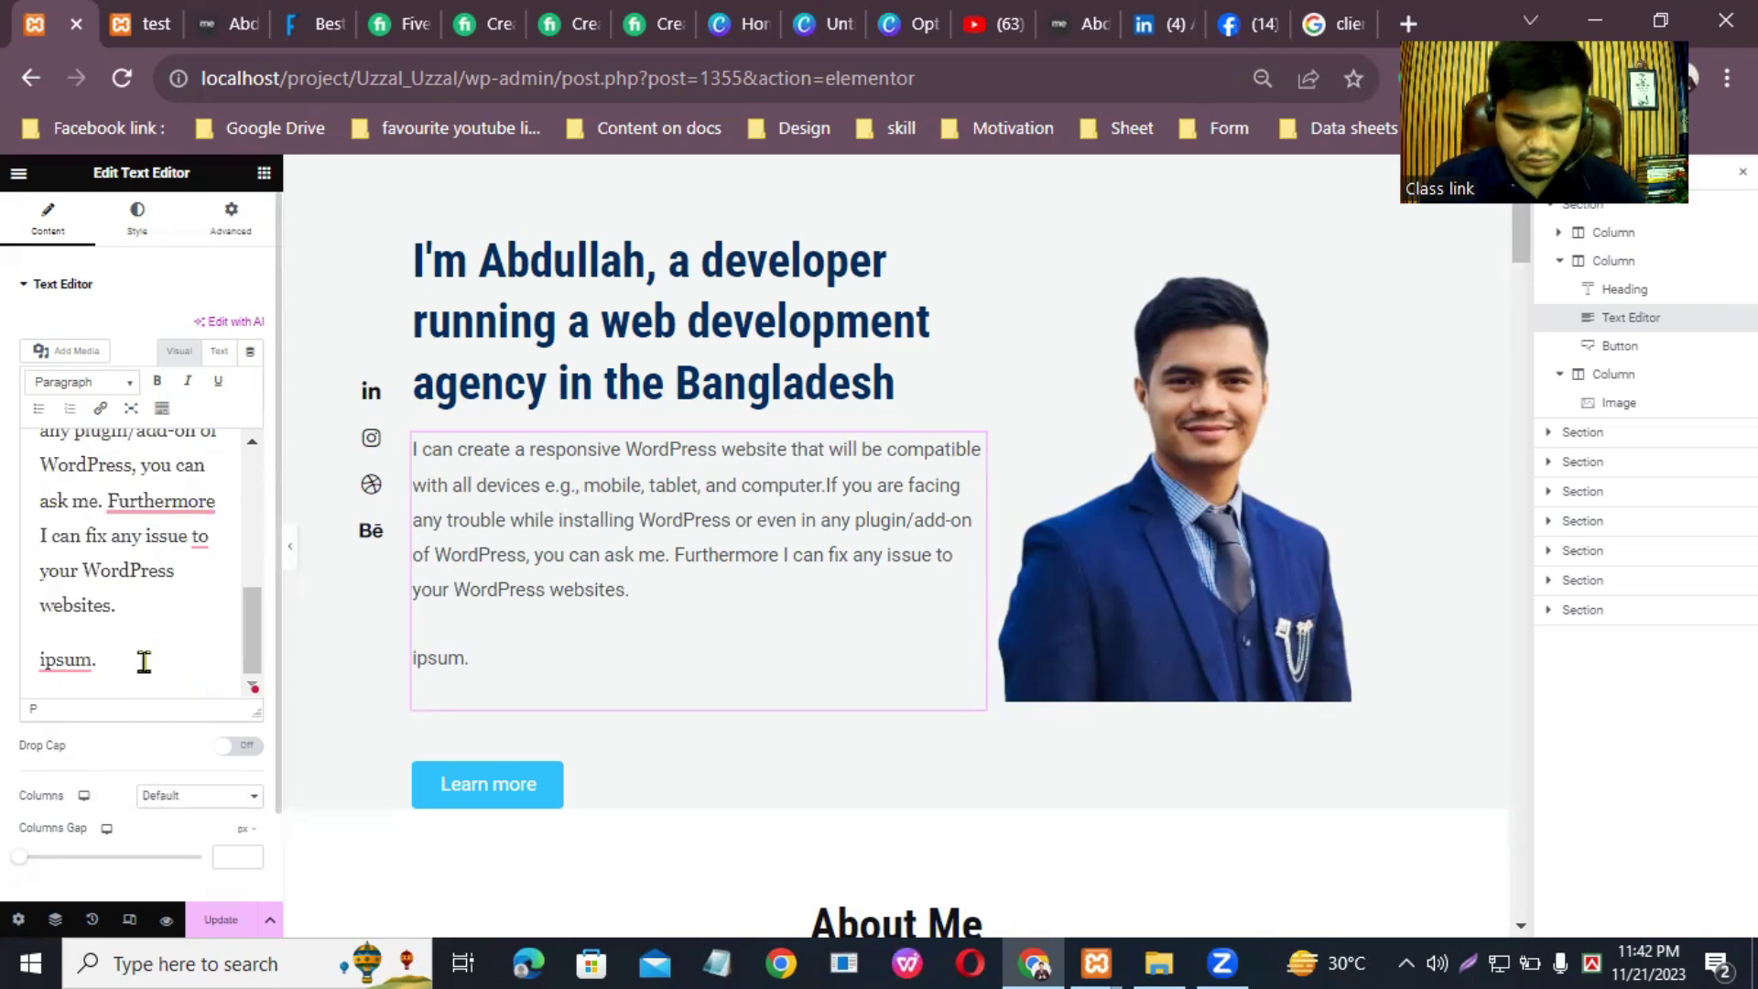
{"action": "left_click", "coordinate": [143, 661]}
{"action": "key", "text": "BackSpace"}
{"action": "key", "text": "BackSpace"}
{"action": "key", "text": "BackSpace"}
{"action": "key", "text": "BackSpace"}
{"action": "key", "text": "BackSpace"}
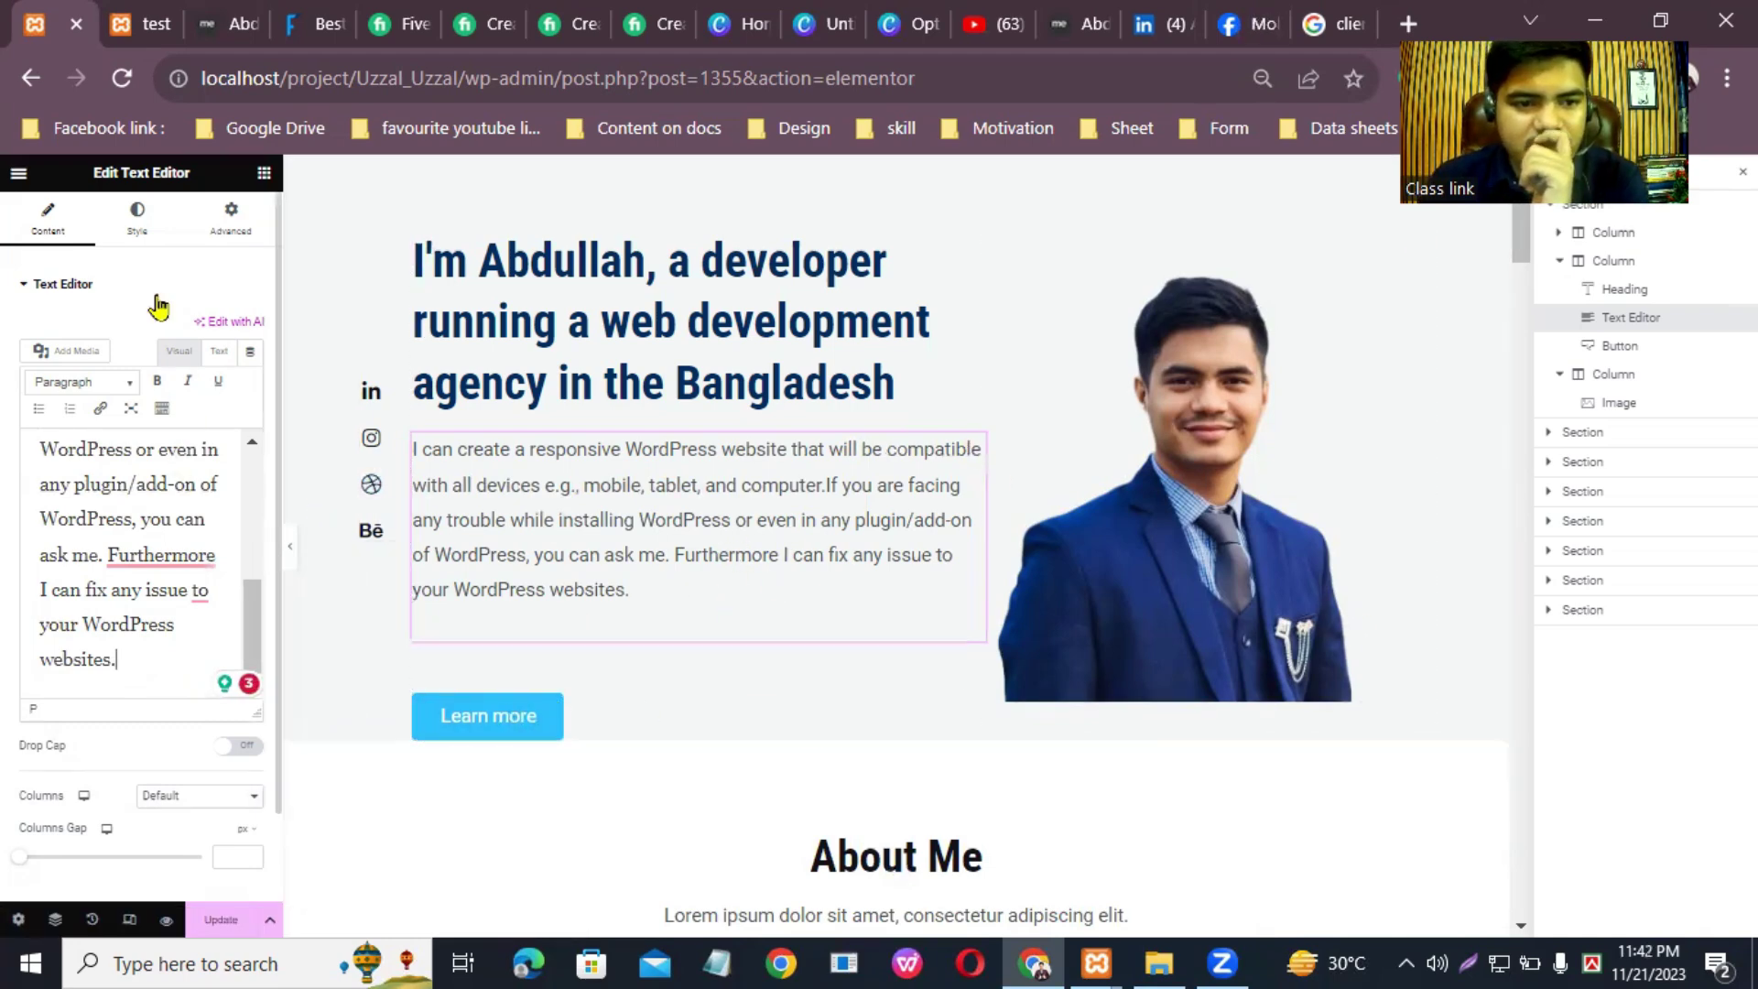
Step: Style the hero paragraph left-aligned, black, at 14 px font size
{"action": "left_click", "coordinate": [136, 224]}
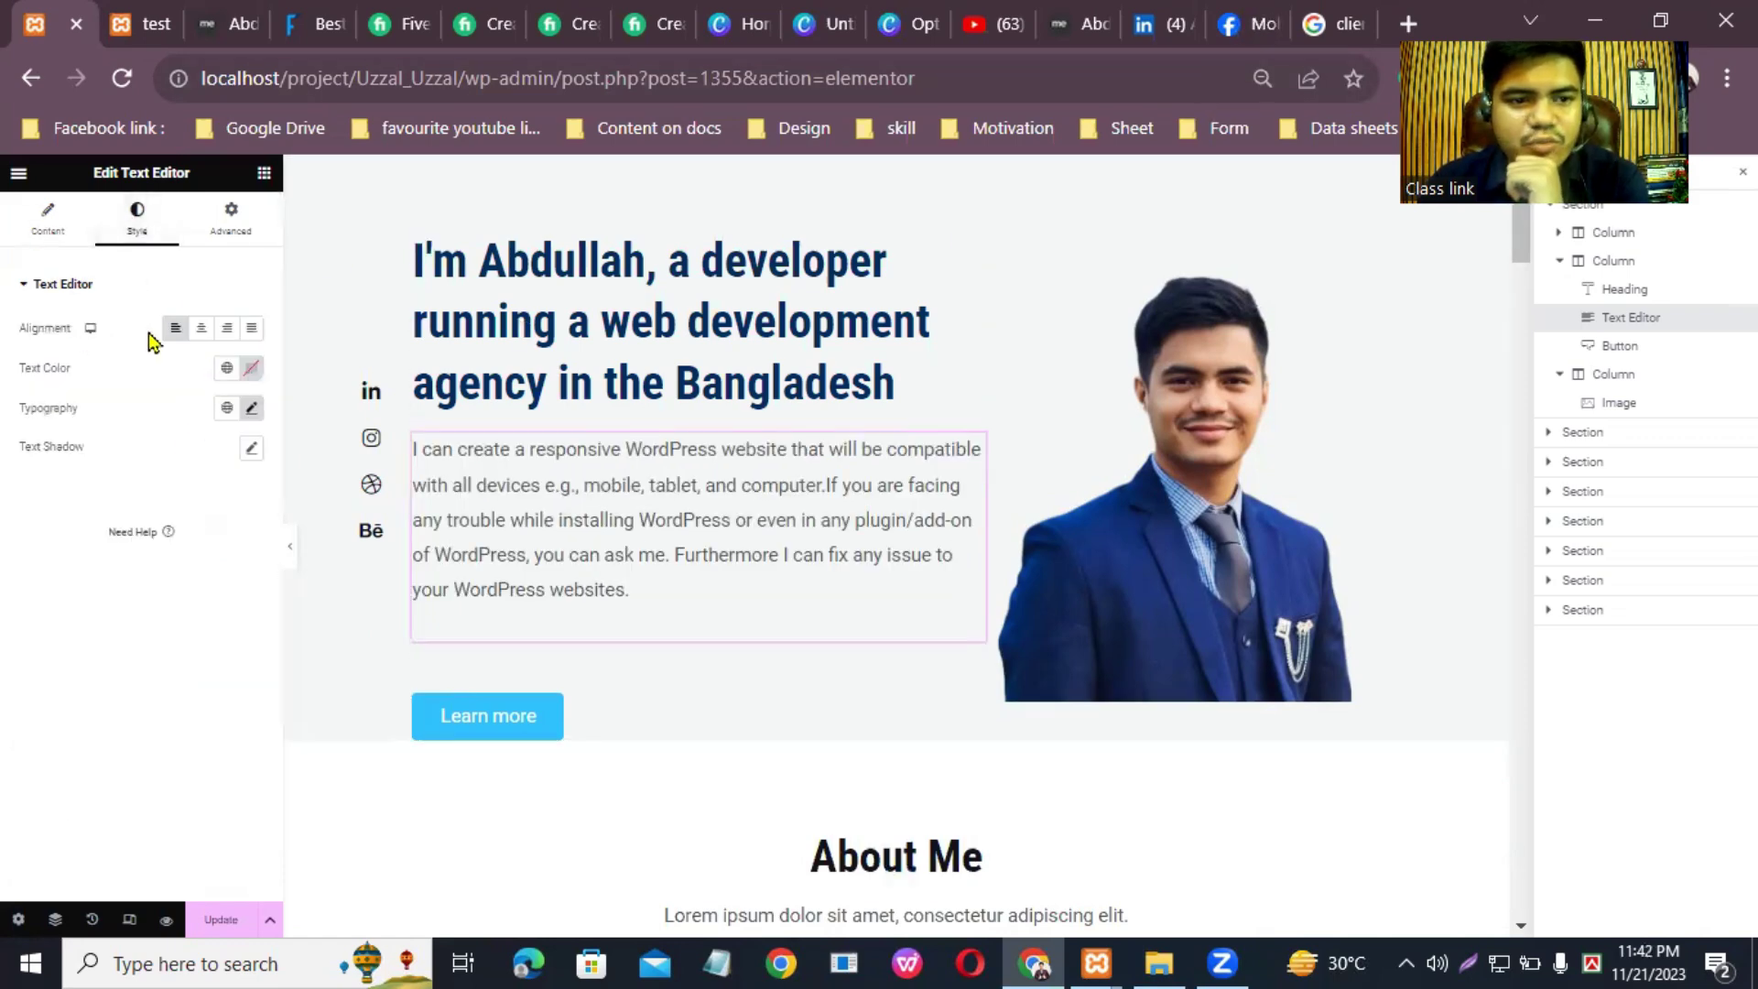
{"action": "left_click", "coordinate": [202, 329]}
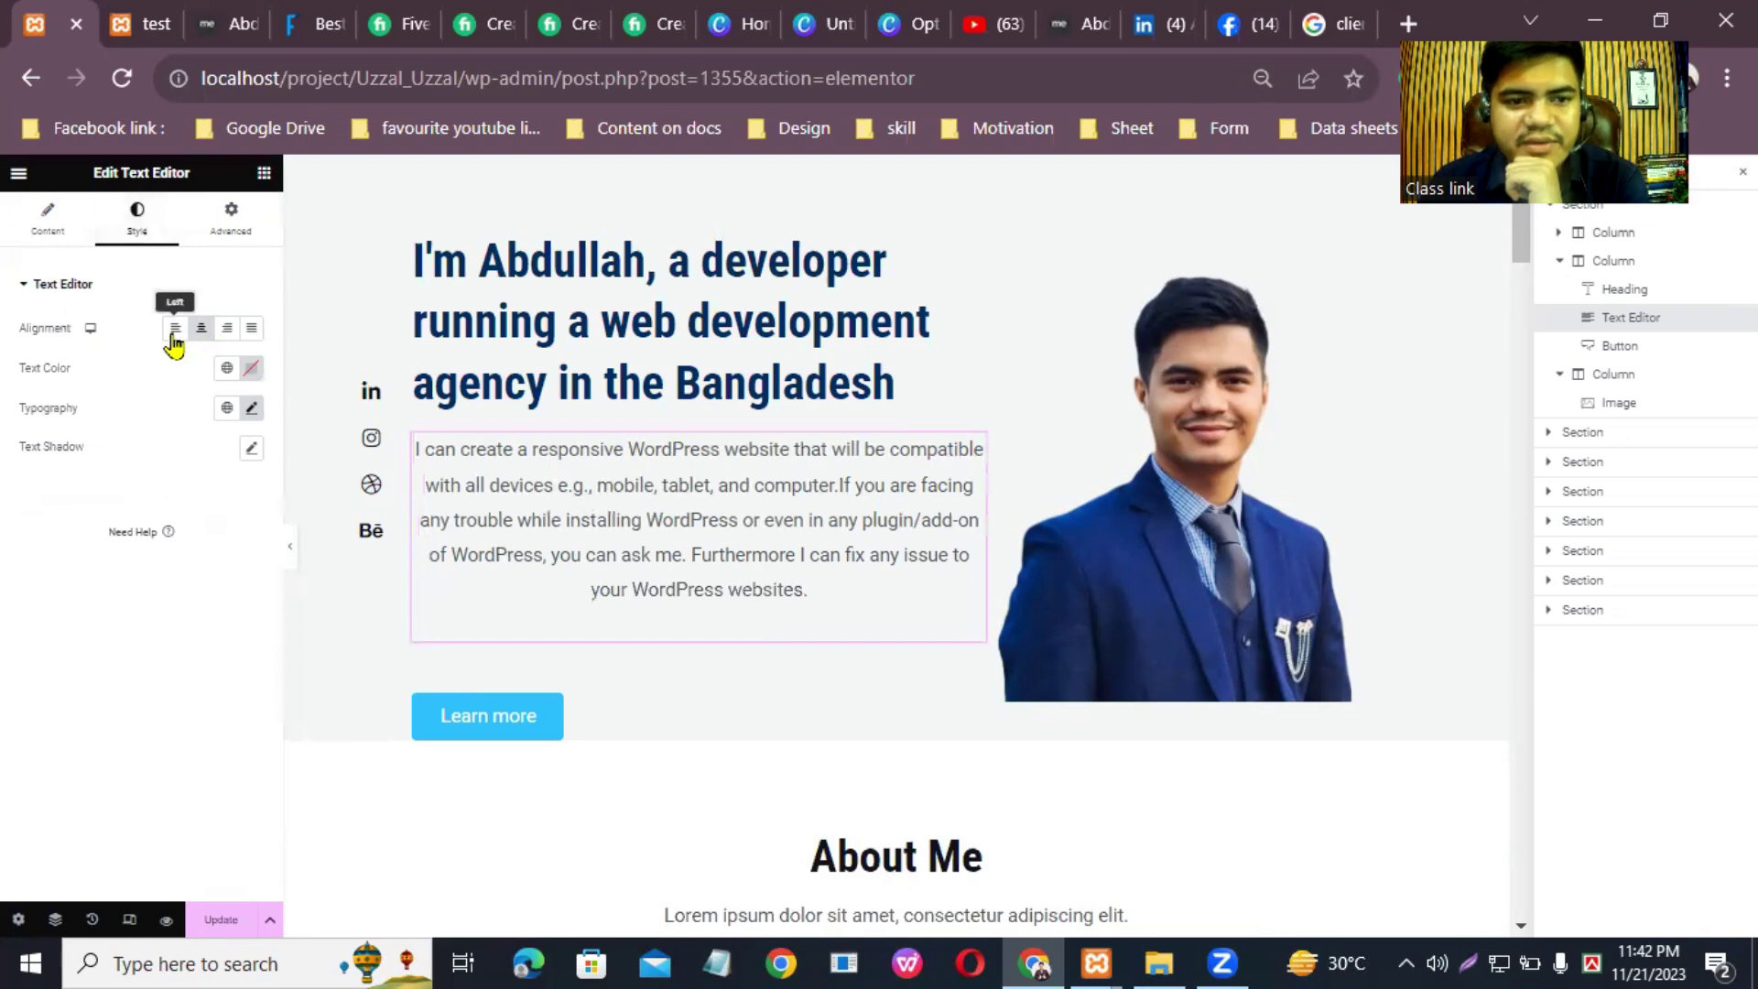
{"action": "left_click", "coordinate": [175, 329]}
{"action": "left_click", "coordinate": [252, 369]}
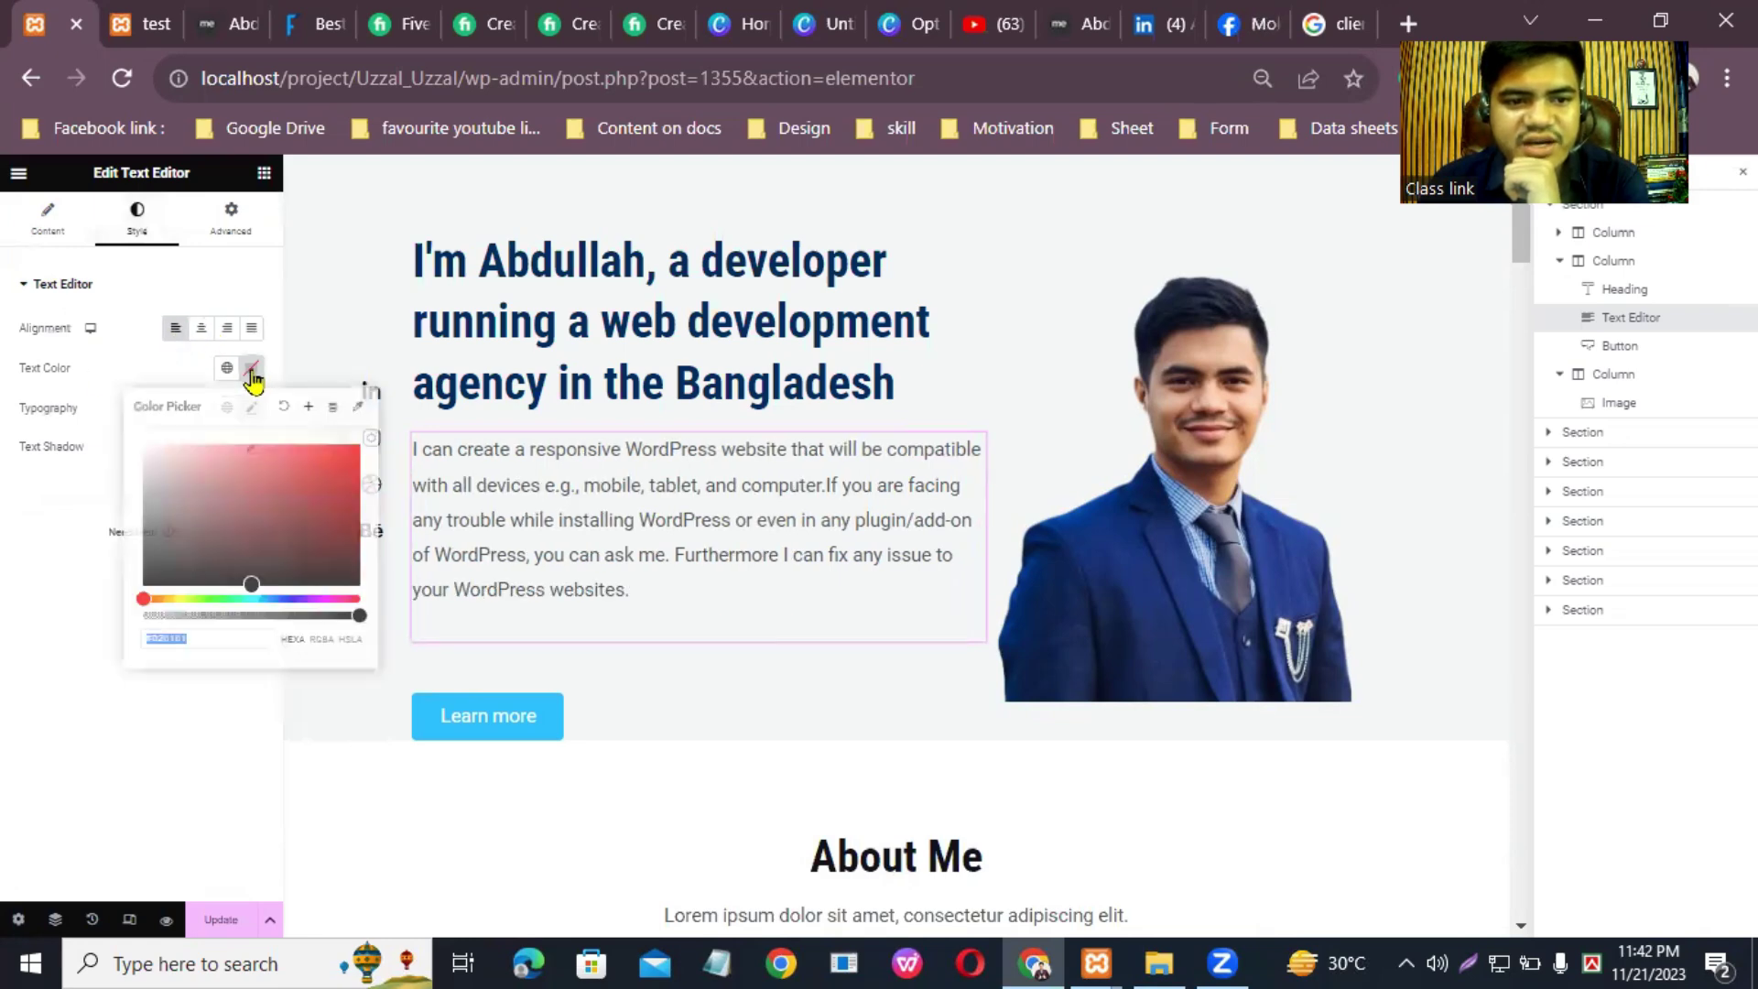
{"action": "left_click", "coordinate": [252, 407]}
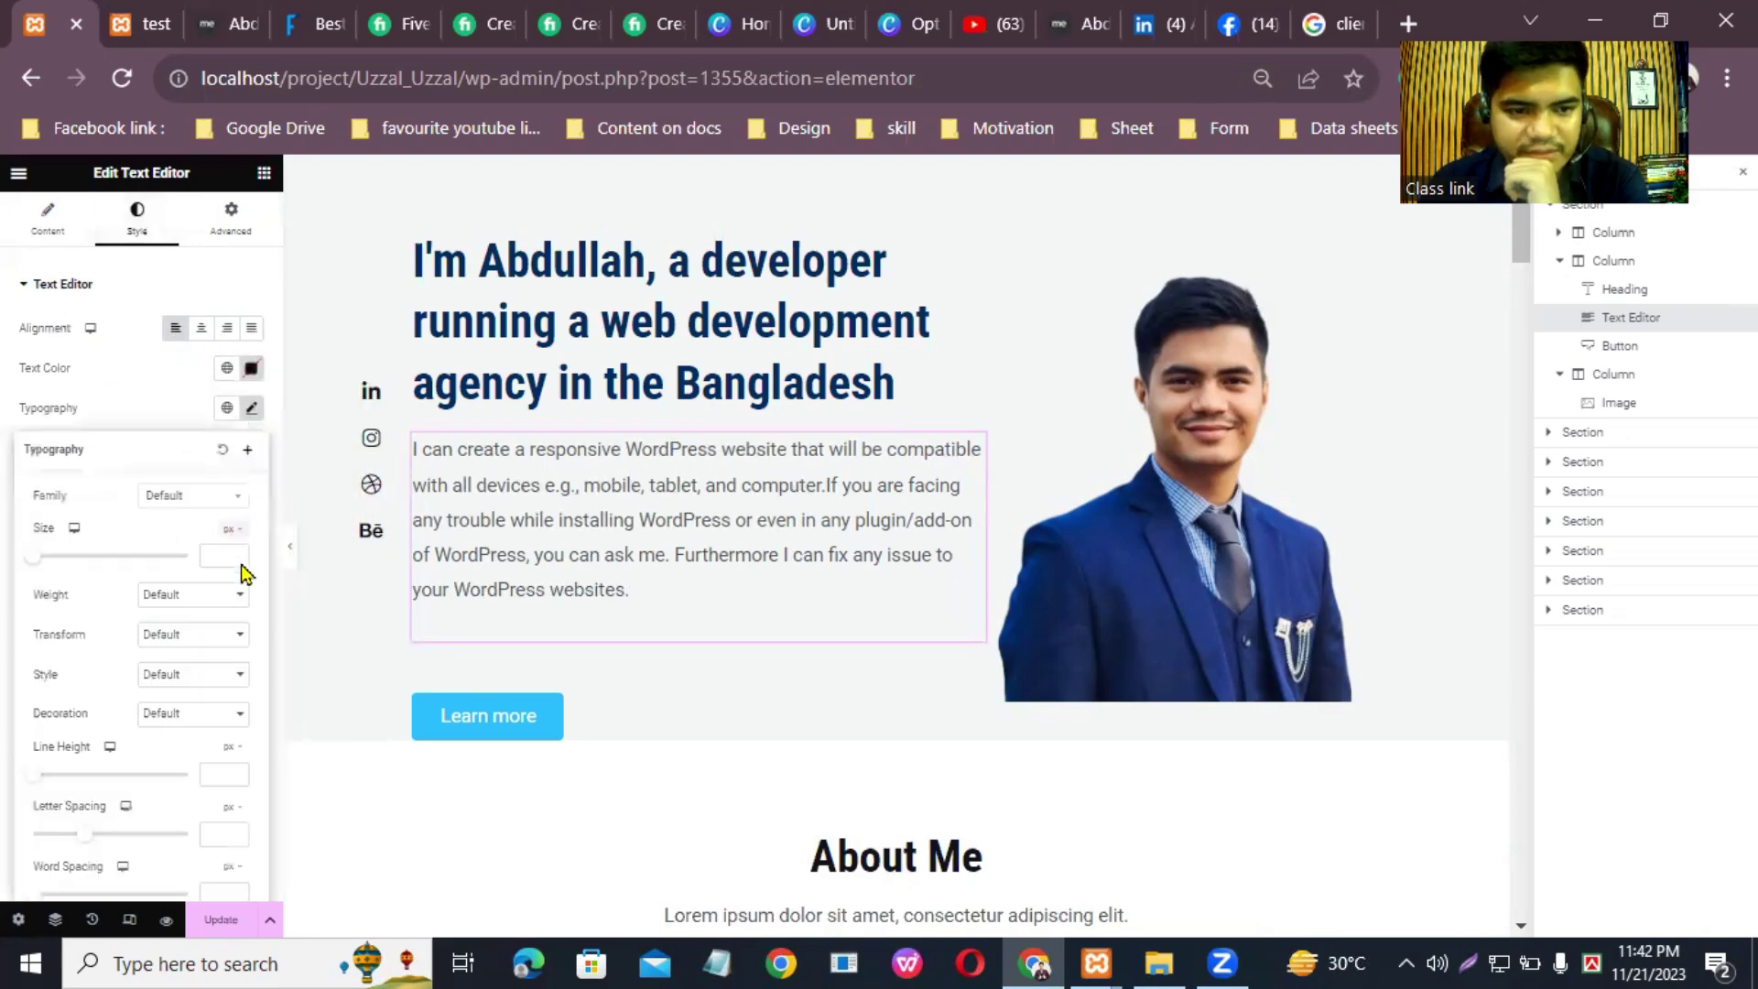
{"action": "left_click_drag", "start_coordinate": [35, 566], "coordinate": [45, 568]}
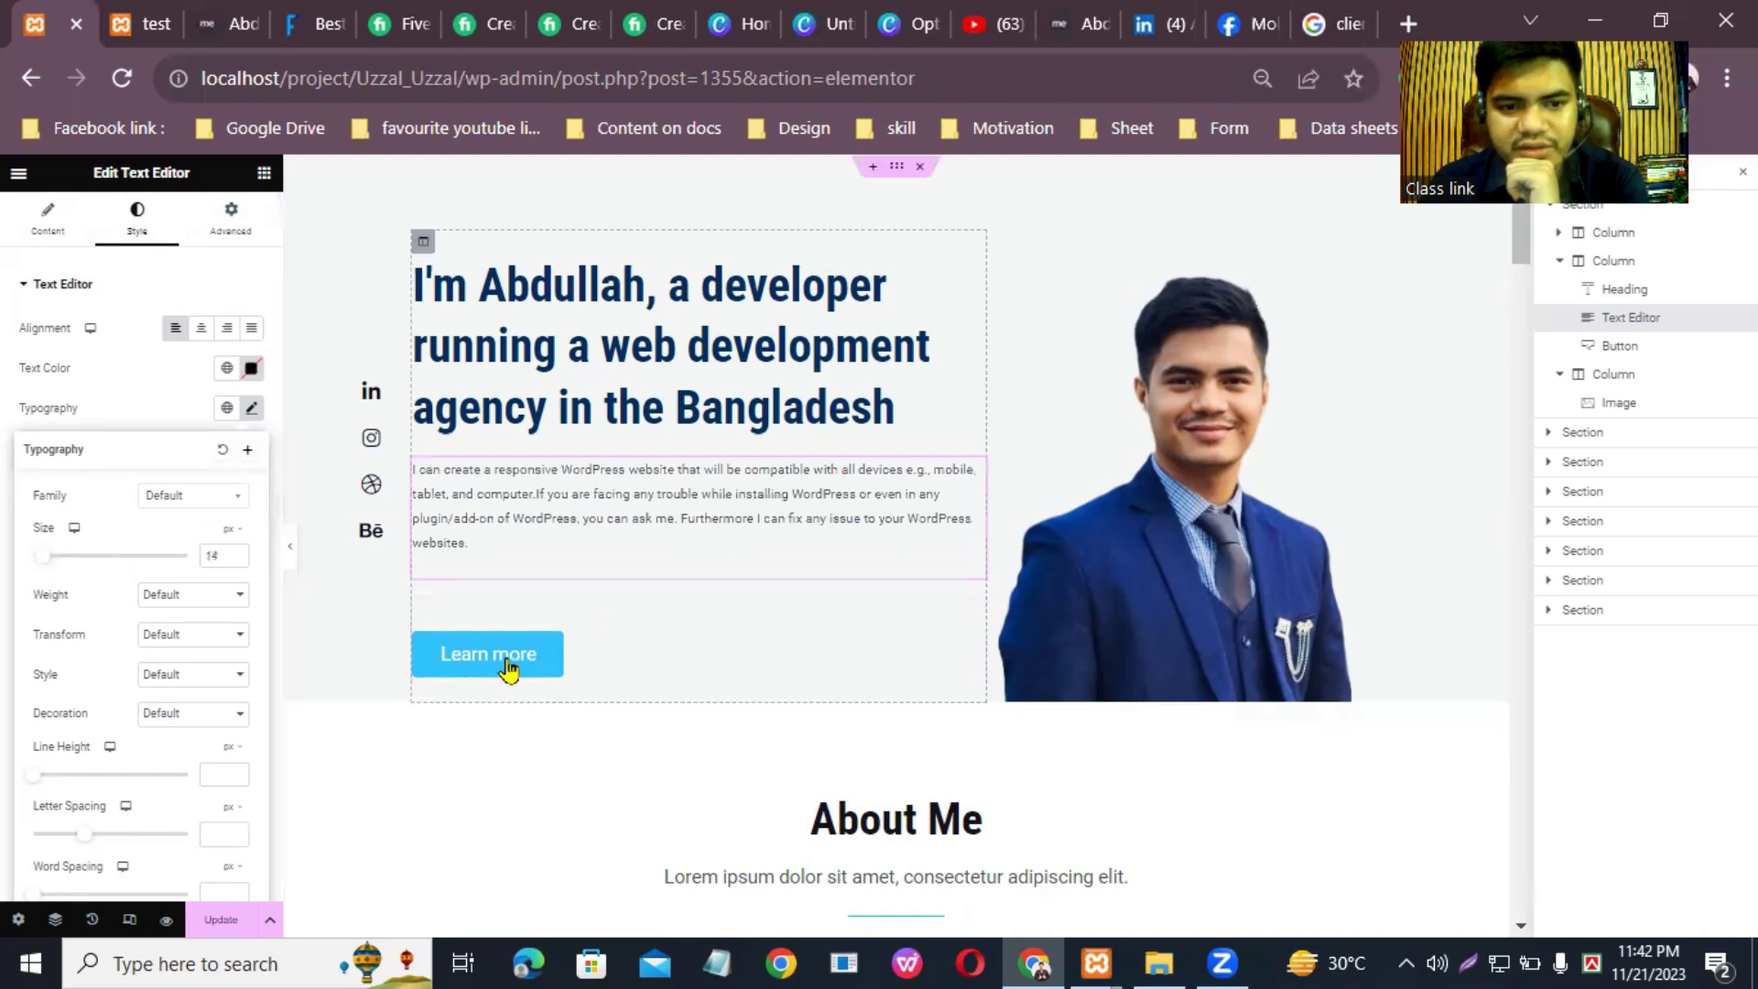
{"action": "left_click", "coordinate": [976, 611]}
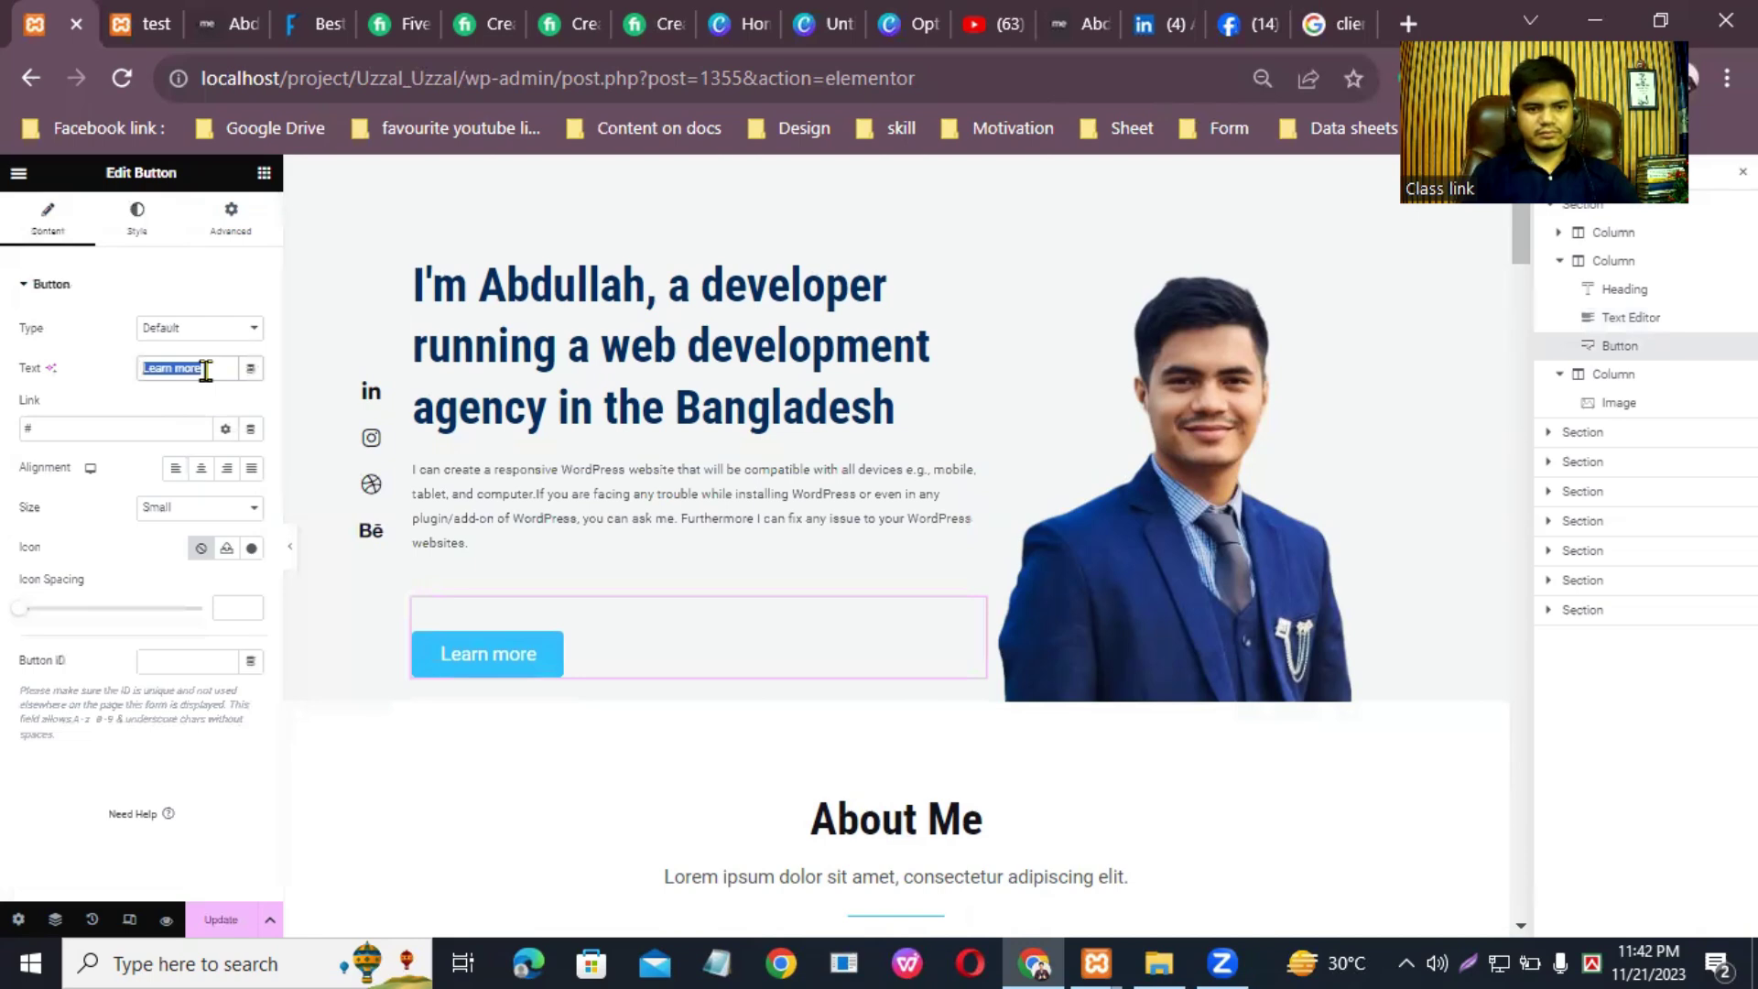
Step: Relabel the button "Learn About Me" and give it a 25 px border radius
{"action": "type", "text": "Le"}
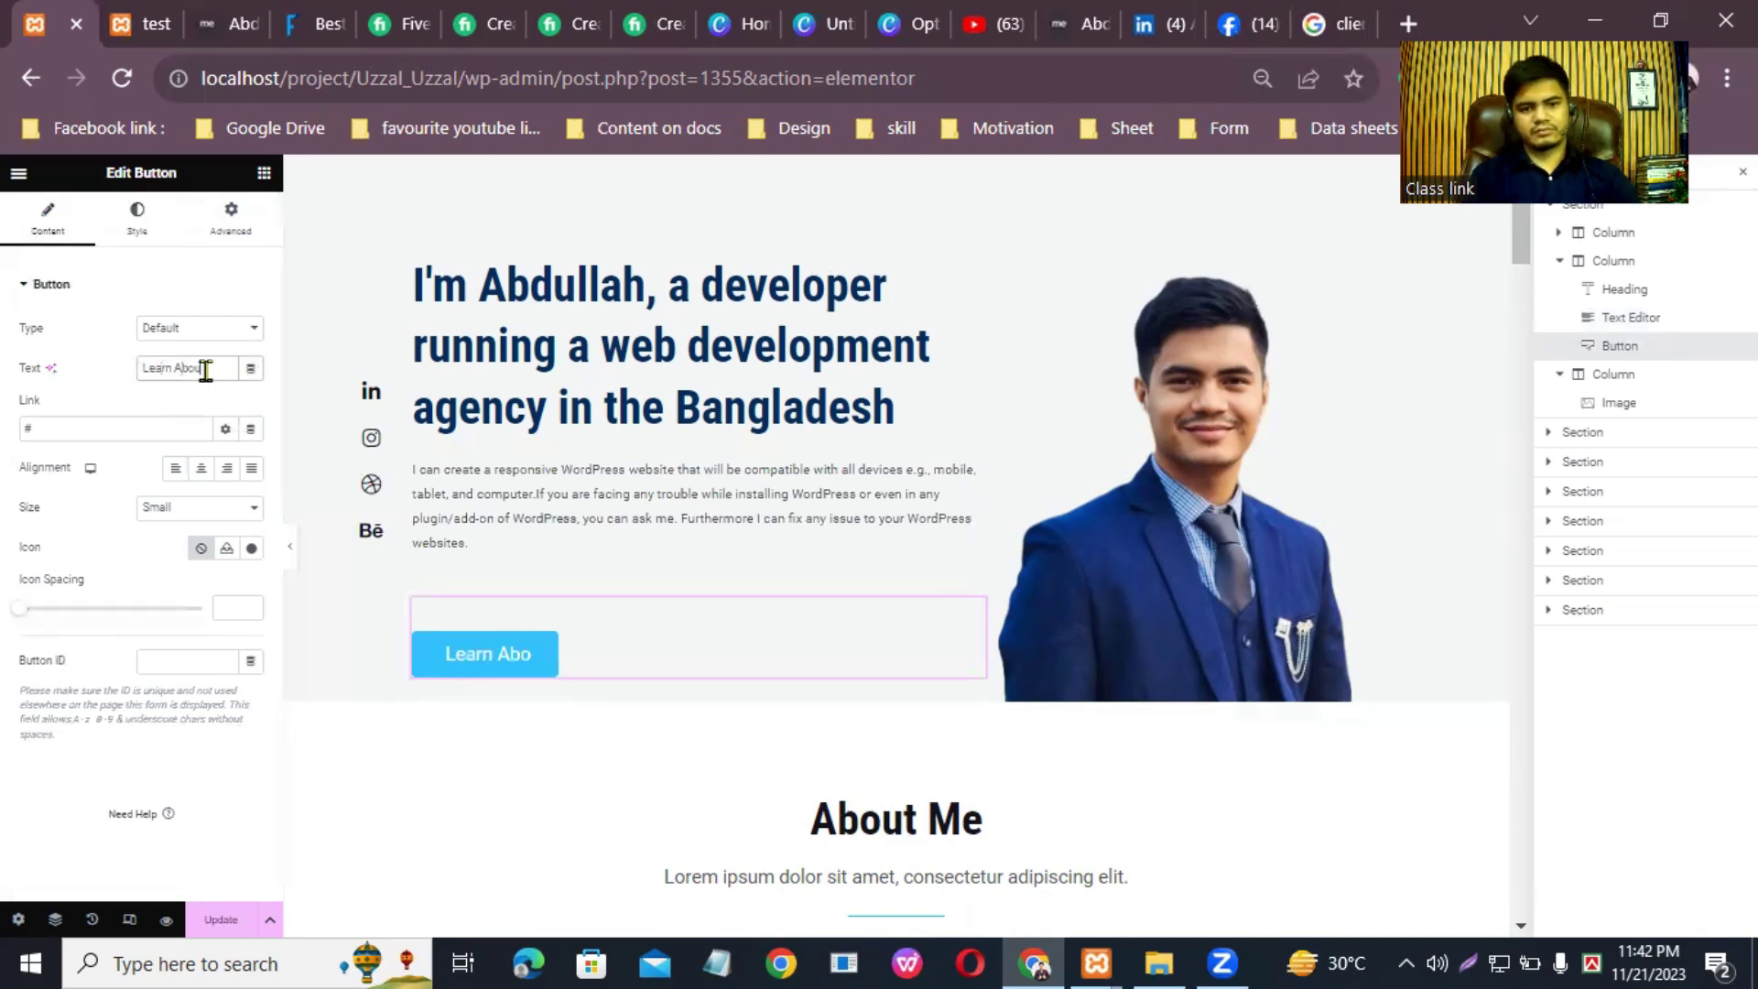
{"action": "type", "text": "arn About Me"}
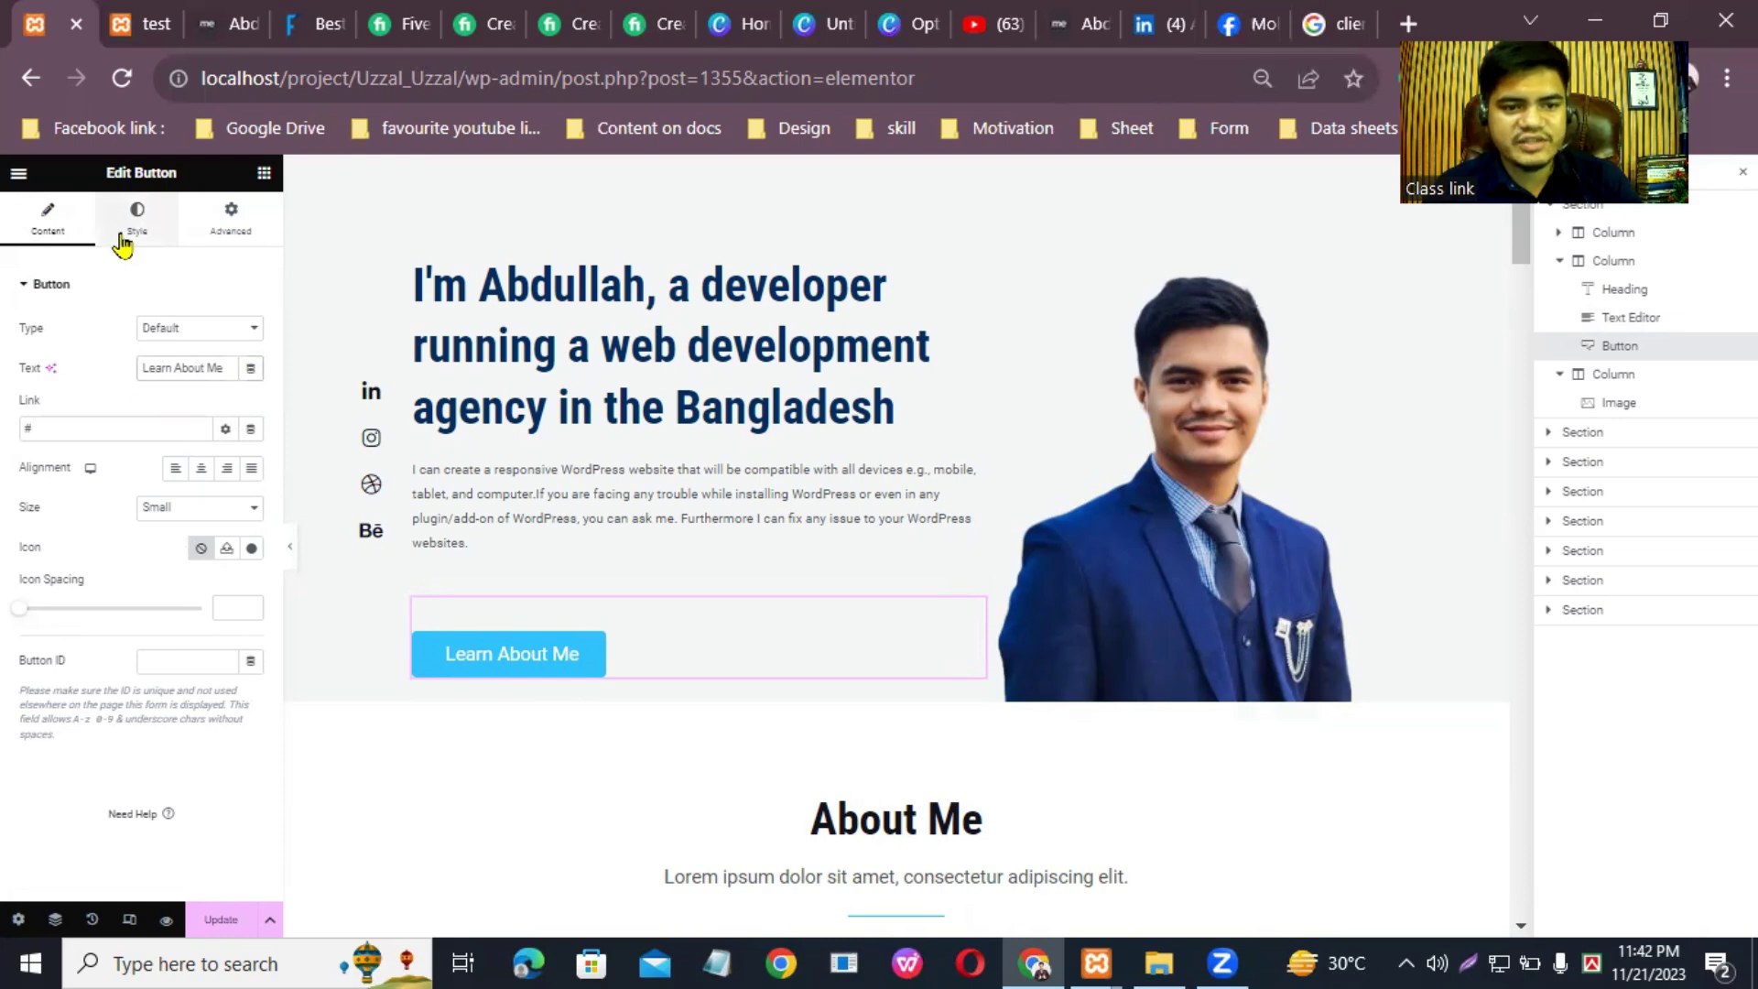
{"action": "left_click", "coordinate": [138, 218]}
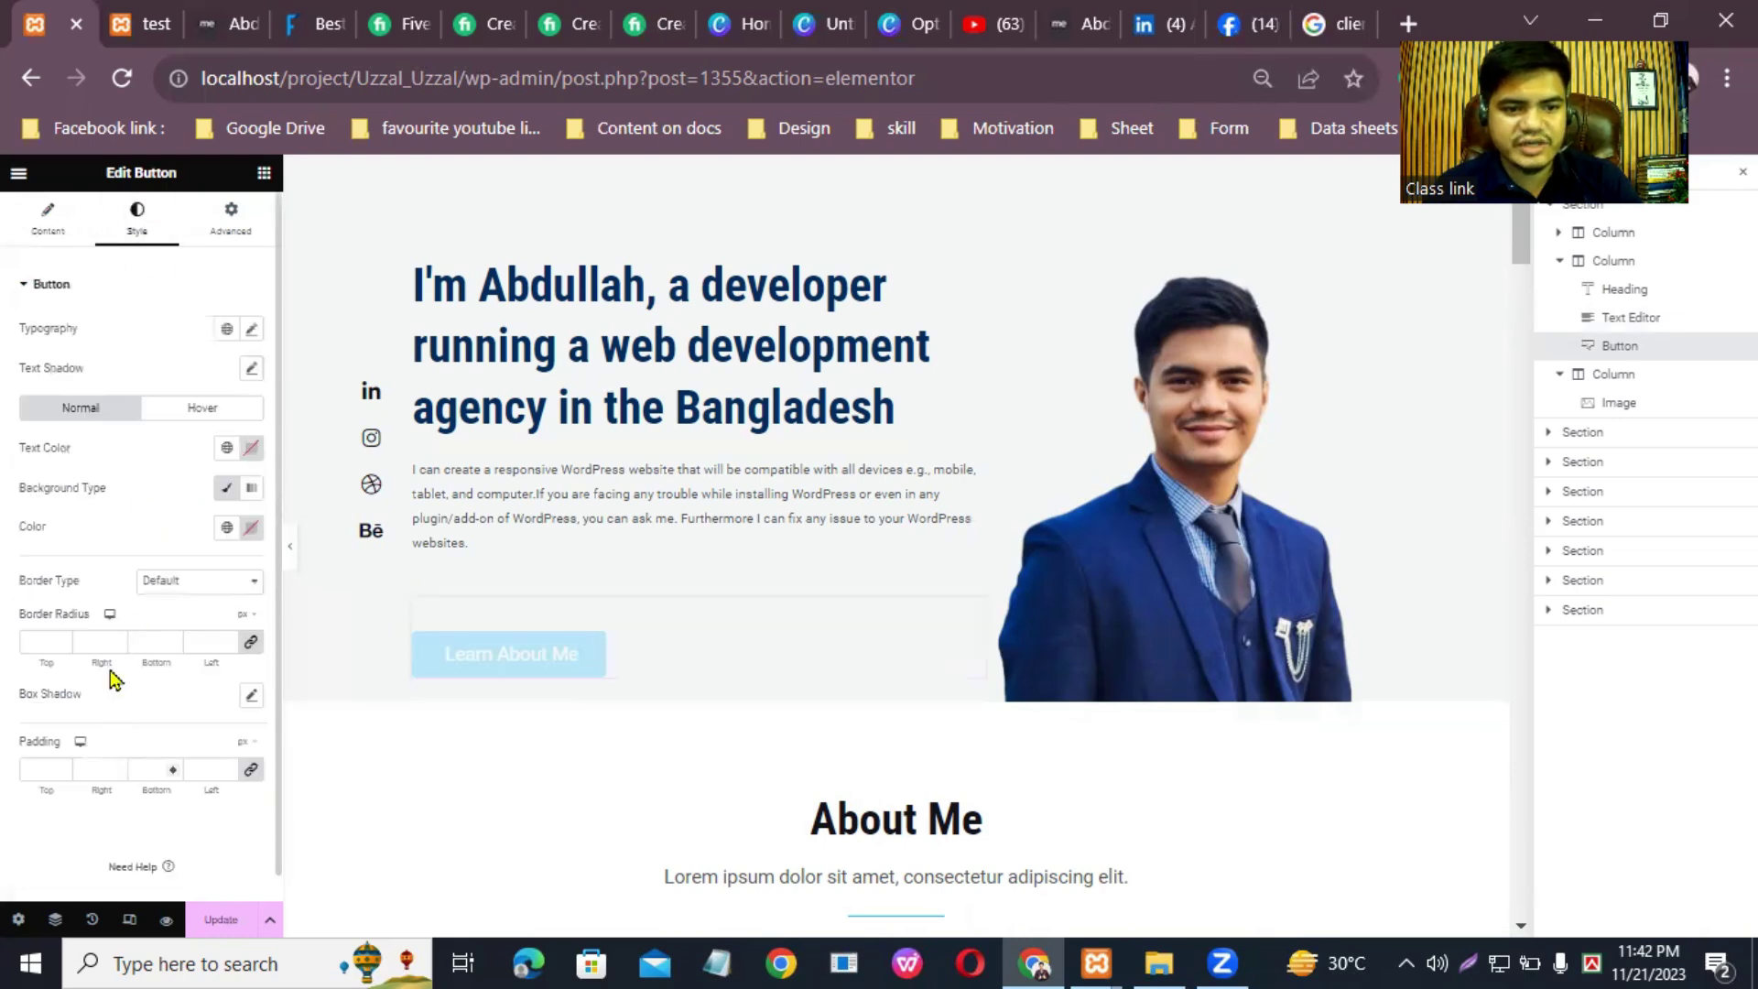
{"action": "left_click", "coordinate": [43, 641]}
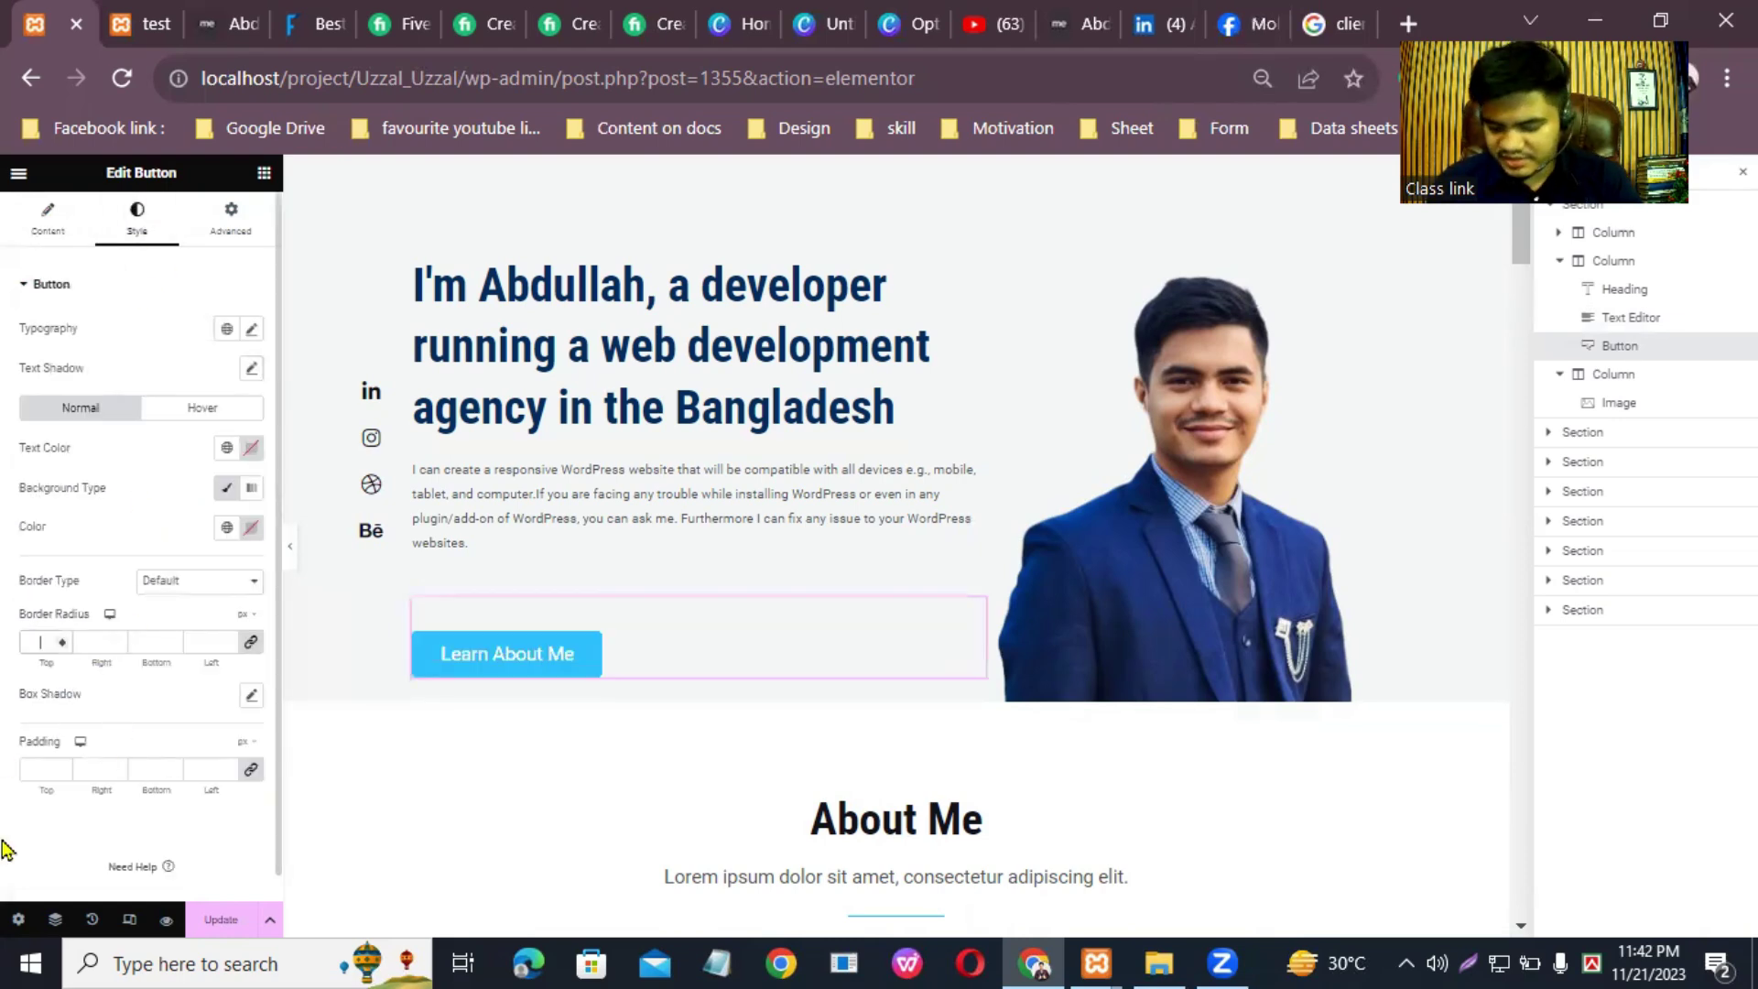
{"action": "type", "text": "25"}
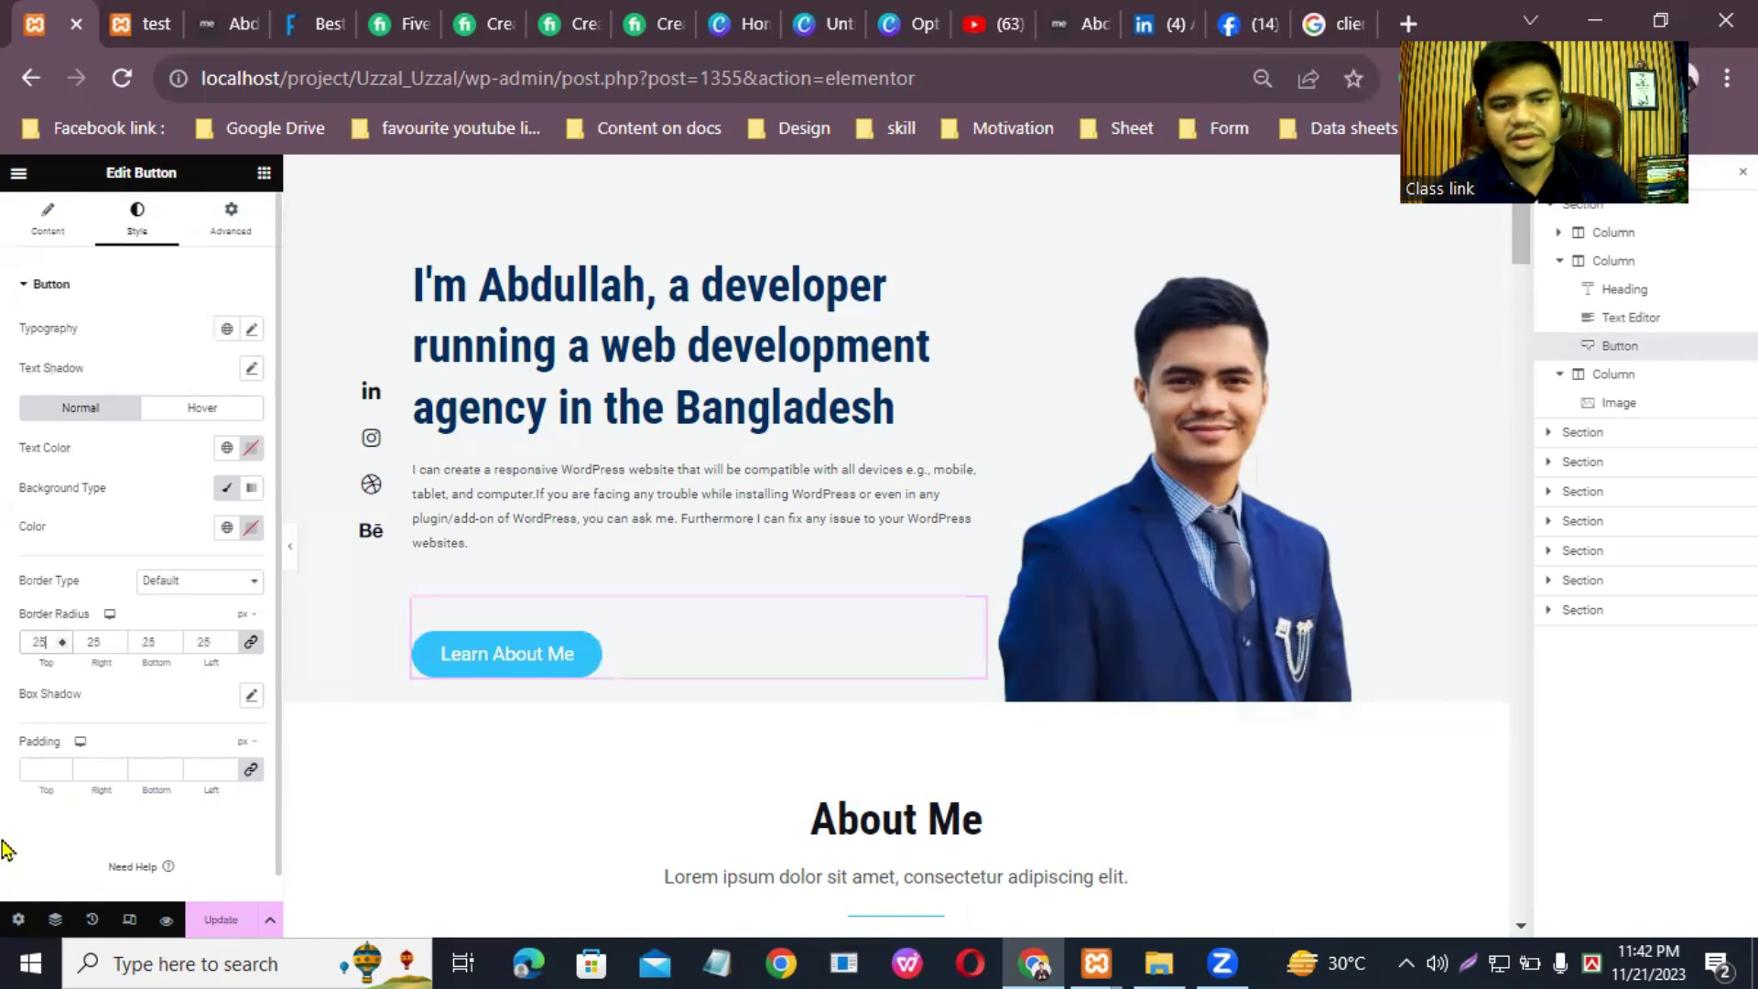
Step: Set the button's classic background colour to dark red #B64141
{"action": "left_click", "coordinate": [227, 487]}
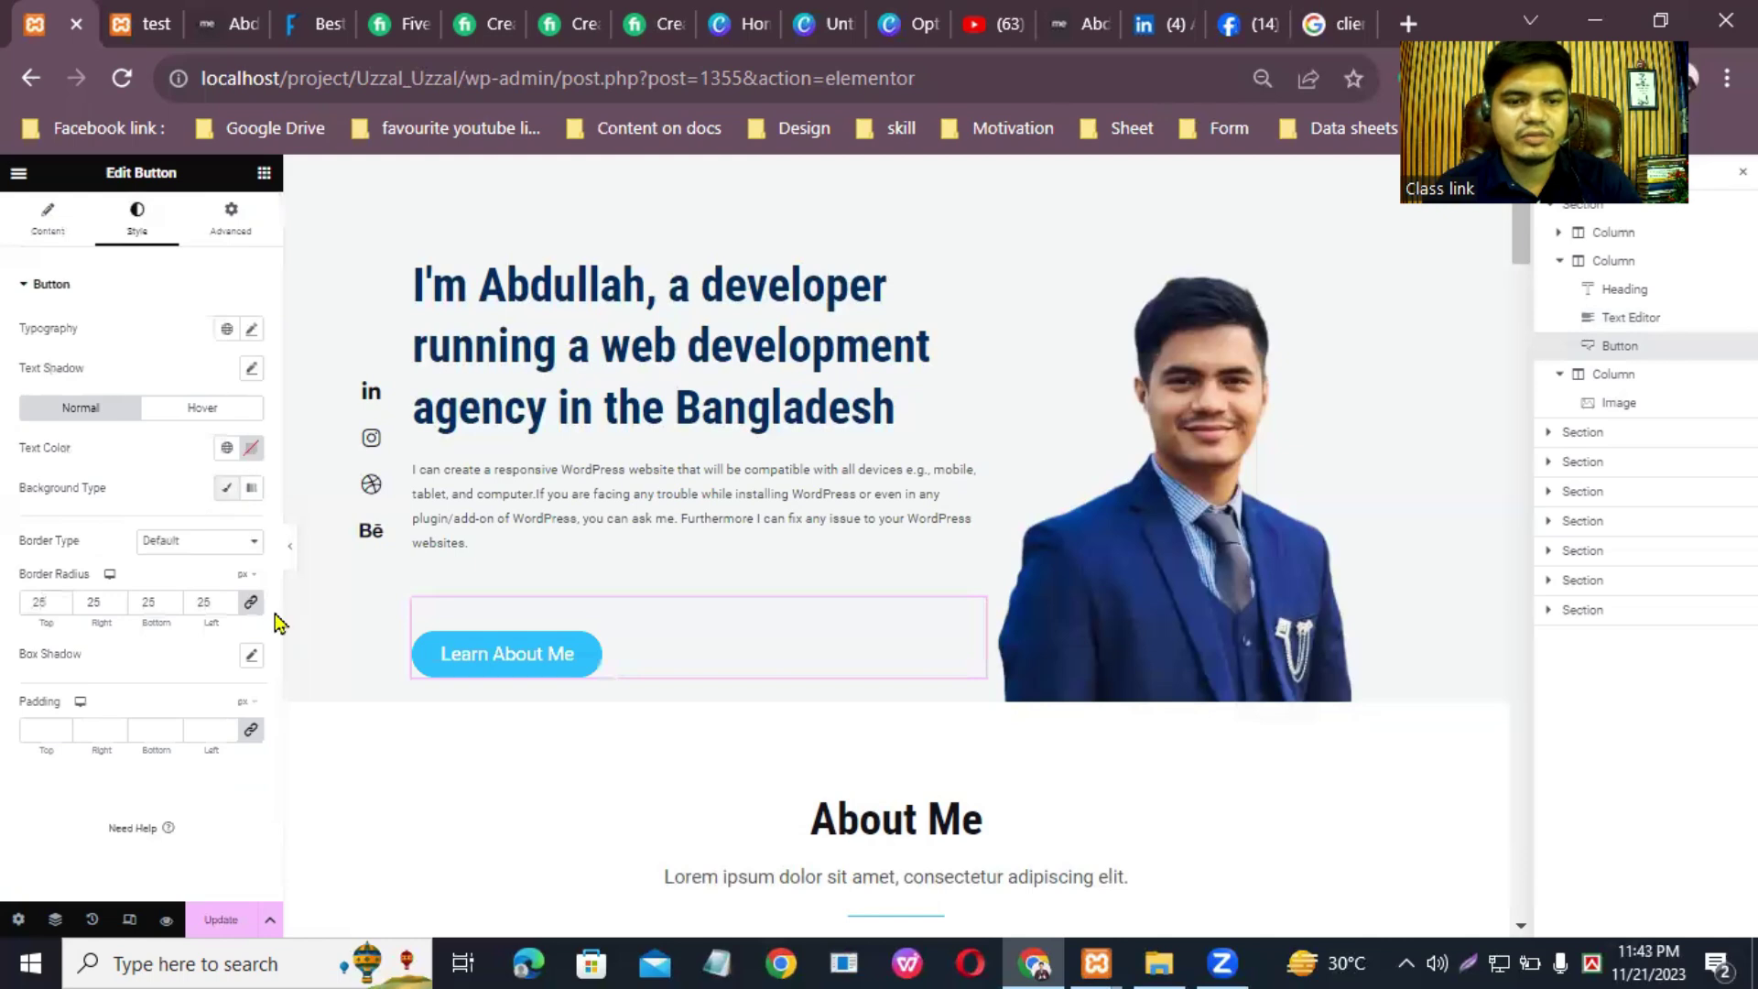
{"action": "left_click", "coordinate": [228, 488]}
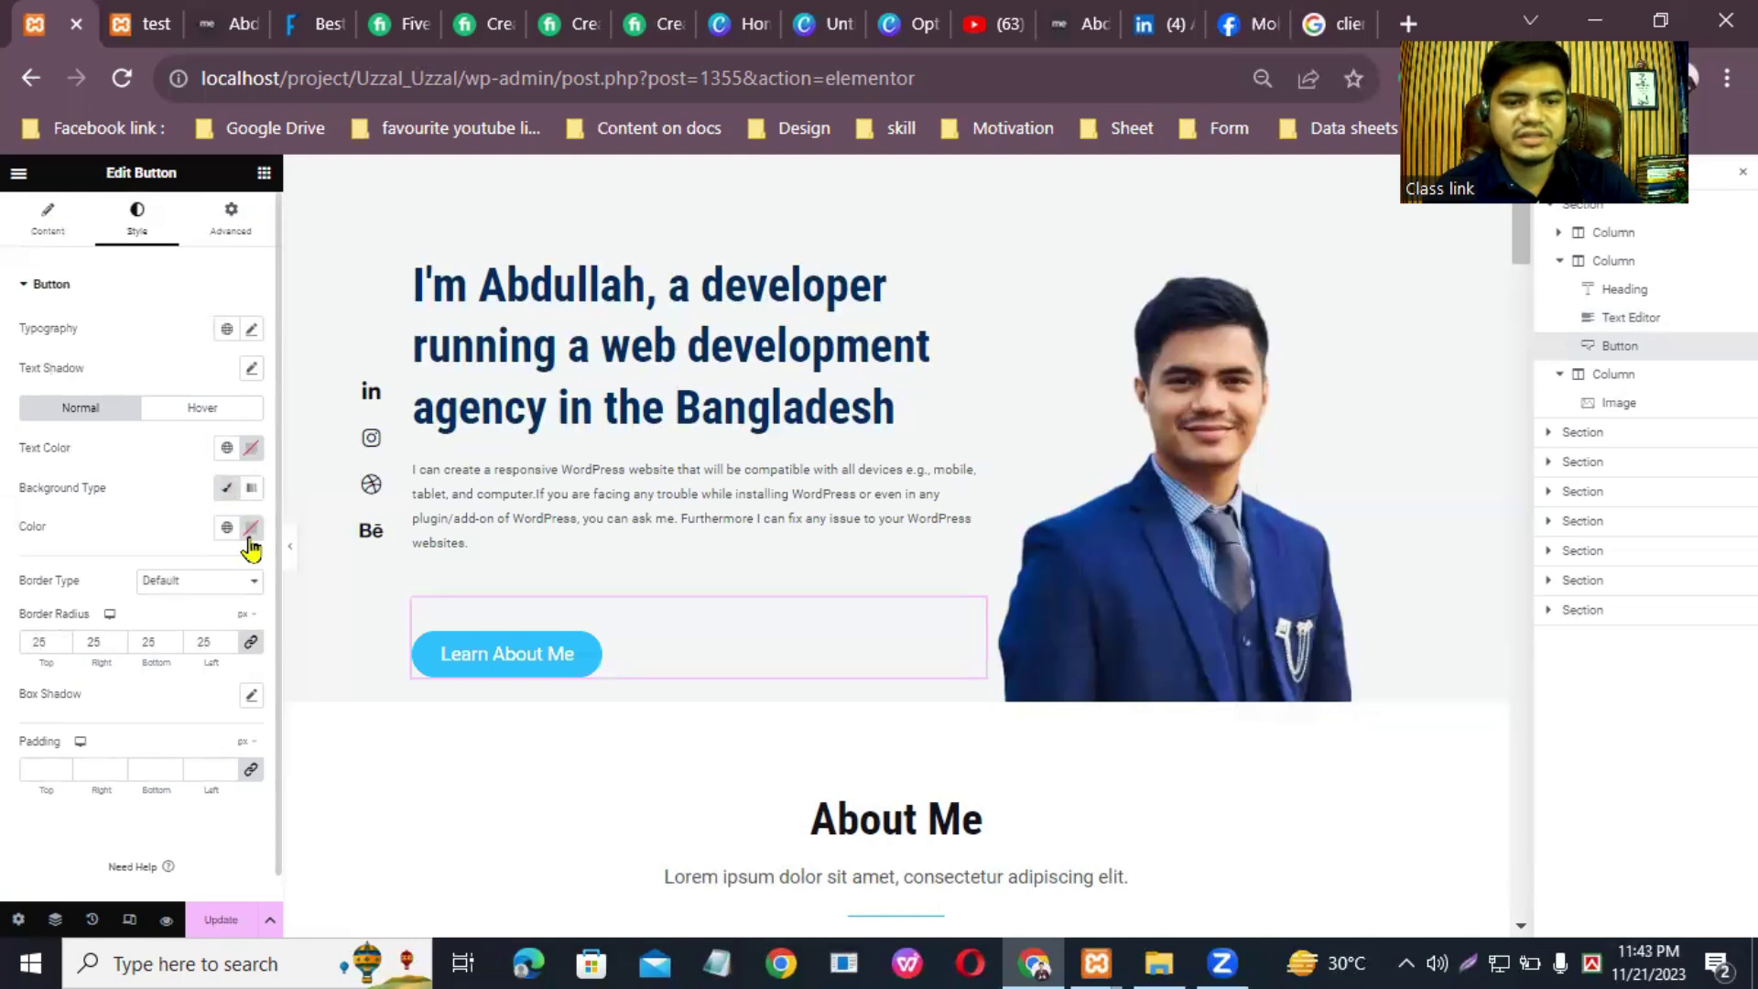
{"action": "left_click", "coordinate": [251, 528]}
{"action": "left_click", "coordinate": [266, 632]}
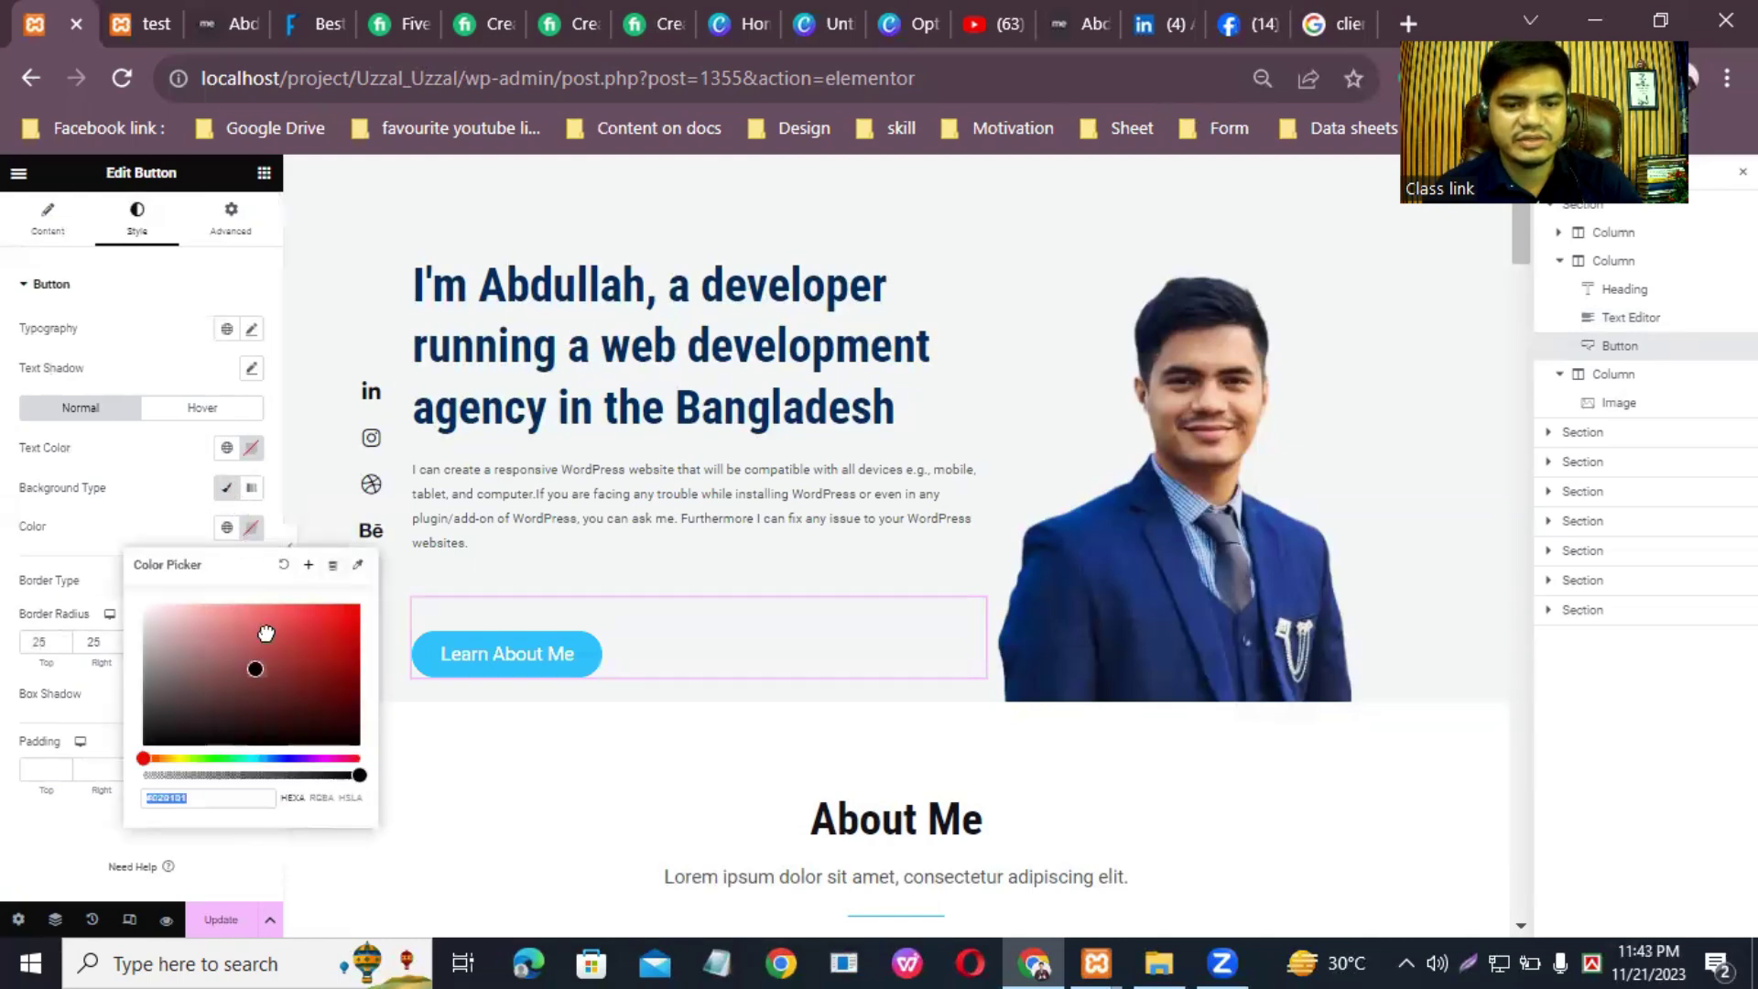
{"action": "left_click", "coordinate": [281, 643]}
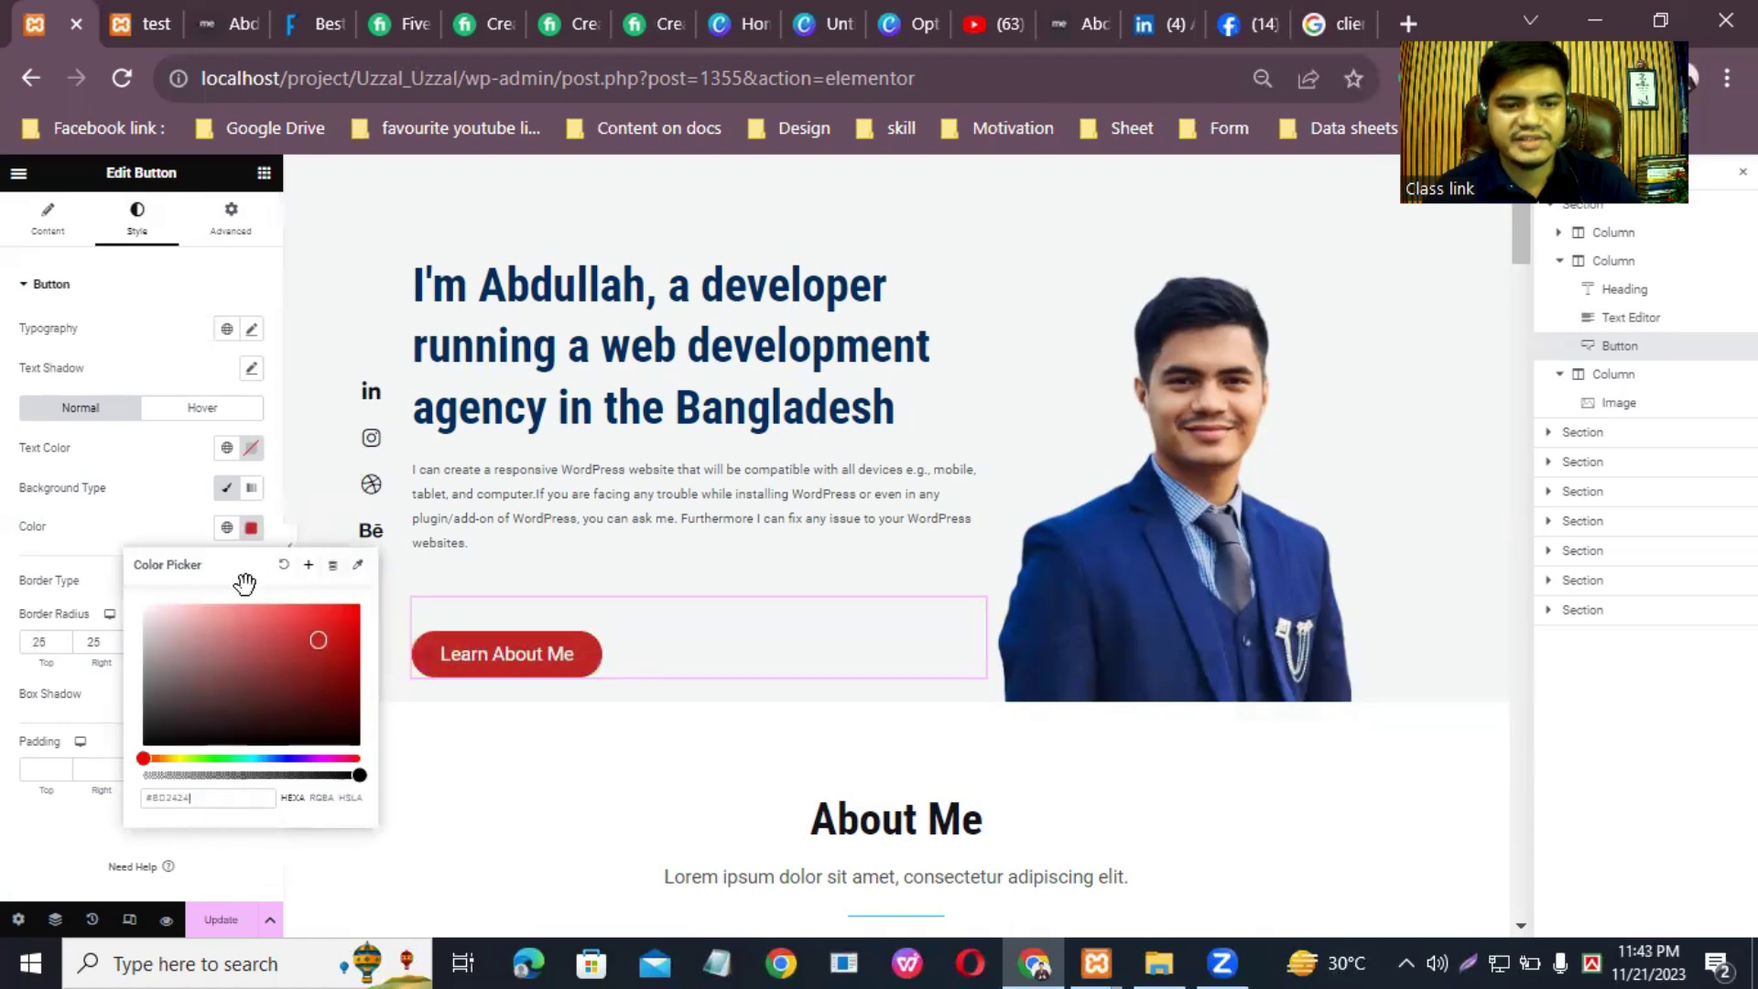
{"action": "left_click", "coordinate": [294, 497]}
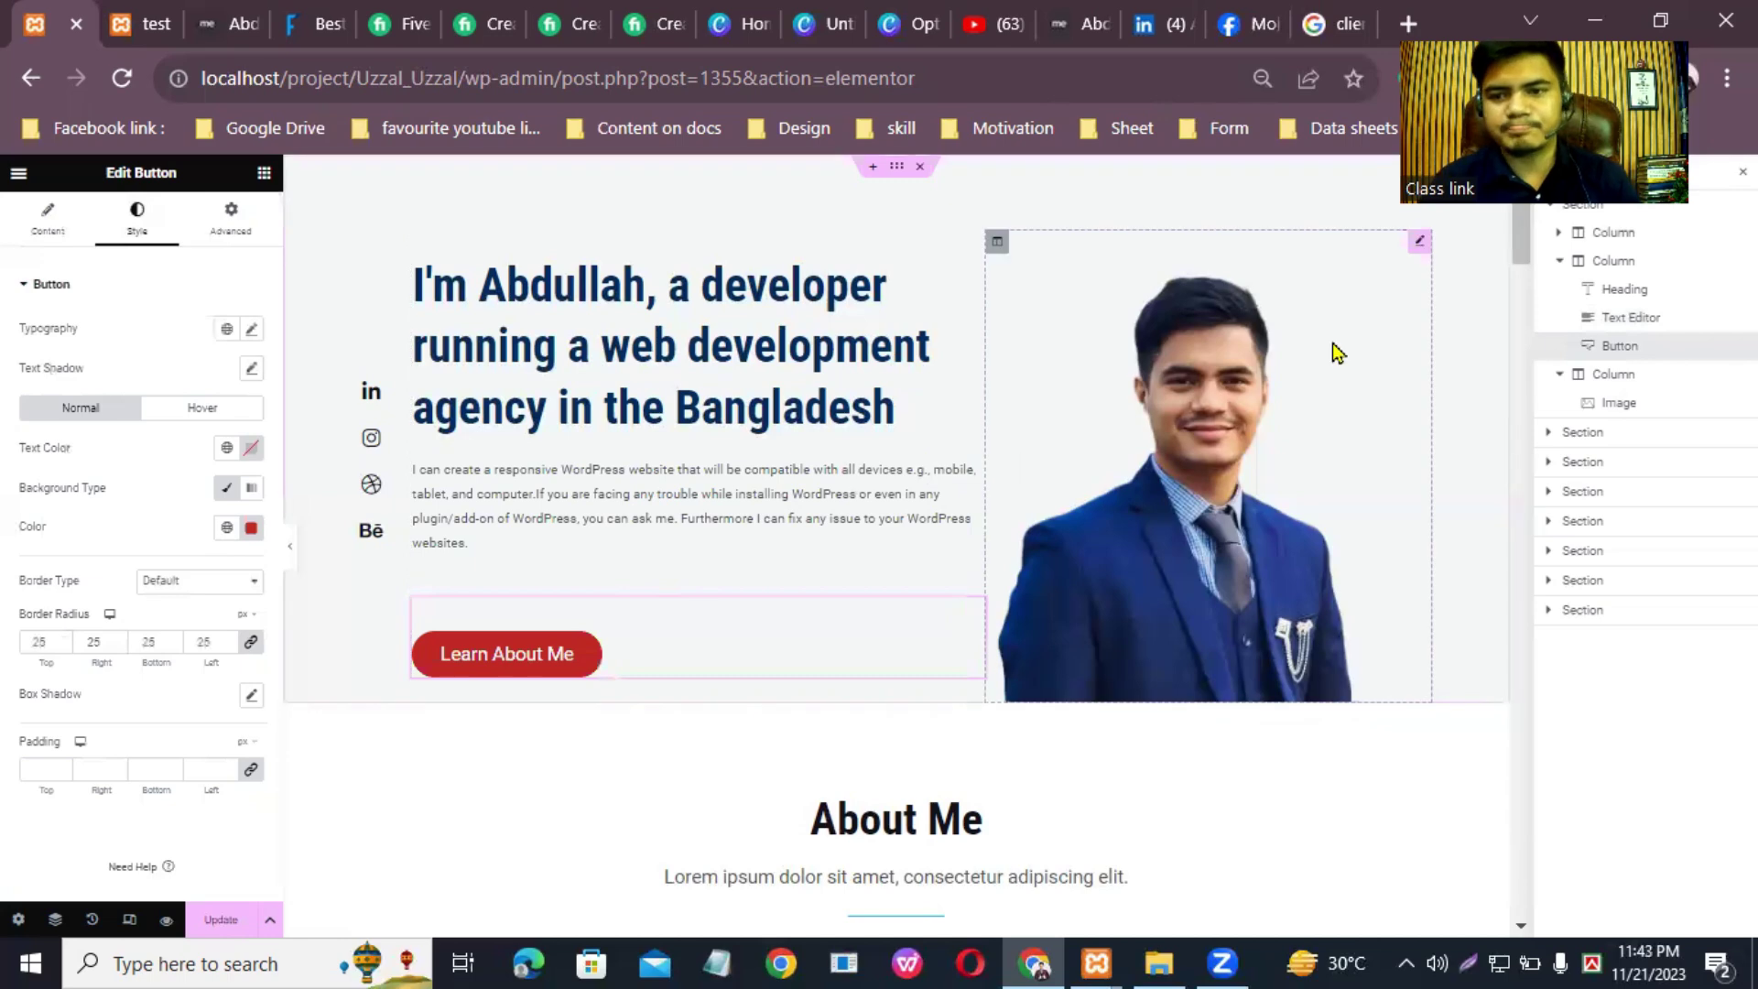
Step: Drag the 'Developing With a Passion While Exploring The World.' heading to the top of the About Me middle column
{"action": "left_click_drag", "start_coordinate": [1519, 243], "coordinate": [1528, 317]}
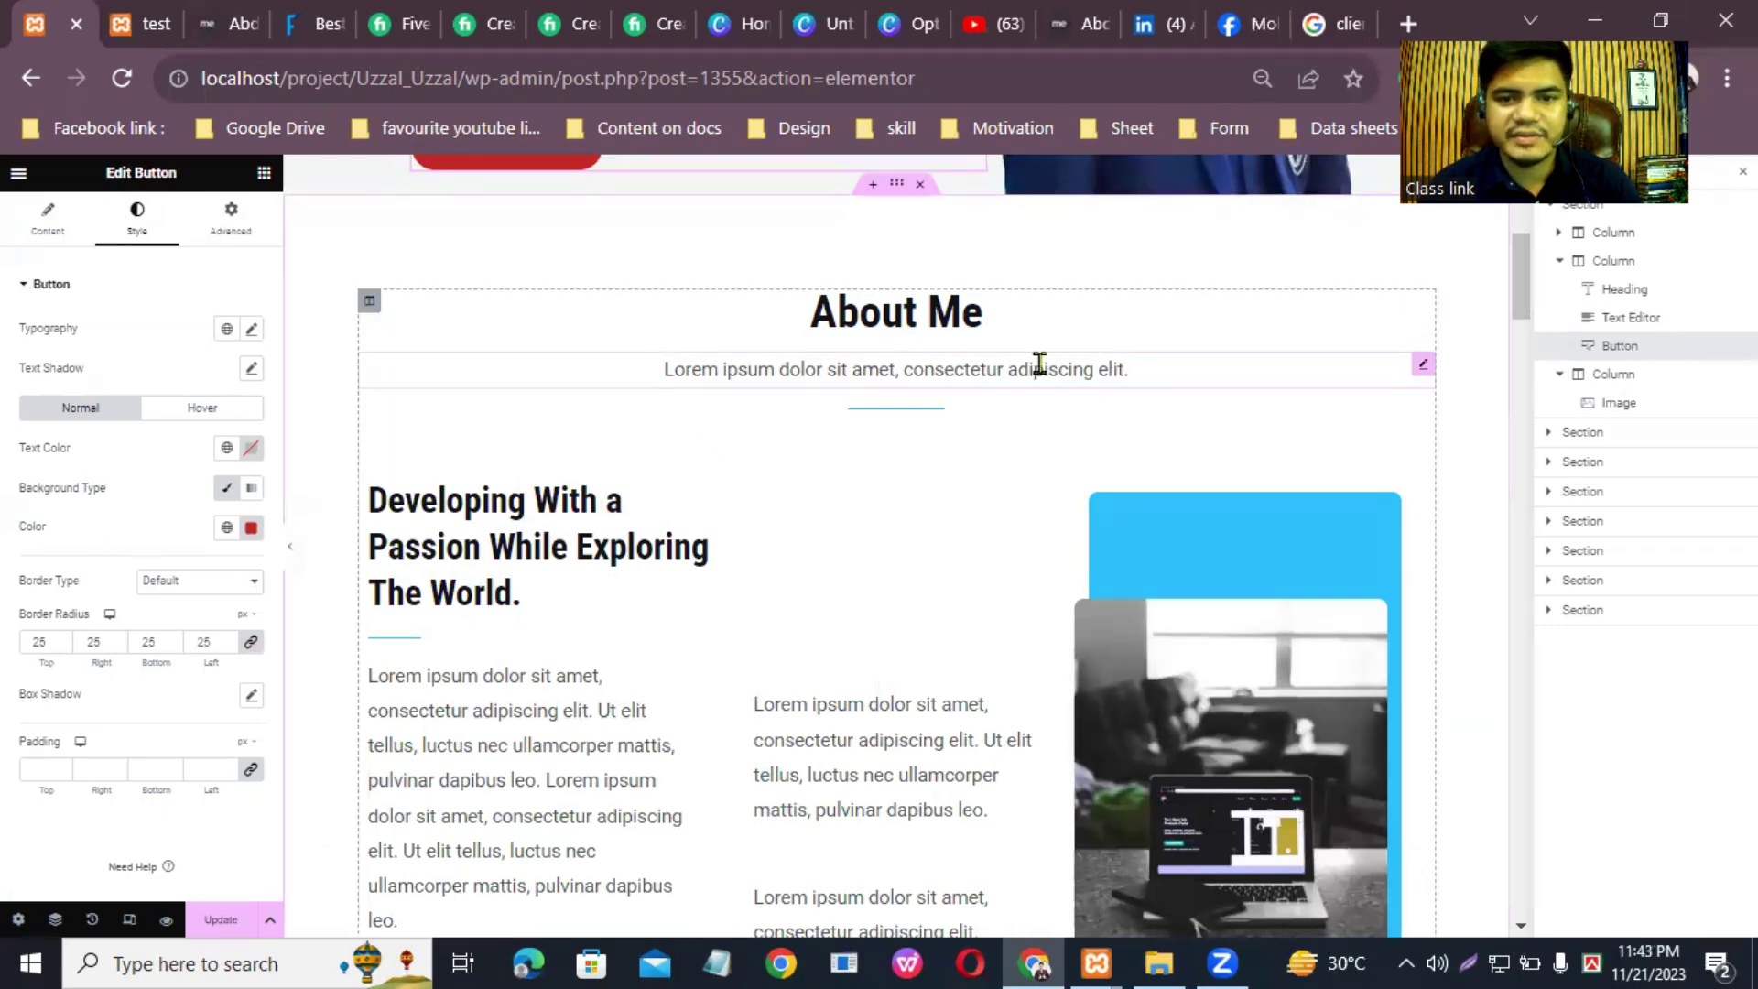
{"action": "scroll", "coordinate": [671, 306], "scroll_direction": "down", "scroll_amount": 2}
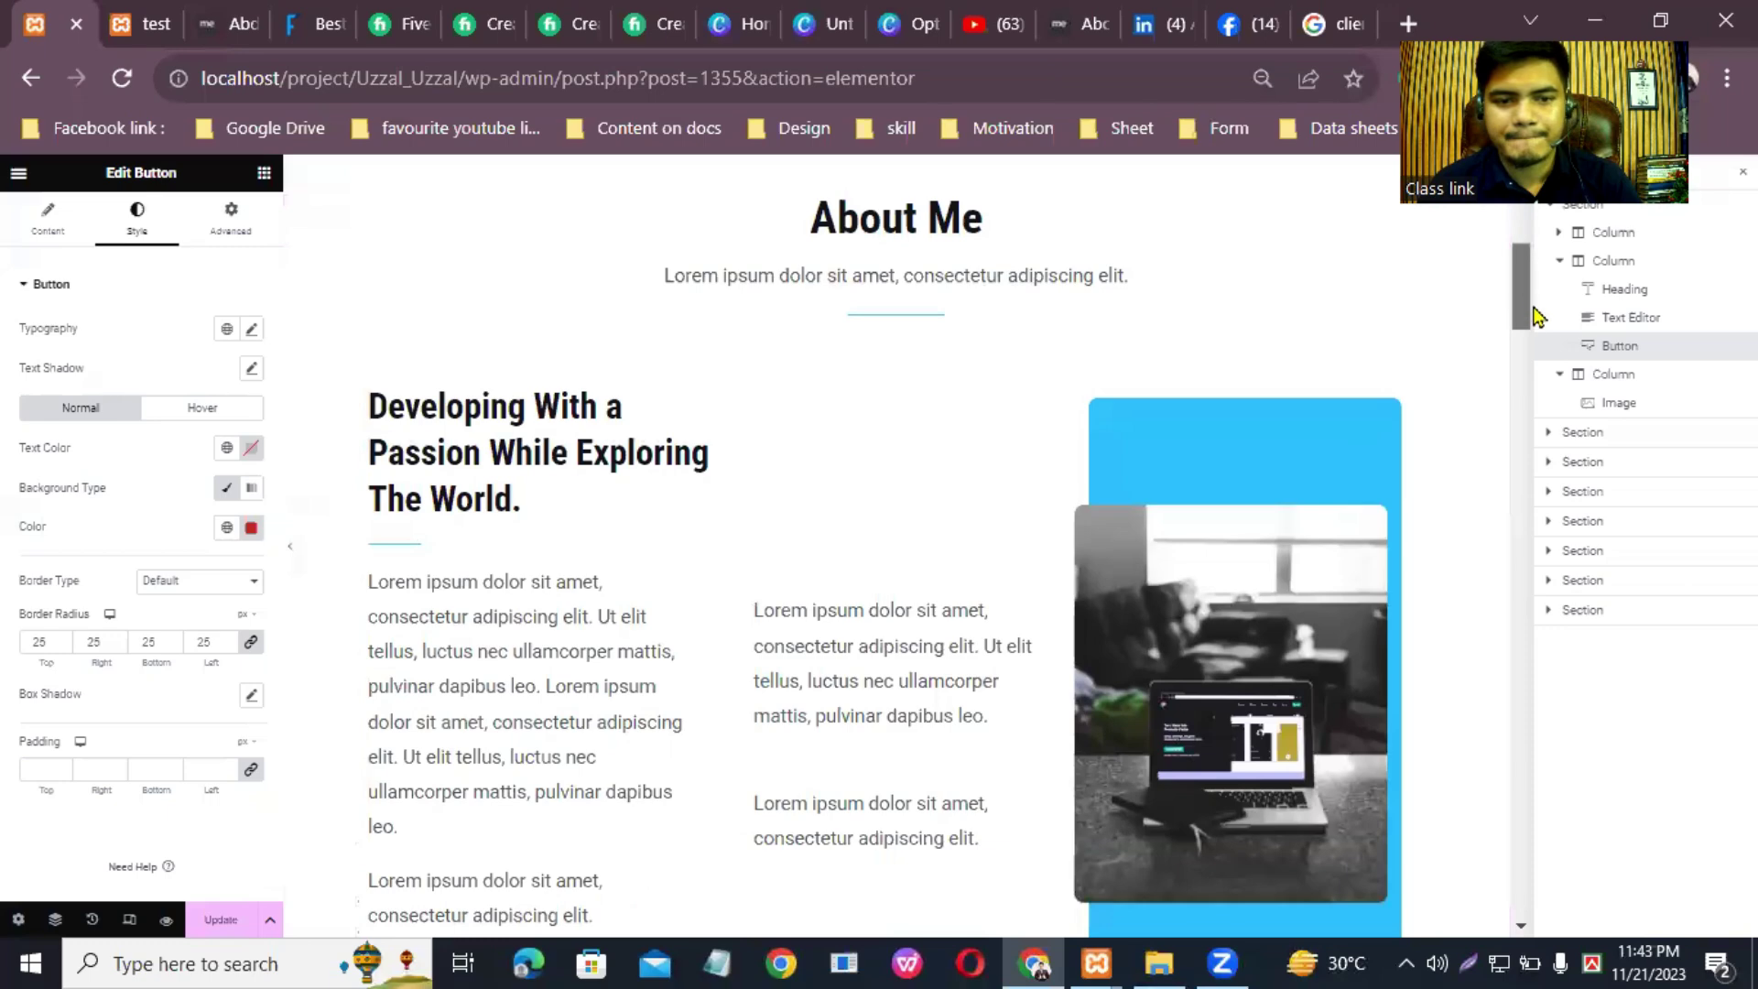
{"action": "left_click_drag", "start_coordinate": [710, 283], "coordinate": [879, 275]}
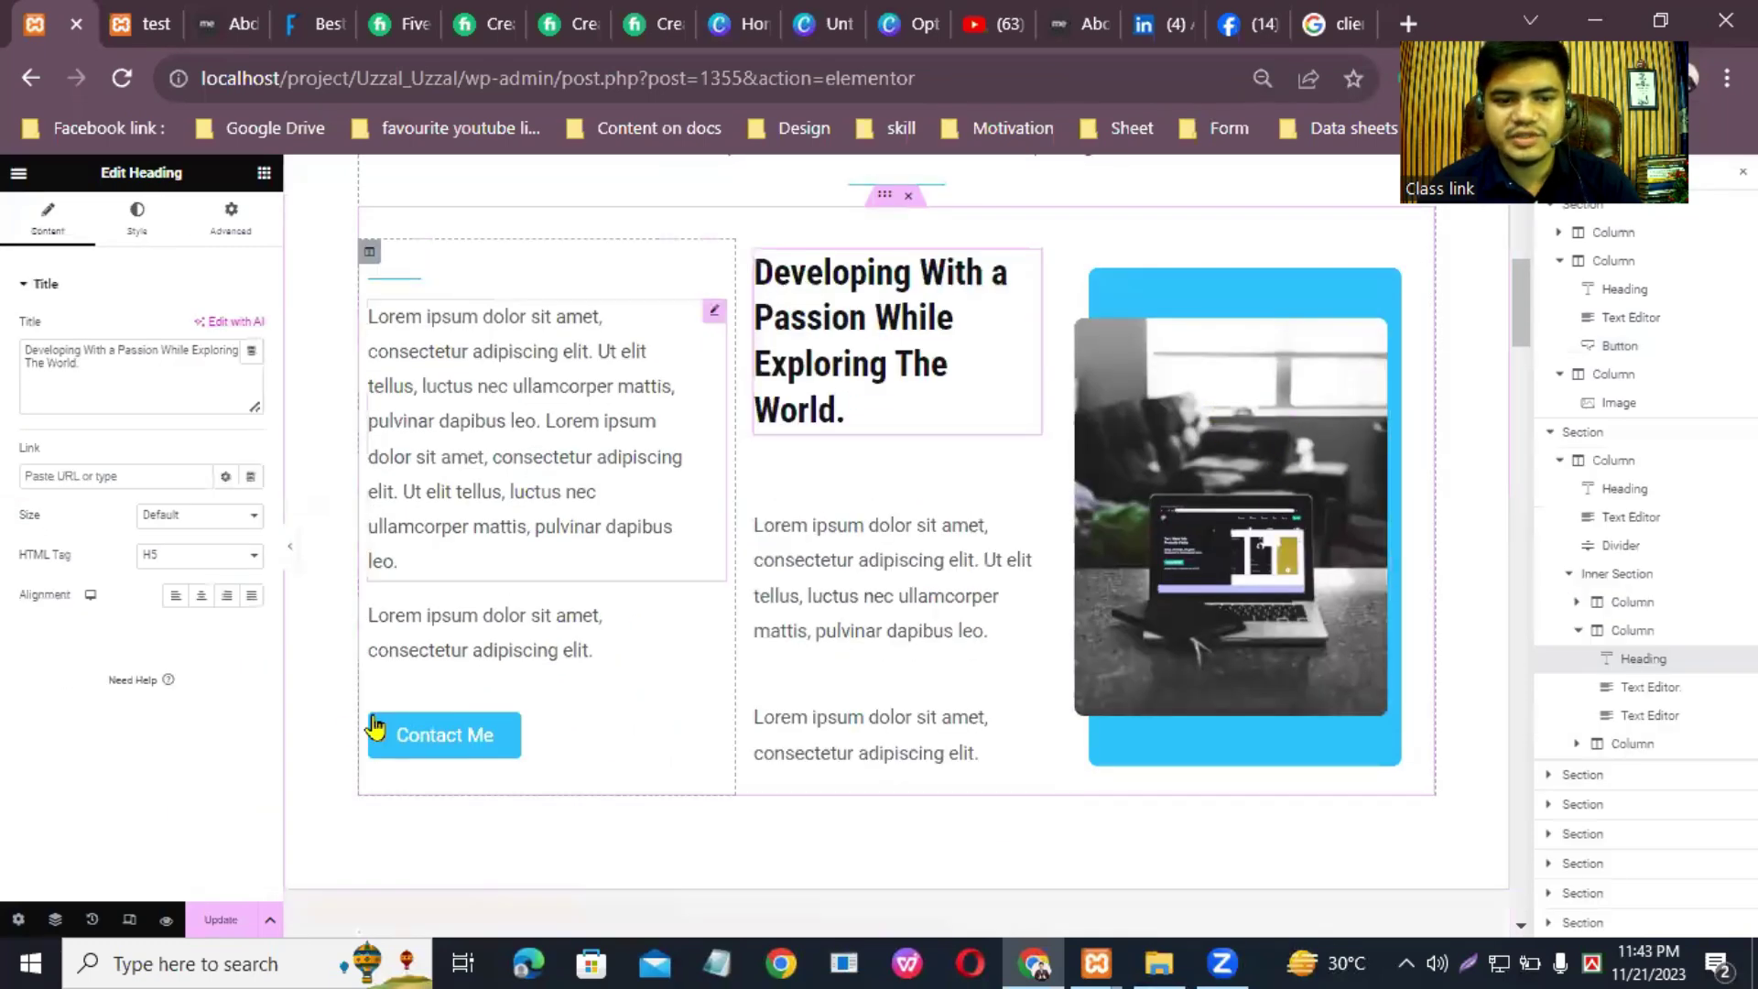
{"action": "left_click", "coordinate": [1381, 346]}
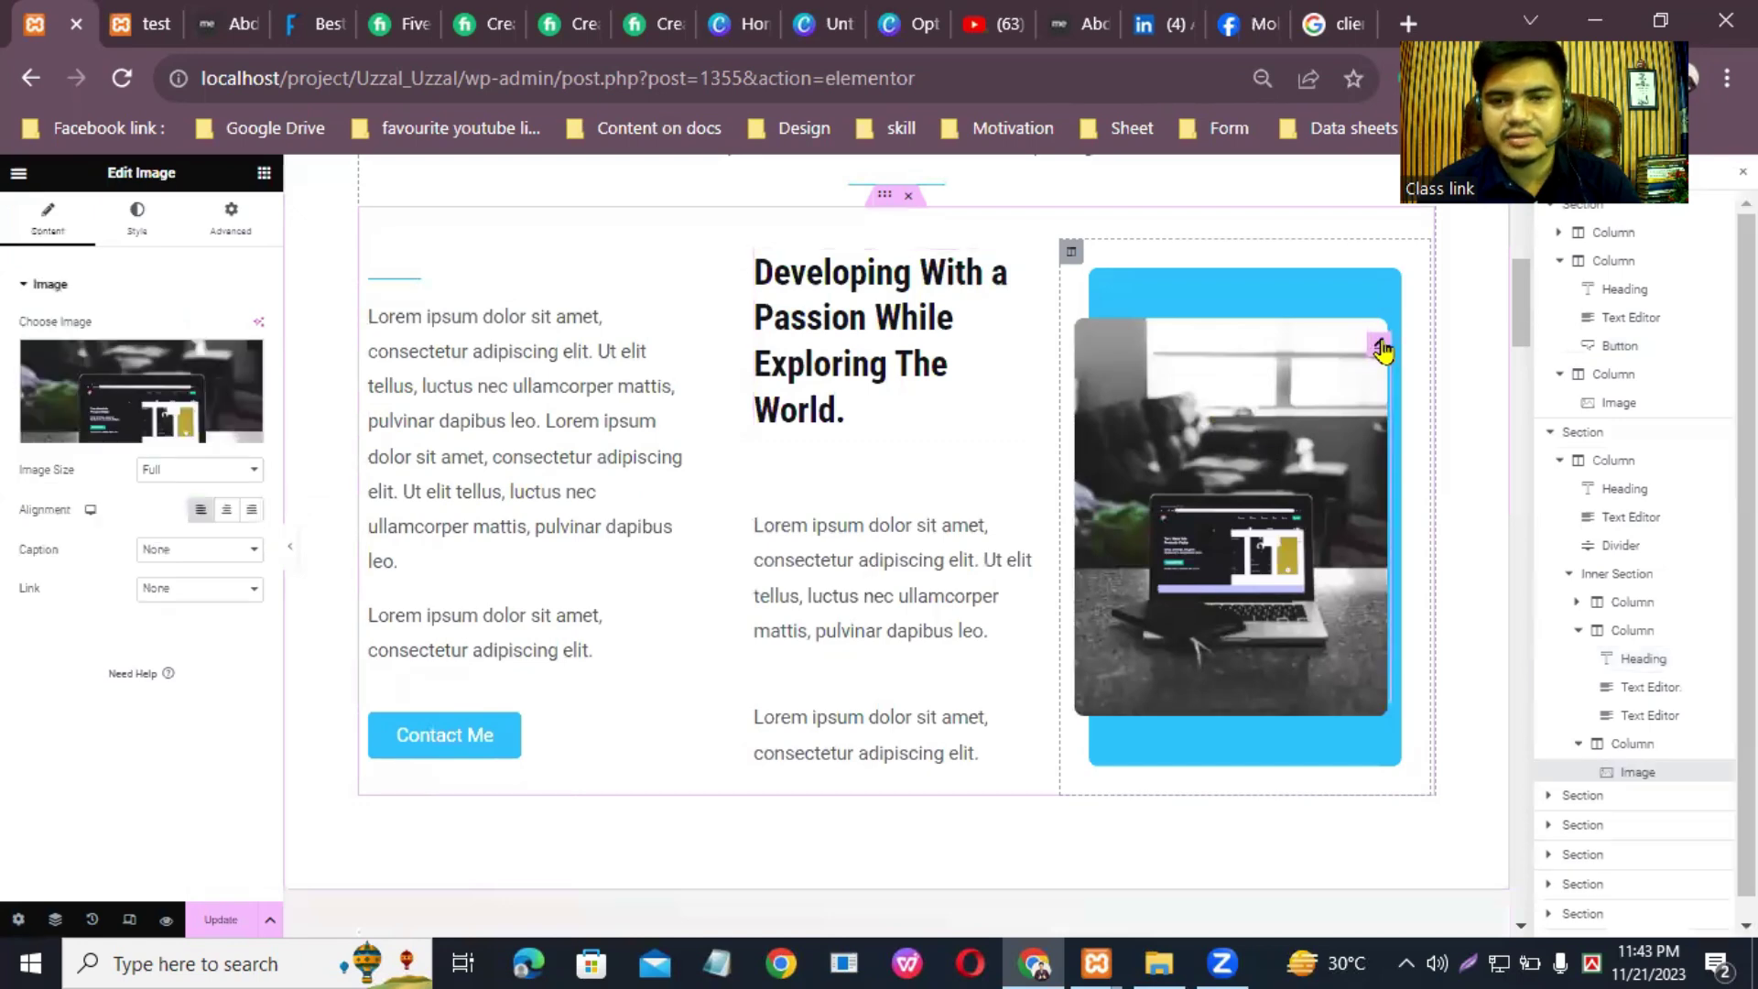
Step: Switch to the Facebook profile and close both open Messenger chat windows
{"action": "left_click", "coordinate": [1247, 24]}
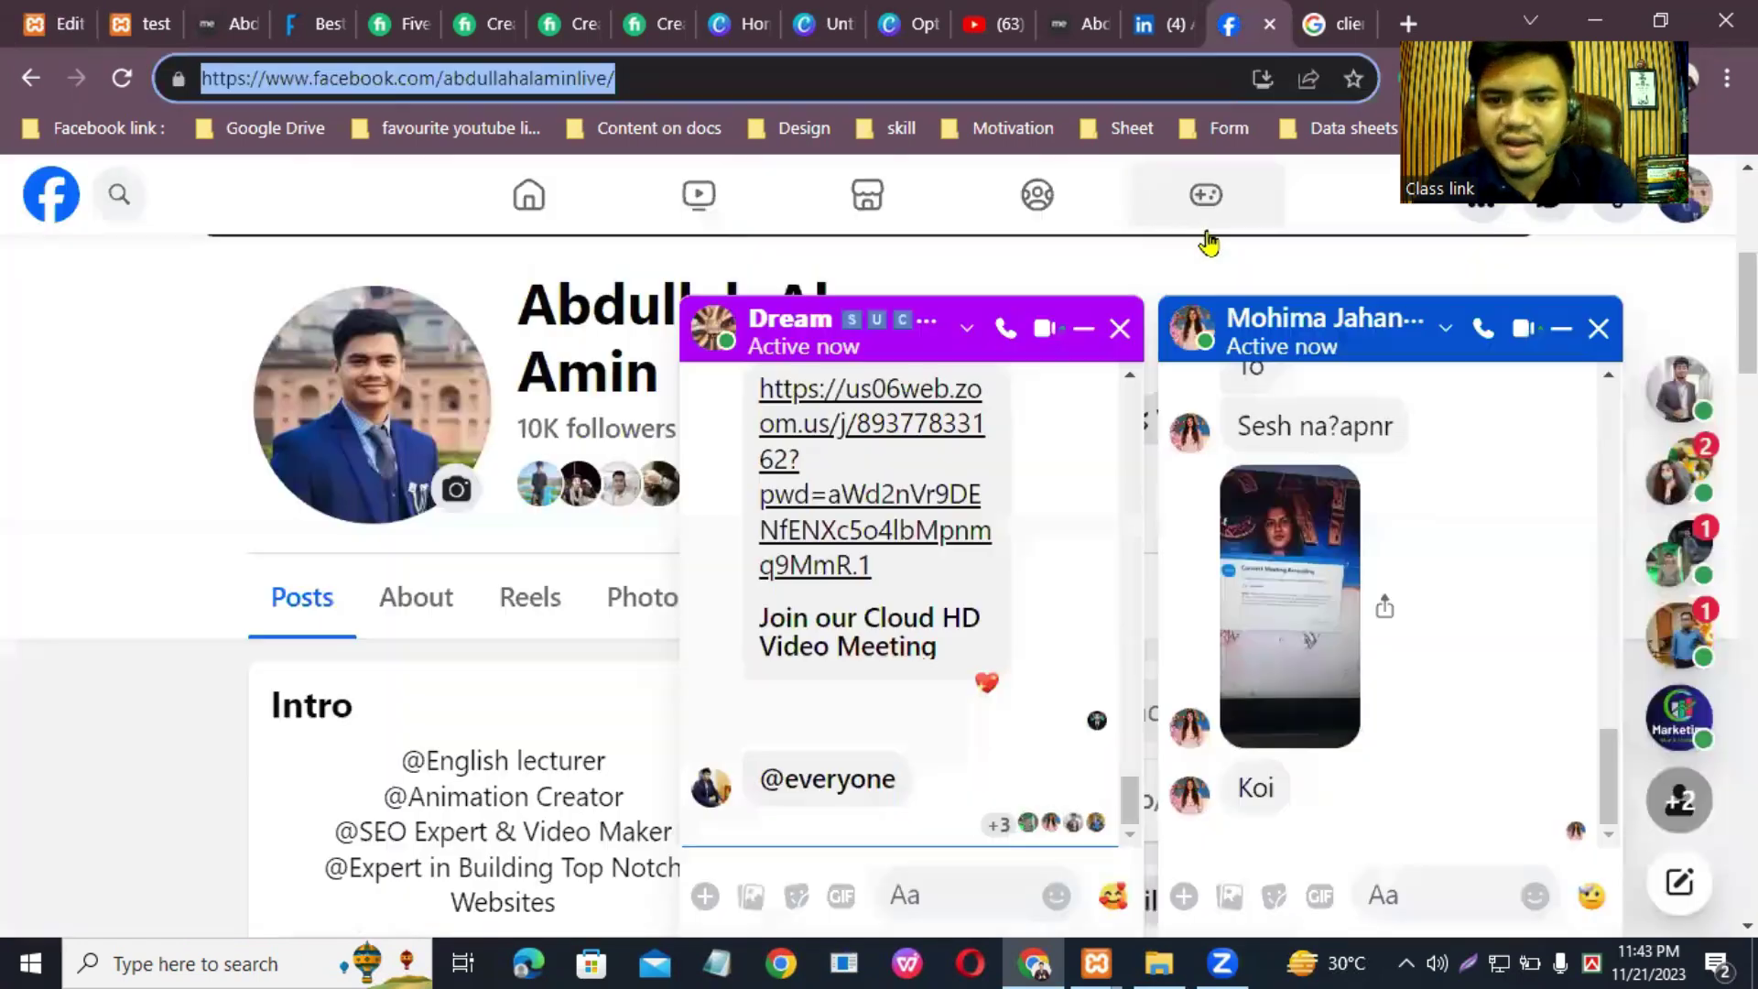
{"action": "left_click", "coordinate": [1600, 329]}
{"action": "left_click", "coordinate": [1600, 329]}
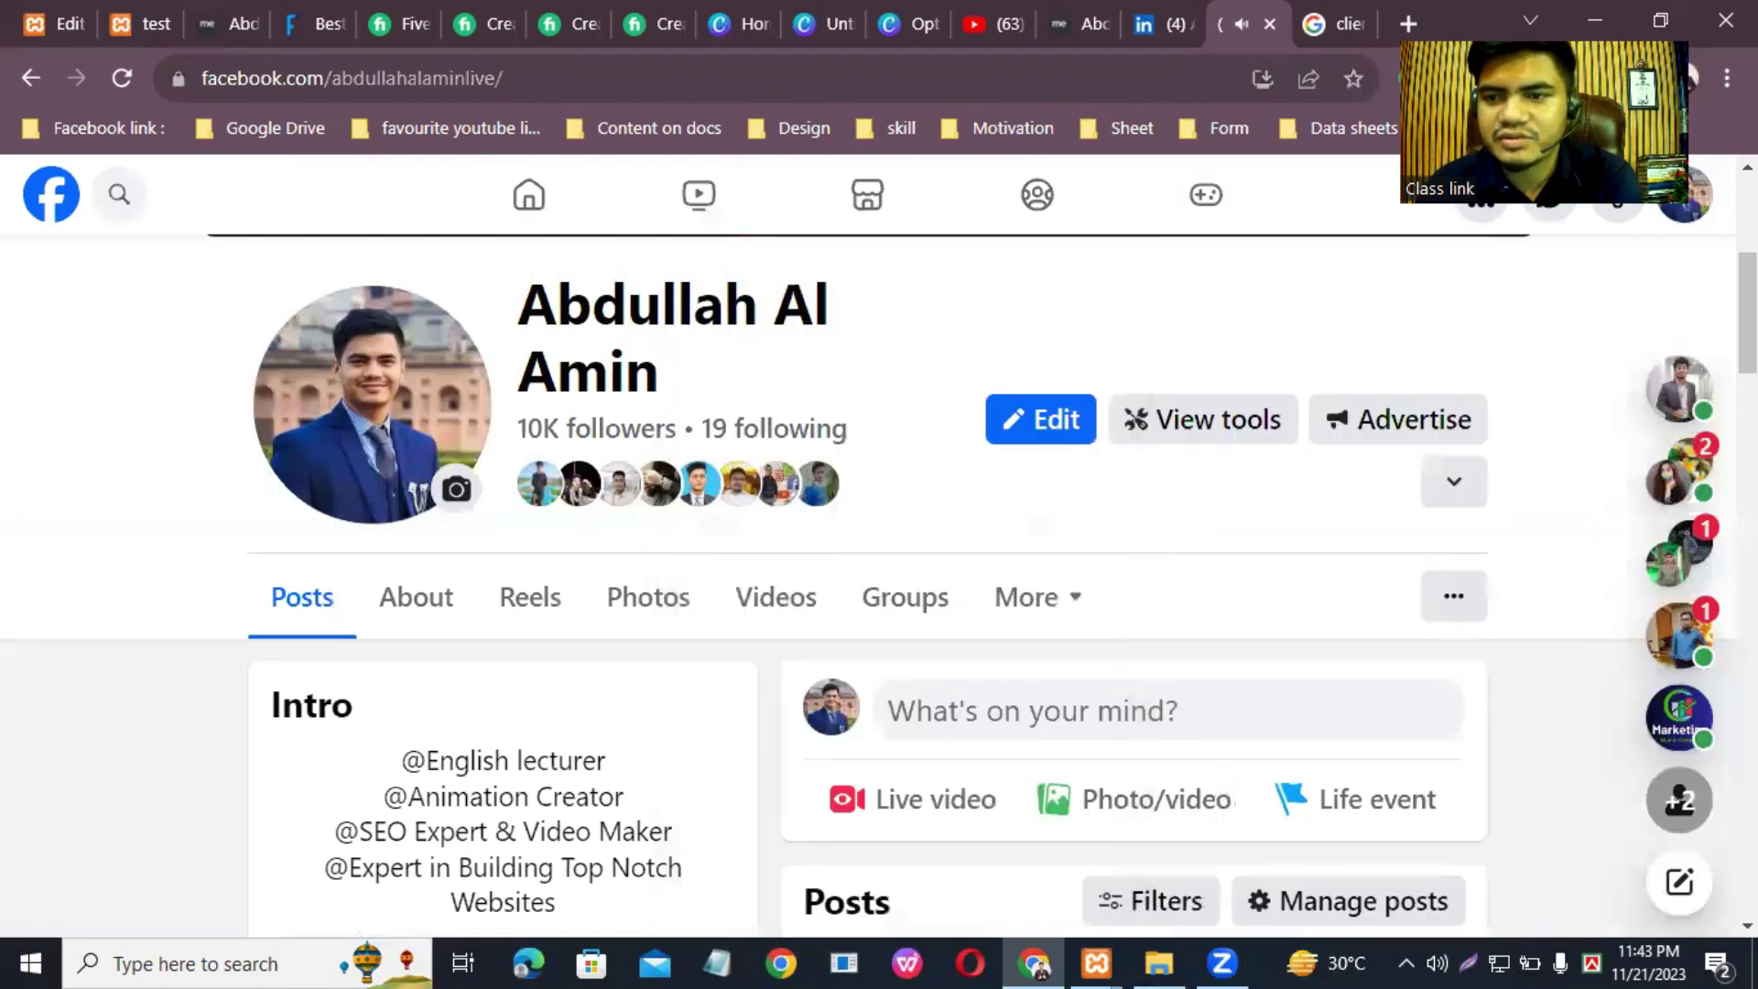
Step: Save the profile photo of the man in a suit as a JPEG in Downloads
{"action": "scroll", "coordinate": [879, 550], "scroll_direction": "down", "scroll_amount": 1}
{"action": "scroll", "coordinate": [1150, 559], "scroll_direction": "down", "scroll_amount": 20}
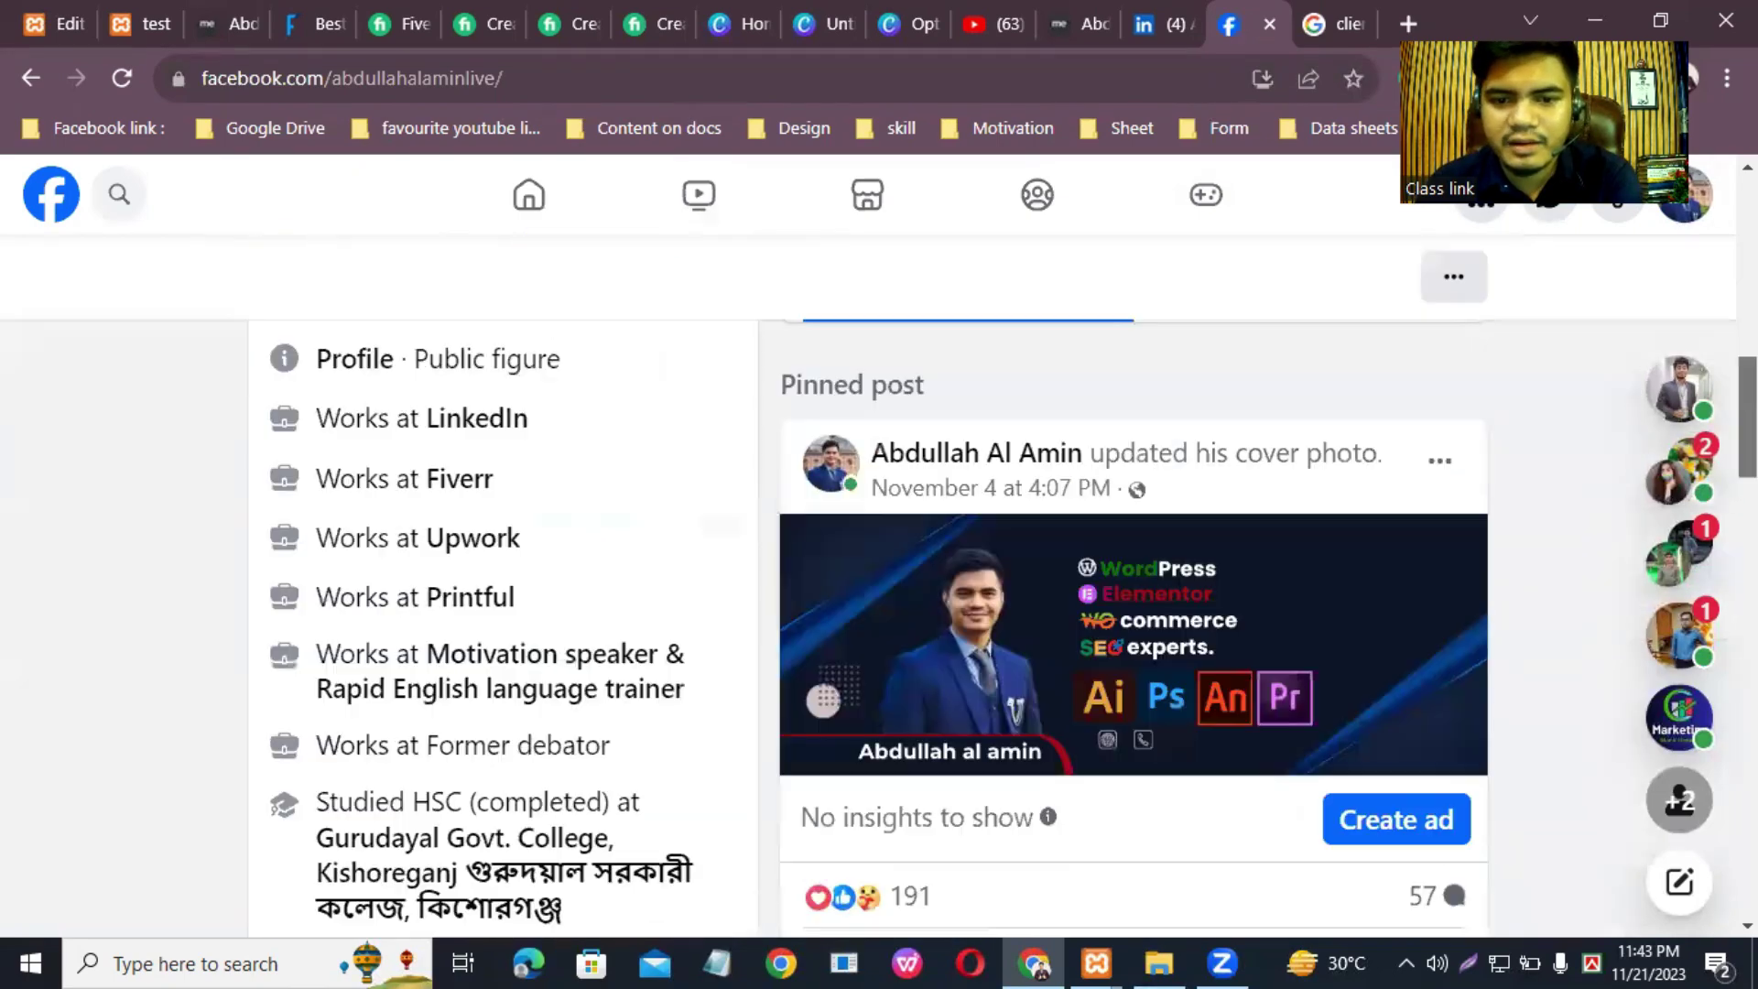
{"action": "scroll", "coordinate": [1150, 559], "scroll_direction": "down", "scroll_amount": 10}
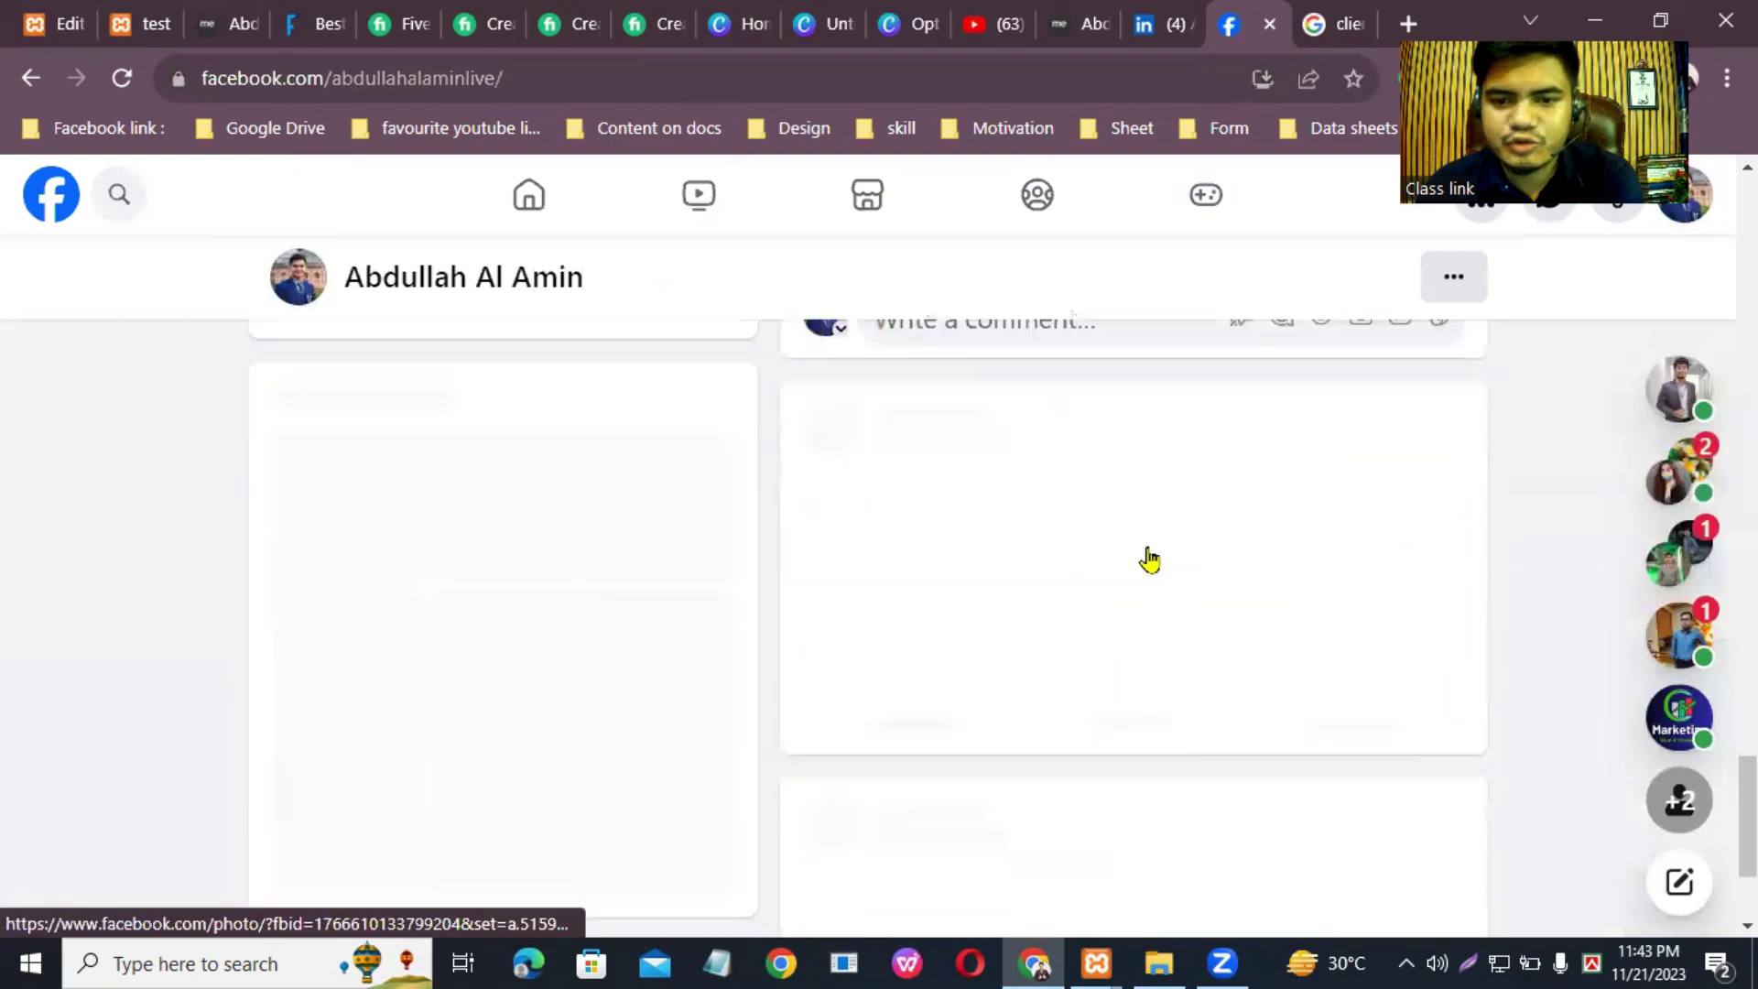
{"action": "scroll", "coordinate": [1073, 580], "scroll_direction": "down", "scroll_amount": 15}
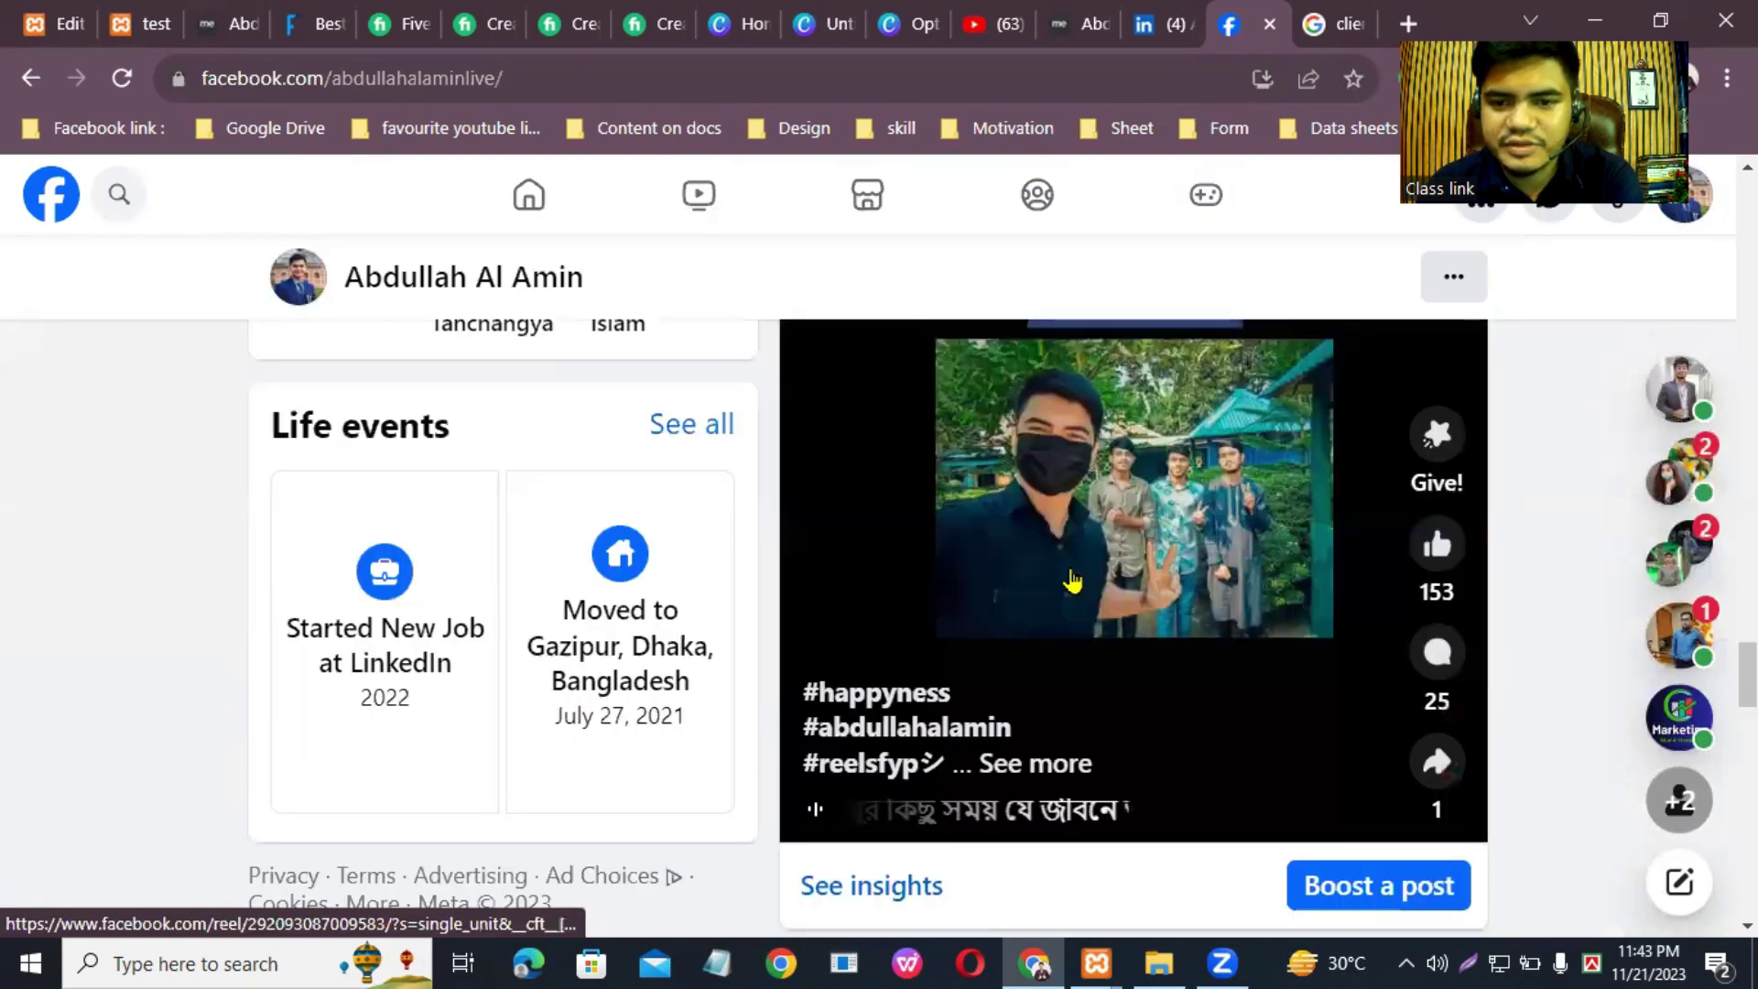
{"action": "scroll", "coordinate": [1069, 566], "scroll_direction": "down", "scroll_amount": 15}
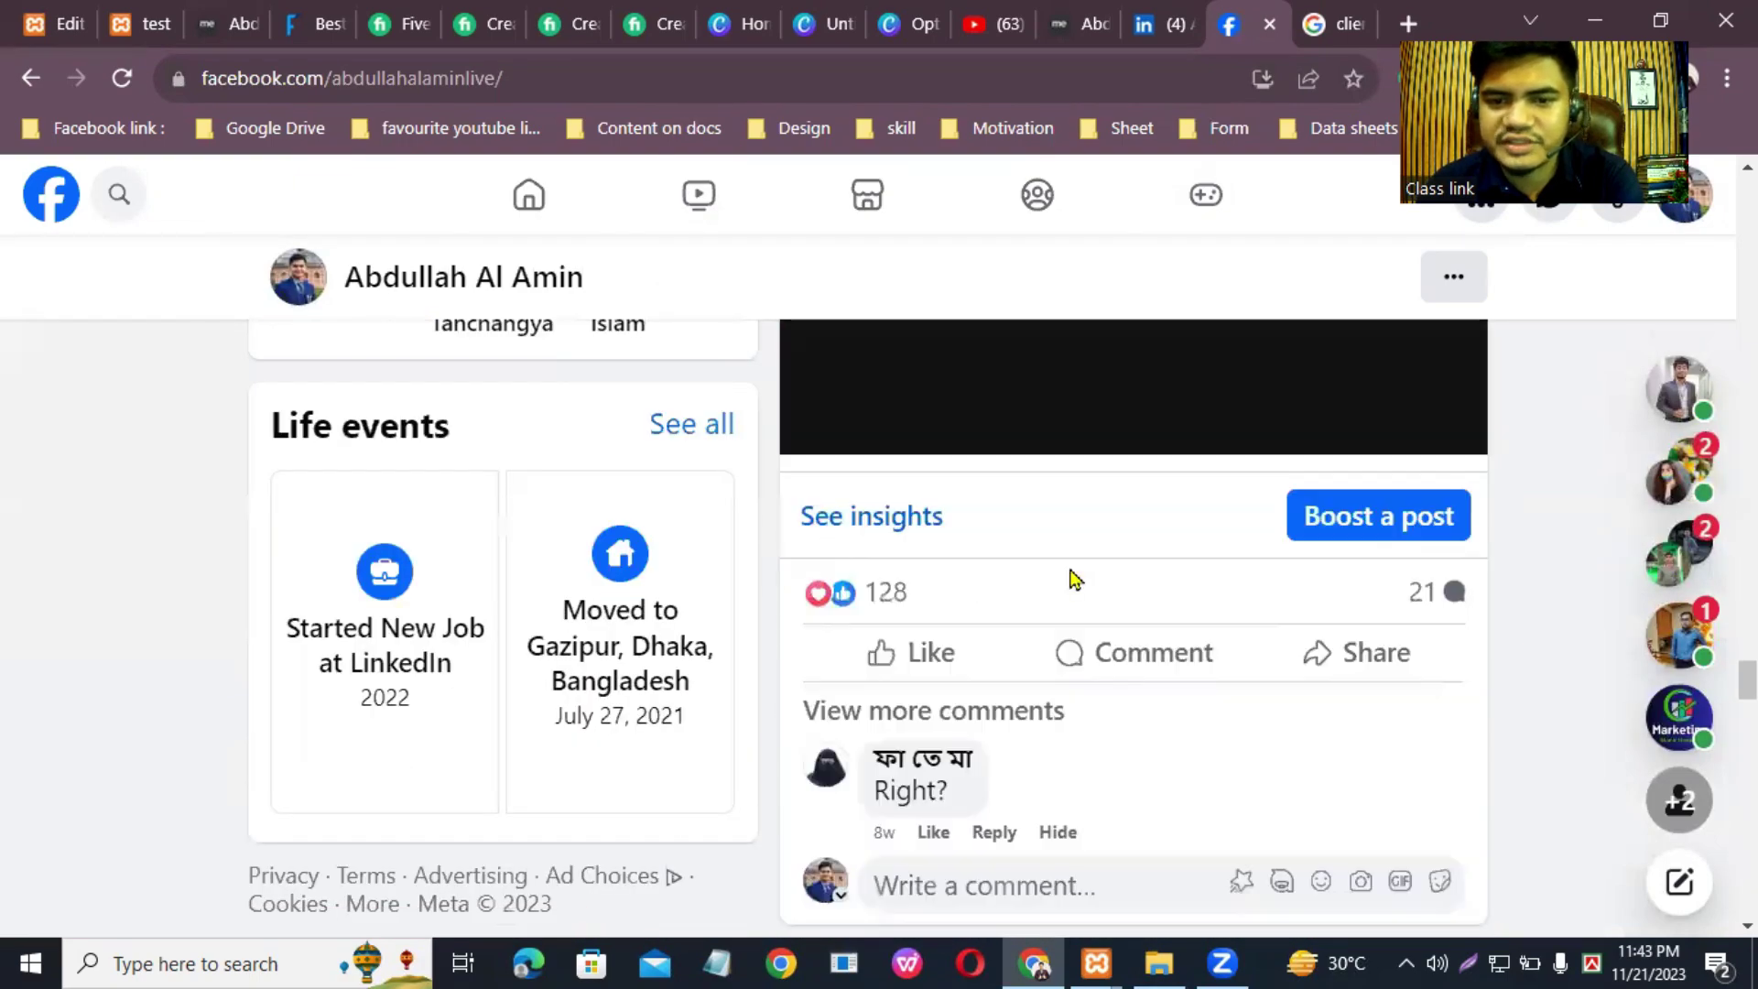
{"action": "scroll", "coordinate": [1072, 578], "scroll_direction": "down", "scroll_amount": 15}
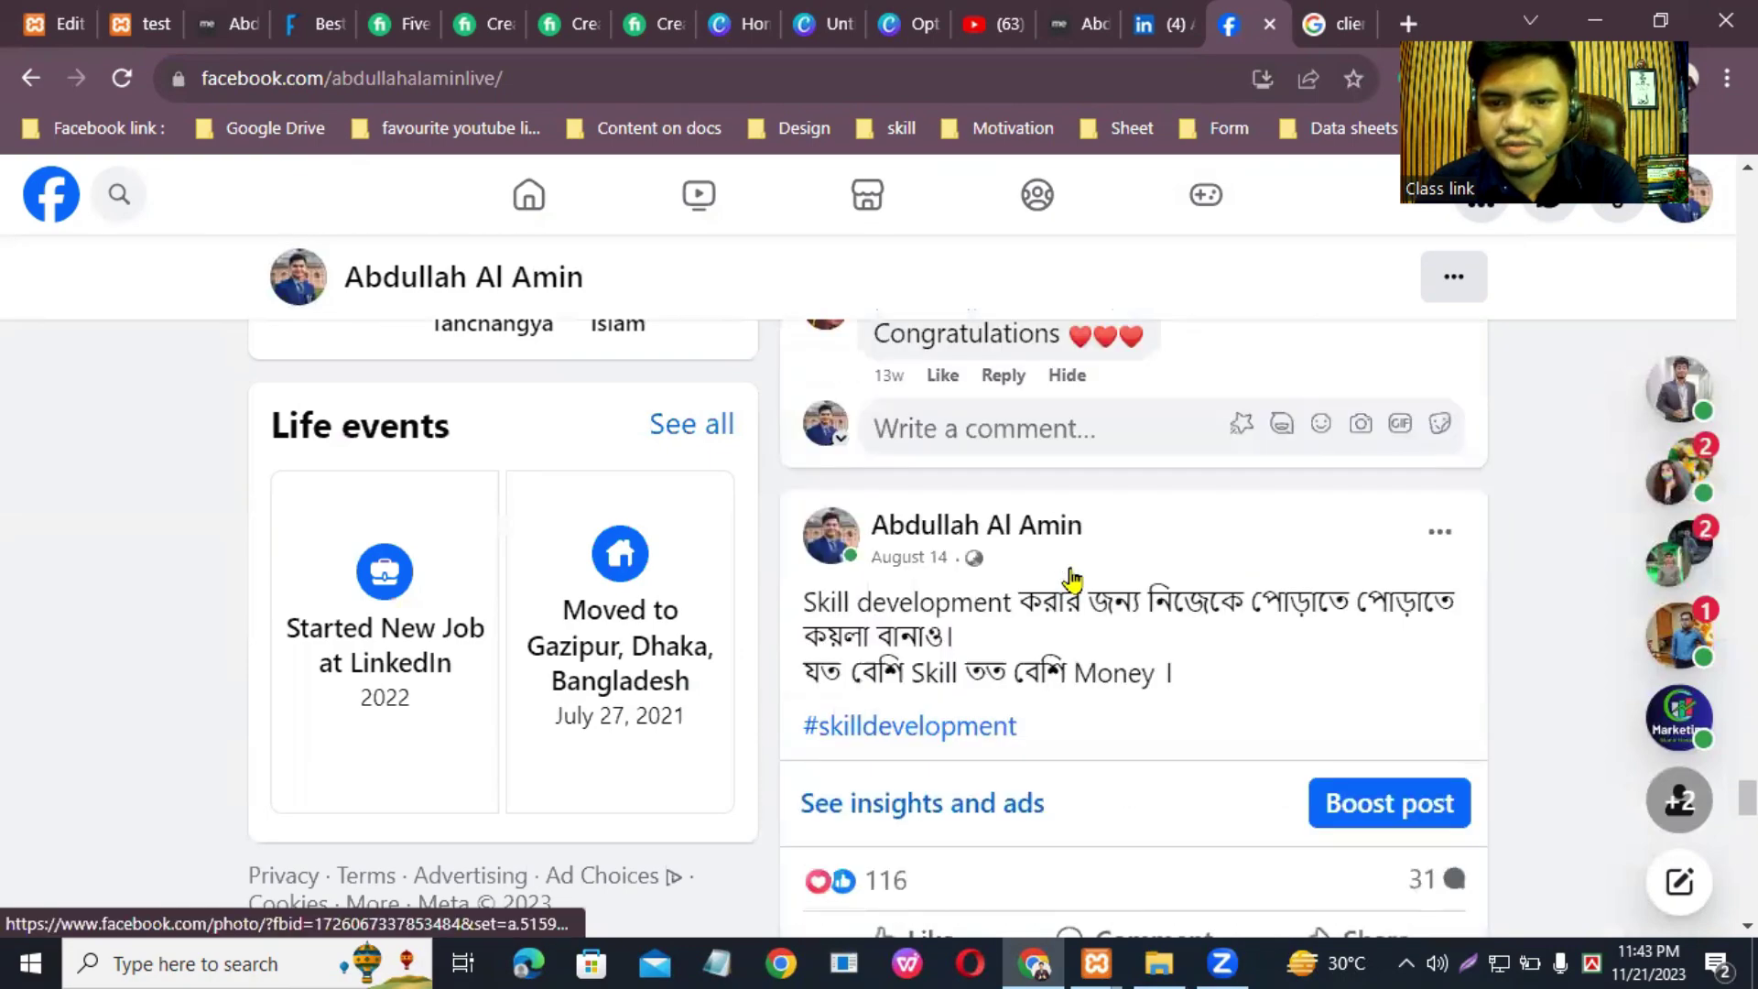
{"action": "scroll", "coordinate": [1077, 587], "scroll_direction": "down", "scroll_amount": 15}
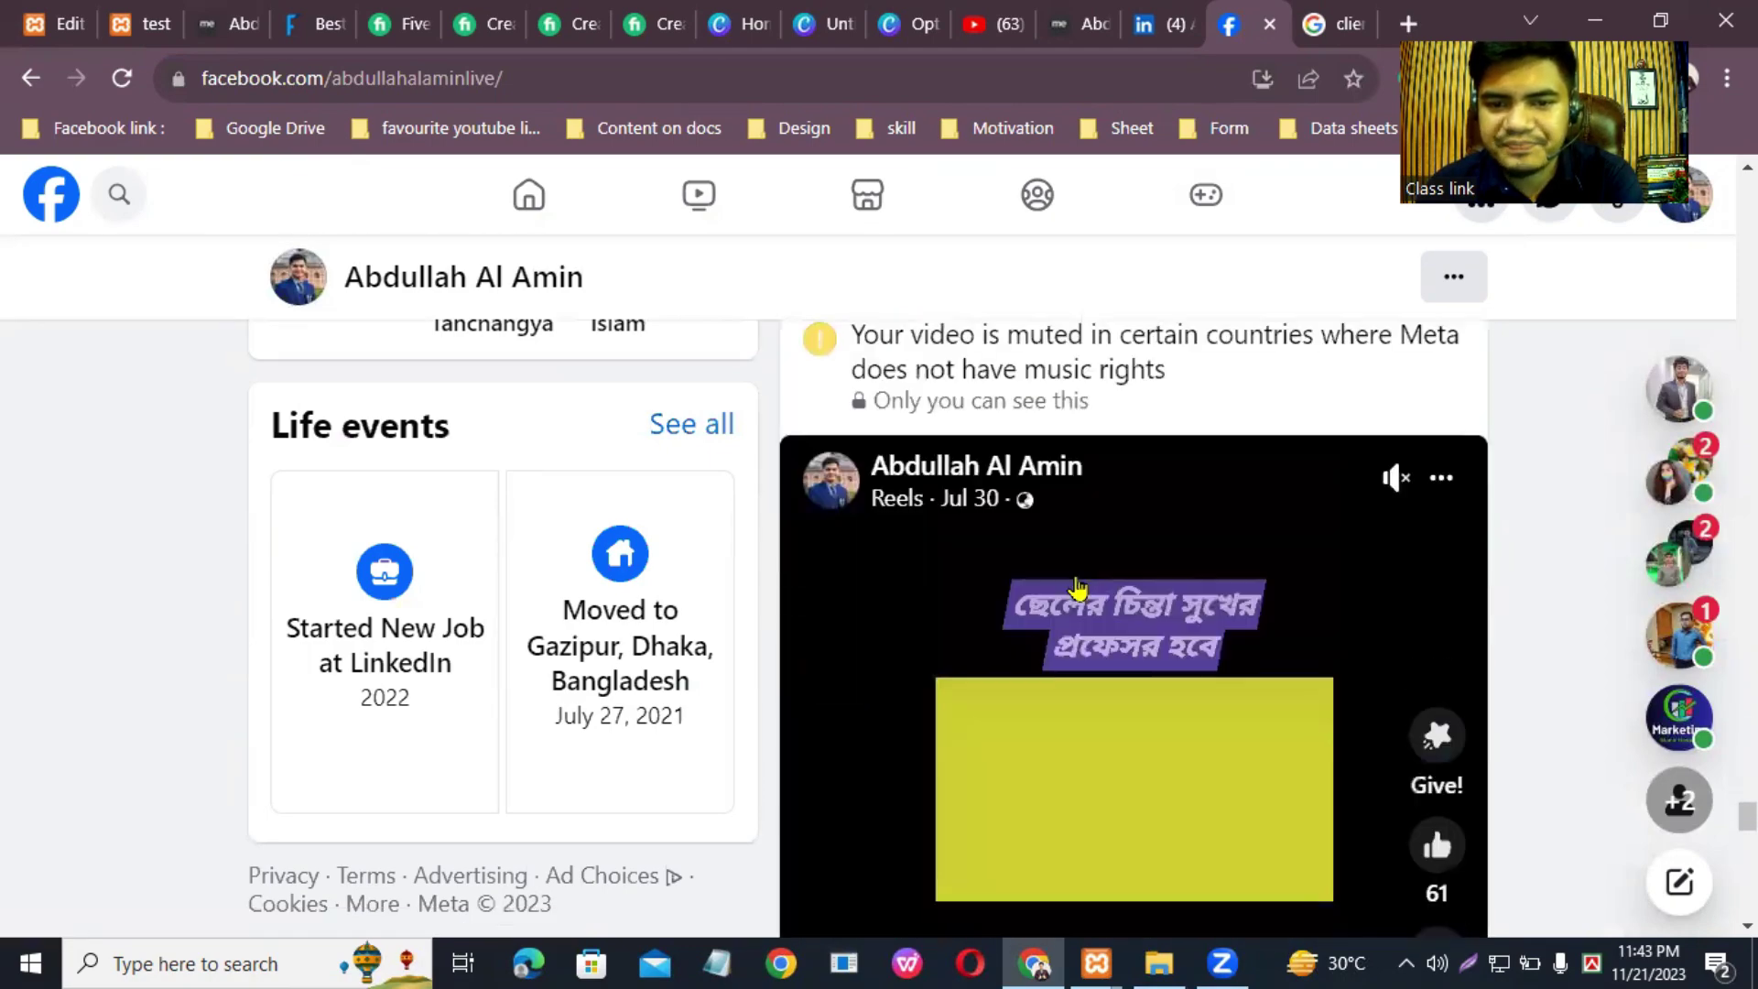
{"action": "scroll", "coordinate": [1079, 589], "scroll_direction": "up", "scroll_amount": 5}
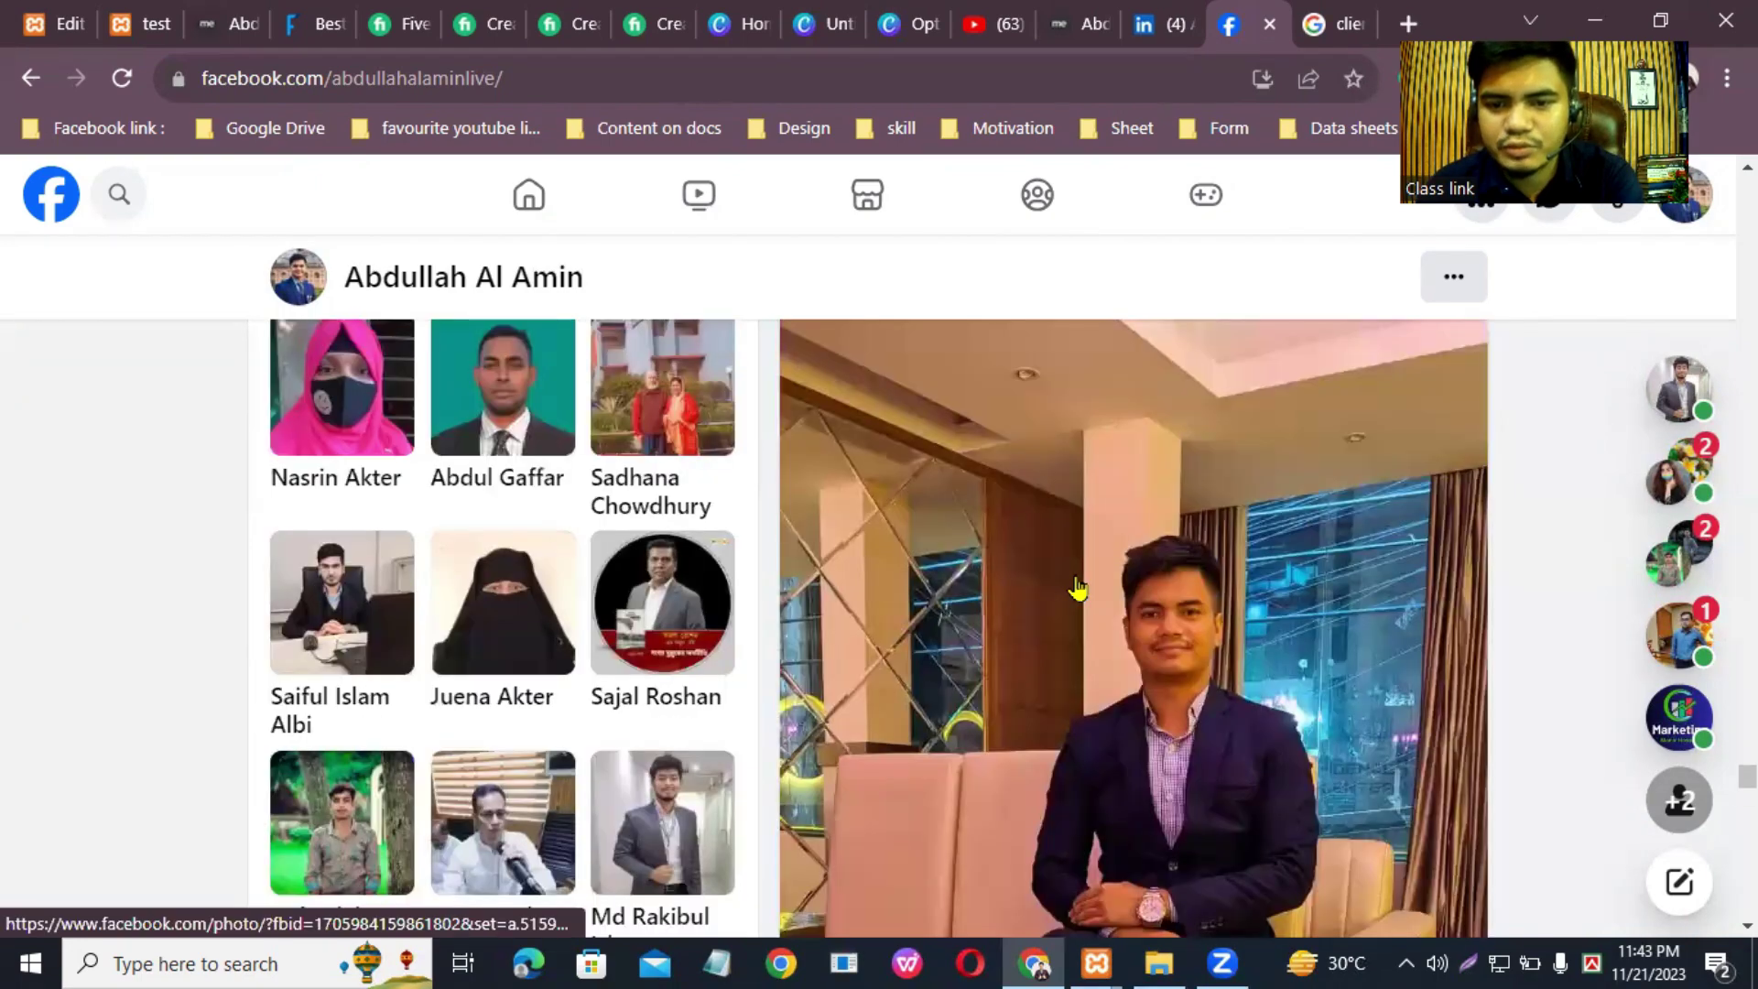
{"action": "right_click", "coordinate": [1086, 573]}
{"action": "left_click", "coordinate": [1166, 410]}
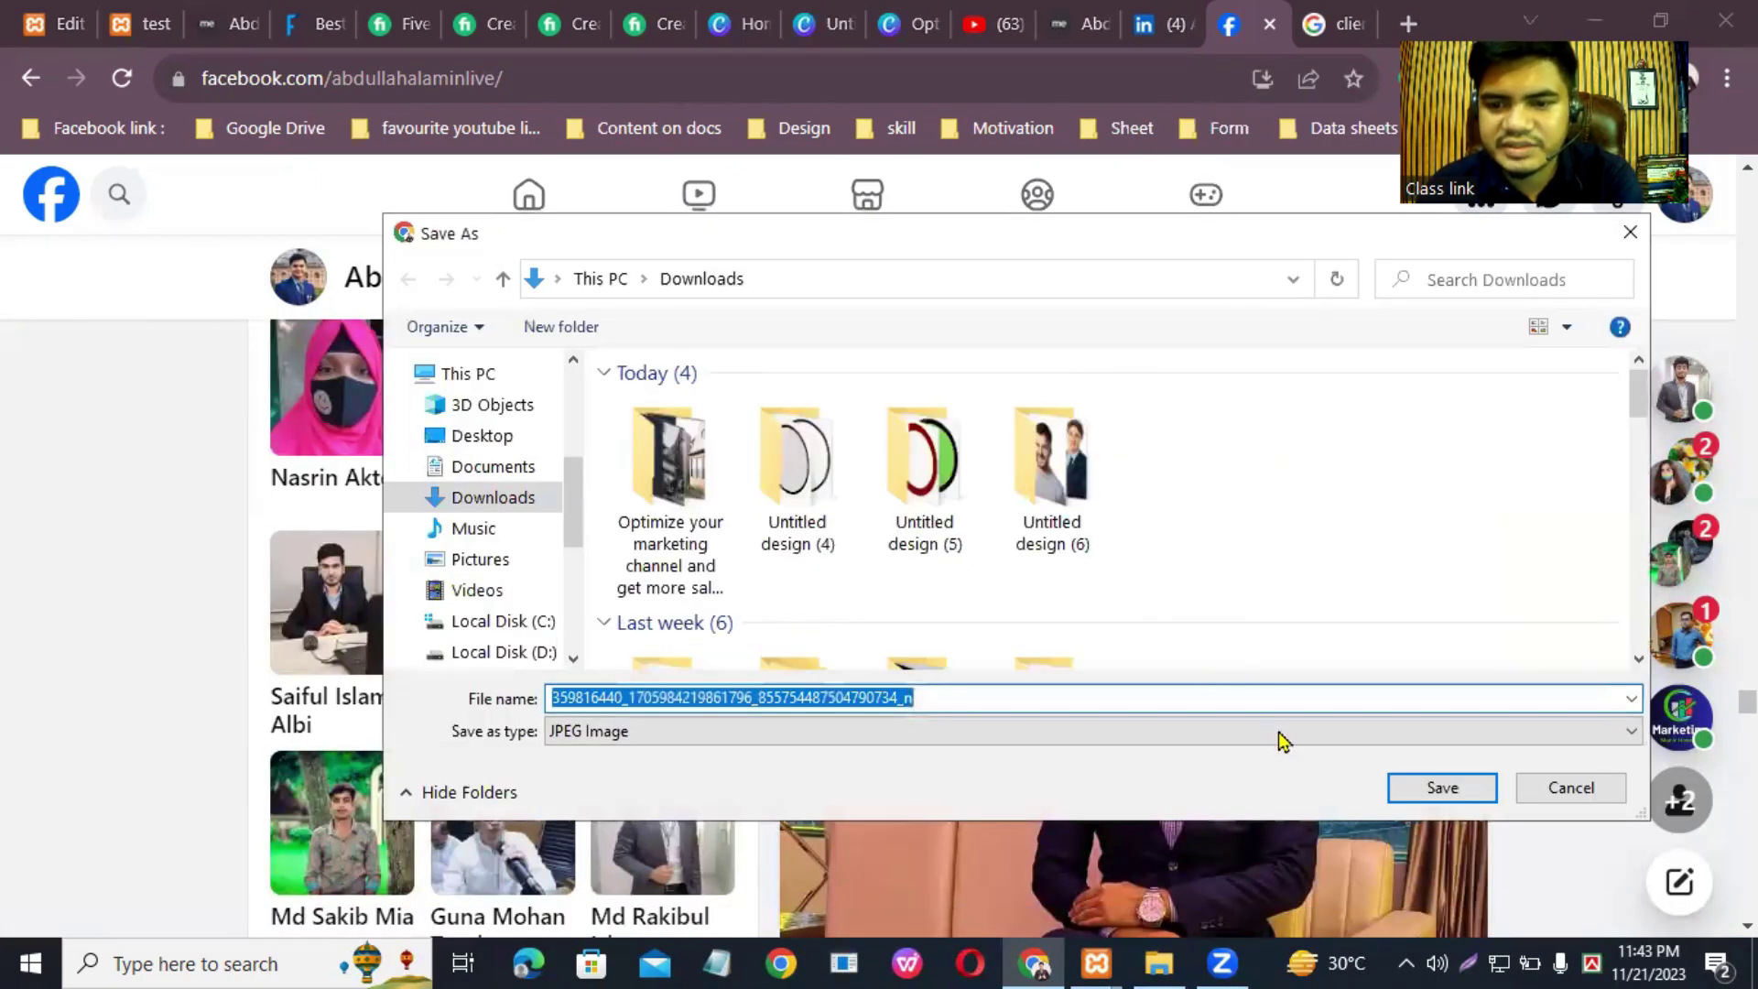
{"action": "left_click", "coordinate": [1441, 789]}
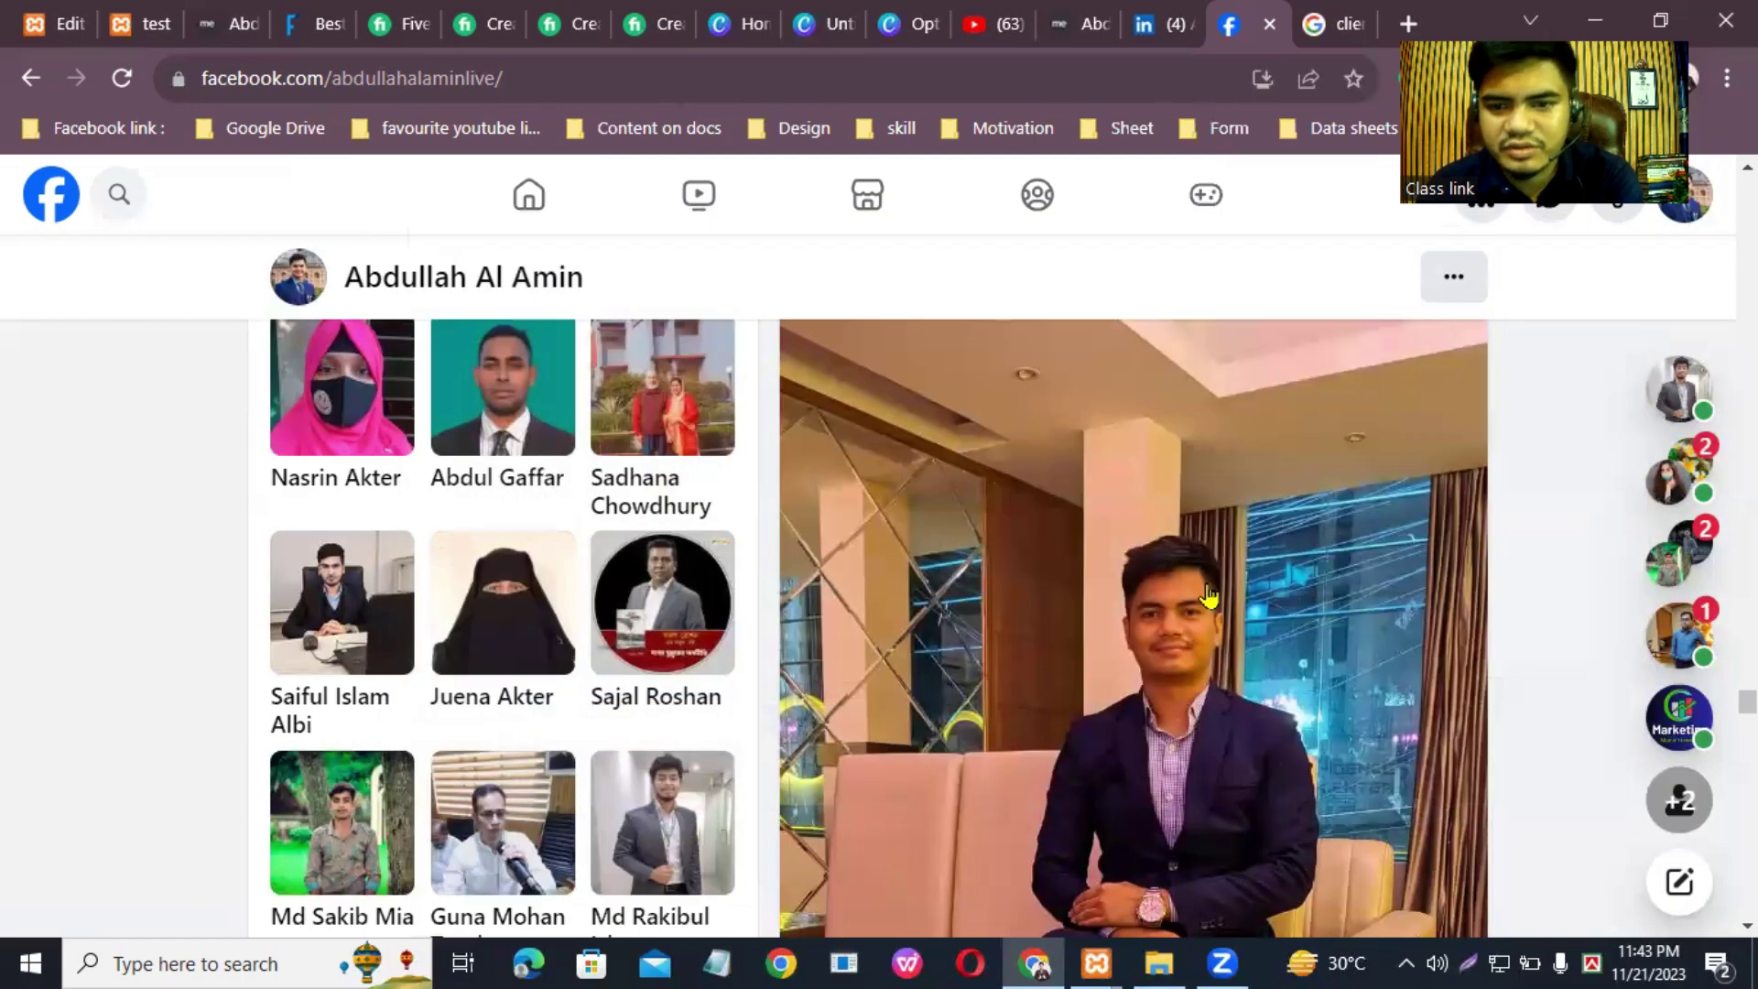
{"action": "scroll", "coordinate": [1210, 596], "scroll_direction": "down", "scroll_amount": 10}
Step: Save a photo from one of the profile's posts as a JPG in Downloads
{"action": "scroll", "coordinate": [1038, 666], "scroll_direction": "down", "scroll_amount": 10}
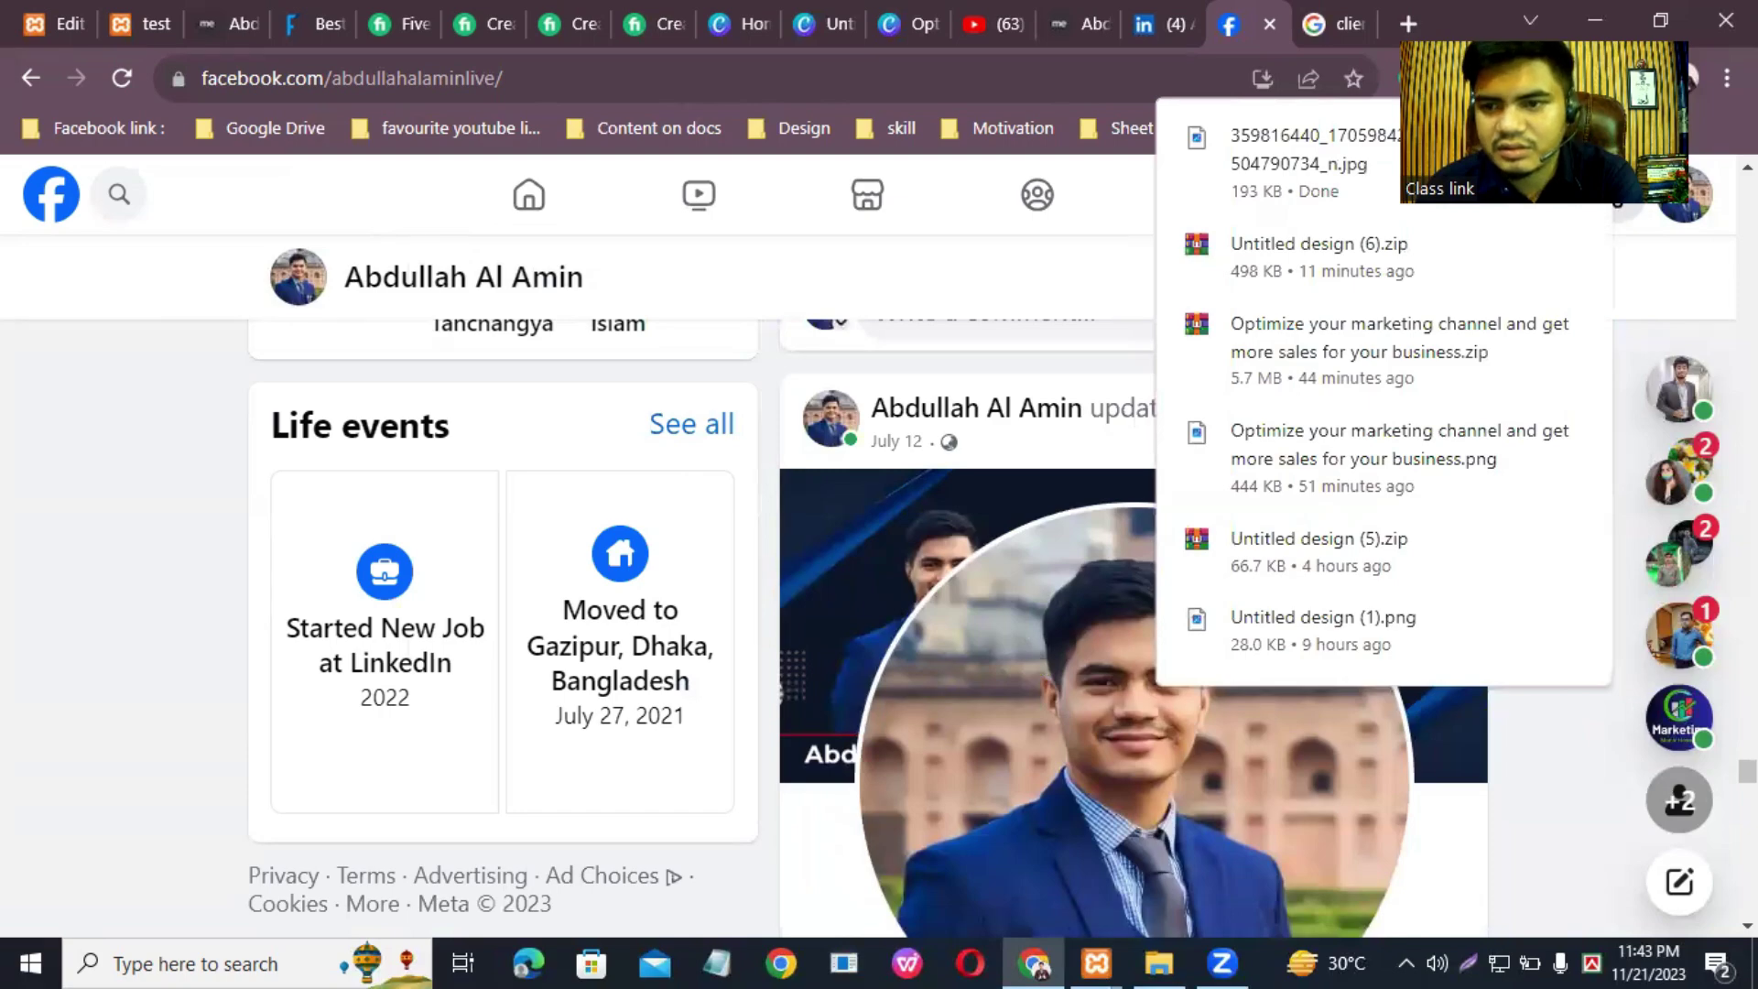
{"action": "scroll", "coordinate": [1227, 631], "scroll_direction": "up", "scroll_amount": 6}
{"action": "scroll", "coordinate": [1222, 635], "scroll_direction": "down", "scroll_amount": 10}
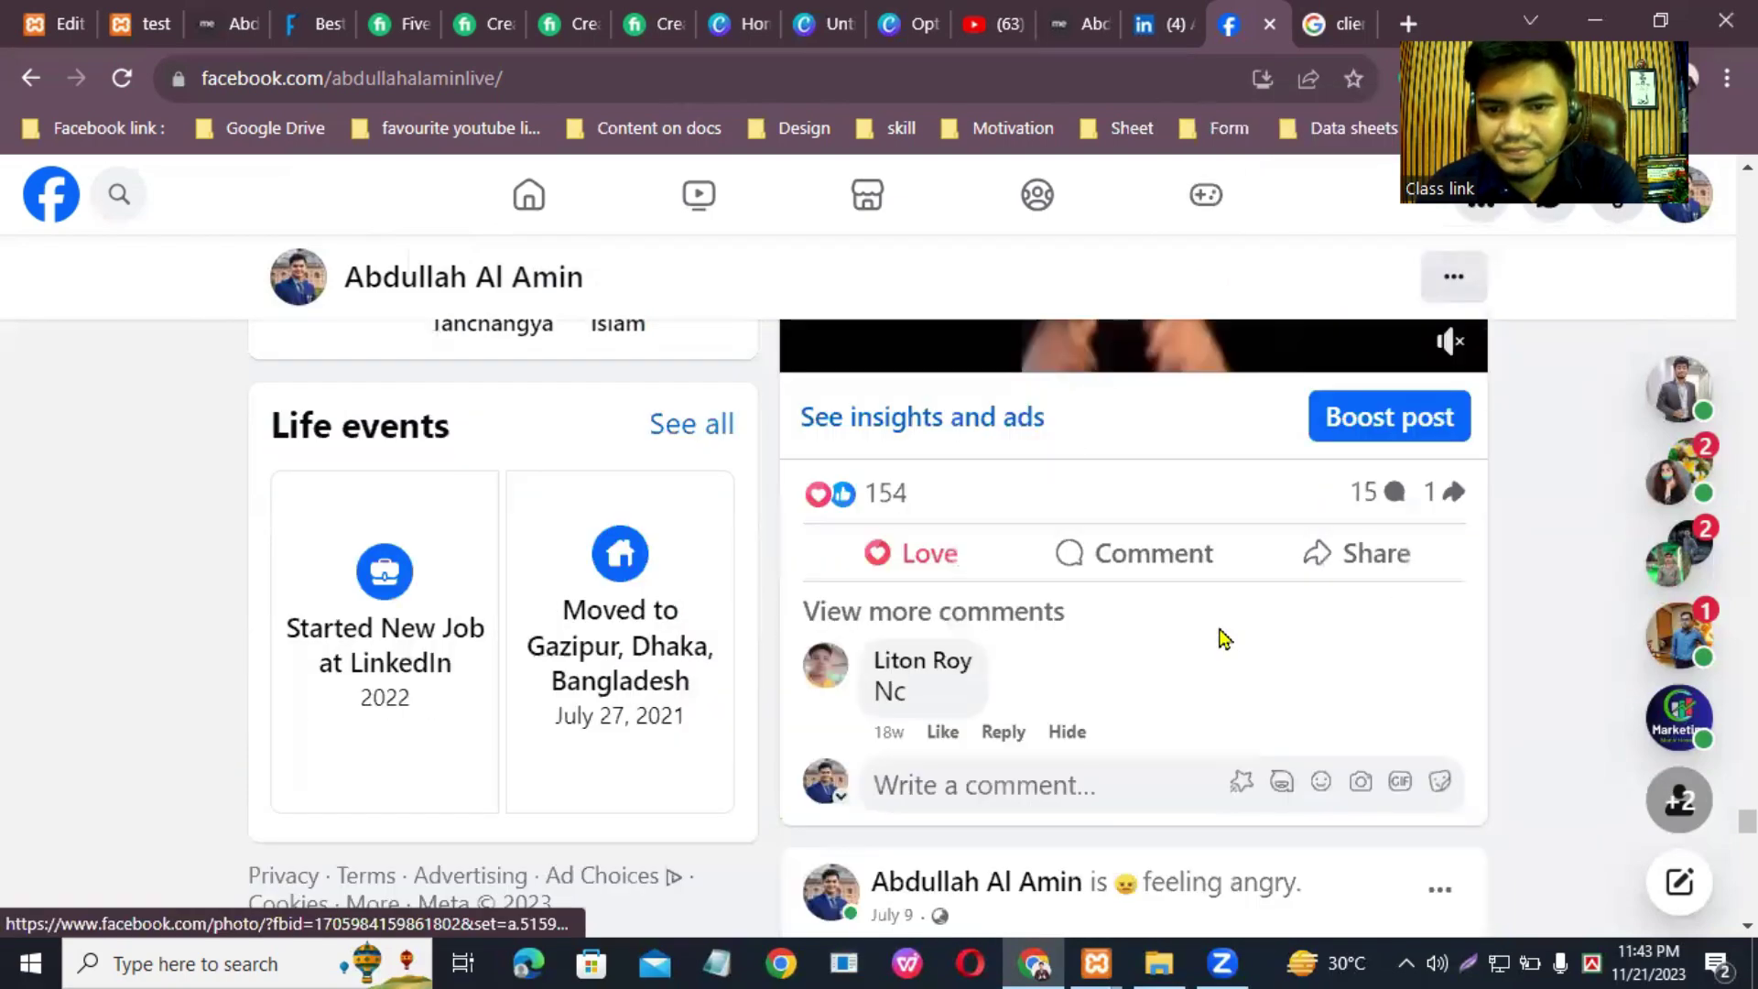
{"action": "scroll", "coordinate": [1218, 632], "scroll_direction": "down", "scroll_amount": 15}
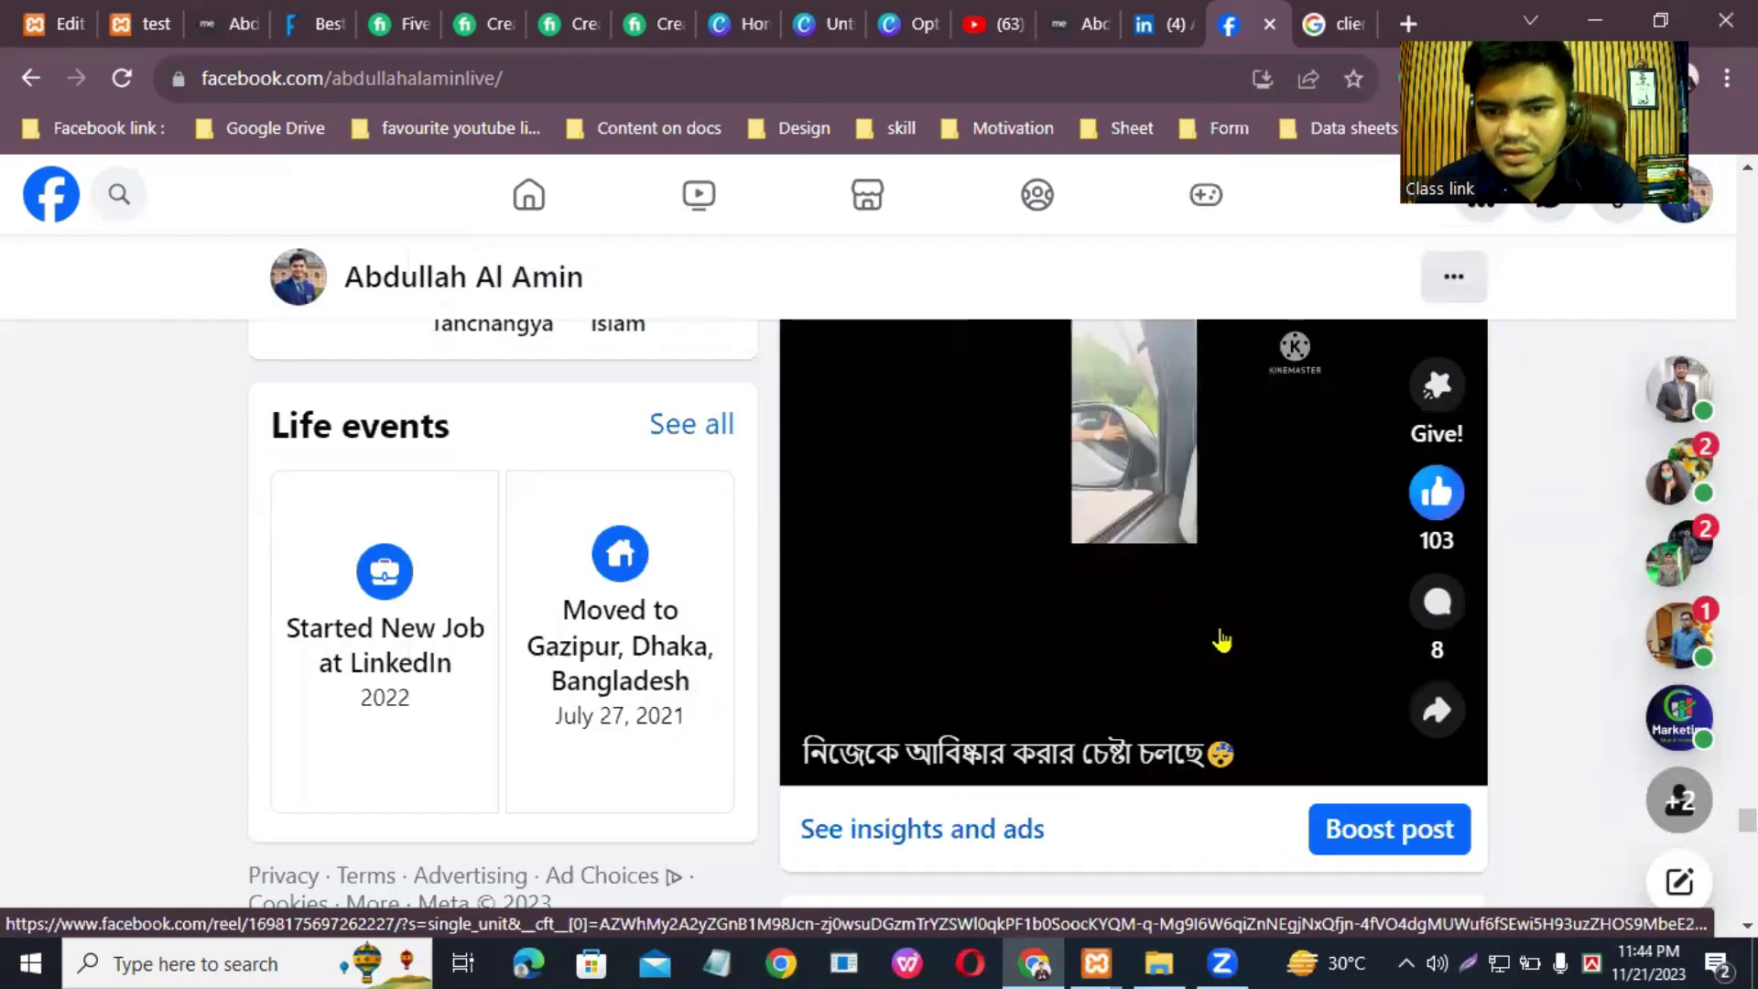
{"action": "scroll", "coordinate": [1220, 639], "scroll_direction": "up", "scroll_amount": 3}
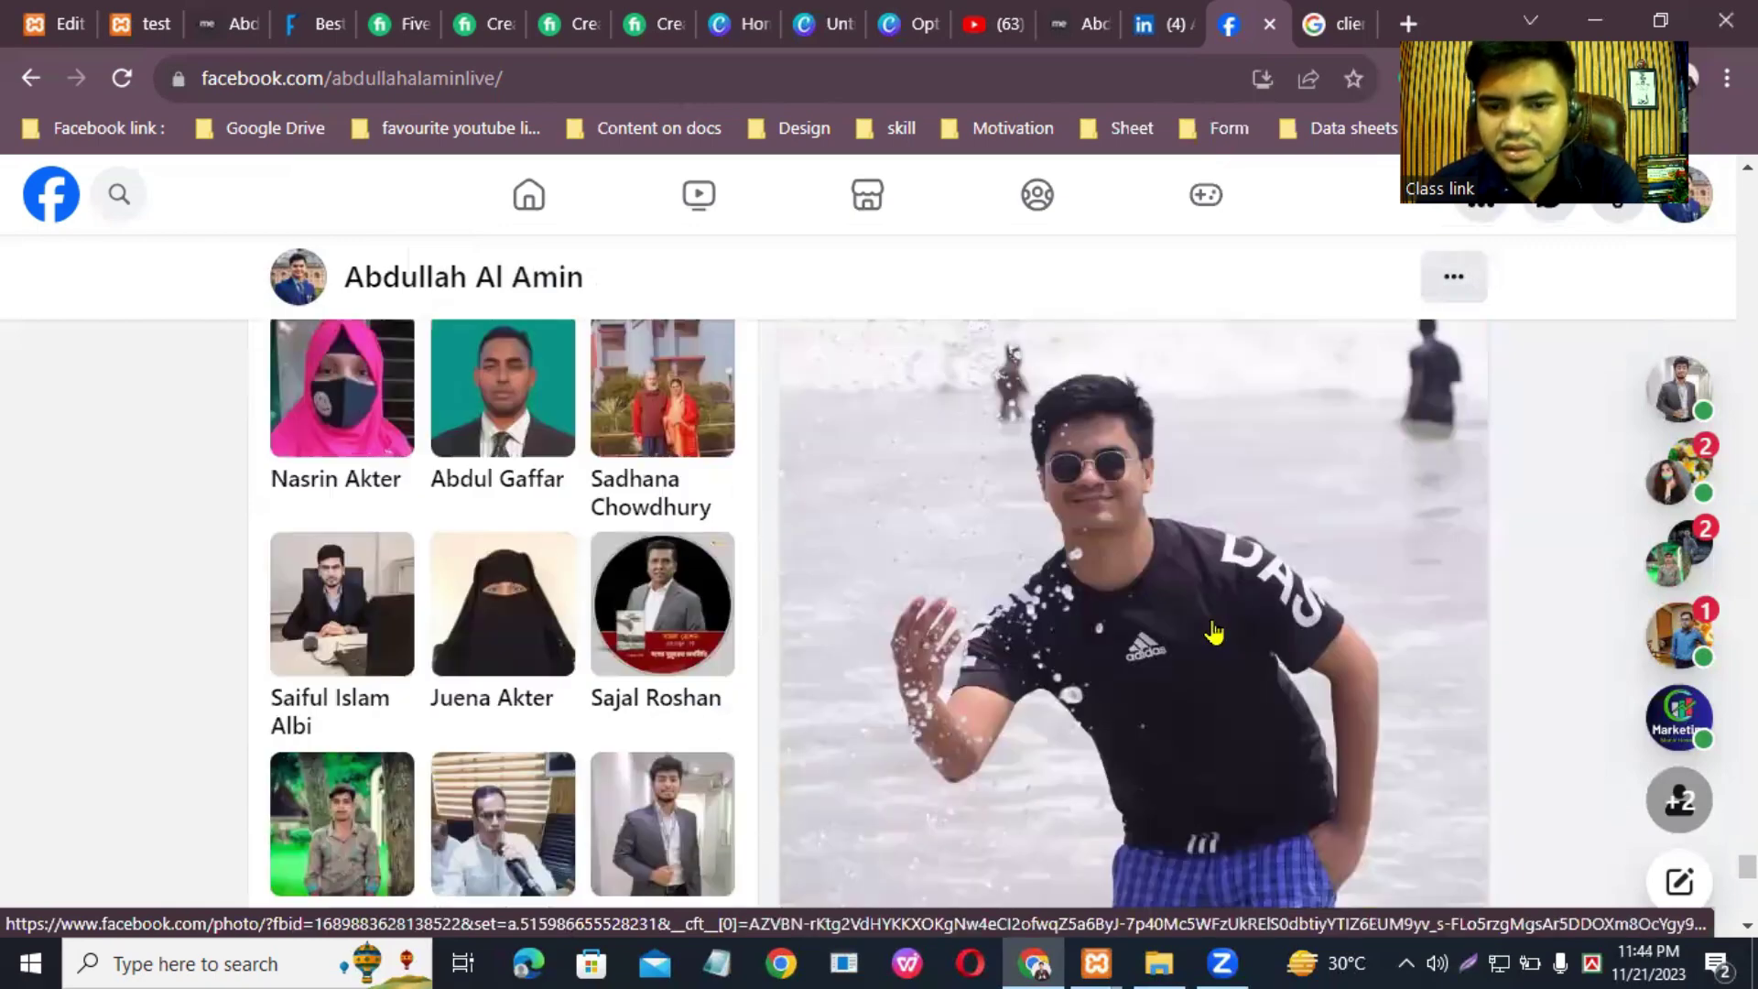
{"action": "scroll", "coordinate": [1218, 632], "scroll_direction": "down", "scroll_amount": 8}
{"action": "scroll", "coordinate": [1212, 620], "scroll_direction": "up", "scroll_amount": 6}
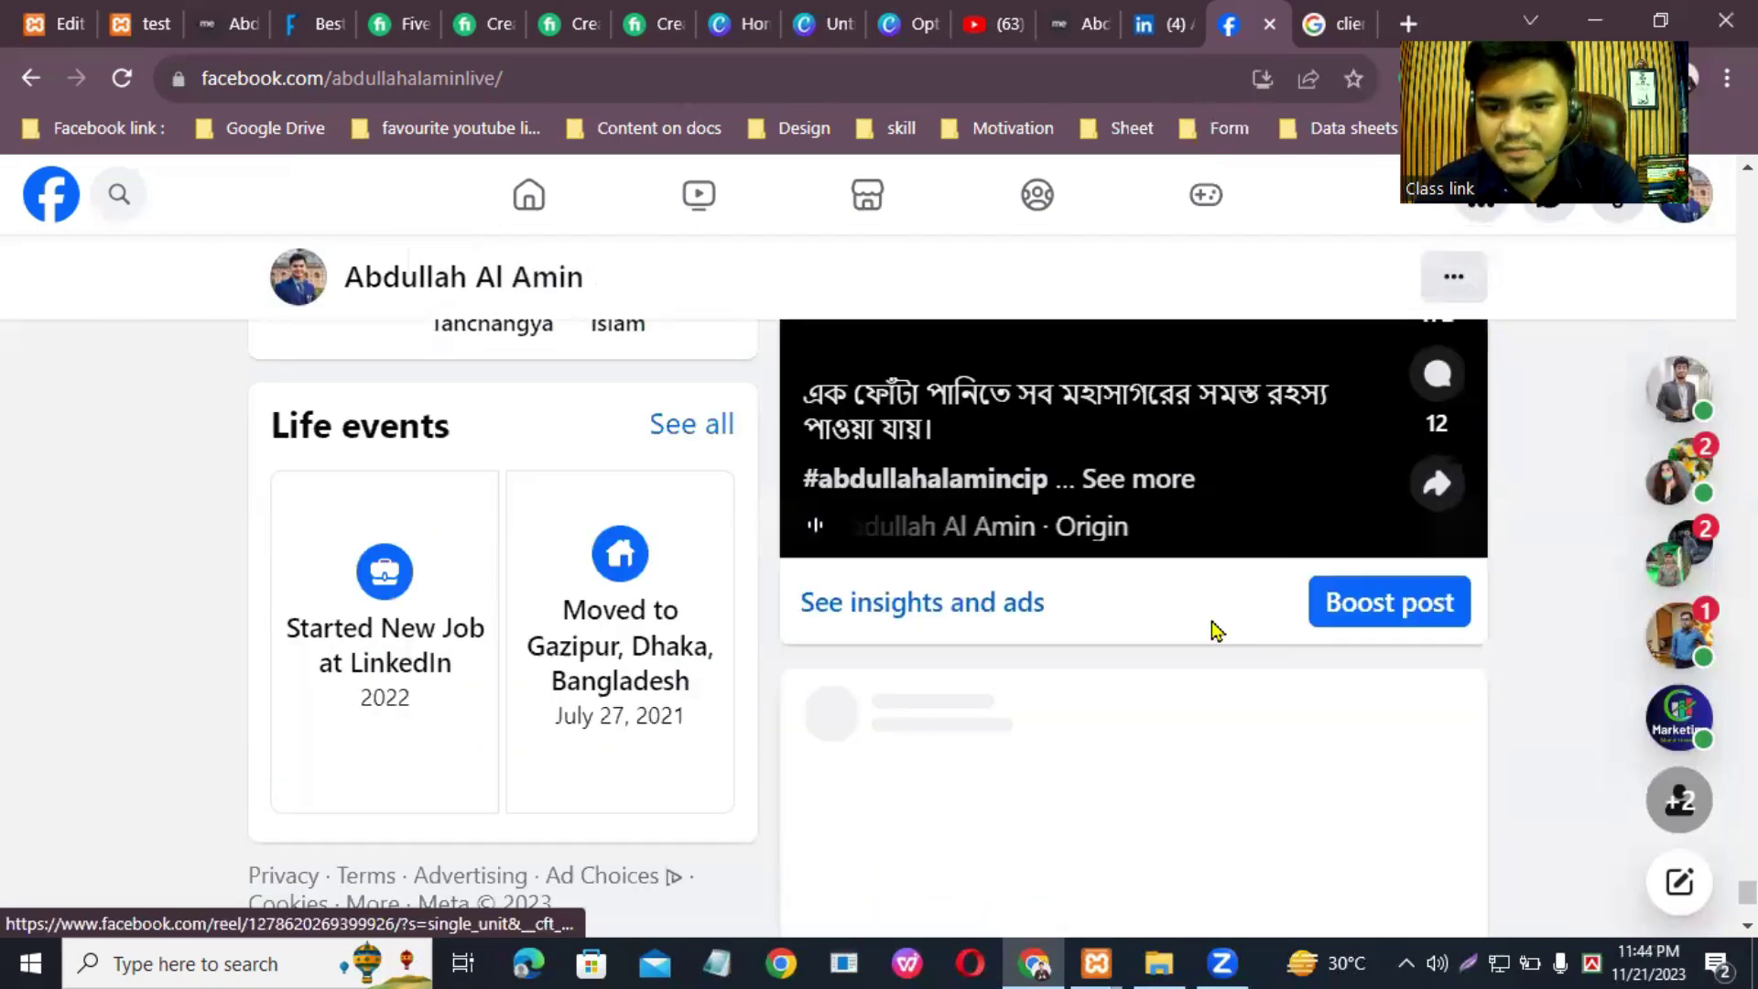
{"action": "scroll", "coordinate": [1157, 622], "scroll_direction": "down", "scroll_amount": 15}
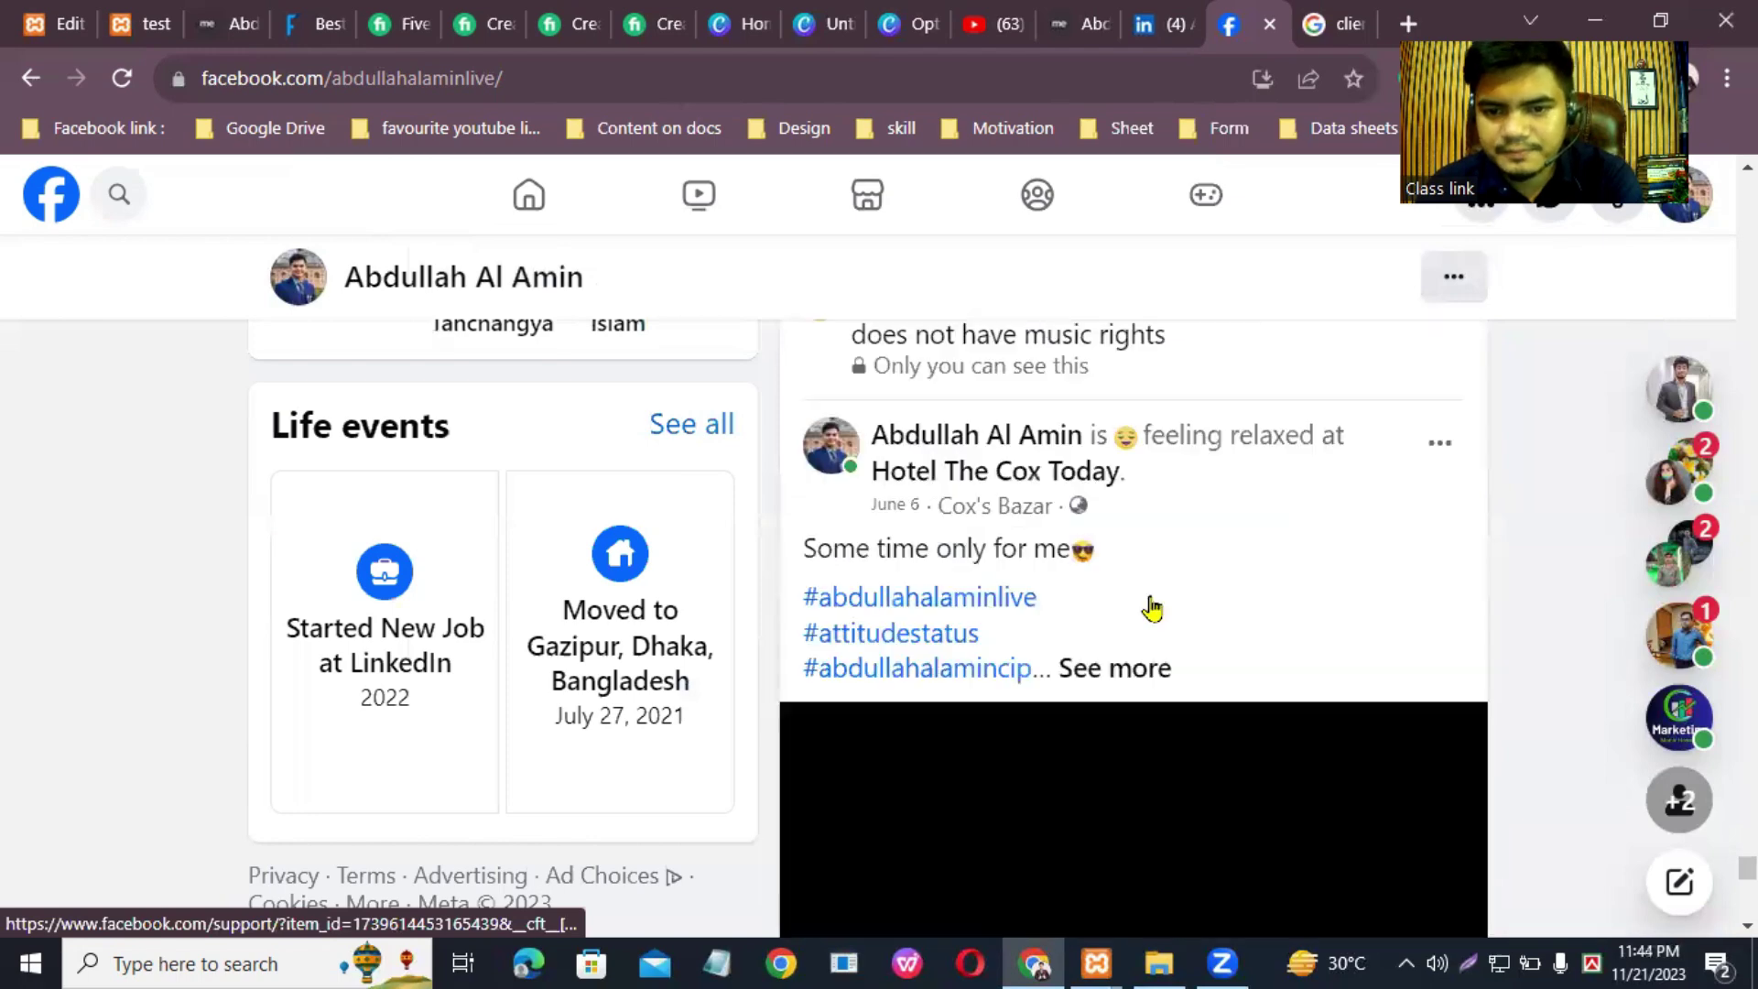
{"action": "scroll", "coordinate": [1152, 609], "scroll_direction": "down", "scroll_amount": 15}
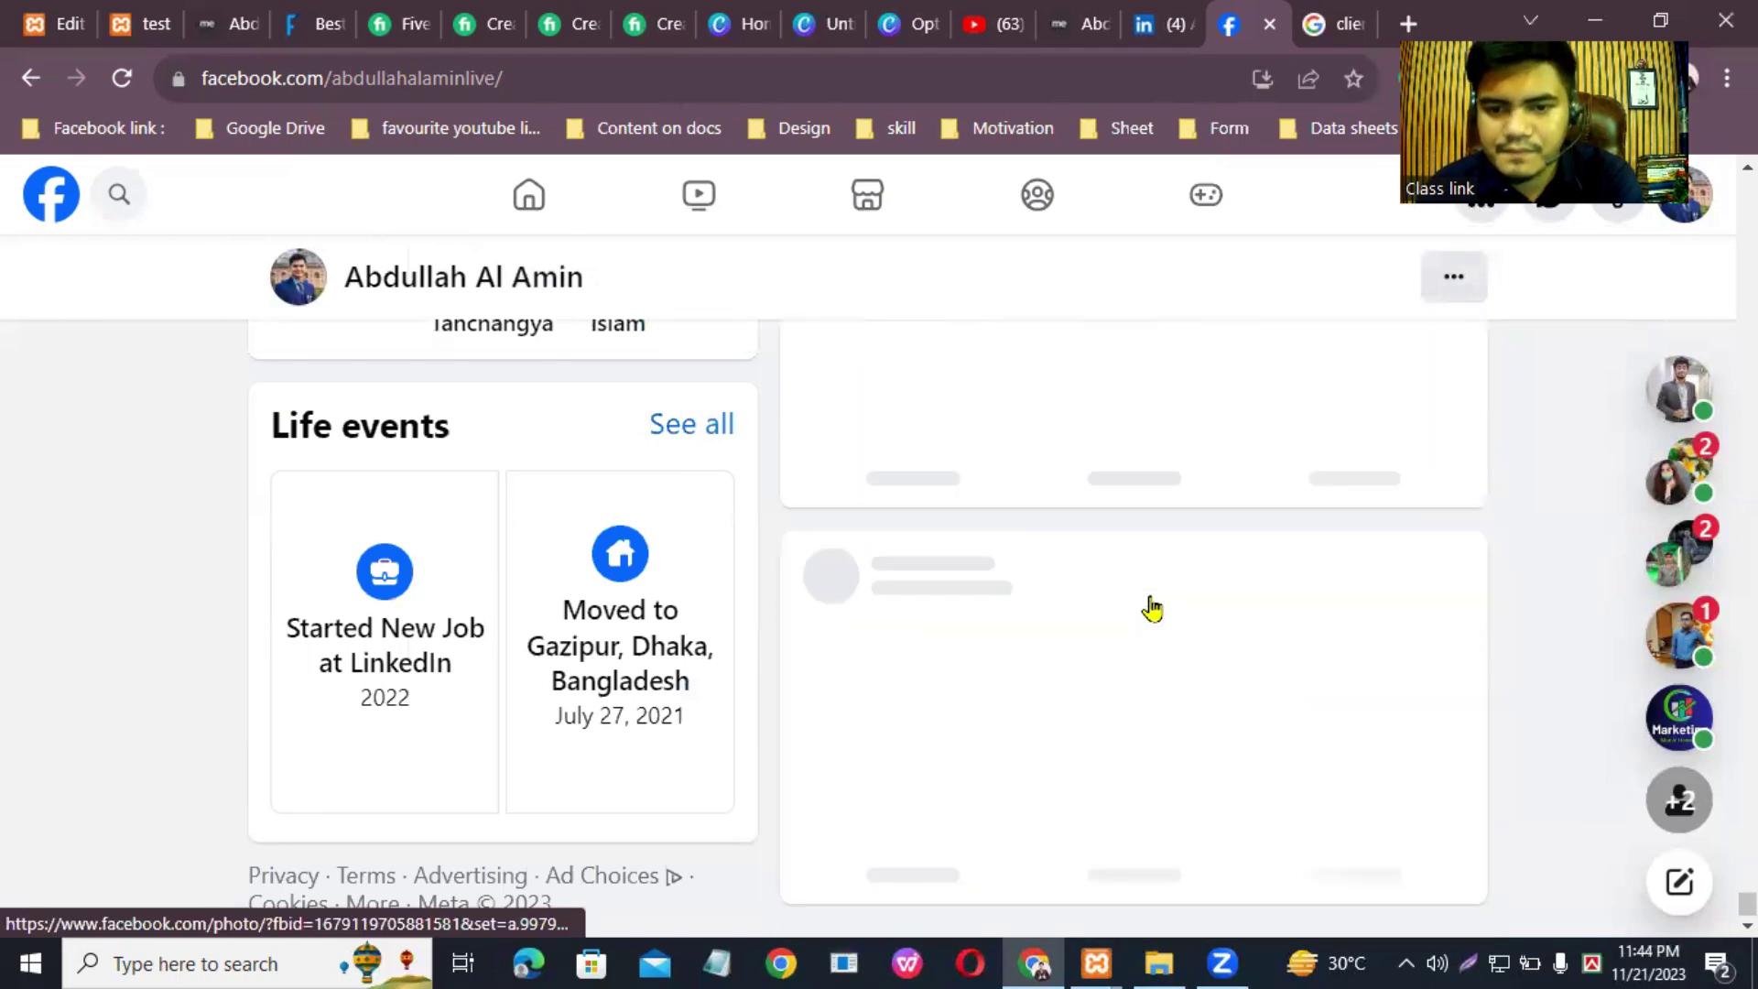
{"action": "scroll", "coordinate": [1227, 567], "scroll_direction": "down", "scroll_amount": 15}
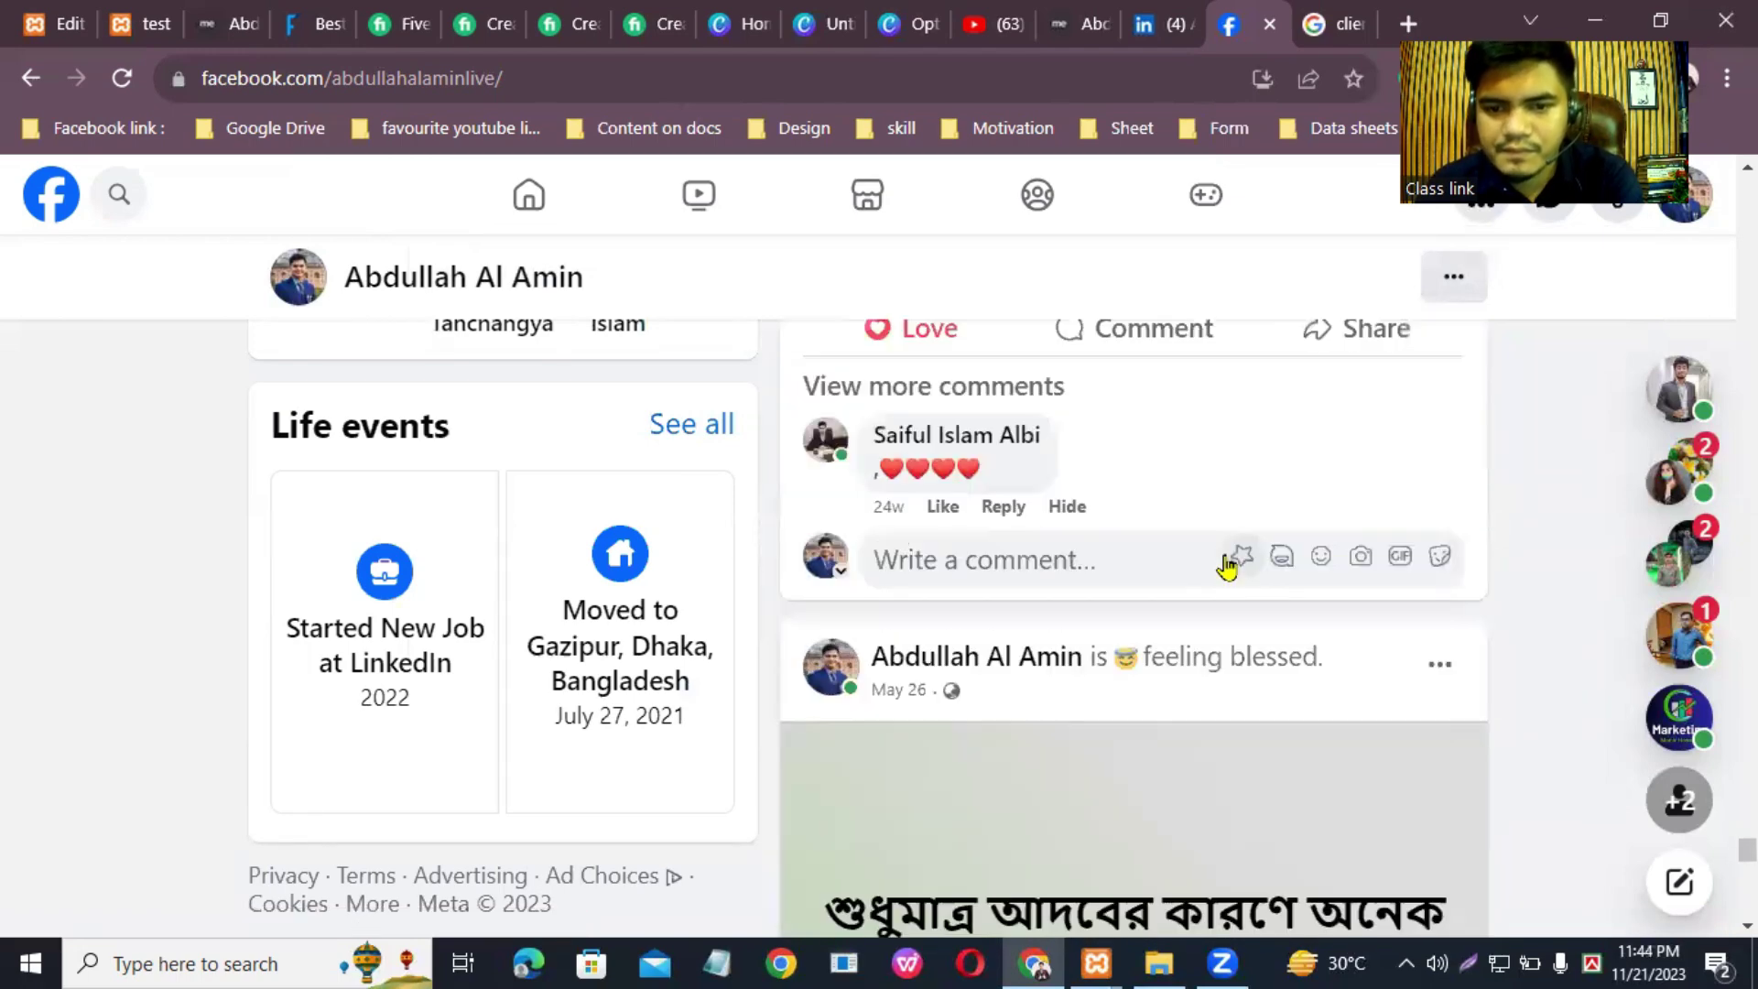
{"action": "scroll", "coordinate": [1227, 568], "scroll_direction": "down", "scroll_amount": 7}
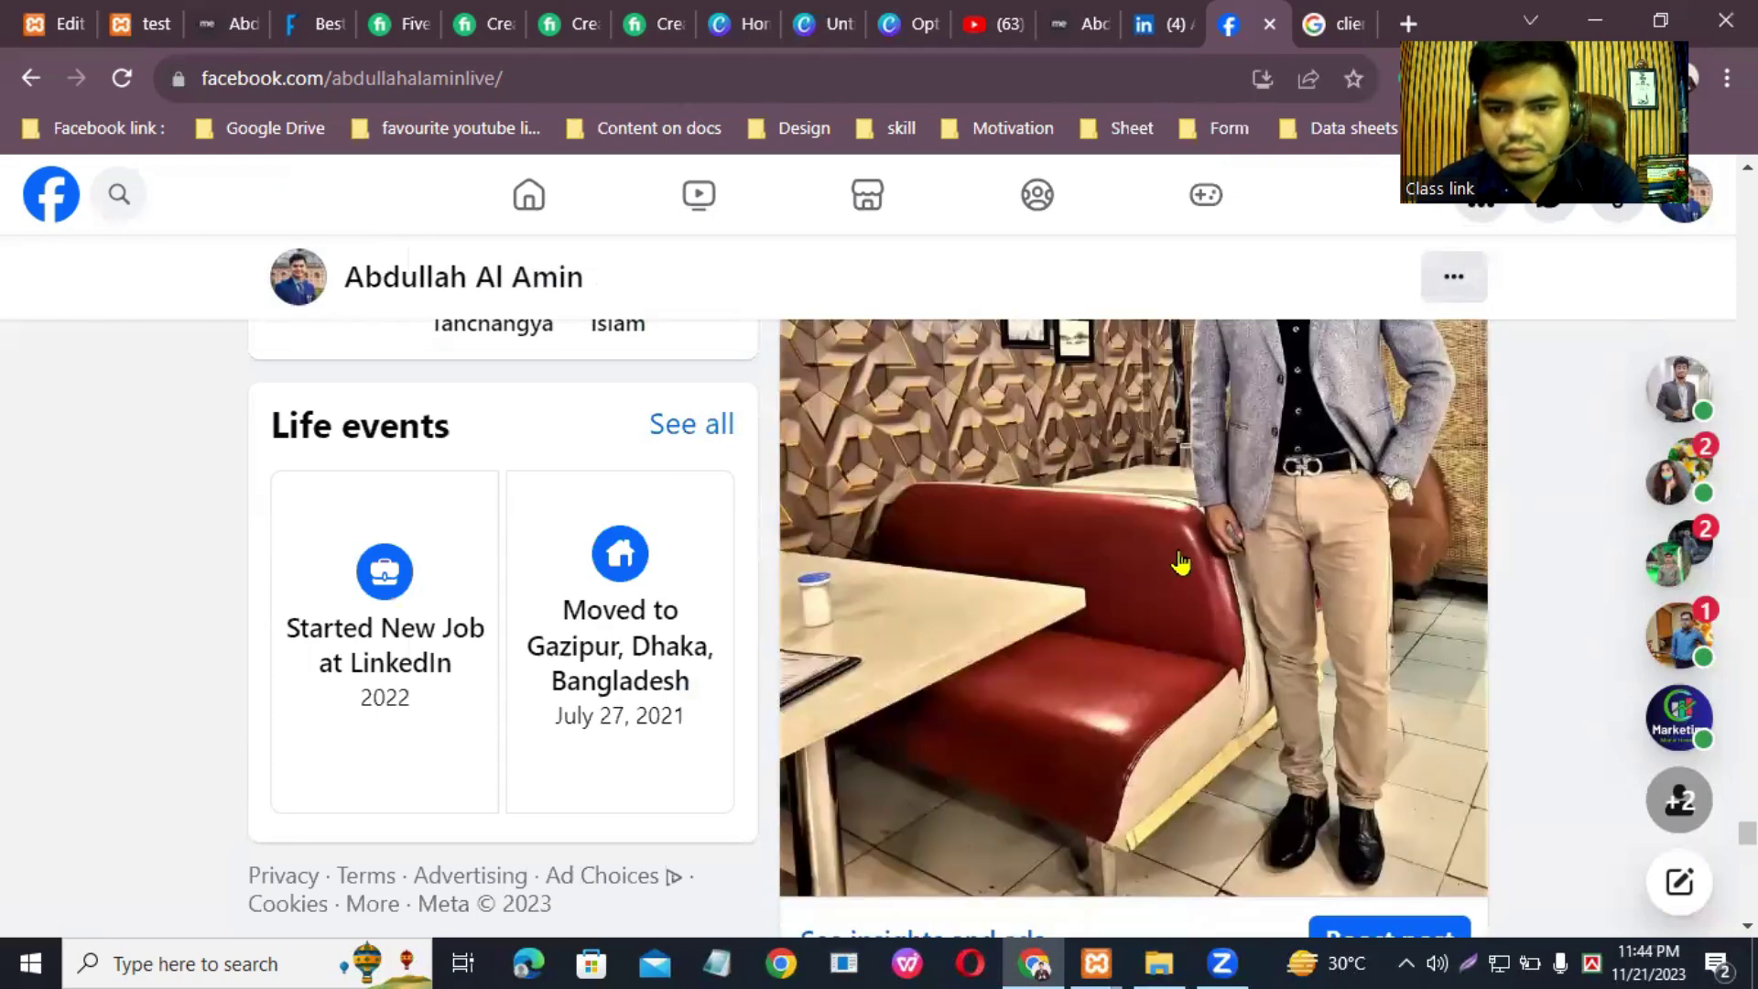
{"action": "scroll", "coordinate": [1178, 561], "scroll_direction": "up", "scroll_amount": 7}
{"action": "scroll", "coordinate": [1188, 730], "scroll_direction": "down", "scroll_amount": 15}
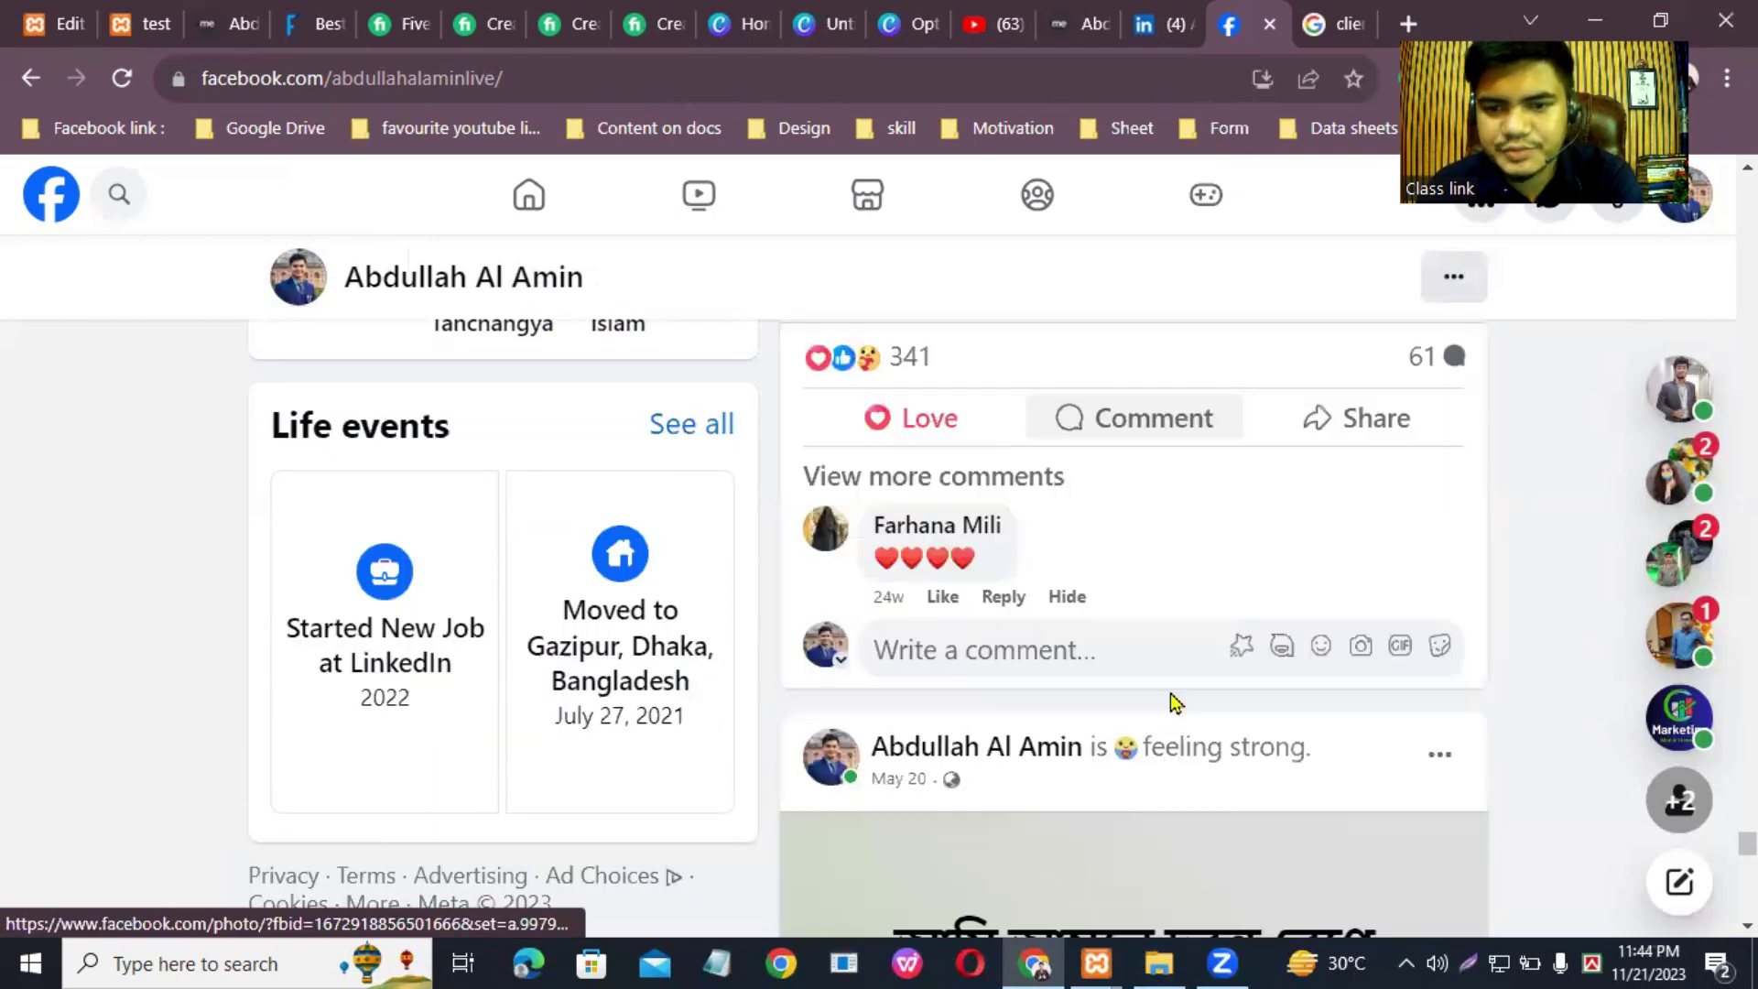
{"action": "scroll", "coordinate": [1171, 701], "scroll_direction": "down", "scroll_amount": 15}
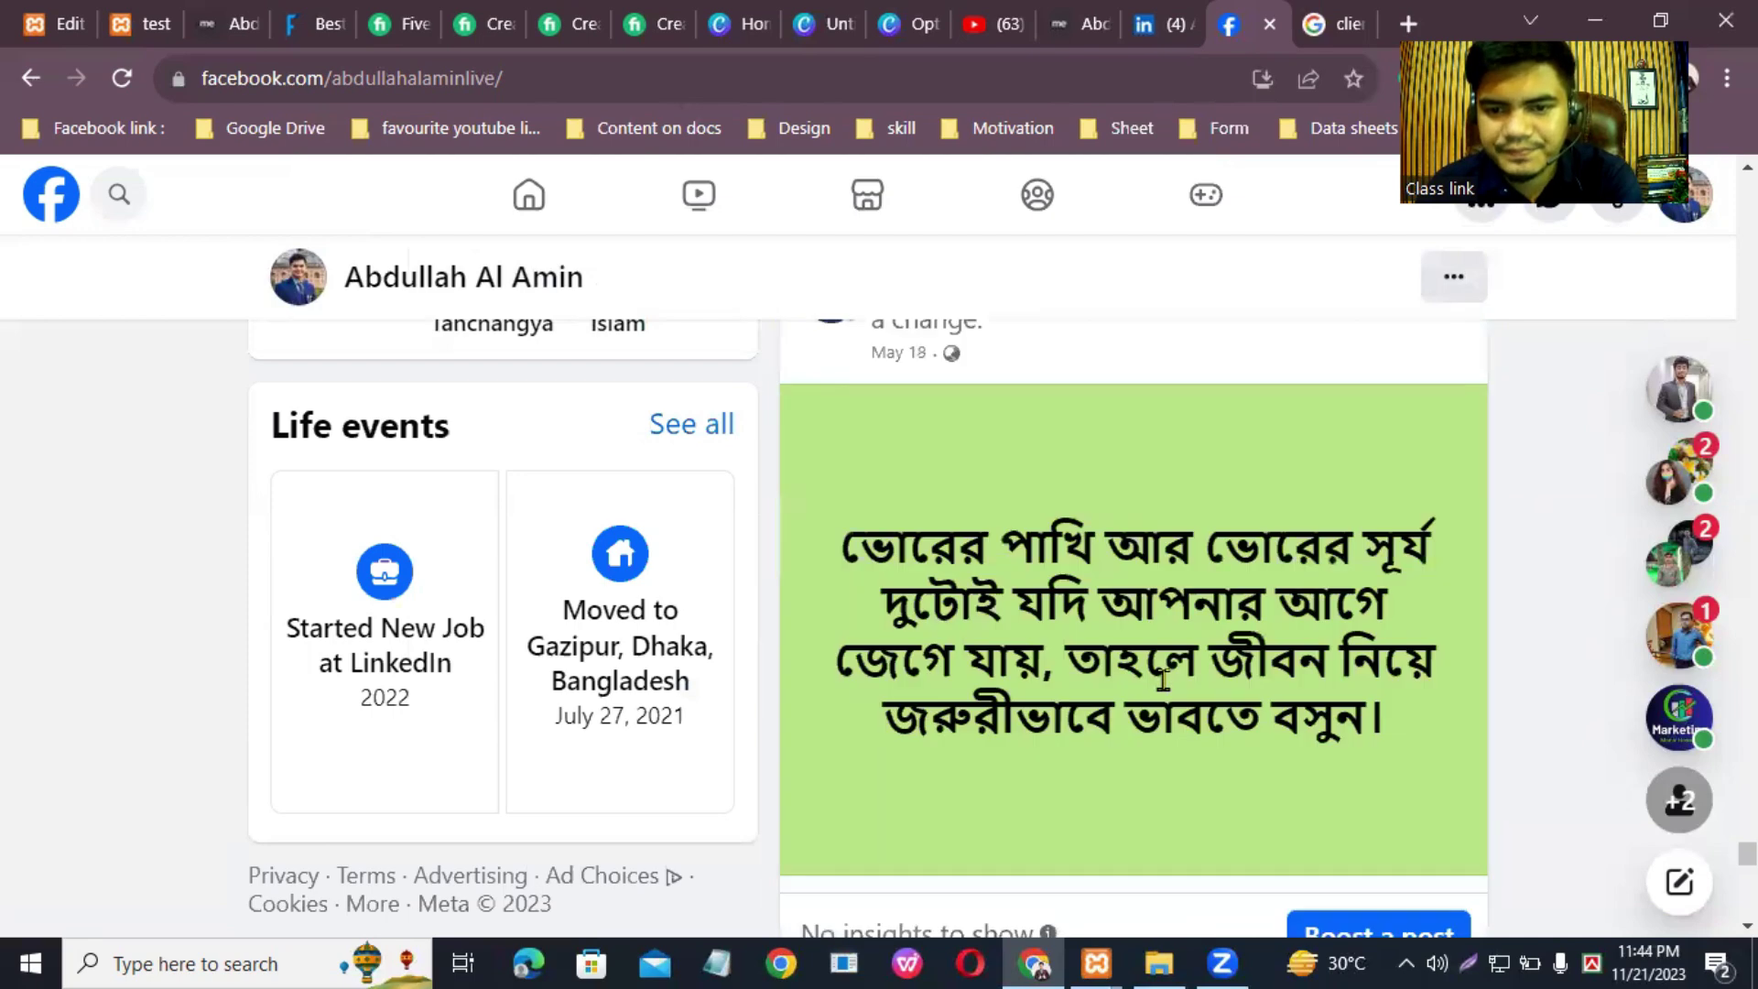
{"action": "scroll", "coordinate": [1167, 693], "scroll_direction": "down", "scroll_amount": 15}
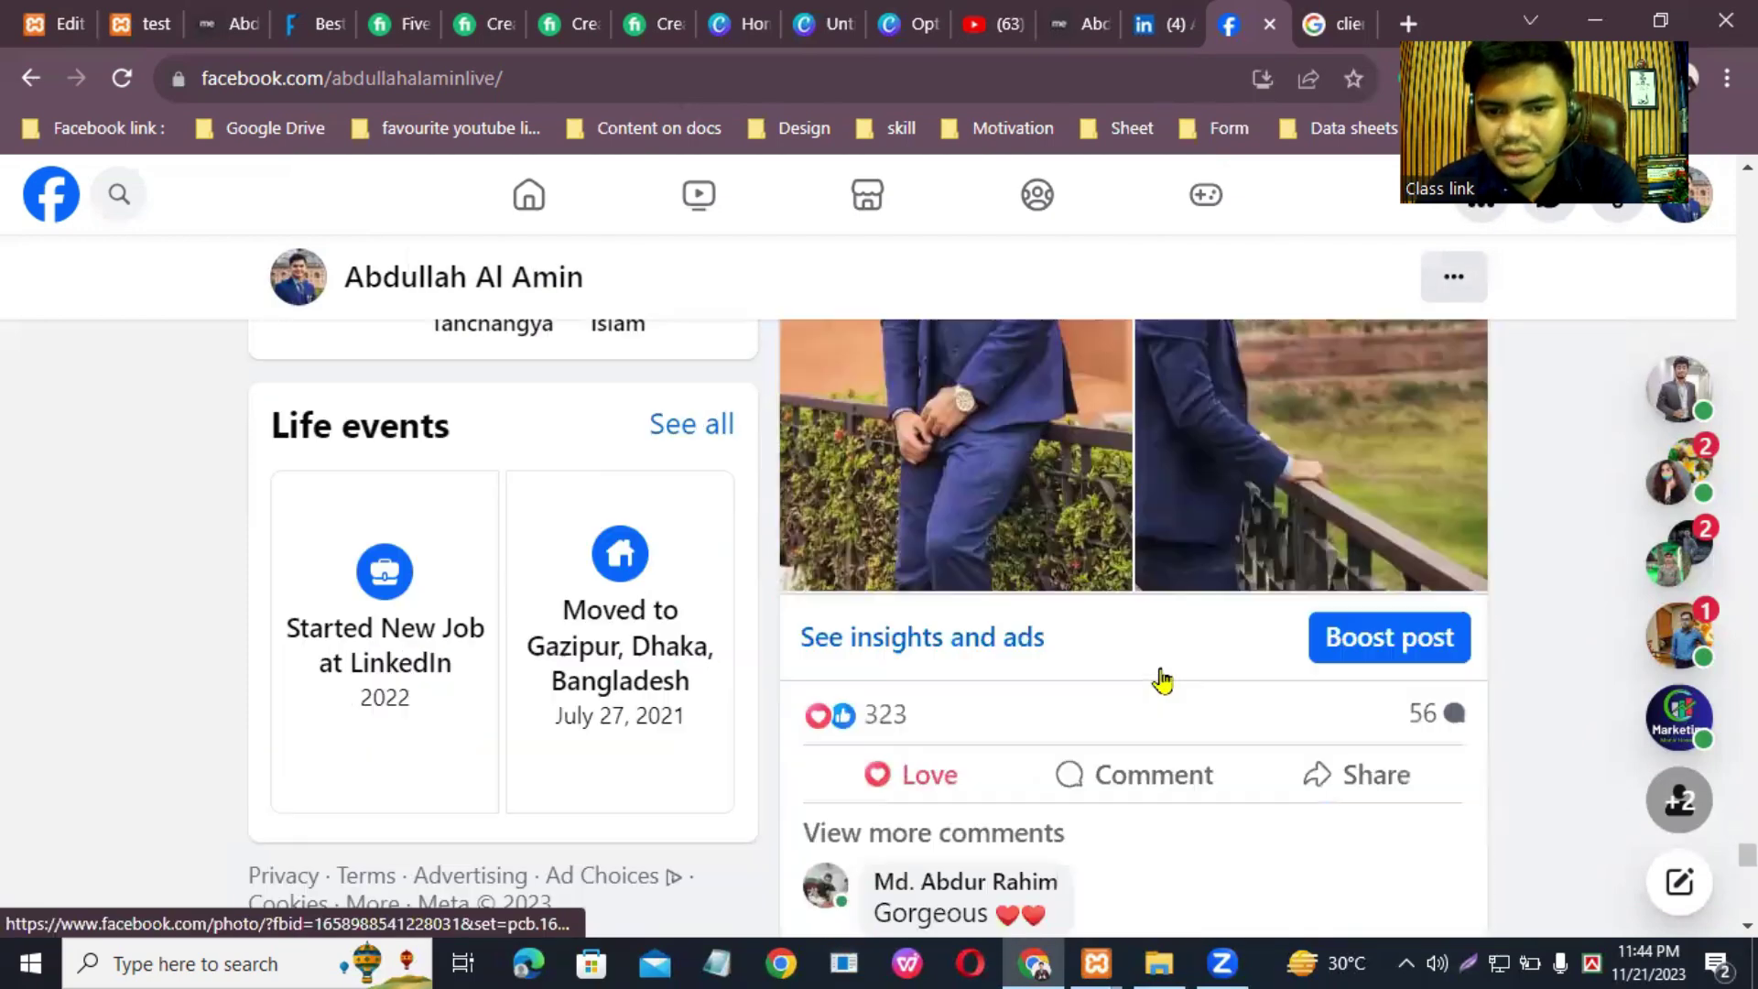
{"action": "scroll", "coordinate": [1162, 681], "scroll_direction": "down", "scroll_amount": 15}
{"action": "scroll", "coordinate": [1161, 681], "scroll_direction": "down", "scroll_amount": 15}
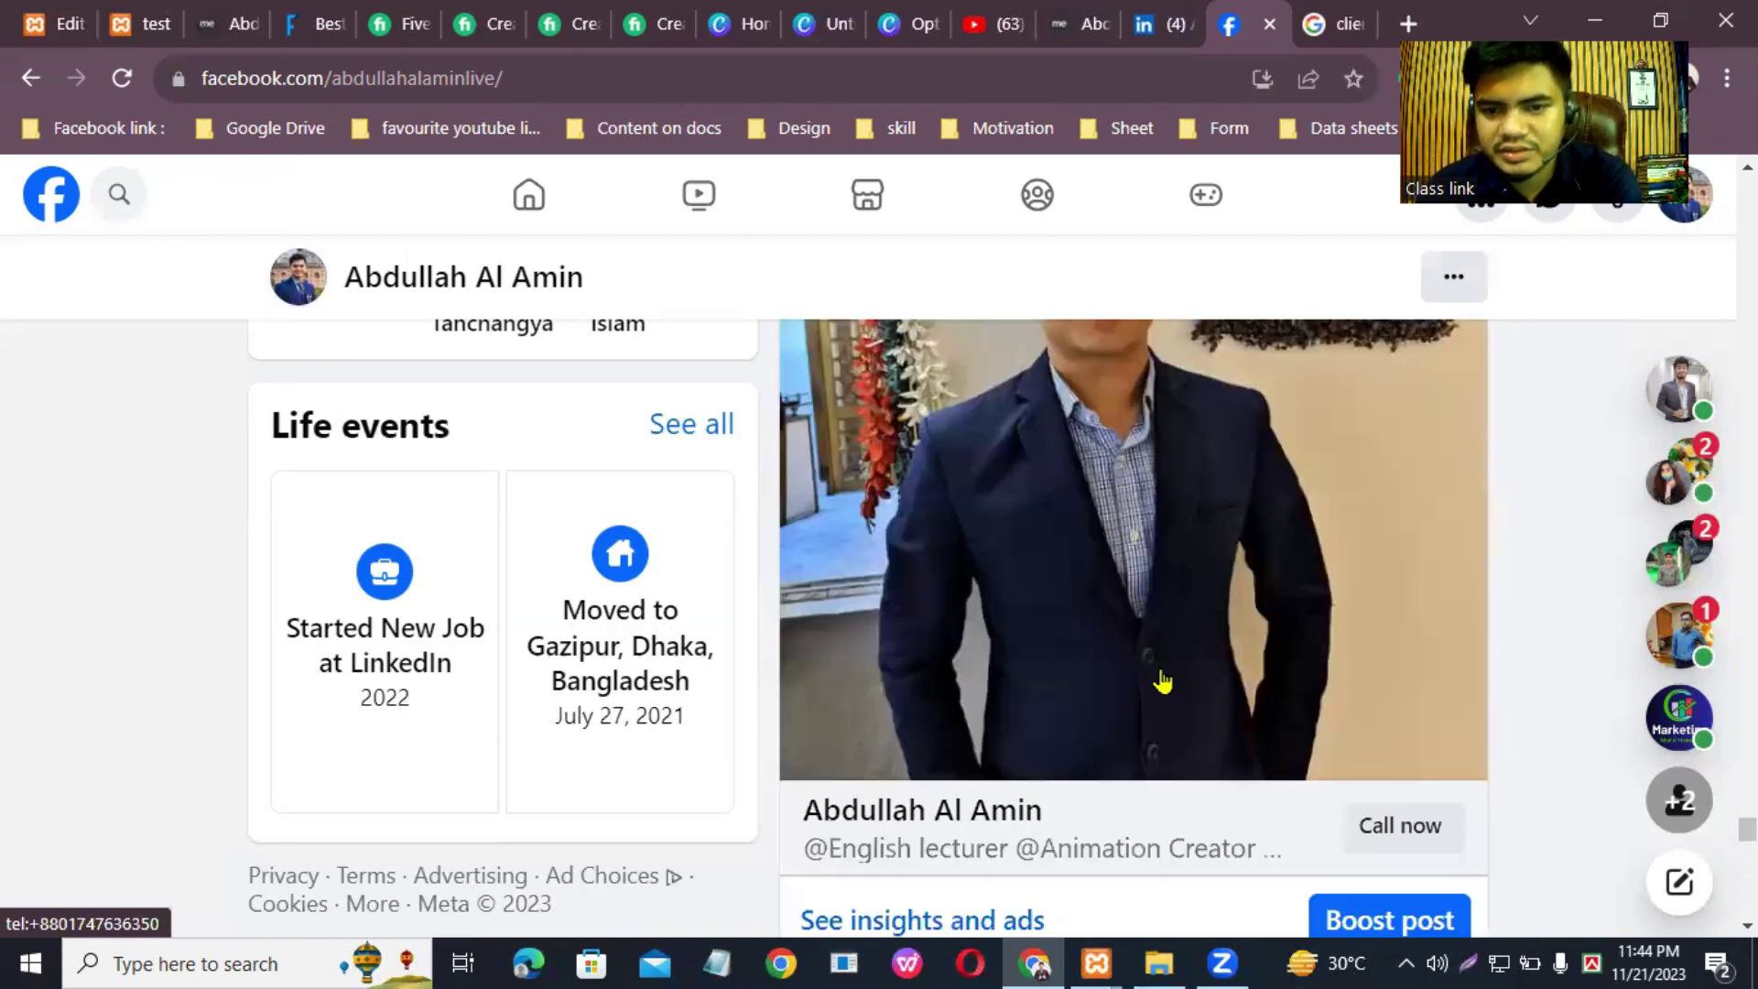
{"action": "scroll", "coordinate": [1161, 682], "scroll_direction": "up", "scroll_amount": 5}
{"action": "right_click", "coordinate": [1096, 781]}
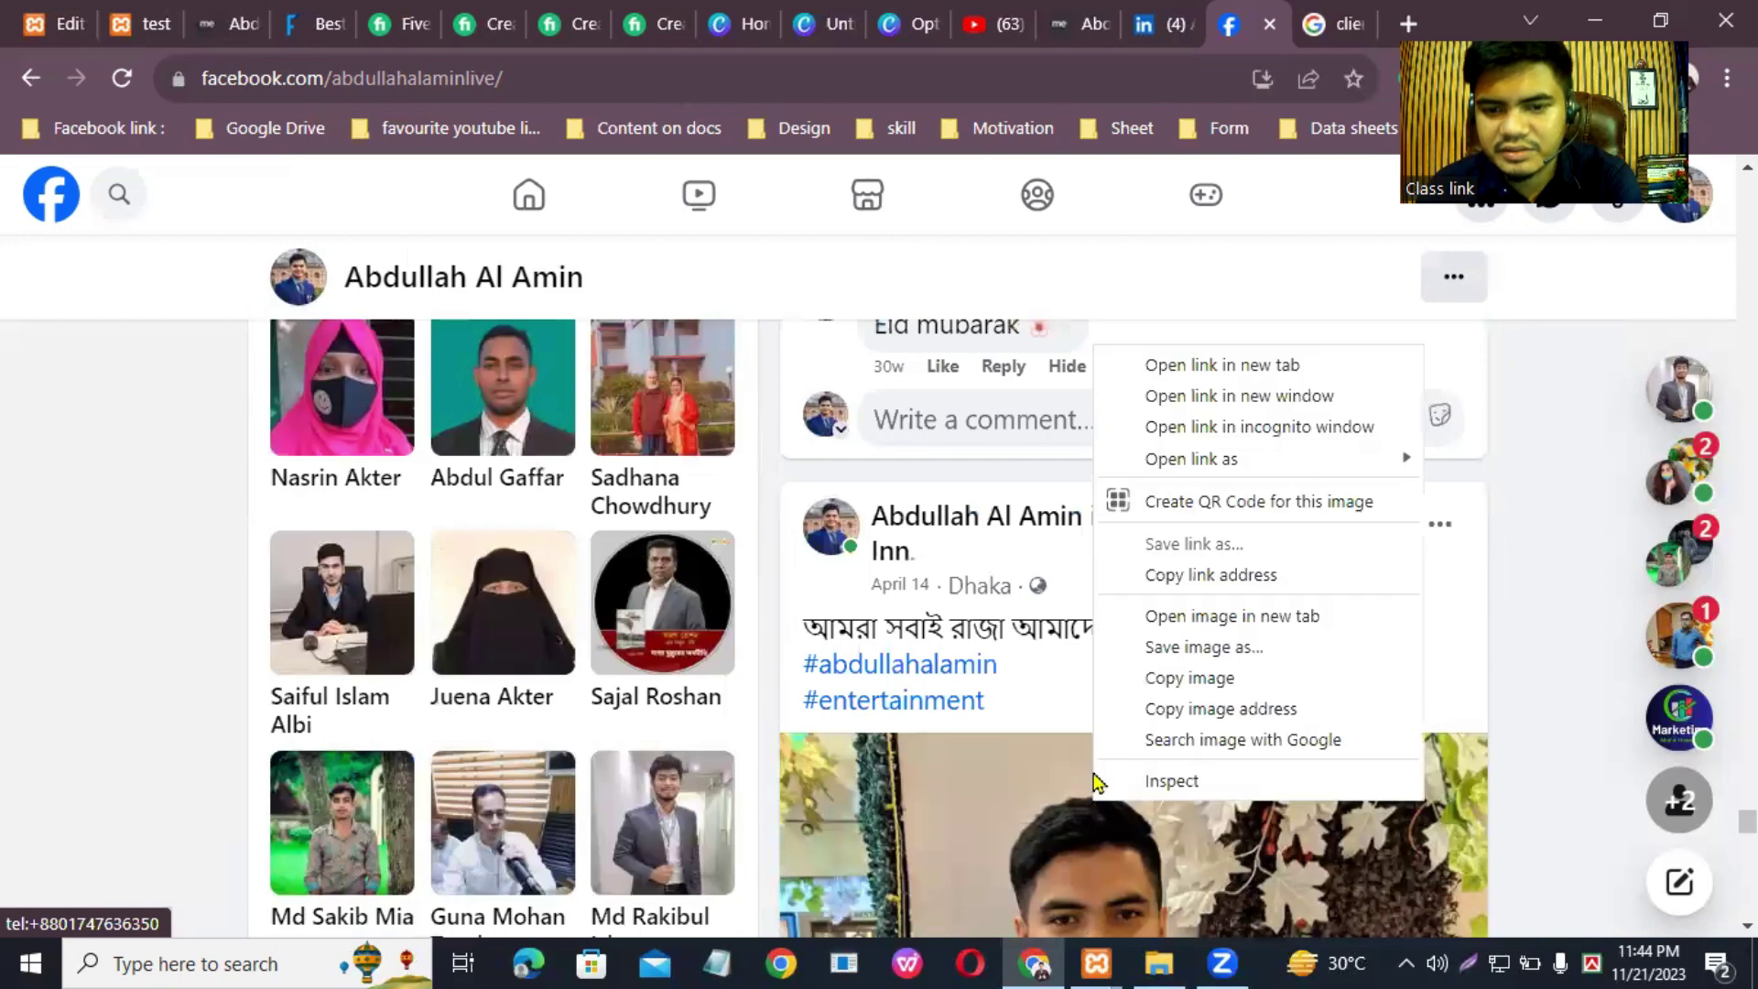
{"action": "left_click", "coordinate": [1236, 648]}
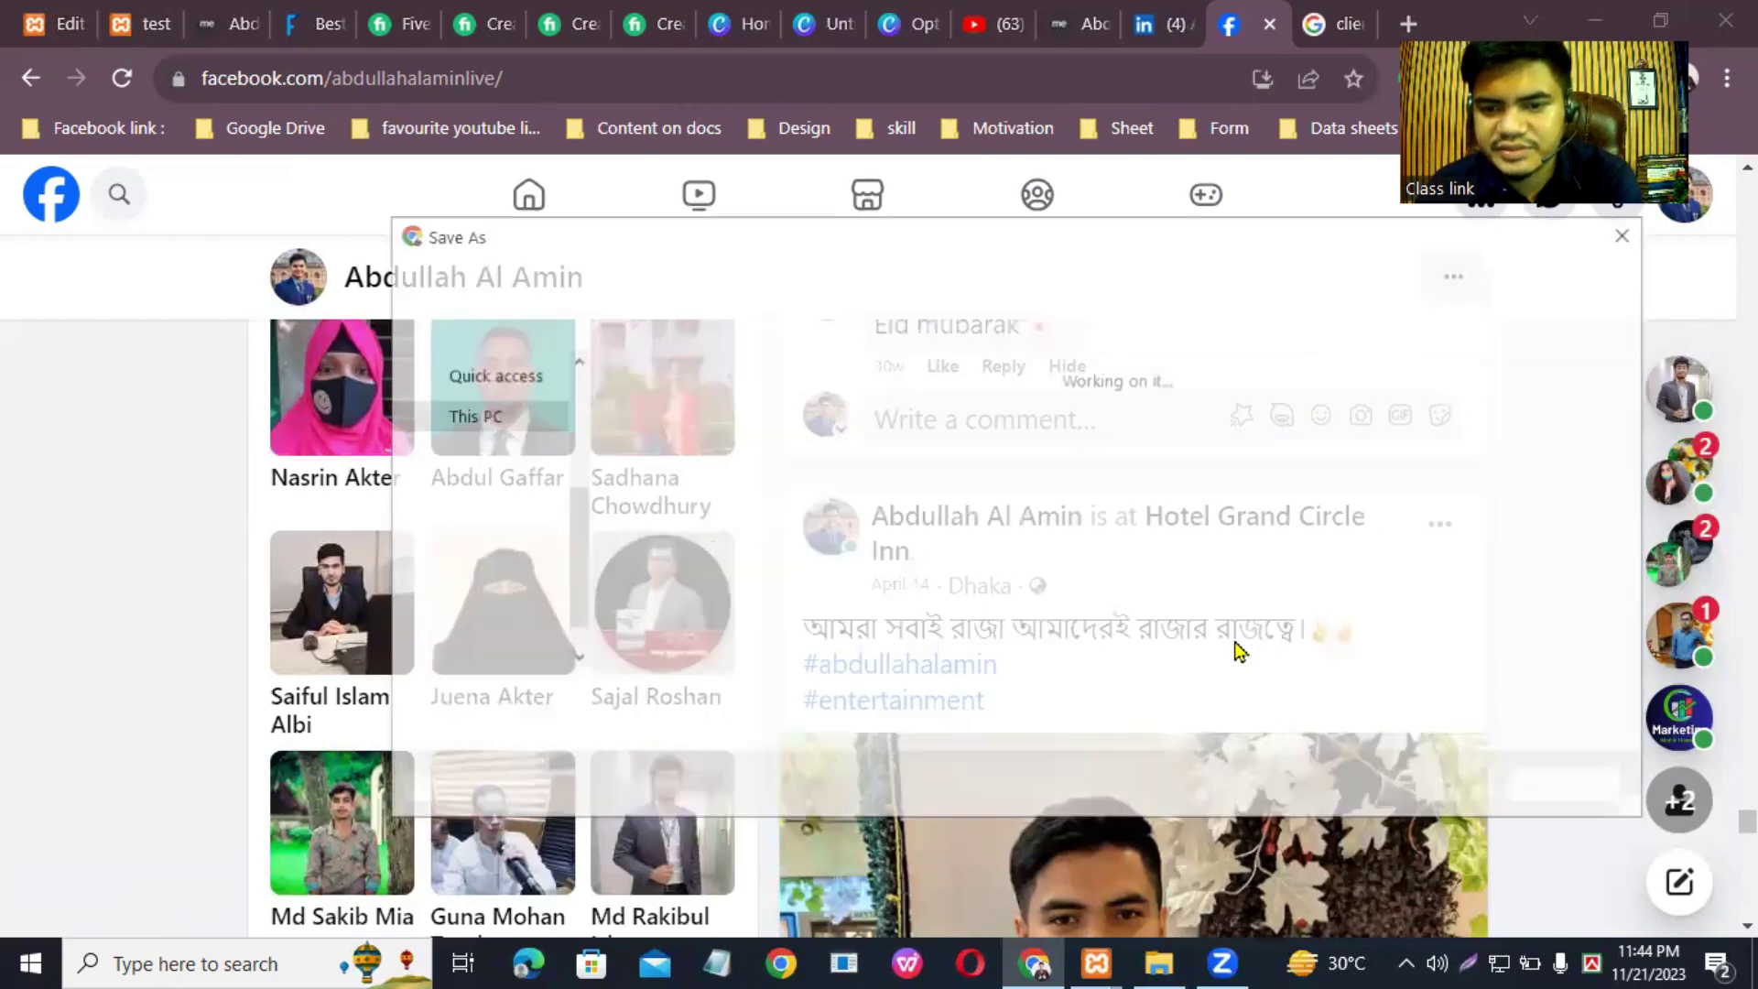
{"action": "left_click", "coordinate": [1440, 784]}
Step: Save the podium photo from a later post to Downloads
{"action": "scroll", "coordinate": [1228, 710], "scroll_direction": "down", "scroll_amount": 5}
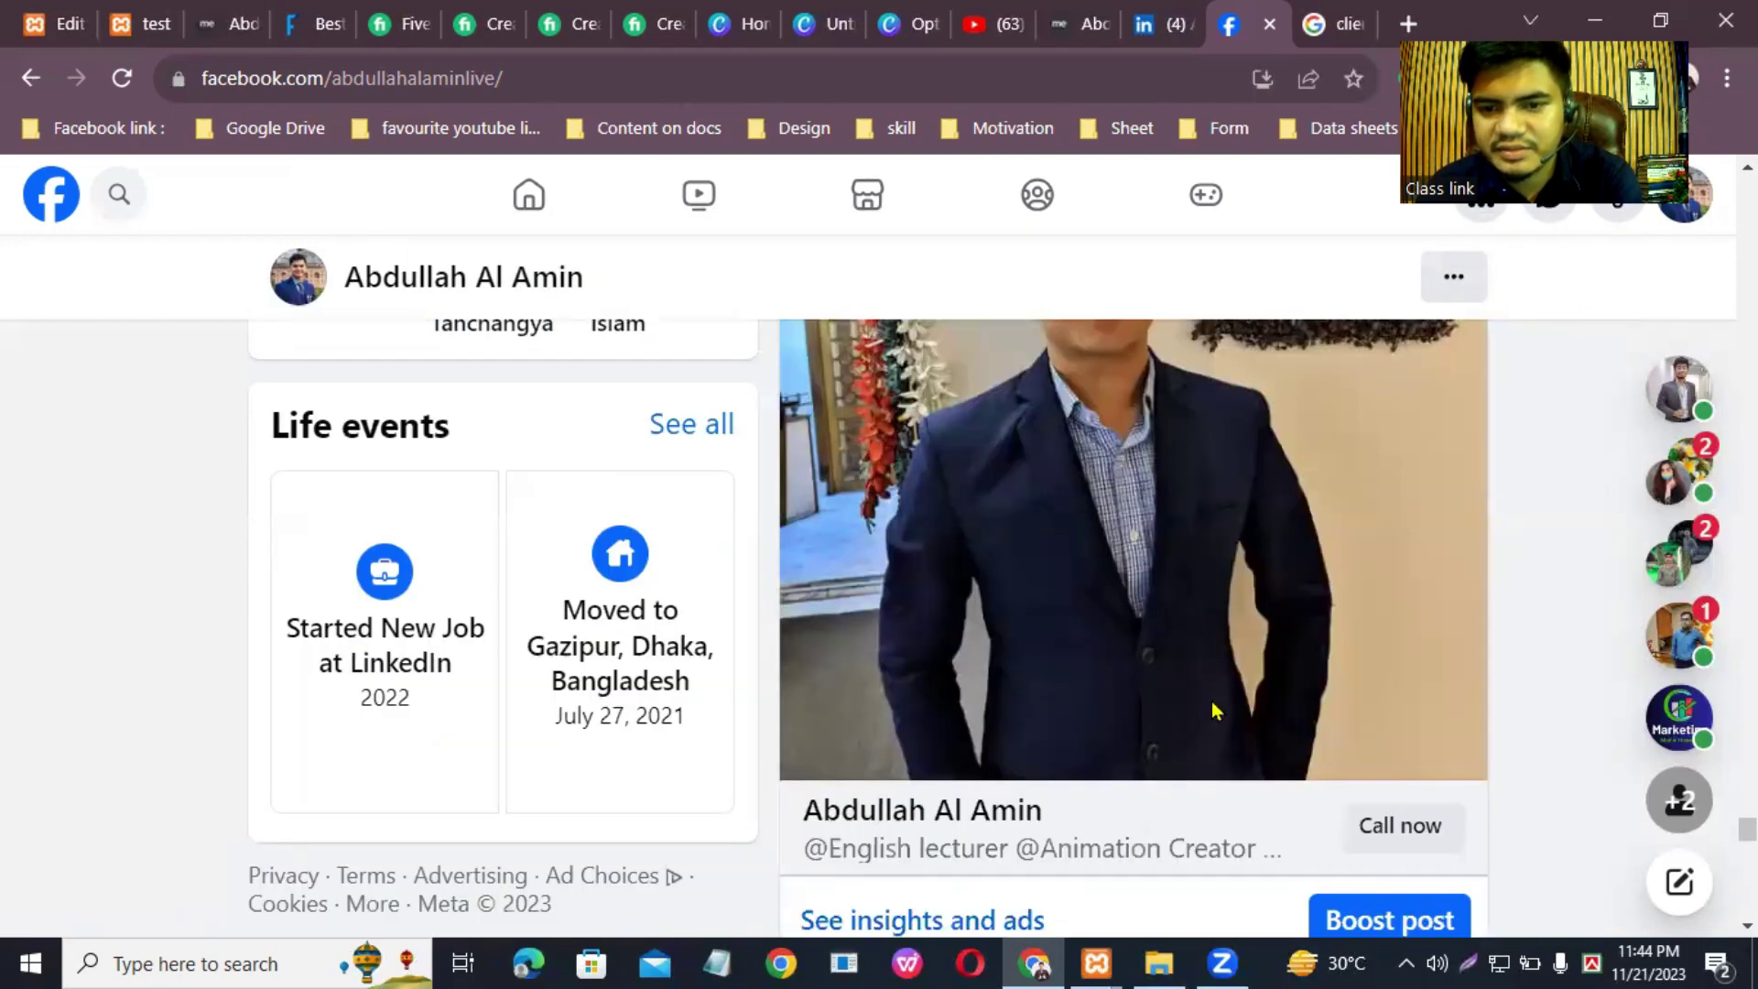
{"action": "scroll", "coordinate": [1023, 663], "scroll_direction": "down", "scroll_amount": 5}
{"action": "scroll", "coordinate": [1052, 658], "scroll_direction": "down", "scroll_amount": 10}
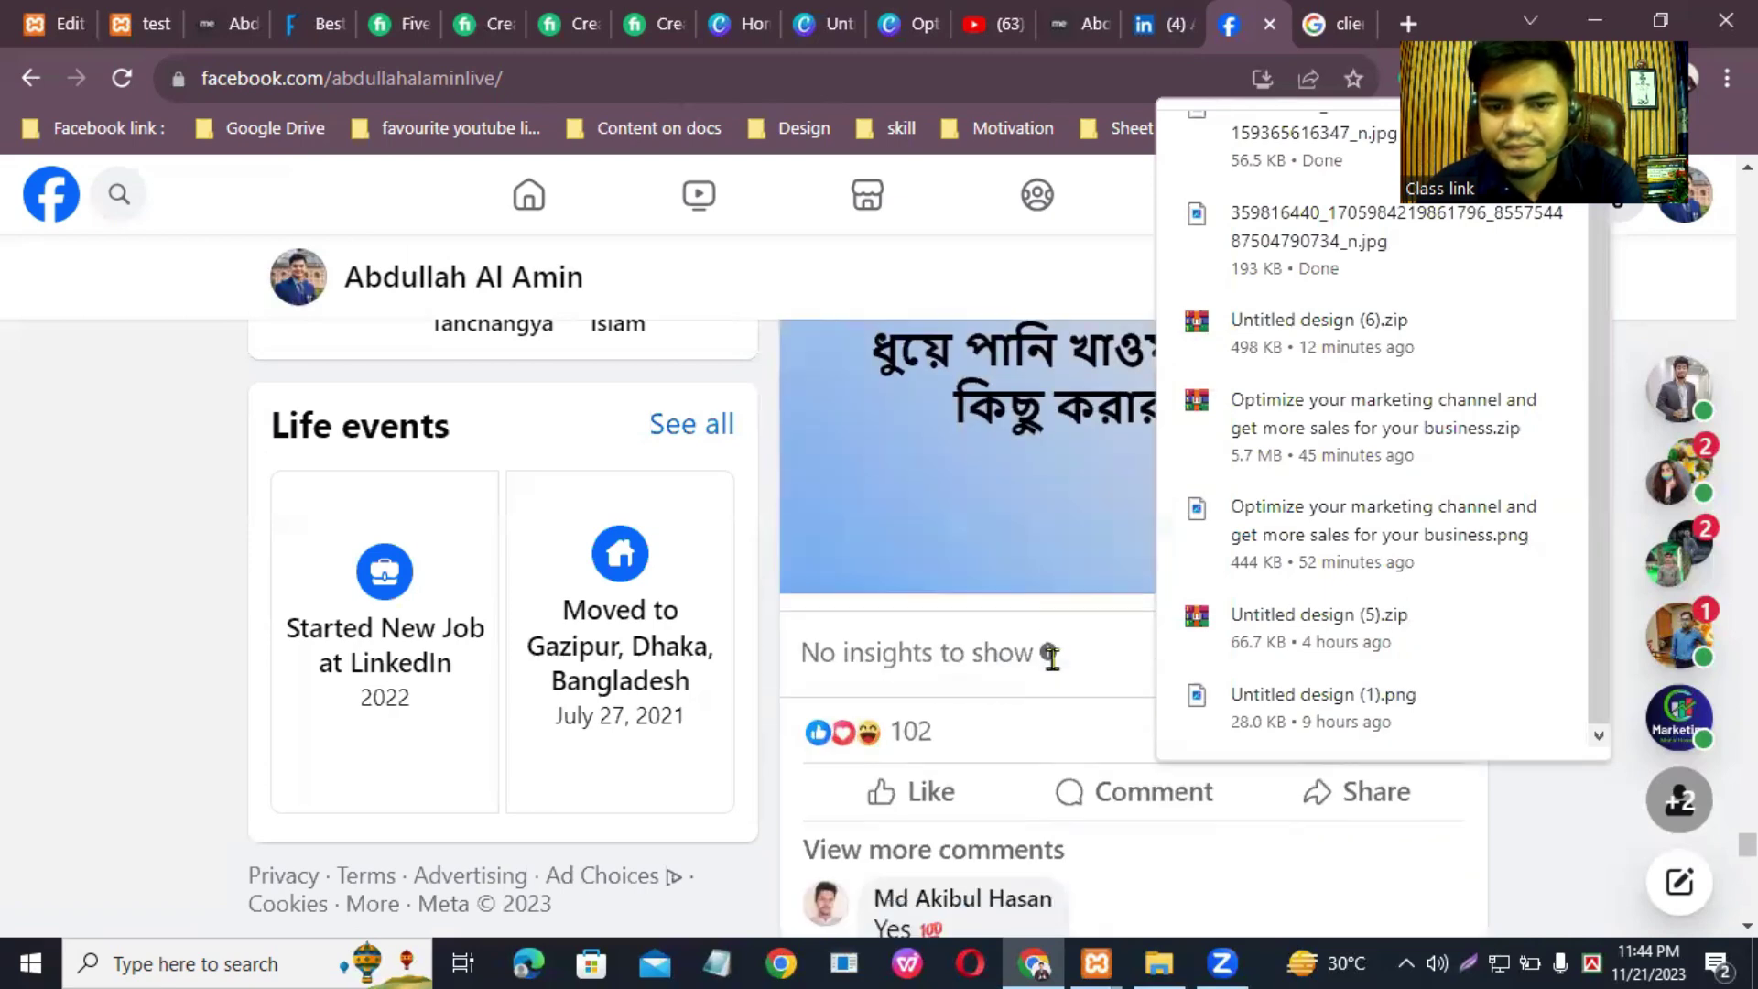
{"action": "scroll", "coordinate": [982, 572], "scroll_direction": "down", "scroll_amount": 15}
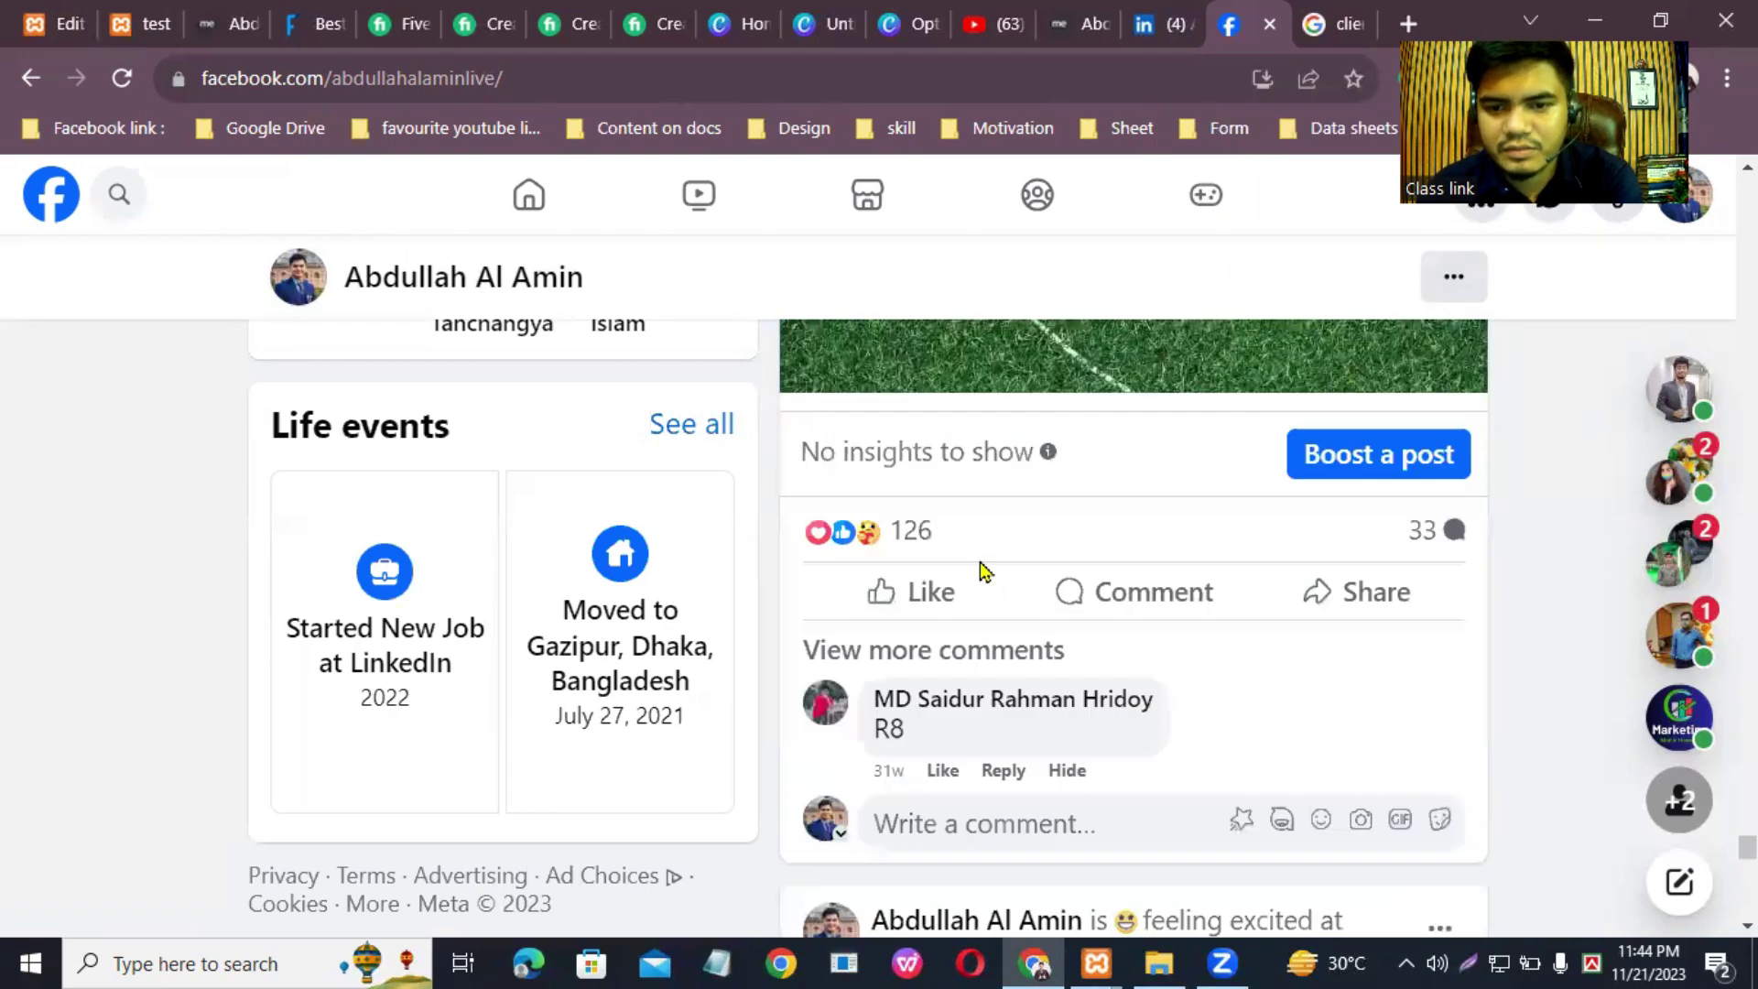
{"action": "right_click", "coordinate": [1202, 452]}
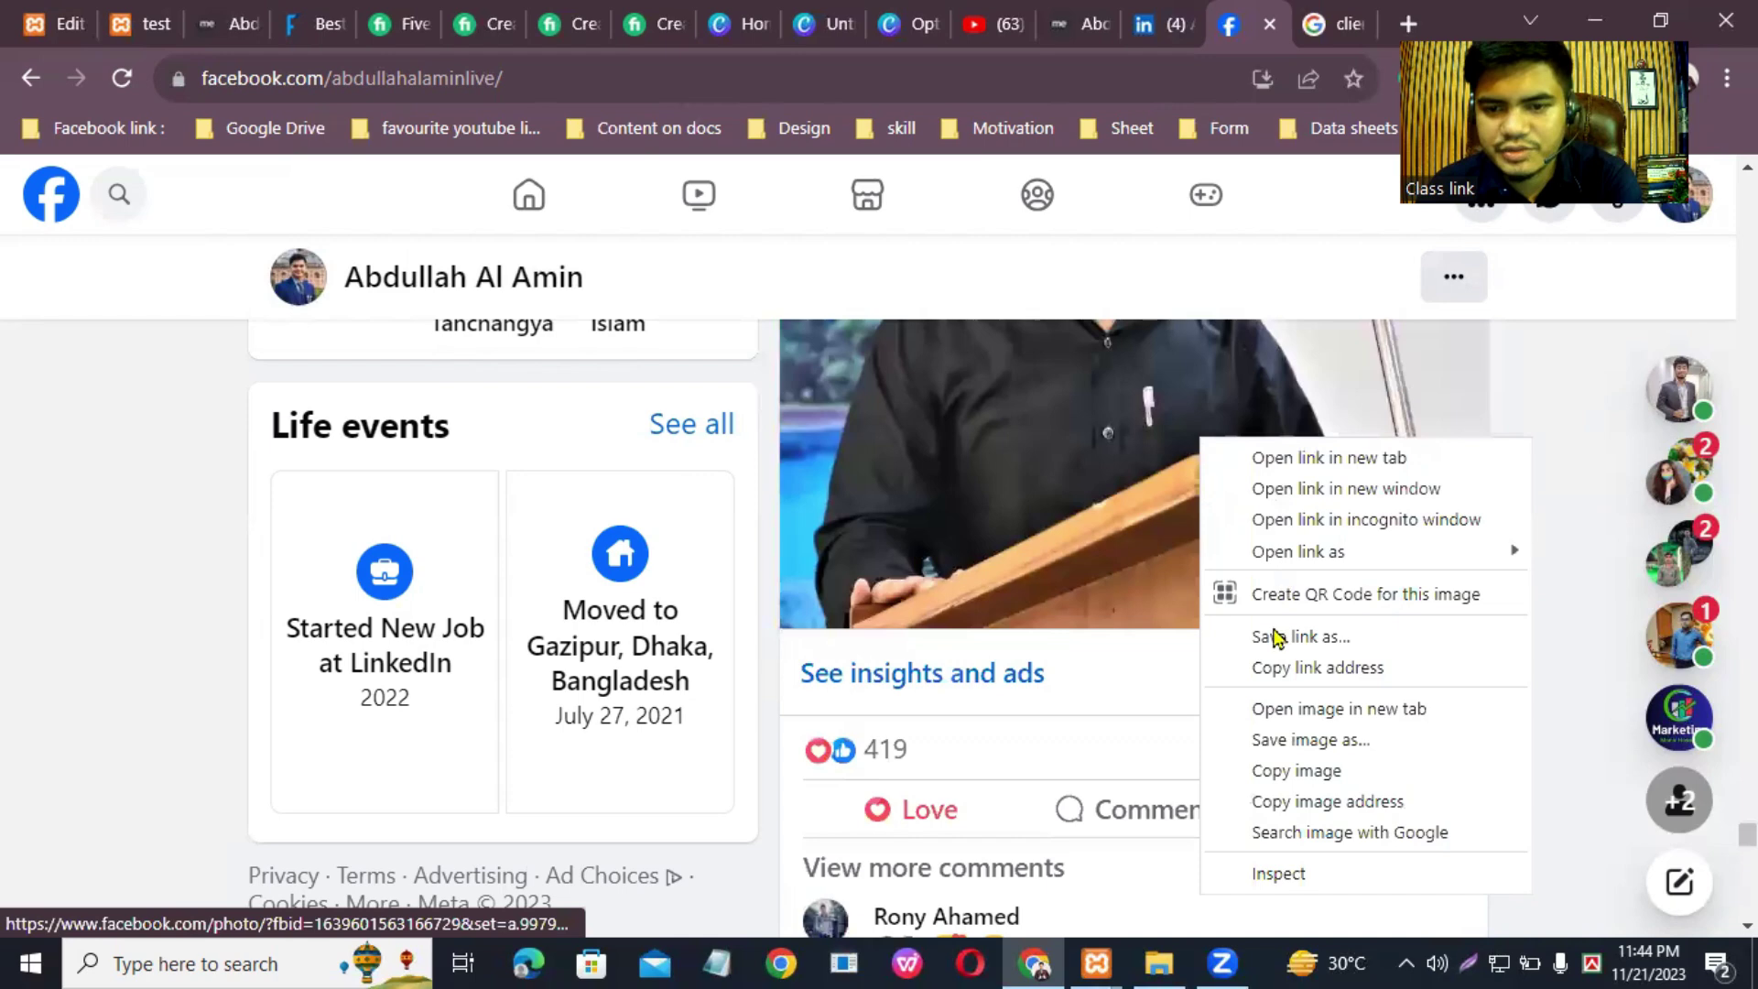
{"action": "left_click", "coordinate": [1288, 734]}
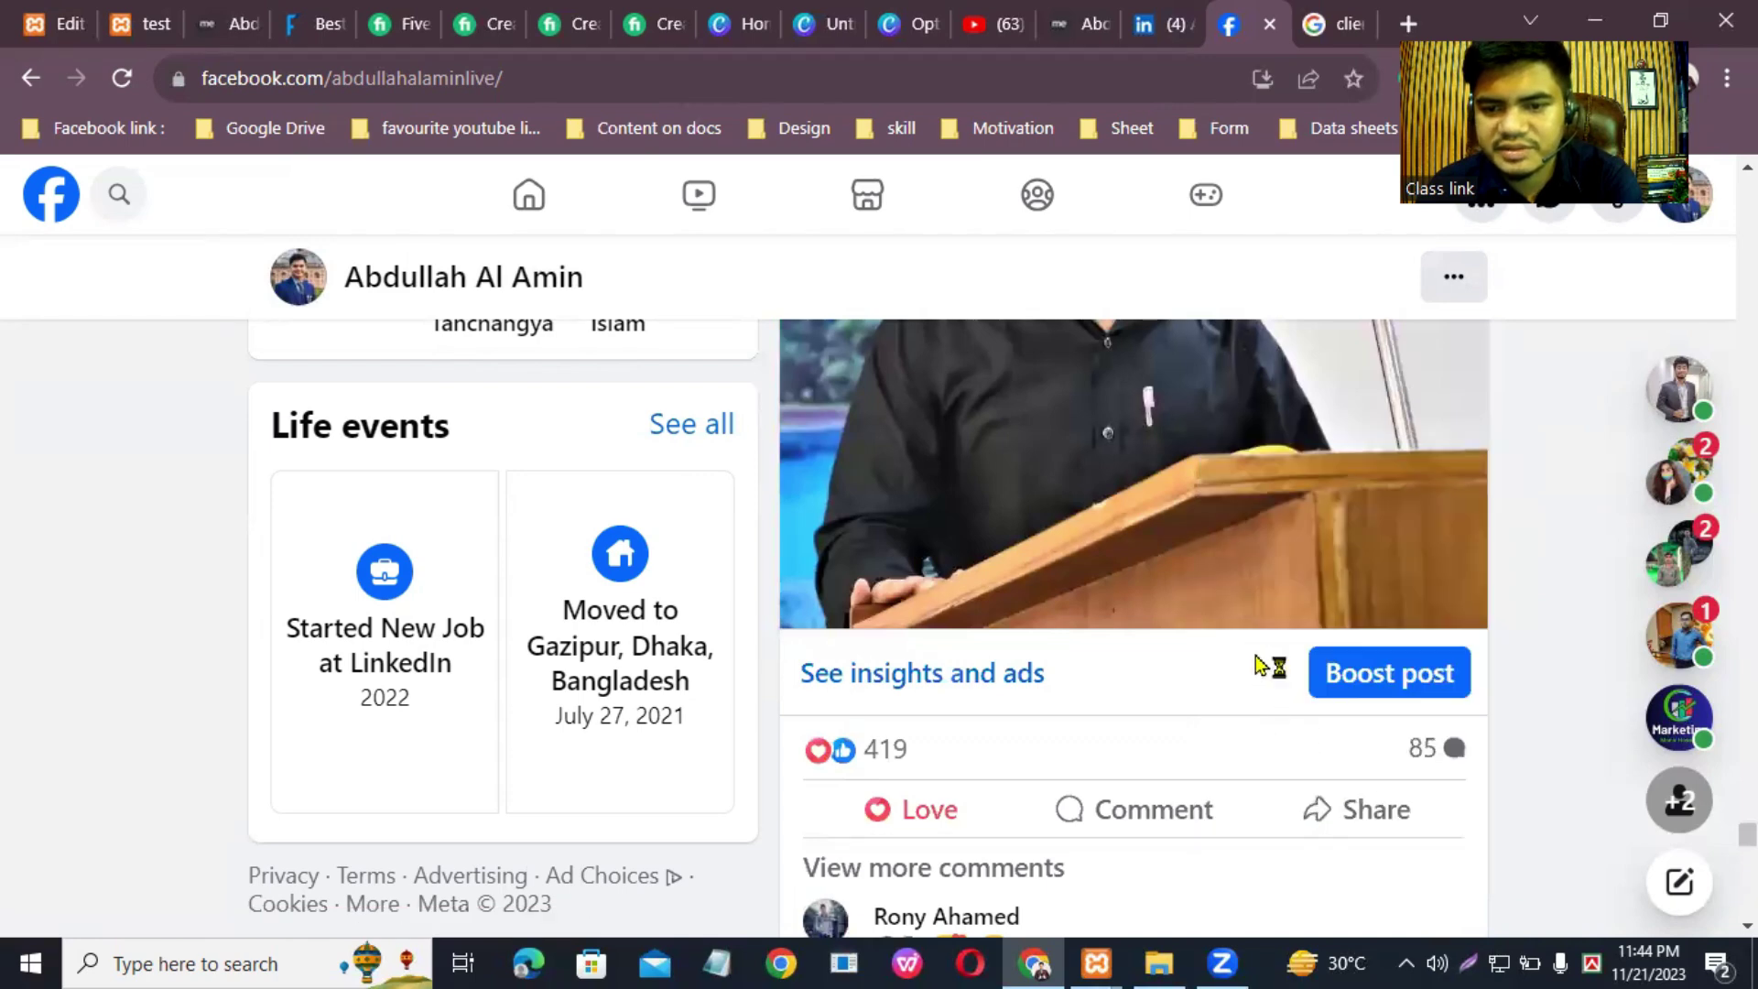
{"action": "key", "text": "Return"}
Step: Open the profile-picture post's portrait full size and save it to Downloads
{"action": "scroll", "coordinate": [1163, 620], "scroll_direction": "down", "scroll_amount": 20}
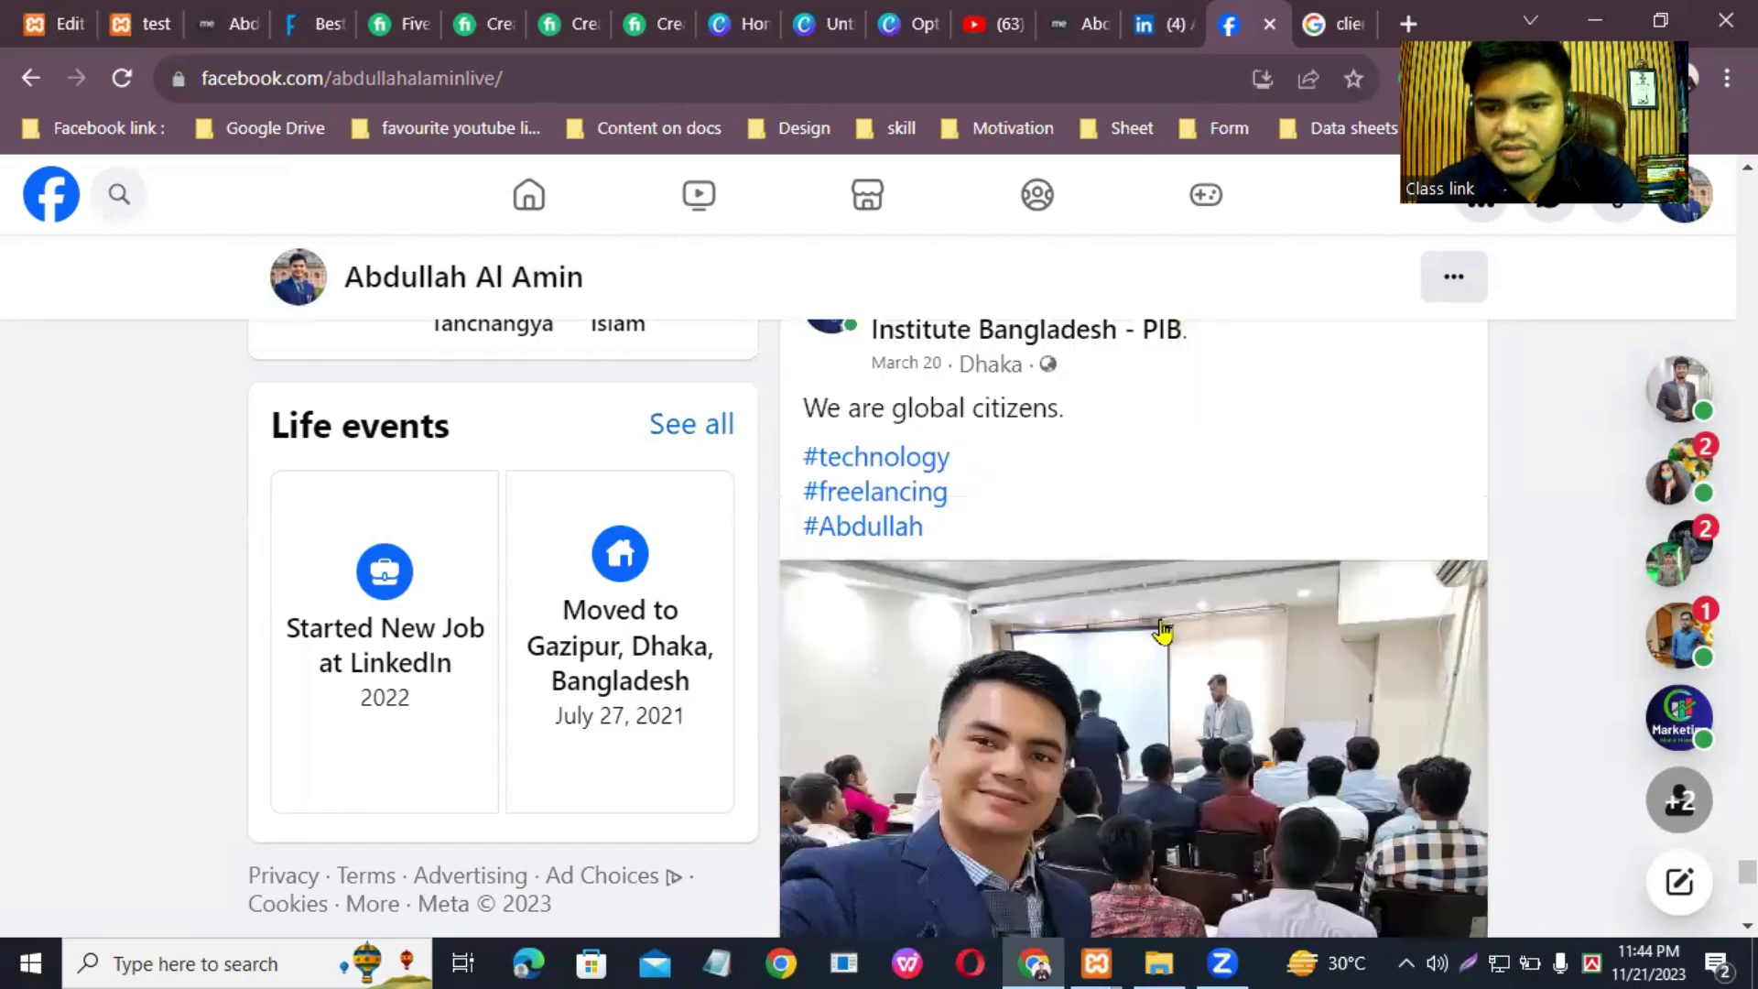
{"action": "scroll", "coordinate": [1163, 630], "scroll_direction": "down", "scroll_amount": 20}
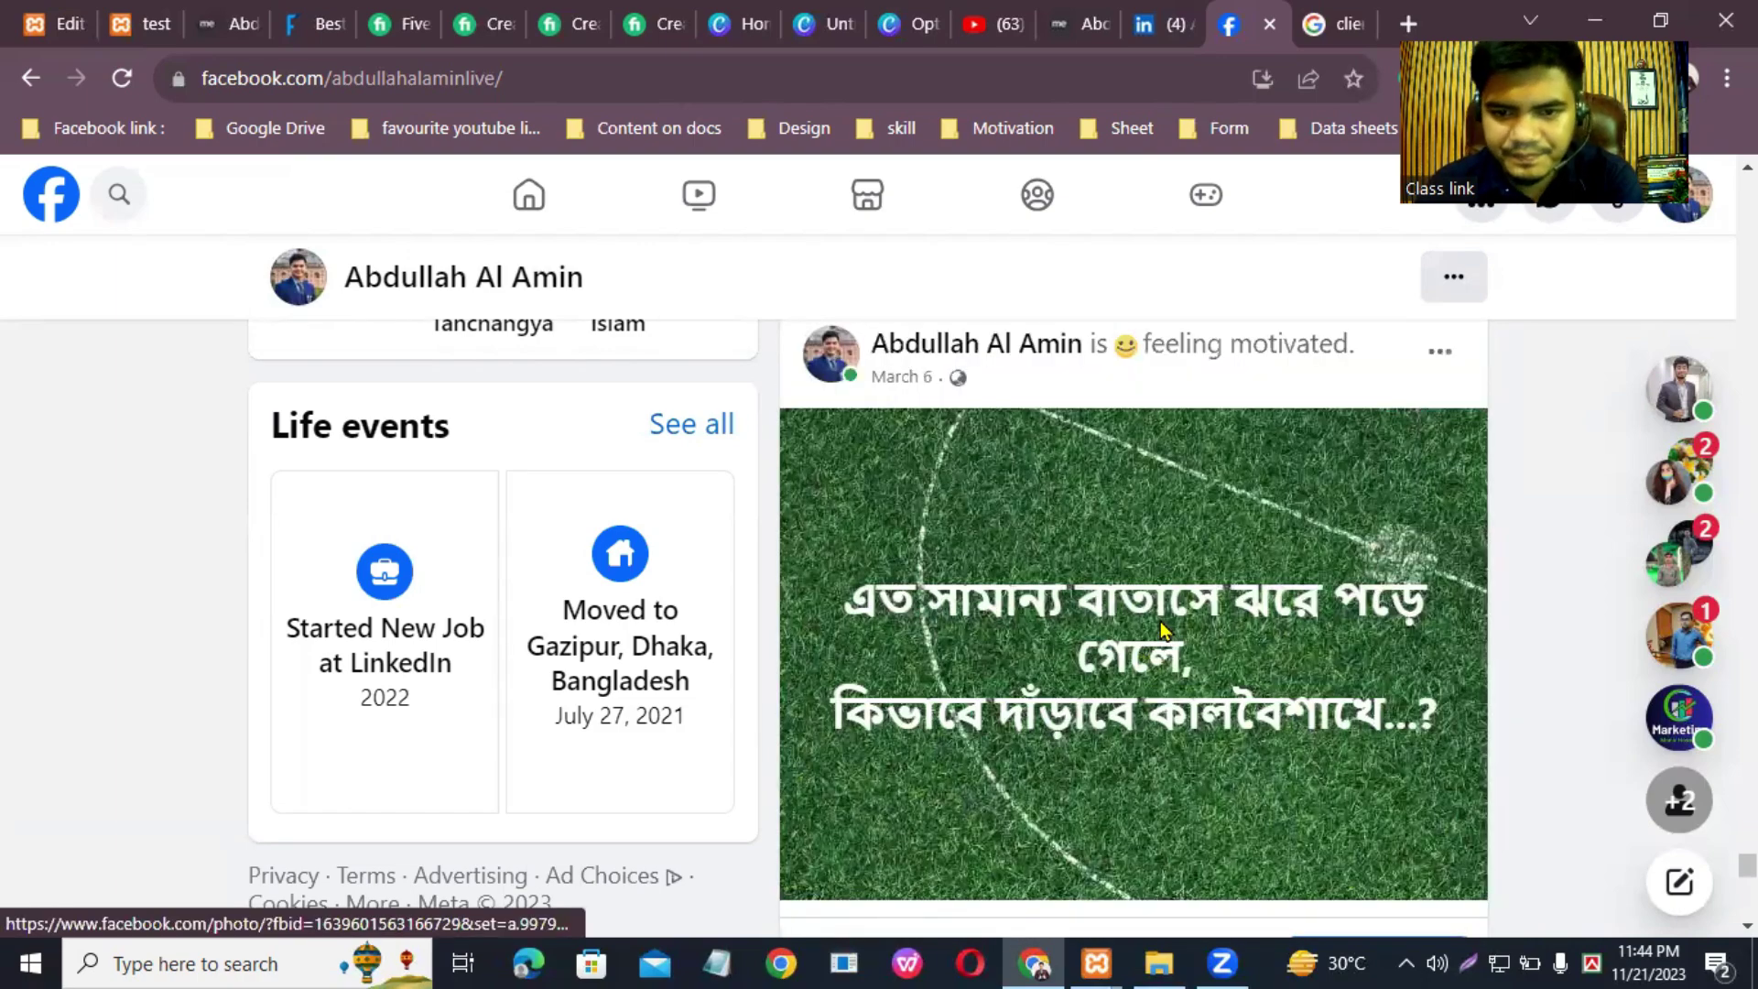
{"action": "scroll", "coordinate": [1161, 628], "scroll_direction": "down", "scroll_amount": 15}
{"action": "scroll", "coordinate": [1172, 567], "scroll_direction": "up", "scroll_amount": 8}
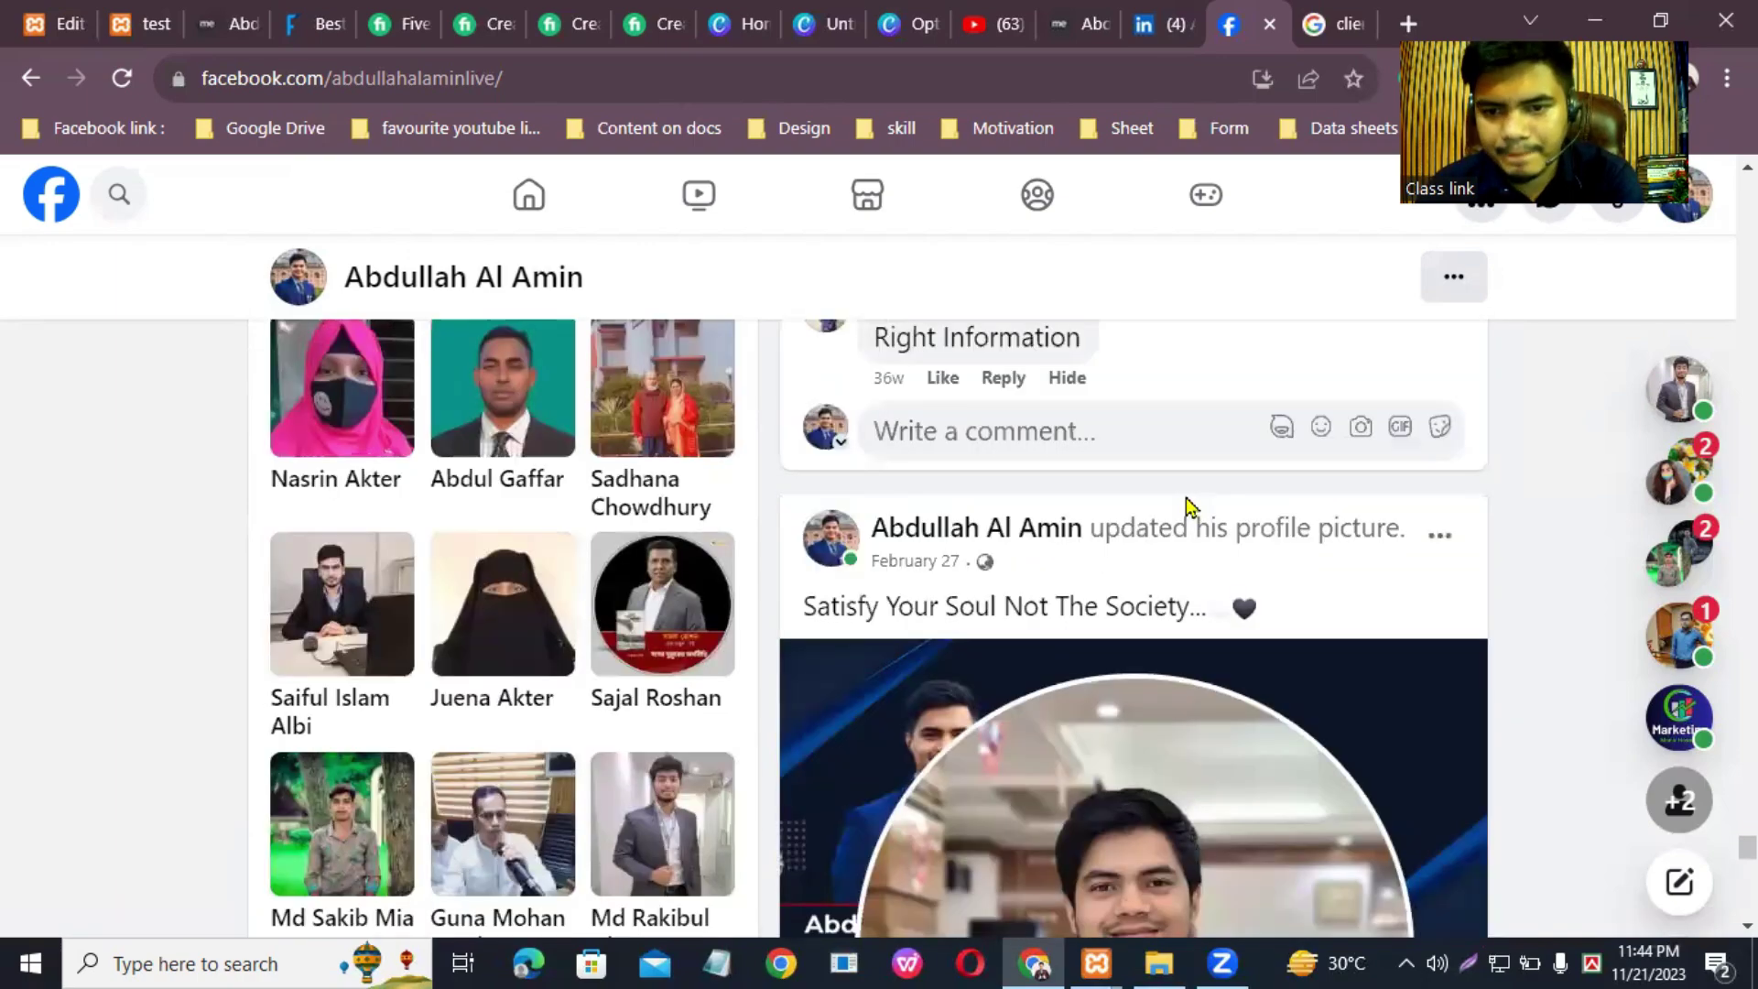
{"action": "left_click", "coordinate": [1203, 774]}
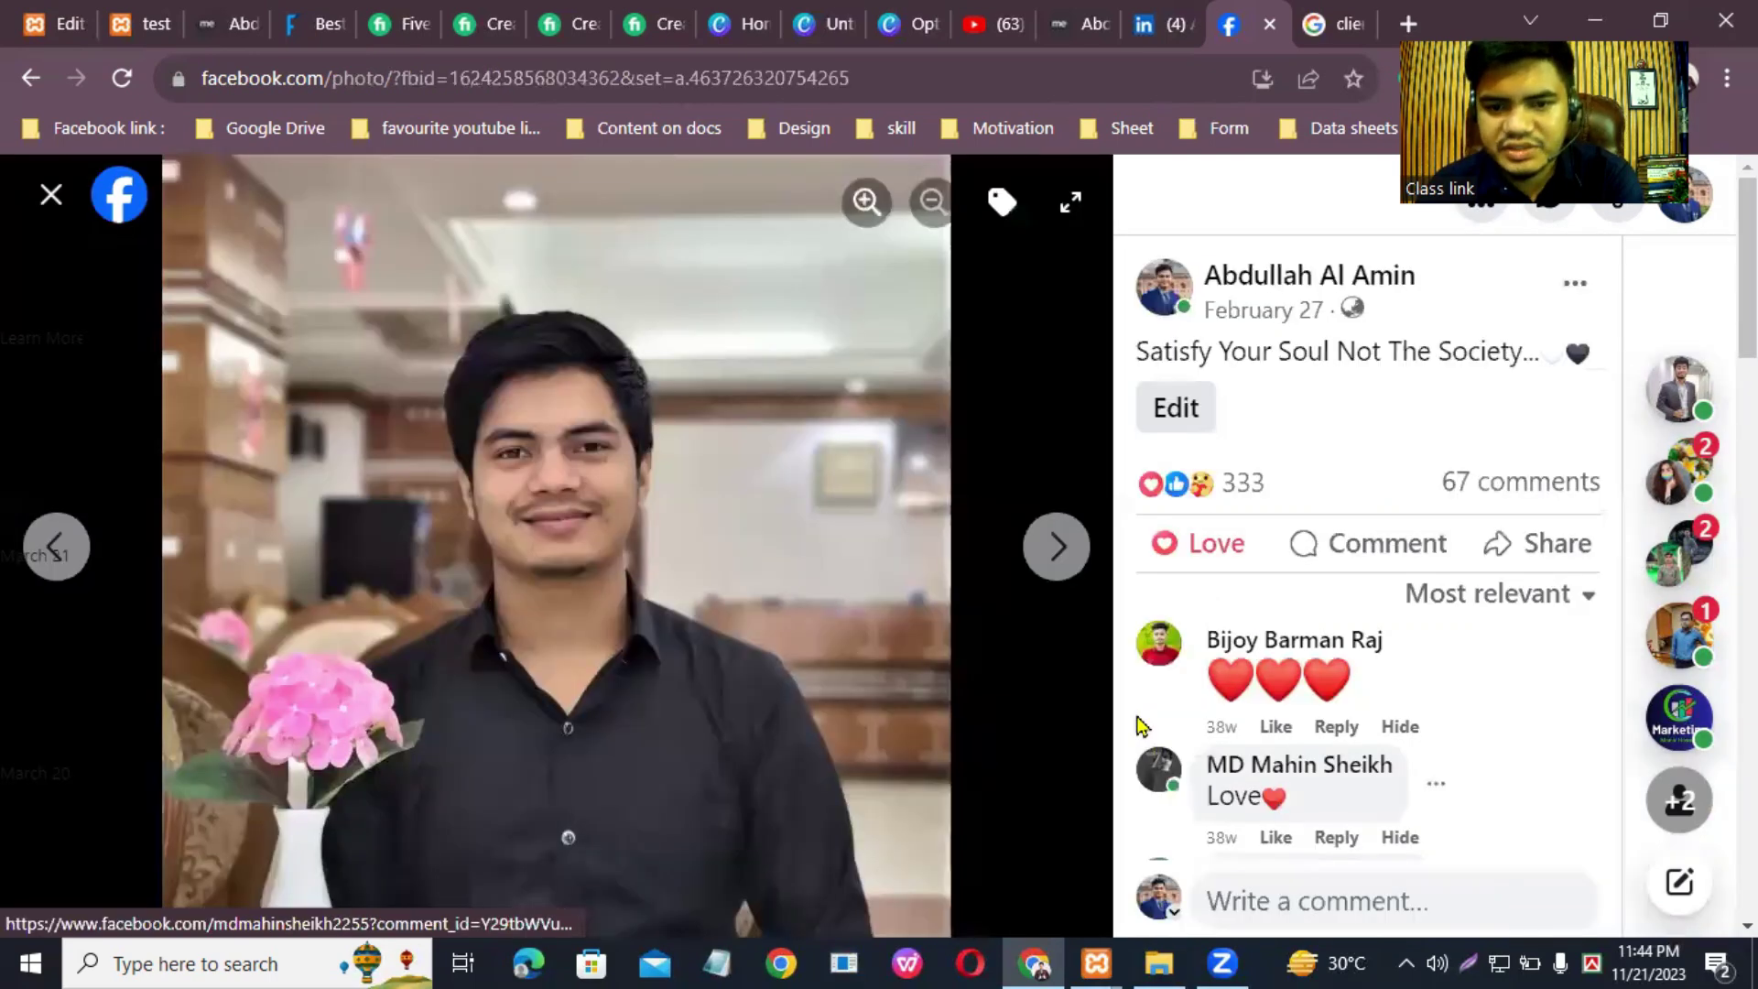
{"action": "right_click", "coordinate": [749, 477]}
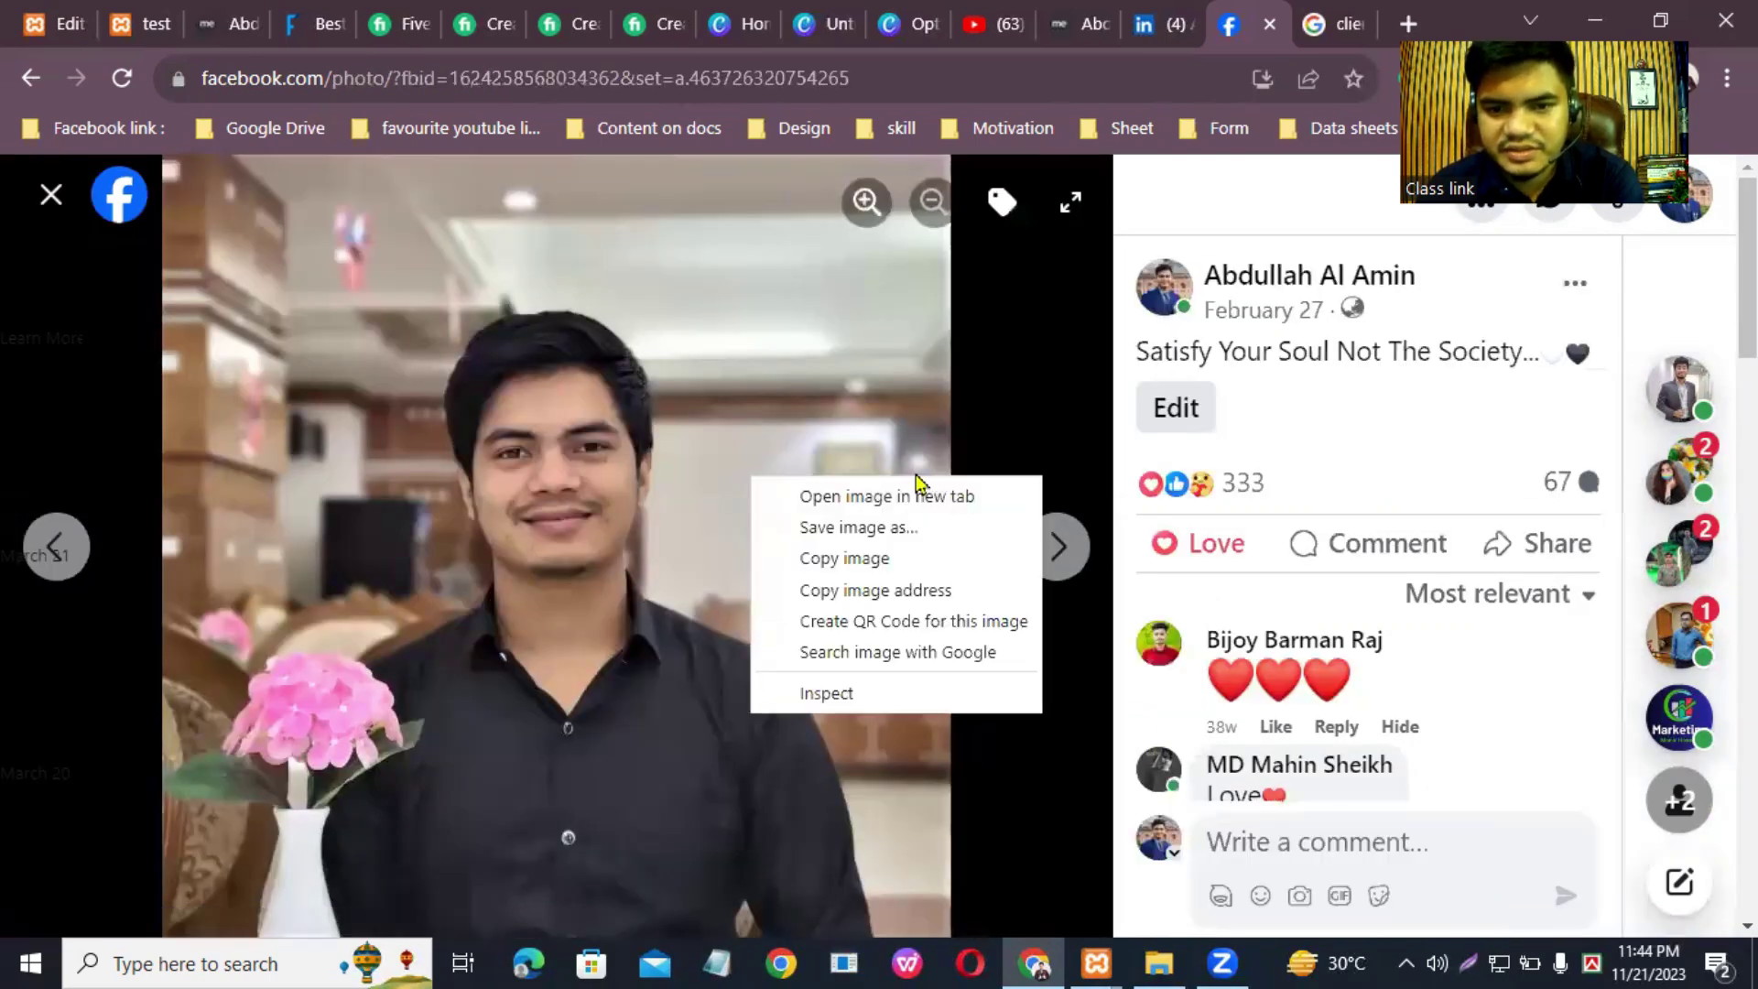
{"action": "left_click", "coordinate": [860, 527]}
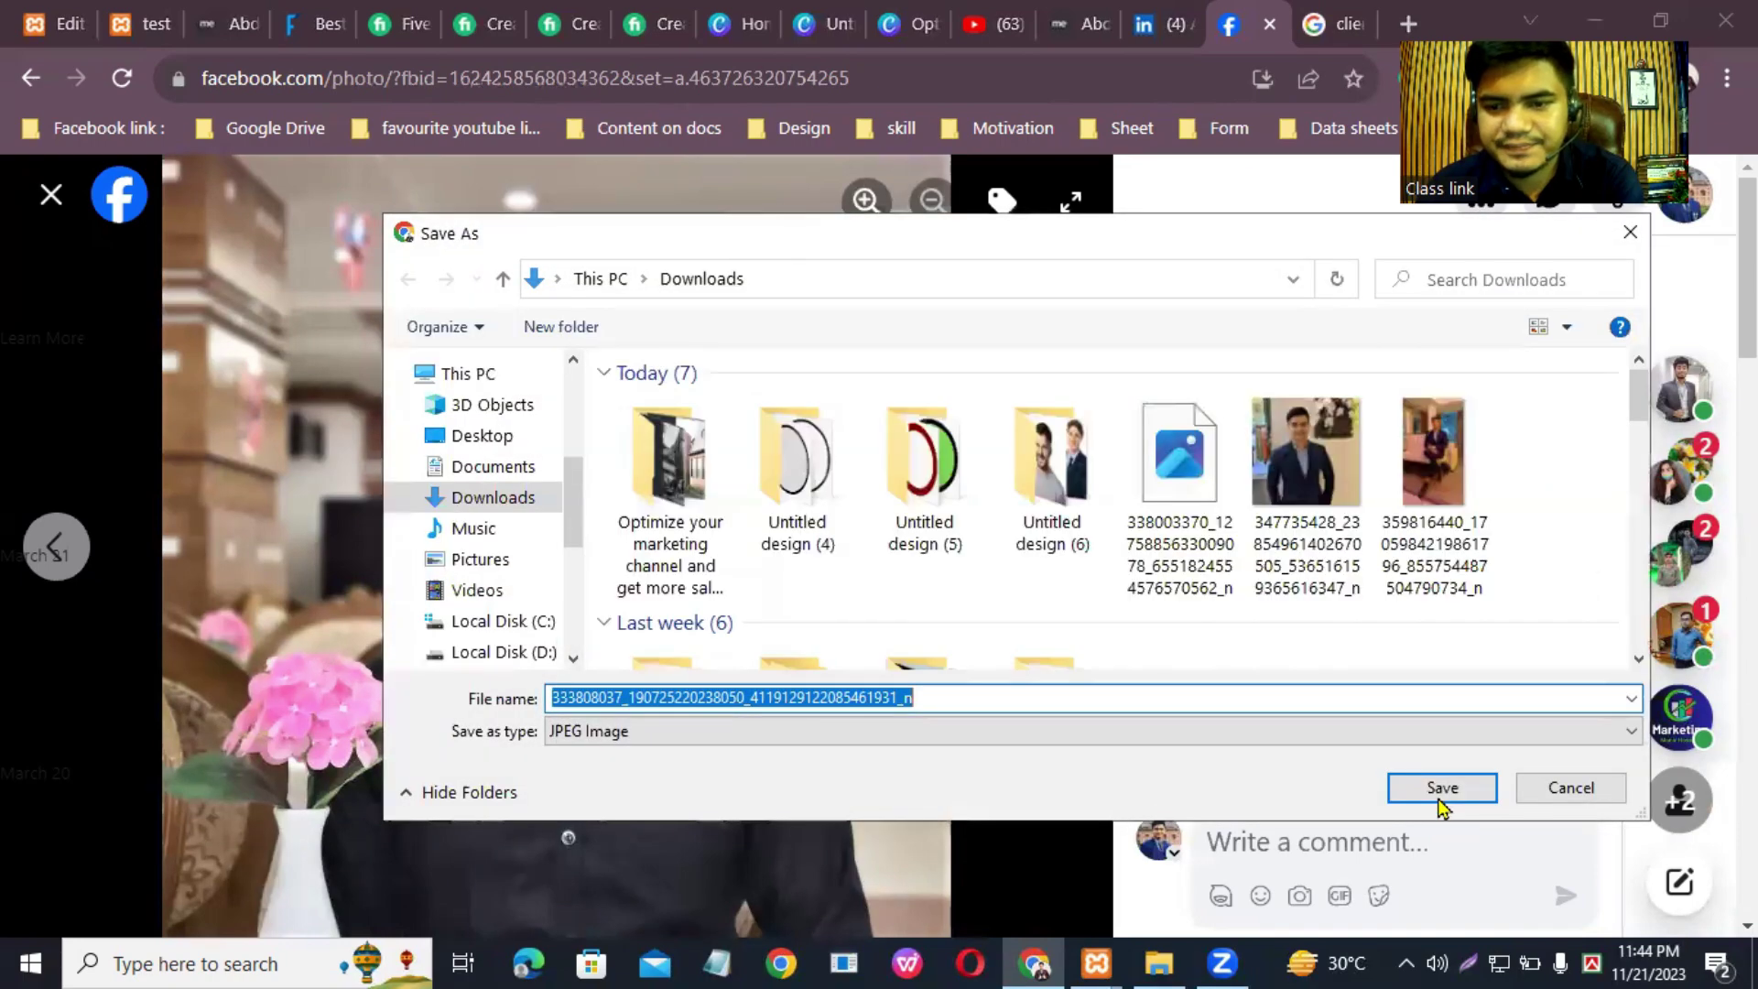
{"action": "left_click", "coordinate": [1444, 793]}
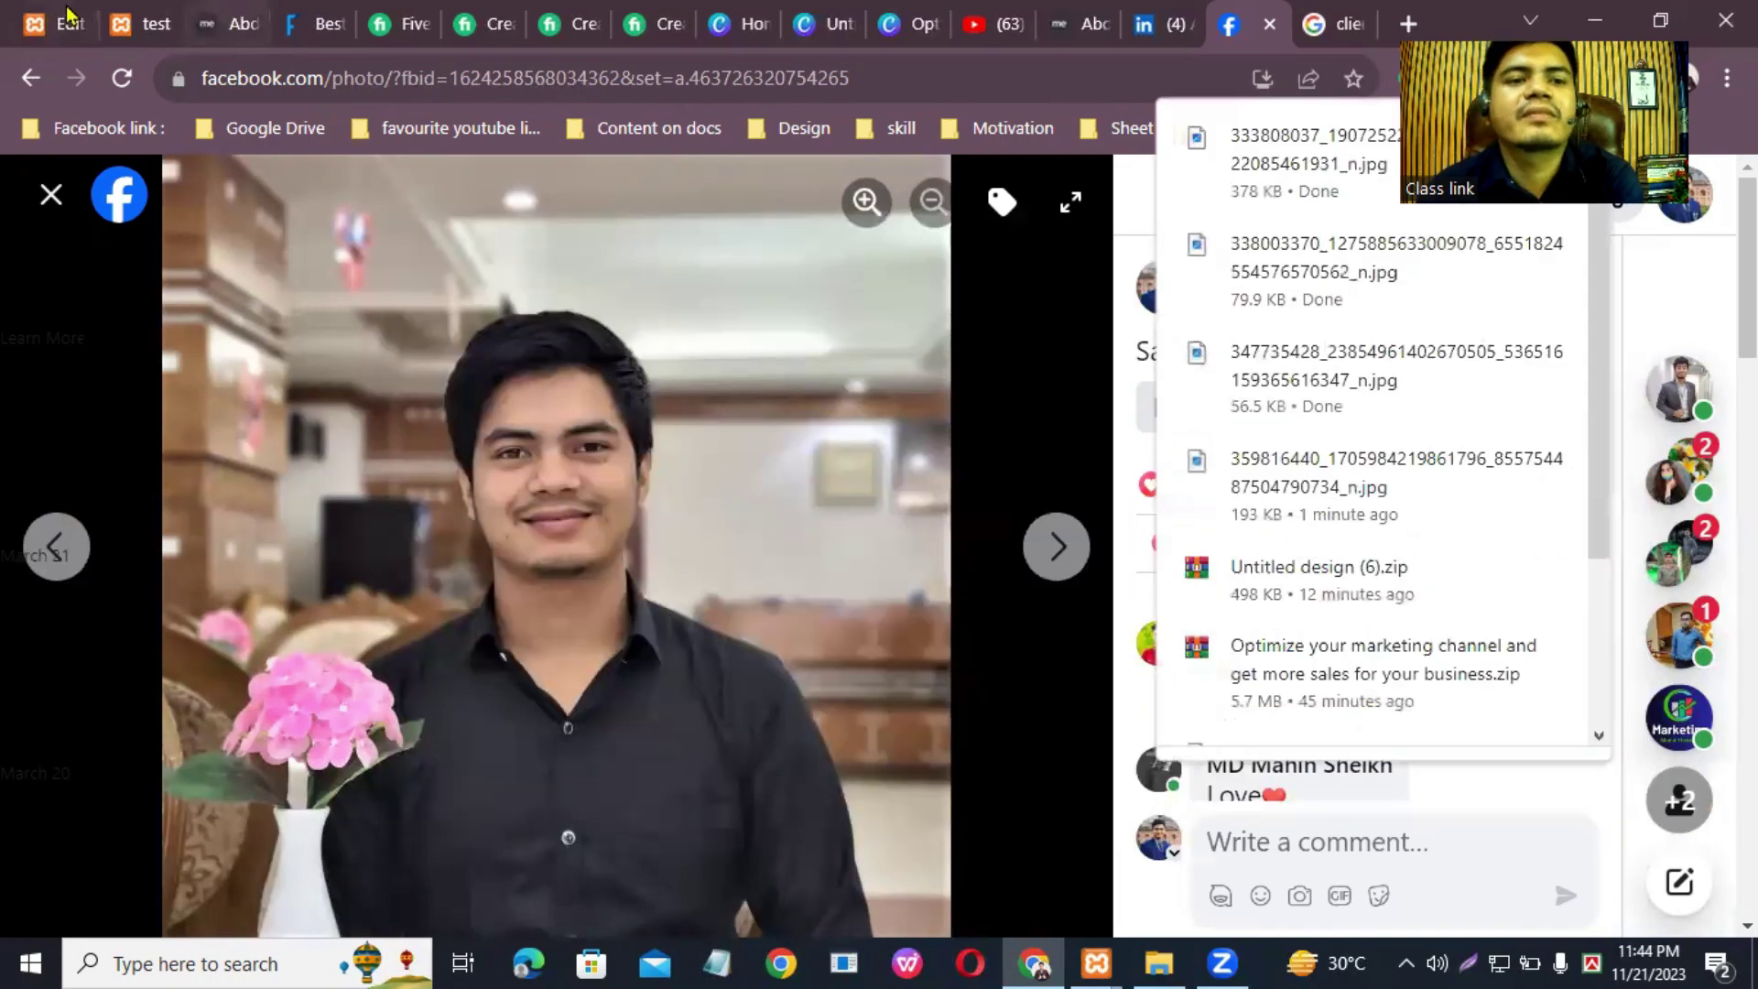
{"action": "left_click", "coordinate": [146, 23]}
Step: Replace the About Me image with the podium photo uploaded from Downloads
{"action": "left_click", "coordinate": [51, 15]}
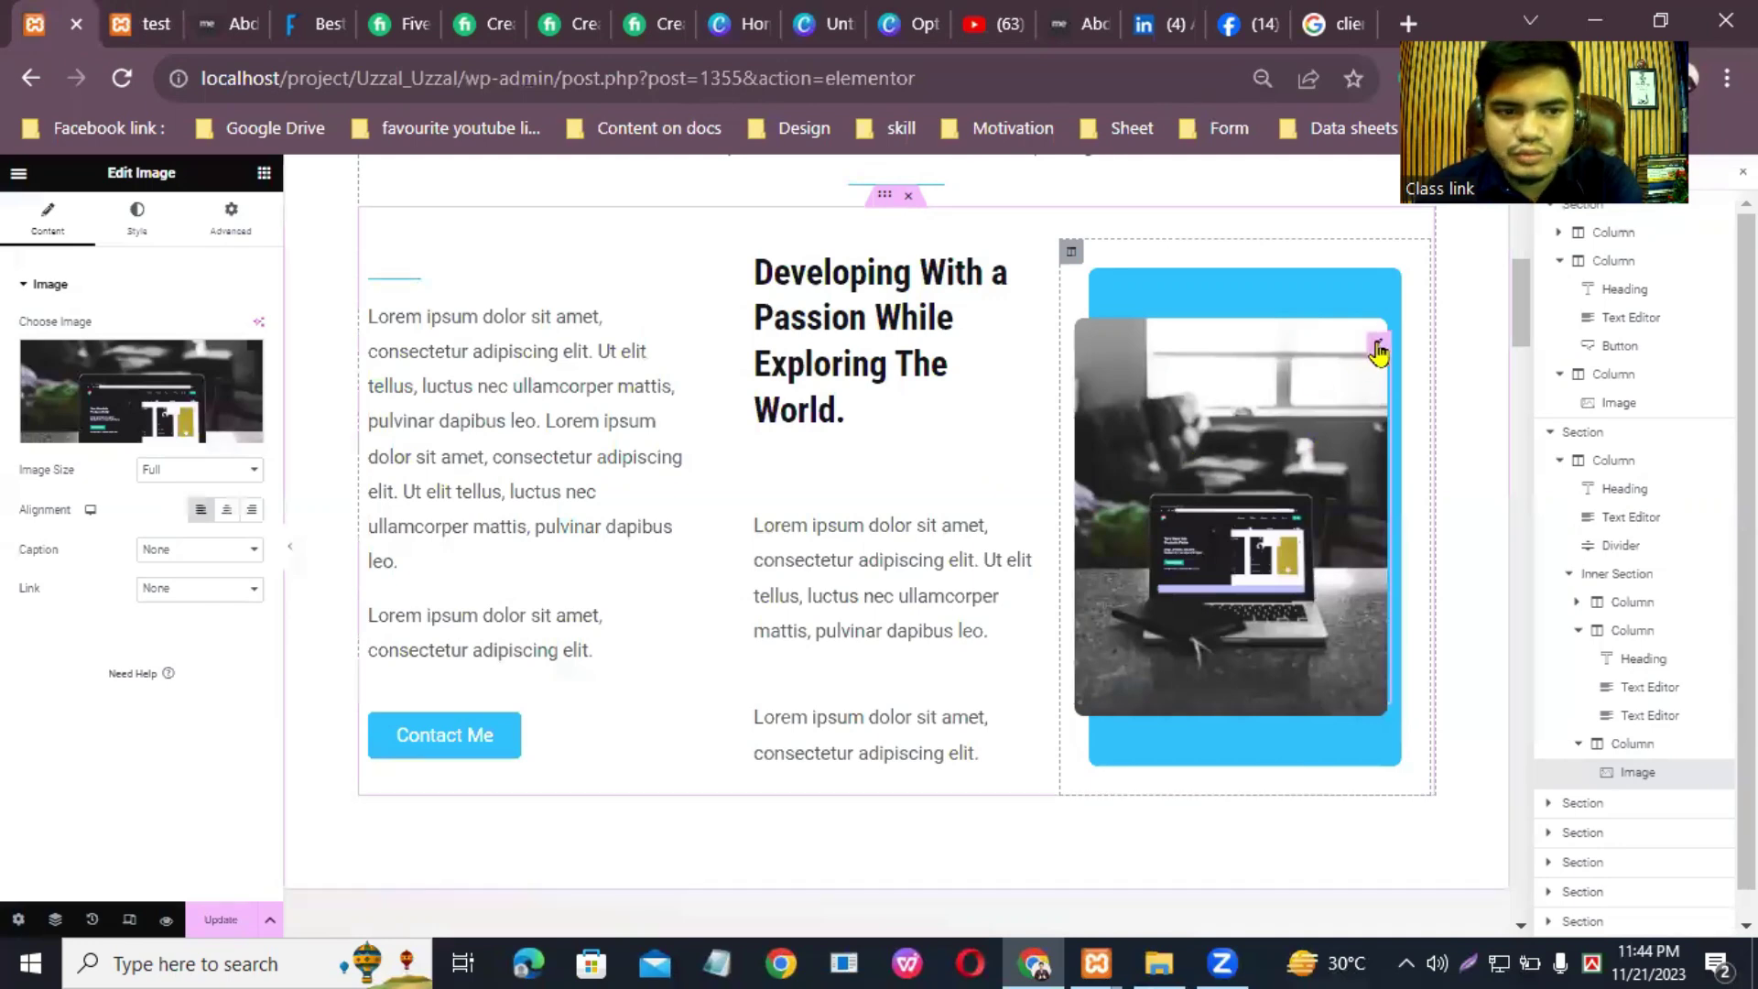
{"action": "left_click", "coordinate": [152, 437]}
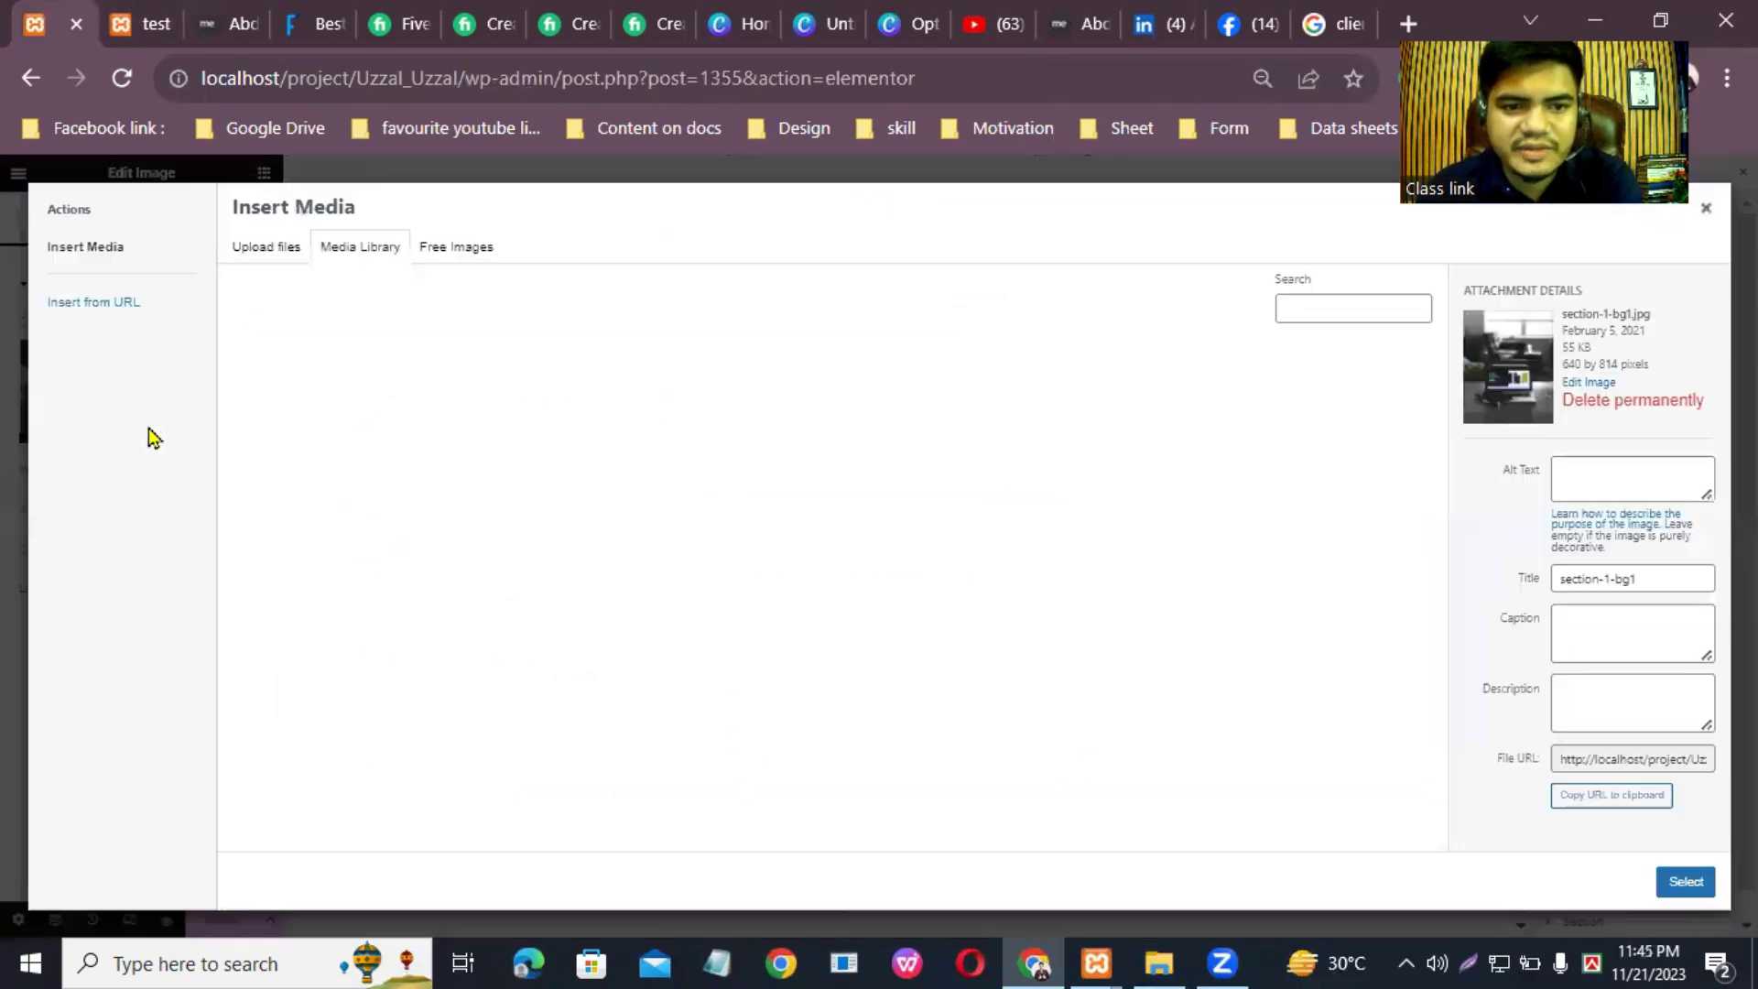
{"action": "left_click", "coordinate": [989, 531]}
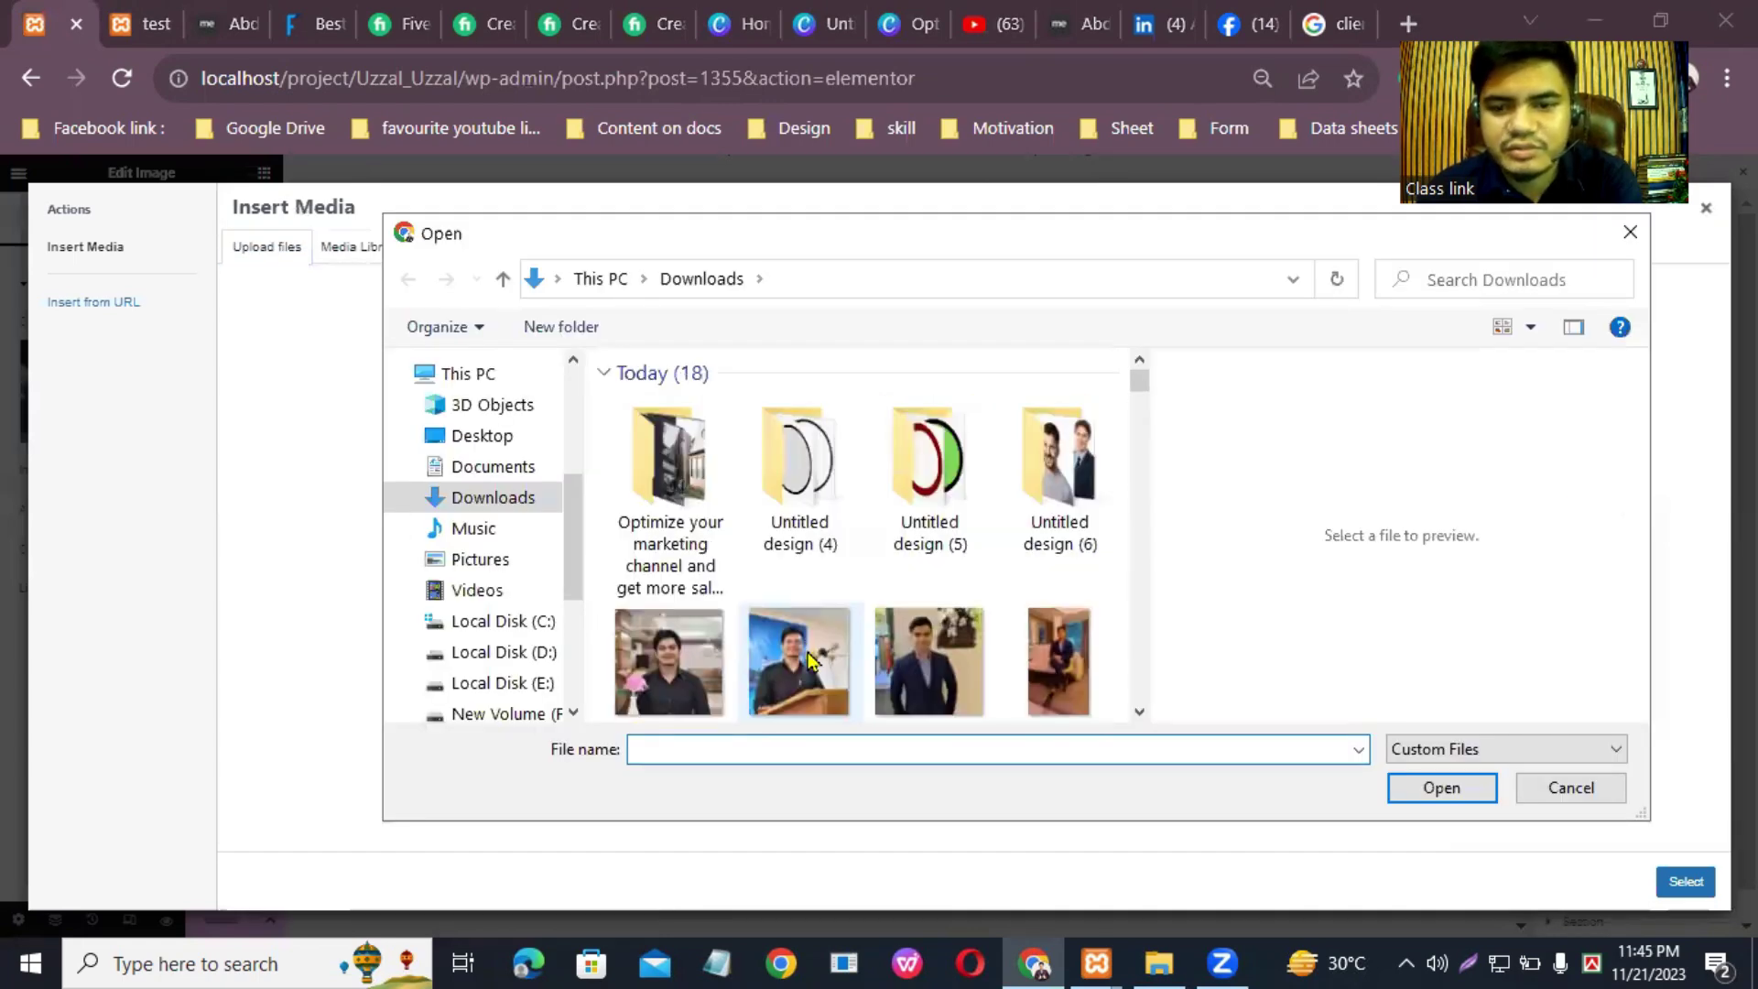
{"action": "left_click", "coordinate": [809, 659]}
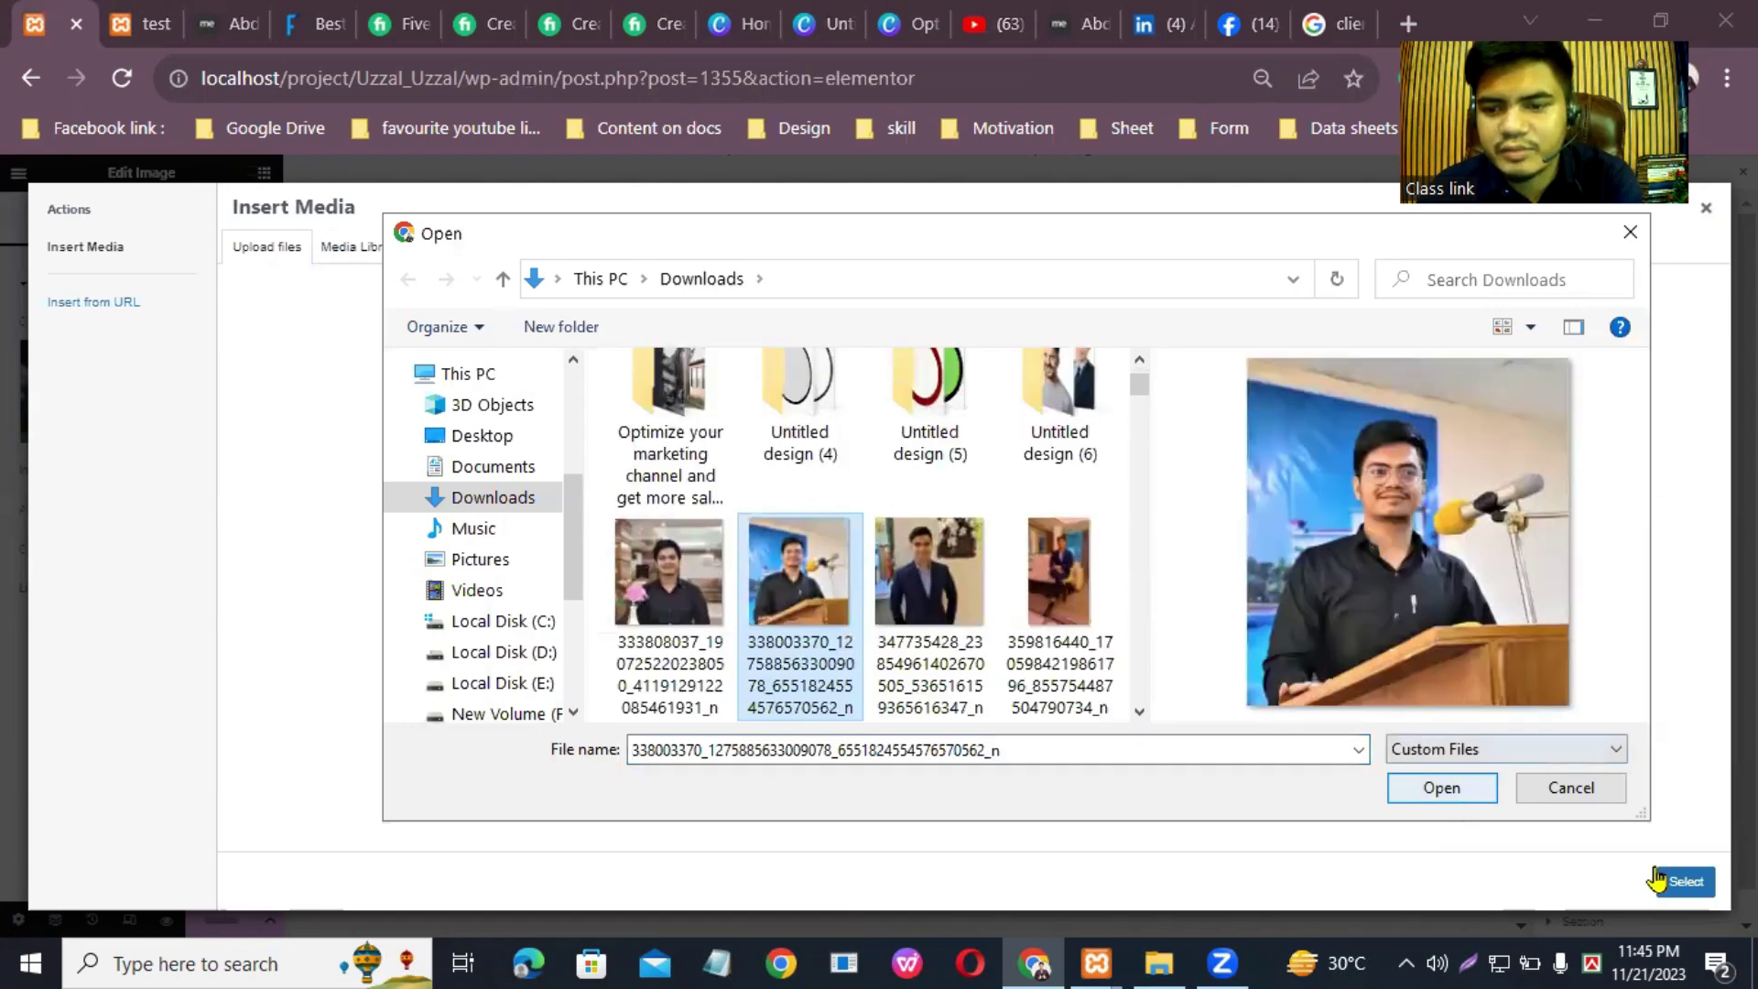
{"action": "key", "text": "Return"}
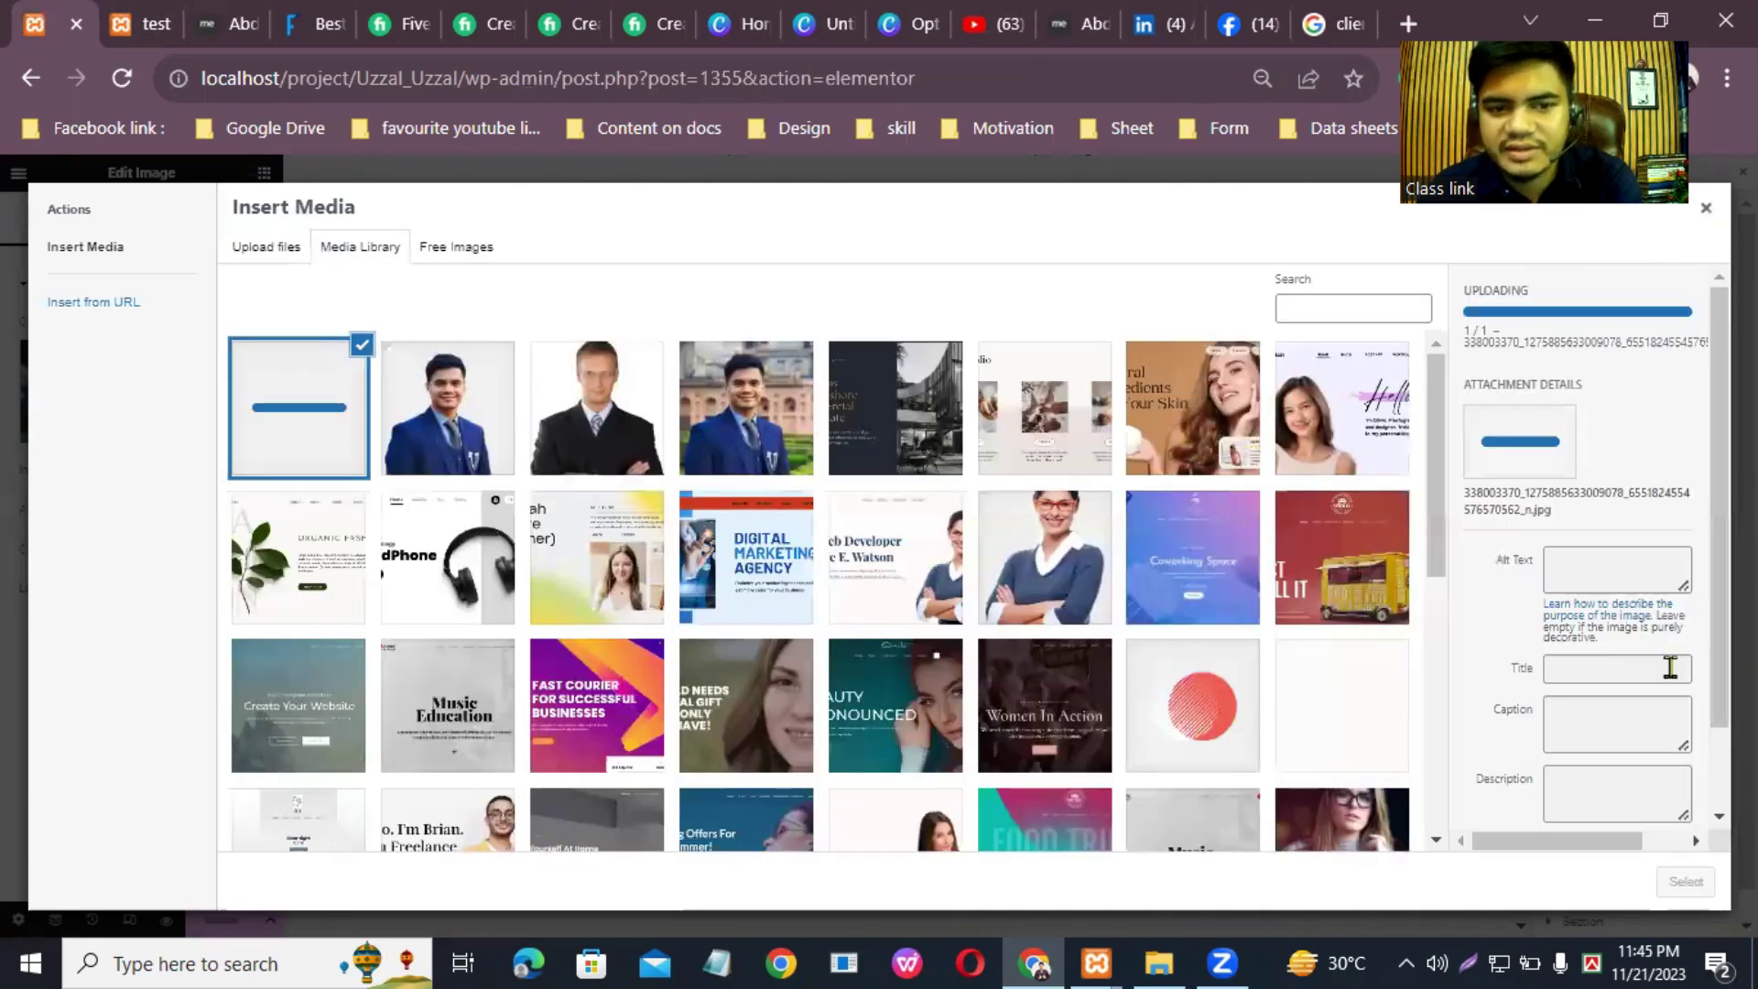
{"action": "left_click", "coordinate": [1687, 882]}
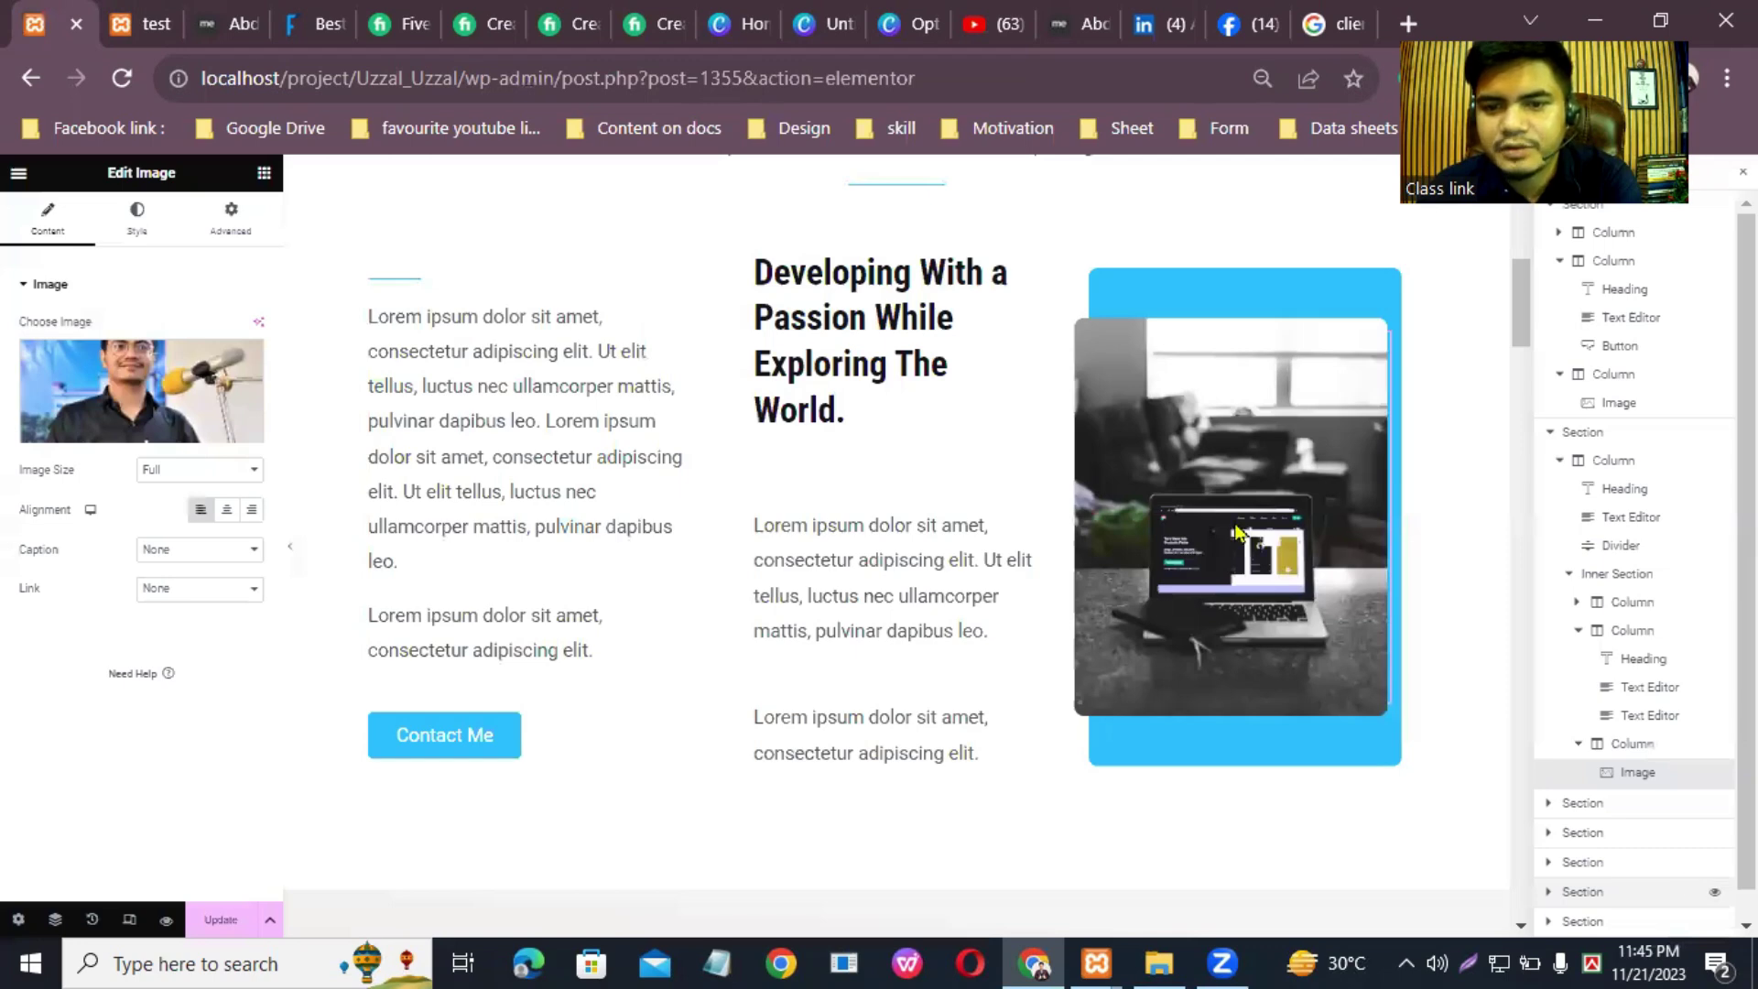
Step: Keep the image left-aligned in its column and review its Style settings
{"action": "left_click", "coordinate": [227, 509]}
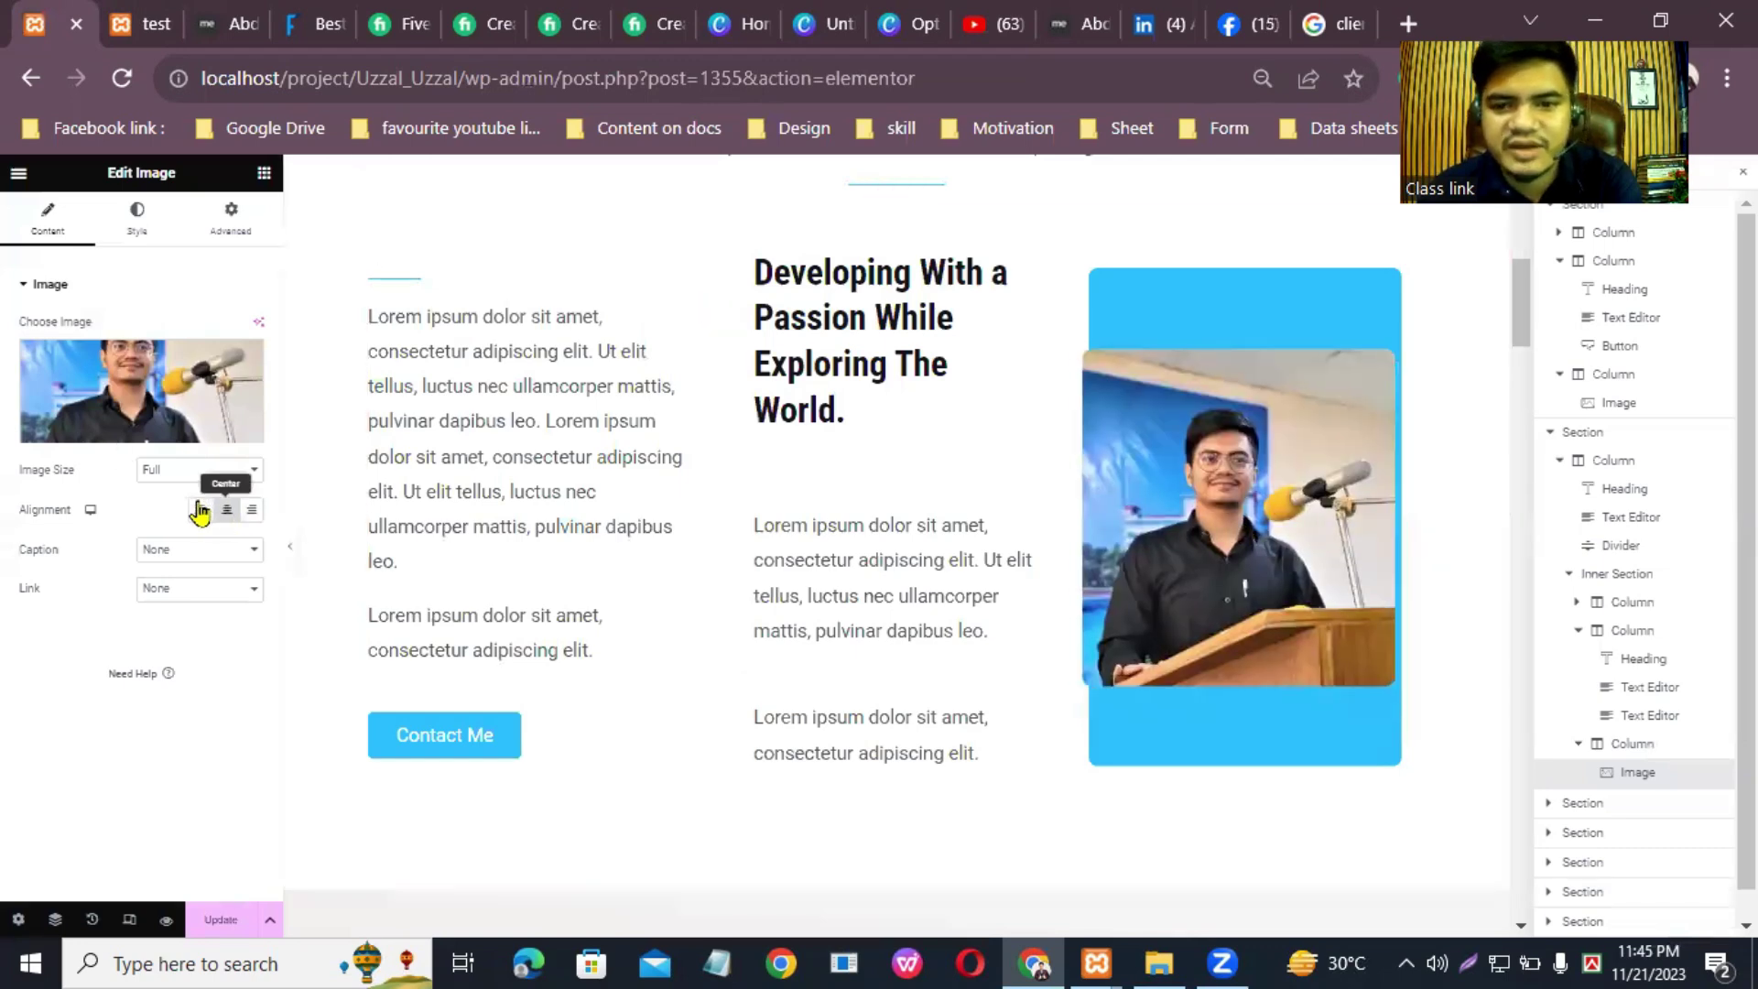
{"action": "left_click", "coordinate": [200, 510]}
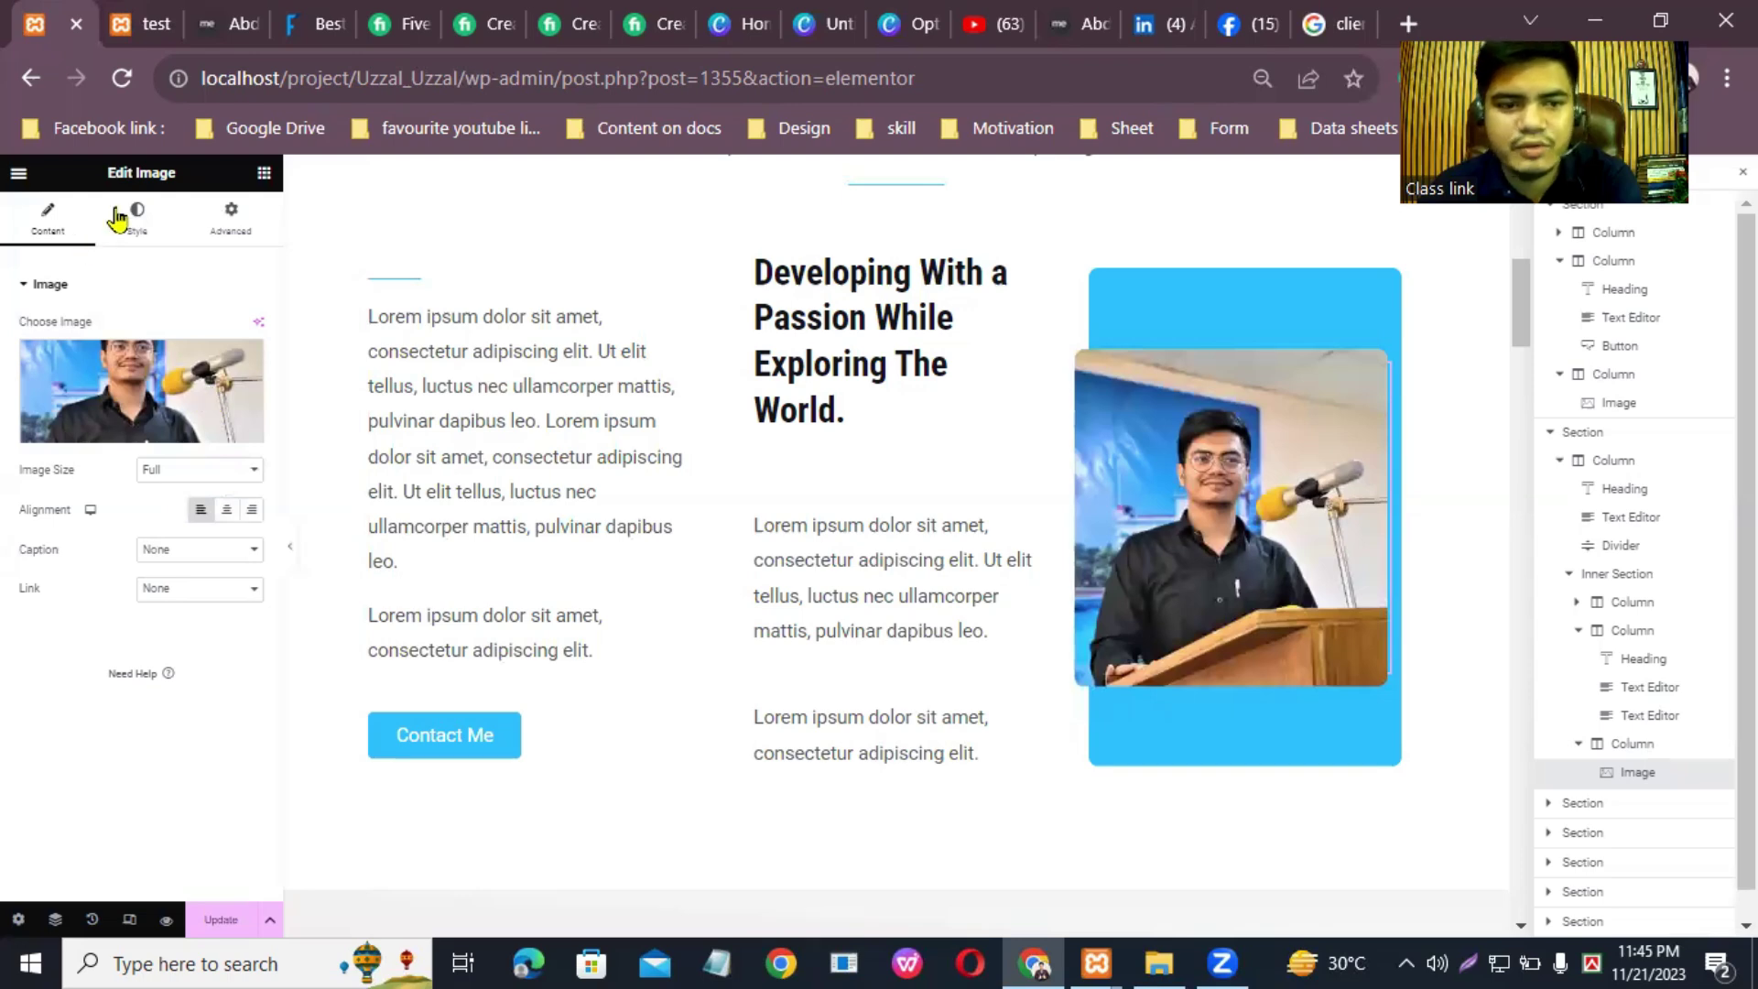
{"action": "left_click", "coordinate": [118, 220]}
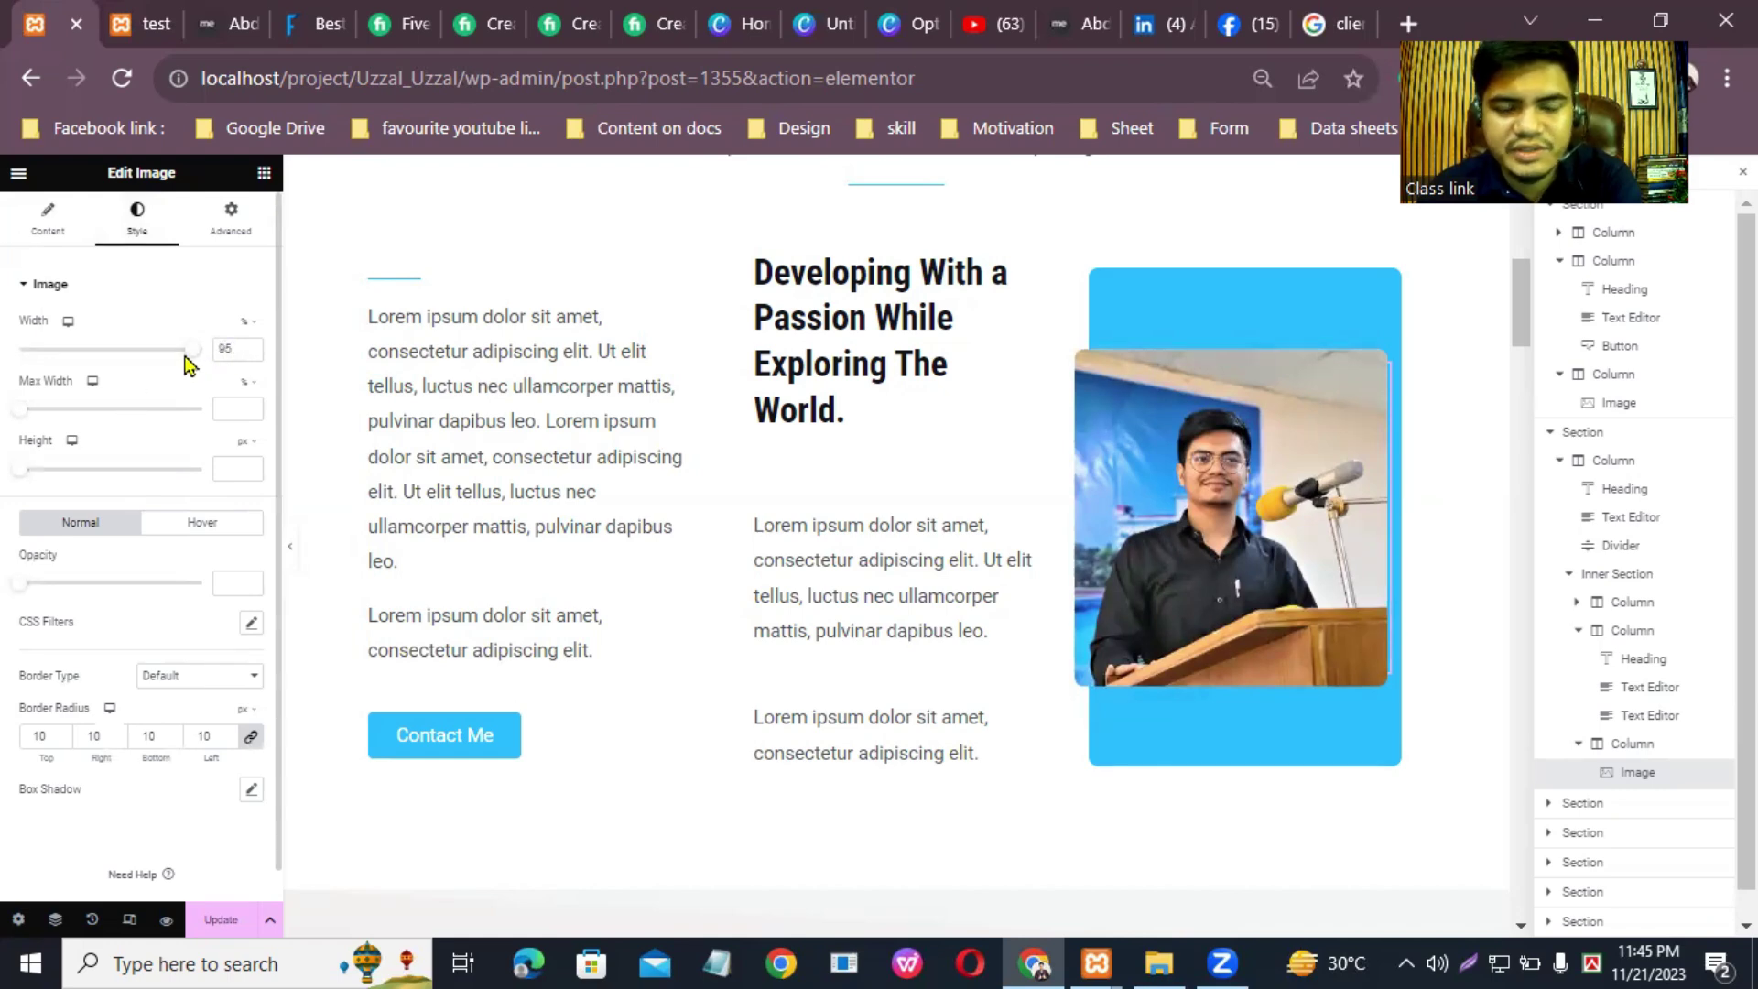
{"action": "scroll", "coordinate": [238, 641], "scroll_direction": "down", "scroll_amount": 1}
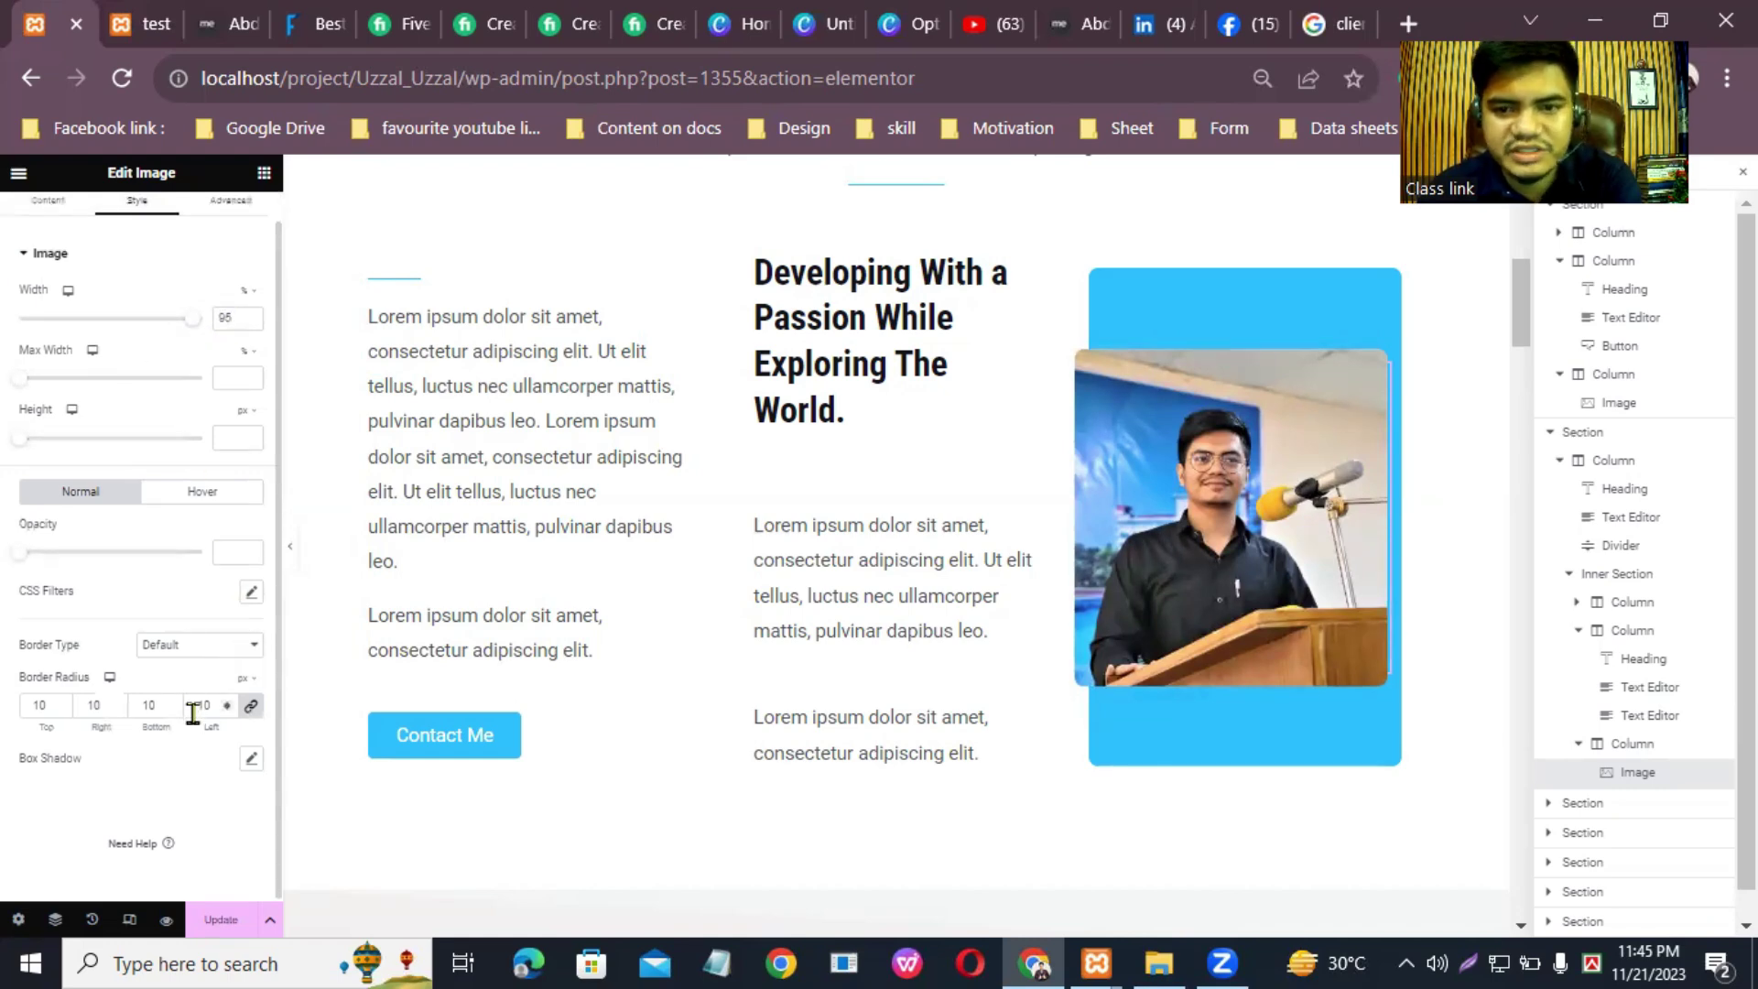
{"action": "scroll", "coordinate": [193, 712], "scroll_direction": "up", "scroll_amount": 1}
{"action": "scroll", "coordinate": [381, 648], "scroll_direction": "down", "scroll_amount": 5}
{"action": "scroll", "coordinate": [344, 589], "scroll_direction": "up", "scroll_amount": 2}
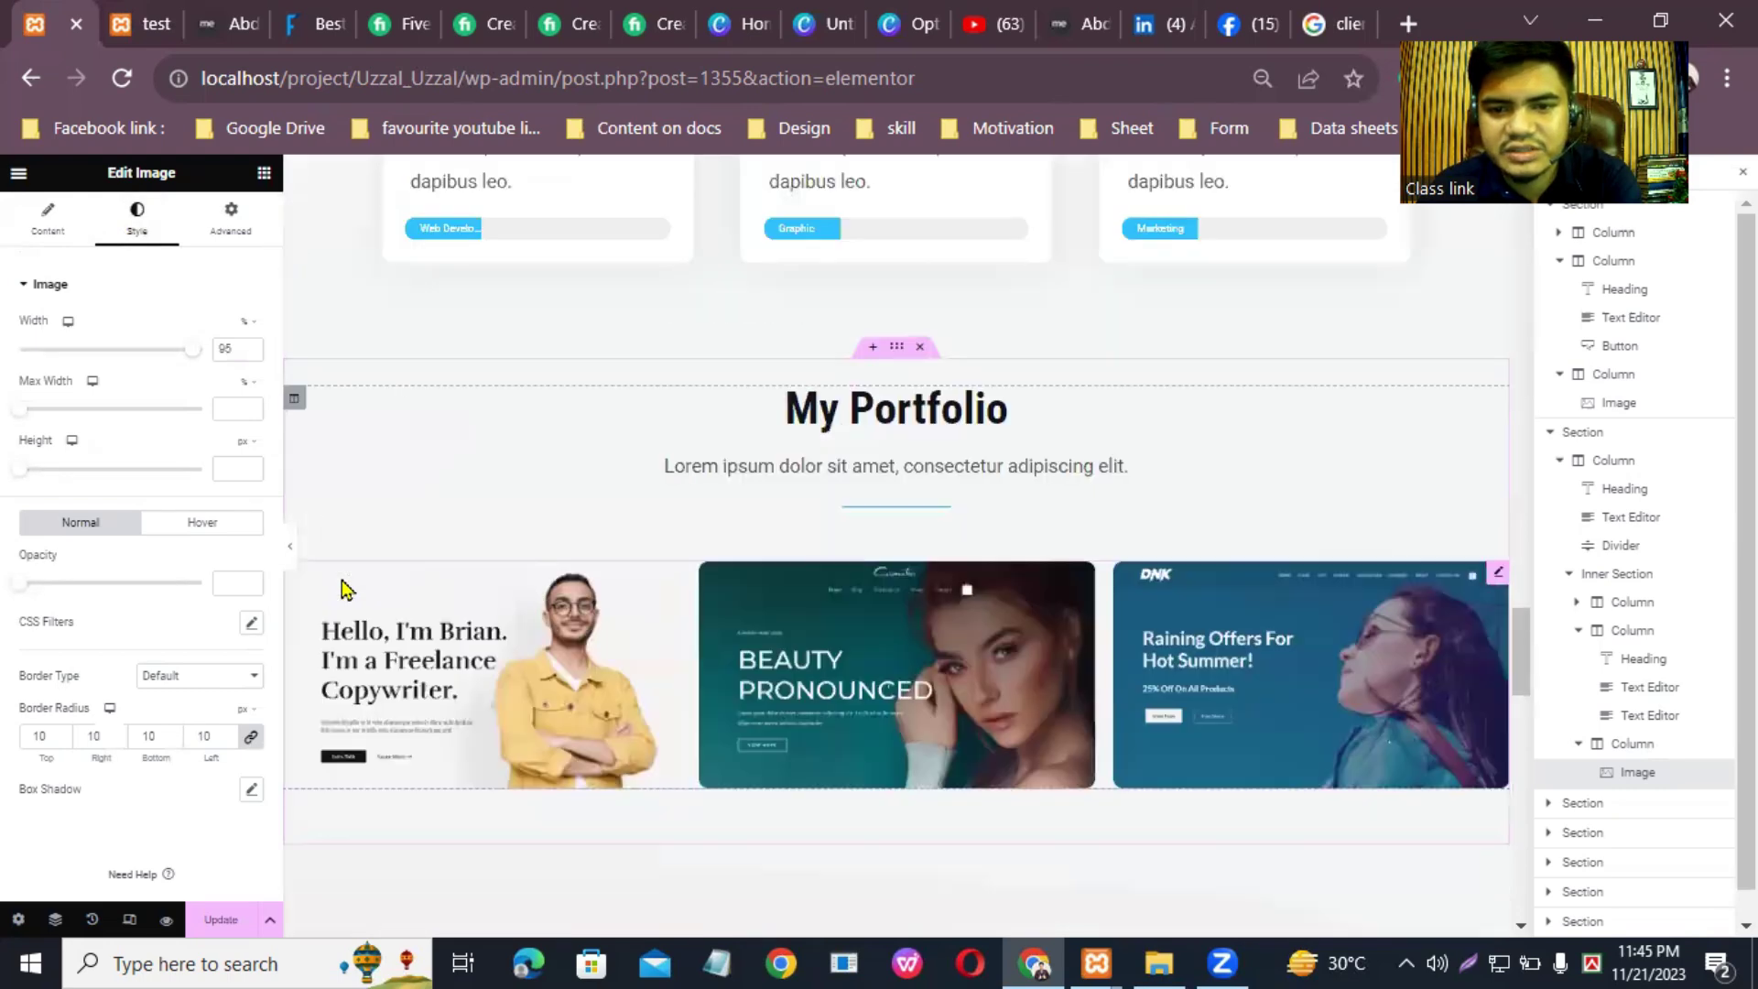
{"action": "scroll", "coordinate": [344, 589], "scroll_direction": "up", "scroll_amount": 10}
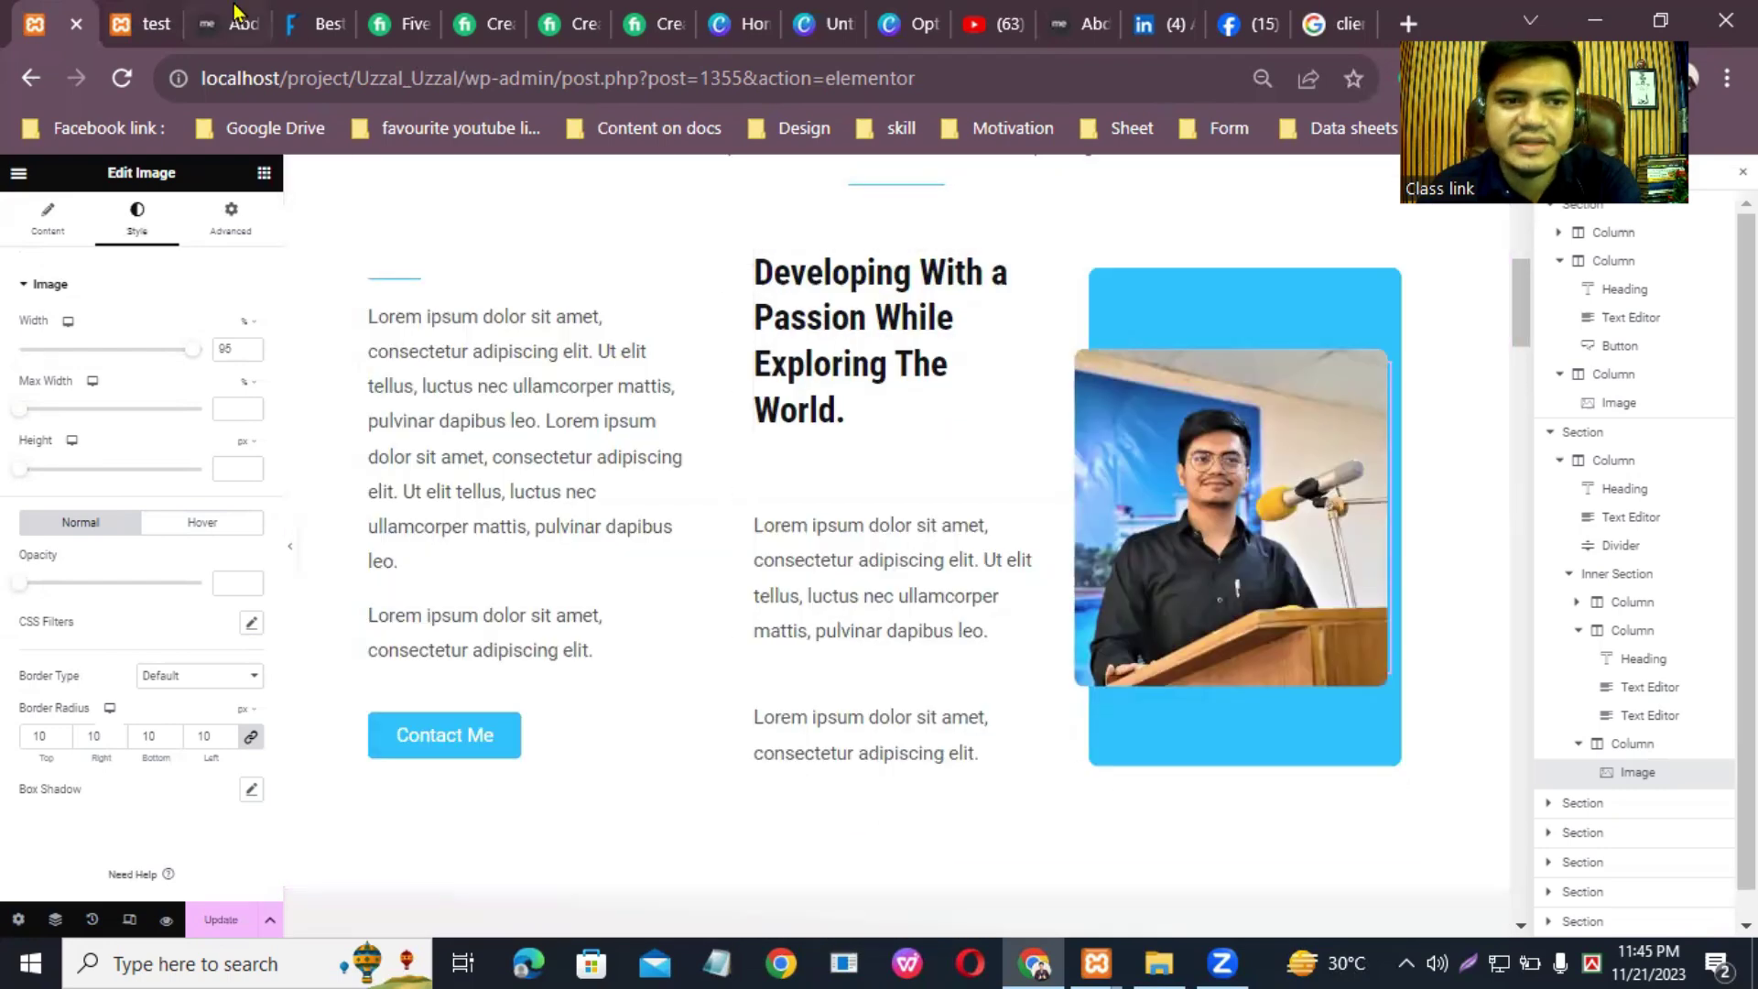
Step: Copy the bio paragraph from the live About page over the top Text Editor placeholder
{"action": "left_click", "coordinate": [147, 24]}
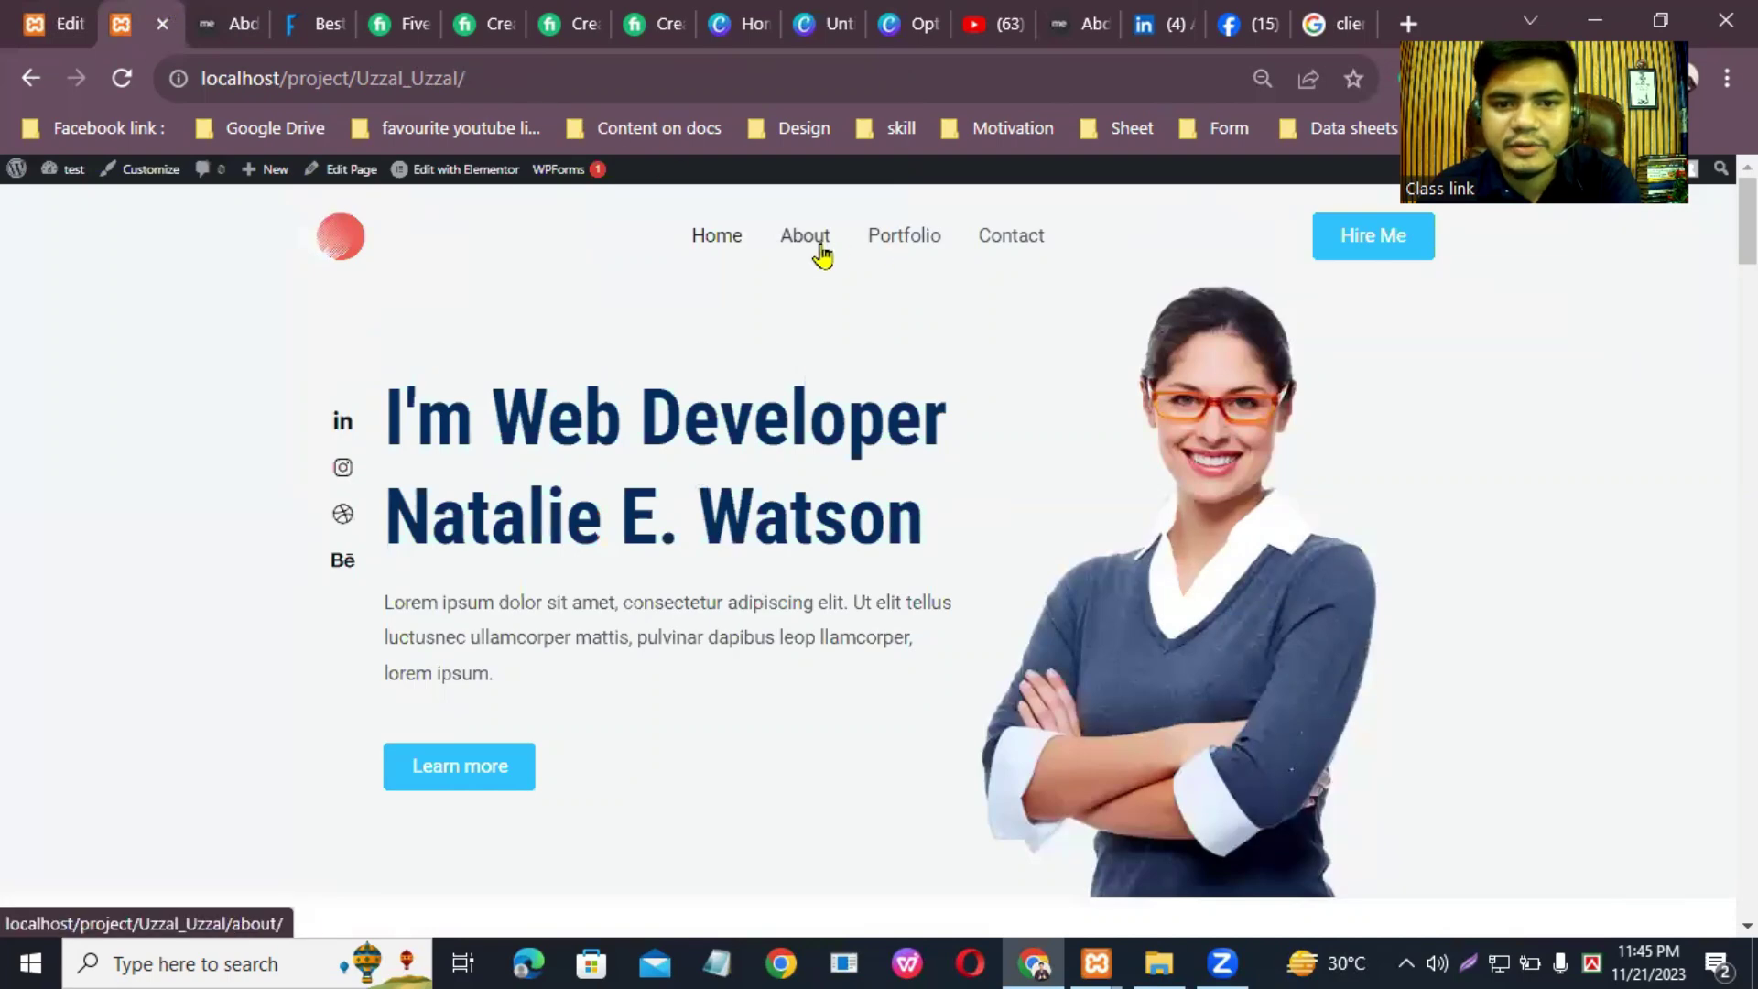
{"action": "left_click", "coordinate": [846, 234]}
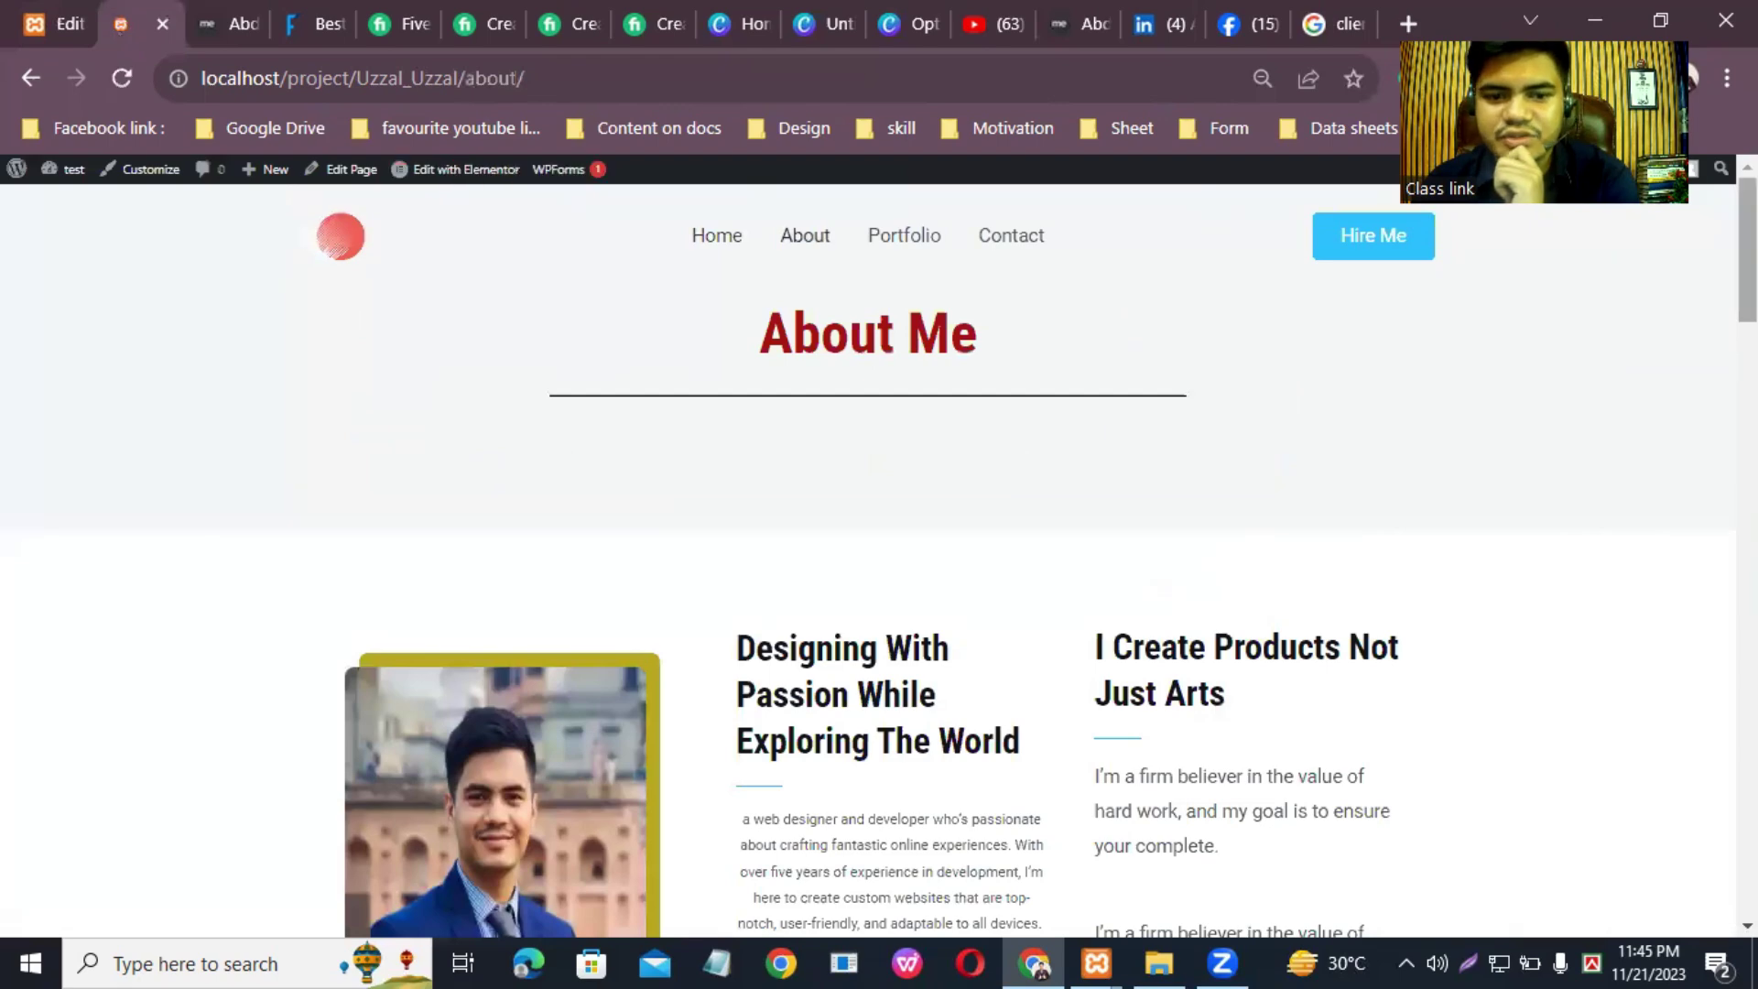
{"action": "scroll", "coordinate": [870, 559], "scroll_direction": "down", "scroll_amount": 3}
{"action": "scroll", "coordinate": [1452, 293], "scroll_direction": "down", "scroll_amount": 1}
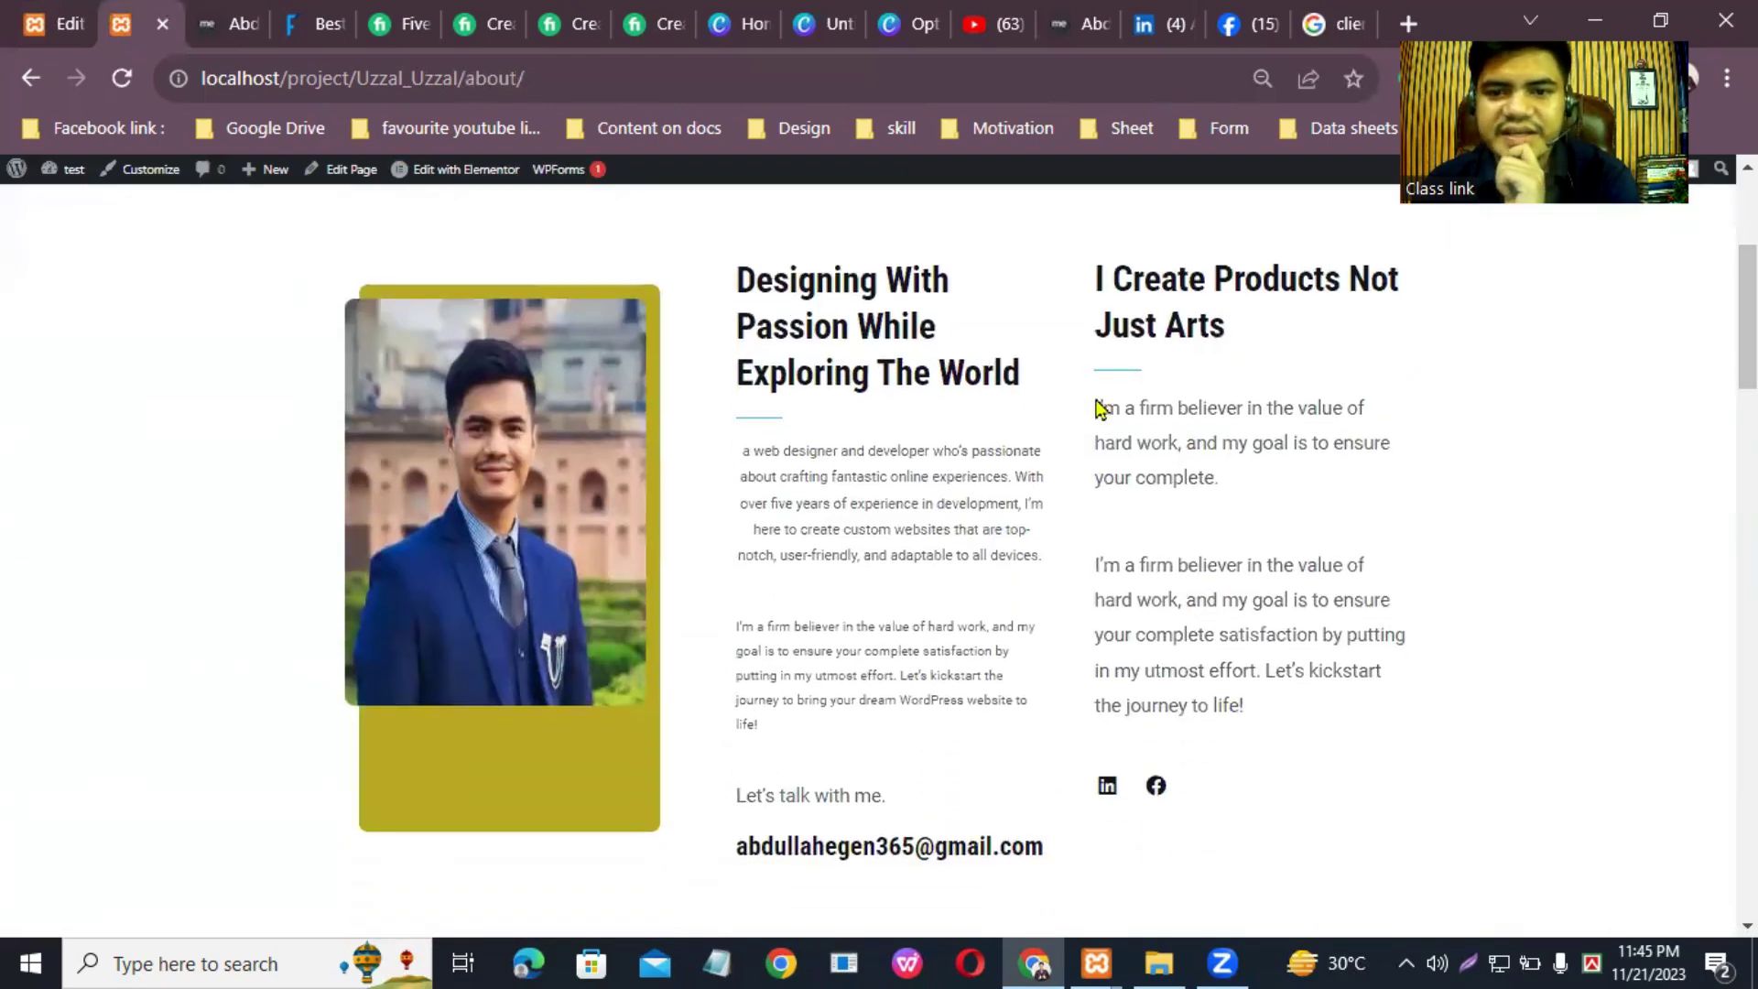
{"action": "left_click_drag", "start_coordinate": [799, 506], "coordinate": [1044, 554]}
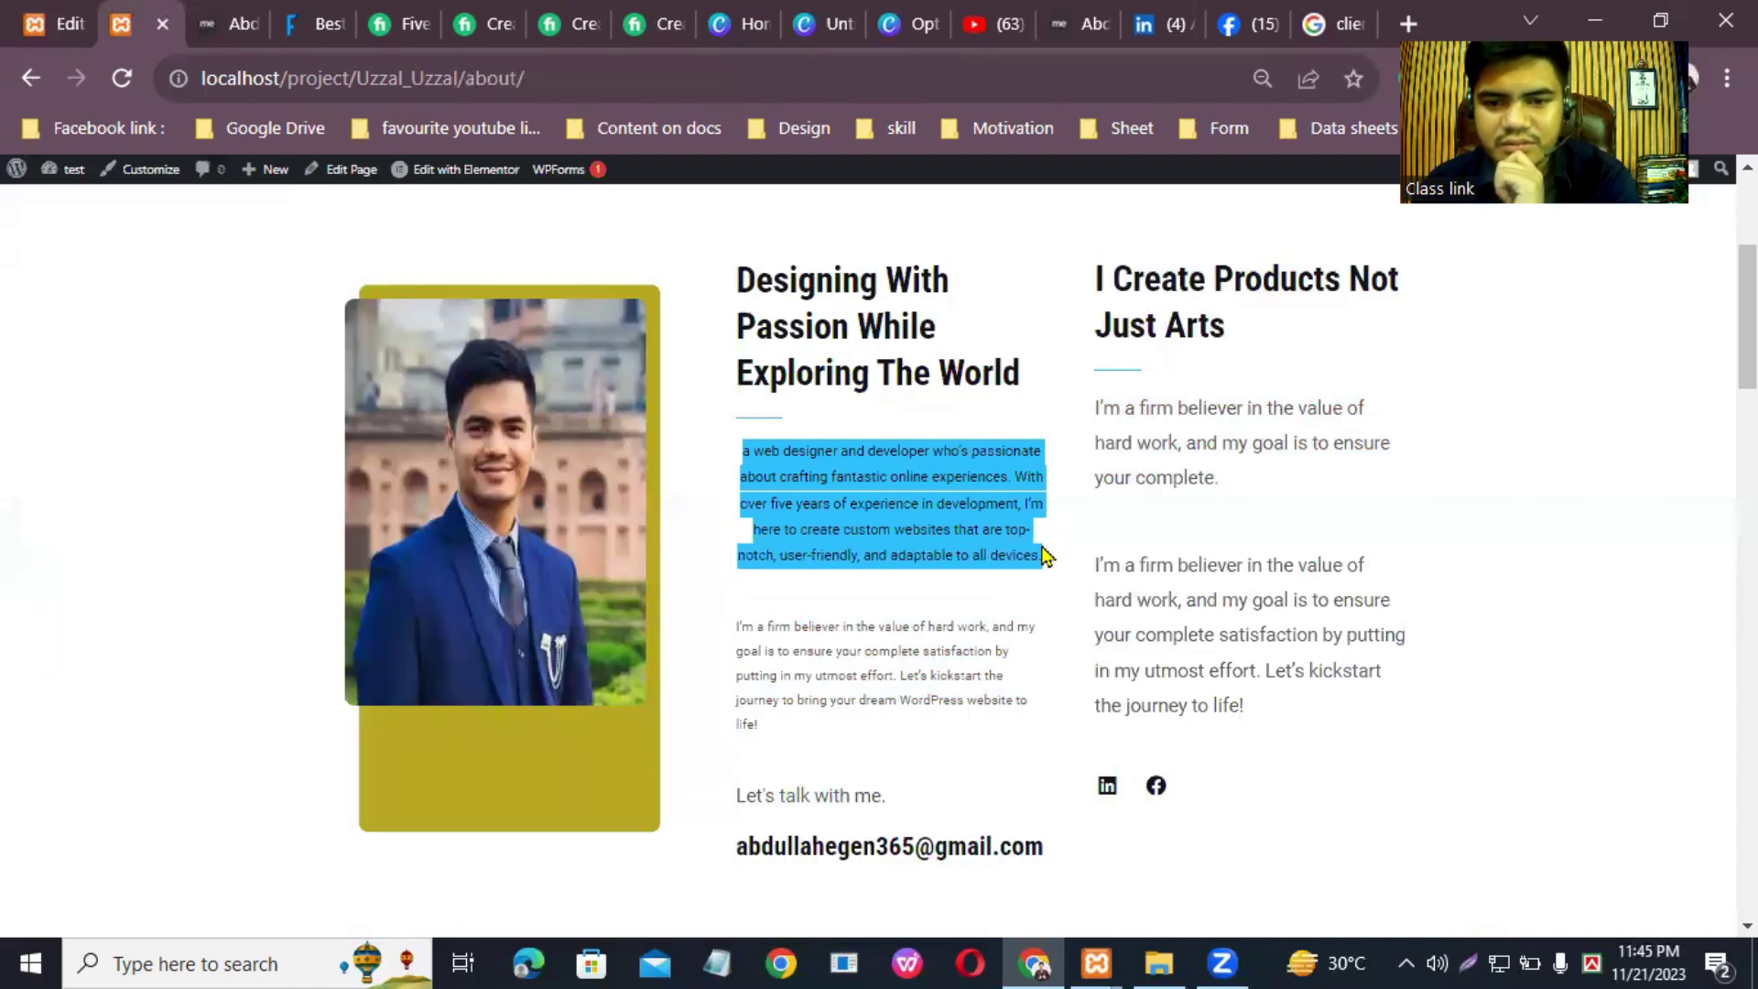
{"action": "right_click", "coordinate": [959, 502]}
{"action": "left_click", "coordinate": [989, 509]}
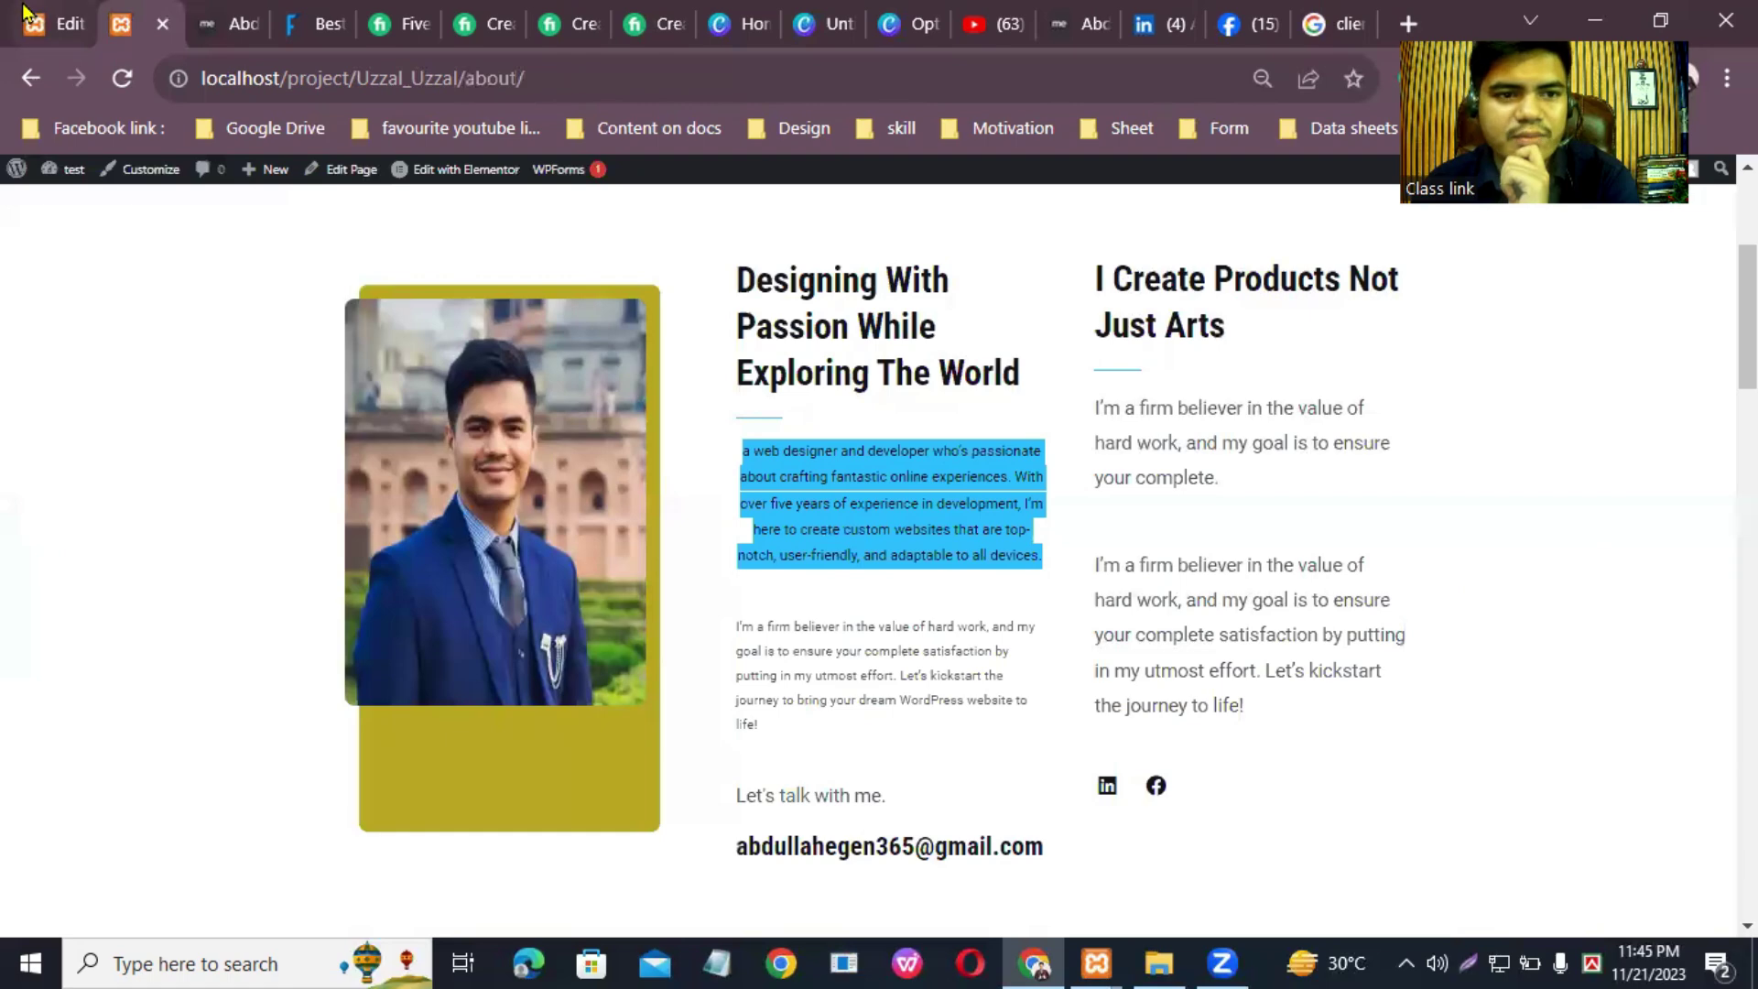
{"action": "left_click", "coordinate": [24, 13]}
{"action": "left_click_drag", "start_coordinate": [1029, 467], "coordinate": [973, 537]}
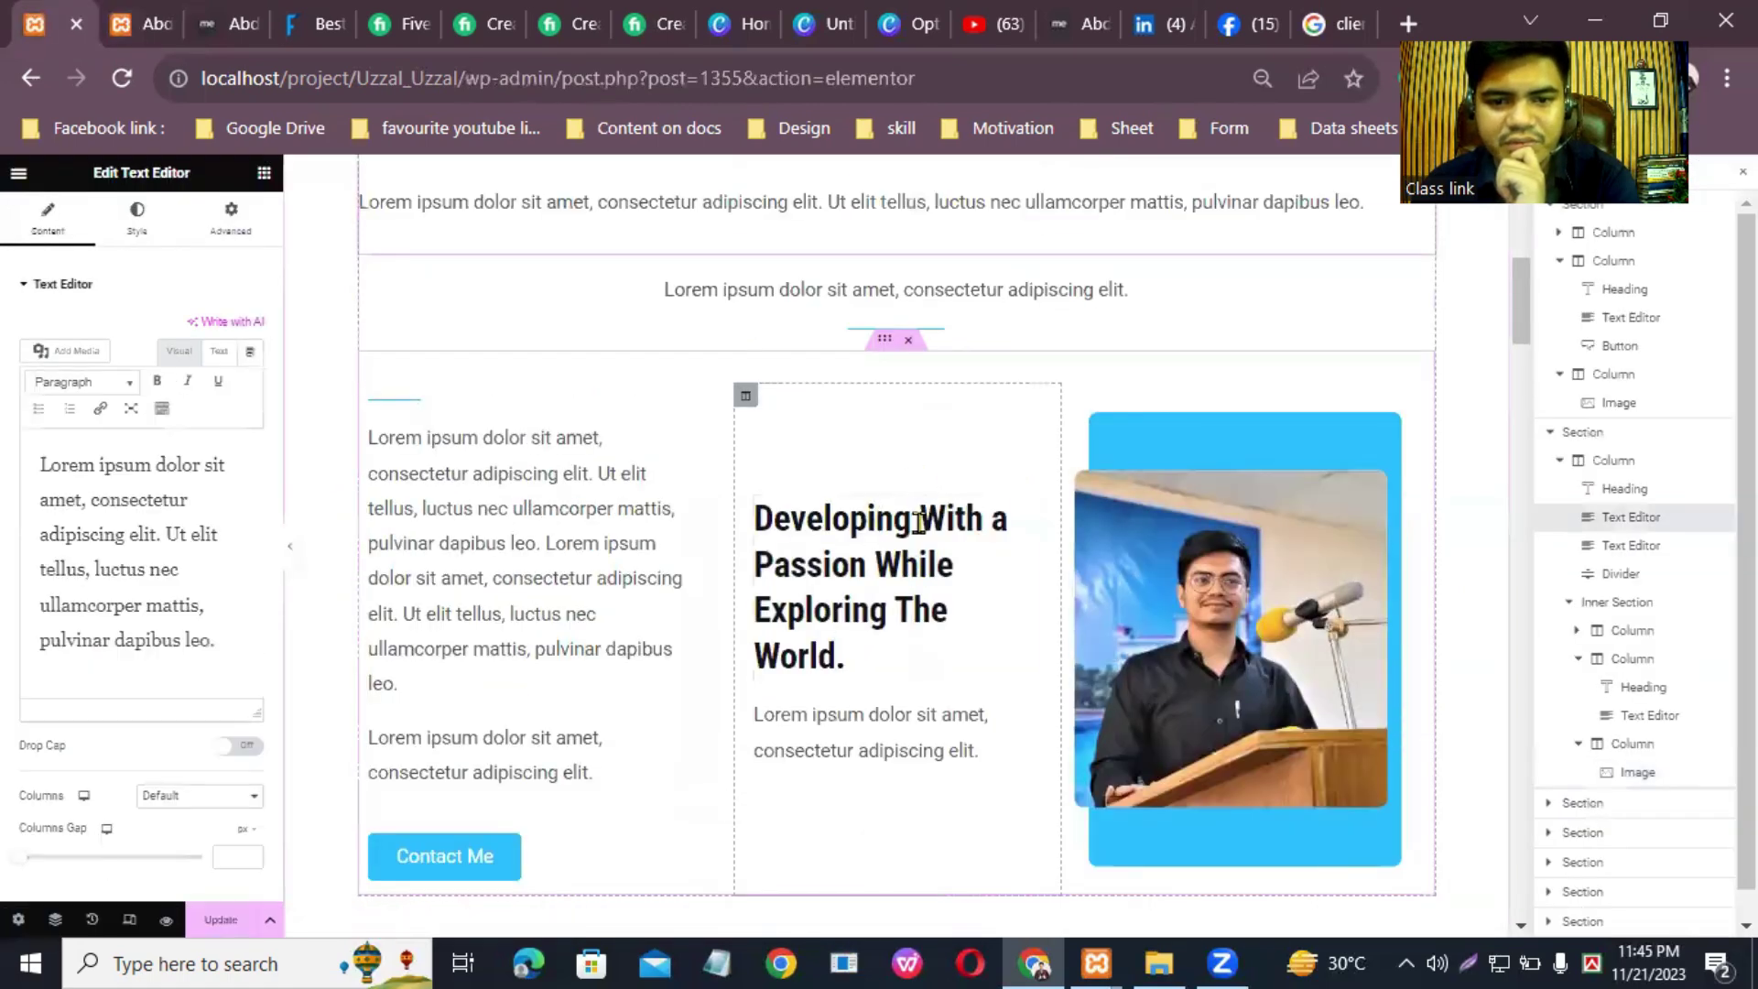
{"action": "left_click_drag", "start_coordinate": [214, 640], "coordinate": [20, 425]}
{"action": "right_click", "coordinate": [142, 520]}
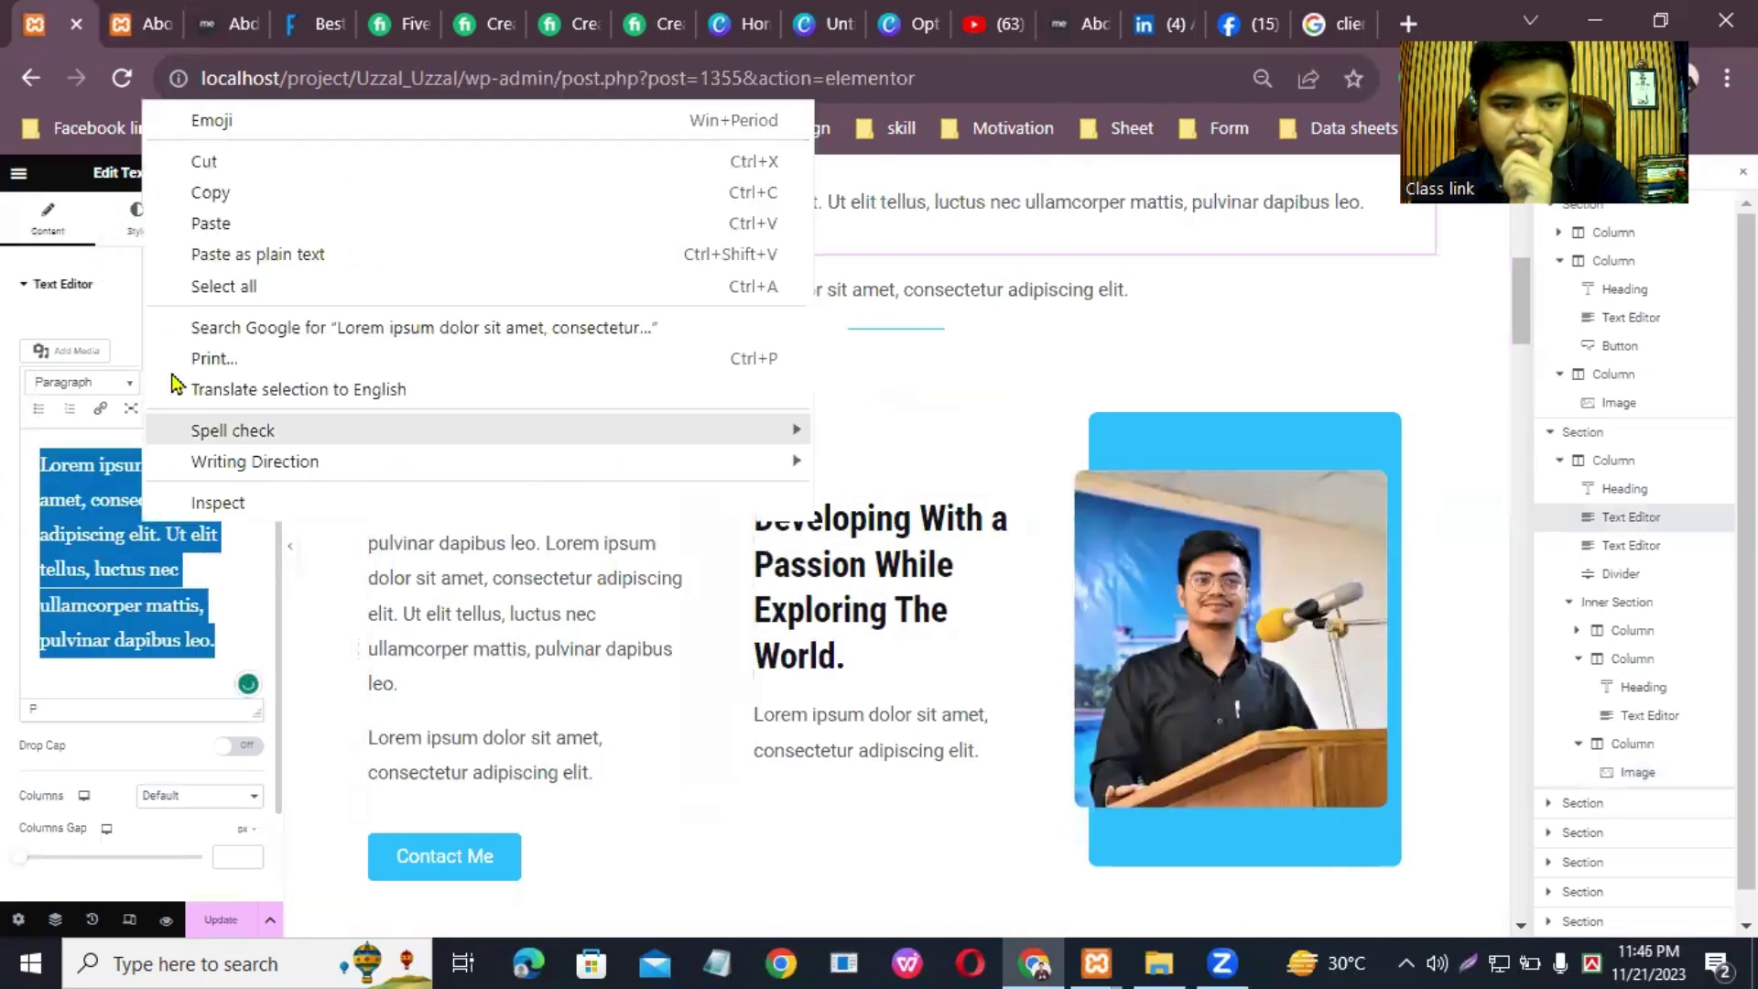
{"action": "left_click", "coordinate": [235, 225]}
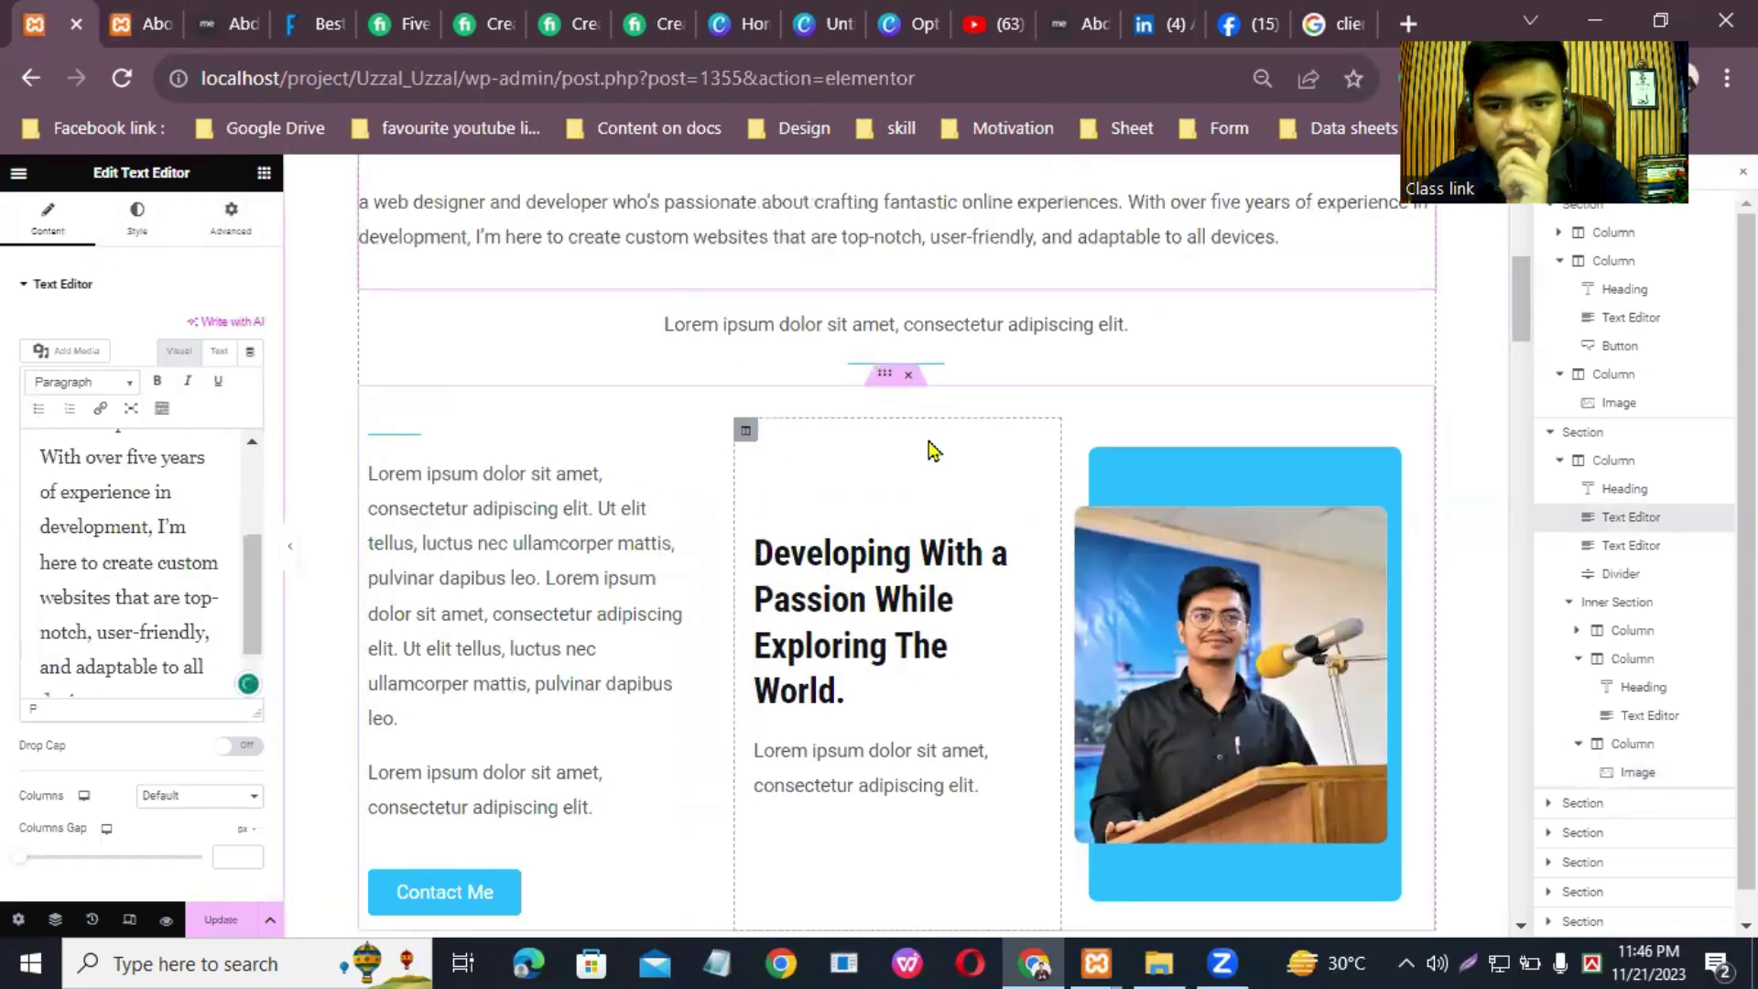
Step: Move the centred Lorem text block under the 'Developing With a Passion' heading
{"action": "left_click_drag", "start_coordinate": [1169, 337], "coordinate": [947, 696]}
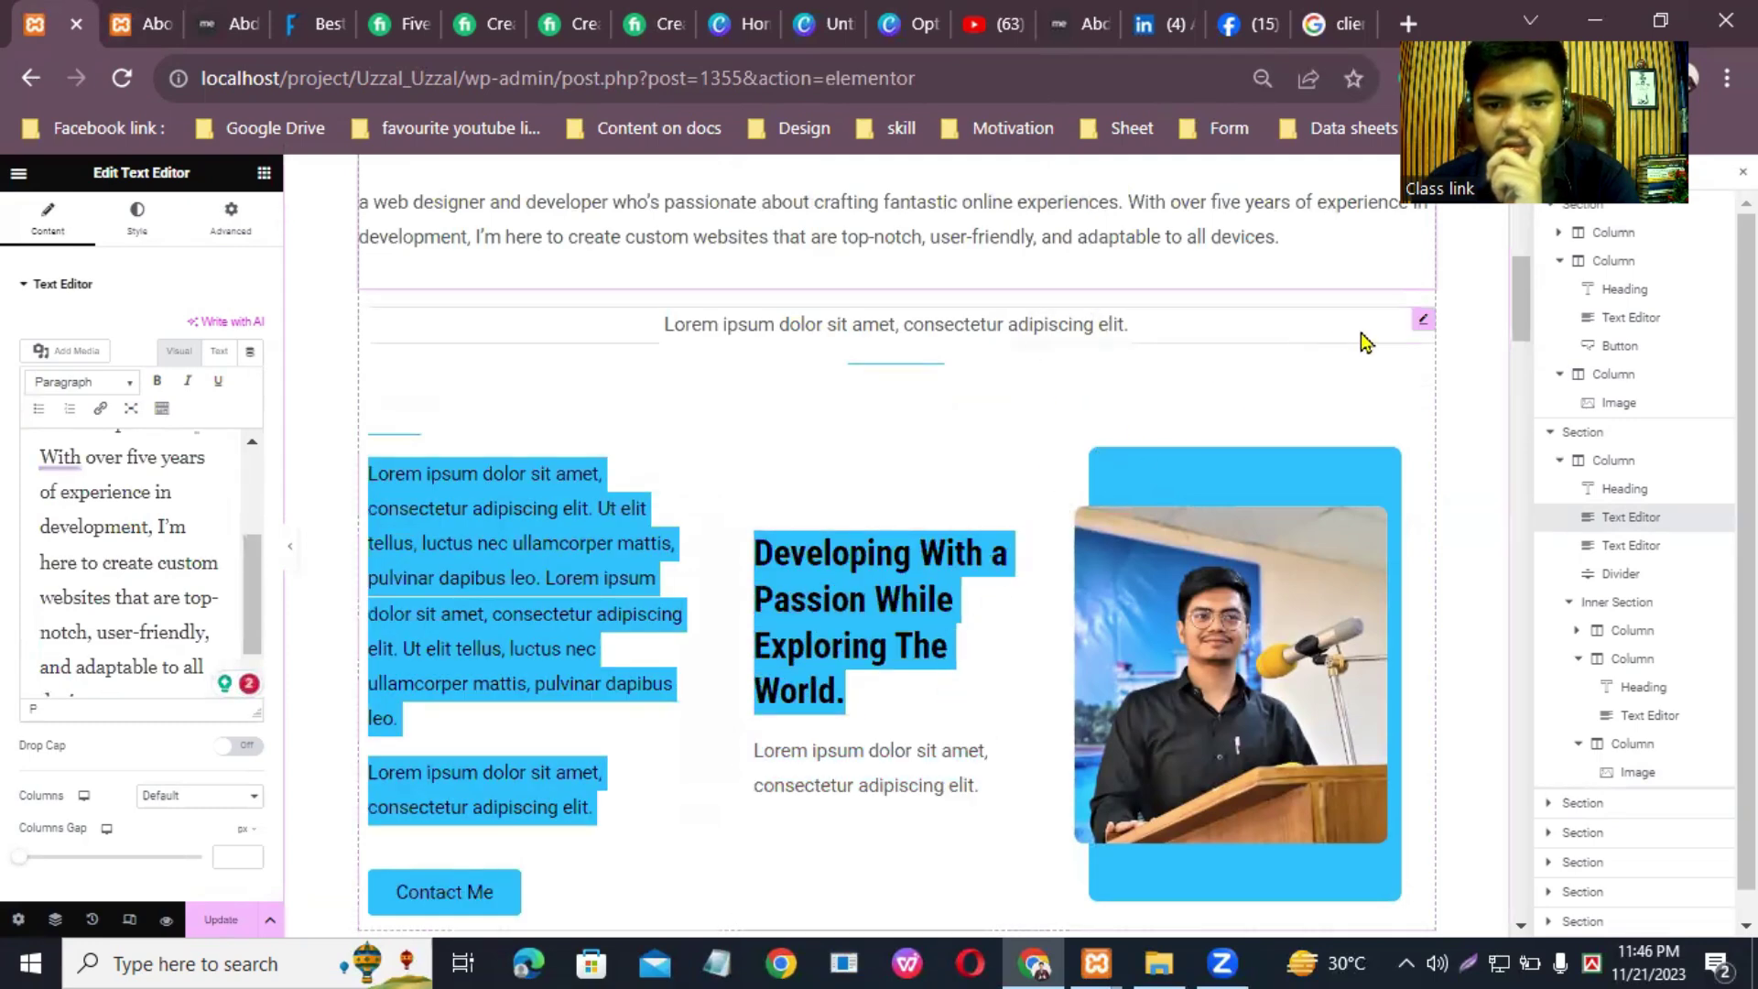
{"action": "left_click_drag", "start_coordinate": [1424, 324], "coordinate": [1423, 312]}
{"action": "left_click_drag", "start_coordinate": [868, 515], "coordinate": [838, 655]}
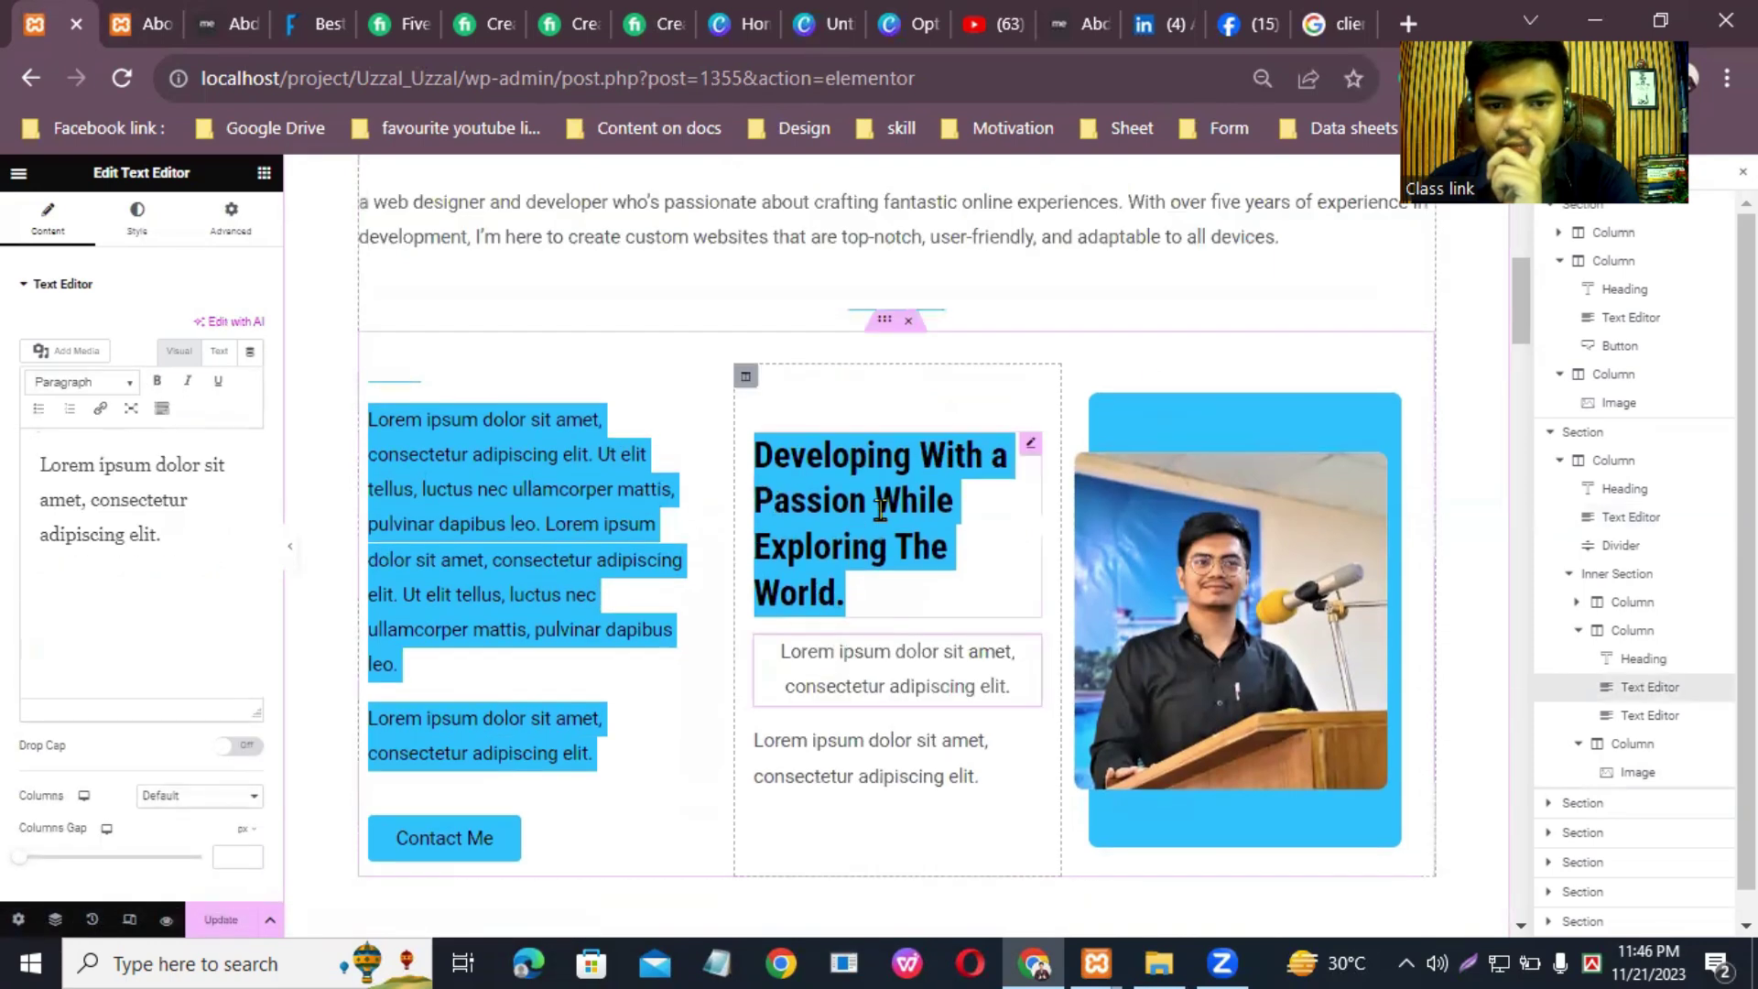
{"action": "left_click", "coordinate": [826, 509]}
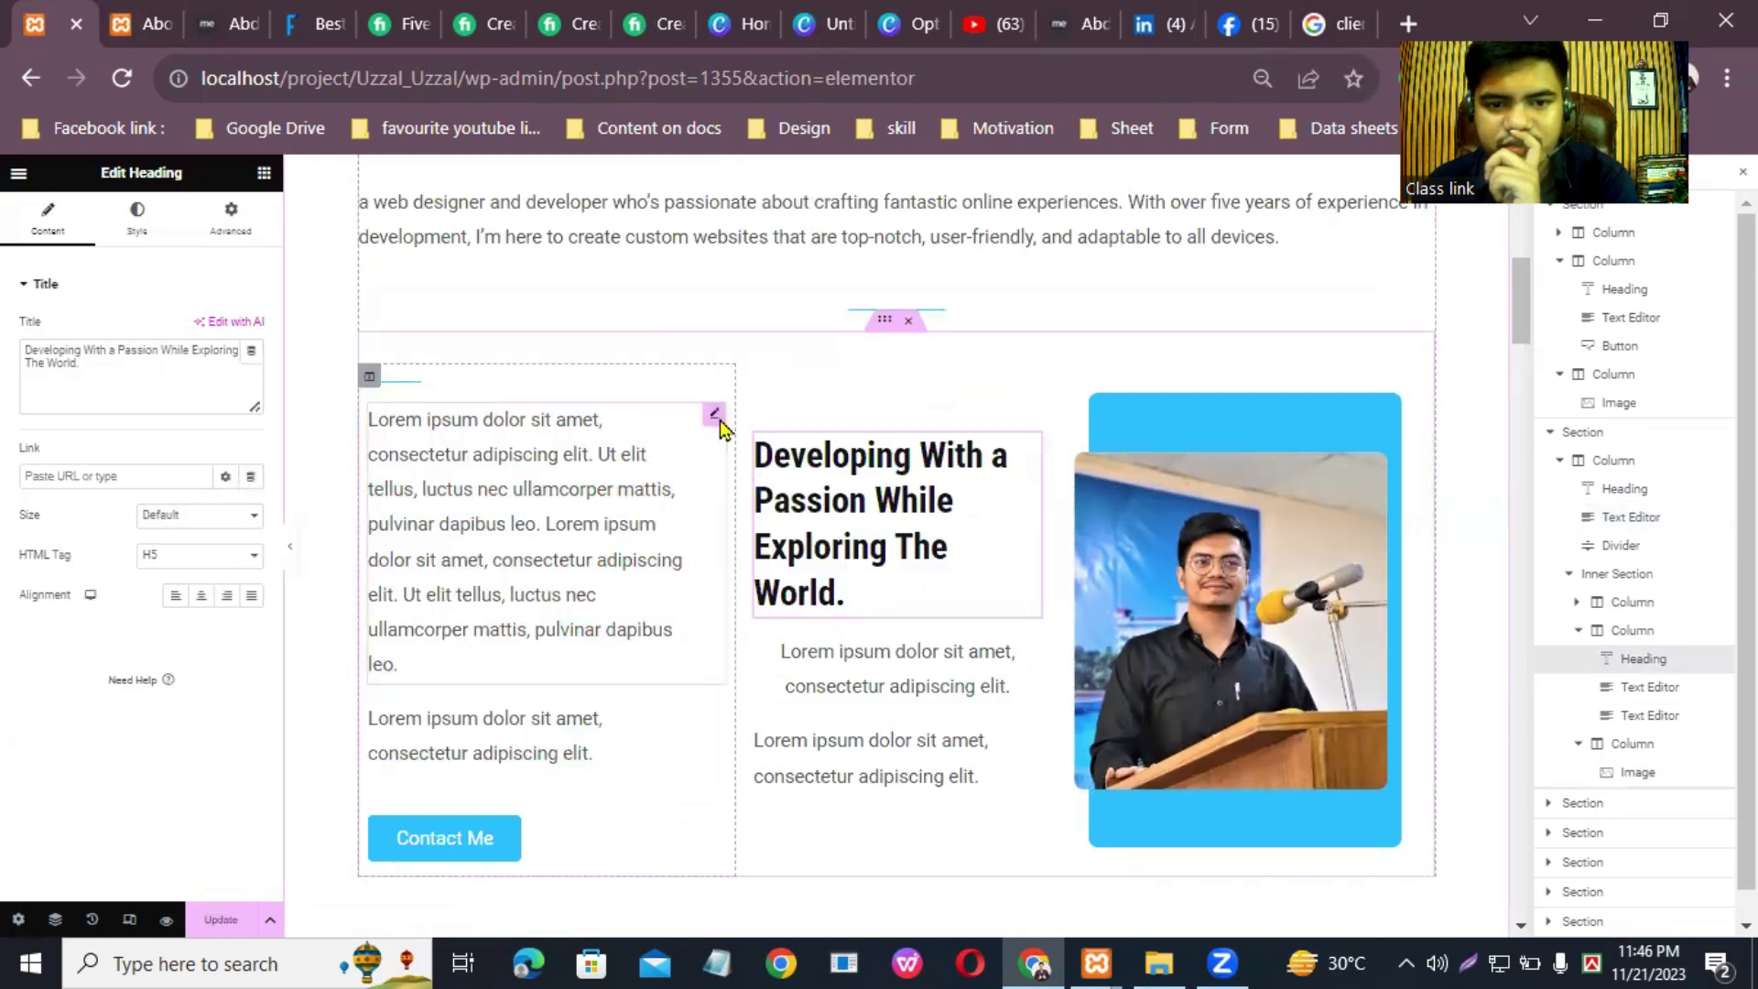
{"action": "left_click", "coordinate": [716, 418]}
Step: Paste the About page's 'I'm a firm believer' paragraphs as plain text into the left text block
{"action": "left_click", "coordinate": [146, 24]}
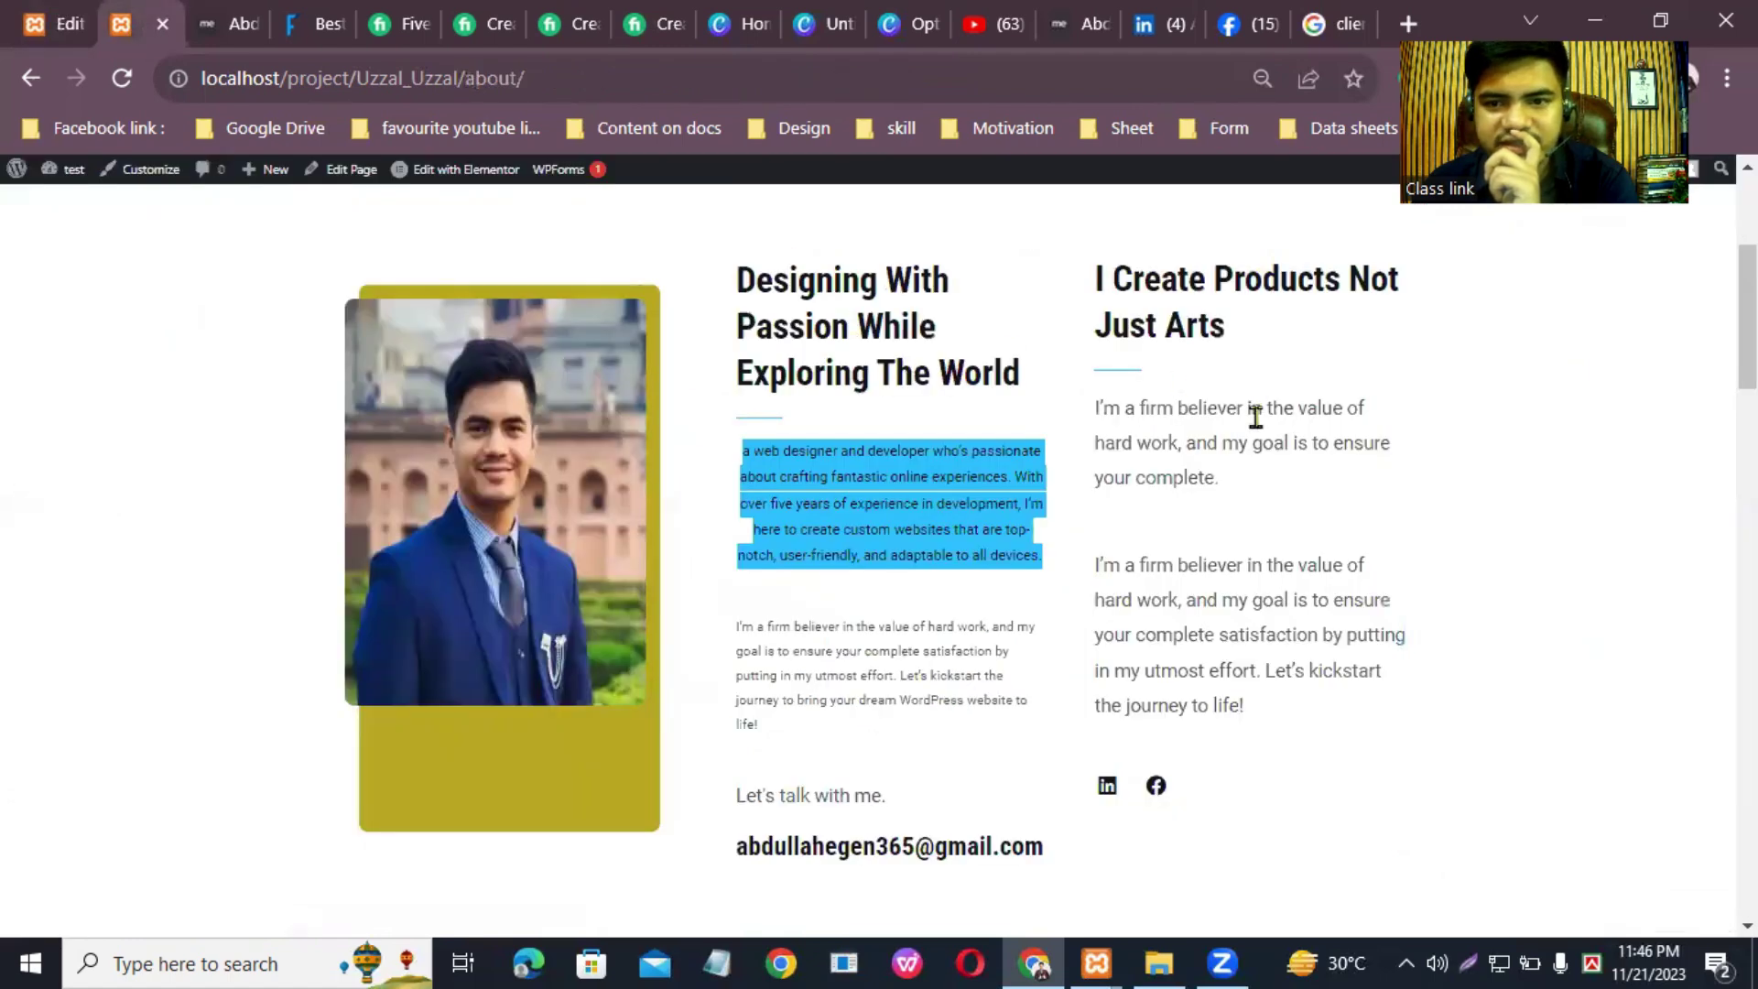
{"action": "left_click_drag", "start_coordinate": [1093, 410], "coordinate": [1306, 706]}
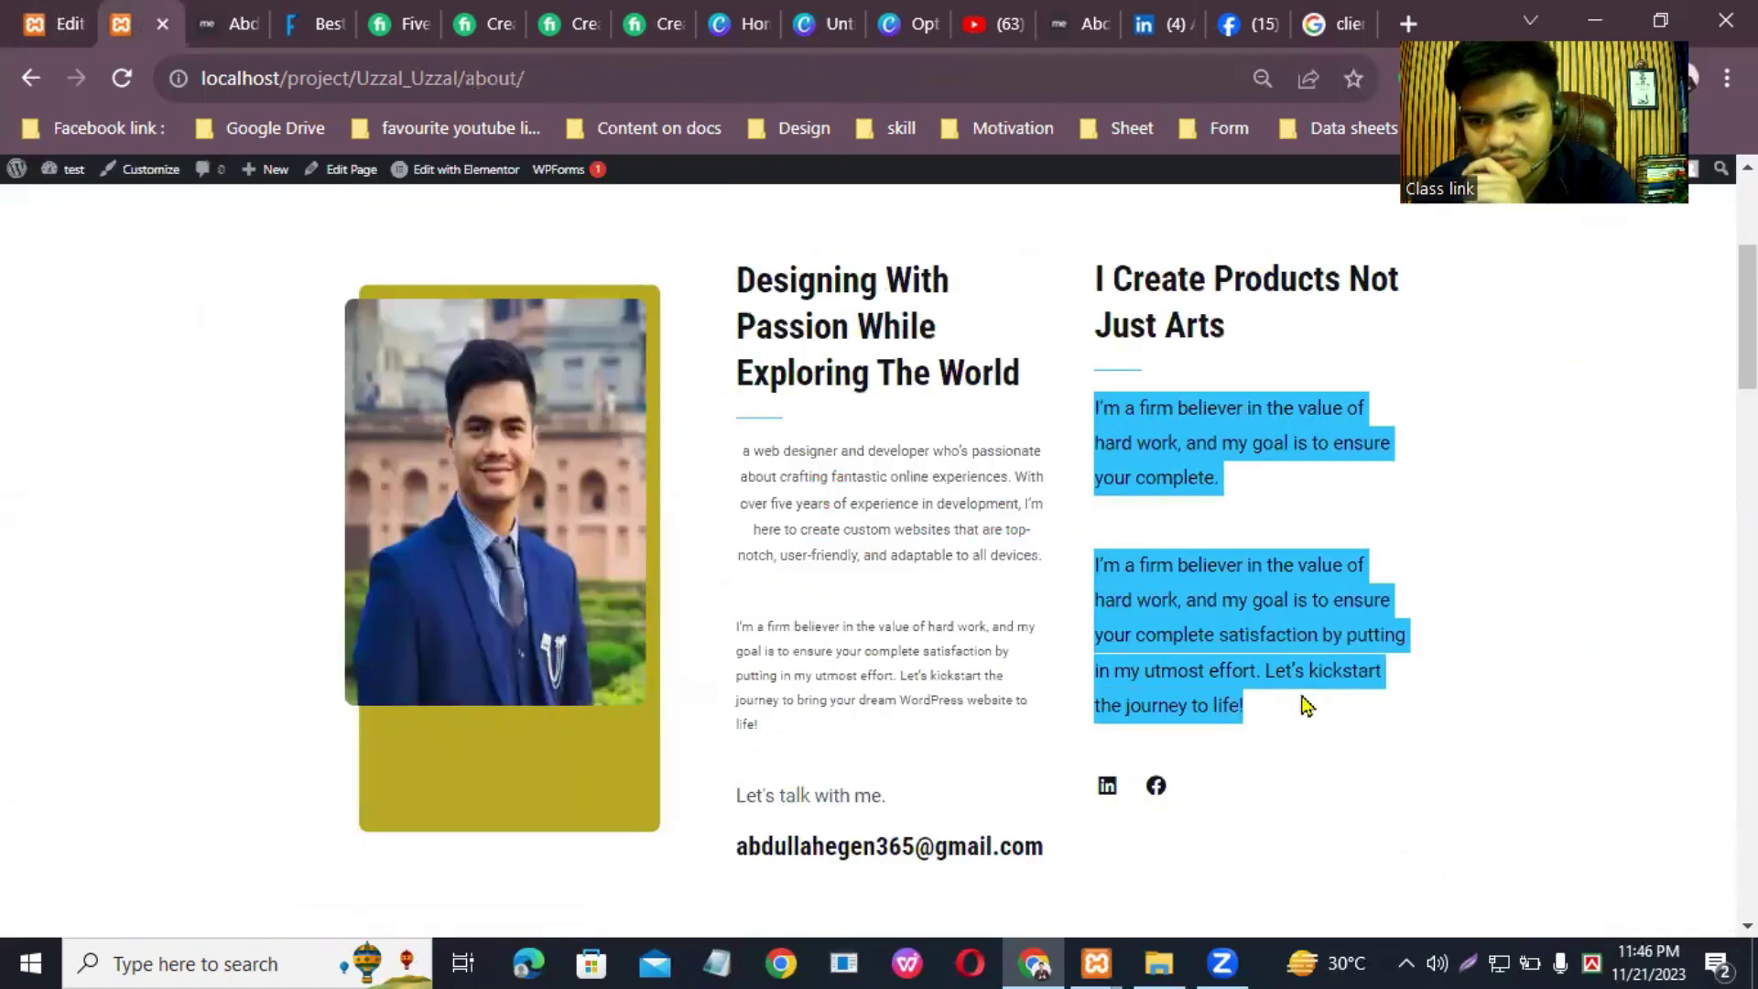
{"action": "right_click", "coordinate": [1237, 576]}
{"action": "left_click", "coordinate": [1236, 596]}
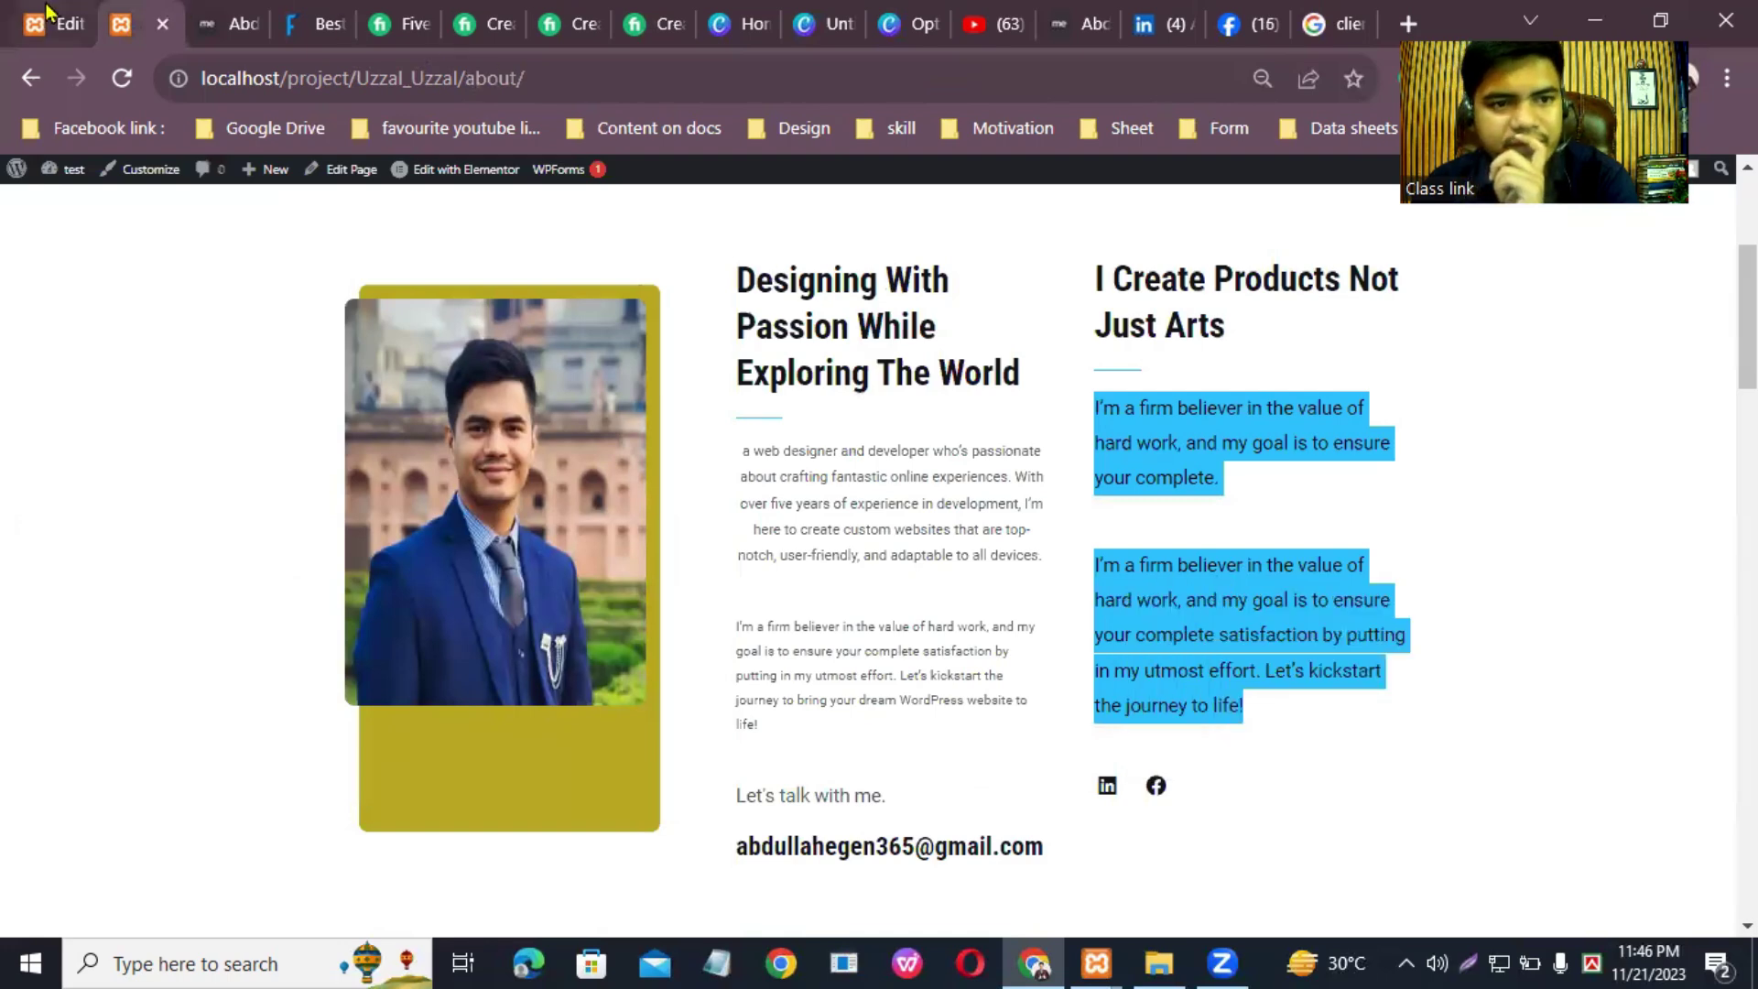
{"action": "left_click", "coordinate": [46, 12]}
{"action": "left_click_drag", "start_coordinate": [220, 693], "coordinate": [51, 478]}
{"action": "right_click", "coordinate": [202, 538]}
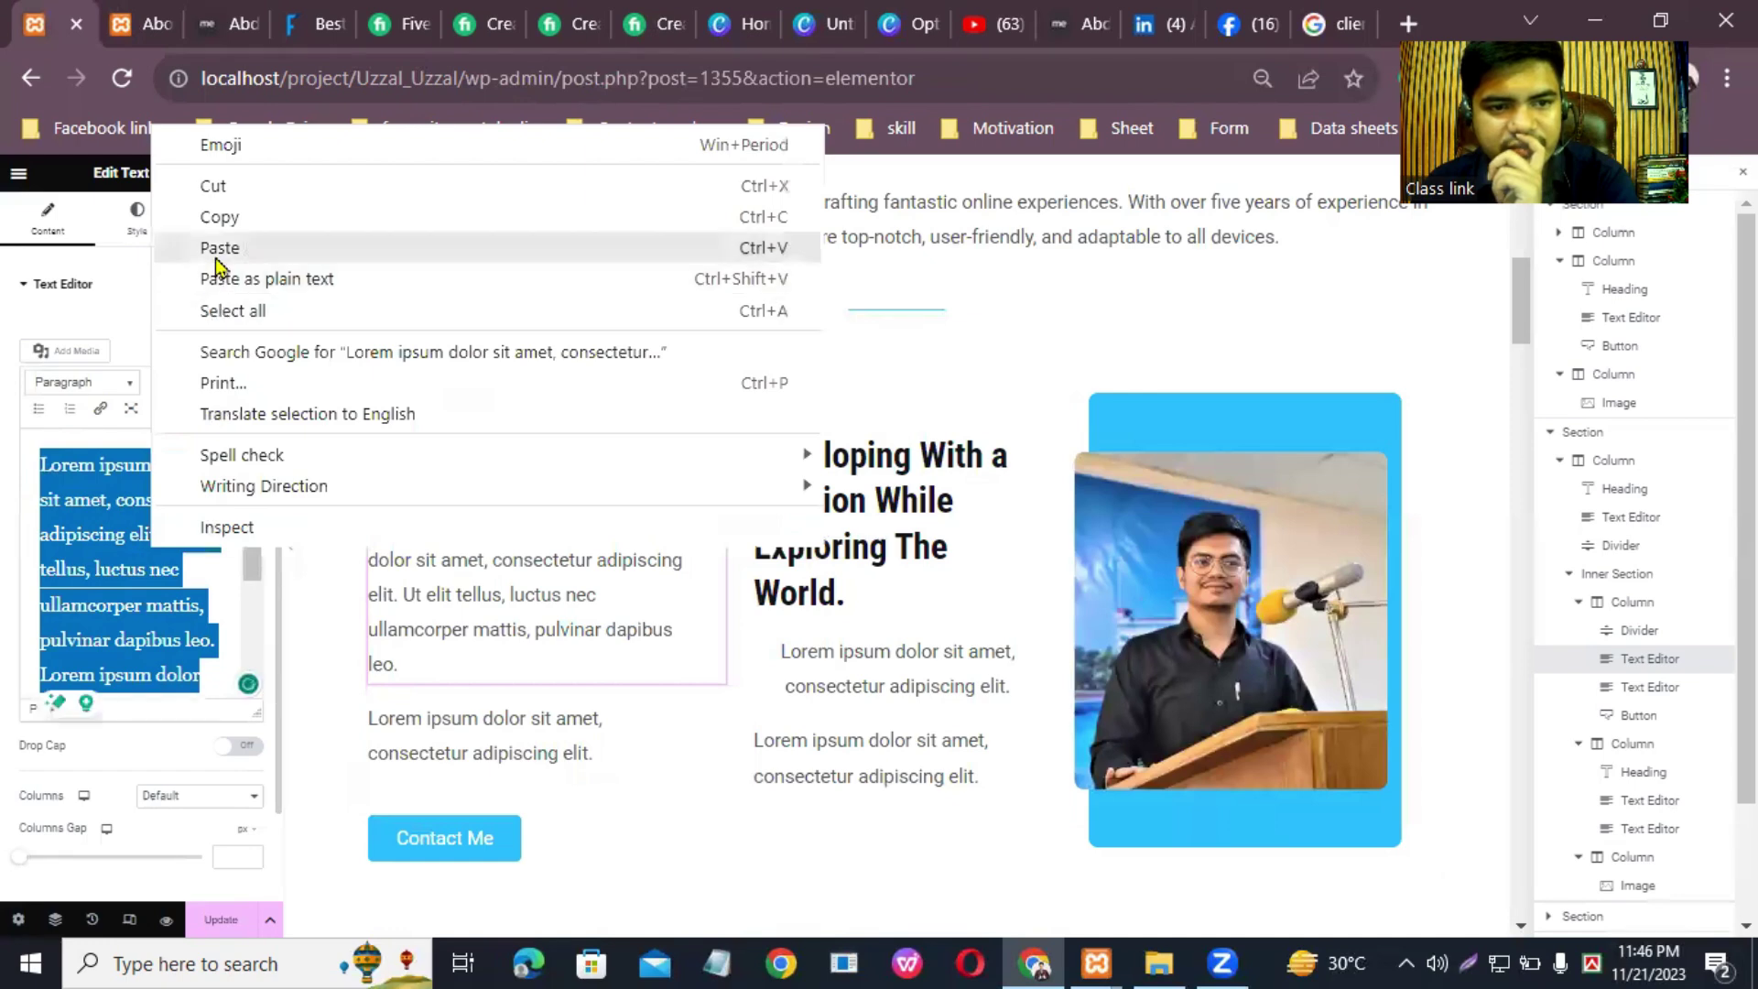
{"action": "left_click", "coordinate": [220, 275]}
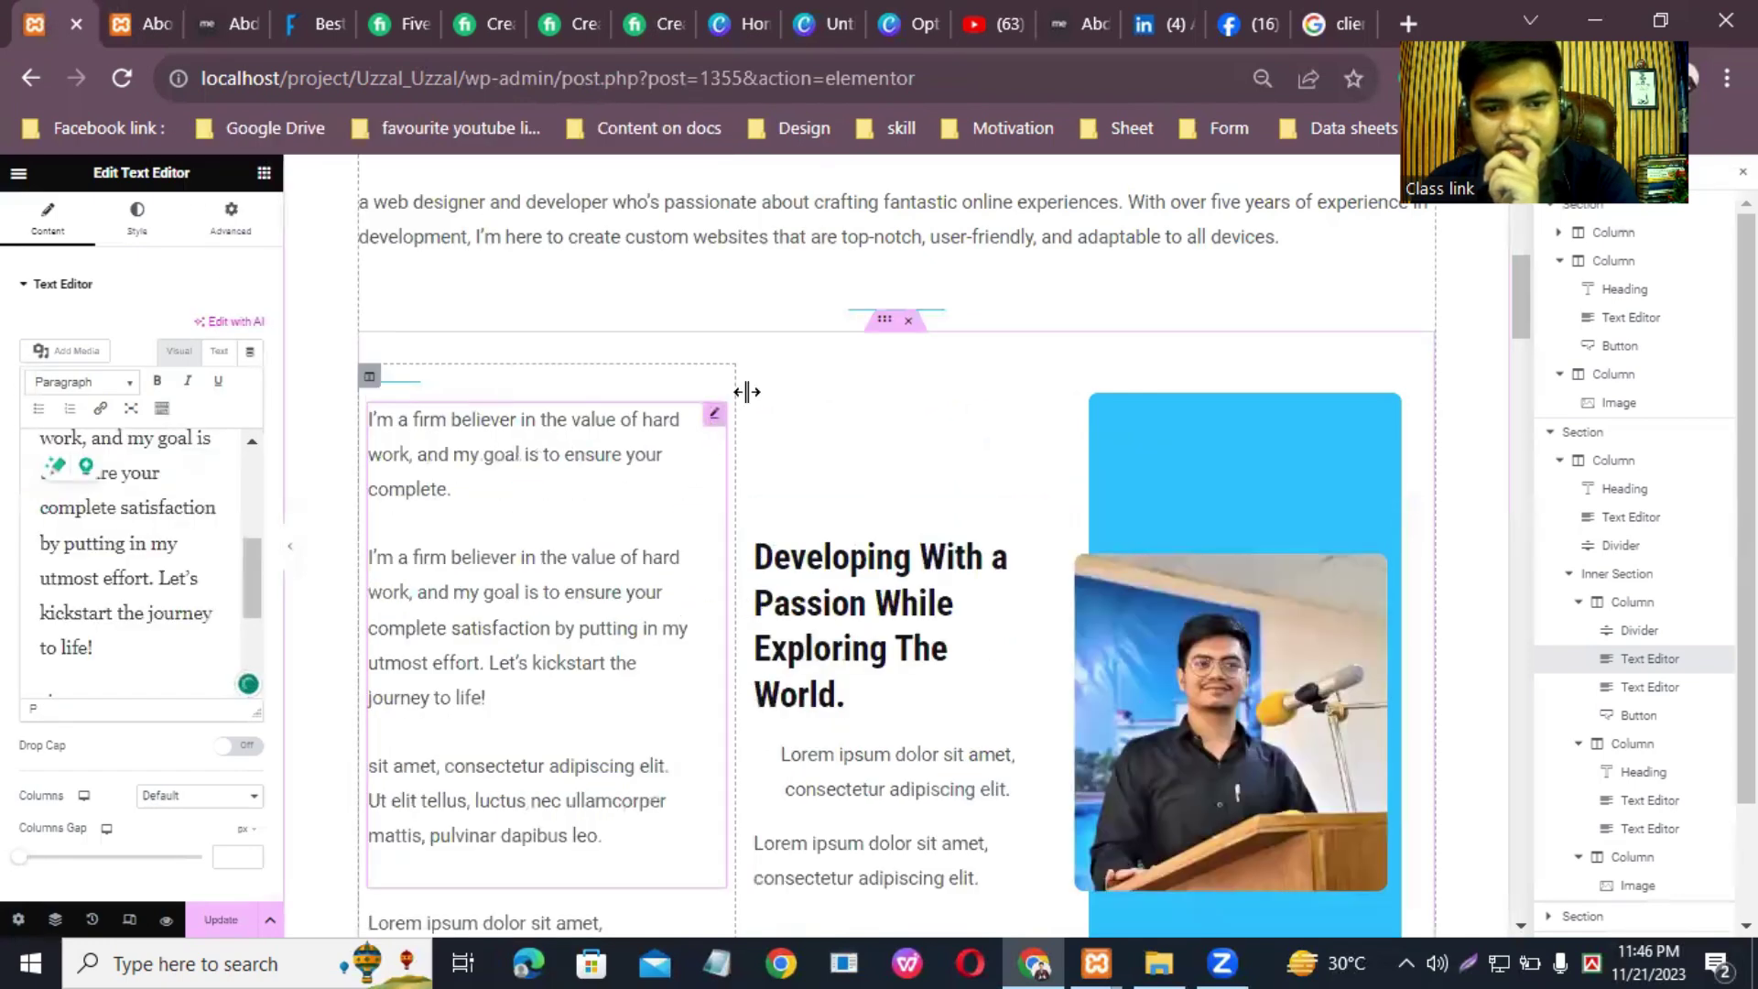
Step: Delete the leftover Lorem text and the duplicated opening sentence
{"action": "scroll", "coordinate": [180, 670], "scroll_direction": "down", "scroll_amount": 2}
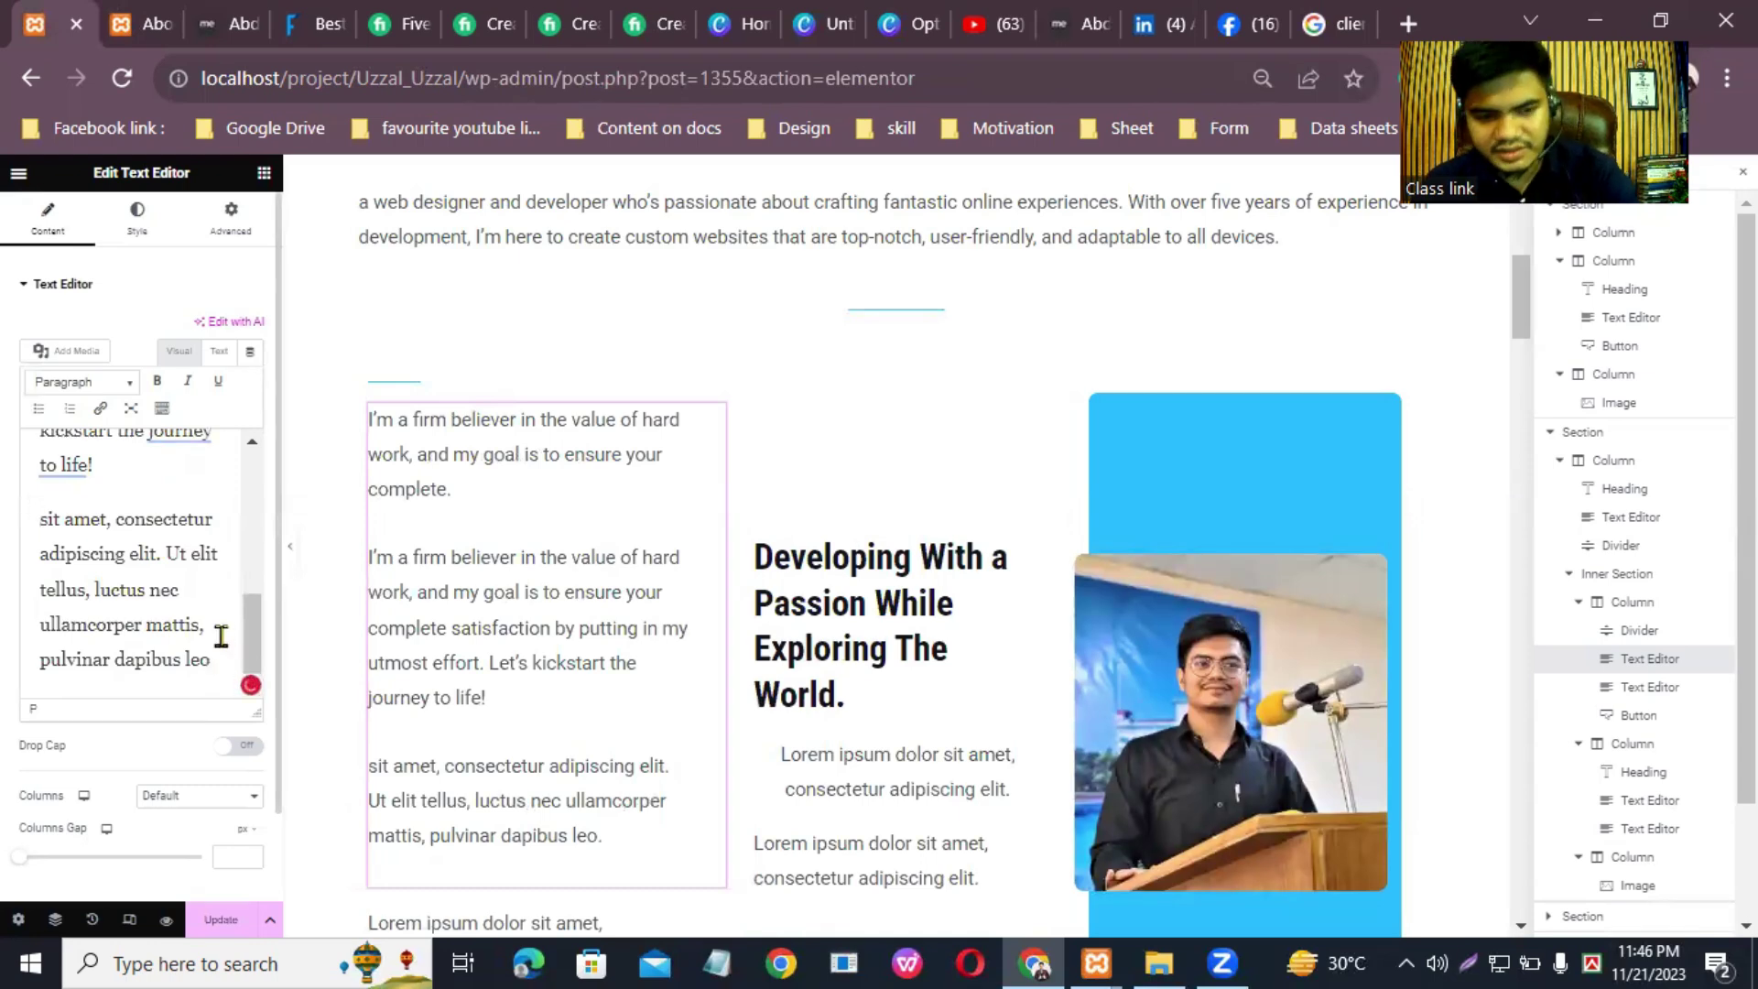
{"action": "key", "text": "BackSpace"}
{"action": "key", "text": "BackSpace"}
{"action": "key", "text": "BackSpace"}
{"action": "key", "text": "BackSpace"}
{"action": "key", "text": "BackSpace"}
{"action": "key", "text": "BackSpace"}
{"action": "key", "text": "BackSpace"}
{"action": "key", "text": "BackSpace"}
{"action": "key", "text": "BackSpace"}
{"action": "key", "text": "BackSpace"}
{"action": "key", "text": "BackSpace"}
{"action": "key", "text": "BackSpace"}
{"action": "key", "text": "BackSpace"}
{"action": "key", "text": "BackSpace"}
{"action": "key", "text": "BackSpace"}
{"action": "key", "text": "BackSpace"}
{"action": "key", "text": "BackSpace"}
{"action": "key", "text": "BackSpace"}
{"action": "key", "text": "BackSpace"}
{"action": "key", "text": "BackSpace"}
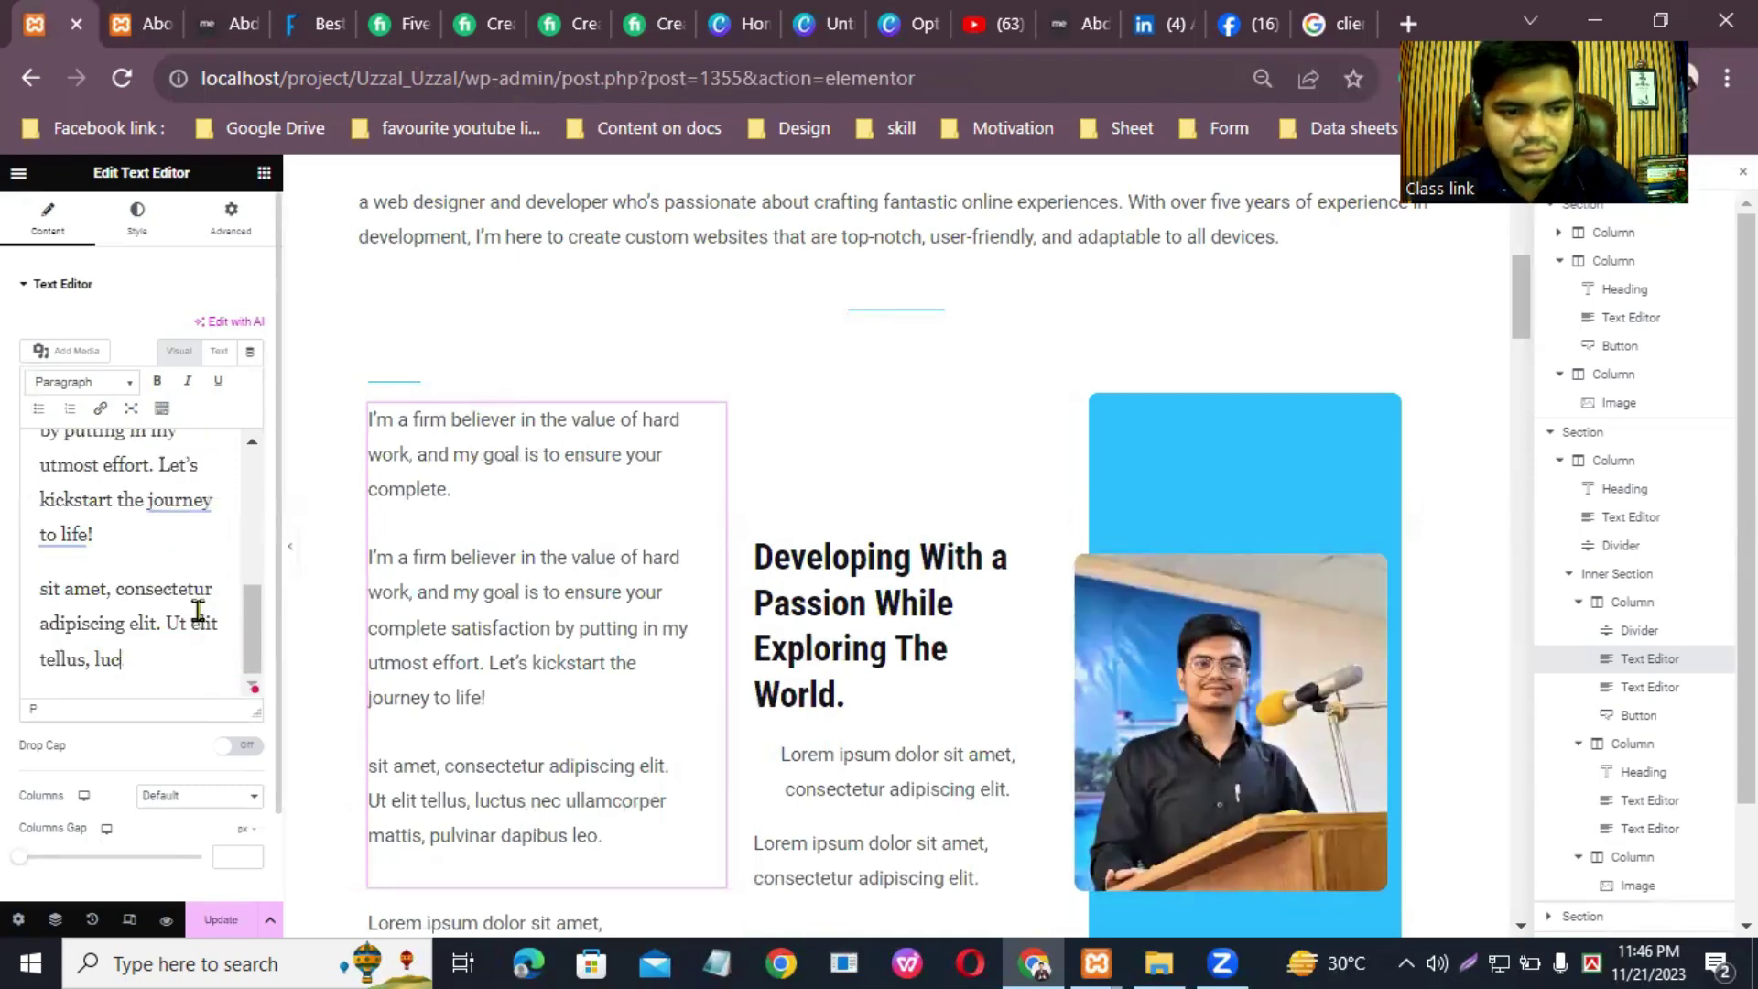
{"action": "key", "text": "BackSpace"}
{"action": "key", "text": "BackSpace"}
{"action": "key", "text": "BackSpace"}
{"action": "key", "text": "BackSpace"}
{"action": "key", "text": "BackSpace"}
{"action": "key", "text": "BackSpace"}
{"action": "key", "text": "BackSpace"}
{"action": "key", "text": "BackSpace"}
{"action": "key", "text": "BackSpace"}
{"action": "key", "text": "BackSpace"}
{"action": "key", "text": "BackSpace"}
{"action": "key", "text": "BackSpace"}
{"action": "key", "text": "BackSpace"}
{"action": "key", "text": "BackSpace"}
{"action": "key", "text": "BackSpace"}
{"action": "key", "text": "BackSpace"}
{"action": "key", "text": "BackSpace"}
{"action": "key", "text": "BackSpace"}
{"action": "key", "text": "BackSpace"}
{"action": "key", "text": "BackSpace"}
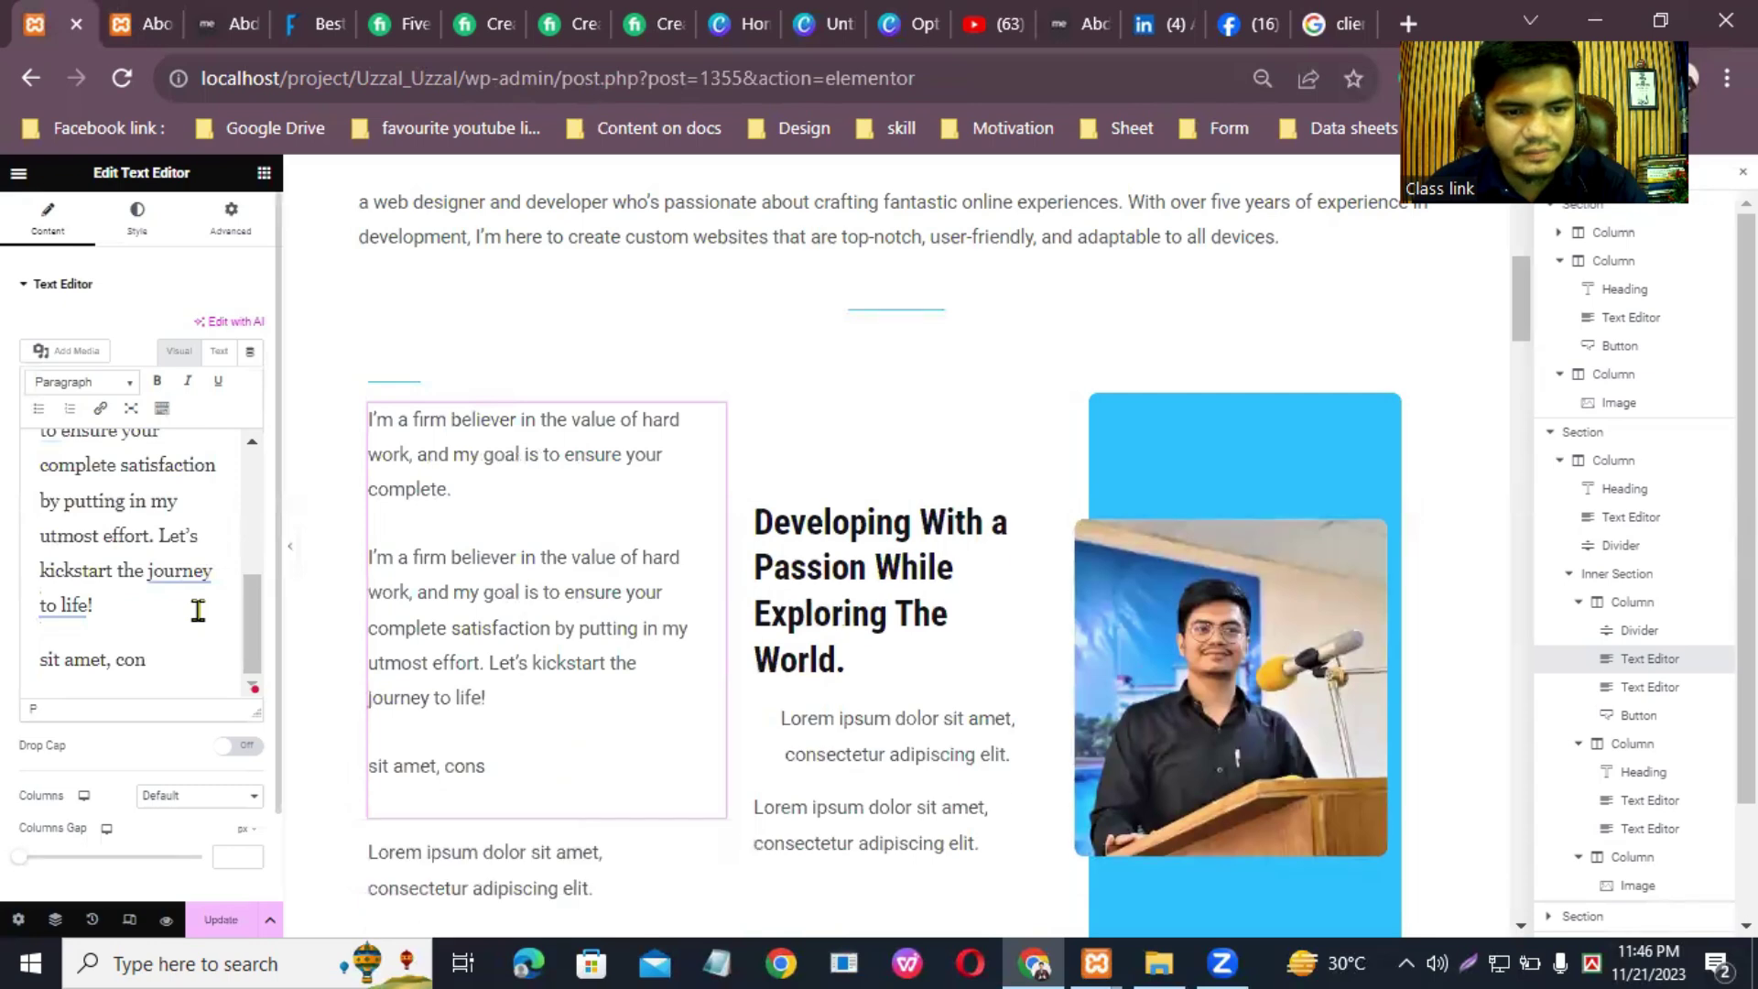
{"action": "key", "text": "BackSpace"}
{"action": "key", "text": "BackSpace"}
{"action": "key", "text": "BackSpace"}
{"action": "key", "text": "BackSpace"}
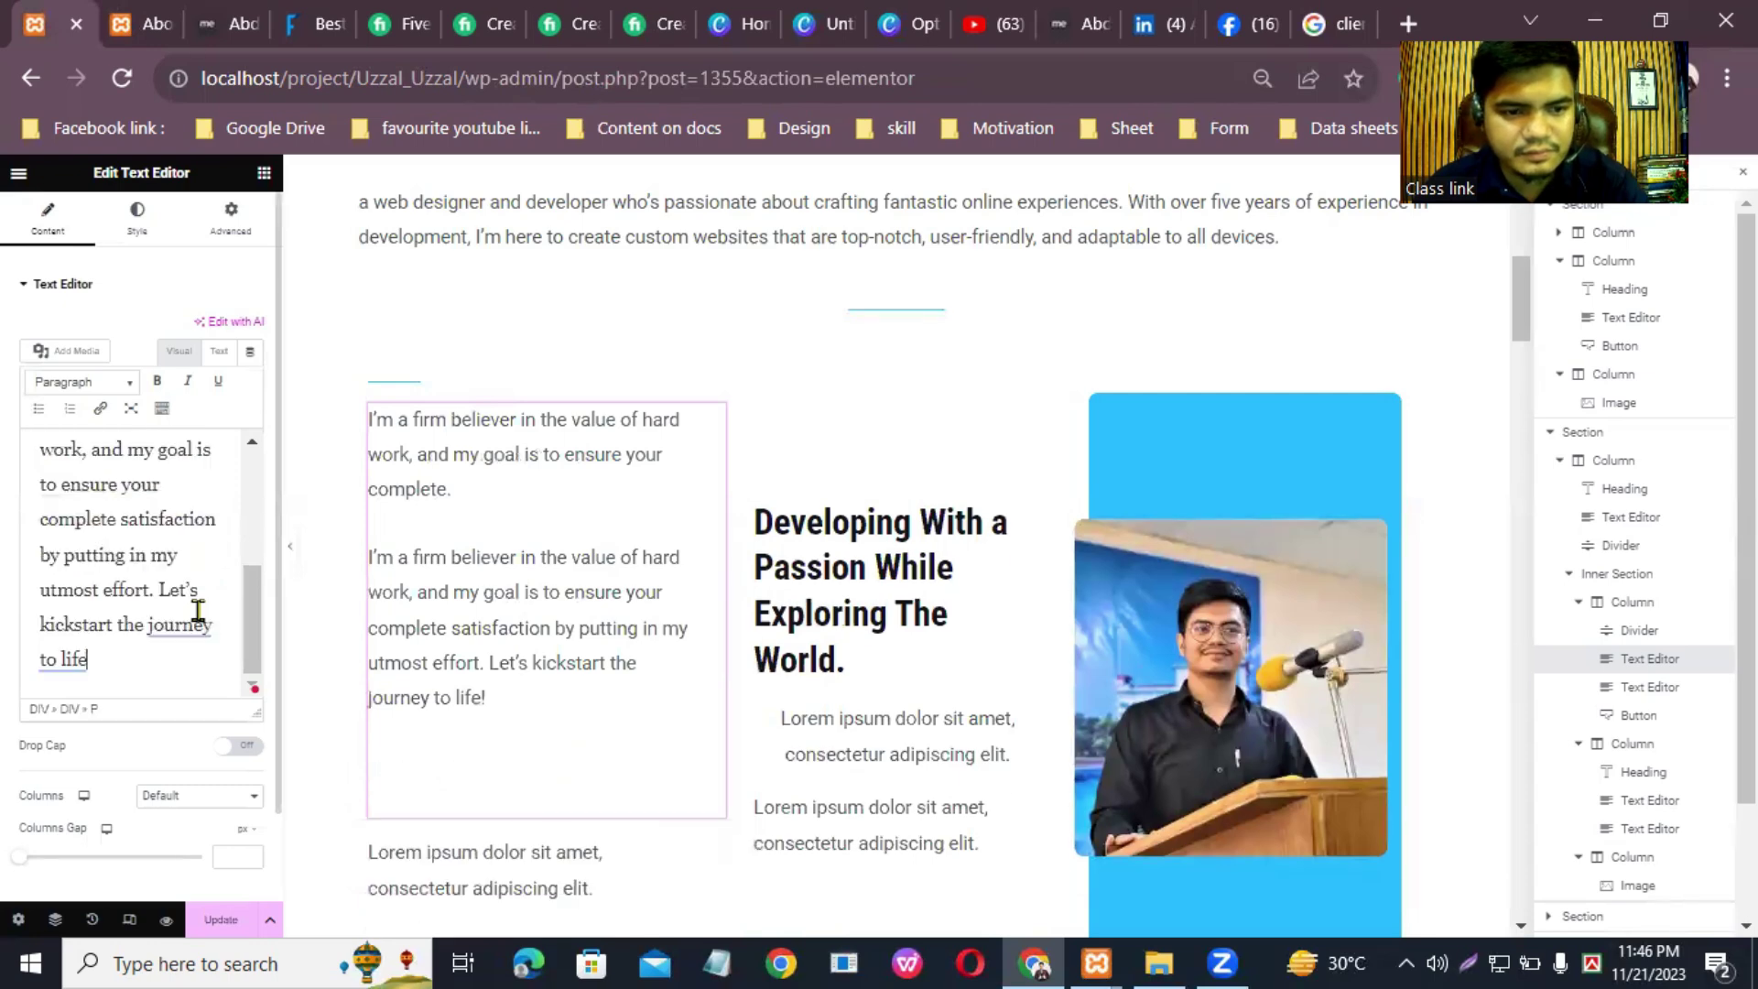
{"action": "scroll", "coordinate": [256, 577], "scroll_direction": "up", "scroll_amount": 3}
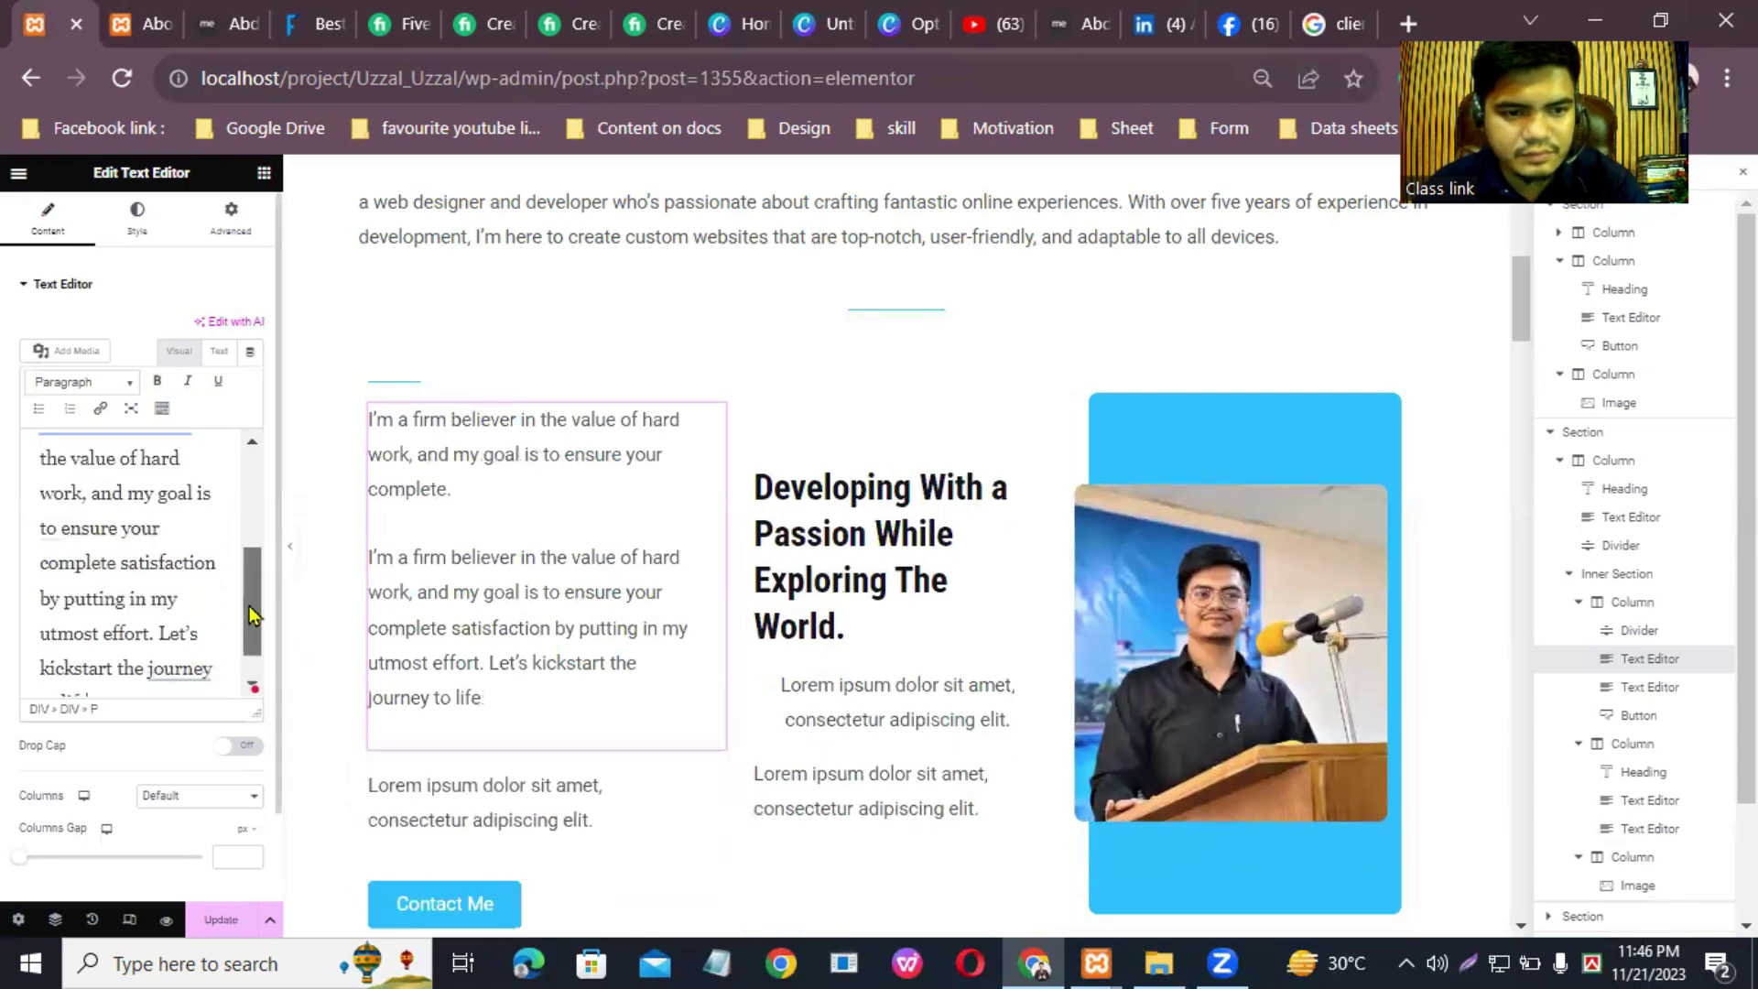
{"action": "left_click", "coordinate": [40, 559]}
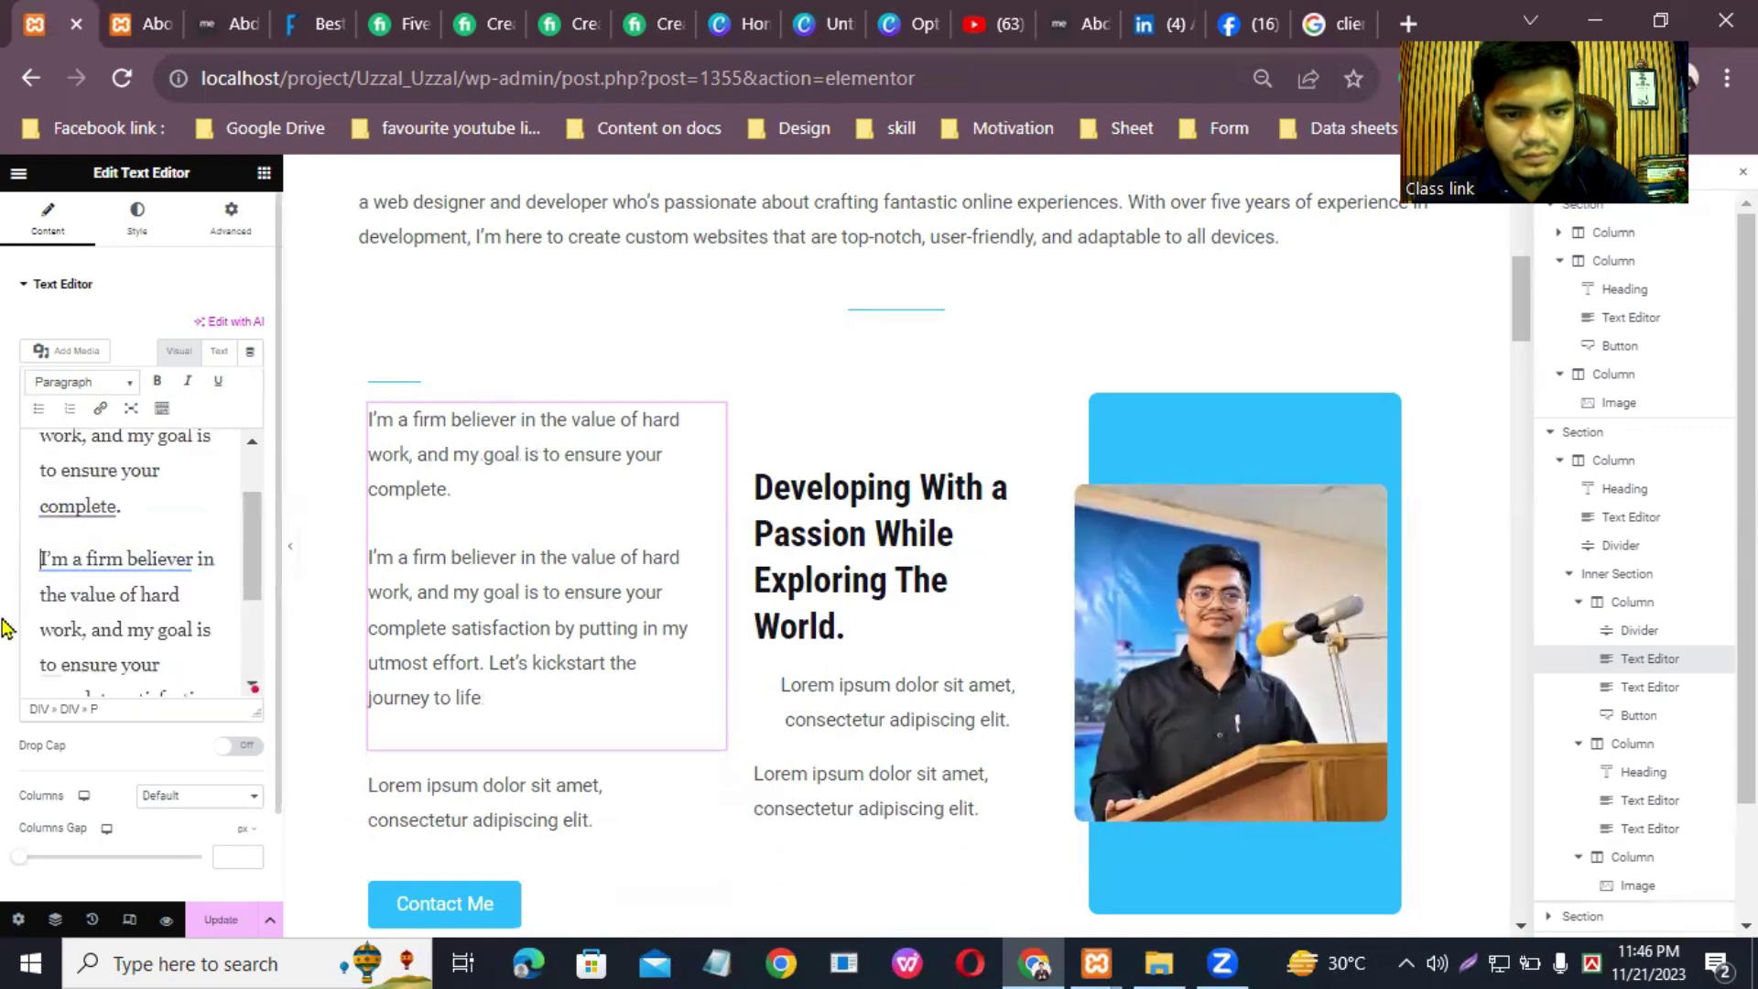
{"action": "key", "text": "BackSpace"}
{"action": "key", "text": "BackSpace"}
{"action": "key", "text": "BackSpace"}
{"action": "key", "text": "BackSpace"}
{"action": "key", "text": "BackSpace"}
{"action": "key", "text": "BackSpace"}
{"action": "key", "text": "BackSpace"}
{"action": "key", "text": "BackSpace"}
{"action": "key", "text": "BackSpace"}
{"action": "key", "text": "BackSpace"}
{"action": "key", "text": "BackSpace"}
{"action": "key", "text": "BackSpace"}
{"action": "key", "text": "BackSpace"}
{"action": "key", "text": "BackSpace"}
{"action": "key", "text": "BackSpace"}
{"action": "key", "text": "BackSpace"}
{"action": "key", "text": "BackSpace"}
{"action": "key", "text": "BackSpace"}
{"action": "key", "text": "BackSpace"}
{"action": "key", "text": "BackSpace"}
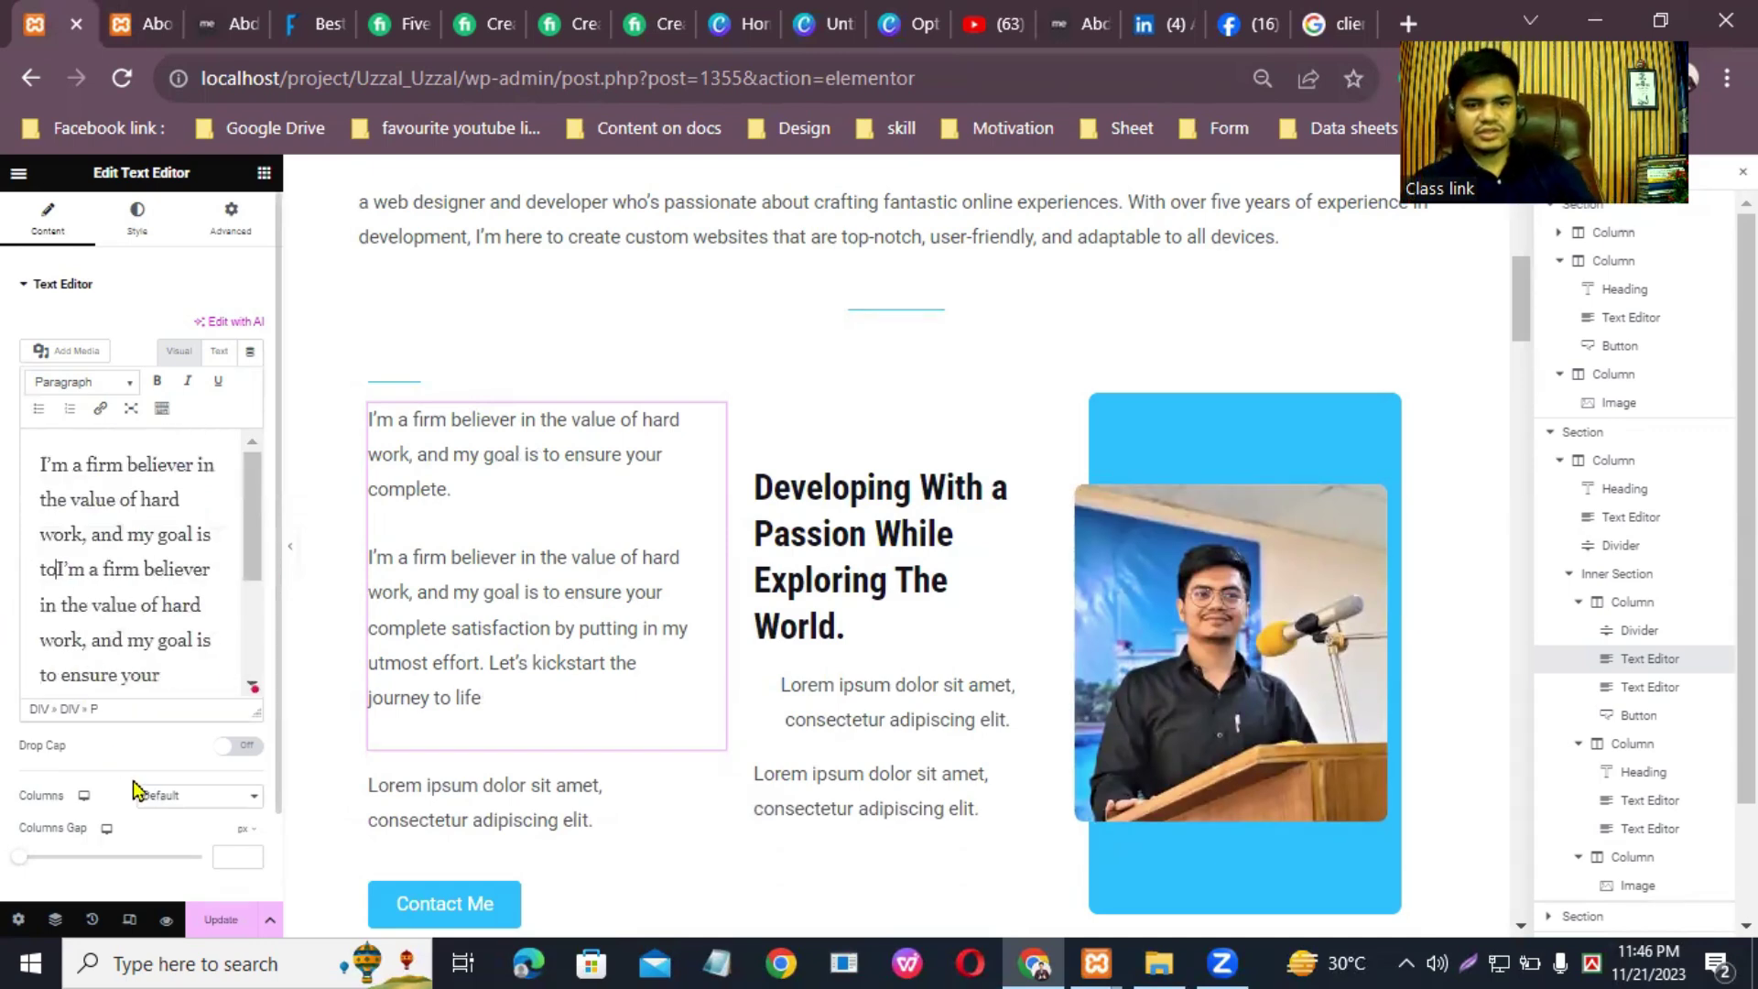
{"action": "key", "text": "BackSpace"}
{"action": "key", "text": "BackSpace"}
{"action": "key", "text": "BackSpace"}
{"action": "key", "text": "BackSpace"}
{"action": "key", "text": "BackSpace"}
{"action": "key", "text": "BackSpace"}
{"action": "key", "text": "BackSpace"}
{"action": "key", "text": "BackSpace"}
{"action": "key", "text": "BackSpace"}
{"action": "key", "text": "BackSpace"}
{"action": "key", "text": "BackSpace"}
{"action": "key", "text": "BackSpace"}
{"action": "key", "text": "BackSpace"}
{"action": "key", "text": "BackSpace"}
{"action": "key", "text": "BackSpace"}
{"action": "key", "text": "BackSpace"}
{"action": "key", "text": "BackSpace"}
{"action": "key", "text": "BackSpace"}
{"action": "key", "text": "BackSpace"}
{"action": "key", "text": "BackSpace"}
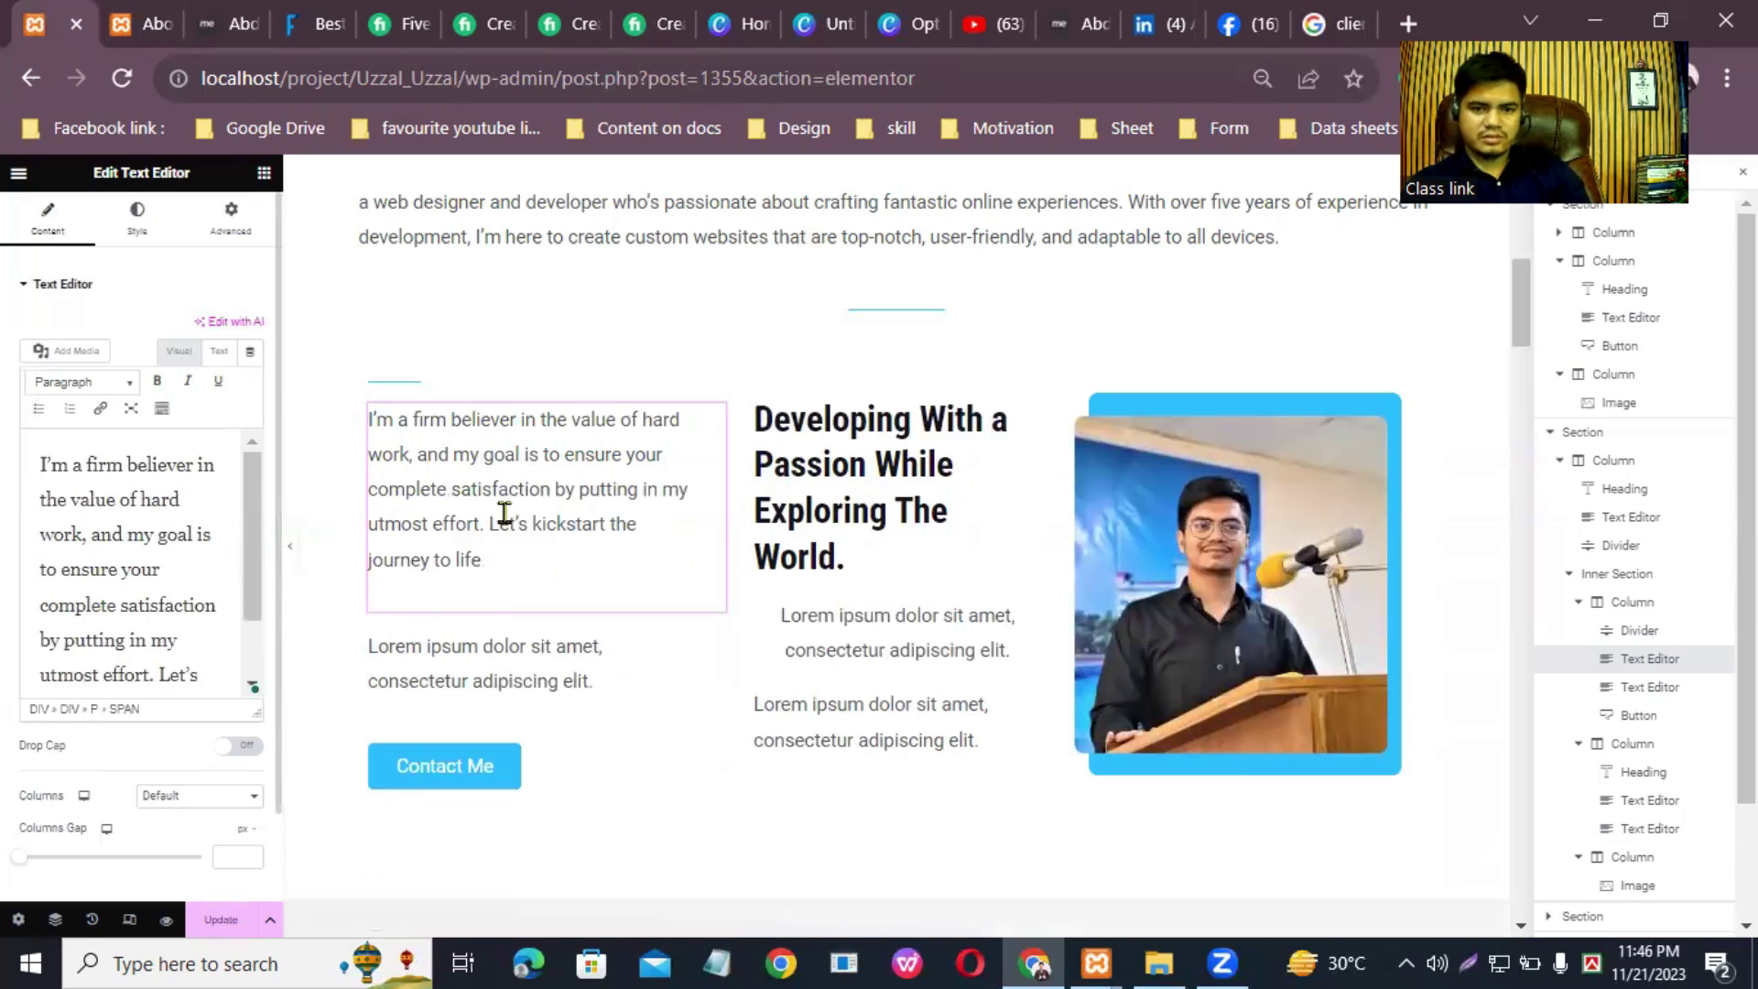
Step: Copy the shorter 'I'm a firm believer' paragraph from the live About page
{"action": "left_click", "coordinate": [712, 652]}
{"action": "left_click", "coordinate": [158, 13]}
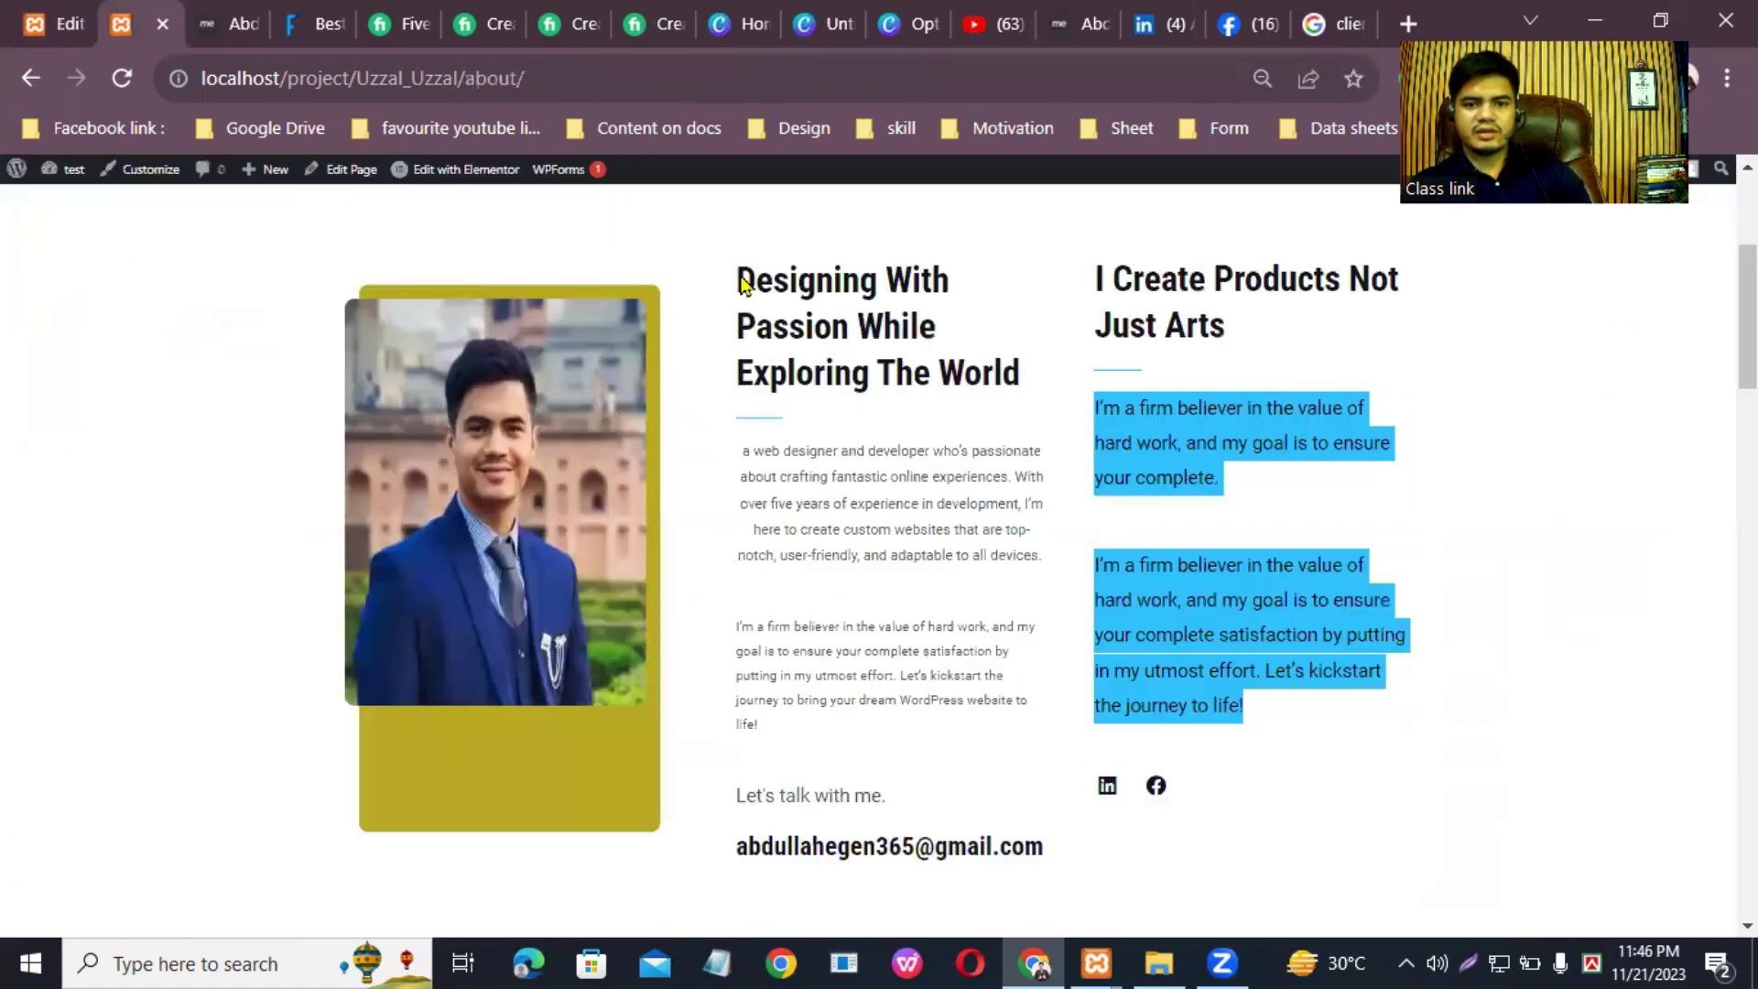
{"action": "scroll", "coordinate": [1099, 595], "scroll_direction": "down", "scroll_amount": 2}
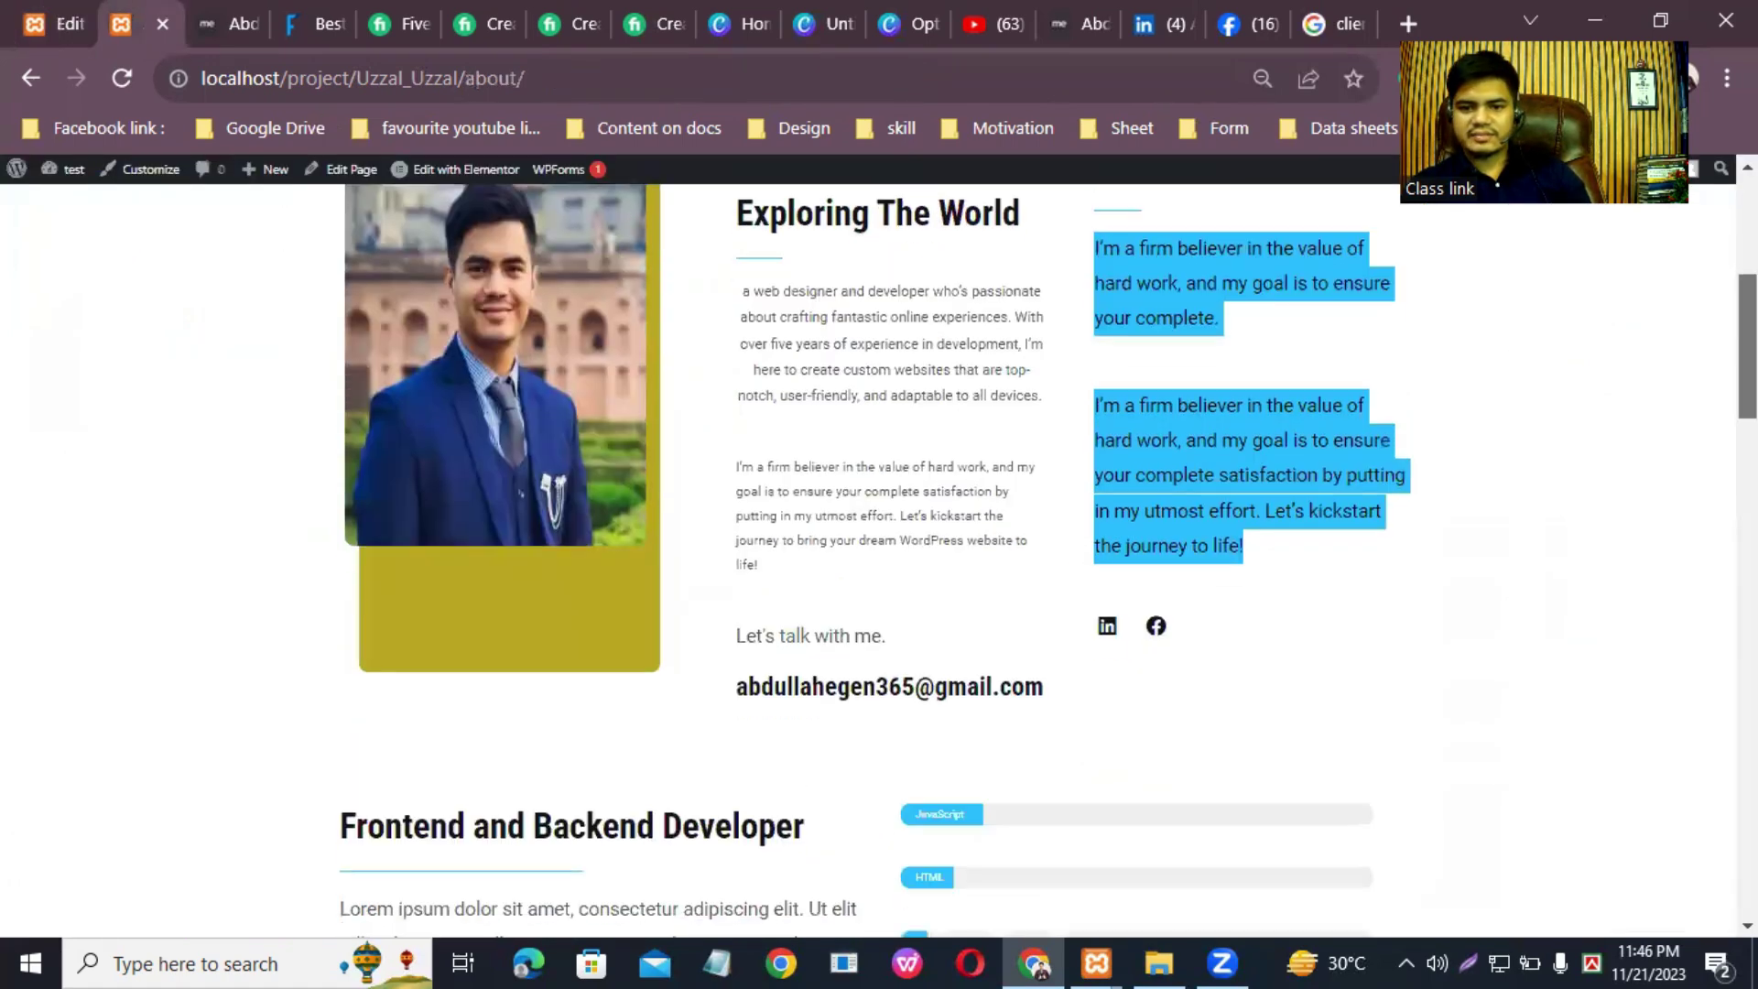
{"action": "left_click", "coordinate": [732, 494]}
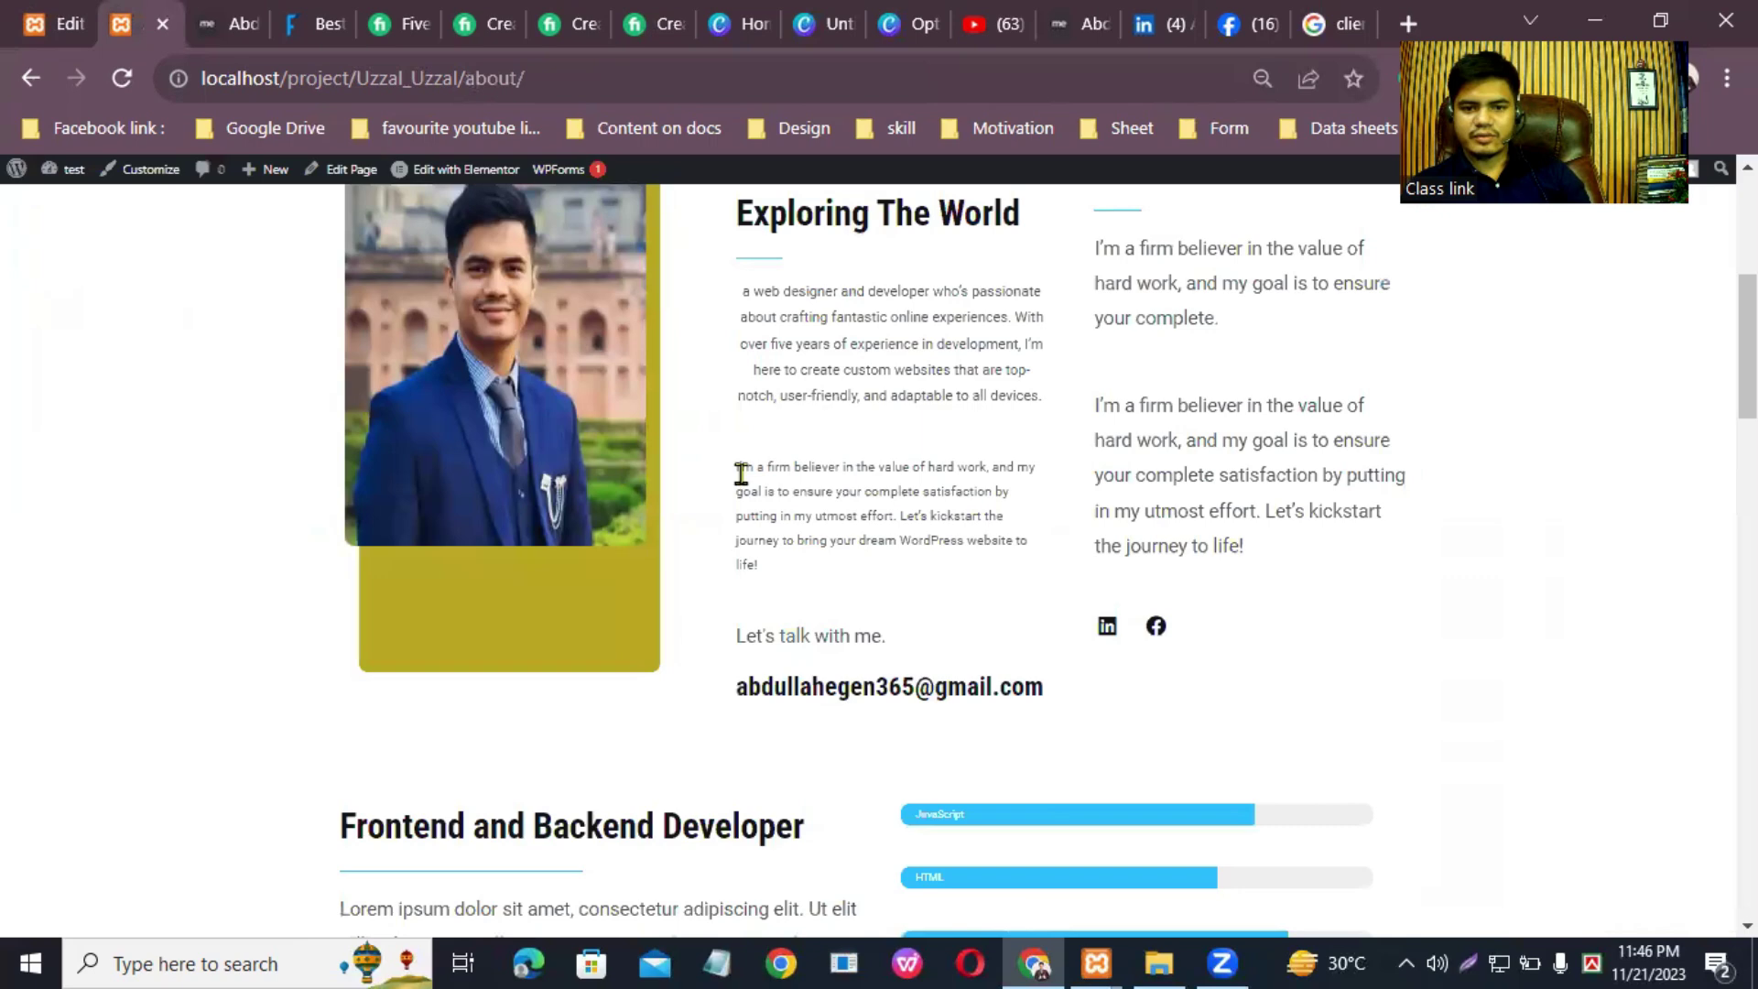
{"action": "left_click_drag", "start_coordinate": [843, 502], "coordinate": [884, 563]}
{"action": "right_click", "coordinate": [899, 518]}
{"action": "left_click", "coordinate": [925, 529]}
{"action": "left_click", "coordinate": [50, 17]}
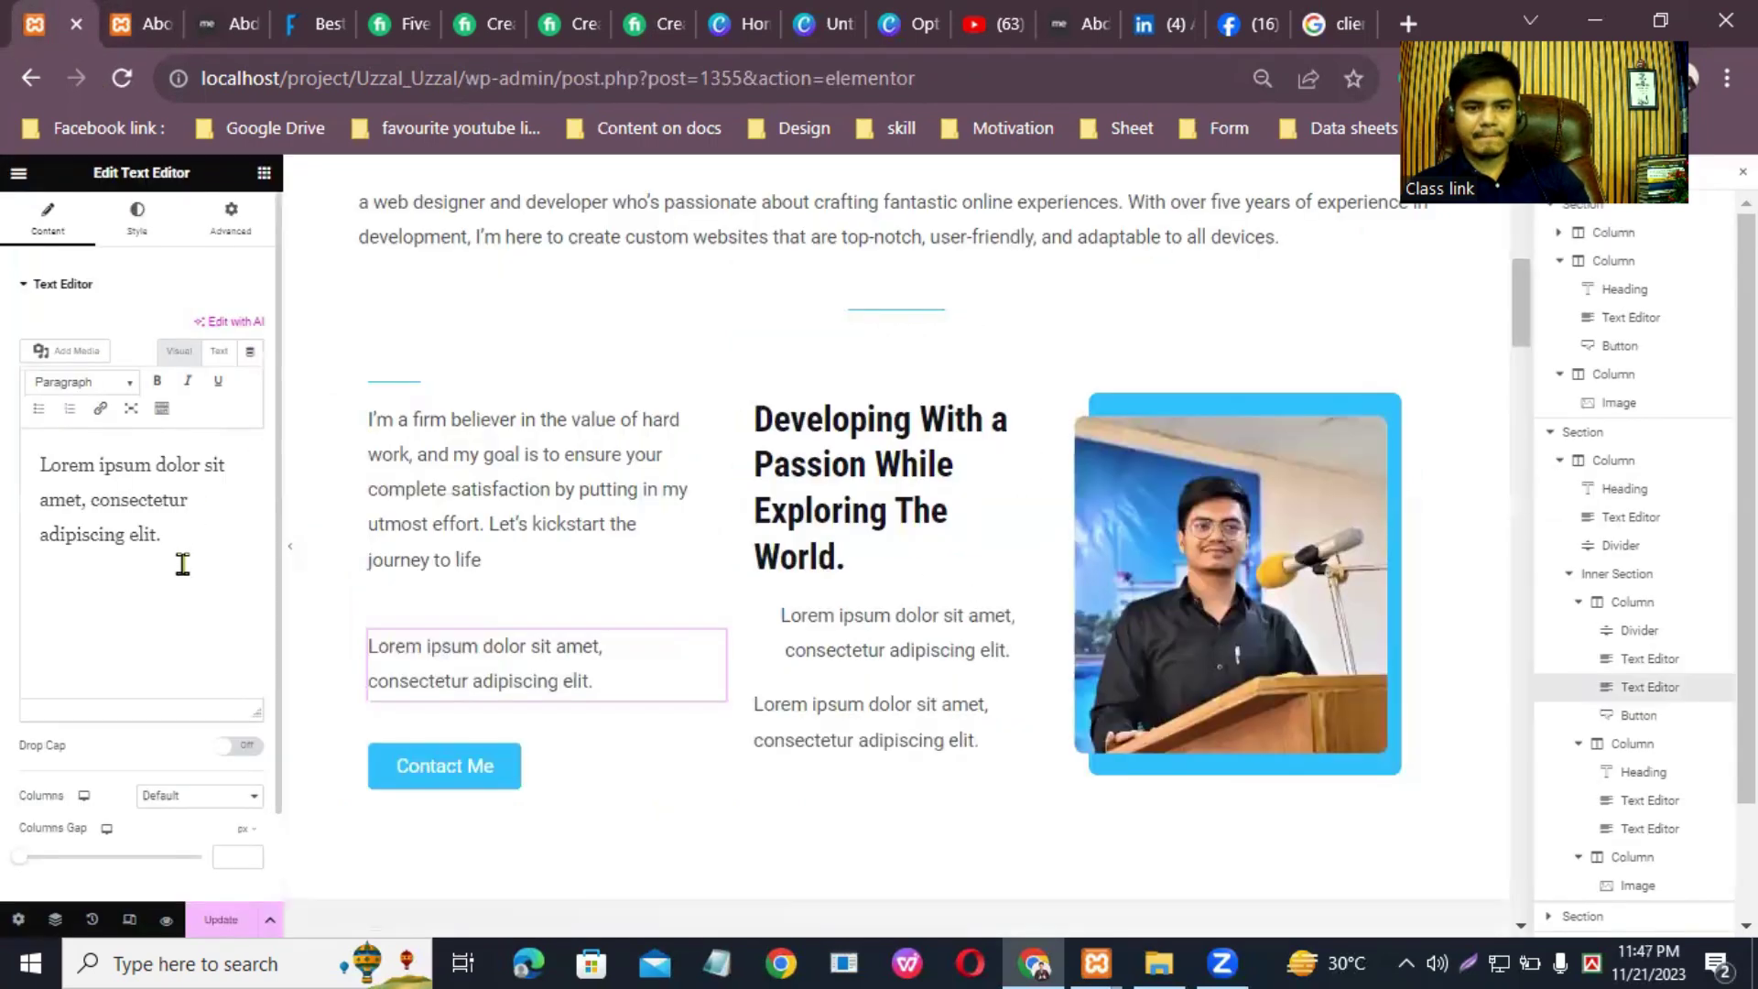
Step: Paste it over the second block's Lorem placeholder, ending '…dream WordPress website to life!'
{"action": "left_click_drag", "start_coordinate": [209, 541], "coordinate": [20, 432]}
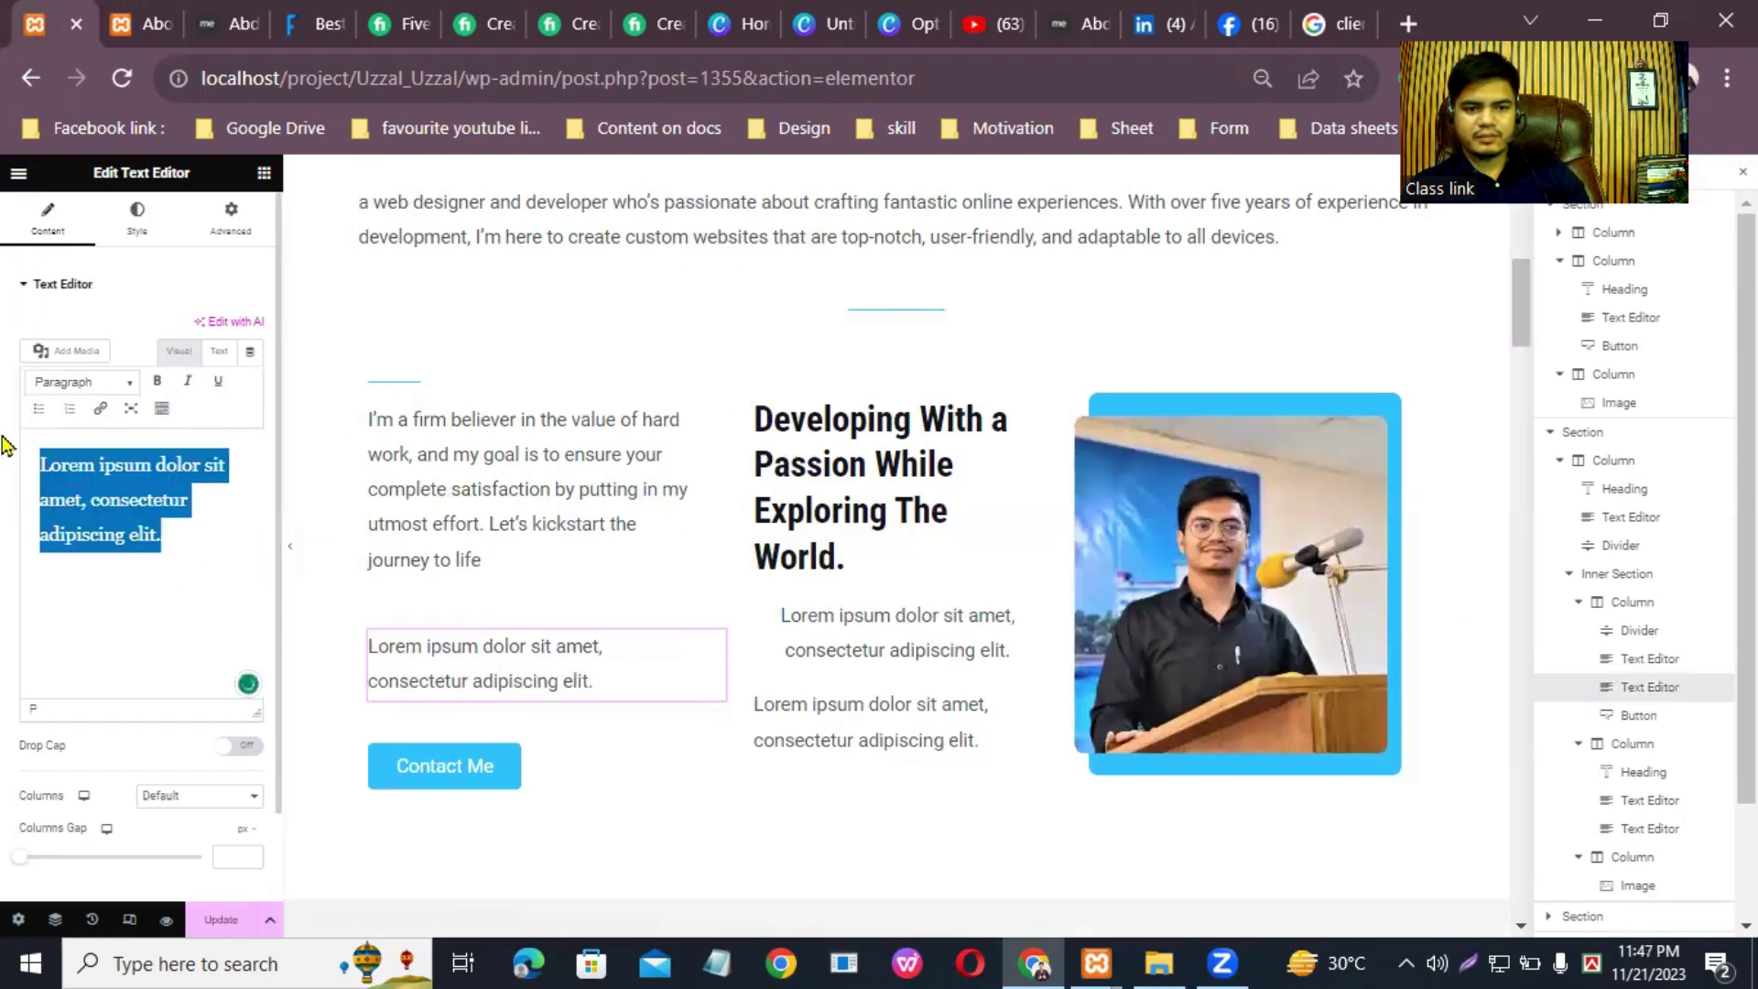
{"action": "right_click", "coordinate": [101, 494]}
{"action": "left_click", "coordinate": [174, 609]}
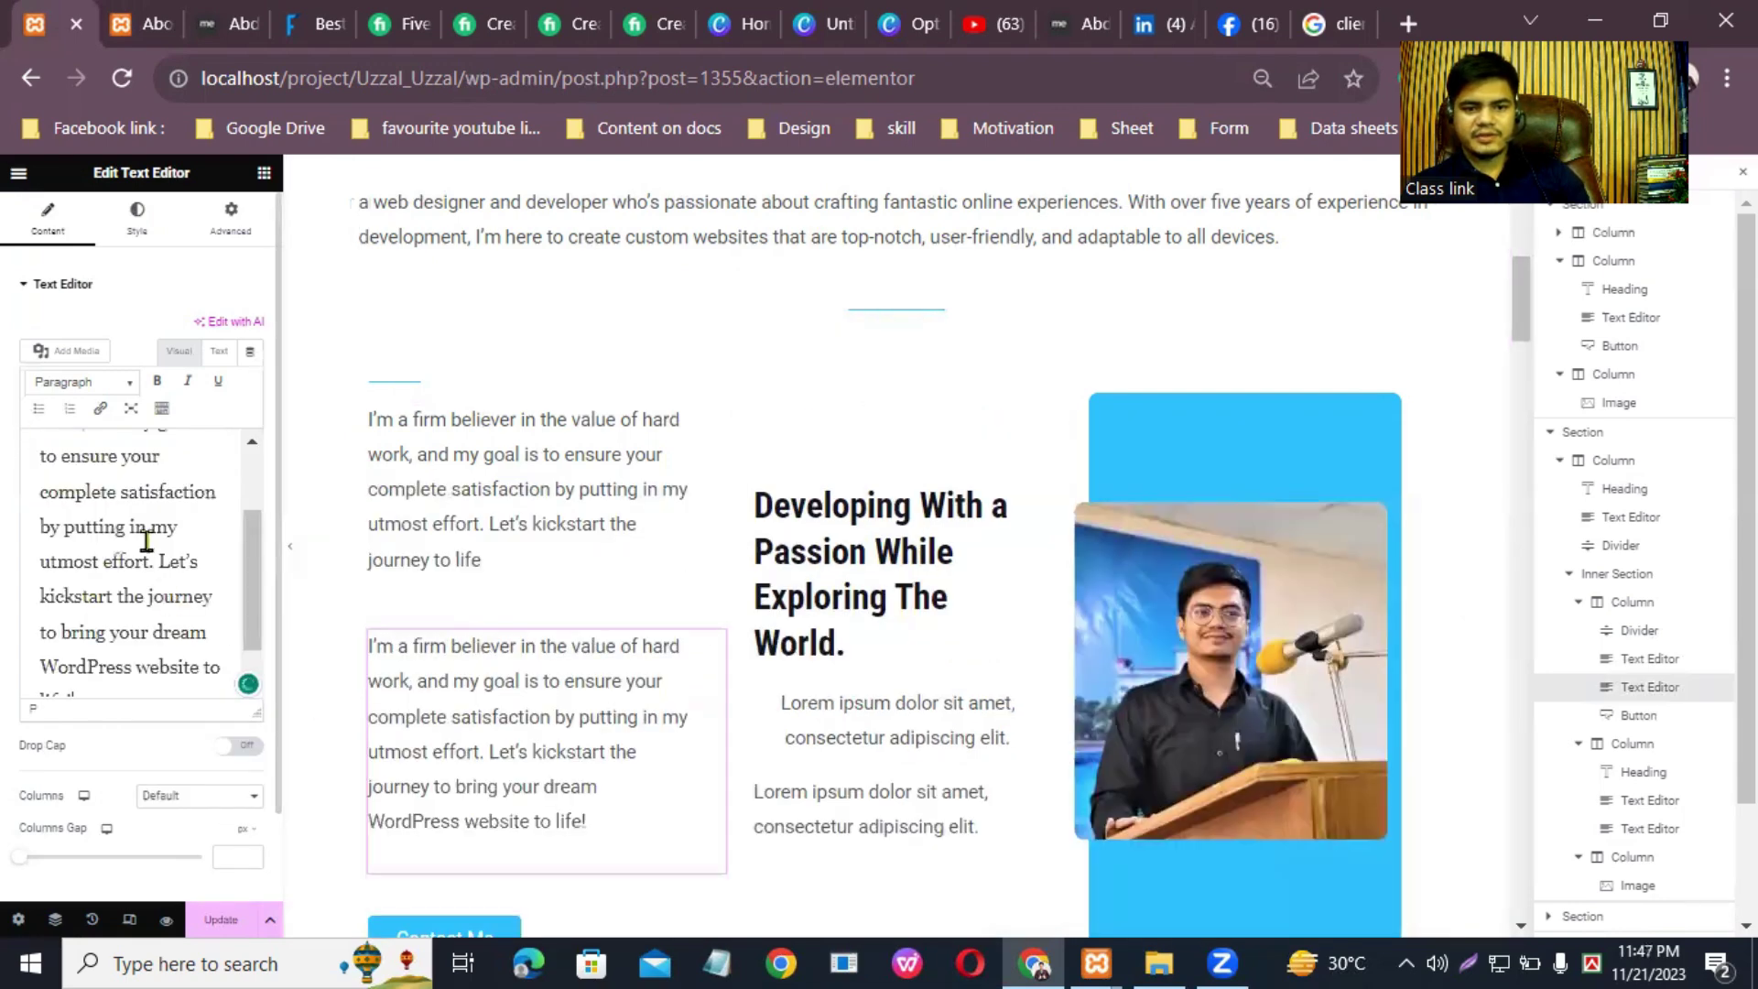
{"action": "scroll", "coordinate": [179, 519], "scroll_direction": "up", "scroll_amount": 5}
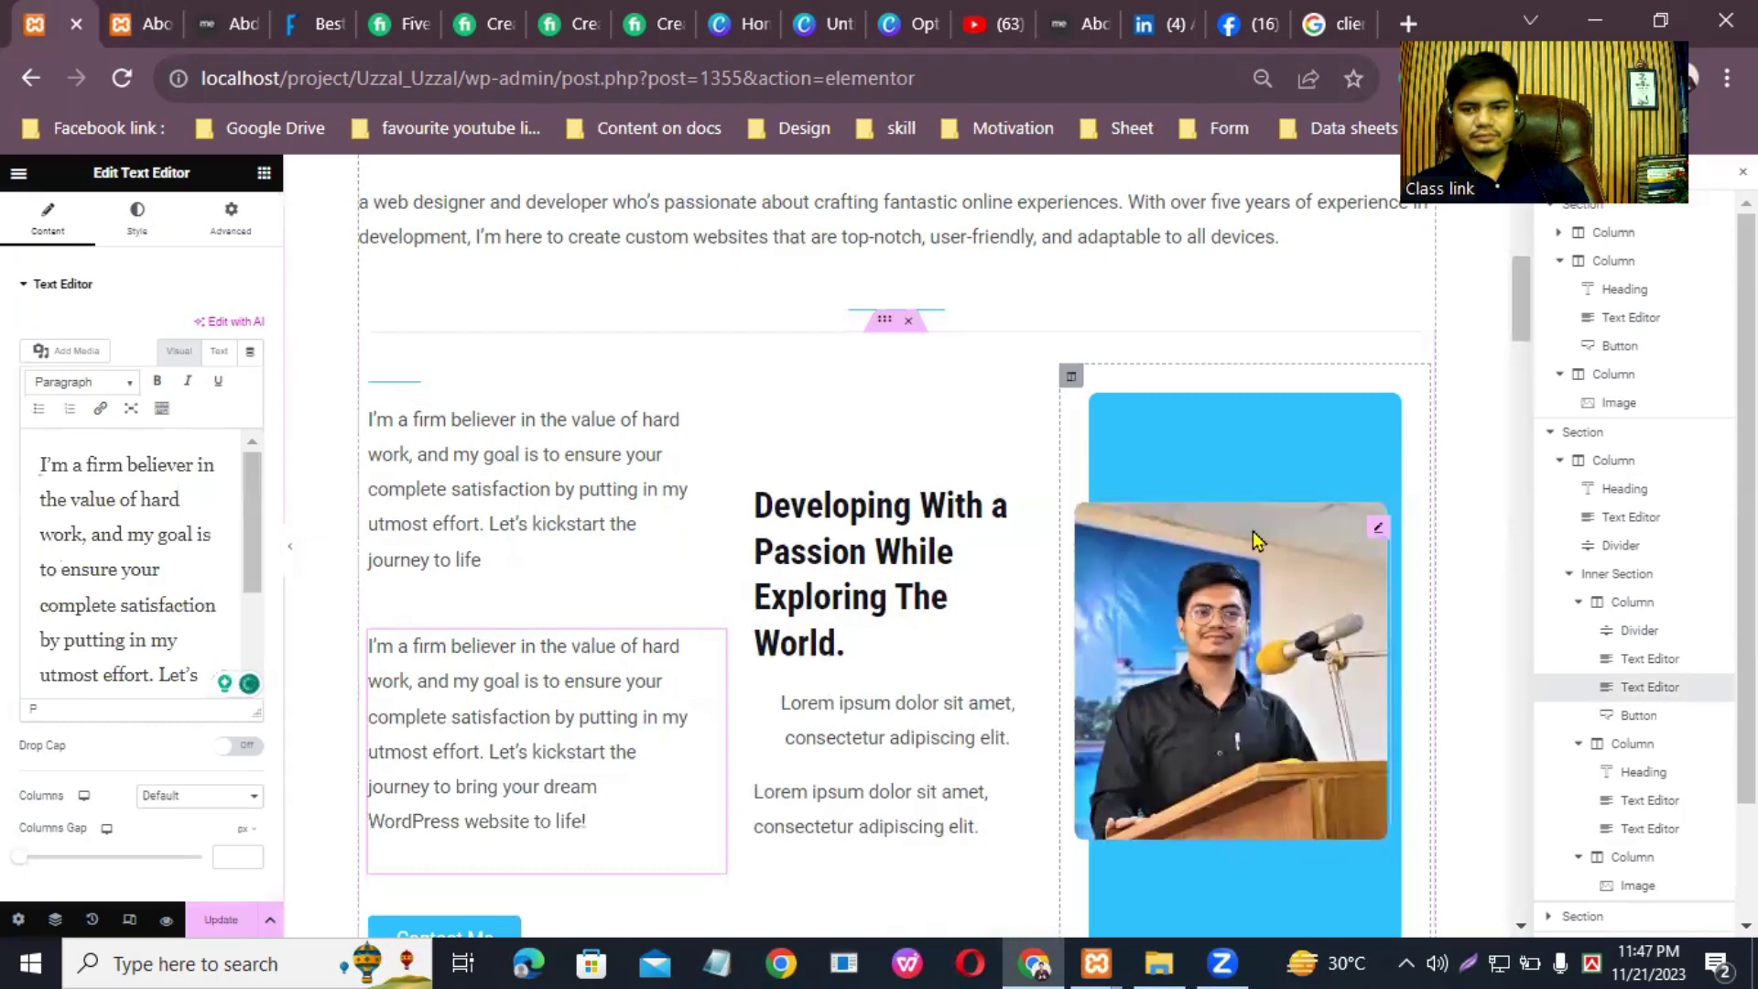
{"action": "scroll", "coordinate": [1522, 346], "scroll_direction": "down", "scroll_amount": 3}
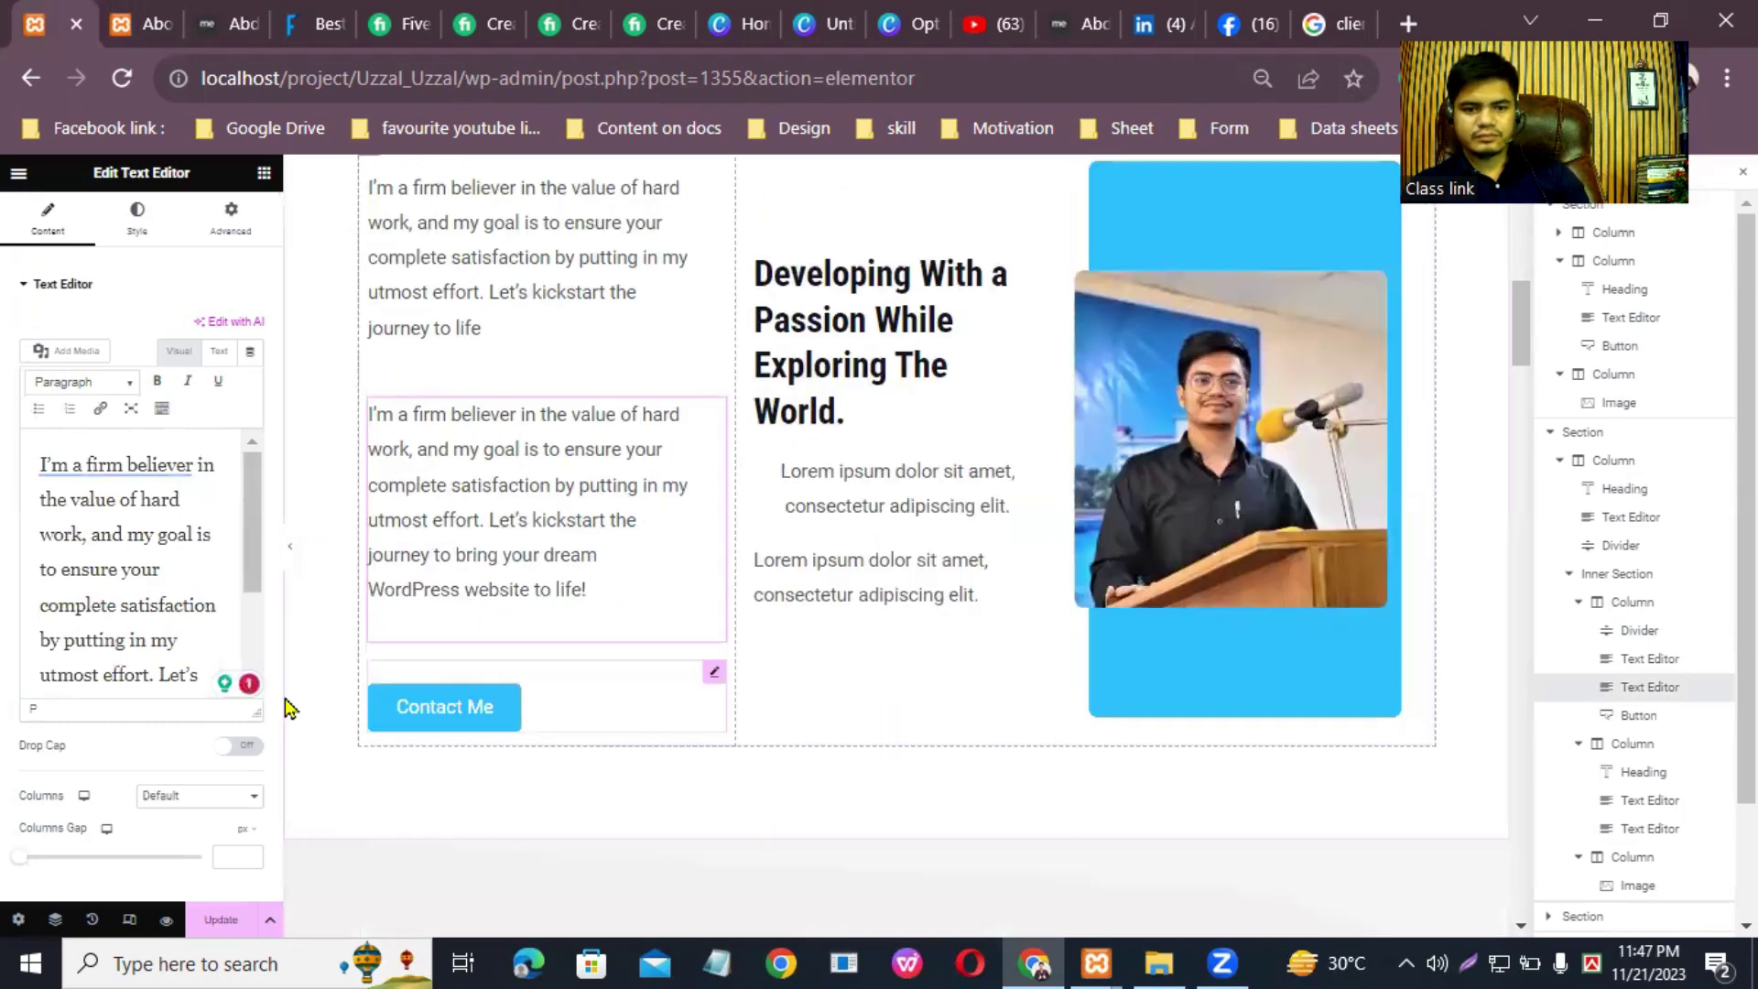
{"action": "scroll", "coordinate": [164, 679], "scroll_direction": "down", "scroll_amount": 3}
{"action": "scroll", "coordinate": [161, 513], "scroll_direction": "up", "scroll_amount": 3}
{"action": "scroll", "coordinate": [161, 586], "scroll_direction": "down", "scroll_amount": 3}
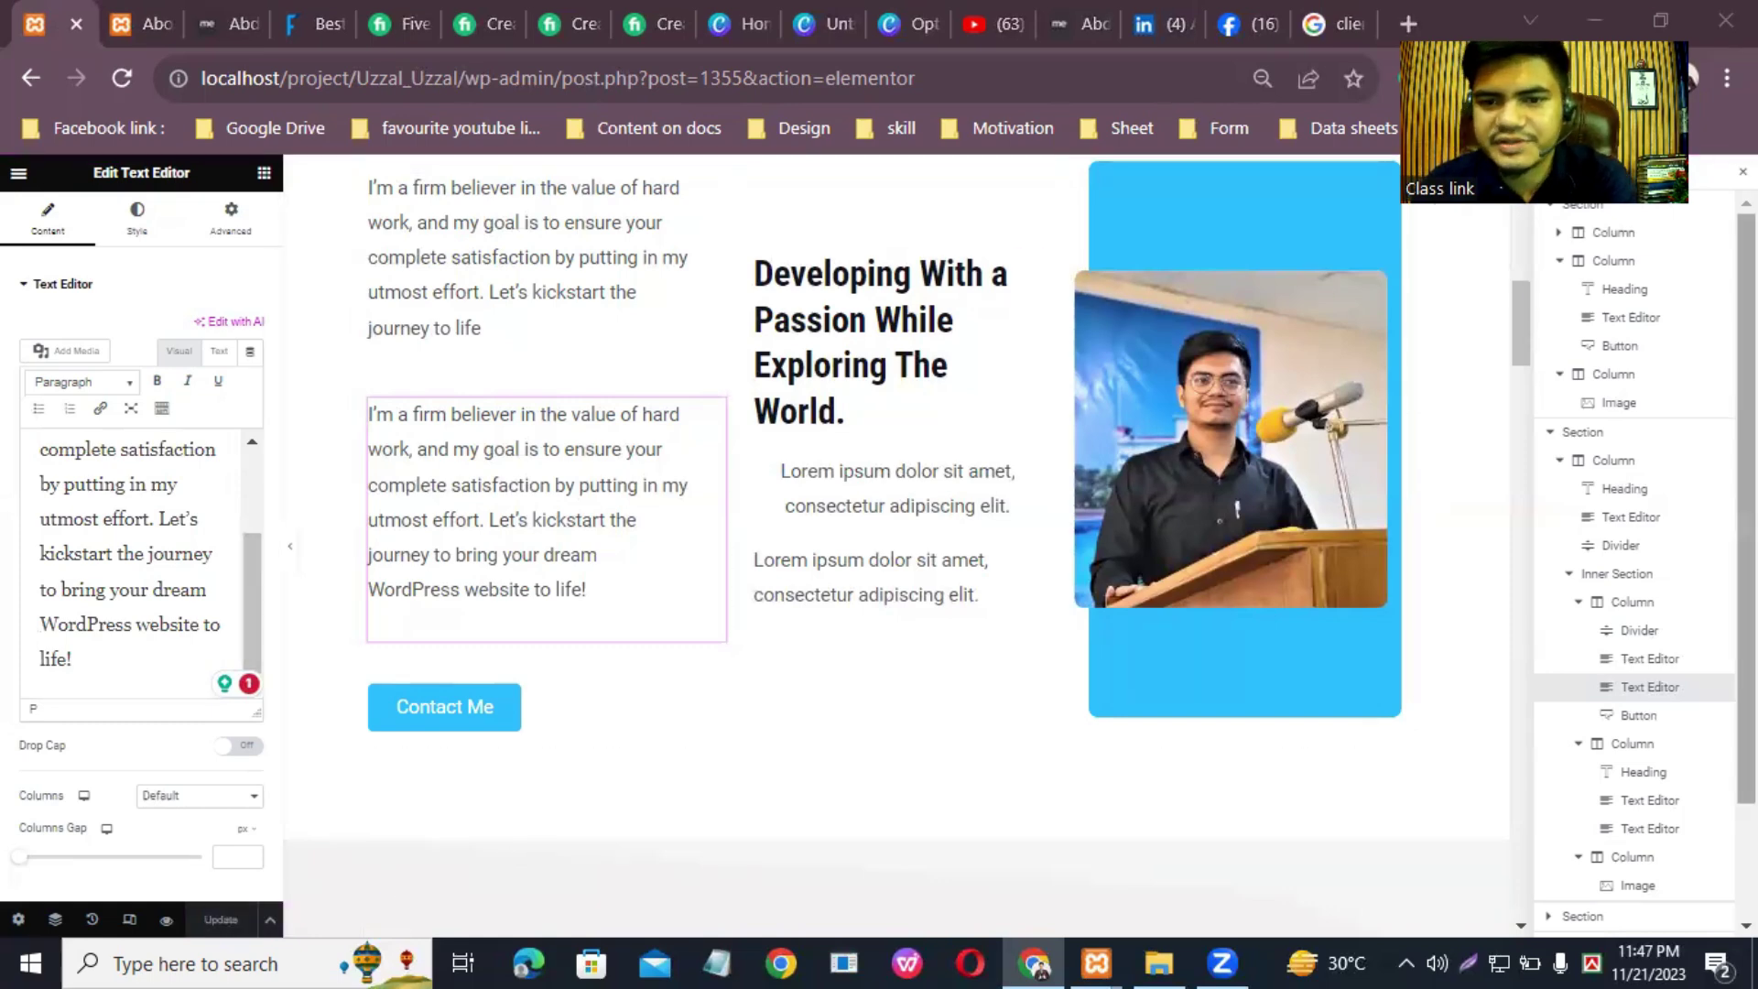
{"action": "scroll", "coordinate": [1635, 522], "scroll_direction": "down", "scroll_amount": 1}
{"action": "scroll", "coordinate": [1660, 393], "scroll_direction": "down", "scroll_amount": 2}
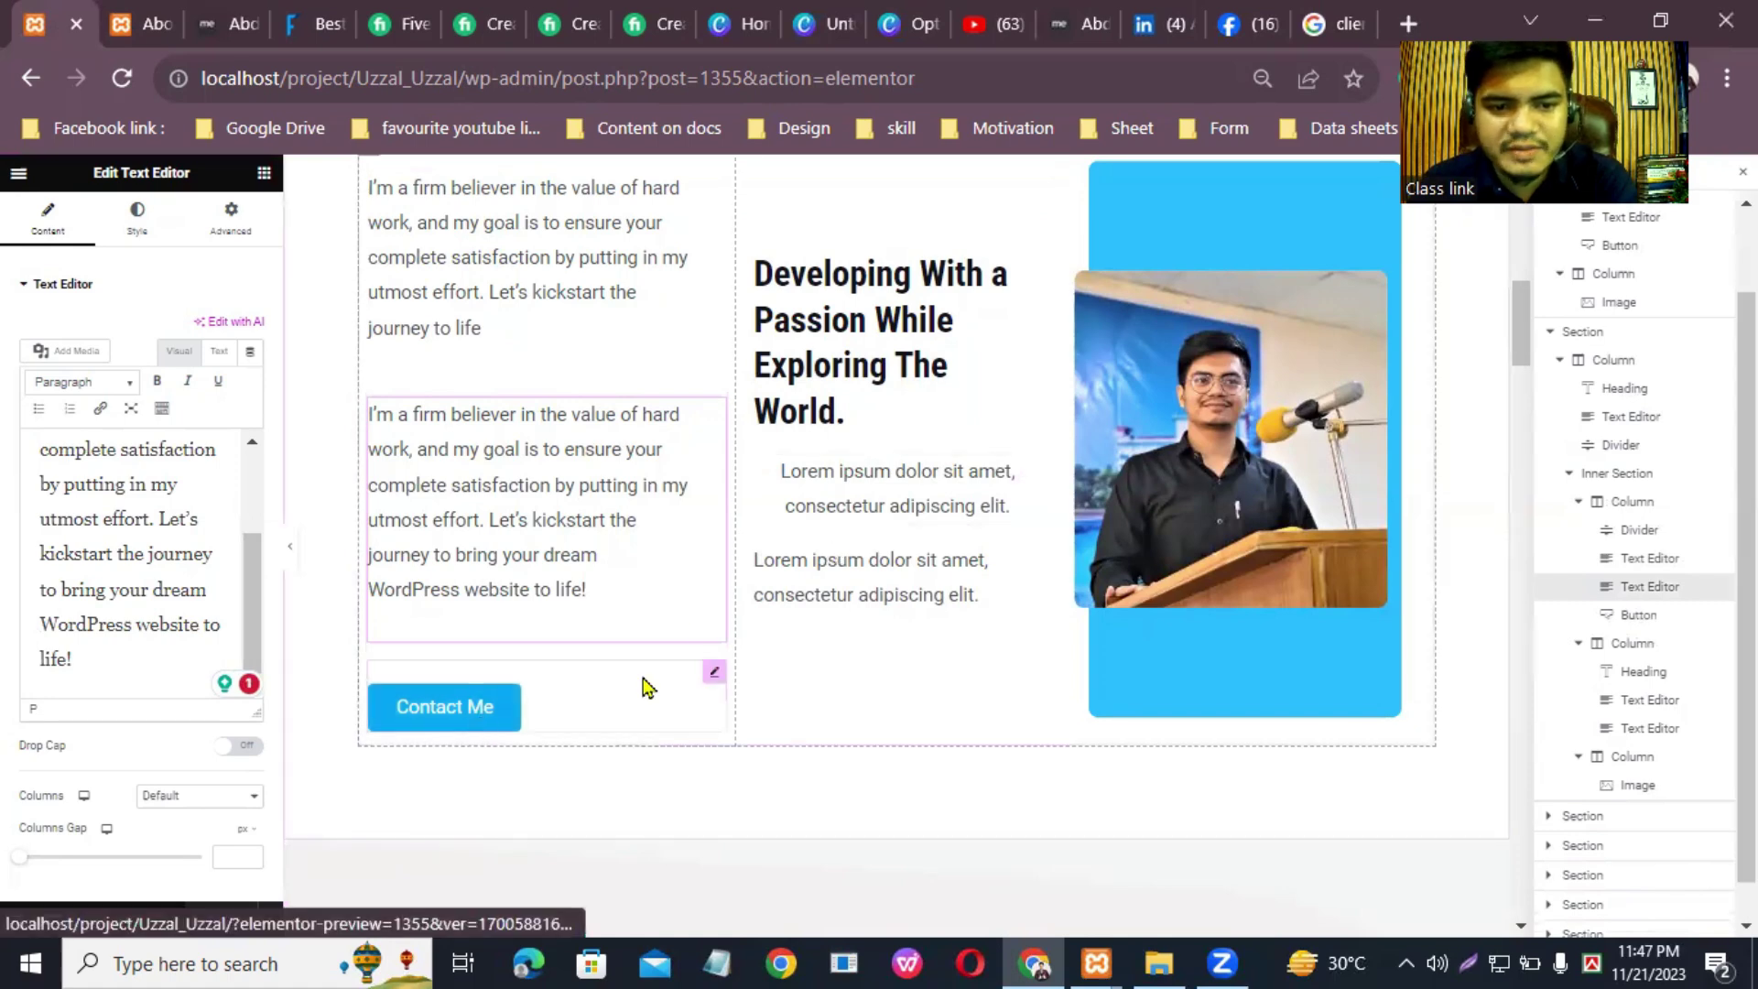
Step: Inspect the Contact Me button and the 'What Services I'm Providing' heading in the editor
{"action": "left_click", "coordinate": [718, 676]}
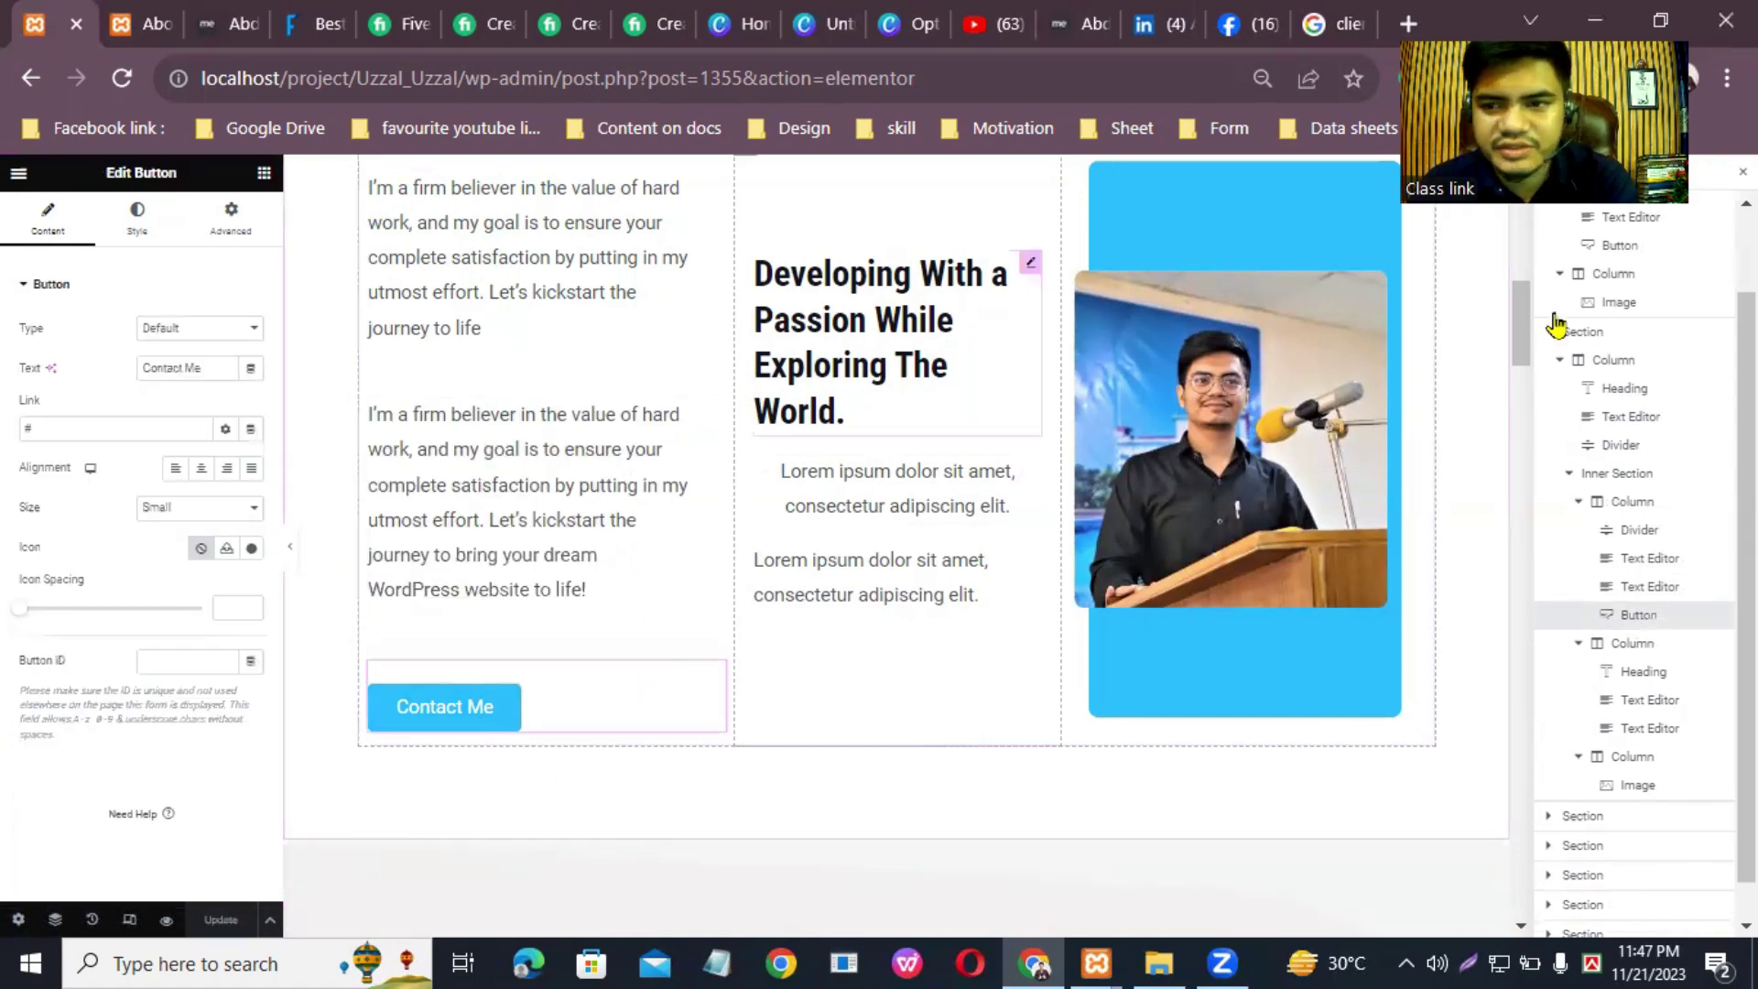
{"action": "scroll", "coordinate": [1537, 362], "scroll_direction": "down", "scroll_amount": 5}
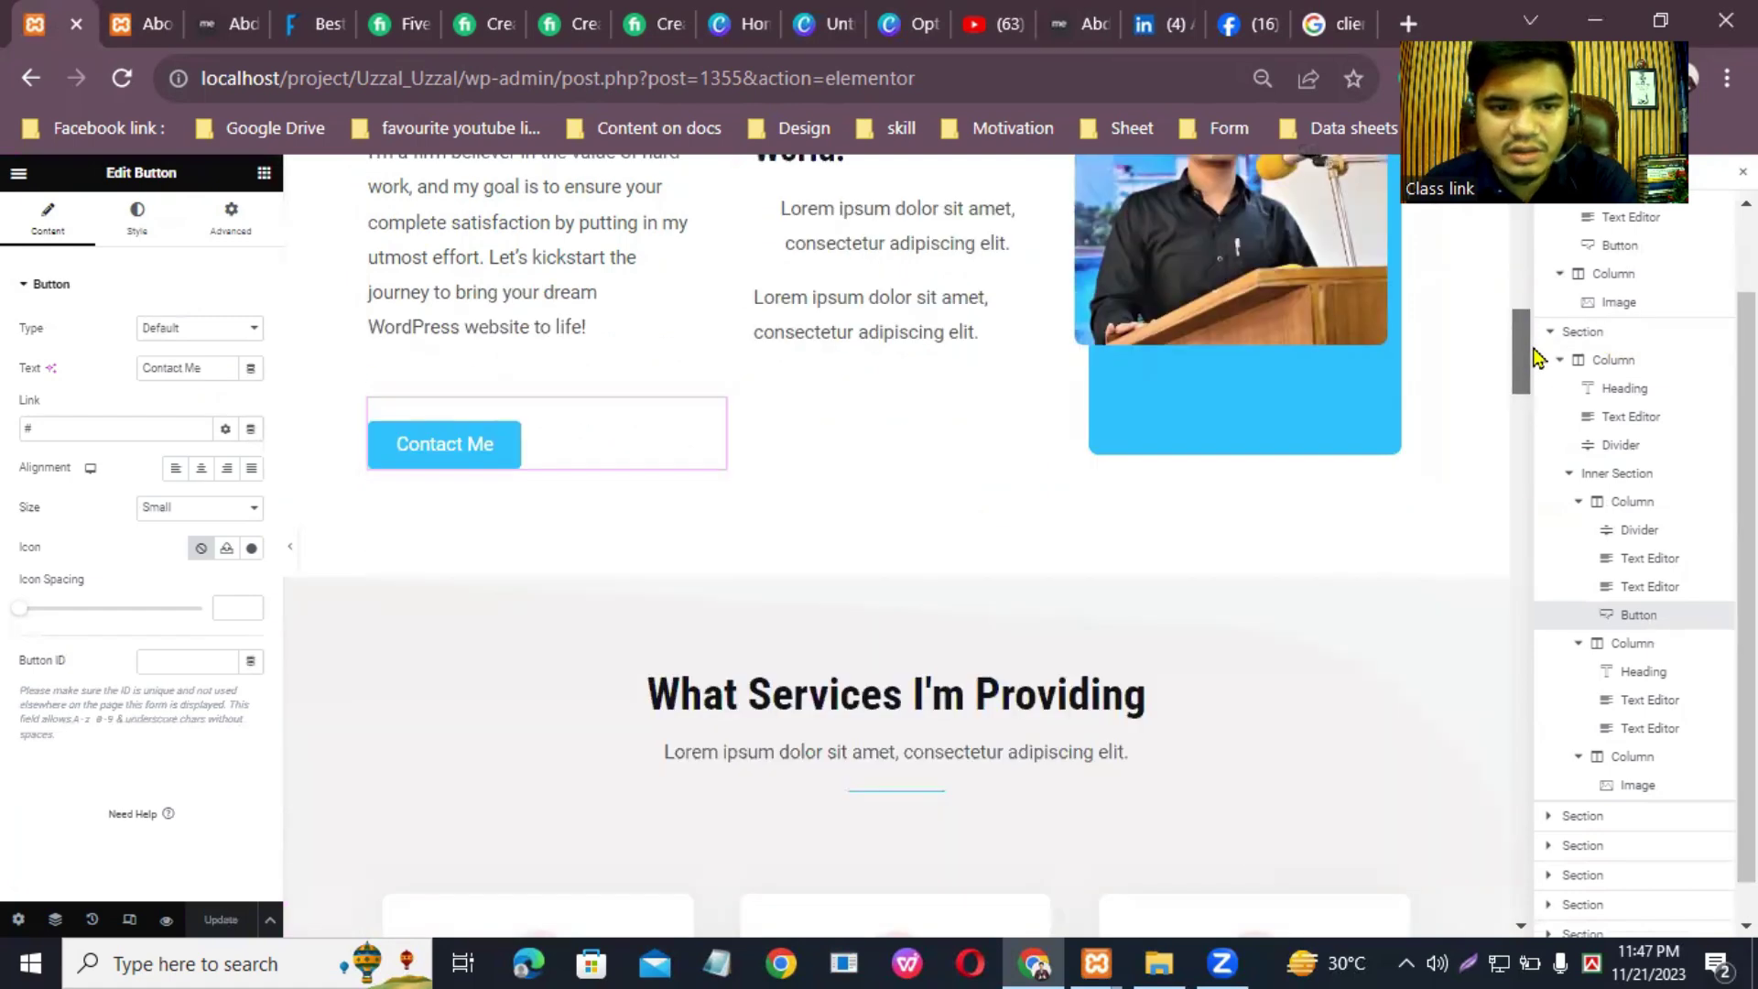
{"action": "scroll", "coordinate": [1205, 381], "scroll_direction": "down", "scroll_amount": 3}
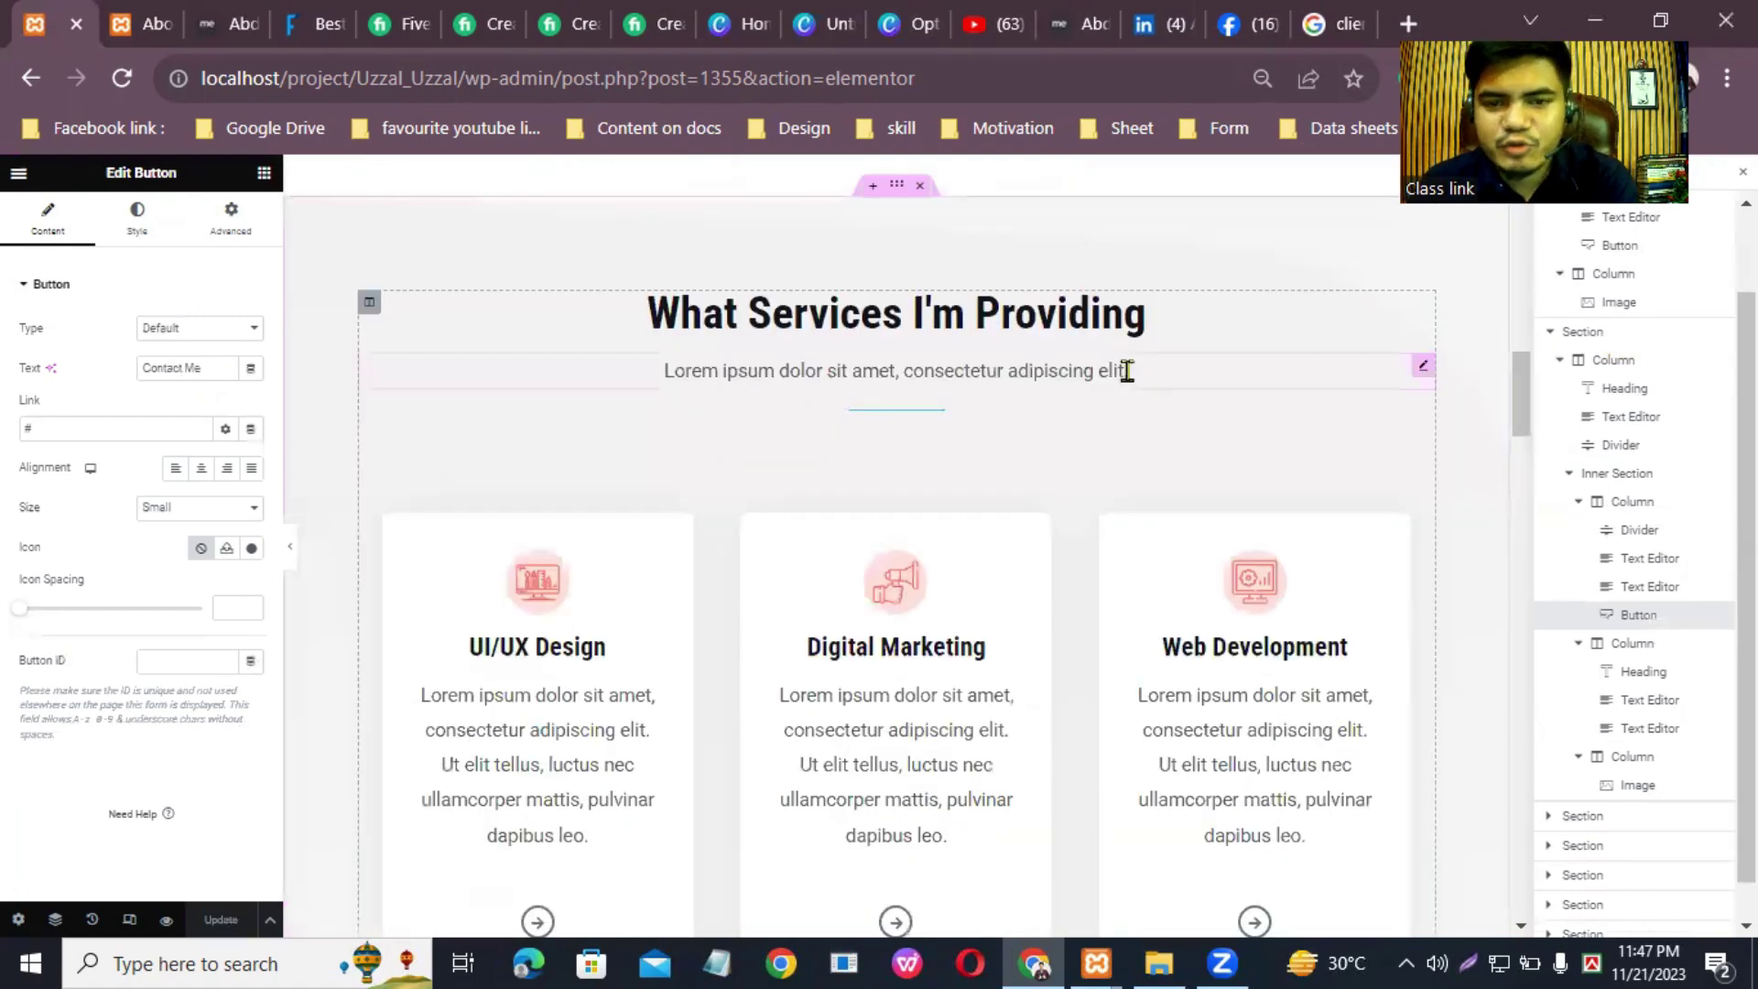
{"action": "left_click", "coordinate": [1416, 310]}
Step: Open the live Portfolio page and copy its service description paragraph
{"action": "left_click", "coordinate": [168, 13]}
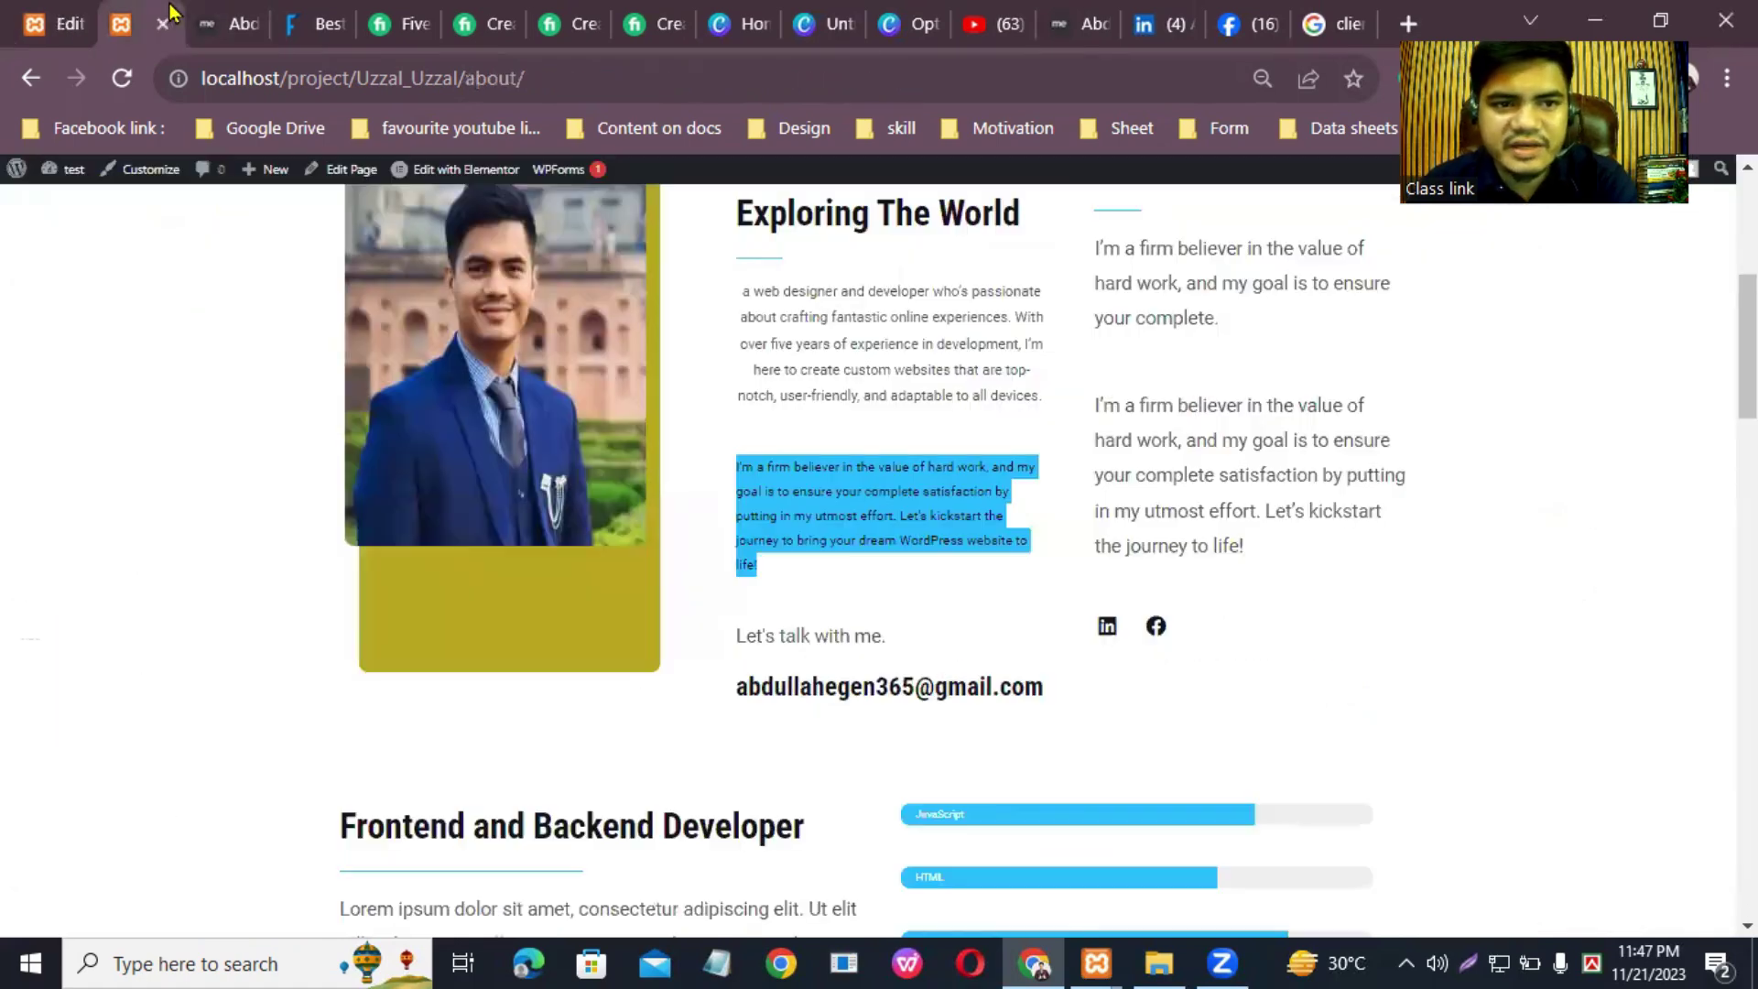
{"action": "scroll", "coordinate": [1063, 294], "scroll_direction": "up", "scroll_amount": 8}
{"action": "scroll", "coordinate": [961, 476], "scroll_direction": "down", "scroll_amount": 15}
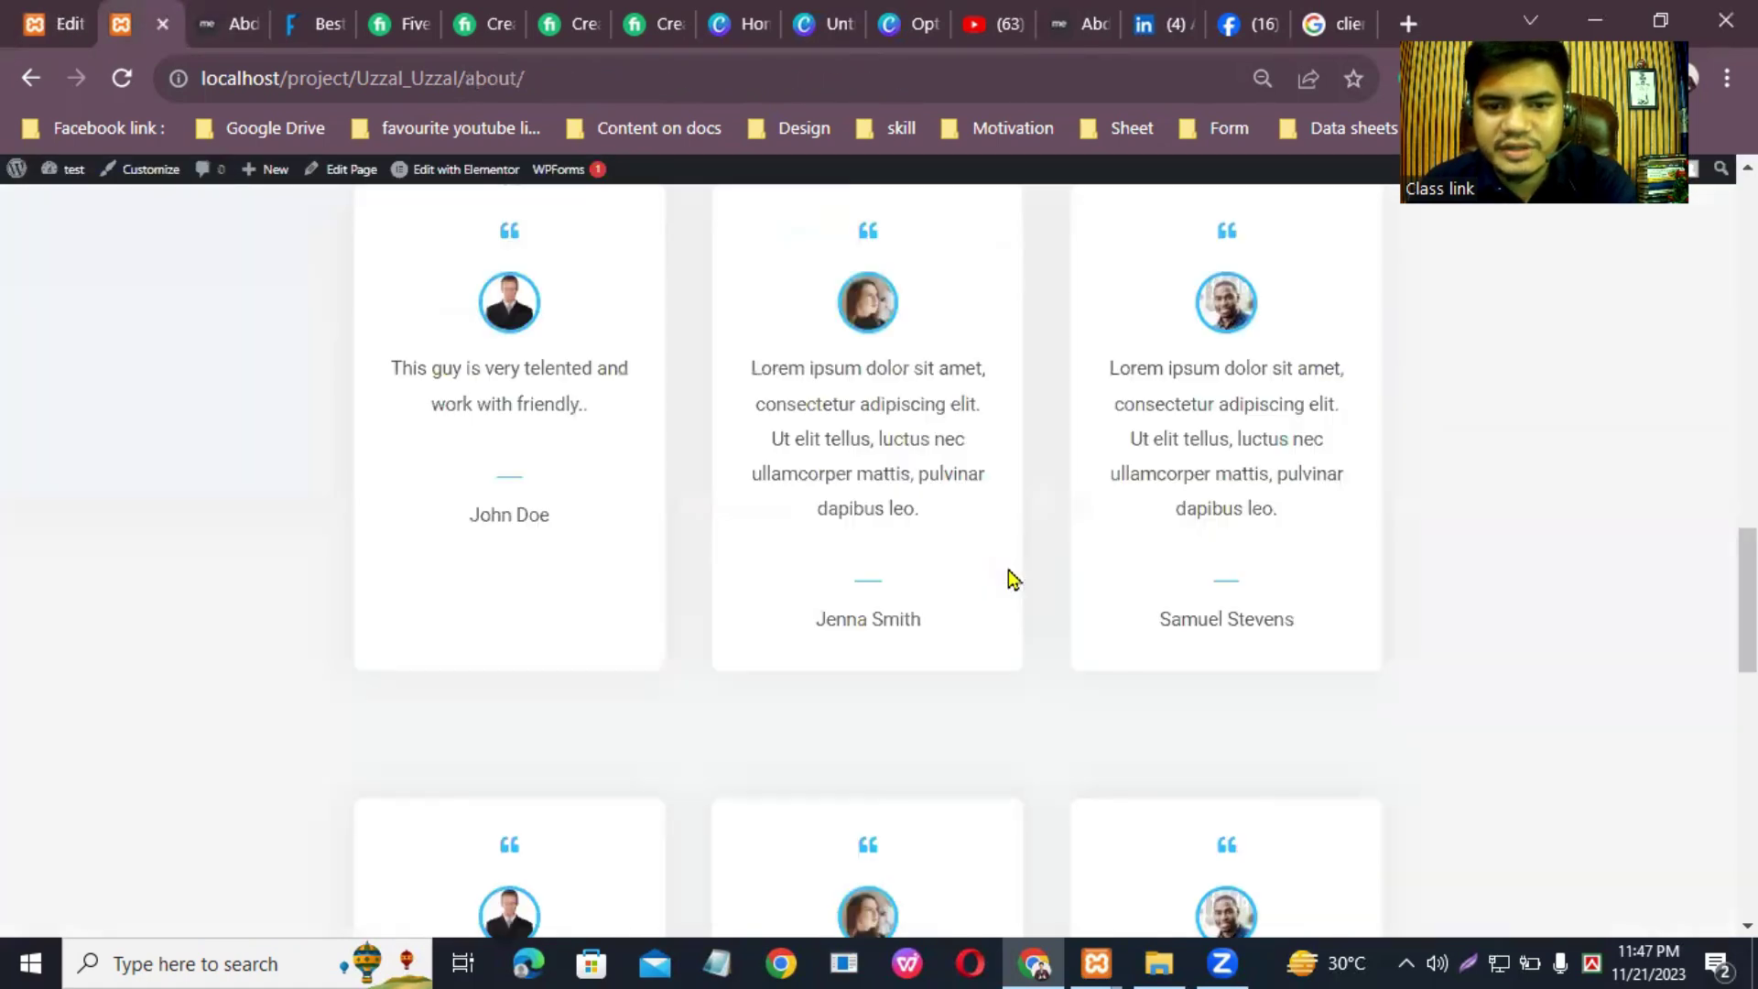
{"action": "scroll", "coordinate": [998, 549], "scroll_direction": "up", "scroll_amount": 15}
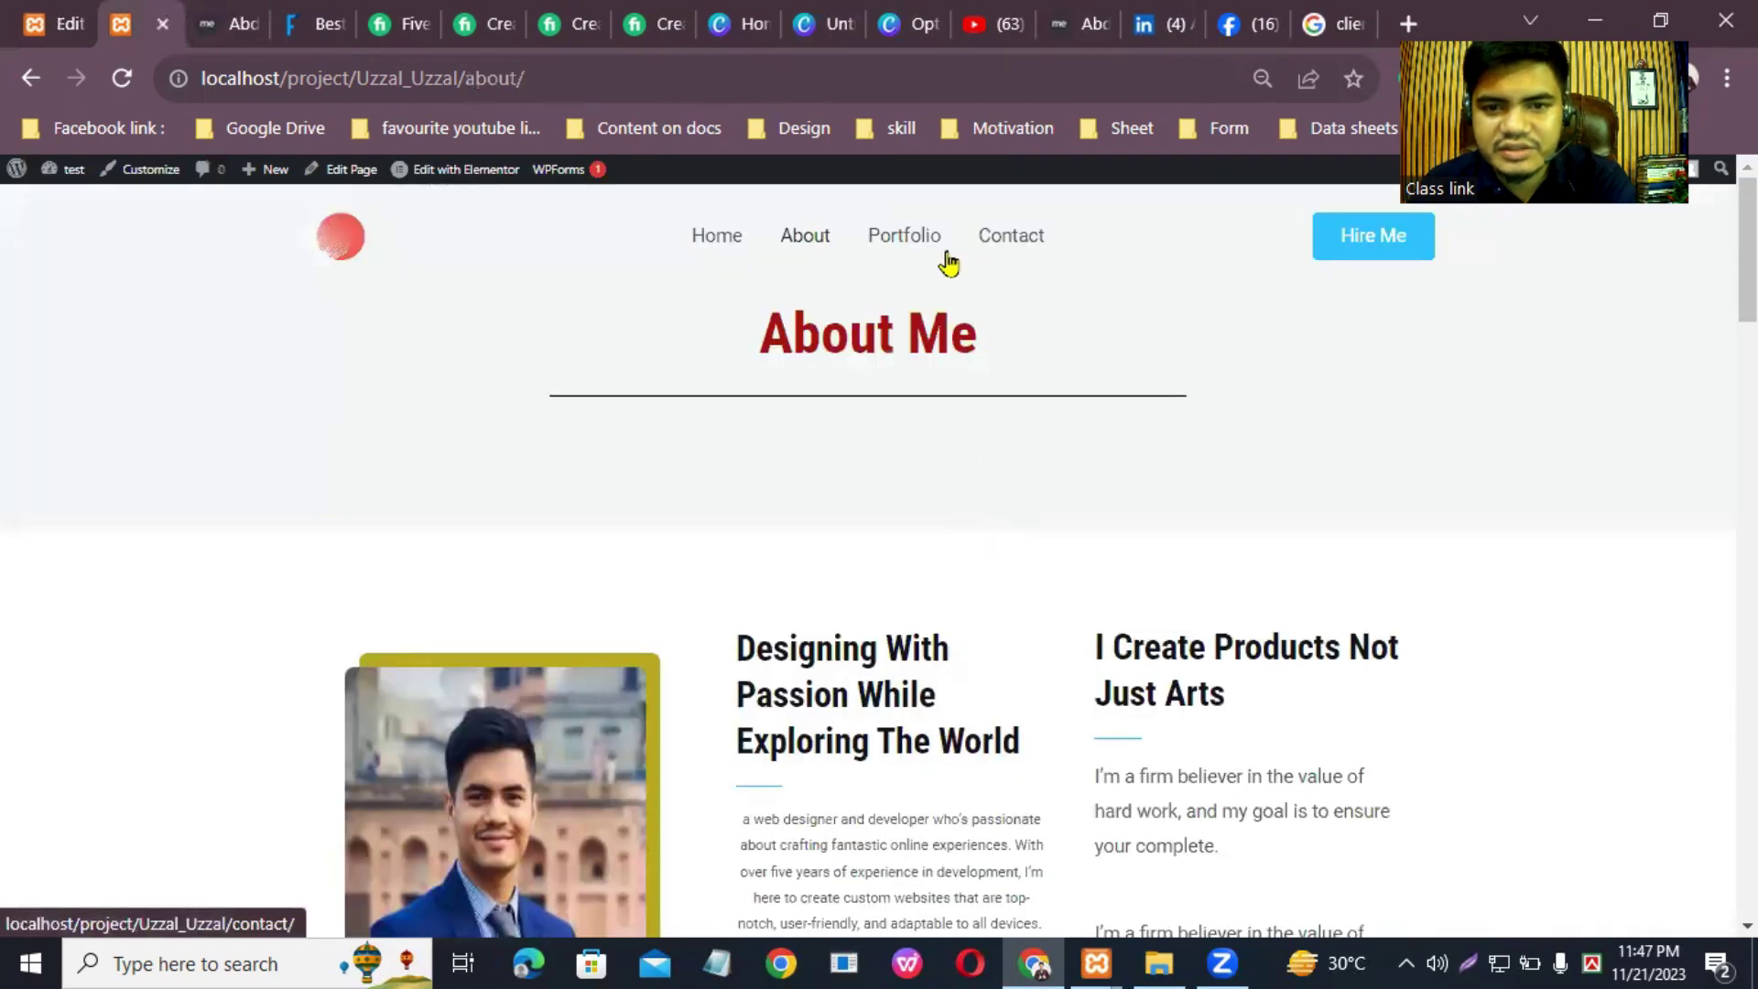
{"action": "left_click", "coordinate": [906, 235]}
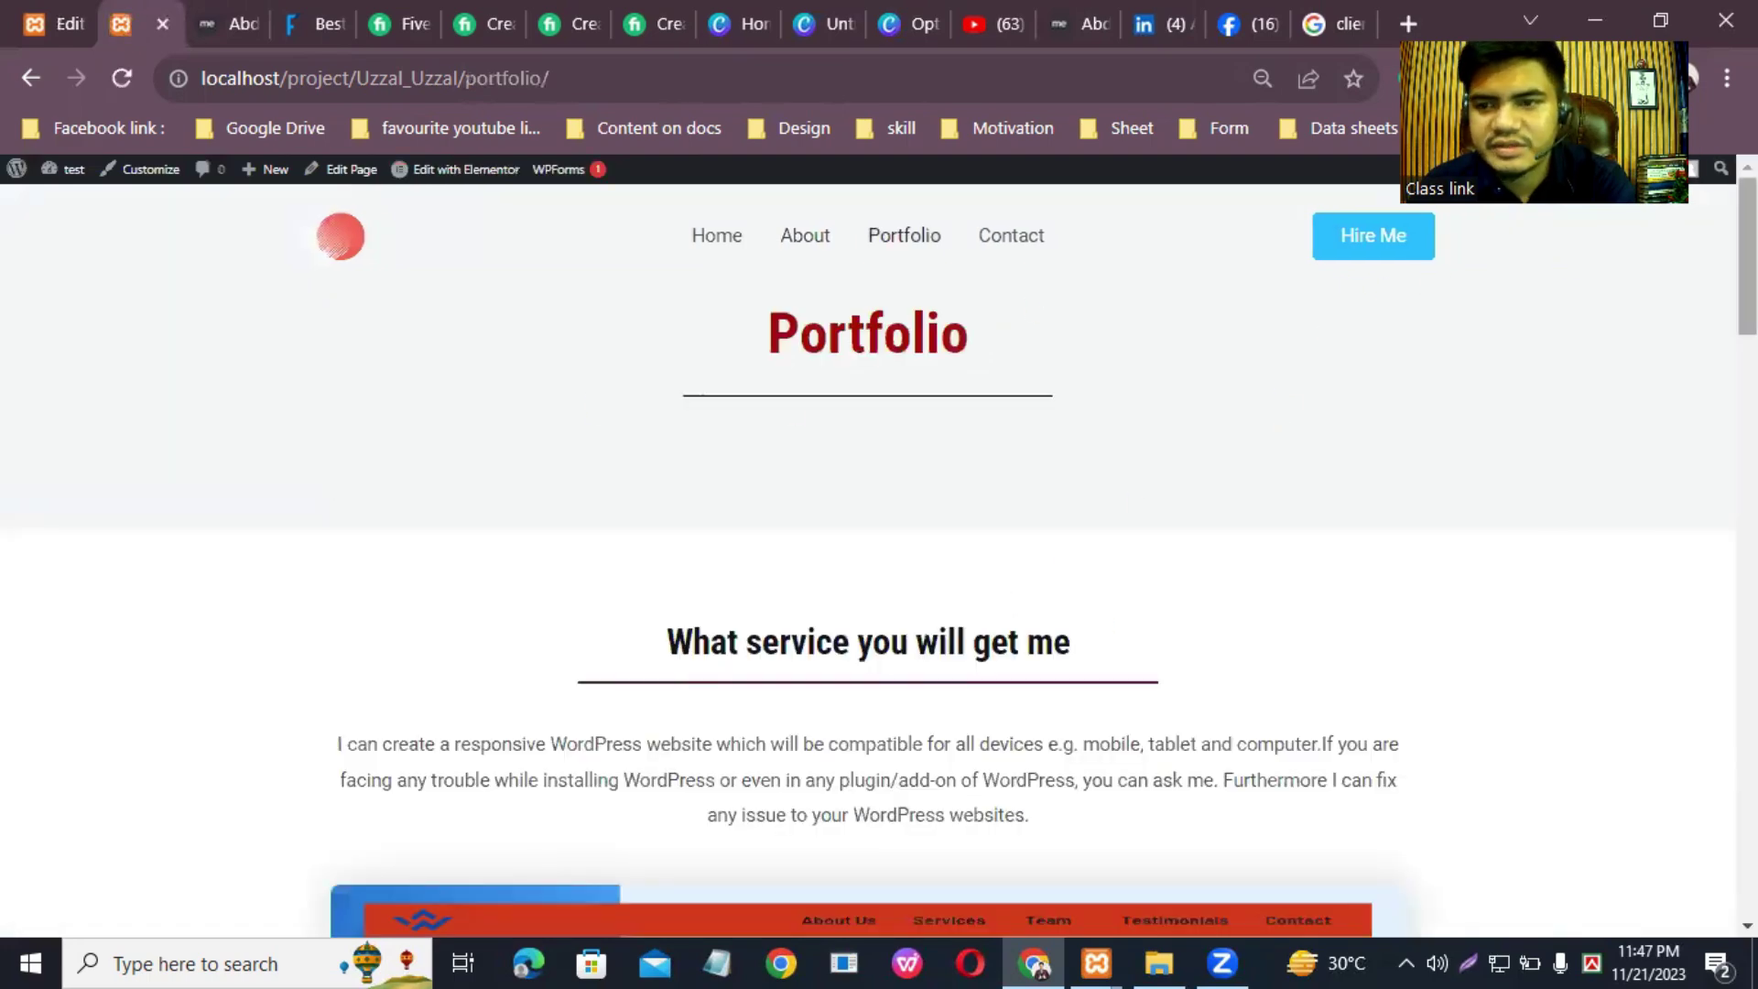
{"action": "scroll", "coordinate": [272, 412], "scroll_direction": "down", "scroll_amount": 3}
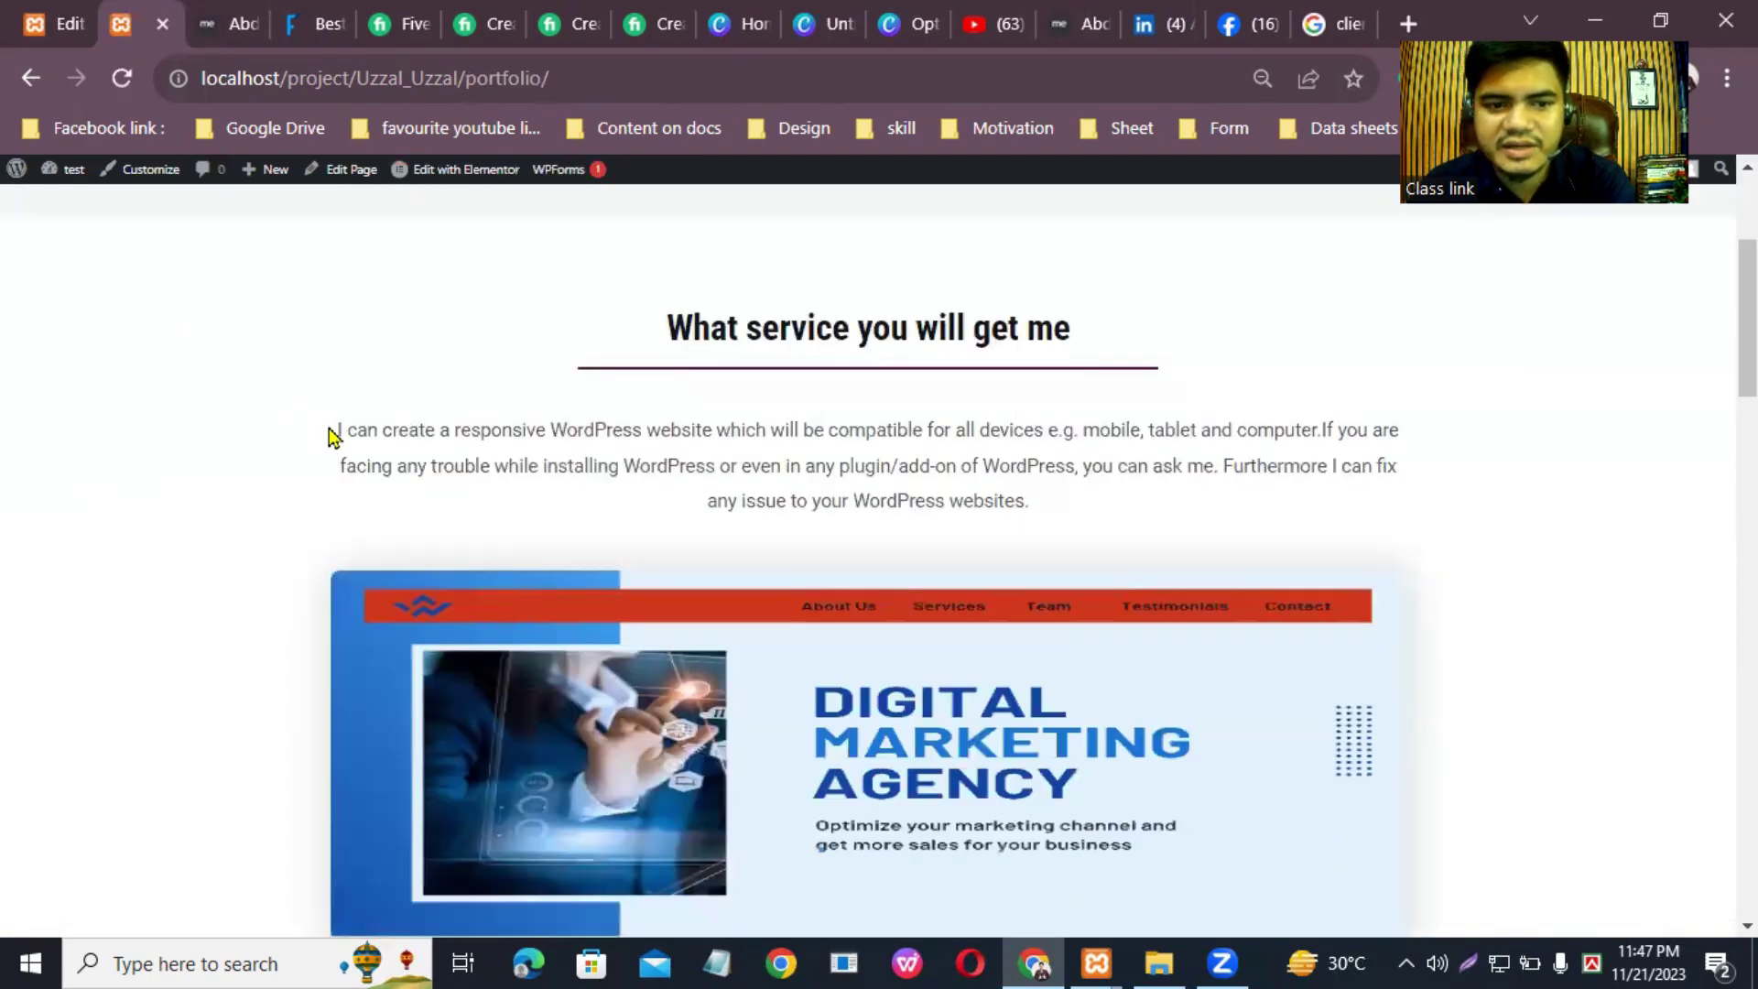
{"action": "left_click_drag", "start_coordinate": [337, 430], "coordinate": [1087, 523]}
{"action": "key", "text": "super+c"}
{"action": "right_click", "coordinate": [1007, 472]}
{"action": "left_click", "coordinate": [1026, 491]}
Step: Replace the Lorem ipsum subtitle under 'What Services I'm Providing' with the copied service description
{"action": "left_click", "coordinate": [43, 27]}
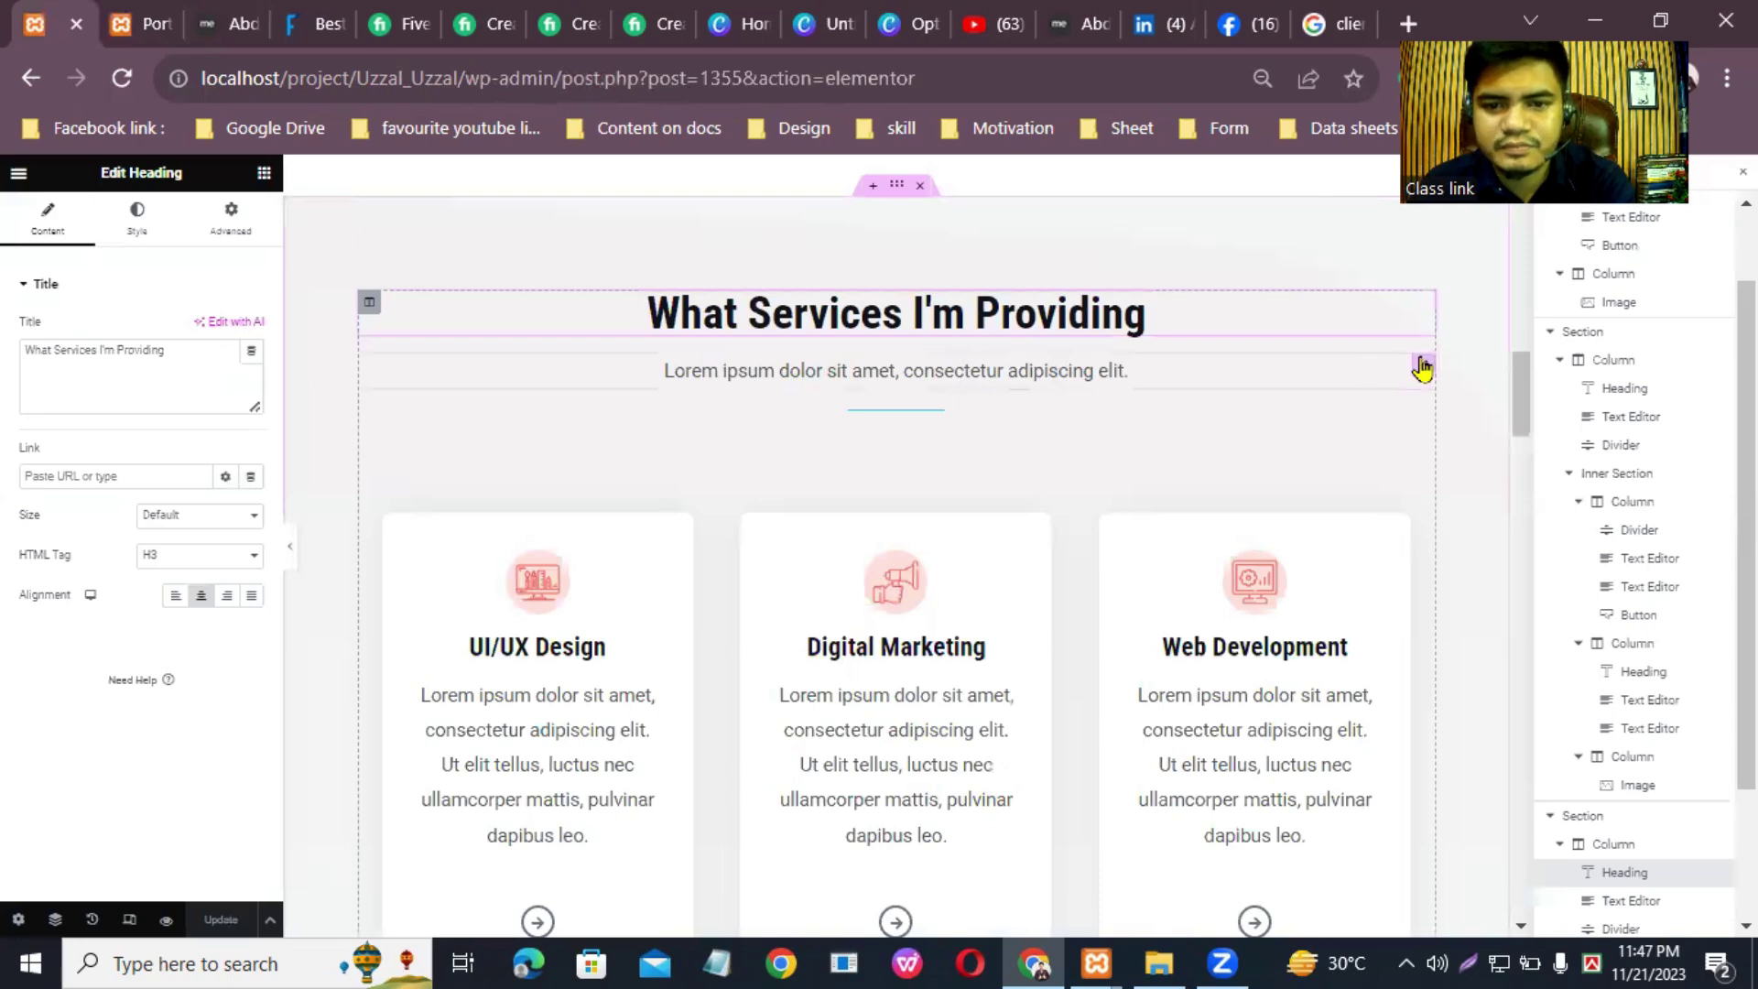
{"action": "left_click", "coordinate": [1422, 368]}
{"action": "triple_click", "coordinate": [74, 469]}
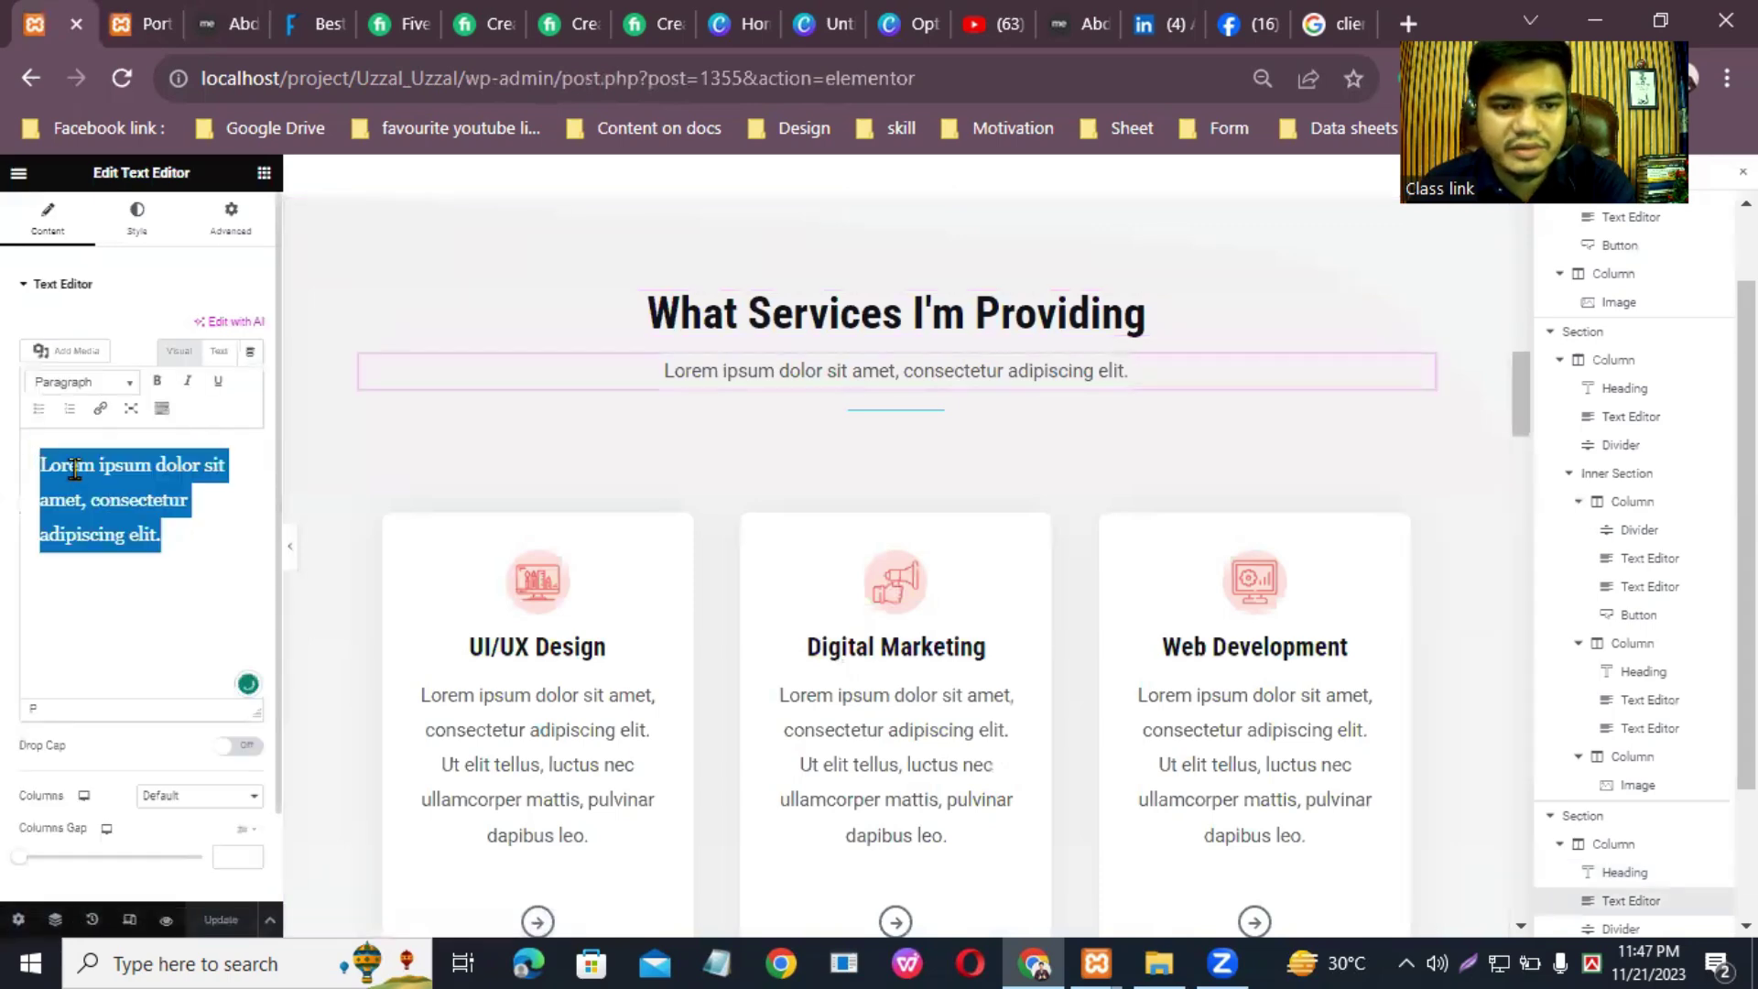
{"action": "right_click", "coordinate": [145, 498]}
{"action": "left_click", "coordinate": [179, 593]}
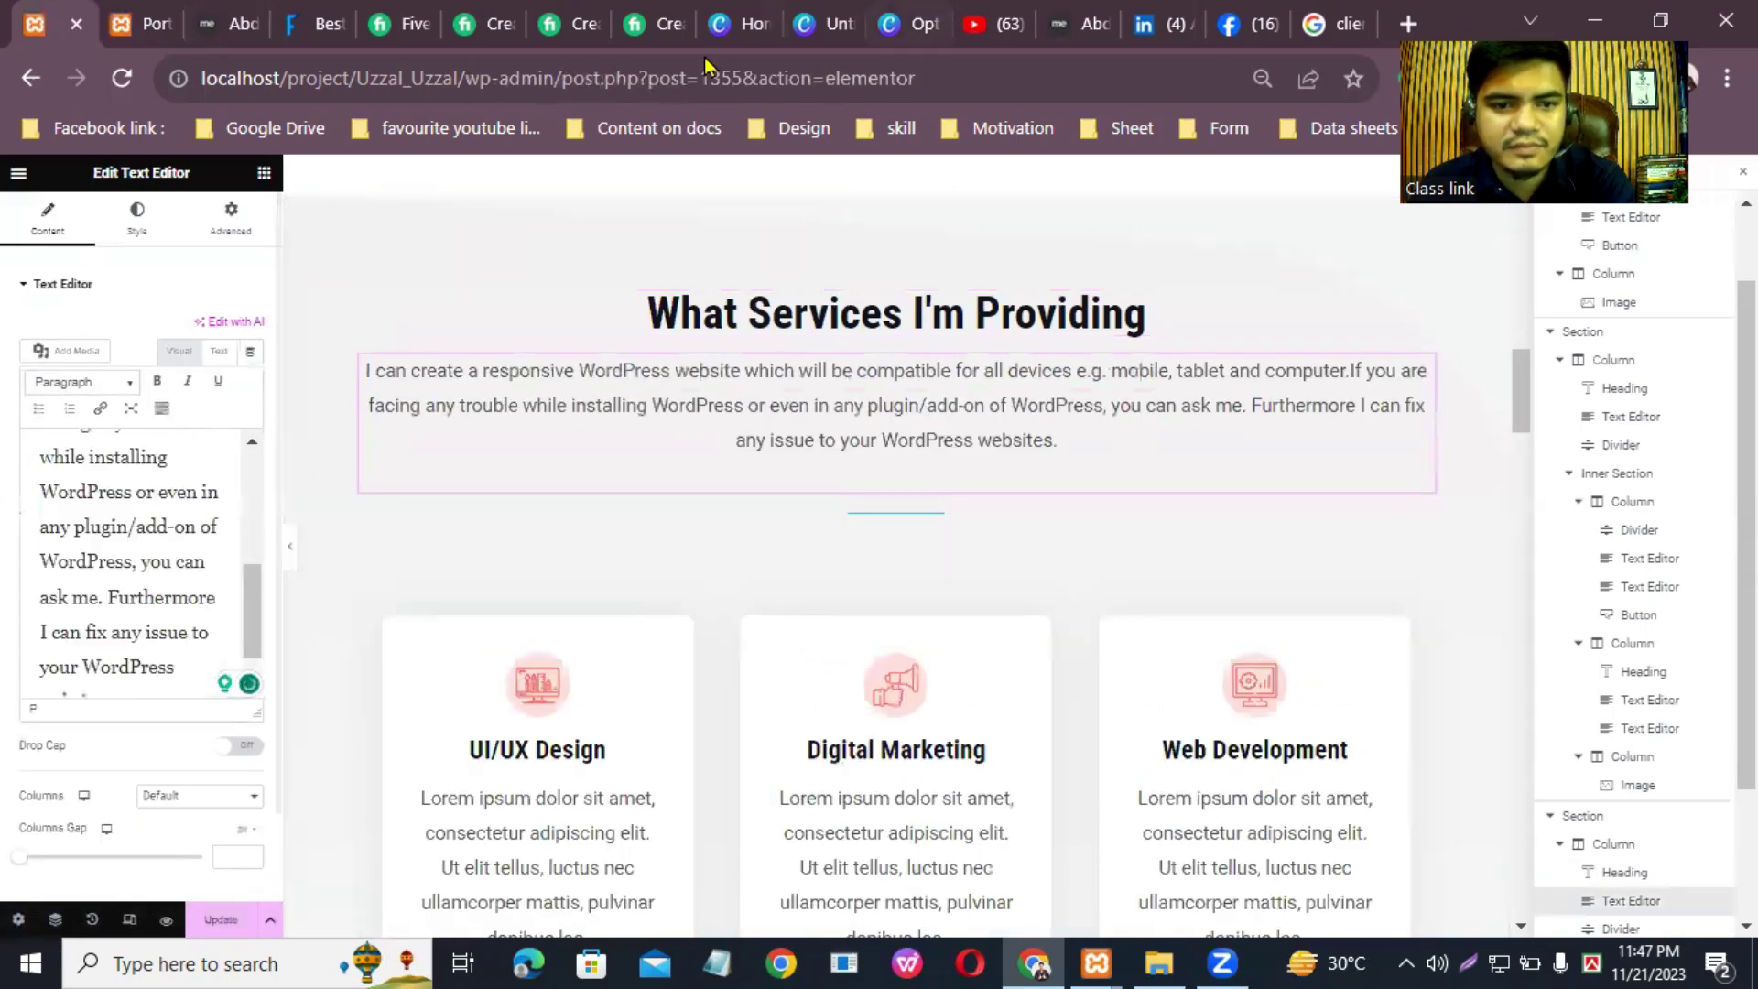
Step: Open the image settings of the UI/UX Design, Digital Marketing and Web Development cards
{"action": "left_click_drag", "start_coordinate": [1522, 394], "coordinate": [1523, 424]}
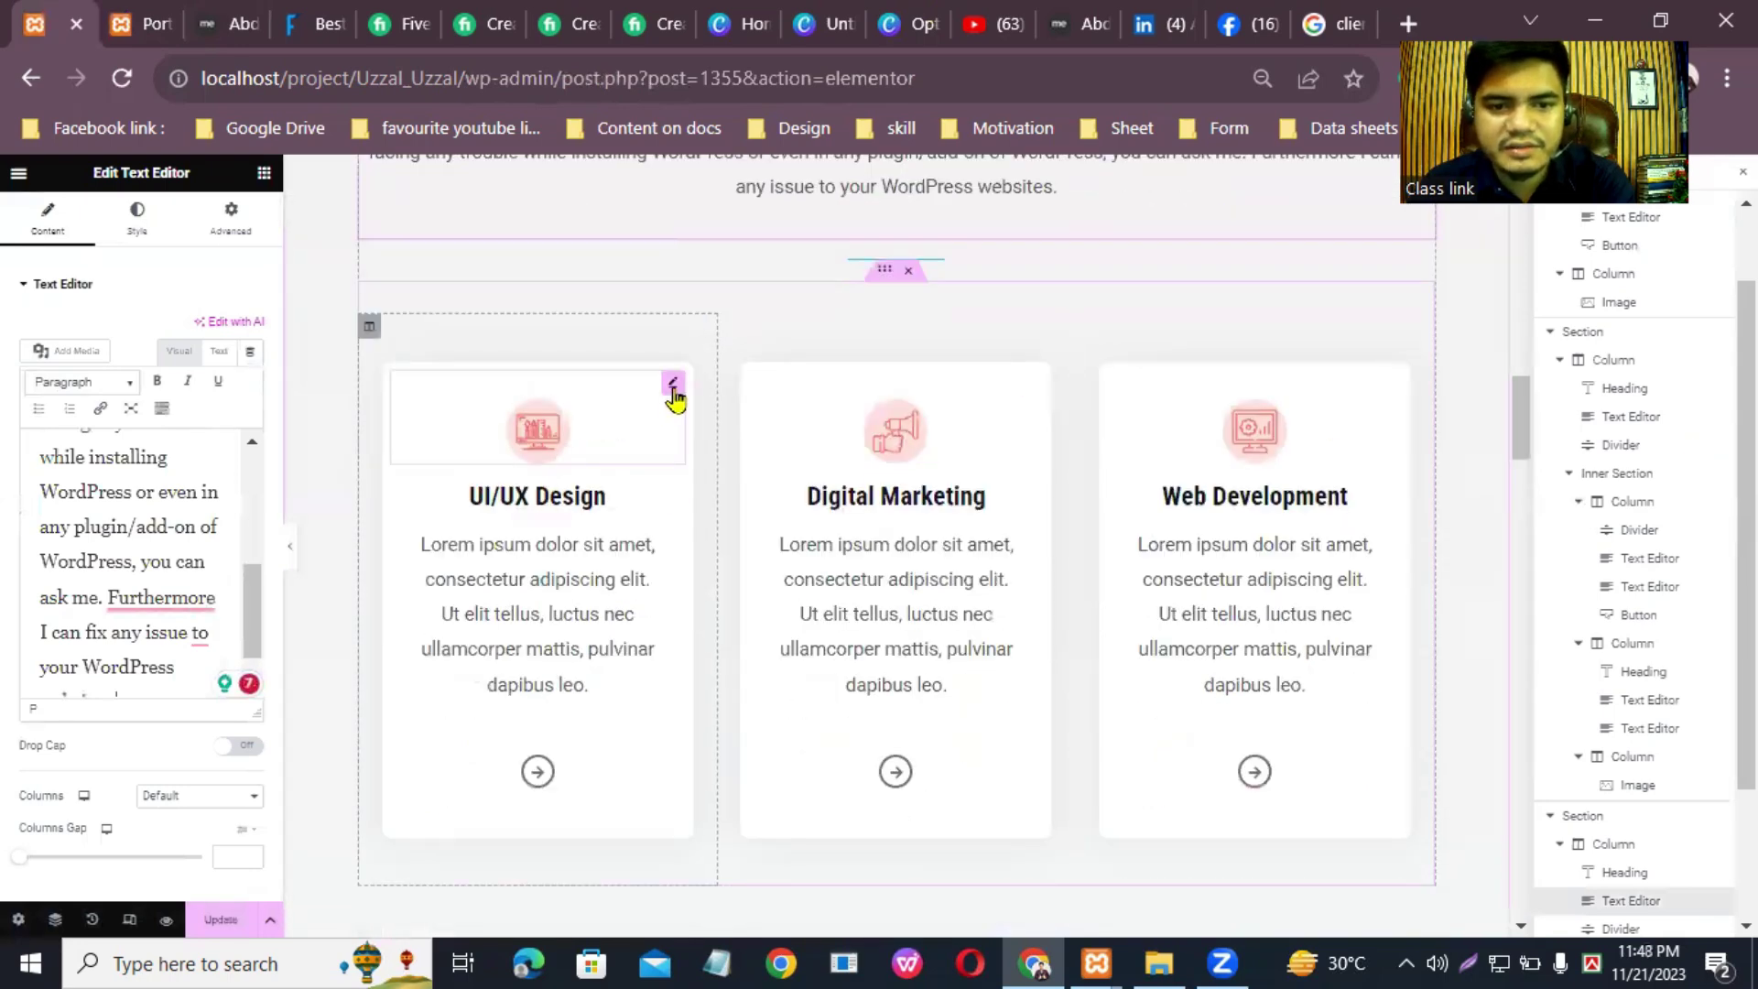
{"action": "left_click", "coordinate": [674, 392]}
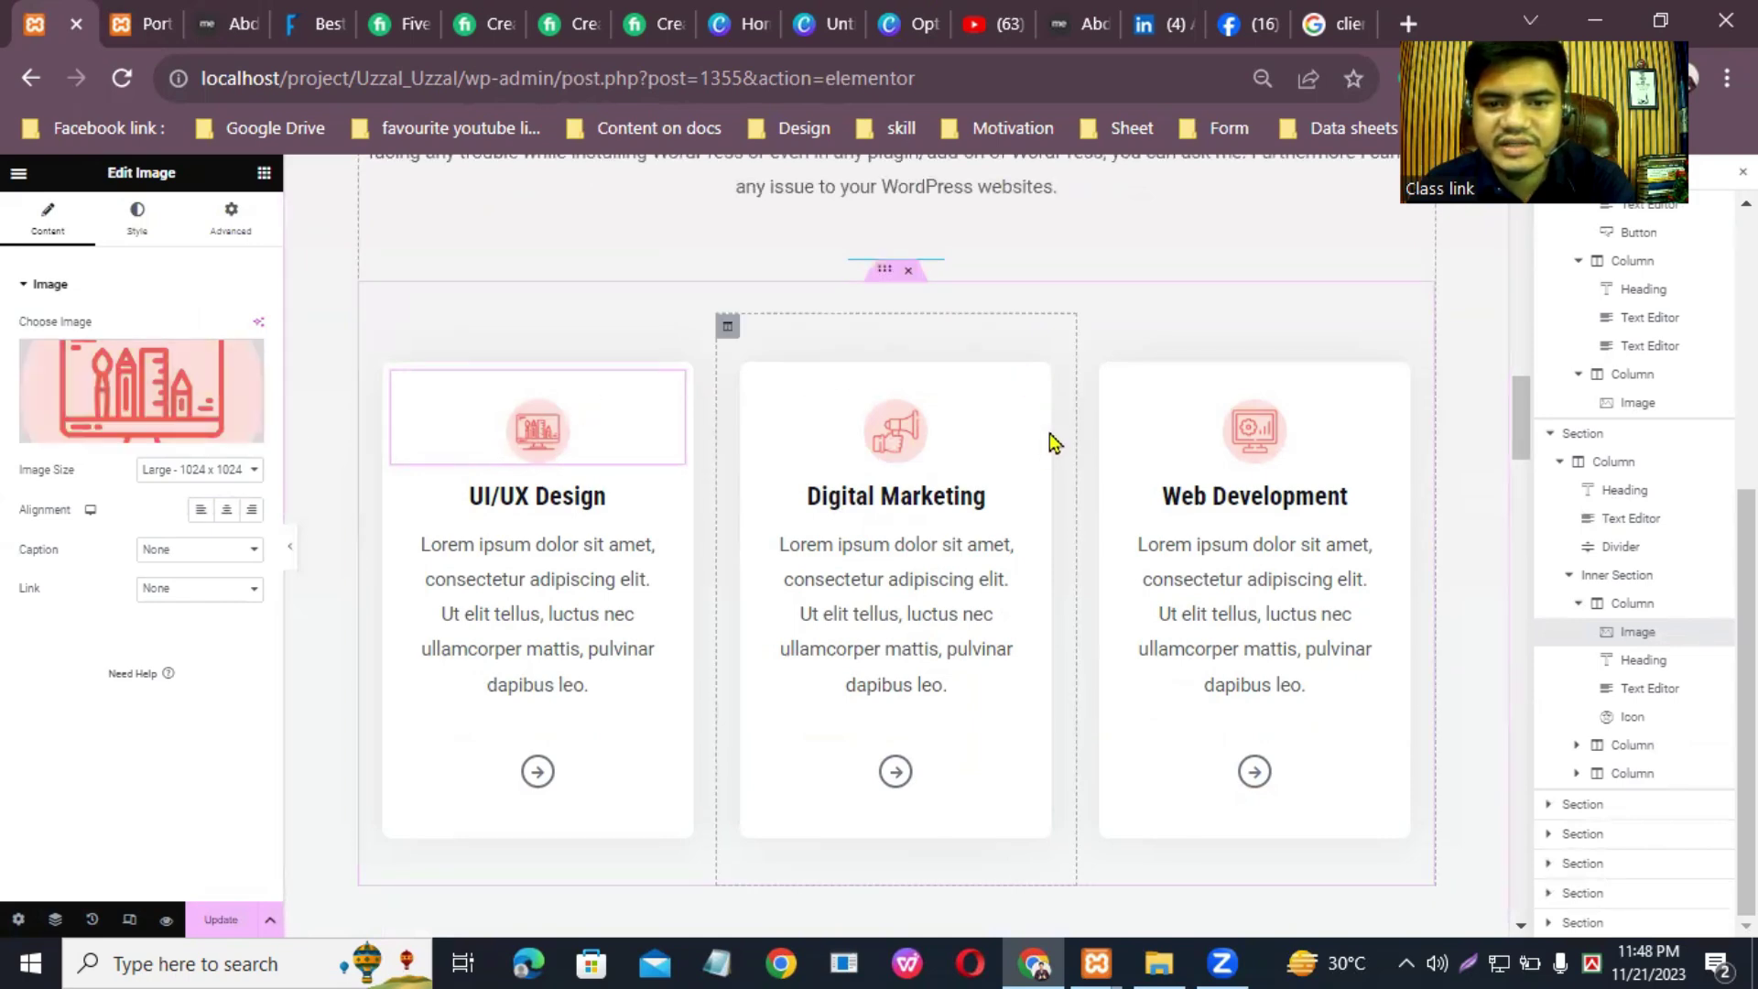
{"action": "left_click", "coordinate": [1031, 384]}
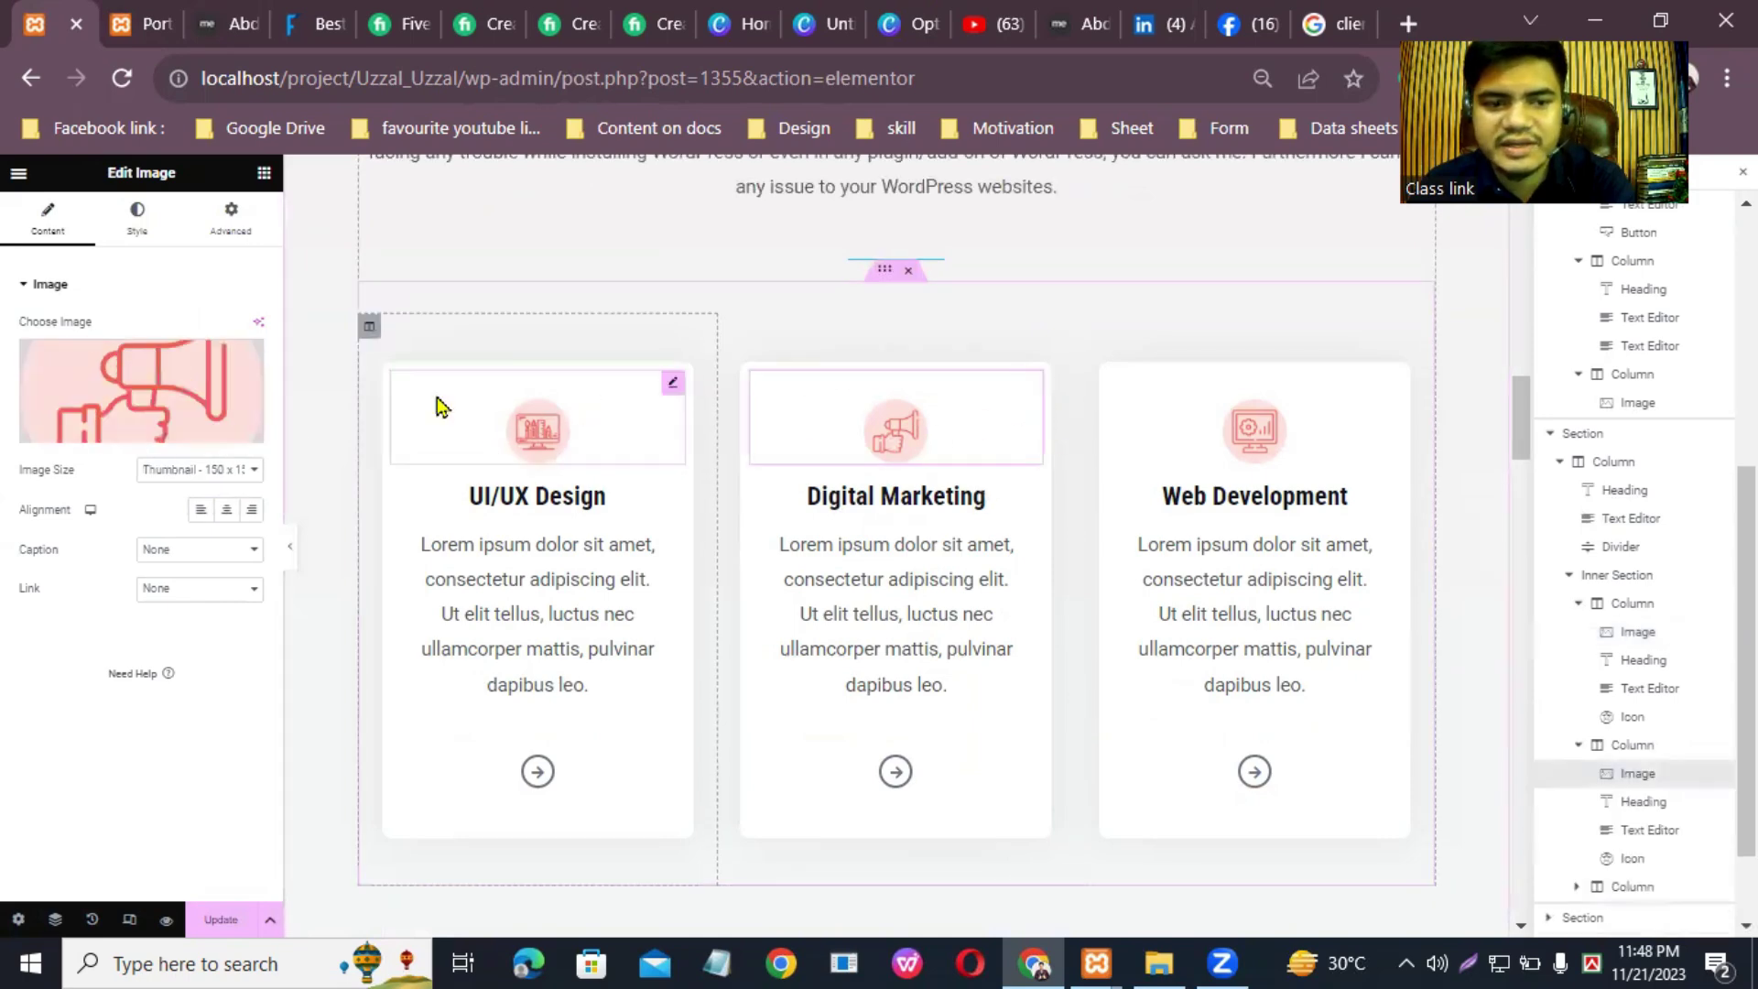
{"action": "left_click", "coordinate": [1388, 388]}
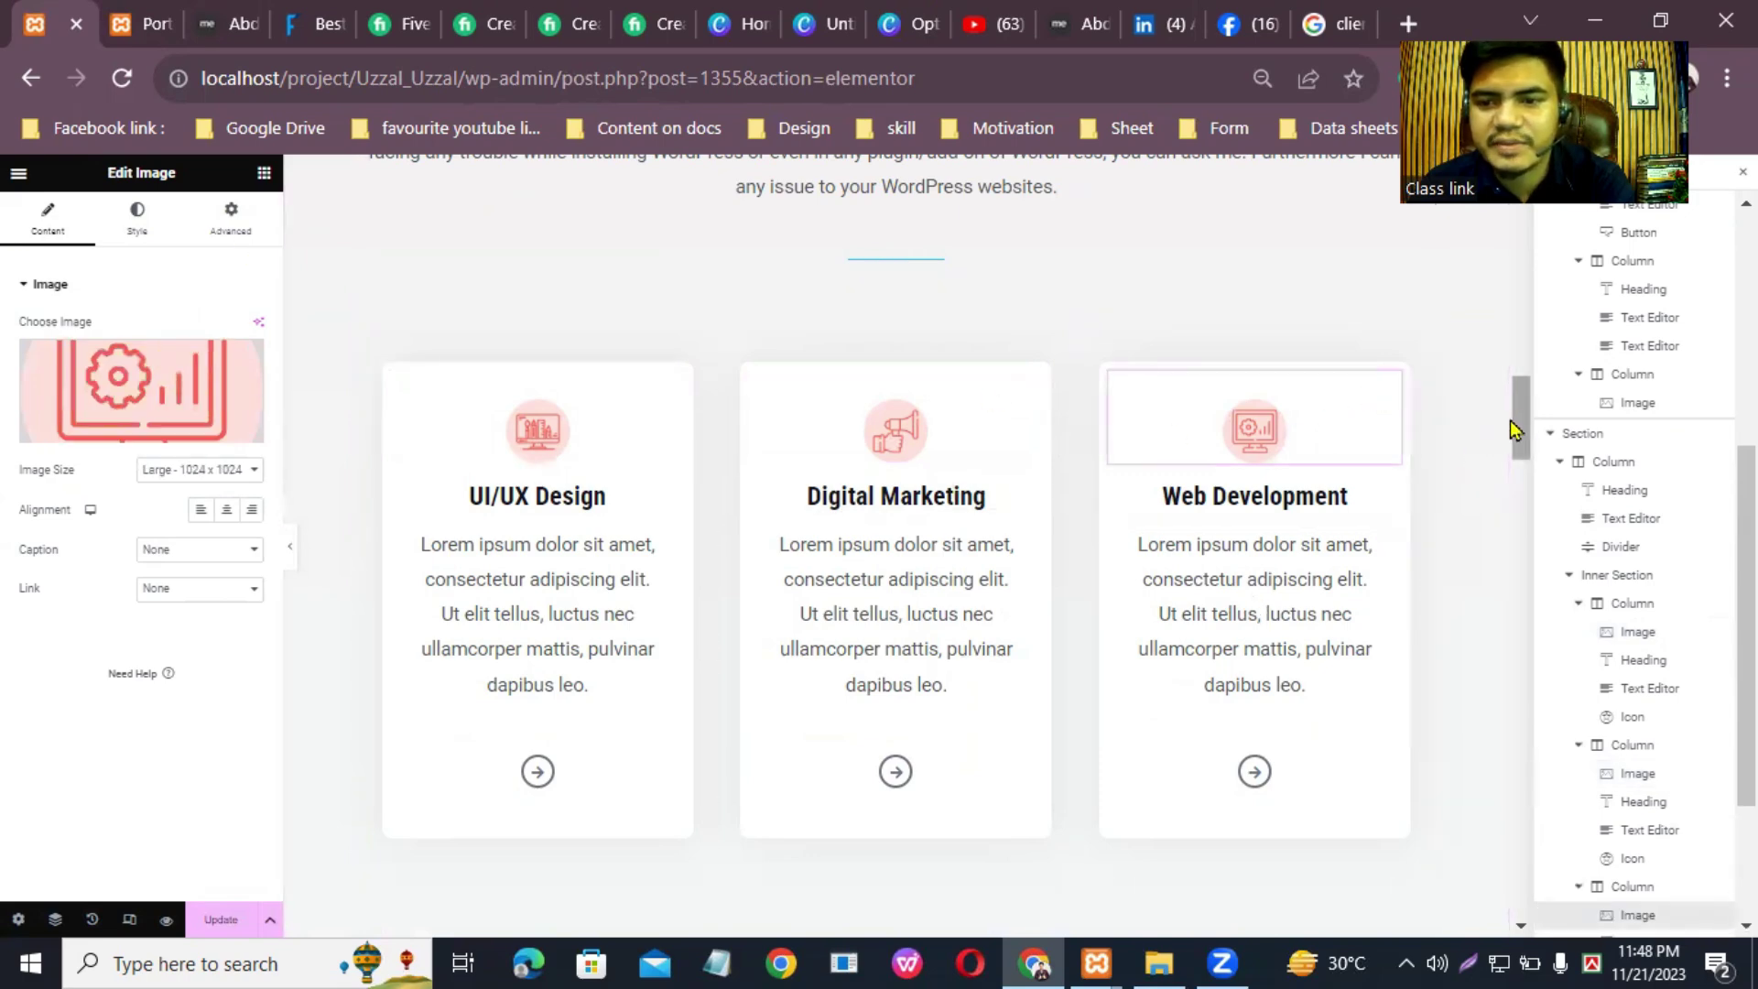
Step: Scroll down to the Working Process section and open its play icon's settings
{"action": "scroll", "coordinate": [1513, 430], "scroll_direction": "down", "scroll_amount": 2}
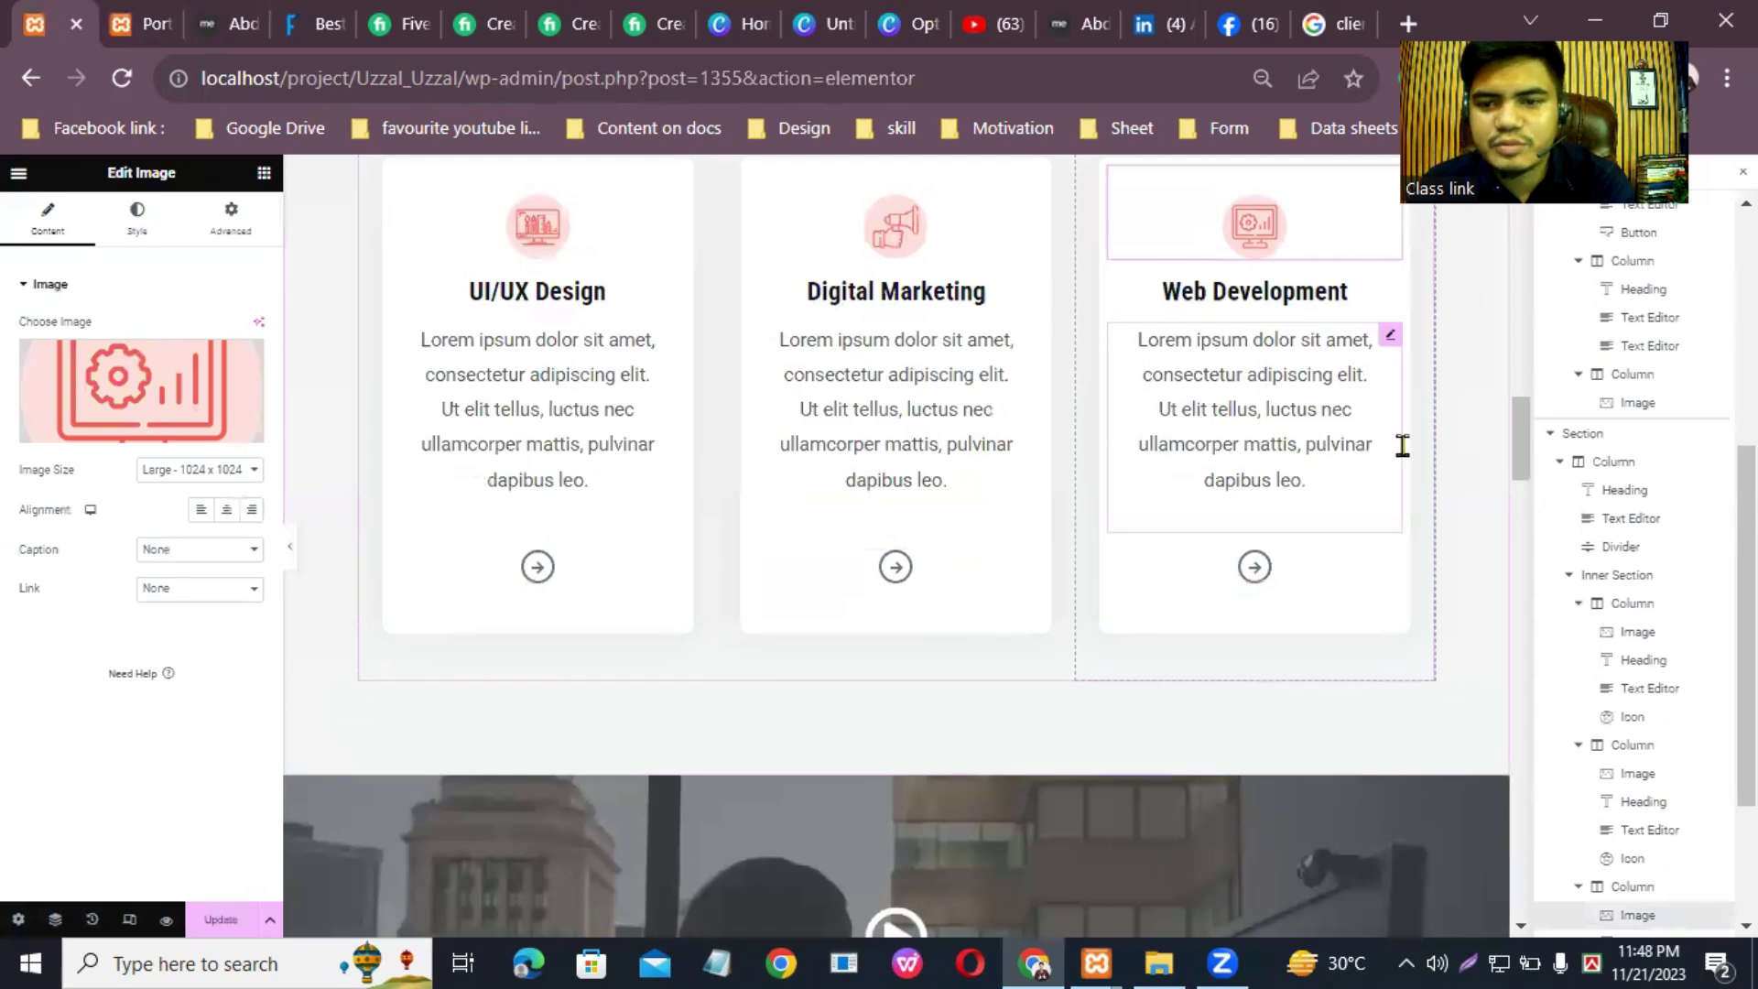
{"action": "scroll", "coordinate": [1524, 455], "scroll_direction": "down", "scroll_amount": 2}
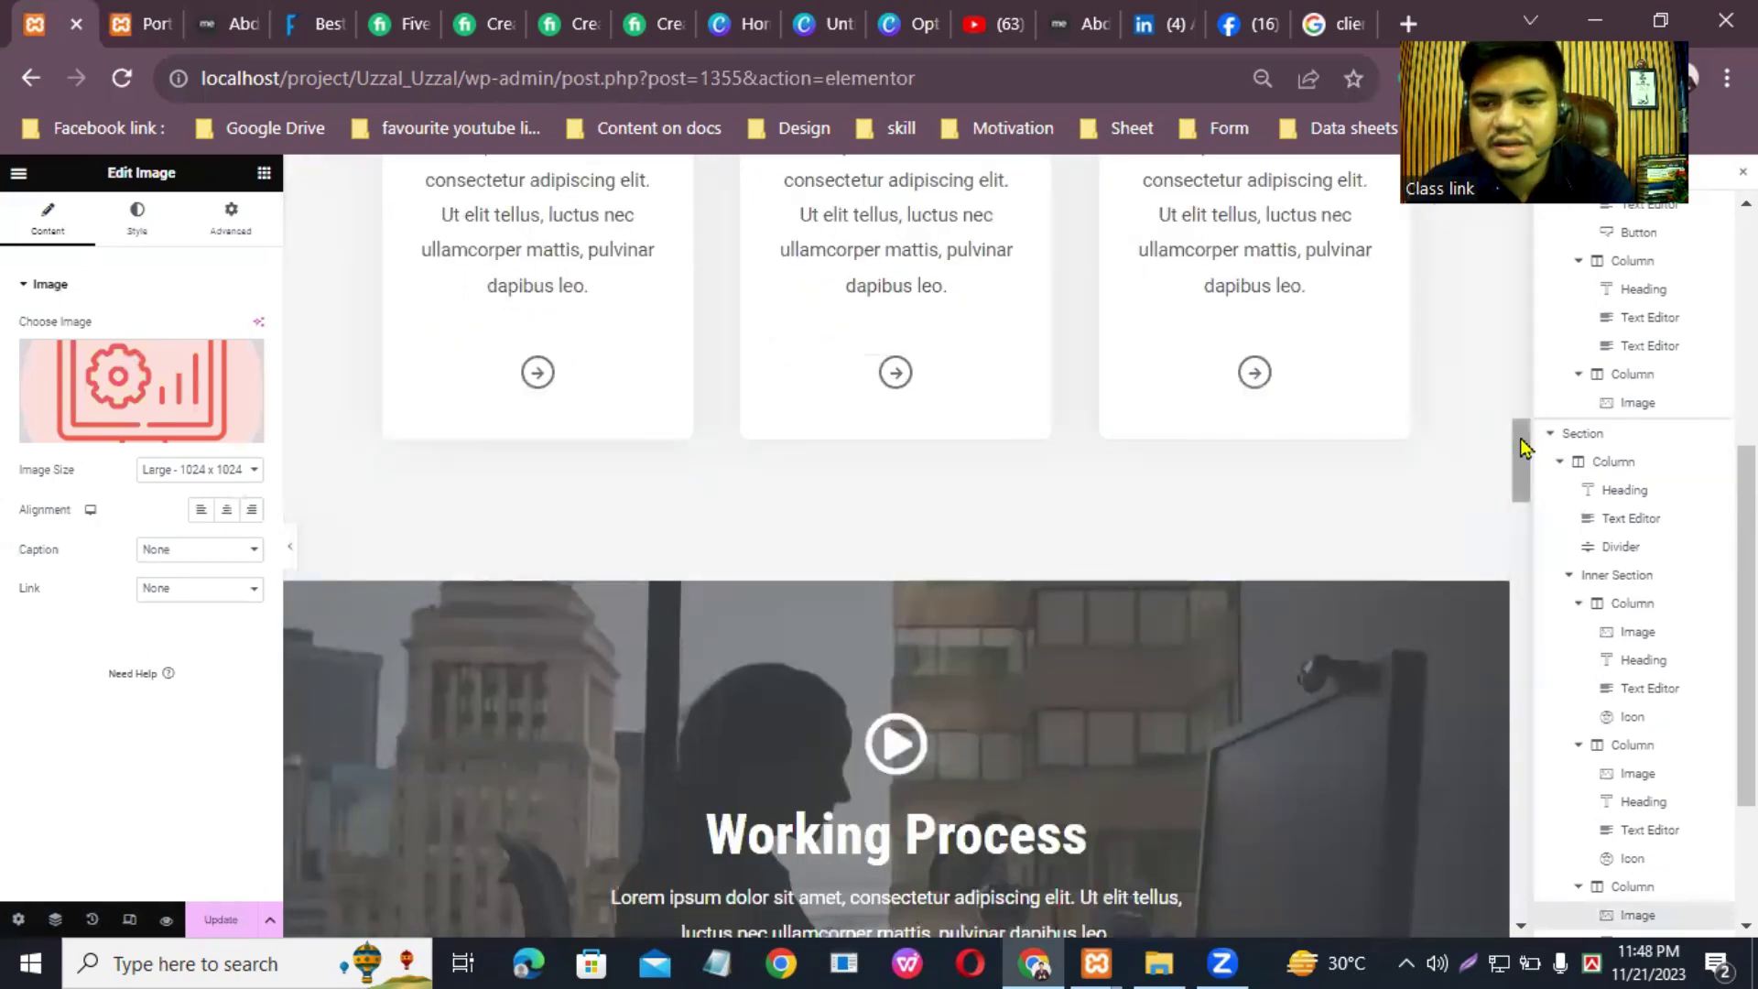
{"action": "scroll", "coordinate": [1523, 459], "scroll_direction": "down", "scroll_amount": 3}
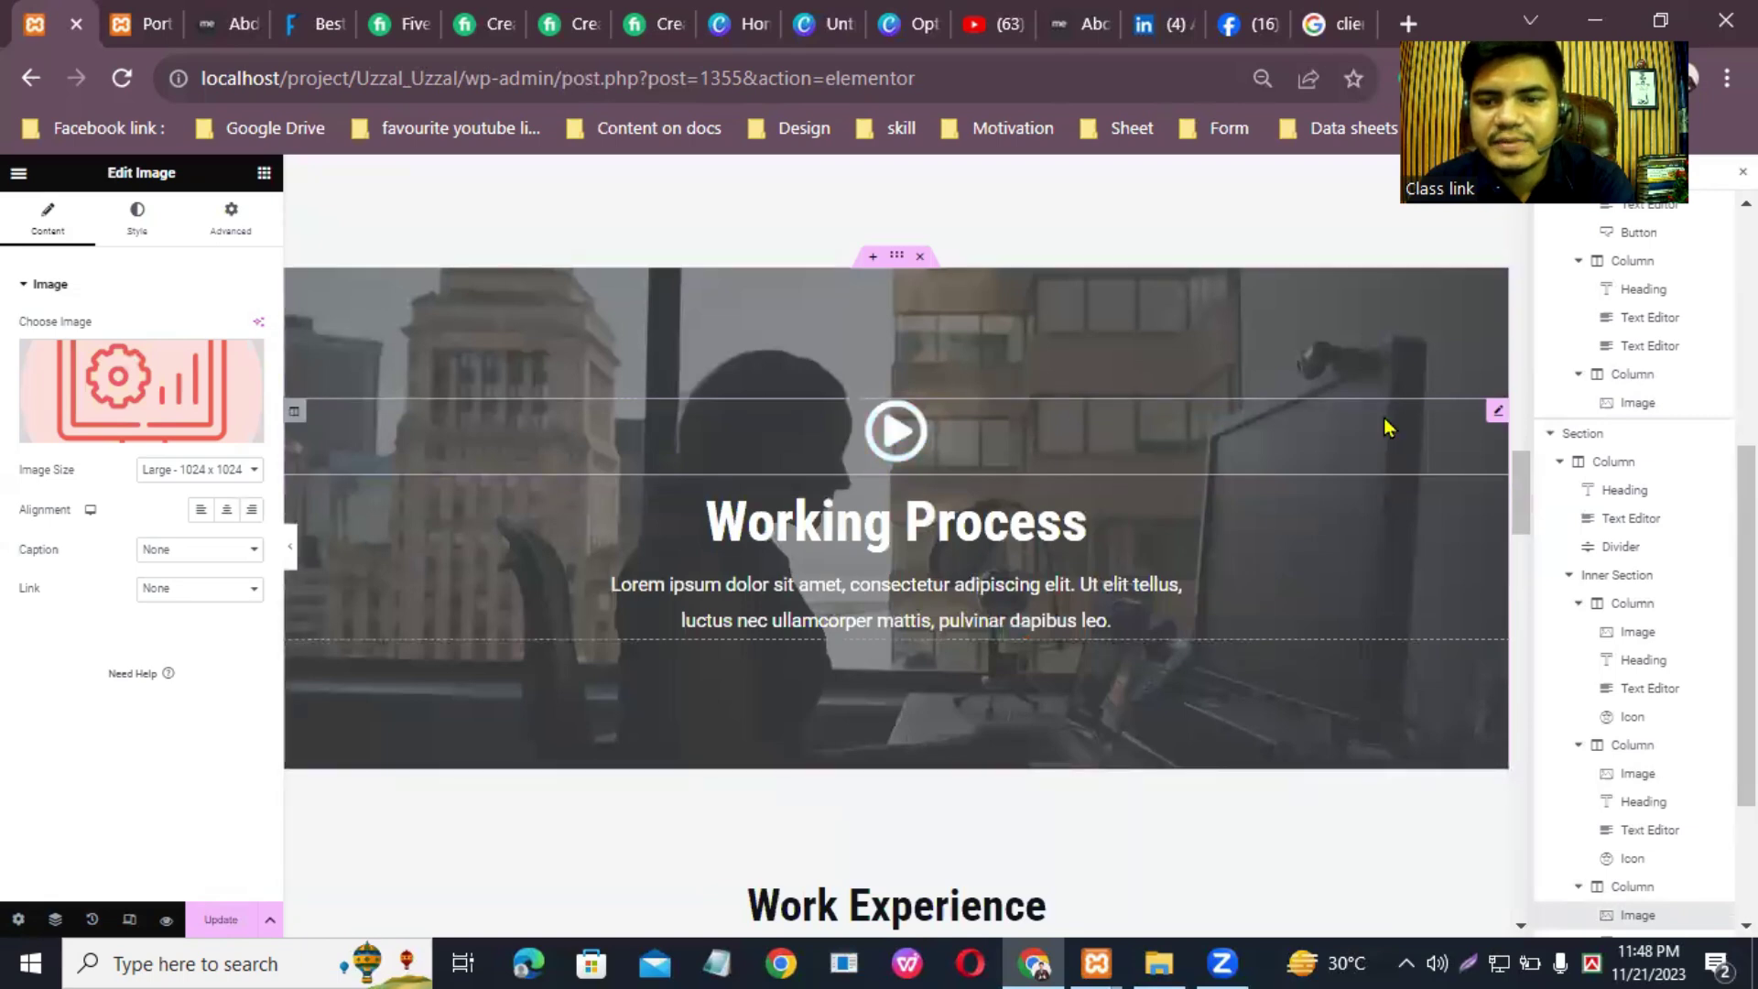
{"action": "left_click", "coordinate": [1447, 414]}
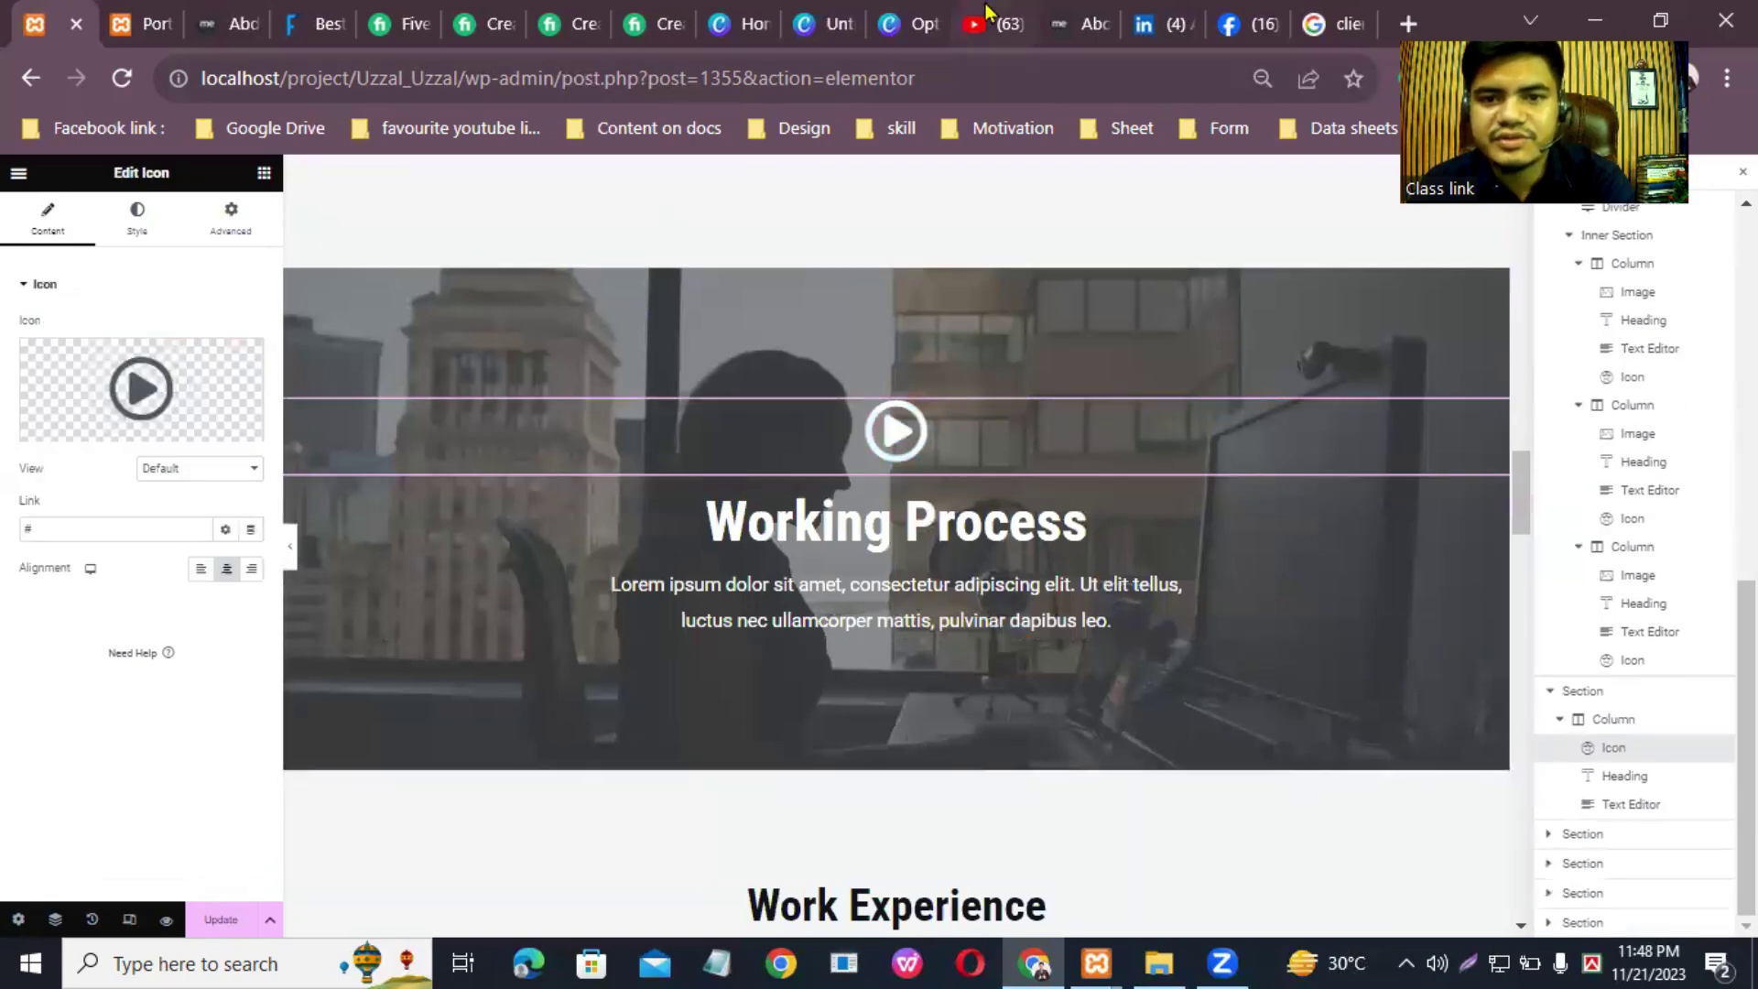
{"action": "left_click", "coordinate": [974, 24]}
Step: Pause the video and open the WordPress website tutorial from your own YouTube channel
{"action": "left_click", "coordinate": [468, 353]}
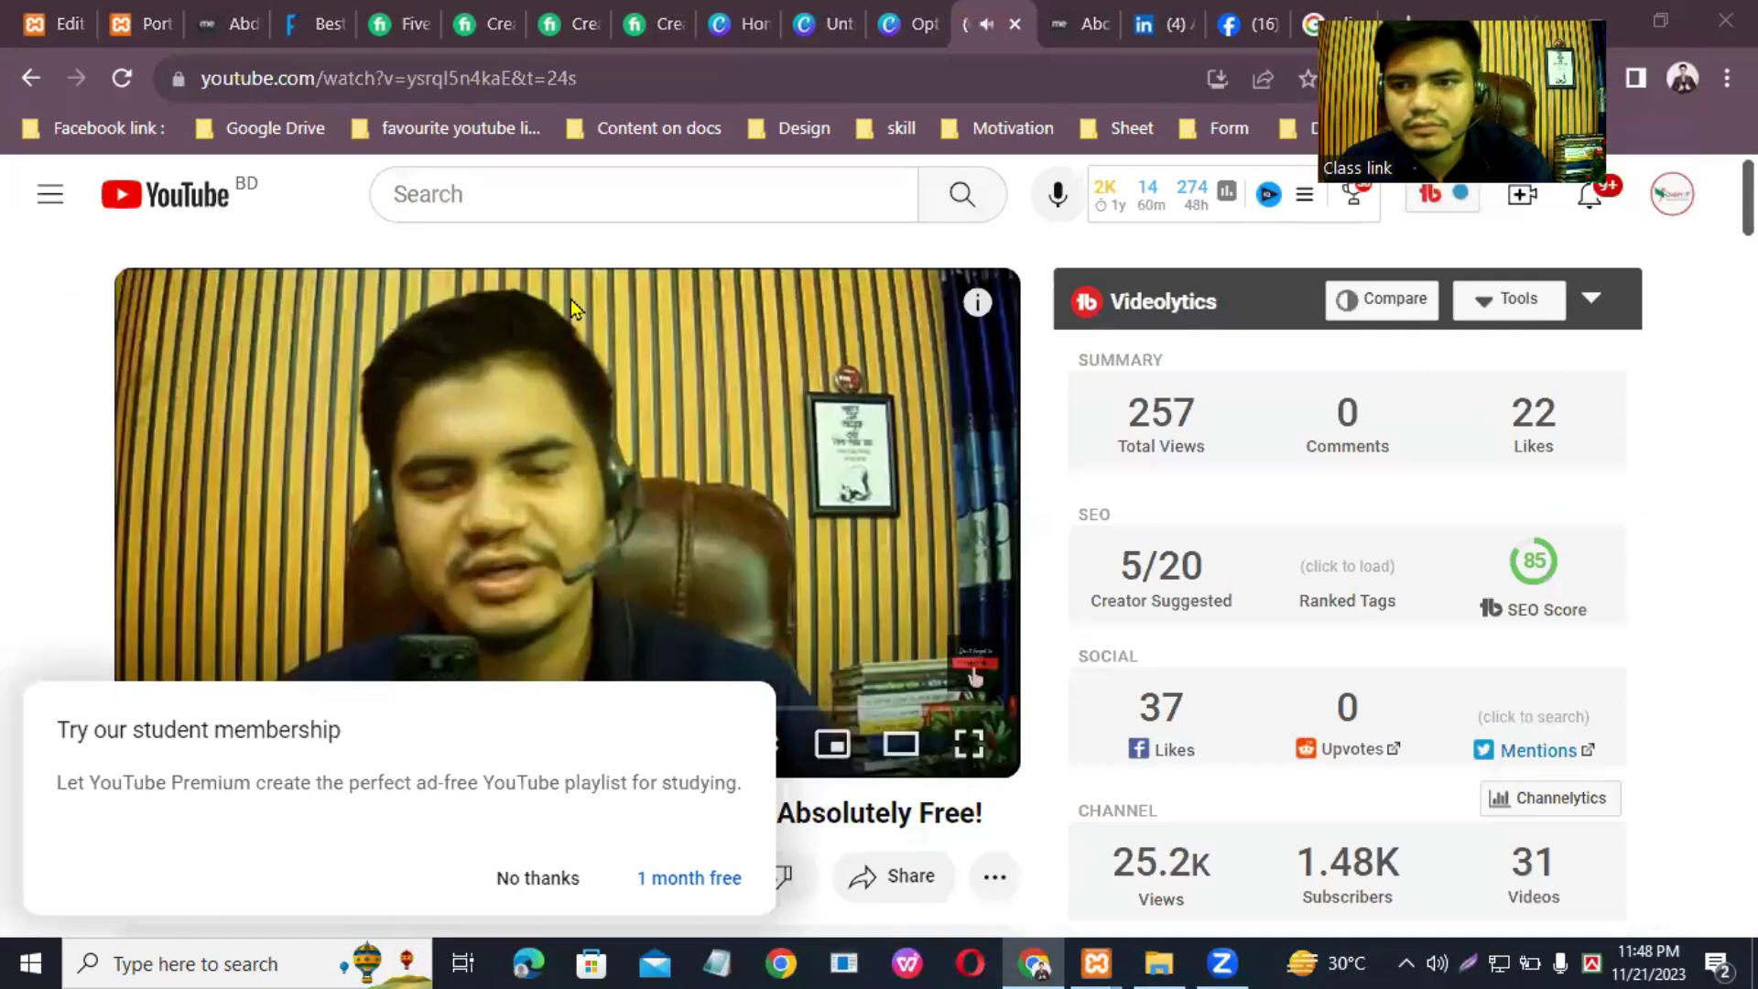
{"action": "left_click", "coordinate": [1674, 194]}
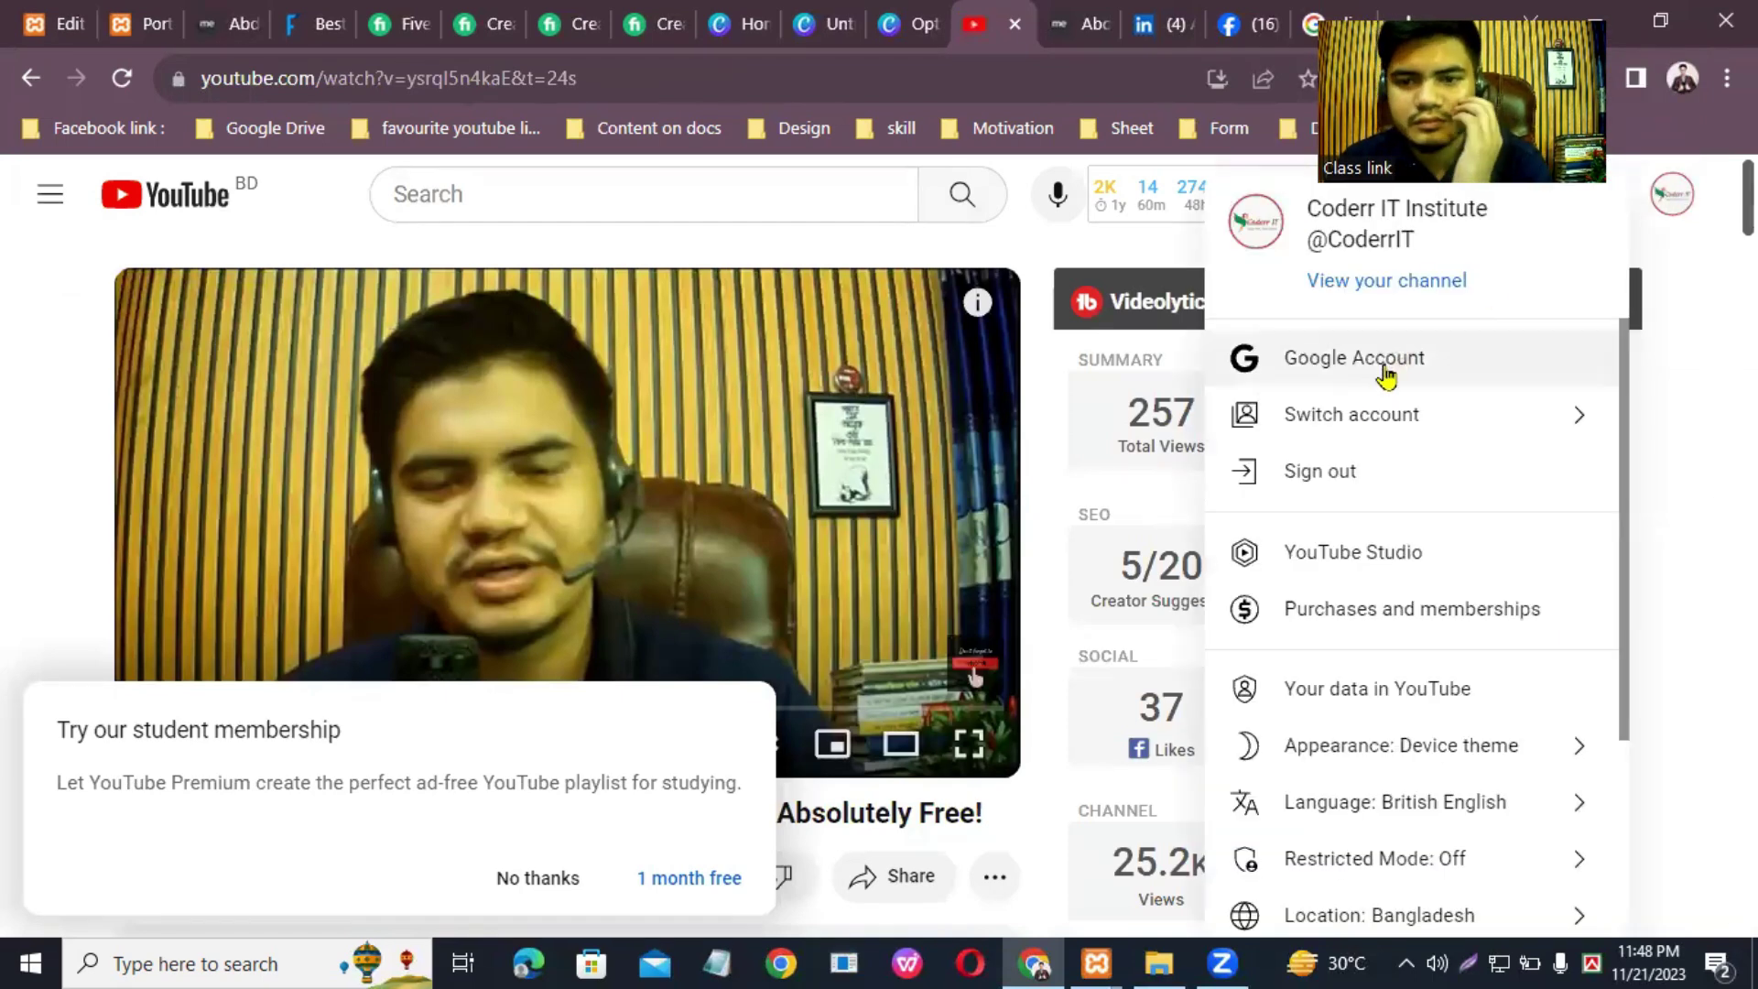
{"action": "left_click", "coordinate": [1339, 284]}
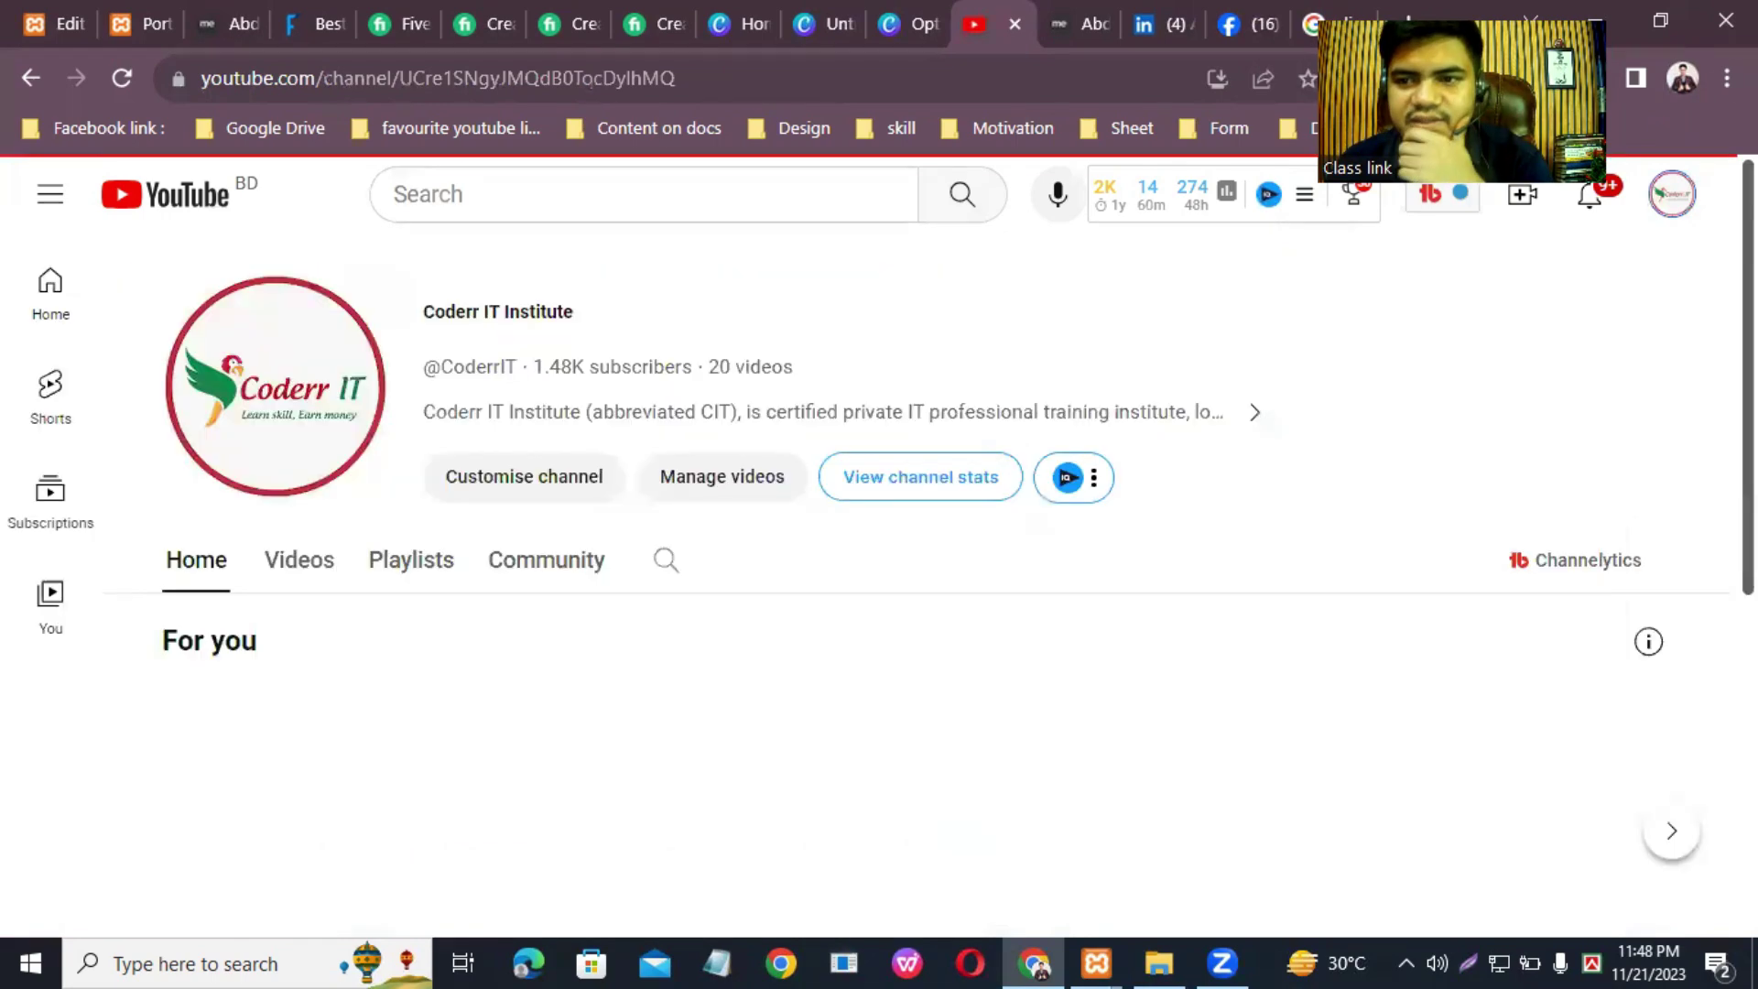
{"action": "scroll", "coordinate": [929, 558], "scroll_direction": "down", "scroll_amount": 1}
{"action": "scroll", "coordinate": [1135, 494], "scroll_direction": "down", "scroll_amount": 5}
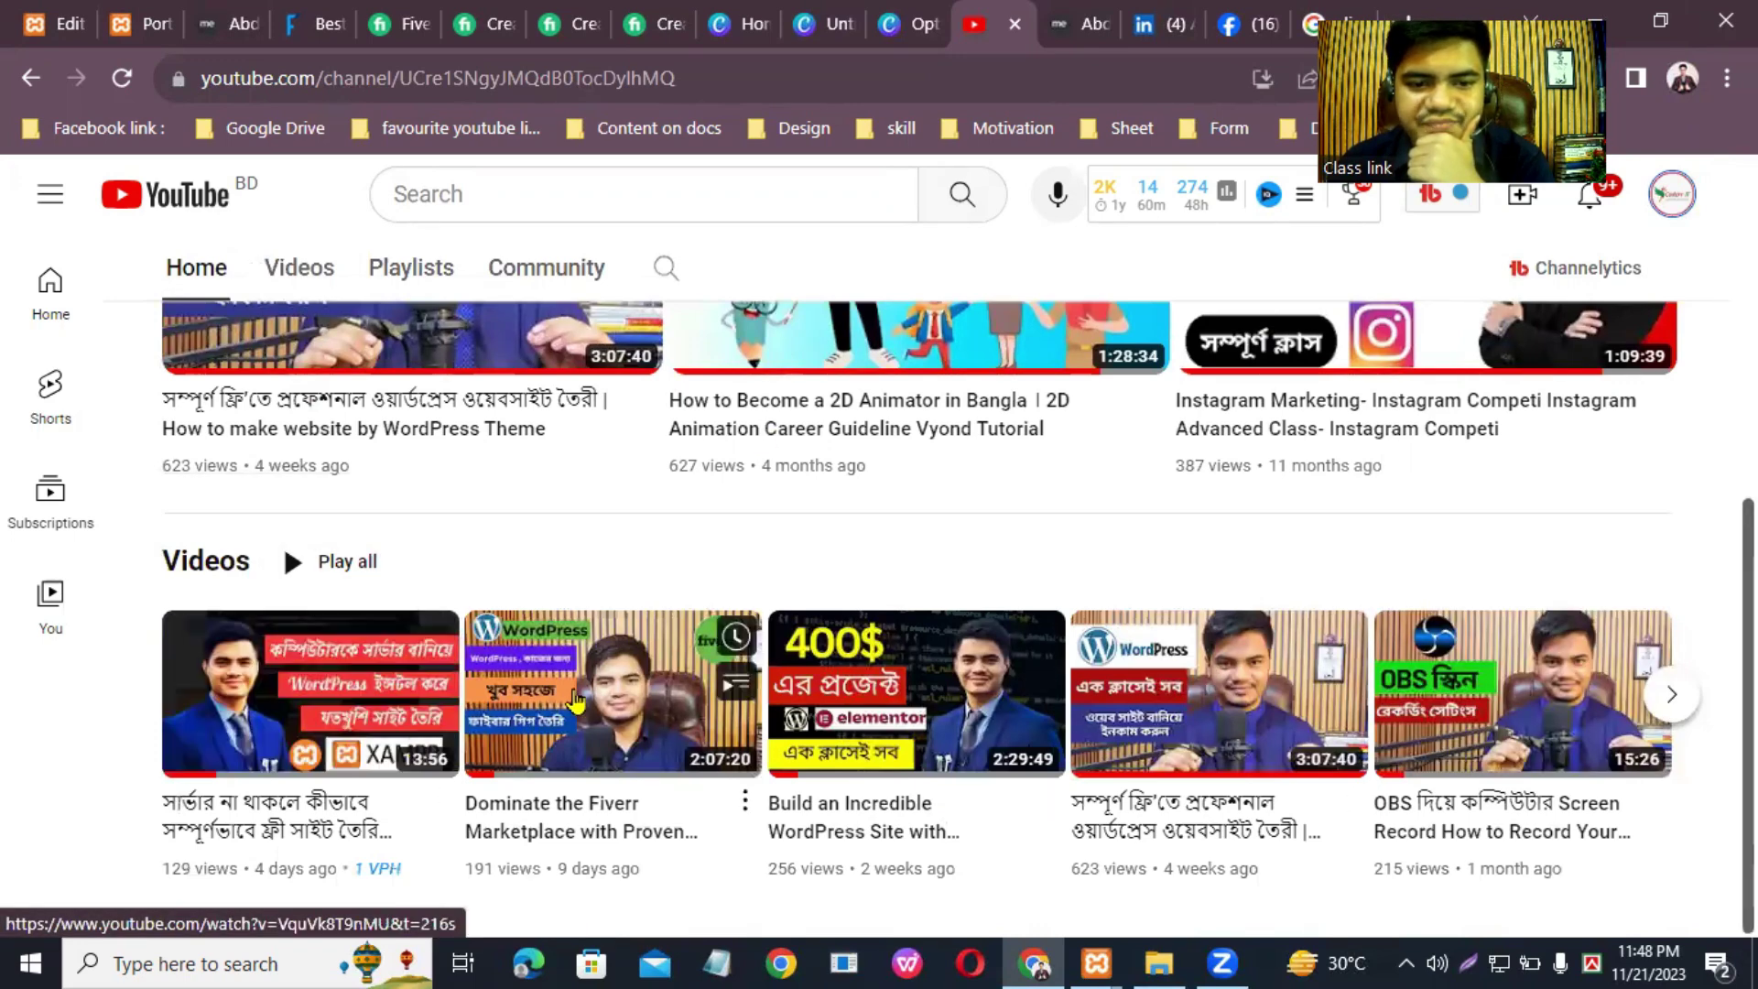
{"action": "left_click", "coordinate": [1204, 714]}
Step: Copy the tutorial video's URL from the address bar and return to Elementor
{"action": "left_click", "coordinate": [435, 82]}
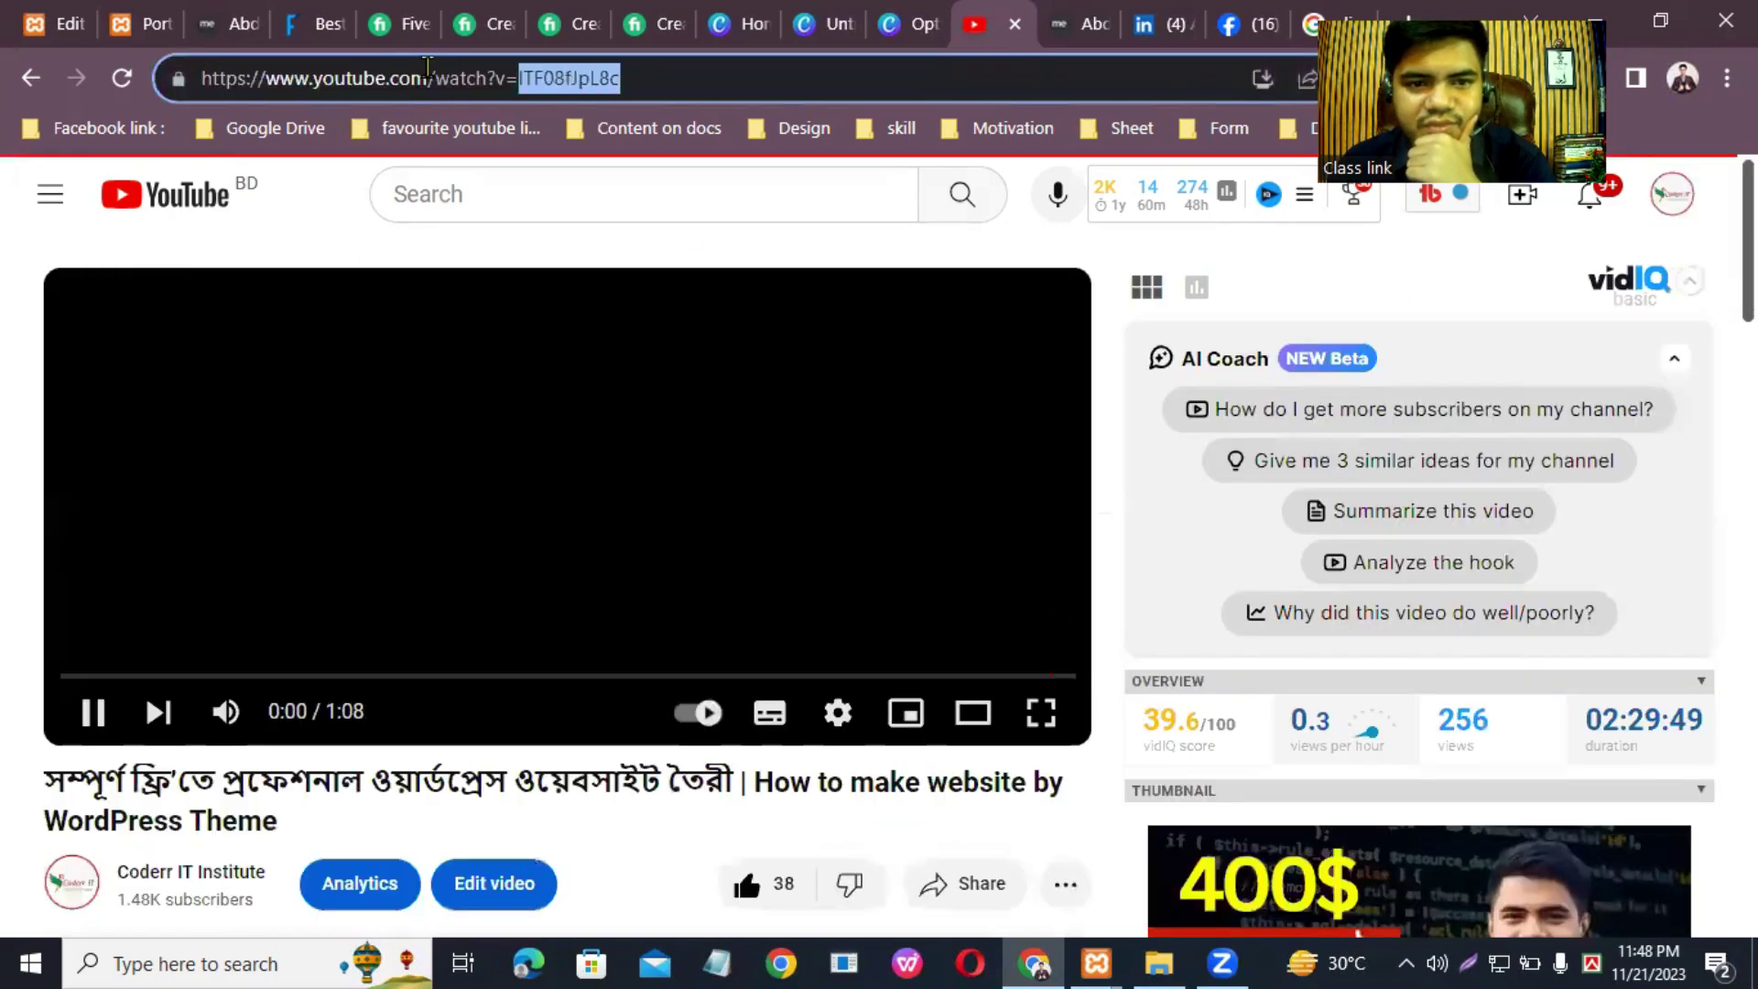
{"action": "right_click", "coordinate": [455, 77]}
{"action": "left_click", "coordinate": [513, 239]}
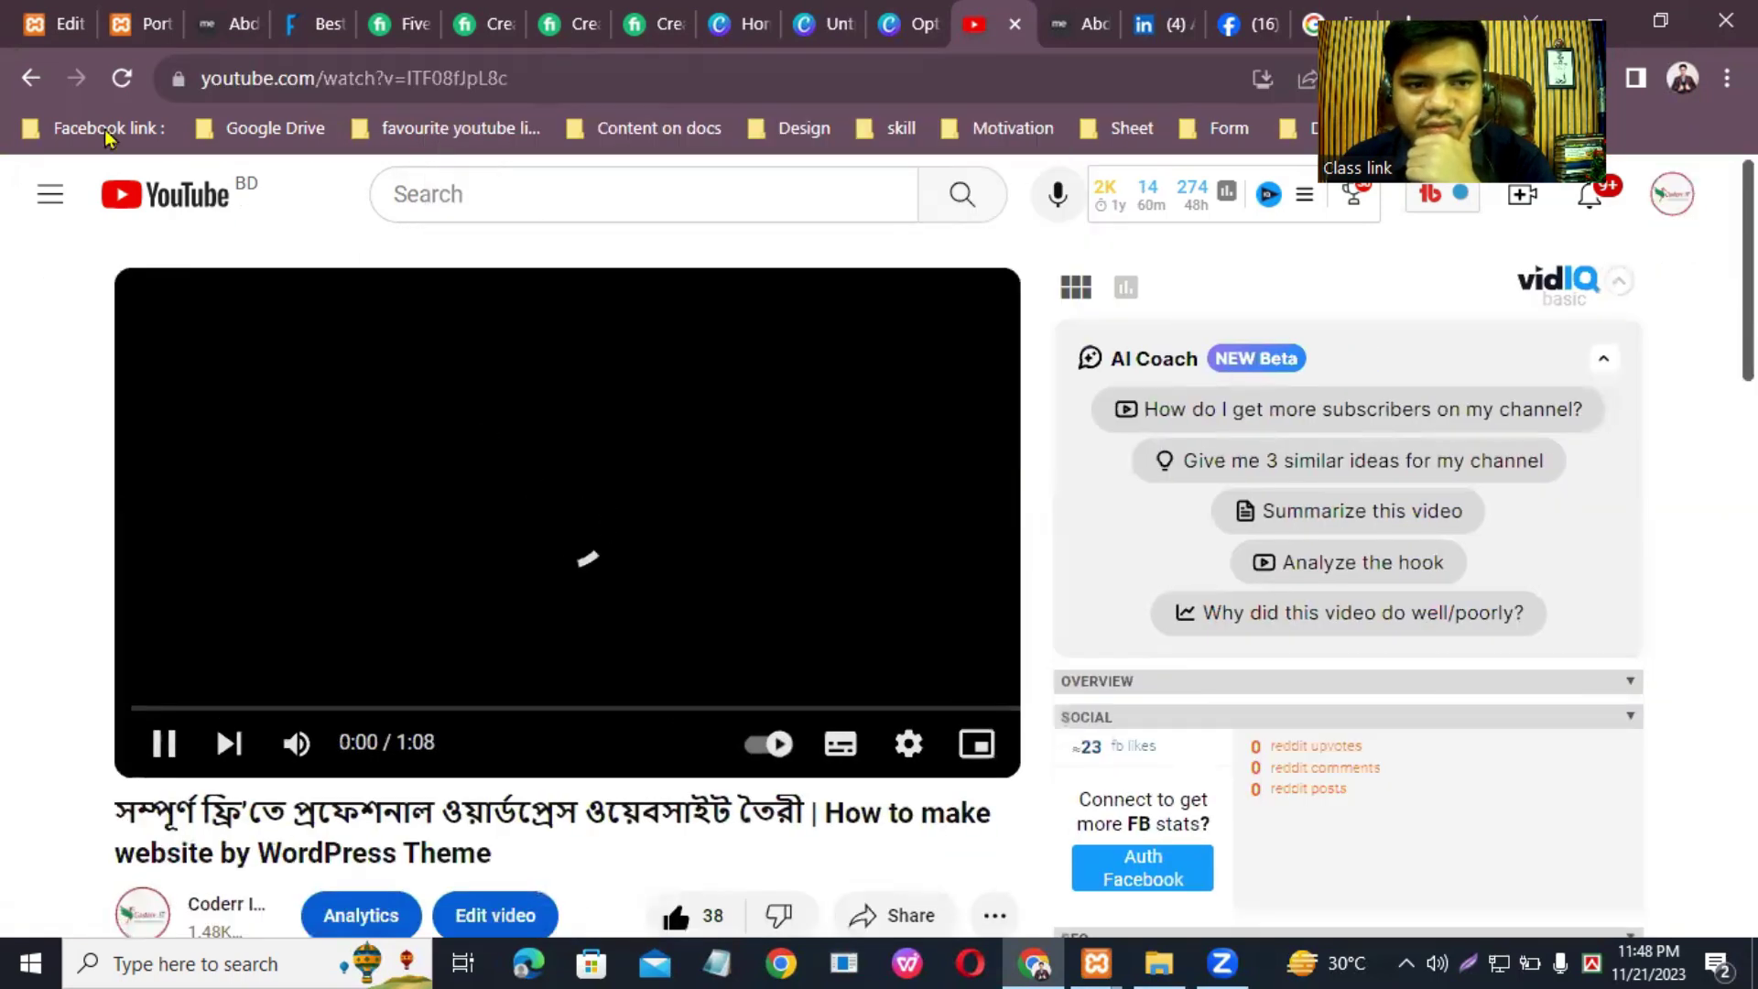
{"action": "key", "text": "ctrl+1"}
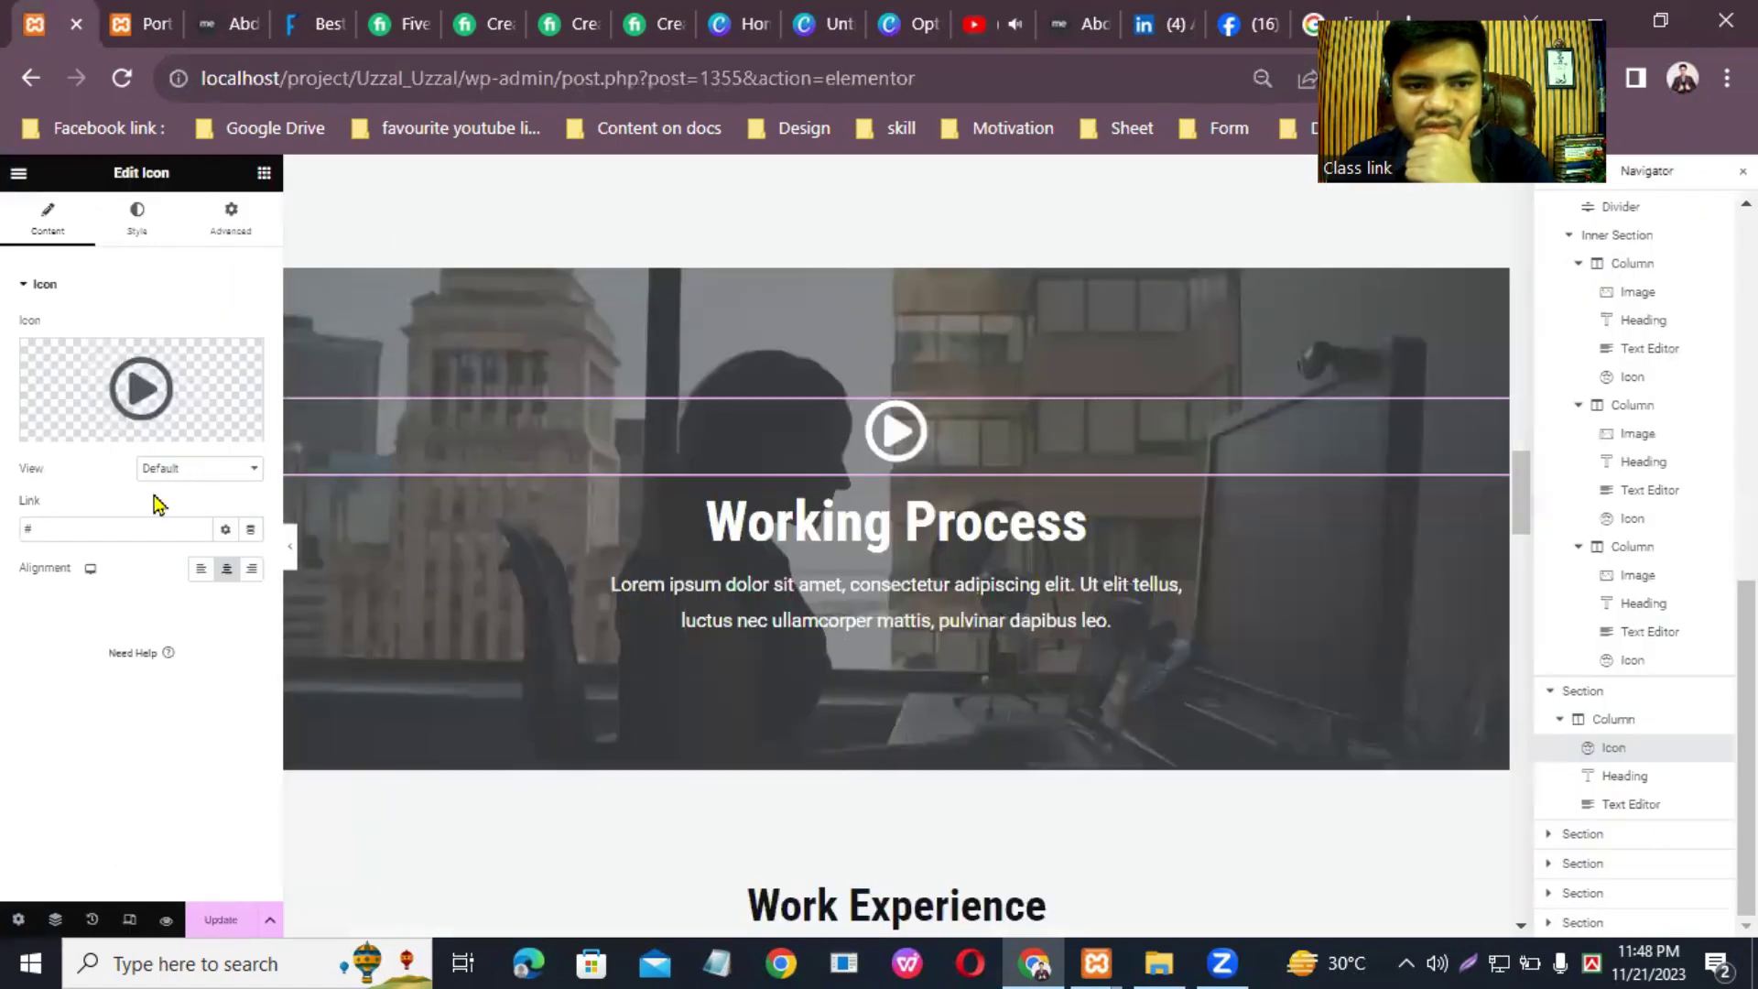
Step: Paste the YouTube video URL as the play icon's link and save the page
{"action": "right_click", "coordinate": [110, 527]}
{"action": "left_click", "coordinate": [176, 718]}
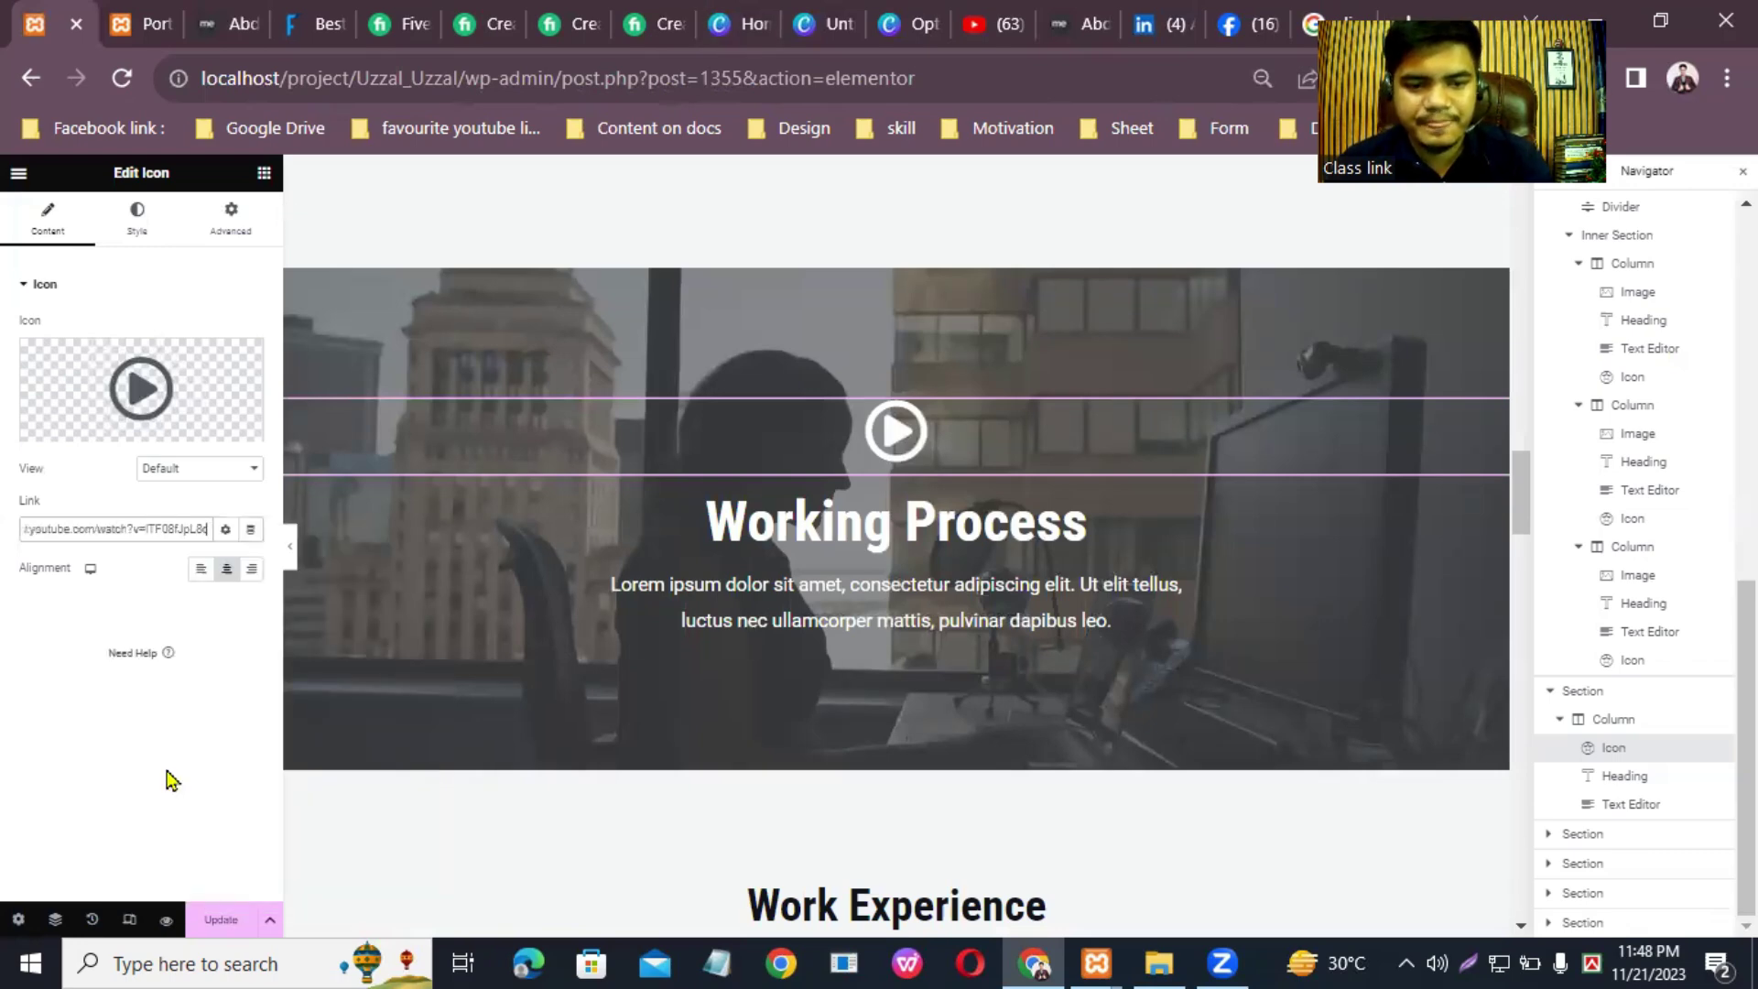
{"action": "key", "text": "ctrl+s"}
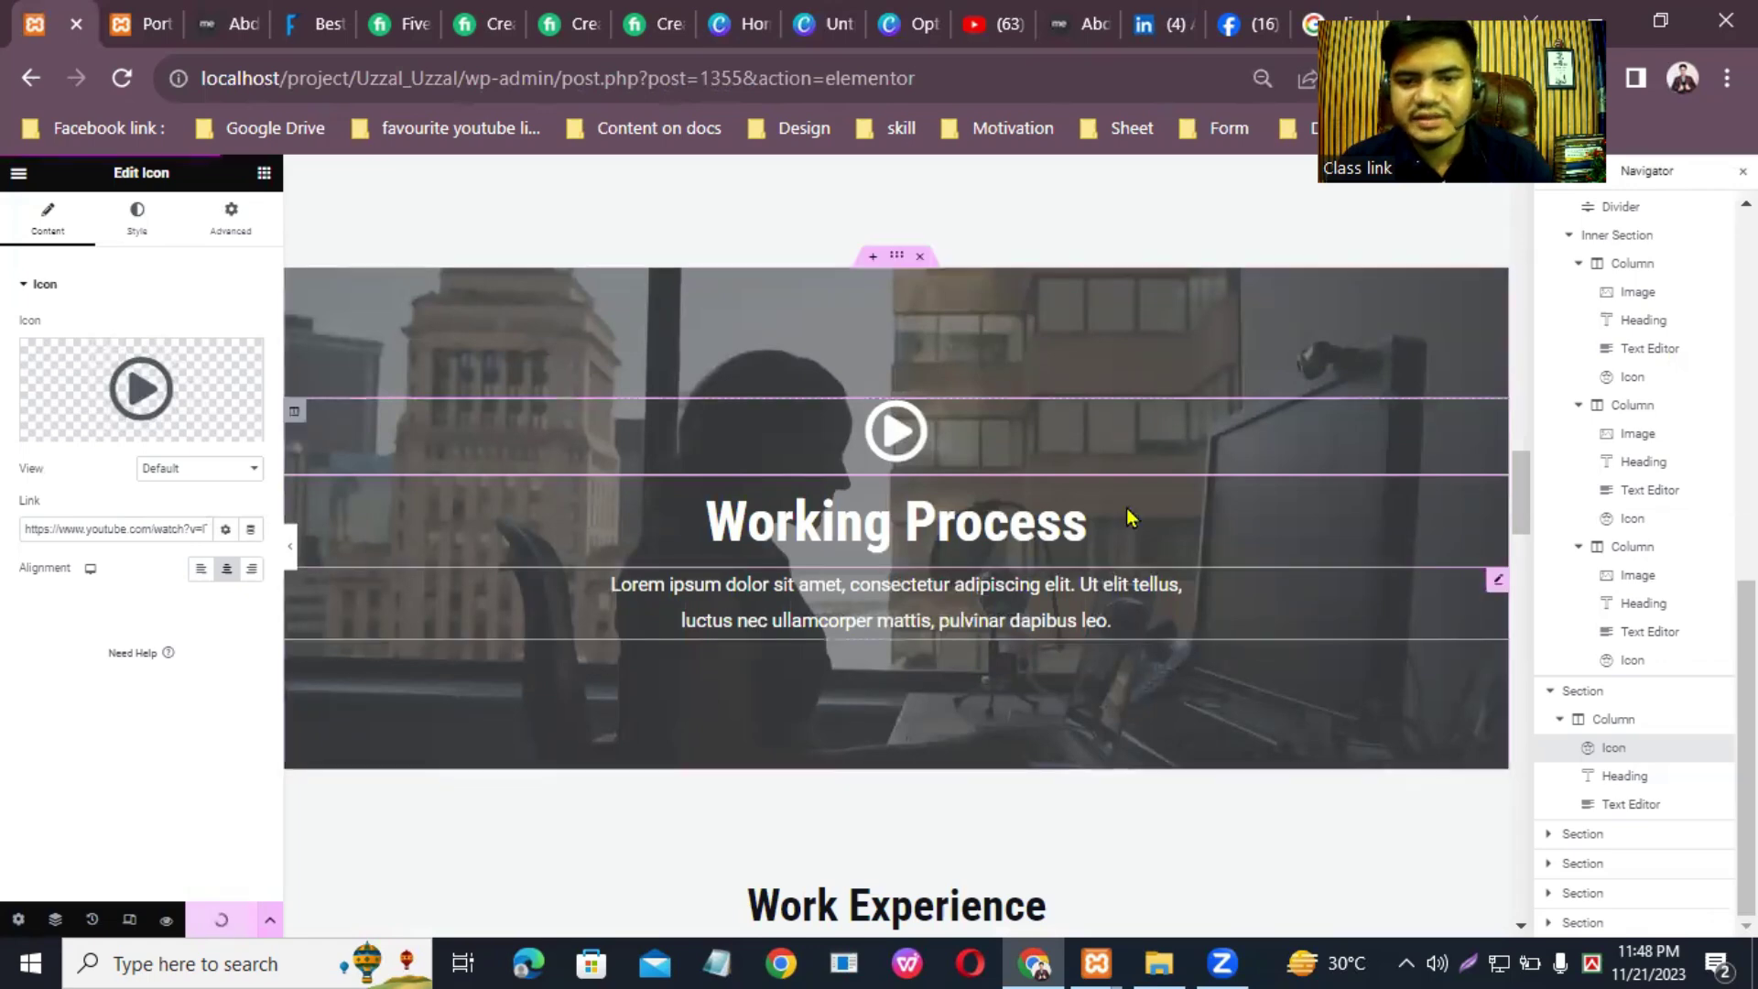
Step: Open the Working Process description text for editing and pause the YouTube lesson
{"action": "left_click", "coordinate": [1428, 560]}
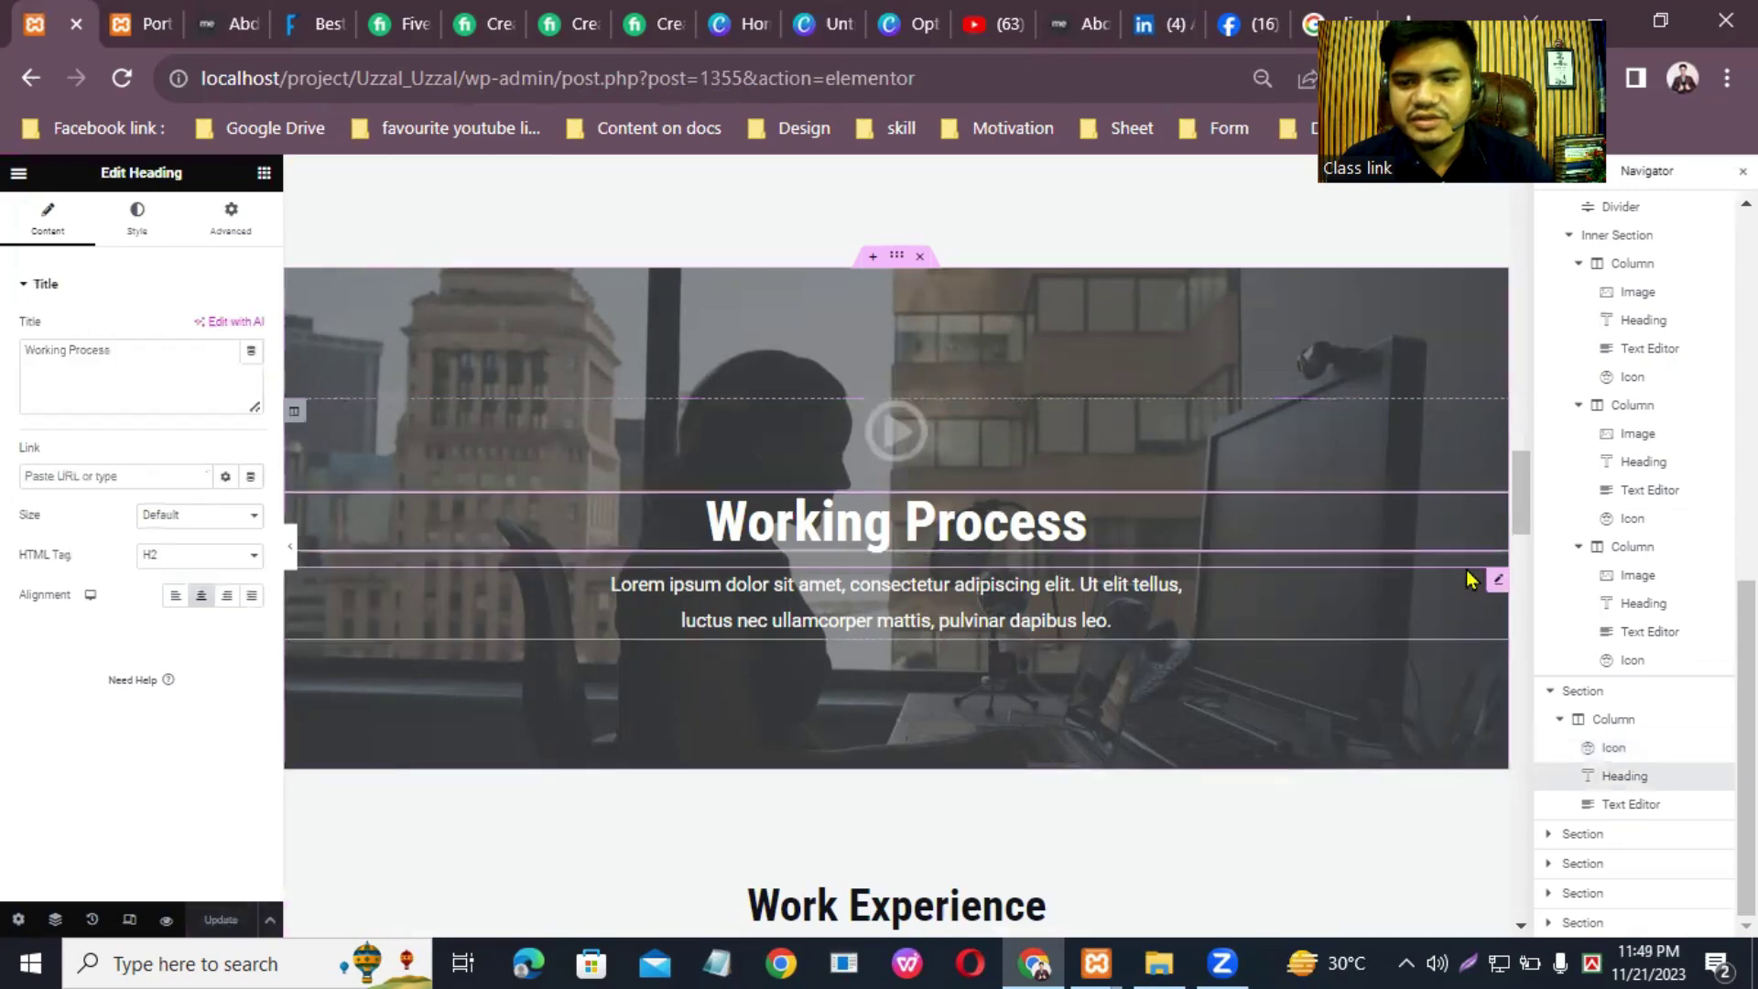
{"action": "left_click", "coordinate": [1503, 602]}
{"action": "scroll", "coordinate": [1044, 548], "scroll_direction": "up", "scroll_amount": 10}
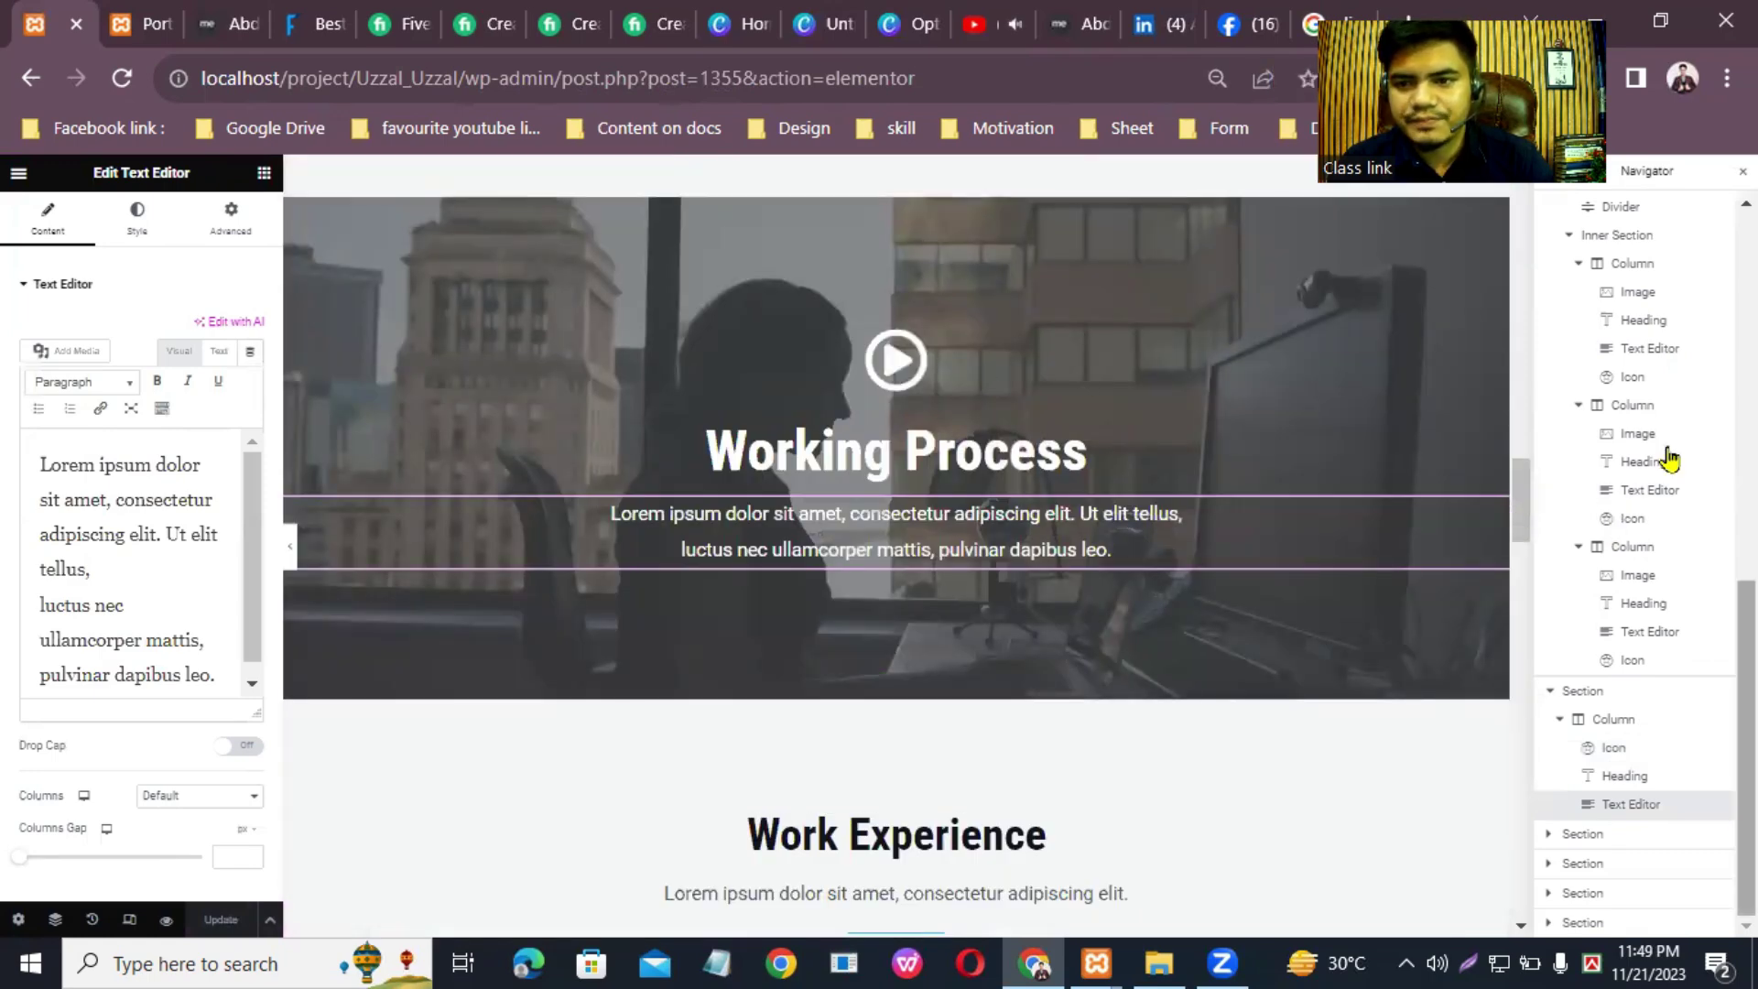
{"action": "scroll", "coordinate": [1524, 515], "scroll_direction": "down", "scroll_amount": 1}
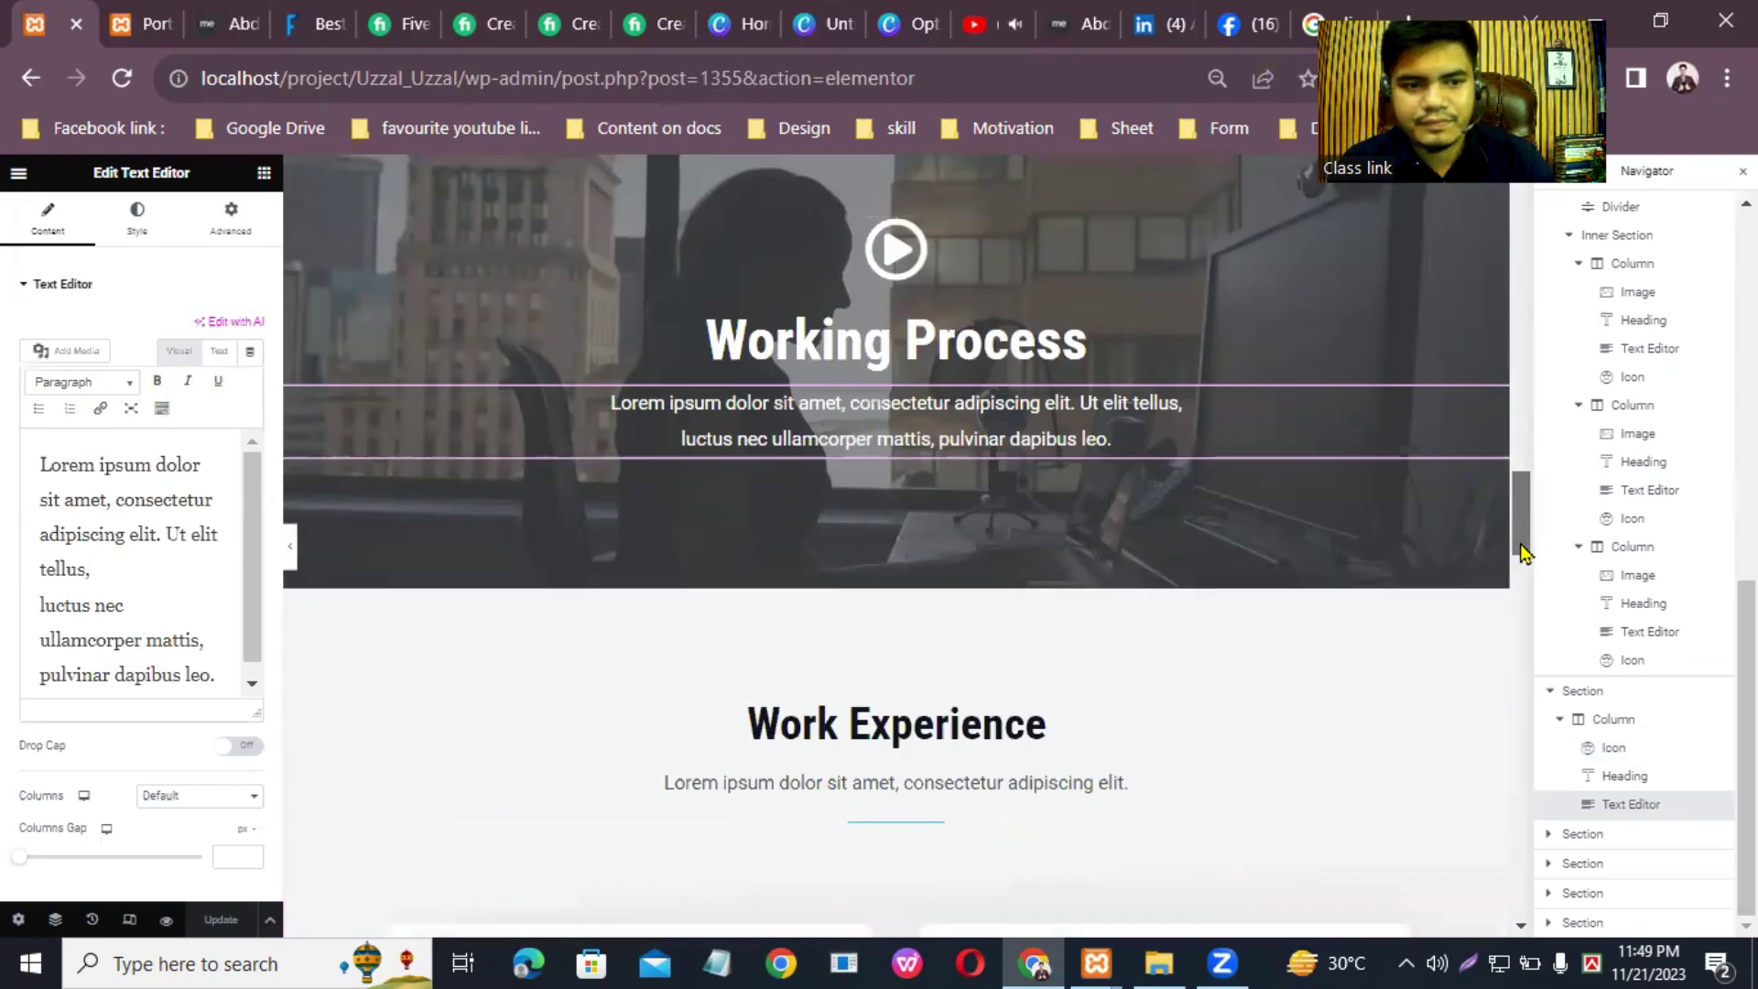
{"action": "scroll", "coordinate": [1484, 559], "scroll_direction": "down", "scroll_amount": 6}
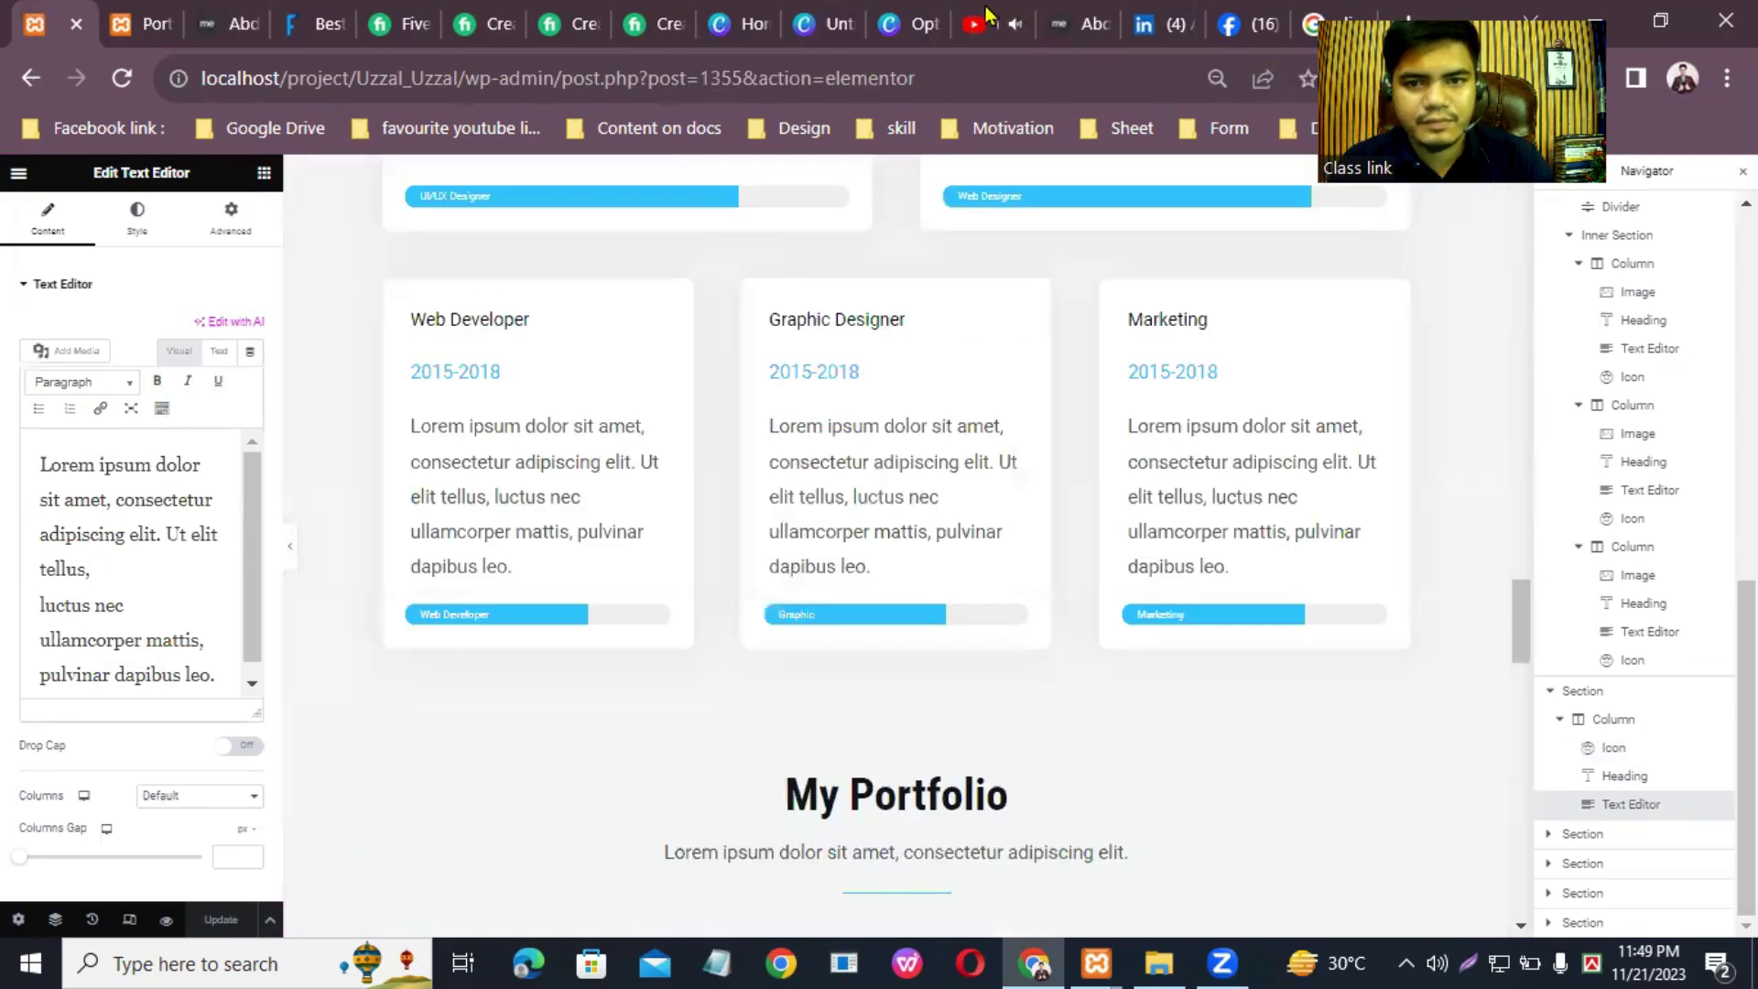
{"action": "left_click", "coordinate": [988, 15]}
{"action": "left_click", "coordinate": [731, 293]}
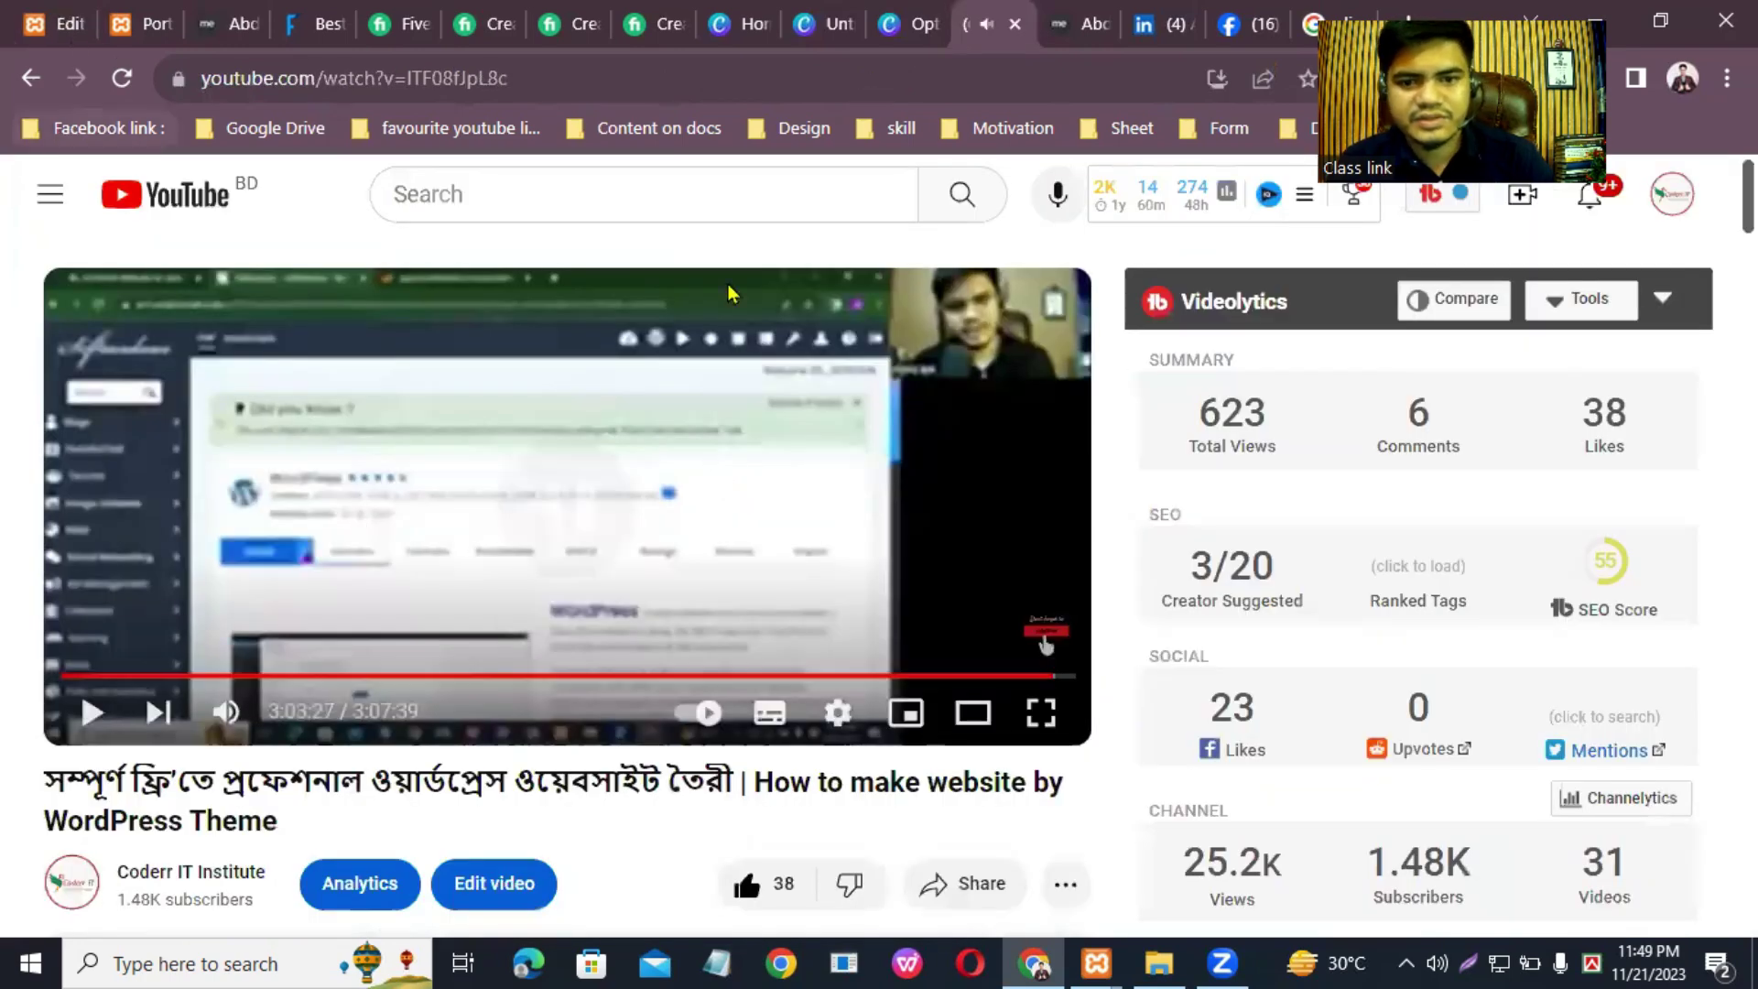
{"action": "key", "text": "ctrl+1"}
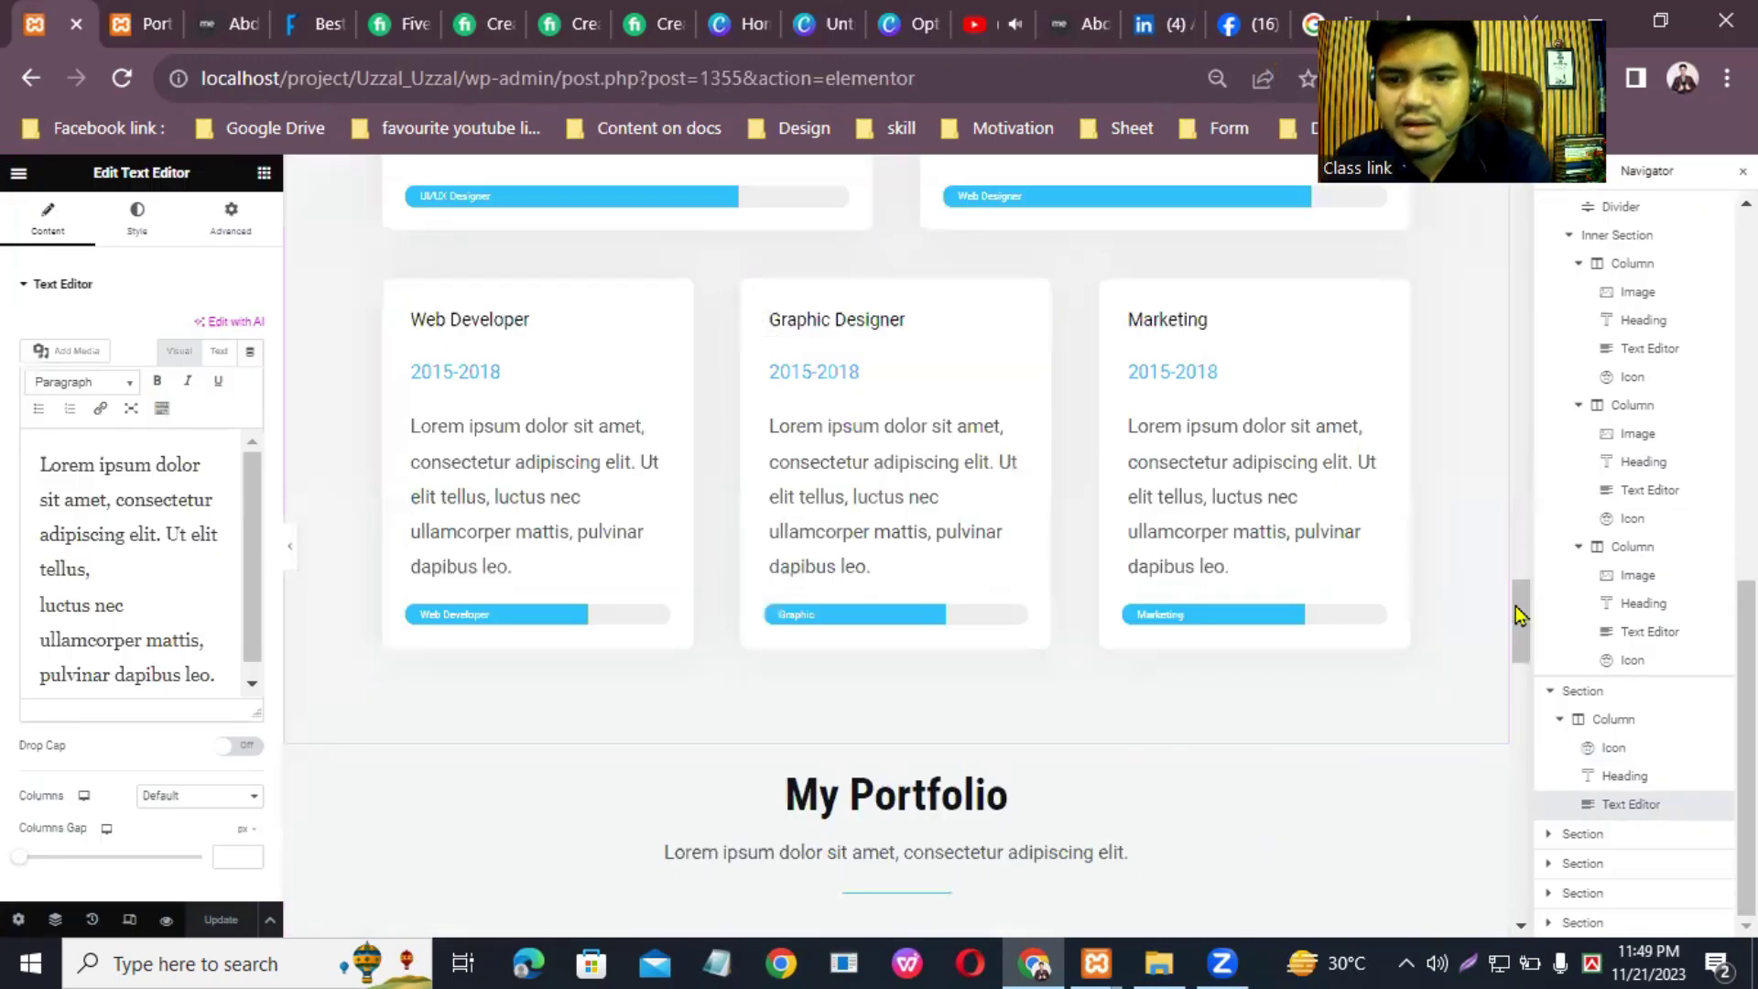
{"action": "scroll", "coordinate": [1520, 559], "scroll_direction": "up", "scroll_amount": 8}
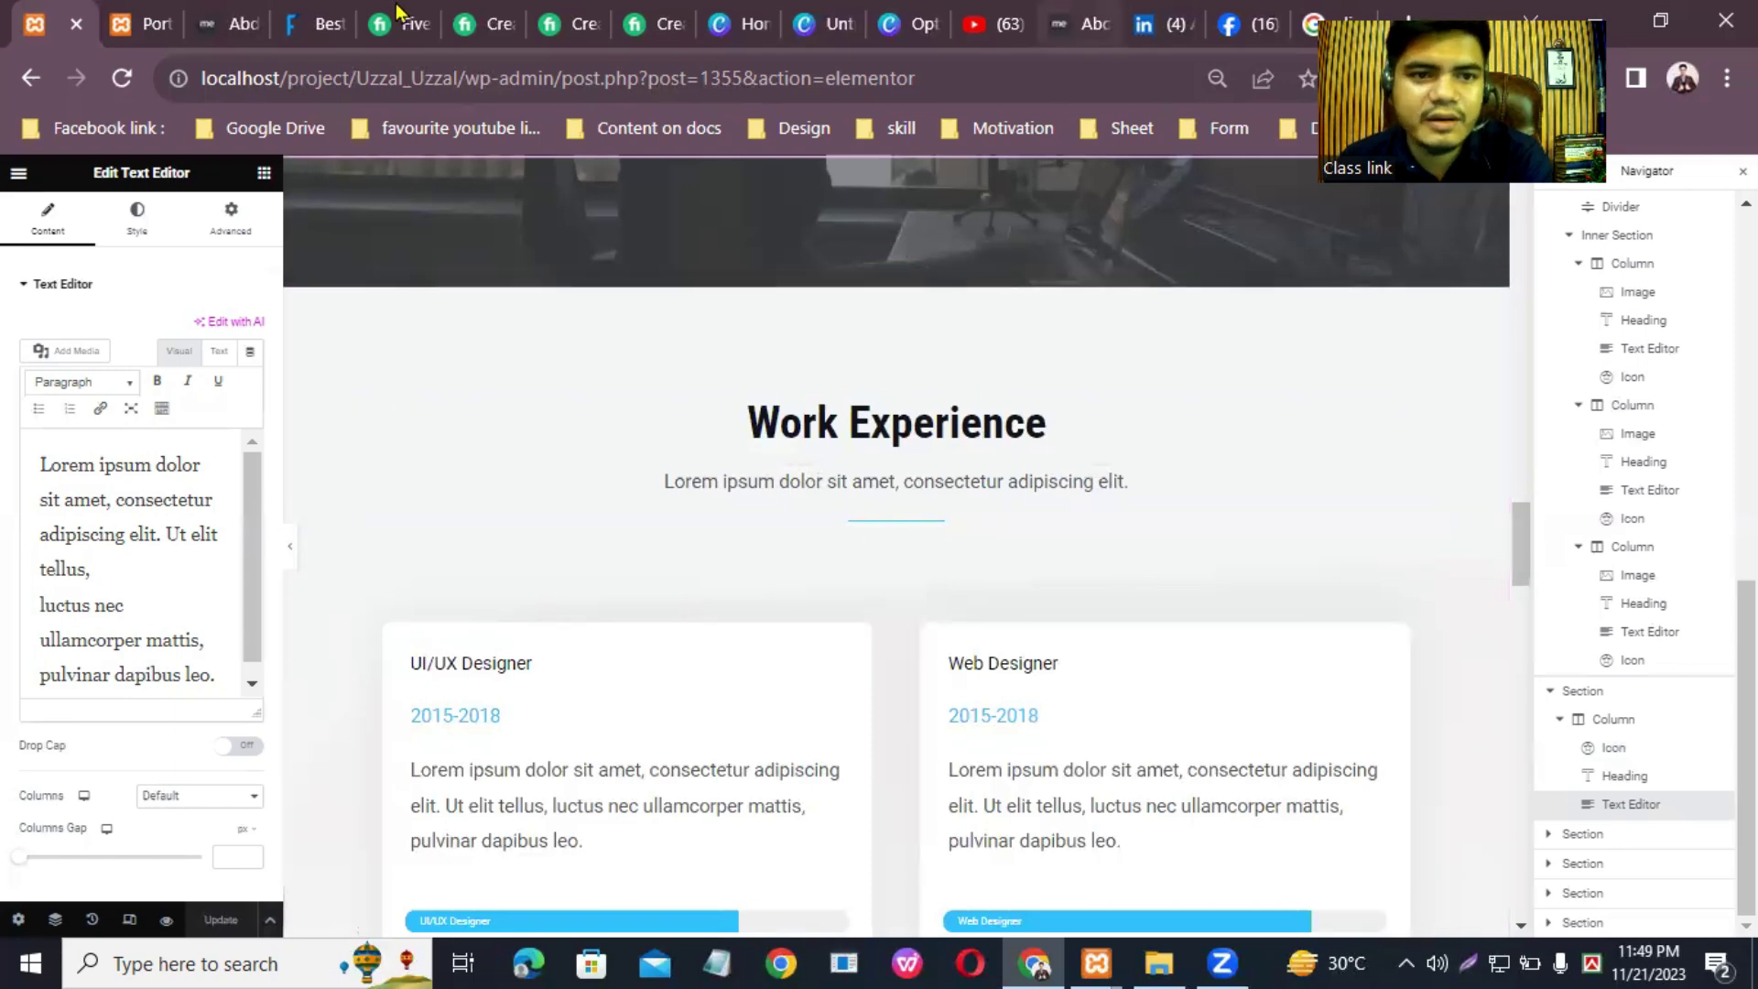
Step: Scroll through the mdfarukkhan.com reference home page
{"action": "left_click", "coordinate": [312, 24]}
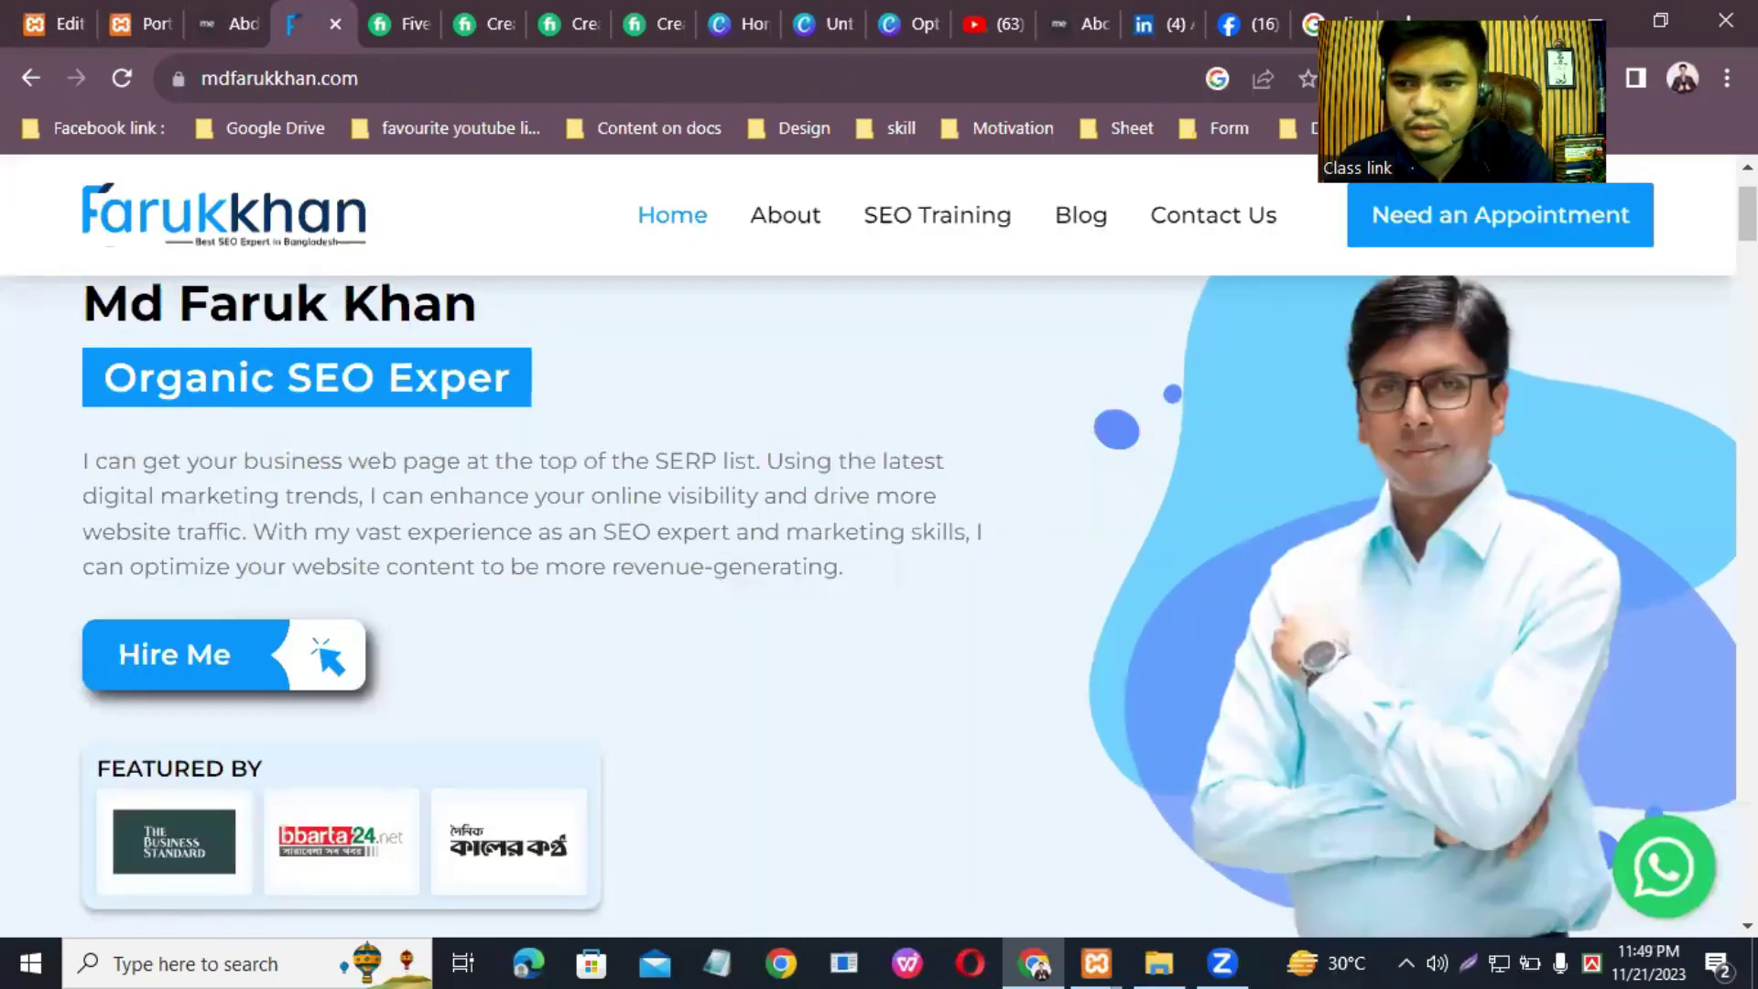
{"action": "scroll", "coordinate": [1031, 543], "scroll_direction": "down", "scroll_amount": 6}
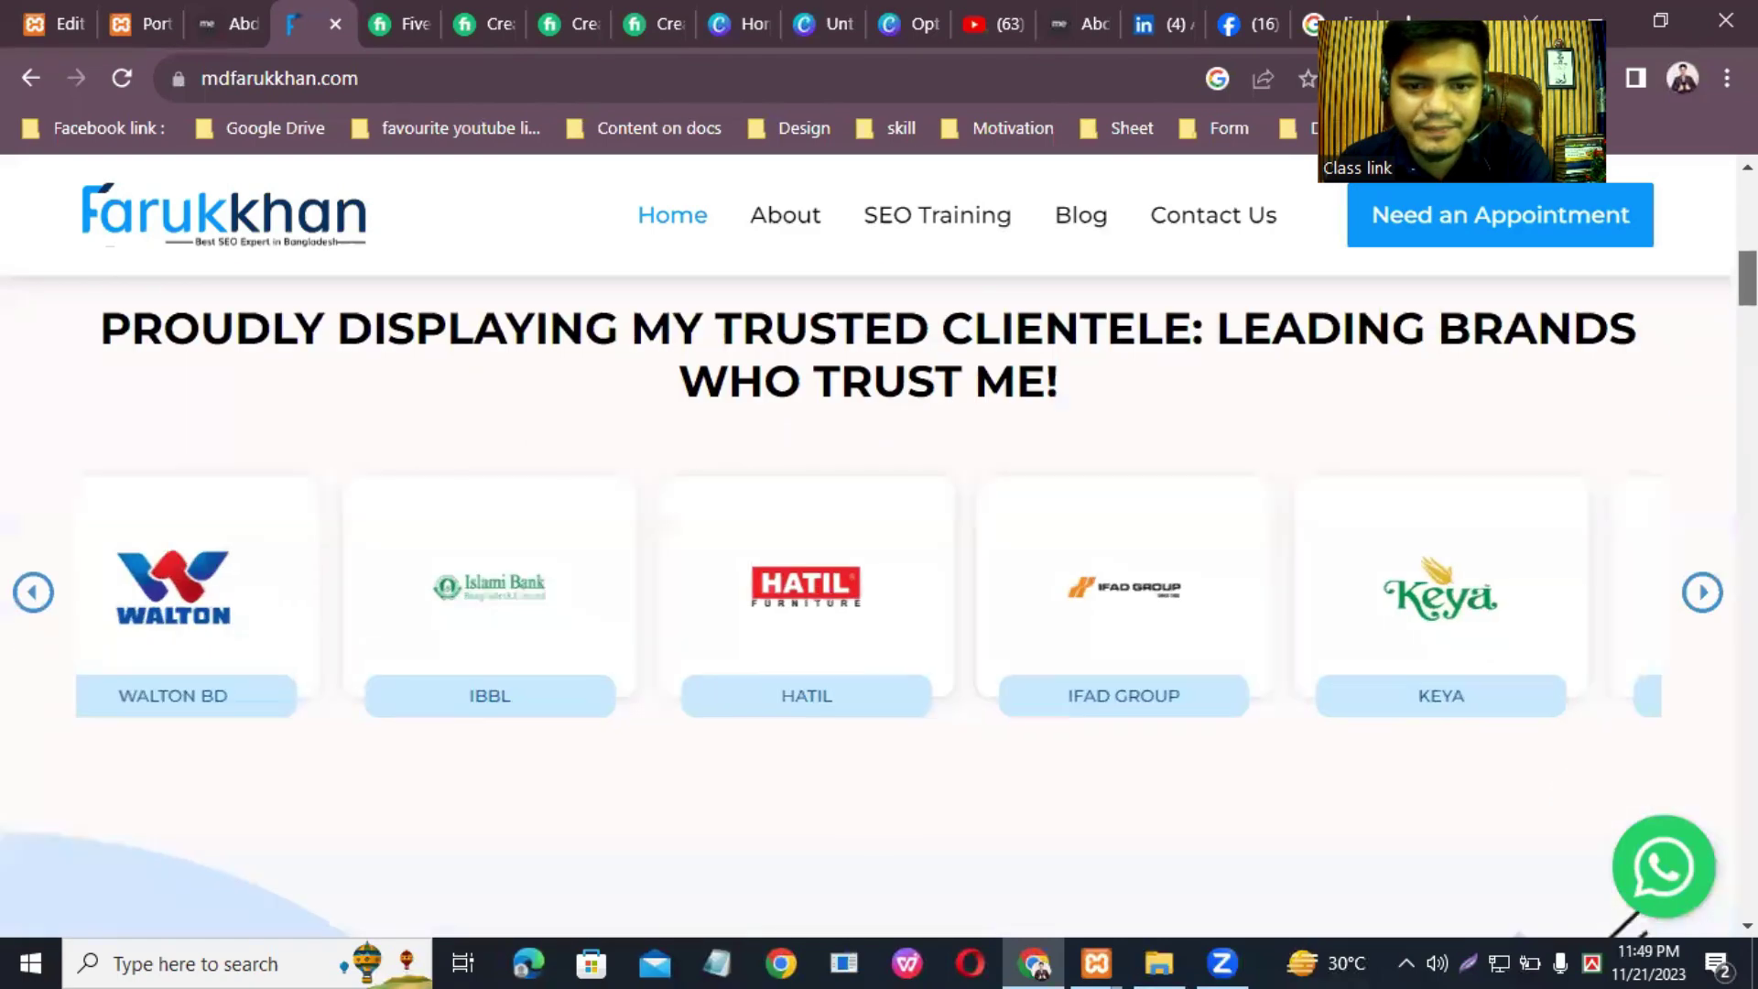
{"action": "scroll", "coordinate": [879, 604], "scroll_direction": "down", "scroll_amount": 10}
{"action": "scroll", "coordinate": [878, 607], "scroll_direction": "down", "scroll_amount": 3}
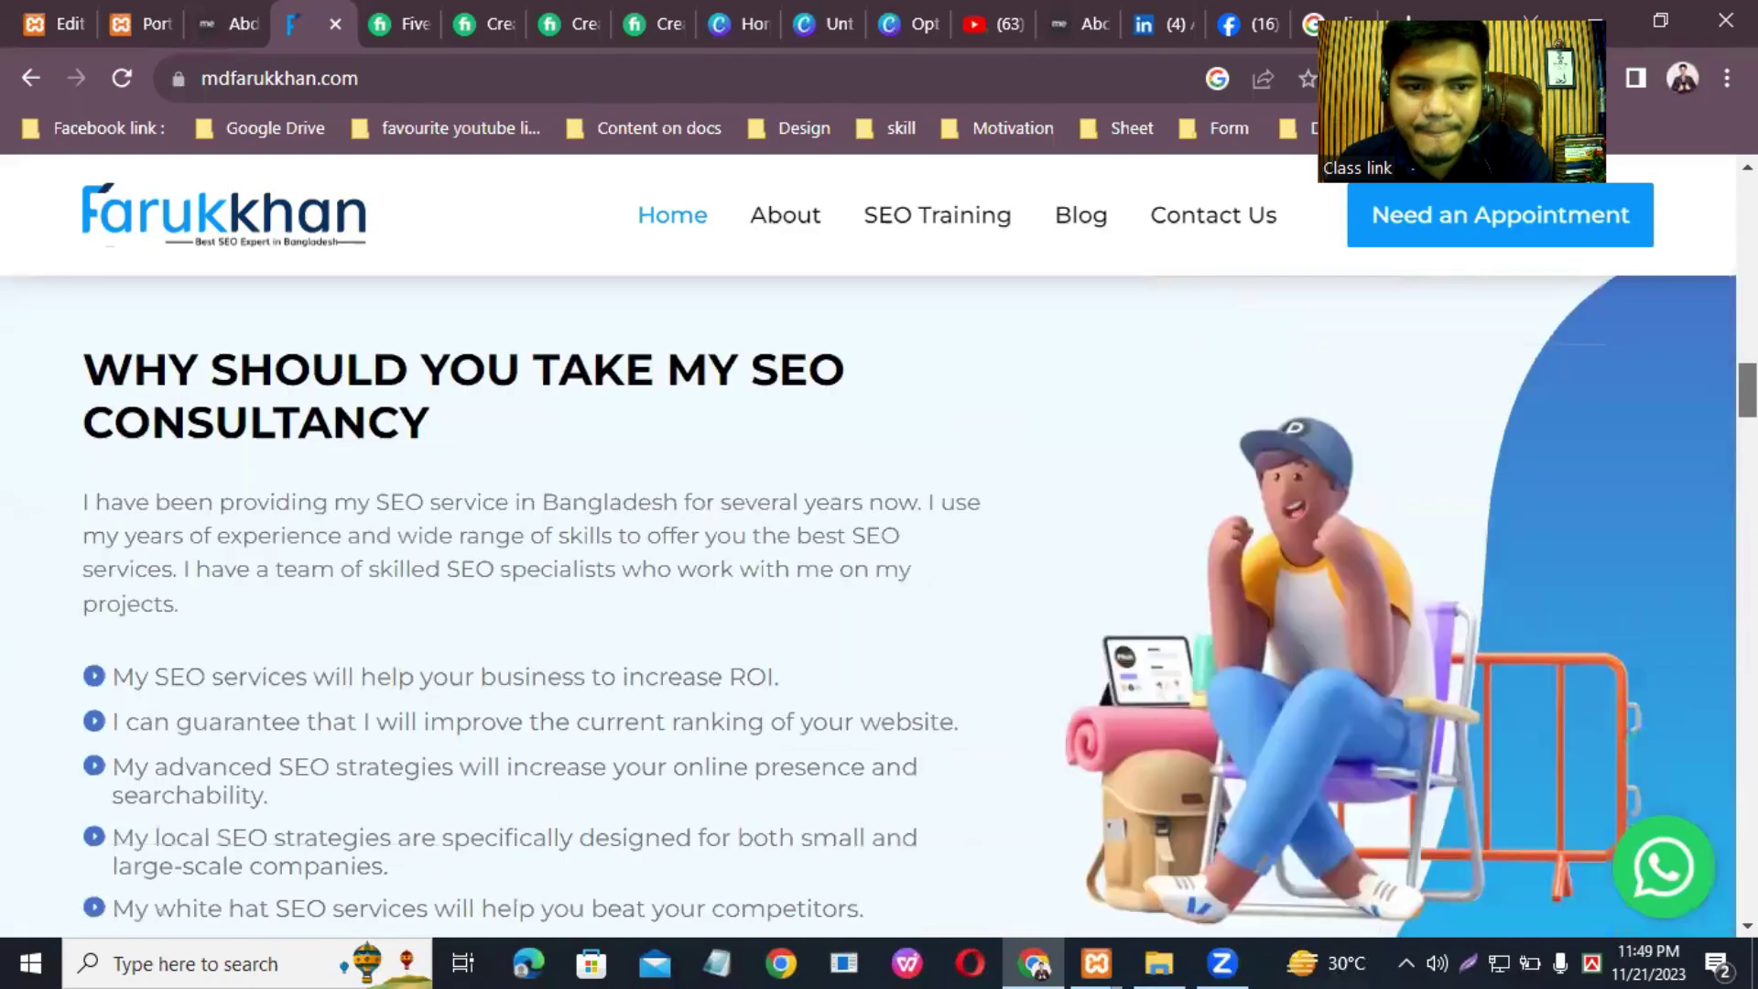
{"action": "scroll", "coordinate": [879, 604], "scroll_direction": "down", "scroll_amount": 6}
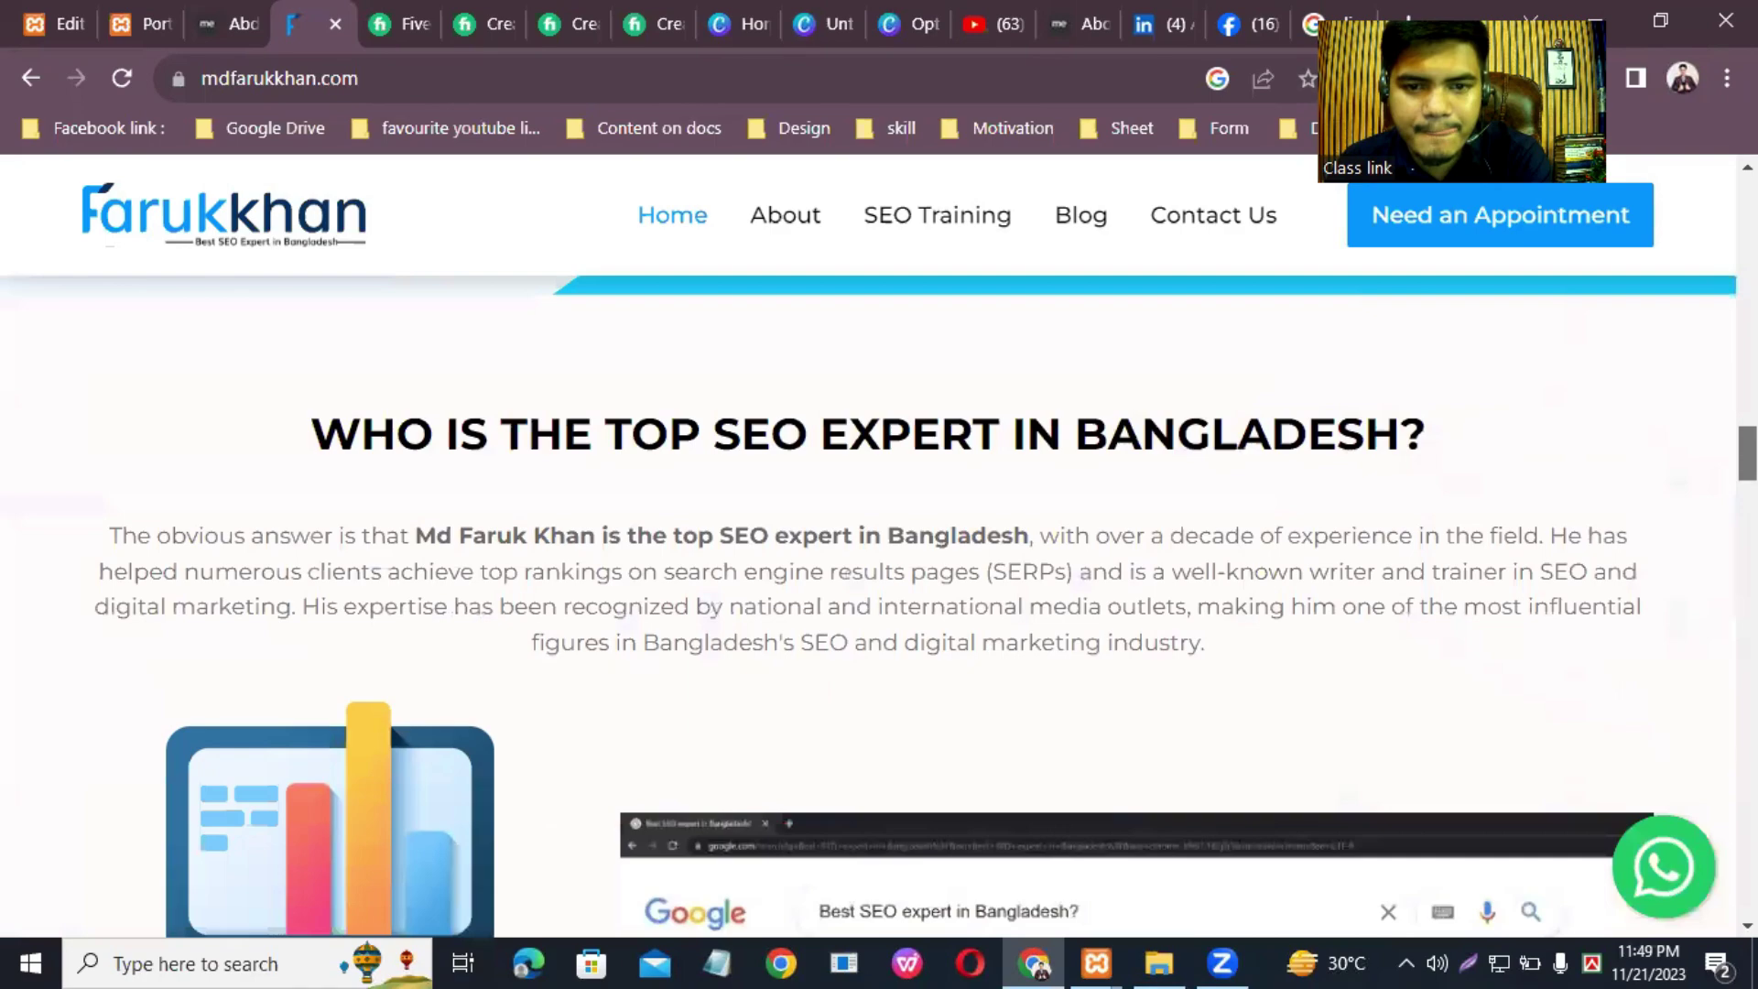
{"action": "scroll", "coordinate": [879, 604], "scroll_direction": "down", "scroll_amount": 12}
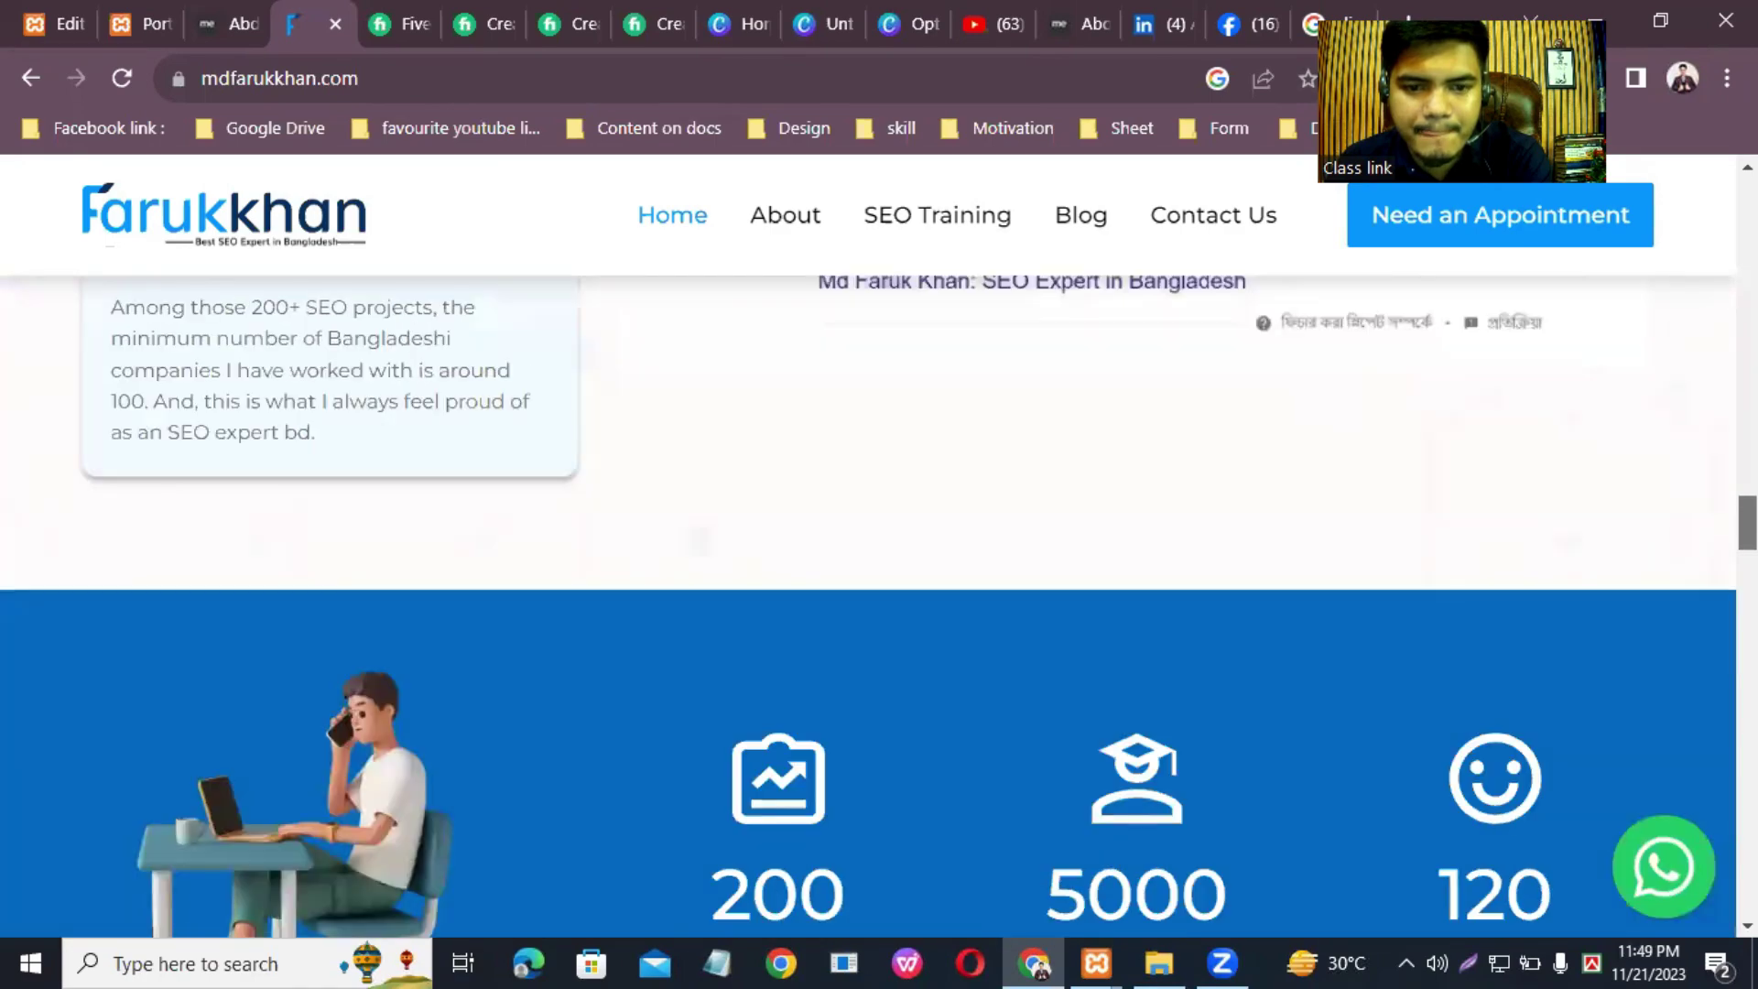
{"action": "scroll", "coordinate": [879, 607], "scroll_direction": "down", "scroll_amount": 8}
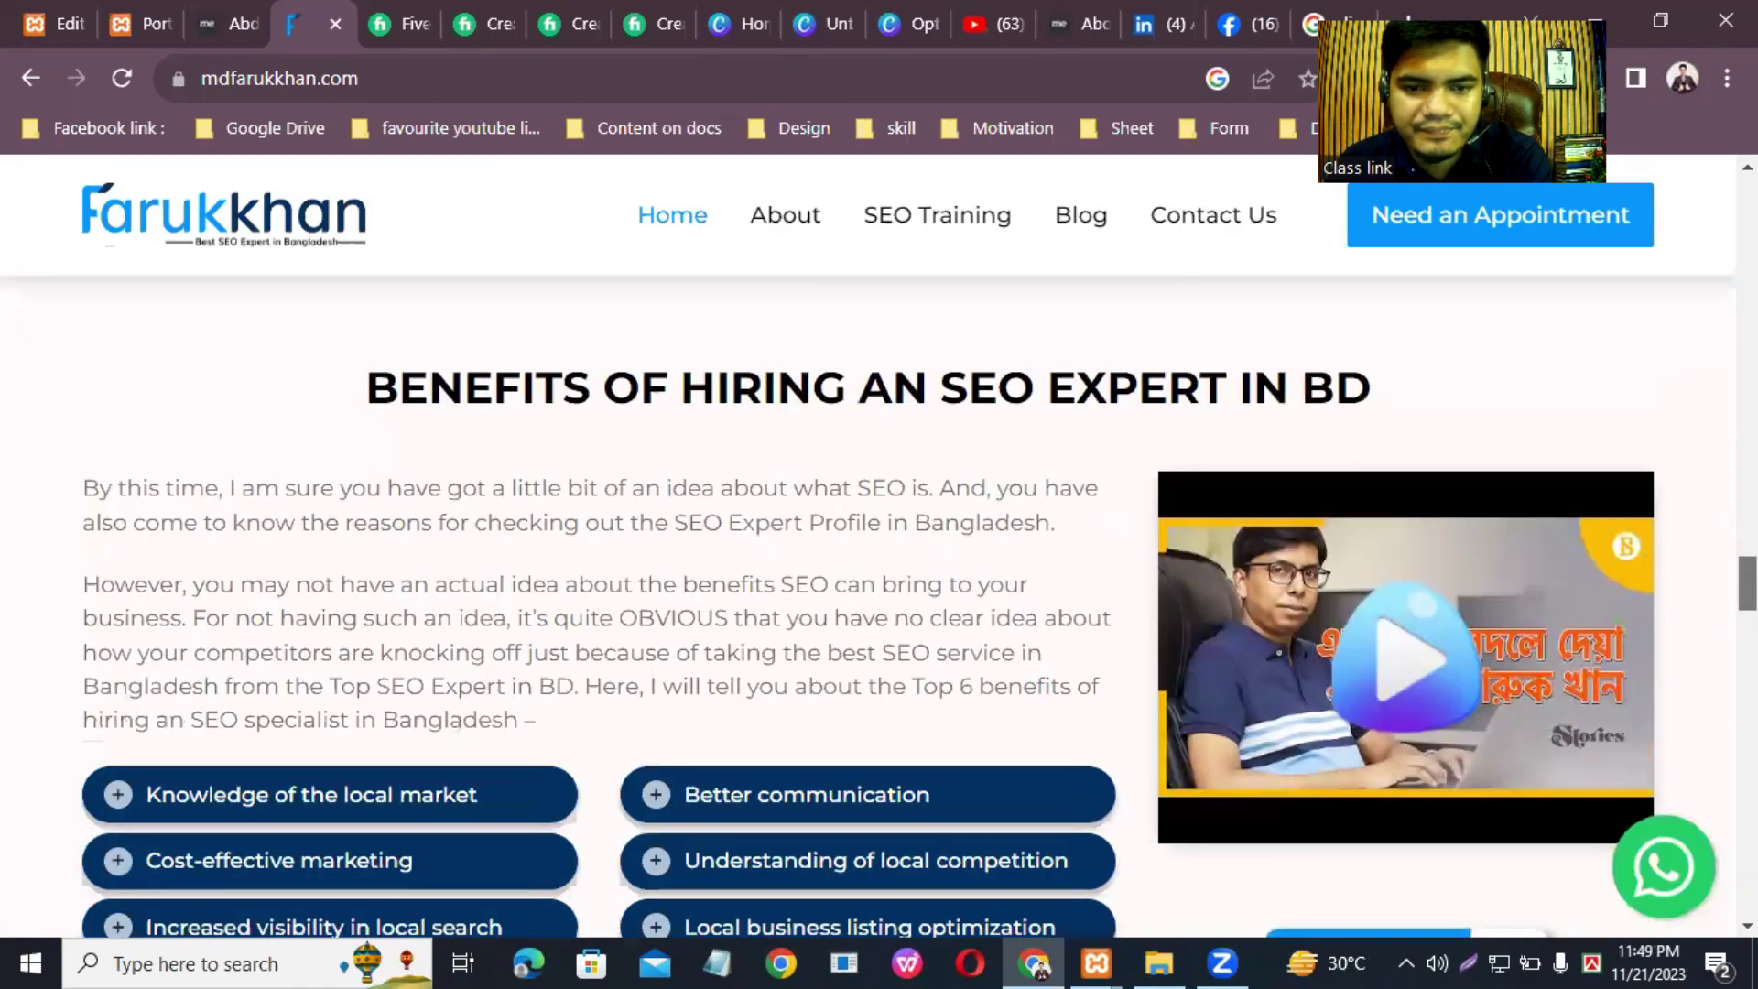
{"action": "scroll", "coordinate": [879, 604], "scroll_direction": "down", "scroll_amount": 9}
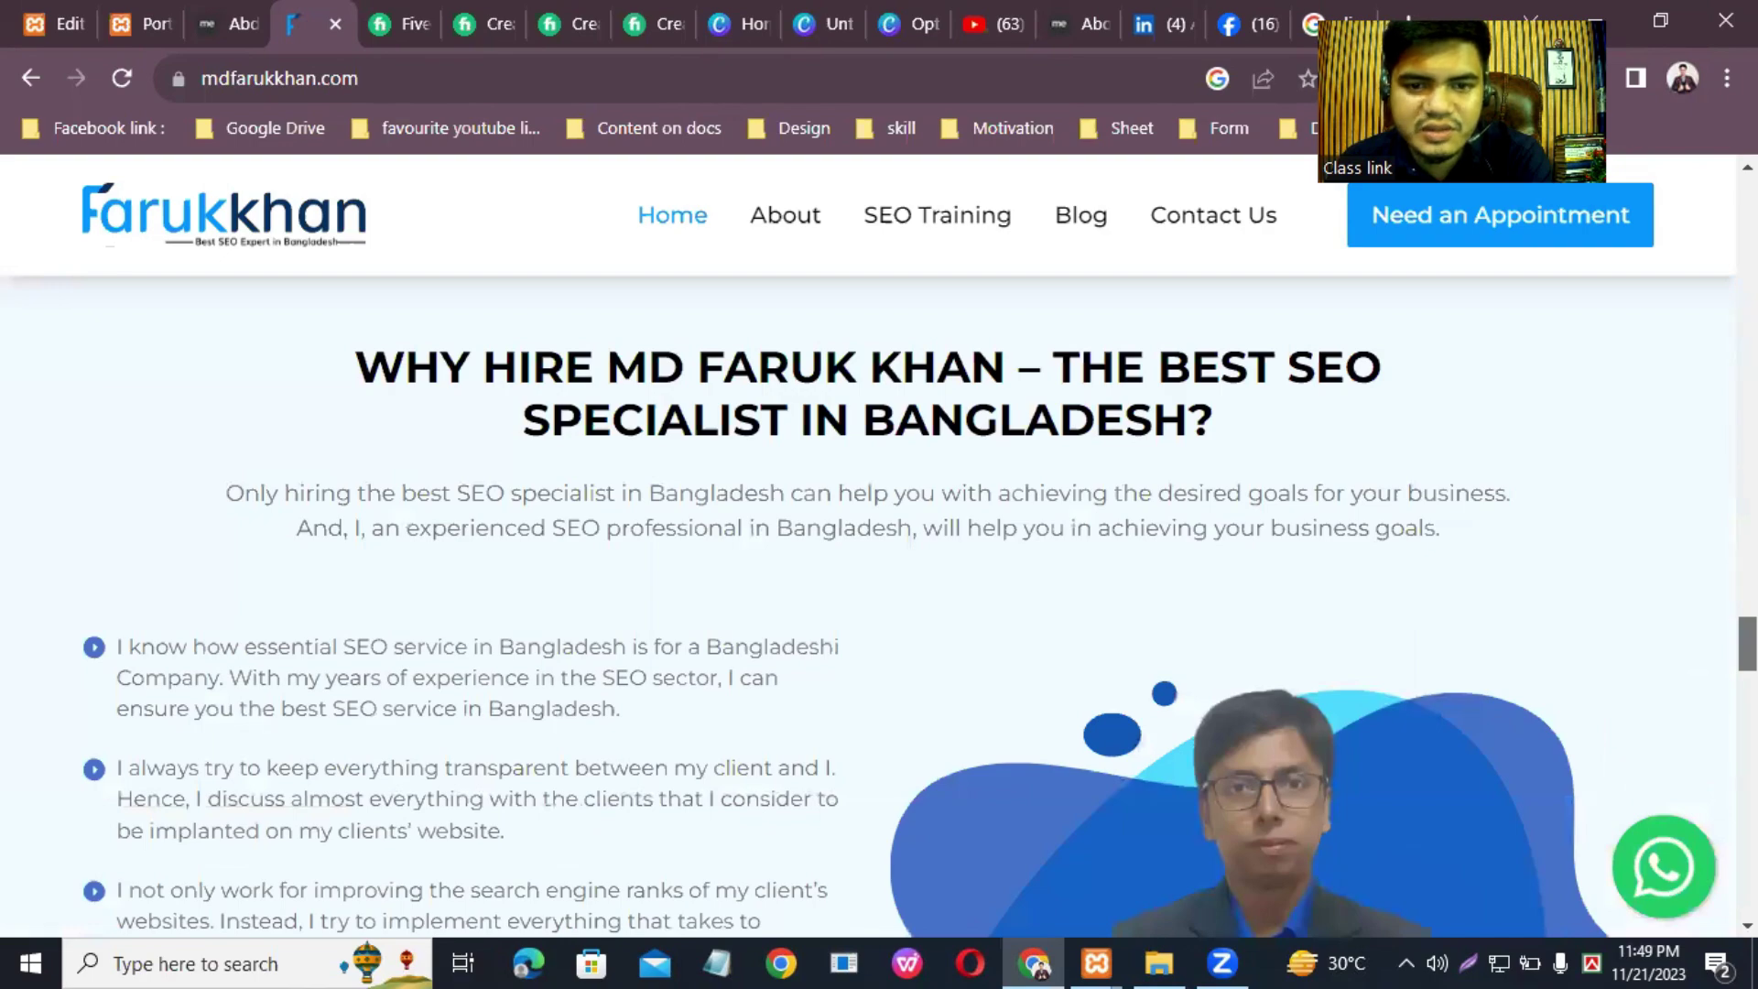
{"action": "scroll", "coordinate": [879, 604], "scroll_direction": "down", "scroll_amount": 12}
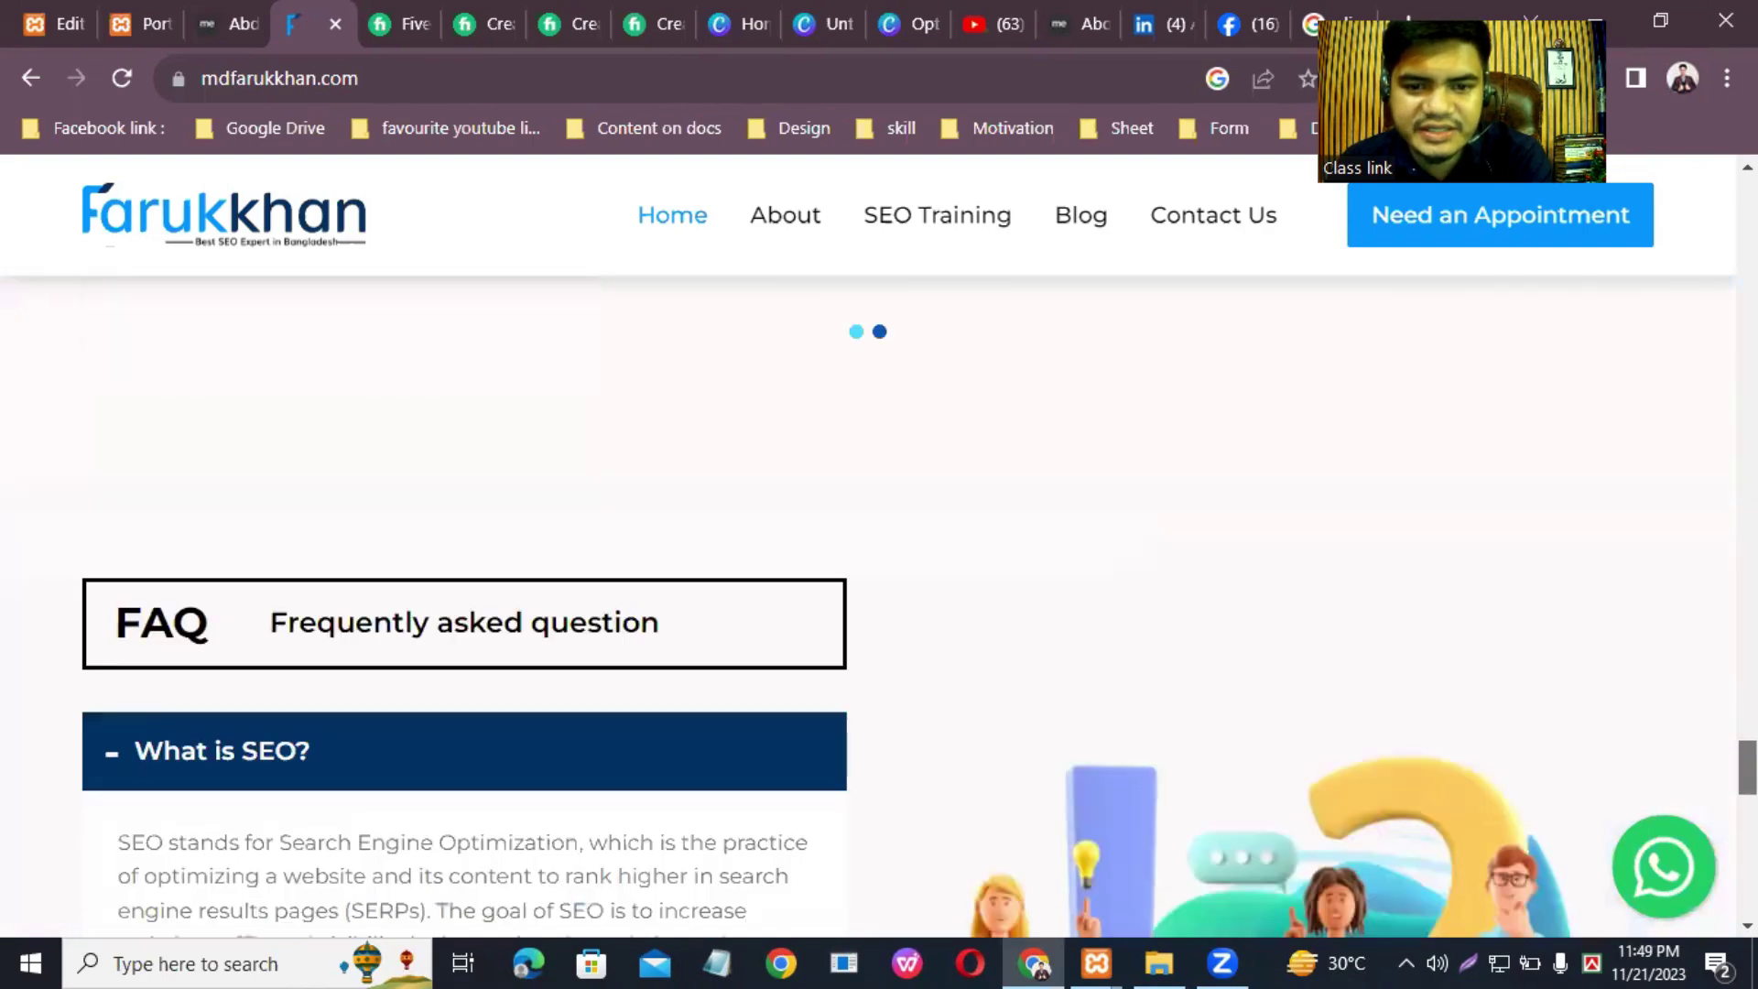
{"action": "scroll", "coordinate": [879, 605], "scroll_direction": "down", "scroll_amount": 6}
{"action": "scroll", "coordinate": [879, 604], "scroll_direction": "up", "scroll_amount": 15}
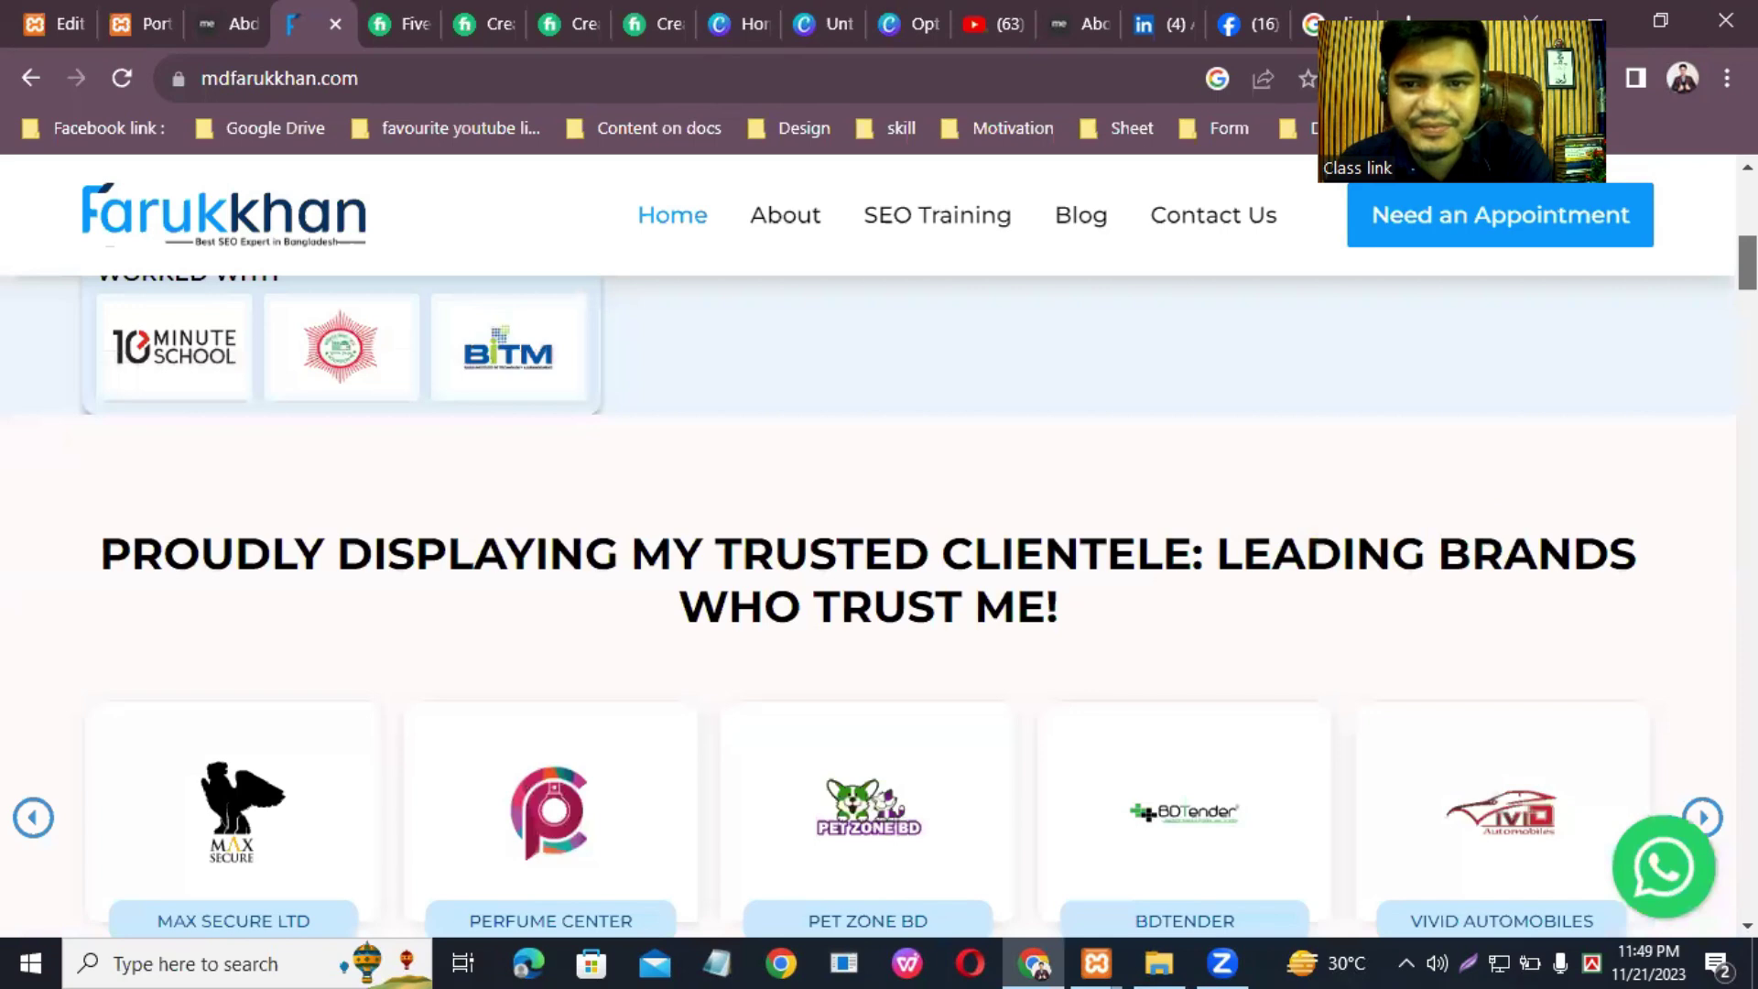
{"action": "scroll", "coordinate": [879, 604], "scroll_direction": "up", "scroll_amount": 5}
Step: Go via Contact Us to the About page and scroll to Work Experience
{"action": "left_click", "coordinate": [1235, 240]}
{"action": "scroll", "coordinate": [1451, 345], "scroll_direction": "down", "scroll_amount": 10}
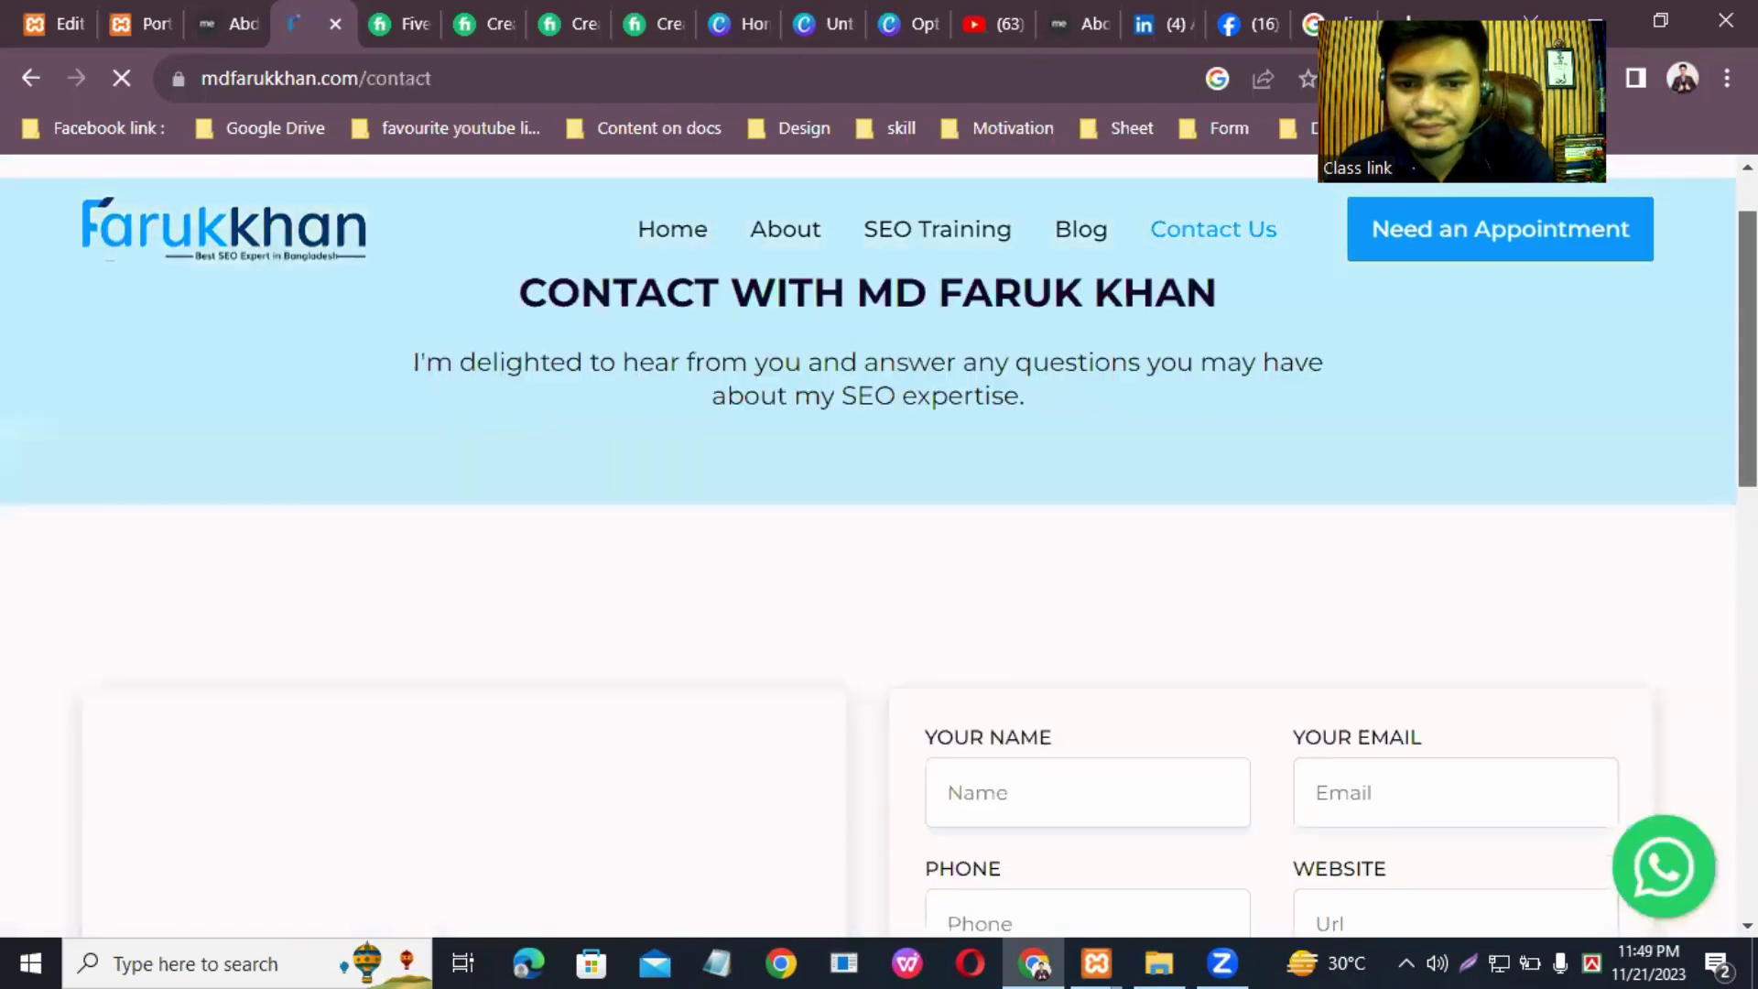
{"action": "scroll", "coordinate": [1452, 345], "scroll_direction": "up", "scroll_amount": 10}
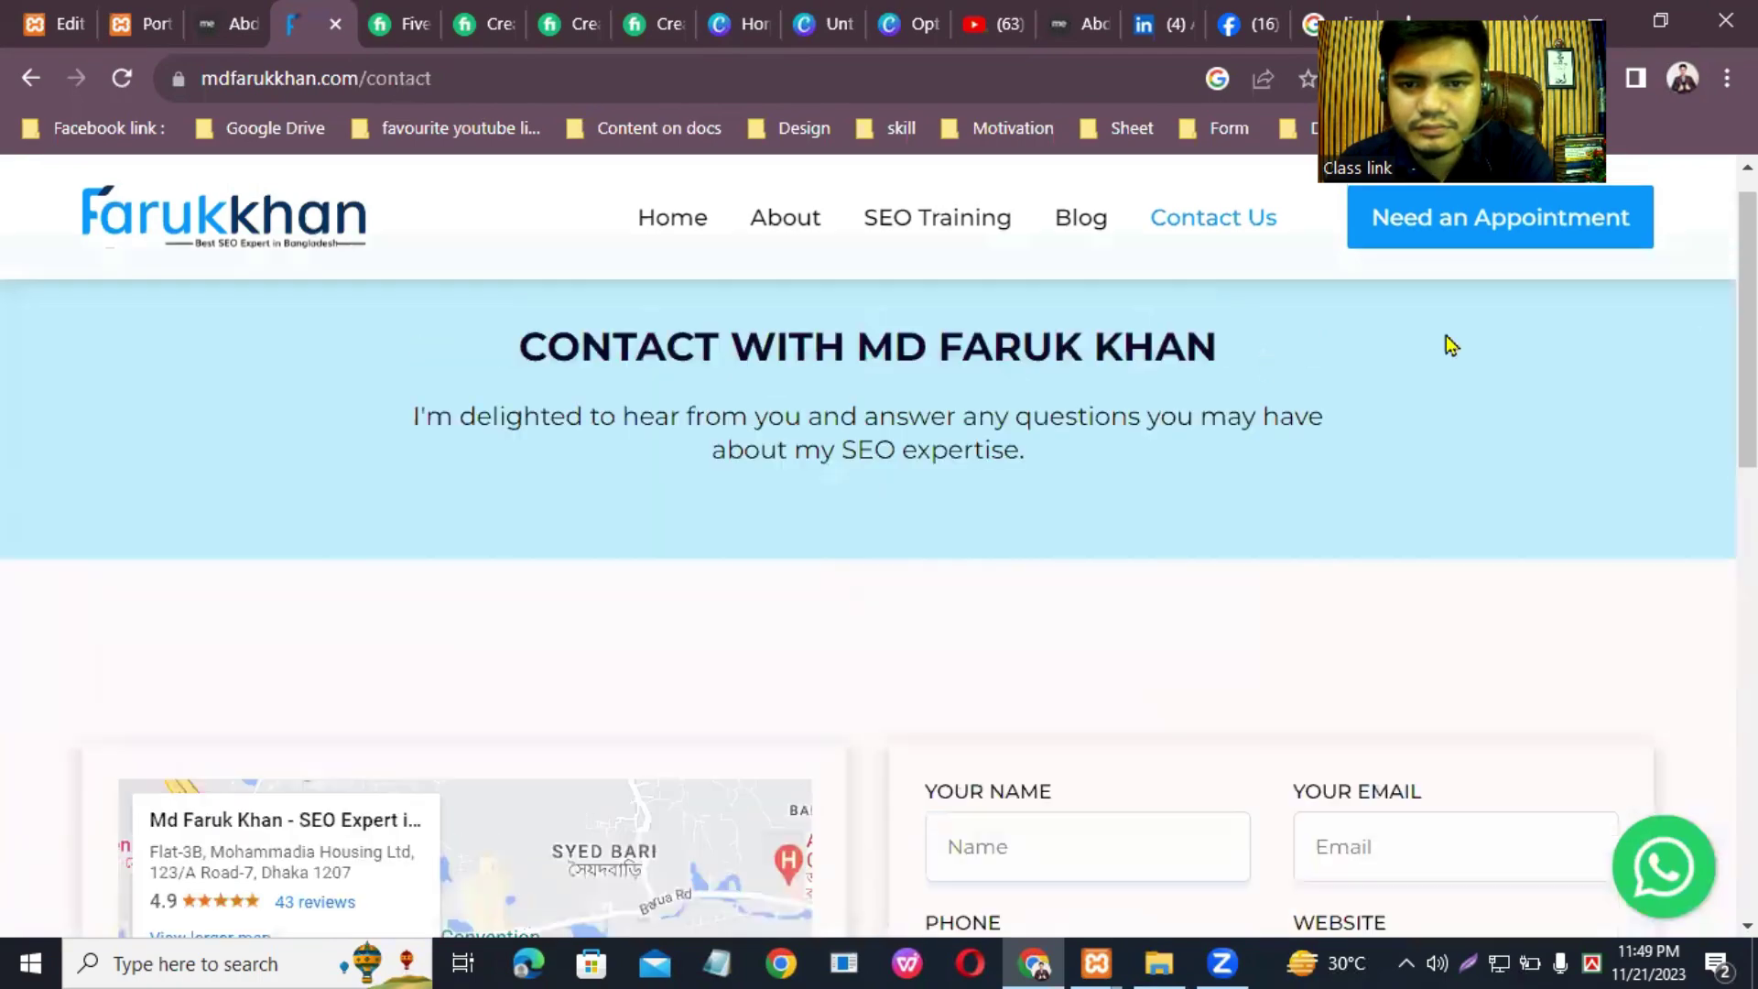
{"action": "left_click", "coordinate": [793, 248]}
{"action": "scroll", "coordinate": [112, 502], "scroll_direction": "down", "scroll_amount": 8}
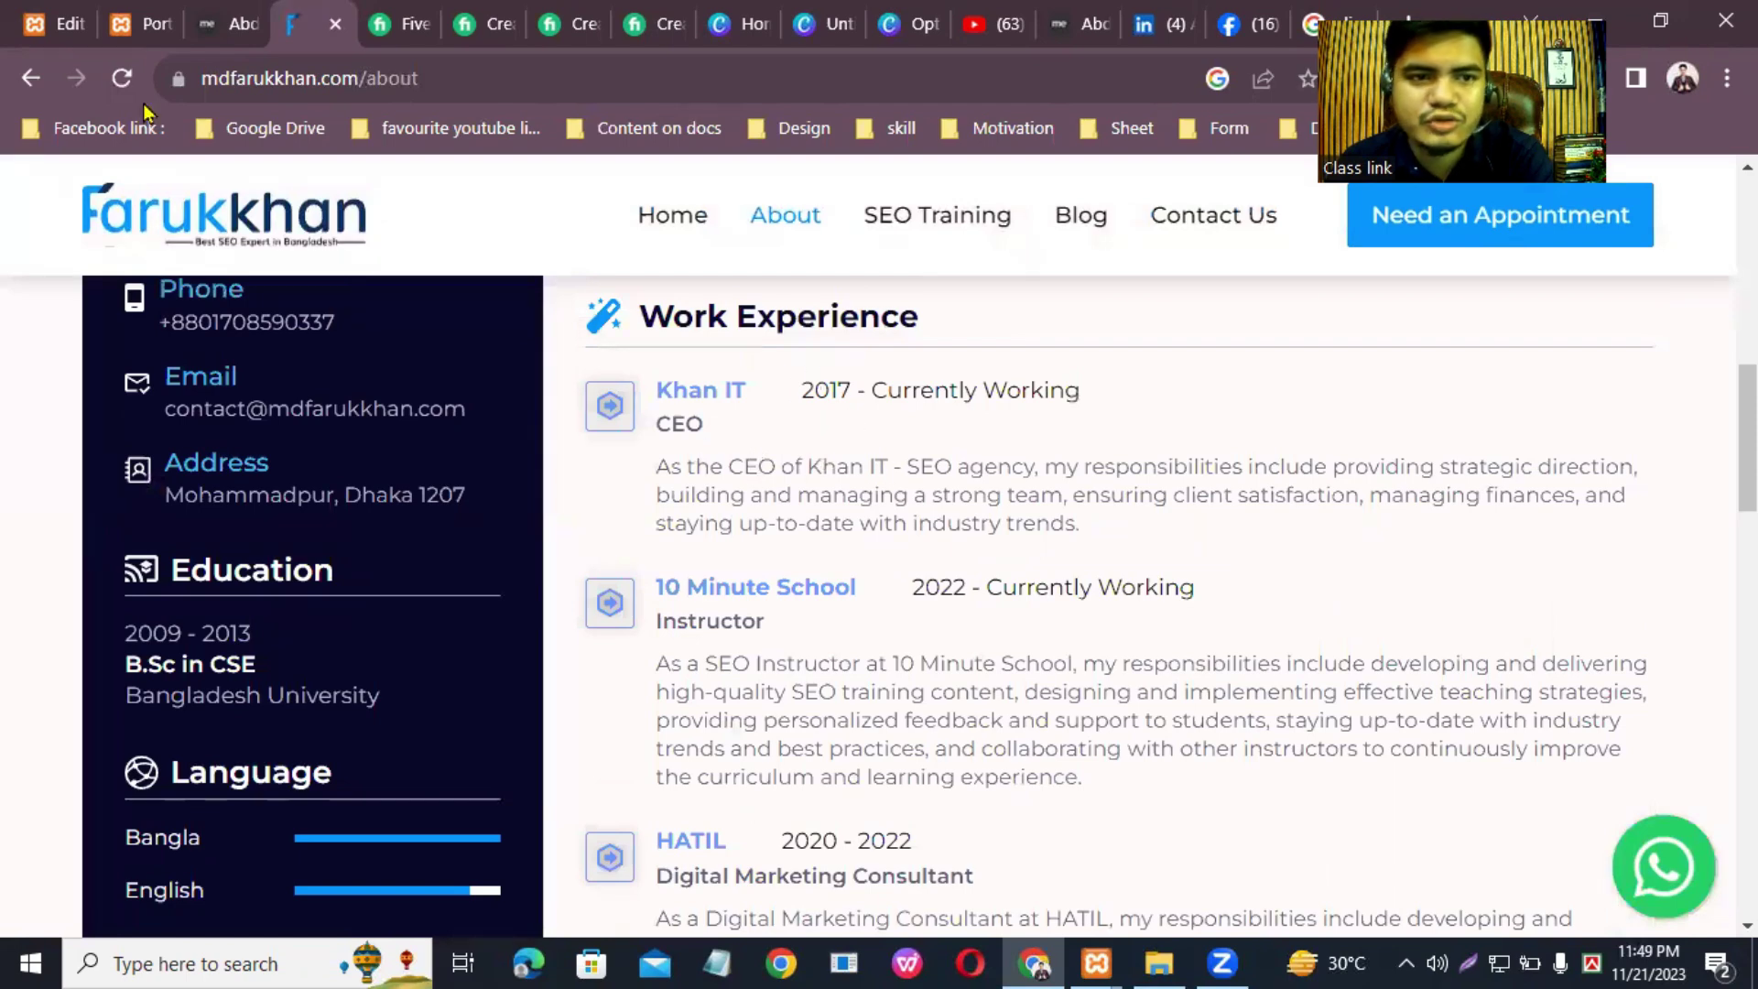
Step: Copy the Khan IT CEO job description from the reference About page
{"action": "left_click", "coordinate": [62, 21]}
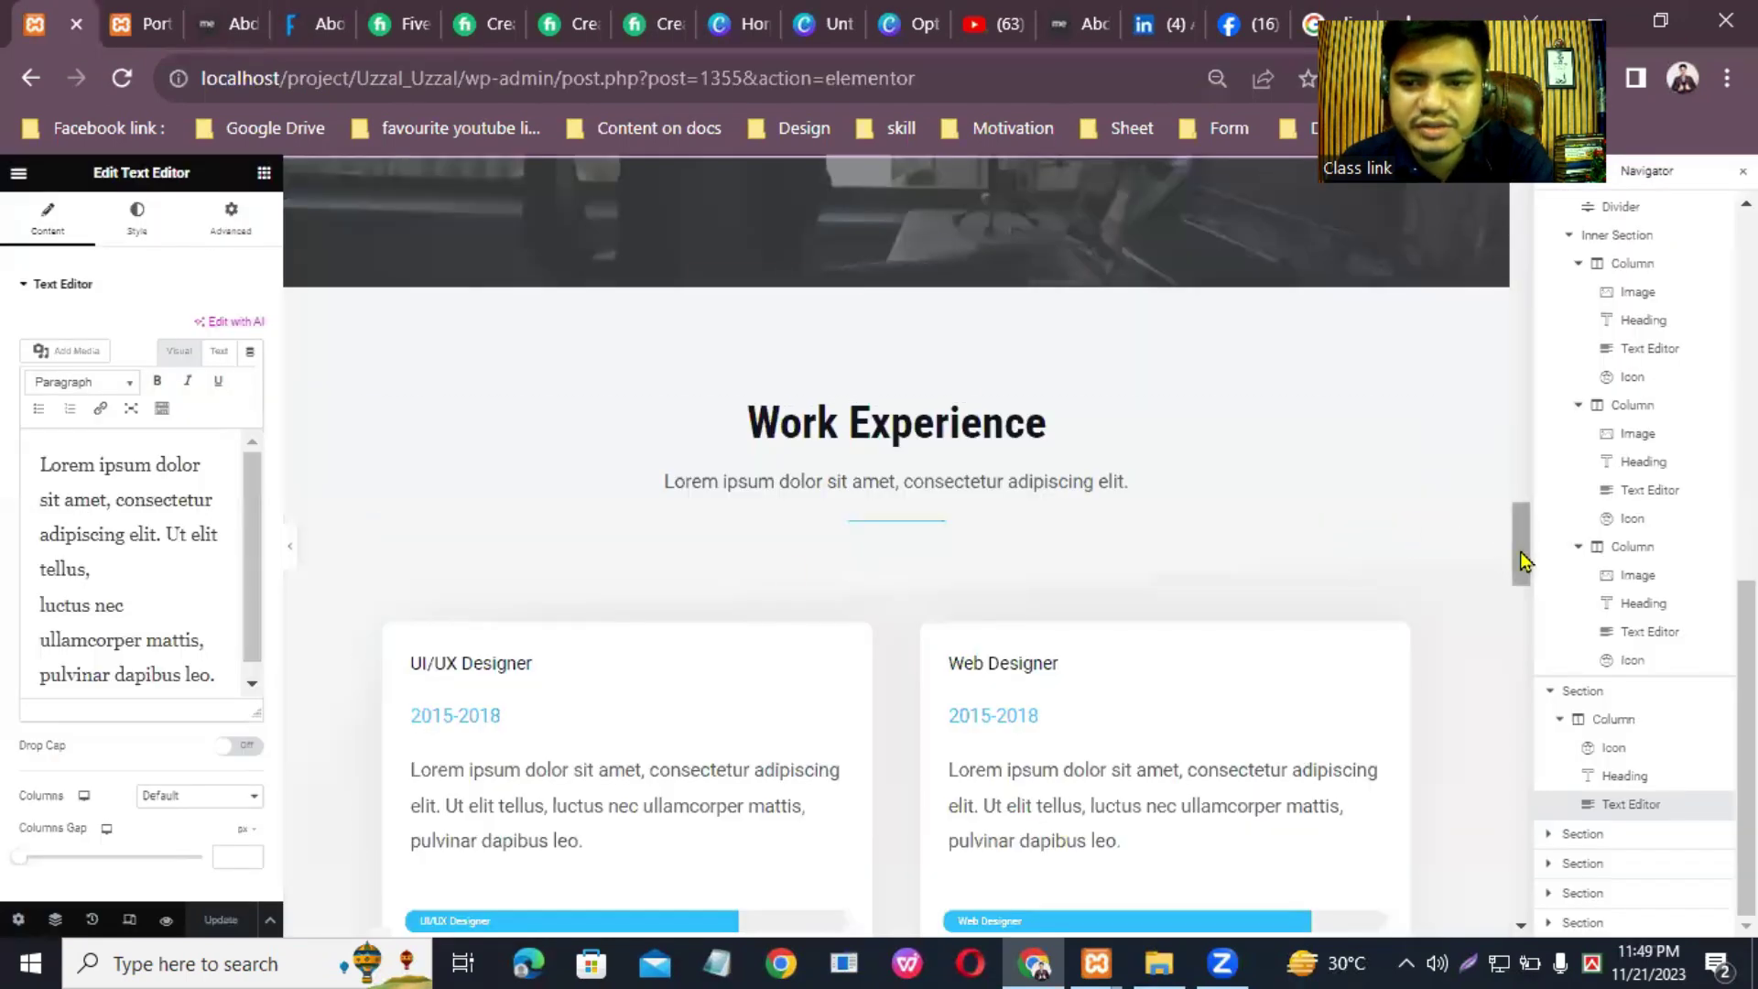
{"action": "left_click_drag", "start_coordinate": [1519, 552], "coordinate": [1524, 571]}
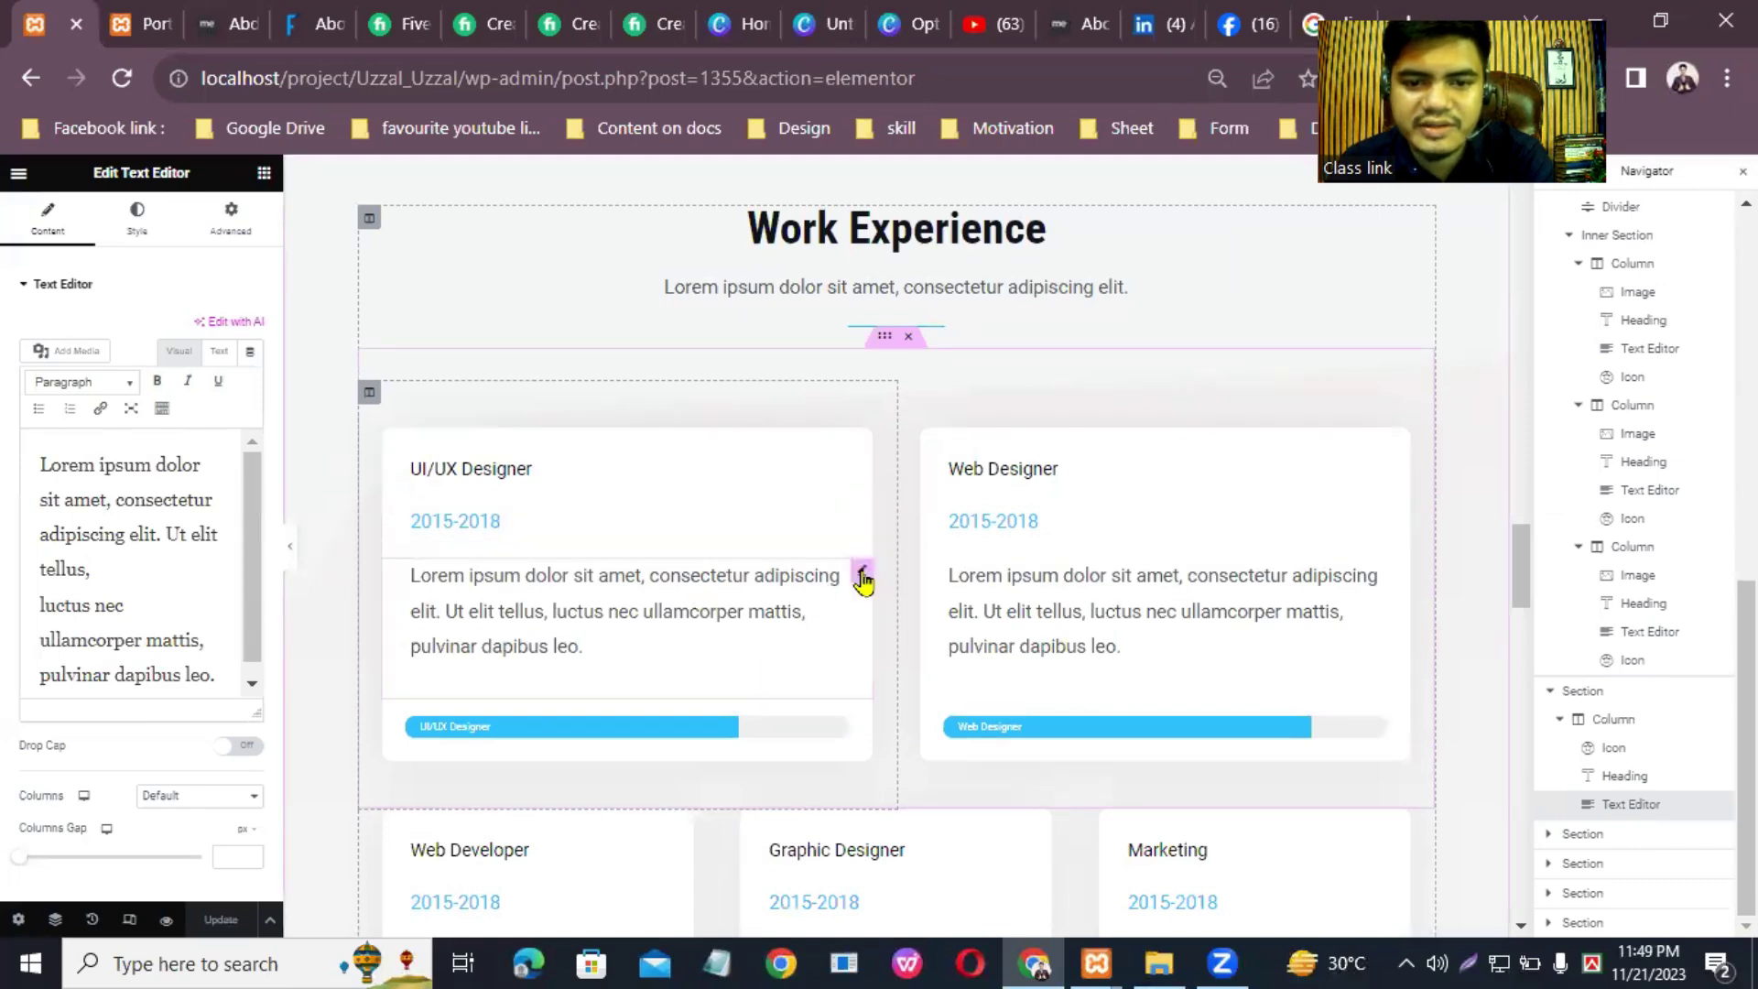
{"action": "left_click", "coordinate": [862, 572]}
{"action": "left_click", "coordinate": [314, 13]}
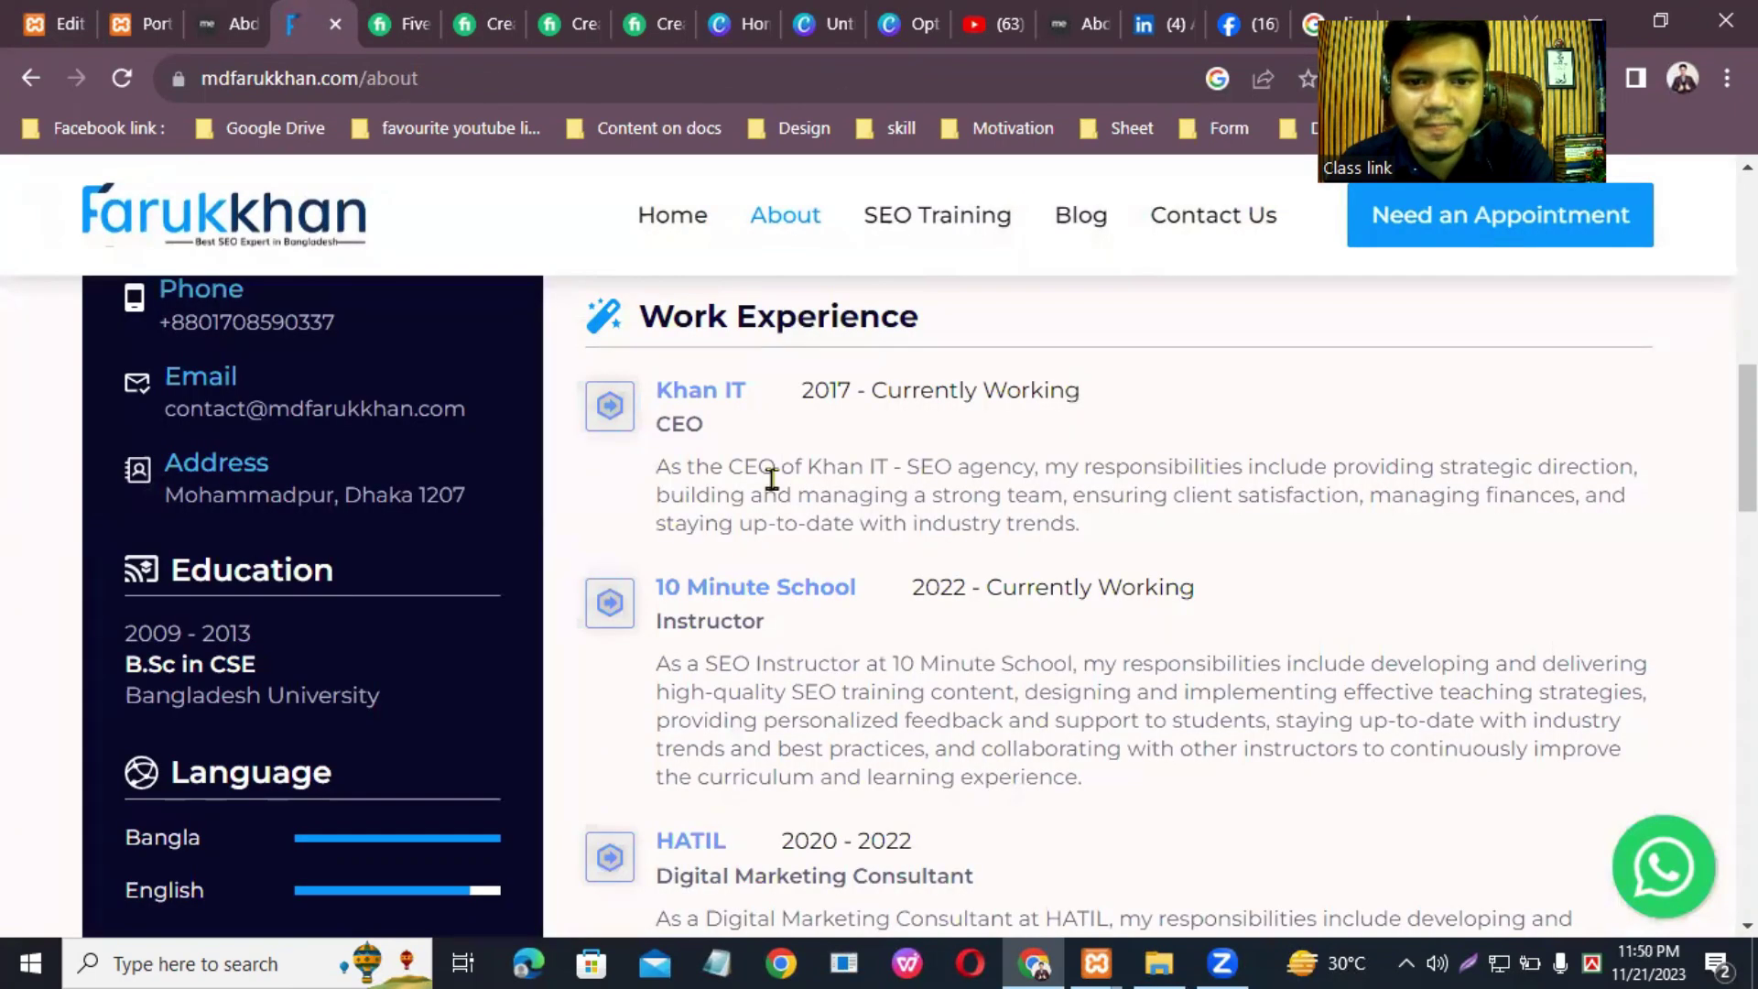
{"action": "left_click_drag", "start_coordinate": [653, 474], "coordinate": [1199, 547]}
{"action": "right_click", "coordinate": [980, 482]}
{"action": "left_click", "coordinate": [1007, 494]}
Step: Paste the CEO paragraph as plain text into the UI/UX Designer and Web Designer cards
{"action": "left_click", "coordinate": [55, 23]}
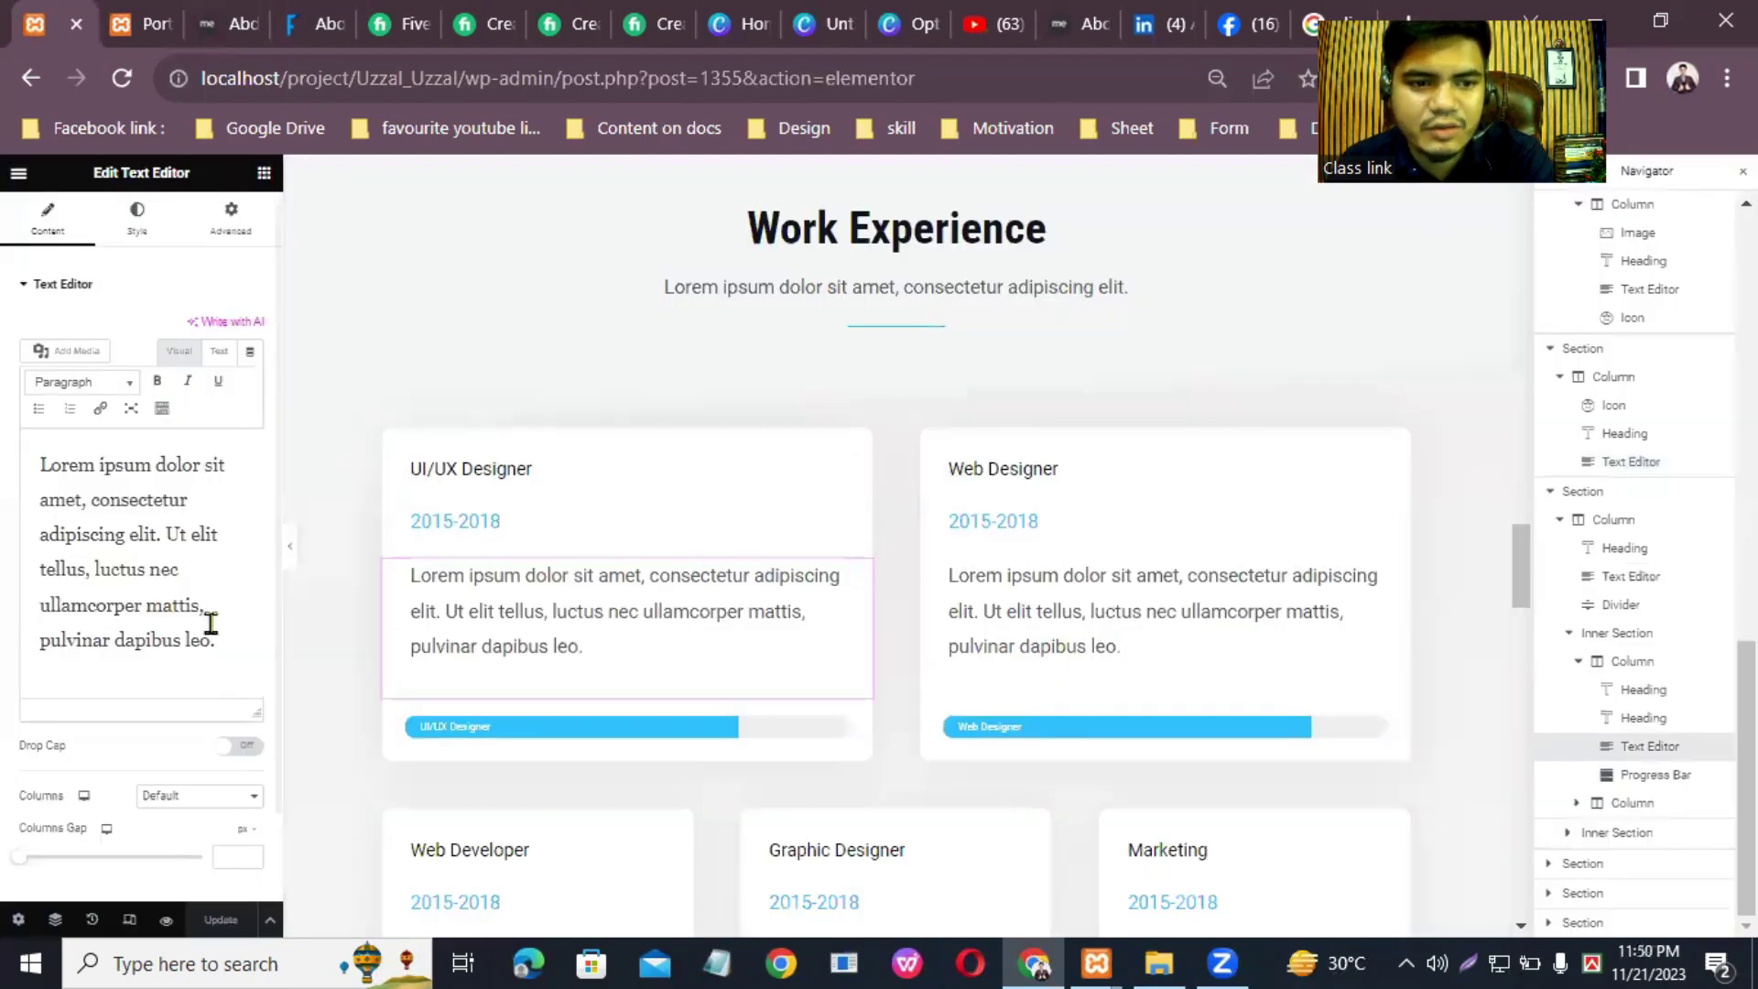
{"action": "left_click_drag", "start_coordinate": [223, 652], "coordinate": [18, 463]}
{"action": "right_click", "coordinate": [107, 544]}
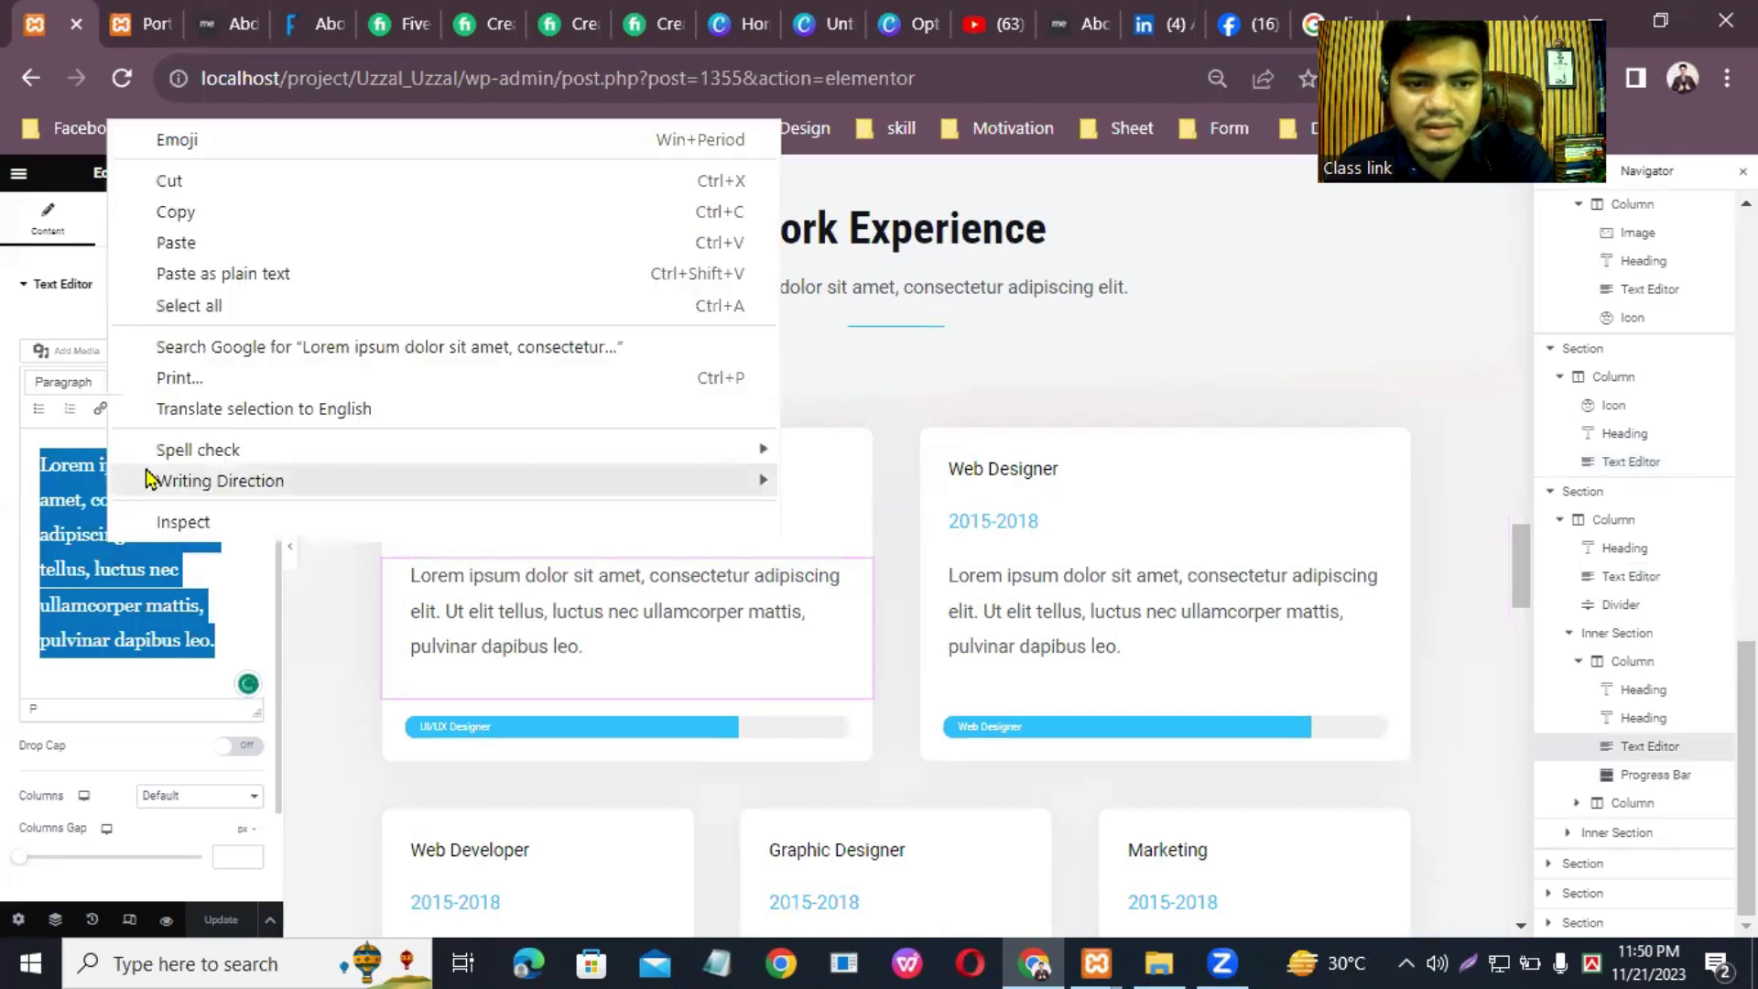
{"action": "left_click", "coordinate": [183, 272]}
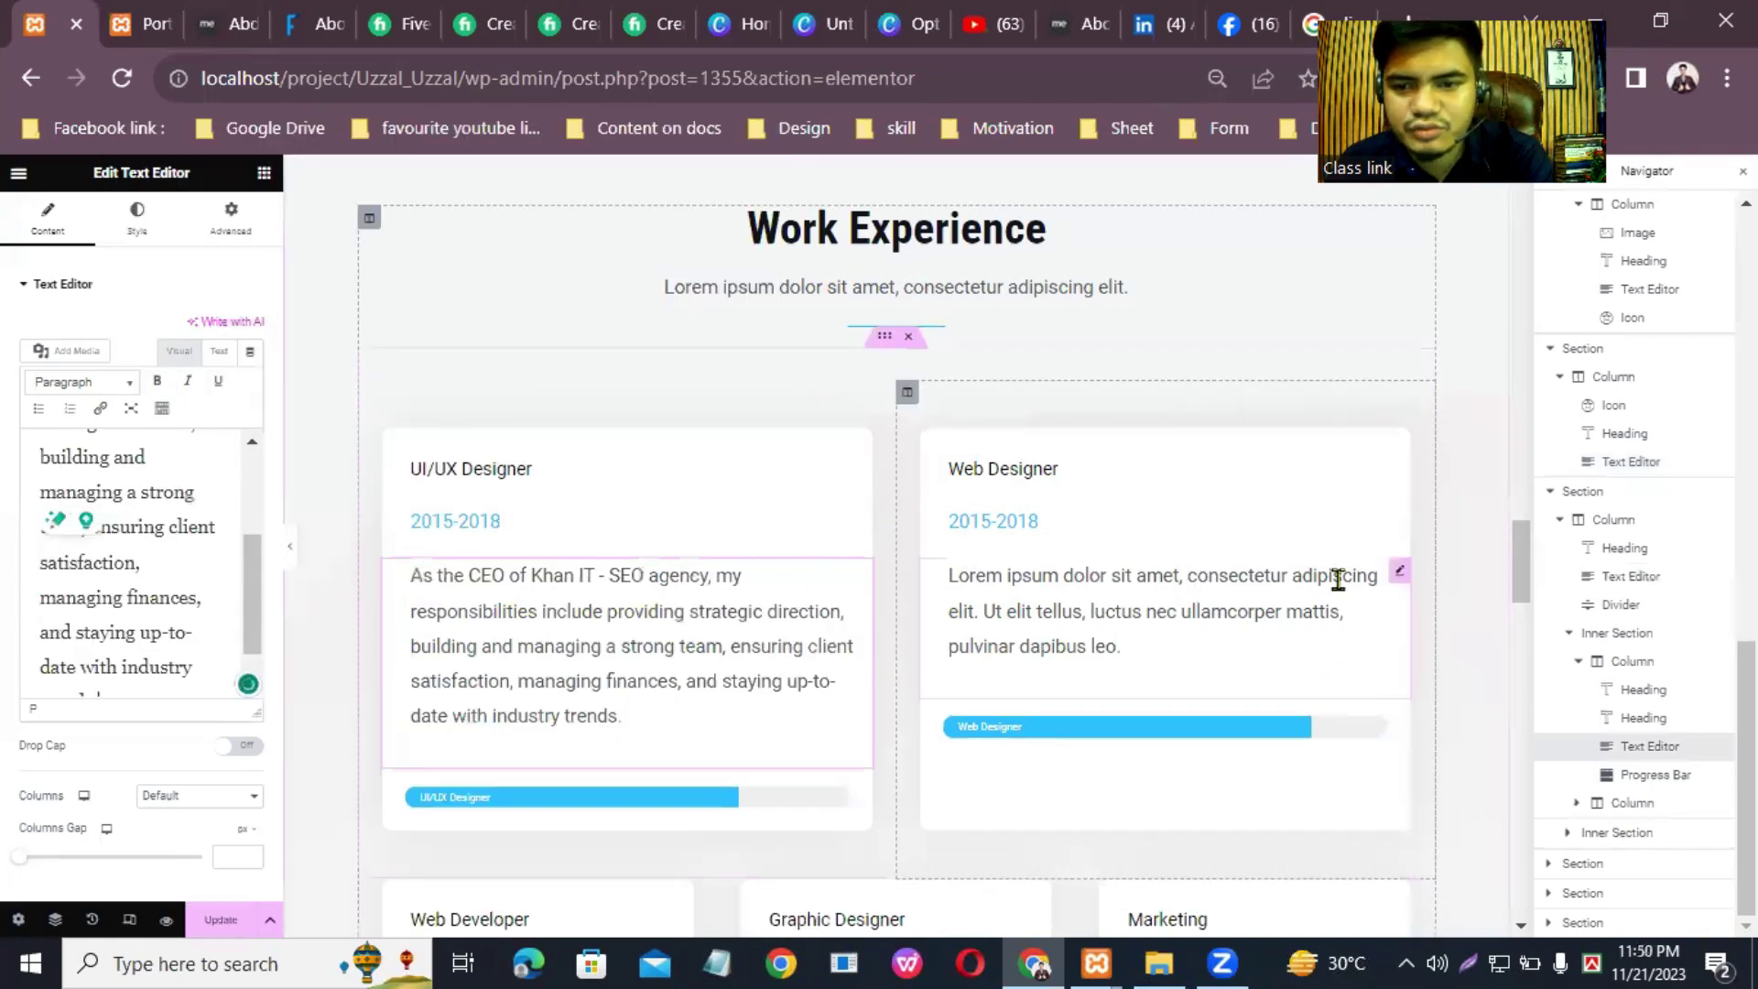
{"action": "left_click", "coordinate": [1408, 582]}
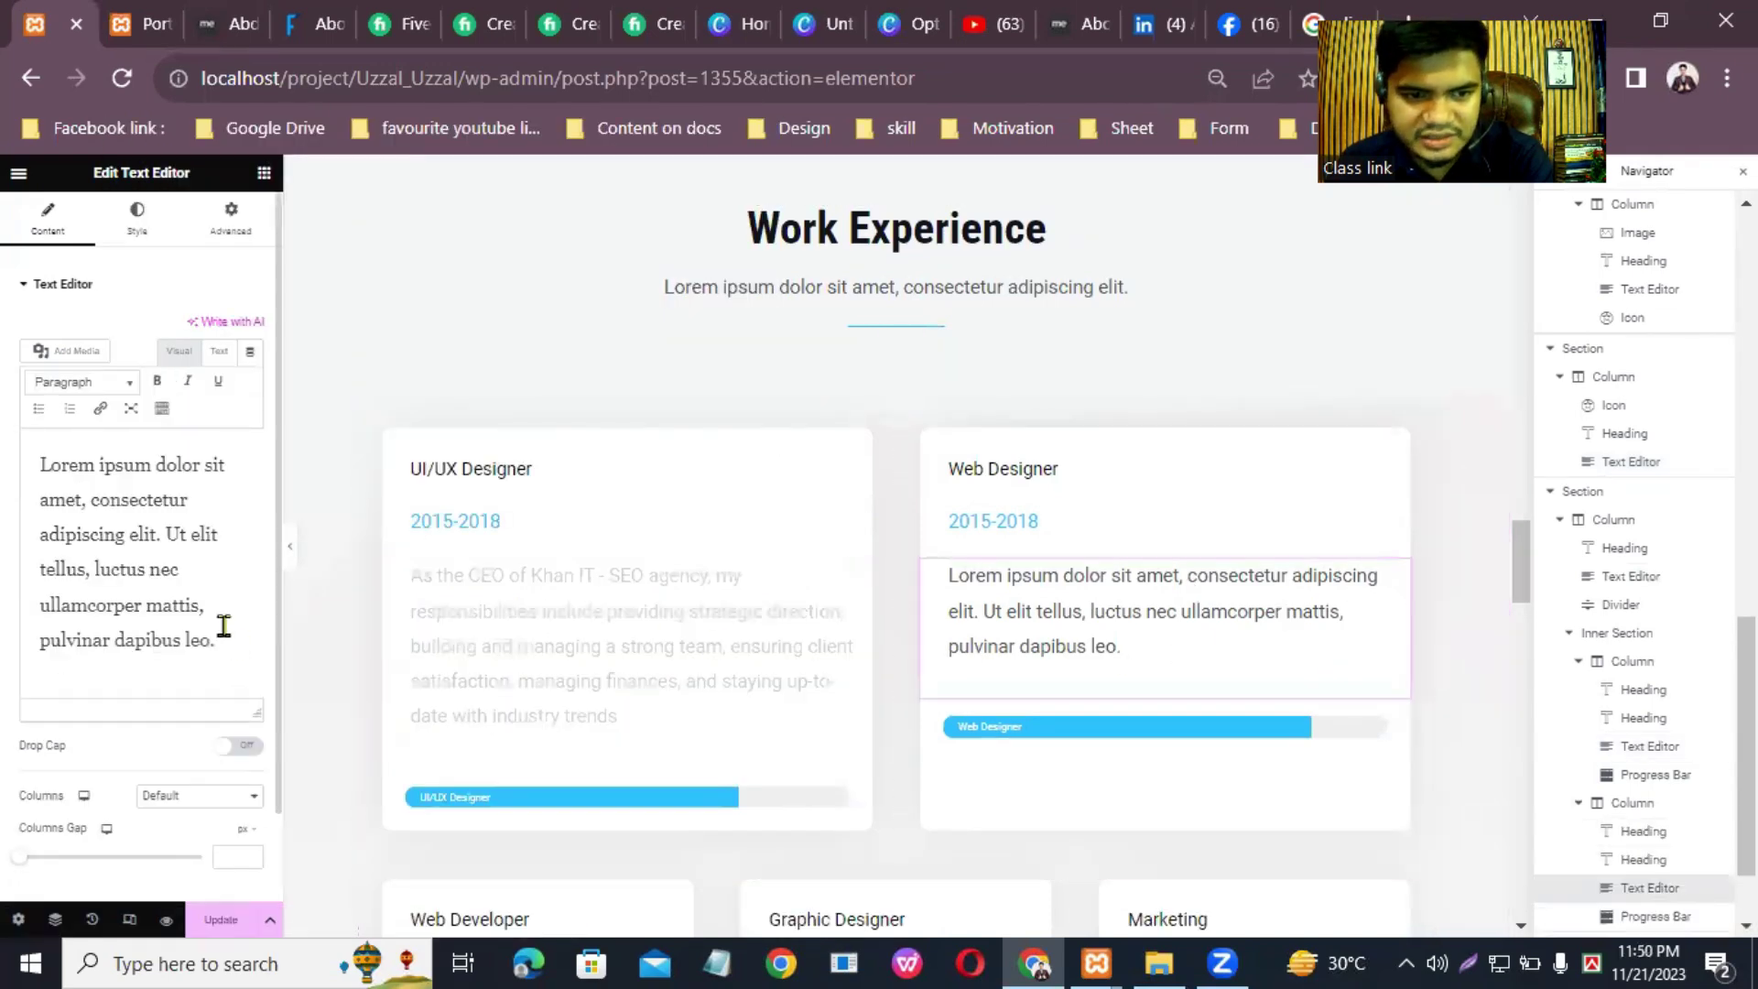
{"action": "left_click_drag", "start_coordinate": [220, 641], "coordinate": [20, 435]}
{"action": "right_click", "coordinate": [160, 515]}
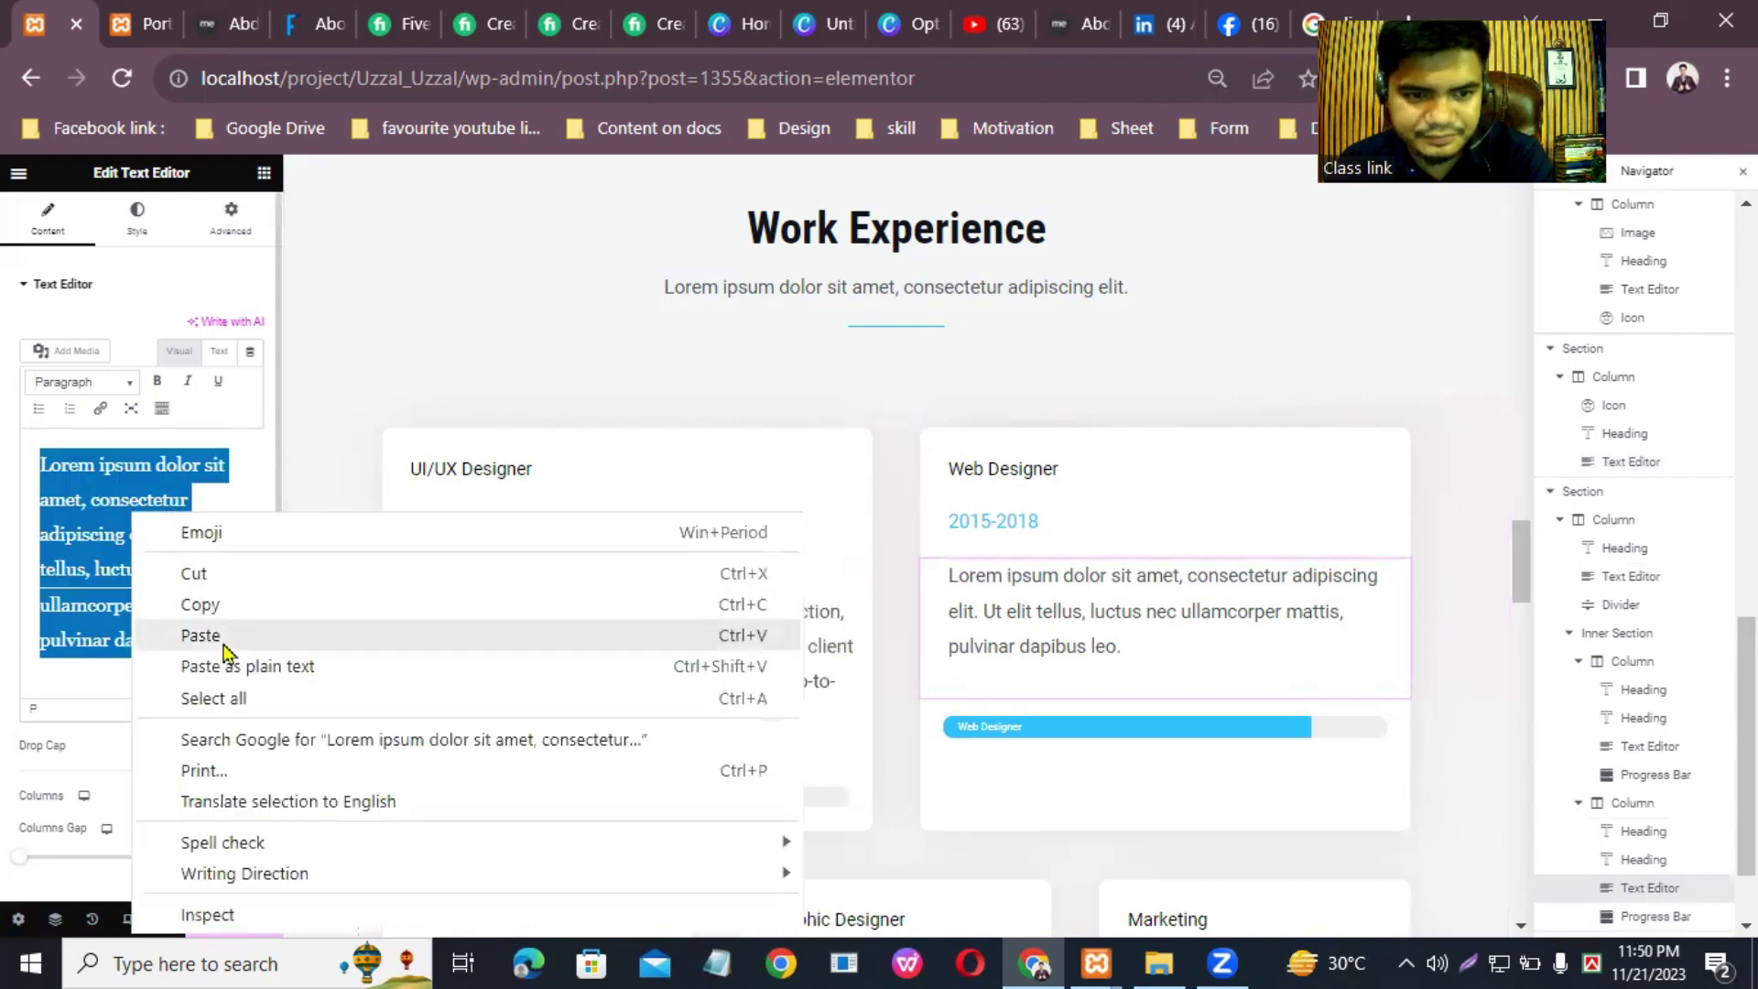
{"action": "left_click", "coordinate": [220, 668]}
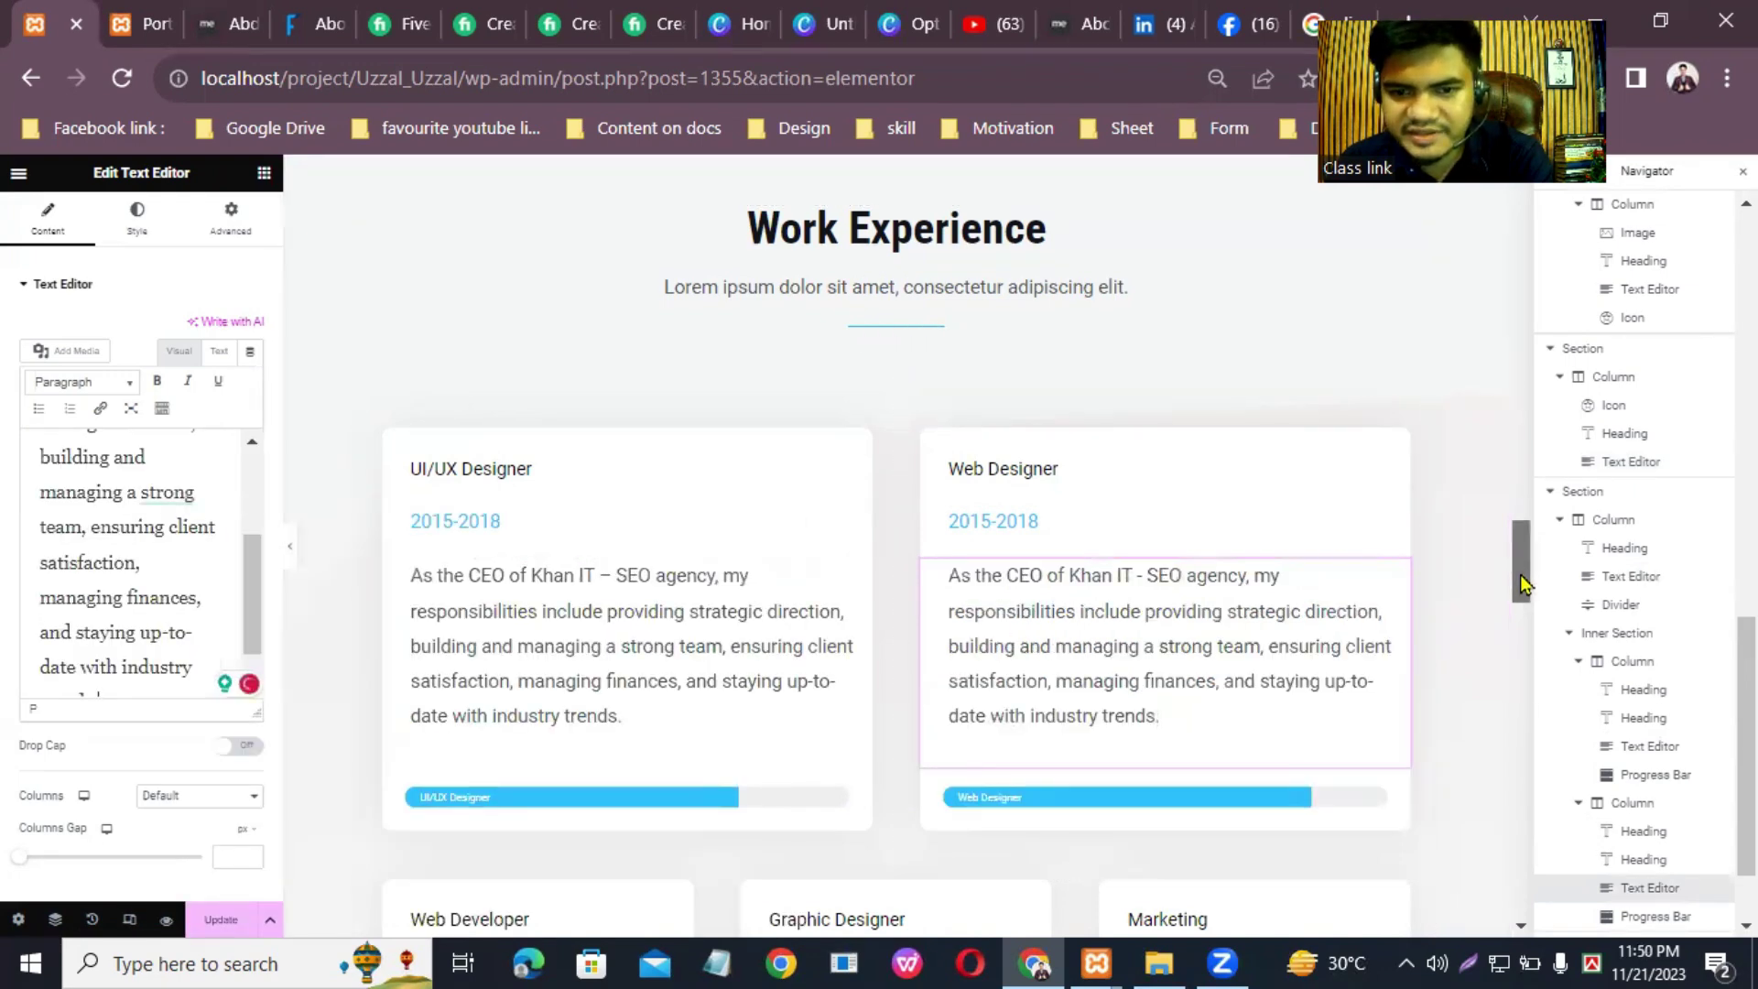
Step: Paste the CEO paragraph as plain text into the Web Developer and Graphic Designer cards
{"action": "scroll", "coordinate": [1520, 574], "scroll_direction": "down", "scroll_amount": 5}
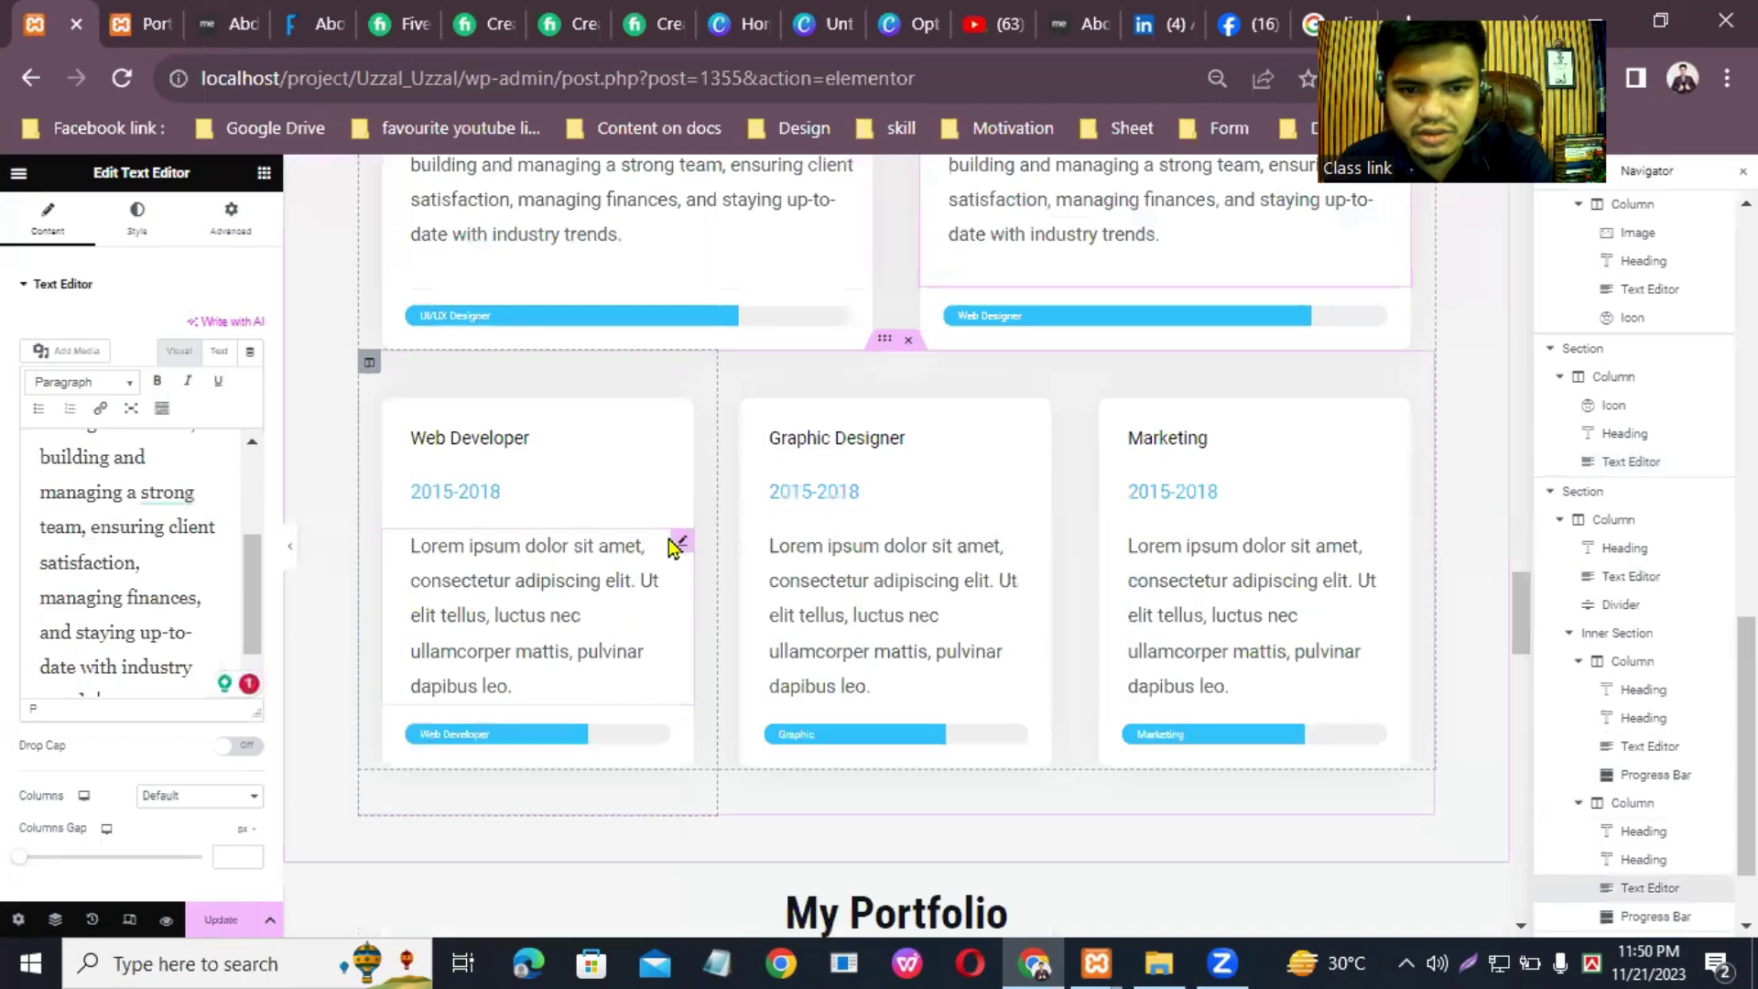
{"action": "left_click", "coordinate": [535, 577]}
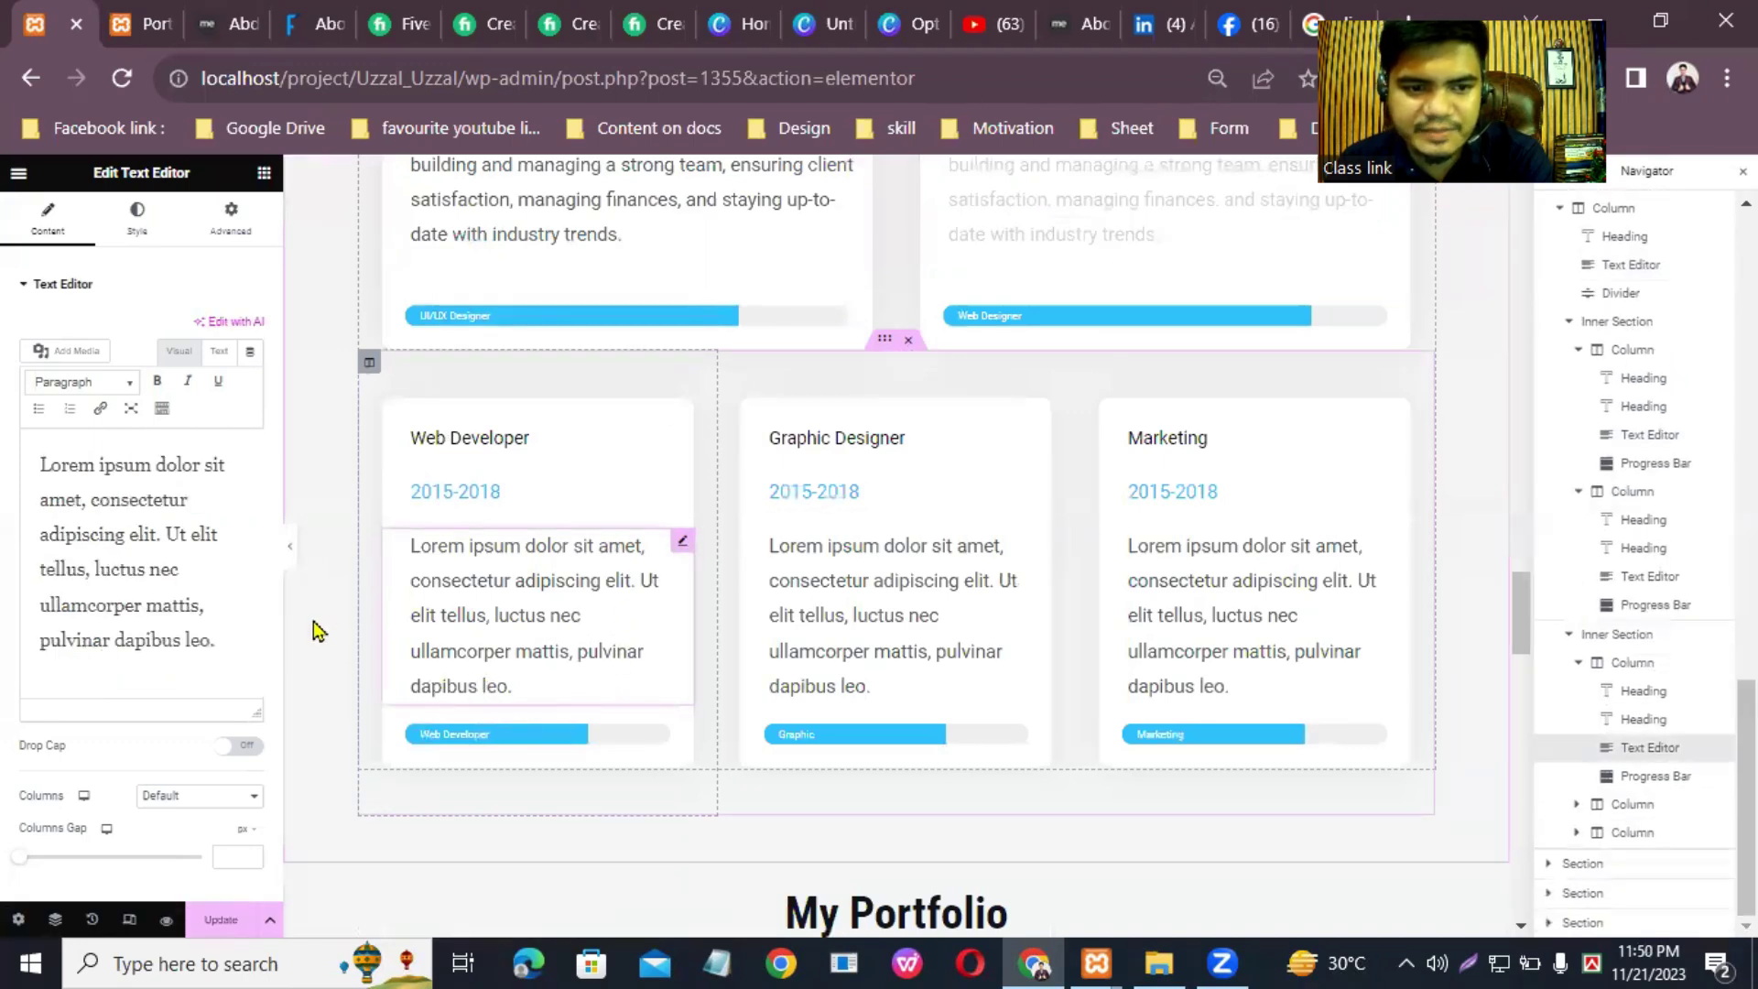
{"action": "left_click_drag", "start_coordinate": [226, 641], "coordinate": [27, 453]}
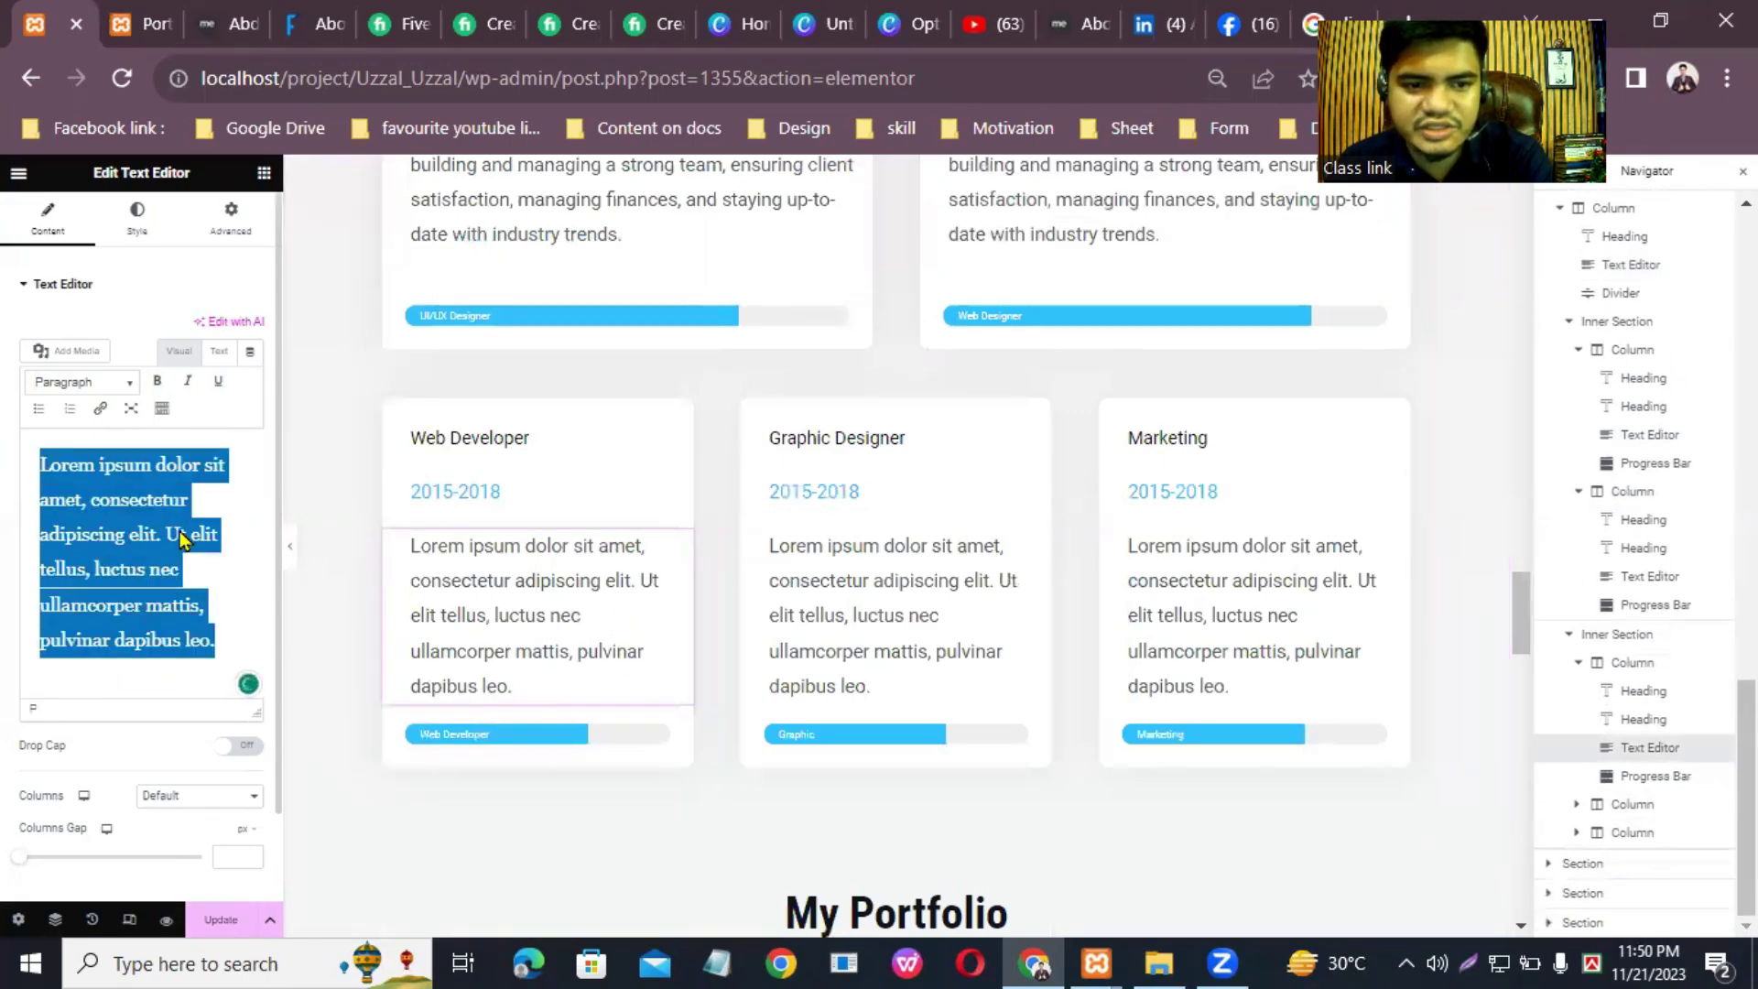
{"action": "right_click", "coordinate": [223, 530]}
{"action": "left_click", "coordinate": [244, 263]}
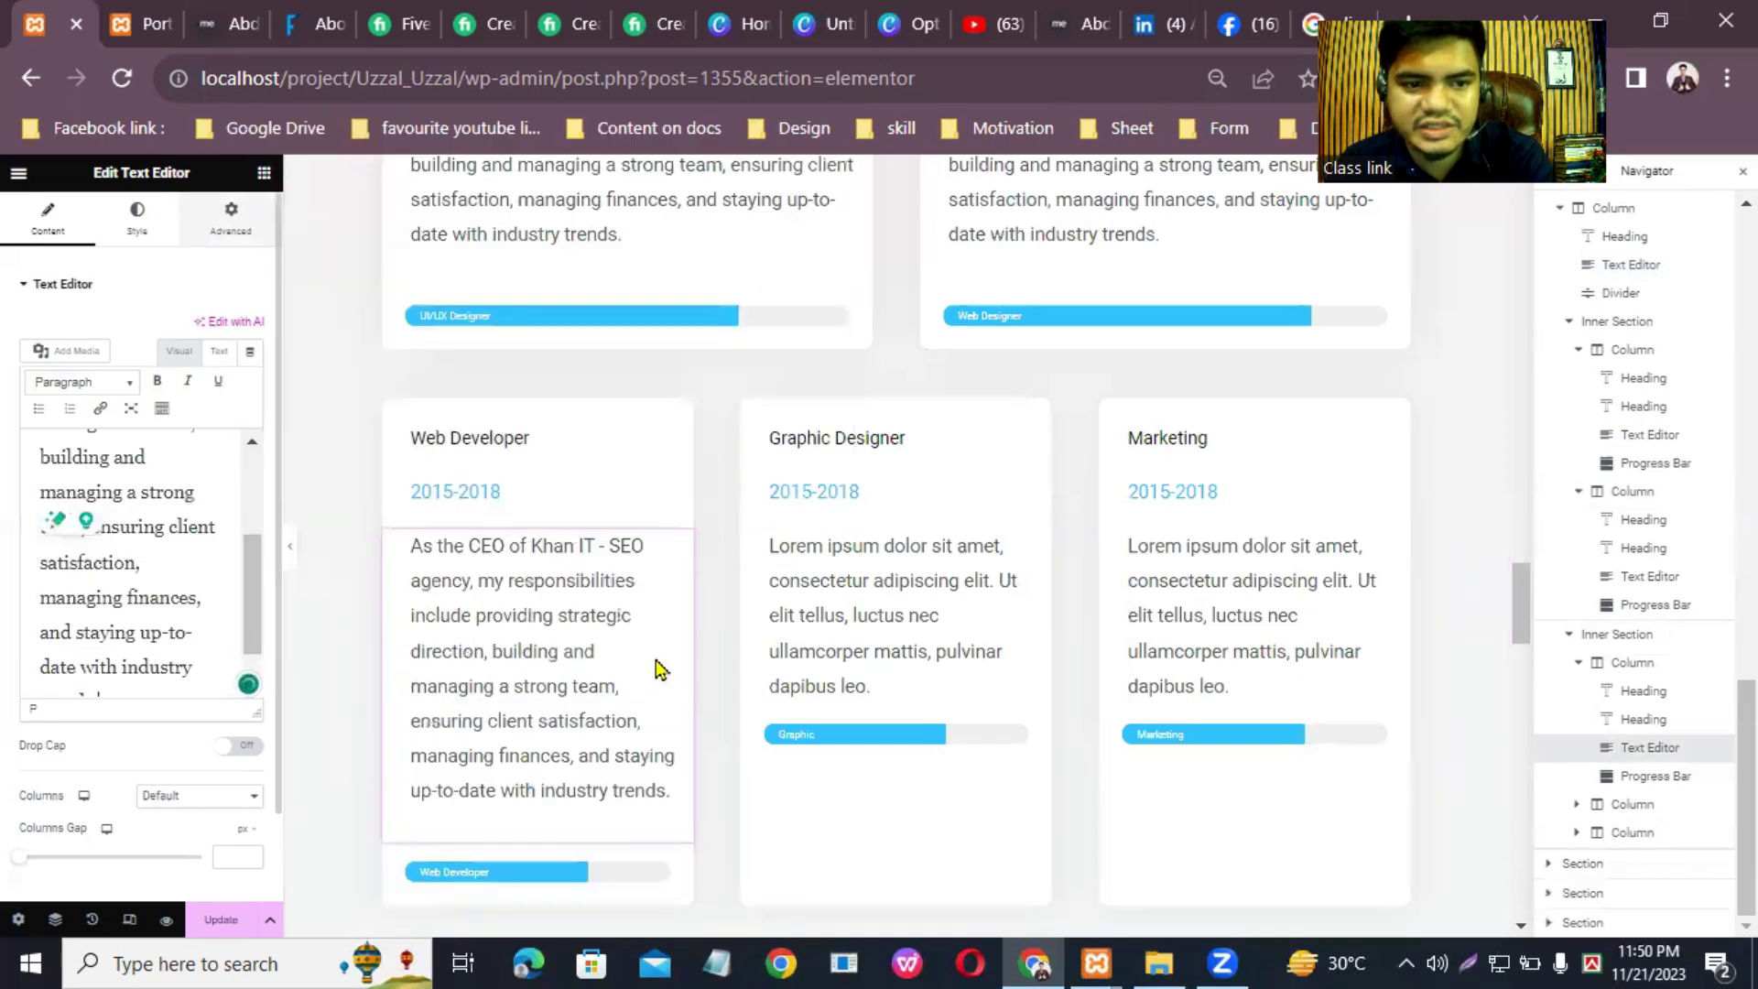
{"action": "left_click", "coordinate": [1044, 541]}
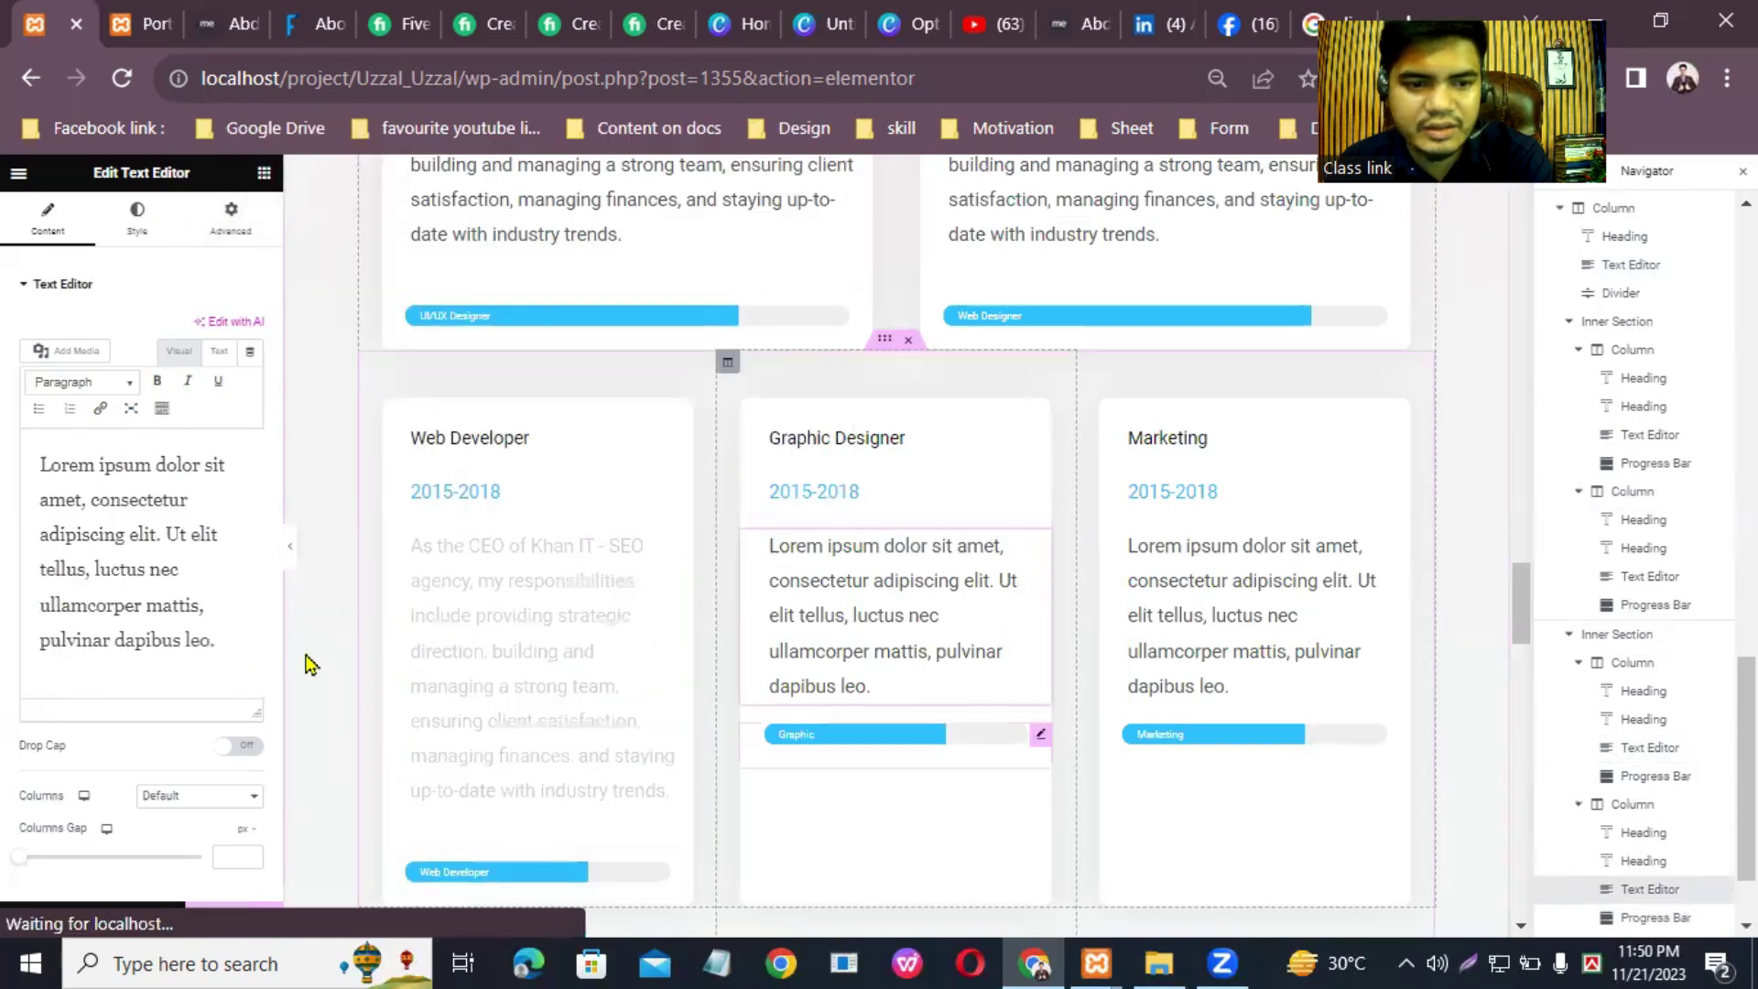
{"action": "left_click_drag", "start_coordinate": [201, 640], "coordinate": [20, 419]}
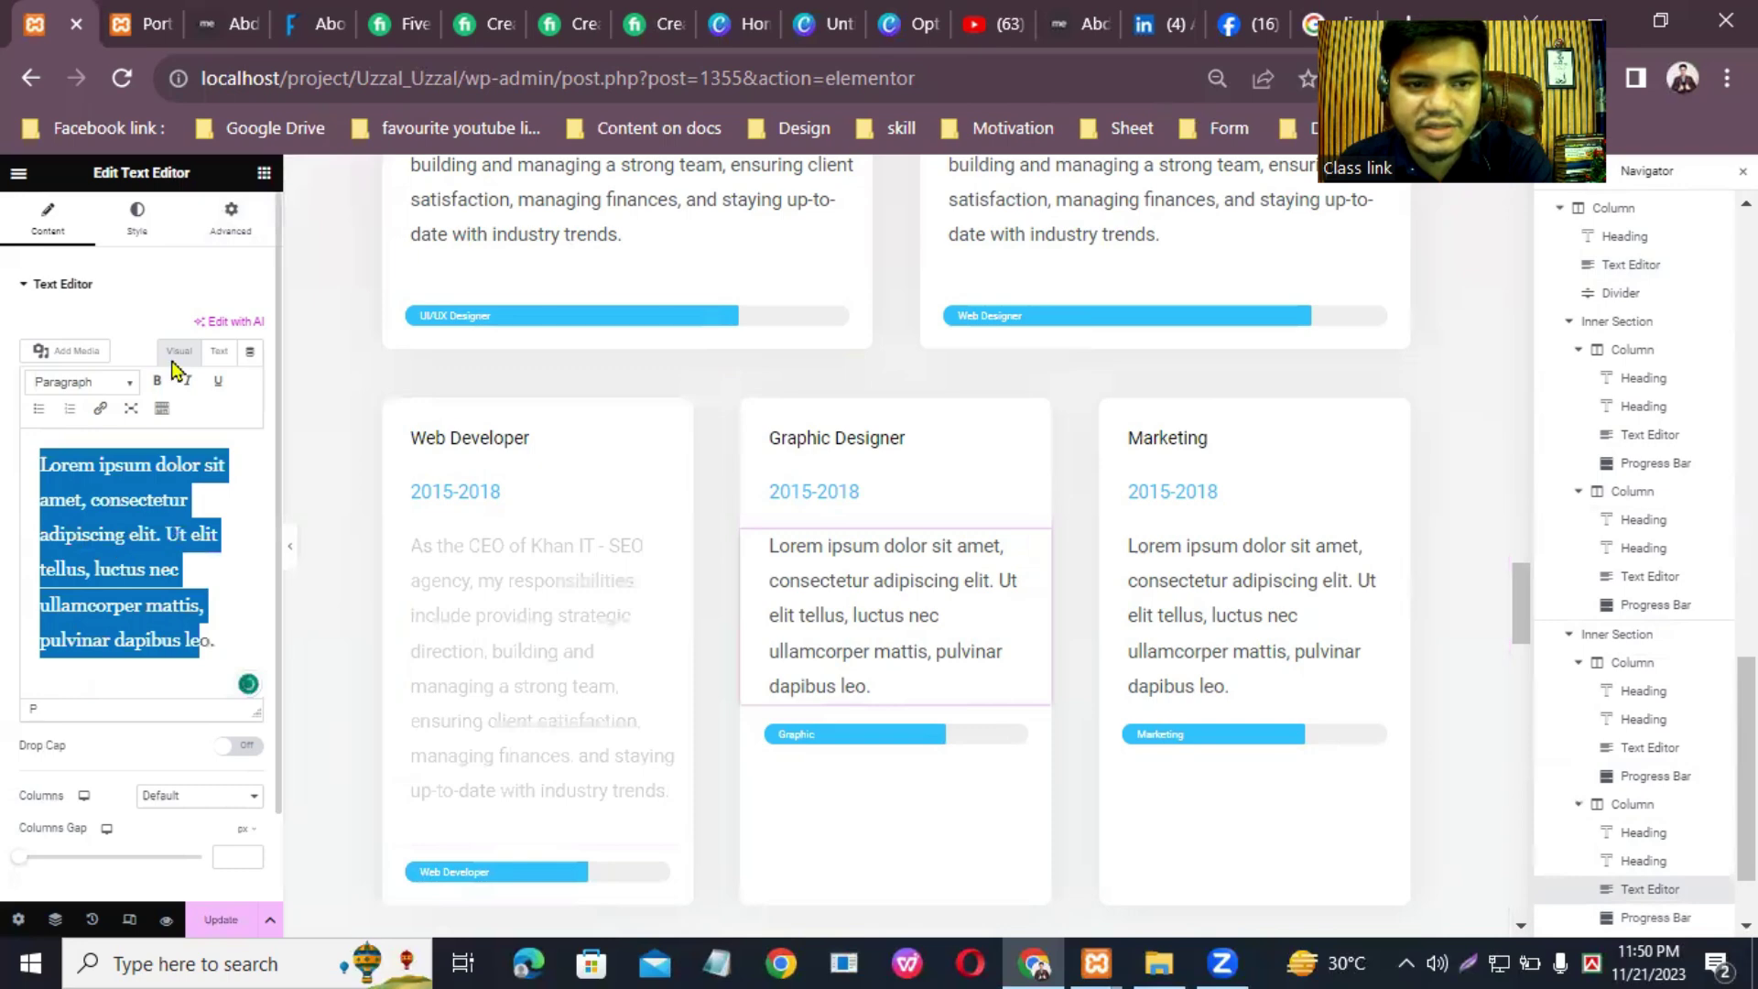
{"action": "right_click", "coordinate": [123, 545]}
{"action": "left_click", "coordinate": [200, 277]}
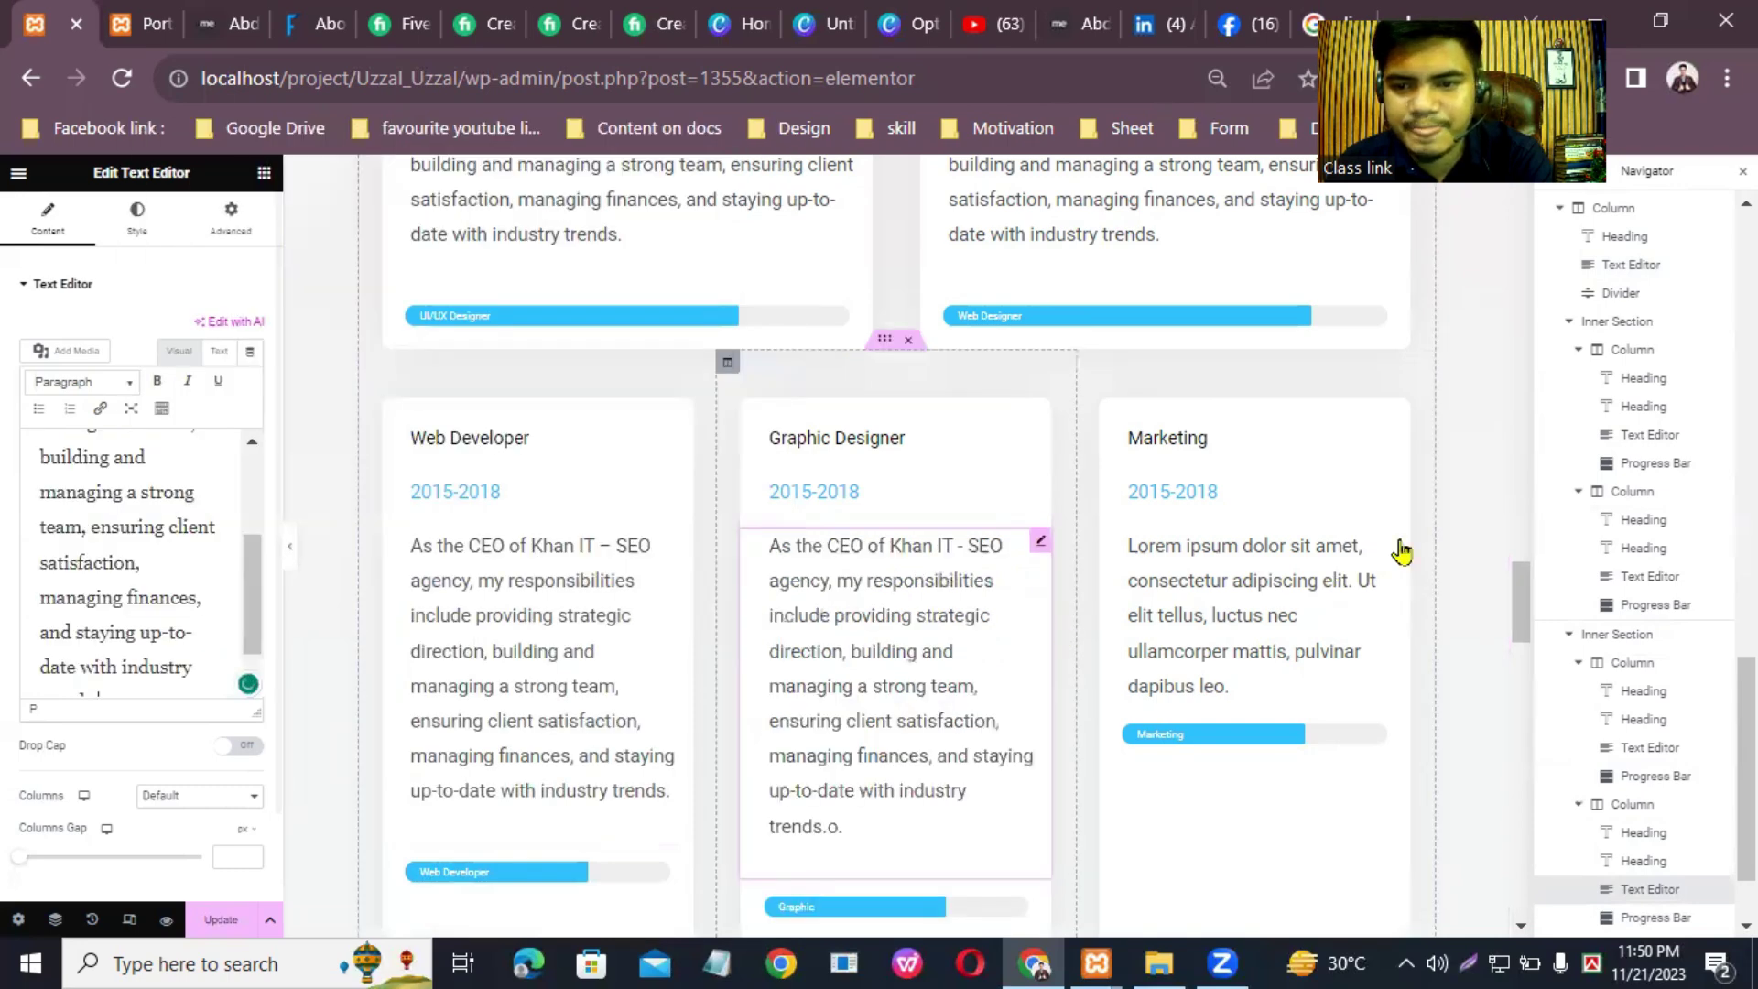
{"action": "key", "text": "ctrl+z"}
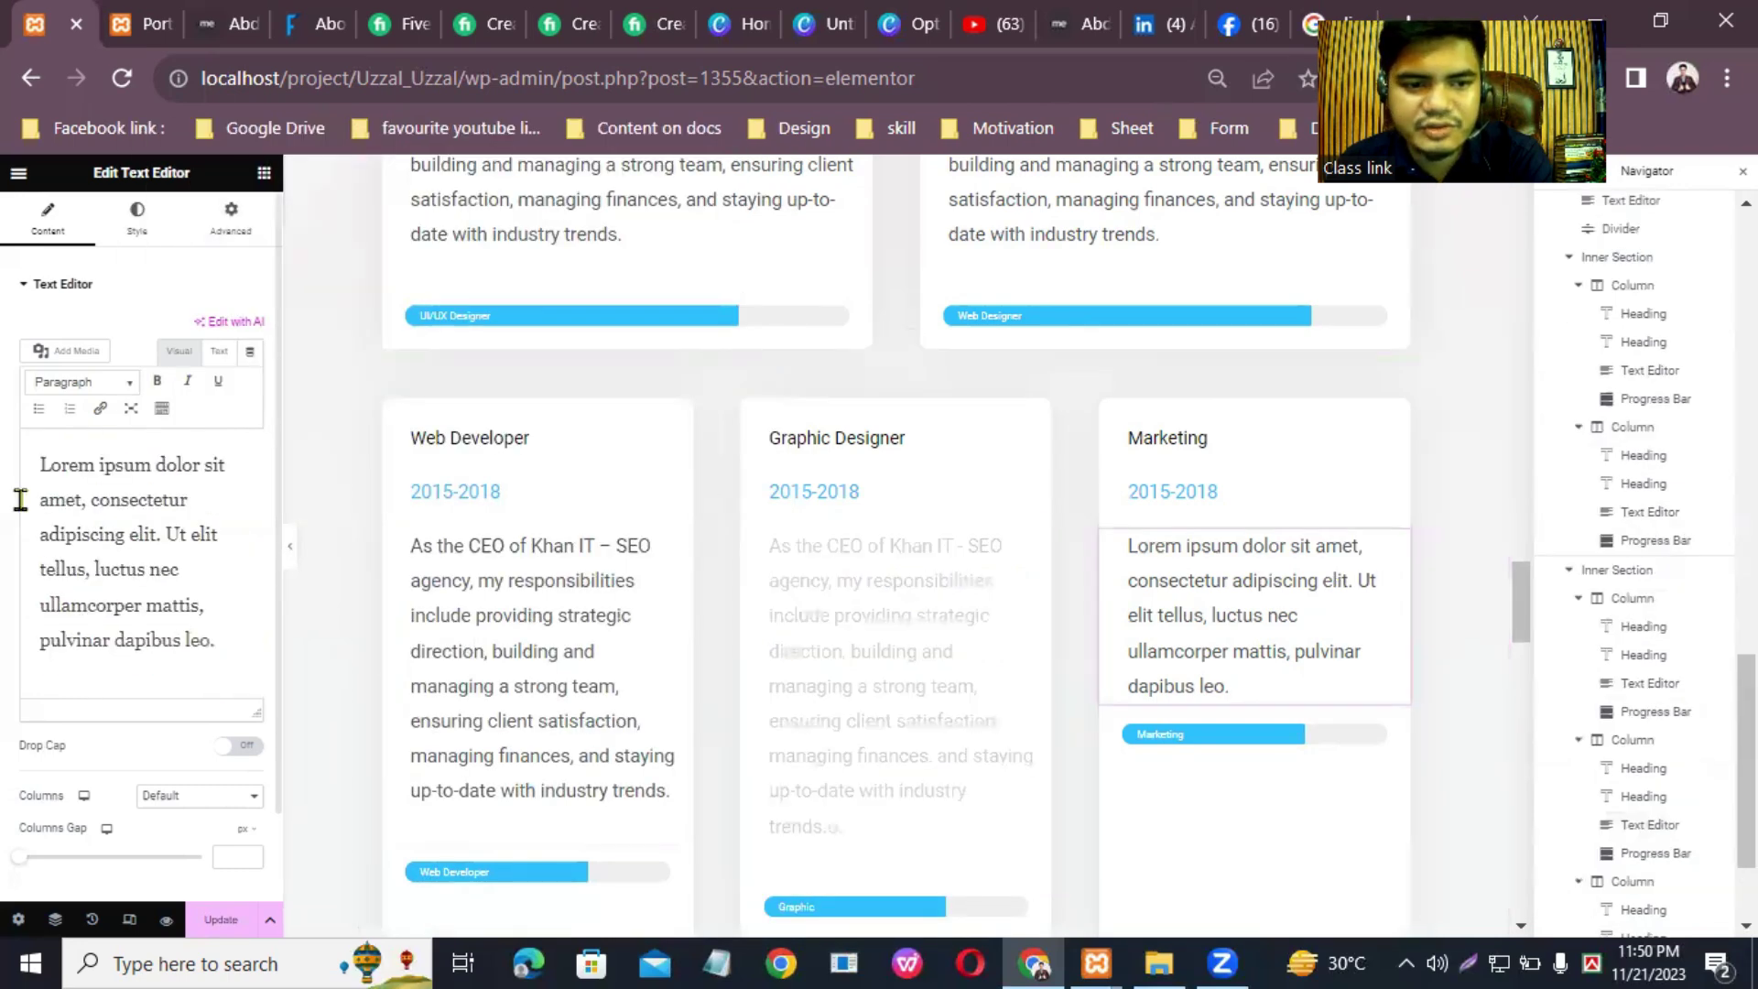
Step: Replace the Marketing card's placeholder with the CEO paragraph, then view the live portfolio page
{"action": "key", "text": "ctrl+a"}
{"action": "right_click", "coordinate": [136, 565]}
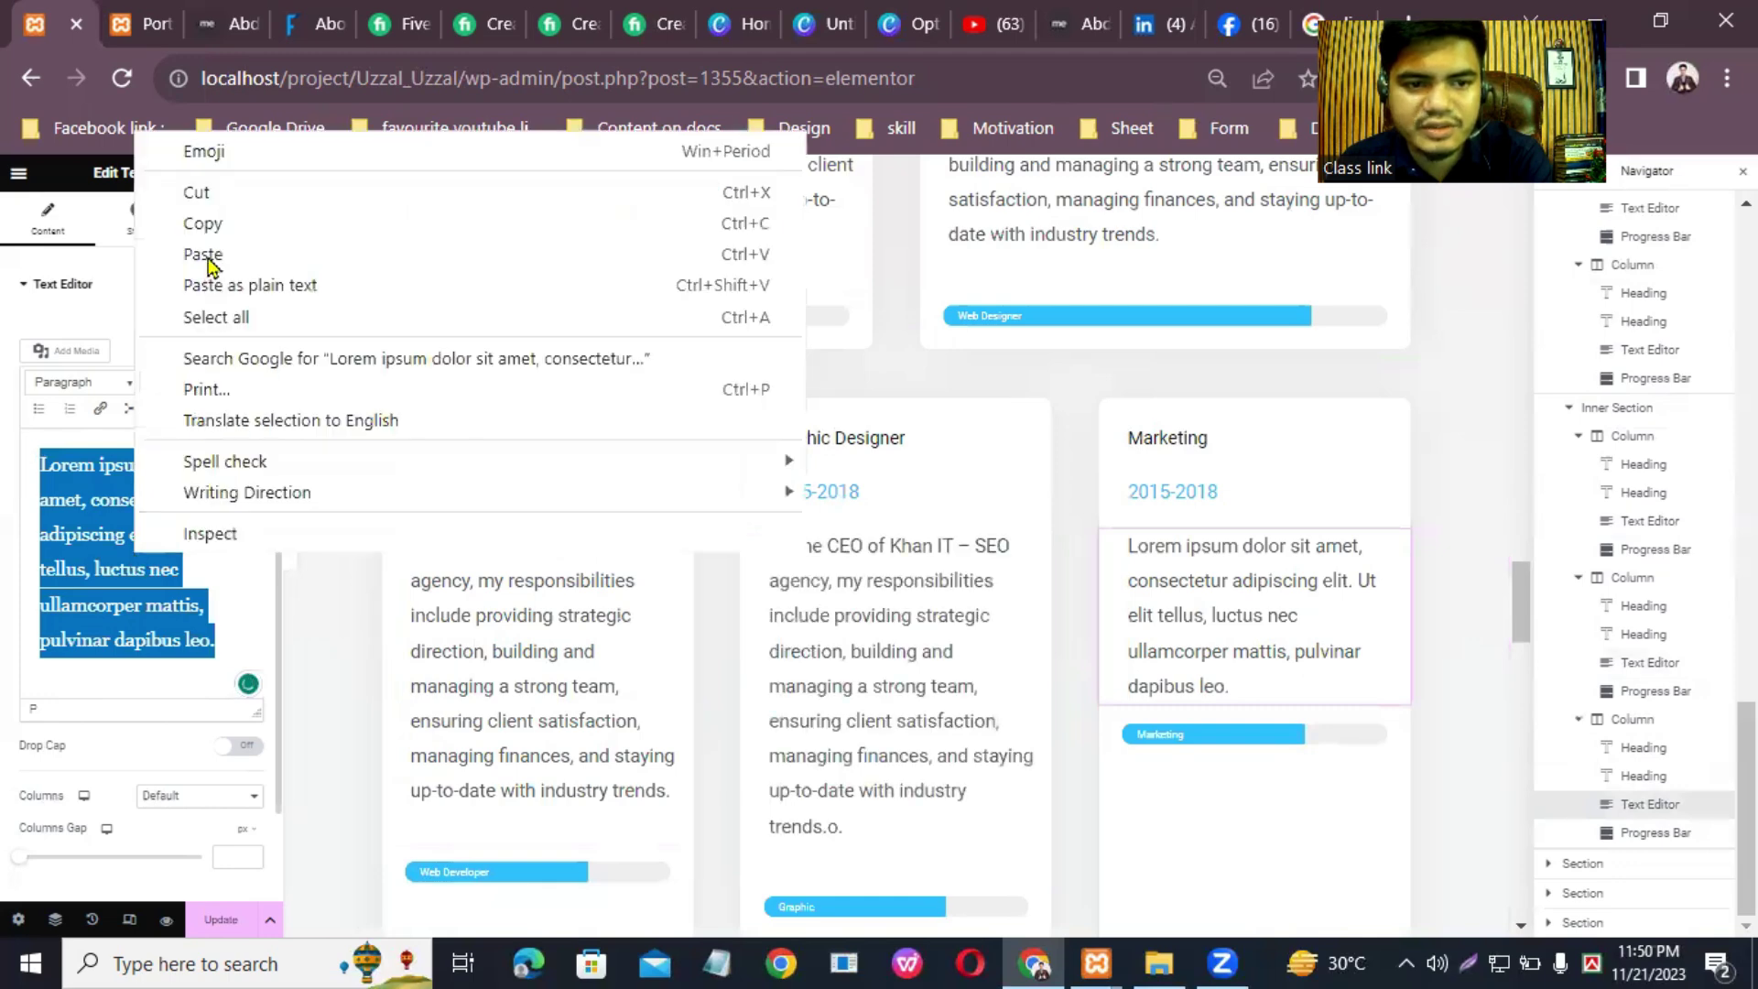
{"action": "left_click", "coordinate": [207, 255]}
{"action": "key", "text": "ctrl+v"}
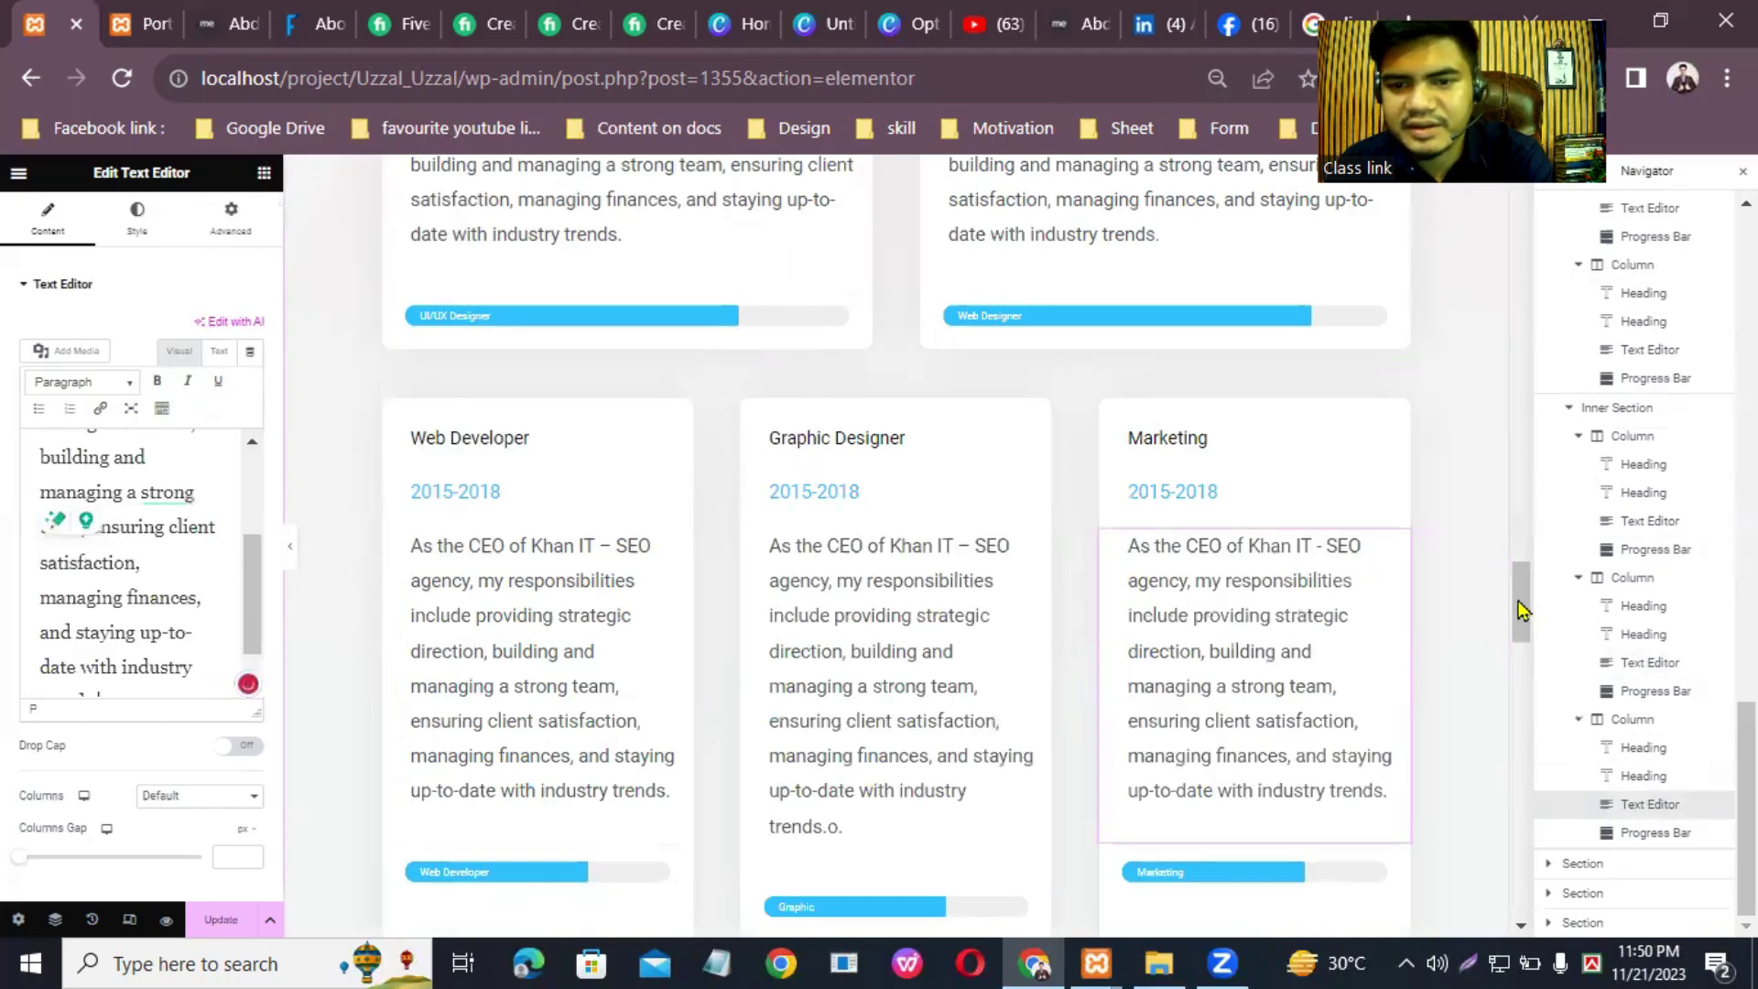
{"action": "scroll", "coordinate": [1522, 679], "scroll_direction": "down", "scroll_amount": 7}
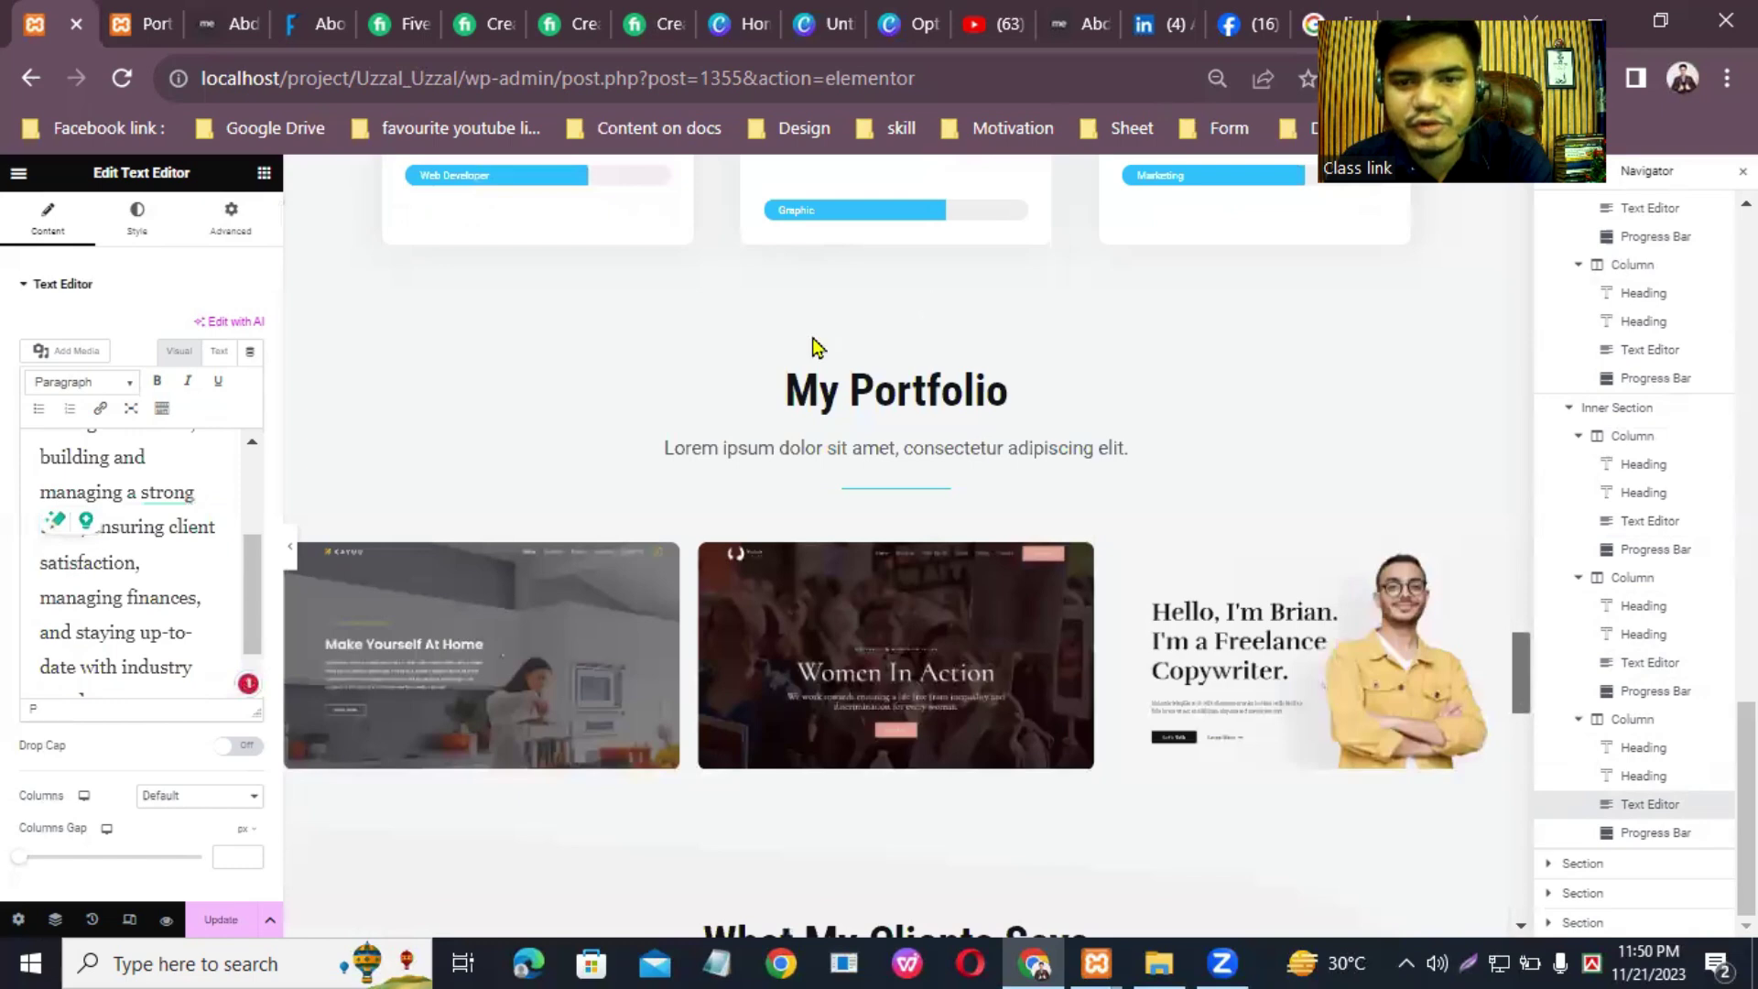
{"action": "scroll", "coordinate": [1103, 285], "scroll_direction": "down", "scroll_amount": 1}
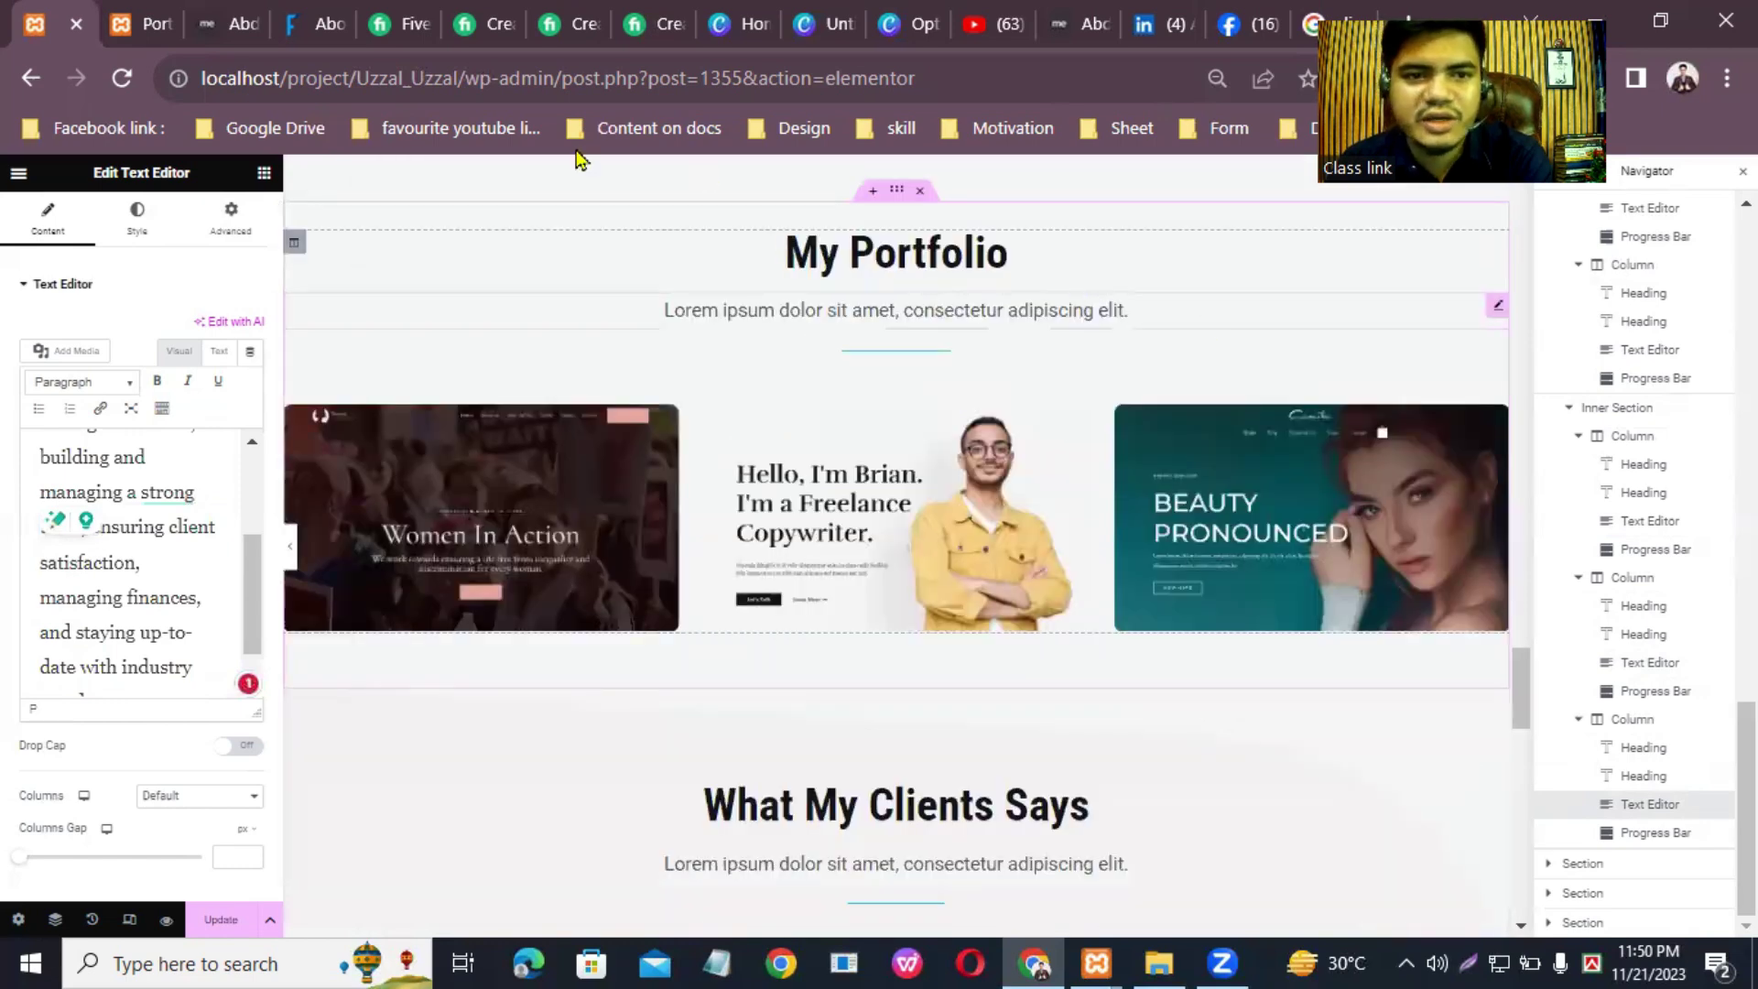
{"action": "key", "text": "ctrl+Tab"}
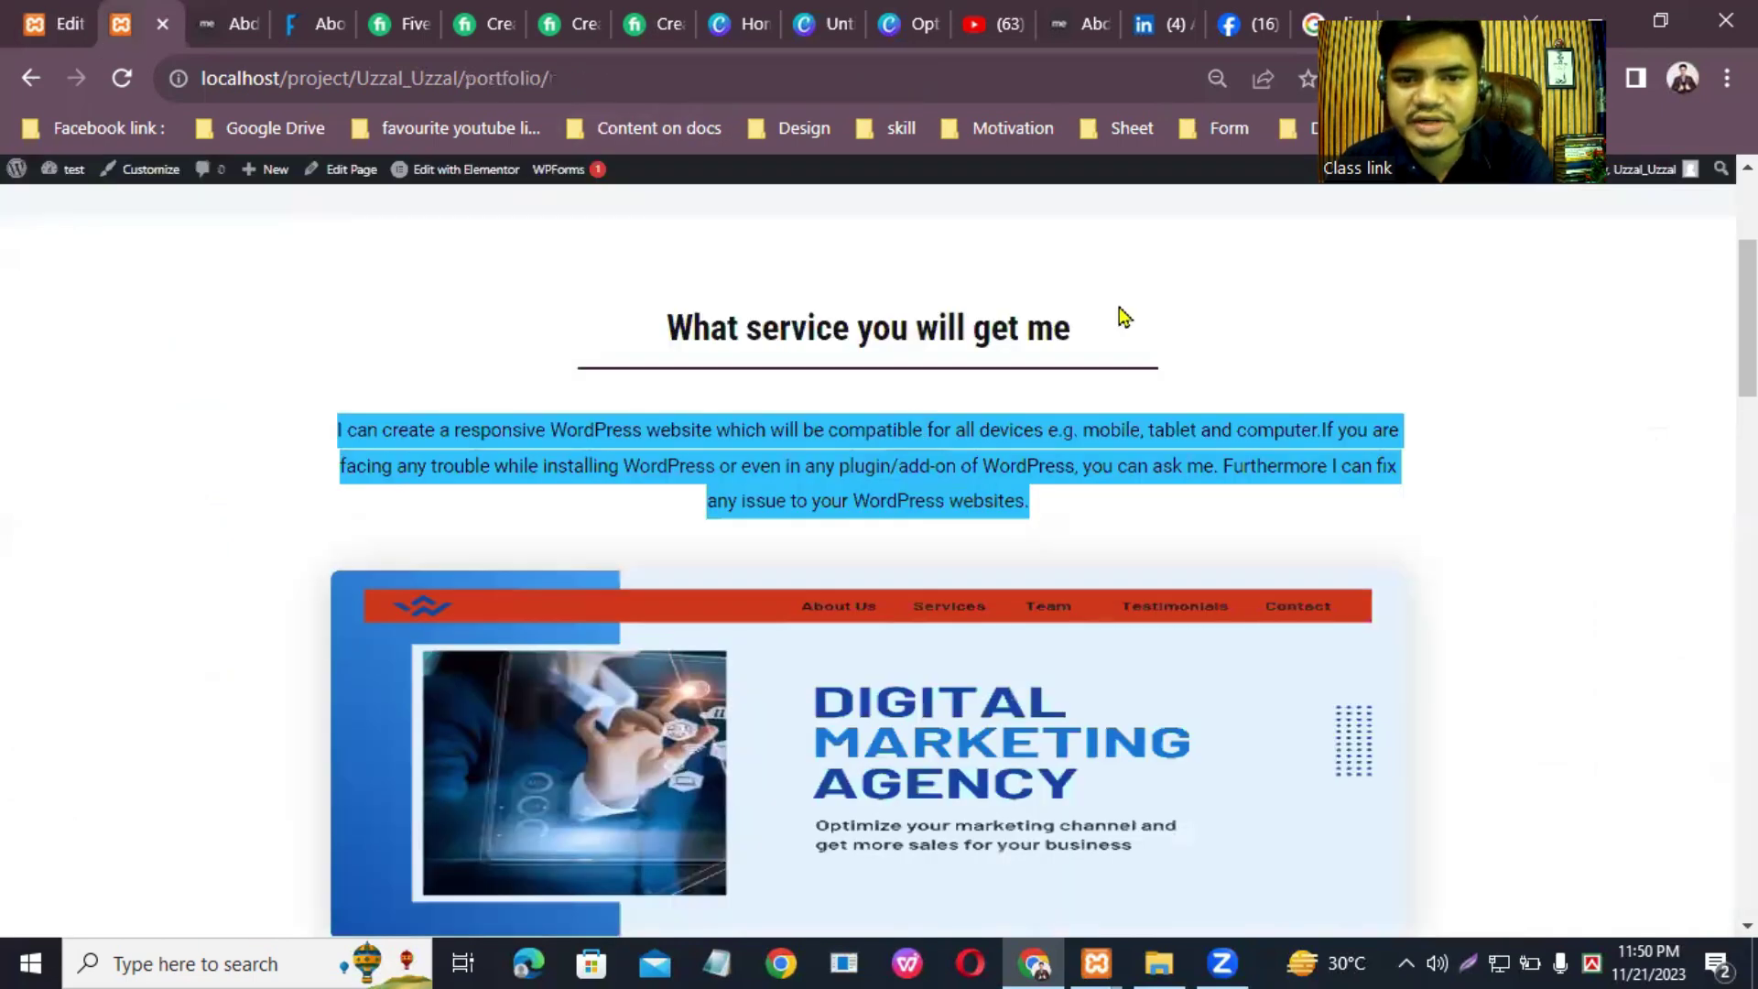
Step: Reload the live portfolio page and copy the responsive WordPress website service paragraph
{"action": "scroll", "coordinate": [927, 243], "scroll_direction": "up", "scroll_amount": 3}
{"action": "left_click", "coordinate": [928, 240]}
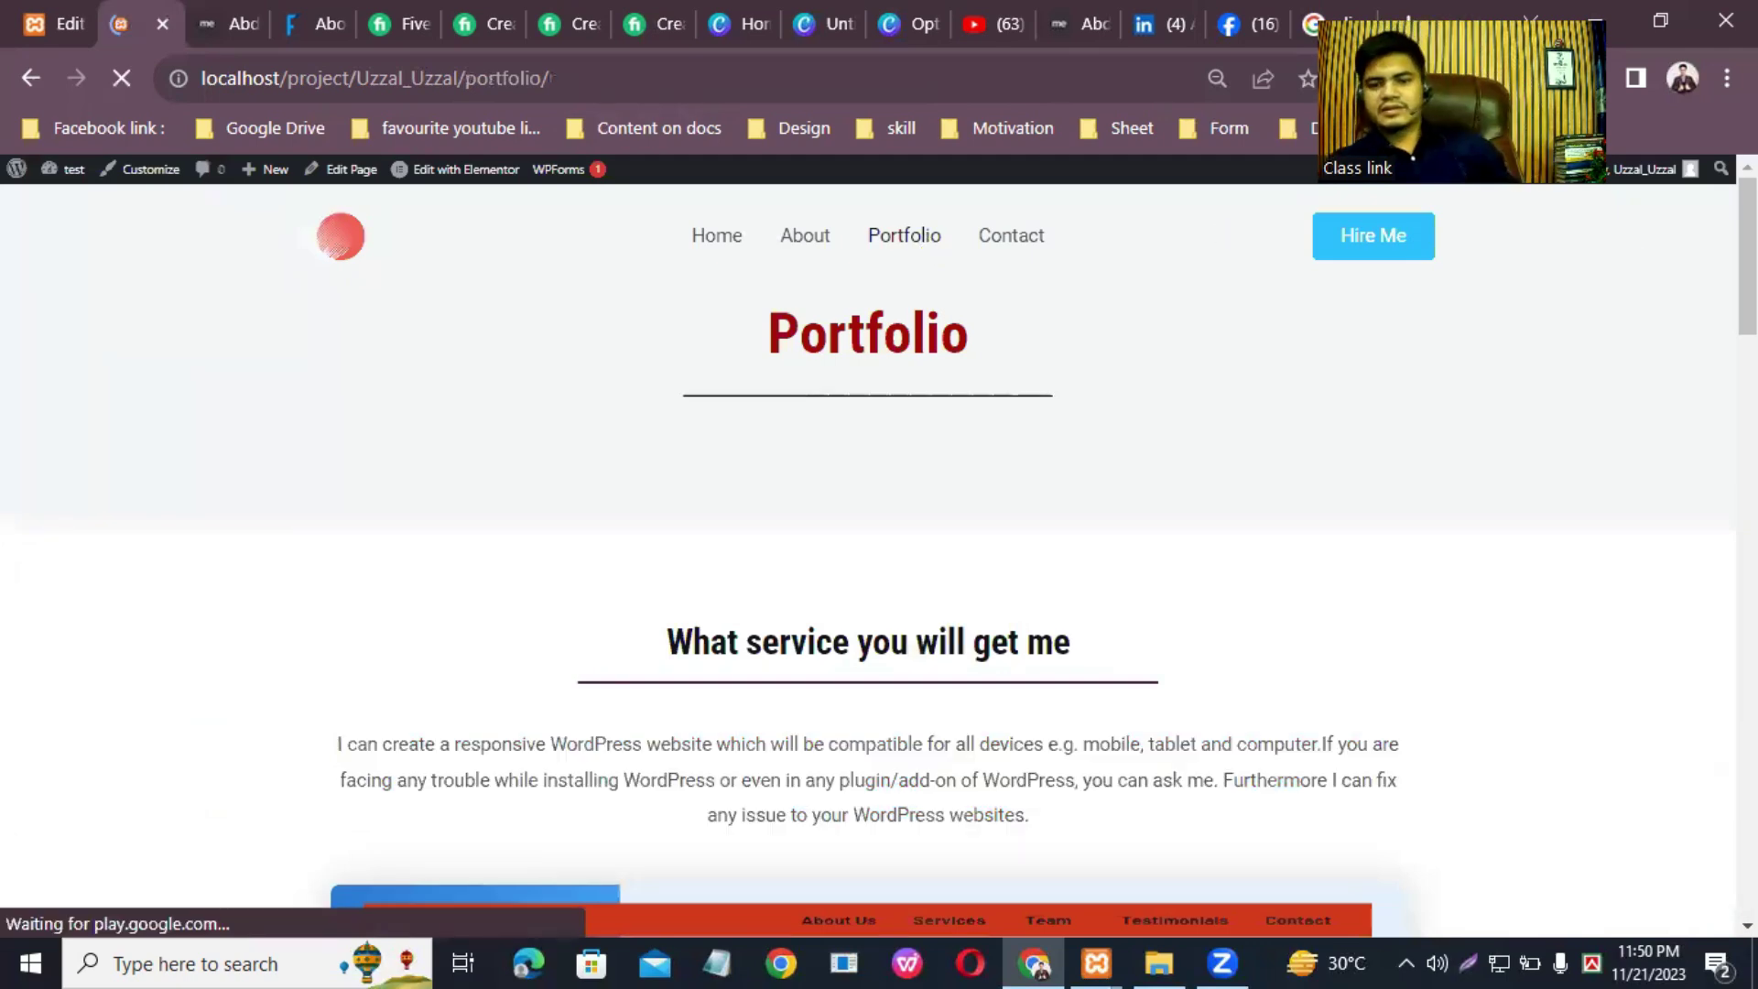
{"action": "scroll", "coordinate": [1629, 259], "scroll_direction": "down", "scroll_amount": 1}
{"action": "scroll", "coordinate": [1254, 432], "scroll_direction": "down", "scroll_amount": 3}
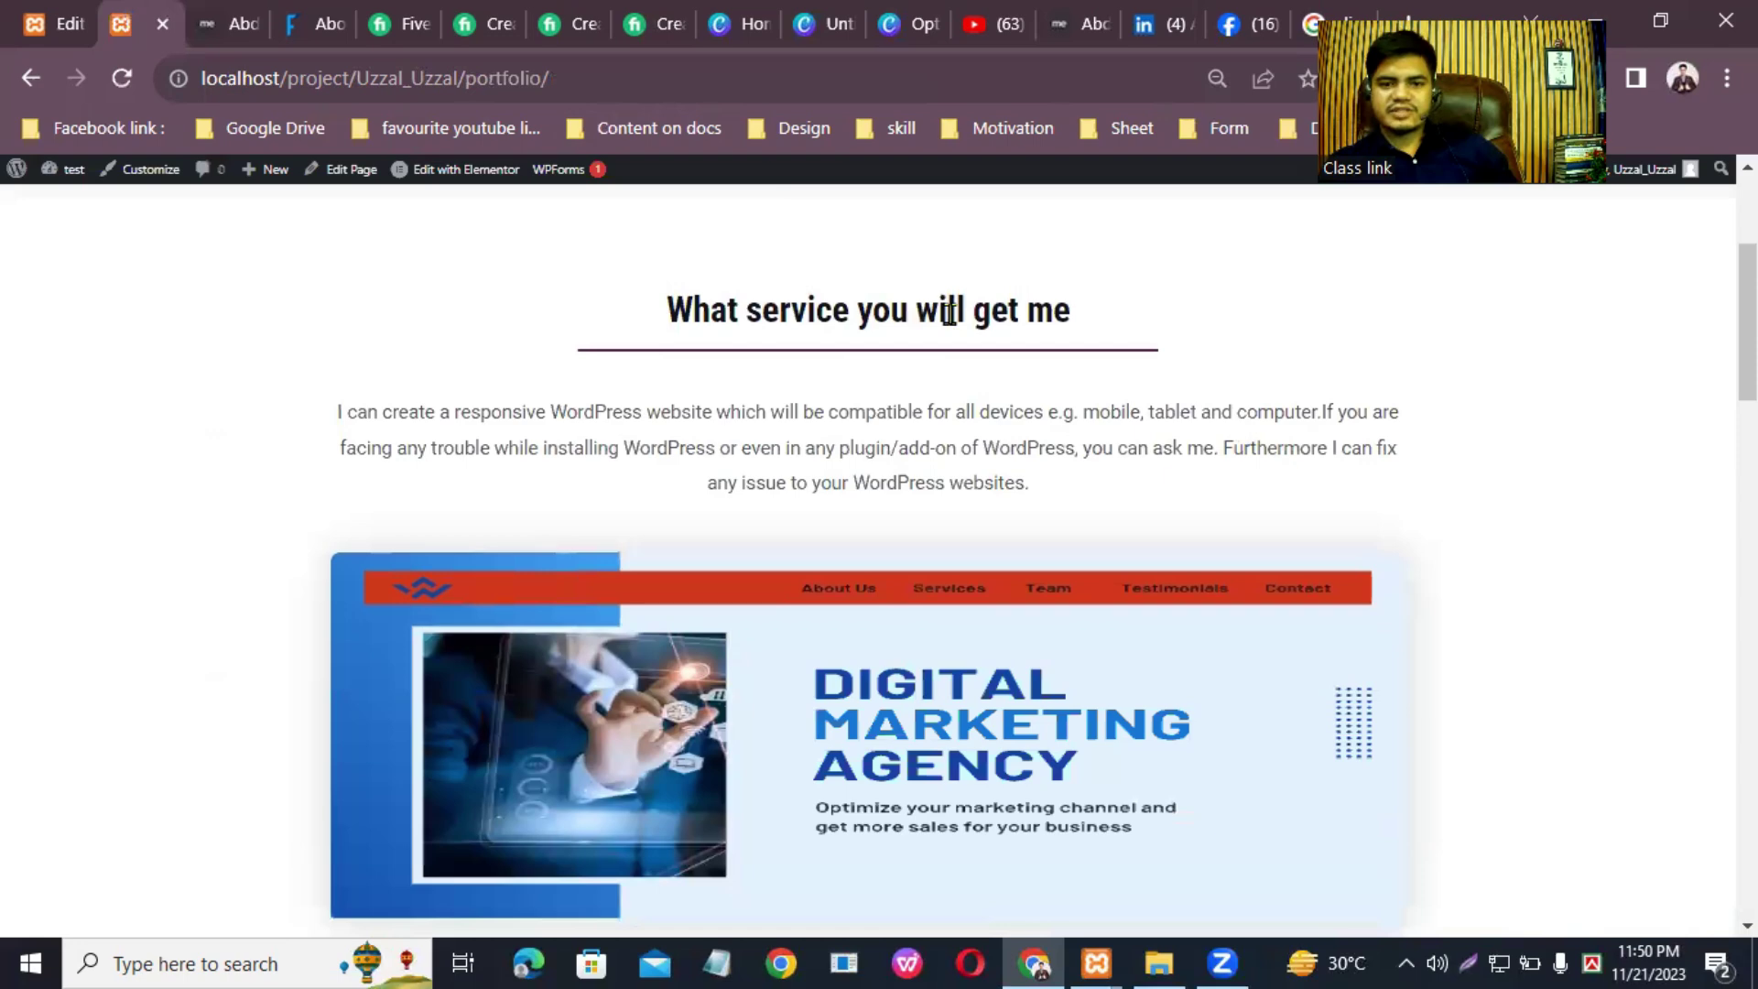
{"action": "left_click_drag", "start_coordinate": [339, 425], "coordinate": [1040, 510]}
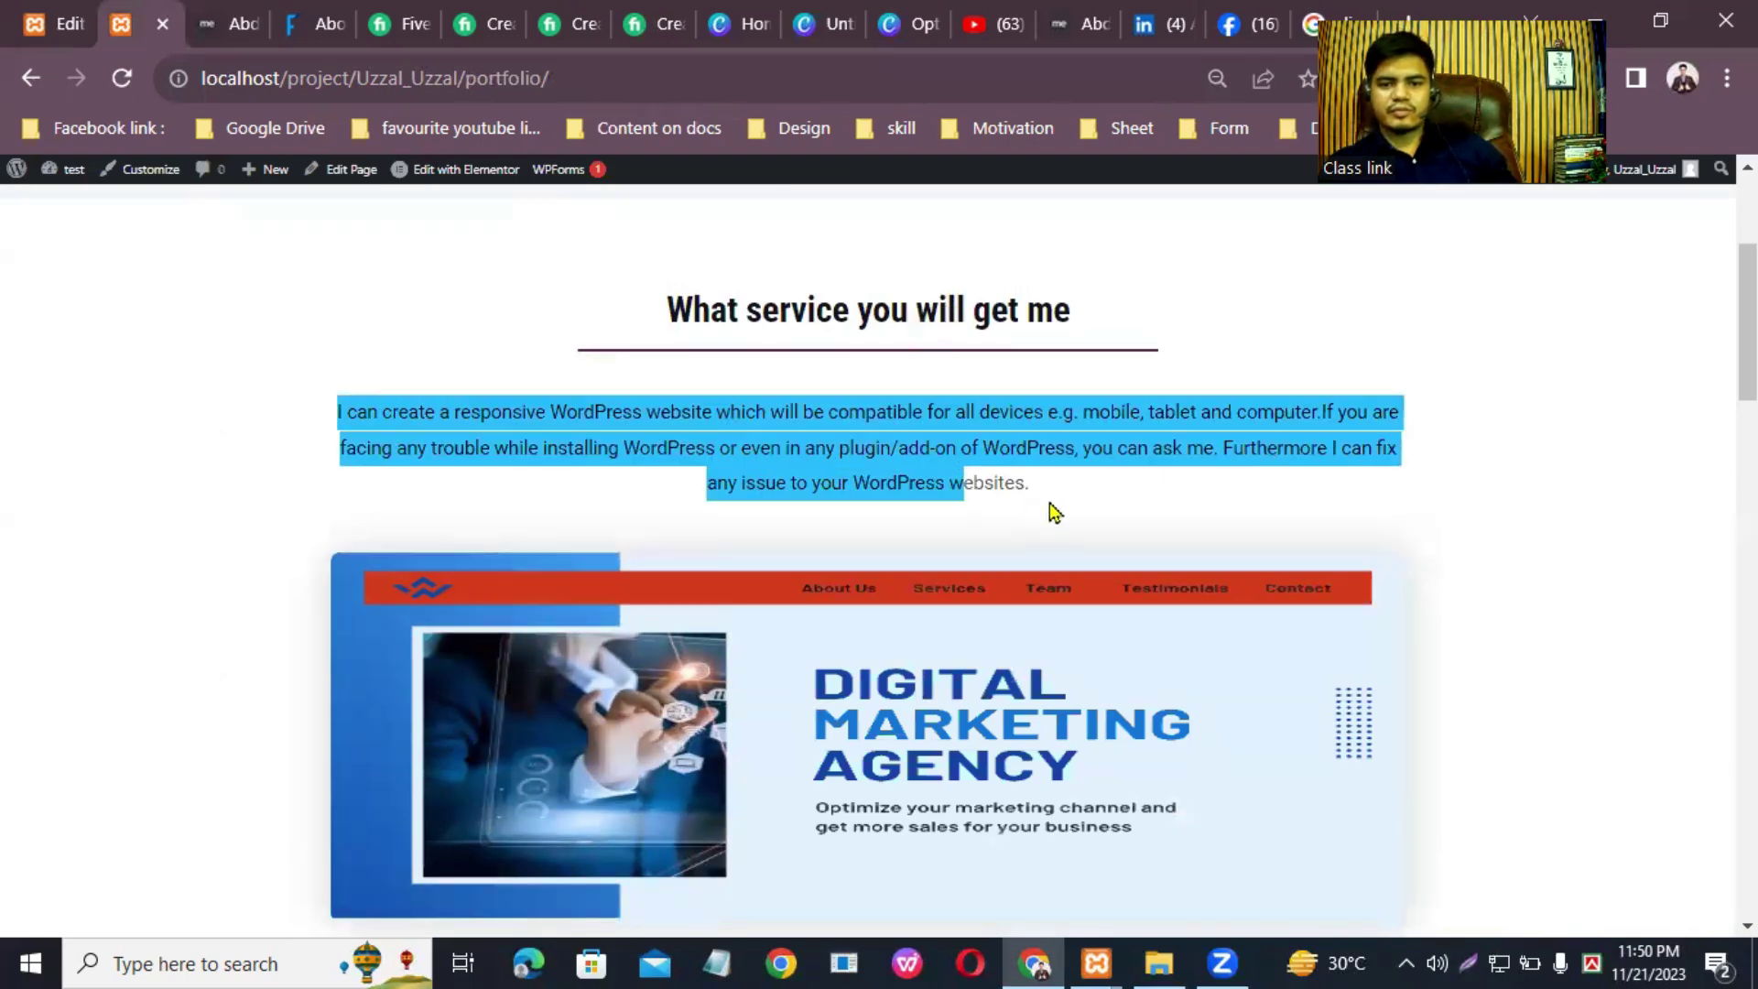
{"action": "right_click", "coordinate": [1003, 462]}
{"action": "left_click", "coordinate": [1049, 483]}
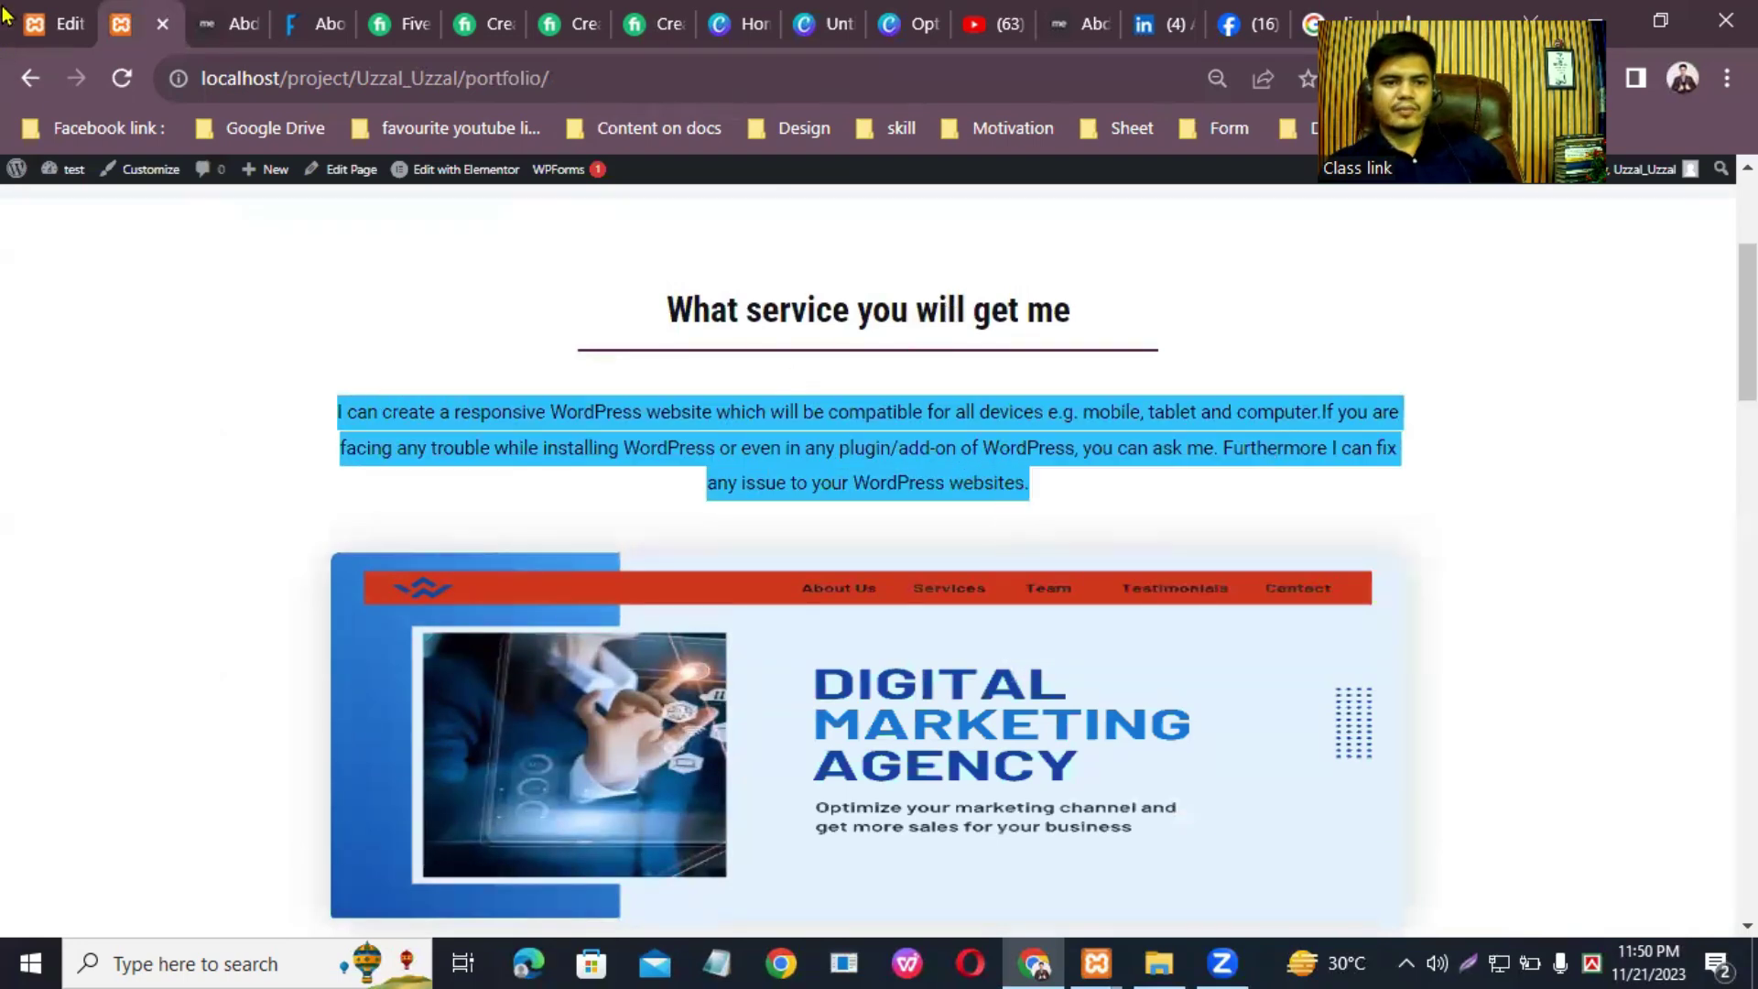
{"action": "left_click", "coordinate": [55, 24]}
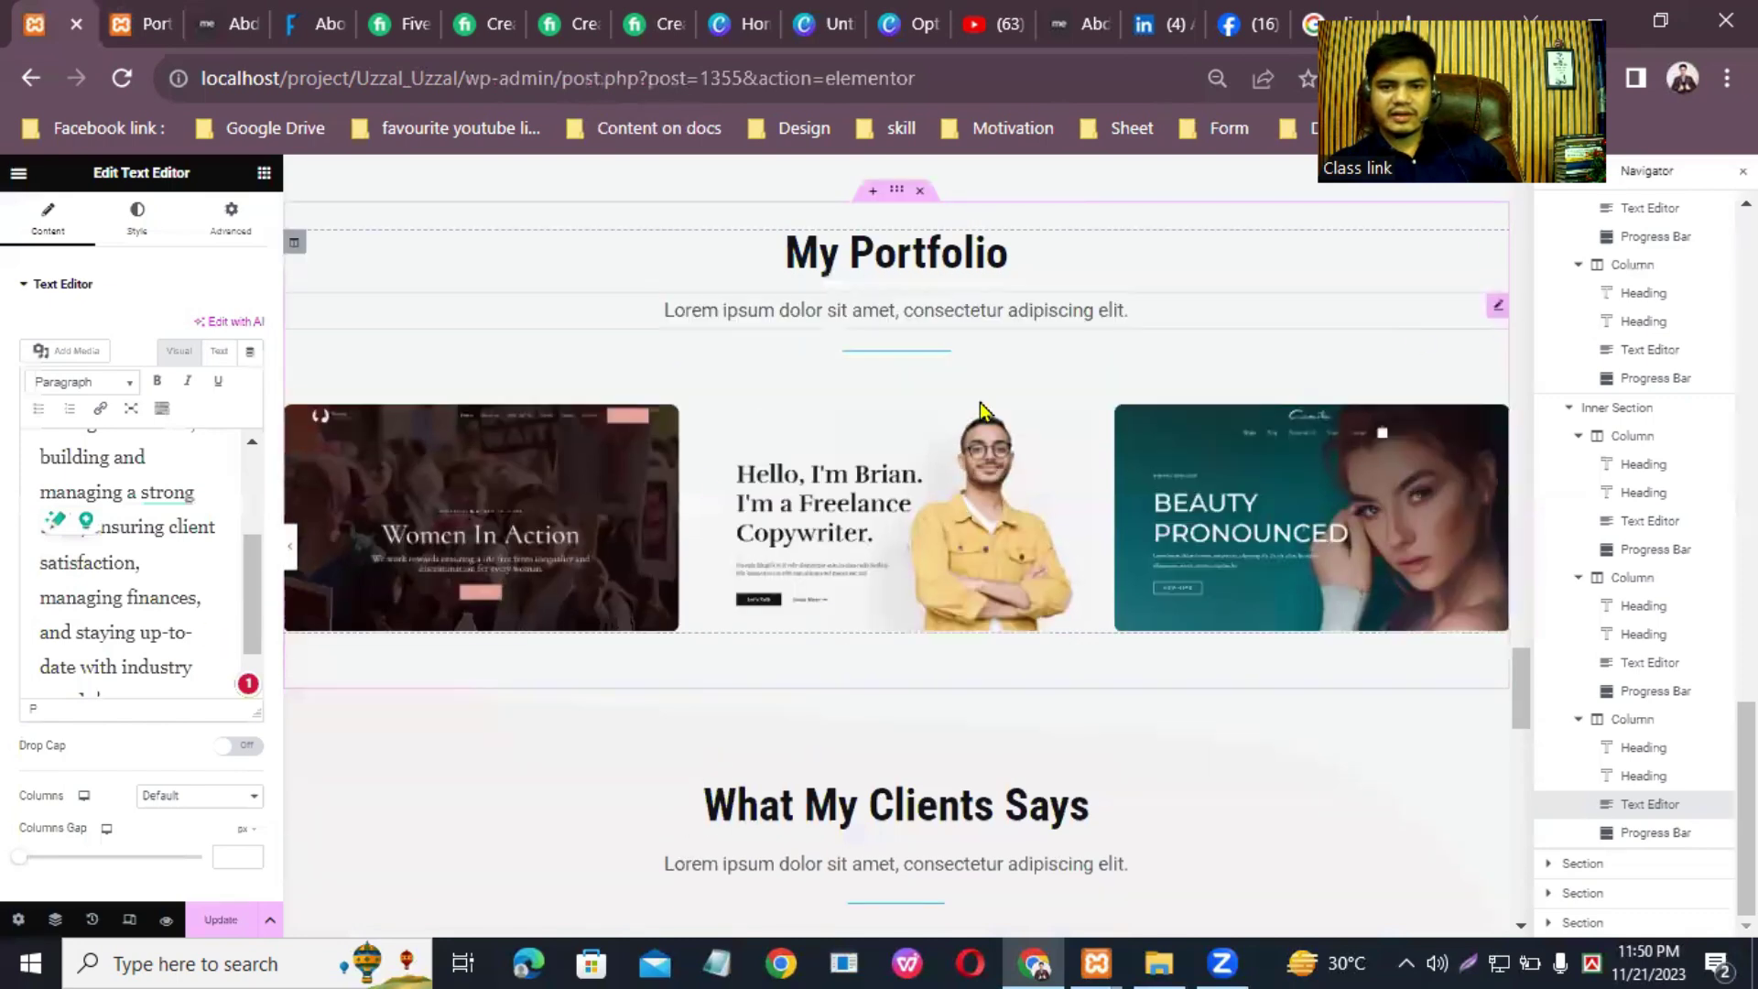
Step: Paste the copied service paragraph into the open description editor and save the page
{"action": "left_click_drag", "start_coordinate": [177, 660], "coordinate": [20, 395]}
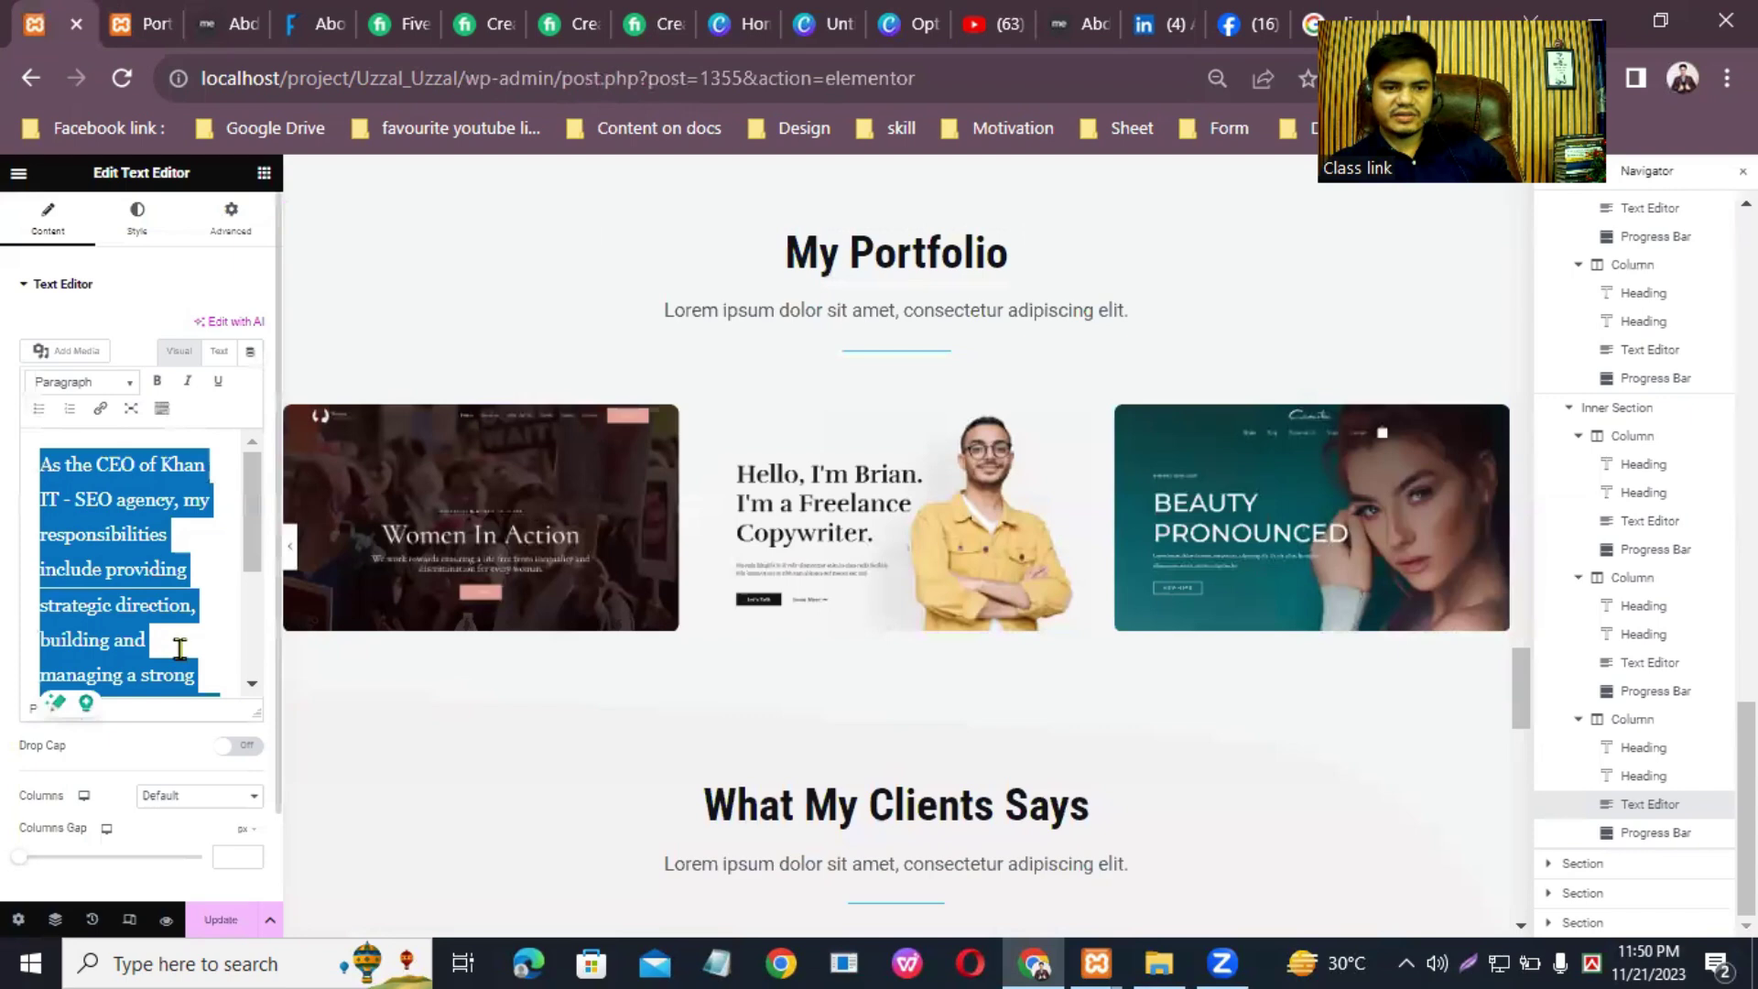
{"action": "right_click", "coordinate": [115, 497]}
{"action": "left_click", "coordinate": [216, 622]}
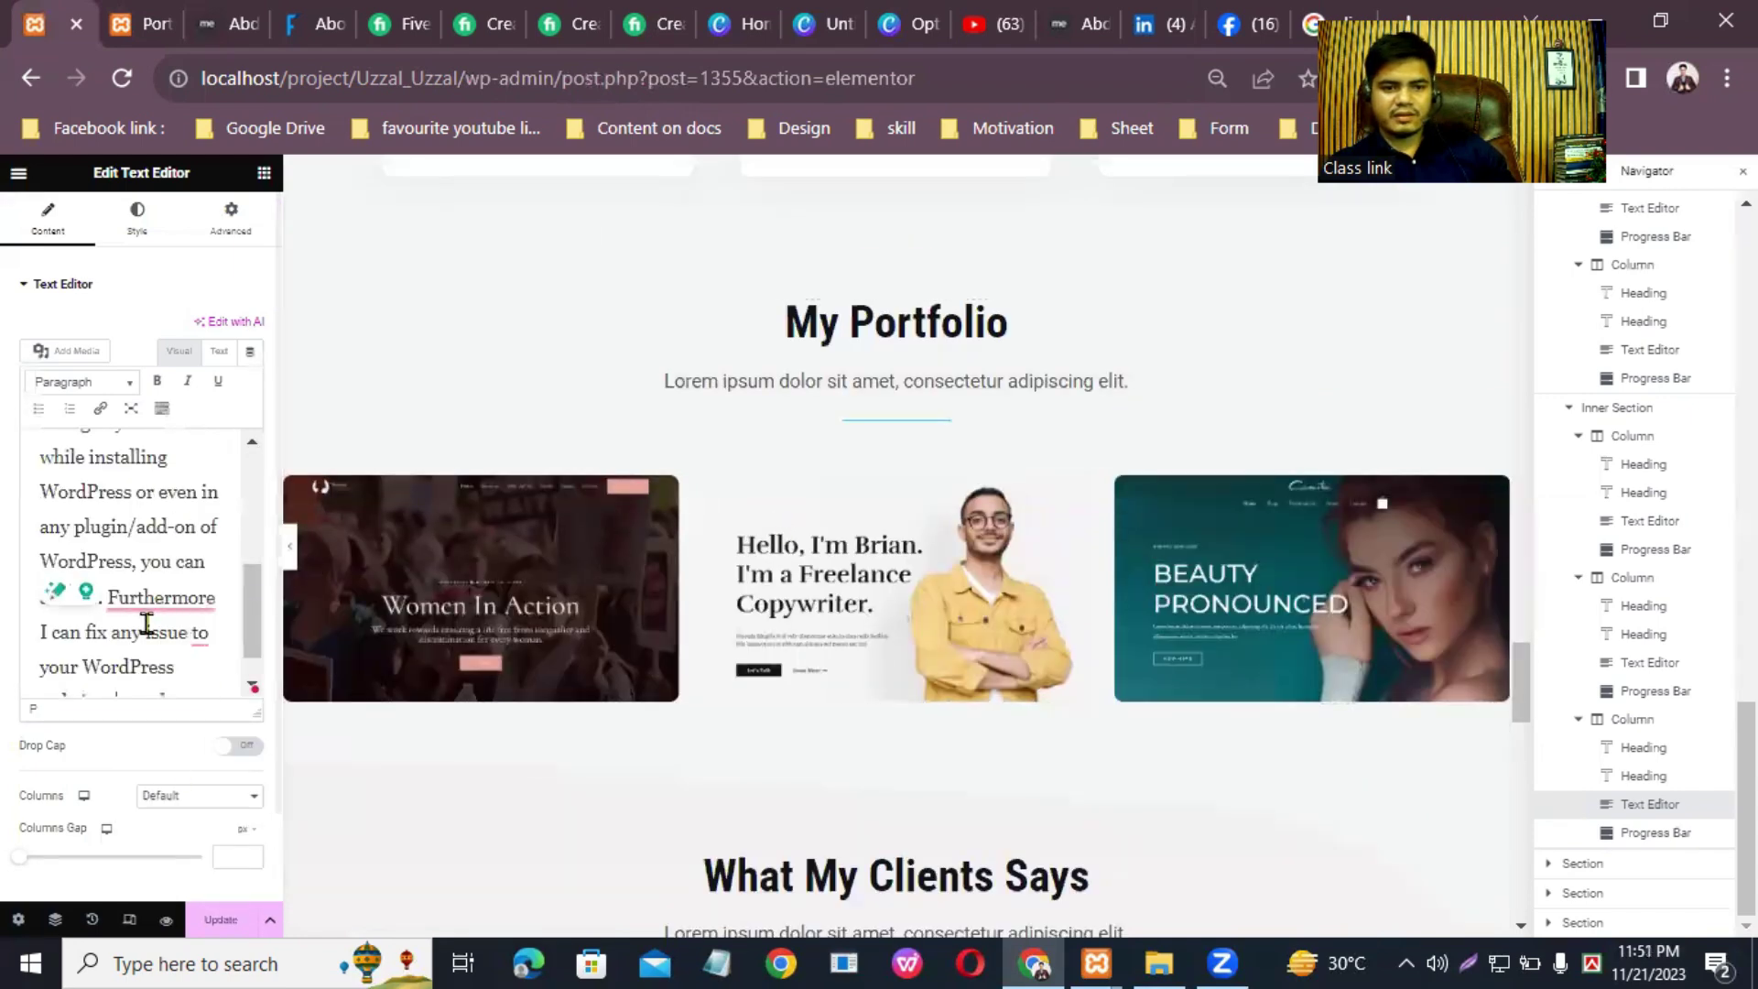
{"action": "scroll", "coordinate": [142, 595], "scroll_direction": "up", "scroll_amount": 6}
{"action": "scroll", "coordinate": [142, 590], "scroll_direction": "down", "scroll_amount": 6}
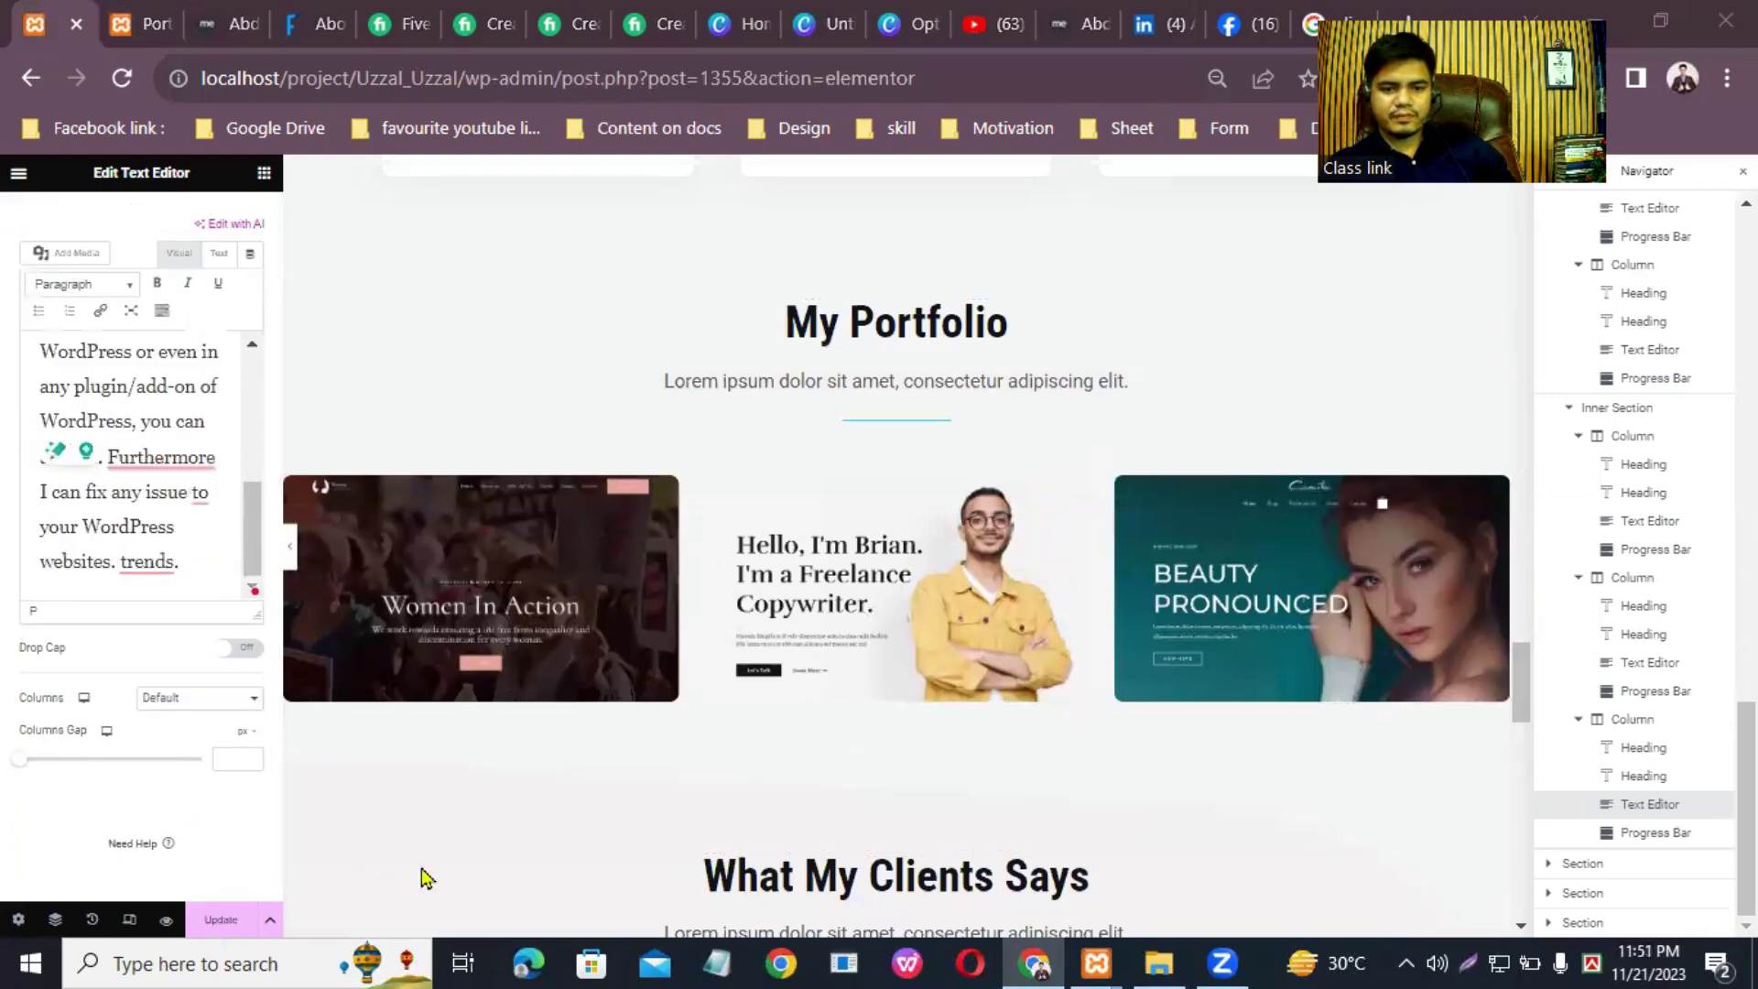
{"action": "key", "text": "ctrl+s"}
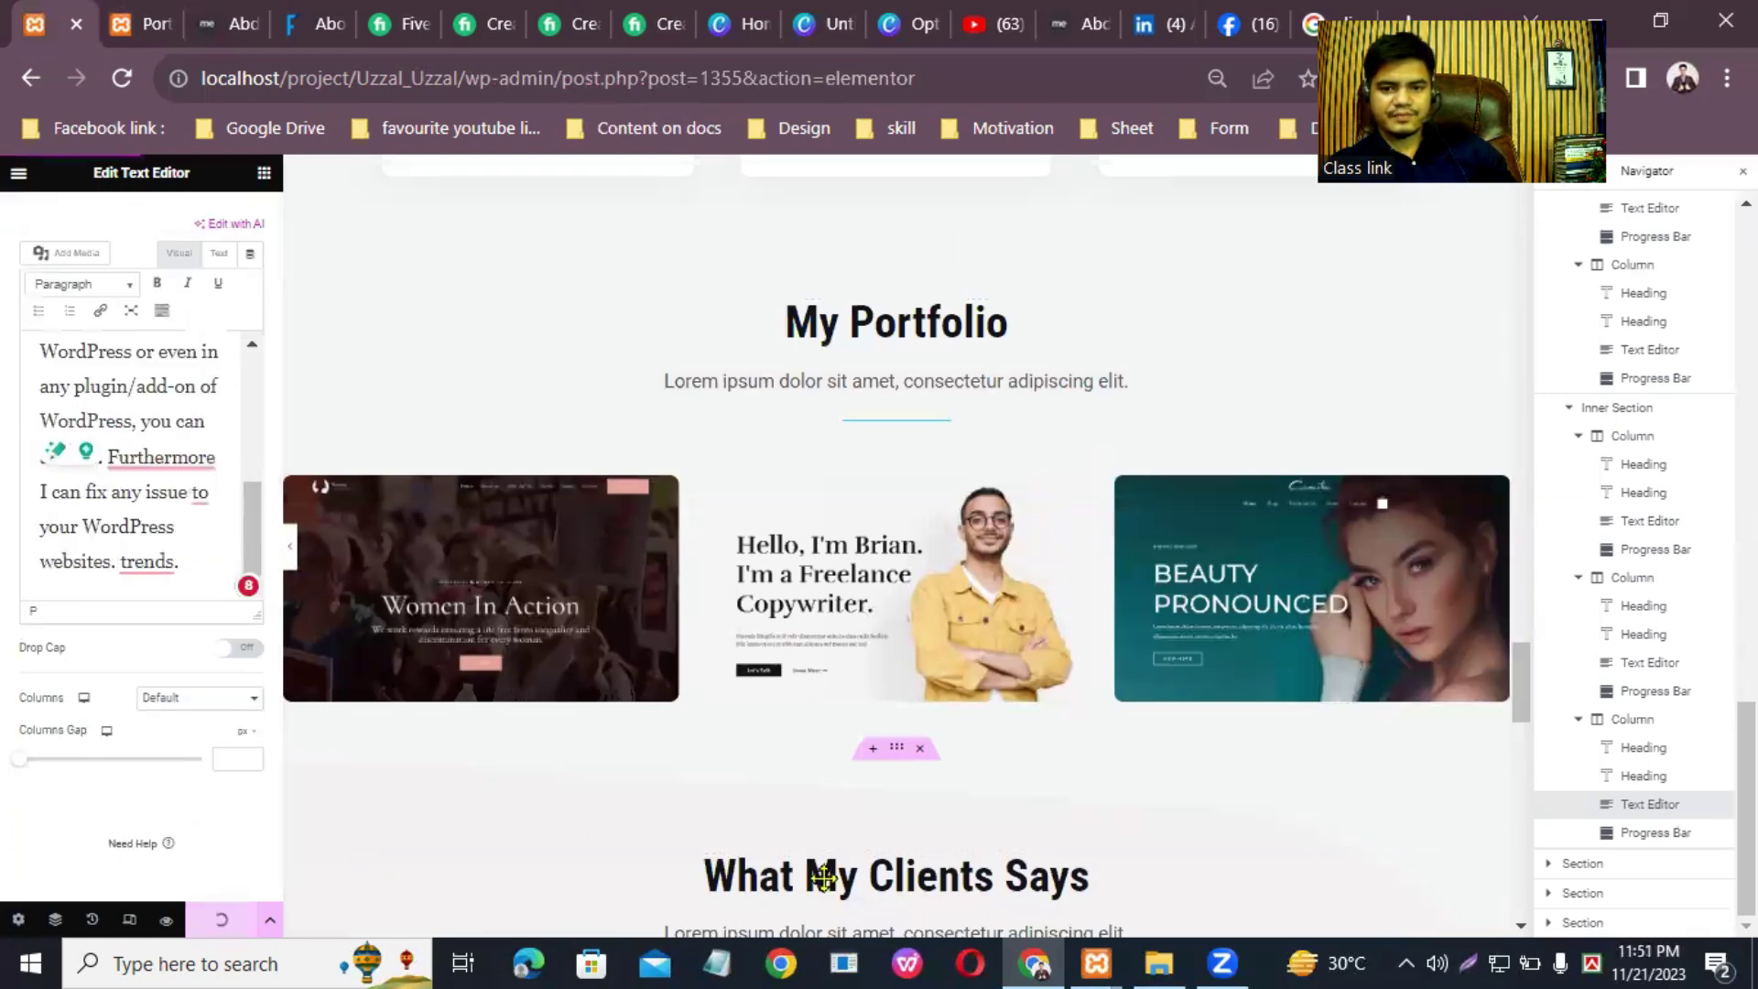
Step: Replace the My Portfolio subtitle's Lorem ipsum with the service paragraph and update the page
{"action": "left_click", "coordinate": [1499, 382]}
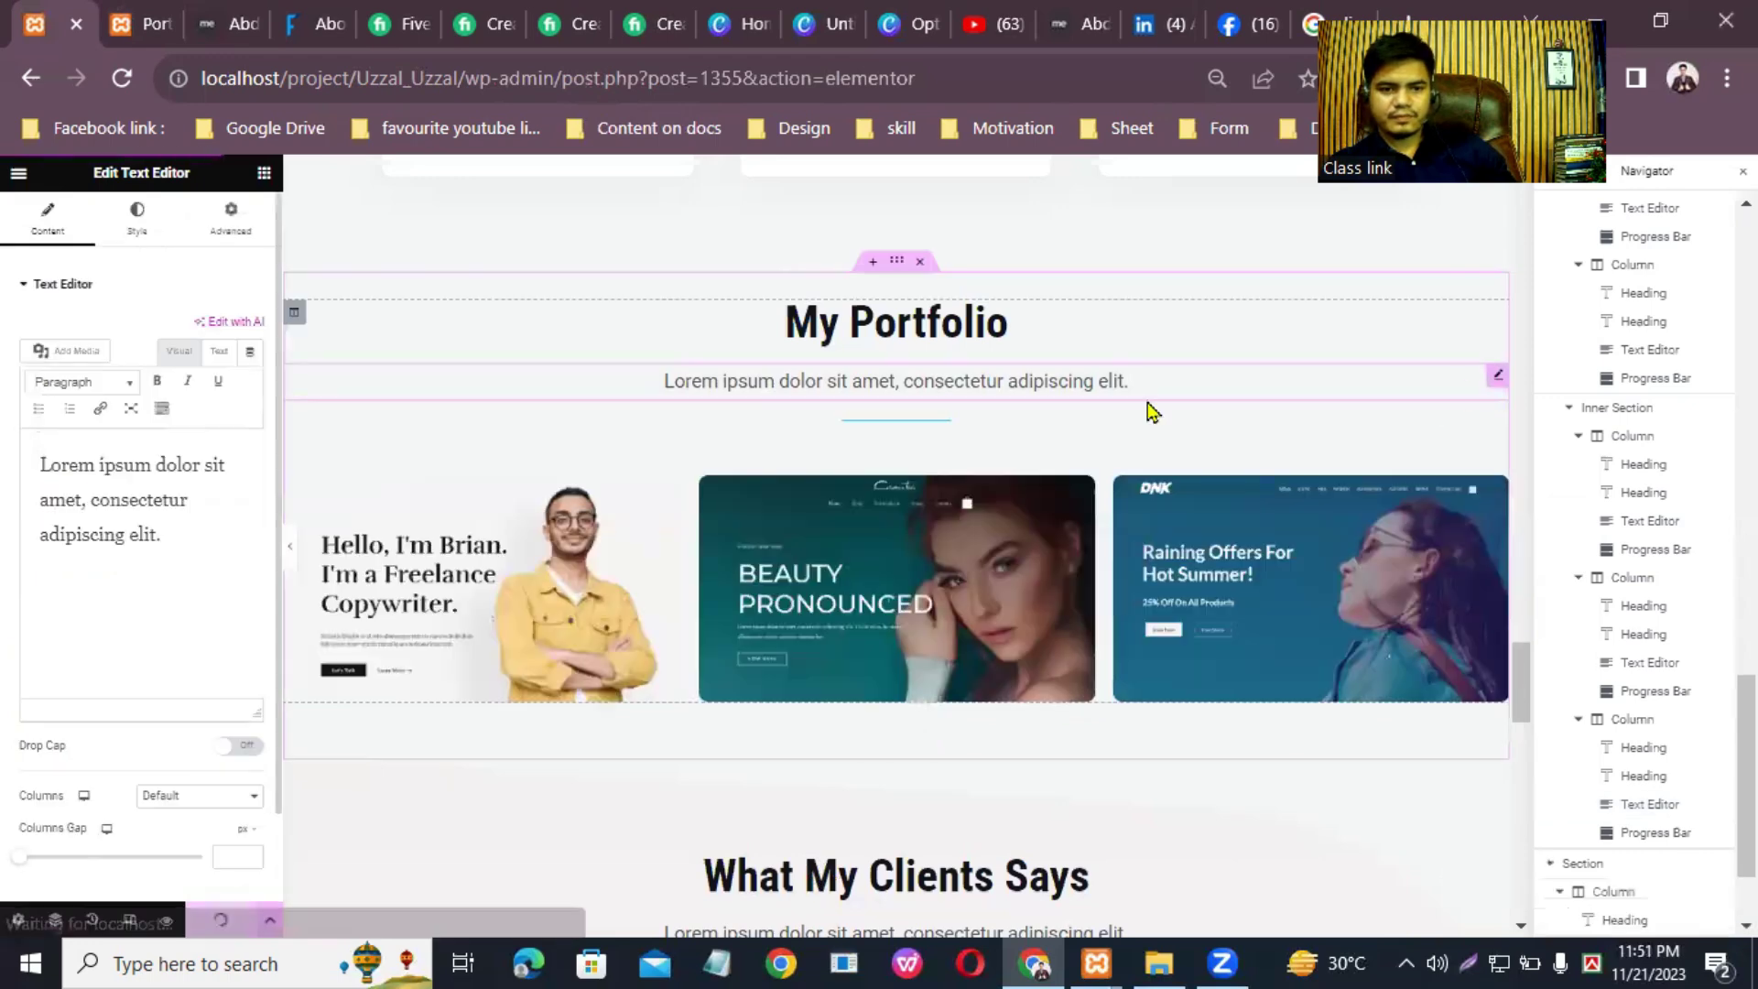
{"action": "left_click_drag", "start_coordinate": [188, 546], "coordinate": [38, 462]}
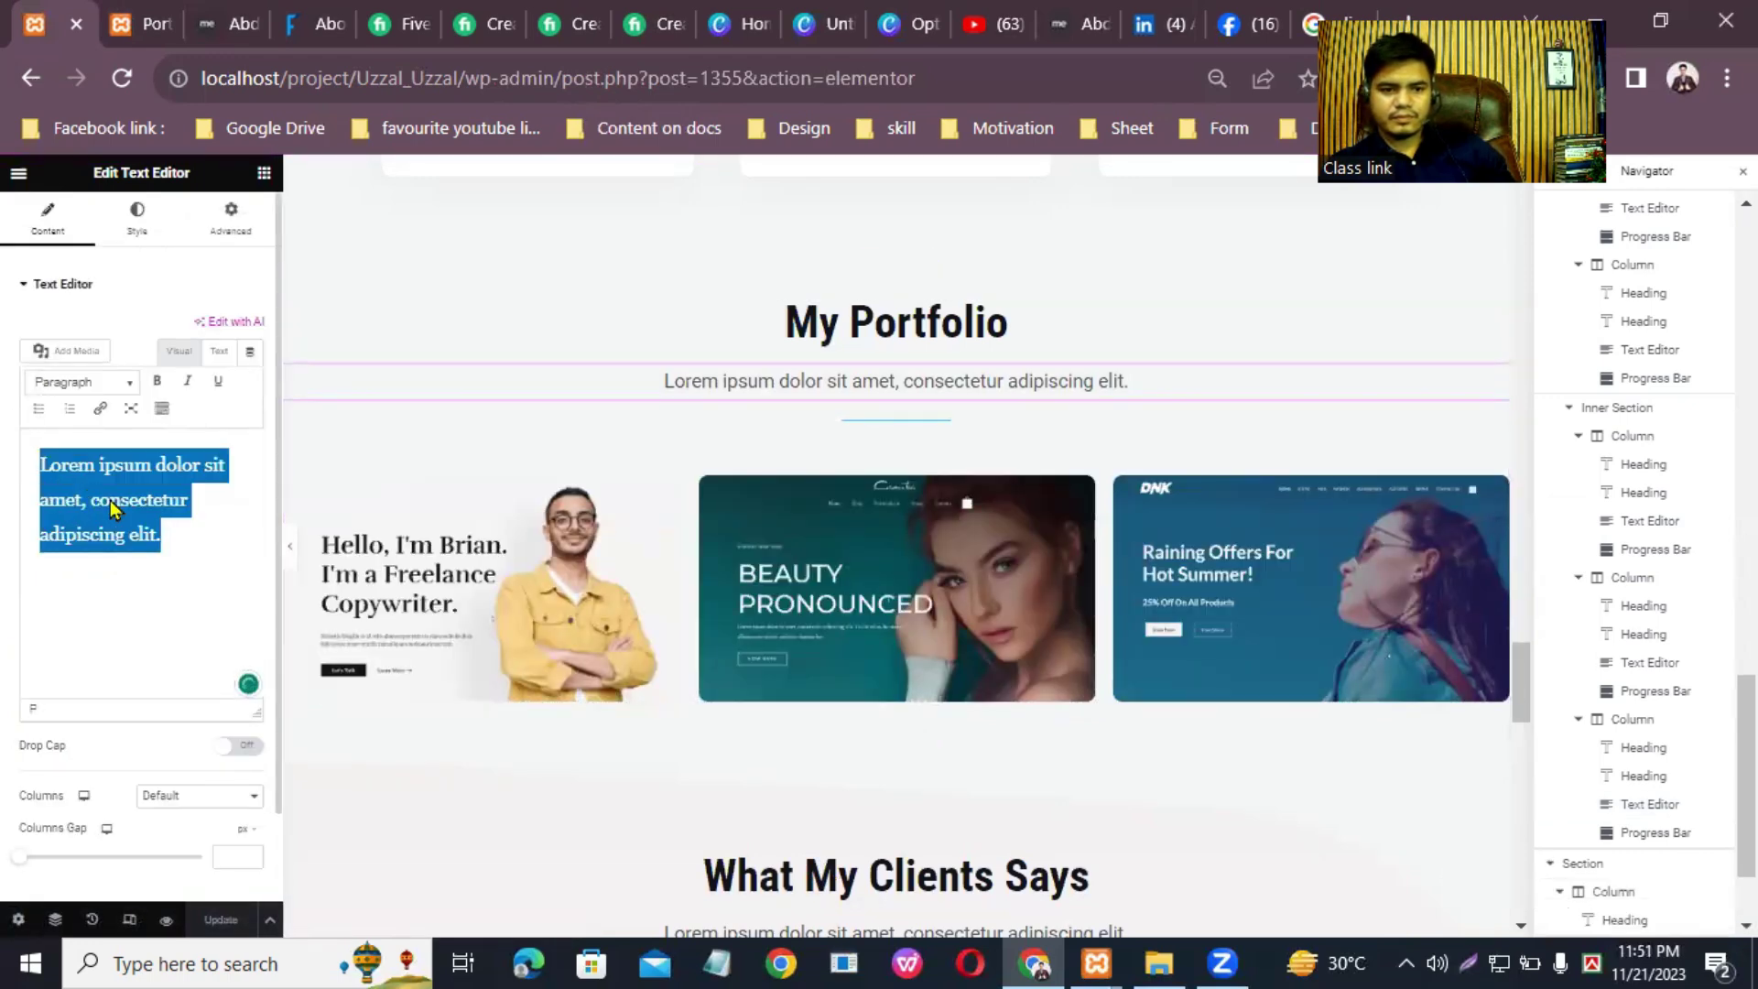
{"action": "right_click", "coordinate": [92, 500]}
{"action": "left_click", "coordinate": [176, 618]}
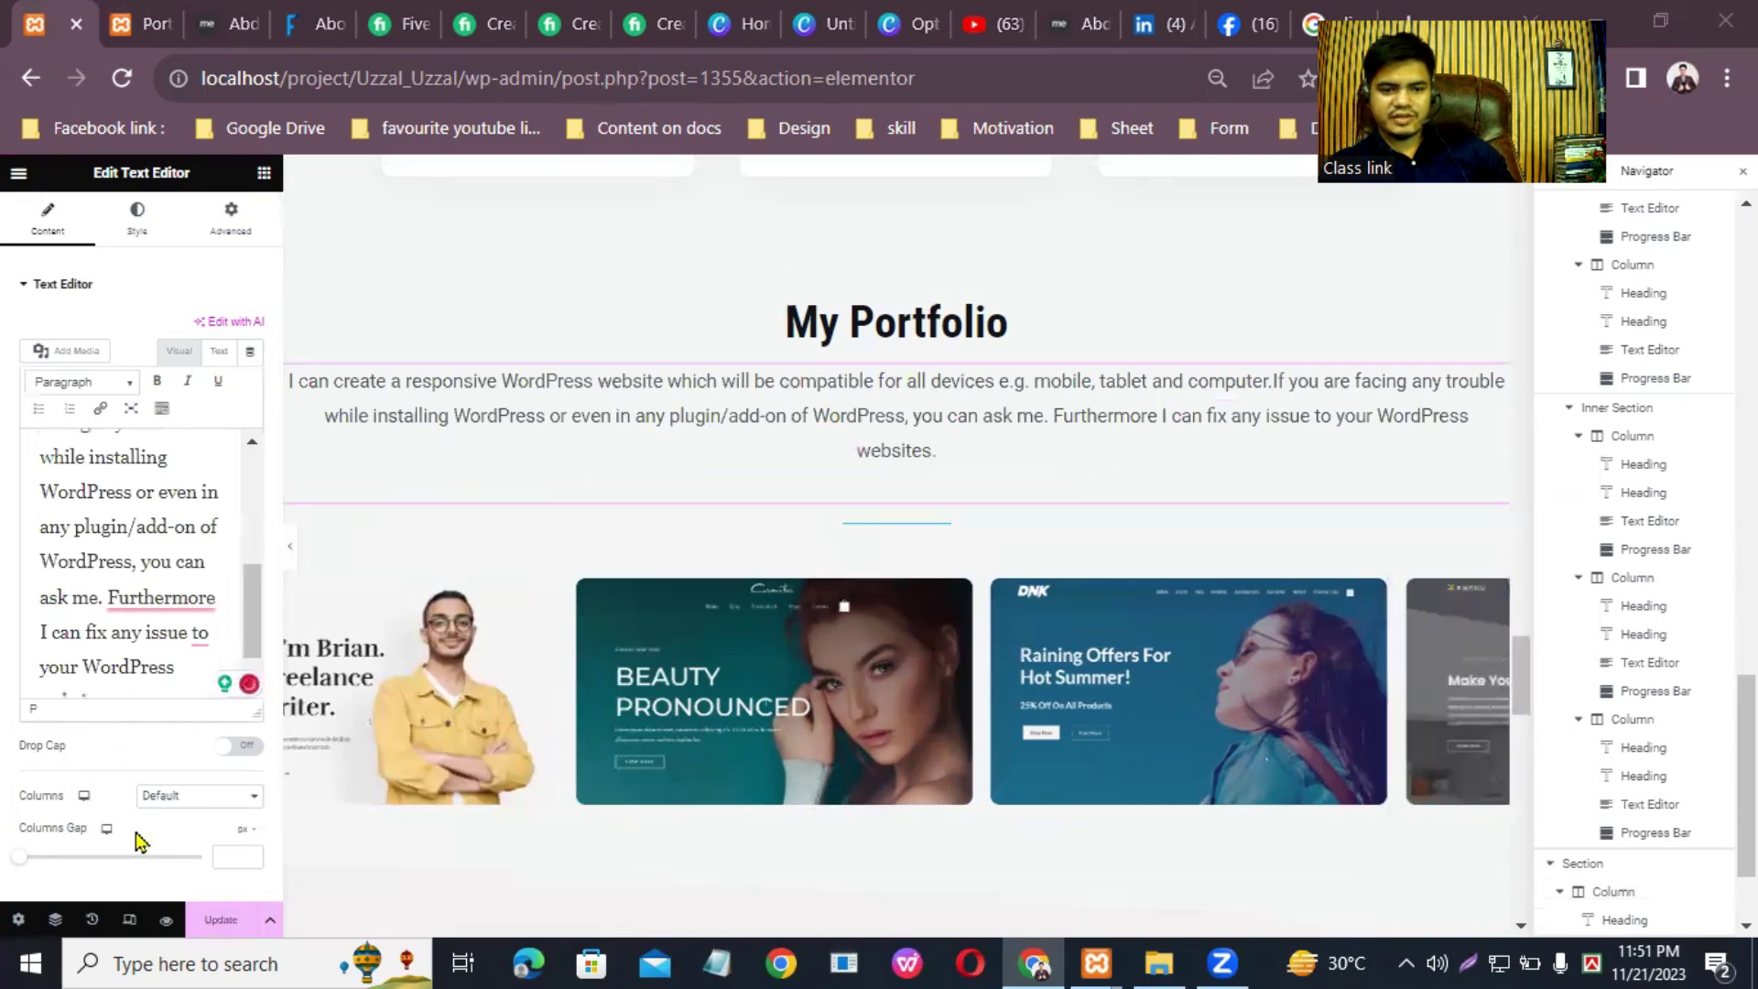
{"action": "left_click", "coordinate": [220, 923]}
{"action": "scroll", "coordinate": [844, 565], "scroll_direction": "up", "scroll_amount": 10}
{"action": "scroll", "coordinate": [843, 562], "scroll_direction": "down", "scroll_amount": 5}
{"action": "left_click_drag", "start_coordinate": [1520, 533], "coordinate": [1540, 723]}
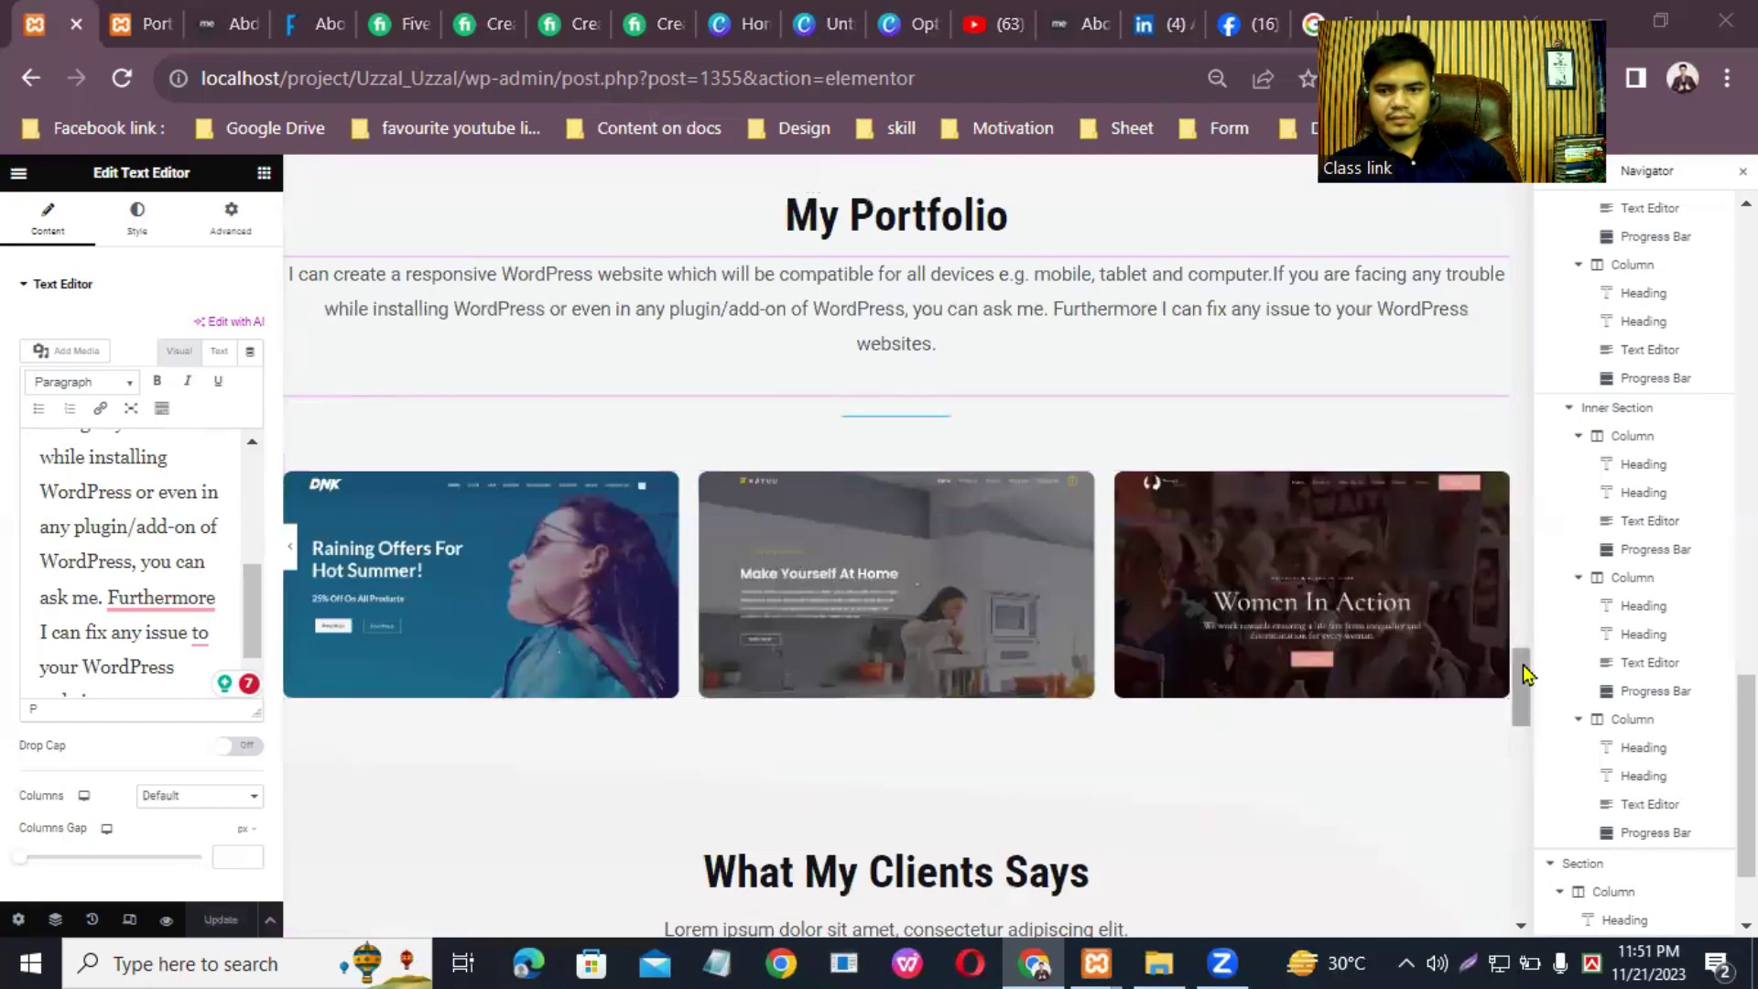
{"action": "mouse_move", "coordinate": [1521, 677]}
{"action": "left_mouse_down"}
{"action": "mouse_move", "coordinate": [1520, 458]}
{"action": "mouse_move", "coordinate": [1547, 668]}
{"action": "left_mouse_up"}
{"action": "scroll", "coordinate": [1547, 668], "scroll_direction": "down", "scroll_amount": 2}
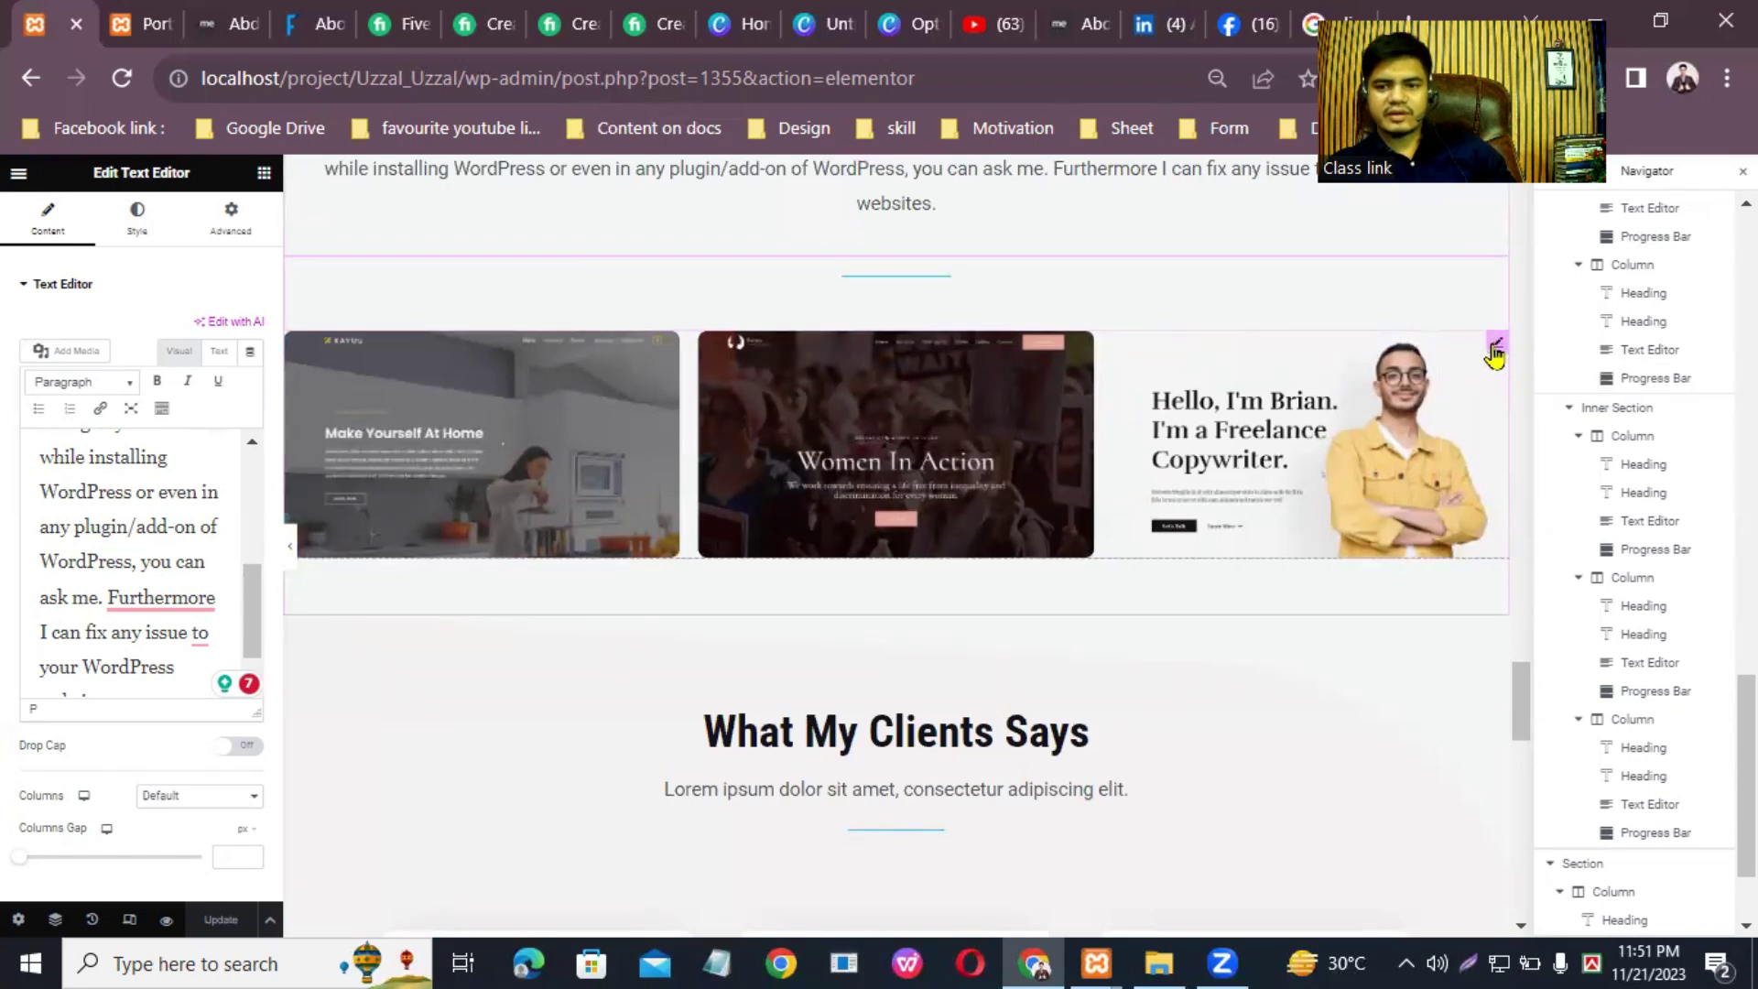
Step: Open the My Portfolio image carousel's settings and its five-image gallery
{"action": "left_click", "coordinate": [1494, 353]}
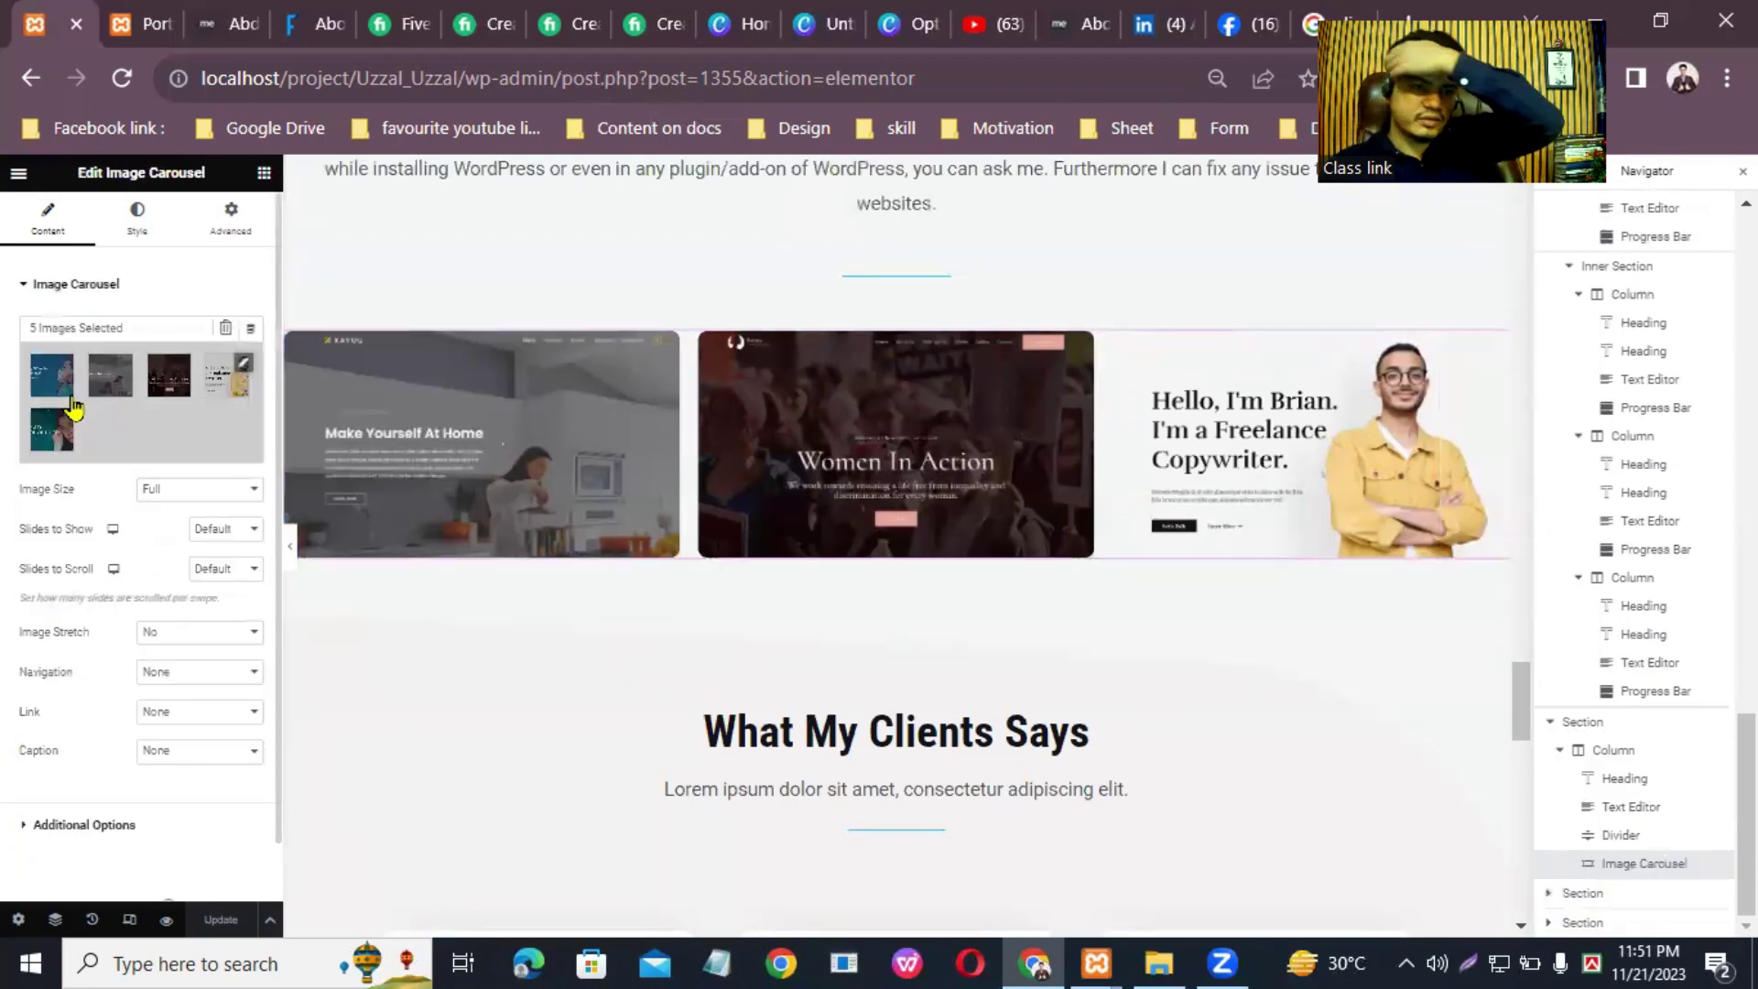
{"action": "left_click", "coordinate": [242, 371]}
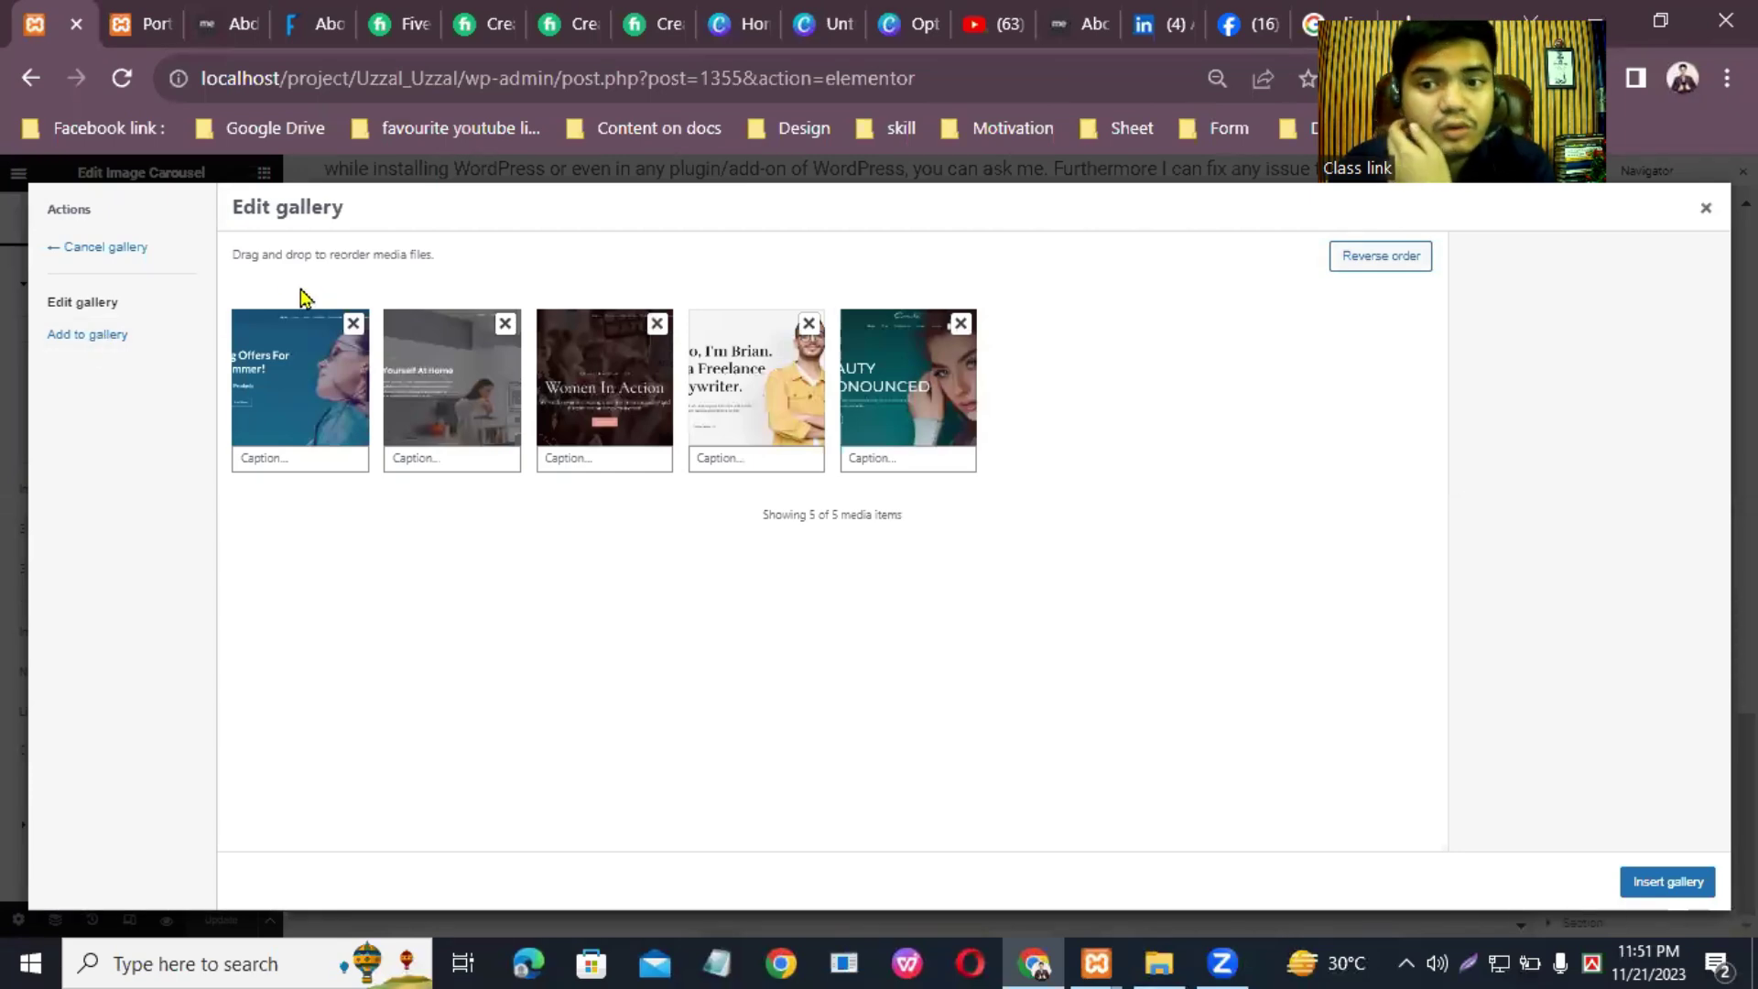
Step: Remove the existing screenshots from the carousel gallery
{"action": "left_click", "coordinate": [356, 326]}
{"action": "left_click", "coordinate": [356, 326]}
{"action": "left_click", "coordinate": [356, 326]}
{"action": "left_click", "coordinate": [356, 326]}
{"action": "left_click", "coordinate": [356, 326]}
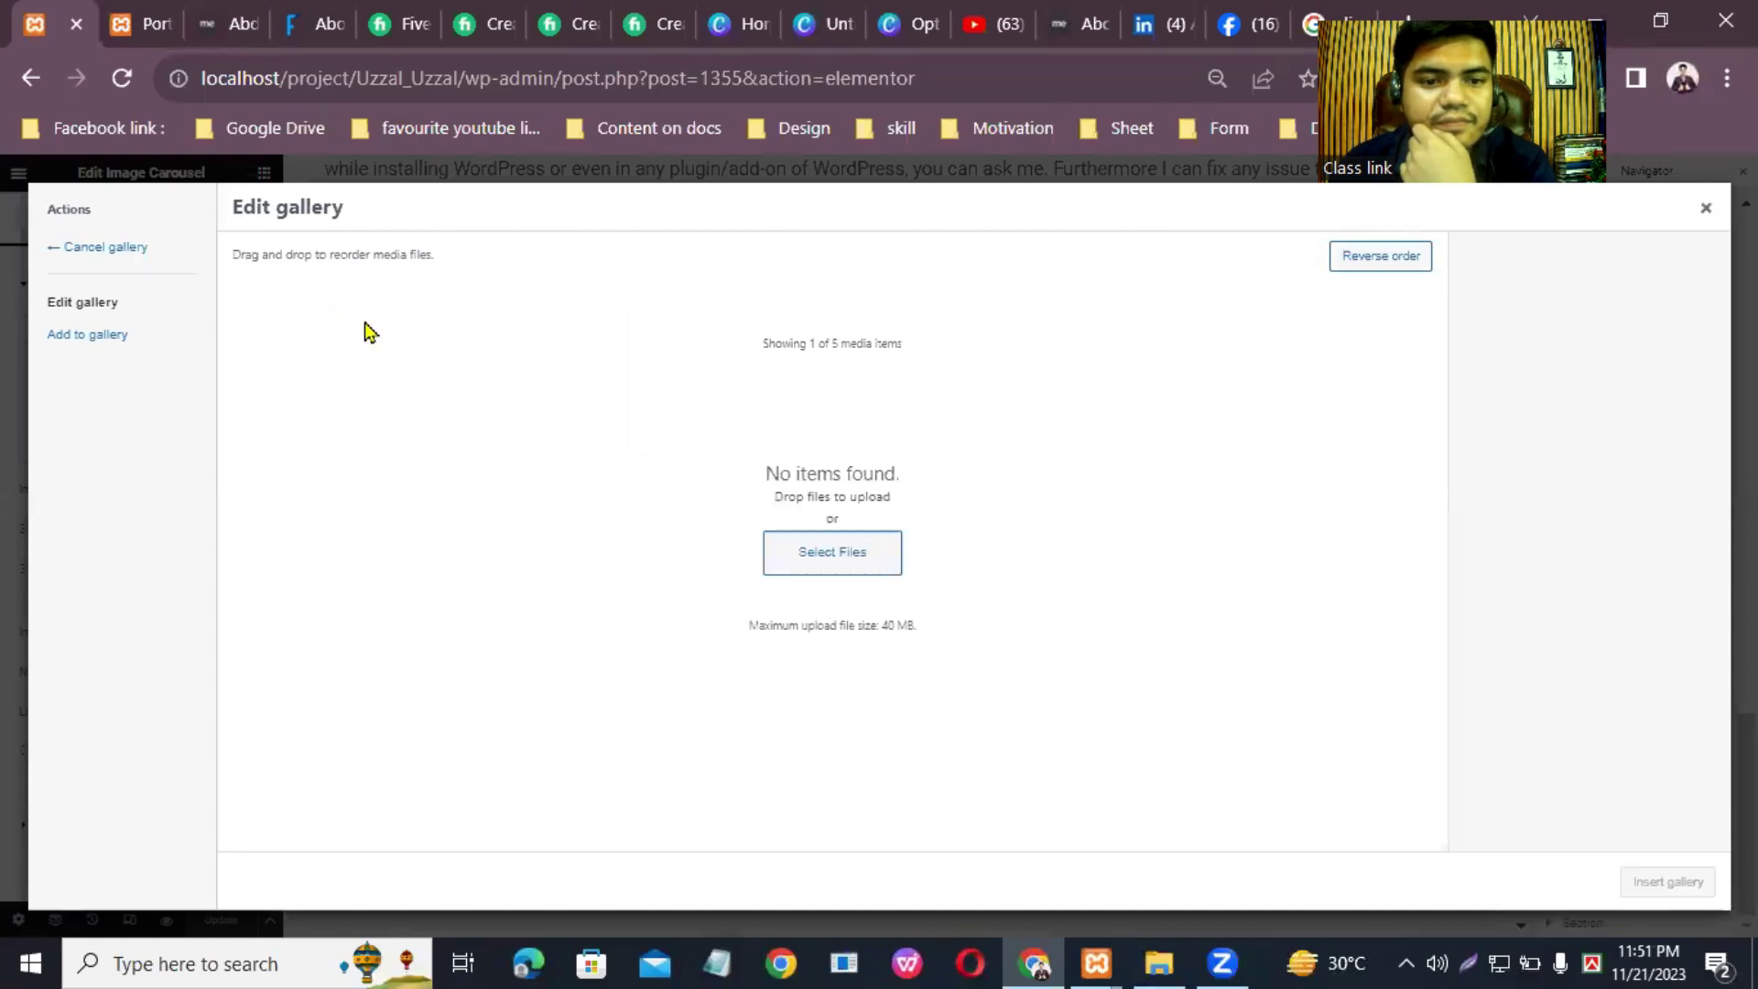
{"action": "left_click", "coordinate": [819, 561]}
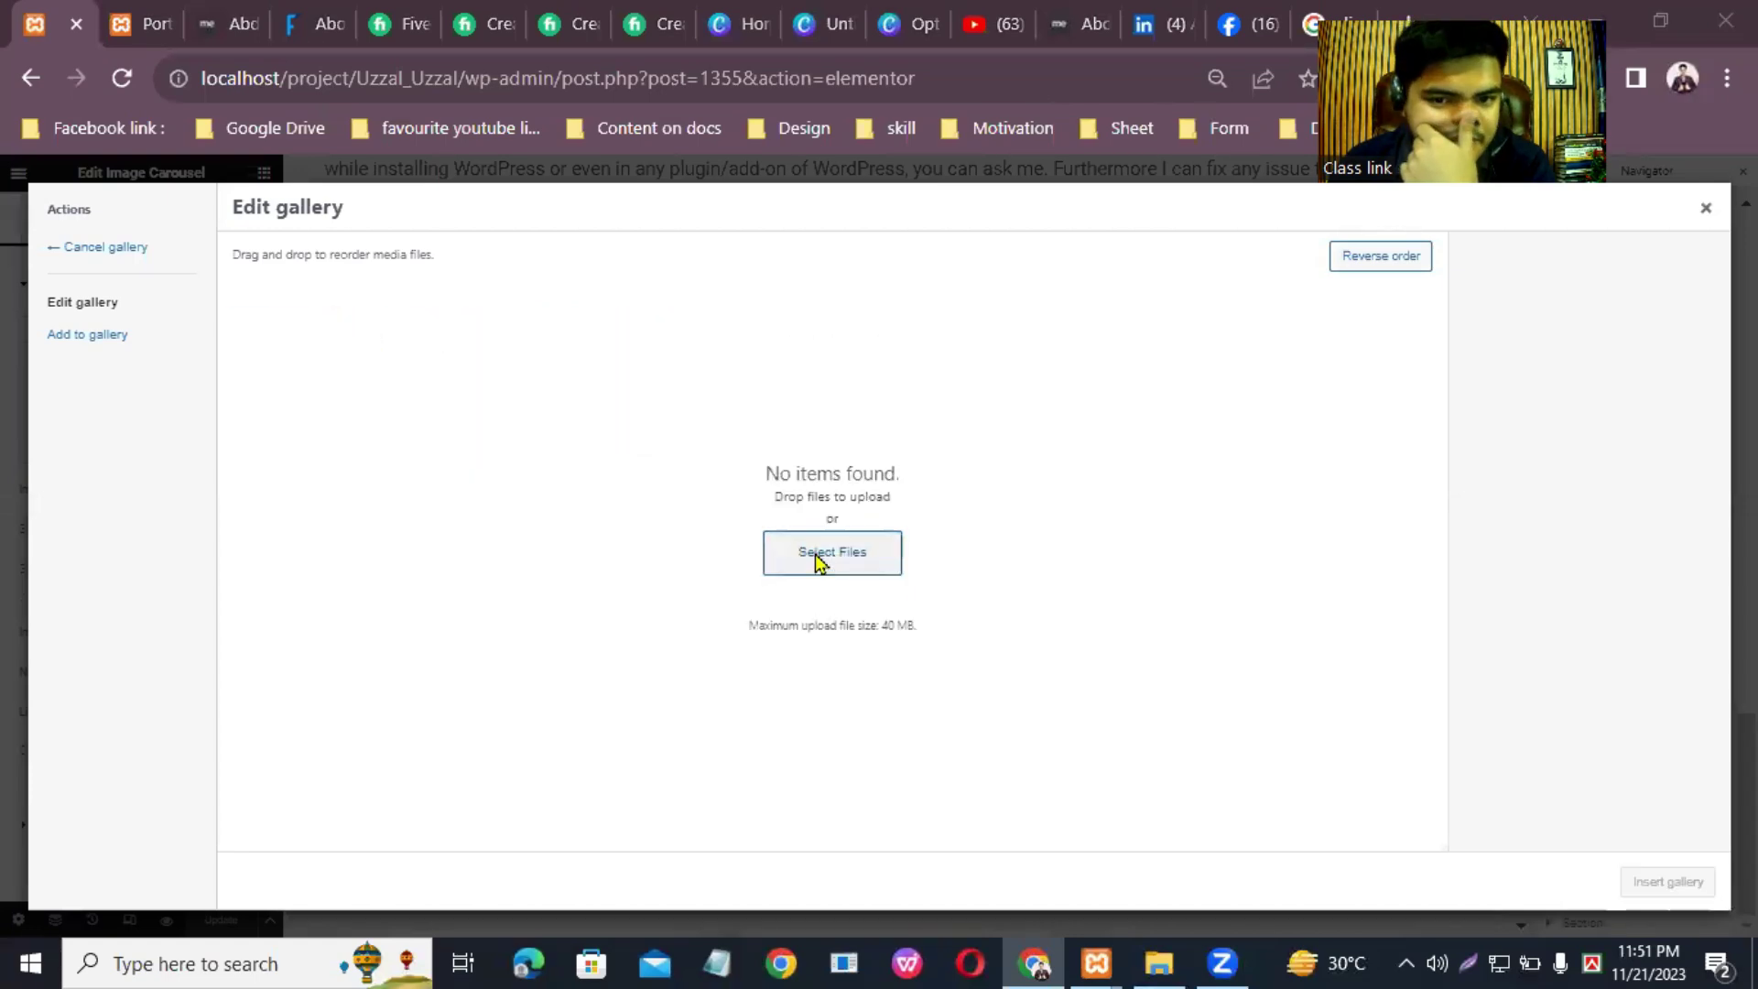
{"action": "left_click", "coordinate": [1630, 231]}
Step: Add 8 Media Library website screenshots, including Hello, Organic Fashion and HeadPhone, and insert the gallery
{"action": "left_click", "coordinate": [87, 335]}
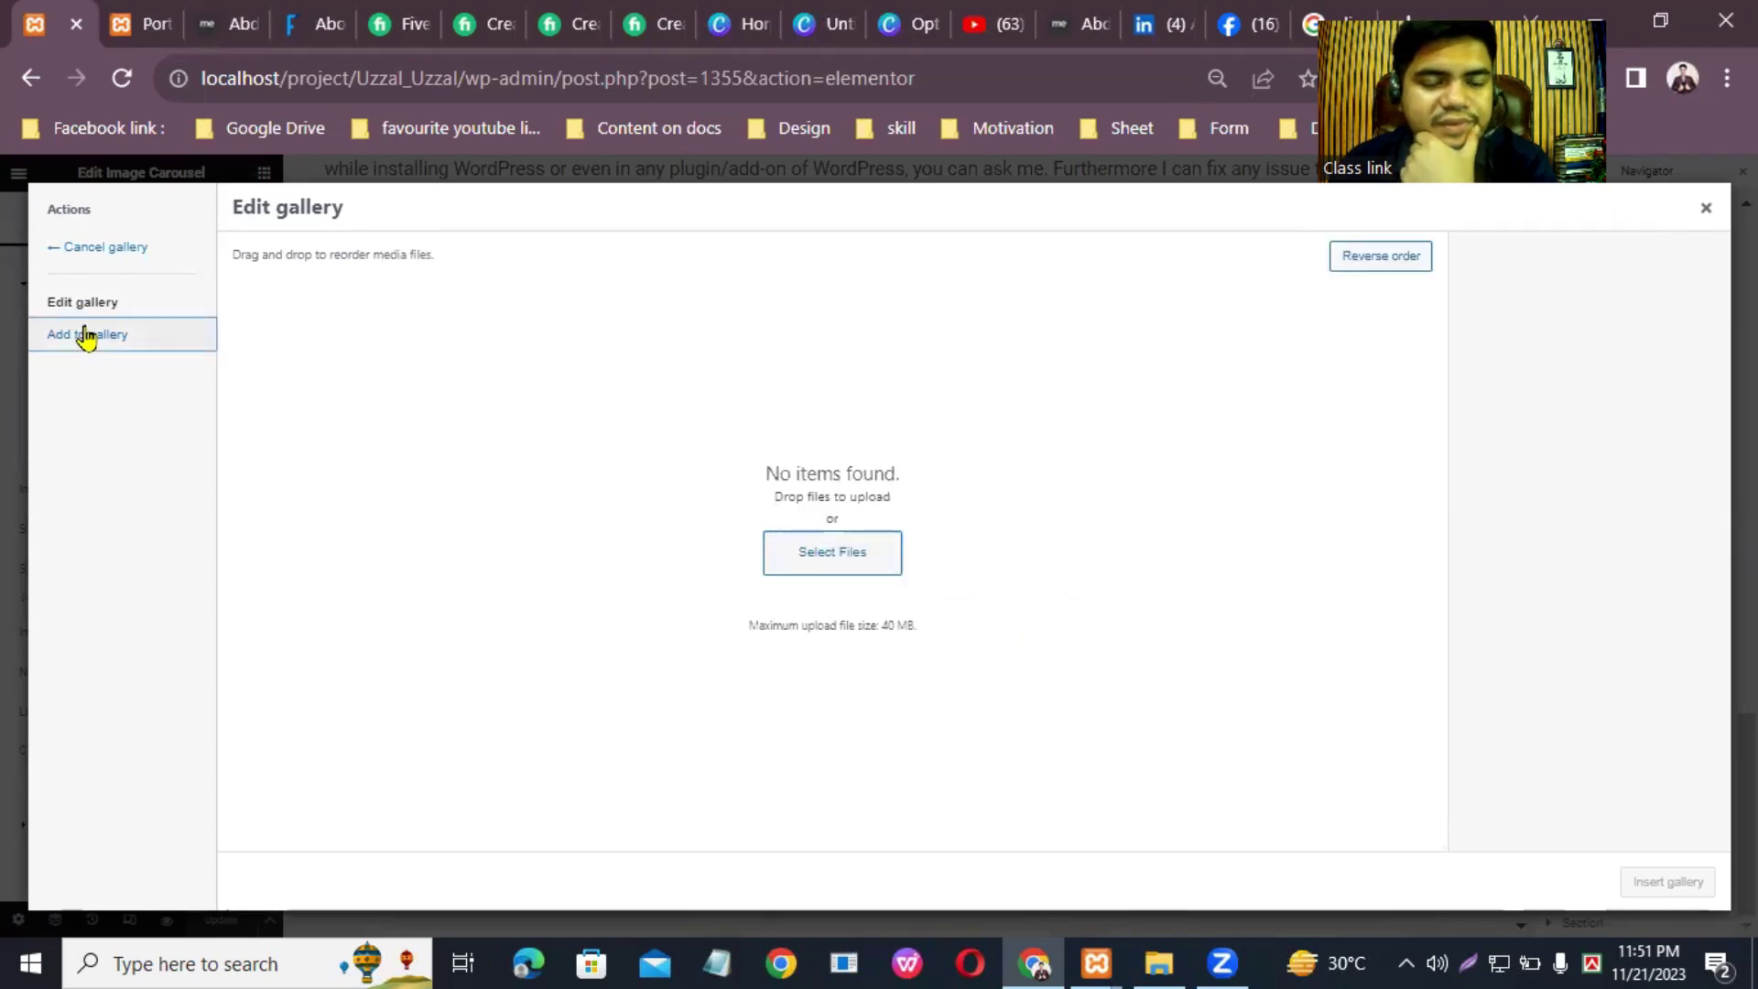
{"action": "left_click", "coordinate": [354, 256]}
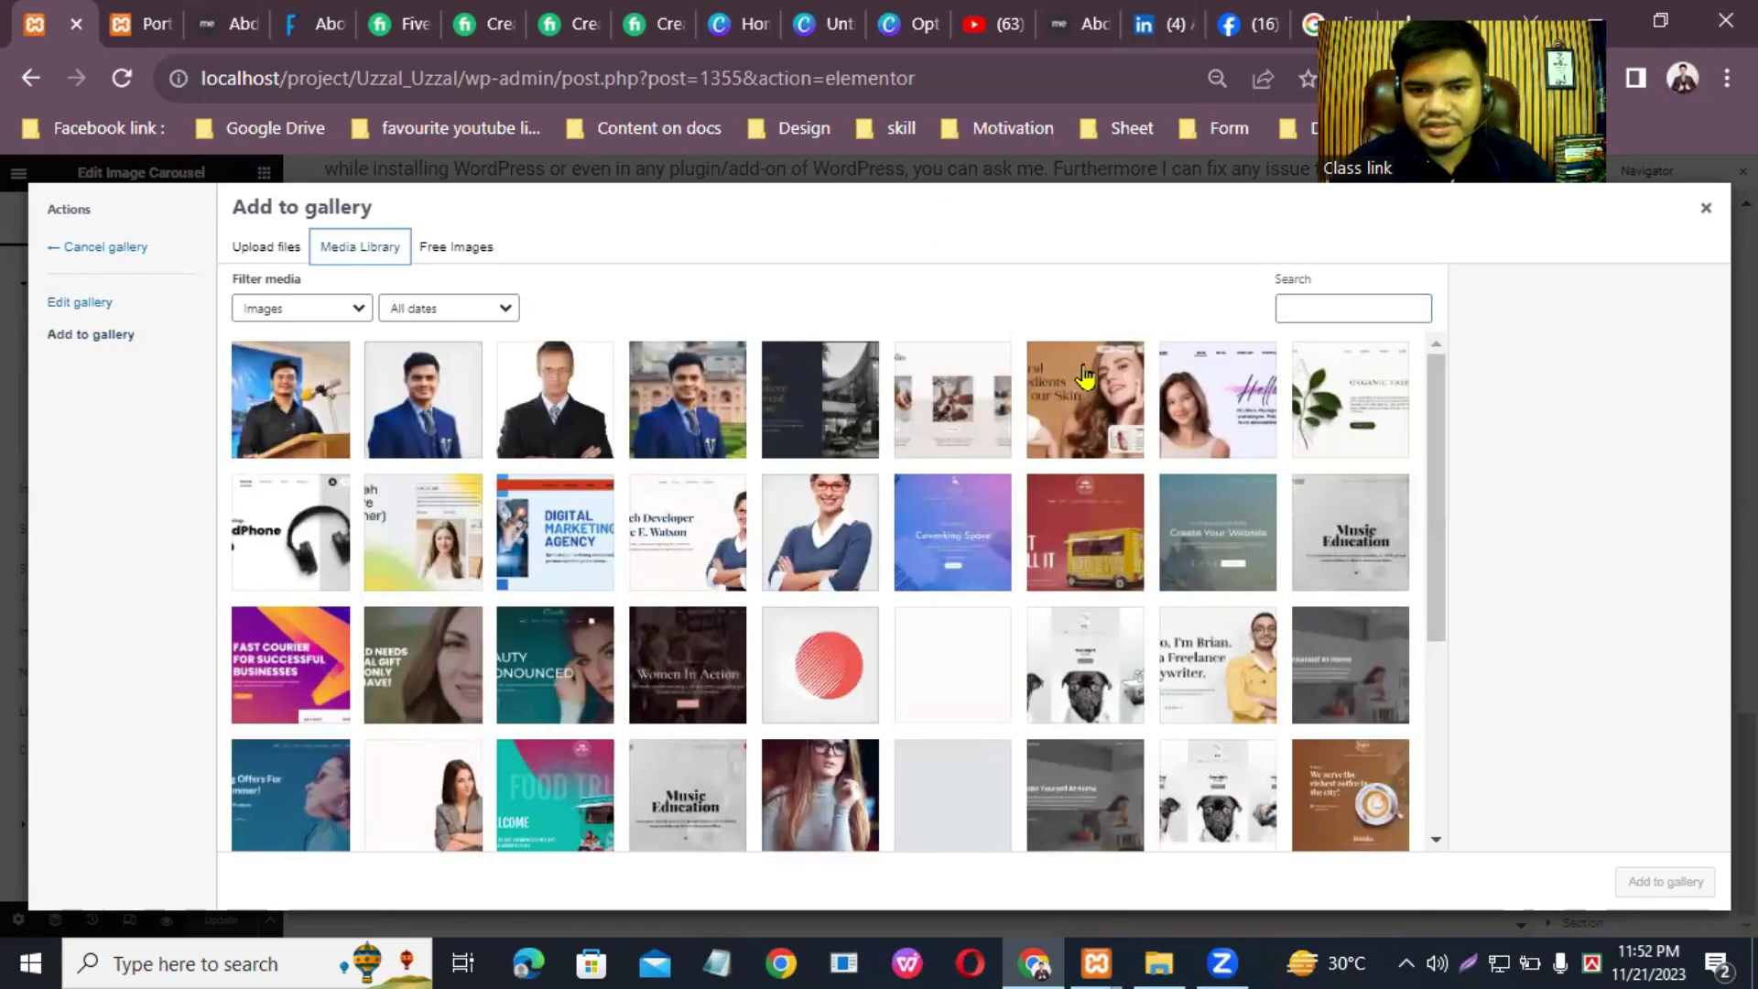
{"action": "left_click", "coordinate": [1207, 418]}
{"action": "left_click", "coordinate": [1362, 383]}
{"action": "left_click", "coordinate": [289, 550]}
{"action": "left_click", "coordinate": [423, 540]}
{"action": "left_click", "coordinate": [555, 540]}
{"action": "left_click", "coordinate": [663, 540]}
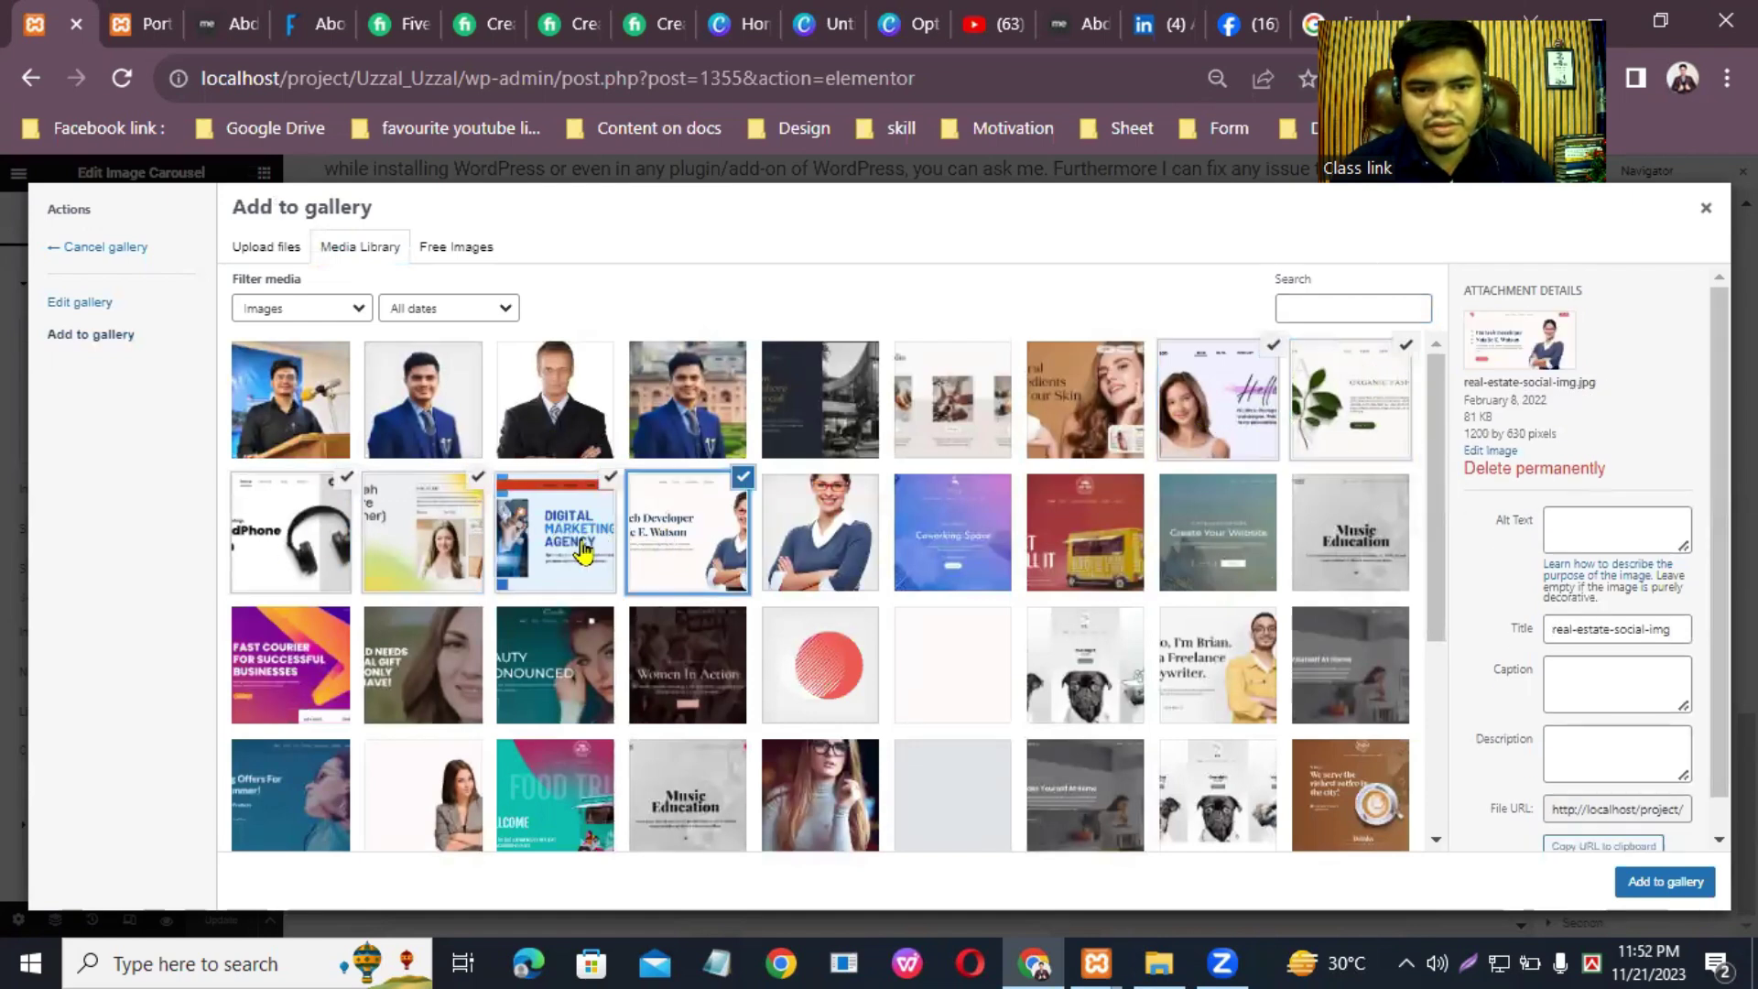
{"action": "left_click", "coordinate": [744, 479]}
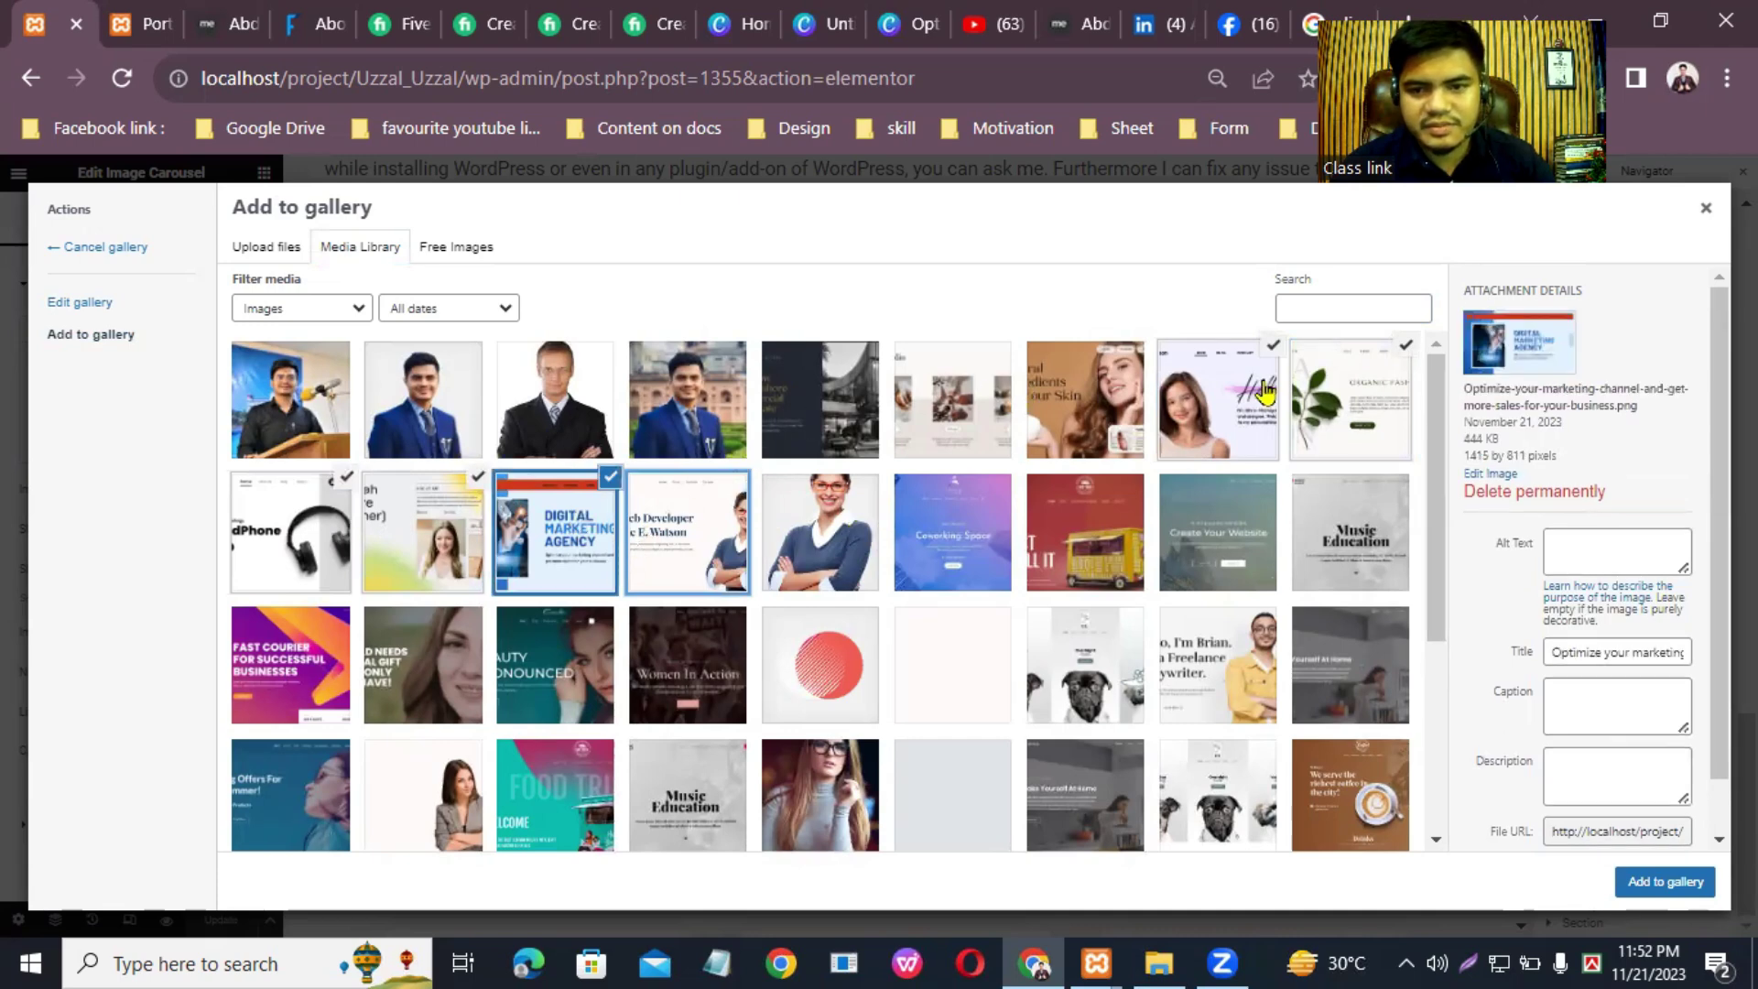
{"action": "left_click", "coordinate": [1114, 412]}
{"action": "left_click", "coordinate": [952, 403]}
{"action": "left_click", "coordinate": [819, 403]}
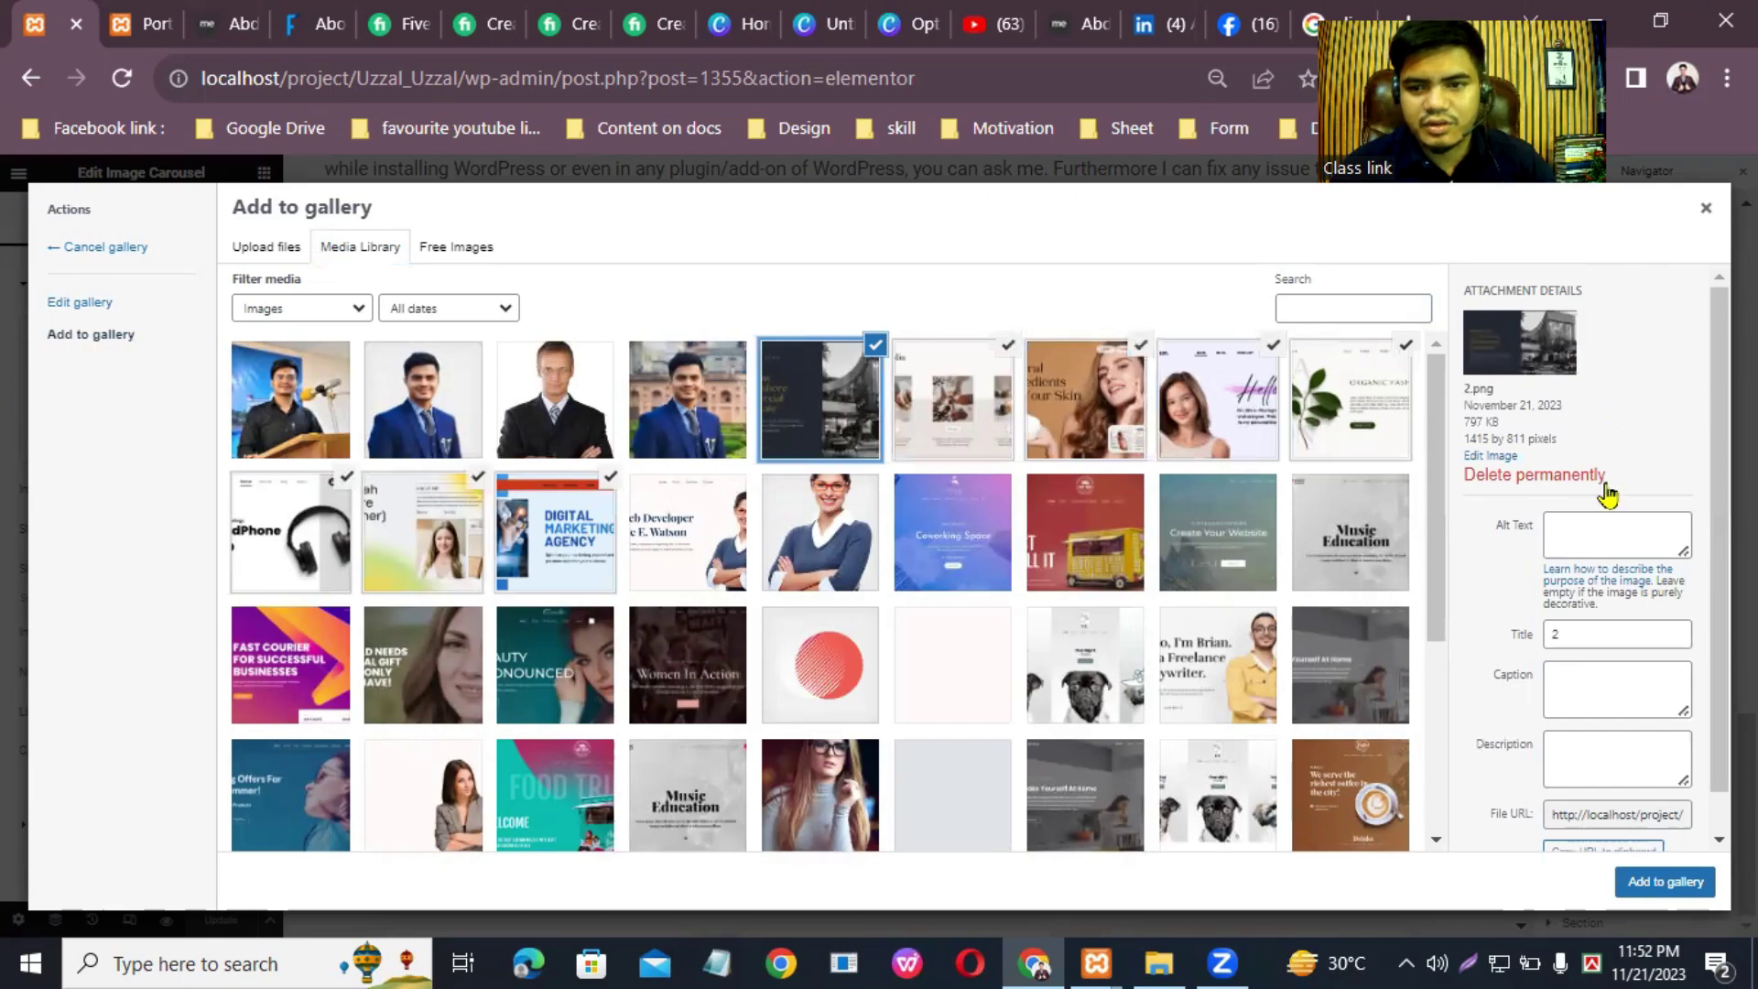
{"action": "left_click", "coordinate": [1703, 882]}
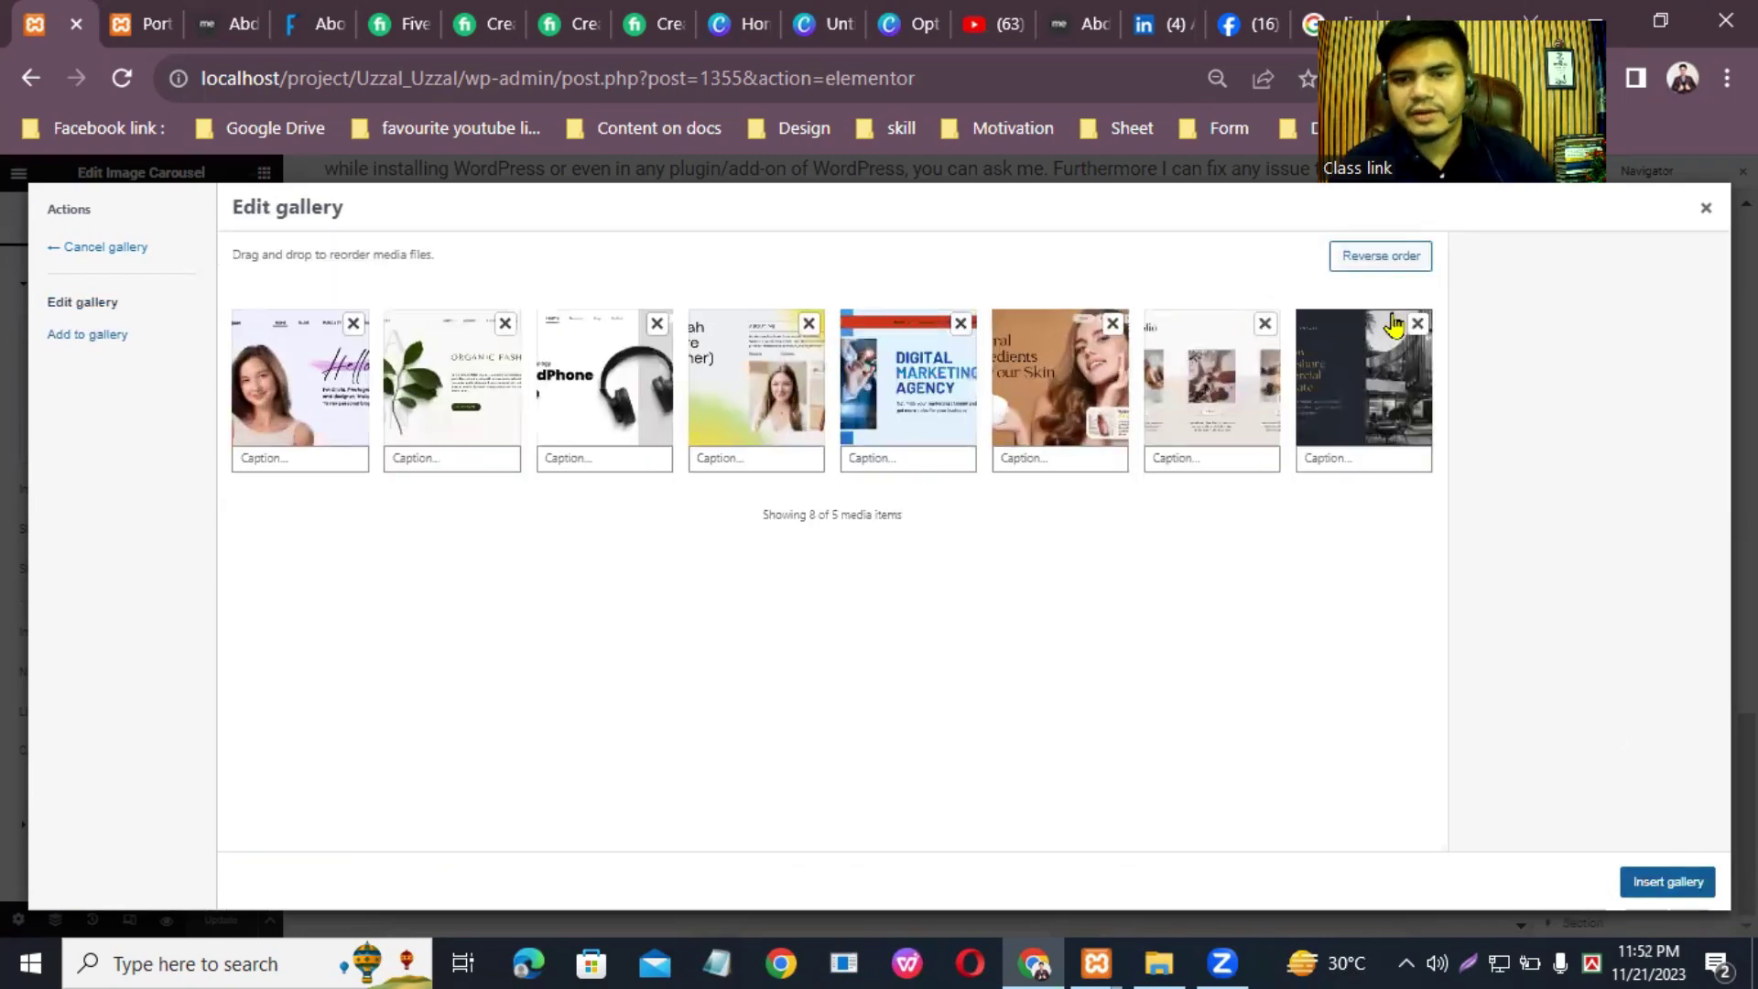
{"action": "left_click", "coordinate": [1668, 882]}
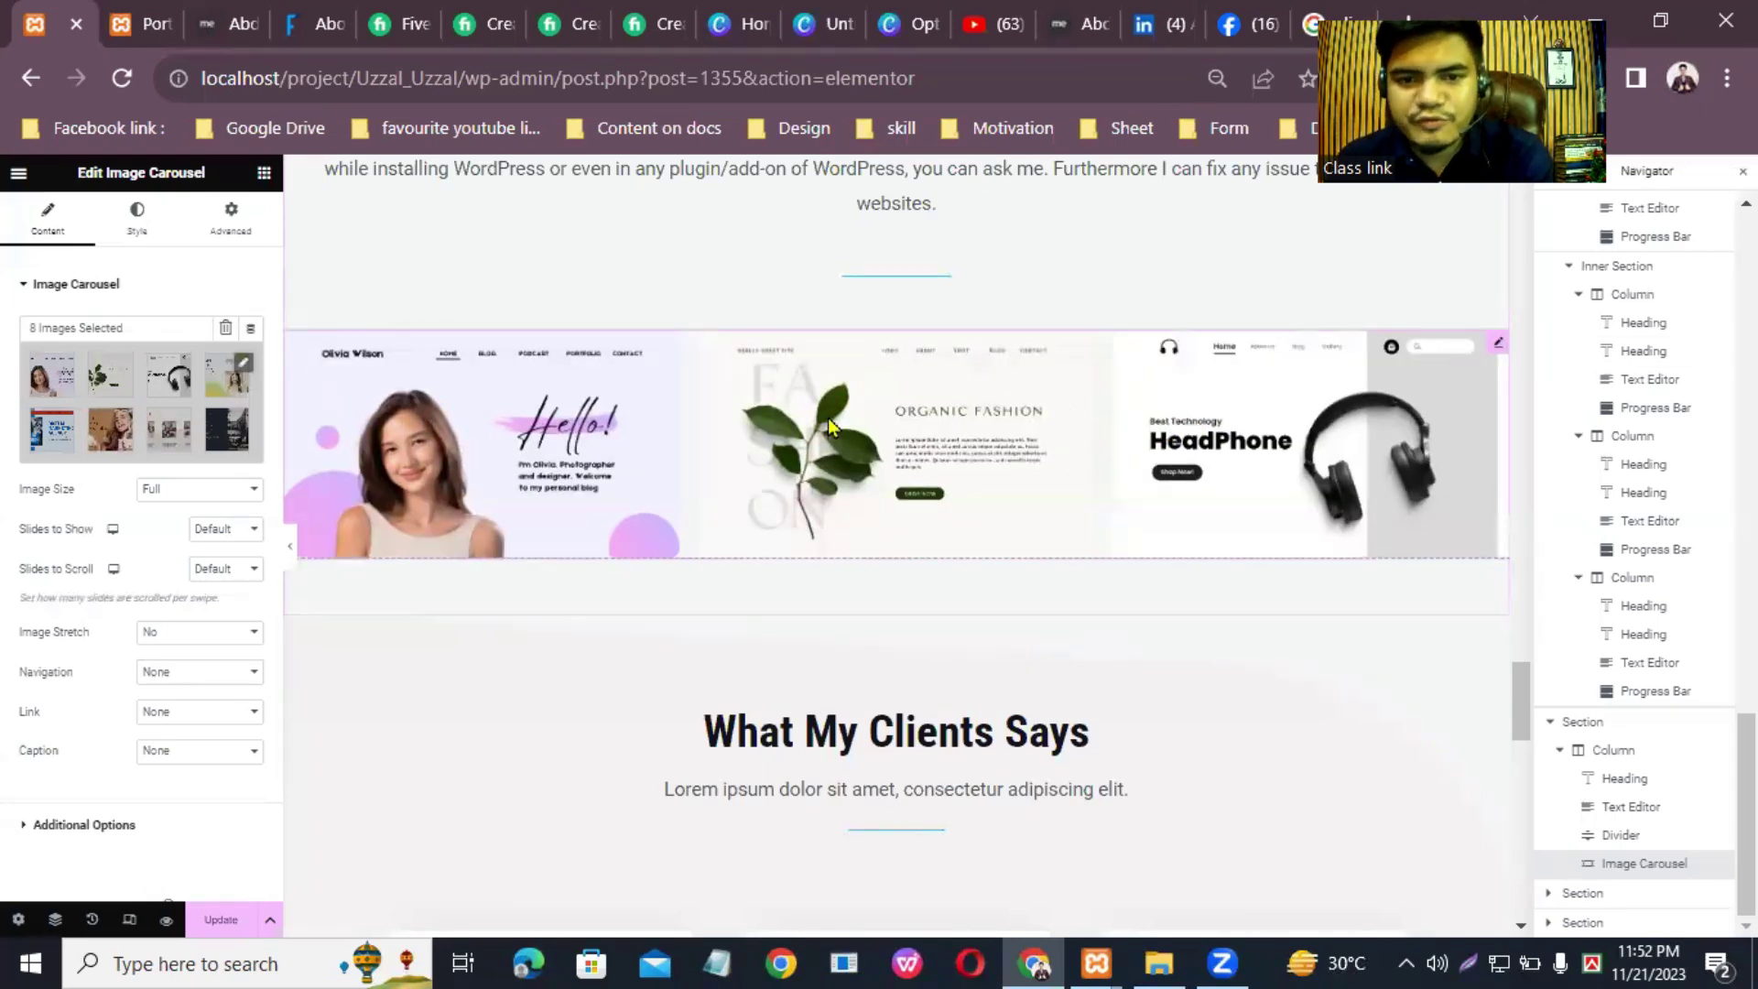
Step: Keep the carousel's Image Size at Full and set Slides to Show to 5
{"action": "left_click", "coordinate": [194, 491]}
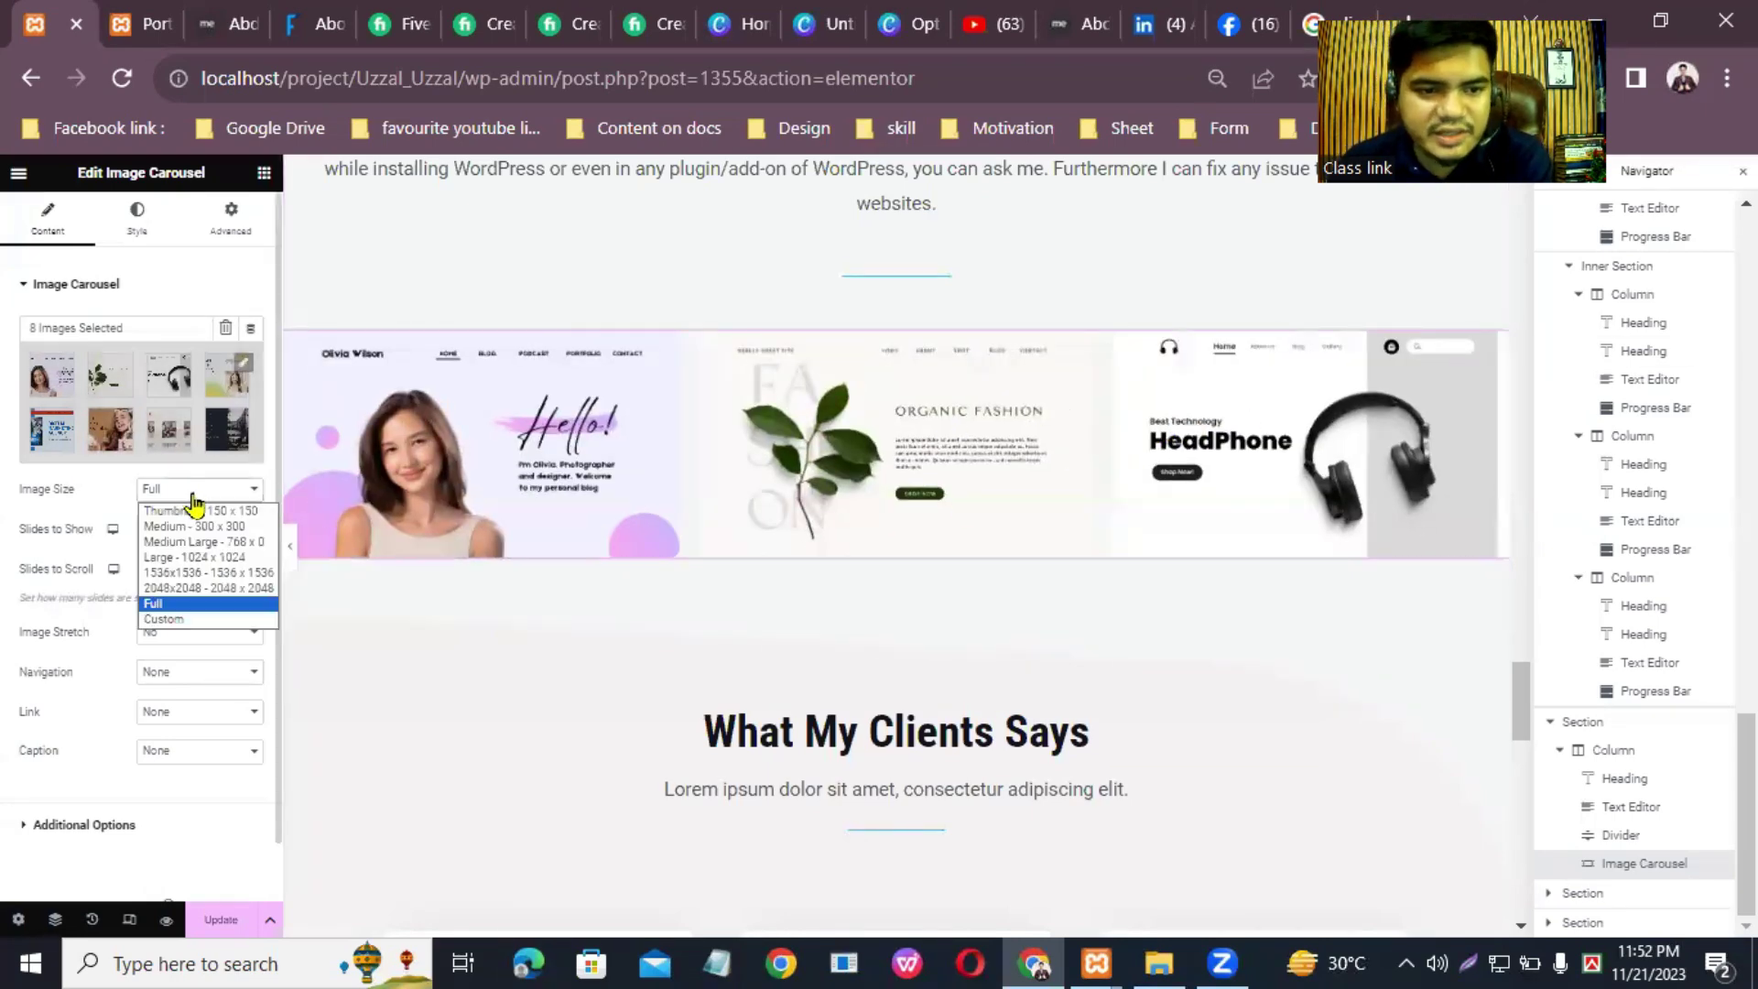
{"action": "left_click", "coordinate": [209, 602]}
{"action": "scroll", "coordinate": [131, 752], "scroll_direction": "down", "scroll_amount": 1}
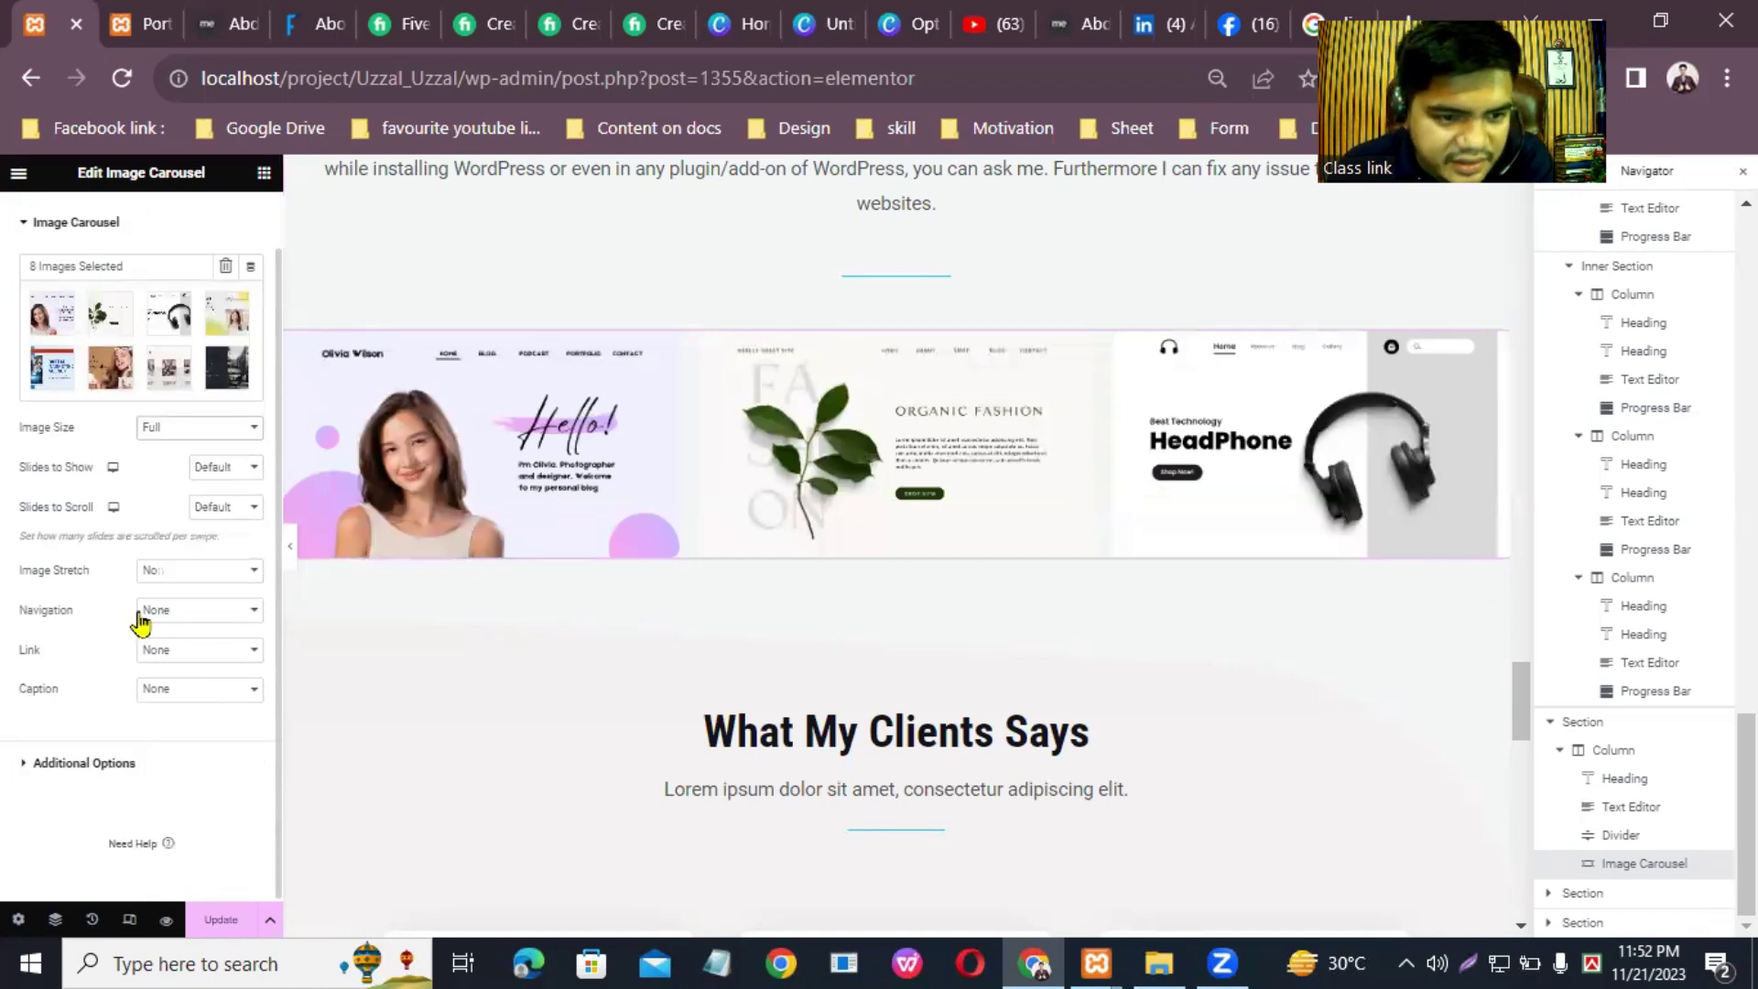
{"action": "left_click", "coordinate": [234, 468]}
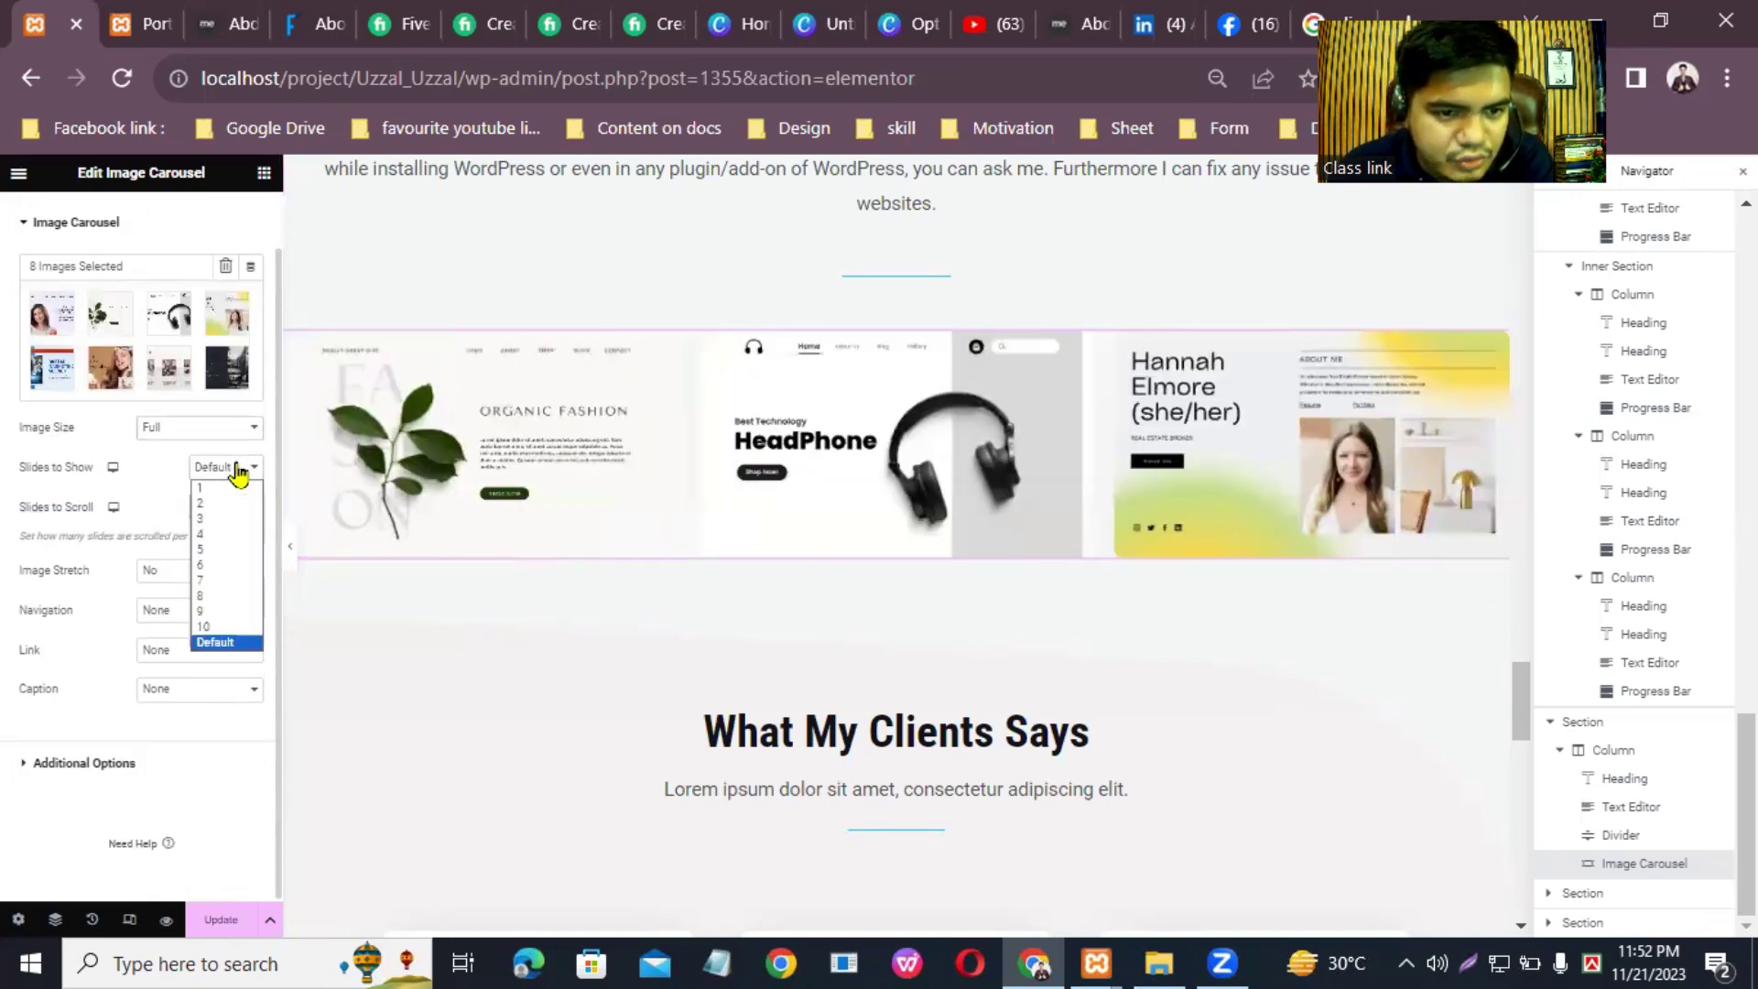
{"action": "left_click", "coordinate": [212, 550]}
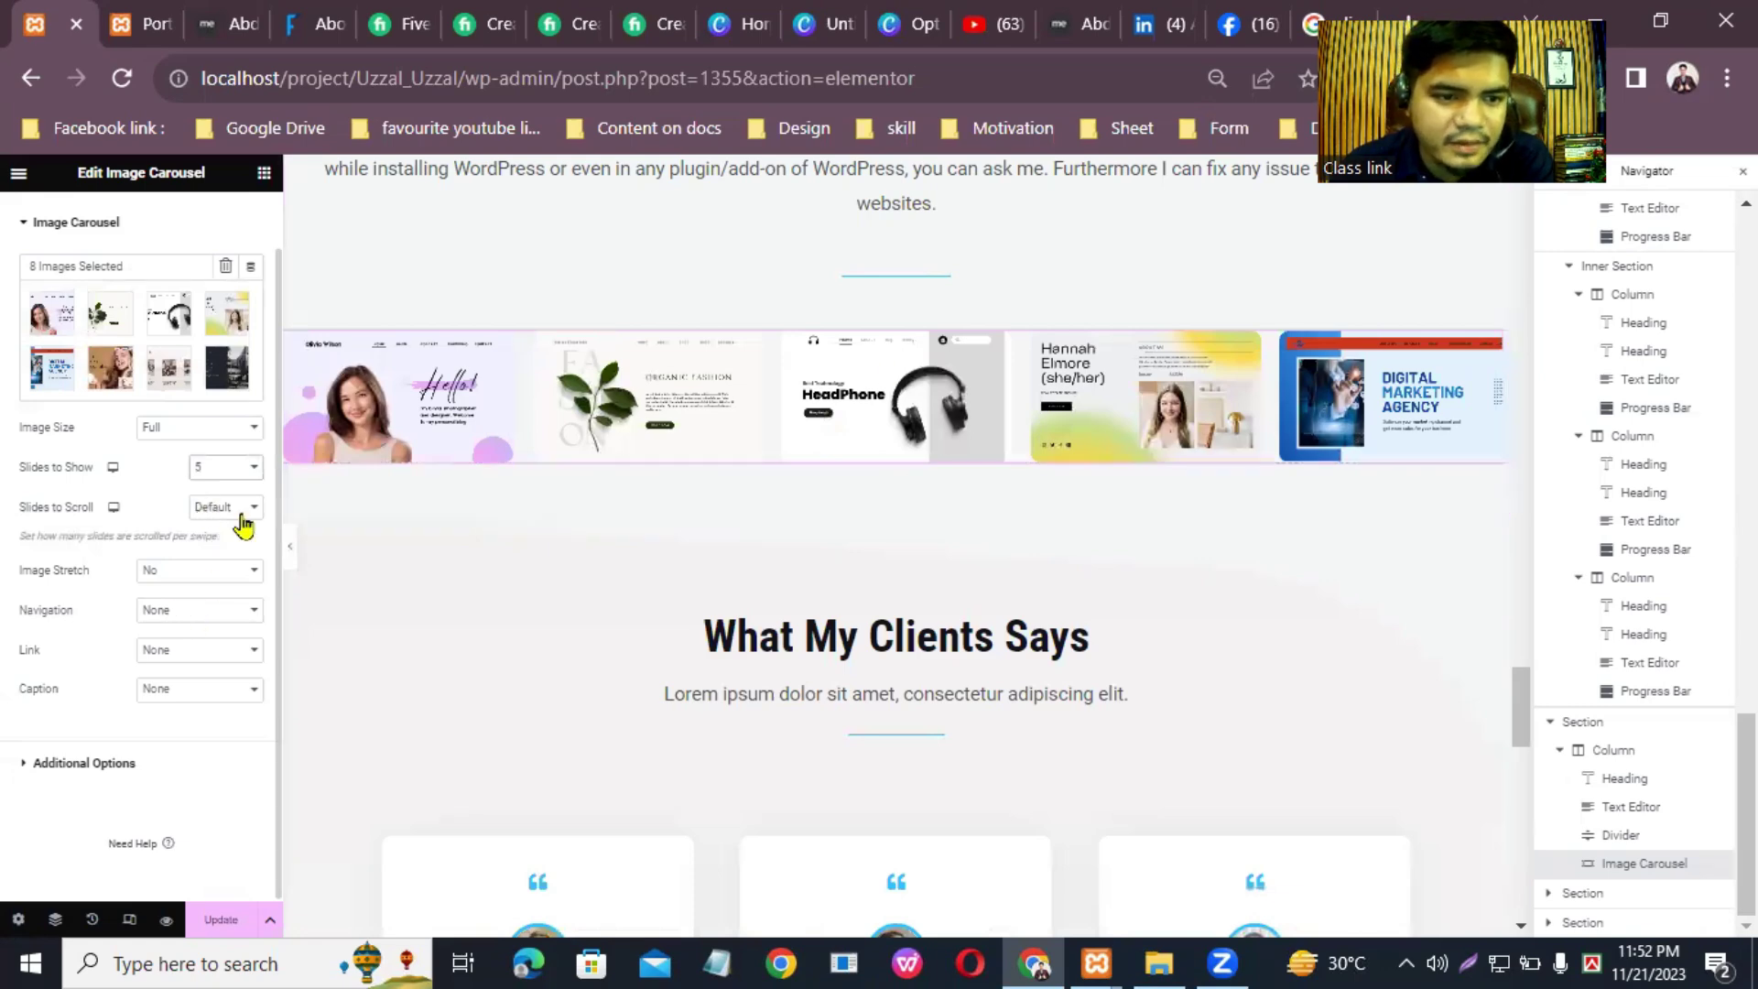
{"action": "left_click", "coordinate": [55, 222]}
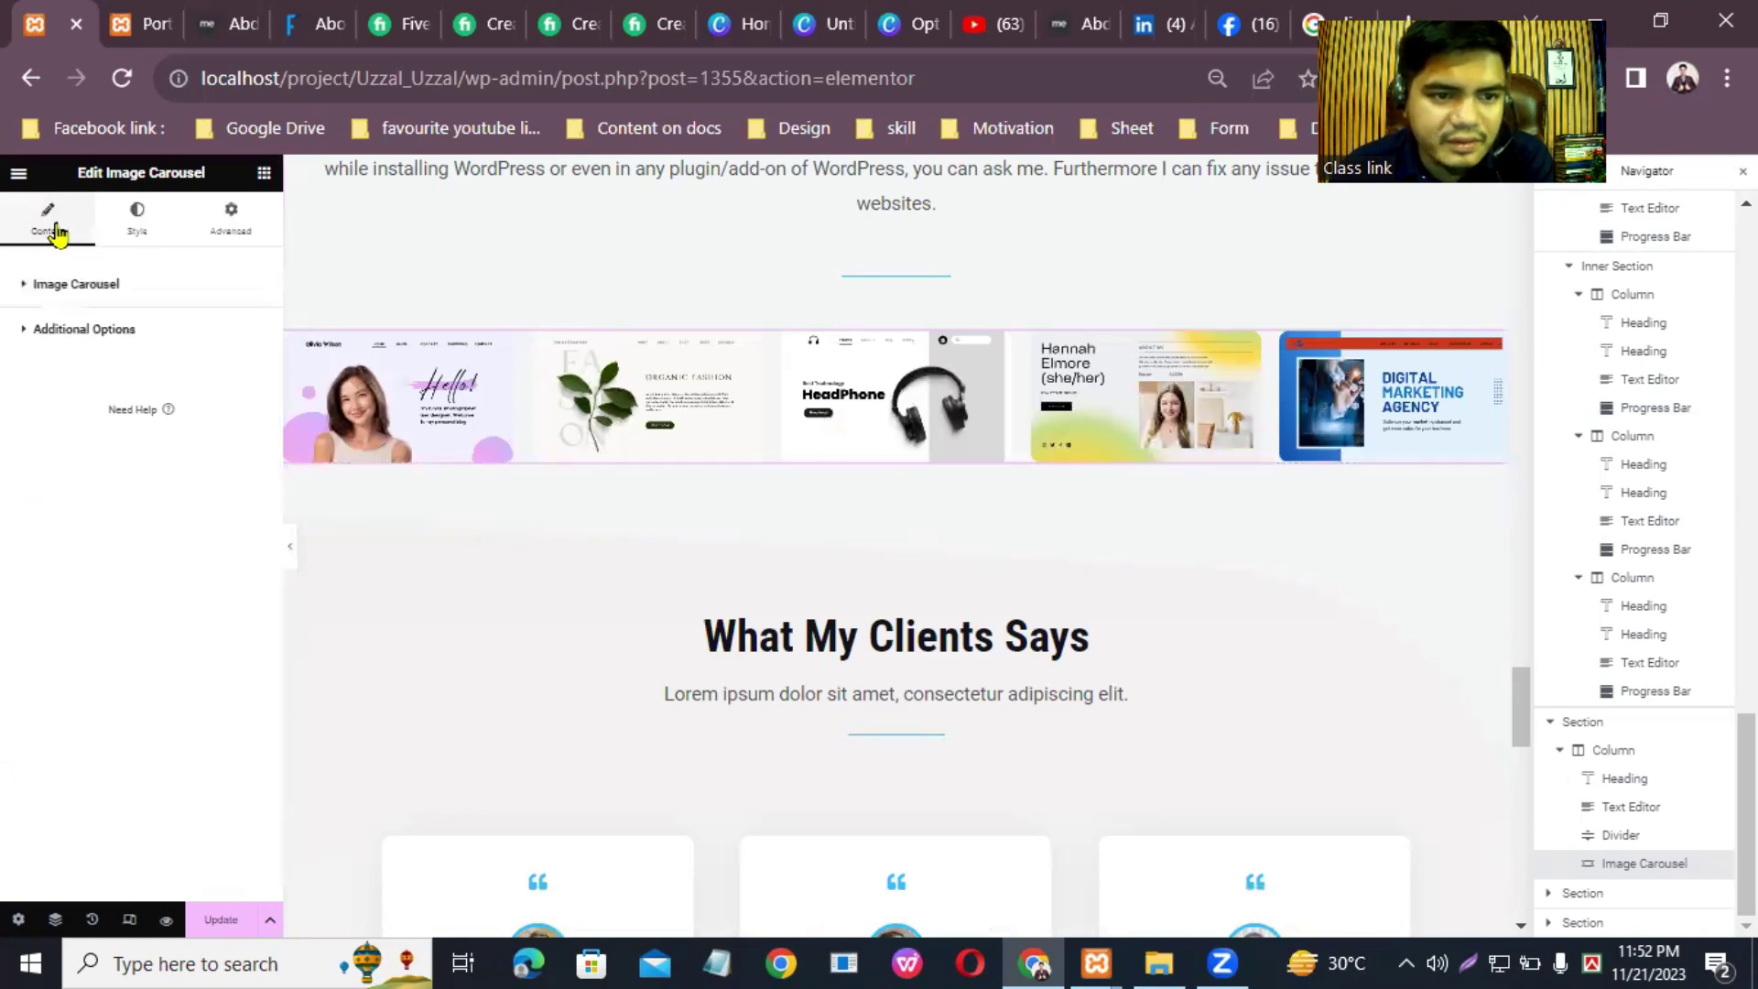
Step: Set the carousel's Image Spacing to Custom at 34 and leave the border type at Default
{"action": "left_click", "coordinate": [137, 220]}
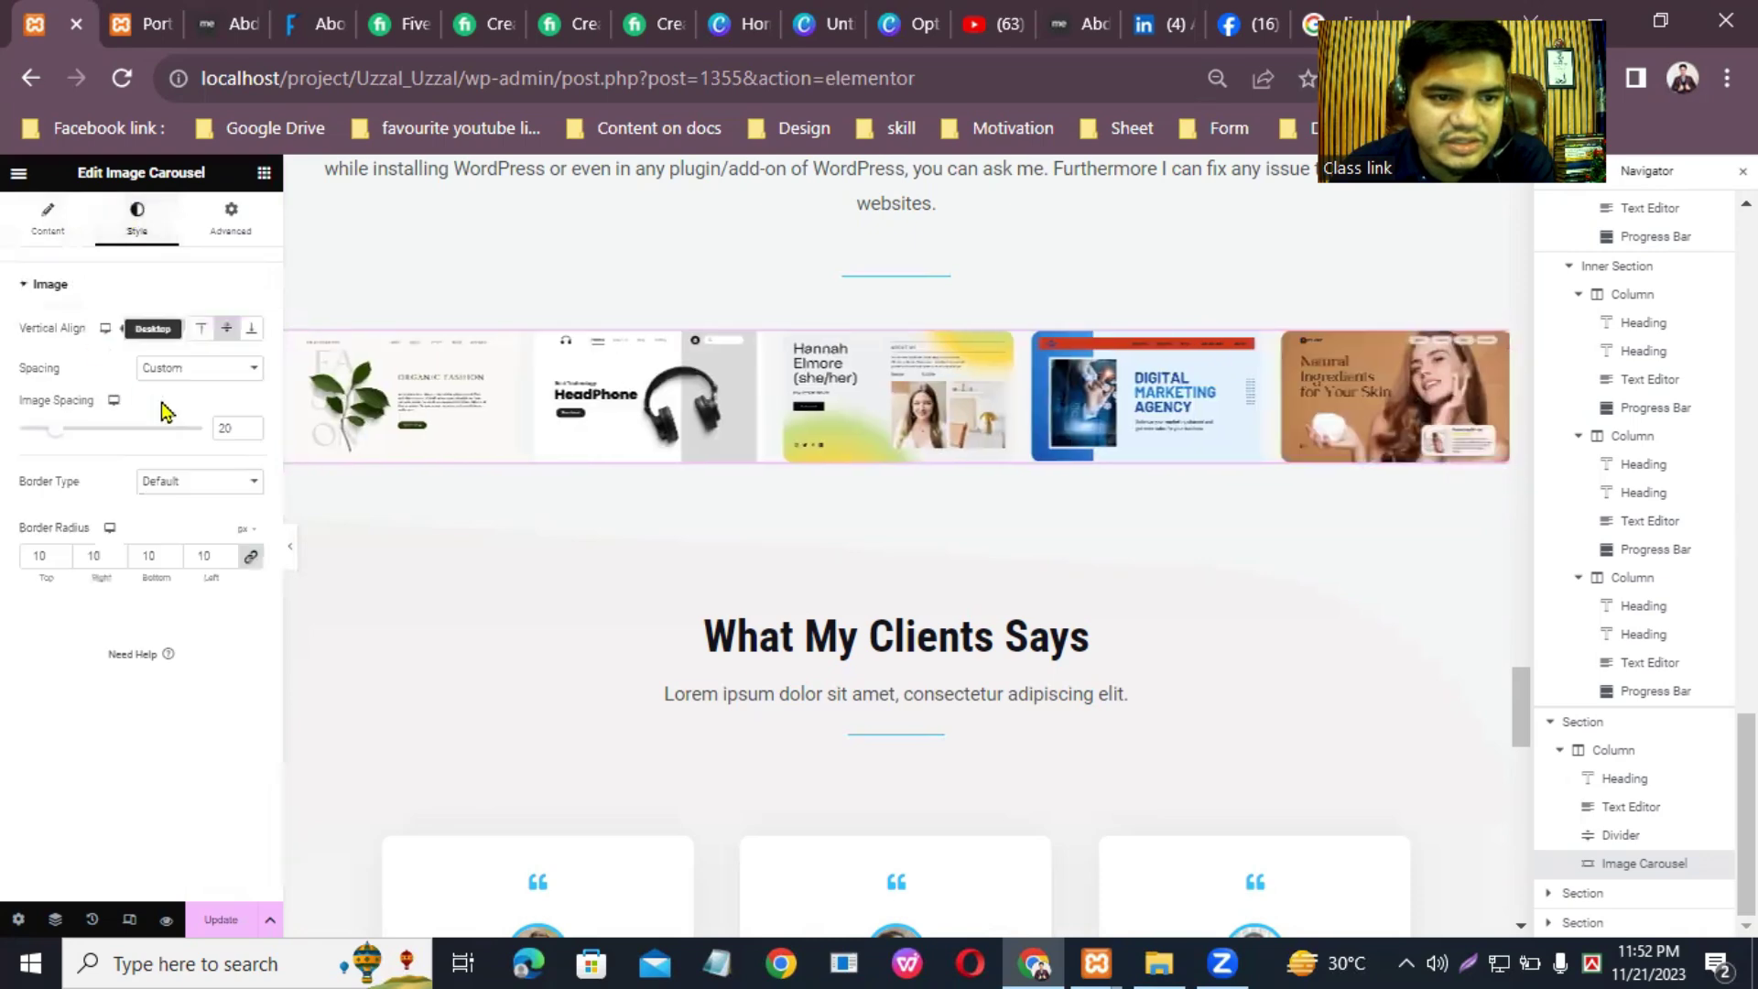
{"action": "left_click", "coordinate": [224, 371]}
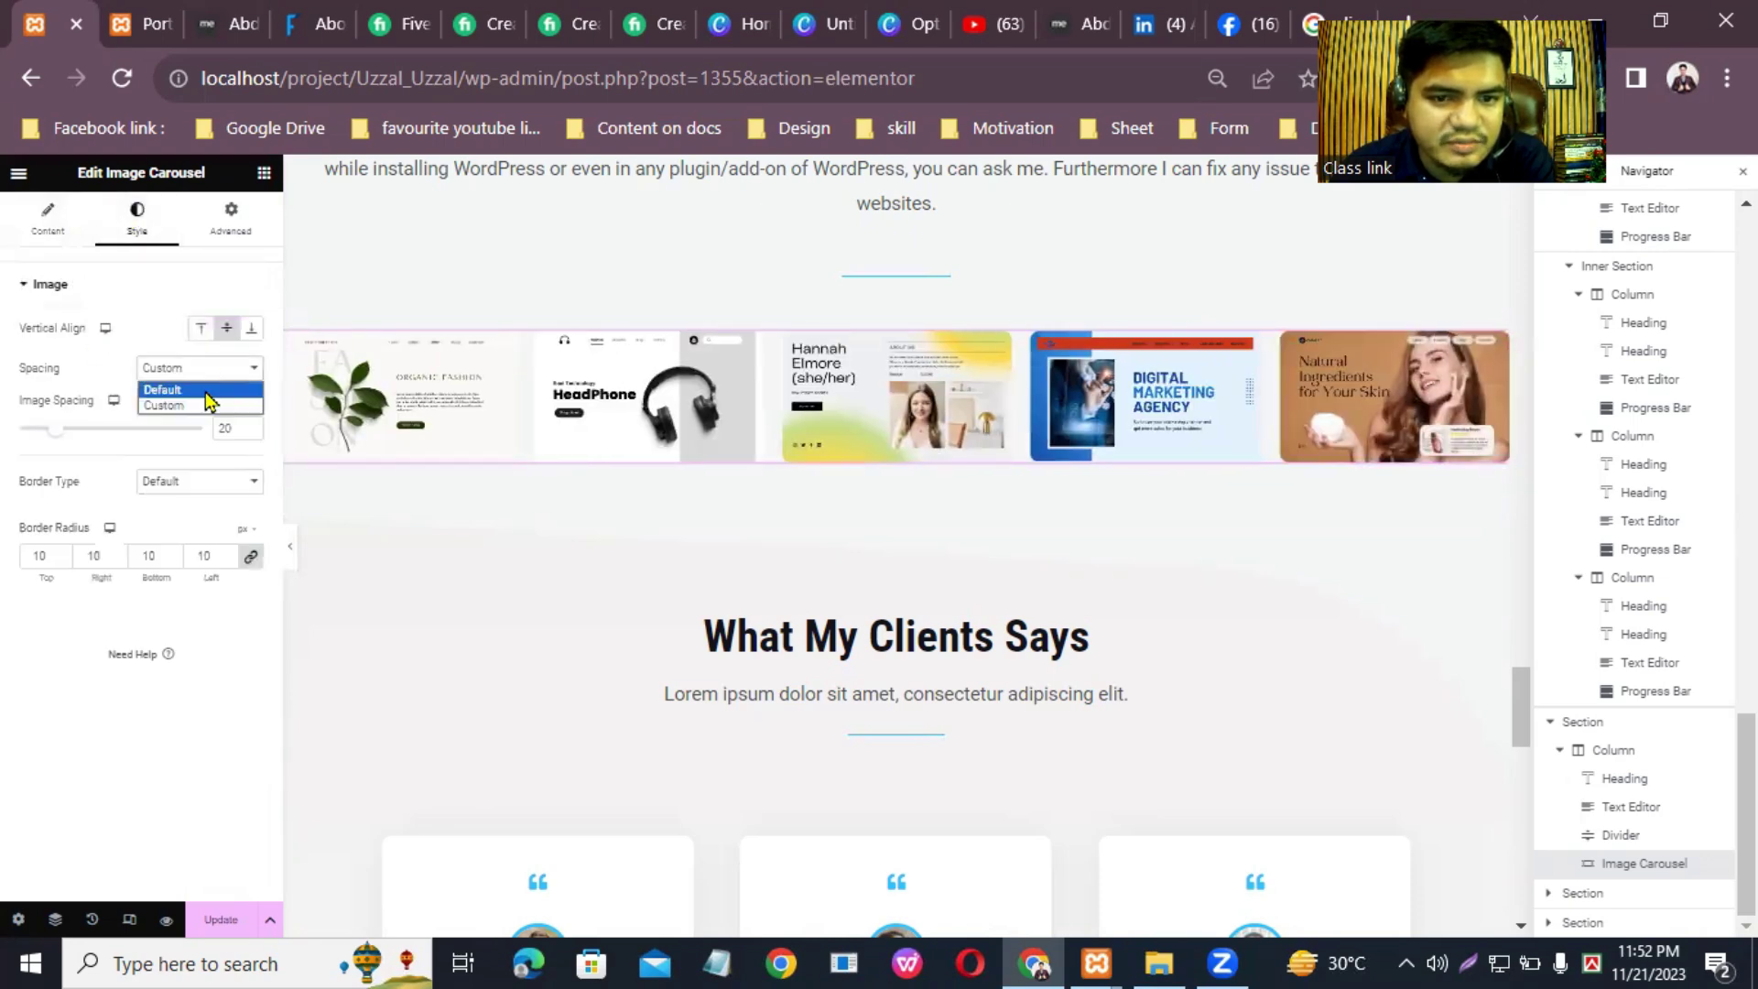
{"action": "left_click", "coordinate": [209, 389]}
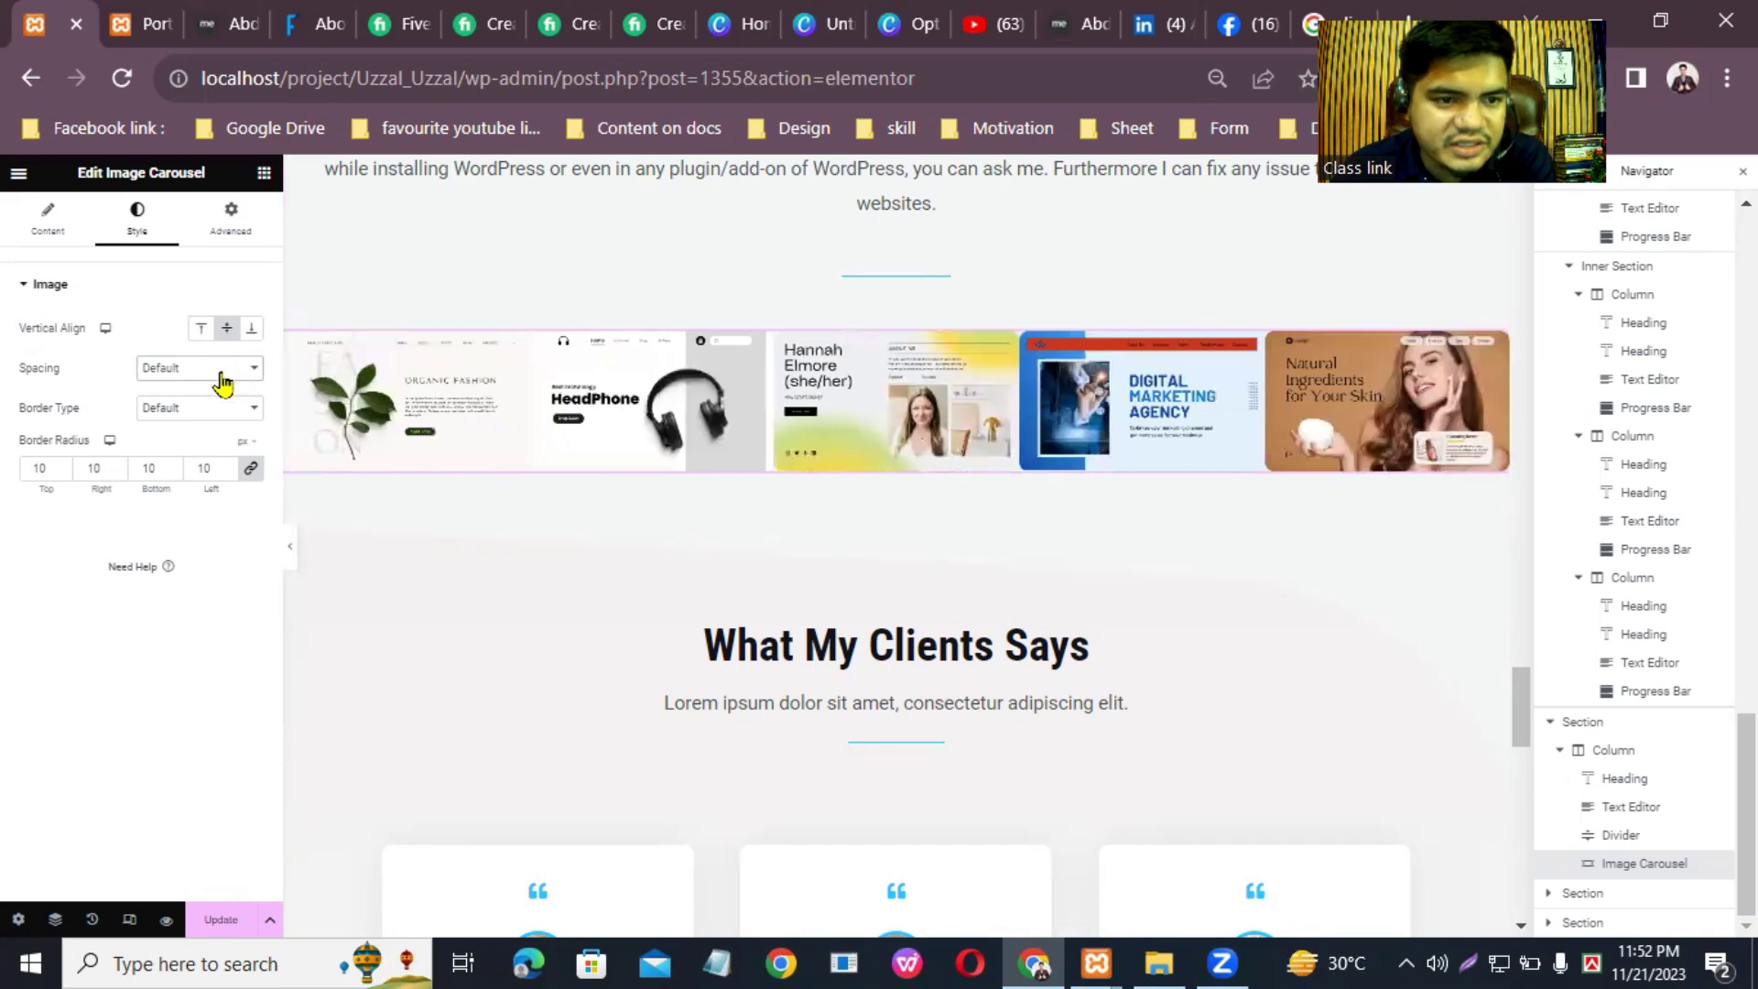
{"action": "left_click", "coordinate": [210, 371]}
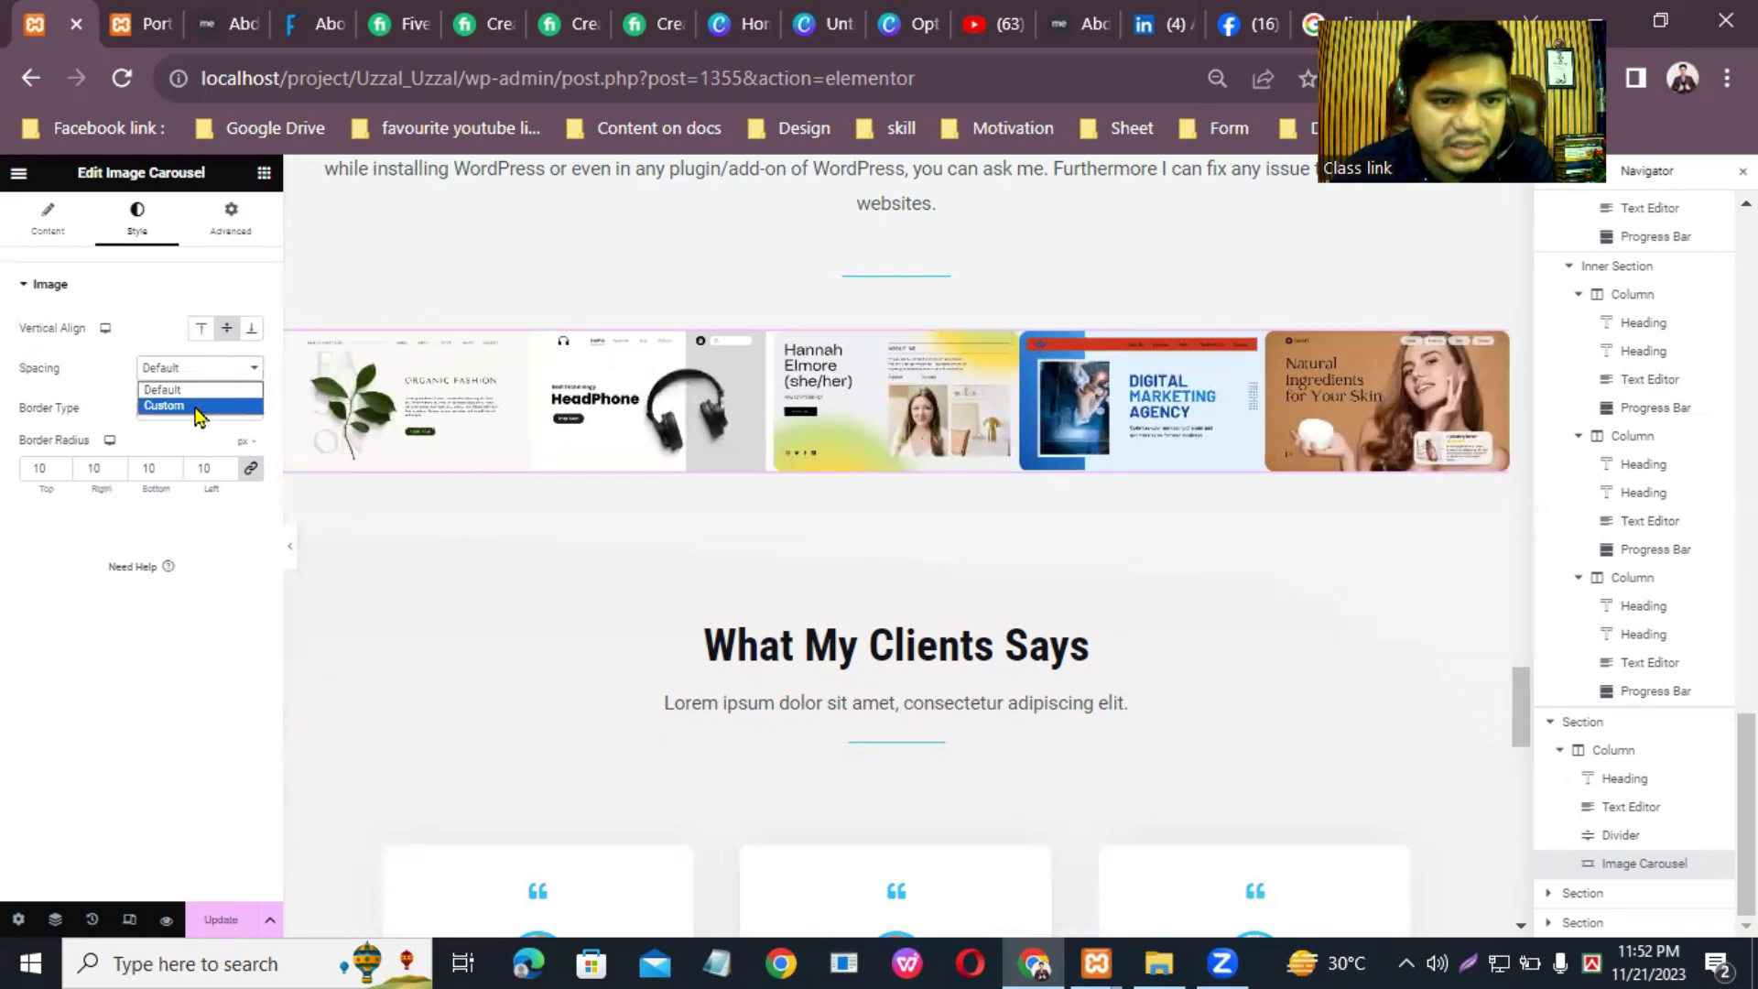
{"action": "left_click", "coordinate": [192, 403]}
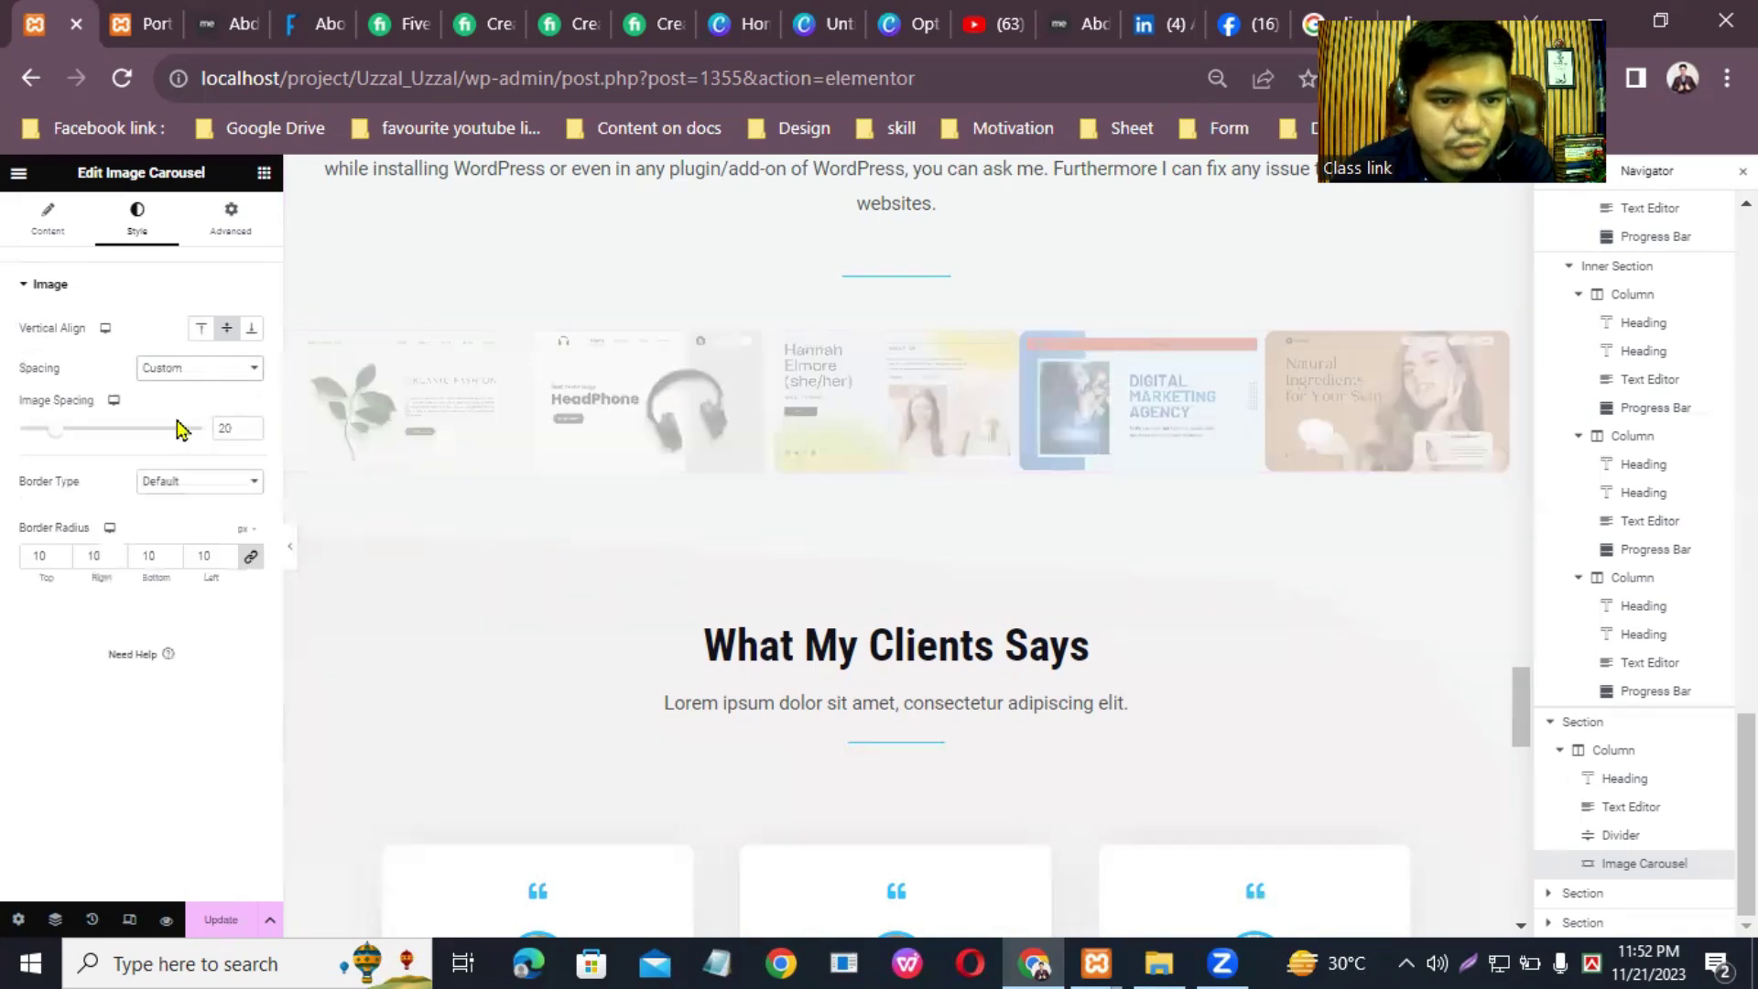
{"action": "left_click", "coordinate": [62, 429]}
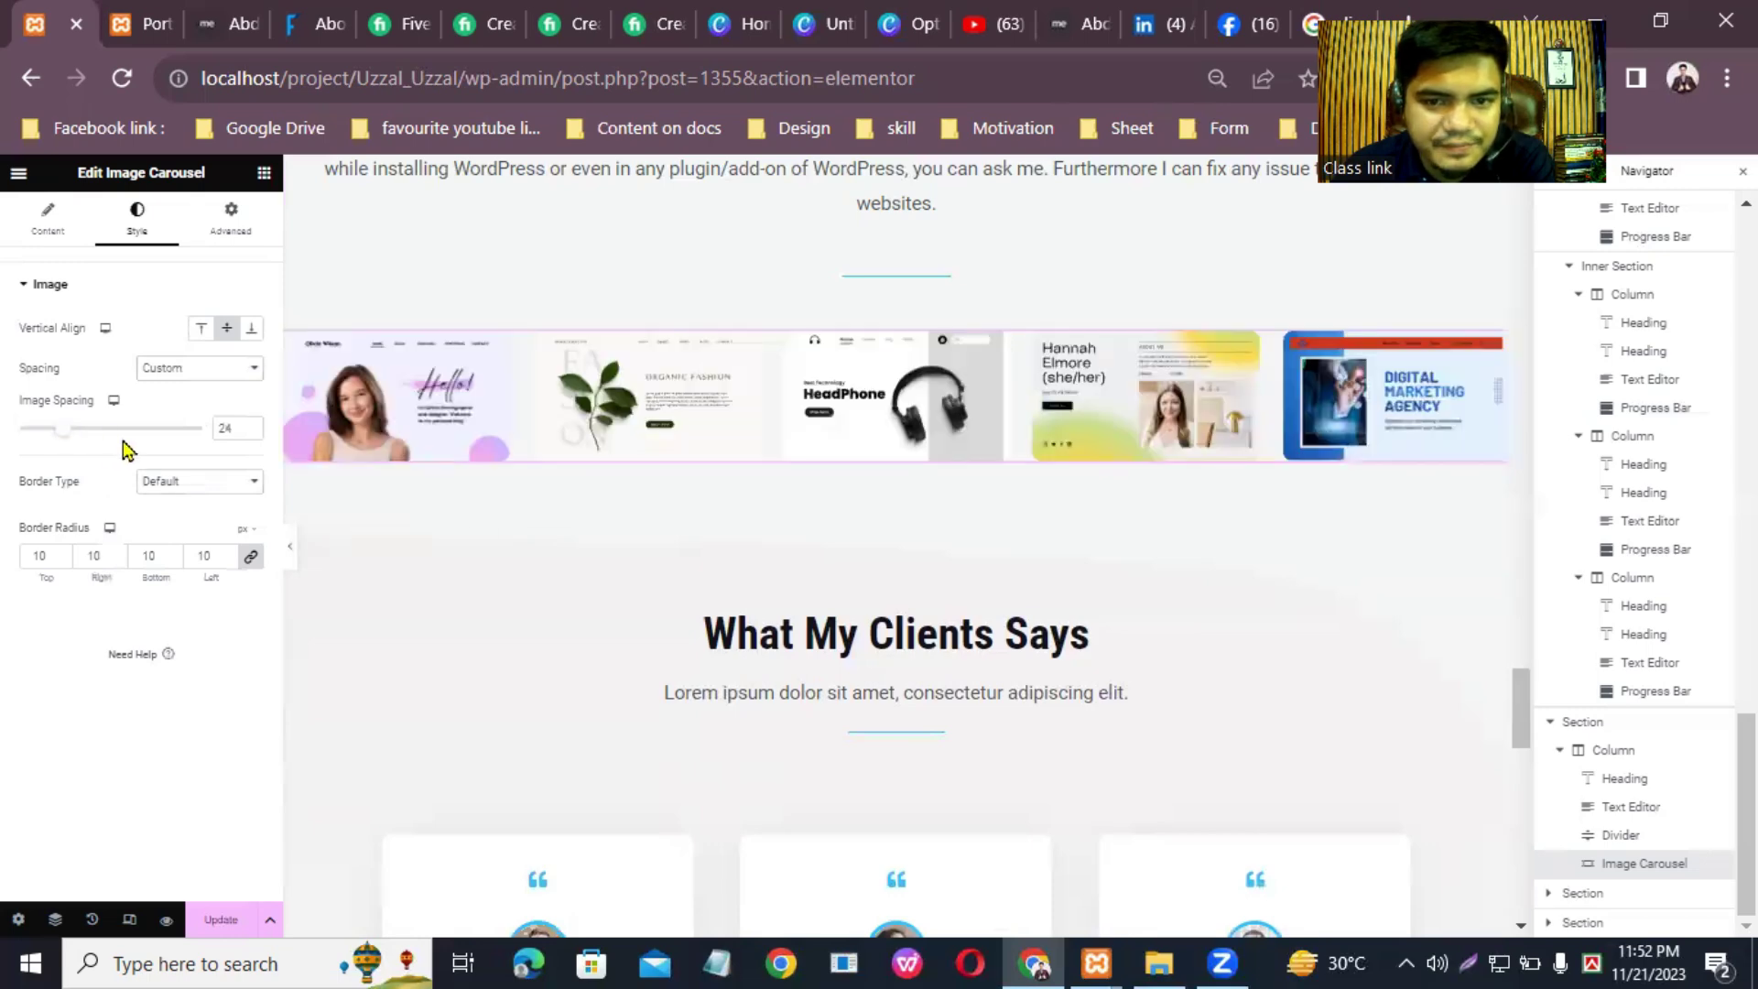
{"action": "left_click_drag", "start_coordinate": [70, 441], "coordinate": [94, 436]}
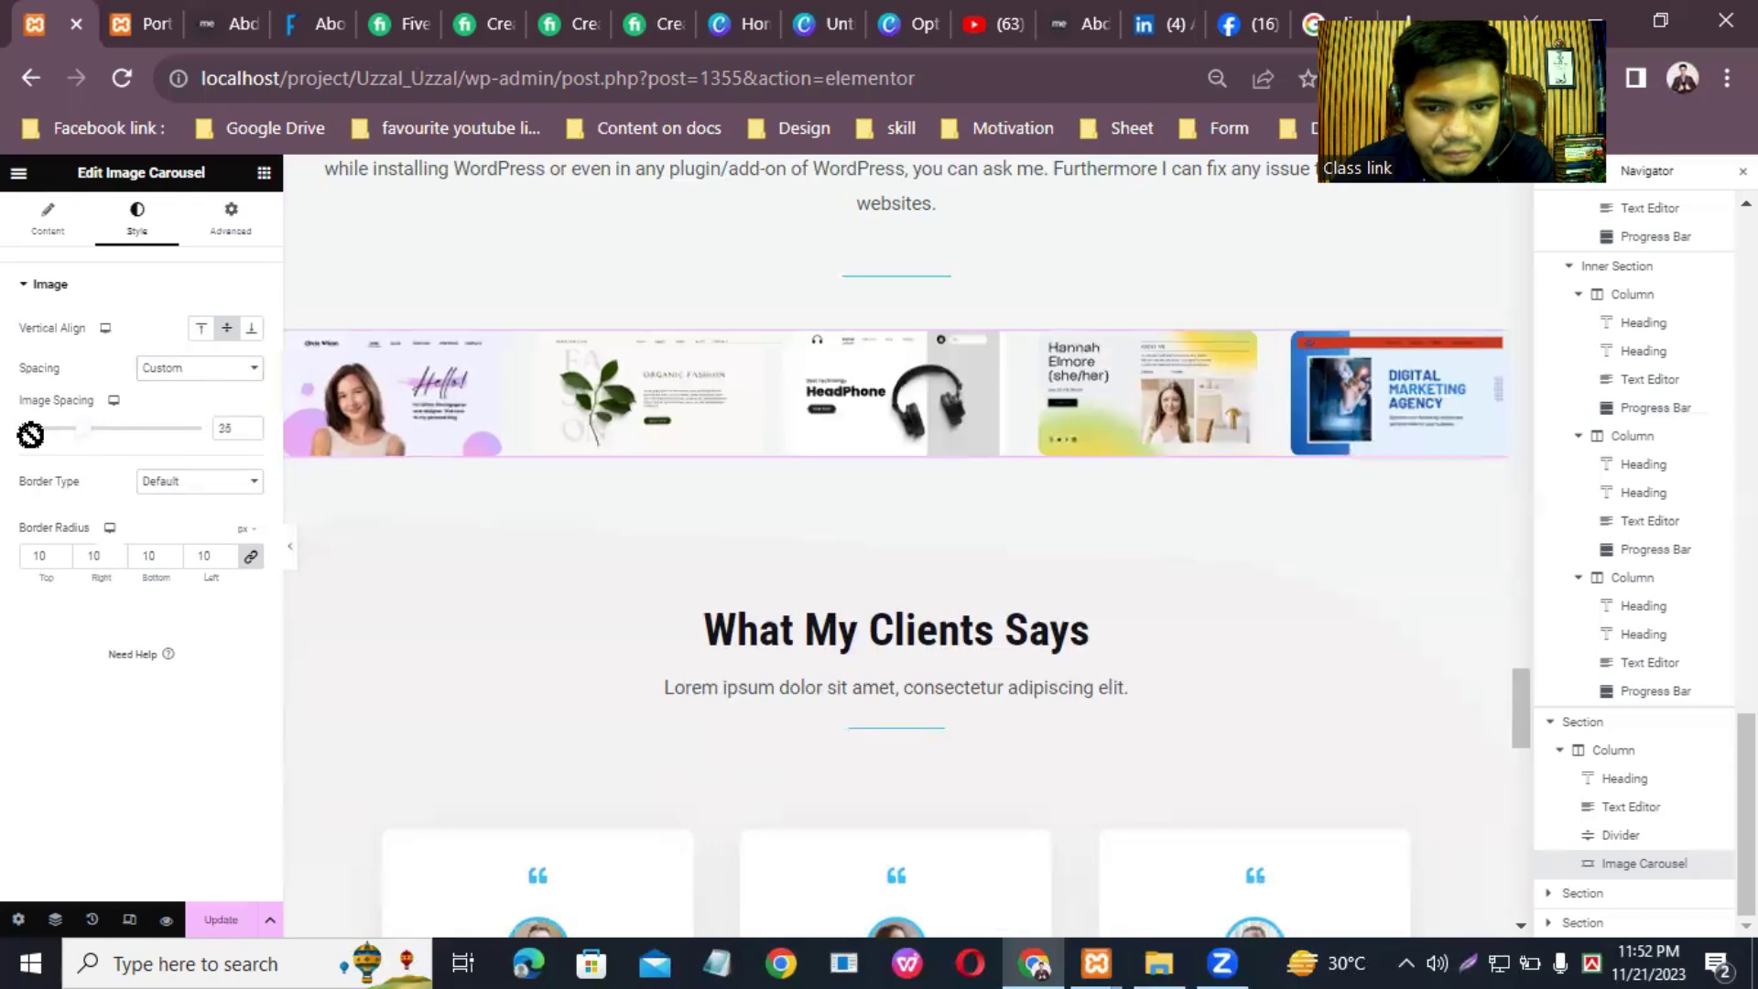
{"action": "left_click", "coordinate": [69, 425]}
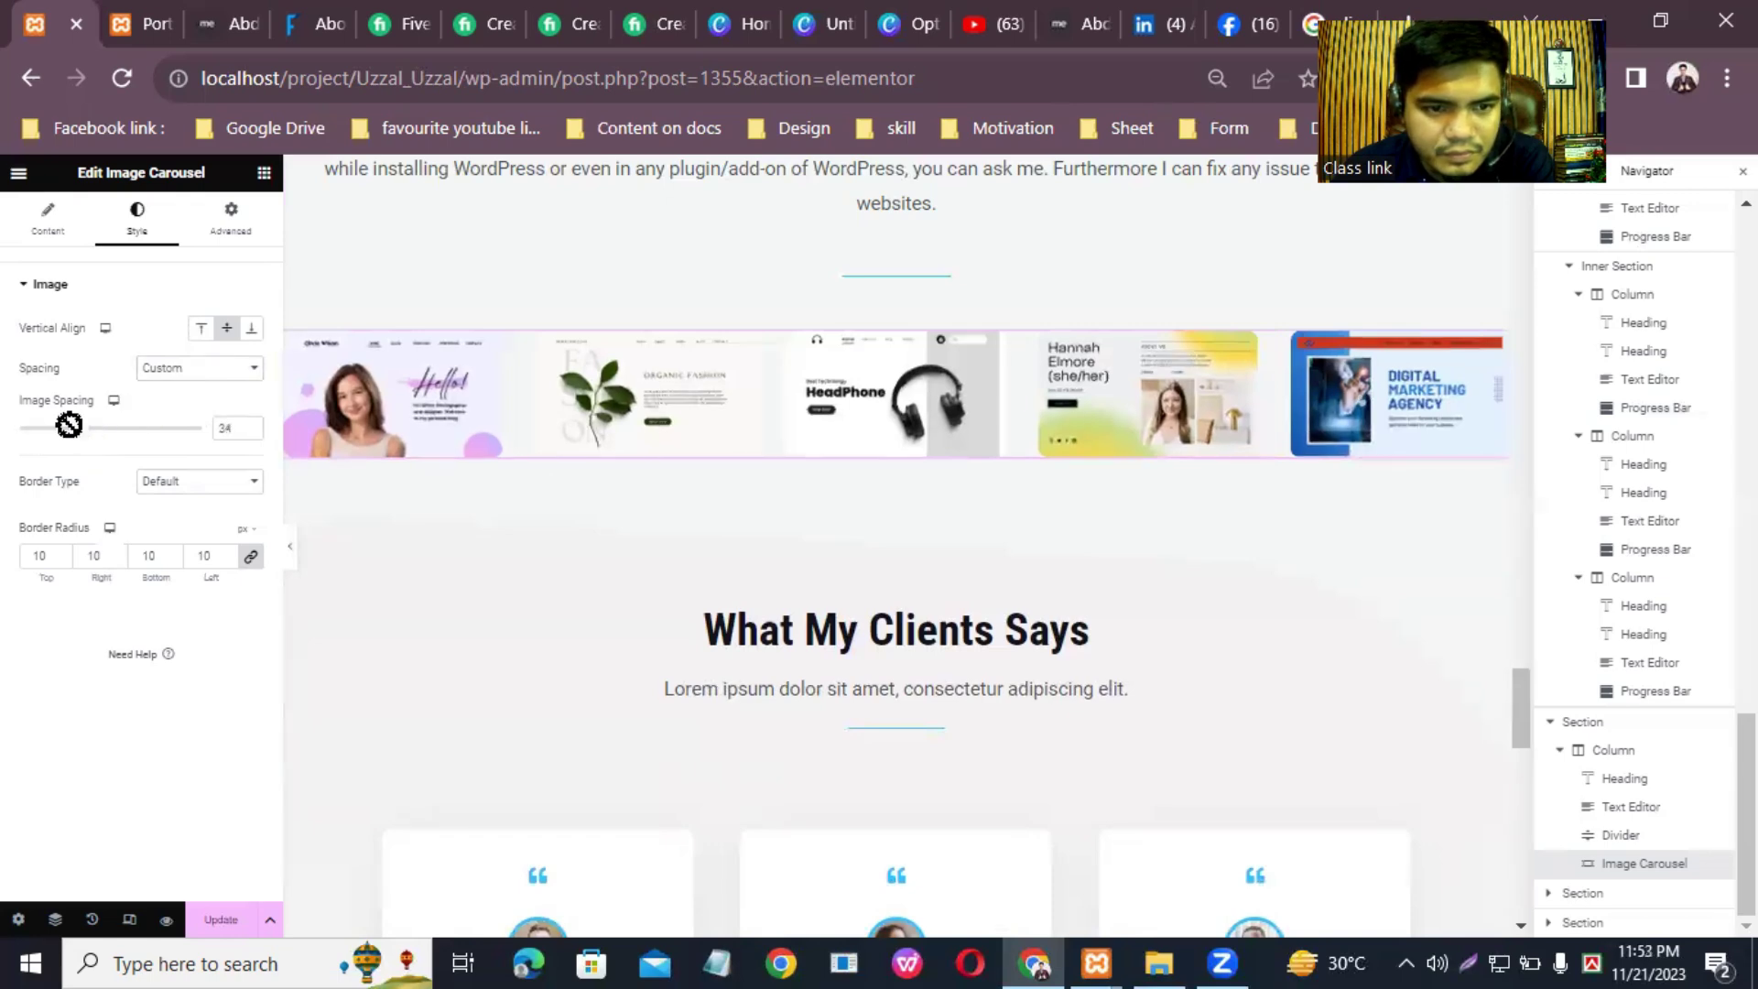
{"action": "left_click_drag", "start_coordinate": [68, 425], "coordinate": [59, 424]}
{"action": "left_click", "coordinate": [80, 431]}
{"action": "left_click", "coordinate": [183, 483]}
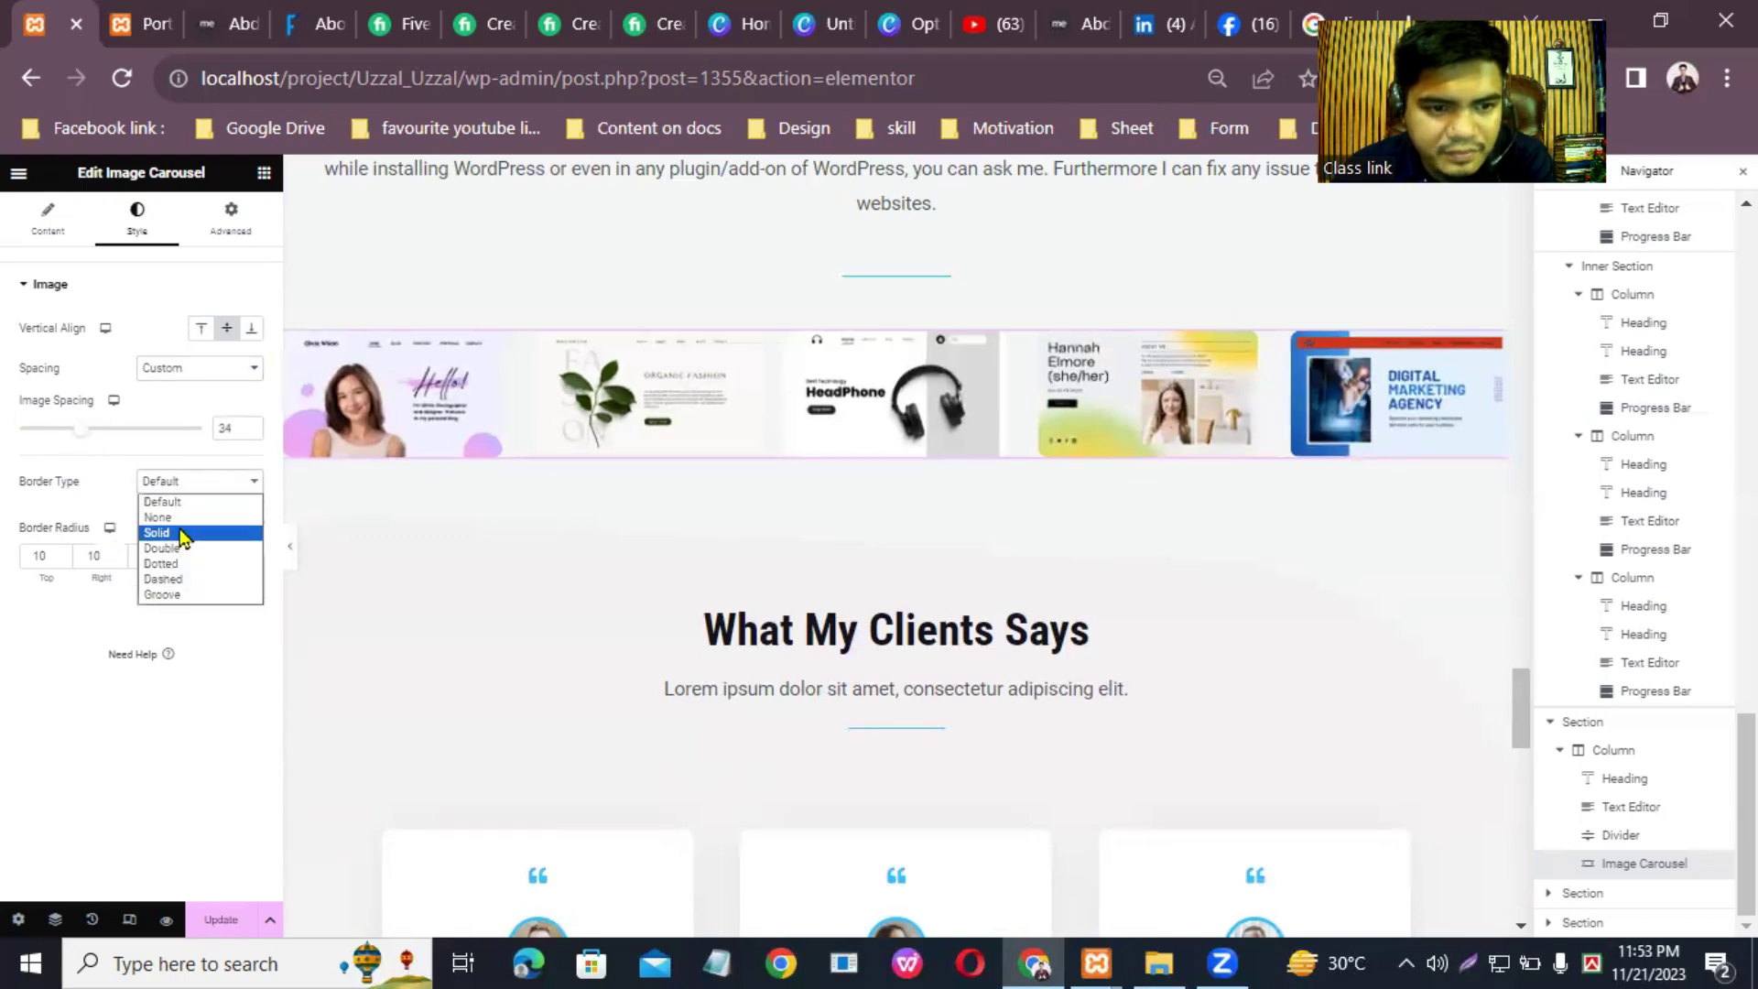
{"action": "left_click", "coordinate": [178, 504]}
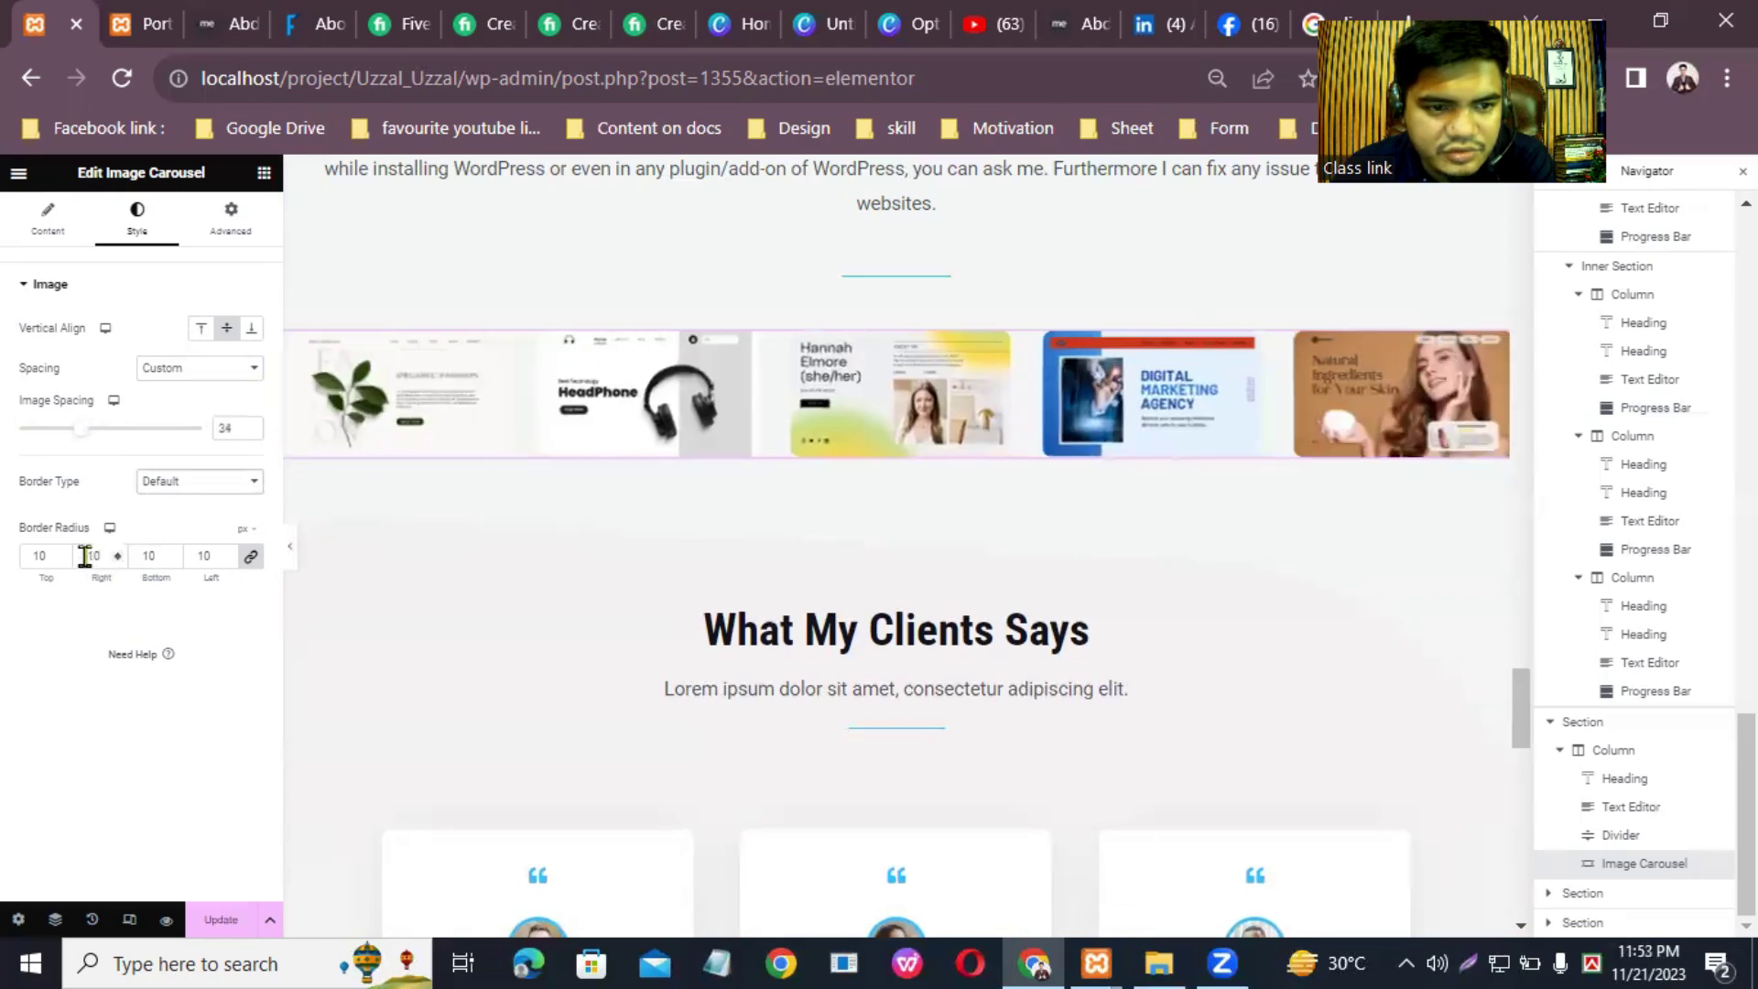
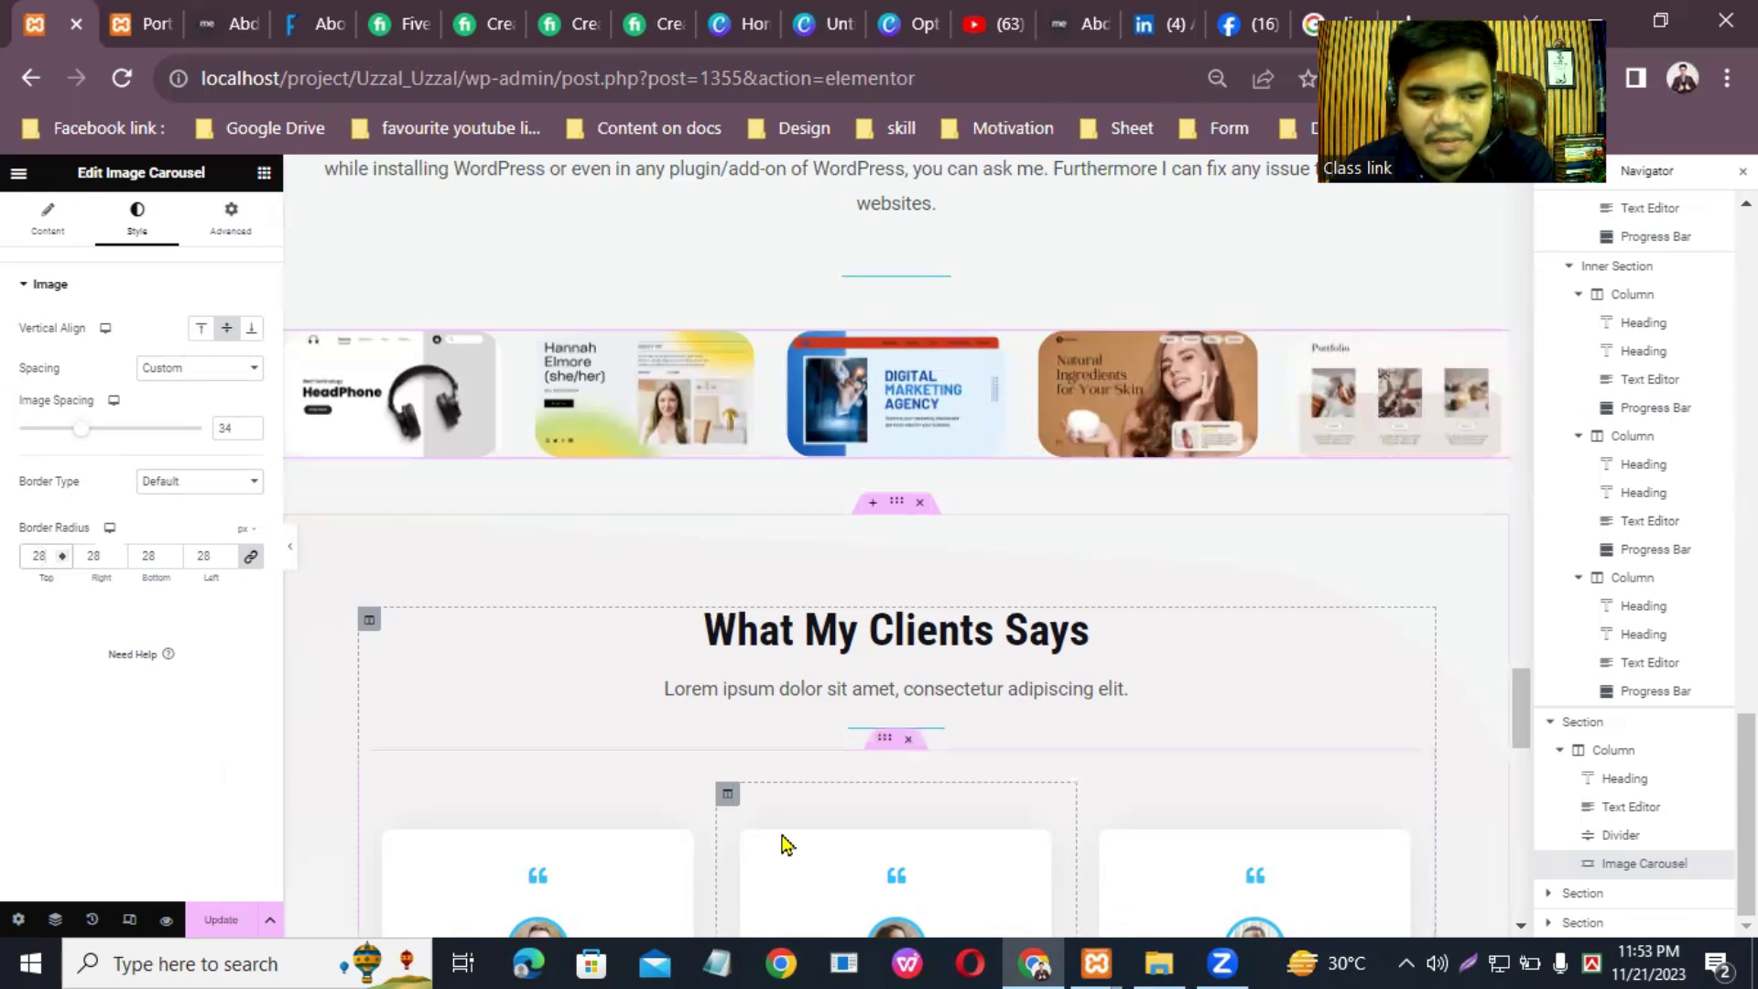
Step: Save the Elementor page updates and switch to the live Portfolio page
{"action": "key", "text": "ctrl+s"}
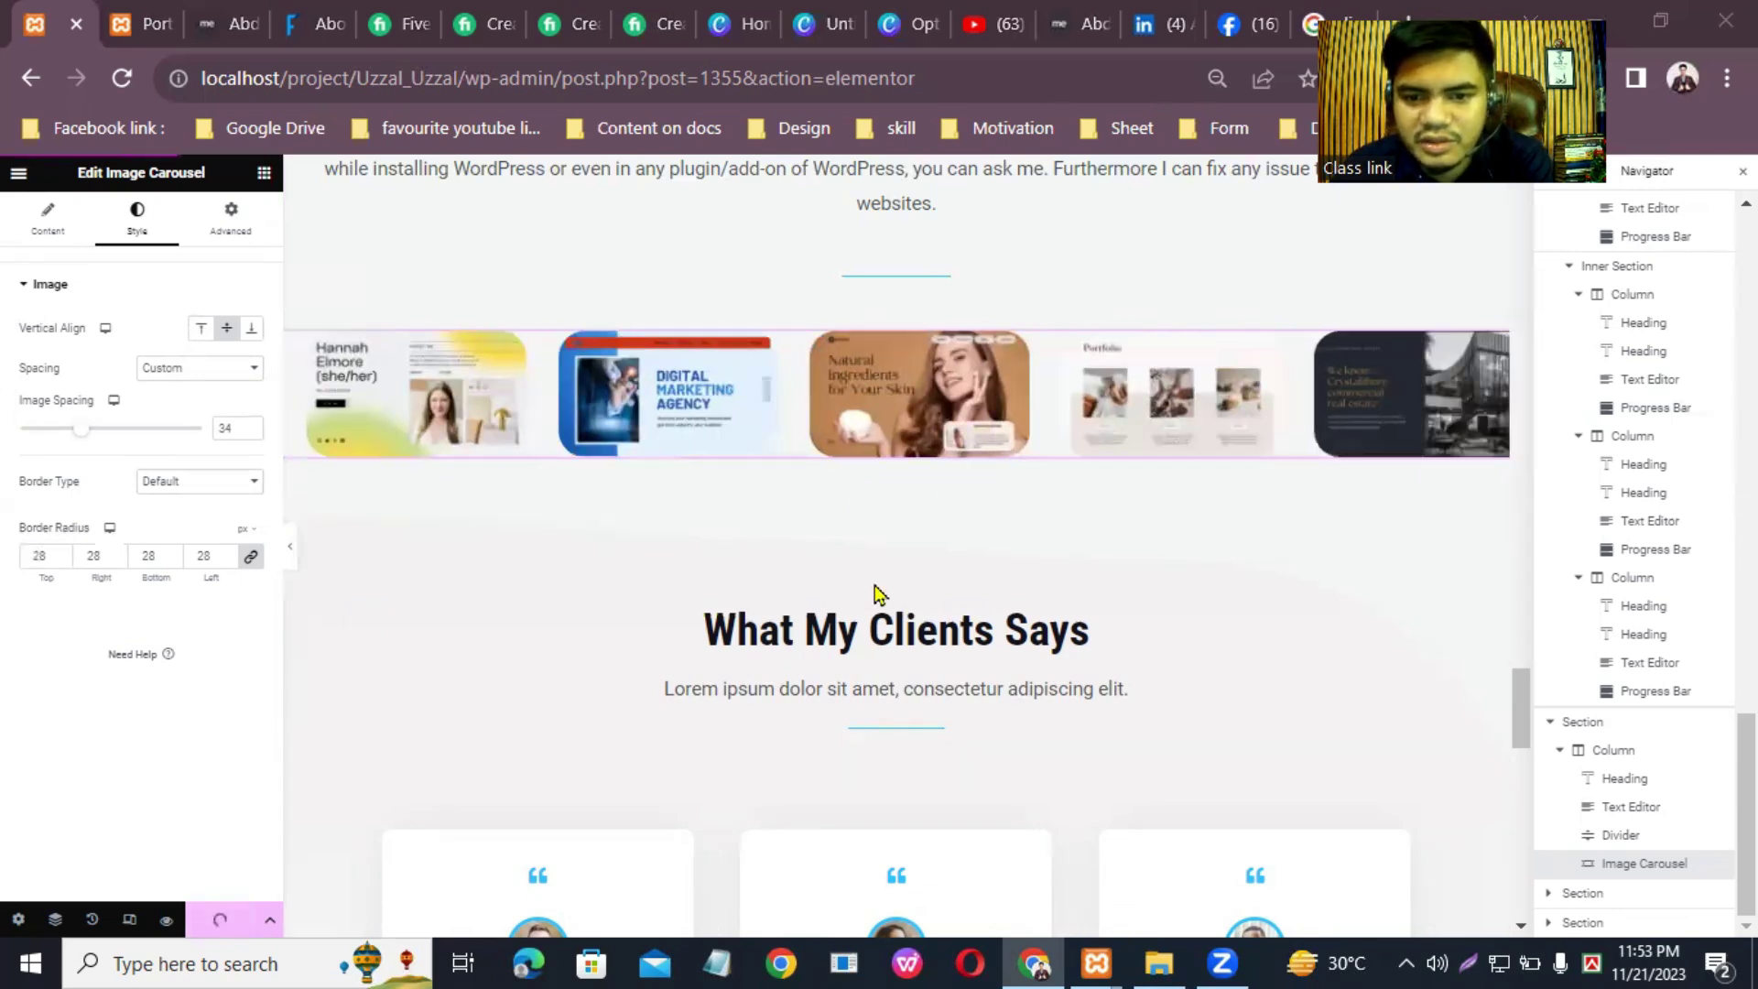
{"action": "scroll", "coordinate": [1526, 718], "scroll_direction": "down", "scroll_amount": 4}
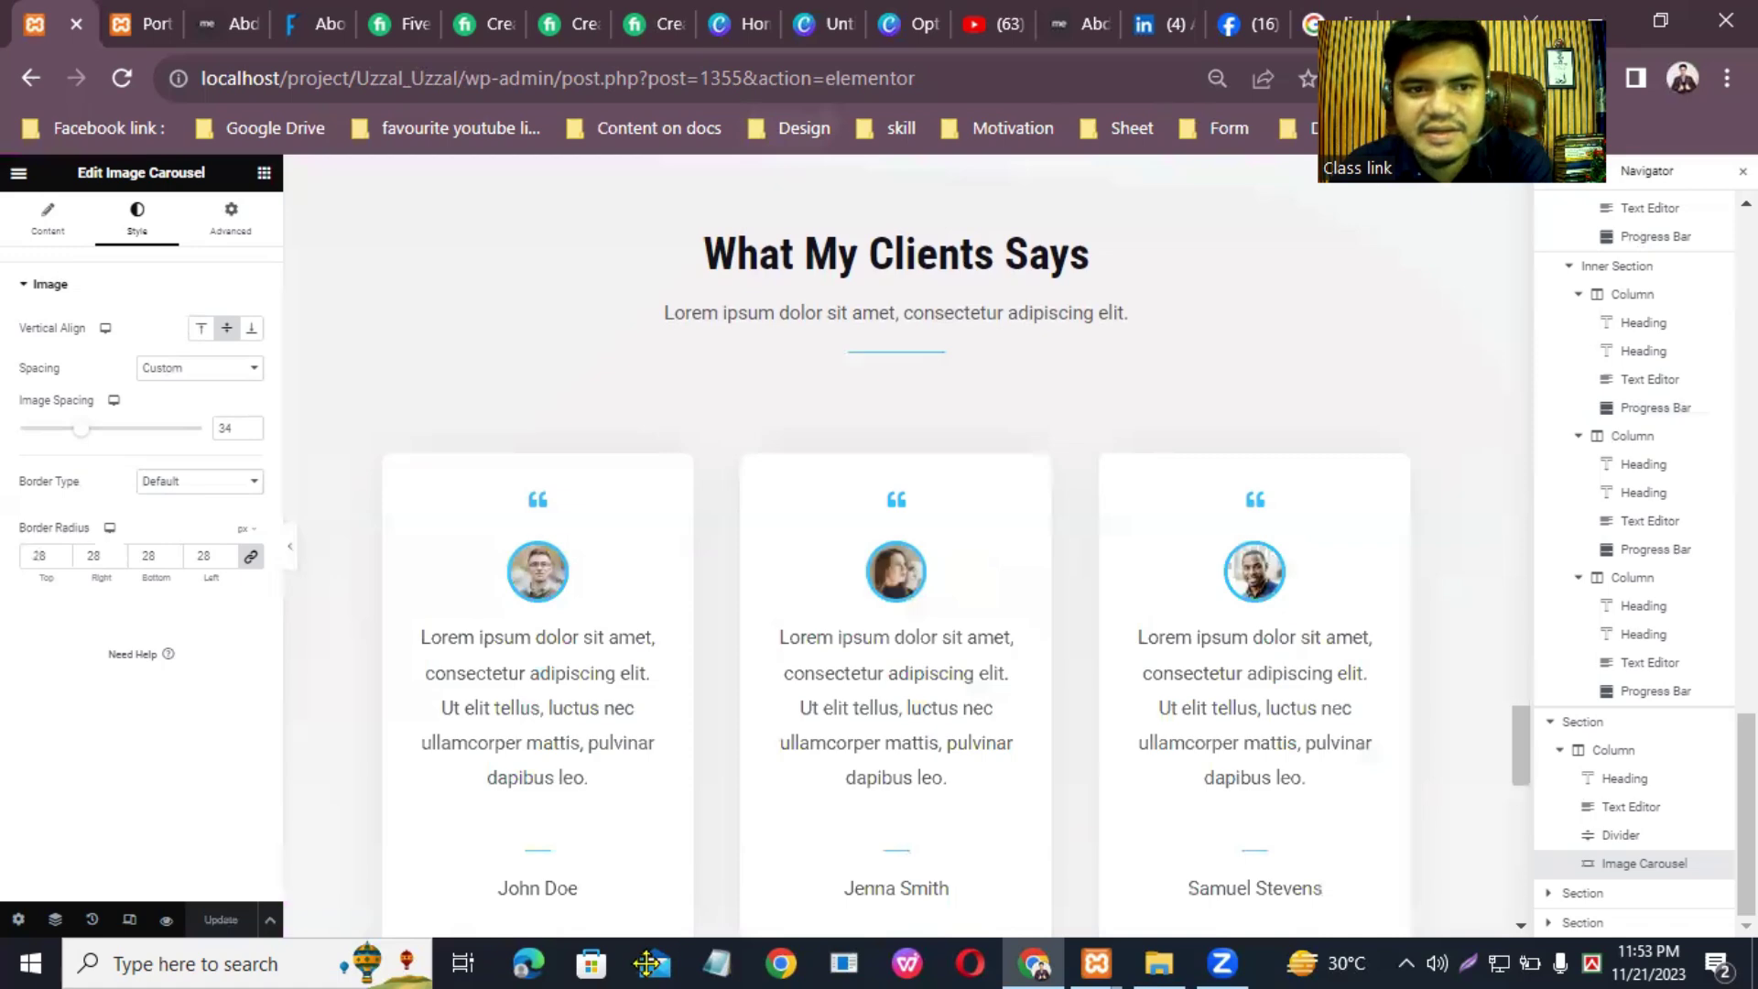
{"action": "left_click", "coordinate": [142, 23]}
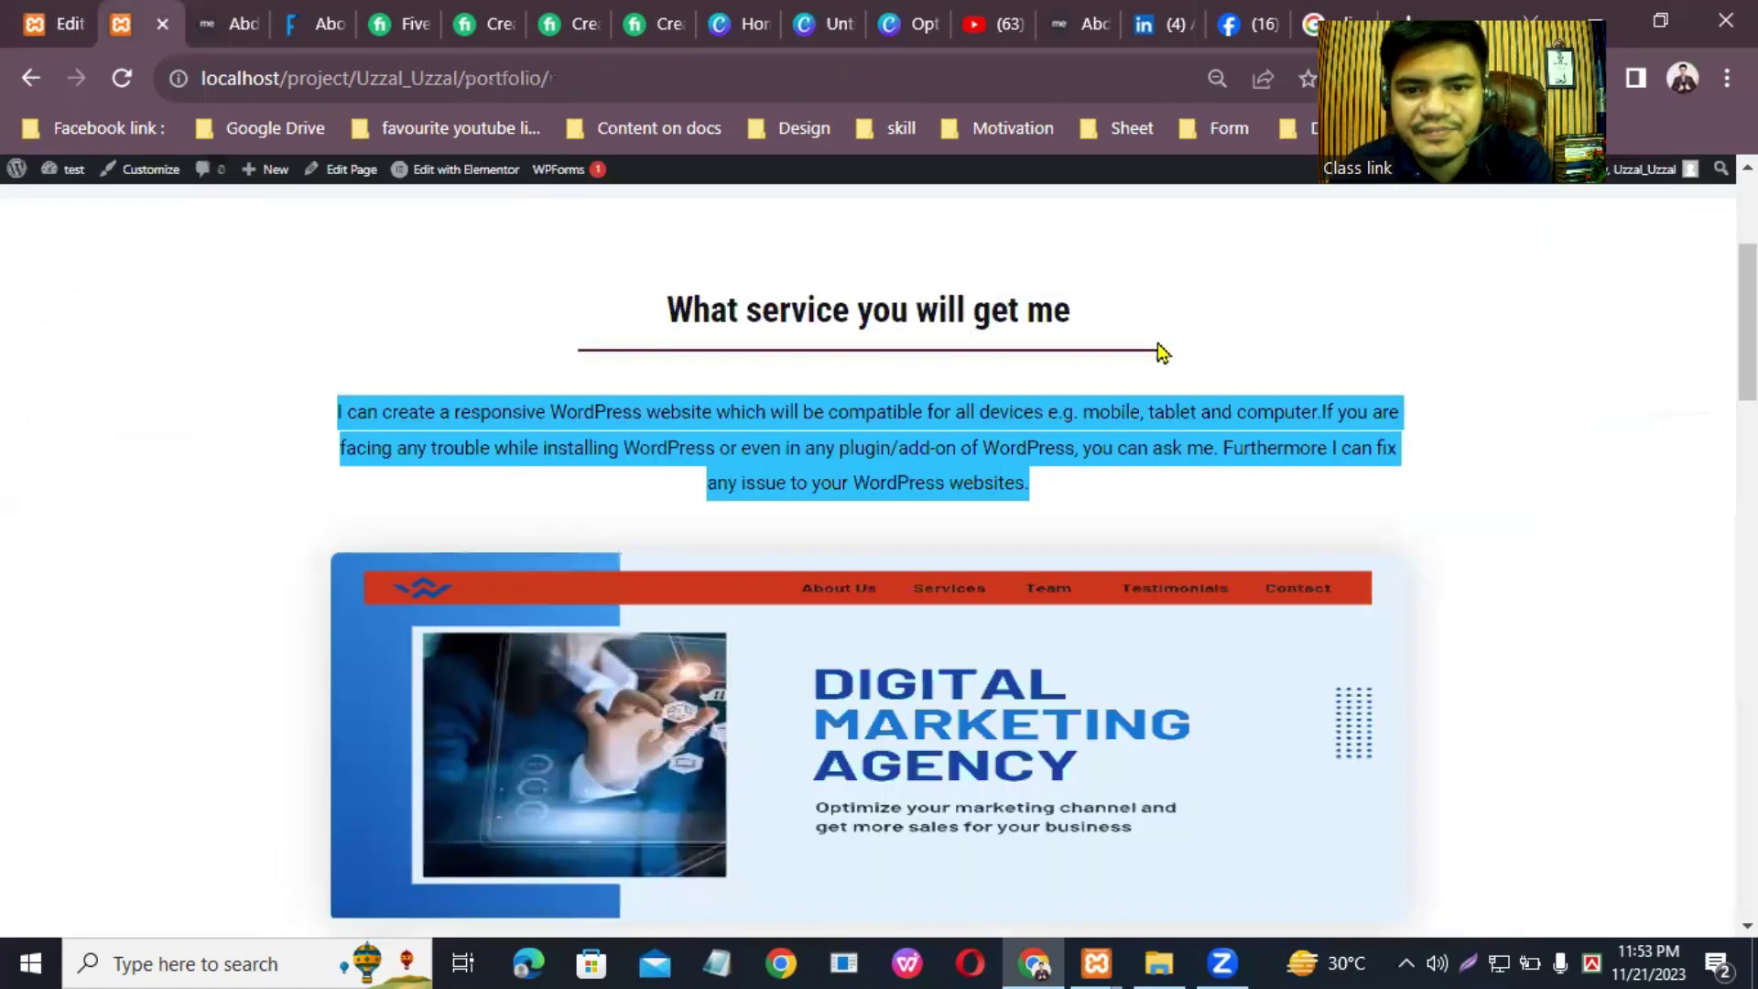
Step: Scroll through the Portfolio page, then open and browse the Contact page
{"action": "scroll", "coordinate": [919, 279], "scroll_direction": "up", "scroll_amount": 4}
{"action": "scroll", "coordinate": [869, 550], "scroll_direction": "down", "scroll_amount": 12}
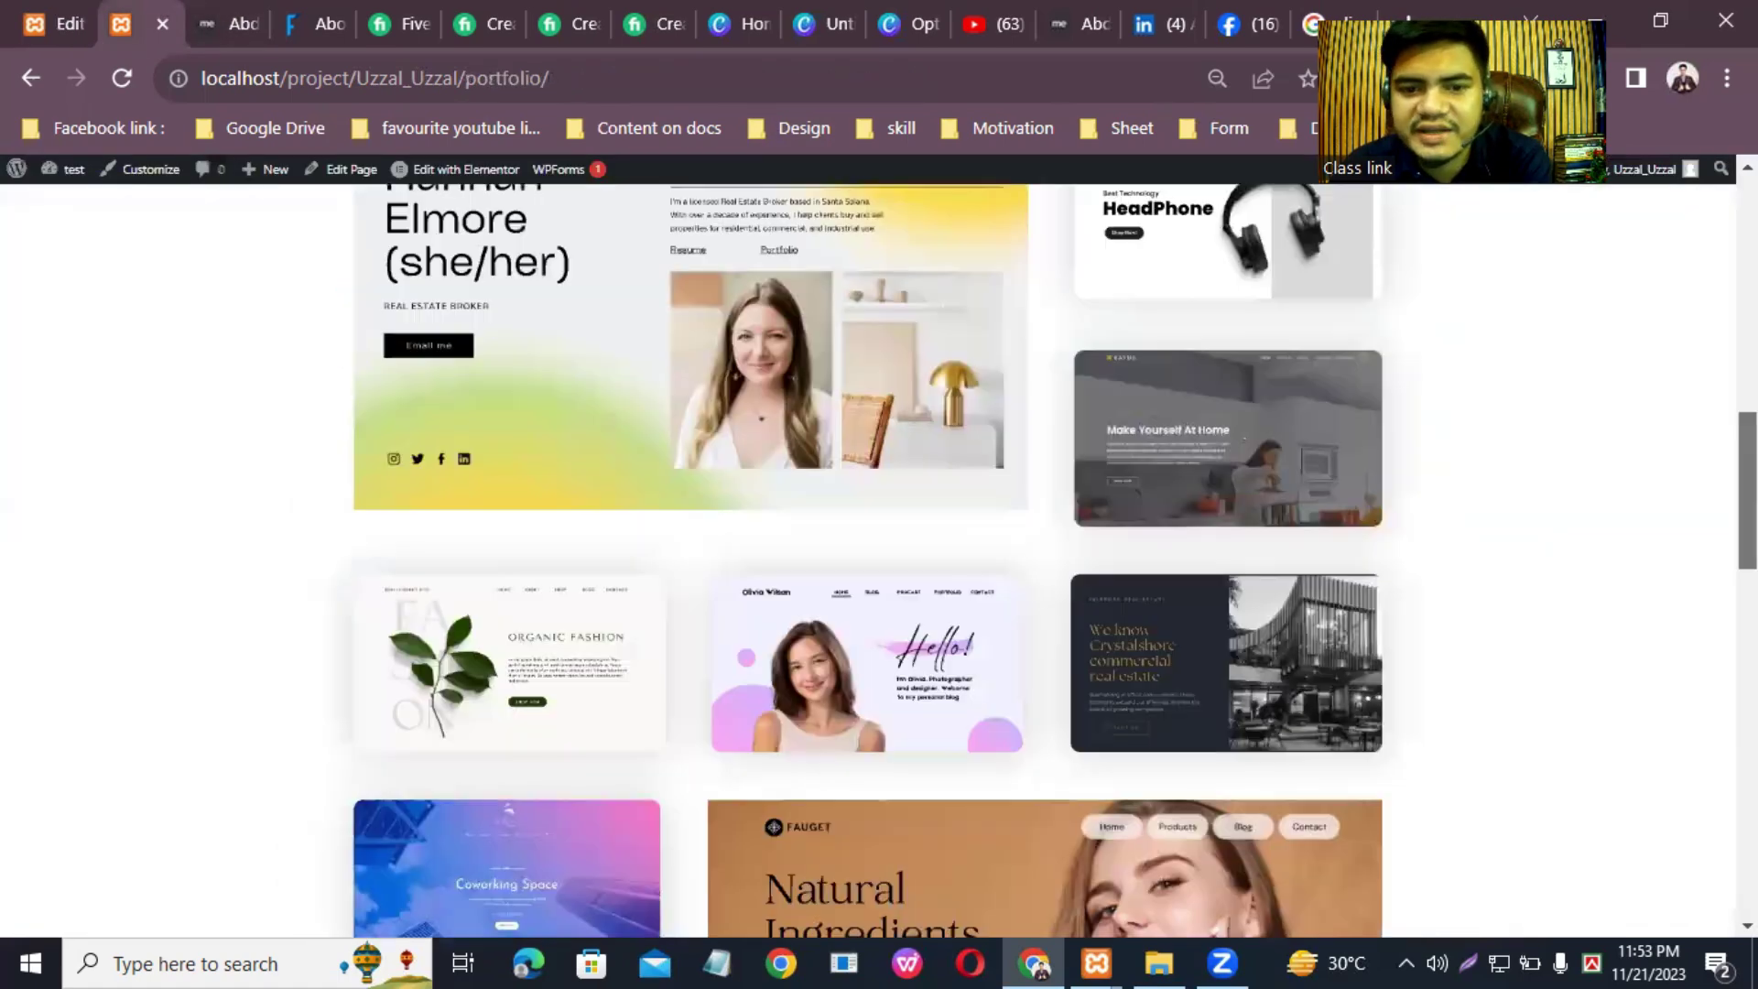
{"action": "scroll", "coordinate": [1006, 264], "scroll_direction": "down", "scroll_amount": 10}
{"action": "scroll", "coordinate": [1005, 264], "scroll_direction": "up", "scroll_amount": 20}
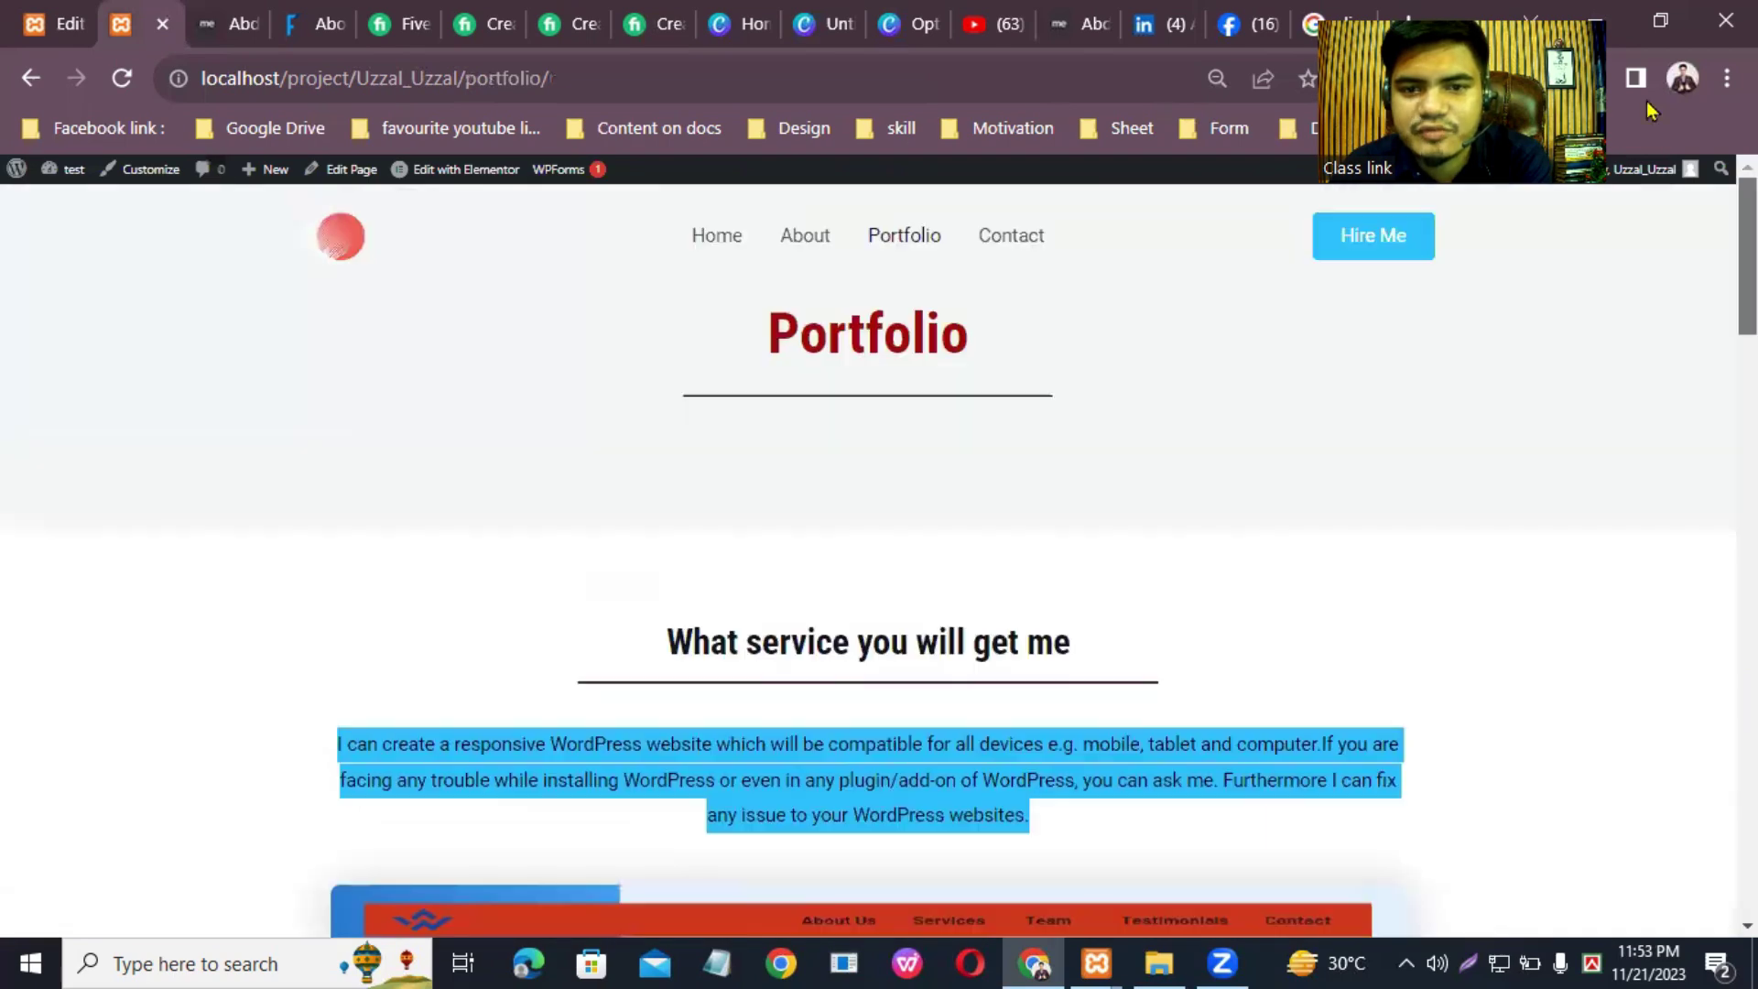
{"action": "left_click", "coordinate": [1003, 255]}
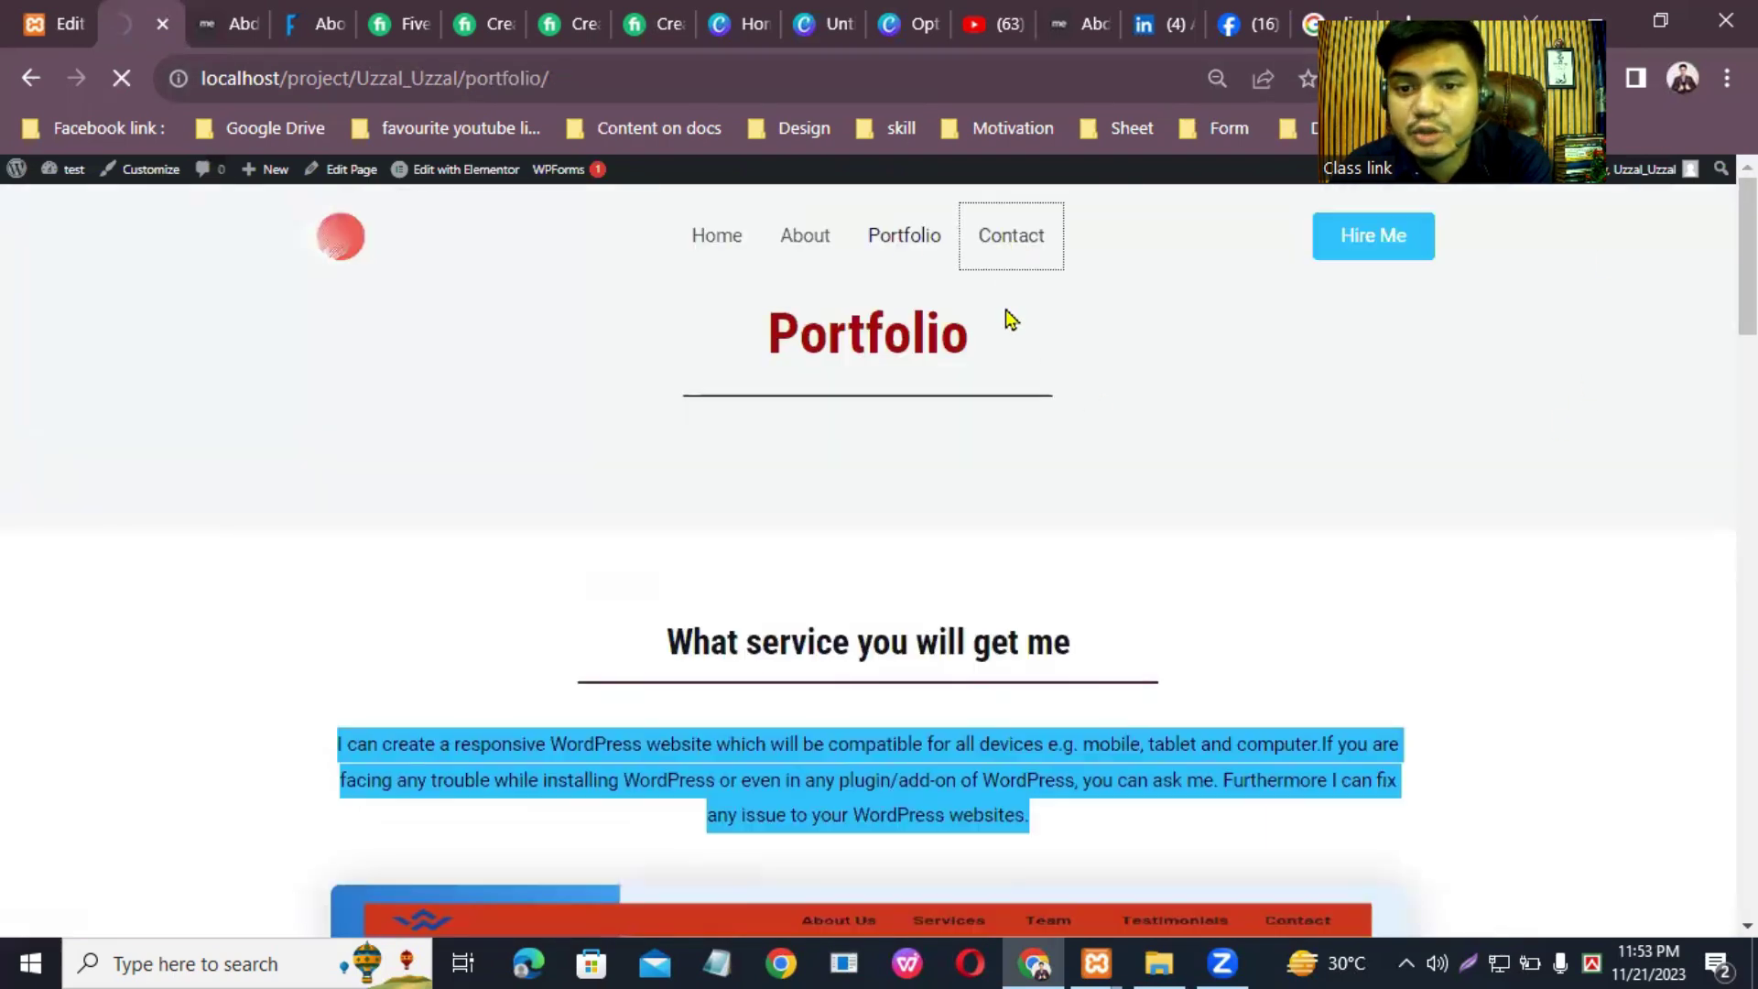
{"action": "scroll", "coordinate": [1700, 212], "scroll_direction": "down", "scroll_amount": 2}
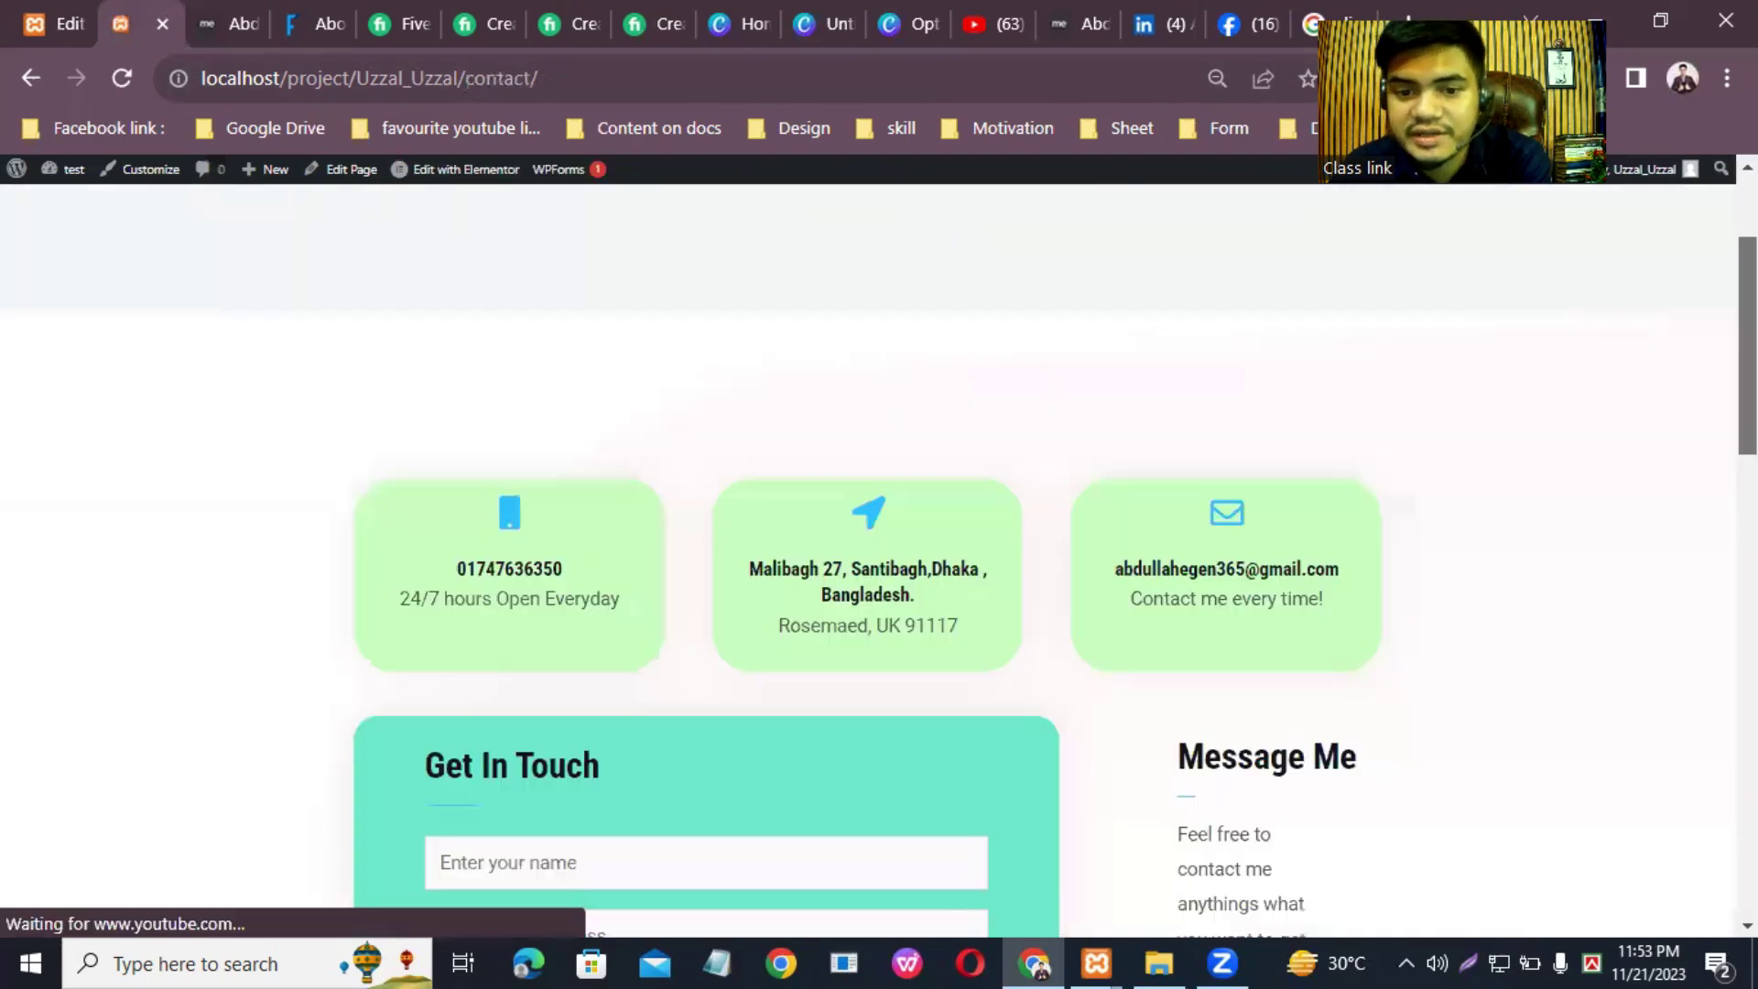
{"action": "scroll", "coordinate": [883, 384], "scroll_direction": "down", "scroll_amount": 10}
{"action": "scroll", "coordinate": [883, 384], "scroll_direction": "up", "scroll_amount": 15}
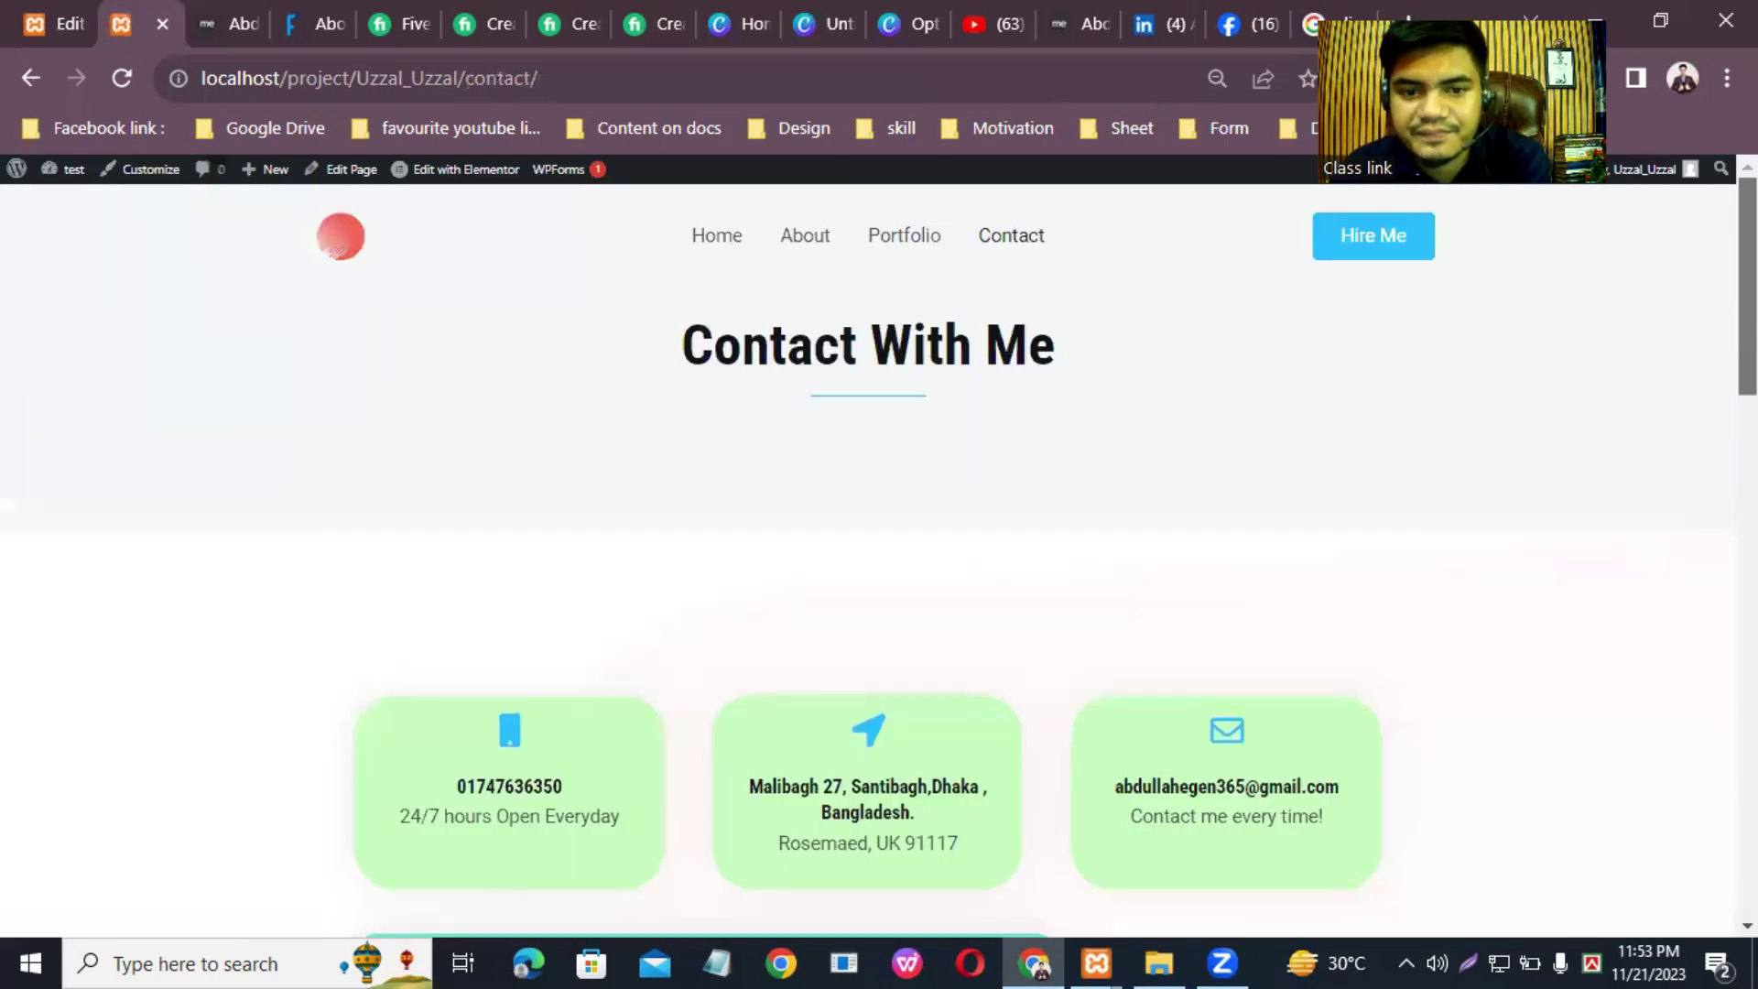
Step: Open the About page and scroll down to its skills and client testimonials
{"action": "left_click", "coordinate": [814, 245]}
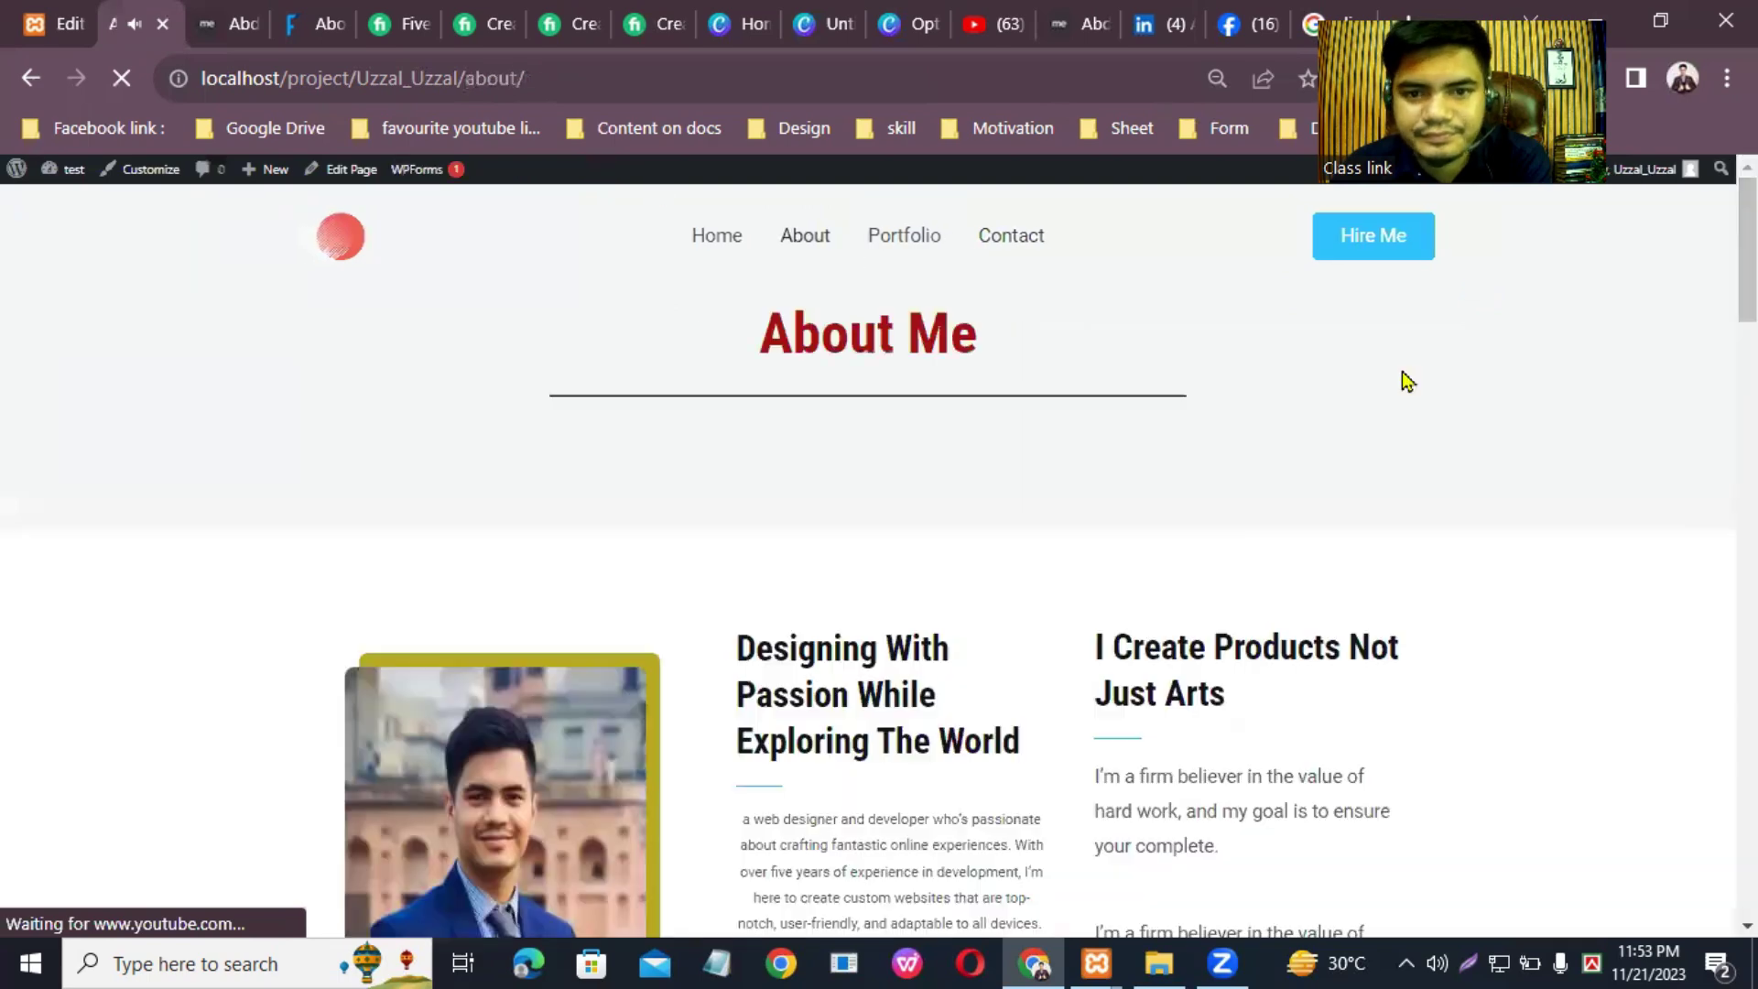
{"action": "scroll", "coordinate": [1705, 568], "scroll_direction": "down", "scroll_amount": 15}
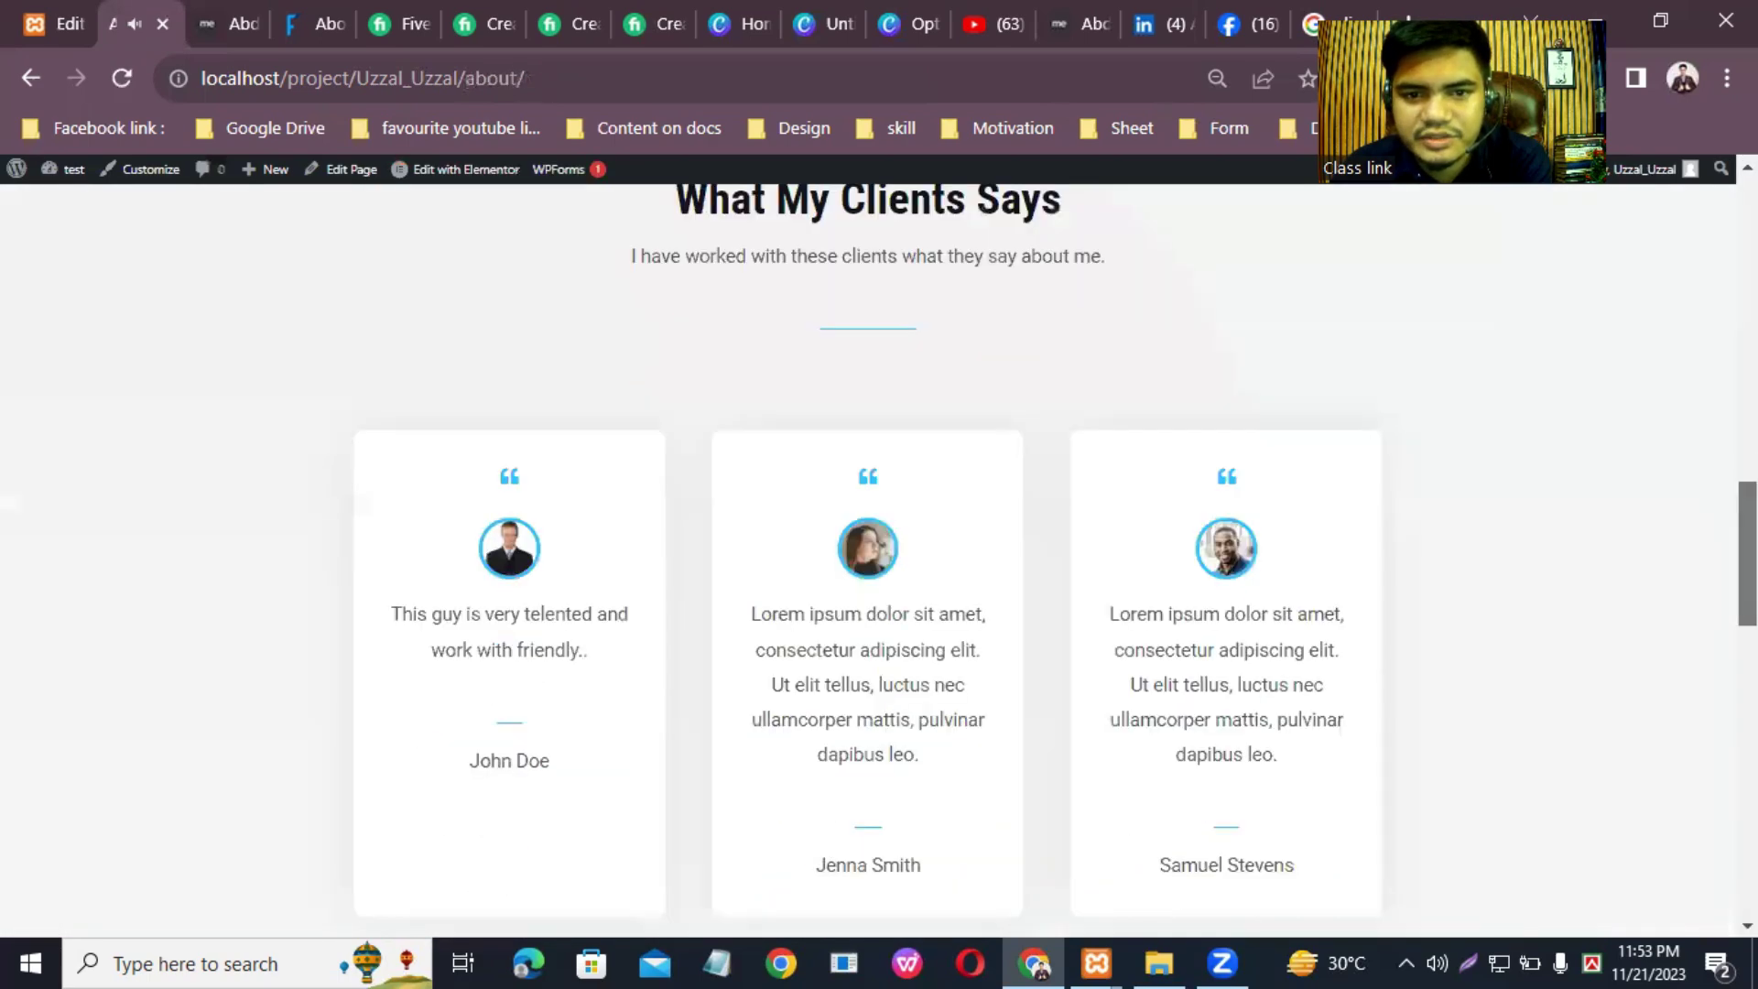
{"action": "scroll", "coordinate": [1624, 474], "scroll_direction": "down", "scroll_amount": 8}
{"action": "scroll", "coordinate": [1623, 475], "scroll_direction": "up", "scroll_amount": 14}
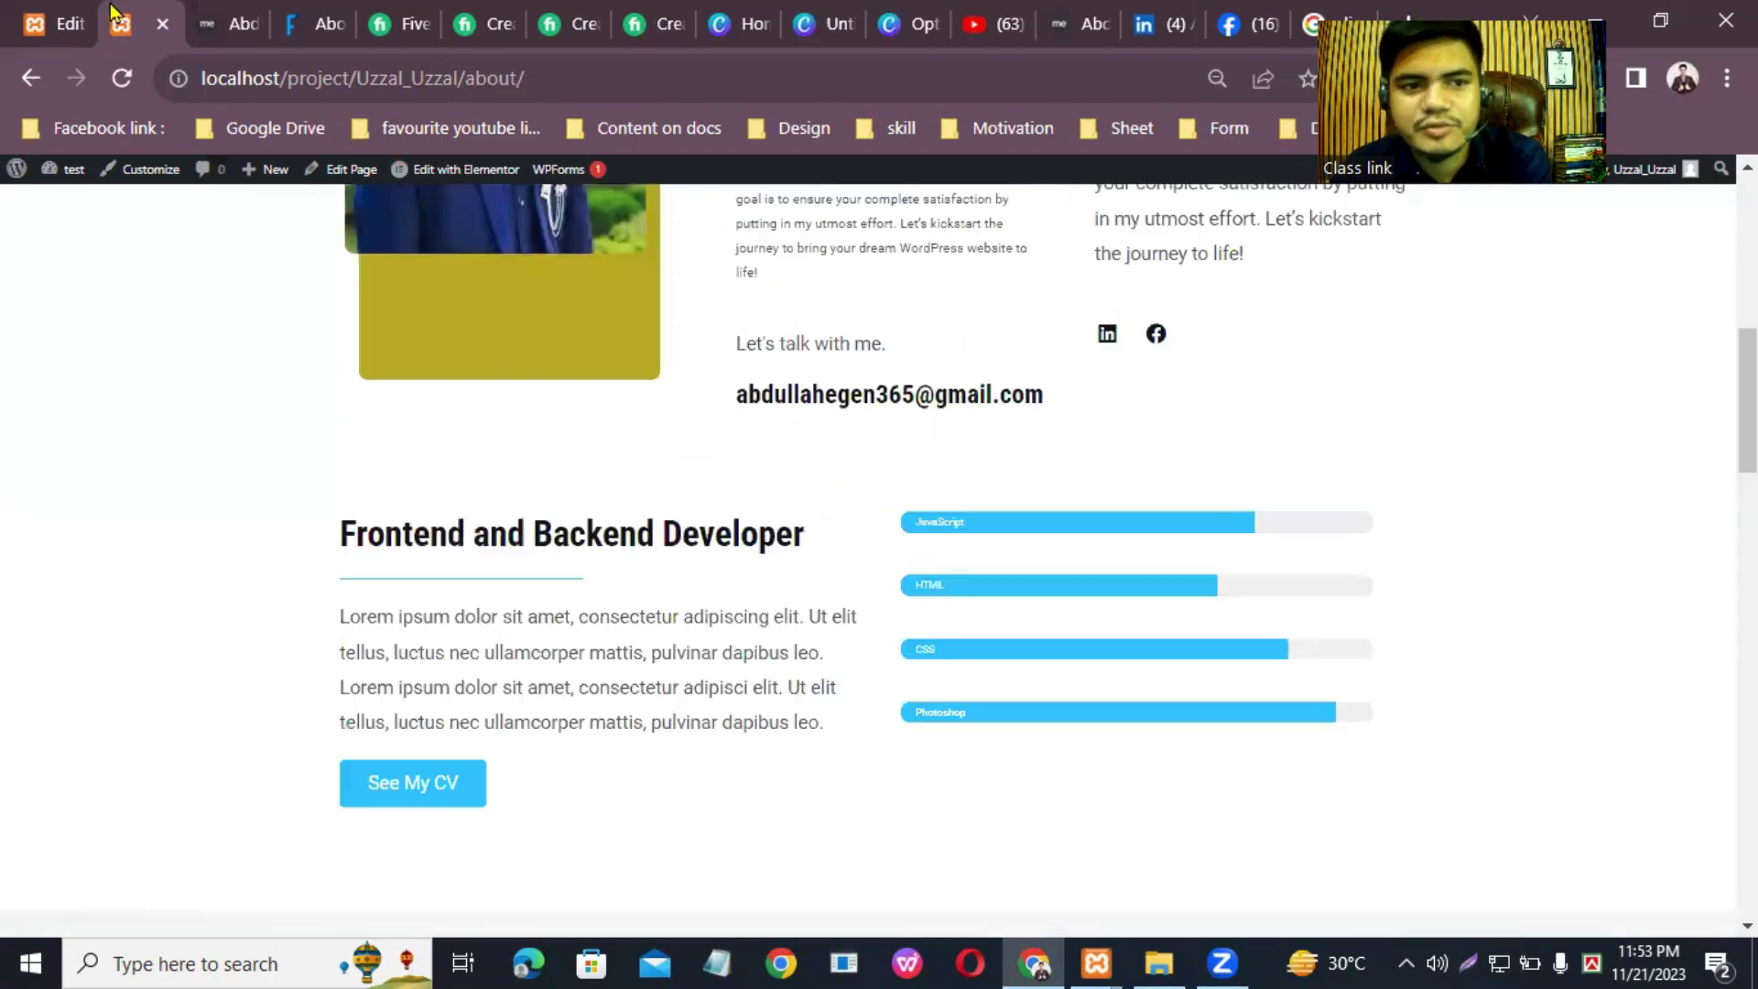
Step: Back in the editor, add a one-column section above the footer
{"action": "left_click", "coordinate": [8, 13]}
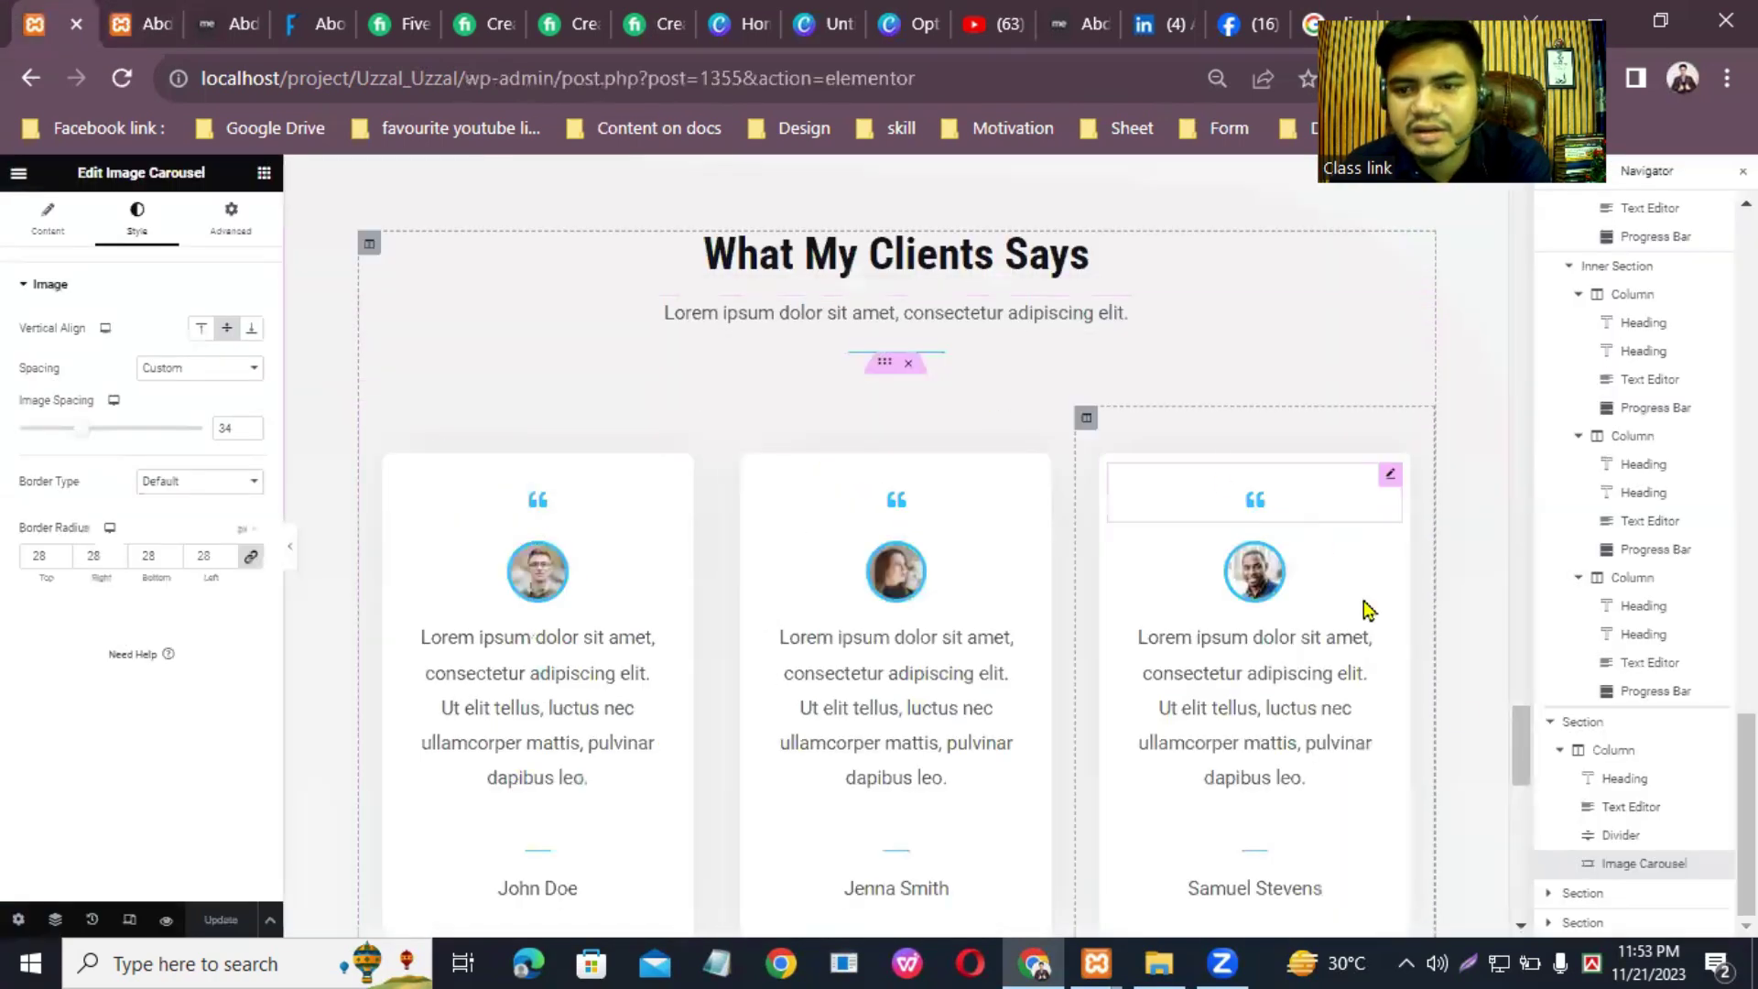
{"action": "left_click_drag", "start_coordinate": [1521, 751], "coordinate": [1536, 838]}
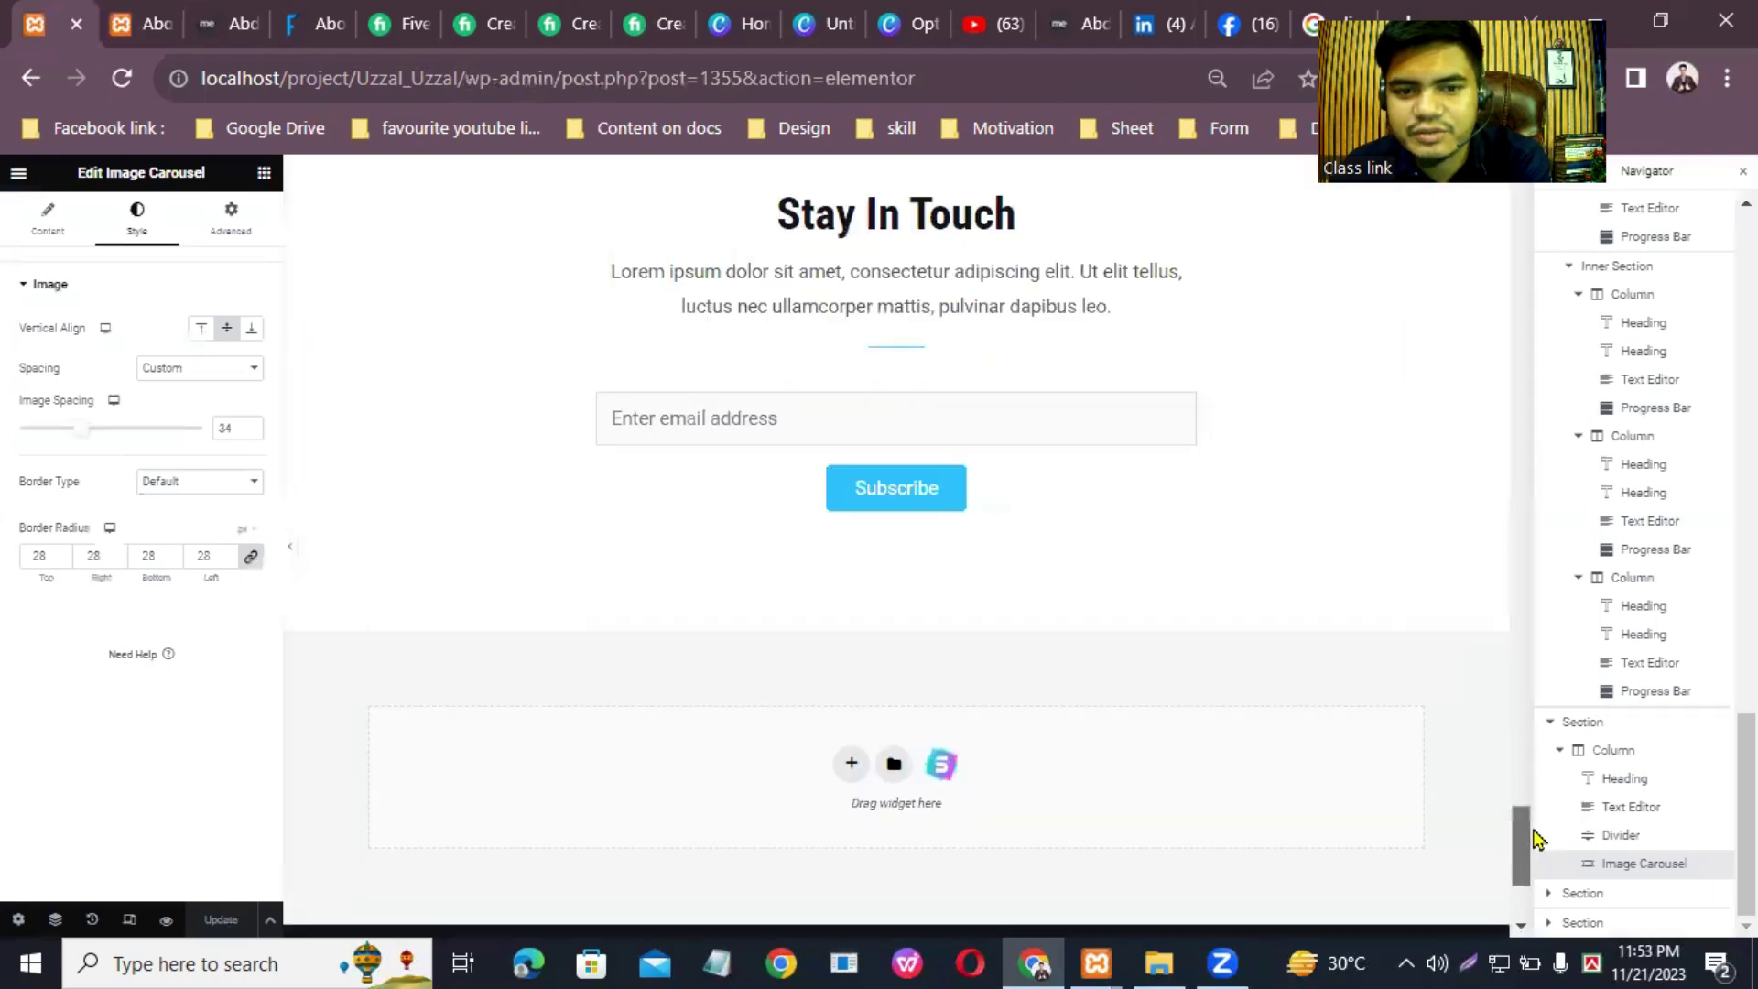
{"action": "scroll", "coordinate": [1526, 833], "scroll_direction": "down", "scroll_amount": 3}
{"action": "scroll", "coordinate": [1527, 836], "scroll_direction": "up", "scroll_amount": 2}
{"action": "scroll", "coordinate": [1501, 743], "scroll_direction": "down", "scroll_amount": 1}
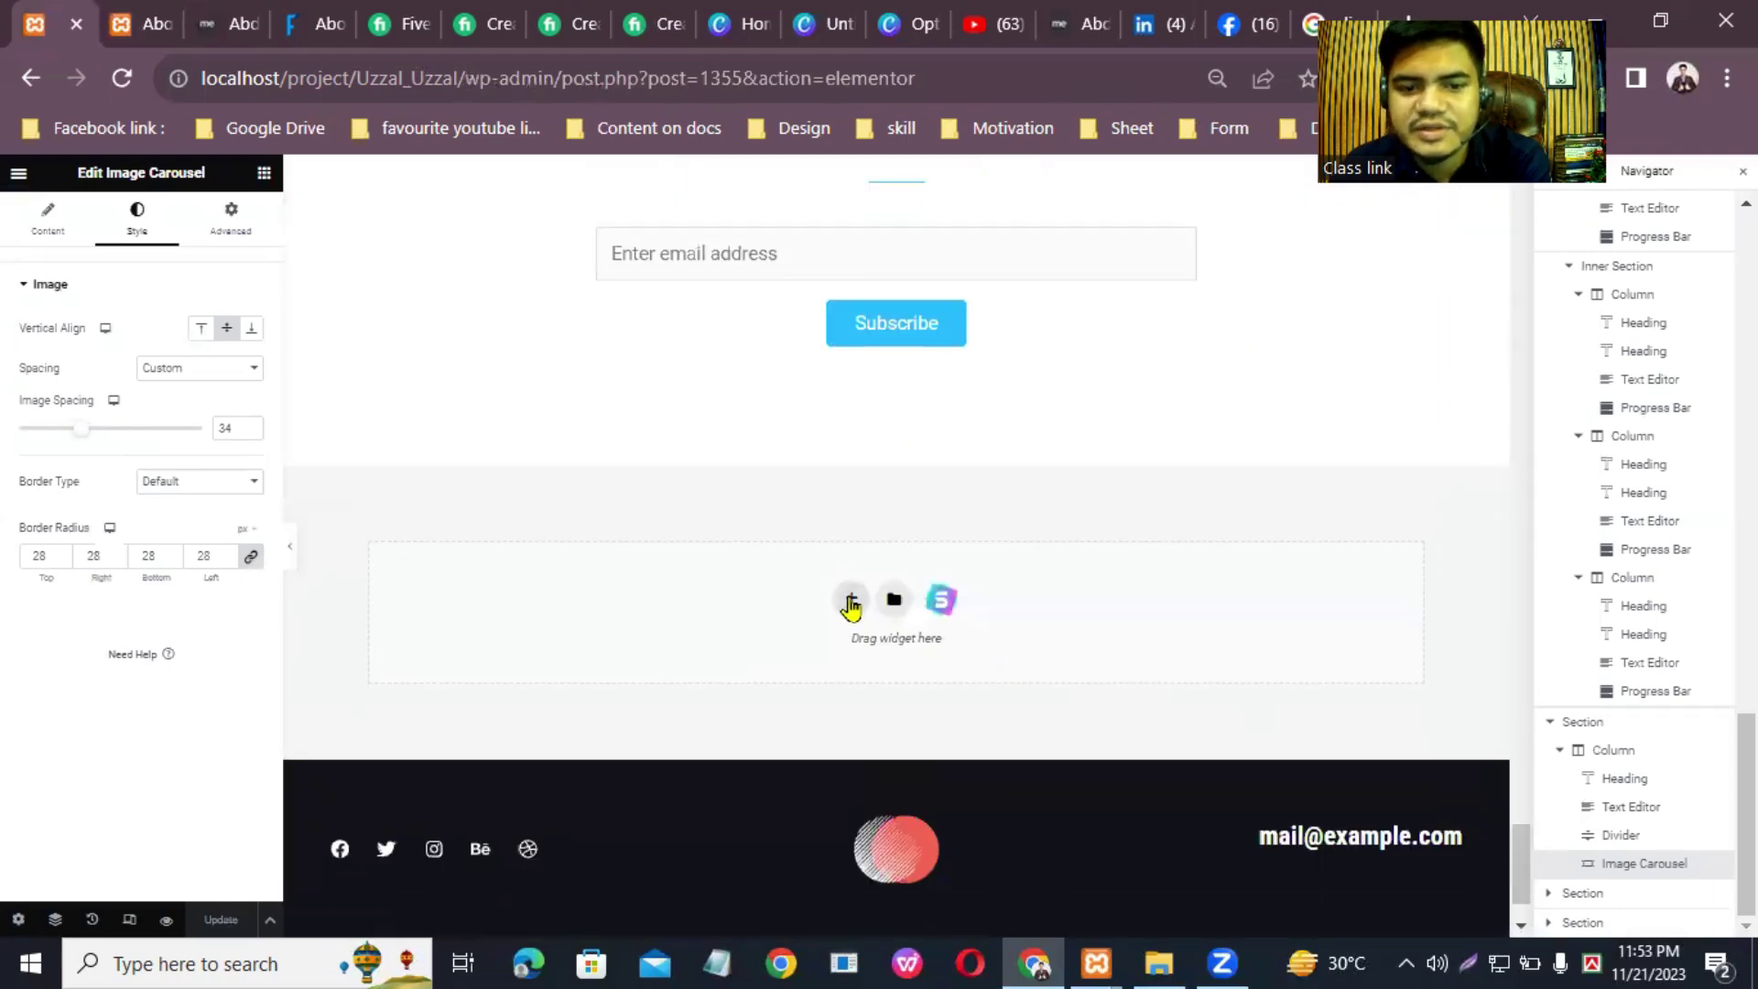
{"action": "left_click", "coordinate": [850, 596]}
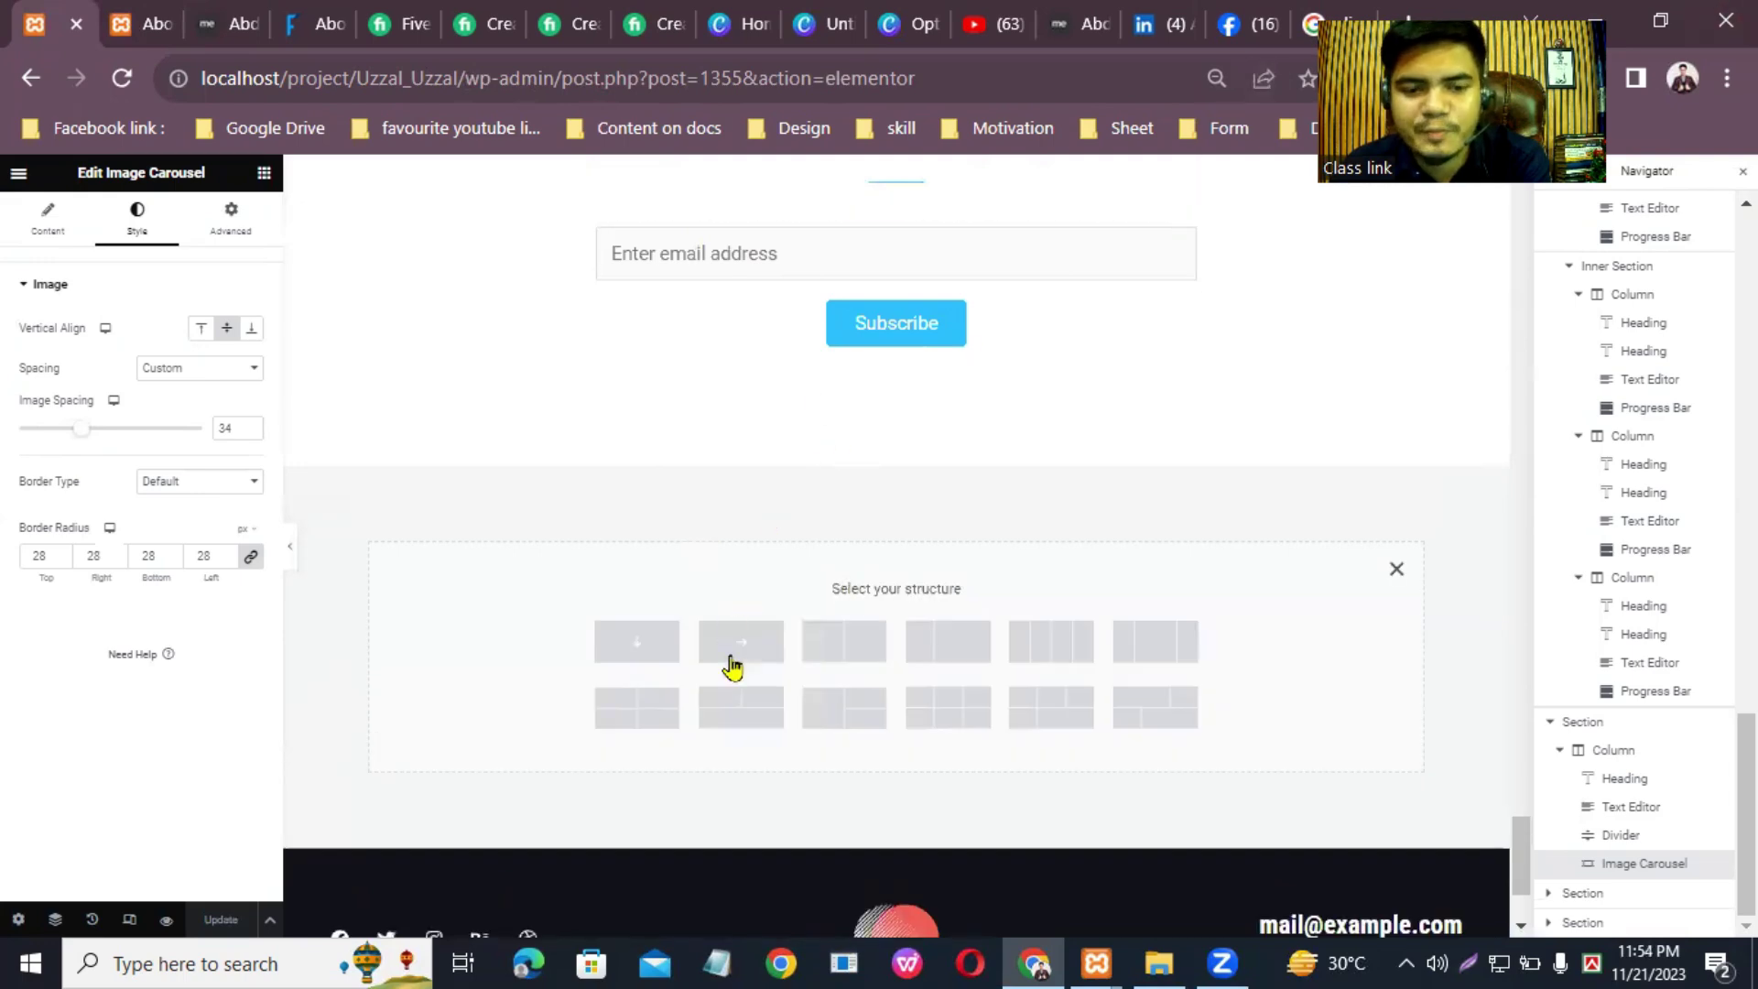
{"action": "left_click", "coordinate": [635, 649]}
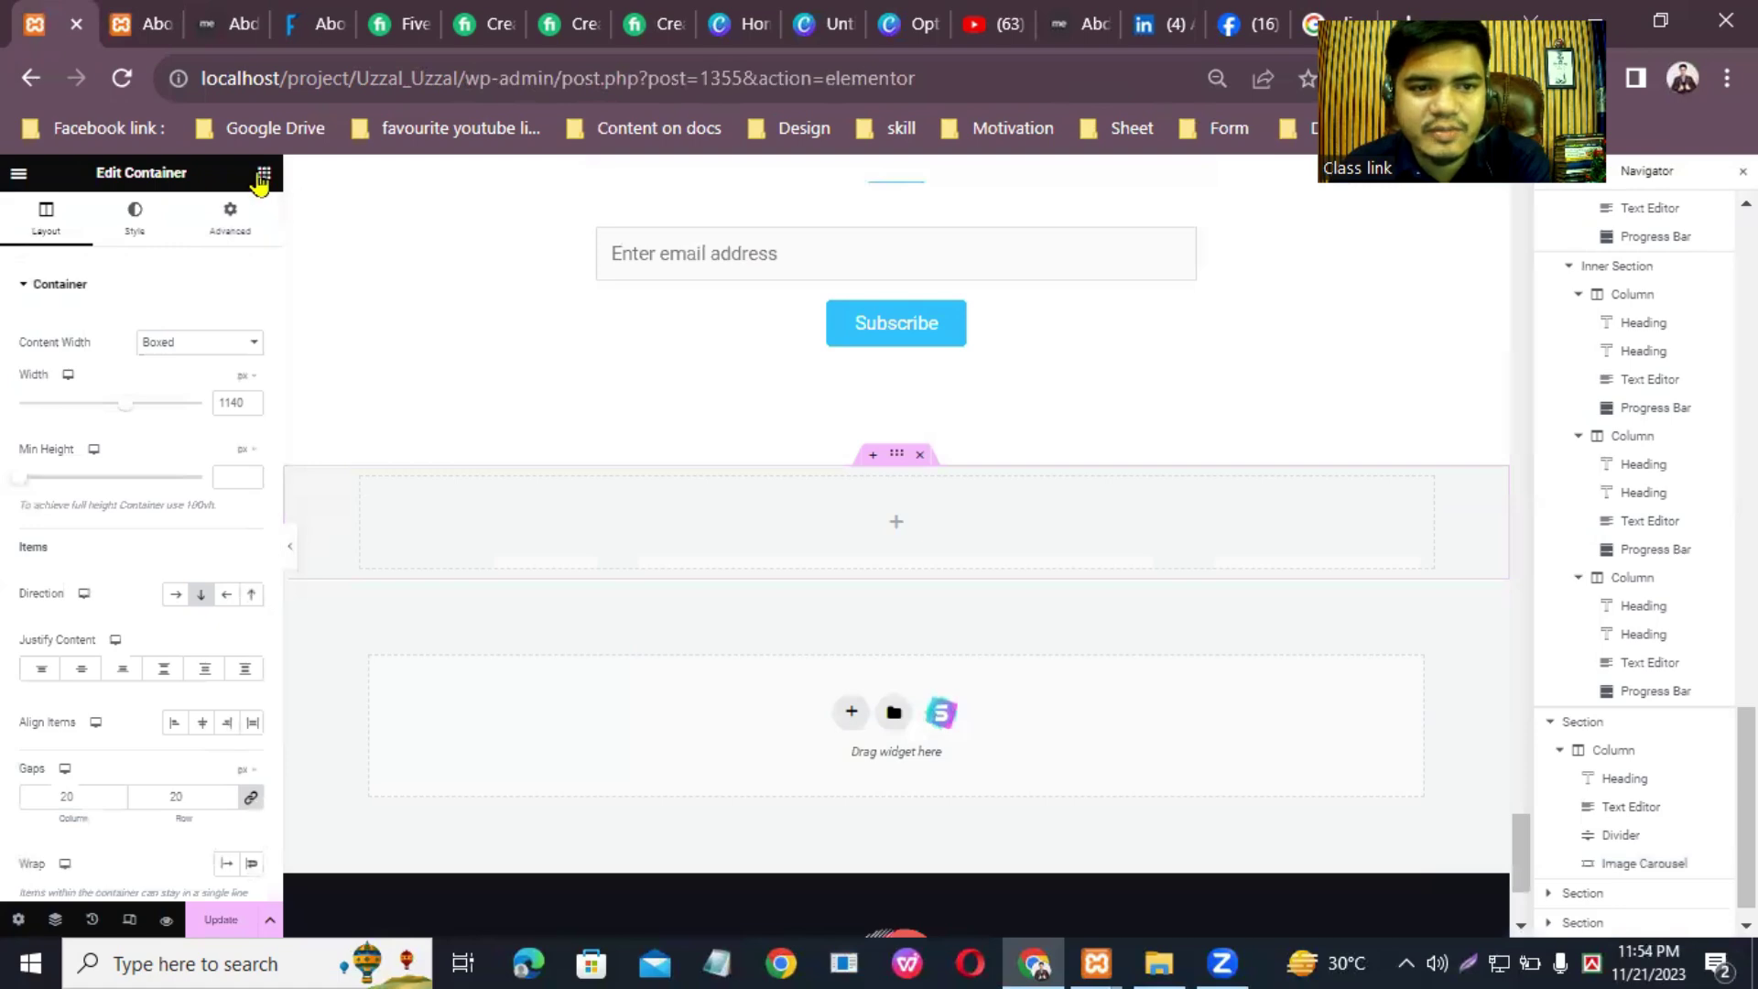
Step: Search the widgets for 'map' and drag Google Maps into the new section
{"action": "left_click", "coordinate": [264, 173]}
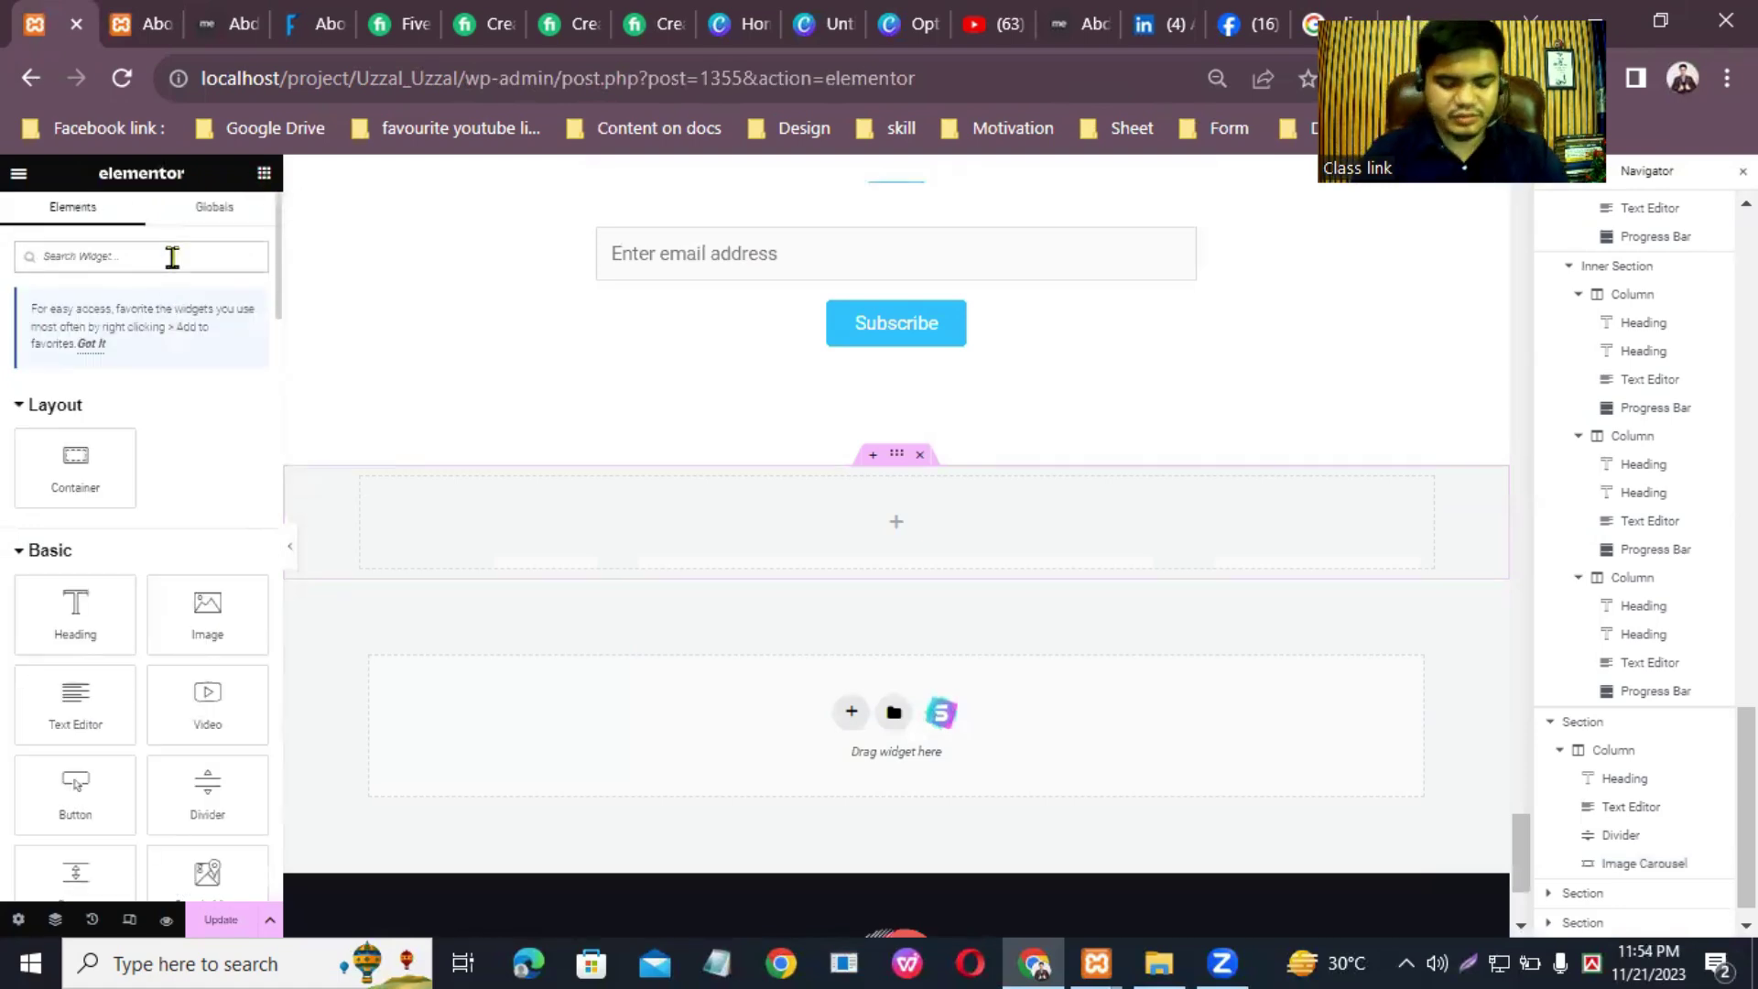
{"action": "type", "text": "map"}
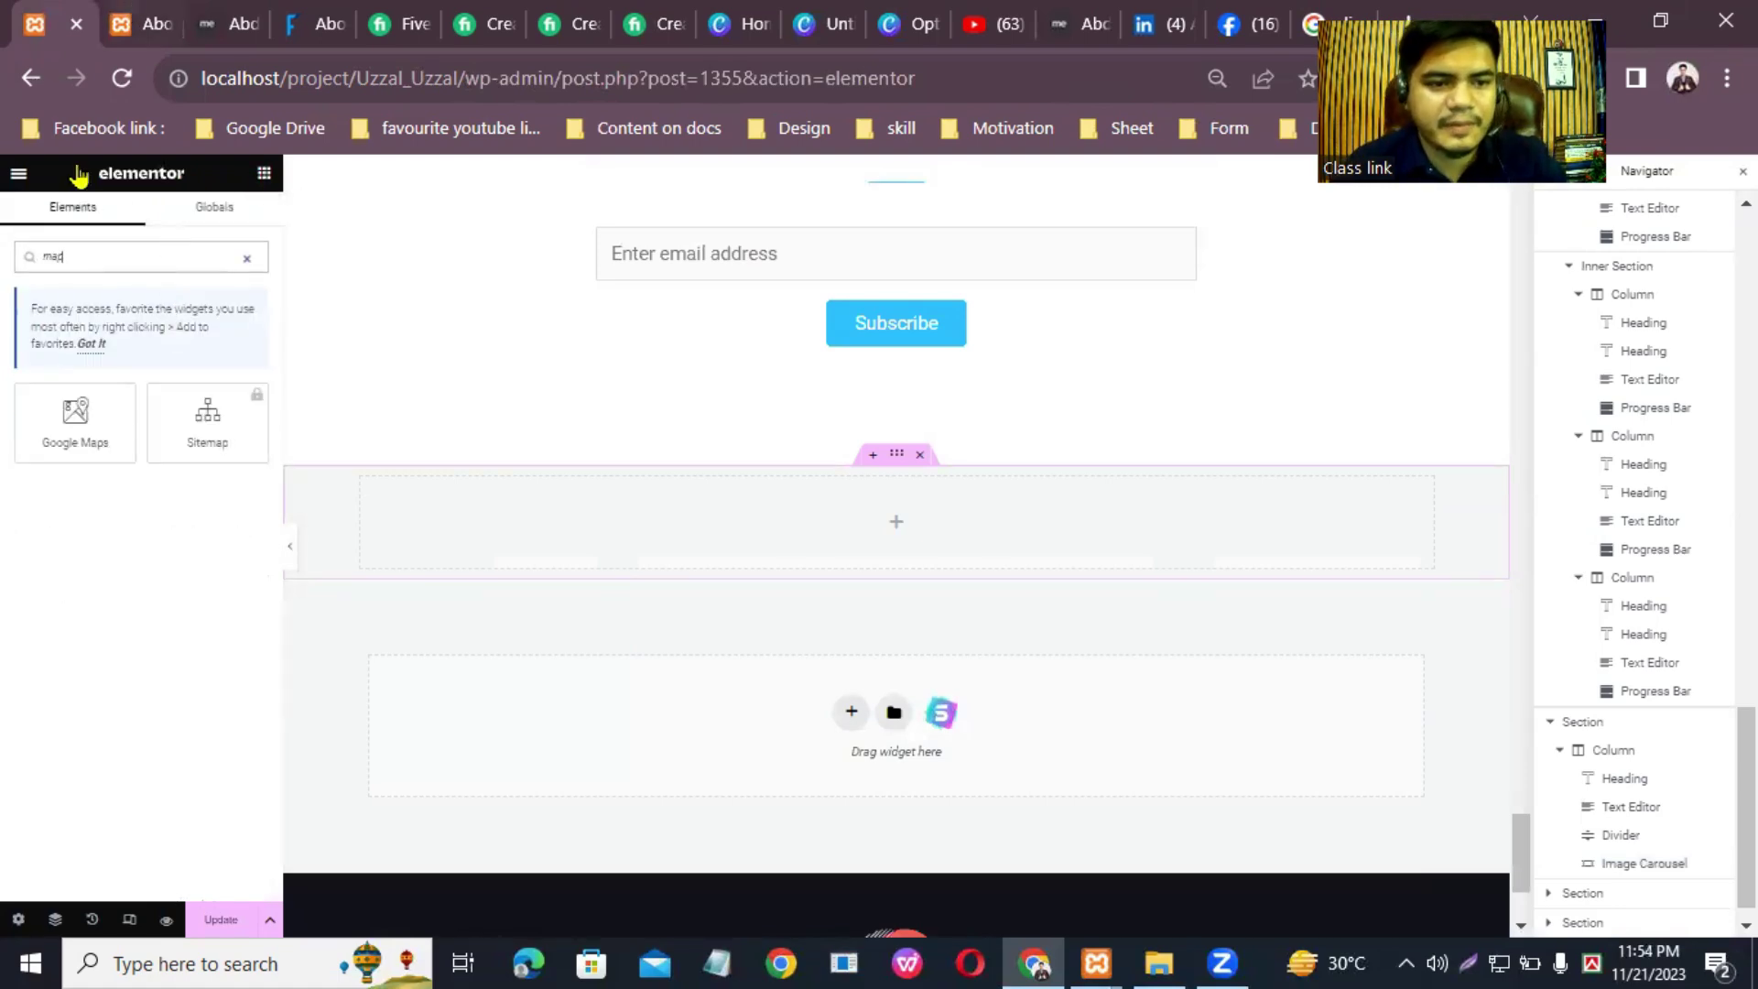
{"action": "left_click_drag", "start_coordinate": [98, 416], "coordinate": [851, 526]}
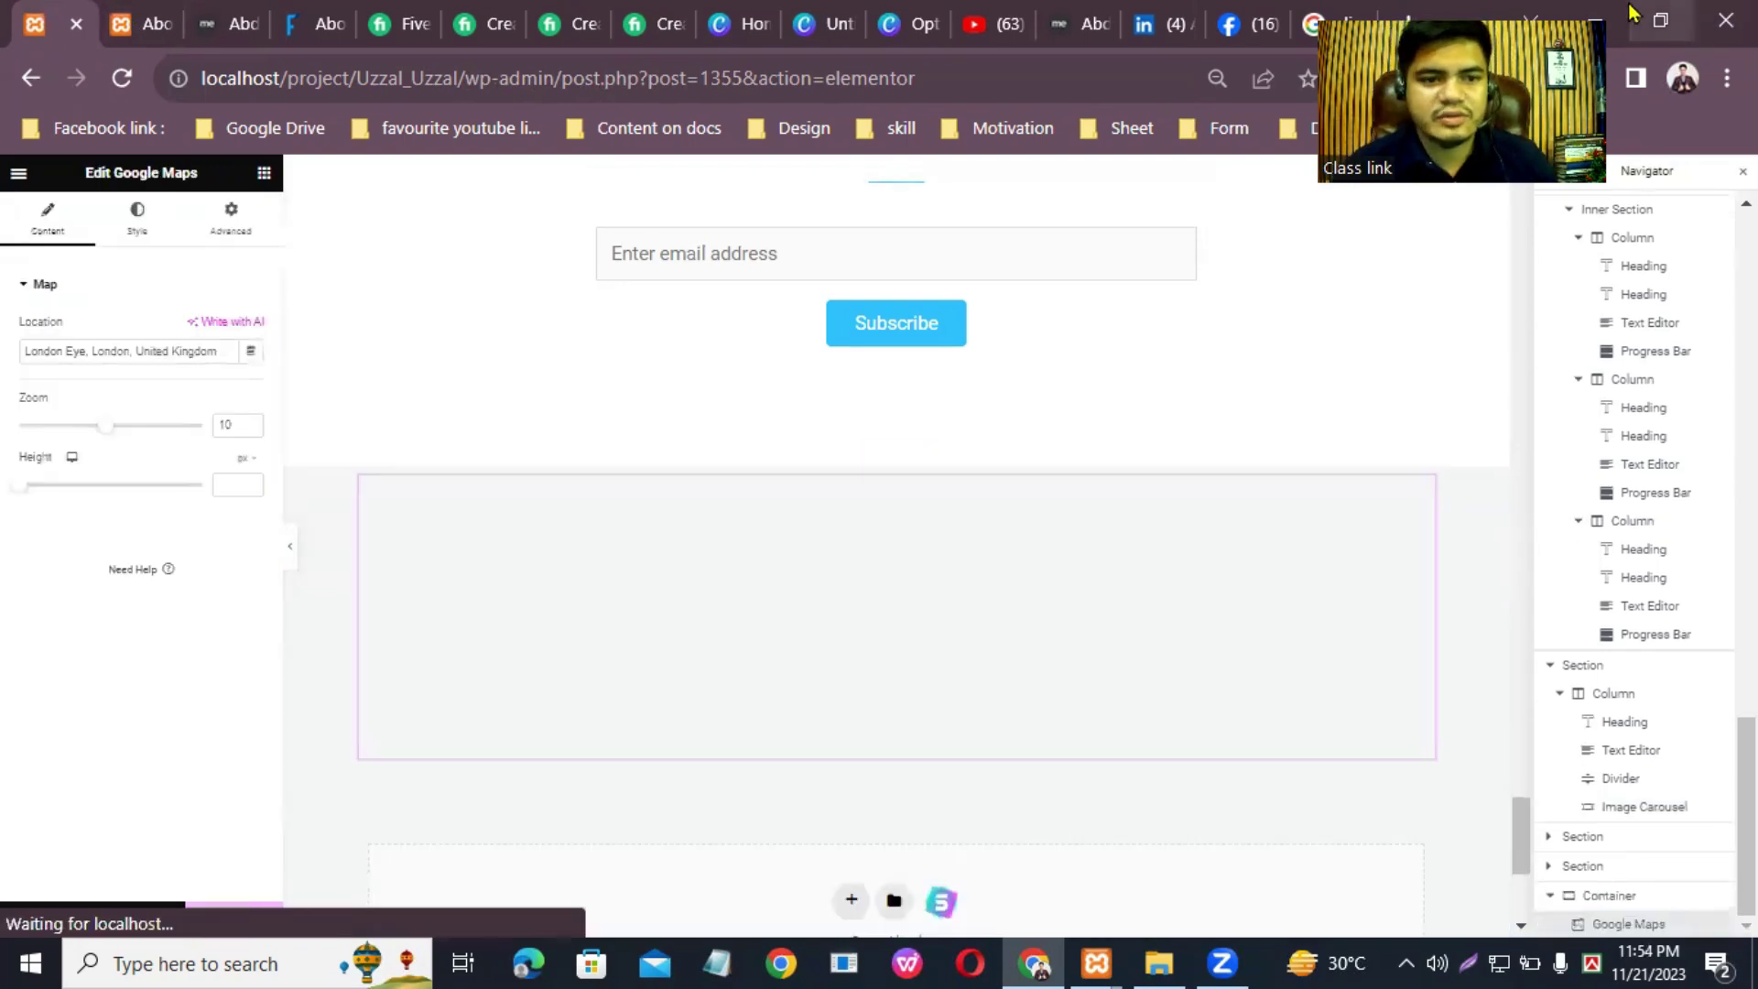
Step: Set the map location to Bangladesh, update the page, and return to the live site
{"action": "left_click", "coordinate": [220, 349]}
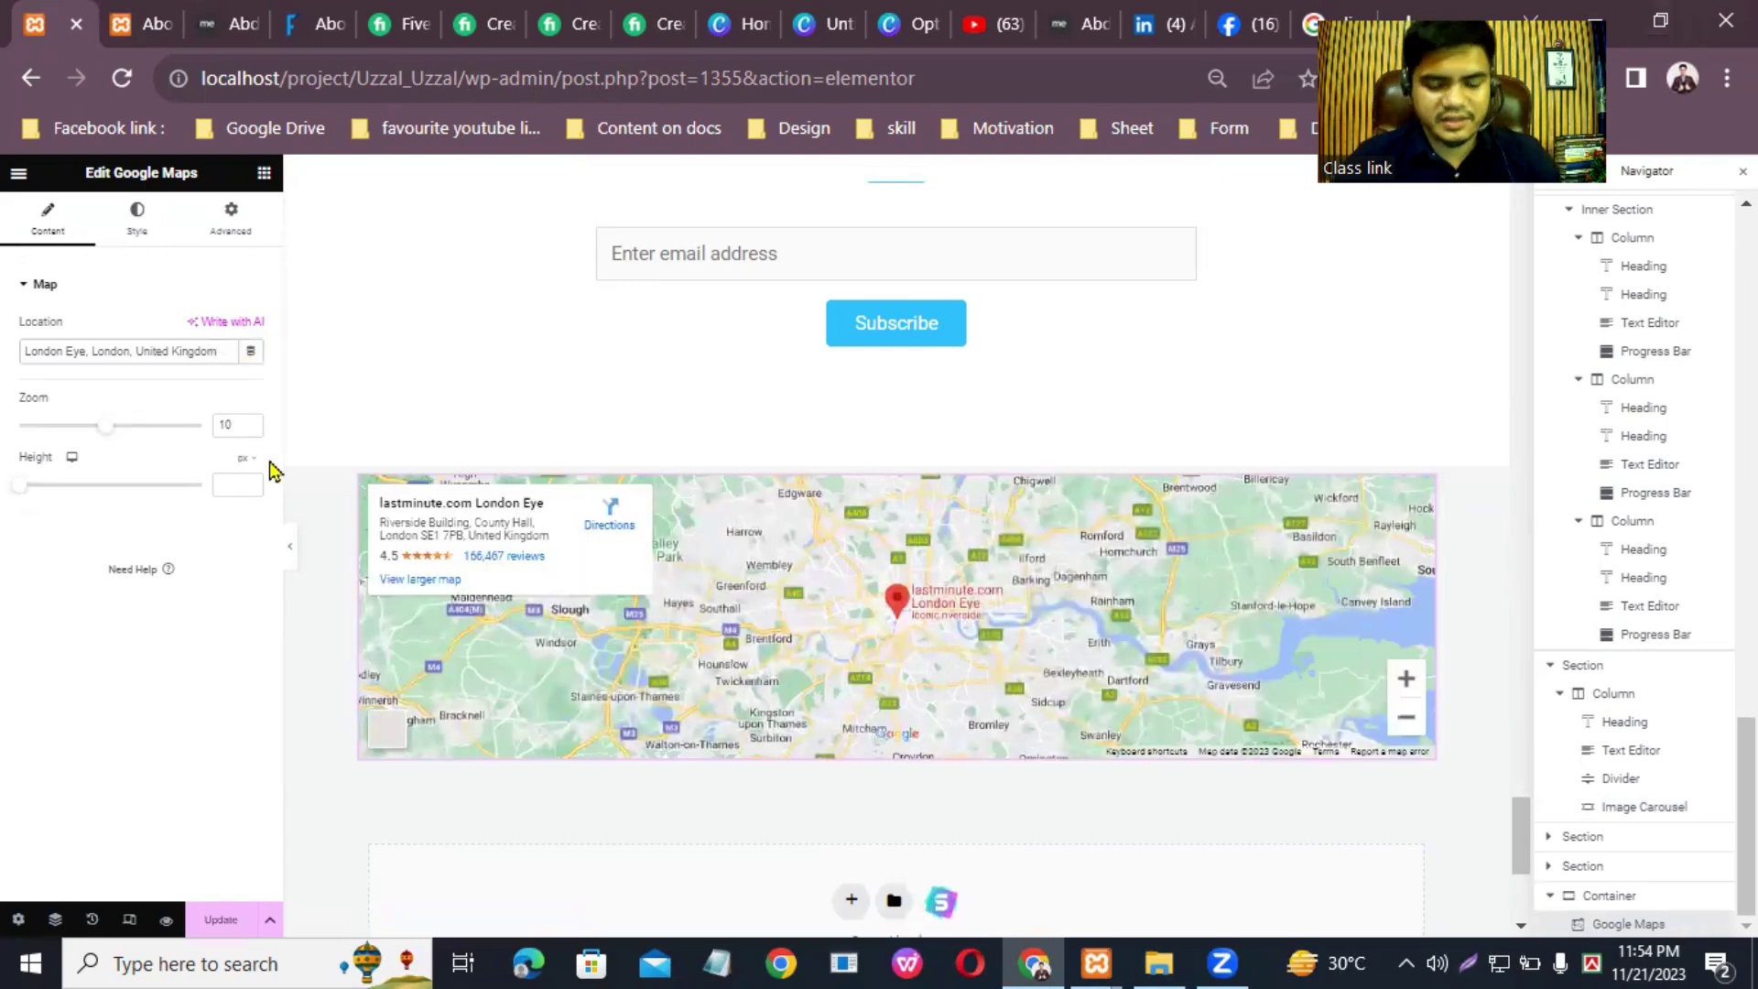
{"action": "key", "text": "BackSpace"}
{"action": "key", "text": "Down"}
{"action": "key", "text": "ctrl+a"}
{"action": "type", "text": "Ba"}
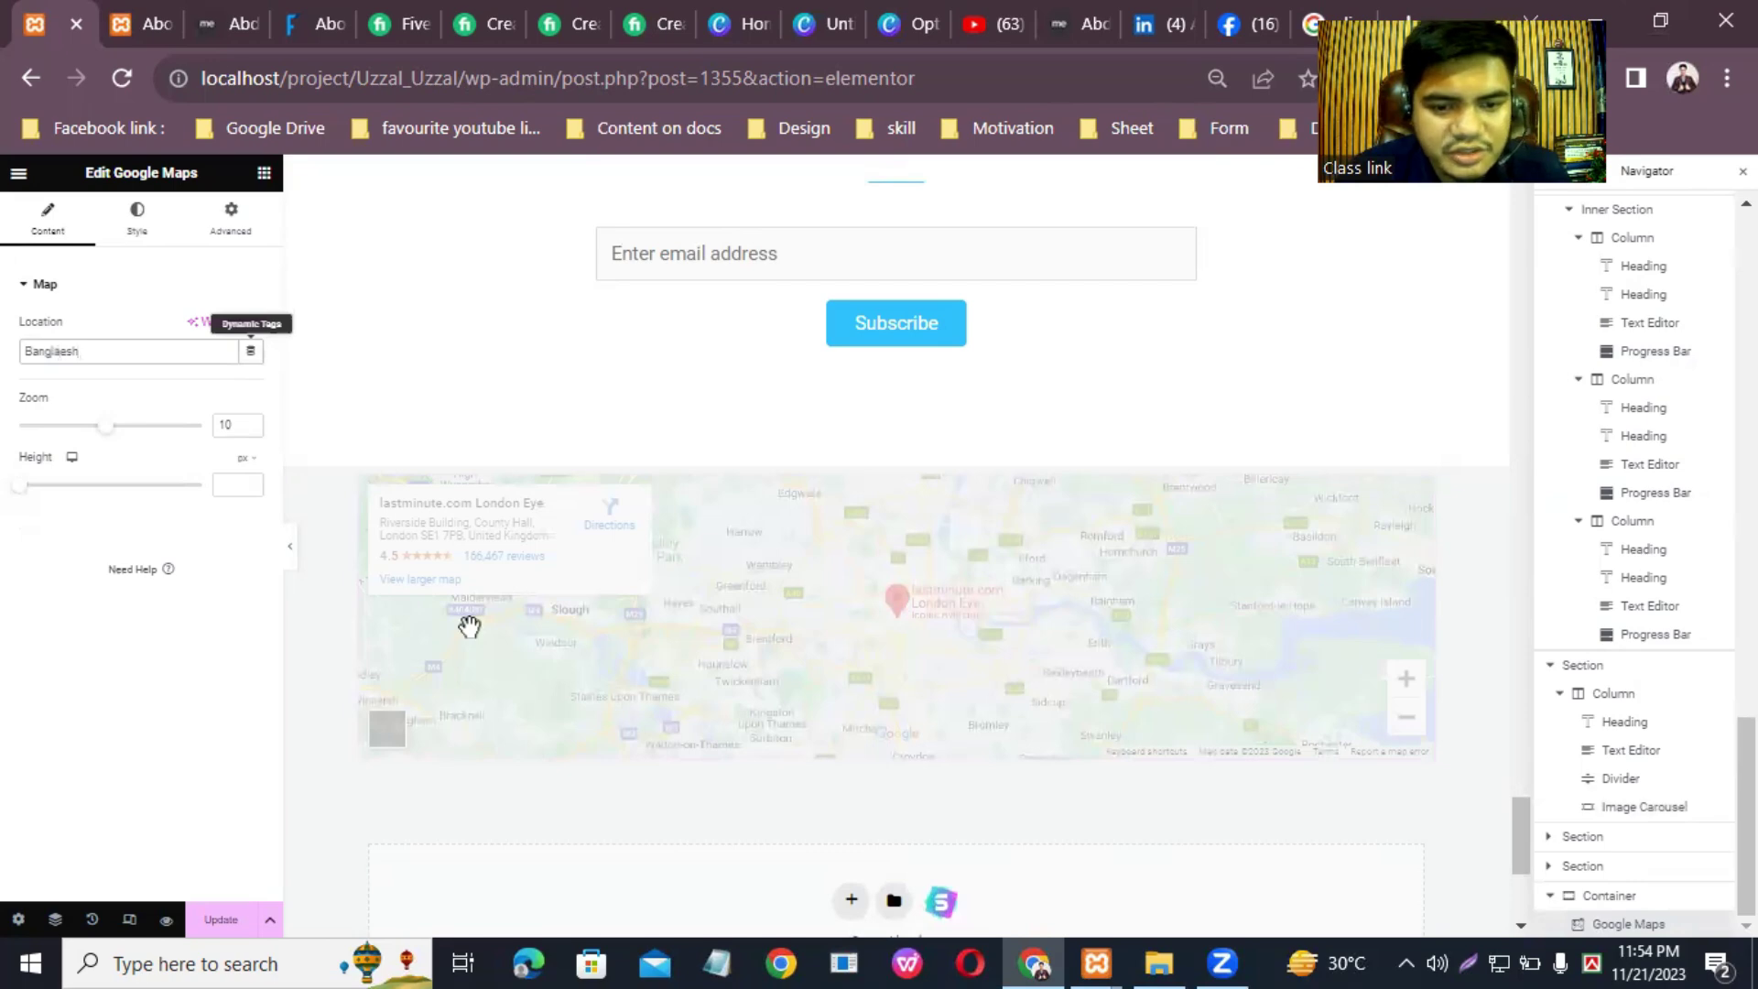
{"action": "left_click", "coordinate": [220, 920]}
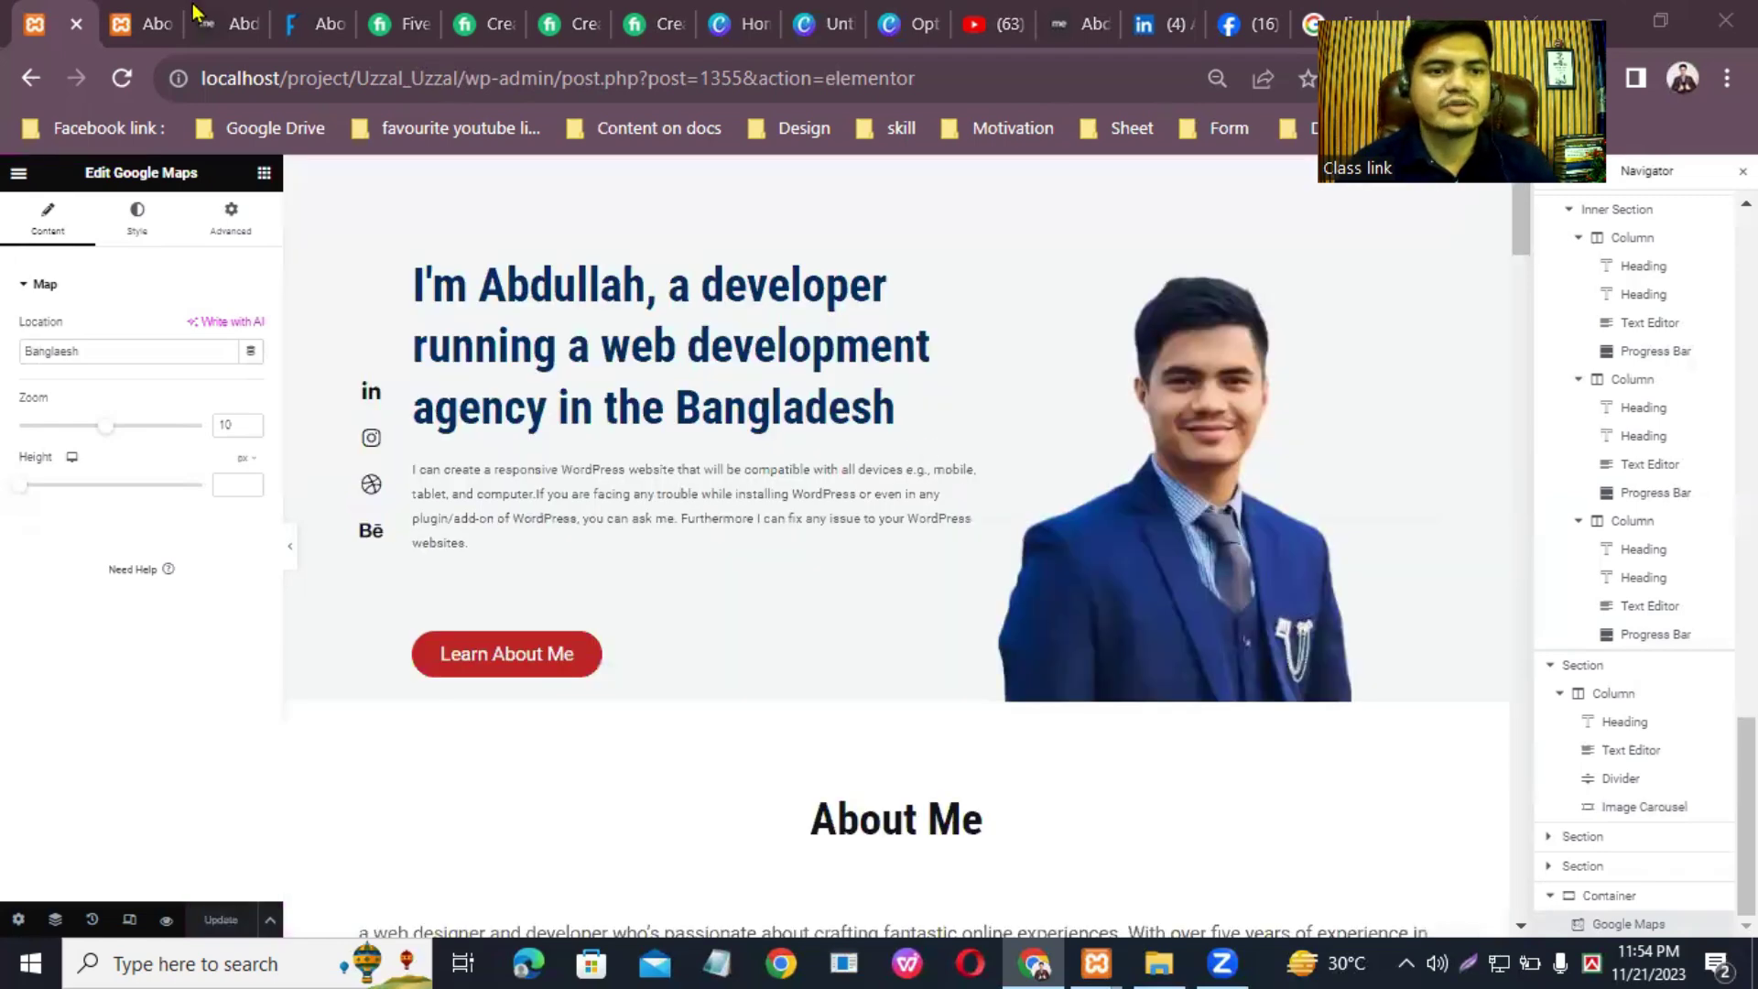
{"action": "left_click", "coordinate": [151, 22]}
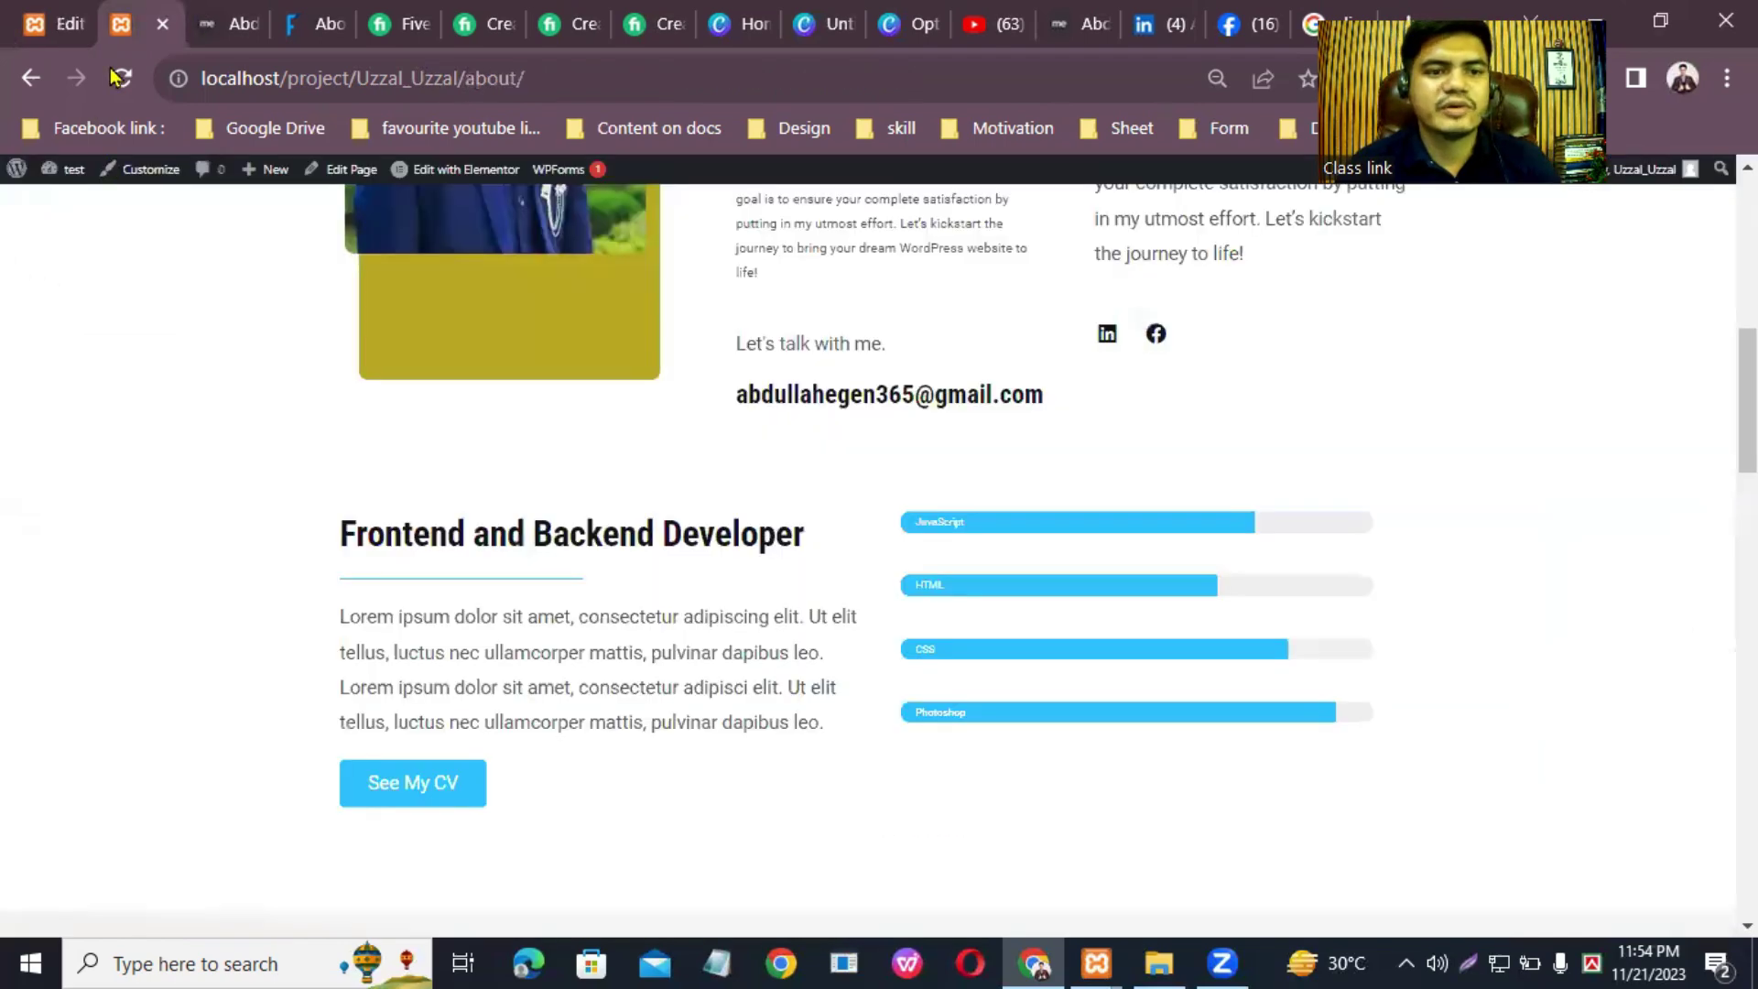
Step: Reload the site, open Home, and scroll down to the Bangladesh map above the footer
{"action": "key", "text": "F5"}
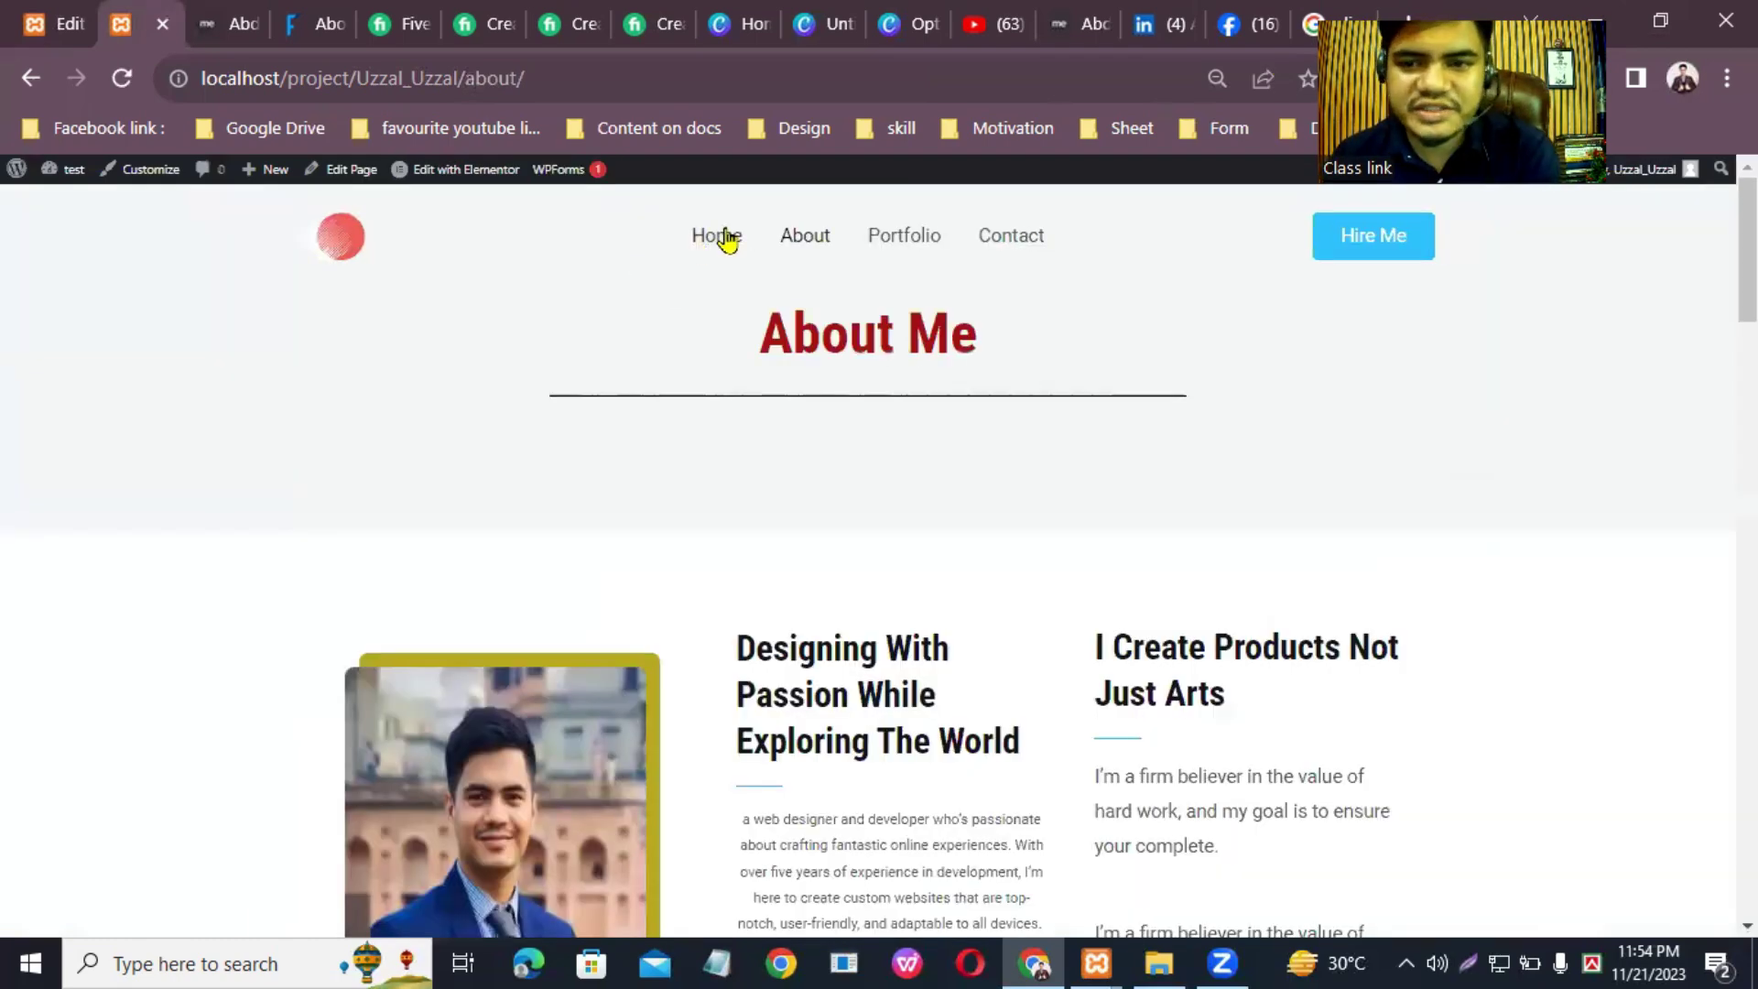
{"action": "left_click", "coordinate": [716, 236]}
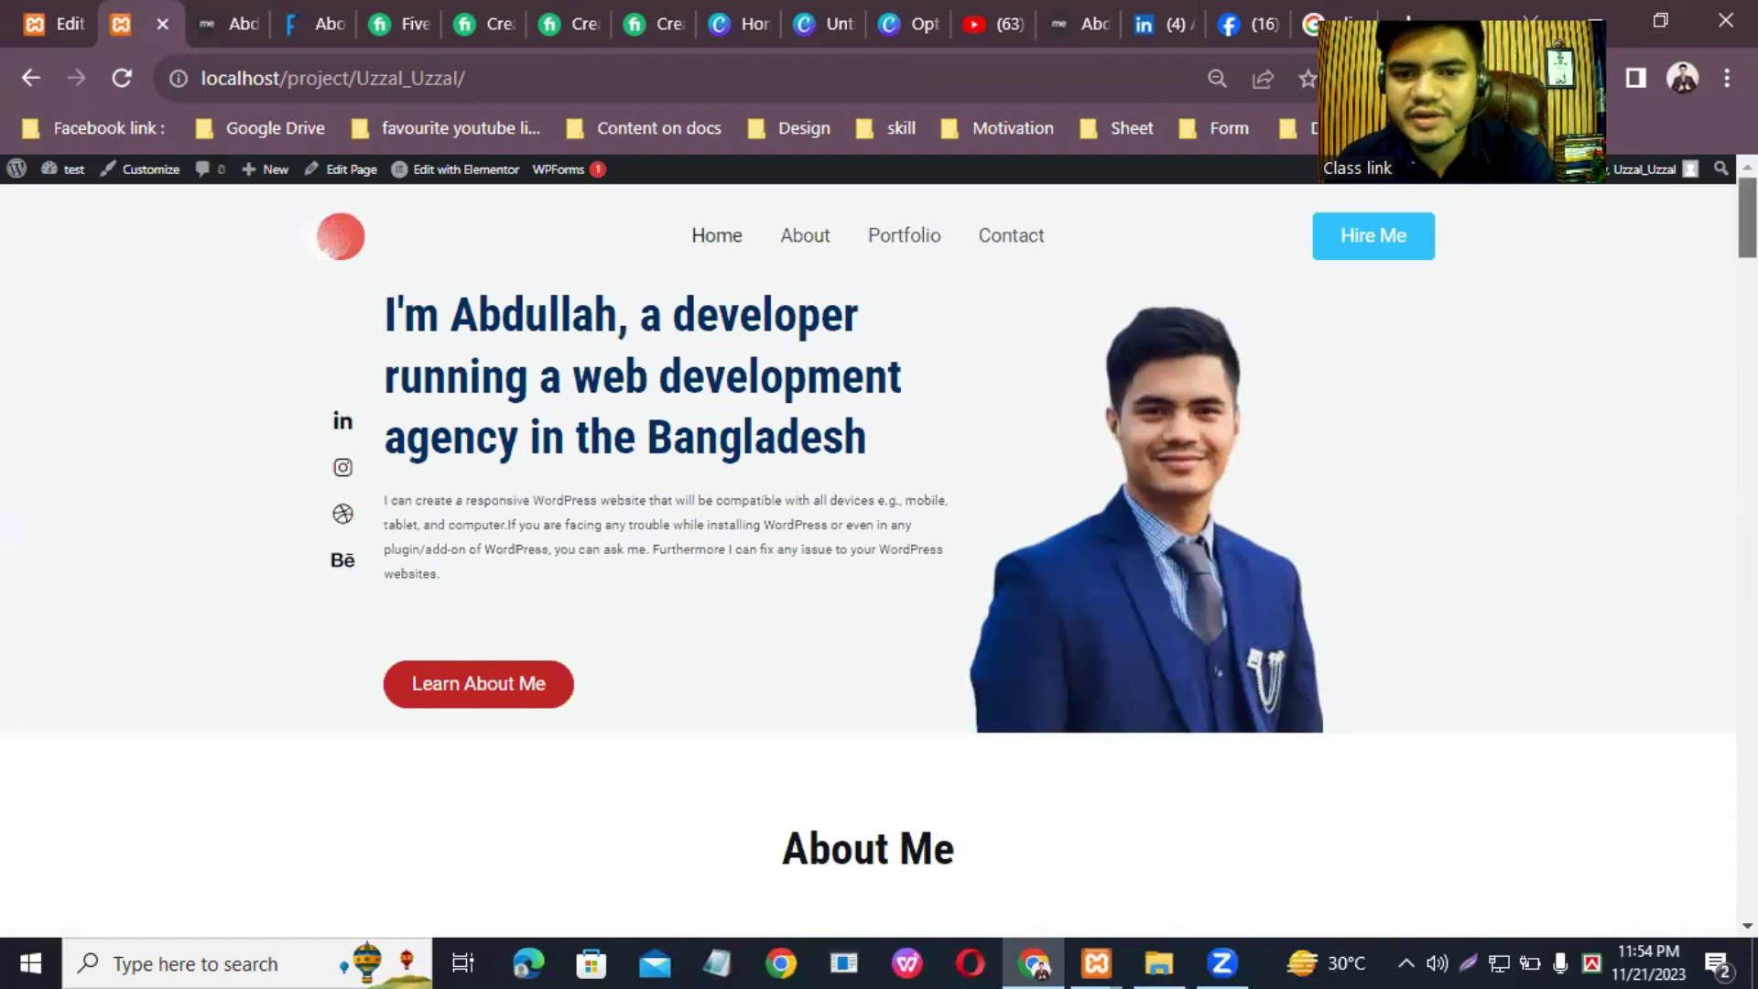
{"action": "scroll", "coordinate": [476, 409], "scroll_direction": "down", "scroll_amount": 1}
{"action": "scroll", "coordinate": [477, 409], "scroll_direction": "up", "scroll_amount": 1}
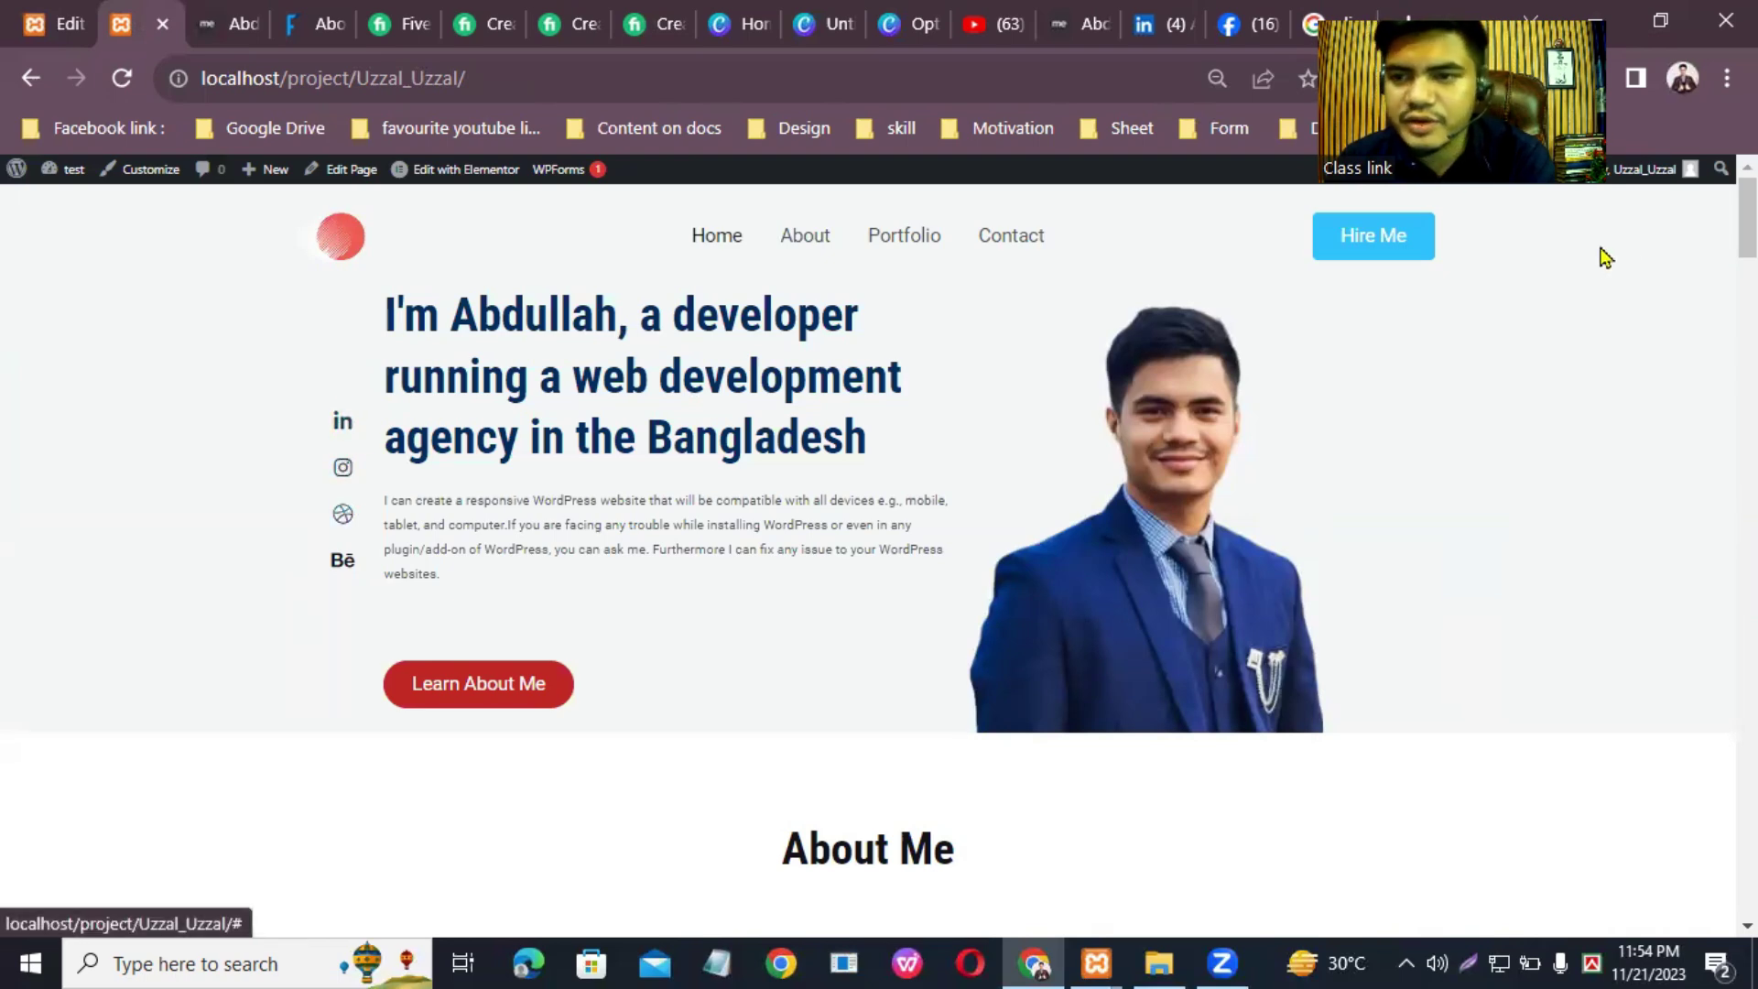
{"action": "scroll", "coordinate": [1598, 256], "scroll_direction": "down", "scroll_amount": 7}
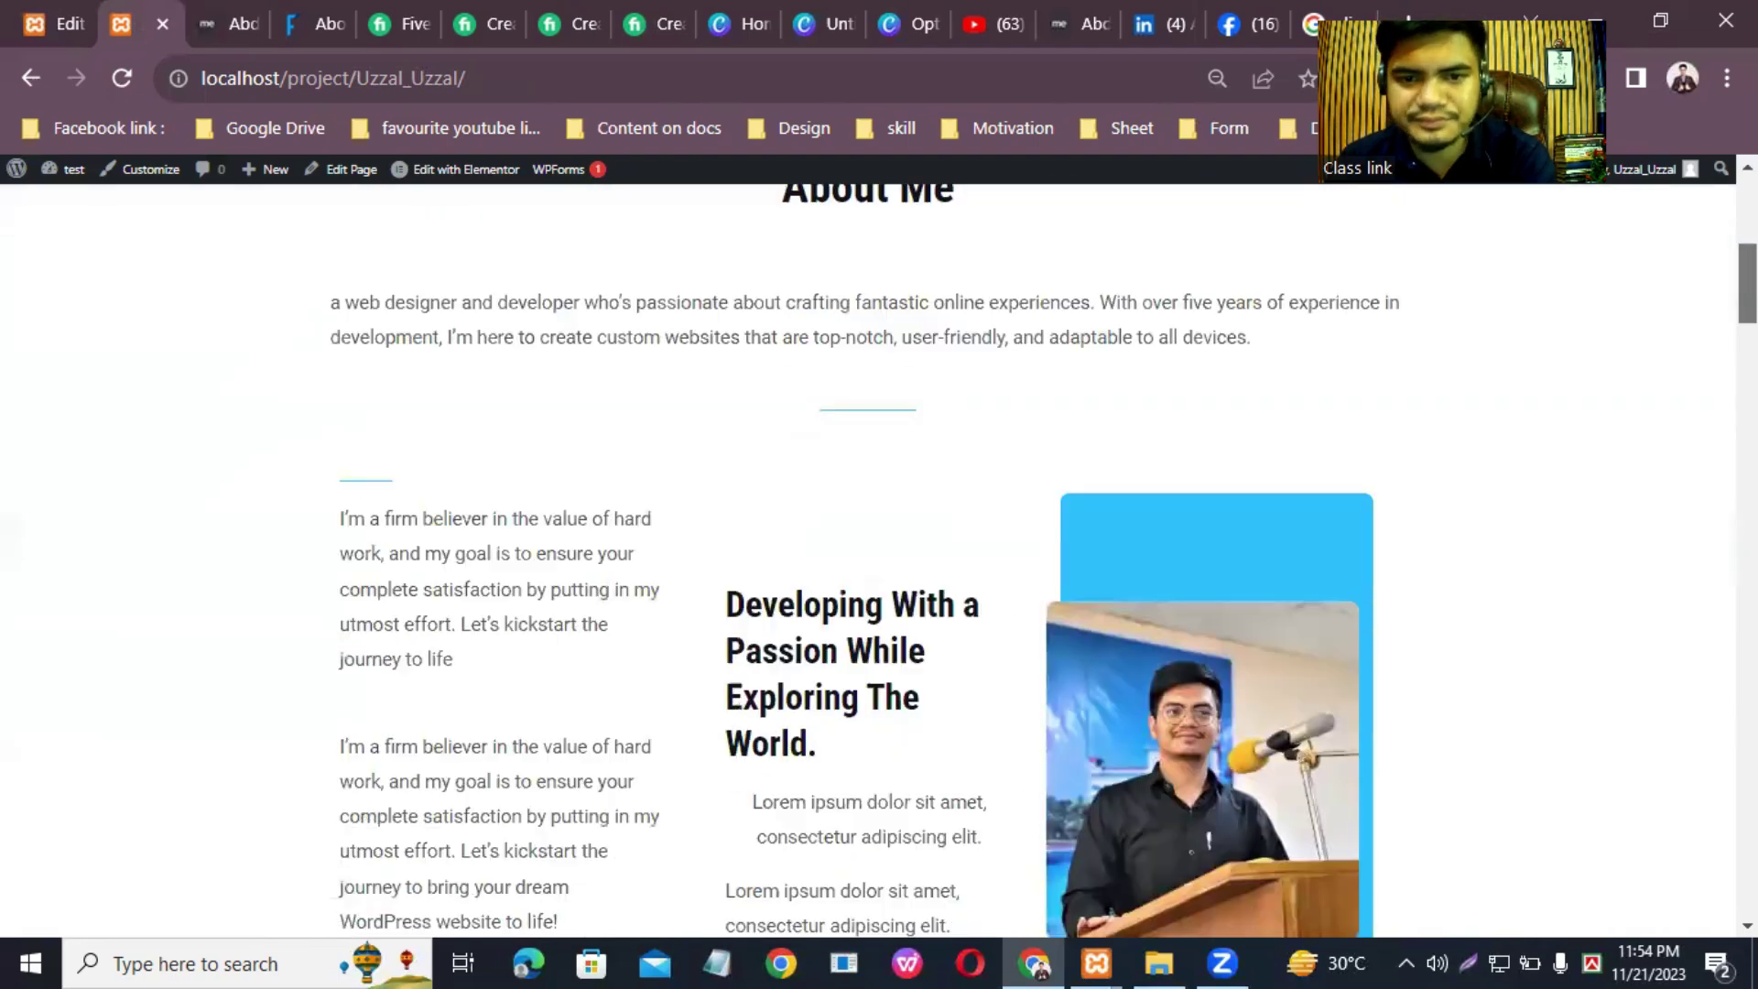
{"action": "scroll", "coordinate": [868, 560], "scroll_direction": "down", "scroll_amount": 8}
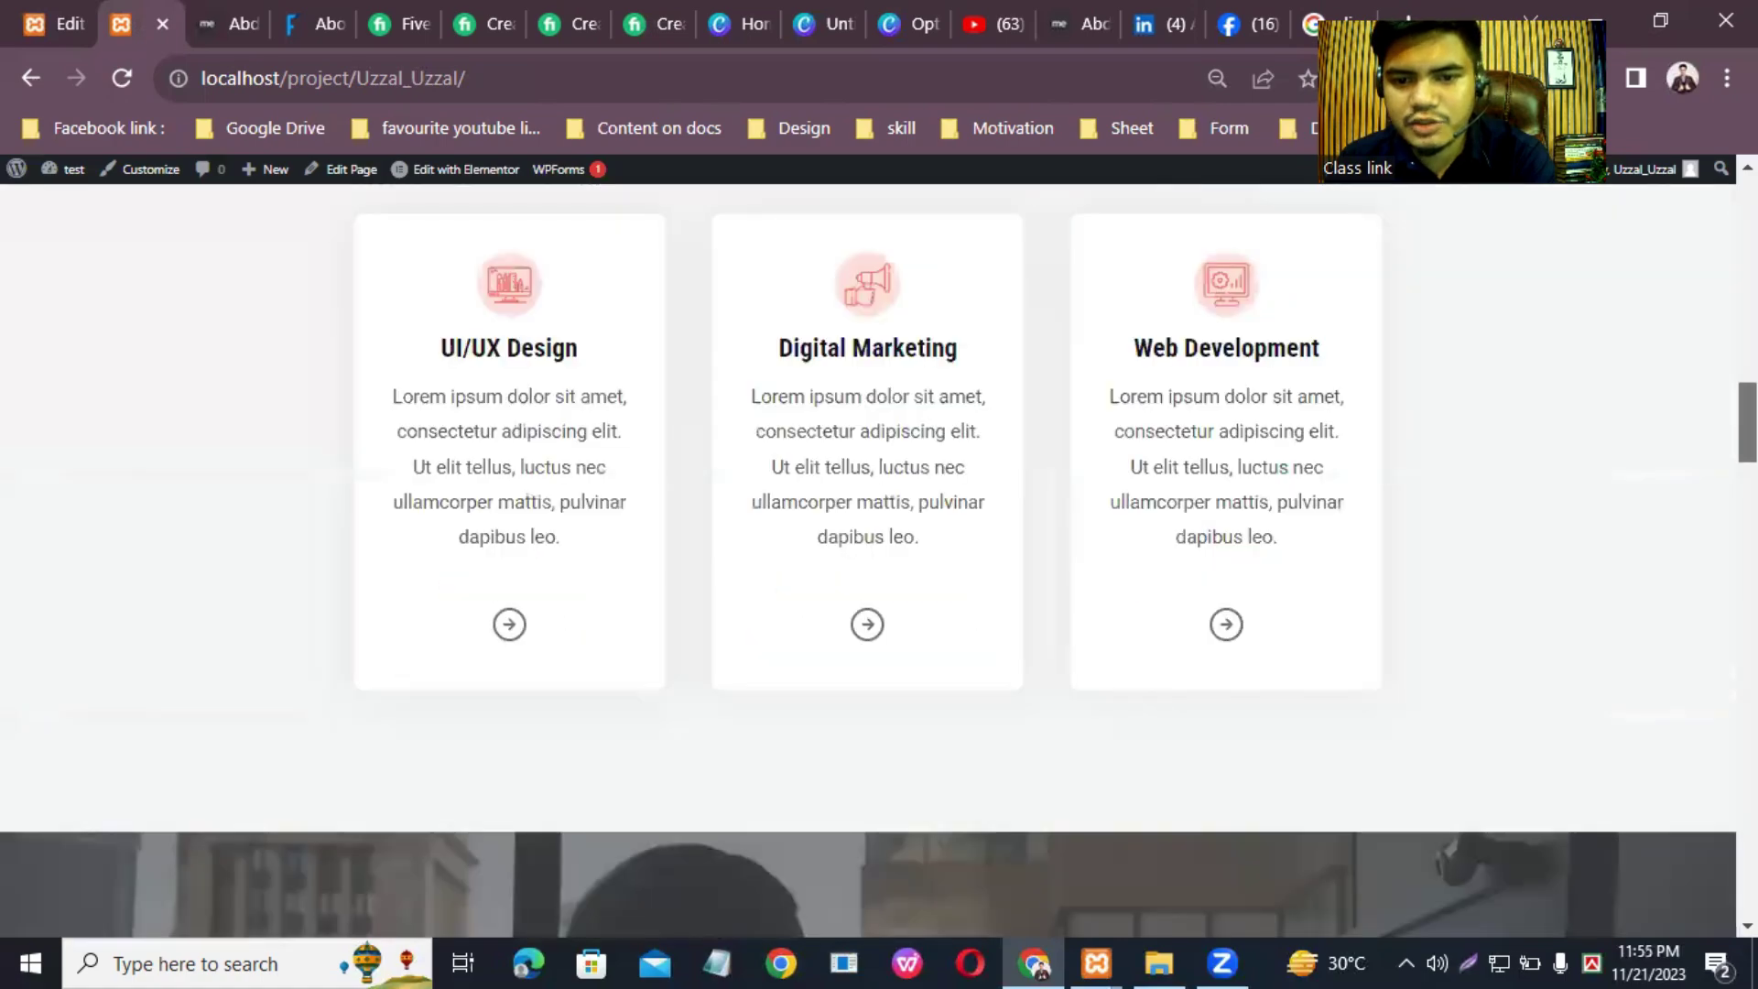
{"action": "scroll", "coordinate": [868, 560], "scroll_direction": "down", "scroll_amount": 10}
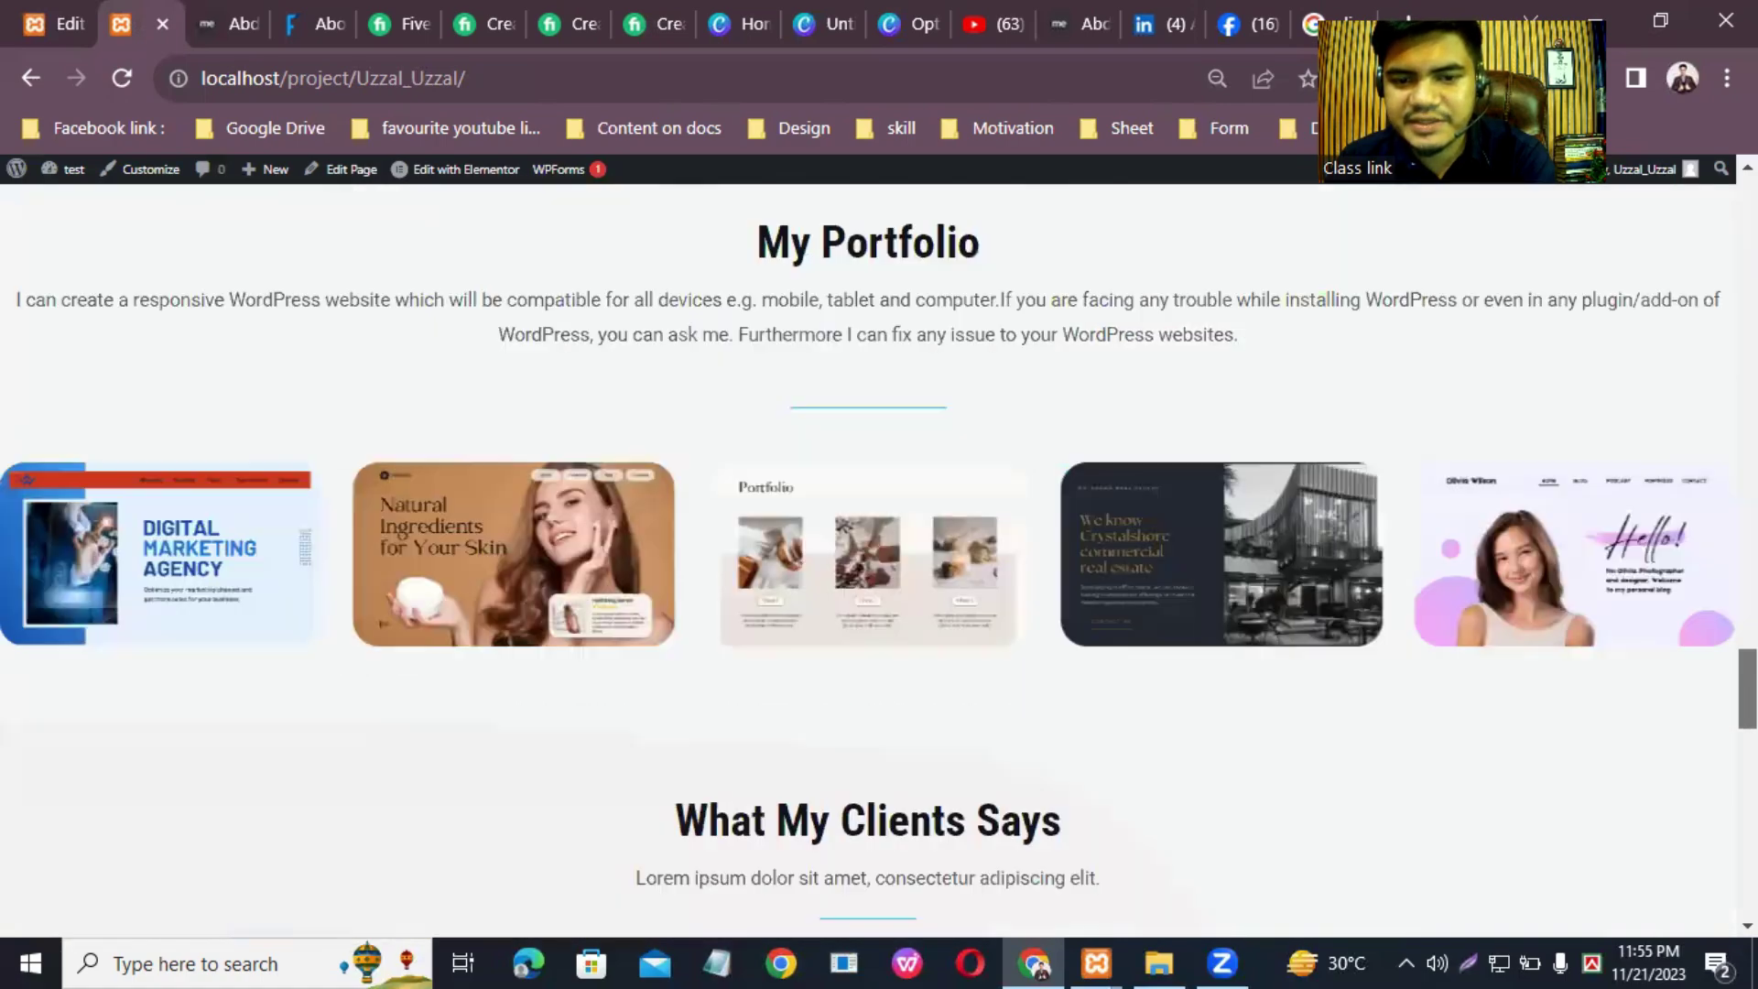
{"action": "scroll", "coordinate": [868, 560], "scroll_direction": "down", "scroll_amount": 10}
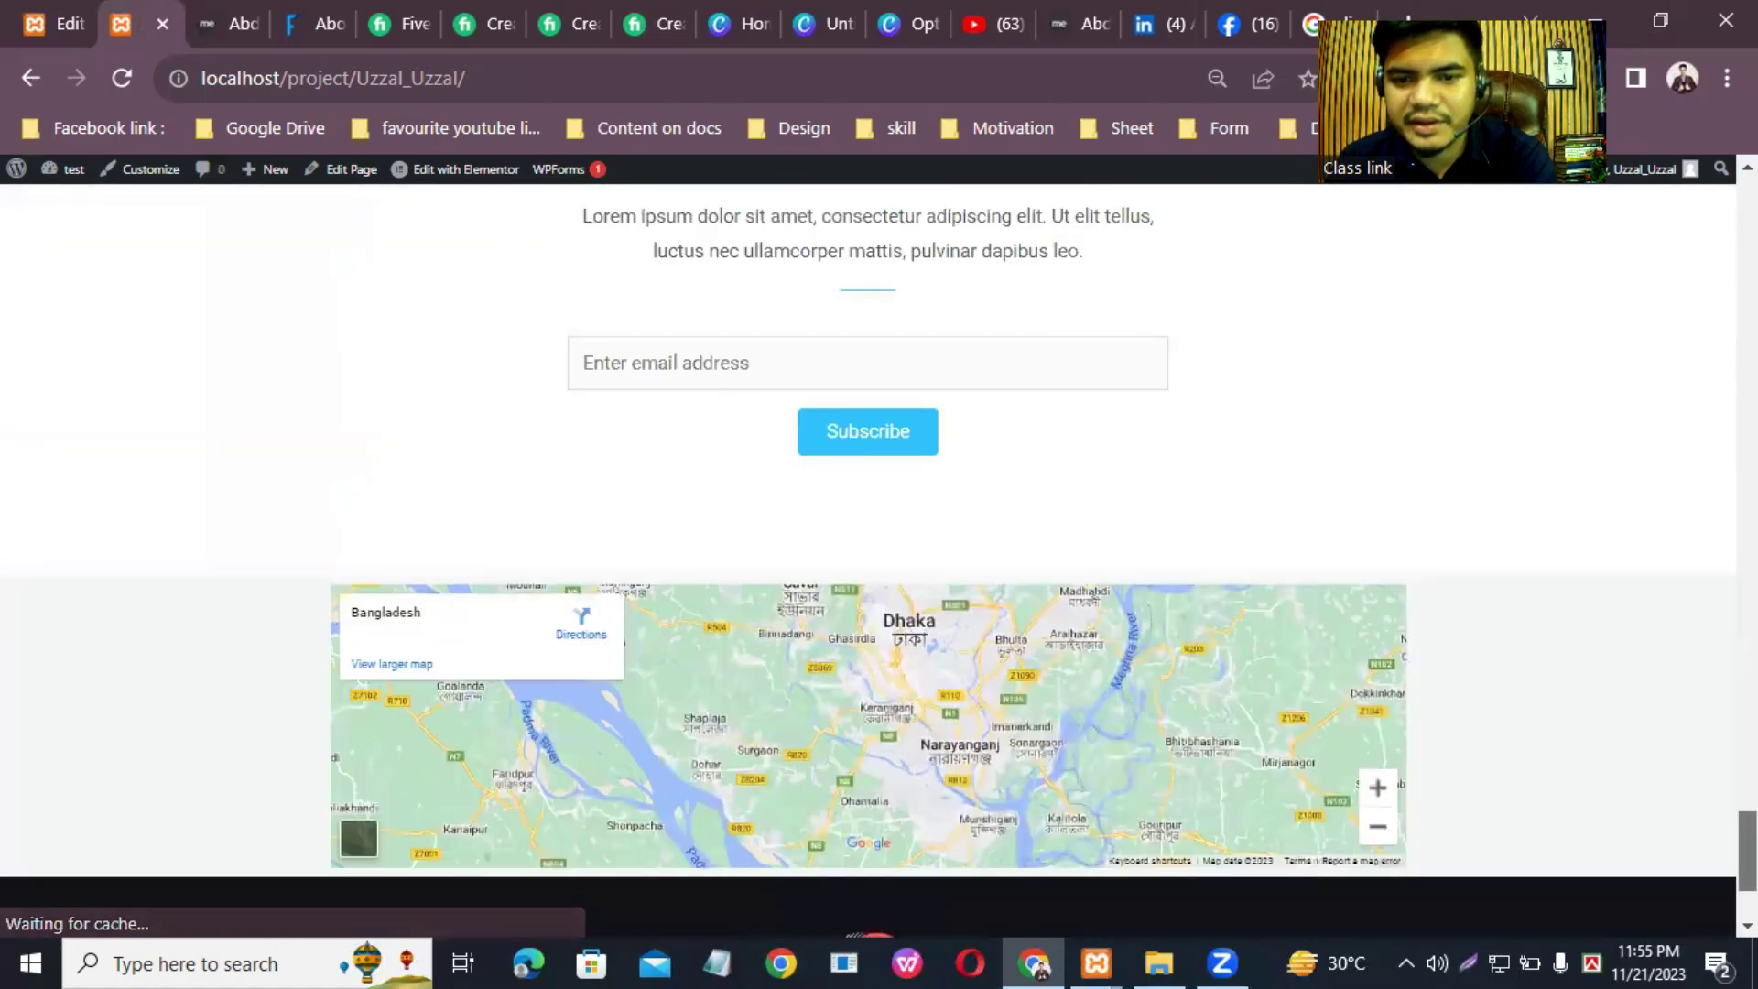
{"action": "scroll", "coordinate": [868, 560], "scroll_direction": "down", "scroll_amount": 2}
Step: Jump back to the top of the home page and open the About page
{"action": "key", "text": "Home"}
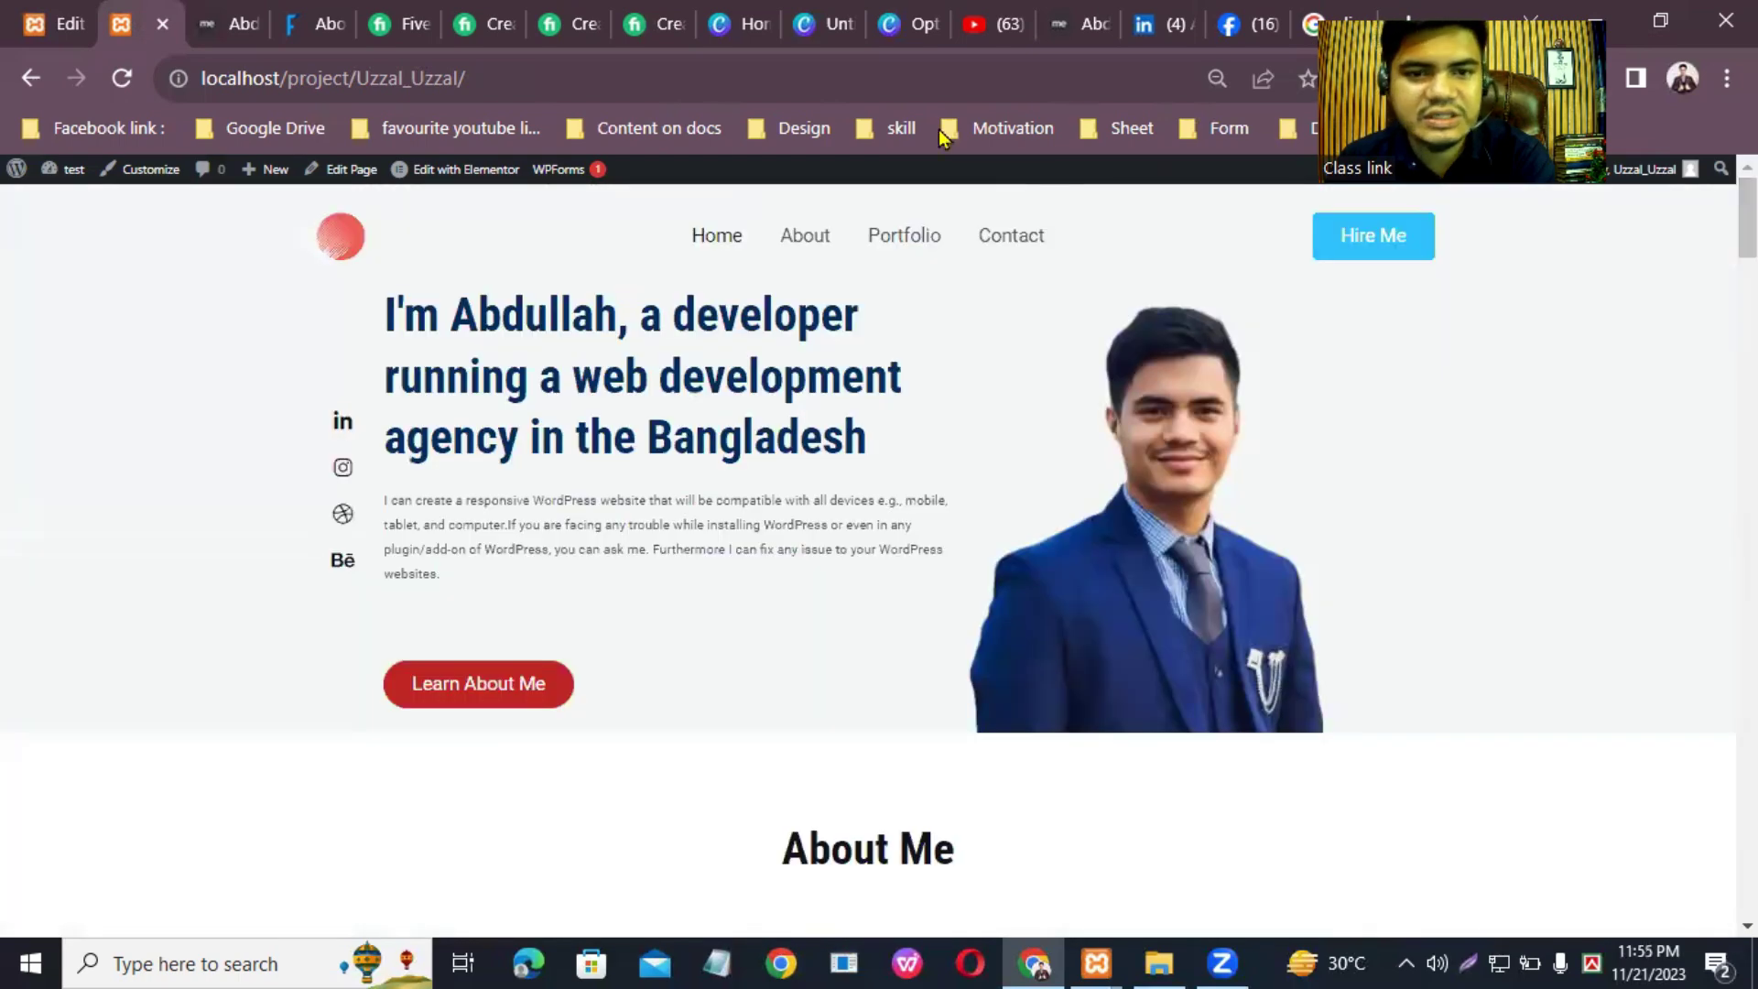
{"action": "left_click", "coordinate": [785, 240]}
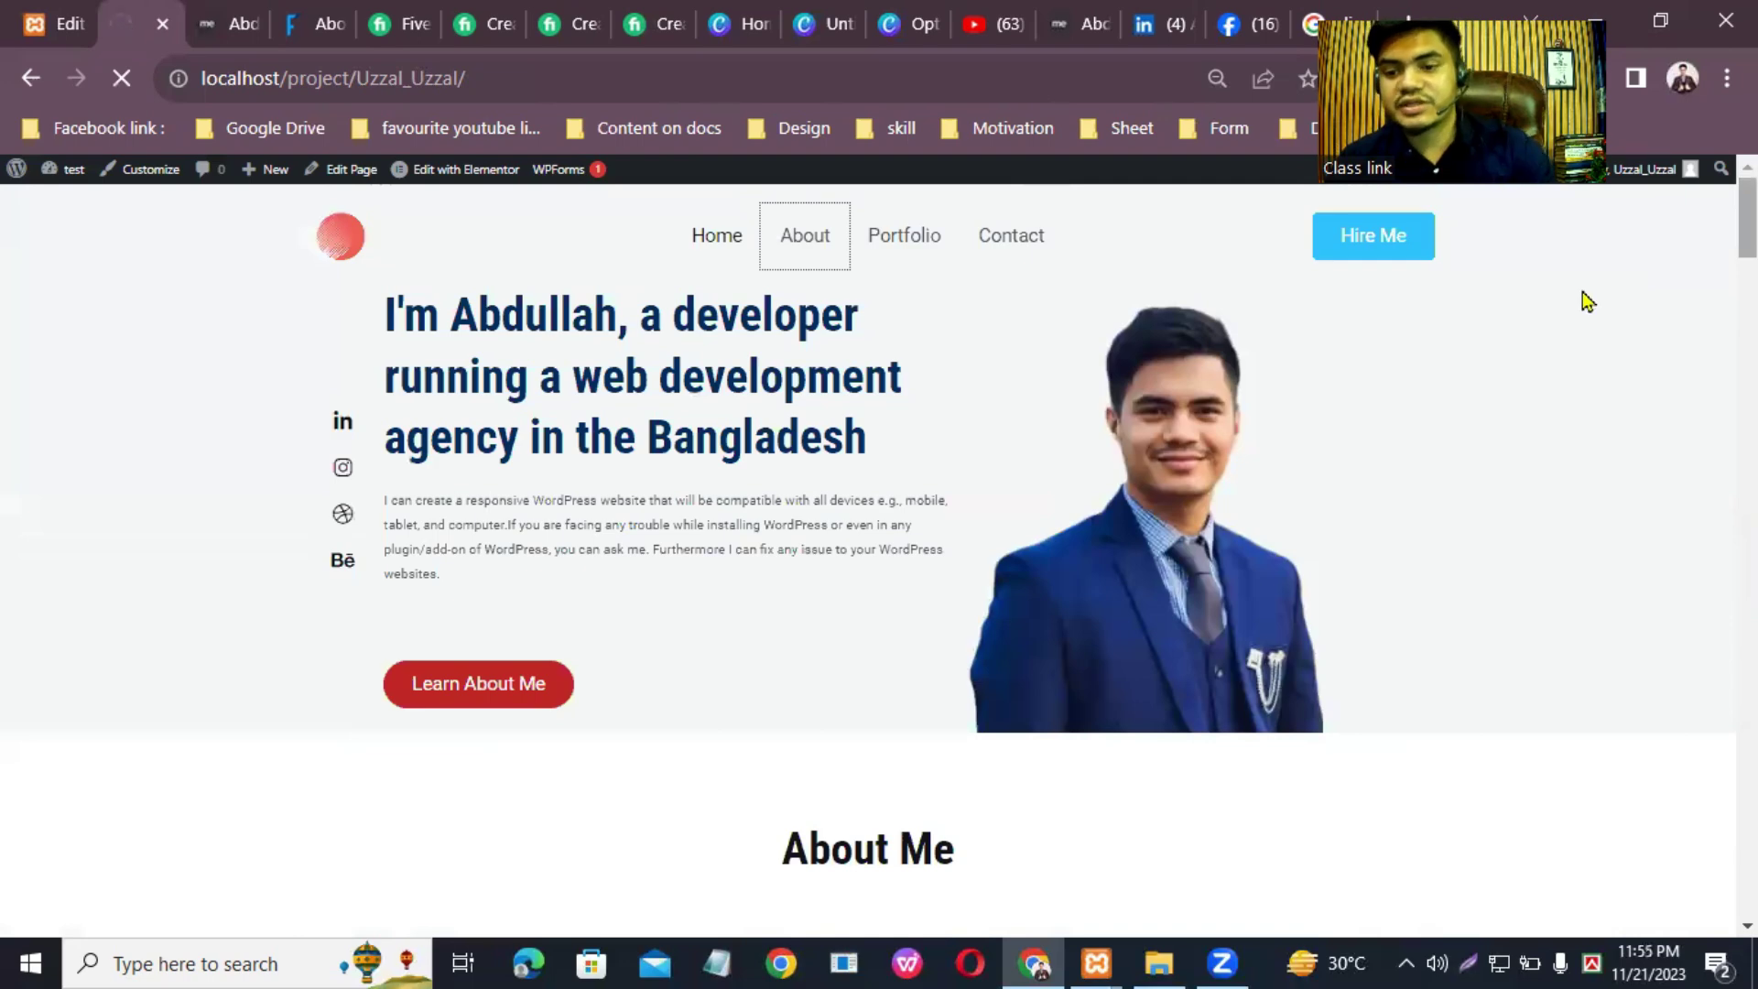
{"action": "scroll", "coordinate": [868, 549], "scroll_direction": "down", "scroll_amount": 6}
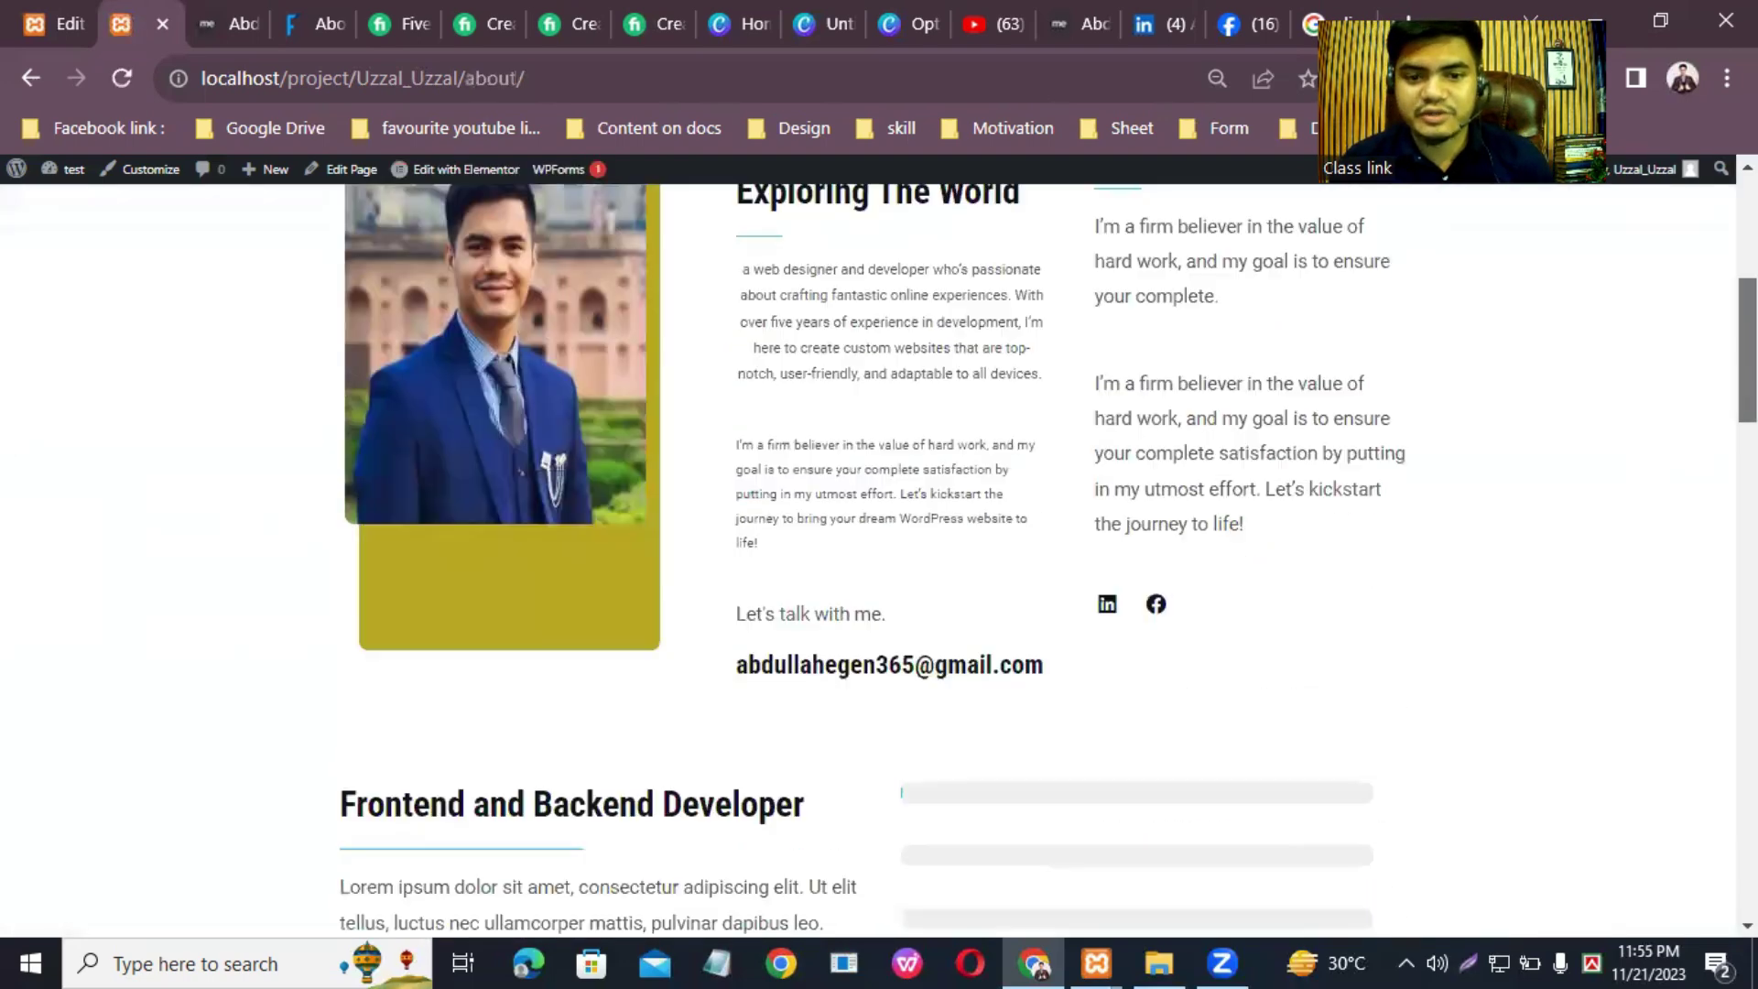
Step: Open the Portfolio page and scroll through it
{"action": "scroll", "coordinate": [868, 550], "scroll_direction": "down", "scroll_amount": 15}
{"action": "scroll", "coordinate": [868, 550], "scroll_direction": "up", "scroll_amount": 20}
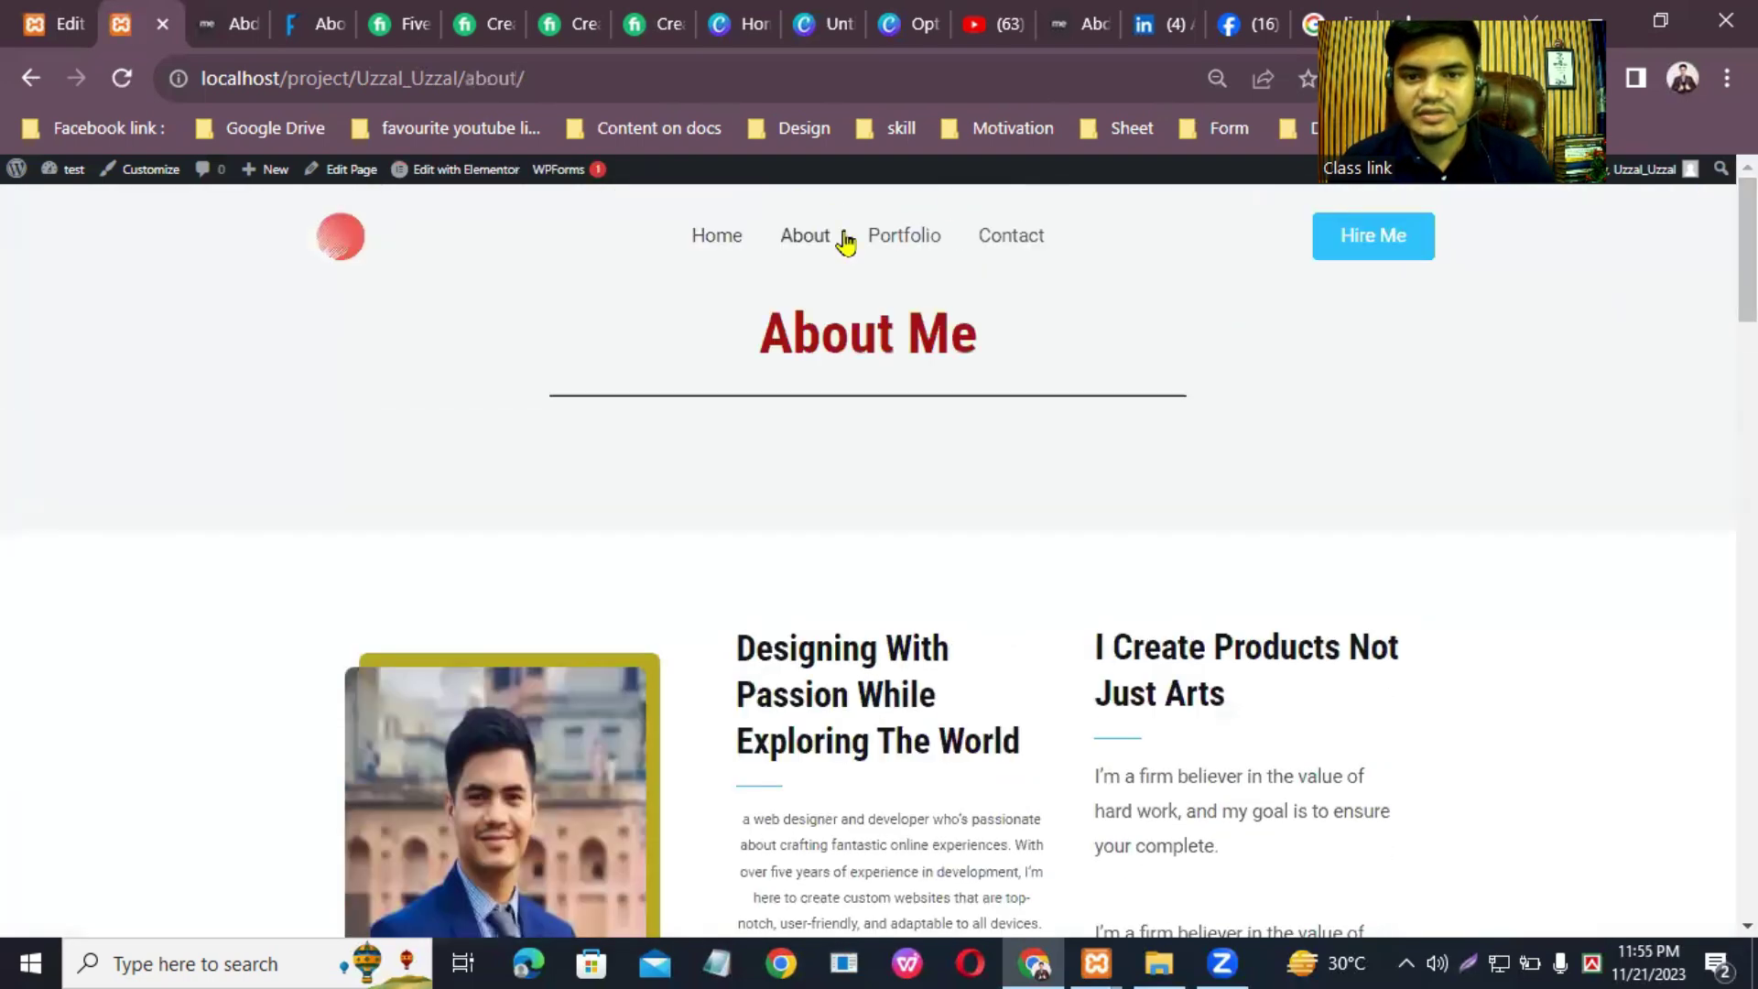
{"action": "left_click", "coordinate": [886, 243]}
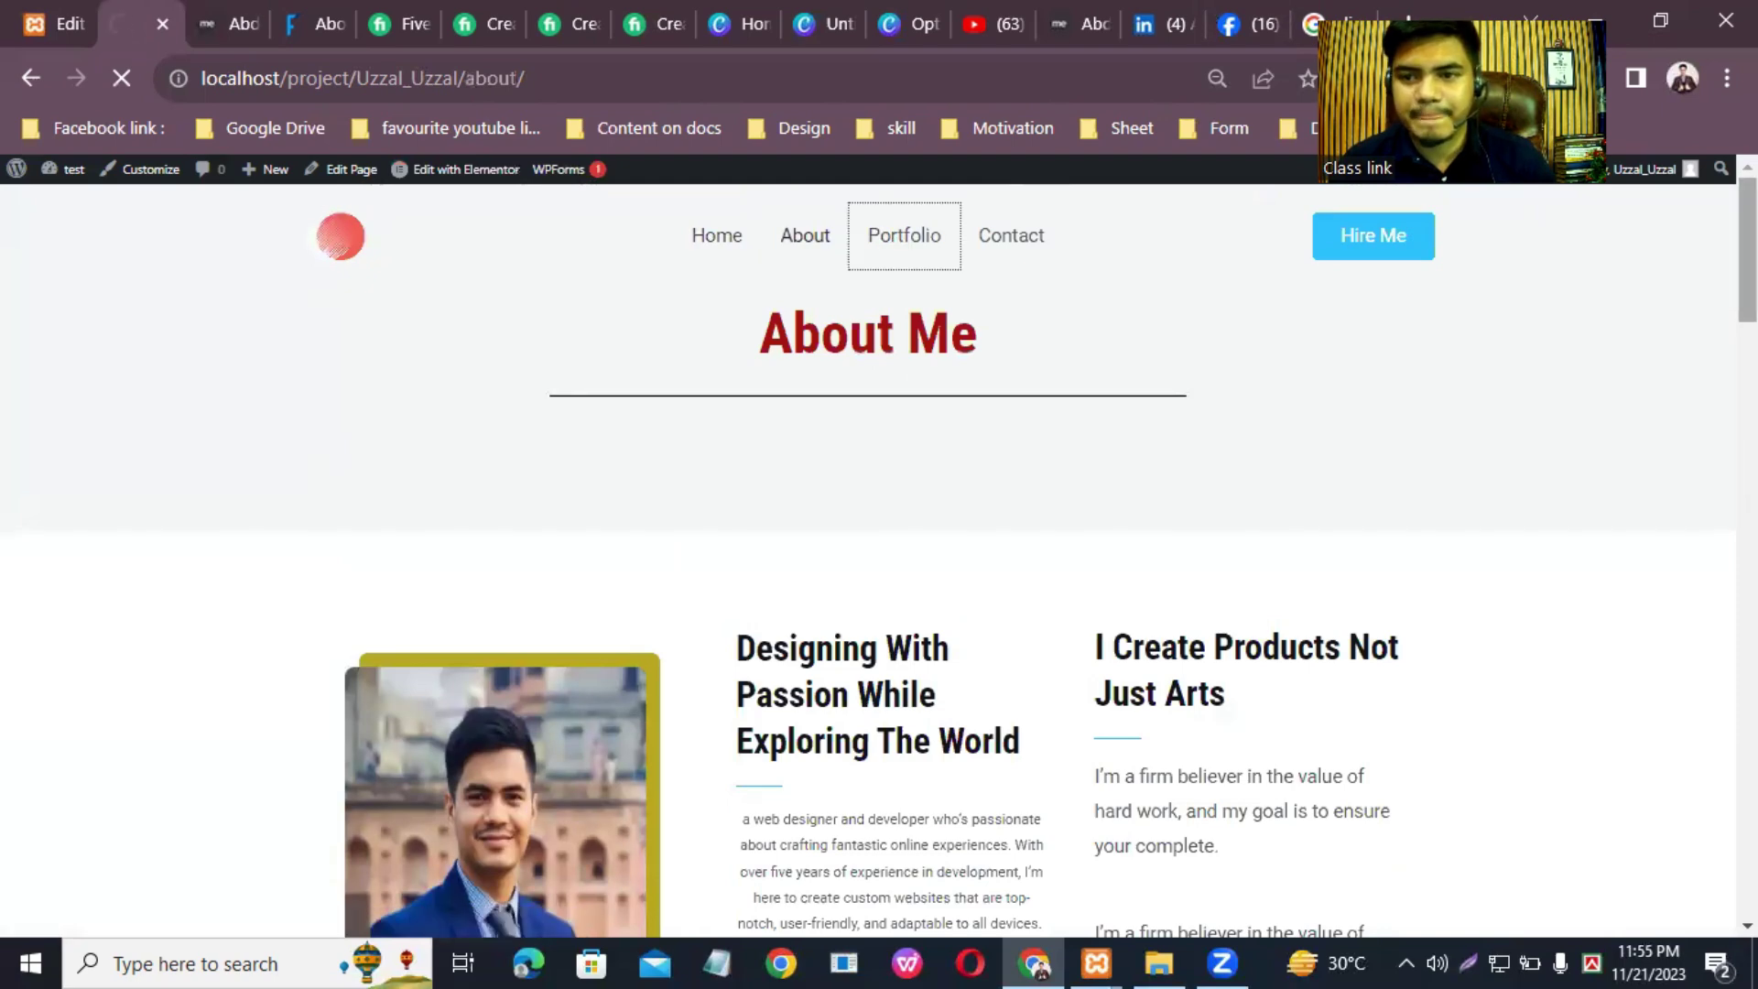
{"action": "scroll", "coordinate": [868, 550], "scroll_direction": "down", "scroll_amount": 15}
{"action": "scroll", "coordinate": [734, 549], "scroll_direction": "down", "scroll_amount": 10}
{"action": "scroll", "coordinate": [734, 249], "scroll_direction": "up", "scroll_amount": 20}
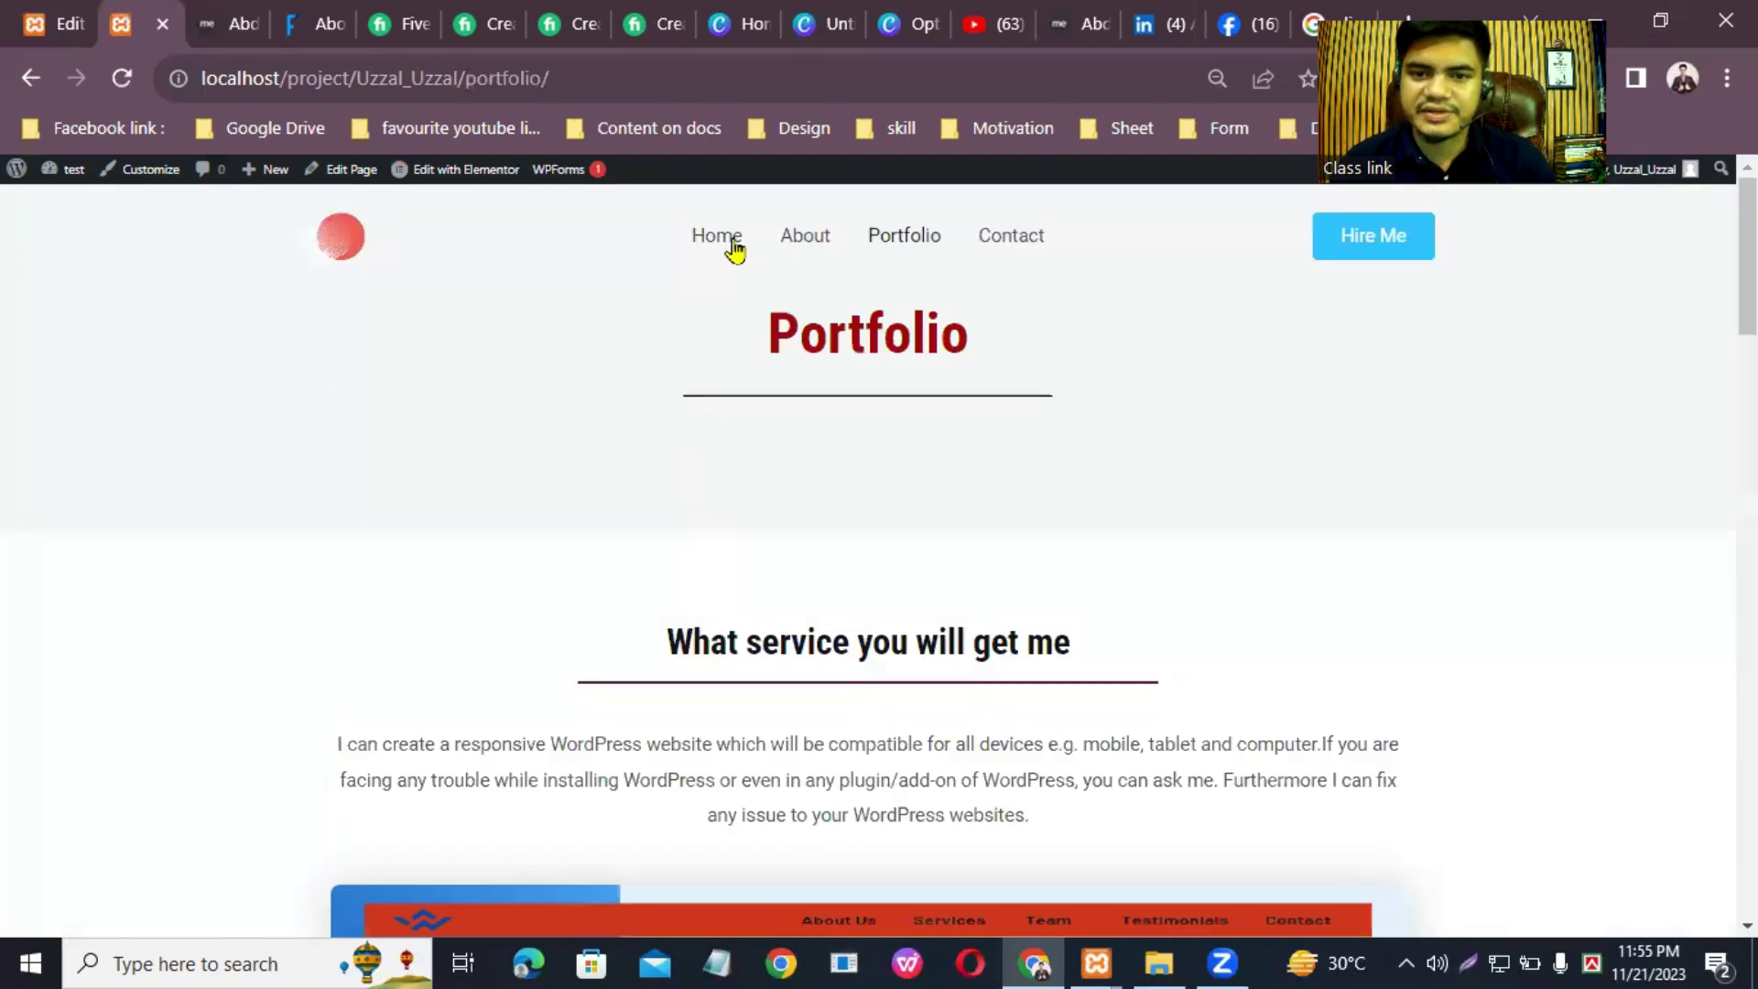
Step: Open the Contact page and scroll through it to the embedded YouTube video
{"action": "left_click", "coordinate": [1008, 240]}
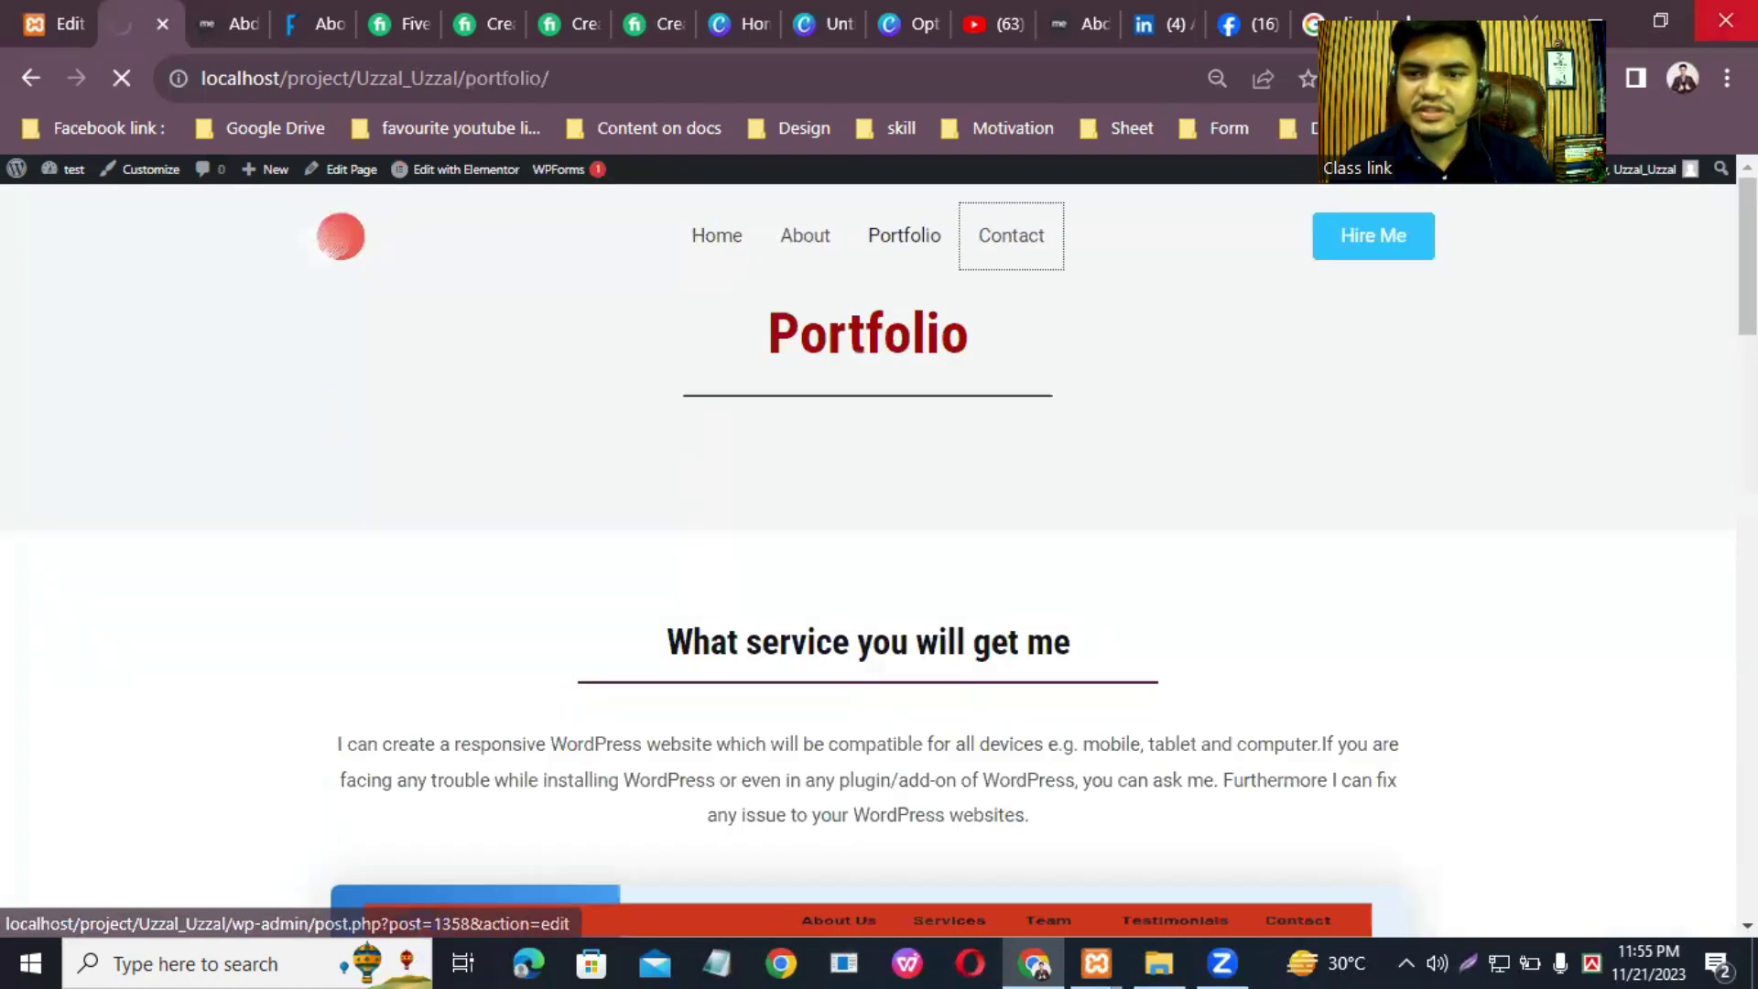
{"action": "scroll", "coordinate": [879, 549], "scroll_direction": "down", "scroll_amount": 15}
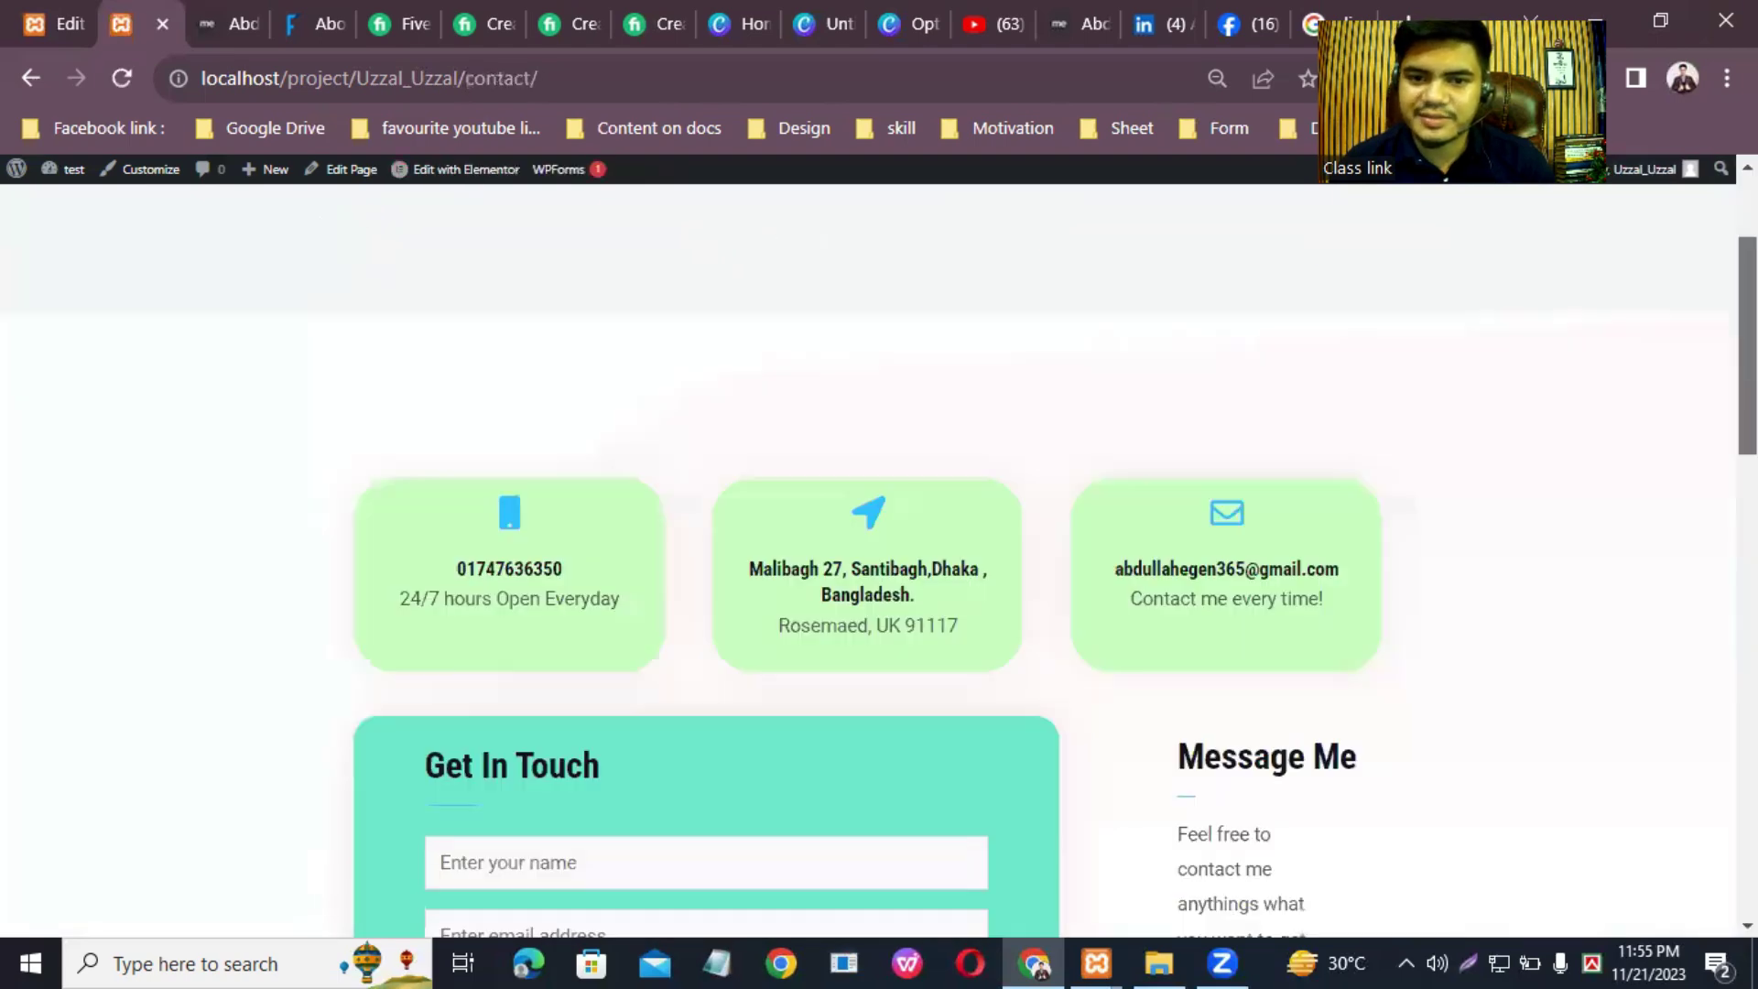
{"action": "scroll", "coordinate": [879, 549], "scroll_direction": "up", "scroll_amount": 15}
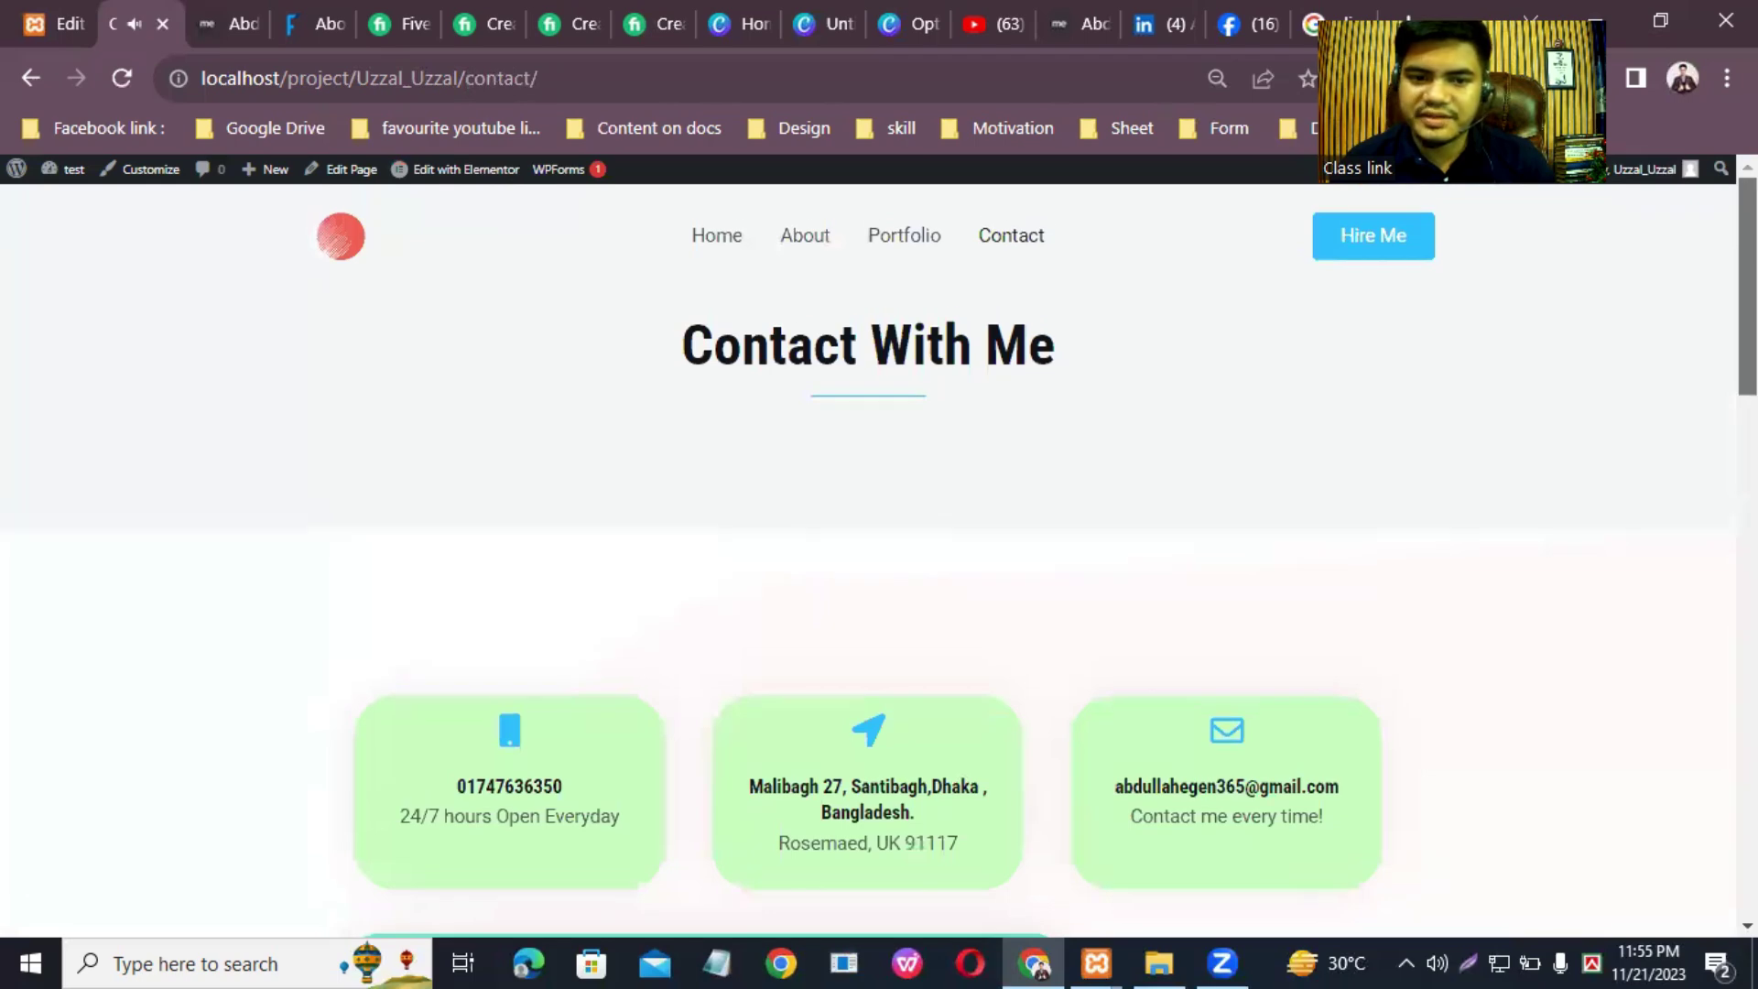
{"action": "scroll", "coordinate": [404, 572], "scroll_direction": "down", "scroll_amount": 15}
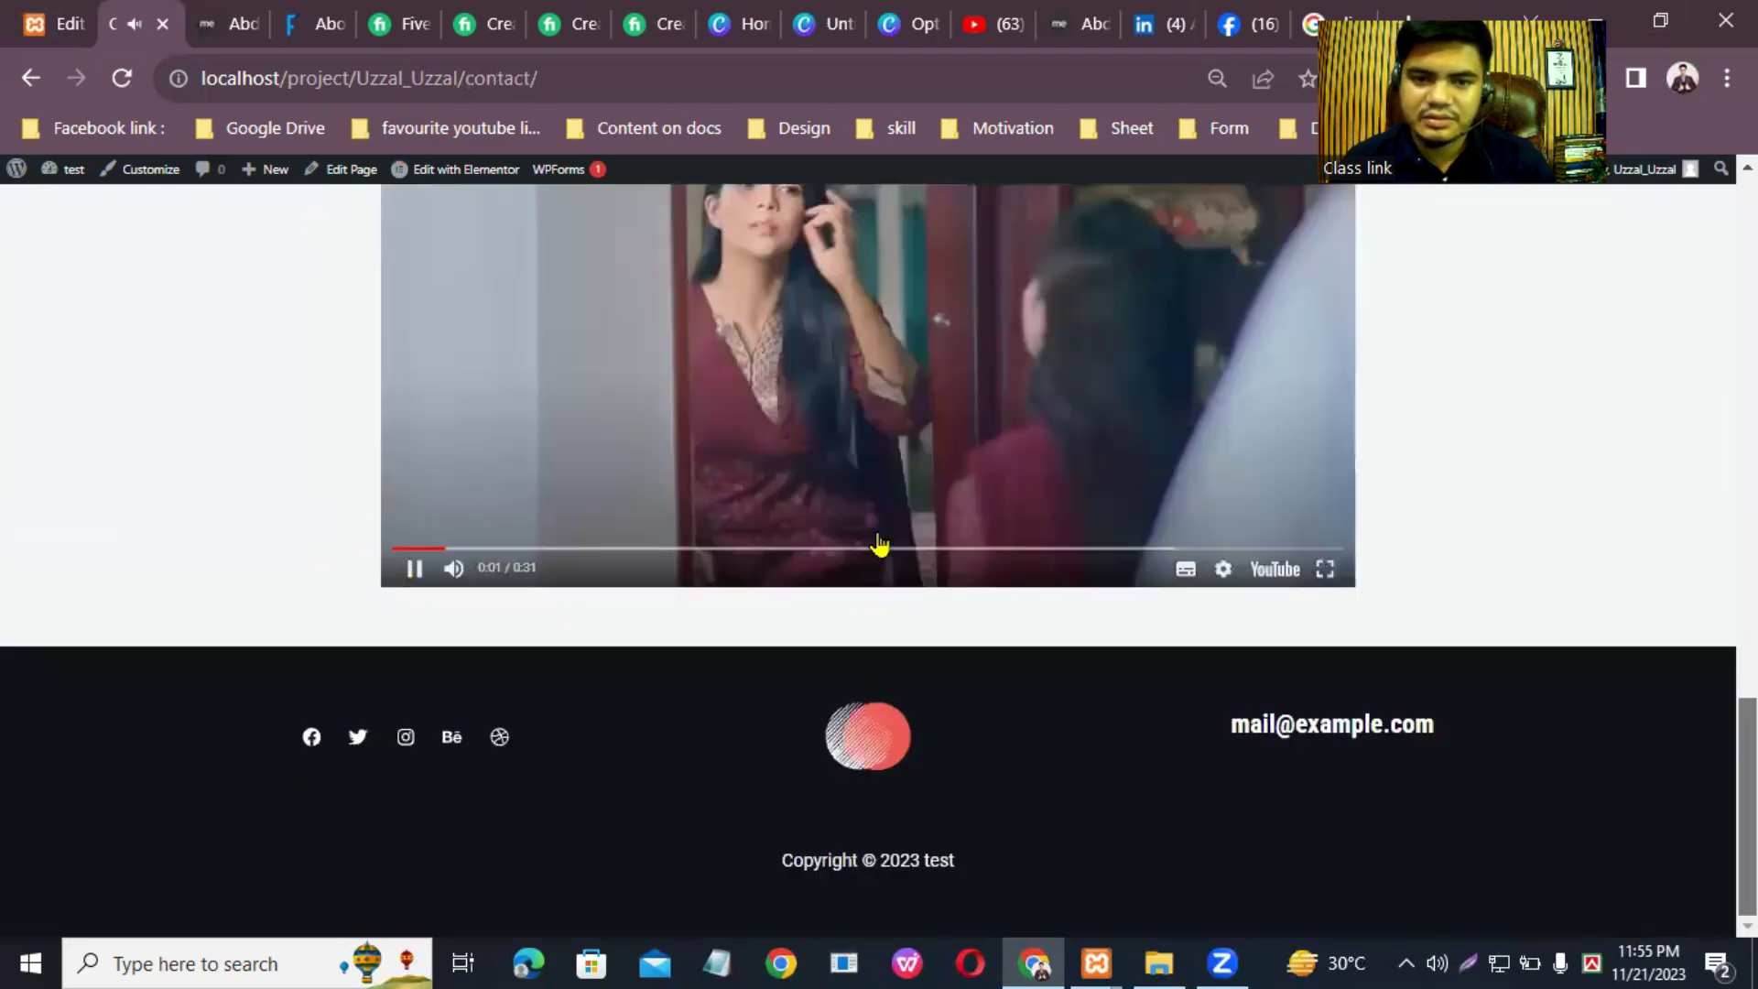
{"action": "scroll", "coordinate": [943, 331], "scroll_direction": "up", "scroll_amount": 15}
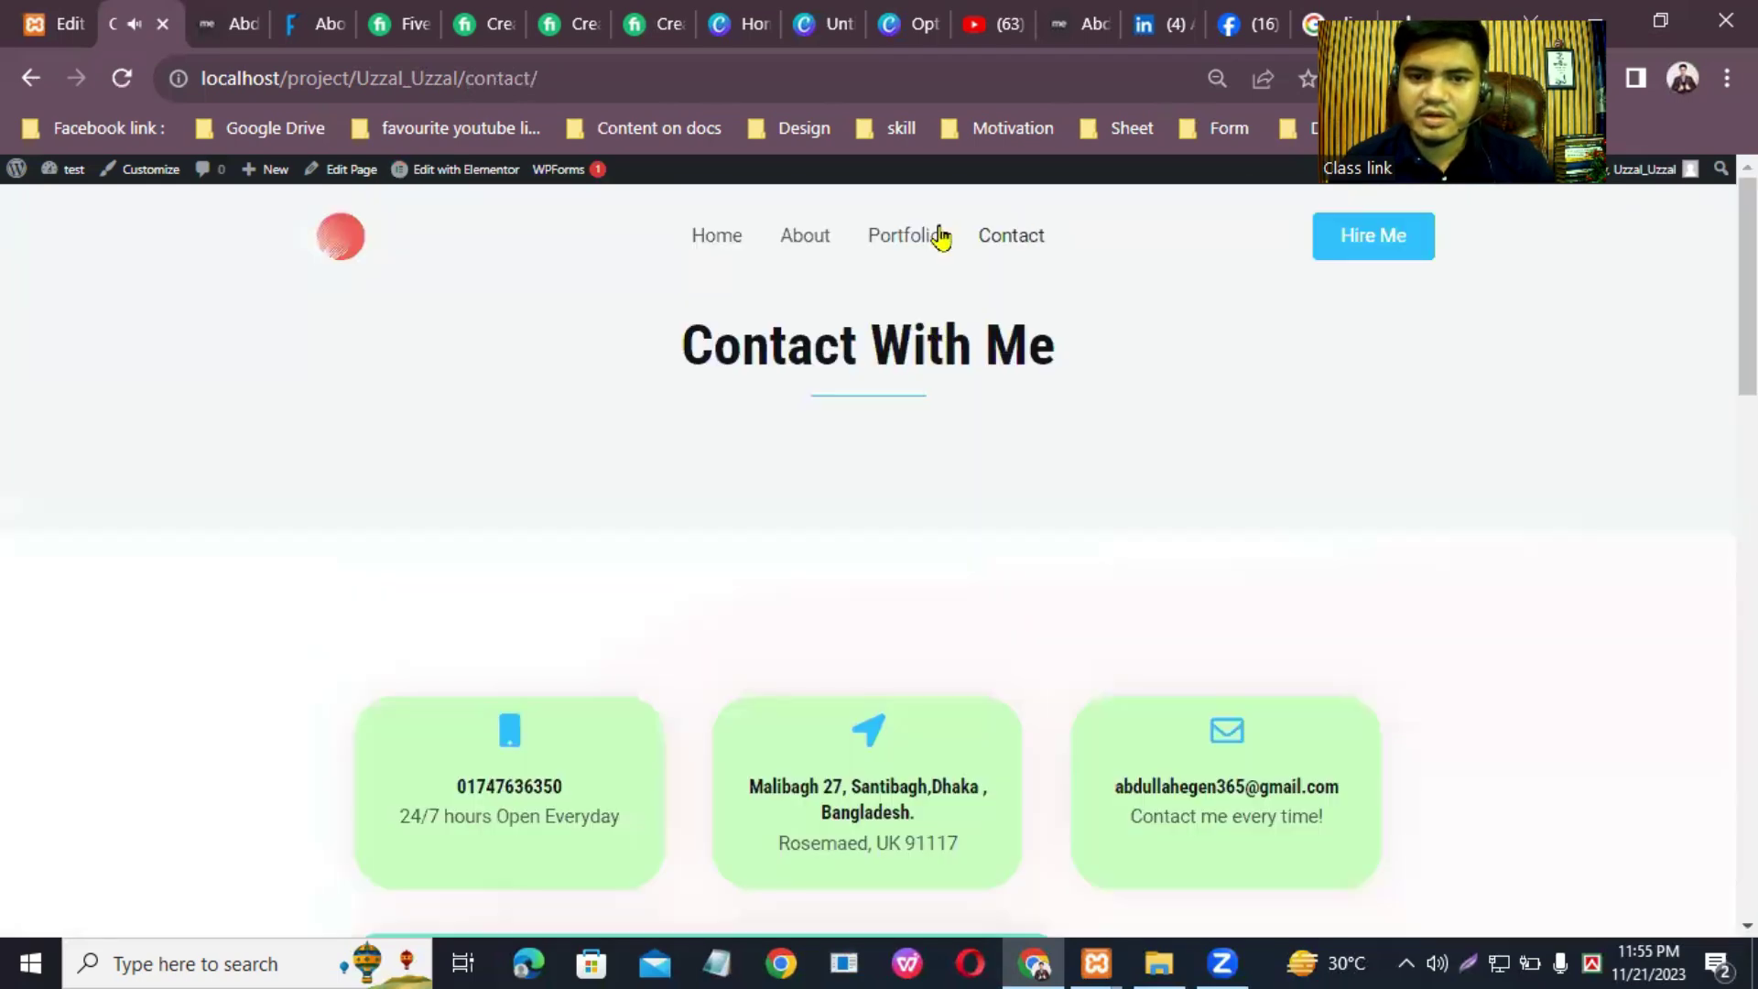
Step: In the Customizer's Transparent Header settings, change the logo image and pick logo-footer.png
{"action": "left_click", "coordinate": [695, 240]}
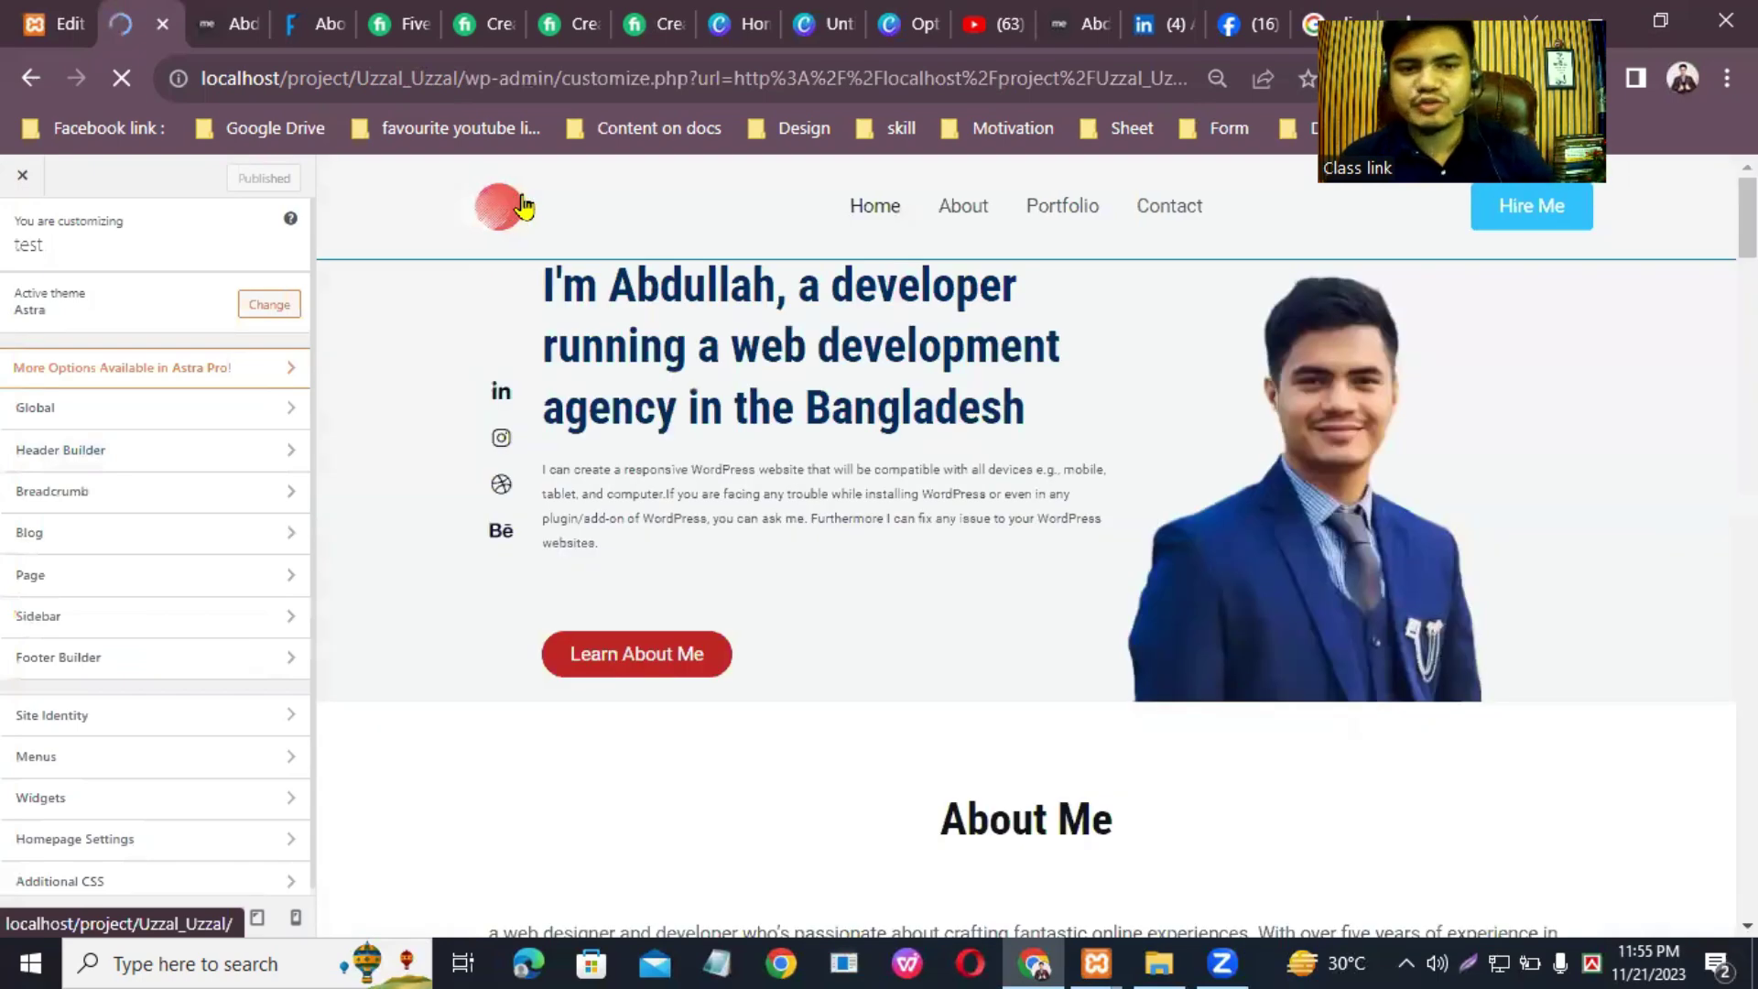
{"action": "left_click", "coordinate": [470, 196]}
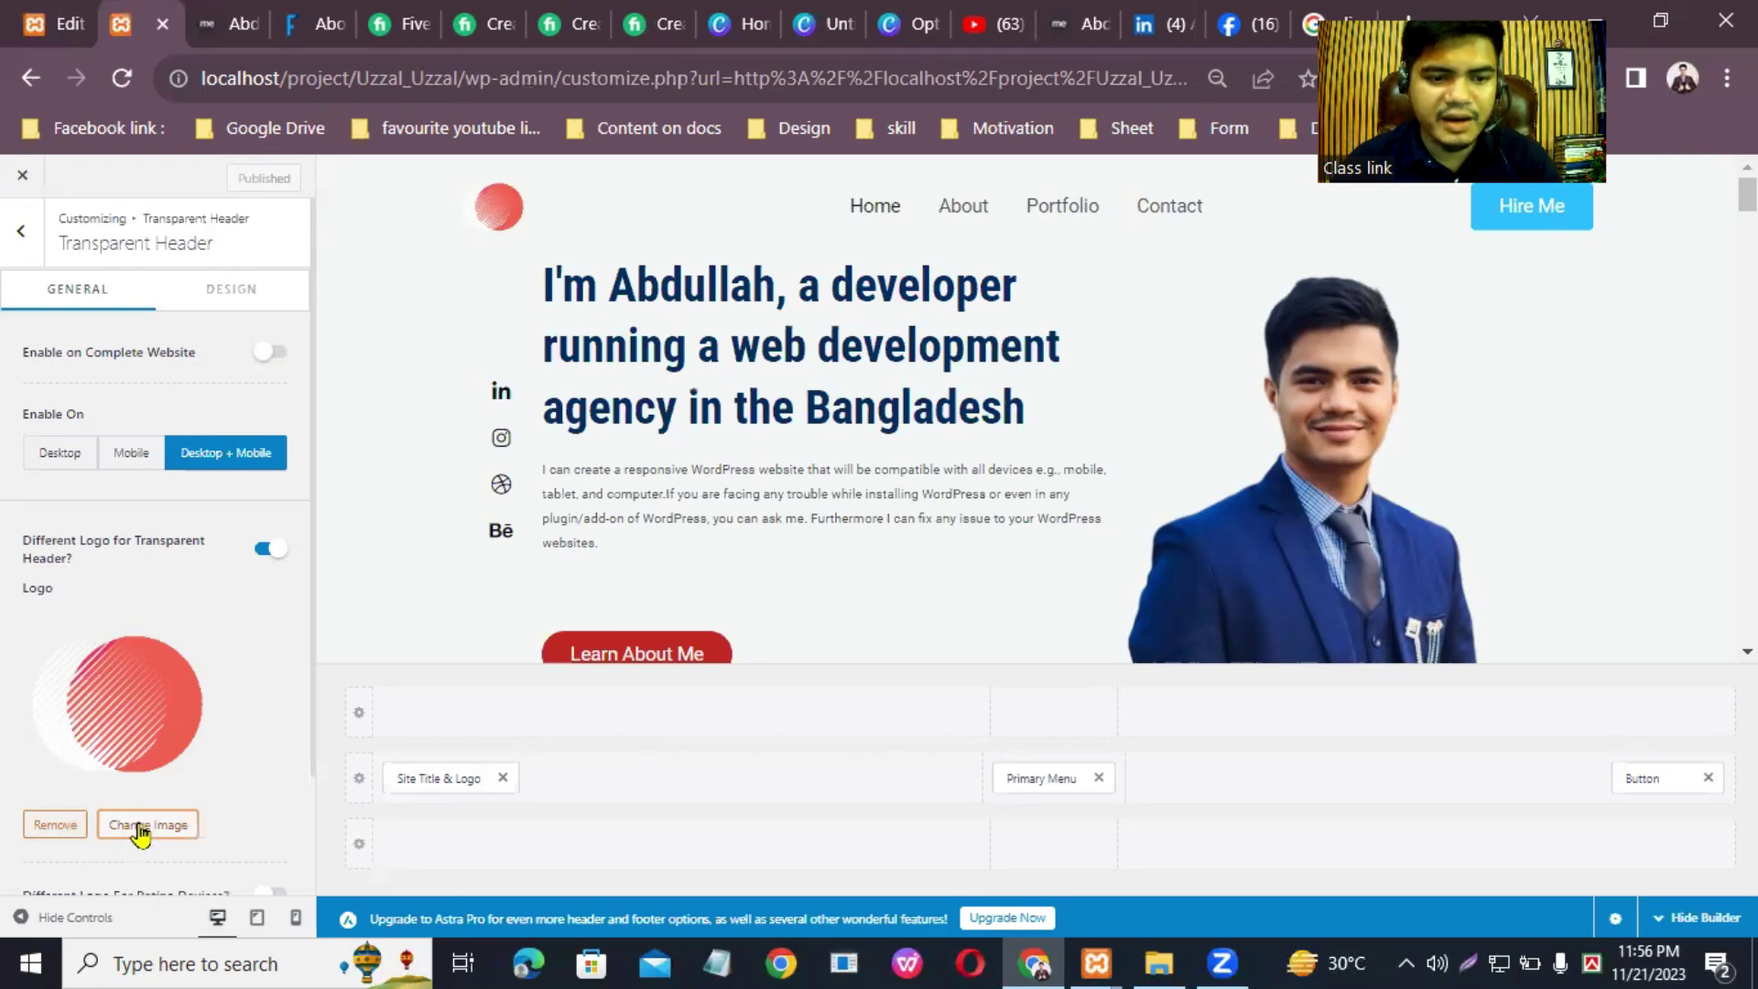
{"action": "left_click", "coordinate": [141, 826]}
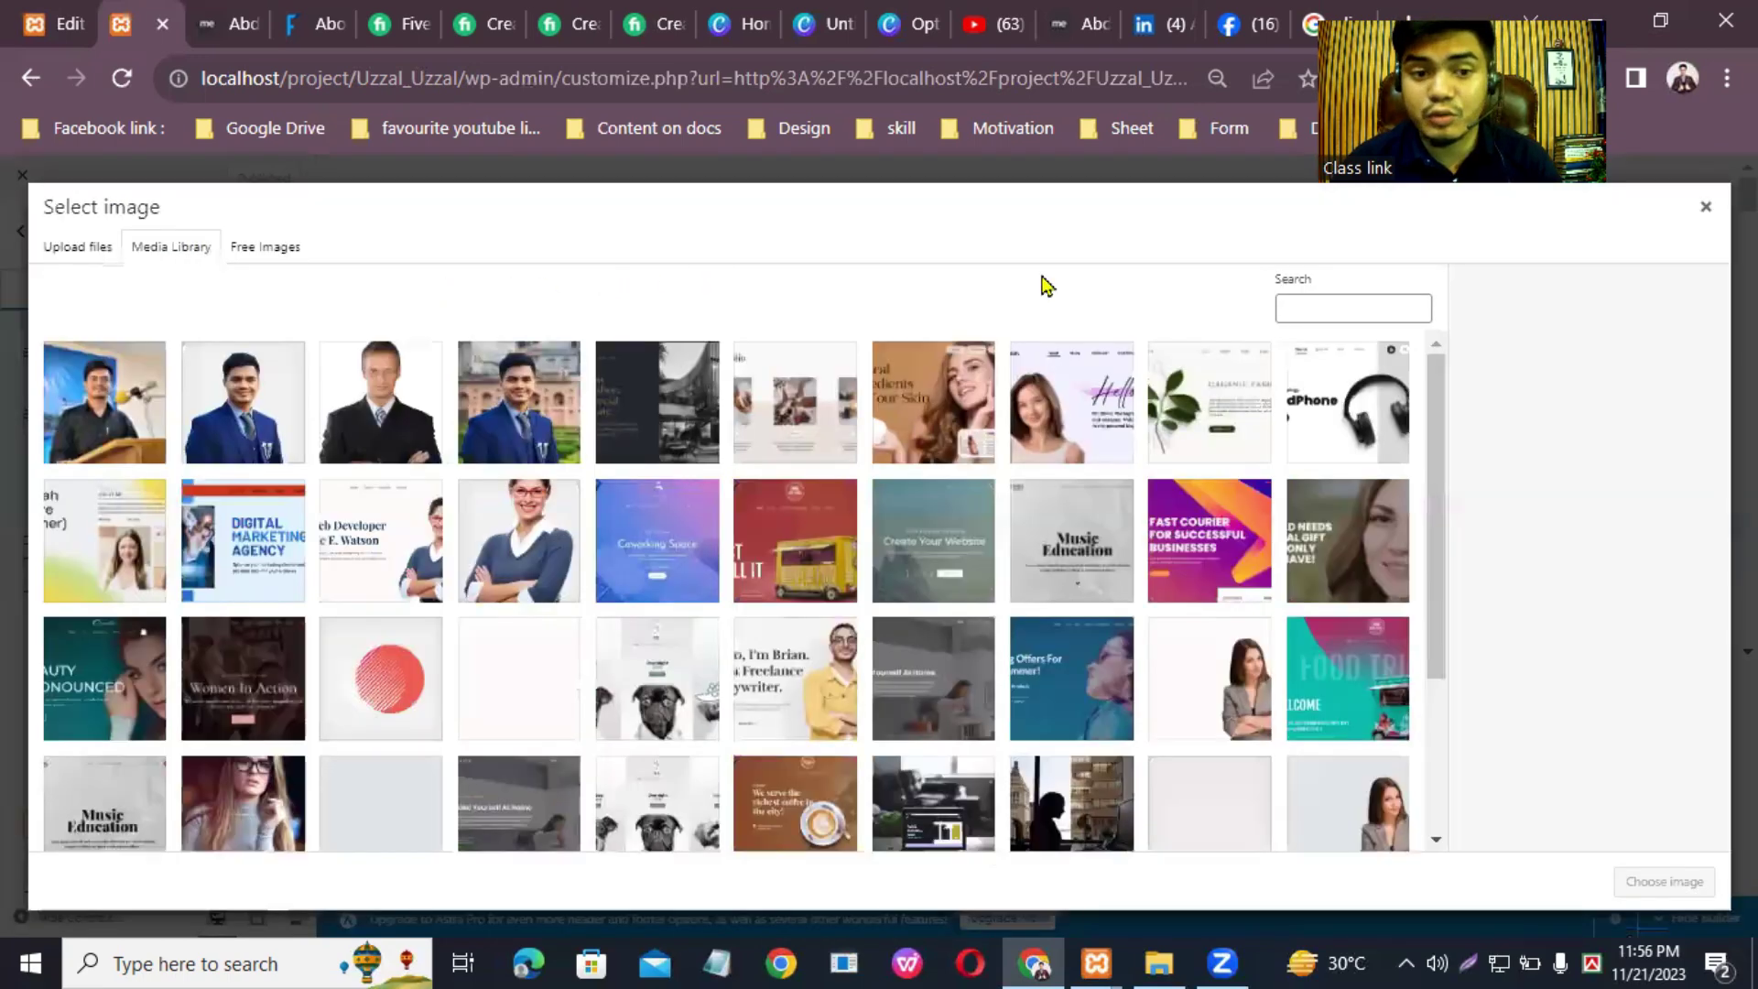
{"action": "left_click", "coordinate": [371, 664]}
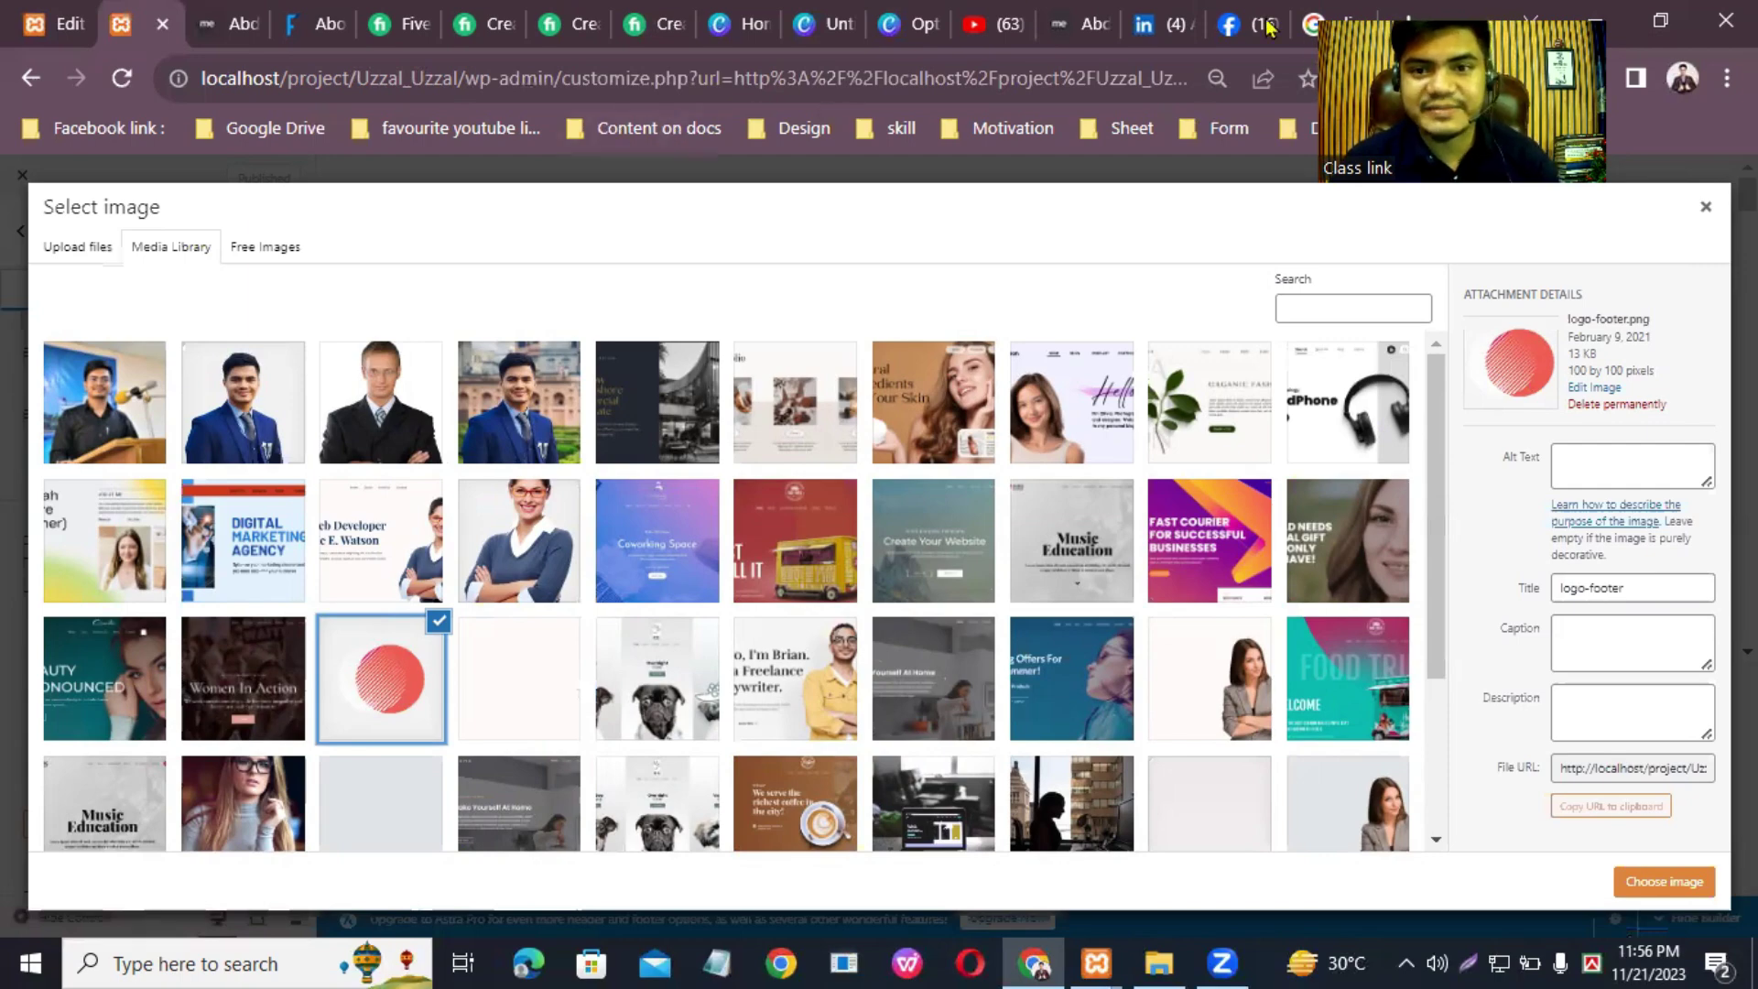
Step: From the Canva home page, create a custom-size design of 100 × 100 px
{"action": "left_click", "coordinate": [823, 12]}
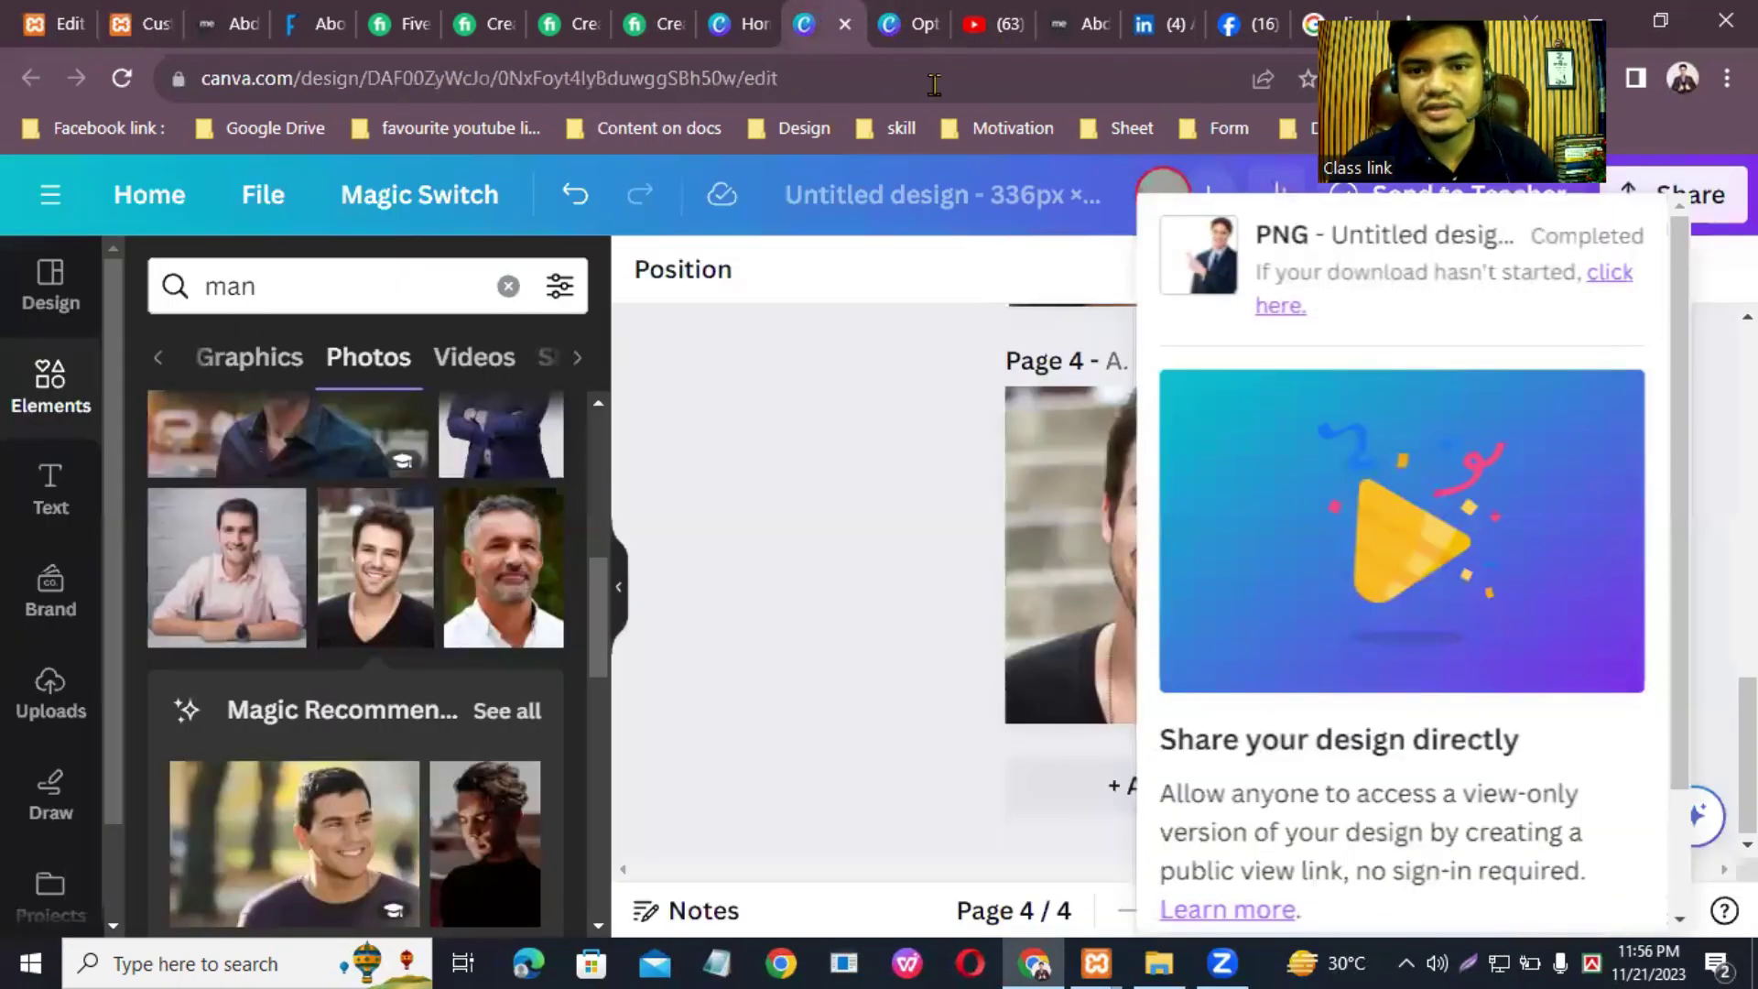
{"action": "left_click", "coordinate": [144, 197]}
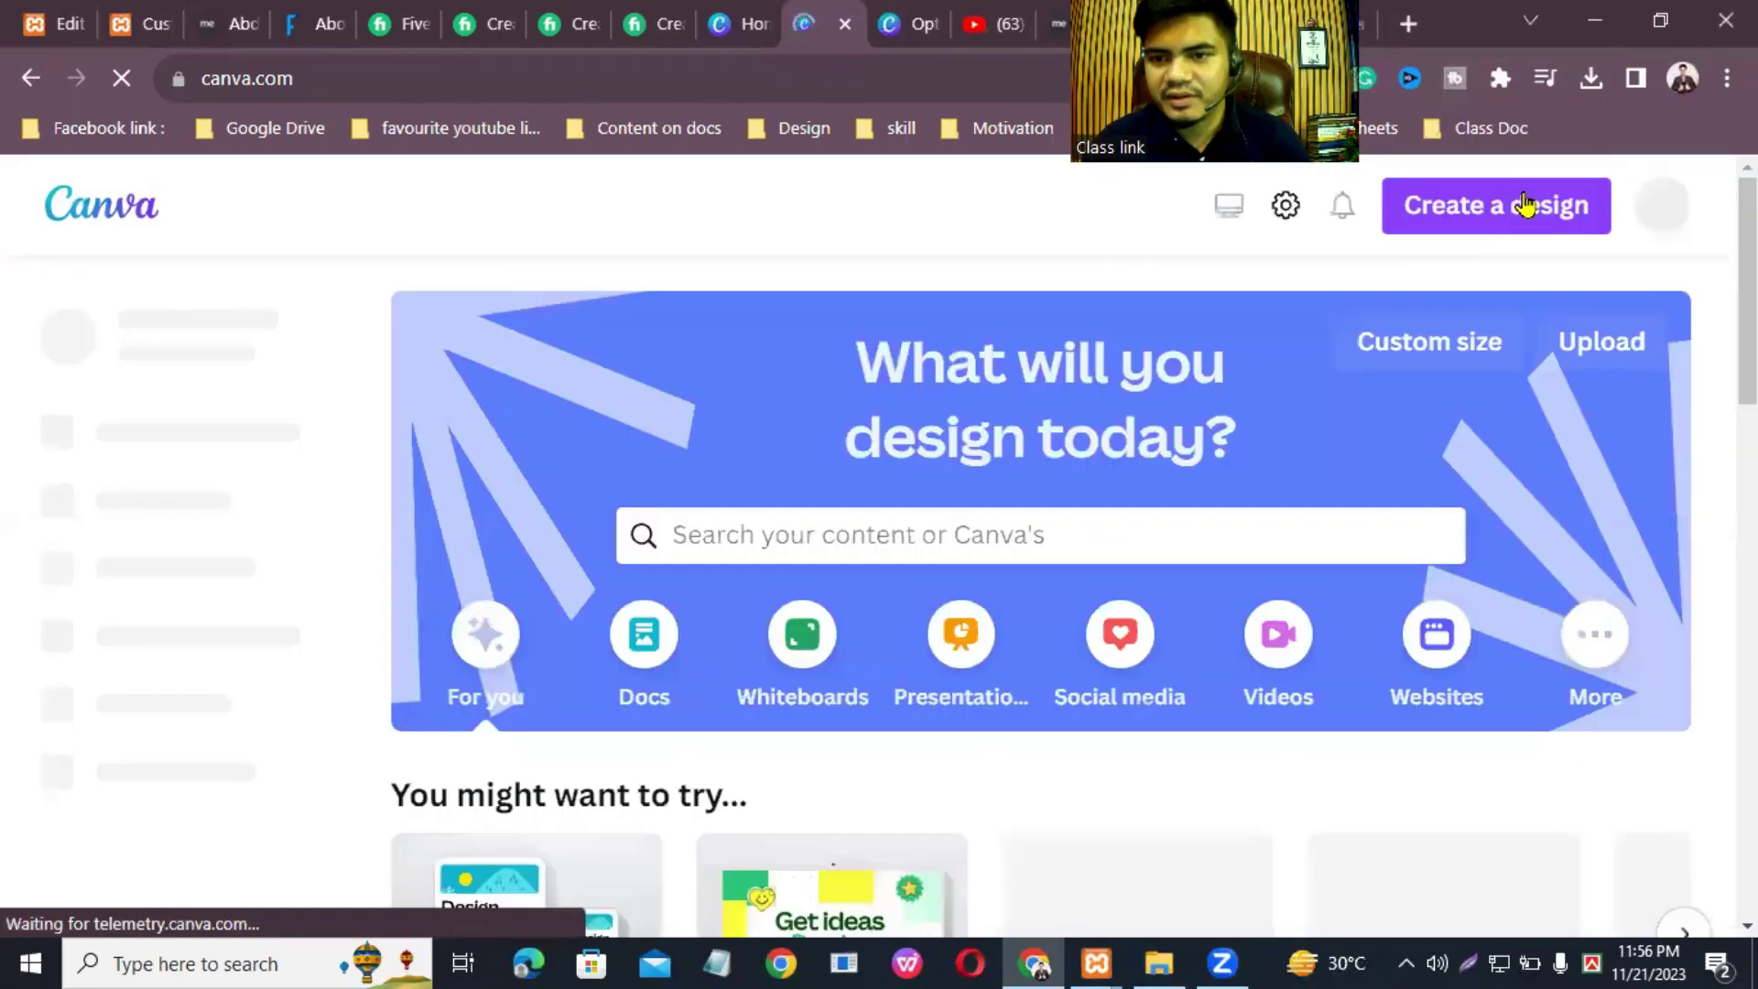
{"action": "left_click", "coordinate": [1524, 205]}
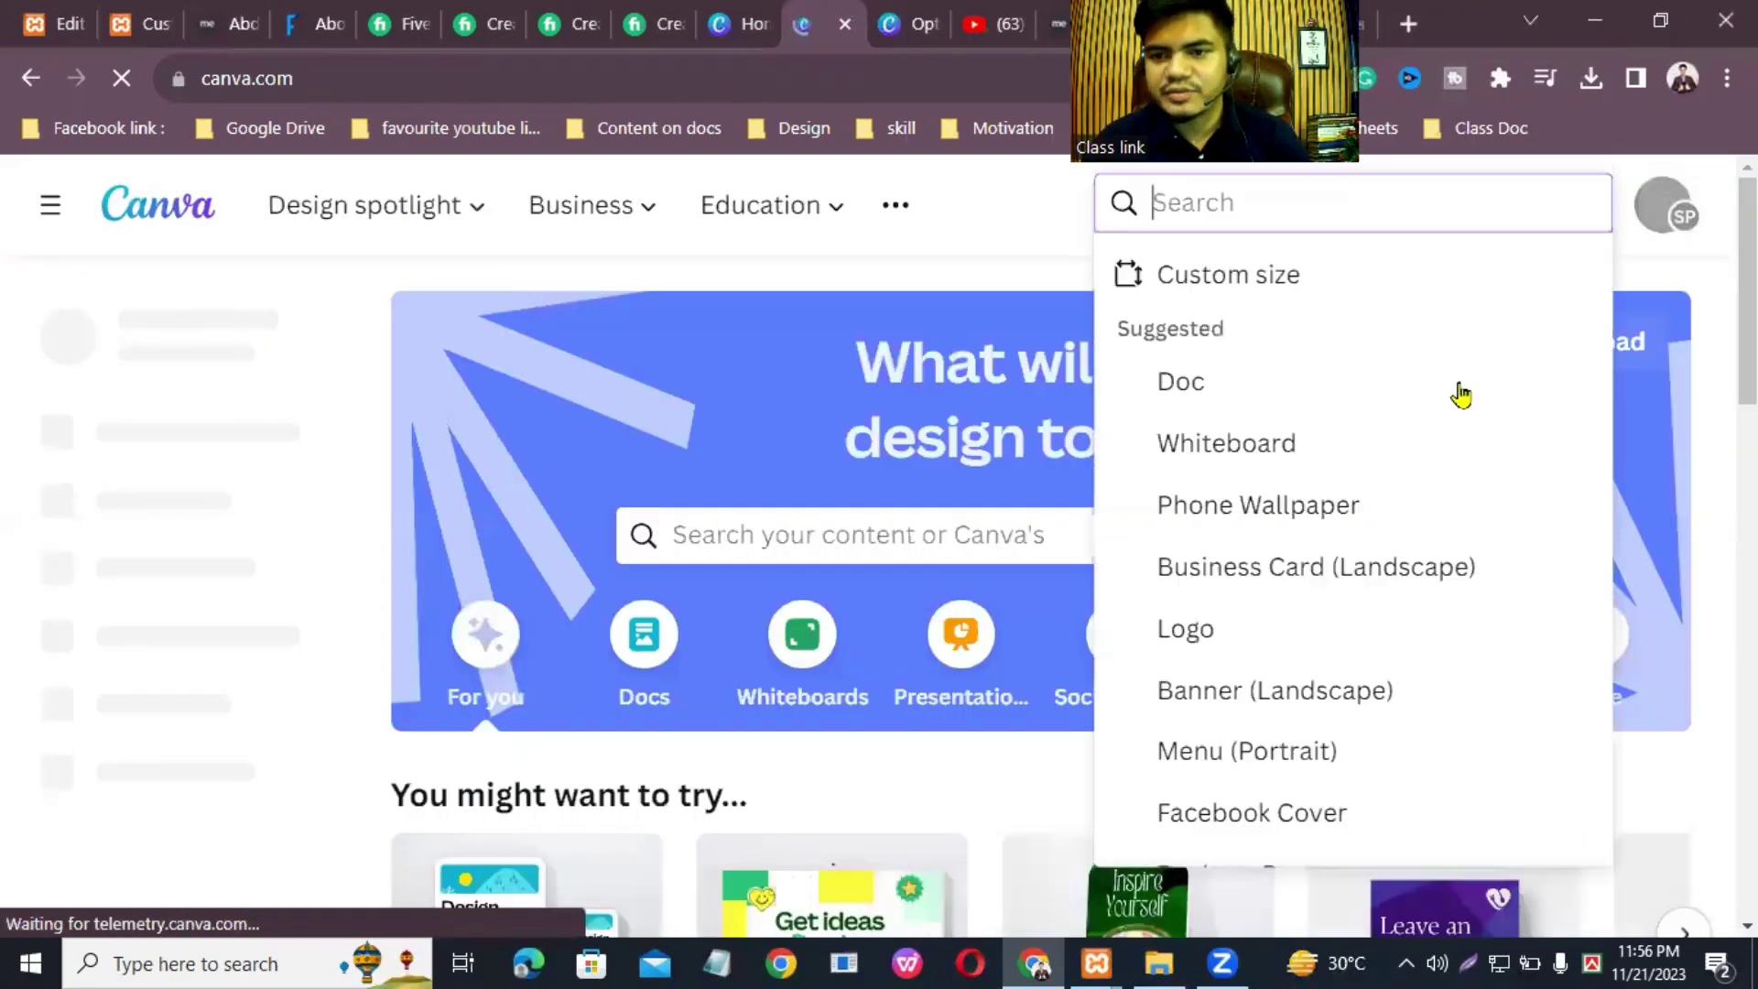
{"action": "left_click", "coordinate": [1263, 282]}
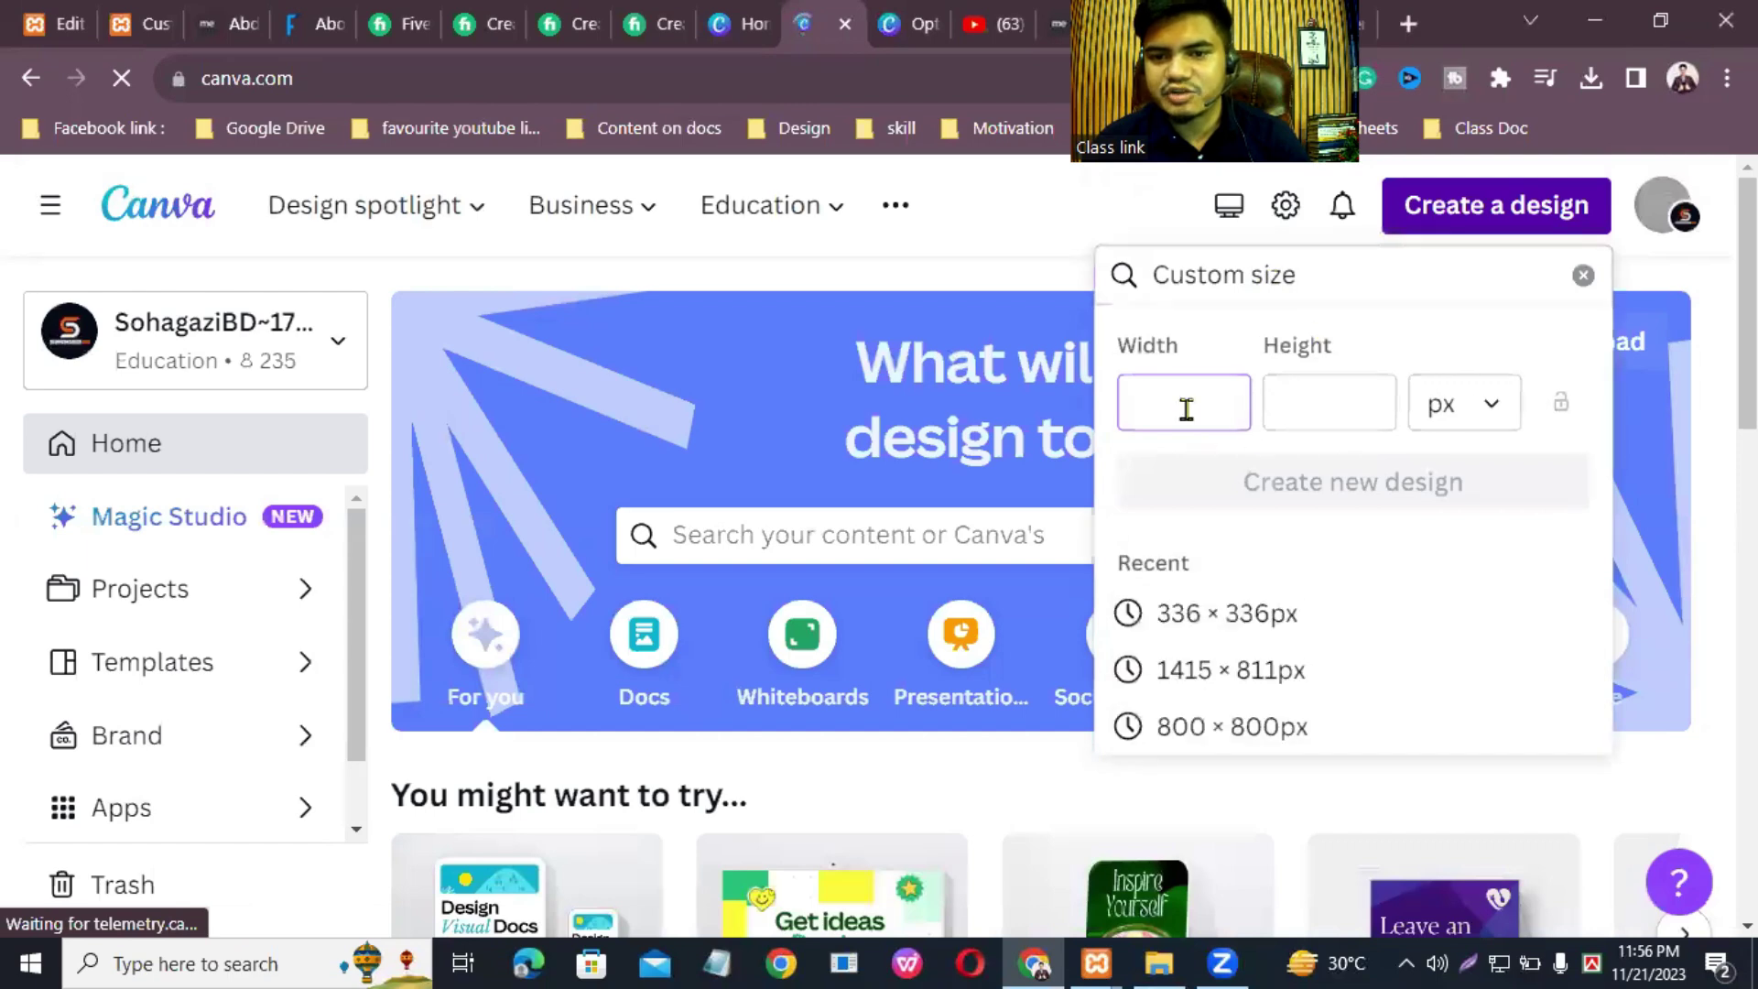
{"action": "type", "text": "100"}
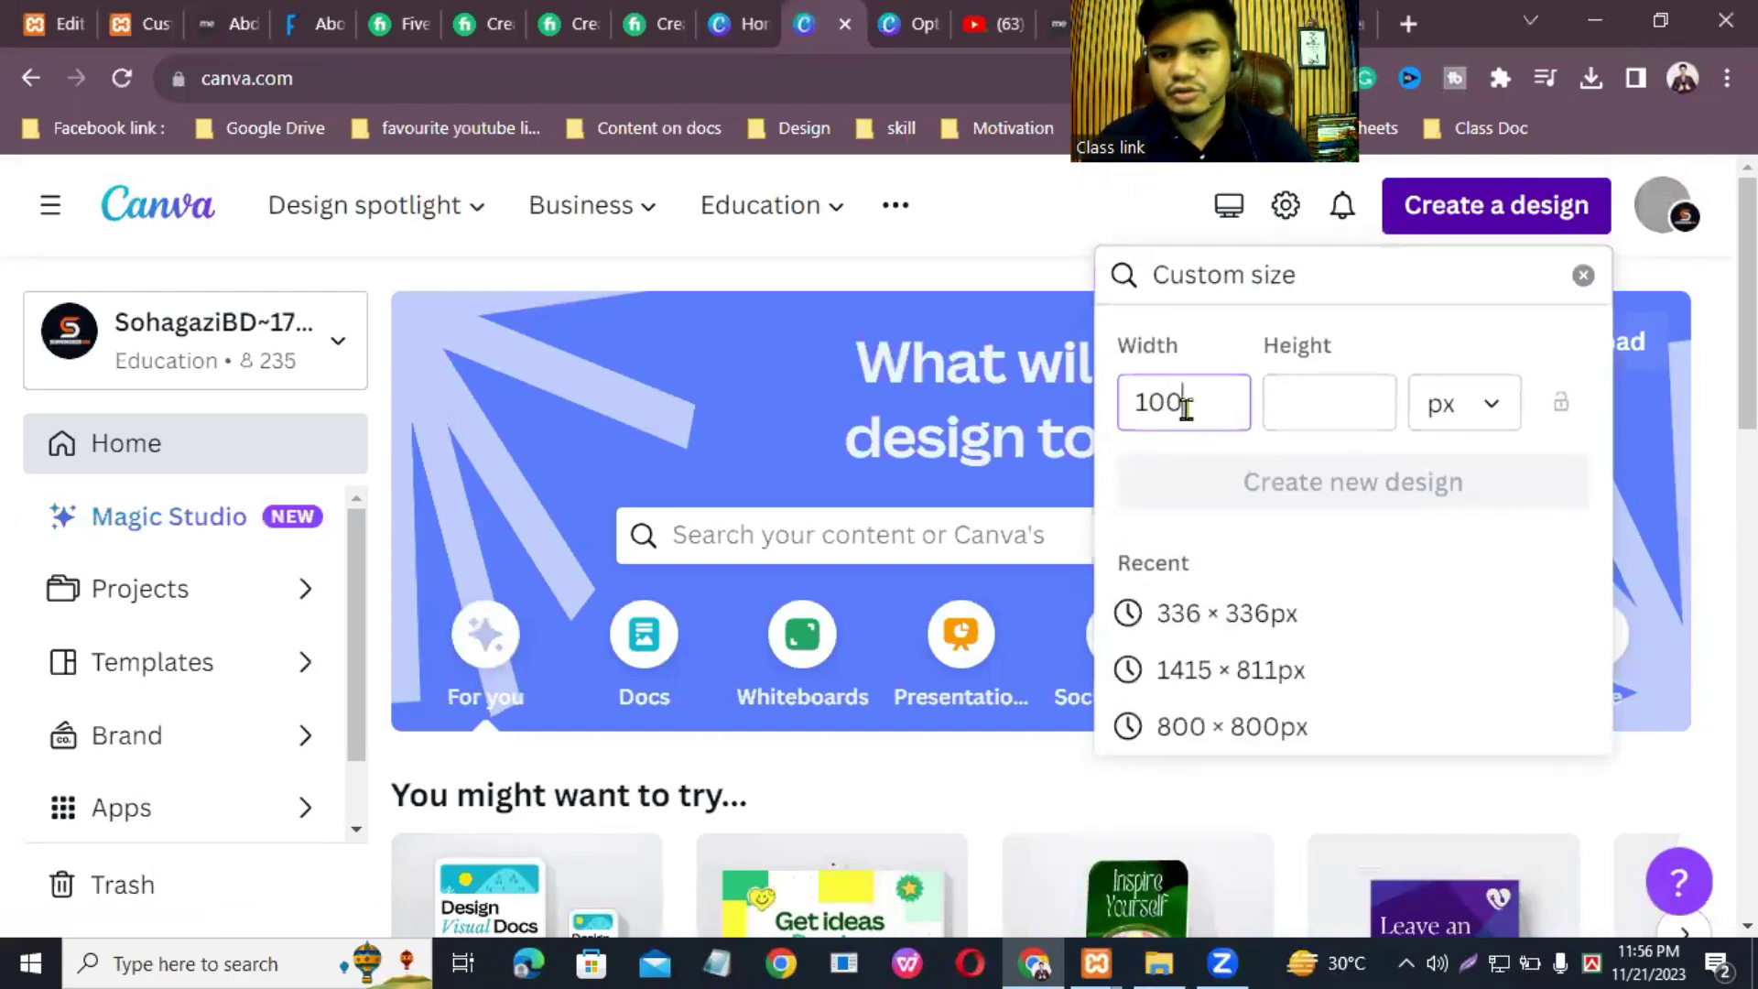
{"action": "left_click", "coordinate": [1307, 403]}
{"action": "type", "text": "1"}
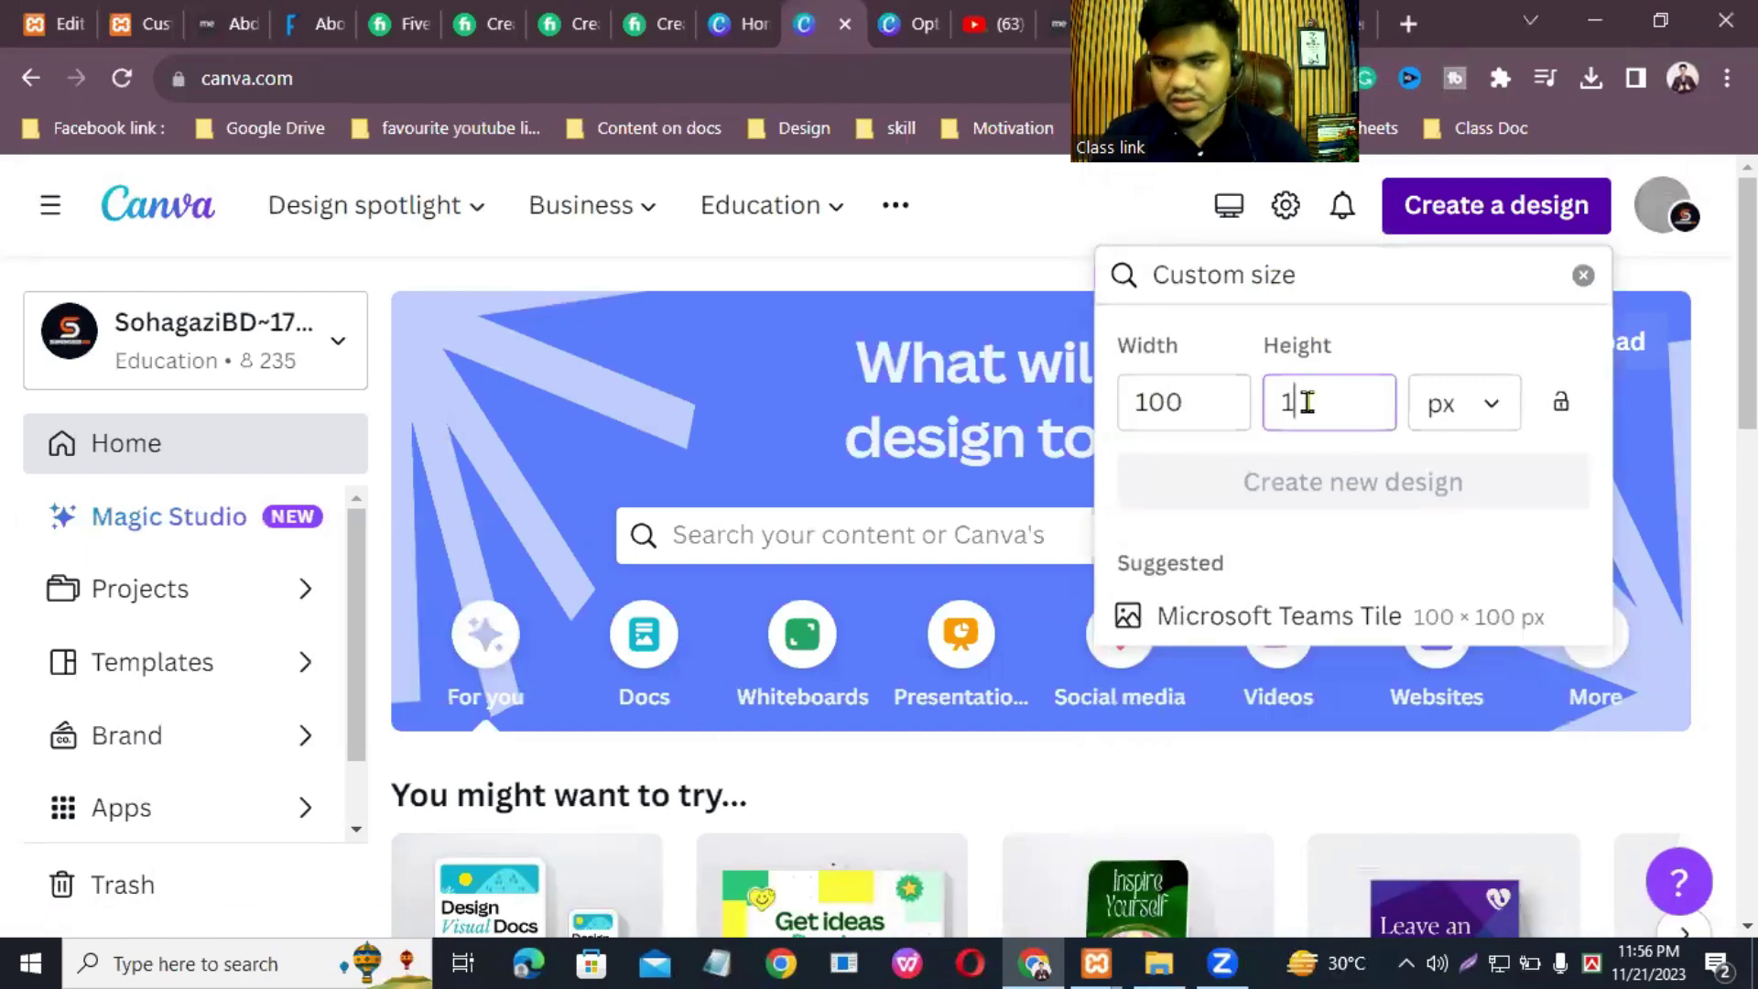
{"action": "type", "text": "00"}
{"action": "left_click", "coordinate": [1333, 484]}
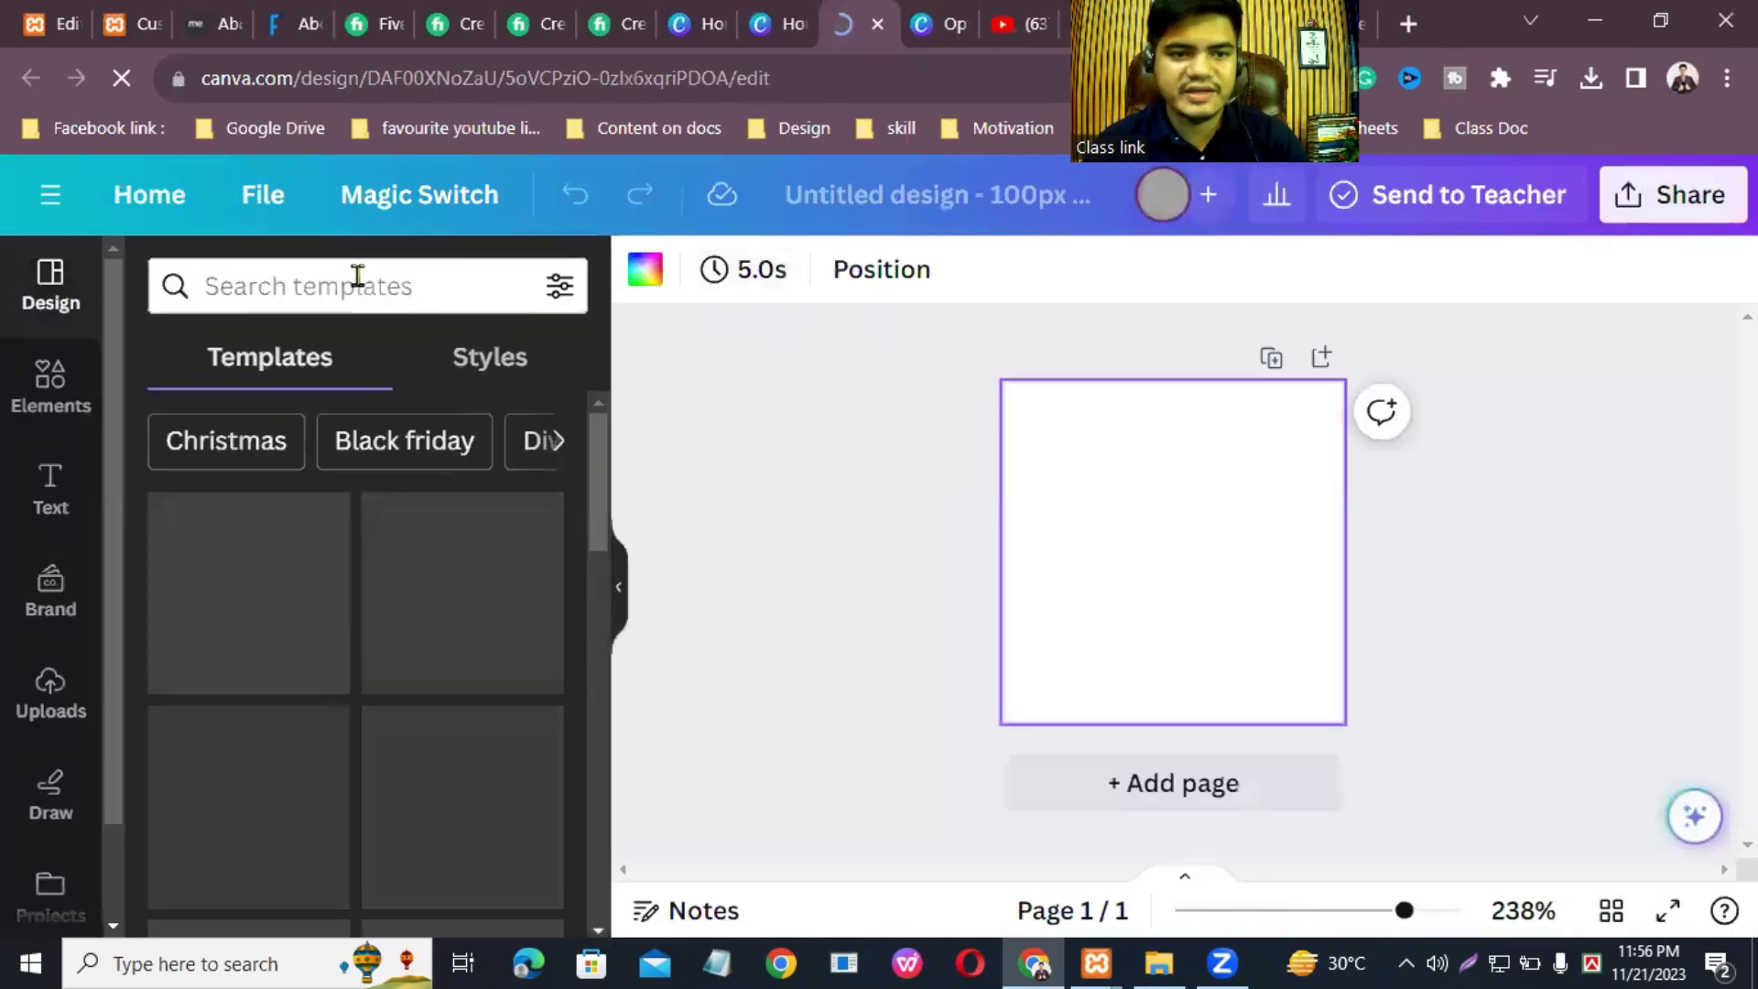
Step: Search templates for 'A logo' and apply the ARROWAI letter-A template
{"action": "left_click", "coordinate": [354, 278]}
{"action": "type", "text": "A logo"}
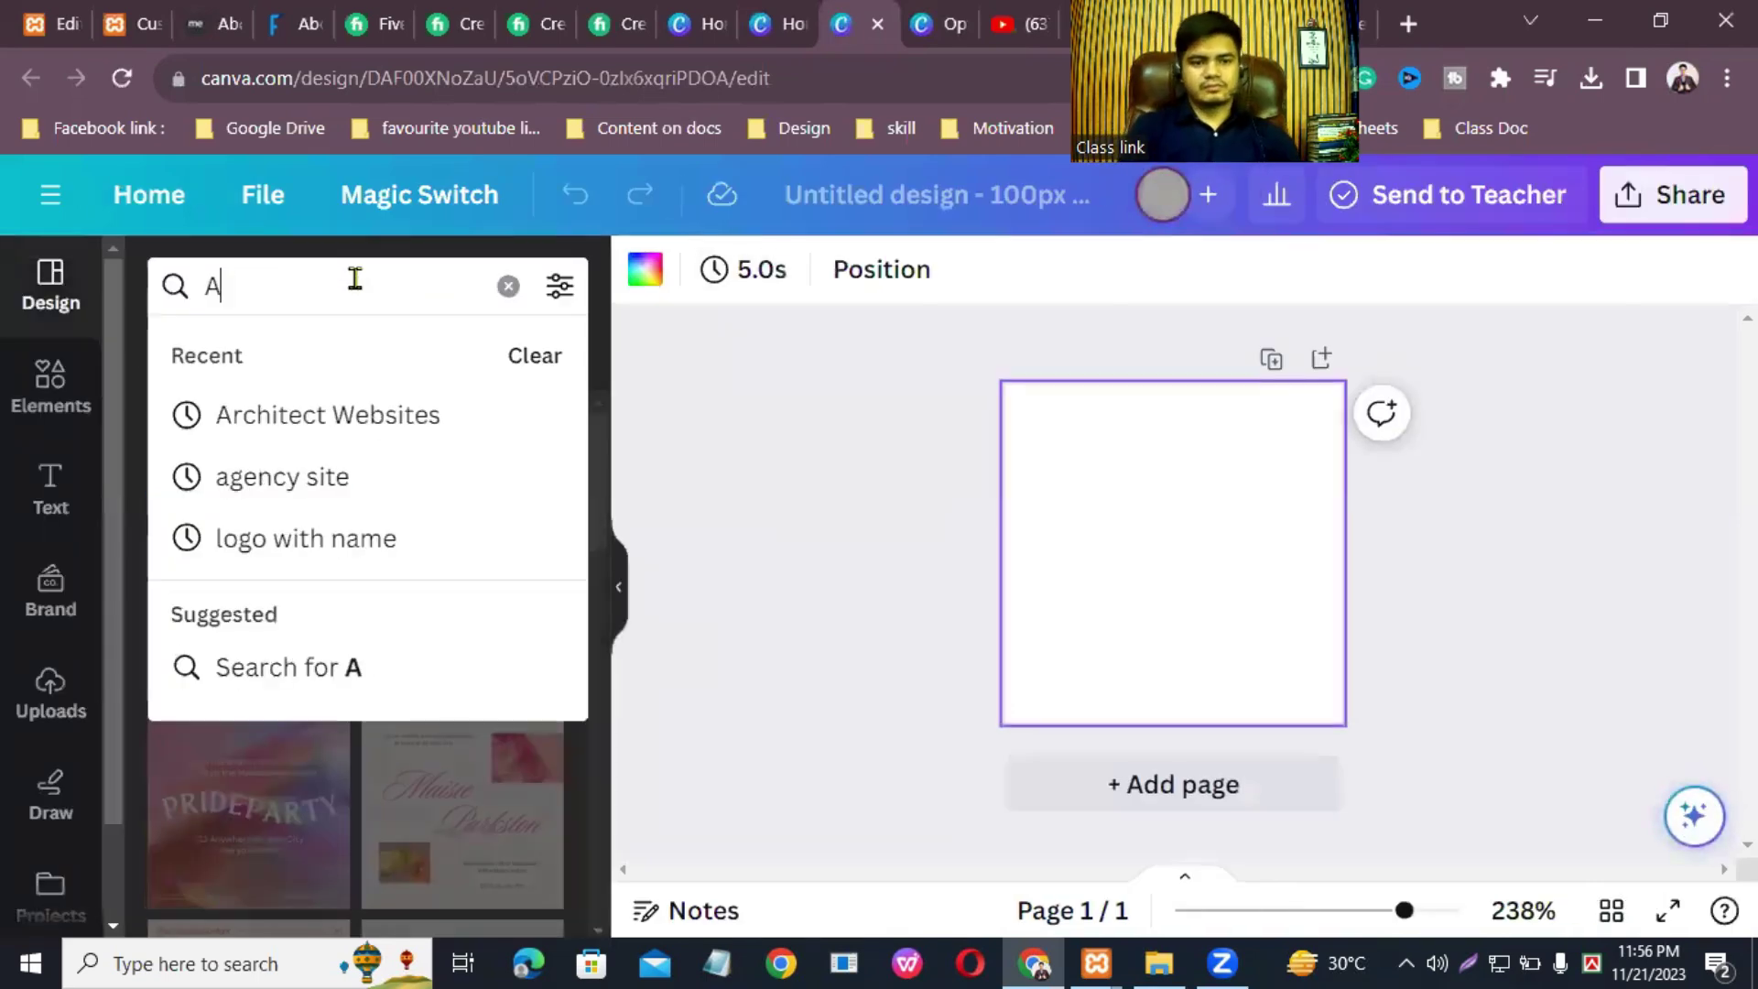
{"action": "key", "text": "Return"}
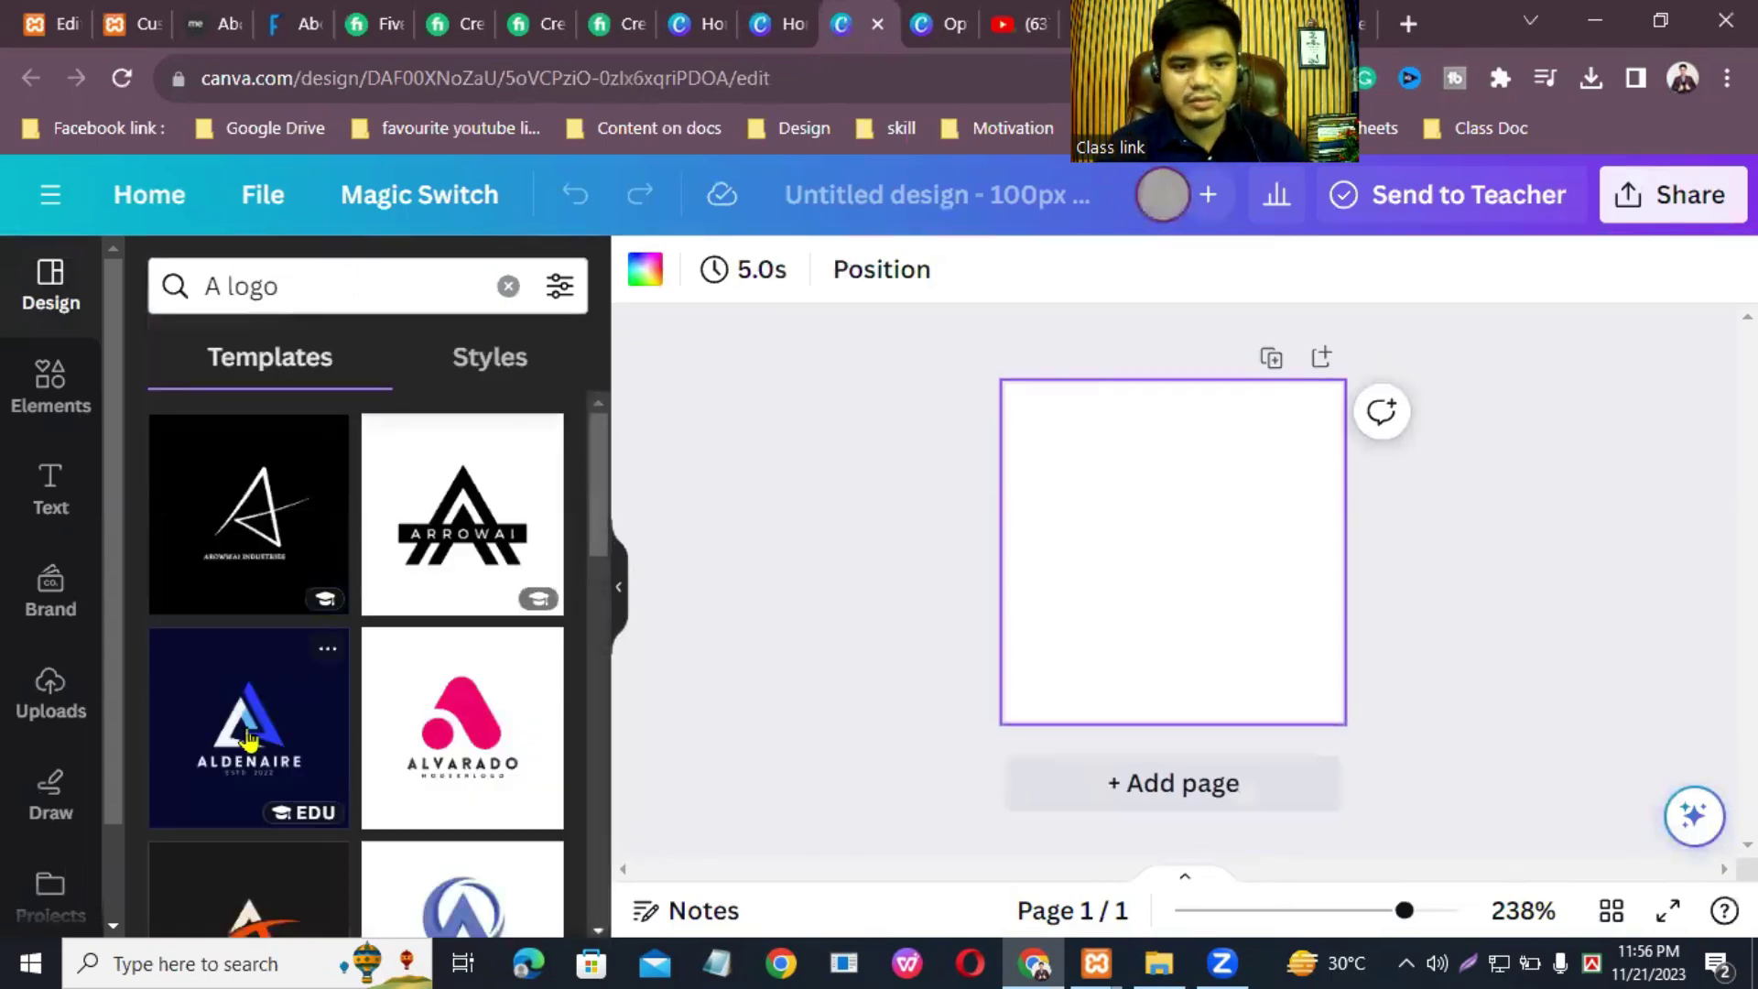
{"action": "left_click", "coordinate": [449, 531]}
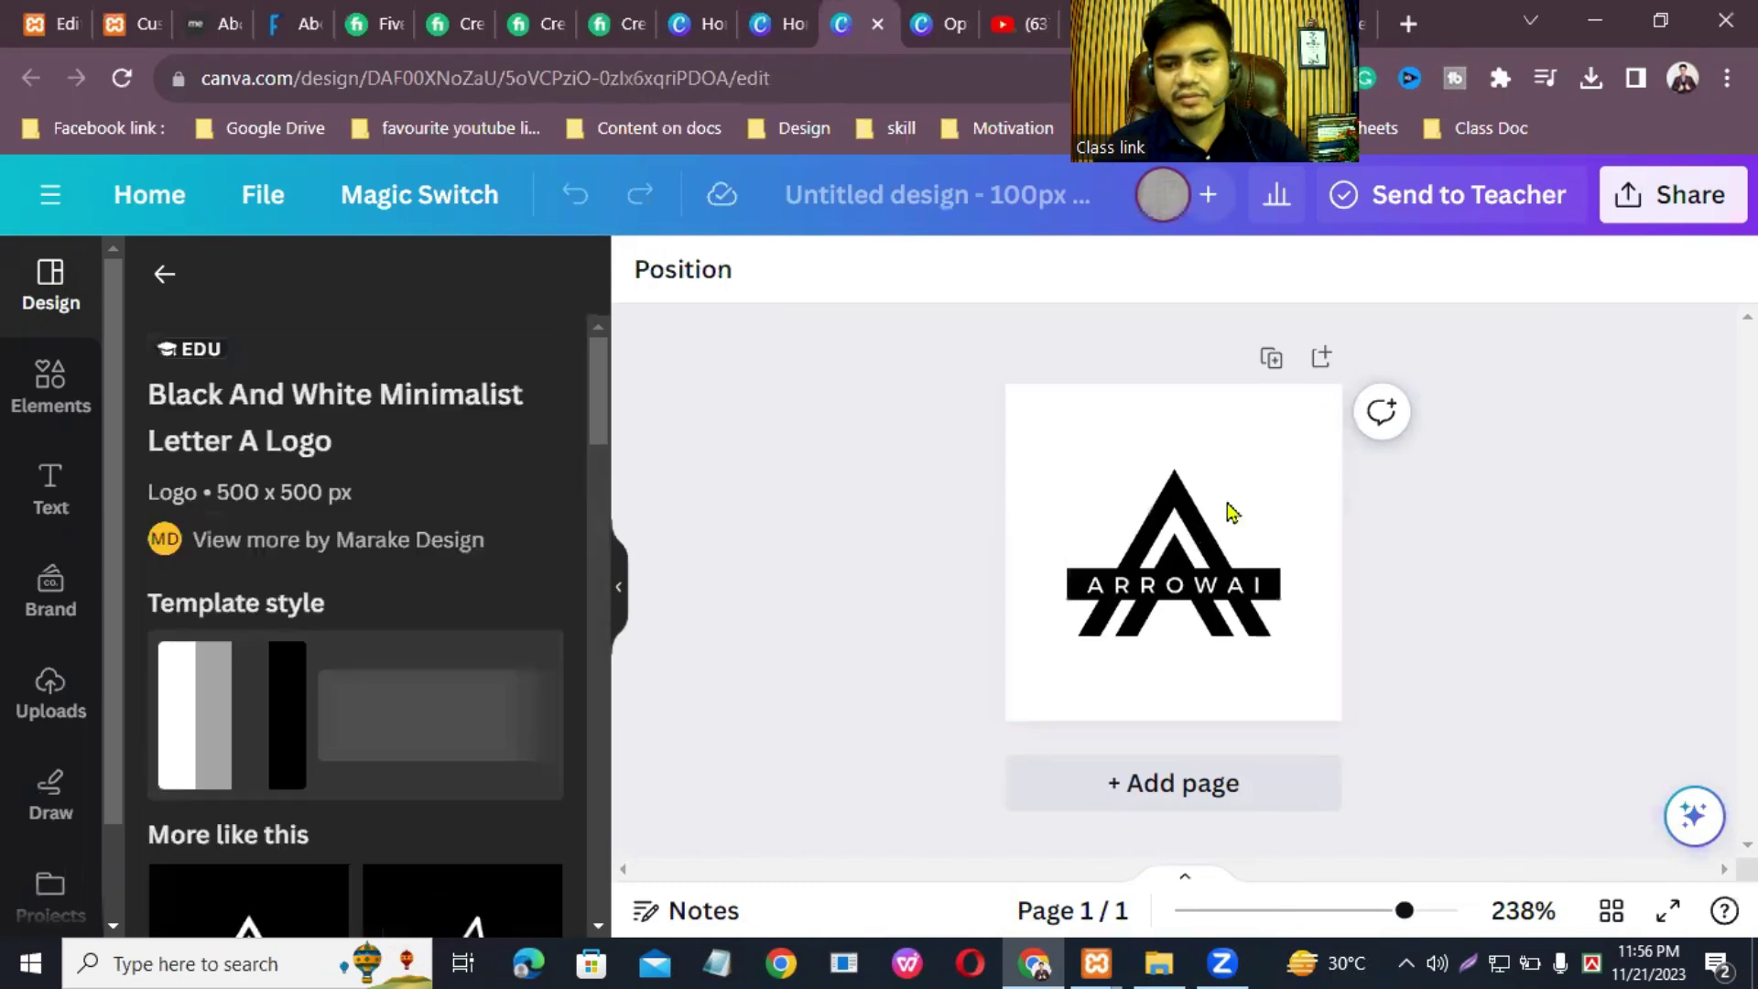
Step: Enlarge and reposition the letter A, and widen the black text bar
{"action": "left_click", "coordinate": [1167, 527]}
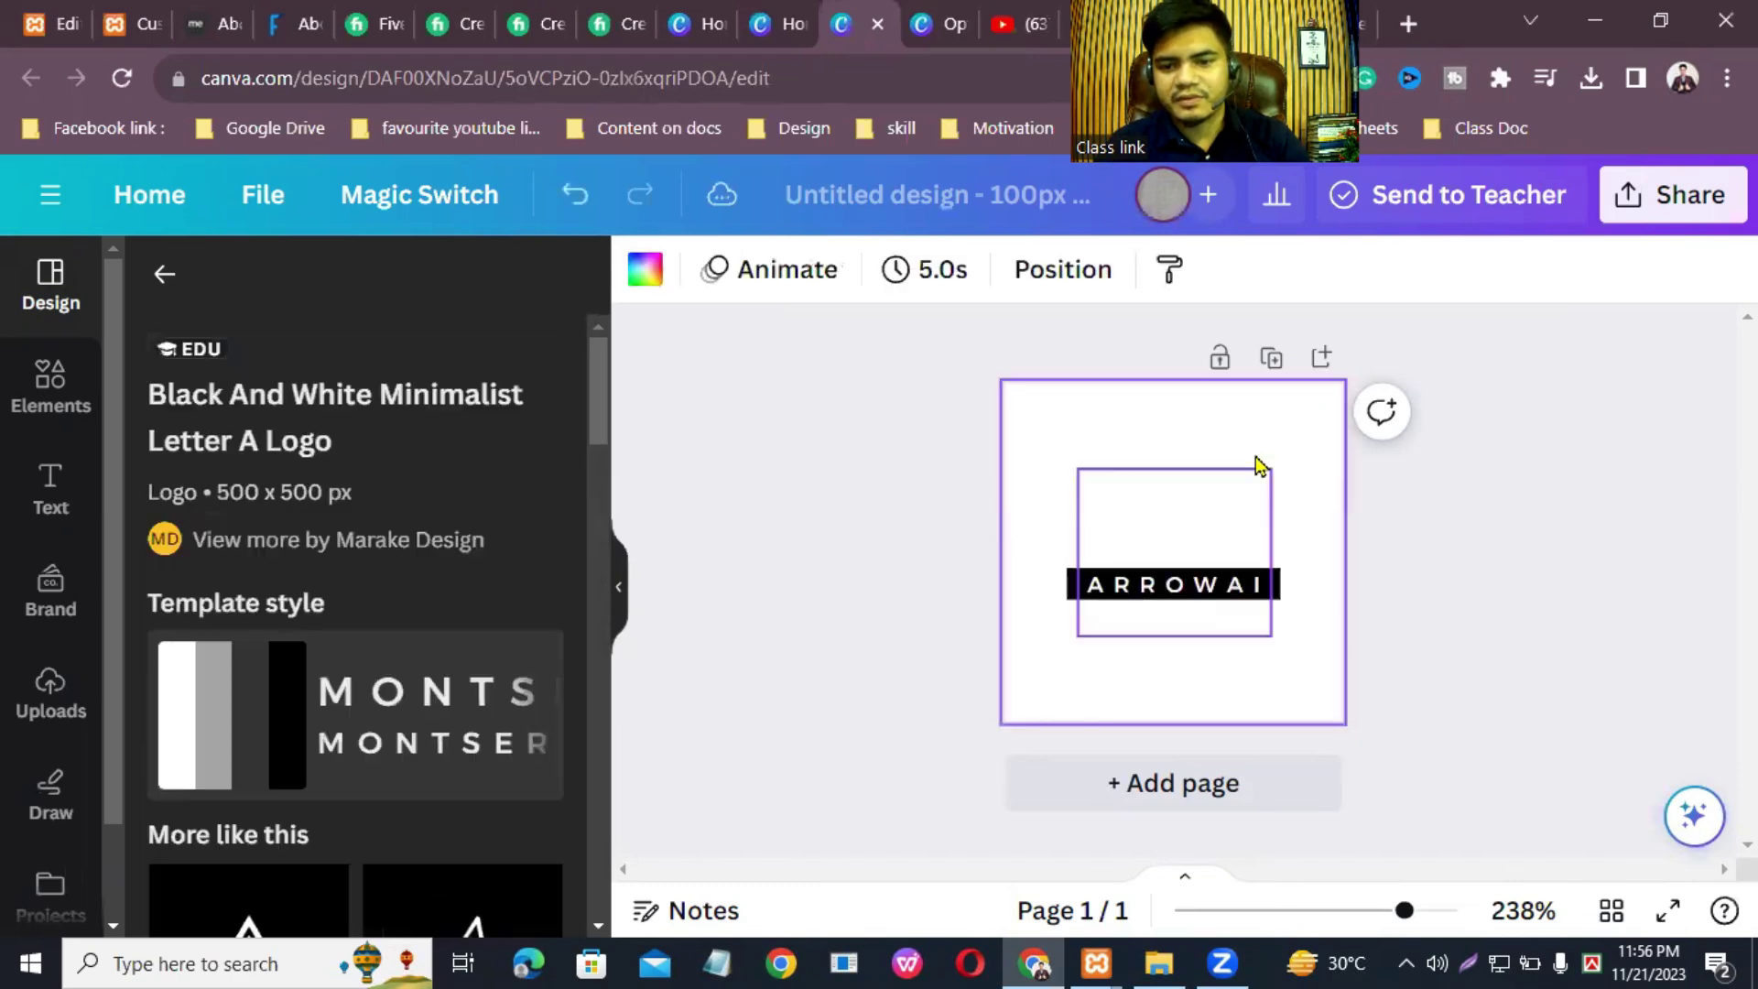
{"action": "left_click", "coordinate": [1195, 594]}
{"action": "left_click", "coordinate": [1186, 495]}
{"action": "left_click_drag", "start_coordinate": [1277, 468], "coordinate": [1338, 400]}
{"action": "left_click_drag", "start_coordinate": [1195, 482], "coordinate": [1178, 490]}
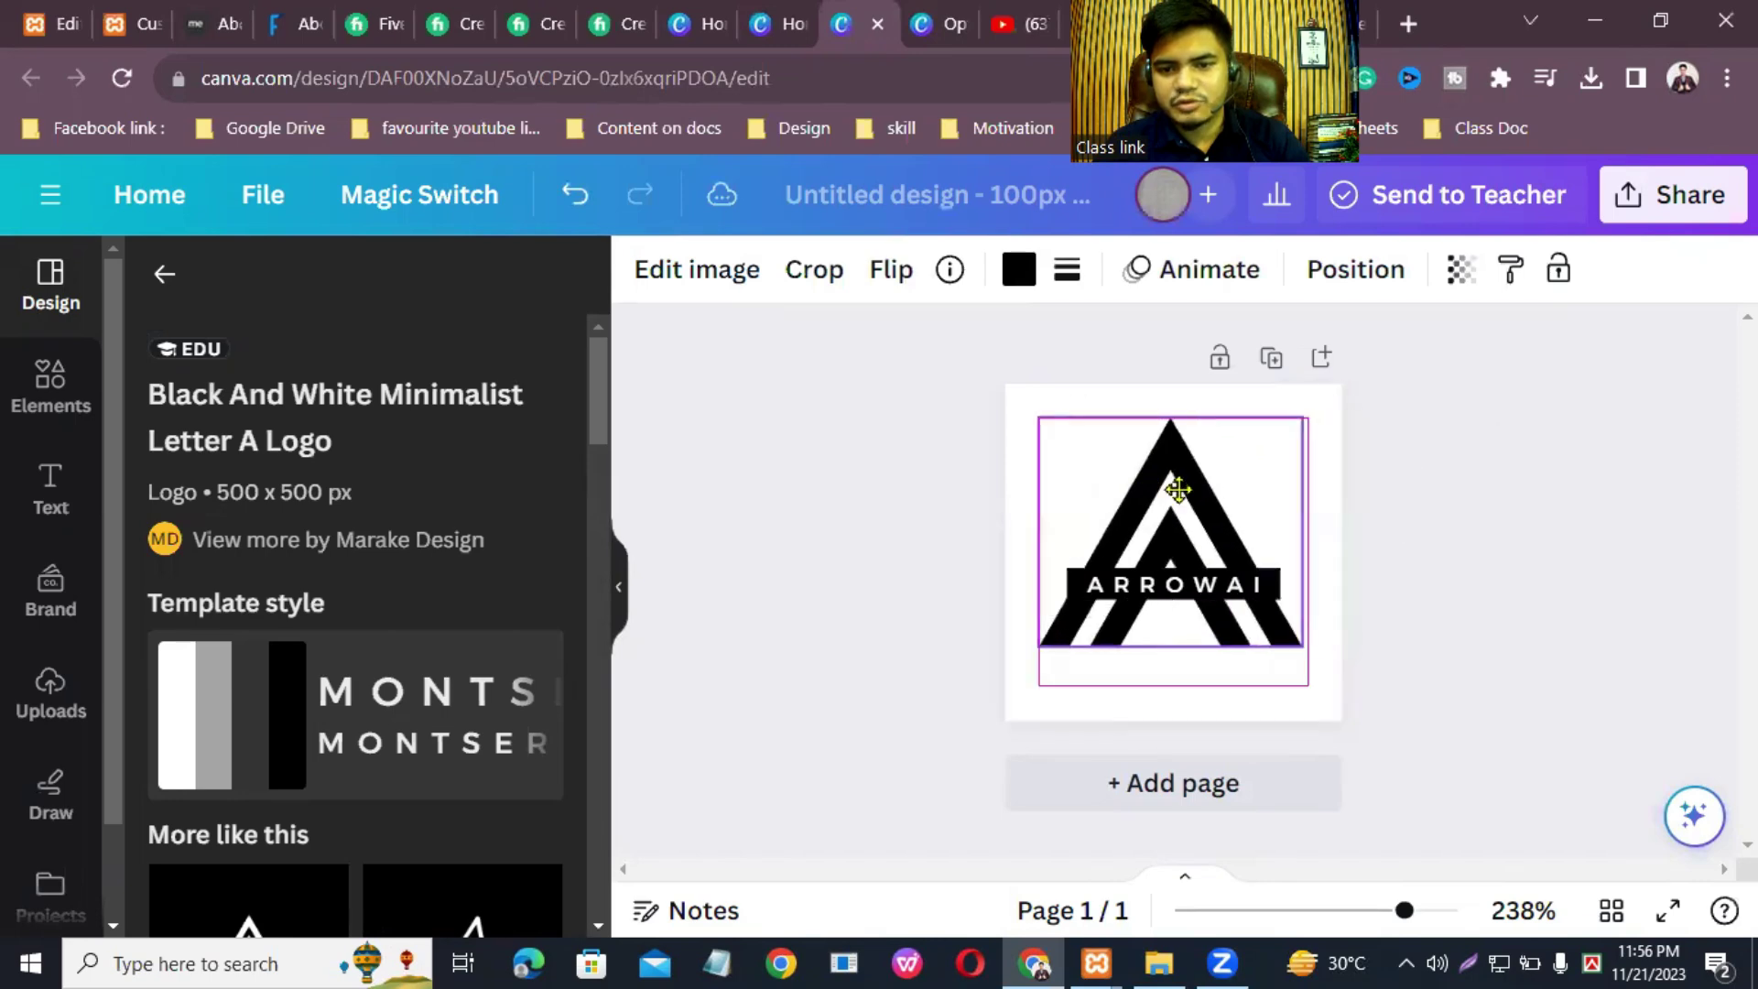
{"action": "left_click", "coordinate": [1275, 576]}
{"action": "left_click_drag", "start_coordinate": [1283, 563], "coordinate": [1339, 556]}
{"action": "left_click_drag", "start_coordinate": [1218, 657], "coordinate": [1210, 654]}
Step: Replace the ARROWAI text with ABDULLAH and centre it on the bar
{"action": "left_click", "coordinate": [1229, 591]}
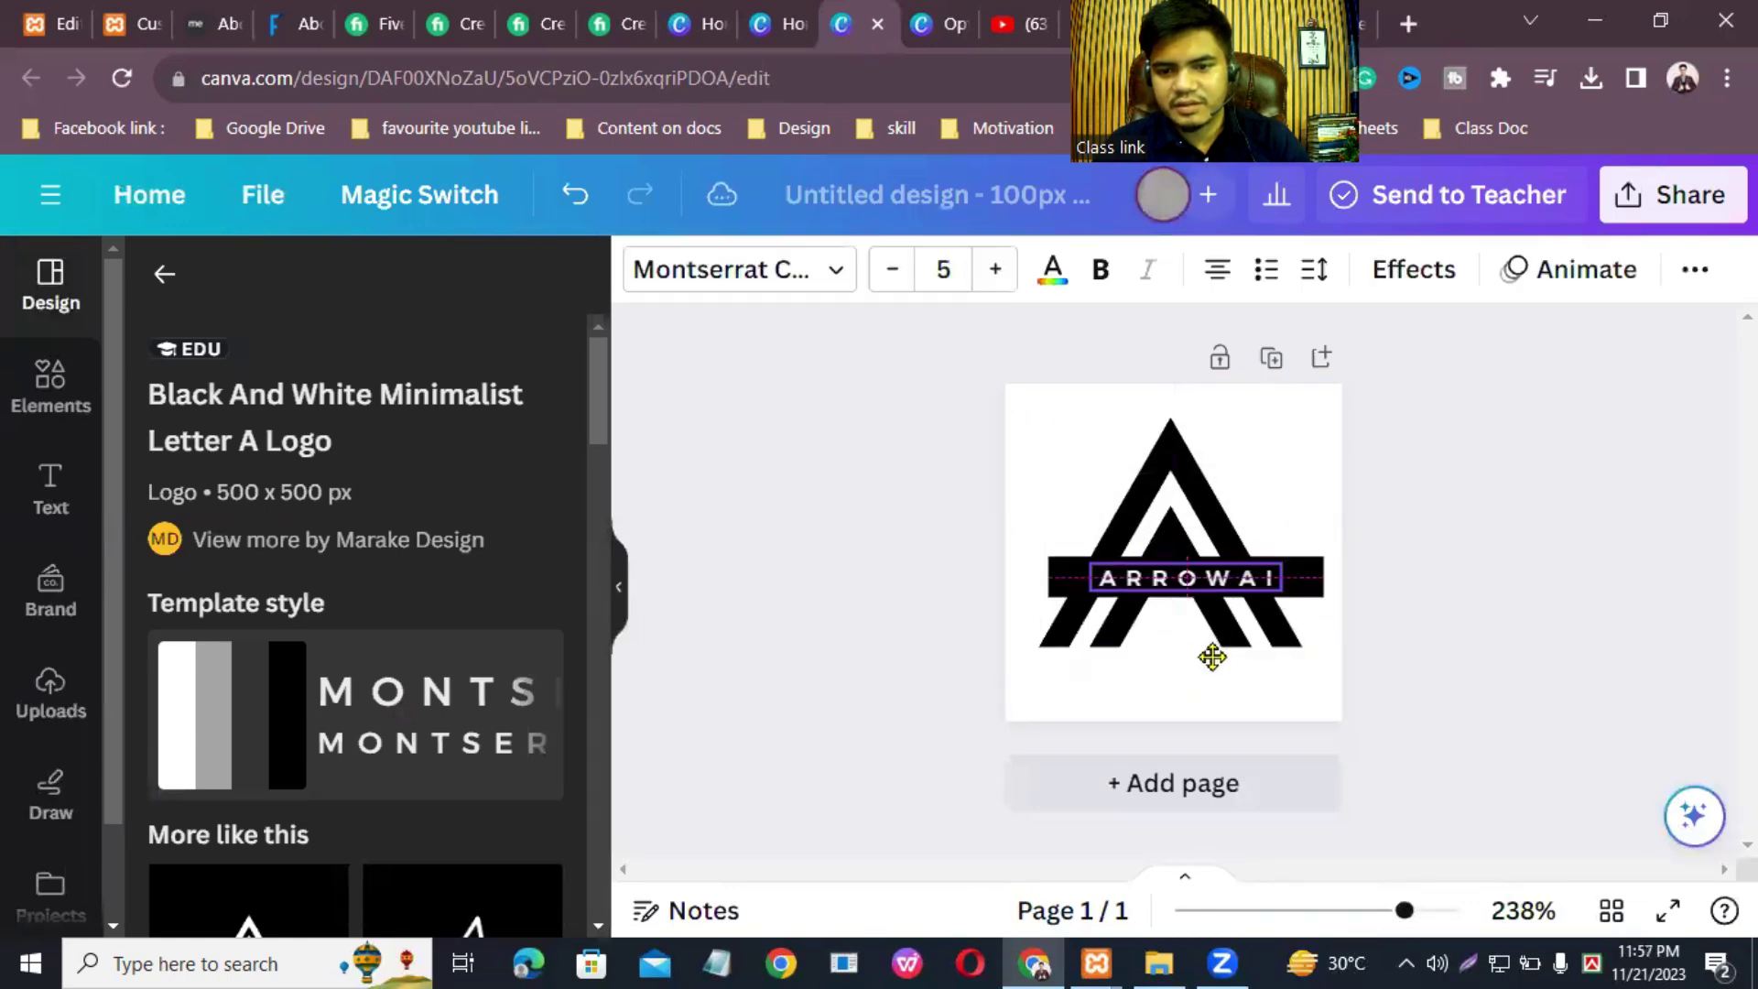
{"action": "double_click", "coordinate": [1188, 575]}
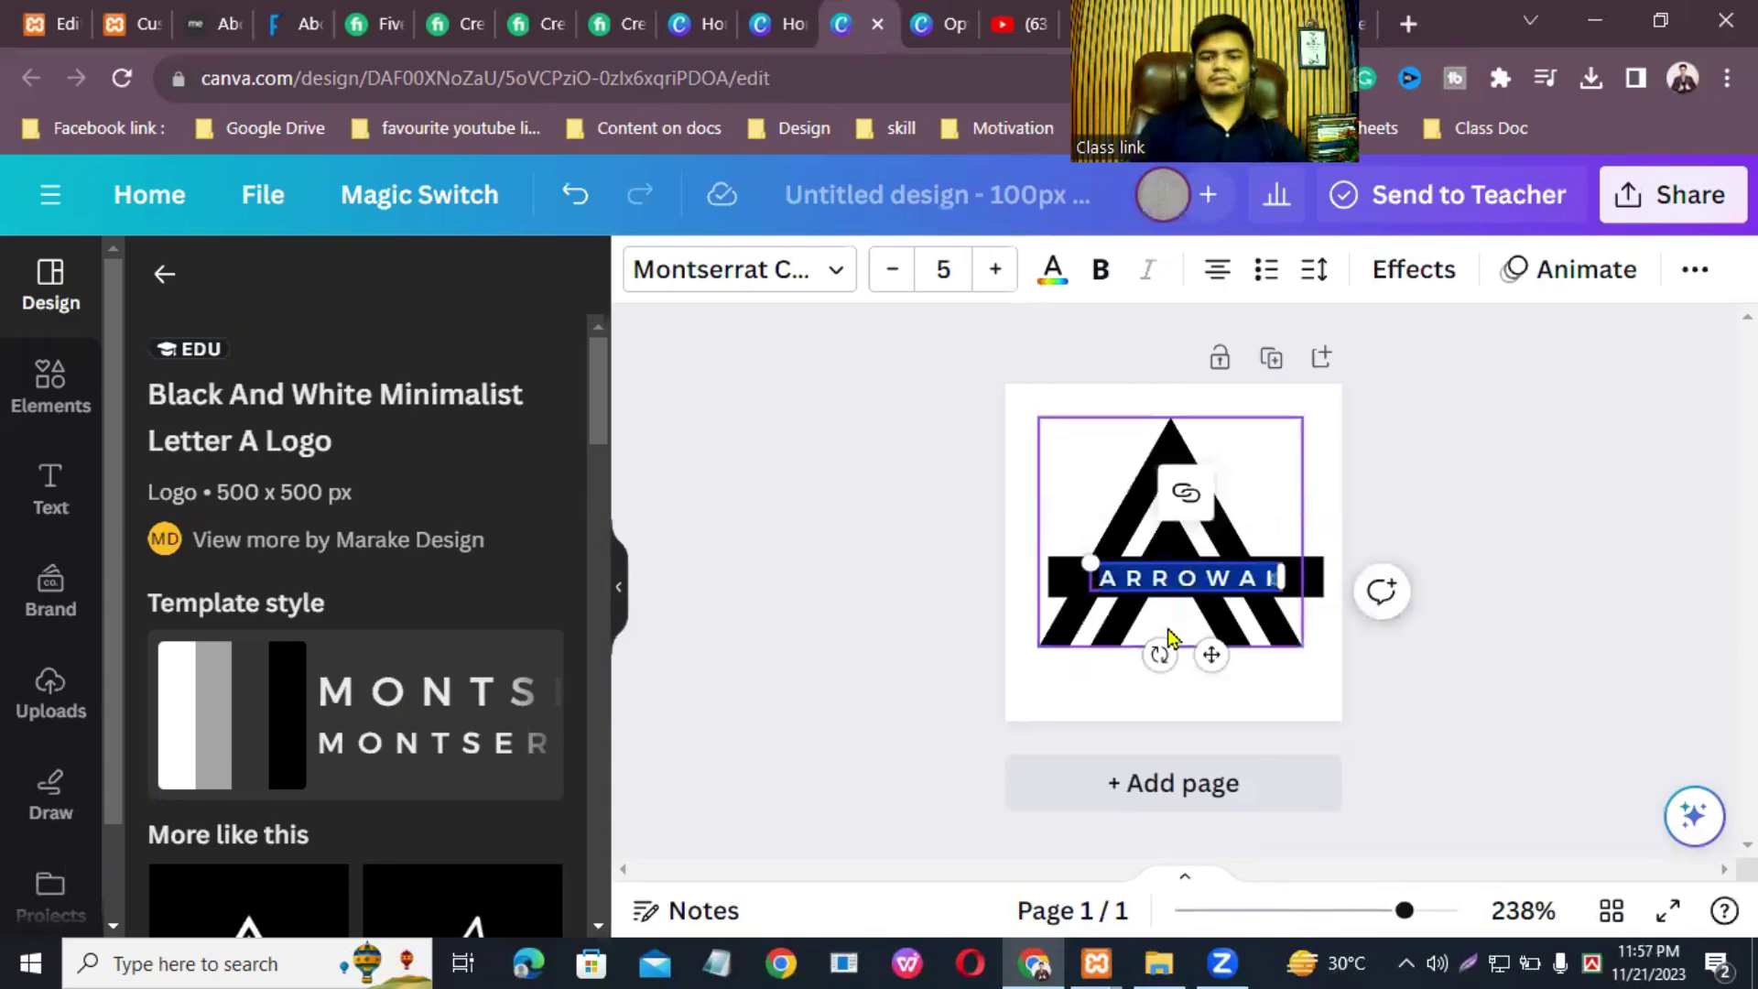
{"action": "type", "text": "ABDULLA"}
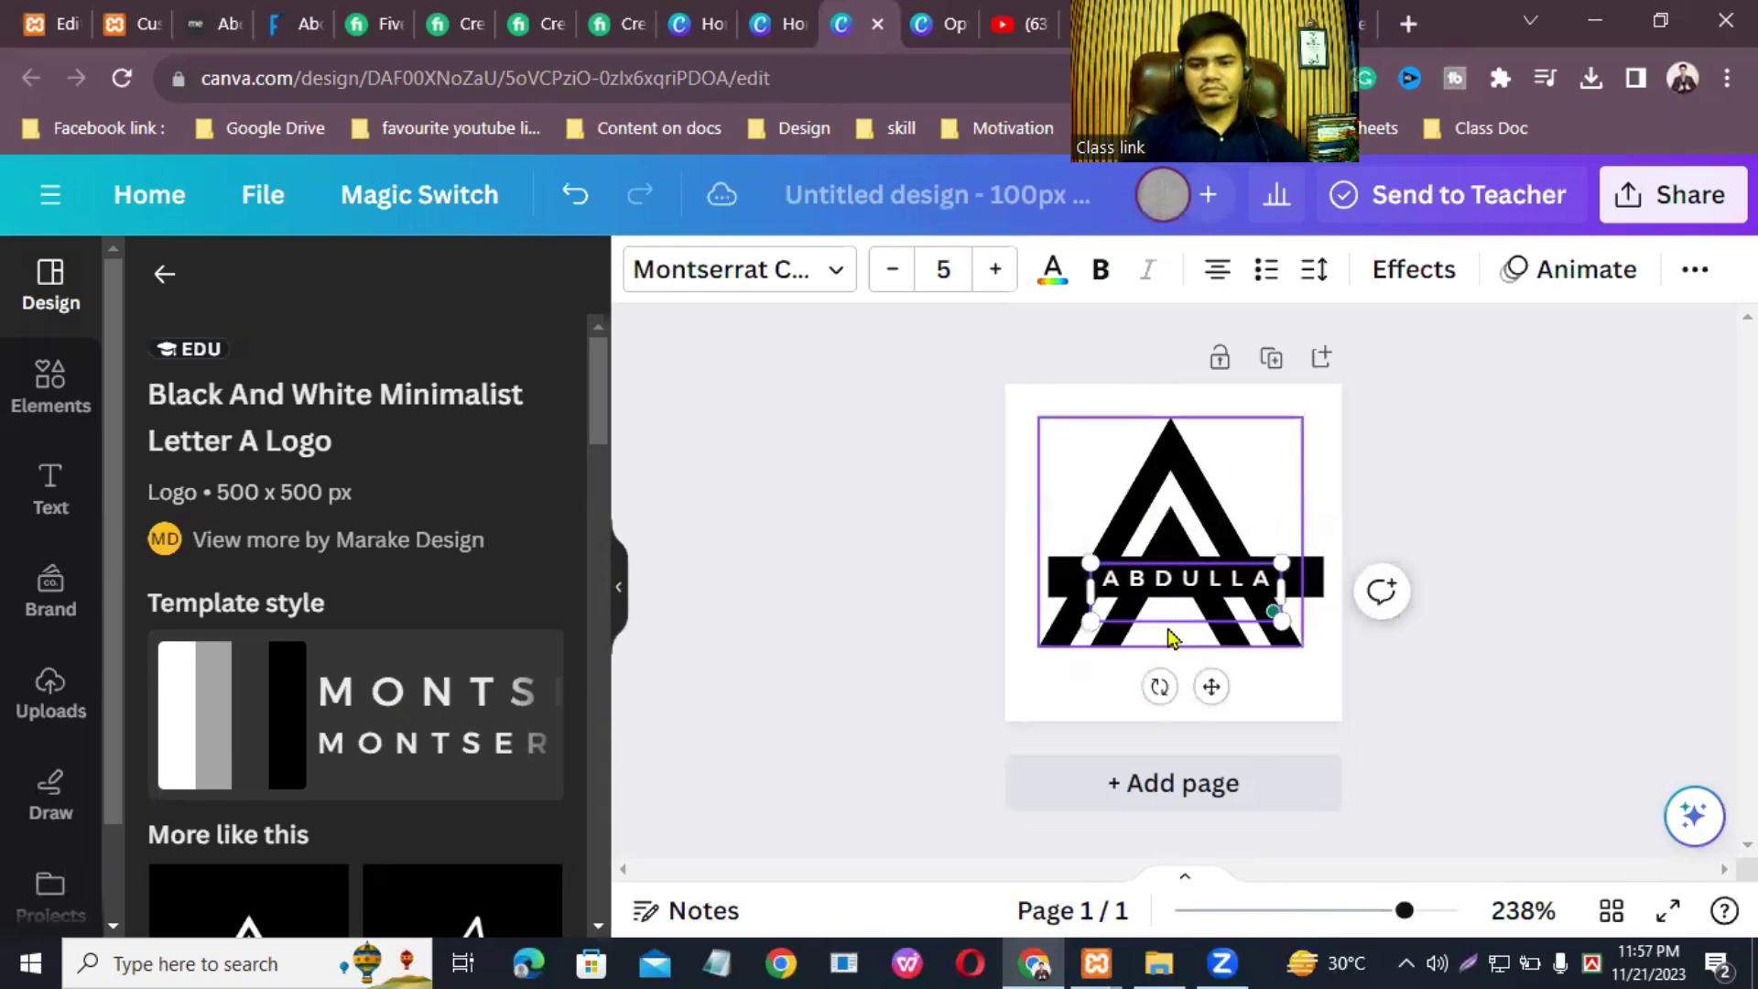
{"action": "left_click_drag", "start_coordinate": [1282, 593], "coordinate": [1303, 593]}
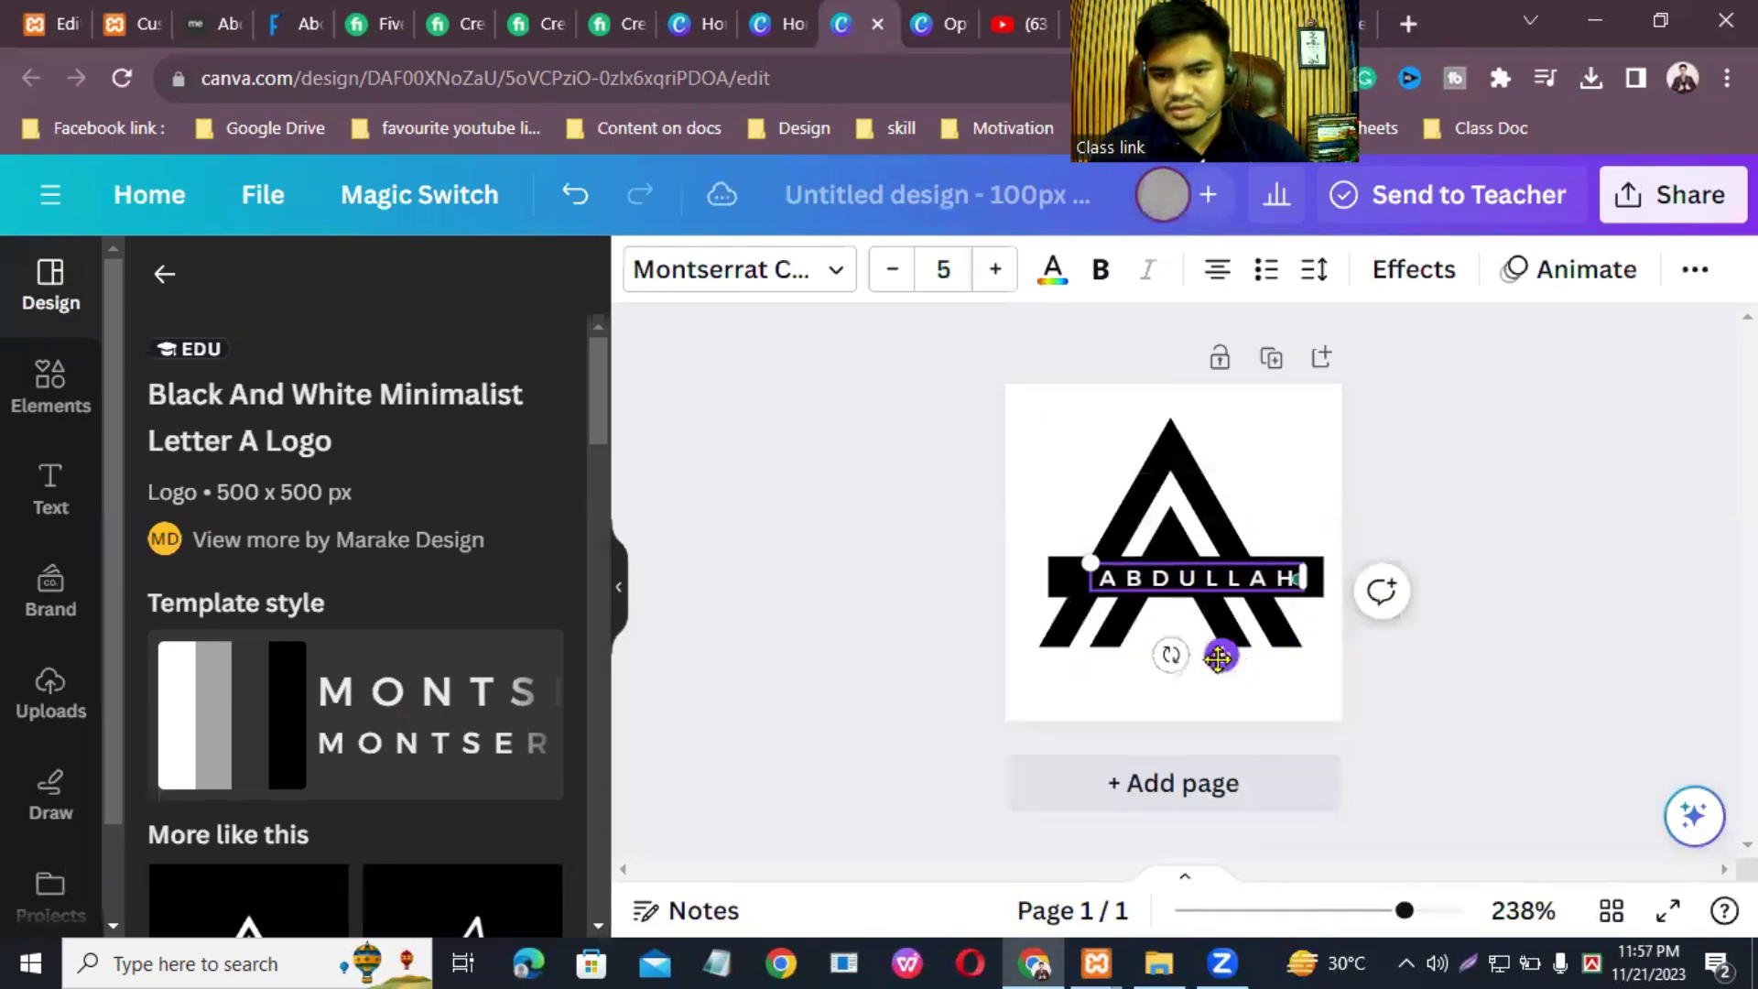
{"action": "left_click_drag", "start_coordinate": [1218, 656], "coordinate": [1217, 656]}
{"action": "left_click", "coordinate": [1312, 449]}
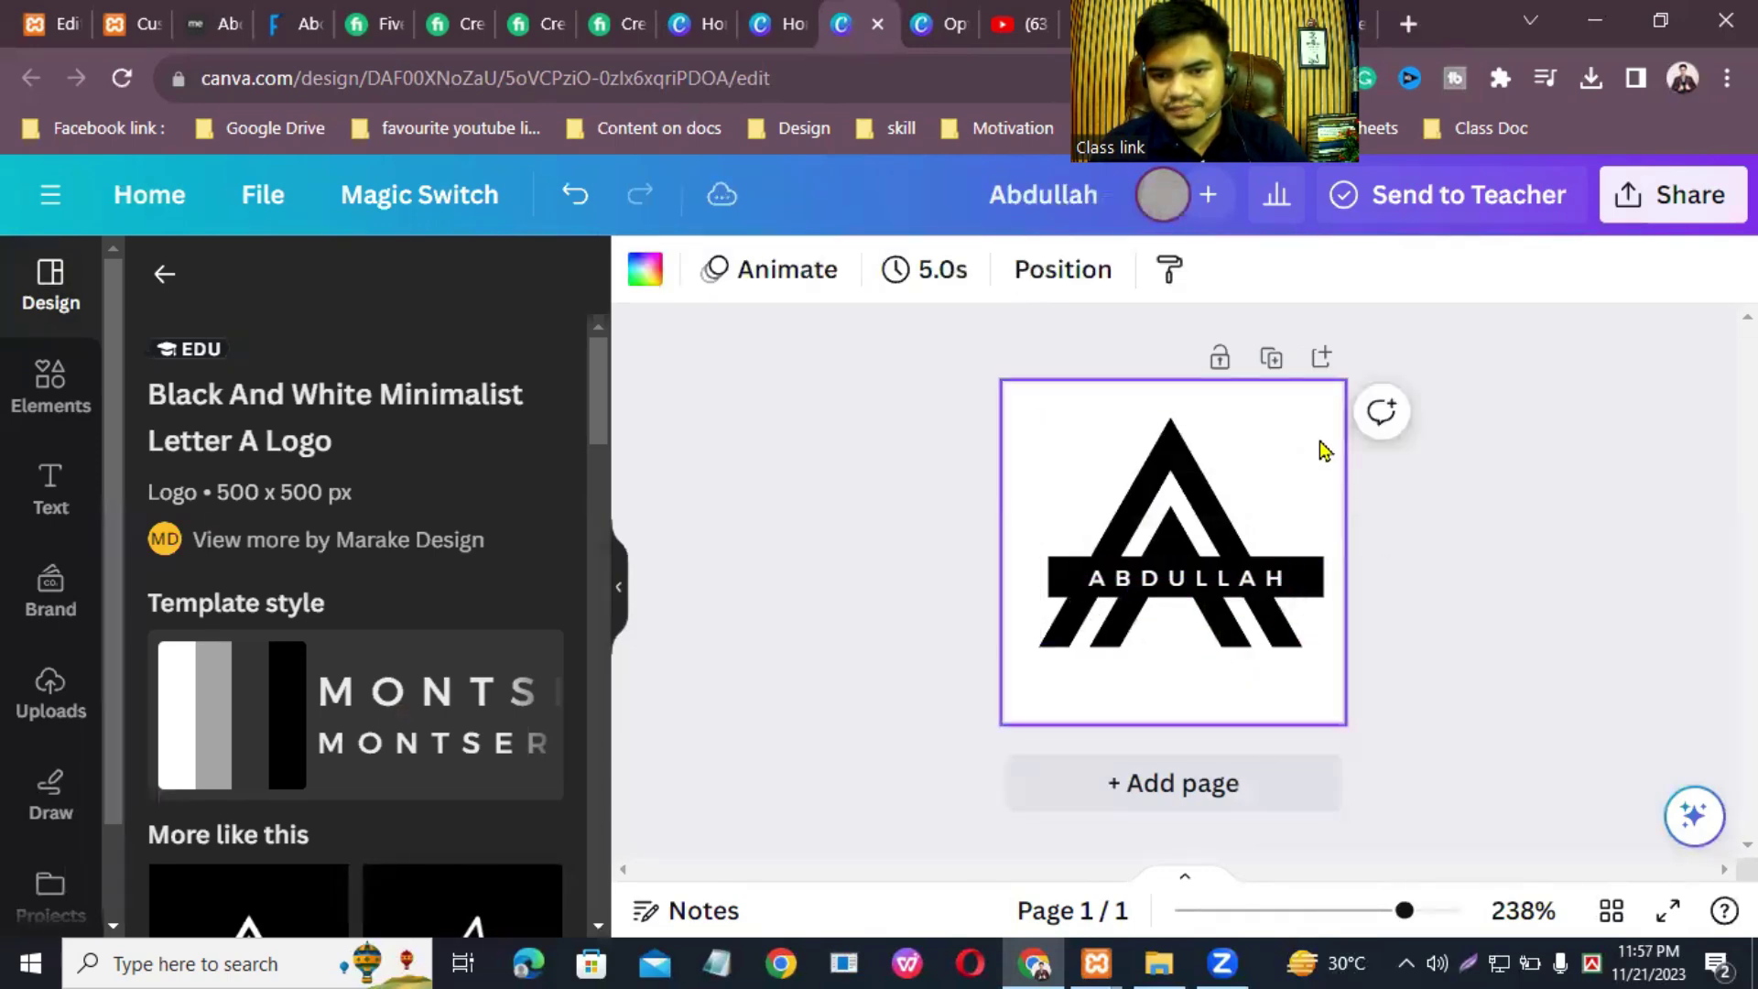
Step: Download the logo as a 100 × 100 PNG named Abdullah and return to Elementor
{"action": "left_click", "coordinate": [1689, 192]}
{"action": "scroll", "coordinate": [1492, 641], "scroll_direction": "down", "scroll_amount": 4}
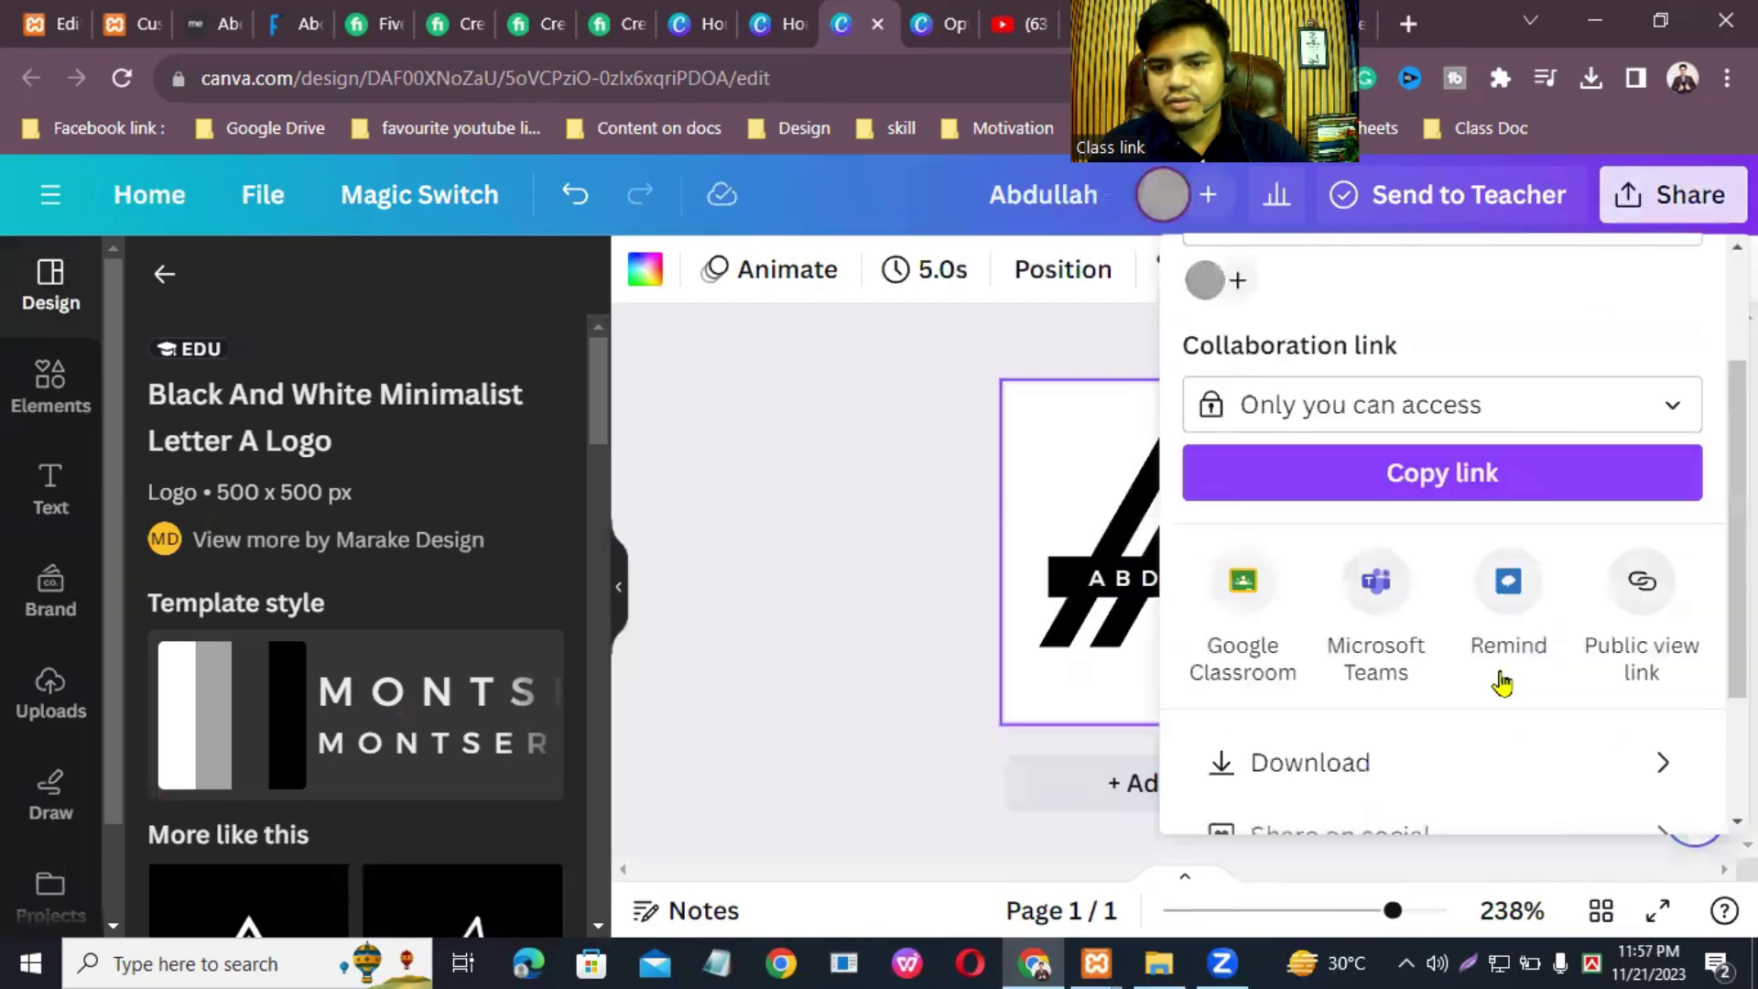
{"action": "left_click", "coordinate": [1433, 566]}
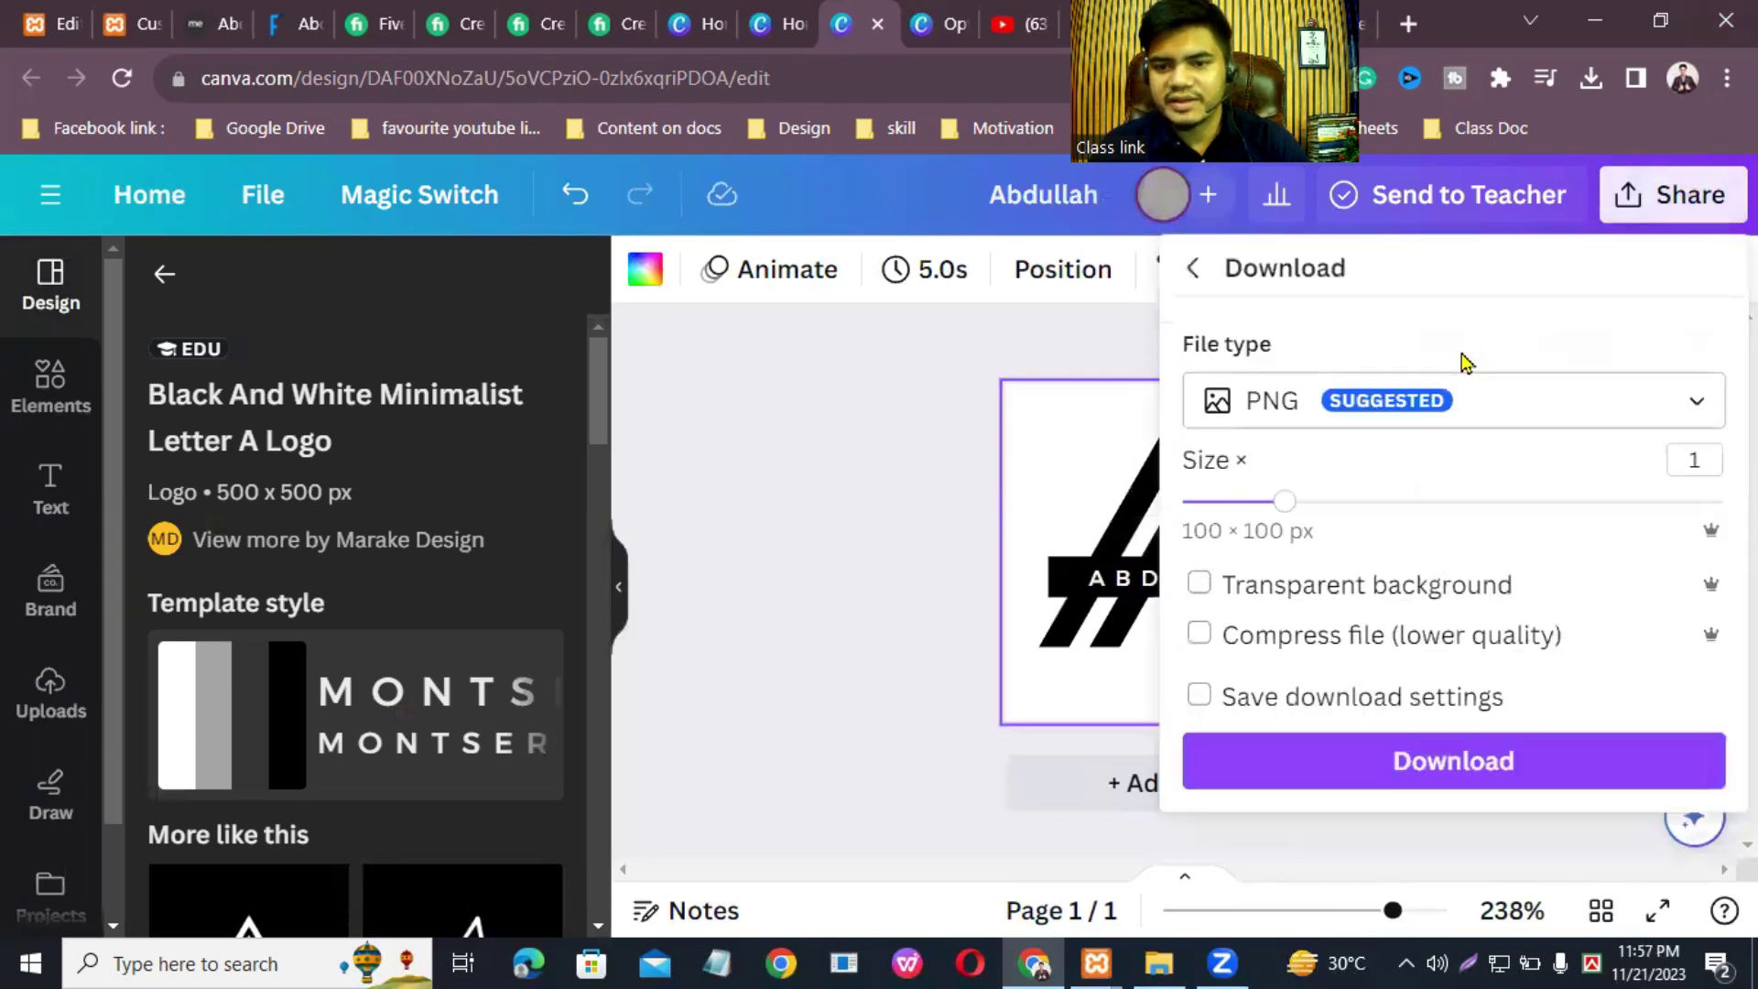
{"action": "left_click", "coordinate": [1444, 758]}
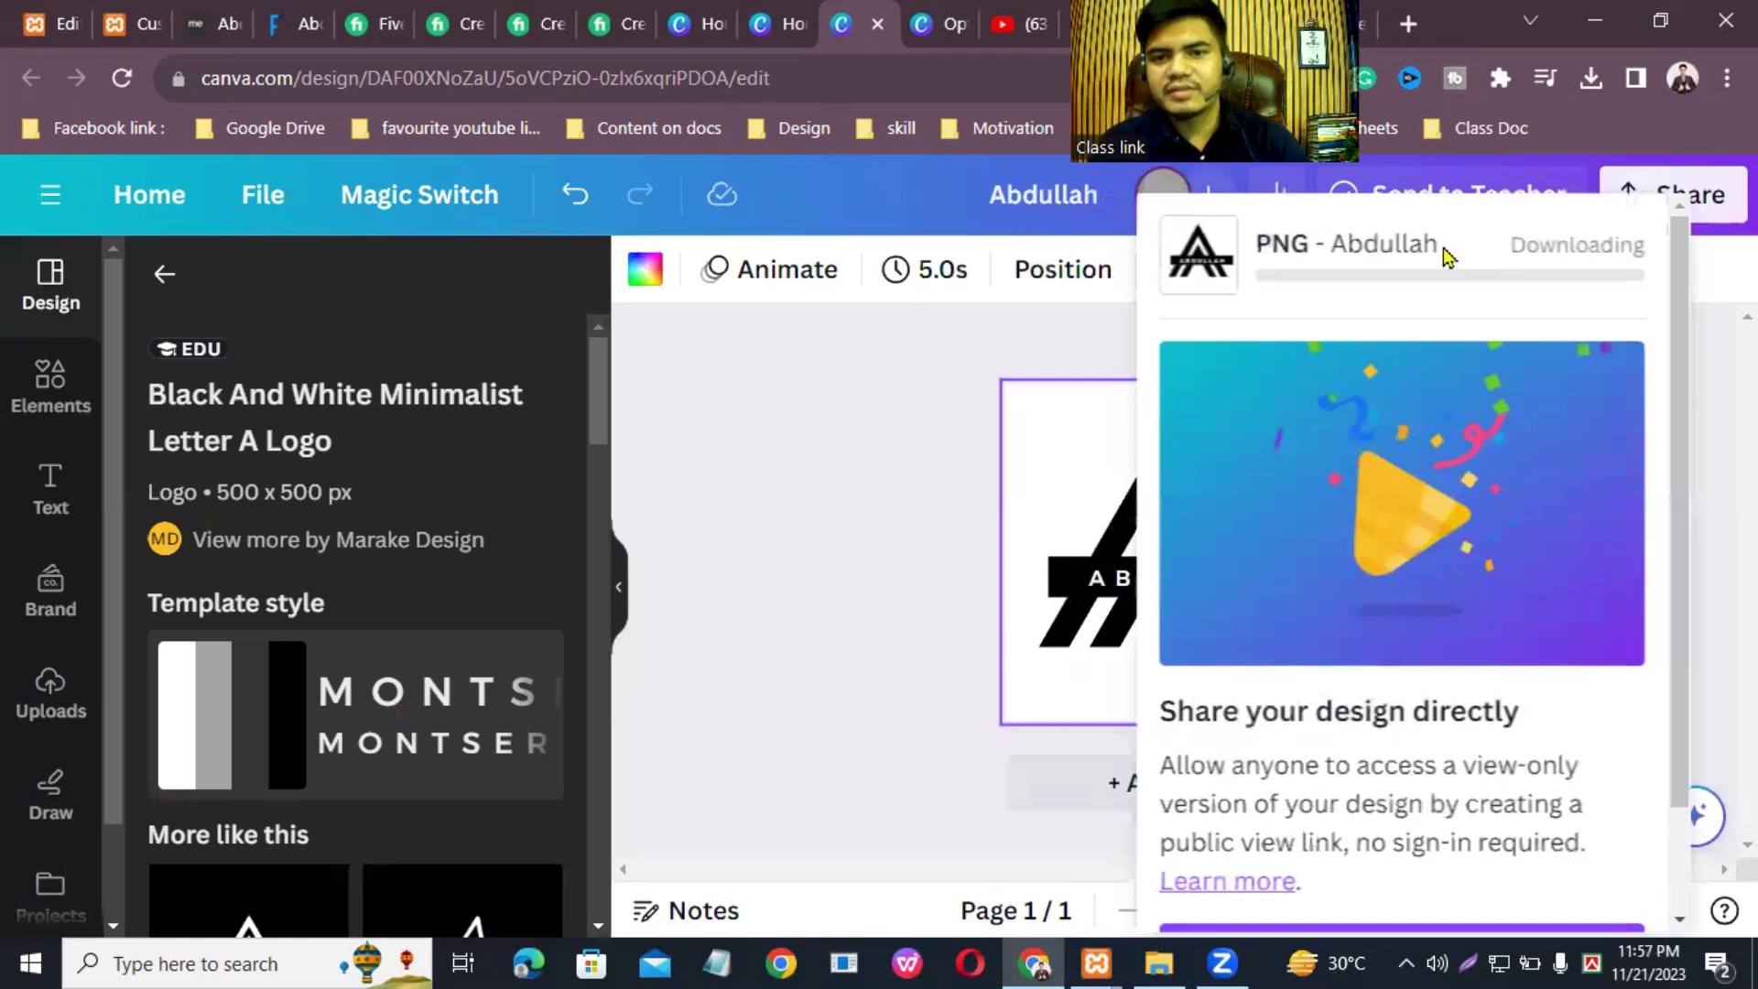
{"action": "left_click", "coordinate": [1590, 78]}
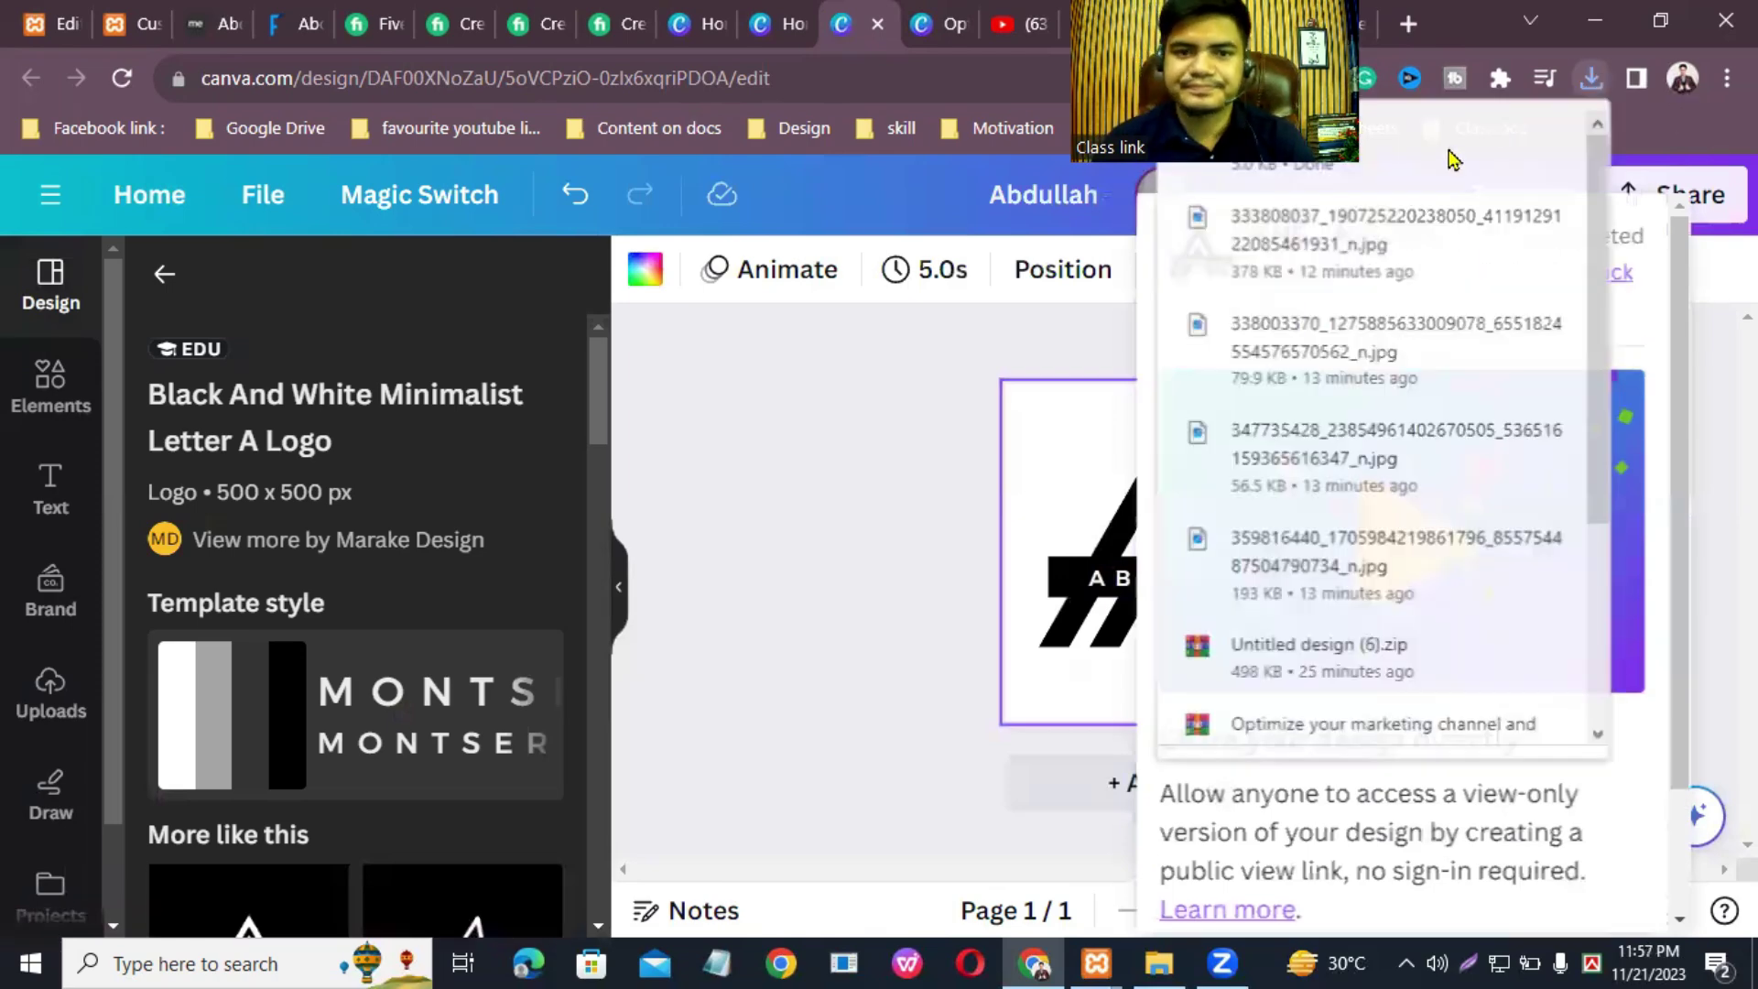
{"action": "left_click", "coordinate": [39, 13]}
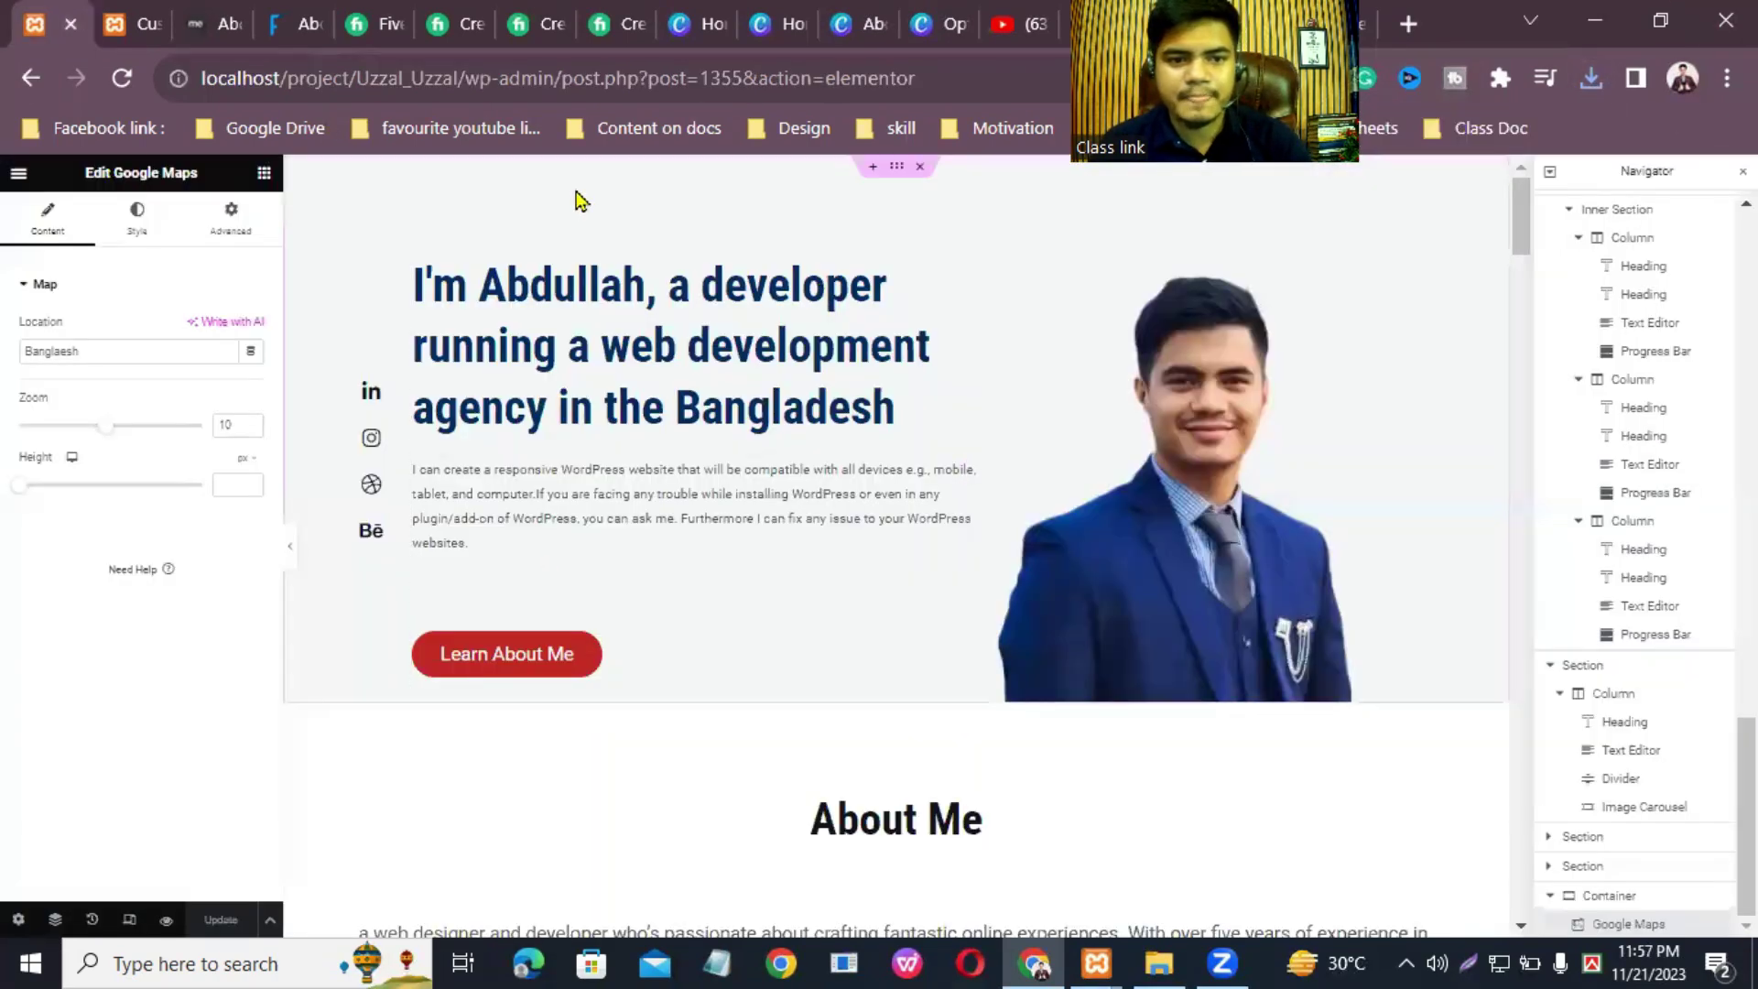
Step: Return to the Customizer and reopen the picker for the transparent header logo
{"action": "left_click", "coordinate": [131, 24]}
{"action": "left_click", "coordinate": [41, 20]}
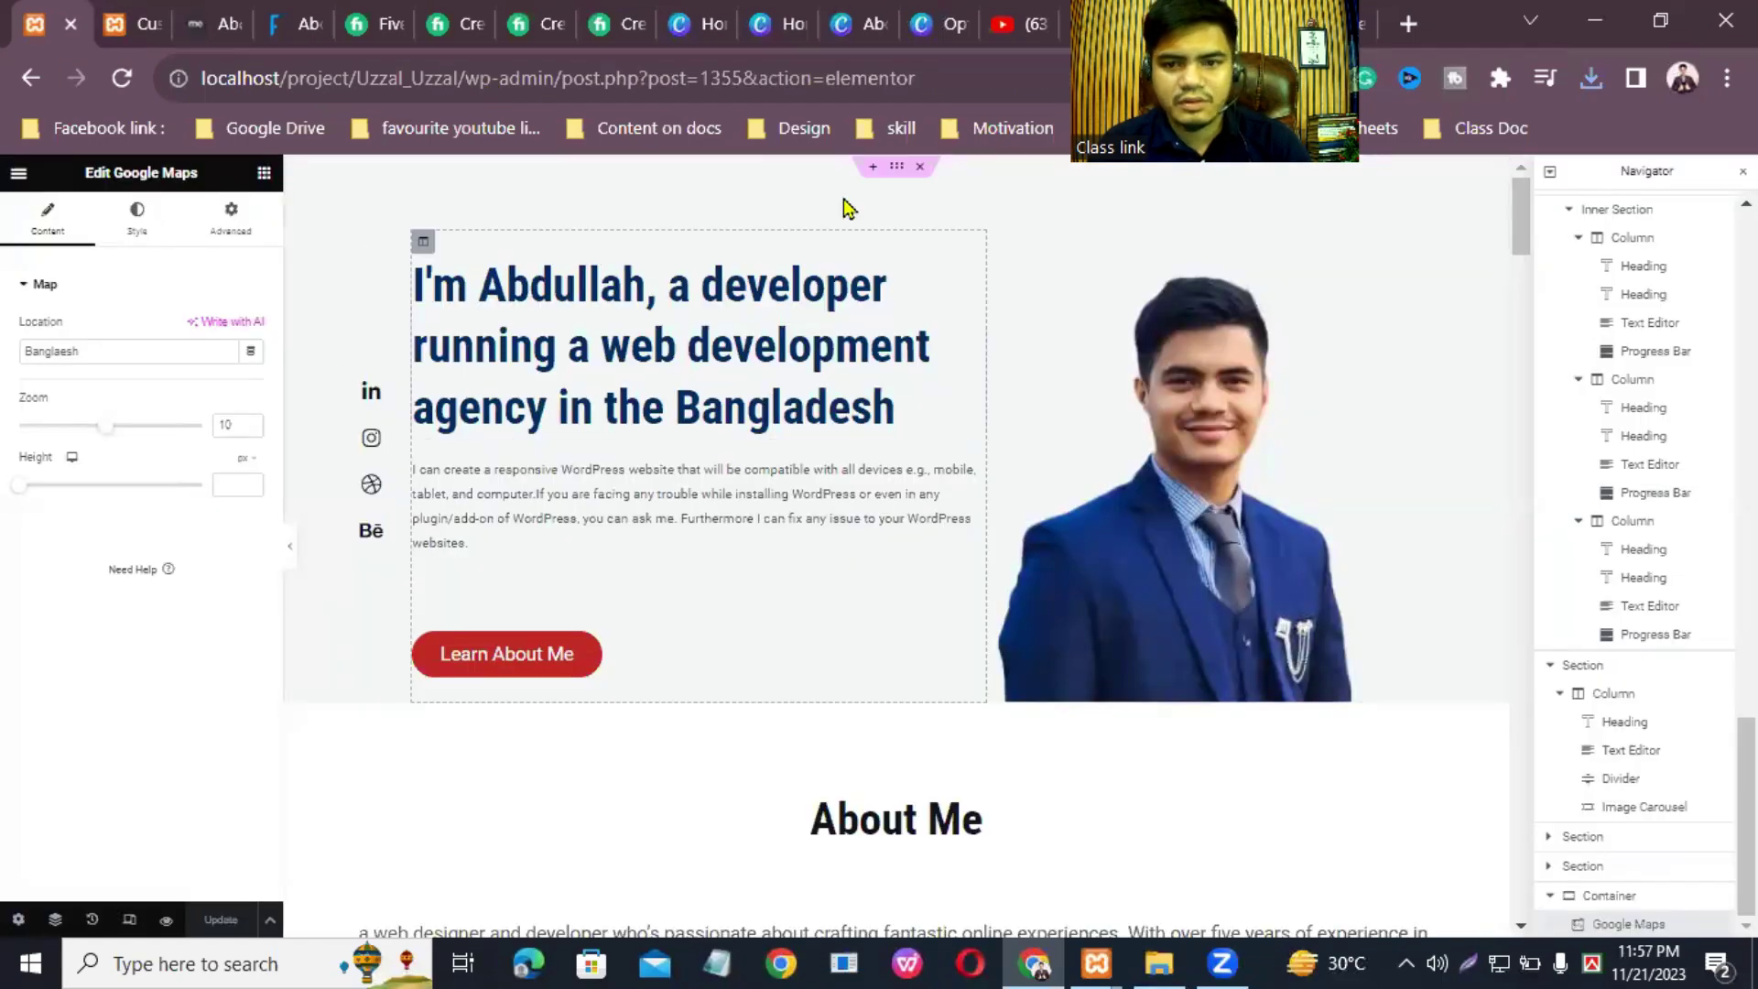
{"action": "key", "text": "ctrl+Tab"}
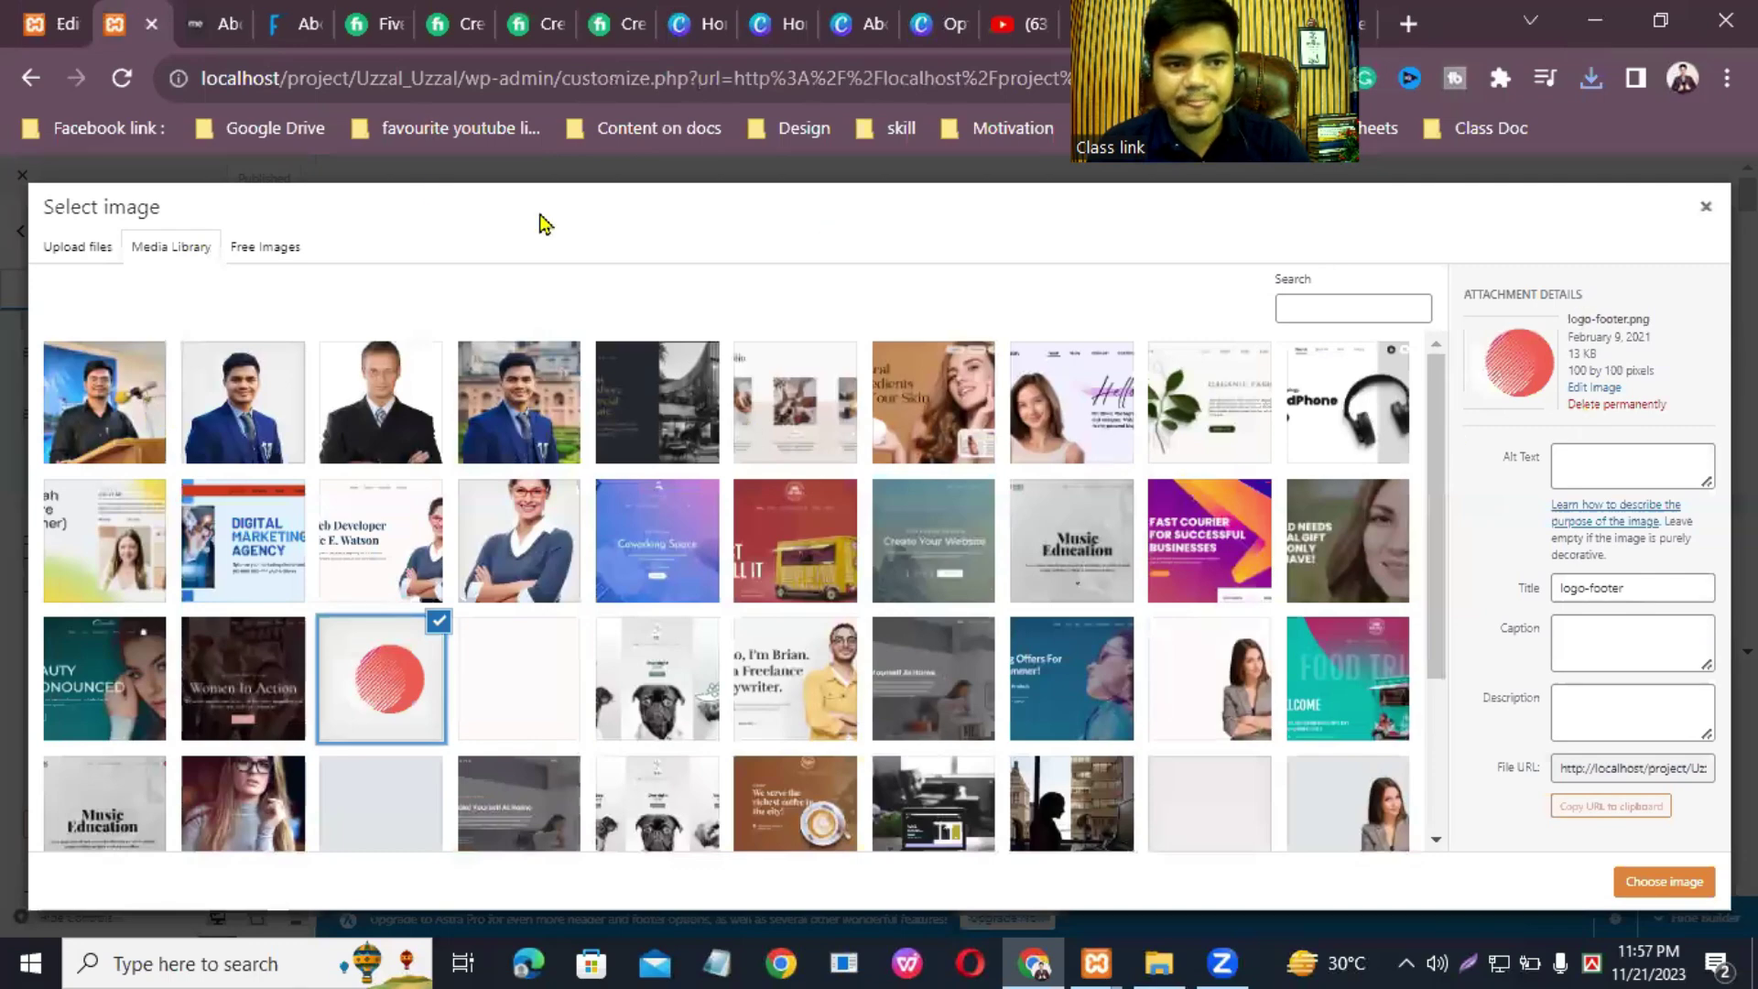
{"action": "left_click", "coordinate": [1692, 208]}
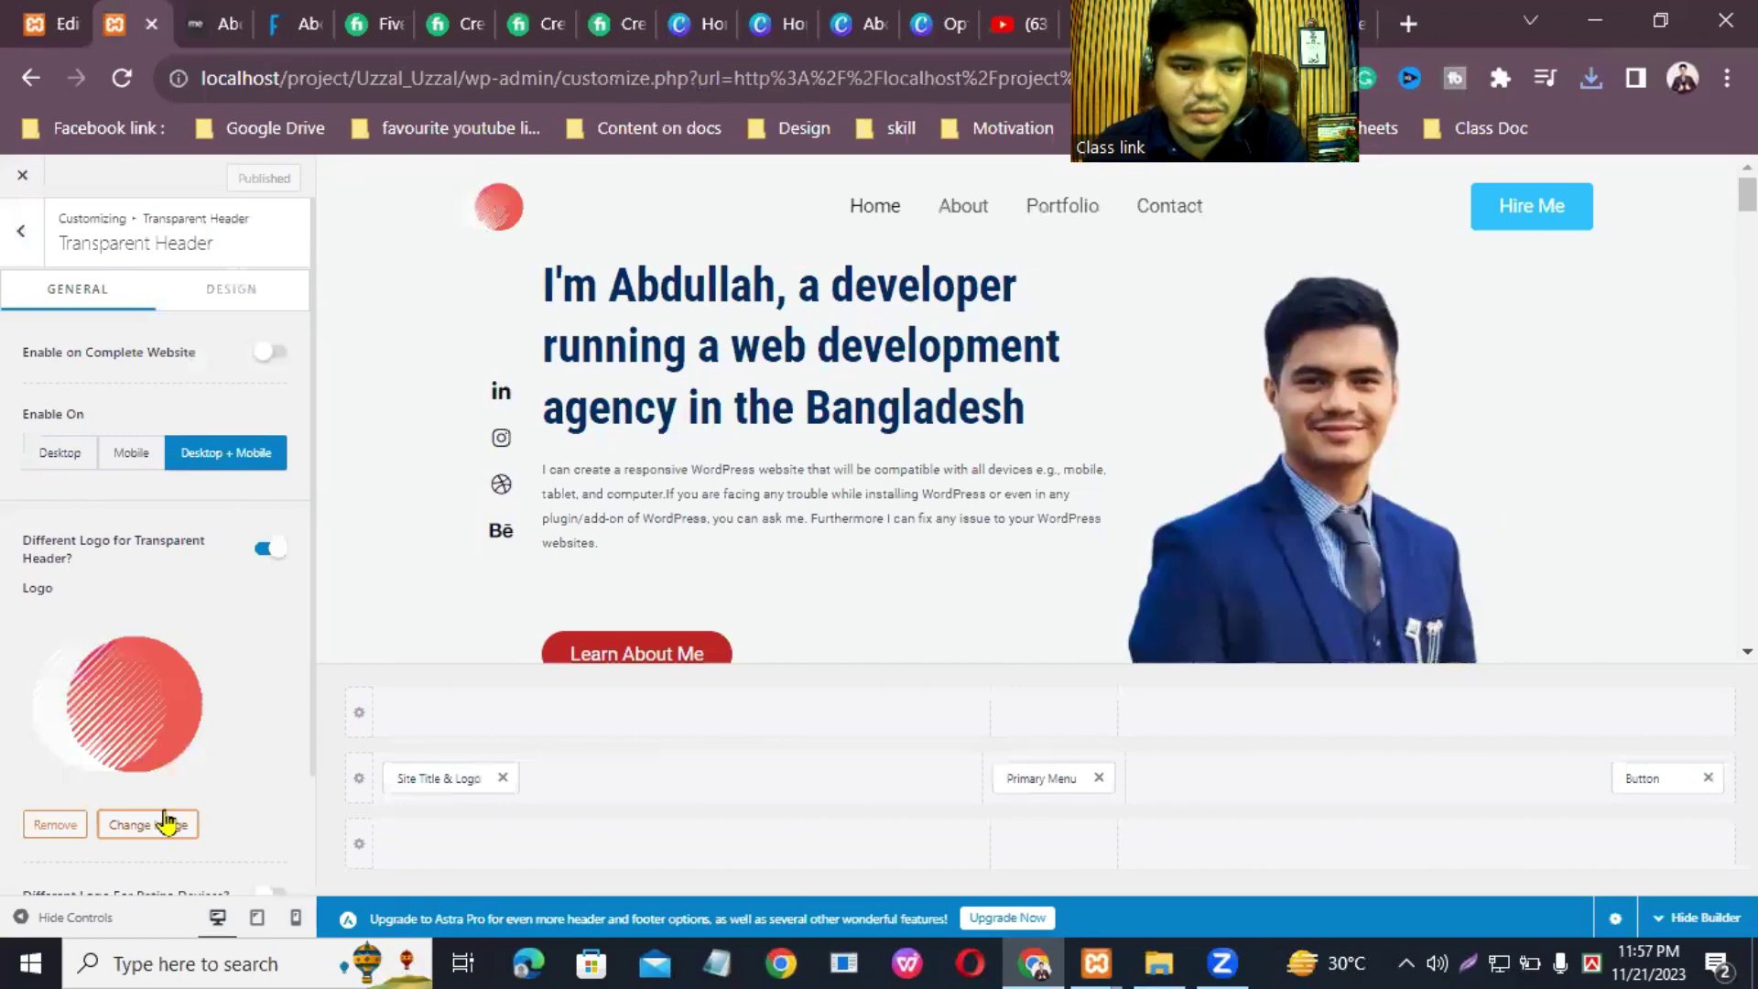
{"action": "left_click", "coordinate": [166, 822]}
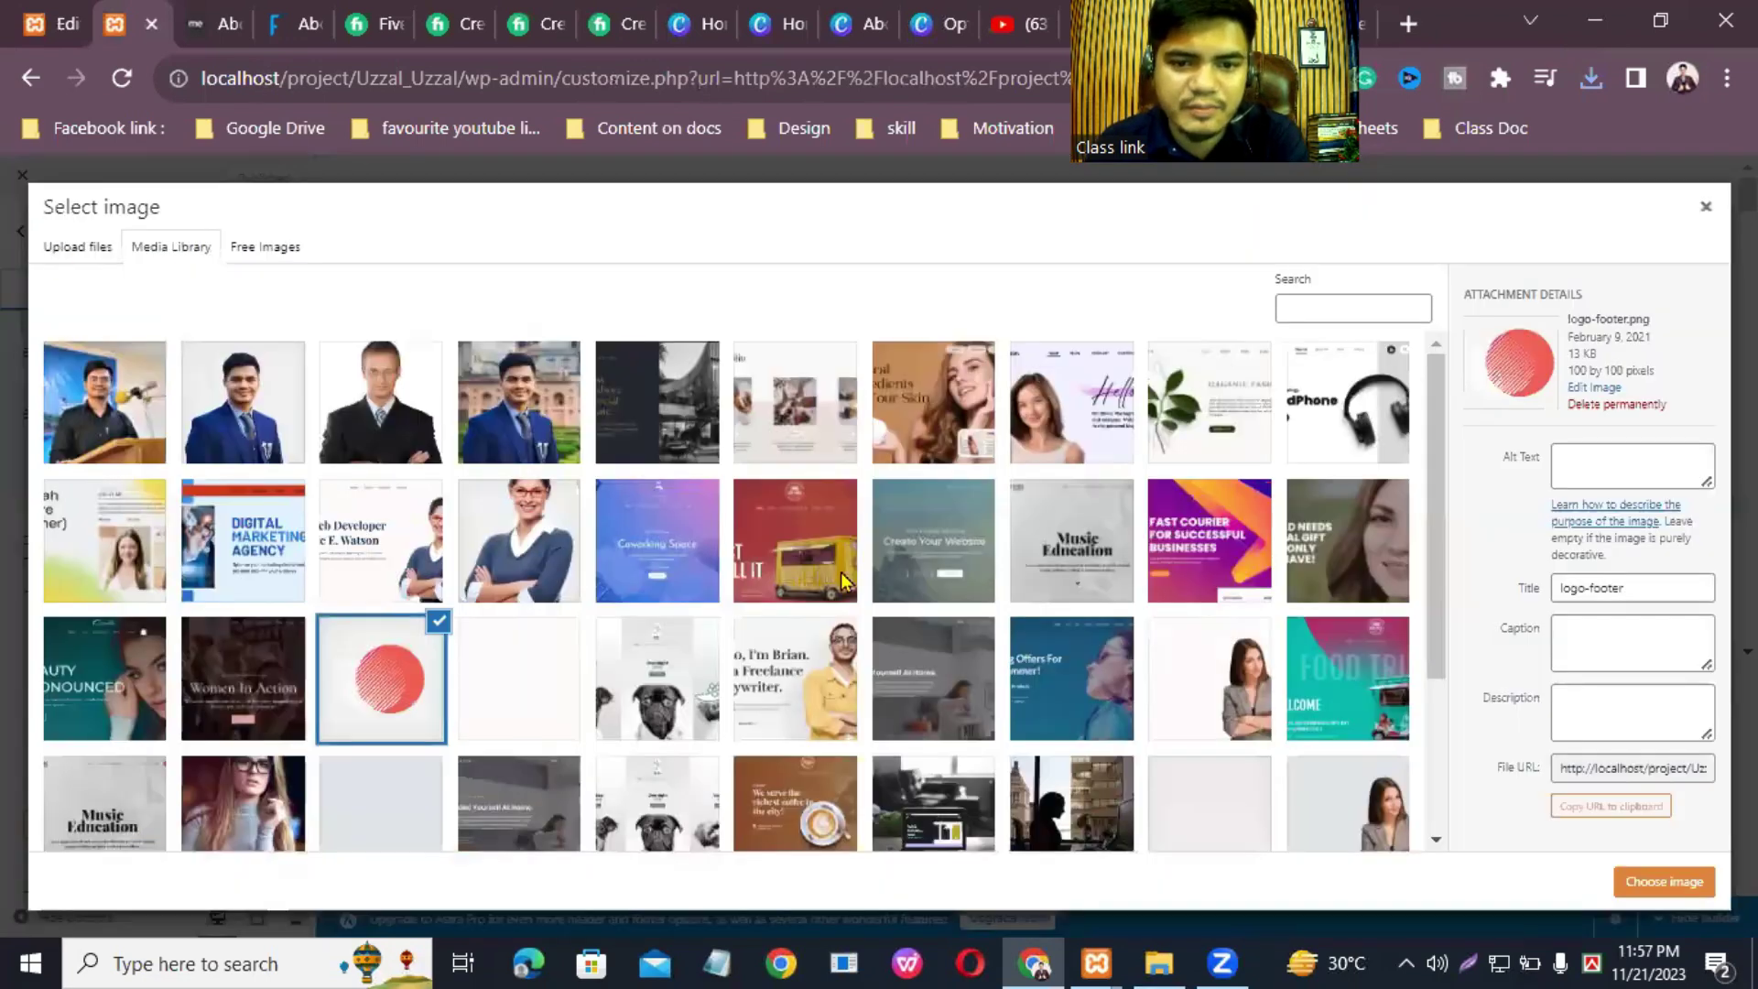
Step: Upload the 100 × 100 Abdullah.png logo from the computer into the media library
{"action": "left_click", "coordinate": [60, 259]}
{"action": "left_click", "coordinate": [870, 550]}
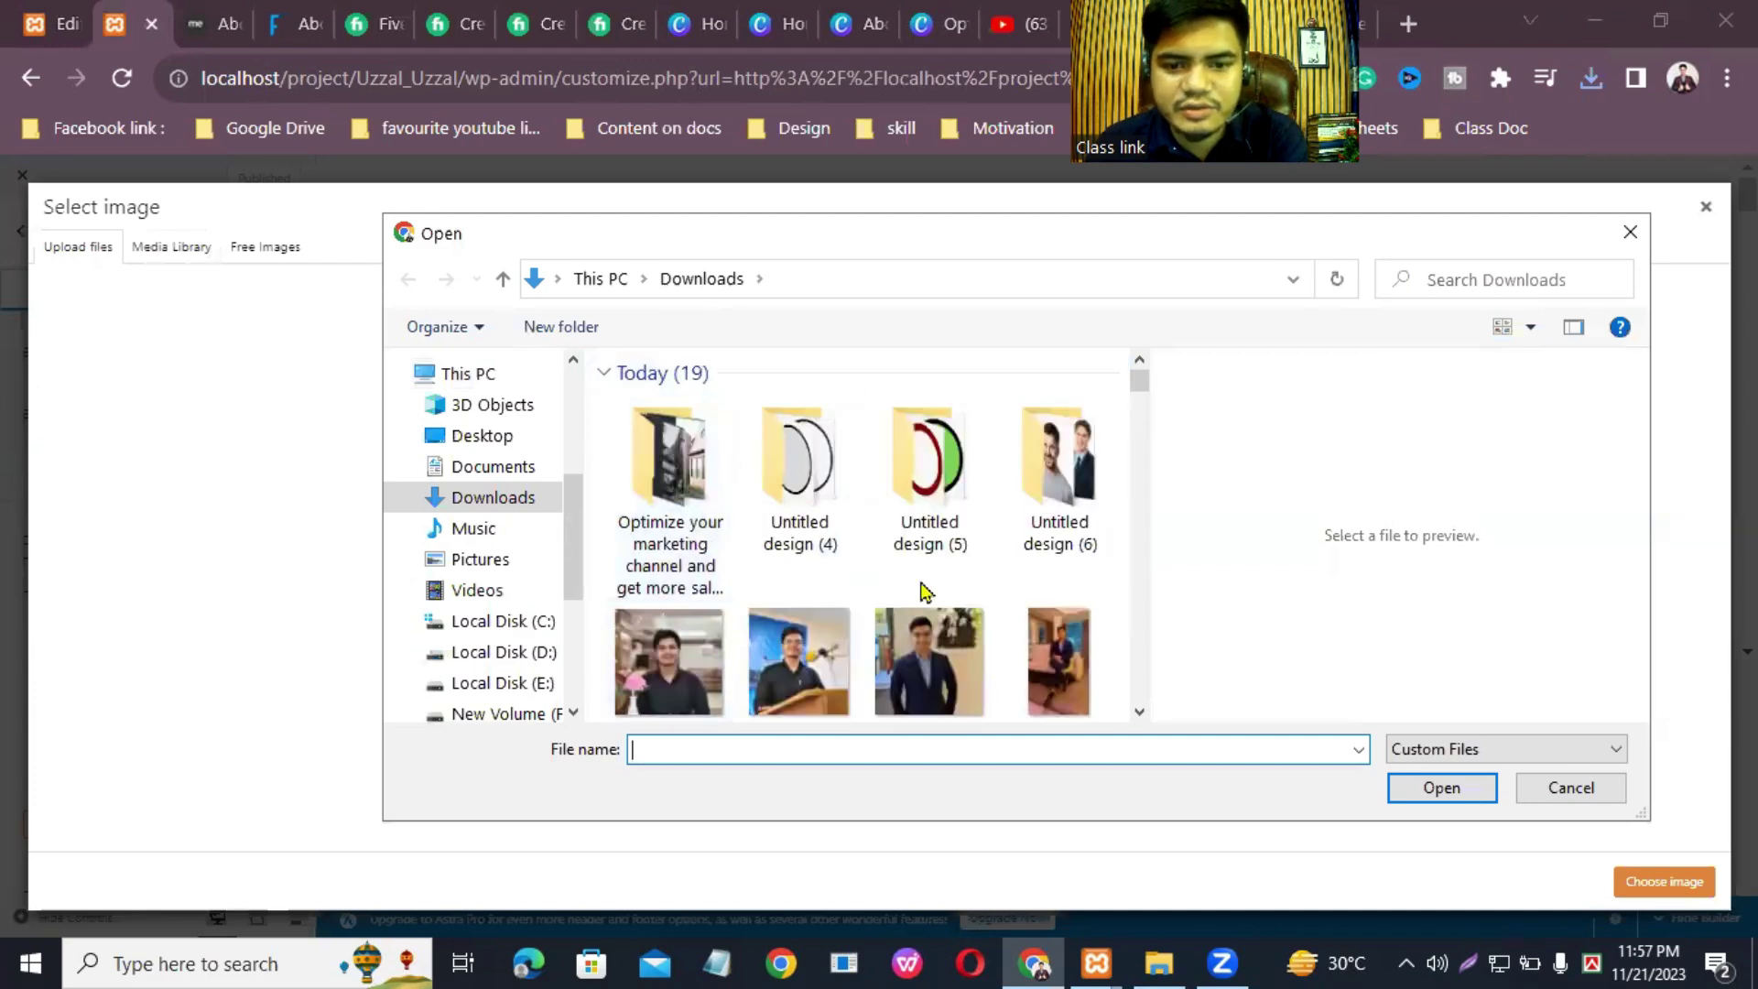
{"action": "scroll", "coordinate": [923, 591], "scroll_direction": "down", "scroll_amount": 1}
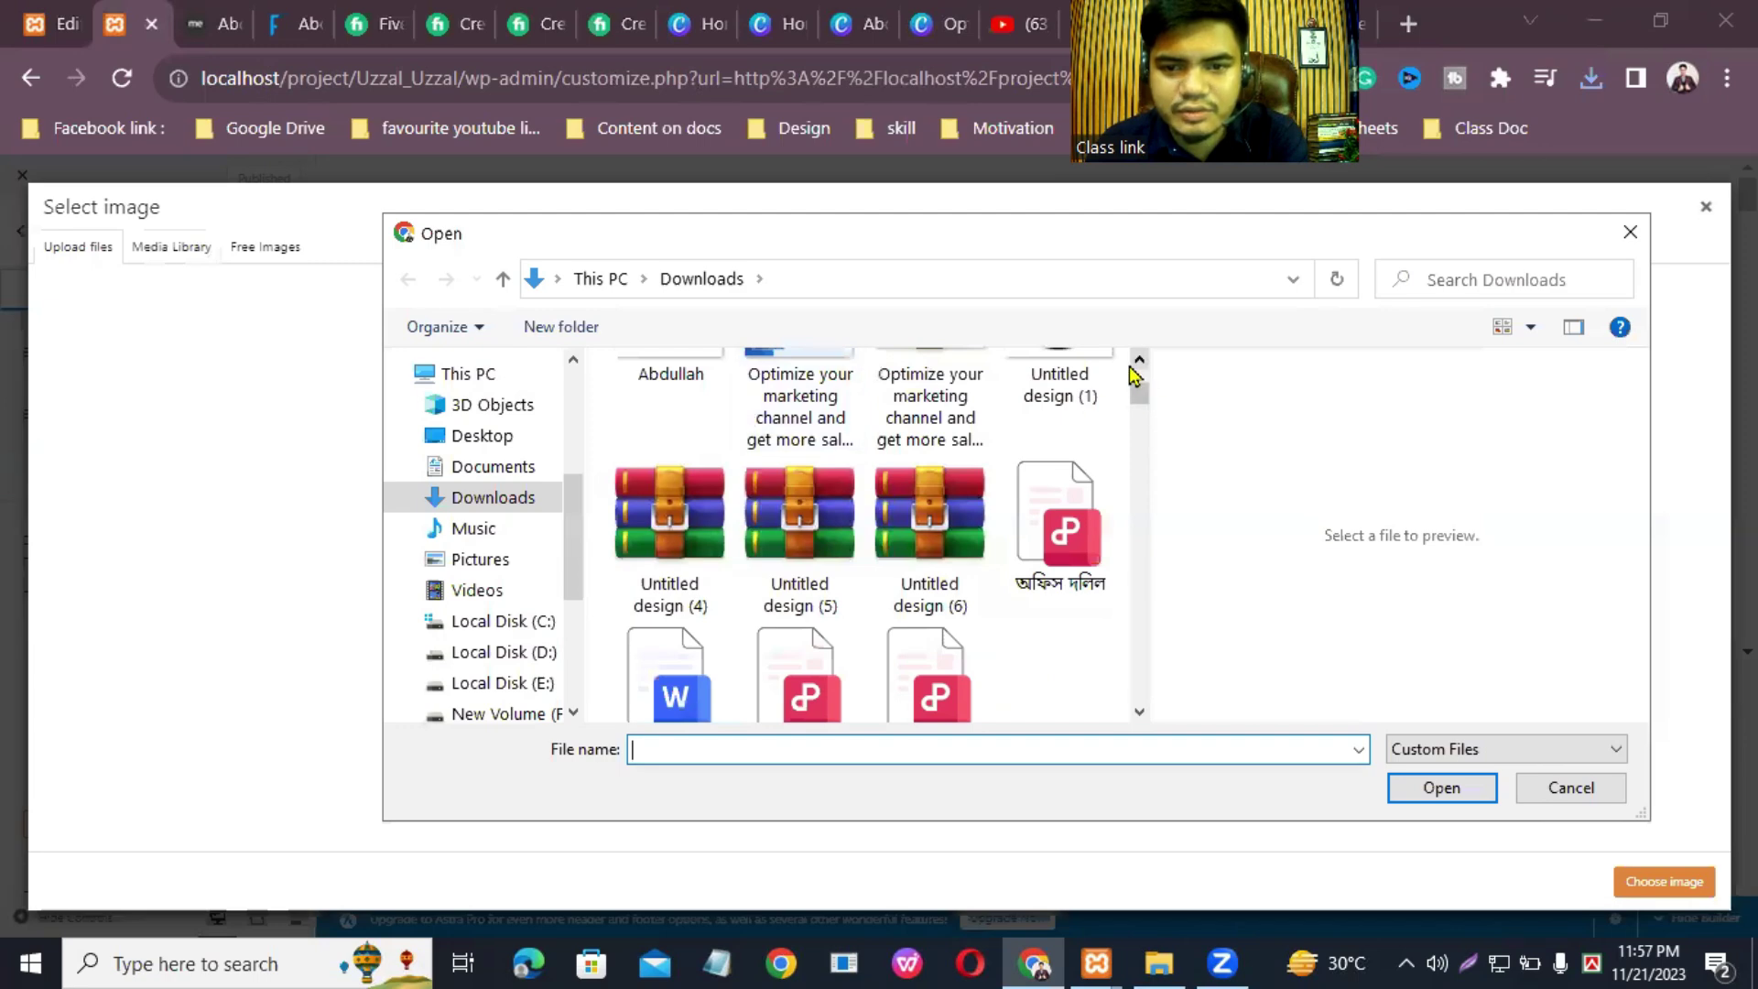
{"action": "scroll", "coordinate": [1132, 373], "scroll_direction": "up", "scroll_amount": 3}
{"action": "left_click", "coordinate": [669, 581]}
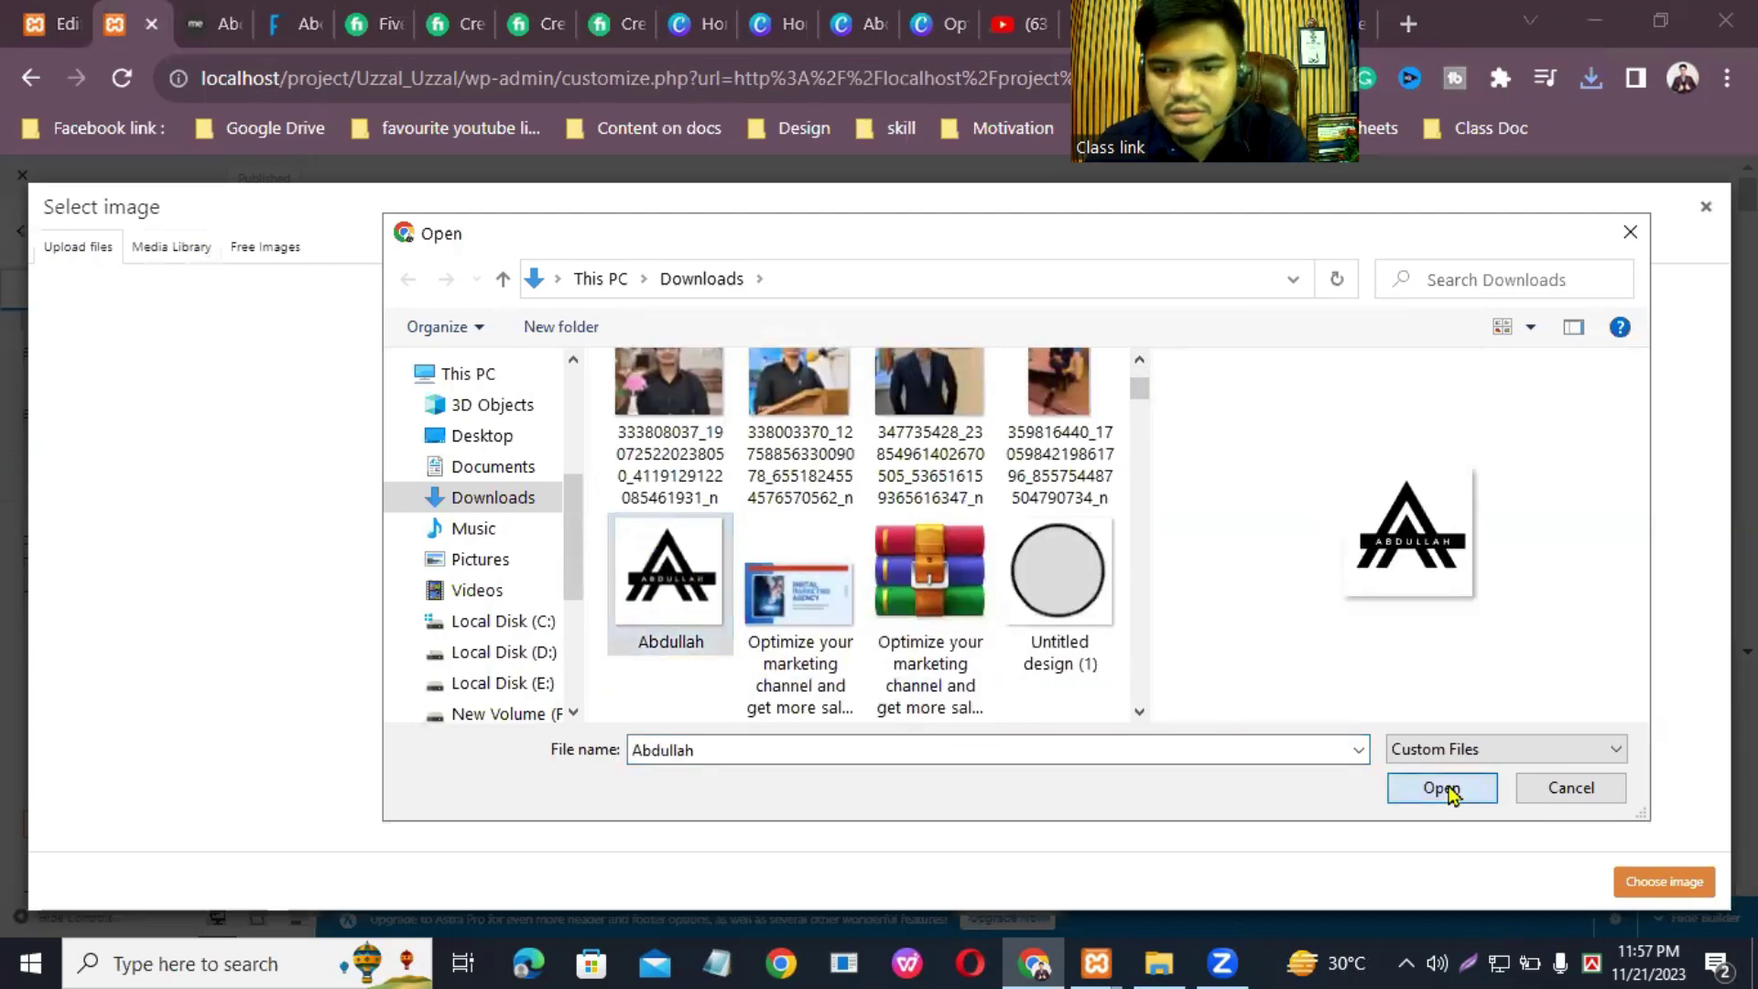
{"action": "left_click", "coordinate": [1443, 788]}
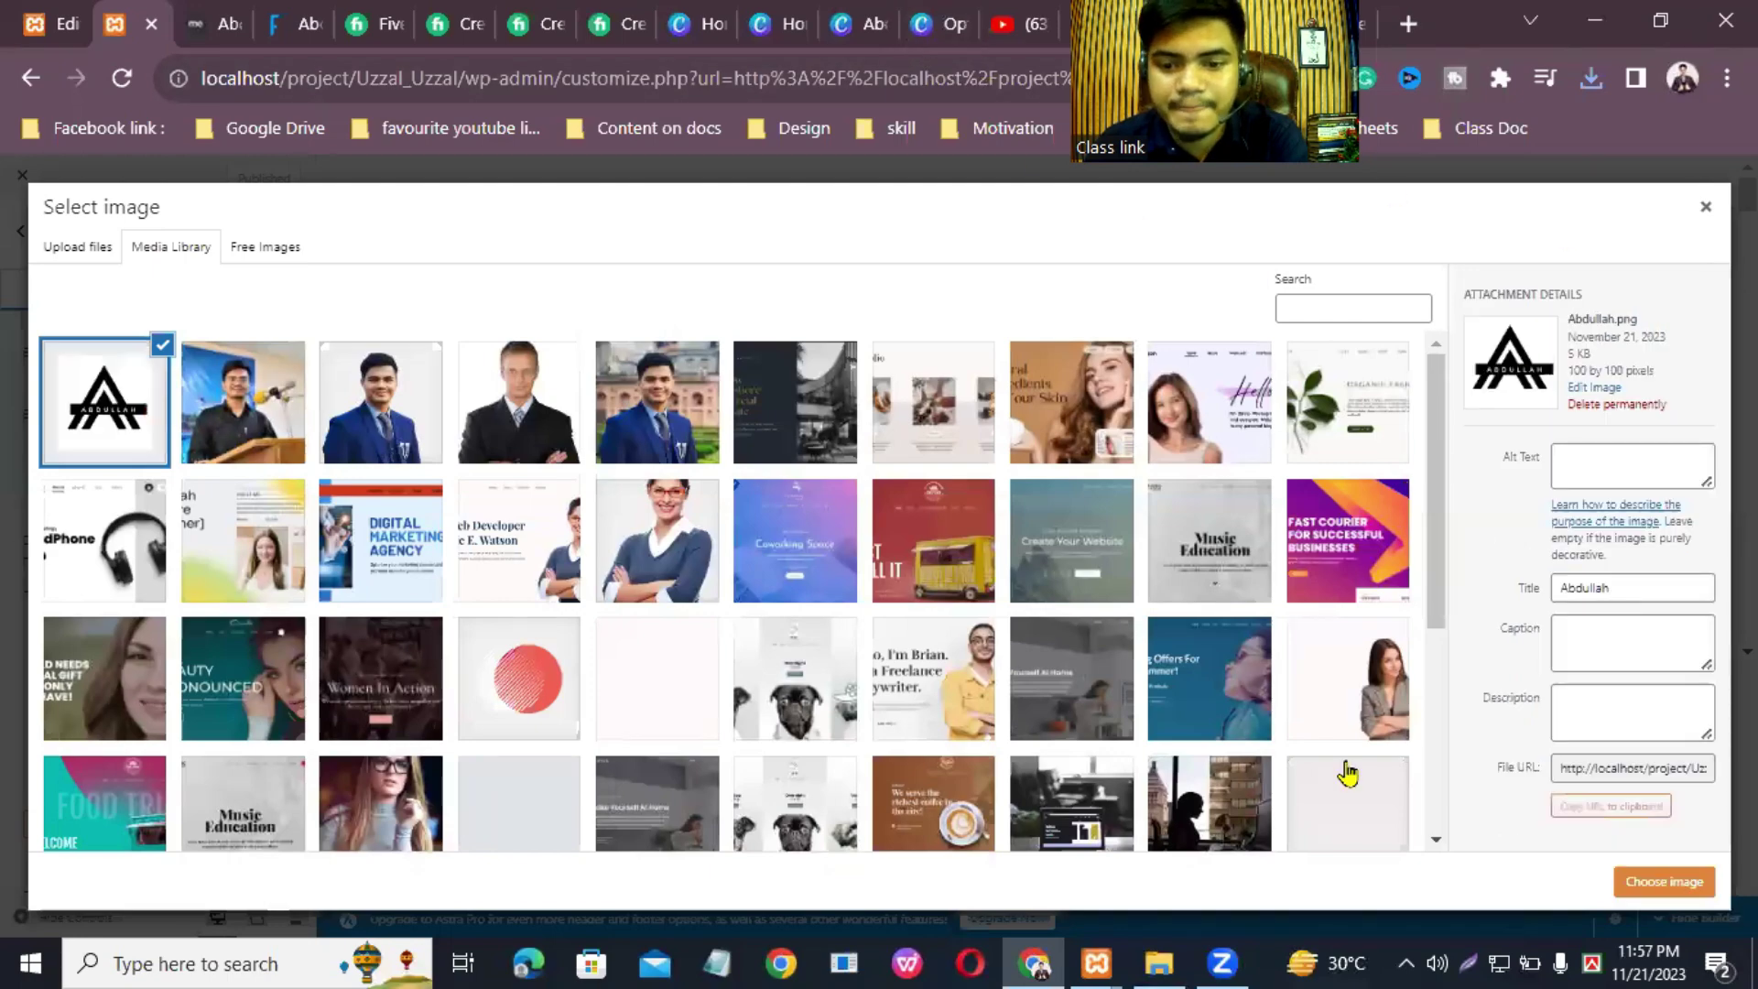
{"action": "left_click", "coordinate": [1158, 964]}
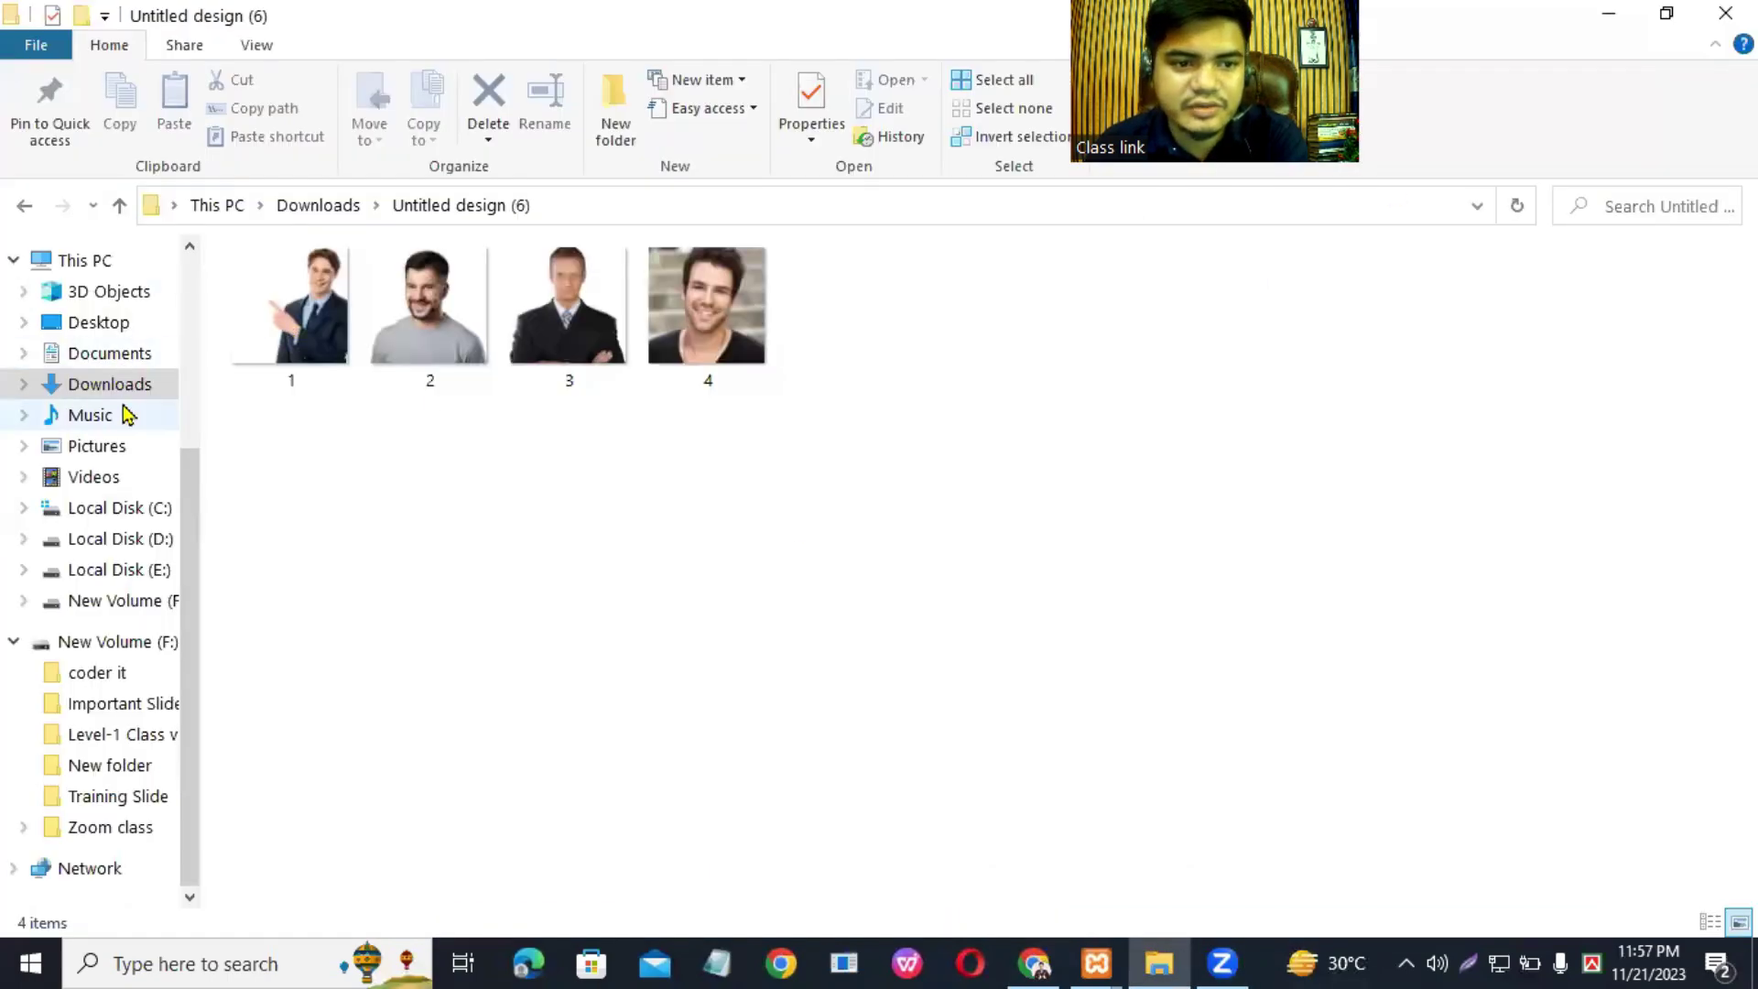
Step: Delete the Abdullah image from Downloads, then return to the Canva logo design in Chrome
{"action": "left_click", "coordinate": [90, 415]}
{"action": "left_click", "coordinate": [108, 354]}
{"action": "left_click", "coordinate": [110, 384]}
{"action": "left_click", "coordinate": [295, 325]}
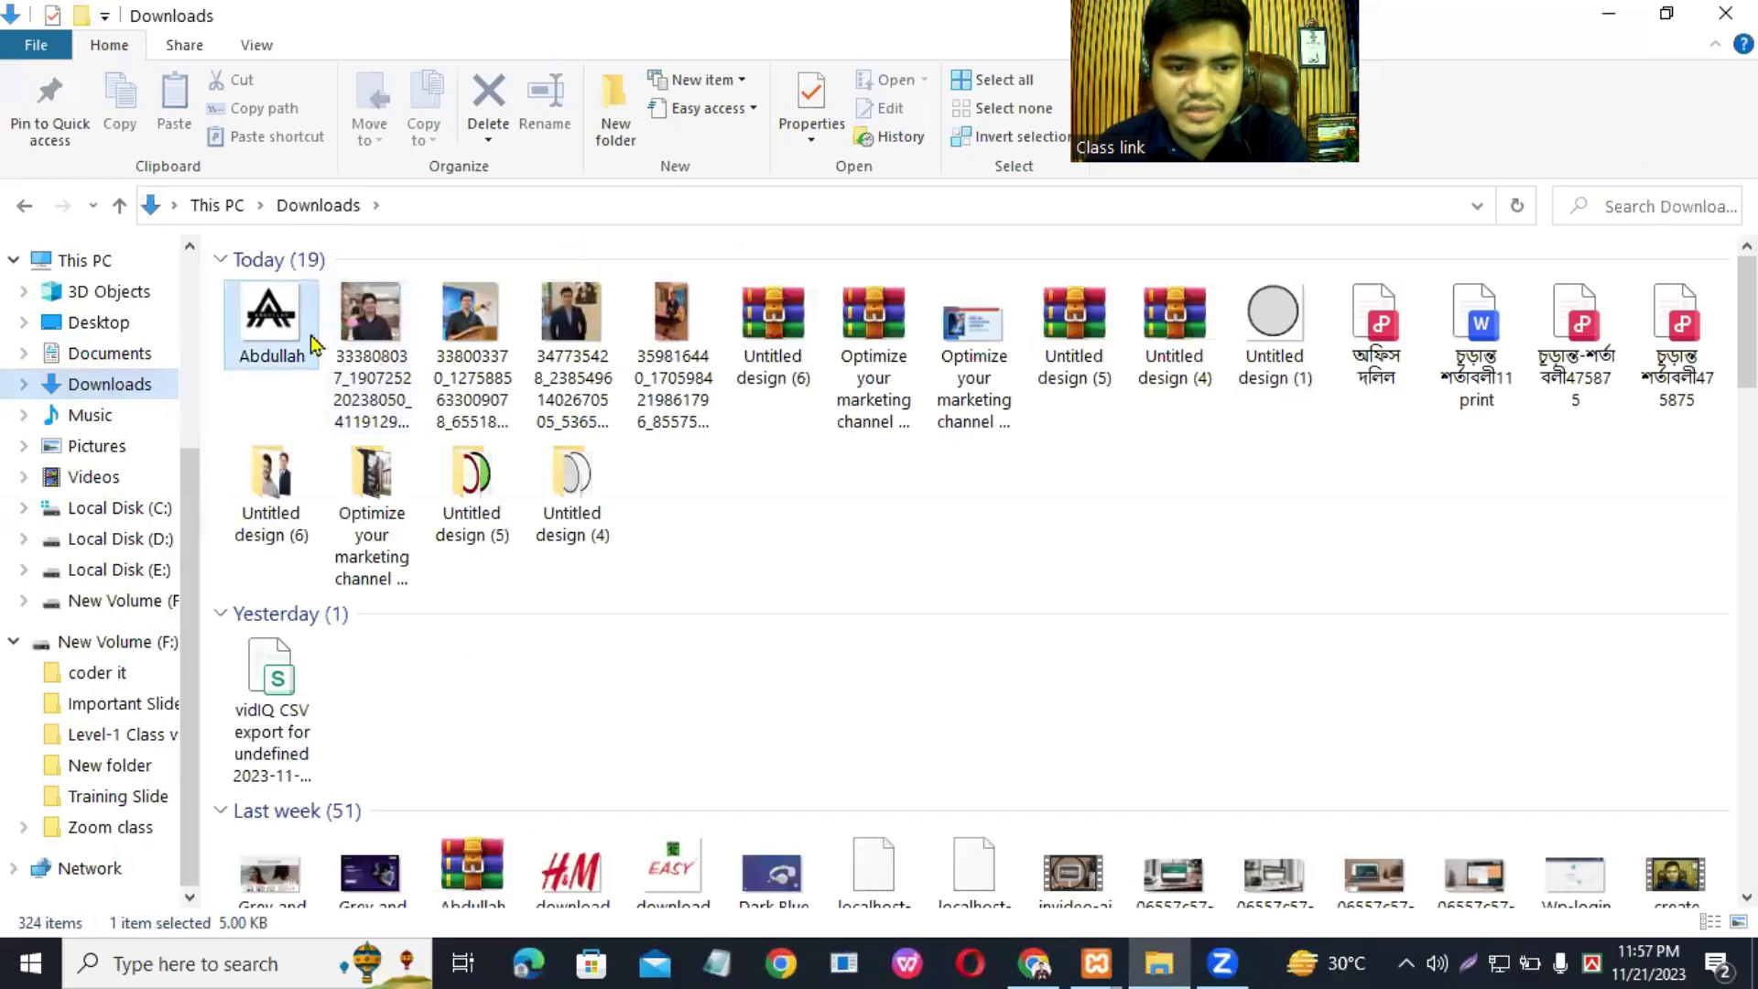
{"action": "right_click", "coordinate": [311, 339]}
{"action": "left_click", "coordinate": [394, 894]}
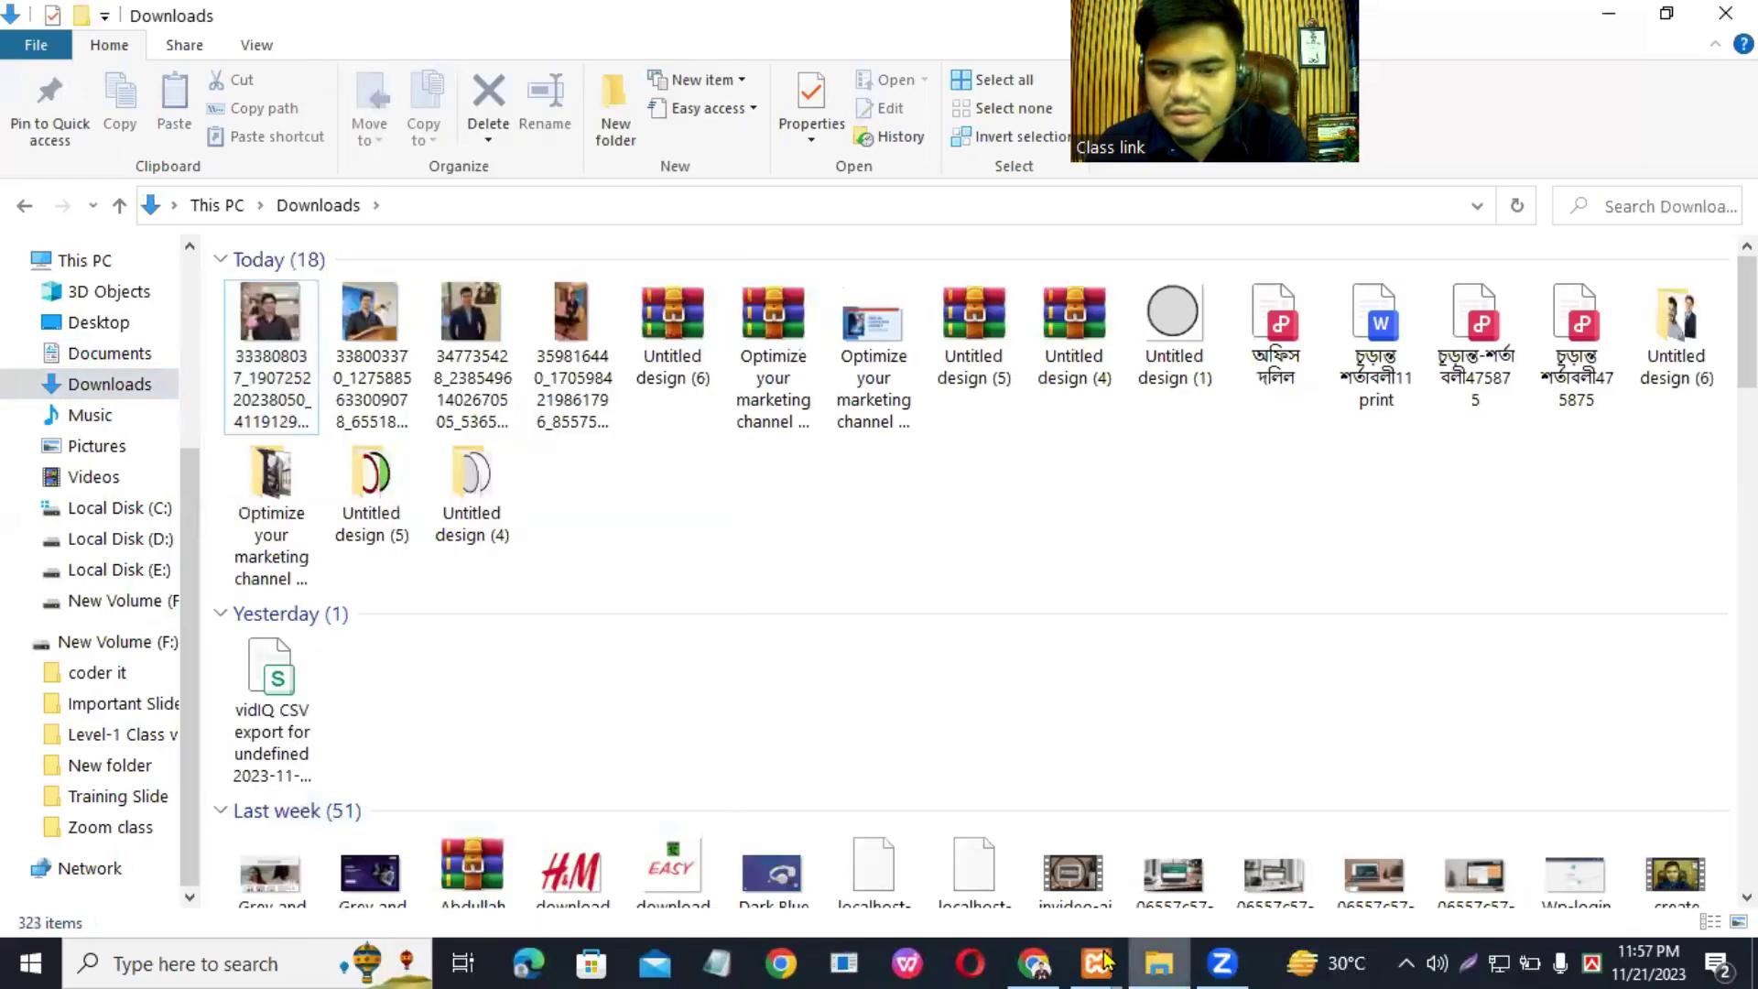
{"action": "left_click", "coordinate": [1034, 963]}
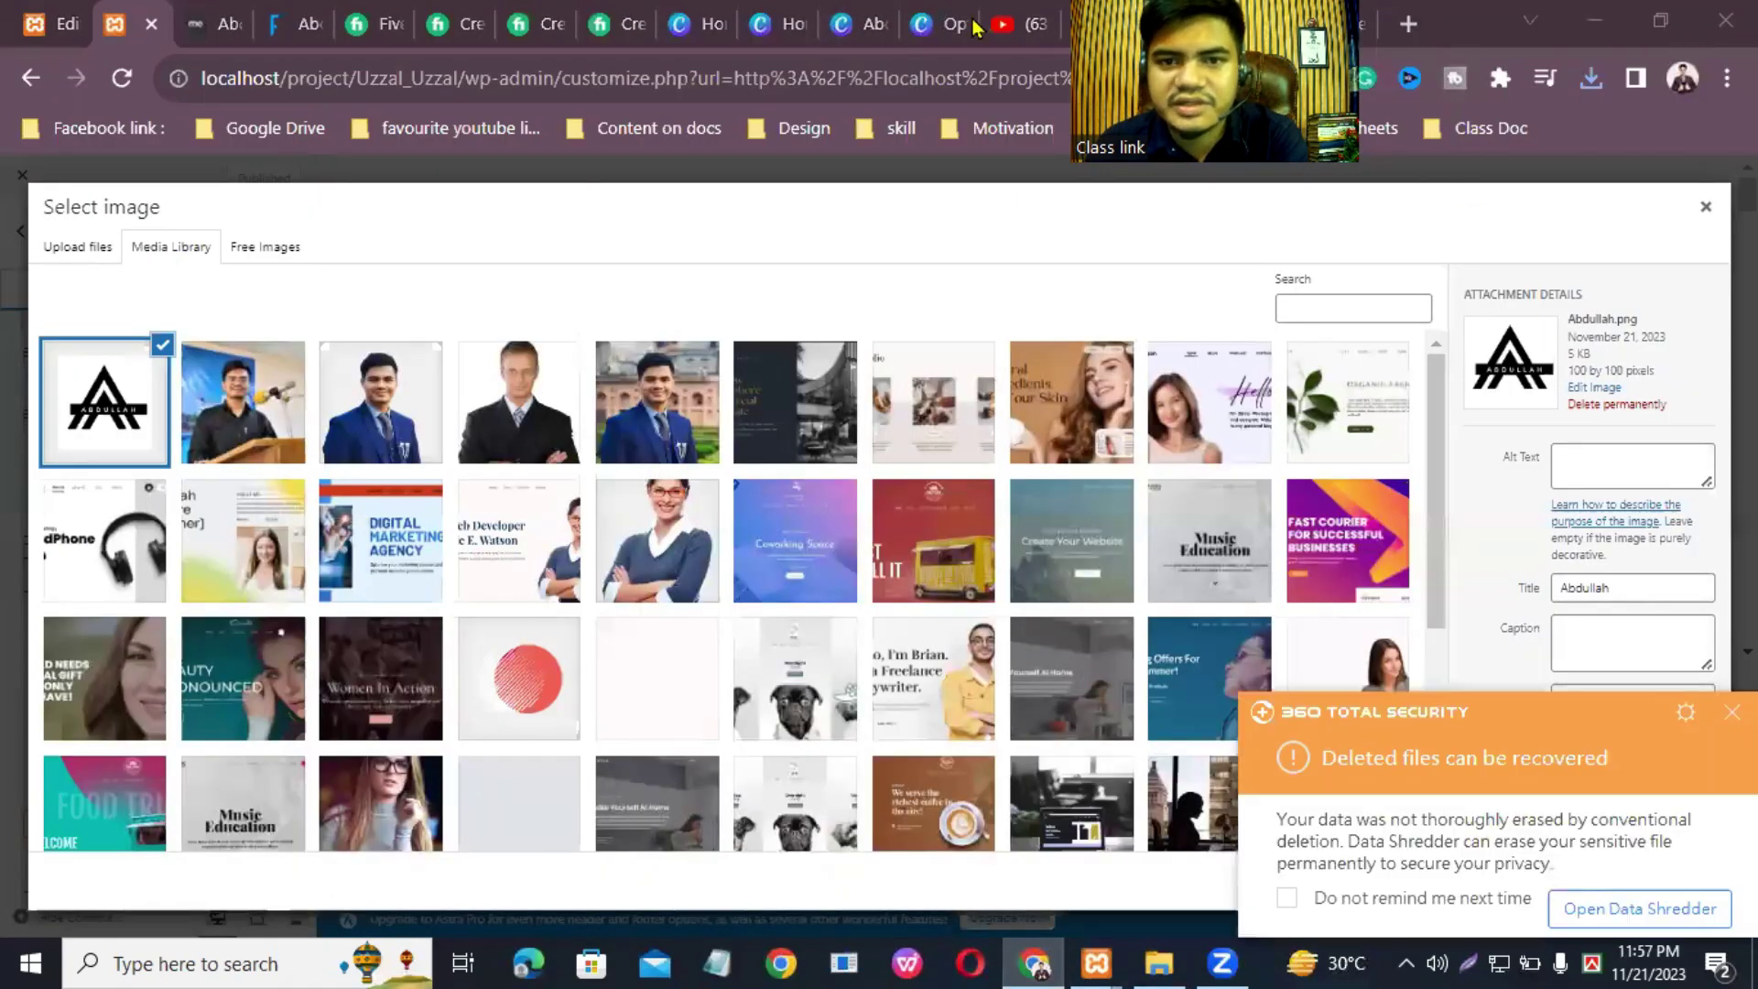
{"action": "left_click", "coordinate": [938, 17]}
Step: Re-download the Canva letter-A logo as a 100 × 100 PNG with transparent background
{"action": "left_click", "coordinate": [861, 23]}
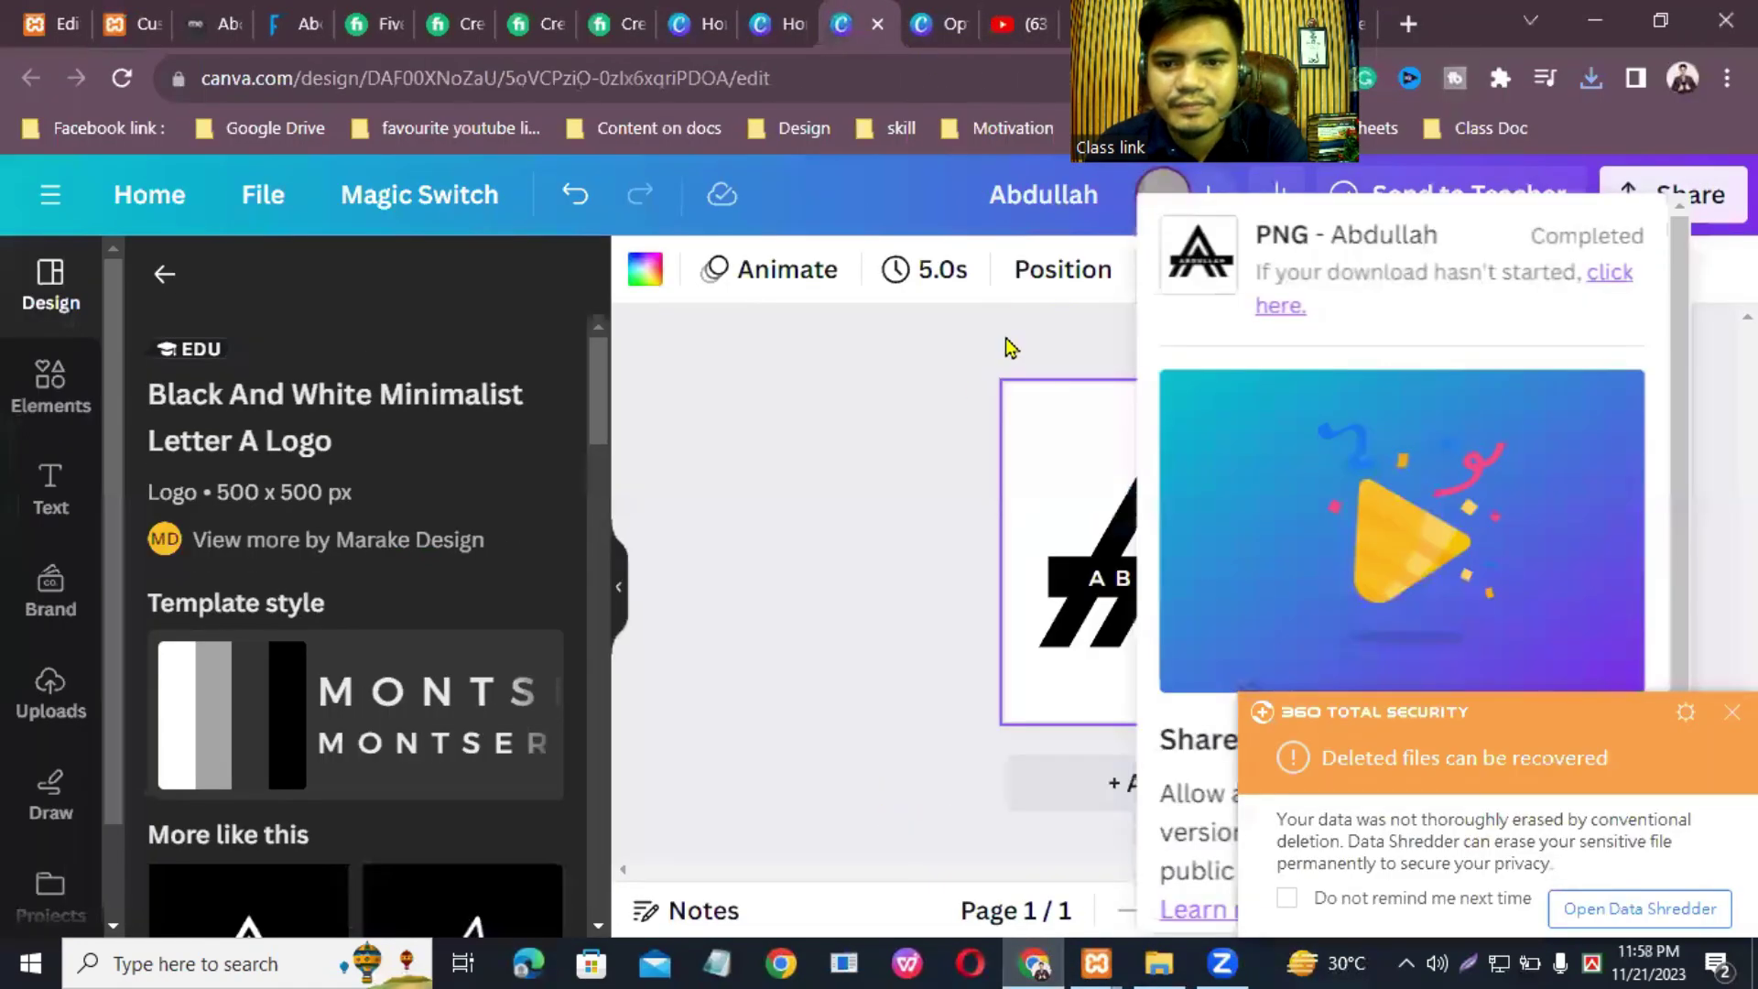
{"action": "left_click", "coordinate": [1232, 366]}
{"action": "left_click", "coordinate": [1657, 209]}
{"action": "scroll", "coordinate": [1432, 616], "scroll_direction": "down", "scroll_amount": 3}
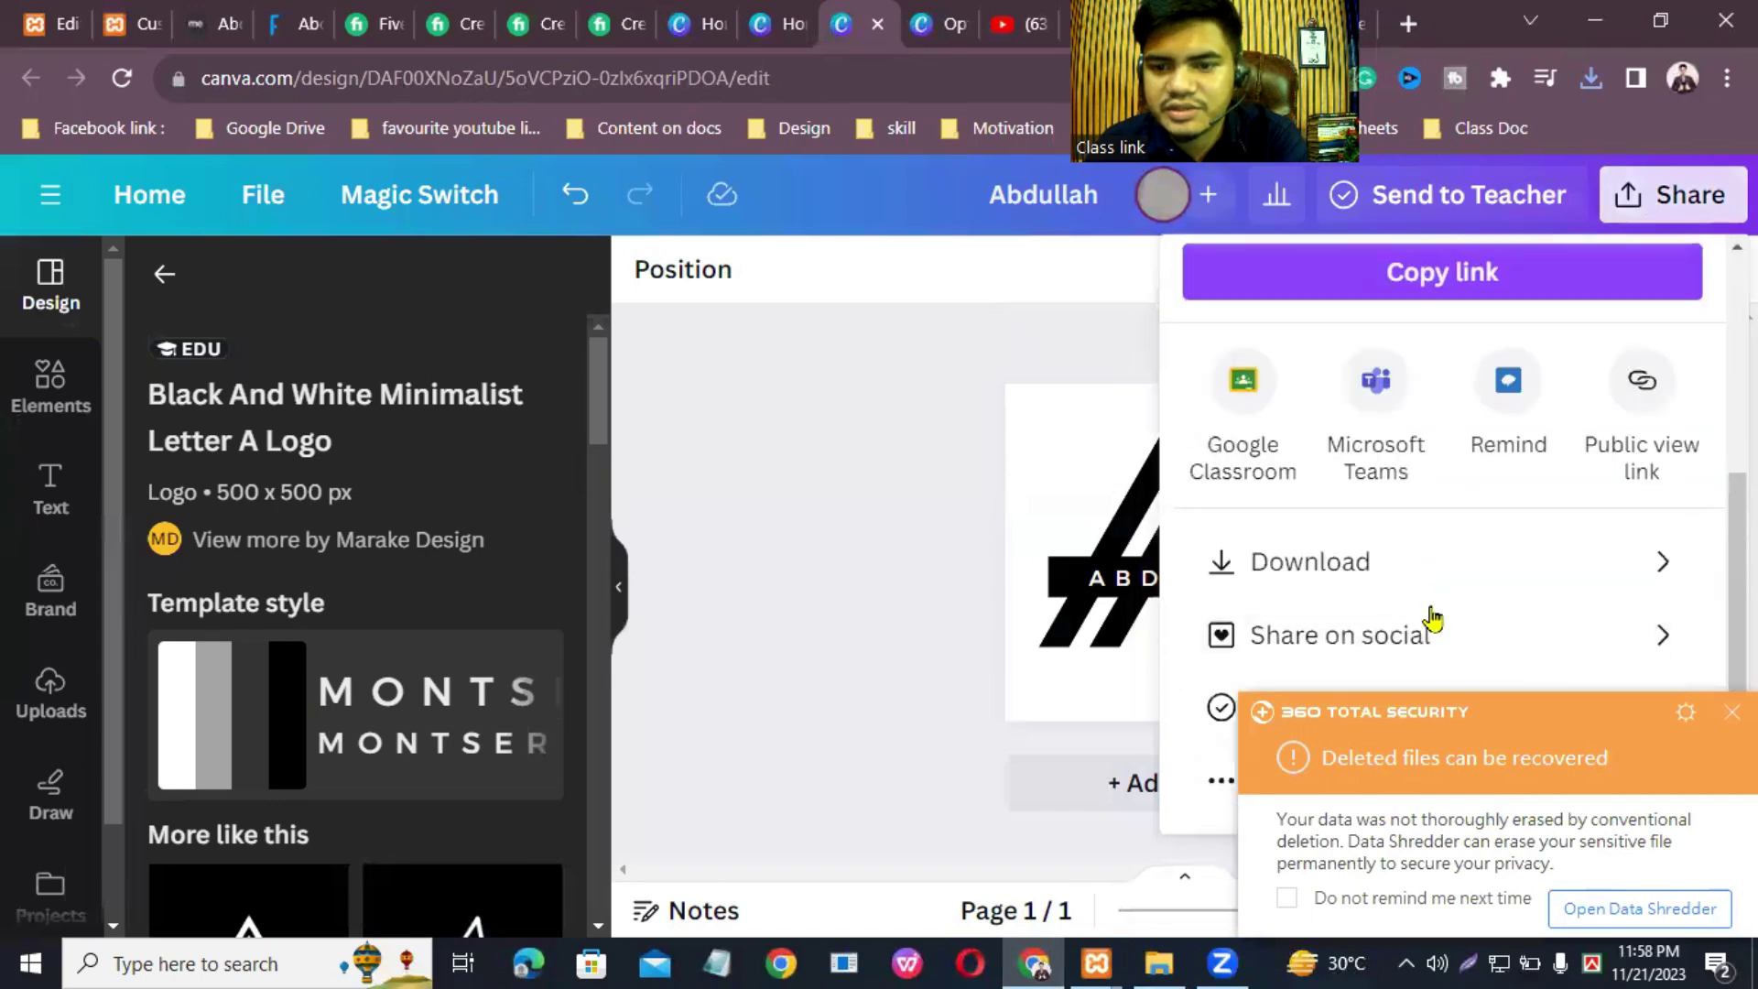
{"action": "left_click", "coordinate": [1372, 594]}
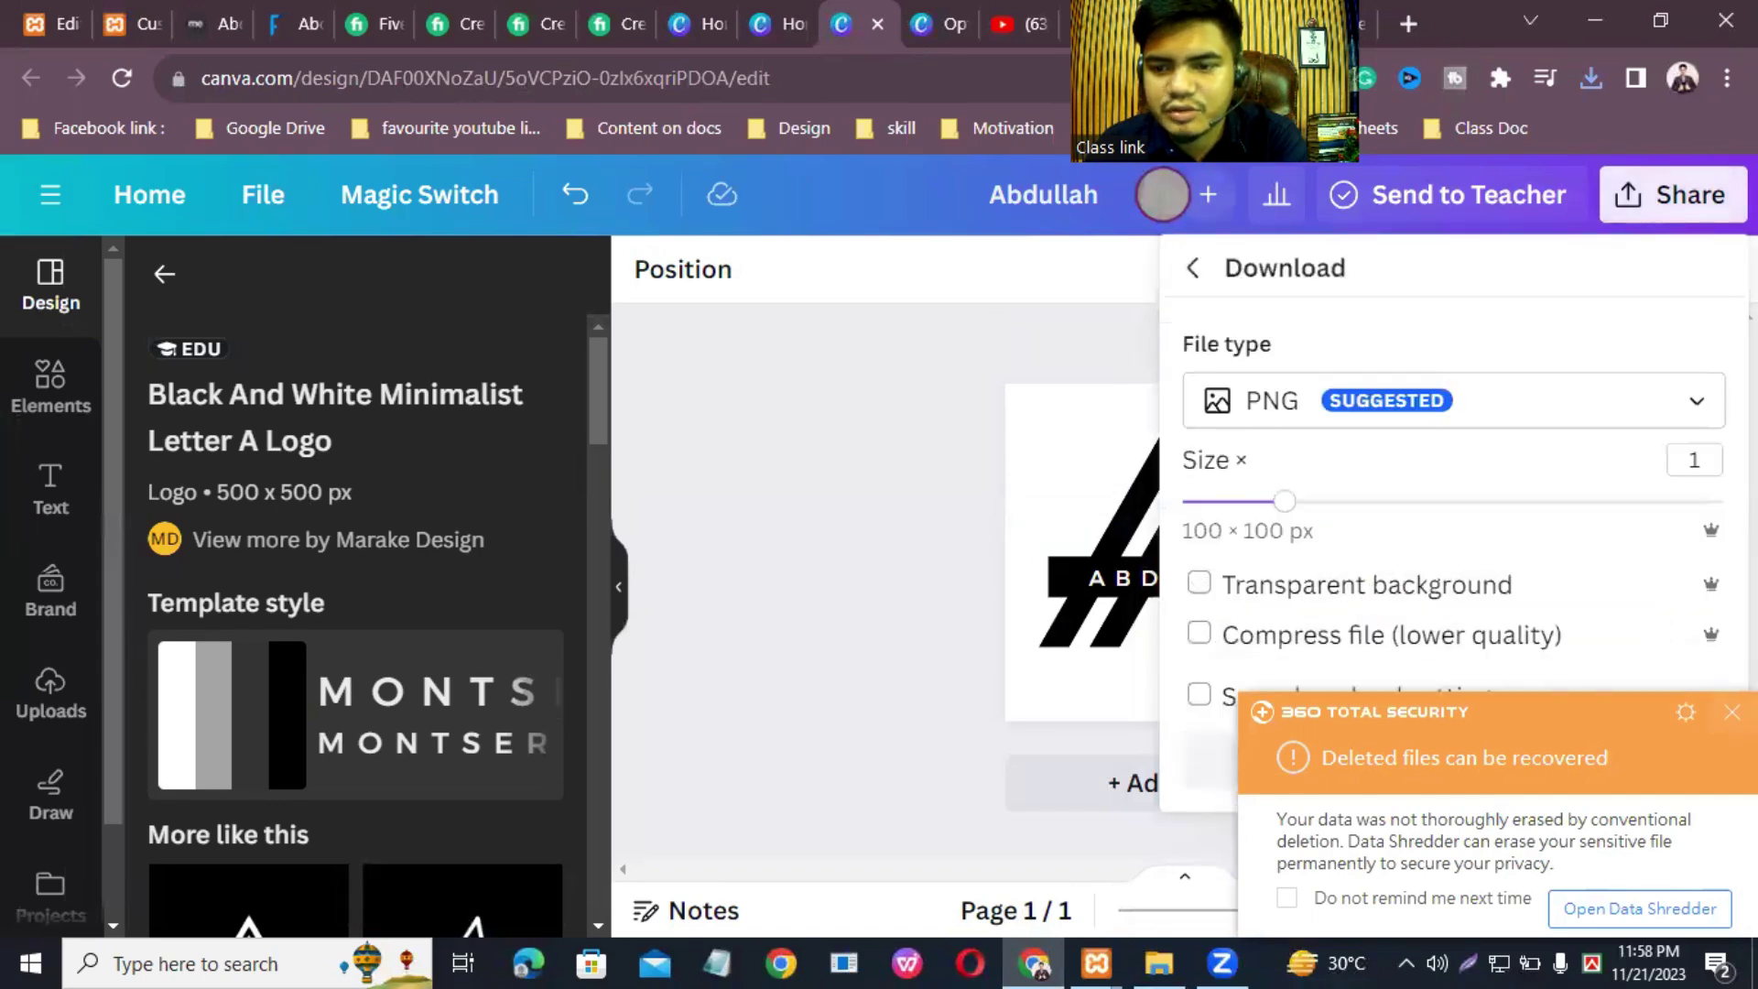
{"action": "left_click", "coordinate": [1199, 584]}
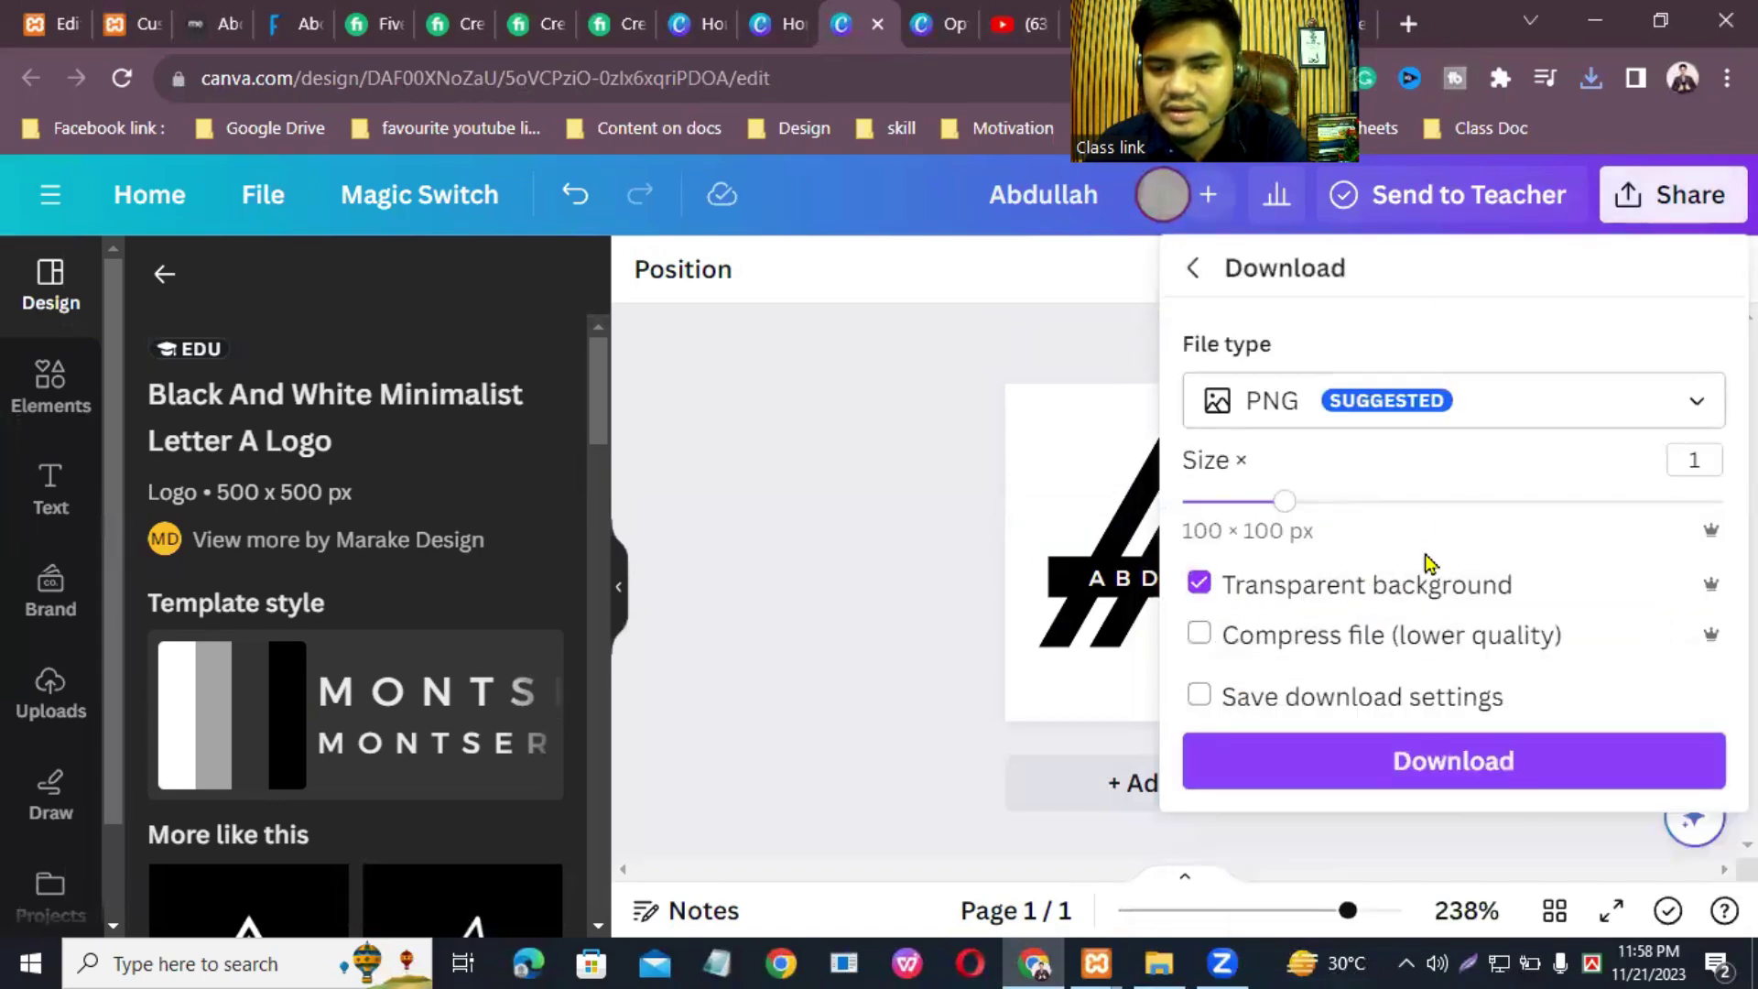
{"action": "left_click", "coordinate": [1471, 774]}
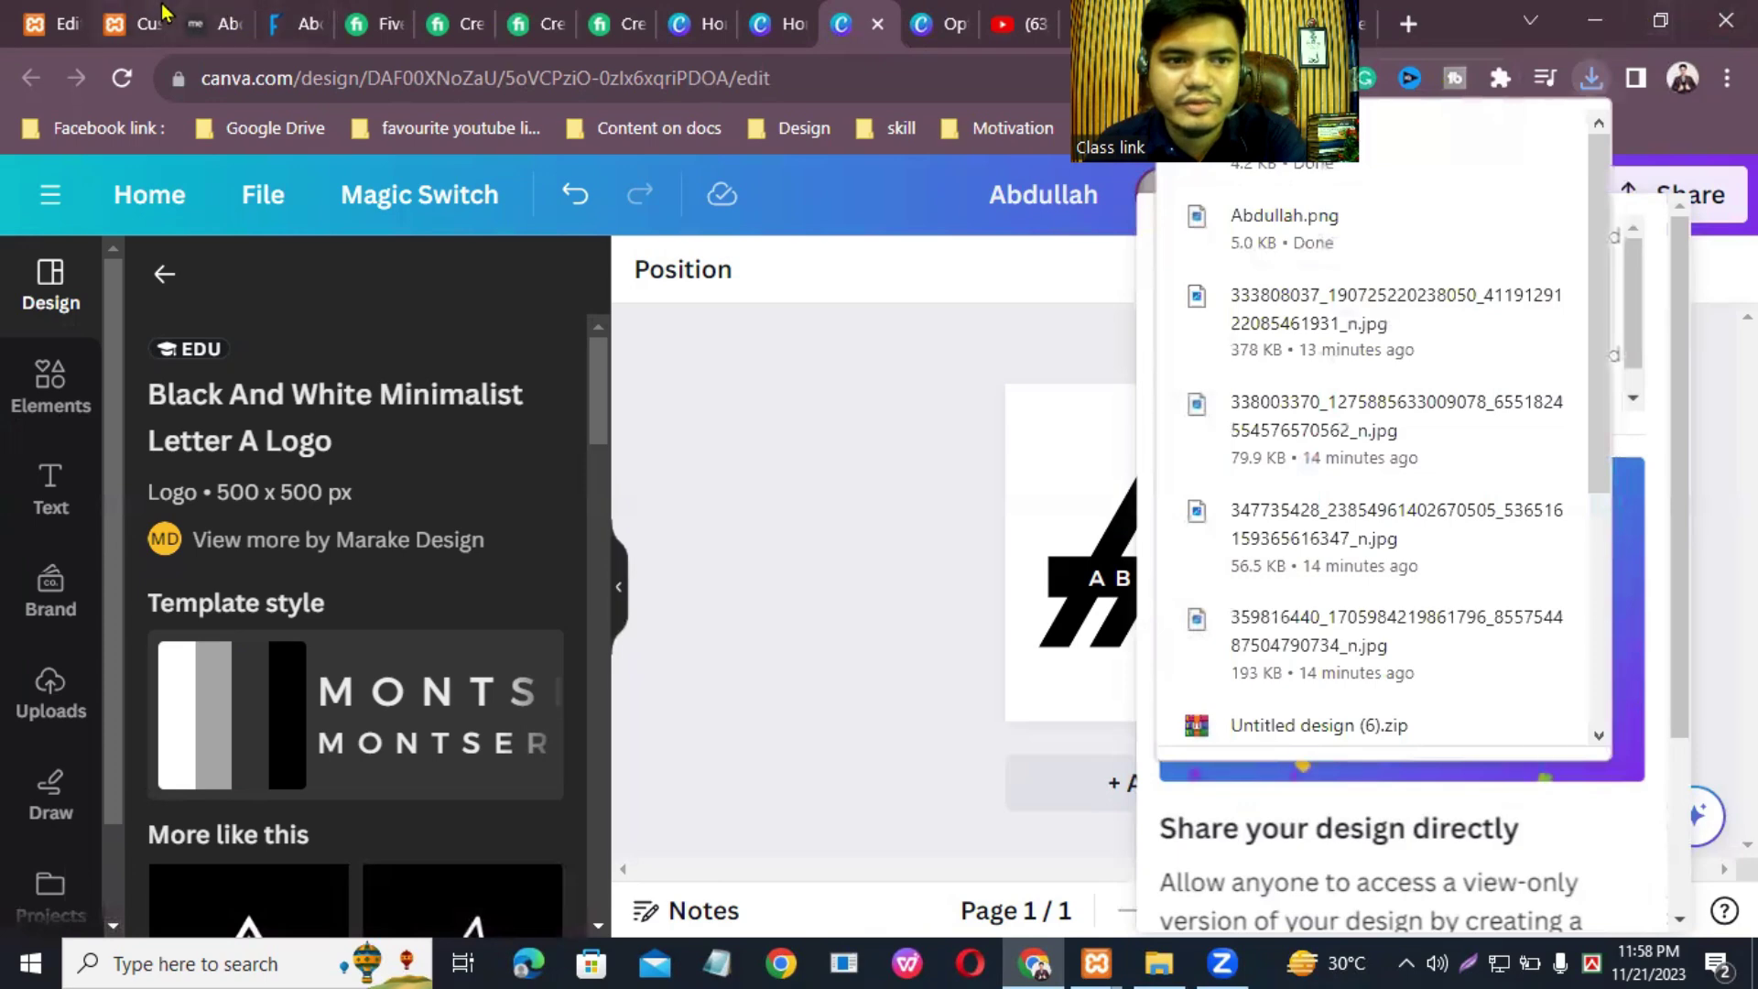
{"action": "left_click", "coordinate": [137, 23]}
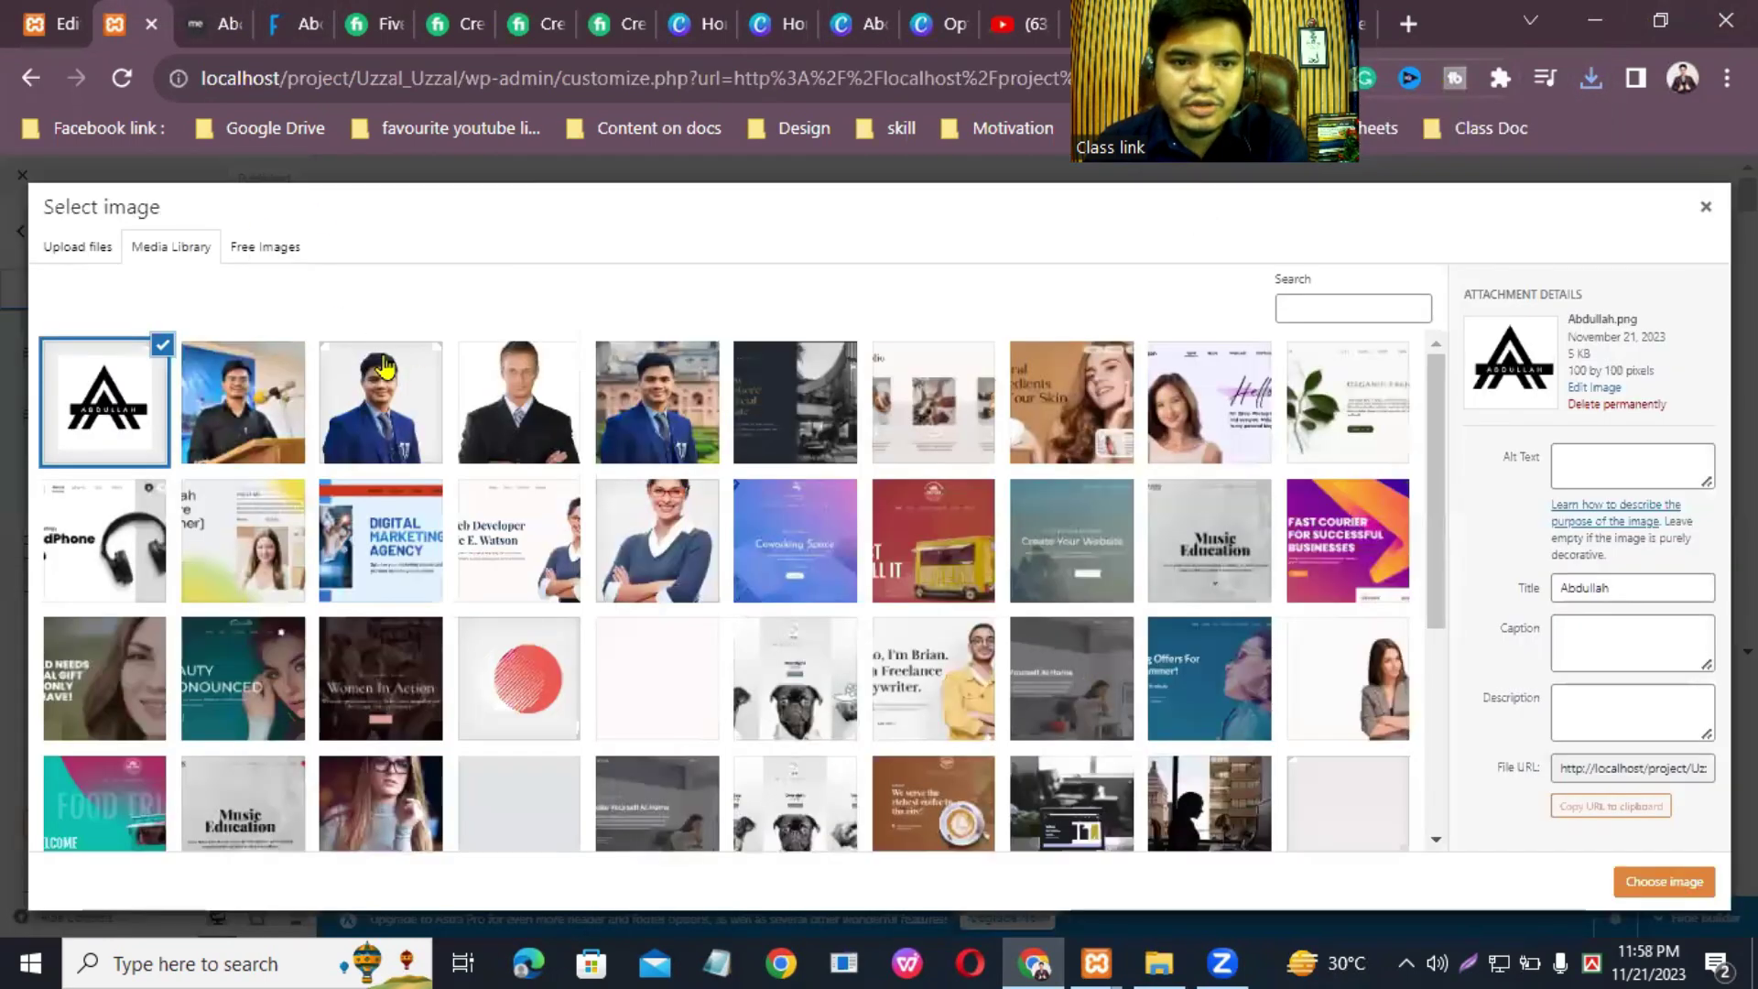
Step: Permanently delete the old Abdullah image from the media library
{"action": "right_click", "coordinate": [105, 394]}
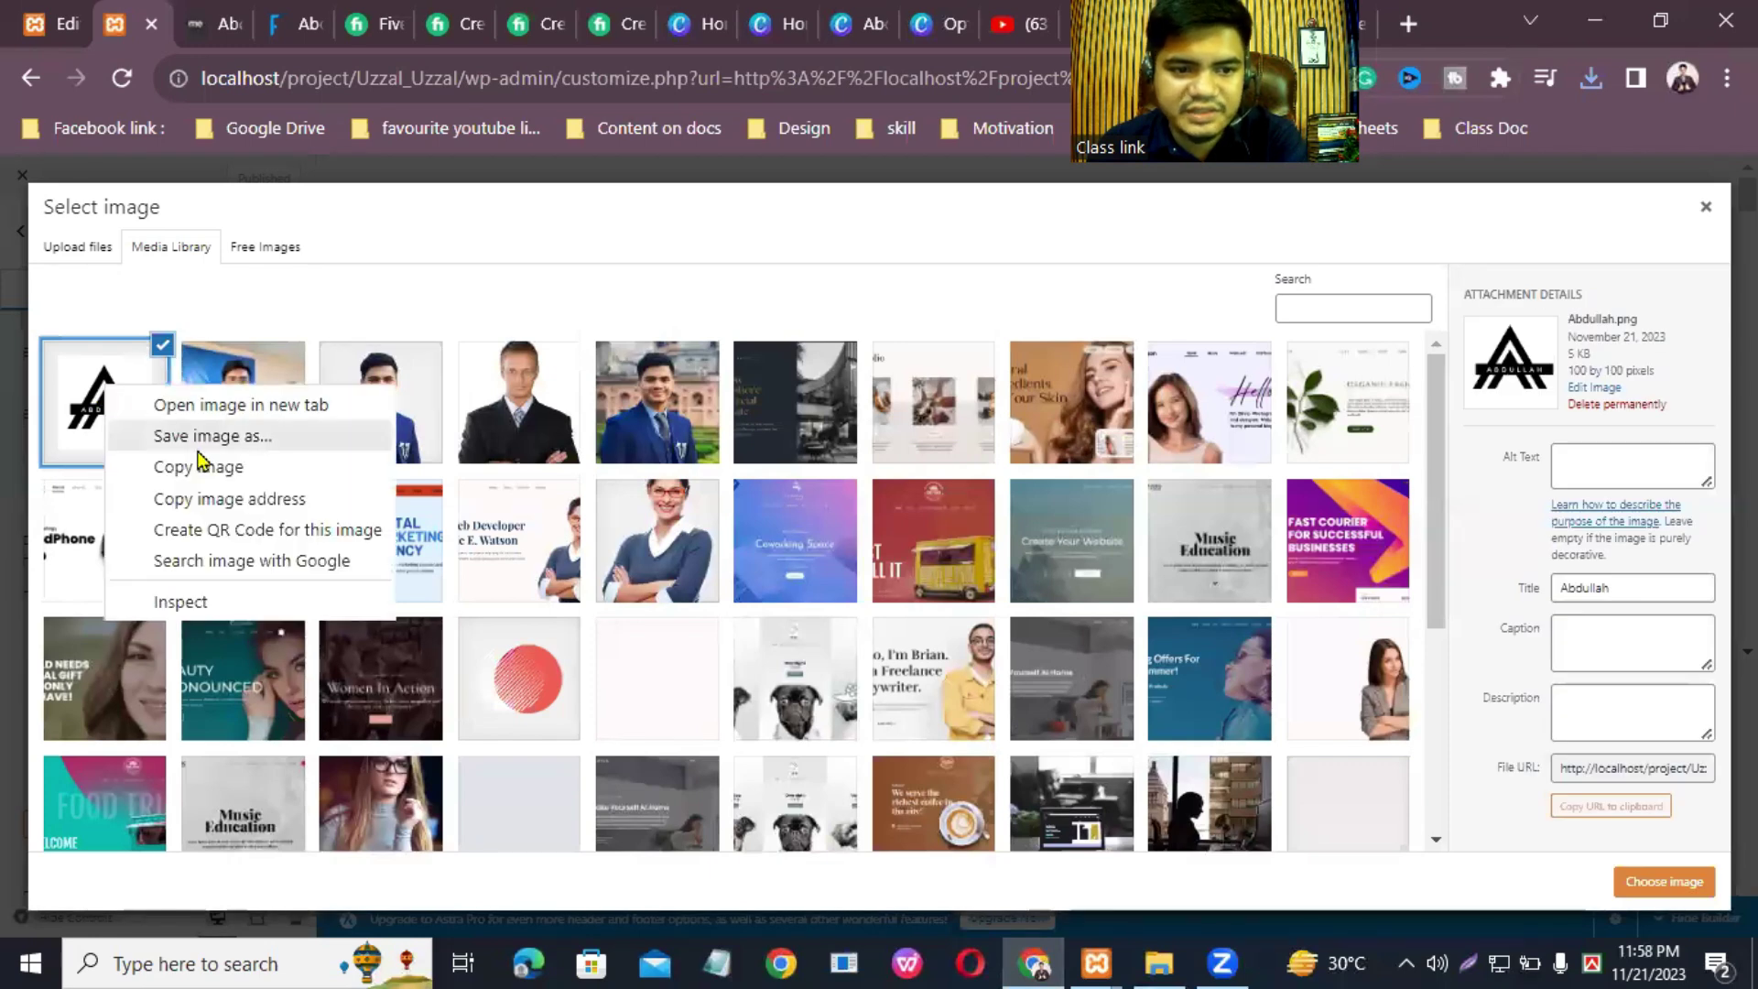
{"action": "left_click", "coordinate": [96, 396]}
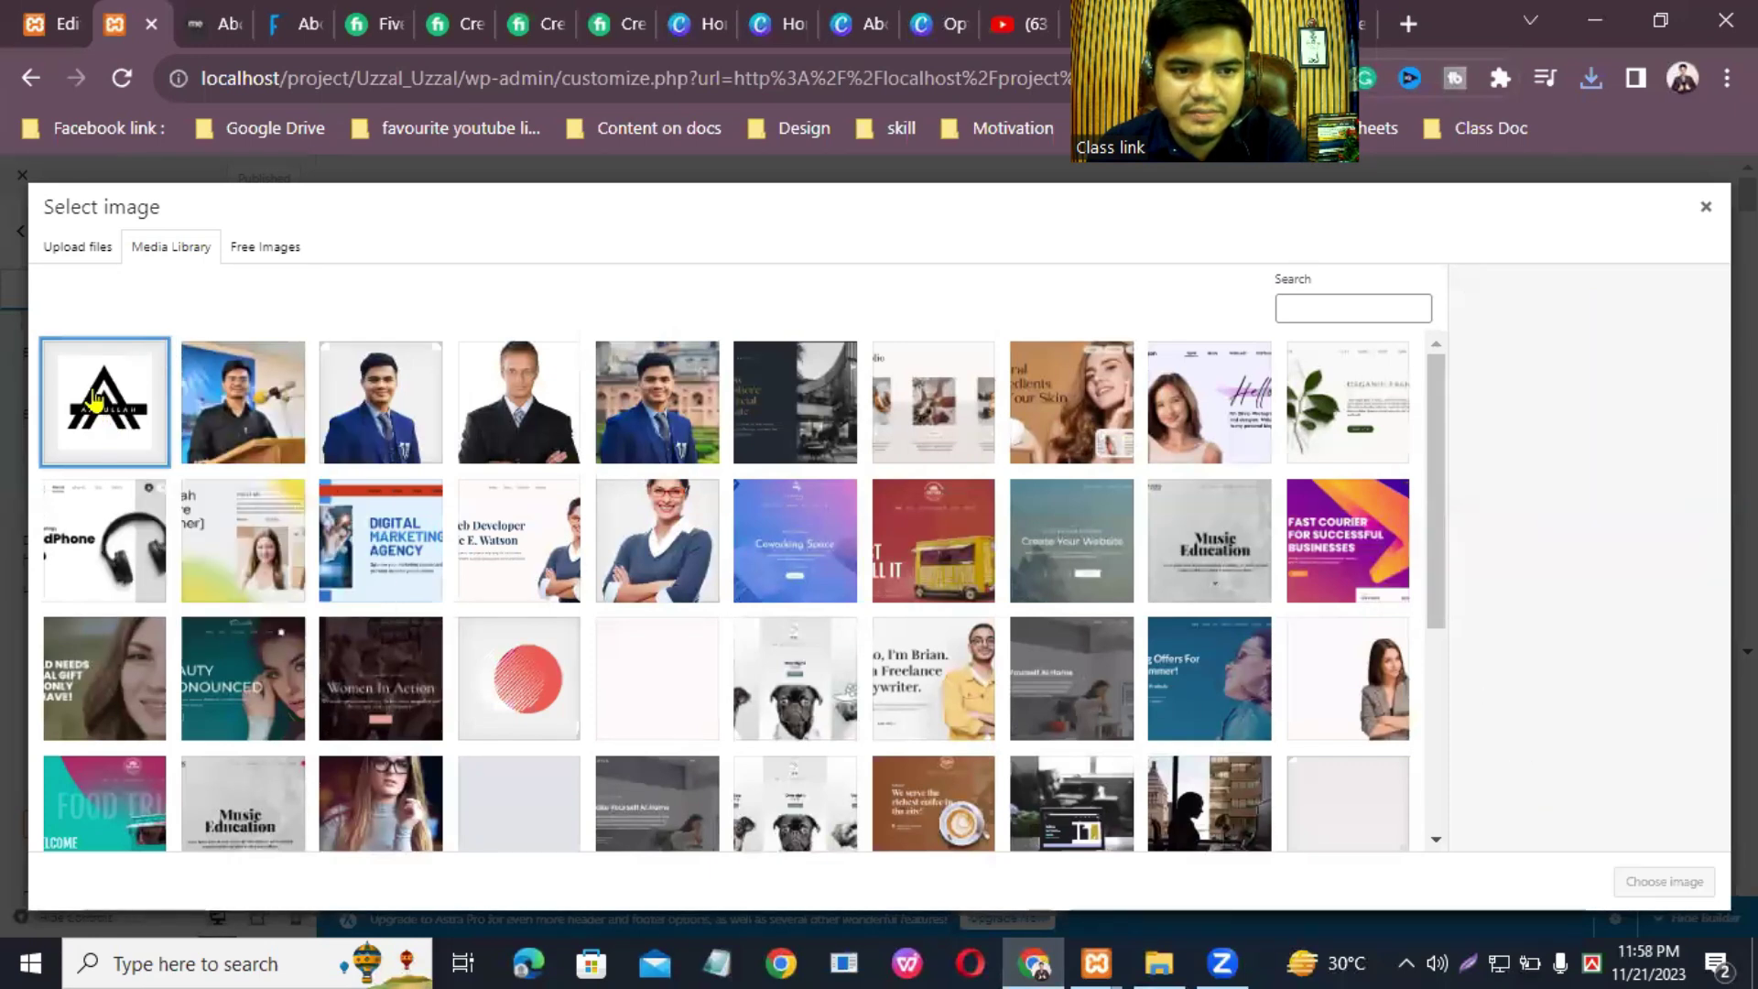
{"action": "left_click", "coordinate": [96, 396]}
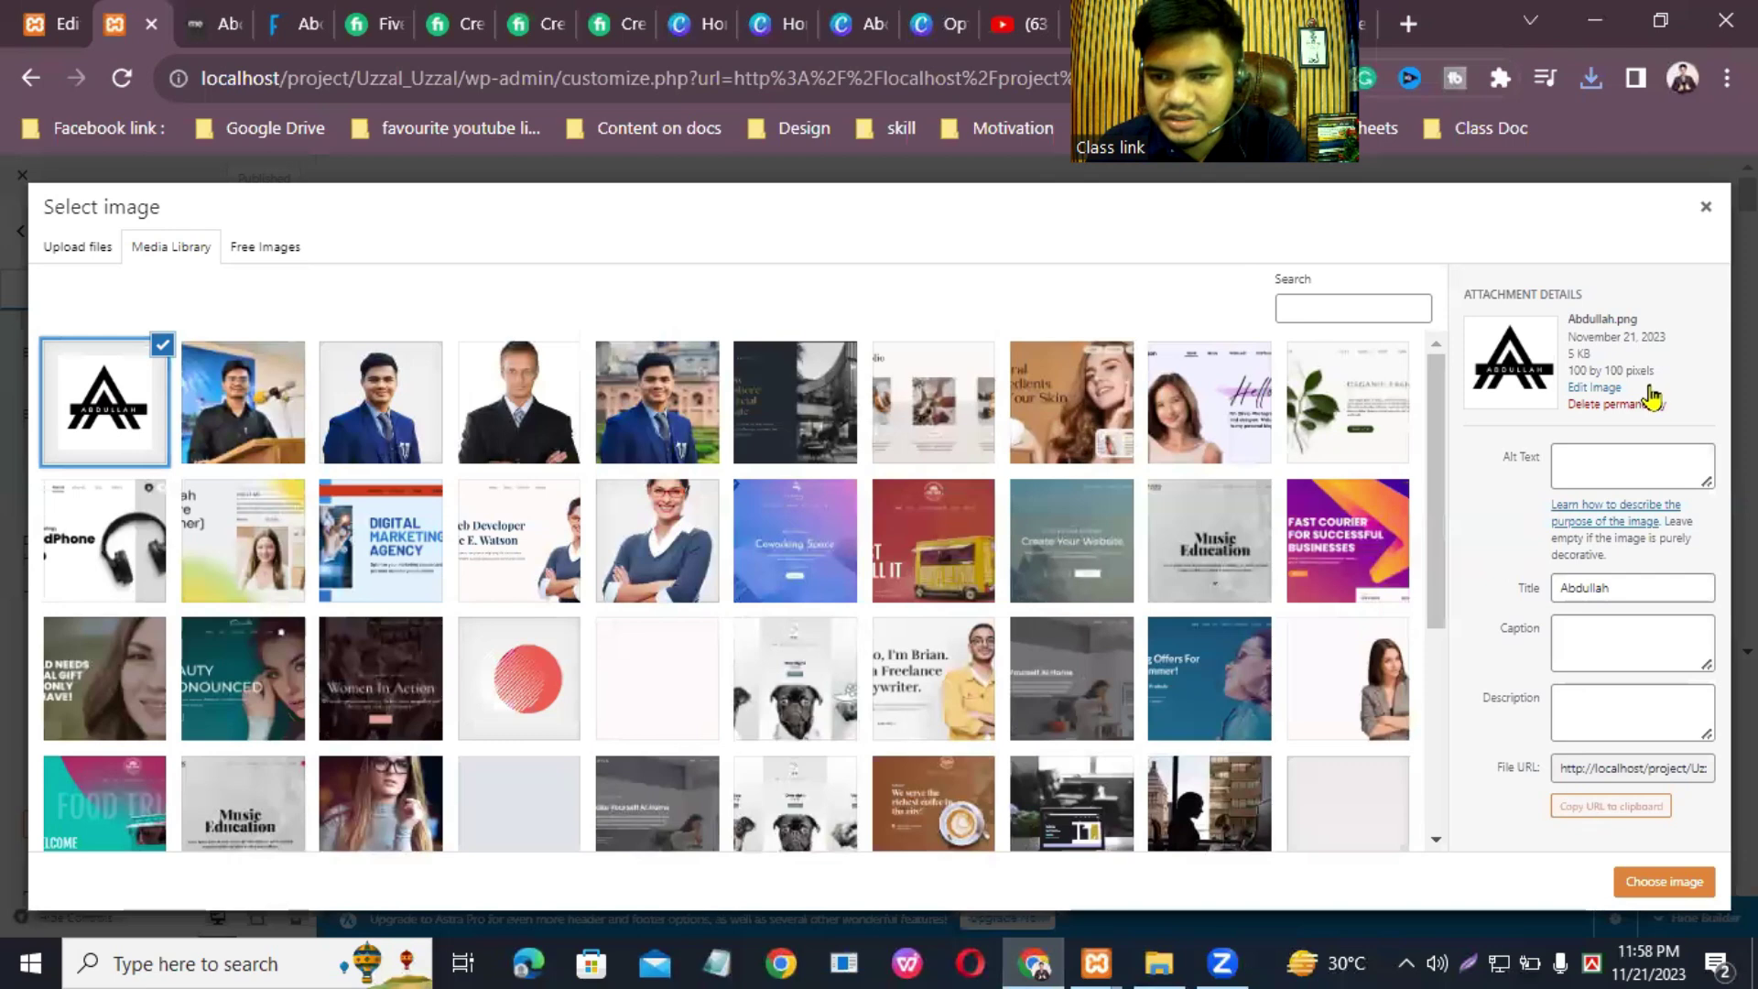
{"action": "left_click", "coordinate": [1600, 405]}
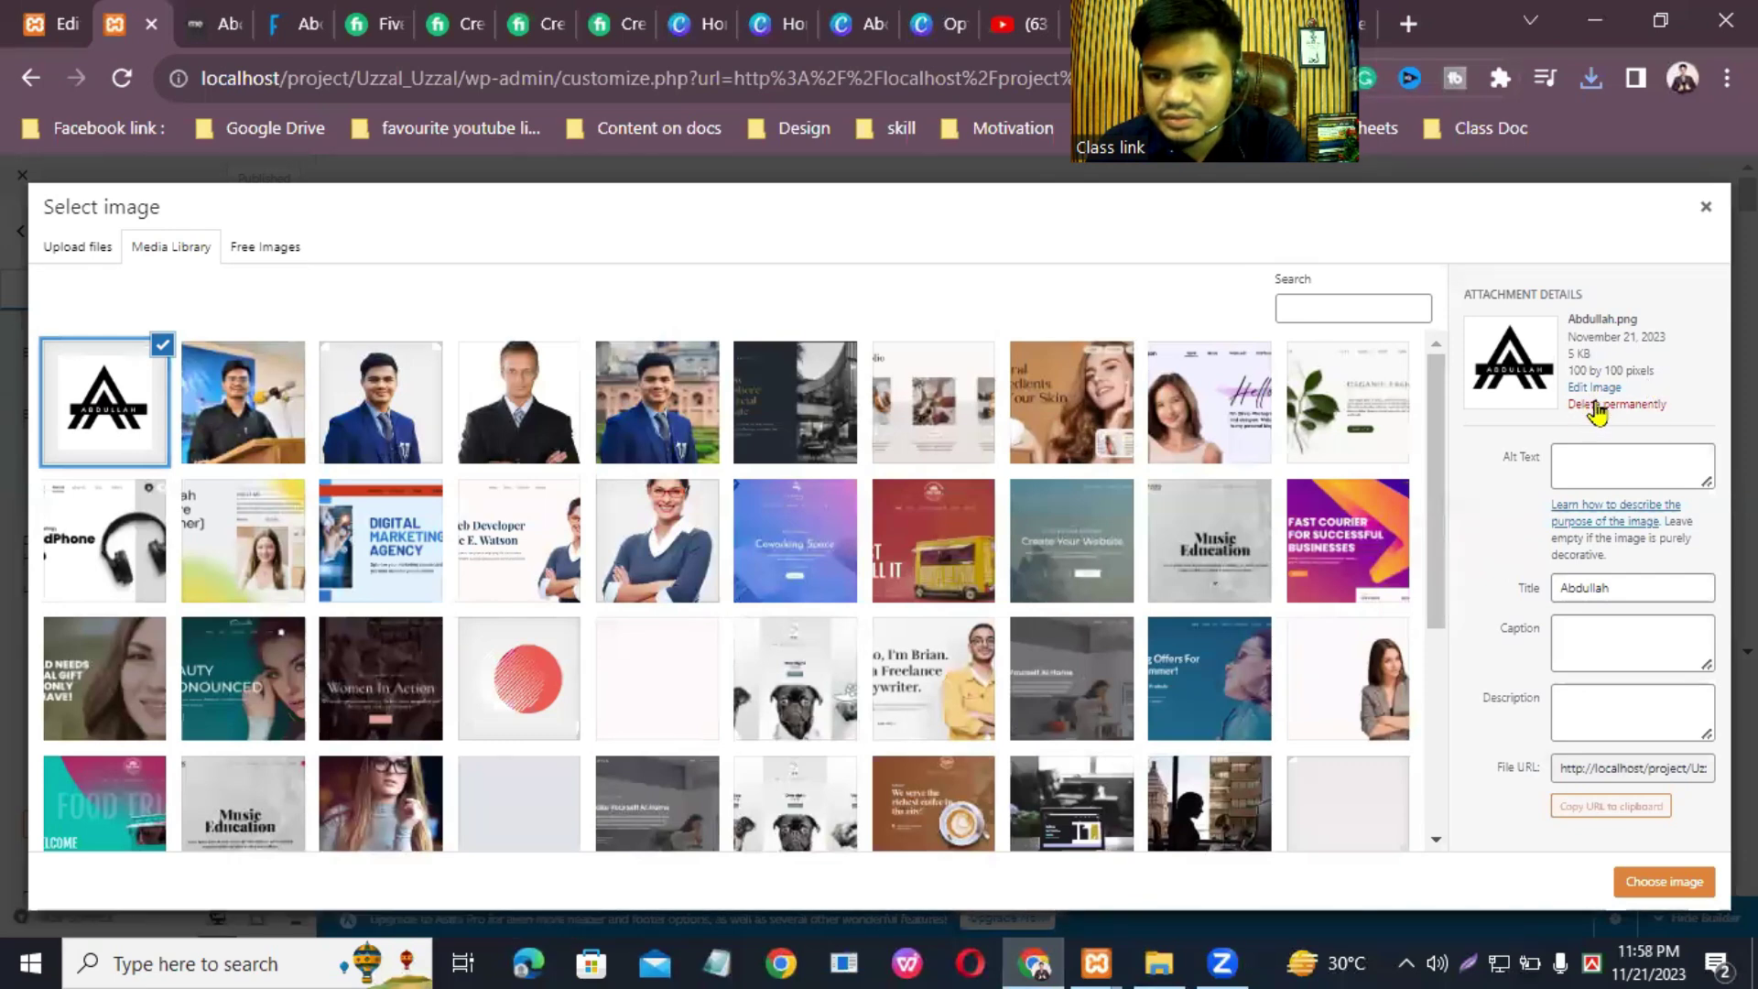
{"action": "left_click", "coordinate": [1016, 301]}
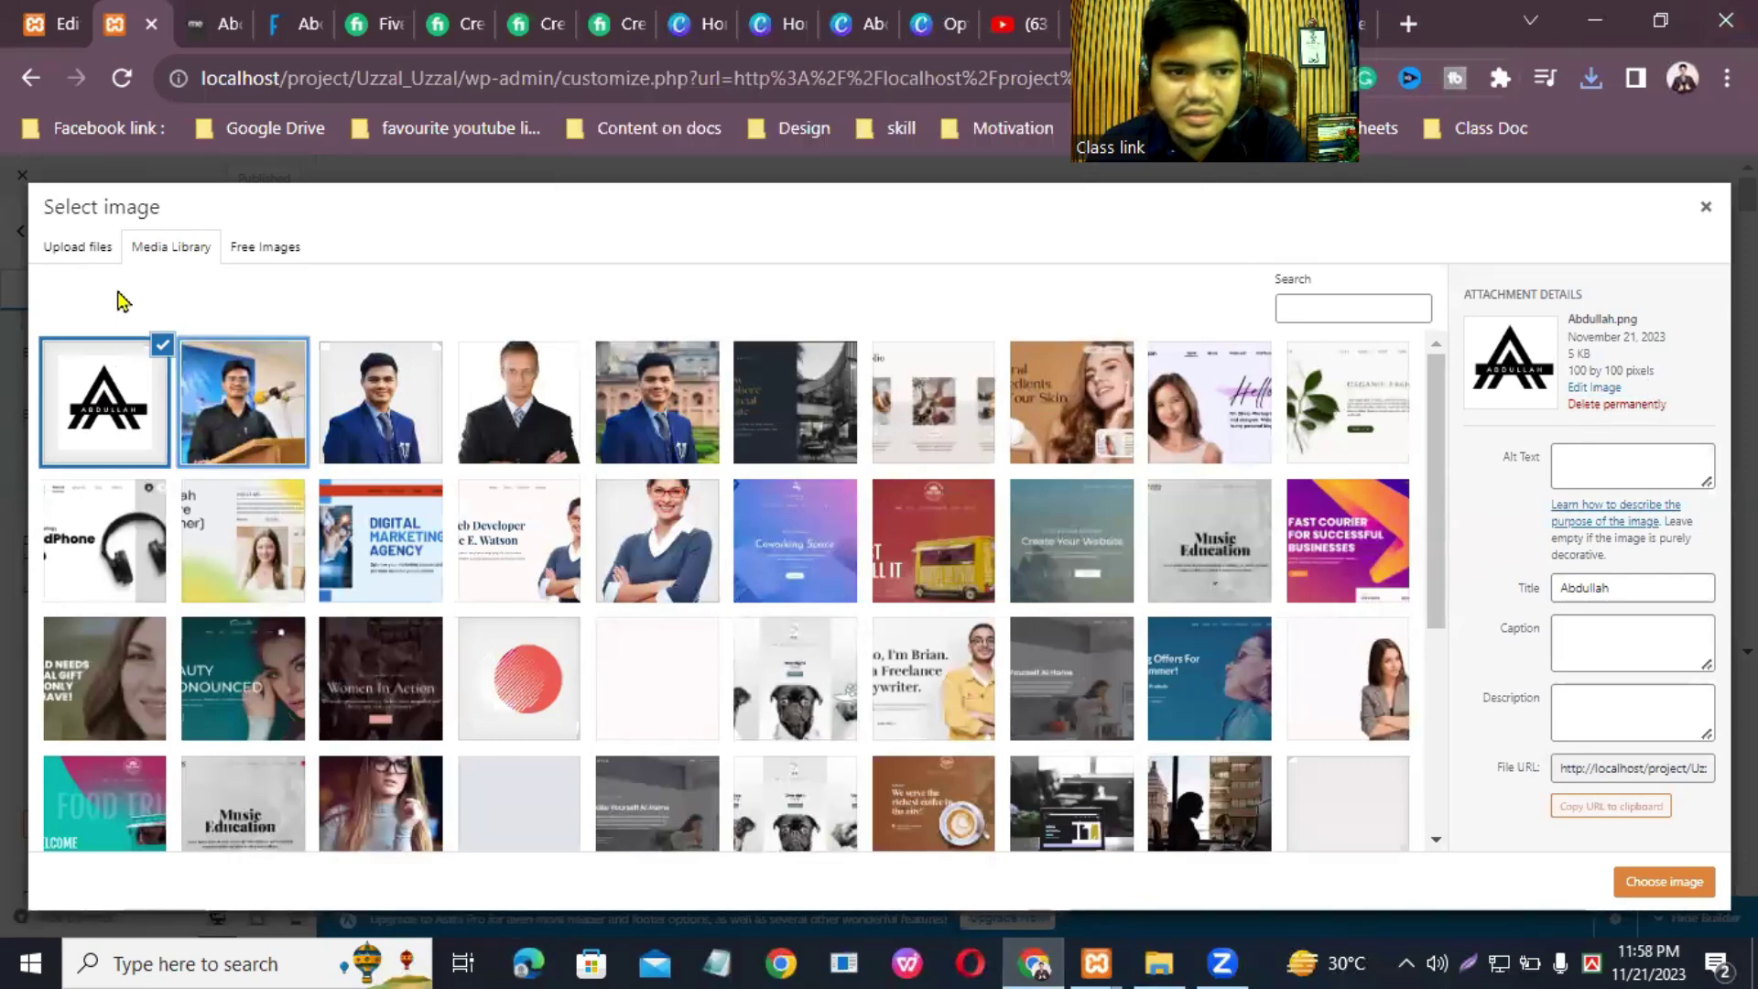
Step: Upload the new Abdullah.png from Downloads and choose it as the Transparent Header logo
{"action": "left_click", "coordinate": [87, 249]}
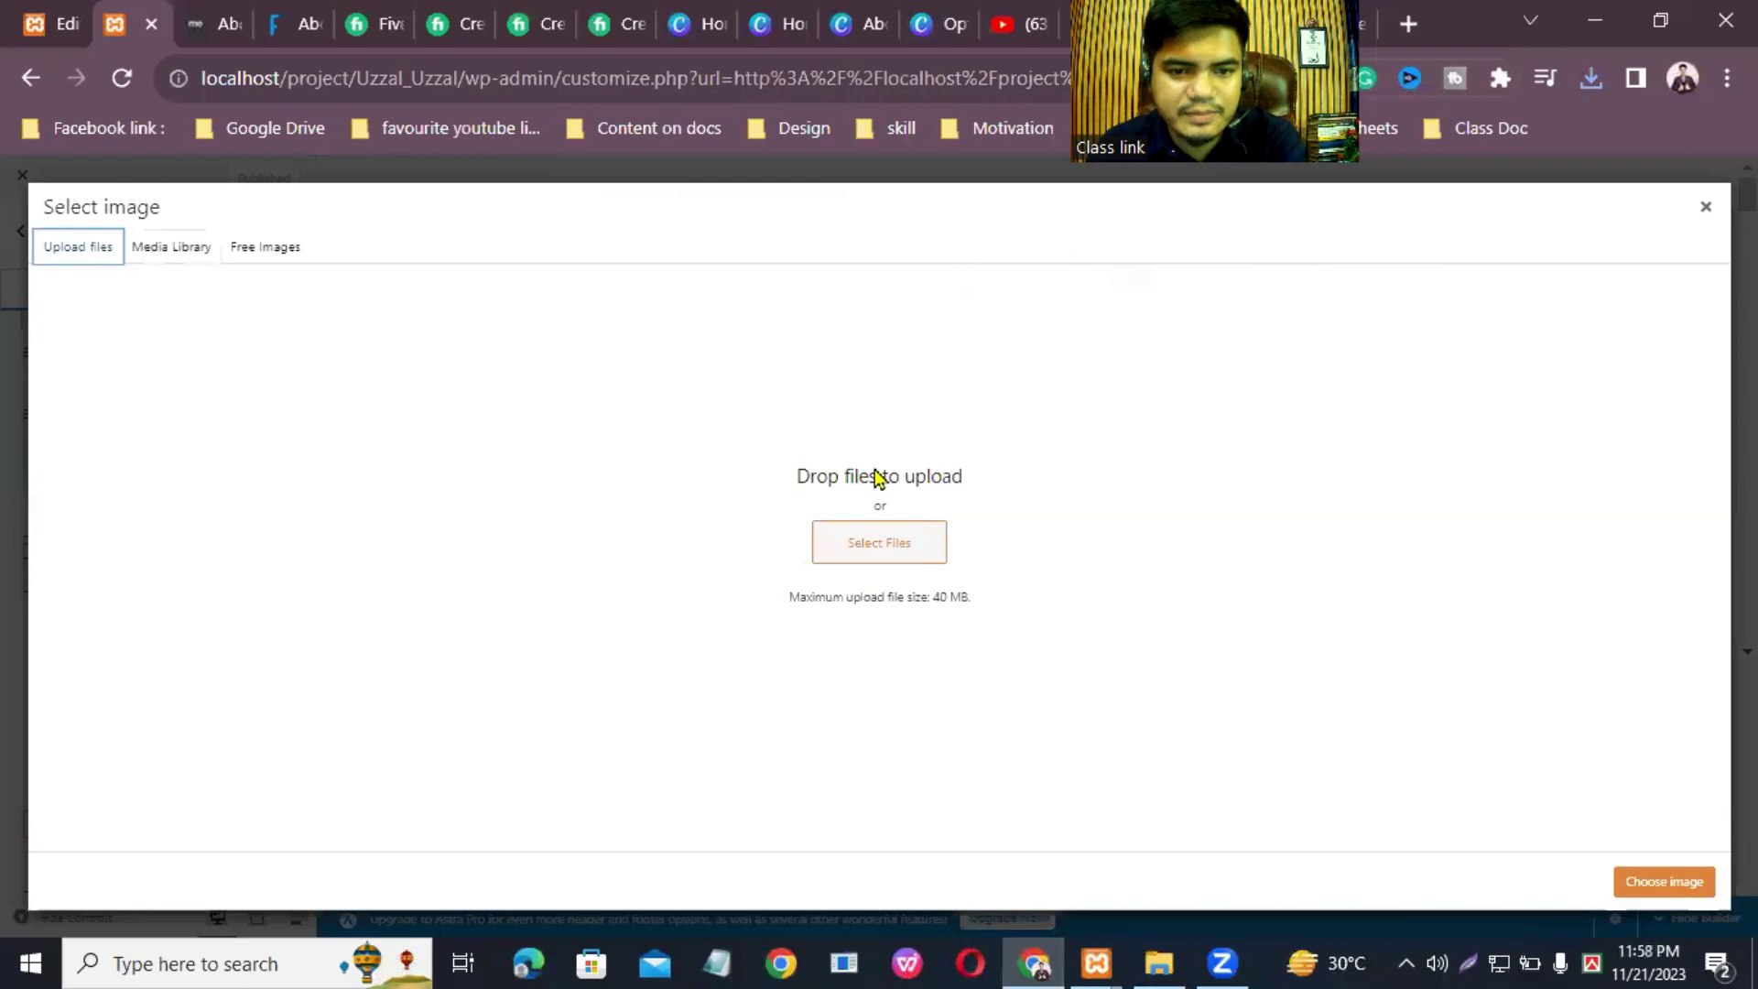
{"action": "left_click", "coordinate": [879, 542]}
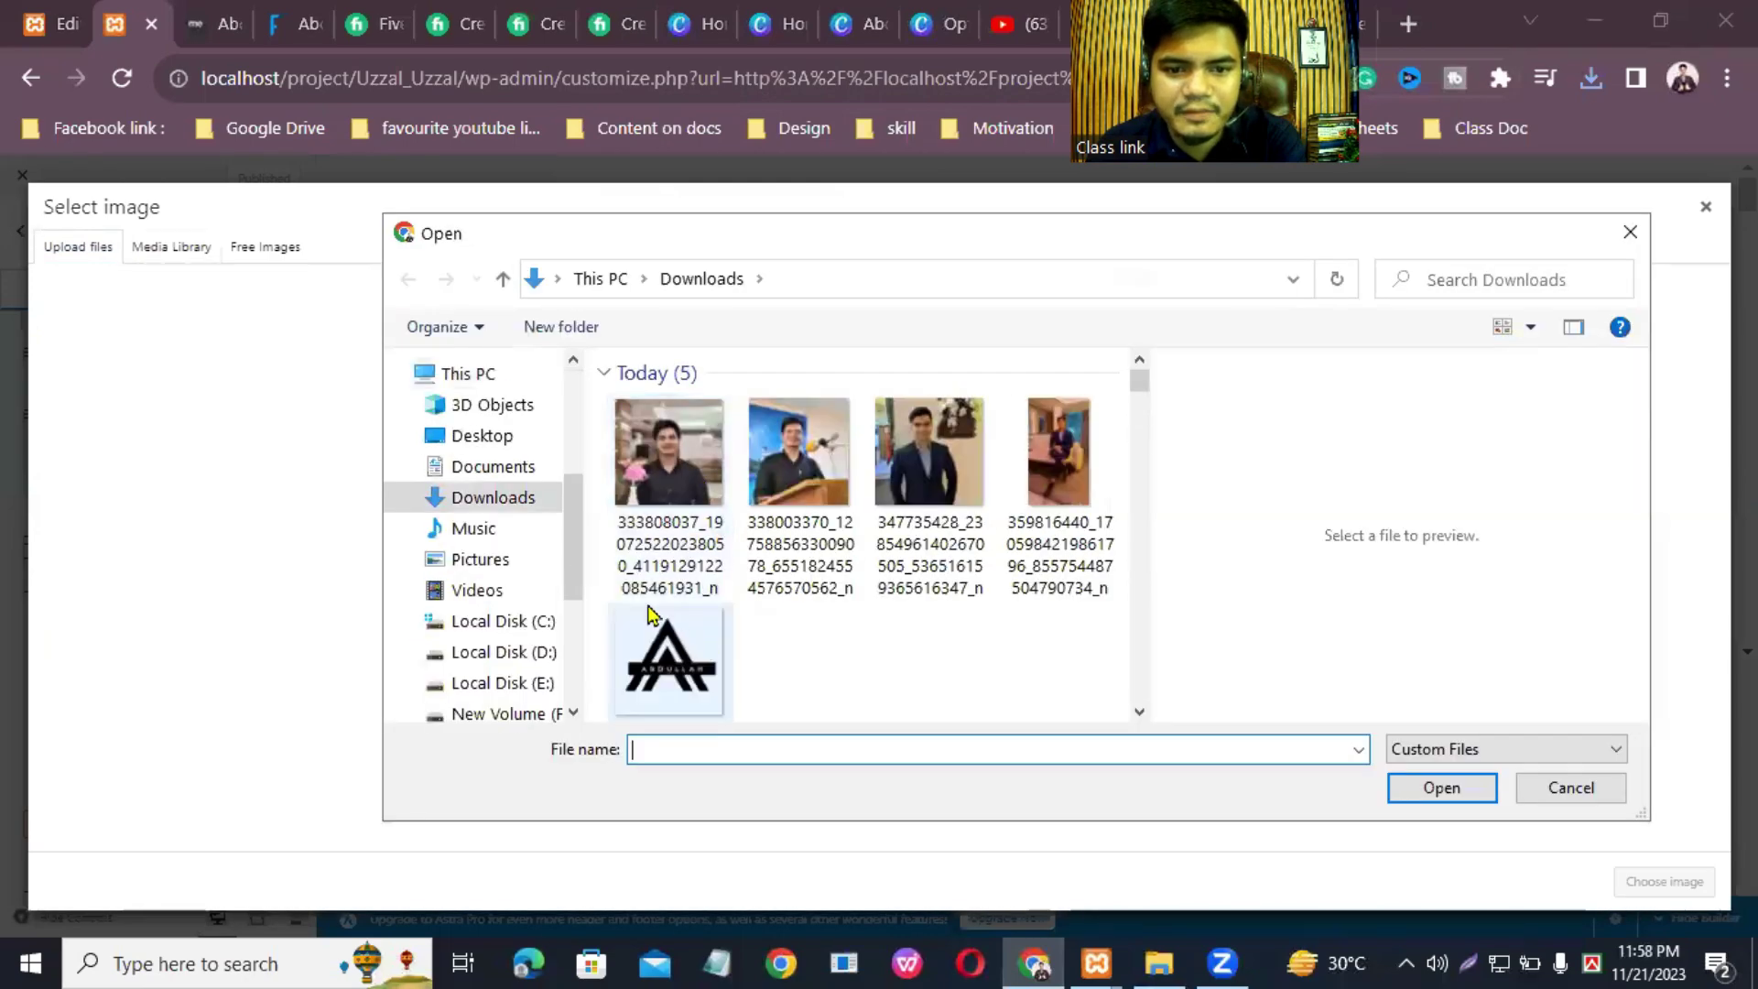
{"action": "left_click", "coordinate": [494, 468]}
{"action": "left_click", "coordinate": [515, 498]}
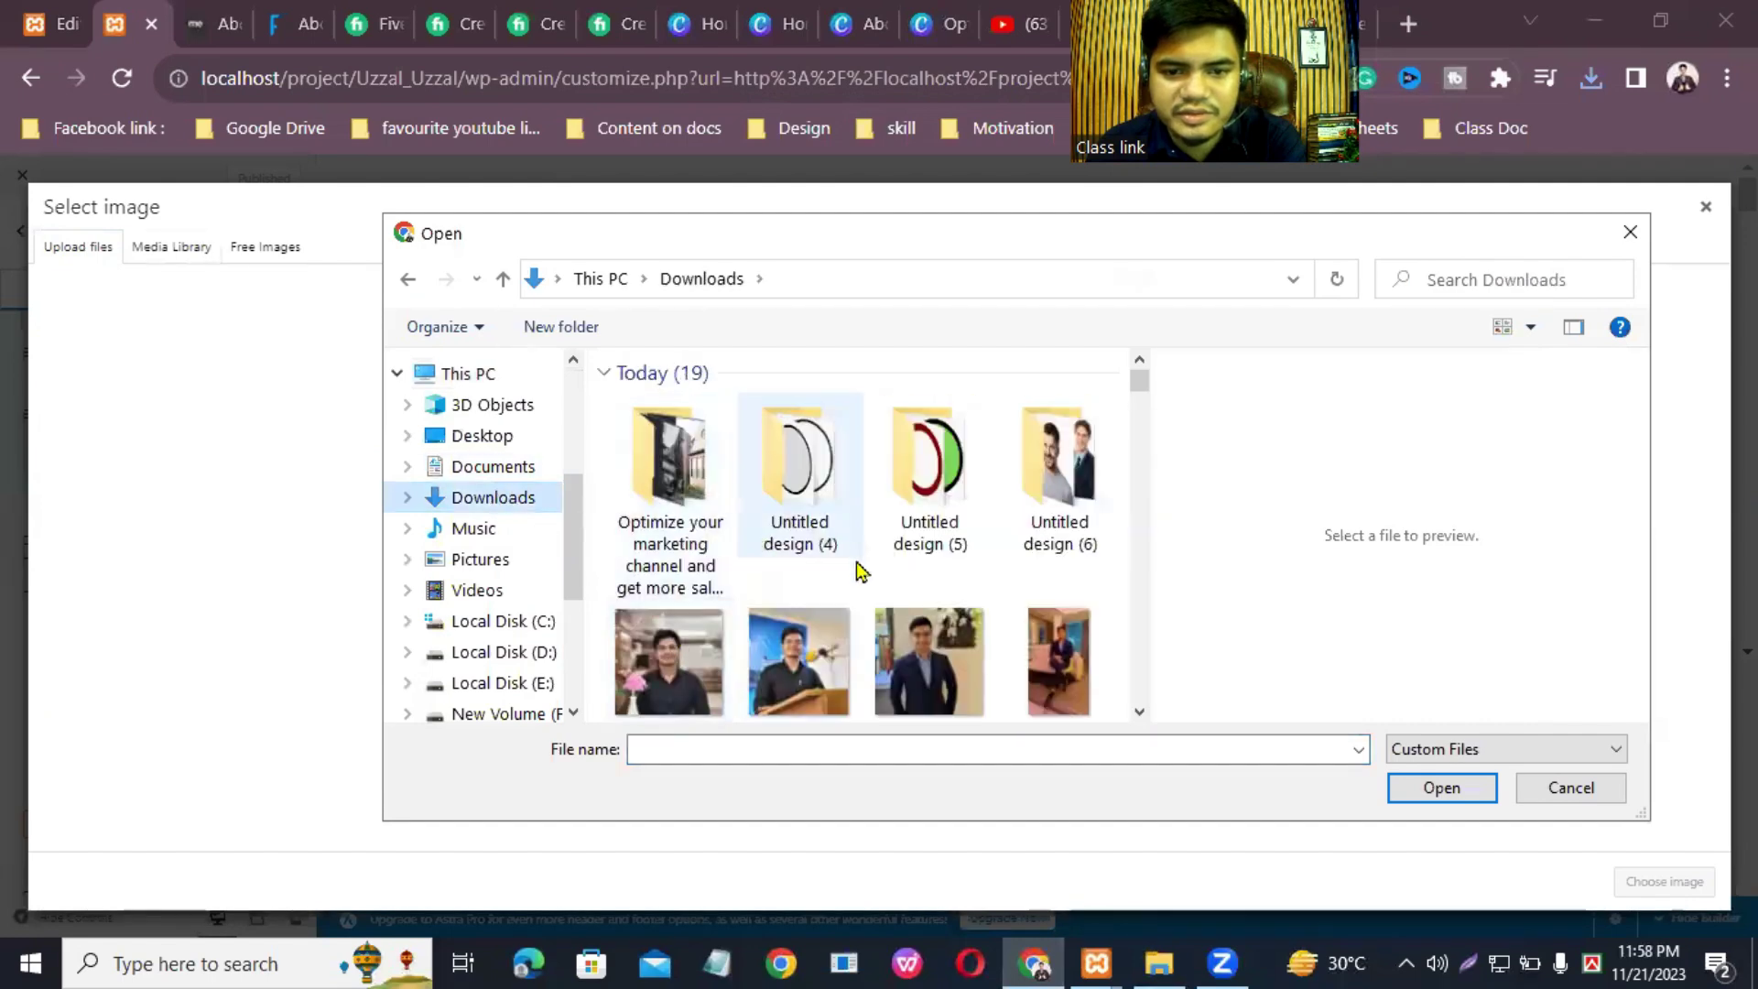
{"action": "scroll", "coordinate": [718, 564], "scroll_direction": "down", "scroll_amount": 1}
{"action": "scroll", "coordinate": [719, 565], "scroll_direction": "down", "scroll_amount": 2}
{"action": "left_click", "coordinate": [673, 573]}
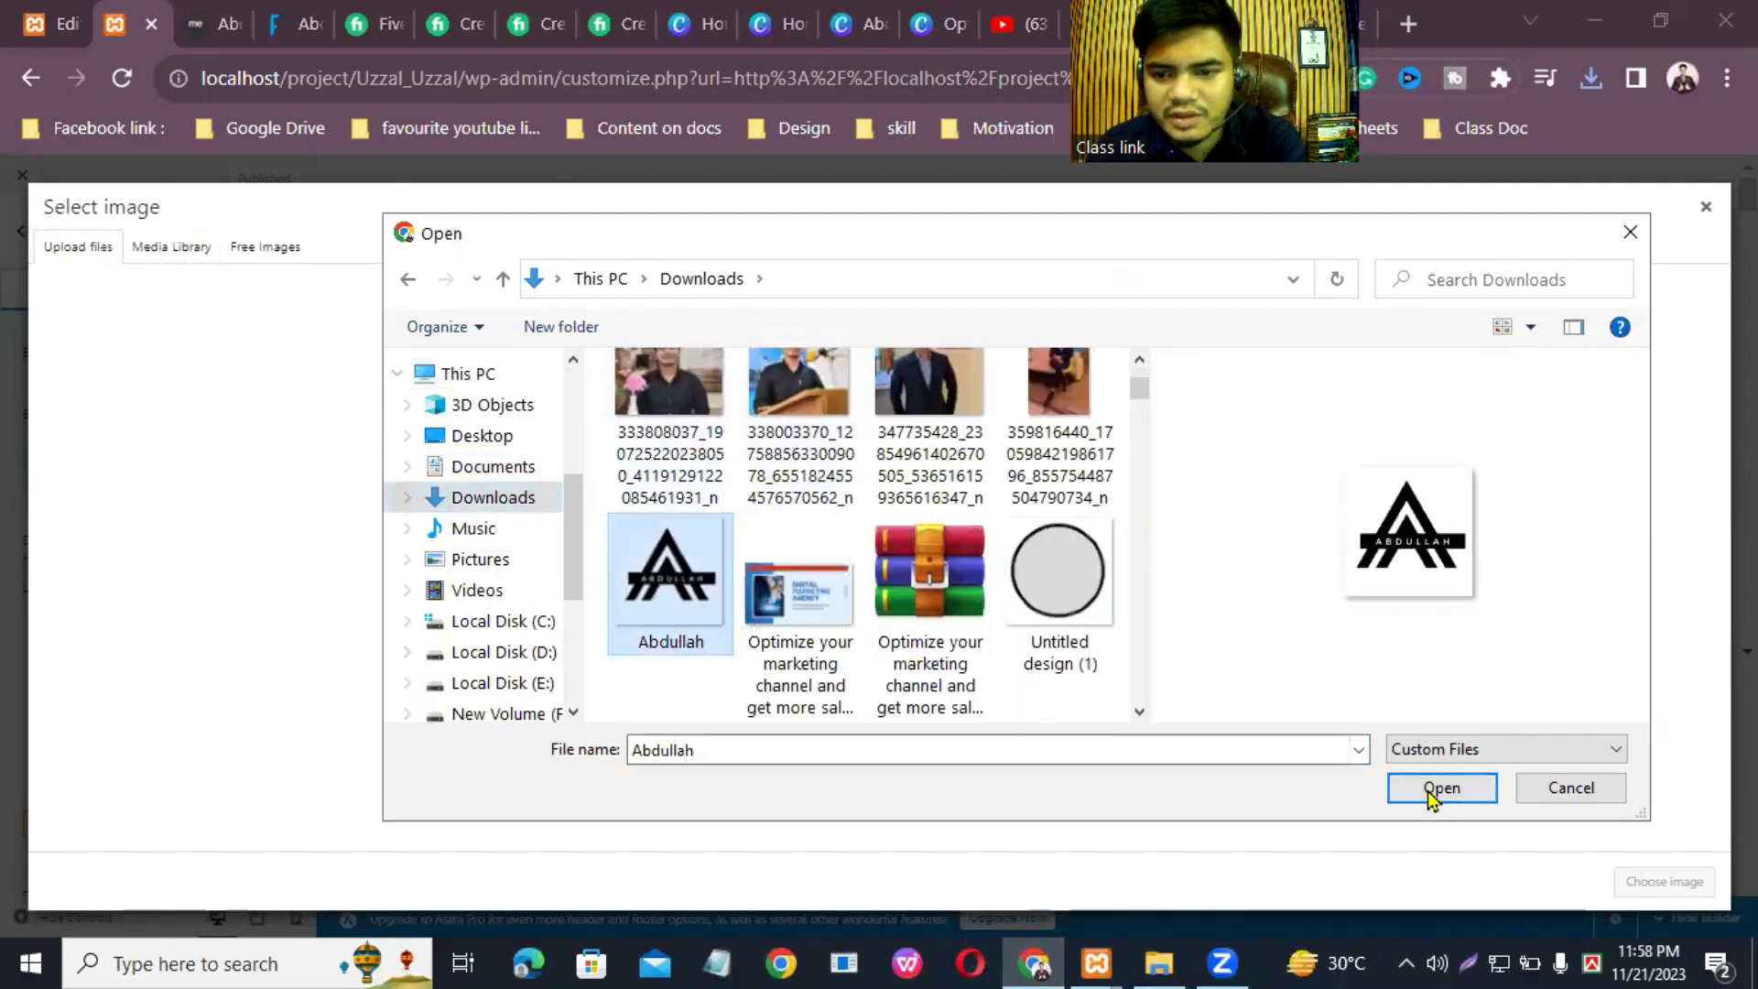
{"action": "left_click", "coordinate": [1429, 789]}
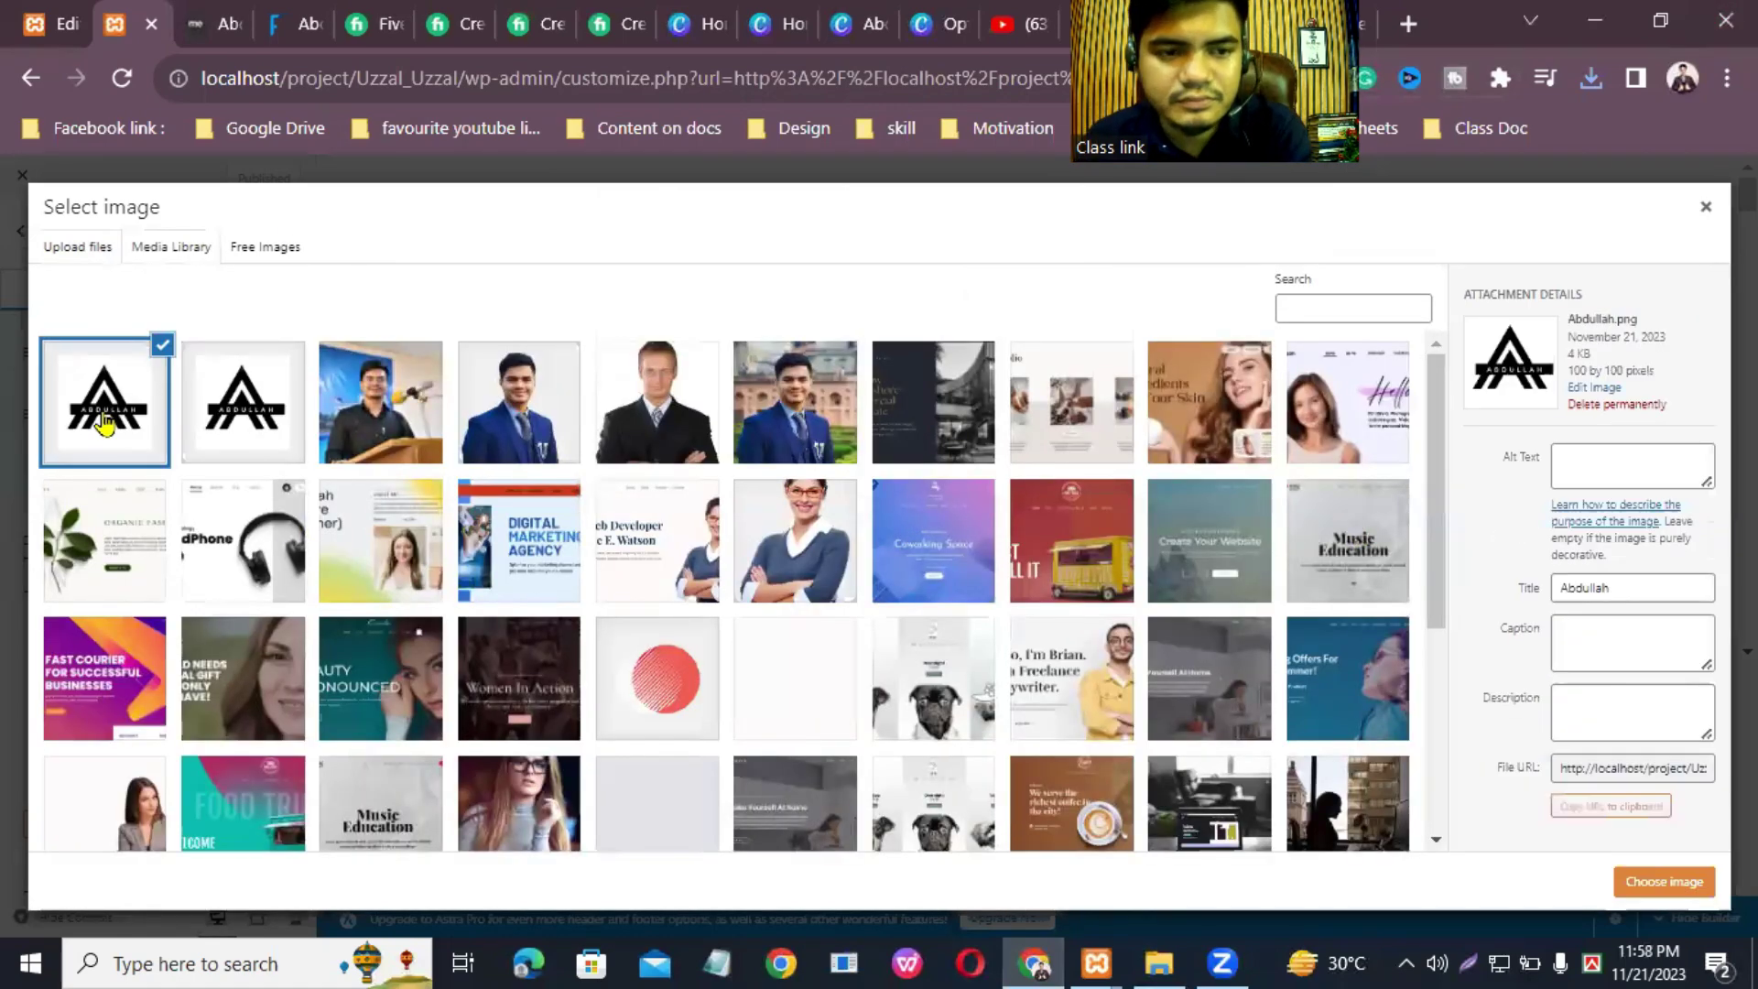
{"action": "left_click", "coordinate": [1664, 882]}
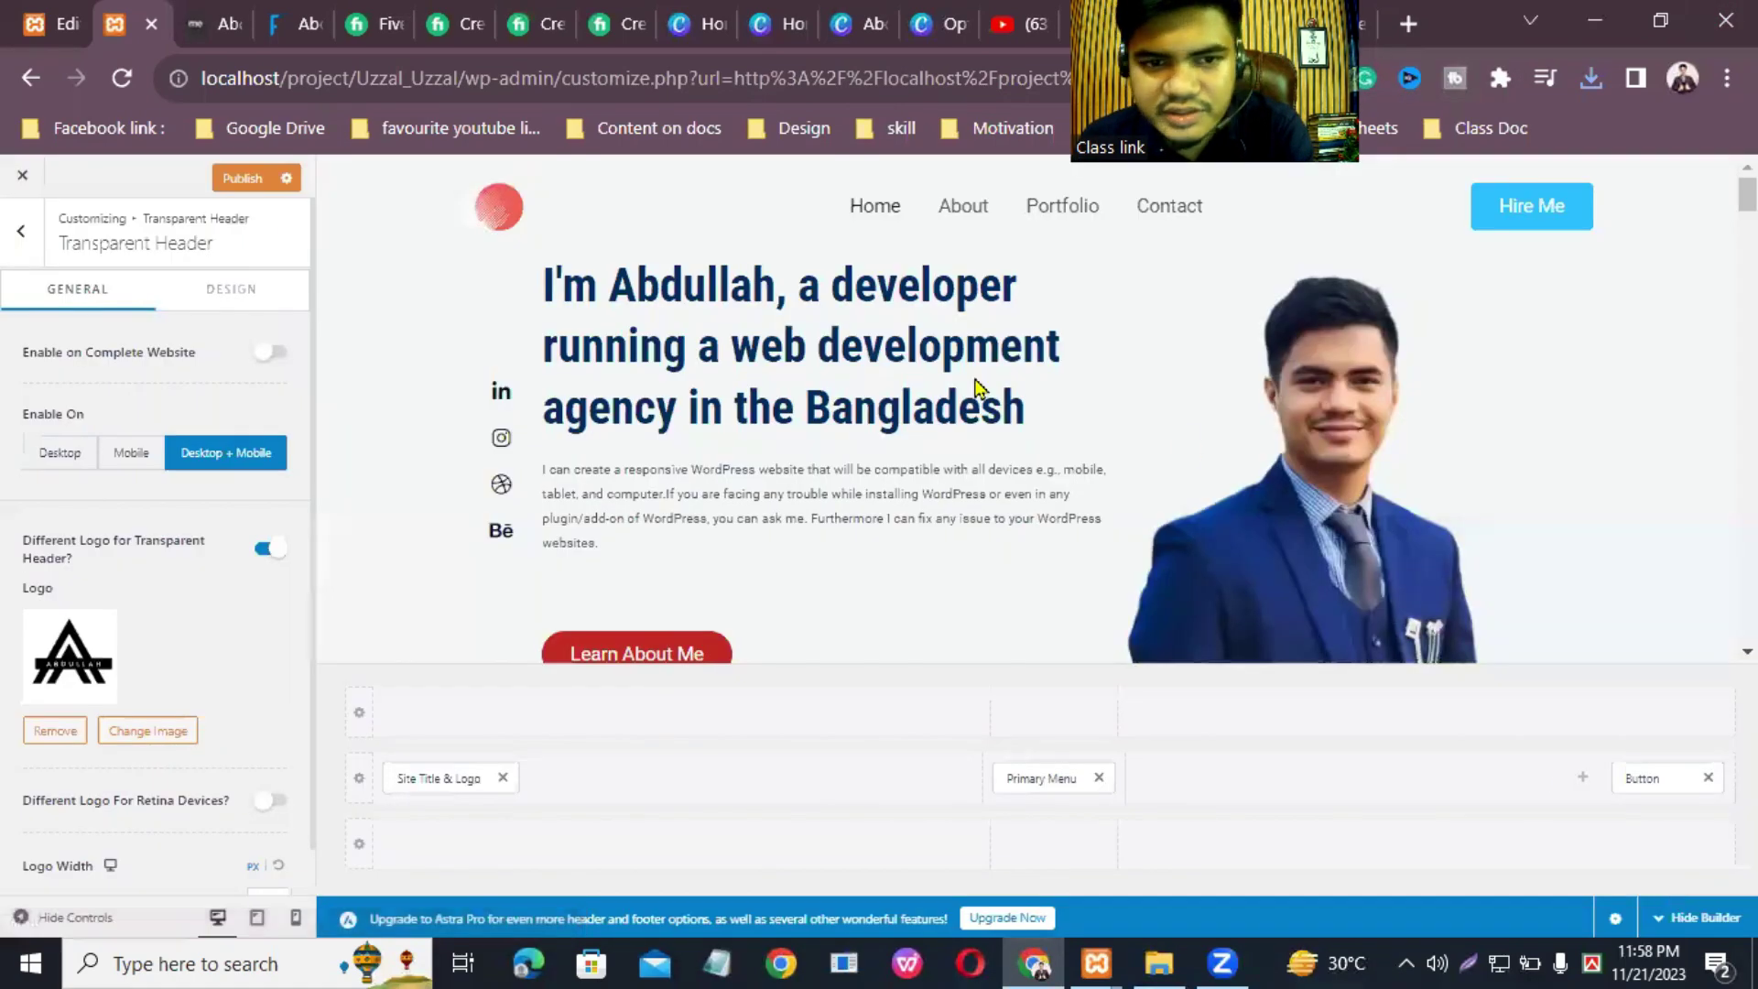